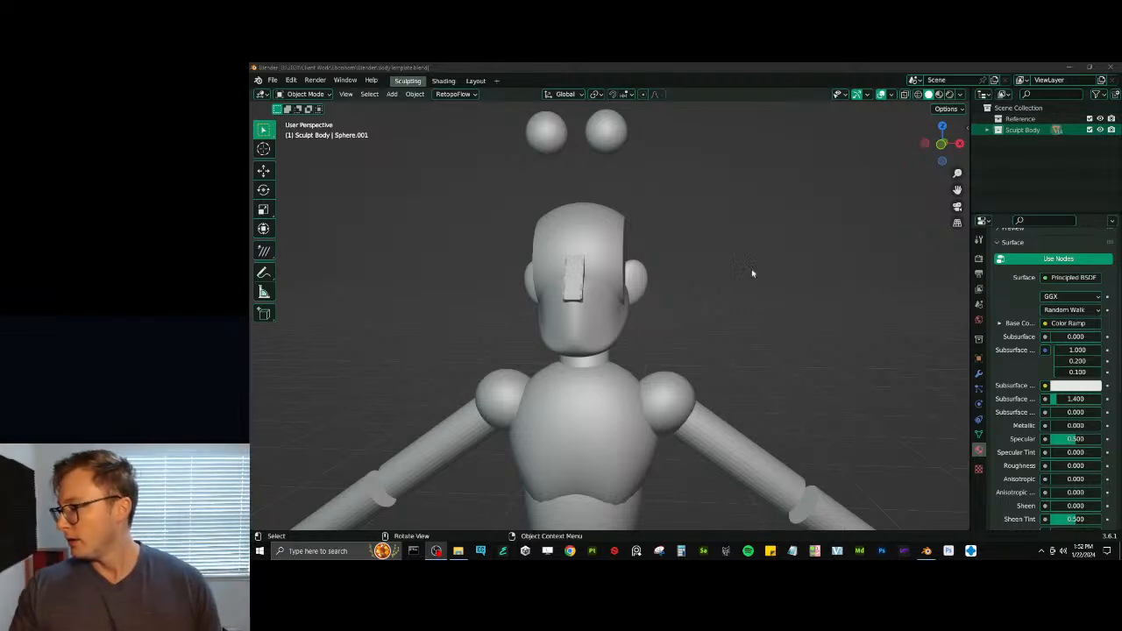
- Look over the mannequin template and save the file
{"action": "scroll", "coordinate": [751, 271], "scroll_direction": "down", "scroll_amount": 5}
{"action": "middle_click_drag", "start_coordinate": [689, 243], "coordinate": [751, 256]}
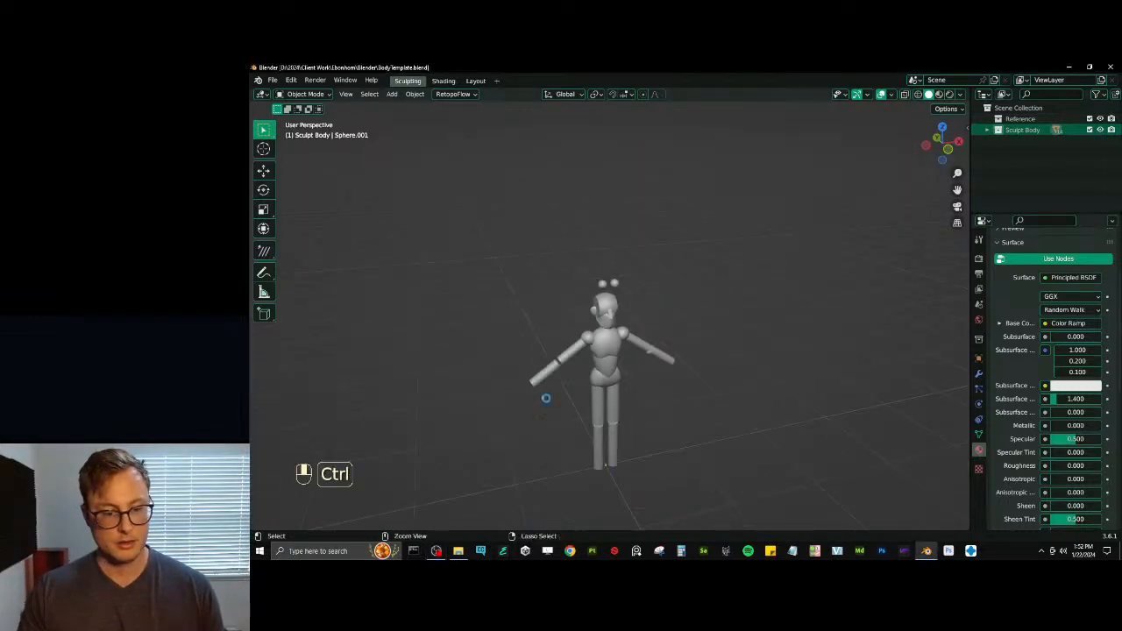
{"action": "key", "text": "ctrl+s"}
{"action": "left_click_drag", "start_coordinate": [590, 209], "coordinate": [1121, 155]}
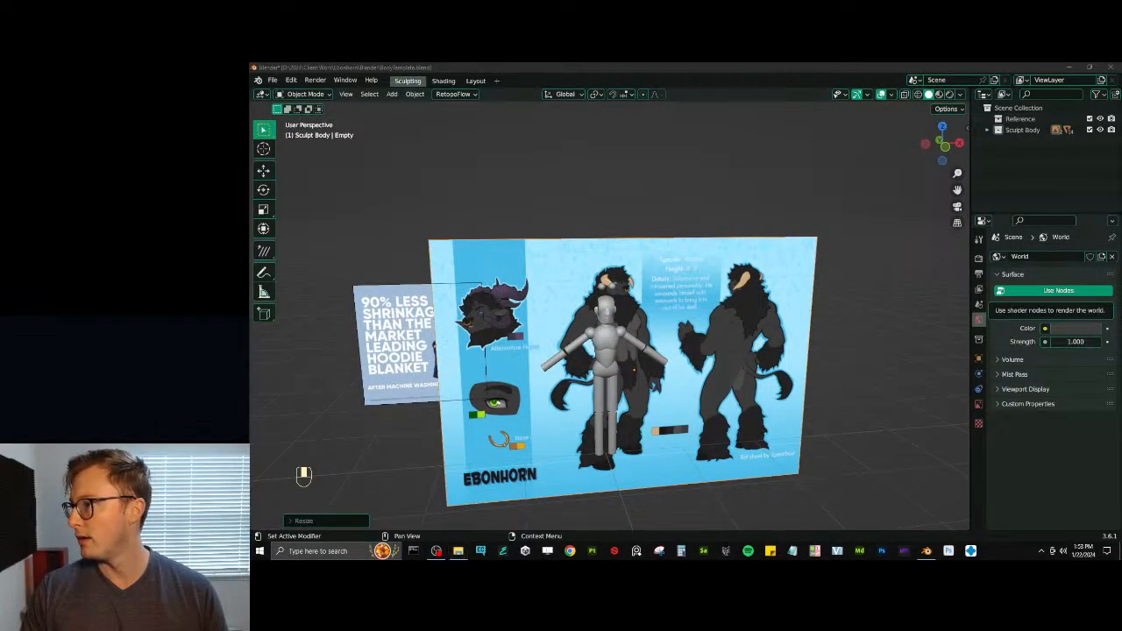
- Move the character sheet and the hoodie-blanket image back along Y so both stand behind the mannequin, and save the file
{"action": "key", "text": "g"}
{"action": "key", "text": "y"}
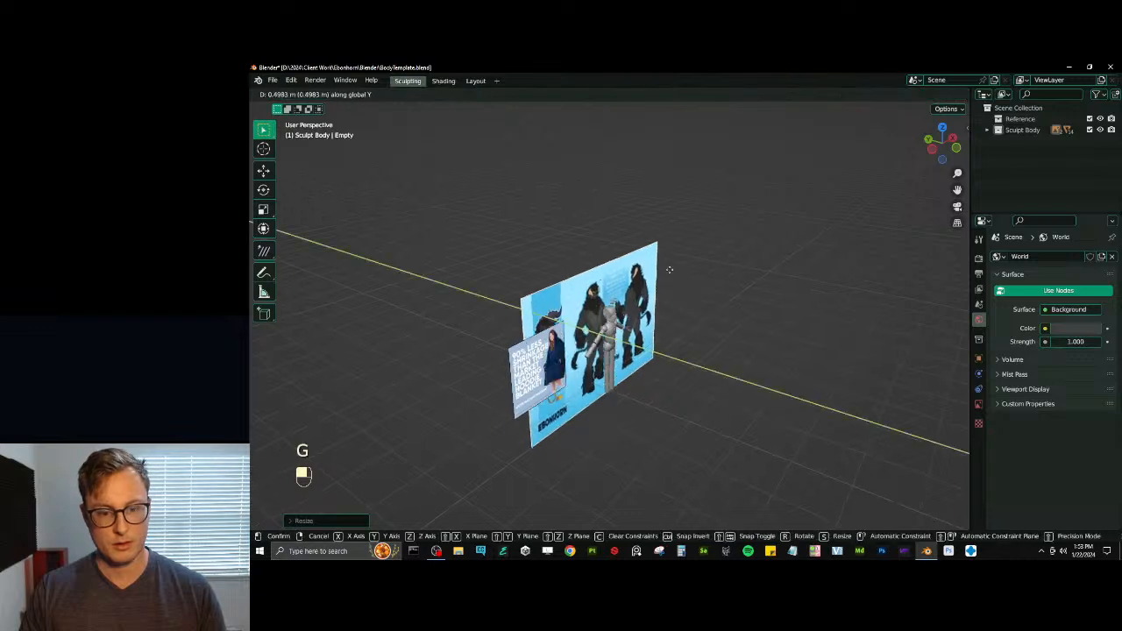
{"action": "left_click", "coordinate": [647, 270]}
{"action": "left_click", "coordinate": [541, 370]}
{"action": "middle_click_drag", "start_coordinate": [655, 345], "coordinate": [693, 360]}
{"action": "key", "text": "g"}
{"action": "key", "text": "y"}
{"action": "left_click", "coordinate": [602, 363]}
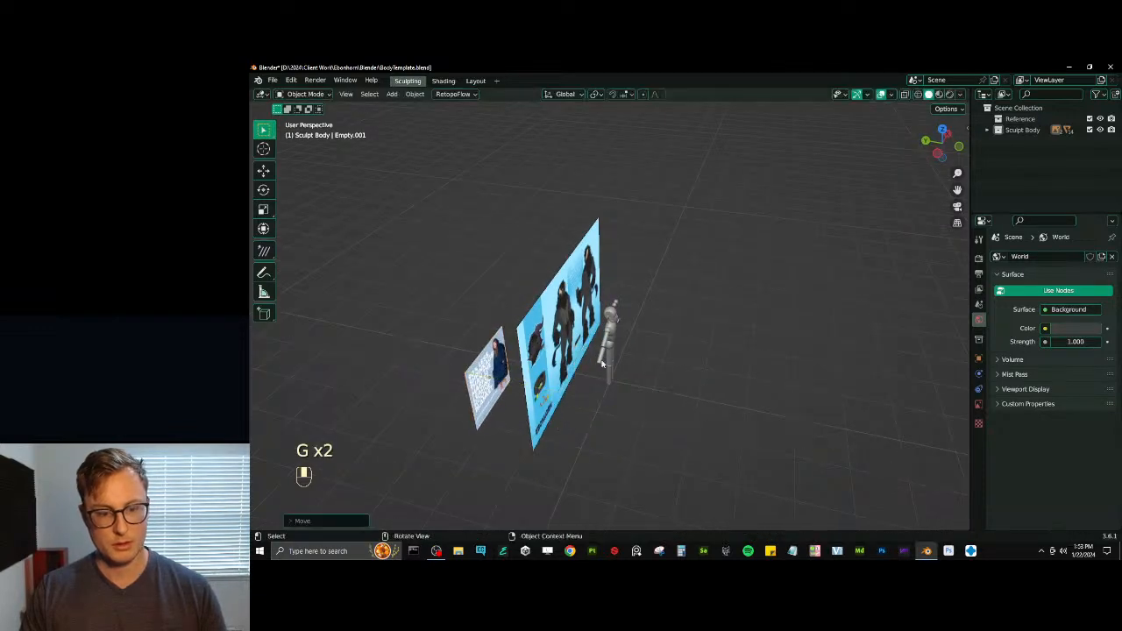
{"action": "middle_click_drag", "start_coordinate": [602, 363], "coordinate": [552, 350]}
{"action": "key", "text": "ctrl+s"}
- Move the character sheet up along Z to align the drawn figure's feet with the mannequin's in front view, and save
{"action": "left_click", "coordinate": [709, 286]}
{"action": "key", "text": "KP_1"}
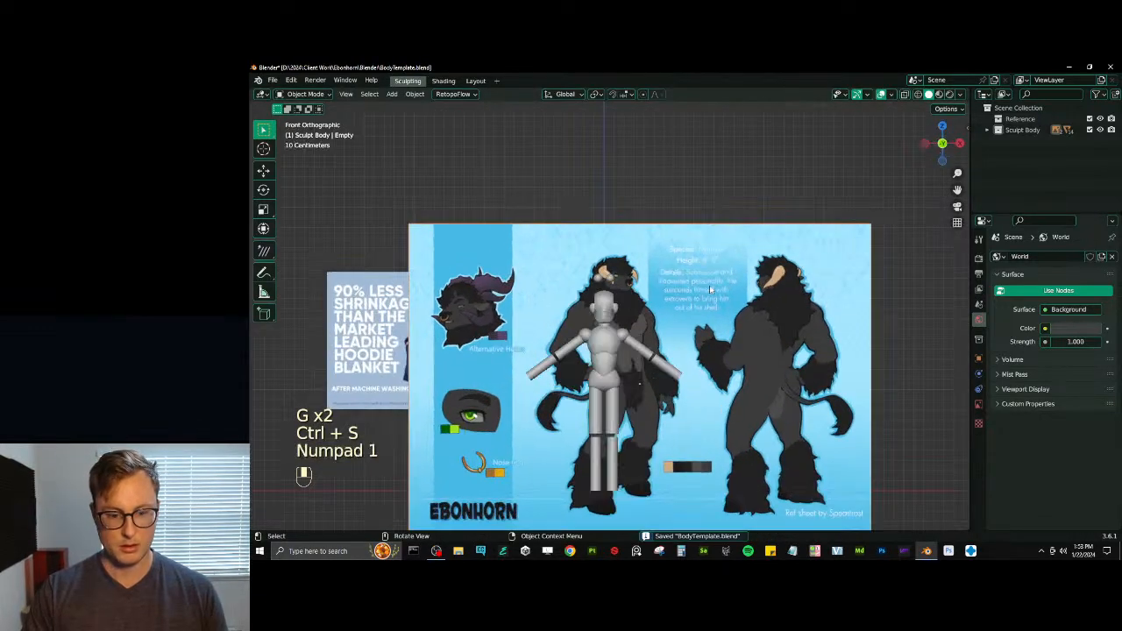
{"action": "middle_click_drag", "start_coordinate": [613, 391], "coordinate": [618, 352], "text": "shift"}
{"action": "key", "text": "g"}
{"action": "key", "text": "z"}
{"action": "left_click", "coordinate": [615, 357]}
{"action": "key", "text": "g"}
{"action": "middle_click", "coordinate": [617, 350]}
{"action": "left_click", "coordinate": [617, 350]}
{"action": "scroll", "coordinate": [613, 298], "scroll_direction": "up", "scroll_amount": 4}
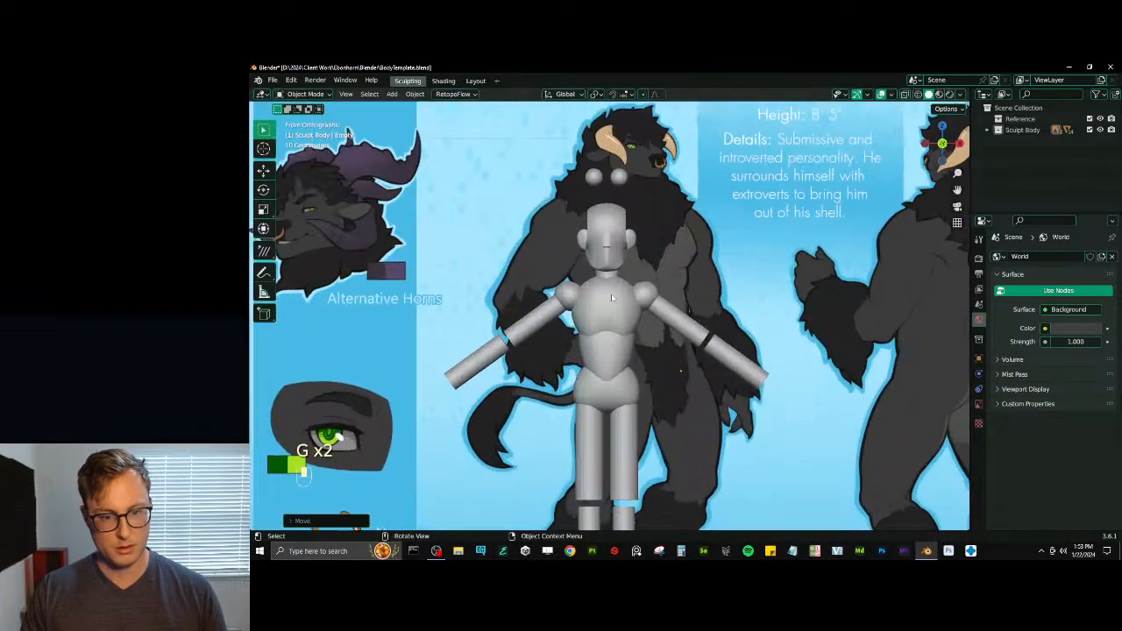
{"action": "scroll", "coordinate": [612, 299], "scroll_direction": "down", "scroll_amount": 5}
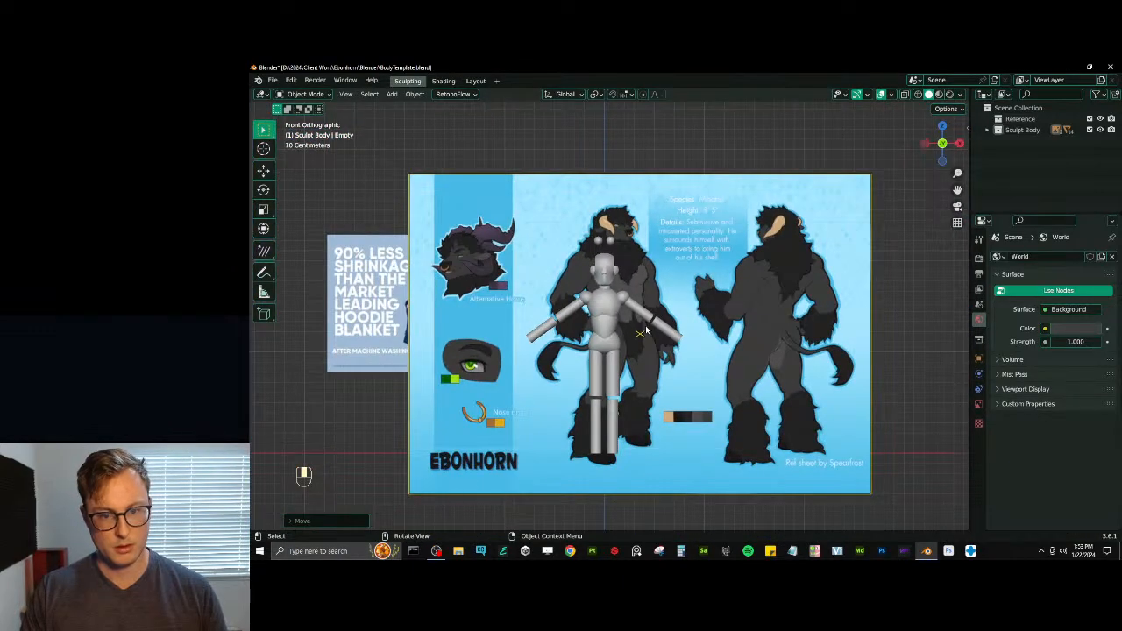
{"action": "key", "text": "ctrl+s"}
- Add a cube and raise its mesh in Edit Mode so its base rests on the floor
{"action": "middle_click_drag", "start_coordinate": [688, 304], "coordinate": [671, 300]}
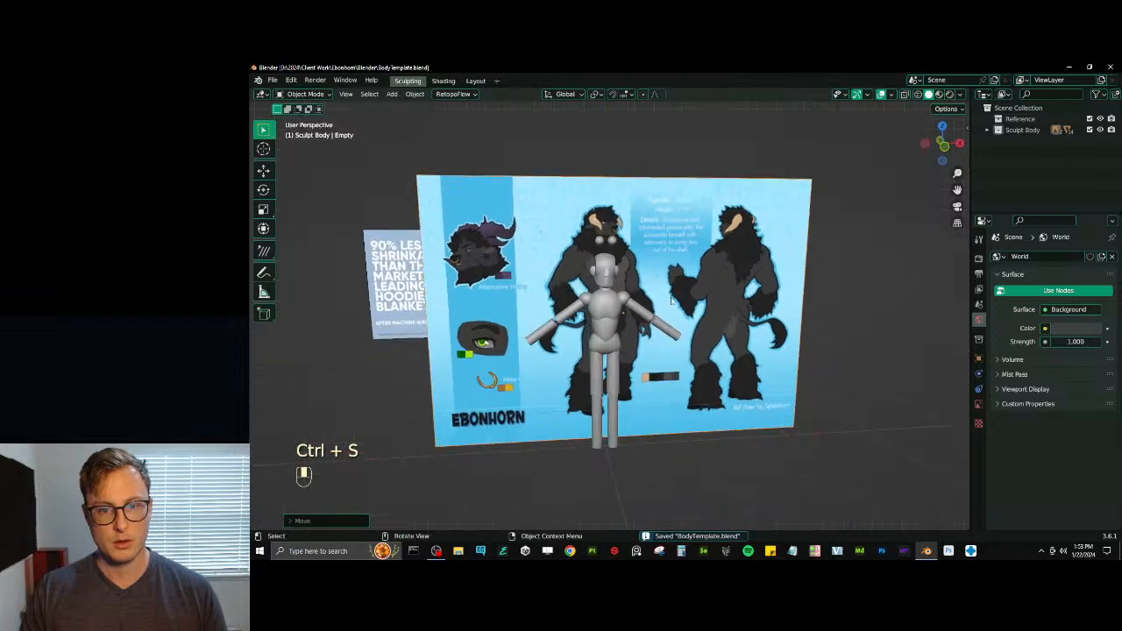
{"action": "scroll", "coordinate": [671, 301], "scroll_direction": "down", "scroll_amount": 1}
{"action": "key", "text": "shift+a"}
{"action": "mouse_move", "coordinate": [701, 247]}
{"action": "left_click", "coordinate": [767, 267]}
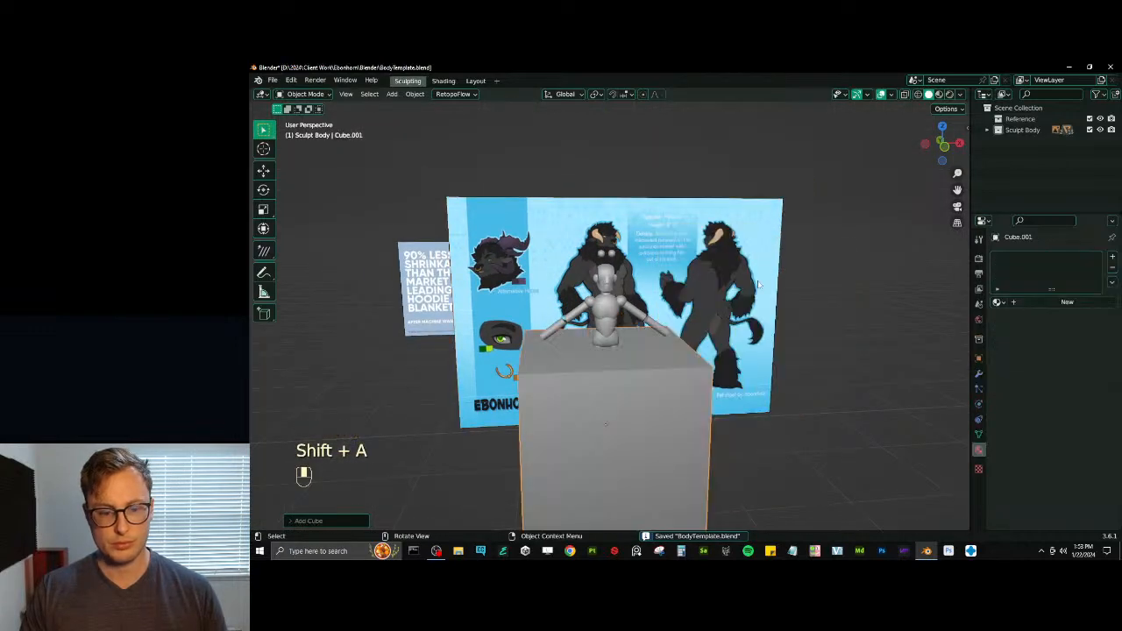
{"action": "key", "text": "Tab"}
{"action": "key", "text": "g"}
{"action": "key", "text": "Tab"}
- Set the cube's Z dimension to 8 ft 5 in (2.57 m) as a height guide
{"action": "key", "text": "n"}
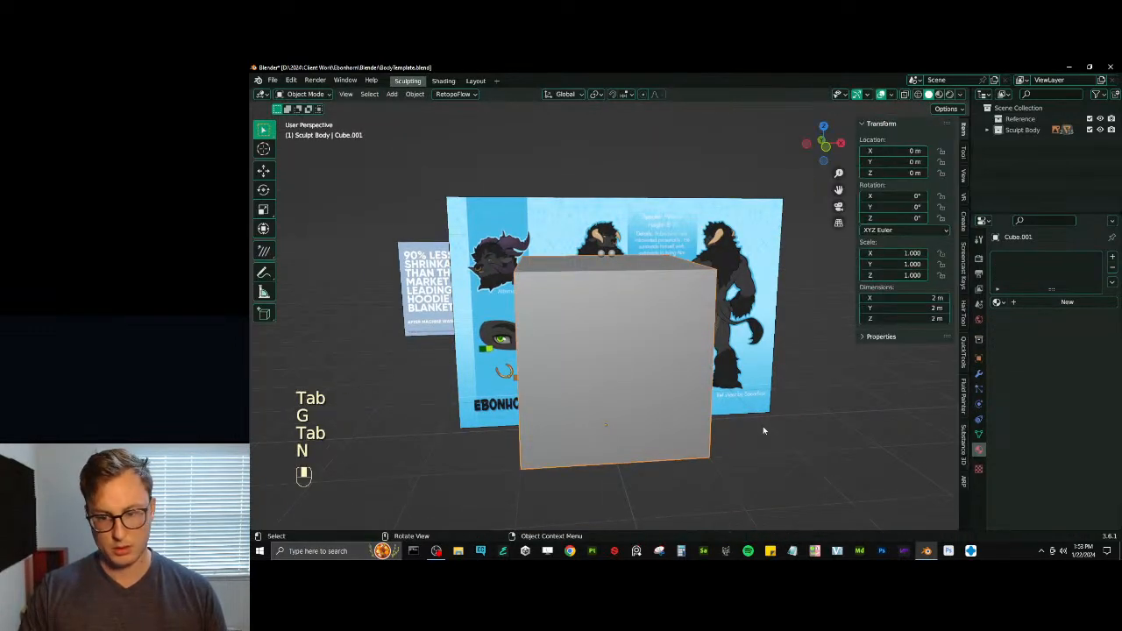
{"action": "left_click", "coordinate": [916, 318]}
{"action": "type", "text": "8"}
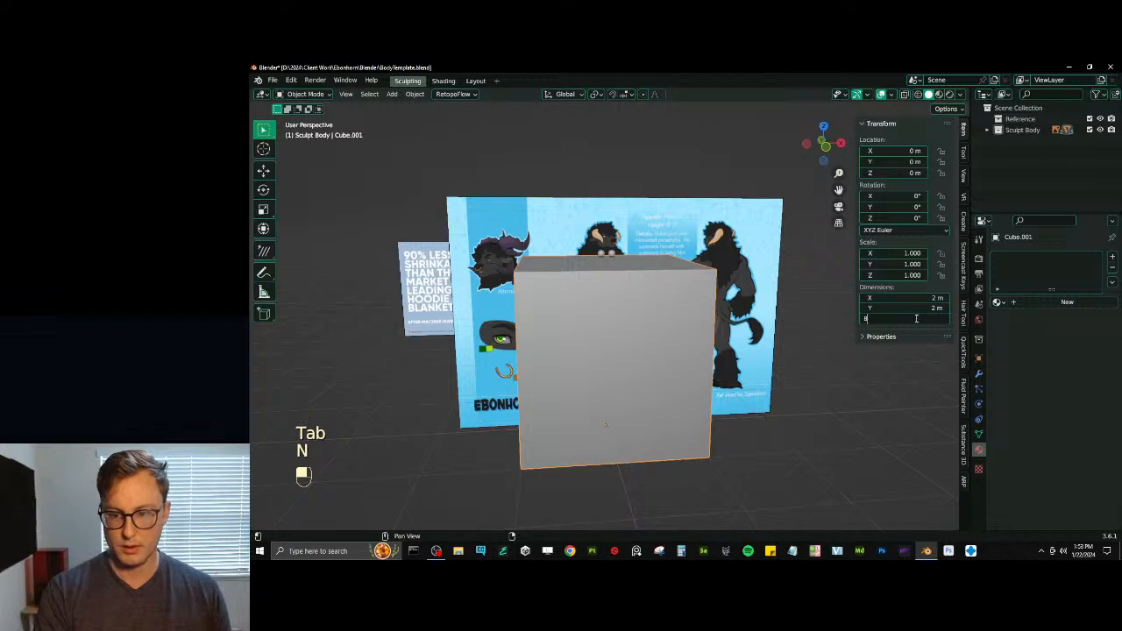
{"action": "type", "text": " ft 5"}
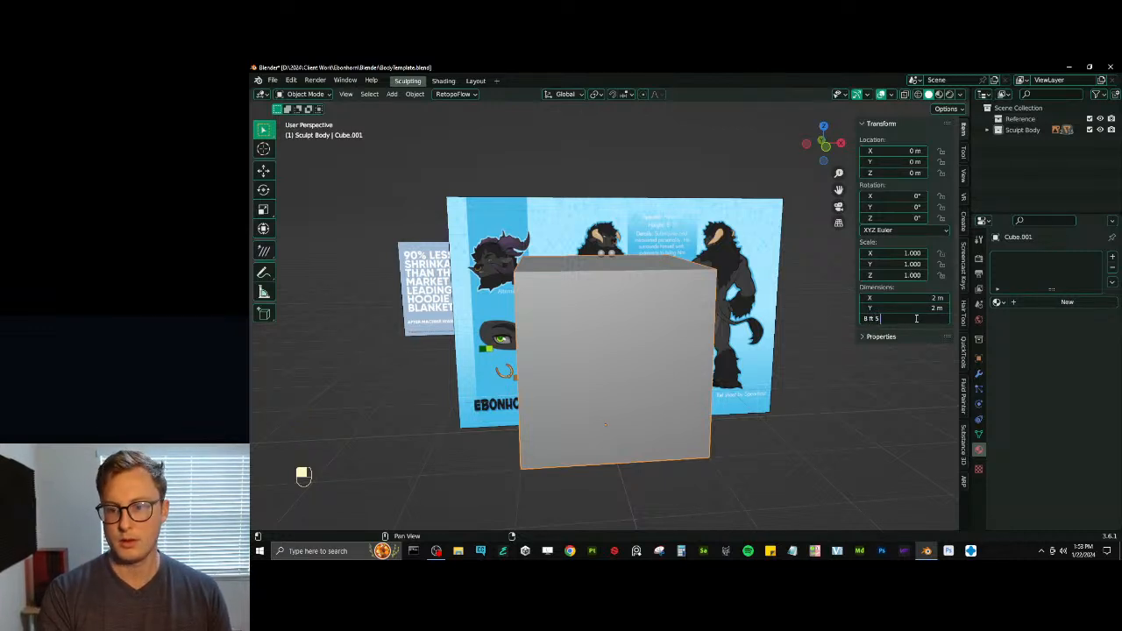
{"action": "key", "text": "Return"}
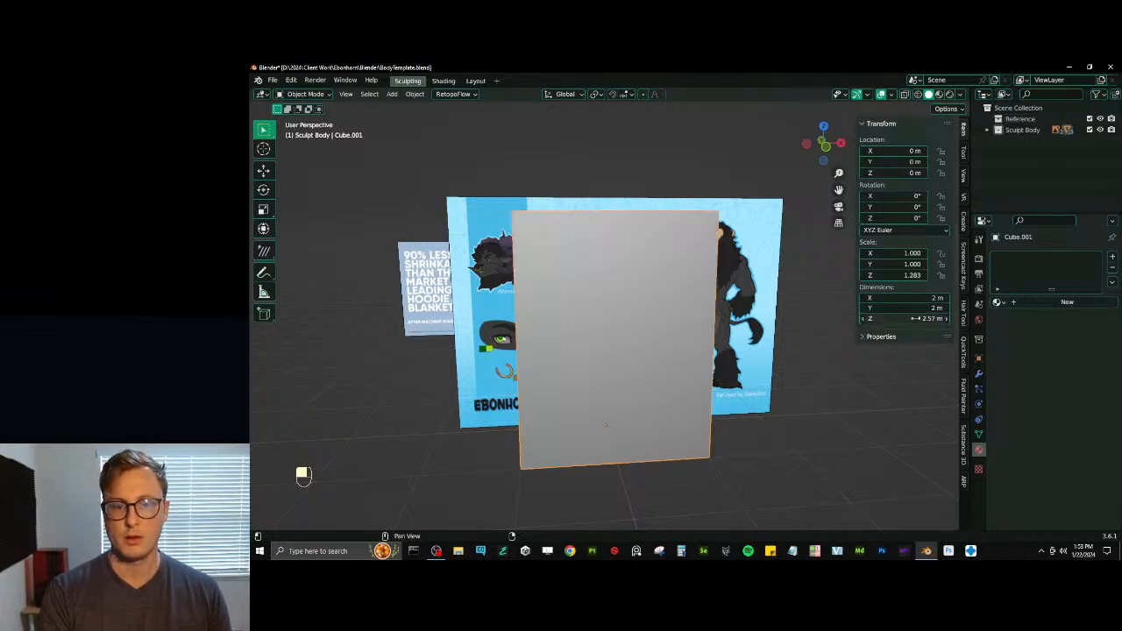
- In wireframe display, scale the character sheet about the 3D cursor to about 0.995 to match the figure to the guide cube's height
{"action": "mouse_move", "coordinate": [533, 262]}
{"action": "middle_mouse_down"}
{"action": "mouse_move", "coordinate": [660, 266]}
{"action": "mouse_move", "coordinate": [610, 232]}
{"action": "mouse_move", "coordinate": [676, 211]}
{"action": "middle_mouse_up"}
{"action": "key", "text": "z"}
{"action": "scroll", "coordinate": [675, 210], "scroll_direction": "down", "scroll_amount": 1}
{"action": "left_click", "coordinate": [704, 261]}
{"action": "key", "text": "period"}
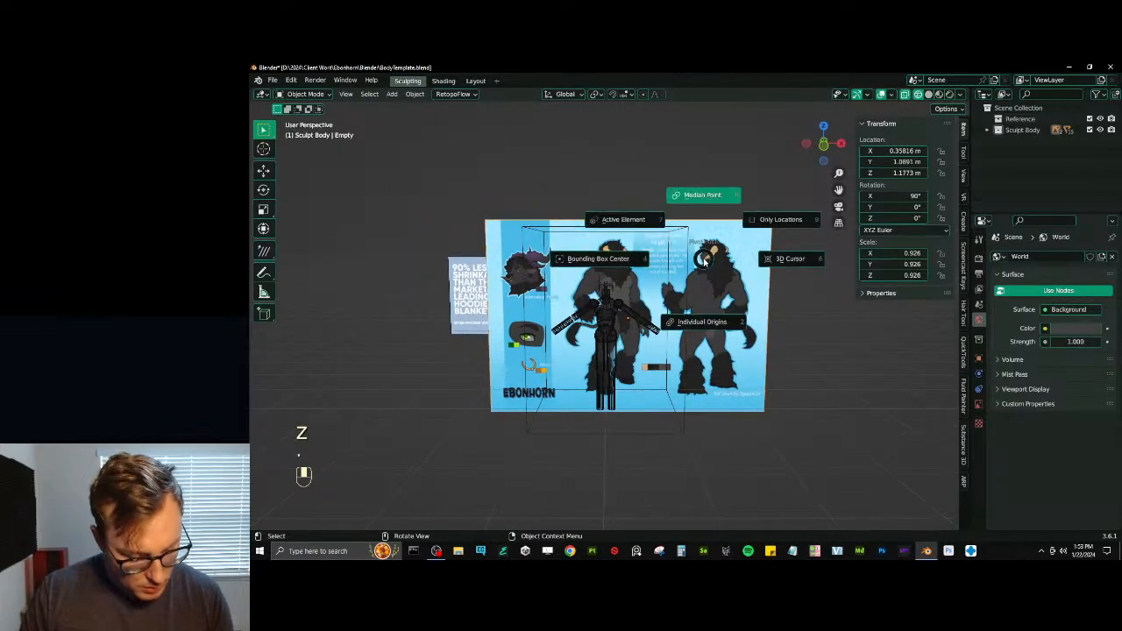
{"action": "left_click", "coordinate": [764, 259]}
{"action": "key", "text": "s"}
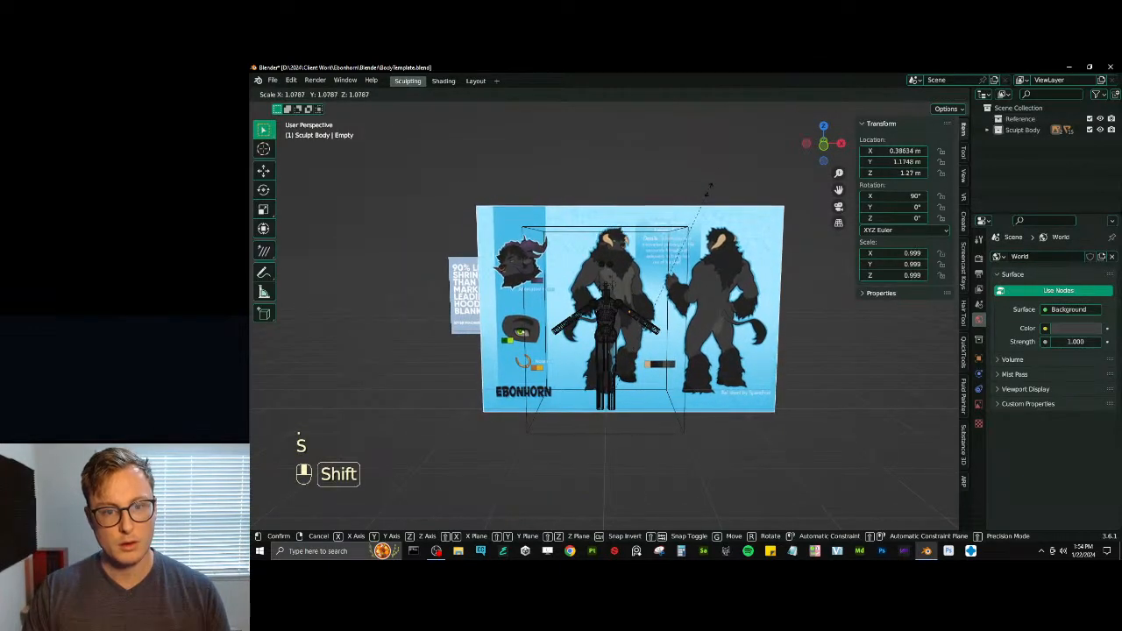
{"action": "left_click", "coordinate": [710, 187]}
- Delete the guide cube, return to solid shading and save the file
{"action": "left_click", "coordinate": [687, 235]}
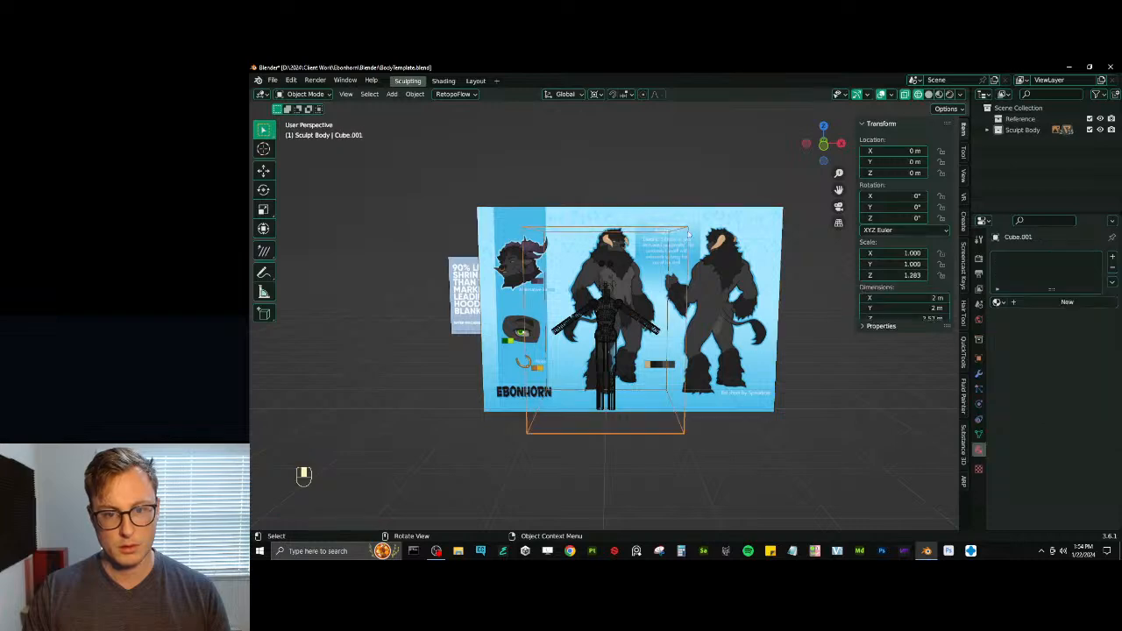
{"action": "key", "text": "x"}
{"action": "middle_click_drag", "start_coordinate": [688, 235], "coordinate": [721, 241]}
{"action": "scroll", "coordinate": [717, 254], "scroll_direction": "up", "scroll_amount": 4}
{"action": "key", "text": "z"}
{"action": "scroll", "coordinate": [714, 309], "scroll_direction": "down", "scroll_amount": 2}
{"action": "left_click", "coordinate": [714, 311]}
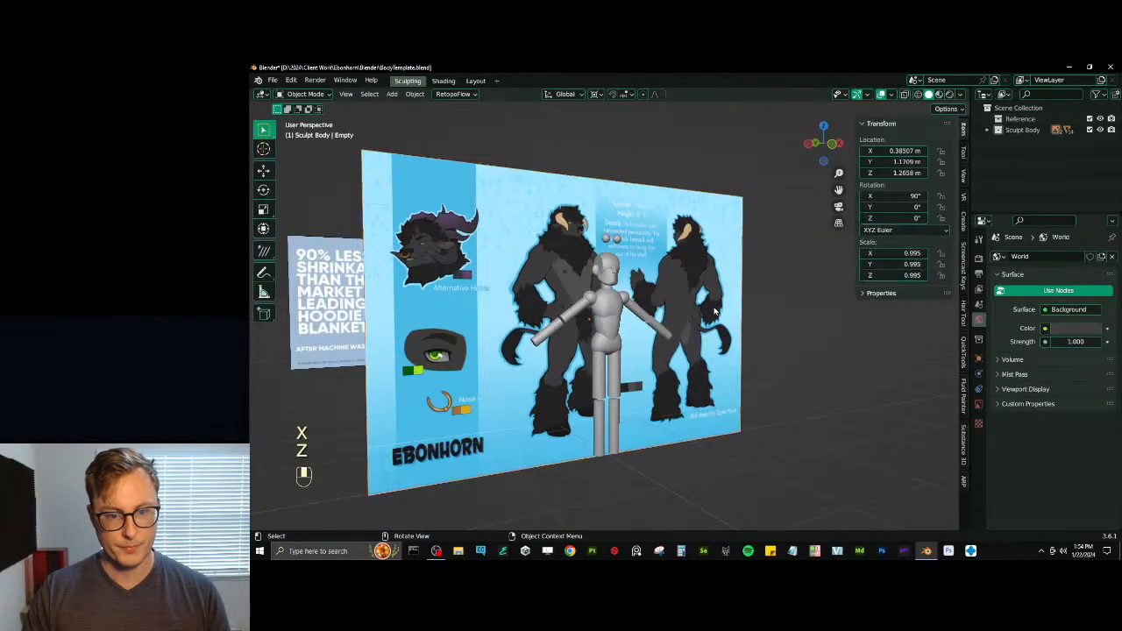
{"action": "middle_click_drag", "start_coordinate": [714, 311], "coordinate": [666, 377]}
{"action": "key", "text": "ctrl+s"}
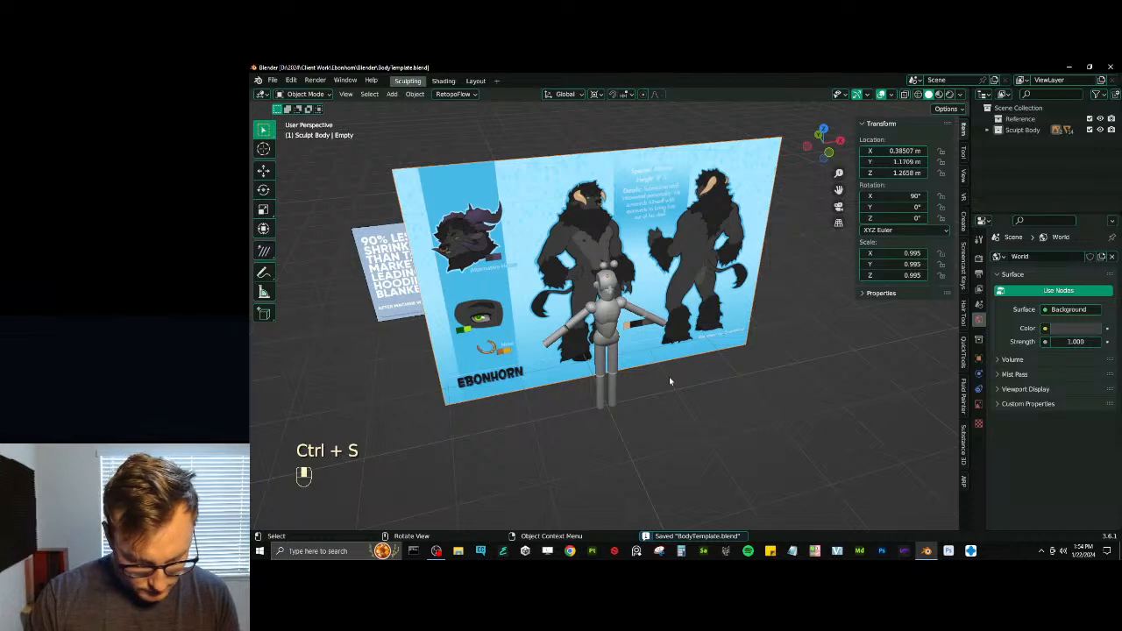
- Try duplicating the character sheet and rotating the copy about the global Z axis
{"action": "key", "text": "period"}
{"action": "left_click", "coordinate": [624, 402]}
{"action": "key", "text": "shift+s"}
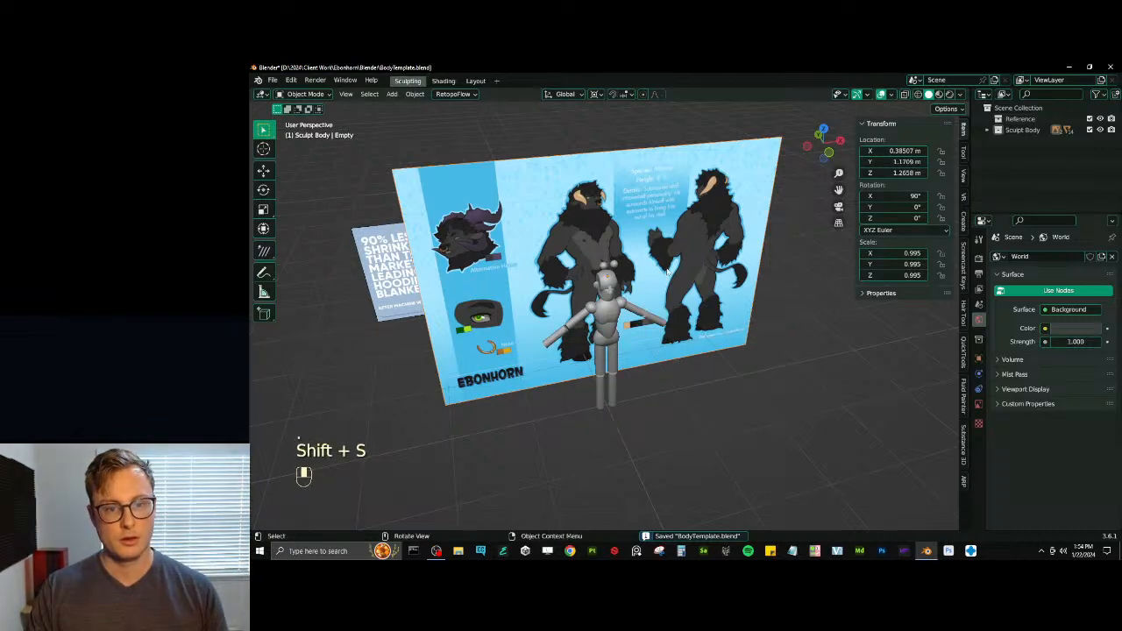
{"action": "key", "text": "shift+d"}
{"action": "key", "text": "r"}
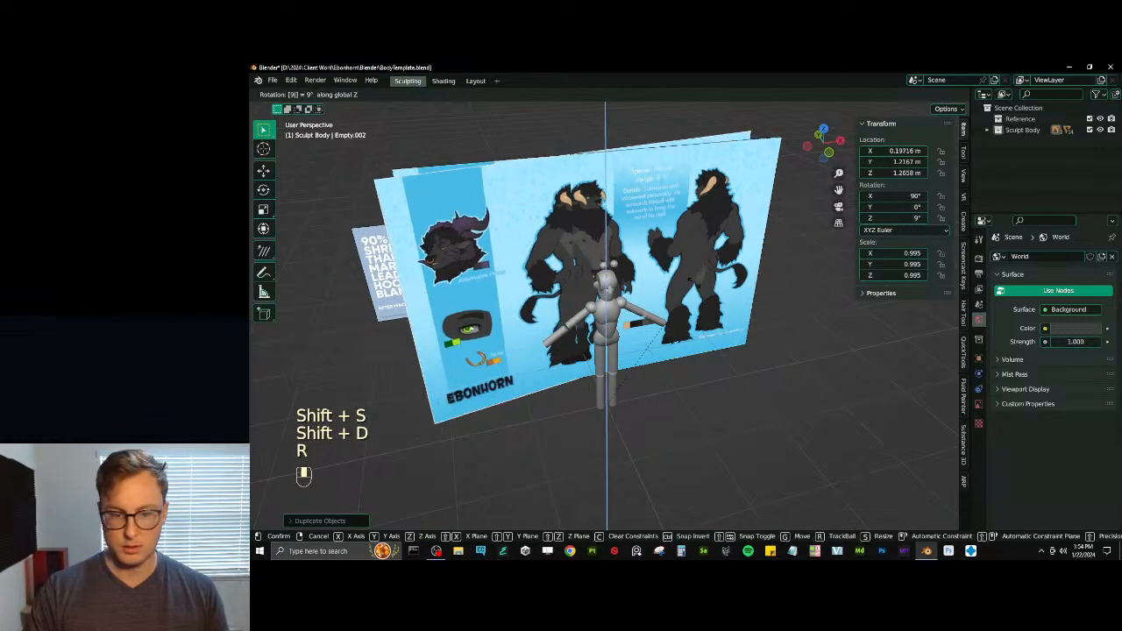
{"action": "right_click", "coordinate": [693, 293]}
{"action": "key", "text": "x"}
{"action": "left_click", "coordinate": [693, 285]}
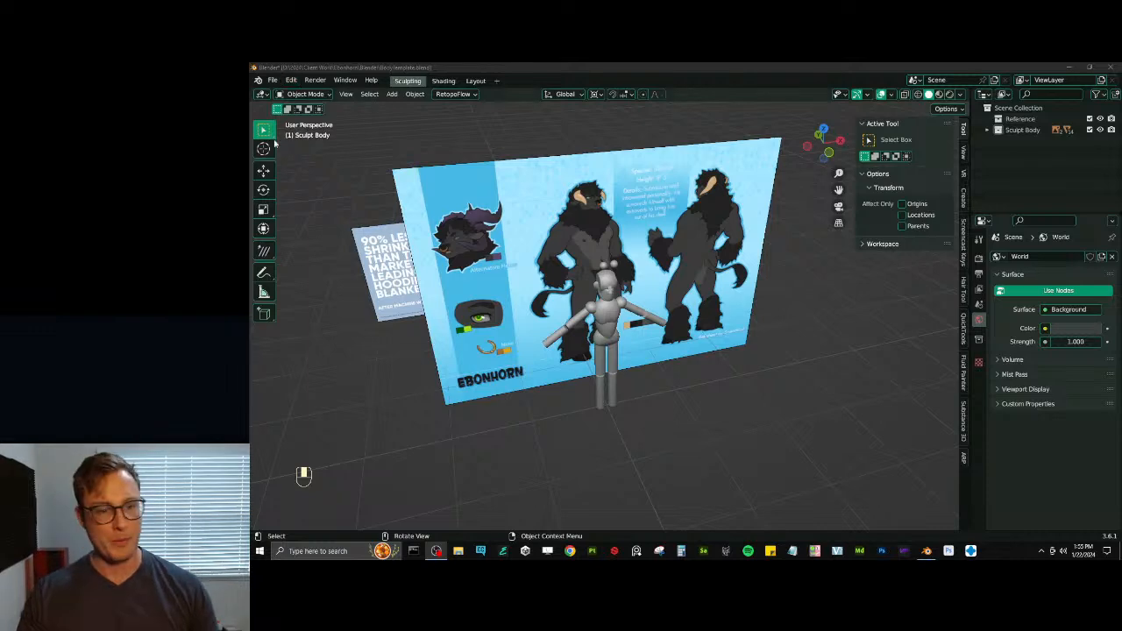
- Compare the mannequin with the character sheet from several views and save the file
{"action": "scroll", "coordinate": [727, 283], "scroll_direction": "down", "scroll_amount": 3}
{"action": "scroll", "coordinate": [671, 334], "scroll_direction": "up", "scroll_amount": 6}
{"action": "middle_click_drag", "start_coordinate": [726, 283], "coordinate": [620, 285]}
{"action": "scroll", "coordinate": [602, 306], "scroll_direction": "up", "scroll_amount": 2}
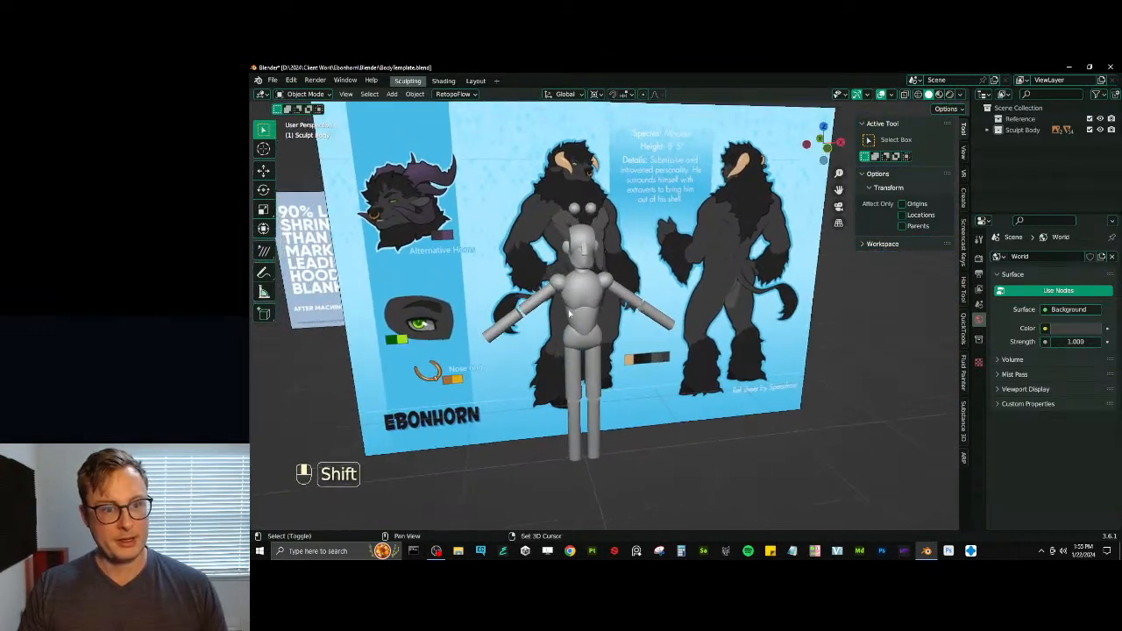
{"action": "key", "text": "ctrl+s"}
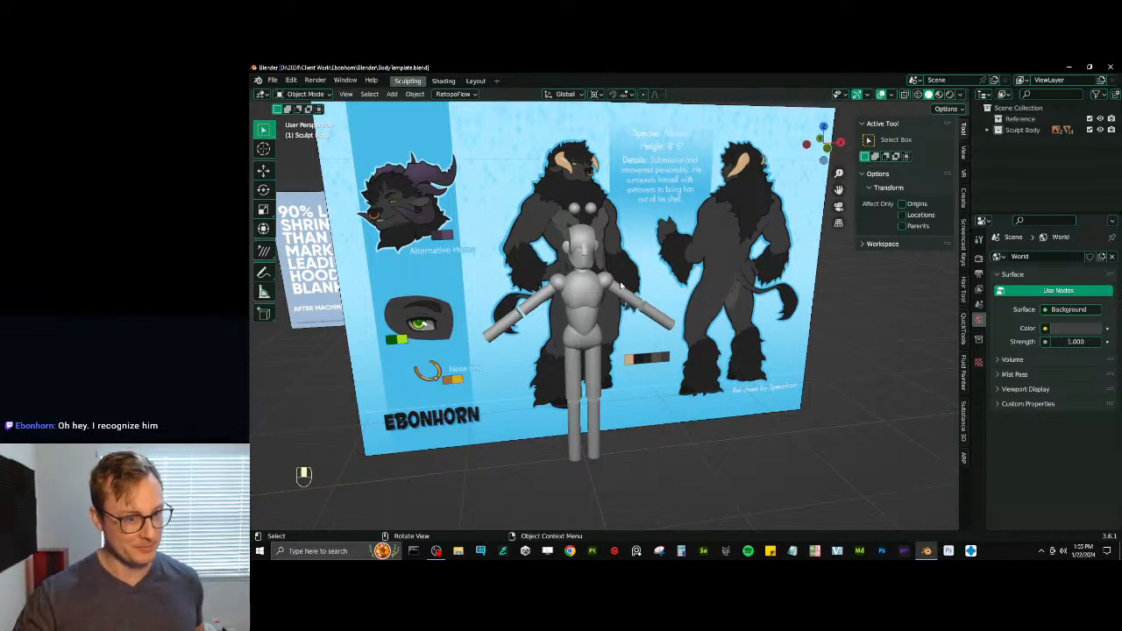
{"action": "scroll", "coordinate": [605, 293], "scroll_direction": "up", "scroll_amount": 2}
{"action": "scroll", "coordinate": [606, 292], "scroll_direction": "down", "scroll_amount": 2}
{"action": "mouse_move", "coordinate": [606, 292]}
{"action": "middle_mouse_down"}
{"action": "mouse_move", "coordinate": [589, 285]}
{"action": "mouse_move", "coordinate": [611, 322]}
{"action": "mouse_move", "coordinate": [619, 307]}
{"action": "middle_mouse_up"}
{"action": "key", "text": "ctrl+s"}
- Raise the pair of eye spheres along Z by about 0.331 m to the drawn figure's eye level and apply their transform
{"action": "scroll", "coordinate": [612, 322], "scroll_direction": "up", "scroll_amount": 4}
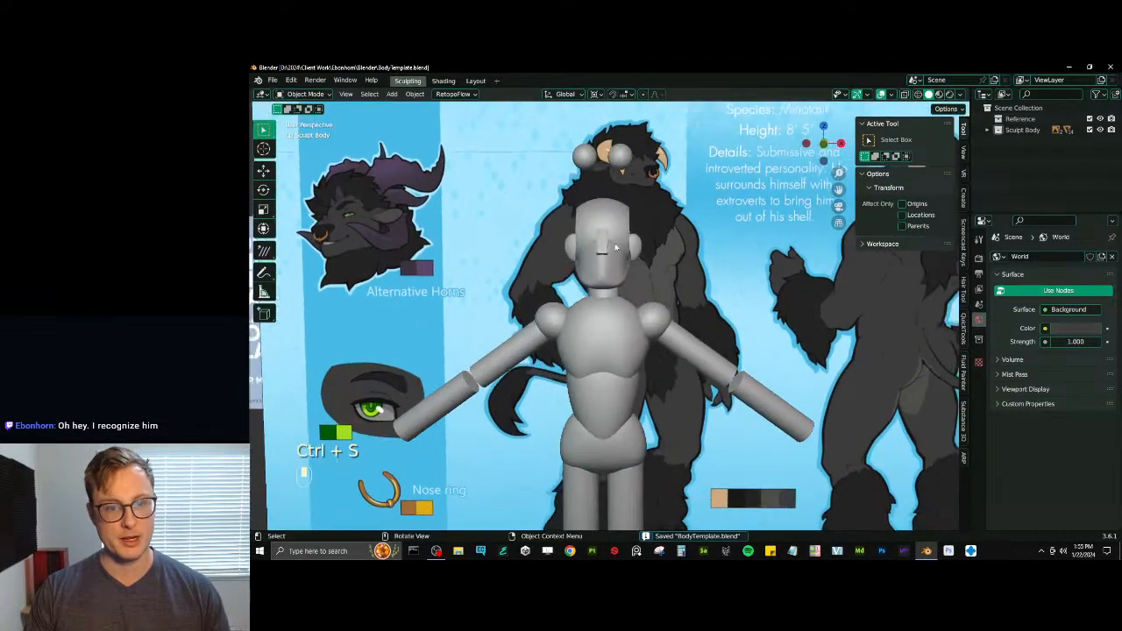
{"action": "scroll", "coordinate": [619, 260], "scroll_direction": "down", "scroll_amount": 3}
{"action": "key", "text": "KP_1"}
{"action": "scroll", "coordinate": [617, 260], "scroll_direction": "up", "scroll_amount": 3}
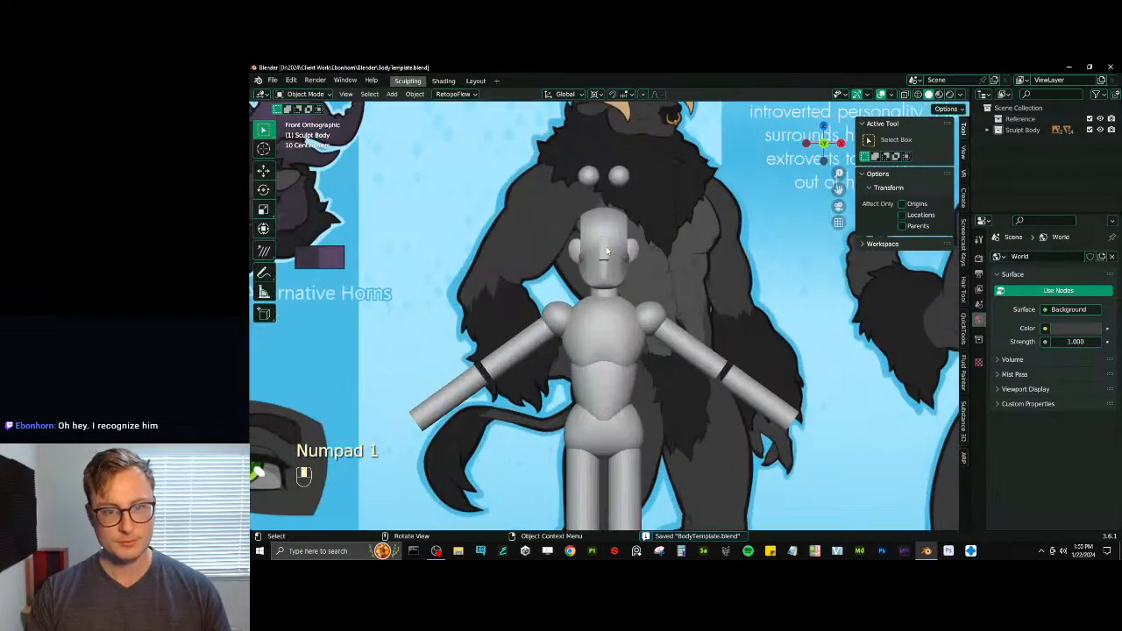
{"action": "scroll", "coordinate": [617, 258], "scroll_direction": "up", "scroll_amount": 2, "text": "shift"}
{"action": "left_click", "coordinate": [616, 255]}
{"action": "key", "text": "g"}
{"action": "left_click", "coordinate": [616, 171]}
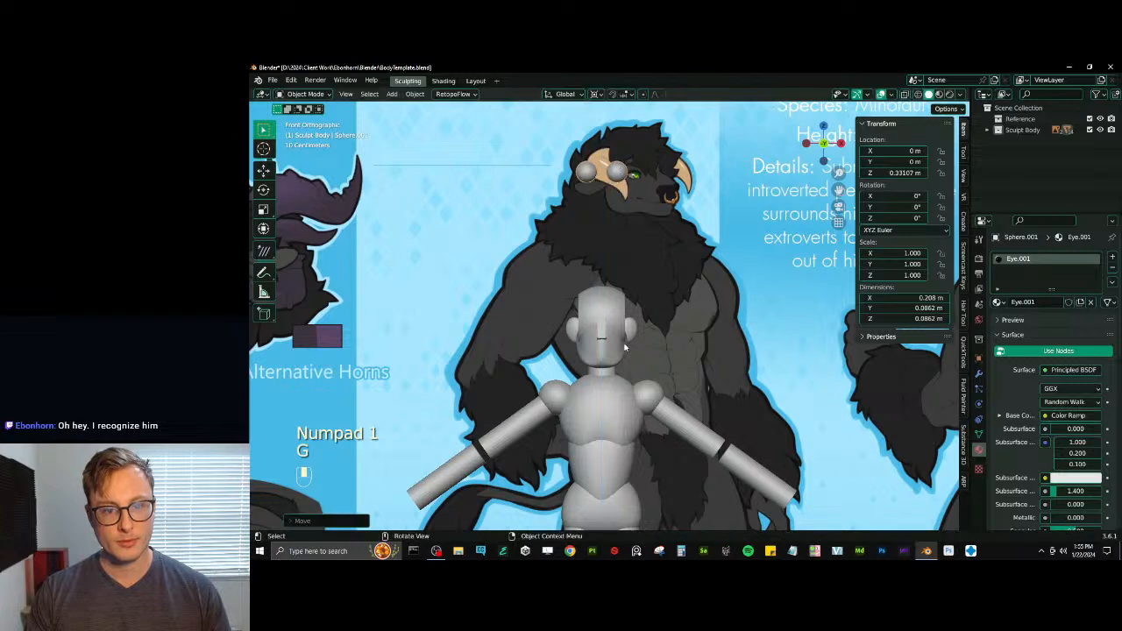
{"action": "key", "text": "ctrl+a"}
{"action": "left_click", "coordinate": [659, 321]}
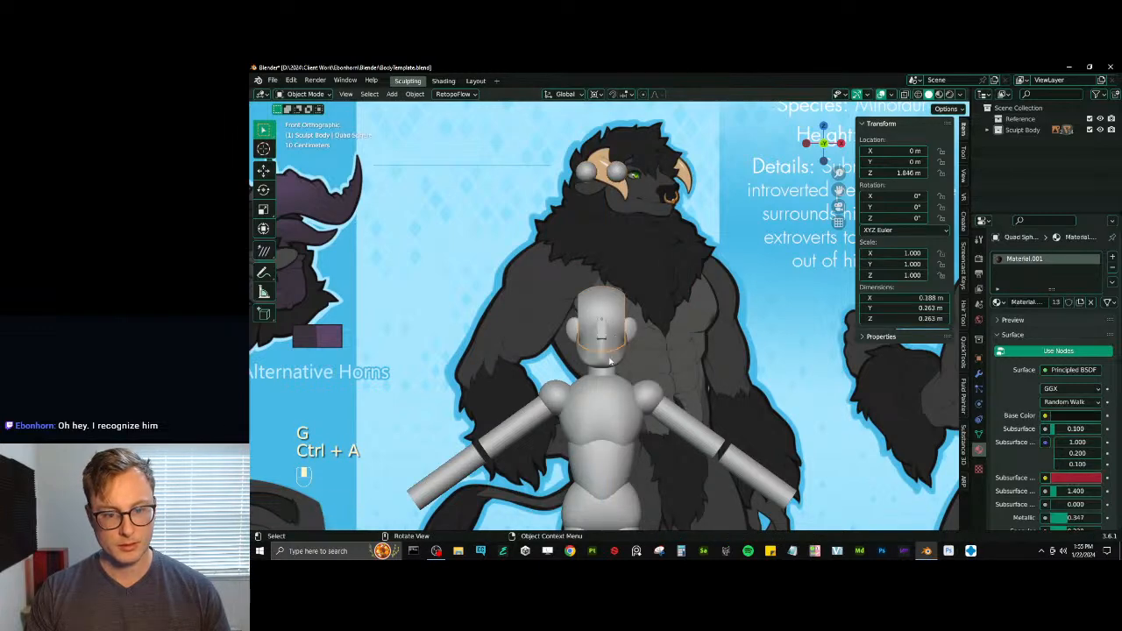
- Raise the skull and jaw meshes together along Z to about 2.424 m, level with the eye spheres
{"action": "left_click", "coordinate": [614, 316]}
{"action": "key", "text": "g"}
{"action": "key", "text": "z"}
{"action": "left_click", "coordinate": [654, 194]}
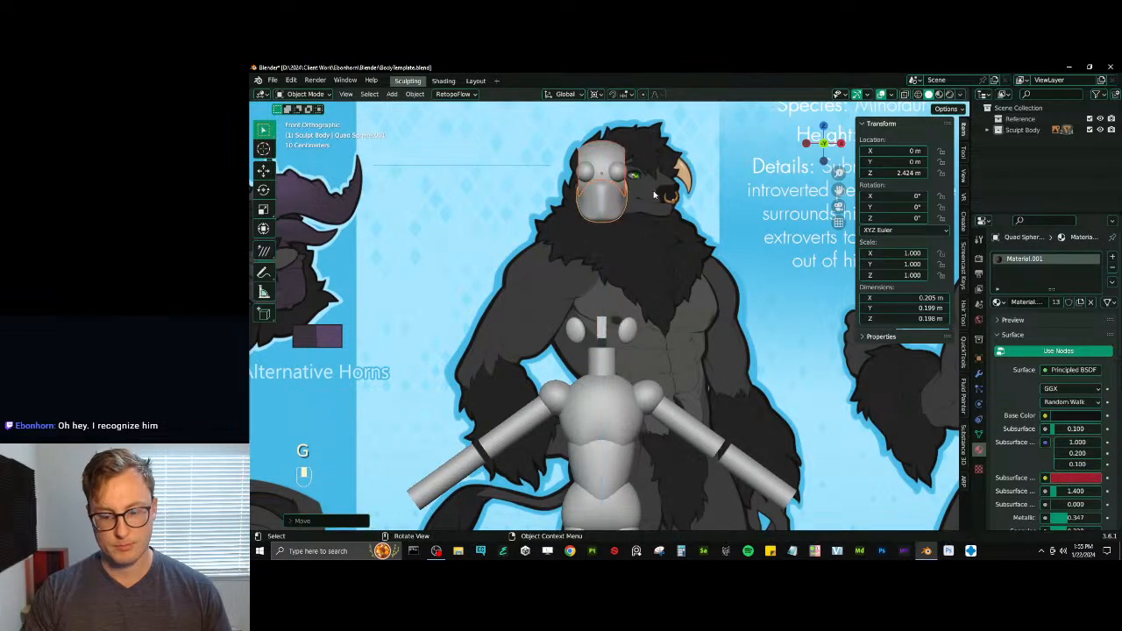
{"action": "key", "text": "KP_3"}
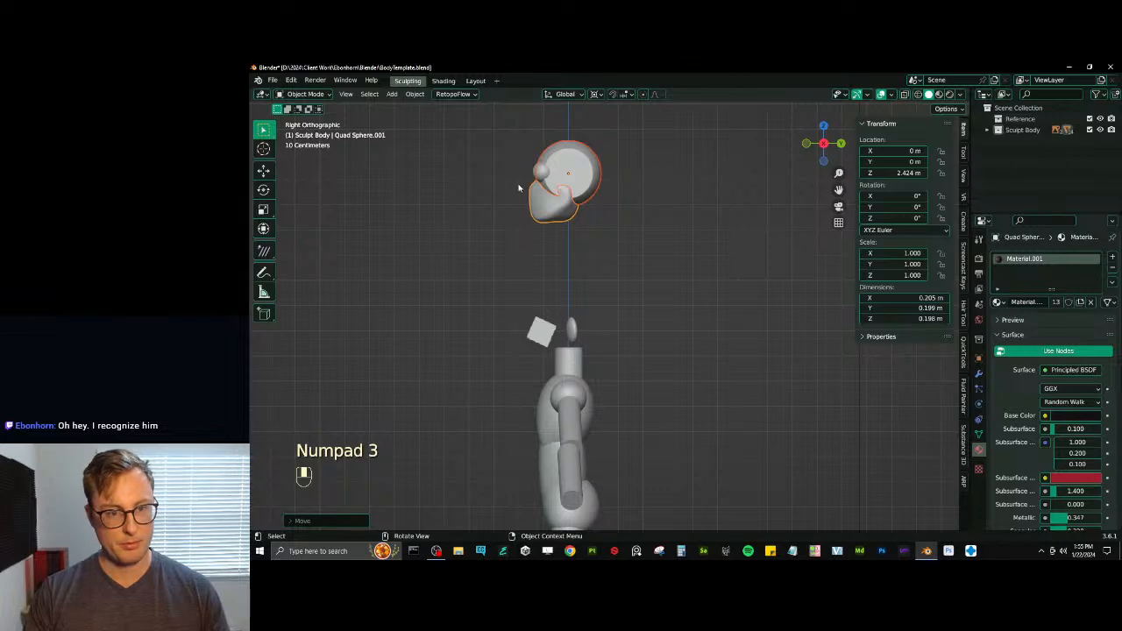
{"action": "key", "text": "s"}
{"action": "key", "text": "y"}
{"action": "right_click", "coordinate": [637, 228]}
- Switch the pivot point away from the 3D cursor, stretch the jaw mesh along Y to a scale of about 1.386, and save
{"action": "key", "text": "period"}
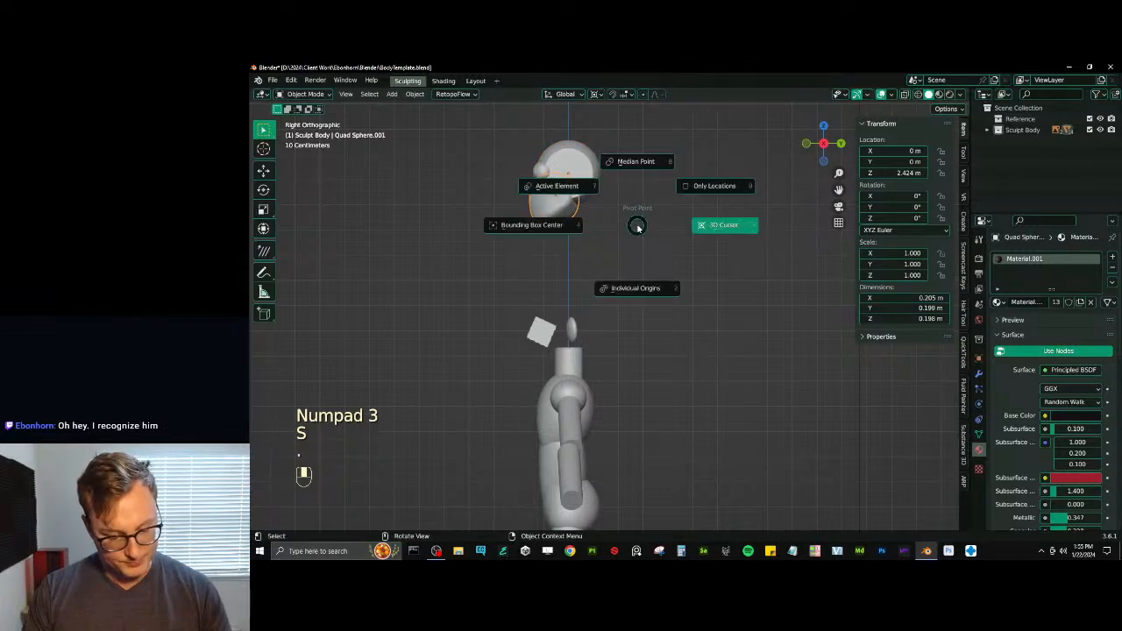
{"action": "left_click", "coordinate": [598, 246]}
{"action": "key", "text": "s"}
{"action": "key", "text": "y"}
{"action": "left_click", "coordinate": [668, 221]}
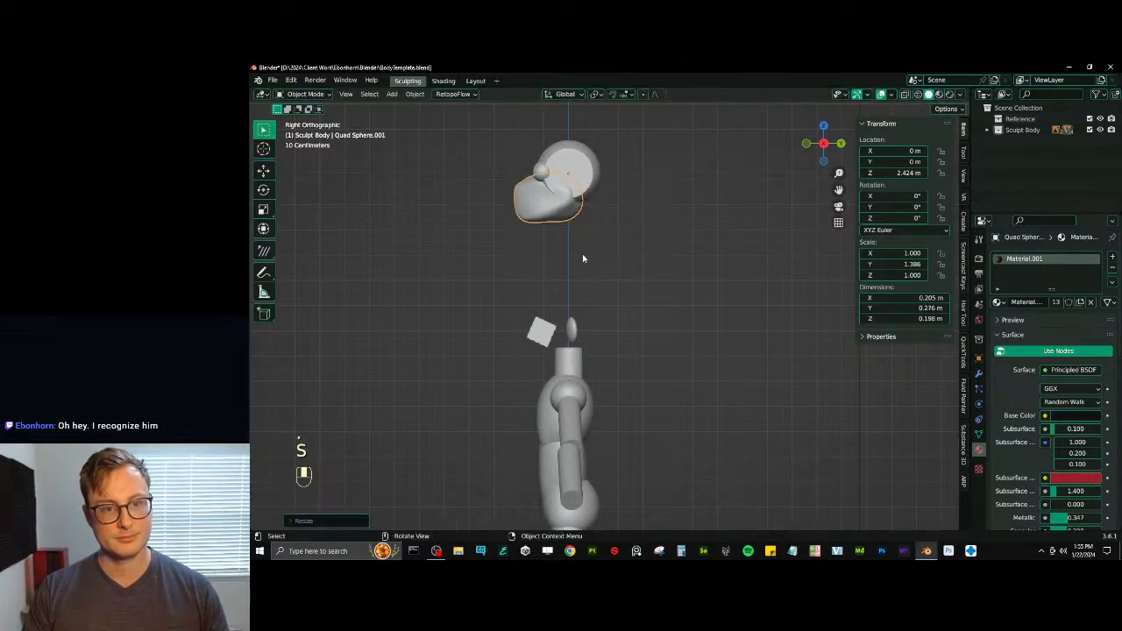
{"action": "middle_click_drag", "start_coordinate": [571, 252], "coordinate": [680, 262]}
{"action": "key", "text": "ctrl+s"}
- Raise the neck cylinder along Z in front view so it sits directly beneath the jaw
{"action": "key", "text": "KP_1"}
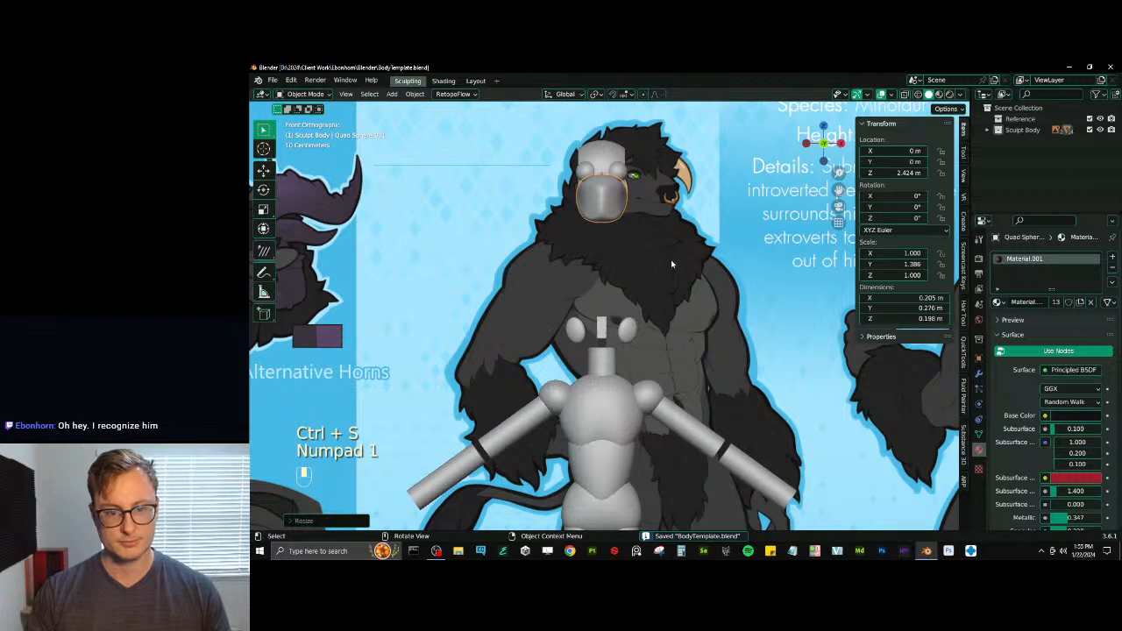
{"action": "left_click", "coordinate": [609, 366]}
{"action": "key", "text": "g"}
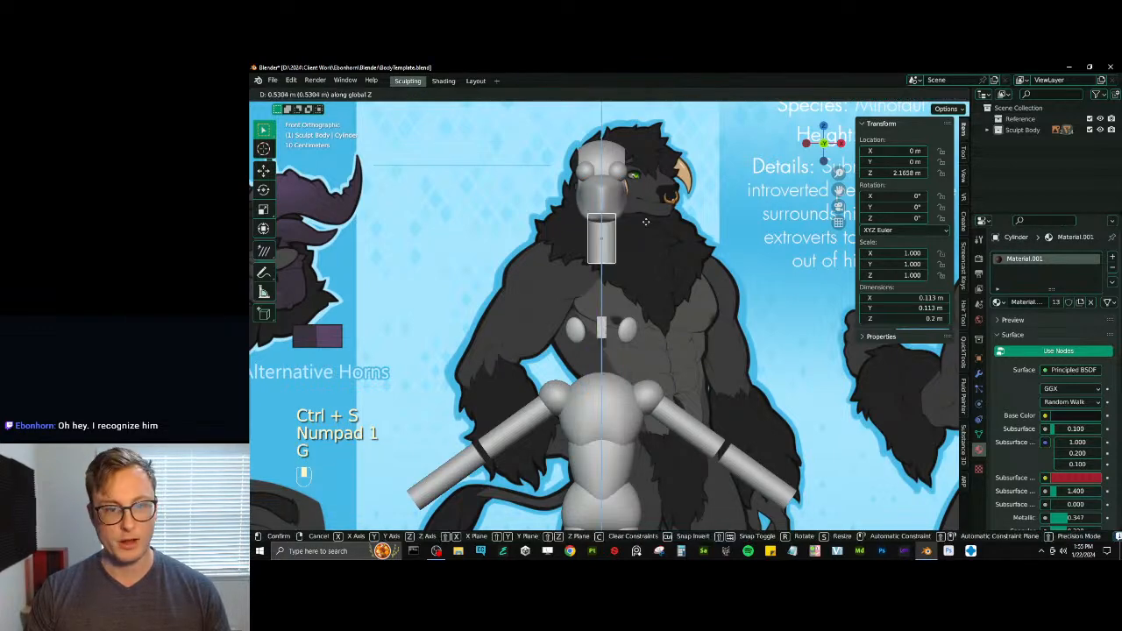
{"action": "left_click", "coordinate": [644, 253]}
- Raise the chest sphere along Z to about 2.017 m, just beneath the neck
{"action": "left_click", "coordinate": [604, 418]}
{"action": "key", "text": "g"}
{"action": "middle_click", "coordinate": [611, 342]}
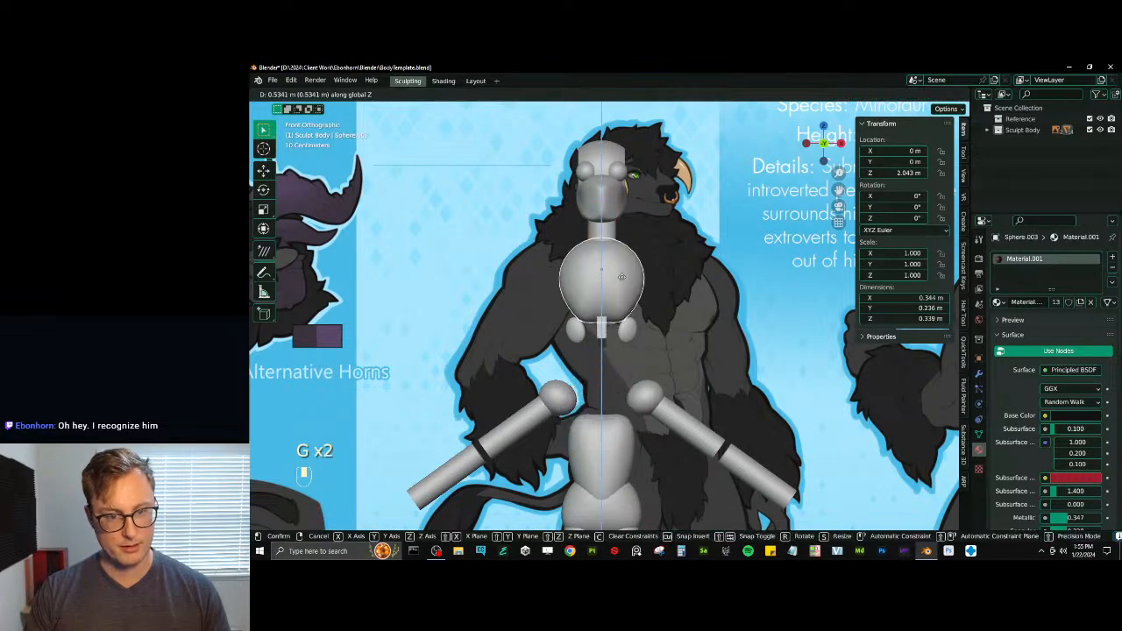
{"action": "left_click", "coordinate": [626, 289]}
- Stretch the chest sphere along X to a scale of about 2.025 and along Z to about 1.327
{"action": "key", "text": "s"}
{"action": "middle_click", "coordinate": [656, 278]}
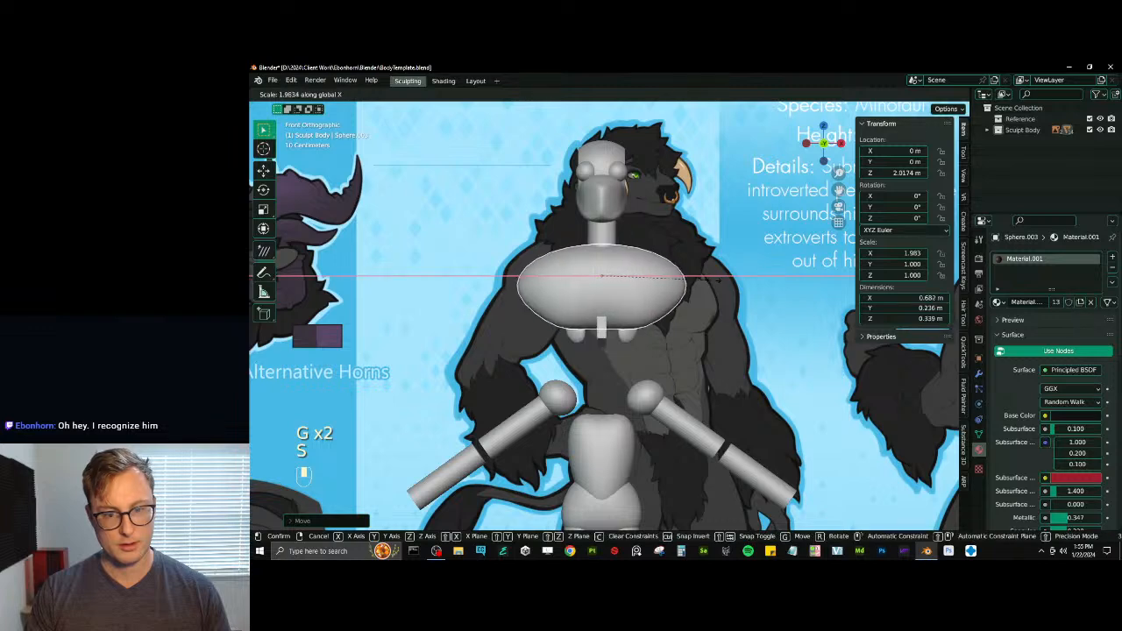
{"action": "left_click", "coordinate": [675, 274]}
{"action": "key", "text": "s"}
{"action": "middle_click", "coordinate": [624, 250]}
{"action": "left_click", "coordinate": [659, 328]}
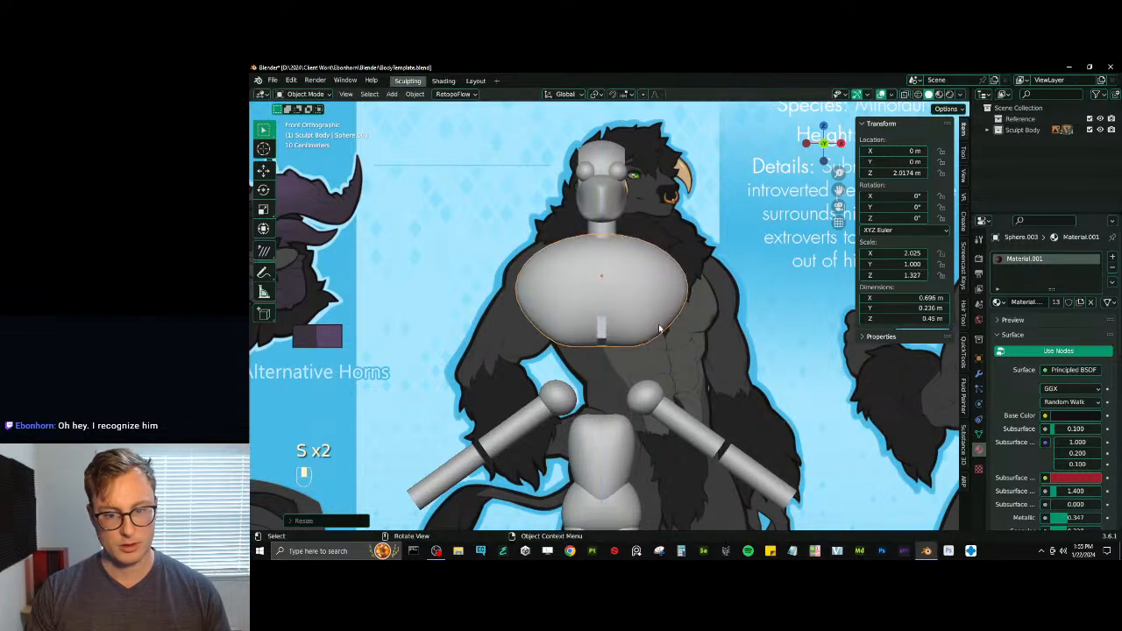
- Raise the abdomen mesh along Z to about 1.653 m, tucked under the chest
{"action": "left_click", "coordinate": [618, 467]}
{"action": "key", "text": "g"}
{"action": "left_click", "coordinate": [681, 354]}
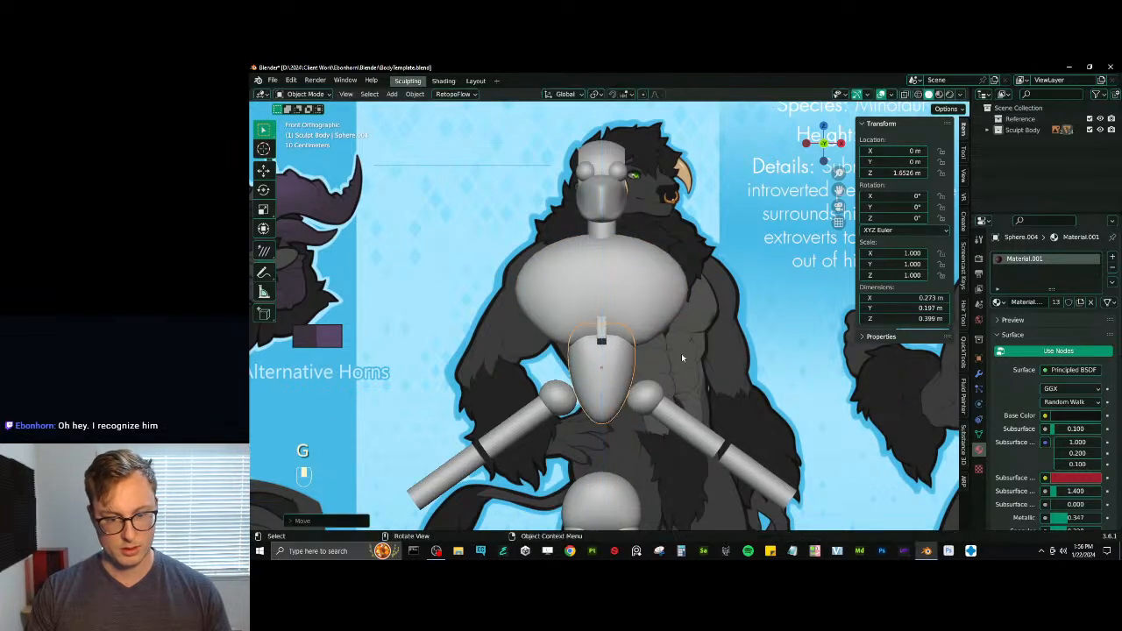
{"action": "middle_click_drag", "start_coordinate": [681, 353], "coordinate": [648, 362]}
- Widen the abdomen mesh along X to a scale of about 1.403 in front view
{"action": "key", "text": "KP_1"}
{"action": "key", "text": "KP_1"}
{"action": "scroll", "coordinate": [648, 361], "scroll_direction": "down", "scroll_amount": 2}
{"action": "key", "text": "s"}
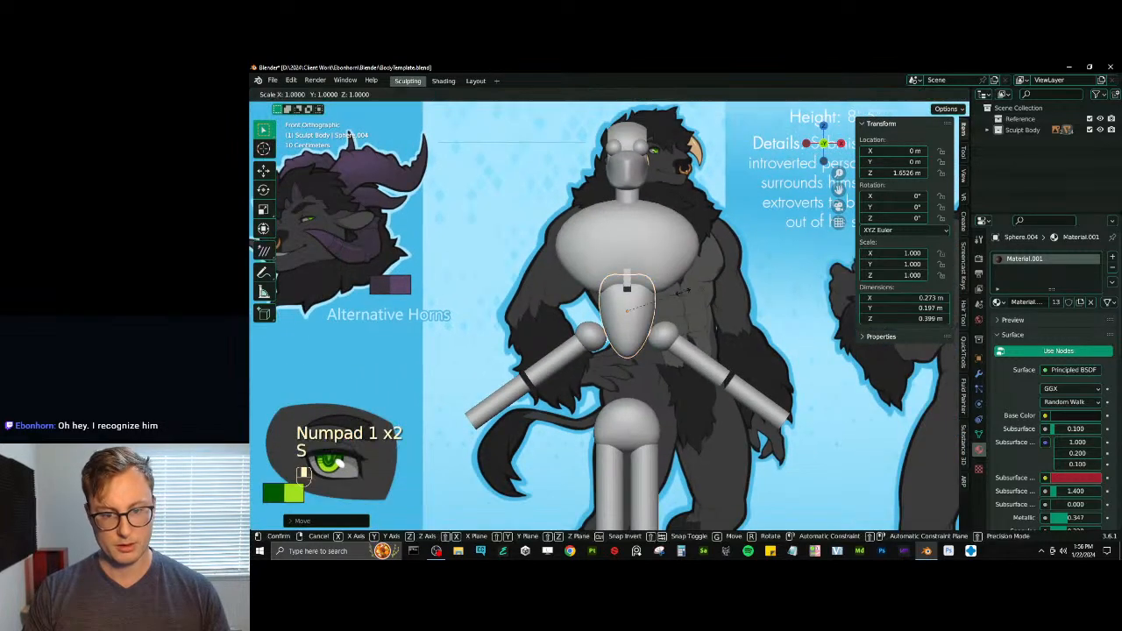
{"action": "key", "text": "x"}
{"action": "left_click", "coordinate": [704, 289]}
{"action": "key", "text": "KP_1"}
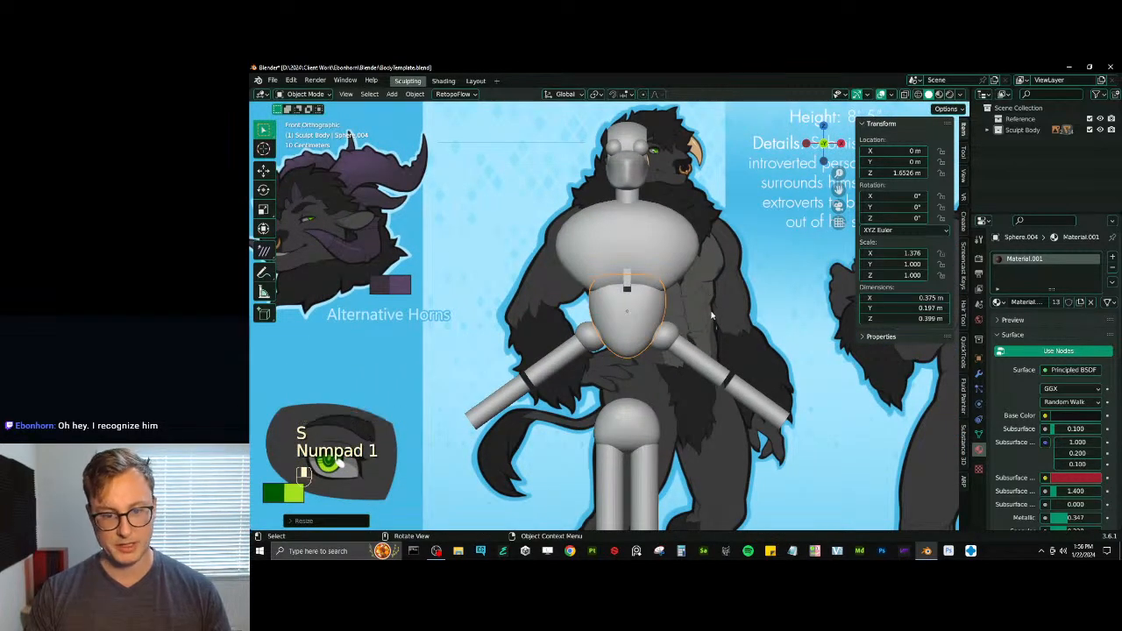
{"action": "scroll", "coordinate": [705, 288], "scroll_direction": "up", "scroll_amount": 1}
{"action": "key", "text": "s"}
{"action": "left_click", "coordinate": [678, 295]}
- Raise the pelvis mesh beneath the abdomen, enlarge it to about 1.216, and widen it along X to about 1.294
{"action": "middle_click_drag", "start_coordinate": [603, 431], "coordinate": [601, 408], "text": "shift"}
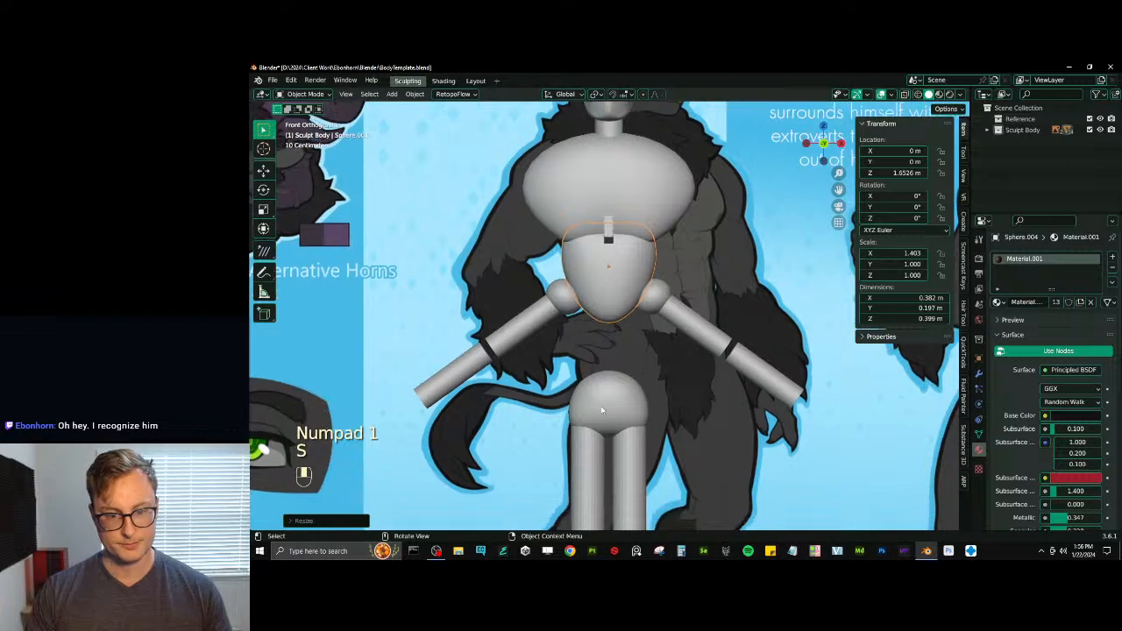
{"action": "left_click", "coordinate": [623, 401]}
{"action": "key", "text": "g"}
{"action": "key", "text": "s"}
{"action": "key", "text": "g"}
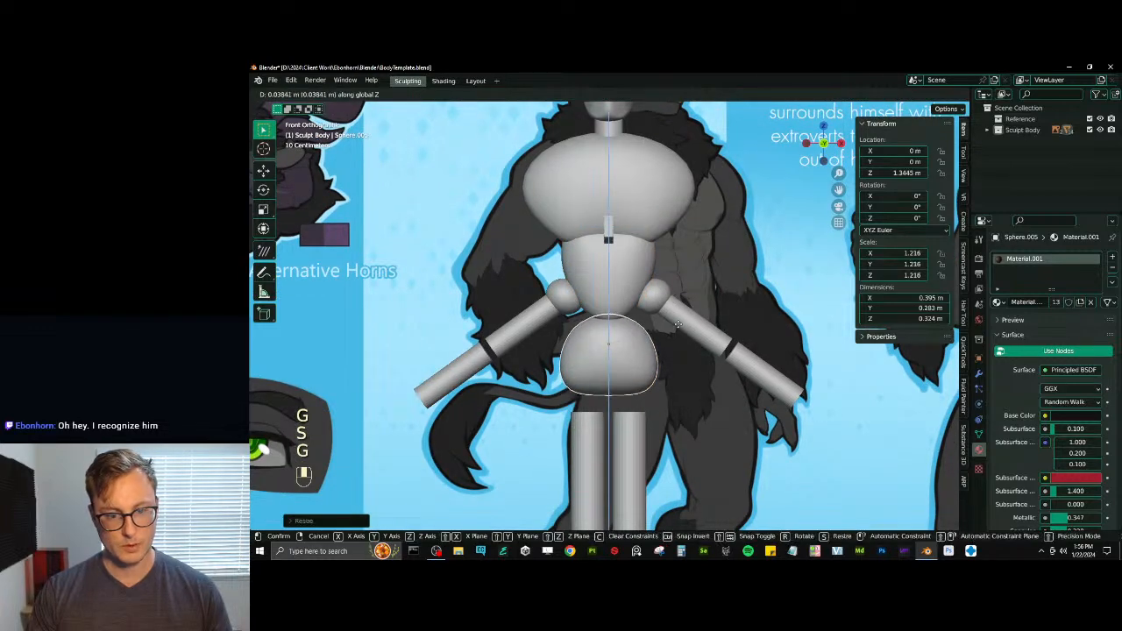
{"action": "key", "text": "s"}
{"action": "key", "text": "x"}
{"action": "left_click", "coordinate": [670, 313]}
- Stretch the abdomen mesh along Z to a scale of about 1.5 and lower it to about 1.629 m
{"action": "left_click", "coordinate": [623, 304]}
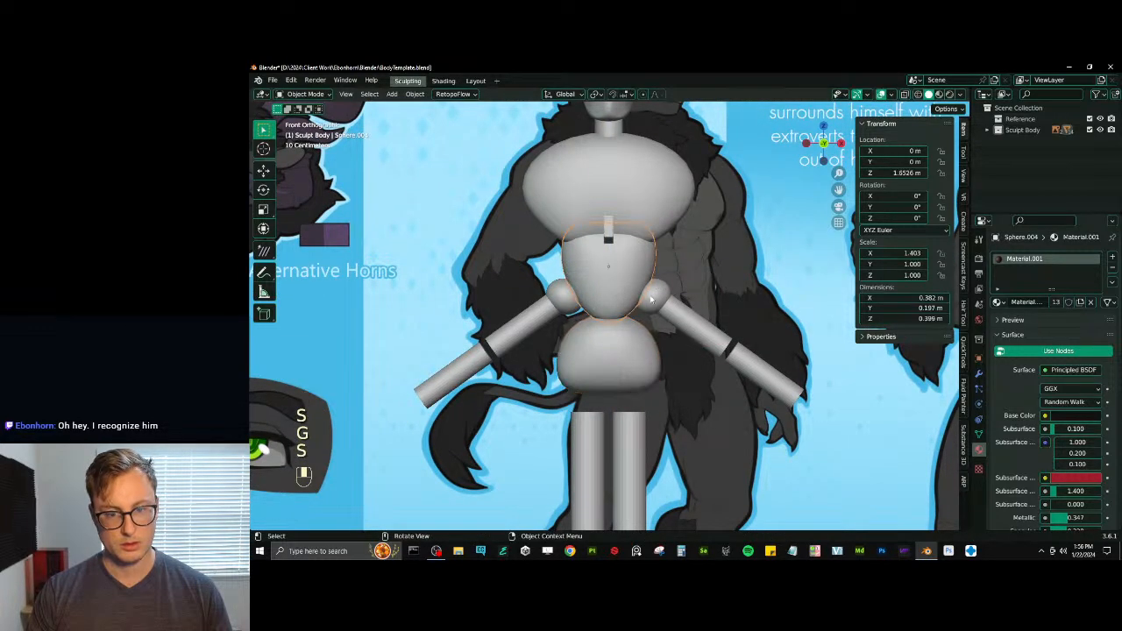
{"action": "key", "text": "s"}
{"action": "key", "text": "z"}
{"action": "left_click", "coordinate": [678, 212]}
{"action": "key", "text": "g"}
{"action": "left_click", "coordinate": [666, 207]}
{"action": "key", "text": "s"}
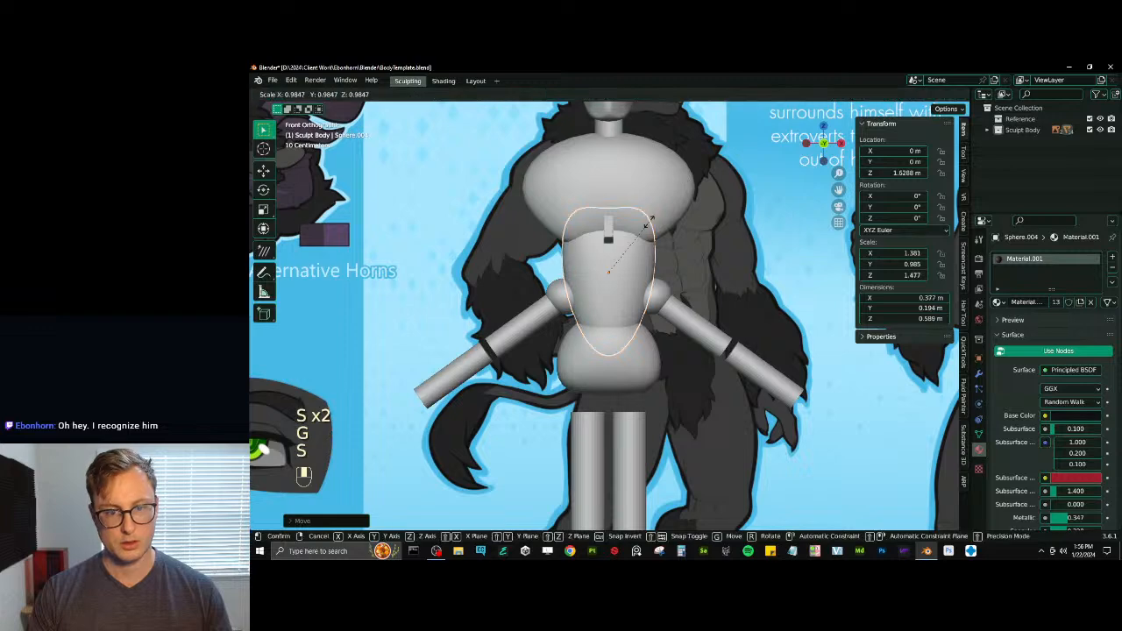
{"action": "left_click", "coordinate": [656, 201]}
- Stretch the chest sphere along Z to a scale of about 1.397
{"action": "left_click", "coordinate": [656, 201]}
{"action": "key", "text": "s"}
{"action": "middle_click", "coordinate": [670, 194]}
{"action": "left_click", "coordinate": [693, 182]}
{"action": "middle_click_drag", "start_coordinate": [710, 190], "coordinate": [719, 222], "text": "shift"}
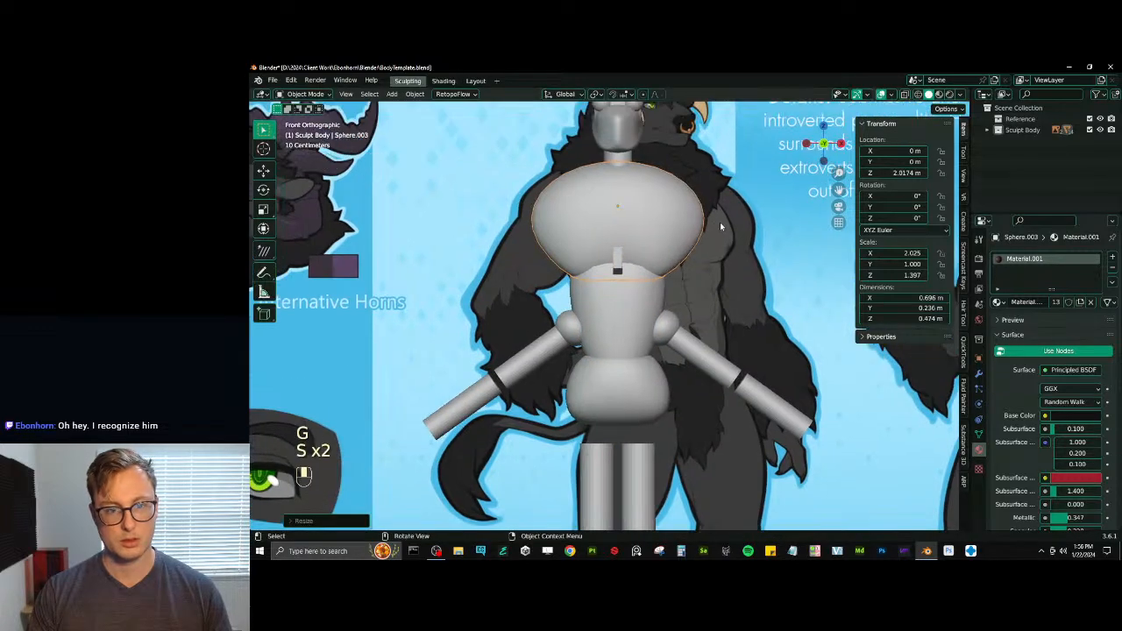
- Move the shoulder, upper arm and forearm meshes together up to the chest's sides and enlarge them to a scale of about 1.392
{"action": "left_click", "coordinate": [572, 330]}
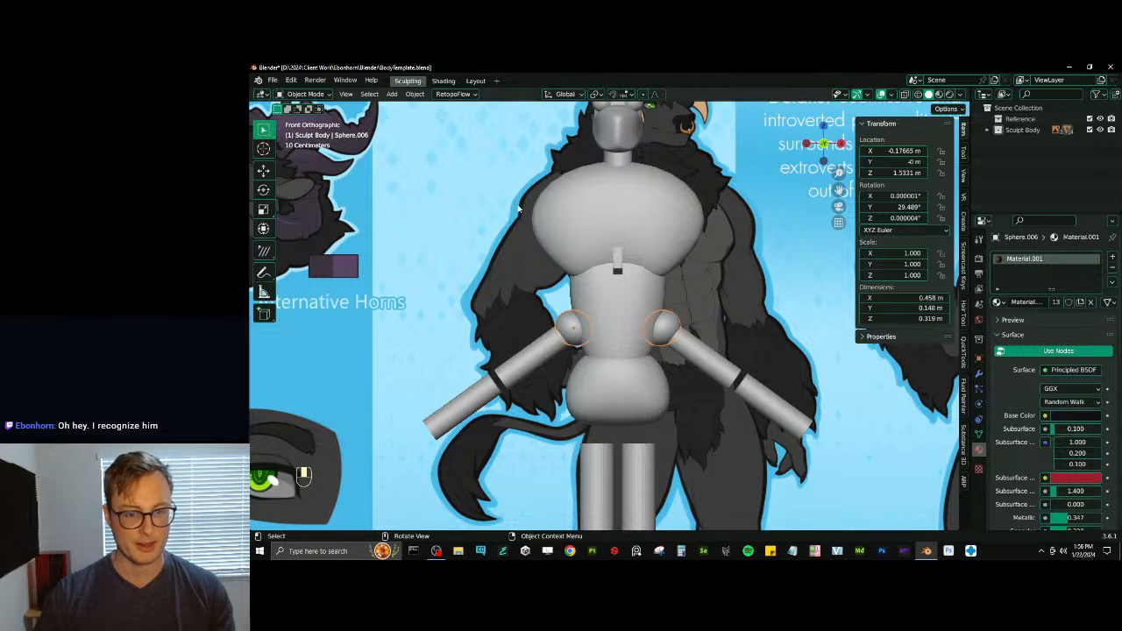
{"action": "left_click", "coordinate": [524, 368], "text": "shift"}
{"action": "key", "text": "g"}
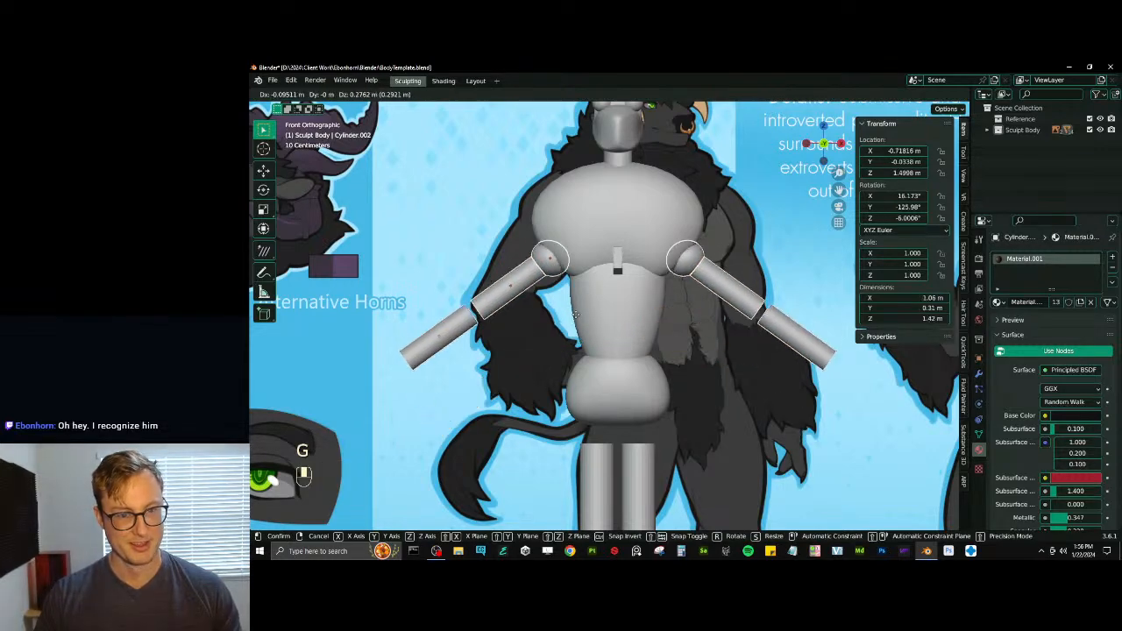
{"action": "key", "text": "s"}
{"action": "key", "text": "g"}
{"action": "key", "text": "s"}
{"action": "left_click", "coordinate": [600, 296]}
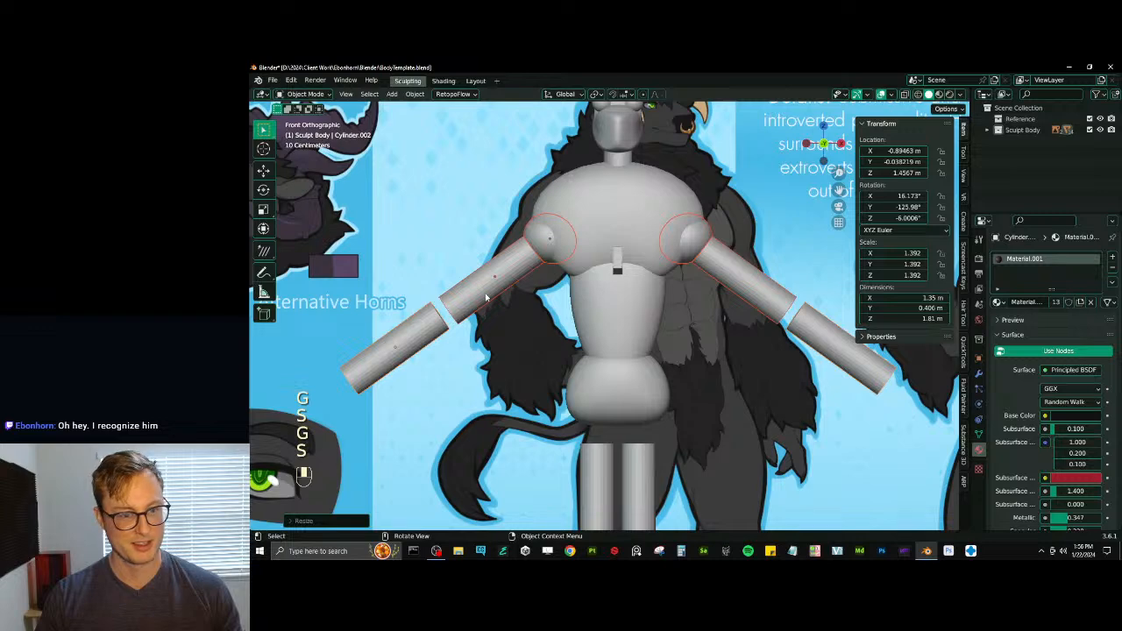
- Enlarge the upper arm cylinder to a scale of about 1.436 and scale its whole mesh by about 1.23 in edit mode
{"action": "left_click", "coordinate": [488, 294]}
{"action": "key", "text": "s"}
{"action": "left_click", "coordinate": [646, 225]}
{"action": "key", "text": "Tab"}
{"action": "key", "text": "a"}
{"action": "key", "text": "s"}
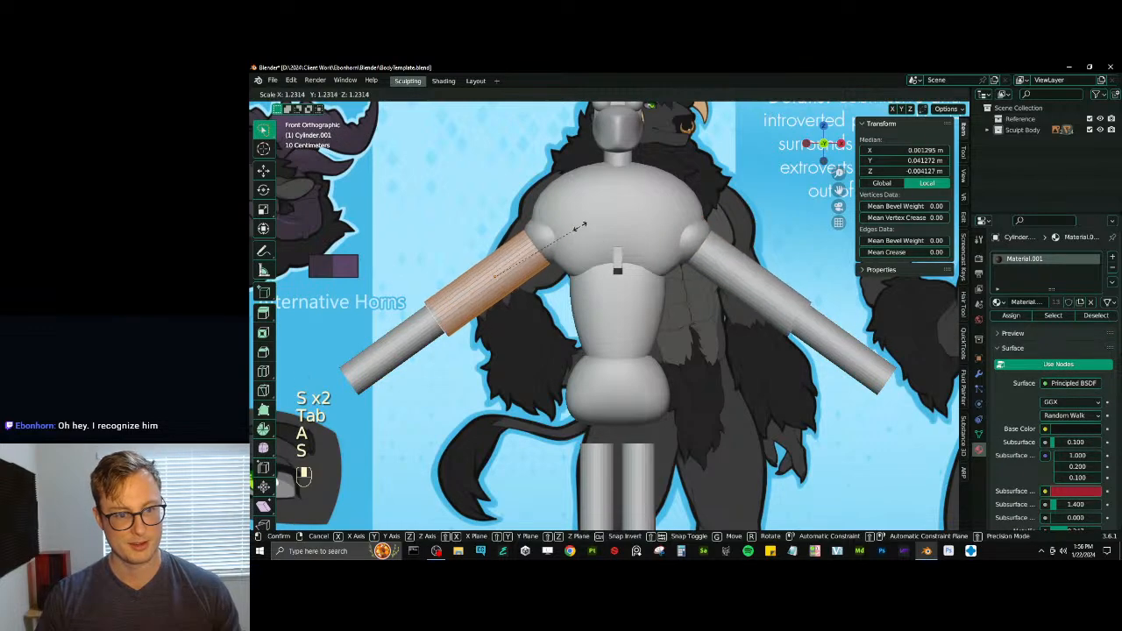
{"action": "left_click", "coordinate": [579, 226]}
{"action": "key", "text": "s"}
{"action": "key", "text": "z"}
{"action": "right_click", "coordinate": [581, 218]}
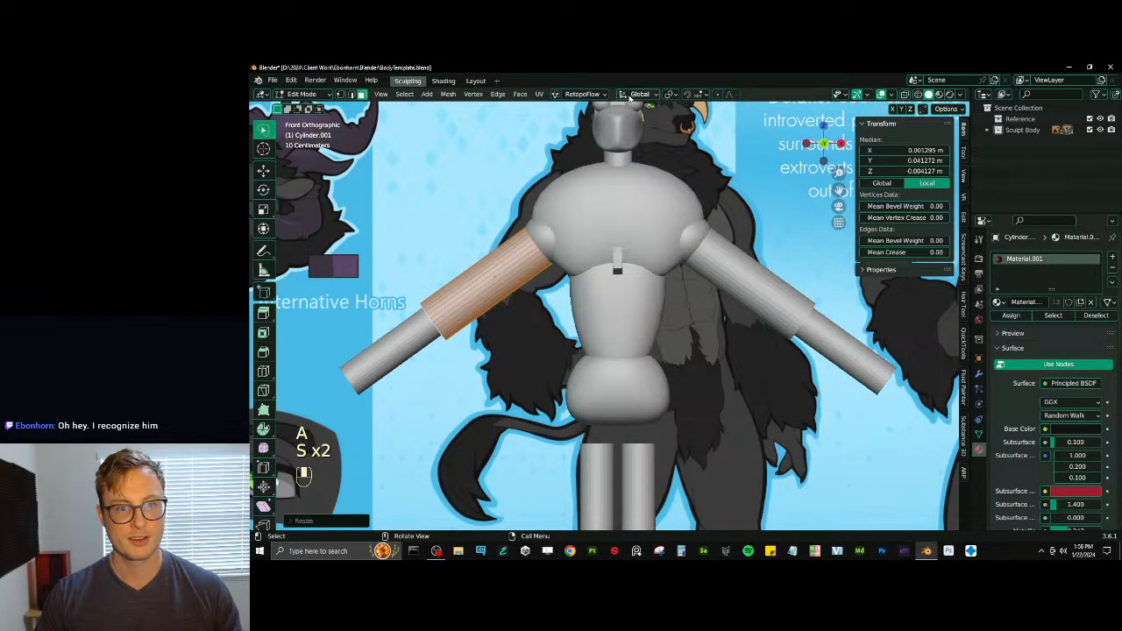
- Set the transform orientation to Local and shorten the upper arm mesh along its own Z axis
{"action": "left_click", "coordinate": [629, 96]}
{"action": "left_click", "coordinate": [625, 140]}
{"action": "key", "text": "s"}
{"action": "key", "text": "z"}
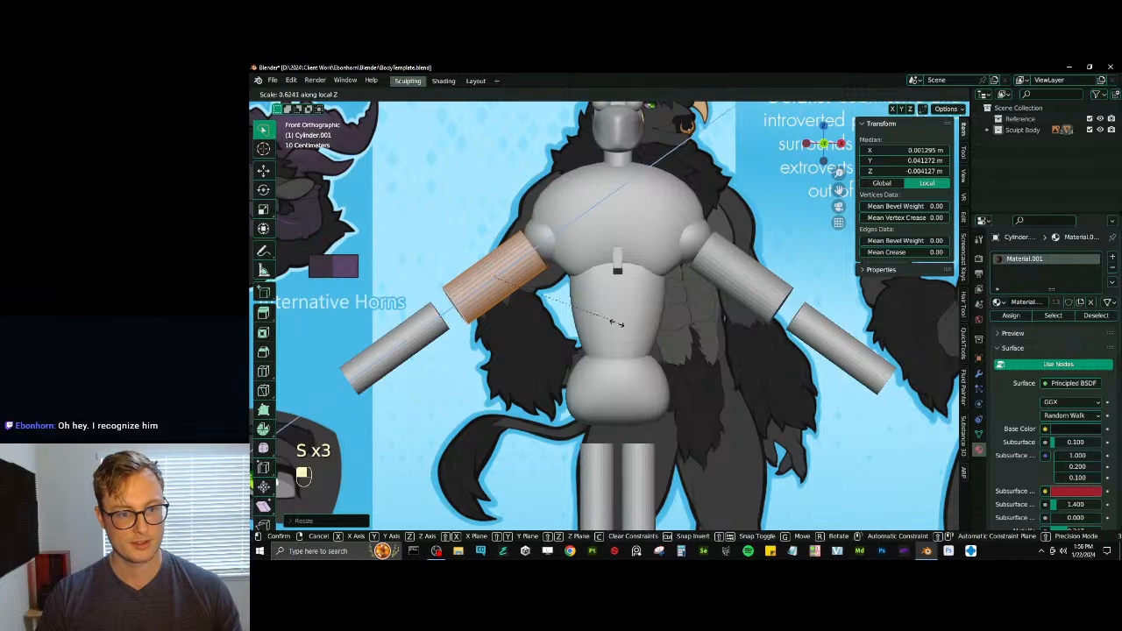
{"action": "left_click", "coordinate": [613, 322]}
- Return to object mode and move the upper arm inward against the shoulder, to about X -0.441 m and Z 1.792 m
{"action": "key", "text": "Tab"}
{"action": "key", "text": "g"}
{"action": "left_click", "coordinate": [537, 230]}
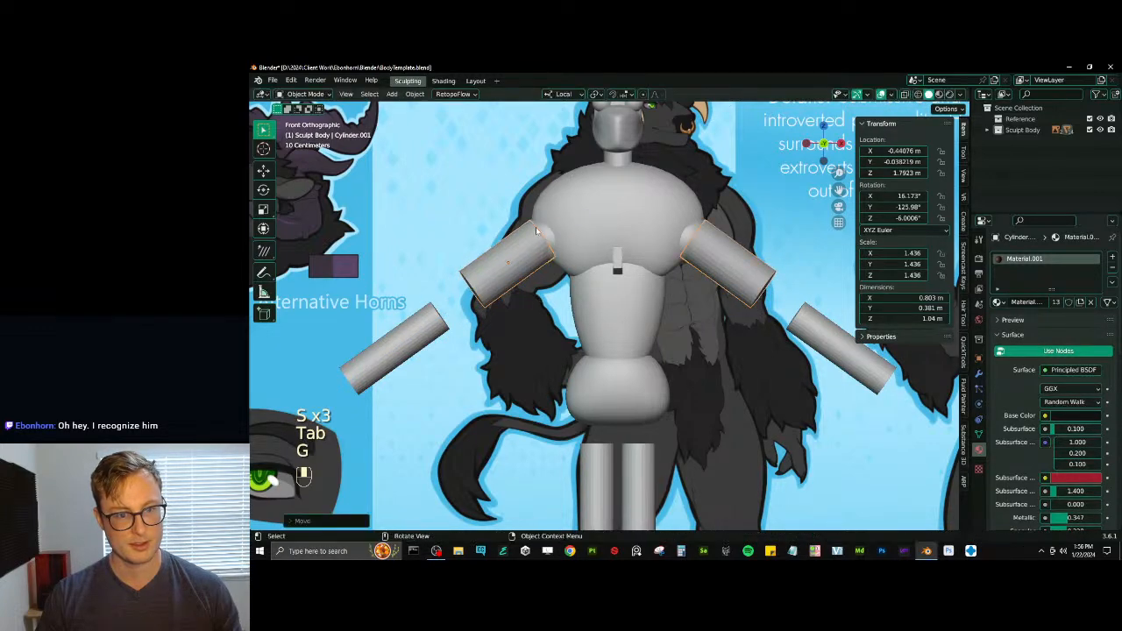
- Move the shoulder sphere up and outward, enlarge it to about 1.728, and rotate it about Y to roughly -33.6°
{"action": "left_click", "coordinate": [546, 234]}
{"action": "key", "text": "g"}
{"action": "left_click", "coordinate": [533, 208]}
{"action": "key", "text": "s"}
{"action": "left_click", "coordinate": [585, 167]}
{"action": "key", "text": "r"}
{"action": "left_click", "coordinate": [569, 164]}
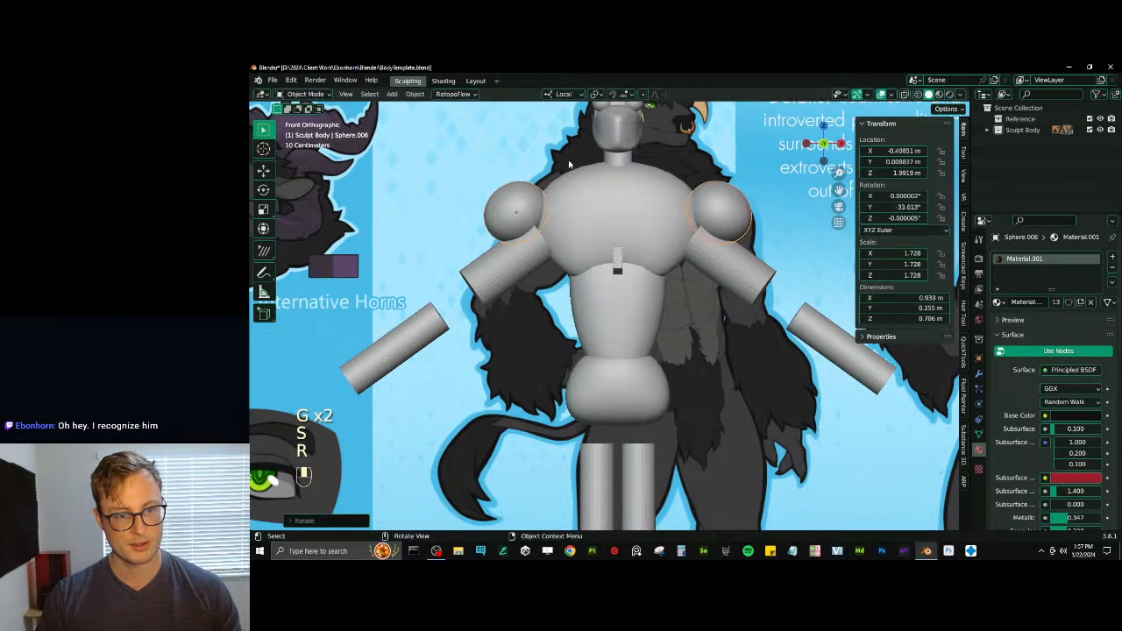
- Refine the shoulder sphere to a scale of about 1.902, placed at about X -0.323 m and Z 1.999 m
{"action": "key", "text": "g"}
{"action": "left_click", "coordinate": [586, 166]}
{"action": "key", "text": "s"}
{"action": "left_click", "coordinate": [608, 148]}
{"action": "key", "text": "g"}
{"action": "left_click", "coordinate": [616, 145]}
{"action": "key", "text": "s"}
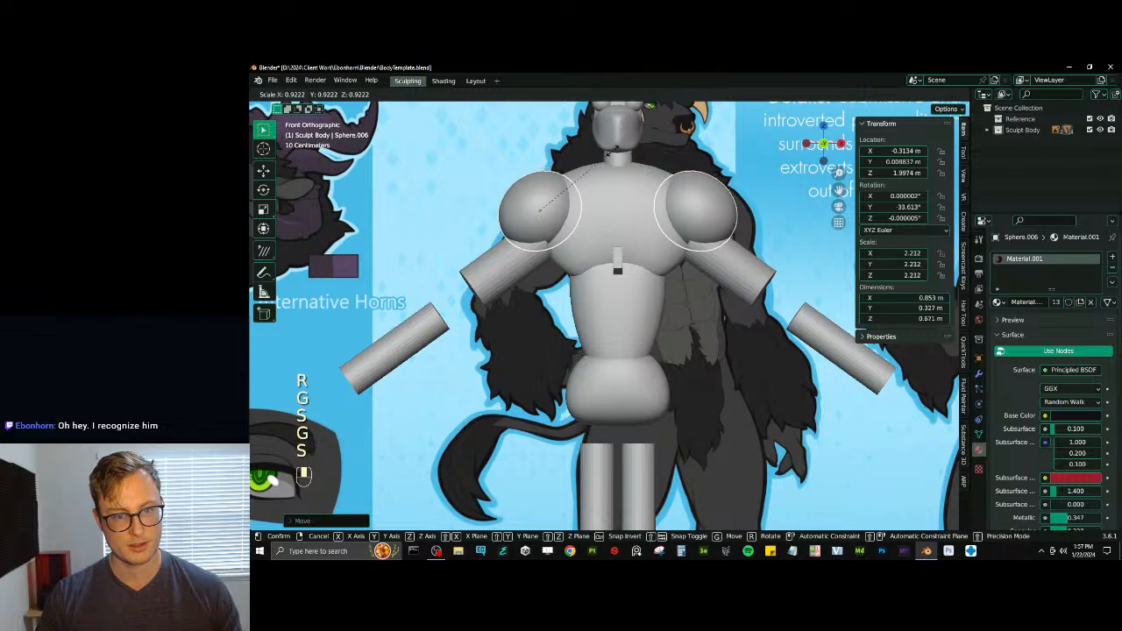
{"action": "left_click", "coordinate": [611, 152]}
{"action": "key", "text": "g"}
{"action": "left_click", "coordinate": [608, 153]}
{"action": "key", "text": "s"}
{"action": "left_click", "coordinate": [599, 161]}
{"action": "key", "text": "g"}
{"action": "left_click", "coordinate": [599, 162]}
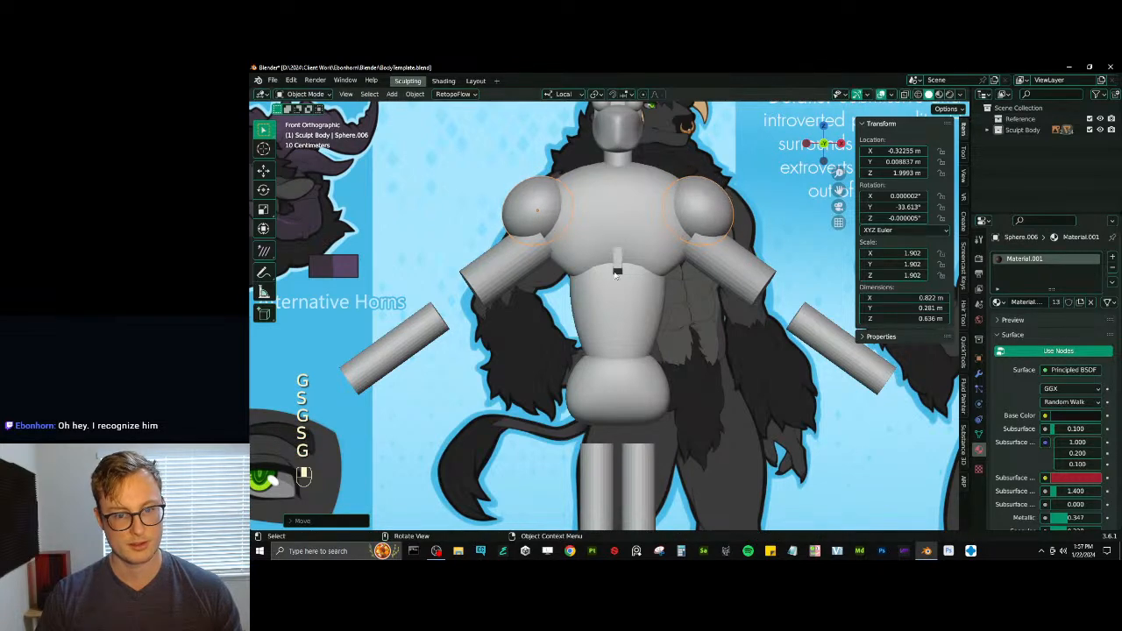
- Raise the pelvis mesh slightly, to about 1.356 m along Z
{"action": "middle_click_drag", "start_coordinate": [615, 275], "coordinate": [615, 234], "text": "shift"}
{"action": "left_click", "coordinate": [645, 330]}
{"action": "key", "text": "g"}
{"action": "left_click", "coordinate": [657, 322]}
- Flip the whole pelvis mesh upside down in edit mode so its rounded end faces down, and return to object mode
{"action": "key", "text": "Tab"}
{"action": "key", "text": "a"}
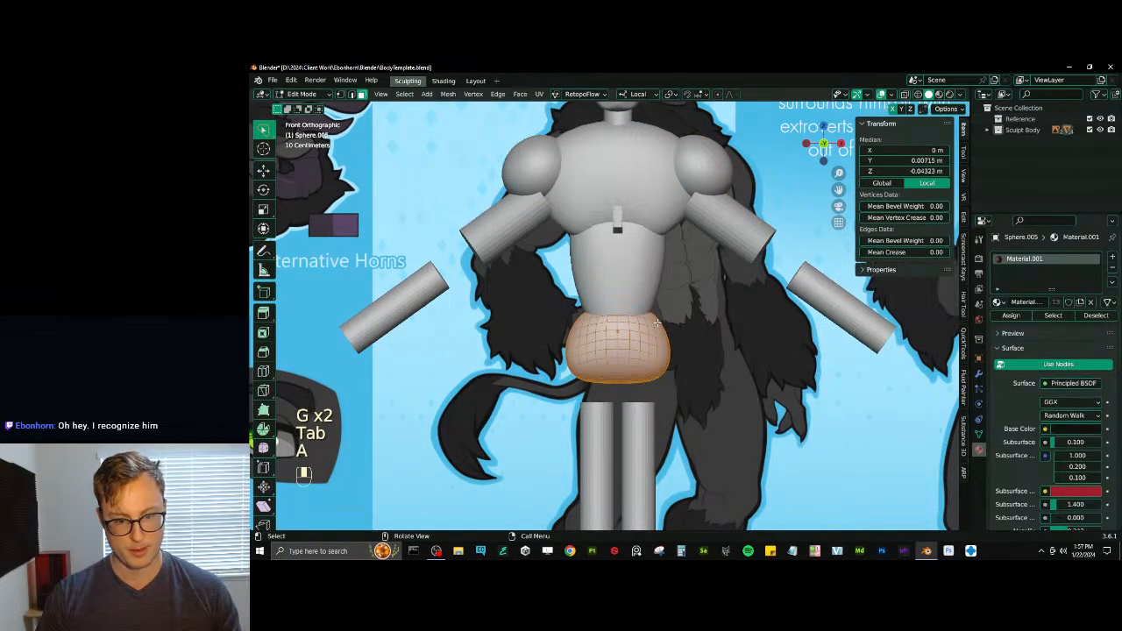
{"action": "key", "text": "s"}
{"action": "left_click", "coordinate": [657, 323]}
{"action": "key", "text": "Tab"}
{"action": "key", "text": "Tab"}
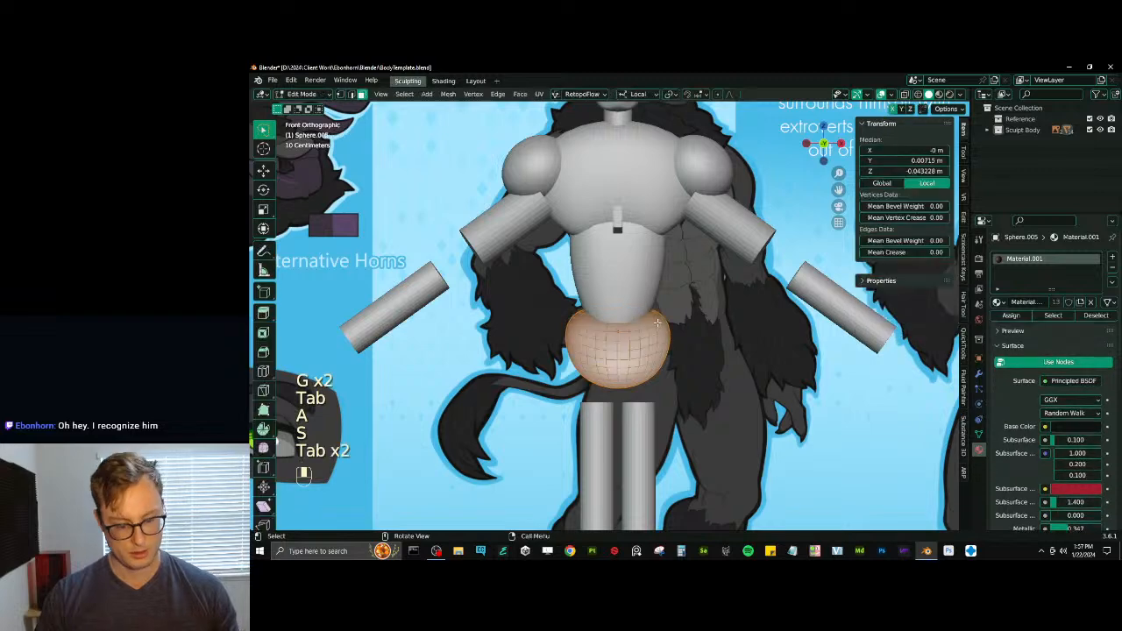
{"action": "key", "text": "q"}
{"action": "key", "text": "Tab"}
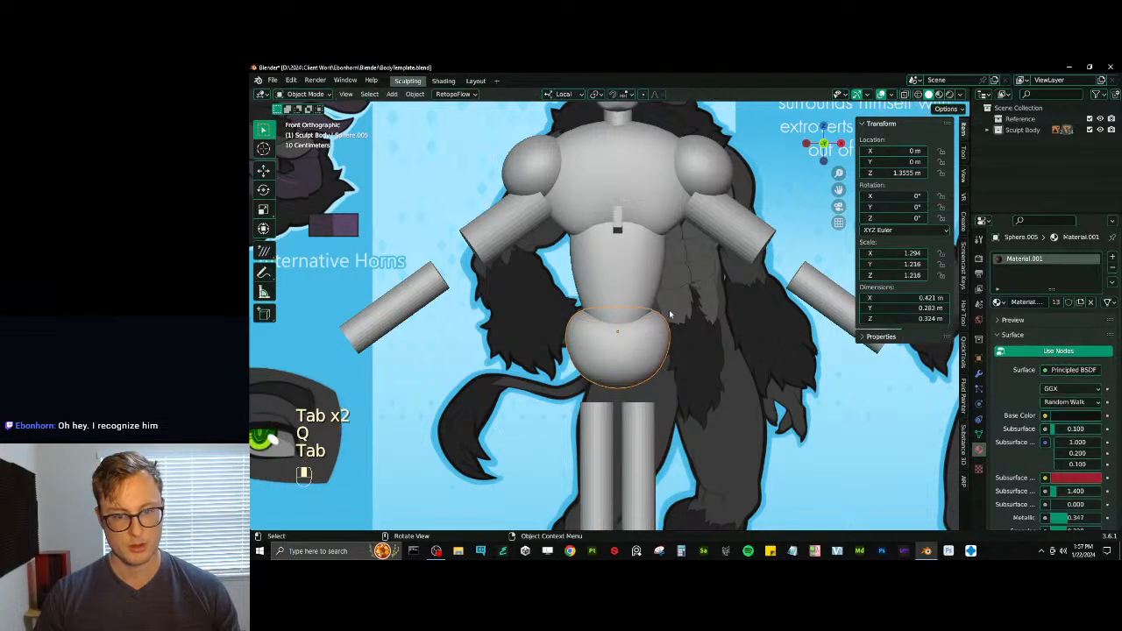
- Stretch the pelvis along Z to a scale of about 1.401 and raise it to about 1.376 m
{"action": "key", "text": "g"}
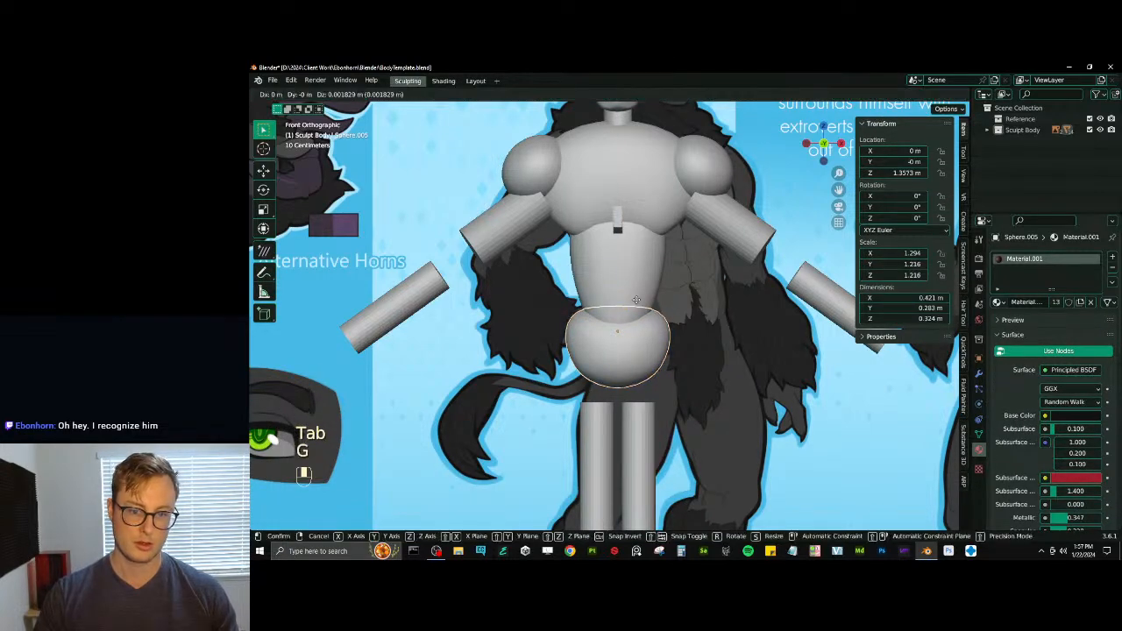
{"action": "key", "text": "s"}
{"action": "key", "text": "g"}
{"action": "left_click", "coordinate": [633, 291]}
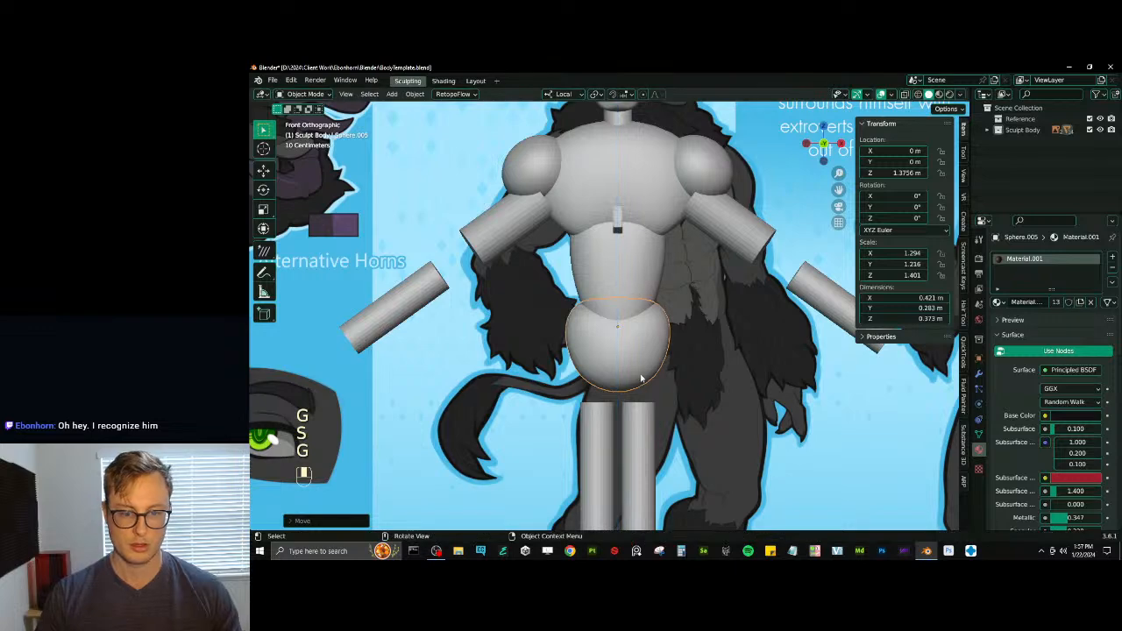
- Stretch the thigh cylinder along Z to about 1.262 and move it outward and up to about X -0.153 m, Z 0.933 m
{"action": "middle_click_drag", "start_coordinate": [611, 414], "coordinate": [617, 368], "text": "shift"}
{"action": "left_click", "coordinate": [616, 368]}
{"action": "scroll", "coordinate": [617, 361], "scroll_direction": "down", "scroll_amount": 3}
{"action": "key", "text": "s"}
{"action": "middle_click", "coordinate": [621, 324]}
{"action": "left_click", "coordinate": [622, 319]}
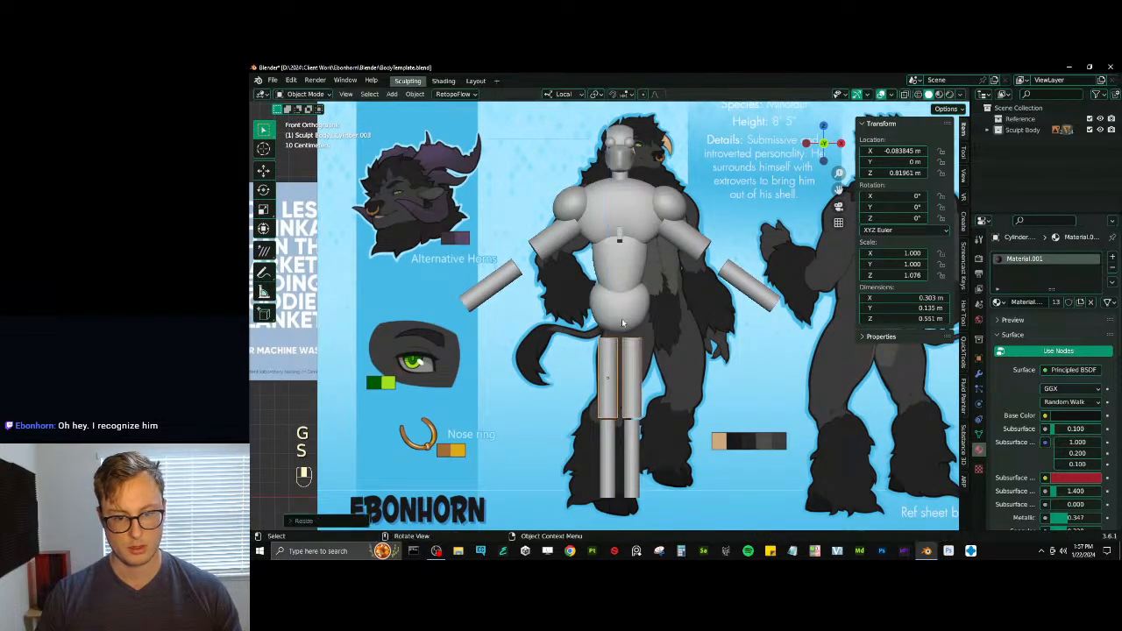
{"action": "key", "text": "g"}
{"action": "left_click", "coordinate": [614, 302]}
{"action": "key", "text": "s"}
{"action": "middle_click", "coordinate": [614, 294]}
{"action": "left_click", "coordinate": [614, 286]}
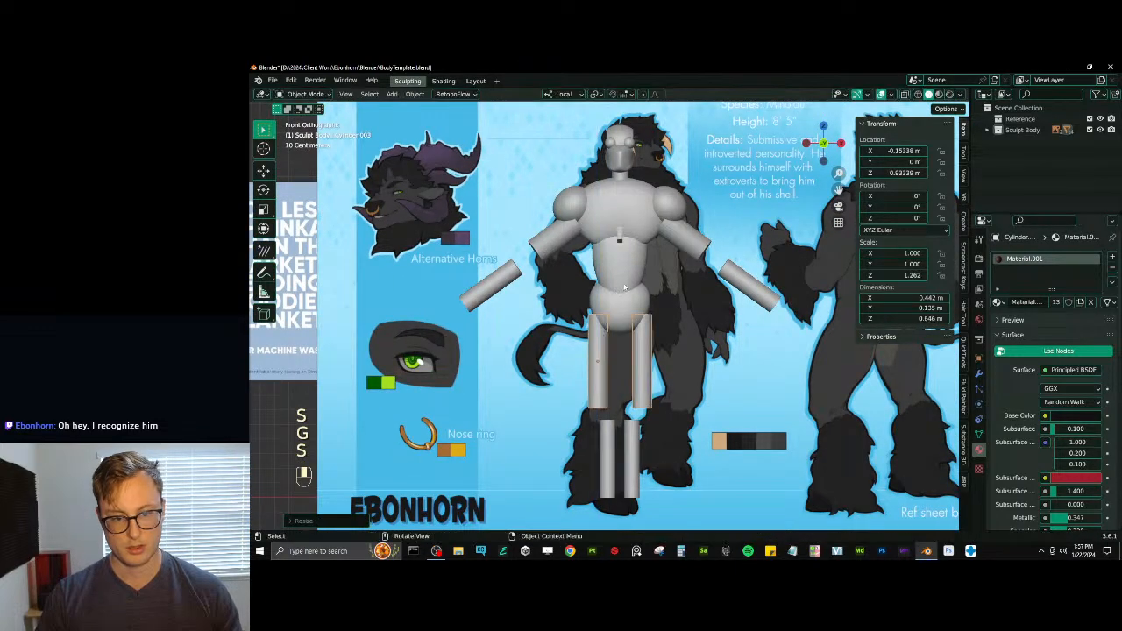
- Tilt the thigh cylinder slightly outward toward the knee and reposition it under the pelvis
{"action": "key", "text": "r"}
{"action": "left_click", "coordinate": [617, 295]}
{"action": "key", "text": "g"}
{"action": "left_click", "coordinate": [615, 302]}
- Move the lower leg cylinder outward to about X -0.27 m and enlarge it to about 1.664, keeping Z scale near 1.040
{"action": "left_click", "coordinate": [608, 439]}
{"action": "key", "text": "g"}
{"action": "left_click", "coordinate": [568, 432]}
{"action": "key", "text": "s"}
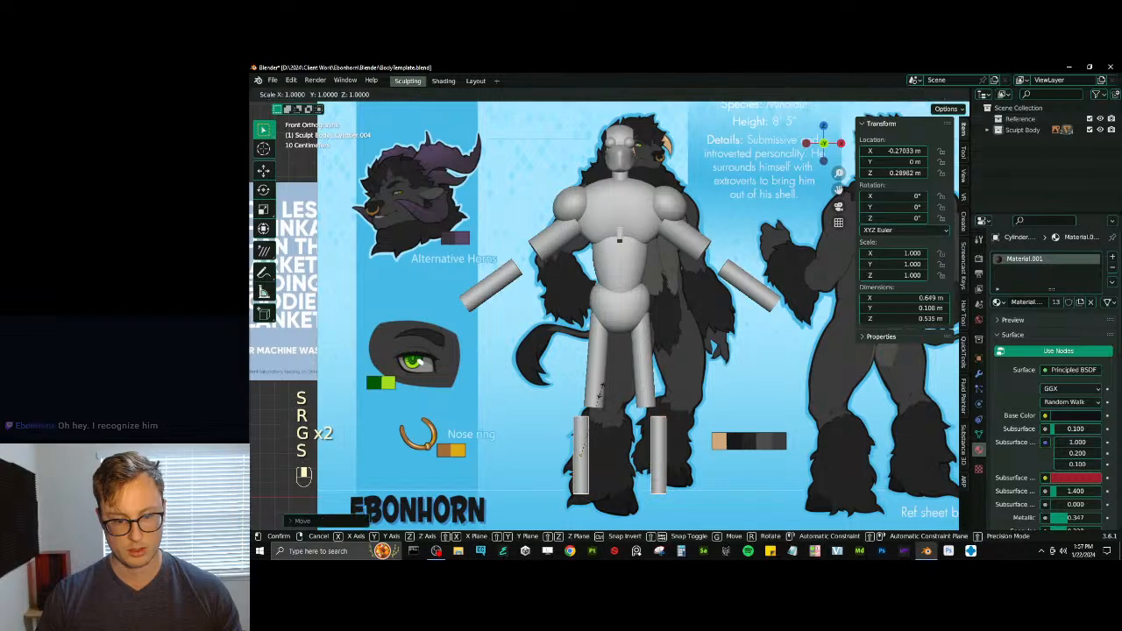
{"action": "middle_click", "coordinate": [598, 396]}
{"action": "left_click", "coordinate": [597, 403]}
{"action": "key", "text": "s"}
{"action": "left_click", "coordinate": [620, 376]}
{"action": "key", "text": "s"}
{"action": "middle_click", "coordinate": [620, 382]}
{"action": "left_click", "coordinate": [616, 401]}
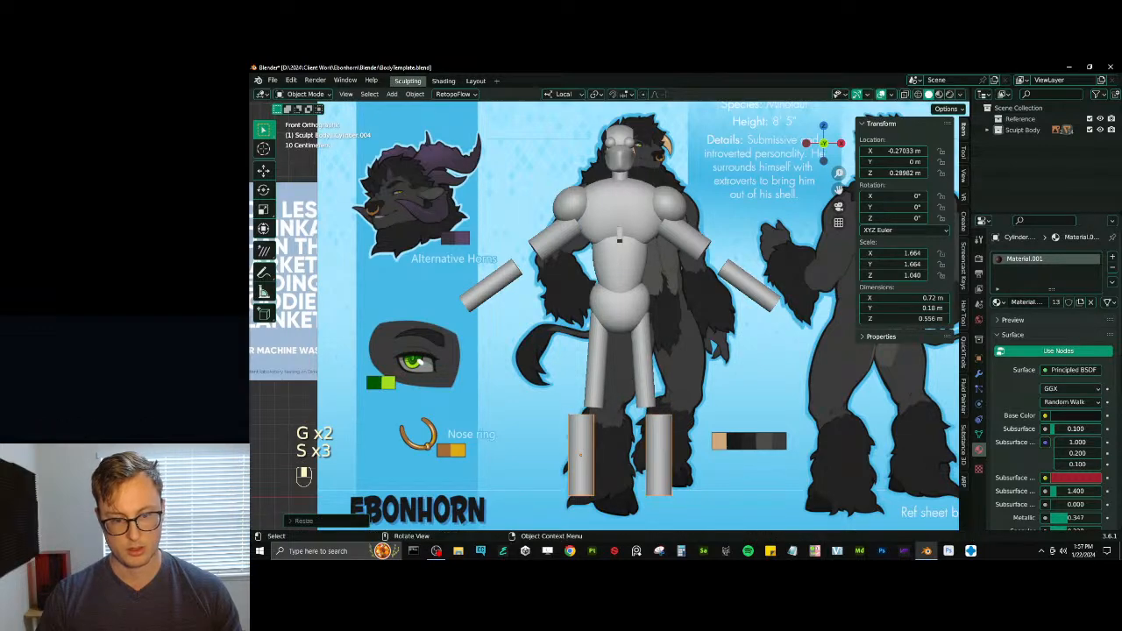
- Enlarge the lower leg cylinder further to about 2.060, with 1.212 along Z, and raise it to about 0.325 m
{"action": "key", "text": "s"}
{"action": "middle_click", "coordinate": [612, 408]}
{"action": "left_click", "coordinate": [609, 408]}
{"action": "key", "text": "g"}
{"action": "left_click", "coordinate": [606, 403]}
{"action": "key", "text": "s"}
{"action": "left_click", "coordinate": [616, 393]}
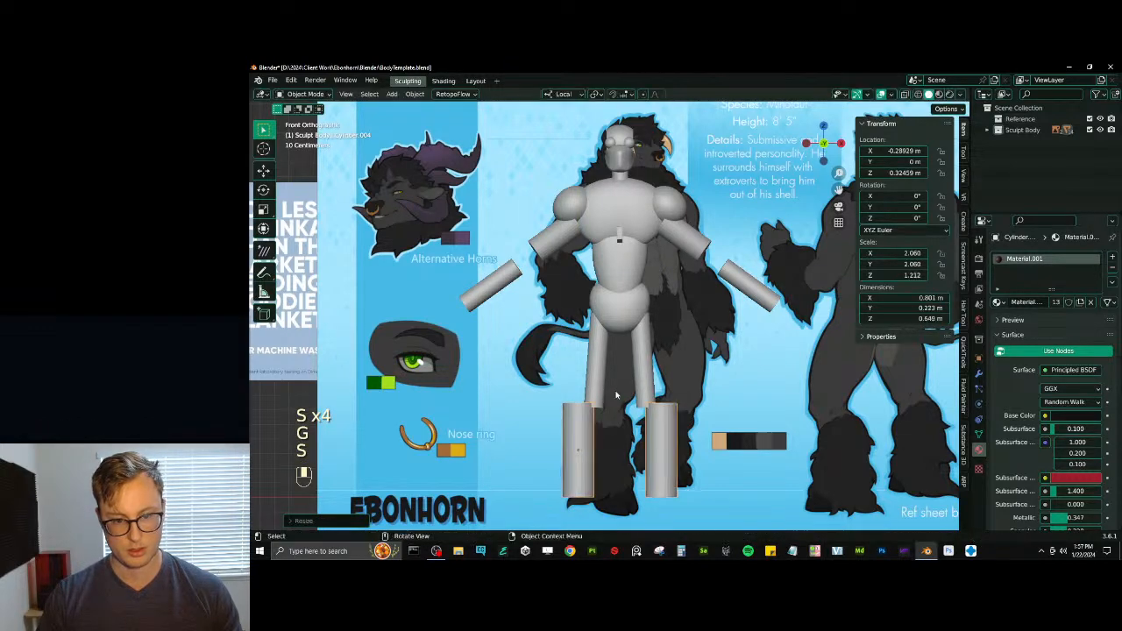
- Shorten the lower leg along Z to about 1.040 and tilt it about 3° around Y, placed beneath the thigh at about X -0.232 m
{"action": "key", "text": "s"}
{"action": "middle_click", "coordinate": [617, 395]}
{"action": "left_click", "coordinate": [619, 400]}
{"action": "key", "text": "r"}
{"action": "left_click", "coordinate": [618, 403]}
{"action": "left_click", "coordinate": [619, 377]}
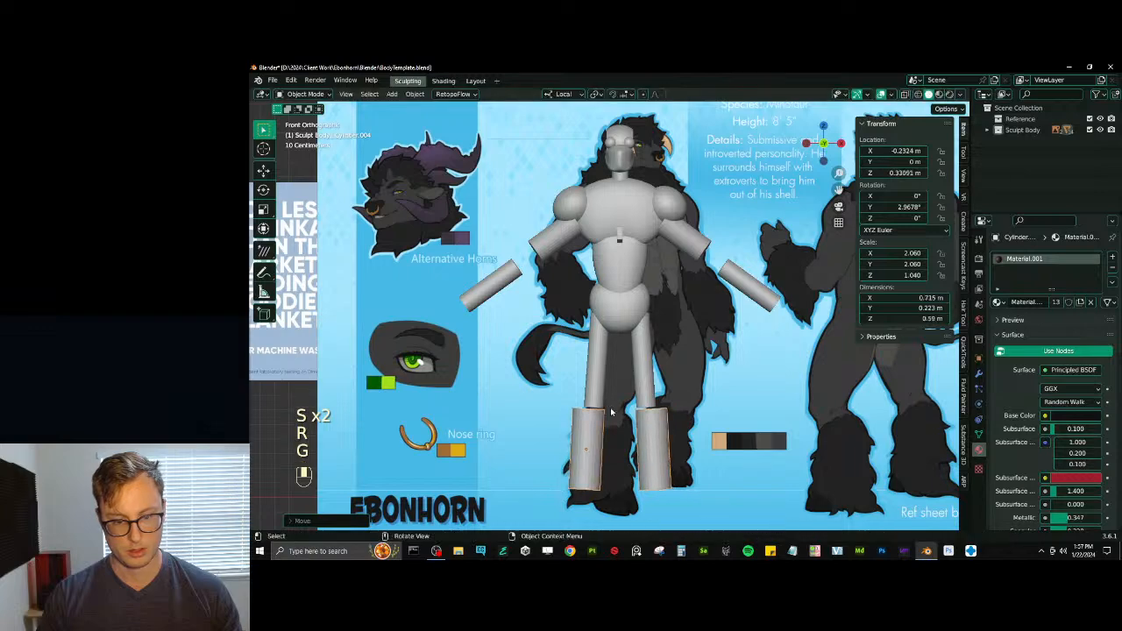
- Open the thigh cylinder's mesh in edit mode with all of its geometry selected
{"action": "key", "text": "g"}
{"action": "key", "text": "Tab"}
{"action": "key", "text": "a"}
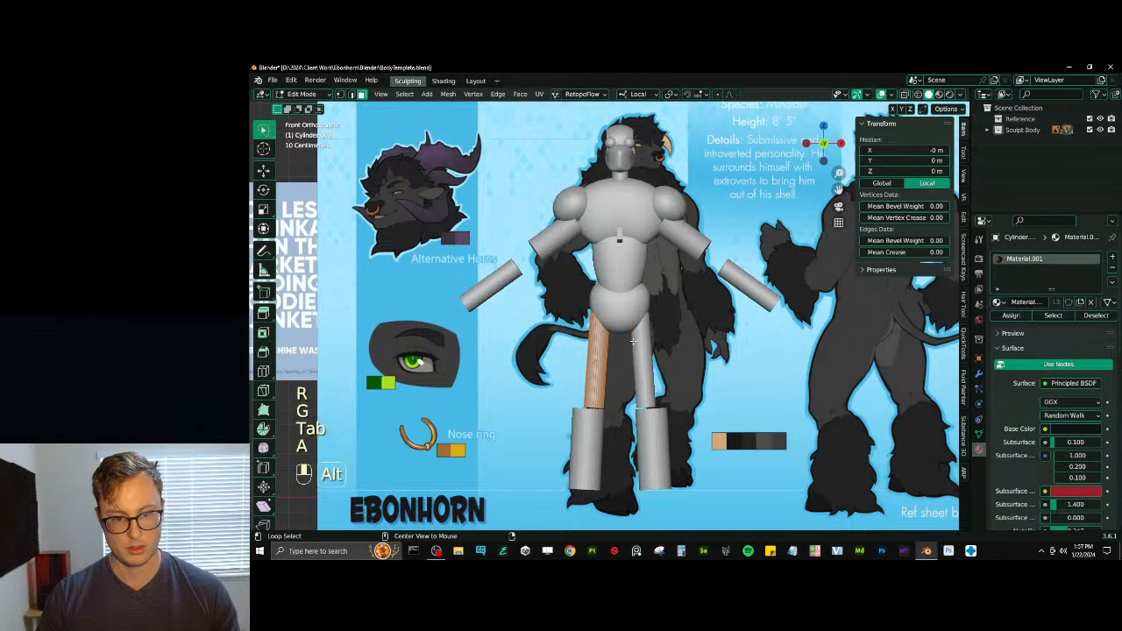
- Try fattening the thigh mesh along its normals and shortening it along local Z, and undo both changes
{"action": "key", "text": "alt+s"}
{"action": "left_click", "coordinate": [653, 333]}
{"action": "key", "text": "s"}
{"action": "middle_click", "coordinate": [663, 334]}
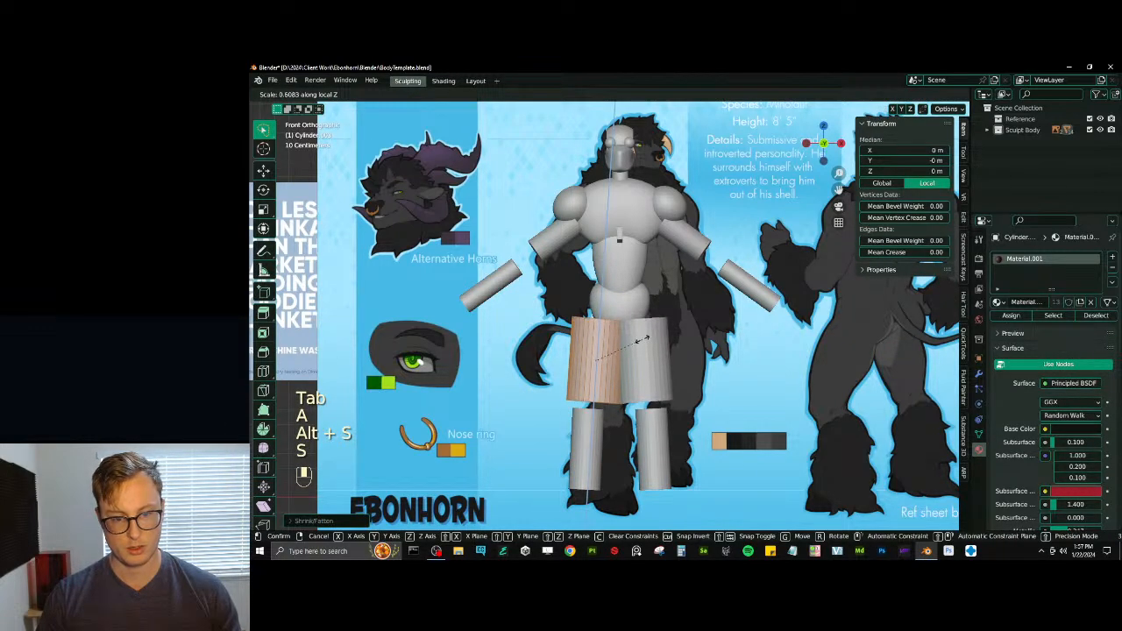
{"action": "left_click", "coordinate": [642, 339]}
{"action": "key", "text": "ctrl+z"}
{"action": "key", "text": "ctrl+z"}
- Shorten the thigh mesh along its local Z, fatten it along its normals, and return to object mode
{"action": "key", "text": "s"}
{"action": "left_click", "coordinate": [650, 337]}
{"action": "key", "text": "alt+s"}
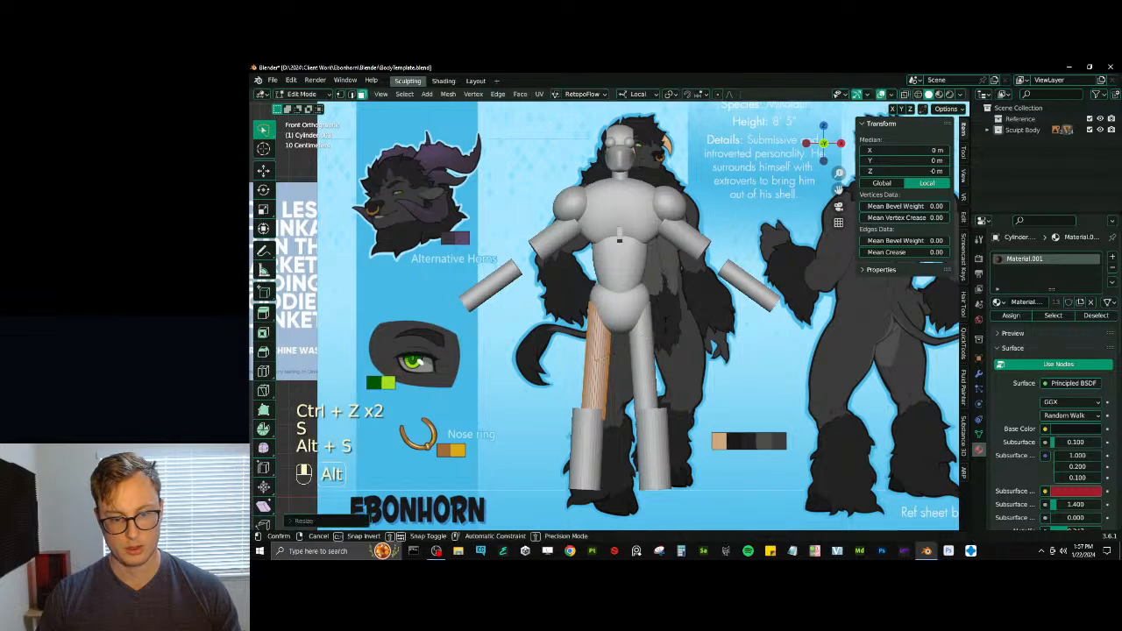
{"action": "left_click", "coordinate": [673, 334]}
{"action": "key", "text": "s"}
{"action": "middle_click", "coordinate": [669, 334]}
{"action": "left_click", "coordinate": [647, 356]}
{"action": "key", "text": "Tab"}
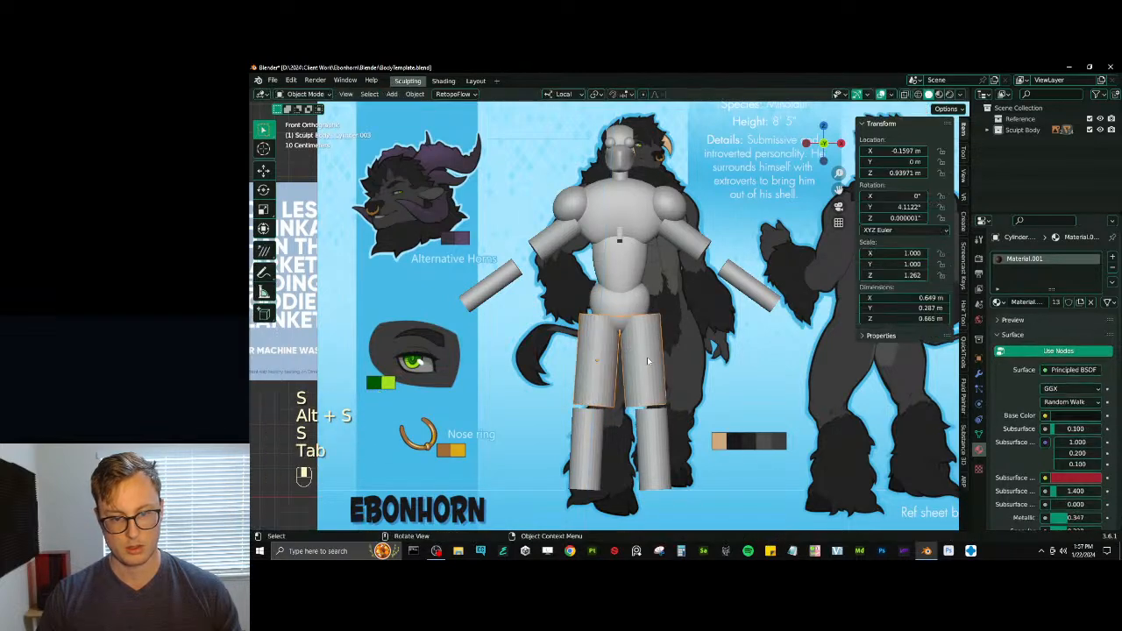
- Turn the thigh nearly vertical at a height of about 0.95 m and reposition the lower leg directly beneath it
{"action": "key", "text": "g"}
{"action": "key", "text": "r"}
{"action": "left_click", "coordinate": [664, 319]}
{"action": "key", "text": "g"}
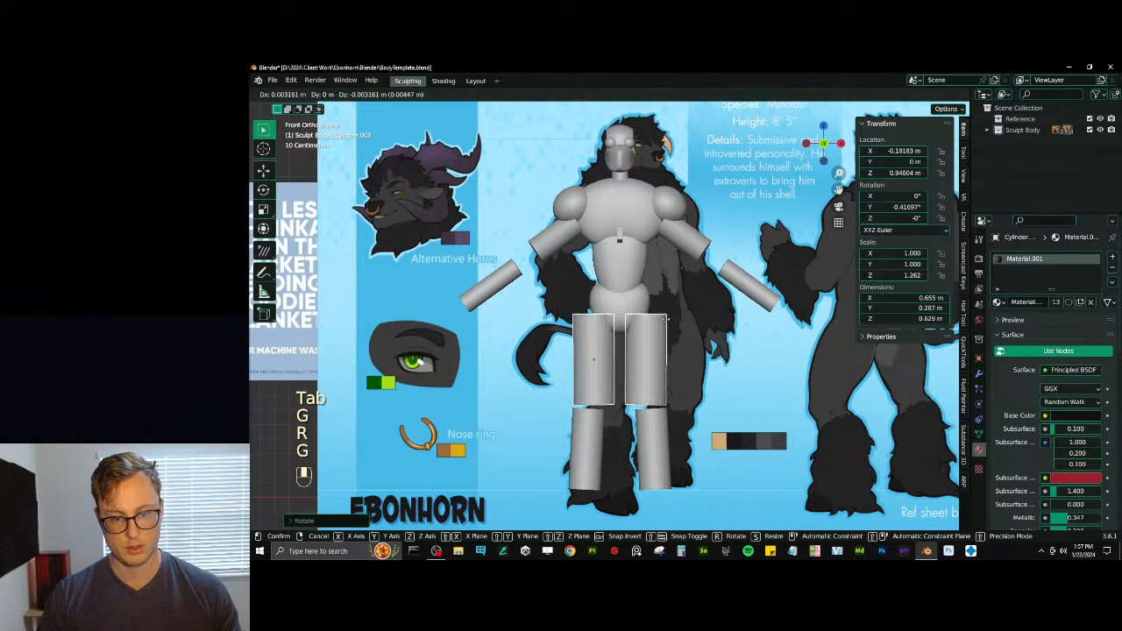
{"action": "key", "text": "r"}
{"action": "left_click", "coordinate": [666, 327]}
{"action": "left_click", "coordinate": [580, 419]}
{"action": "key", "text": "g"}
{"action": "left_click", "coordinate": [577, 400]}
- Raise the upper arm cylinder into the shoulder at about X -0.447 m, Z 1.843 m
{"action": "middle_click_drag", "start_coordinate": [577, 399], "coordinate": [525, 265]}
{"action": "left_click", "coordinate": [545, 248]}
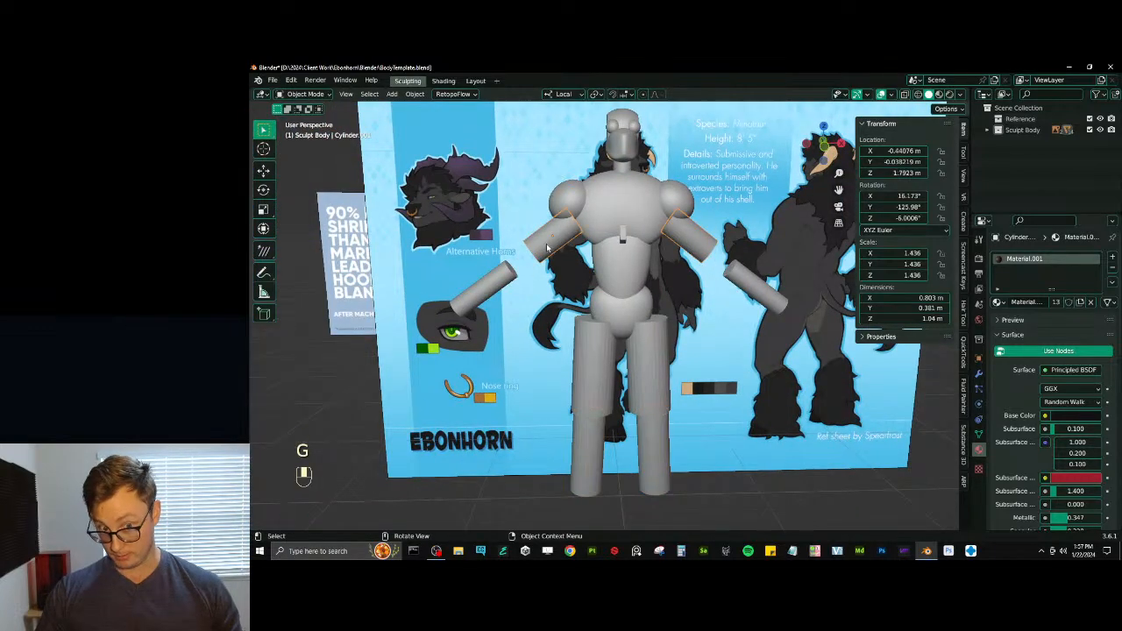
{"action": "key", "text": "KP_1"}
{"action": "key", "text": "g"}
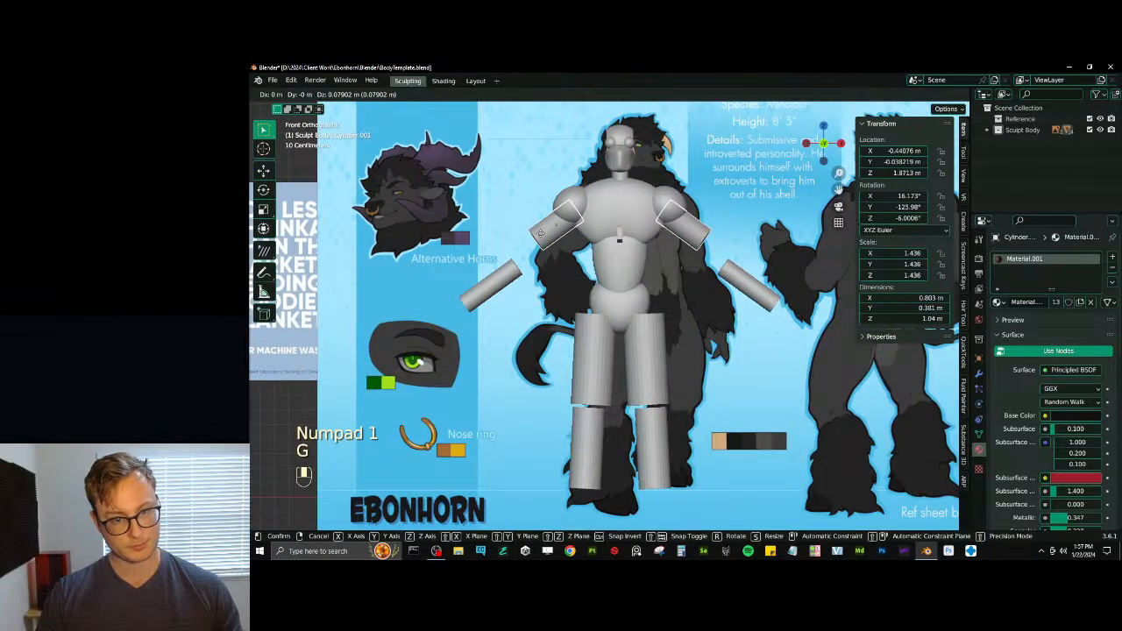
{"action": "left_click", "coordinate": [540, 236]}
- Move the forearm up to the elbow at about X -0.793 m, Z 1.608 m, and enlarge it to 2.162, with 1.498 along Z
{"action": "left_click", "coordinate": [506, 277]}
{"action": "key", "text": "g"}
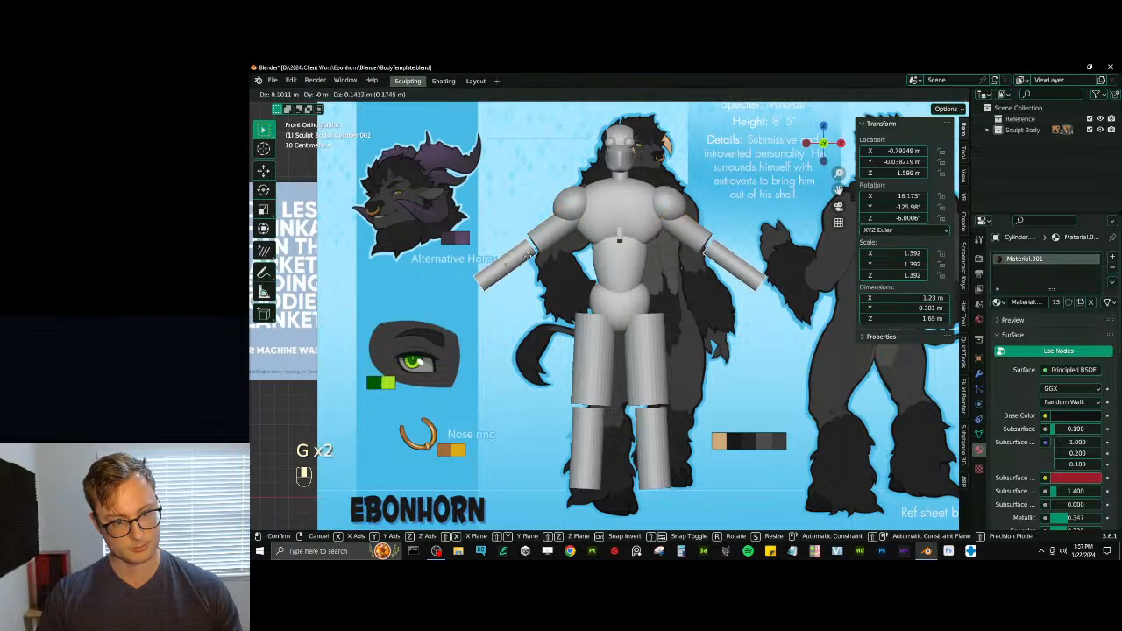
{"action": "left_click", "coordinate": [521, 254]}
{"action": "key", "text": "s"}
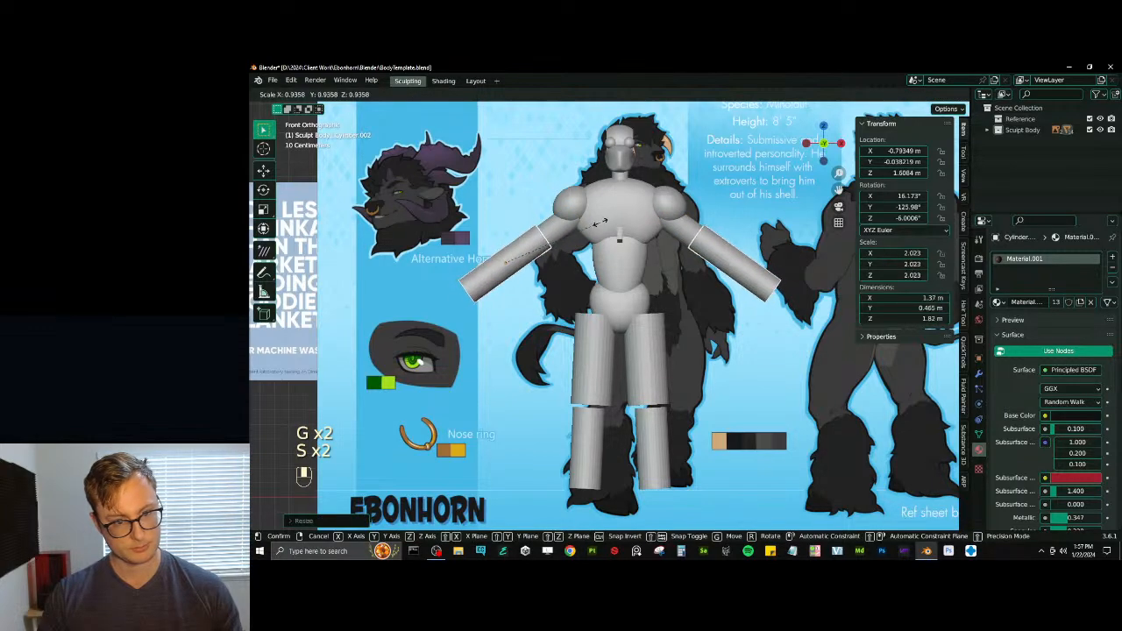
{"action": "left_click", "coordinate": [576, 237]}
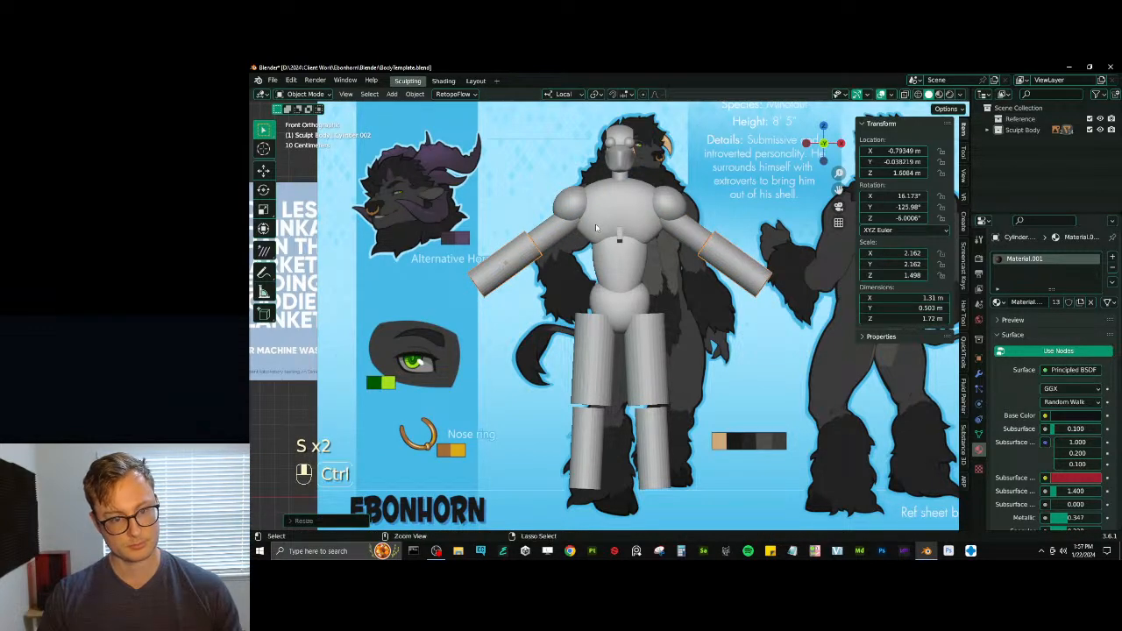
- Apply the forearm's scale and reduce it to about 0.93, seated against the upper arm's lower end
{"action": "key", "text": "ctrl+a"}
{"action": "left_click", "coordinate": [594, 225]}
{"action": "key", "text": "s"}
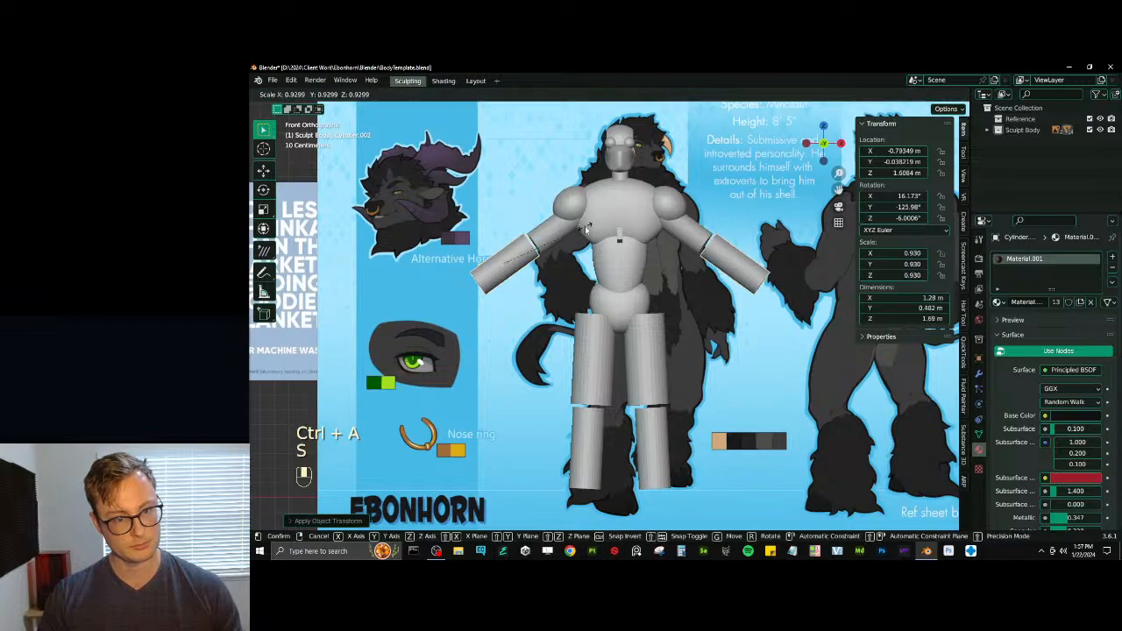
{"action": "key", "text": "g"}
{"action": "left_click", "coordinate": [585, 226]}
- Rescale and reposition the mannequin's torso shapes to fit the proportions of the reference figure
{"action": "left_click", "coordinate": [542, 248]}
{"action": "scroll", "coordinate": [617, 239], "scroll_direction": "down", "scroll_amount": 3}
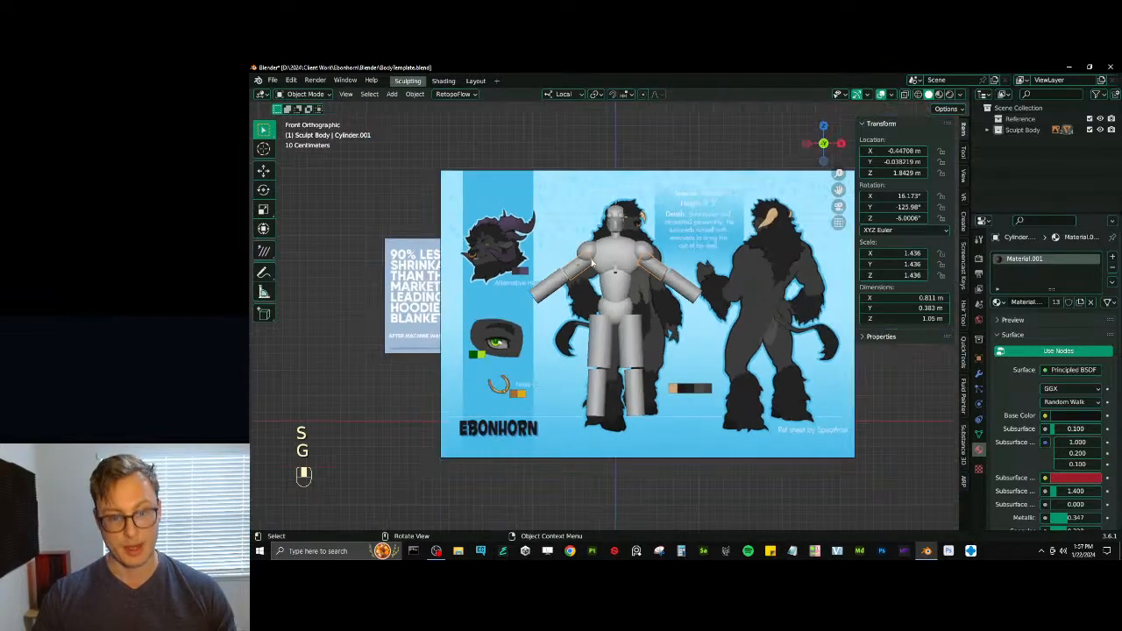
{"action": "middle_click_drag", "start_coordinate": [620, 254], "coordinate": [707, 259]}
{"action": "scroll", "coordinate": [638, 277], "scroll_direction": "up", "scroll_amount": 4}
{"action": "left_click", "coordinate": [604, 228]}
{"action": "key", "text": "s"}
{"action": "left_click", "coordinate": [664, 271]}
{"action": "key", "text": "g"}
{"action": "key", "text": "g"}
{"action": "left_click", "coordinate": [625, 285]}
{"action": "left_click", "coordinate": [642, 307]}
{"action": "key", "text": "s"}
{"action": "left_click", "coordinate": [620, 302]}
{"action": "key", "text": "s"}
{"action": "left_click", "coordinate": [634, 300]}
- Delete the small block between the chest and the abdomen
{"action": "middle_click_drag", "start_coordinate": [632, 300], "coordinate": [587, 308], "text": "shift"}
{"action": "scroll", "coordinate": [619, 315], "scroll_direction": "up", "scroll_amount": 1}
{"action": "key", "text": "x"}
{"action": "left_click", "coordinate": [666, 307]}
- Scale the abdomen shape along its Y axis and tilt it around X
{"action": "middle_click_drag", "start_coordinate": [579, 304], "coordinate": [650, 285]}
{"action": "left_click", "coordinate": [611, 296]}
{"action": "key", "text": "s"}
{"action": "key", "text": "y"}
{"action": "left_click", "coordinate": [690, 268]}
{"action": "key", "text": "r"}
{"action": "key", "text": "x"}
{"action": "left_click", "coordinate": [663, 251]}
- Shift the pelvis sphere along Y to line it up beneath the abdomen
{"action": "middle_click_drag", "start_coordinate": [599, 343], "coordinate": [672, 359]}
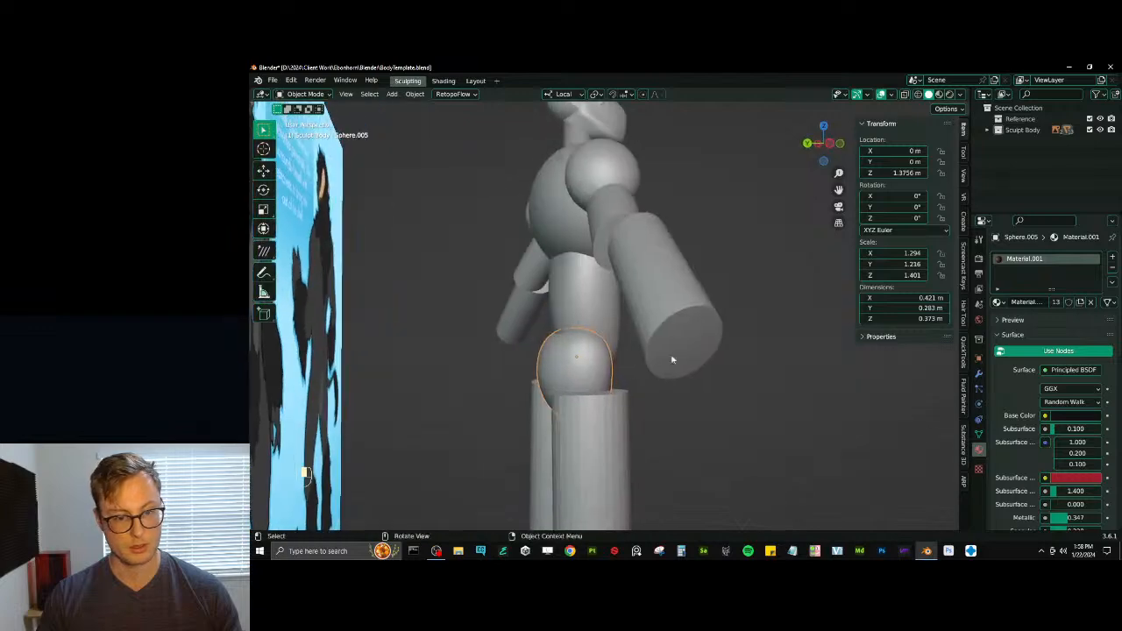
{"action": "key", "text": "g"}
{"action": "key", "text": "y"}
{"action": "left_click", "coordinate": [639, 349]}
- Duplicate the shoulder sphere and place the copy behind the hips at about X 0.125, Y 0.130, Z 1.326 m
{"action": "left_click", "coordinate": [611, 159]}
{"action": "key", "text": "shift+d"}
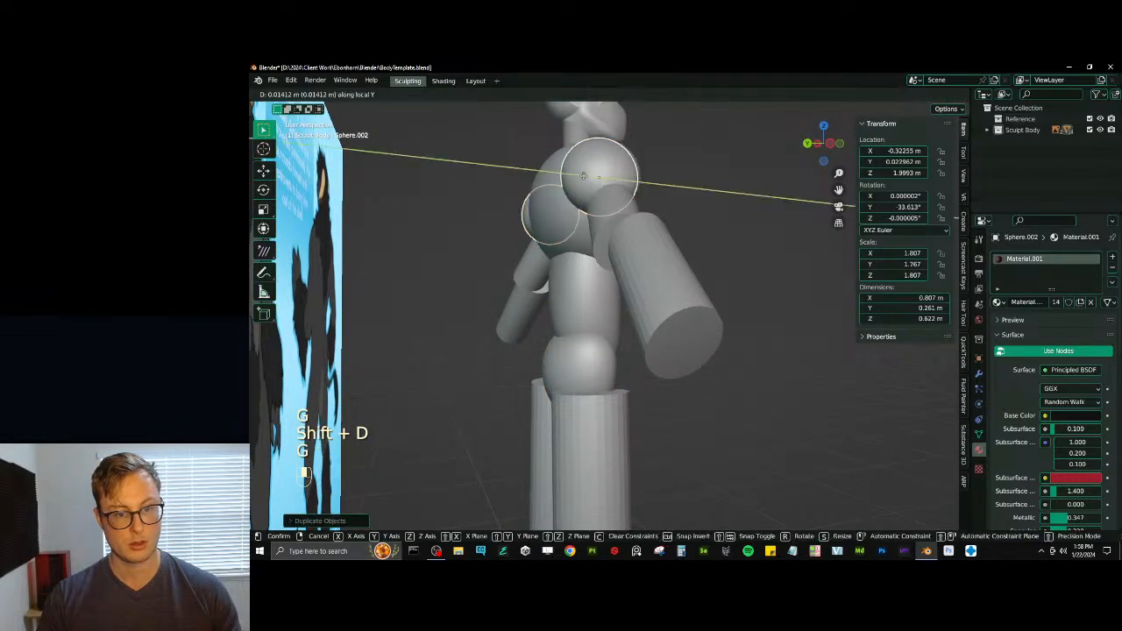
{"action": "key", "text": "z"}
{"action": "key", "text": "z"}
{"action": "left_click", "coordinate": [537, 420]}
{"action": "key", "text": "g"}
{"action": "key", "text": "y"}
{"action": "middle_click_drag", "start_coordinate": [537, 419], "coordinate": [630, 416]}
{"action": "left_click", "coordinate": [571, 395]}
{"action": "key", "text": "g"}
{"action": "key", "text": "z"}
{"action": "left_click", "coordinate": [607, 412]}
{"action": "scroll", "coordinate": [630, 416], "scroll_direction": "down", "scroll_amount": 6}
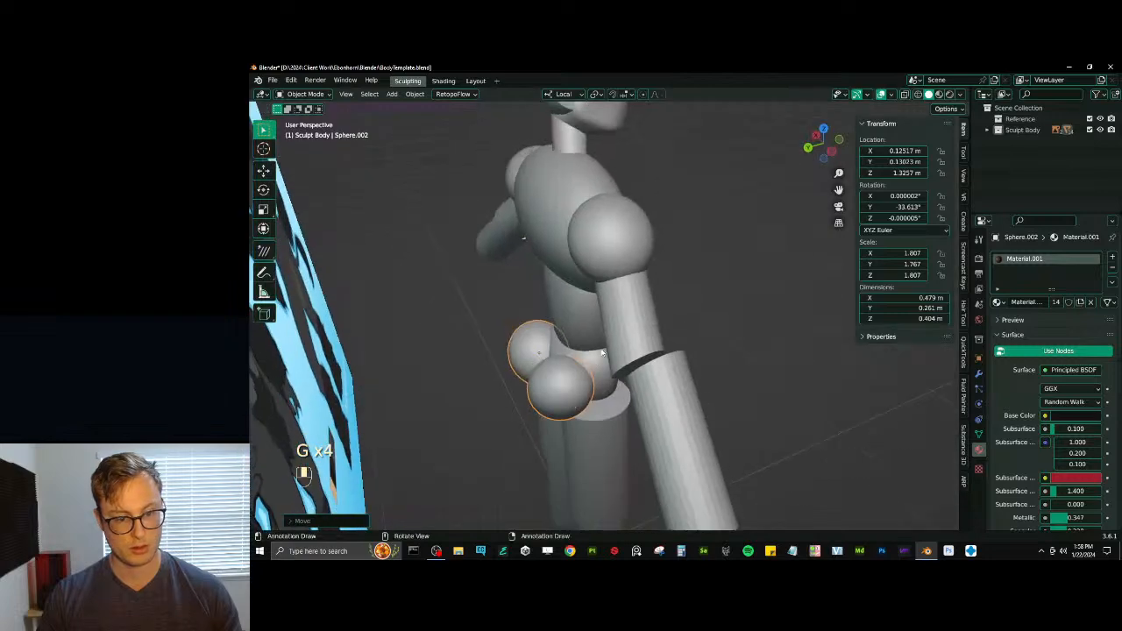
- Flatten the glute sphere along Y and enlarge it to about 2.601, with 1.662 along Y
{"action": "key", "text": "s"}
{"action": "key", "text": "y"}
{"action": "left_click", "coordinate": [602, 333]}
{"action": "middle_click_drag", "start_coordinate": [602, 333], "coordinate": [617, 368]}
{"action": "key", "text": "s"}
{"action": "left_click", "coordinate": [591, 315]}
- Move the glute sphere along global X to about -0.147 m and reduce it to 2.201, with 1.407 along Y
{"action": "key", "text": "g"}
{"action": "key", "text": "x"}
- Try narrowing the glute sphere along X to 1.714, and undo it
{"action": "key", "text": "x"}
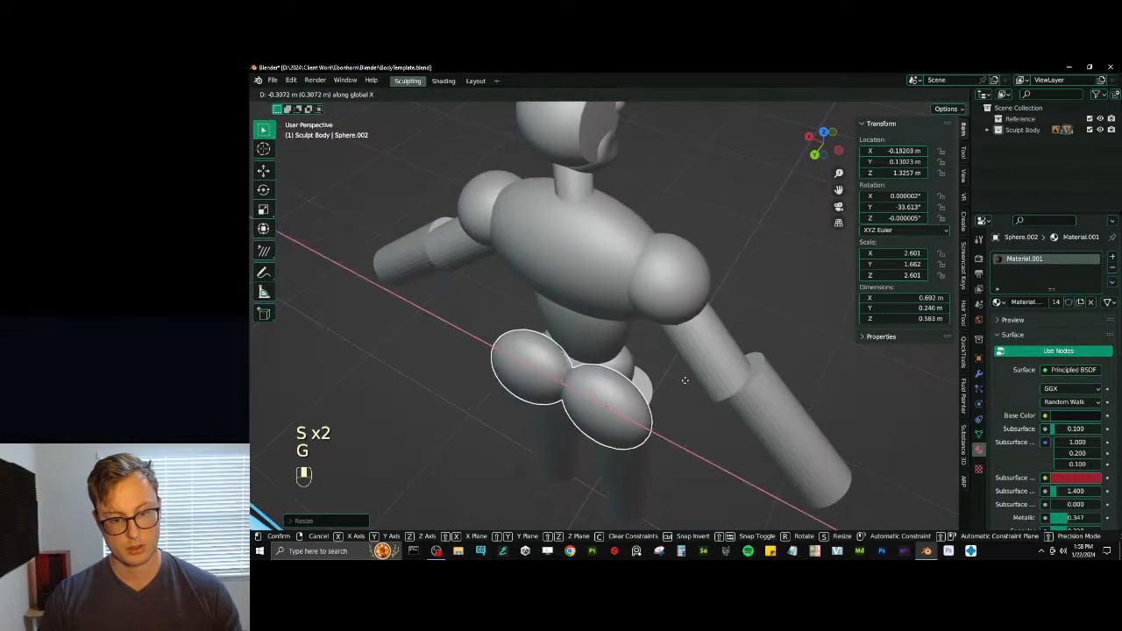
{"action": "left_click", "coordinate": [683, 380]}
{"action": "key", "text": "s"}
{"action": "left_click", "coordinate": [666, 374]}
{"action": "key", "text": "s"}
- Narrow the glute sphere to 1.813 along X and 2.039 along Z, and move it to about X -0.123, Y 0.082, Z 1.335 m
{"action": "key", "text": "x"}
{"action": "left_click", "coordinate": [668, 368]}
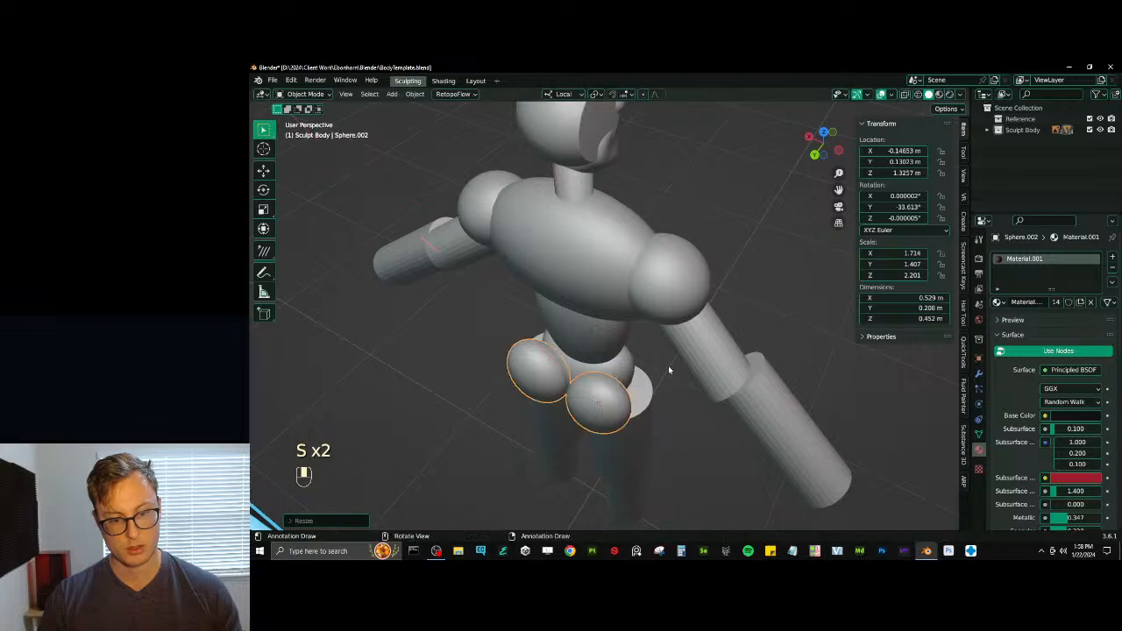
{"action": "key", "text": "ctrl+z"}
{"action": "key", "text": "s"}
{"action": "key", "text": "x"}
{"action": "left_click", "coordinate": [653, 375]}
{"action": "middle_click_drag", "start_coordinate": [653, 375], "coordinate": [545, 331]}
{"action": "key", "text": "g"}
{"action": "left_click", "coordinate": [633, 344]}
{"action": "key", "text": "g"}
{"action": "key", "text": "y"}
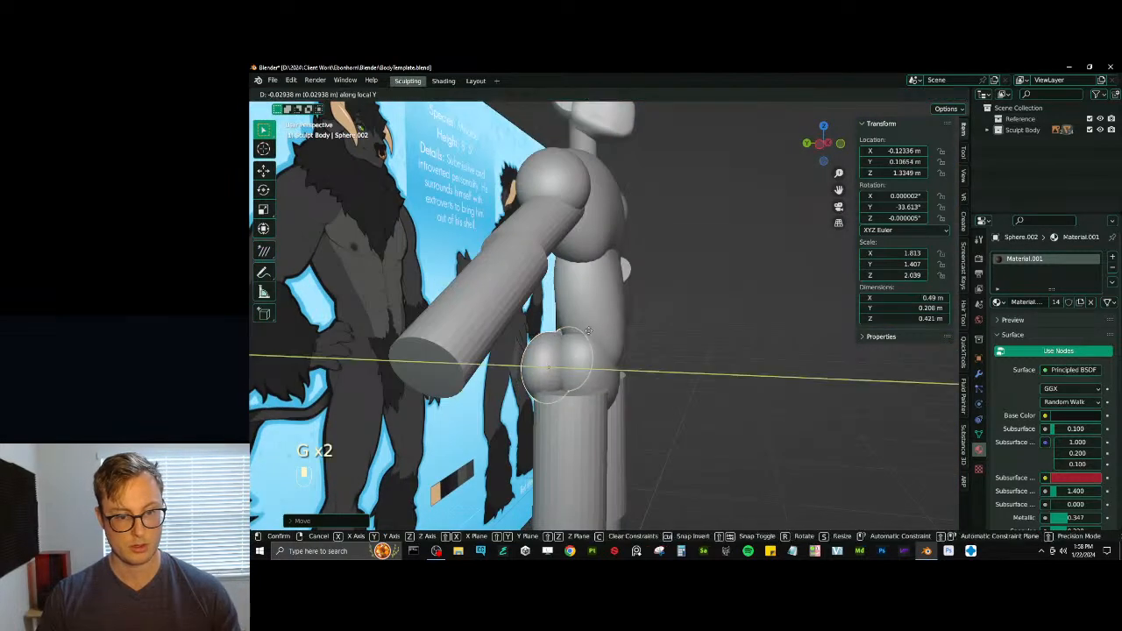
{"action": "left_click", "coordinate": [590, 330]}
- Duplicate the glute sphere up to the front of the chest as a pectoral and tilt it about -11.6° around X
{"action": "key", "text": "KP_3"}
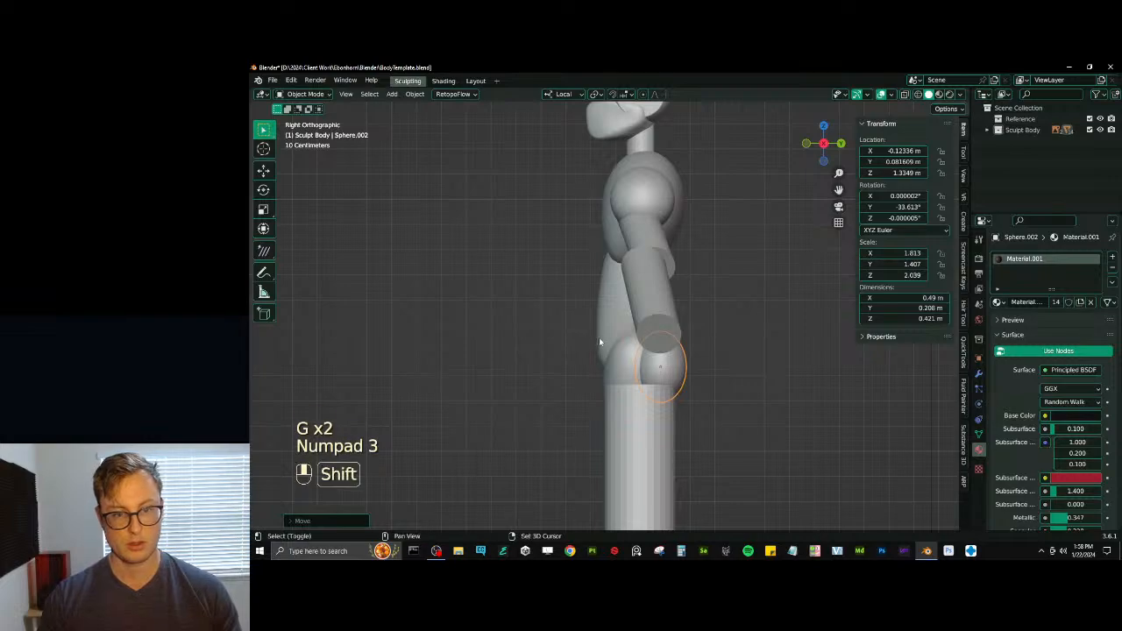
{"action": "key", "text": "shift+d"}
{"action": "left_click", "coordinate": [533, 177]}
{"action": "middle_click_drag", "start_coordinate": [533, 177], "coordinate": [649, 341]}
{"action": "key", "text": "r"}
{"action": "key", "text": "x"}
{"action": "left_click", "coordinate": [631, 270]}
- Try moving the pectoral sphere to another spot on the chest, and undo the move
{"action": "middle_click_drag", "start_coordinate": [657, 280], "coordinate": [701, 381]}
{"action": "key", "text": "g"}
{"action": "left_click", "coordinate": [628, 288]}
{"action": "key", "text": "ctrl+z"}
- Move the pectoral sphere onto the upper chest at about X -0.144, Y -0.152, Z 1.987 m
{"action": "key", "text": "g"}
{"action": "left_click", "coordinate": [647, 320]}
{"action": "key", "text": "g"}
{"action": "left_click", "coordinate": [700, 382]}
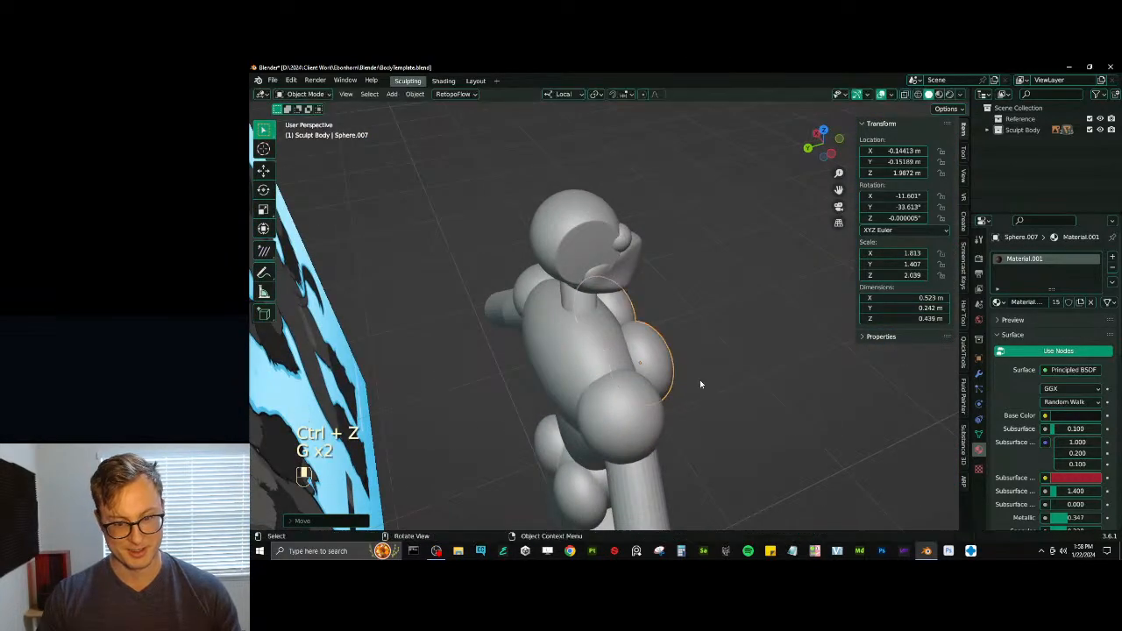
- Flatten the pectoral to 1.087 along Y, turn it to about -9° around Z, and set it at about X -0.135, Y -0.111, Z 1.983 m
{"action": "key", "text": "s"}
{"action": "key", "text": "y"}
{"action": "left_click", "coordinate": [687, 379]}
{"action": "key", "text": "r"}
{"action": "key", "text": "z"}
{"action": "left_click", "coordinate": [711, 366]}
{"action": "key", "text": "g"}
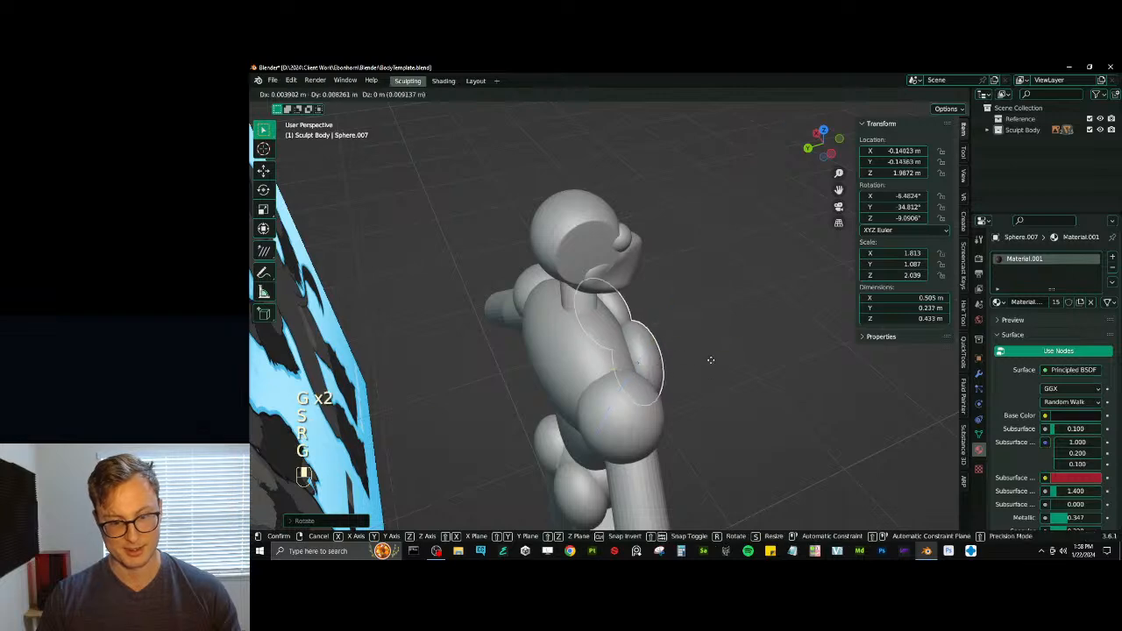
{"action": "left_click", "coordinate": [708, 359]}
- Rescale the pectoral sphere to about 1.924 along X, 1.269 along Y and 1.902 along Z
{"action": "middle_click_drag", "start_coordinate": [708, 359], "coordinate": [569, 320]}
{"action": "key", "text": "s"}
{"action": "key", "text": "s"}
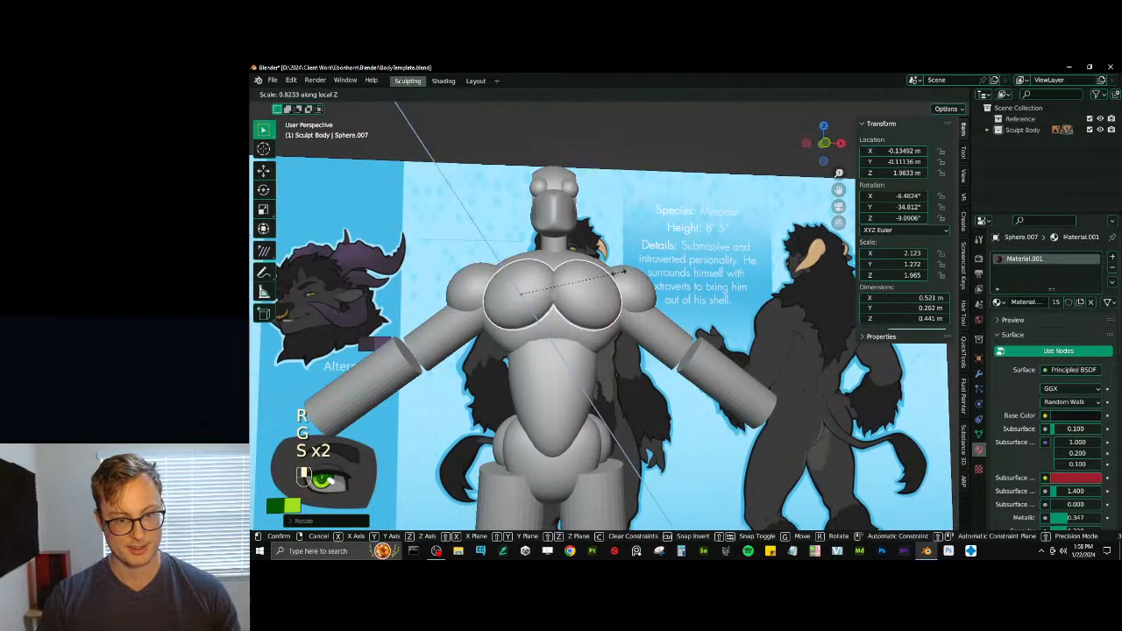
{"action": "left_click", "coordinate": [616, 275]}
{"action": "middle_click_drag", "start_coordinate": [617, 274], "coordinate": [612, 282]}
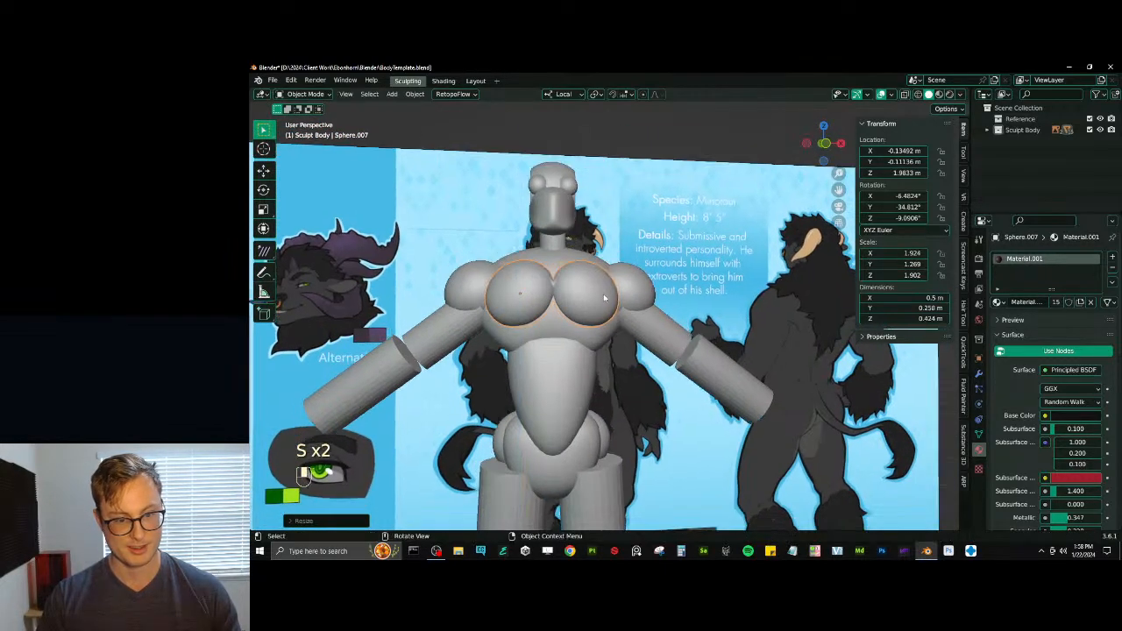
- Rotate the pectoral to about -10.7° around Y, enlarge it to about 2.143, 1.414, 2.119, and move it to about X -0.154, Z 1.981 m
{"action": "key", "text": "g"}
{"action": "key", "text": "r"}
{"action": "left_click", "coordinate": [609, 291]}
{"action": "key", "text": "s"}
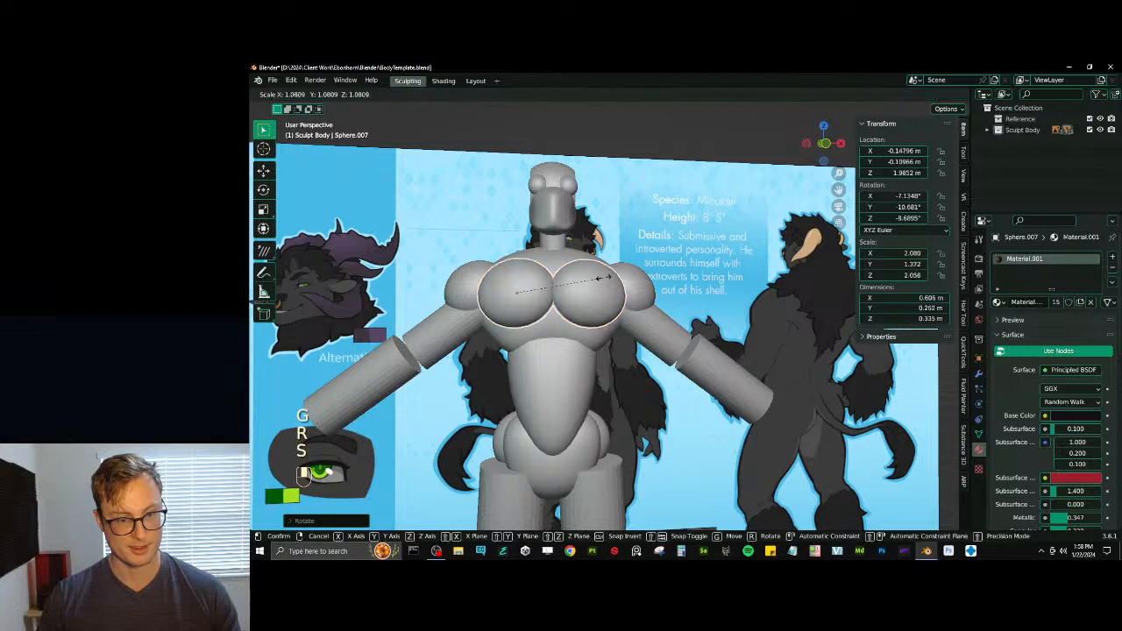
{"action": "left_click", "coordinate": [606, 286]}
{"action": "key", "text": "g"}
{"action": "left_click", "coordinate": [604, 283]}
- Save the body template file
{"action": "scroll", "coordinate": [604, 284], "scroll_direction": "down", "scroll_amount": 4}
{"action": "middle_click_drag", "start_coordinate": [604, 284], "coordinate": [612, 262], "text": "shift"}
{"action": "scroll", "coordinate": [613, 262], "scroll_direction": "up", "scroll_amount": 2}
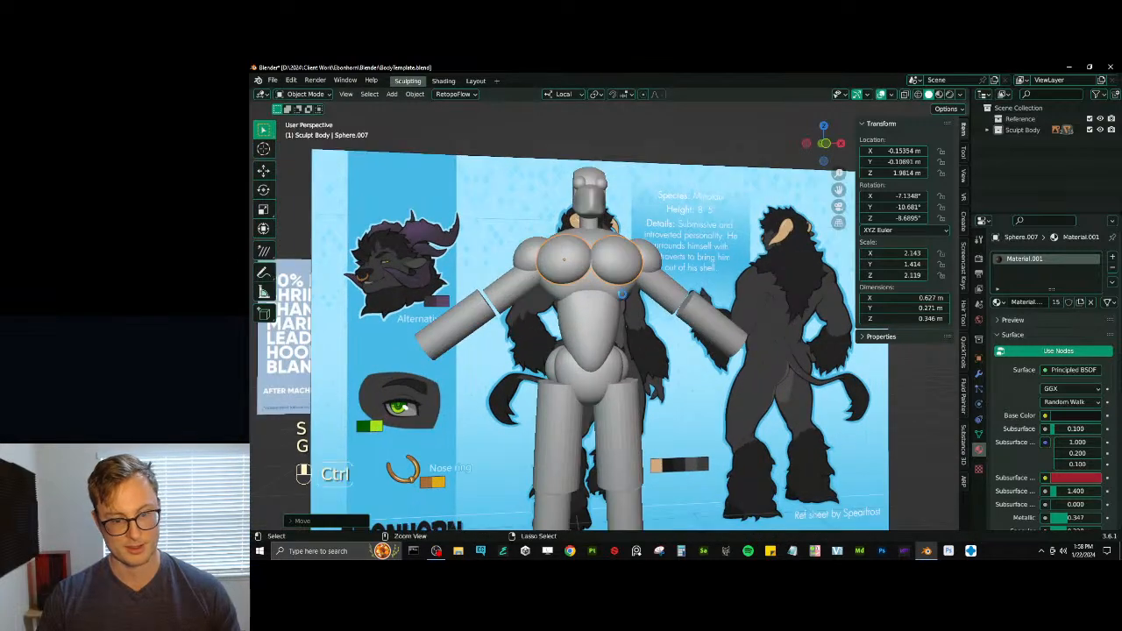
{"action": "key", "text": "ctrl+s"}
- Enlarge the neck cylinder to 1.971 and shorten it along Z
{"action": "middle_click_drag", "start_coordinate": [597, 346], "coordinate": [591, 305], "text": "shift"}
{"action": "middle_click_drag", "start_coordinate": [591, 304], "coordinate": [659, 308]}
{"action": "scroll", "coordinate": [653, 303], "scroll_direction": "up", "scroll_amount": 2}
{"action": "middle_click_drag", "start_coordinate": [624, 241], "coordinate": [633, 295], "text": "shift"}
{"action": "scroll", "coordinate": [644, 310], "scroll_direction": "up", "scroll_amount": 2}
{"action": "left_click", "coordinate": [620, 297]}
{"action": "key", "text": "s"}
{"action": "left_click", "coordinate": [716, 291]}
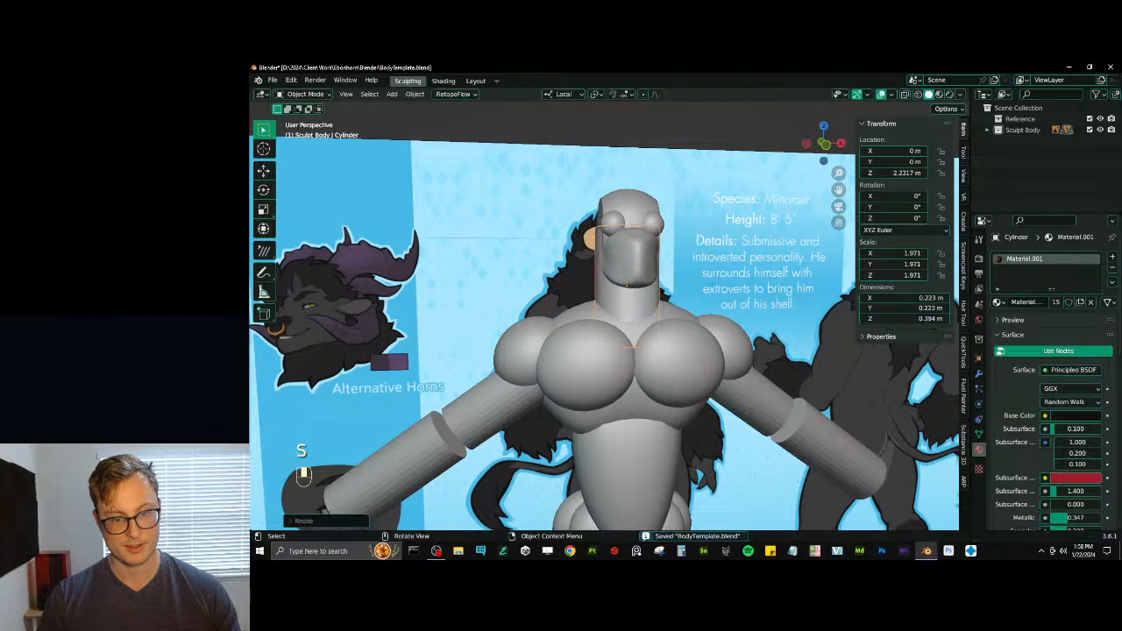
{"action": "key", "text": "s"}
{"action": "middle_click", "coordinate": [708, 292]}
{"action": "left_click", "coordinate": [673, 289]}
- Narrow the neck cylinder to 1.562 and lengthen it to 0.927 along Z
{"action": "key", "text": "s"}
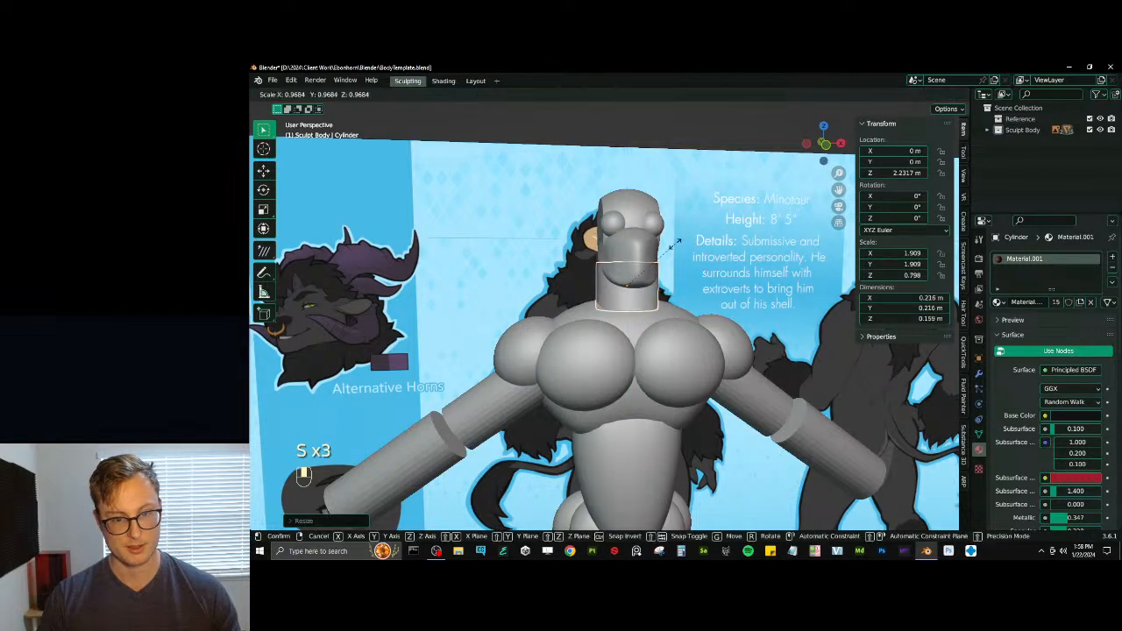
{"action": "key", "text": "s"}
{"action": "left_click", "coordinate": [659, 223]}
{"action": "scroll", "coordinate": [653, 254], "scroll_direction": "down", "scroll_amount": 4}
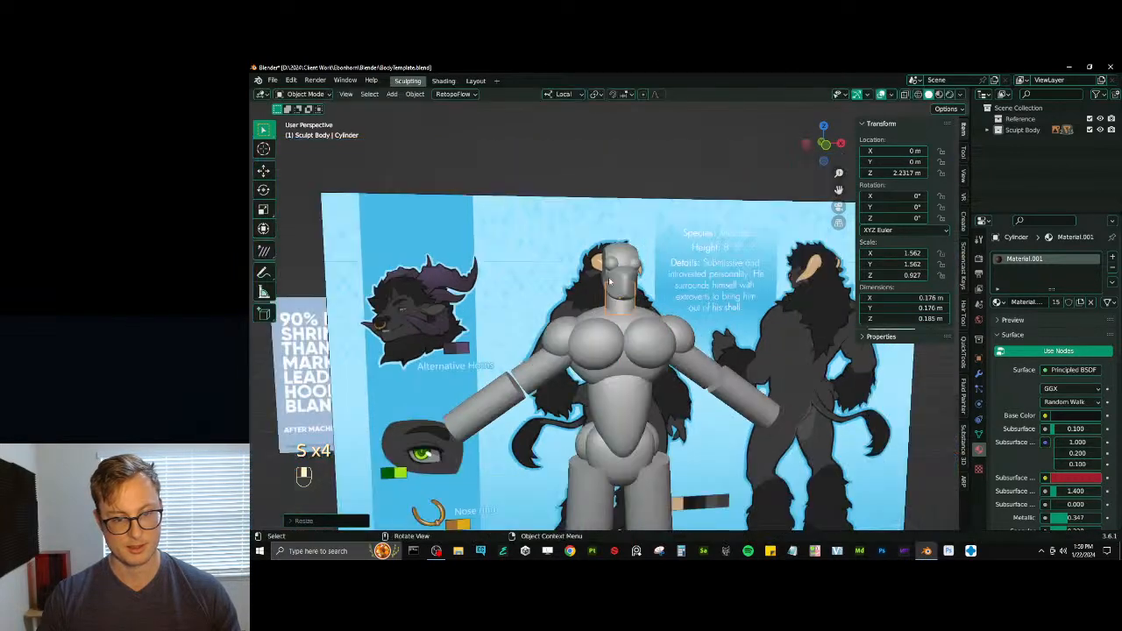
- Select all parts of the body template and apply their scale
{"action": "middle_click_drag", "start_coordinate": [608, 293], "coordinate": [585, 245]}
{"action": "left_click", "coordinate": [619, 278], "text": "shift"}
{"action": "key", "text": "h"}
{"action": "key", "text": "b"}
{"action": "left_click_drag", "start_coordinate": [585, 244], "coordinate": [663, 512]}
{"action": "key", "text": "ctrl+a"}
{"action": "left_click", "coordinate": [728, 342]}
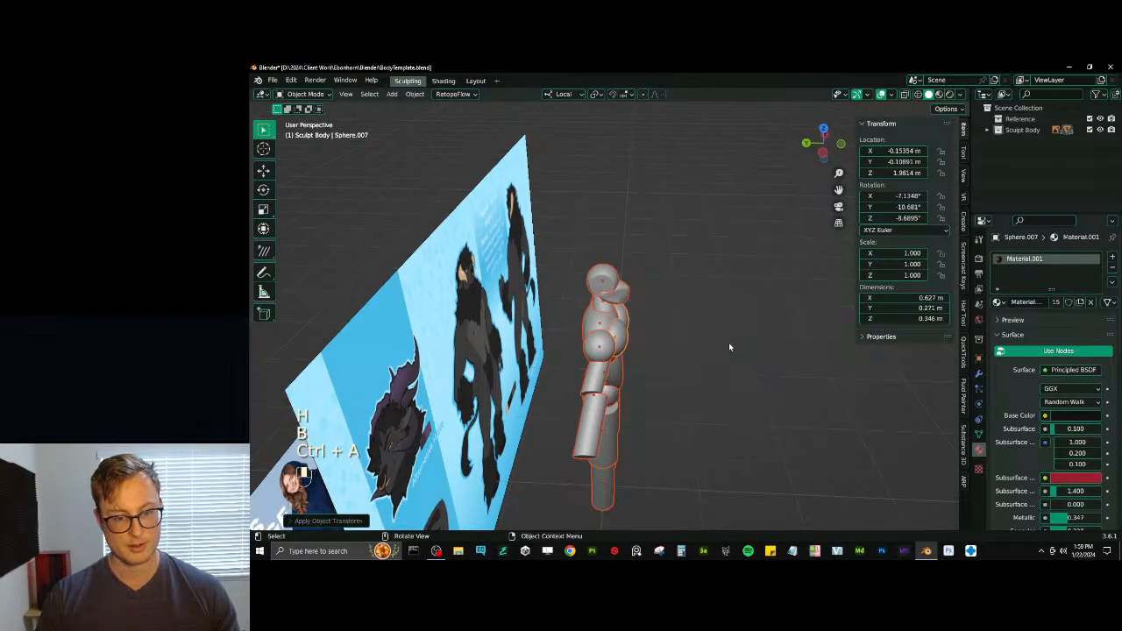
{"action": "middle_click_drag", "start_coordinate": [728, 343], "coordinate": [723, 380]}
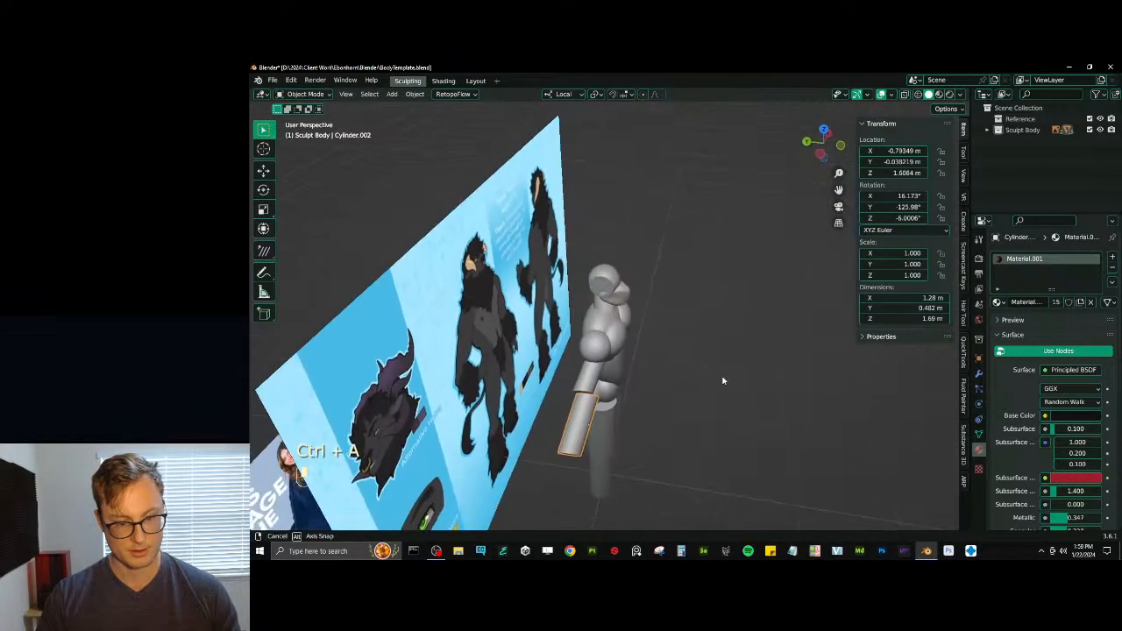
{"action": "scroll", "coordinate": [701, 377], "scroll_direction": "up", "scroll_amount": 4}
{"action": "middle_click_drag", "start_coordinate": [605, 438], "coordinate": [611, 376], "text": "shift"}
{"action": "key", "text": "g"}
{"action": "right_click", "coordinate": [679, 393]}
- Shade all body parts smooth and save the file
{"action": "scroll", "coordinate": [618, 375], "scroll_direction": "down", "scroll_amount": 3}
{"action": "middle_click_drag", "start_coordinate": [629, 368], "coordinate": [728, 315], "text": "shift"}
{"action": "scroll", "coordinate": [642, 279], "scroll_direction": "down", "scroll_amount": 4}
{"action": "key", "text": "b"}
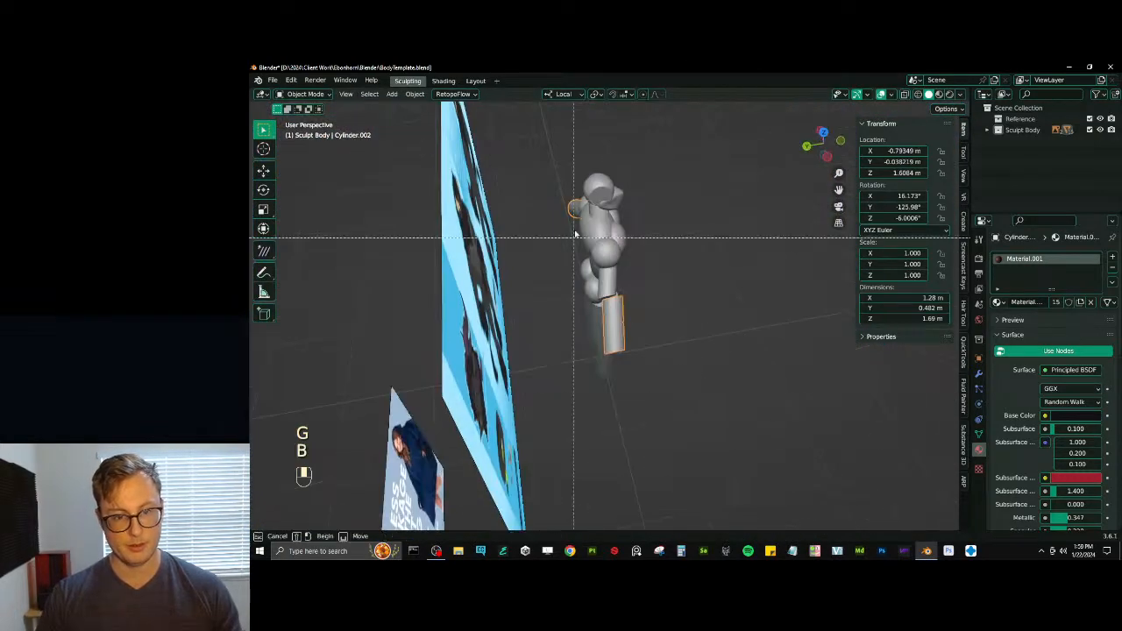
{"action": "left_click_drag", "start_coordinate": [557, 165], "coordinate": [650, 383]}
{"action": "right_click", "coordinate": [609, 198]}
{"action": "left_click", "coordinate": [609, 195]}
{"action": "key", "text": "ctrl+s"}
{"action": "middle_click_drag", "start_coordinate": [663, 246], "coordinate": [659, 280]}
{"action": "scroll", "coordinate": [659, 285], "scroll_direction": "up", "scroll_amount": 3}
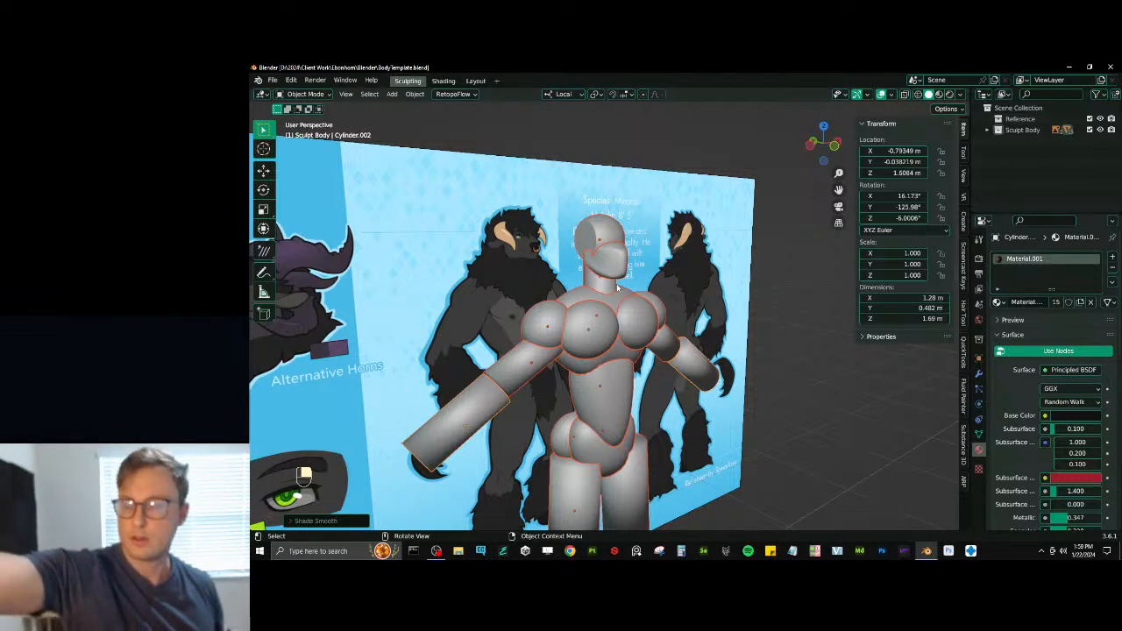
{"action": "middle_click_drag", "start_coordinate": [617, 287], "coordinate": [591, 295]}
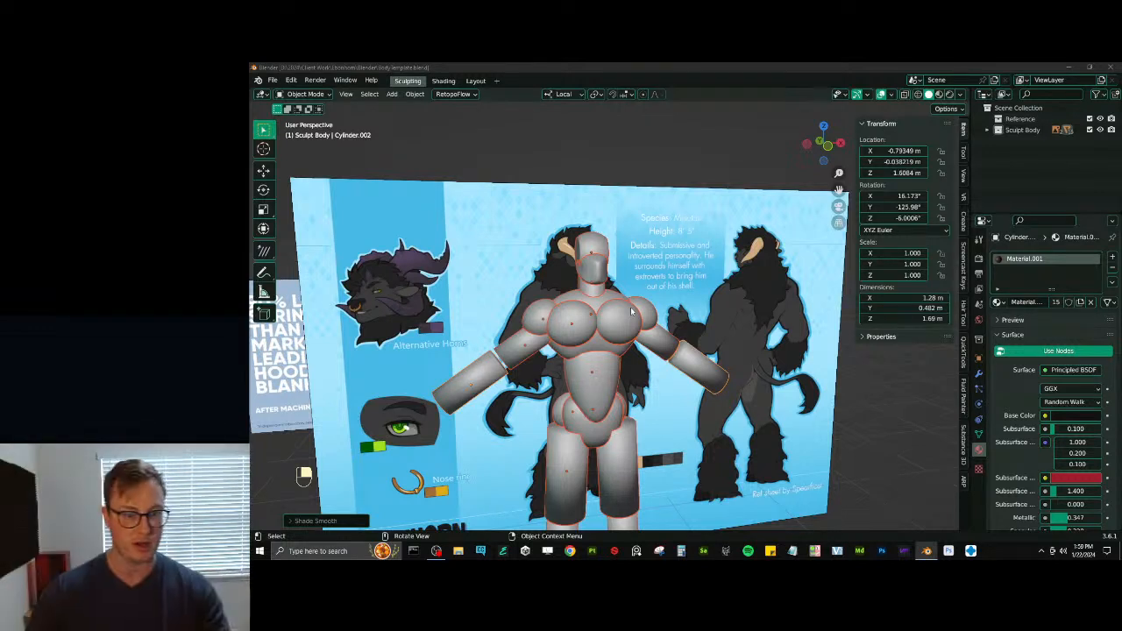
- Try a rotation of the arm and undo it
{"action": "scroll", "coordinate": [565, 362], "scroll_direction": "up", "scroll_amount": 2}
{"action": "middle_click_drag", "start_coordinate": [568, 362], "coordinate": [663, 317]}
{"action": "scroll", "coordinate": [538, 336], "scroll_direction": "down", "scroll_amount": 3}
{"action": "scroll", "coordinate": [566, 393], "scroll_direction": "up", "scroll_amount": 3}
{"action": "left_click", "coordinate": [536, 423]}
{"action": "key", "text": "r"}
{"action": "left_click", "coordinate": [694, 365]}
{"action": "key", "text": "ctrl+z"}
- Examine how the body parts line up with the reference artwork in the front wireframe view
{"action": "left_click", "coordinate": [680, 278]}
{"action": "middle_click_drag", "start_coordinate": [685, 278], "coordinate": [675, 274]}
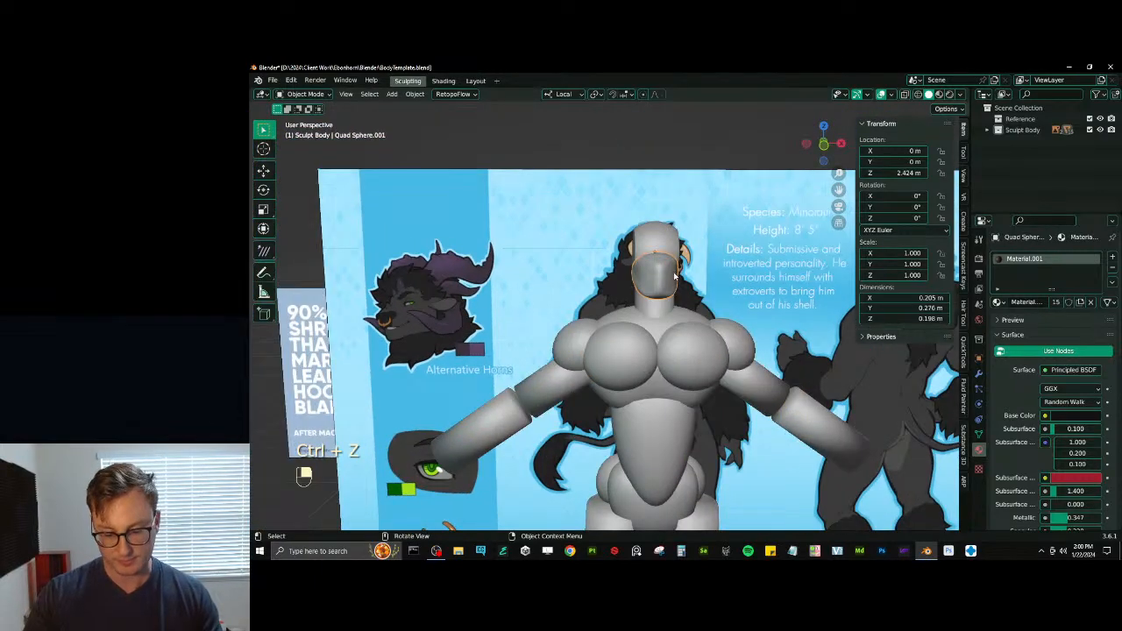
{"action": "key", "text": "KP_1"}
{"action": "key", "text": "z"}
{"action": "key", "text": "z"}
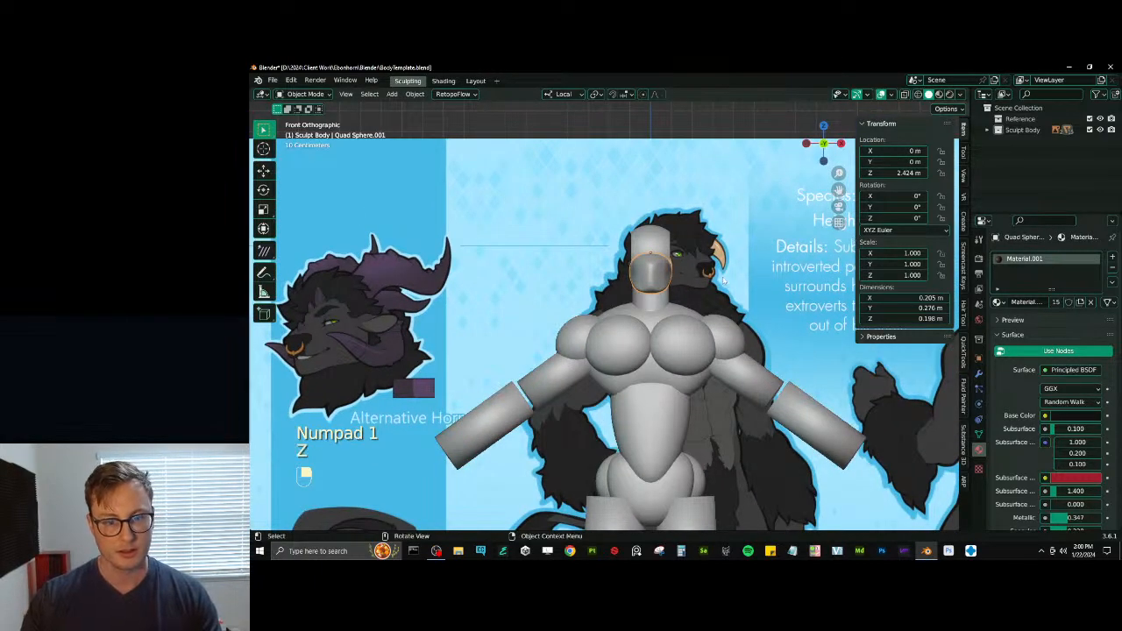
{"action": "scroll", "coordinate": [619, 333], "scroll_direction": "down", "scroll_amount": 2}
{"action": "scroll", "coordinate": [619, 334], "scroll_direction": "up", "scroll_amount": 5}
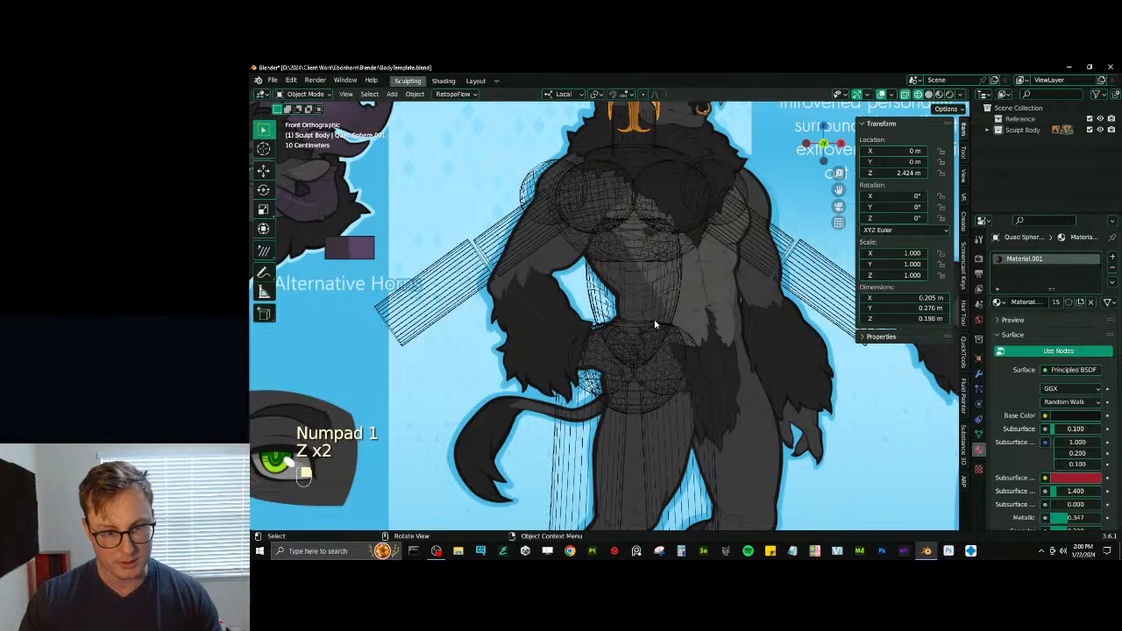
{"action": "middle_click_drag", "start_coordinate": [636, 250], "coordinate": [601, 402], "text": "shift"}
{"action": "scroll", "coordinate": [649, 257], "scroll_direction": "down", "scroll_amount": 5}
{"action": "key", "text": "z"}
{"action": "scroll", "coordinate": [614, 346], "scroll_direction": "up", "scroll_amount": 4}
- Duplicate the shoulder sphere as an ear, place the copy beside the head at about X -0.160, Z 2.331 m, and shrink it to about 0.505
{"action": "left_click", "coordinate": [567, 365]}
{"action": "key", "text": "shift+d"}
{"action": "right_click", "coordinate": [613, 320]}
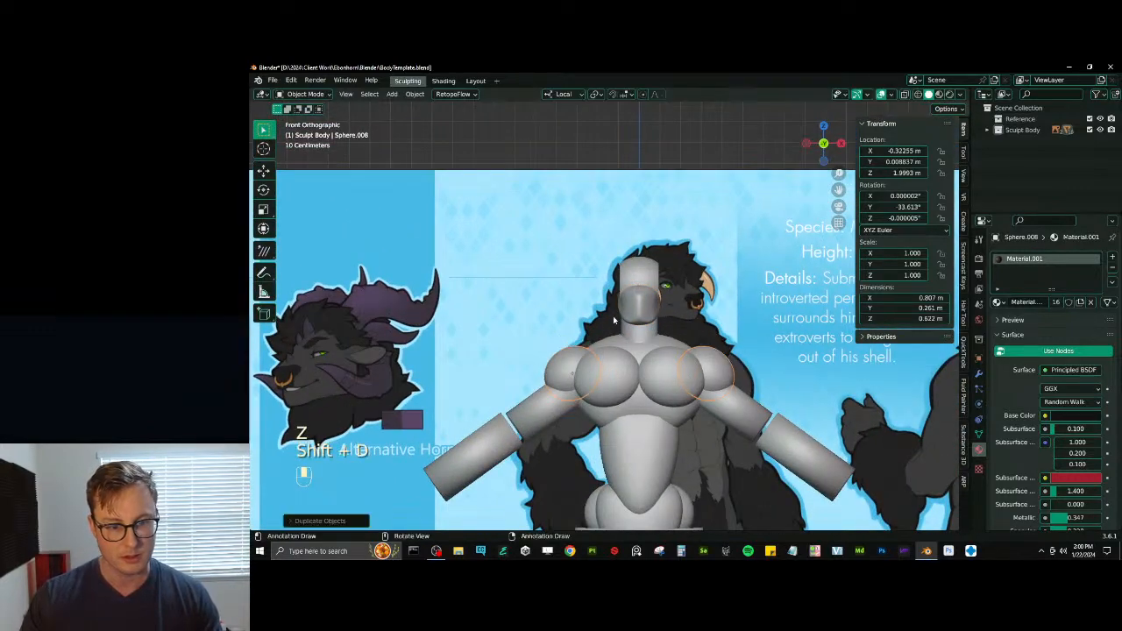
{"action": "key", "text": "g"}
{"action": "left_click", "coordinate": [653, 254]}
{"action": "key", "text": "s"}
{"action": "left_click", "coordinate": [644, 275]}
- Stretch the ear along its local X to about 0.944 and rotate it to about -15.2° around Y
{"action": "scroll", "coordinate": [646, 275], "scroll_direction": "up", "scroll_amount": 4}
{"action": "key", "text": "s"}
{"action": "key", "text": "x"}
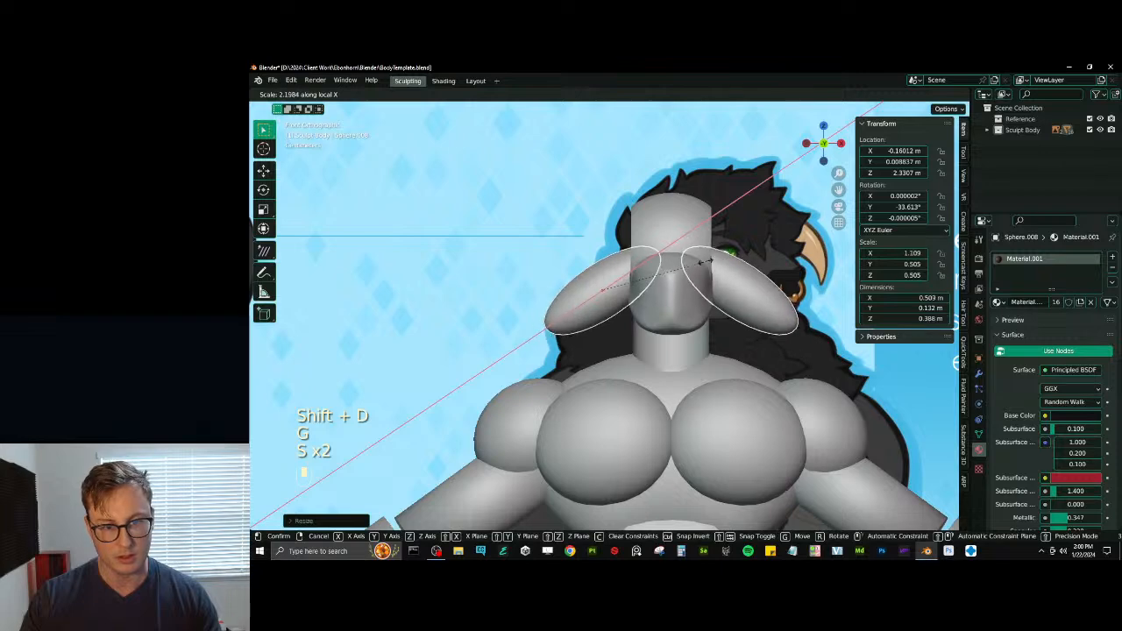
{"action": "left_click", "coordinate": [691, 266]}
{"action": "key", "text": "r"}
{"action": "left_click", "coordinate": [692, 296]}
- Flatten the ear along Y to about 0.231 and move it to about X -0.175, Z 2.349 m
{"action": "middle_click_drag", "start_coordinate": [693, 298], "coordinate": [790, 357]}
{"action": "key", "text": "s"}
{"action": "key", "text": "y"}
{"action": "key", "text": "y"}
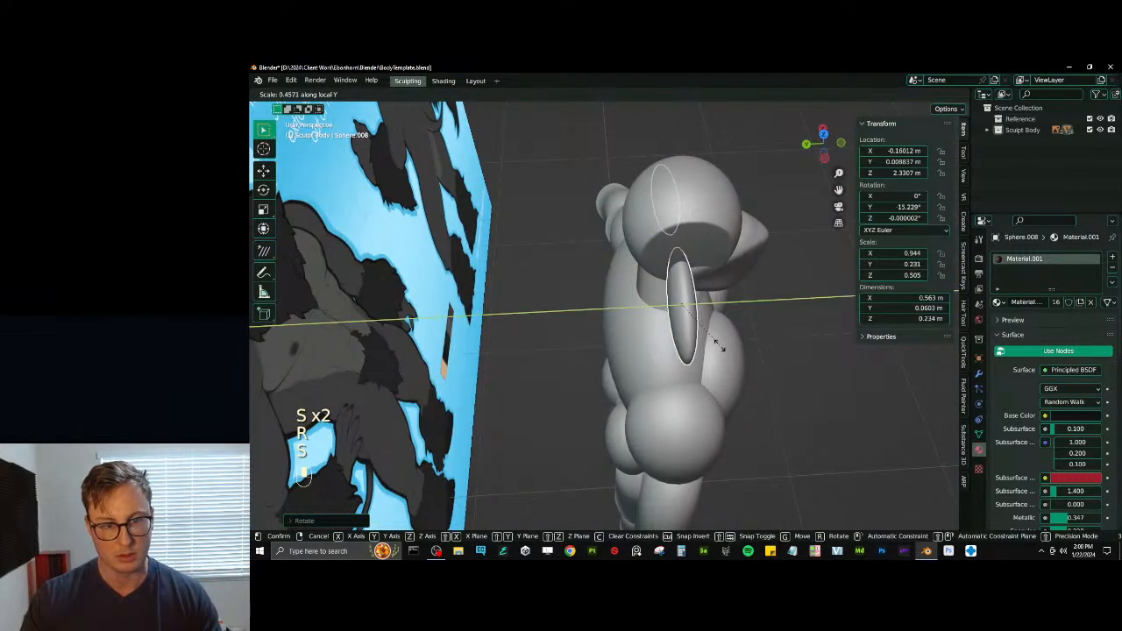
{"action": "left_click", "coordinate": [720, 347]}
{"action": "middle_click_drag", "start_coordinate": [720, 347], "coordinate": [675, 257]}
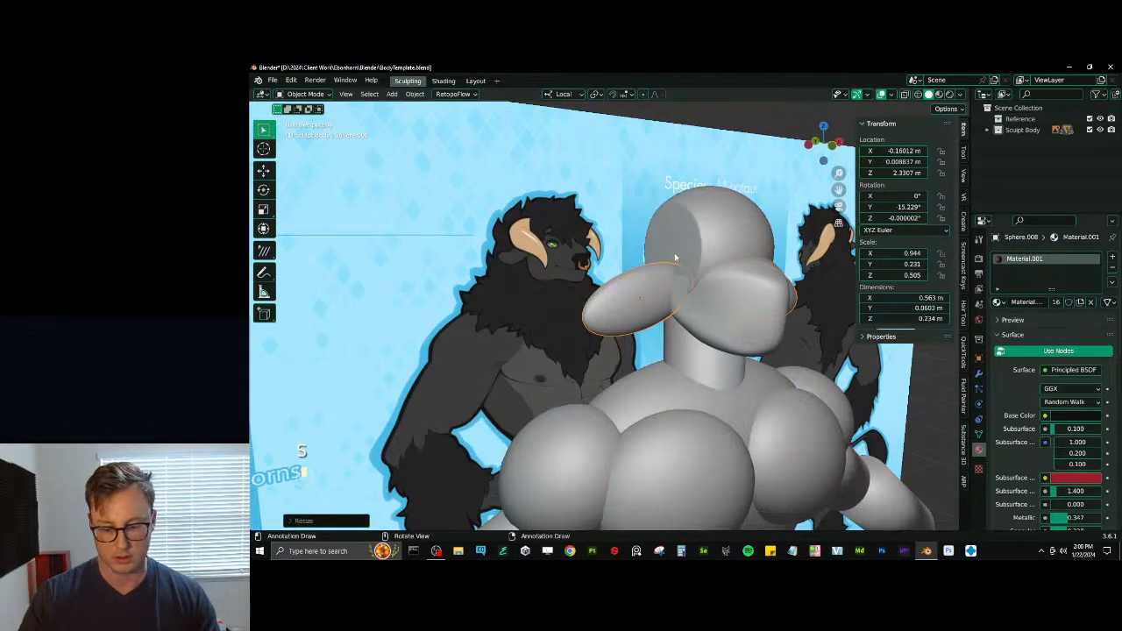
{"action": "key", "text": "KP_1"}
{"action": "key", "text": "g"}
{"action": "left_click", "coordinate": [676, 249]}
- Widen the cranium along X to about 0.225 m and the muzzle to about 0.233 m
{"action": "left_click", "coordinate": [677, 233]}
{"action": "key", "text": "s"}
{"action": "key", "text": "x"}
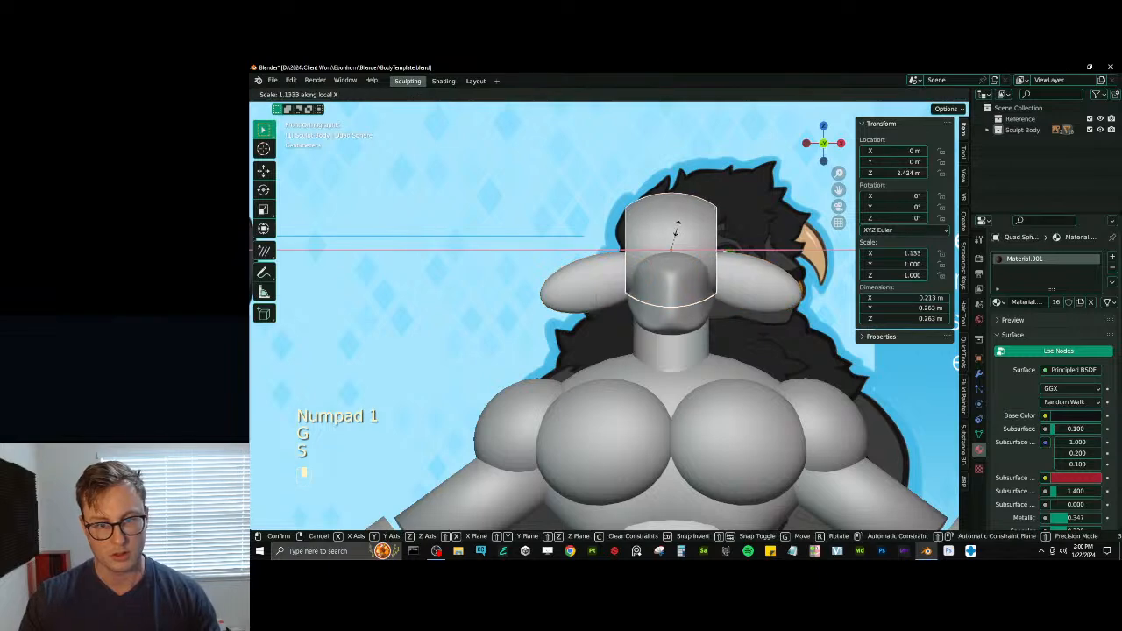
{"action": "left_click", "coordinate": [676, 230]}
{"action": "key", "text": "s"}
{"action": "left_click", "coordinate": [677, 270]}
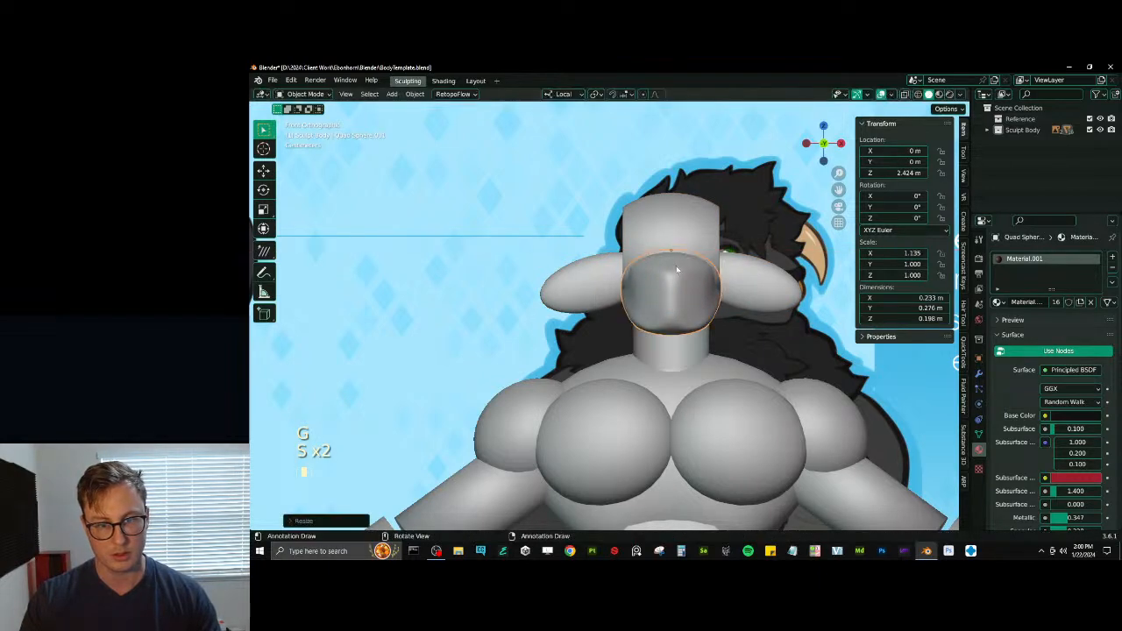
- Apply the scale of the resized head parts, with the surrounding body parts included in the selection
{"action": "middle_click_drag", "start_coordinate": [676, 270], "coordinate": [720, 274]}
{"action": "key", "text": "b"}
{"action": "left_click_drag", "start_coordinate": [691, 252], "coordinate": [769, 281]}
{"action": "key", "text": "ctrl+a"}
{"action": "left_click", "coordinate": [759, 273]}
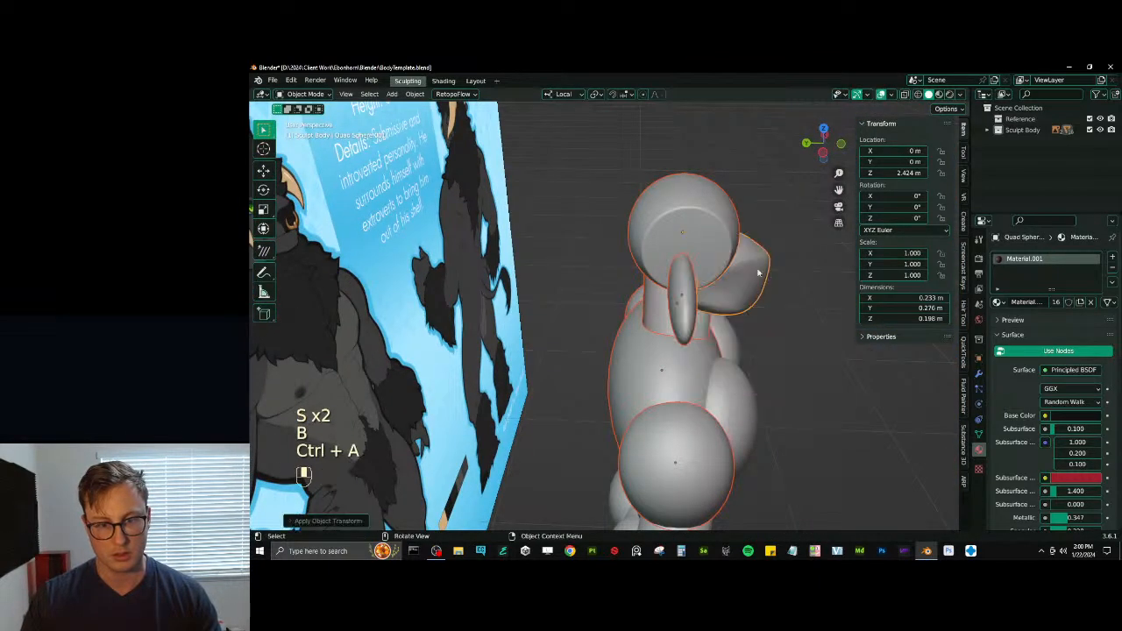
{"action": "middle_click_drag", "start_coordinate": [758, 273], "coordinate": [708, 261]}
{"action": "left_click", "coordinate": [757, 308]}
{"action": "middle_click_drag", "start_coordinate": [757, 307], "coordinate": [685, 249]}
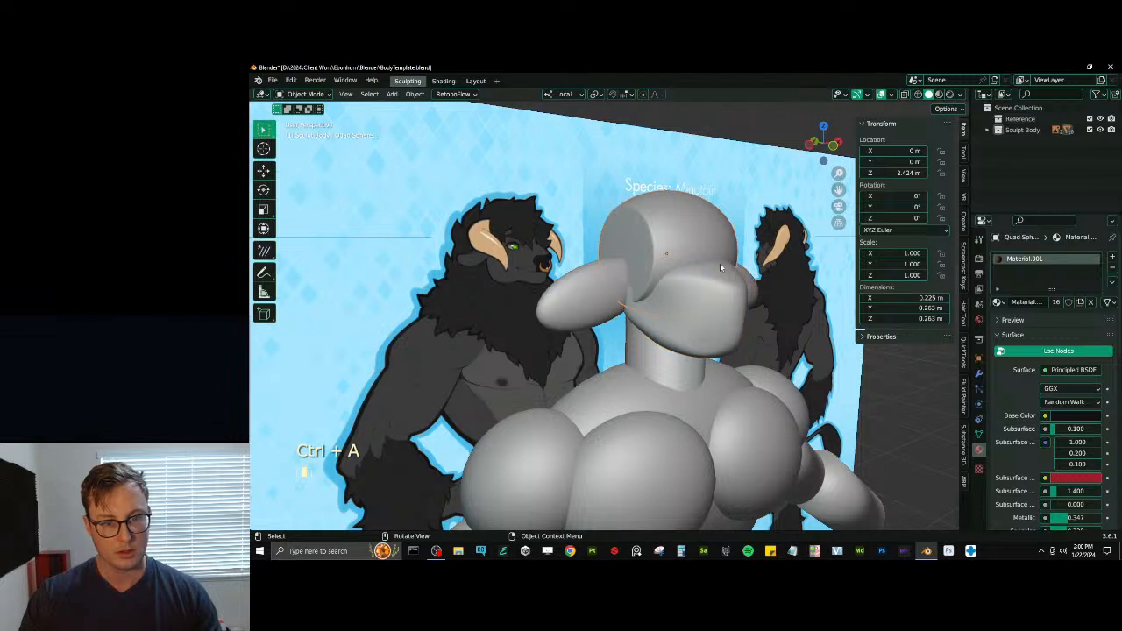
- Flatten the sides and front of the cranium in Sculpt Mode with the Scrape/Peaks brush at 100 px and strength 0.700
{"action": "key", "text": "ctrl+Tab"}
{"action": "left_click", "coordinate": [705, 298]}
{"action": "middle_click_drag", "start_coordinate": [706, 298], "coordinate": [699, 291]}
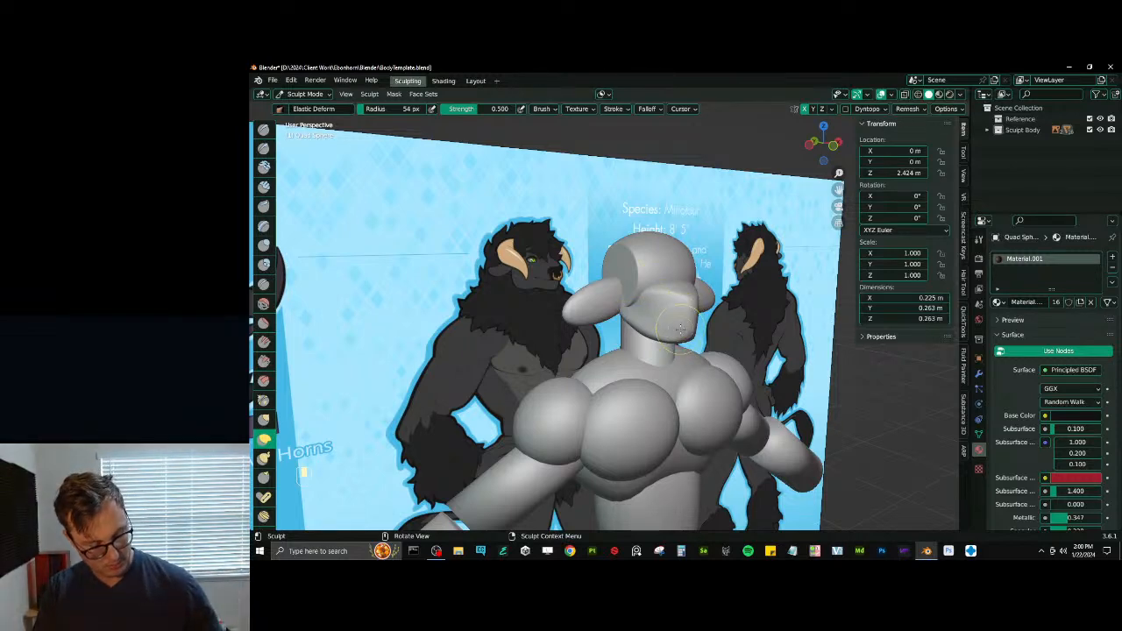
{"action": "mouse_move", "coordinate": [682, 329]}
{"action": "middle_mouse_down"}
{"action": "mouse_move", "coordinate": [647, 284]}
{"action": "mouse_move", "coordinate": [655, 299]}
{"action": "mouse_move", "coordinate": [663, 257]}
{"action": "middle_mouse_up"}
{"action": "key", "text": "v"}
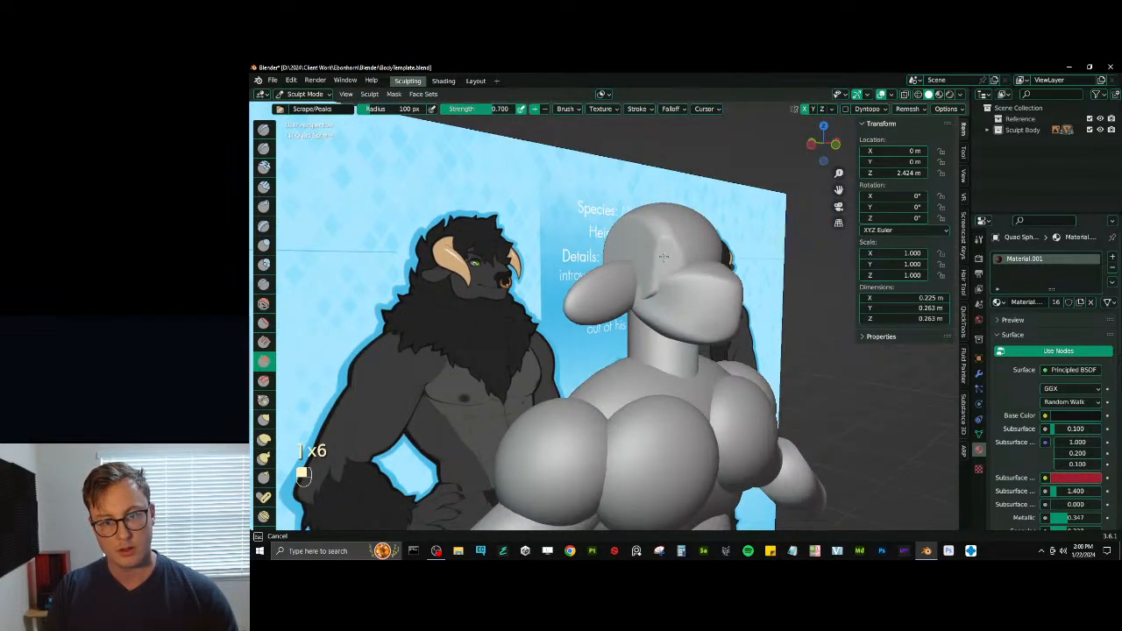
{"action": "mouse_move", "coordinate": [659, 287]}
{"action": "middle_mouse_down"}
{"action": "mouse_move", "coordinate": [706, 257]}
{"action": "mouse_move", "coordinate": [672, 231]}
{"action": "middle_mouse_up"}
{"action": "mouse_move", "coordinate": [649, 289]}
{"action": "middle_mouse_down"}
{"action": "mouse_move", "coordinate": [663, 295]}
{"action": "mouse_move", "coordinate": [628, 283]}
{"action": "mouse_move", "coordinate": [643, 261]}
{"action": "middle_mouse_up"}
- Switch sculpting to the muzzle and thicken its sides and lower edge with the Inflate/Deflate brush, down to a 64 px radius
{"action": "key", "text": "alt+q"}
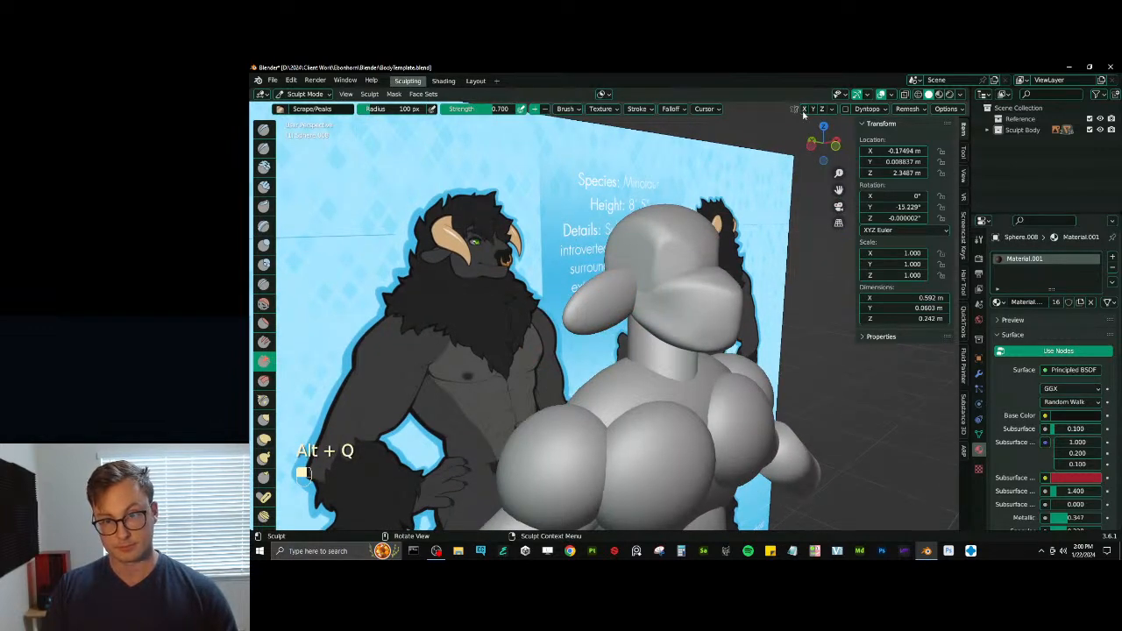
{"action": "mouse_move", "coordinate": [616, 306]}
{"action": "middle_mouse_down"}
{"action": "mouse_move", "coordinate": [621, 296]}
{"action": "mouse_move", "coordinate": [688, 313]}
{"action": "mouse_move", "coordinate": [657, 324]}
{"action": "mouse_move", "coordinate": [666, 290]}
{"action": "mouse_move", "coordinate": [688, 309]}
{"action": "middle_mouse_up"}
{"action": "key", "text": "alt+q"}
{"action": "key", "text": "i"}
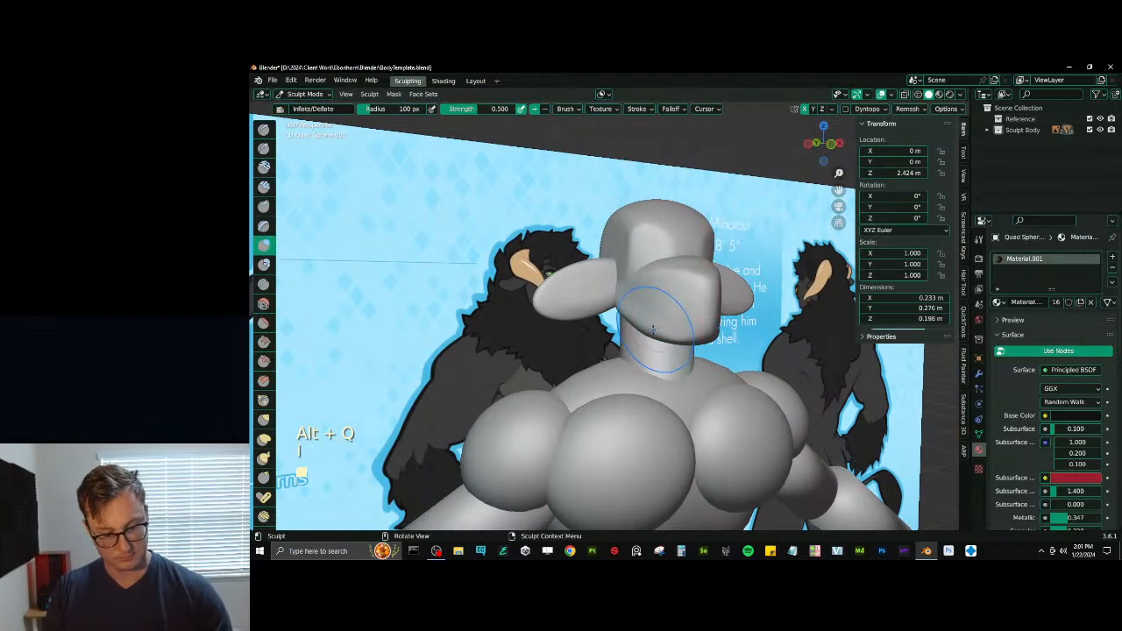
{"action": "middle_click_drag", "start_coordinate": [622, 302], "coordinate": [704, 296]}
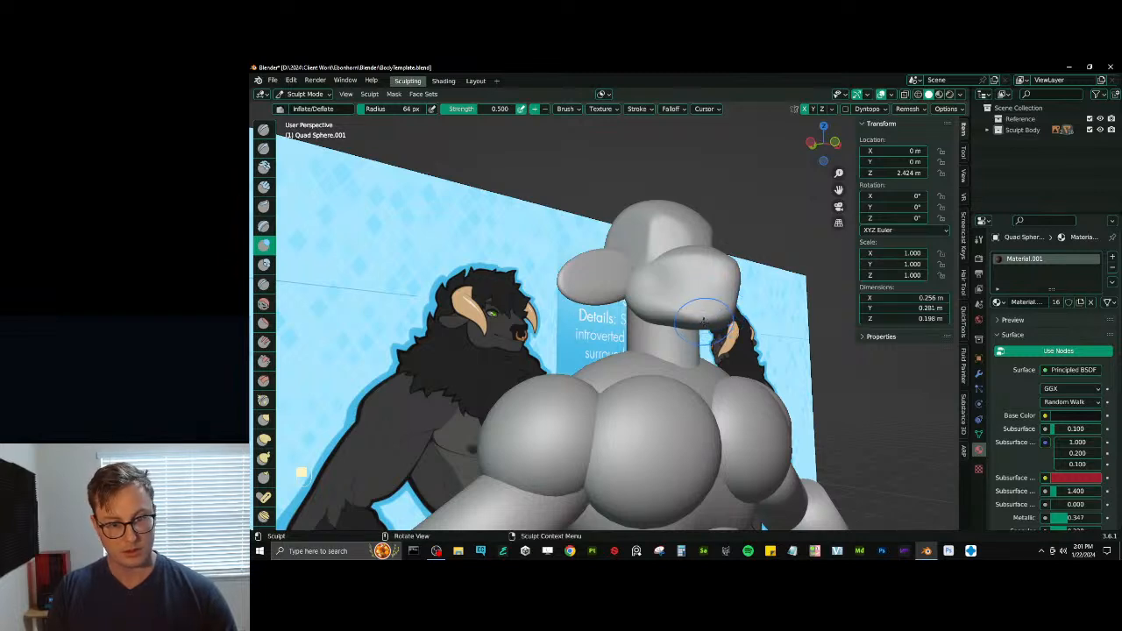
{"action": "middle_click_drag", "start_coordinate": [703, 319], "coordinate": [719, 314]}
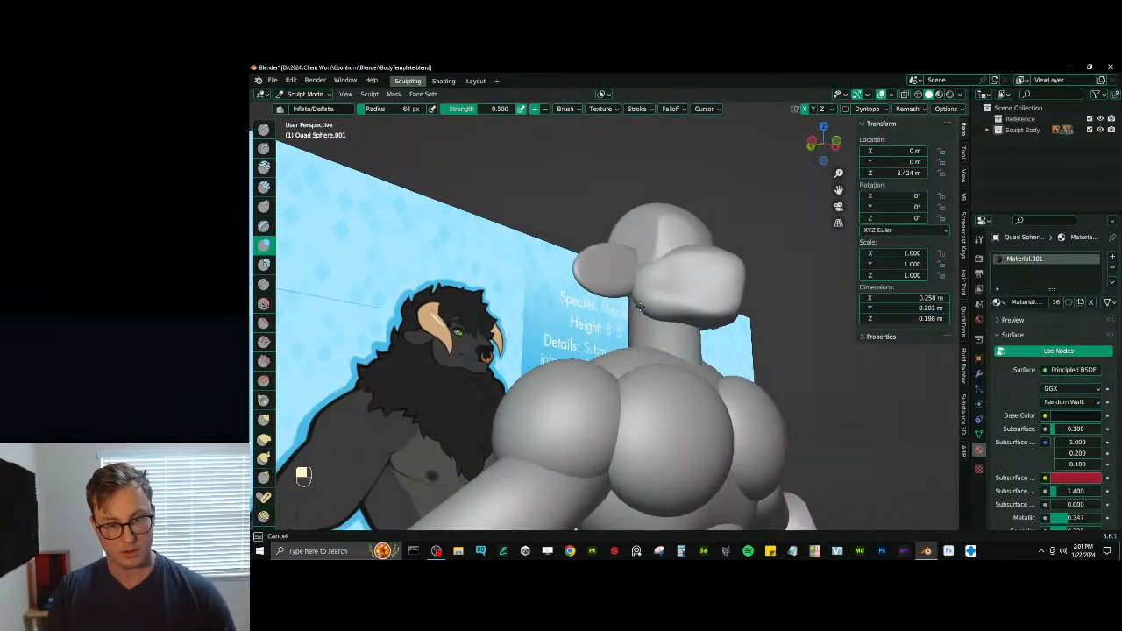
{"action": "mouse_move", "coordinate": [642, 304]}
{"action": "middle_mouse_down"}
{"action": "mouse_move", "coordinate": [651, 323]}
{"action": "mouse_move", "coordinate": [677, 306]}
{"action": "middle_mouse_up"}
- Carve the mouth line along the muzzle with the Draw Sharp brush at 40 px and strength 0.500
{"action": "key", "text": "d"}
{"action": "key", "text": "bracketleft"}
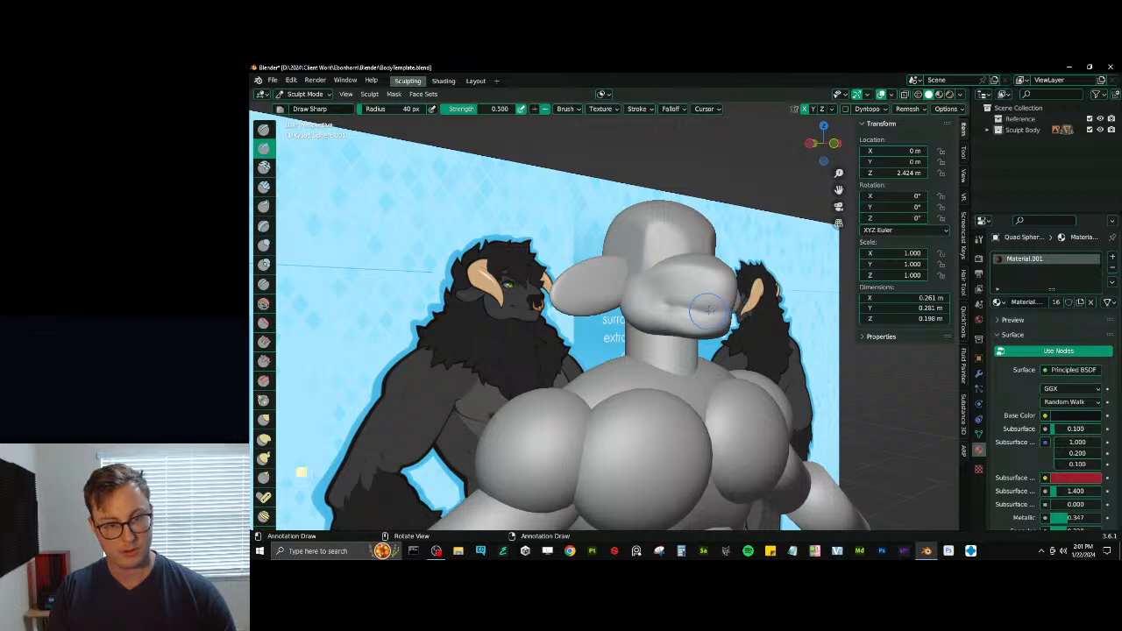
{"action": "mouse_move", "coordinate": [726, 303]}
{"action": "middle_mouse_down"}
{"action": "mouse_move", "coordinate": [718, 316]}
{"action": "mouse_move", "coordinate": [751, 318]}
{"action": "middle_mouse_up"}
- Pull the front of the muzzle forward and reshape its top with the Elastic Deform brush at about 46 px
{"action": "key", "text": "v"}
{"action": "key", "text": "j"}
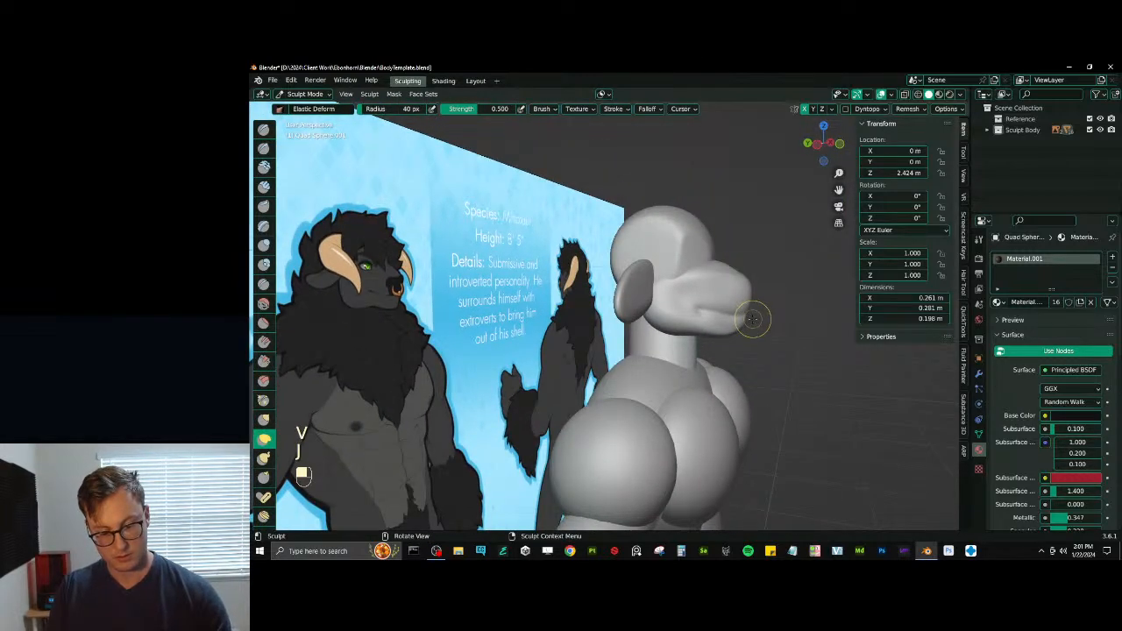
{"action": "left_click_drag", "start_coordinate": [750, 301], "coordinate": [755, 299]}
{"action": "key", "text": "bracketleft"}
{"action": "key", "text": "bracketleft"}
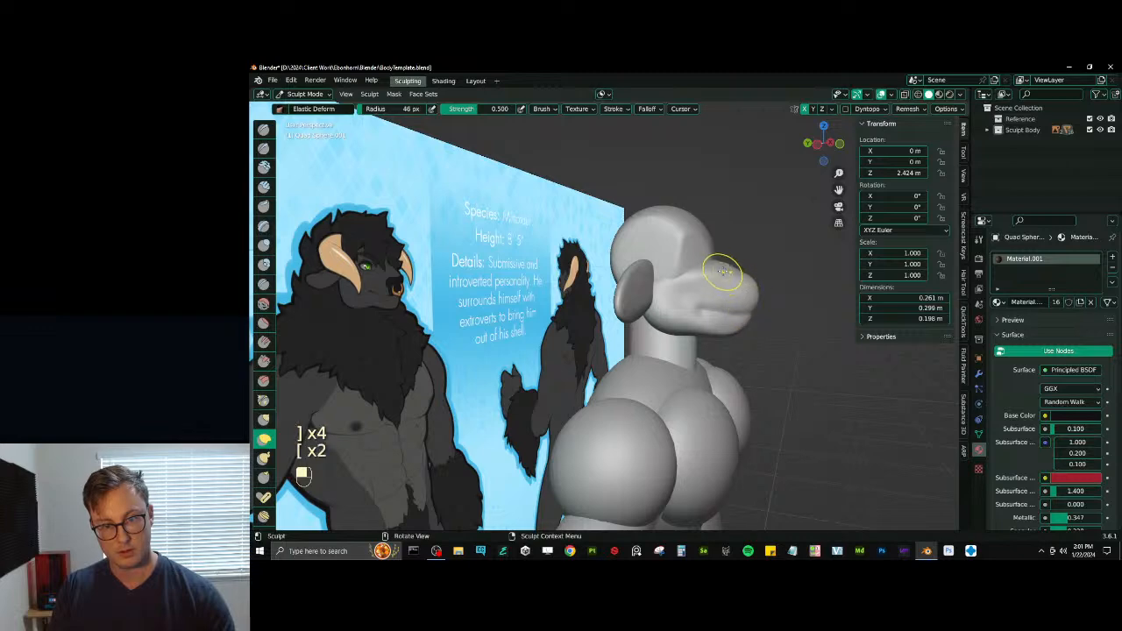
{"action": "mouse_move", "coordinate": [724, 267]}
{"action": "middle_mouse_down"}
{"action": "mouse_move", "coordinate": [697, 301]}
{"action": "mouse_move", "coordinate": [681, 295]}
{"action": "mouse_move", "coordinate": [730, 287]}
{"action": "mouse_move", "coordinate": [705, 278]}
{"action": "mouse_move", "coordinate": [675, 295]}
{"action": "middle_mouse_up"}
- Switch sculpting to the cranium and bulk out its sides near the ears with the Inflate/Deflate brush at 45 px
{"action": "key", "text": "v"}
{"action": "key", "text": "bracketright"}
{"action": "key", "text": "bracketright"}
{"action": "key", "text": "bracketright"}
{"action": "key", "text": "bracketright"}
{"action": "key", "text": "alt+q"}
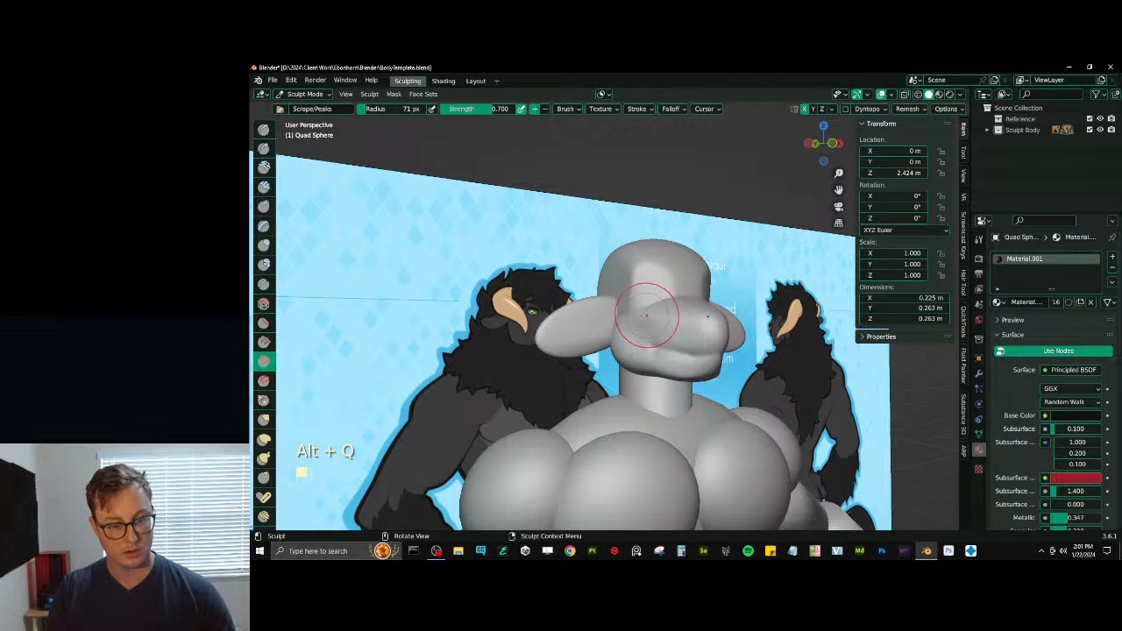
{"action": "key", "text": "i"}
{"action": "key", "text": "bracketleft"}
{"action": "key", "text": "bracketleft"}
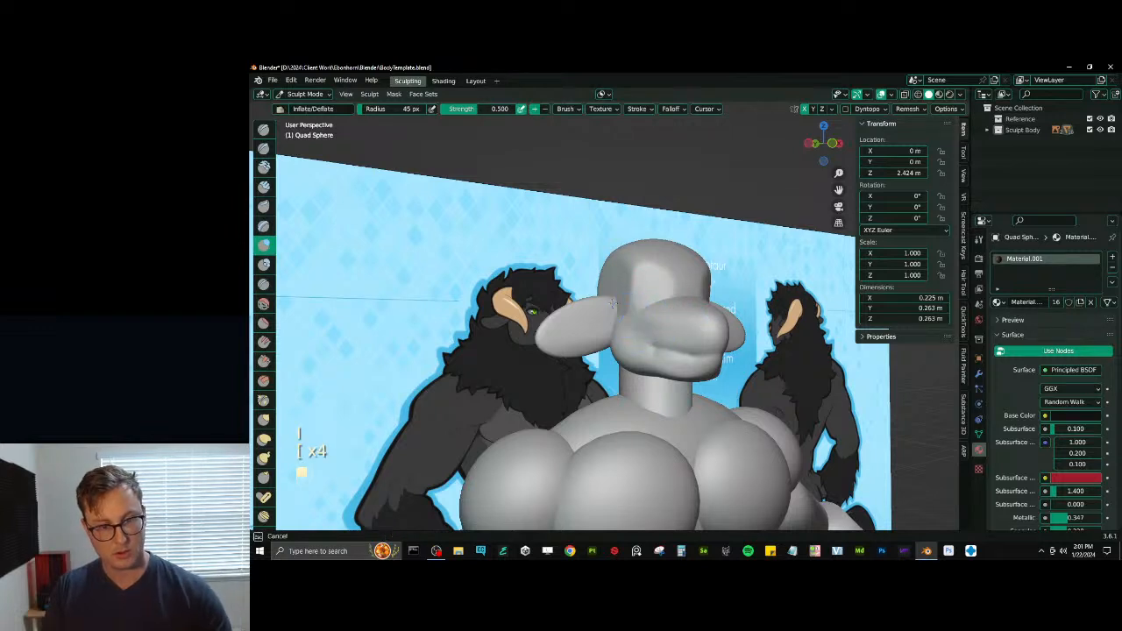
{"action": "mouse_move", "coordinate": [612, 314]}
{"action": "middle_mouse_down"}
{"action": "mouse_move", "coordinate": [678, 307]}
{"action": "mouse_move", "coordinate": [657, 288]}
{"action": "middle_mouse_up"}
- Carve the eye sockets into the front of the cranium with the Draw Sharp brush at 45 px
{"action": "key", "text": "v"}
{"action": "key", "text": "d"}
{"action": "left_click_drag", "start_coordinate": [656, 287], "coordinate": [684, 285]}
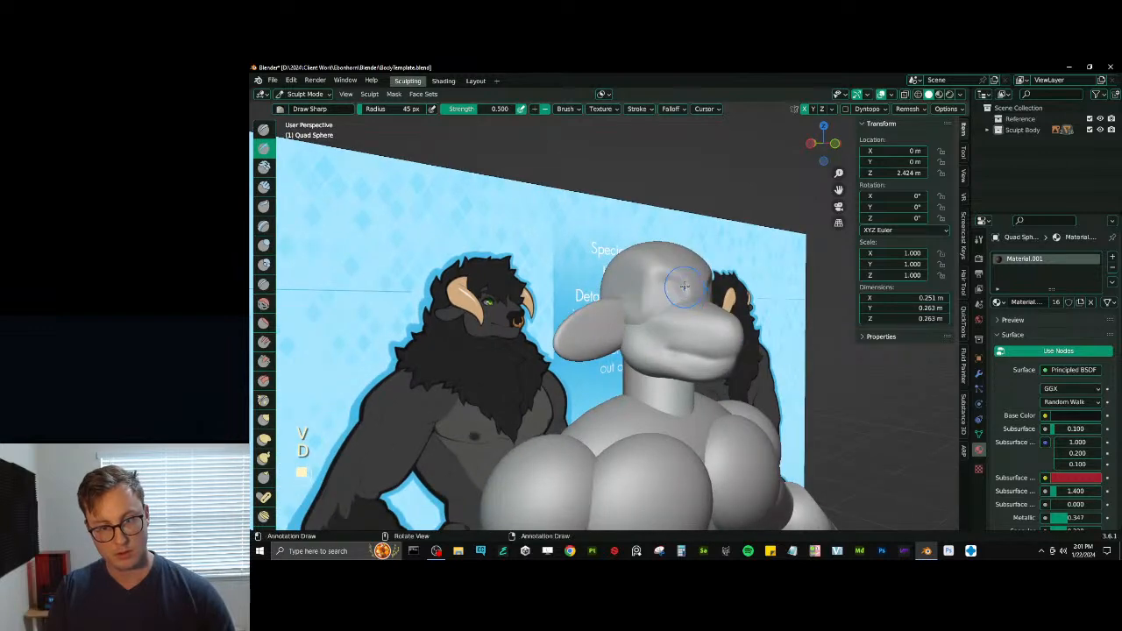
{"action": "middle_click_drag", "start_coordinate": [680, 299], "coordinate": [646, 295]}
- Refine the eye sockets with the Draw brush and flatten the surrounding face with the Scrape/Peaks brush at 45 px
{"action": "key", "text": "x"}
{"action": "key", "text": "ctrl+z"}
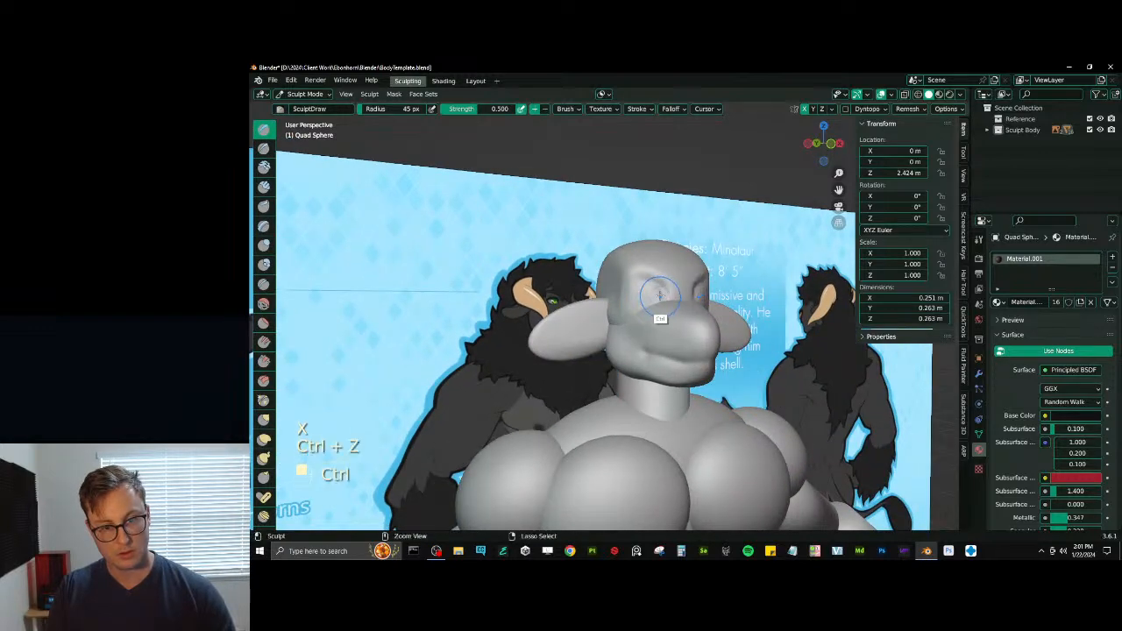
{"action": "middle_click_drag", "start_coordinate": [655, 289], "coordinate": [671, 287]}
{"action": "key", "text": "v"}
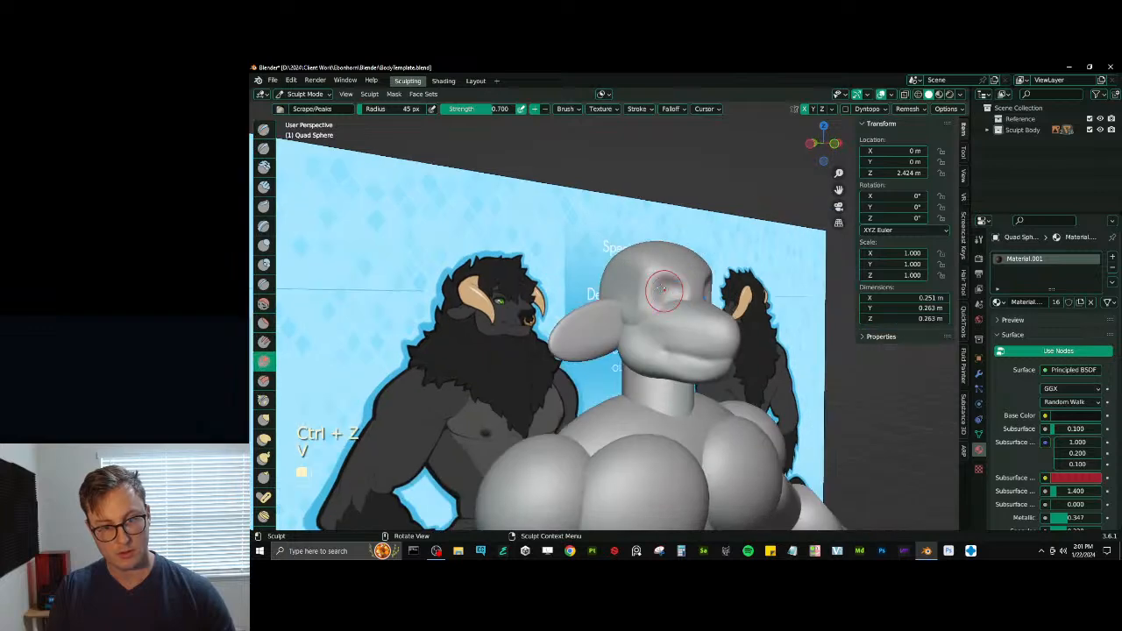
{"action": "mouse_move", "coordinate": [670, 288]}
{"action": "left_mouse_down"}
{"action": "mouse_move", "coordinate": [657, 299]}
{"action": "mouse_move", "coordinate": [688, 309]}
{"action": "left_mouse_up"}
{"action": "mouse_move", "coordinate": [694, 310]}
{"action": "middle_mouse_down"}
{"action": "mouse_move", "coordinate": [724, 312]}
{"action": "mouse_move", "coordinate": [699, 316]}
{"action": "middle_mouse_up"}
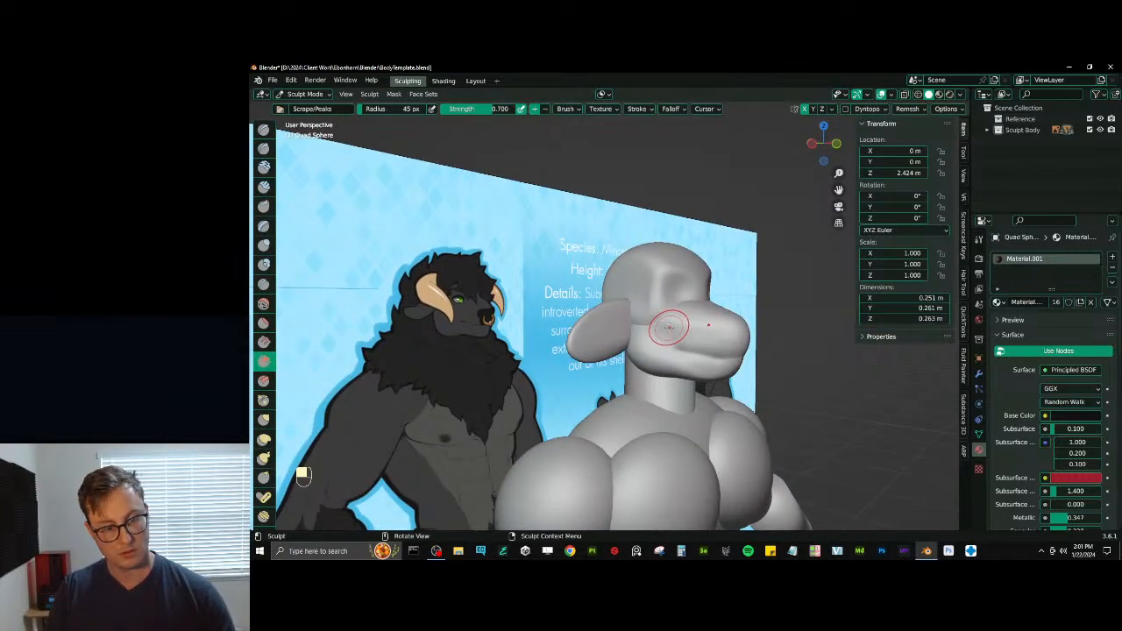
- Refine the eye sockets and brow on the cranium with the Elastic Deform, Draw and Scrape/Peaks brushes at 45 px
{"action": "key", "text": "j"}
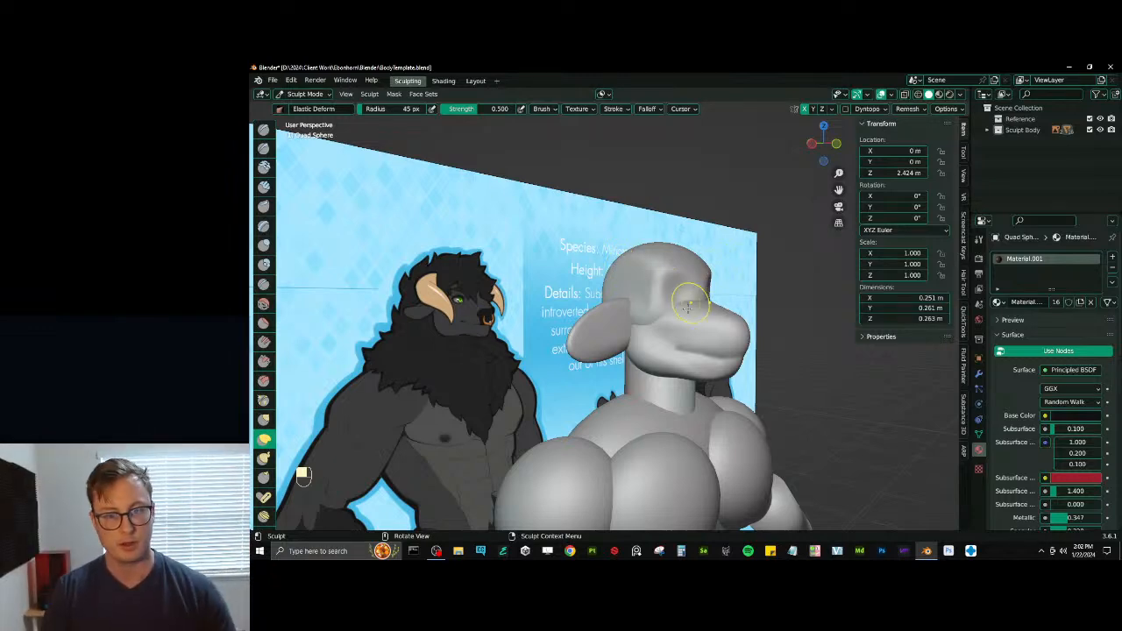
{"action": "mouse_move", "coordinate": [689, 302]}
{"action": "middle_mouse_down"}
{"action": "mouse_move", "coordinate": [664, 313]}
{"action": "mouse_move", "coordinate": [648, 296]}
{"action": "middle_mouse_up"}
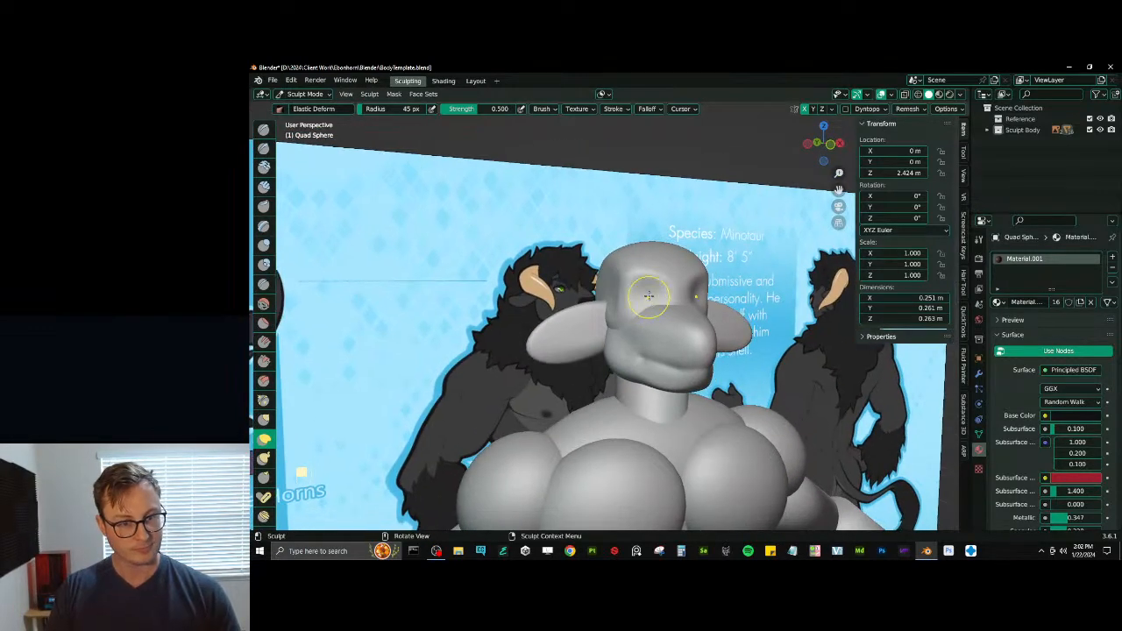
{"action": "key", "text": "v"}
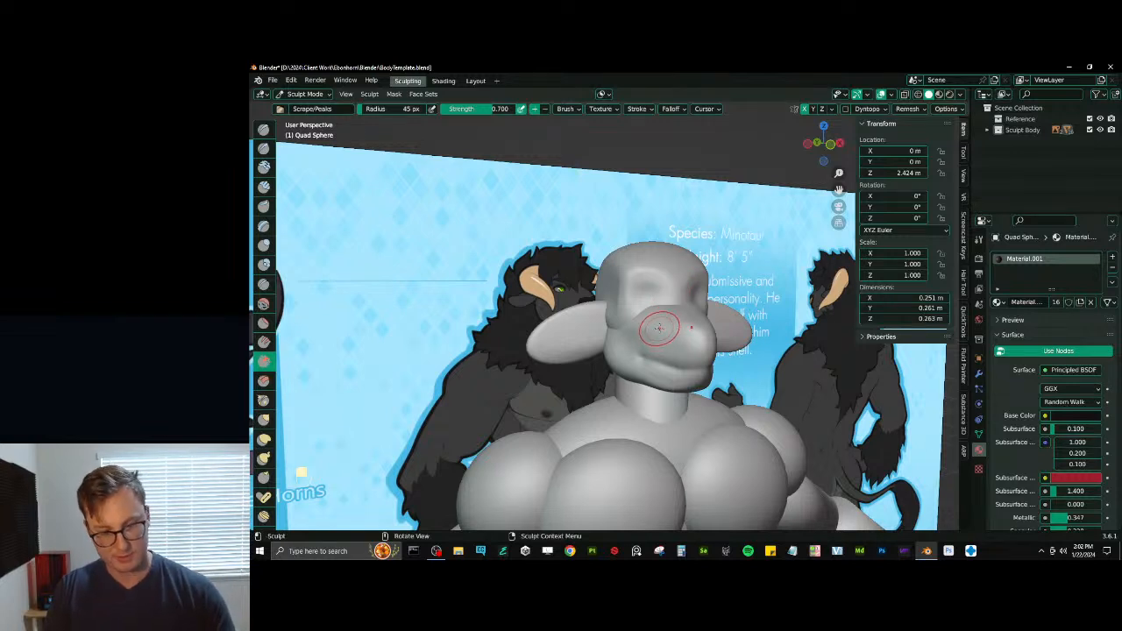
{"action": "key", "text": "x"}
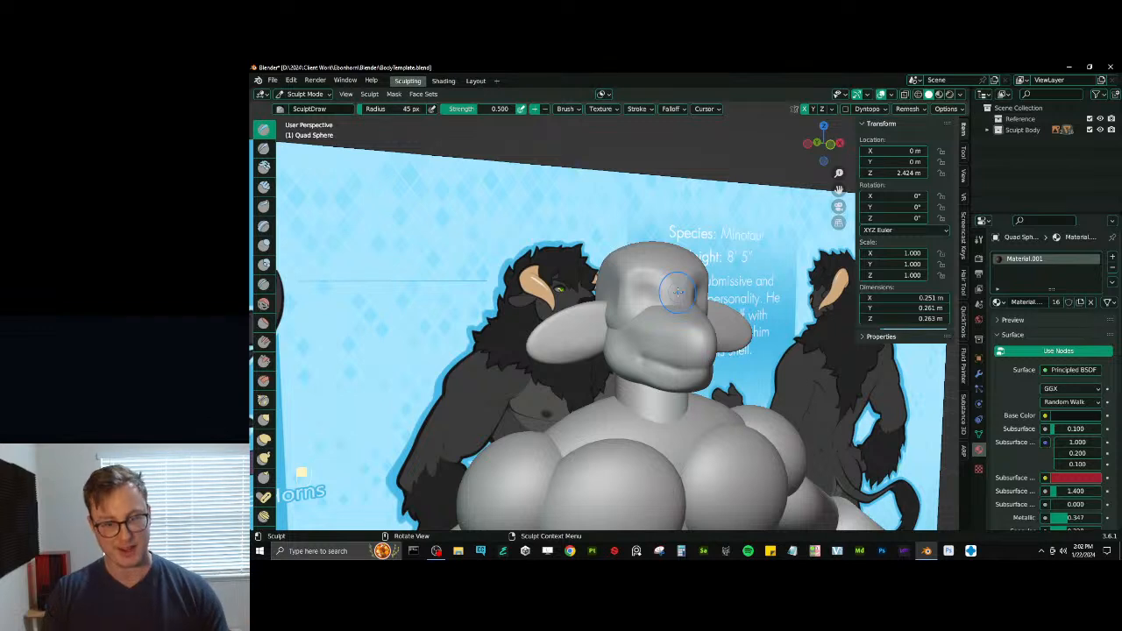
{"action": "key", "text": "v"}
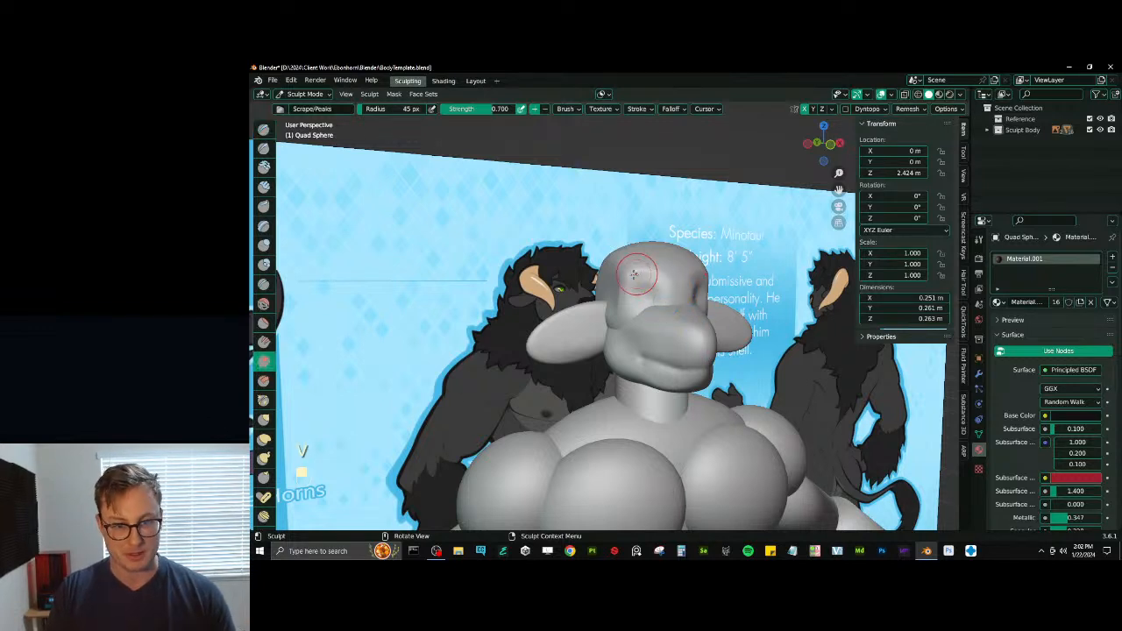
{"action": "middle_click_drag", "start_coordinate": [634, 288], "coordinate": [644, 287]}
{"action": "key", "text": "v"}
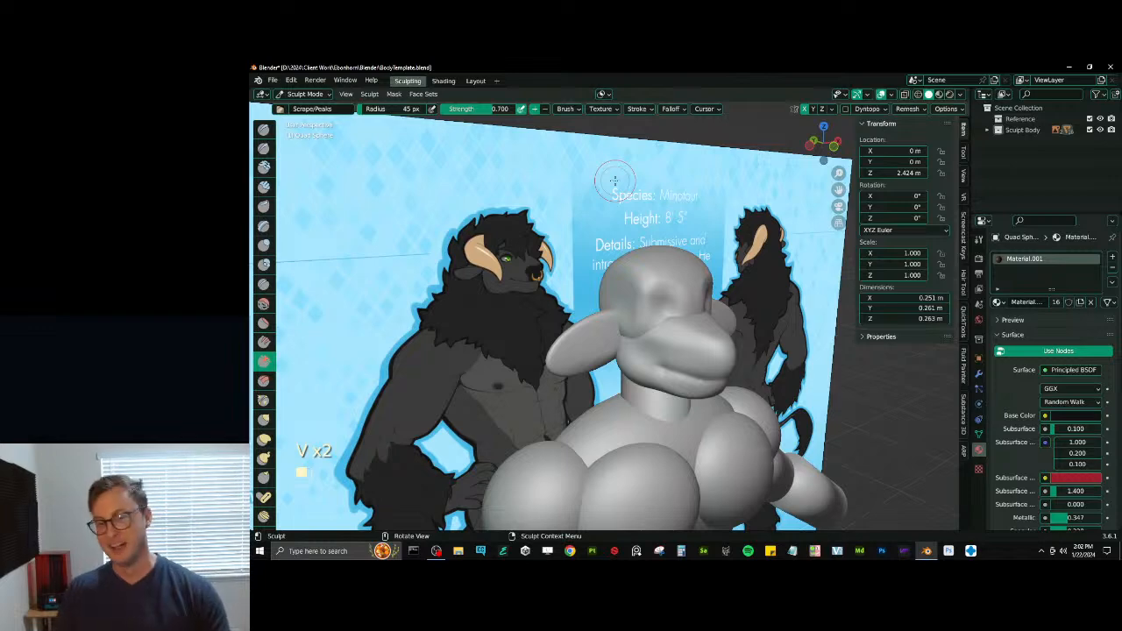
- Switch sculpting to the muzzle and flatten its front and underside with the Scrape/Peaks brush enlarged to 124 px
{"action": "middle_click_drag", "start_coordinate": [701, 237], "coordinate": [668, 266]}
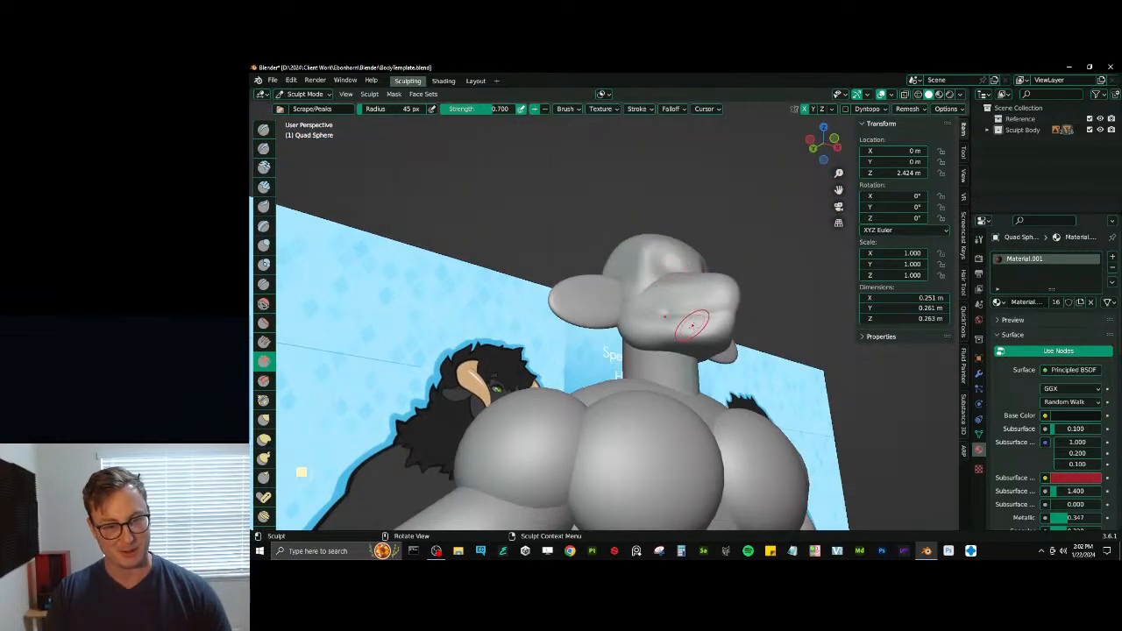
{"action": "mouse_move", "coordinate": [692, 325]}
{"action": "middle_mouse_down"}
{"action": "mouse_move", "coordinate": [725, 337]}
{"action": "mouse_move", "coordinate": [699, 332]}
{"action": "mouse_move", "coordinate": [691, 341]}
{"action": "middle_mouse_up"}
{"action": "key", "text": "x"}
{"action": "key", "text": "v"}
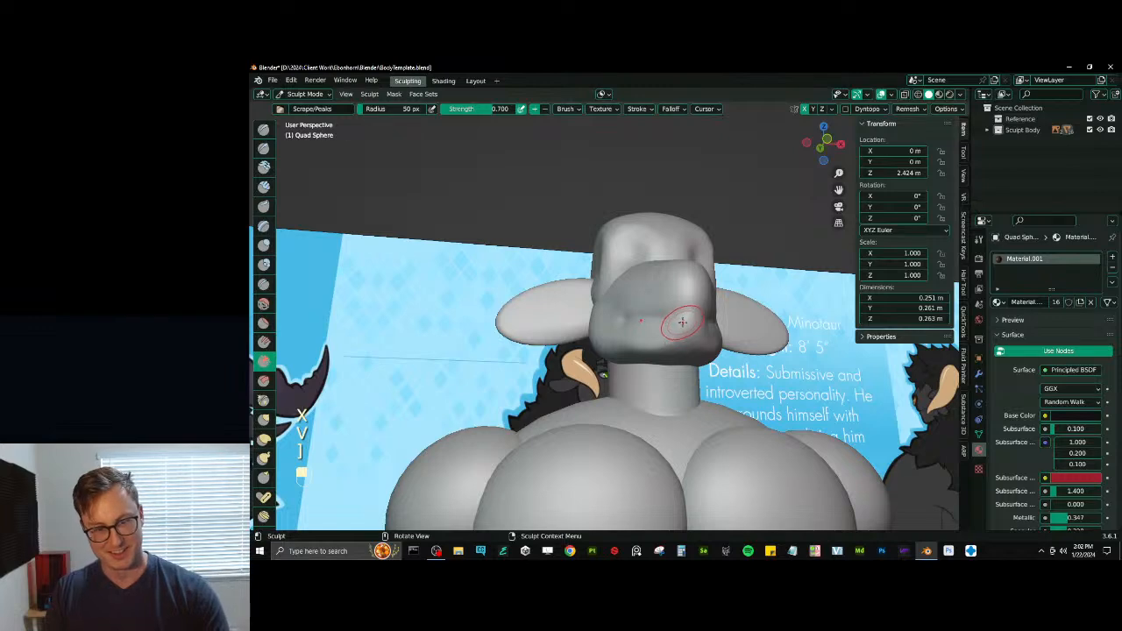
{"action": "key", "text": "bracketright"}
{"action": "key", "text": "bracketright"}
{"action": "key", "text": "bracketright"}
{"action": "key", "text": "bracketright"}
{"action": "key", "text": "bracketright"}
{"action": "key", "text": "alt+q"}
{"action": "mouse_move", "coordinate": [687, 299]}
{"action": "middle_mouse_down"}
{"action": "mouse_move", "coordinate": [651, 324]}
{"action": "mouse_move", "coordinate": [665, 329]}
{"action": "mouse_move", "coordinate": [650, 351]}
{"action": "middle_mouse_up"}
{"action": "key", "text": "KP_1"}
{"action": "left_click_drag", "start_coordinate": [650, 350], "coordinate": [630, 376], "text": "shift"}
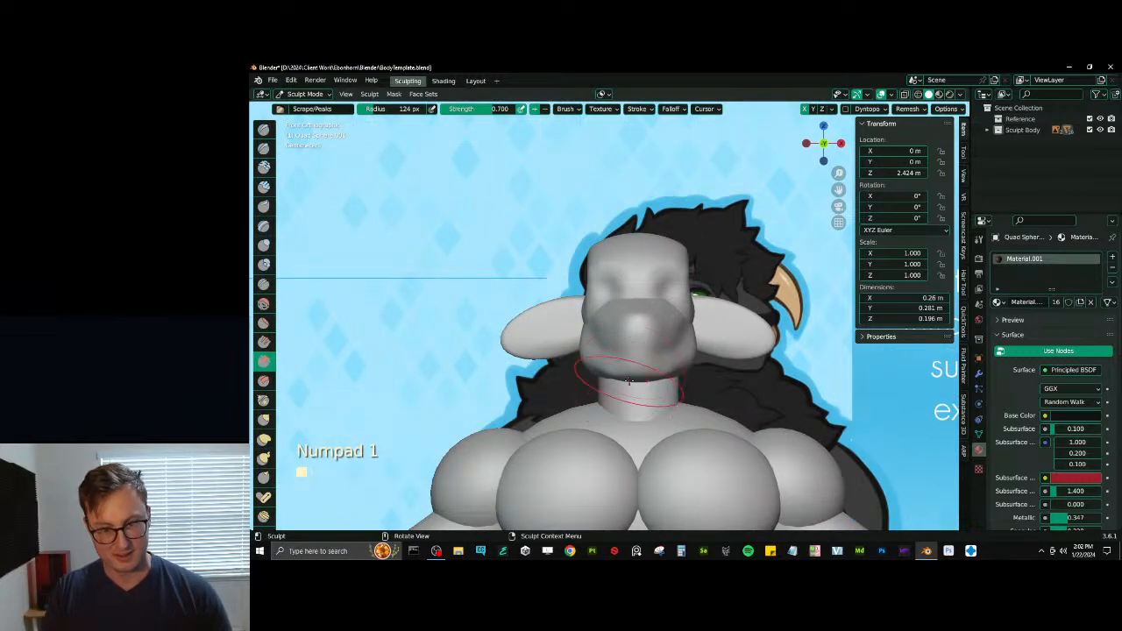
- Switch sculpting to the cranium and reshape the back of the skull with the Elastic Deform brush at 124 px
{"action": "key", "text": "alt+q"}
{"action": "middle_click_drag", "start_coordinate": [597, 311], "coordinate": [633, 338]}
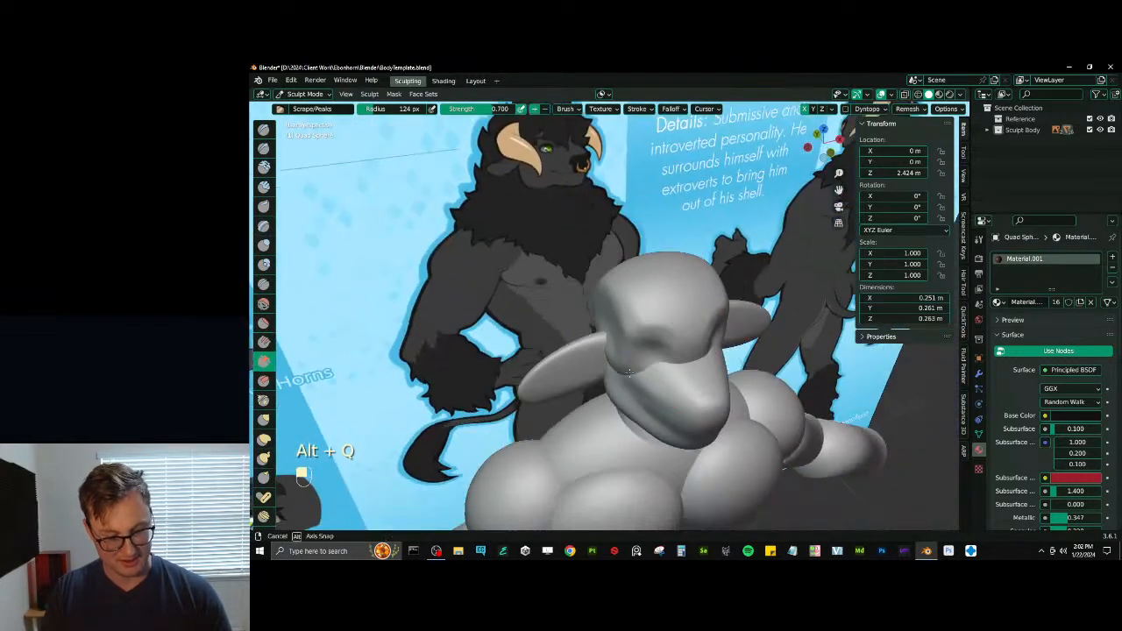
{"action": "key", "text": "j"}
{"action": "left_click_drag", "start_coordinate": [623, 324], "coordinate": [607, 328]}
{"action": "middle_click_drag", "start_coordinate": [607, 328], "coordinate": [644, 318]}
{"action": "left_click_drag", "start_coordinate": [617, 324], "coordinate": [615, 296]}
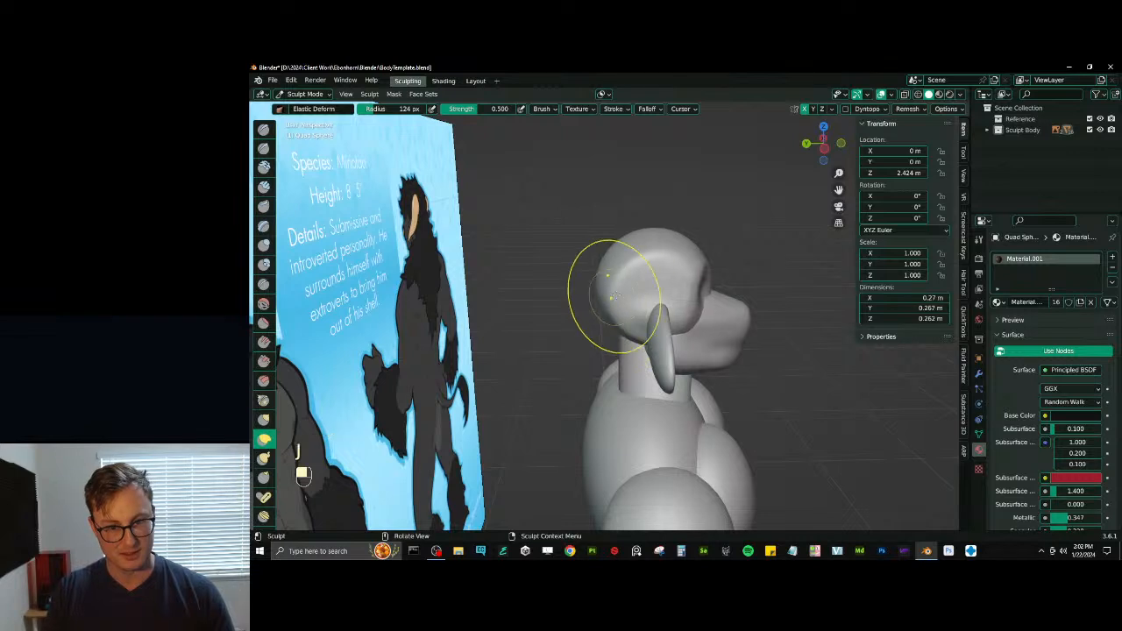
{"action": "middle_click_drag", "start_coordinate": [613, 309], "coordinate": [619, 320]}
{"action": "left_click_drag", "start_coordinate": [619, 320], "coordinate": [619, 320]}
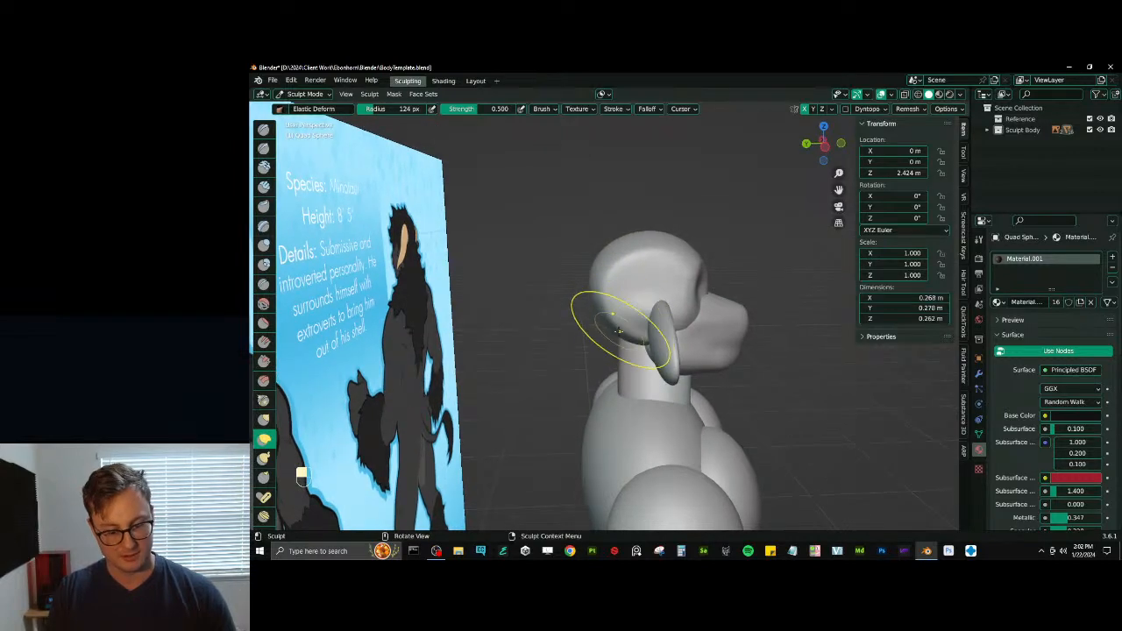
{"action": "middle_click_drag", "start_coordinate": [618, 331], "coordinate": [634, 313]}
- Bulk out the back of the cranium with the Inflate/Deflate brush and flatten it with the Scrape/Peaks brush at 124 px
{"action": "key", "text": "i"}
{"action": "left_click_drag", "start_coordinate": [634, 312], "coordinate": [627, 312]}
{"action": "middle_click_drag", "start_coordinate": [616, 317], "coordinate": [631, 277]}
{"action": "key", "text": "v"}
{"action": "left_click_drag", "start_coordinate": [631, 276], "coordinate": [631, 276]}
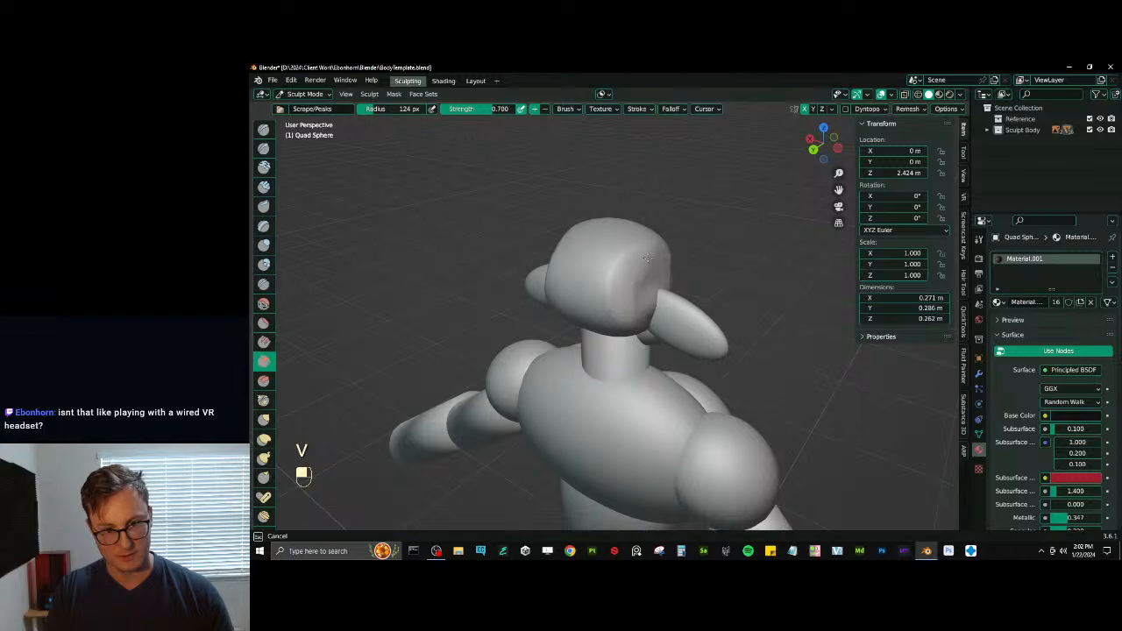
{"action": "middle_click_drag", "start_coordinate": [620, 299], "coordinate": [570, 274]}
{"action": "mouse_move", "coordinate": [628, 305]}
{"action": "middle_mouse_down"}
{"action": "mouse_move", "coordinate": [644, 382]}
{"action": "mouse_move", "coordinate": [653, 348]}
{"action": "middle_mouse_up"}
- Switch sculpting to the muzzle and reshape its cheeks and underside with the Elastic Deform brush at 64 px
{"action": "key", "text": "alt+q"}
{"action": "key", "text": "j"}
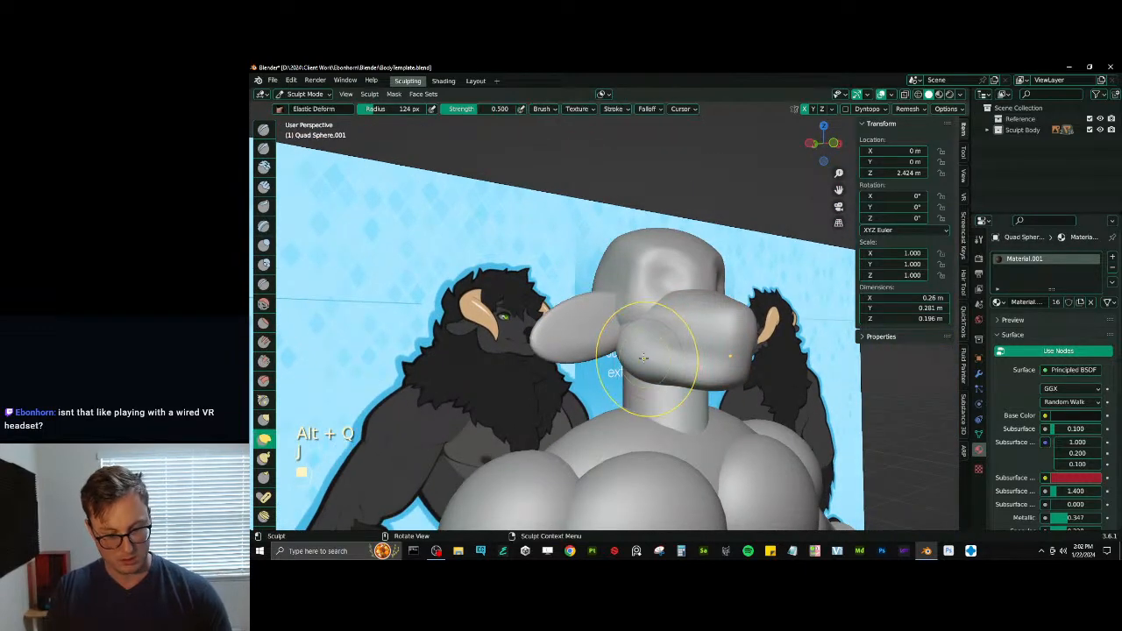
{"action": "key", "text": "bracketleft"}
{"action": "key", "text": "bracketleft"}
{"action": "key", "text": "bracketleft"}
{"action": "left_click_drag", "start_coordinate": [629, 326], "coordinate": [621, 315]}
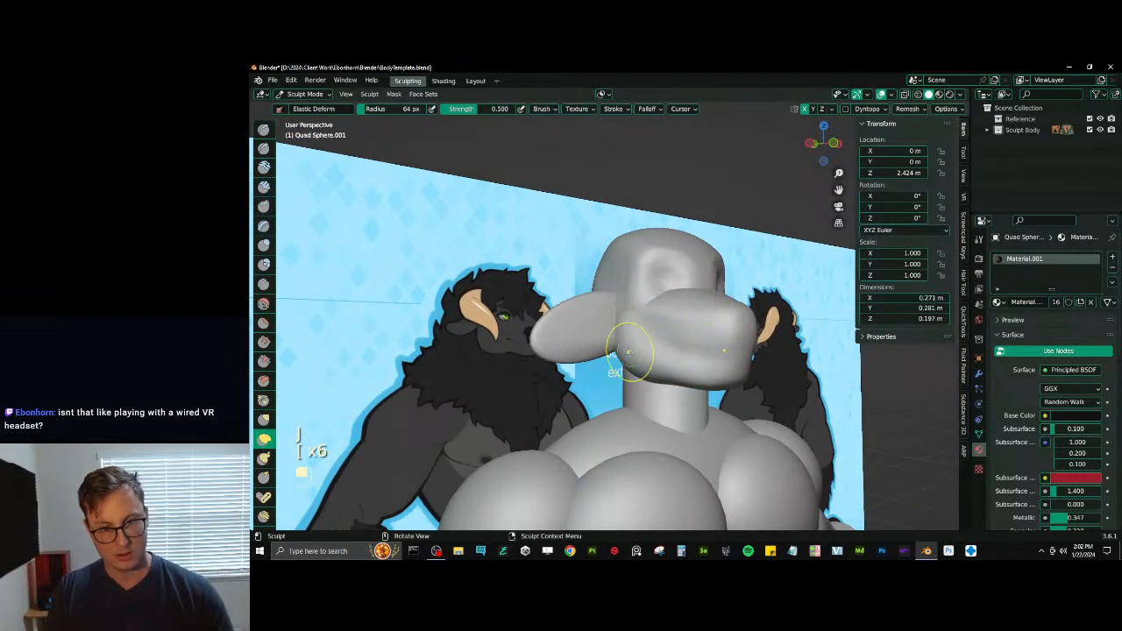
{"action": "middle_click_drag", "start_coordinate": [686, 321], "coordinate": [698, 327]}
{"action": "left_click_drag", "start_coordinate": [704, 387], "coordinate": [699, 365]}
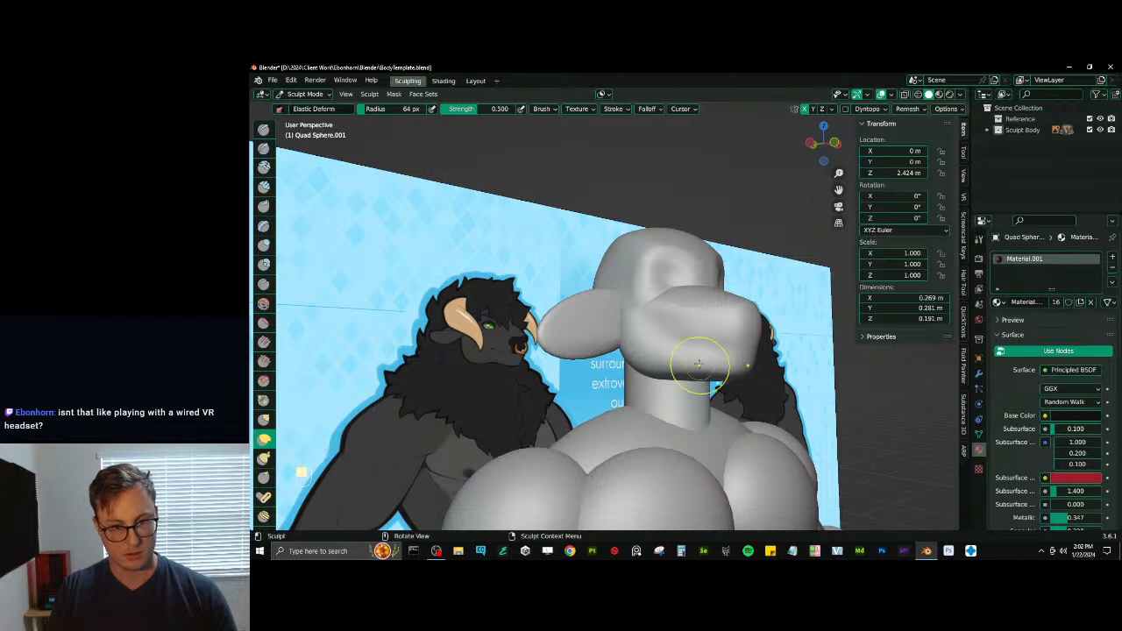
- Switch sculpting to the neck and try to thicken its base with the Inflate/Deflate brush at 64 px
{"action": "scroll", "coordinate": [699, 364], "scroll_direction": "down", "scroll_amount": 3}
{"action": "mouse_move", "coordinate": [699, 364]}
{"action": "middle_mouse_down"}
{"action": "mouse_move", "coordinate": [650, 366]}
{"action": "mouse_move", "coordinate": [683, 374]}
{"action": "mouse_move", "coordinate": [637, 380]}
{"action": "middle_mouse_up"}
{"action": "key", "text": "alt+q"}
{"action": "key", "text": "i"}
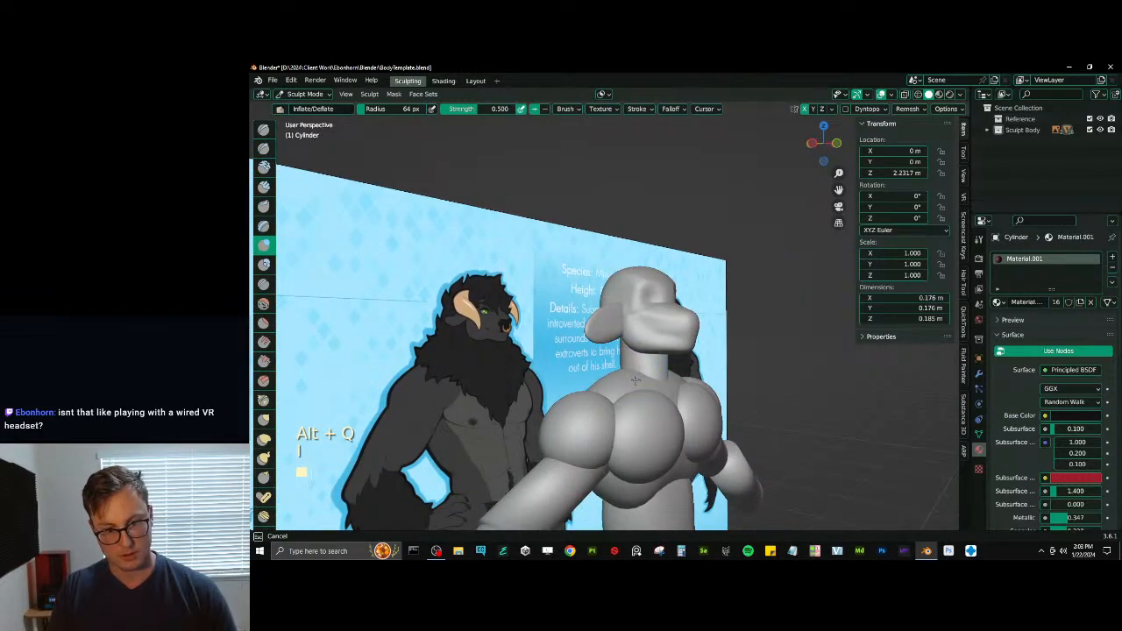
{"action": "key", "text": "ctrl+z"}
- Adjust the neck's voxel size, remesh it, and build up its base toward the shoulders with the Draw brush at 64 px
{"action": "key", "text": "ctrl+z"}
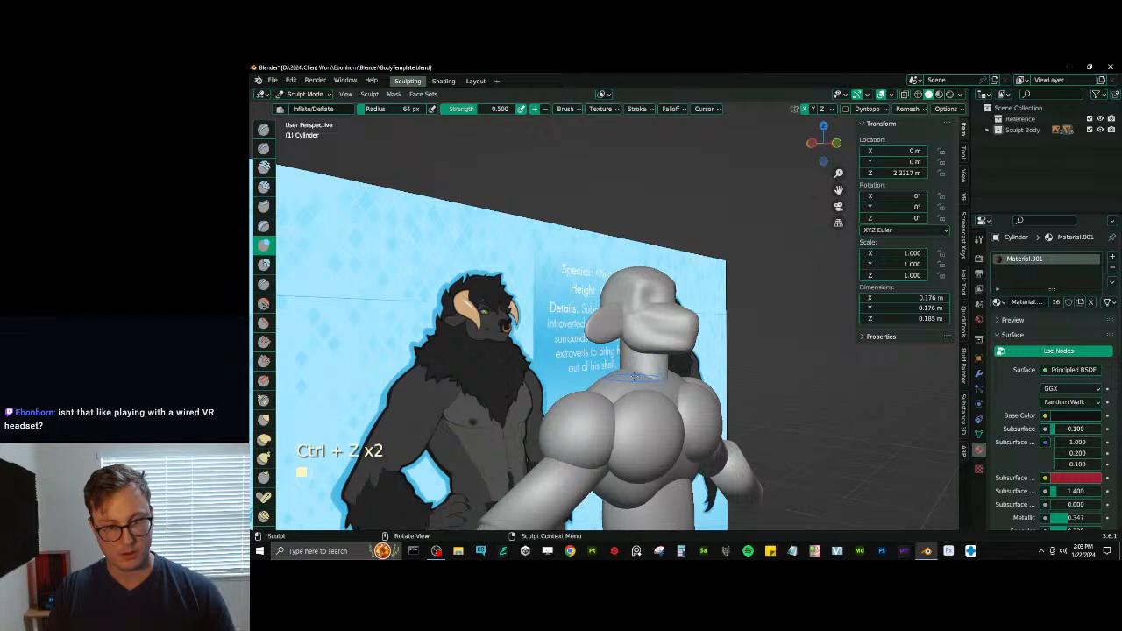
{"action": "key", "text": "x"}
{"action": "key", "text": "ctrl+z"}
{"action": "key", "text": "ctrl+r"}
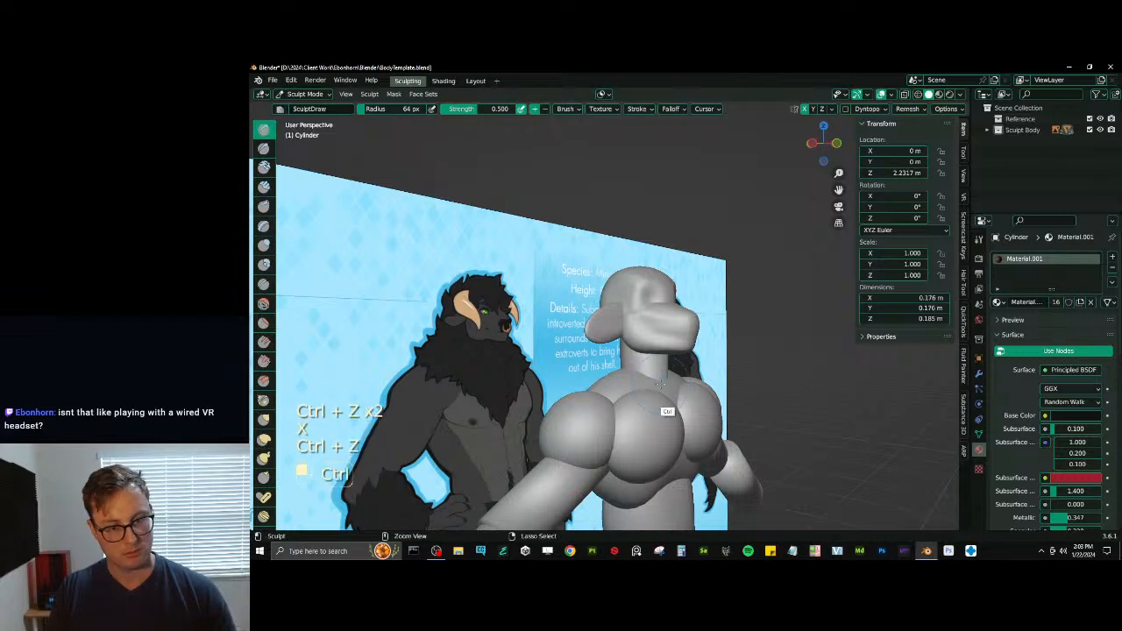
{"action": "key", "text": "ctrl+z"}
{"action": "key", "text": "r"}
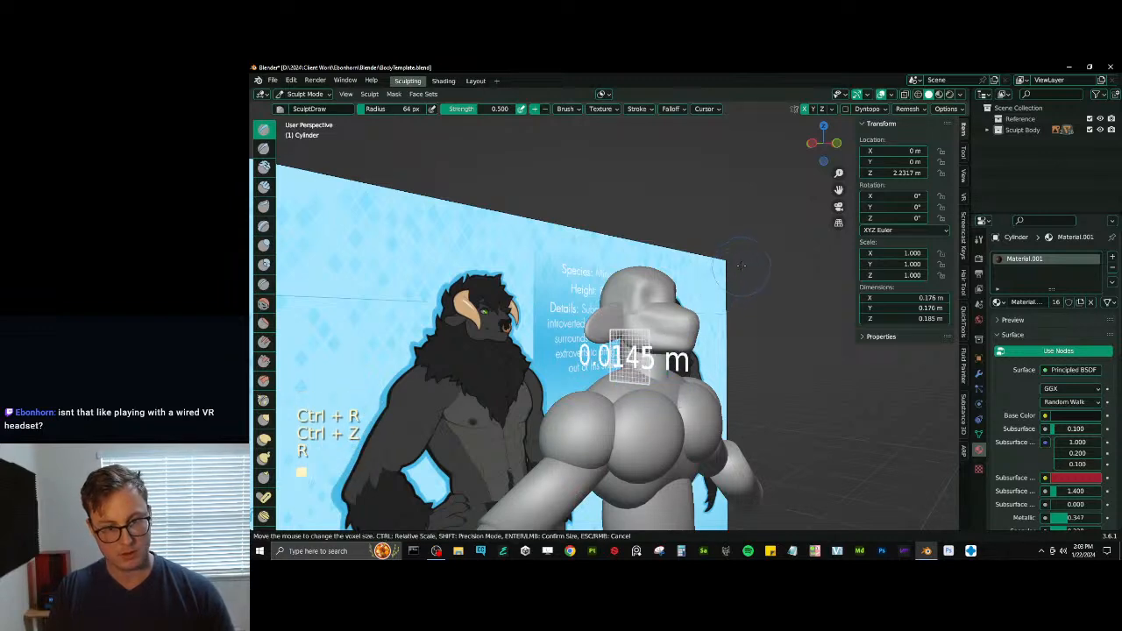
{"action": "left_click", "coordinate": [748, 258]}
{"action": "key", "text": "ctrl+r"}
{"action": "left_click_drag", "start_coordinate": [633, 355], "coordinate": [633, 372]}
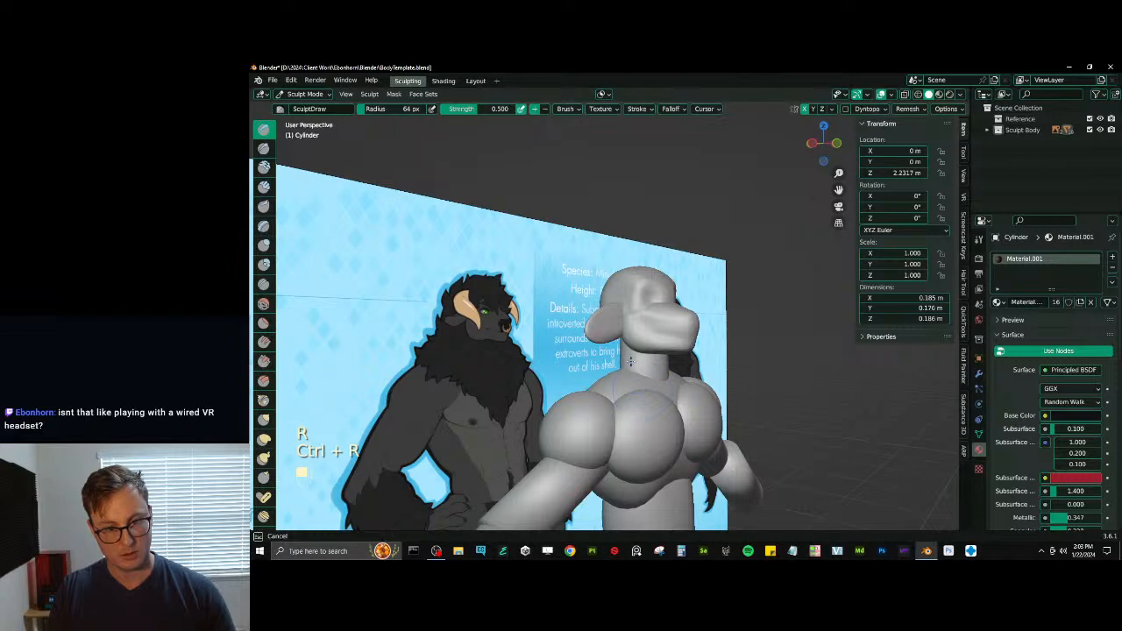
{"action": "mouse_move", "coordinate": [656, 357]}
{"action": "middle_mouse_down"}
{"action": "mouse_move", "coordinate": [704, 360]}
{"action": "mouse_move", "coordinate": [621, 368]}
{"action": "mouse_move", "coordinate": [612, 396]}
{"action": "mouse_move", "coordinate": [636, 386]}
{"action": "middle_mouse_up"}
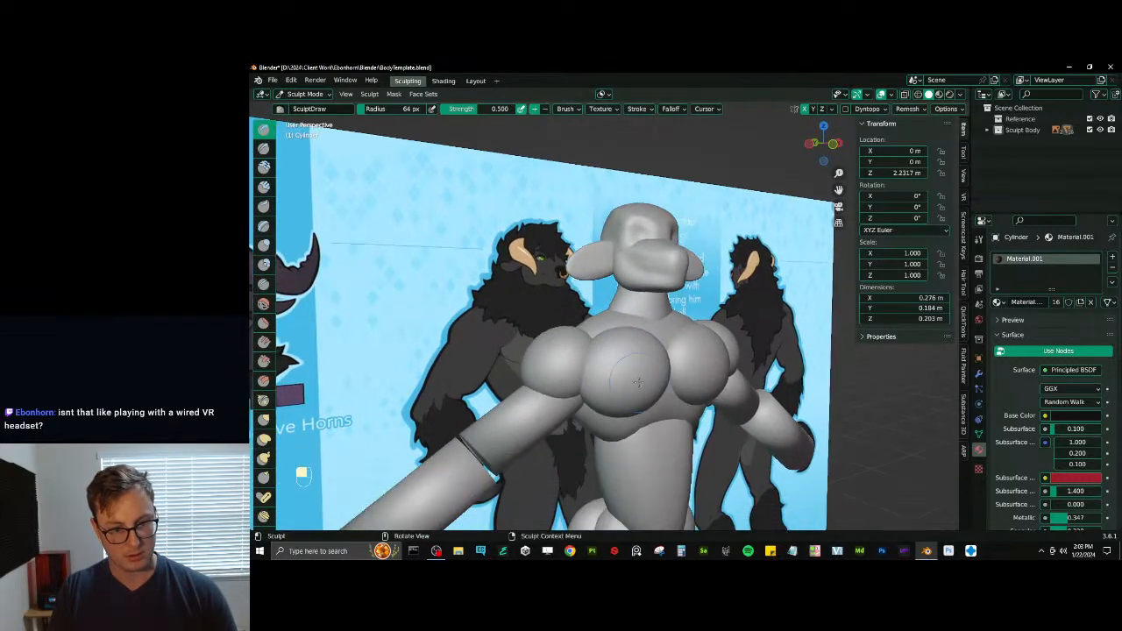
- Switch sculpting to the pectorals and reshape them toward the sternum in front view with the Elastic Deform brush at 105 px
{"action": "key", "text": "alt+q"}
{"action": "key", "text": "alt+w"}
{"action": "key", "text": "KP_1"}
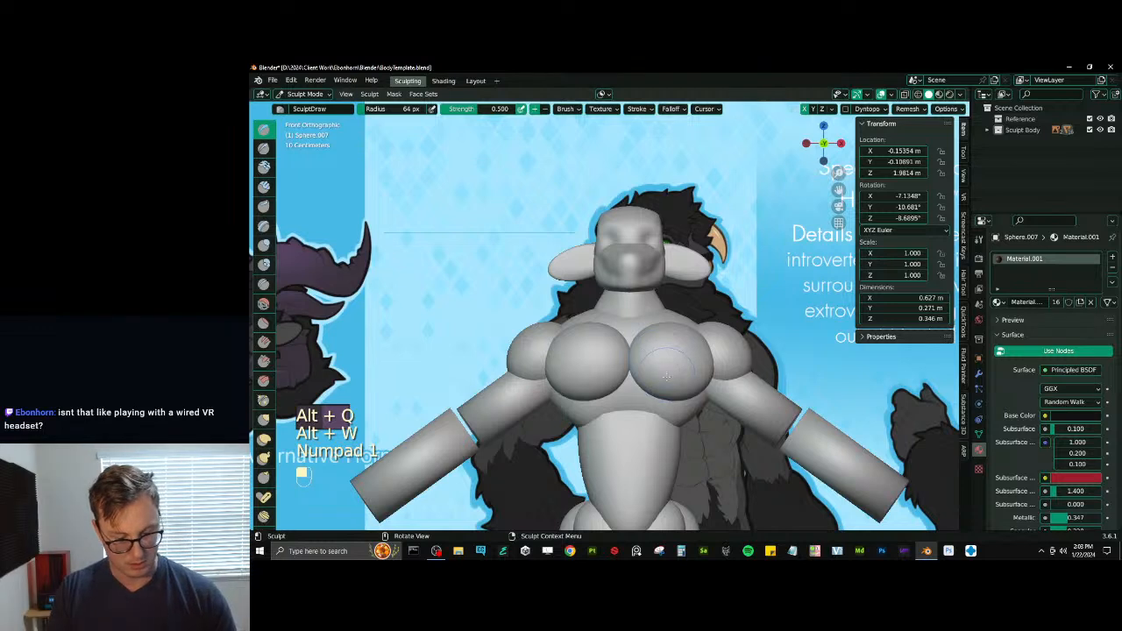
{"action": "key", "text": "j"}
{"action": "key", "text": "bracketright"}
{"action": "key", "text": "bracketright"}
{"action": "left_click_drag", "start_coordinate": [634, 392], "coordinate": [664, 367]}
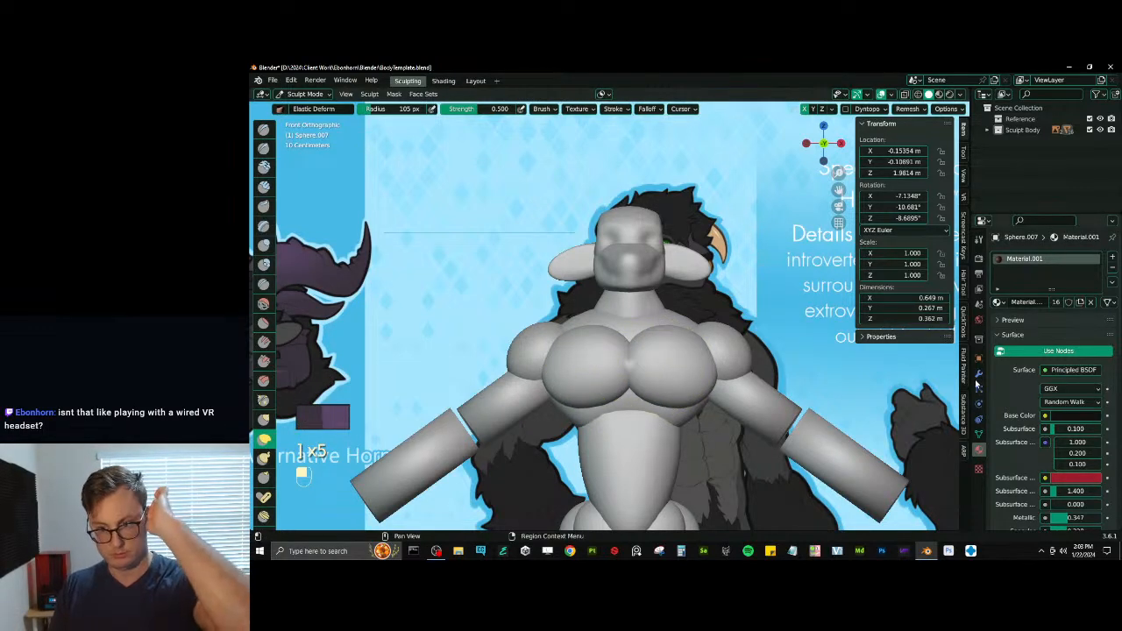
- Turn off Merge in the pectorals' Mirror modifier
{"action": "left_click", "coordinate": [979, 374]}
{"action": "left_click", "coordinate": [1043, 354]}
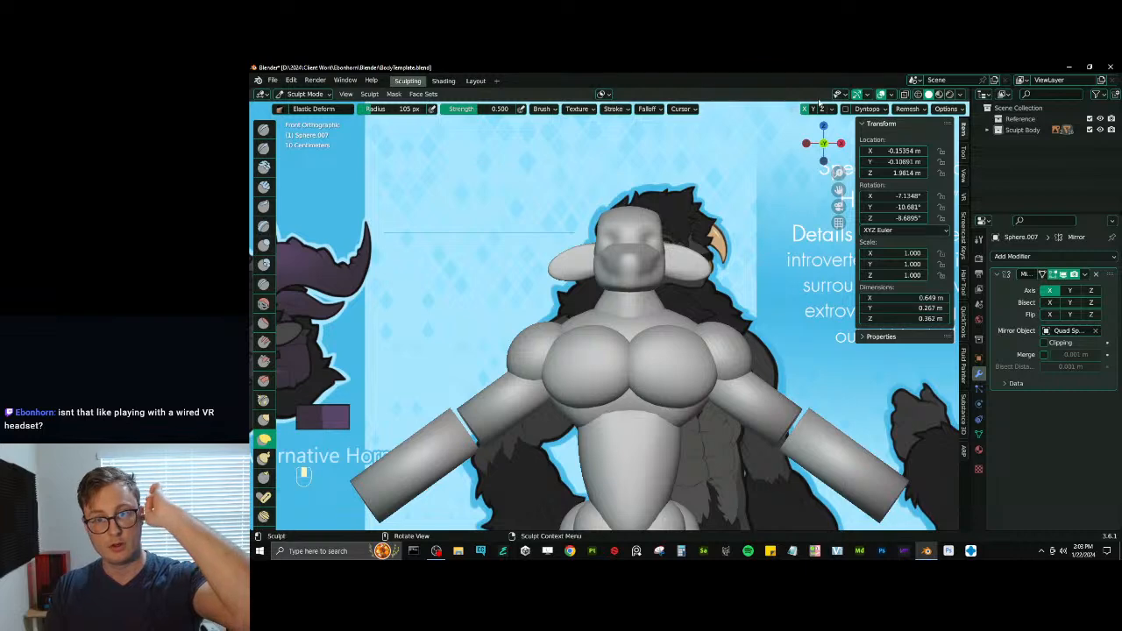
{"action": "left_click_drag", "start_coordinate": [589, 361], "coordinate": [622, 334]}
- Return to Object Mode and select the minotaur reference image
{"action": "key", "text": "ctrl+Tab"}
{"action": "middle_click_drag", "start_coordinate": [640, 311], "coordinate": [584, 471], "text": "ctrl"}
{"action": "left_click", "coordinate": [465, 278]}
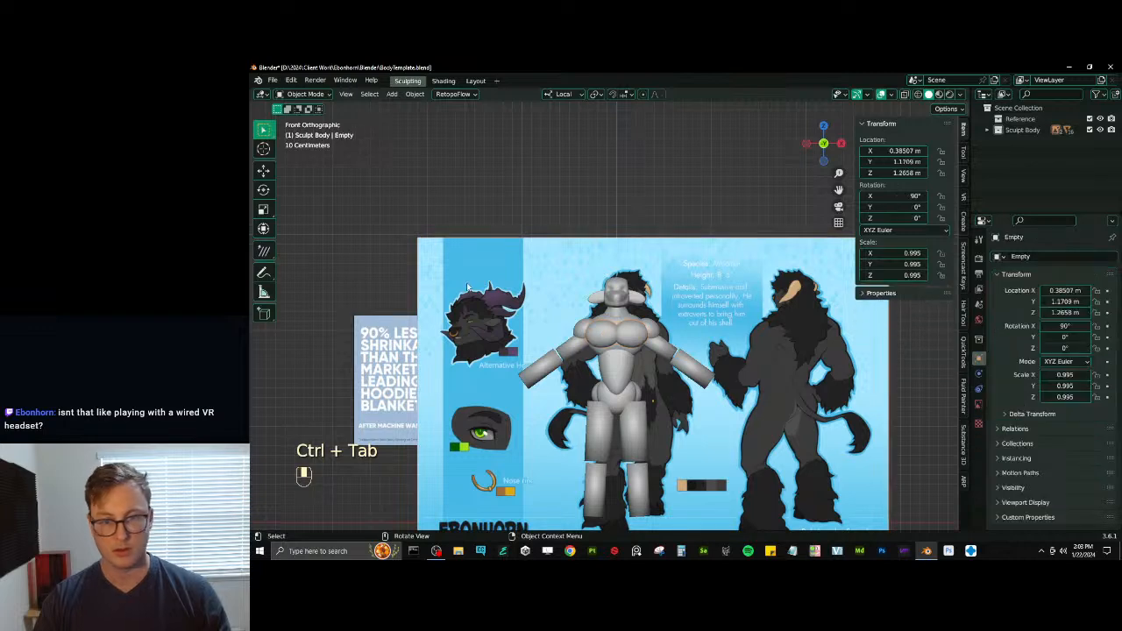
{"action": "scroll", "coordinate": [533, 268], "scroll_direction": "down", "scroll_amount": 5}
{"action": "middle_click_drag", "start_coordinate": [532, 268], "coordinate": [666, 365]}
{"action": "scroll", "coordinate": [666, 365], "scroll_direction": "up", "scroll_amount": 4}
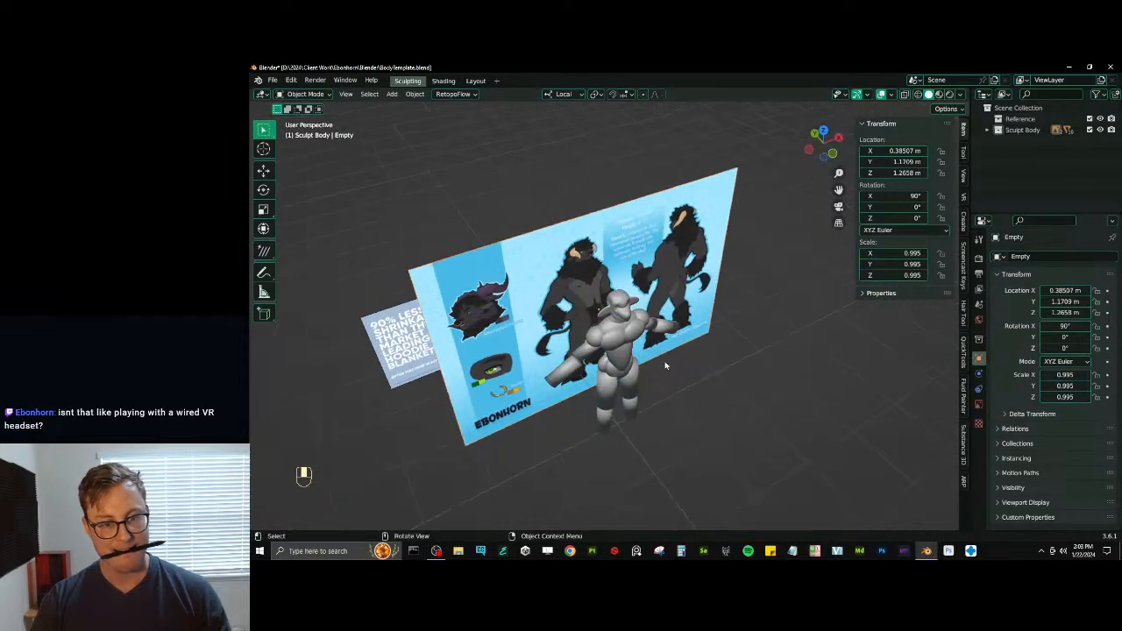
- Try moving the reference image, and make and delete a freely placed duplicate of it
{"action": "key", "text": "g"}
{"action": "middle_click", "coordinate": [664, 361]}
{"action": "left_click", "coordinate": [663, 356]}
{"action": "key", "text": "ctrl+z"}
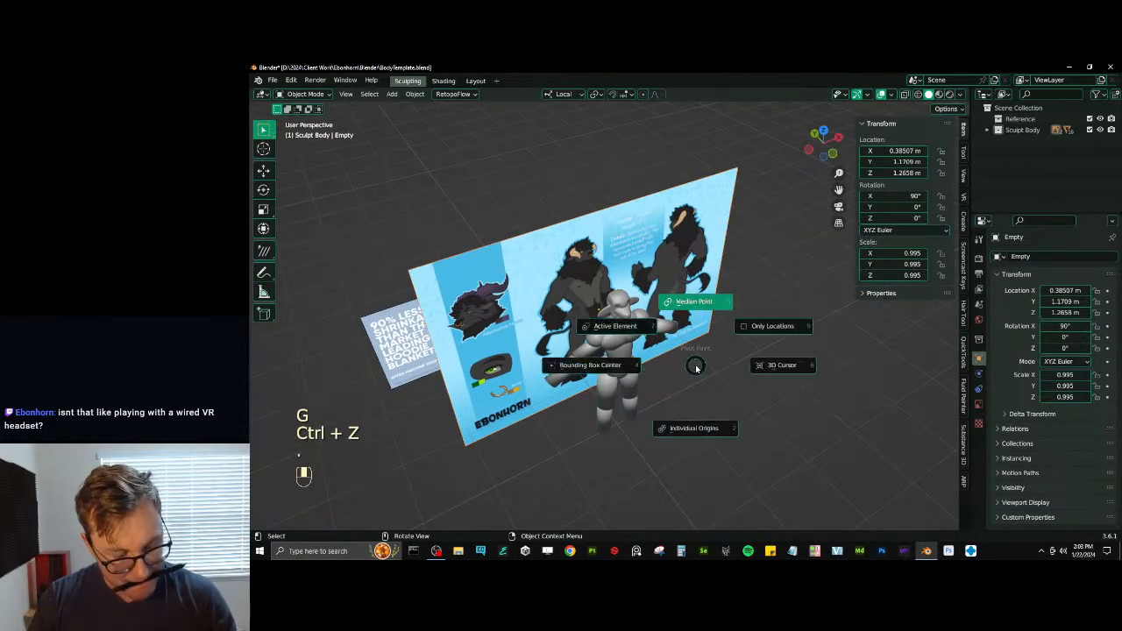
{"action": "key", "text": "shift"}
{"action": "key", "text": "shift+d"}
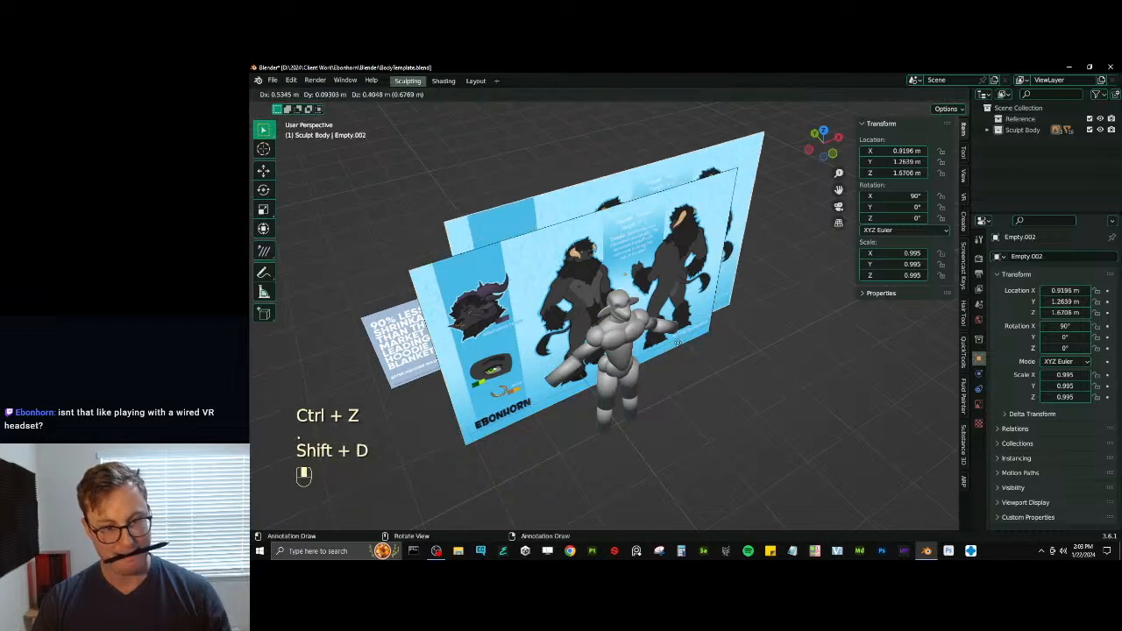
{"action": "left_click", "coordinate": [653, 355]}
{"action": "middle_click_drag", "start_coordinate": [653, 355], "coordinate": [612, 311]}
{"action": "key", "text": "x"}
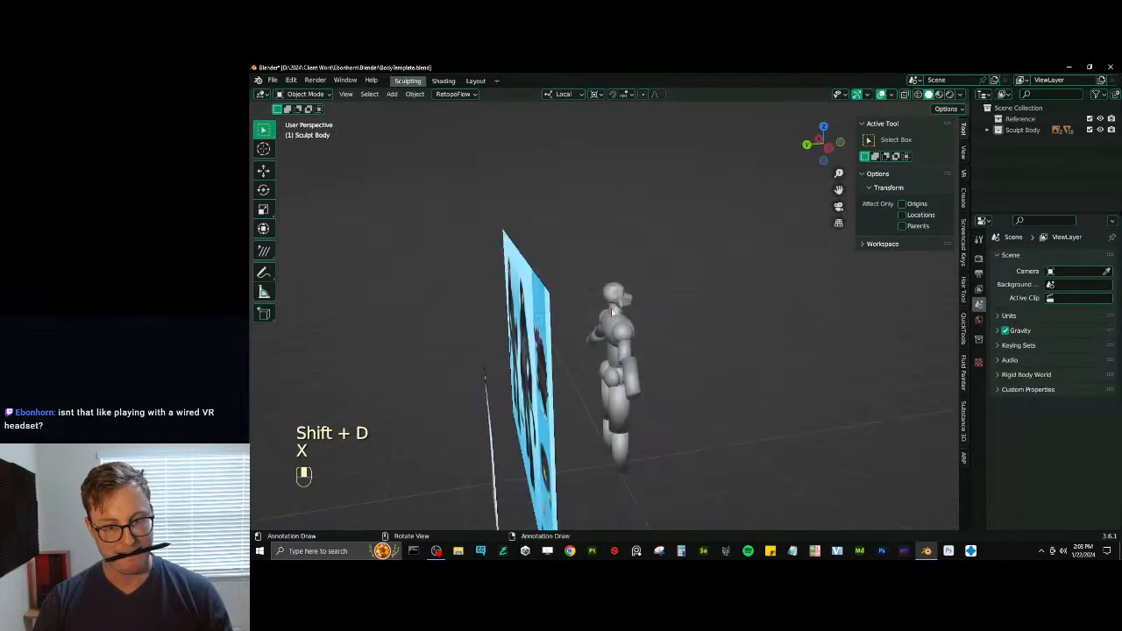
- Set the minotaur reference image to display only on its front side and duplicate it in place
{"action": "left_click", "coordinate": [536, 326]}
{"action": "left_click", "coordinate": [979, 404]}
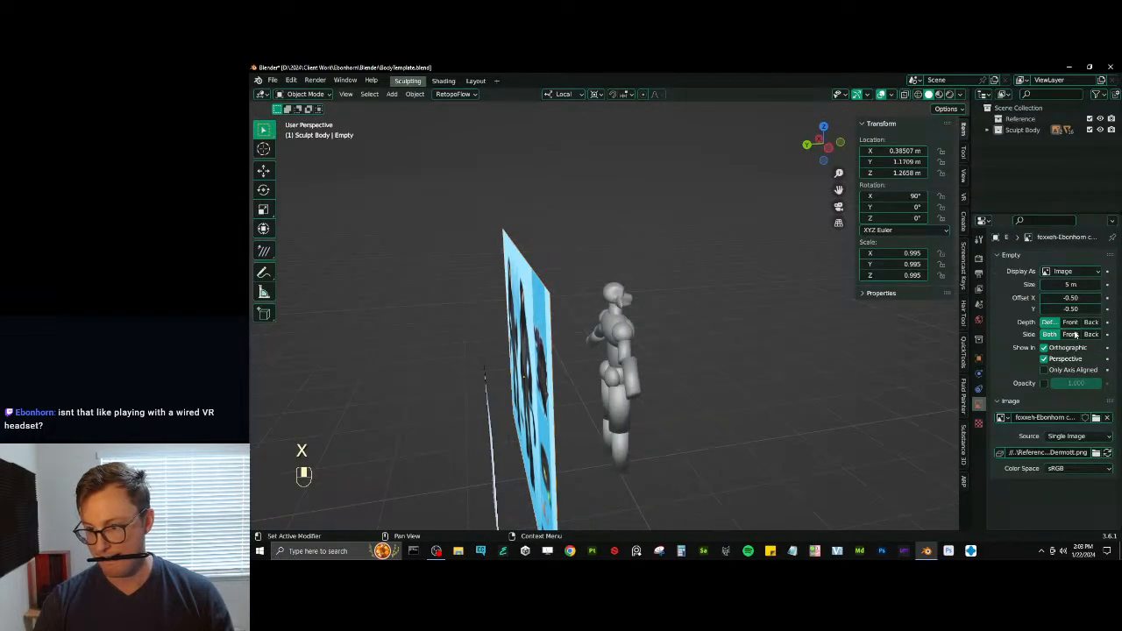
{"action": "left_click", "coordinate": [1070, 334]}
{"action": "key", "text": "shift+d"}
- Try to rotate the duplicated reference image 90° about its local Z axis
{"action": "key", "text": "r"}
{"action": "key", "text": "z"}
{"action": "key", "text": "z"}
{"action": "key", "text": "9"}
{"action": "key", "text": "0"}
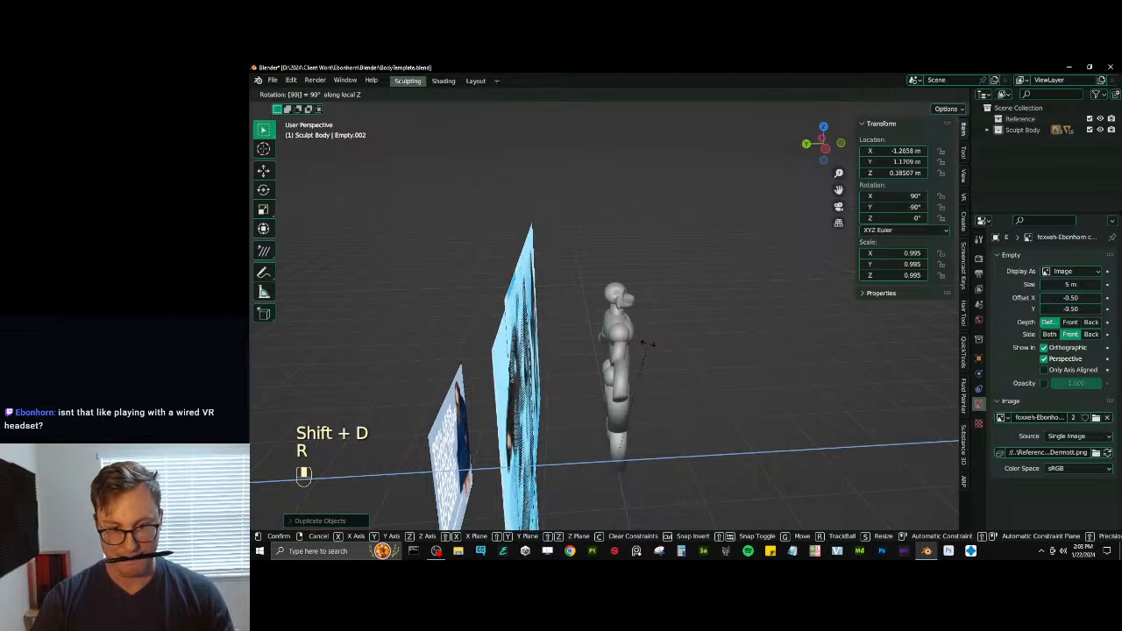
{"action": "left_click", "coordinate": [646, 344]}
{"action": "key", "text": "ctrl+z"}
- Try to rotate the duplicated reference image 90° about the Z axis after revisiting the pivot point setting
{"action": "key", "text": "period"}
{"action": "key", "text": "r"}
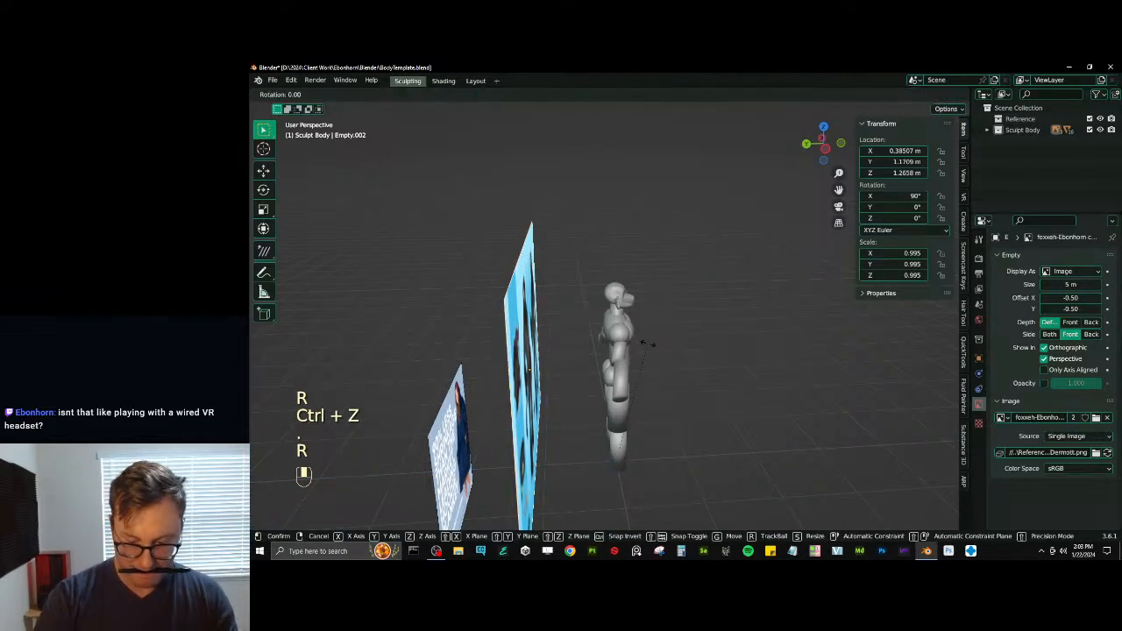
{"action": "key", "text": "z"}
{"action": "key", "text": "9"}
{"action": "key", "text": "0"}
{"action": "key", "text": "Return"}
{"action": "middle_click_drag", "start_coordinate": [648, 346], "coordinate": [557, 318]}
{"action": "key", "text": "ctrl+z"}
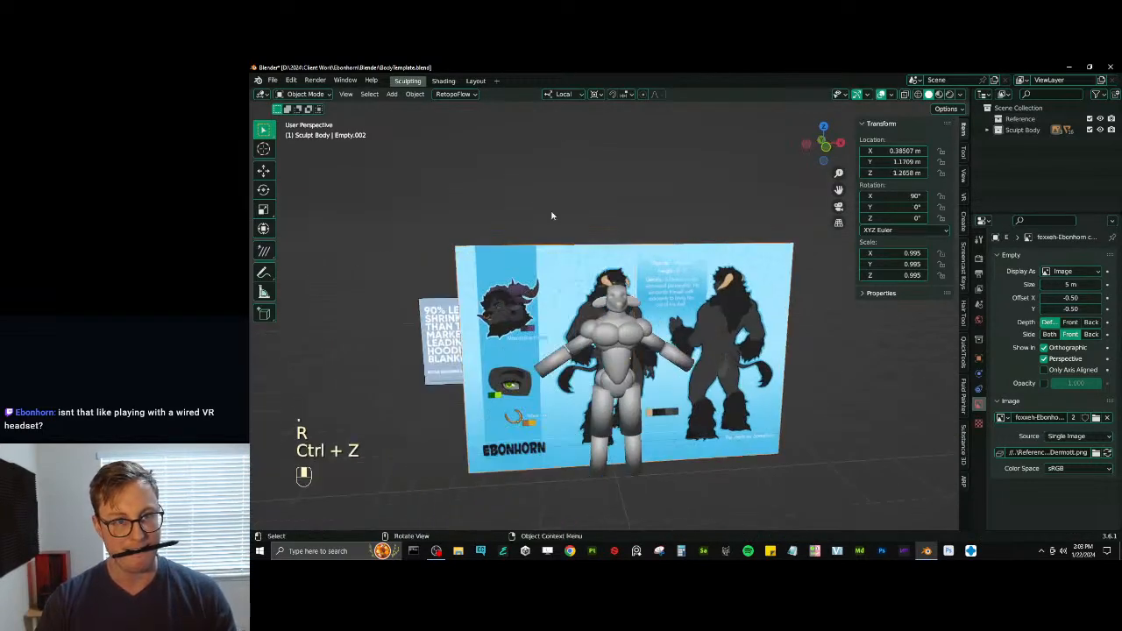
- Set the transform orientation to Global and rotate the duplicated reference image 90° about the Z axis
{"action": "key", "text": "period"}
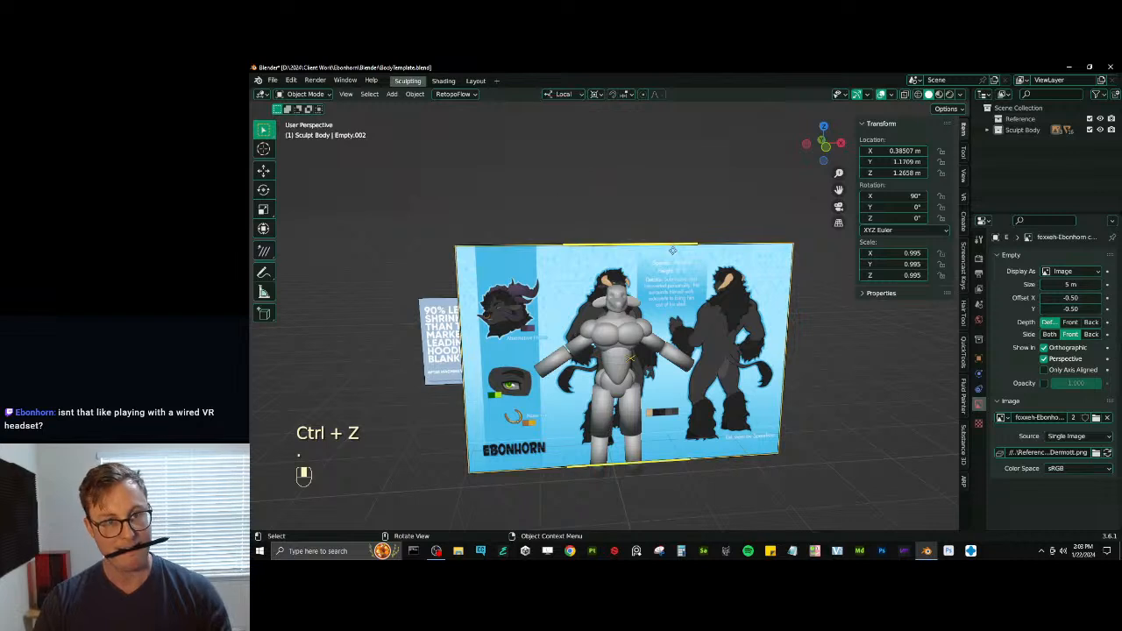
{"action": "left_click", "coordinate": [572, 95]}
{"action": "left_click", "coordinate": [559, 126]}
{"action": "key", "text": "r"}
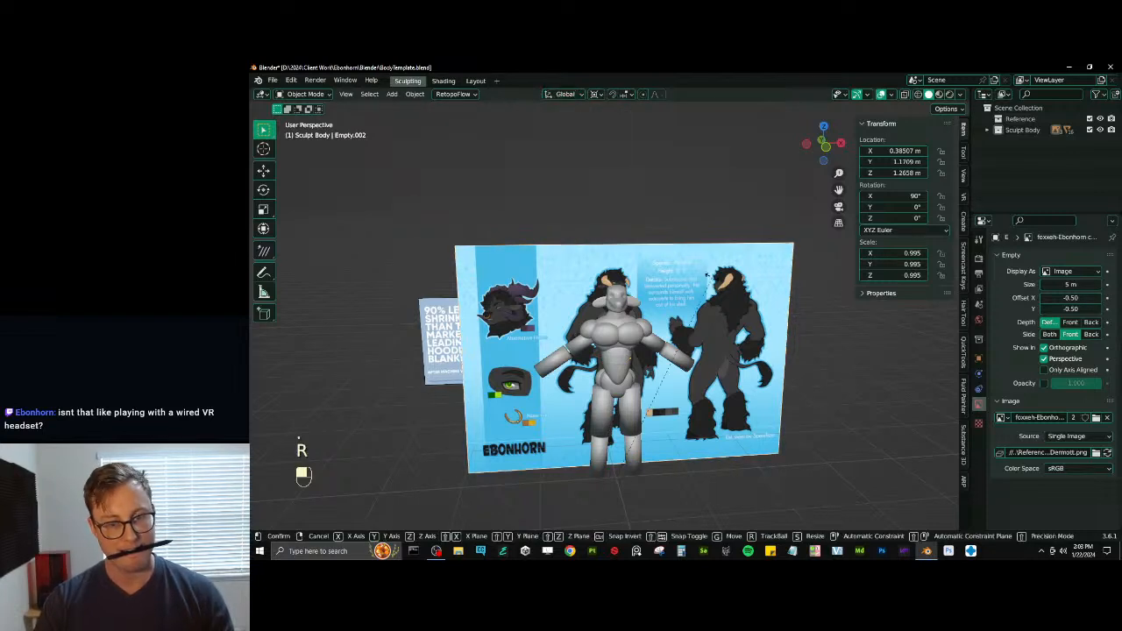
{"action": "key", "text": "z"}
{"action": "key", "text": "9"}
{"action": "key", "text": "0"}
{"action": "key", "text": "Return"}
- Duplicate the rotated reference image in place and rotate the copy 180° about the global Z axis
{"action": "key", "text": "shift+d"}
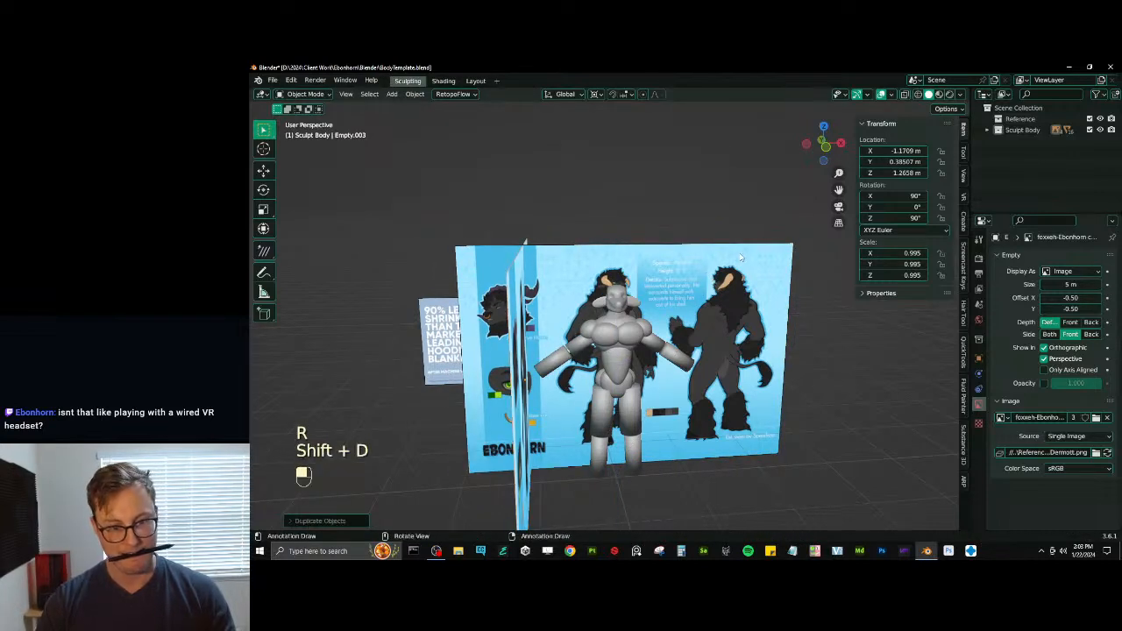
{"action": "key", "text": "r"}
{"action": "key", "text": "z"}
{"action": "key", "text": "8"}
{"action": "key", "text": "Escape"}
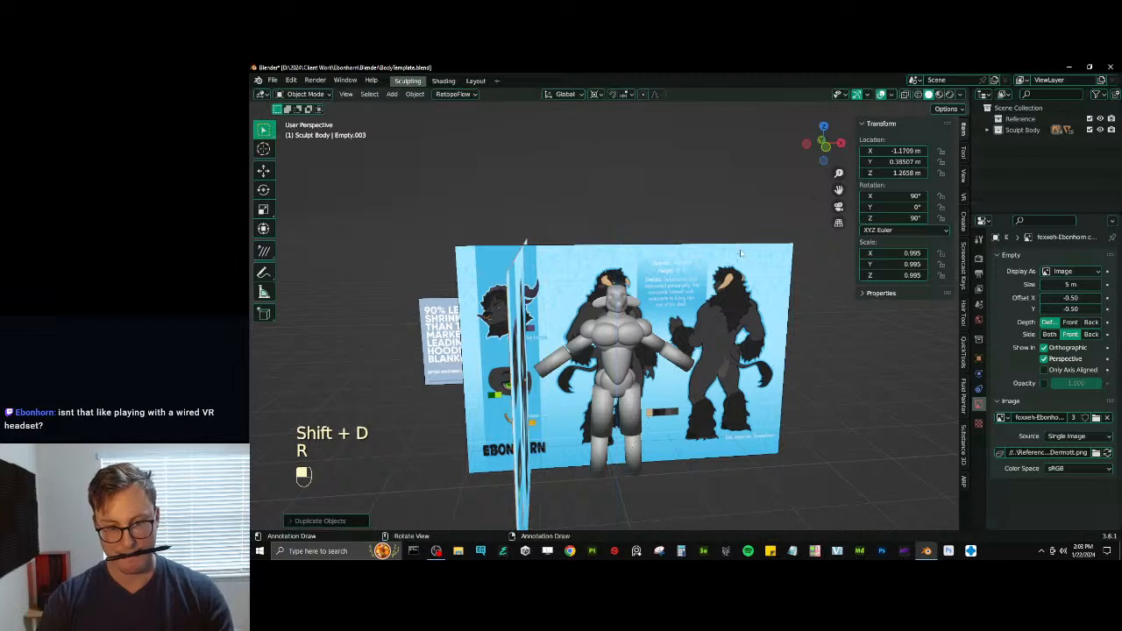
{"action": "type", "text": "rz180"}
{"action": "key", "text": "Return"}
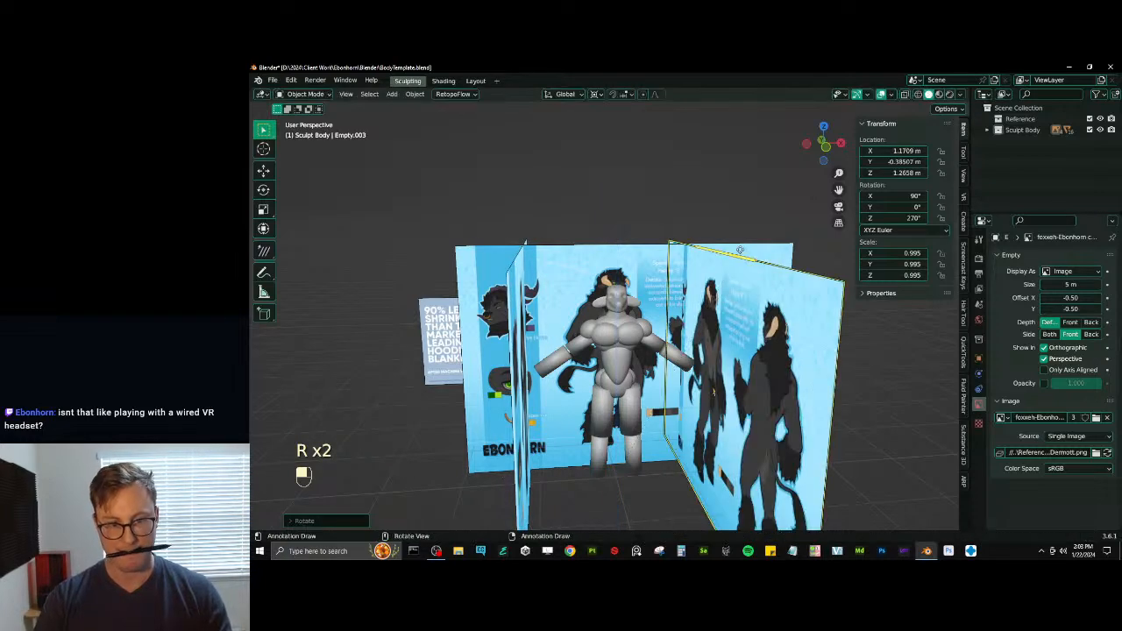
- Move the new side reference image along X away from the body to about 2.72 m
{"action": "key", "text": "g"}
{"action": "key", "text": "x"}
{"action": "left_click", "coordinate": [691, 401]}
{"action": "middle_click_drag", "start_coordinate": [690, 401], "coordinate": [641, 421]}
{"action": "key", "text": "g"}
{"action": "key", "text": "x"}
{"action": "left_click", "coordinate": [680, 443]}
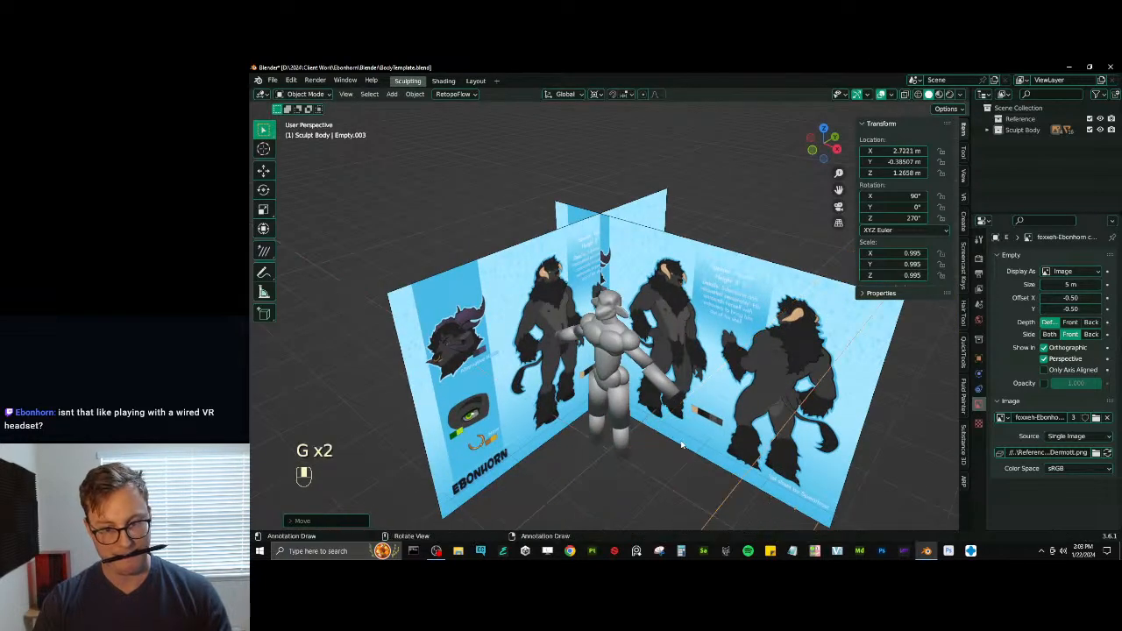
- Move the opposite side reference image along X to about -2.27 m and save the file
{"action": "left_click", "coordinate": [451, 377]}
{"action": "key", "text": "g"}
{"action": "key", "text": "x"}
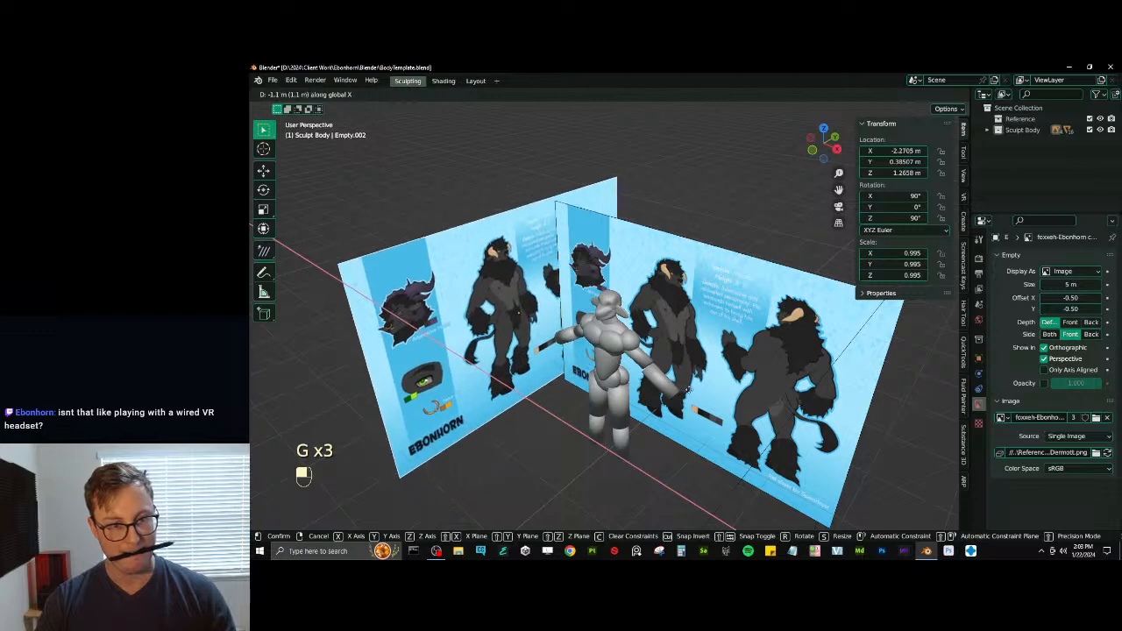
{"action": "left_click", "coordinate": [449, 340]}
{"action": "mouse_move", "coordinate": [449, 340]}
{"action": "middle_mouse_down"}
{"action": "mouse_move", "coordinate": [596, 289]}
{"action": "mouse_move", "coordinate": [677, 338]}
{"action": "mouse_move", "coordinate": [665, 353]}
{"action": "middle_mouse_up"}
{"action": "key", "text": "ctrl+s"}
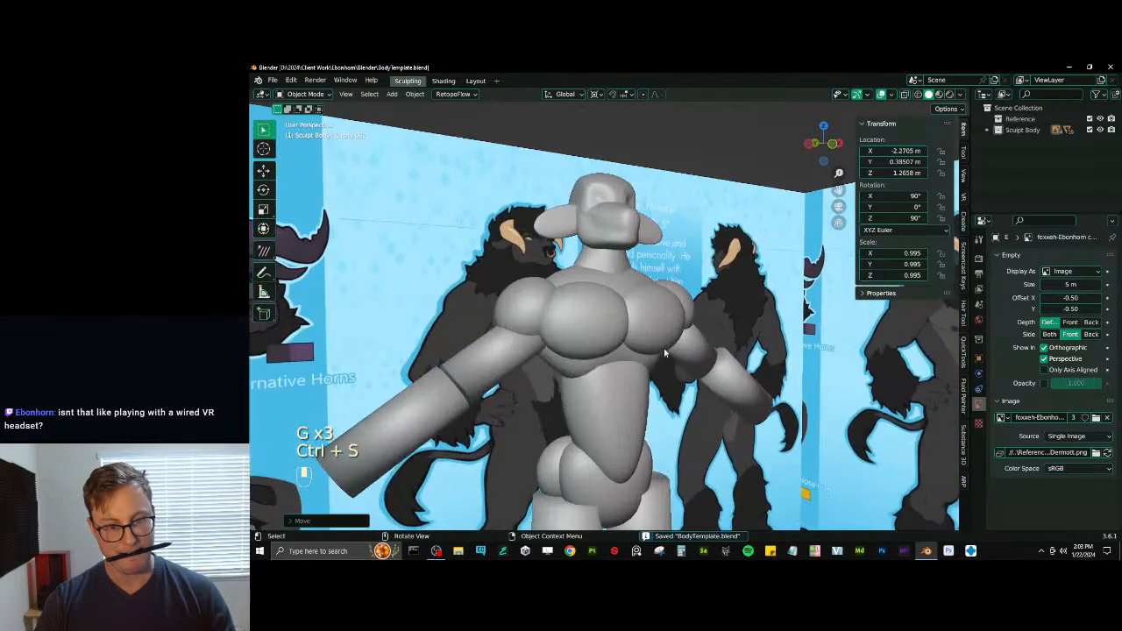
- Select the ribcage sphere, enter Sculpt Mode and broaden its back and sides with the Inflate brush
{"action": "left_click", "coordinate": [589, 298]}
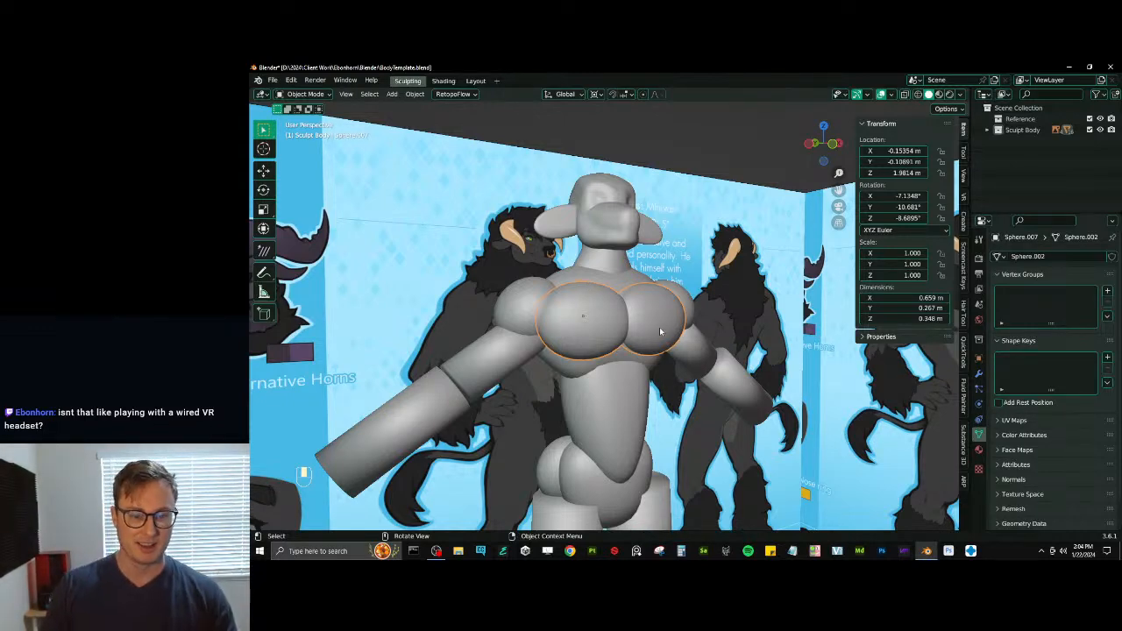
{"action": "middle_click_drag", "start_coordinate": [659, 331], "coordinate": [614, 347]}
{"action": "left_click", "coordinate": [614, 346]}
{"action": "key", "text": "KP_1"}
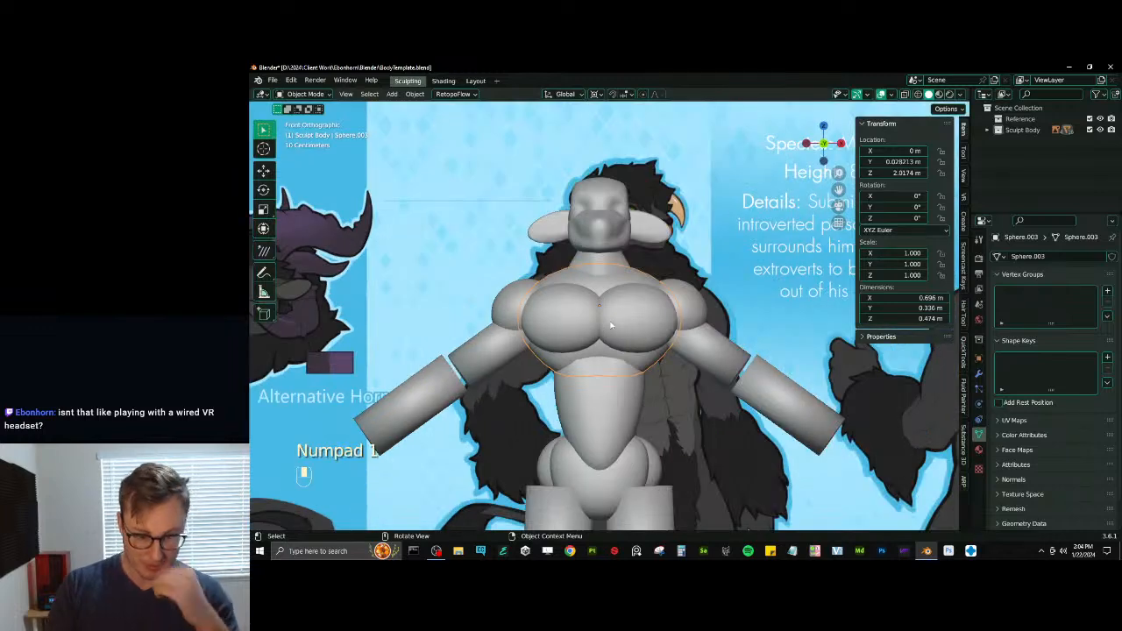
{"action": "middle_click_drag", "start_coordinate": [588, 298], "coordinate": [649, 354]}
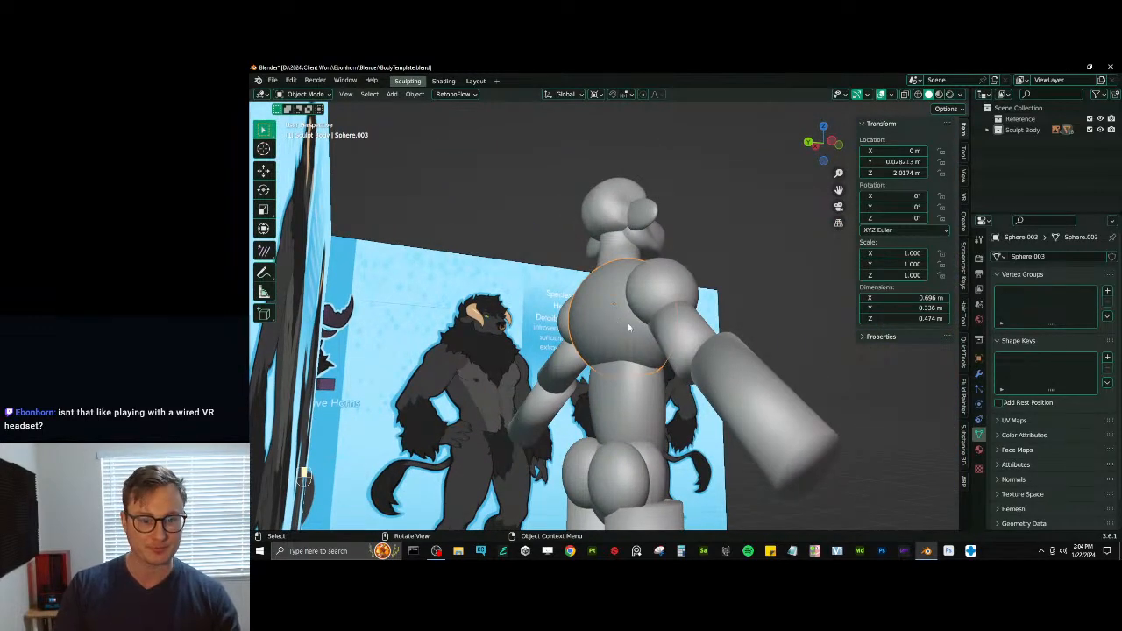
{"action": "key", "text": "alt+q"}
{"action": "key", "text": "ctrl+Tab"}
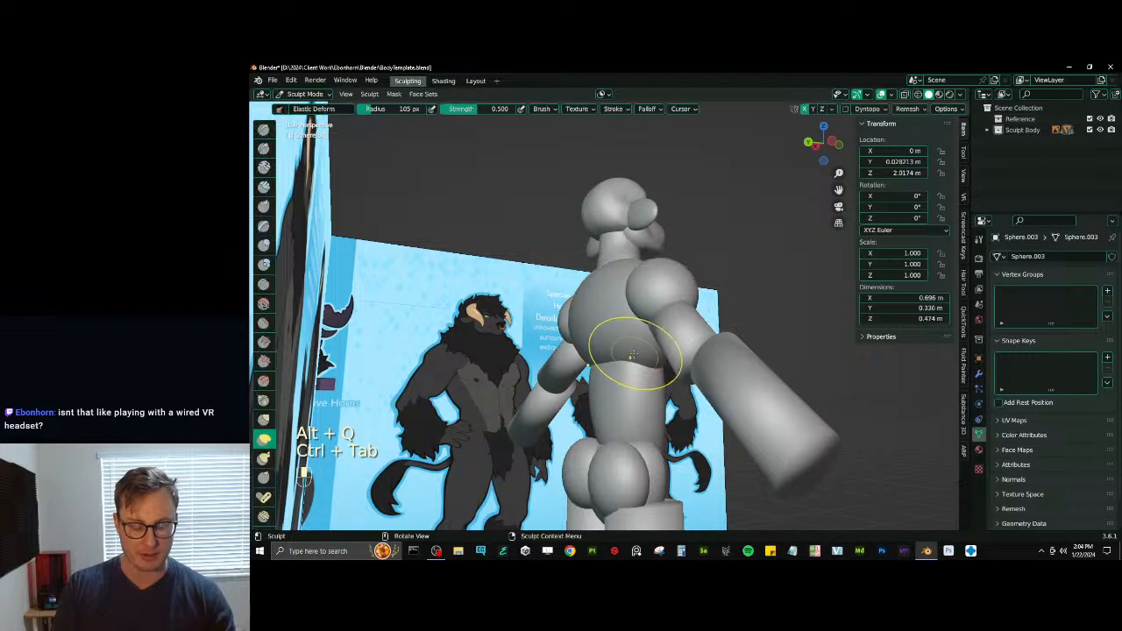
{"action": "key", "text": "i"}
{"action": "middle_click_drag", "start_coordinate": [613, 326], "coordinate": [641, 328]}
{"action": "mouse_move", "coordinate": [629, 368]}
{"action": "middle_mouse_down"}
{"action": "mouse_move", "coordinate": [609, 359]}
{"action": "mouse_move", "coordinate": [621, 366]}
{"action": "mouse_move", "coordinate": [653, 307]}
{"action": "mouse_move", "coordinate": [674, 306]}
{"action": "mouse_move", "coordinate": [651, 362]}
{"action": "mouse_move", "coordinate": [543, 340]}
{"action": "middle_mouse_up"}
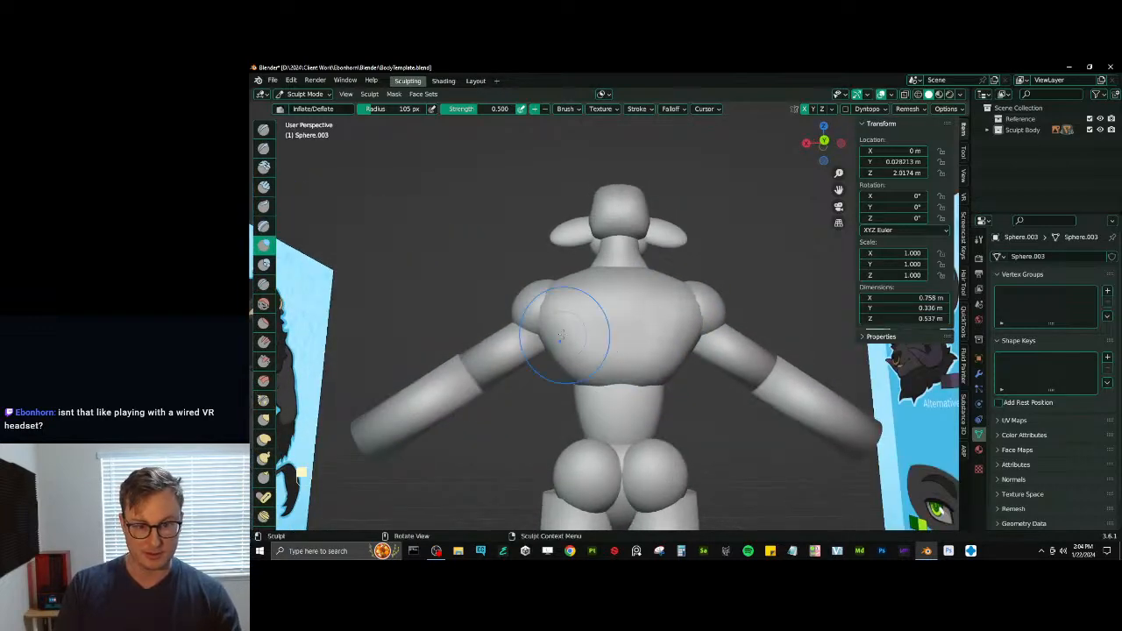
{"action": "mouse_move", "coordinate": [608, 321]}
{"action": "middle_mouse_down"}
{"action": "mouse_move", "coordinate": [643, 319]}
{"action": "mouse_move", "coordinate": [533, 314]}
{"action": "mouse_move", "coordinate": [613, 316]}
{"action": "middle_mouse_up"}
- Remesh the ribcage with a newly set voxel size and try carving a spine groove down the back with Draw Sharp
{"action": "key", "text": "d"}
{"action": "key", "text": "r"}
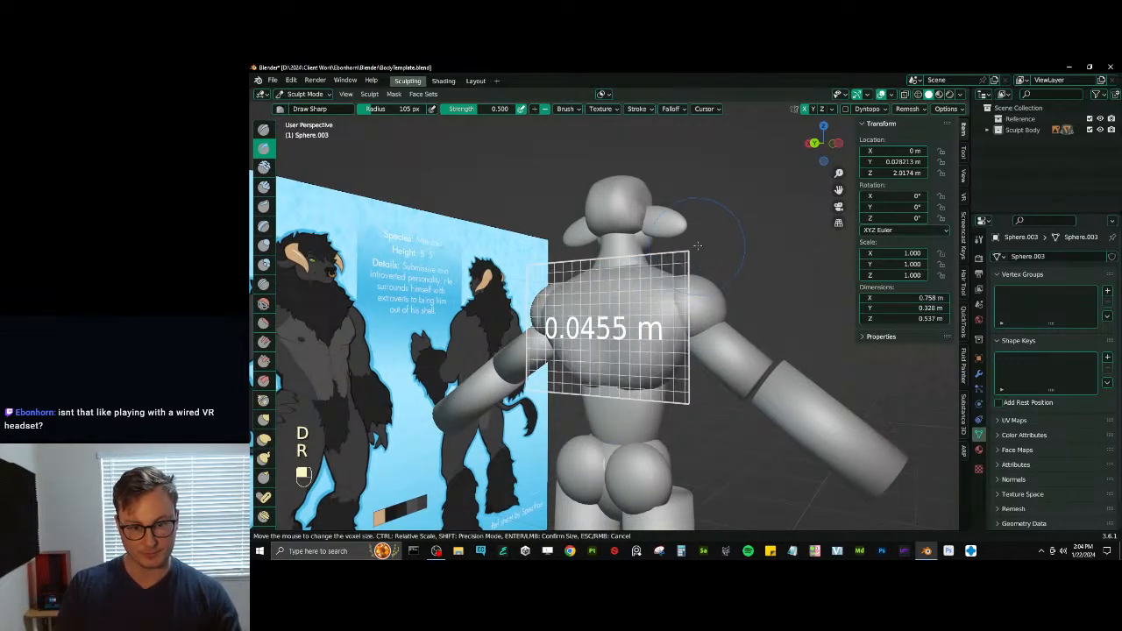
{"action": "left_click", "coordinate": [719, 230]}
{"action": "key", "text": "ctrl+r"}
{"action": "middle_click_drag", "start_coordinate": [718, 230], "coordinate": [616, 298]}
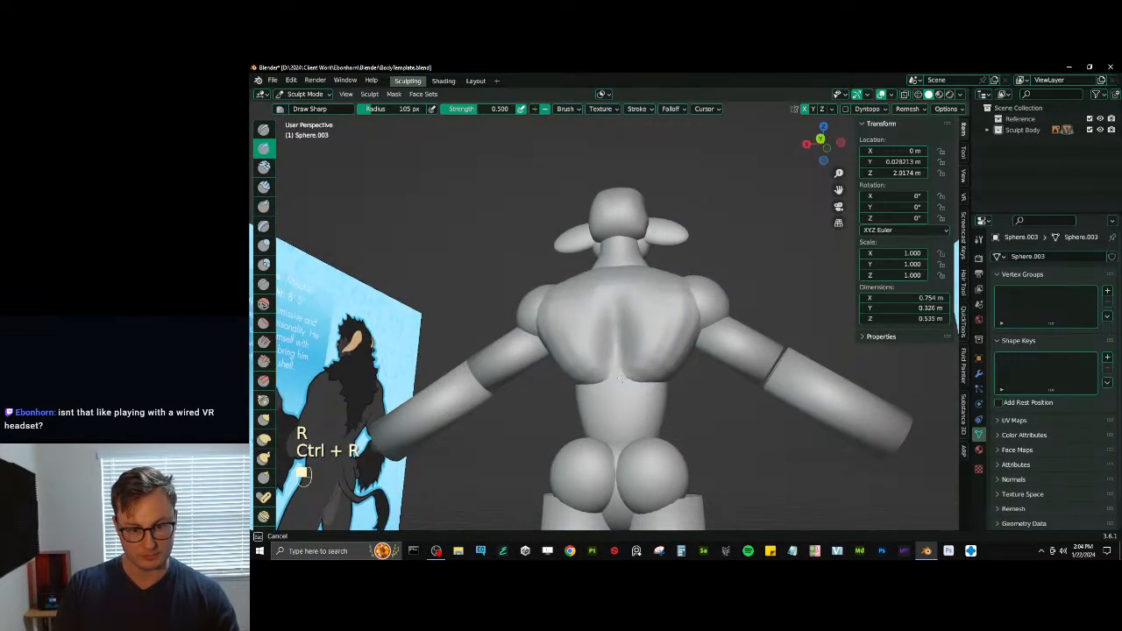
{"action": "key", "text": "ctrl+z"}
{"action": "key", "text": "ctrl+z"}
{"action": "mouse_move", "coordinate": [639, 362]}
{"action": "middle_mouse_down"}
{"action": "mouse_move", "coordinate": [524, 338]}
{"action": "mouse_move", "coordinate": [587, 318]}
{"action": "middle_mouse_up"}
- Scrape the outer pectorals beside the shoulders and reshape them with the Elastic Deform brush
{"action": "key", "text": "alt+q"}
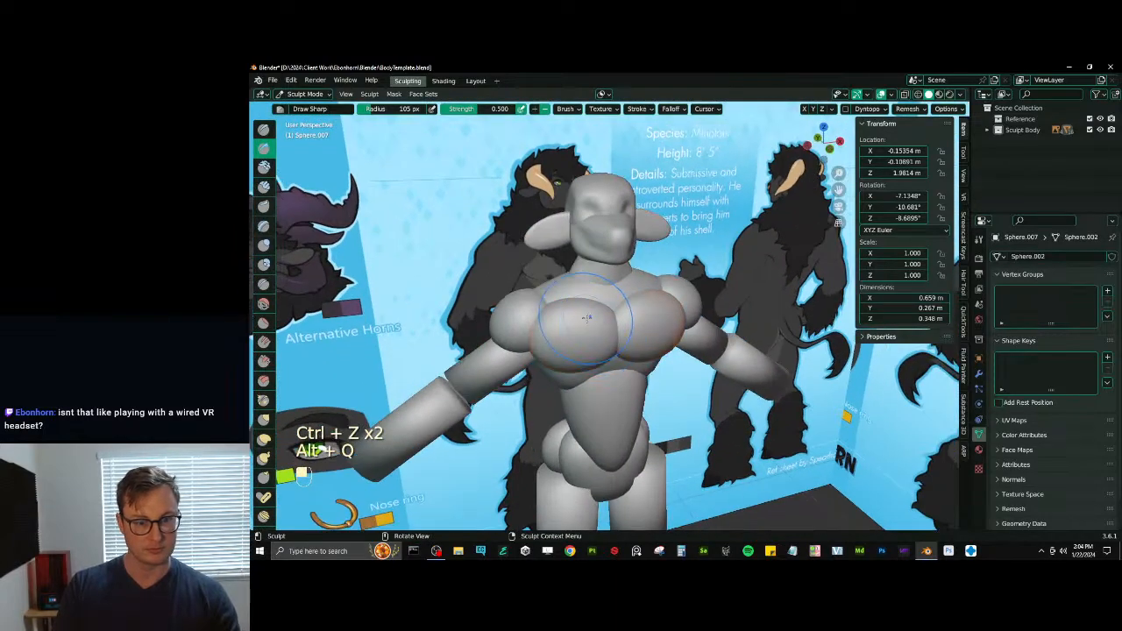
{"action": "key", "text": "v"}
{"action": "middle_click_drag", "start_coordinate": [550, 350], "coordinate": [508, 344]}
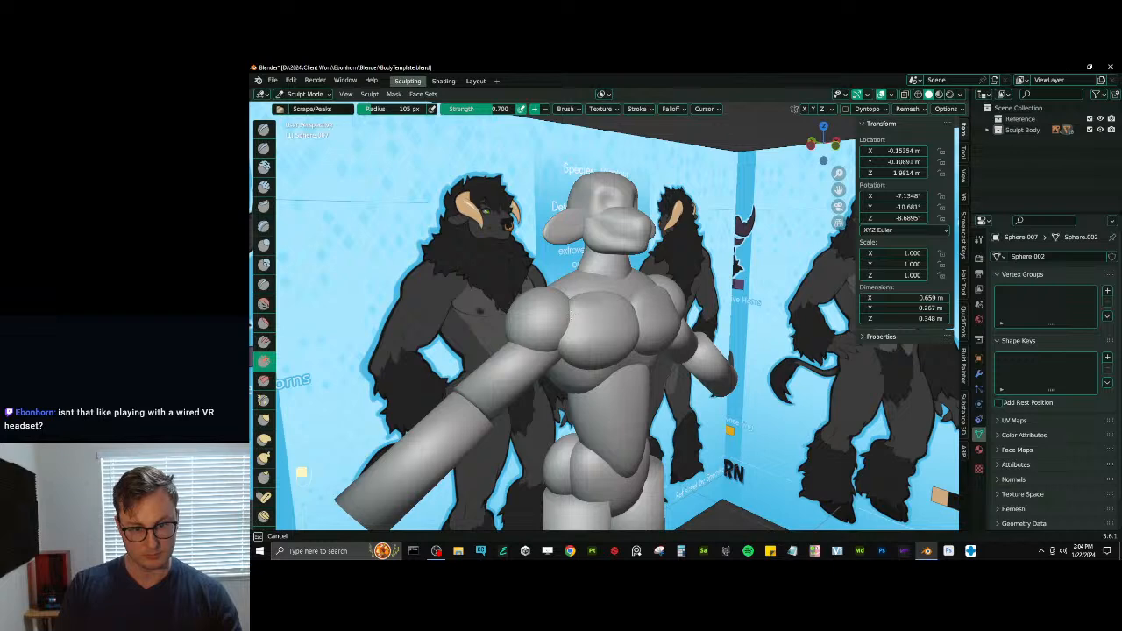
{"action": "middle_click_drag", "start_coordinate": [568, 313], "coordinate": [568, 325]}
{"action": "left_click_drag", "start_coordinate": [570, 323], "coordinate": [593, 300]}
{"action": "key", "text": "j"}
{"action": "mouse_move", "coordinate": [581, 304]}
{"action": "middle_mouse_down"}
{"action": "mouse_move", "coordinate": [599, 352]}
{"action": "mouse_move", "coordinate": [569, 326]}
{"action": "middle_mouse_up"}
- Switch sculpting to the ribcage and shape its lower edge beneath the pectorals with Draw Sharp
{"action": "key", "text": "alt+q"}
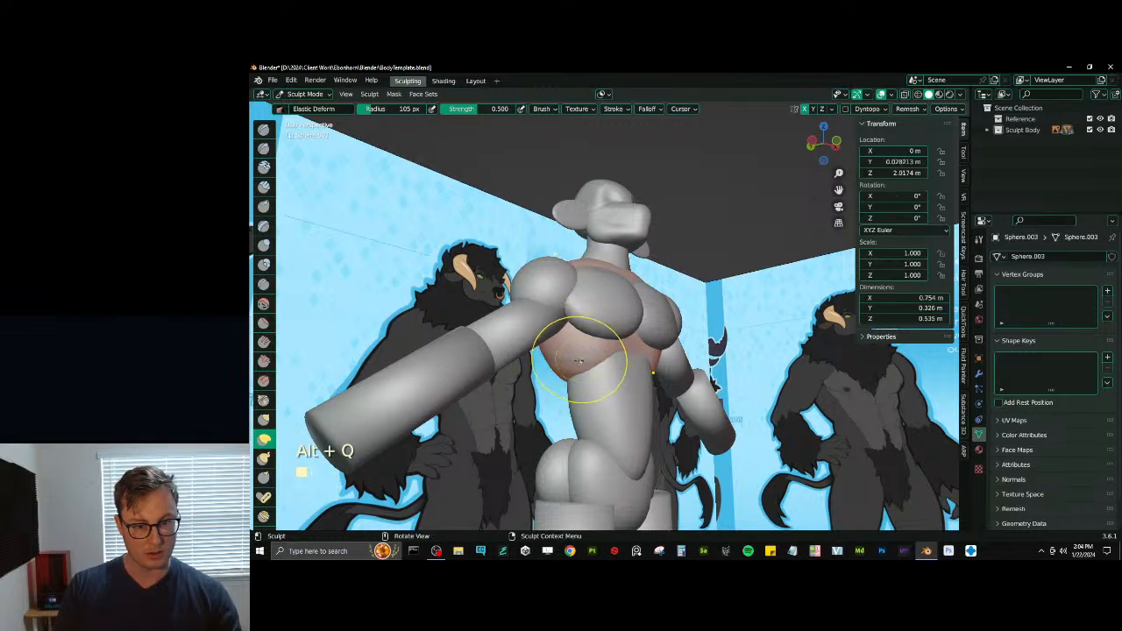
{"action": "key", "text": "d"}
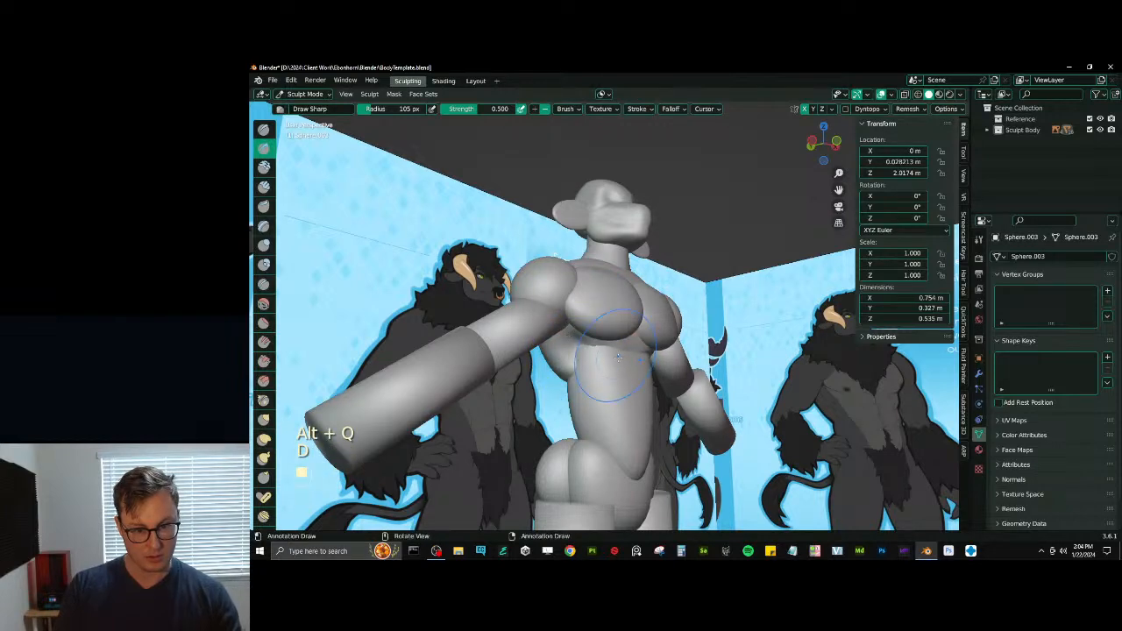
{"action": "mouse_move", "coordinate": [607, 368]}
{"action": "middle_mouse_down"}
{"action": "mouse_move", "coordinate": [588, 361]}
{"action": "mouse_move", "coordinate": [616, 385]}
{"action": "mouse_move", "coordinate": [600, 366]}
{"action": "middle_mouse_up"}
- Switch sculpting to the abdomen and inflate its upper part beneath the pectorals
{"action": "key", "text": "alt+q"}
{"action": "key", "text": "i"}
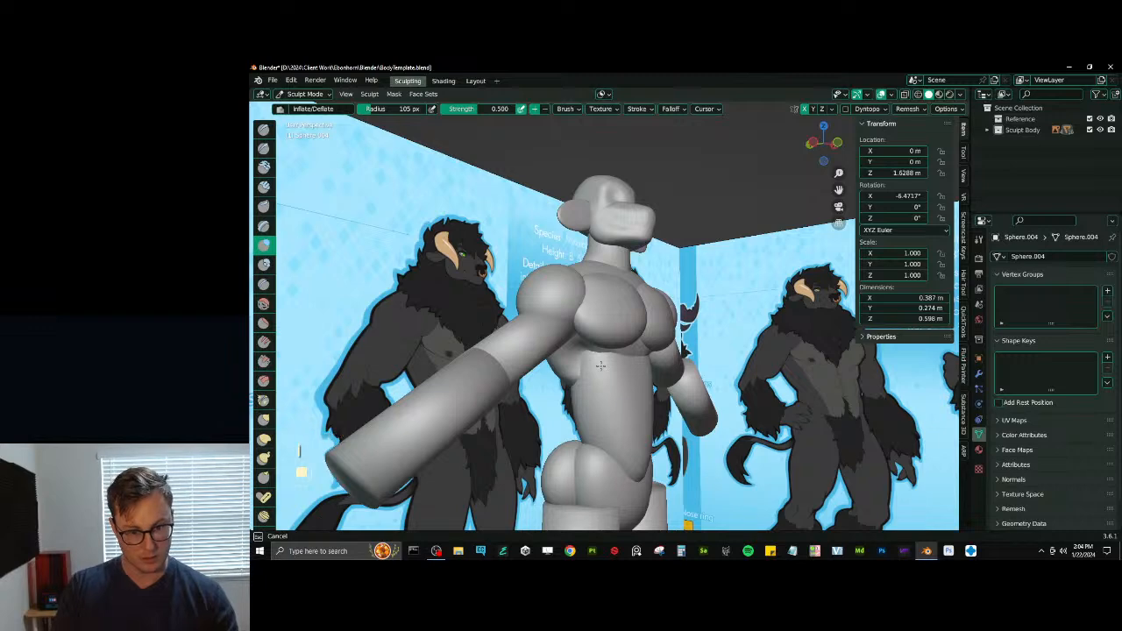
{"action": "left_click_drag", "start_coordinate": [601, 366], "coordinate": [596, 356]}
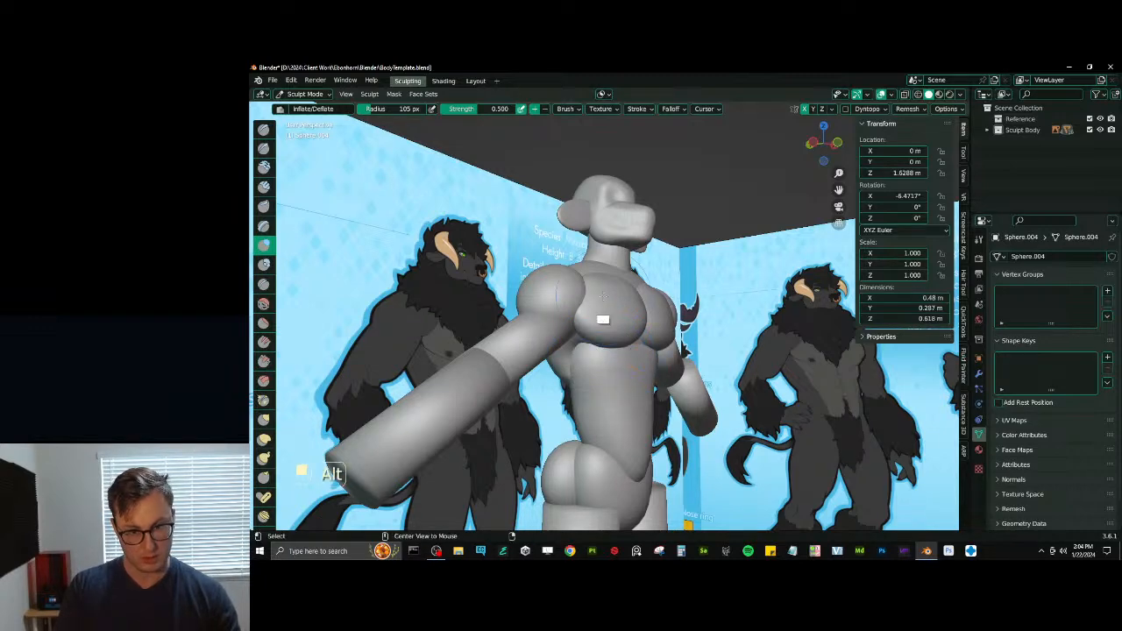
- Try building up the lower ribcage beneath the pectorals with the Draw brush
{"action": "key", "text": "alt+q"}
{"action": "middle_click_drag", "start_coordinate": [637, 347], "coordinate": [610, 343]}
{"action": "key", "text": "x"}
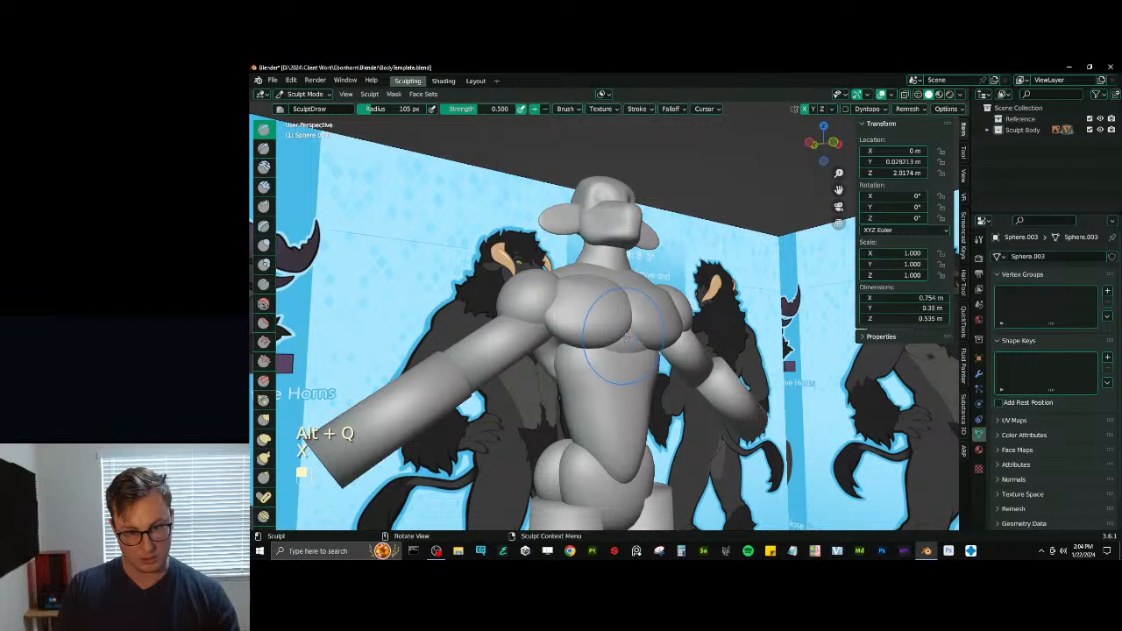
{"action": "key", "text": "ctrl+z"}
{"action": "key", "text": "ctrl+z"}
{"action": "mouse_move", "coordinate": [619, 369]}
{"action": "middle_mouse_down", "text": "shift"}
{"action": "mouse_move", "coordinate": [603, 378]}
{"action": "mouse_move", "coordinate": [630, 326]}
{"action": "middle_mouse_up", "text": "shift"}
- Pull the abdomen's sides and waist into shape with the Elastic Deform brush
{"action": "key", "text": "alt+q"}
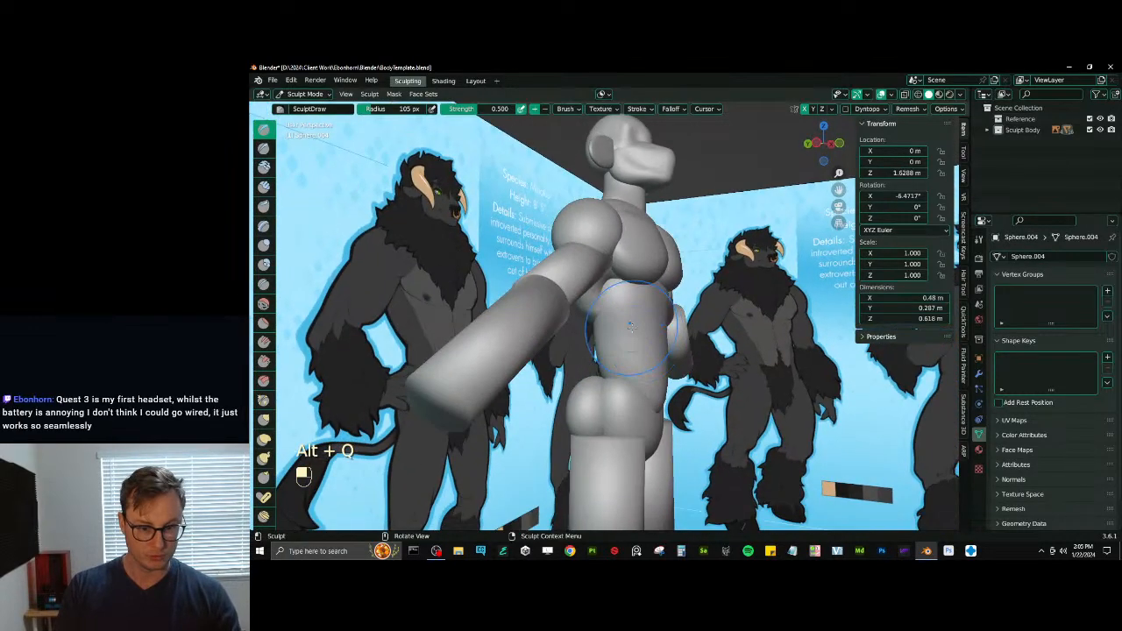
{"action": "key", "text": "j"}
{"action": "left_click_drag", "start_coordinate": [610, 304], "coordinate": [614, 288]}
{"action": "mouse_move", "coordinate": [607, 281]}
{"action": "middle_mouse_down"}
{"action": "mouse_move", "coordinate": [589, 279]}
{"action": "mouse_move", "coordinate": [581, 295]}
{"action": "mouse_move", "coordinate": [596, 309]}
{"action": "mouse_move", "coordinate": [650, 305]}
{"action": "mouse_move", "coordinate": [594, 333]}
{"action": "mouse_move", "coordinate": [640, 340]}
{"action": "mouse_move", "coordinate": [646, 328]}
{"action": "mouse_move", "coordinate": [601, 350]}
{"action": "mouse_move", "coordinate": [601, 336]}
{"action": "middle_mouse_up"}
{"action": "key", "text": "alt+q"}
{"action": "key", "text": "alt+q"}
{"action": "key", "text": "alt+q"}
{"action": "key", "text": "alt+q"}
- Try scraping the abdomen's waist and remesh the abdomen with a newly set voxel size
{"action": "key", "text": "v"}
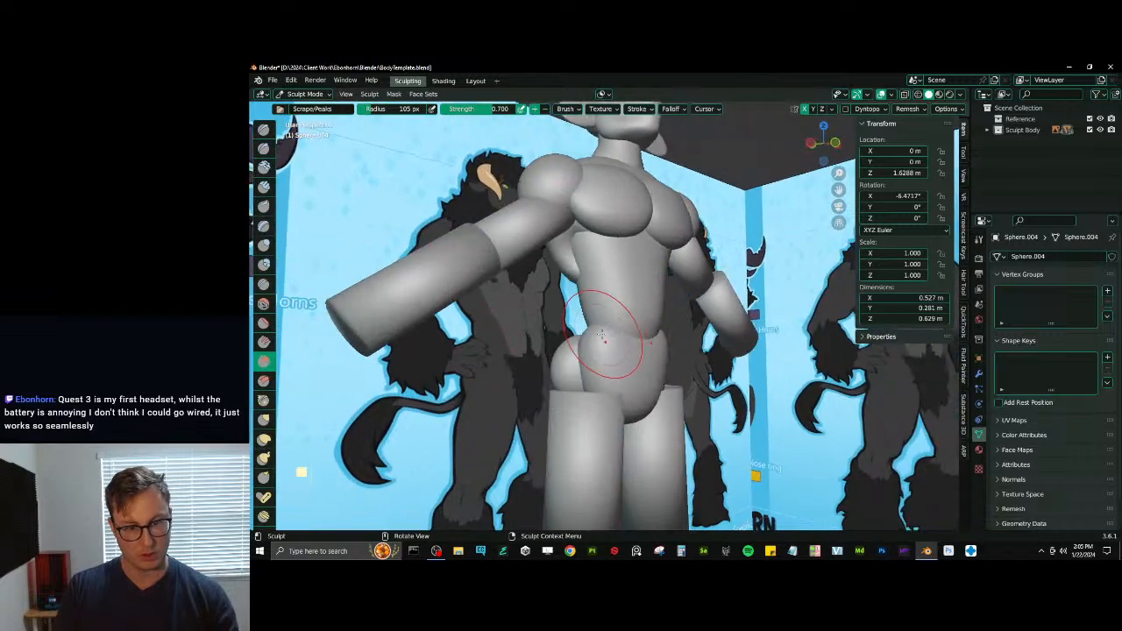
{"action": "key", "text": "ctrl+z"}
{"action": "key", "text": "r"}
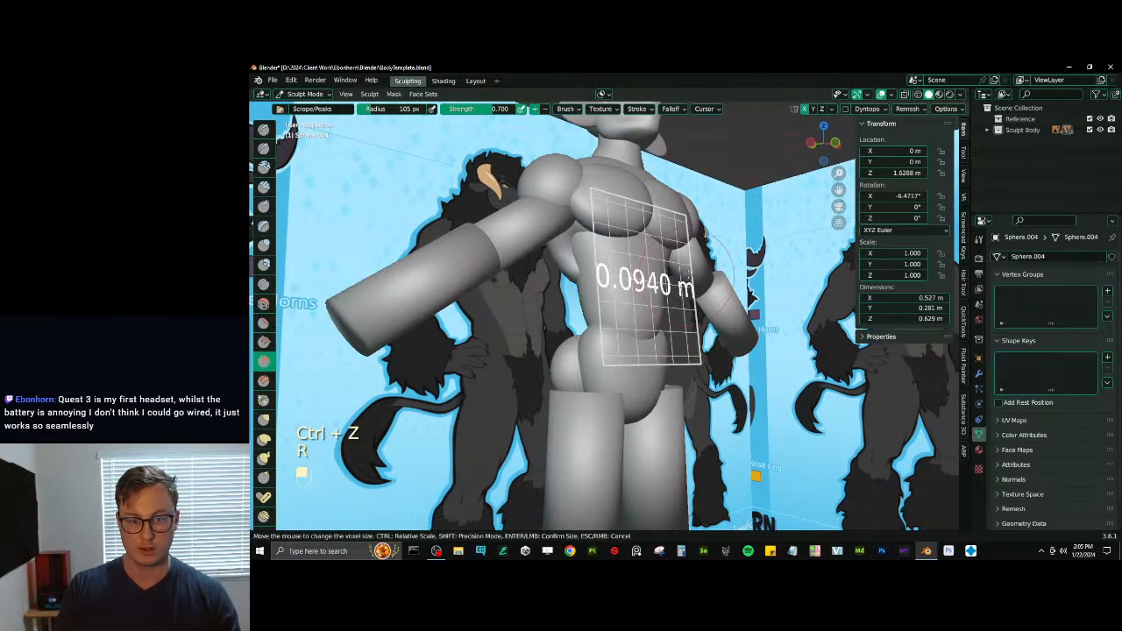
{"action": "left_click", "coordinate": [622, 309]}
{"action": "key", "text": "ctrl+r"}
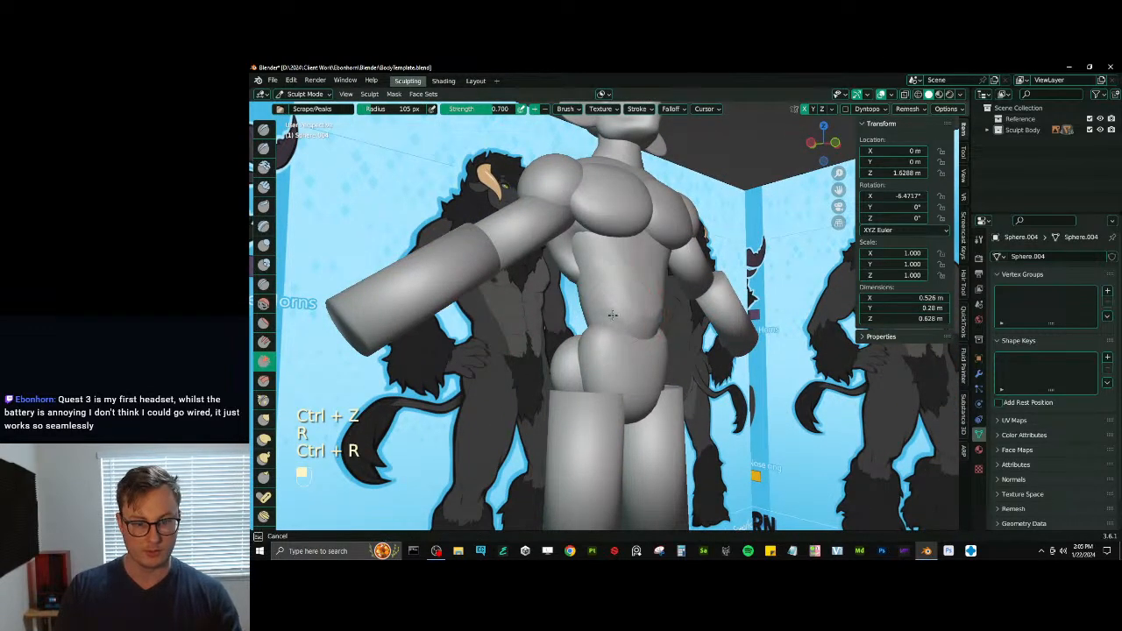
{"action": "key", "text": "ctrl+z"}
- Inflate the abdomen's upper sides and lower waist, and remesh and smooth the result
{"action": "key", "text": "i"}
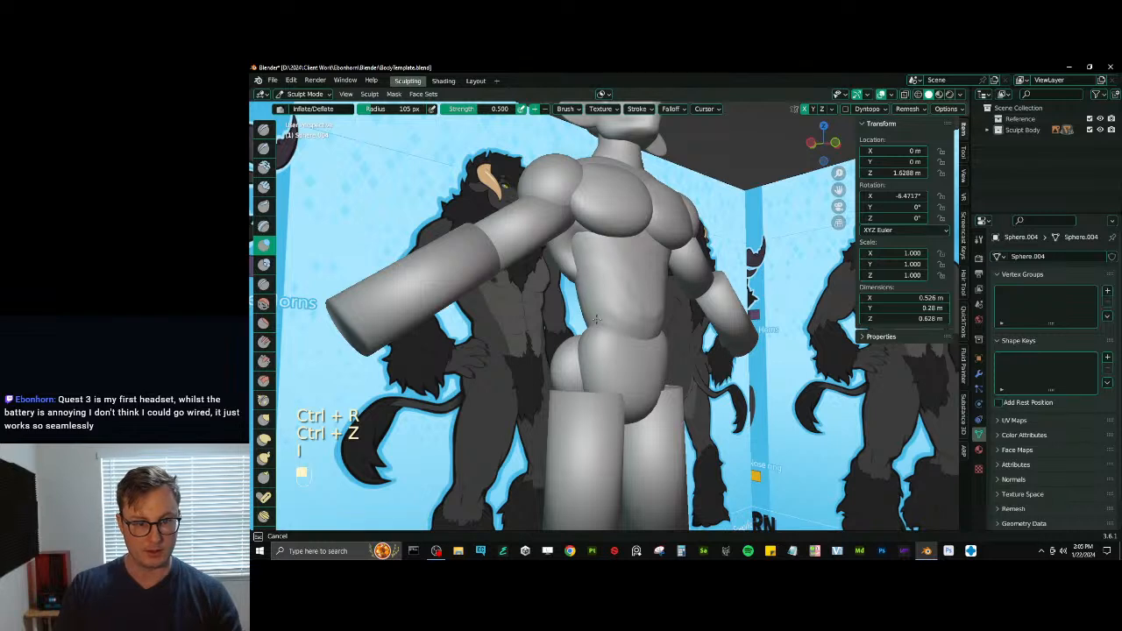
{"action": "mouse_move", "coordinate": [596, 320]}
{"action": "left_mouse_down"}
{"action": "mouse_move", "coordinate": [590, 252]}
{"action": "mouse_move", "coordinate": [621, 249]}
{"action": "mouse_move", "coordinate": [619, 261]}
{"action": "left_mouse_up"}
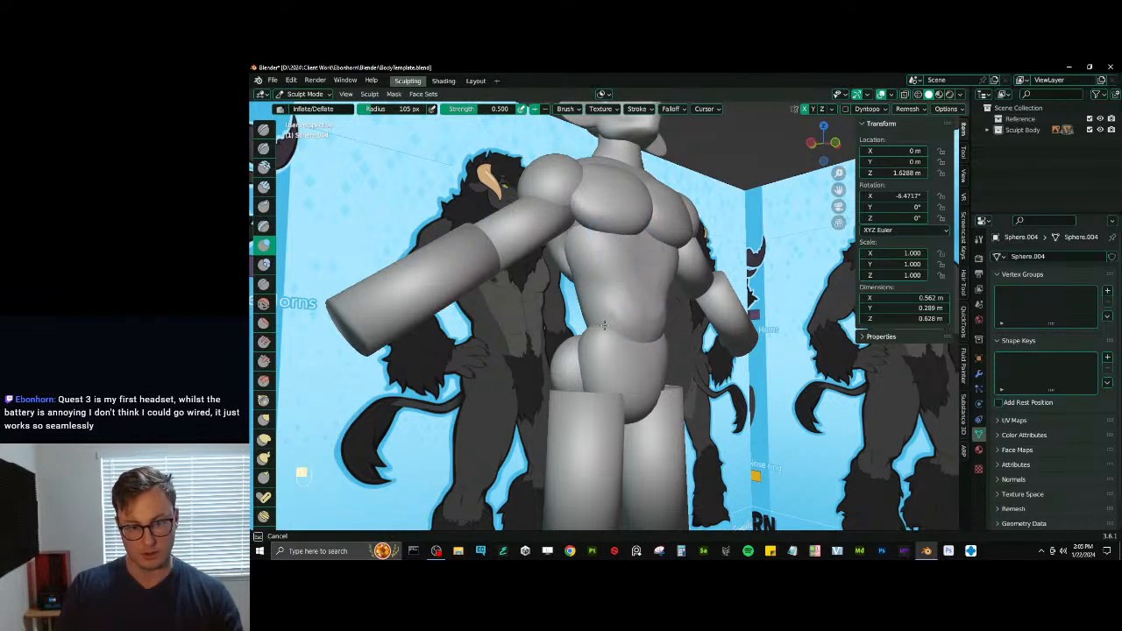
{"action": "mouse_move", "coordinate": [604, 325]}
{"action": "middle_mouse_down"}
{"action": "mouse_move", "coordinate": [601, 351]}
{"action": "mouse_move", "coordinate": [625, 321]}
{"action": "middle_mouse_up"}
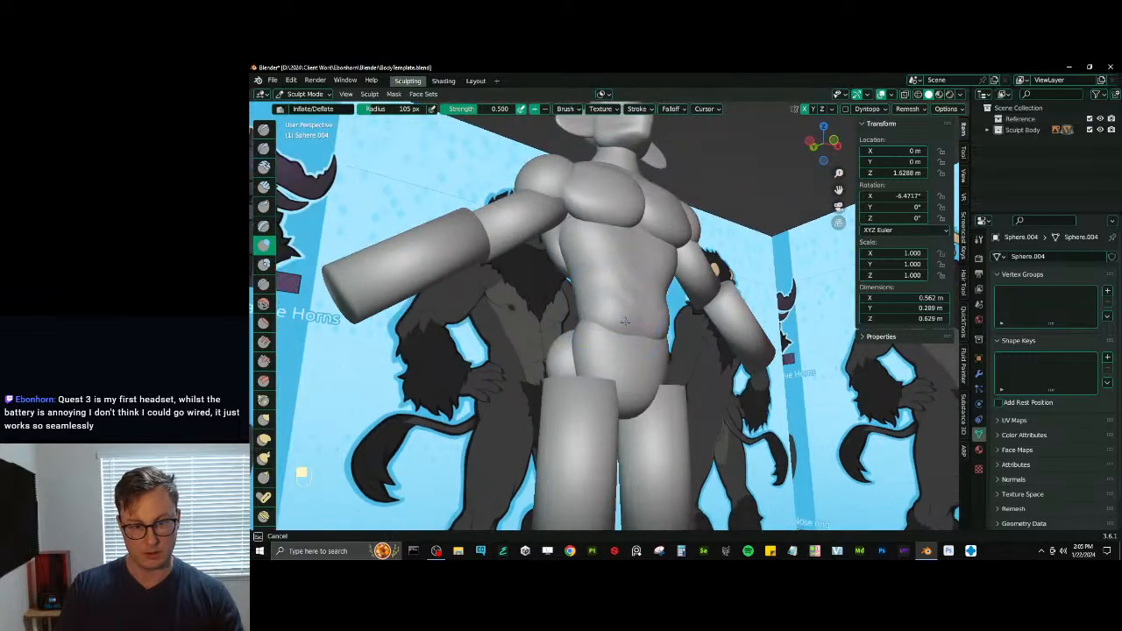
{"action": "left_click_drag", "start_coordinate": [625, 321], "coordinate": [625, 312]}
{"action": "key", "text": "ctrl+r"}
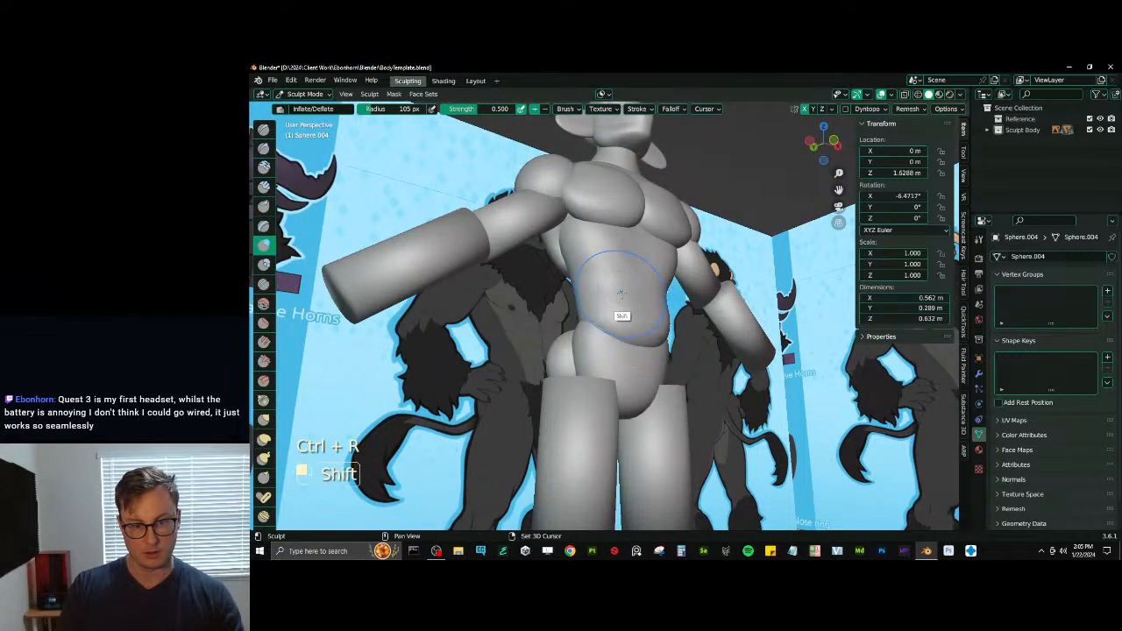
{"action": "mouse_move", "coordinate": [620, 316]}
{"action": "middle_mouse_down"}
{"action": "mouse_move", "coordinate": [672, 306]}
{"action": "mouse_move", "coordinate": [659, 327]}
{"action": "mouse_move", "coordinate": [640, 303]}
{"action": "mouse_move", "coordinate": [646, 269]}
{"action": "mouse_move", "coordinate": [667, 279]}
{"action": "mouse_move", "coordinate": [644, 296]}
{"action": "middle_mouse_up"}
- Switch sculpting to the ribcage and reshape its flanks and back with the Elastic Deform brush
{"action": "key", "text": "v"}
{"action": "key", "text": "alt+q"}
{"action": "key", "text": "j"}
{"action": "left_click_drag", "start_coordinate": [621, 289], "coordinate": [629, 308]}
{"action": "middle_click_drag", "start_coordinate": [638, 288], "coordinate": [681, 297]}
{"action": "mouse_move", "coordinate": [668, 285]}
{"action": "left_mouse_down"}
{"action": "mouse_move", "coordinate": [658, 263]}
{"action": "mouse_move", "coordinate": [678, 225]}
{"action": "left_mouse_up"}
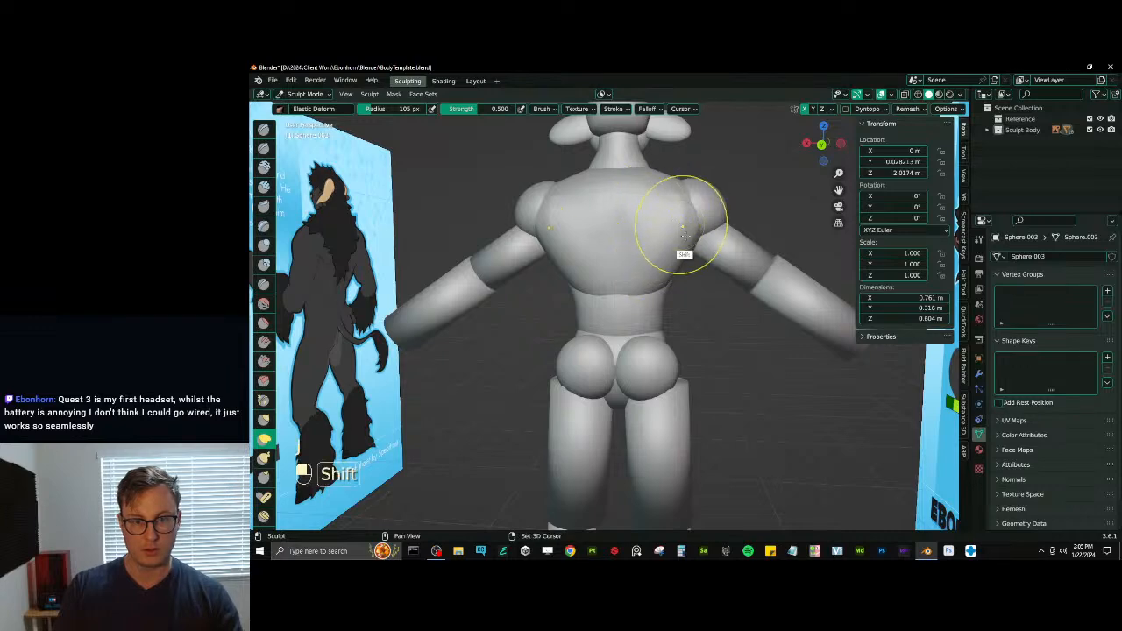
{"action": "middle_click_drag", "start_coordinate": [678, 227], "coordinate": [664, 269]}
- Inflate the base of the neck and the top of the ribcage between neck and shoulder
{"action": "key", "text": "alt+q"}
{"action": "key", "text": "i"}
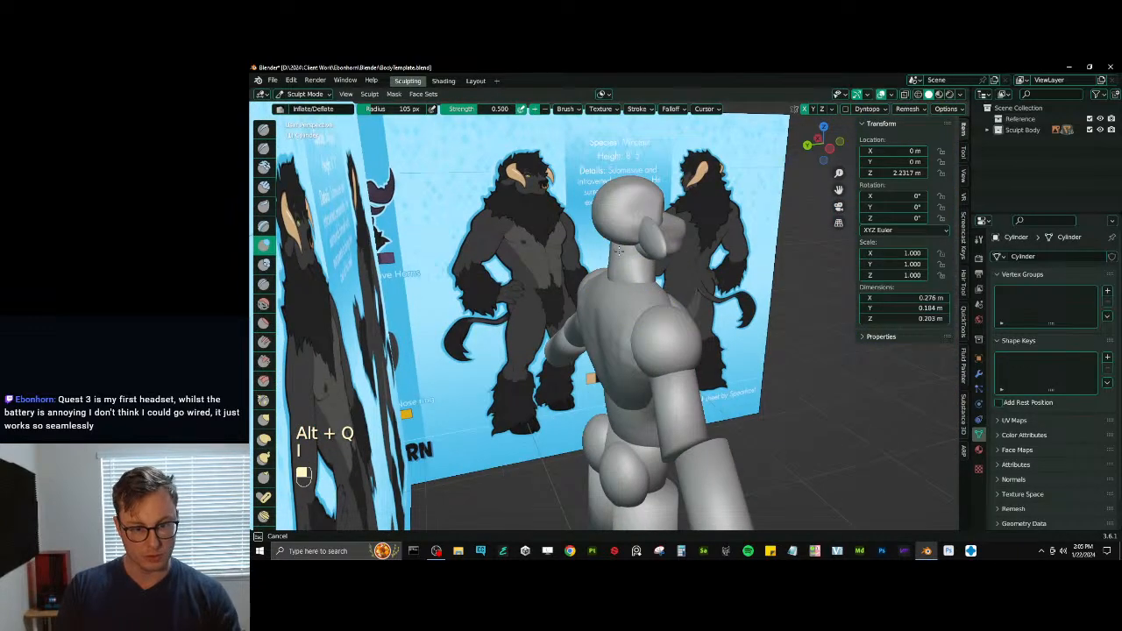
{"action": "key", "text": "alt+q"}
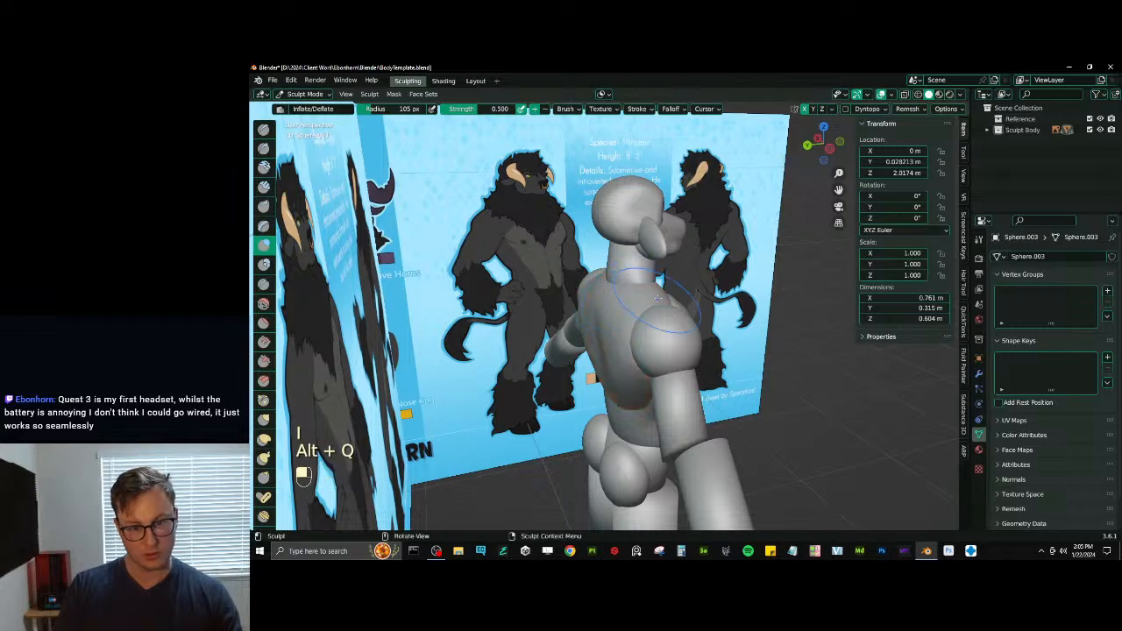
{"action": "middle_click_drag", "start_coordinate": [658, 297], "coordinate": [618, 271]}
- Switch sculpting to the upper arms, remesh them with a newly set voxel size and inflate them
{"action": "key", "text": "KP_1"}
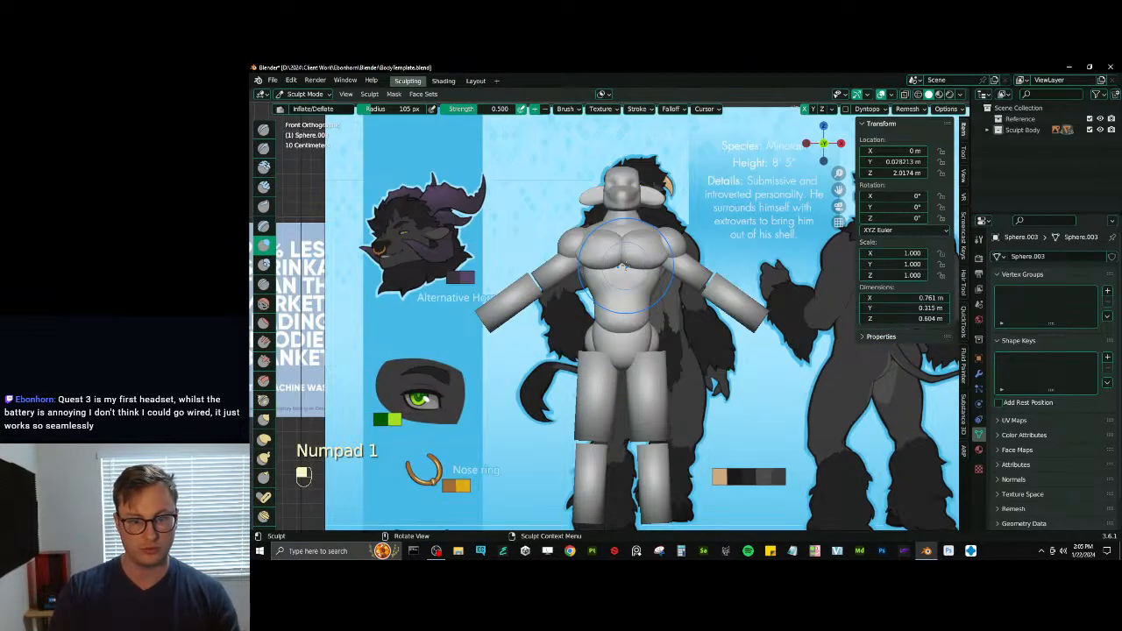
{"action": "scroll", "coordinate": [605, 262], "scroll_direction": "up", "scroll_amount": 2}
{"action": "key", "text": "alt+q"}
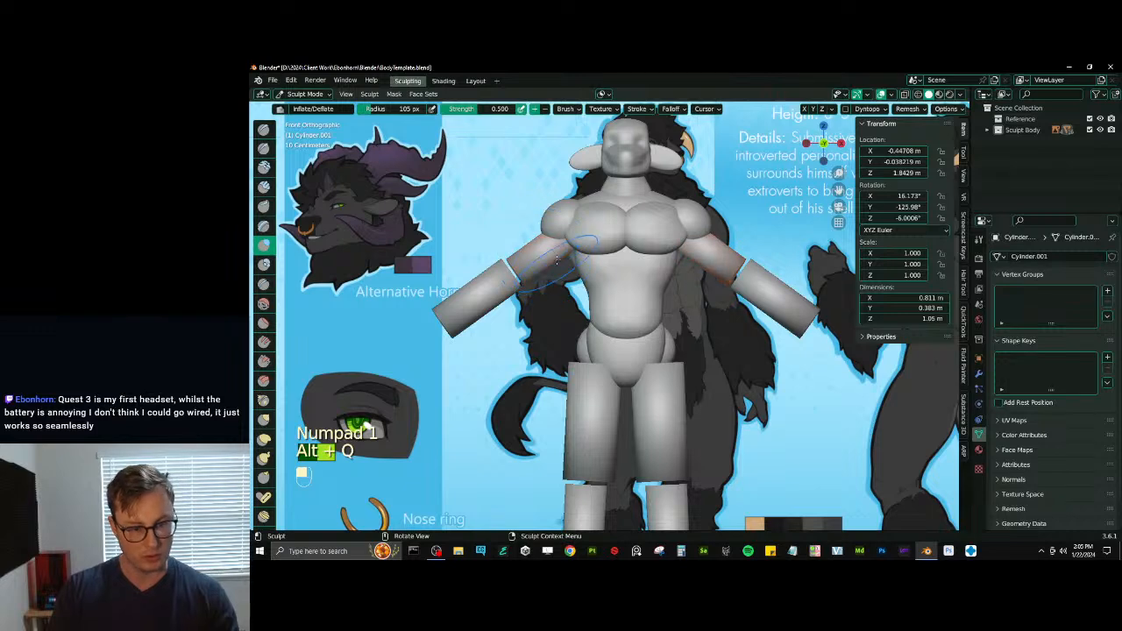
{"action": "key", "text": "r"}
{"action": "left_click", "coordinate": [568, 277]}
{"action": "key", "text": "ctrl+r"}
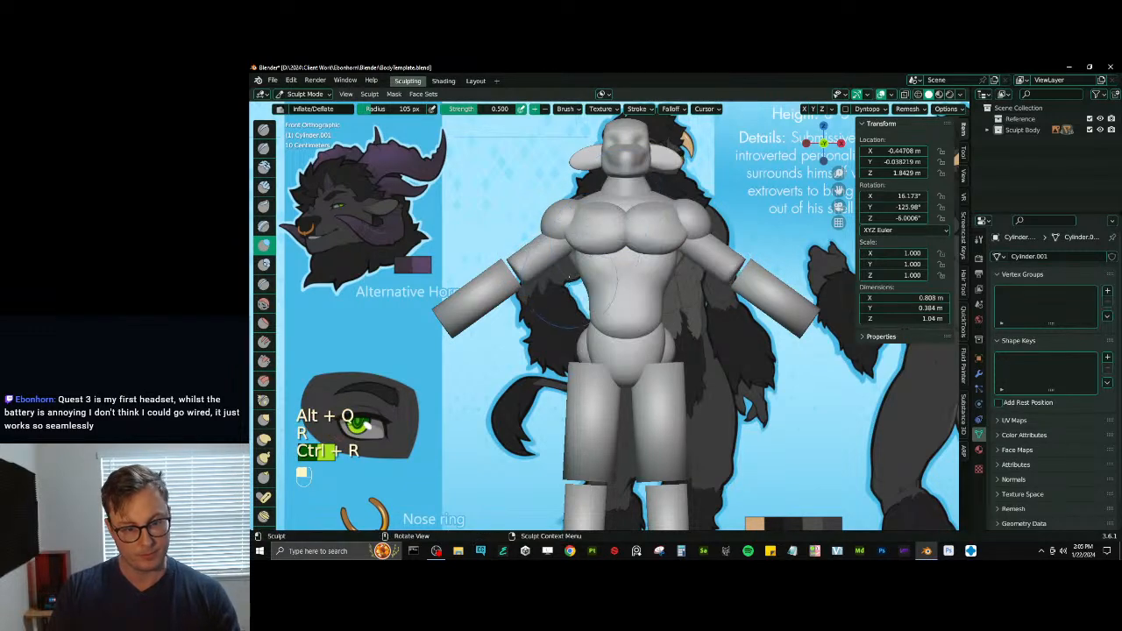
{"action": "left_click_drag", "start_coordinate": [548, 263], "coordinate": [541, 257]}
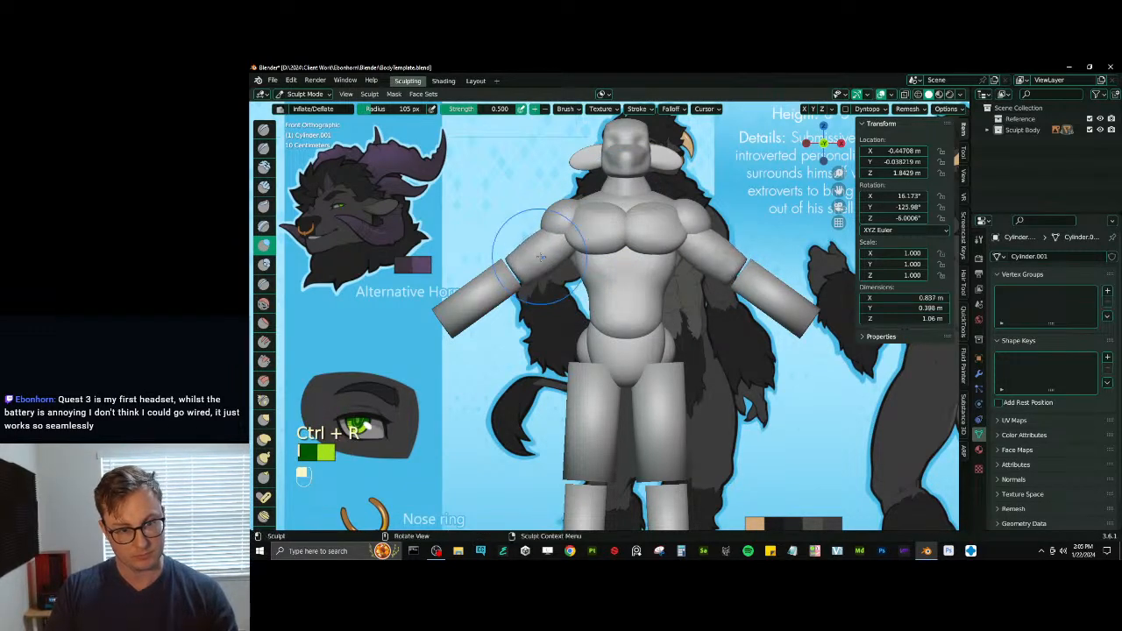
- Remesh the forearms with a newly set voxel size, then inflate, smooth and reshape them toward tapered wrists with Elastic Deform
{"action": "key", "text": "alt+q"}
{"action": "key", "text": "r"}
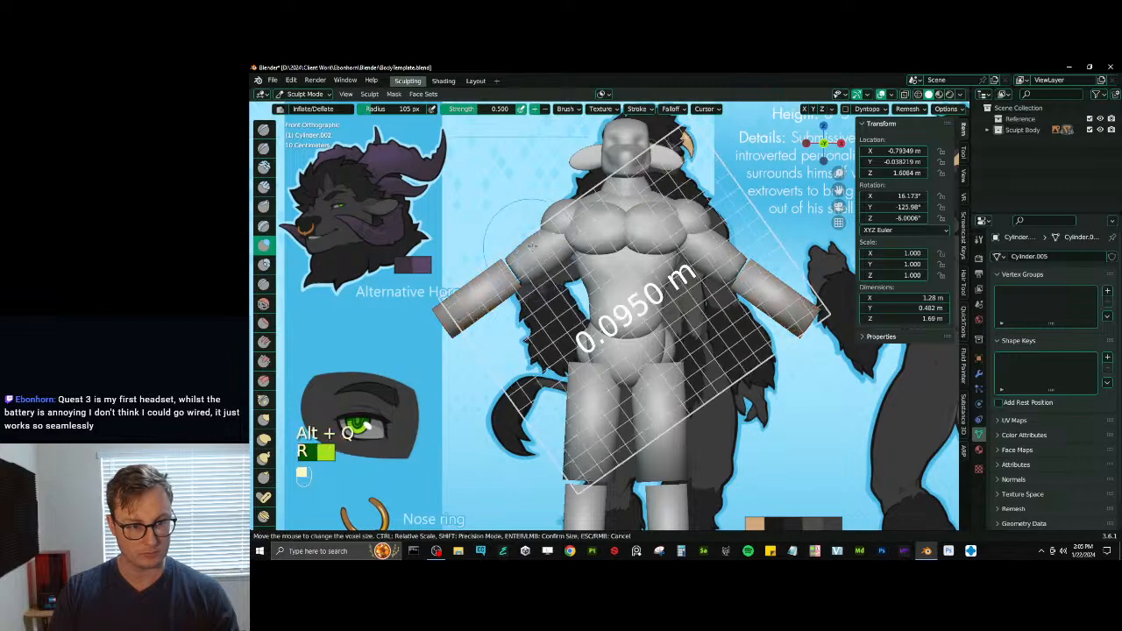
{"action": "left_click", "coordinate": [562, 256]}
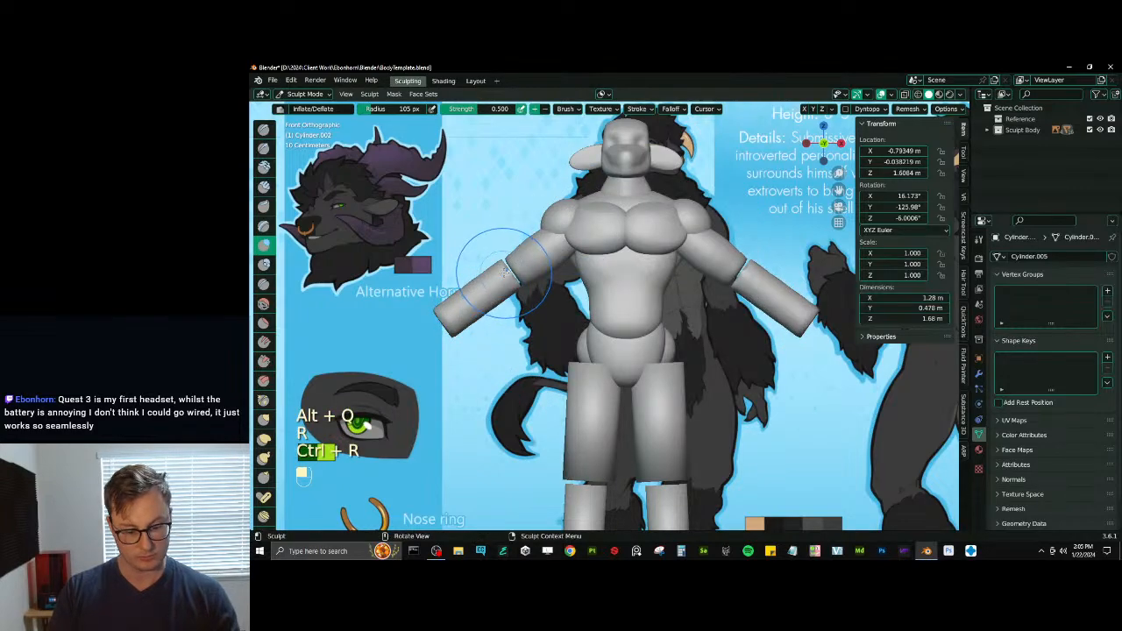
{"action": "key", "text": "ctrl+r"}
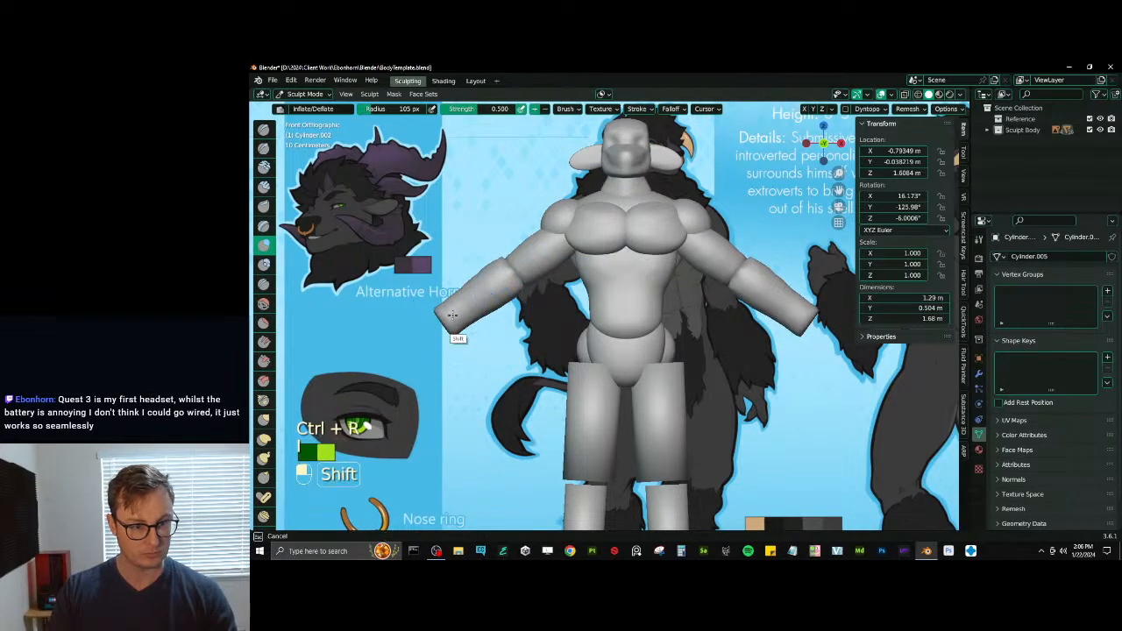
{"action": "mouse_move", "coordinate": [458, 330]}
{"action": "middle_mouse_down"}
{"action": "mouse_move", "coordinate": [518, 358]}
{"action": "mouse_move", "coordinate": [708, 390]}
{"action": "mouse_move", "coordinate": [667, 377]}
{"action": "mouse_move", "coordinate": [663, 393]}
{"action": "middle_mouse_up"}
{"action": "middle_click_drag", "start_coordinate": [659, 350], "coordinate": [651, 366]}
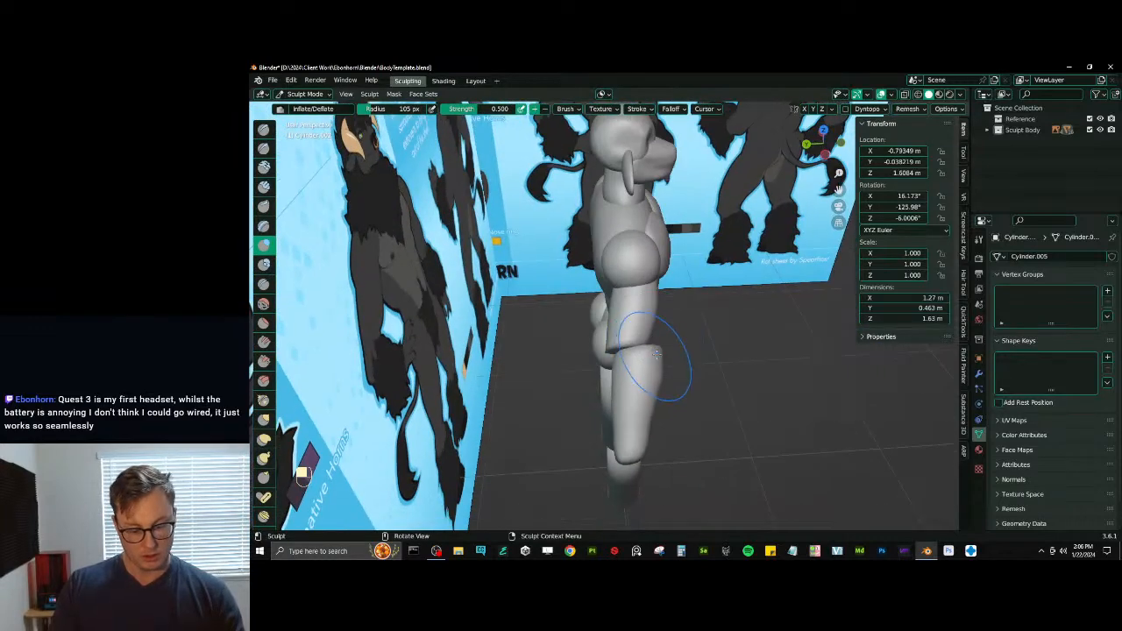
{"action": "key", "text": "j"}
{"action": "left_click_drag", "start_coordinate": [666, 348], "coordinate": [647, 351]}
- Rotate the whole upper arm mesh about the global Z axis to line it up under the shoulder
{"action": "key", "text": "alt+q"}
{"action": "middle_click_drag", "start_coordinate": [644, 351], "coordinate": [618, 346]}
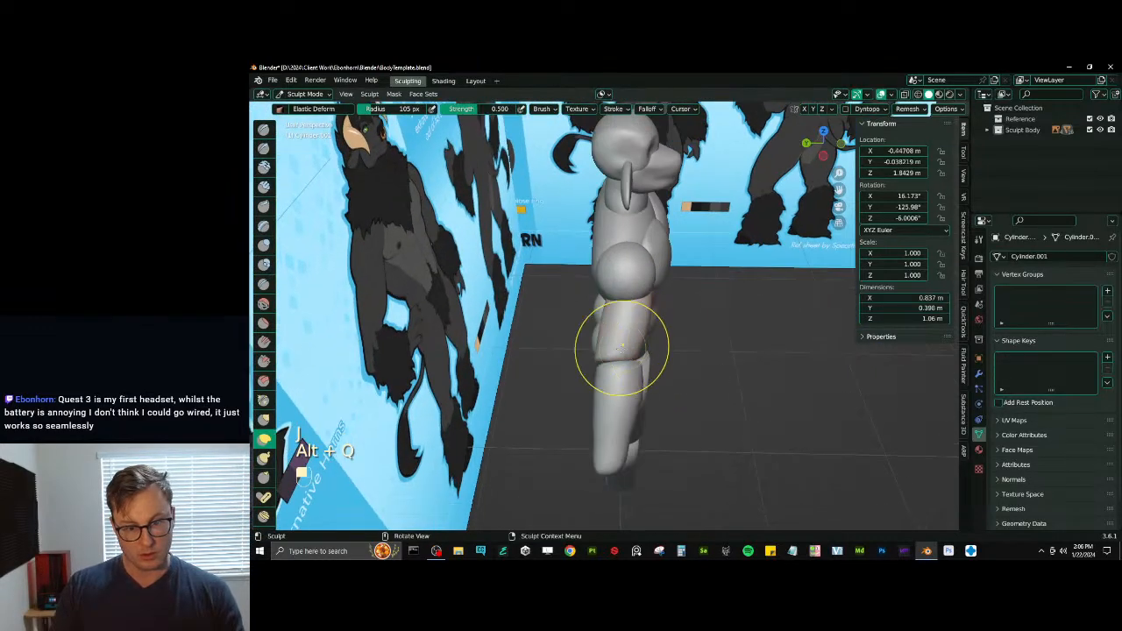
{"action": "key", "text": "Tab"}
{"action": "key", "text": "a"}
{"action": "key", "text": "r"}
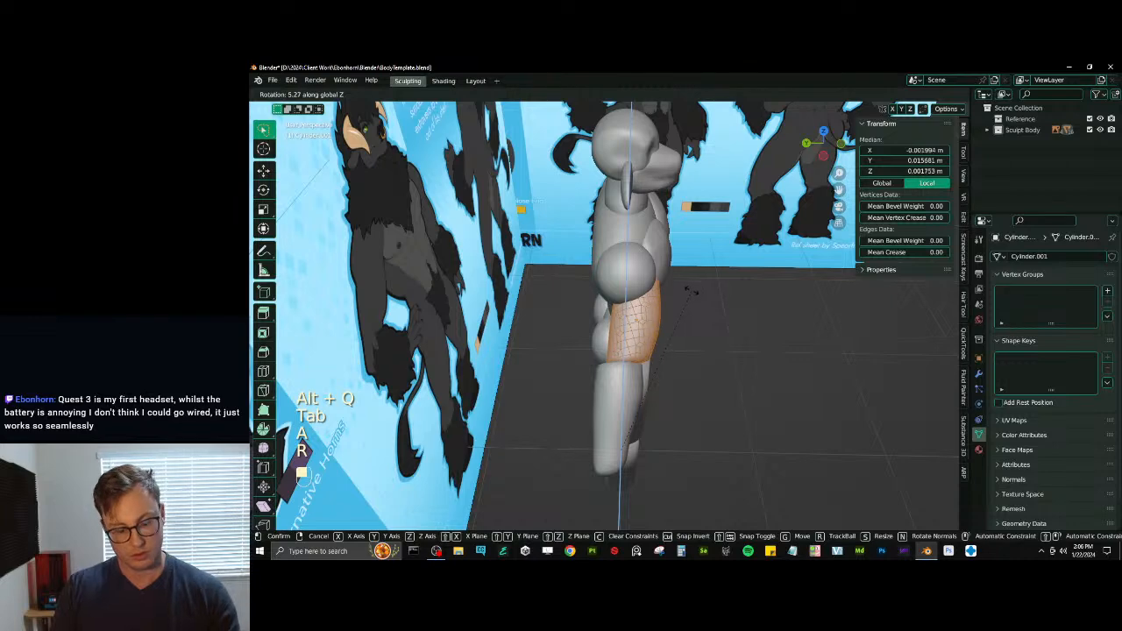
{"action": "left_click", "coordinate": [695, 290]}
{"action": "key", "text": "Tab"}
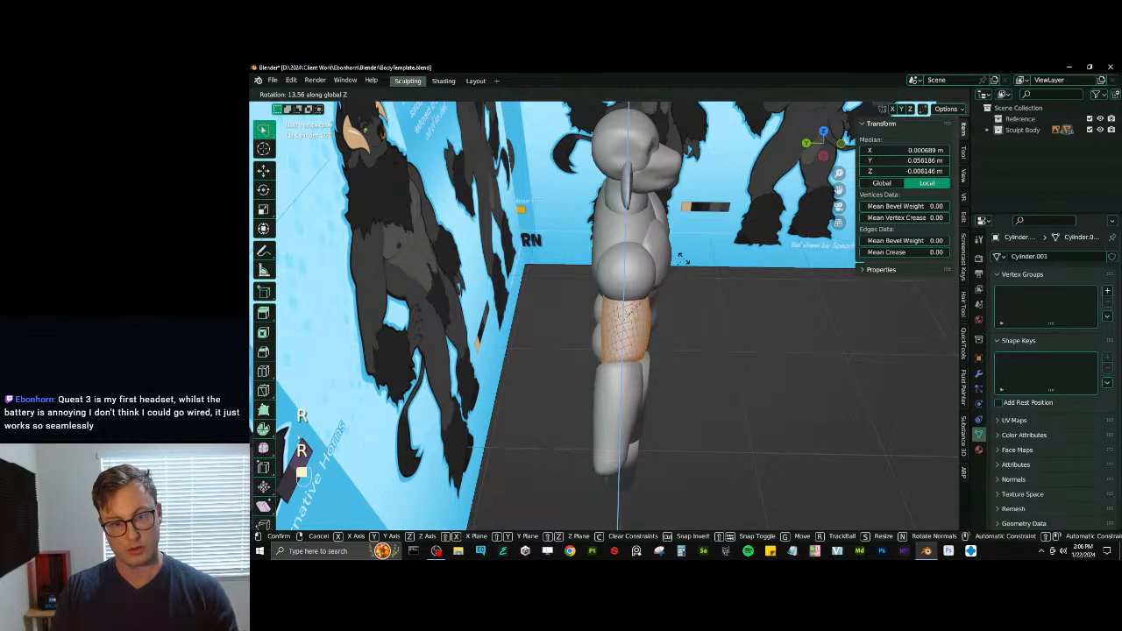
- Rotate the forearm forward in Object Mode, move it to meet the elbow, and save the file
{"action": "key", "text": "ctrl+Tab"}
{"action": "left_click", "coordinate": [639, 394]}
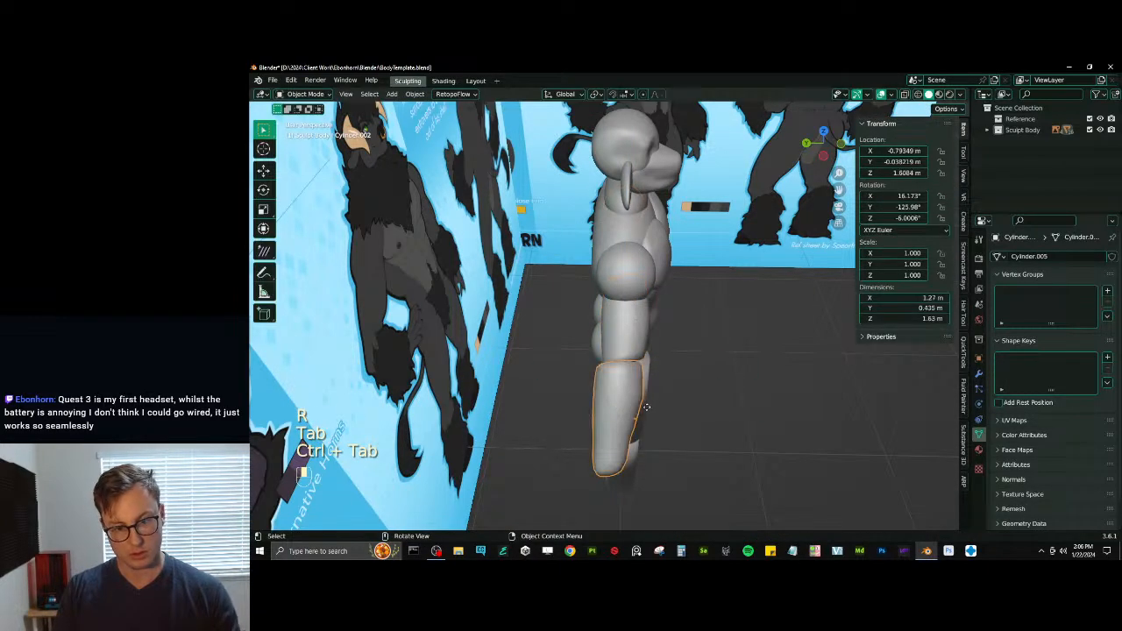
{"action": "key", "text": "g"}
{"action": "key", "text": "r"}
{"action": "key", "text": "g"}
{"action": "key", "text": "g"}
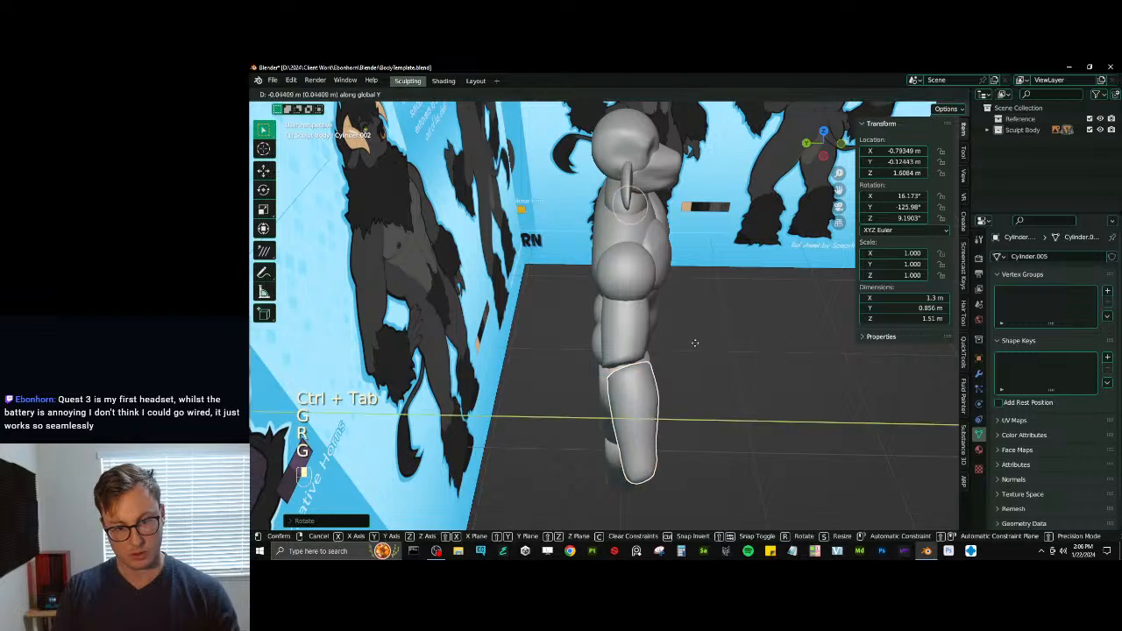
{"action": "left_click", "coordinate": [688, 349]}
{"action": "middle_click_drag", "start_coordinate": [688, 349], "coordinate": [626, 360]}
{"action": "key", "text": "ctrl+s"}
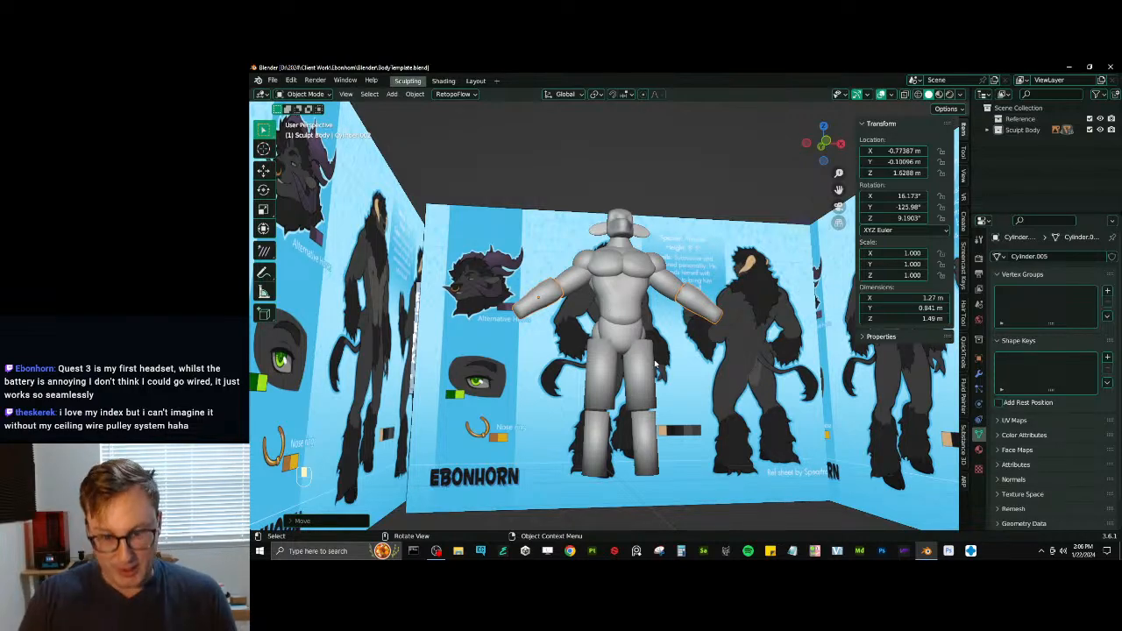
- Examine the lower legs against the reference from the front in wireframe display
{"action": "middle_click_drag", "start_coordinate": [585, 471], "coordinate": [631, 419]}
{"action": "left_click", "coordinate": [618, 397]}
{"action": "key", "text": "KP_1"}
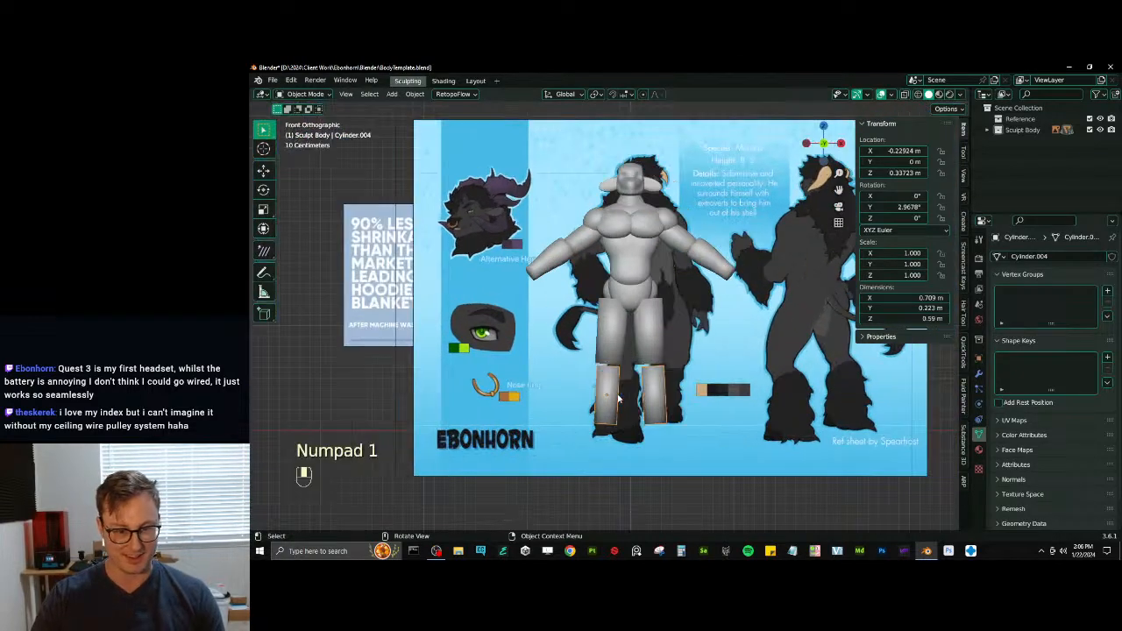
{"action": "scroll", "coordinate": [526, 351], "scroll_direction": "up", "scroll_amount": 4}
{"action": "key", "text": "z"}
{"action": "left_click", "coordinate": [519, 349]}
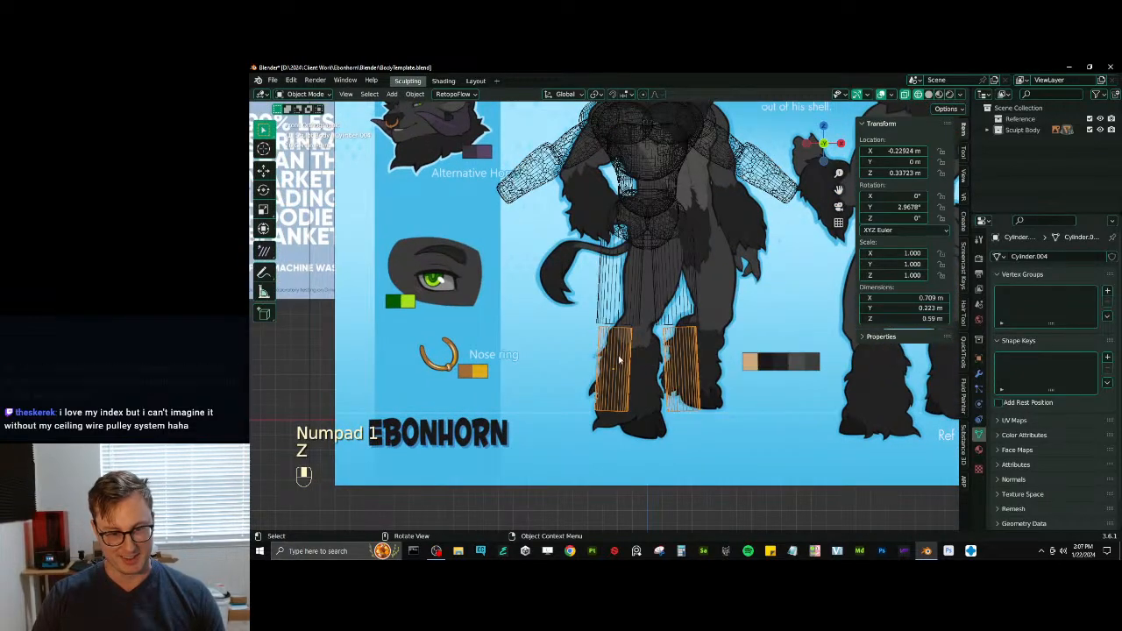
{"action": "key", "text": "z"}
{"action": "left_click", "coordinate": [701, 346]}
{"action": "middle_click_drag", "start_coordinate": [704, 316], "coordinate": [688, 451], "text": "shift"}
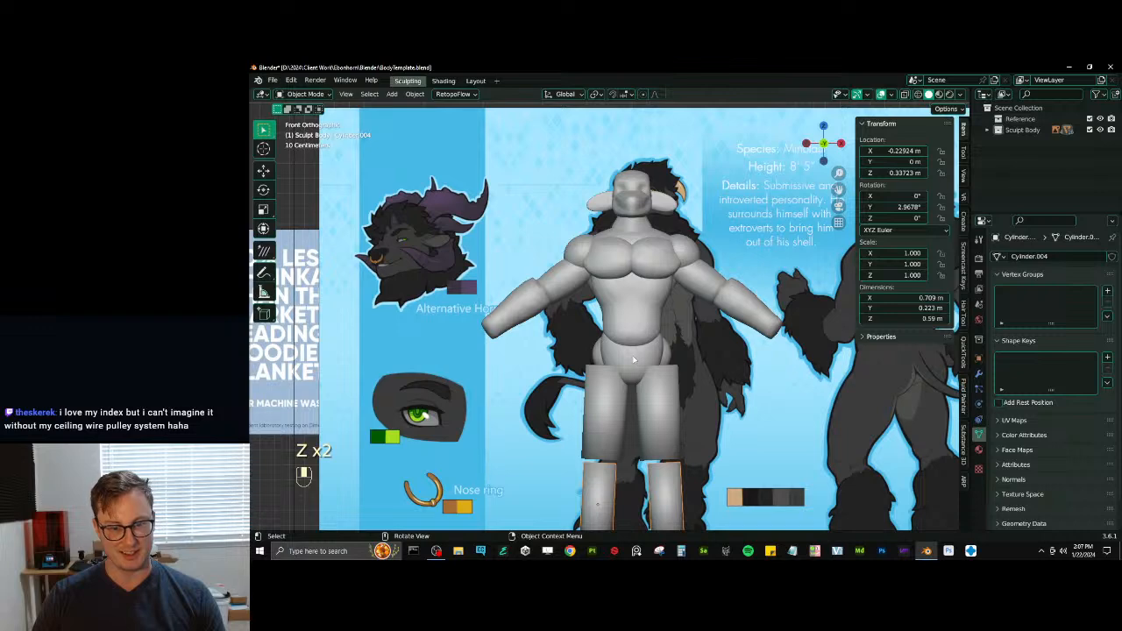
- Sculpt the pelvis with the Inflate brush, undoing a stray Draw Sharp stroke
{"action": "left_click", "coordinate": [633, 359]}
{"action": "key", "text": "ctrl+Tab"}
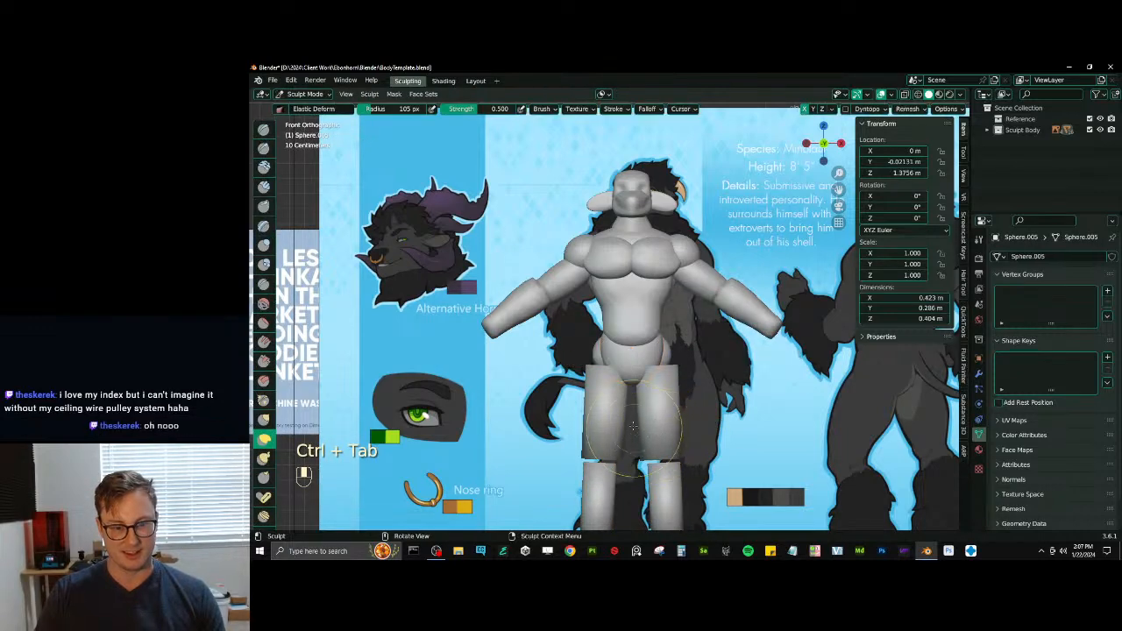
{"action": "scroll", "coordinate": [628, 346], "scroll_direction": "up", "scroll_amount": 3}
{"action": "key", "text": "d"}
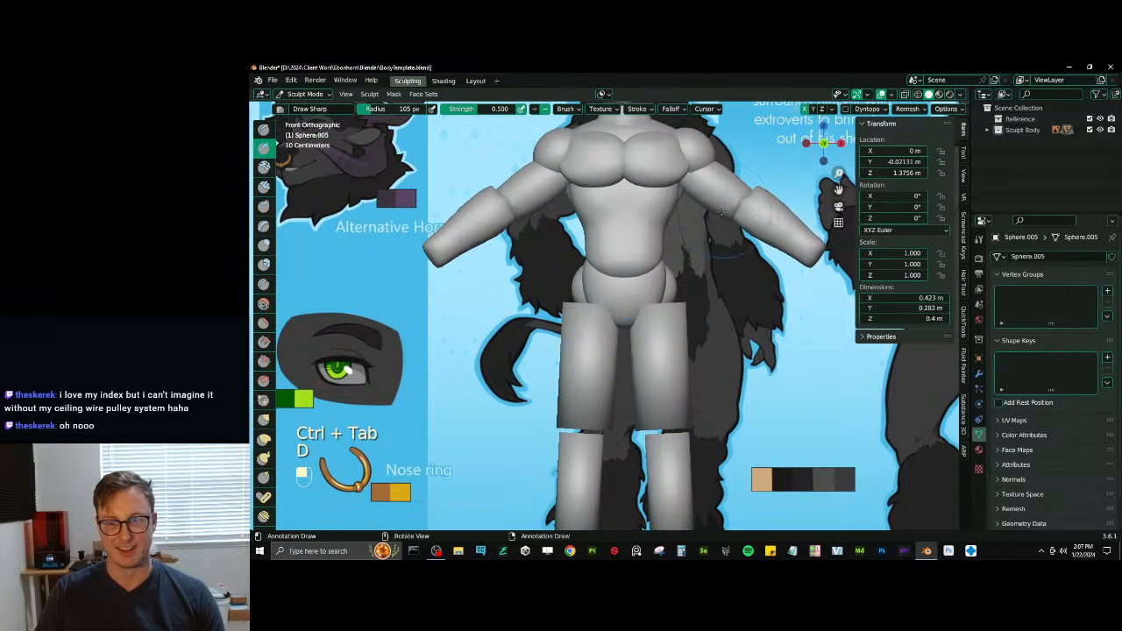
{"action": "key", "text": "ctrl+z"}
{"action": "key", "text": "i"}
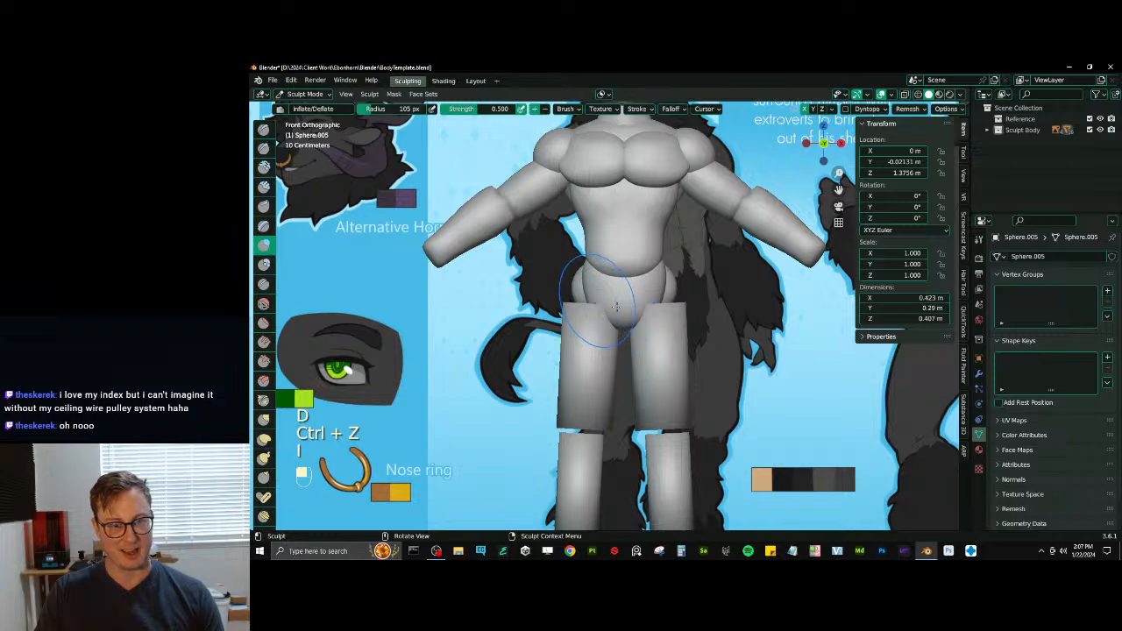
{"action": "mouse_move", "coordinate": [617, 298]}
{"action": "middle_mouse_down"}
{"action": "mouse_move", "coordinate": [643, 299]}
{"action": "mouse_move", "coordinate": [594, 297]}
{"action": "mouse_move", "coordinate": [576, 316]}
{"action": "mouse_move", "coordinate": [584, 388]}
{"action": "middle_mouse_up"}
- Remesh the thighs with a voxel size of 0.0125 m and inflate them
{"action": "key", "text": "alt+q"}
{"action": "key", "text": "r"}
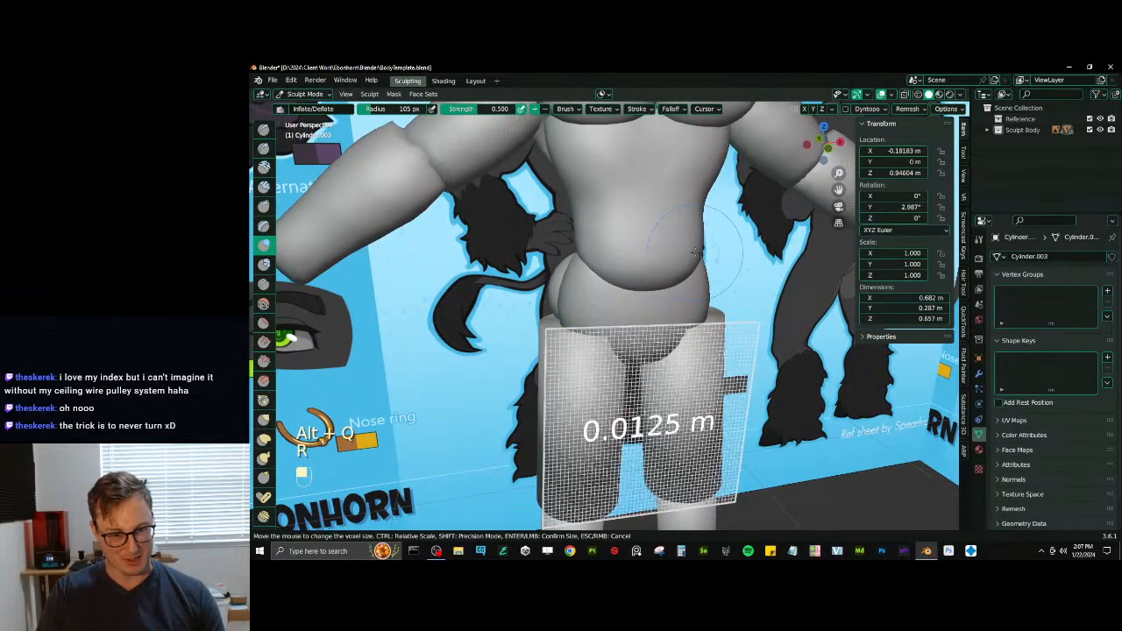
{"action": "left_click", "coordinate": [695, 253]}
{"action": "key", "text": "ctrl+r"}
{"action": "middle_click_drag", "start_coordinate": [678, 278], "coordinate": [645, 385], "text": "ctrl"}
{"action": "left_click_drag", "start_coordinate": [592, 331], "coordinate": [583, 357], "text": "shift"}
{"action": "mouse_move", "coordinate": [582, 358]}
{"action": "middle_mouse_down"}
{"action": "mouse_move", "coordinate": [627, 349]}
{"action": "mouse_move", "coordinate": [590, 349]}
{"action": "mouse_move", "coordinate": [598, 356]}
{"action": "middle_mouse_up"}
- Pull the tops of the thighs up toward the hips and reshape their sides with the Elastic Deform brush
{"action": "key", "text": "e"}
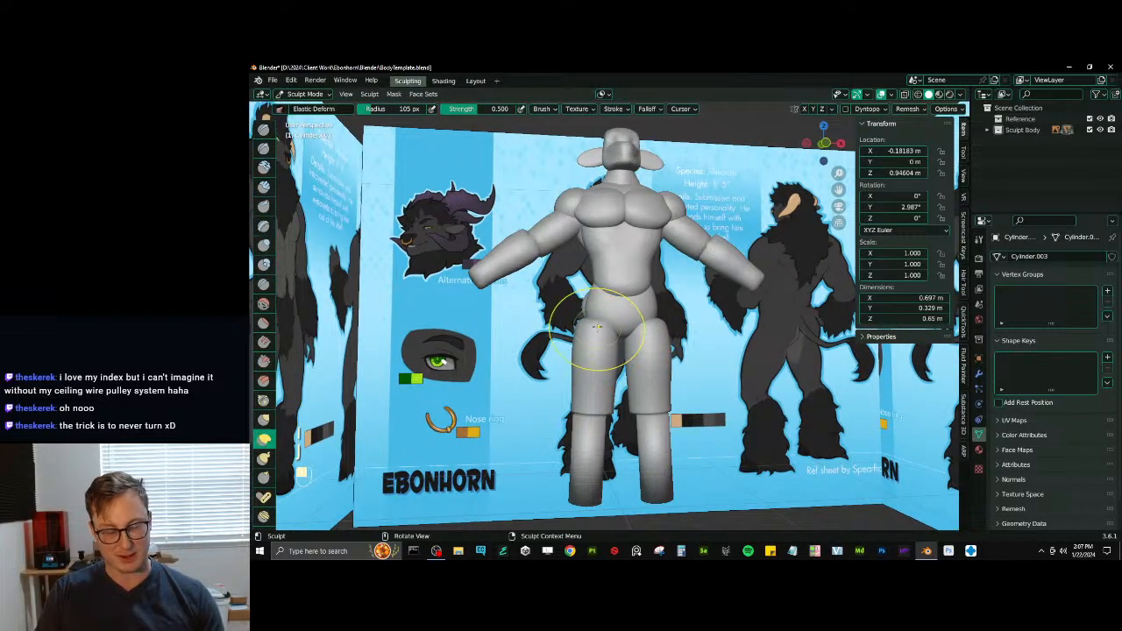
{"action": "left_click_drag", "start_coordinate": [599, 320], "coordinate": [589, 317]}
{"action": "mouse_move", "coordinate": [590, 318]}
{"action": "middle_mouse_down"}
{"action": "mouse_move", "coordinate": [652, 329]}
{"action": "mouse_move", "coordinate": [636, 328]}
{"action": "mouse_move", "coordinate": [652, 346]}
{"action": "middle_mouse_up"}
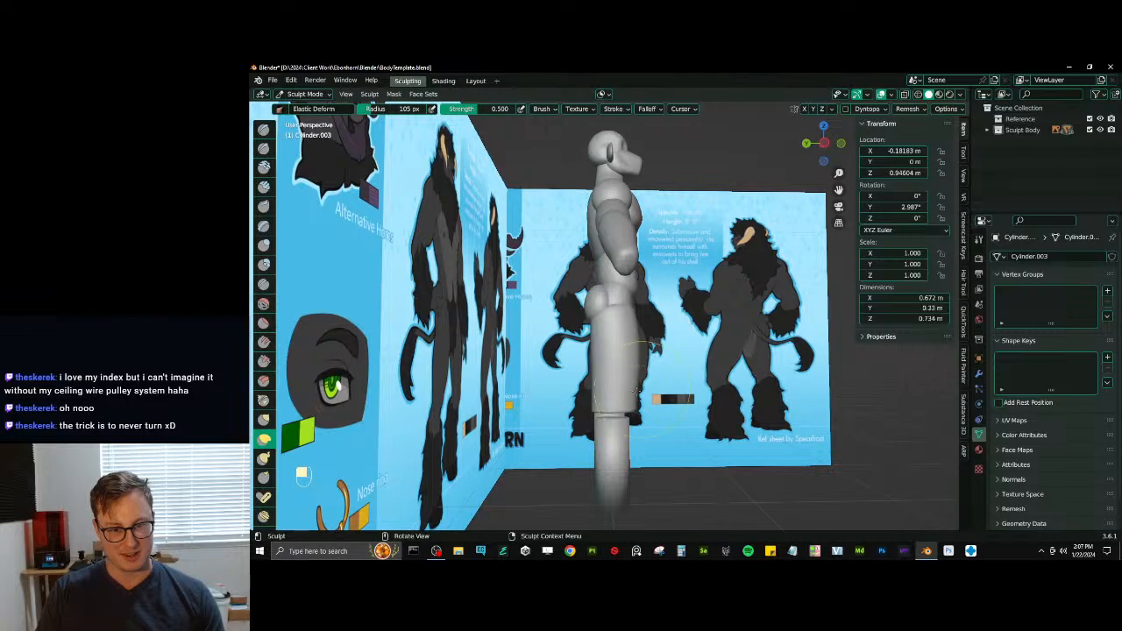
{"action": "key", "text": "KP_3"}
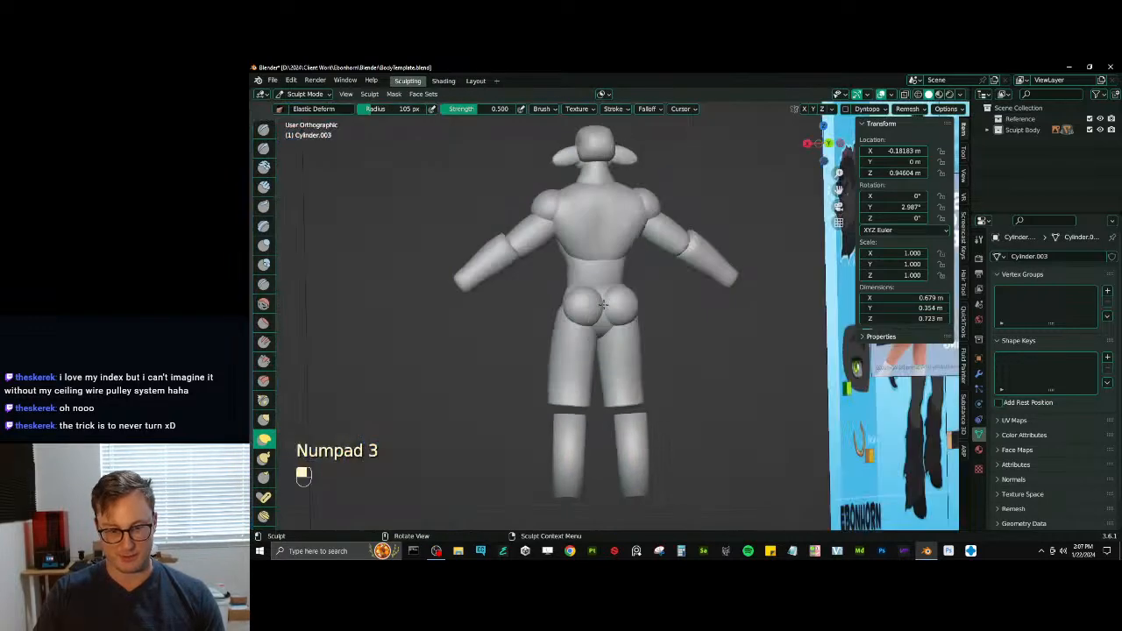
{"action": "scroll", "coordinate": [616, 281], "scroll_direction": "up", "scroll_amount": 3}
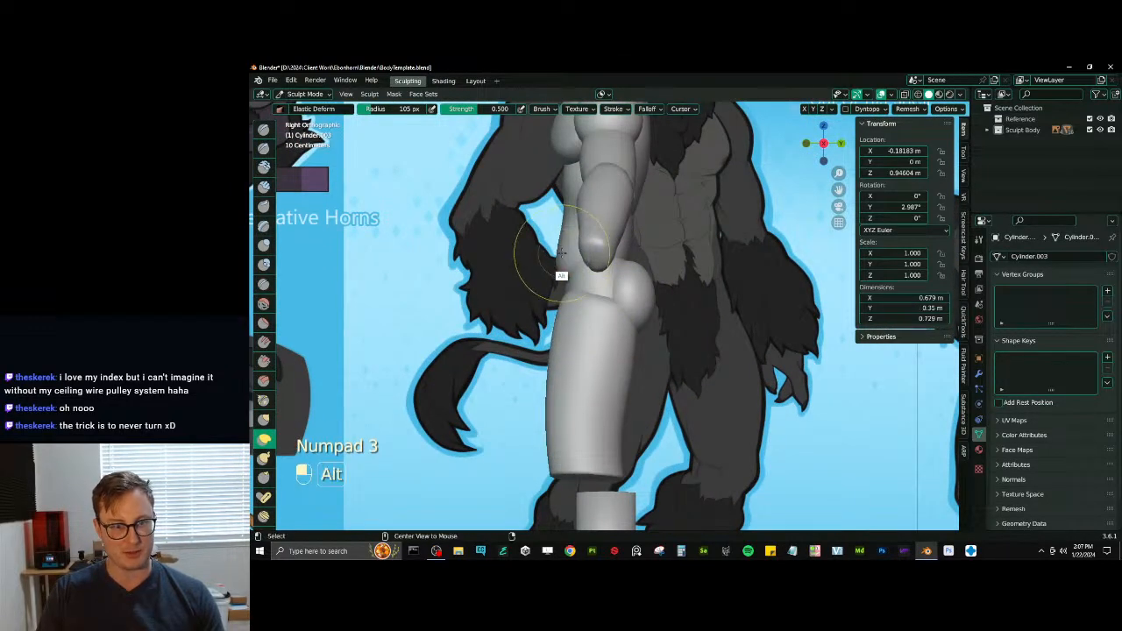
- Switch sculpting to the abdomen and reshape its front and lower back in side view with Elastic Deform
{"action": "key", "text": "alt+q"}
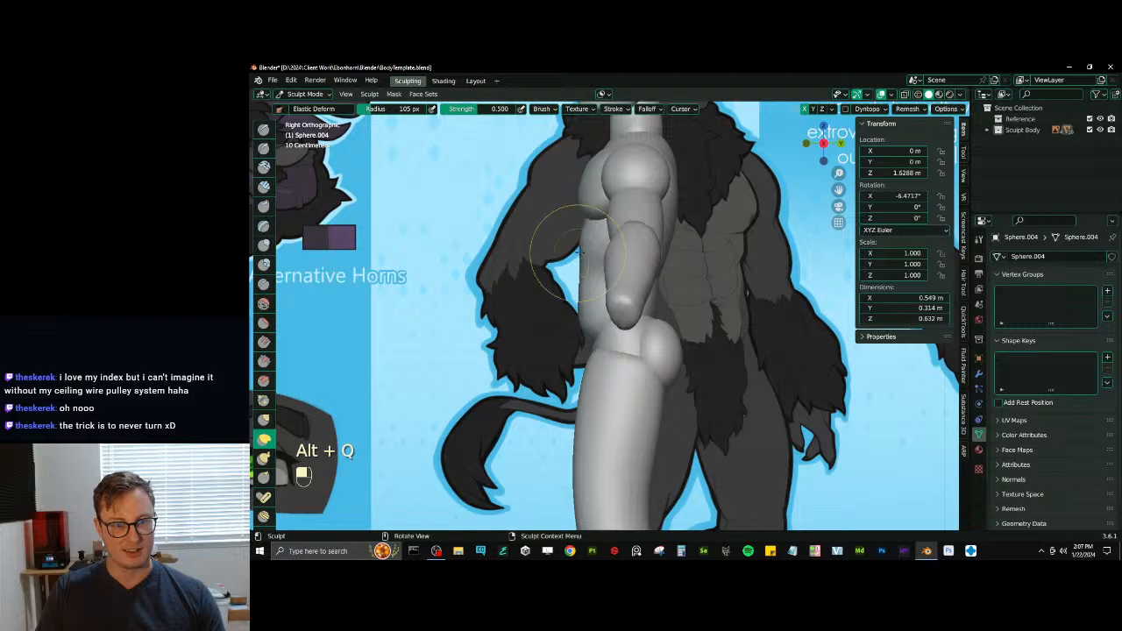
{"action": "mouse_move", "coordinate": [583, 280]}
{"action": "left_mouse_down"}
{"action": "mouse_move", "coordinate": [582, 262]}
{"action": "mouse_move", "coordinate": [623, 248]}
{"action": "left_mouse_up"}
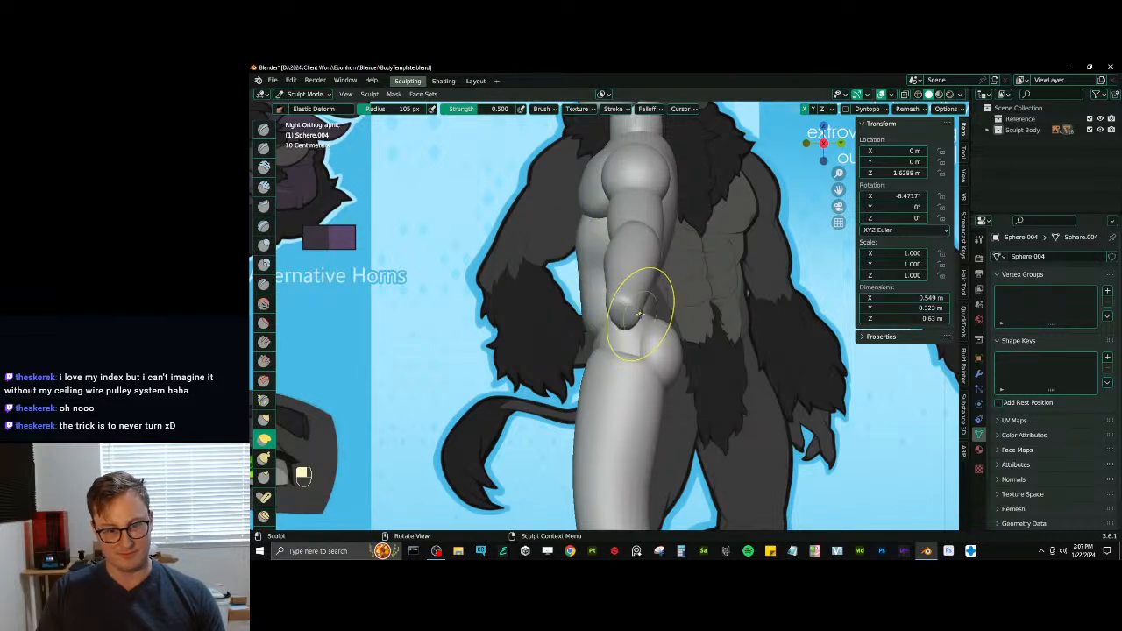
{"action": "mouse_move", "coordinate": [639, 313]}
{"action": "middle_mouse_down"}
{"action": "mouse_move", "coordinate": [538, 353]}
{"action": "mouse_move", "coordinate": [579, 313]}
{"action": "mouse_move", "coordinate": [597, 320]}
{"action": "middle_mouse_up"}
- Switch sculpting to the buttocks and enlarge them with the Inflate brush
{"action": "key", "text": "d"}
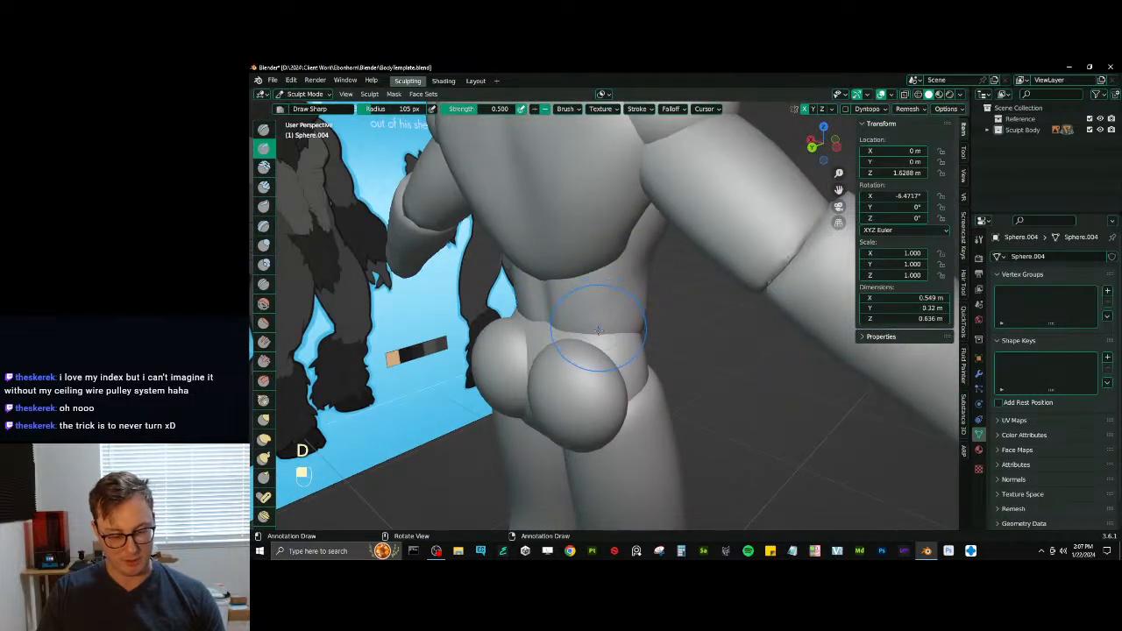
{"action": "key", "text": "alt+q"}
{"action": "middle_click_drag", "start_coordinate": [589, 411], "coordinate": [622, 358]}
{"action": "key", "text": "i"}
{"action": "left_click_drag", "start_coordinate": [609, 359], "coordinate": [609, 361]}
{"action": "mouse_move", "coordinate": [607, 382]}
{"action": "middle_mouse_down"}
{"action": "mouse_move", "coordinate": [623, 376]}
{"action": "mouse_move", "coordinate": [614, 361]}
{"action": "mouse_move", "coordinate": [615, 396]}
{"action": "middle_mouse_up"}
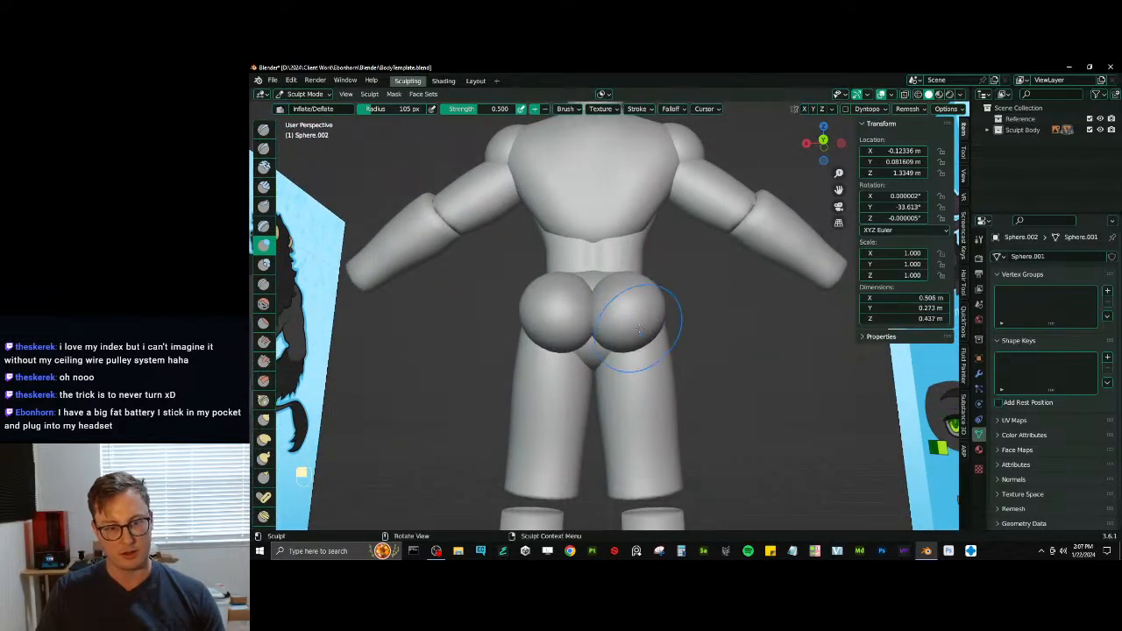
{"action": "mouse_move", "coordinate": [639, 329]}
{"action": "middle_mouse_down"}
{"action": "mouse_move", "coordinate": [614, 326]}
{"action": "mouse_move", "coordinate": [591, 355]}
{"action": "middle_mouse_up"}
{"action": "mouse_move", "coordinate": [577, 313]}
{"action": "middle_mouse_down"}
{"action": "mouse_move", "coordinate": [571, 327]}
{"action": "mouse_move", "coordinate": [559, 308]}
{"action": "mouse_move", "coordinate": [657, 350]}
{"action": "mouse_move", "coordinate": [687, 327]}
{"action": "middle_mouse_up"}
- Reshape the buttocks where they meet the hips with the Elastic Deform brush
{"action": "key", "text": "j"}
{"action": "left_click_drag", "start_coordinate": [688, 328], "coordinate": [666, 349]}
{"action": "middle_click_drag", "start_coordinate": [666, 348], "coordinate": [691, 343]}
{"action": "left_click_drag", "start_coordinate": [691, 344], "coordinate": [683, 347]}
- Turn off Merge in the buttocks' Mirror modifier and scrape their inner sides where they meet
{"action": "left_click", "coordinate": [978, 374]}
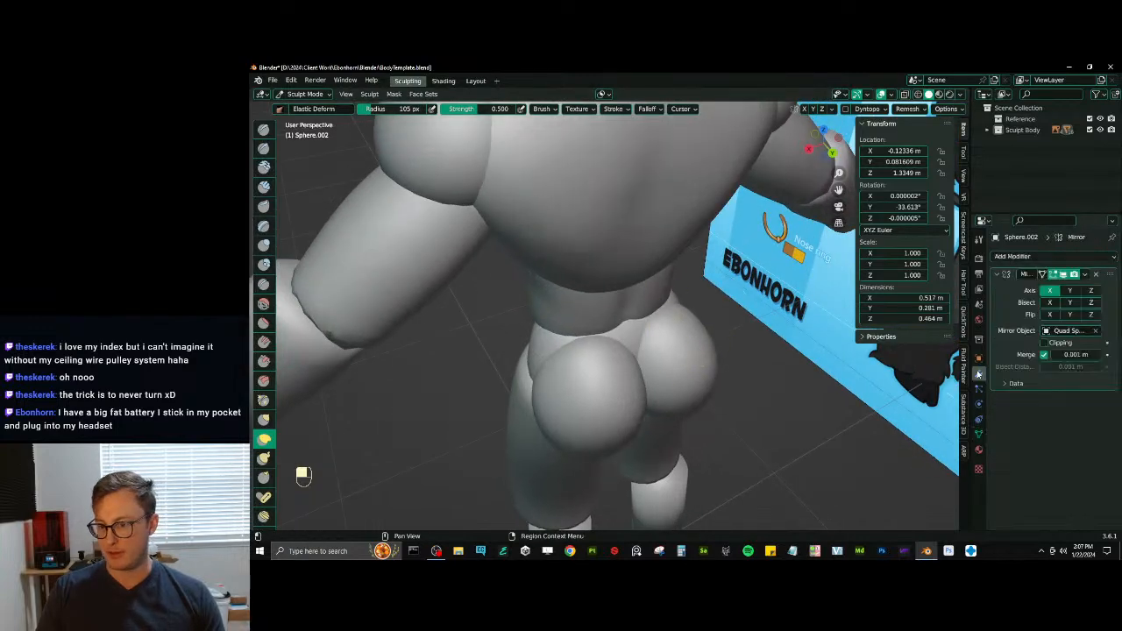
{"action": "left_click", "coordinate": [1044, 355]}
{"action": "key", "text": "alt+q"}
{"action": "key", "text": "alt+q"}
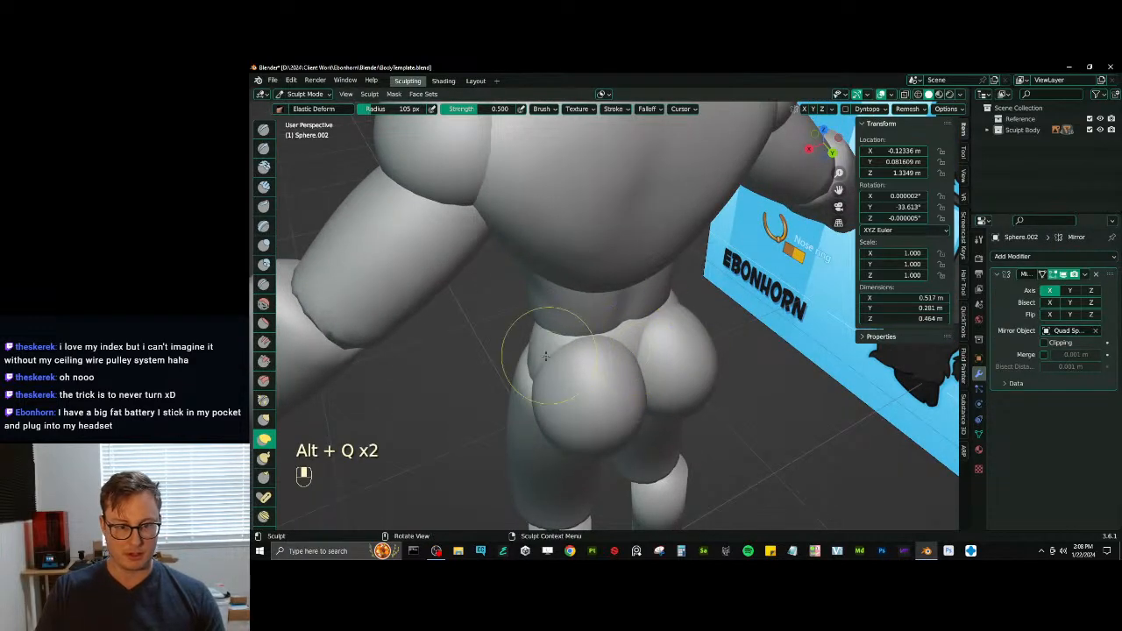
{"action": "middle_click_drag", "start_coordinate": [612, 359], "coordinate": [575, 325]}
{"action": "key", "text": "v"}
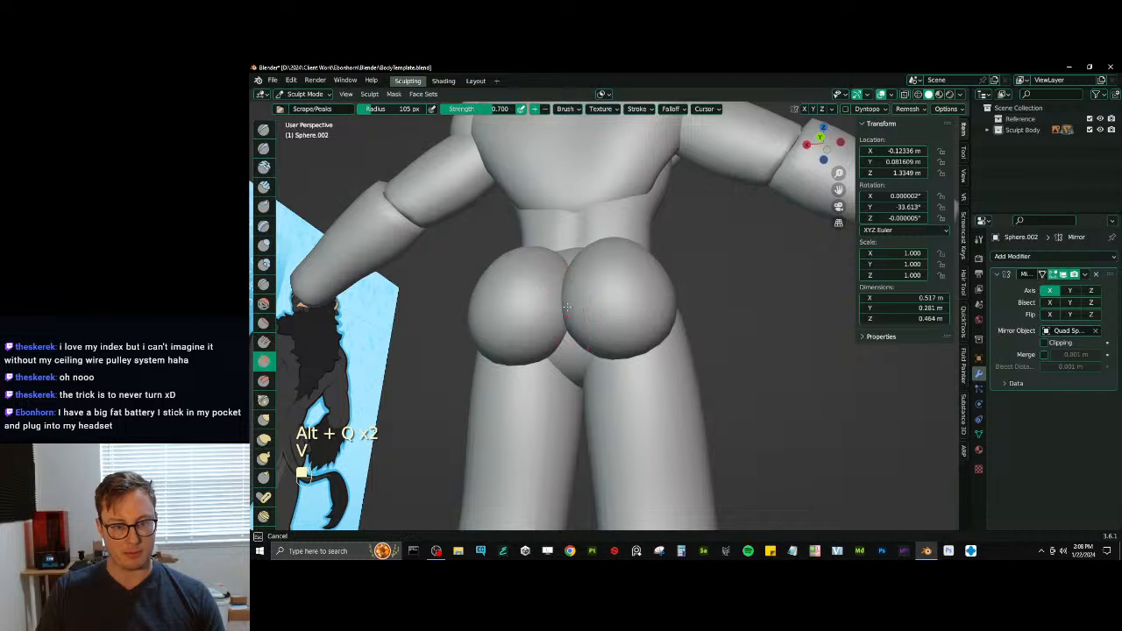
- Switch sculpting to the pelvis and reshape its underside between the thighs with Scrape and Elastic Deform
{"action": "key", "text": "alt+q"}
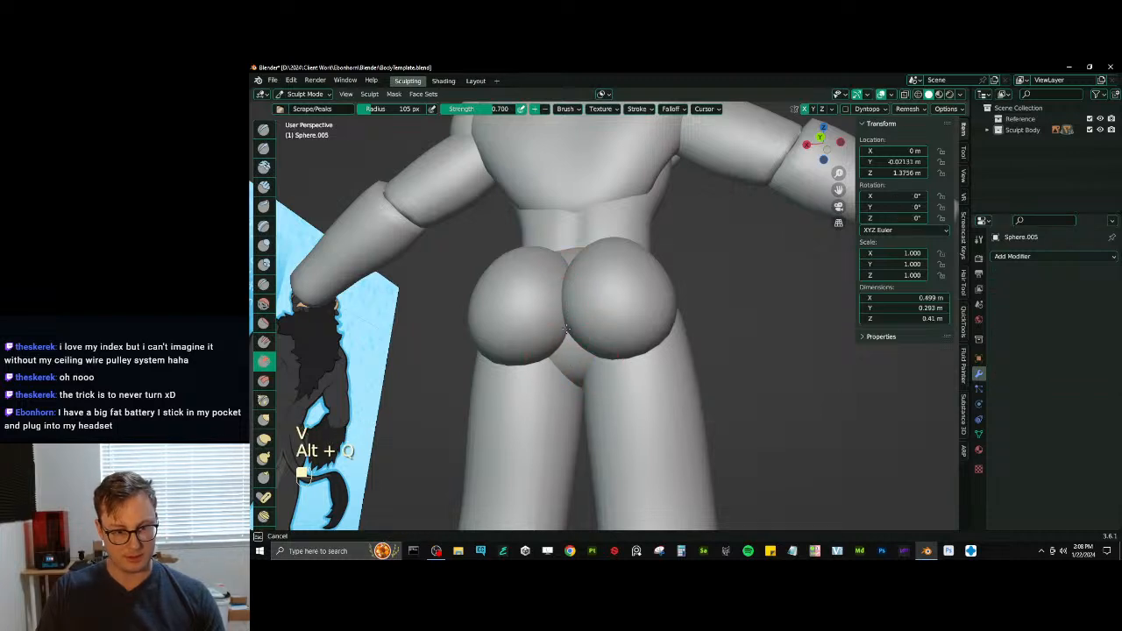
{"action": "middle_click_drag", "start_coordinate": [592, 367], "coordinate": [611, 389]}
{"action": "key", "text": "j"}
{"action": "left_click_drag", "start_coordinate": [603, 388], "coordinate": [598, 394]}
{"action": "mouse_move", "coordinate": [592, 387]}
{"action": "middle_mouse_down"}
{"action": "mouse_move", "coordinate": [626, 388]}
{"action": "mouse_move", "coordinate": [605, 346]}
{"action": "mouse_move", "coordinate": [580, 334]}
{"action": "middle_mouse_up"}
- Switch sculpting to the thighs and scrape their upper fronts near the hips
{"action": "key", "text": "i"}
{"action": "key", "text": "alt+q"}
{"action": "key", "text": "v"}
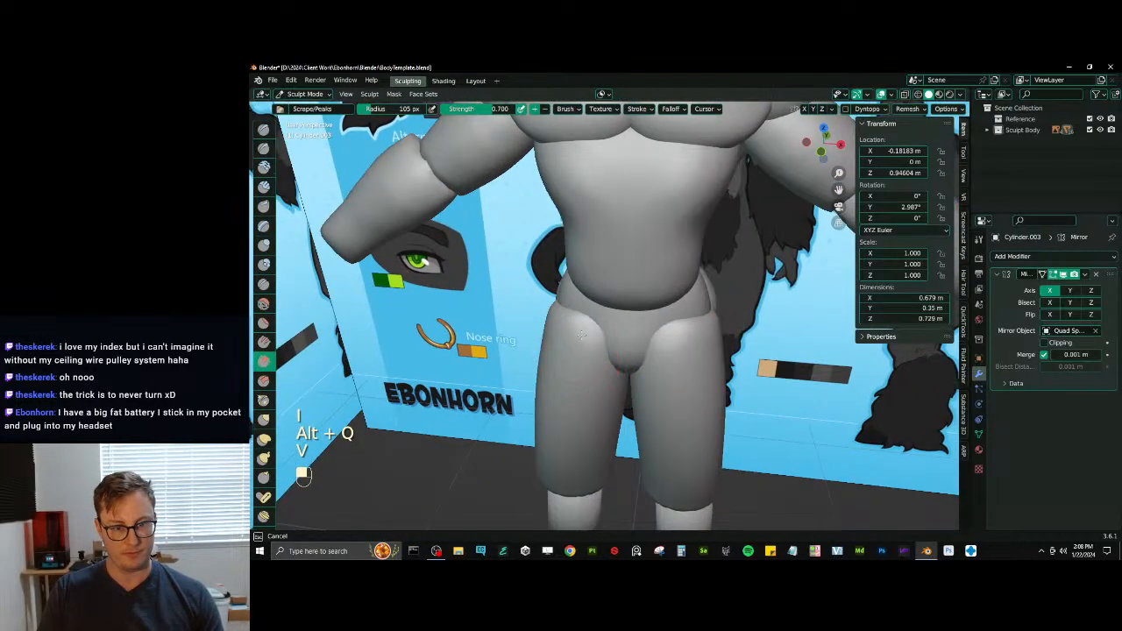
{"action": "mouse_move", "coordinate": [565, 332]}
{"action": "left_mouse_down"}
{"action": "mouse_move", "coordinate": [613, 344]}
{"action": "mouse_move", "coordinate": [533, 348]}
{"action": "mouse_move", "coordinate": [548, 350]}
{"action": "left_mouse_up"}
{"action": "mouse_move", "coordinate": [596, 385]}
{"action": "middle_mouse_down"}
{"action": "mouse_move", "coordinate": [605, 354]}
{"action": "mouse_move", "coordinate": [600, 365]}
{"action": "mouse_move", "coordinate": [611, 363]}
{"action": "mouse_move", "coordinate": [592, 359]}
{"action": "mouse_move", "coordinate": [590, 342]}
{"action": "mouse_move", "coordinate": [607, 354]}
{"action": "middle_mouse_up"}
- Reshape the lower ends of the thighs just above the knees with the Elastic Deform brush
{"action": "scroll", "coordinate": [622, 369], "scroll_direction": "down", "scroll_amount": 3}
{"action": "scroll", "coordinate": [621, 368], "scroll_direction": "down", "scroll_amount": 2}
{"action": "key", "text": "alt+q"}
{"action": "key", "text": "d"}
{"action": "key", "text": "j"}
{"action": "left_click_drag", "start_coordinate": [608, 355], "coordinate": [612, 357]}
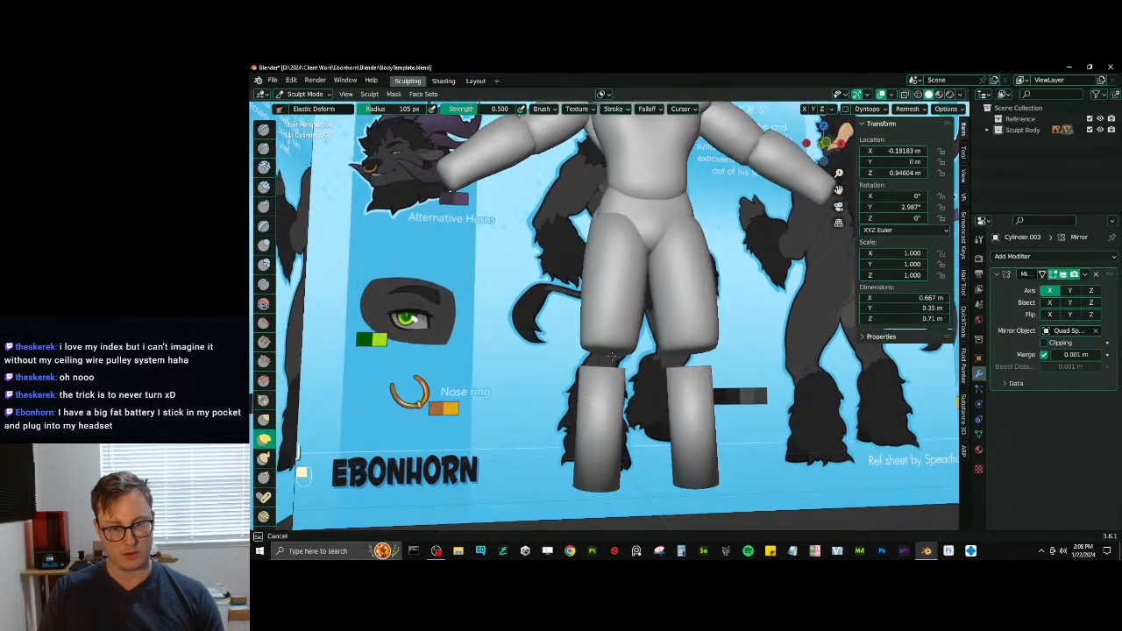
{"action": "middle_click_drag", "start_coordinate": [600, 337], "coordinate": [627, 327]}
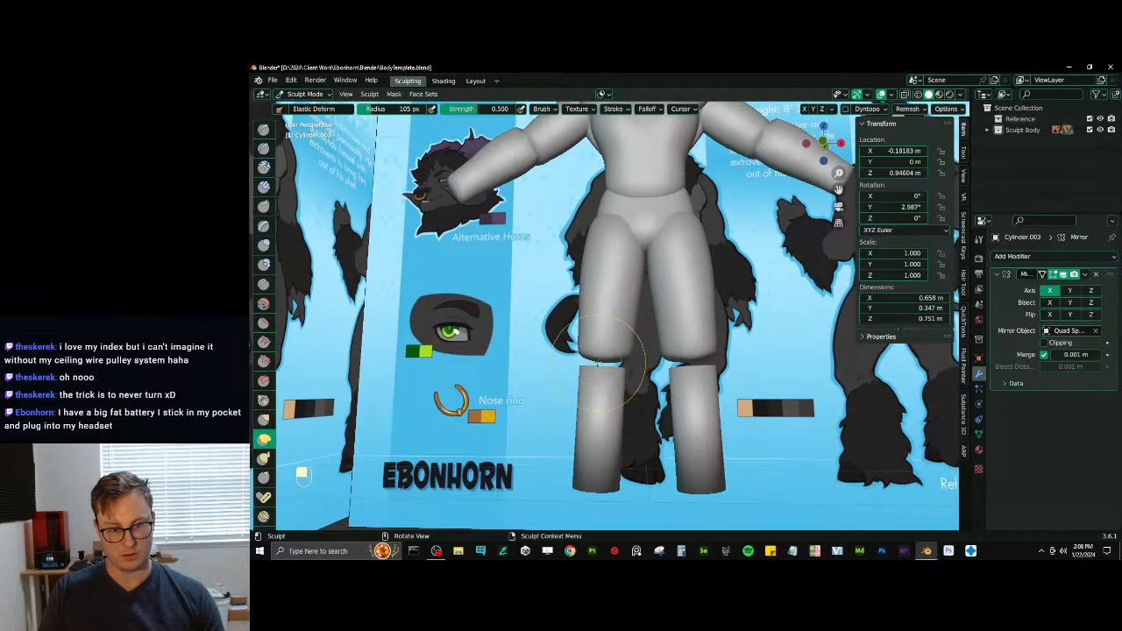
- Carve a small hollow into the front of each thigh's lower end with the Draw brush at 43 px radius
{"action": "key", "text": "x"}
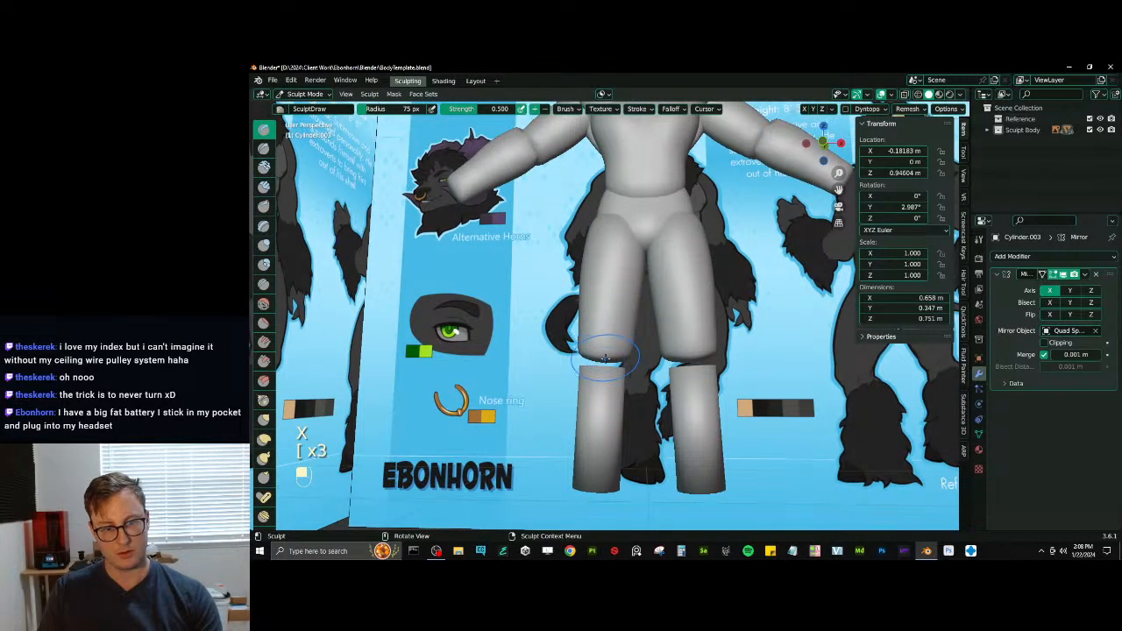
{"action": "key", "text": "bracketleft"}
{"action": "middle_click_drag", "start_coordinate": [603, 357], "coordinate": [609, 350]}
{"action": "left_click_drag", "start_coordinate": [609, 351], "coordinate": [609, 350], "text": "ctrl"}
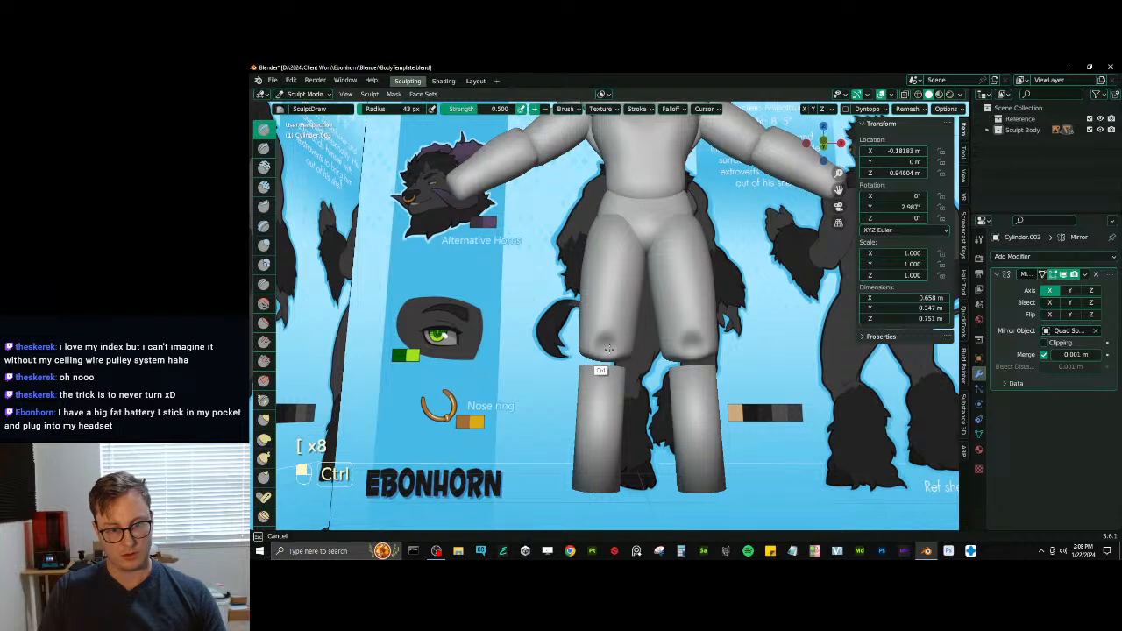
- Switch sculpting to the lower legs, adjust their voxel size and voxel-remesh them
{"action": "key", "text": "alt+q"}
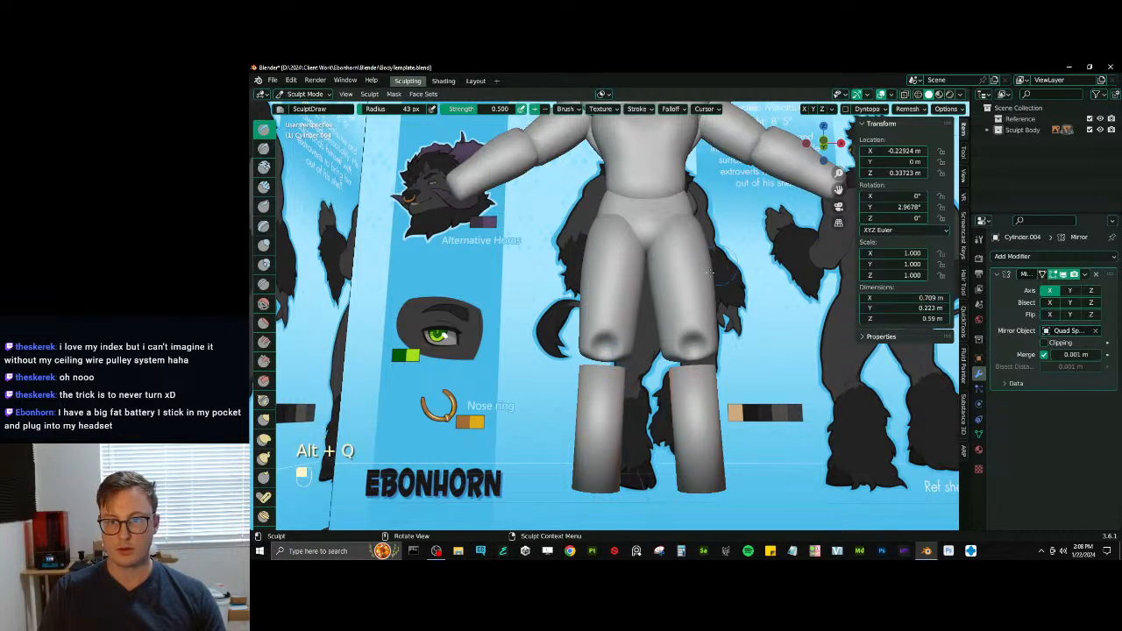
{"action": "key", "text": "r"}
{"action": "left_click", "coordinate": [777, 197]}
{"action": "key", "text": "ctrl+r"}
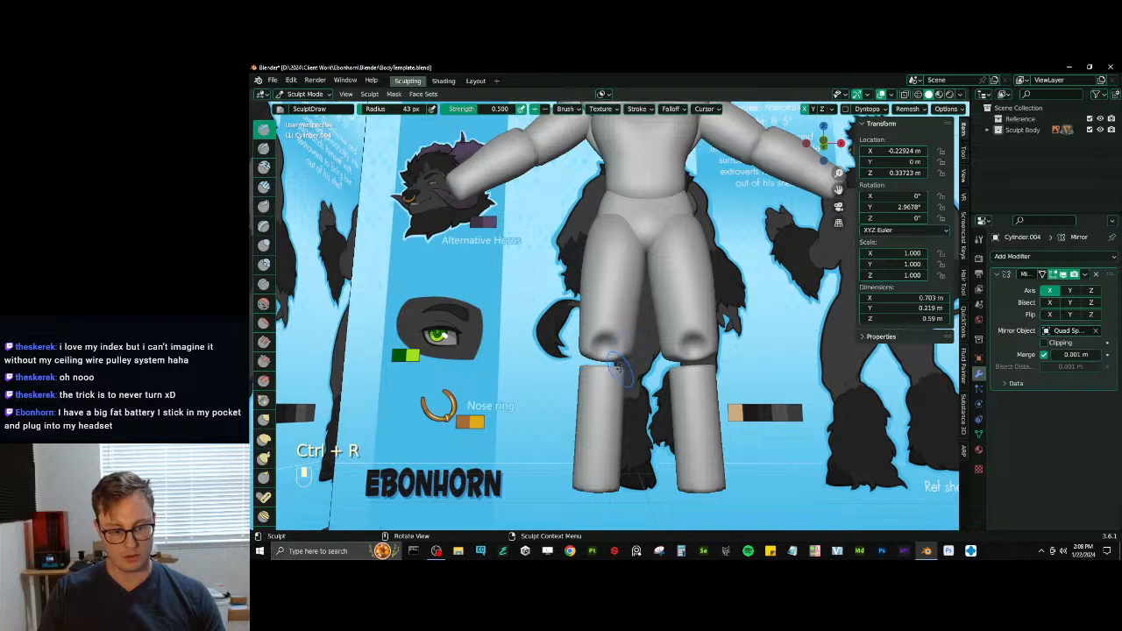
- Stretch and thicken the tops of the lower legs up to the thighs as knees, using Elastic Deform at about 75 px radius
{"action": "key", "text": "j"}
{"action": "key", "text": "bracketright"}
{"action": "key", "text": "bracketright"}
{"action": "key", "text": "bracketright"}
{"action": "key", "text": "bracketright"}
{"action": "key", "text": "bracketright"}
{"action": "key", "text": "bracketright"}
{"action": "key", "text": "bracketright"}
{"action": "key", "text": "bracketright"}
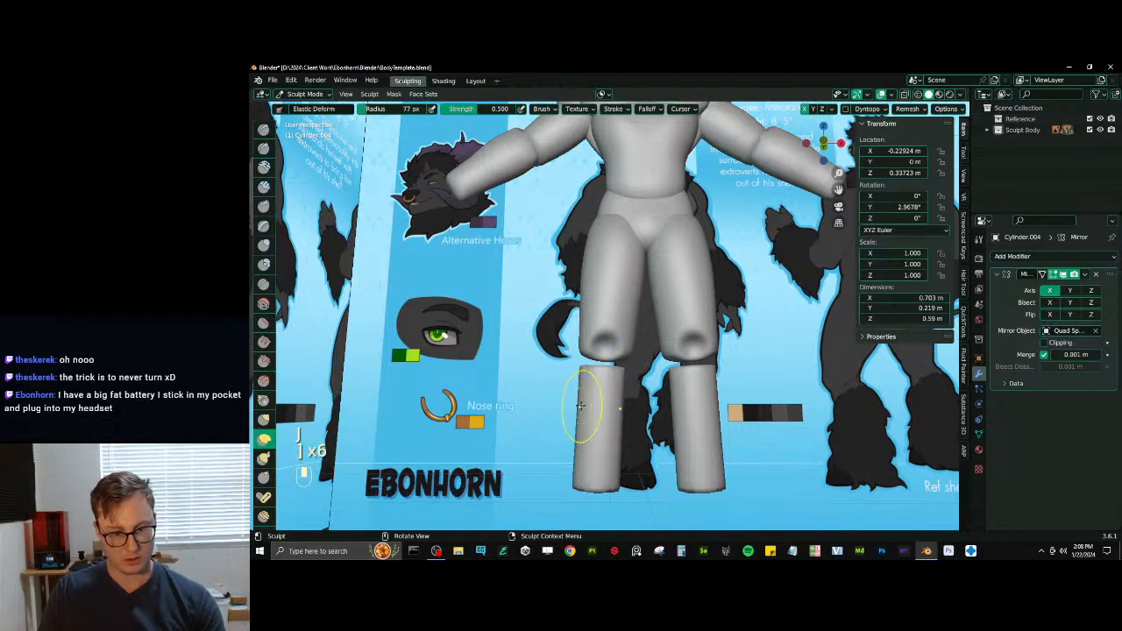
{"action": "mouse_move", "coordinate": [589, 409]}
{"action": "middle_mouse_down"}
{"action": "mouse_move", "coordinate": [568, 401]}
{"action": "mouse_move", "coordinate": [666, 385]}
{"action": "mouse_move", "coordinate": [604, 405]}
{"action": "mouse_move", "coordinate": [620, 380]}
{"action": "middle_mouse_up"}
{"action": "key", "text": "bracketleft"}
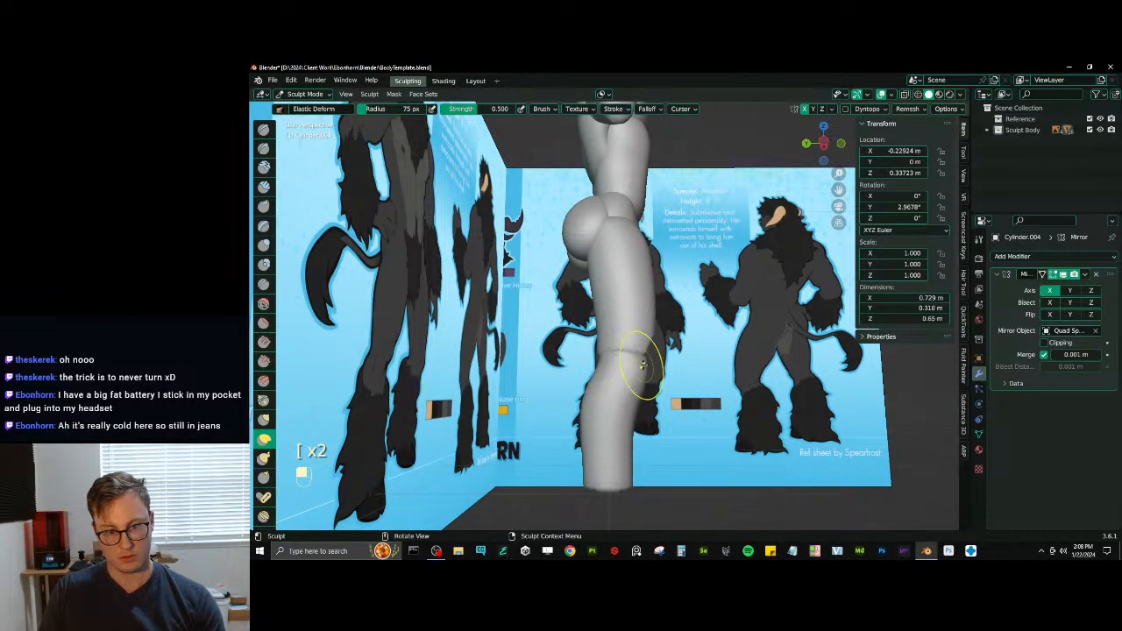
{"action": "middle_click_drag", "start_coordinate": [648, 352], "coordinate": [533, 347]}
{"action": "mouse_move", "coordinate": [580, 413]}
{"action": "middle_mouse_down"}
{"action": "mouse_move", "coordinate": [596, 436]}
{"action": "mouse_move", "coordinate": [589, 394]}
{"action": "middle_mouse_up"}
{"action": "left_click_drag", "start_coordinate": [578, 383], "coordinate": [590, 382]}
{"action": "middle_click_drag", "start_coordinate": [590, 383], "coordinate": [571, 385]}
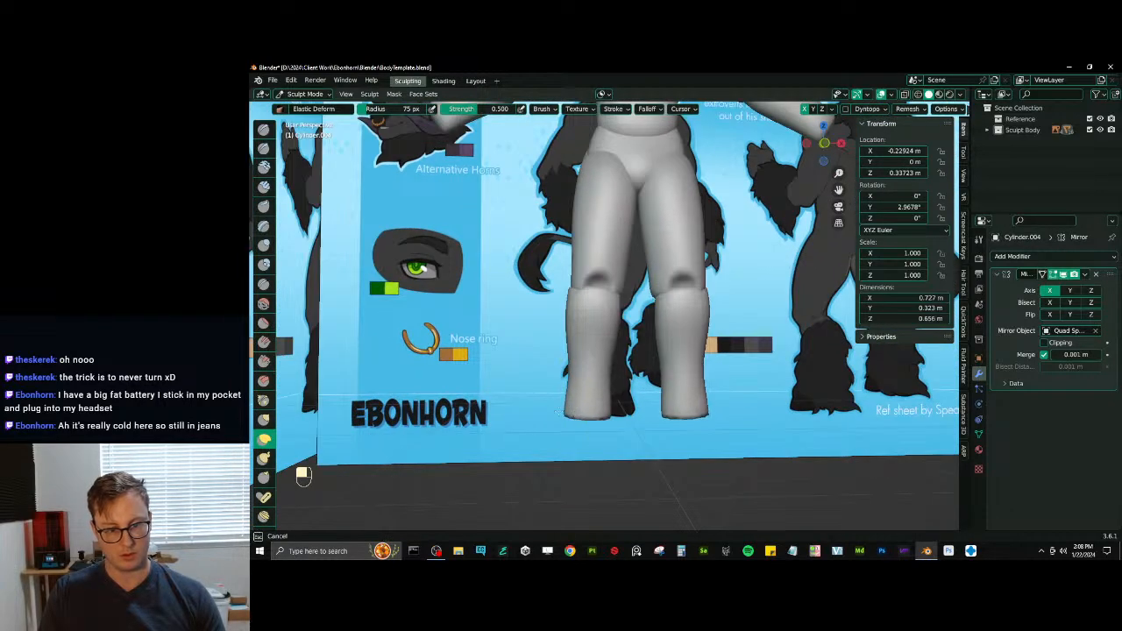
- Shape the calves and widen the ankle ends of the lower legs with Elastic Deform, working from front and side
{"action": "left_click_drag", "start_coordinate": [558, 412], "coordinate": [567, 405]}
{"action": "middle_click_drag", "start_coordinate": [567, 406], "coordinate": [667, 396]}
{"action": "left_click_drag", "start_coordinate": [619, 418], "coordinate": [626, 399]}
{"action": "left_click_drag", "start_coordinate": [609, 406], "coordinate": [604, 397]}
{"action": "middle_click_drag", "start_coordinate": [608, 382], "coordinate": [605, 400]}
{"action": "left_click_drag", "start_coordinate": [579, 377], "coordinate": [585, 377]}
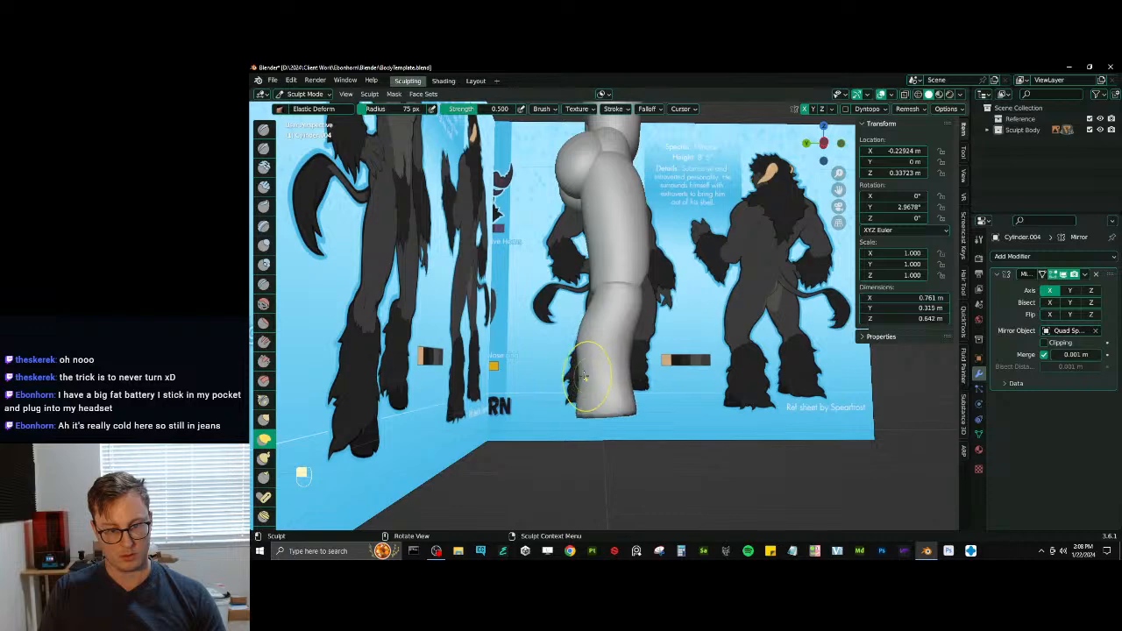
{"action": "left_click_drag", "start_coordinate": [581, 326], "coordinate": [596, 317]}
{"action": "left_click_drag", "start_coordinate": [586, 296], "coordinate": [581, 292]}
{"action": "mouse_move", "coordinate": [648, 294]}
{"action": "middle_mouse_down"}
{"action": "mouse_move", "coordinate": [579, 303]}
{"action": "mouse_move", "coordinate": [588, 368]}
{"action": "middle_mouse_up"}
- Leave sculpting for Object Mode and save the body template file
{"action": "key", "text": "ctrl+Tab"}
{"action": "mouse_move", "coordinate": [594, 322]}
{"action": "middle_mouse_down"}
{"action": "mouse_move", "coordinate": [627, 305]}
{"action": "mouse_move", "coordinate": [637, 341]}
{"action": "middle_mouse_up"}
{"action": "key", "text": "ctrl+s"}
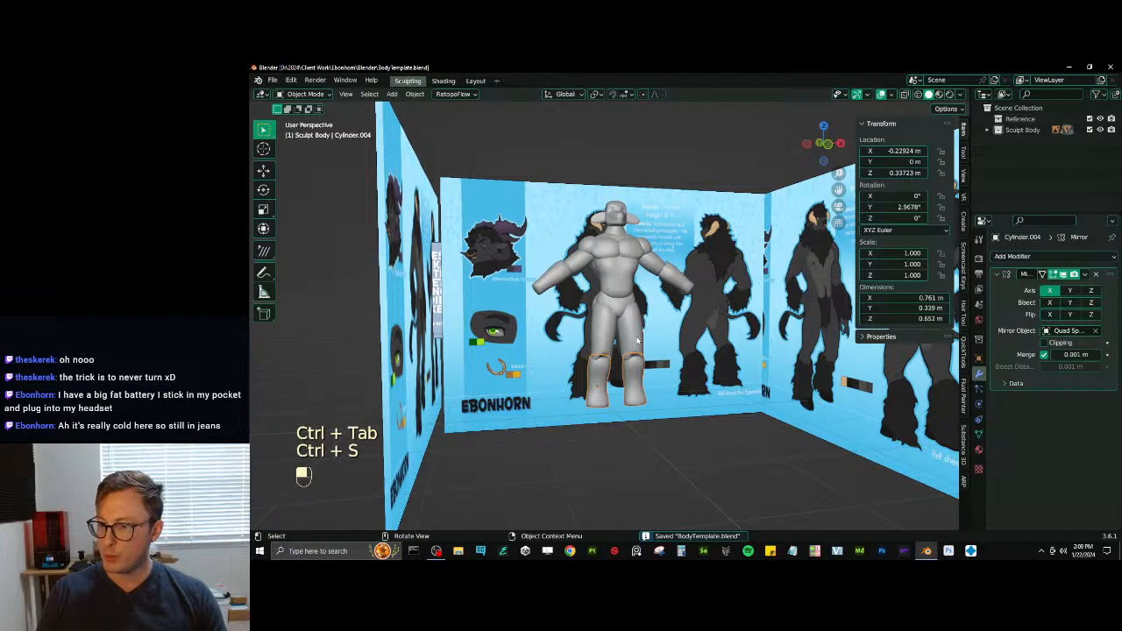
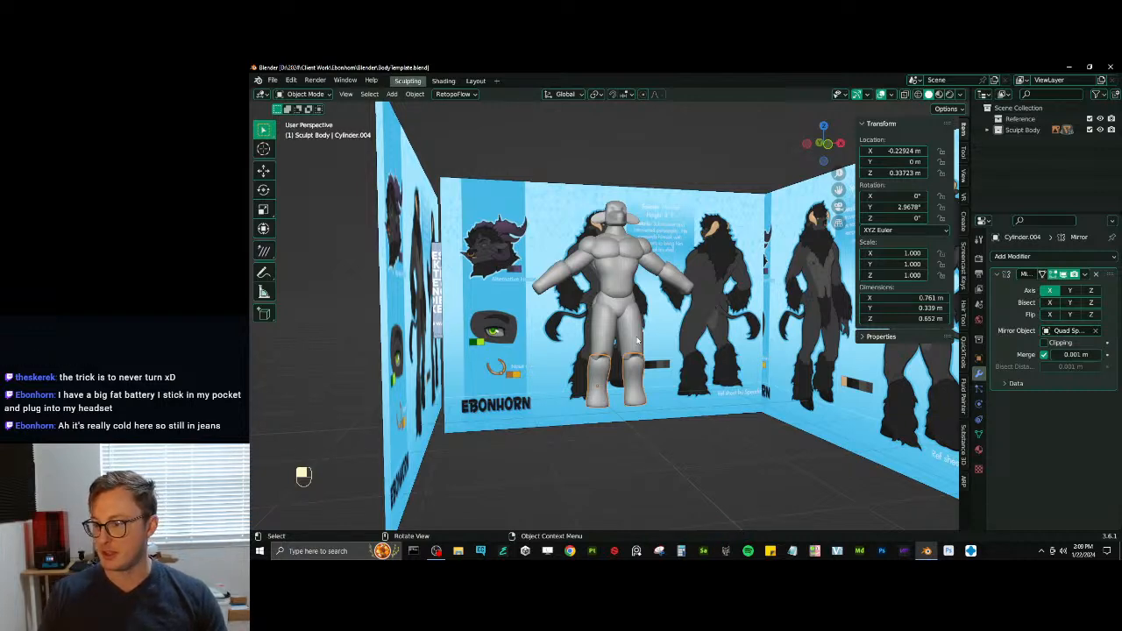
- Select the thighs and switch them to Sculpt Mode
{"action": "middle_click_drag", "start_coordinate": [687, 348], "coordinate": [625, 353]}
{"action": "scroll", "coordinate": [625, 353], "scroll_direction": "up", "scroll_amount": 3}
{"action": "left_click", "coordinate": [601, 359]}
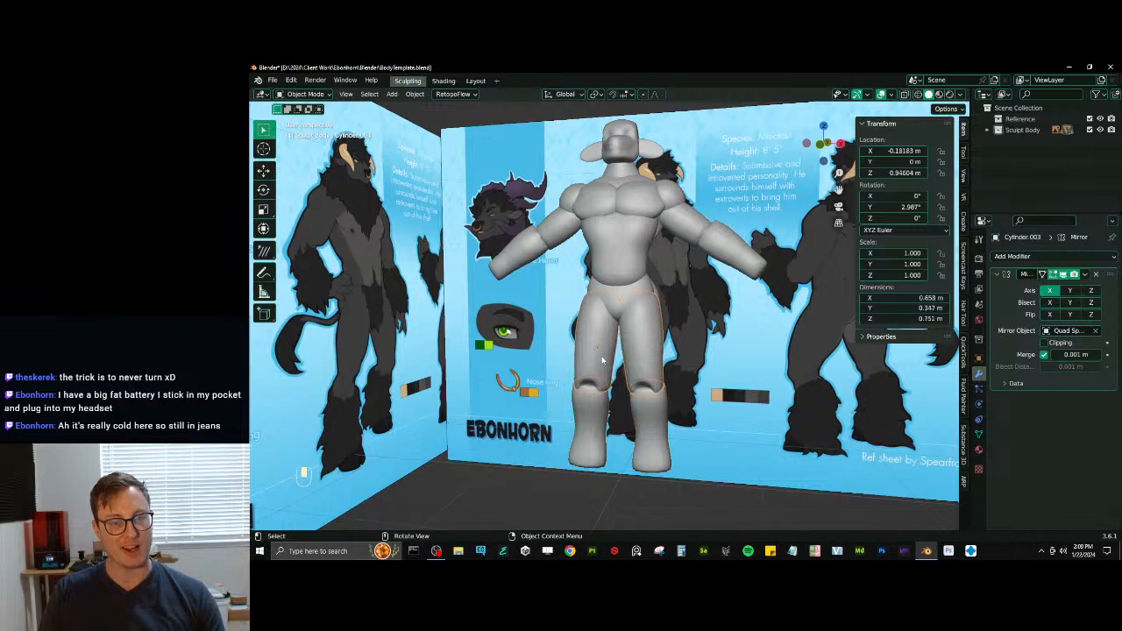
{"action": "key", "text": "KP_1"}
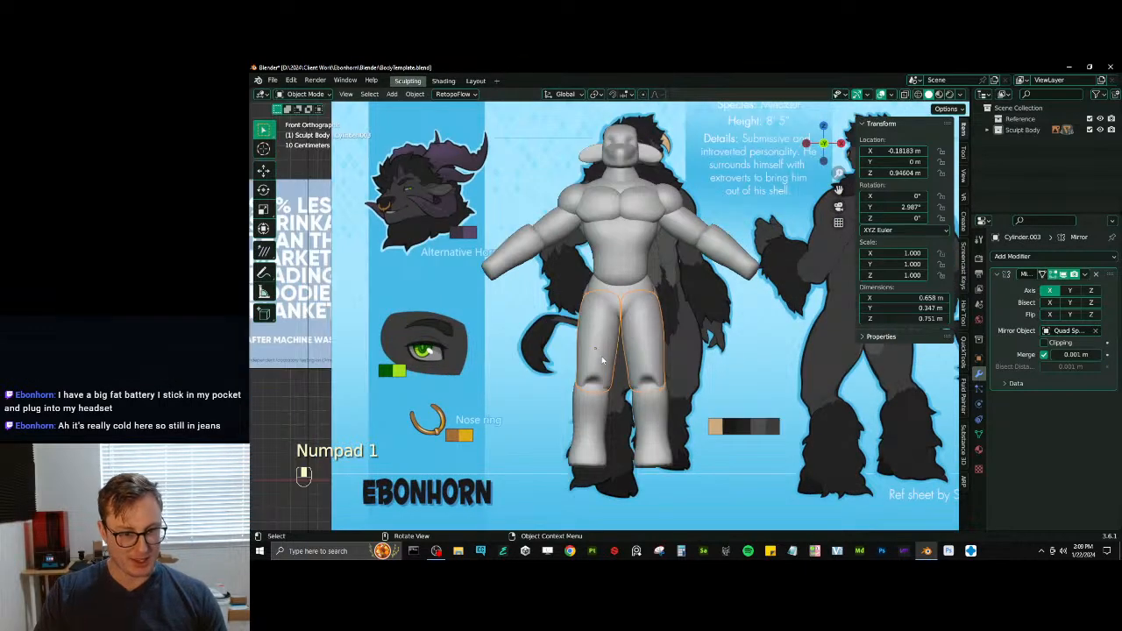
{"action": "key", "text": "ctrl+Tab"}
{"action": "left_click", "coordinate": [626, 383]}
- Bulk out the front and outer sides of the thighs with the Inflate brush at 75 px radius
{"action": "middle_click_drag", "start_coordinate": [612, 419], "coordinate": [603, 377], "text": "ctrl"}
{"action": "mouse_move", "coordinate": [598, 388]}
{"action": "middle_mouse_down", "text": "shift"}
{"action": "mouse_move", "coordinate": [608, 313]}
{"action": "mouse_move", "coordinate": [594, 314]}
{"action": "mouse_move", "coordinate": [575, 255]}
{"action": "middle_mouse_up", "text": "shift"}
{"action": "key", "text": "i"}
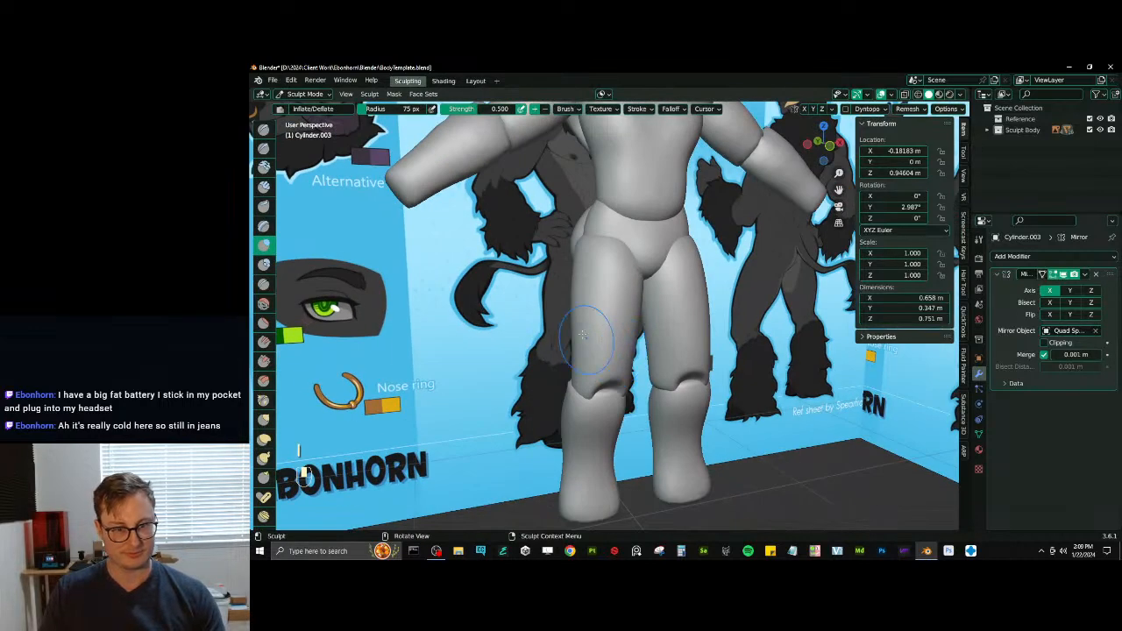
{"action": "left_click_drag", "start_coordinate": [576, 255], "coordinate": [575, 285]}
{"action": "middle_click_drag", "start_coordinate": [574, 284], "coordinate": [638, 300]}
{"action": "left_click_drag", "start_coordinate": [610, 300], "coordinate": [602, 274]}
{"action": "middle_click_drag", "start_coordinate": [604, 267], "coordinate": [575, 260]}
{"action": "left_click_drag", "start_coordinate": [575, 259], "coordinate": [579, 261]}
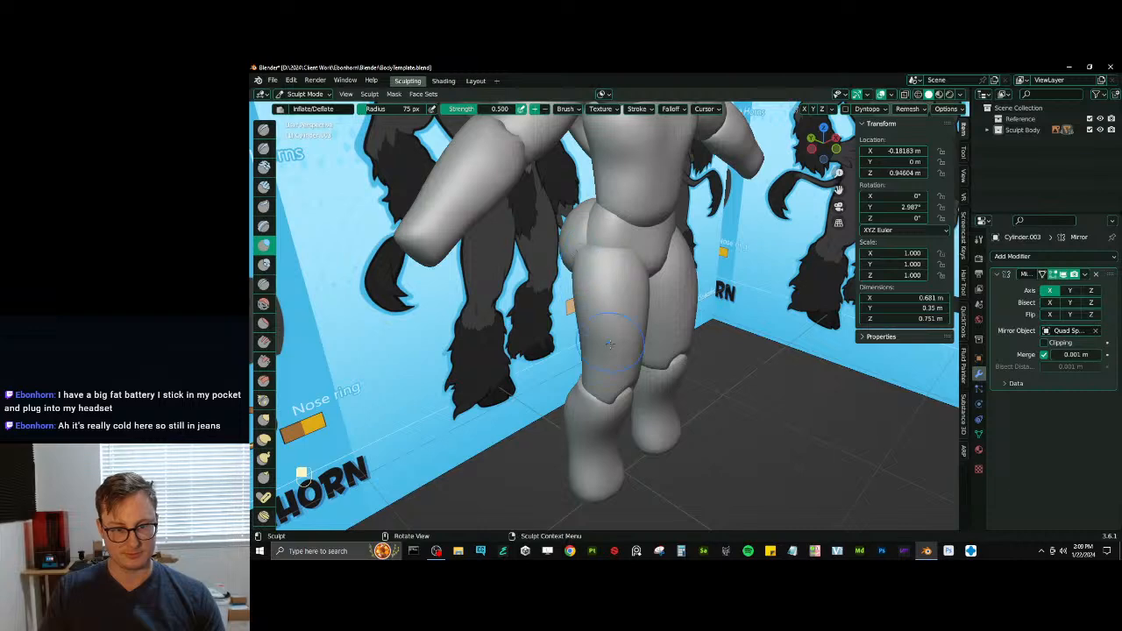
{"action": "middle_click_drag", "start_coordinate": [610, 344], "coordinate": [573, 282]}
{"action": "left_click_drag", "start_coordinate": [607, 343], "coordinate": [600, 312]}
{"action": "middle_click_drag", "start_coordinate": [601, 311], "coordinate": [569, 282]}
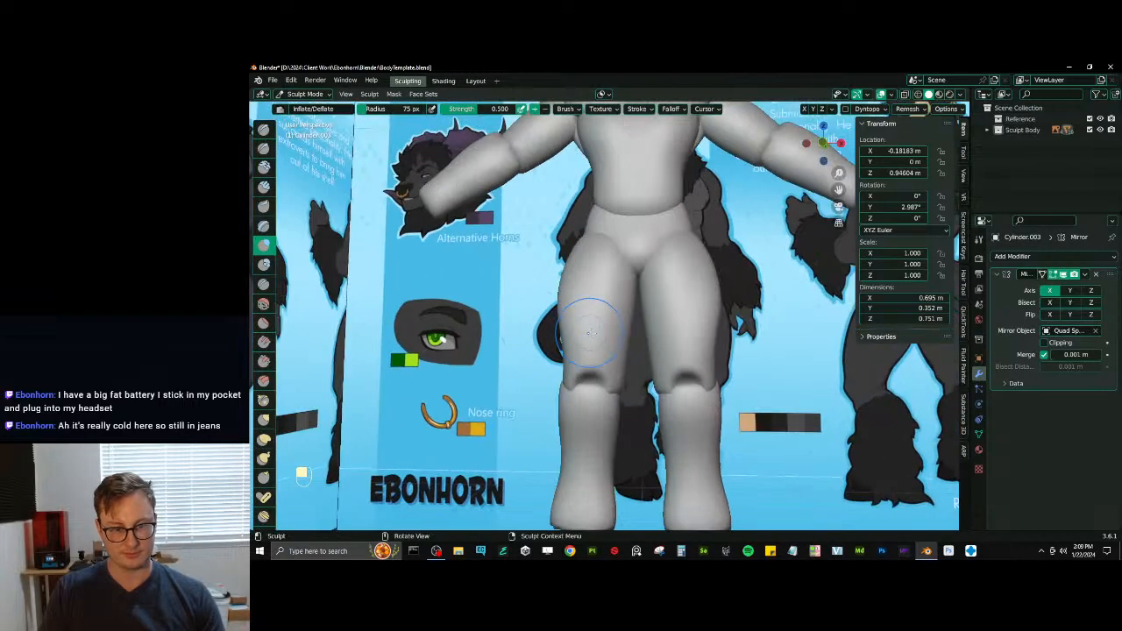
{"action": "mouse_move", "coordinate": [590, 326]}
{"action": "left_mouse_down"}
{"action": "mouse_move", "coordinate": [589, 302]}
{"action": "mouse_move", "coordinate": [589, 317]}
{"action": "left_mouse_up"}
- Carve muscle creases above the knees with Draw Sharp and build up the inner thigh muscles with Inflate
{"action": "key", "text": "d"}
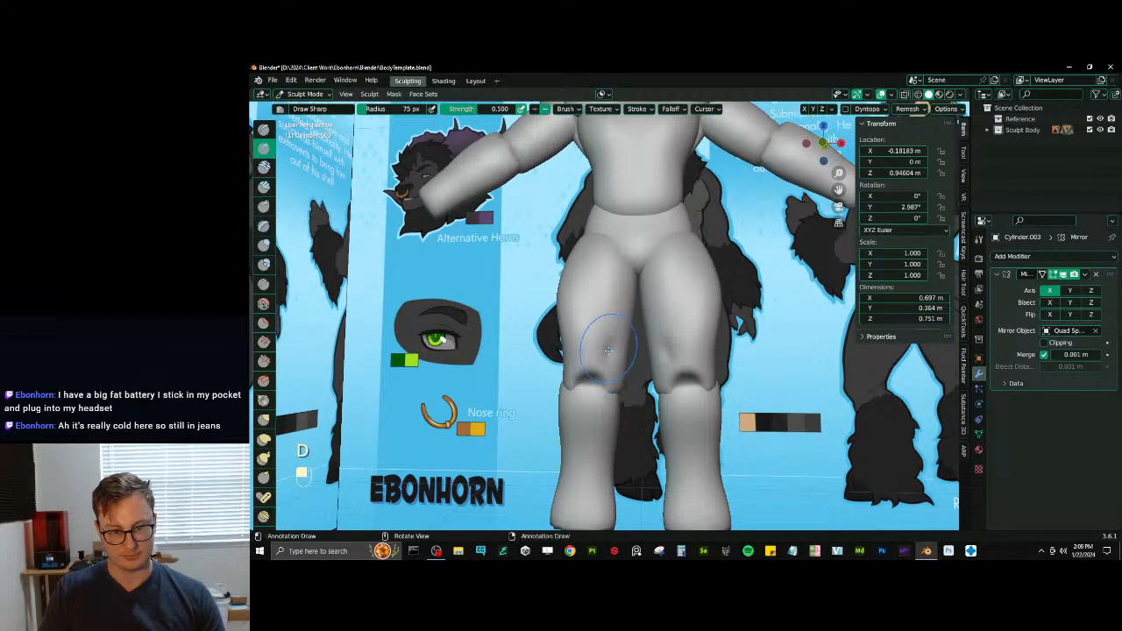
{"action": "middle_click_drag", "start_coordinate": [613, 344], "coordinate": [614, 347]}
{"action": "key", "text": "i"}
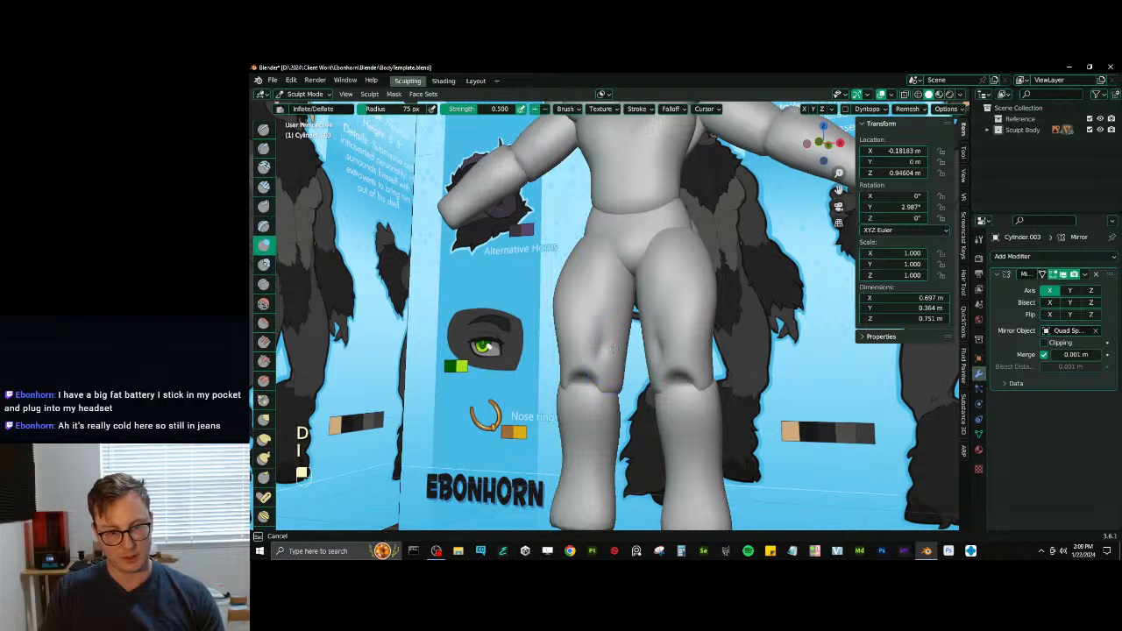
{"action": "left_click_drag", "start_coordinate": [614, 348], "coordinate": [620, 294]}
{"action": "mouse_move", "coordinate": [608, 306]}
{"action": "middle_mouse_down"}
{"action": "mouse_move", "coordinate": [627, 292]}
{"action": "mouse_move", "coordinate": [601, 275]}
{"action": "mouse_move", "coordinate": [649, 298]}
{"action": "mouse_move", "coordinate": [618, 302]}
{"action": "mouse_move", "coordinate": [639, 359]}
{"action": "mouse_move", "coordinate": [609, 300]}
{"action": "mouse_move", "coordinate": [620, 307]}
{"action": "mouse_move", "coordinate": [598, 287]}
{"action": "mouse_move", "coordinate": [626, 321]}
{"action": "mouse_move", "coordinate": [658, 297]}
{"action": "mouse_move", "coordinate": [607, 263]}
{"action": "mouse_move", "coordinate": [618, 342]}
{"action": "mouse_move", "coordinate": [636, 372]}
{"action": "mouse_move", "coordinate": [667, 366]}
{"action": "middle_mouse_up"}
- Undo the last sharp stroke and refine the lower thigh muscles around the knees with Scrape and Inflate
{"action": "key", "text": "d"}
{"action": "key", "text": "ctrl+z"}
{"action": "key", "text": "v"}
{"action": "key", "text": "i"}
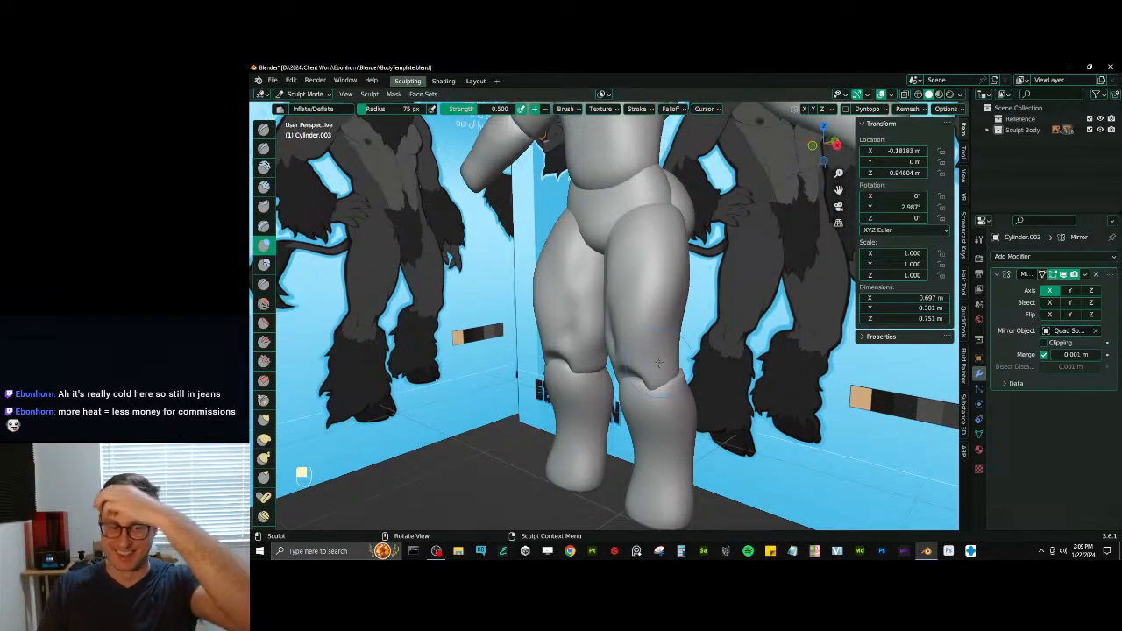
{"action": "mouse_move", "coordinate": [572, 354]}
{"action": "middle_mouse_down"}
{"action": "mouse_move", "coordinate": [621, 343]}
{"action": "mouse_move", "coordinate": [600, 345]}
{"action": "middle_mouse_up"}
- Carve the creases around the kneecaps with Draw Sharp and smooth the lower ends of the thighs
{"action": "key", "text": "d"}
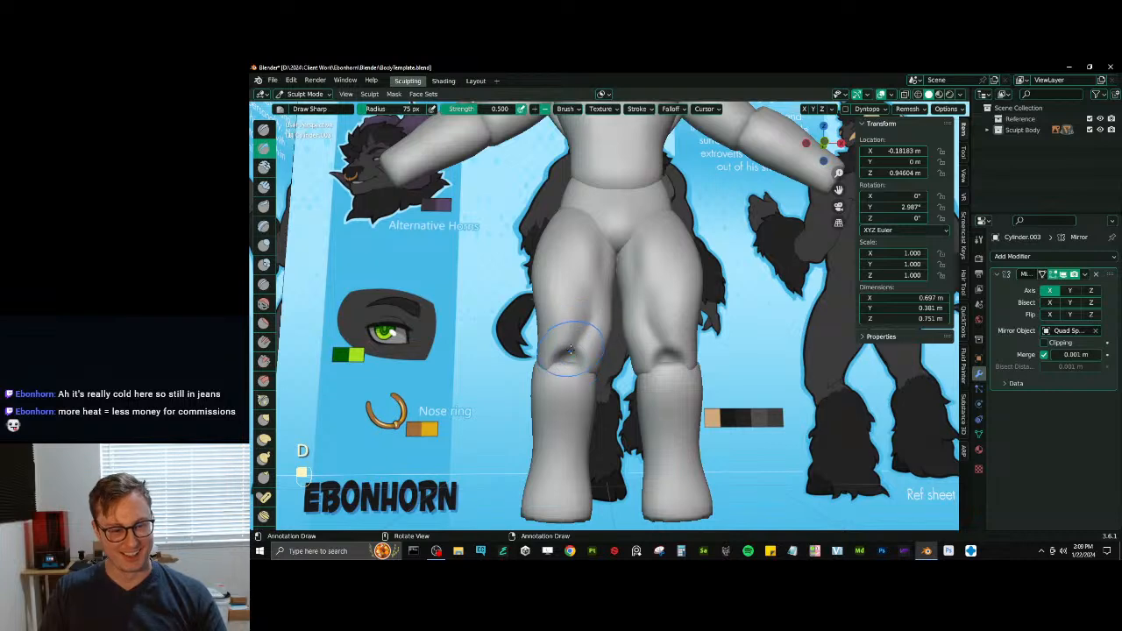
{"action": "key", "text": "shift"}
{"action": "middle_click_drag", "start_coordinate": [575, 366], "coordinate": [599, 376]}
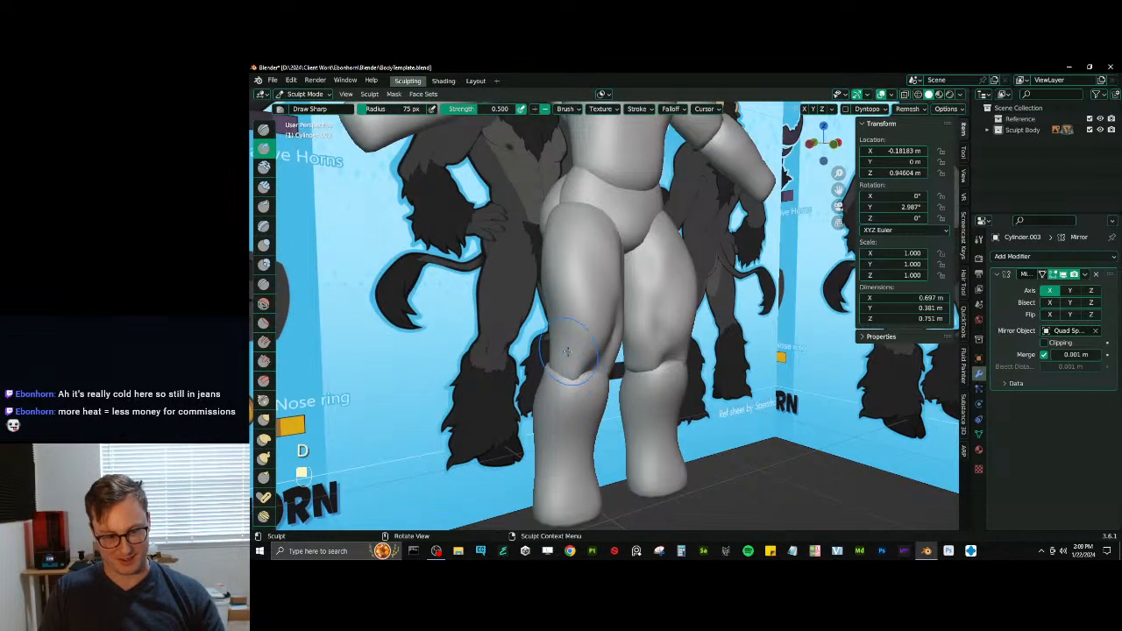
{"action": "key", "text": "shift"}
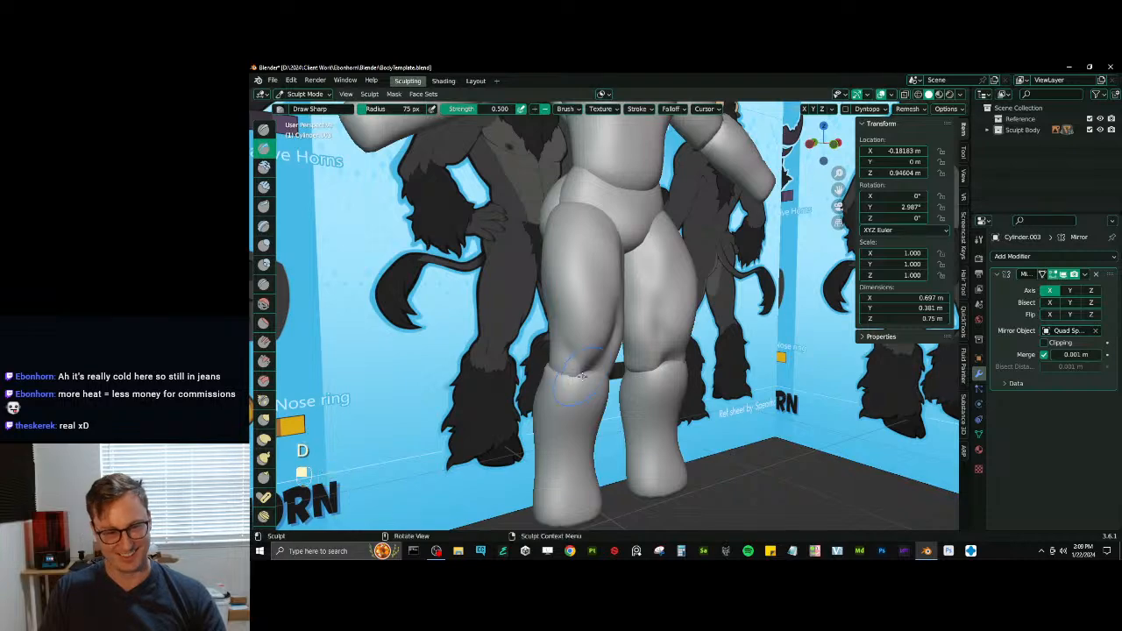
{"action": "middle_click_drag", "start_coordinate": [566, 394], "coordinate": [578, 357]}
- Switch sculpting to the abdomen and define the rib cage edge below the pecs with Inflate, Scrape and Draw Sharp
{"action": "mouse_move", "coordinate": [637, 257]}
{"action": "middle_mouse_down", "text": "shift"}
{"action": "mouse_move", "coordinate": [654, 344]}
{"action": "mouse_move", "coordinate": [663, 311]}
{"action": "mouse_move", "coordinate": [646, 325]}
{"action": "mouse_move", "coordinate": [628, 298]}
{"action": "mouse_move", "coordinate": [585, 329]}
{"action": "middle_mouse_up", "text": "shift"}
{"action": "key", "text": "alt+q"}
{"action": "scroll", "coordinate": [663, 310], "scroll_direction": "up", "scroll_amount": 2}
{"action": "key", "text": "i"}
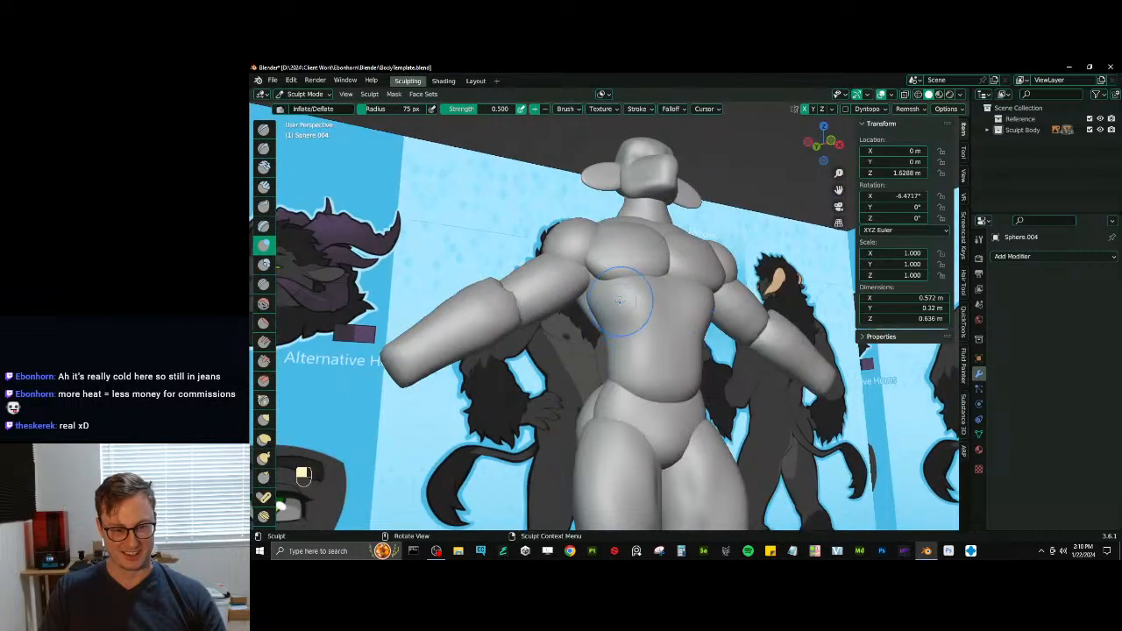
{"action": "key", "text": "v"}
{"action": "key", "text": "d"}
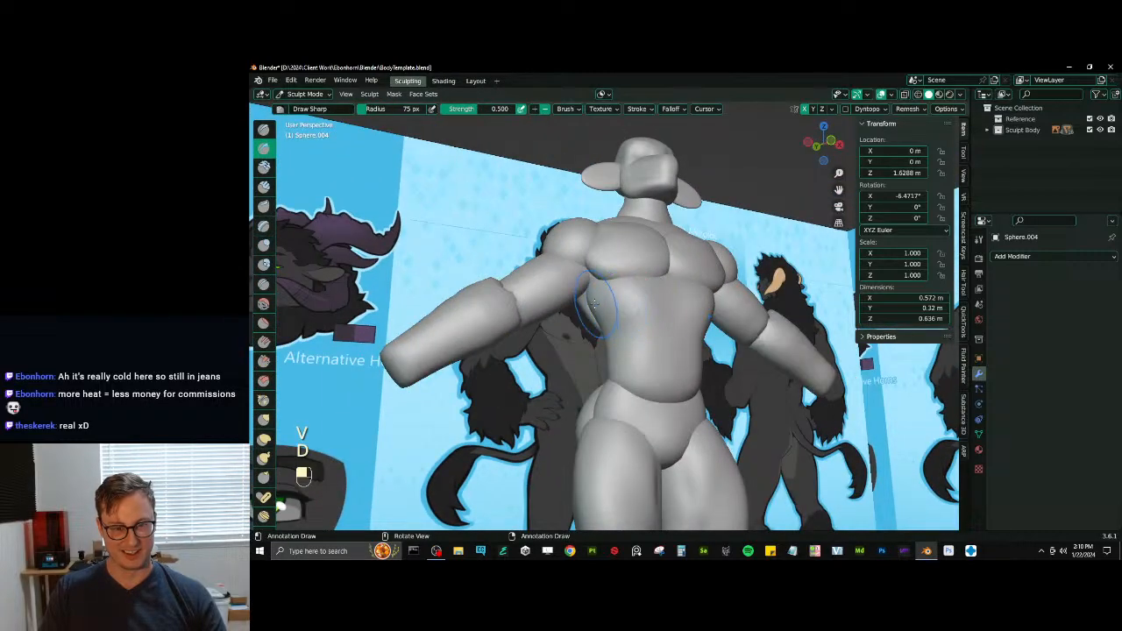
{"action": "key", "text": "v"}
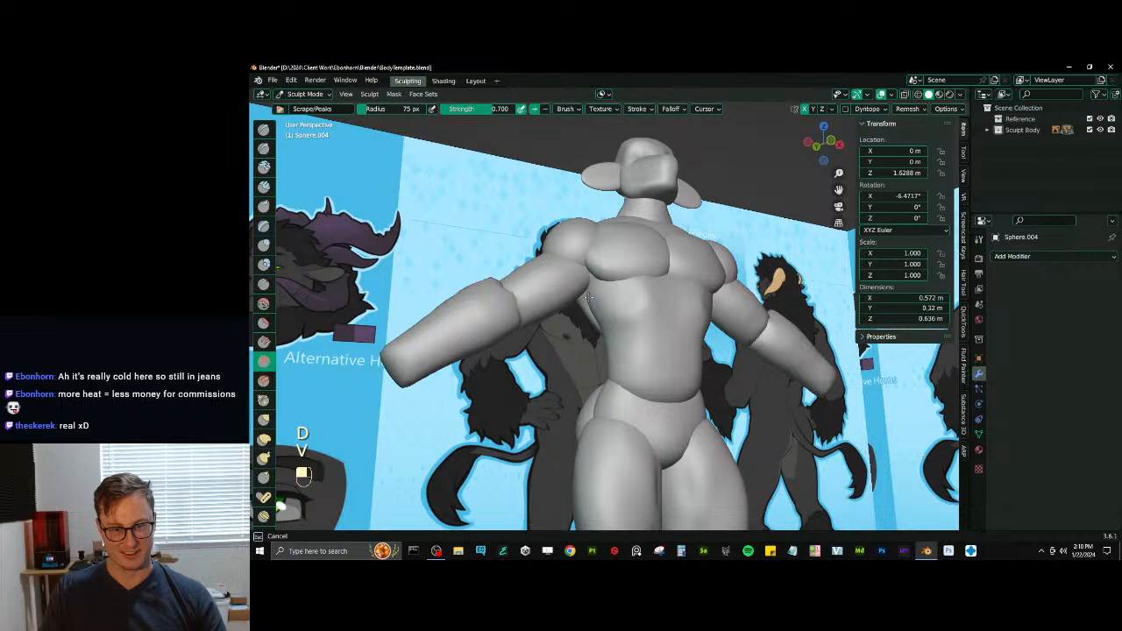
{"action": "key", "text": "d"}
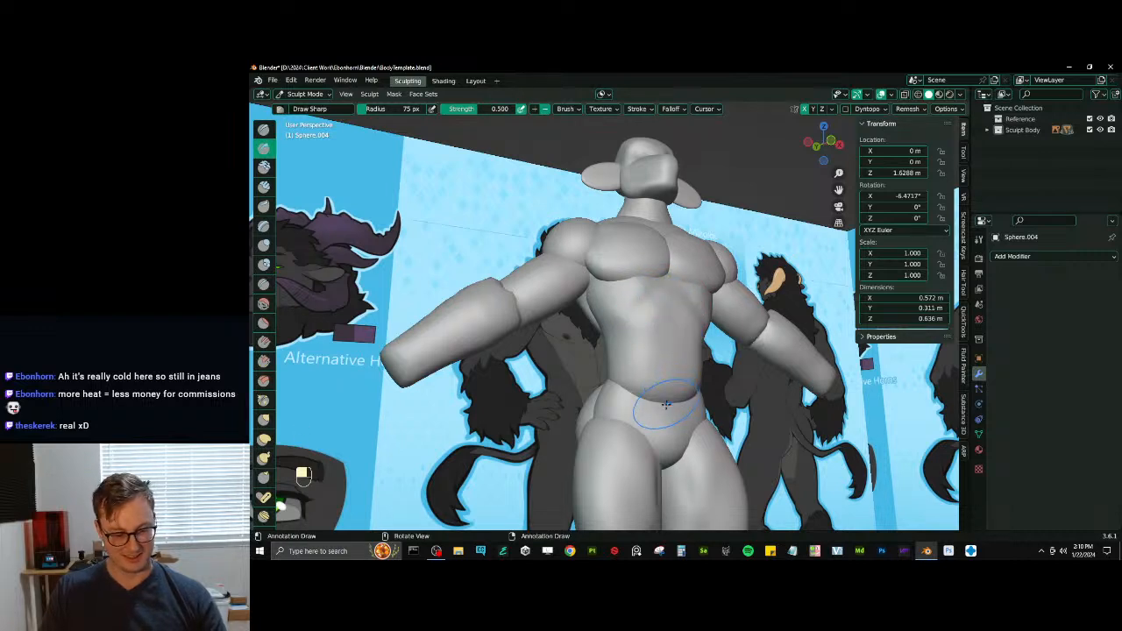
- Try reshaping the abdomen's lower edge with Elastic Deform and undo the last strokes
{"action": "key", "text": "j"}
{"action": "left_click_drag", "start_coordinate": [661, 400], "coordinate": [660, 419]}
{"action": "mouse_move", "coordinate": [661, 418]}
{"action": "middle_mouse_down"}
{"action": "mouse_move", "coordinate": [673, 385]}
{"action": "mouse_move", "coordinate": [684, 389]}
{"action": "mouse_move", "coordinate": [633, 369]}
{"action": "mouse_move", "coordinate": [581, 268]}
{"action": "middle_mouse_up"}
{"action": "key", "text": "ctrl+z"}
{"action": "key", "text": "ctrl+z"}
{"action": "key", "text": "ctrl+z"}
- Pull the abdomen's lower edge down over the pelvis into a V shape with Elastic Deform at 75 px radius
{"action": "key", "text": "alt+q"}
{"action": "scroll", "coordinate": [655, 390], "scroll_direction": "down", "scroll_amount": 2}
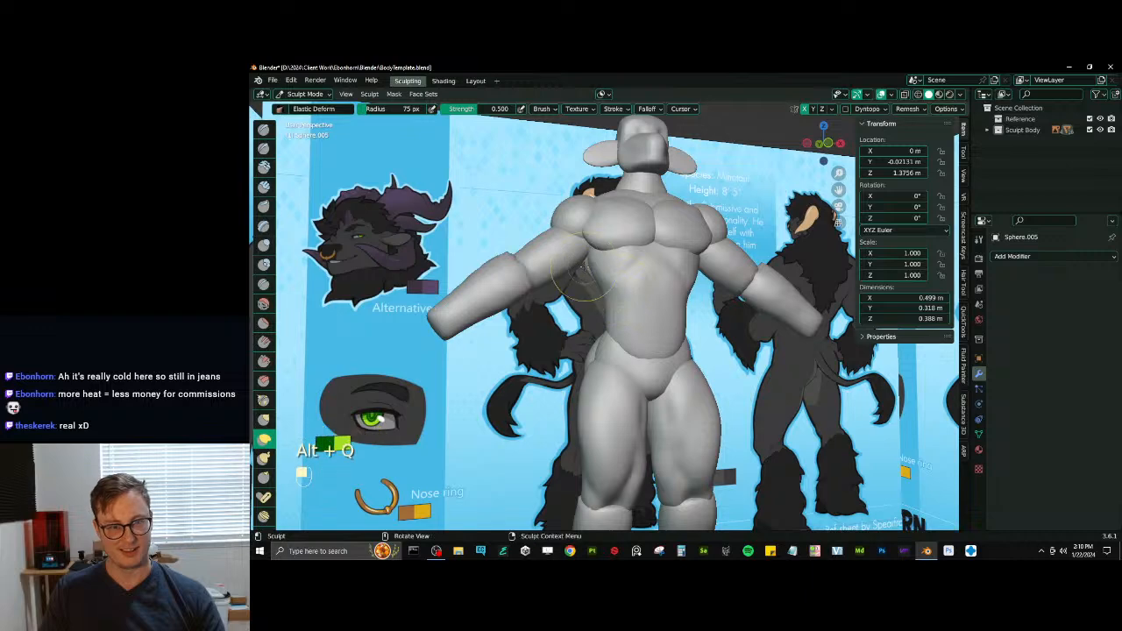
{"action": "key", "text": "alt+q"}
{"action": "mouse_move", "coordinate": [629, 199]}
{"action": "middle_mouse_down"}
{"action": "mouse_move", "coordinate": [586, 268]}
{"action": "mouse_move", "coordinate": [624, 302]}
{"action": "middle_mouse_up"}
- Switch to the upper torso, widen it toward the shoulders with Elastic Deform, and shape the back with Draw Sharp and 125 px Inflate
{"action": "key", "text": "alt+q"}
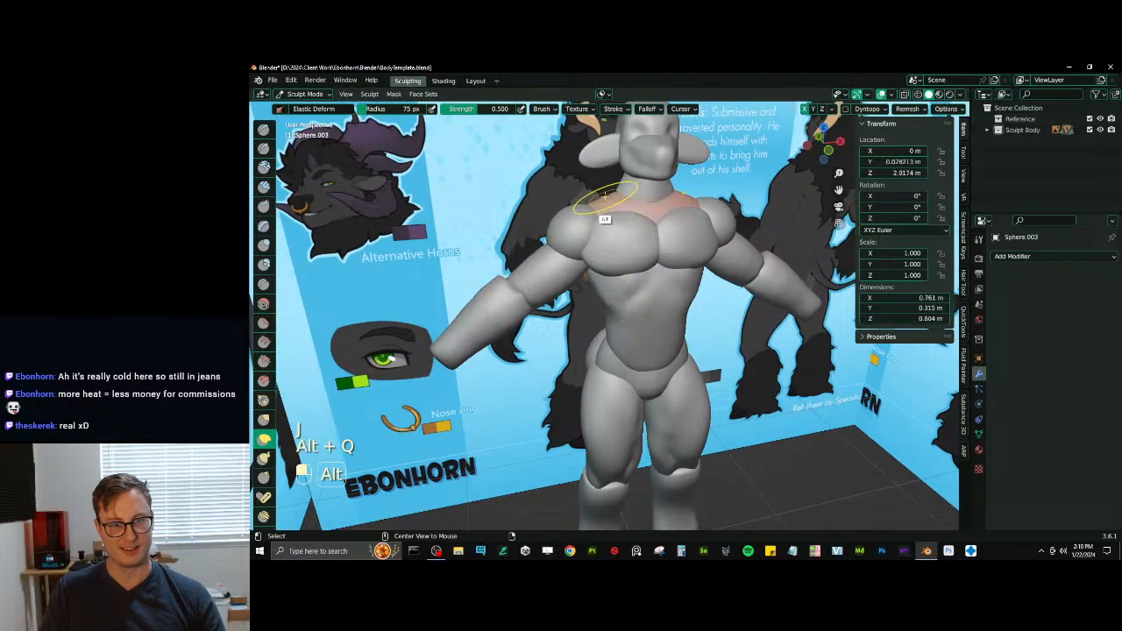
{"action": "mouse_move", "coordinate": [603, 219]}
{"action": "middle_mouse_down"}
{"action": "mouse_move", "coordinate": [616, 242]}
{"action": "mouse_move", "coordinate": [589, 277]}
{"action": "mouse_move", "coordinate": [611, 276]}
{"action": "mouse_move", "coordinate": [649, 243]}
{"action": "mouse_move", "coordinate": [663, 280]}
{"action": "mouse_move", "coordinate": [643, 261]}
{"action": "mouse_move", "coordinate": [657, 341]}
{"action": "mouse_move", "coordinate": [636, 330]}
{"action": "mouse_move", "coordinate": [657, 295]}
{"action": "mouse_move", "coordinate": [596, 320]}
{"action": "mouse_move", "coordinate": [639, 293]}
{"action": "mouse_move", "coordinate": [607, 279]}
{"action": "mouse_move", "coordinate": [650, 287]}
{"action": "middle_mouse_up"}
{"action": "key", "text": "d"}
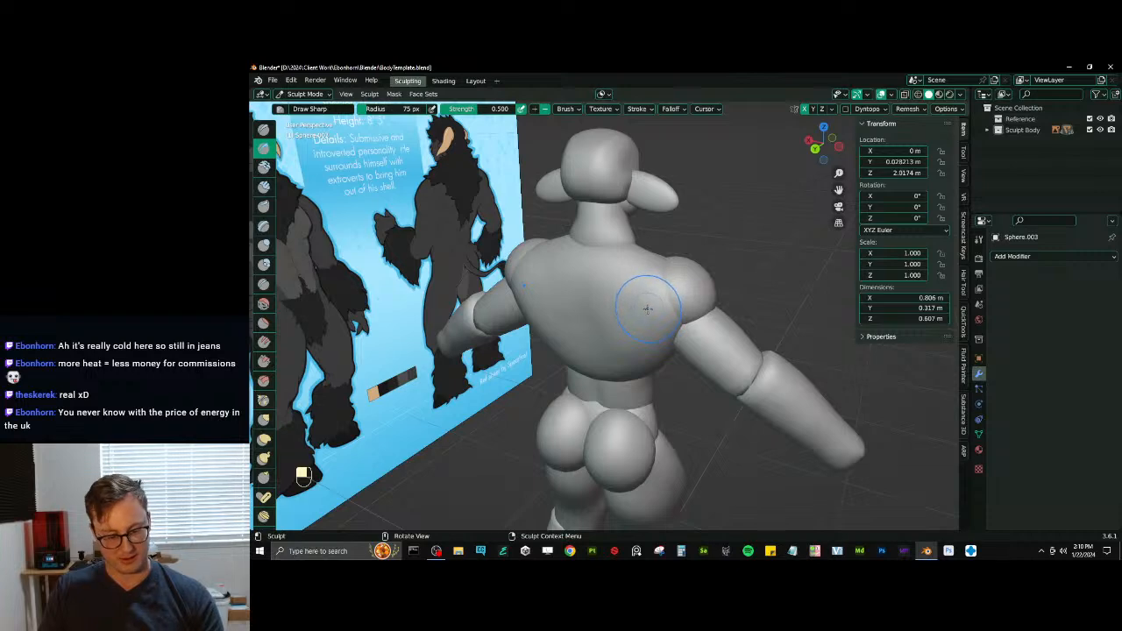
{"action": "key", "text": "i"}
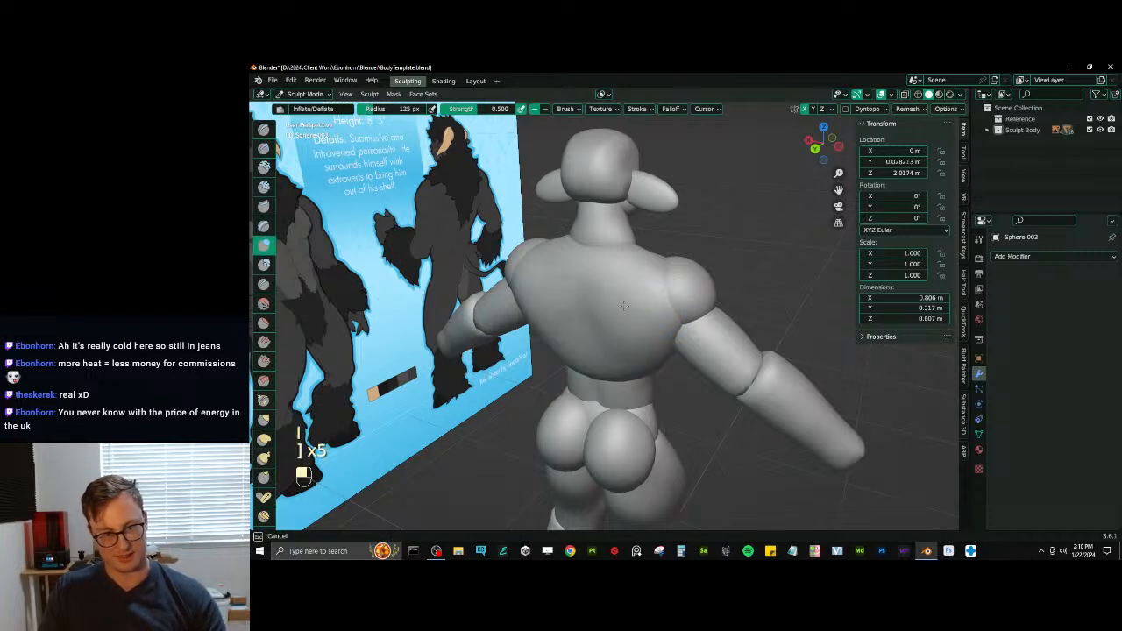
{"action": "middle_click_drag", "start_coordinate": [623, 305], "coordinate": [545, 296]}
{"action": "middle_click_drag", "start_coordinate": [546, 297], "coordinate": [620, 311]}
- Switch sculpting to the pecs and reshape their lower edges with Elastic Deform at 125 px radius
{"action": "key", "text": "alt+q"}
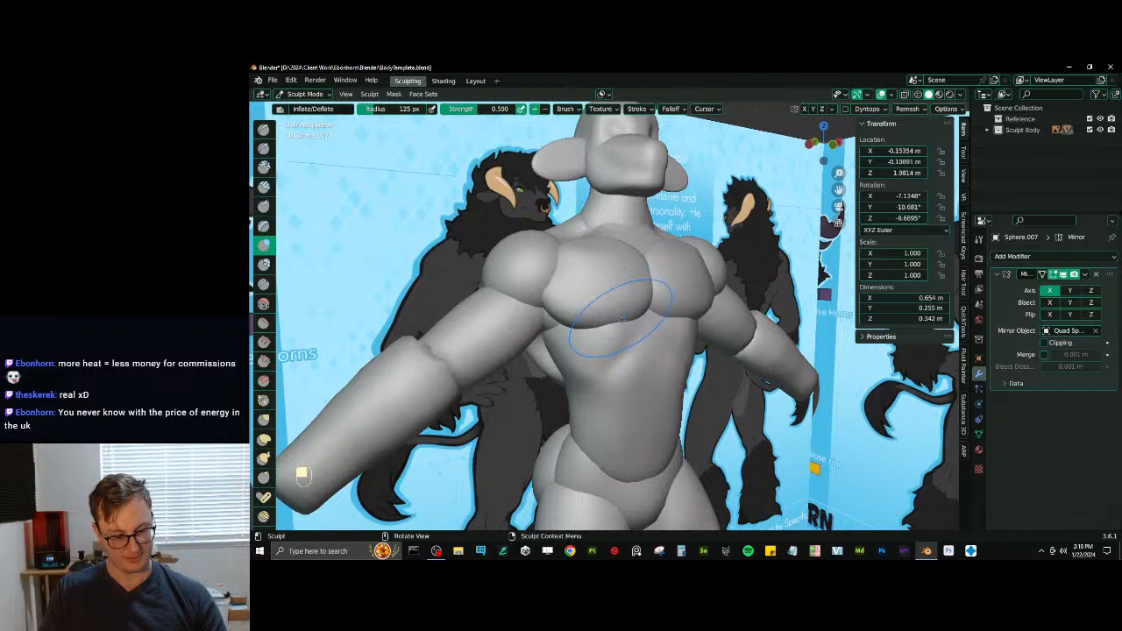
{"action": "key", "text": "j"}
{"action": "left_click_drag", "start_coordinate": [621, 319], "coordinate": [602, 317]}
{"action": "middle_click_drag", "start_coordinate": [616, 324], "coordinate": [580, 333]}
- Switch sculpting to the upper arms and thicken them with the Inflate brush at 81 px radius
{"action": "key", "text": "alt+q"}
{"action": "key", "text": "alt+q"}
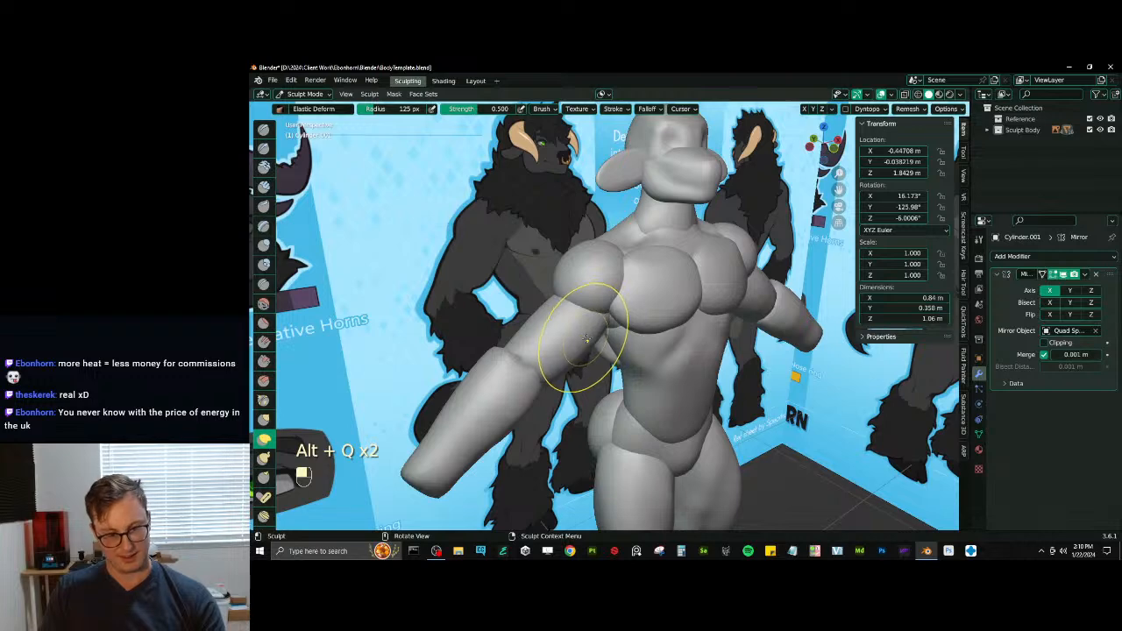
{"action": "key", "text": "i"}
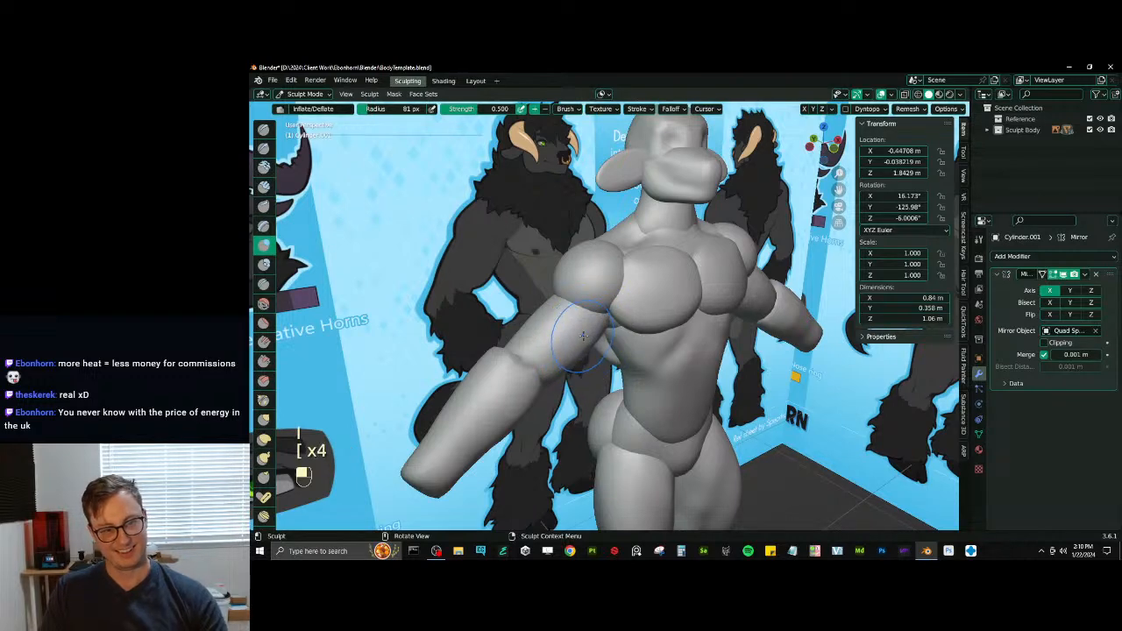
{"action": "middle_click_drag", "start_coordinate": [583, 335], "coordinate": [564, 323]}
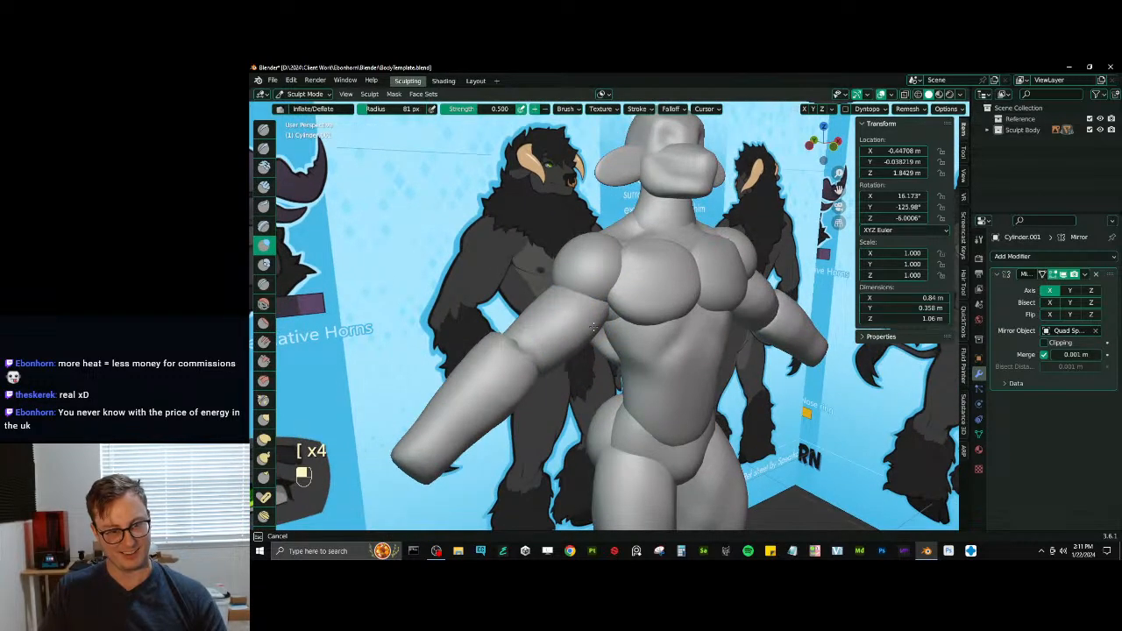
{"action": "key", "text": "d"}
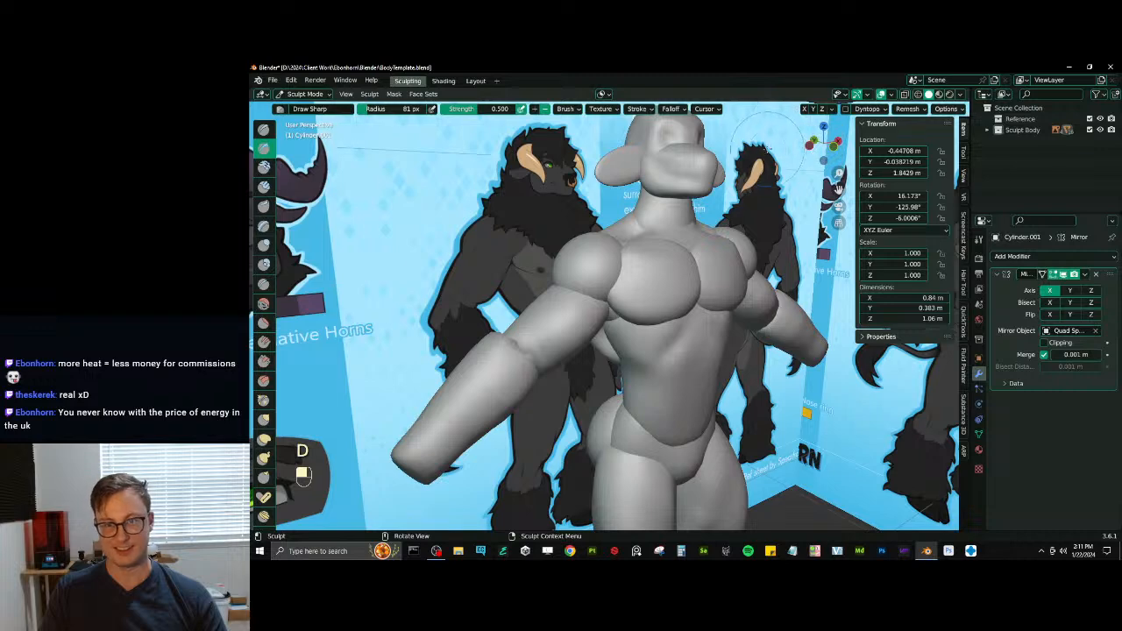
- Adjust the upper arms' voxel size and voxel-remesh them
{"action": "key", "text": "r"}
{"action": "key", "text": "Escape"}
{"action": "key", "text": "r"}
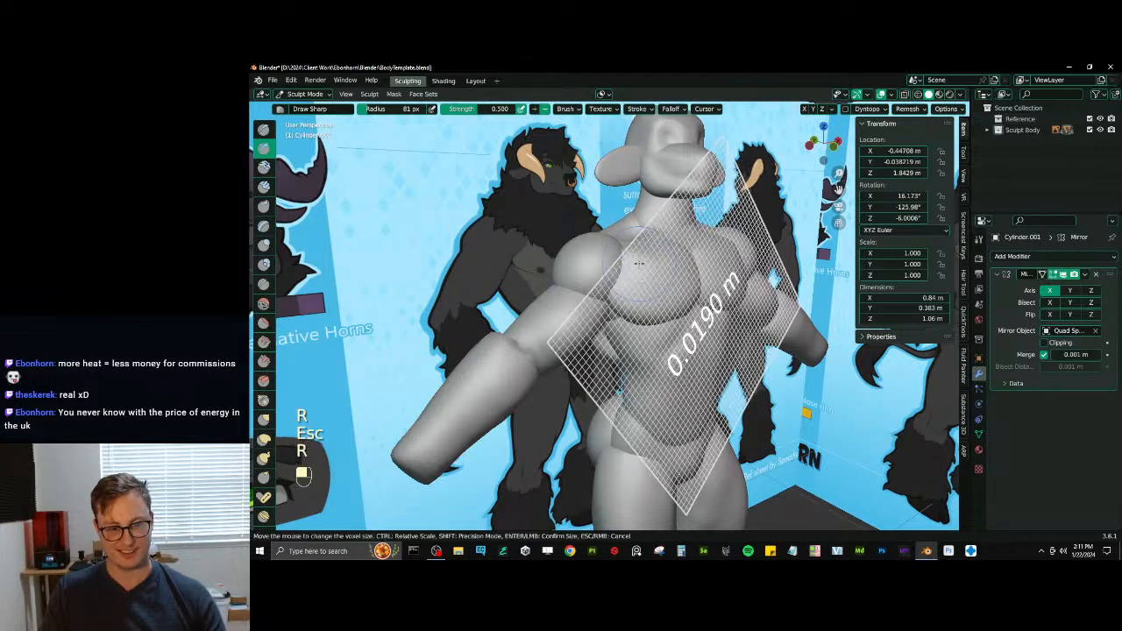
{"action": "left_click", "coordinate": [633, 289]}
{"action": "key", "text": "ctrl+r"}
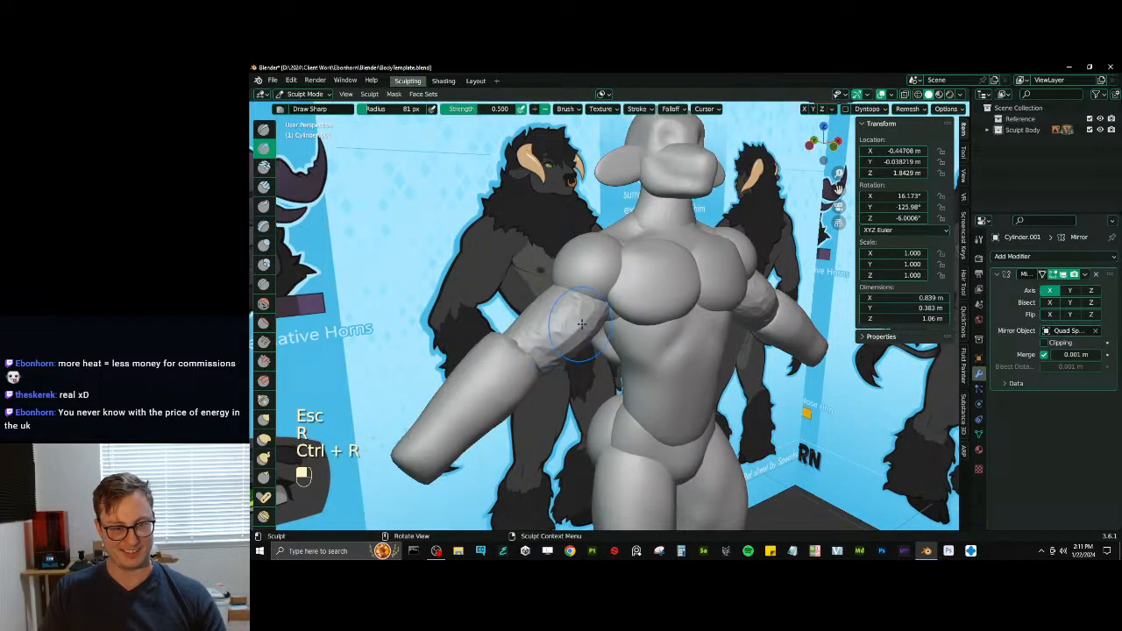
- Smooth the whole upper arm mesh with the Mesh Filter set to Smooth at strength 1.000
{"action": "key", "text": "q"}
{"action": "left_click", "coordinate": [543, 345]}
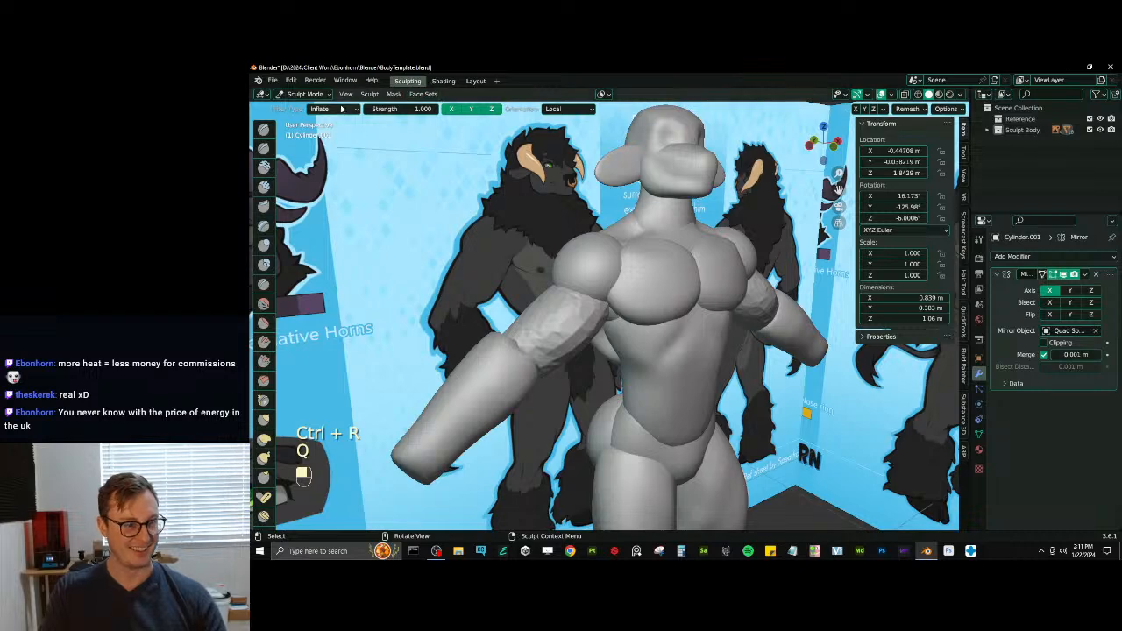
{"action": "left_click", "coordinate": [342, 109]}
{"action": "left_click", "coordinate": [343, 124]}
{"action": "left_click_drag", "start_coordinate": [510, 300], "coordinate": [462, 354]}
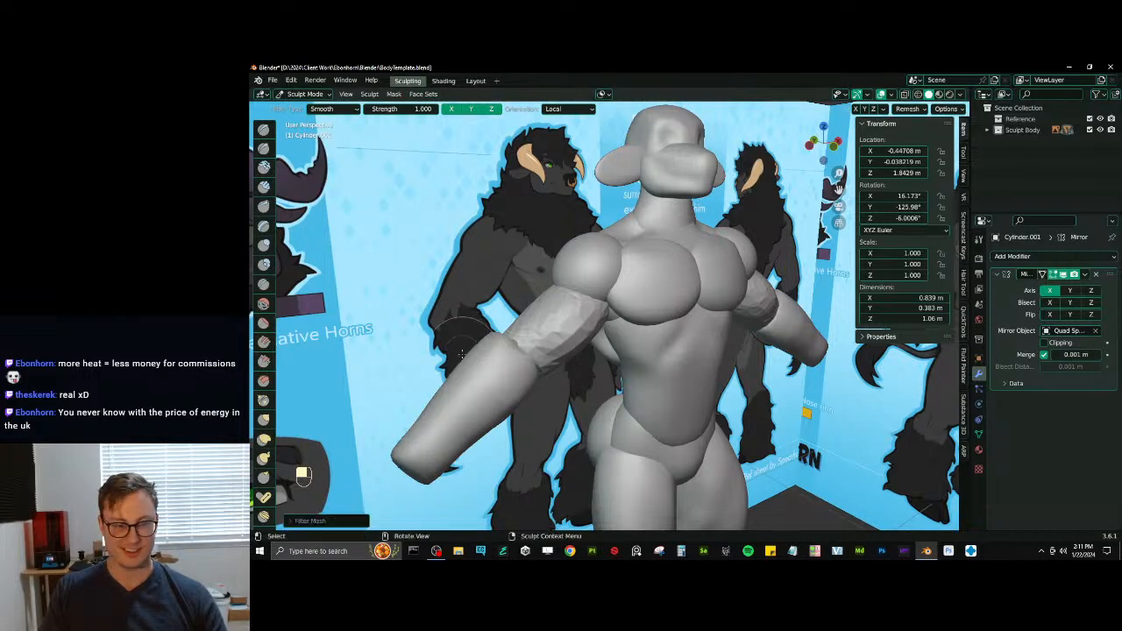
{"action": "left_click_drag", "start_coordinate": [467, 293], "coordinate": [444, 282]}
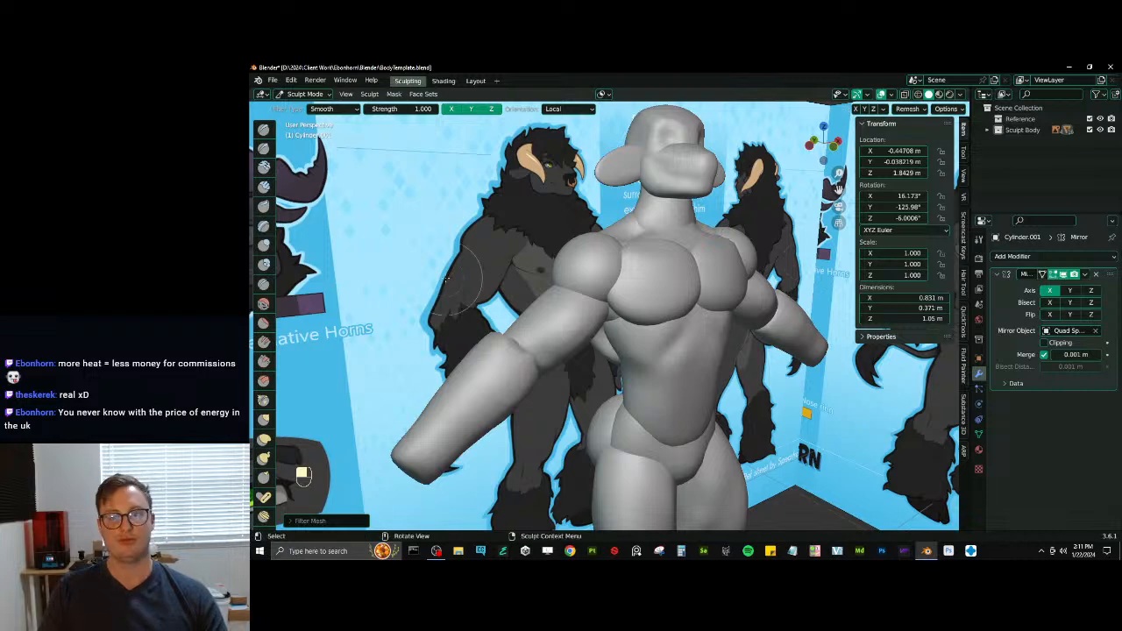
- Switch sculpting to the shoulders and stretch them down over the upper arms into tapered deltoids with 81 px Elastic Deform
{"action": "left_click_drag", "start_coordinate": [552, 289], "coordinate": [595, 283], "text": "alt"}
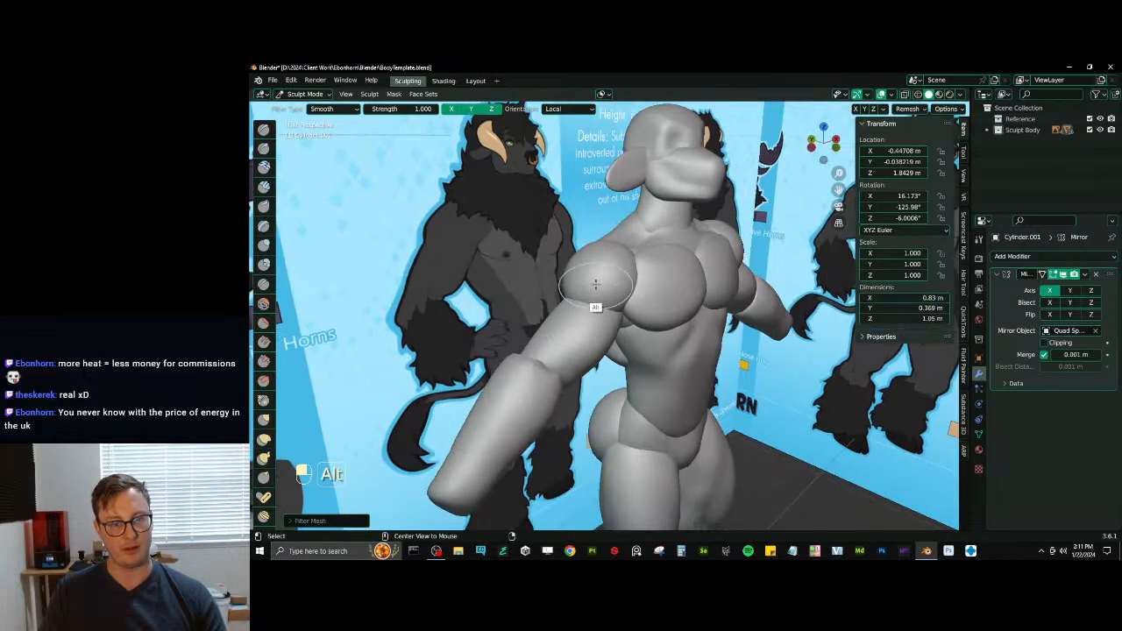
{"action": "key", "text": "alt+q"}
{"action": "mouse_move", "coordinate": [595, 283]}
{"action": "middle_mouse_down"}
{"action": "mouse_move", "coordinate": [626, 354]}
{"action": "mouse_move", "coordinate": [630, 340]}
{"action": "middle_mouse_up"}
{"action": "key", "text": "j"}
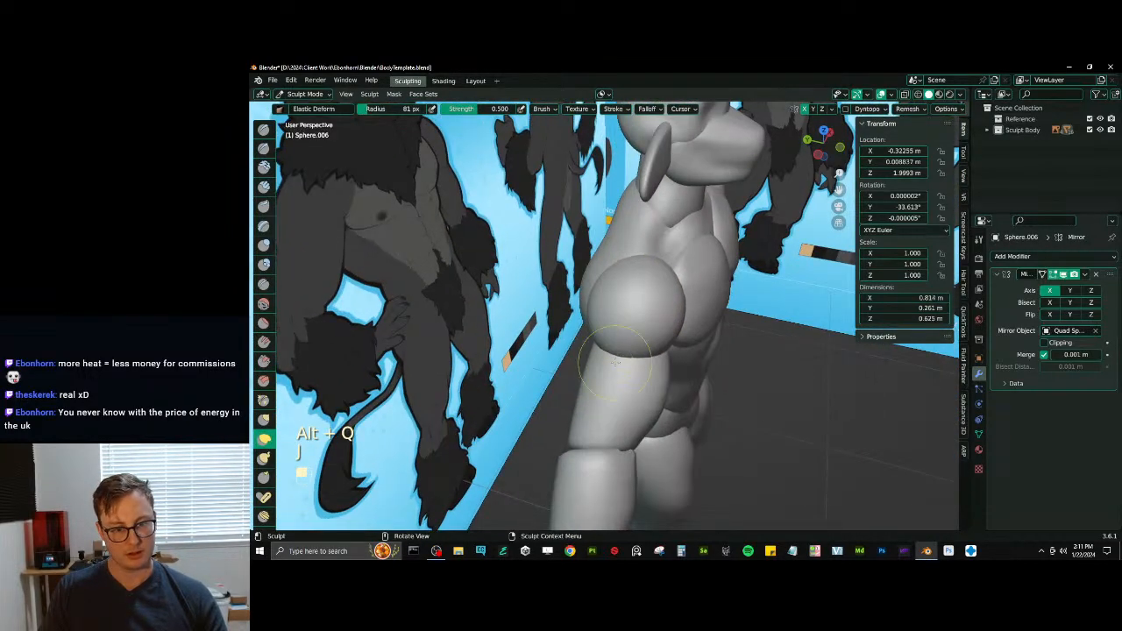
{"action": "left_click_drag", "start_coordinate": [626, 352], "coordinate": [616, 351]}
{"action": "middle_click_drag", "start_coordinate": [616, 351], "coordinate": [621, 361]}
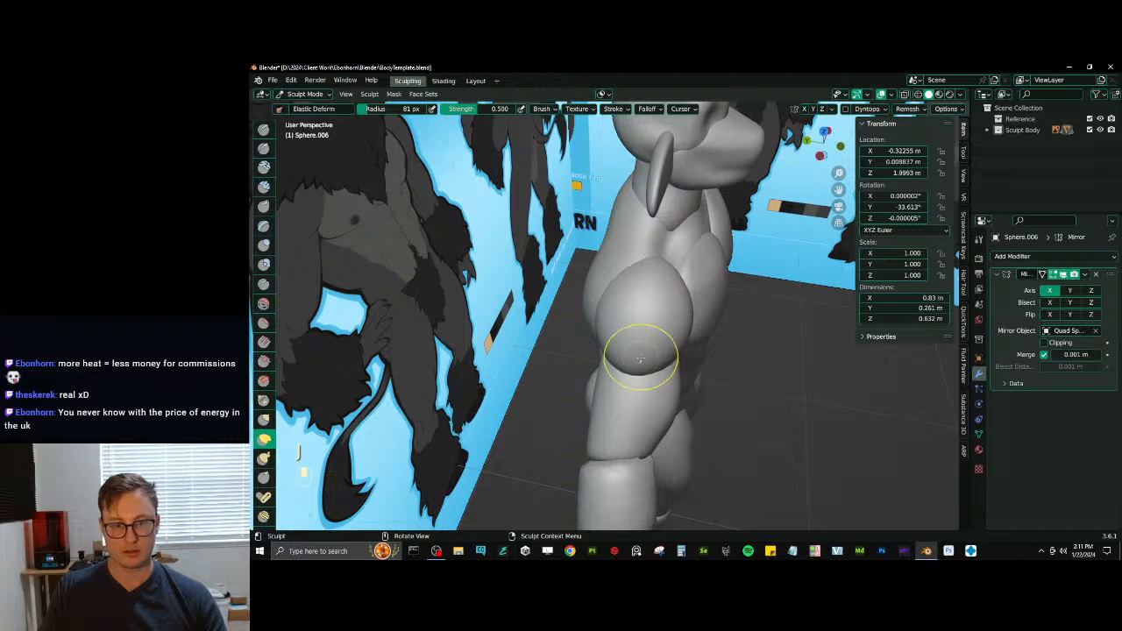
{"action": "left_click_drag", "start_coordinate": [641, 358], "coordinate": [631, 364]}
{"action": "middle_click_drag", "start_coordinate": [628, 359], "coordinate": [634, 377]}
{"action": "left_click_drag", "start_coordinate": [633, 376], "coordinate": [645, 335]}
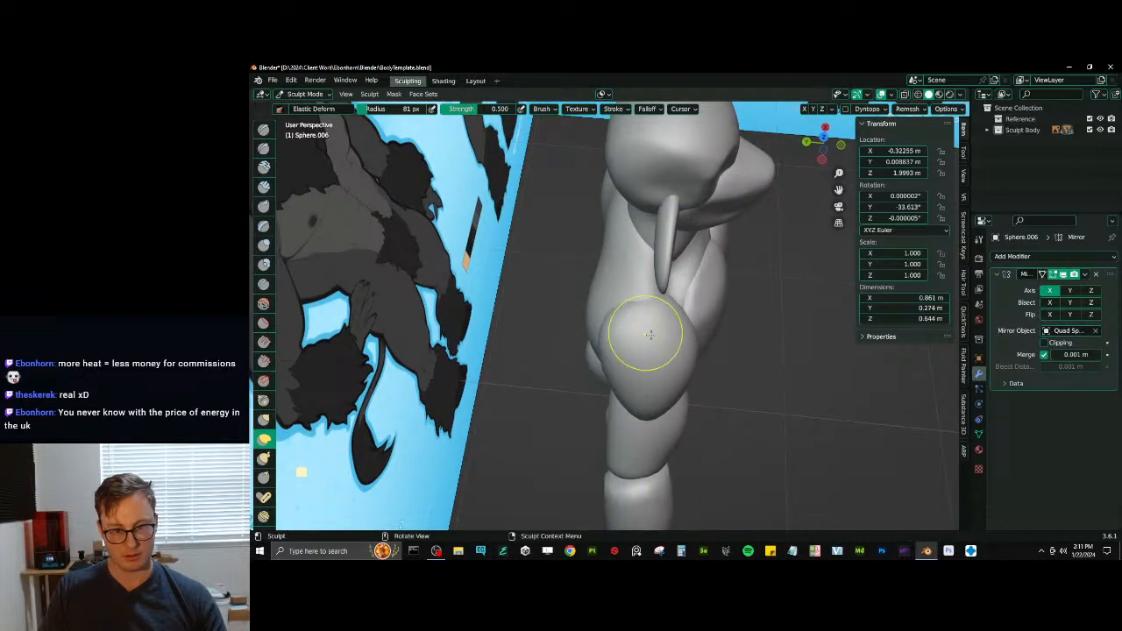
- Round out the tops and sides of the deltoids with Elastic Deform, working from above and behind
{"action": "middle_click_drag", "start_coordinate": [650, 334], "coordinate": [635, 330]}
{"action": "left_click_drag", "start_coordinate": [636, 329], "coordinate": [643, 344]}
{"action": "middle_click_drag", "start_coordinate": [638, 349], "coordinate": [661, 358]}
{"action": "mouse_move", "coordinate": [634, 385]}
{"action": "left_mouse_down"}
{"action": "mouse_move", "coordinate": [624, 406]}
{"action": "mouse_move", "coordinate": [688, 363]}
{"action": "left_mouse_up"}
- Inflate the backs of the upper arms into triceps at 81 px and define their contours with Draw Sharp
{"action": "key", "text": "i"}
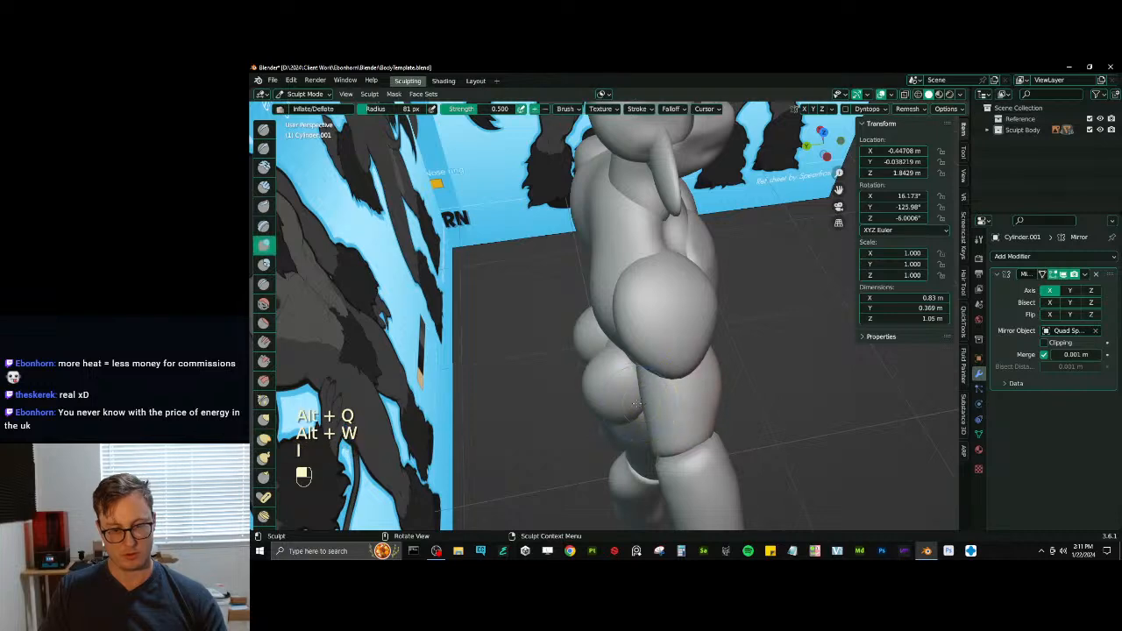
{"action": "middle_click_drag", "start_coordinate": [652, 392], "coordinate": [707, 315]}
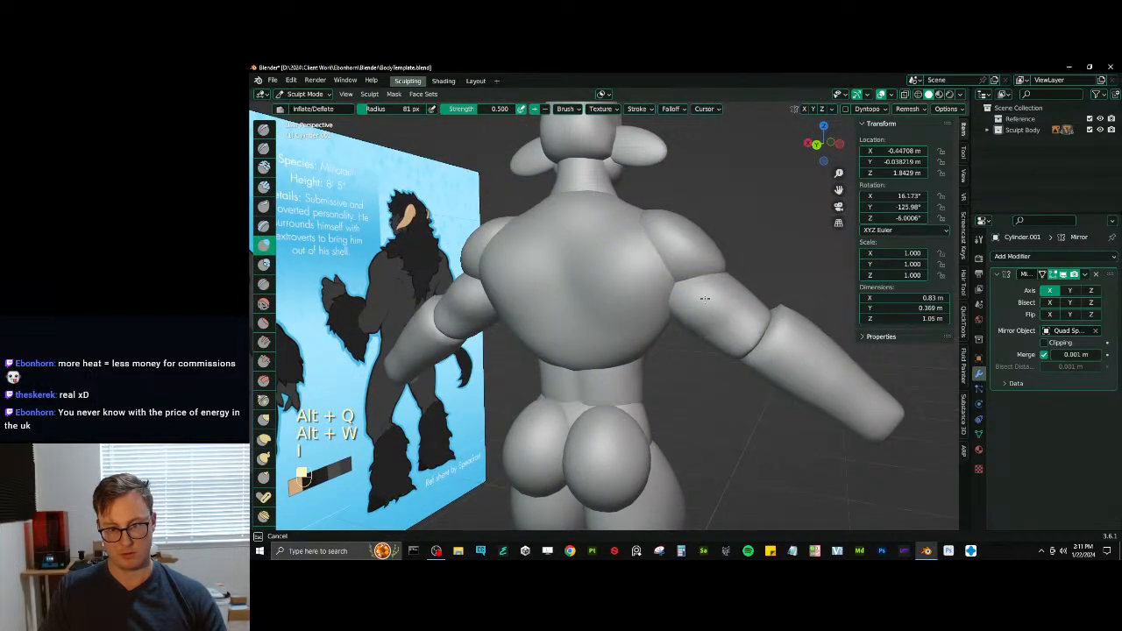
{"action": "middle_click_drag", "start_coordinate": [677, 280], "coordinate": [695, 326]}
{"action": "key", "text": "ctrl+z"}
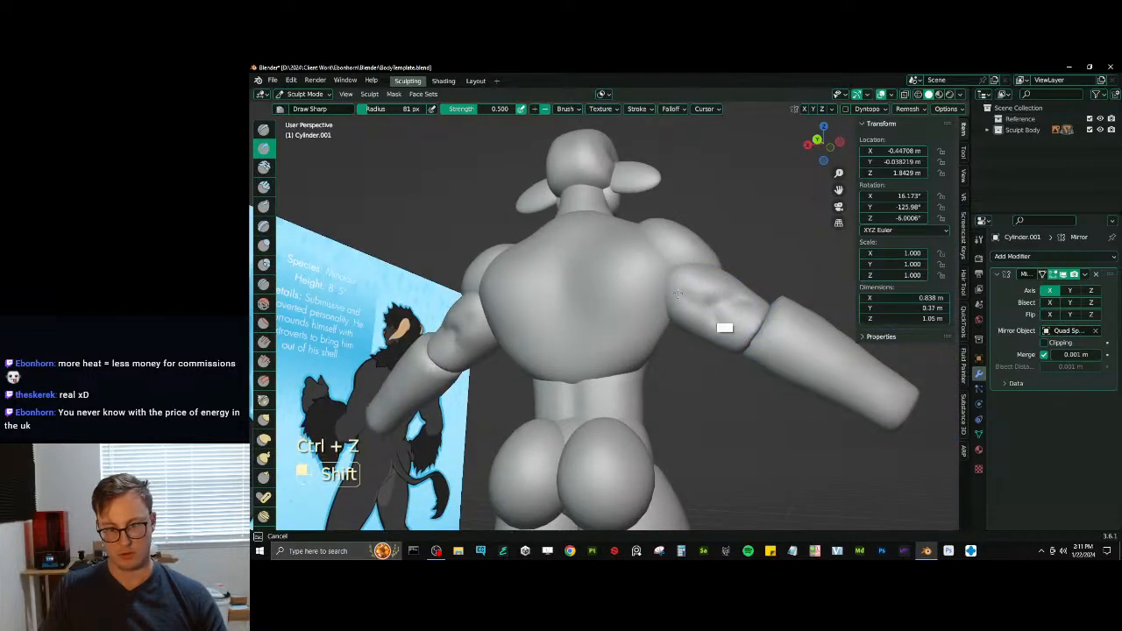
{"action": "mouse_move", "coordinate": [677, 294]}
{"action": "middle_mouse_down"}
{"action": "mouse_move", "coordinate": [636, 386]}
{"action": "mouse_move", "coordinate": [629, 361]}
{"action": "mouse_move", "coordinate": [744, 341]}
{"action": "mouse_move", "coordinate": [680, 327]}
{"action": "mouse_move", "coordinate": [646, 354]}
{"action": "mouse_move", "coordinate": [680, 392]}
{"action": "mouse_move", "coordinate": [653, 357]}
{"action": "mouse_move", "coordinate": [671, 369]}
{"action": "mouse_move", "coordinate": [705, 351]}
{"action": "mouse_move", "coordinate": [695, 353]}
{"action": "middle_mouse_up"}
- Build up the upper arms' biceps and triceps with 81 px SculptDraw, isolating the arm mesh for the inner strokes
{"action": "key", "text": "alt+q"}
{"action": "key", "text": "alt+q"}
{"action": "scroll", "coordinate": [644, 385], "scroll_direction": "up", "scroll_amount": 2}
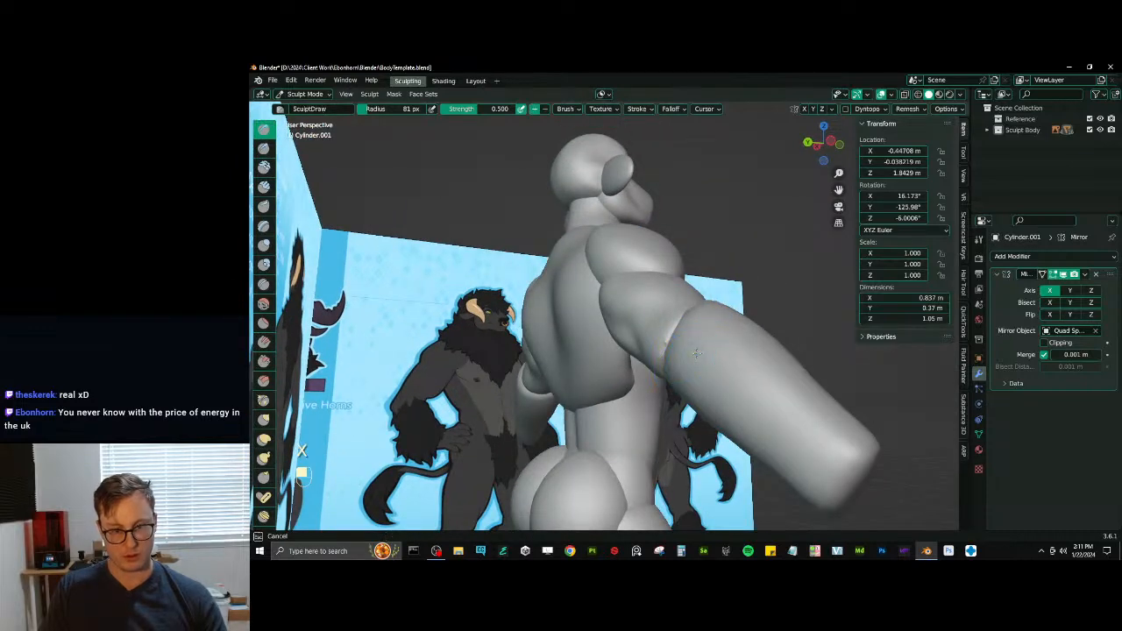
{"action": "key", "text": "slash"}
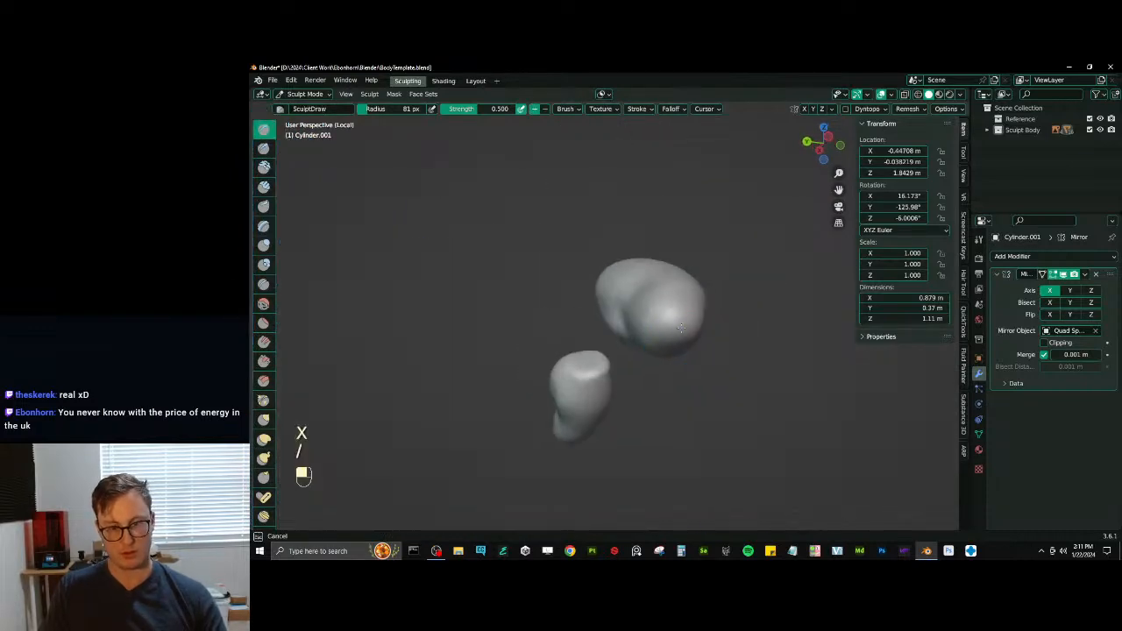
{"action": "middle_click_drag", "start_coordinate": [680, 326], "coordinate": [601, 412]}
{"action": "key", "text": "slash"}
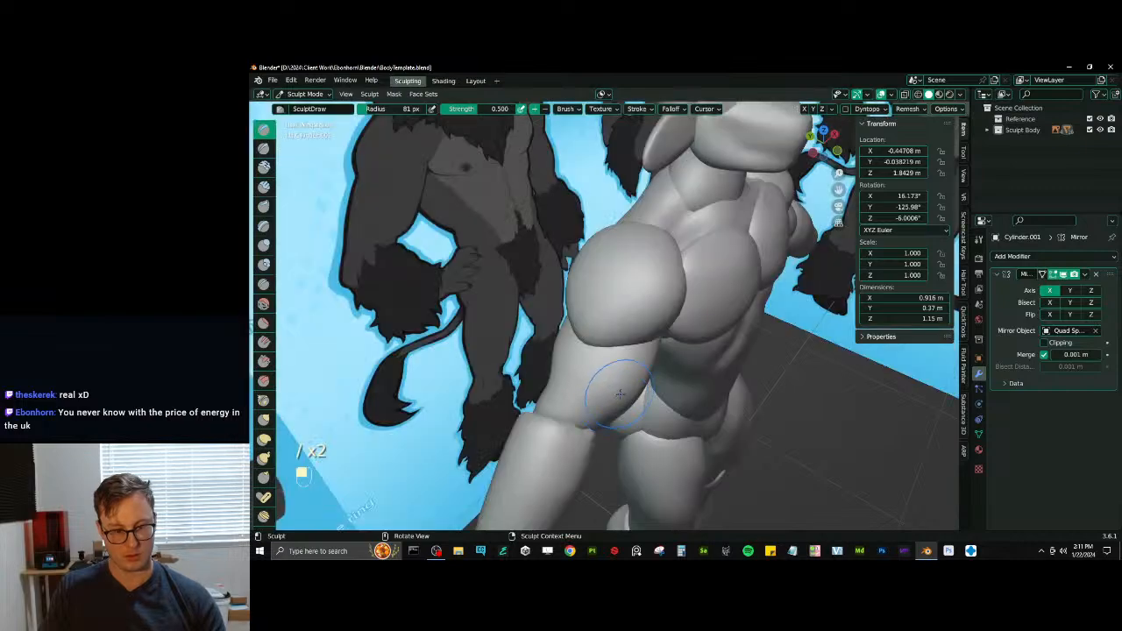
{"action": "middle_click_drag", "start_coordinate": [636, 309], "coordinate": [673, 351], "text": "ctrl"}
{"action": "middle_click_drag", "start_coordinate": [644, 324], "coordinate": [664, 340]}
- Refine the front edges of the deltoids with Scrape/Peaks at strength 0.700 and Elastic Deform at strength 0.500
{"action": "key", "text": "alt+q"}
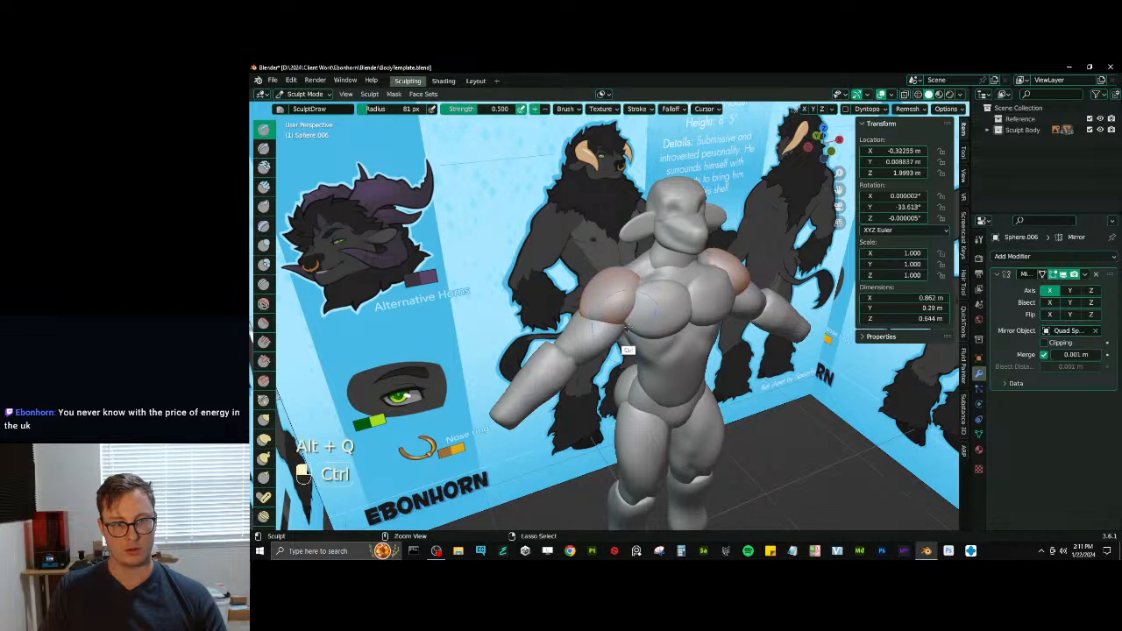
{"action": "mouse_move", "coordinate": [619, 302]}
{"action": "middle_mouse_down"}
{"action": "mouse_move", "coordinate": [649, 331]}
{"action": "mouse_move", "coordinate": [613, 341]}
{"action": "mouse_move", "coordinate": [613, 309]}
{"action": "middle_mouse_up"}
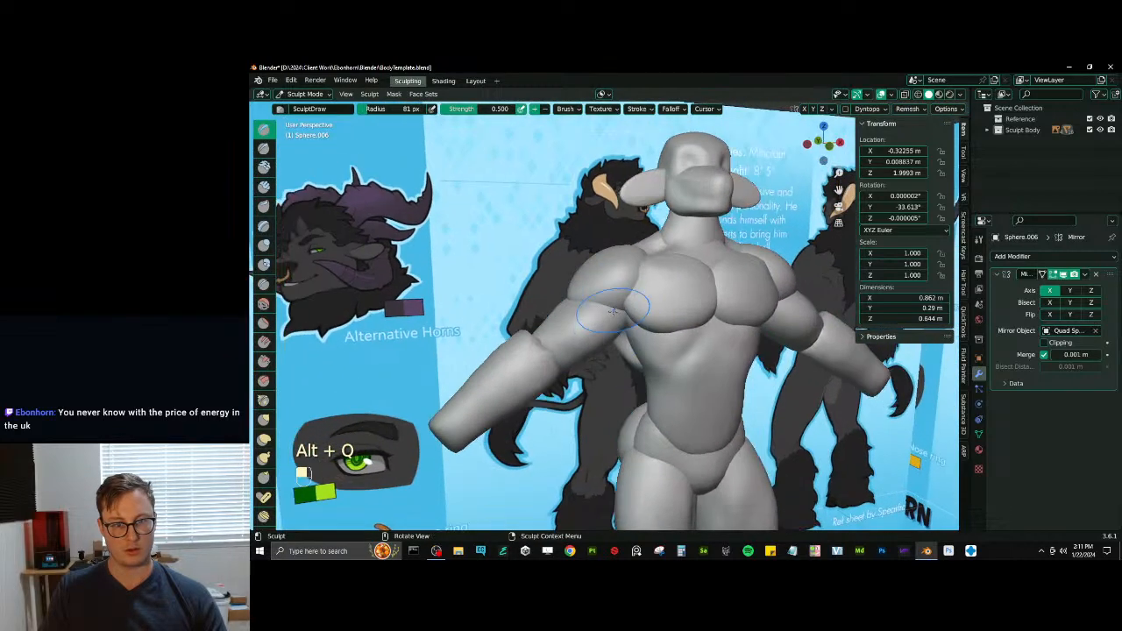
{"action": "key", "text": "alt+q"}
{"action": "key", "text": "v"}
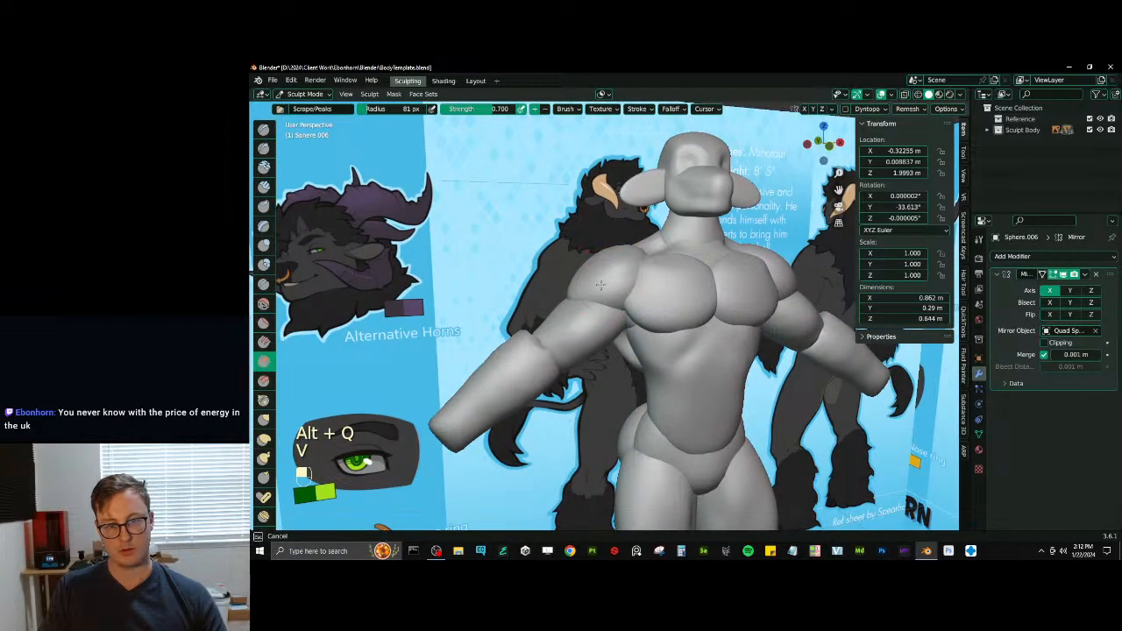
{"action": "middle_click_drag", "start_coordinate": [620, 305], "coordinate": [617, 313]}
{"action": "key", "text": "j"}
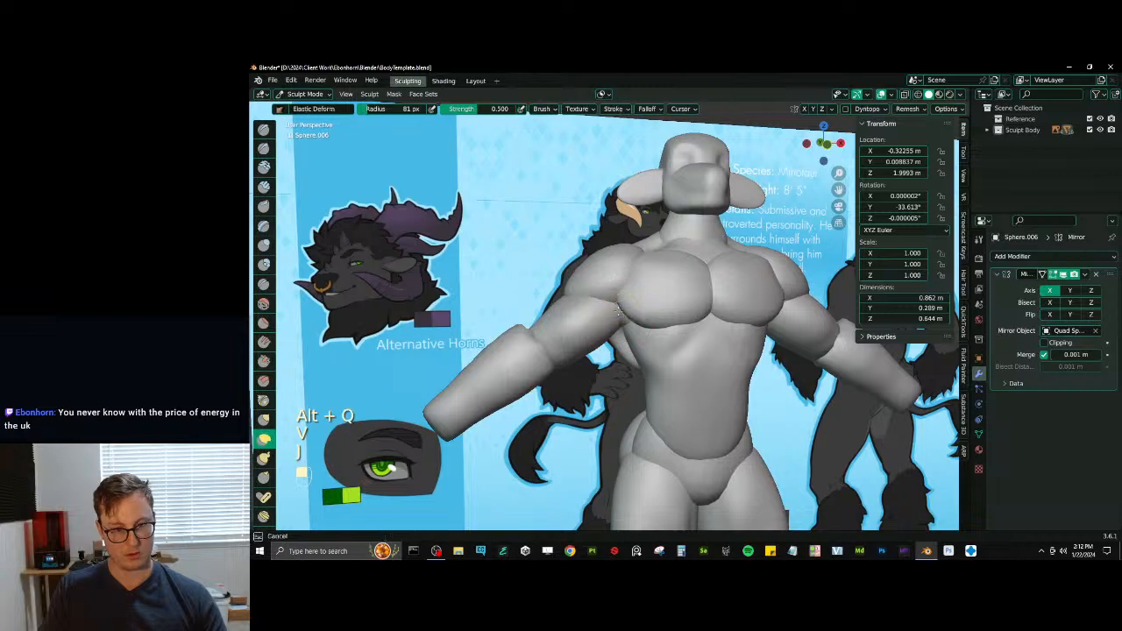
- Switch sculpting to the upper back, define it with Draw Sharp and bulk out the lats with Inflate at 81 px
{"action": "key", "text": "alt+q"}
{"action": "key", "text": "alt+q"}
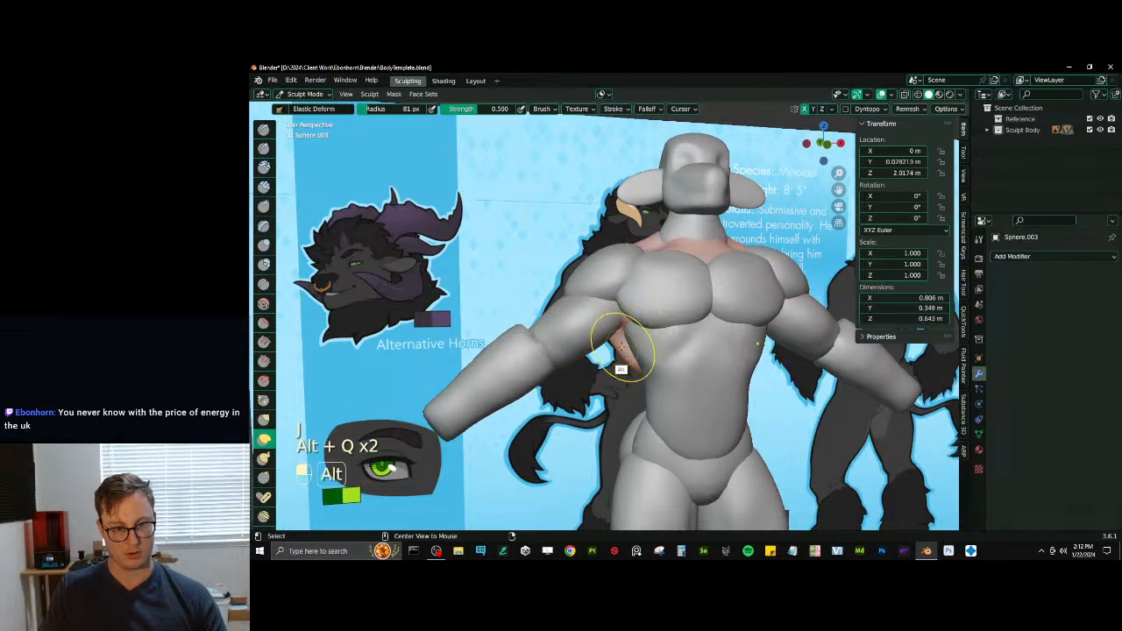
{"action": "key", "text": "d"}
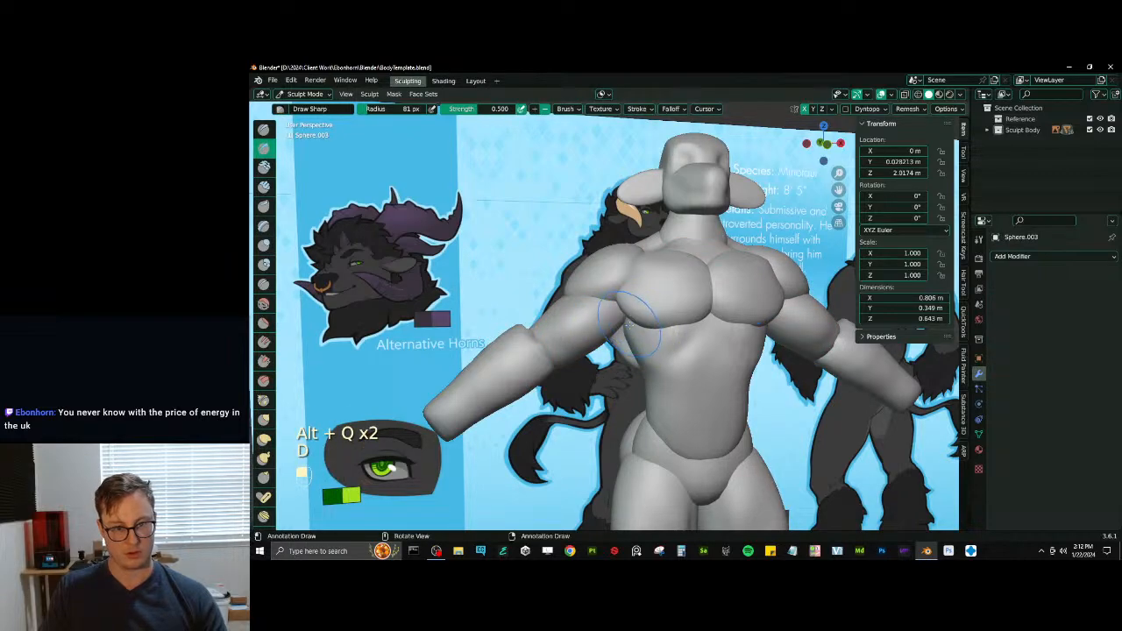
{"action": "middle_click_drag", "start_coordinate": [627, 320], "coordinate": [687, 318]}
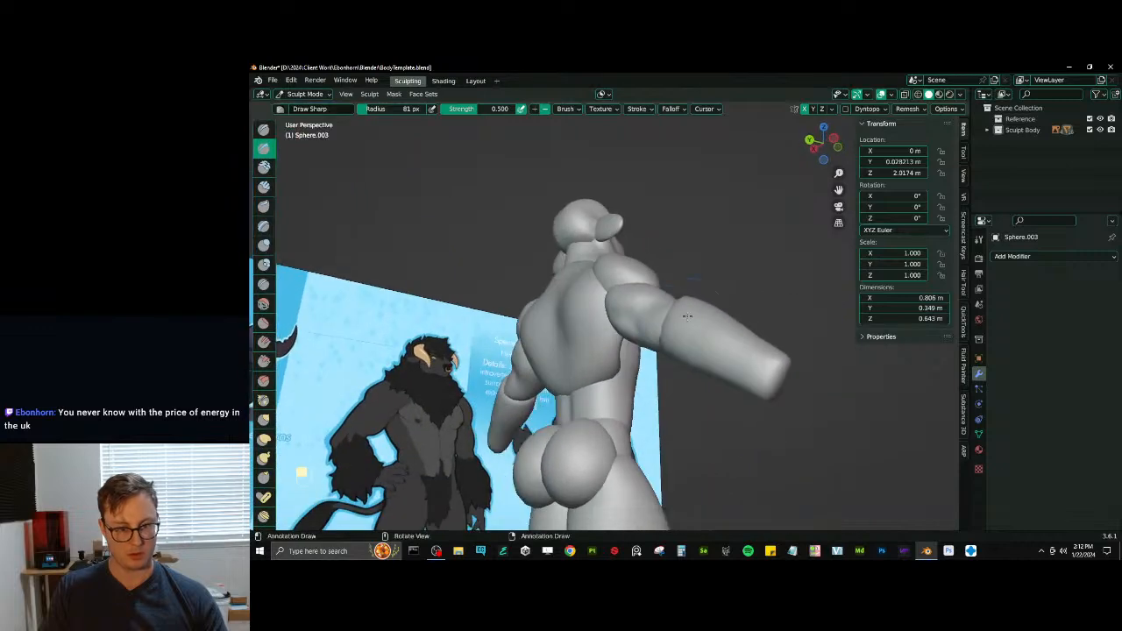
{"action": "key", "text": "i"}
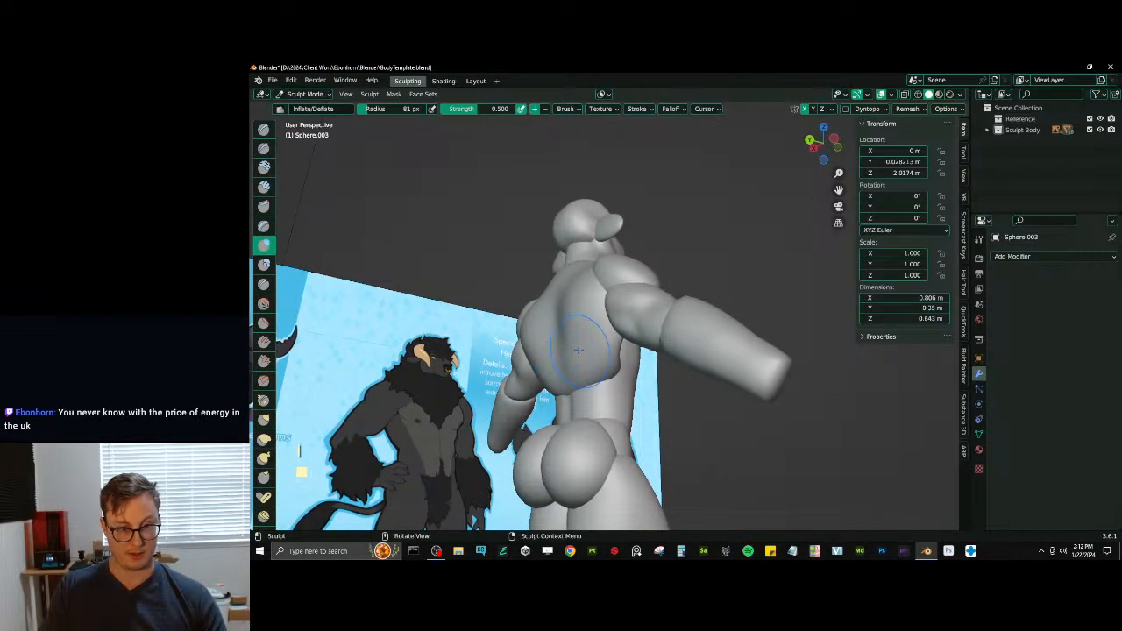
{"action": "mouse_move", "coordinate": [612, 345]}
{"action": "middle_mouse_down"}
{"action": "mouse_move", "coordinate": [658, 343]}
{"action": "mouse_move", "coordinate": [626, 352]}
{"action": "middle_mouse_up"}
- Flatten the sides of the lats below the armpits with 81 px Scrape/Peaks at strength 0.700
{"action": "key", "text": "v"}
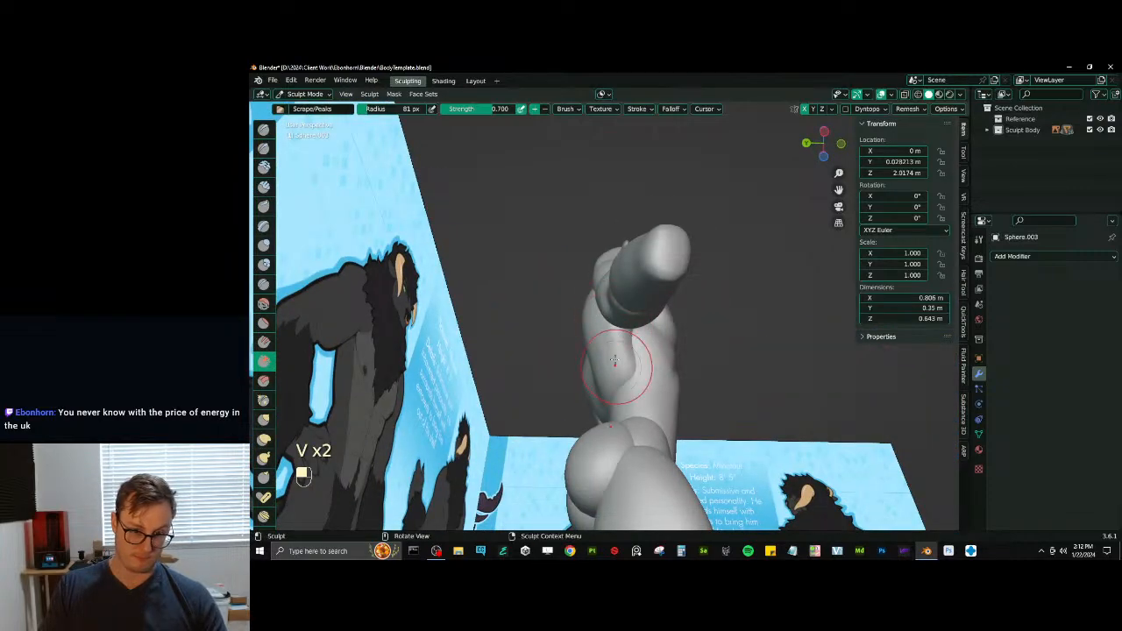
{"action": "left_click_drag", "start_coordinate": [628, 370], "coordinate": [620, 371]}
{"action": "middle_click_drag", "start_coordinate": [611, 370], "coordinate": [554, 386]}
{"action": "mouse_move", "coordinate": [603, 377]}
{"action": "middle_mouse_down", "text": "ctrl"}
{"action": "mouse_move", "coordinate": [605, 398]}
{"action": "mouse_move", "coordinate": [614, 374]}
{"action": "mouse_move", "coordinate": [626, 447]}
{"action": "middle_mouse_up", "text": "ctrl"}
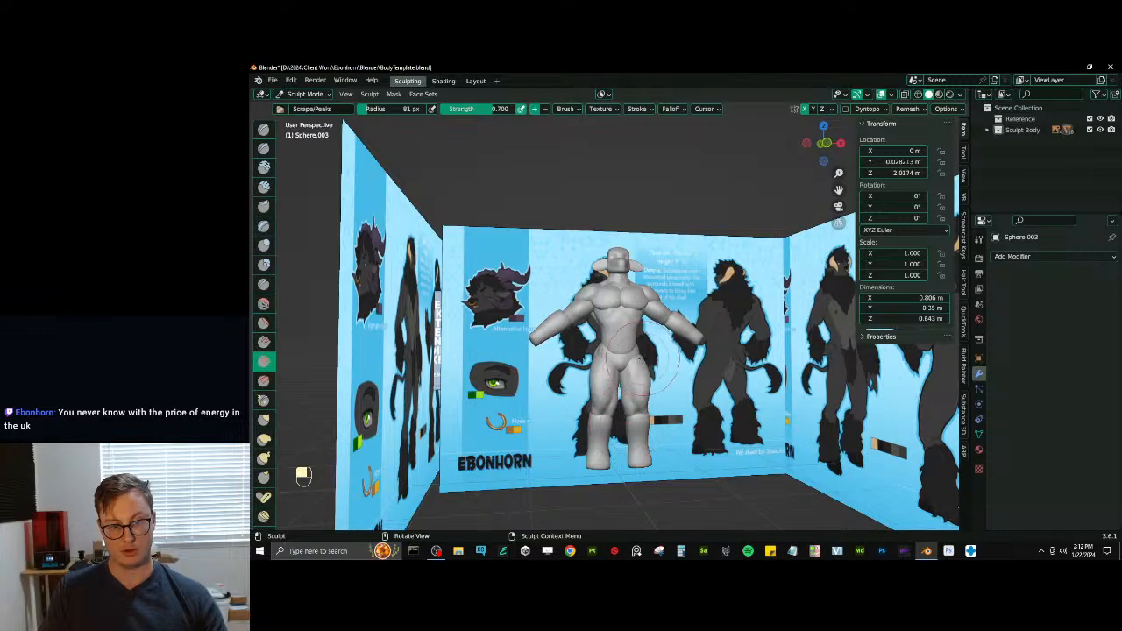
{"action": "mouse_move", "coordinate": [642, 358]}
{"action": "middle_mouse_down"}
{"action": "mouse_move", "coordinate": [614, 359]}
{"action": "mouse_move", "coordinate": [648, 358]}
{"action": "mouse_move", "coordinate": [621, 357]}
{"action": "mouse_move", "coordinate": [629, 330]}
{"action": "middle_mouse_up"}
{"action": "mouse_move", "coordinate": [633, 350]}
{"action": "middle_mouse_down", "text": "ctrl"}
{"action": "mouse_move", "coordinate": [638, 317]}
{"action": "mouse_move", "coordinate": [644, 340]}
{"action": "middle_mouse_up", "text": "ctrl"}
{"action": "mouse_move", "coordinate": [659, 335]}
{"action": "middle_mouse_down", "text": "shift"}
{"action": "mouse_move", "coordinate": [663, 348]}
{"action": "mouse_move", "coordinate": [651, 316]}
{"action": "mouse_move", "coordinate": [669, 347]}
{"action": "mouse_move", "coordinate": [616, 270]}
{"action": "middle_mouse_up", "text": "shift"}
- Inflate the lower back above the glutes at strength 0.500 and adjust the neighbouring hip forms with Elastic Deform
{"action": "key", "text": "alt+q"}
{"action": "key", "text": "i"}
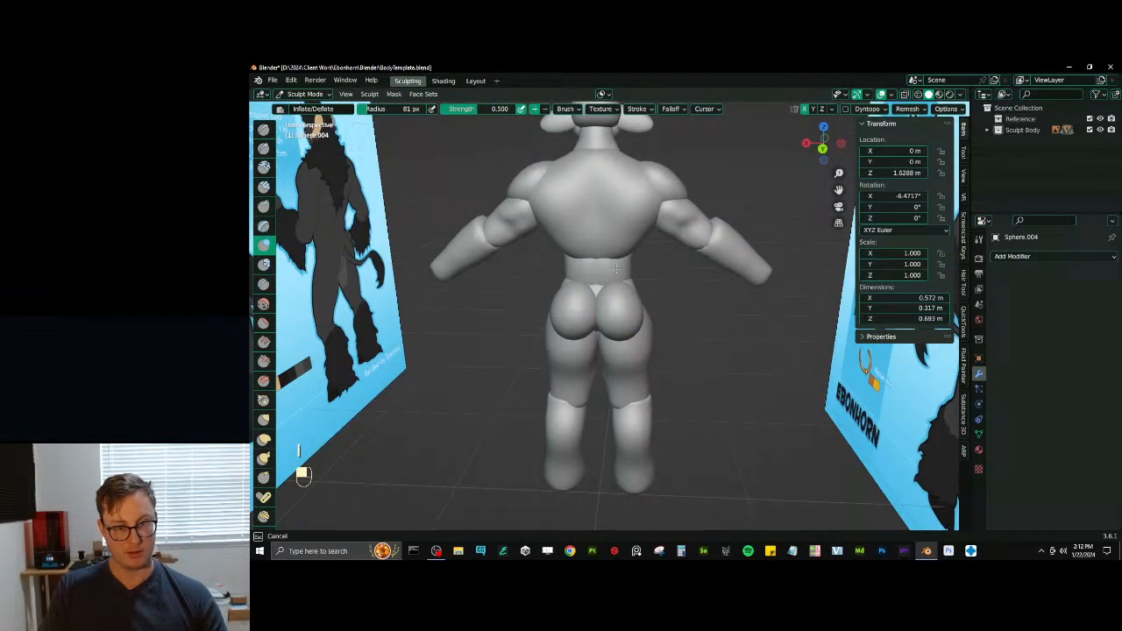
{"action": "mouse_move", "coordinate": [621, 289]}
{"action": "middle_mouse_down"}
{"action": "mouse_move", "coordinate": [669, 324]}
{"action": "mouse_move", "coordinate": [615, 358]}
{"action": "mouse_move", "coordinate": [627, 383]}
{"action": "mouse_move", "coordinate": [635, 365]}
{"action": "mouse_move", "coordinate": [566, 341]}
{"action": "mouse_move", "coordinate": [646, 363]}
{"action": "mouse_move", "coordinate": [630, 362]}
{"action": "mouse_move", "coordinate": [657, 377]}
{"action": "mouse_move", "coordinate": [621, 401]}
{"action": "mouse_move", "coordinate": [671, 356]}
{"action": "middle_mouse_up"}
{"action": "key", "text": "alt+q"}
{"action": "key", "text": "j"}
{"action": "key", "text": "alt+q"}
- In Object Mode, rotate the thighs outward to about 6.4° on Y and shift them outward to about X -0.205 m
{"action": "key", "text": "ctrl+Tab"}
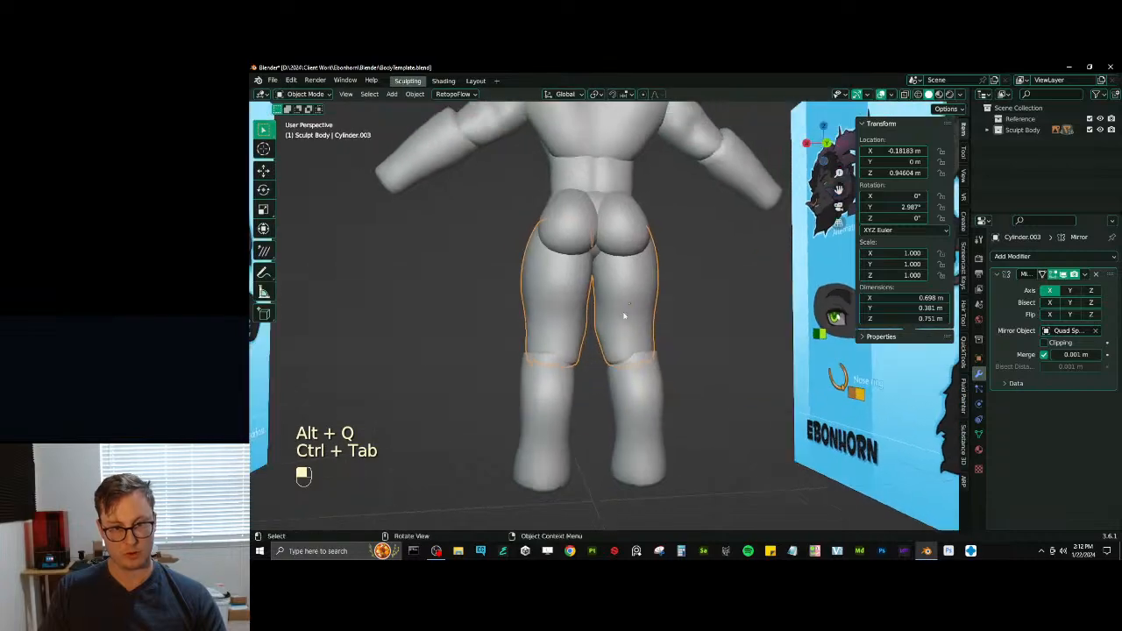
{"action": "key", "text": "r"}
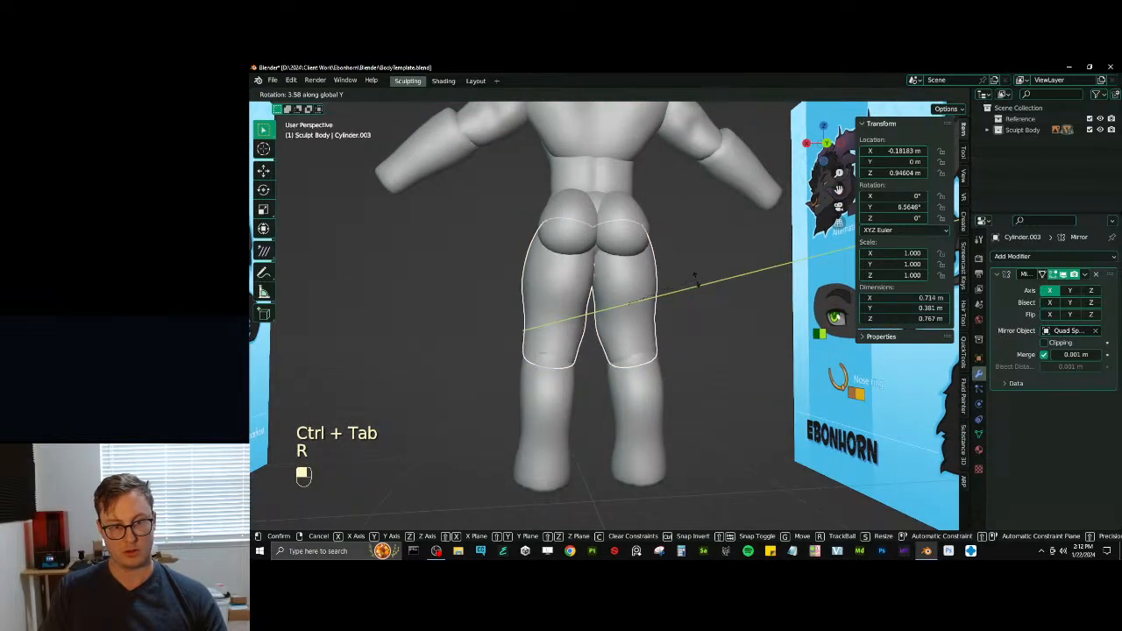
{"action": "key", "text": "g"}
{"action": "key", "text": "x"}
{"action": "left_click", "coordinate": [701, 281]}
{"action": "middle_click_drag", "start_coordinate": [701, 283], "coordinate": [455, 288]}
{"action": "scroll", "coordinate": [481, 309], "scroll_direction": "down", "scroll_amount": 3}
- Move the lower legs outward along global X to about -0.25 m so they line up under the thighs
{"action": "left_click", "coordinate": [608, 363]}
{"action": "key", "text": "g"}
{"action": "key", "text": "x"}
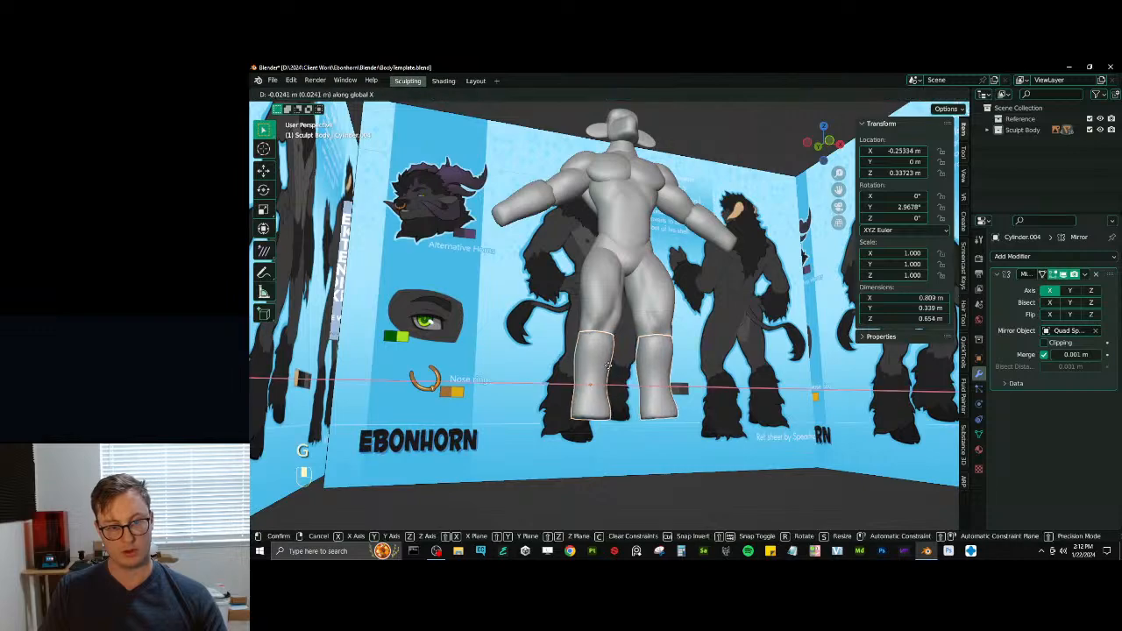
{"action": "left_click", "coordinate": [610, 366]}
{"action": "middle_click_drag", "start_coordinate": [618, 352], "coordinate": [566, 227]}
{"action": "key", "text": "r"}
{"action": "key", "text": "z"}
{"action": "right_click", "coordinate": [600, 412]}
- Set the transform orientation to Local and rotate the lower legs
{"action": "scroll", "coordinate": [609, 399], "scroll_direction": "up", "scroll_amount": 3}
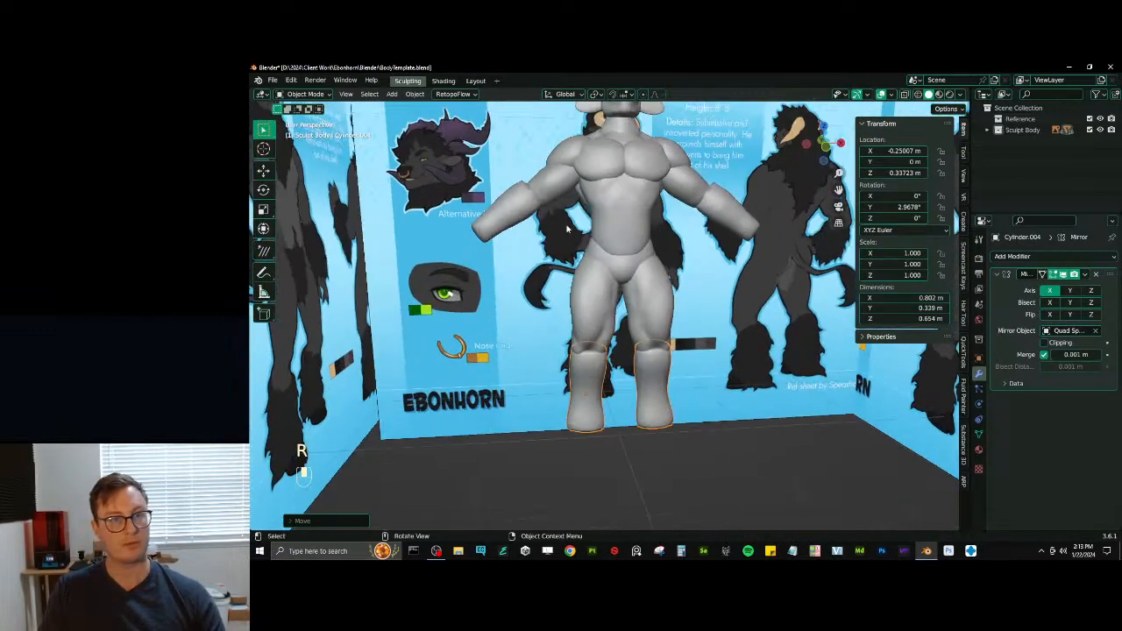
{"action": "left_click", "coordinate": [565, 99]}
{"action": "left_click", "coordinate": [538, 143]}
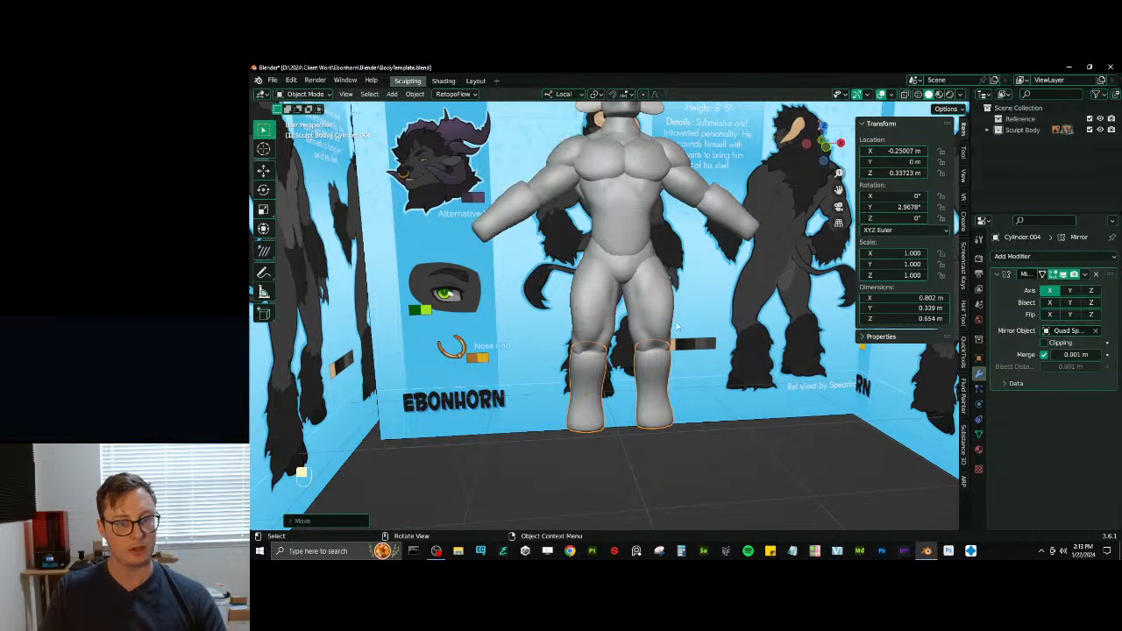
{"action": "key", "text": "r"}
{"action": "left_click", "coordinate": [680, 328]}
{"action": "mouse_move", "coordinate": [653, 375]}
{"action": "middle_mouse_down", "text": "shift"}
{"action": "mouse_move", "coordinate": [676, 328]}
{"action": "mouse_move", "coordinate": [664, 331]}
{"action": "mouse_move", "coordinate": [661, 377]}
{"action": "middle_mouse_up", "text": "shift"}
{"action": "middle_click_drag", "start_coordinate": [653, 372], "coordinate": [677, 366]}
- Reshape the deltoids against the front-view reference with 81 px Elastic Deform and refine their inner edges with Draw Sharp
{"action": "left_click", "coordinate": [604, 289]}
{"action": "key", "text": "KP_1"}
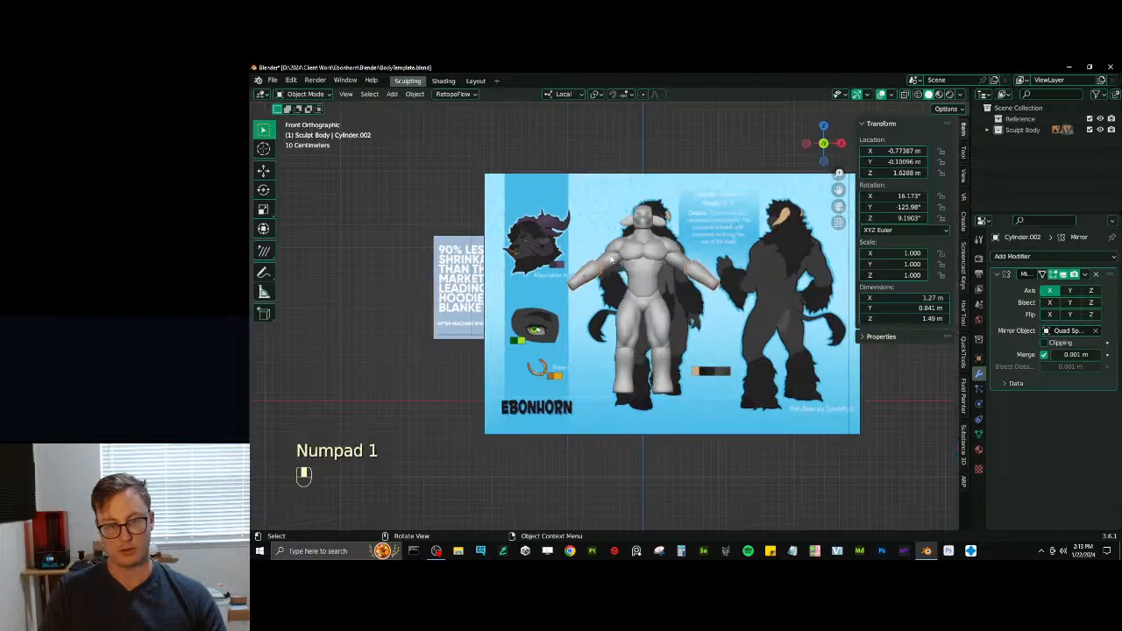
{"action": "middle_click_drag", "start_coordinate": [664, 311], "coordinate": [645, 352], "text": "ctrl"}
{"action": "middle_click_drag", "start_coordinate": [644, 352], "coordinate": [603, 264], "text": "ctrl"}
{"action": "left_click", "coordinate": [604, 265]}
{"action": "key", "text": "ctrl+Tab"}
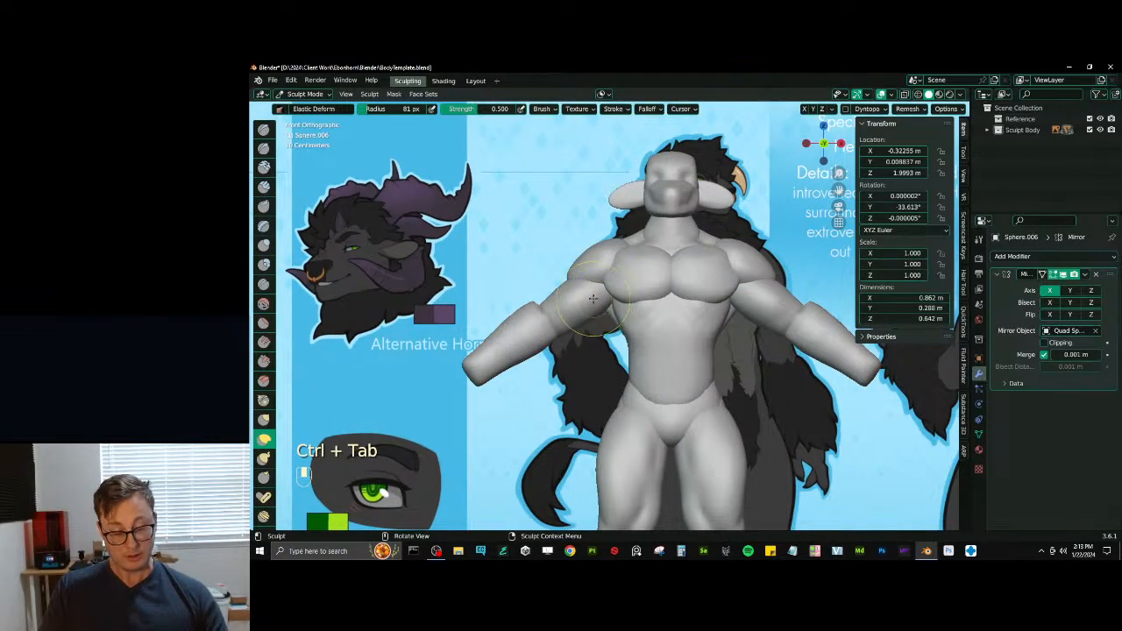
{"action": "key", "text": "h"}
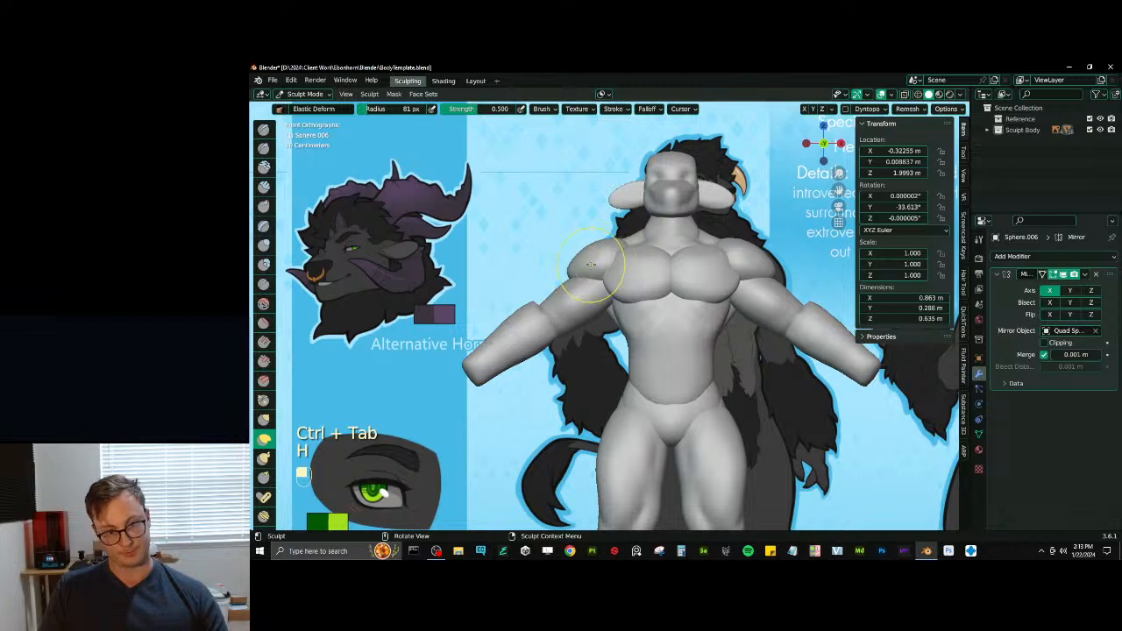
{"action": "left_click_drag", "start_coordinate": [591, 265], "coordinate": [574, 273]}
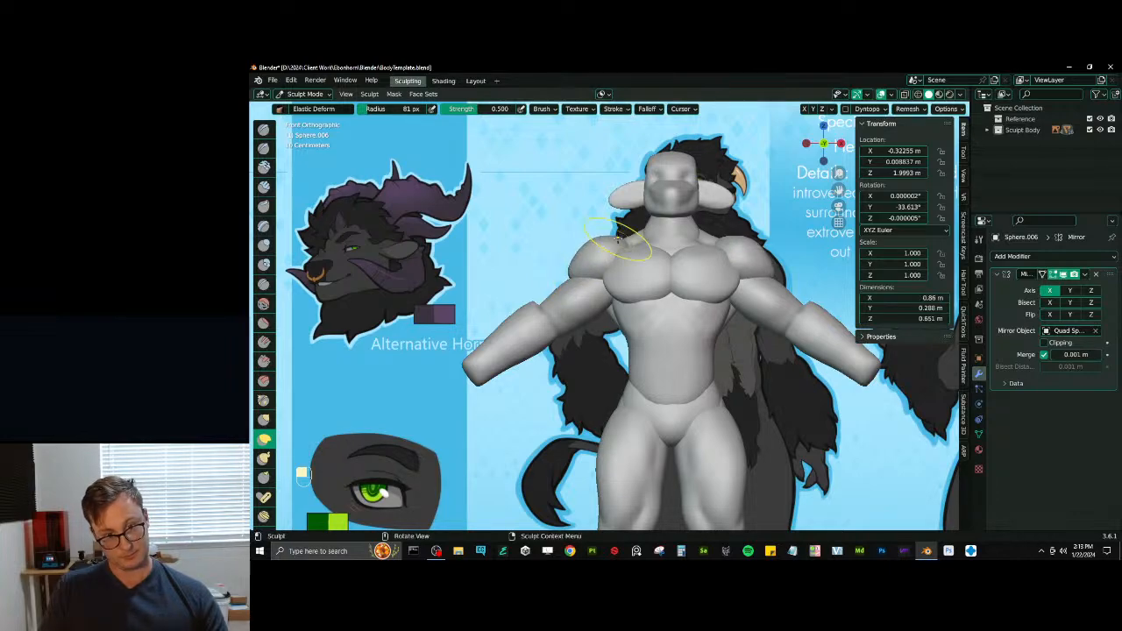
{"action": "left_click_drag", "start_coordinate": [624, 239], "coordinate": [630, 240]}
{"action": "mouse_move", "coordinate": [630, 240]}
{"action": "middle_mouse_down"}
{"action": "mouse_move", "coordinate": [720, 256]}
{"action": "mouse_move", "coordinate": [598, 323]}
{"action": "mouse_move", "coordinate": [649, 318]}
{"action": "middle_mouse_up"}
{"action": "scroll", "coordinate": [689, 266], "scroll_direction": "up", "scroll_amount": 2}
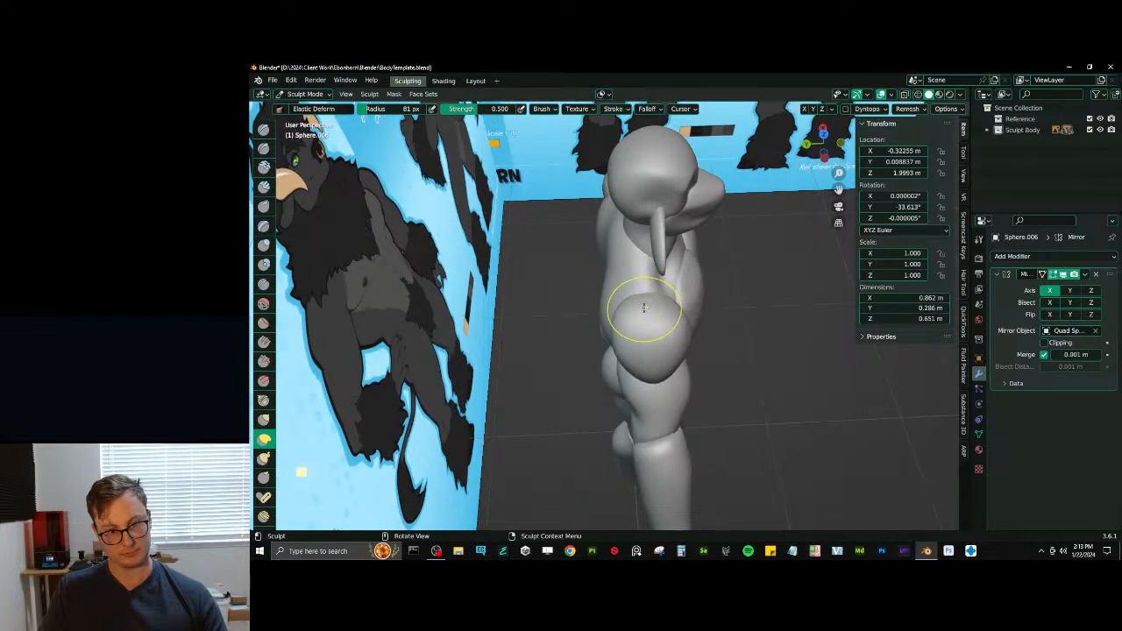
{"action": "key", "text": "d"}
{"action": "mouse_move", "coordinate": [627, 290]}
{"action": "middle_mouse_down"}
{"action": "mouse_move", "coordinate": [692, 279]}
{"action": "mouse_move", "coordinate": [629, 269]}
{"action": "middle_mouse_up"}
- Build up the top of the upper back beside the neck with SculptDraw and reshape the pecs with Elastic Deform
{"action": "key", "text": "alt+q"}
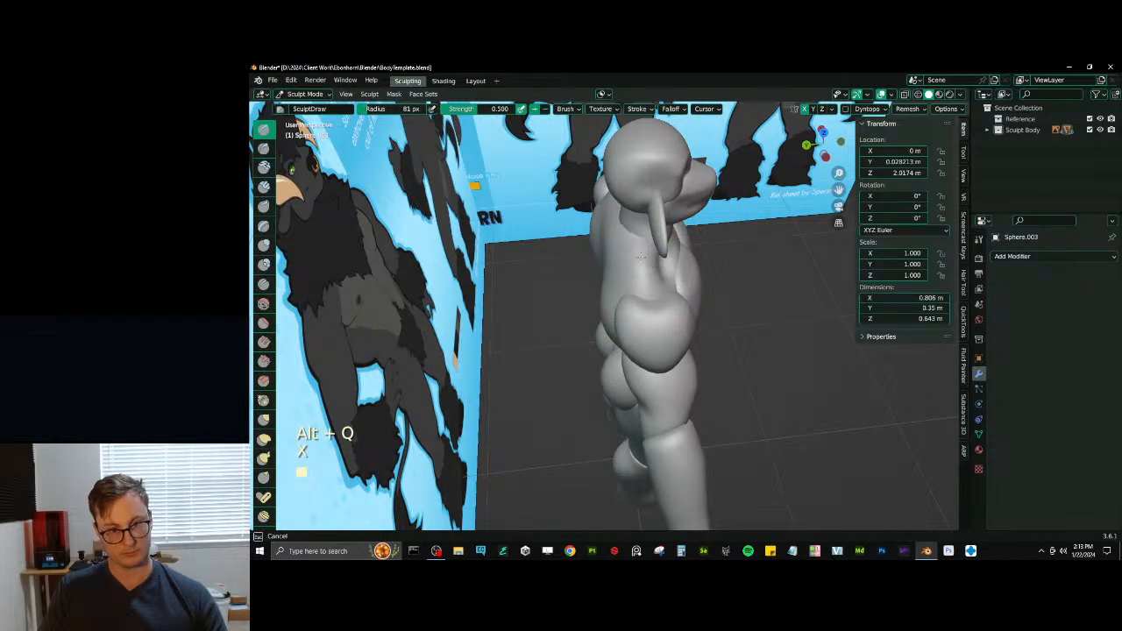
{"action": "mouse_move", "coordinate": [640, 256]}
{"action": "middle_mouse_down"}
{"action": "mouse_move", "coordinate": [620, 243]}
{"action": "mouse_move", "coordinate": [592, 252]}
{"action": "mouse_move", "coordinate": [651, 263]}
{"action": "mouse_move", "coordinate": [685, 305]}
{"action": "mouse_move", "coordinate": [646, 333]}
{"action": "middle_mouse_up"}
{"action": "key", "text": "alt+q"}
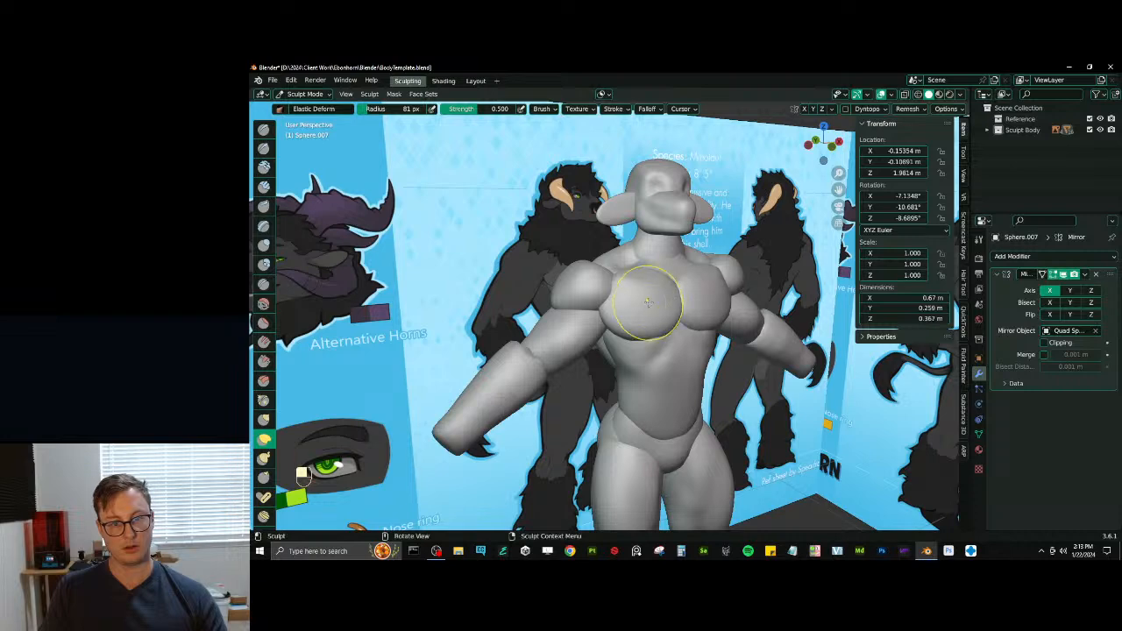
{"action": "mouse_move", "coordinate": [672, 330]}
{"action": "middle_mouse_down"}
{"action": "mouse_move", "coordinate": [666, 382]}
{"action": "mouse_move", "coordinate": [681, 359]}
{"action": "mouse_move", "coordinate": [651, 340]}
{"action": "mouse_move", "coordinate": [655, 380]}
{"action": "middle_mouse_up"}
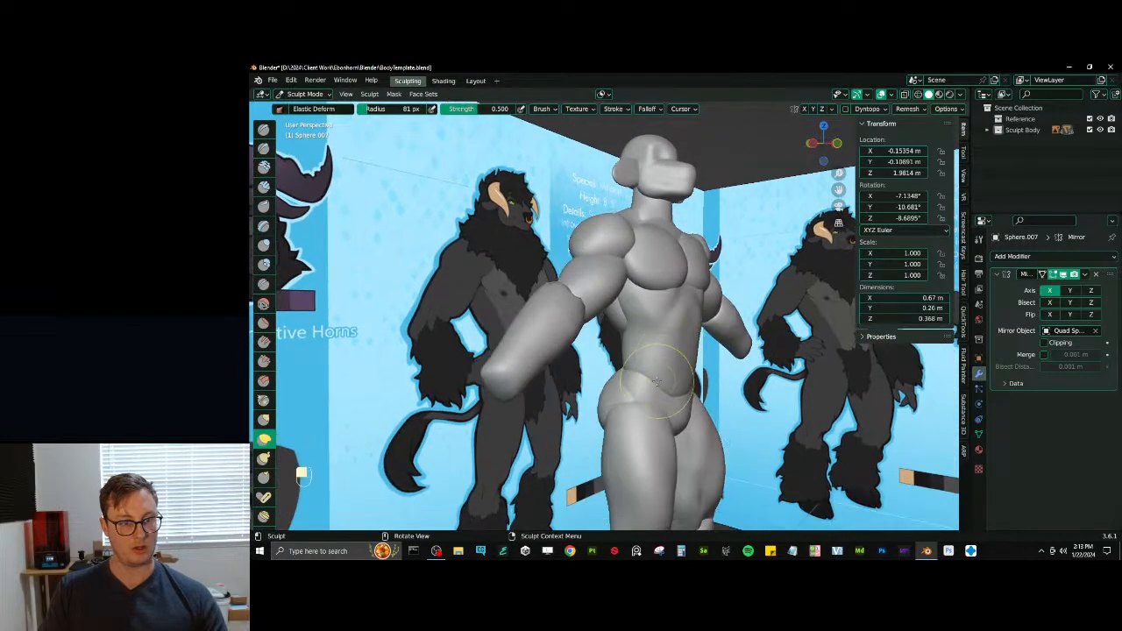
- In Object Mode, select the glutes and pelvis and raise them about 0.09 m along global Z
{"action": "key", "text": "ctrl+Tab"}
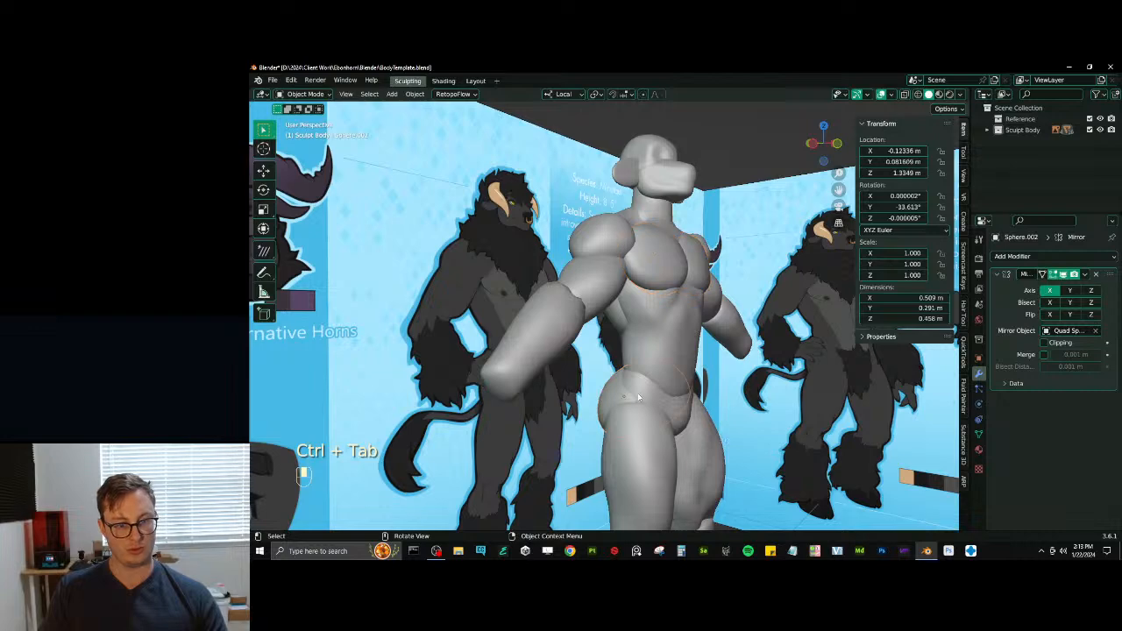
{"action": "left_click", "coordinate": [638, 397]}
{"action": "key", "text": "g"}
{"action": "key", "text": "z"}
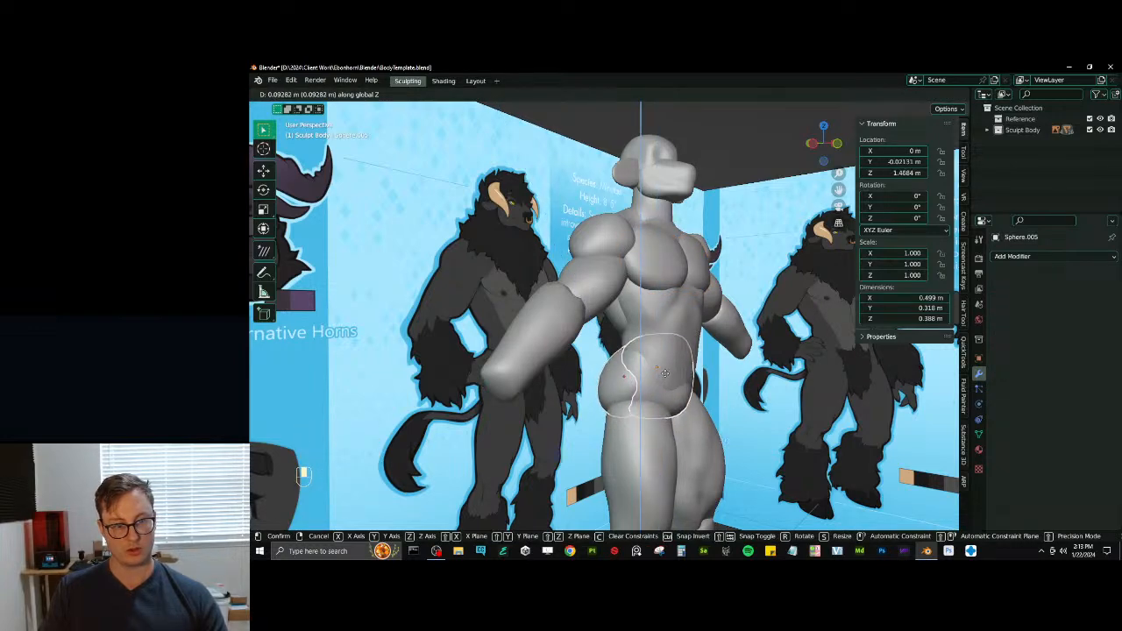
{"action": "left_click", "coordinate": [664, 374]}
{"action": "middle_click_drag", "start_coordinate": [657, 375], "coordinate": [623, 371]}
{"action": "scroll", "coordinate": [624, 385], "scroll_direction": "down", "scroll_amount": 3}
- Lengthen the thighs to a Z scale of 1.104 and move them up to about Z 0.98 m
{"action": "left_click", "coordinate": [626, 409]}
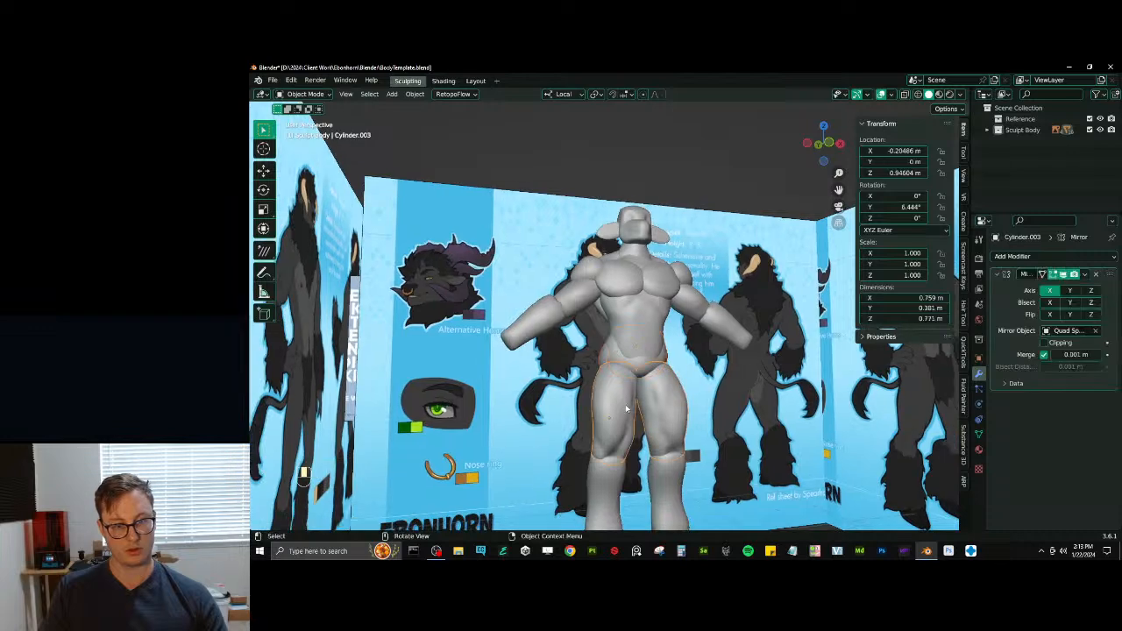
{"action": "key", "text": "s"}
{"action": "key", "text": "z"}
{"action": "left_click", "coordinate": [641, 327]}
{"action": "key", "text": "g"}
{"action": "key", "text": "z"}
{"action": "left_click", "coordinate": [642, 321]}
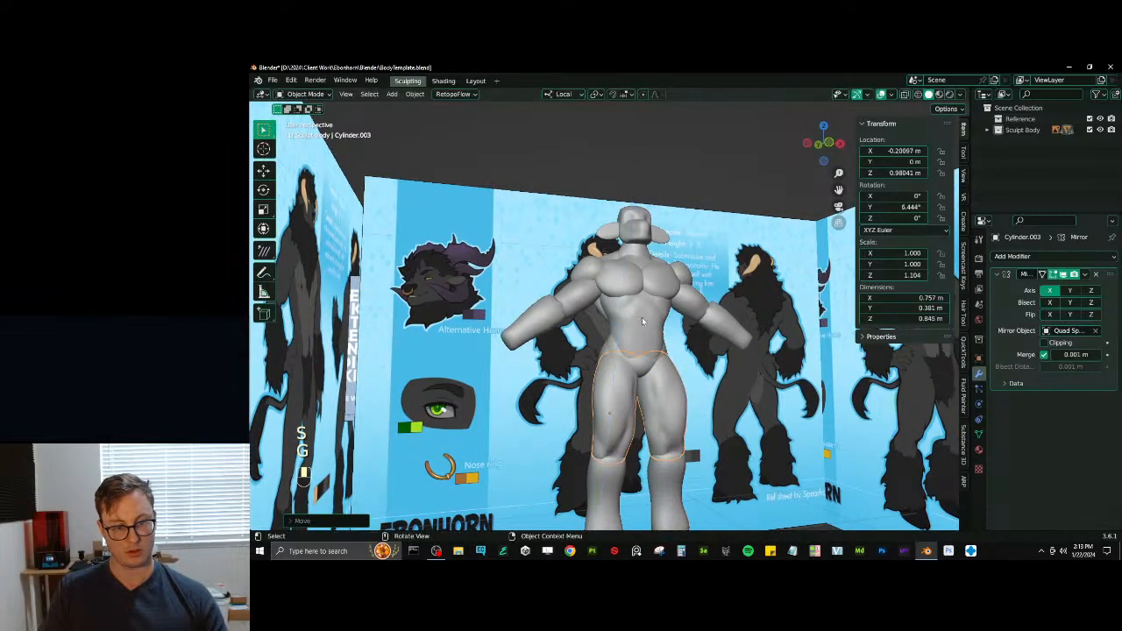
{"action": "middle_click_drag", "start_coordinate": [641, 322], "coordinate": [641, 365]}
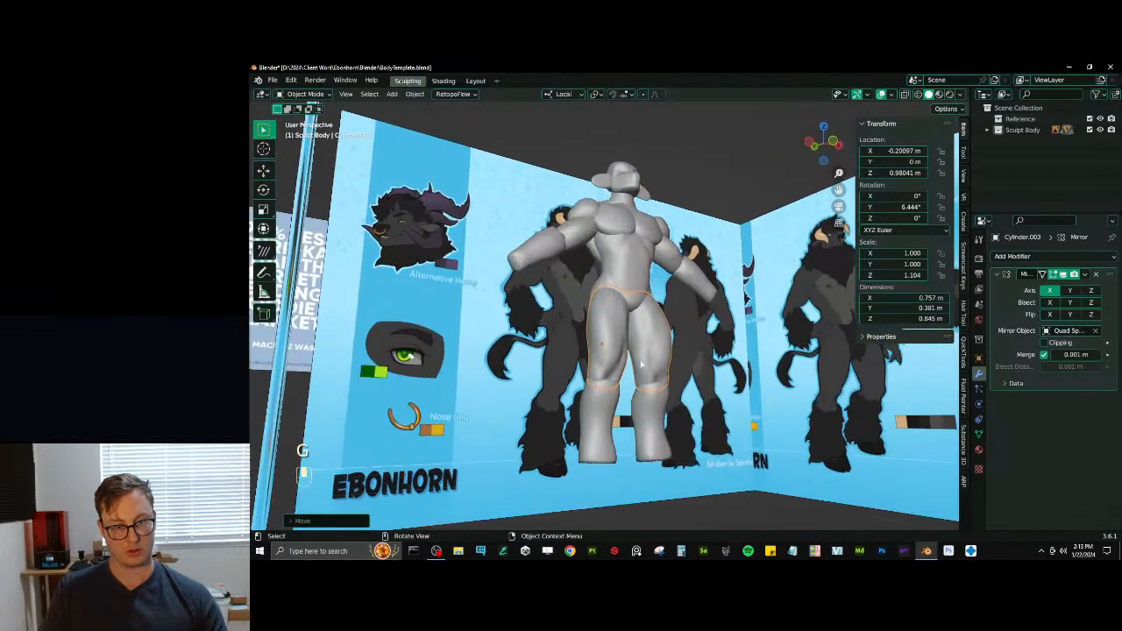
- Select the lower legs and lengthen them along local Z to a scale of 1.098
{"action": "left_click", "coordinate": [621, 428]}
{"action": "key", "text": "s"}
{"action": "key", "text": "z"}
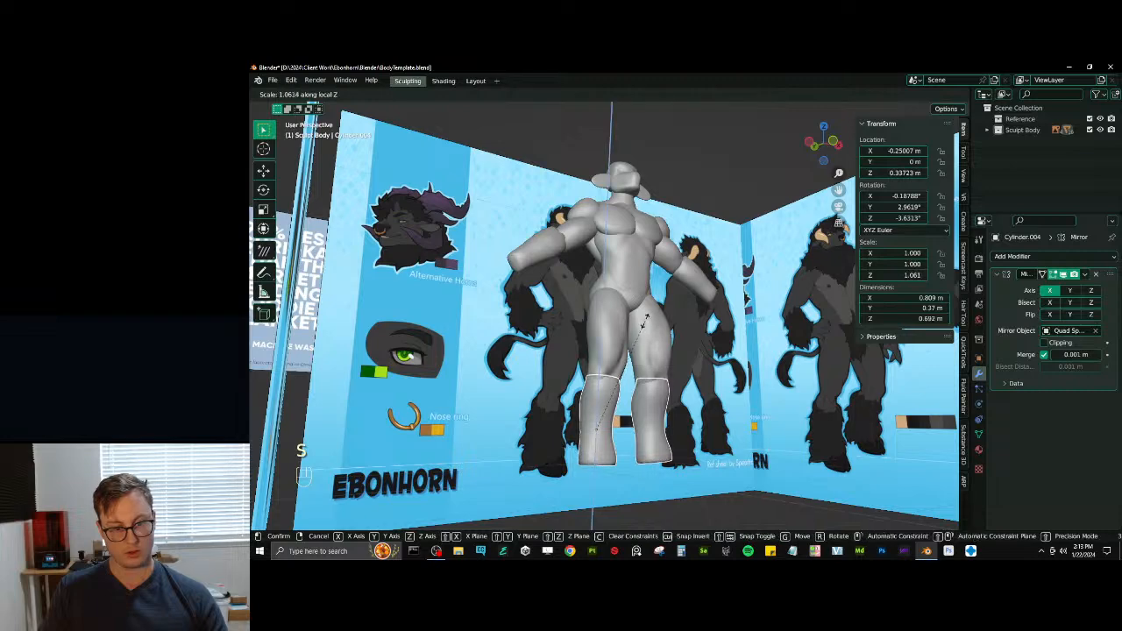
{"action": "left_click", "coordinate": [649, 323]}
- Select all the mannequin body pieces and apply their scale
{"action": "key", "text": "a"}
{"action": "middle_click_drag", "start_coordinate": [649, 323], "coordinate": [675, 368]}
{"action": "key", "text": "b"}
{"action": "left_click_drag", "start_coordinate": [688, 369], "coordinate": [569, 162]}
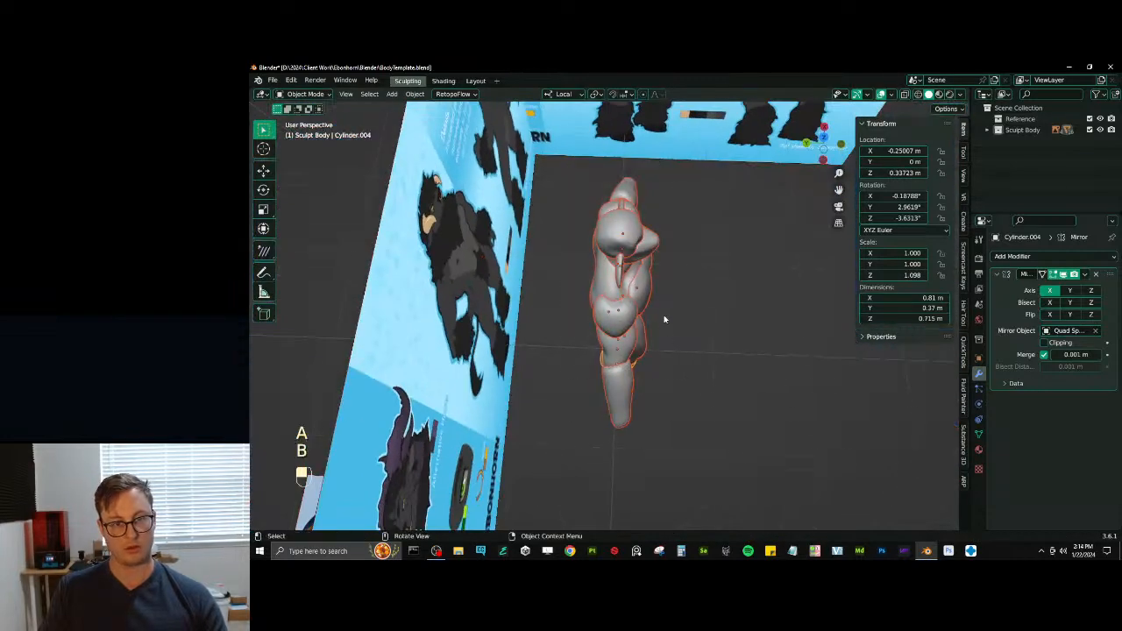
{"action": "key", "text": "ctrl+a"}
{"action": "left_click", "coordinate": [677, 272]}
{"action": "middle_click_drag", "start_coordinate": [677, 271], "coordinate": [661, 201]}
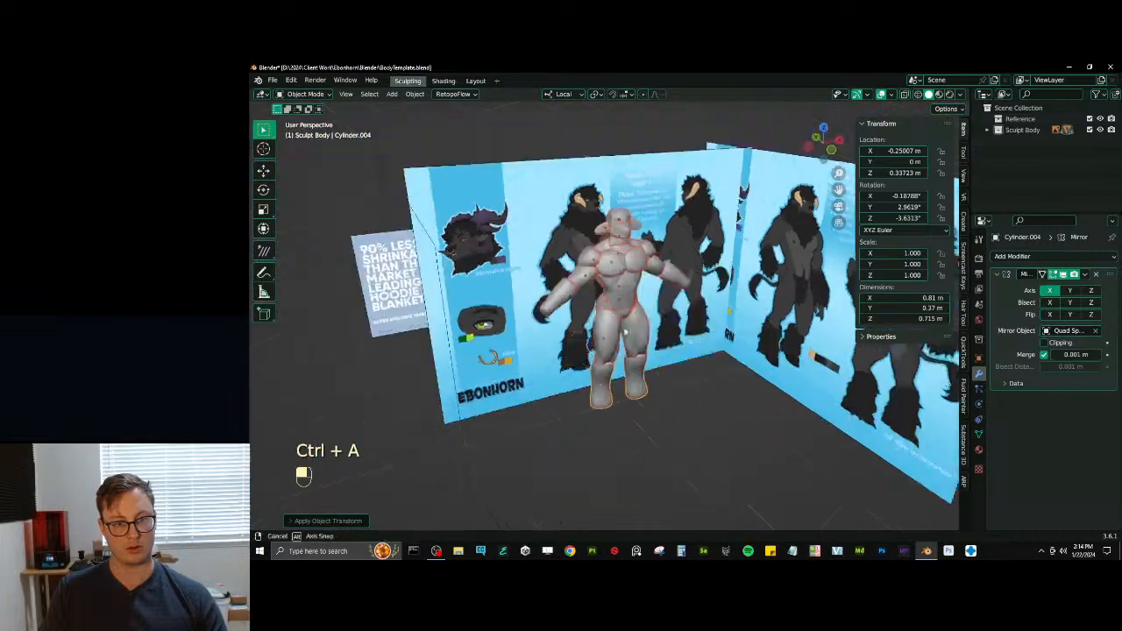
- Switch the viewport shading to Material Preview
{"action": "mouse_move", "coordinate": [625, 332]}
{"action": "middle_mouse_down"}
{"action": "mouse_move", "coordinate": [609, 328]}
{"action": "mouse_move", "coordinate": [615, 316]}
{"action": "middle_mouse_up"}
{"action": "left_click", "coordinate": [615, 391]}
{"action": "key", "text": "z"}
{"action": "key", "text": "z"}
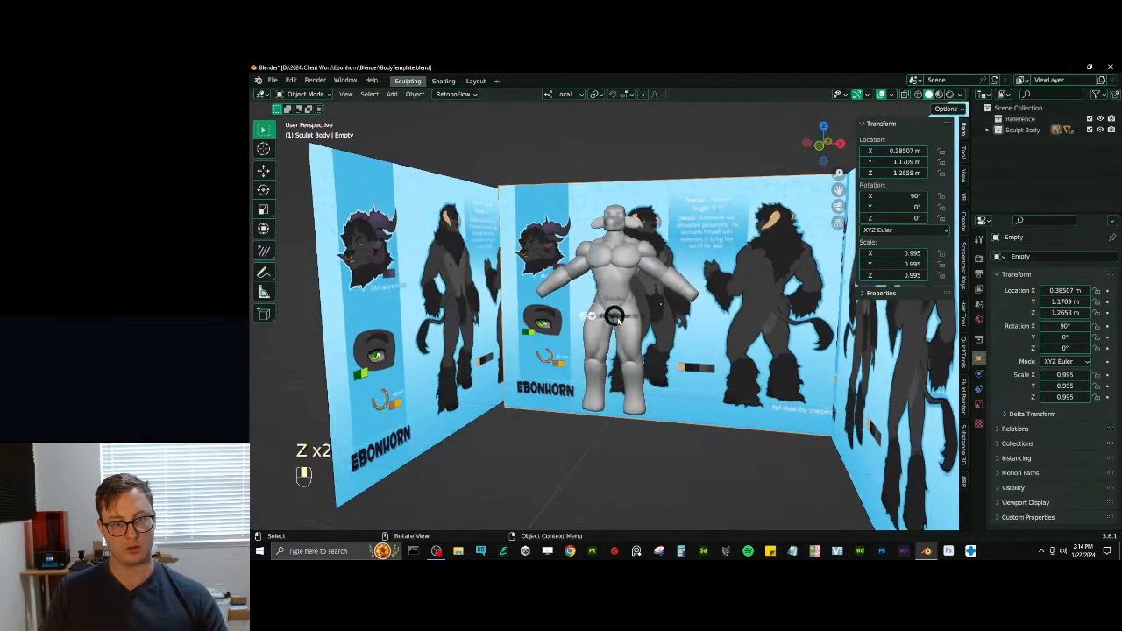
{"action": "left_click", "coordinate": [632, 343]}
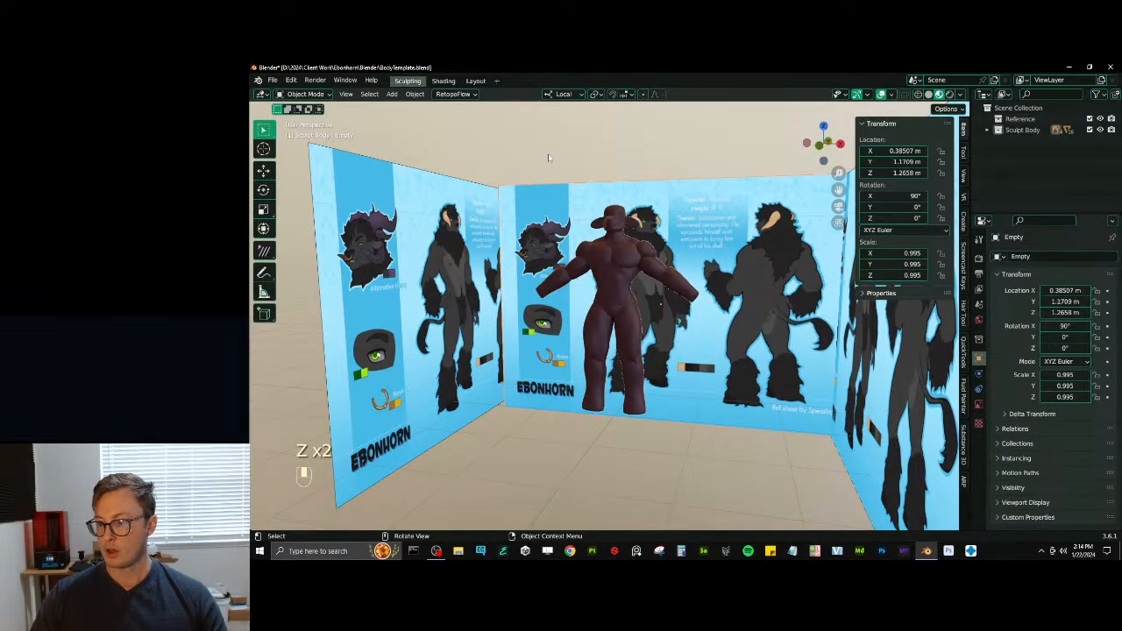
- Select the torso and sample its material's base color from the reference character's dark coloring with the eyedropper
{"action": "scroll", "coordinate": [584, 359], "scroll_direction": "up", "scroll_amount": 4}
{"action": "middle_click_drag", "start_coordinate": [584, 359], "coordinate": [654, 341]}
{"action": "left_click", "coordinate": [653, 341]}
{"action": "scroll", "coordinate": [902, 419], "scroll_direction": "up", "scroll_amount": 1}
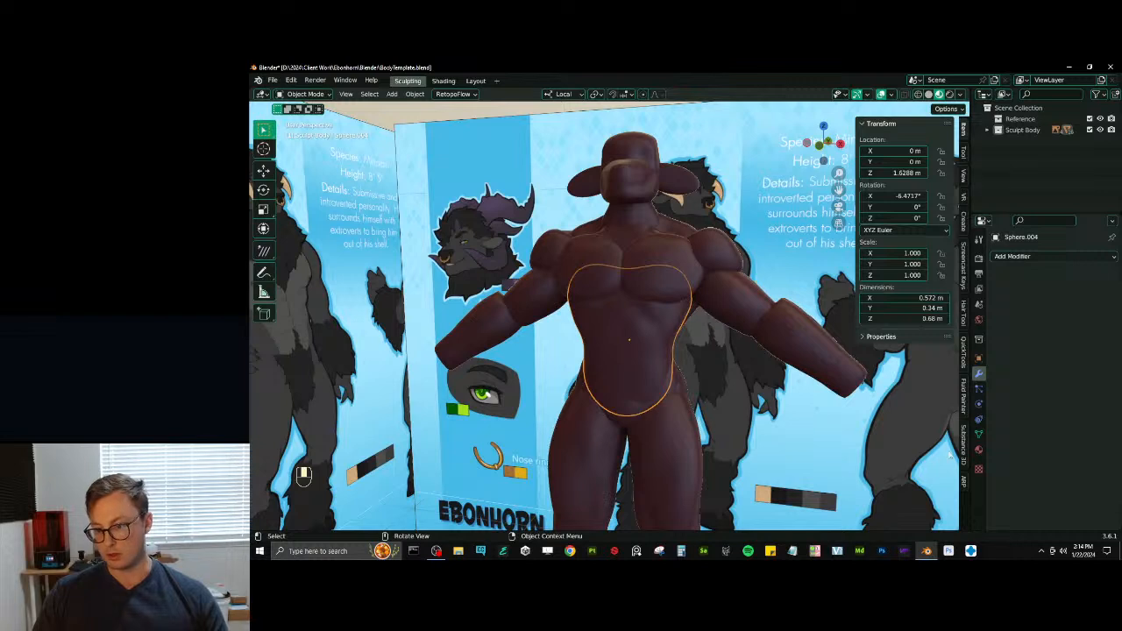
{"action": "left_click", "coordinate": [978, 449]}
{"action": "scroll", "coordinate": [1092, 408], "scroll_direction": "down", "scroll_amount": 3}
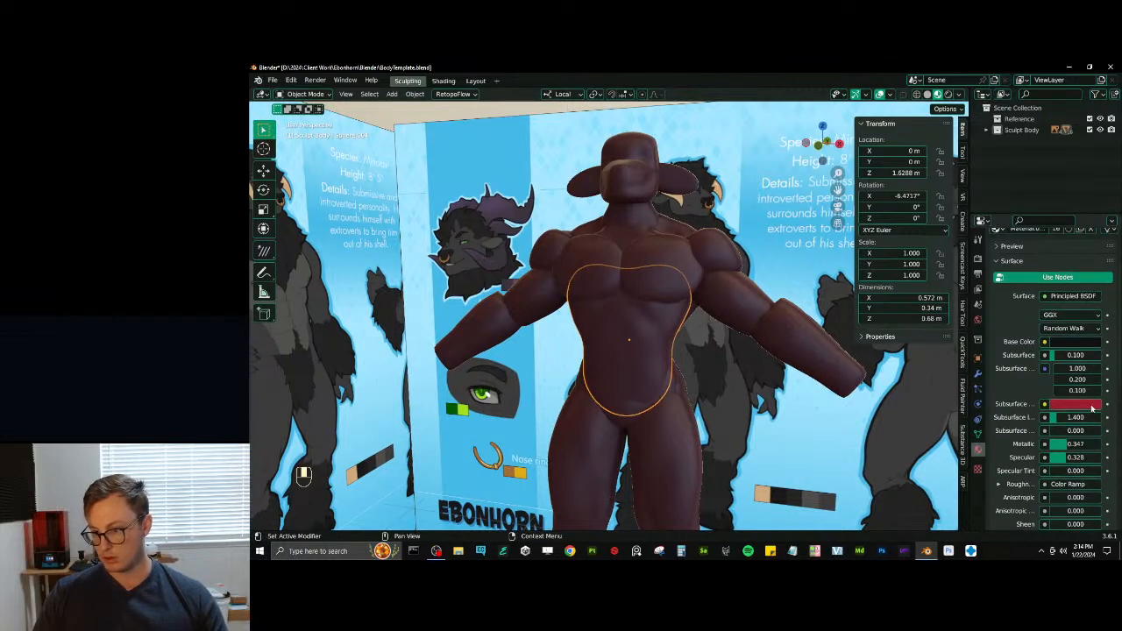
{"action": "left_click", "coordinate": [1074, 340]}
{"action": "left_click", "coordinate": [1094, 303]}
{"action": "left_click", "coordinate": [684, 200]}
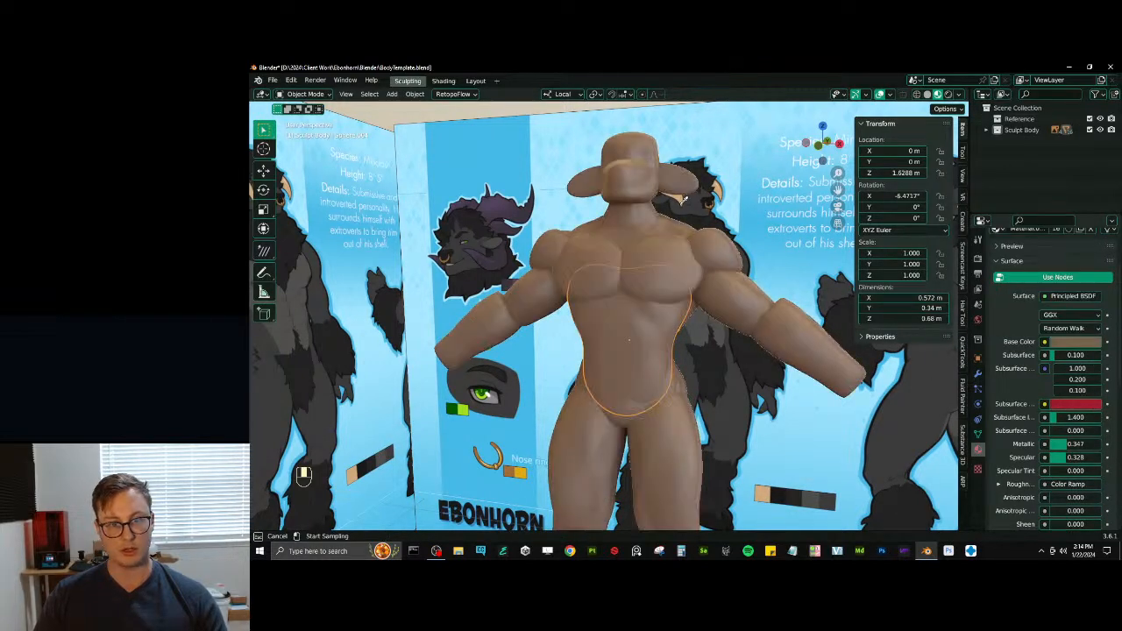
{"action": "left_click", "coordinate": [1074, 341]}
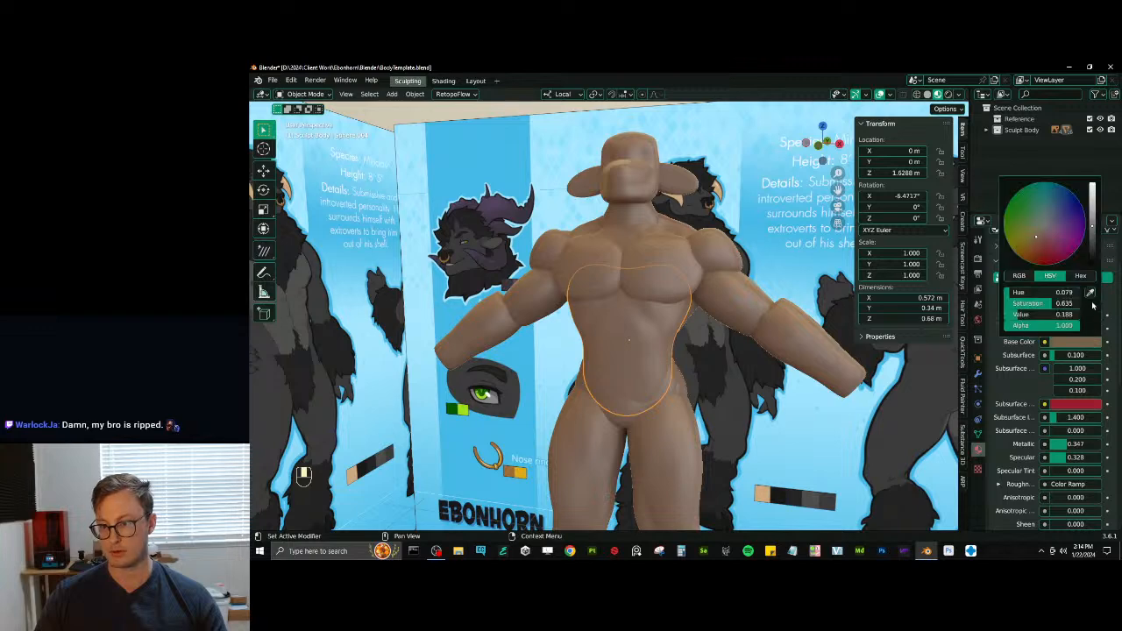
{"action": "left_click", "coordinate": [1094, 303]}
{"action": "left_click", "coordinate": [674, 207]}
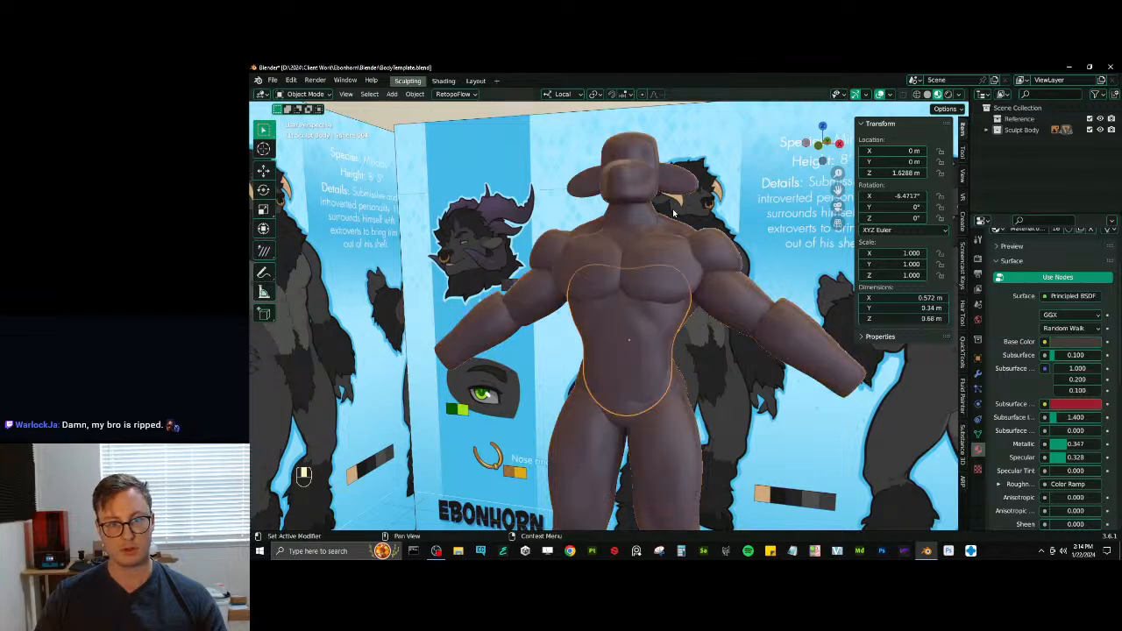
- Brighten the body material's base color slightly
{"action": "left_click", "coordinate": [1076, 340]}
{"action": "left_click_drag", "start_coordinate": [1092, 246], "coordinate": [1092, 238]}
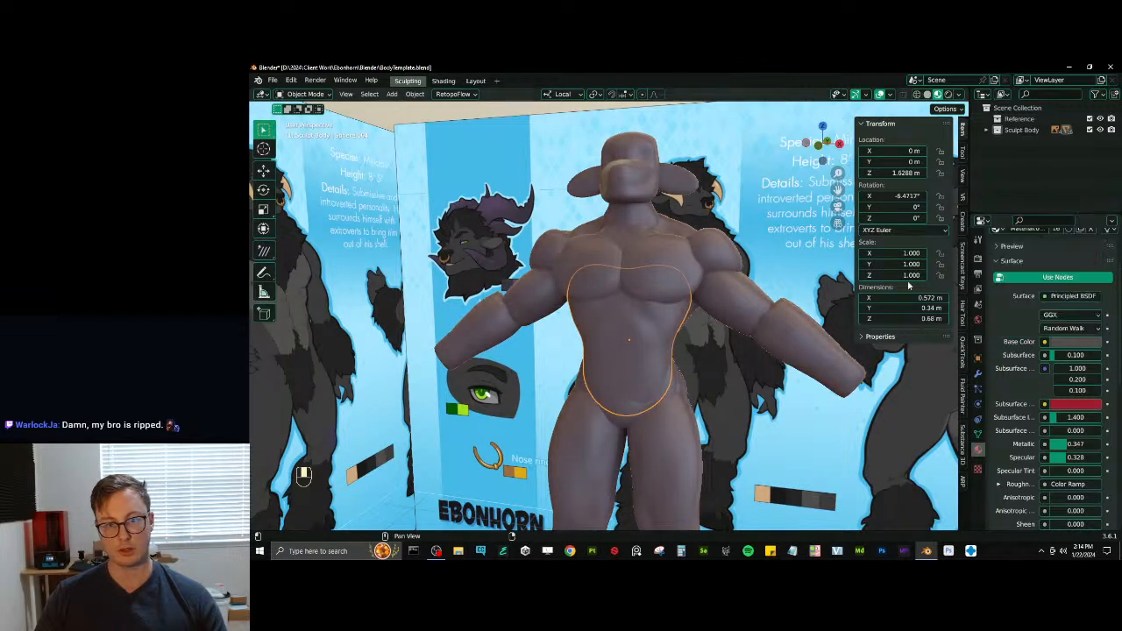
{"action": "middle_click_drag", "start_coordinate": [637, 236], "coordinate": [654, 245]}
{"action": "scroll", "coordinate": [653, 246], "scroll_direction": "down", "scroll_amount": 4}
{"action": "scroll", "coordinate": [666, 275], "scroll_direction": "up", "scroll_amount": 1}
{"action": "scroll", "coordinate": [1052, 455], "scroll_direction": "down", "scroll_amount": 2}
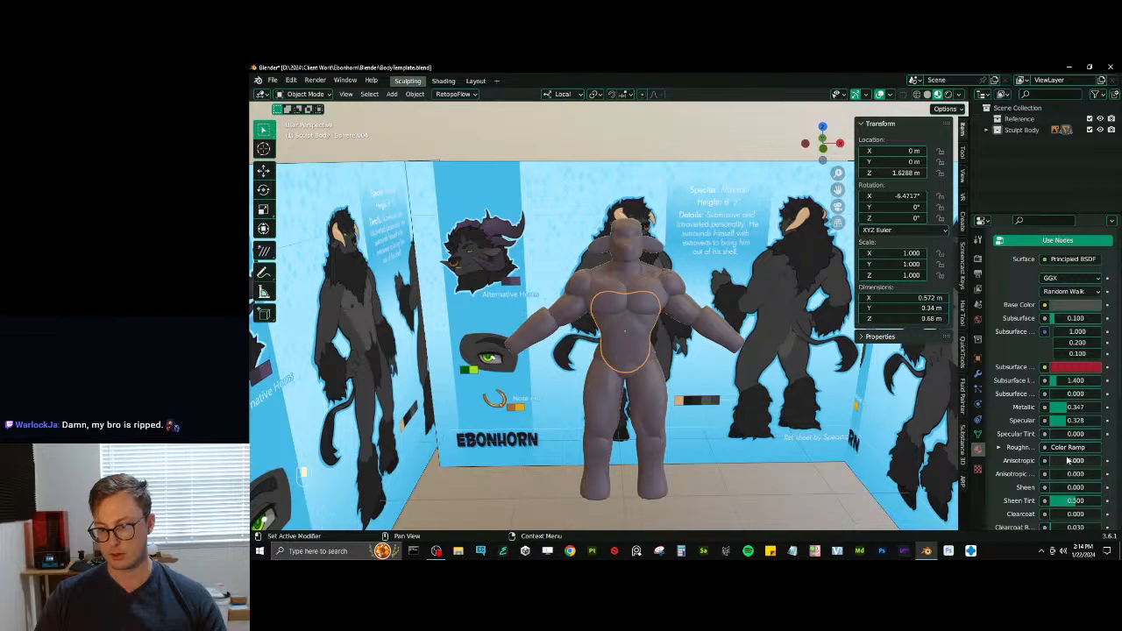
- Disconnect the Color Ramp from the body material's Roughness and save the file
{"action": "left_click", "coordinate": [1045, 447]}
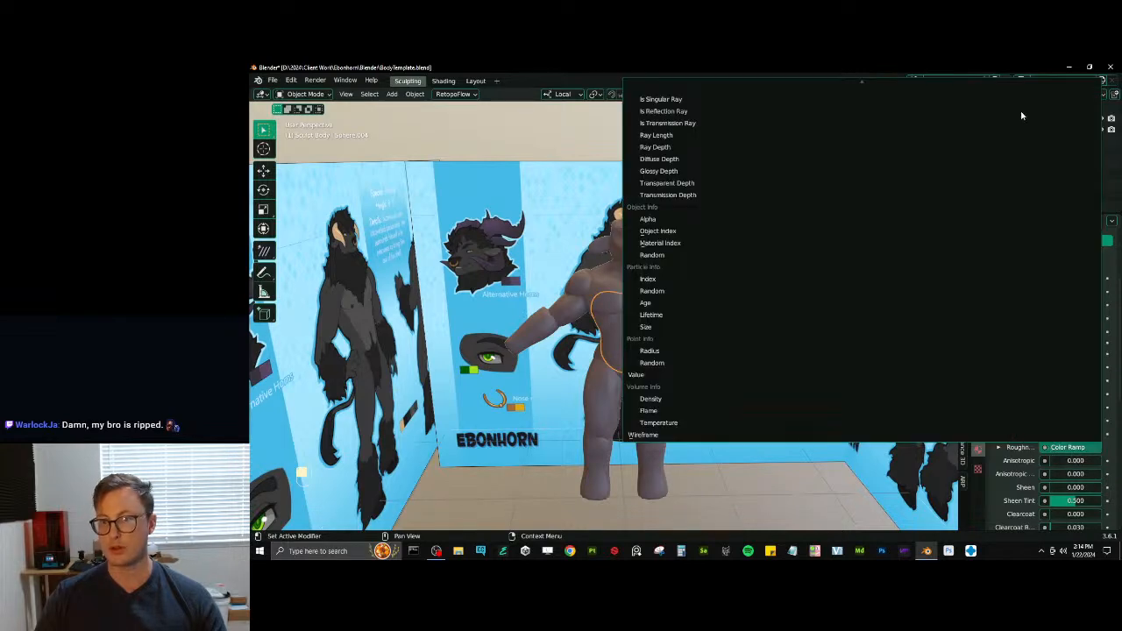
{"action": "left_click", "coordinate": [1069, 448]}
{"action": "left_click", "coordinate": [1045, 448]}
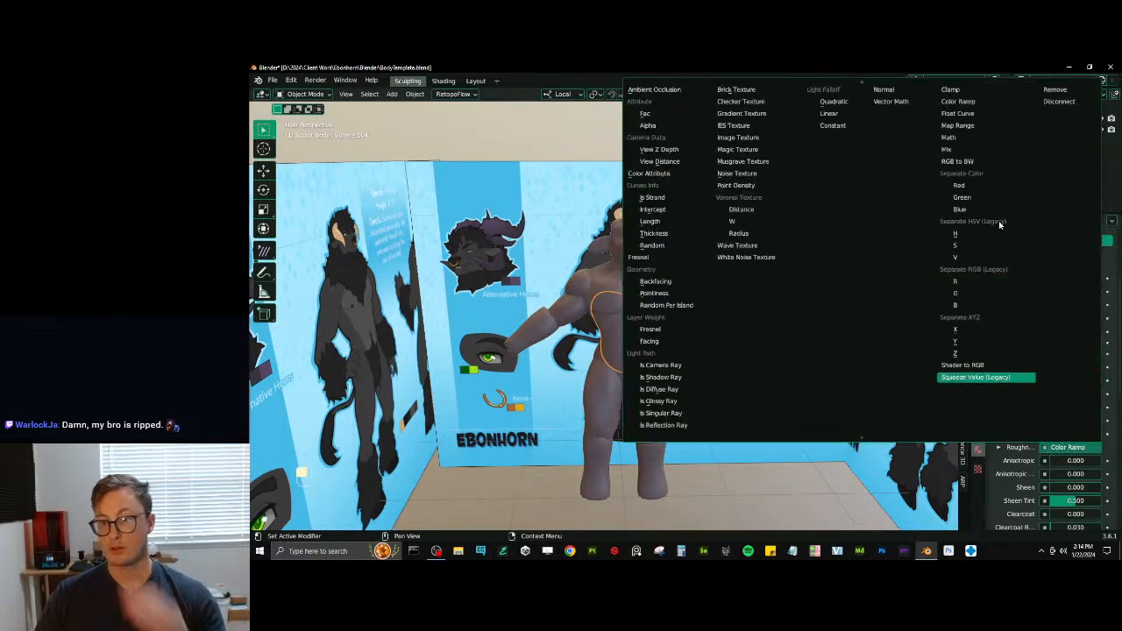
{"action": "left_click", "coordinate": [1050, 97]}
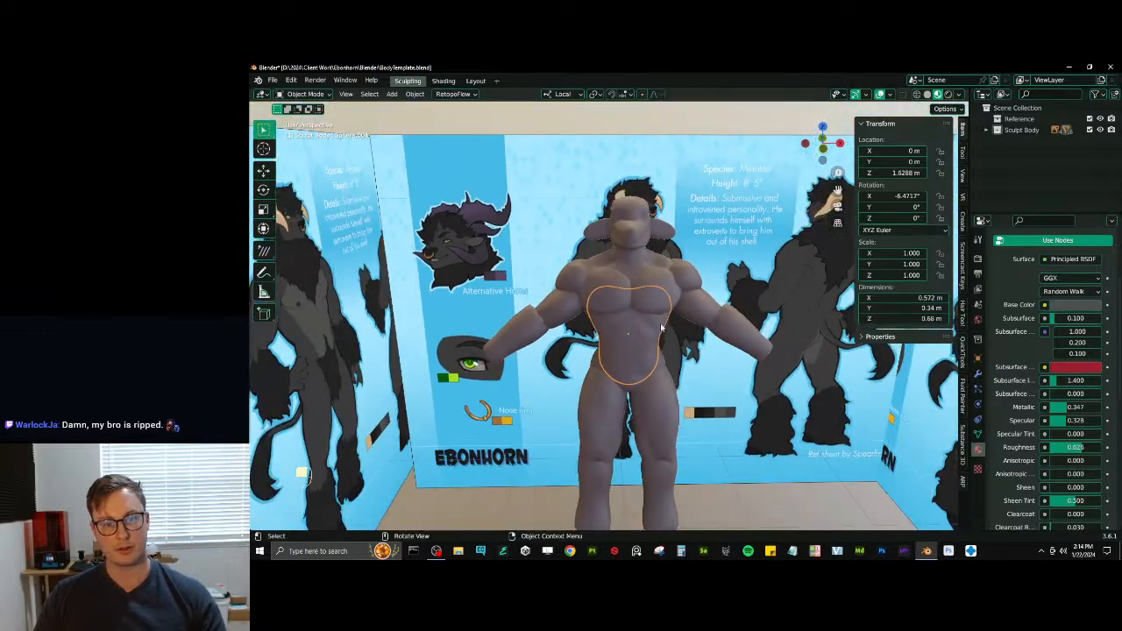
{"action": "mouse_move", "coordinate": [675, 289]}
{"action": "middle_mouse_down"}
{"action": "mouse_move", "coordinate": [726, 304]}
{"action": "mouse_move", "coordinate": [698, 317]}
{"action": "mouse_move", "coordinate": [632, 314]}
{"action": "mouse_move", "coordinate": [625, 485]}
{"action": "middle_mouse_up"}
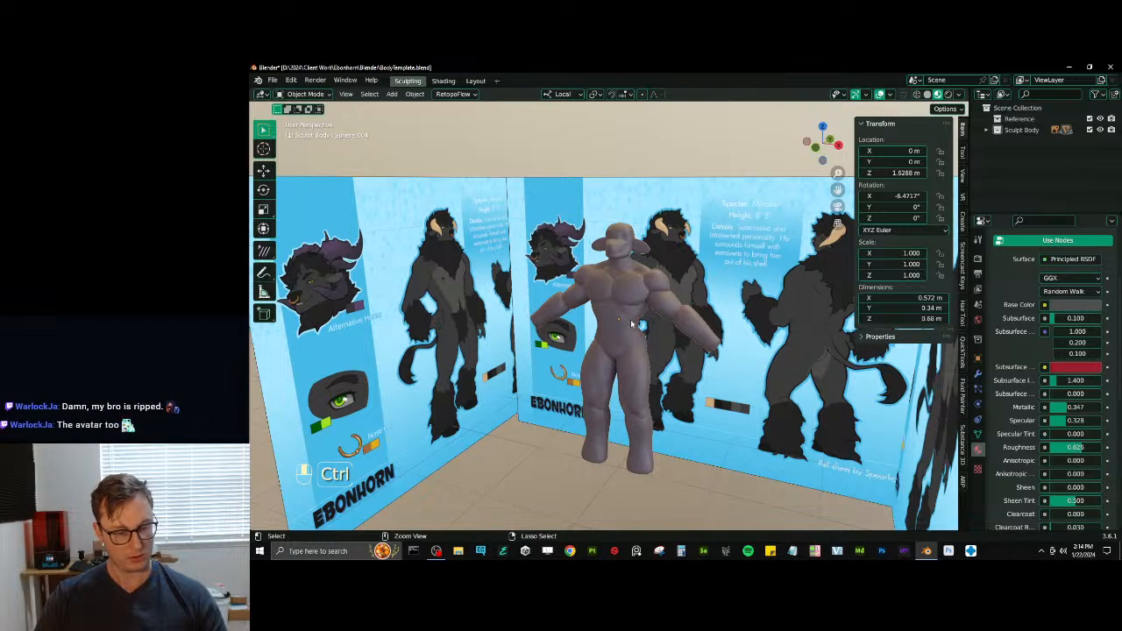
{"action": "key", "text": "ctrl+s"}
- Add a Bezier curve to the scene
{"action": "middle_click_drag", "start_coordinate": [631, 324], "coordinate": [655, 289]}
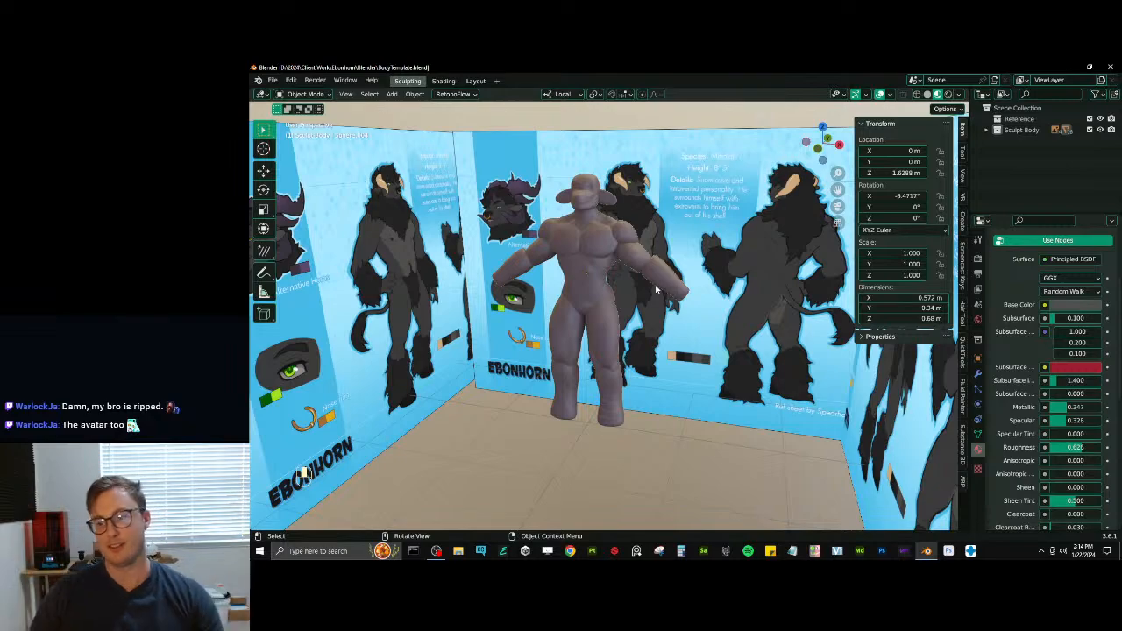
{"action": "mouse_move", "coordinate": [587, 273]}
{"action": "middle_mouse_down"}
{"action": "mouse_move", "coordinate": [574, 278]}
{"action": "mouse_move", "coordinate": [619, 301]}
{"action": "mouse_move", "coordinate": [616, 271]}
{"action": "mouse_move", "coordinate": [681, 363]}
{"action": "middle_mouse_up"}
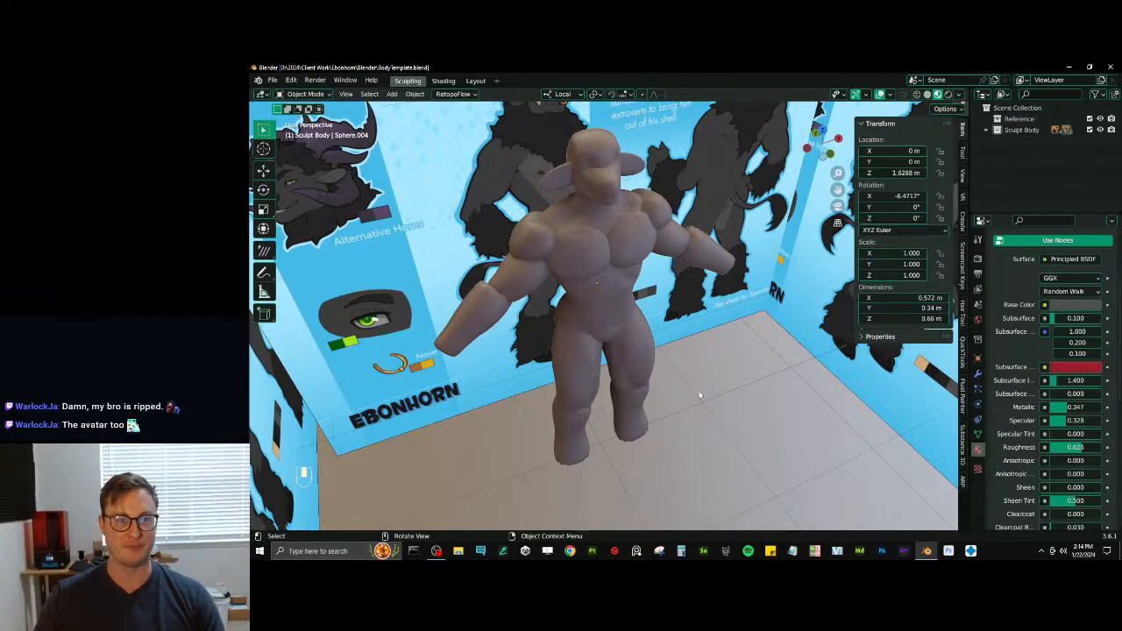
{"action": "mouse_move", "coordinate": [699, 394]}
{"action": "middle_mouse_down"}
{"action": "mouse_move", "coordinate": [713, 338]}
{"action": "mouse_move", "coordinate": [772, 312]}
{"action": "middle_mouse_up"}
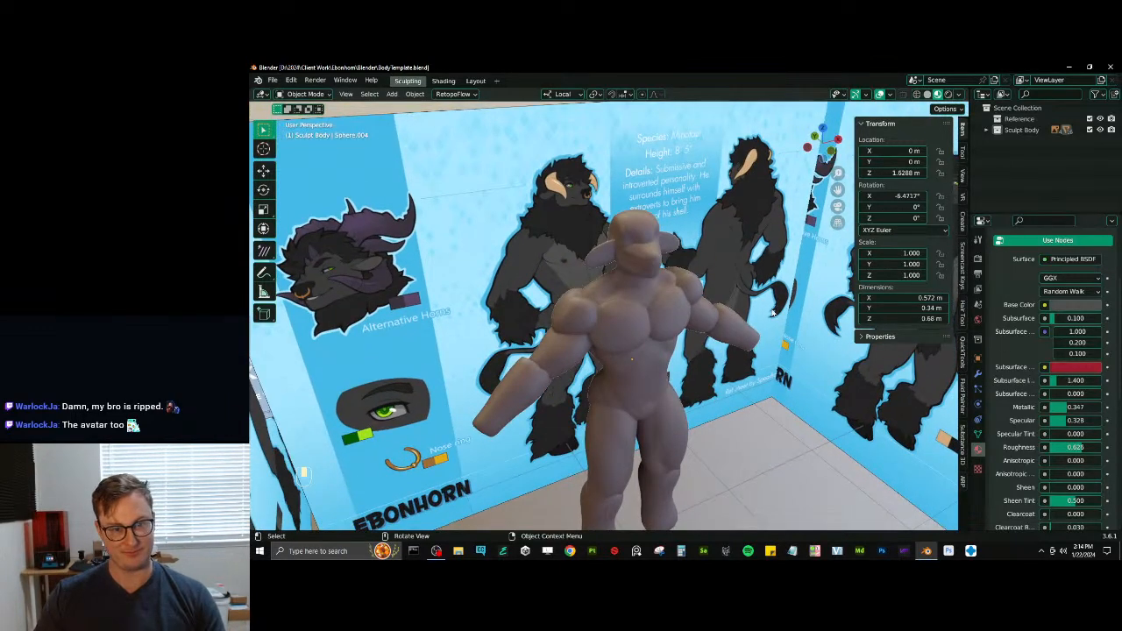
{"action": "key", "text": "shift+a"}
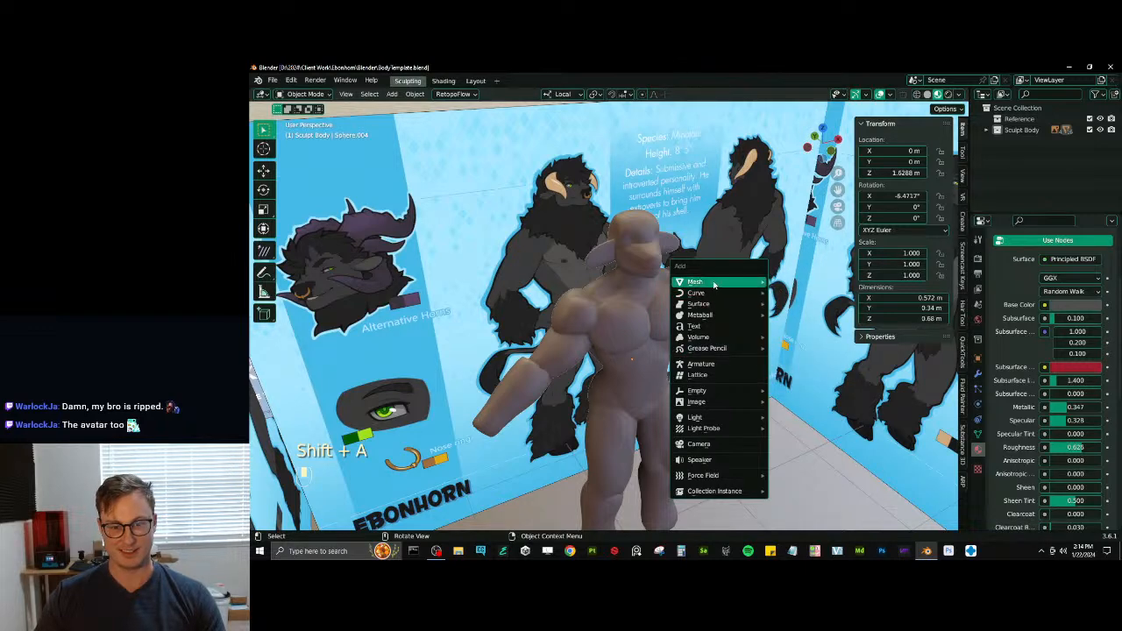
{"action": "mouse_move", "coordinate": [714, 293]}
{"action": "left_click", "coordinate": [793, 294]}
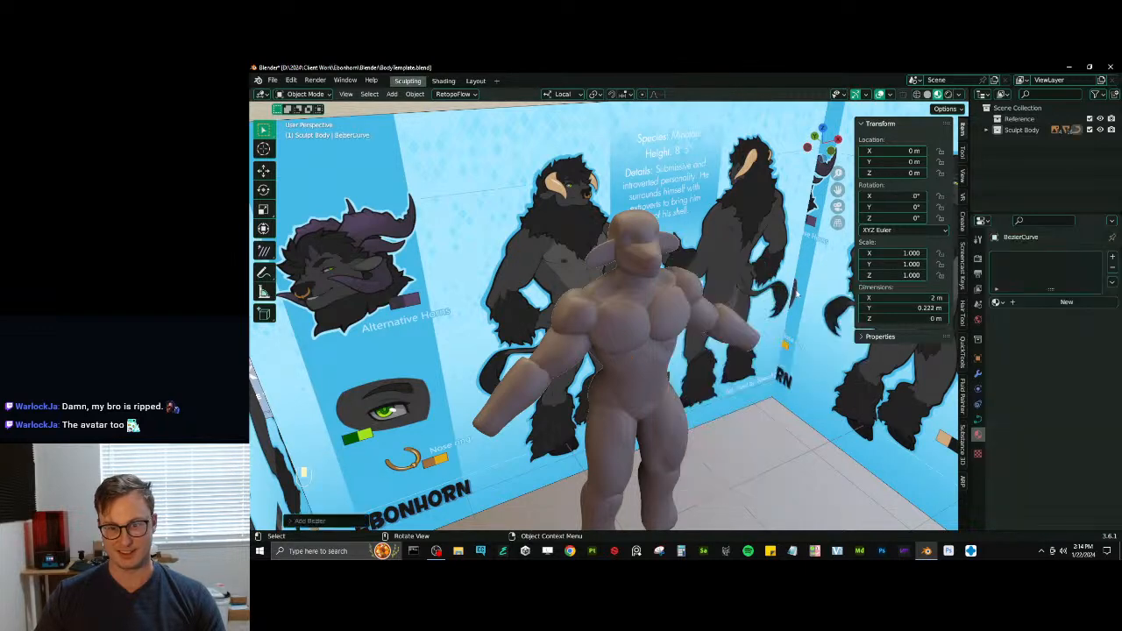
- Flatten the Bezier curve along local Y in Edit Mode and line it up in the front view
{"action": "scroll", "coordinate": [736, 311], "scroll_direction": "down", "scroll_amount": 5}
{"action": "middle_click_drag", "start_coordinate": [732, 313], "coordinate": [689, 356]}
{"action": "key", "text": "Tab"}
{"action": "key", "text": "a"}
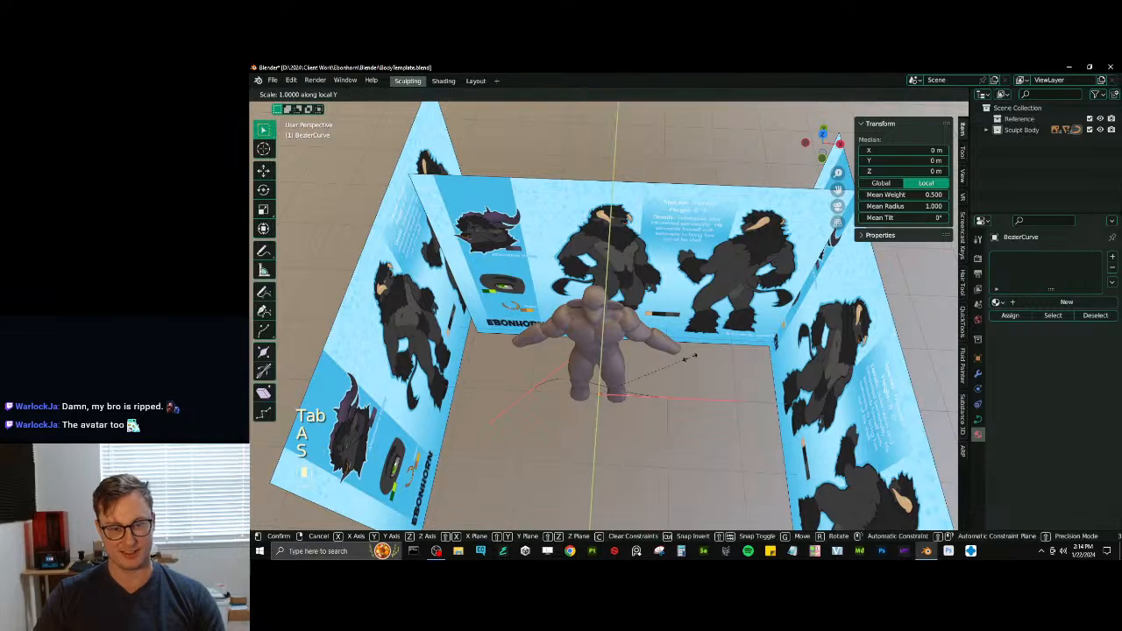
{"action": "key", "text": "s"}
{"action": "key", "text": "Tab"}
{"action": "key", "text": "KP_1"}
{"action": "key", "text": "Tab"}
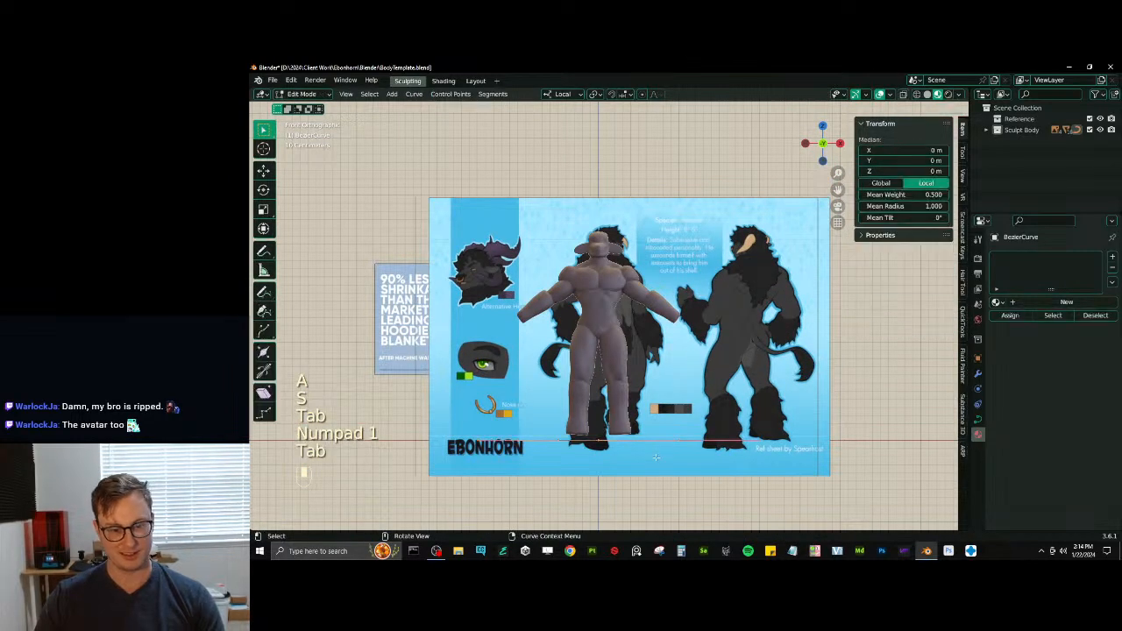
- Shrink the curve to about 0.41 m long and place it at the side of the mannequin's head
{"action": "key", "text": "a"}
{"action": "key", "text": "g"}
{"action": "key", "text": "s"}
{"action": "left_click", "coordinate": [643, 231]}
{"action": "middle_click_drag", "start_coordinate": [641, 230], "coordinate": [691, 295], "text": "shift"}
{"action": "scroll", "coordinate": [769, 311], "scroll_direction": "up", "scroll_amount": 4}
{"action": "key", "text": "s"}
{"action": "left_click", "coordinate": [720, 320]}
{"action": "key", "text": "g"}
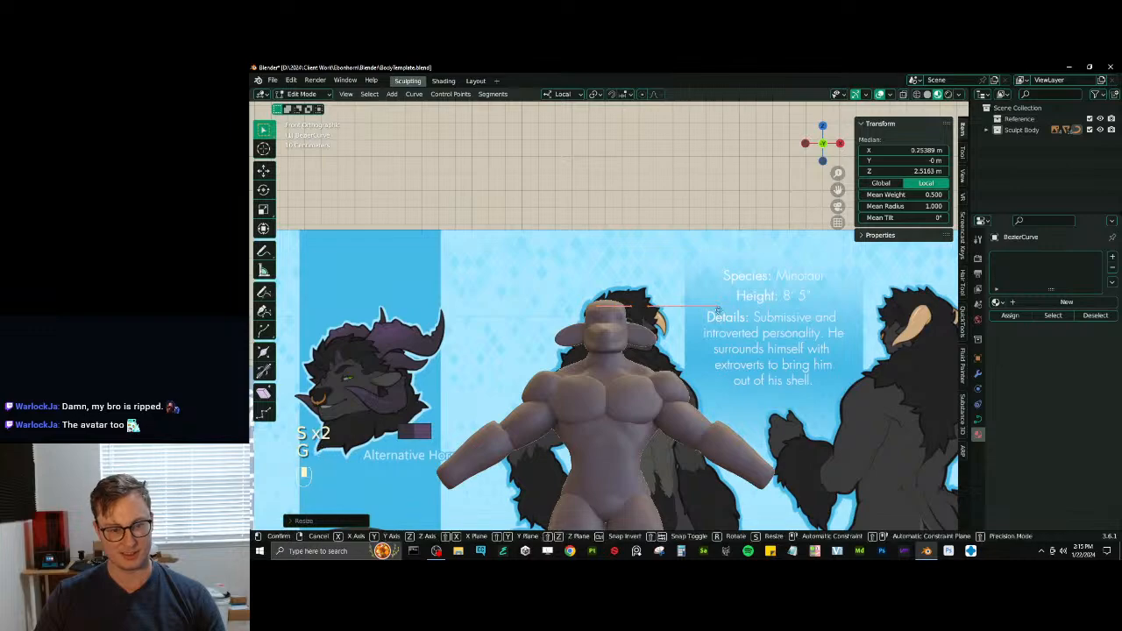
{"action": "left_click", "coordinate": [708, 349]}
{"action": "mouse_move", "coordinate": [708, 347]}
{"action": "middle_mouse_down"}
{"action": "mouse_move", "coordinate": [619, 374]}
{"action": "mouse_move", "coordinate": [762, 392]}
{"action": "middle_mouse_up"}
{"action": "key", "text": "Tab"}
- Examine the curve's Shape and Curve Deform settings and save the file
{"action": "left_click", "coordinate": [978, 419]}
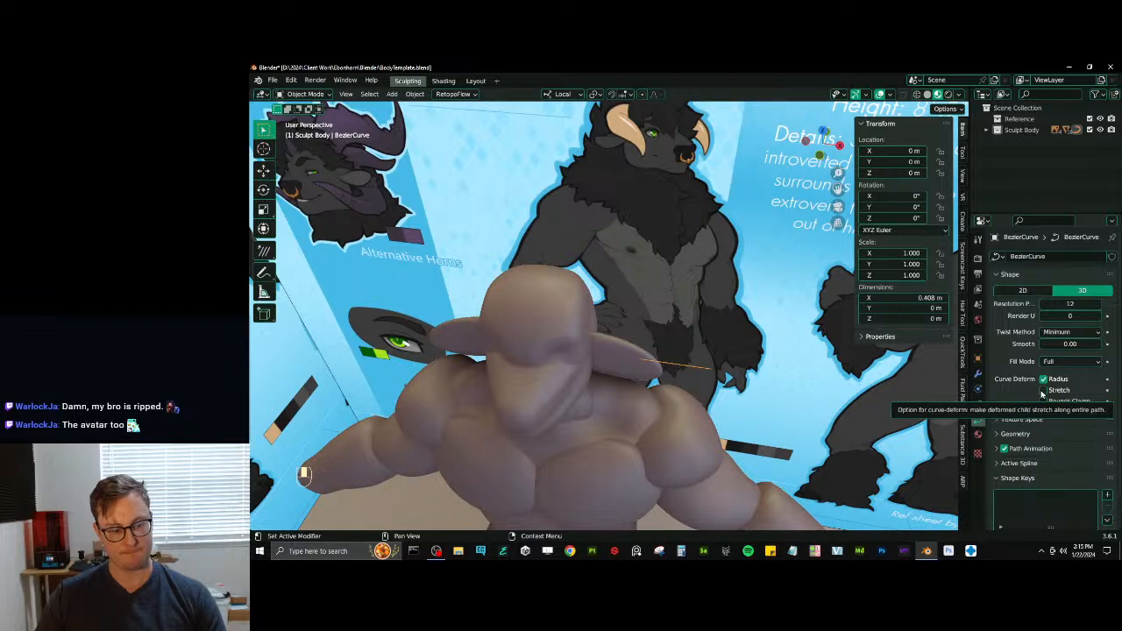
{"action": "scroll", "coordinate": [562, 291], "scroll_direction": "down", "scroll_amount": 7}
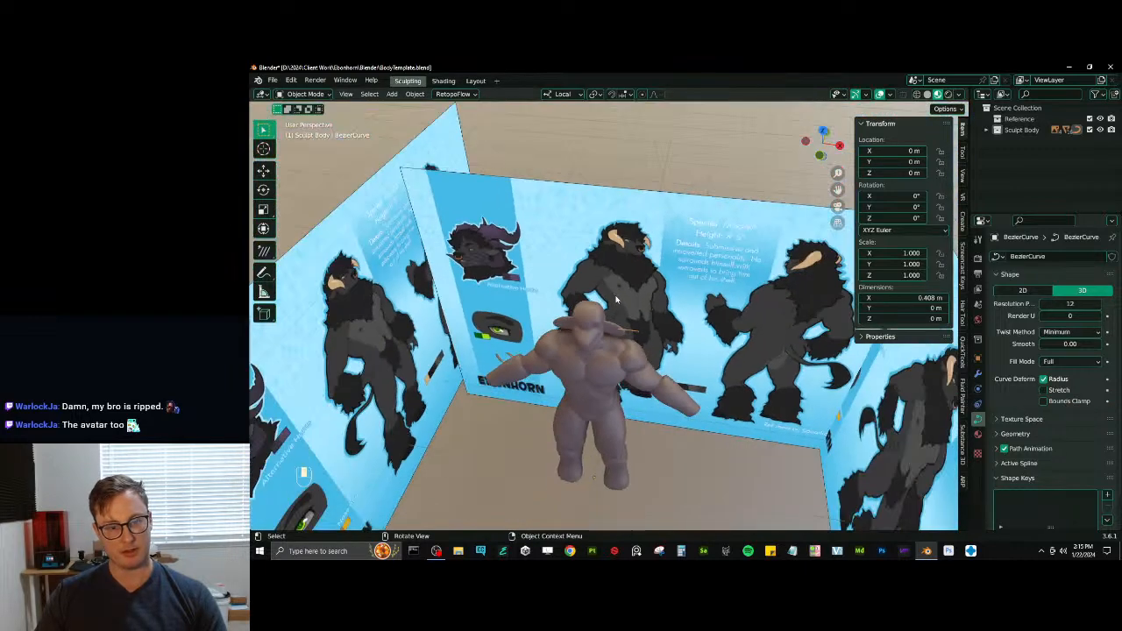
{"action": "key", "text": "Tab"}
{"action": "middle_click_drag", "start_coordinate": [693, 426], "coordinate": [693, 286], "text": "shift"}
{"action": "key", "text": "Tab"}
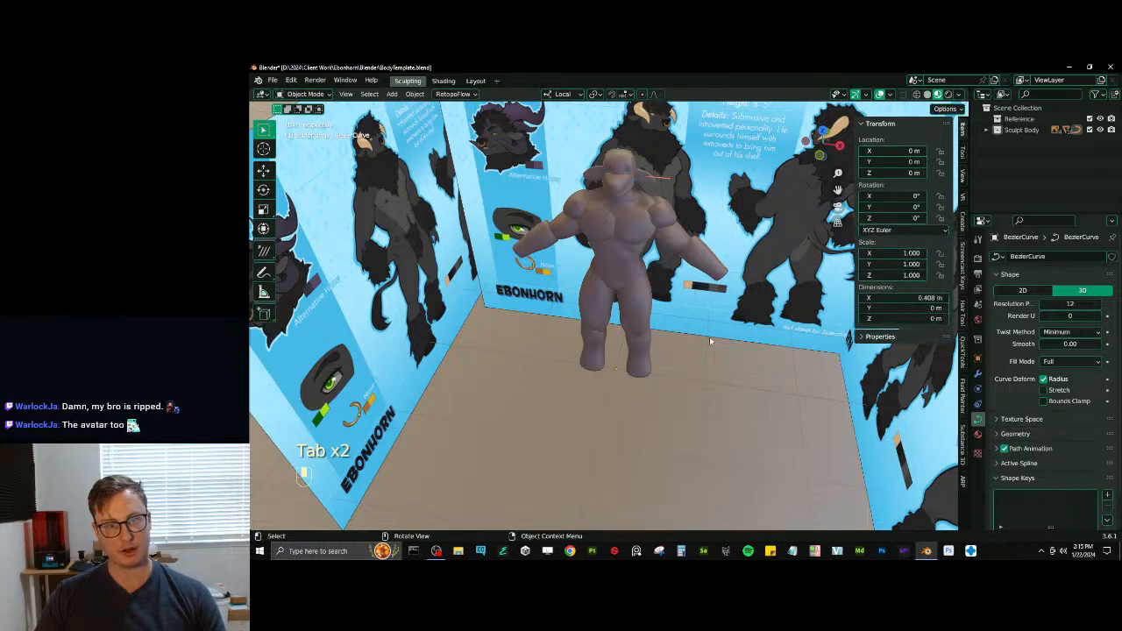
{"action": "key", "text": "ctrl+s"}
- Add an eight-sided mesh circle with a 1 m radius and give it a Subdivision Surface modifier
{"action": "key", "text": "shift+a"}
{"action": "mouse_move", "coordinate": [697, 324]}
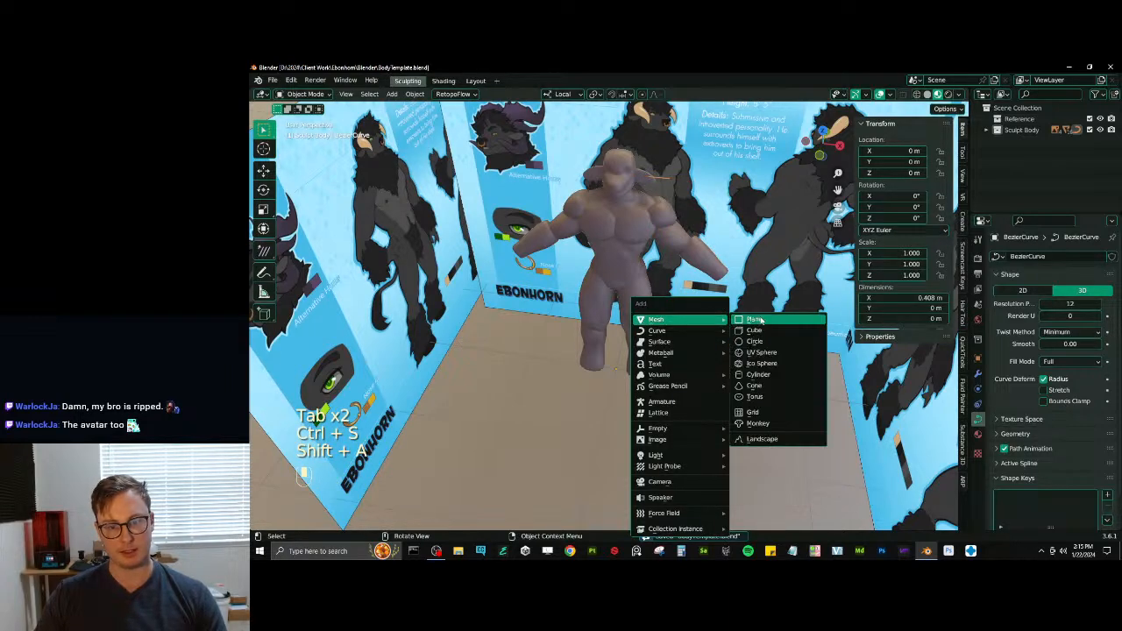
{"action": "left_click", "coordinate": [755, 341]}
{"action": "left_click", "coordinate": [296, 521]}
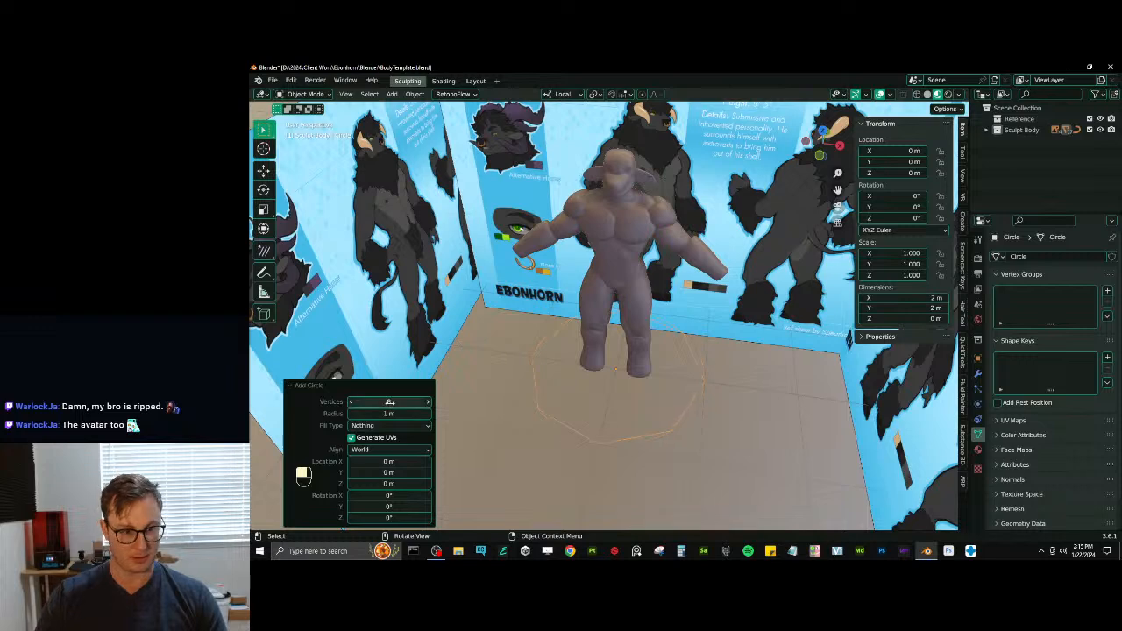
{"action": "left_click", "coordinate": [340, 384]}
{"action": "left_click", "coordinate": [977, 372]}
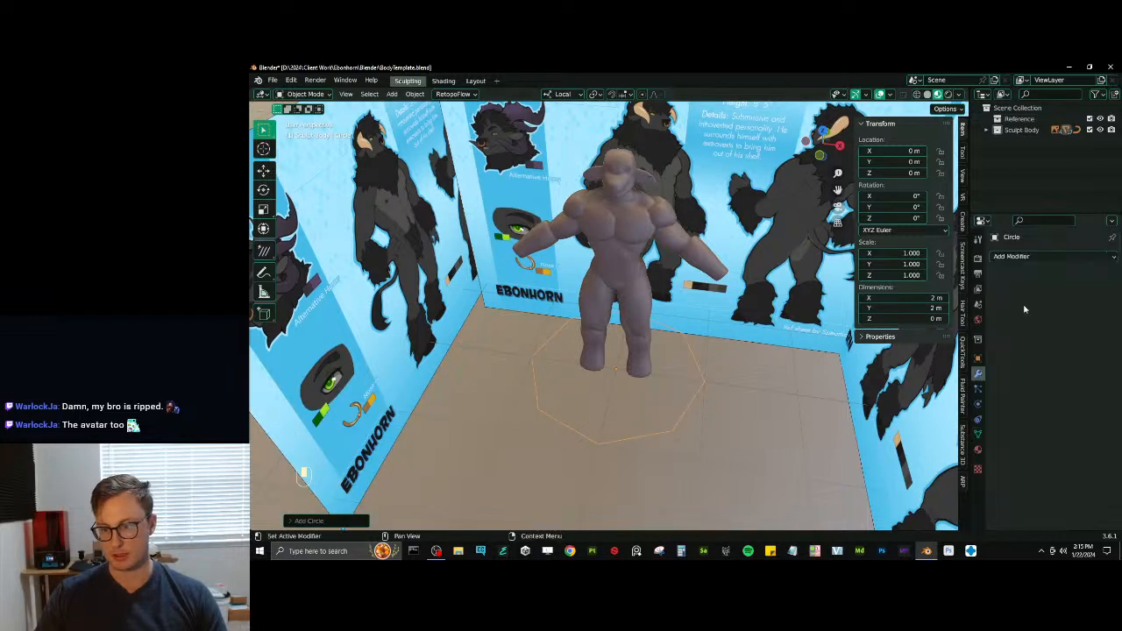
{"action": "left_click", "coordinate": [1007, 256]}
{"action": "left_click", "coordinate": [899, 455]}
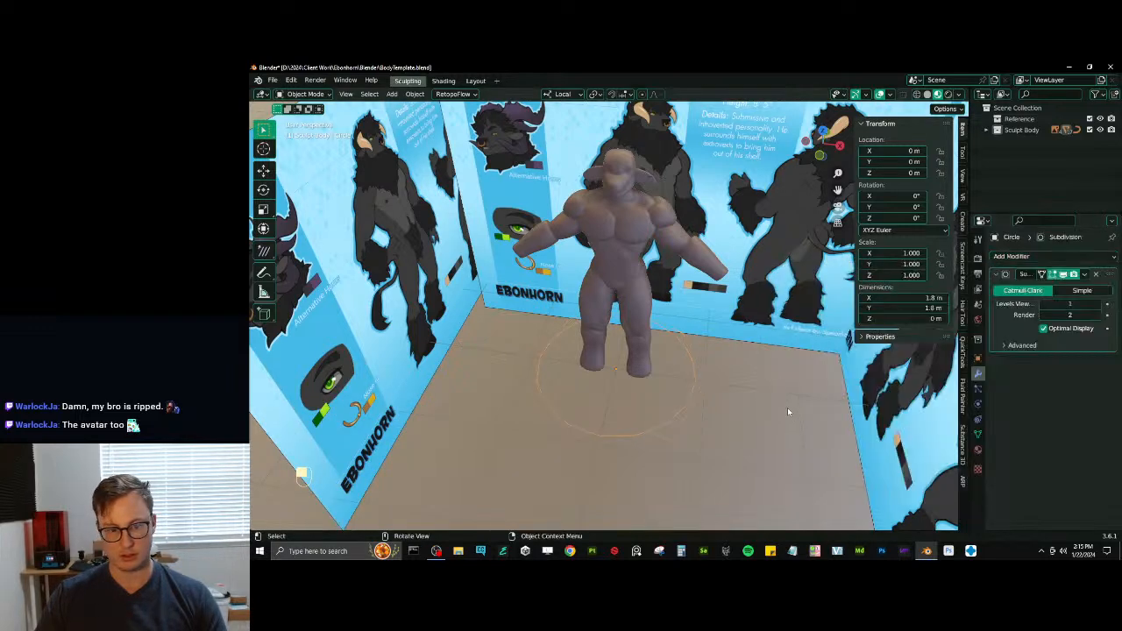
- In Edit Mode, scale the whole circle down to about a tenth of its size, between the feet
{"action": "key", "text": "Tab"}
{"action": "key", "text": "a"}
{"action": "key", "text": "s"}
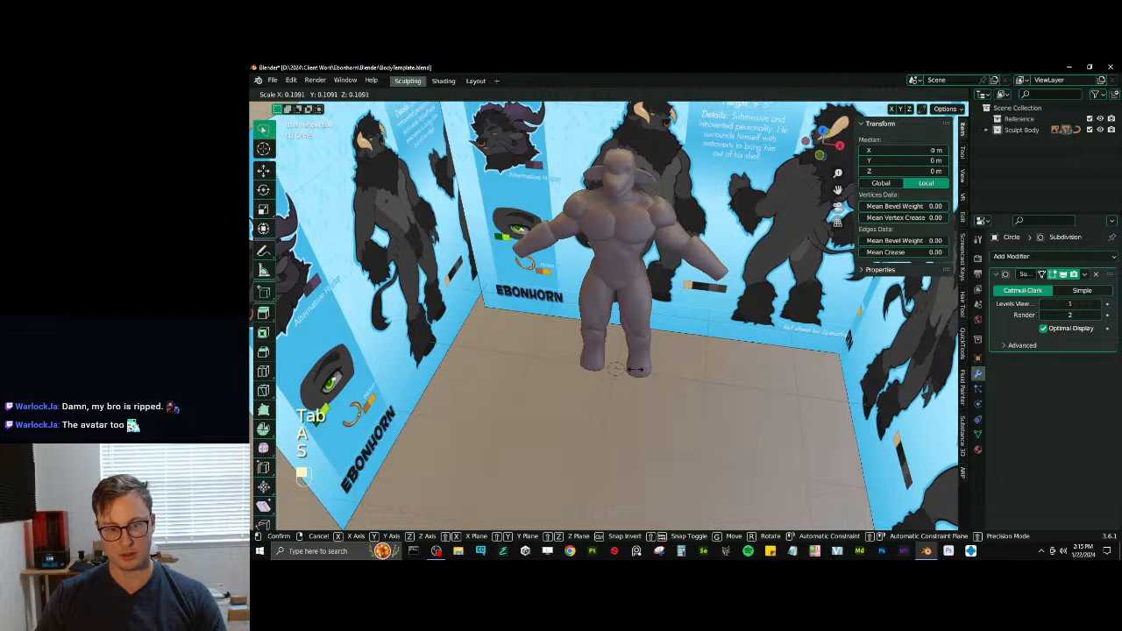
{"action": "left_click", "coordinate": [633, 370]}
{"action": "scroll", "coordinate": [638, 373], "scroll_direction": "up", "scroll_amount": 2}
{"action": "key", "text": "s"}
{"action": "left_click", "coordinate": [649, 386]}
{"action": "middle_click_drag", "start_coordinate": [639, 389], "coordinate": [638, 368], "text": "shift"}
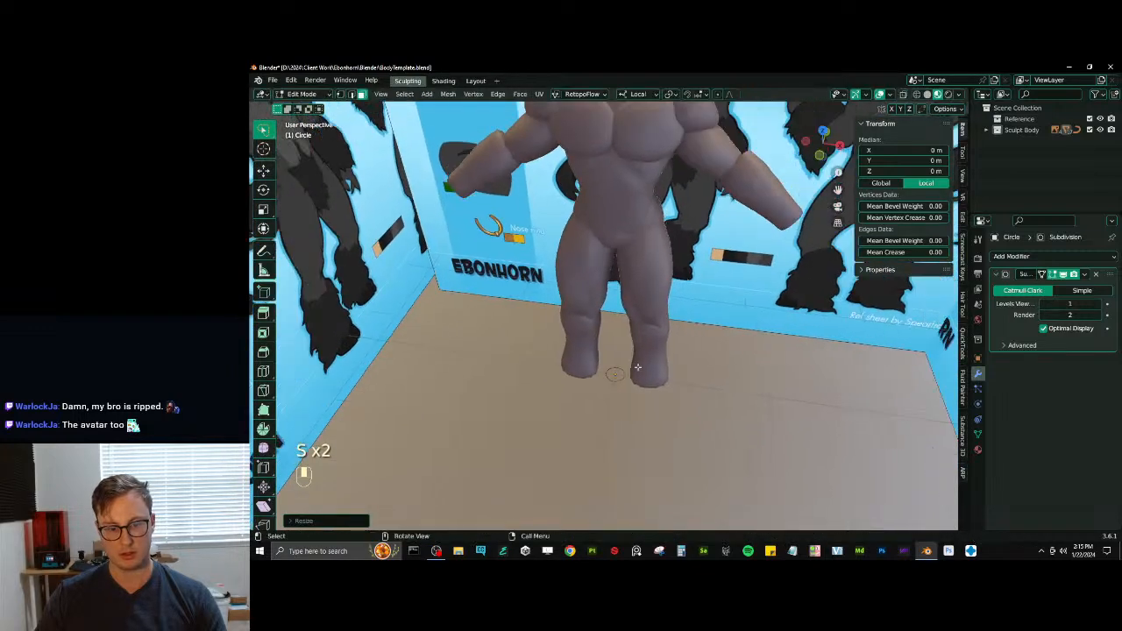
{"action": "key", "text": "e"}
{"action": "left_click", "coordinate": [629, 328]}
{"action": "key", "text": "ctrl+z"}
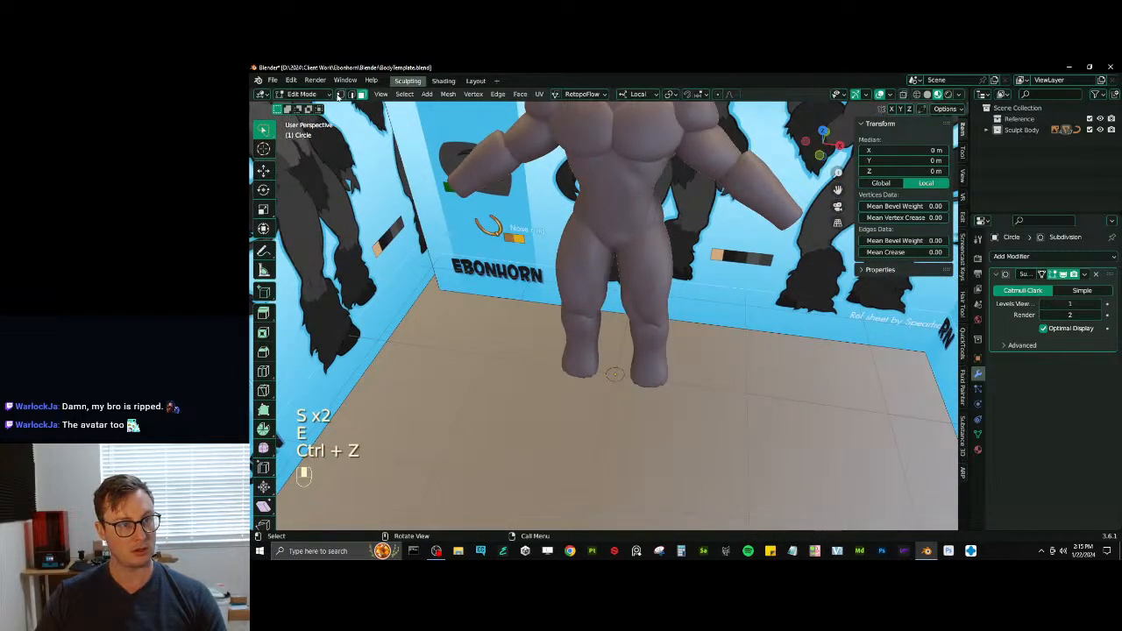
- Extrude the ring's vertices about 0.41 m upward to form a tube between the feet
{"action": "middle_click_drag", "start_coordinate": [650, 364], "coordinate": [647, 379]}
{"action": "key", "text": "a"}
{"action": "key", "text": "e"}
{"action": "left_click", "coordinate": [654, 336]}
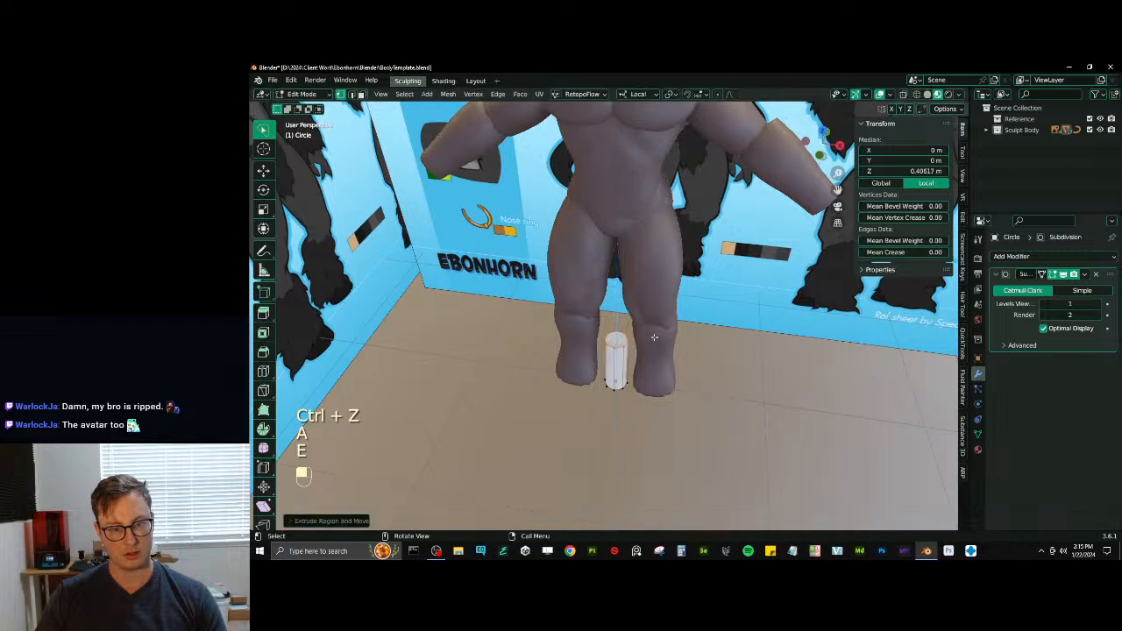
- Lower the tube's top ring to about 0.27 m, shrink it slightly, then extrude and merge it into a point about 0.52 m high
{"action": "key", "text": "g"}
{"action": "key", "text": "z"}
{"action": "left_click", "coordinate": [673, 352]}
{"action": "key", "text": "s"}
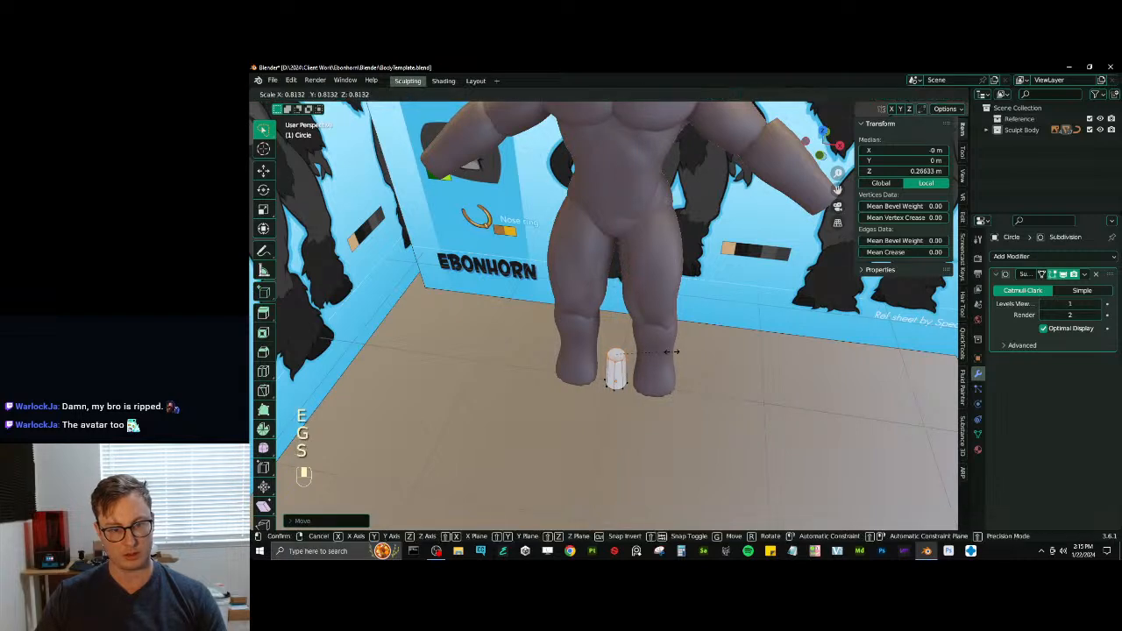
{"action": "left_click", "coordinate": [665, 352]}
{"action": "key", "text": "e"}
{"action": "left_click", "coordinate": [664, 327]}
{"action": "key", "text": "m"}
{"action": "left_click", "coordinate": [664, 326]}
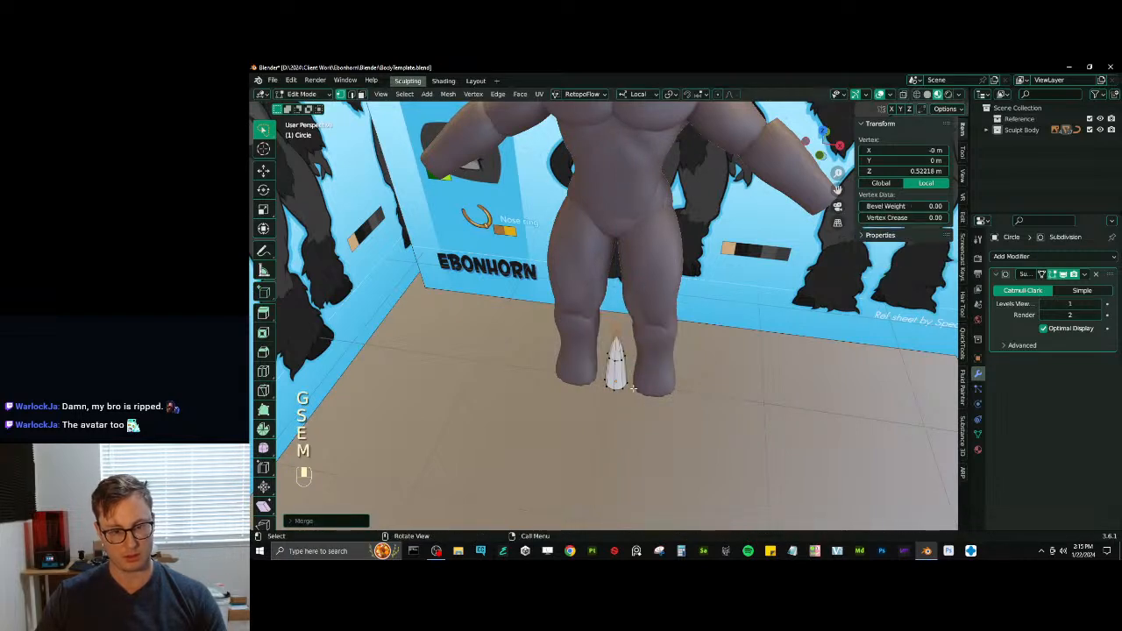
- Extrude the horn's bottom ring, scale it inward and move it about 0.05 m below the floor
{"action": "key", "text": "z"}
{"action": "left_click", "coordinate": [614, 385]}
{"action": "key", "text": "b"}
{"action": "left_click_drag", "start_coordinate": [579, 371], "coordinate": [671, 410]}
{"action": "key", "text": "e"}
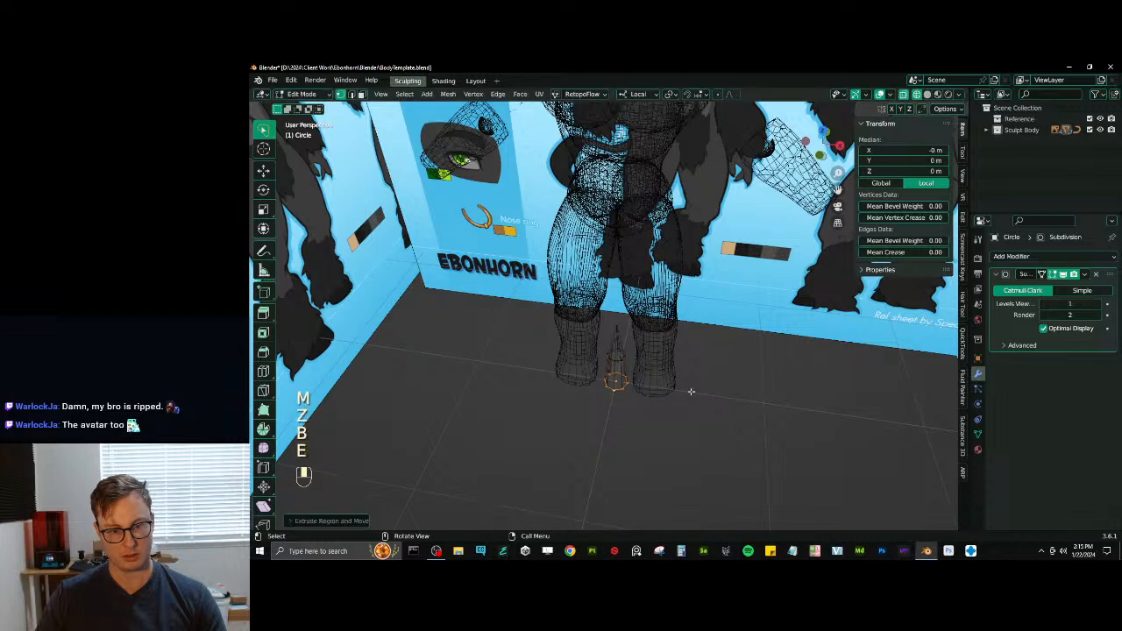
{"action": "key", "text": "s"}
{"action": "key", "text": "g"}
{"action": "left_click", "coordinate": [688, 383]}
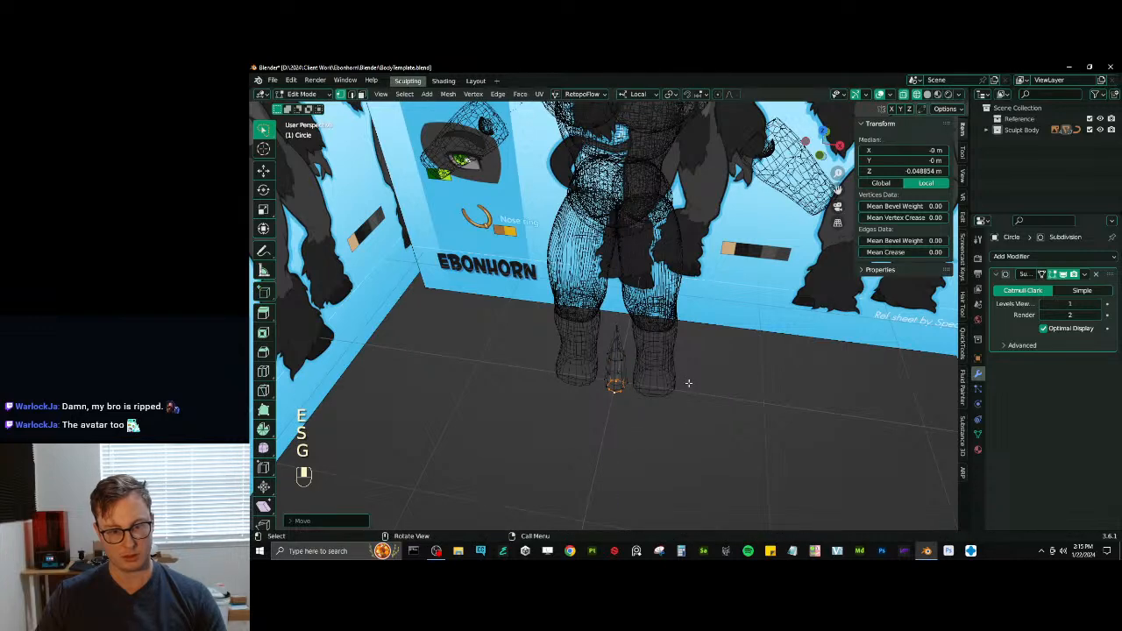
- Close the open ring at the horn's base with Grid Fill using a span of 2
{"action": "scroll", "coordinate": [688, 383], "scroll_direction": "up", "scroll_amount": 3}
{"action": "middle_click_drag", "start_coordinate": [688, 382], "coordinate": [676, 323], "text": "shift"}
{"action": "scroll", "coordinate": [675, 324], "scroll_direction": "up", "scroll_amount": 2}
{"action": "key", "text": "q"}
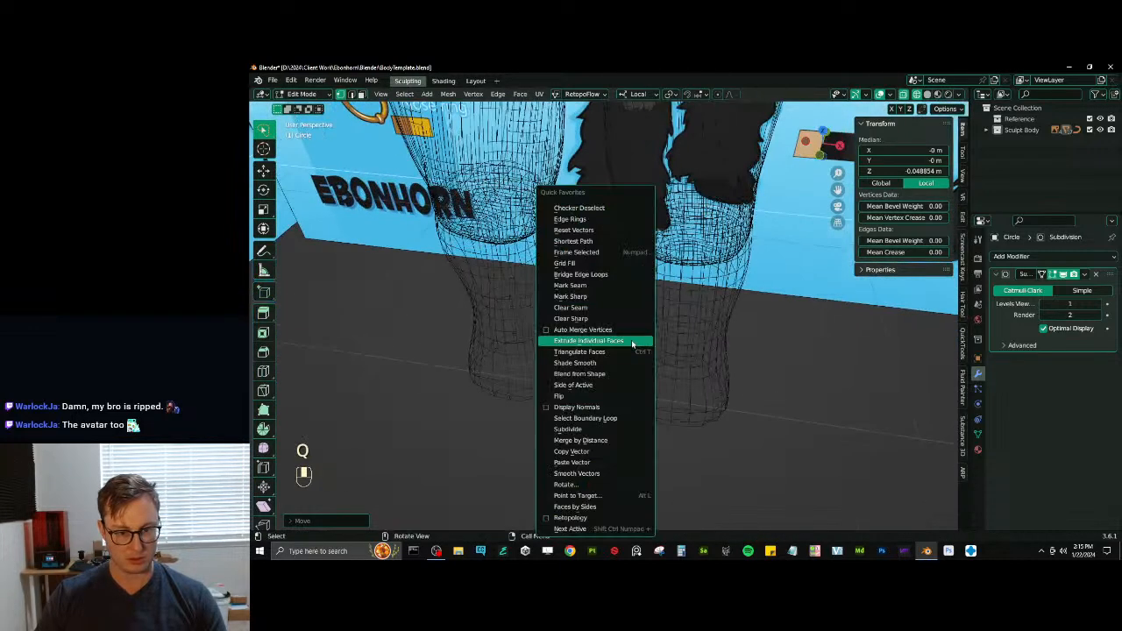
{"action": "left_click", "coordinate": [566, 263]}
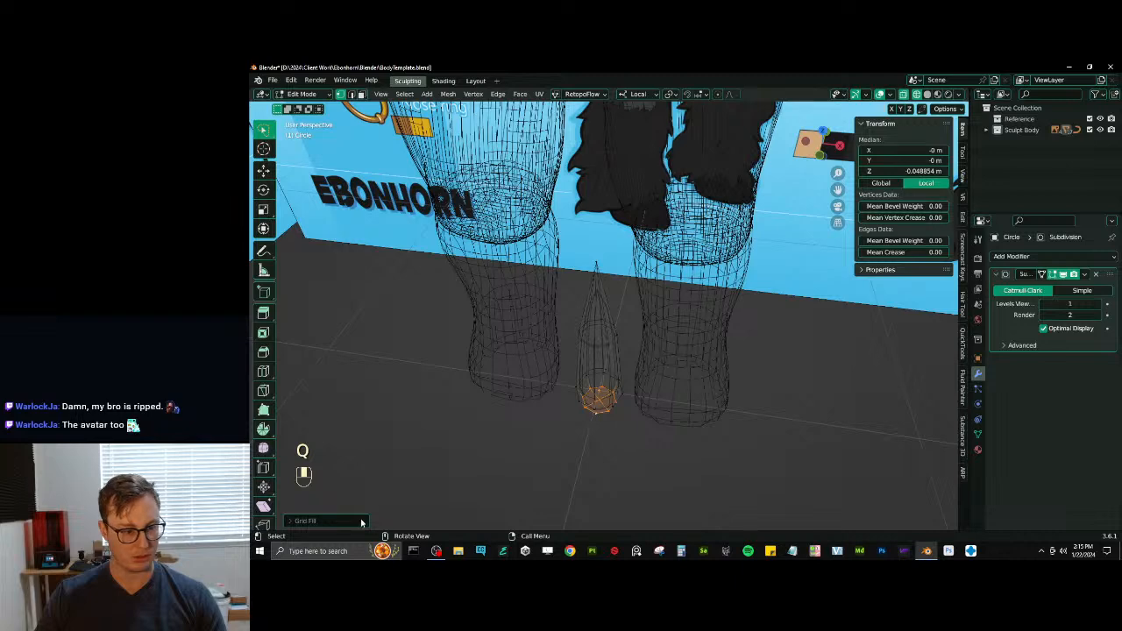
{"action": "left_click", "coordinate": [290, 522]}
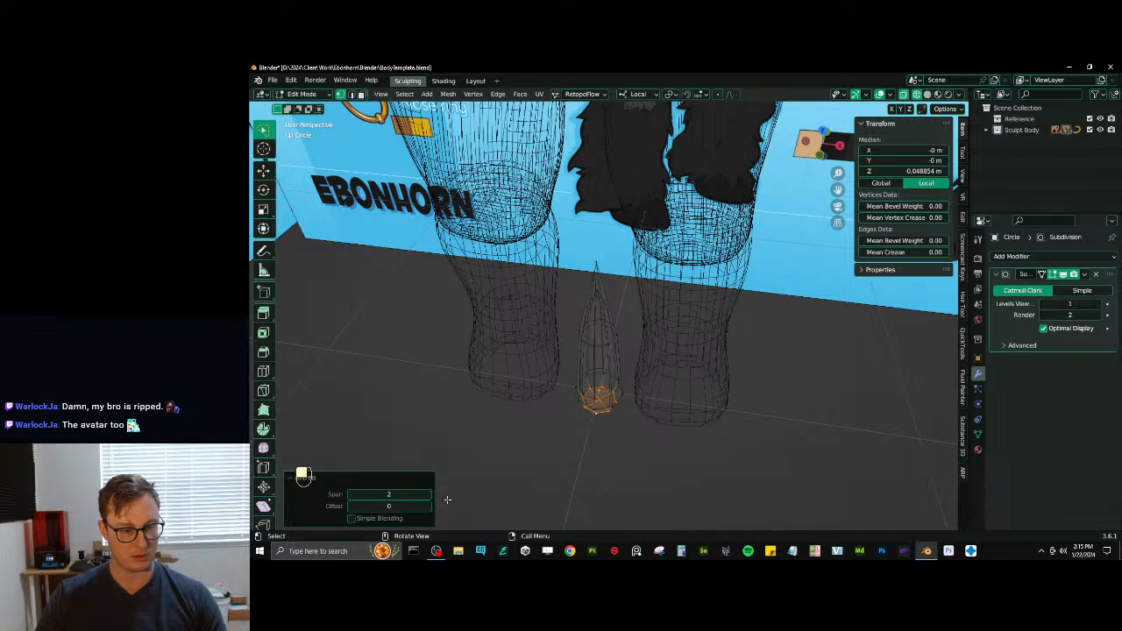
{"action": "left_click", "coordinate": [289, 479]}
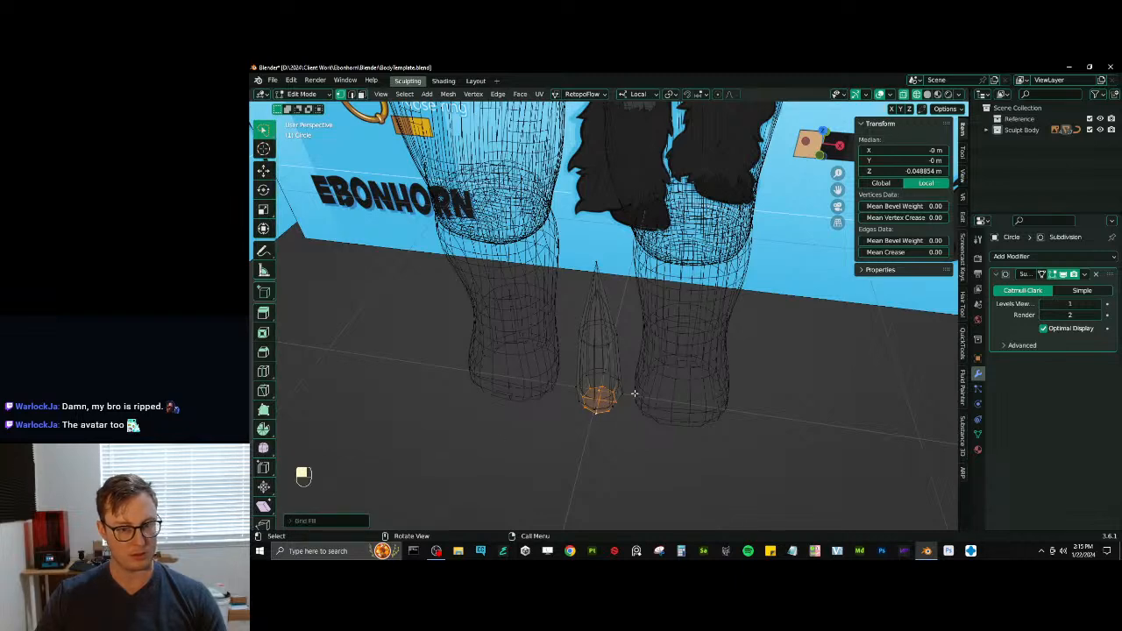
- Return to Object Mode in solid shading, set the viewport subdivision level to 3 and shade the horn smooth
{"action": "key", "text": "Tab"}
{"action": "scroll", "coordinate": [624, 371], "scroll_direction": "down", "scroll_amount": 2}
{"action": "key", "text": "z"}
{"action": "middle_click_drag", "start_coordinate": [623, 368], "coordinate": [653, 347]}
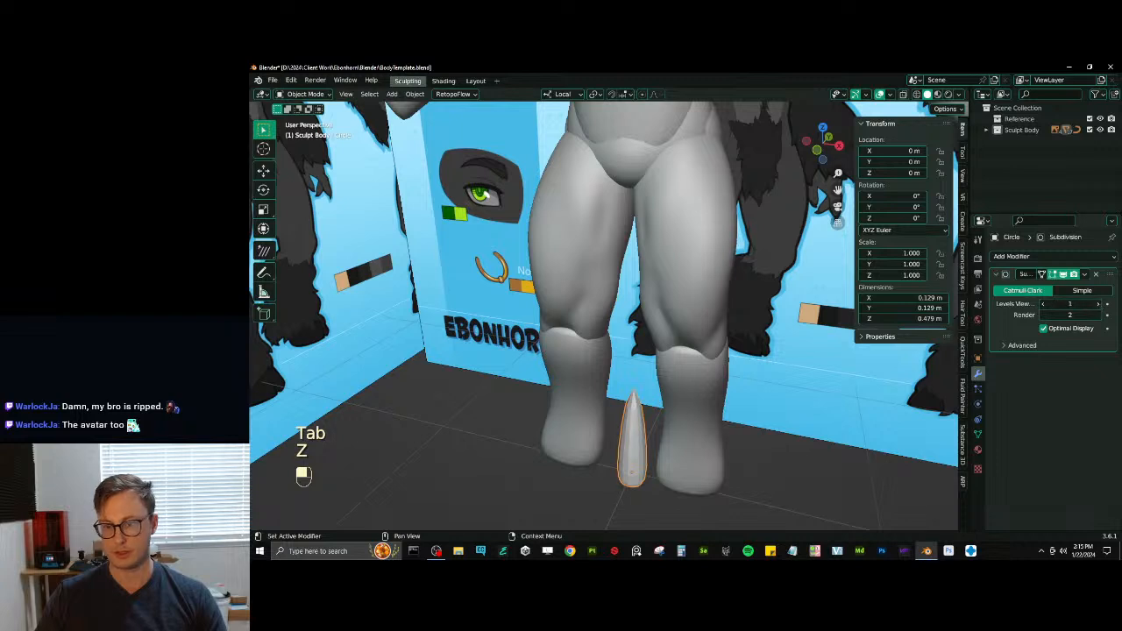
{"action": "right_click", "coordinate": [637, 415]}
{"action": "left_click", "coordinate": [597, 333]}
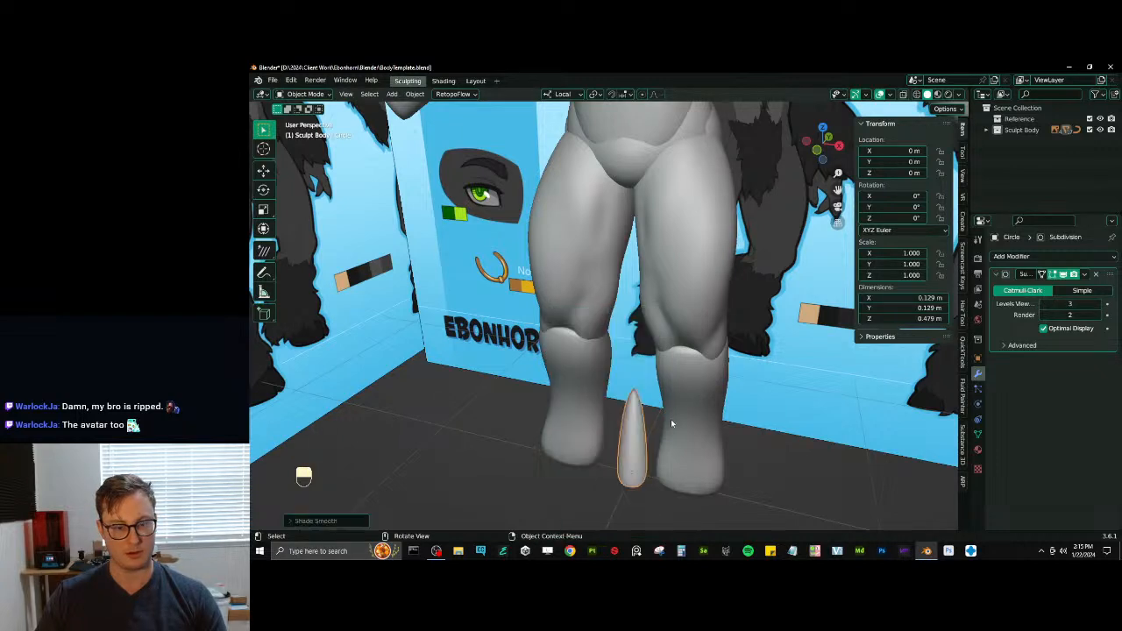
- Add a loop cut around the lower section of the horn mesh and return to Object Mode
{"action": "scroll", "coordinate": [670, 419], "scroll_direction": "up", "scroll_amount": 2}
{"action": "middle_click_drag", "start_coordinate": [656, 418], "coordinate": [604, 295], "text": "shift"}
{"action": "key", "text": "Tab"}
{"action": "left_click", "coordinate": [605, 336]}
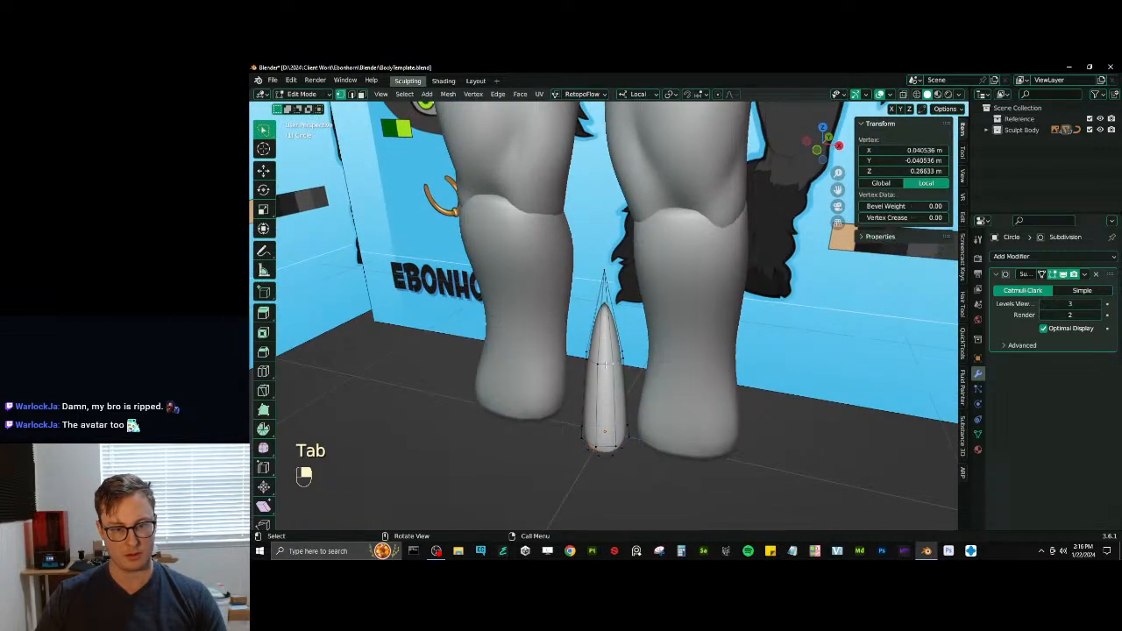
{"action": "key", "text": "ctrl+r"}
{"action": "double_click", "coordinate": [624, 384]}
{"action": "key", "text": "Tab"}
{"action": "middle_click_drag", "start_coordinate": [673, 338], "coordinate": [677, 355]}
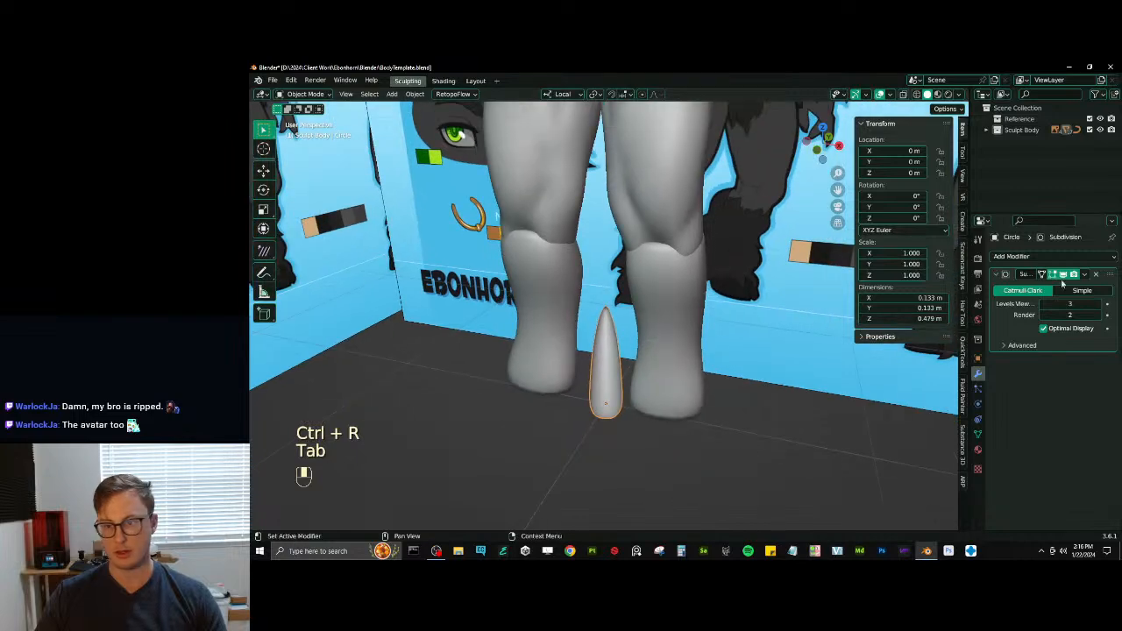
- Add a Curve modifier to the horn with deform axis Z and BezierCurve as the curve object
{"action": "left_click", "coordinate": [1042, 256]}
{"action": "left_click", "coordinate": [978, 311]}
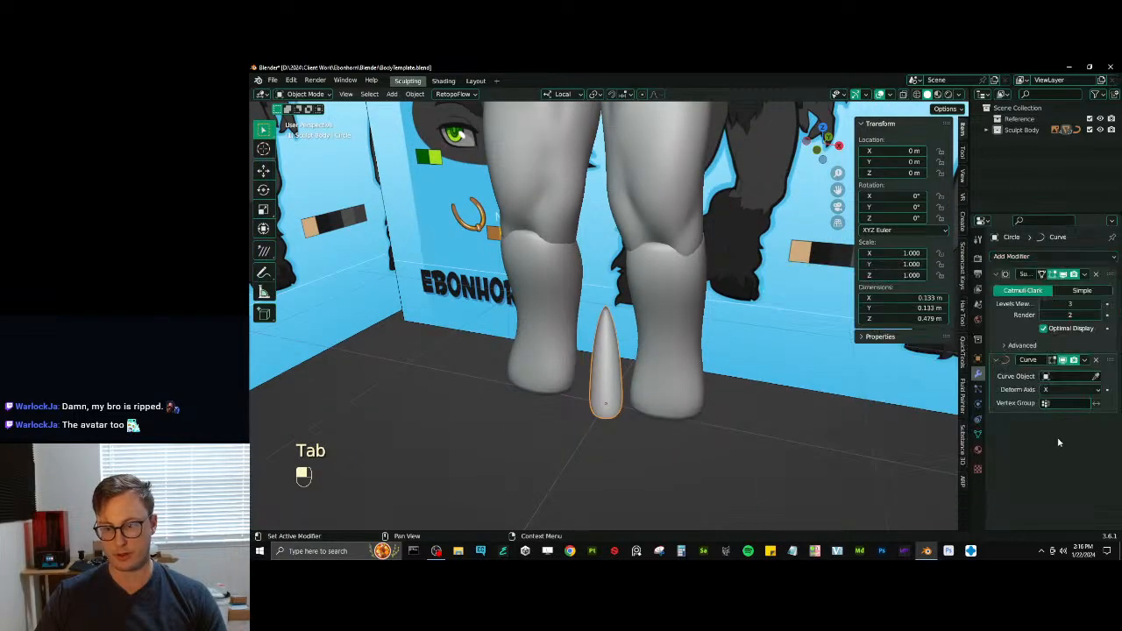
{"action": "left_click", "coordinate": [1066, 391]}
{"action": "left_click", "coordinate": [1044, 427]}
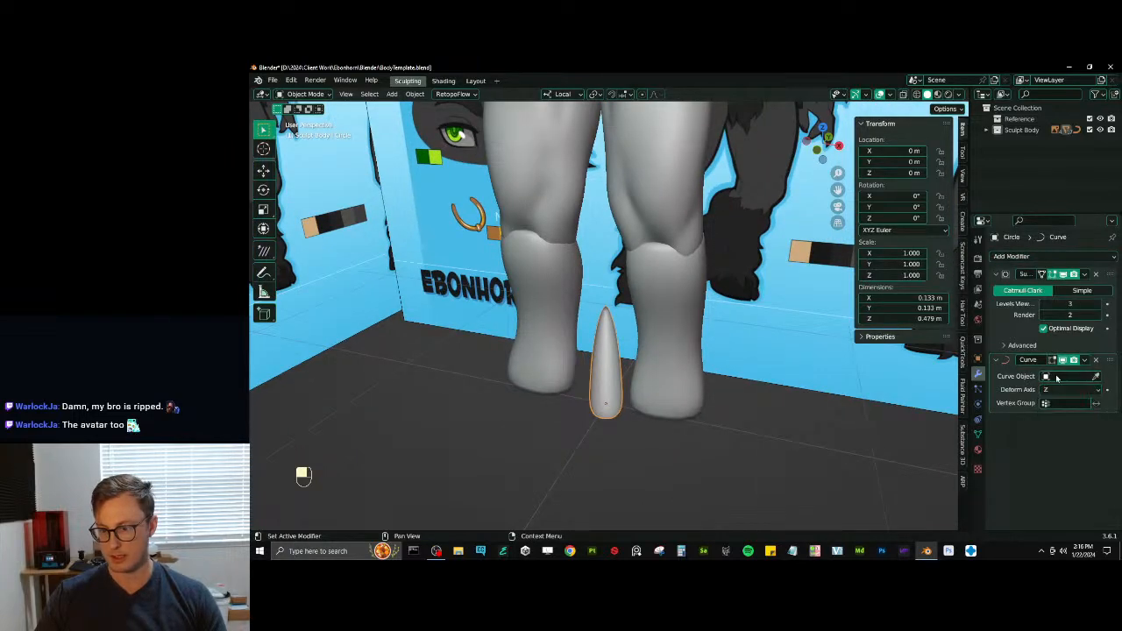
{"action": "left_click", "coordinate": [1057, 377]}
{"action": "left_click", "coordinate": [1053, 391]}
- Recalculate the normals of the whole horn mesh so they face outward
{"action": "scroll", "coordinate": [704, 377], "scroll_direction": "down", "scroll_amount": 6}
{"action": "middle_click_drag", "start_coordinate": [711, 217], "coordinate": [566, 390], "text": "shift"}
{"action": "scroll", "coordinate": [704, 304], "scroll_direction": "up", "scroll_amount": 4}
{"action": "key", "text": "Tab"}
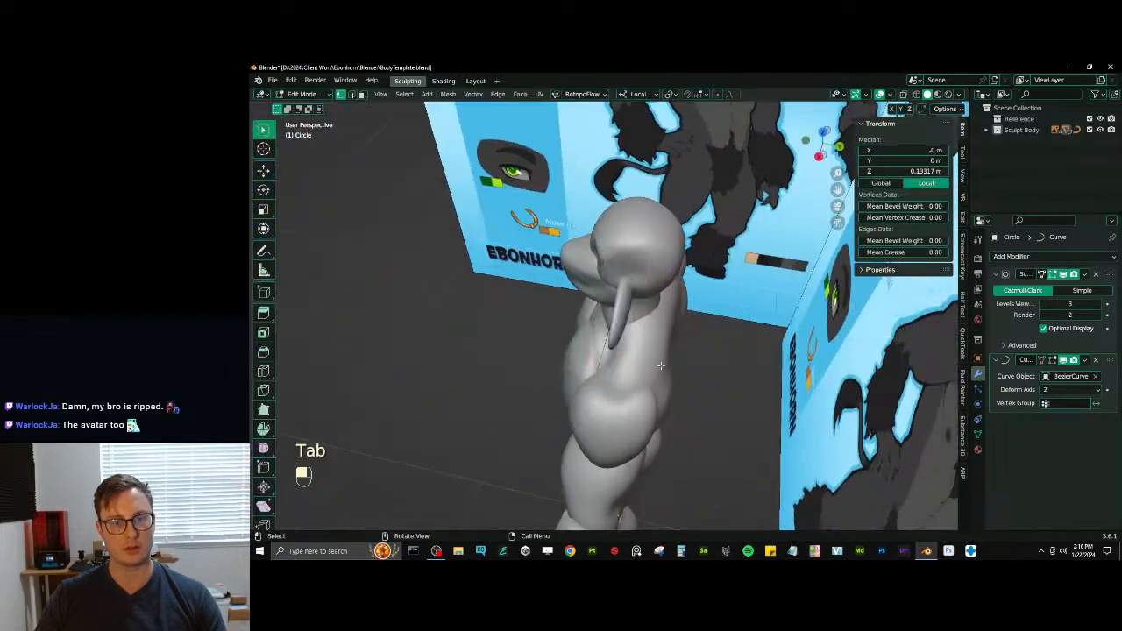
{"action": "key", "text": "a"}
{"action": "key", "text": "shift+n"}
{"action": "key", "text": "Tab"}
{"action": "middle_click_drag", "start_coordinate": [672, 364], "coordinate": [734, 322]}
{"action": "mouse_move", "coordinate": [644, 316]}
{"action": "middle_mouse_down"}
{"action": "mouse_move", "coordinate": [689, 336]}
{"action": "mouse_move", "coordinate": [706, 372]}
{"action": "middle_mouse_up"}
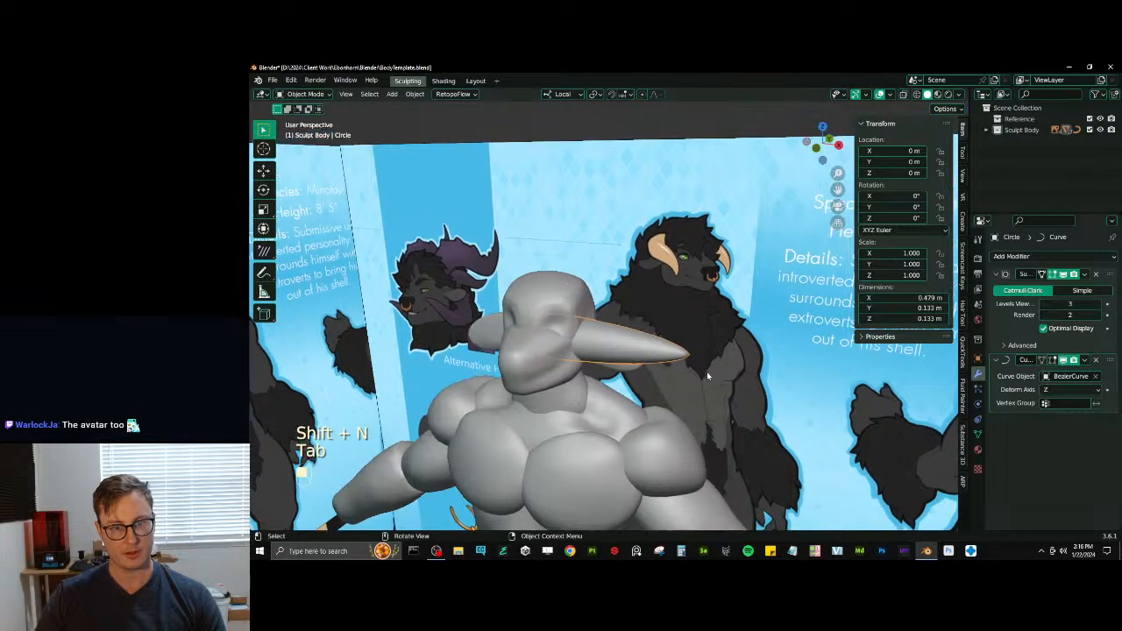
- Select the horn's Bezier curve in wireframe, open it in Edit Mode and restore solid shading
{"action": "key", "text": "z"}
{"action": "left_click", "coordinate": [637, 368]}
{"action": "middle_click_drag", "start_coordinate": [634, 365], "coordinate": [612, 325]}
{"action": "left_click", "coordinate": [720, 386]}
{"action": "key", "text": "Tab"}
{"action": "key", "text": "z"}
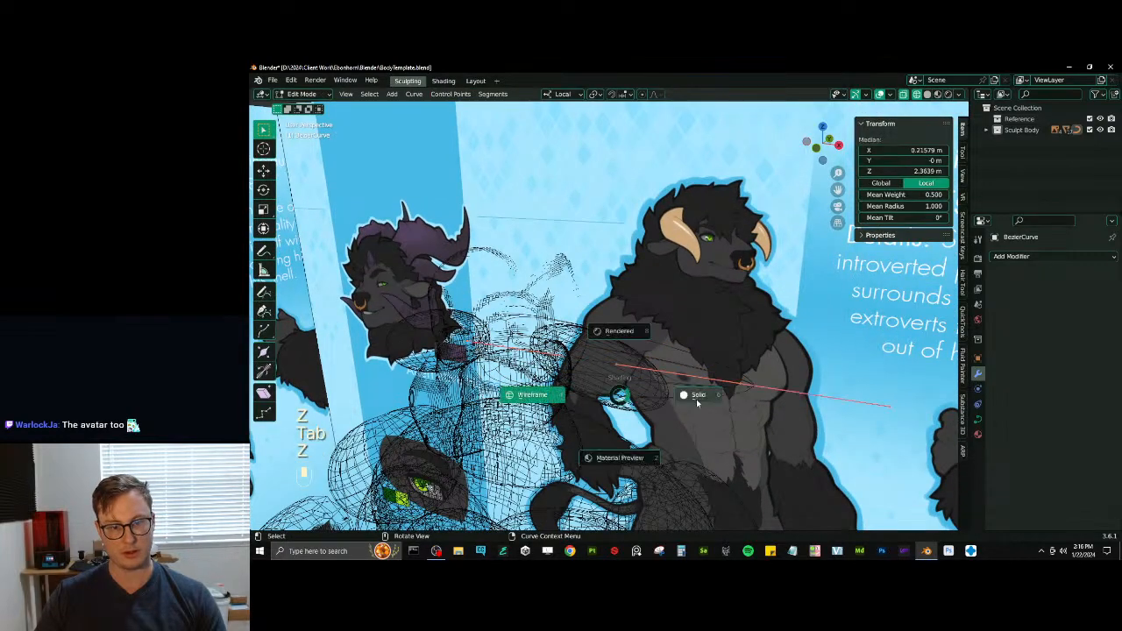
{"action": "left_click", "coordinate": [685, 395]}
- Move the curve's base control point up and back on the head, to about Z 2.45 m, and rotate its handles outward
{"action": "middle_click_drag", "start_coordinate": [538, 332], "coordinate": [576, 362]}
{"action": "key", "text": "g"}
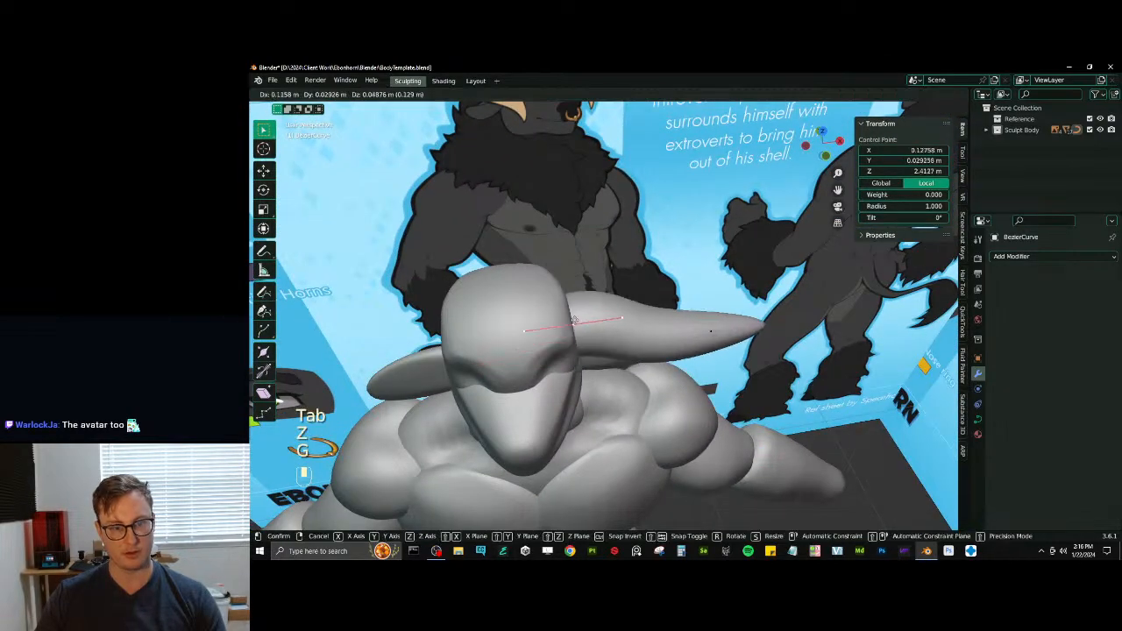
{"action": "left_click", "coordinate": [593, 293]}
{"action": "middle_click_drag", "start_coordinate": [594, 292], "coordinate": [585, 246]}
{"action": "key", "text": "r"}
{"action": "left_click", "coordinate": [676, 298]}
{"action": "key", "text": "r"}
{"action": "left_click", "coordinate": [695, 290]}
{"action": "mouse_move", "coordinate": [695, 290]}
{"action": "middle_mouse_down"}
{"action": "mouse_move", "coordinate": [619, 285]}
{"action": "mouse_move", "coordinate": [615, 300]}
{"action": "mouse_move", "coordinate": [681, 333]}
{"action": "middle_mouse_up"}
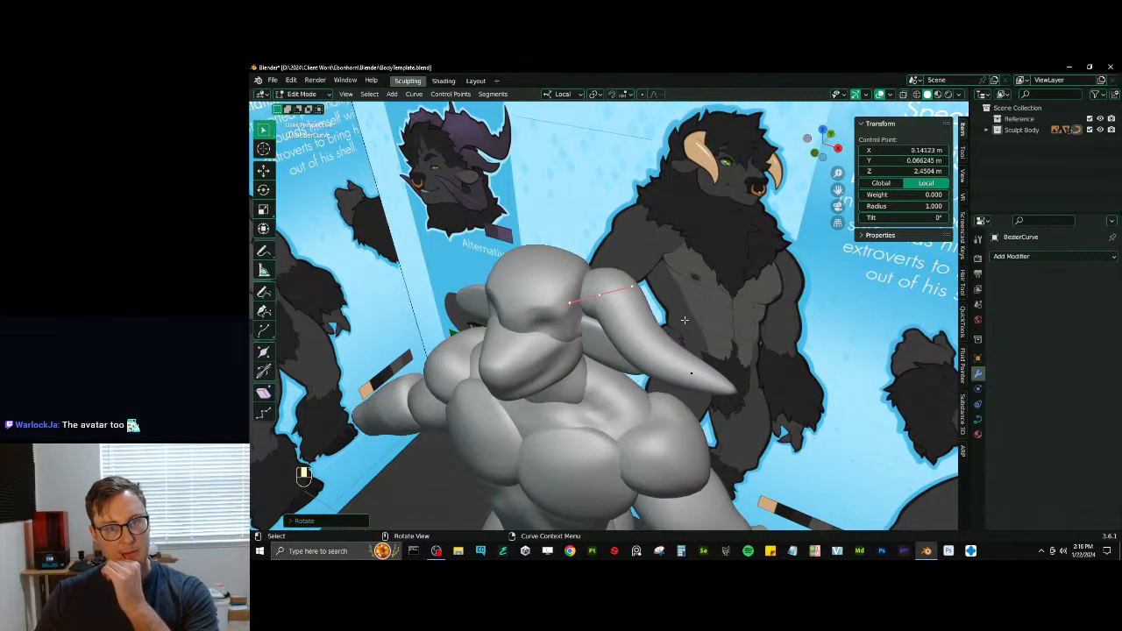
- Move, rotate and scale the curve's tip control point so the horn bends down and forward, to about Z 2.29 m
{"action": "left_click", "coordinate": [692, 373]}
{"action": "middle_click_drag", "start_coordinate": [693, 373], "coordinate": [745, 373]}
{"action": "key", "text": "r"}
{"action": "left_click", "coordinate": [711, 430]}
{"action": "key", "text": "s"}
{"action": "left_click", "coordinate": [745, 369]}
{"action": "key", "text": "g"}
{"action": "left_click", "coordinate": [729, 372]}
{"action": "key", "text": "r"}
{"action": "left_click", "coordinate": [718, 402]}
{"action": "key", "text": "g"}
{"action": "left_click", "coordinate": [691, 428]}
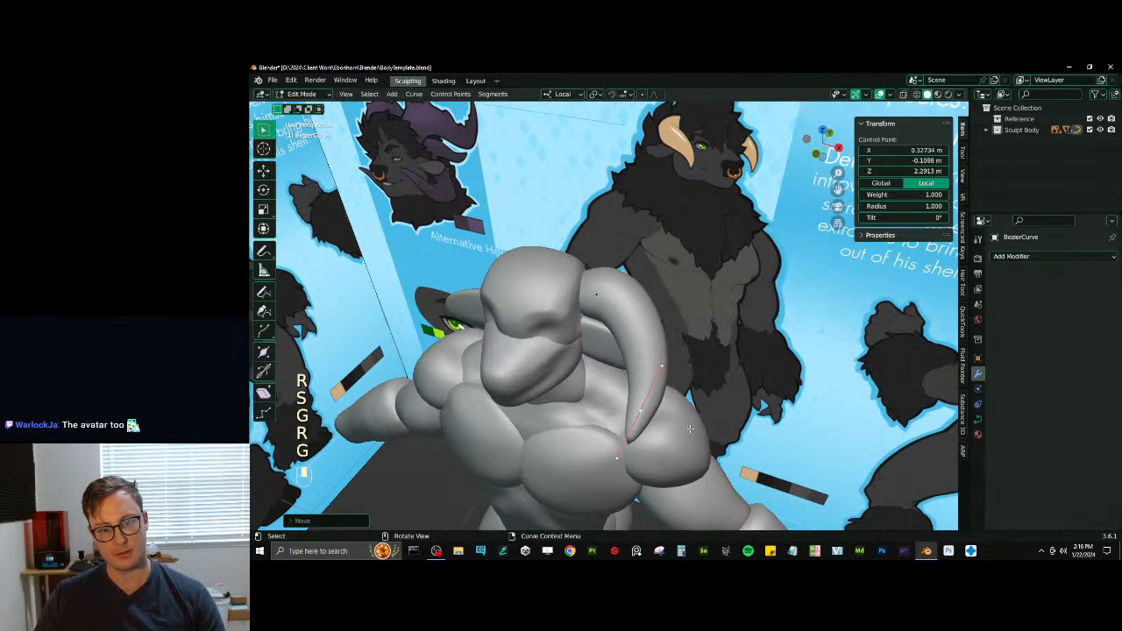
- Enable Stretch and Bounds Clamp in the curve's Curve Deform settings
{"action": "left_click", "coordinate": [980, 419]}
{"action": "left_click", "coordinate": [1043, 401]}
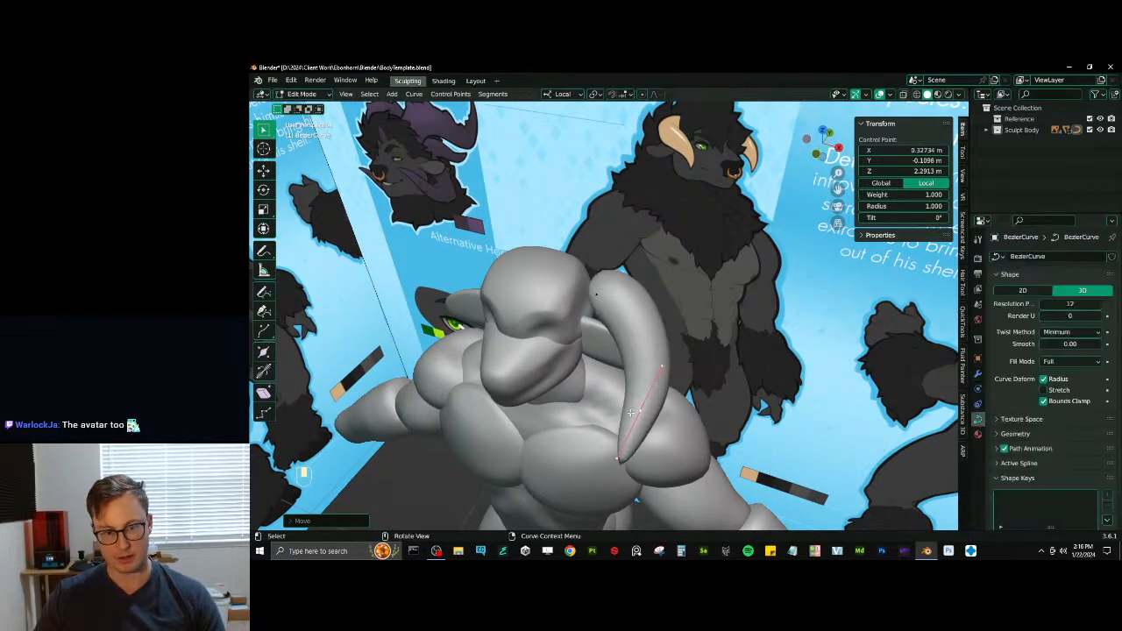
{"action": "left_click", "coordinate": [1043, 390]}
- Move and rotate the tip control point to about X 0.36, Y -0.09, Z 2.33 m so the horn curls forward
{"action": "mouse_move", "coordinate": [666, 350]}
{"action": "middle_mouse_down"}
{"action": "mouse_move", "coordinate": [710, 342]}
{"action": "mouse_move", "coordinate": [699, 364]}
{"action": "mouse_move", "coordinate": [663, 350]}
{"action": "middle_mouse_up"}
{"action": "key", "text": "g"}
{"action": "left_click", "coordinate": [745, 332]}
{"action": "key", "text": "r"}
{"action": "left_click", "coordinate": [770, 343]}
{"action": "key", "text": "g"}
{"action": "left_click", "coordinate": [715, 368]}
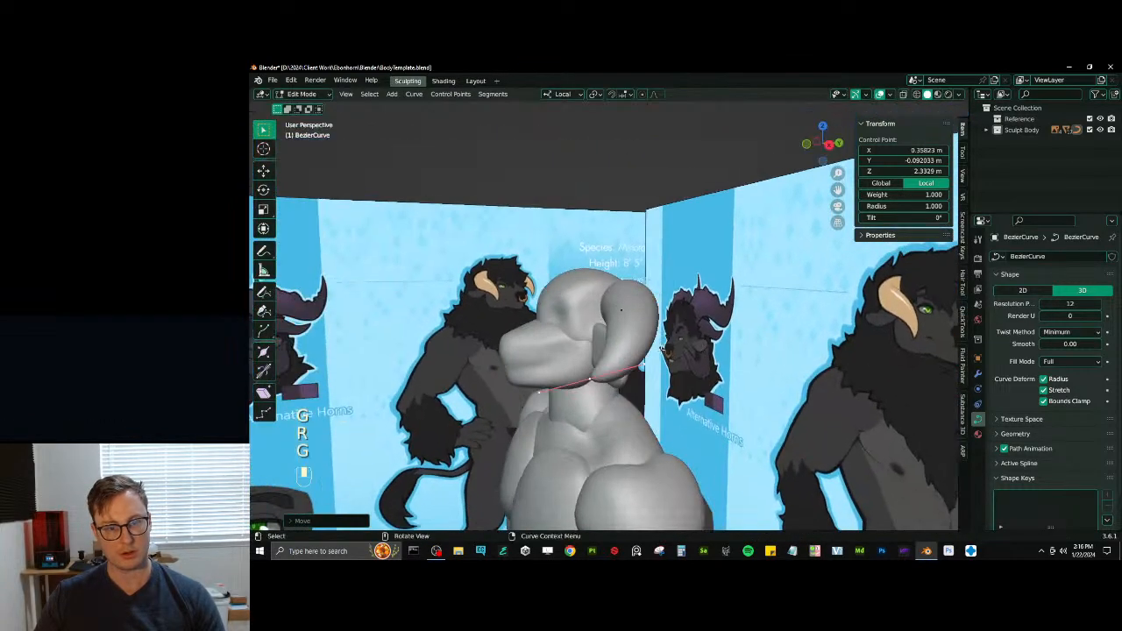
- Rotate and scale the tip handles, shift the tip to about X 0.33, Y -0.11 m, and leave Edit Mode
{"action": "key", "text": "r"}
{"action": "left_click", "coordinate": [606, 317]}
{"action": "key", "text": "s"}
{"action": "left_click", "coordinate": [598, 317]}
{"action": "middle_click_drag", "start_coordinate": [598, 317], "coordinate": [701, 302]}
{"action": "key", "text": "g"}
{"action": "left_click", "coordinate": [651, 316]}
{"action": "key", "text": "r"}
{"action": "left_click", "coordinate": [578, 303]}
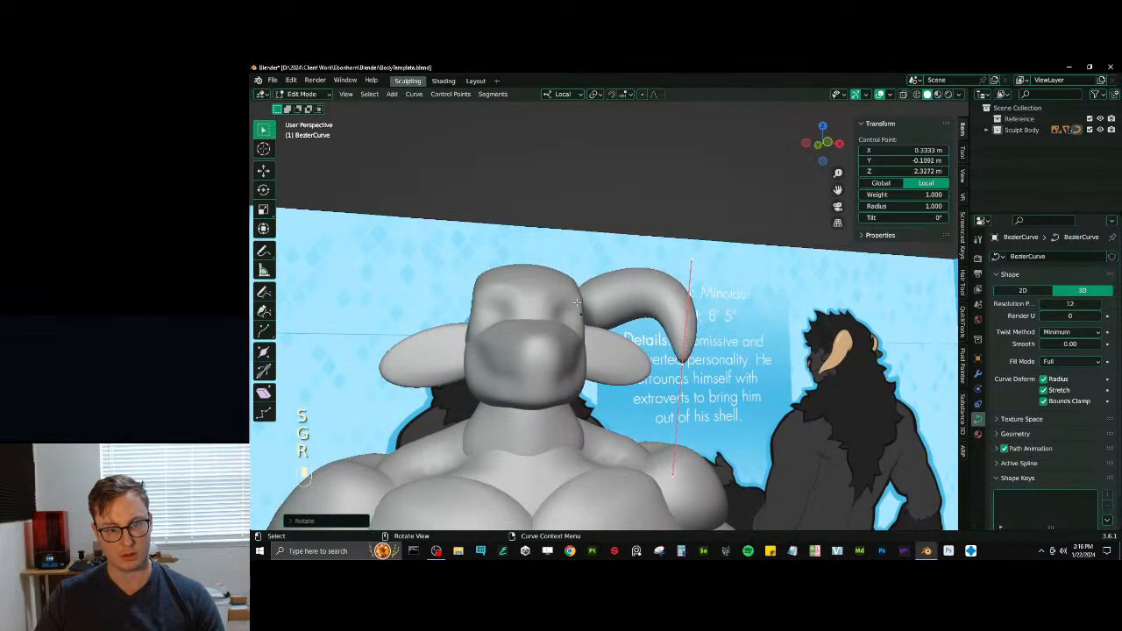
{"action": "key", "text": "Tab"}
- Add a second Subdivision Surface modifier after the horn's Curve modifier with a viewport level of 2
{"action": "left_click", "coordinate": [978, 376]}
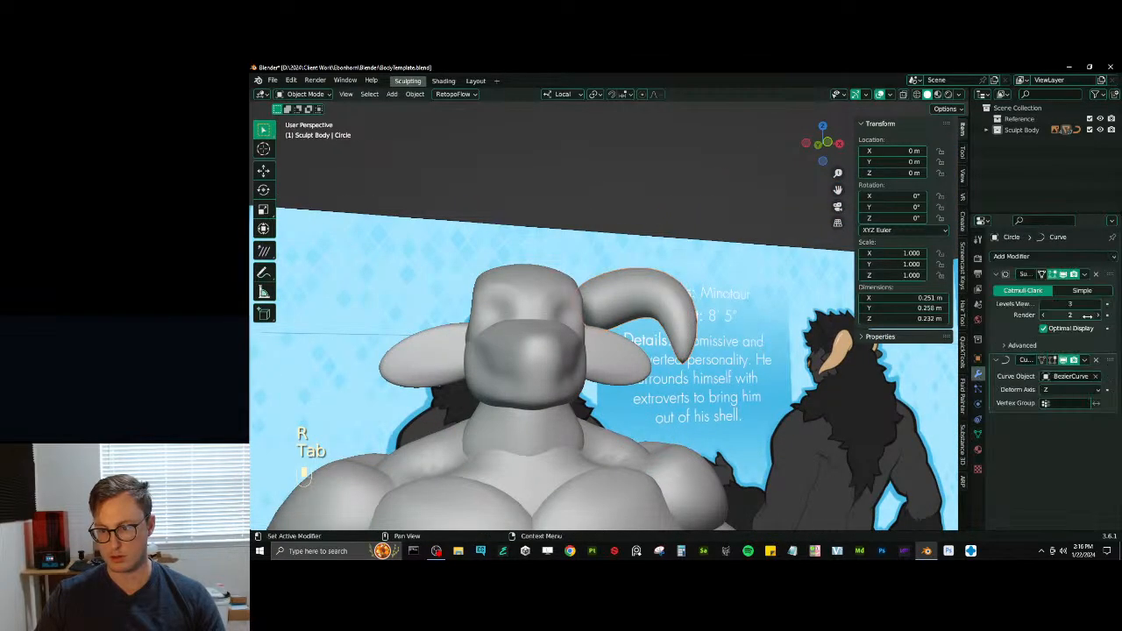
{"action": "left_click", "coordinate": [996, 275]}
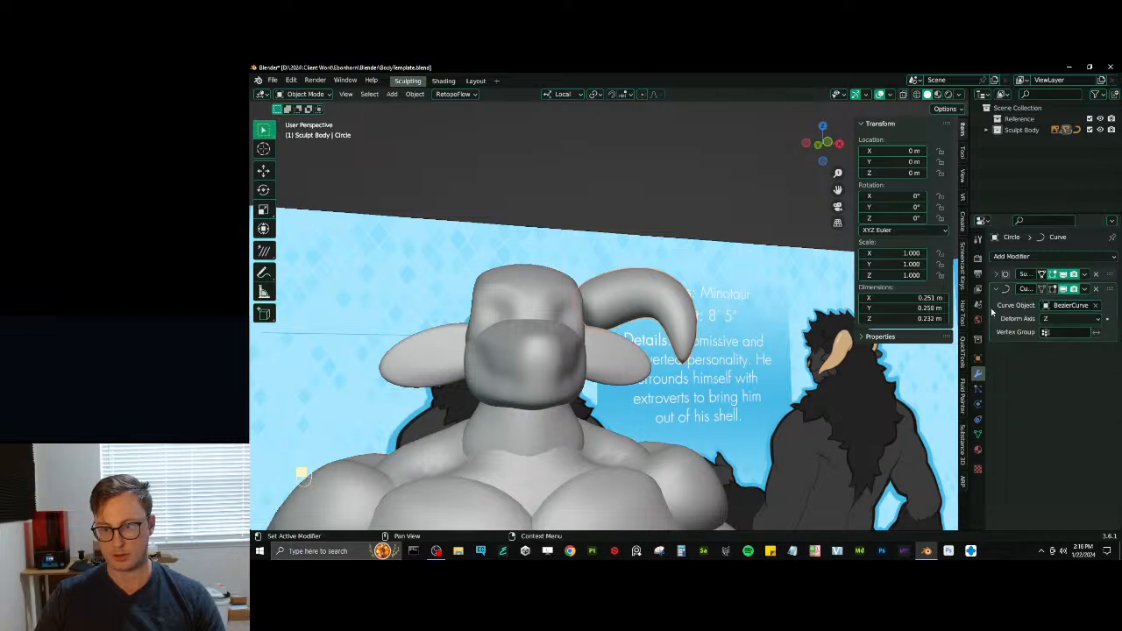
{"action": "left_click", "coordinate": [996, 289]}
{"action": "left_click", "coordinate": [1017, 258]}
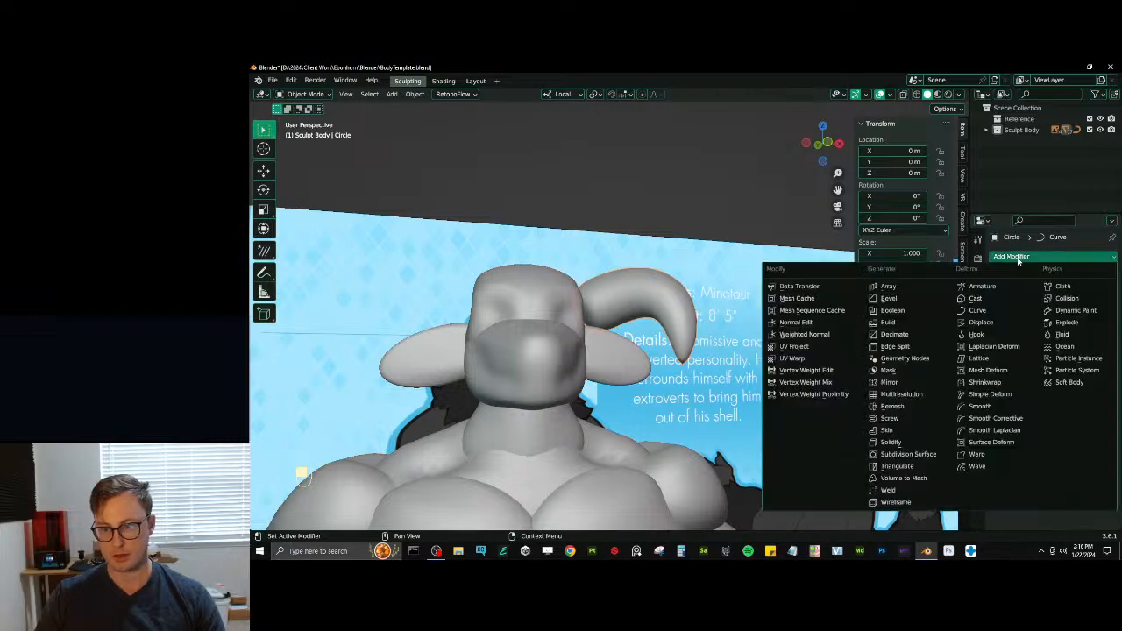
{"action": "left_click", "coordinate": [907, 454]}
{"action": "left_click", "coordinate": [1100, 334]}
{"action": "middle_click_drag", "start_coordinate": [614, 342], "coordinate": [669, 332]}
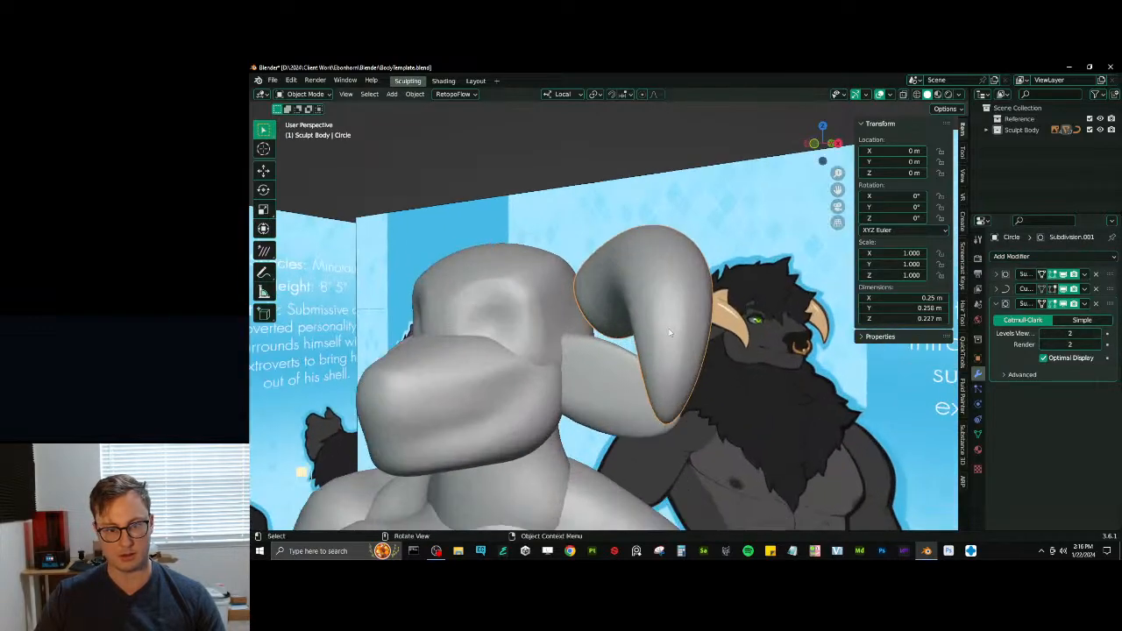
- Select the horn's Bezier curve, make it display in front of the mesh and reopen it in Edit Mode
{"action": "left_click", "coordinate": [667, 429]}
{"action": "key", "text": "Tab"}
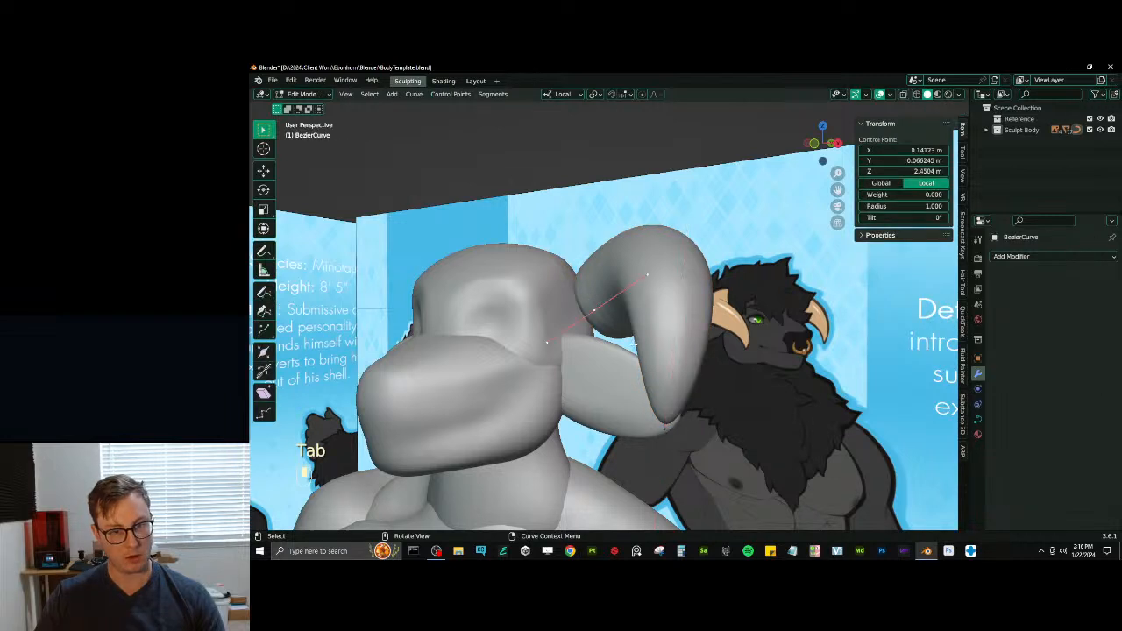
{"action": "key", "text": "Tab"}
{"action": "key", "text": "q"}
{"action": "left_click", "coordinate": [695, 421]}
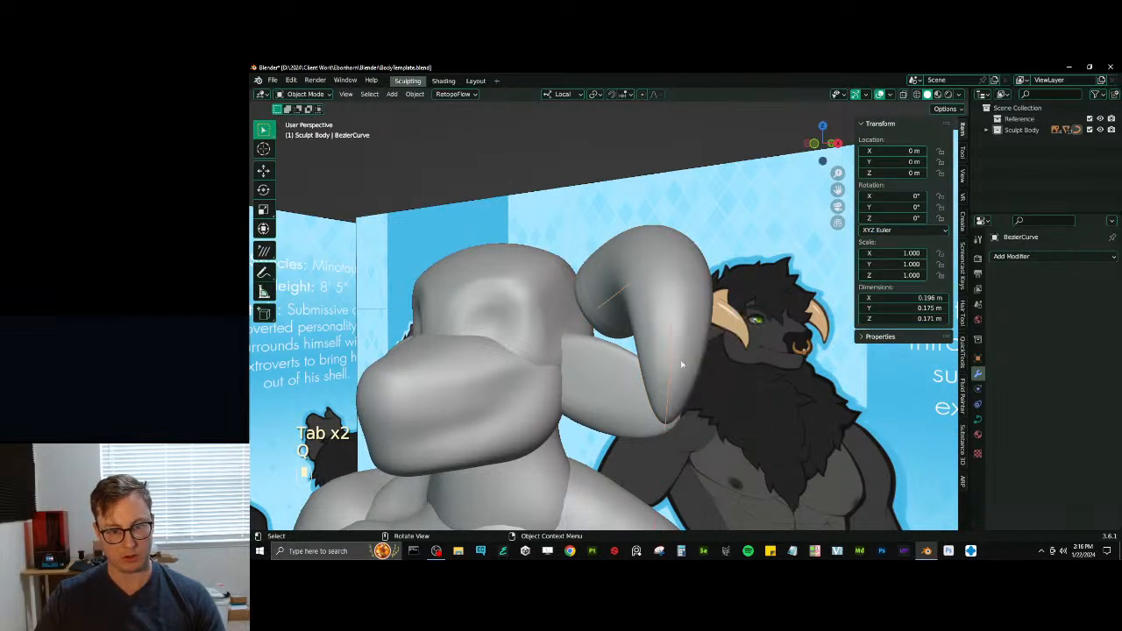
{"action": "key", "text": "Tab"}
- Move the base control point inward to about X 0.09, Y 0.08, Z 2.44 m and scale its handles
{"action": "middle_click_drag", "start_coordinate": [672, 369], "coordinate": [706, 386]}
{"action": "left_click", "coordinate": [619, 313]}
{"action": "middle_click_drag", "start_coordinate": [624, 318], "coordinate": [663, 303]}
{"action": "key", "text": "g"}
{"action": "left_click", "coordinate": [615, 367]}
{"action": "key", "text": "s"}
{"action": "left_click", "coordinate": [666, 304]}
{"action": "middle_click_drag", "start_coordinate": [581, 291], "coordinate": [561, 307]}
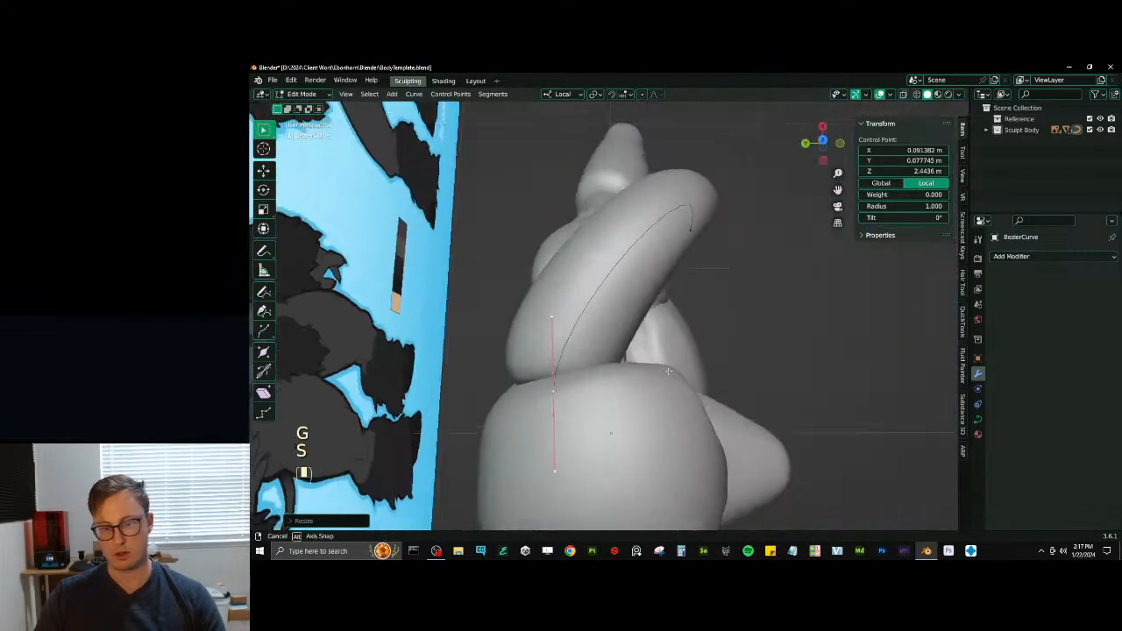
- Rotate and rescale the base control point's handles from above to smooth the horn's outward sweep
{"action": "key", "text": "r"}
{"action": "key", "text": "s"}
{"action": "left_click", "coordinate": [542, 300]}
{"action": "scroll", "coordinate": [545, 303], "scroll_direction": "down", "scroll_amount": 3}
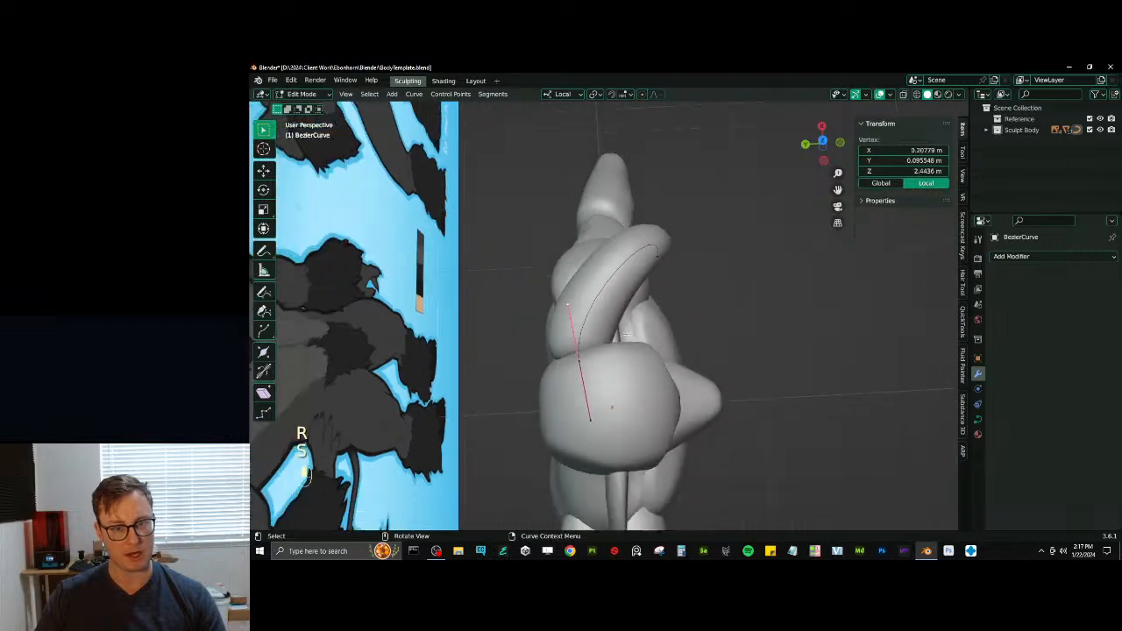
{"action": "key", "text": "s"}
{"action": "left_click", "coordinate": [638, 286]}
- In front view, move the tip control point inward to about X 0.26, Z 2.36 m and shorten its handles
{"action": "middle_click_drag", "start_coordinate": [640, 286], "coordinate": [610, 277]}
{"action": "left_click", "coordinate": [719, 308]}
{"action": "middle_click_drag", "start_coordinate": [719, 308], "coordinate": [690, 304]}
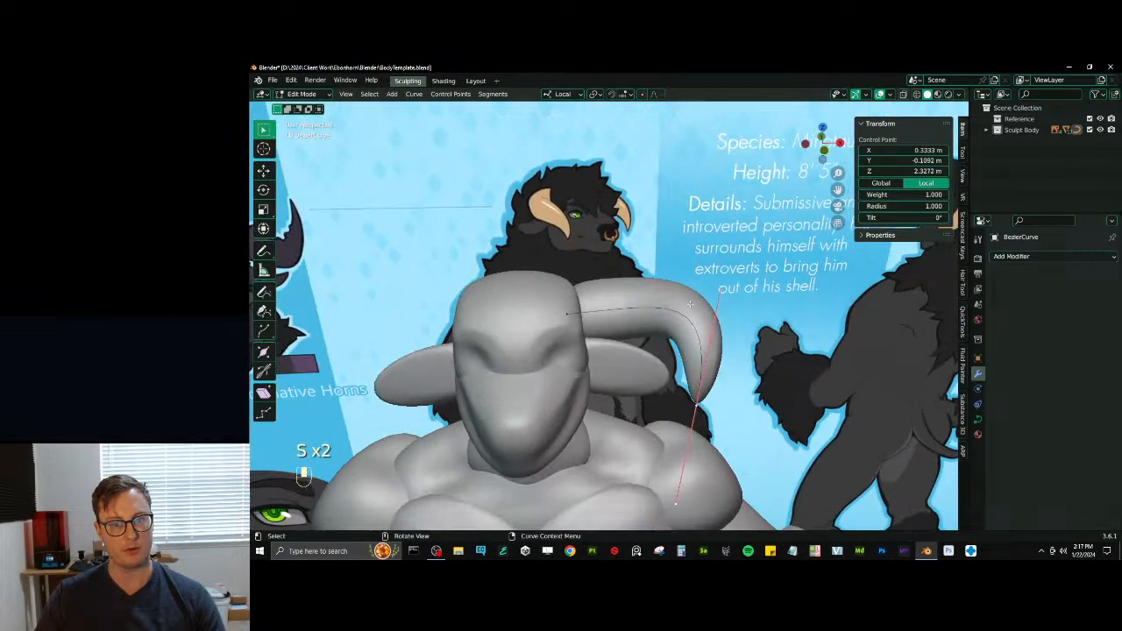
{"action": "key", "text": "KP_1"}
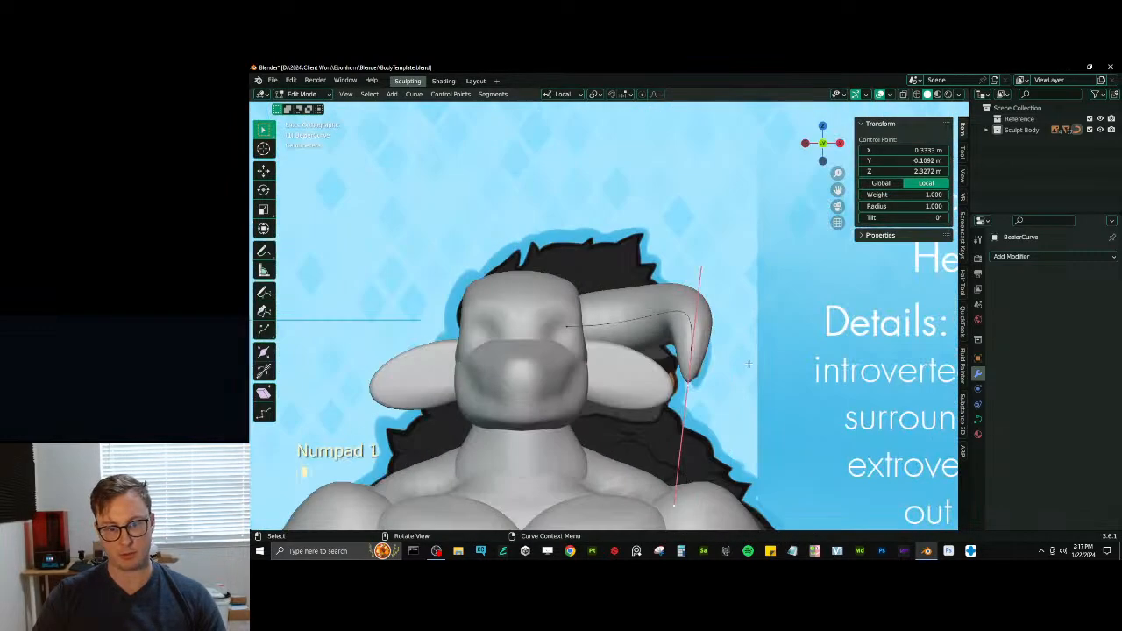
{"action": "key", "text": "g"}
{"action": "key", "text": "s"}
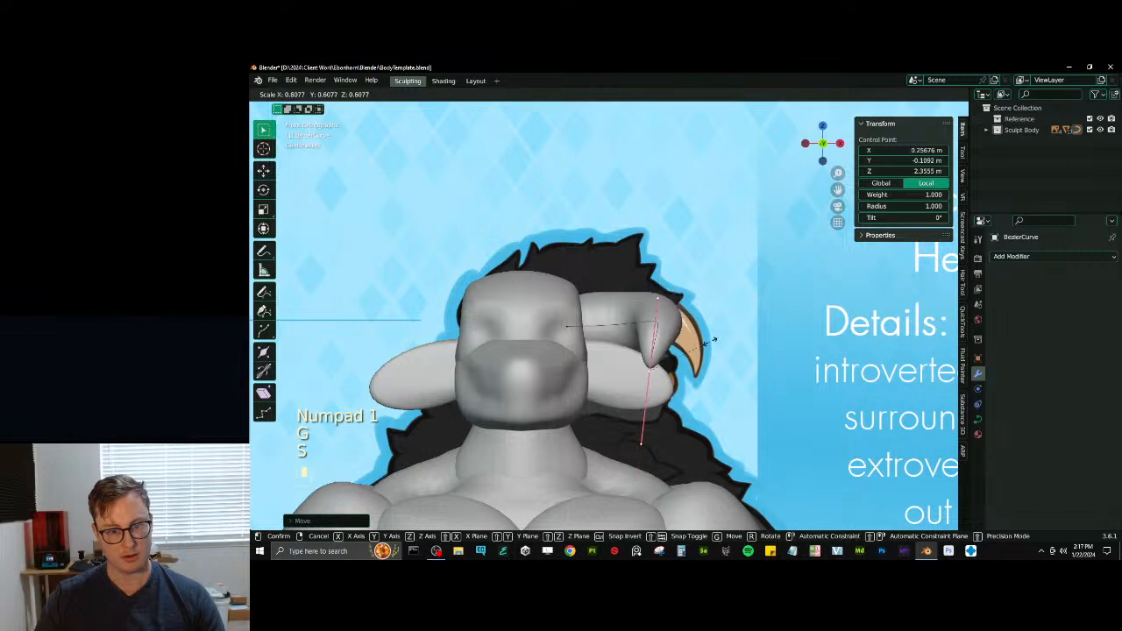
{"action": "left_click", "coordinate": [706, 309]}
- Select all of the horn curve's control points and subdivide the curve
{"action": "key", "text": "a"}
{"action": "key", "text": "q"}
{"action": "left_click", "coordinate": [783, 268]}
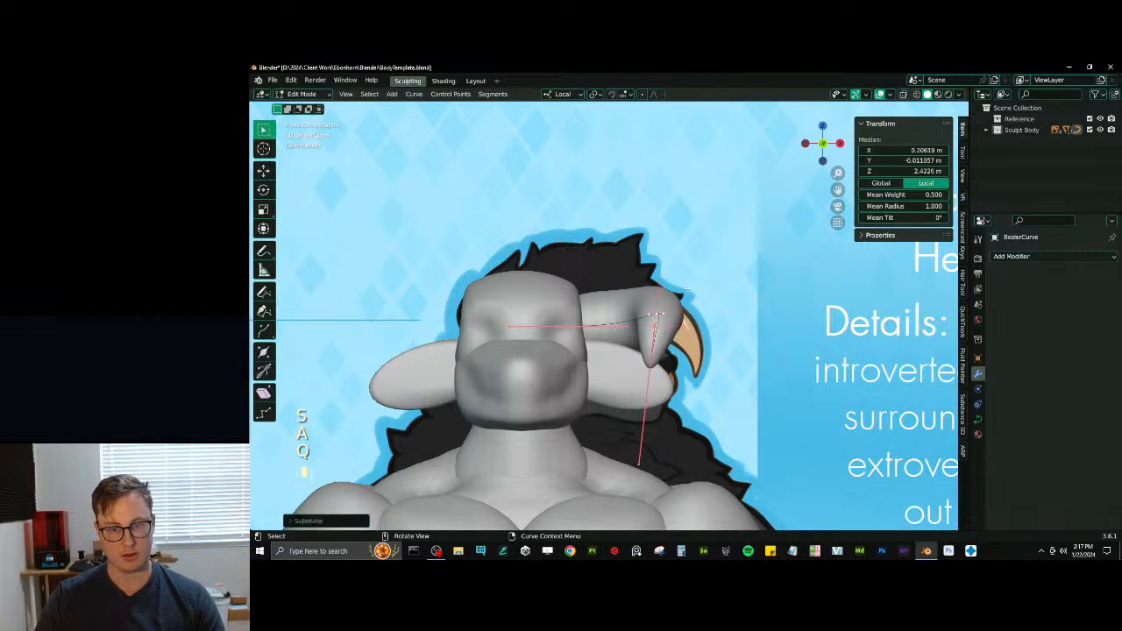
- Move the horn curve's new middle control point to about X 0.28, Y 0.05, Z 2.47 m
{"action": "middle_click_drag", "start_coordinate": [627, 301], "coordinate": [675, 304]}
{"action": "left_click", "coordinate": [646, 311]}
{"action": "key", "text": "g"}
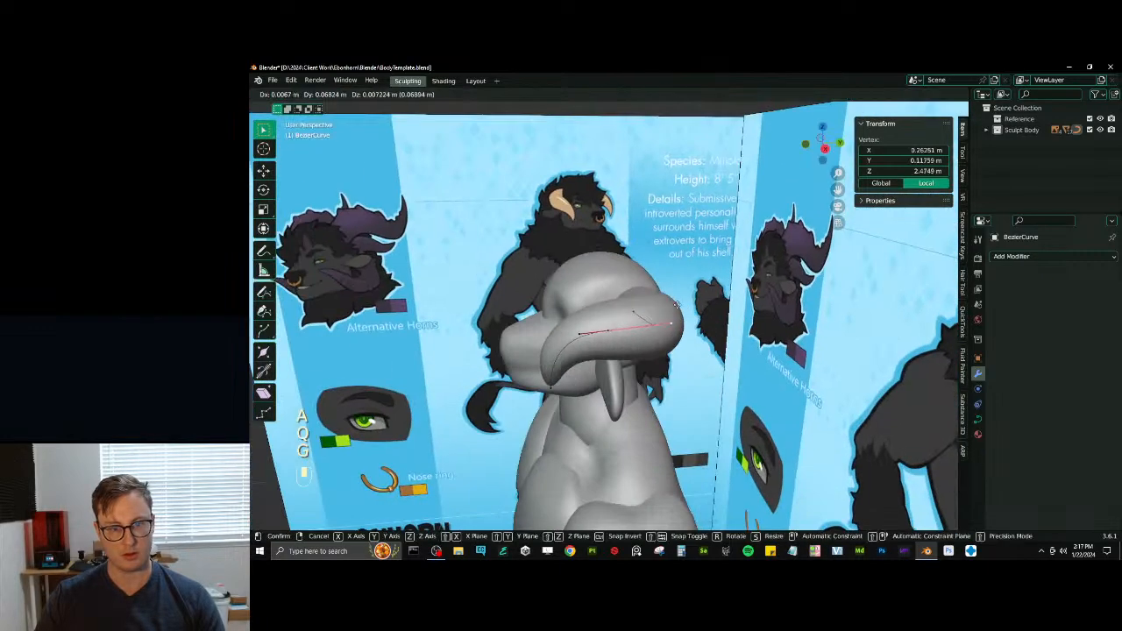
{"action": "left_click", "coordinate": [664, 309]}
{"action": "key", "text": "ctrl+z"}
{"action": "key", "text": "g"}
{"action": "left_click", "coordinate": [638, 331]}
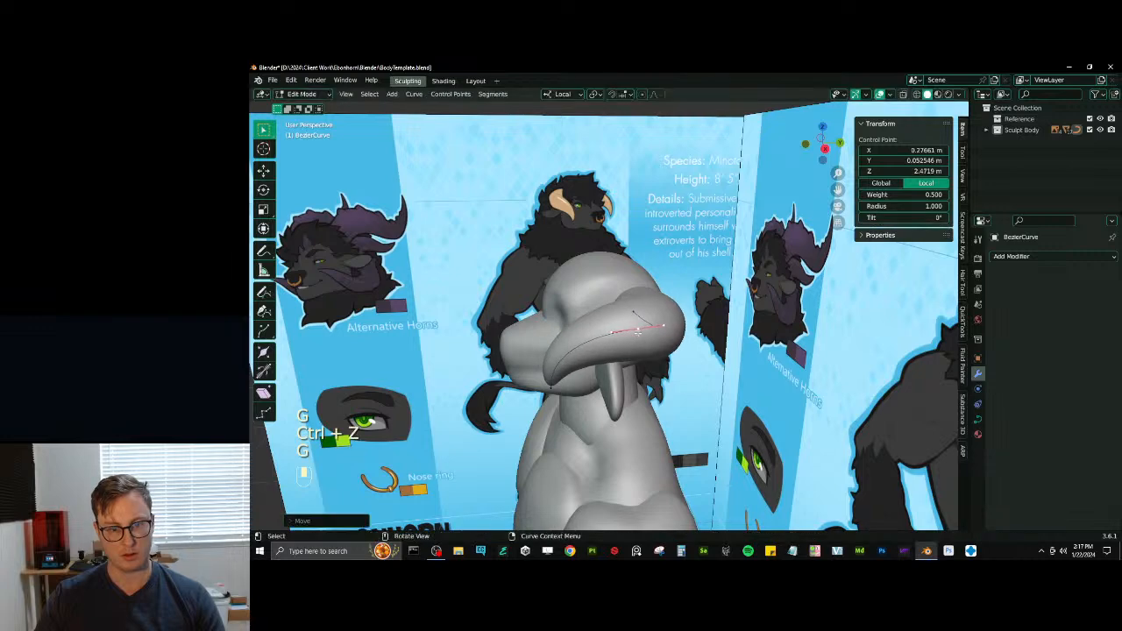
- Set the radius of the horn curve's tip control point to 0.45 so the horn tapers
{"action": "mouse_move", "coordinate": [675, 309]}
{"action": "middle_mouse_down"}
{"action": "mouse_move", "coordinate": [668, 319]}
{"action": "mouse_move", "coordinate": [685, 345]}
{"action": "middle_mouse_up"}
{"action": "key", "text": "Tab"}
{"action": "key", "text": "Tab"}
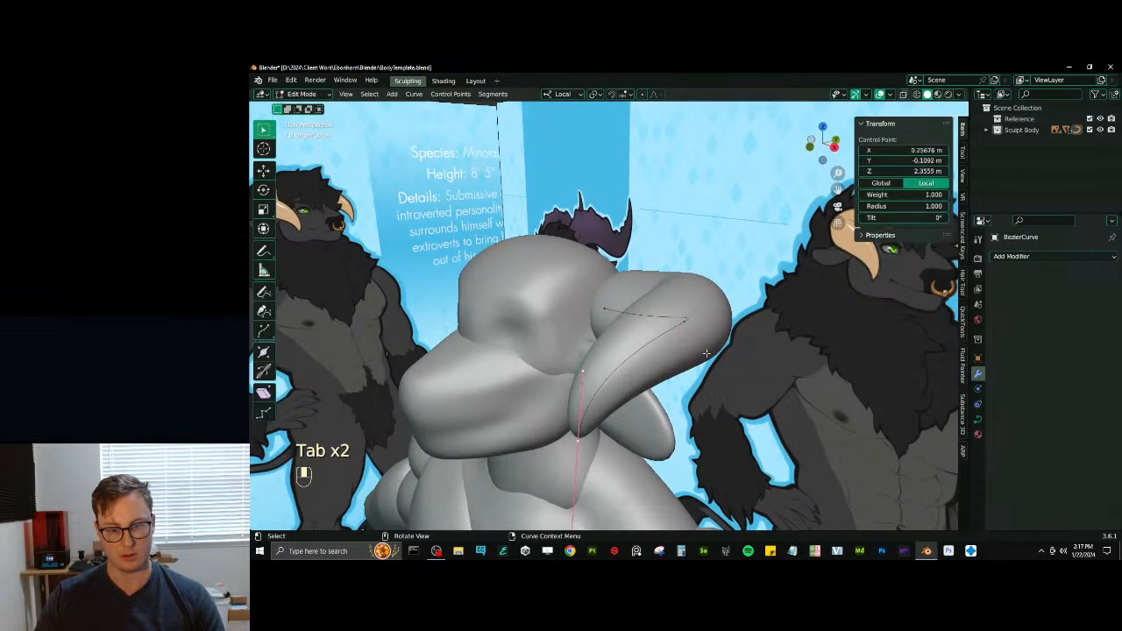
{"action": "left_click_drag", "start_coordinate": [885, 206], "coordinate": [866, 206]}
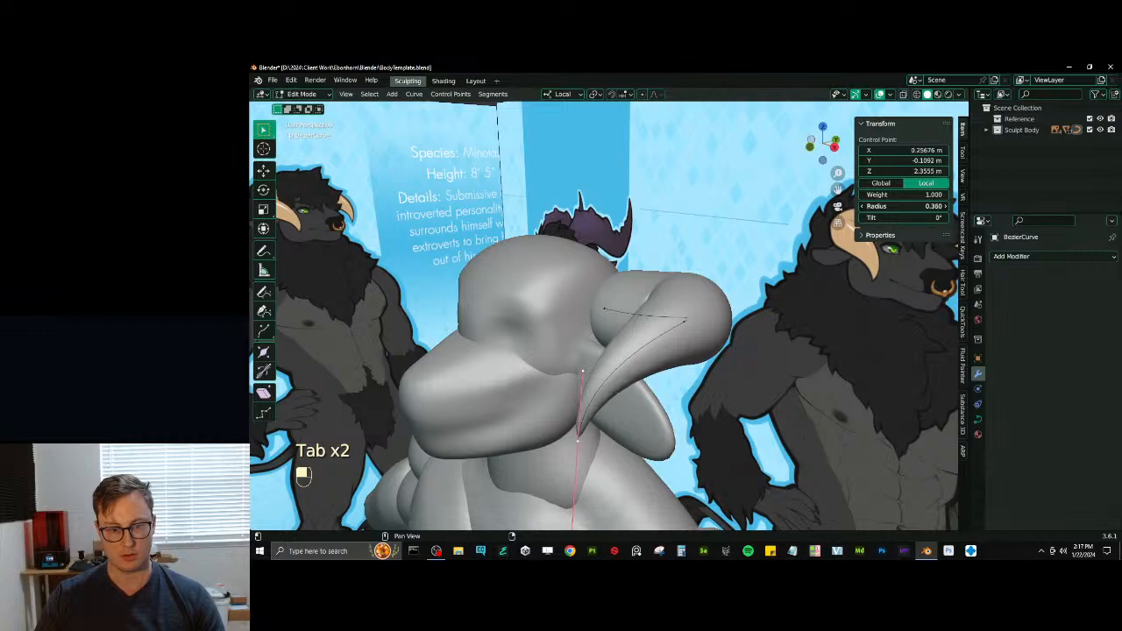
{"action": "middle_click_drag", "start_coordinate": [675, 333], "coordinate": [679, 342]}
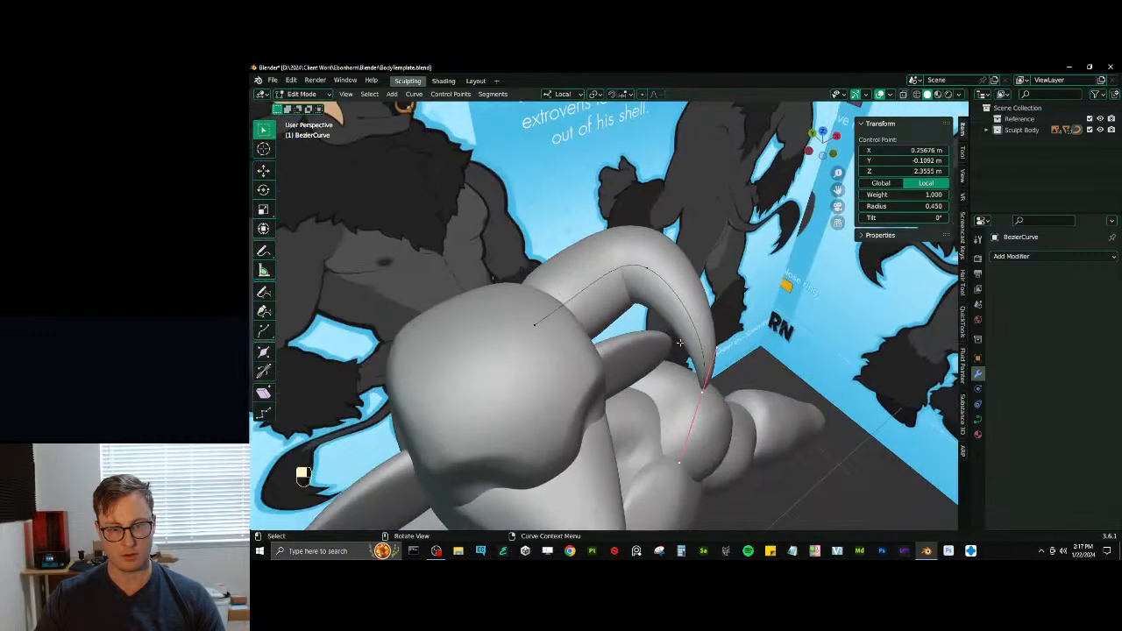
- Rotate and scale the handles of the horn curve's base control point to smooth the bend leaving the head
{"action": "middle_click_drag", "start_coordinate": [565, 316], "coordinate": [613, 351]}
{"action": "key", "text": "r"}
{"action": "left_click", "coordinate": [604, 325]}
{"action": "key", "text": "s"}
{"action": "left_click", "coordinate": [592, 302]}
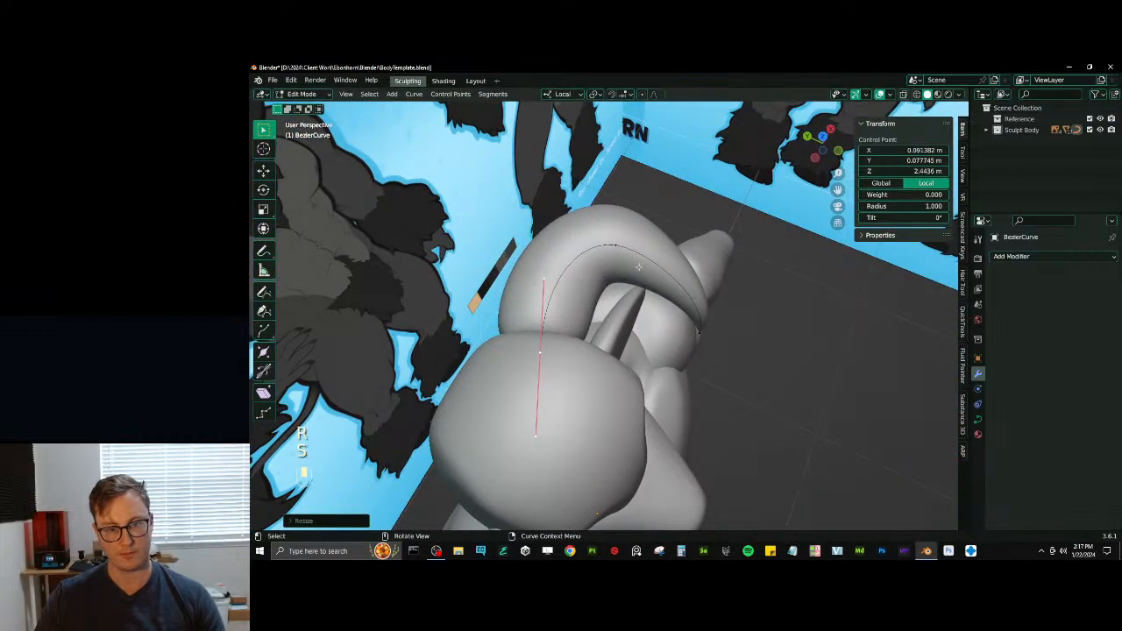
{"action": "middle_click_drag", "start_coordinate": [585, 294], "coordinate": [534, 245]}
{"action": "middle_click_drag", "start_coordinate": [606, 226], "coordinate": [657, 351]}
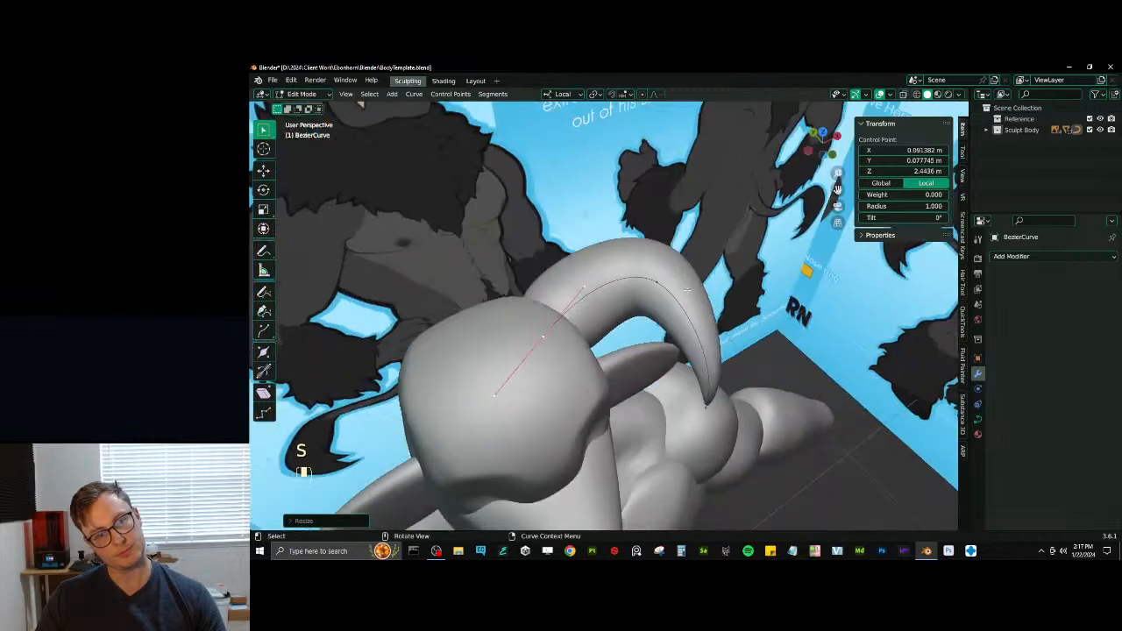
- Move the horn curve's tip control point inward toward the head and rotate its handles
{"action": "left_click", "coordinate": [715, 465]}
{"action": "middle_click_drag", "start_coordinate": [727, 478], "coordinate": [669, 354]}
{"action": "left_click", "coordinate": [693, 447]}
{"action": "key", "text": "g"}
{"action": "left_click", "coordinate": [672, 446]}
{"action": "key", "text": "r"}
{"action": "left_click", "coordinate": [684, 344]}
{"action": "key", "text": "g"}
{"action": "left_click", "coordinate": [658, 349]}
- Rotate the middle control point's handles and try repositioning the point from the front
{"action": "left_click", "coordinate": [648, 317]}
{"action": "key", "text": "r"}
{"action": "middle_click_drag", "start_coordinate": [650, 316], "coordinate": [671, 325]}
{"action": "left_click", "coordinate": [684, 302]}
{"action": "key", "text": "g"}
{"action": "left_click", "coordinate": [683, 305]}
{"action": "key", "text": "ctrl+z"}
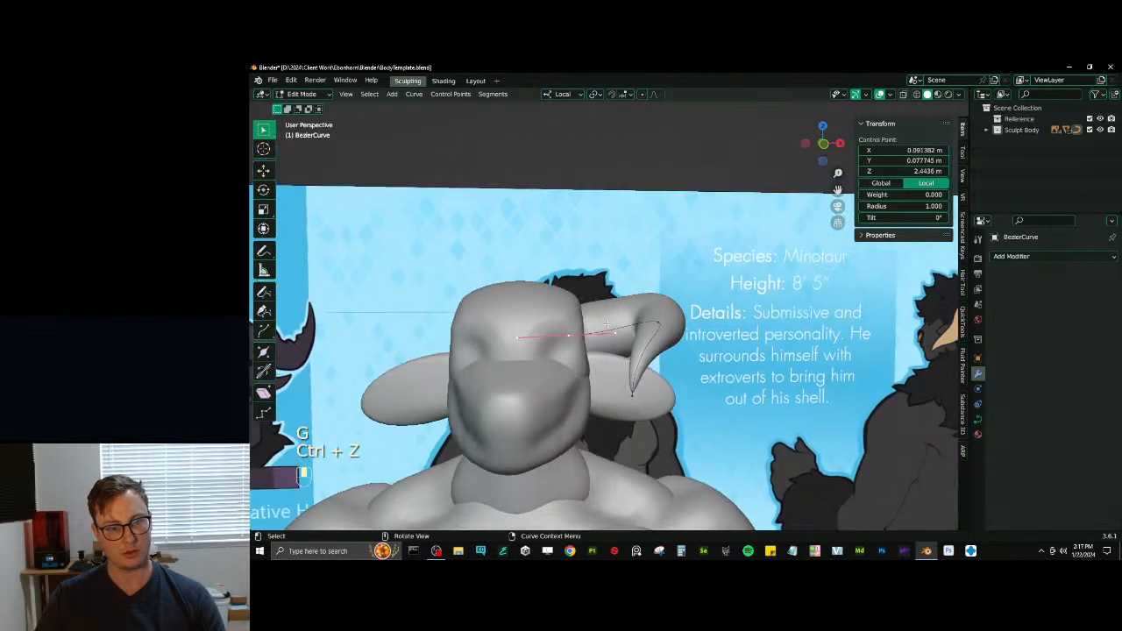
{"action": "key", "text": "g"}
{"action": "left_click", "coordinate": [671, 323]}
{"action": "key", "text": "ctrl+z"}
- Select the middle and tip control points together and lower them along Z by about 0.03 m
{"action": "key", "text": "b"}
{"action": "left_click_drag", "start_coordinate": [693, 419], "coordinate": [586, 312]}
{"action": "key", "text": "g"}
{"action": "middle_click", "coordinate": [585, 330]}
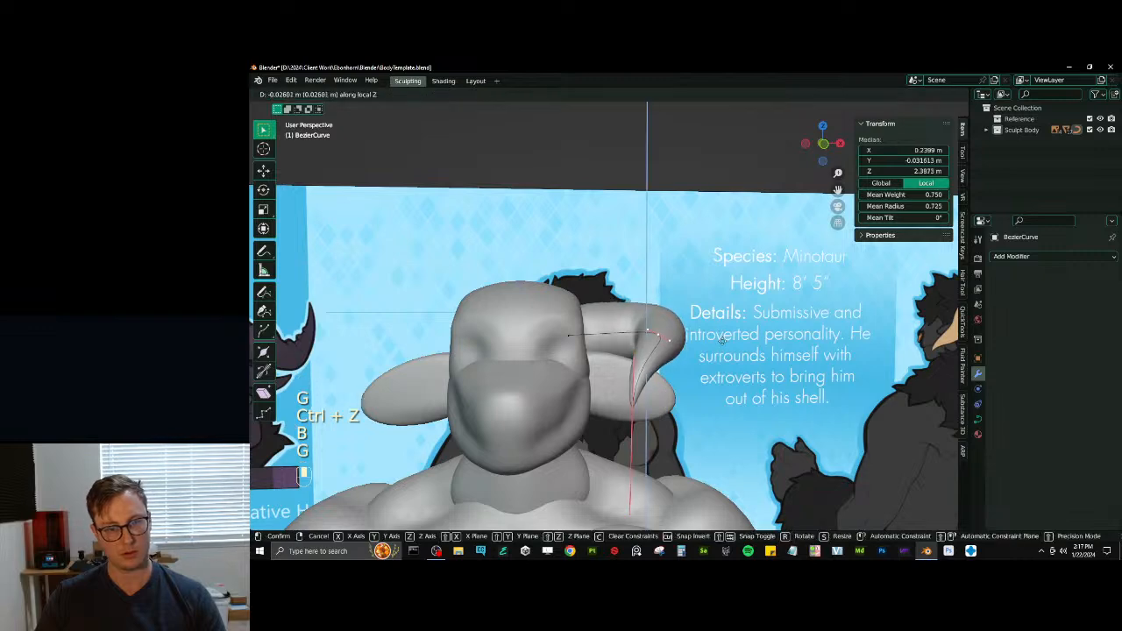
{"action": "left_click", "coordinate": [585, 341]}
- Rotate the base control point's handles upward around local Y and scale them to round the top of the horn
{"action": "left_click", "coordinate": [570, 334]}
{"action": "key", "text": "r"}
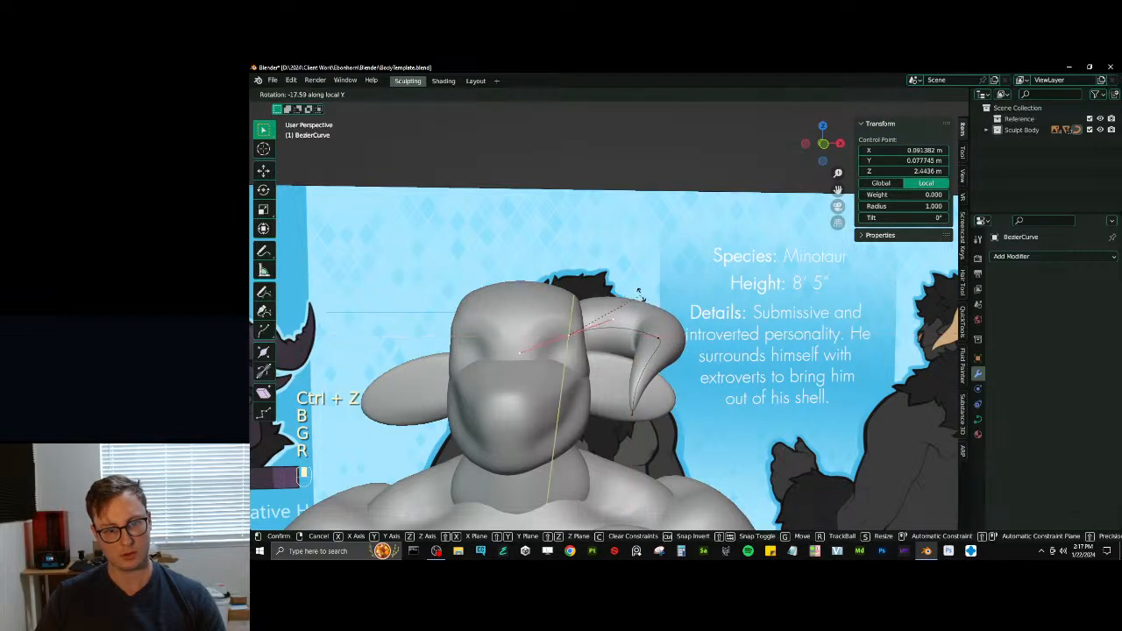
{"action": "left_click", "coordinate": [638, 301]}
{"action": "middle_click_drag", "start_coordinate": [639, 301], "coordinate": [698, 314]}
{"action": "key", "text": "s"}
{"action": "left_click", "coordinate": [643, 299]}
- Fine-tune the control point's position on the horn curve, leave Edit Mode and save the file
{"action": "key", "text": "g"}
{"action": "left_click", "coordinate": [691, 356]}
{"action": "key", "text": "g"}
{"action": "left_click", "coordinate": [676, 351]}
{"action": "key", "text": "Tab"}
{"action": "scroll", "coordinate": [676, 351], "scroll_direction": "down", "scroll_amount": 2}
{"action": "key", "text": "ctrl+s"}
- Try a Mirror modifier on the horn's Bezier curve and remove it
{"action": "left_click", "coordinate": [1002, 256]}
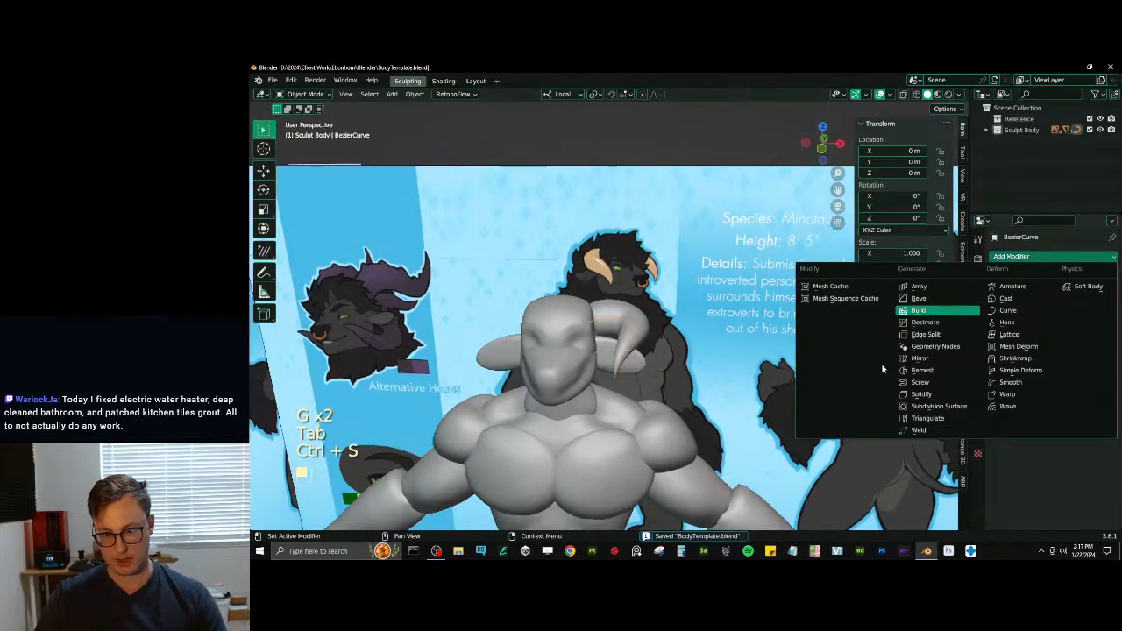
{"action": "left_click", "coordinate": [920, 361]}
{"action": "scroll", "coordinate": [626, 327], "scroll_direction": "up", "scroll_amount": 2}
{"action": "middle_click_drag", "start_coordinate": [625, 327], "coordinate": [630, 319]}
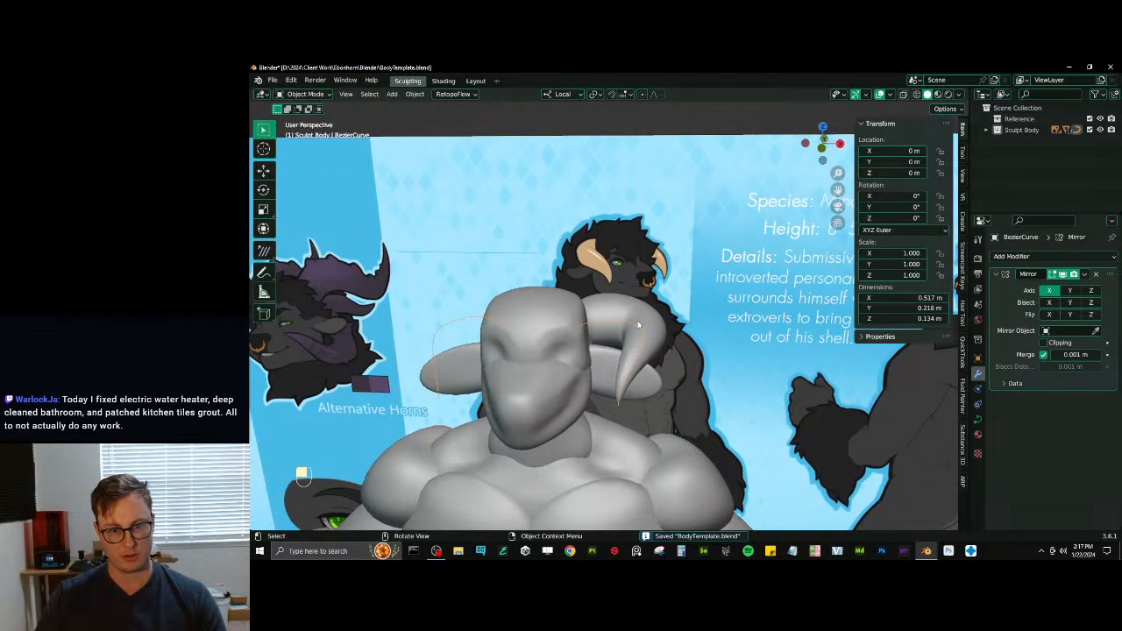
{"action": "left_click", "coordinate": [1095, 276]}
- Add a Mirror modifier to the horn mesh and save the file
{"action": "left_click", "coordinate": [632, 350]}
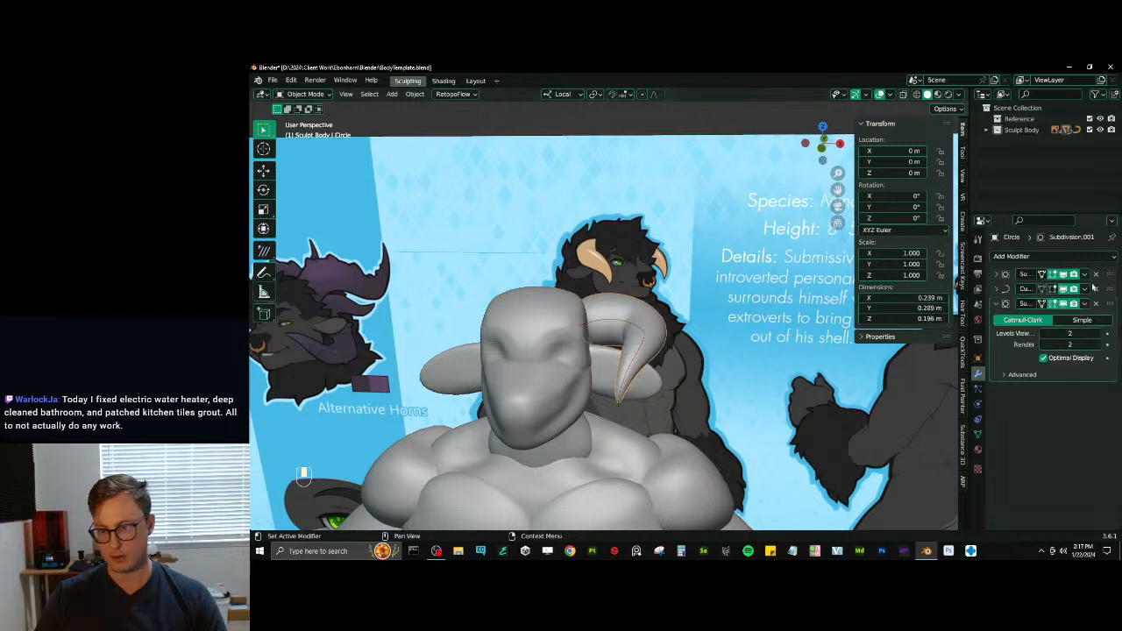
{"action": "left_click", "coordinate": [1063, 255]}
{"action": "left_click", "coordinate": [906, 382]}
{"action": "mouse_move", "coordinate": [648, 333]}
{"action": "middle_mouse_down"}
{"action": "mouse_move", "coordinate": [668, 253]}
{"action": "mouse_move", "coordinate": [647, 327]}
{"action": "mouse_move", "coordinate": [662, 341]}
{"action": "mouse_move", "coordinate": [644, 298]}
{"action": "mouse_move", "coordinate": [632, 298]}
{"action": "mouse_move", "coordinate": [666, 277]}
{"action": "mouse_move", "coordinate": [625, 297]}
{"action": "middle_mouse_up"}
{"action": "left_click", "coordinate": [617, 328]}
{"action": "scroll", "coordinate": [633, 297], "scroll_direction": "down", "scroll_amount": 4}
{"action": "key", "text": "ctrl+s"}
{"action": "scroll", "coordinate": [625, 297], "scroll_direction": "up", "scroll_amount": 3}
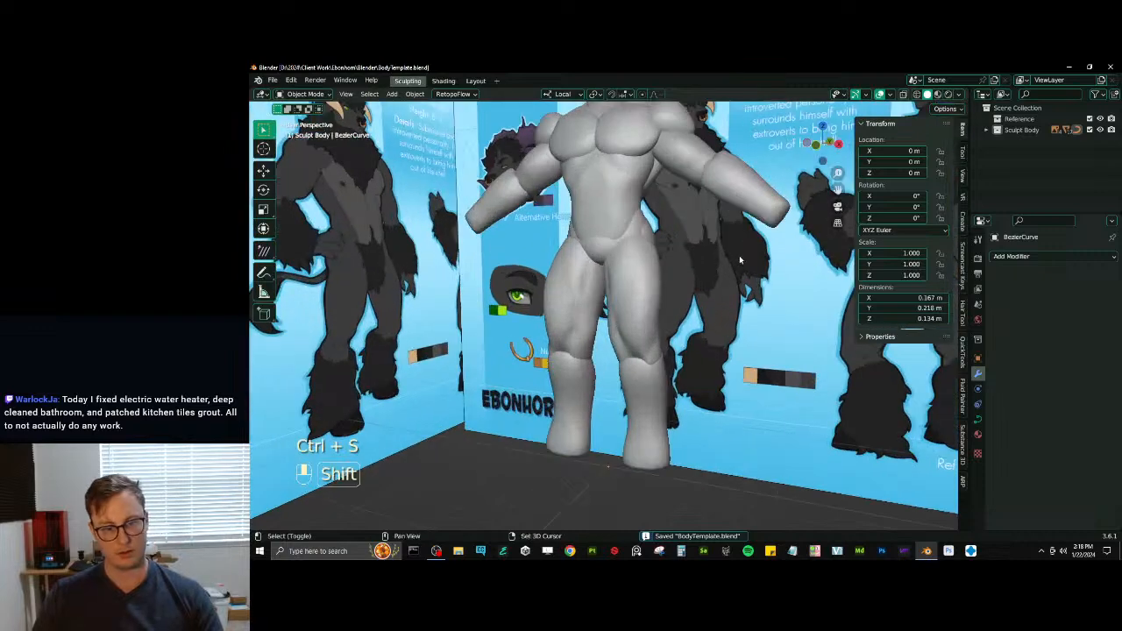
- Add a cube at the origin and scale it down to about 0.16 m per side between the feet
{"action": "key", "text": "shift+a"}
{"action": "mouse_move", "coordinate": [738, 255]}
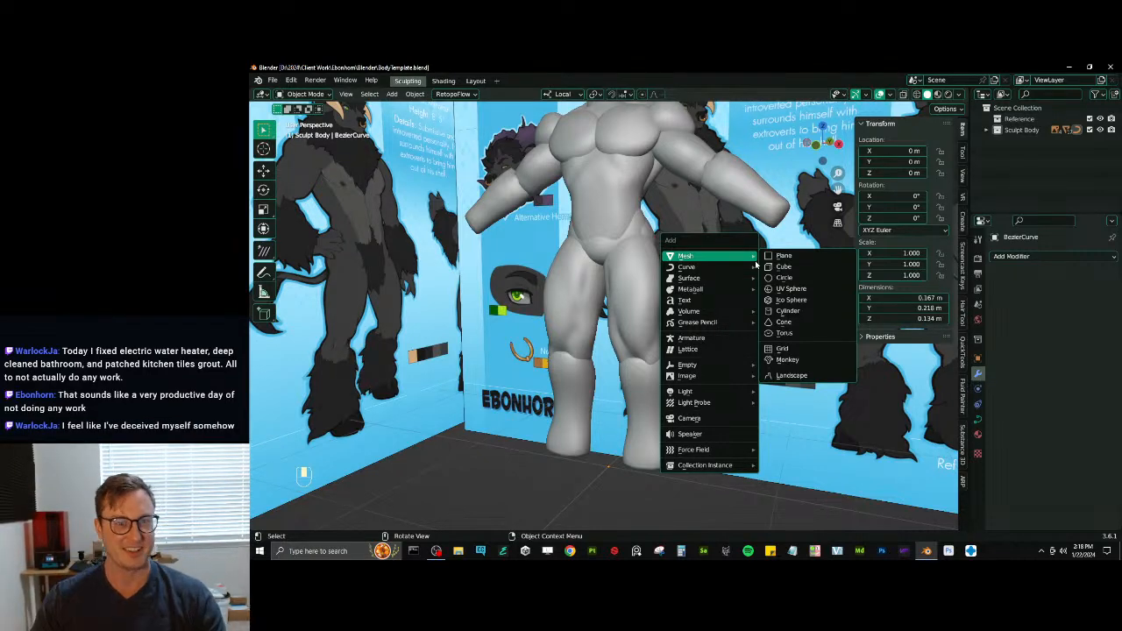
{"action": "scroll", "coordinate": [513, 498], "scroll_direction": "down", "scroll_amount": 5}
{"action": "key", "text": "shift+a"}
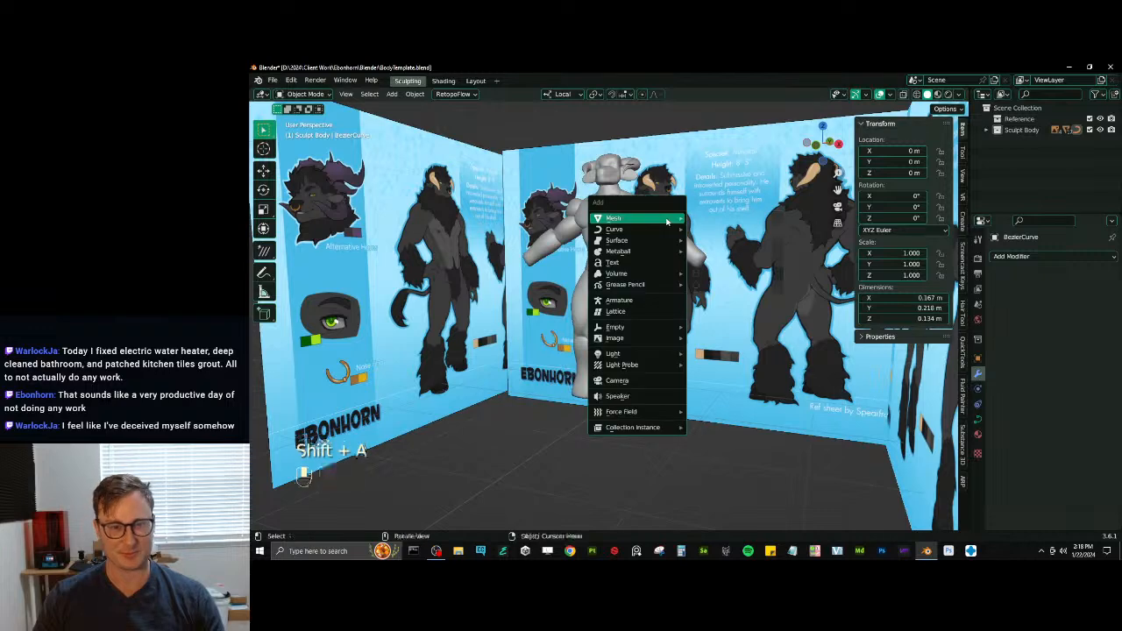
{"action": "mouse_move", "coordinate": [614, 220]}
{"action": "left_click", "coordinate": [710, 230]}
{"action": "middle_click_drag", "start_coordinate": [419, 401], "coordinate": [564, 395]}
{"action": "scroll", "coordinate": [563, 395], "scroll_direction": "up", "scroll_amount": 2}
{"action": "key", "text": "s"}
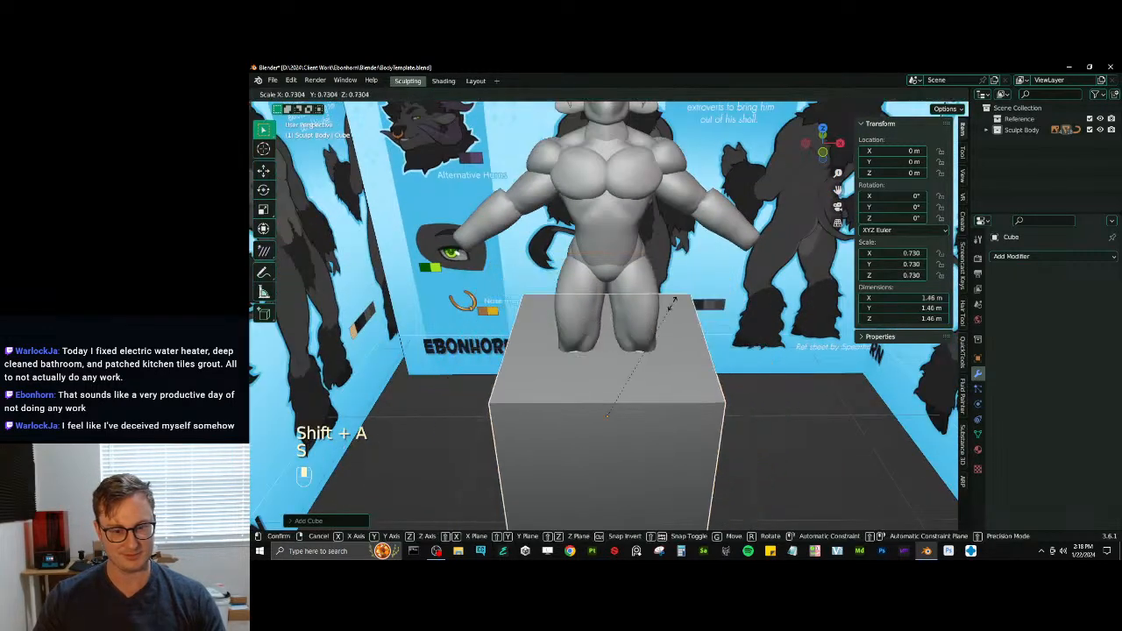
{"action": "left_click", "coordinate": [612, 410]}
{"action": "scroll", "coordinate": [596, 360], "scroll_direction": "up", "scroll_amount": 4}
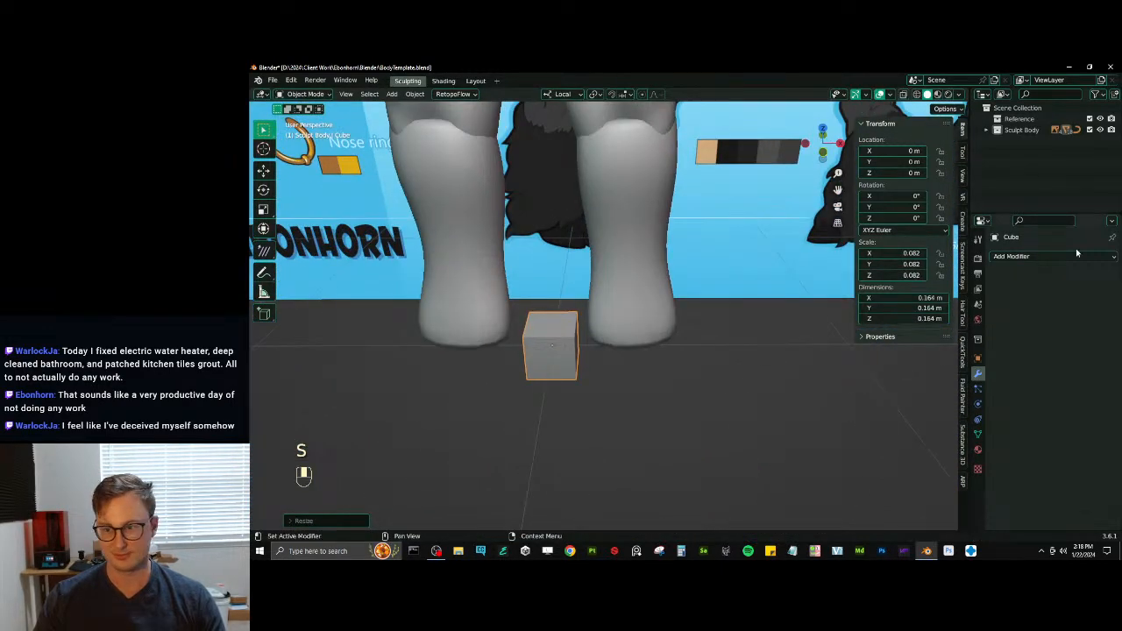
- Add a Mirror modifier to the cube and shift its geometry along X to form two separate blocks
{"action": "left_click", "coordinate": [1052, 256]}
{"action": "left_click", "coordinate": [888, 382]}
{"action": "key", "text": "Tab"}
{"action": "scroll", "coordinate": [541, 341], "scroll_direction": "up", "scroll_amount": 3}
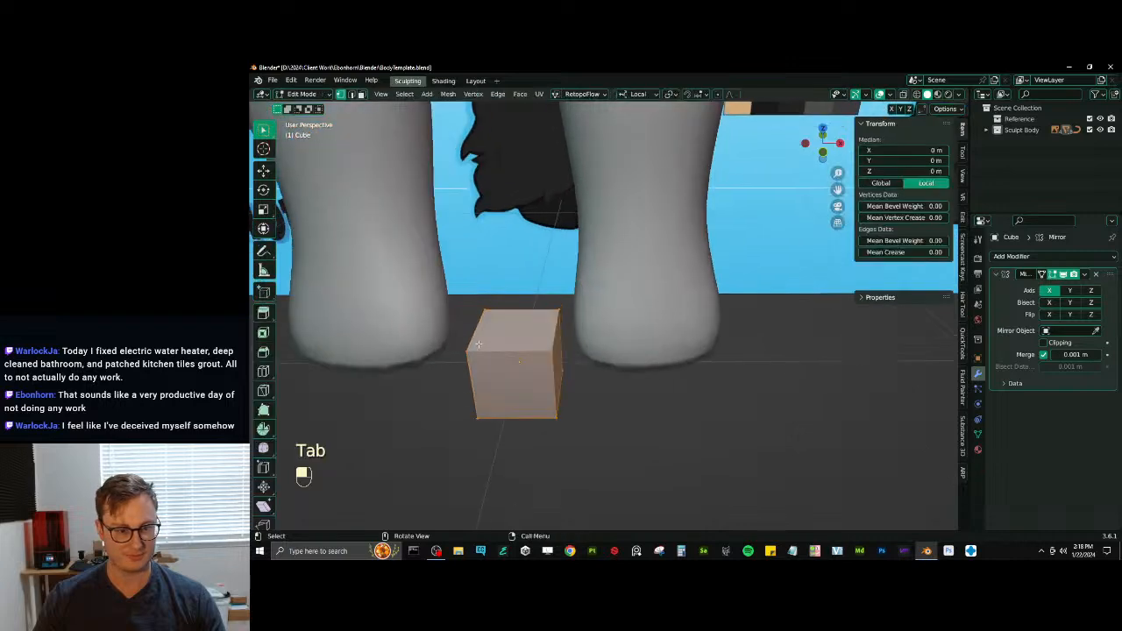
{"action": "key", "text": "a"}
{"action": "key", "text": "g"}
{"action": "left_click", "coordinate": [527, 353]}
{"action": "key", "text": "Tab"}
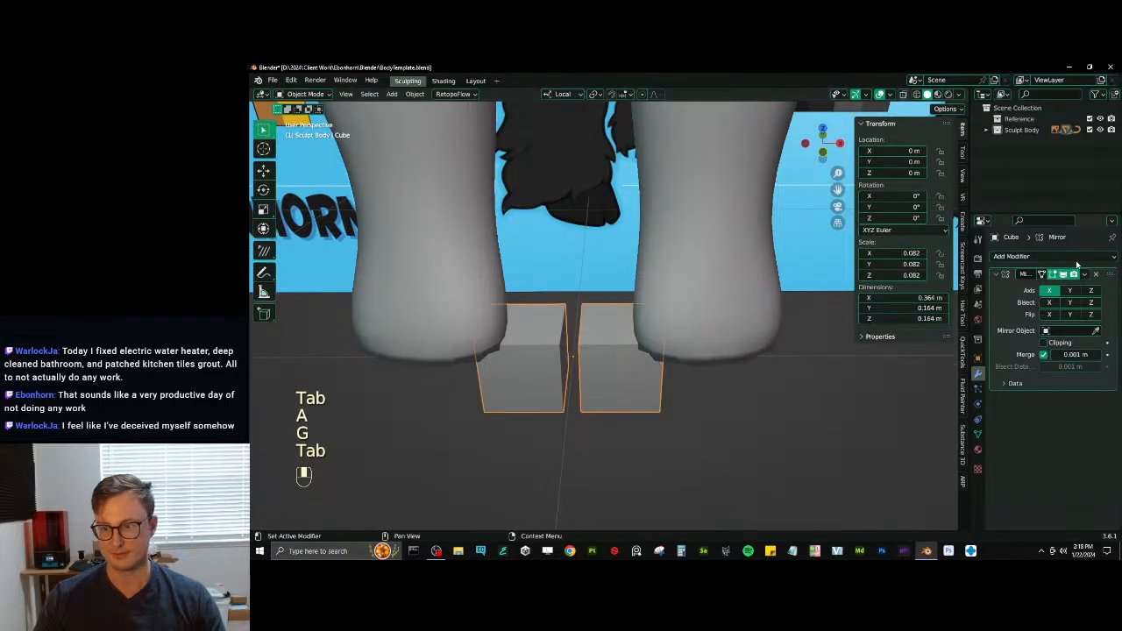
- Add a Subdivision Surface modifier to the cube, placed before the Mirror modifier
{"action": "left_click", "coordinate": [1052, 255]}
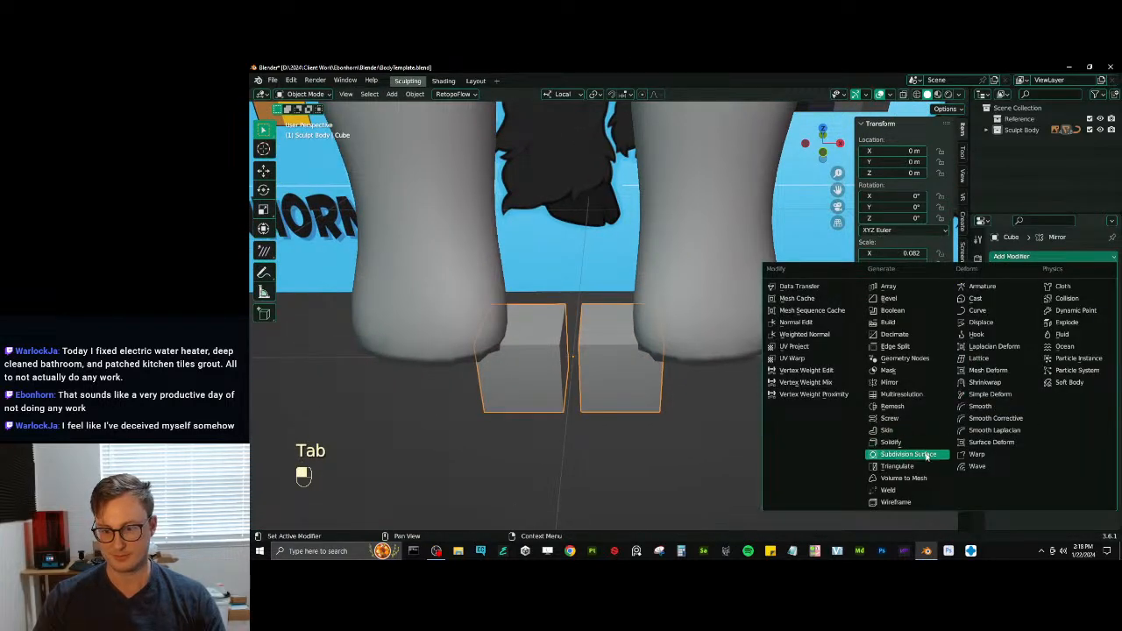
{"action": "left_click", "coordinate": [925, 454]}
{"action": "key", "text": "Tab"}
{"action": "scroll", "coordinate": [517, 272], "scroll_direction": "up", "scroll_amount": 2}
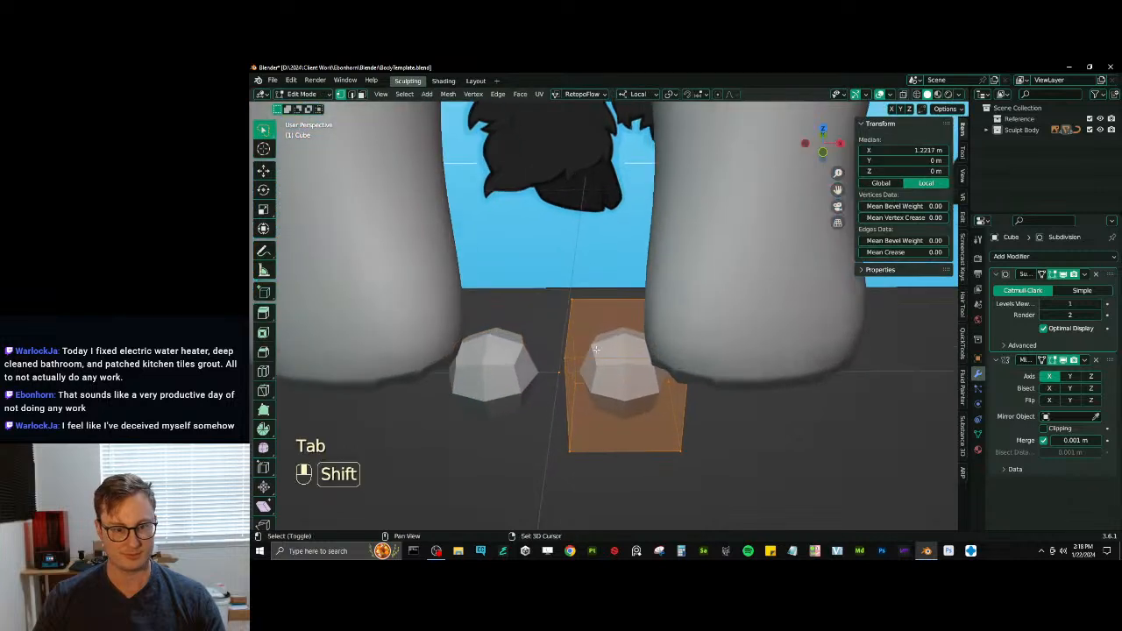
{"action": "middle_click_drag", "start_coordinate": [522, 266], "coordinate": [527, 244], "text": "shift"}
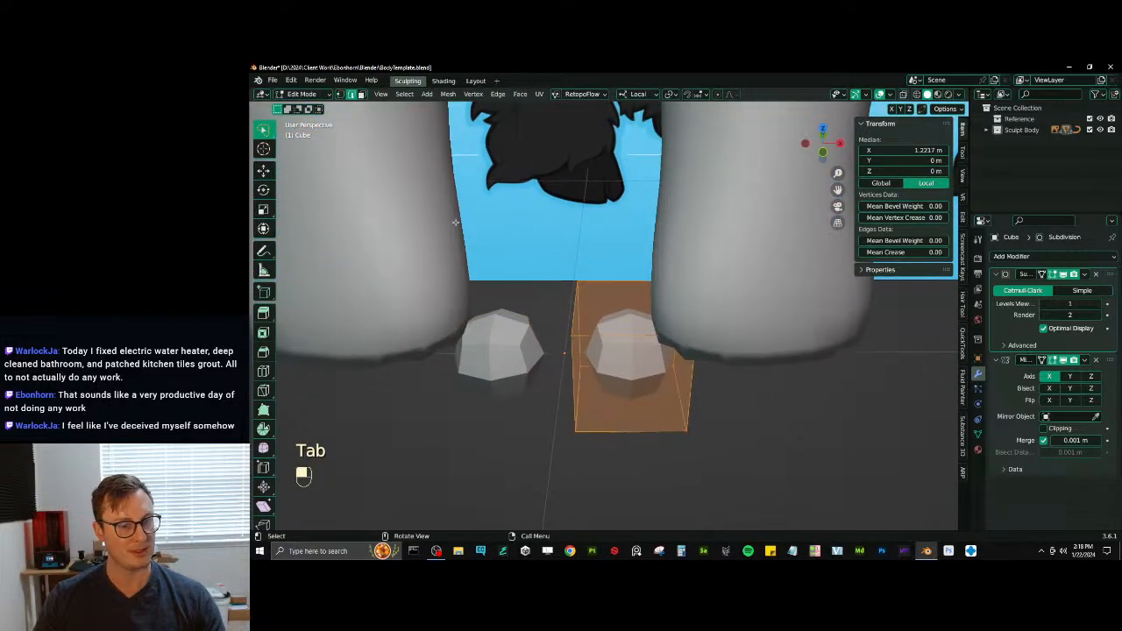
{"action": "middle_click_drag", "start_coordinate": [454, 223], "coordinate": [752, 364]}
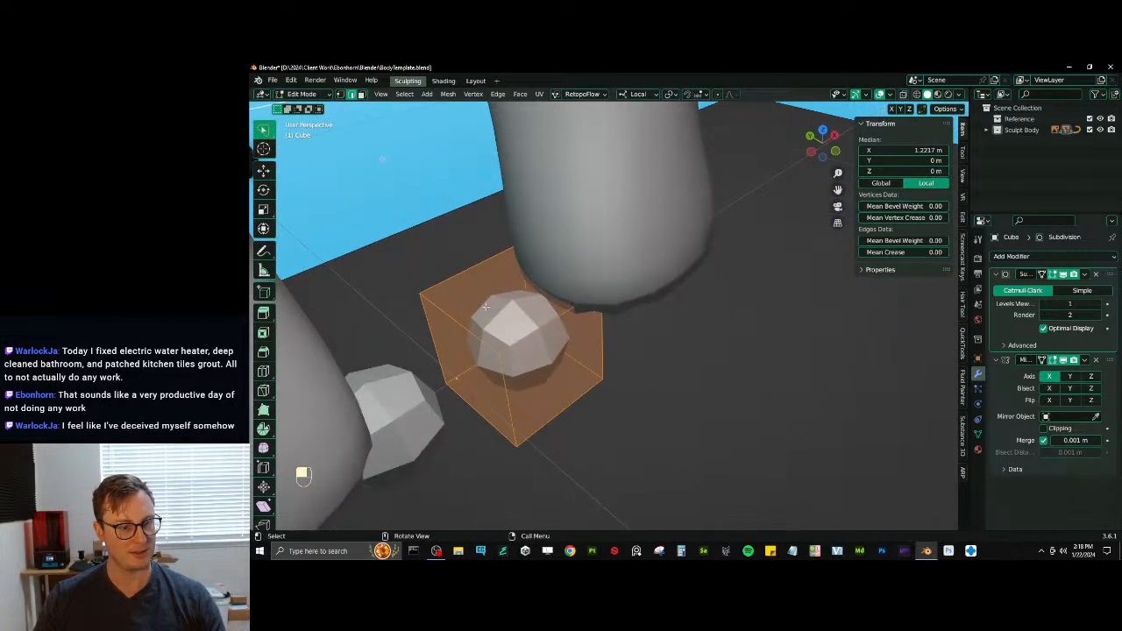
- Extrude the block's front face forward to lengthen the toe
{"action": "left_click", "coordinate": [362, 94]}
{"action": "left_click", "coordinate": [561, 368]}
{"action": "key", "text": "e"}
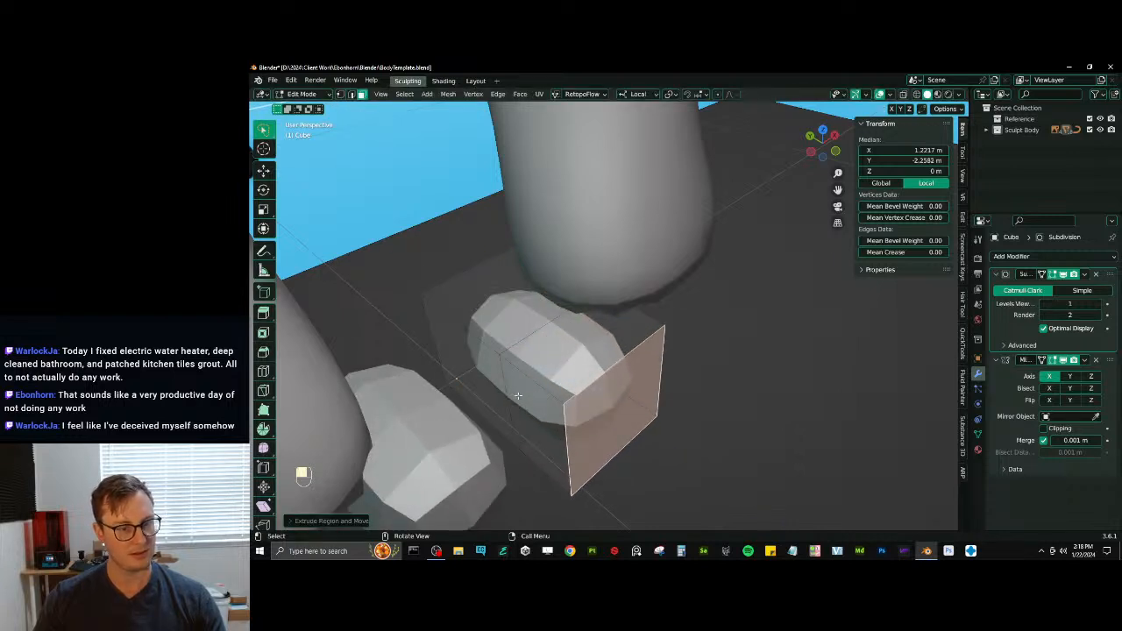
- Select the boundary edges of the toe's inner side faces and set their mean crease to 1.00
{"action": "left_click", "coordinate": [485, 379]}
{"action": "left_click", "coordinate": [549, 413], "text": "shift"}
{"action": "key", "text": "q"}
{"action": "left_click", "coordinate": [747, 312]}
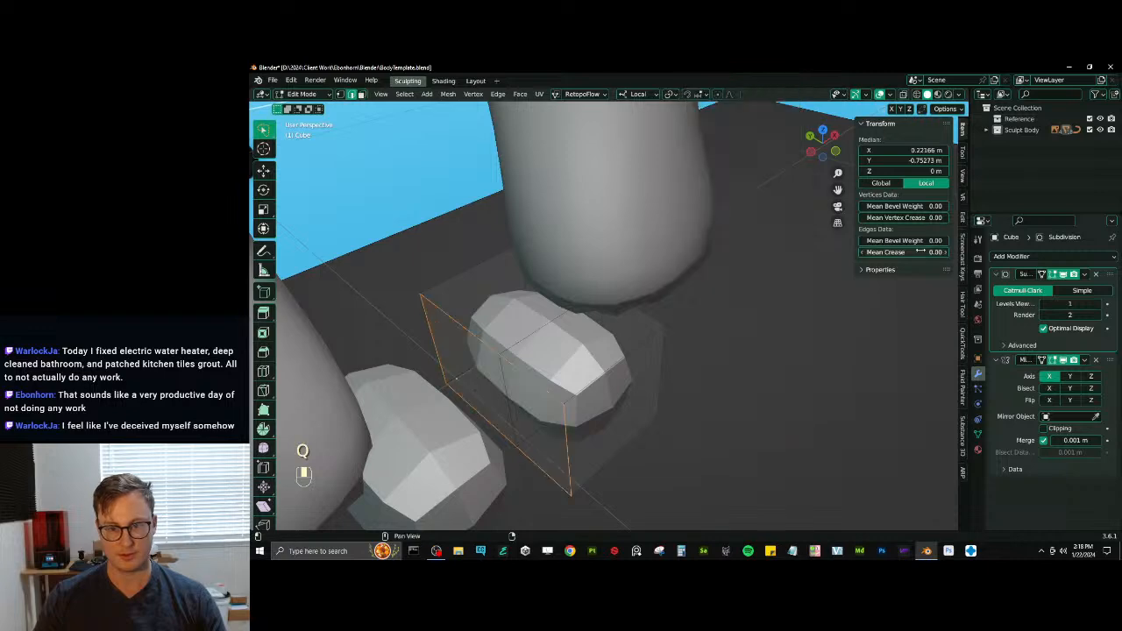
{"action": "left_click_drag", "start_coordinate": [903, 252], "coordinate": [944, 253]}
{"action": "middle_click_drag", "start_coordinate": [623, 373], "coordinate": [604, 362]}
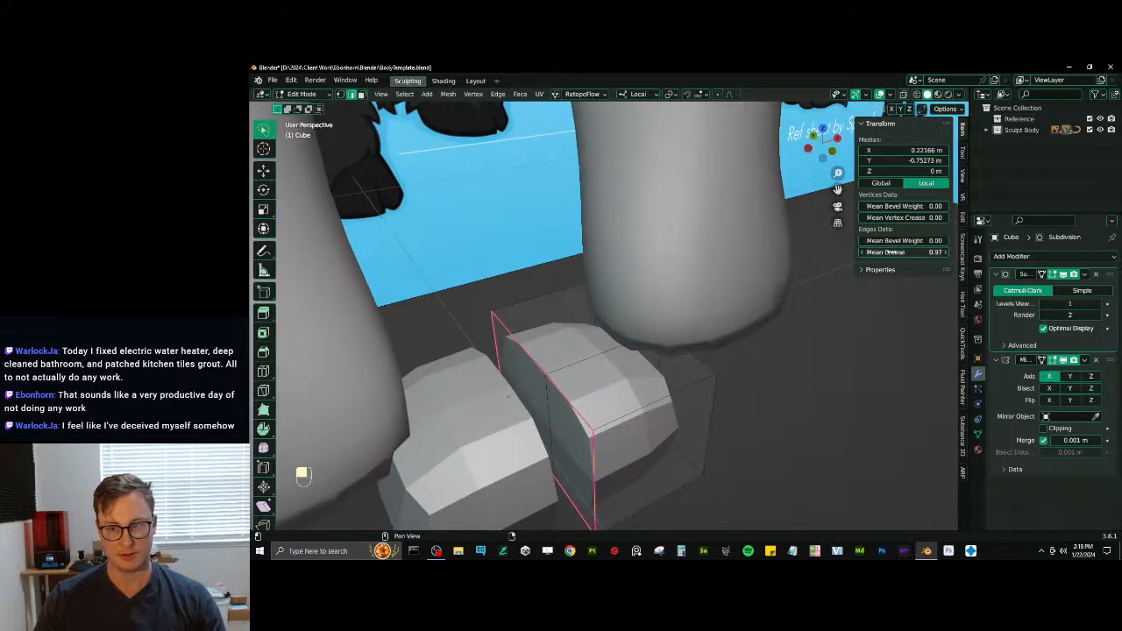
{"action": "left_click_drag", "start_coordinate": [891, 252], "coordinate": [911, 253]}
- Select the toe's two bottom faces and set the mean crease of their boundary edges to 1.00
{"action": "middle_click_drag", "start_coordinate": [653, 302], "coordinate": [617, 350]}
{"action": "middle_click_drag", "start_coordinate": [618, 351], "coordinate": [618, 271]}
{"action": "scroll", "coordinate": [618, 271], "scroll_direction": "down", "scroll_amount": 3}
{"action": "middle_click_drag", "start_coordinate": [618, 272], "coordinate": [619, 226], "text": "shift"}
{"action": "left_click", "coordinate": [361, 94]}
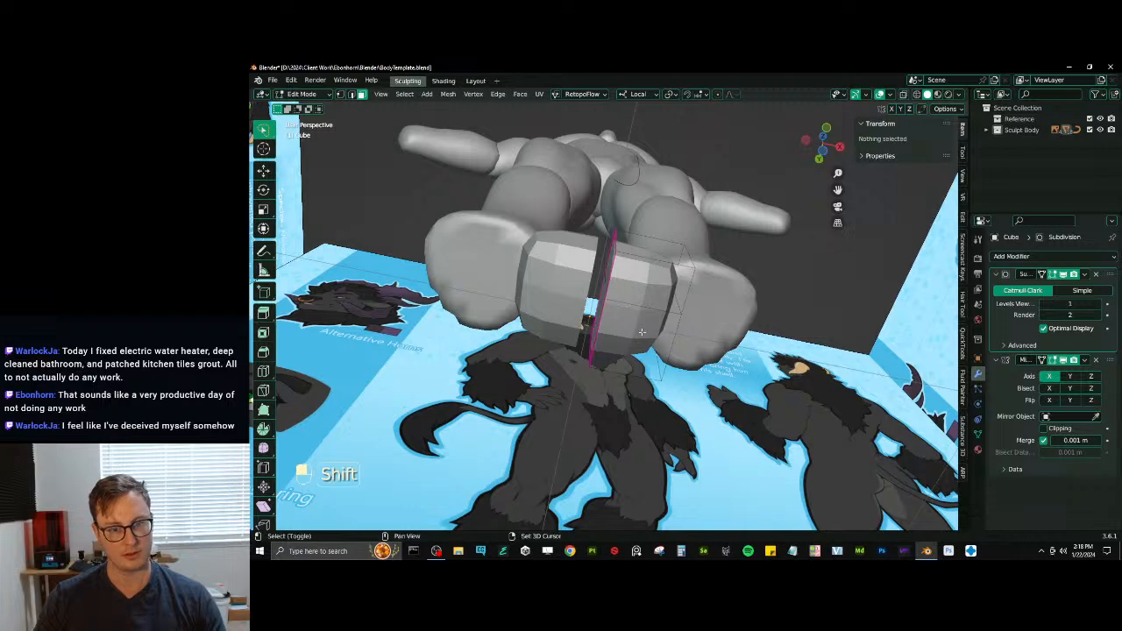
{"action": "left_click", "coordinate": [642, 332], "text": "shift"}
{"action": "left_click", "coordinate": [652, 285]}
{"action": "left_click", "coordinate": [644, 329], "text": "shift"}
{"action": "left_click_drag", "start_coordinate": [936, 252], "coordinate": [957, 252]}
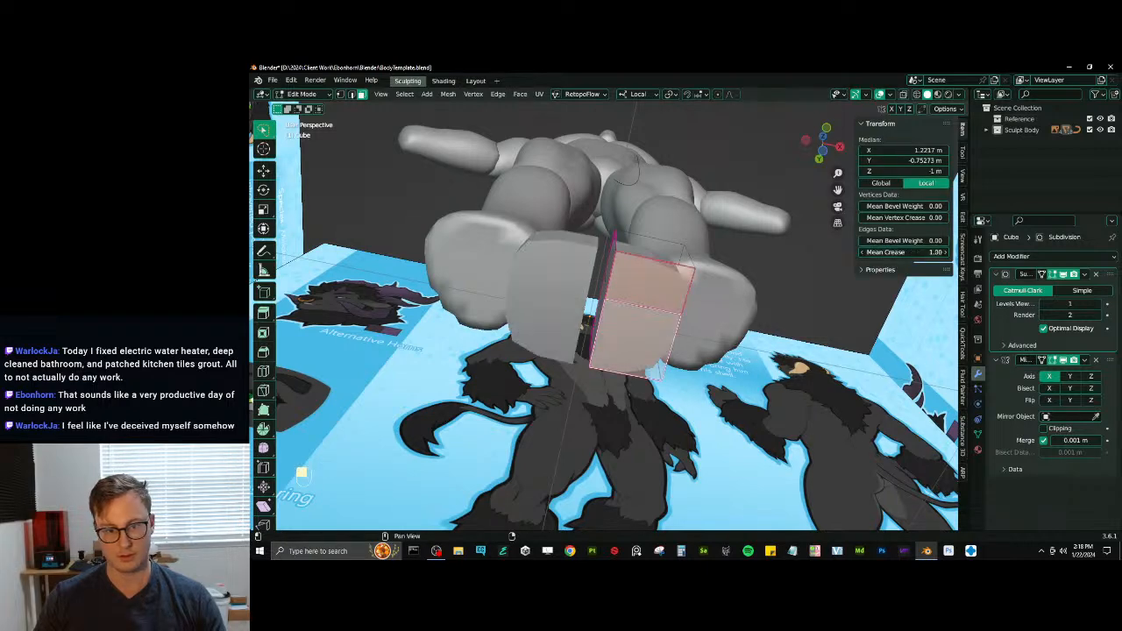
{"action": "key", "text": "ctrl+z"}
{"action": "key", "text": "q"}
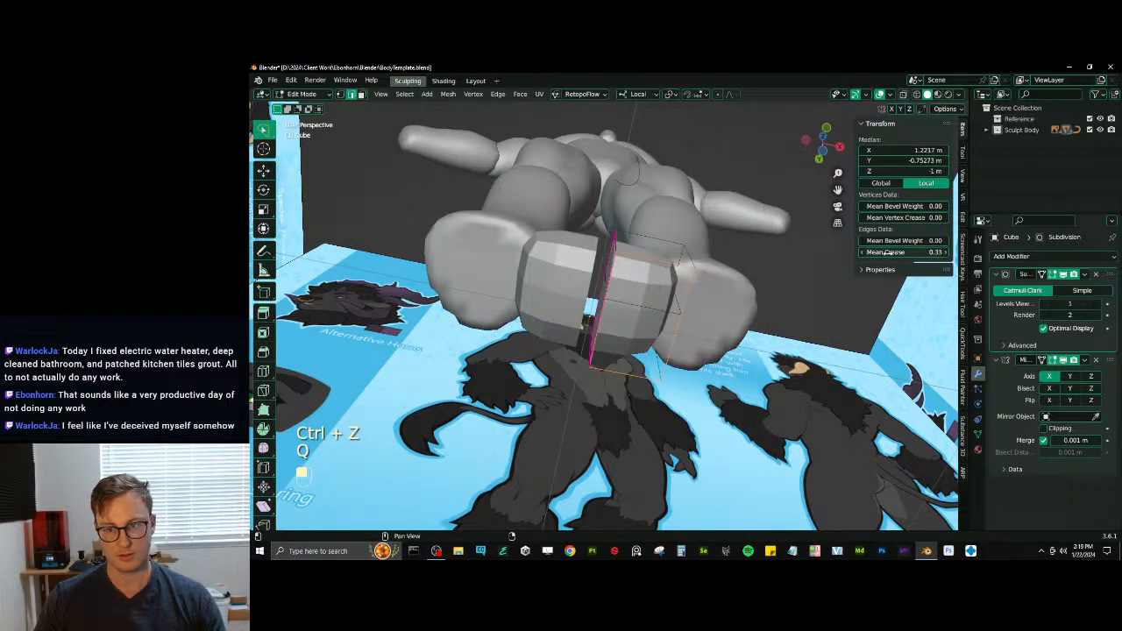
{"action": "left_click_drag", "start_coordinate": [888, 252], "coordinate": [922, 252]}
{"action": "middle_click_drag", "start_coordinate": [624, 309], "coordinate": [578, 409]}
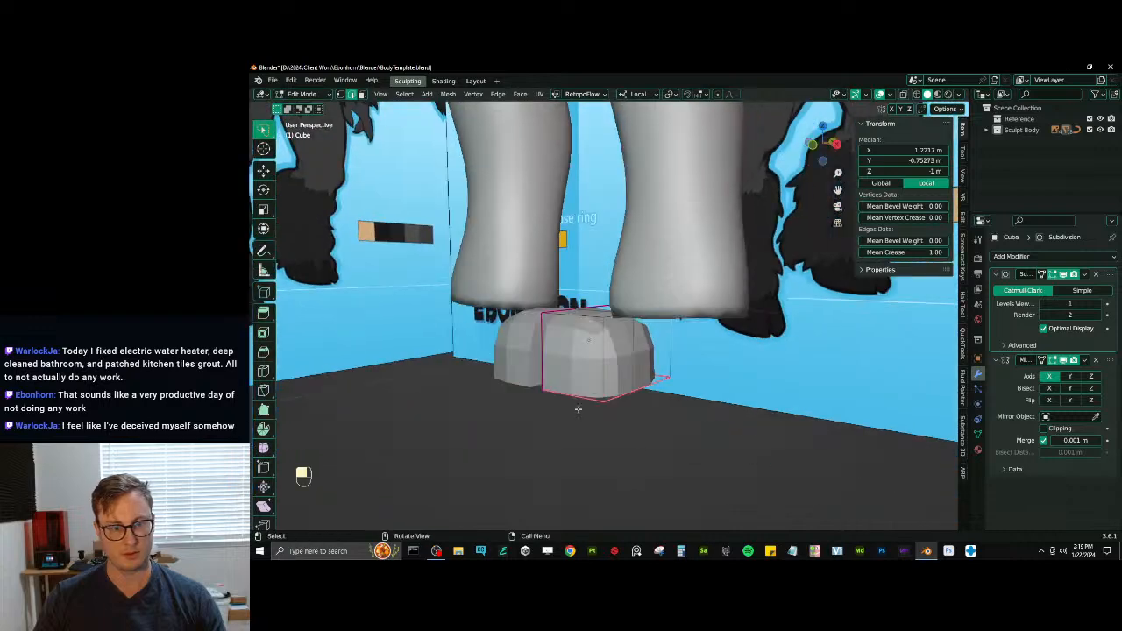
- Move the toe's bottom front inner vertex and one further vertex along single axes to reshape the hoof
{"action": "left_click", "coordinate": [545, 388]}
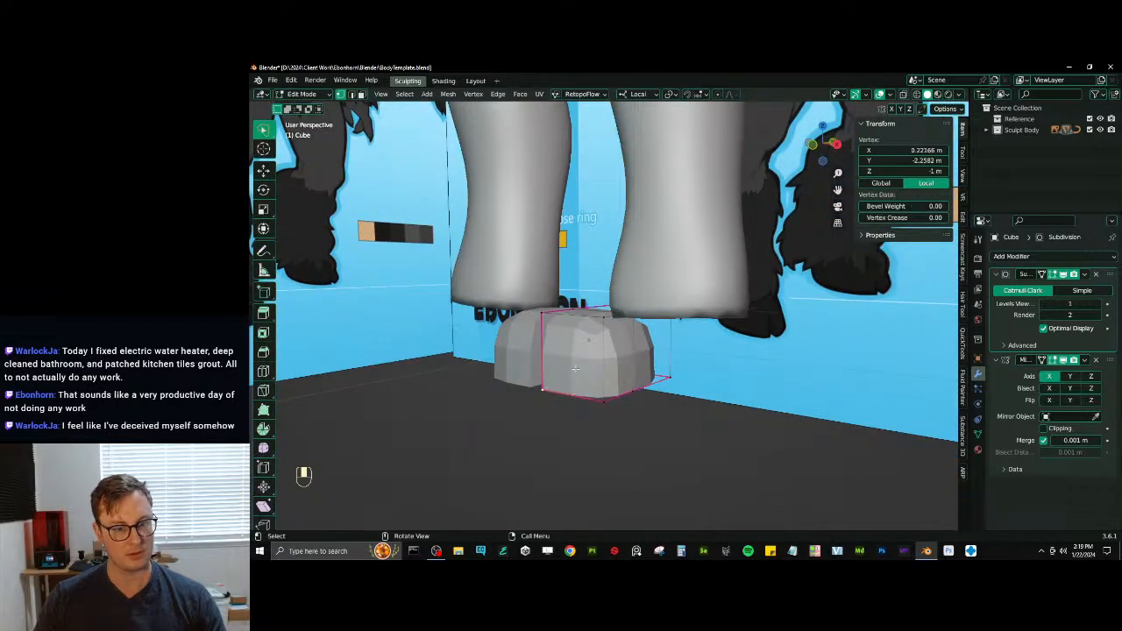
{"action": "key", "text": "g"}
{"action": "middle_click", "coordinate": [537, 388]}
{"action": "left_click", "coordinate": [547, 378]}
{"action": "middle_click_drag", "start_coordinate": [550, 380], "coordinate": [624, 355]}
{"action": "left_click", "coordinate": [571, 365], "text": "ctrl"}
{"action": "key", "text": "g"}
{"action": "middle_click", "coordinate": [631, 328]}
{"action": "left_click", "coordinate": [629, 308]}
- Shade the hoof smooth in Object Mode and raise its viewport subdivision level to 4
{"action": "key", "text": "Tab"}
{"action": "right_click", "coordinate": [624, 326]}
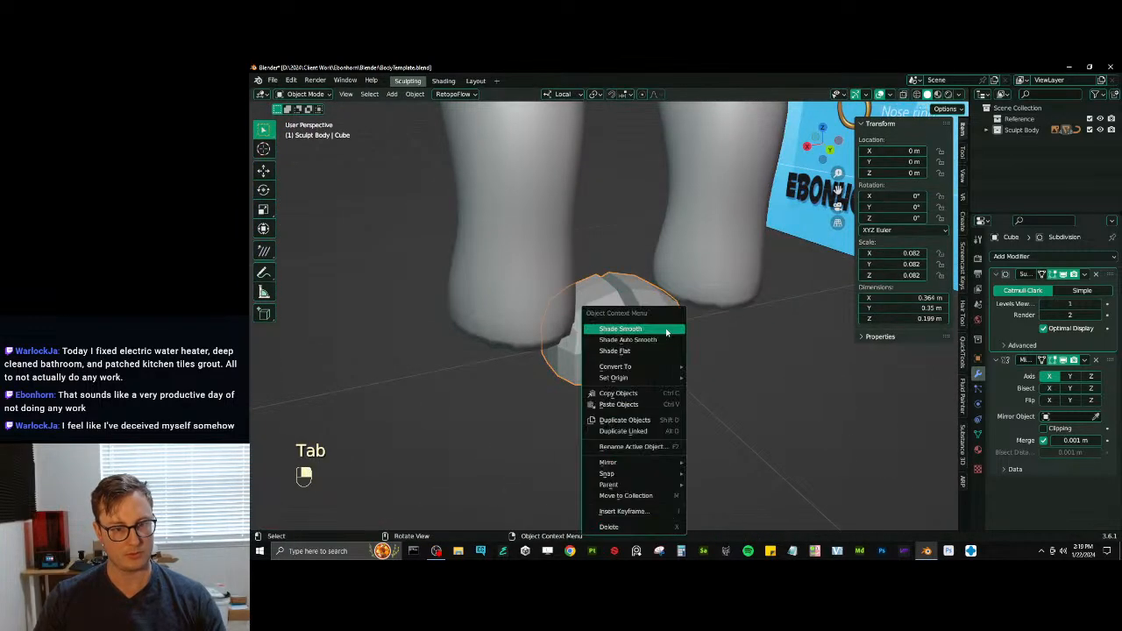
{"action": "left_click", "coordinate": [624, 326]}
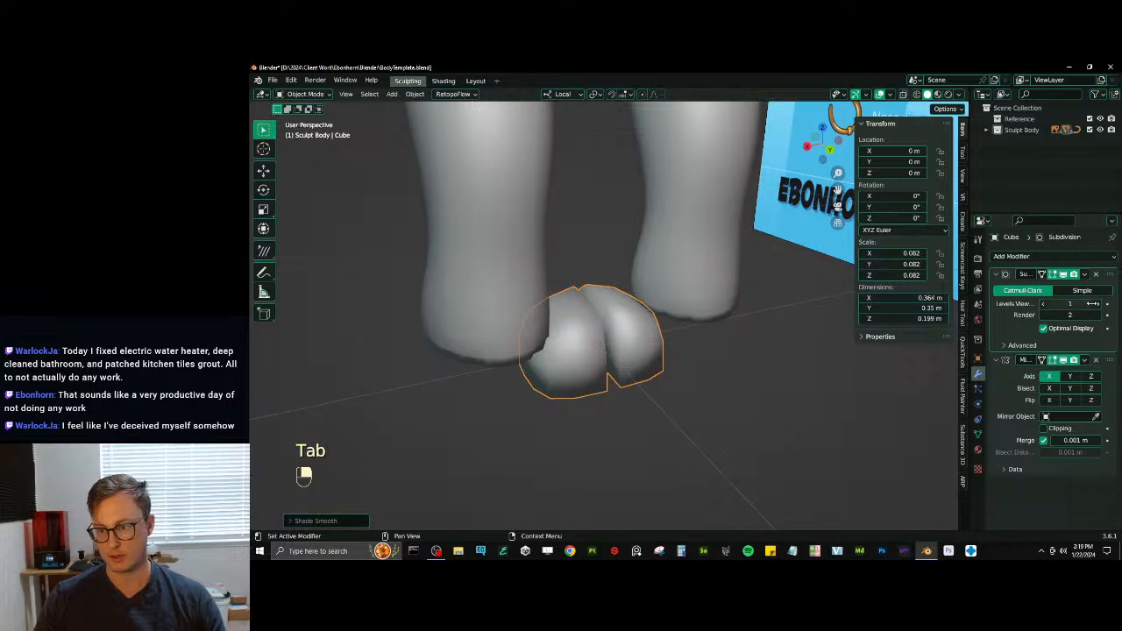
{"action": "left_click", "coordinate": [1098, 304]}
{"action": "left_click", "coordinate": [1098, 304]}
- Move the hoof along X to about -0.24 m under the foot and rotate it about -11.5° around Z
{"action": "key", "text": "g"}
{"action": "middle_click_drag", "start_coordinate": [610, 339], "coordinate": [717, 360]}
{"action": "key", "text": "x"}
{"action": "left_click", "coordinate": [691, 331]}
{"action": "middle_click_drag", "start_coordinate": [571, 358], "coordinate": [702, 388], "text": "shift"}
{"action": "key", "text": "r"}
{"action": "key", "text": "z"}
{"action": "left_click", "coordinate": [665, 347]}
- Save the file and move the hoof along Y to about 0.06 m to align it with the ankle
{"action": "scroll", "coordinate": [665, 346], "scroll_direction": "down", "scroll_amount": 5}
{"action": "scroll", "coordinate": [708, 327], "scroll_direction": "down", "scroll_amount": 5}
{"action": "middle_click_drag", "start_coordinate": [703, 387], "coordinate": [644, 369]}
{"action": "key", "text": "ctrl+s"}
{"action": "scroll", "coordinate": [624, 369], "scroll_direction": "up", "scroll_amount": 2}
{"action": "key", "text": "g"}
{"action": "key", "text": "y"}
{"action": "left_click", "coordinate": [727, 395]}
{"action": "scroll", "coordinate": [615, 403], "scroll_direction": "up", "scroll_amount": 3}
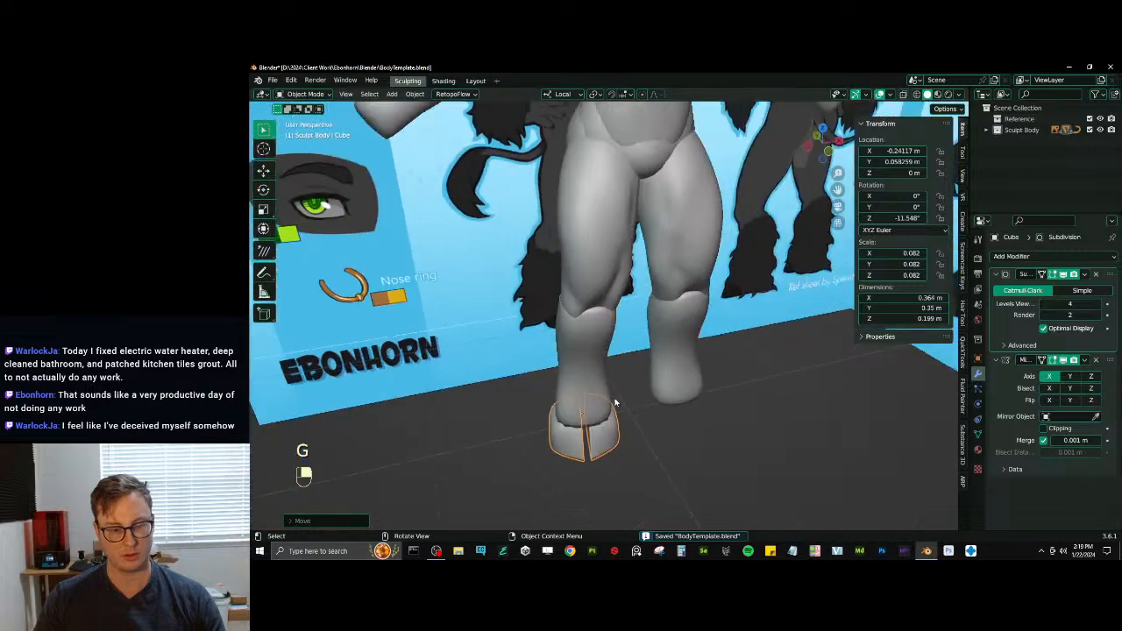
- Set the lower leg as the hoof's parent object
{"action": "middle_click_drag", "start_coordinate": [604, 437], "coordinate": [940, 454]}
{"action": "left_click", "coordinate": [977, 359]}
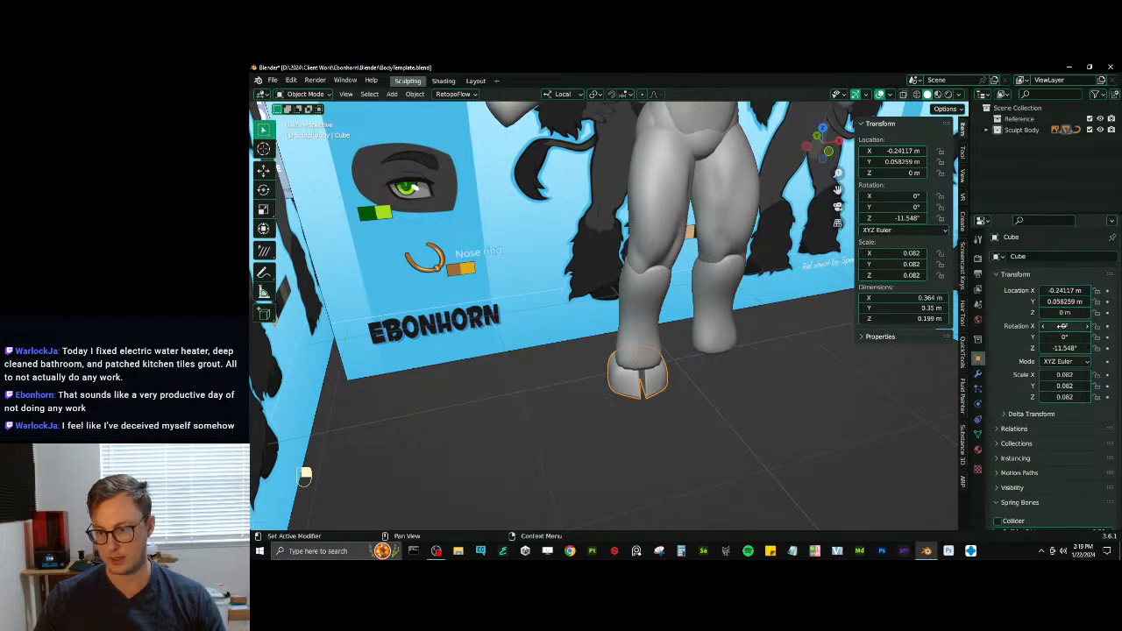
{"action": "scroll", "coordinate": [1053, 441], "scroll_direction": "down", "scroll_amount": 3}
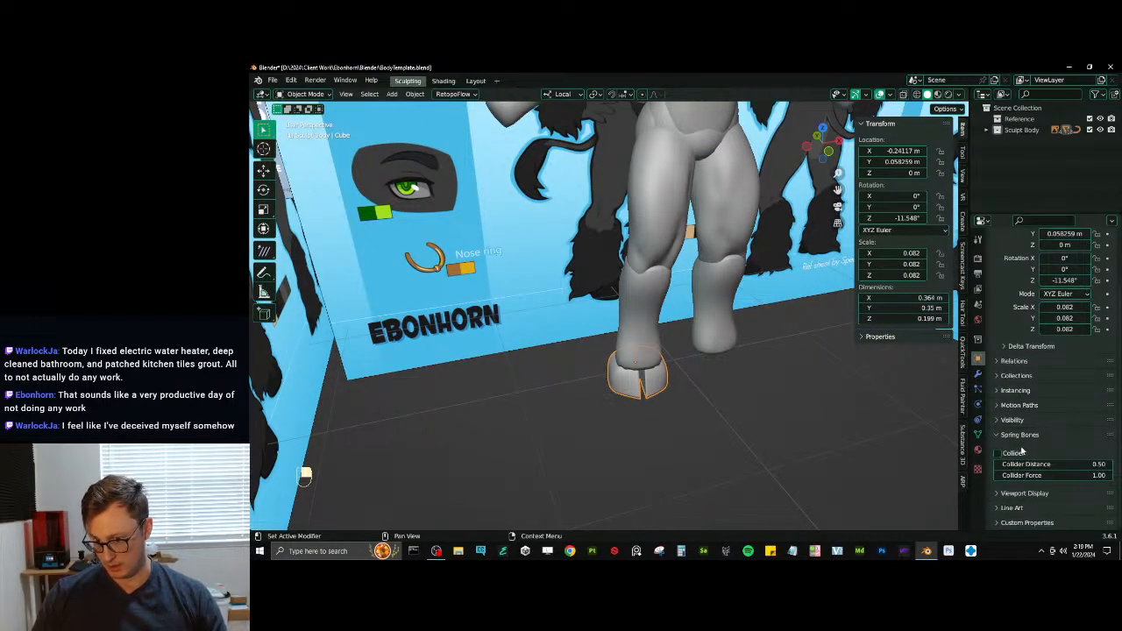
{"action": "left_click", "coordinate": [1014, 361]}
{"action": "left_click", "coordinate": [1095, 376]}
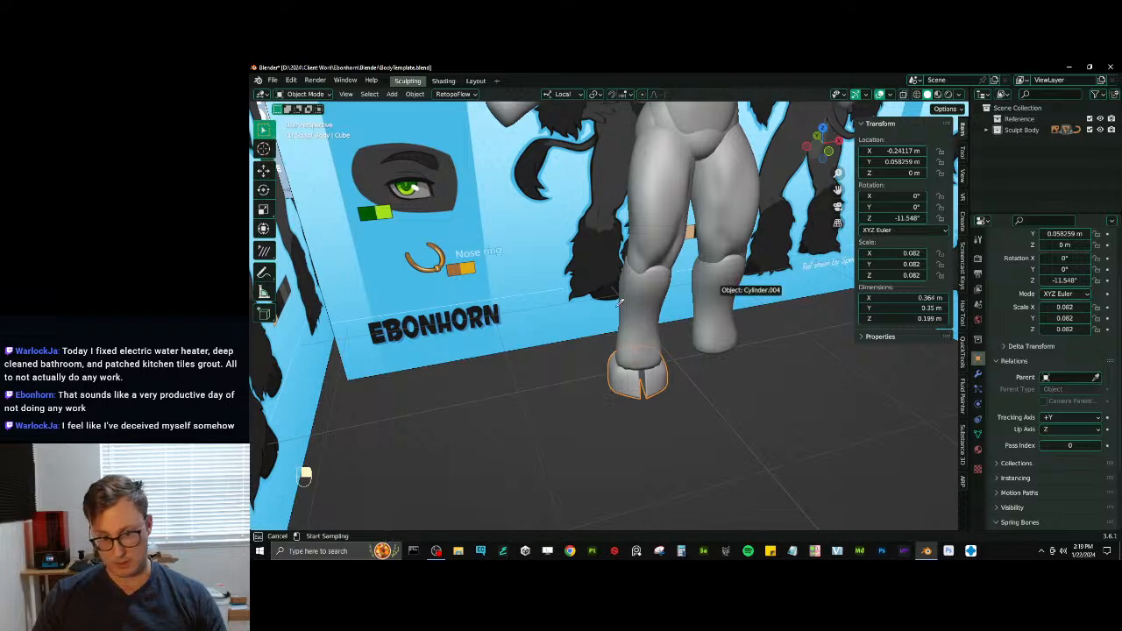
{"action": "left_click", "coordinate": [634, 338]}
- Clear the hoof's location and rotation and move it down along local Z to the base of the lower leg
{"action": "scroll", "coordinate": [668, 389], "scroll_direction": "up", "scroll_amount": 3}
{"action": "key", "text": "alt+g"}
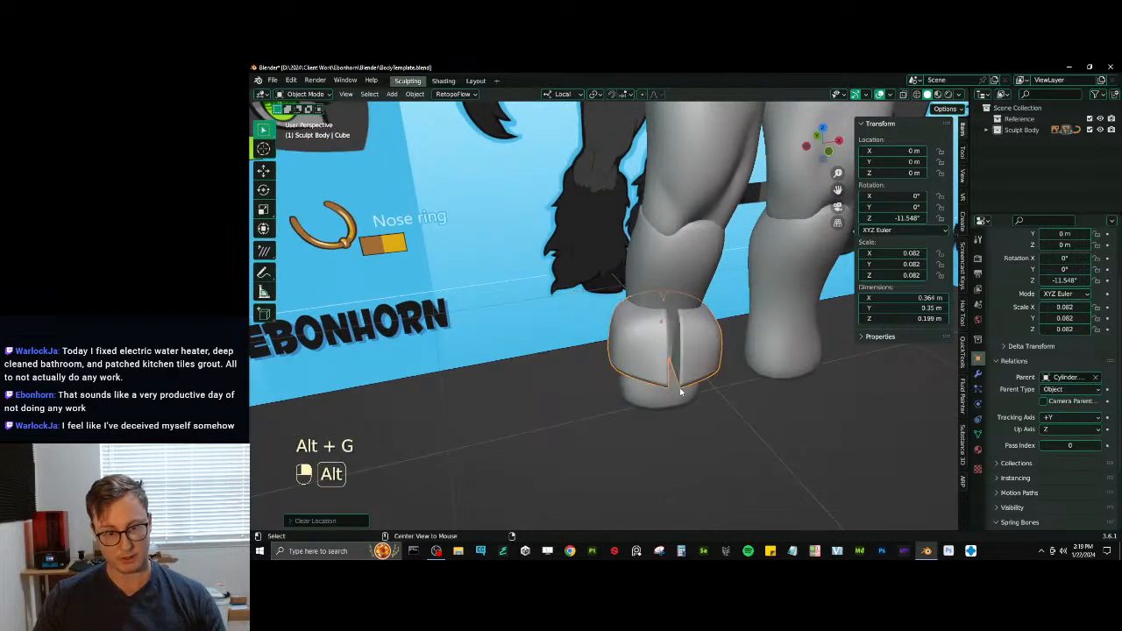
{"action": "key", "text": "alt+r"}
{"action": "middle_click_drag", "start_coordinate": [723, 365], "coordinate": [710, 358]}
{"action": "key", "text": "g"}
{"action": "key", "text": "z"}
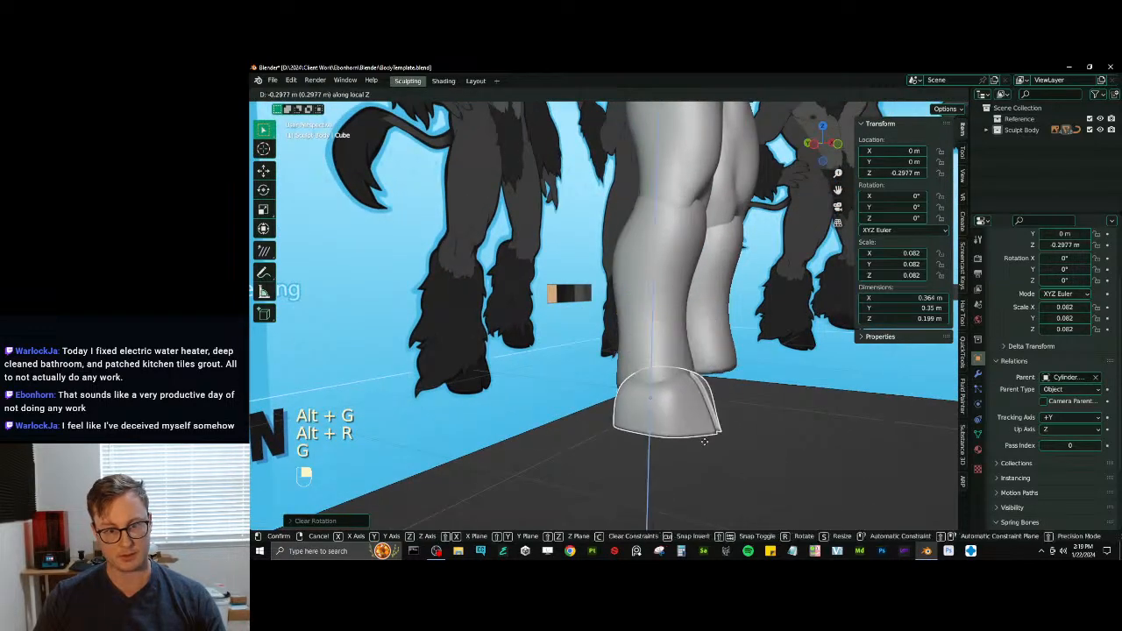
{"action": "left_click", "coordinate": [707, 461]}
{"action": "middle_click_drag", "start_coordinate": [706, 461], "coordinate": [675, 382]}
{"action": "left_click", "coordinate": [677, 382]}
{"action": "key", "text": "r"}
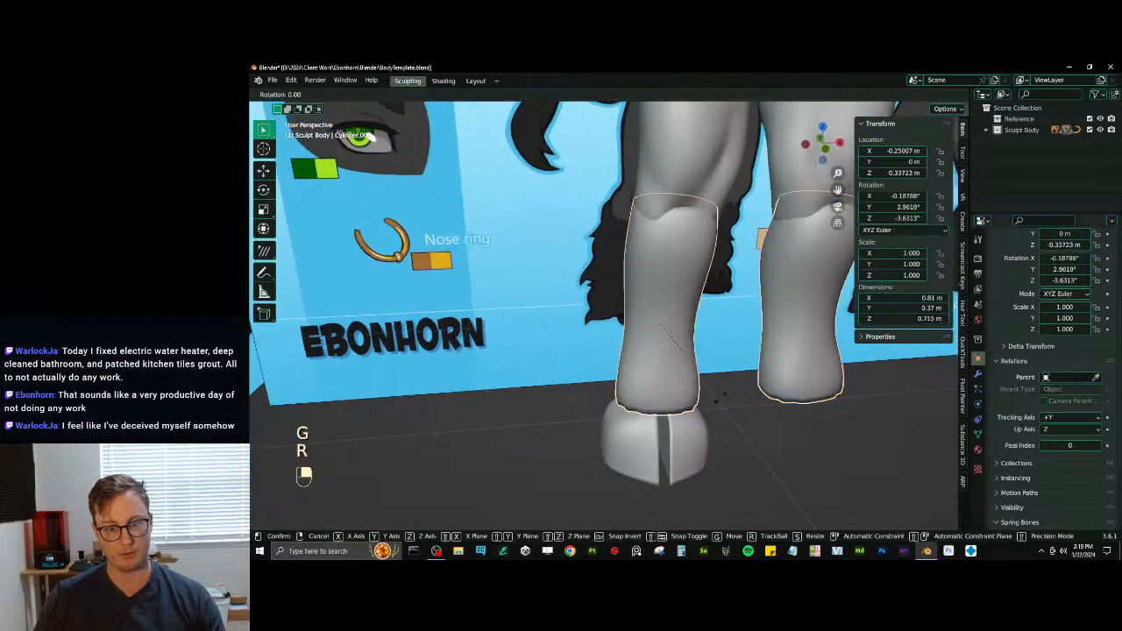
{"action": "key", "text": "z"}
{"action": "right_click", "coordinate": [715, 416]}
- Move the hoof to about 0.058 m on Y and -0.335 m on Z, and scale it down to 0.072
{"action": "middle_click_drag", "start_coordinate": [716, 418], "coordinate": [650, 320]}
{"action": "left_click", "coordinate": [649, 387]}
{"action": "key", "text": "g"}
{"action": "key", "text": "y"}
{"action": "left_click", "coordinate": [656, 410]}
{"action": "key", "text": "s"}
{"action": "key", "text": "g"}
{"action": "key", "text": "z"}
{"action": "left_click", "coordinate": [661, 309]}
- Hide the character reference image behind the body while in the front orthographic view
{"action": "key", "text": "KP_1"}
{"action": "scroll", "coordinate": [649, 322], "scroll_direction": "up", "scroll_amount": 3}
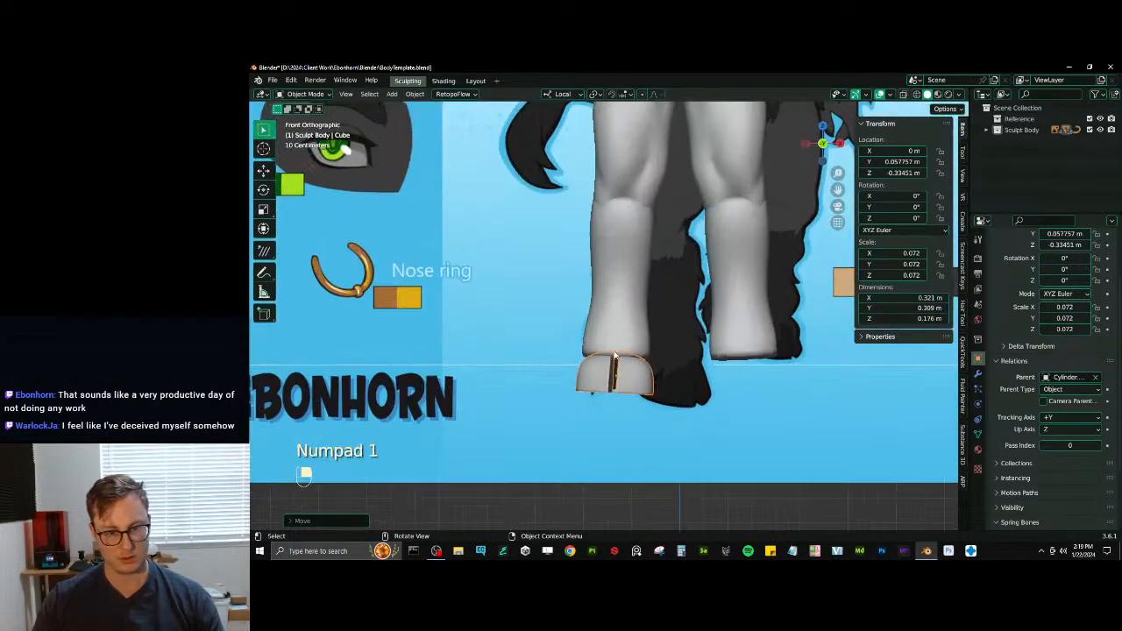
{"action": "key", "text": "z"}
{"action": "key", "text": "z"}
{"action": "scroll", "coordinate": [594, 379], "scroll_direction": "down", "scroll_amount": 3}
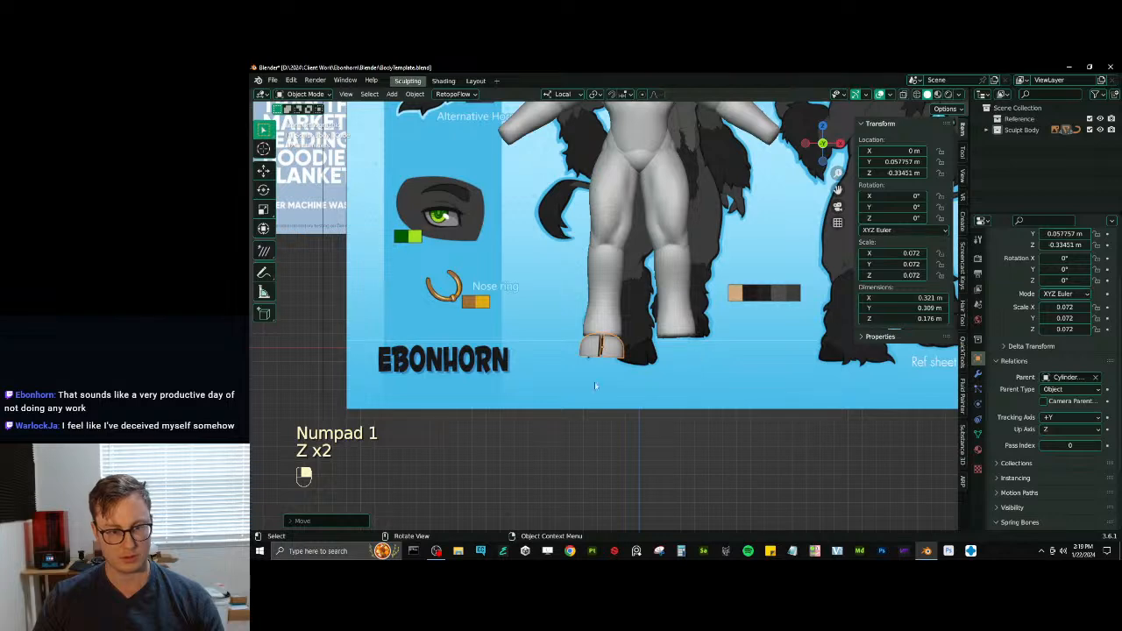
{"action": "left_click", "coordinate": [594, 375]}
{"action": "key", "text": "h"}
{"action": "scroll", "coordinate": [602, 366], "scroll_direction": "up", "scroll_amount": 3}
{"action": "scroll", "coordinate": [602, 366], "scroll_direction": "down", "scroll_amount": 3}
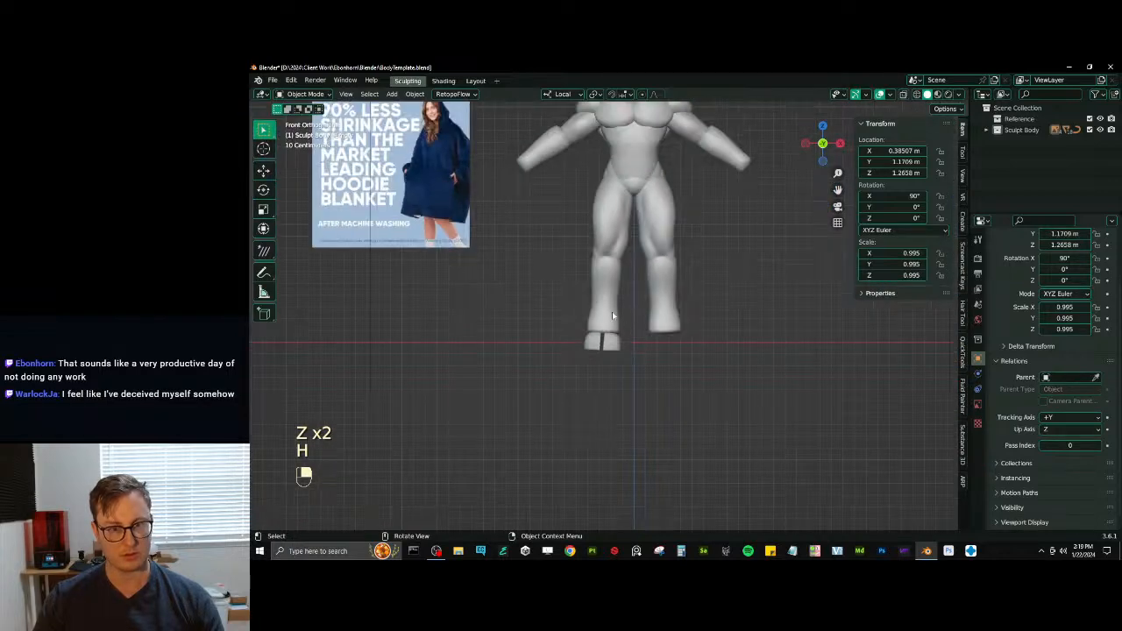
{"action": "left_click", "coordinate": [891, 94]}
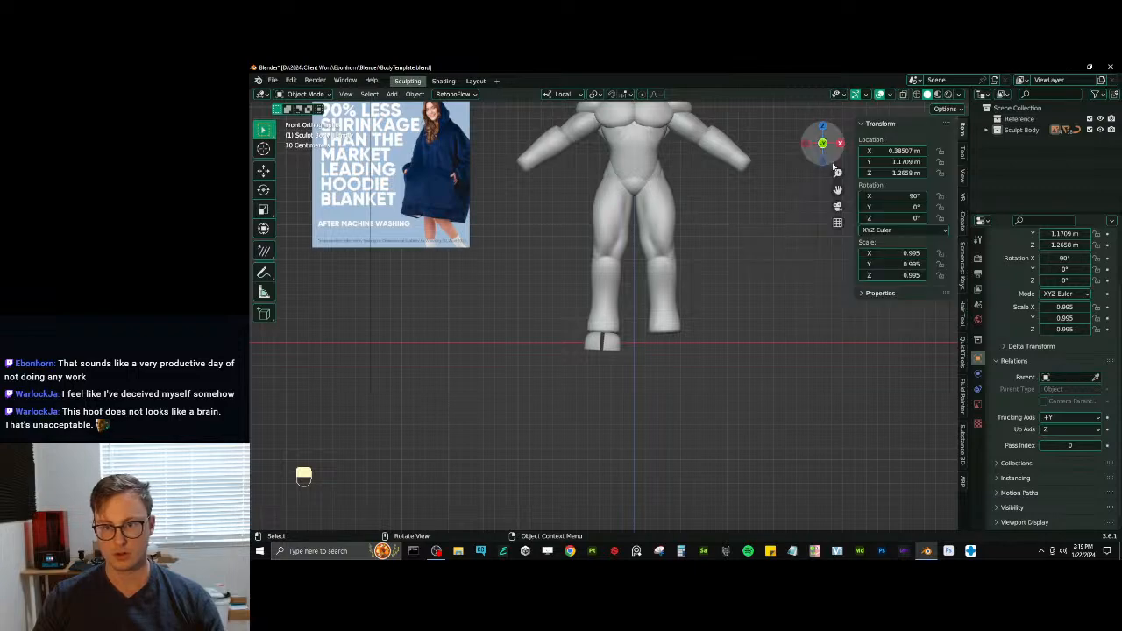
- Raise the hoof along Z to about -0.288 m so it meets the ankle
{"action": "middle_click_drag", "start_coordinate": [834, 167], "coordinate": [632, 330]}
{"action": "left_click", "coordinate": [677, 355]}
{"action": "key", "text": "g"}
{"action": "key", "text": "z"}
{"action": "left_click", "coordinate": [671, 342]}
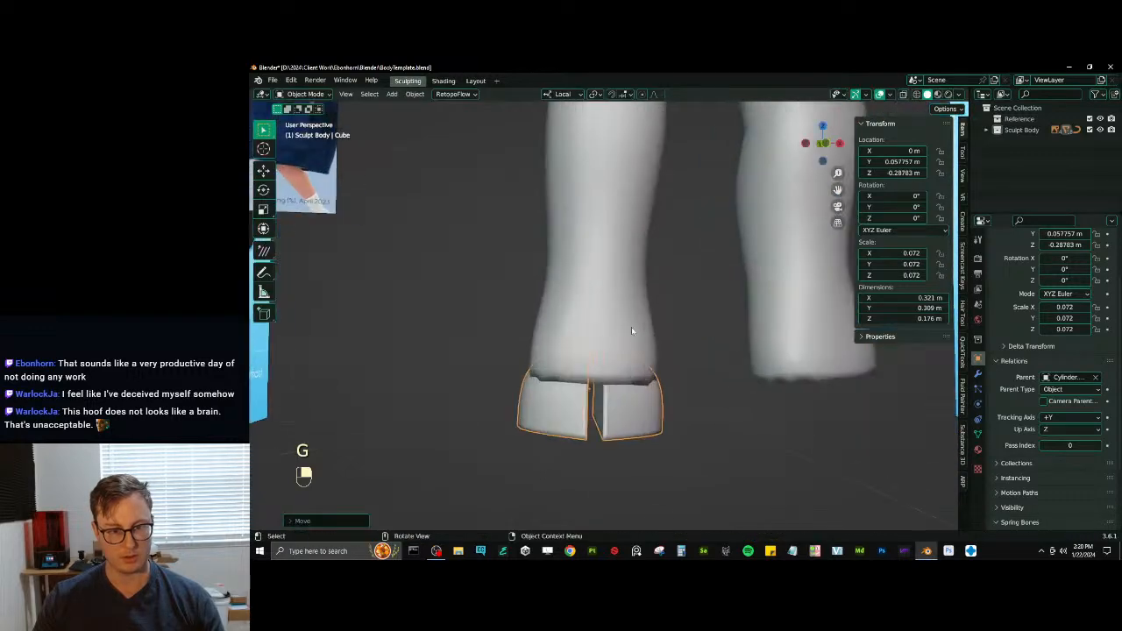
- Raise the mirrored lower legs along local Z to about 0.398 m
{"action": "scroll", "coordinate": [628, 325], "scroll_direction": "down", "scroll_amount": 4}
{"action": "left_click", "coordinate": [622, 318]}
{"action": "key", "text": "g"}
{"action": "key", "text": "z"}
{"action": "left_click", "coordinate": [657, 297]}
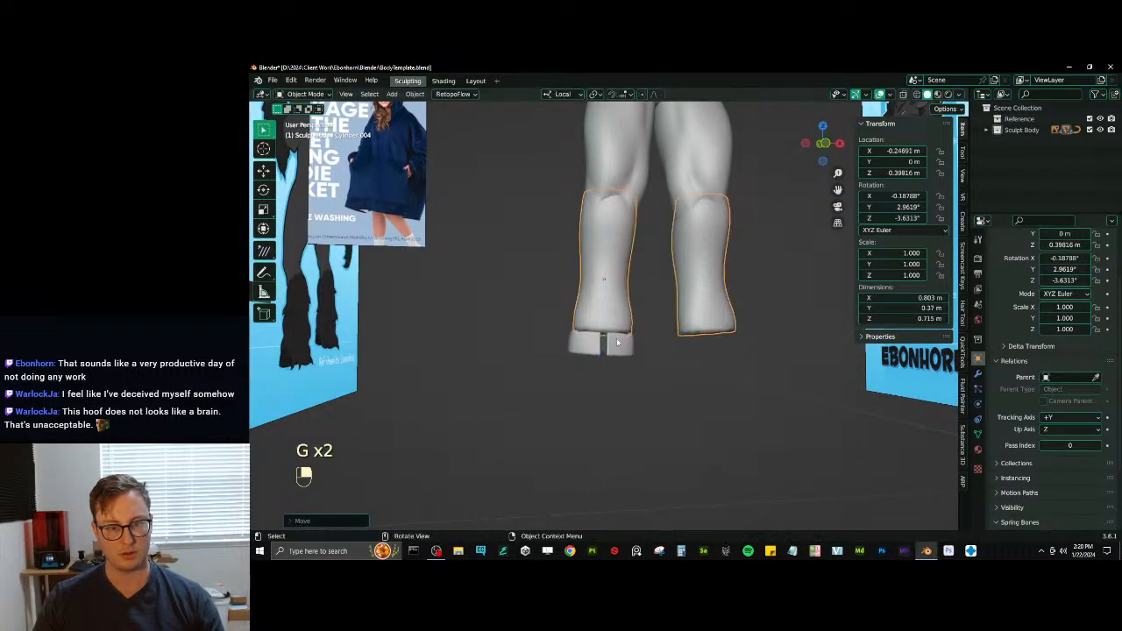
- Lower the hoof along Z to about -0.308 m and the lower legs to about 0.389 m
{"action": "left_click", "coordinate": [617, 343]}
{"action": "key", "text": "g"}
{"action": "key", "text": "z"}
{"action": "left_click", "coordinate": [619, 342]}
{"action": "left_click", "coordinate": [623, 302]}
{"action": "key", "text": "g"}
{"action": "key", "text": "z"}
{"action": "left_click", "coordinate": [624, 307]}
- Save the body template file
{"action": "scroll", "coordinate": [654, 235], "scroll_direction": "down", "scroll_amount": 5}
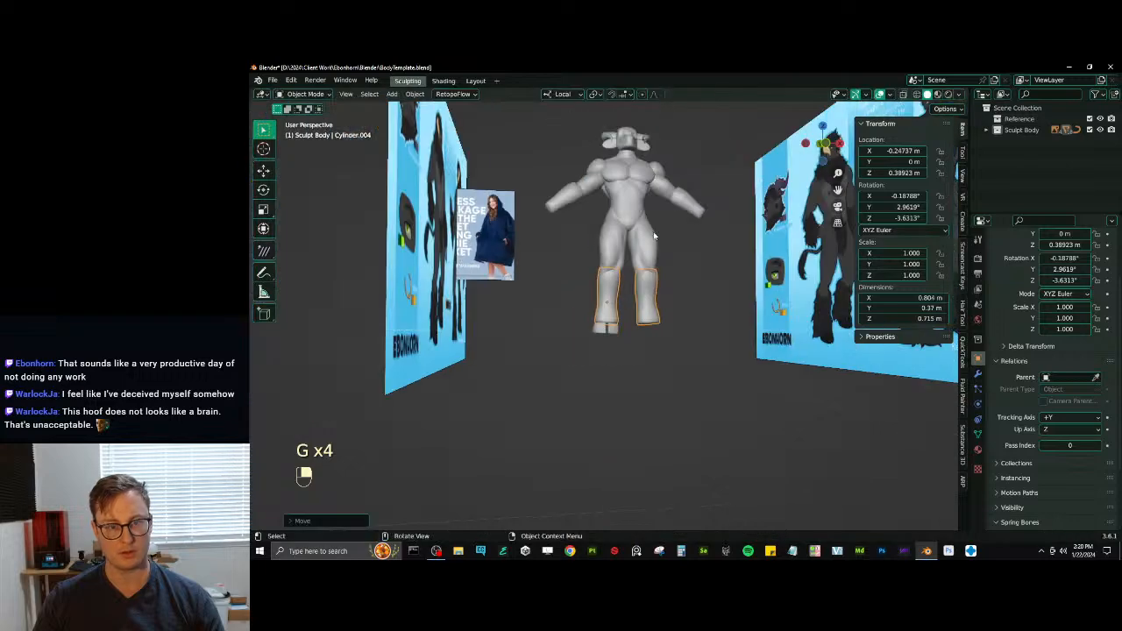
{"action": "middle_click_drag", "start_coordinate": [654, 235], "coordinate": [684, 204]}
{"action": "key", "text": "ctrl+s"}
- Lengthen the thighs to a Z scale of about 1.06 and raise them to about 1.009 m on Z
{"action": "scroll", "coordinate": [624, 331], "scroll_direction": "up", "scroll_amount": 5}
{"action": "left_click", "coordinate": [629, 275]}
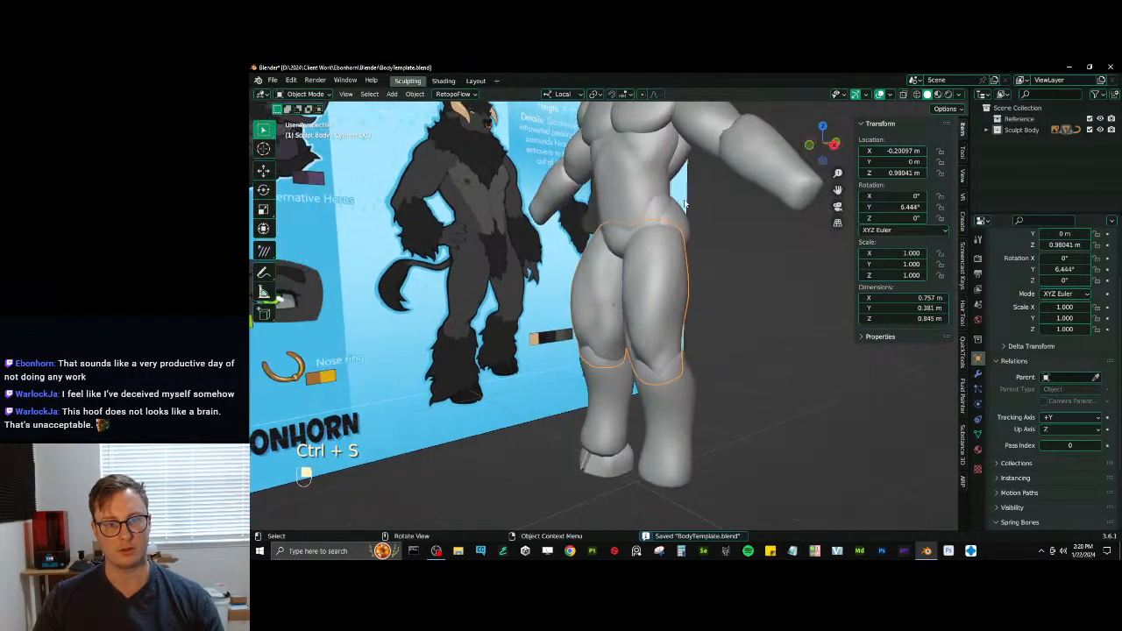
{"action": "key", "text": "s"}
{"action": "key", "text": "z"}
{"action": "left_click", "coordinate": [684, 195]}
{"action": "key", "text": "g"}
{"action": "key", "text": "z"}
{"action": "left_click", "coordinate": [681, 188]}
- Stretch the thighs further to a Z scale of about 1.095 and raise them to about 1.014 m
{"action": "key", "text": "s"}
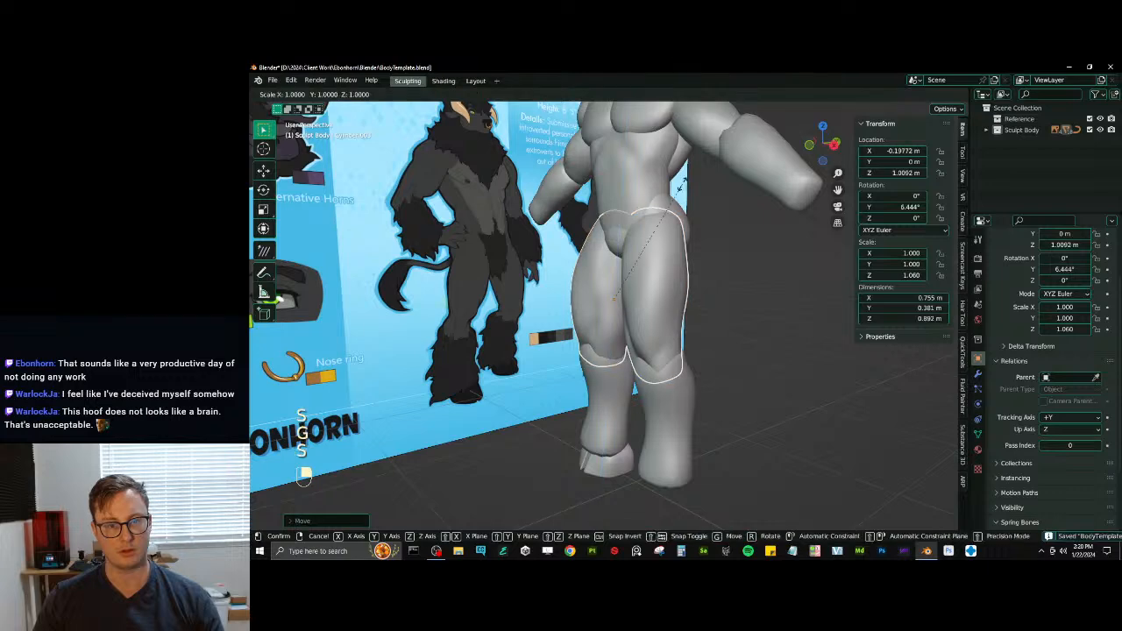
{"action": "key", "text": "z"}
{"action": "left_click", "coordinate": [683, 179]}
{"action": "key", "text": "g"}
{"action": "key", "text": "z"}
{"action": "left_click", "coordinate": [682, 177]}
- Using Global orientation, shorten the abdomen to a Z scale of about 0.935 and raise it to about 1.662 m
{"action": "middle_click_drag", "start_coordinate": [678, 182], "coordinate": [616, 241]}
{"action": "left_click", "coordinate": [669, 210]}
{"action": "left_click", "coordinate": [694, 202]}
{"action": "left_click", "coordinate": [625, 291]}
{"action": "left_click", "coordinate": [594, 245]}
{"action": "left_click", "coordinate": [577, 94]}
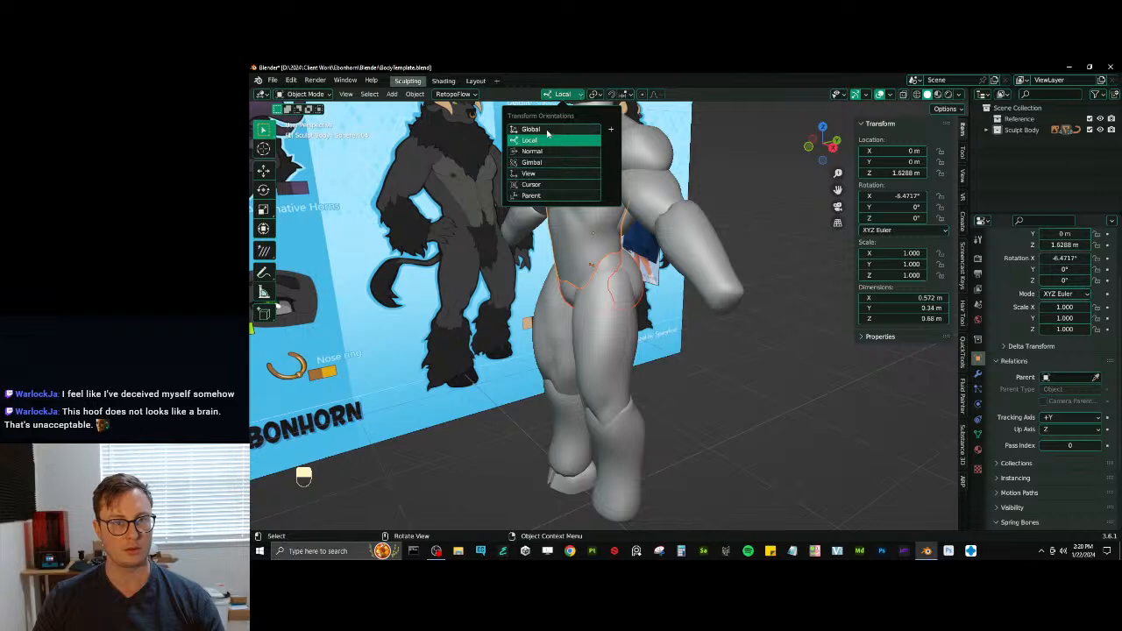
{"action": "left_click", "coordinate": [549, 131]}
{"action": "middle_click_drag", "start_coordinate": [676, 221], "coordinate": [567, 367]}
{"action": "key", "text": "s"}
{"action": "key", "text": "z"}
{"action": "left_click", "coordinate": [710, 229]}
{"action": "key", "text": "g"}
{"action": "key", "text": "z"}
{"action": "left_click", "coordinate": [710, 222]}
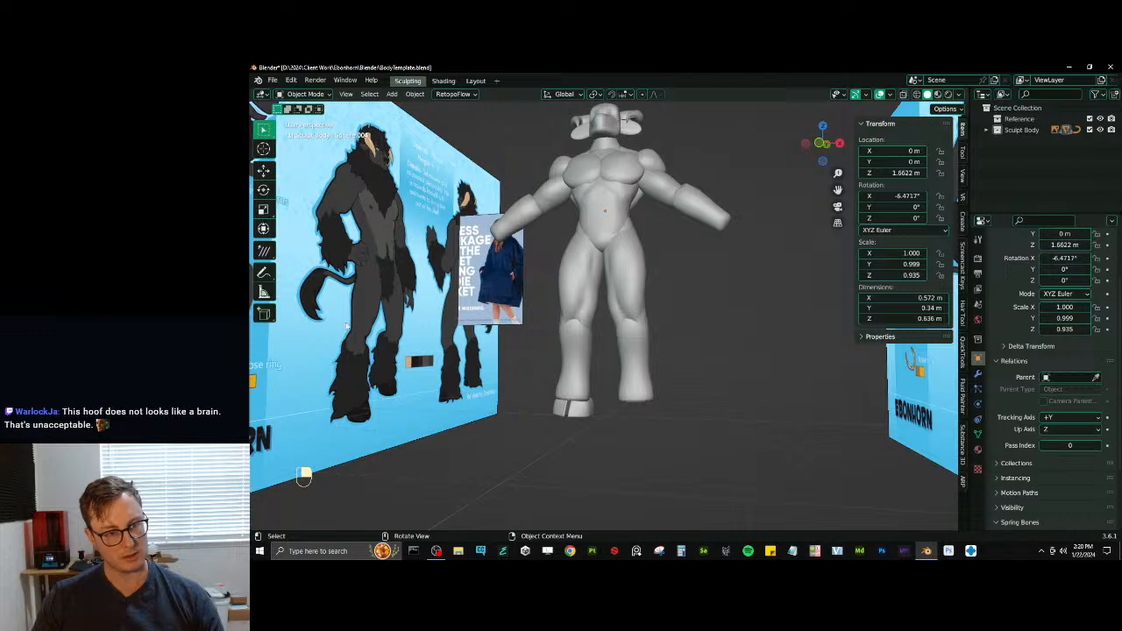
- Try to move the hoof along the global Y axis
{"action": "middle_click_drag", "start_coordinate": [582, 317], "coordinate": [593, 327]}
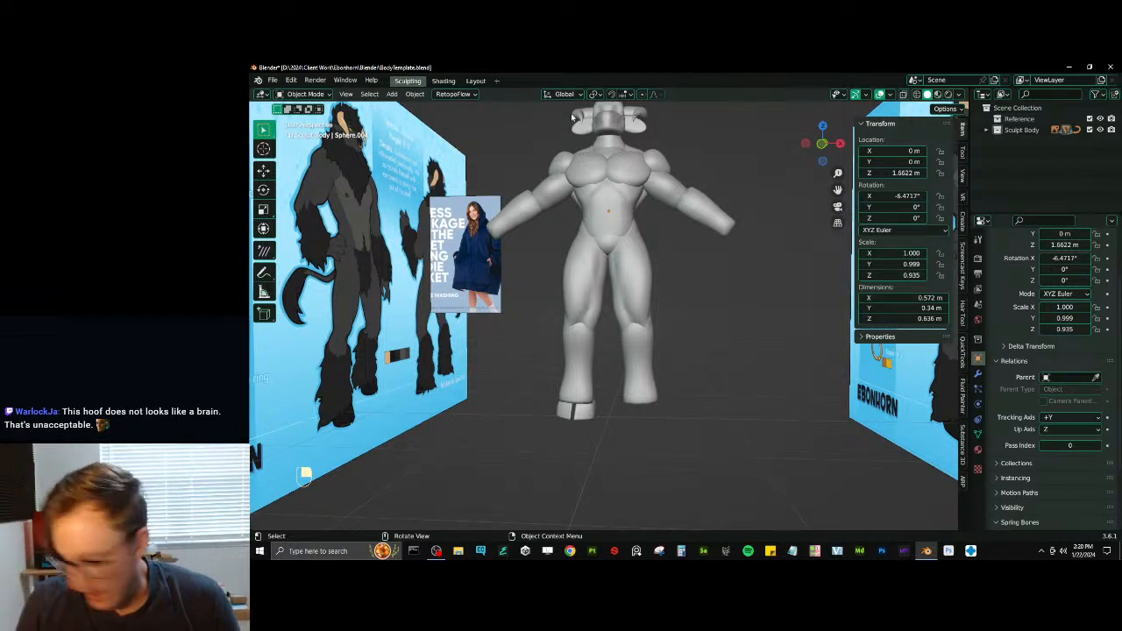
{"action": "middle_click_drag", "start_coordinate": [537, 344], "coordinate": [589, 289], "text": "shift"}
{"action": "scroll", "coordinate": [630, 383], "scroll_direction": "up", "scroll_amount": 5}
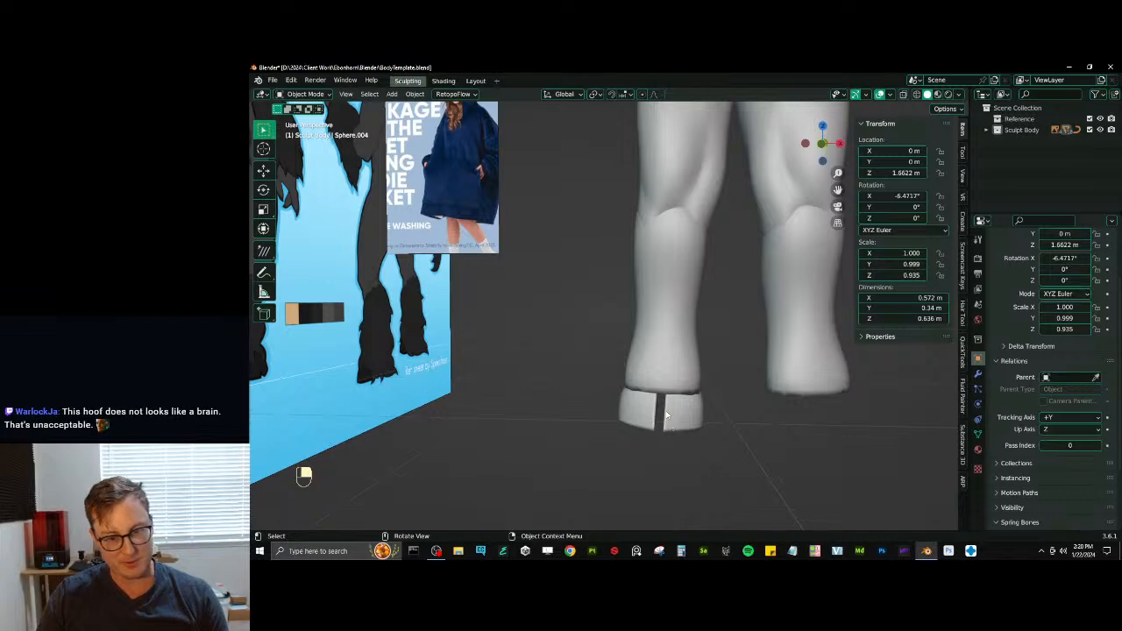
{"action": "left_click", "coordinate": [659, 412]}
{"action": "middle_click_drag", "start_coordinate": [659, 410], "coordinate": [680, 368]}
{"action": "middle_click_drag", "start_coordinate": [680, 368], "coordinate": [763, 405], "text": "shift"}
{"action": "key", "text": "g"}
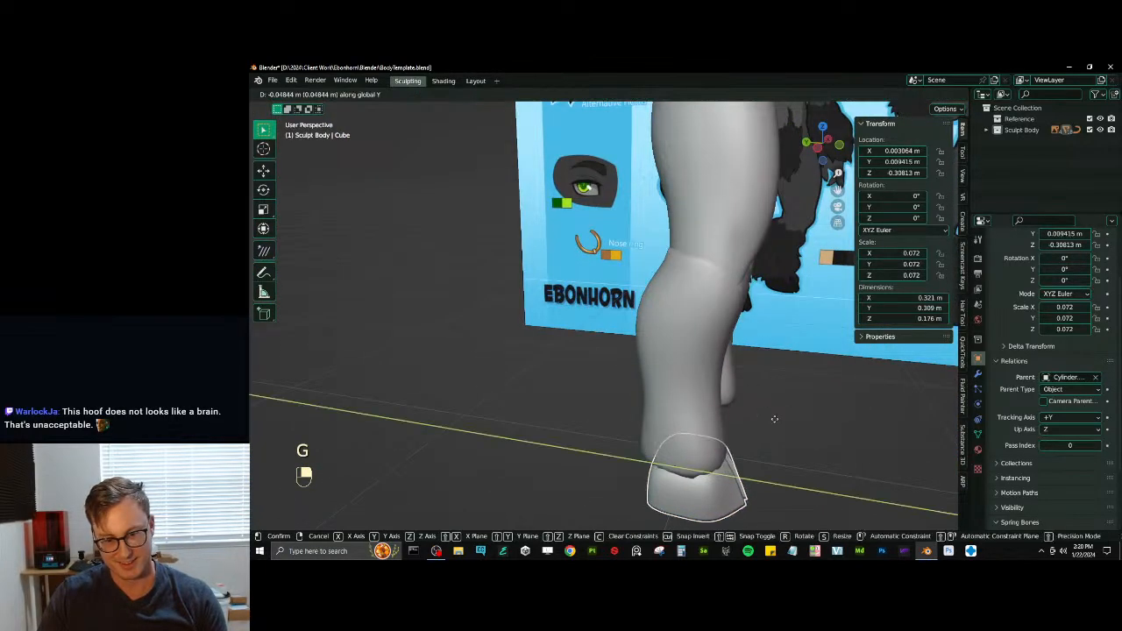
{"action": "left_click", "coordinate": [727, 412]}
{"action": "key", "text": "ctrl+z"}
- Switch the transform orientation to Local and reposition the hoof under the ankle
{"action": "left_click", "coordinate": [564, 94]}
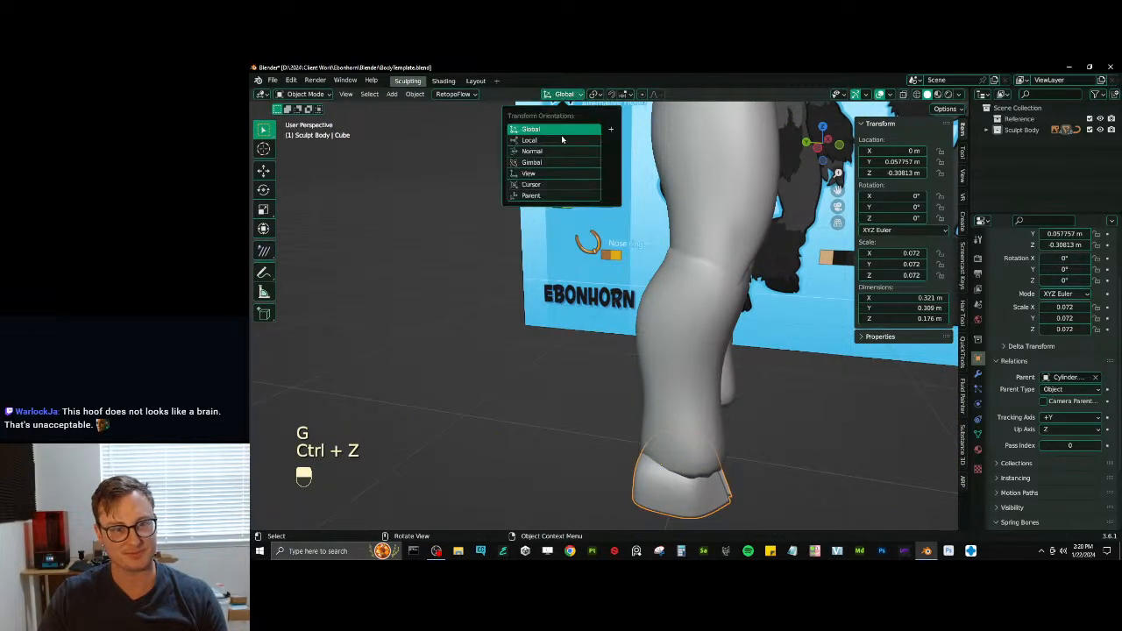
{"action": "left_click", "coordinate": [564, 133]}
{"action": "key", "text": "g"}
{"action": "left_click", "coordinate": [746, 421]}
{"action": "middle_click_drag", "start_coordinate": [747, 421], "coordinate": [603, 358], "text": "shift"}
{"action": "scroll", "coordinate": [608, 329], "scroll_direction": "down", "scroll_amount": 5}
- Put the lower legs in Sculpt Mode and bulge out the calves with the Draw brush, undoing unwanted strokes
{"action": "left_click", "coordinate": [605, 358]}
{"action": "key", "text": "ctrl+Tab"}
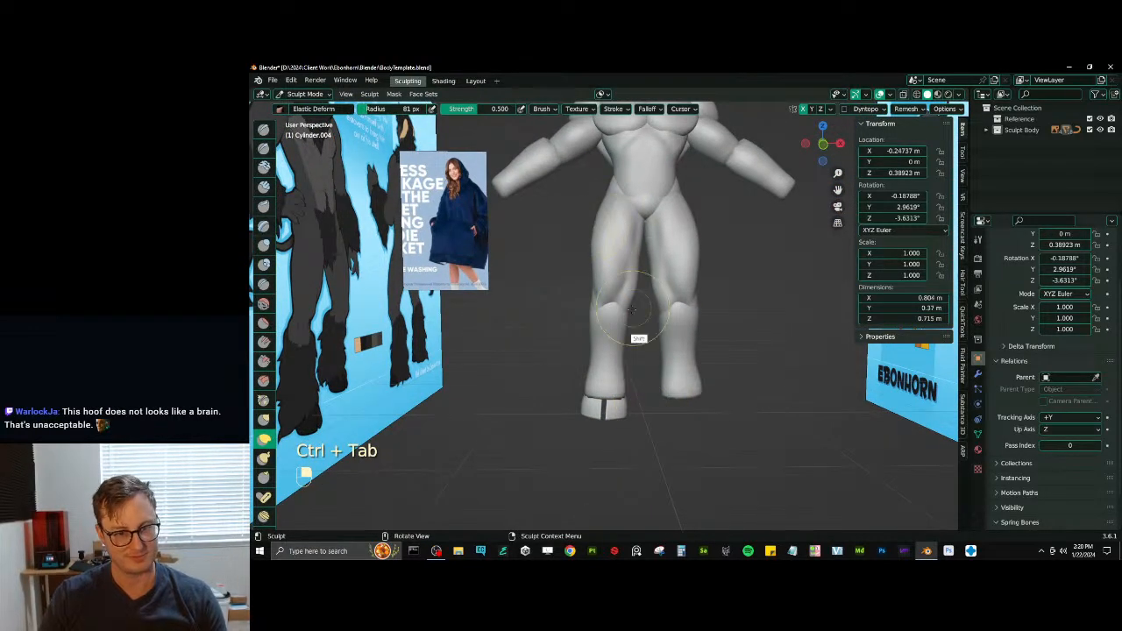
{"action": "scroll", "coordinate": [623, 298], "scroll_direction": "up", "scroll_amount": 2}
{"action": "mouse_move", "coordinate": [631, 309]}
{"action": "middle_mouse_down", "text": "shift"}
{"action": "mouse_move", "coordinate": [649, 285]}
{"action": "mouse_move", "coordinate": [607, 300]}
{"action": "mouse_move", "coordinate": [636, 311]}
{"action": "mouse_move", "coordinate": [646, 333]}
{"action": "mouse_move", "coordinate": [608, 326]}
{"action": "middle_mouse_up", "text": "shift"}
{"action": "key", "text": "x"}
{"action": "left_click_drag", "start_coordinate": [609, 349], "coordinate": [583, 316], "text": "shift"}
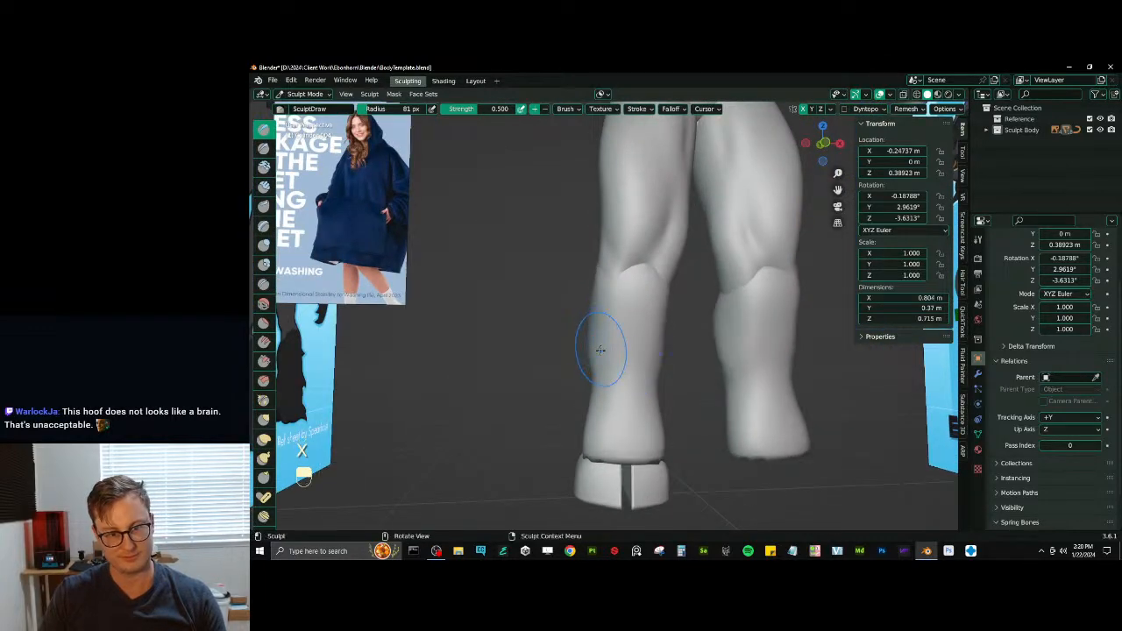
{"action": "key", "text": "ctrl+z"}
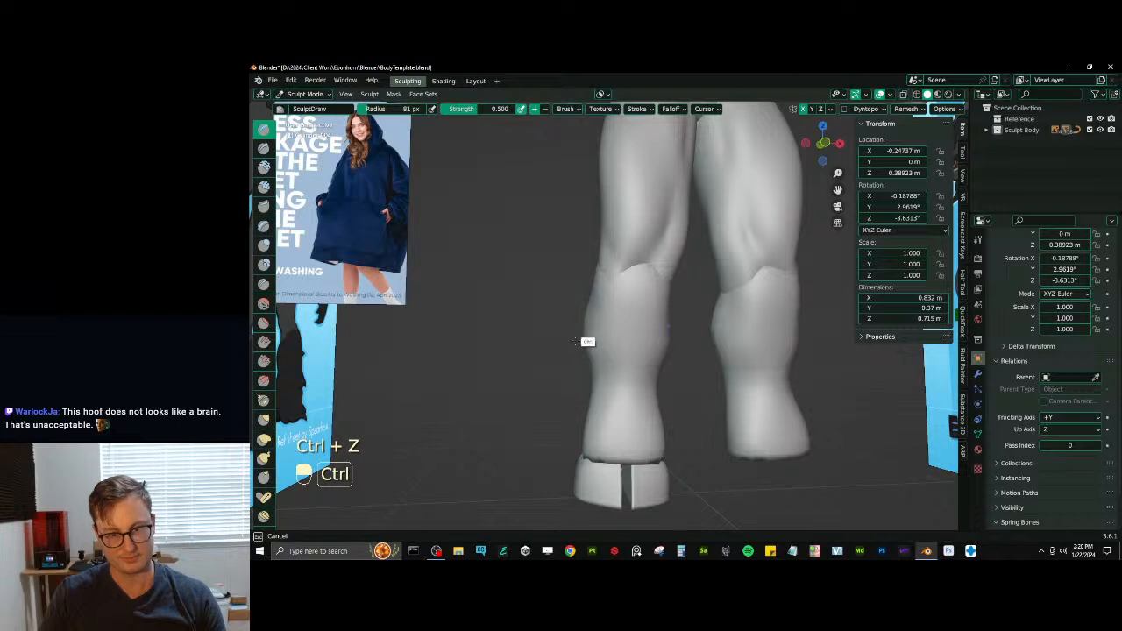
{"action": "key", "text": "ctrl+z"}
- Remesh the lower legs at a voxel size of about 0.0105 m and continue sculpting the calves
{"action": "key", "text": "r"}
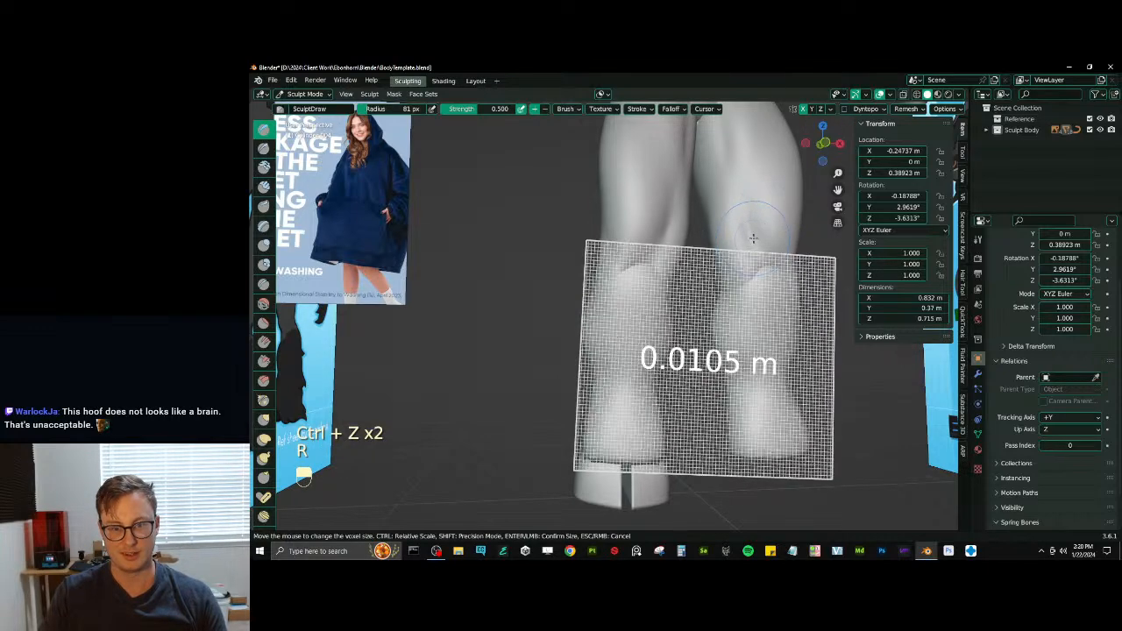
{"action": "left_click", "coordinate": [753, 241]}
{"action": "key", "text": "ctrl+r"}
{"action": "mouse_move", "coordinate": [601, 364]}
{"action": "middle_mouse_down"}
{"action": "mouse_move", "coordinate": [661, 373]}
{"action": "mouse_move", "coordinate": [640, 361]}
{"action": "mouse_move", "coordinate": [646, 291]}
{"action": "mouse_move", "coordinate": [631, 279]}
{"action": "mouse_move", "coordinate": [672, 300]}
{"action": "mouse_move", "coordinate": [652, 277]}
{"action": "mouse_move", "coordinate": [622, 289]}
{"action": "mouse_move", "coordinate": [666, 272]}
{"action": "middle_mouse_up"}
- Switch sculpting to the thighs and deflate them around the knees with the Inflate/Deflate brush at a 132 px radius
{"action": "key", "text": "alt+q"}
{"action": "key", "text": "i"}
{"action": "key", "text": "bracketright"}
{"action": "key", "text": "bracketright"}
{"action": "key", "text": "bracketleft"}
{"action": "key", "text": "bracketleft"}
{"action": "key", "text": "bracketleft"}
{"action": "key", "text": "bracketleft"}
{"action": "key", "text": "bracketleft"}
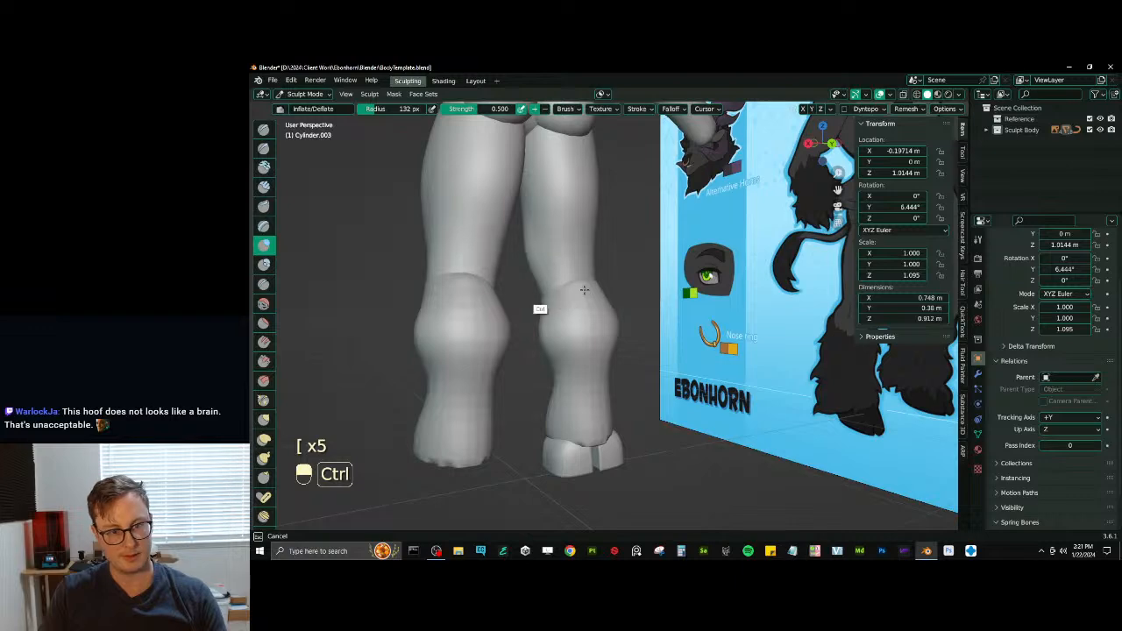
{"action": "middle_click_drag", "start_coordinate": [583, 290], "coordinate": [626, 285]}
{"action": "scroll", "coordinate": [618, 324], "scroll_direction": "down", "scroll_amount": 6}
{"action": "middle_click_drag", "start_coordinate": [618, 324], "coordinate": [605, 377]}
{"action": "scroll", "coordinate": [618, 359], "scroll_direction": "up", "scroll_amount": 6}
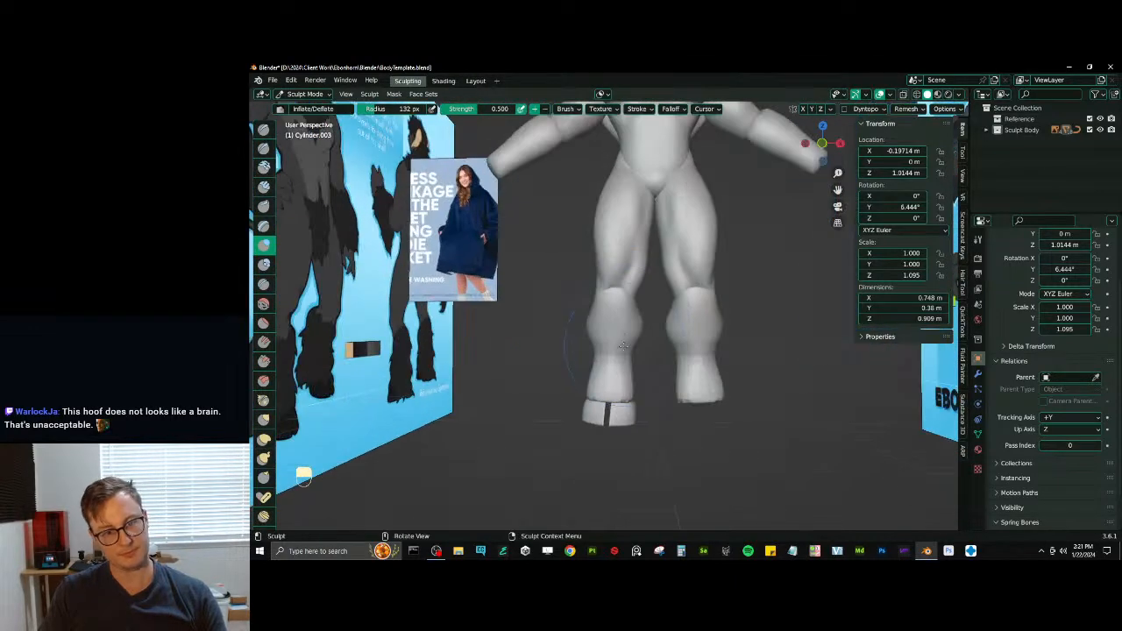
- Switch sculpting to the lower legs and reshape the calf outline with the Elastic Deform brush in front view
{"action": "key", "text": "alt+q"}
{"action": "key", "text": "j"}
{"action": "key", "text": "KP_1"}
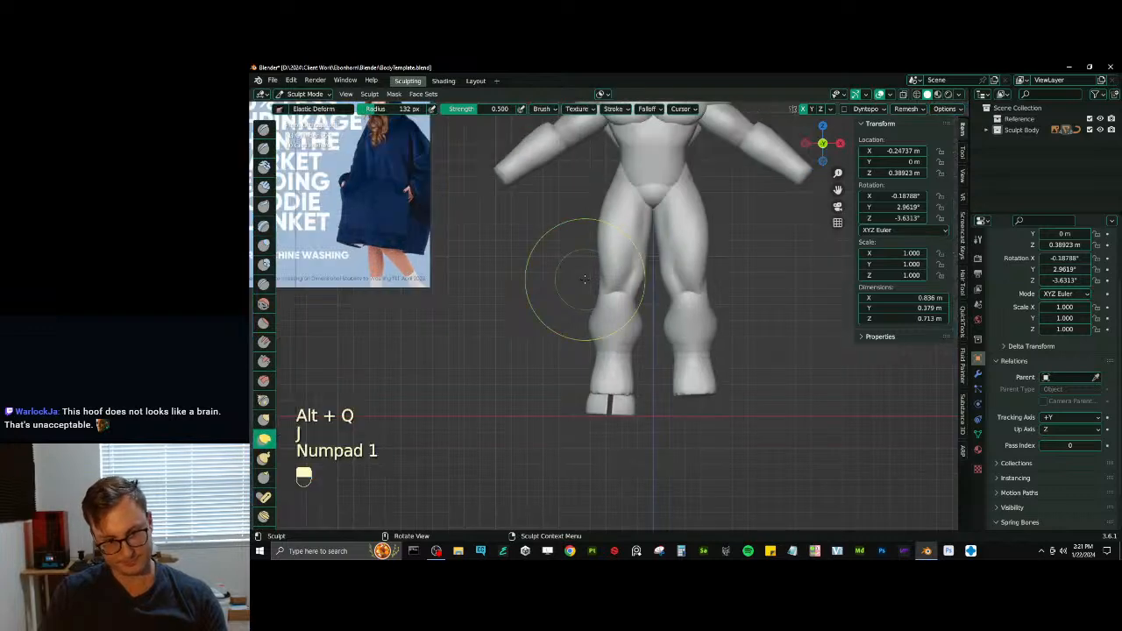
{"action": "scroll", "coordinate": [613, 344], "scroll_direction": "up", "scroll_amount": 2}
{"action": "mouse_move", "coordinate": [584, 340]}
{"action": "left_mouse_down"}
{"action": "mouse_move", "coordinate": [592, 346]}
{"action": "mouse_move", "coordinate": [589, 329]}
{"action": "left_mouse_up"}
- Switch sculpting to the thighs and narrow them above the knees with a smaller Elastic Deform brush
{"action": "key", "text": "alt+q"}
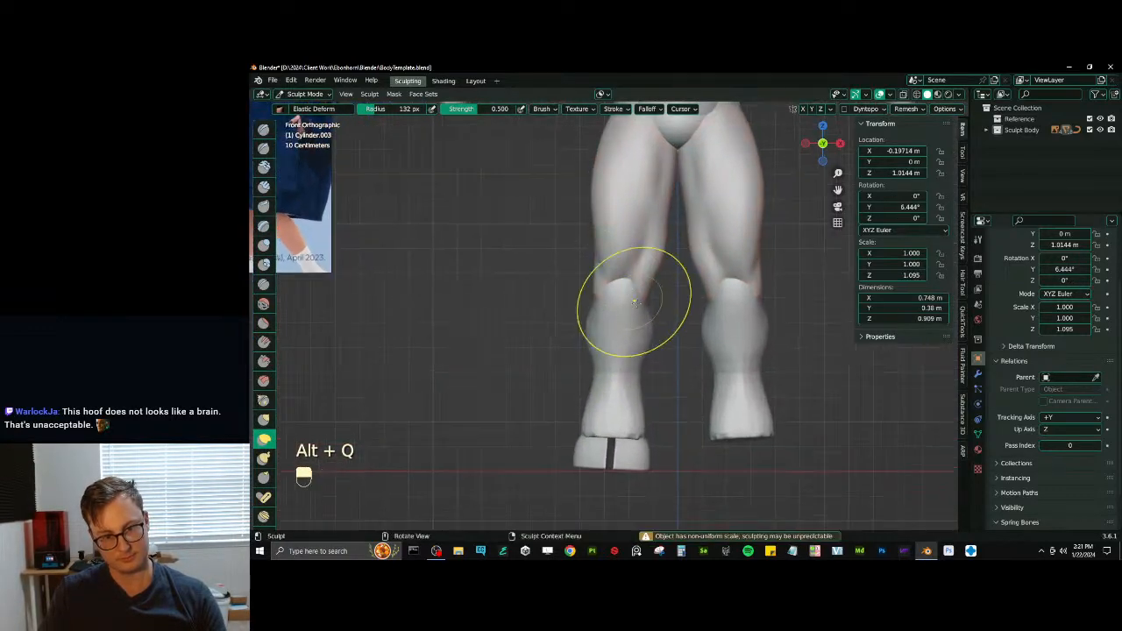
{"action": "key", "text": "bracketleft"}
{"action": "key", "text": "bracketleft"}
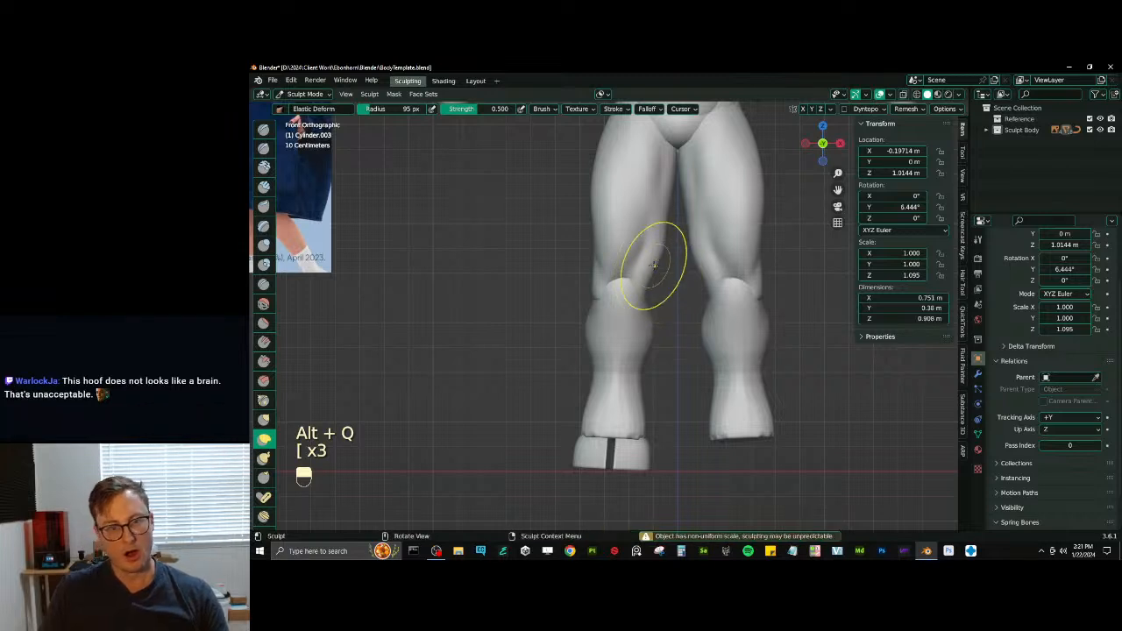
{"action": "left_click_drag", "start_coordinate": [591, 280], "coordinate": [607, 276]}
{"action": "middle_click_drag", "start_coordinate": [649, 272], "coordinate": [641, 313], "text": "shift"}
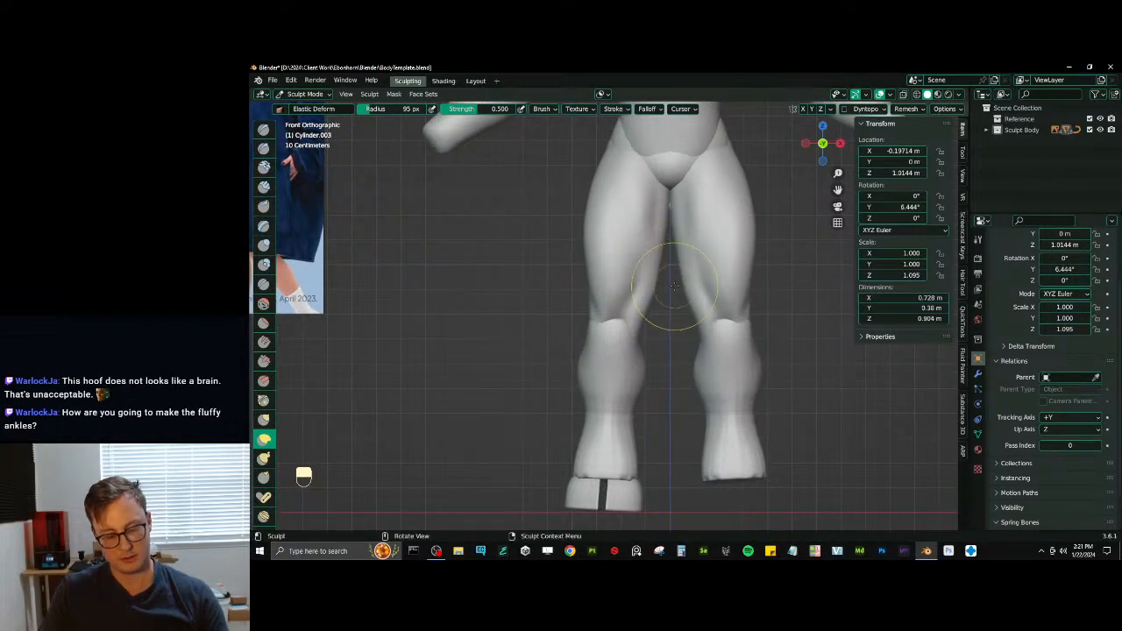
{"action": "left_click_drag", "start_coordinate": [657, 289], "coordinate": [656, 280]}
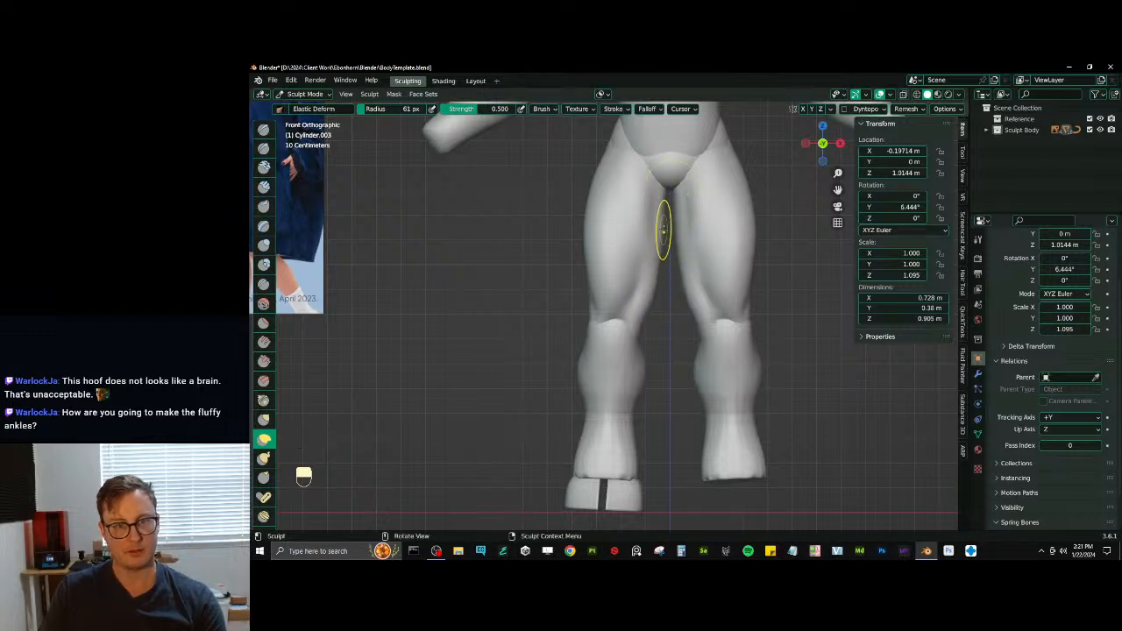
- Build up the back of the thighs with the Draw brush, undoing the last unwanted stroke
{"action": "key", "text": "x"}
{"action": "scroll", "coordinate": [625, 254], "scroll_direction": "down", "scroll_amount": 3}
{"action": "mouse_move", "coordinate": [626, 263]}
{"action": "middle_mouse_down"}
{"action": "mouse_move", "coordinate": [660, 280]}
{"action": "mouse_move", "coordinate": [638, 318]}
{"action": "mouse_move", "coordinate": [653, 272]}
{"action": "mouse_move", "coordinate": [620, 292]}
{"action": "mouse_move", "coordinate": [666, 298]}
{"action": "mouse_move", "coordinate": [604, 311]}
{"action": "mouse_move", "coordinate": [640, 330]}
{"action": "mouse_move", "coordinate": [633, 321]}
{"action": "mouse_move", "coordinate": [632, 379]}
{"action": "mouse_move", "coordinate": [619, 308]}
{"action": "mouse_move", "coordinate": [605, 309]}
{"action": "mouse_move", "coordinate": [627, 319]}
{"action": "mouse_move", "coordinate": [601, 359]}
{"action": "mouse_move", "coordinate": [697, 353]}
{"action": "middle_mouse_up"}
{"action": "key", "text": "ctrl+z"}
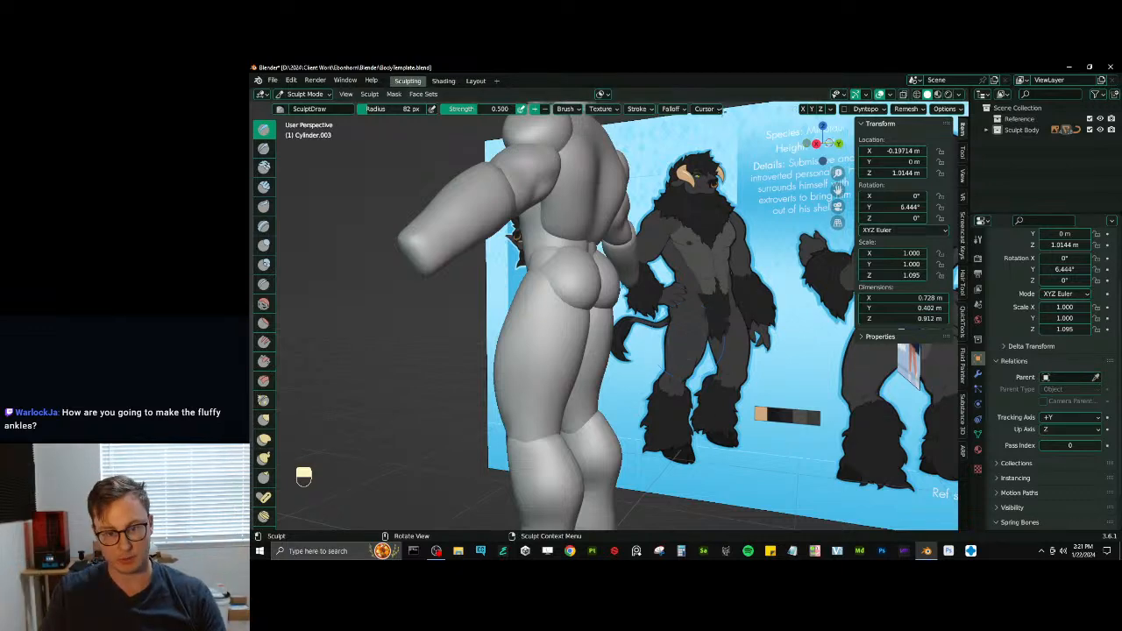
{"action": "mouse_move", "coordinate": [690, 263]}
{"action": "middle_mouse_down"}
{"action": "mouse_move", "coordinate": [699, 327]}
{"action": "mouse_move", "coordinate": [639, 300]}
{"action": "mouse_move", "coordinate": [620, 377]}
{"action": "mouse_move", "coordinate": [468, 350]}
{"action": "middle_mouse_up"}
- Switch sculpting to the abdomen and carve a crease down each side with the Draw Sharp brush at an 82 px radius
{"action": "key", "text": "alt+q"}
{"action": "key", "text": "d"}
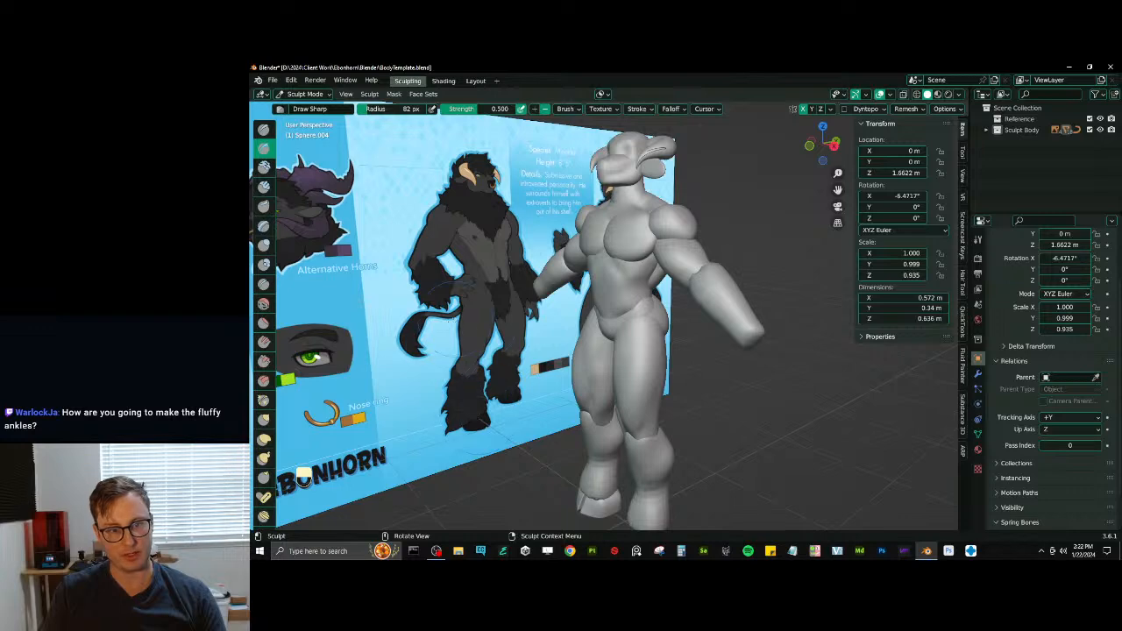
{"action": "middle_click_drag", "start_coordinate": [603, 227], "coordinate": [630, 241]}
{"action": "middle_click_drag", "start_coordinate": [636, 286], "coordinate": [644, 250], "text": "ctrl"}
{"action": "mouse_move", "coordinate": [644, 249]}
{"action": "middle_mouse_down"}
{"action": "mouse_move", "coordinate": [690, 245]}
{"action": "mouse_move", "coordinate": [631, 284]}
{"action": "mouse_move", "coordinate": [608, 260]}
{"action": "mouse_move", "coordinate": [639, 371]}
{"action": "mouse_move", "coordinate": [626, 321]}
{"action": "mouse_move", "coordinate": [540, 366]}
{"action": "mouse_move", "coordinate": [528, 392]}
{"action": "middle_mouse_up"}
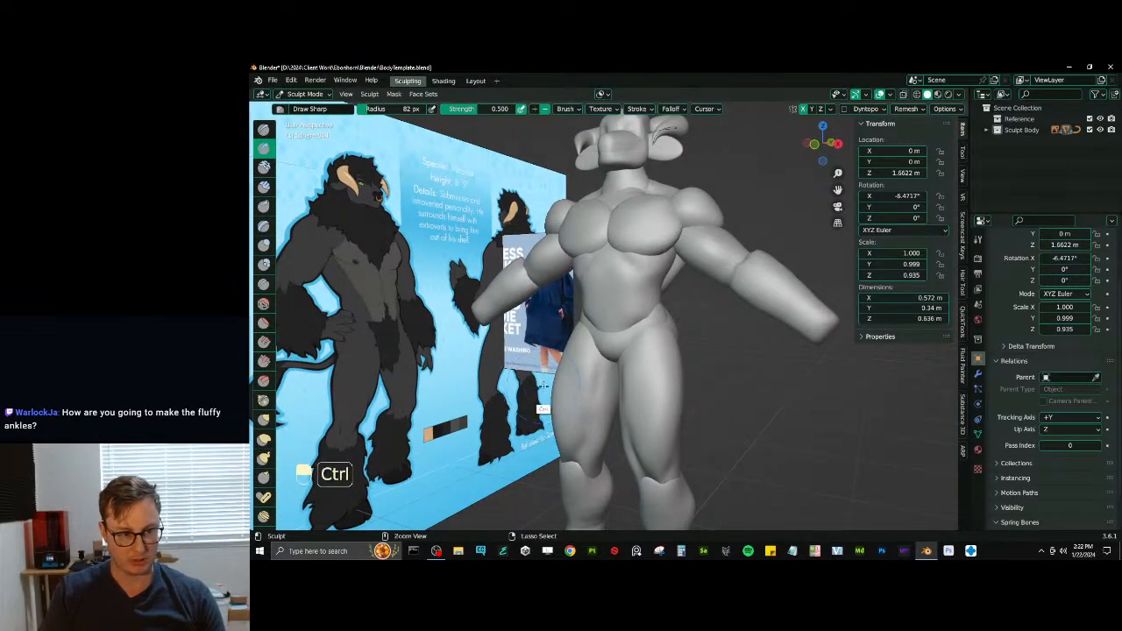
{"action": "middle_click_drag", "start_coordinate": [536, 396], "coordinate": [545, 355], "text": "ctrl"}
{"action": "middle_click_drag", "start_coordinate": [545, 355], "coordinate": [634, 329]}
{"action": "mouse_move", "coordinate": [635, 329]}
{"action": "middle_mouse_down"}
{"action": "mouse_move", "coordinate": [516, 319]}
{"action": "mouse_move", "coordinate": [624, 320]}
{"action": "middle_mouse_up"}
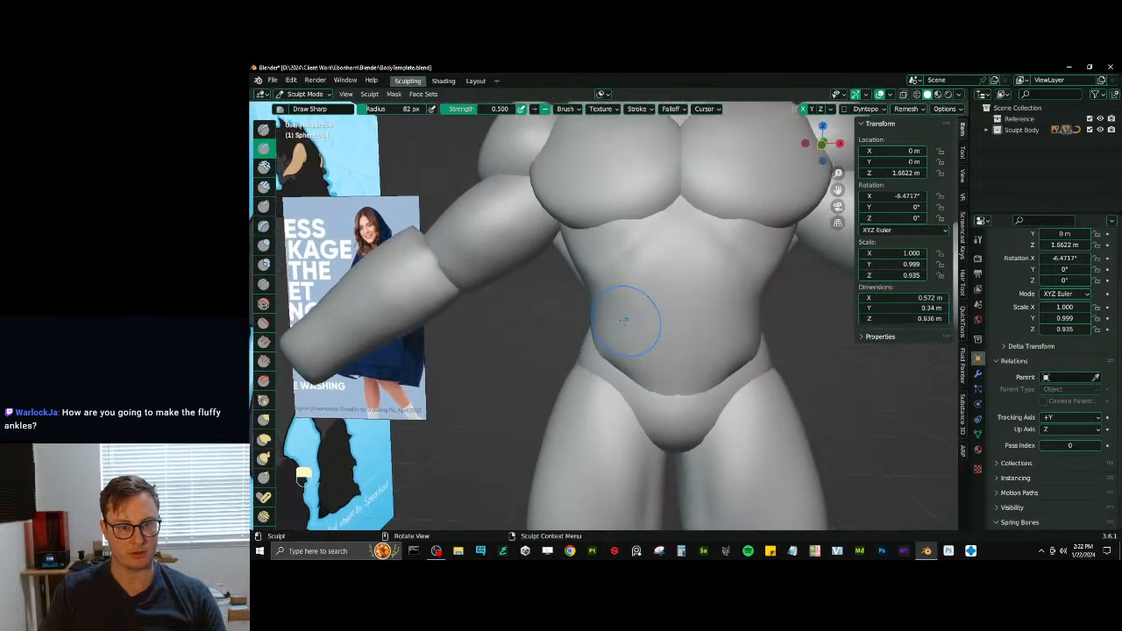
{"action": "left_click_drag", "start_coordinate": [616, 289], "coordinate": [631, 350]}
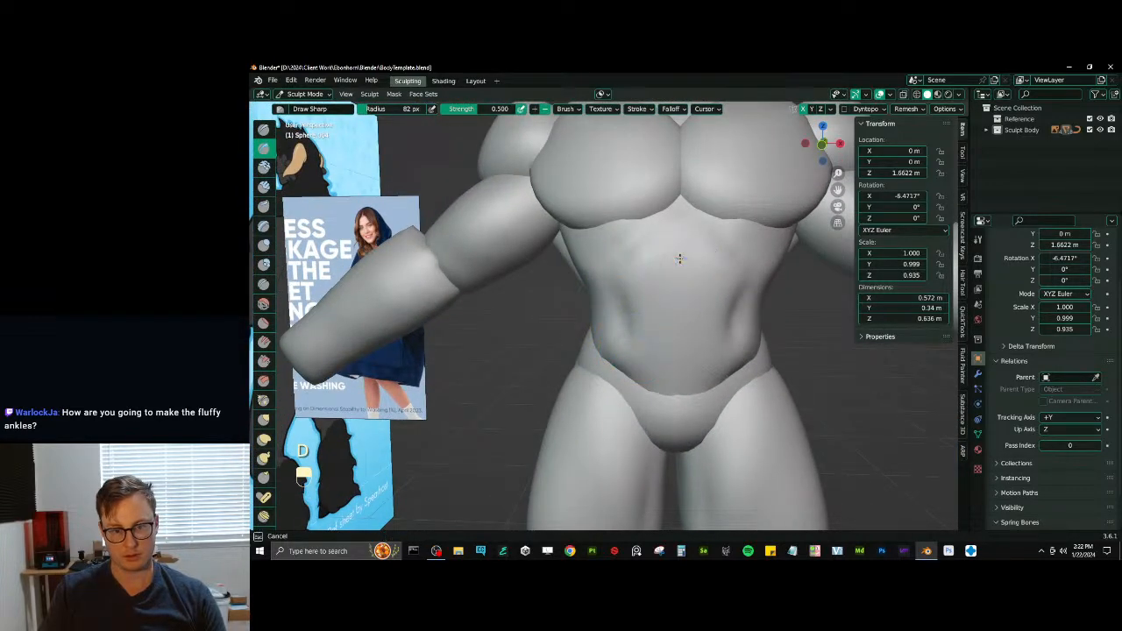
- Shape the abdominal muscles along the midline with the Inflate/Deflate brush
{"action": "key", "text": "i"}
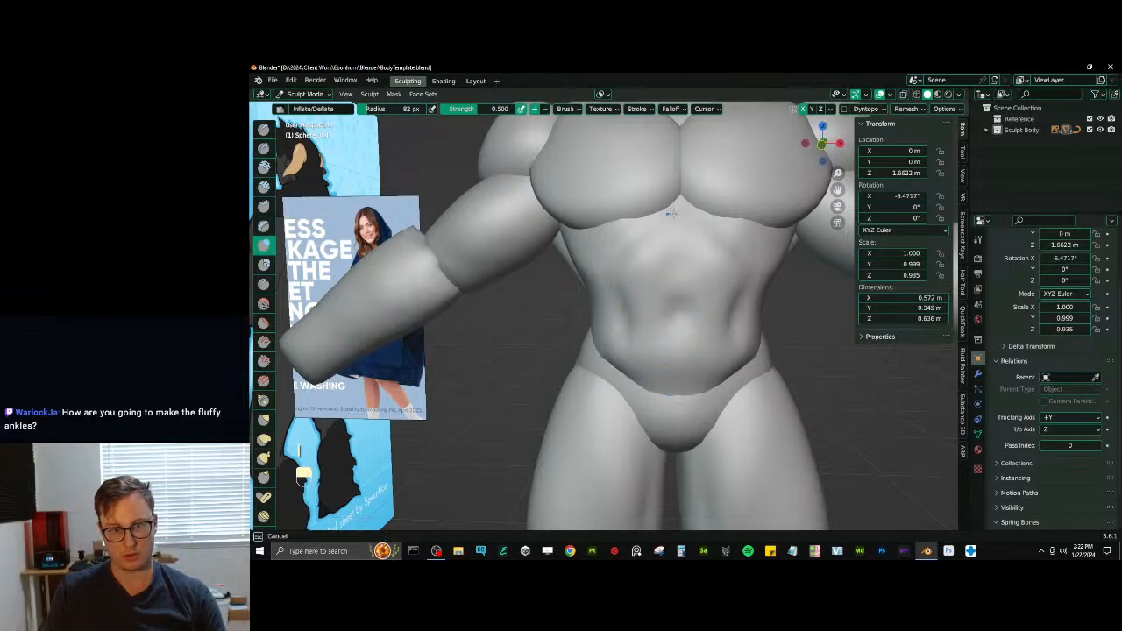
{"action": "left_click_drag", "start_coordinate": [672, 213], "coordinate": [669, 220]}
{"action": "middle_click_drag", "start_coordinate": [670, 219], "coordinate": [666, 338], "text": "ctrl"}
{"action": "mouse_move", "coordinate": [666, 337]}
{"action": "middle_mouse_down"}
{"action": "mouse_move", "coordinate": [605, 340]}
{"action": "mouse_move", "coordinate": [603, 286]}
{"action": "mouse_move", "coordinate": [614, 317]}
{"action": "mouse_move", "coordinate": [648, 328]}
{"action": "middle_mouse_up"}
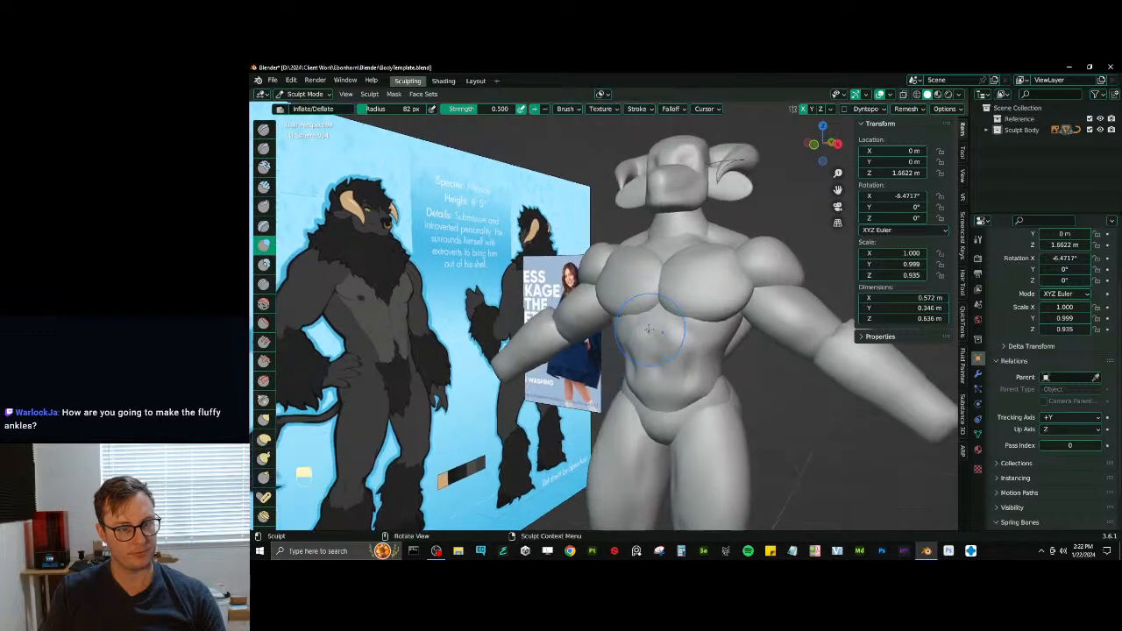
- Switch sculpting to the shoulders and reshape their upper outline with the Elastic Deform brush in front view
{"action": "key", "text": "alt+q"}
{"action": "mouse_move", "coordinate": [591, 285]}
{"action": "middle_mouse_down"}
{"action": "mouse_move", "coordinate": [640, 266]}
{"action": "mouse_move", "coordinate": [620, 263]}
{"action": "mouse_move", "coordinate": [619, 238]}
{"action": "middle_mouse_up"}
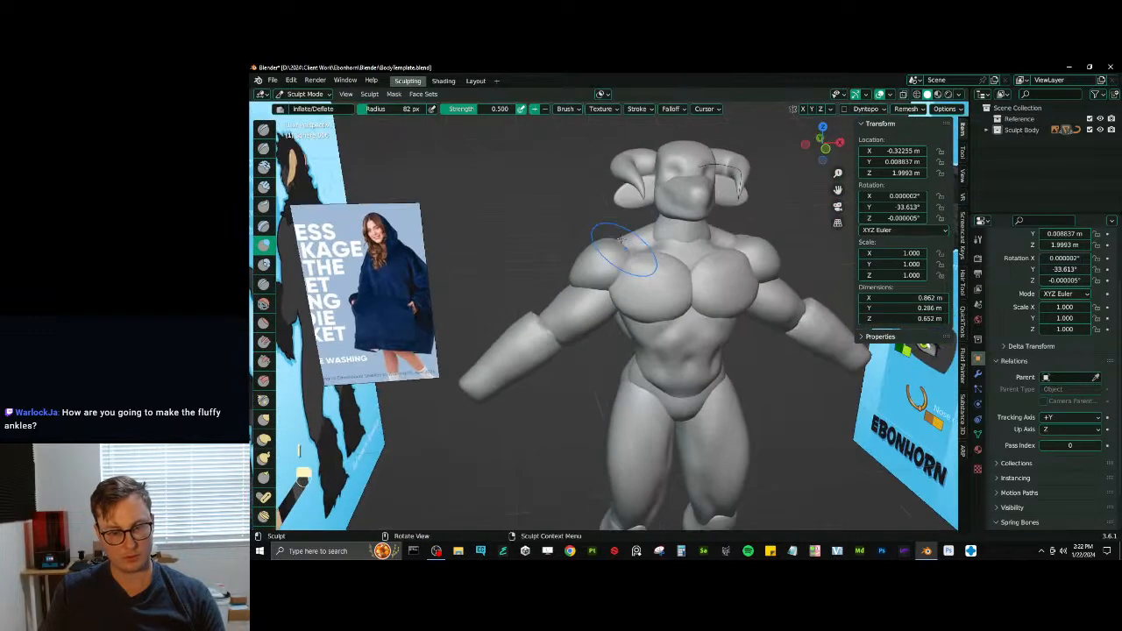
{"action": "key", "text": "KP_1"}
{"action": "key", "text": "j"}
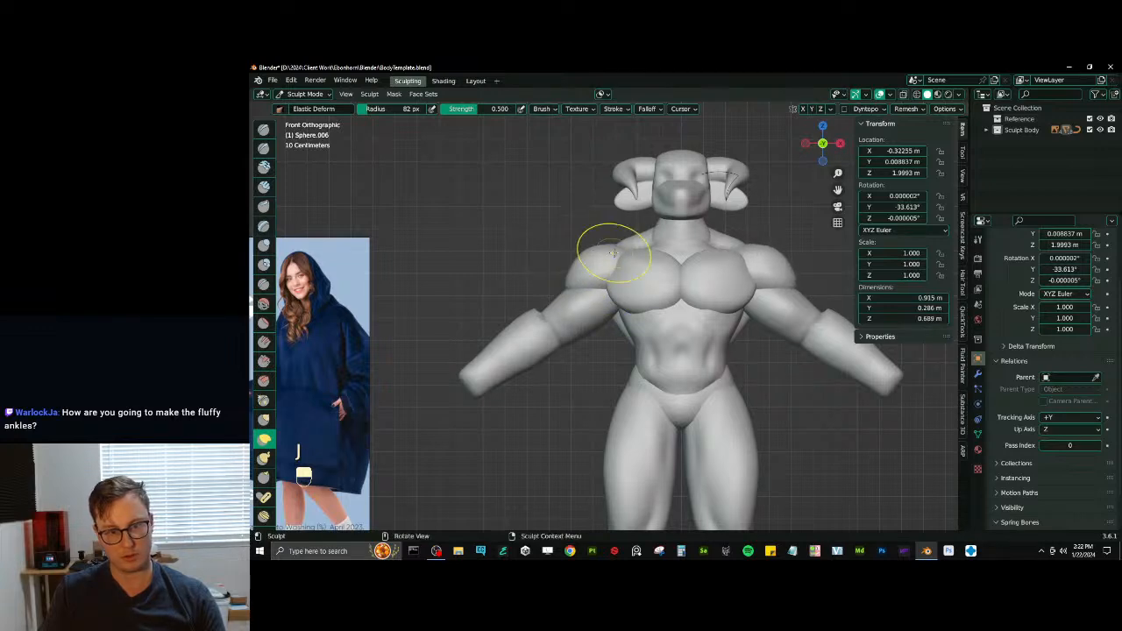
{"action": "mouse_move", "coordinate": [613, 225]}
{"action": "middle_mouse_down"}
{"action": "mouse_move", "coordinate": [669, 296]}
{"action": "mouse_move", "coordinate": [569, 254]}
{"action": "middle_mouse_up"}
- Switch sculpting to the upper arms and reshape them near the armpits with the Elastic Deform brush in front view
{"action": "key", "text": "alt+q"}
{"action": "key", "text": "KP_1"}
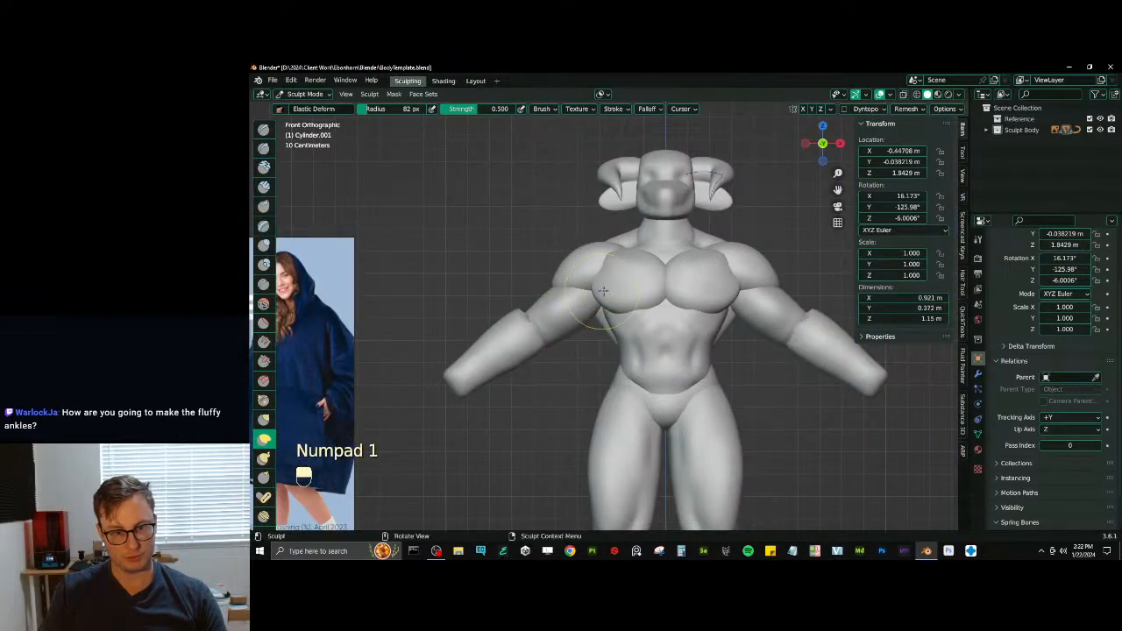
{"action": "left_click_drag", "start_coordinate": [605, 291], "coordinate": [606, 293]}
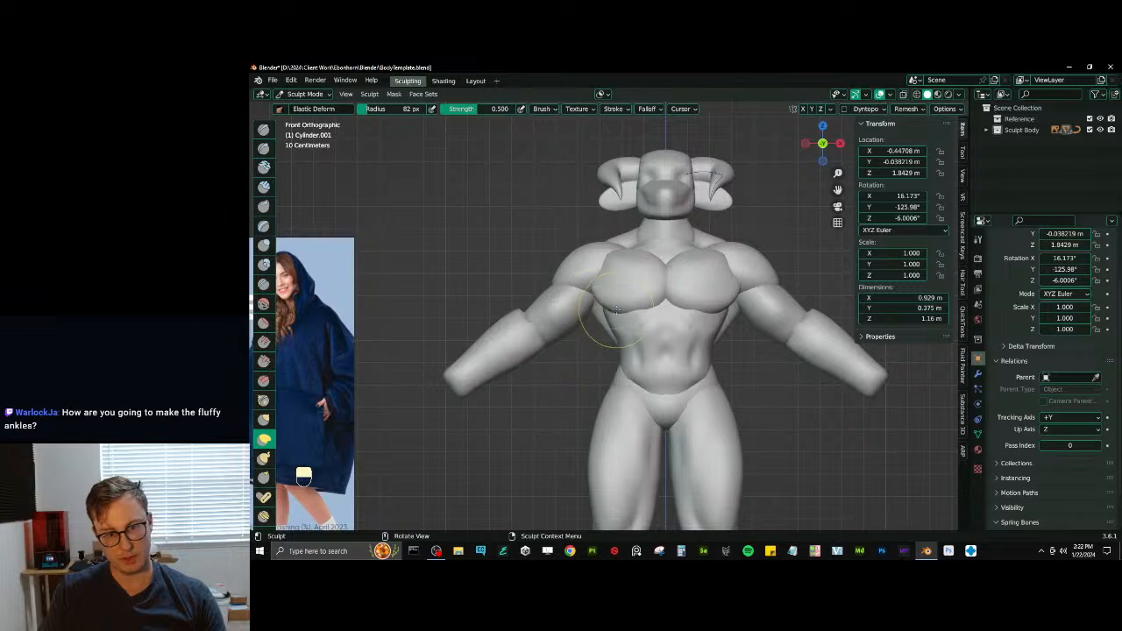
{"action": "middle_click_drag", "start_coordinate": [616, 310], "coordinate": [673, 278]}
{"action": "mouse_move", "coordinate": [589, 324]}
{"action": "middle_mouse_down"}
{"action": "mouse_move", "coordinate": [585, 307]}
{"action": "mouse_move", "coordinate": [591, 323]}
{"action": "mouse_move", "coordinate": [600, 293]}
{"action": "middle_mouse_up"}
- Switch sculpting to the upper torso and carve the area beneath the armpits with the Draw Sharp brush
{"action": "key", "text": "alt+q"}
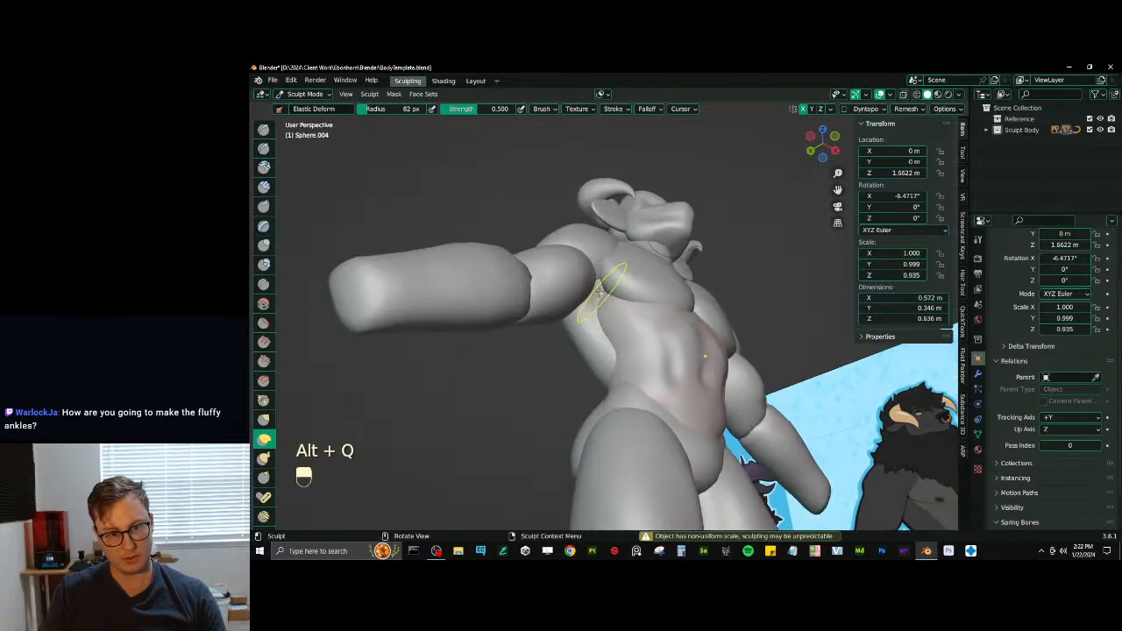
{"action": "key", "text": "d"}
{"action": "key", "text": "alt+q"}
{"action": "key", "text": "d"}
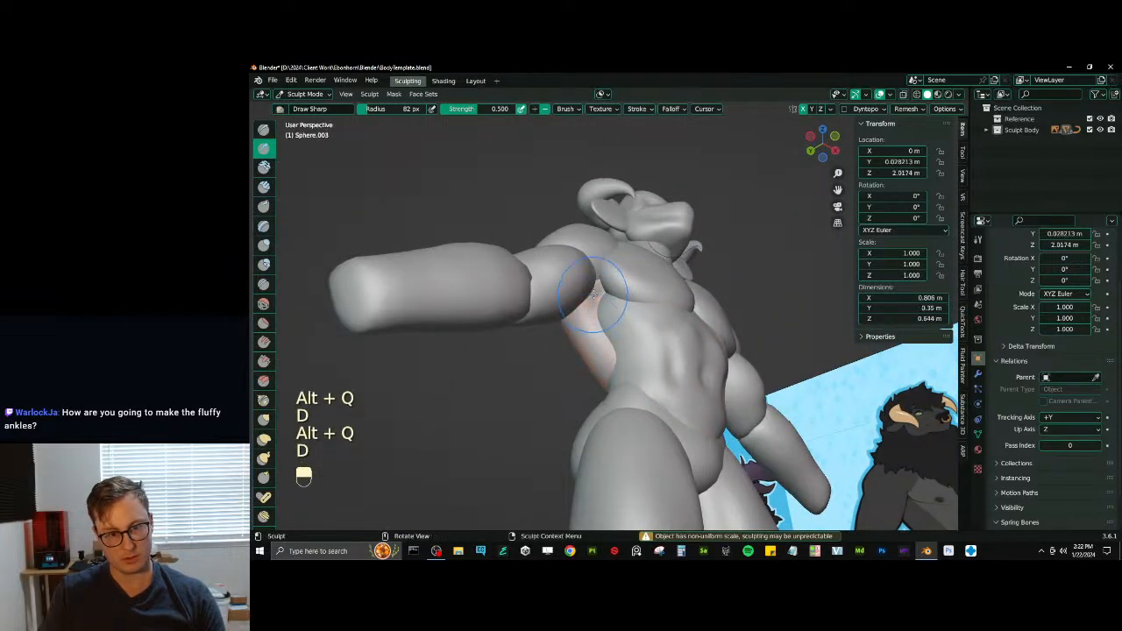
{"action": "left_click_drag", "start_coordinate": [593, 294], "coordinate": [591, 300]}
{"action": "mouse_move", "coordinate": [591, 299]}
{"action": "middle_mouse_down"}
{"action": "mouse_move", "coordinate": [616, 293]}
{"action": "mouse_move", "coordinate": [592, 302]}
{"action": "middle_mouse_up"}
{"action": "left_click_drag", "start_coordinate": [593, 302], "coordinate": [589, 308], "text": "shift"}
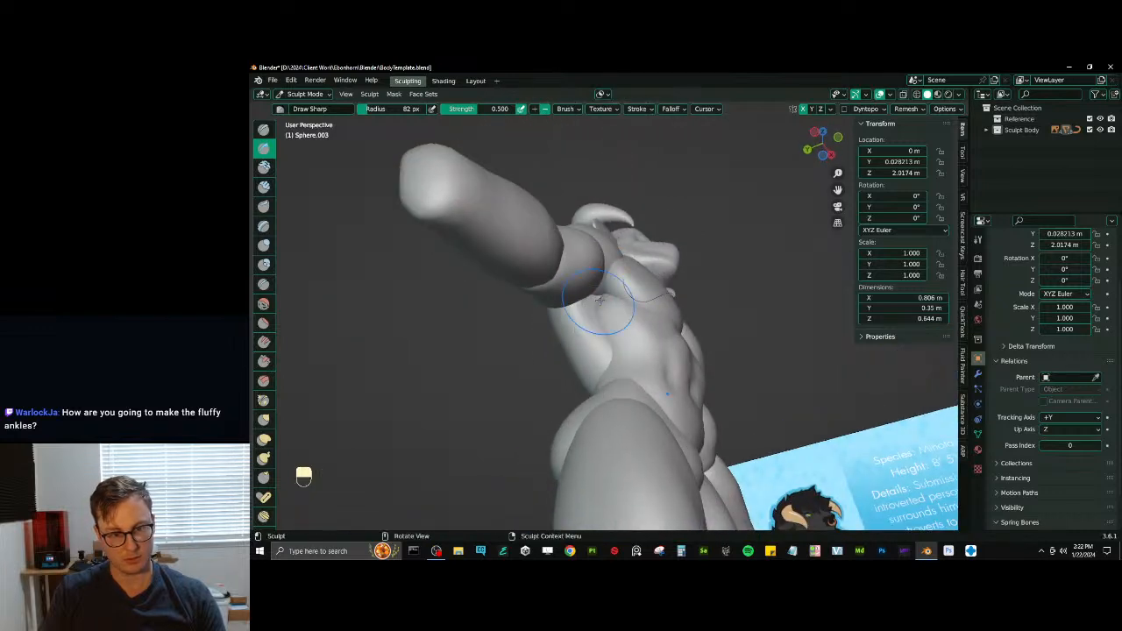
{"action": "mouse_move", "coordinate": [598, 299]}
{"action": "middle_mouse_down"}
{"action": "mouse_move", "coordinate": [613, 290]}
{"action": "mouse_move", "coordinate": [596, 311]}
{"action": "mouse_move", "coordinate": [599, 303]}
{"action": "middle_mouse_up"}
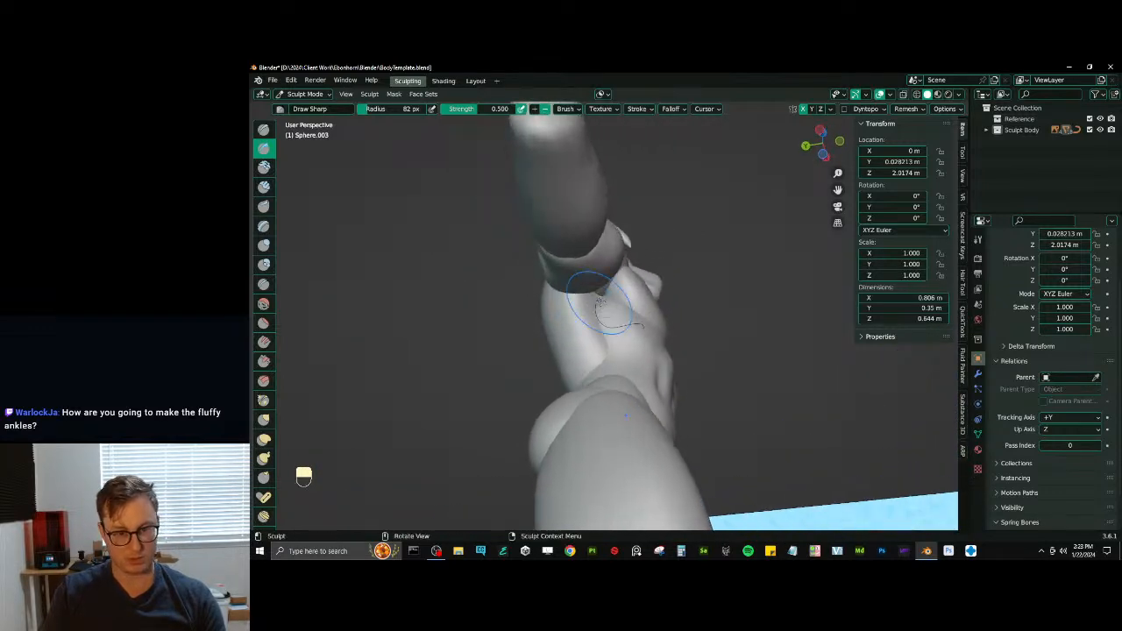
- Pull the upper torso surface into place under the armpits with the Elastic Deform brush
{"action": "key", "text": "j"}
{"action": "left_click_drag", "start_coordinate": [601, 302], "coordinate": [598, 298]}
{"action": "mouse_move", "coordinate": [591, 298]}
{"action": "middle_mouse_down"}
{"action": "mouse_move", "coordinate": [603, 305]}
{"action": "mouse_move", "coordinate": [589, 312]}
{"action": "mouse_move", "coordinate": [620, 277]}
{"action": "mouse_move", "coordinate": [661, 263]}
{"action": "middle_mouse_up"}
- Switch sculpting to the pectorals and adjust their volume beside the armpits with the Inflate/Deflate brush
{"action": "key", "text": "alt+q"}
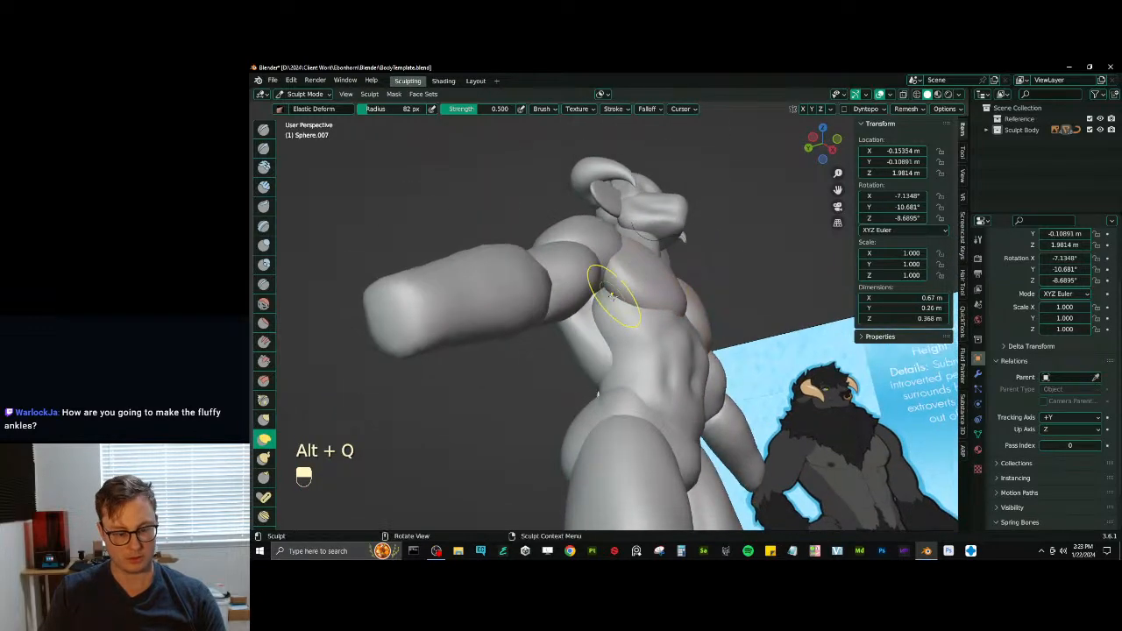
{"action": "key", "text": "i"}
{"action": "mouse_move", "coordinate": [574, 324]}
{"action": "middle_mouse_down"}
{"action": "mouse_move", "coordinate": [602, 293]}
{"action": "mouse_move", "coordinate": [590, 278]}
{"action": "mouse_move", "coordinate": [644, 268]}
{"action": "mouse_move", "coordinate": [610, 279]}
{"action": "mouse_move", "coordinate": [680, 289]}
{"action": "mouse_move", "coordinate": [610, 249]}
{"action": "mouse_move", "coordinate": [638, 261]}
{"action": "mouse_move", "coordinate": [616, 268]}
{"action": "mouse_move", "coordinate": [630, 272]}
{"action": "mouse_move", "coordinate": [569, 302]}
{"action": "mouse_move", "coordinate": [605, 324]}
{"action": "mouse_move", "coordinate": [651, 295]}
{"action": "mouse_move", "coordinate": [632, 294]}
{"action": "mouse_move", "coordinate": [628, 278]}
{"action": "middle_mouse_up"}
{"action": "key", "text": "v"}
- Switch sculpting to the shoulders and reshape their inner edges against the pectorals with the Elastic Deform brush
{"action": "key", "text": "alt+q"}
{"action": "scroll", "coordinate": [604, 325], "scroll_direction": "up", "scroll_amount": 4}
{"action": "key", "text": "j"}
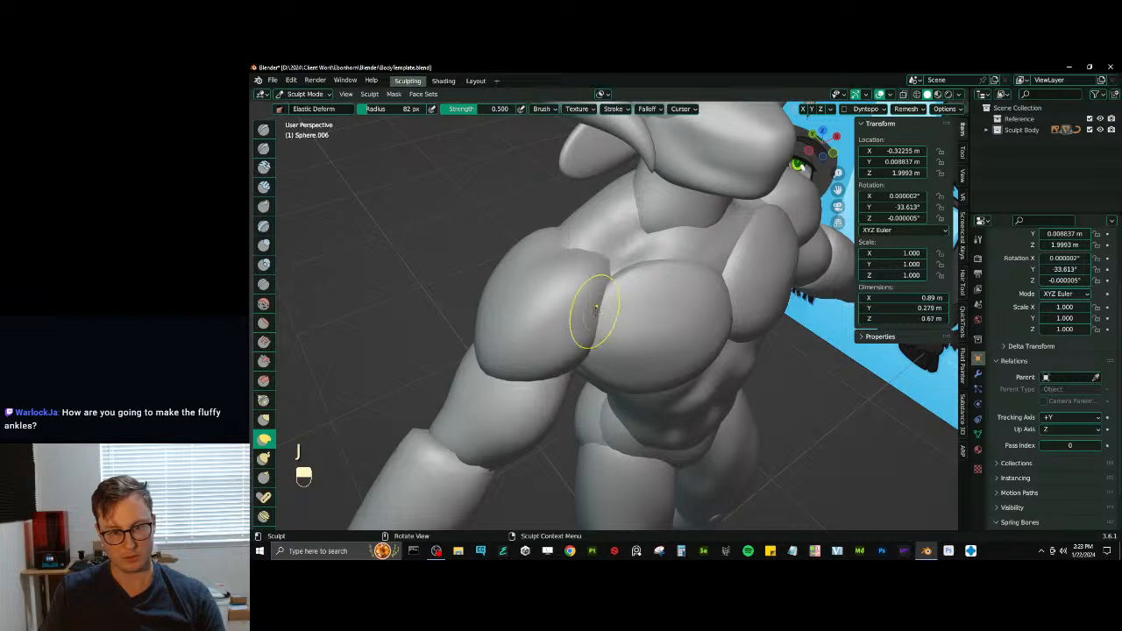
{"action": "middle_click_drag", "start_coordinate": [615, 270], "coordinate": [606, 303]}
{"action": "mouse_move", "coordinate": [606, 302]}
{"action": "middle_mouse_down"}
{"action": "mouse_move", "coordinate": [647, 305]}
{"action": "mouse_move", "coordinate": [576, 375]}
{"action": "mouse_move", "coordinate": [584, 325]}
{"action": "mouse_move", "coordinate": [601, 325]}
{"action": "mouse_move", "coordinate": [554, 376]}
{"action": "mouse_move", "coordinate": [571, 263]}
{"action": "middle_mouse_up"}
{"action": "mouse_move", "coordinate": [578, 346]}
{"action": "middle_mouse_down"}
{"action": "mouse_move", "coordinate": [659, 358]}
{"action": "mouse_move", "coordinate": [638, 325]}
{"action": "middle_mouse_up"}
- Switch sculpting to the lower legs and form the kneecaps with the Inflate/Deflate, Draw Sharp and Scrape/Peaks brushes
{"action": "key", "text": "alt+q"}
{"action": "key", "text": "i"}
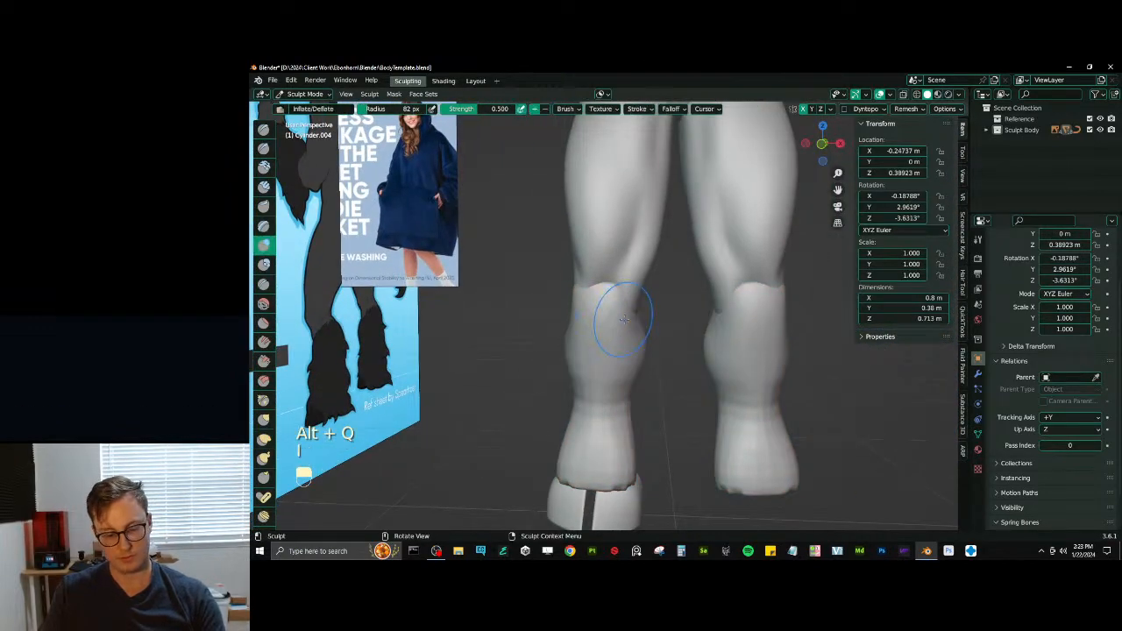
{"action": "mouse_move", "coordinate": [597, 306]}
{"action": "middle_mouse_down"}
{"action": "mouse_move", "coordinate": [617, 312]}
{"action": "mouse_move", "coordinate": [596, 331]}
{"action": "middle_mouse_up"}
{"action": "key", "text": "d"}
{"action": "key", "text": "v"}
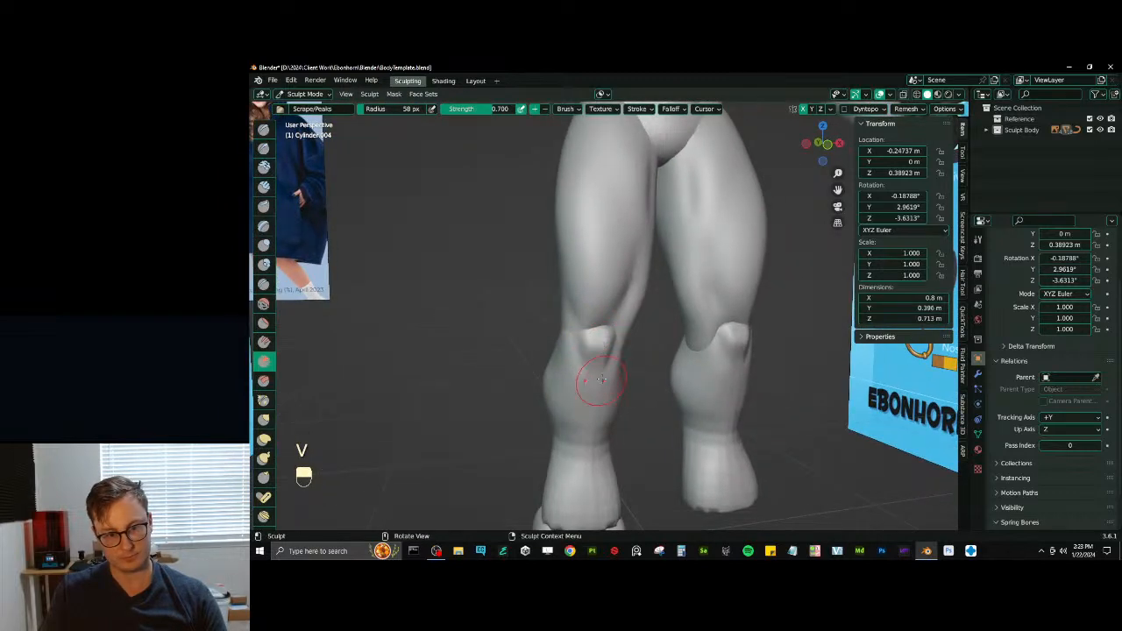
{"action": "middle_click_drag", "start_coordinate": [601, 378], "coordinate": [624, 303]}
- Switch sculpting to the thighs and reshape their lower ends around the kneecaps with the Elastic Deform brush at a 58 px radius
{"action": "key", "text": "alt+q"}
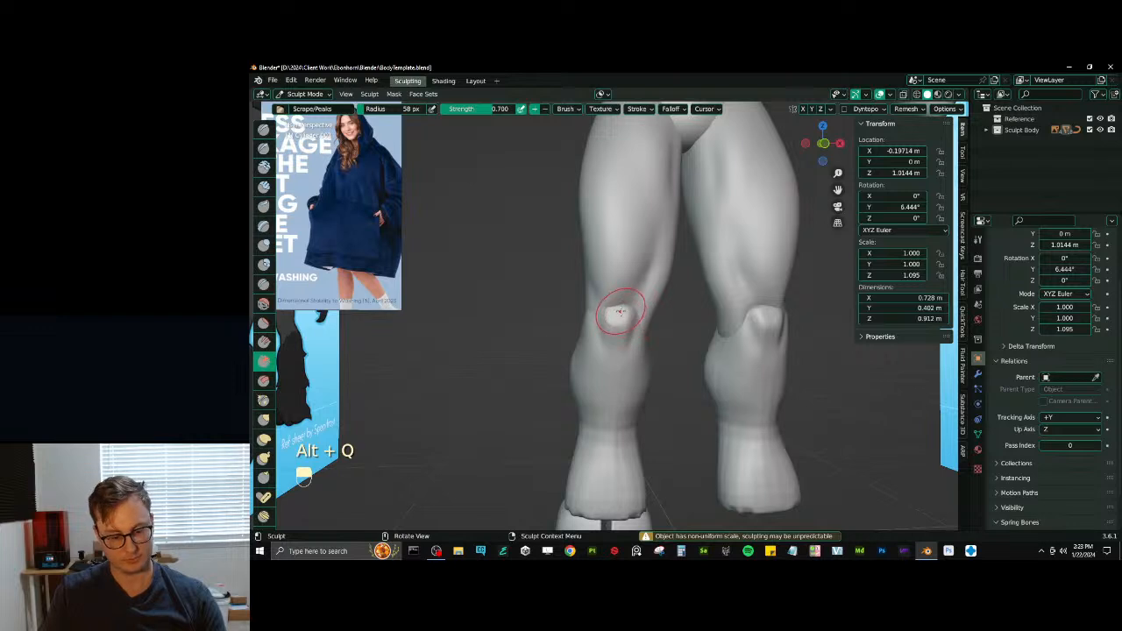
{"action": "key", "text": "j"}
{"action": "left_click_drag", "start_coordinate": [618, 306], "coordinate": [627, 316]}
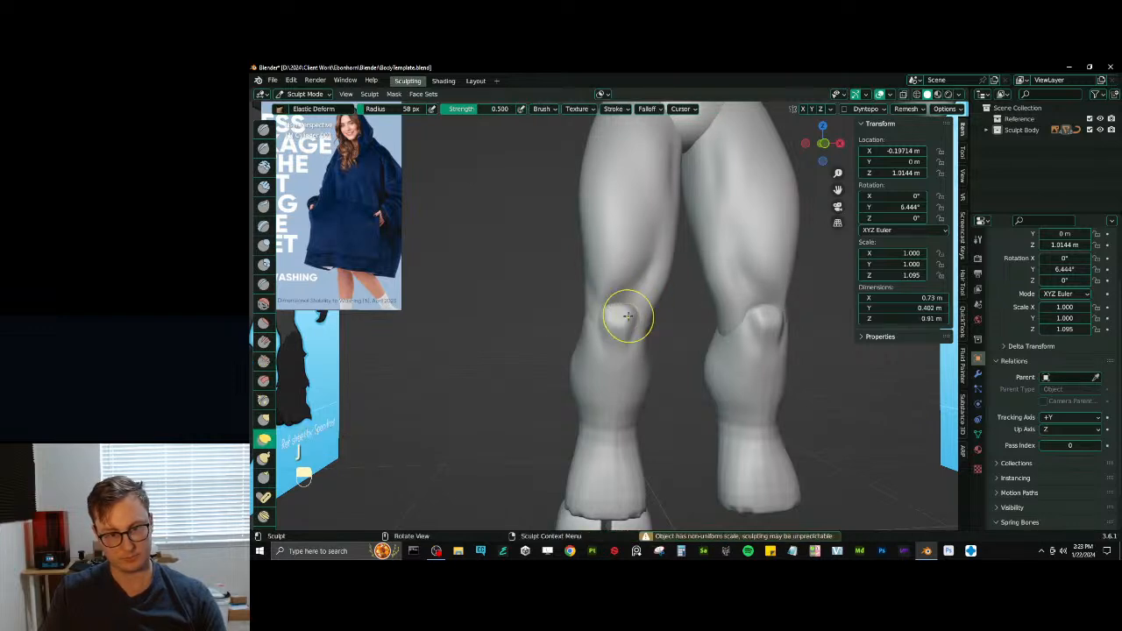
- Switch sculpting to the lower legs and shape the ankles above the hooves with the Draw Sharp brush, undoing the last stroke
{"action": "key", "text": "alt+q"}
{"action": "mouse_move", "coordinate": [628, 315]}
{"action": "middle_mouse_down"}
{"action": "mouse_move", "coordinate": [613, 338]}
{"action": "mouse_move", "coordinate": [619, 320]}
{"action": "mouse_move", "coordinate": [656, 321]}
{"action": "mouse_move", "coordinate": [604, 333]}
{"action": "mouse_move", "coordinate": [612, 355]}
{"action": "middle_mouse_up"}
{"action": "key", "text": "i"}
{"action": "key", "text": "d"}
{"action": "middle_click_drag", "start_coordinate": [603, 456], "coordinate": [613, 487]}
{"action": "left_click_drag", "start_coordinate": [607, 459], "coordinate": [659, 451], "text": "shift"}
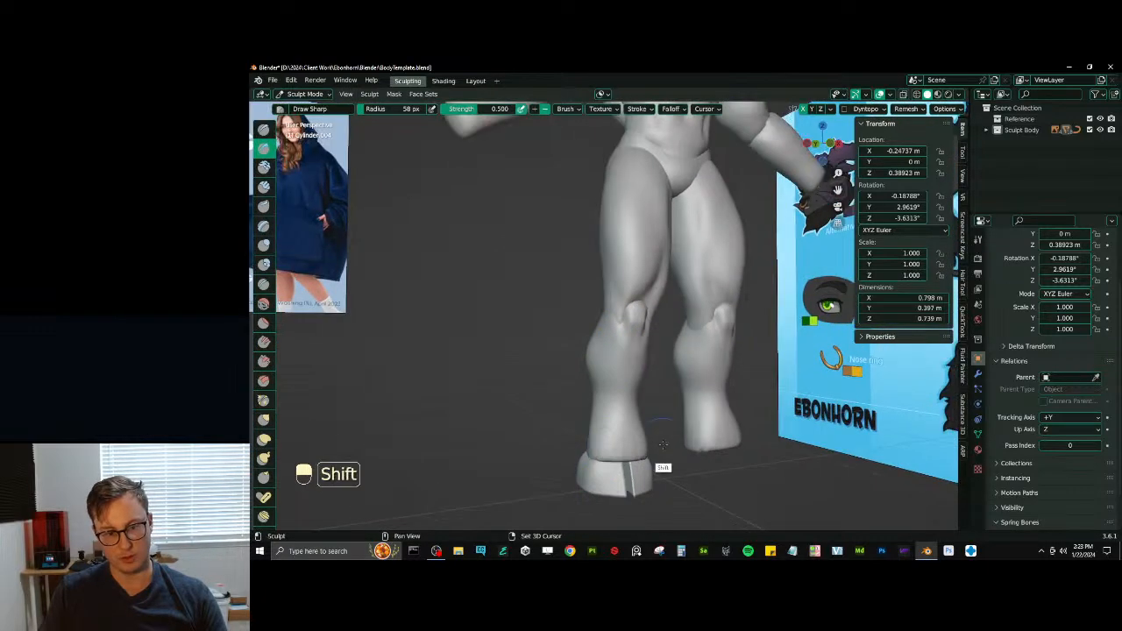
{"action": "middle_click_drag", "start_coordinate": [604, 443], "coordinate": [620, 412]}
{"action": "key", "text": "ctrl+z"}
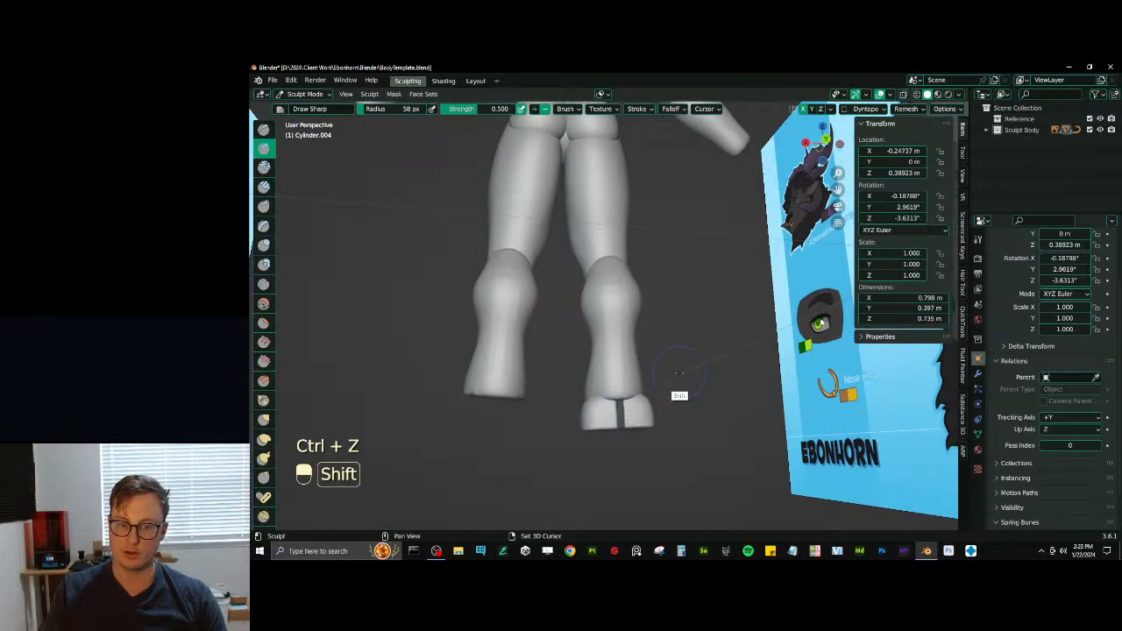
- Define the back of the calves with the Draw Sharp brush and undo the last unwanted stroke
{"action": "left_click_drag", "start_coordinate": [611, 312], "coordinate": [608, 331], "text": "shift"}
{"action": "mouse_move", "coordinate": [606, 338]}
{"action": "middle_mouse_down"}
{"action": "mouse_move", "coordinate": [632, 358]}
{"action": "mouse_move", "coordinate": [579, 333]}
{"action": "mouse_move", "coordinate": [544, 338]}
{"action": "mouse_move", "coordinate": [717, 362]}
{"action": "middle_mouse_up"}
{"action": "key", "text": "d"}
{"action": "key", "text": "ctrl+z"}
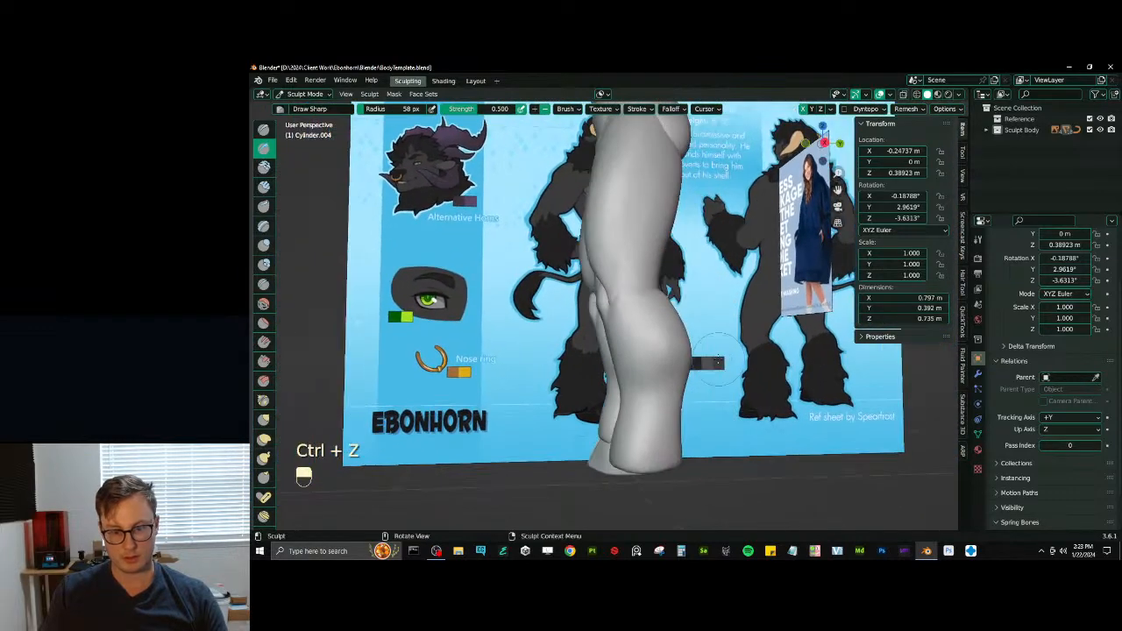
- Push the calves backward in side view with the Elastic Deform brush at a 95 px radius
{"action": "key", "text": "KP_3"}
{"action": "key", "text": "j"}
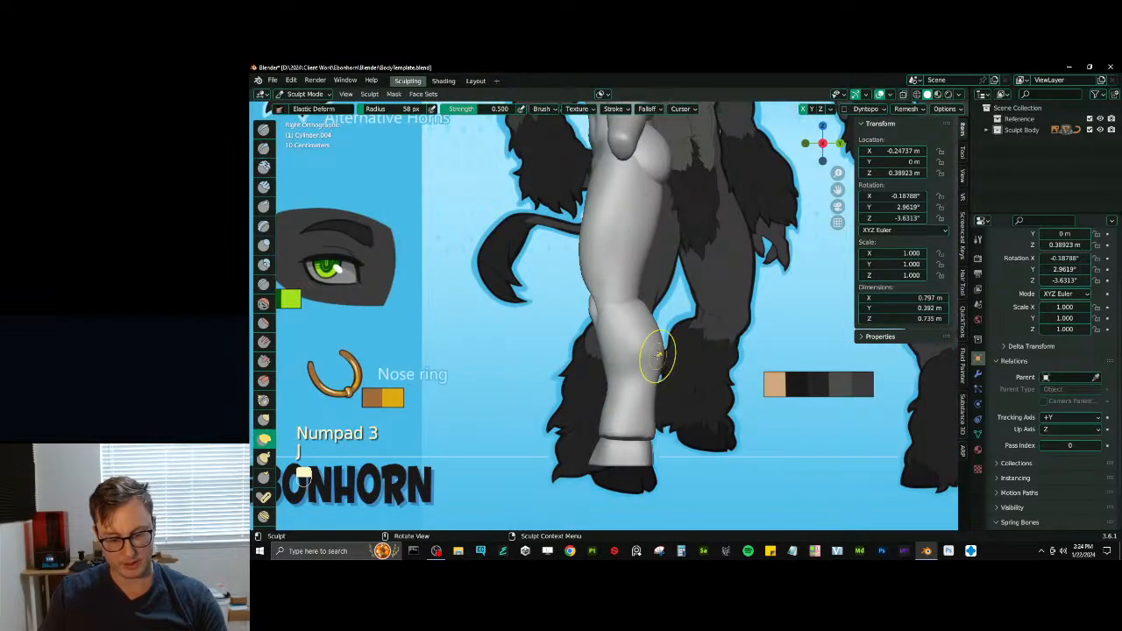
{"action": "key", "text": "bracketleft"}
{"action": "key", "text": "bracketleft"}
{"action": "key", "text": "bracketright"}
{"action": "key", "text": "bracketright"}
{"action": "key", "text": "bracketright"}
{"action": "key", "text": "bracketright"}
{"action": "key", "text": "bracketright"}
{"action": "key", "text": "bracketright"}
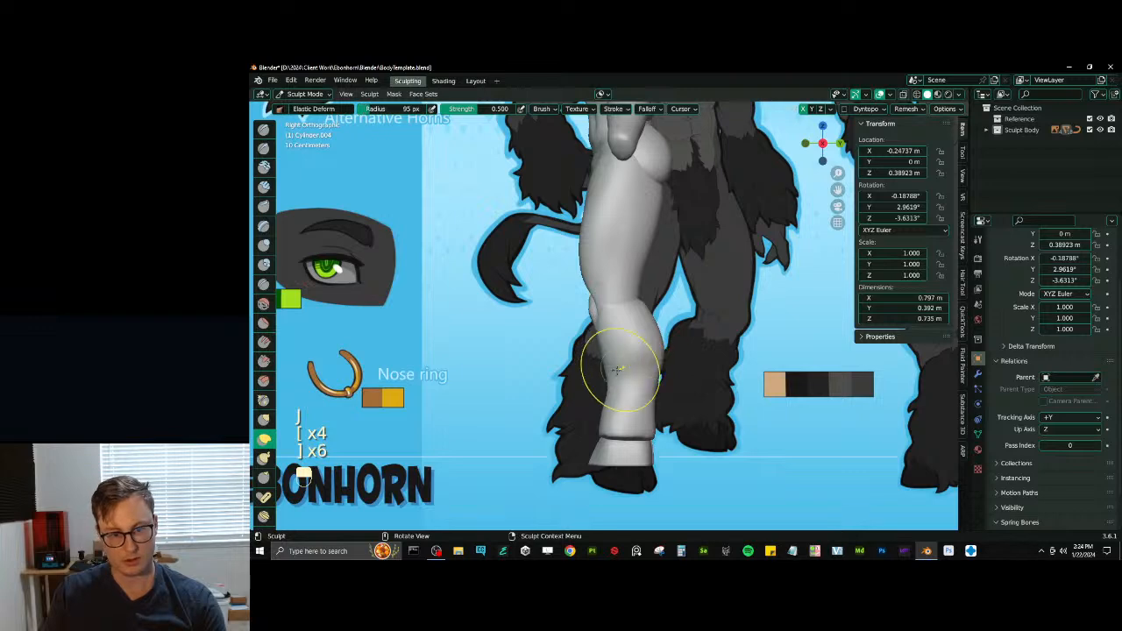
{"action": "mouse_move", "coordinate": [613, 363]}
{"action": "left_mouse_down"}
{"action": "mouse_move", "coordinate": [613, 373]}
{"action": "mouse_move", "coordinate": [665, 347]}
{"action": "left_mouse_up"}
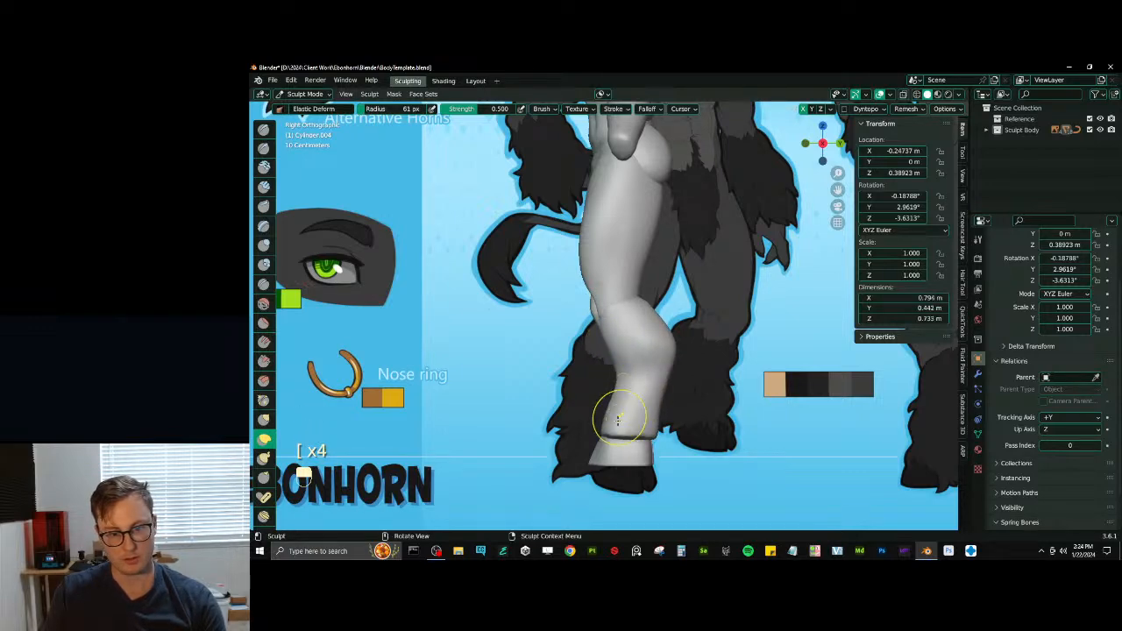
- Reshape the ankles above the hooves in side view with the Elastic Deform brush at a 61 px radius
{"action": "left_click_drag", "start_coordinate": [633, 439], "coordinate": [643, 427]}
{"action": "mouse_move", "coordinate": [608, 420]}
{"action": "middle_mouse_down"}
{"action": "mouse_move", "coordinate": [641, 424]}
{"action": "mouse_move", "coordinate": [631, 345]}
{"action": "middle_mouse_up"}
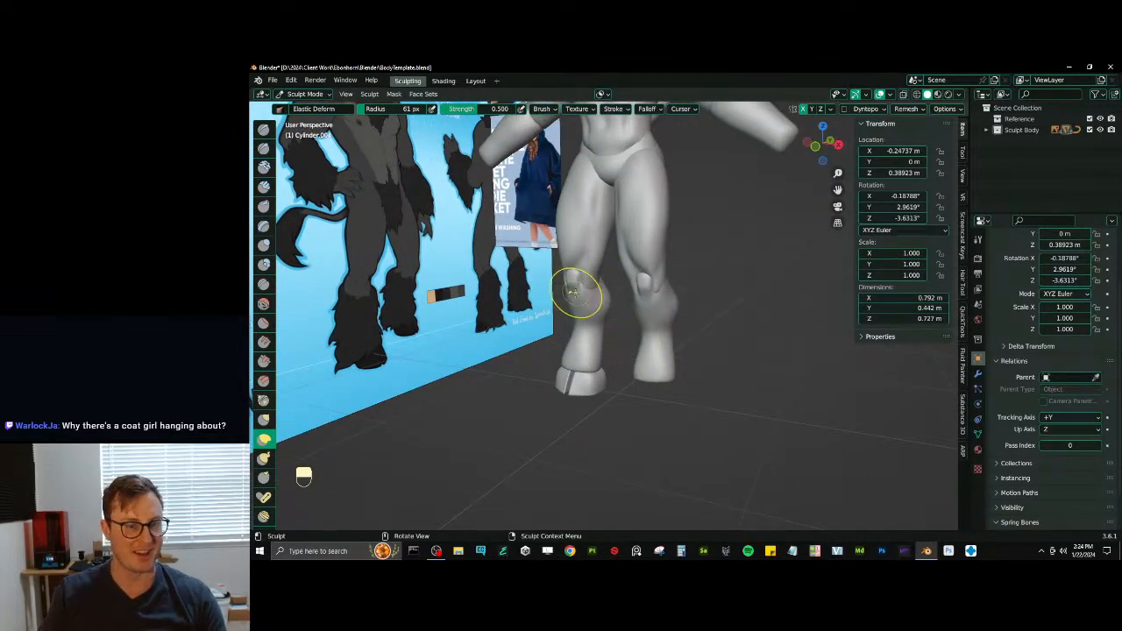
{"action": "middle_click_drag", "start_coordinate": [581, 295], "coordinate": [557, 256]}
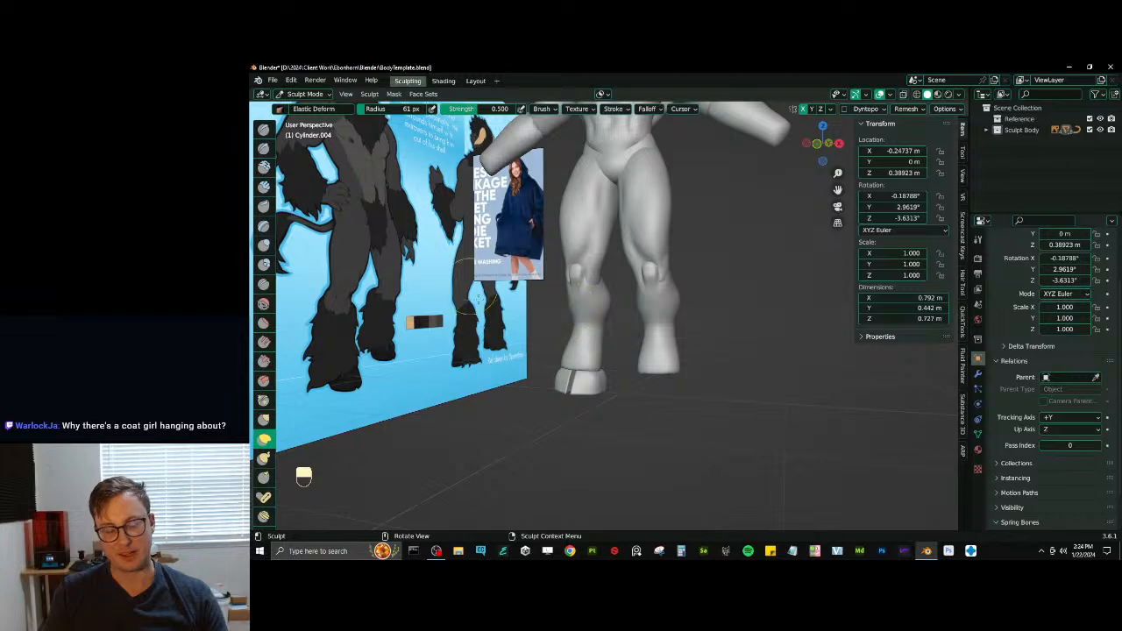
{"action": "middle_click_drag", "start_coordinate": [567, 329], "coordinate": [720, 342]}
- Refine the upper back of the calves below the knees with the Inflate/Deflate brush at a 61 px radius
{"action": "key", "text": "i"}
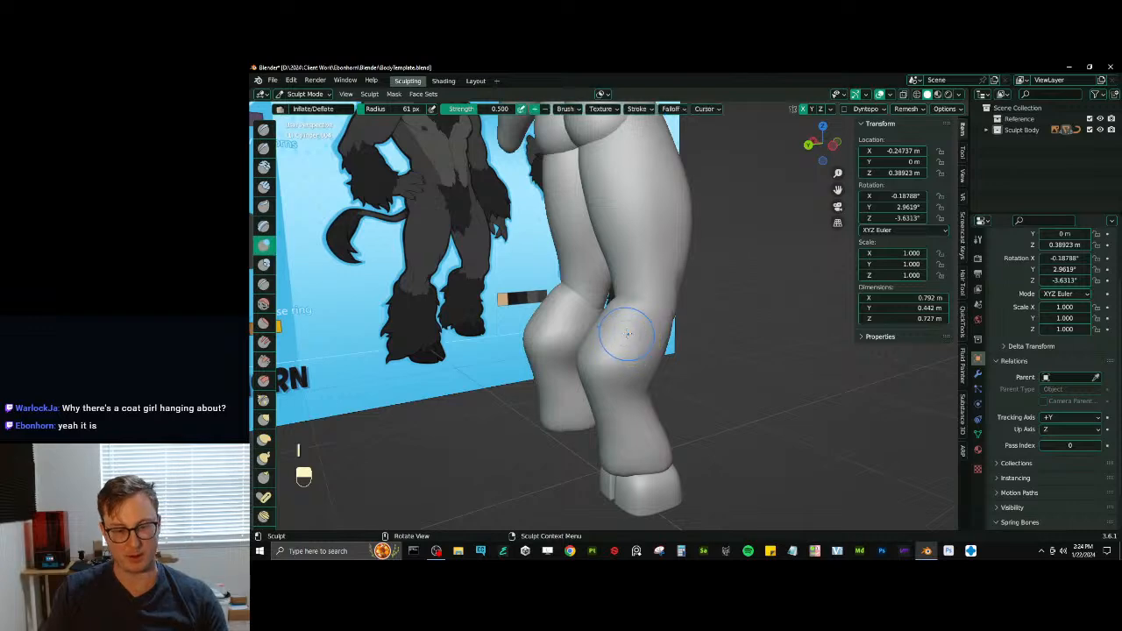
{"action": "mouse_move", "coordinate": [569, 333]}
{"action": "middle_mouse_down"}
{"action": "mouse_move", "coordinate": [569, 322]}
{"action": "mouse_move", "coordinate": [632, 319]}
{"action": "middle_mouse_up"}
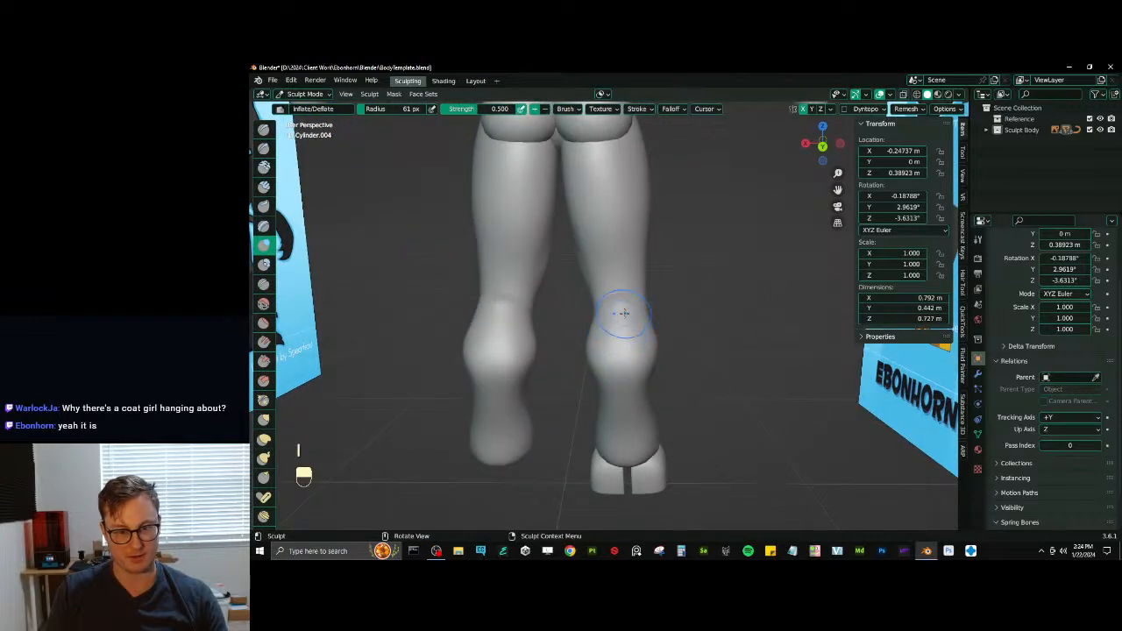
{"action": "mouse_move", "coordinate": [625, 313]}
{"action": "left_mouse_down", "text": "shift"}
{"action": "mouse_move", "coordinate": [621, 327]}
{"action": "mouse_move", "coordinate": [628, 321]}
{"action": "left_mouse_up", "text": "shift"}
{"action": "mouse_move", "coordinate": [607, 296]}
{"action": "middle_mouse_down", "text": "shift"}
{"action": "mouse_move", "coordinate": [608, 370]}
{"action": "mouse_move", "coordinate": [623, 361]}
{"action": "mouse_move", "coordinate": [569, 342]}
{"action": "mouse_move", "coordinate": [614, 315]}
{"action": "mouse_move", "coordinate": [616, 291]}
{"action": "mouse_move", "coordinate": [588, 343]}
{"action": "mouse_move", "coordinate": [600, 330]}
{"action": "middle_mouse_up", "text": "shift"}
{"action": "key", "text": "alt+q"}
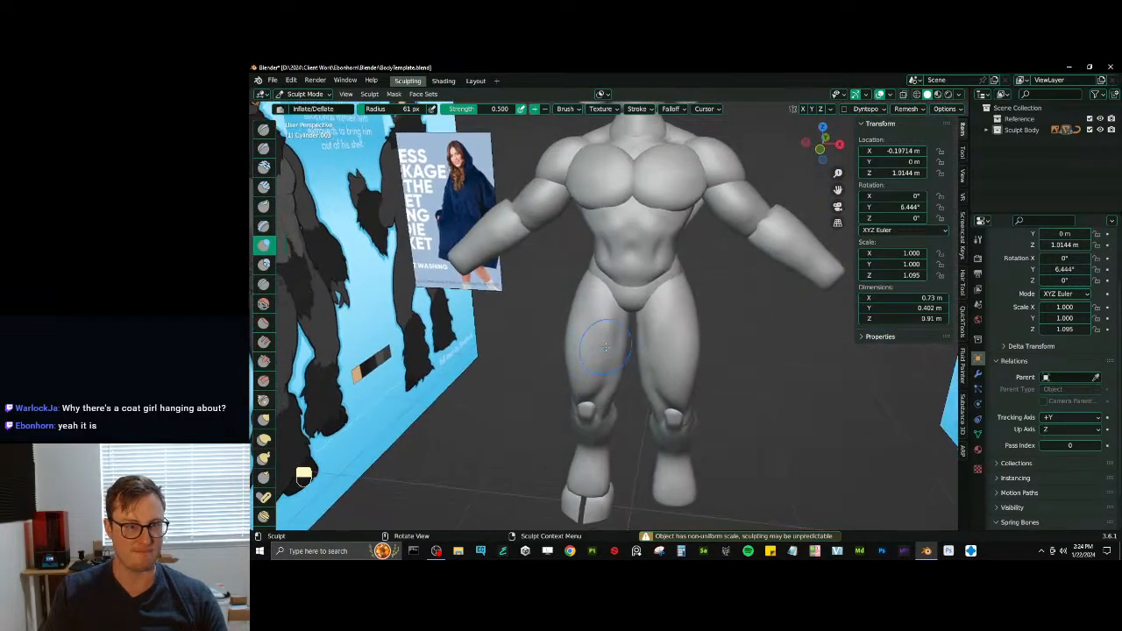
{"action": "middle_click_drag", "start_coordinate": [498, 346], "coordinate": [587, 172], "text": "shift"}
{"action": "middle_click_drag", "start_coordinate": [646, 387], "coordinate": [651, 399], "text": "shift"}
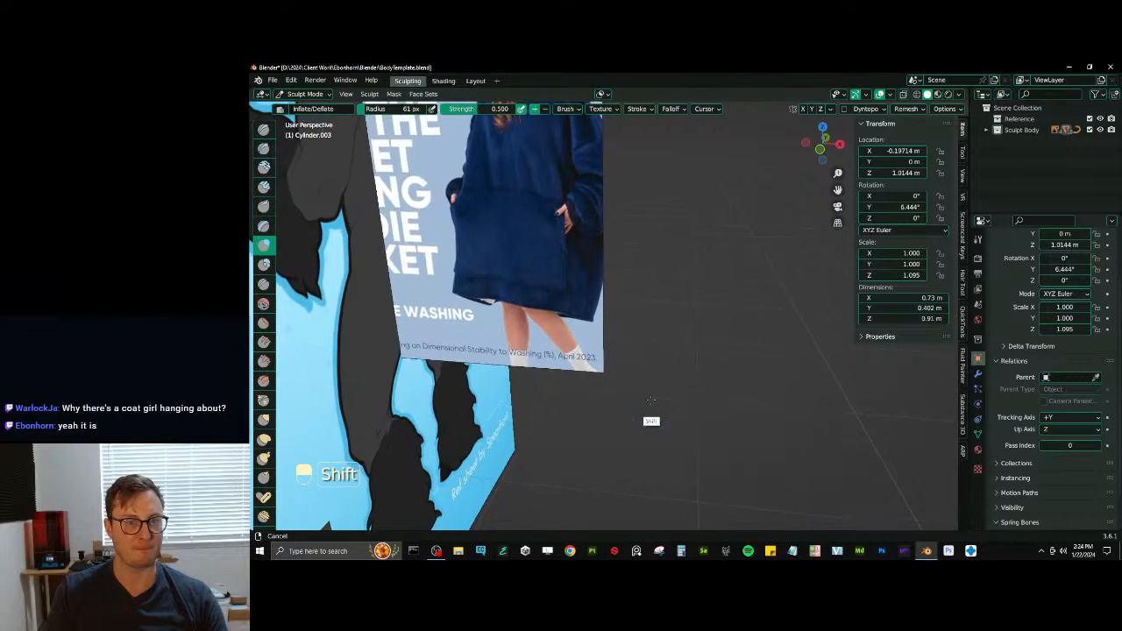
{"action": "middle_click_drag", "start_coordinate": [572, 267], "coordinate": [644, 309], "text": "ctrl"}
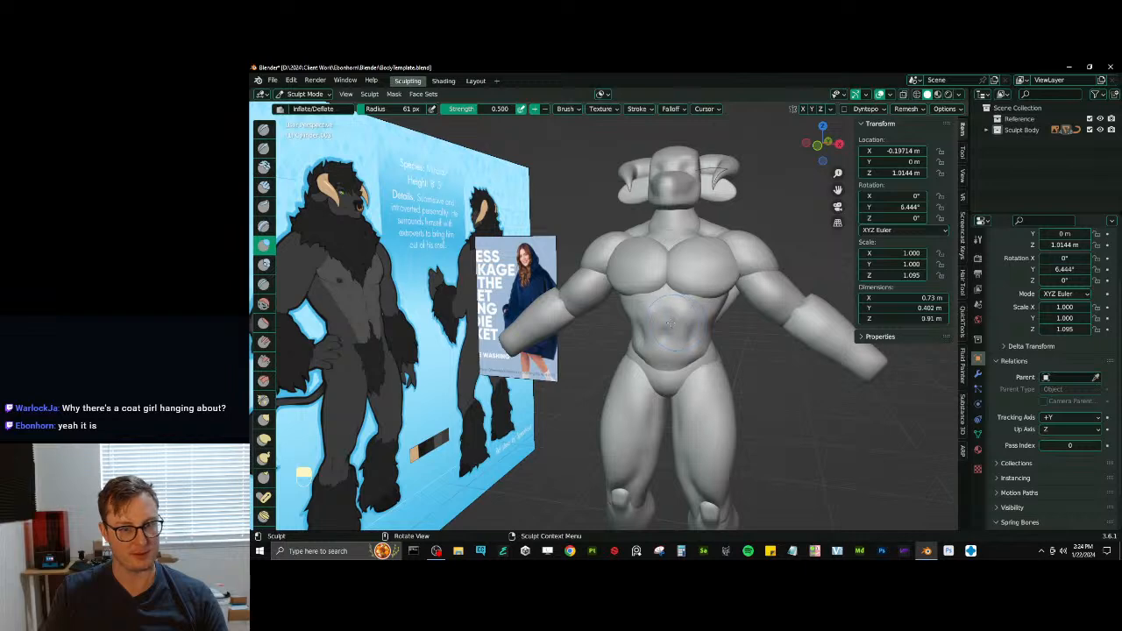
- Switch sculpting to the abdomen and refine its front surface with the Scrape/Peaks brush at a 61 px radius
{"action": "key", "text": "alt+q"}
{"action": "mouse_move", "coordinate": [663, 325]}
{"action": "middle_mouse_down"}
{"action": "mouse_move", "coordinate": [658, 293]}
{"action": "mouse_move", "coordinate": [646, 313]}
{"action": "mouse_move", "coordinate": [656, 338]}
{"action": "mouse_move", "coordinate": [614, 363]}
{"action": "mouse_move", "coordinate": [642, 369]}
{"action": "middle_mouse_up"}
{"action": "key", "text": "v"}
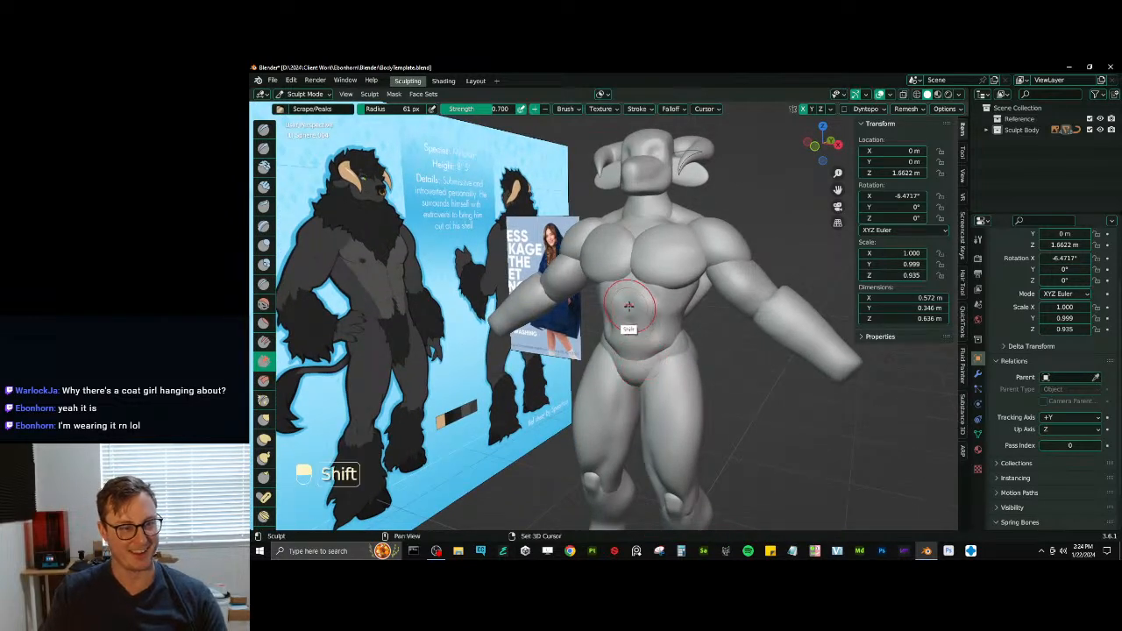
{"action": "middle_click_drag", "start_coordinate": [628, 305], "coordinate": [641, 316], "text": "shift"}
{"action": "mouse_move", "coordinate": [632, 269]}
{"action": "middle_mouse_down"}
{"action": "mouse_move", "coordinate": [630, 287]}
{"action": "mouse_move", "coordinate": [654, 300]}
{"action": "mouse_move", "coordinate": [613, 238]}
{"action": "mouse_move", "coordinate": [589, 306]}
{"action": "mouse_move", "coordinate": [658, 318]}
{"action": "mouse_move", "coordinate": [709, 295]}
{"action": "mouse_move", "coordinate": [615, 329]}
{"action": "middle_mouse_up"}
- Carve the abdominal muscle separations into the torso with the Draw Sharp brush
{"action": "key", "text": "d"}
{"action": "key", "text": "alt+q"}
{"action": "key", "text": "d"}
- Refine the upper chest and pectorals with the Scrape/Peaks brush at a 61 px radius
{"action": "key", "text": "v"}
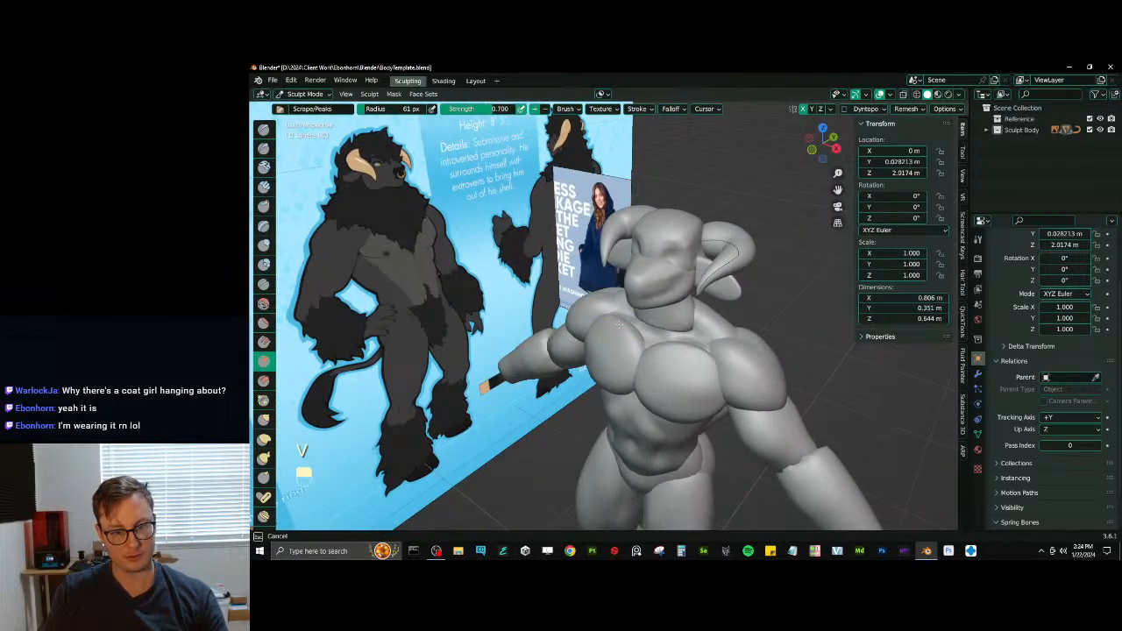
{"action": "key", "text": "alt+q"}
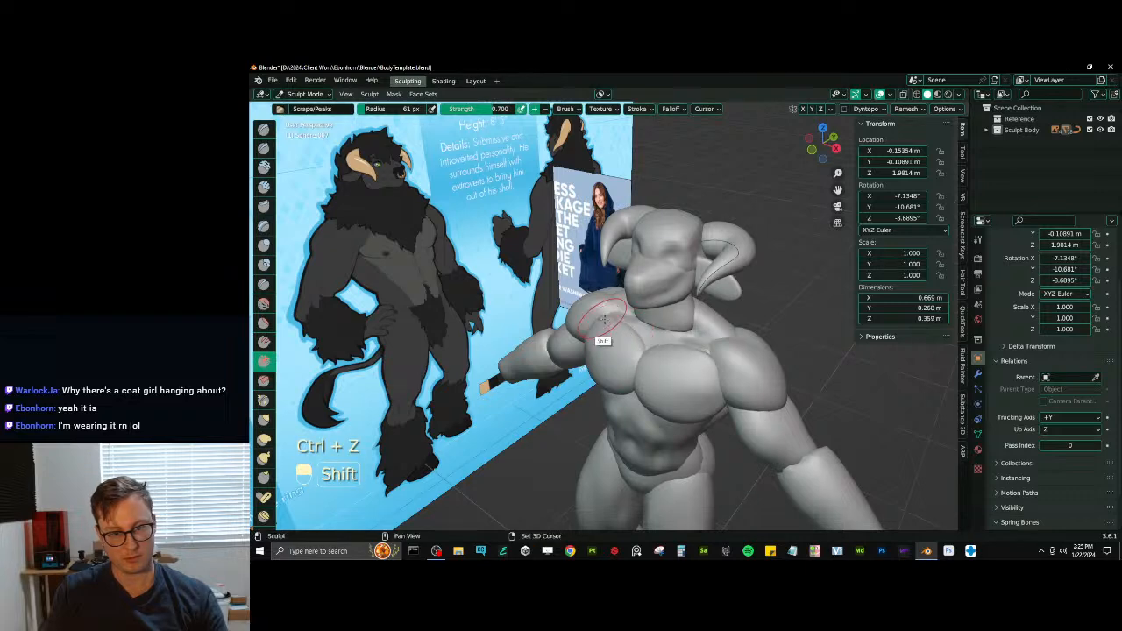
{"action": "mouse_move", "coordinate": [596, 320]}
{"action": "middle_mouse_down"}
{"action": "mouse_move", "coordinate": [676, 318]}
{"action": "mouse_move", "coordinate": [614, 315]}
{"action": "mouse_move", "coordinate": [631, 304]}
{"action": "mouse_move", "coordinate": [621, 298]}
{"action": "middle_mouse_up"}
- Switch sculpting to the neck and reshape its front and back in side view with the Elastic Deform brush, enlarging the radius to 112 px
{"action": "key", "text": "alt+q"}
{"action": "key", "text": "j"}
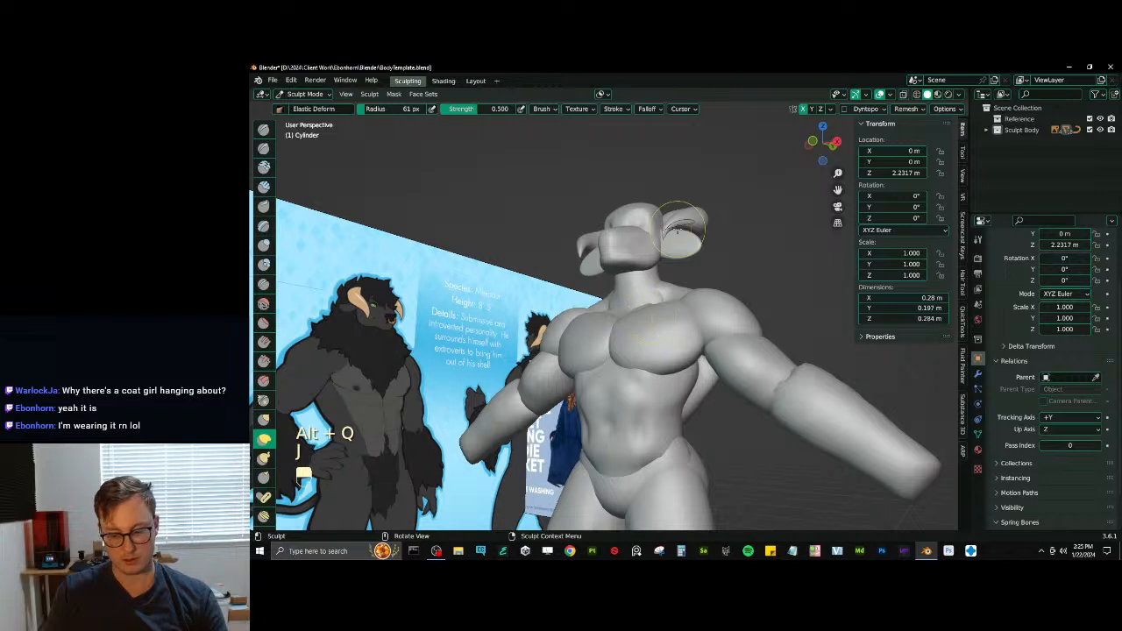
{"action": "key", "text": "KP_3"}
{"action": "middle_click_drag", "start_coordinate": [571, 317], "coordinate": [606, 316], "text": "ctrl"}
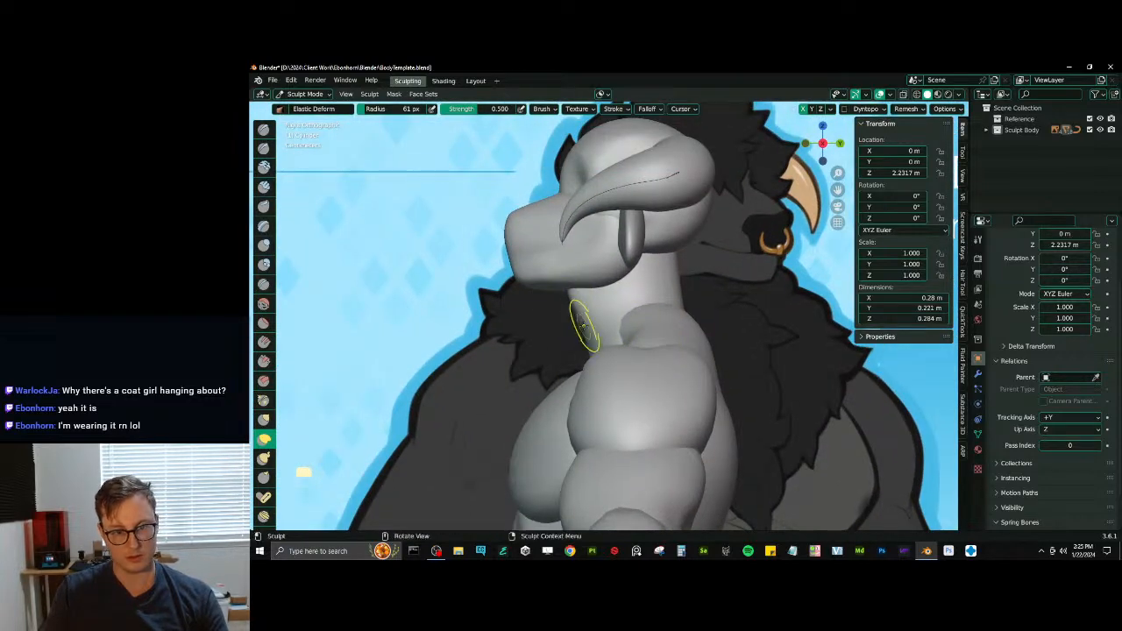
{"action": "key", "text": "bracketright"}
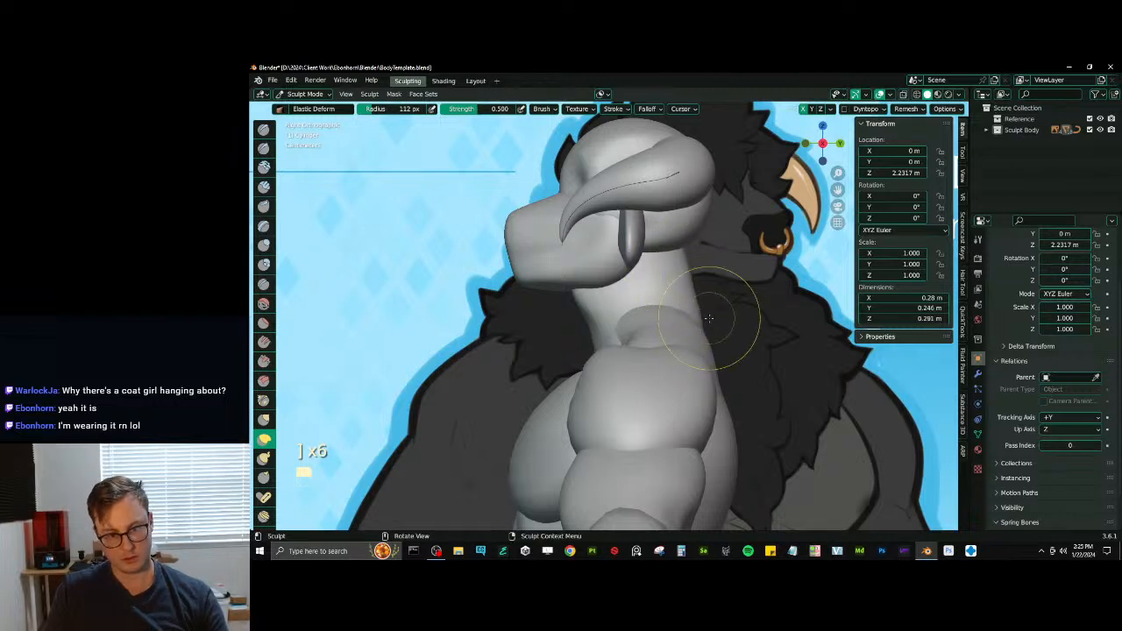
{"action": "middle_click_drag", "start_coordinate": [596, 321], "coordinate": [701, 255]}
- Sculpt muscle definition at the base of the neck and collar area with the Draw Sharp brush at a 112 px radius
{"action": "key", "text": "d"}
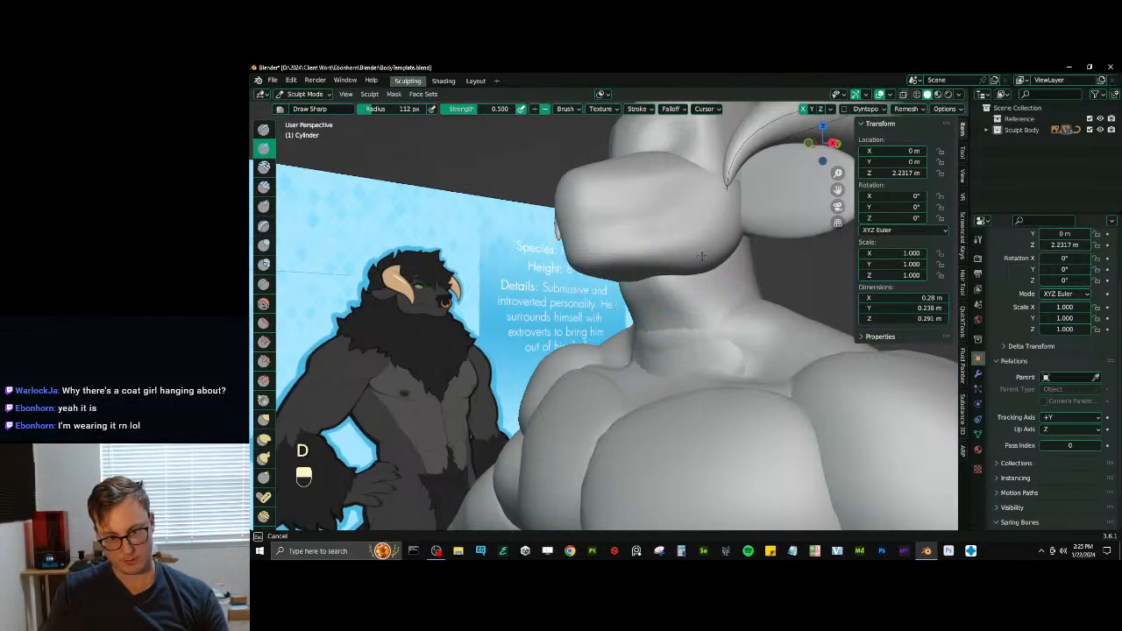
{"action": "key", "text": "alt+q"}
{"action": "middle_click_drag", "start_coordinate": [738, 336], "coordinate": [759, 370]}
{"action": "mouse_move", "coordinate": [701, 345]}
{"action": "middle_mouse_down", "text": "ctrl"}
{"action": "mouse_move", "coordinate": [701, 383]}
{"action": "mouse_move", "coordinate": [772, 357]}
{"action": "mouse_move", "coordinate": [603, 356]}
{"action": "mouse_move", "coordinate": [585, 389]}
{"action": "mouse_move", "coordinate": [672, 357]}
{"action": "mouse_move", "coordinate": [648, 389]}
{"action": "mouse_move", "coordinate": [680, 318]}
{"action": "mouse_move", "coordinate": [678, 373]}
{"action": "mouse_move", "coordinate": [634, 338]}
{"action": "middle_mouse_up", "text": "ctrl"}
{"action": "mouse_move", "coordinate": [634, 338]}
{"action": "middle_mouse_down"}
{"action": "mouse_move", "coordinate": [652, 343]}
{"action": "mouse_move", "coordinate": [634, 325]}
{"action": "mouse_move", "coordinate": [608, 381]}
{"action": "mouse_move", "coordinate": [618, 337]}
{"action": "middle_mouse_up"}
{"action": "mouse_move", "coordinate": [618, 337]}
{"action": "middle_mouse_down"}
{"action": "mouse_move", "coordinate": [669, 326]}
{"action": "mouse_move", "coordinate": [691, 277]}
{"action": "middle_mouse_up"}
- Switch sculpting to the ears and stretch them outward in front view with the Elastic Deform brush at a 112 px radius
{"action": "key", "text": "alt+q"}
{"action": "mouse_move", "coordinate": [627, 289]}
{"action": "middle_mouse_down"}
{"action": "mouse_move", "coordinate": [605, 283]}
{"action": "mouse_move", "coordinate": [632, 294]}
{"action": "mouse_move", "coordinate": [633, 337]}
{"action": "mouse_move", "coordinate": [653, 315]}
{"action": "middle_mouse_up"}
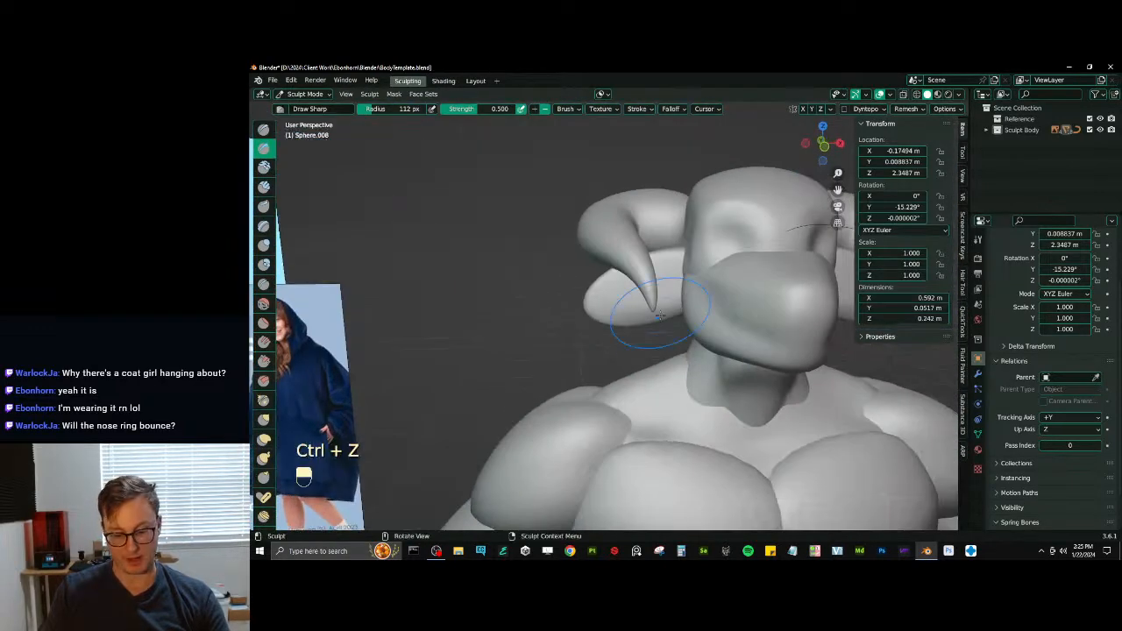
{"action": "key", "text": "KP_1"}
{"action": "key", "text": "j"}
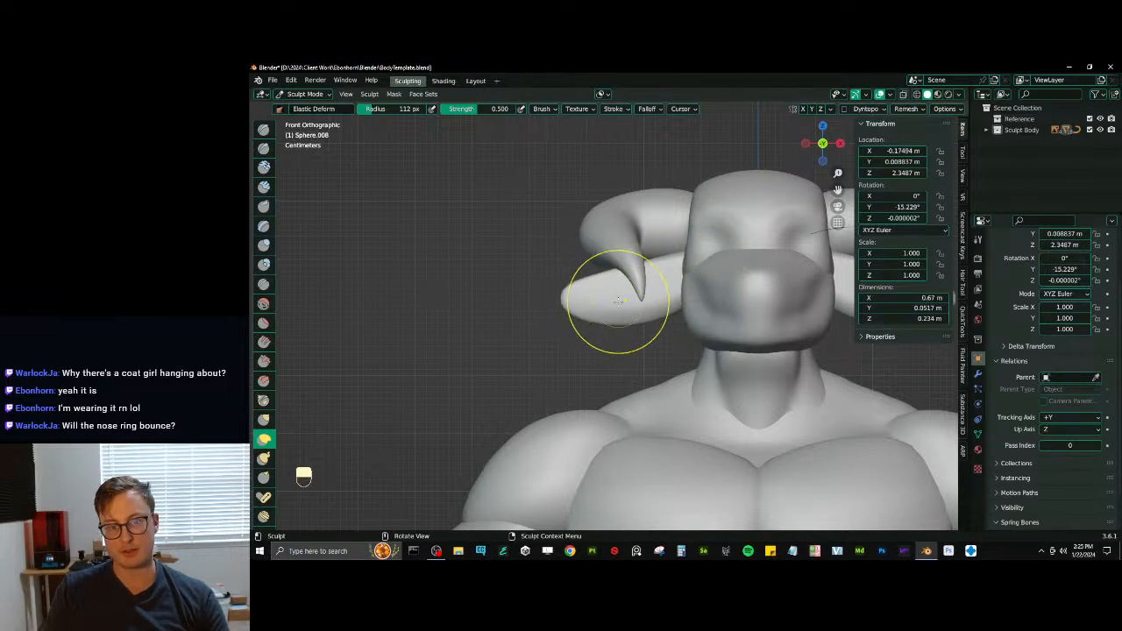
{"action": "middle_click_drag", "start_coordinate": [618, 301], "coordinate": [680, 316]}
- Rotate the entire ear mesh in Edit Mode and move it about 0.031 m along its local Y axis
{"action": "key", "text": "Tab"}
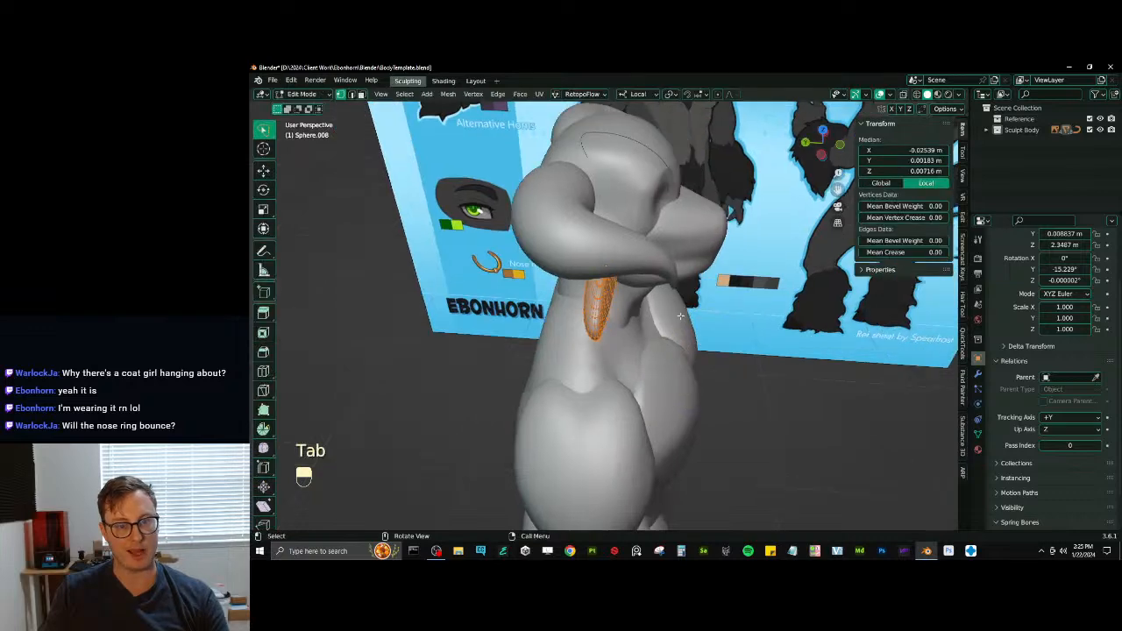
{"action": "key", "text": "a"}
{"action": "key", "text": "r"}
{"action": "left_click", "coordinate": [670, 326]}
{"action": "key", "text": "g"}
{"action": "key", "text": "y"}
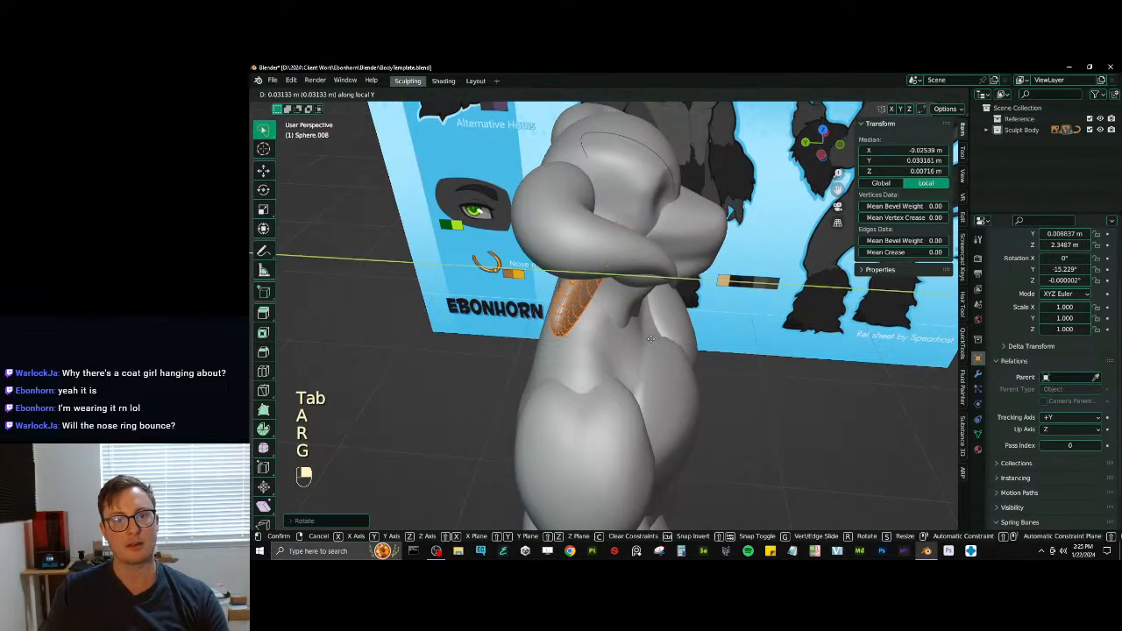
{"action": "left_click", "coordinate": [650, 338]}
{"action": "mouse_move", "coordinate": [650, 338]}
{"action": "middle_mouse_down"}
{"action": "mouse_move", "coordinate": [622, 325]}
{"action": "mouse_move", "coordinate": [542, 346]}
{"action": "mouse_move", "coordinate": [556, 352]}
{"action": "mouse_move", "coordinate": [432, 365]}
{"action": "middle_mouse_up"}
{"action": "key", "text": "Tab"}
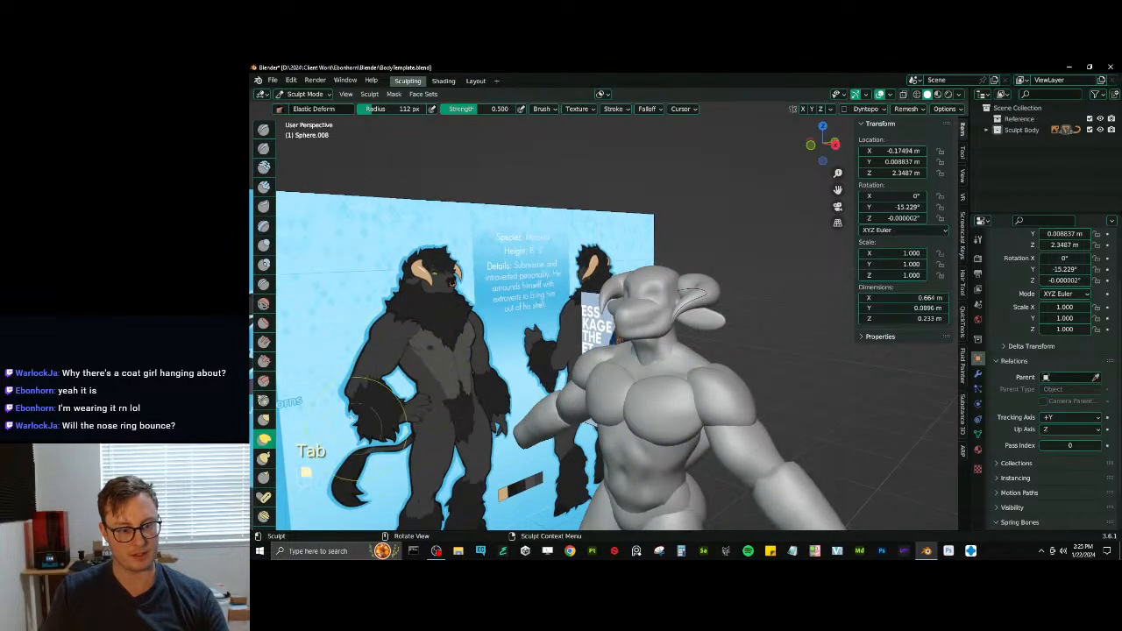
- Refine the upper edge and front surface of the ears with the Scrape/Peaks brush at a 51 px radius
{"action": "middle_click_drag", "start_coordinate": [427, 297], "coordinate": [377, 396]}
{"action": "key", "text": "KP_1"}
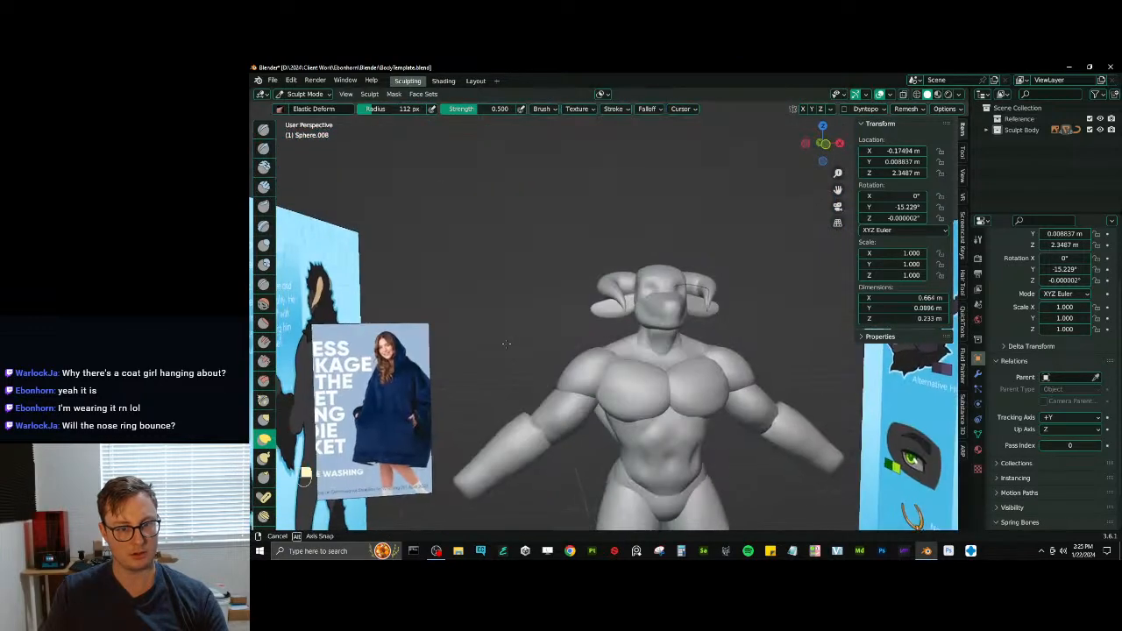
{"action": "middle_click_drag", "start_coordinate": [640, 324], "coordinate": [639, 237], "text": "ctrl"}
{"action": "mouse_move", "coordinate": [605, 280]}
{"action": "middle_mouse_down"}
{"action": "mouse_move", "coordinate": [652, 285]}
{"action": "mouse_move", "coordinate": [657, 298]}
{"action": "mouse_move", "coordinate": [590, 261]}
{"action": "middle_mouse_up"}
{"action": "key", "text": "v"}
{"action": "key", "text": "bracketleft"}
{"action": "key", "text": "bracketleft"}
{"action": "key", "text": "bracketleft"}
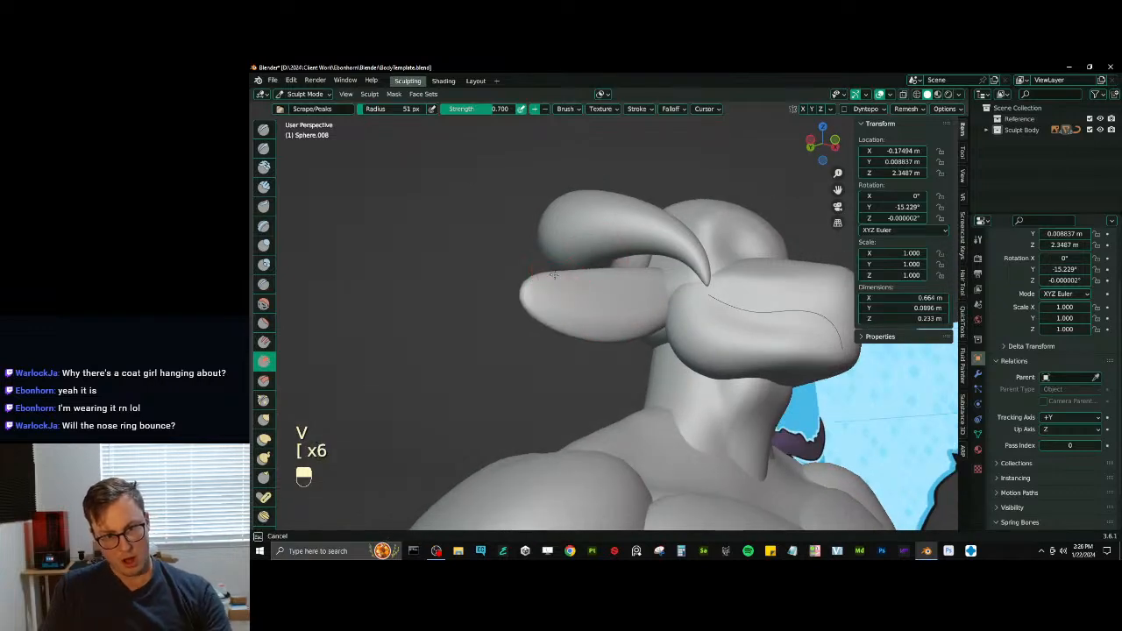
{"action": "key", "text": "alt+q"}
{"action": "key", "text": "alt+q"}
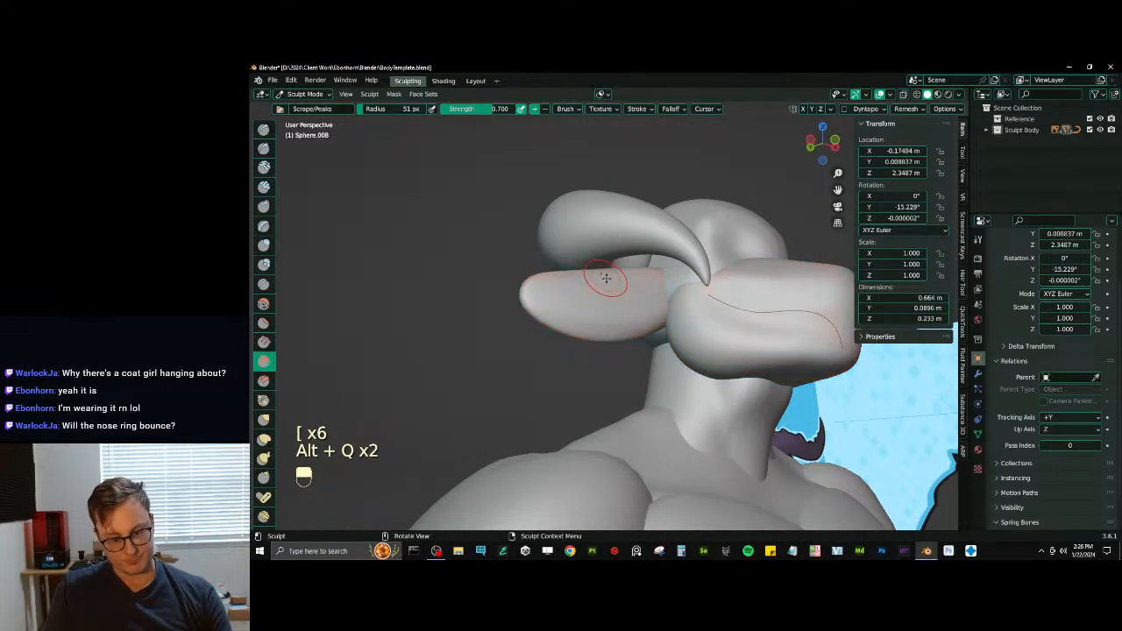
- Clear the trial mask on the ears, adjust their voxel size and remesh them
{"action": "key", "text": "m"}
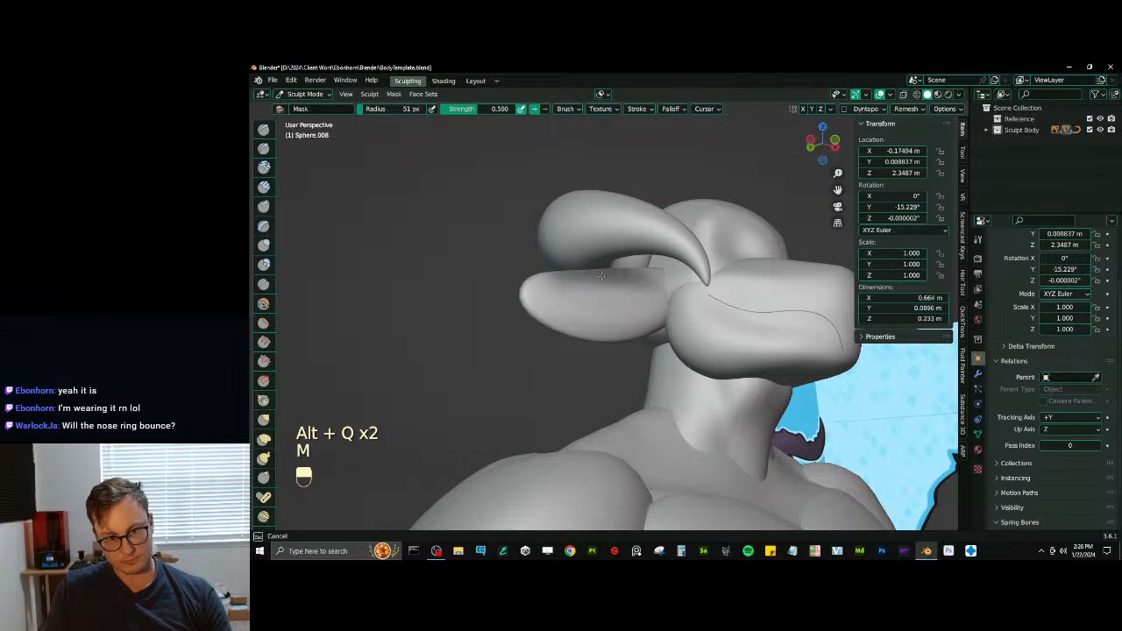
{"action": "key", "text": "alt"}
{"action": "key", "text": "alt+m"}
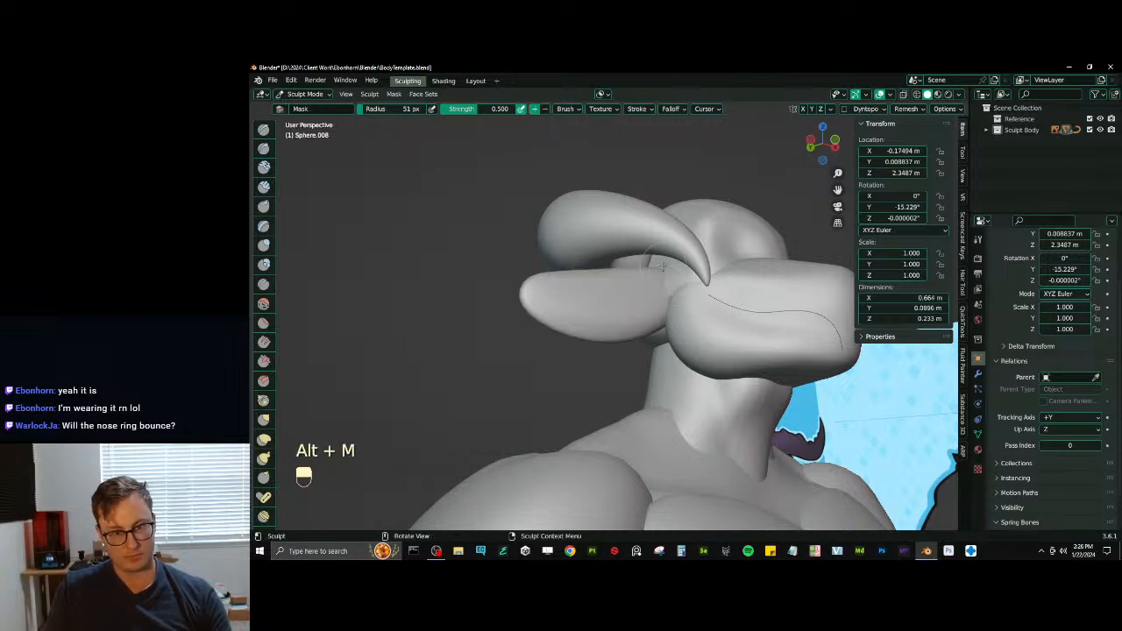
{"action": "key", "text": "r"}
{"action": "left_click", "coordinate": [751, 189]}
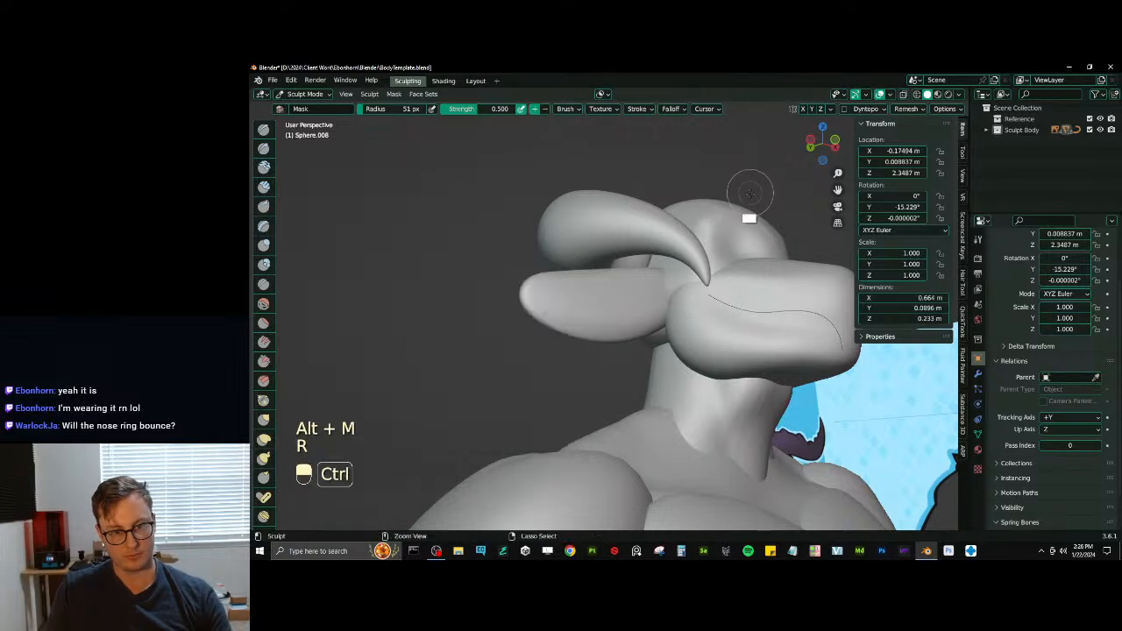
{"action": "key", "text": "ctrl+r"}
- Undo the last two ear edits and mask the upper front area of the ears with the Mask brush at a 51 px radius
{"action": "key", "text": "m"}
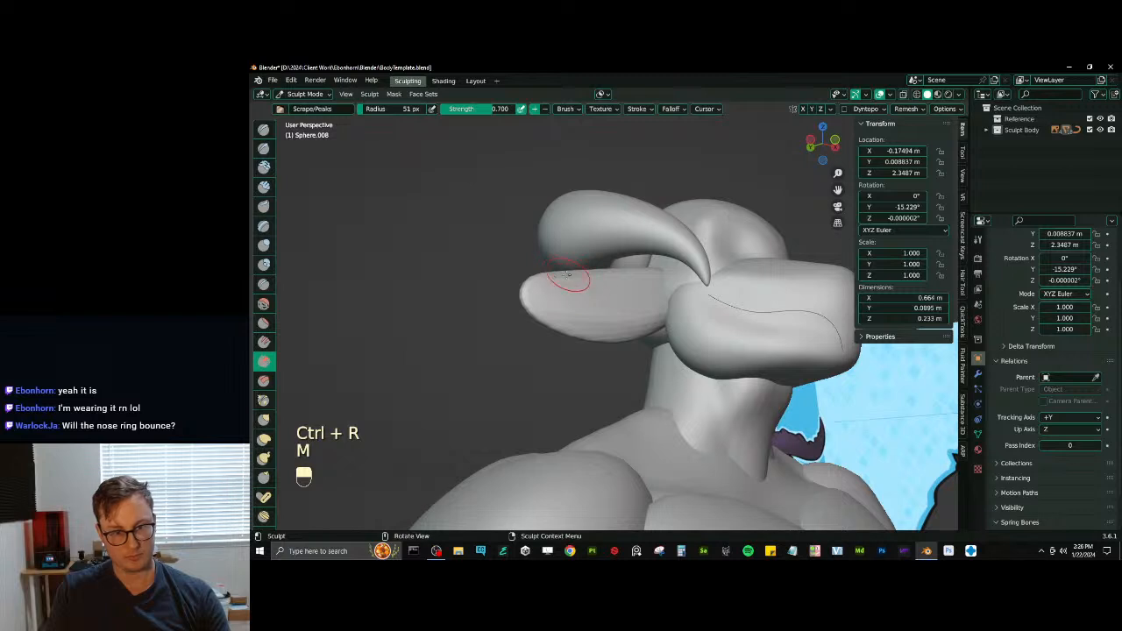
{"action": "key", "text": "ctrl+z"}
{"action": "key", "text": "ctrl+z"}
{"action": "key", "text": "m"}
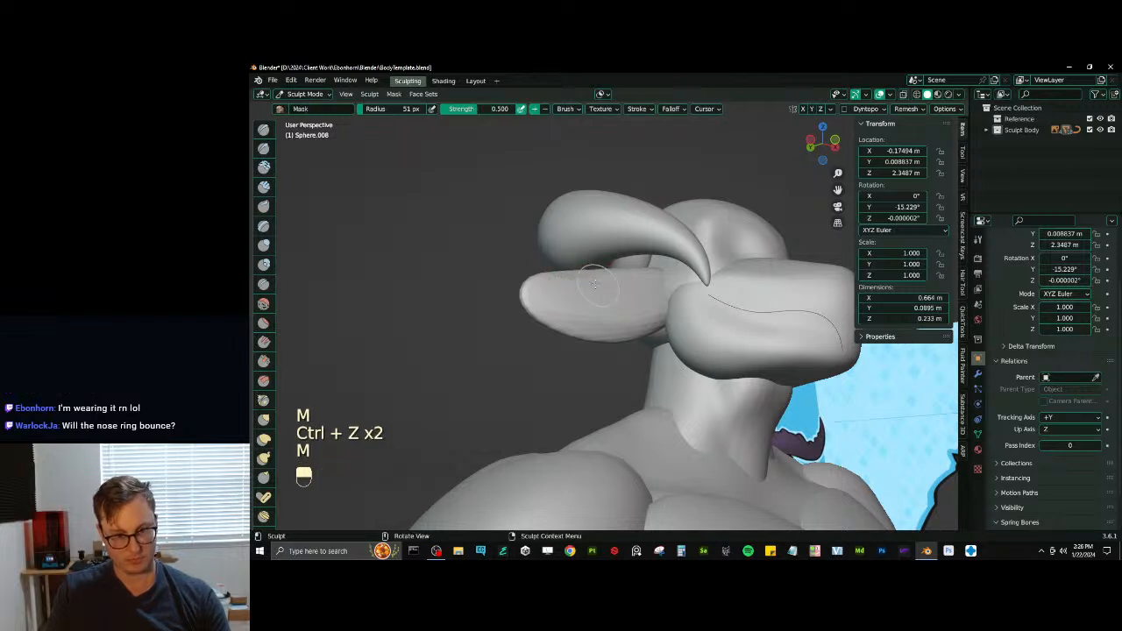
{"action": "left_click_drag", "start_coordinate": [571, 277], "coordinate": [580, 278]}
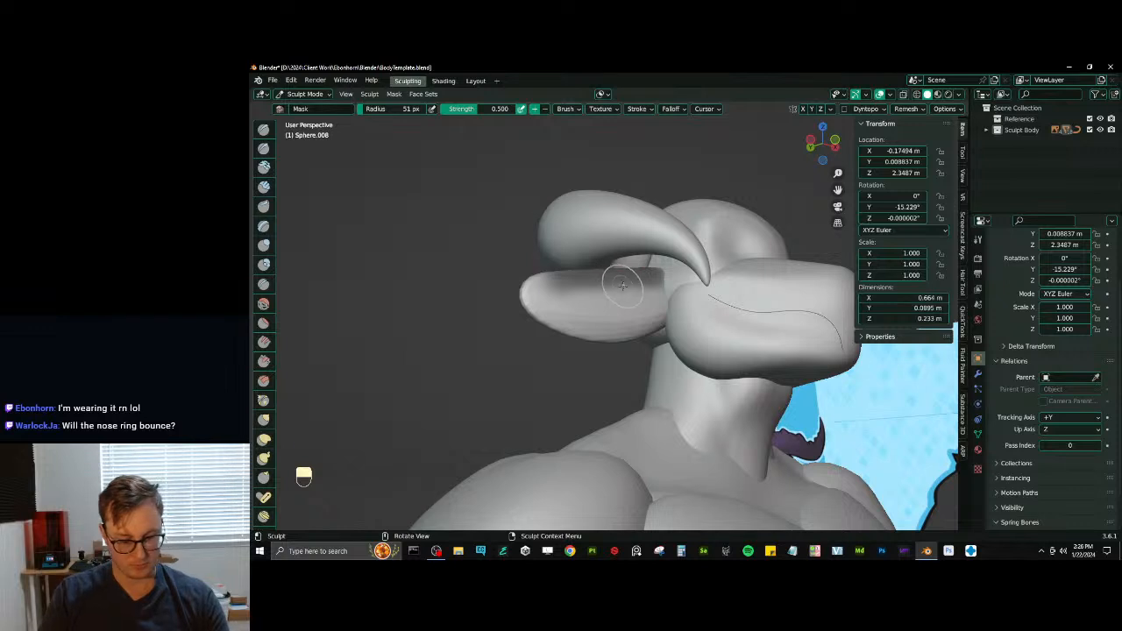
- Undo the accidental scrape stroke and trim the mask along the tip and lower part of the ears
{"action": "key", "text": "m"}
{"action": "left_click_drag", "start_coordinate": [558, 301], "coordinate": [563, 301], "text": "ctrl"}
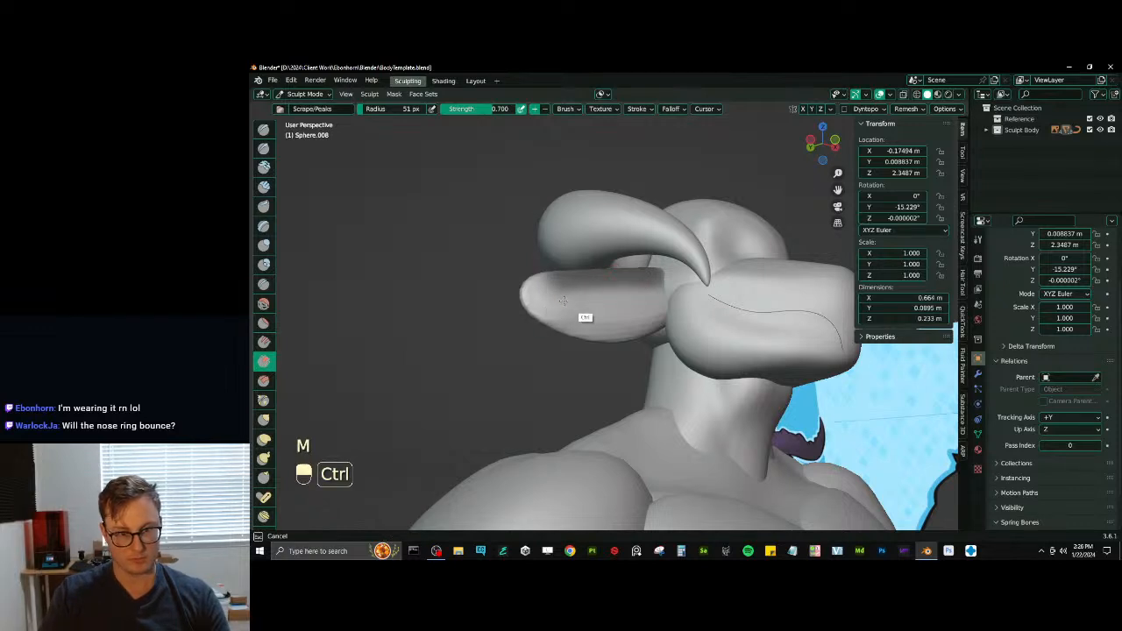
{"action": "key", "text": "ctrl+z"}
{"action": "key", "text": "m"}
{"action": "left_click_drag", "start_coordinate": [591, 308], "coordinate": [530, 317], "text": "ctrl"}
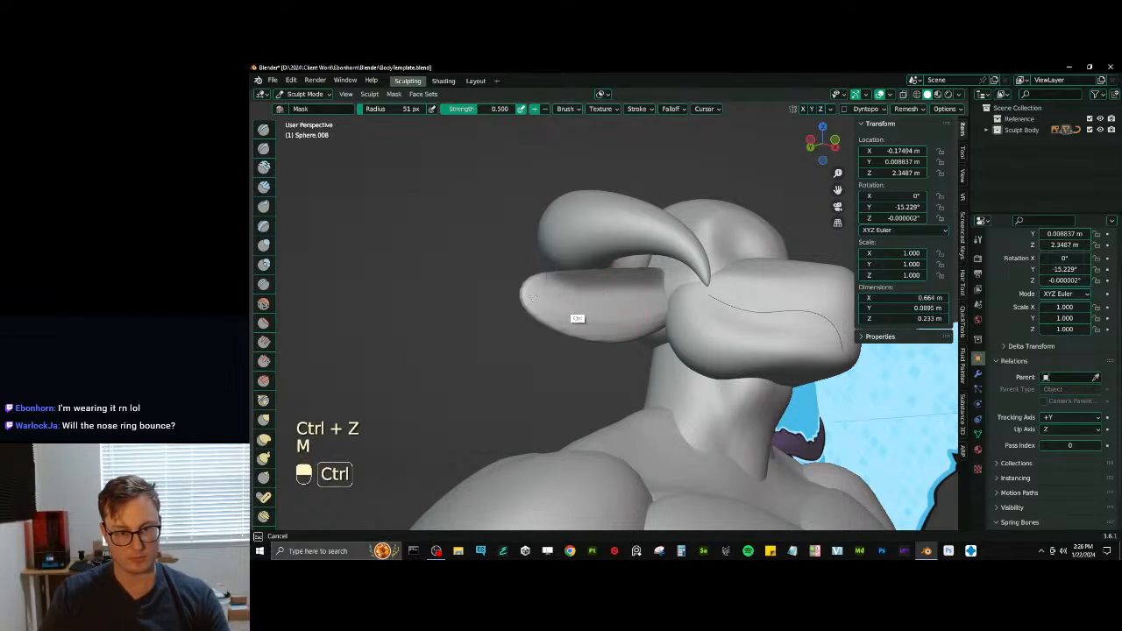
{"action": "left_click_drag", "start_coordinate": [619, 321], "coordinate": [619, 322], "text": "ctrl"}
- Invert the ear mask and sculpt the unmasked upper area with the Inflate/Deflate brush at a 51 px radius
{"action": "key", "text": "ctrl+i"}
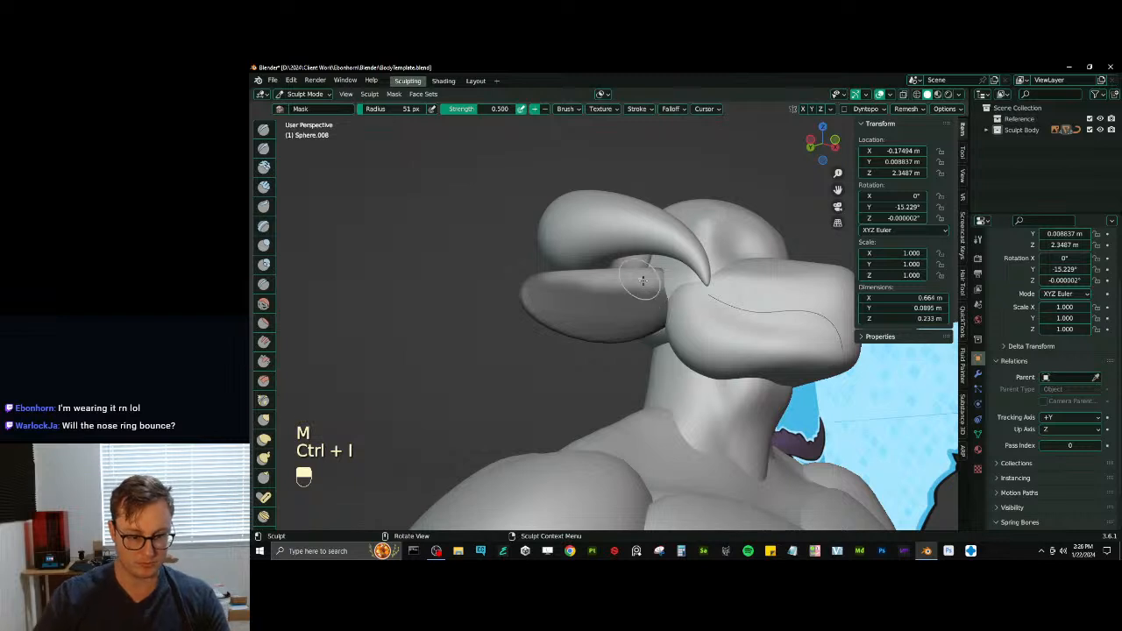
{"action": "key", "text": "i"}
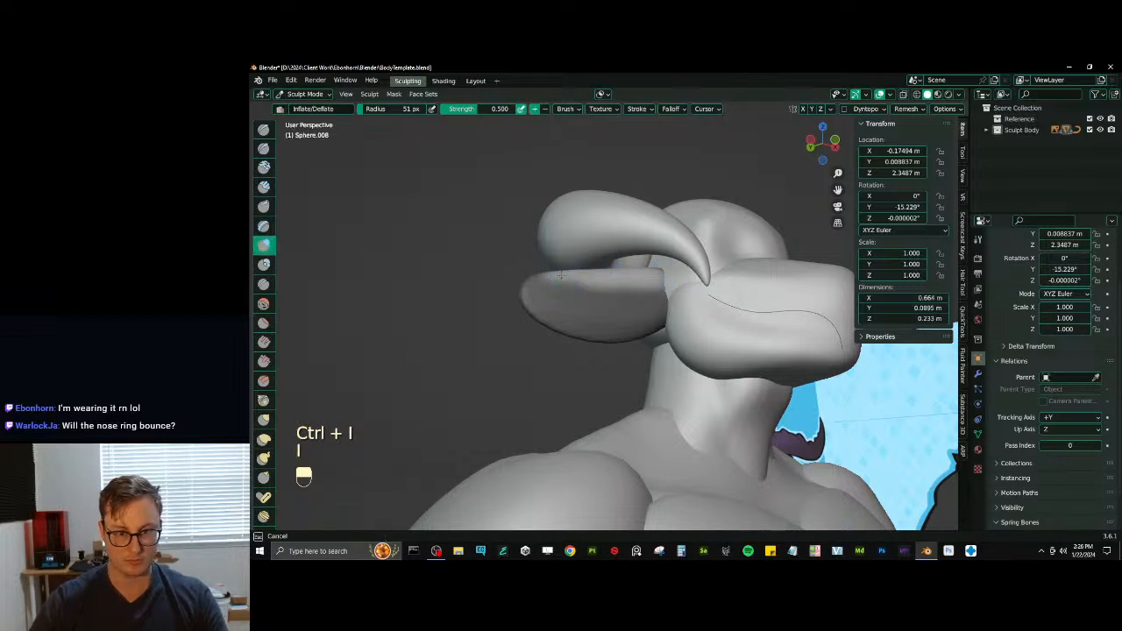
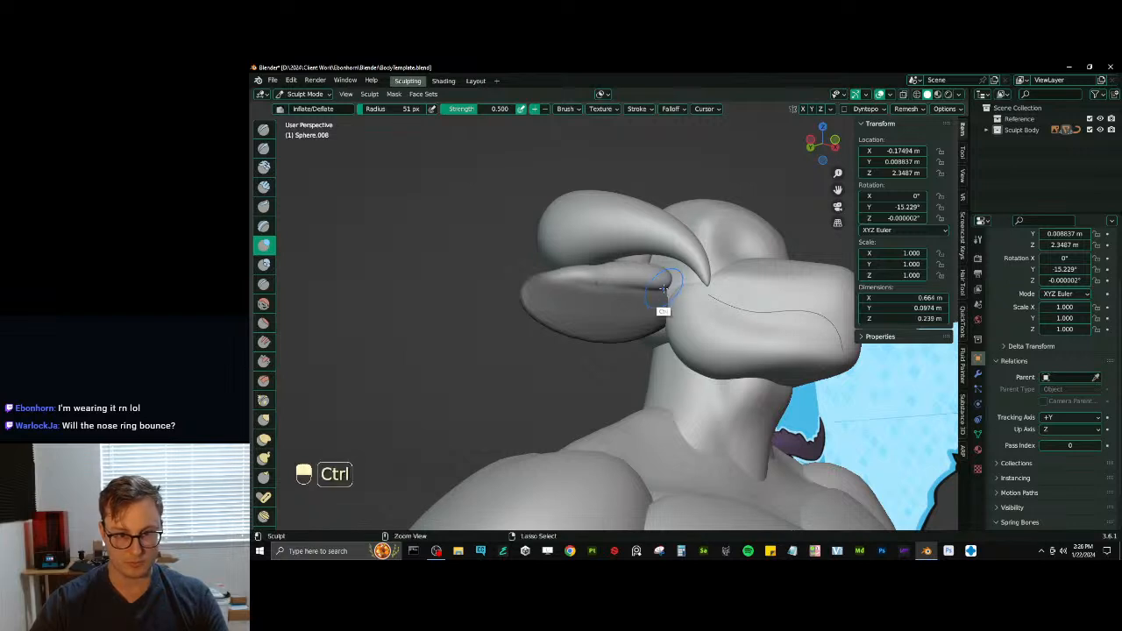
- Adjust the ears' remesh voxel size and clear their mask
{"action": "key", "text": "ctrl+r"}
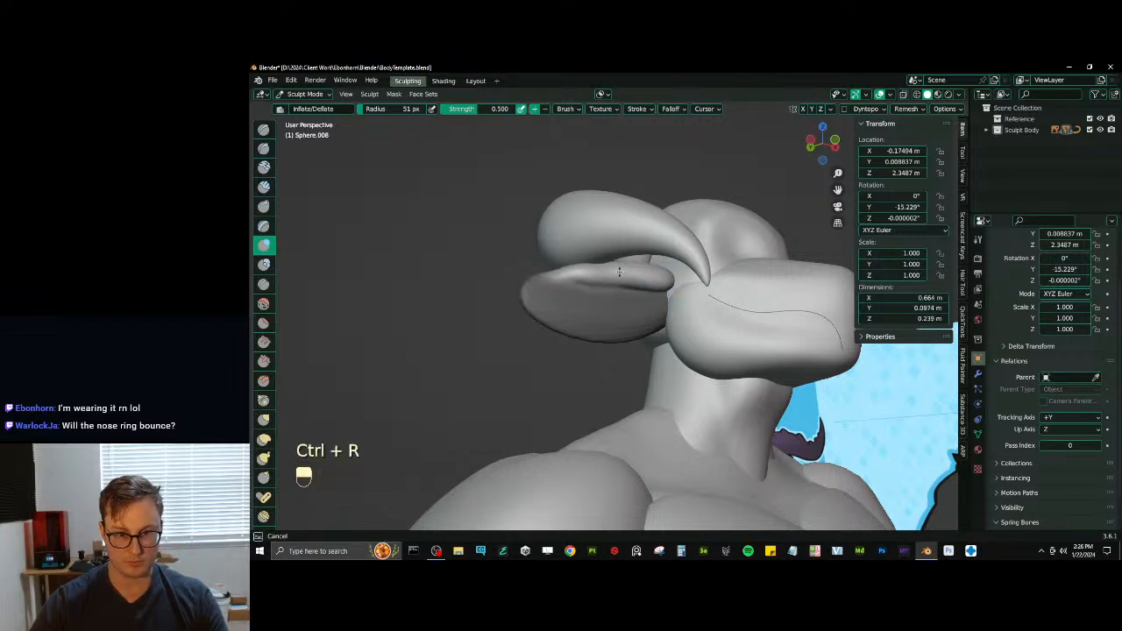
{"action": "key", "text": "alt+m"}
{"action": "mouse_move", "coordinate": [620, 291]}
{"action": "middle_mouse_down"}
{"action": "mouse_move", "coordinate": [582, 307]}
{"action": "mouse_move", "coordinate": [574, 359]}
{"action": "middle_mouse_up"}
{"action": "middle_click_drag", "start_coordinate": [574, 359], "coordinate": [637, 353]}
- Delete the sculpted ears object in Object Mode and save the file
{"action": "key", "text": "ctrl+Tab"}
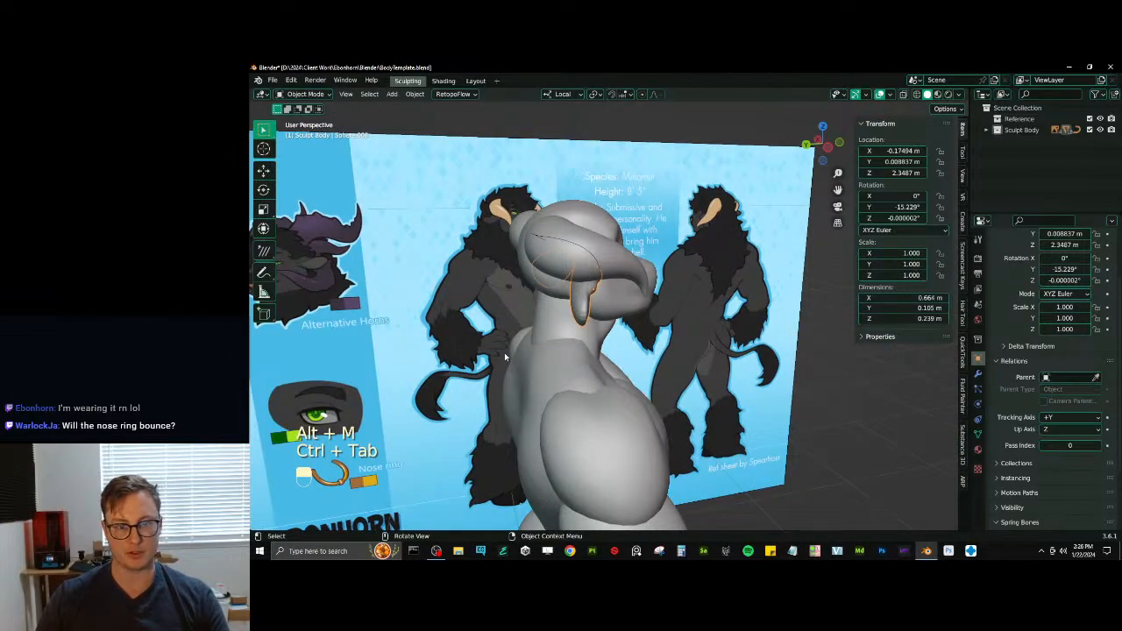
{"action": "key", "text": "x"}
{"action": "left_click", "coordinate": [506, 352]}
{"action": "middle_click_drag", "start_coordinate": [510, 353], "coordinate": [619, 241]}
{"action": "key", "text": "ctrl+s"}
- Add a mesh plane and rotate its geometry upright in Edit Mode
{"action": "key", "text": "shift+a"}
{"action": "mouse_move", "coordinate": [620, 239]}
{"action": "left_click", "coordinate": [719, 239]}
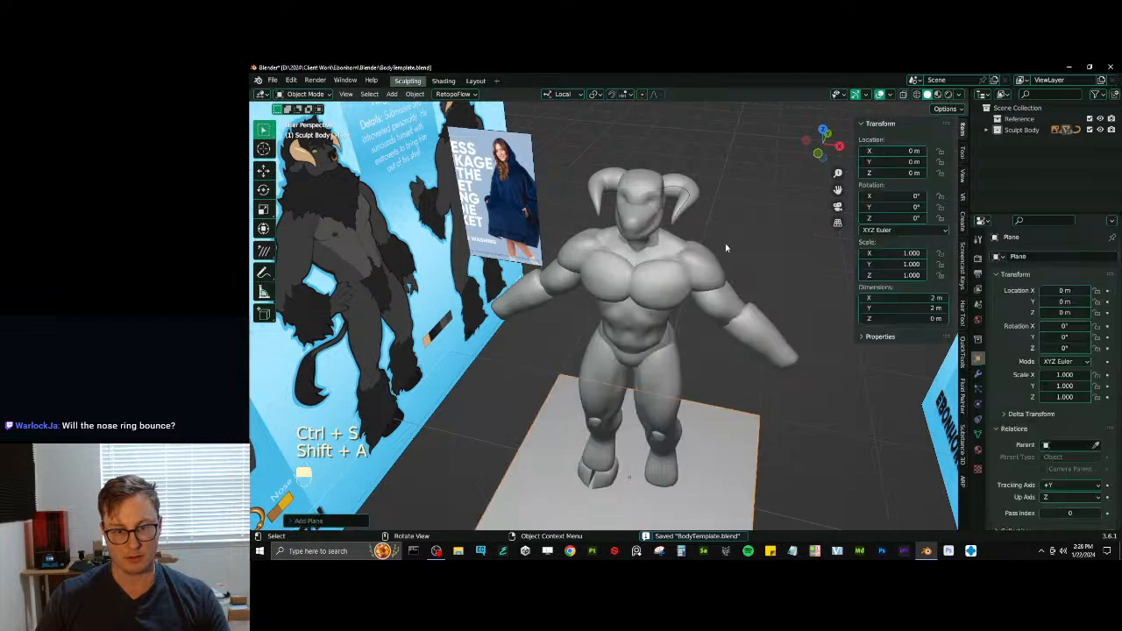
{"action": "key", "text": "Tab"}
{"action": "key", "text": "r"}
{"action": "key", "text": "Tab"}
{"action": "scroll", "coordinate": [609, 228], "scroll_direction": "down", "scroll_amount": 5}
- Scale the plane down to about 0.083 and raise it to the figure's chest in front view
{"action": "key", "text": "s"}
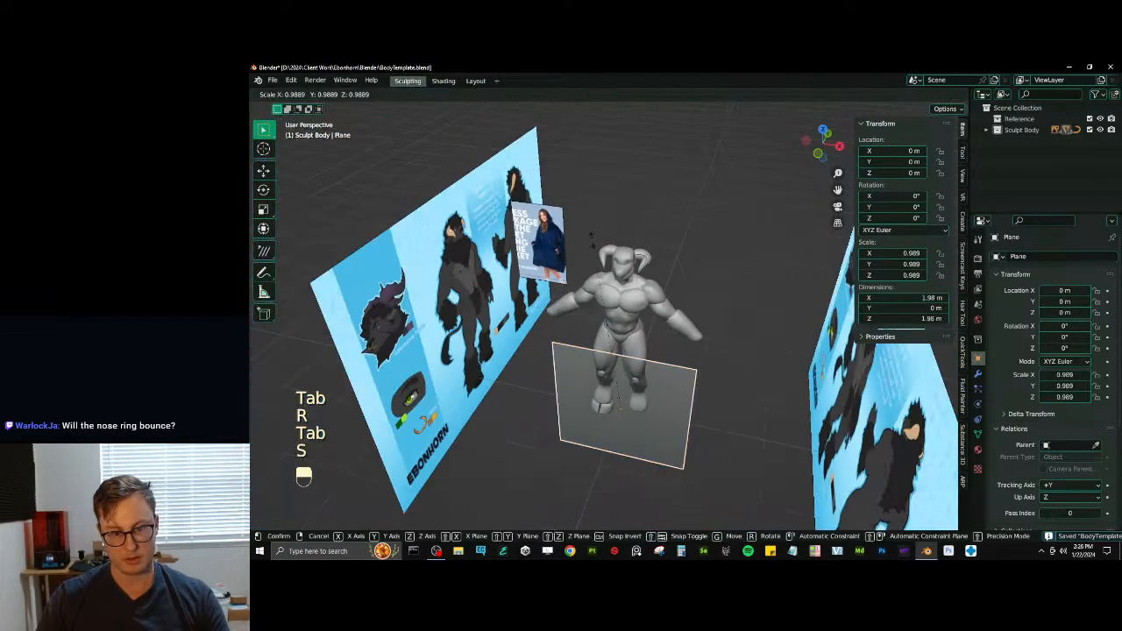
{"action": "left_click", "coordinate": [627, 395]}
{"action": "key", "text": "KP_1"}
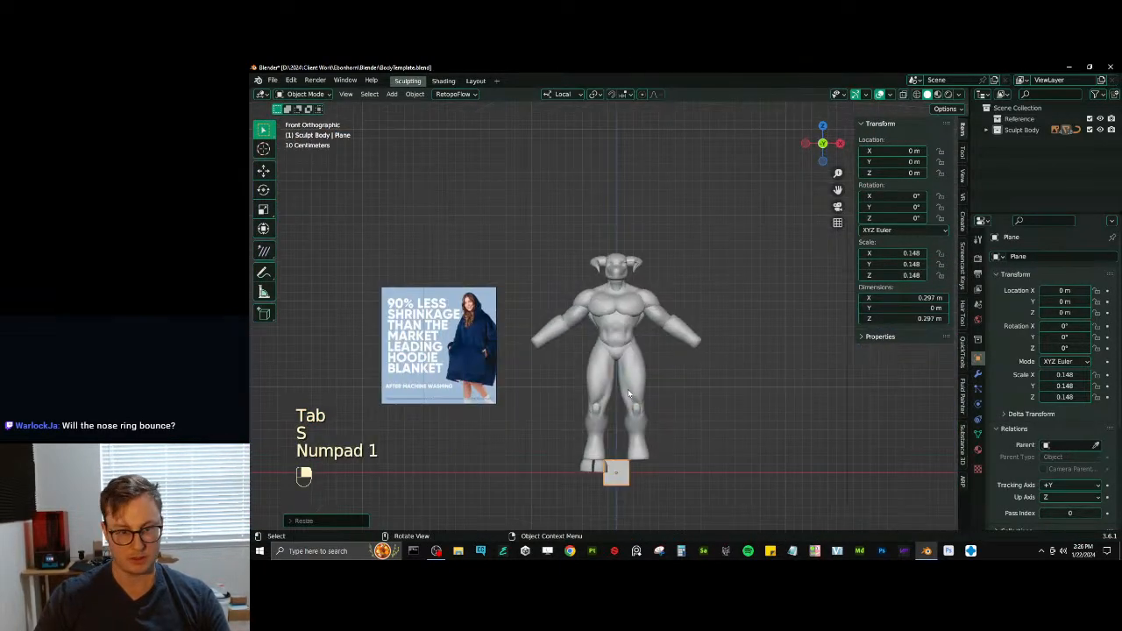
{"action": "key", "text": "g"}
{"action": "scroll", "coordinate": [573, 399], "scroll_direction": "up", "scroll_amount": 5}
{"action": "left_click", "coordinate": [564, 401]}
{"action": "key", "text": "s"}
{"action": "left_click", "coordinate": [596, 362]}
- Scale the plane to about 0.053 and place it against the side of the head below the horn
{"action": "key", "text": "g"}
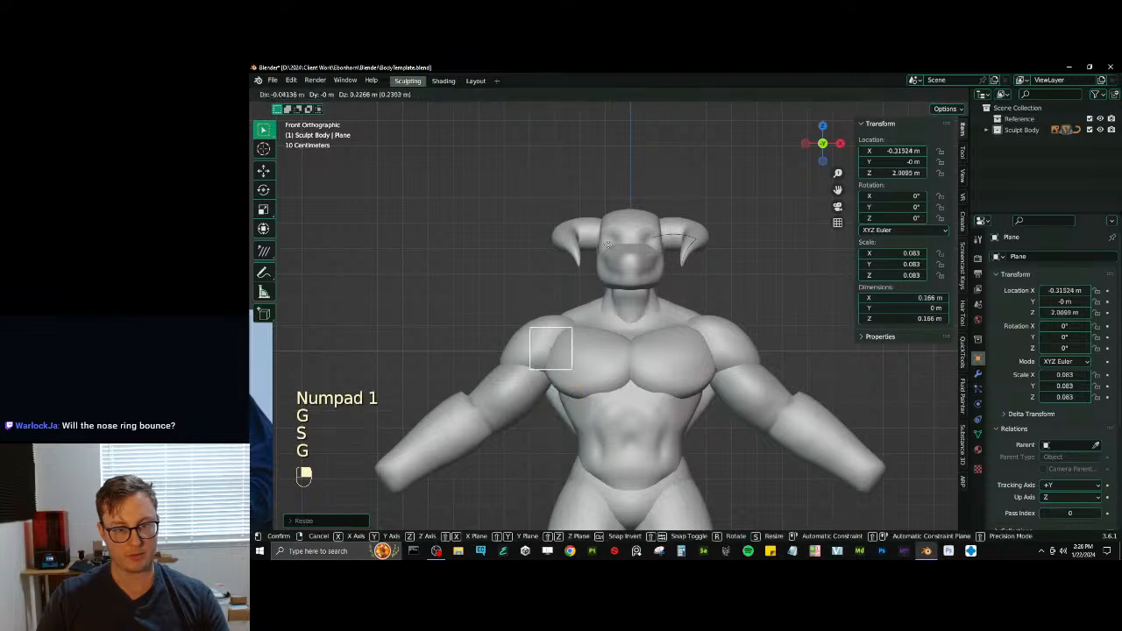
{"action": "left_click", "coordinate": [606, 229]}
{"action": "scroll", "coordinate": [607, 228], "scroll_direction": "up", "scroll_amount": 4}
{"action": "key", "text": "s"}
{"action": "left_click", "coordinate": [570, 225]}
{"action": "middle_click_drag", "start_coordinate": [566, 228], "coordinate": [590, 324], "text": "shift"}
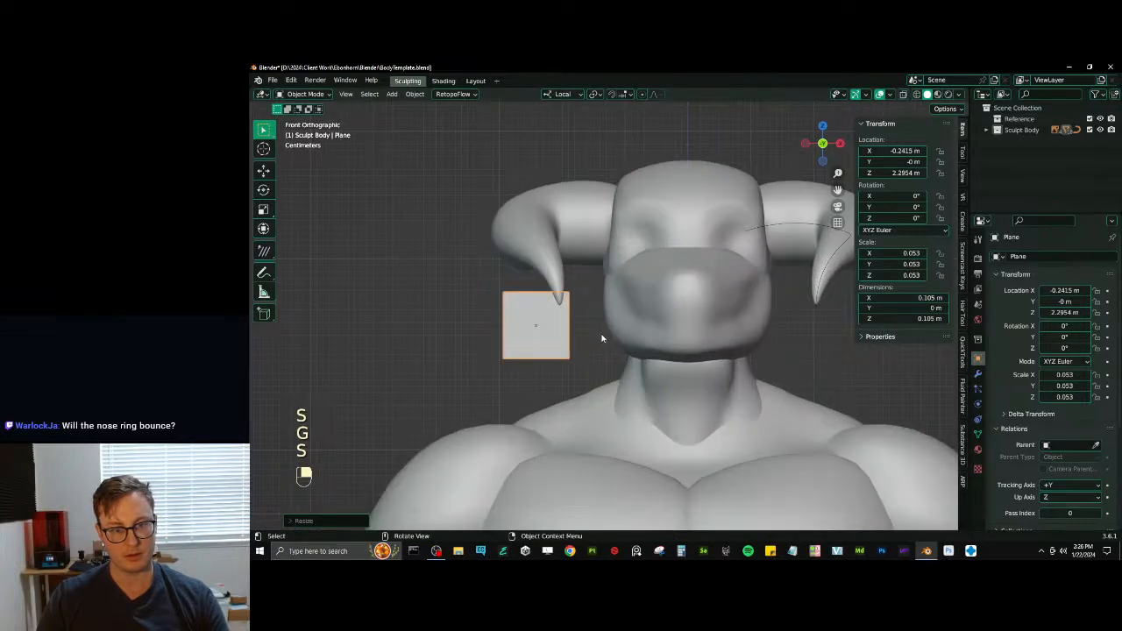
{"action": "key", "text": "g"}
{"action": "left_click", "coordinate": [634, 306]}
{"action": "scroll", "coordinate": [675, 271], "scroll_direction": "up", "scroll_amount": 3}
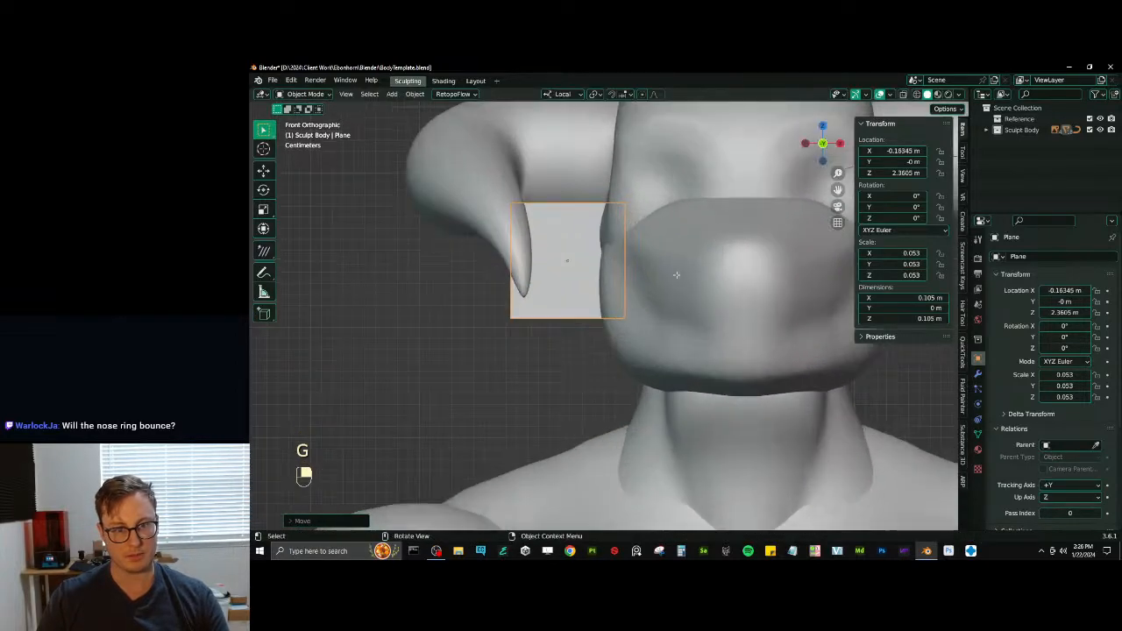
- Stretch the plane's geometry along X and shift it outward into a wide strip beside the head
{"action": "key", "text": "Tab"}
{"action": "scroll", "coordinate": [666, 278], "scroll_direction": "down", "scroll_amount": 6}
{"action": "key", "text": "s"}
{"action": "key", "text": "x"}
{"action": "left_click", "coordinate": [776, 268]}
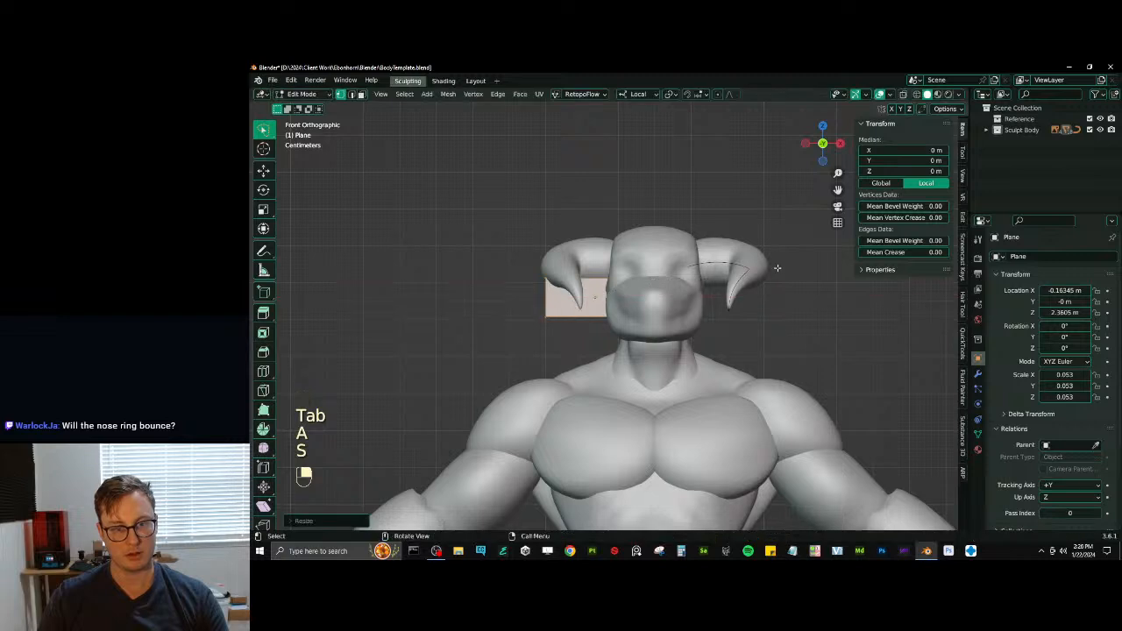
{"action": "key", "text": "g"}
{"action": "key", "text": "x"}
{"action": "left_click", "coordinate": [731, 276]}
{"action": "key", "text": "s"}
{"action": "key", "text": "x"}
{"action": "left_click", "coordinate": [743, 276]}
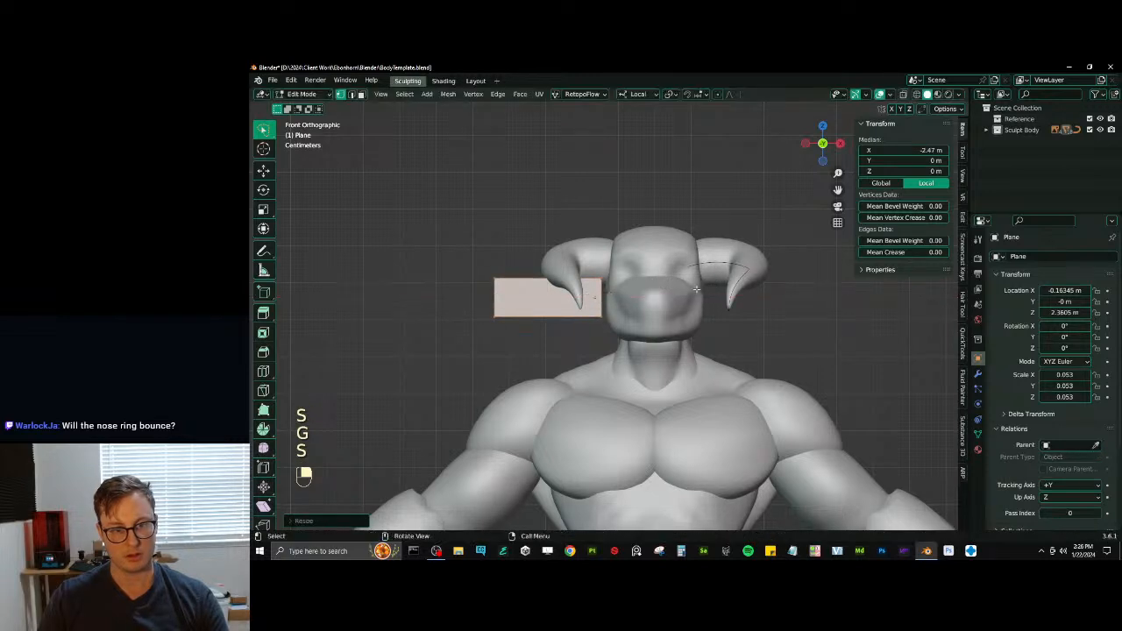
- Add two evenly spaced loop cuts across the ear strip, dividing it into three segments
{"action": "key", "text": "ctrl+r"}
{"action": "scroll", "coordinate": [564, 295], "scroll_direction": "up", "scroll_amount": 2}
{"action": "left_click", "coordinate": [564, 295]}
{"action": "right_click", "coordinate": [564, 295]}
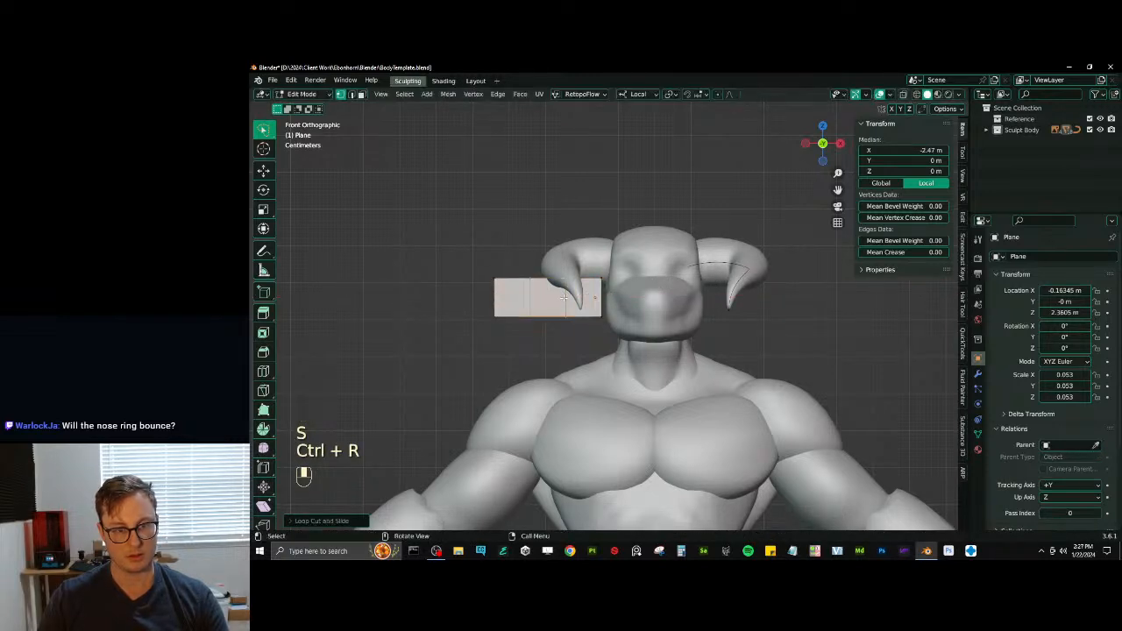
{"action": "key", "text": "ctrl+r"}
{"action": "left_click", "coordinate": [523, 296]}
{"action": "right_click", "coordinate": [523, 296]}
{"action": "scroll", "coordinate": [523, 297], "scroll_direction": "up", "scroll_amount": 1}
{"action": "key", "text": "ctrl+r"}
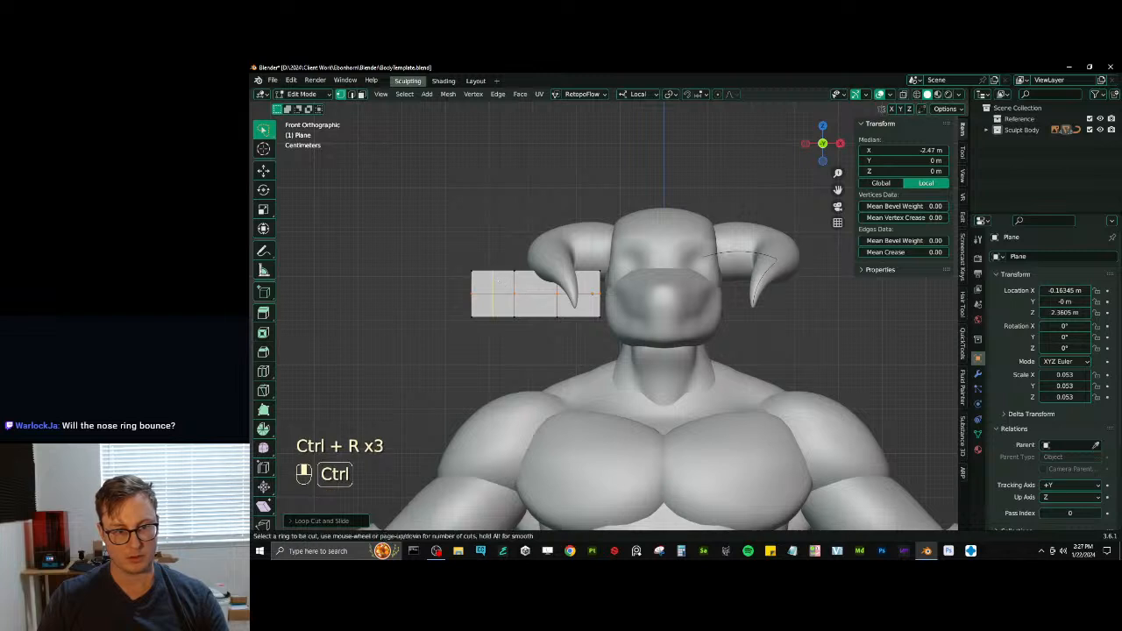
{"action": "left_click", "coordinate": [497, 293]}
{"action": "right_click", "coordinate": [498, 294]}
{"action": "key", "text": "ctrl+r"}
{"action": "left_click", "coordinate": [537, 289]}
{"action": "right_click", "coordinate": [537, 289]}
{"action": "key", "text": "ctrl+r"}
{"action": "left_click", "coordinate": [586, 280]}
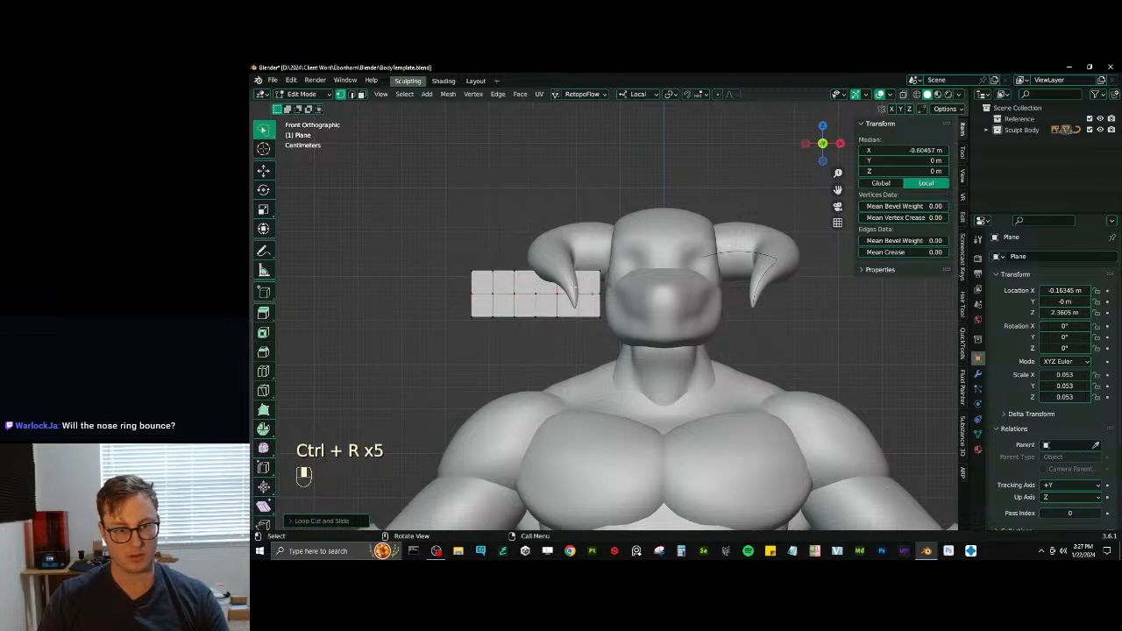
{"action": "key", "text": "ctrl+z"}
{"action": "key", "text": "ctrl+z"}
{"action": "key", "text": "ctrl+z"}
{"action": "key", "text": "ctrl+z"}
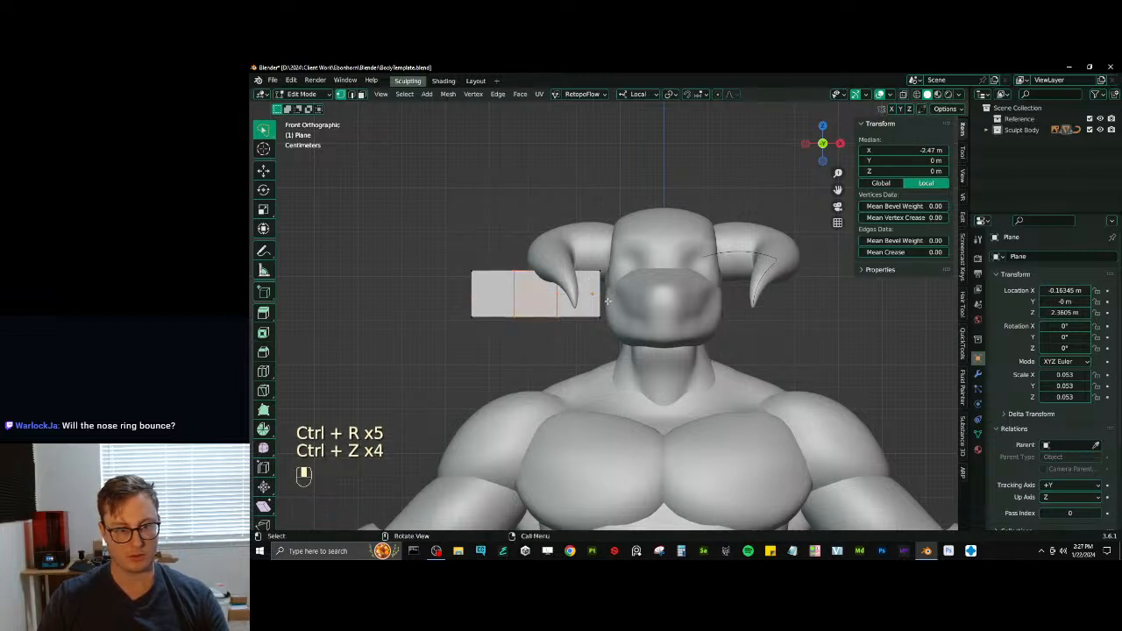
- Add a Subdivision Surface modifier to the ear strip
{"action": "key", "text": "Tab"}
{"action": "left_click", "coordinate": [978, 375]}
{"action": "left_click", "coordinate": [1027, 257]}
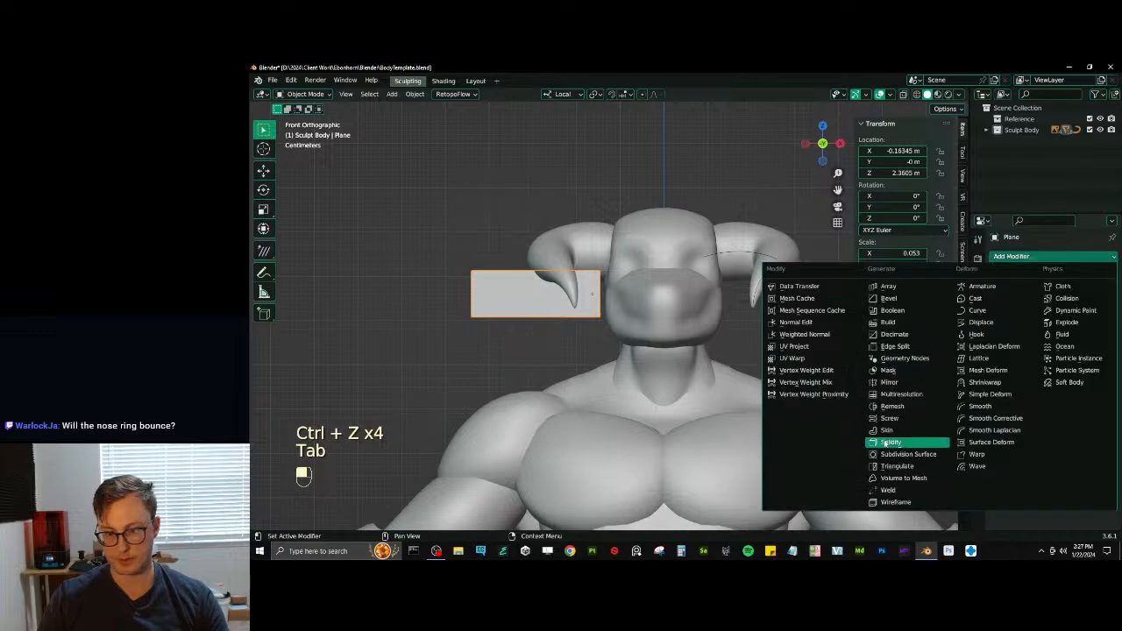
{"action": "left_click", "coordinate": [907, 453]}
- Add a centred lengthwise loop cut to the ear strip and offset it in depth to fold the strip
{"action": "key", "text": "Tab"}
{"action": "middle_click_drag", "start_coordinate": [476, 278], "coordinate": [666, 323]}
{"action": "key", "text": "ctrl+r"}
{"action": "double_click", "coordinate": [586, 333]}
{"action": "key", "text": "g"}
{"action": "mouse_move", "coordinate": [587, 333]}
{"action": "middle_mouse_down"}
{"action": "mouse_move", "coordinate": [619, 339]}
{"action": "mouse_move", "coordinate": [568, 334]}
{"action": "middle_mouse_up"}
{"action": "key", "text": "y"}
{"action": "left_click", "coordinate": [601, 339]}
{"action": "left_click", "coordinate": [467, 316]}
{"action": "middle_click_drag", "start_coordinate": [466, 316], "coordinate": [531, 331]}
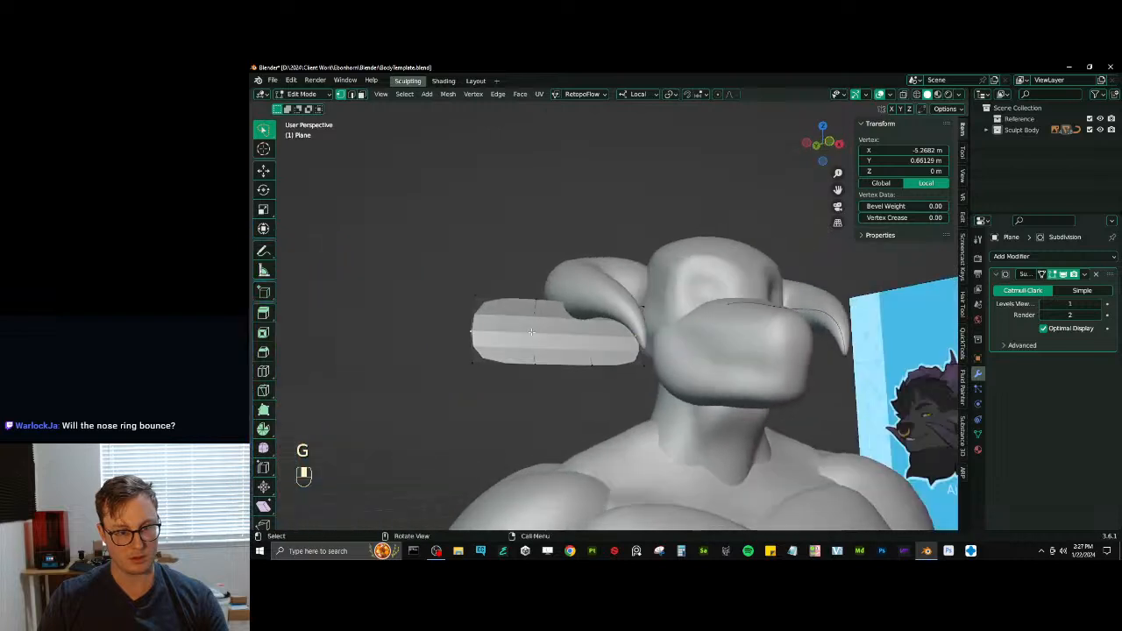
- Tilt the whole ear strip in front view so its outer end drops, and move it against the head
{"action": "key", "text": "KP_1"}
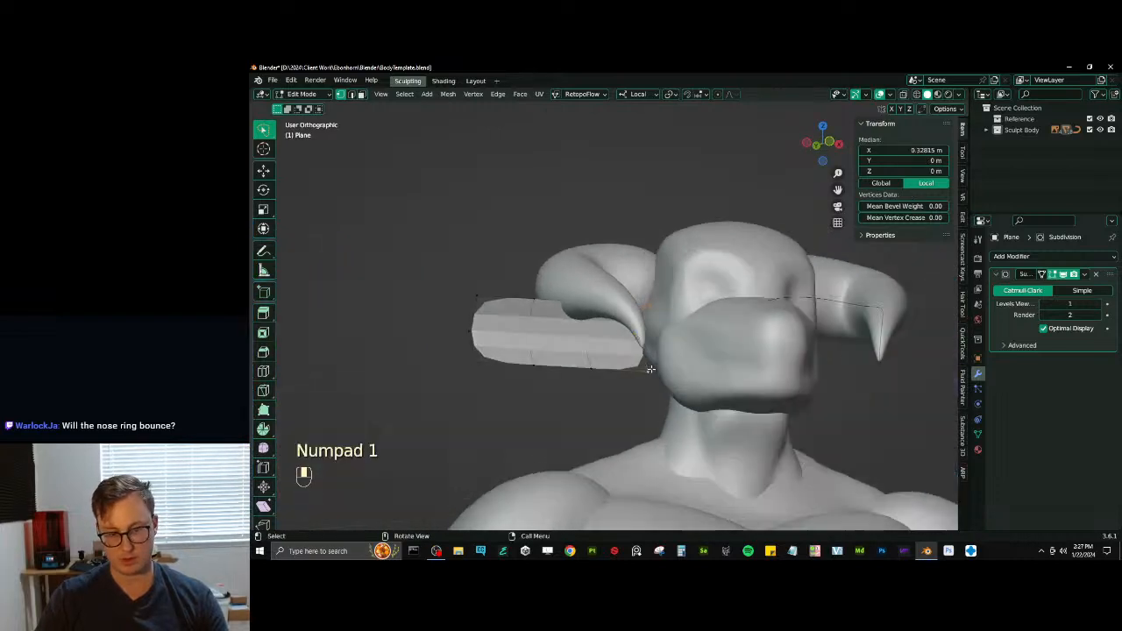
{"action": "key", "text": "a"}
{"action": "key", "text": "r"}
{"action": "left_click", "coordinate": [721, 330]}
{"action": "middle_click_drag", "start_coordinate": [721, 330], "coordinate": [692, 334], "text": "shift"}
{"action": "key", "text": "g"}
{"action": "left_click", "coordinate": [704, 336]}
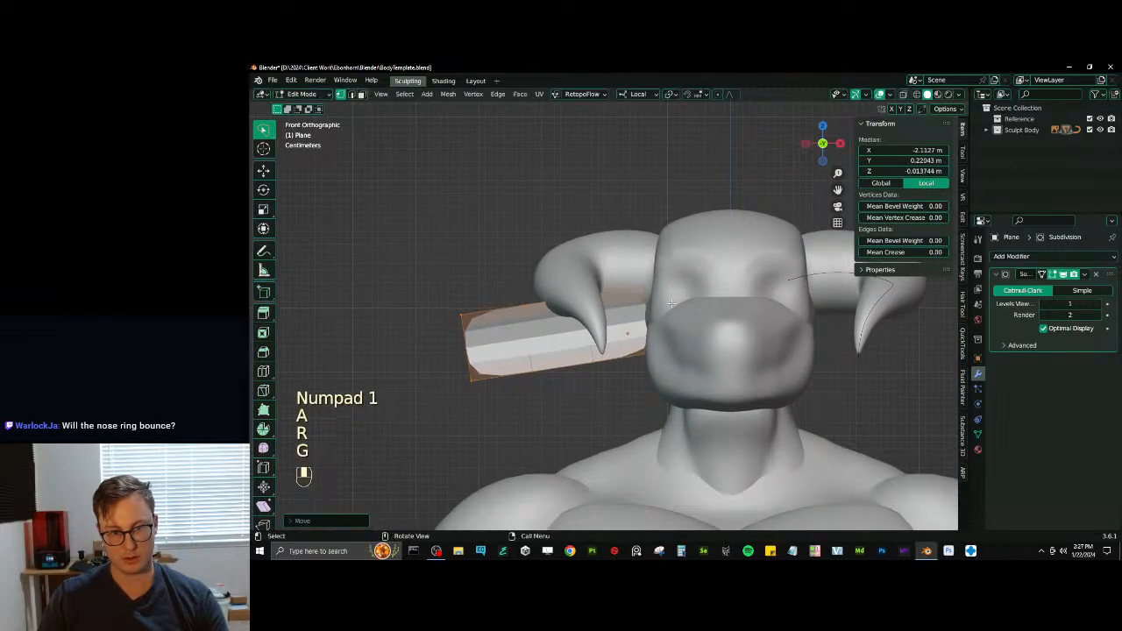
- Scale down the ear's inner end to taper it and adjust its position at the head
{"action": "left_click", "coordinate": [647, 289]}
{"action": "left_click", "coordinate": [653, 350], "text": "ctrl"}
{"action": "key", "text": "s"}
{"action": "left_click", "coordinate": [650, 339]}
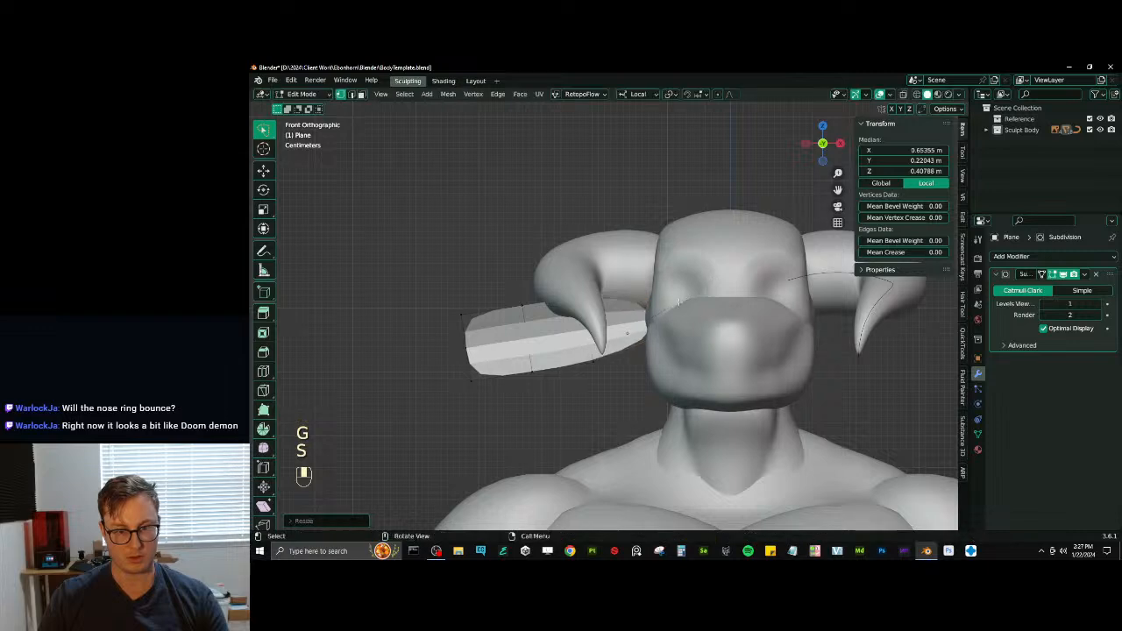
{"action": "key", "text": "g"}
{"action": "left_click", "coordinate": [643, 336]}
{"action": "middle_click_drag", "start_coordinate": [585, 303], "coordinate": [563, 331]}
- Shade the ear smooth and add a Mirror modifier
{"action": "key", "text": "Tab"}
{"action": "right_click", "coordinate": [563, 331]}
{"action": "left_click", "coordinate": [563, 330]}
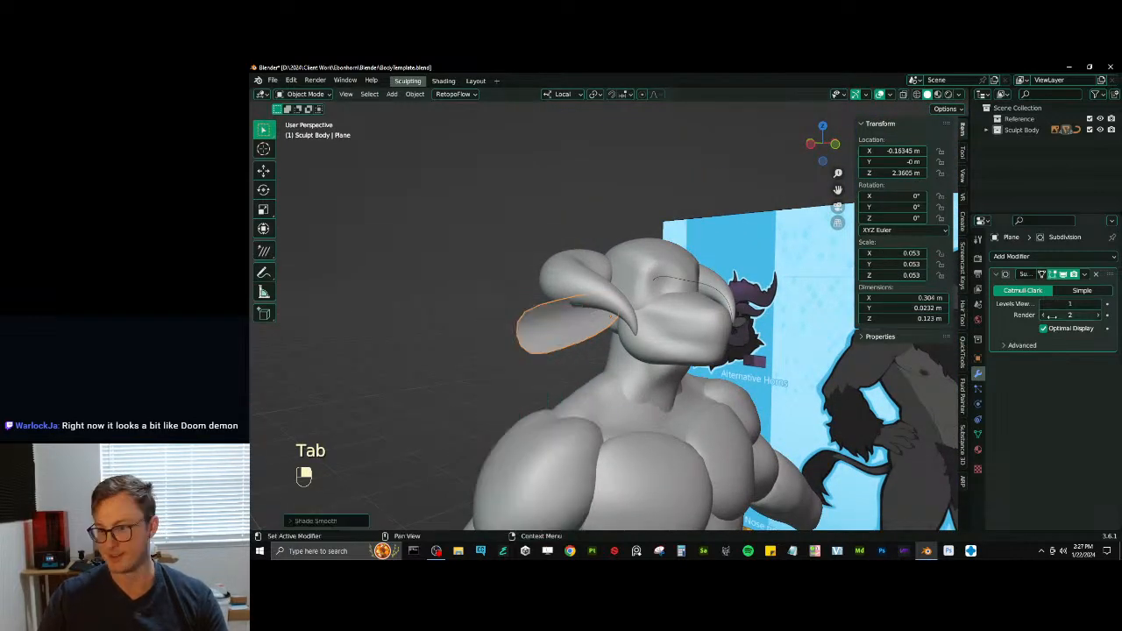
{"action": "left_click", "coordinate": [1044, 255]}
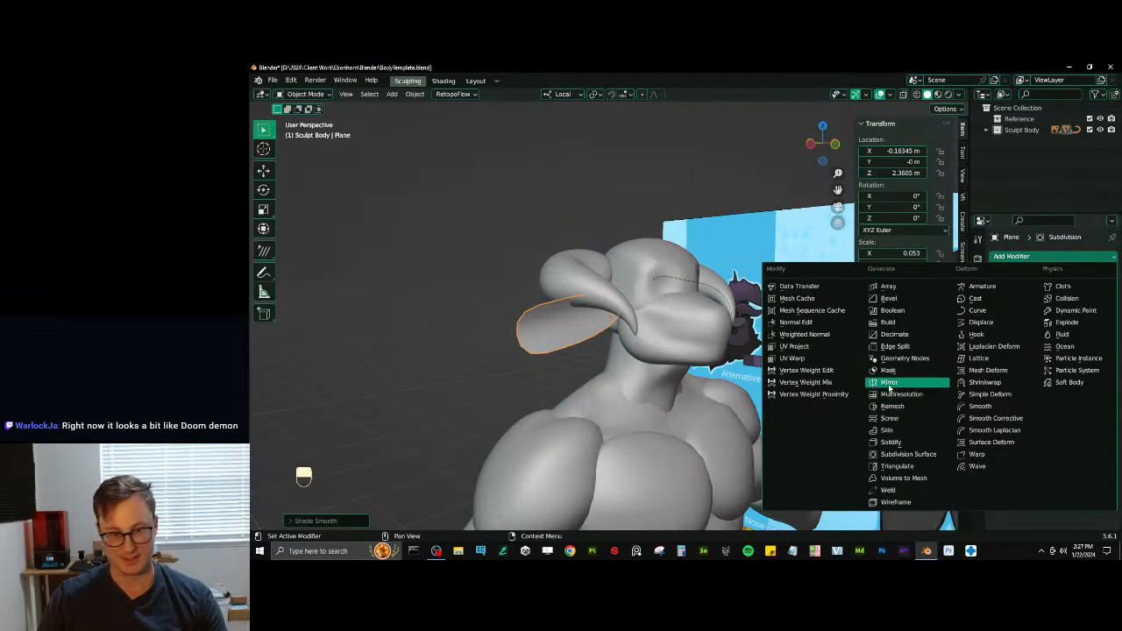
{"action": "left_click", "coordinate": [889, 385]}
- Apply all transforms to the ear so that it mirrors across the body's centre
{"action": "scroll", "coordinate": [576, 295], "scroll_direction": "up", "scroll_amount": 2}
{"action": "key", "text": "a"}
{"action": "middle_click_drag", "start_coordinate": [575, 295], "coordinate": [668, 353]}
{"action": "left_click", "coordinate": [585, 345]}
{"action": "key", "text": "ctrl+a"}
{"action": "left_click", "coordinate": [691, 374]}
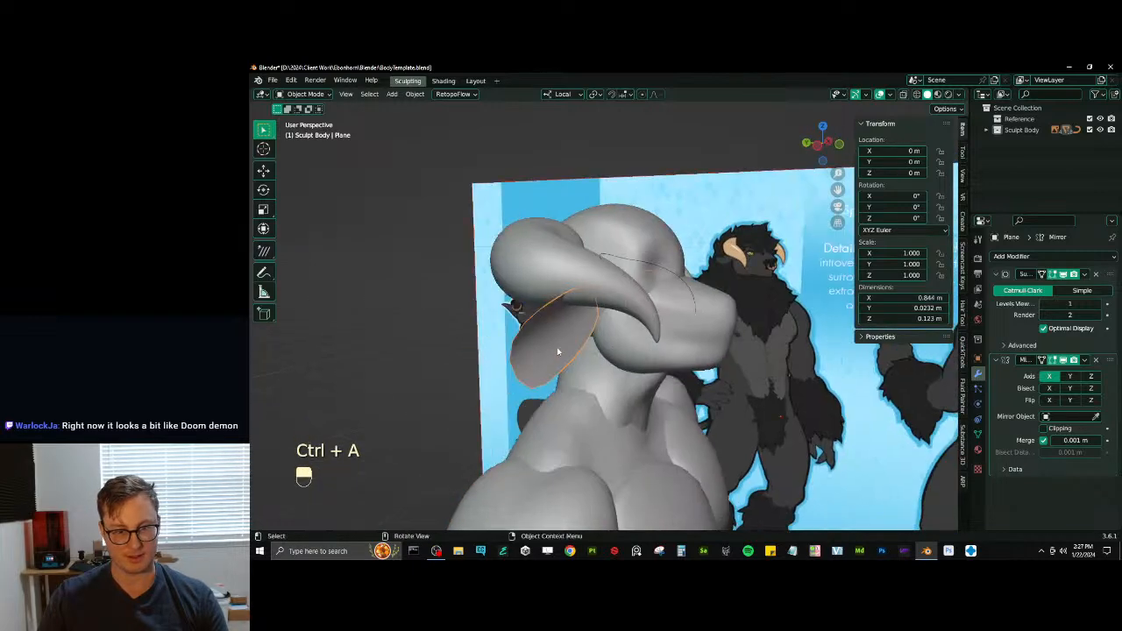
{"action": "key", "text": "g"}
{"action": "middle_click_drag", "start_coordinate": [558, 350], "coordinate": [664, 333]}
{"action": "left_click", "coordinate": [601, 348]}
{"action": "key", "text": "ctrl+z"}
{"action": "key", "text": "r"}
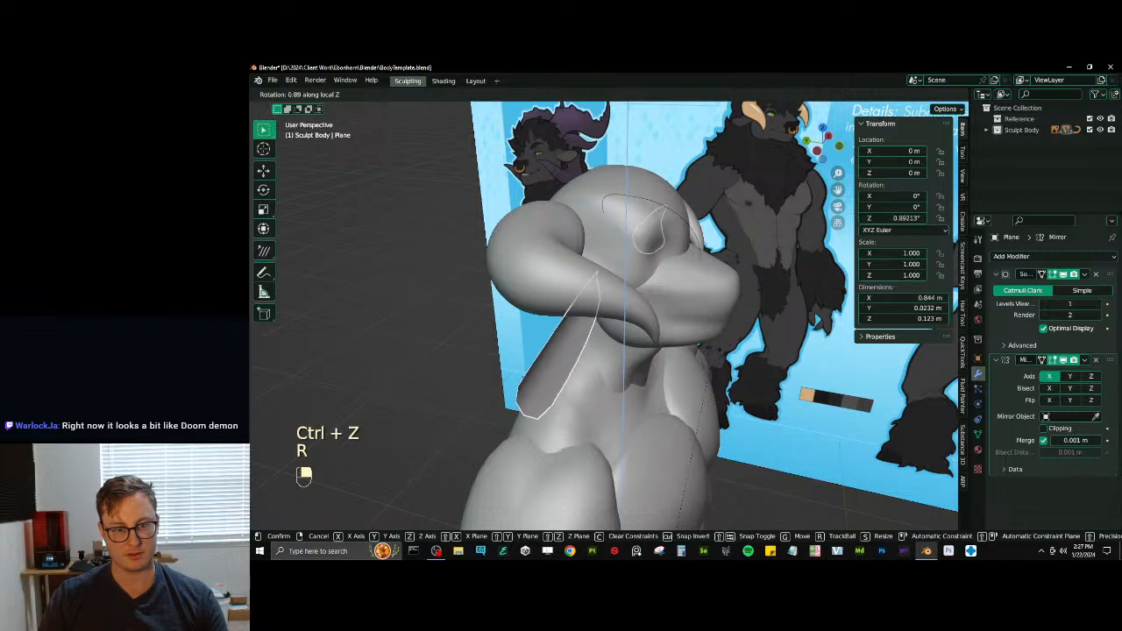
{"action": "key", "text": "g"}
- Select all of the ear's geometry in Edit Mode and move it back along Y
{"action": "key", "text": "g"}
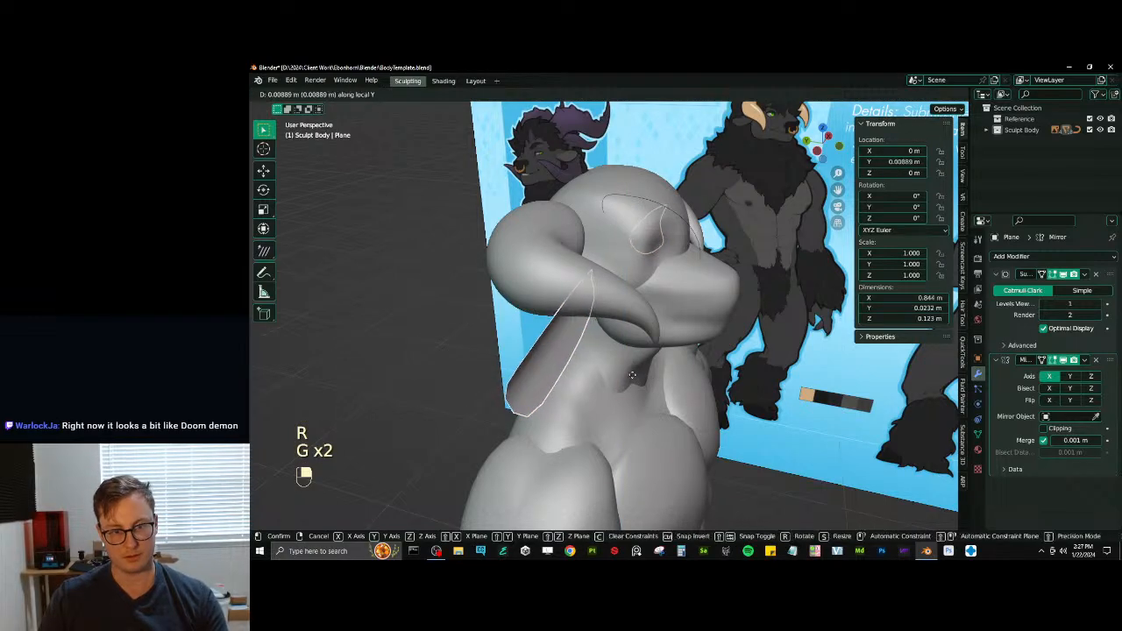
{"action": "left_click", "coordinate": [634, 376]}
{"action": "key", "text": "Tab"}
{"action": "key", "text": "a"}
{"action": "middle_click_drag", "start_coordinate": [642, 369], "coordinate": [707, 380]}
{"action": "key", "text": "period"}
{"action": "key", "text": "r"}
{"action": "right_click", "coordinate": [699, 361]}
{"action": "key", "text": "period"}
{"action": "key", "text": "g"}
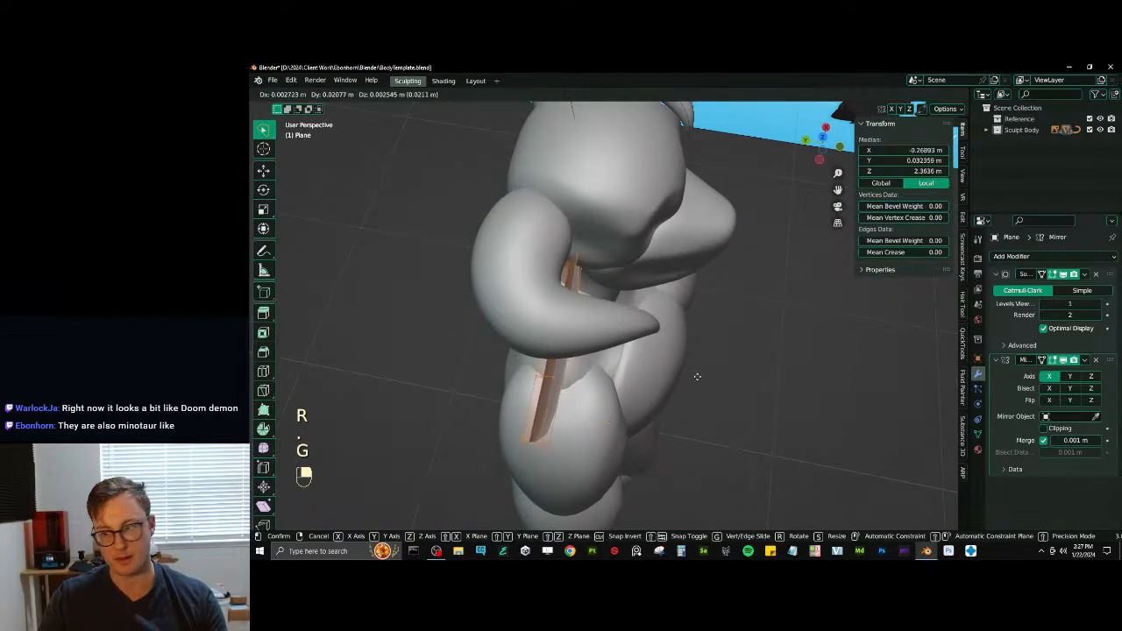
{"action": "key", "text": "y"}
{"action": "left_click", "coordinate": [697, 377]}
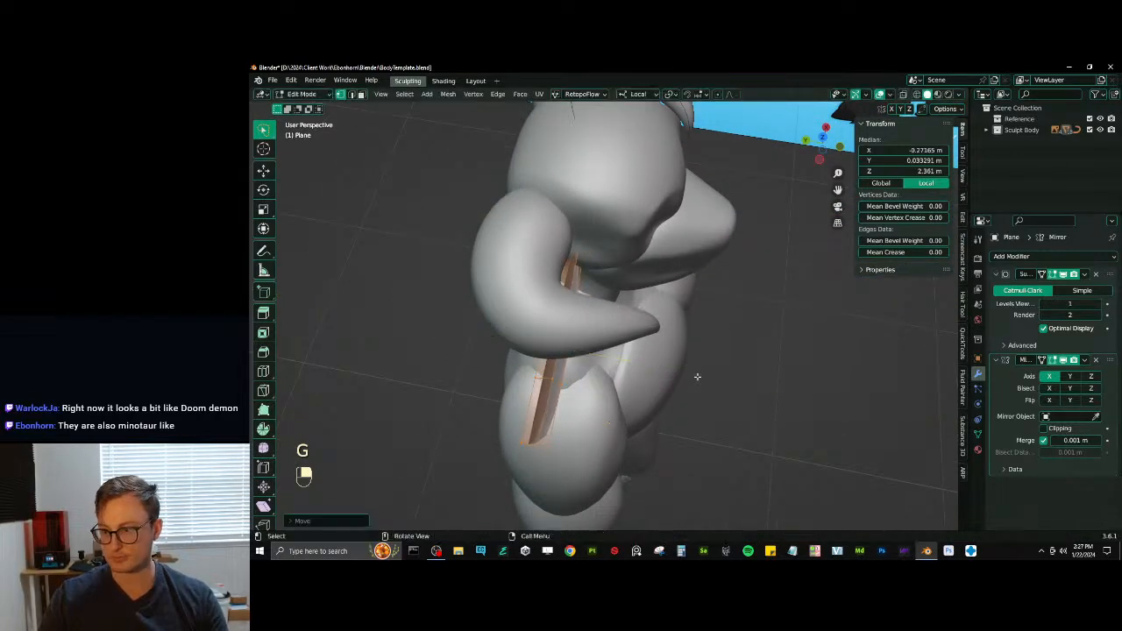
- Rotate the ear's geometry around Z and move it farther back along Y
{"action": "middle_click_drag", "start_coordinate": [686, 355], "coordinate": [548, 279]}
{"action": "key", "text": "r"}
{"action": "key", "text": "z"}
{"action": "left_click", "coordinate": [684, 382]}
{"action": "key", "text": "g"}
{"action": "key", "text": "y"}
{"action": "left_click", "coordinate": [677, 376]}
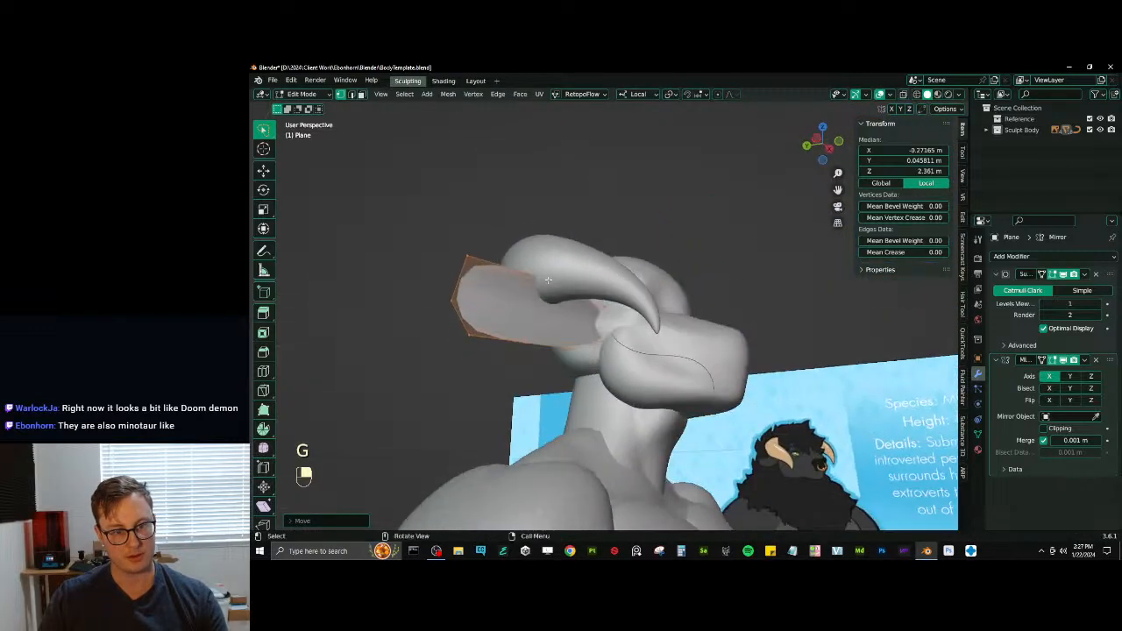
- Extrude the ear's upper edge vertices nearest the head and lower the new edge along Z
{"action": "left_click", "coordinate": [602, 306]}
{"action": "key", "text": "e"}
{"action": "left_click", "coordinate": [606, 308]}
{"action": "middle_click_drag", "start_coordinate": [612, 310], "coordinate": [631, 312]}
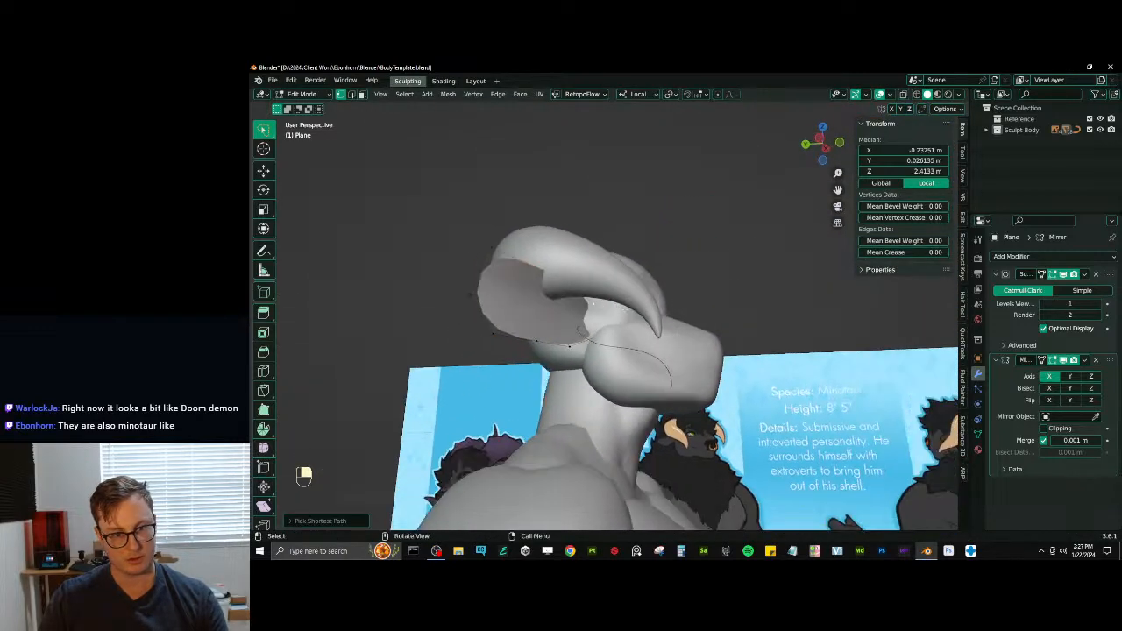
{"action": "key", "text": "g"}
{"action": "key", "text": "z"}
{"action": "left_click", "coordinate": [632, 328]}
- Move the extruded ear edge forward along Y and rotate it around Z
{"action": "key", "text": "g"}
{"action": "key", "text": "y"}
{"action": "left_click", "coordinate": [646, 333]}
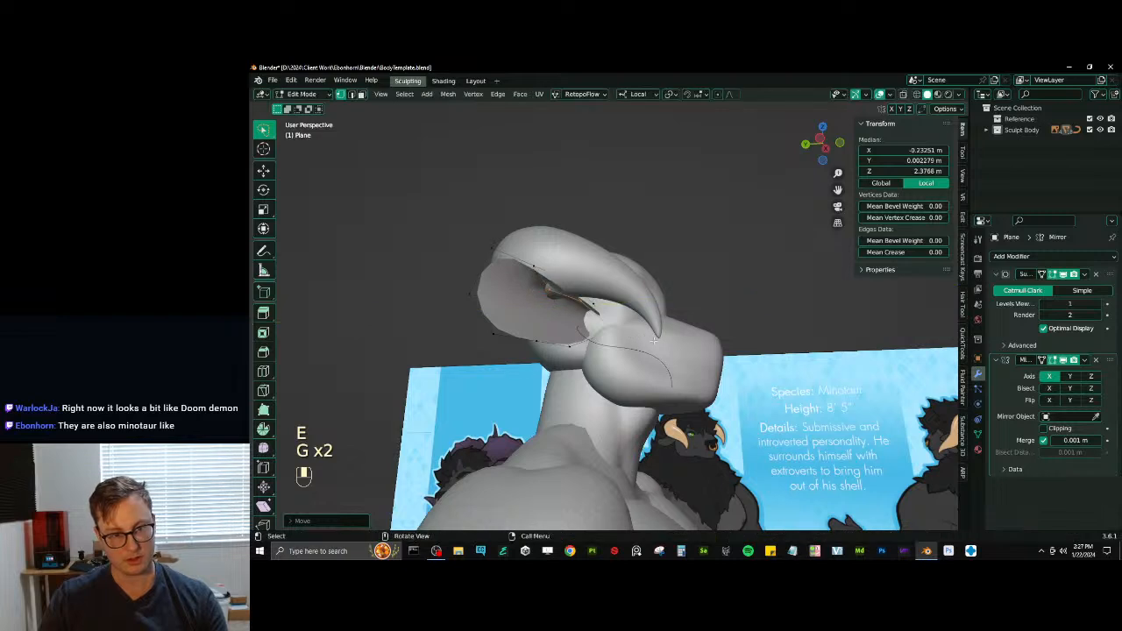
{"action": "key", "text": "r"}
{"action": "key", "text": "z"}
{"action": "left_click", "coordinate": [661, 340]}
- Connect the extruded flap's outer vertex to the ear's upper tip corner with a new edge
{"action": "left_click", "coordinate": [549, 289]}
{"action": "left_click", "coordinate": [492, 249], "text": "shift"}
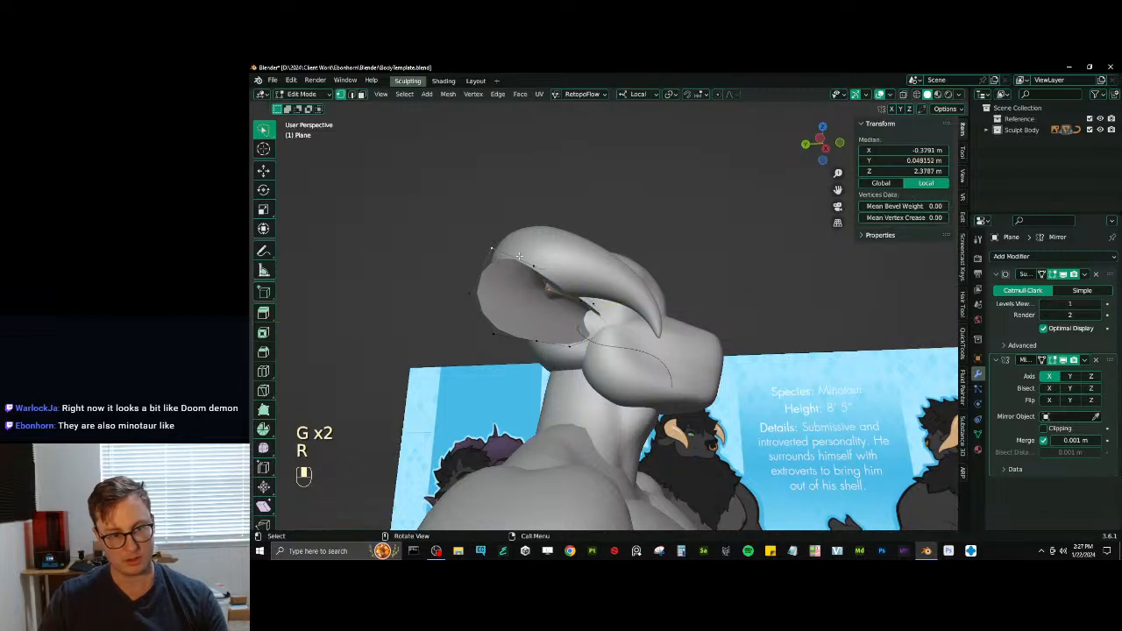
{"action": "key", "text": "f"}
{"action": "key", "text": "ctrl+z"}
{"action": "left_click", "coordinate": [531, 263], "text": "shift"}
{"action": "key", "text": "f"}
{"action": "middle_click_drag", "start_coordinate": [531, 263], "coordinate": [665, 289]}
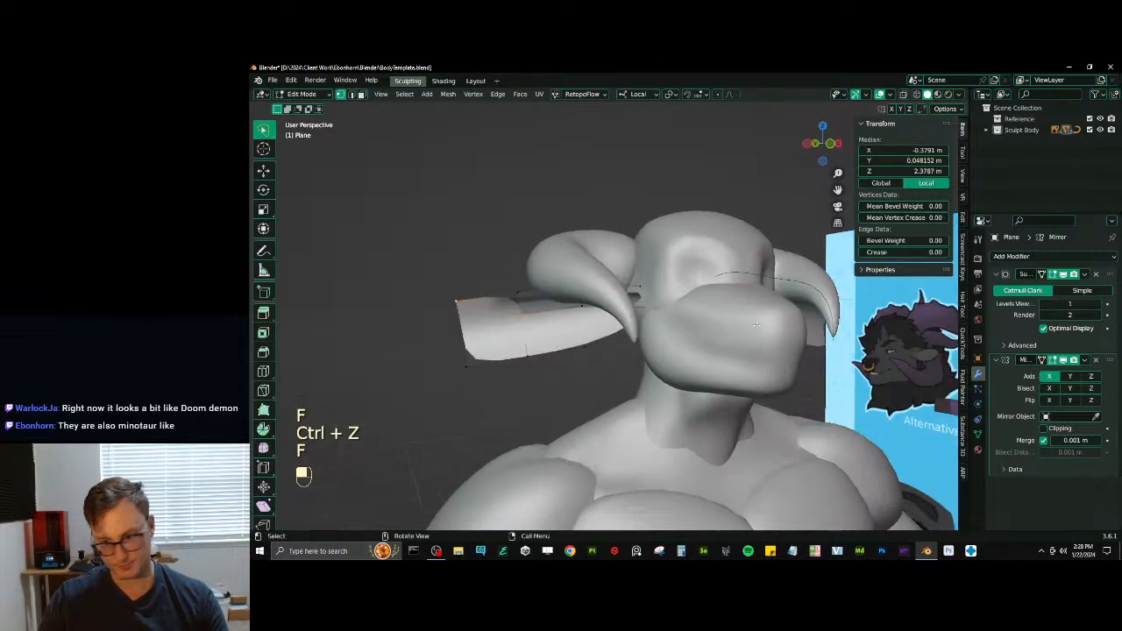
- Fill the gap between the flap and the ear tip with a face and set the viewport subdivision level to 4
{"action": "key", "text": "Tab"}
{"action": "key", "text": "q"}
{"action": "key", "text": "Escape"}
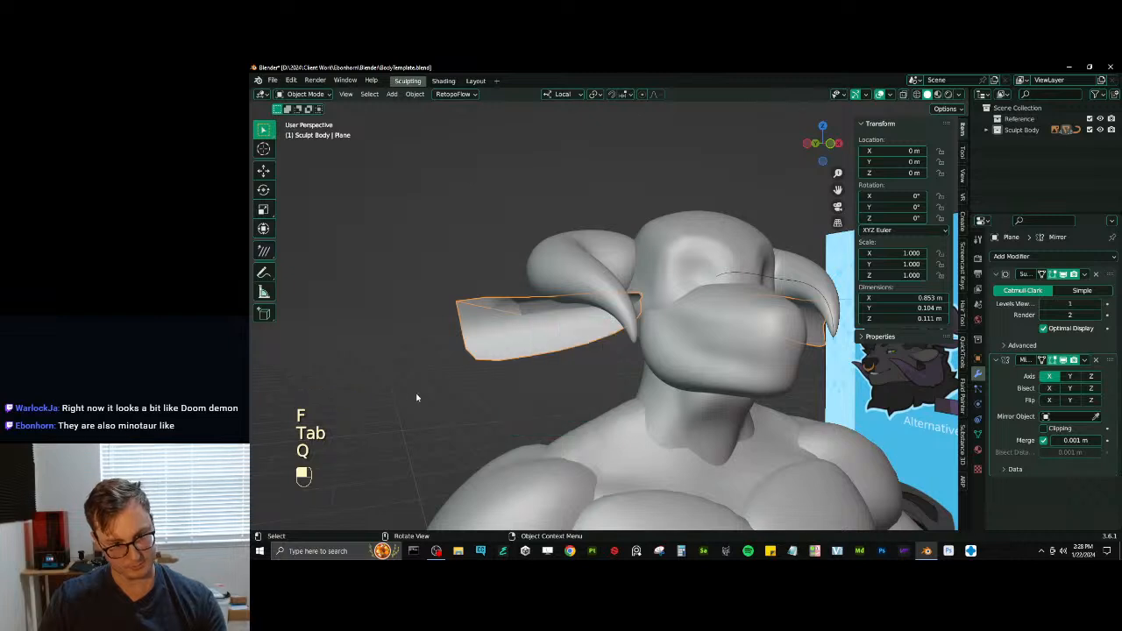
{"action": "key", "text": "Tab"}
{"action": "key", "text": "f"}
{"action": "key", "text": "a"}
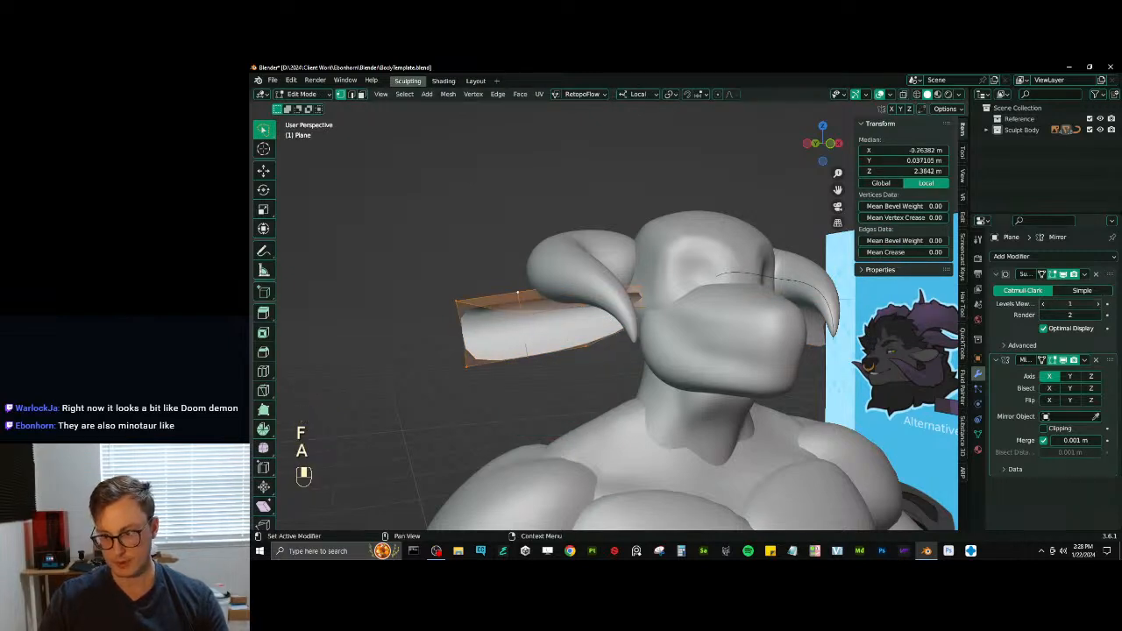
- Reposition the vertices at the ear's outer end to round off the tip
{"action": "left_click", "coordinate": [467, 366]}
{"action": "key", "text": "g"}
{"action": "key", "text": "g"}
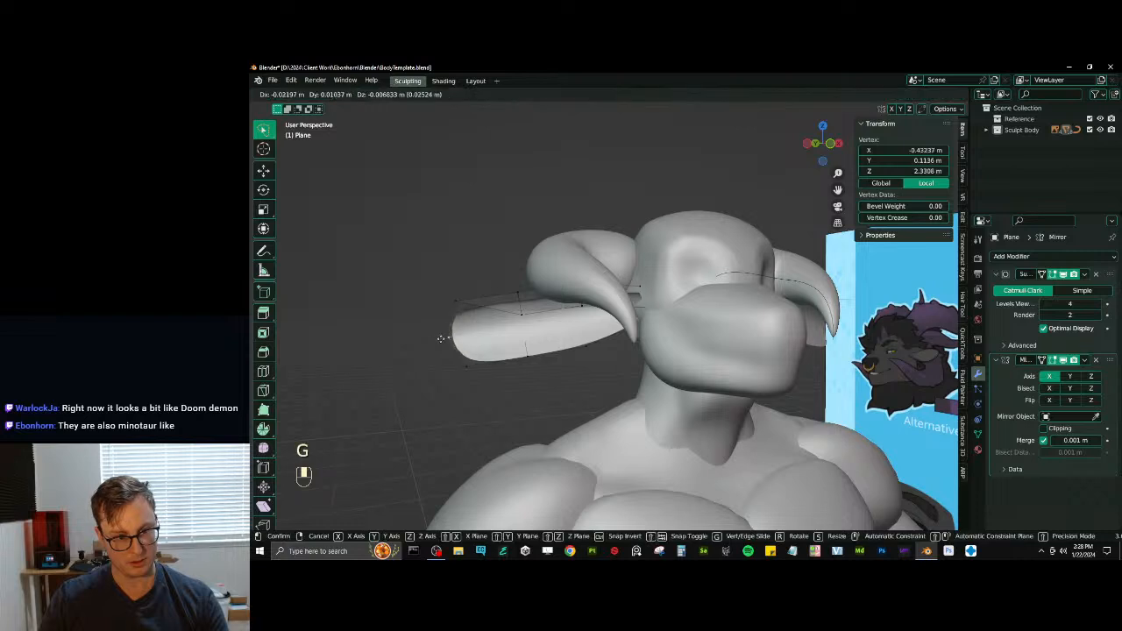
{"action": "left_click", "coordinate": [471, 374]}
{"action": "key", "text": "g"}
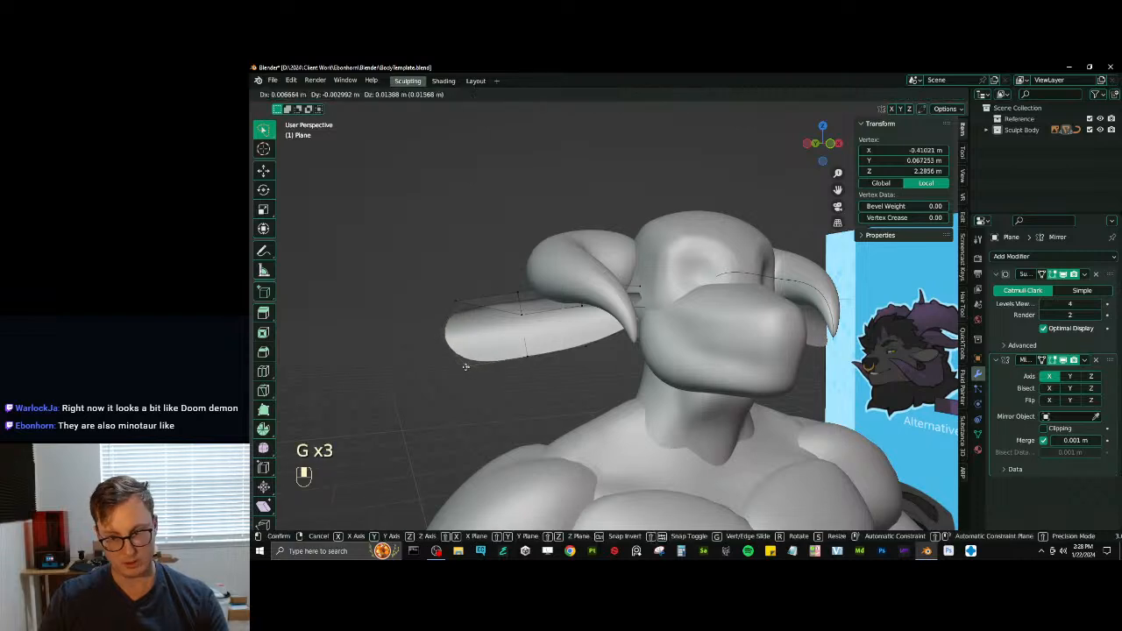
{"action": "left_click", "coordinate": [469, 361]}
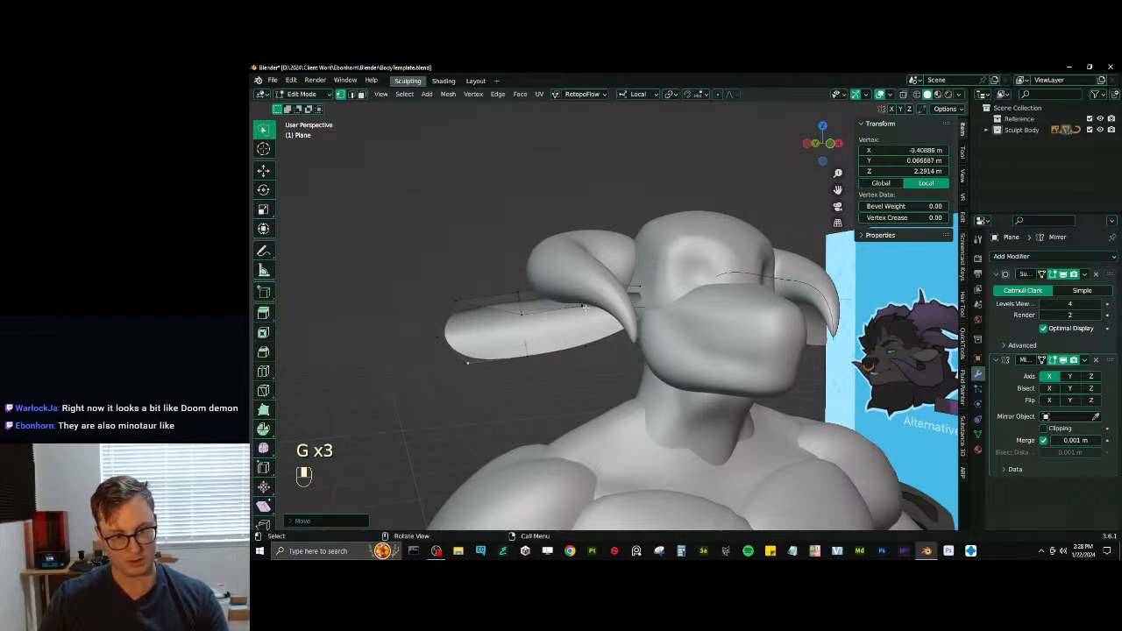
- Nudge the flap's two front edge vertices nearest the head slightly downward
{"action": "left_click", "coordinate": [585, 307]}
{"action": "key", "text": "g"}
{"action": "left_click", "coordinate": [587, 310]}
{"action": "left_click", "coordinate": [643, 307]}
{"action": "key", "text": "g"}
{"action": "left_click", "coordinate": [645, 310]}
- Add a Solidify modifier to the ears in Object Mode and apply the object transform
{"action": "key", "text": "Tab"}
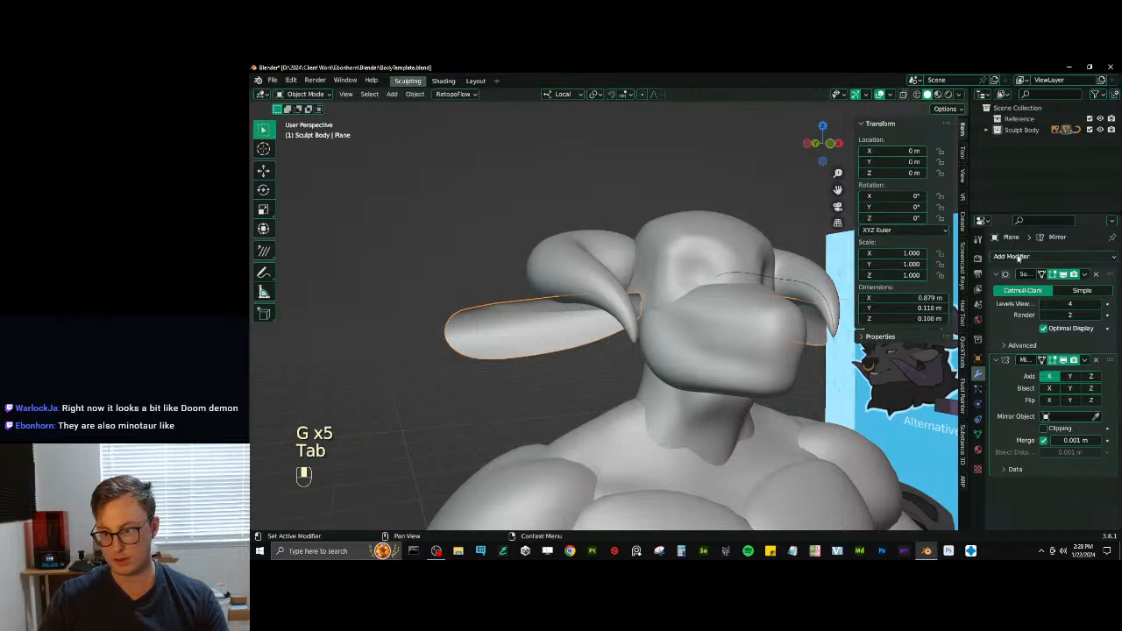
{"action": "left_click", "coordinate": [1017, 257]}
{"action": "left_click", "coordinate": [901, 442]}
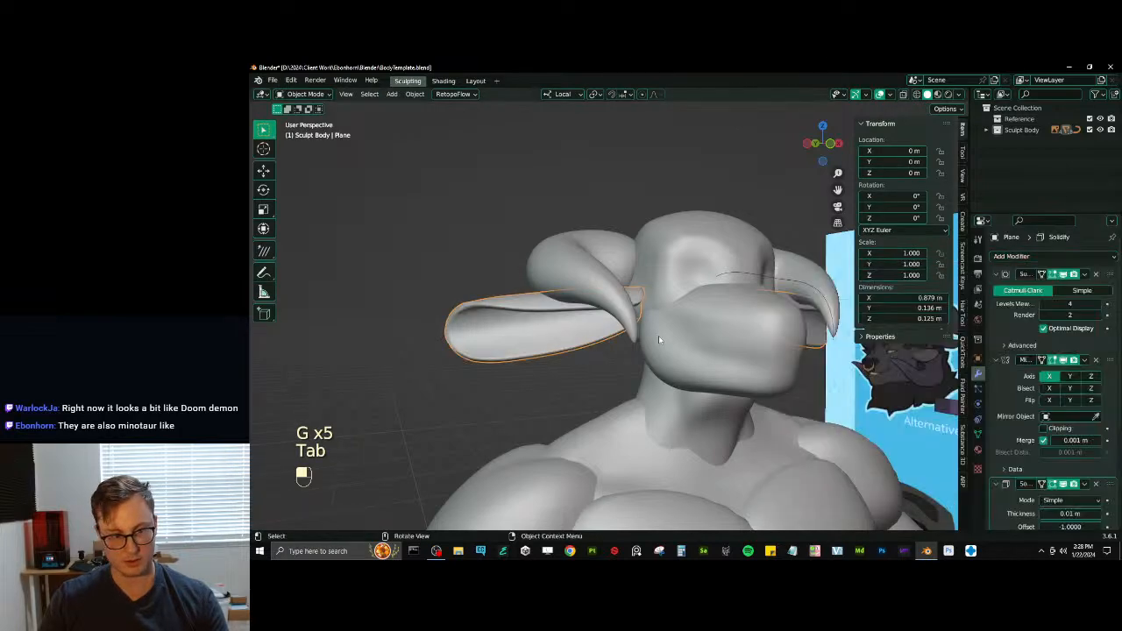
{"action": "mouse_move", "coordinate": [658, 340]}
{"action": "middle_mouse_down"}
{"action": "mouse_move", "coordinate": [719, 330]}
{"action": "mouse_move", "coordinate": [655, 321]}
{"action": "mouse_move", "coordinate": [770, 326]}
{"action": "mouse_move", "coordinate": [676, 331]}
{"action": "middle_mouse_up"}
{"action": "key", "text": "ctrl+a"}
{"action": "left_click", "coordinate": [673, 328]}
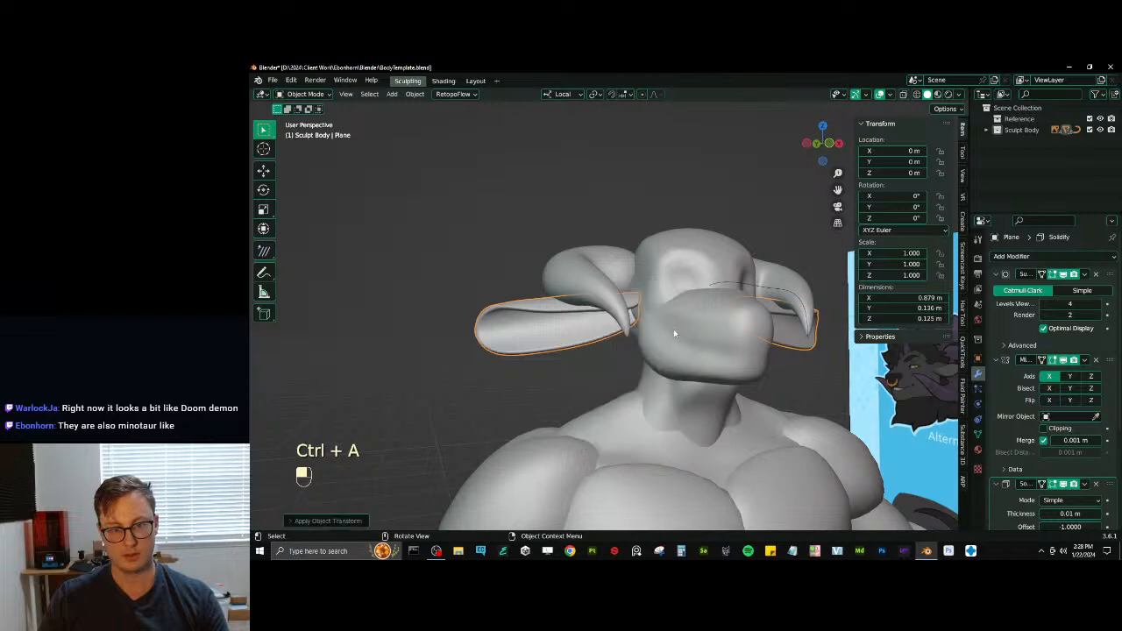
- Scale down the whole ear mesh and move it inward along X toward the head
{"action": "scroll", "coordinate": [673, 329], "scroll_direction": "down", "scroll_amount": 6}
{"action": "key", "text": "Tab"}
{"action": "key", "text": "a"}
{"action": "key", "text": "s"}
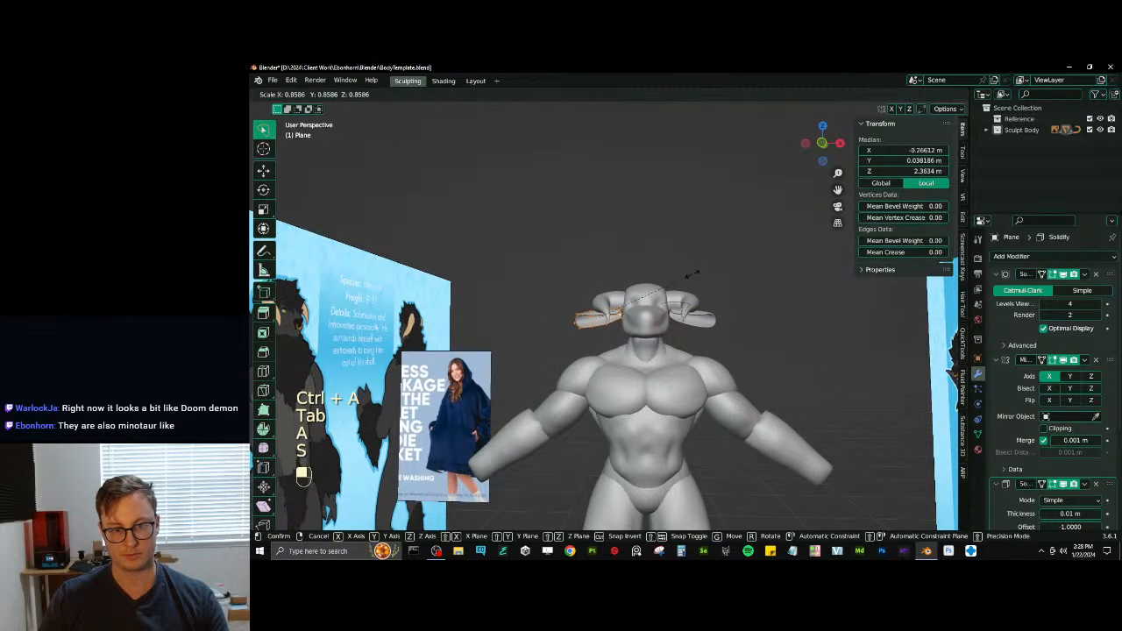
{"action": "left_click", "coordinate": [687, 278]}
{"action": "key", "text": "g"}
{"action": "middle_click", "coordinate": [691, 279]}
{"action": "left_click", "coordinate": [699, 279]}
- Rotate the ear mesh and raise it along Z beneath the horns
{"action": "key", "text": "r"}
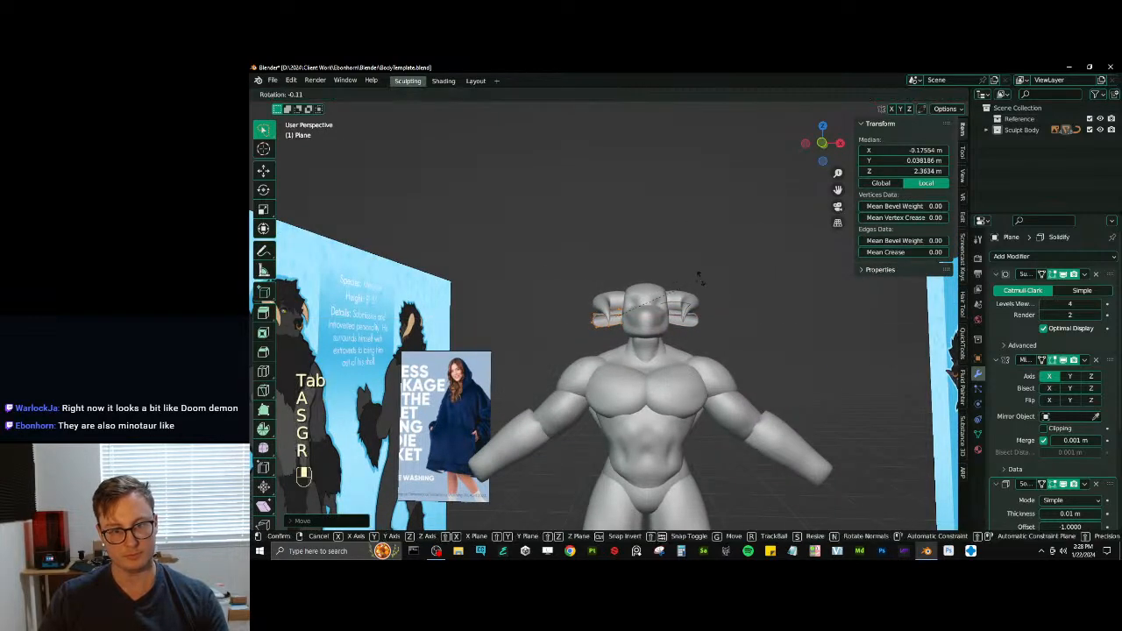
{"action": "middle_click", "coordinate": [699, 276]}
{"action": "left_click", "coordinate": [692, 267]}
{"action": "key", "text": "g"}
{"action": "middle_click", "coordinate": [689, 264]}
{"action": "left_click", "coordinate": [688, 265]}
{"action": "key", "text": "Tab"}
- Open the horns' mesh for editing with everything selected and enable the Curve modifier's Edit Mode display
{"action": "left_click", "coordinate": [691, 301]}
{"action": "middle_click_drag", "start_coordinate": [711, 302], "coordinate": [669, 315], "text": "shift"}
{"action": "scroll", "coordinate": [682, 311], "scroll_direction": "up", "scroll_amount": 4}
{"action": "left_click", "coordinate": [685, 311]}
{"action": "scroll", "coordinate": [673, 317], "scroll_direction": "down", "scroll_amount": 7}
{"action": "scroll", "coordinate": [662, 318], "scroll_direction": "up", "scroll_amount": 3}
{"action": "left_click", "coordinate": [652, 317]}
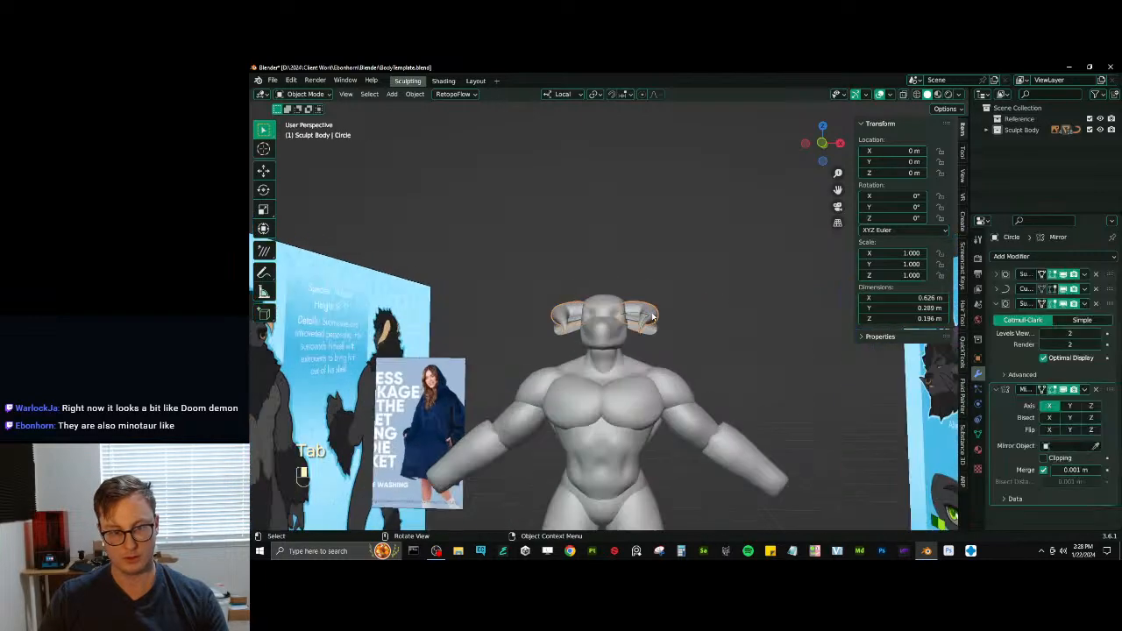
{"action": "scroll", "coordinate": [657, 310], "scroll_direction": "up", "scroll_amount": 2}
{"action": "key", "text": "Tab"}
{"action": "key", "text": "a"}
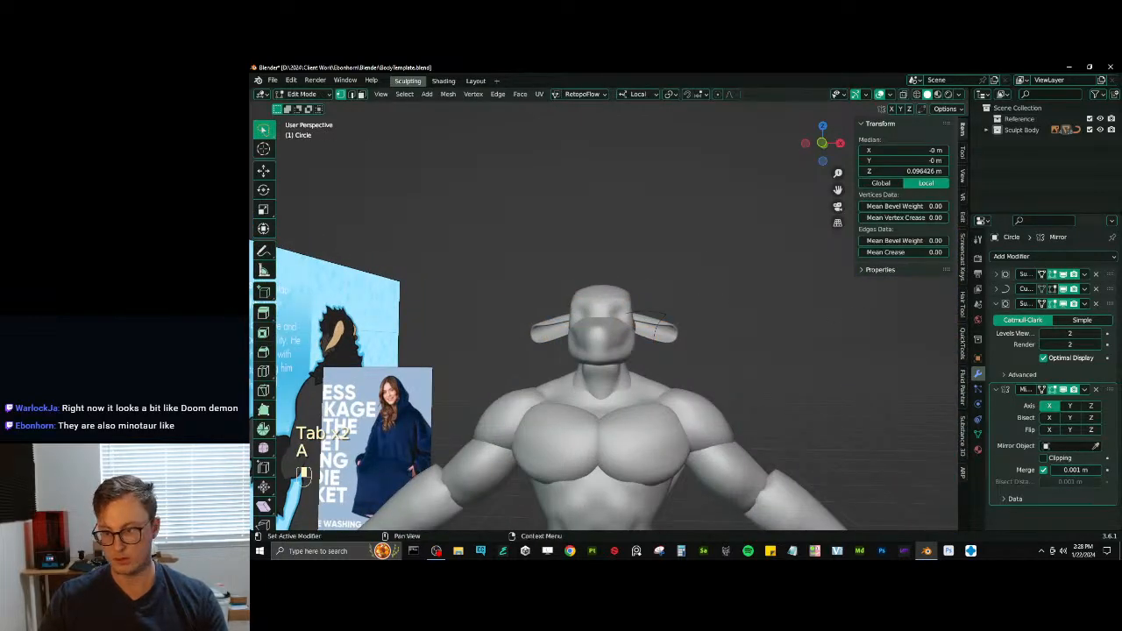
{"action": "left_click", "coordinate": [1043, 289]}
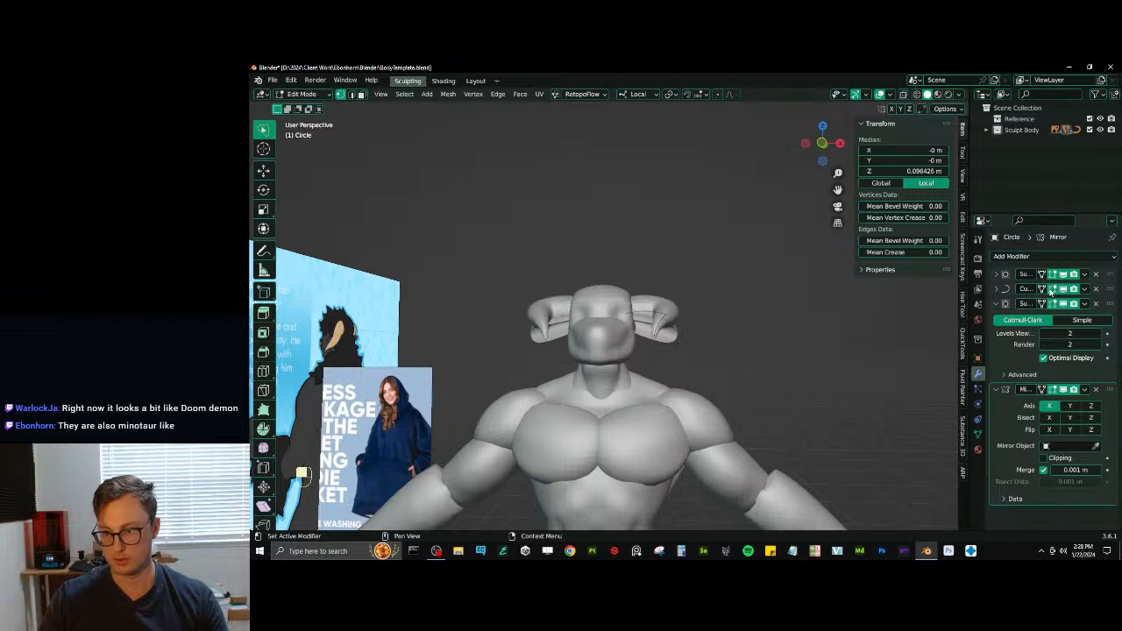
- Thin the horns slightly with Shrink/Fatten and return to Object Mode
{"action": "key", "text": "alt+s"}
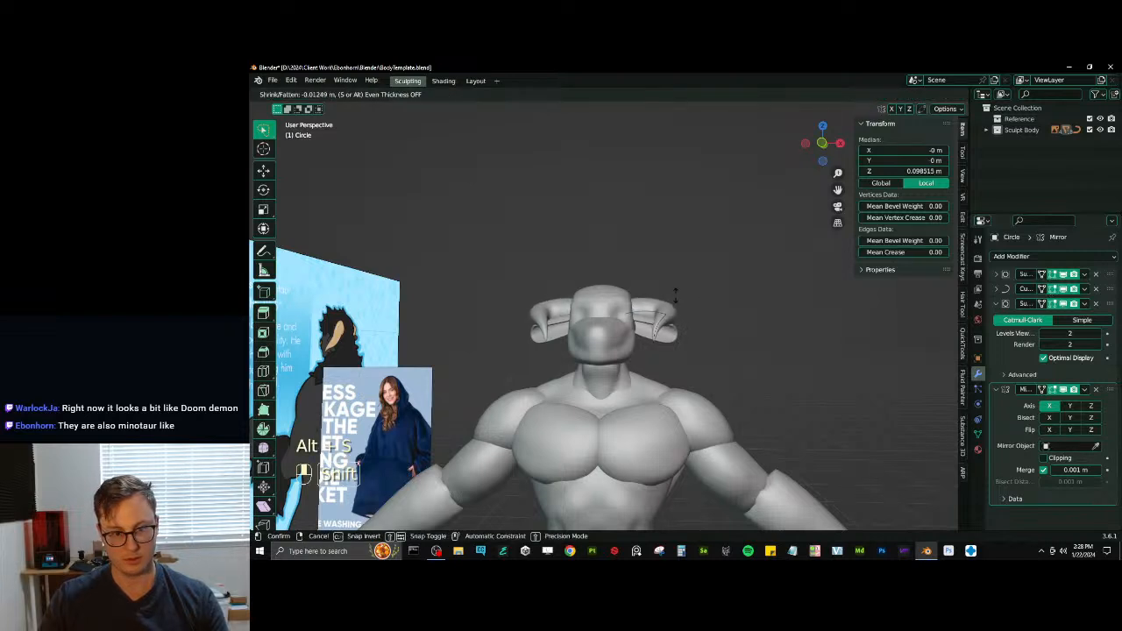
{"action": "left_click", "coordinate": [671, 301]}
{"action": "key", "text": "Tab"}
- Open the ear mesh for editing in a wireframe front view
{"action": "scroll", "coordinate": [581, 335], "scroll_direction": "up", "scroll_amount": 3}
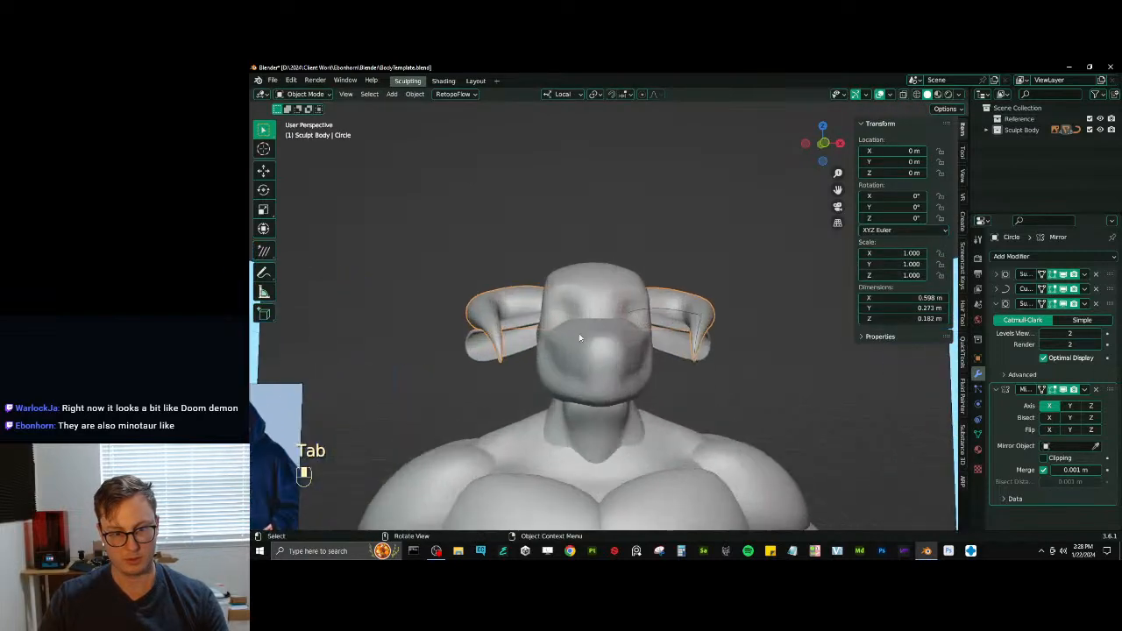
{"action": "left_click", "coordinate": [535, 343]}
{"action": "middle_click_drag", "start_coordinate": [536, 344], "coordinate": [633, 340]}
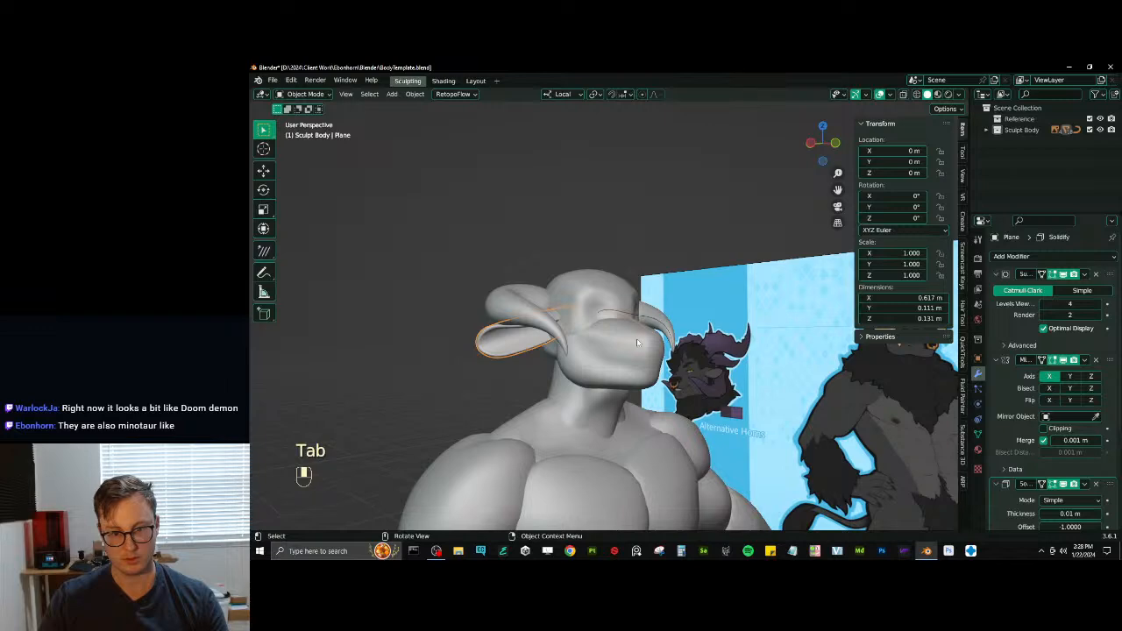
{"action": "key", "text": "KP_1"}
{"action": "key", "text": "Tab"}
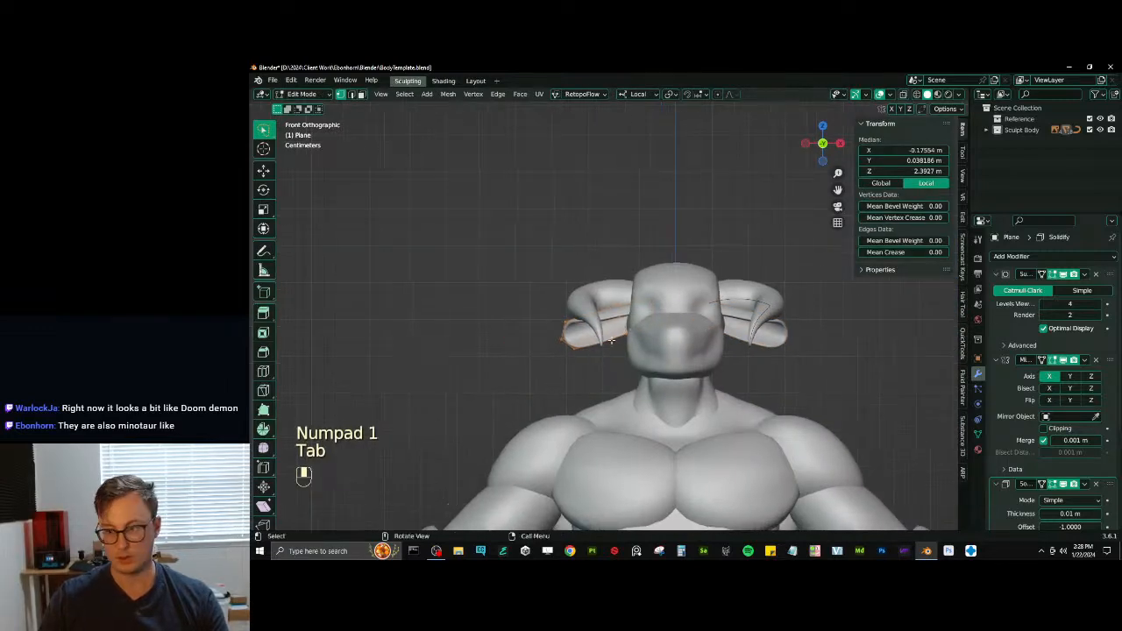
{"action": "key", "text": "shift+z"}
- Move the ear's outer half outward and down, and rotate it to bend the ear
{"action": "scroll", "coordinate": [511, 328], "scroll_direction": "up", "scroll_amount": 3}
{"action": "left_click", "coordinate": [512, 307]}
{"action": "key", "text": "b"}
{"action": "left_click_drag", "start_coordinate": [514, 297], "coordinate": [604, 386]}
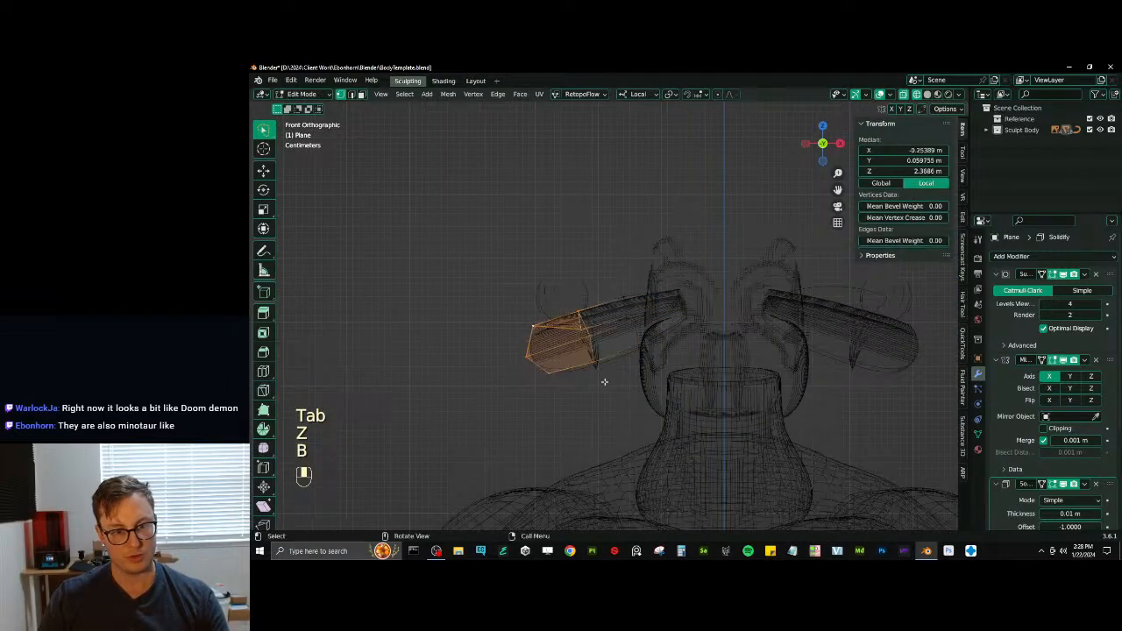
{"action": "key", "text": "g"}
{"action": "left_click", "coordinate": [655, 282]}
{"action": "key", "text": "r"}
{"action": "left_click", "coordinate": [670, 290]}
{"action": "key", "text": "g"}
{"action": "left_click", "coordinate": [661, 284]}
{"action": "key", "text": "r"}
{"action": "left_click", "coordinate": [661, 285]}
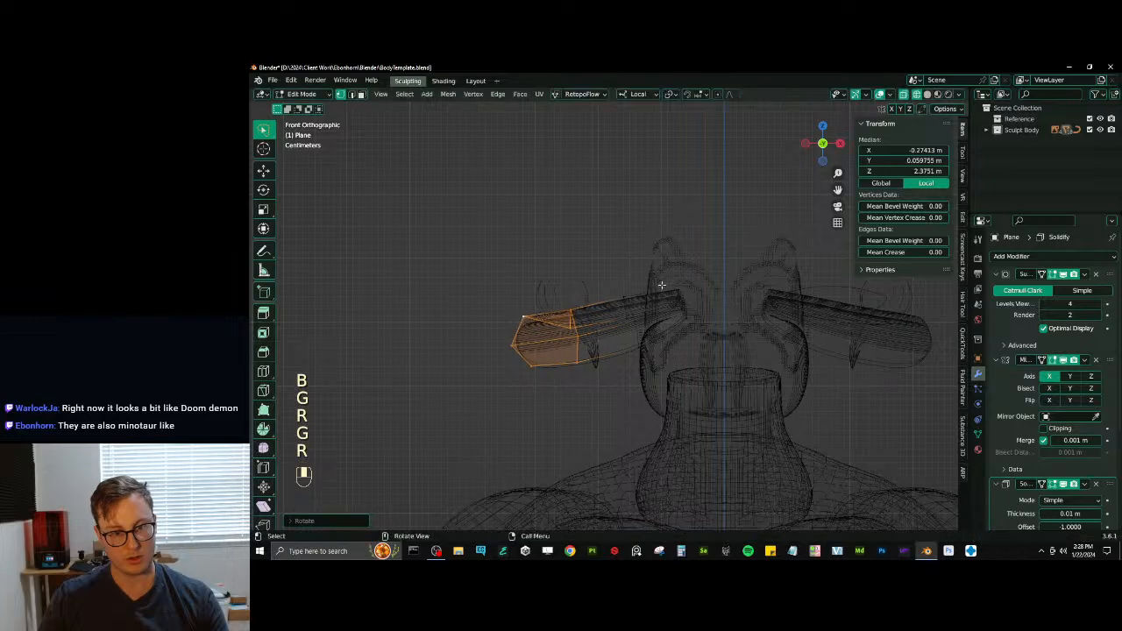
- Pull the ear's outermost tip vertices farther outward and rotate them
{"action": "left_click", "coordinate": [557, 323]}
{"action": "key", "text": "b"}
{"action": "left_click_drag", "start_coordinate": [509, 308], "coordinate": [550, 383]}
{"action": "key", "text": "g"}
{"action": "left_click", "coordinate": [583, 298]}
{"action": "key", "text": "r"}
{"action": "left_click", "coordinate": [628, 300]}
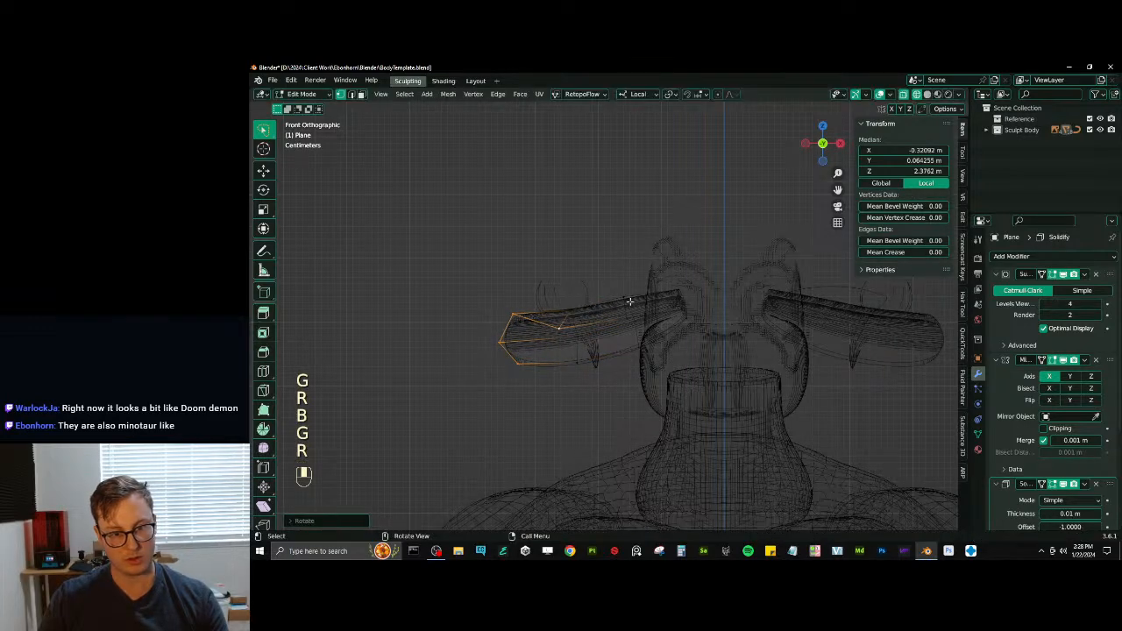
- Select the vertices of the ear's inner half next to the head
{"action": "left_click", "coordinate": [623, 297]}
{"action": "key", "text": "b"}
{"action": "left_click_drag", "start_coordinate": [618, 280], "coordinate": [699, 356]}
{"action": "key", "text": "alt+s"}
{"action": "left_click", "coordinate": [733, 238]}
{"action": "key", "text": "ctrl+z"}
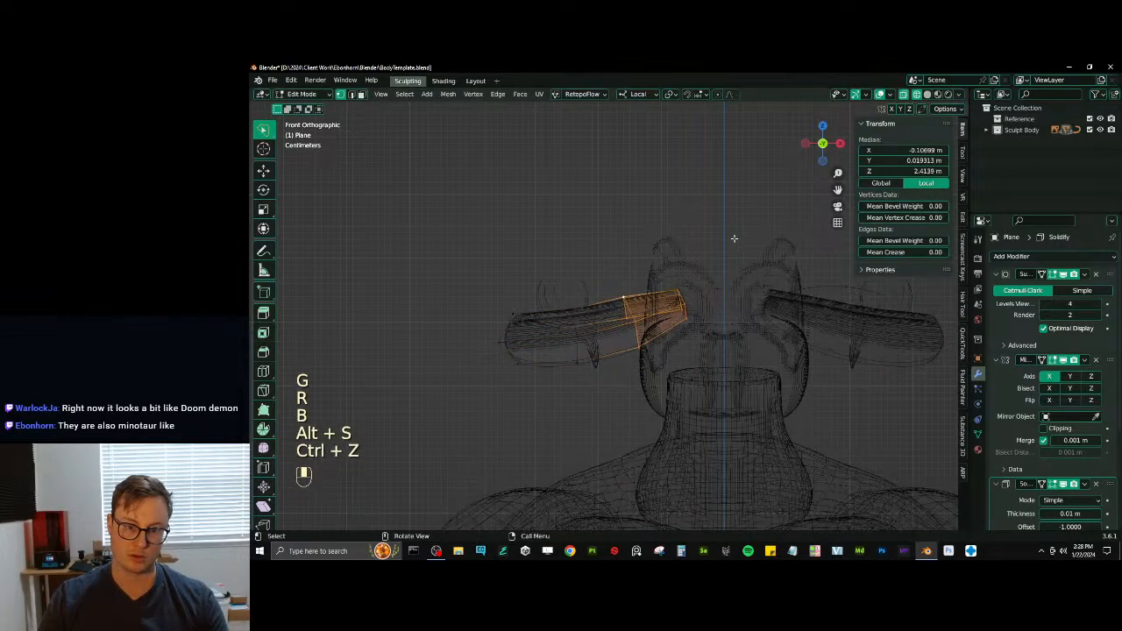
- Scale down the ear's inner half and reposition it to narrow the base
{"action": "key", "text": "s"}
{"action": "left_click", "coordinate": [725, 246]}
{"action": "key", "text": "g"}
{"action": "left_click", "coordinate": [712, 279]}
- Select only the innermost vertices at the ear's base and shift them slightly
{"action": "left_click", "coordinate": [707, 281]}
{"action": "key", "text": "b"}
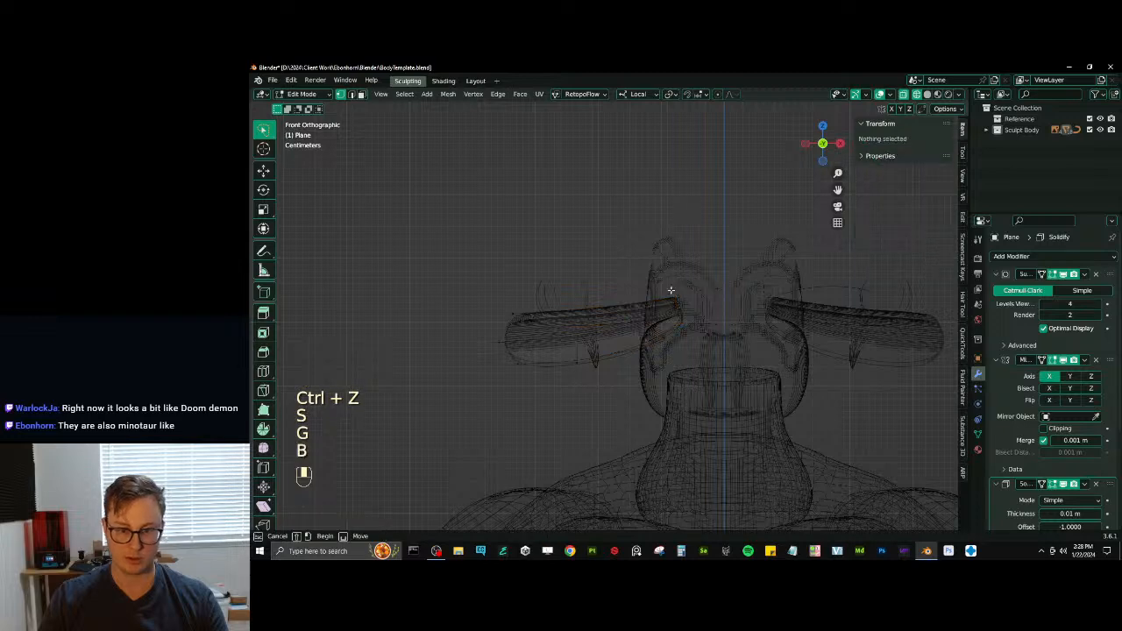
{"action": "left_click_drag", "start_coordinate": [668, 289], "coordinate": [720, 346]}
{"action": "key", "text": "g"}
{"action": "left_click", "coordinate": [726, 344]}
{"action": "key", "text": "Tab"}
{"action": "key", "text": "g"}
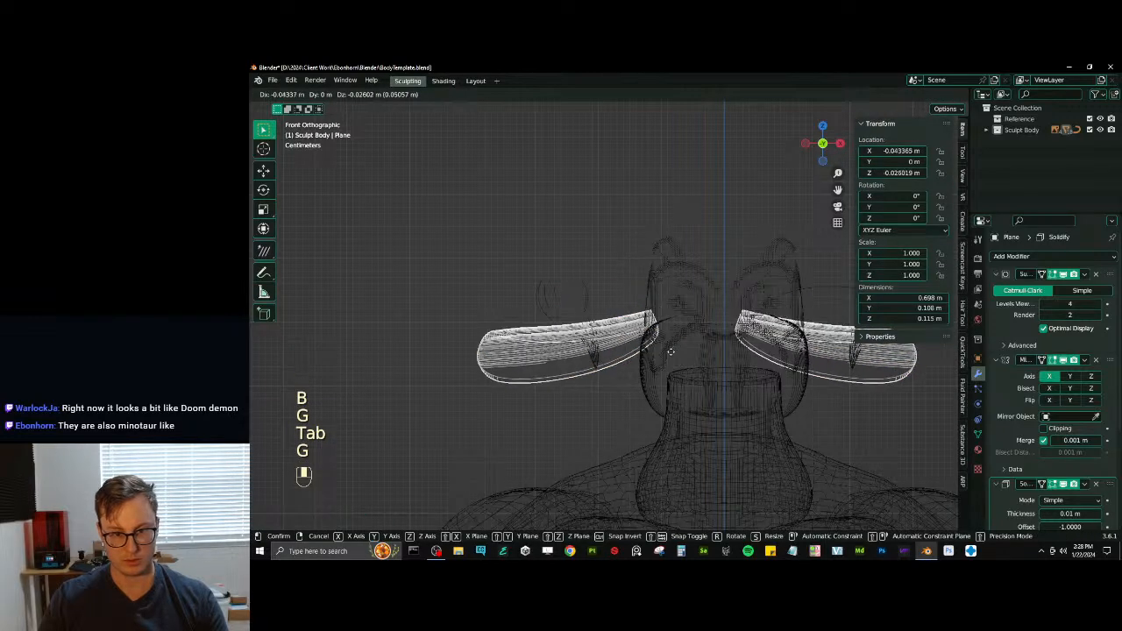
{"action": "left_click", "coordinate": [670, 353]}
{"action": "key", "text": "ctrl+z"}
{"action": "key", "text": "Tab"}
- Move the whole ear mesh outward and down in Edit Mode, and return to Object Mode with solid shading
{"action": "key", "text": "a"}
{"action": "key", "text": "g"}
{"action": "left_click", "coordinate": [659, 356]}
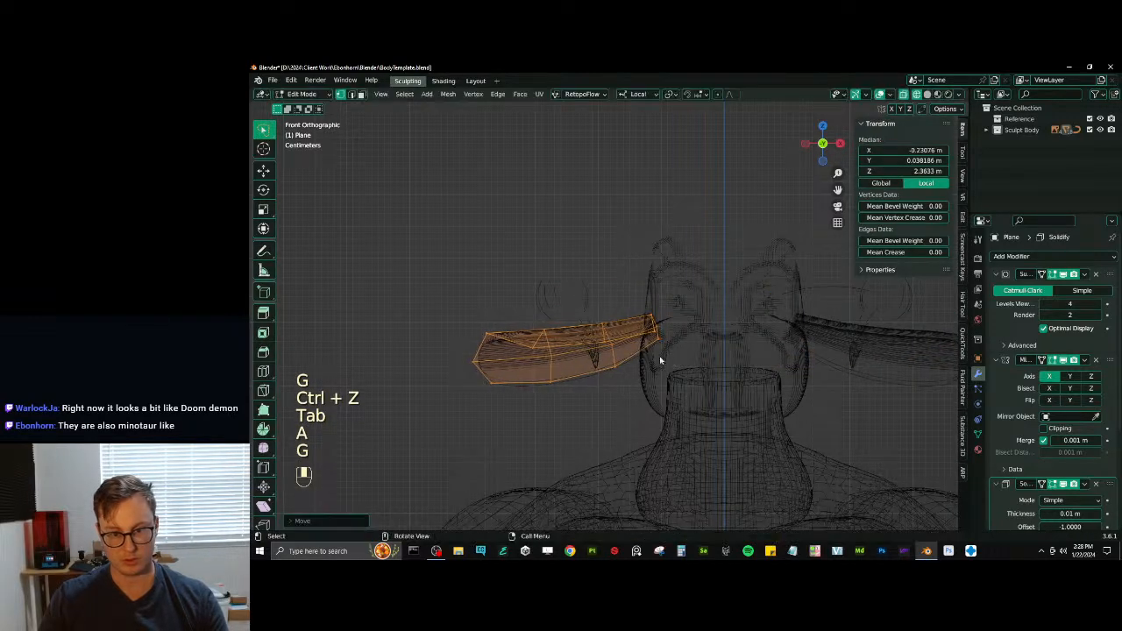
{"action": "key", "text": "Tab"}
{"action": "key", "text": "z"}
{"action": "scroll", "coordinate": [702, 348], "scroll_direction": "down", "scroll_amount": 2}
{"action": "middle_click_drag", "start_coordinate": [750, 342], "coordinate": [666, 333]}
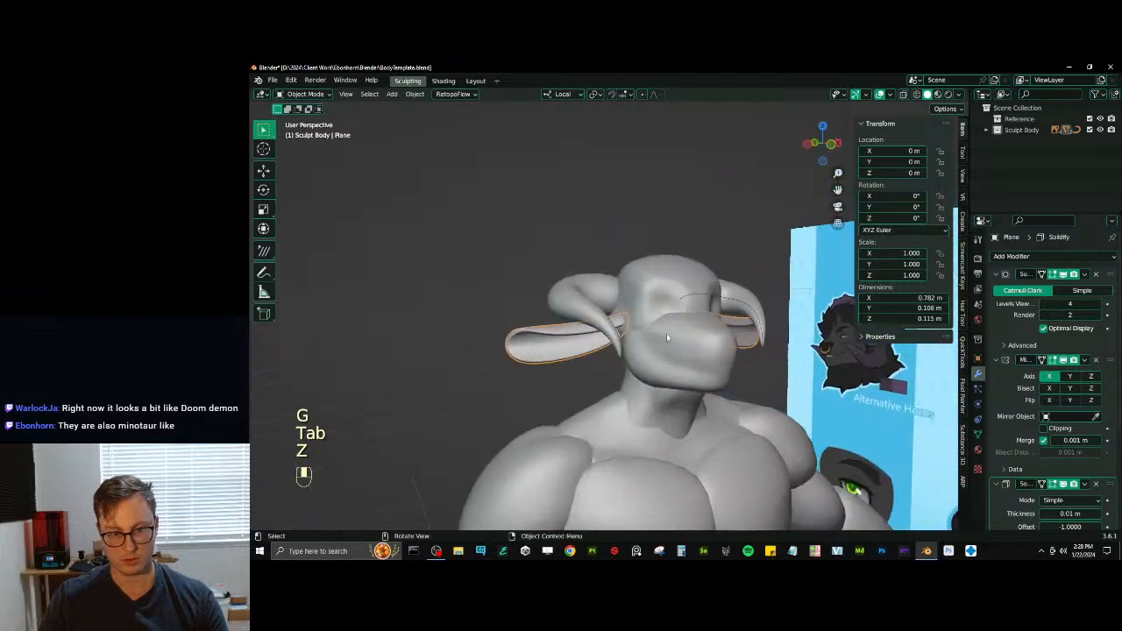
- Shorten the whole ear mesh by scaling it along X
{"action": "key", "text": "Tab"}
{"action": "key", "text": "a"}
{"action": "key", "text": "s"}
{"action": "key", "text": "x"}
{"action": "left_click", "coordinate": [701, 307]}
- Reposition the shortened ear mesh against the side of the head and leave Edit Mode
{"action": "key", "text": "g"}
{"action": "key", "text": "x"}
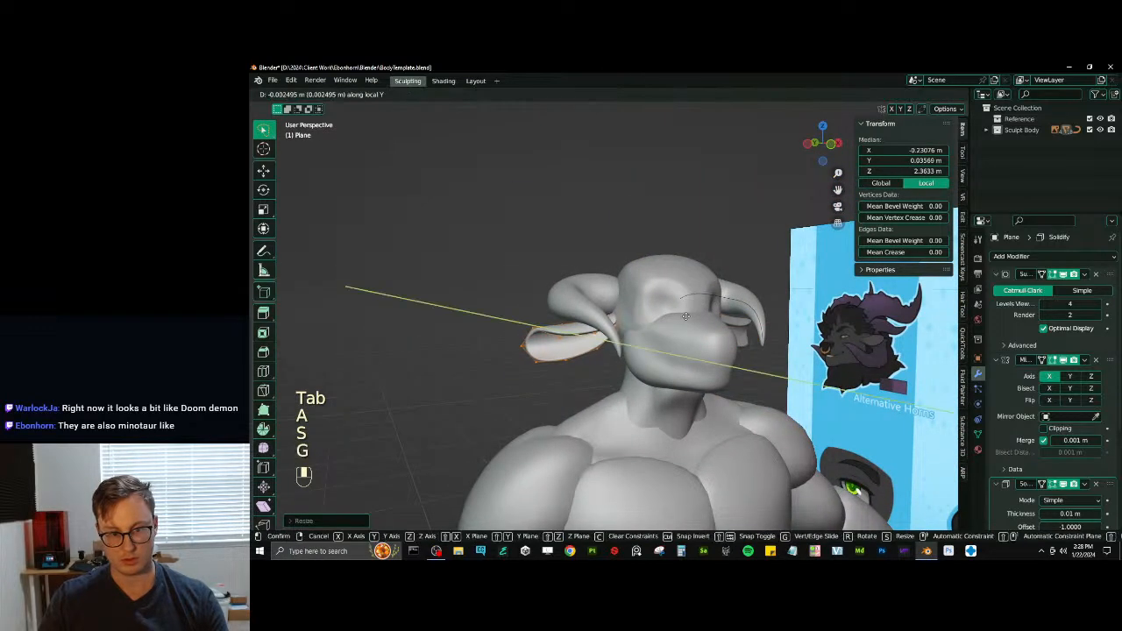
{"action": "left_click", "coordinate": [691, 321]}
{"action": "key", "text": "g"}
{"action": "middle_click_drag", "start_coordinate": [690, 321], "coordinate": [545, 364]}
{"action": "key", "text": "x"}
{"action": "left_click", "coordinate": [641, 321]}
{"action": "key", "text": "Tab"}
- Move the lower vertex at the ear's outer end upward and back to refine the tip
{"action": "scroll", "coordinate": [683, 302], "scroll_direction": "down", "scroll_amount": 4}
{"action": "scroll", "coordinate": [608, 340], "scroll_direction": "up", "scroll_amount": 5}
{"action": "scroll", "coordinate": [561, 360], "scroll_direction": "up", "scroll_amount": 2}
{"action": "key", "text": "Tab"}
{"action": "left_click", "coordinate": [496, 408]}
{"action": "key", "text": "g"}
{"action": "left_click", "coordinate": [496, 400]}
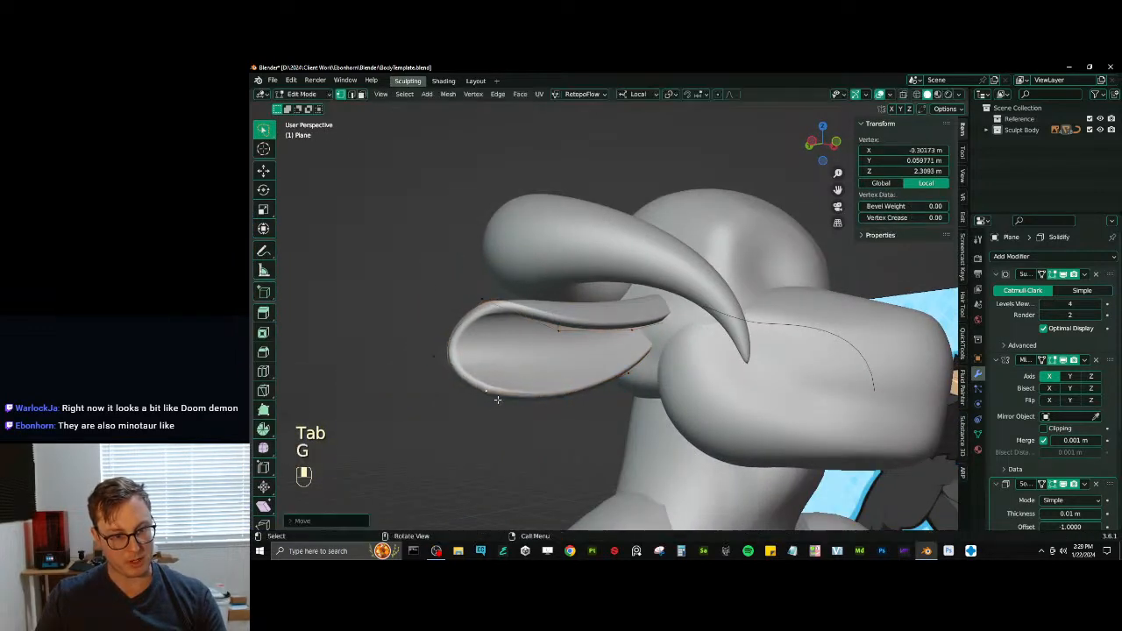
{"action": "key", "text": "g"}
{"action": "middle_click_drag", "start_coordinate": [496, 400], "coordinate": [565, 319]}
{"action": "left_click", "coordinate": [508, 416]}
{"action": "key", "text": "g"}
{"action": "left_click", "coordinate": [525, 412]}
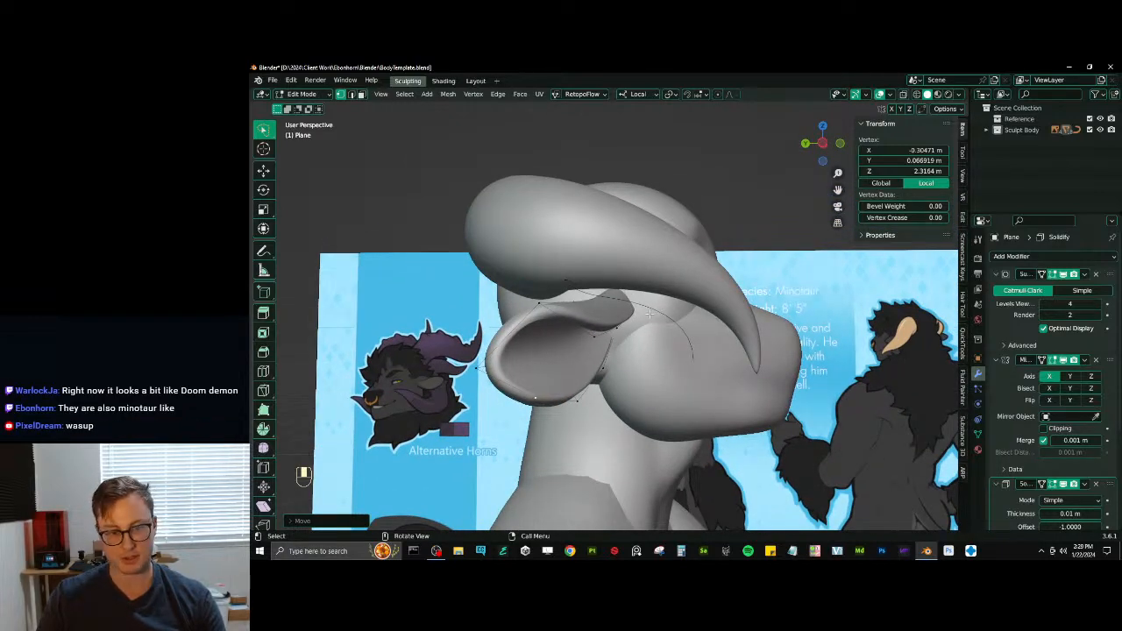
- Raise the vertex on the ear's lower edge near the head
{"action": "middle_click_drag", "start_coordinate": [650, 313], "coordinate": [605, 353]}
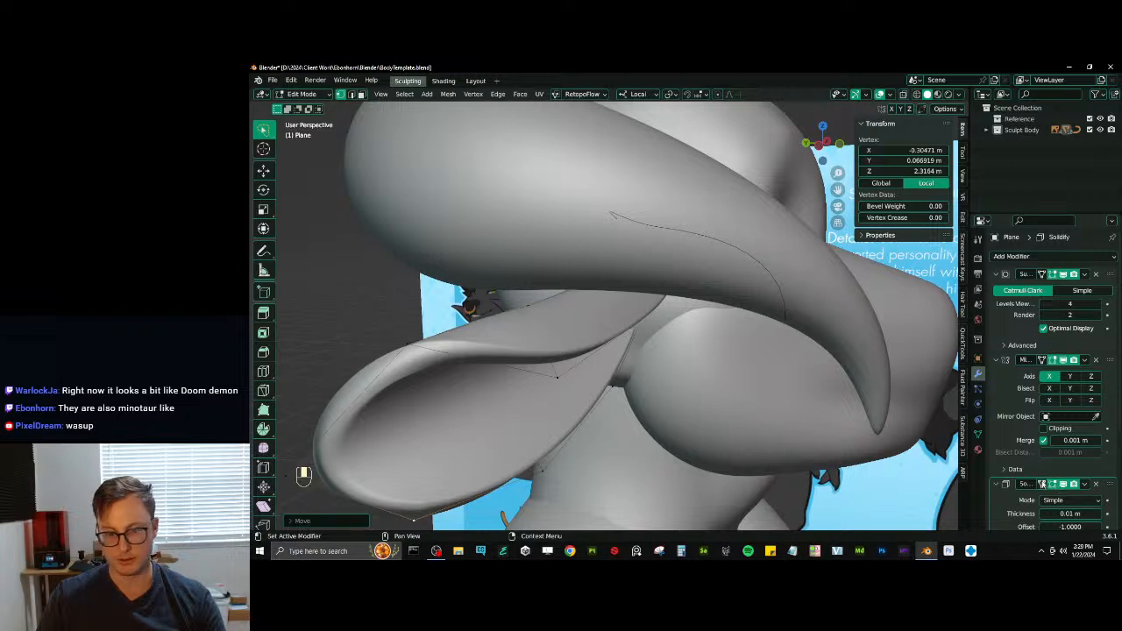
{"action": "middle_click_drag", "start_coordinate": [711, 339], "coordinate": [732, 397]}
{"action": "left_click", "coordinate": [623, 329]}
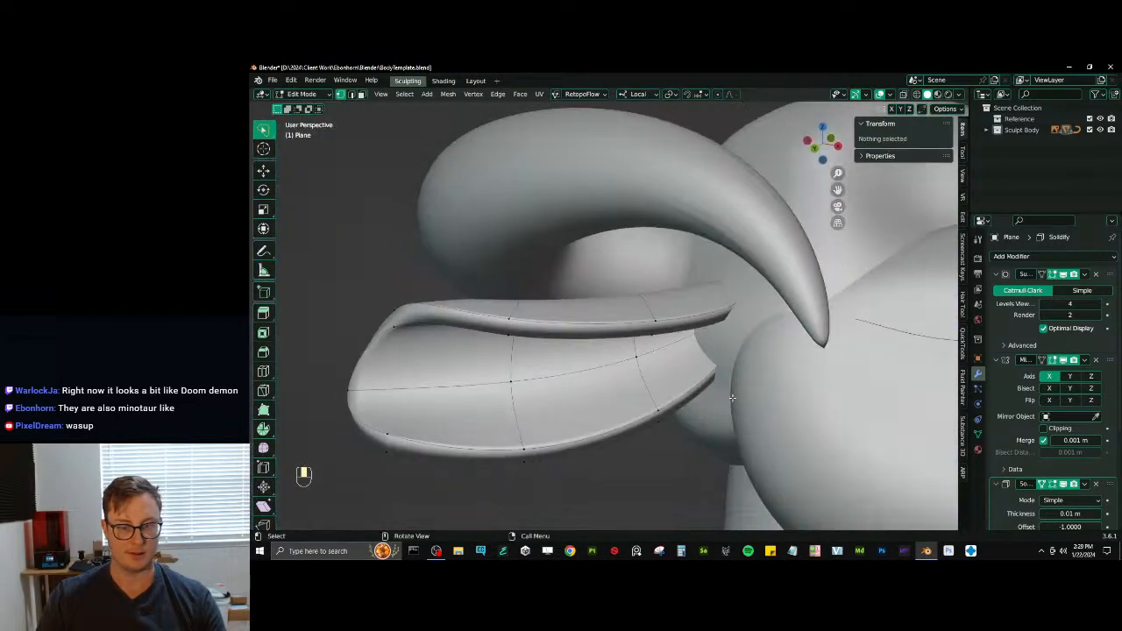
{"action": "left_click", "coordinate": [659, 407]}
{"action": "key", "text": "g"}
{"action": "left_click", "coordinate": [659, 401]}
- Reposition the vertices at the ear's base against the head in wireframe
{"action": "mouse_move", "coordinate": [658, 401]}
{"action": "middle_mouse_down"}
{"action": "mouse_move", "coordinate": [714, 374]}
{"action": "mouse_move", "coordinate": [732, 349]}
{"action": "mouse_move", "coordinate": [708, 325]}
{"action": "middle_mouse_up"}
{"action": "key", "text": "z"}
{"action": "left_click", "coordinate": [726, 354]}
{"action": "key", "text": "g"}
{"action": "left_click", "coordinate": [724, 336]}
{"action": "key", "text": "g"}
{"action": "left_click", "coordinate": [722, 348]}
{"action": "key", "text": "g"}
{"action": "left_click", "coordinate": [586, 358]}
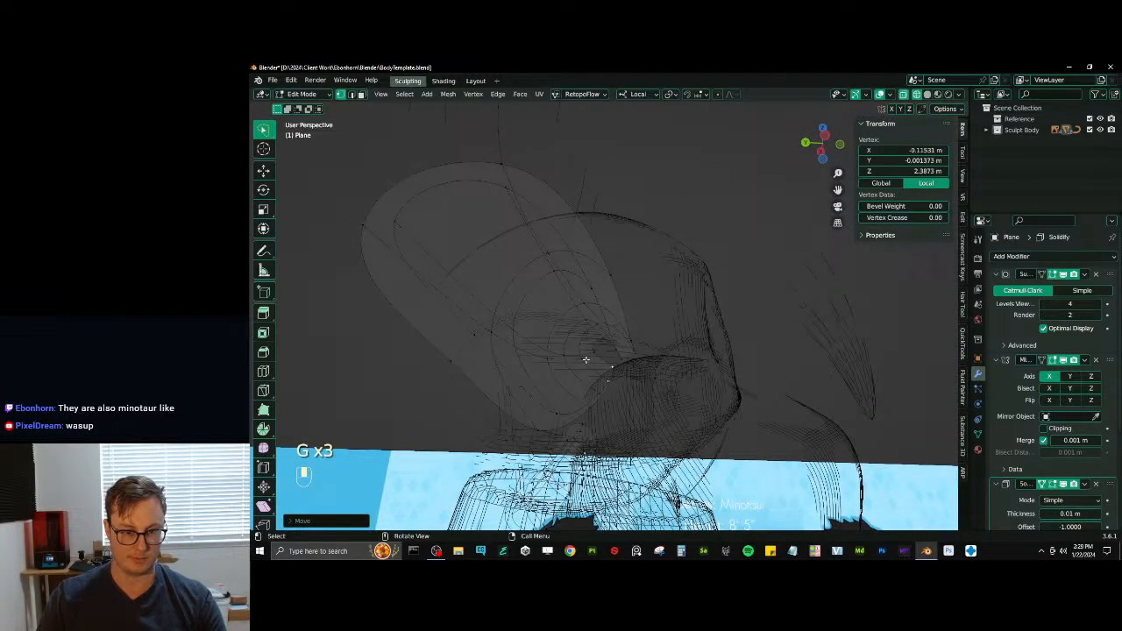
- Fine-tune the positions of the ear's innermost base vertices to tighten the opening
{"action": "key", "text": "g"}
{"action": "left_click", "coordinate": [587, 360]}
{"action": "key", "text": "g"}
{"action": "left_click", "coordinate": [585, 355]}
{"action": "middle_click_drag", "start_coordinate": [586, 355], "coordinate": [615, 376]}
{"action": "left_click", "coordinate": [606, 366]}
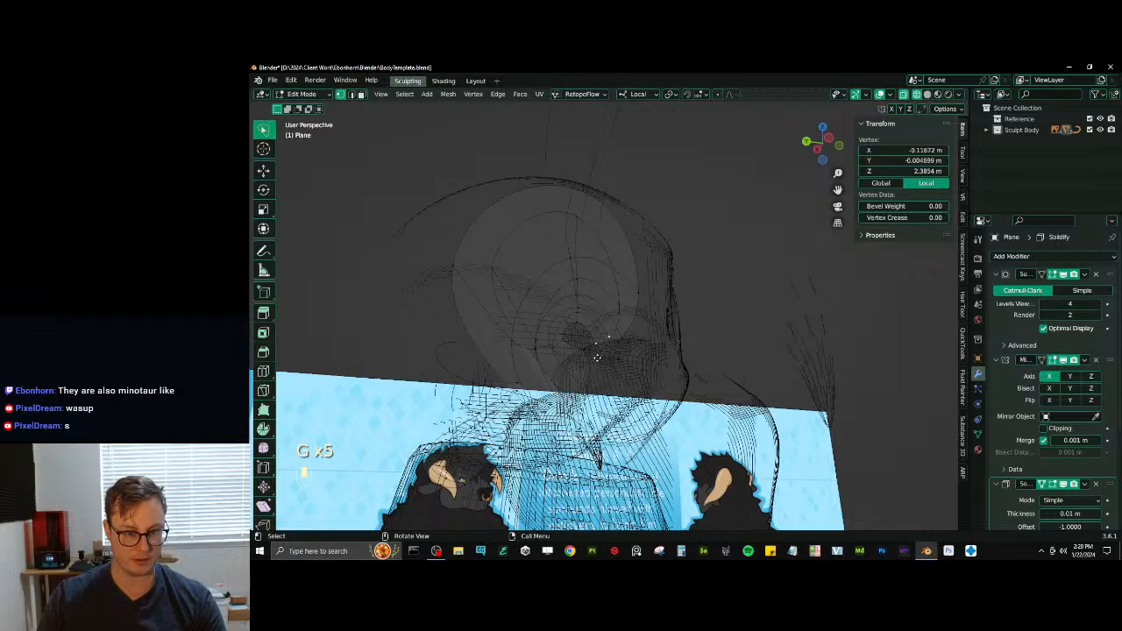
{"action": "key", "text": "g"}
{"action": "left_click", "coordinate": [597, 357]}
{"action": "key", "text": "g"}
{"action": "left_click", "coordinate": [582, 345]}
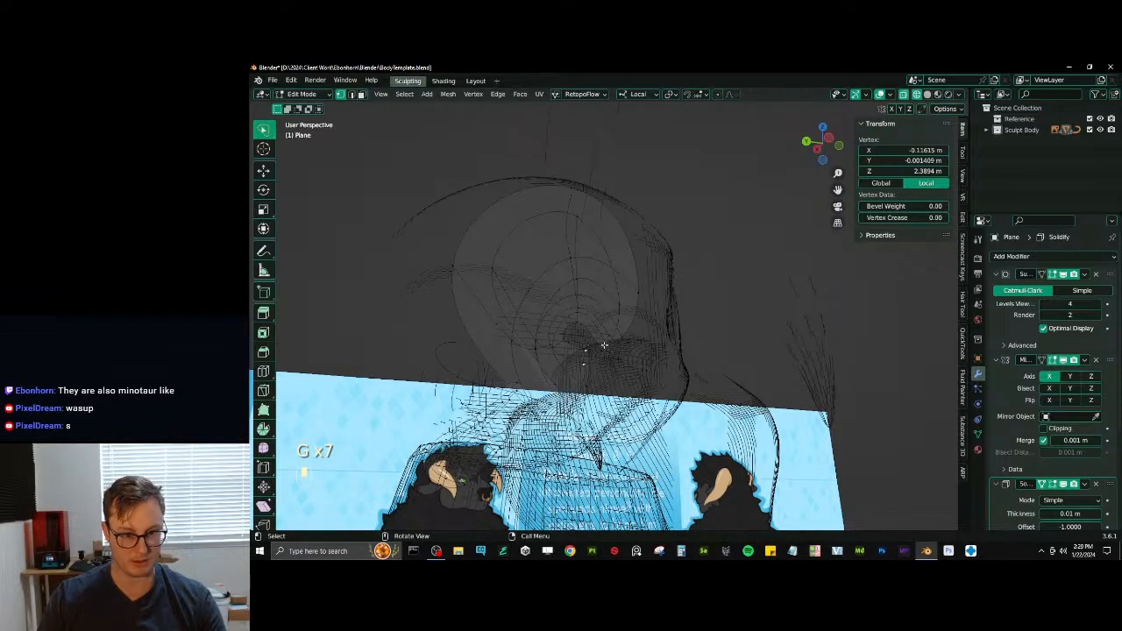
- Scale the selected ear base vertices in solid shading and return to Object Mode
{"action": "left_click", "coordinate": [603, 344], "text": "shift"}
{"action": "key", "text": "z"}
{"action": "mouse_move", "coordinate": [761, 360]}
{"action": "middle_mouse_down"}
{"action": "mouse_move", "coordinate": [697, 367]}
{"action": "mouse_move", "coordinate": [710, 354]}
{"action": "middle_mouse_up"}
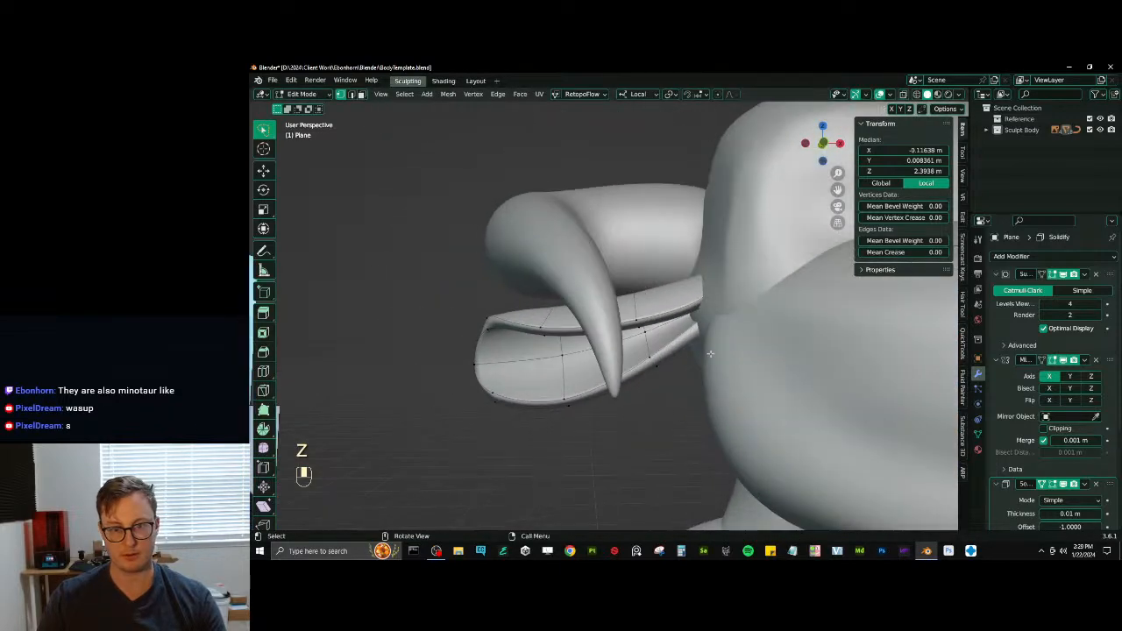
{"action": "key", "text": "s"}
{"action": "key", "text": "Tab"}
{"action": "scroll", "coordinate": [1069, 439], "scroll_direction": "down", "scroll_amount": 3}
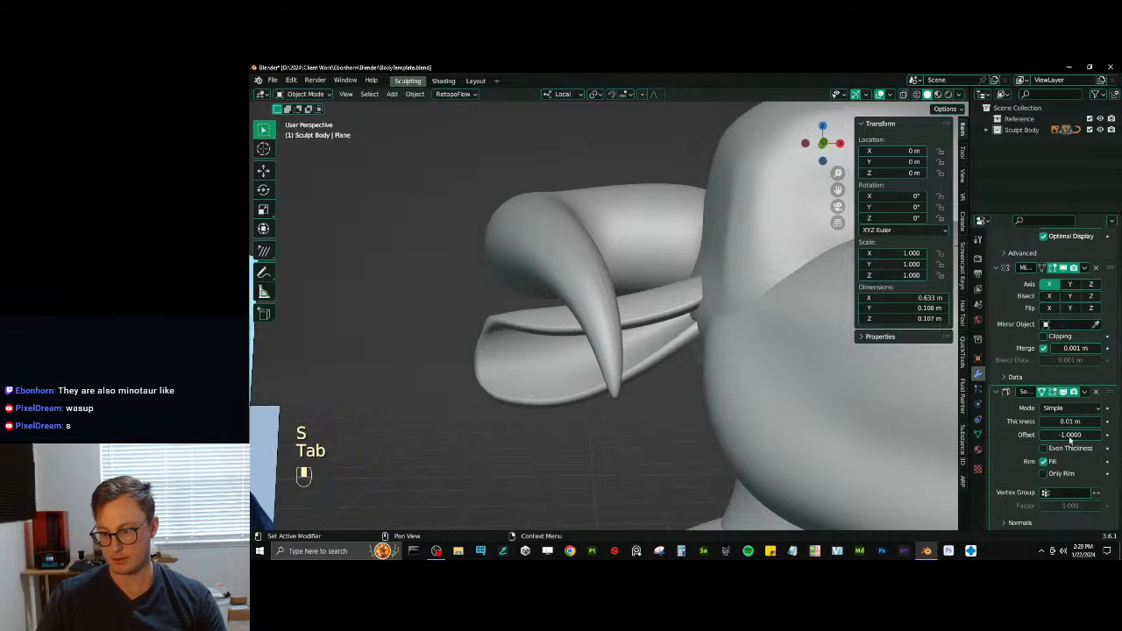
- Set the ear's Solidify thickness to 0.008 m and check its shape beneath the horn
{"action": "left_click_drag", "start_coordinate": [1069, 421], "coordinate": [1052, 421], "text": "shift"}
{"action": "scroll", "coordinate": [683, 408], "scroll_direction": "down", "scroll_amount": 7}
{"action": "left_click", "coordinate": [556, 396]}
{"action": "middle_click_drag", "start_coordinate": [555, 393], "coordinate": [644, 372]}
{"action": "scroll", "coordinate": [604, 355], "scroll_direction": "up", "scroll_amount": 5}
{"action": "left_click", "coordinate": [550, 340]}
{"action": "middle_click_drag", "start_coordinate": [554, 341], "coordinate": [637, 343]}
{"action": "scroll", "coordinate": [620, 351], "scroll_direction": "down", "scroll_amount": 4}
{"action": "scroll", "coordinate": [637, 342], "scroll_direction": "up", "scroll_amount": 4}
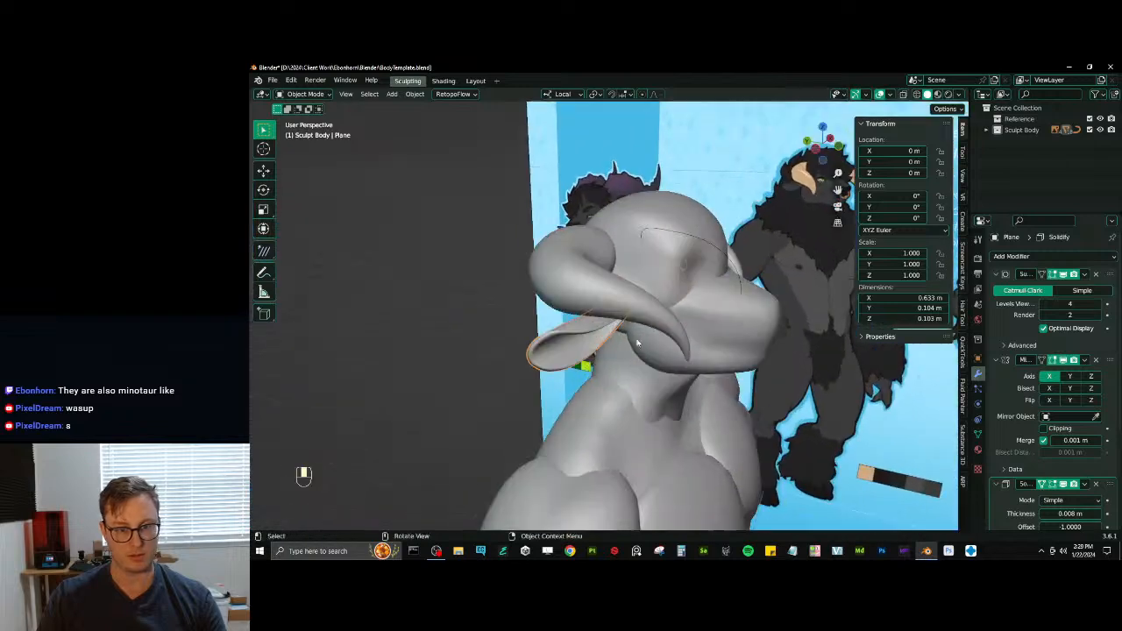
- Fatten the whole ear mesh slightly along its normals and return to Object Mode
{"action": "key", "text": "Tab"}
{"action": "key", "text": "alt+s"}
{"action": "key", "text": "a"}
{"action": "key", "text": "alt+s"}
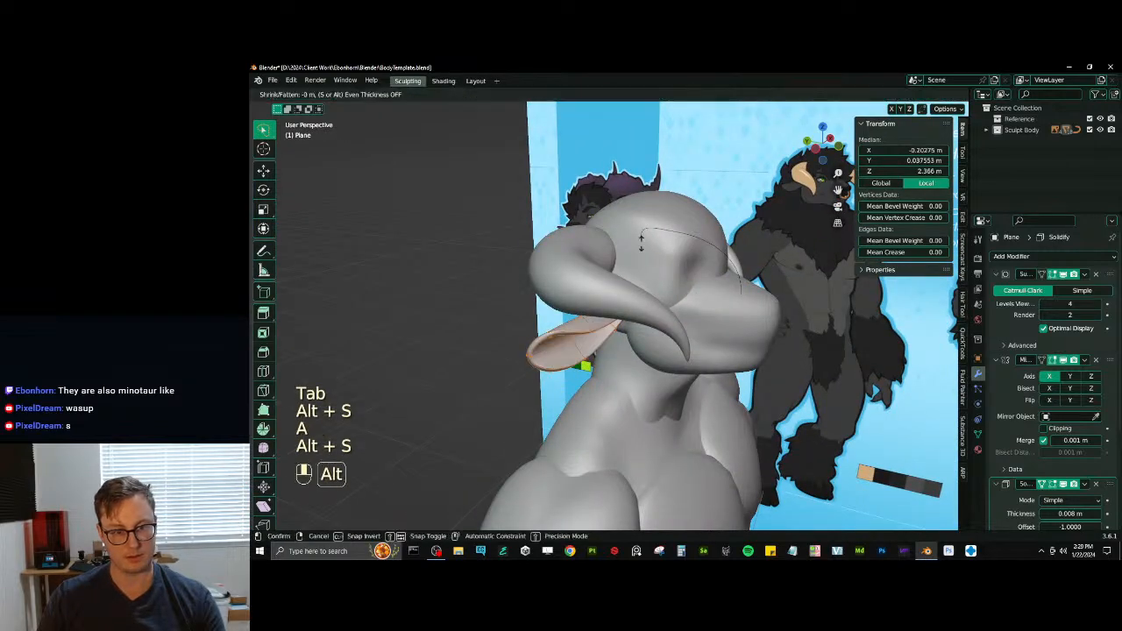
{"action": "left_click", "coordinate": [680, 289]}
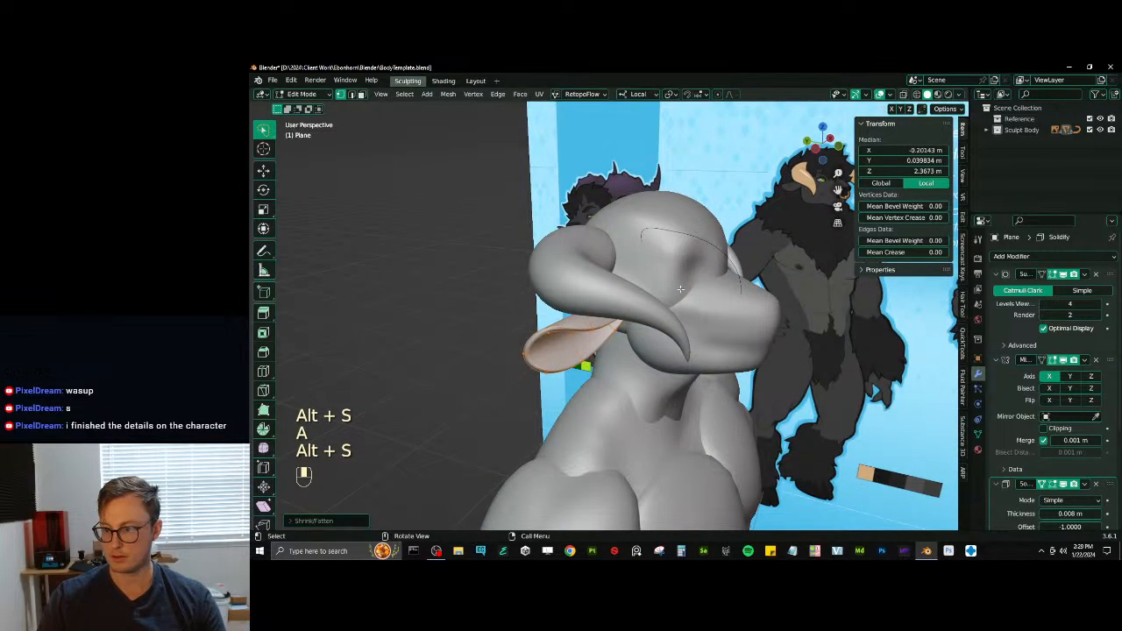
{"action": "middle_click_drag", "start_coordinate": [680, 289], "coordinate": [701, 316]}
{"action": "scroll", "coordinate": [721, 318], "scroll_direction": "down", "scroll_amount": 3}
{"action": "key", "text": "Tab"}
- Check the head, horns and hooves against the full figure and save the body template file
{"action": "left_click", "coordinate": [678, 277]}
{"action": "scroll", "coordinate": [680, 273], "scroll_direction": "down", "scroll_amount": 4}
{"action": "scroll", "coordinate": [701, 316], "scroll_direction": "up", "scroll_amount": 4}
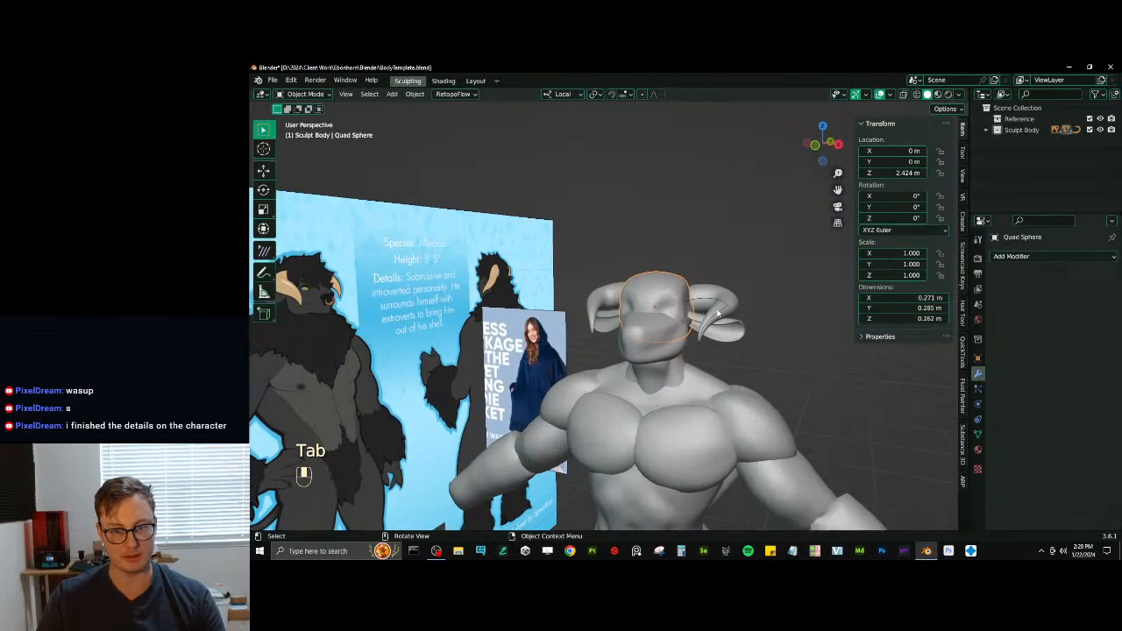
{"action": "left_click", "coordinate": [717, 313]}
{"action": "left_click", "coordinate": [723, 313]}
{"action": "key", "text": "q"}
{"action": "left_click", "coordinate": [754, 393]}
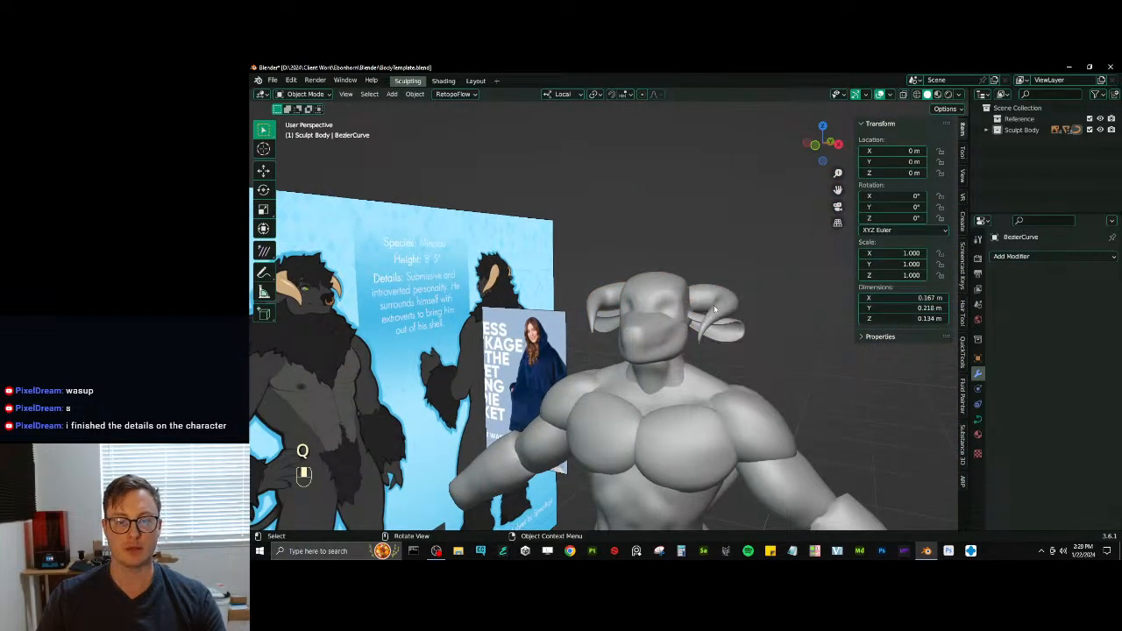
{"action": "scroll", "coordinate": [714, 308], "scroll_direction": "down", "scroll_amount": 6}
{"action": "middle_click_drag", "start_coordinate": [714, 309], "coordinate": [719, 276], "text": "shift"}
{"action": "key", "text": "ctrl+s"}
{"action": "middle_click_drag", "start_coordinate": [582, 314], "coordinate": [586, 237]}
{"action": "left_click", "coordinate": [575, 380]}
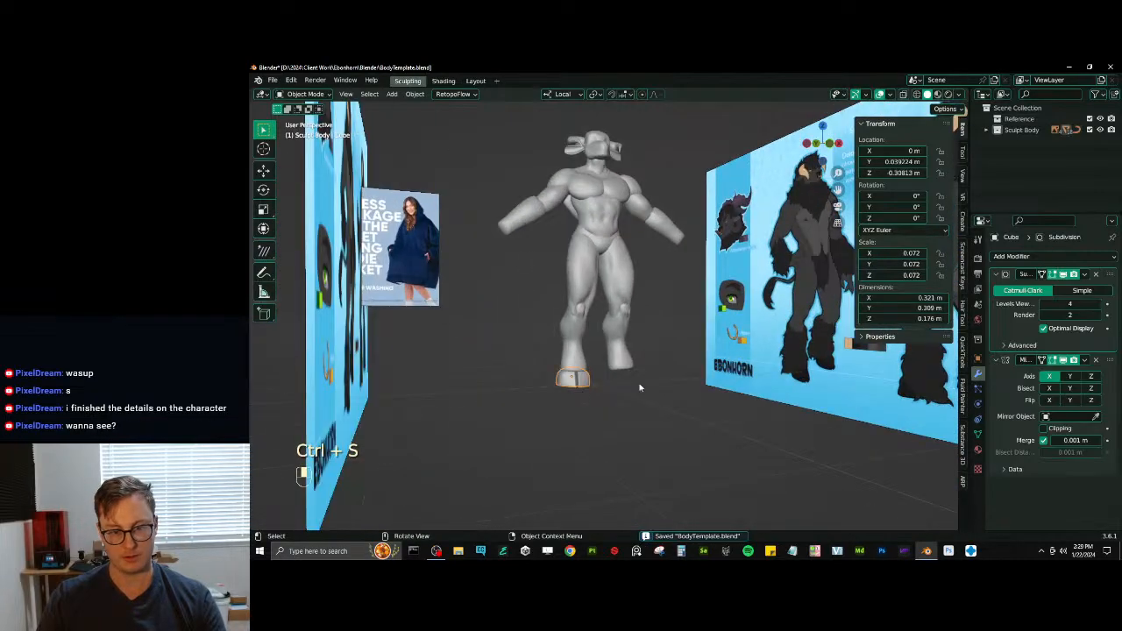
{"action": "key", "text": "ctrl+s"}
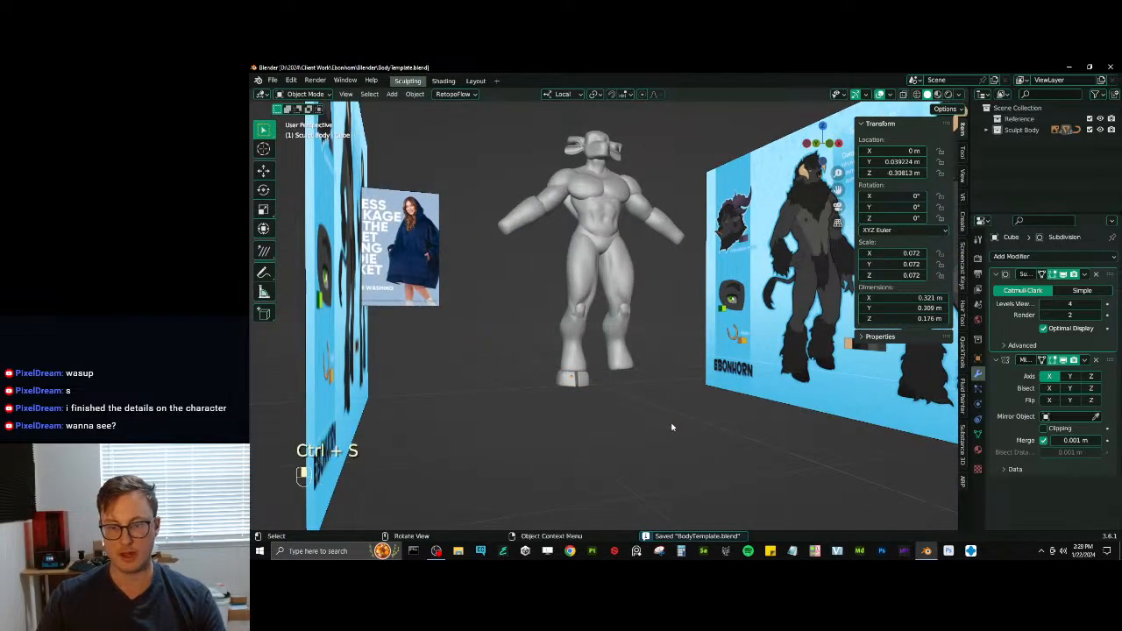
- Add an empty at the world origin and create a new collection in the scene
{"action": "key", "text": "shift+a"}
{"action": "mouse_move", "coordinate": [674, 428]}
{"action": "left_click", "coordinate": [716, 430]}
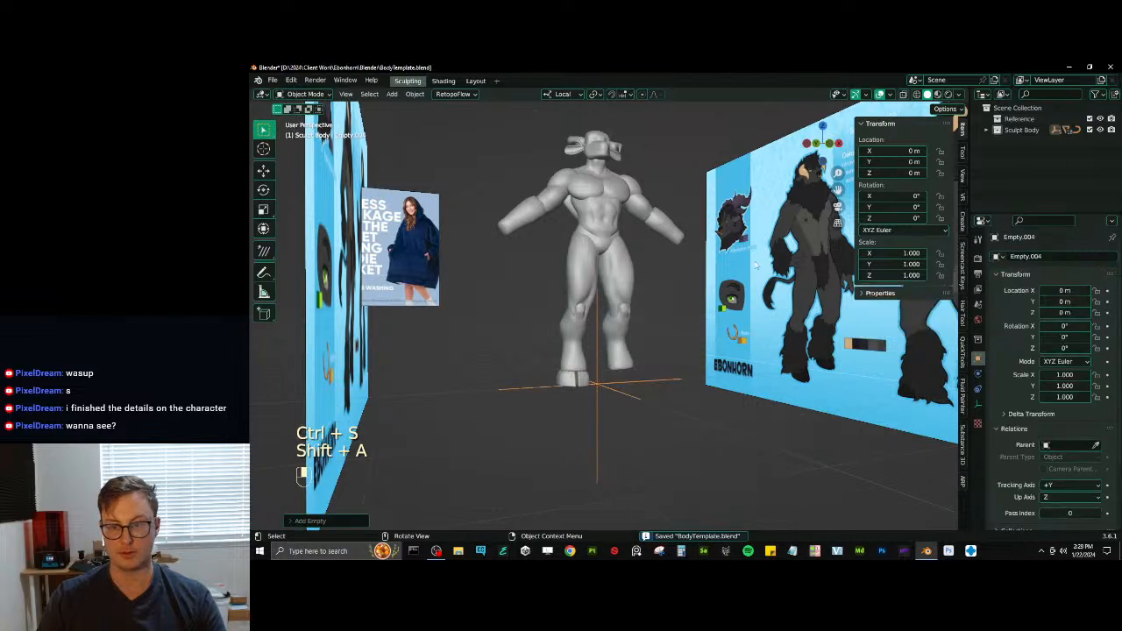
{"action": "left_click", "coordinate": [1019, 120]}
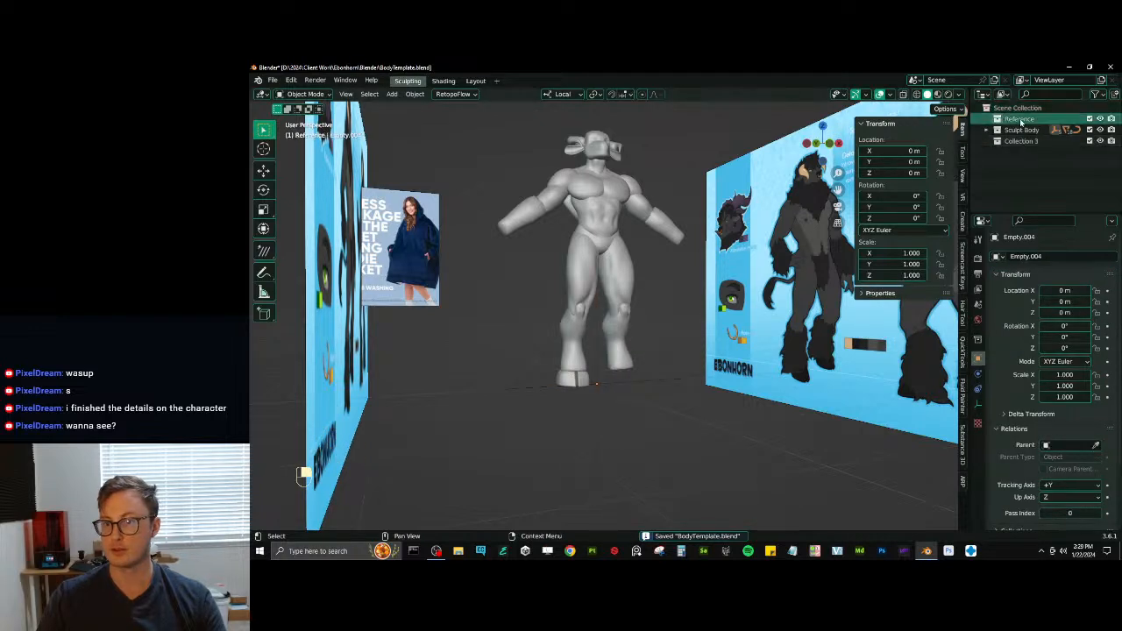
{"action": "key", "text": "Escape"}
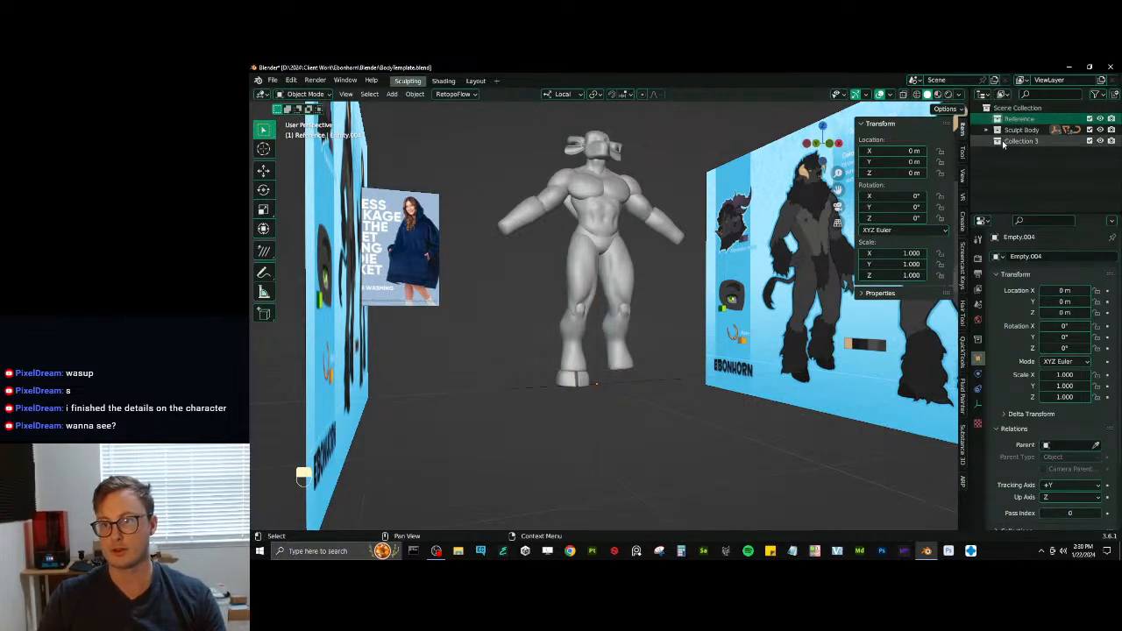
- Unhide the reference images, move them all into the Reference collection and exclude that collection from the view layer
{"action": "left_click", "coordinate": [801, 211]}
{"action": "scroll", "coordinate": [789, 217], "scroll_direction": "down", "scroll_amount": 4}
{"action": "key", "text": "b"}
{"action": "left_click_drag", "start_coordinate": [463, 300], "coordinate": [503, 317]}
{"action": "key", "text": "alt+h"}
{"action": "key", "text": "b"}
{"action": "key", "text": "b"}
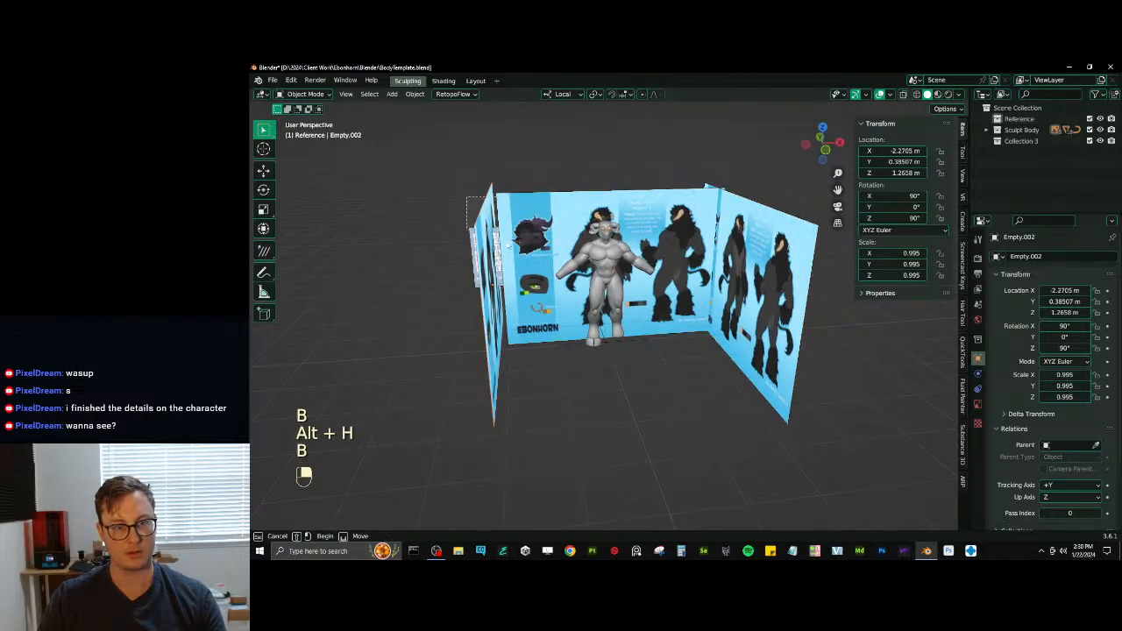
{"action": "right_click", "coordinate": [719, 173]}
{"action": "key", "text": "m"}
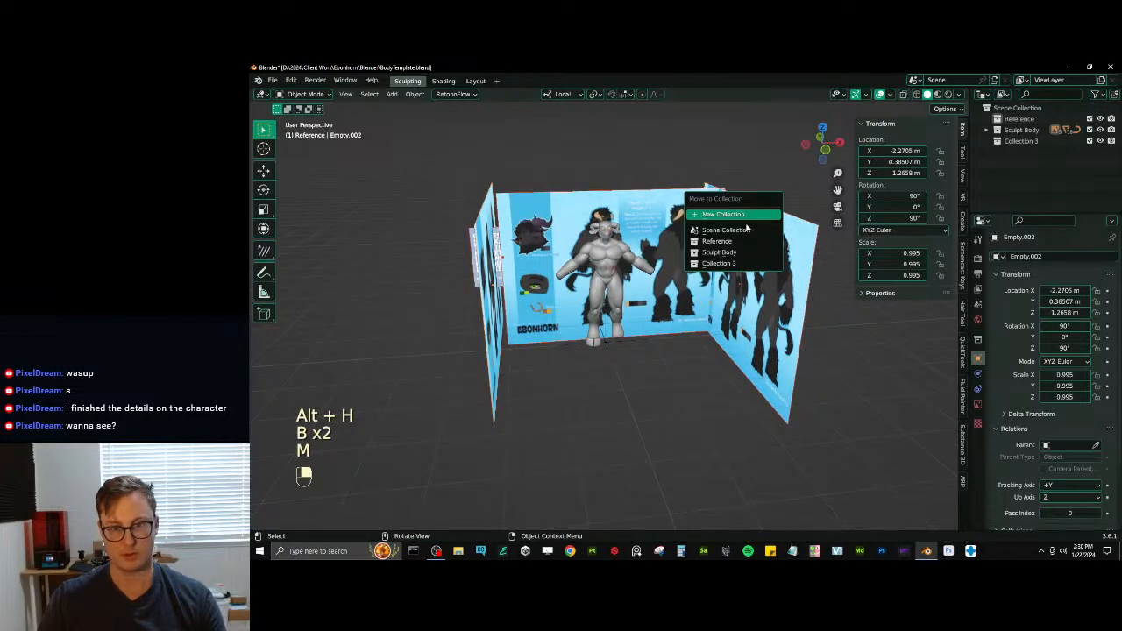
{"action": "left_click", "coordinate": [749, 240]}
{"action": "left_click", "coordinate": [987, 118]}
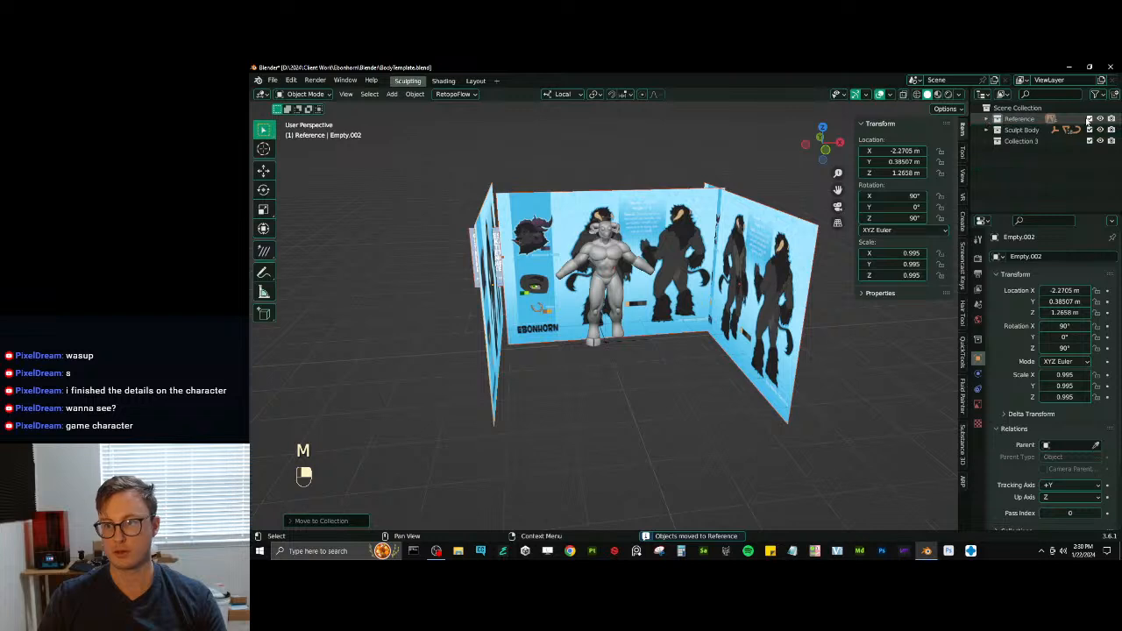
{"action": "left_click", "coordinate": [1089, 118]}
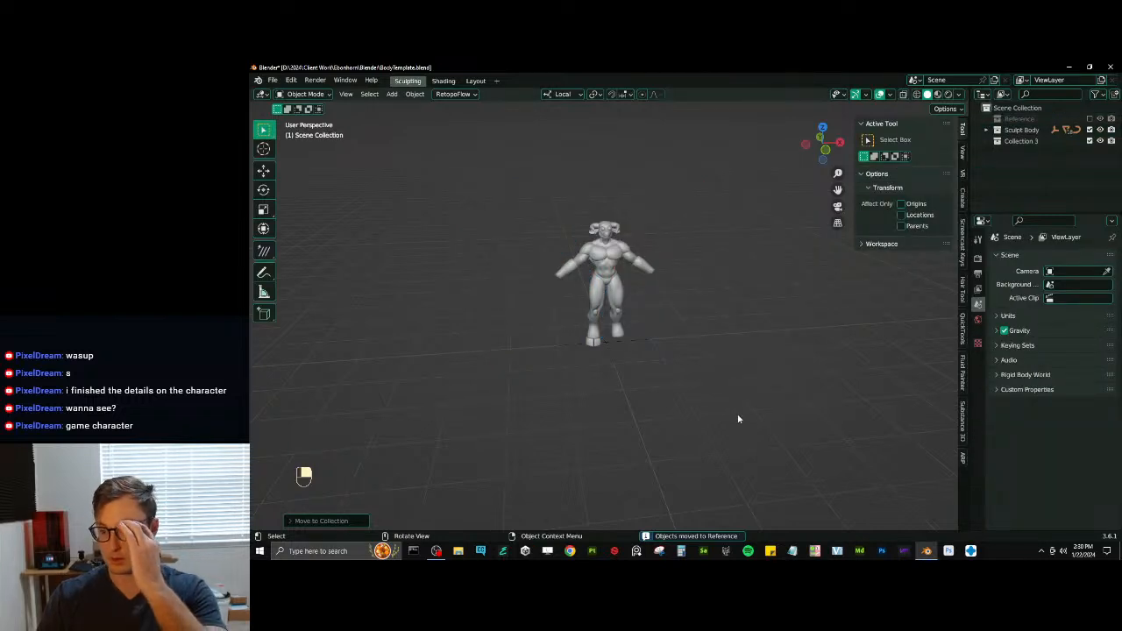
- Rename the new Collection 3 as HIDDEN
{"action": "left_click", "coordinate": [650, 344]}
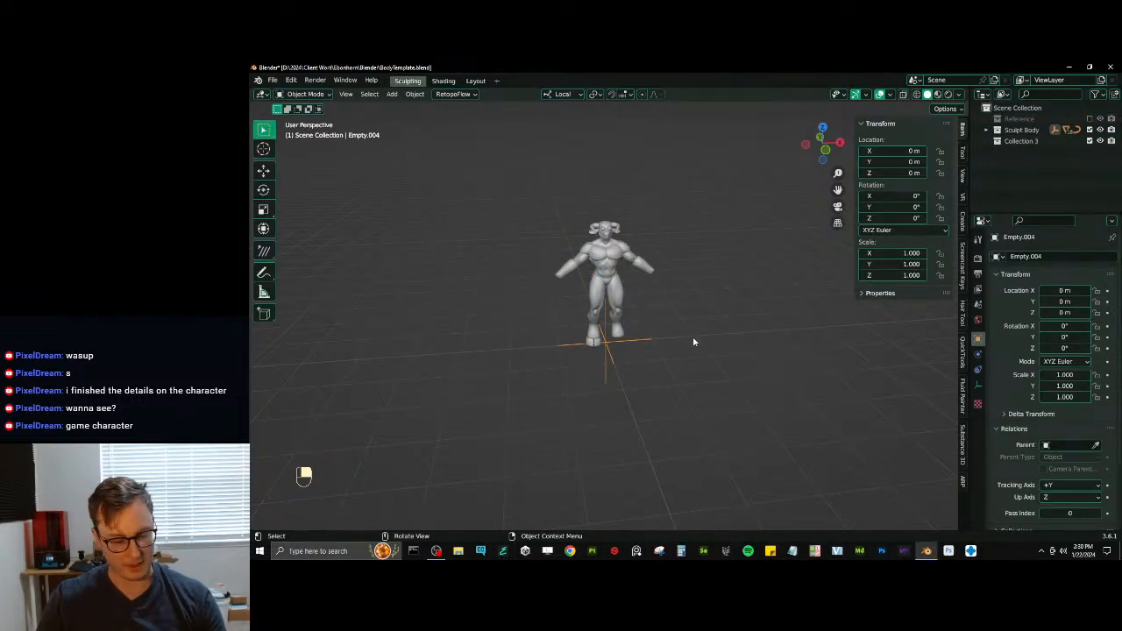
{"action": "double_click", "coordinate": [1019, 141]}
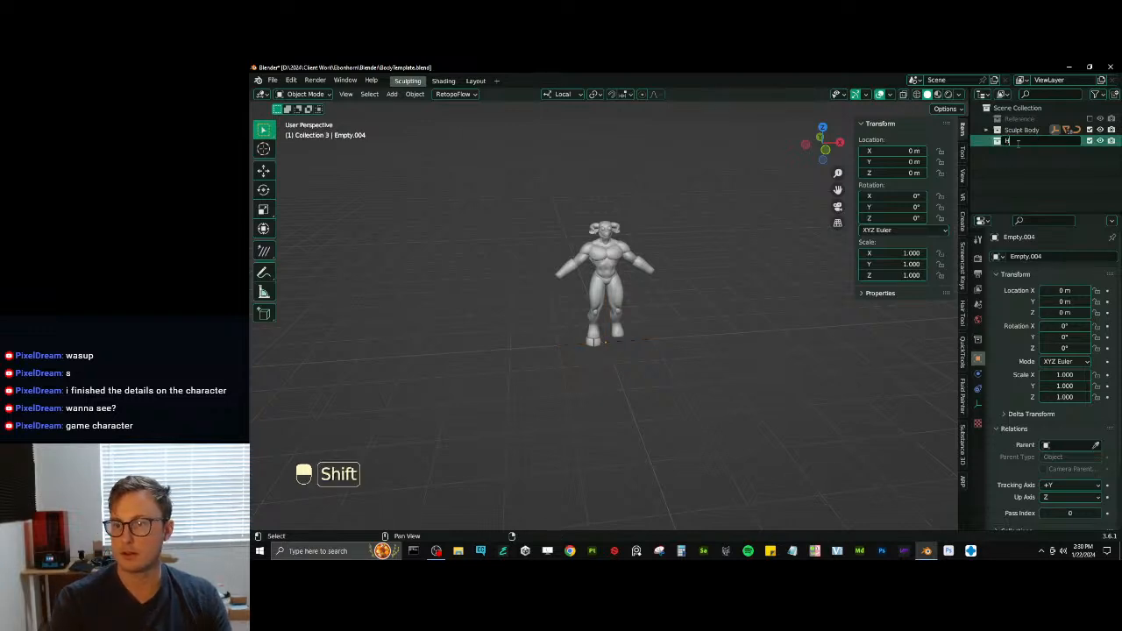
{"action": "type", "text": "HIDDEN"}
{"action": "key", "text": "Return"}
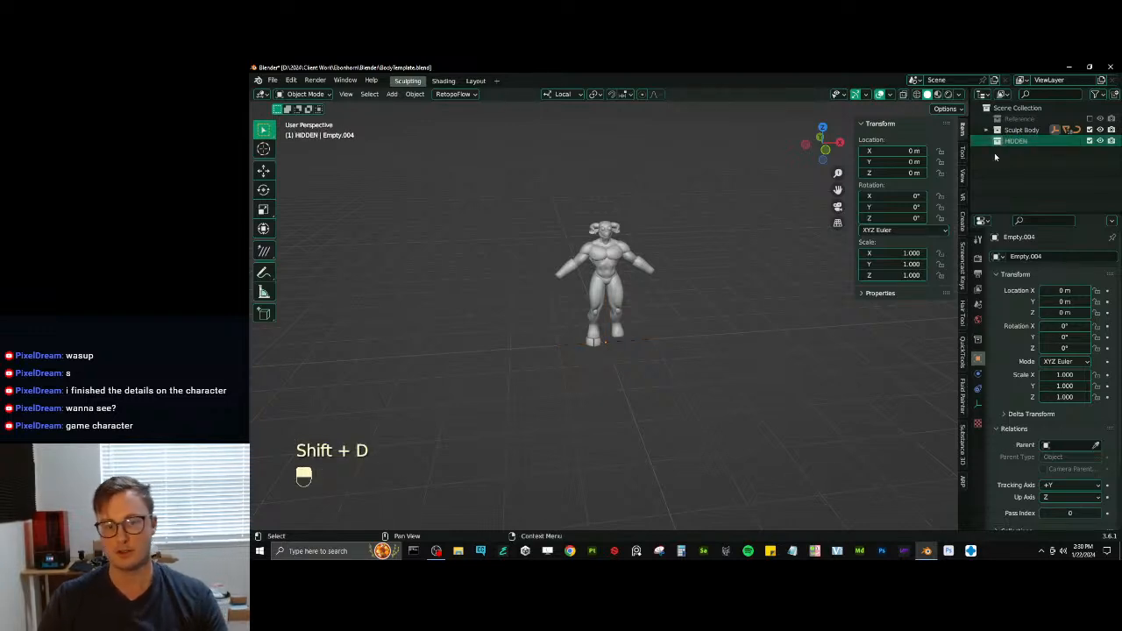
- Move the empty into the HIDDEN collection and place that collection above Reference
{"action": "left_click", "coordinate": [639, 347]}
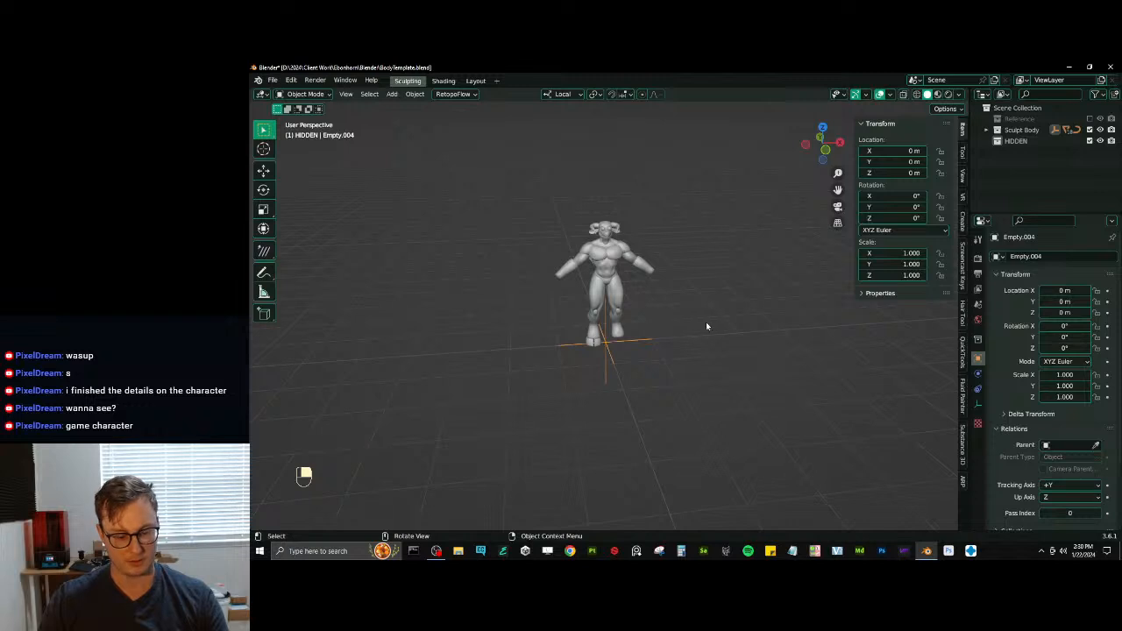
{"action": "key", "text": "m"}
{"action": "left_click", "coordinate": [698, 345]}
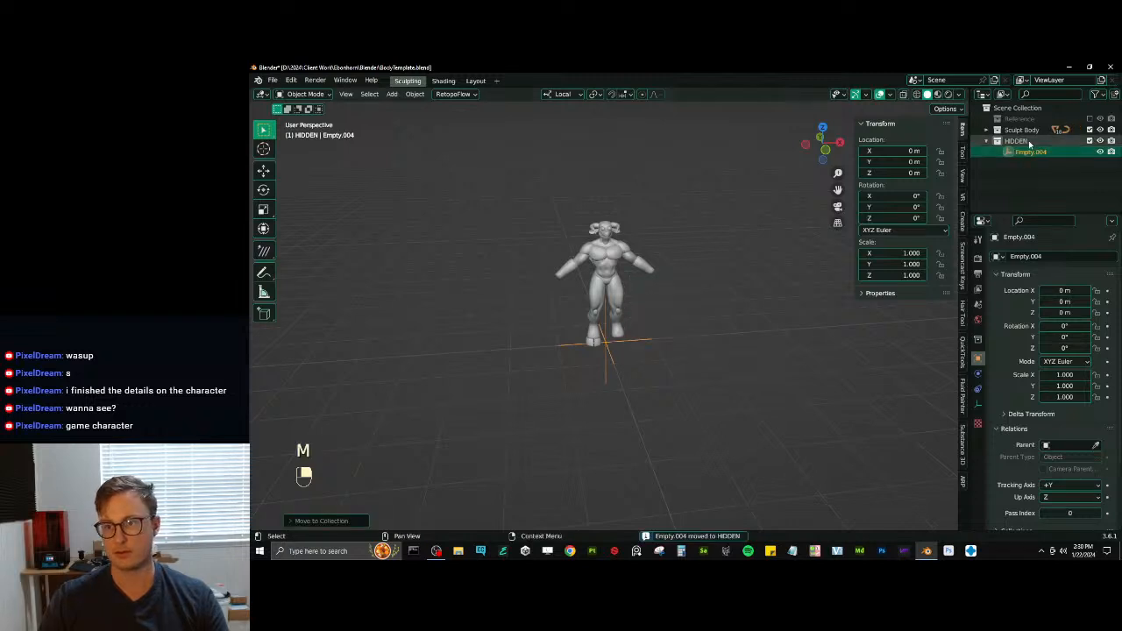
{"action": "left_click_drag", "start_coordinate": [1014, 141], "coordinate": [1030, 114]}
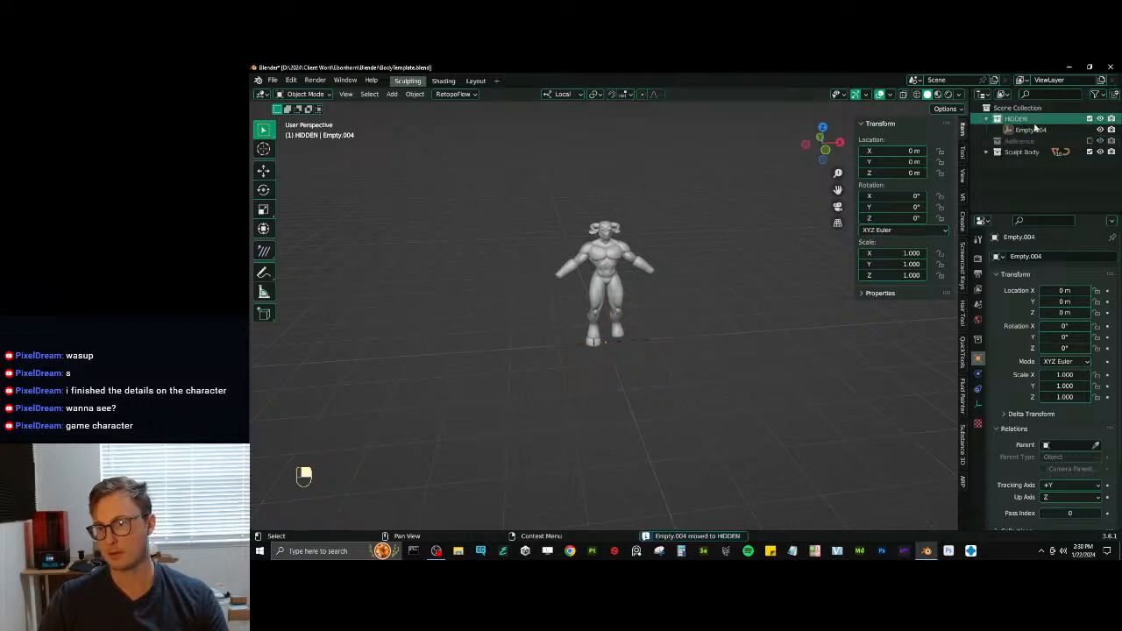
- Rename the empty at the origin as _Mirror Axis and save the file
{"action": "scroll", "coordinate": [561, 287], "scroll_direction": "up", "scroll_amount": 4}
{"action": "scroll", "coordinate": [613, 324], "scroll_direction": "up", "scroll_amount": 2}
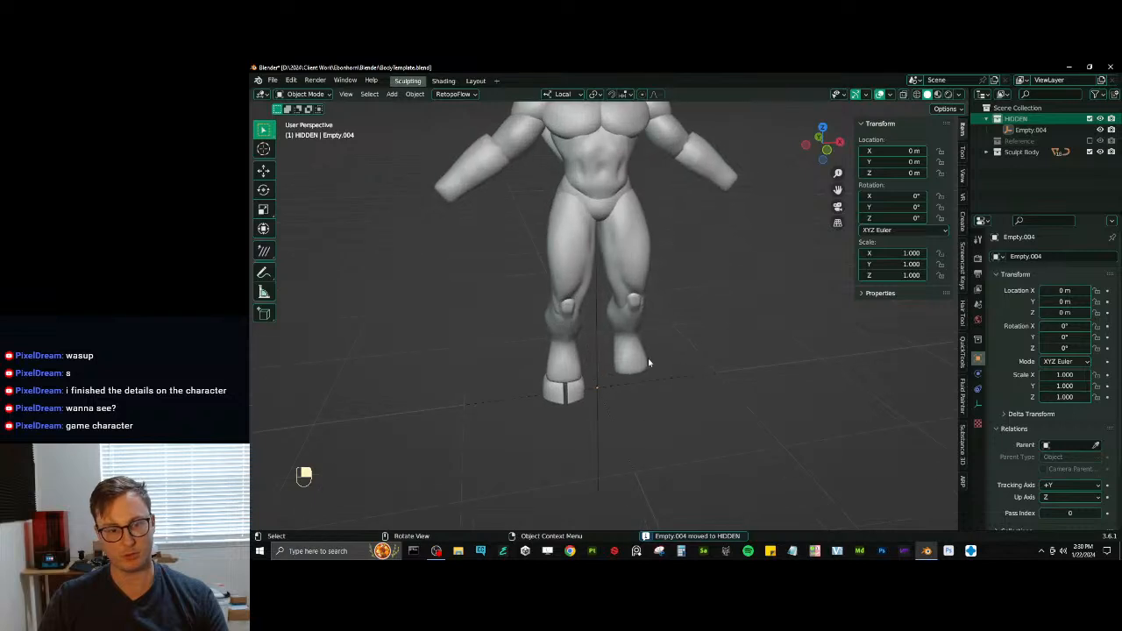
{"action": "left_click", "coordinate": [680, 375]}
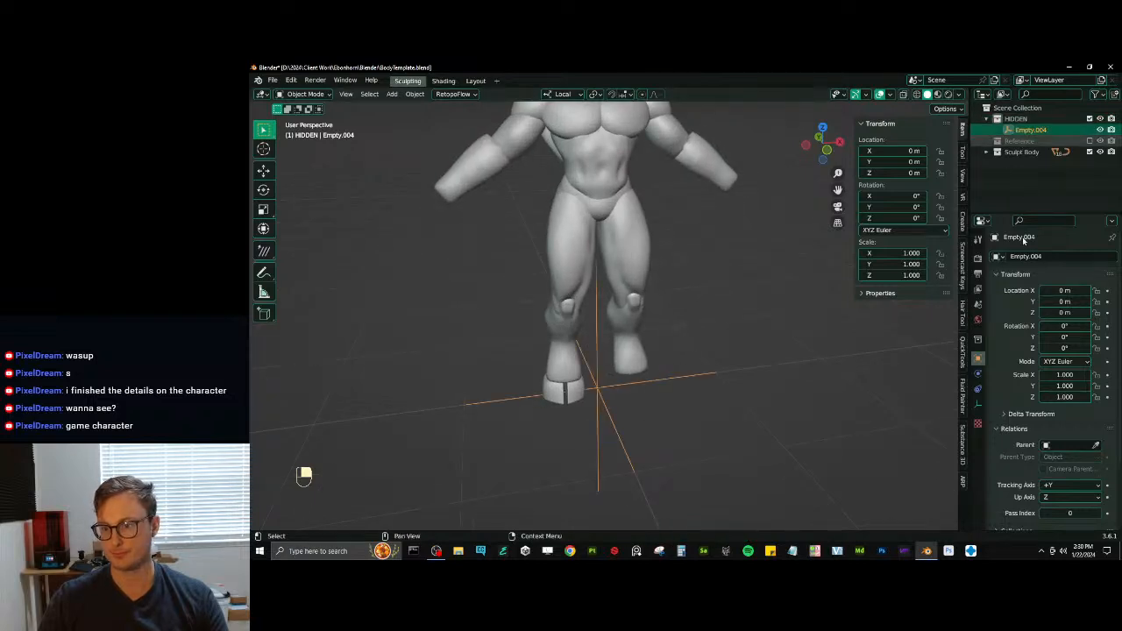
{"action": "left_click", "coordinate": [1036, 273]}
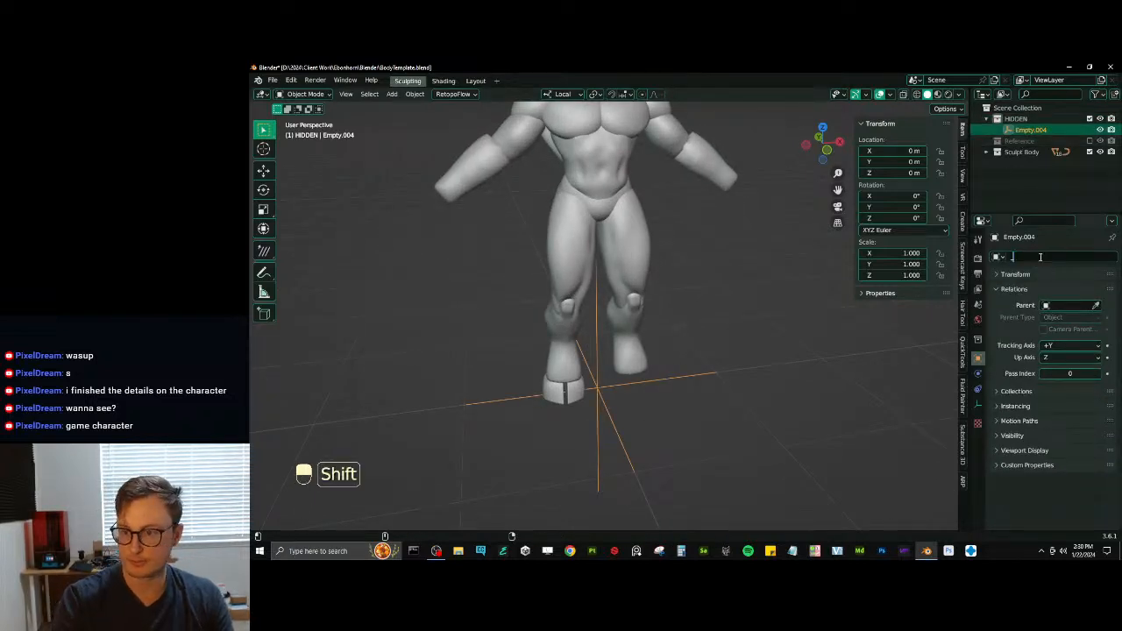
{"action": "key", "text": "BackSpace"}
{"action": "type", "text": "_M"}
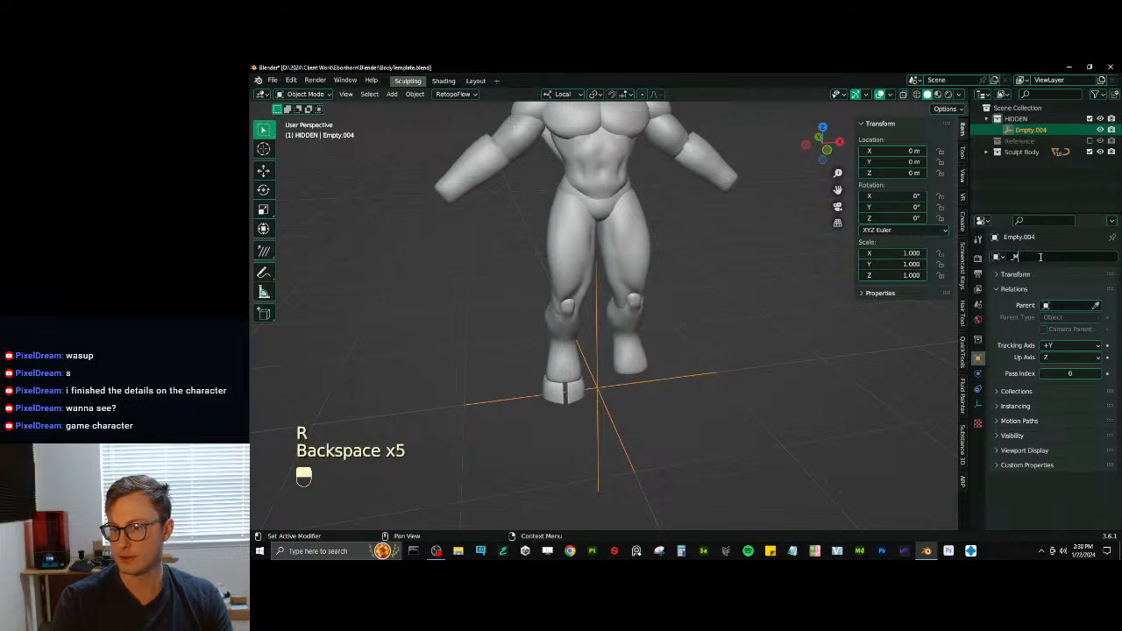
{"action": "type", "text": "irrirror Axis"}
{"action": "key", "text": "Return"}
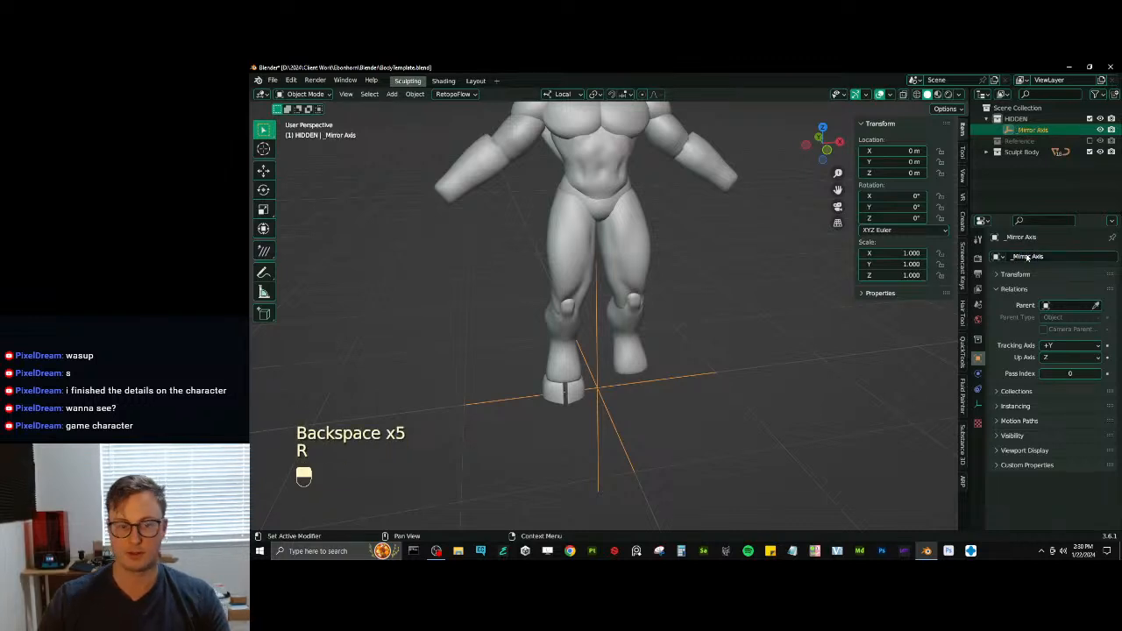
{"action": "key", "text": "ctrl+s"}
- Duplicate the hoof's Mirror modifier and set the copy's mirror object to _Mirror Axis
{"action": "left_click", "coordinate": [583, 394]}
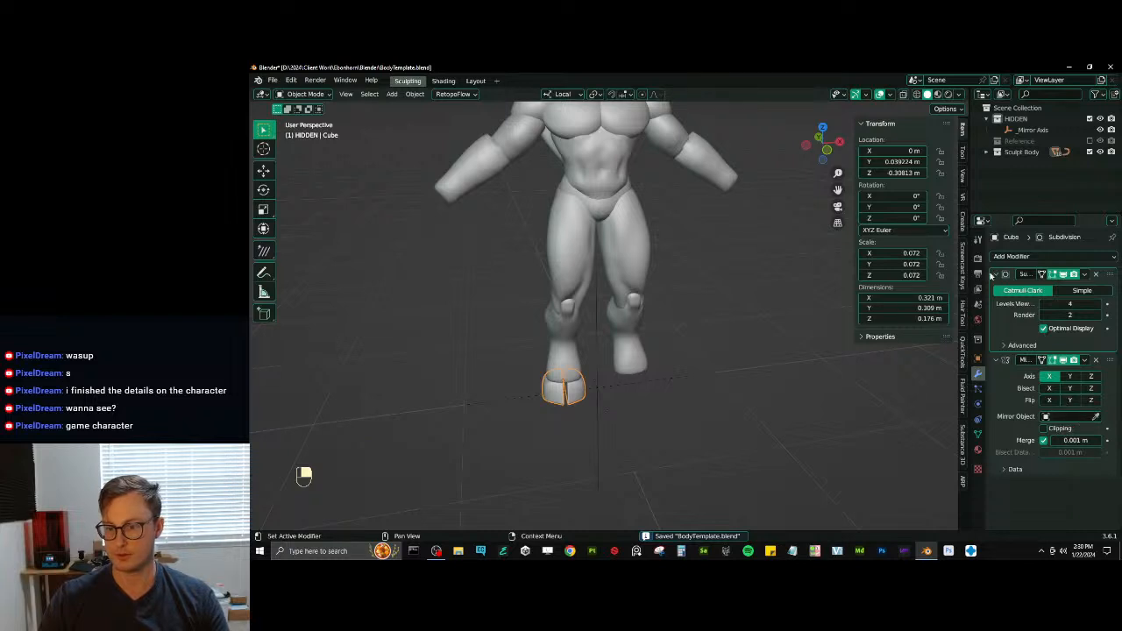
{"action": "left_click", "coordinate": [994, 275]}
{"action": "left_click", "coordinate": [1084, 289]}
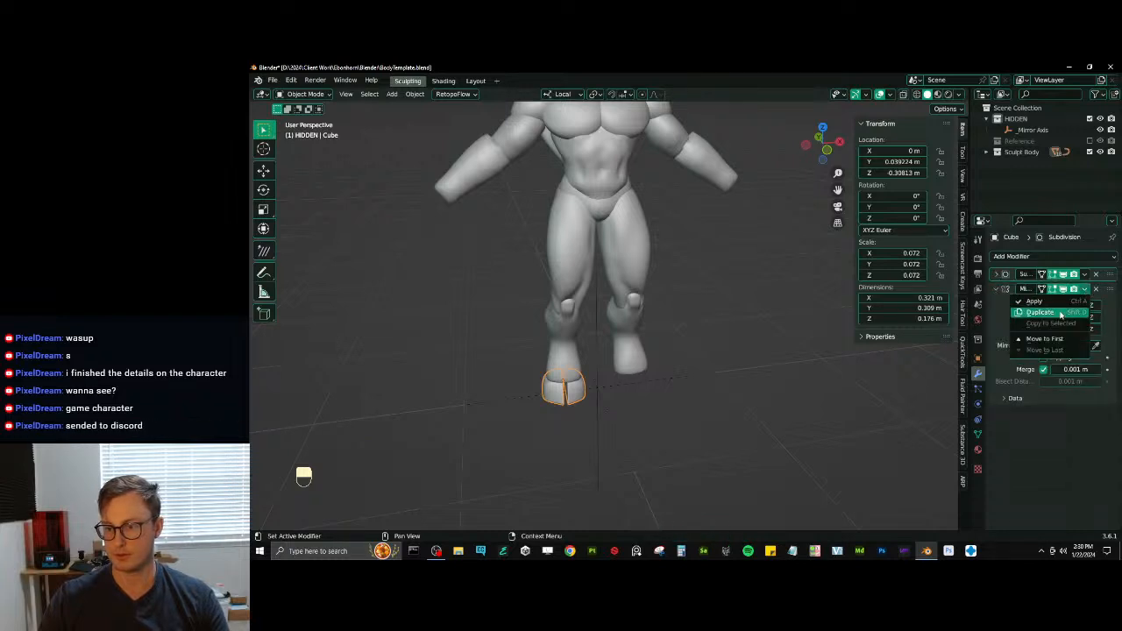
{"action": "left_click", "coordinate": [1041, 312]}
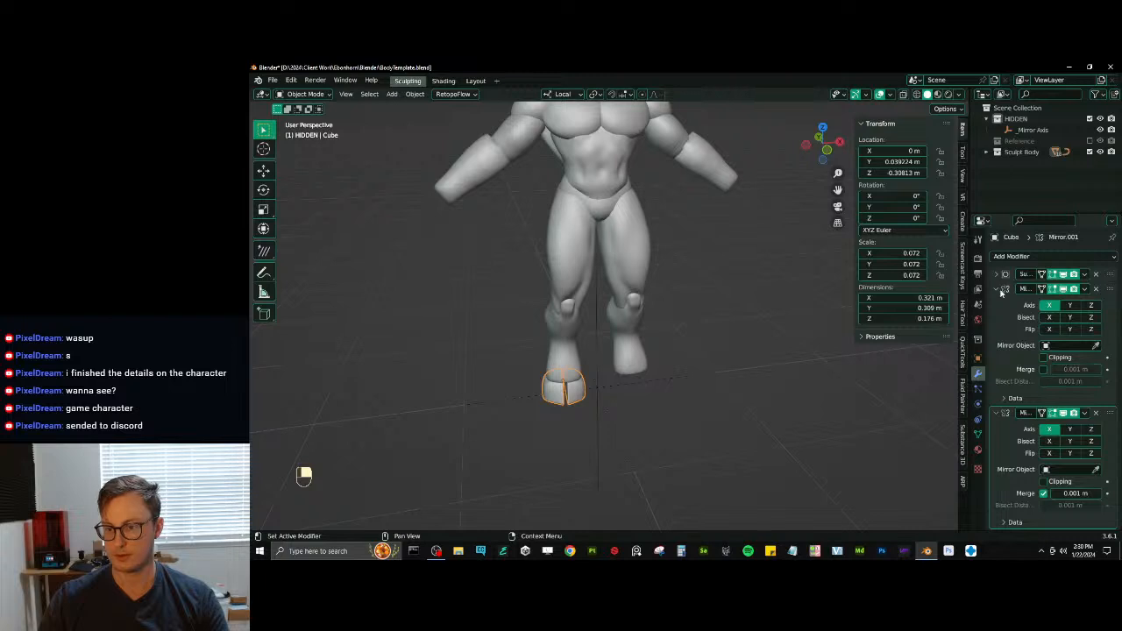
{"action": "left_click", "coordinate": [998, 289]}
{"action": "left_click", "coordinate": [1056, 361]}
{"action": "left_click", "coordinate": [1055, 378]}
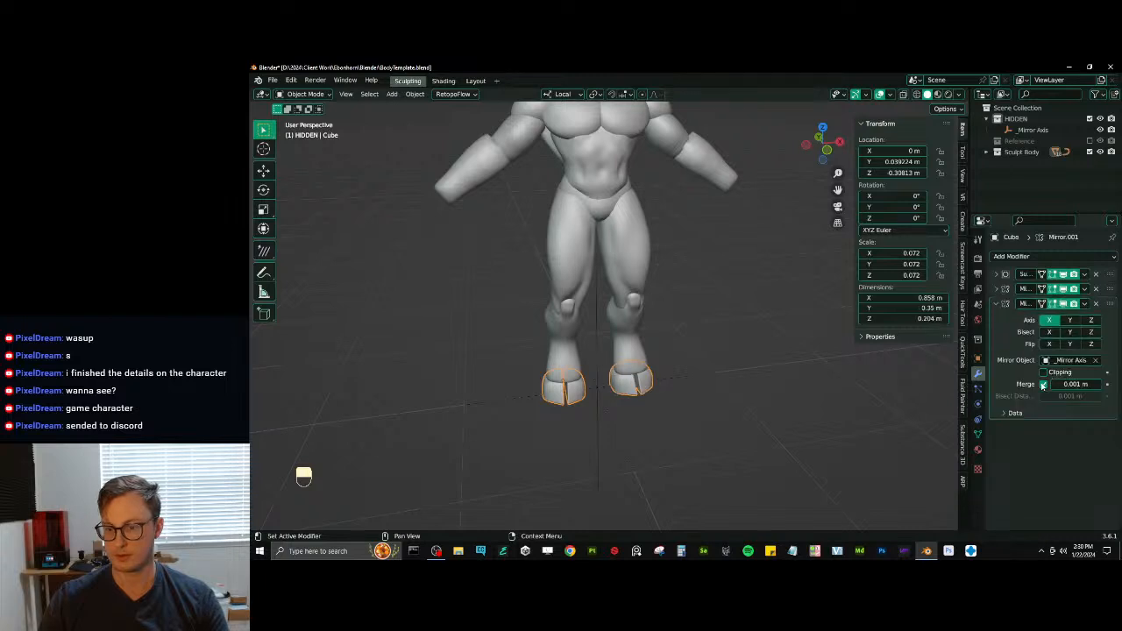
{"action": "left_click", "coordinate": [995, 304]}
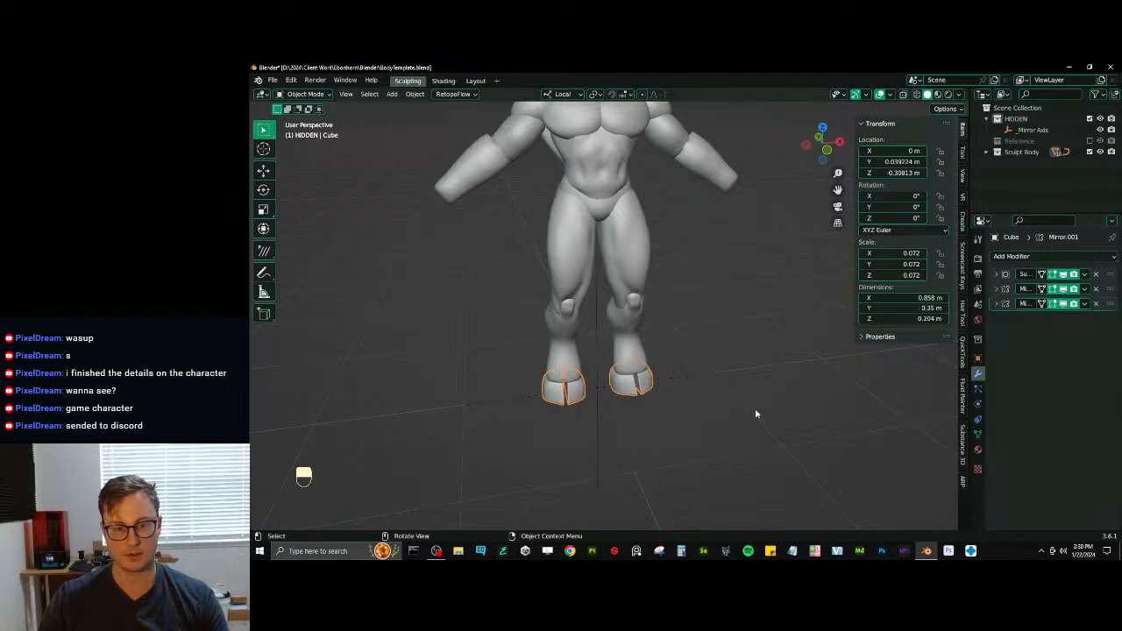
- Slide the vertices on the hoof's upper inner edge, return to Object Mode and save the file
{"action": "scroll", "coordinate": [621, 371], "scroll_direction": "up", "scroll_amount": 3}
{"action": "key", "text": "Tab"}
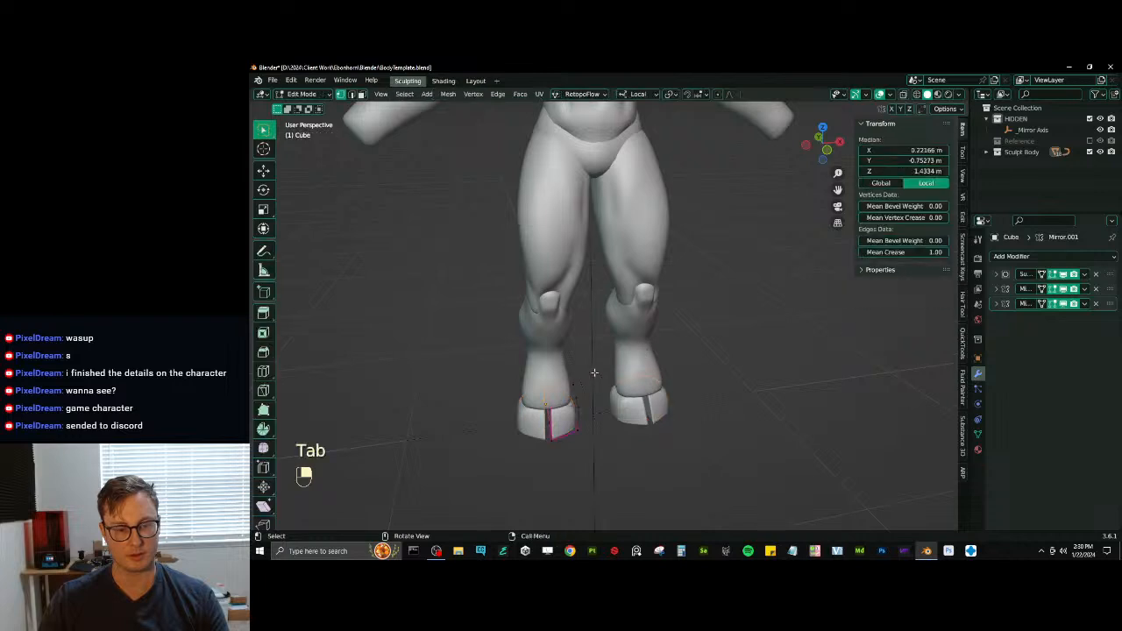
{"action": "scroll", "coordinate": [643, 300], "scroll_direction": "up", "scroll_amount": 4}
{"action": "middle_click_drag", "start_coordinate": [642, 300], "coordinate": [656, 276]}
{"action": "key", "text": "g"}
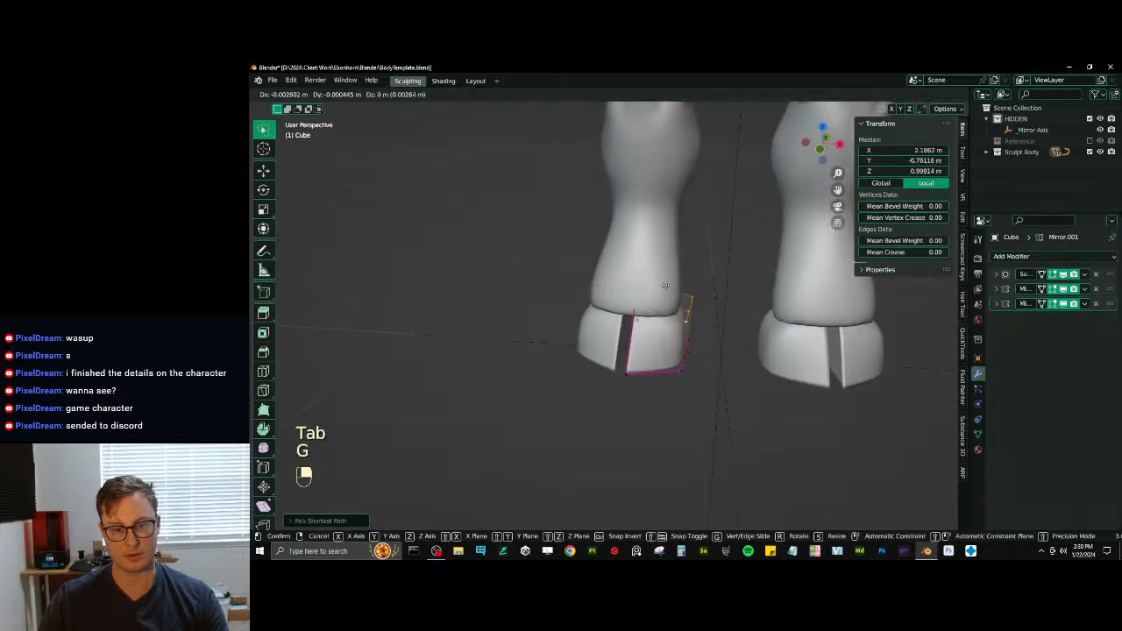
{"action": "key", "text": "g"}
{"action": "left_click", "coordinate": [659, 283]}
{"action": "scroll", "coordinate": [663, 283], "scroll_direction": "down", "scroll_amount": 4}
{"action": "key", "text": "Tab"}
{"action": "scroll", "coordinate": [683, 280], "scroll_direction": "down", "scroll_amount": 4}
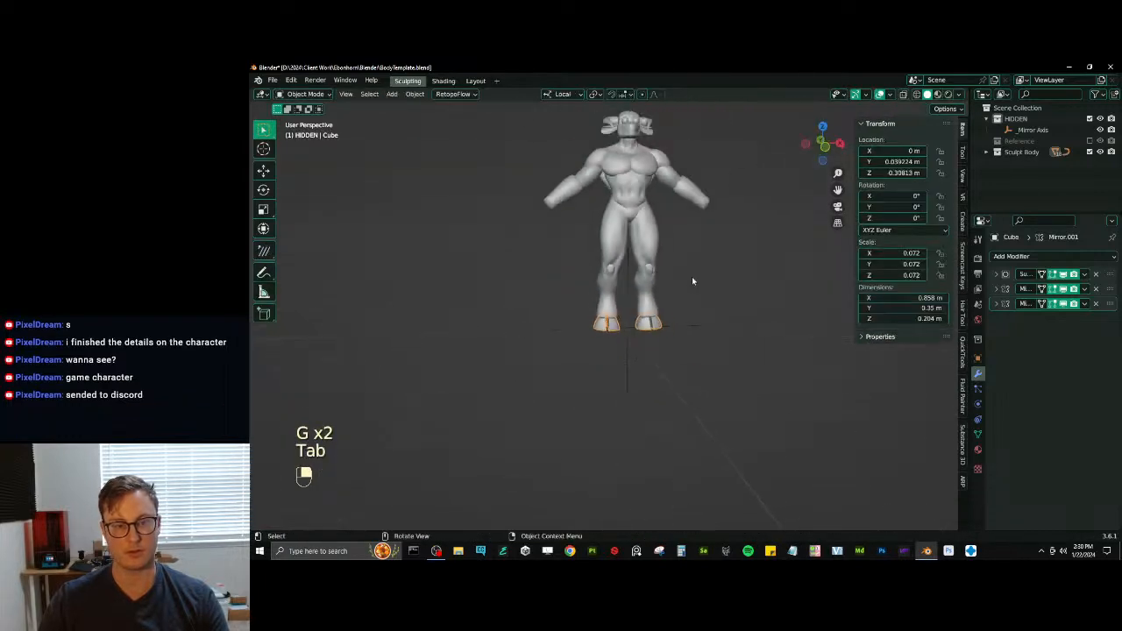
{"action": "middle_click_drag", "start_coordinate": [694, 281], "coordinate": [733, 351], "text": "shift"}
{"action": "key", "text": "ctrl+s"}
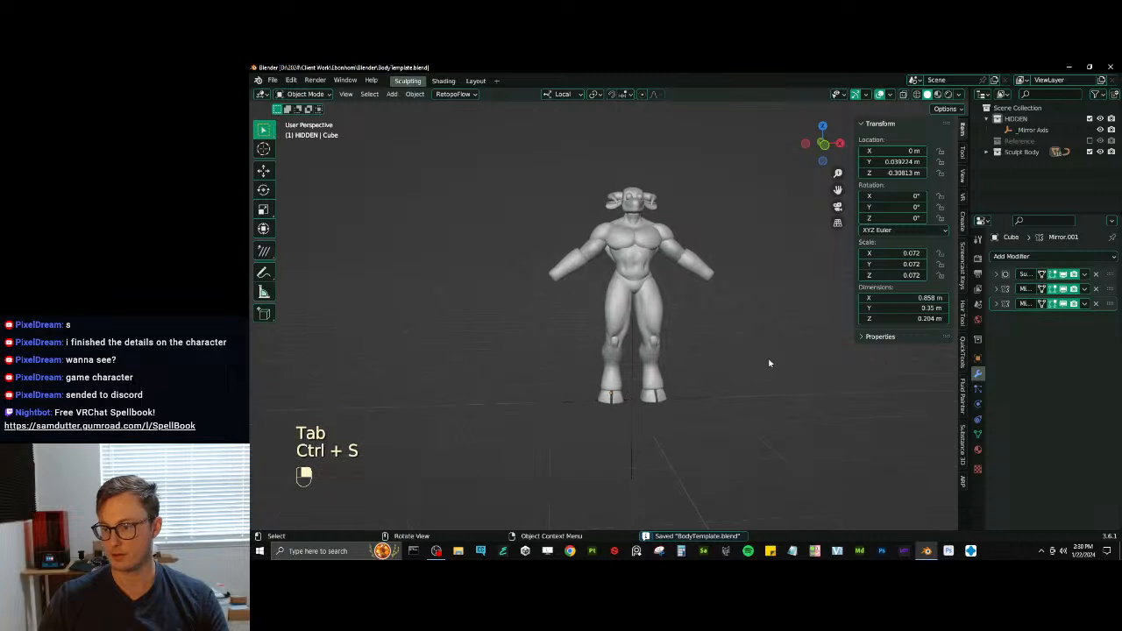
{"action": "scroll", "coordinate": [769, 363], "scroll_direction": "up", "scroll_amount": 4}
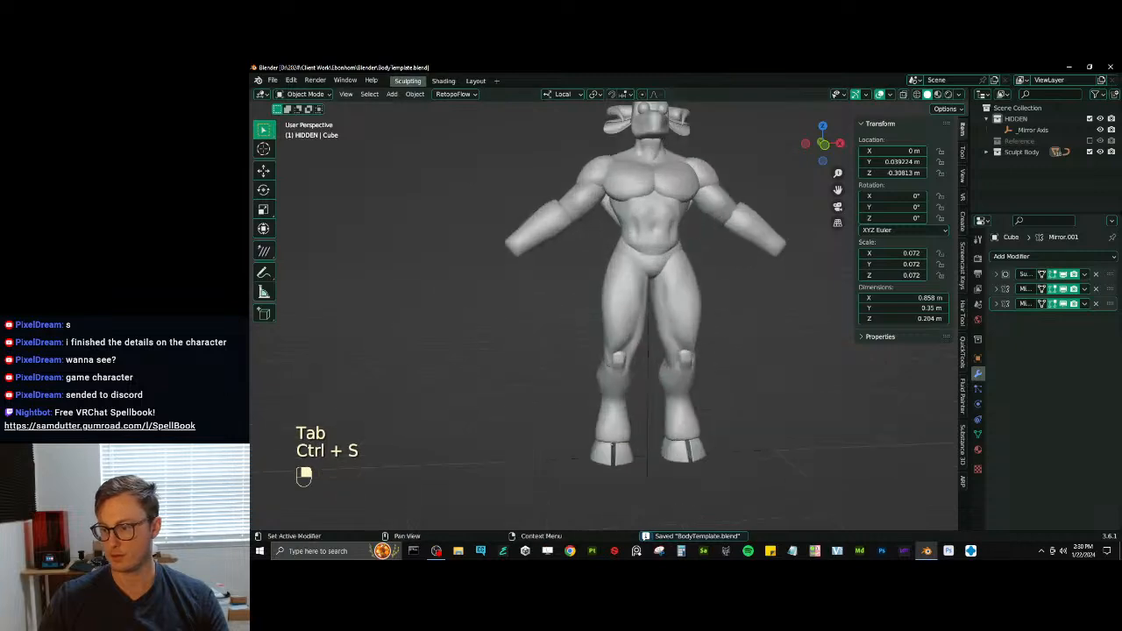
- Examine the shared clay creature render up close in the browser and close the browser window
{"action": "left_click", "coordinate": [1041, 552]}
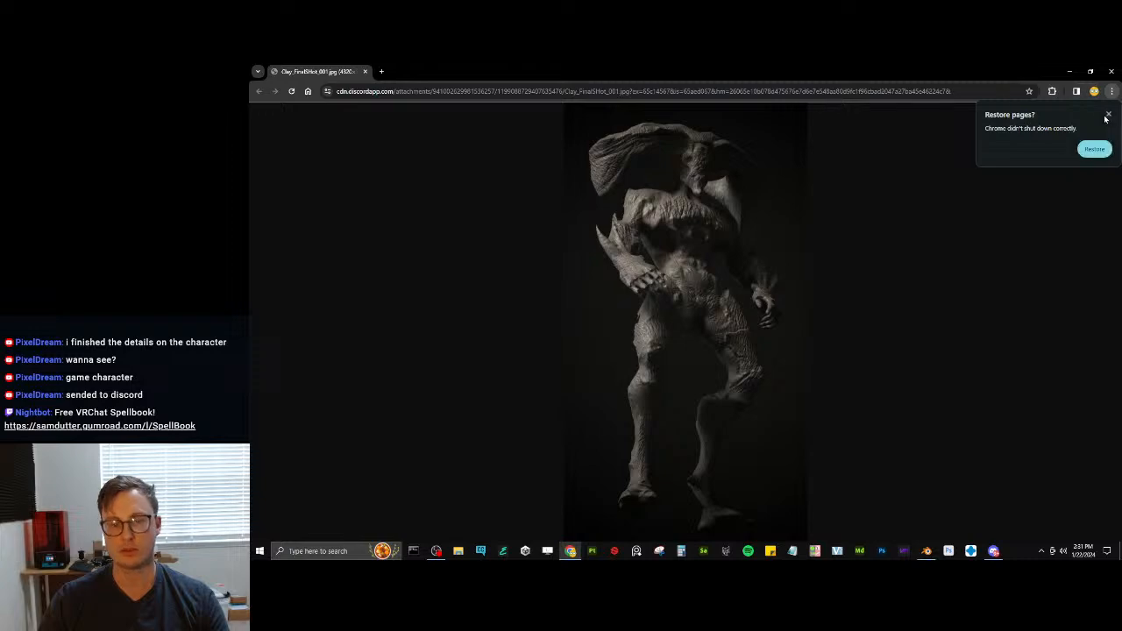
{"action": "left_click", "coordinate": [1107, 114]}
{"action": "left_click", "coordinate": [719, 235]}
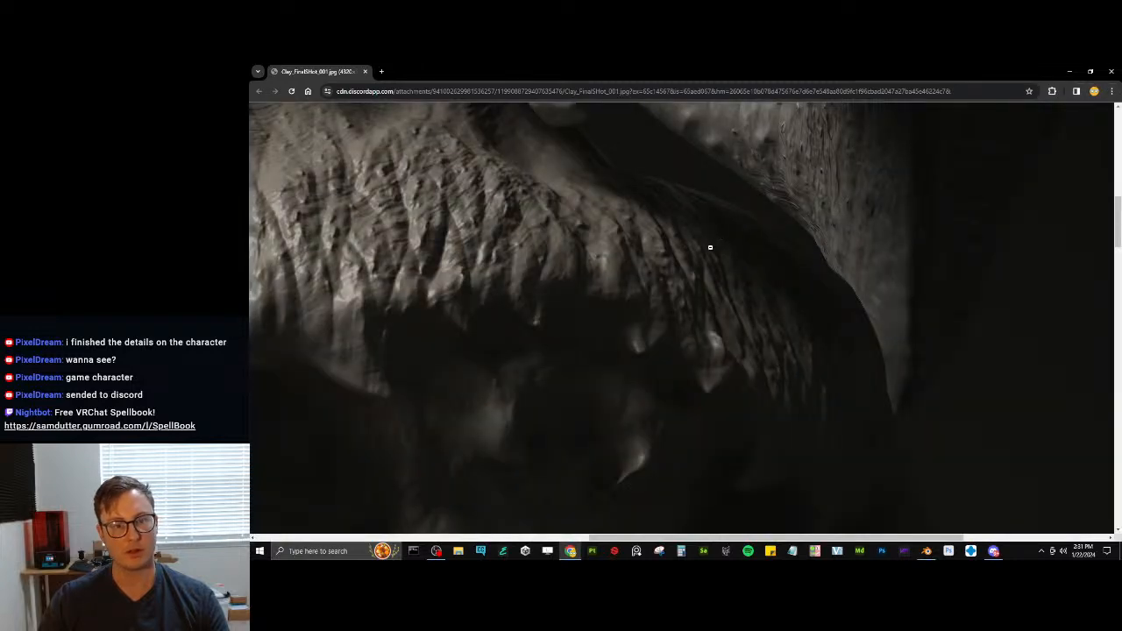
{"action": "scroll", "coordinate": [710, 247], "scroll_direction": "up", "scroll_amount": 5}
{"action": "left_click", "coordinate": [571, 352]}
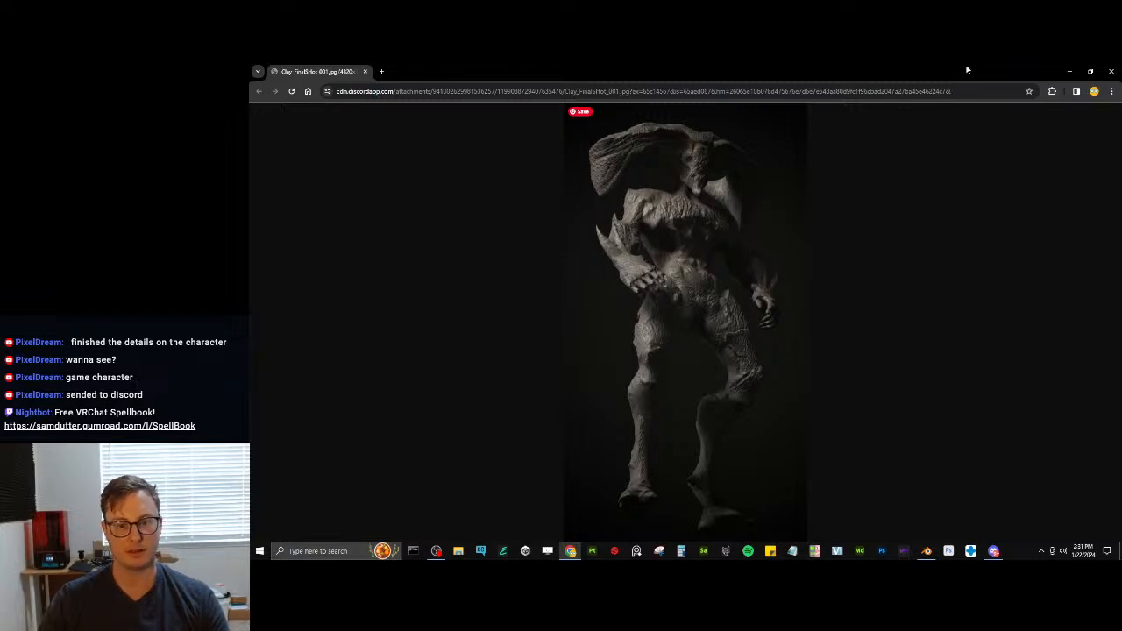
{"action": "left_click", "coordinate": [1111, 73]}
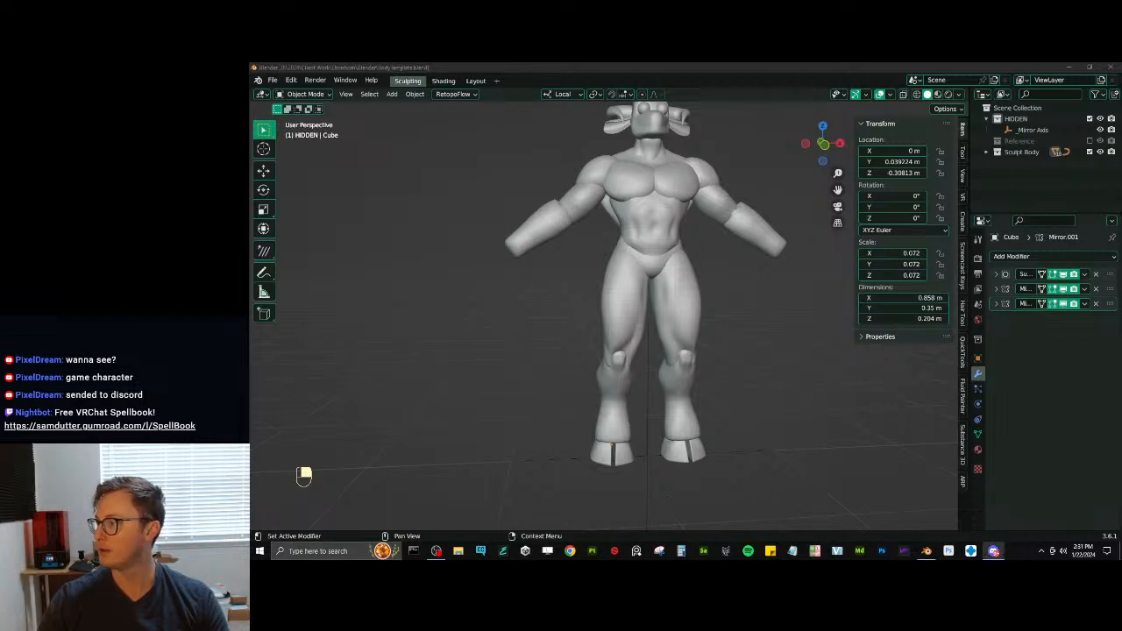
- Hide the mirrored eye spheres on the head
{"action": "scroll", "coordinate": [701, 365], "scroll_direction": "down", "scroll_amount": 2}
{"action": "middle_click_drag", "start_coordinate": [727, 358], "coordinate": [630, 342]}
{"action": "scroll", "coordinate": [629, 340], "scroll_direction": "up", "scroll_amount": 4}
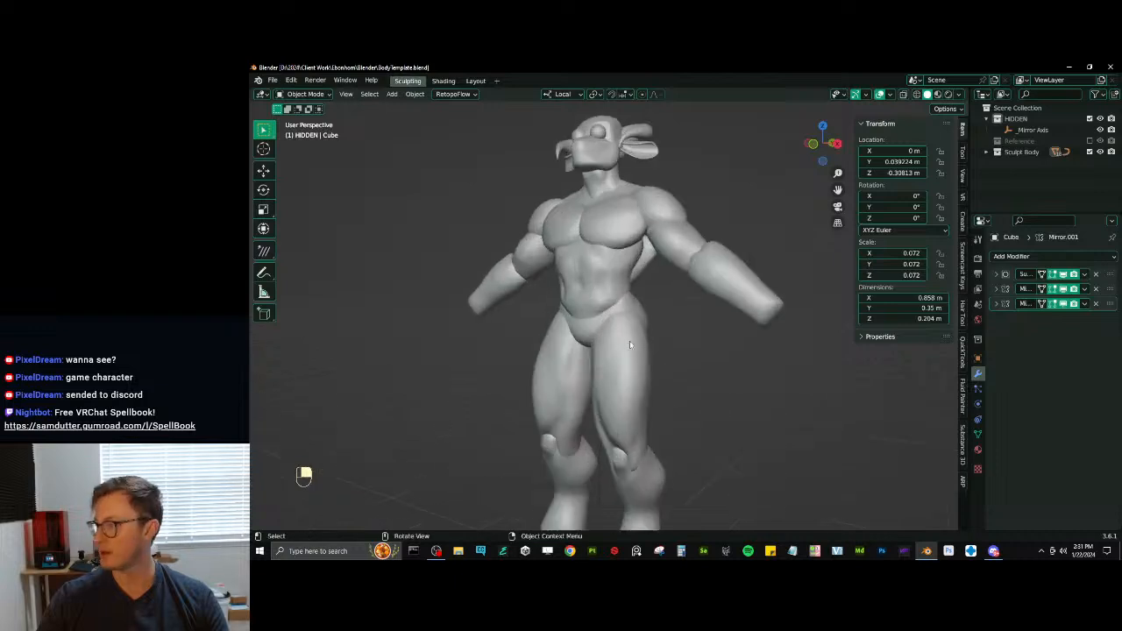
{"action": "middle_click_drag", "start_coordinate": [566, 255], "coordinate": [675, 263]}
{"action": "scroll", "coordinate": [508, 283], "scroll_direction": "up", "scroll_amount": 2}
{"action": "middle_click_drag", "start_coordinate": [675, 262], "coordinate": [548, 350]}
{"action": "middle_click_drag", "start_coordinate": [561, 276], "coordinate": [584, 289]}
{"action": "scroll", "coordinate": [584, 288], "scroll_direction": "up", "scroll_amount": 1}
{"action": "left_click", "coordinate": [639, 245]}
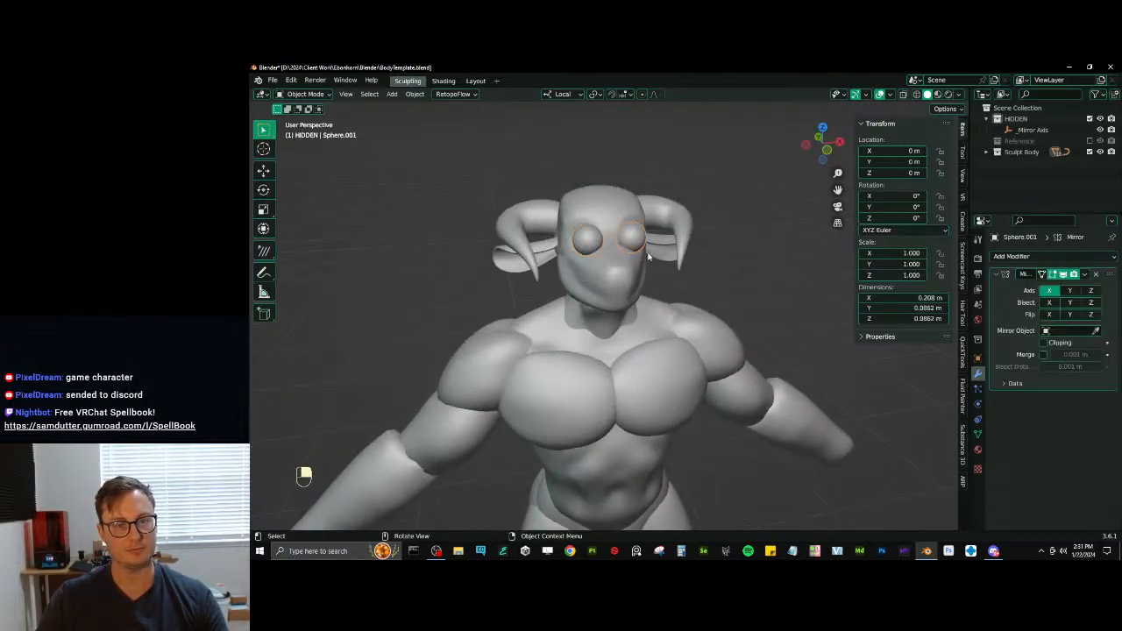
{"action": "key", "text": "h"}
- Show the Reference collection and enter Sculpt Mode on the muzzle sphere
{"action": "scroll", "coordinate": [716, 279], "scroll_direction": "down", "scroll_amount": 3}
{"action": "middle_click_drag", "start_coordinate": [714, 282], "coordinate": [657, 262]}
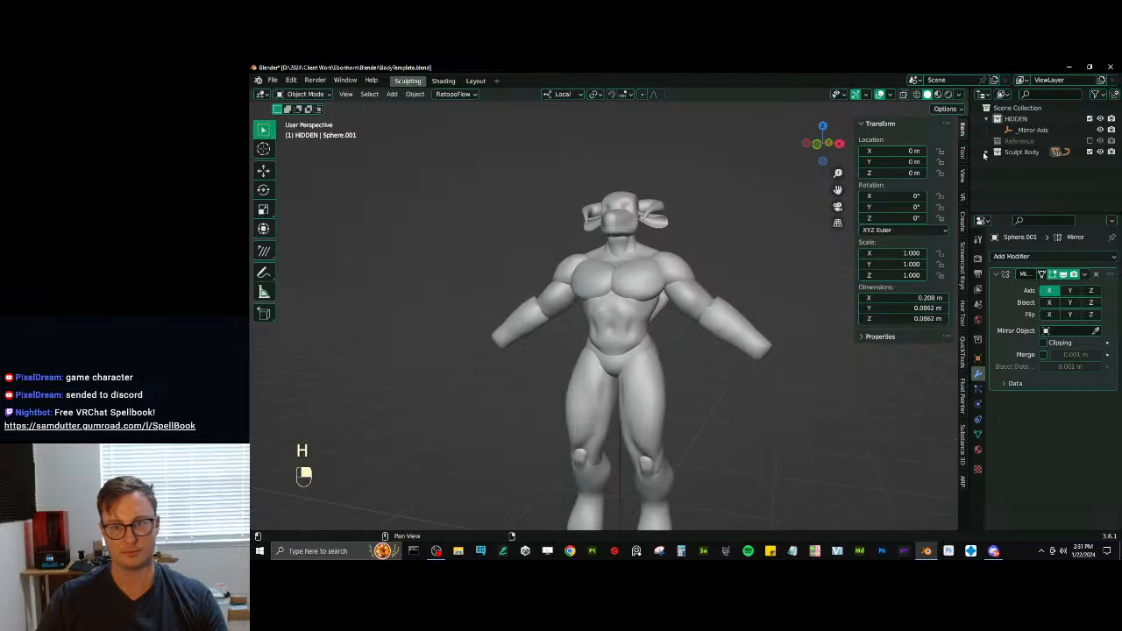
{"action": "left_click", "coordinate": [1090, 141]}
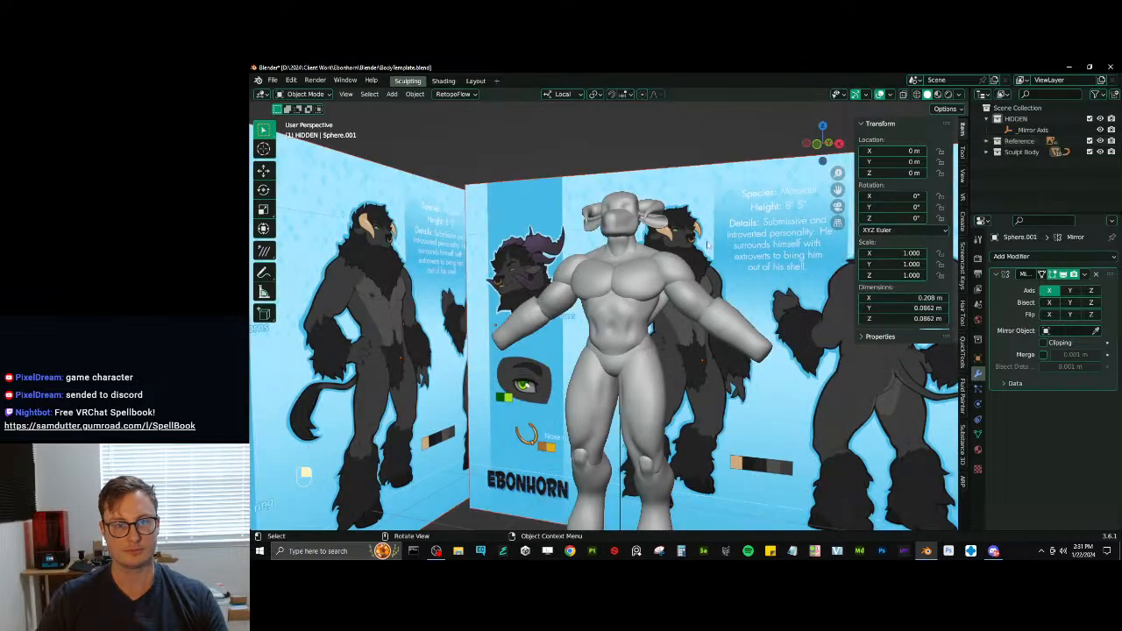
{"action": "scroll", "coordinate": [642, 289], "scroll_direction": "up", "scroll_amount": 5}
{"action": "key", "text": "ctrl+Tab"}
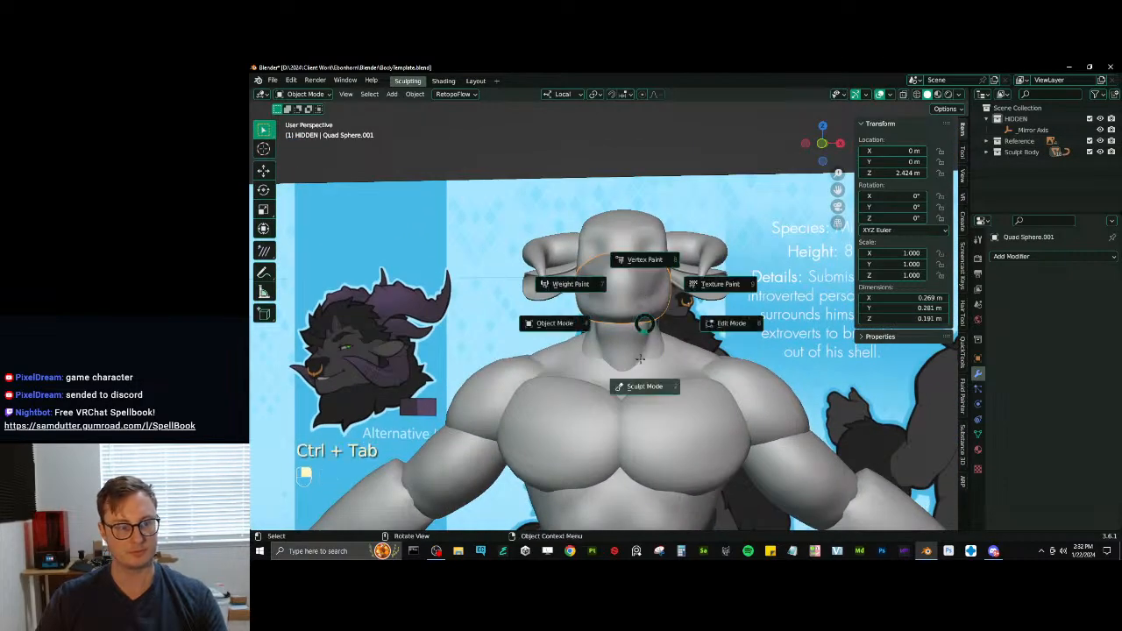
{"action": "left_click", "coordinate": [645, 368]}
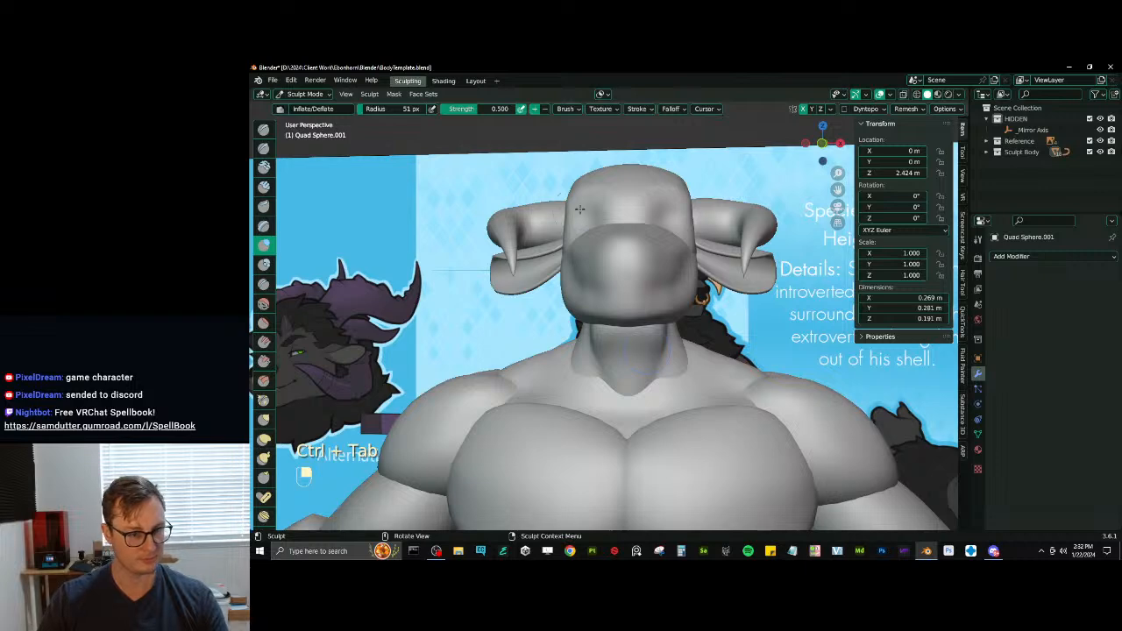
- Flatten the lower side of the muzzle with the Scrape brush and smooth the scraped area
{"action": "mouse_move", "coordinate": [634, 287]}
{"action": "middle_mouse_down"}
{"action": "mouse_move", "coordinate": [633, 316]}
{"action": "mouse_move", "coordinate": [680, 314]}
{"action": "middle_mouse_up"}
{"action": "mouse_move", "coordinate": [612, 355]}
{"action": "middle_mouse_down"}
{"action": "mouse_move", "coordinate": [565, 358]}
{"action": "mouse_move", "coordinate": [591, 354]}
{"action": "middle_mouse_up"}
{"action": "key", "text": "v"}
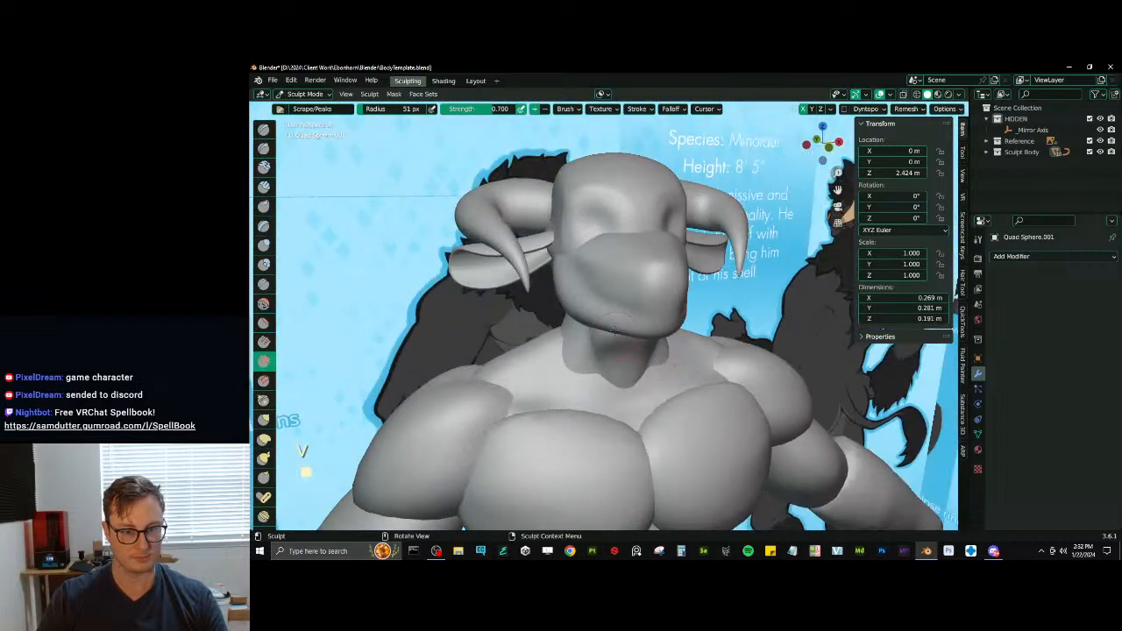
{"action": "left_click_drag", "start_coordinate": [614, 329], "coordinate": [605, 326]}
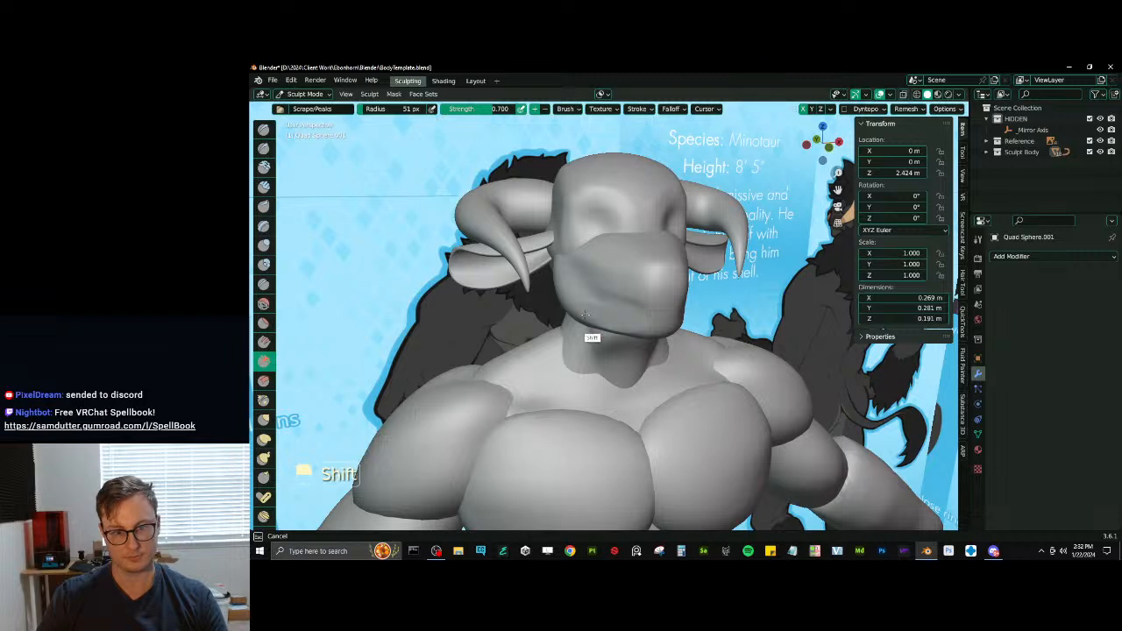
{"action": "left_click_drag", "start_coordinate": [585, 313], "coordinate": [643, 317], "text": "shift"}
{"action": "mouse_move", "coordinate": [609, 323]}
{"action": "middle_mouse_down"}
{"action": "mouse_move", "coordinate": [564, 320]}
{"action": "mouse_move", "coordinate": [605, 313]}
{"action": "mouse_move", "coordinate": [594, 317]}
{"action": "middle_mouse_up"}
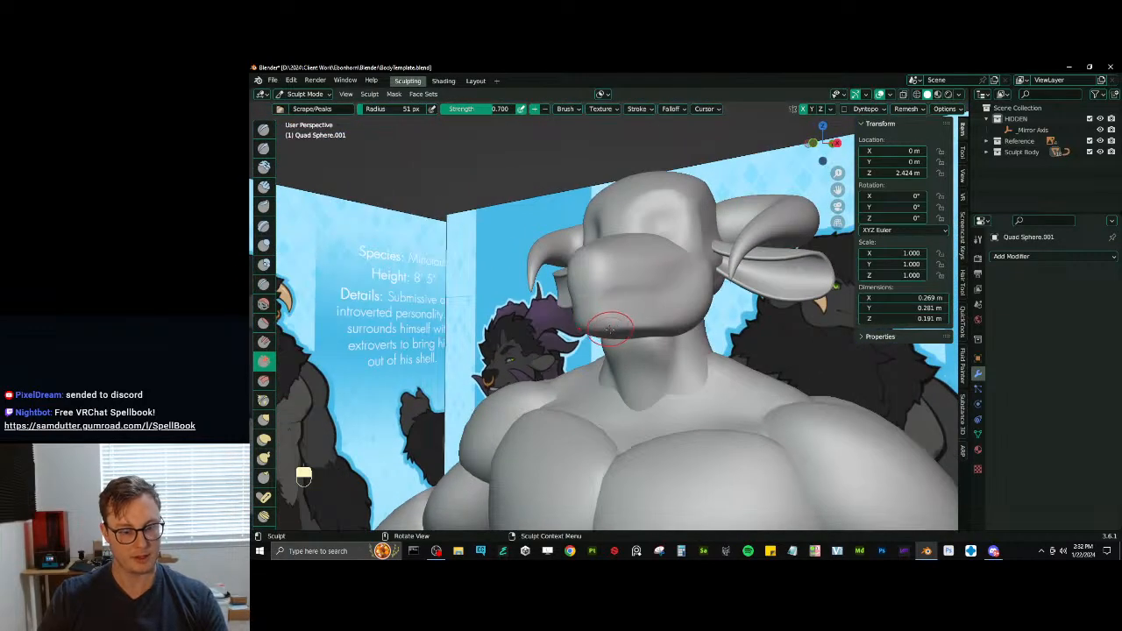
- Pinch the muzzle's lower front edge, and scrape and smooth the underside of the chin
{"action": "key", "text": "p"}
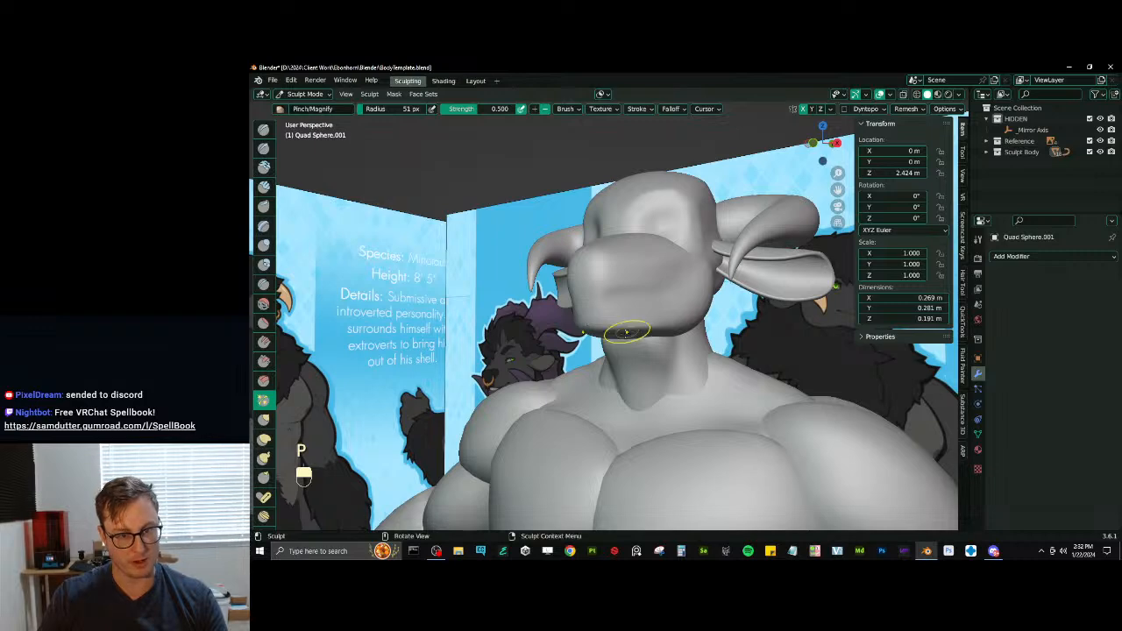
{"action": "left_click_drag", "start_coordinate": [626, 331], "coordinate": [607, 329]}
{"action": "middle_click_drag", "start_coordinate": [665, 307], "coordinate": [666, 251]}
{"action": "key", "text": "v"}
{"action": "left_click_drag", "start_coordinate": [650, 268], "coordinate": [634, 300]}
{"action": "middle_click_drag", "start_coordinate": [638, 303], "coordinate": [643, 280]}
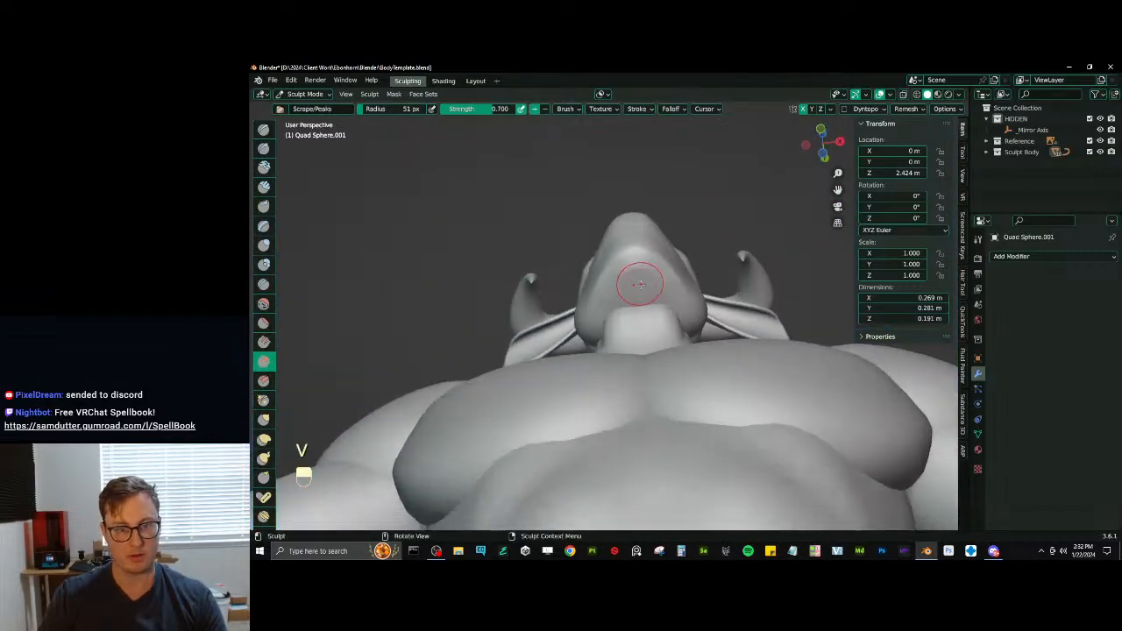
{"action": "left_click_drag", "start_coordinate": [643, 281], "coordinate": [654, 286]}
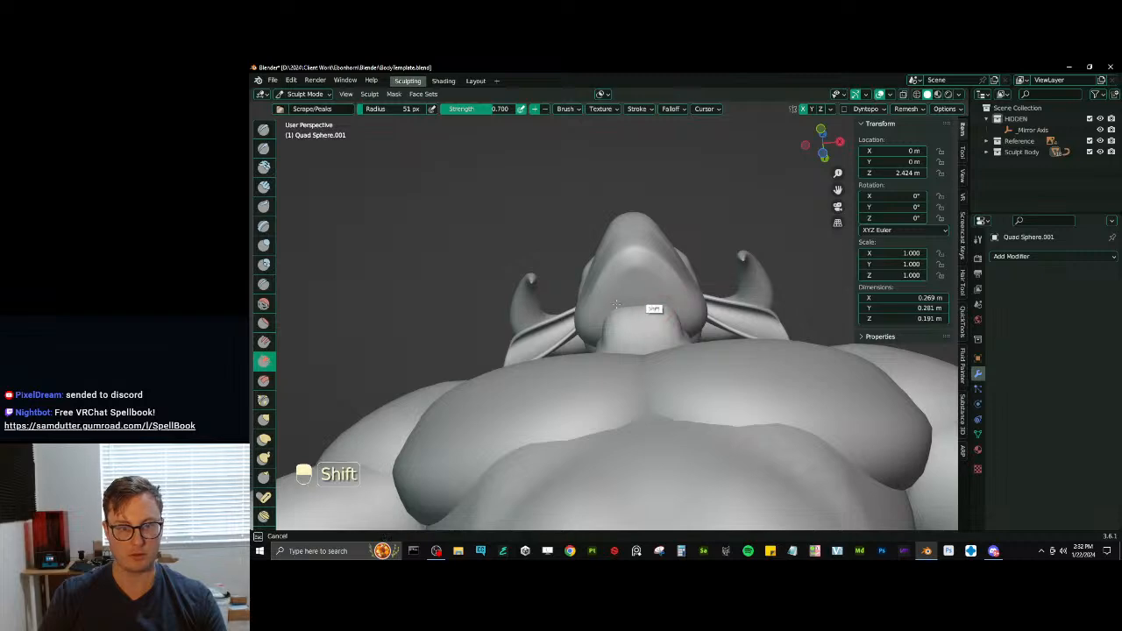
{"action": "mouse_move", "coordinate": [651, 292]}
{"action": "middle_mouse_down"}
{"action": "mouse_move", "coordinate": [626, 328]}
{"action": "mouse_move", "coordinate": [605, 322]}
{"action": "mouse_move", "coordinate": [666, 323]}
{"action": "mouse_move", "coordinate": [640, 322]}
{"action": "middle_mouse_up"}
- Carve the mouth line across the front and sides of the muzzle with Draw Sharp, undoing unsatisfactory strokes
{"action": "key", "text": "d"}
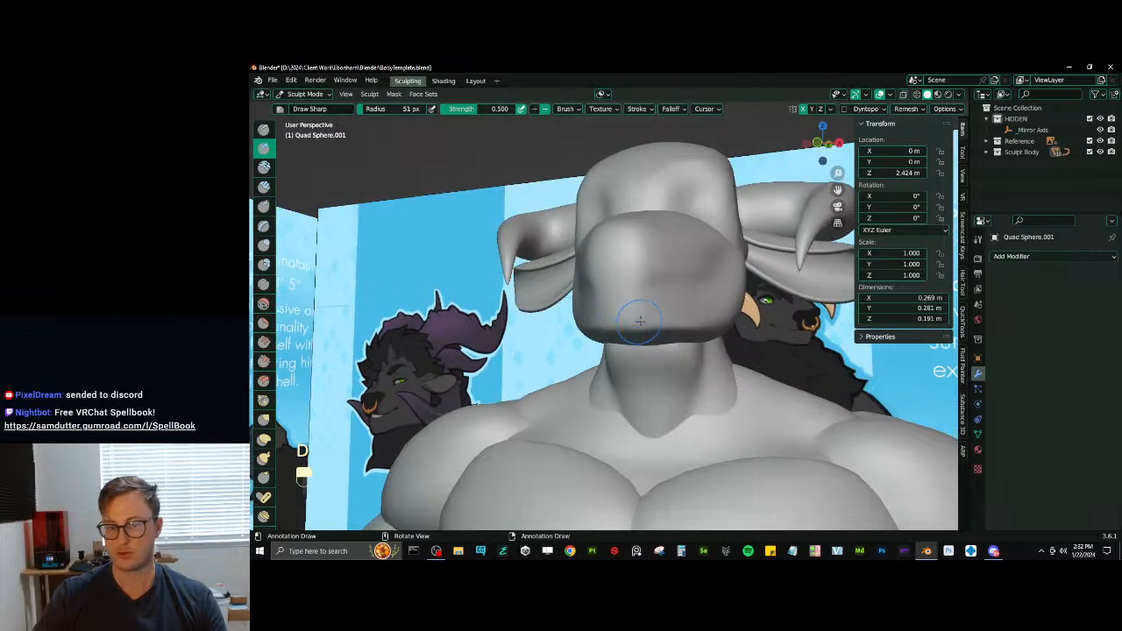
{"action": "key", "text": "ctrl+z"}
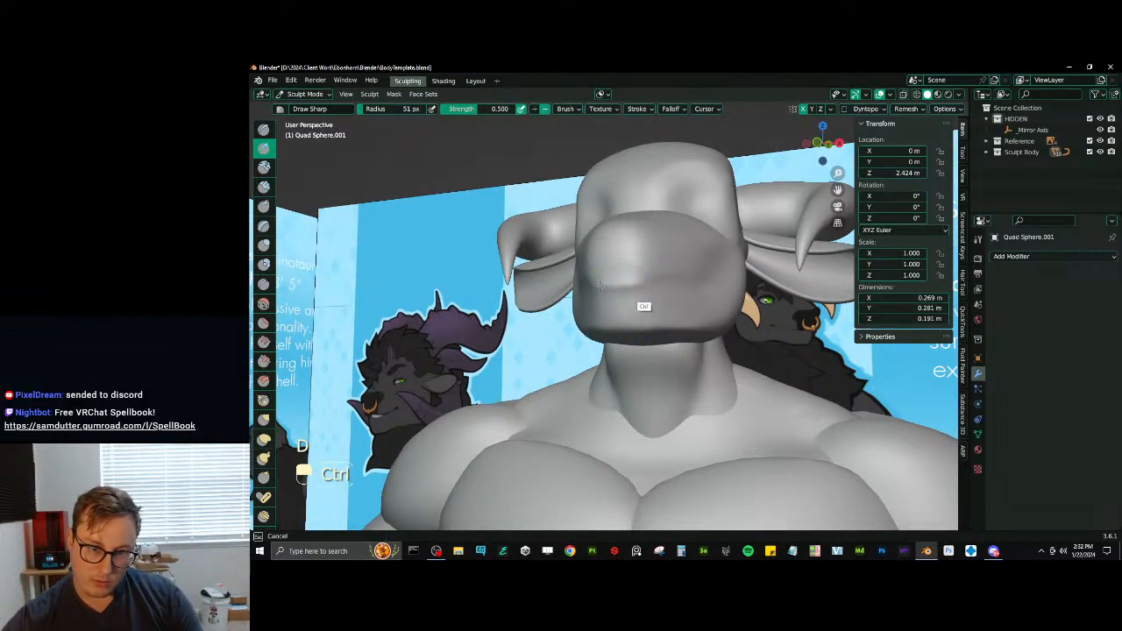
{"action": "left_click_drag", "start_coordinate": [614, 284], "coordinate": [695, 285]}
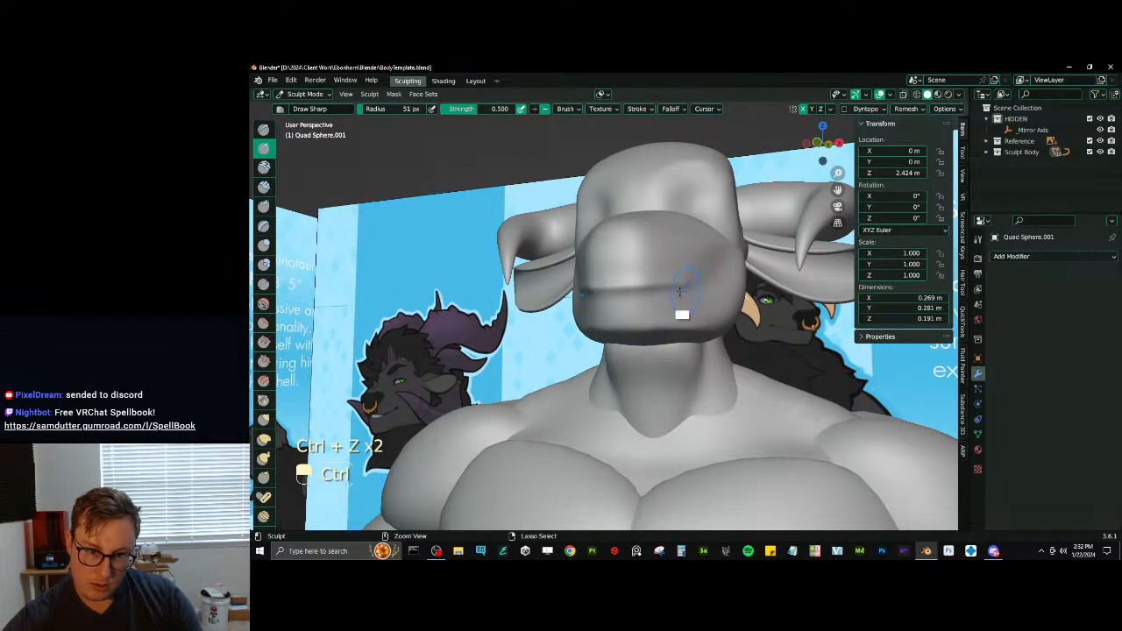
{"action": "key", "text": "ctrl+z"}
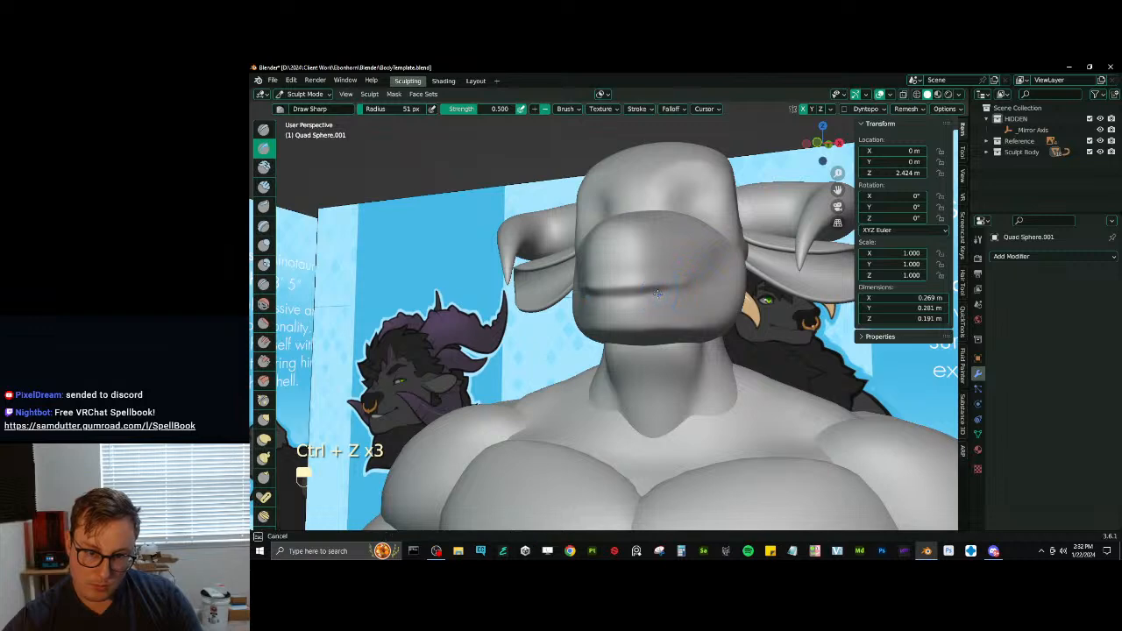
{"action": "left_click_drag", "start_coordinate": [658, 293], "coordinate": [702, 291]}
{"action": "middle_click_drag", "start_coordinate": [684, 291], "coordinate": [643, 295]}
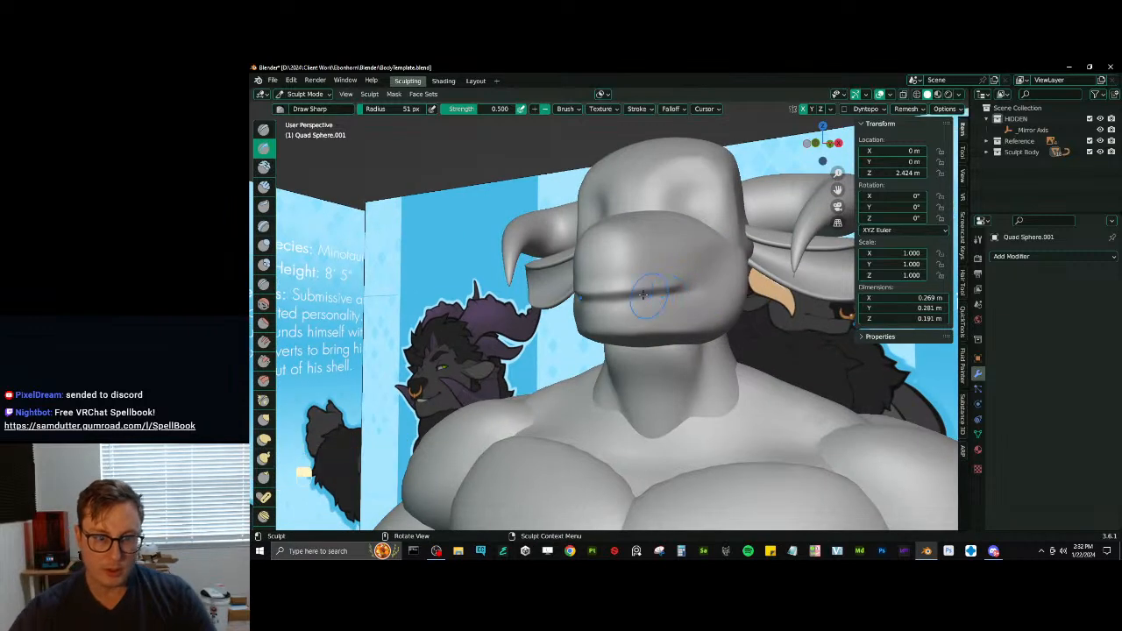
{"action": "left_click_drag", "start_coordinate": [644, 295], "coordinate": [707, 294], "text": "shift"}
{"action": "mouse_move", "coordinate": [702, 296]}
{"action": "middle_mouse_down"}
{"action": "mouse_move", "coordinate": [735, 312]}
{"action": "mouse_move", "coordinate": [678, 334]}
{"action": "middle_mouse_up"}
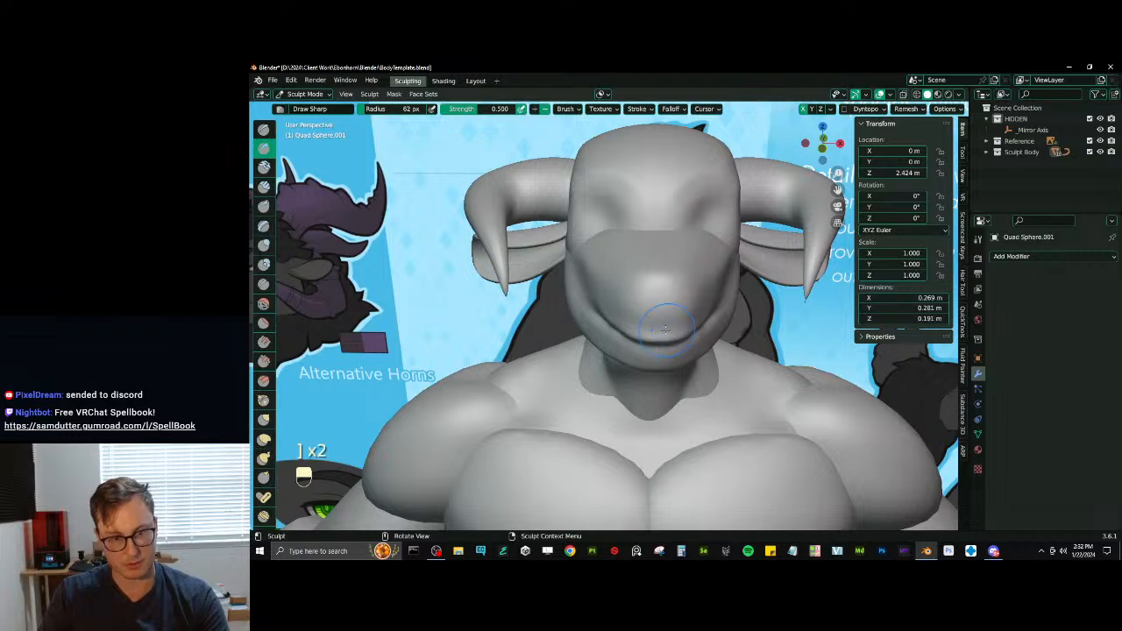
- Inflate the nose area at the front of the muzzle and carve two symmetrical nostrils with Draw Sharp
{"action": "key", "text": "i"}
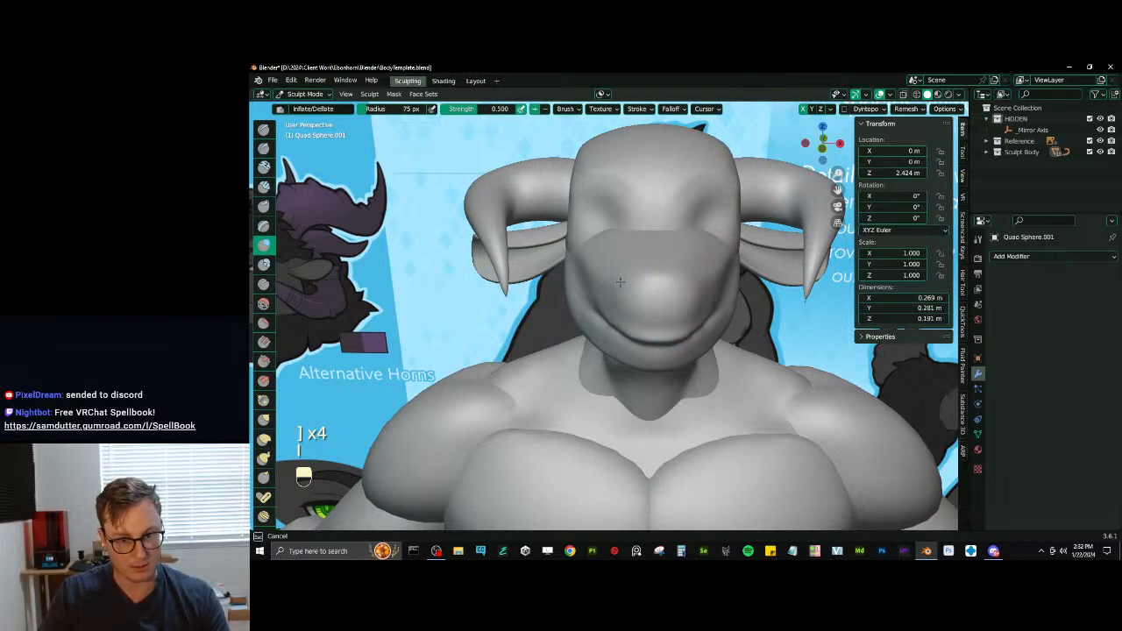
{"action": "mouse_move", "coordinate": [620, 282]}
{"action": "middle_mouse_down"}
{"action": "mouse_move", "coordinate": [635, 302]}
{"action": "mouse_move", "coordinate": [626, 308]}
{"action": "mouse_move", "coordinate": [613, 283]}
{"action": "mouse_move", "coordinate": [638, 283]}
{"action": "middle_mouse_up"}
{"action": "key", "text": "d"}
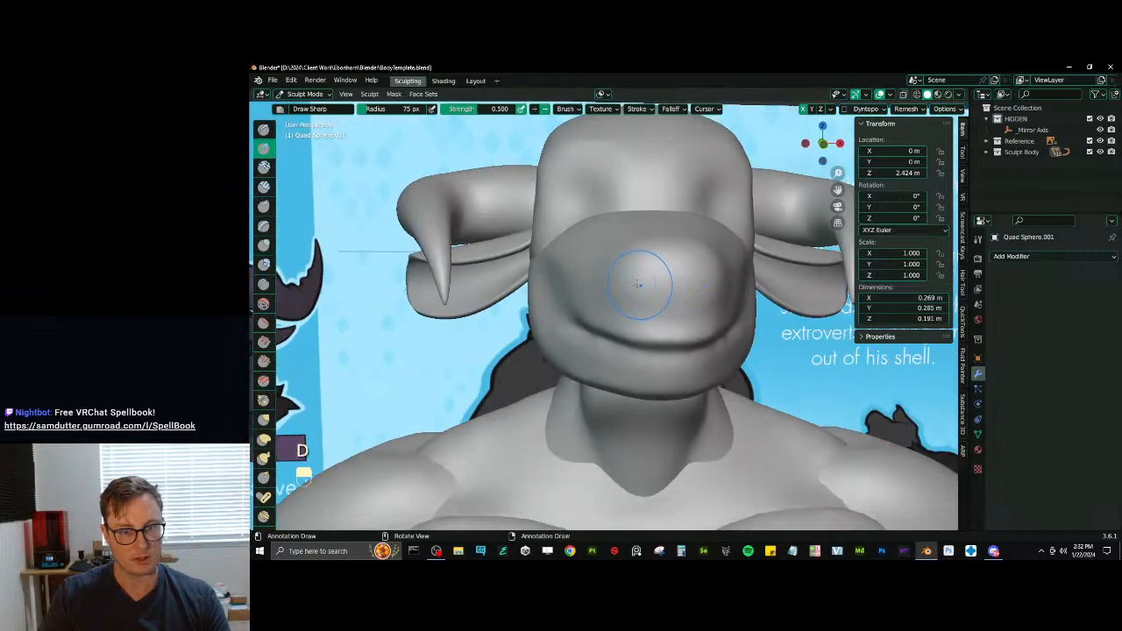
{"action": "left_click_drag", "start_coordinate": [626, 281], "coordinate": [640, 286]}
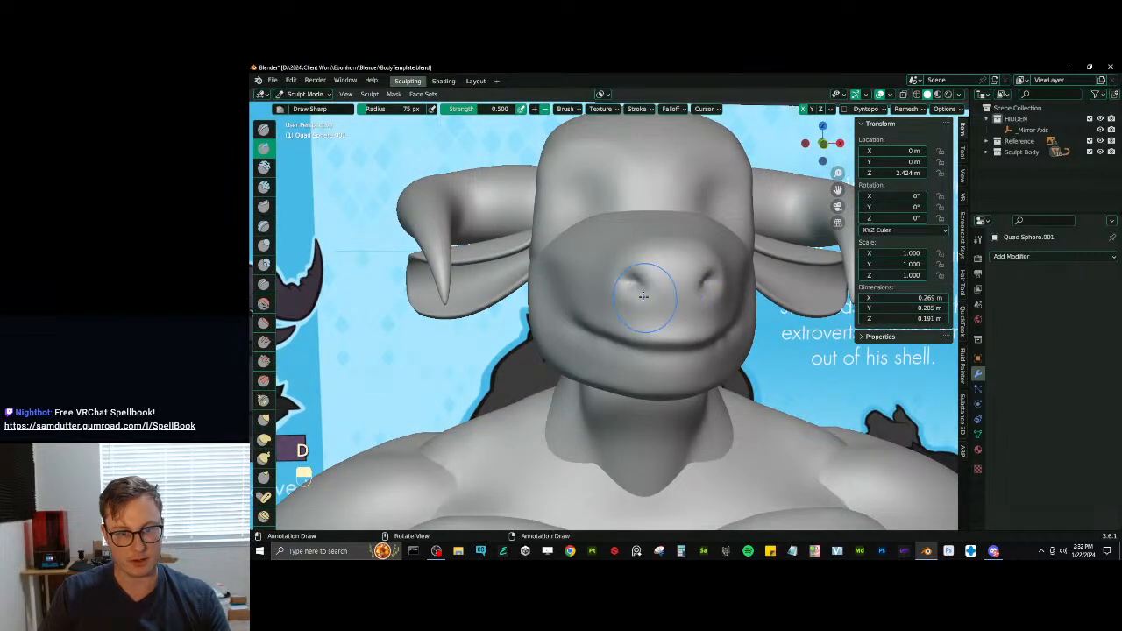
{"action": "mouse_move", "coordinate": [646, 293]}
{"action": "middle_mouse_down"}
{"action": "mouse_move", "coordinate": [614, 287]}
{"action": "mouse_move", "coordinate": [663, 282]}
{"action": "middle_mouse_up"}
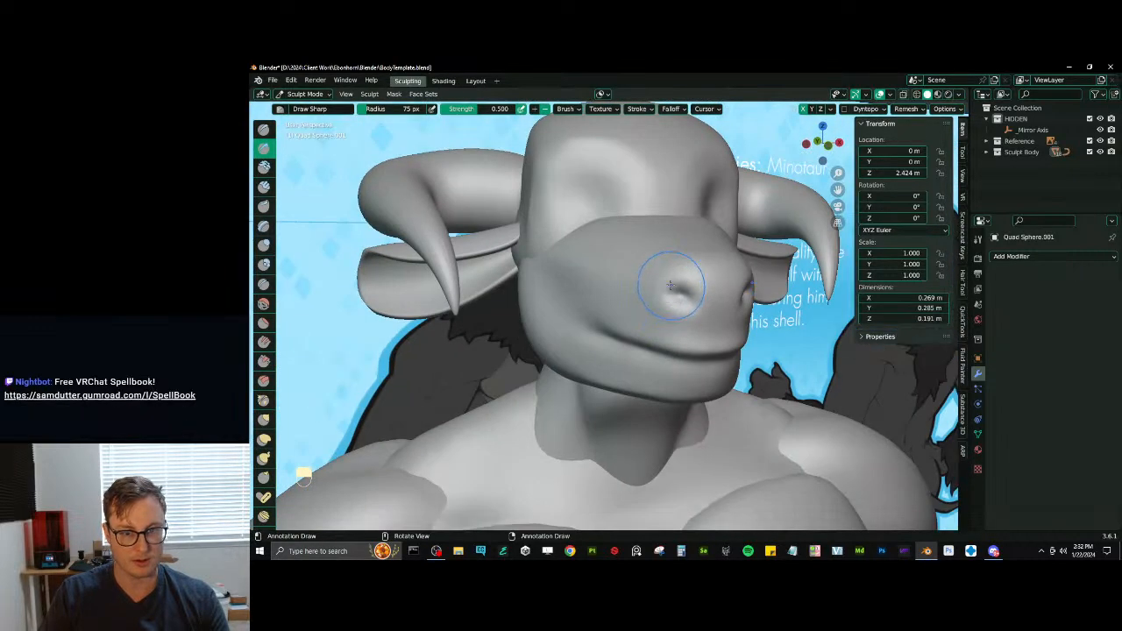
- Build up the nostril rims with Inflate and flatten the muzzle surface around them with Scrape
{"action": "key", "text": "i"}
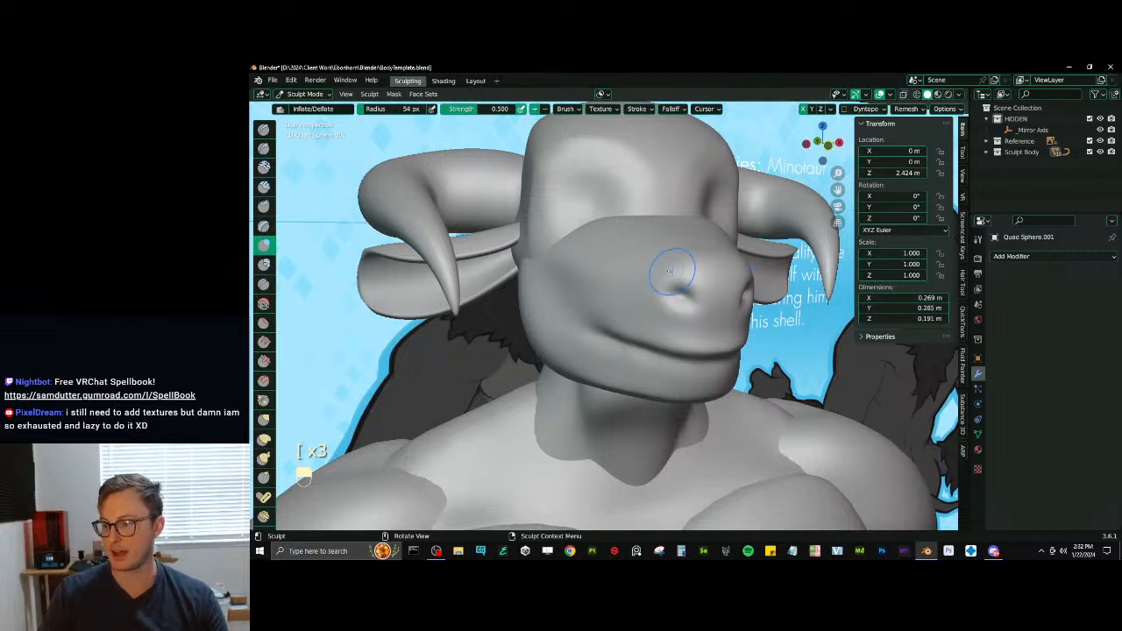
{"action": "left_click_drag", "start_coordinate": [657, 263], "coordinate": [674, 279]}
{"action": "key", "text": "ctrl+z"}
{"action": "middle_click_drag", "start_coordinate": [673, 278], "coordinate": [655, 282]}
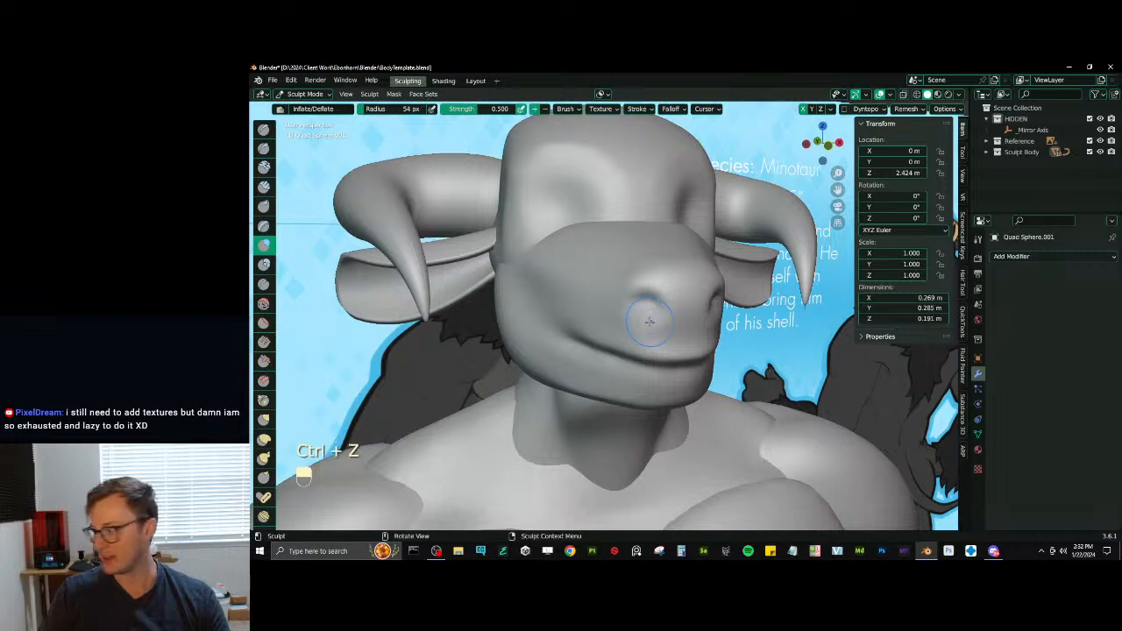
{"action": "key", "text": "v"}
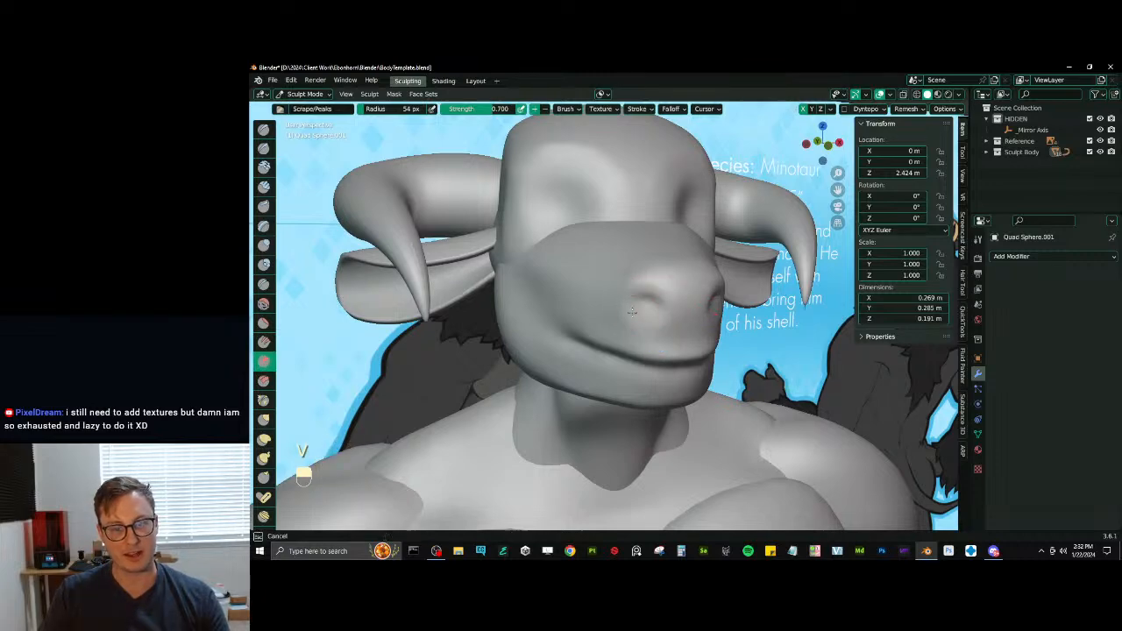
{"action": "middle_click_drag", "start_coordinate": [646, 321], "coordinate": [608, 388]}
- Narrow the sides of the muzzle and jaw with an enlarged Elastic Deform brush
{"action": "key", "text": "j"}
{"action": "key", "text": "bracketright"}
{"action": "key", "text": "bracketright"}
{"action": "key", "text": "bracketright"}
{"action": "key", "text": "bracketright"}
{"action": "key", "text": "bracketright"}
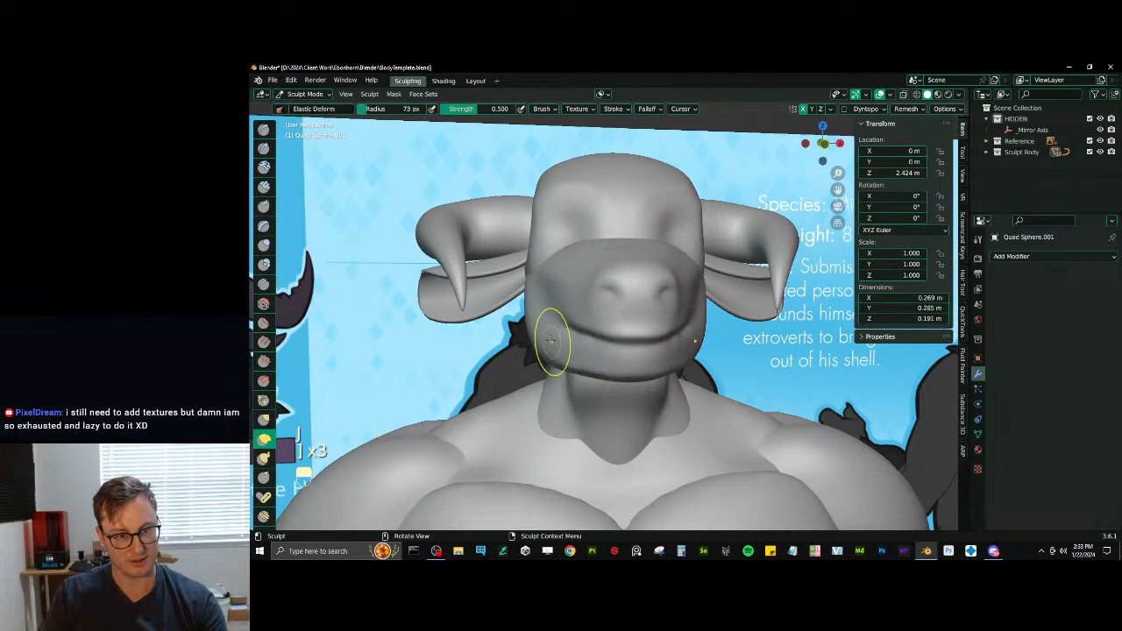
{"action": "left_click_drag", "start_coordinate": [527, 319], "coordinate": [536, 307]}
{"action": "left_click_drag", "start_coordinate": [548, 366], "coordinate": [554, 358]}
{"action": "mouse_move", "coordinate": [585, 364]}
{"action": "middle_mouse_down"}
{"action": "mouse_move", "coordinate": [633, 345]}
{"action": "mouse_move", "coordinate": [591, 350]}
{"action": "mouse_move", "coordinate": [588, 371]}
{"action": "mouse_move", "coordinate": [561, 367]}
{"action": "mouse_move", "coordinate": [573, 373]}
{"action": "middle_mouse_up"}
- Scrape the top of the snout and smooth the muzzle's upper edge below the eye sockets
{"action": "key", "text": "v"}
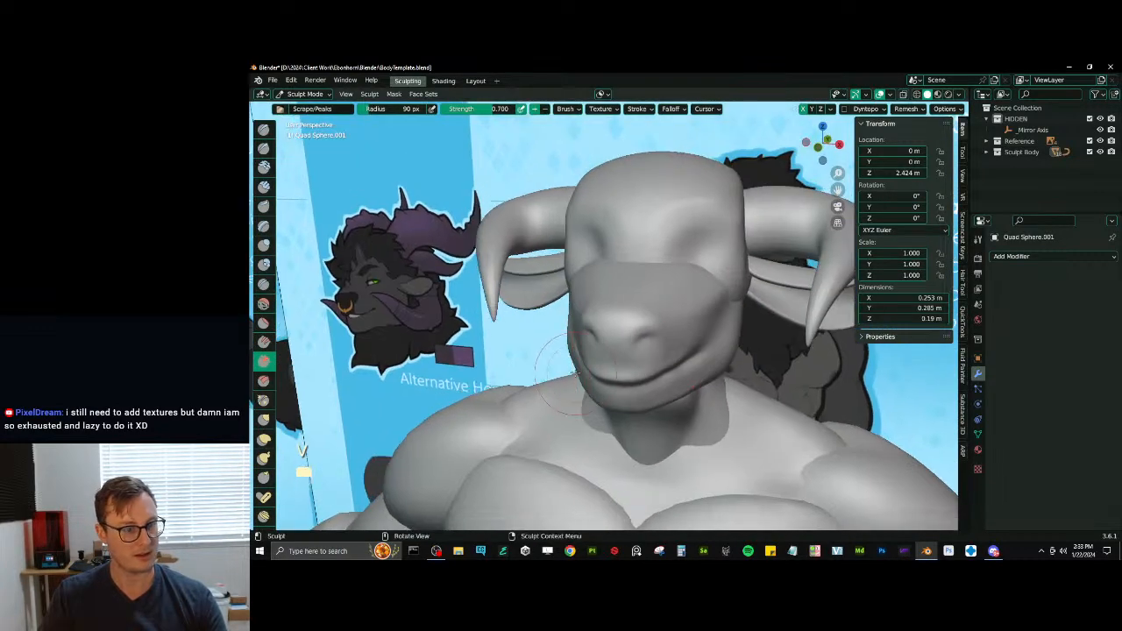
{"action": "middle_click_drag", "start_coordinate": [593, 332], "coordinate": [605, 349]}
{"action": "left_click_drag", "start_coordinate": [605, 328], "coordinate": [610, 321], "text": "shift"}
{"action": "middle_click_drag", "start_coordinate": [611, 321], "coordinate": [636, 347]}
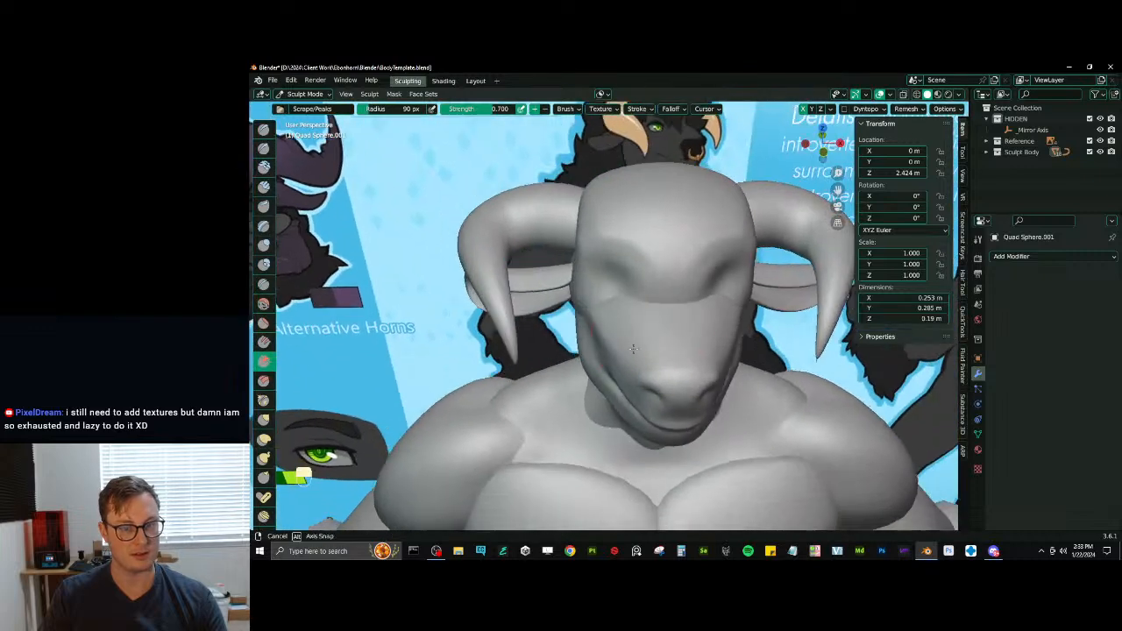
{"action": "key", "text": "d"}
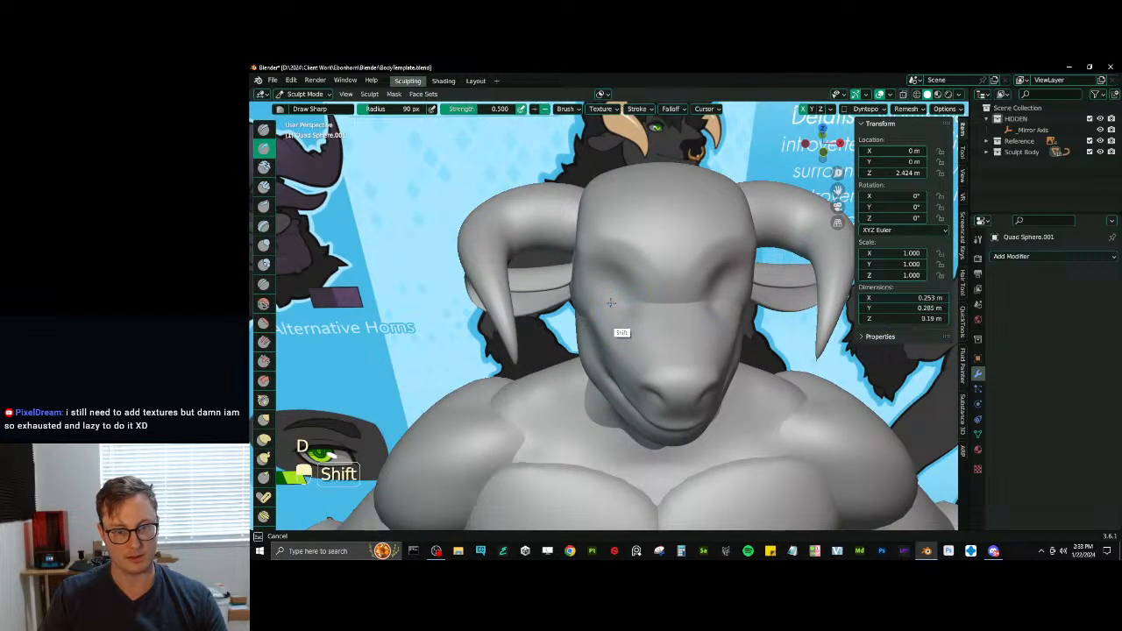
{"action": "middle_click_drag", "start_coordinate": [640, 311], "coordinate": [651, 272]}
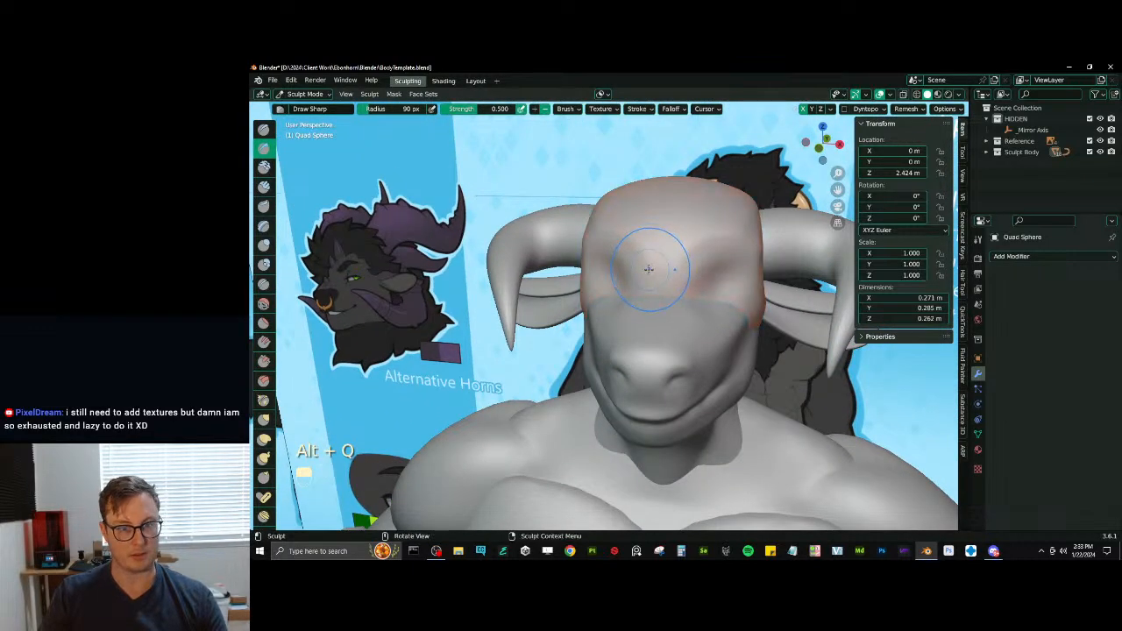
- Switch sculpting to the upper head and build up the area between and above the eye sockets with the Draw brush
{"action": "key", "text": "alt+q"}
{"action": "key", "text": "x"}
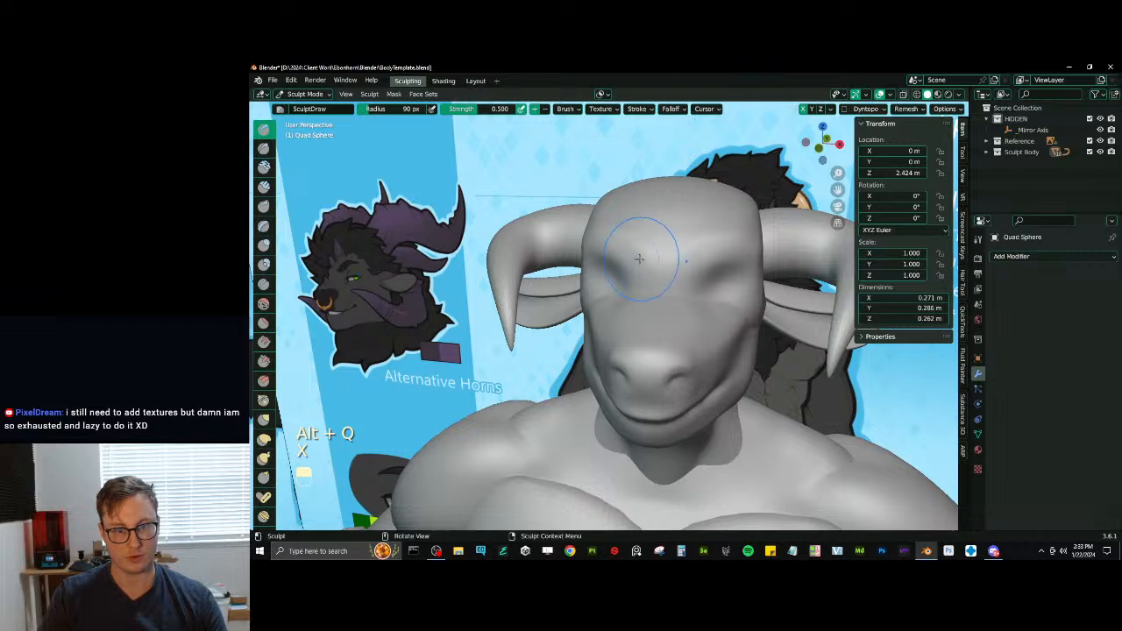
{"action": "mouse_move", "coordinate": [639, 258]}
{"action": "middle_mouse_down"}
{"action": "mouse_move", "coordinate": [662, 250]}
{"action": "mouse_move", "coordinate": [645, 230]}
{"action": "middle_mouse_up"}
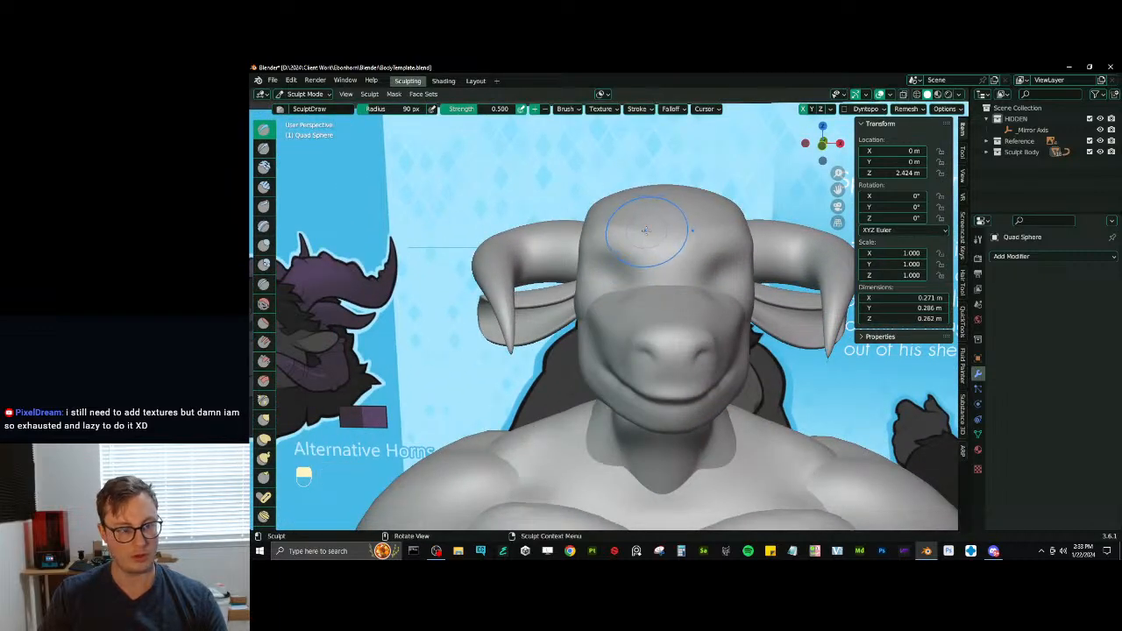
- Lower and reshape the forehead, crown and brow of the head with the Elastic Deform brush
{"action": "key", "text": "j"}
{"action": "mouse_move", "coordinate": [640, 235]}
{"action": "left_mouse_down"}
{"action": "mouse_move", "coordinate": [635, 249]}
{"action": "mouse_move", "coordinate": [596, 212]}
{"action": "mouse_move", "coordinate": [588, 225]}
{"action": "left_mouse_up"}
{"action": "mouse_move", "coordinate": [588, 226]}
{"action": "middle_mouse_down"}
{"action": "mouse_move", "coordinate": [663, 226]}
{"action": "mouse_move", "coordinate": [651, 250]}
{"action": "middle_mouse_up"}
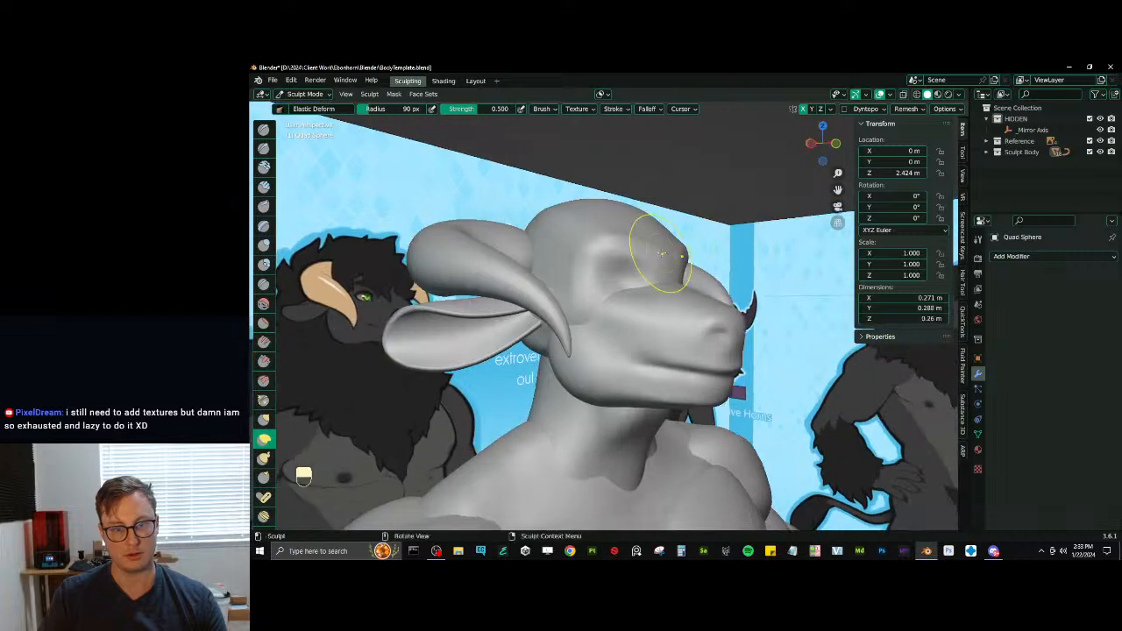
{"action": "mouse_move", "coordinate": [621, 207]}
{"action": "middle_mouse_down"}
{"action": "mouse_move", "coordinate": [551, 212]}
{"action": "mouse_move", "coordinate": [572, 215]}
{"action": "middle_mouse_up"}
{"action": "middle_click_drag", "start_coordinate": [721, 255], "coordinate": [702, 258]}
{"action": "left_click_drag", "start_coordinate": [702, 256], "coordinate": [704, 221]}
{"action": "middle_click_drag", "start_coordinate": [676, 218], "coordinate": [698, 217]}
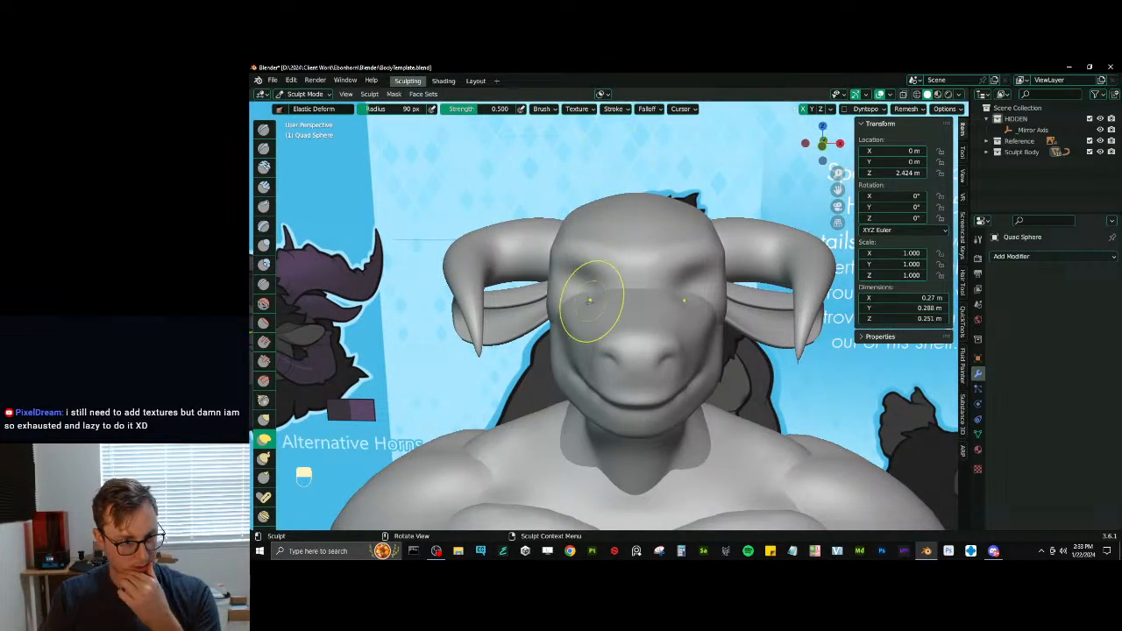
{"action": "middle_click_drag", "start_coordinate": [588, 301], "coordinate": [545, 294]}
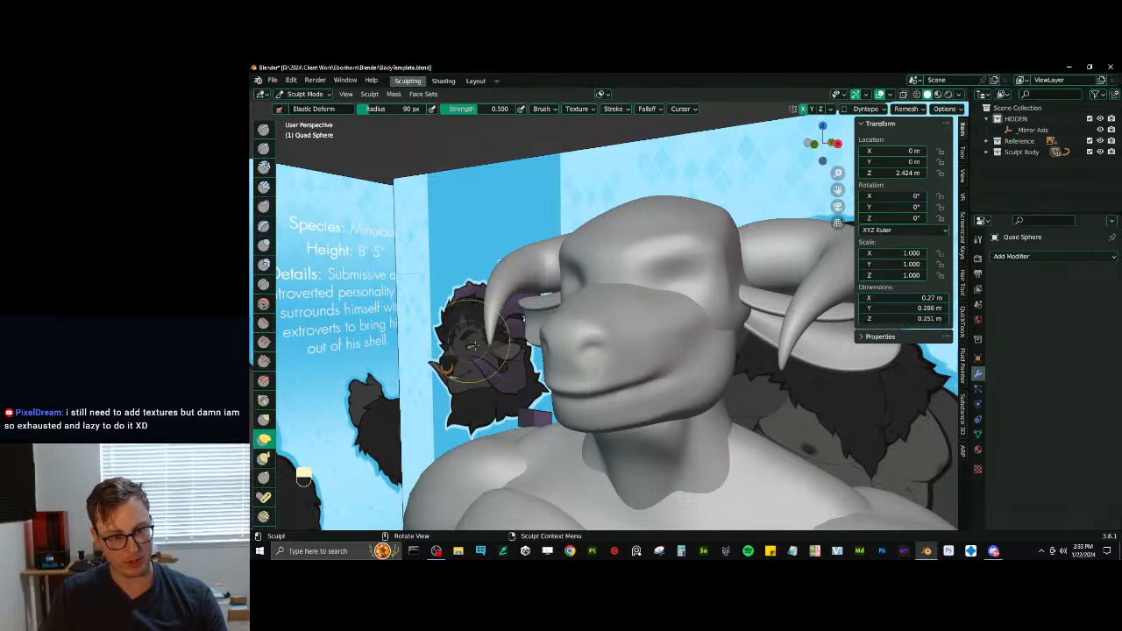
{"action": "middle_click_drag", "start_coordinate": [474, 346], "coordinate": [646, 251]}
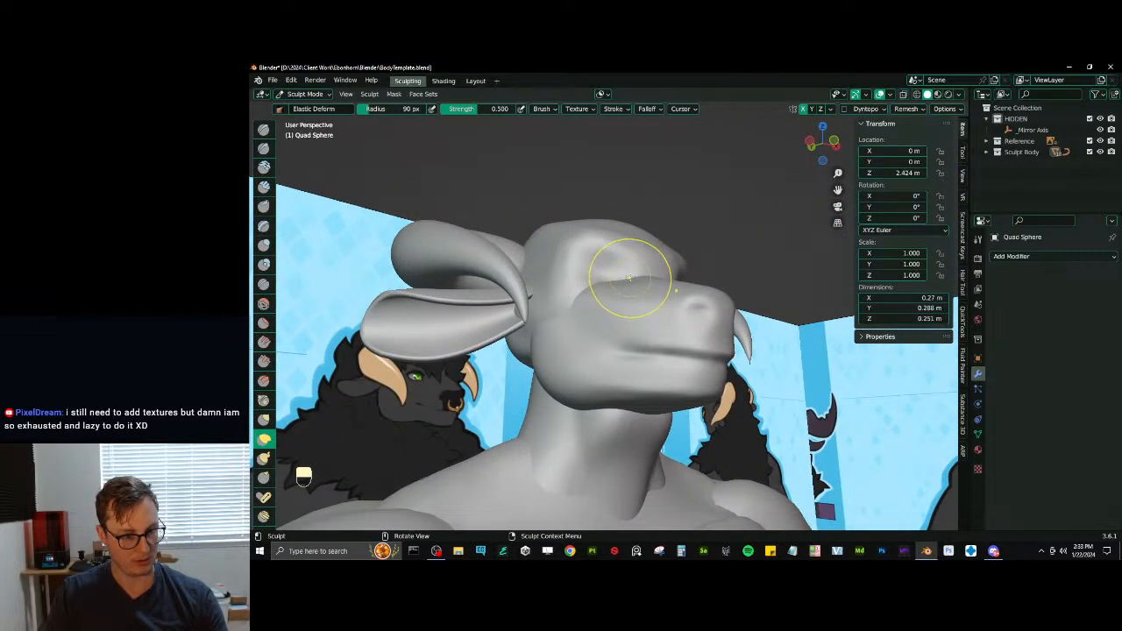
- Switch sculpting to the neck, thicken its back with Inflate and smooth where it meets the shoulders
{"action": "mouse_move", "coordinate": [626, 280]}
{"action": "middle_mouse_down"}
{"action": "mouse_move", "coordinate": [563, 337]}
{"action": "mouse_move", "coordinate": [545, 416]}
{"action": "mouse_move", "coordinate": [559, 421]}
{"action": "mouse_move", "coordinate": [552, 378]}
{"action": "mouse_move", "coordinate": [578, 368]}
{"action": "middle_mouse_up"}
{"action": "key", "text": "alt+q"}
{"action": "key", "text": "i"}
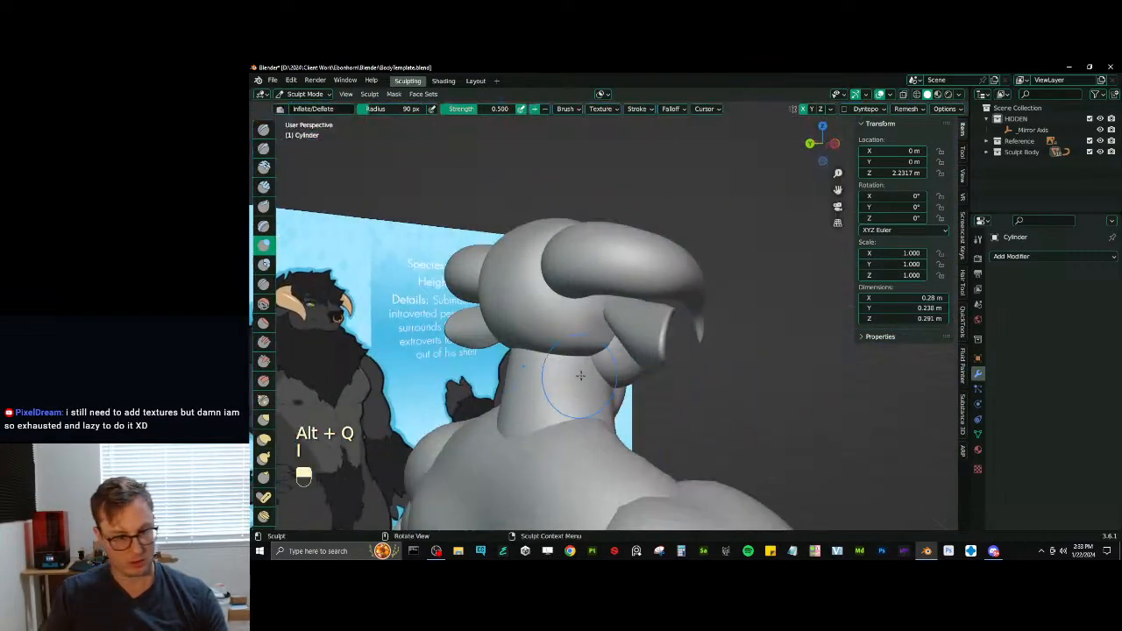
{"action": "left_click_drag", "start_coordinate": [578, 368], "coordinate": [553, 373]}
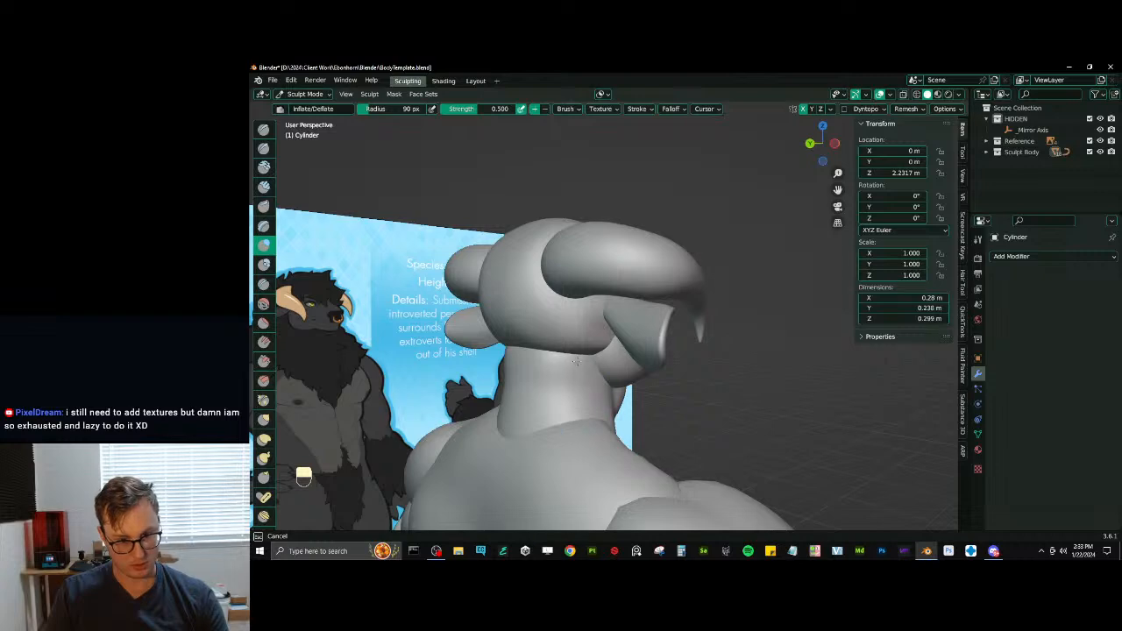
{"action": "left_click_drag", "start_coordinate": [559, 458], "coordinate": [489, 438], "text": "shift"}
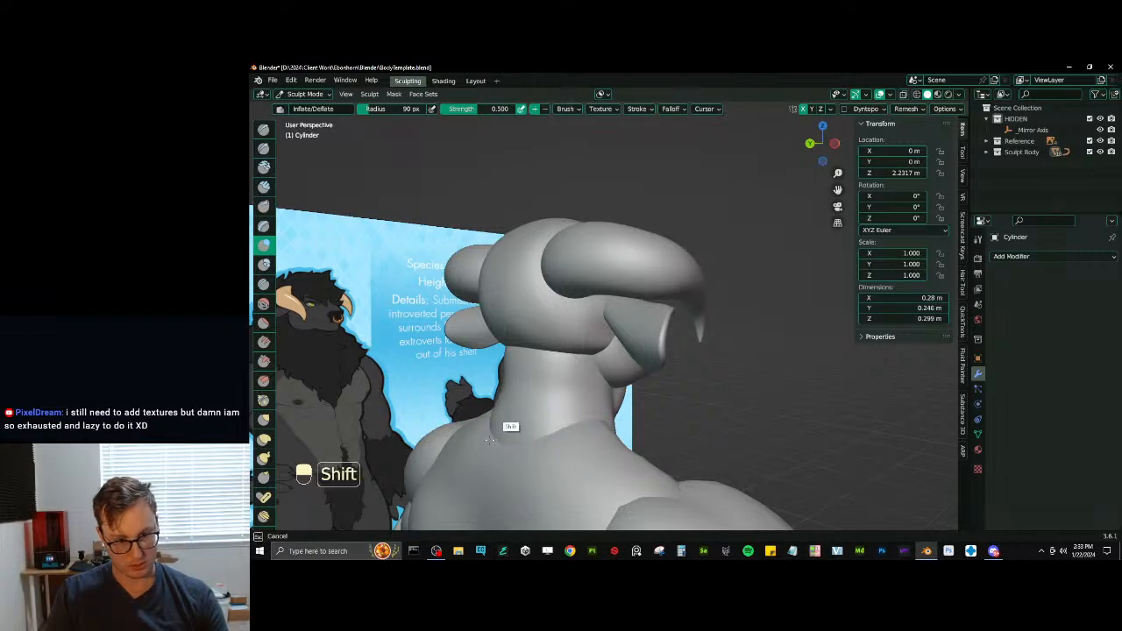
{"action": "middle_click_drag", "start_coordinate": [578, 376], "coordinate": [600, 384]}
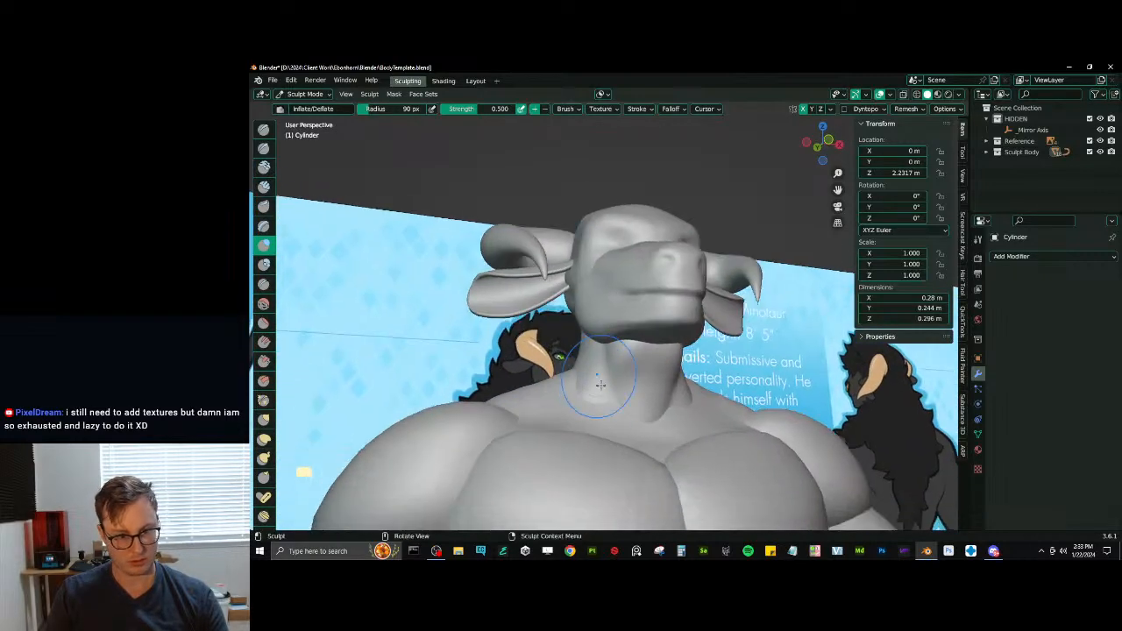
- Carve muscle grooves down the front of the neck with Draw Sharp, then scrape and smooth the surfaces between them
{"action": "key", "text": "d"}
{"action": "key", "text": "v"}
{"action": "mouse_move", "coordinate": [621, 366]}
{"action": "left_mouse_down"}
{"action": "mouse_move", "coordinate": [622, 346]}
{"action": "mouse_move", "coordinate": [621, 377]}
{"action": "left_mouse_up"}
{"action": "key", "text": "d"}
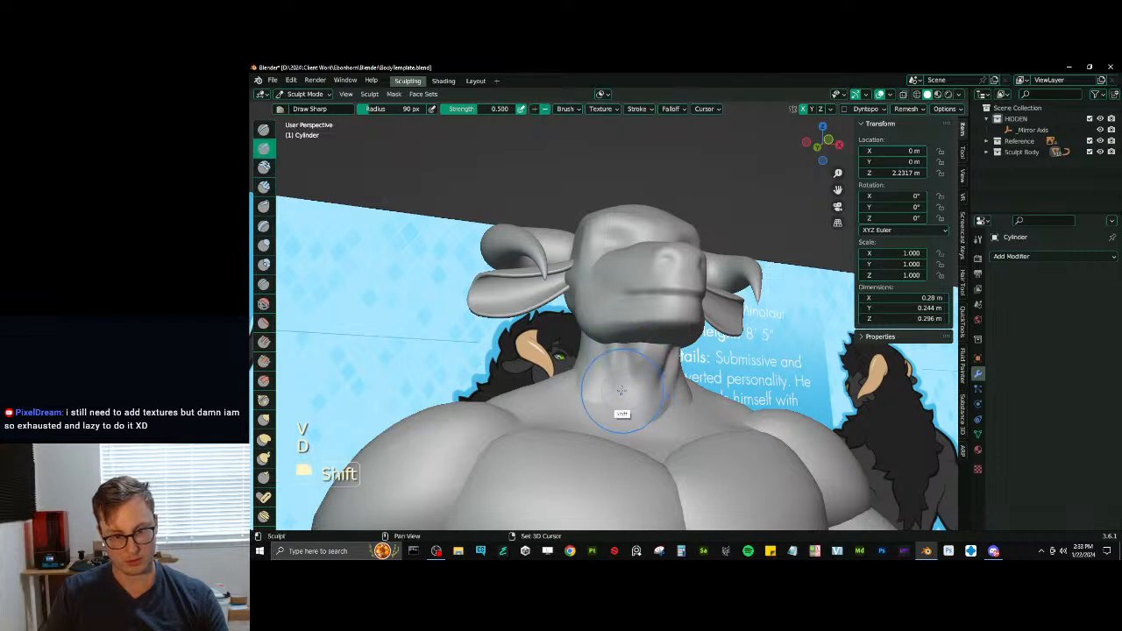
{"action": "key", "text": "d"}
{"action": "key", "text": "ctrl+z"}
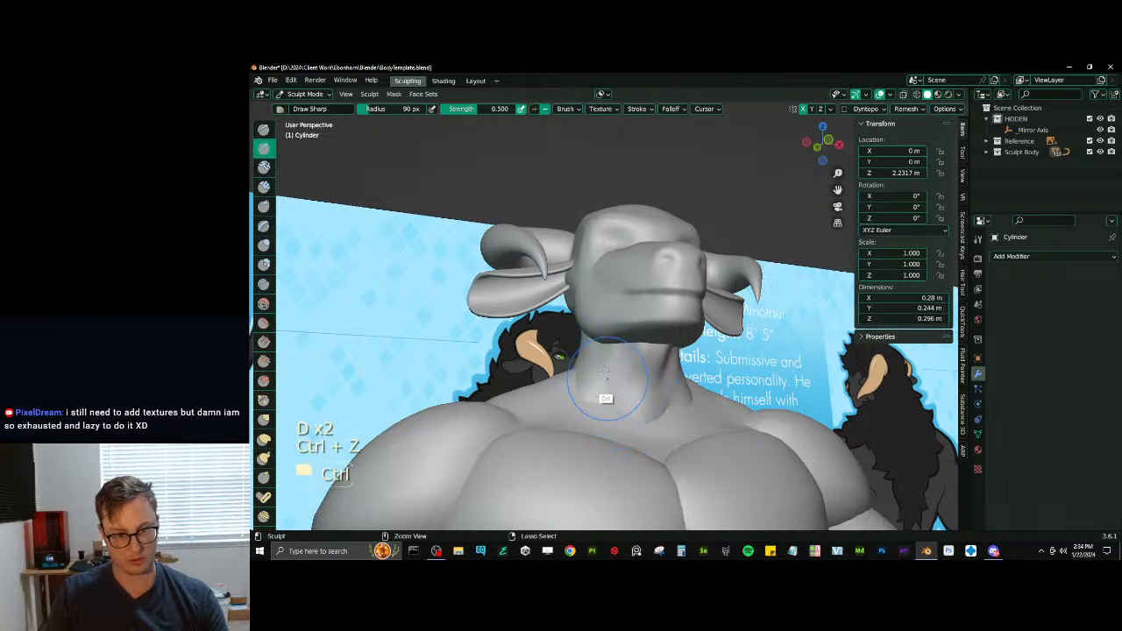
{"action": "key", "text": "v"}
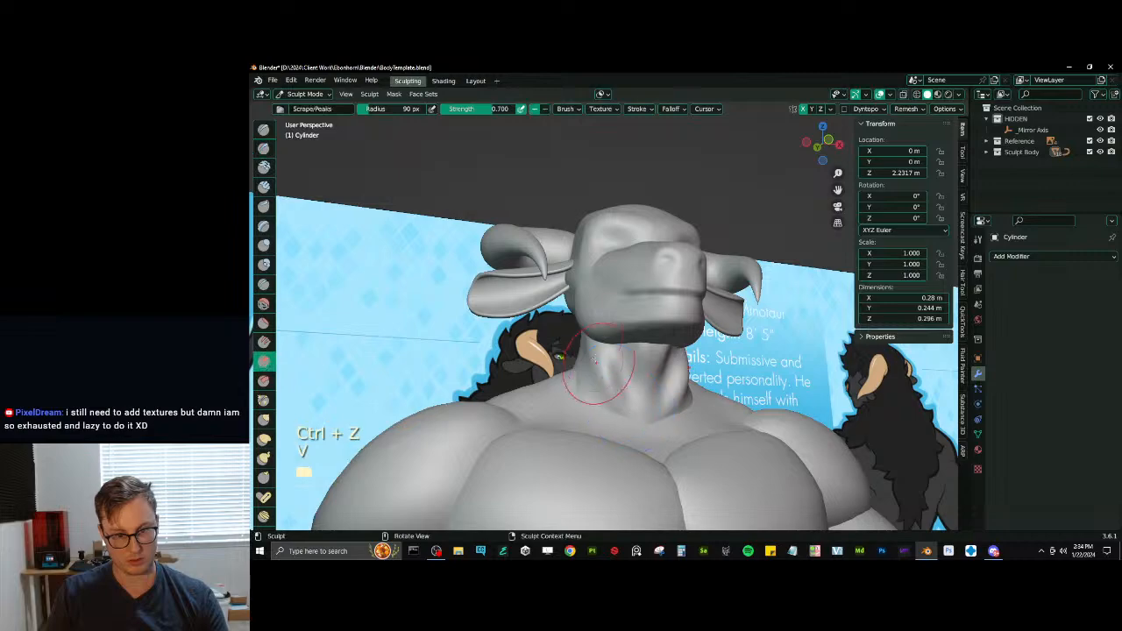
{"action": "left_click_drag", "start_coordinate": [590, 343], "coordinate": [622, 410]}
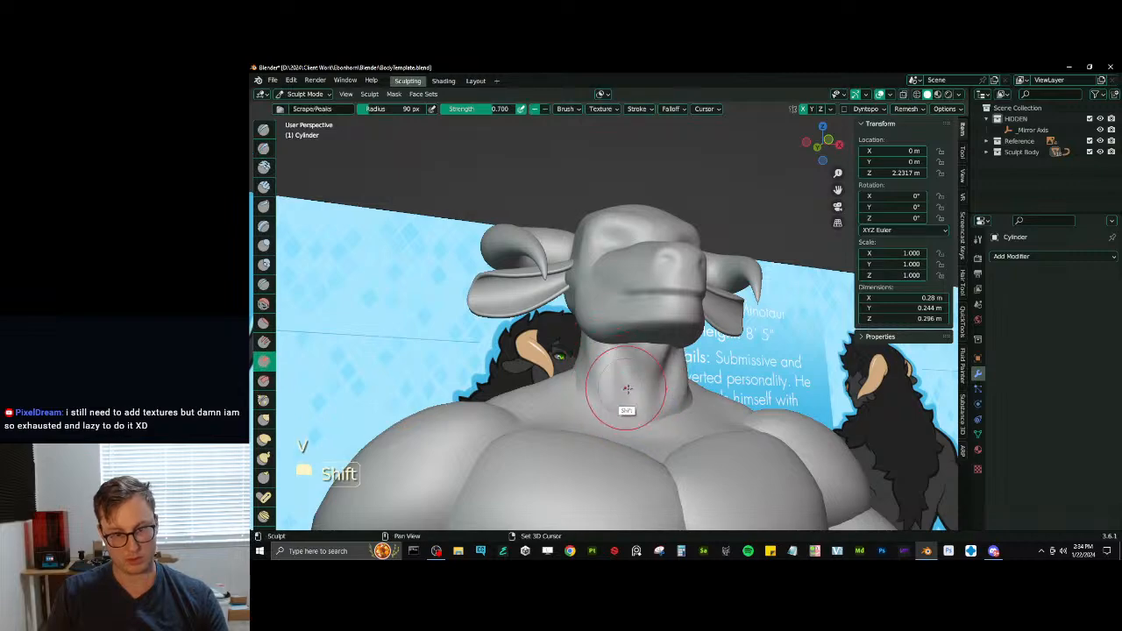
{"action": "mouse_move", "coordinate": [652, 390]}
{"action": "middle_mouse_down"}
{"action": "mouse_move", "coordinate": [593, 385]}
{"action": "mouse_move", "coordinate": [653, 377]}
{"action": "mouse_move", "coordinate": [593, 334]}
{"action": "mouse_move", "coordinate": [593, 379]}
{"action": "middle_mouse_up"}
{"action": "key", "text": "ctrl+r"}
{"action": "mouse_move", "coordinate": [594, 378]}
{"action": "middle_mouse_down"}
{"action": "mouse_move", "coordinate": [582, 379]}
{"action": "mouse_move", "coordinate": [613, 376]}
{"action": "mouse_move", "coordinate": [664, 320]}
{"action": "mouse_move", "coordinate": [664, 360]}
{"action": "mouse_move", "coordinate": [601, 362]}
{"action": "mouse_move", "coordinate": [677, 326]}
{"action": "mouse_move", "coordinate": [688, 307]}
{"action": "middle_mouse_up"}
- Switch sculpting back to the upper head and strengthen the brow ridge and forehead with the Draw brush
{"action": "key", "text": "alt+q"}
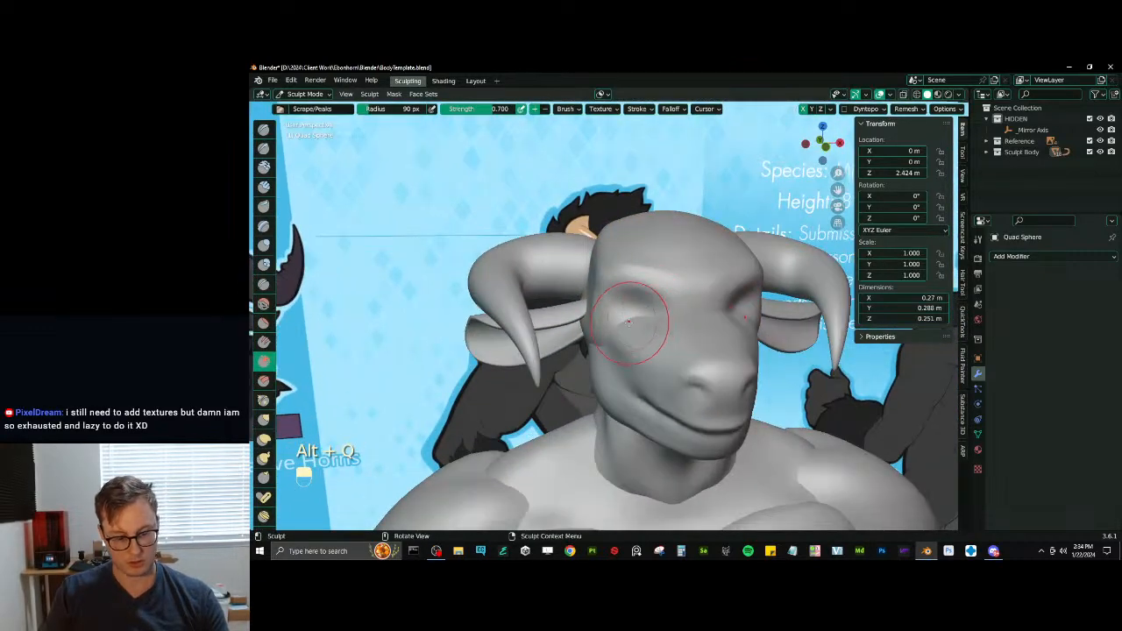
{"action": "key", "text": "x"}
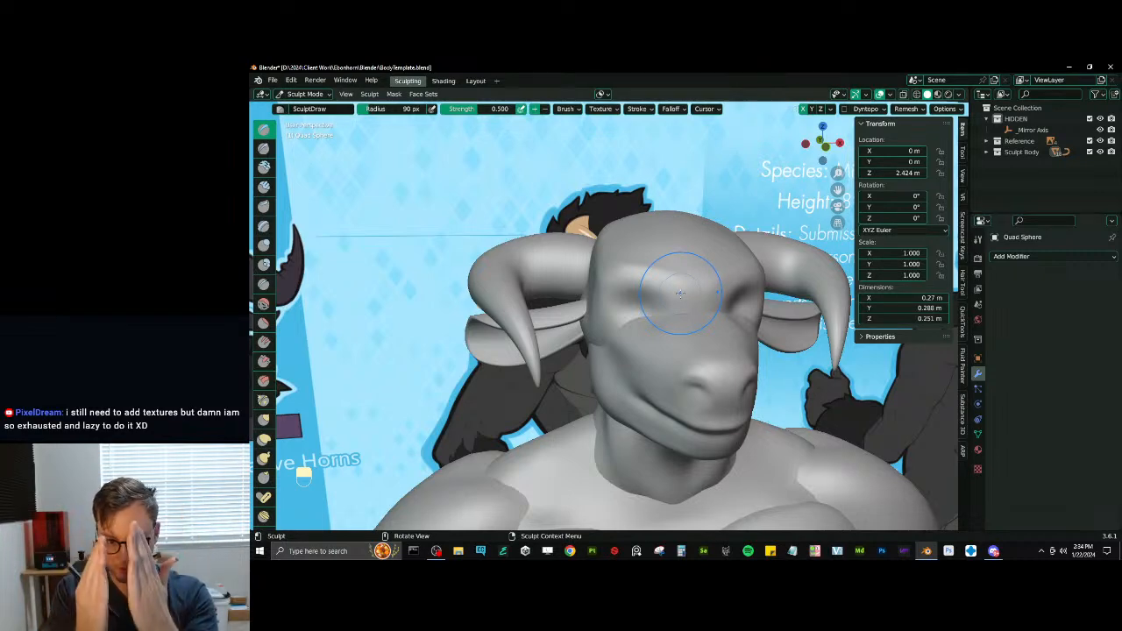
{"action": "middle_click_drag", "start_coordinate": [682, 219], "coordinate": [649, 285]}
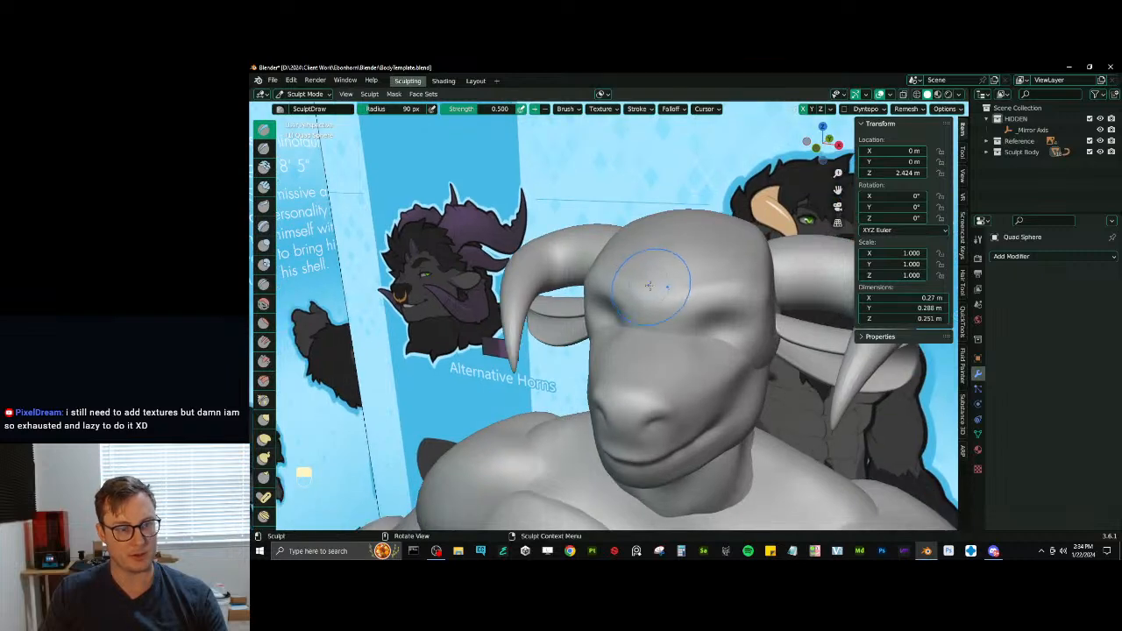
{"action": "mouse_move", "coordinate": [661, 327]}
{"action": "middle_mouse_down"}
{"action": "mouse_move", "coordinate": [663, 349]}
{"action": "mouse_move", "coordinate": [646, 350]}
{"action": "mouse_move", "coordinate": [643, 374]}
{"action": "middle_mouse_up"}
- Switch sculpting to the muzzle, build up the bridge of the snout with Draw and flatten it with Scrape
{"action": "key", "text": "alt+q"}
{"action": "key", "text": "i"}
{"action": "key", "text": "ctrl+z"}
{"action": "key", "text": "x"}
{"action": "left_click_drag", "start_coordinate": [643, 374], "coordinate": [638, 323]}
{"action": "middle_click_drag", "start_coordinate": [638, 322], "coordinate": [654, 324]}
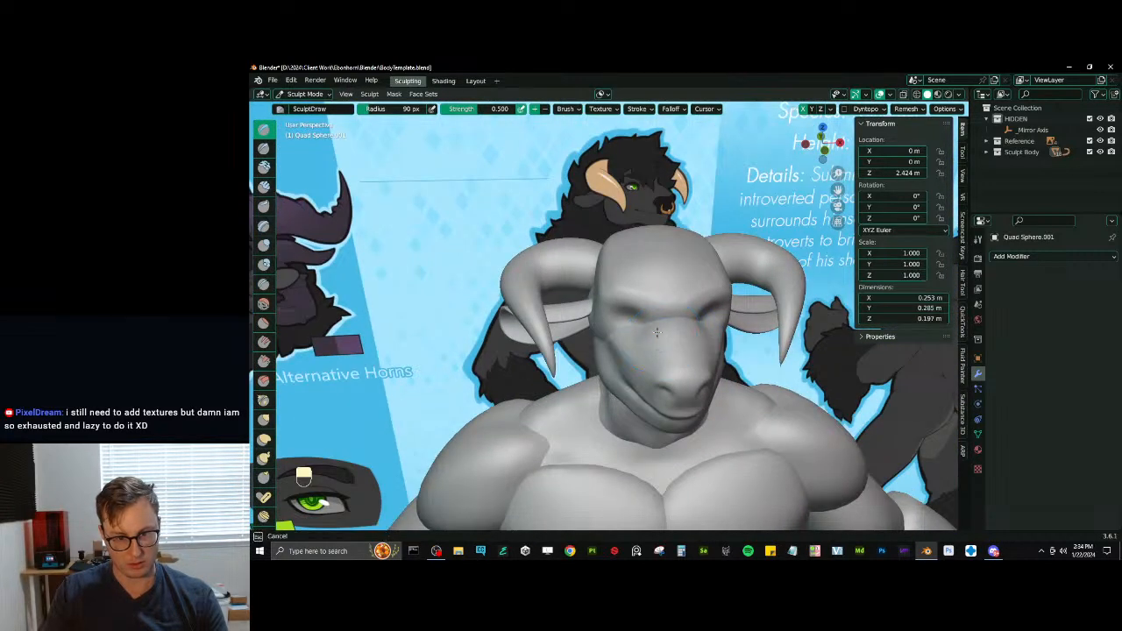
{"action": "key", "text": "v"}
{"action": "left_click_drag", "start_coordinate": [653, 324], "coordinate": [684, 351]}
{"action": "middle_click_drag", "start_coordinate": [683, 351], "coordinate": [655, 329]}
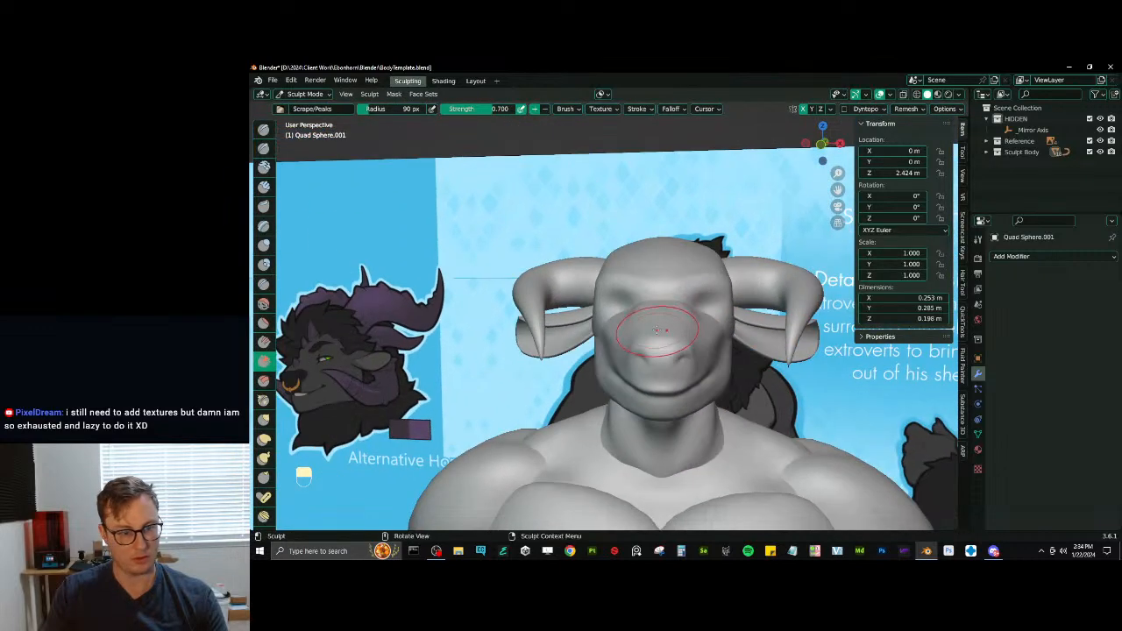
- Inflate the nose around the nostrils at the front of the muzzle
{"action": "scroll", "coordinate": [666, 347], "scroll_direction": "up", "scroll_amount": 1}
{"action": "key", "text": "i"}
{"action": "left_click_drag", "start_coordinate": [664, 366], "coordinate": [651, 362]}
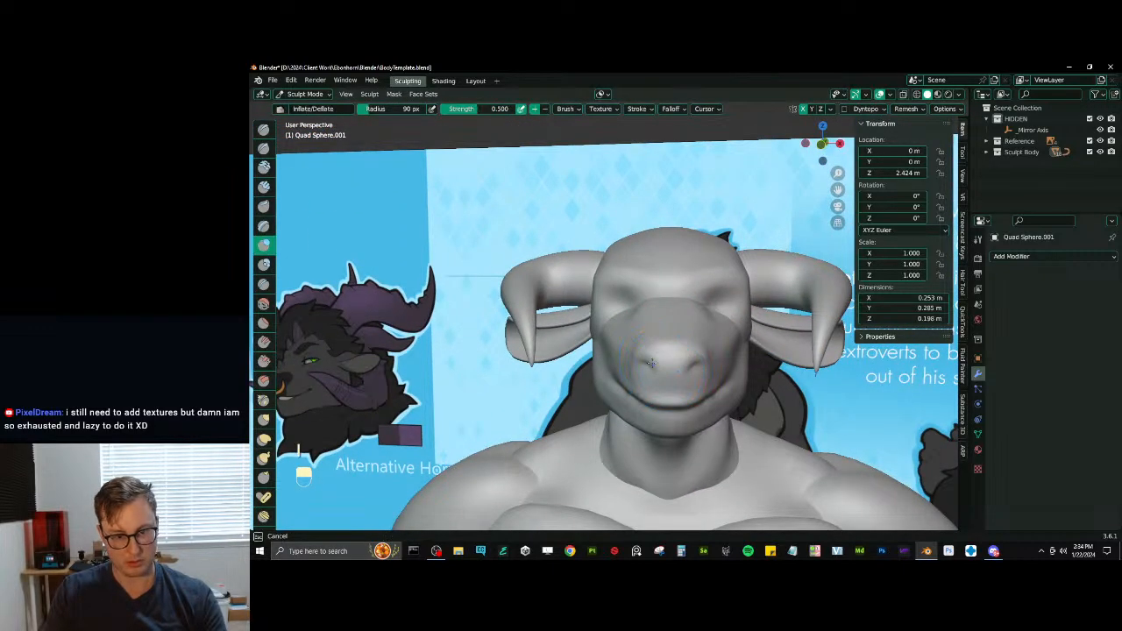
{"action": "middle_click_drag", "start_coordinate": [642, 358], "coordinate": [689, 333]}
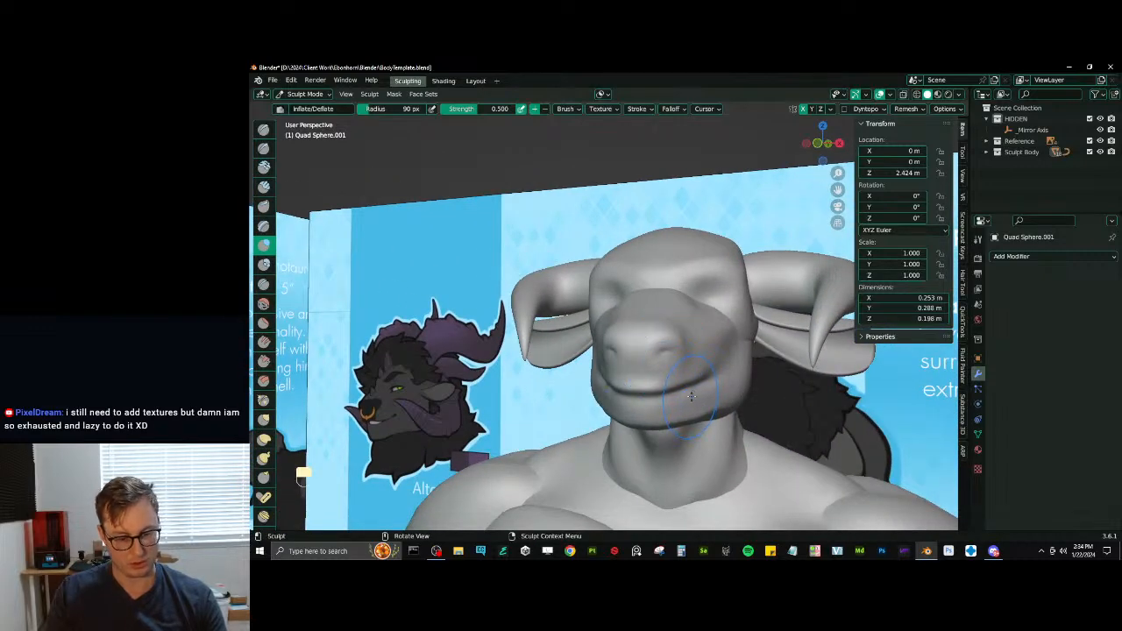
- Refine the mouth and jaw, and define the jaw's underside against the neck with Draw Sharp
{"action": "key", "text": "e"}
{"action": "middle_click_drag", "start_coordinate": [692, 396], "coordinate": [663, 374]}
{"action": "mouse_move", "coordinate": [608, 397]}
{"action": "middle_mouse_down"}
{"action": "mouse_move", "coordinate": [666, 405]}
{"action": "mouse_move", "coordinate": [711, 348]}
{"action": "middle_mouse_up"}
{"action": "mouse_move", "coordinate": [653, 379]}
{"action": "middle_mouse_down"}
{"action": "mouse_move", "coordinate": [638, 382]}
{"action": "mouse_move", "coordinate": [655, 368]}
{"action": "middle_mouse_up"}
{"action": "key", "text": "d"}
{"action": "middle_click_drag", "start_coordinate": [655, 376], "coordinate": [649, 360]}
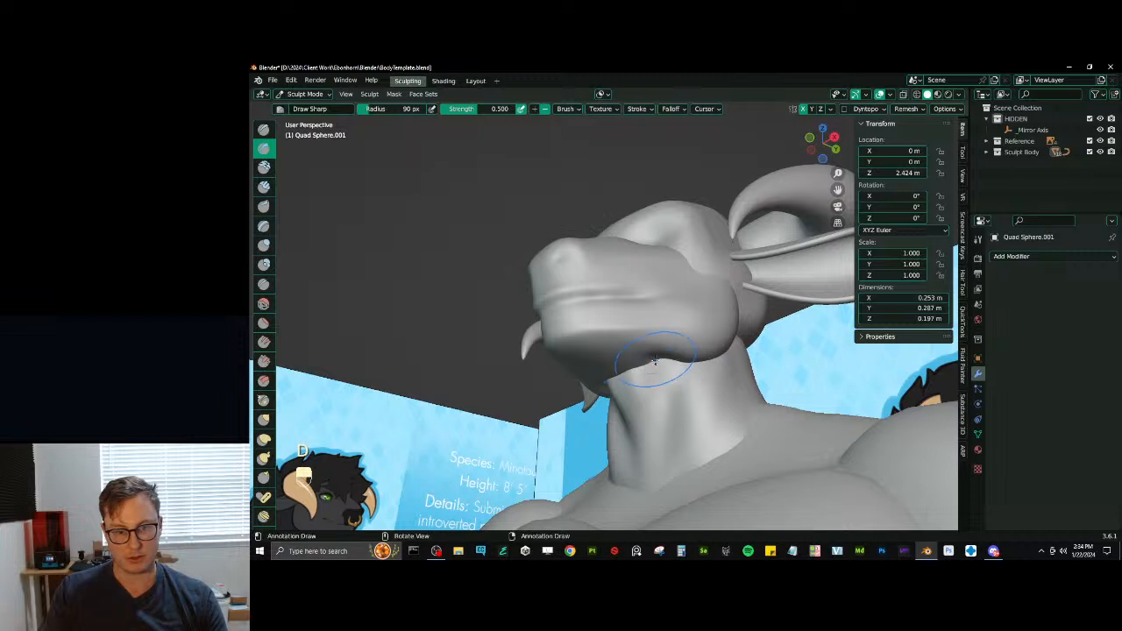
{"action": "key", "text": "shift"}
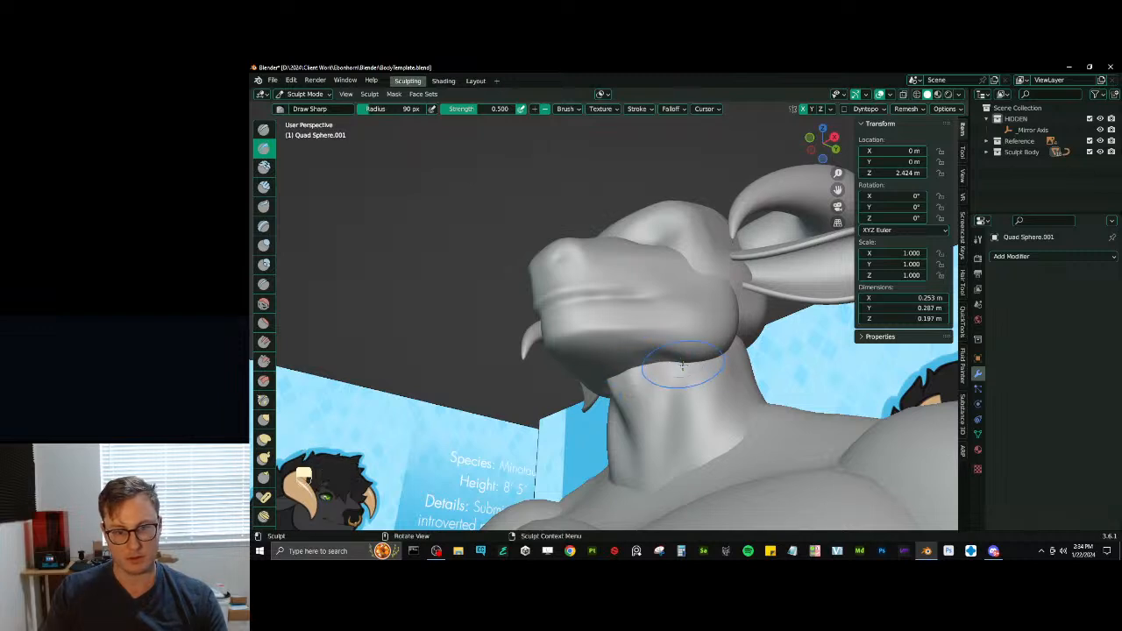
{"action": "mouse_move", "coordinate": [664, 370]}
{"action": "middle_mouse_down"}
{"action": "mouse_move", "coordinate": [701, 335]}
{"action": "mouse_move", "coordinate": [687, 343]}
{"action": "mouse_move", "coordinate": [774, 342]}
{"action": "mouse_move", "coordinate": [737, 298]}
{"action": "mouse_move", "coordinate": [695, 301]}
{"action": "middle_mouse_up"}
- Switch sculpting to the upper head and flatten the temple and outer brow beside the eye socket with Scrape
{"action": "key", "text": "i"}
{"action": "key", "text": "v"}
{"action": "key", "text": "alt+q"}
{"action": "left_click", "coordinate": [719, 294]}
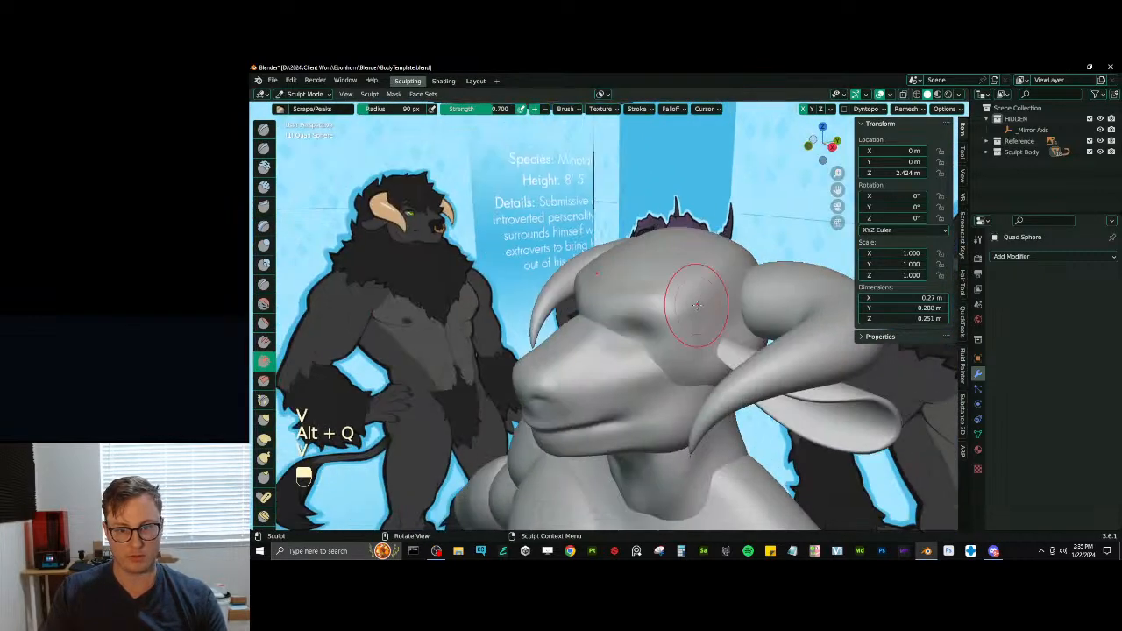
{"action": "left_click_drag", "start_coordinate": [679, 314], "coordinate": [680, 311]}
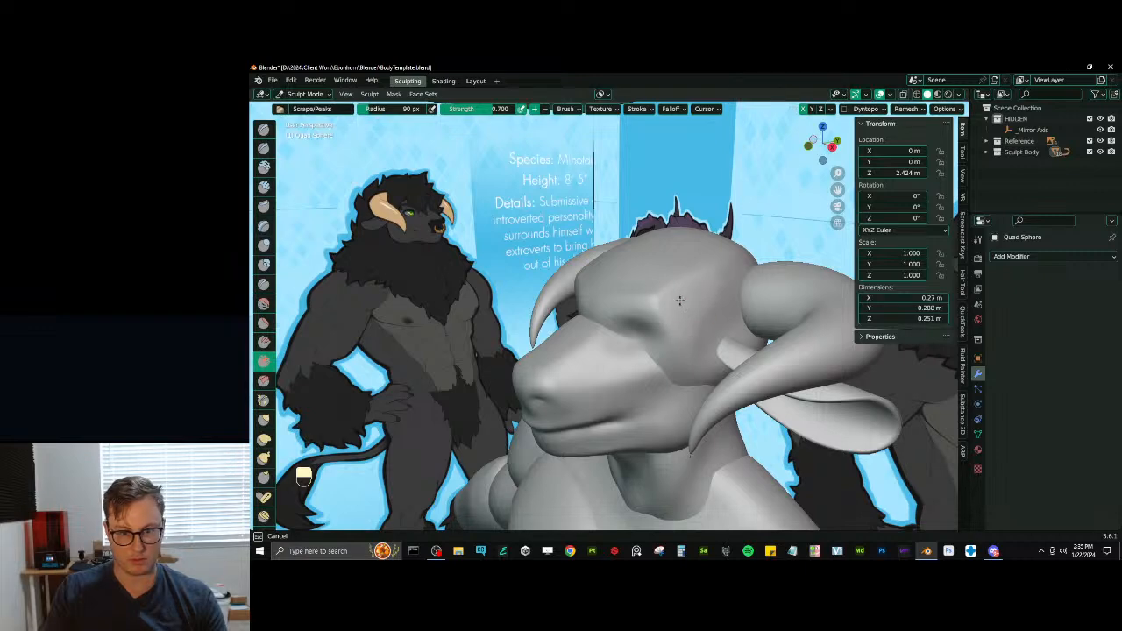
{"action": "mouse_move", "coordinate": [680, 301]}
{"action": "left_mouse_down"}
{"action": "mouse_move", "coordinate": [658, 296]}
{"action": "mouse_move", "coordinate": [699, 306]}
{"action": "left_mouse_up"}
{"action": "mouse_move", "coordinate": [703, 308]}
{"action": "middle_mouse_down"}
{"action": "mouse_move", "coordinate": [751, 305]}
{"action": "mouse_move", "coordinate": [721, 313]}
{"action": "middle_mouse_up"}
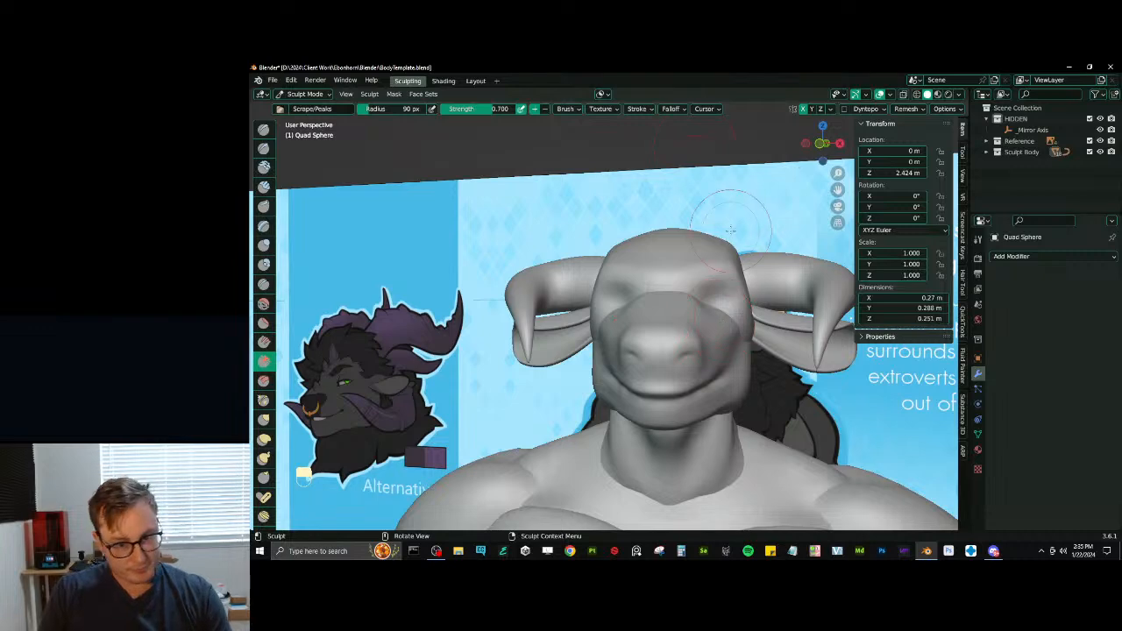
- Switch sculpting to the muzzle and deepen both nostrils symmetrically with Draw Sharp
{"action": "middle_click_drag", "start_coordinate": [701, 372], "coordinate": [645, 310], "text": "shift"}
{"action": "middle_click_drag", "start_coordinate": [645, 311], "coordinate": [651, 268], "text": "ctrl"}
{"action": "key", "text": "d"}
{"action": "left_click_drag", "start_coordinate": [646, 249], "coordinate": [646, 250]}
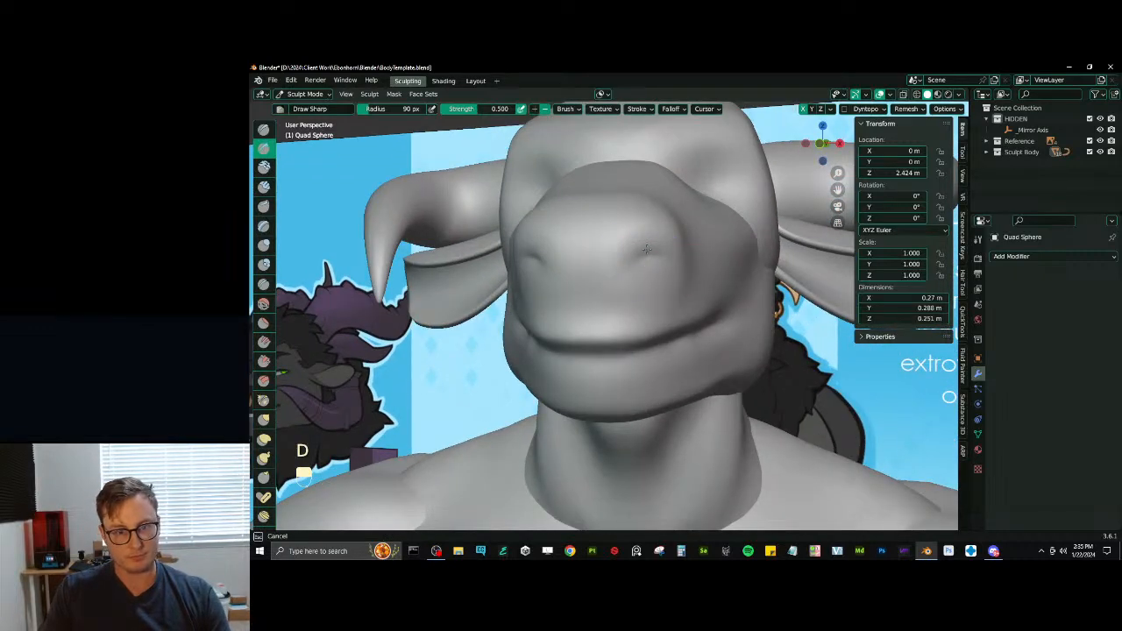
{"action": "key", "text": "d"}
{"action": "key", "text": "alt+q"}
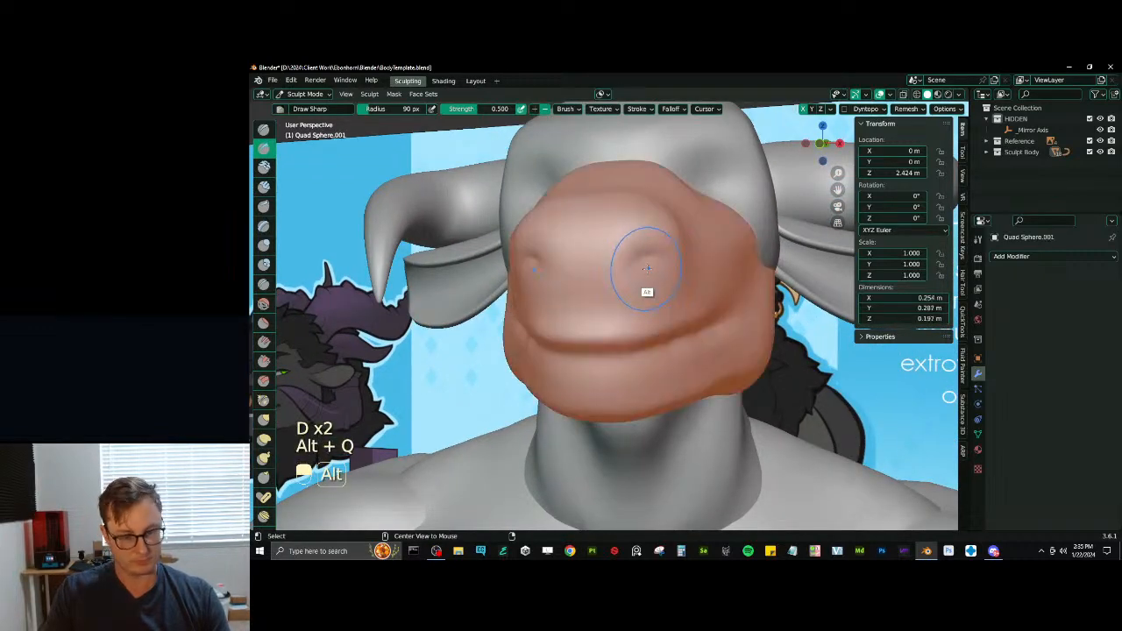
{"action": "left_click_drag", "start_coordinate": [646, 254], "coordinate": [642, 256]}
{"action": "middle_click_drag", "start_coordinate": [669, 265], "coordinate": [557, 291]}
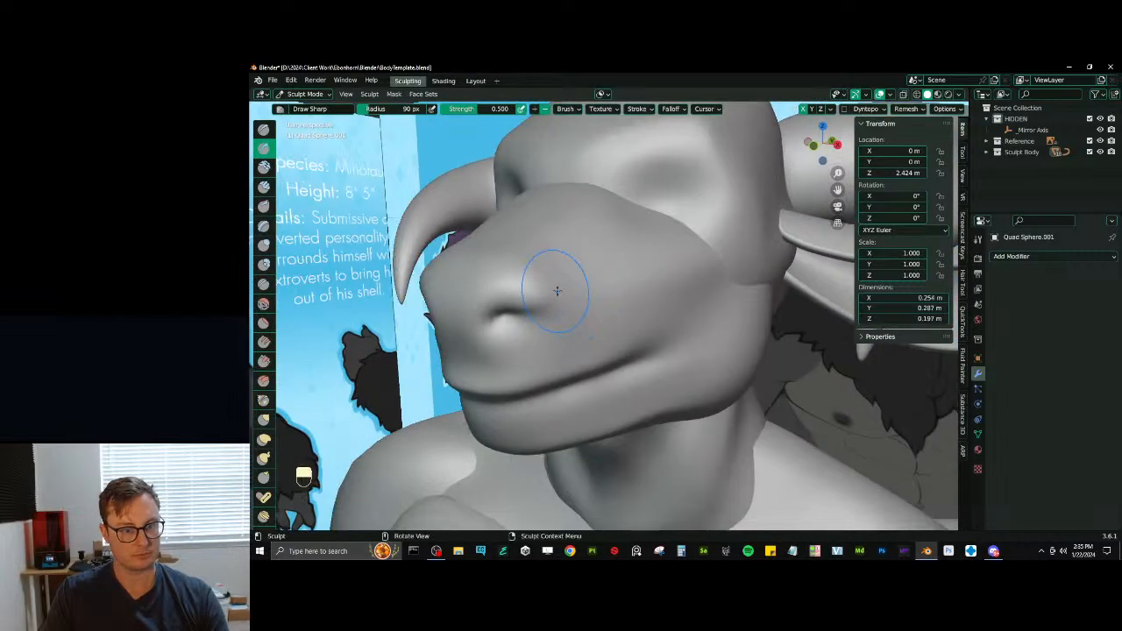
- Try to carve a curved crease around the outer edge of the nostrils with Draw Sharp, then undo the strokes
{"action": "mouse_move", "coordinate": [551, 282]}
{"action": "left_mouse_down"}
{"action": "mouse_move", "coordinate": [546, 273]}
{"action": "mouse_move", "coordinate": [541, 325]}
{"action": "left_mouse_up"}
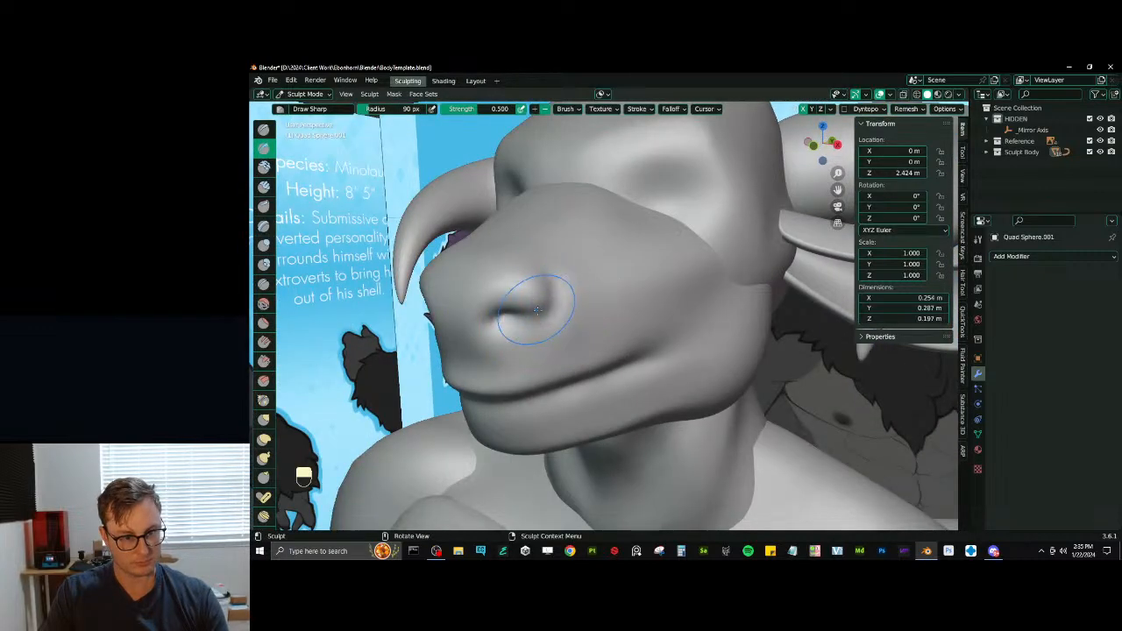
{"action": "middle_click_drag", "start_coordinate": [536, 310], "coordinate": [556, 299]}
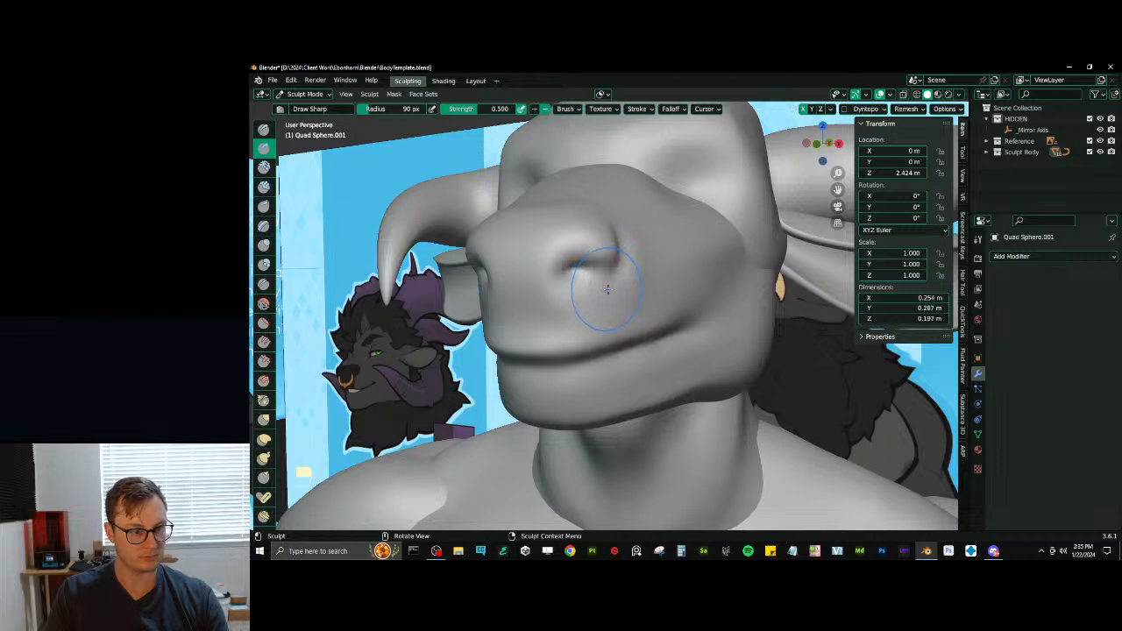
{"action": "key", "text": "ctrl+z"}
{"action": "key", "text": "ctrl+z"}
{"action": "key", "text": "ctrl+z"}
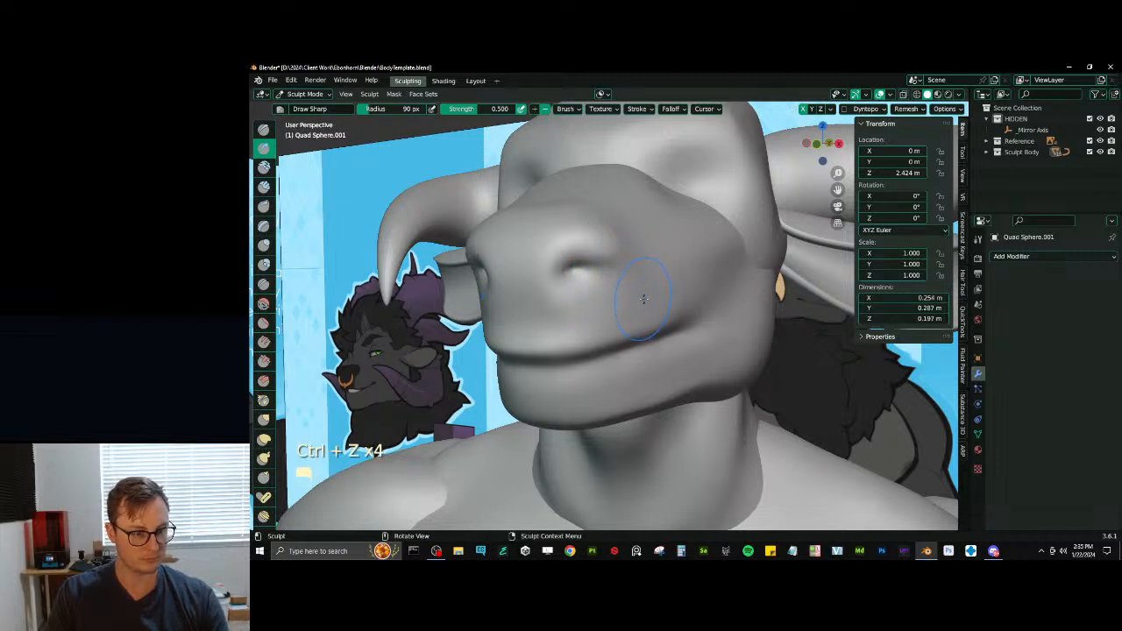
- Build up the front of the nose with Draw and flatten the muzzle down to the upper lip with Scrape
{"action": "key", "text": "x"}
{"action": "mouse_move", "coordinate": [495, 241]}
{"action": "left_mouse_down"}
{"action": "mouse_move", "coordinate": [537, 253]}
{"action": "mouse_move", "coordinate": [523, 262]}
{"action": "left_mouse_up"}
{"action": "key", "text": "v"}
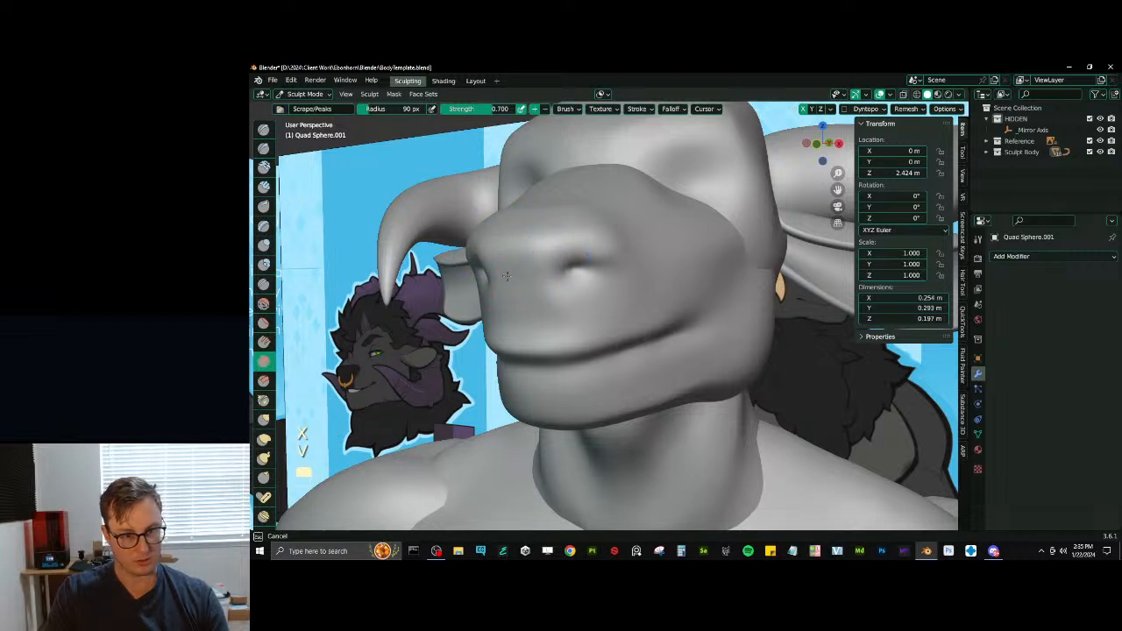
{"action": "mouse_move", "coordinate": [529, 351]}
{"action": "left_mouse_down", "text": "shift"}
{"action": "mouse_move", "coordinate": [598, 333]}
{"action": "mouse_move", "coordinate": [517, 350]}
{"action": "mouse_move", "coordinate": [485, 335]}
{"action": "mouse_move", "coordinate": [644, 346]}
{"action": "left_mouse_up", "text": "shift"}
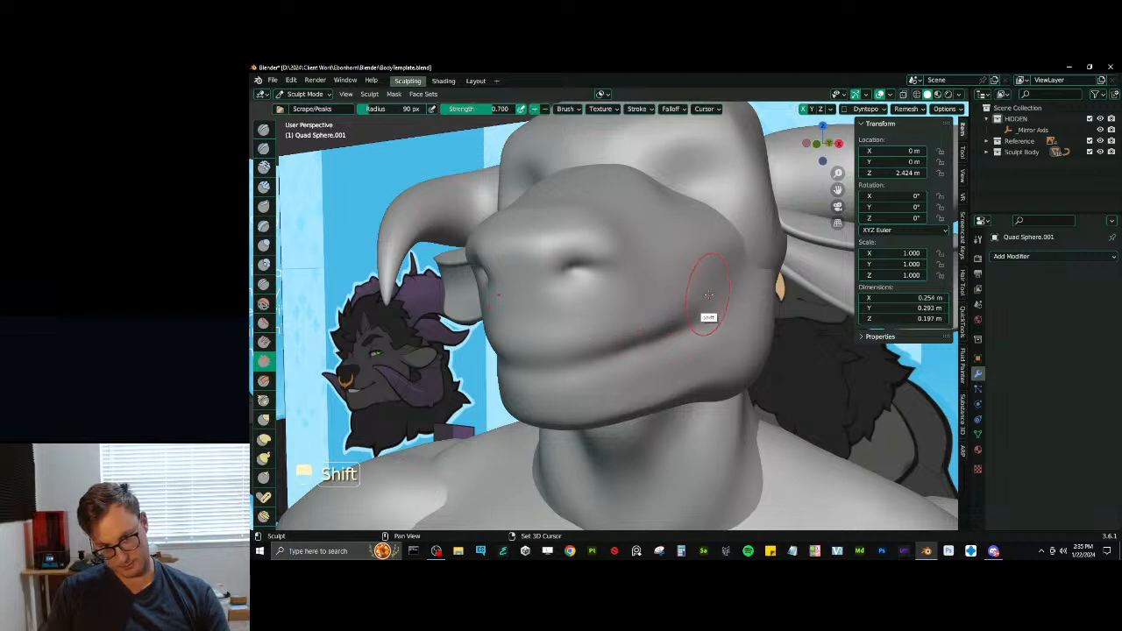
{"action": "key", "text": "d"}
{"action": "key", "text": "ctrl+z"}
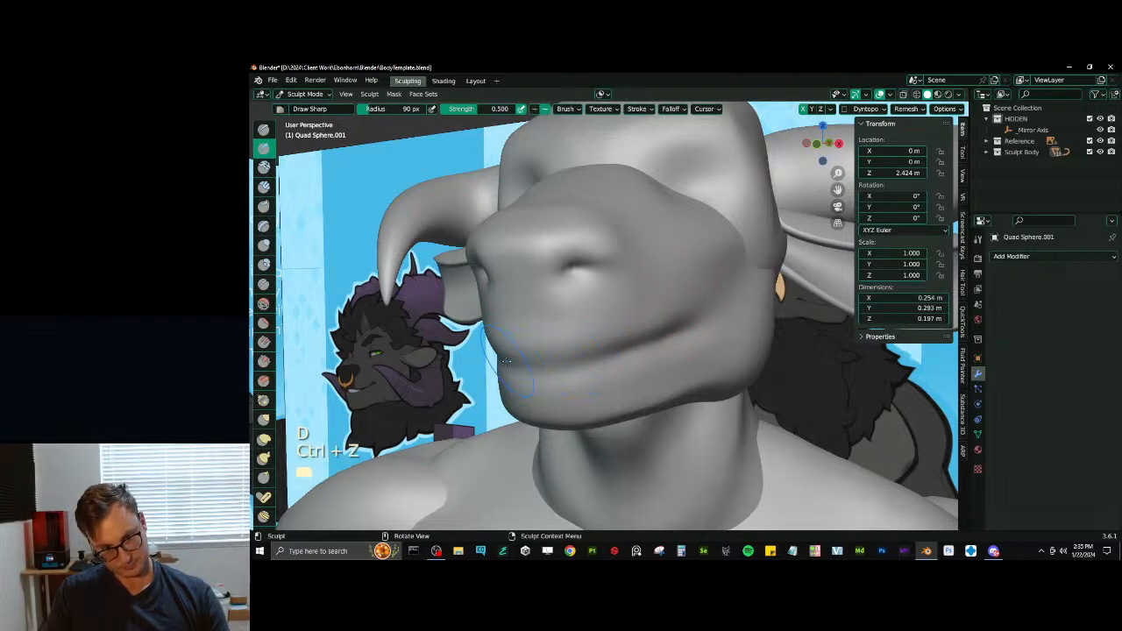
- Undo the last Draw Sharp stroke and reshape the chin and lower jaw with Elastic Deform
{"action": "key", "text": "ctrl+z"}
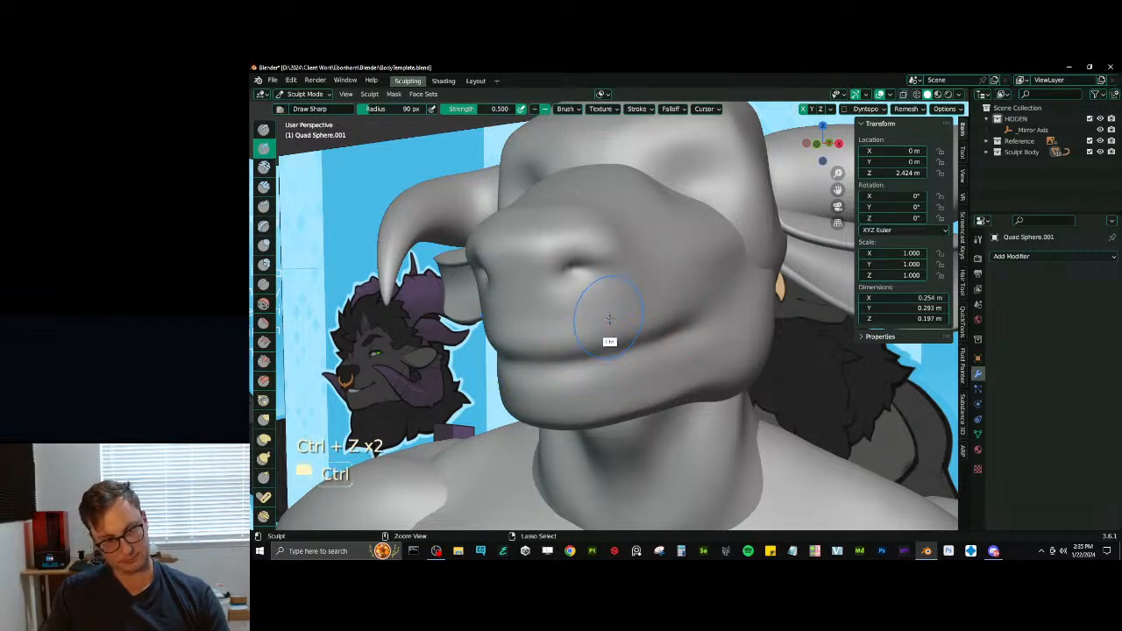
{"action": "mouse_move", "coordinate": [609, 319]}
{"action": "middle_mouse_down"}
{"action": "mouse_move", "coordinate": [601, 400]}
{"action": "mouse_move", "coordinate": [594, 372]}
{"action": "middle_mouse_up"}
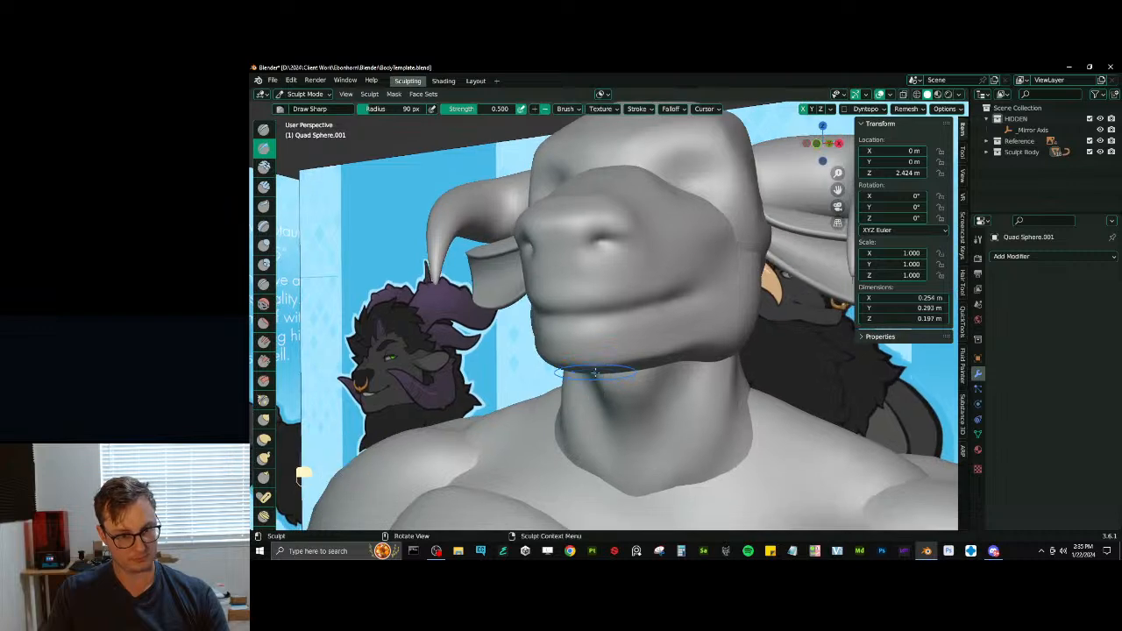
{"action": "key", "text": "p"}
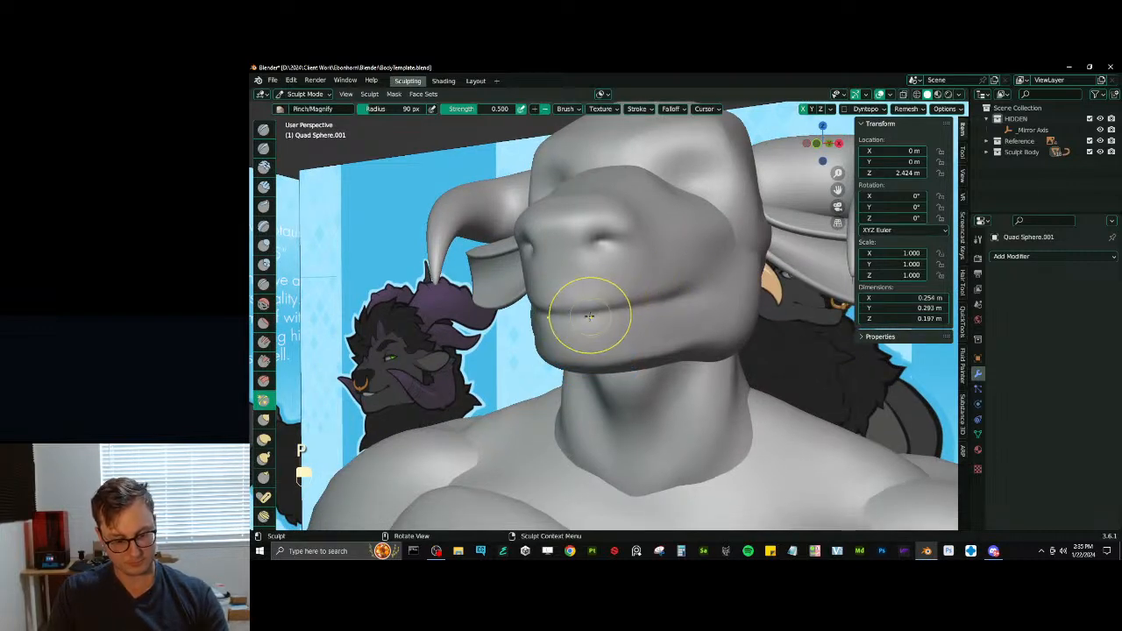
{"action": "key", "text": "j"}
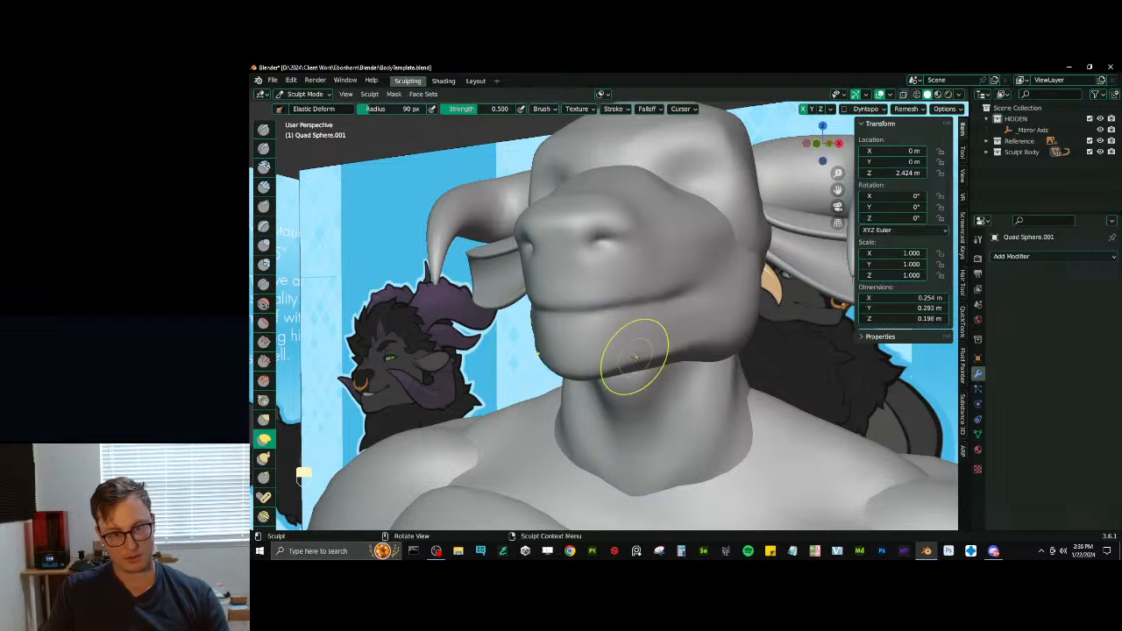
{"action": "middle_click_drag", "start_coordinate": [635, 357], "coordinate": [533, 355]}
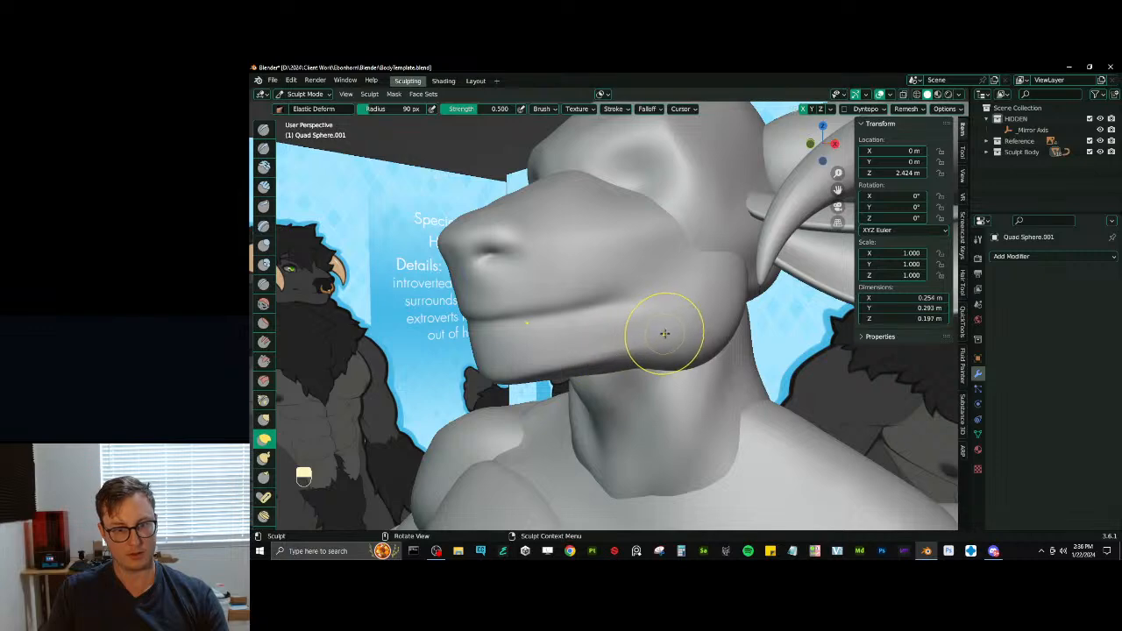
{"action": "scroll", "coordinate": [664, 305], "scroll_direction": "down", "scroll_amount": 3}
{"action": "middle_click_drag", "start_coordinate": [612, 309], "coordinate": [625, 338]}
{"action": "left_click_drag", "start_coordinate": [596, 252], "coordinate": [632, 233]}
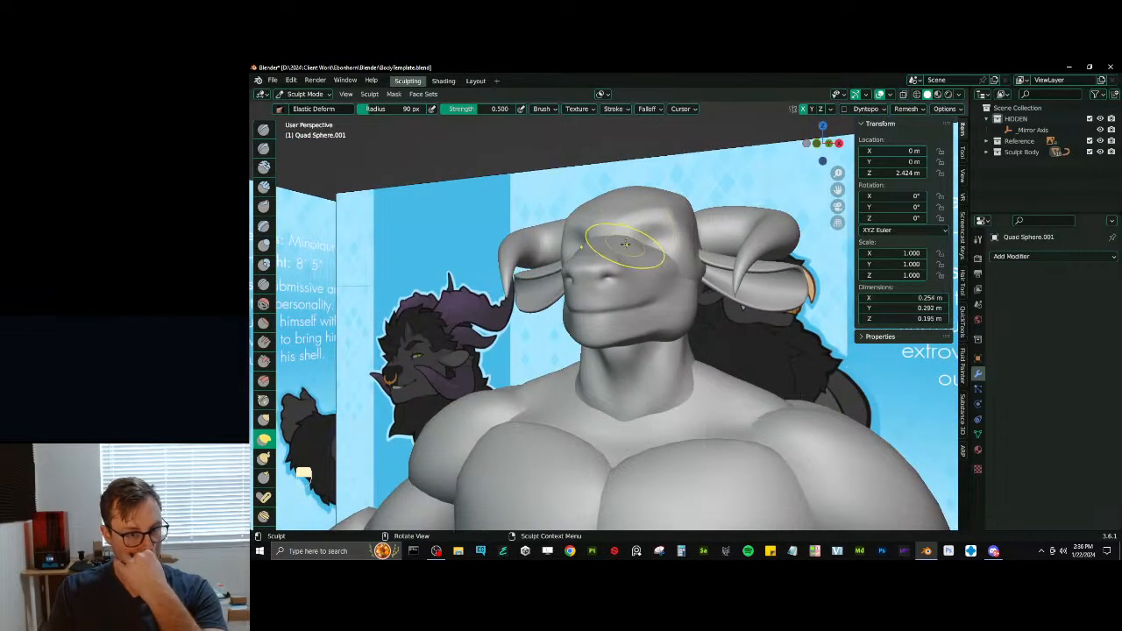
{"action": "mouse_move", "coordinate": [614, 250]}
{"action": "middle_mouse_down"}
{"action": "mouse_move", "coordinate": [608, 312]}
{"action": "mouse_move", "coordinate": [640, 278]}
{"action": "mouse_move", "coordinate": [612, 273]}
{"action": "mouse_move", "coordinate": [626, 251]}
{"action": "mouse_move", "coordinate": [631, 268]}
{"action": "mouse_move", "coordinate": [642, 237]}
{"action": "mouse_move", "coordinate": [571, 233]}
{"action": "mouse_move", "coordinate": [538, 261]}
{"action": "mouse_move", "coordinate": [579, 261]}
{"action": "mouse_move", "coordinate": [568, 259]}
{"action": "mouse_move", "coordinate": [599, 300]}
{"action": "middle_mouse_up"}
- Leave sculpting for Object Mode and save the current file
{"action": "key", "text": "alt+q"}
{"action": "key", "text": "x"}
{"action": "key", "text": "ctrl+Tab"}
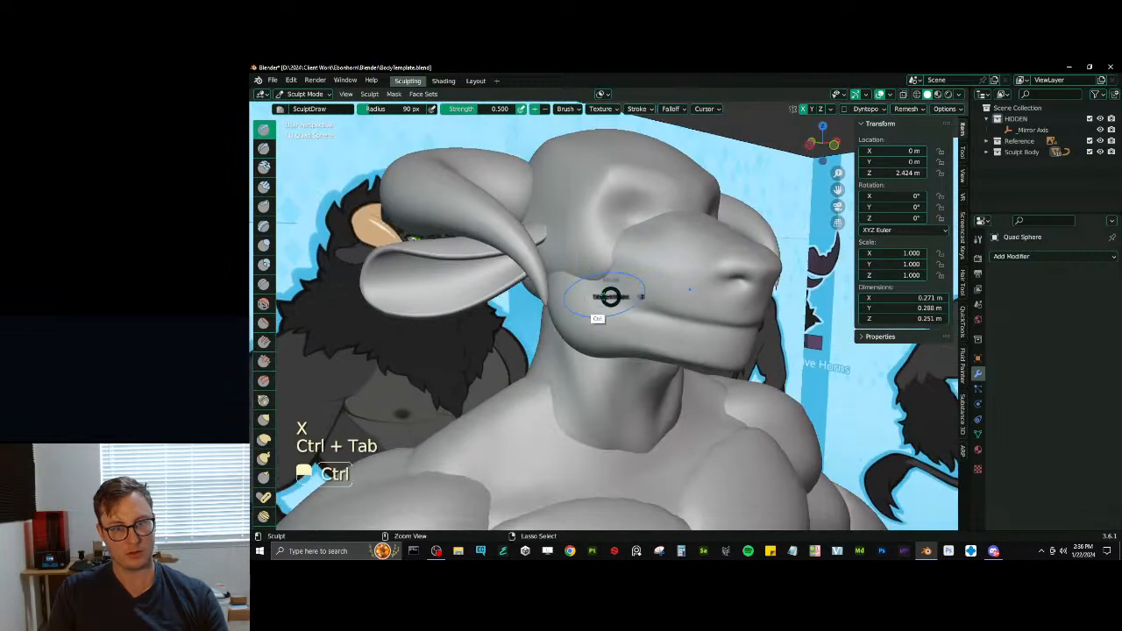
{"action": "key", "text": "ctrl"}
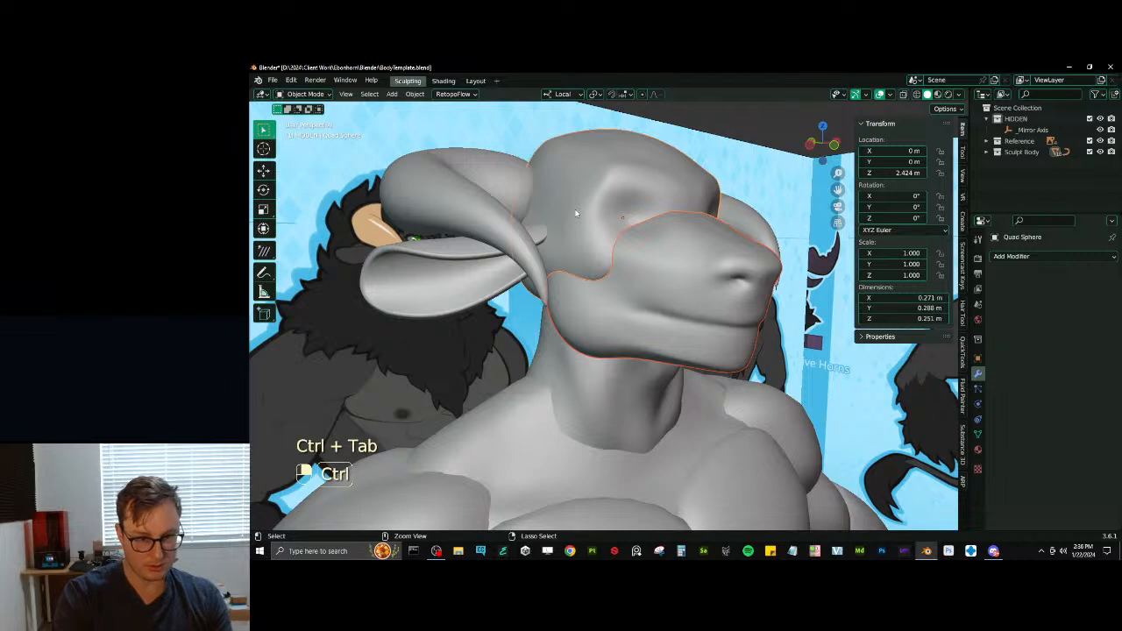
{"action": "key", "text": "ctrl+s"}
{"action": "left_click", "coordinate": [273, 81]}
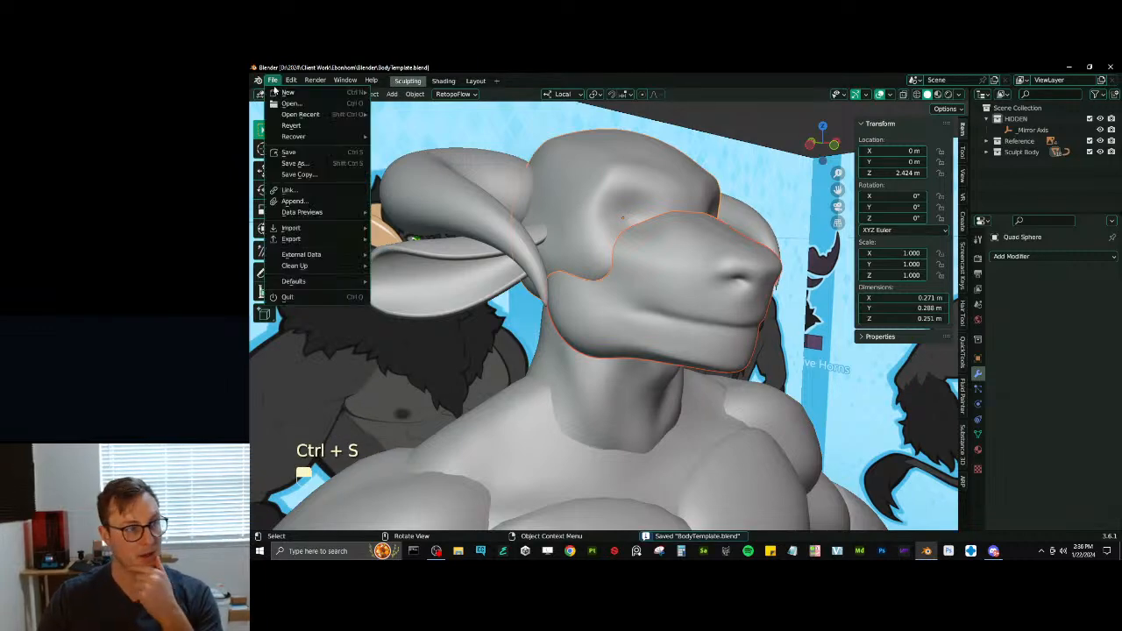
{"action": "left_click", "coordinate": [298, 175]}
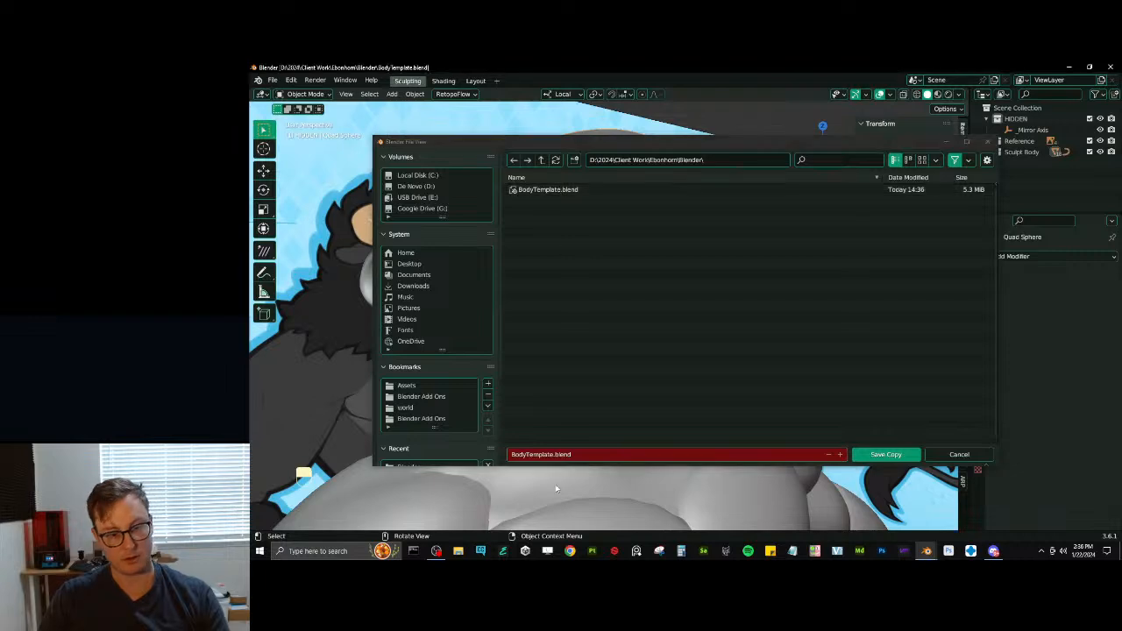
{"action": "left_click", "coordinate": [551, 454]}
{"action": "left_click", "coordinate": [540, 394]}
{"action": "key", "text": "Escape"}
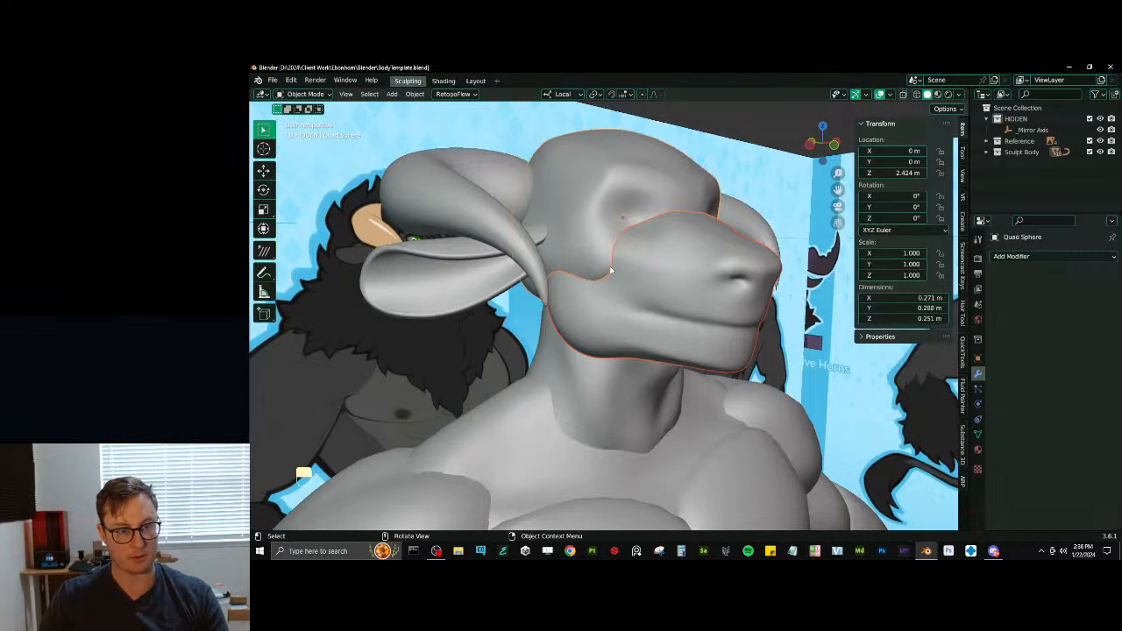
- Save the project under the new name Ebonhorn.blend in the same Blender folder
{"action": "key", "text": "ctrl+shift+s"}
{"action": "left_click", "coordinate": [547, 454]}
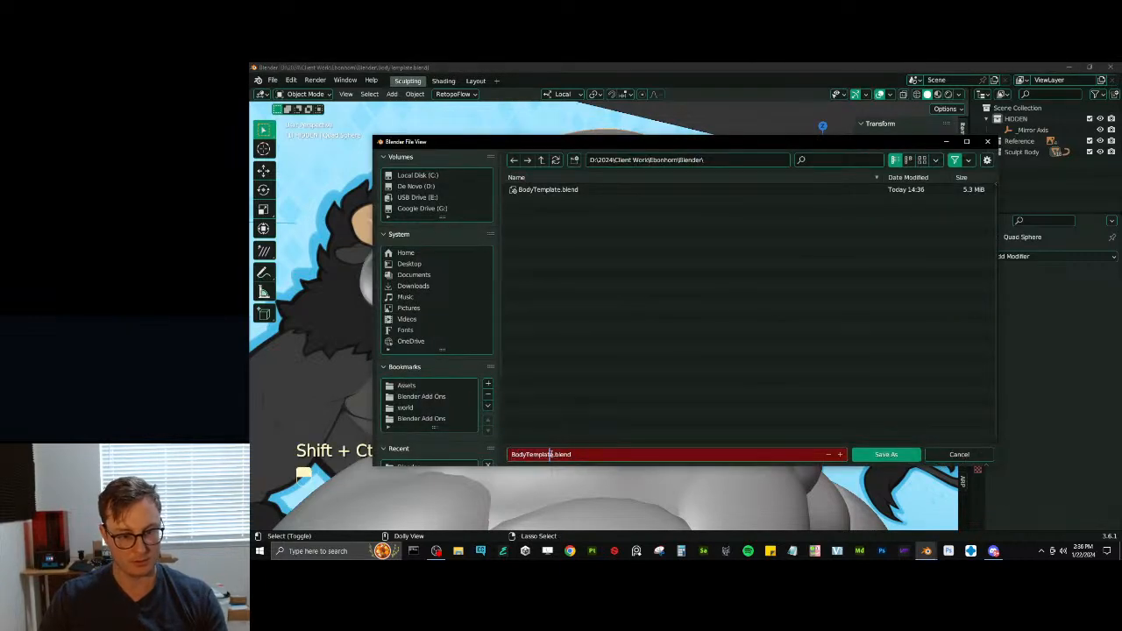
{"action": "type", "text": "Ebonhorn"}
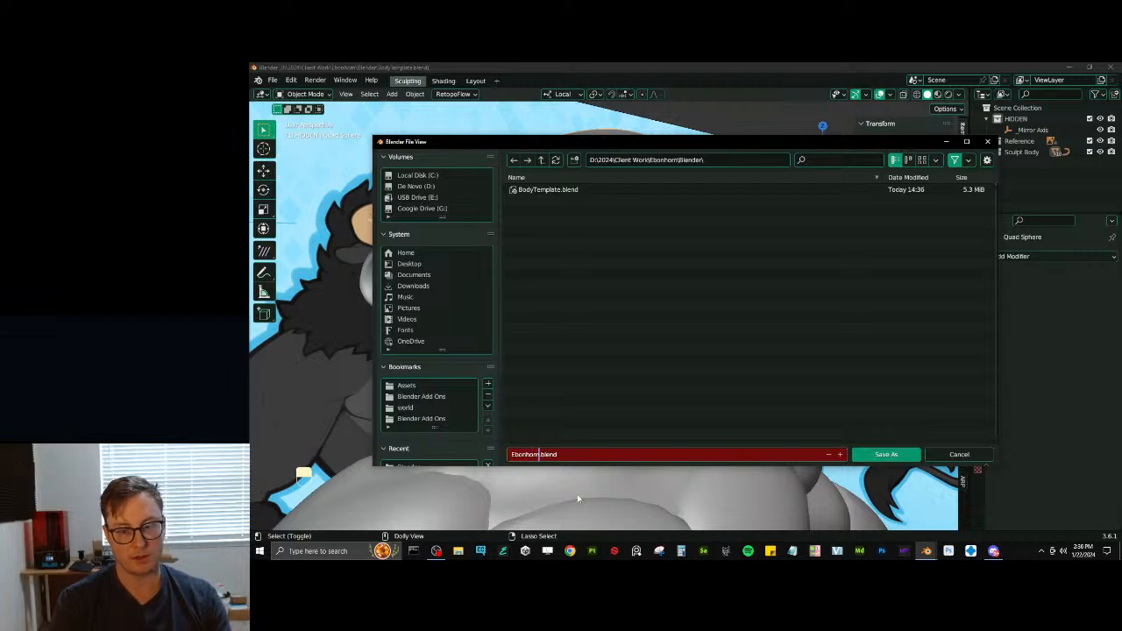
{"action": "key", "text": "Return"}
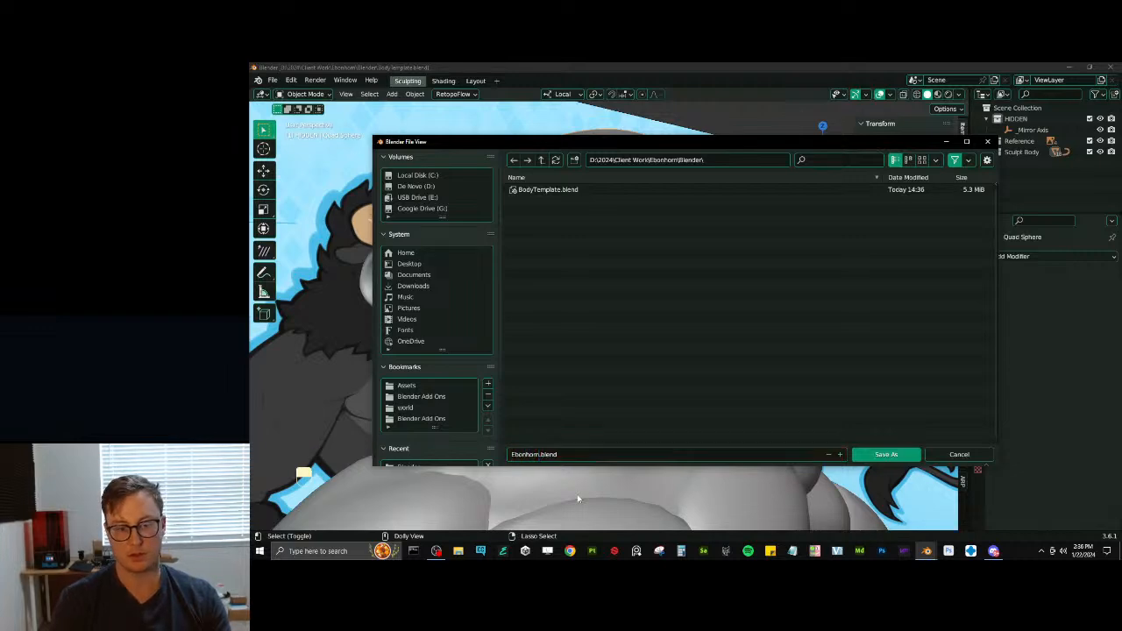
{"action": "left_click", "coordinate": [899, 457]}
- Save a separate copy of the project as Ebonhorn_WIP_01_Sculpting.blend
{"action": "scroll", "coordinate": [754, 381], "scroll_direction": "down", "scroll_amount": 4}
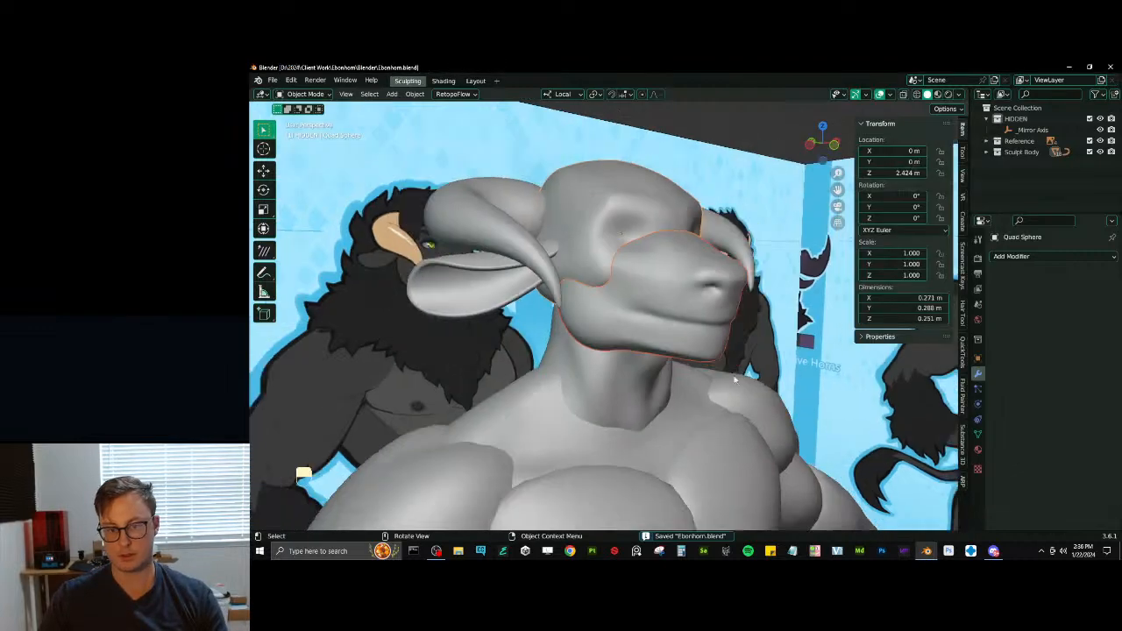
{"action": "middle_click_drag", "start_coordinate": [736, 376], "coordinate": [666, 360]}
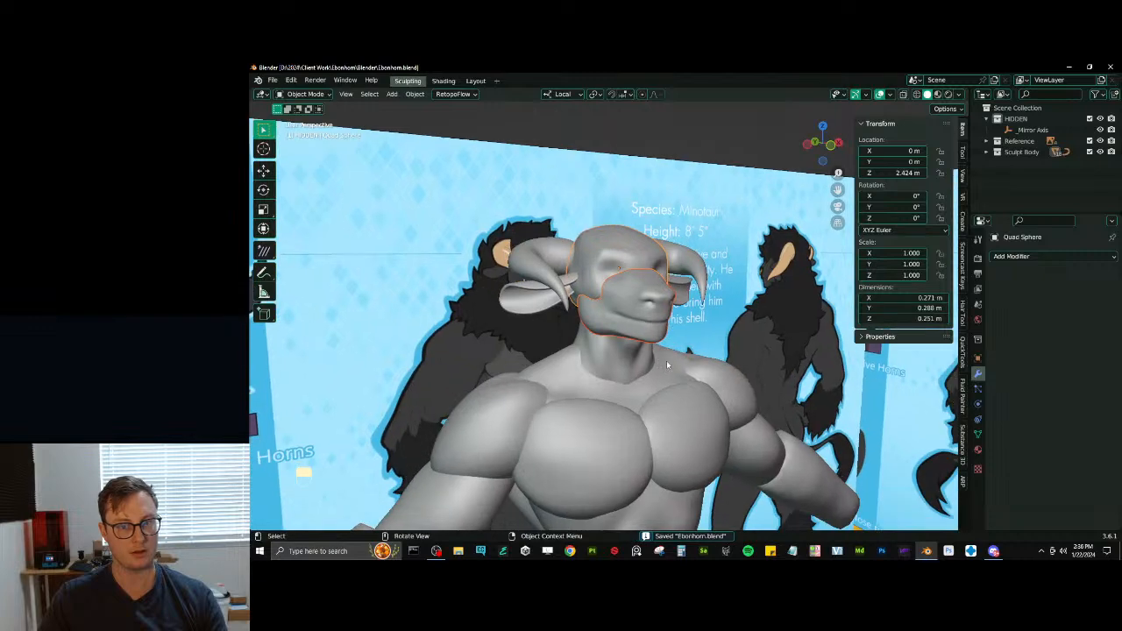
{"action": "scroll", "coordinate": [666, 360], "scroll_direction": "down", "scroll_amount": 5}
{"action": "scroll", "coordinate": [666, 363], "scroll_direction": "up", "scroll_amount": 5}
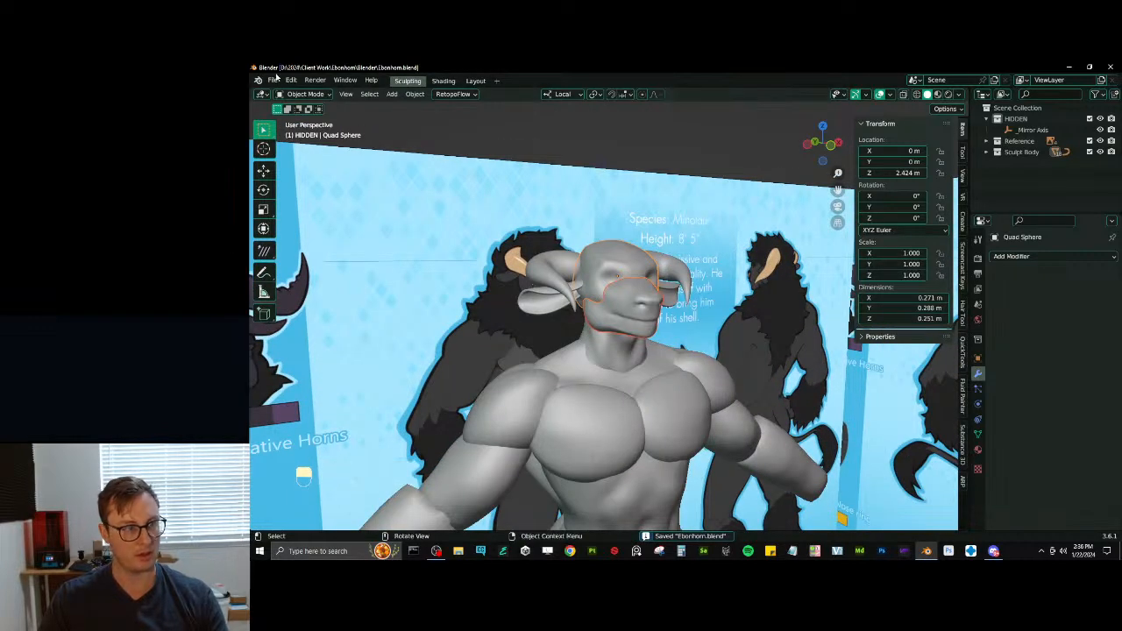
{"action": "left_click", "coordinate": [272, 80]}
{"action": "left_click", "coordinate": [298, 174]}
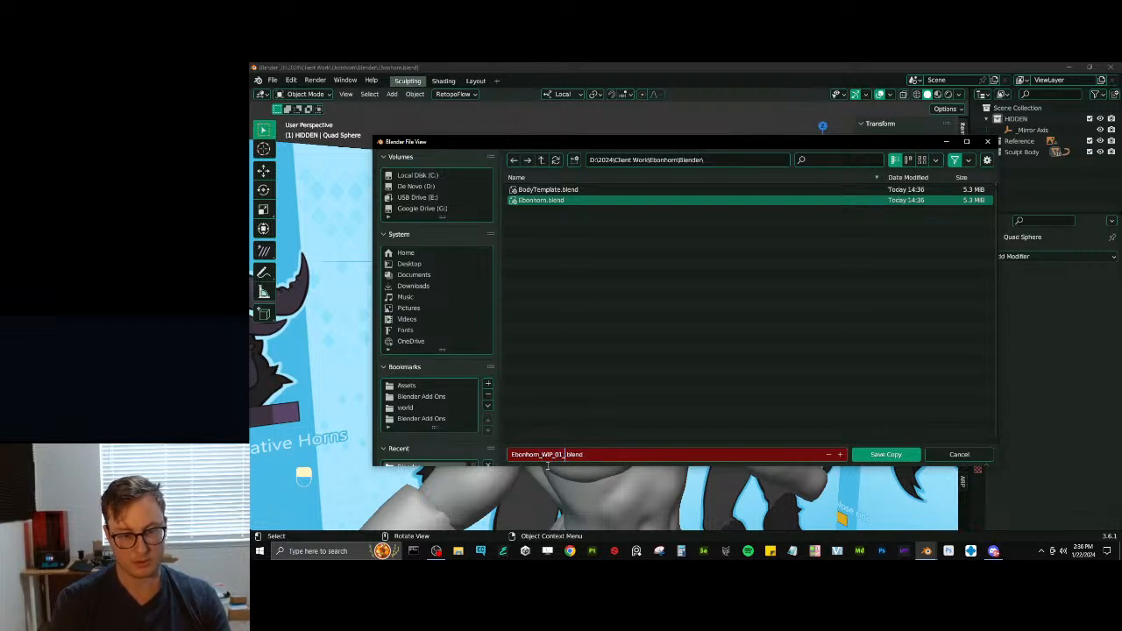
{"action": "type", "text": "ing"}
{"action": "key", "text": "Return"}
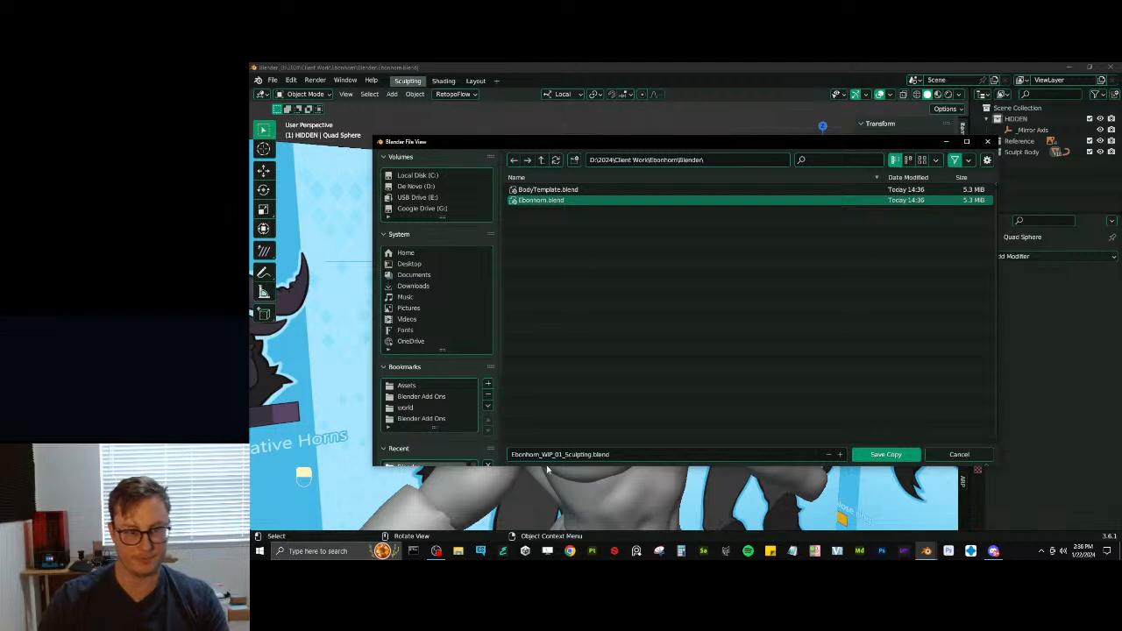
{"action": "left_click", "coordinate": [885, 454]}
- Join the muzzle and the upper head into a single object
{"action": "scroll", "coordinate": [604, 263], "scroll_direction": "up", "scroll_amount": 3}
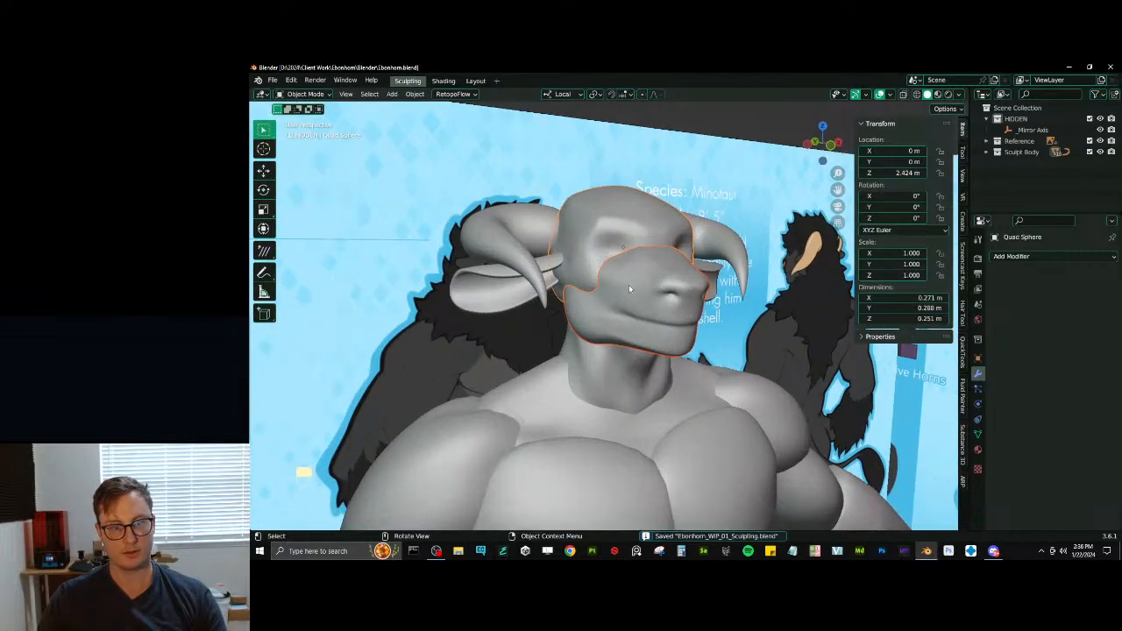
{"action": "left_click", "coordinate": [614, 256], "text": "shift"}
{"action": "key", "text": "ctrl+j"}
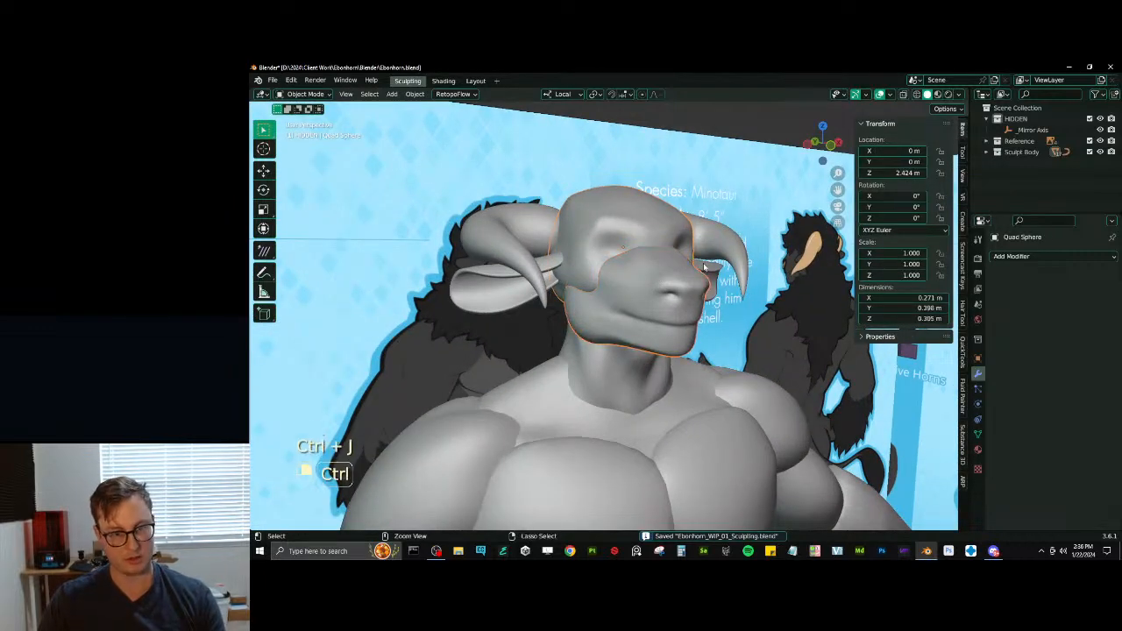
- Switch the joined head to Sculpt Mode and voxel remesh it with a voxel size of 0.003 m
{"action": "key", "text": "ctrl+Tab"}
{"action": "key", "text": "ctrl+r"}
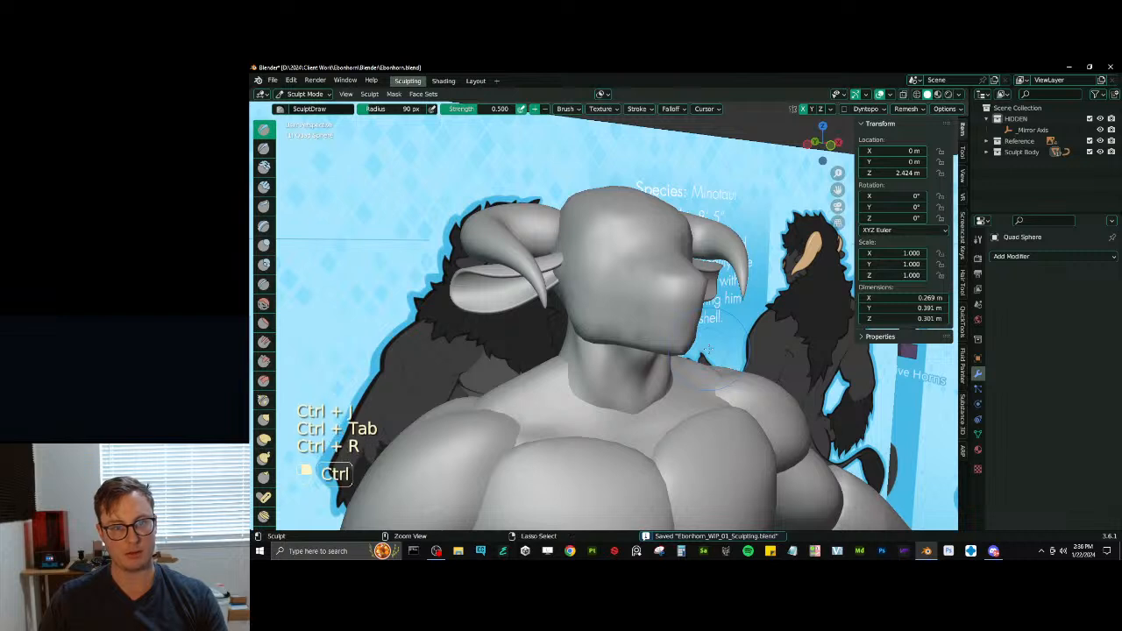
{"action": "key", "text": "ctrl+z"}
{"action": "left_click", "coordinate": [906, 108]}
{"action": "left_click", "coordinate": [914, 130]}
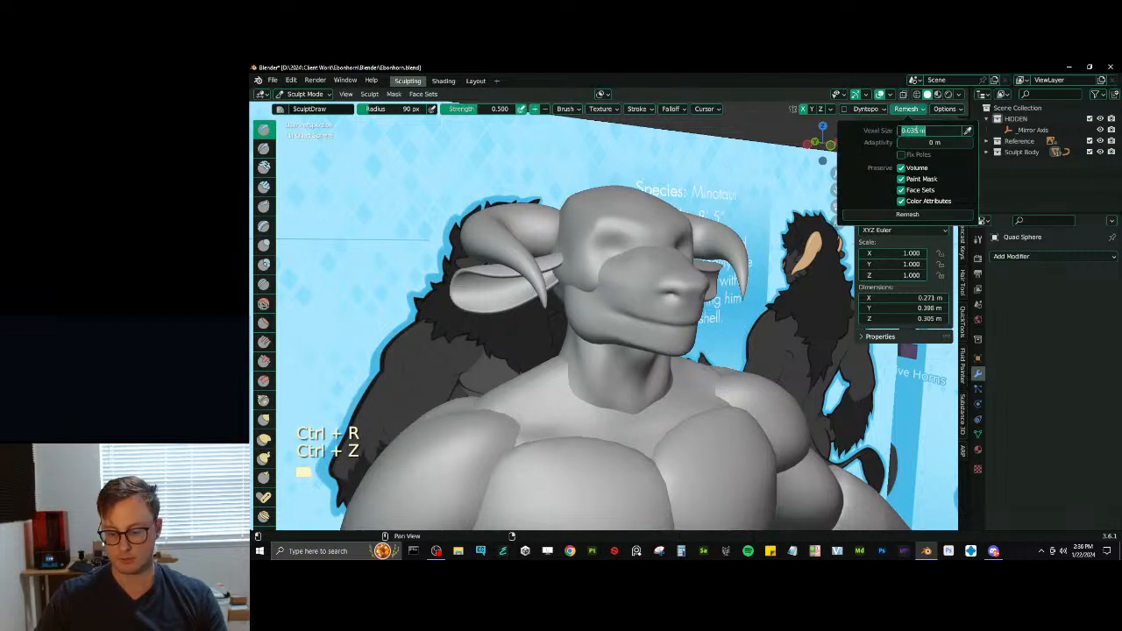
{"action": "type", "text": ".003"}
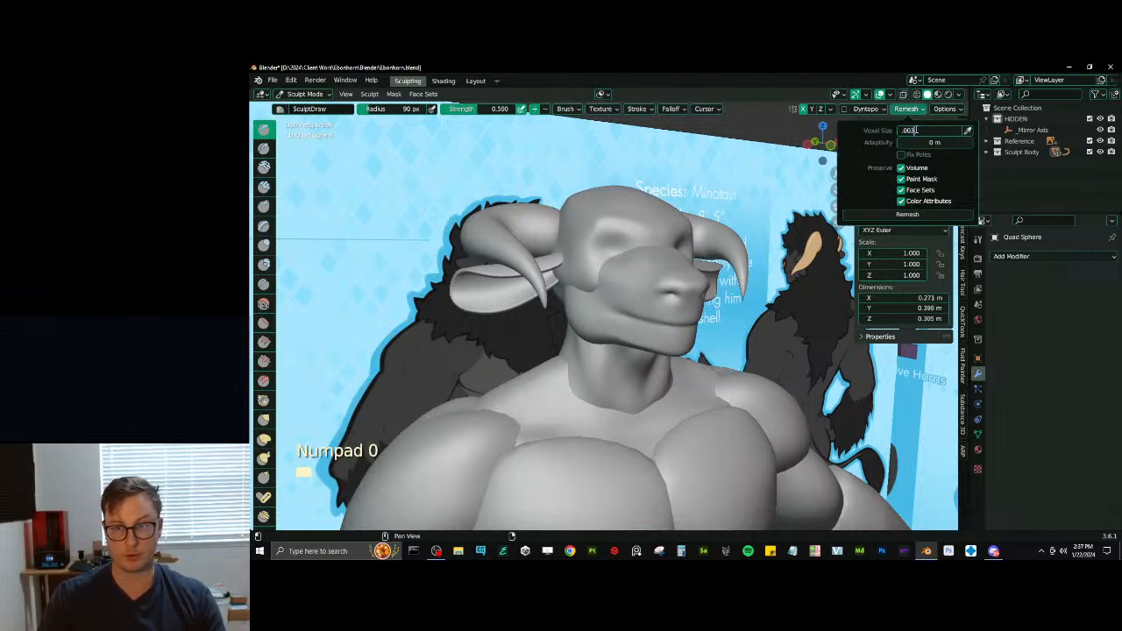
{"action": "key", "text": "ctrl+r"}
- Smooth the seam where the muzzle meets the upper head, blending it into the cheeks and brow
{"action": "middle_click_drag", "start_coordinate": [645, 291], "coordinate": [624, 279]}
{"action": "scroll", "coordinate": [628, 293], "scroll_direction": "up", "scroll_amount": 2}
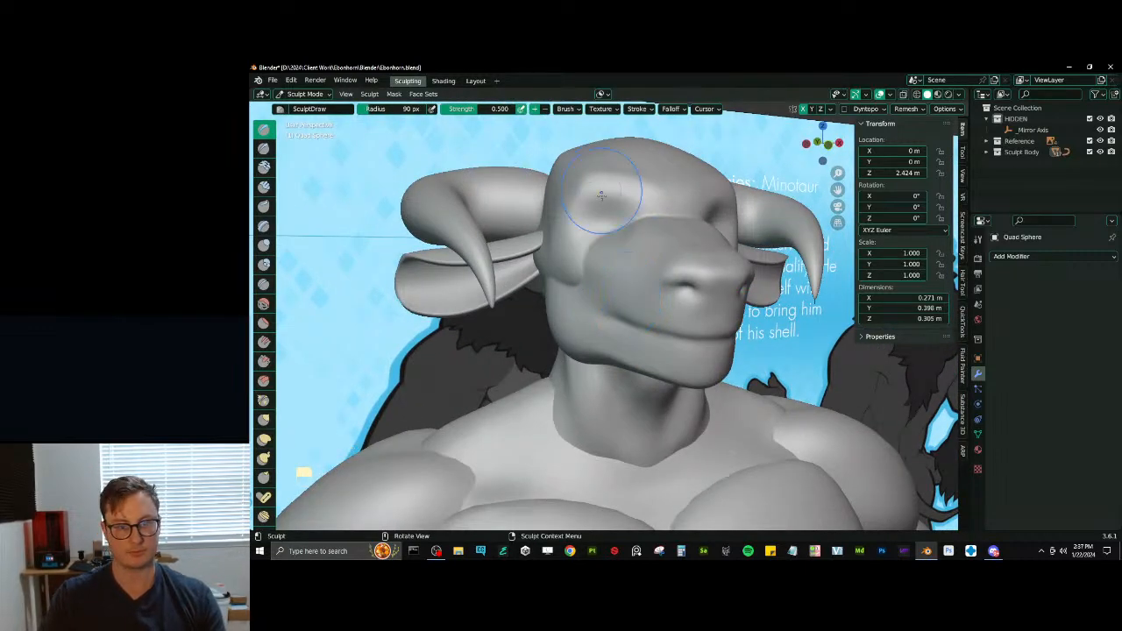
{"action": "mouse_move", "coordinate": [585, 269]}
{"action": "middle_mouse_down"}
{"action": "mouse_move", "coordinate": [565, 282]}
{"action": "mouse_move", "coordinate": [616, 255]}
{"action": "middle_mouse_up"}
{"action": "key", "text": "shift+d"}
{"action": "middle_click_drag", "start_coordinate": [684, 245], "coordinate": [618, 241]}
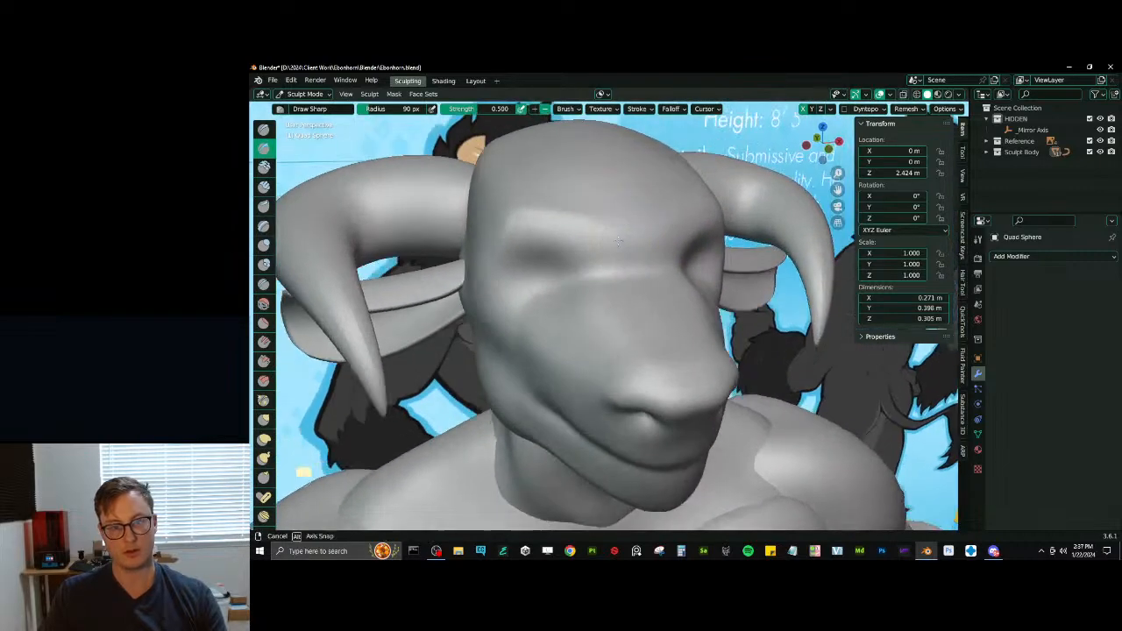
{"action": "scroll", "coordinate": [614, 249], "scroll_direction": "down", "scroll_amount": 4}
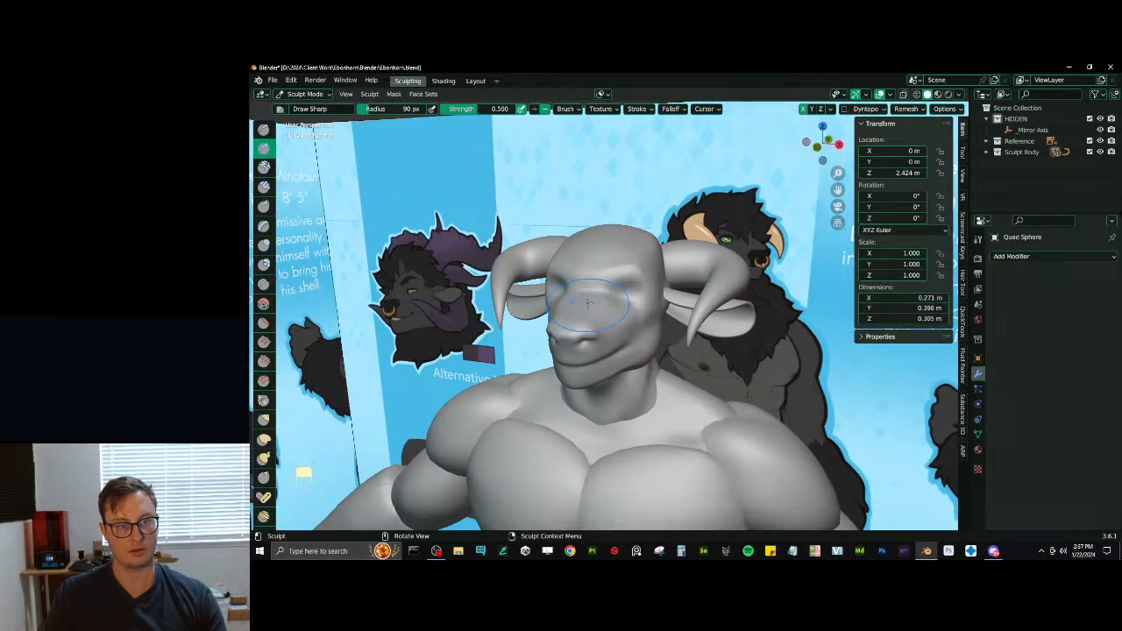
- Reshape the nose and muzzle symmetrically with Elastic Deform
{"action": "mouse_move", "coordinate": [589, 322]}
{"action": "middle_mouse_down"}
{"action": "mouse_move", "coordinate": [552, 317]}
{"action": "mouse_move", "coordinate": [582, 319]}
{"action": "mouse_move", "coordinate": [574, 333]}
{"action": "mouse_move", "coordinate": [595, 308]}
{"action": "mouse_move", "coordinate": [626, 313]}
{"action": "mouse_move", "coordinate": [667, 322]}
{"action": "mouse_move", "coordinate": [666, 336]}
{"action": "mouse_move", "coordinate": [692, 320]}
{"action": "mouse_move", "coordinate": [736, 351]}
{"action": "mouse_move", "coordinate": [716, 321]}
{"action": "mouse_move", "coordinate": [663, 325]}
{"action": "mouse_move", "coordinate": [610, 421]}
{"action": "mouse_move", "coordinate": [661, 424]}
{"action": "mouse_move", "coordinate": [708, 377]}
{"action": "mouse_move", "coordinate": [624, 401]}
{"action": "mouse_move", "coordinate": [612, 419]}
{"action": "mouse_move", "coordinate": [591, 388]}
{"action": "mouse_move", "coordinate": [590, 348]}
{"action": "mouse_move", "coordinate": [627, 357]}
{"action": "mouse_move", "coordinate": [626, 345]}
{"action": "mouse_move", "coordinate": [492, 375]}
{"action": "mouse_move", "coordinate": [574, 348]}
{"action": "middle_mouse_up"}
{"action": "key", "text": "j"}
{"action": "scroll", "coordinate": [626, 345], "scroll_direction": "up", "scroll_amount": 2}
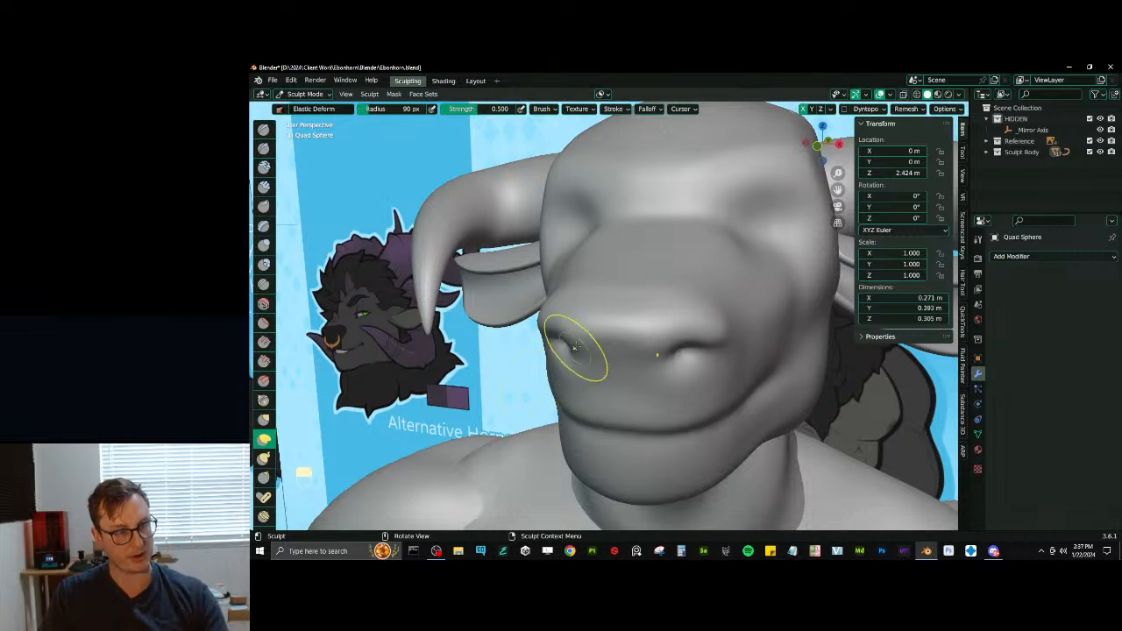
{"action": "middle_click_drag", "start_coordinate": [636, 284], "coordinate": [551, 291], "text": "ctrl"}
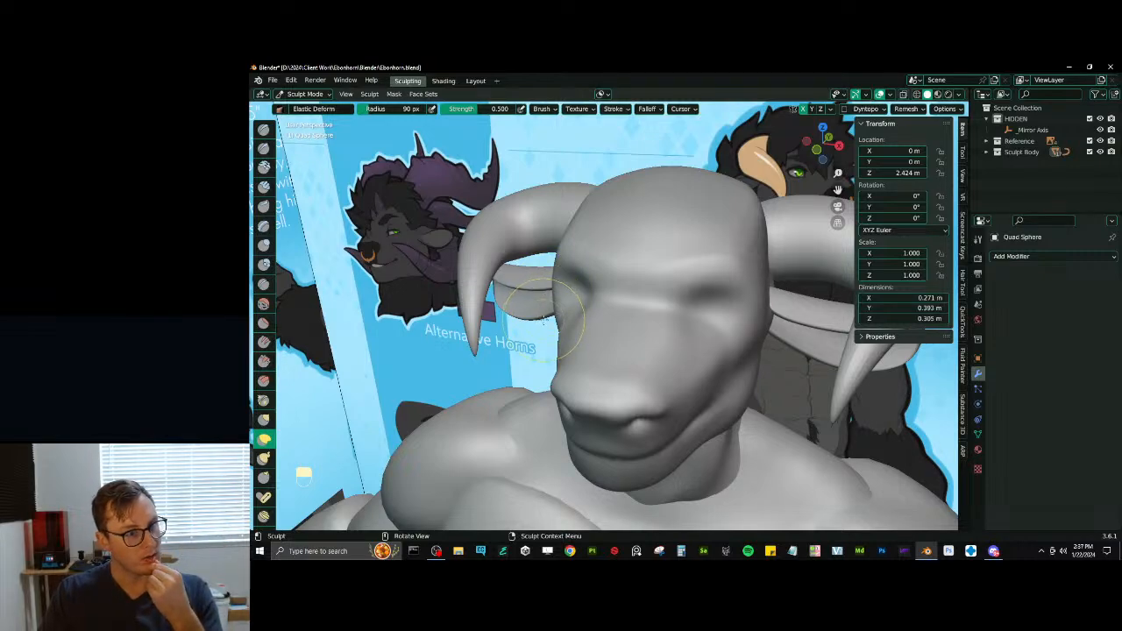
{"action": "mouse_move", "coordinate": [544, 321]}
{"action": "middle_mouse_down"}
{"action": "mouse_move", "coordinate": [625, 306]}
{"action": "mouse_move", "coordinate": [660, 312]}
{"action": "mouse_move", "coordinate": [664, 326]}
{"action": "mouse_move", "coordinate": [651, 338]}
{"action": "mouse_move", "coordinate": [644, 324]}
{"action": "mouse_move", "coordinate": [599, 312]}
{"action": "mouse_move", "coordinate": [529, 304]}
{"action": "mouse_move", "coordinate": [528, 315]}
{"action": "middle_mouse_up"}
{"action": "mouse_move", "coordinate": [595, 310]}
{"action": "middle_mouse_down"}
{"action": "mouse_move", "coordinate": [597, 328]}
{"action": "mouse_move", "coordinate": [631, 293]}
{"action": "mouse_move", "coordinate": [555, 283]}
{"action": "mouse_move", "coordinate": [574, 287]}
{"action": "middle_mouse_up"}
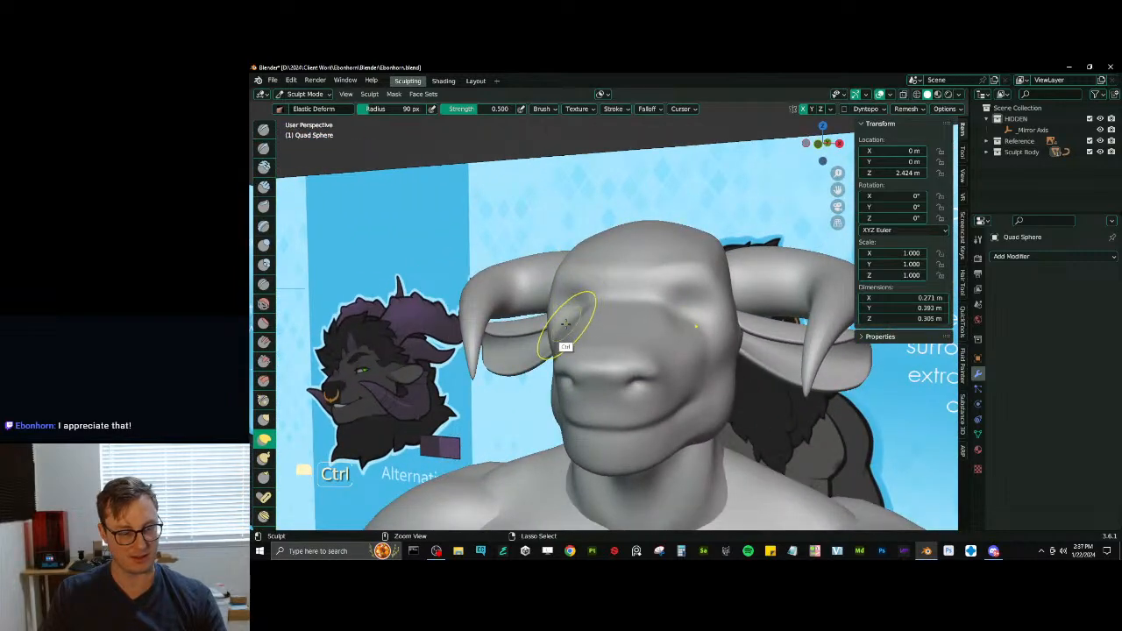
- Widen the back of the jaw and adjust the lower jaw with Elastic Deform
{"action": "middle_click_drag", "start_coordinate": [565, 324], "coordinate": [558, 394]}
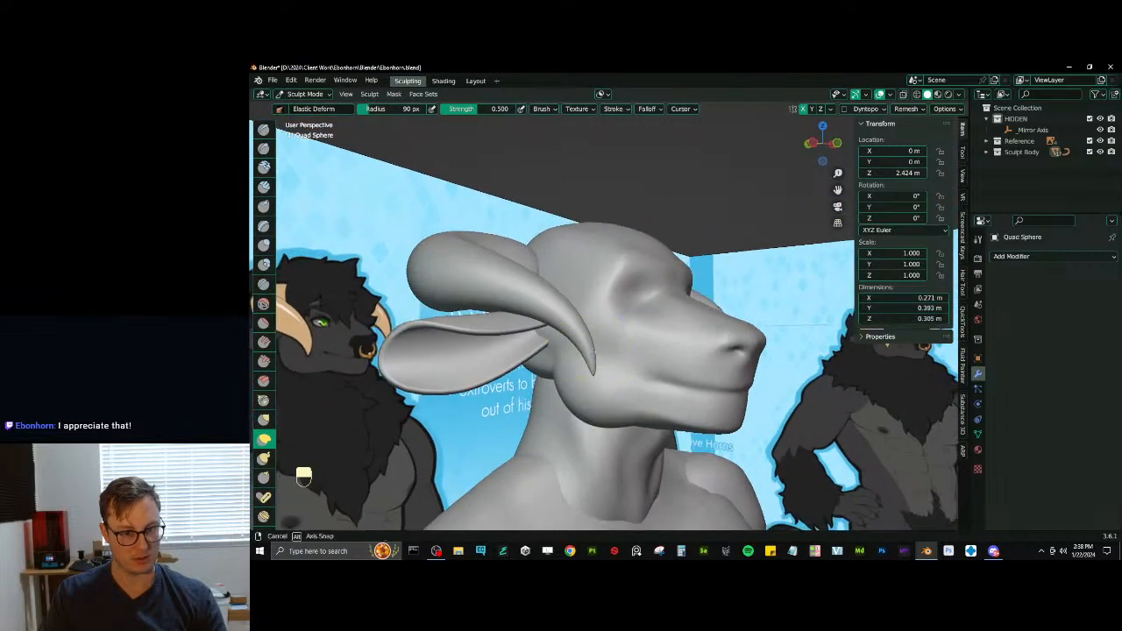
{"action": "mouse_move", "coordinate": [571, 389]}
{"action": "middle_mouse_down"}
{"action": "mouse_move", "coordinate": [586, 400]}
{"action": "mouse_move", "coordinate": [577, 400]}
{"action": "middle_mouse_up"}
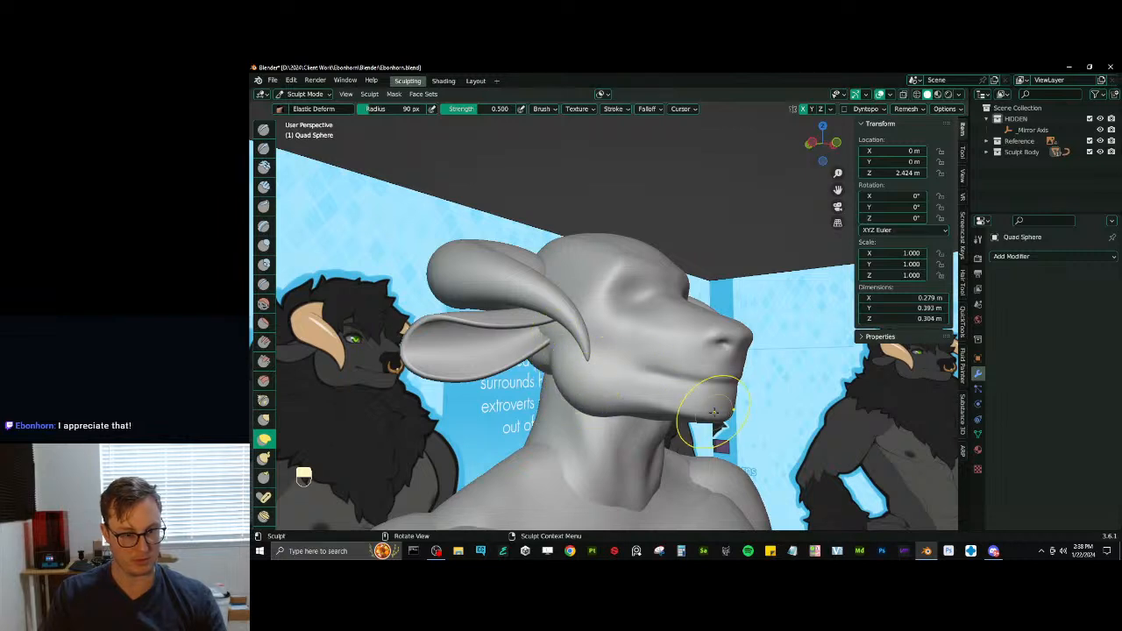
{"action": "mouse_move", "coordinate": [714, 412]}
{"action": "middle_mouse_down"}
{"action": "mouse_move", "coordinate": [672, 401]}
{"action": "mouse_move", "coordinate": [679, 436]}
{"action": "mouse_move", "coordinate": [640, 430]}
{"action": "mouse_move", "coordinate": [624, 399]}
{"action": "mouse_move", "coordinate": [605, 406]}
{"action": "middle_mouse_up"}
{"action": "key", "text": "x"}
{"action": "key", "text": "d"}
{"action": "mouse_move", "coordinate": [687, 446]}
{"action": "middle_mouse_down"}
{"action": "mouse_move", "coordinate": [706, 415]}
{"action": "mouse_move", "coordinate": [701, 386]}
{"action": "mouse_move", "coordinate": [628, 372]}
{"action": "middle_mouse_up"}
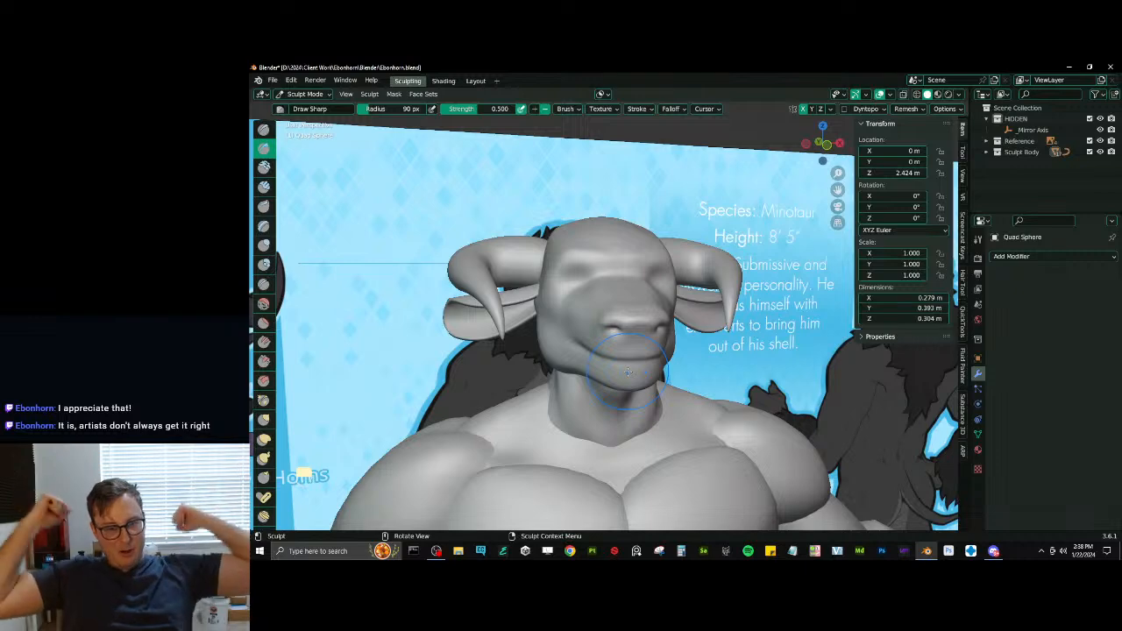
- Fill out the eye socket area beneath the brow with the Fill/Deepen brush at 90 px radius
{"action": "left_click", "coordinate": [264, 341]}
{"action": "scroll", "coordinate": [438, 345], "scroll_direction": "up", "scroll_amount": 3}
{"action": "middle_click_drag", "start_coordinate": [526, 307], "coordinate": [575, 317]}
{"action": "left_click_drag", "start_coordinate": [570, 285], "coordinate": [561, 263]}
{"action": "left_click_drag", "start_coordinate": [561, 263], "coordinate": [545, 271]}
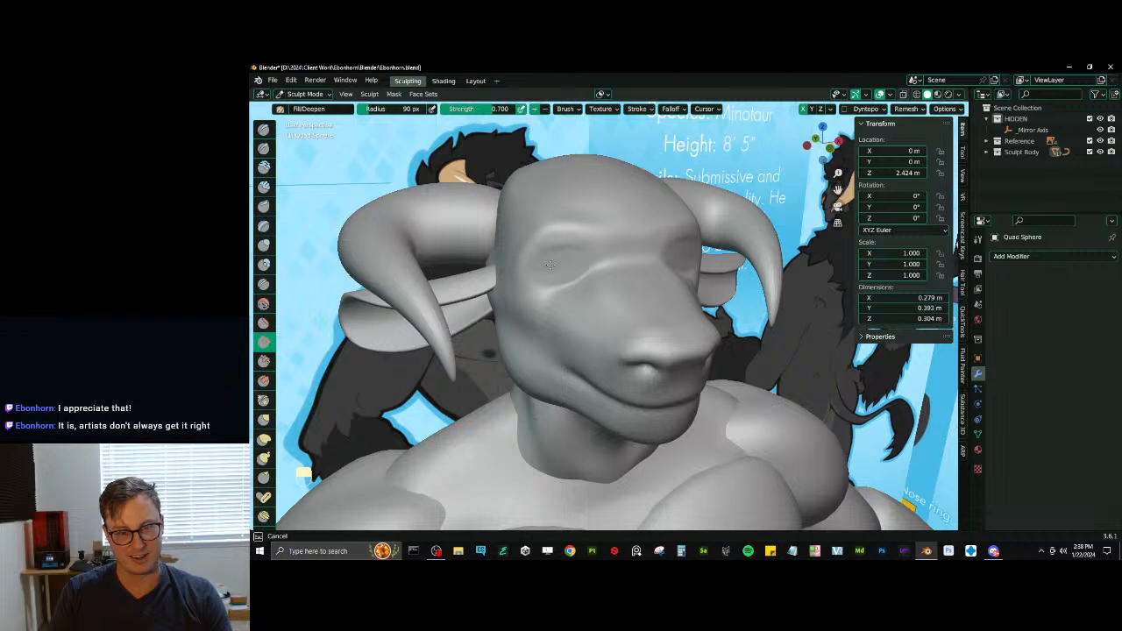
- Scrape and smooth the brow ridge, eye area and bridge of the muzzle with the Scrape/Peaks brush
{"action": "key", "text": "v"}
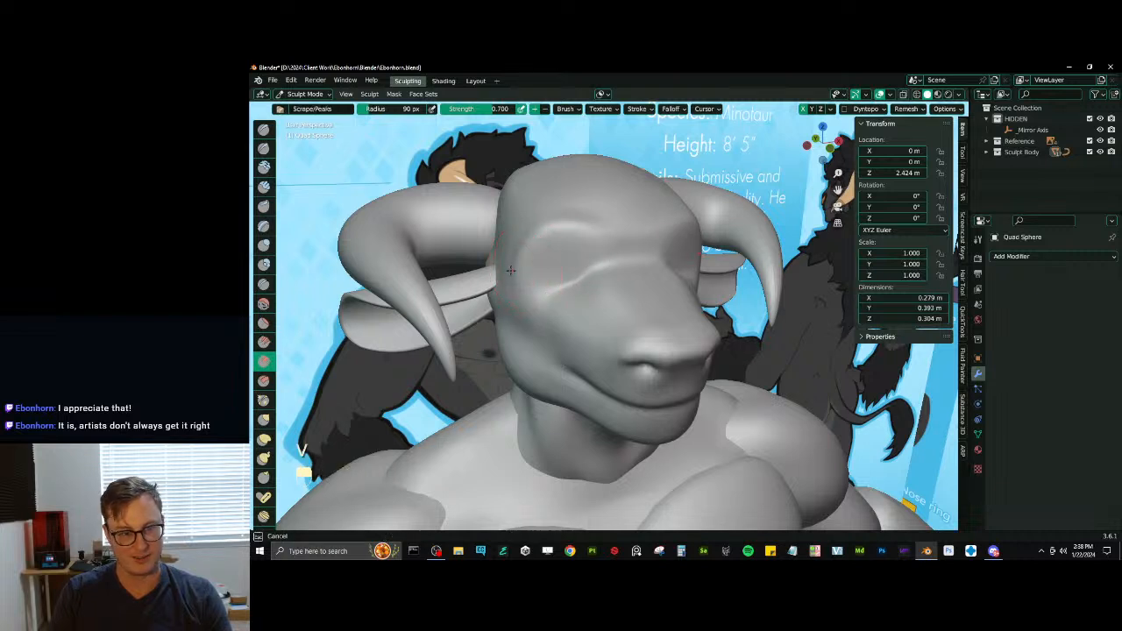
{"action": "left_click_drag", "start_coordinate": [524, 232], "coordinate": [520, 237]}
{"action": "mouse_move", "coordinate": [606, 218]}
{"action": "left_mouse_down", "text": "shift"}
{"action": "mouse_move", "coordinate": [581, 209]}
{"action": "mouse_move", "coordinate": [522, 249]}
{"action": "left_mouse_up", "text": "shift"}
{"action": "mouse_move", "coordinate": [605, 242]}
{"action": "left_mouse_down", "text": "shift"}
{"action": "mouse_move", "coordinate": [558, 268]}
{"action": "mouse_move", "coordinate": [576, 270]}
{"action": "left_mouse_up", "text": "shift"}
{"action": "mouse_move", "coordinate": [578, 270]}
{"action": "middle_mouse_down"}
{"action": "mouse_move", "coordinate": [554, 254]}
{"action": "mouse_move", "coordinate": [584, 246]}
{"action": "mouse_move", "coordinate": [571, 299]}
{"action": "middle_mouse_up"}
{"action": "mouse_move", "coordinate": [571, 299]}
{"action": "middle_mouse_down"}
{"action": "mouse_move", "coordinate": [591, 313]}
{"action": "mouse_move", "coordinate": [564, 300]}
{"action": "mouse_move", "coordinate": [561, 425]}
{"action": "mouse_move", "coordinate": [516, 417]}
{"action": "mouse_move", "coordinate": [603, 419]}
{"action": "mouse_move", "coordinate": [570, 412]}
{"action": "mouse_move", "coordinate": [614, 404]}
{"action": "mouse_move", "coordinate": [579, 337]}
{"action": "mouse_move", "coordinate": [603, 385]}
{"action": "mouse_move", "coordinate": [623, 394]}
{"action": "mouse_move", "coordinate": [615, 342]}
{"action": "mouse_move", "coordinate": [593, 368]}
{"action": "mouse_move", "coordinate": [613, 388]}
{"action": "middle_mouse_up"}
{"action": "key", "text": "KP_1"}
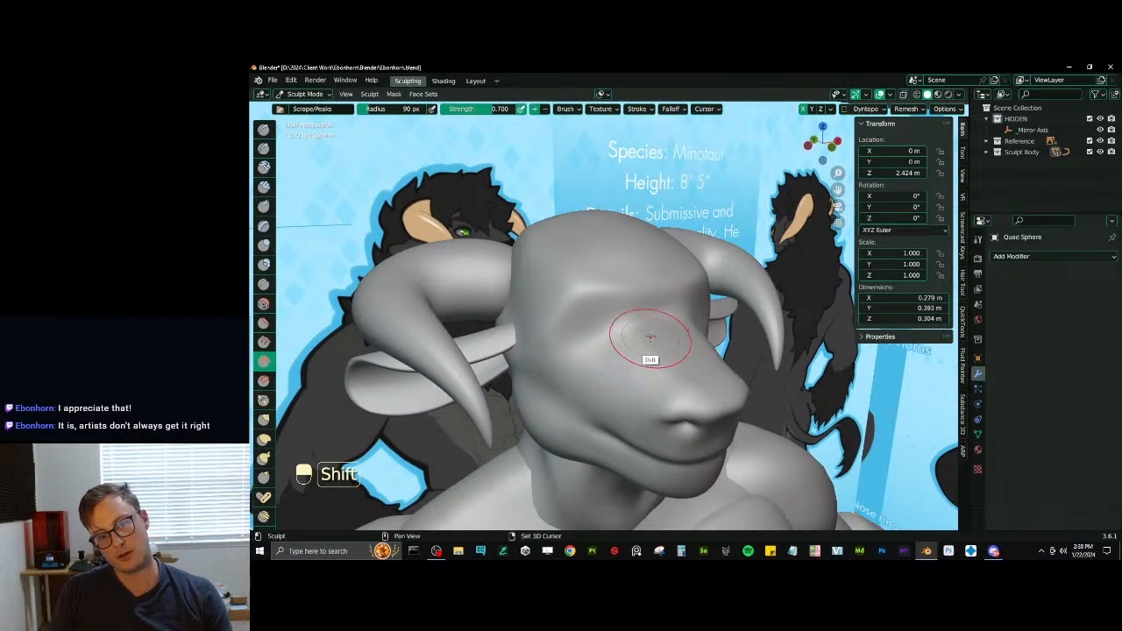
{"action": "middle_click_drag", "start_coordinate": [658, 297], "coordinate": [643, 348]}
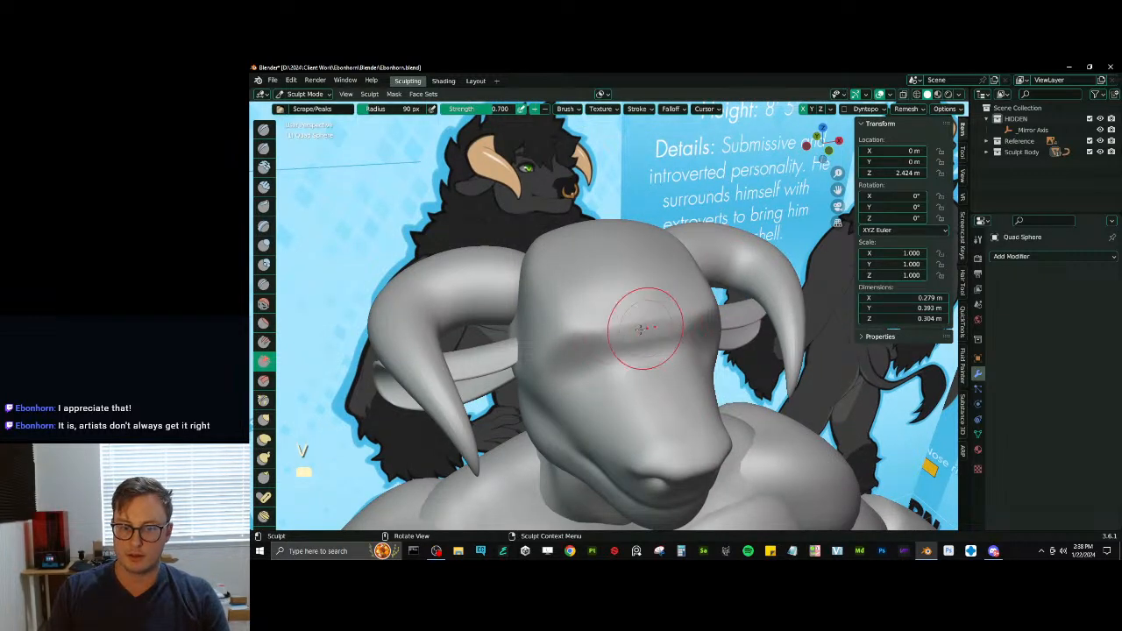
{"action": "mouse_move", "coordinate": [649, 348]}
{"action": "middle_mouse_down"}
{"action": "mouse_move", "coordinate": [688, 298]}
{"action": "mouse_move", "coordinate": [646, 296]}
{"action": "mouse_move", "coordinate": [653, 385]}
{"action": "middle_mouse_up"}
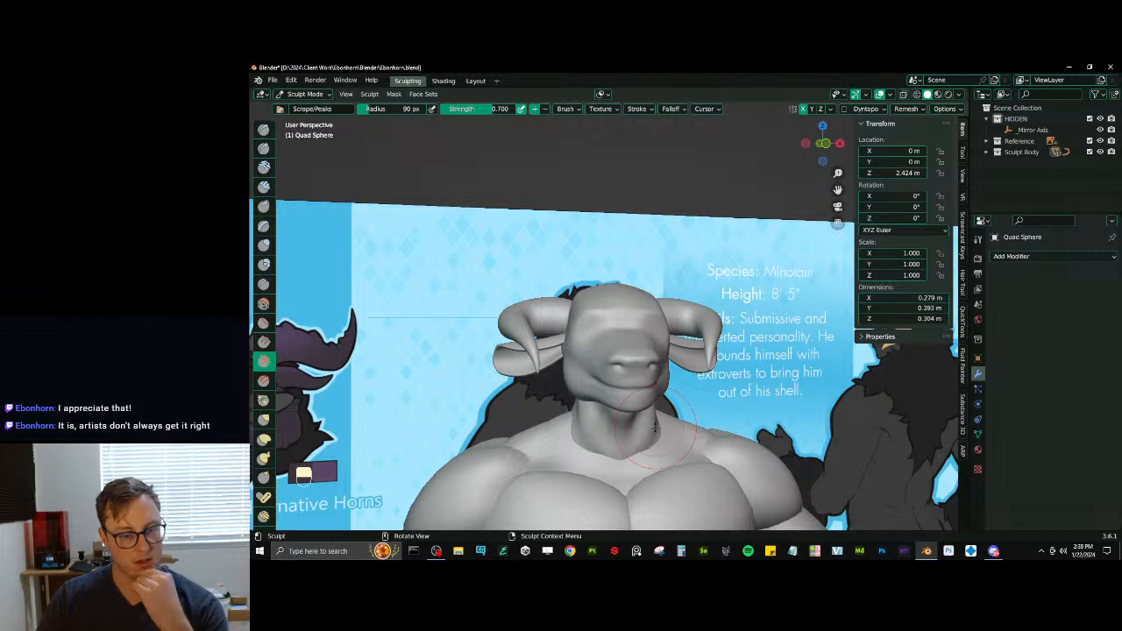
- Switch to Chrome, open a browser profile and move its window onto the other monitor
{"action": "left_click", "coordinate": [570, 551]}
{"action": "left_click", "coordinate": [833, 274]}
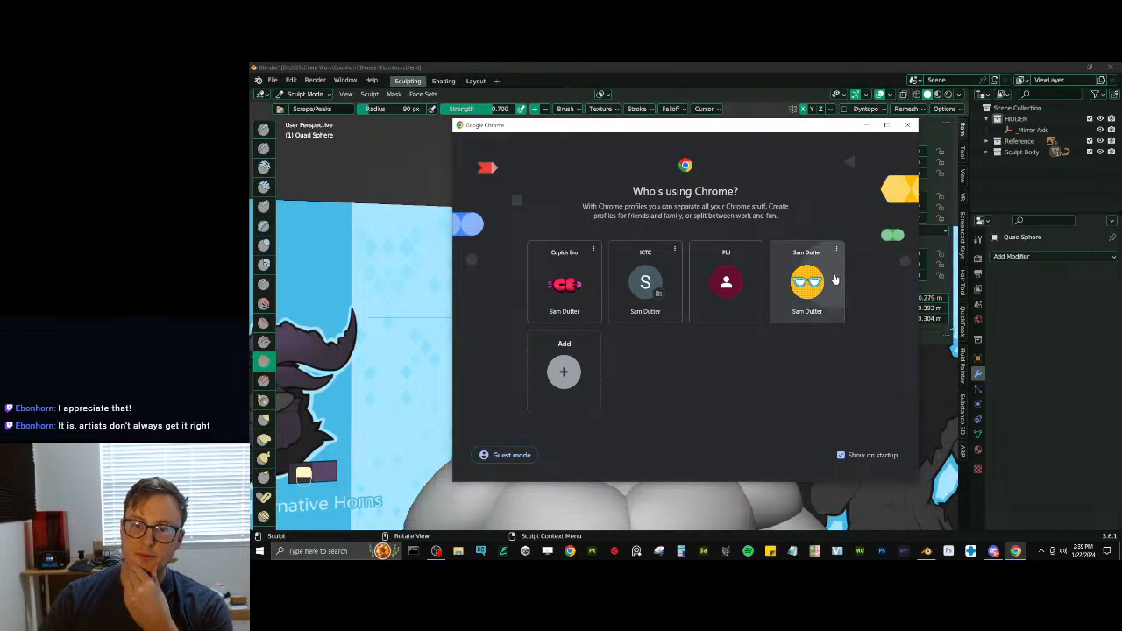
{"action": "left_click_drag", "start_coordinate": [948, 67], "coordinate": [1121, 268]}
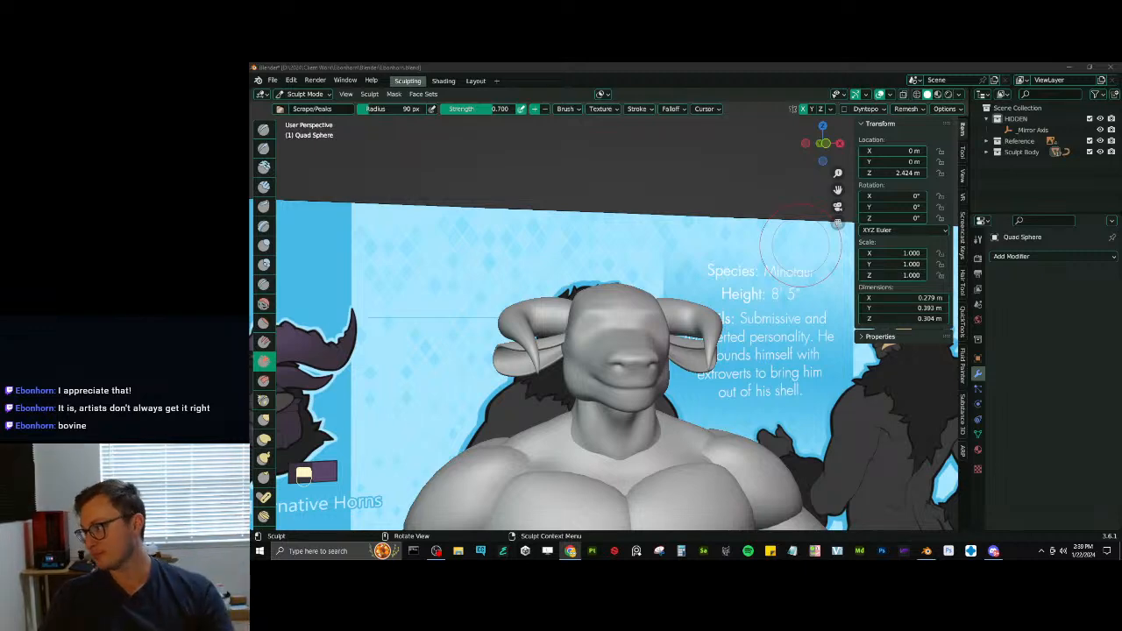
- Switch back to Blender and refine the forehead-to-muzzle transition and eye area with the Scrape/Peaks brush
{"action": "left_click", "coordinate": [587, 66]}
{"action": "scroll", "coordinate": [627, 316], "scroll_direction": "up", "scroll_amount": 3}
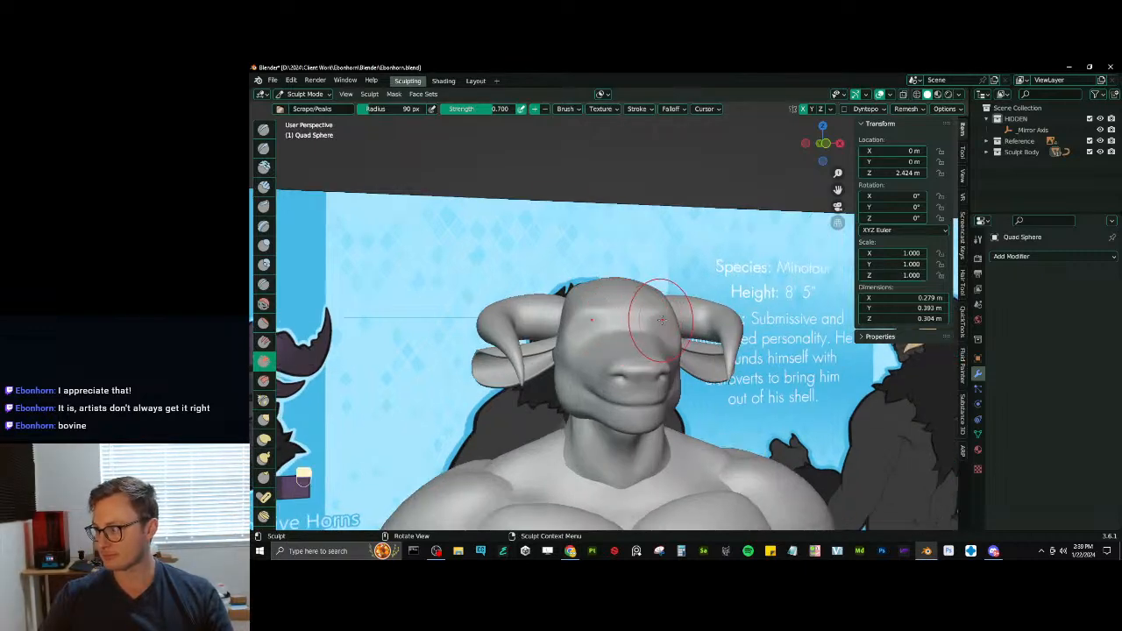
{"action": "middle_click_drag", "start_coordinate": [663, 306], "coordinate": [655, 379]}
{"action": "middle_click_drag", "start_coordinate": [656, 378], "coordinate": [691, 348], "text": "shift"}
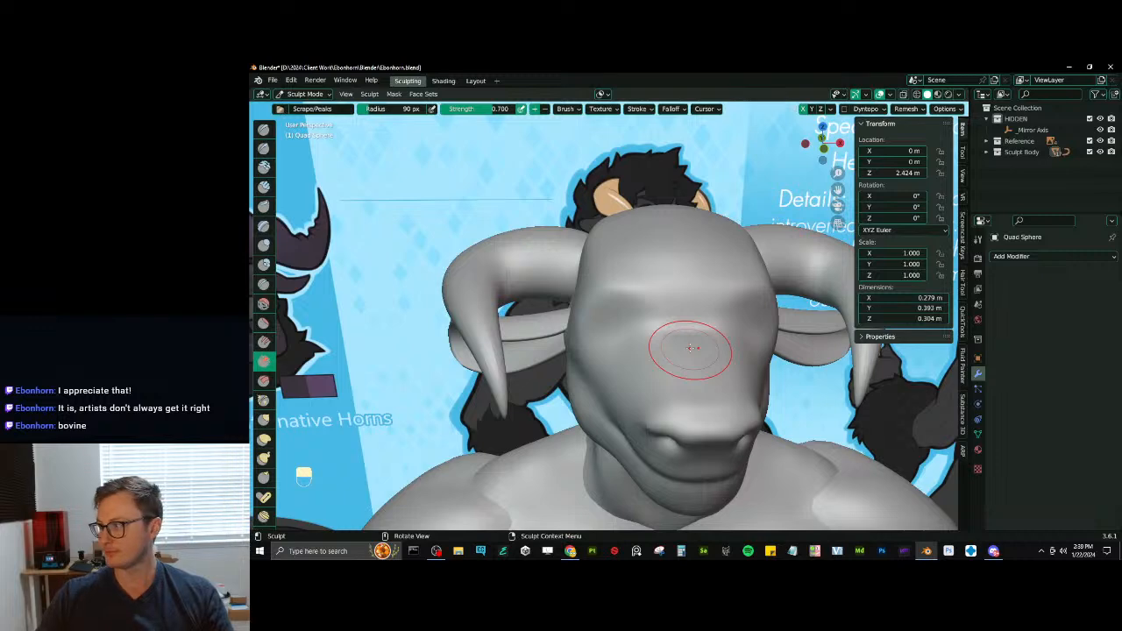
{"action": "mouse_move", "coordinate": [601, 338]}
{"action": "middle_mouse_down"}
{"action": "mouse_move", "coordinate": [639, 376]}
{"action": "mouse_move", "coordinate": [629, 354]}
{"action": "middle_mouse_up"}
{"action": "key", "text": "d"}
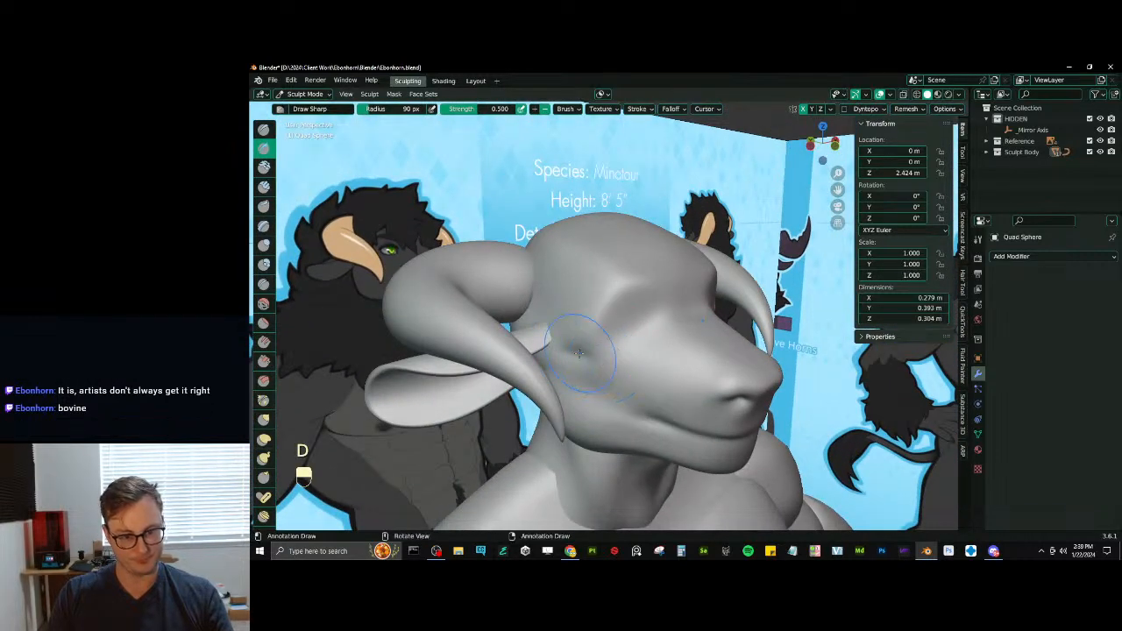
{"action": "key", "text": "ctrl+z"}
{"action": "key", "text": "x"}
{"action": "middle_click_drag", "start_coordinate": [579, 371], "coordinate": [577, 349]}
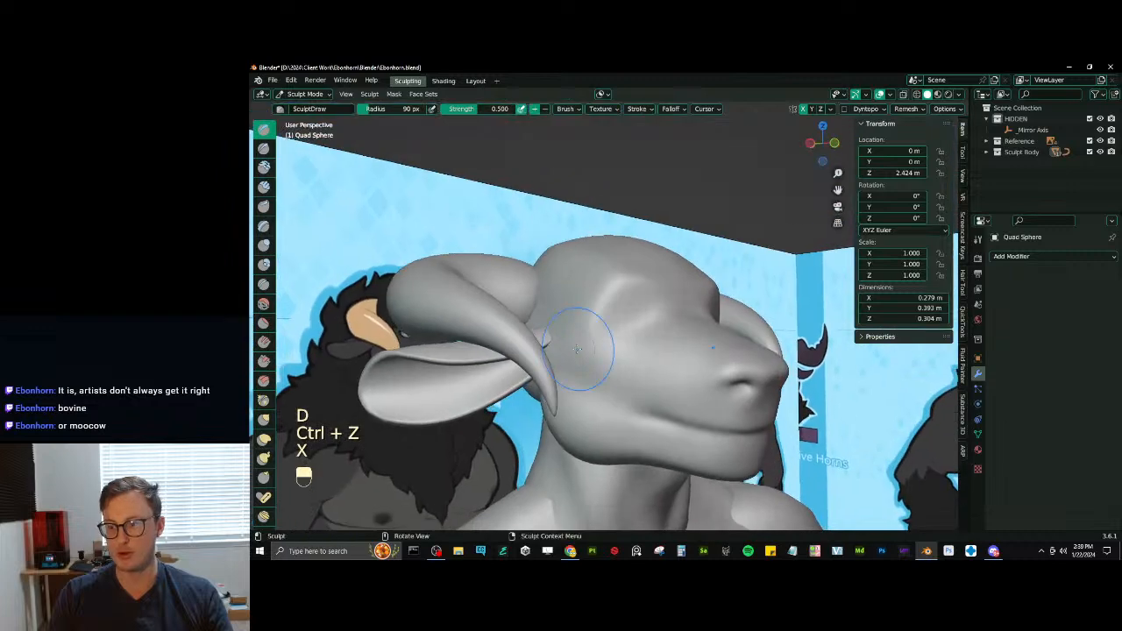
{"action": "key", "text": "ctrl+z"}
- Sculpt the cheek area below and behind the eye socket with the Draw Sharp brush
{"action": "key", "text": "d"}
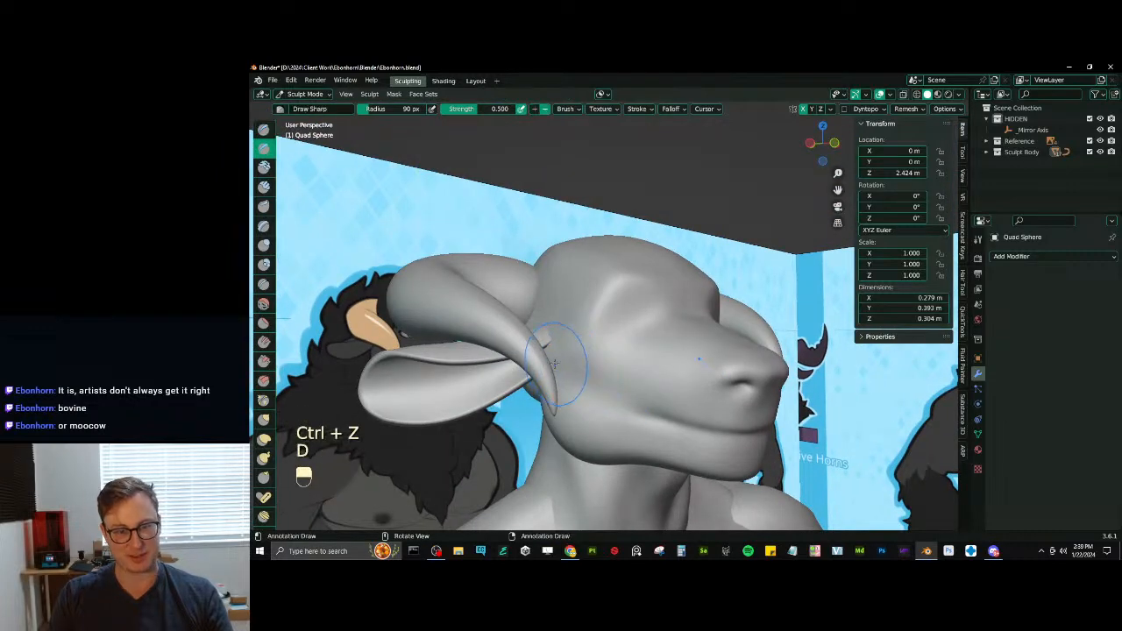
{"action": "left_click_drag", "start_coordinate": [593, 361], "coordinate": [578, 358], "text": "shift"}
{"action": "middle_click_drag", "start_coordinate": [595, 331], "coordinate": [591, 348]}
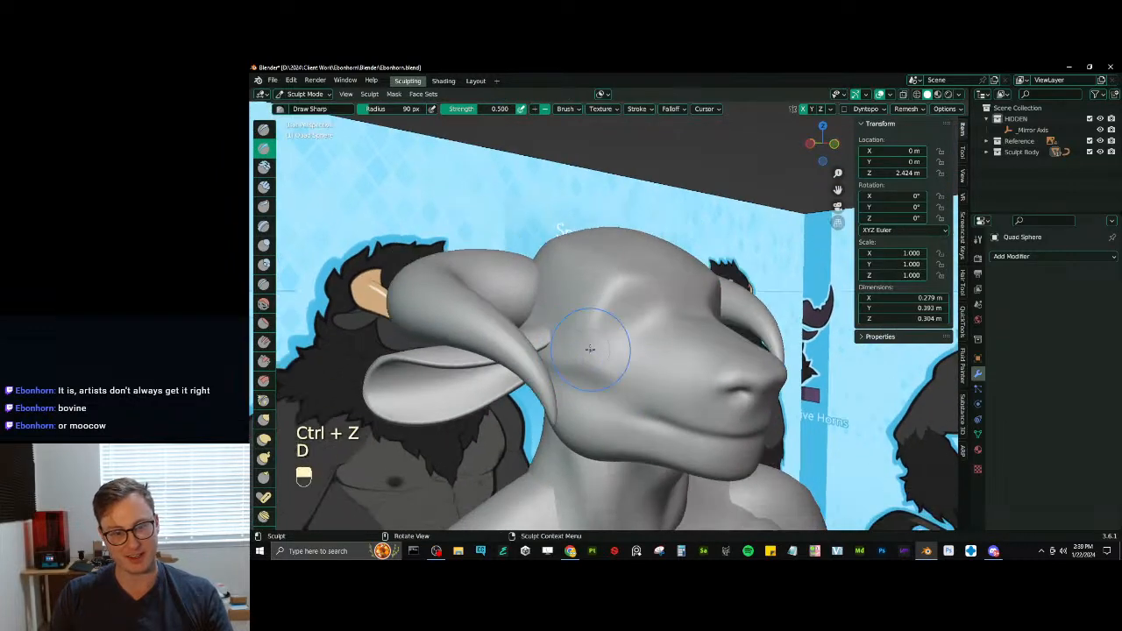
{"action": "left_click_drag", "start_coordinate": [597, 370], "coordinate": [570, 352], "text": "shift"}
{"action": "middle_click_drag", "start_coordinate": [594, 365], "coordinate": [581, 318]}
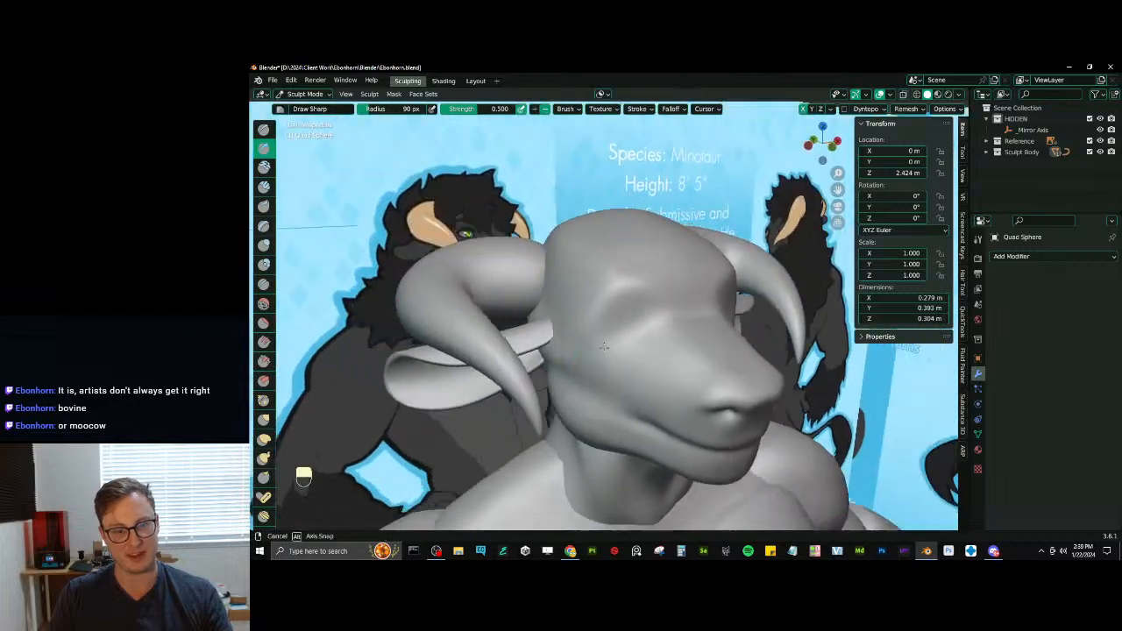
- Scrape and smooth the cheek, eye area and brow with the Scrape/Peaks brush
{"action": "key", "text": "v"}
{"action": "left_click_drag", "start_coordinate": [580, 318], "coordinate": [575, 313], "text": "shift"}
{"action": "middle_click_drag", "start_coordinate": [582, 302], "coordinate": [613, 295]}
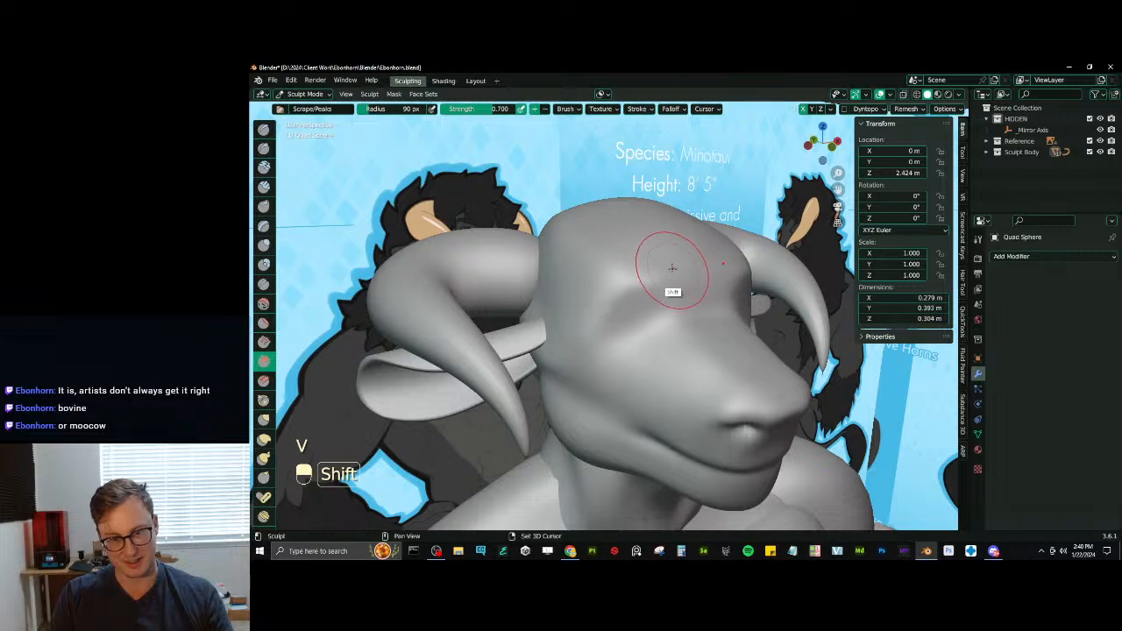
{"action": "mouse_move", "coordinate": [663, 258]}
{"action": "middle_mouse_down"}
{"action": "mouse_move", "coordinate": [618, 283]}
{"action": "mouse_move", "coordinate": [666, 262]}
{"action": "mouse_move", "coordinate": [643, 321]}
{"action": "mouse_move", "coordinate": [608, 330]}
{"action": "middle_mouse_up"}
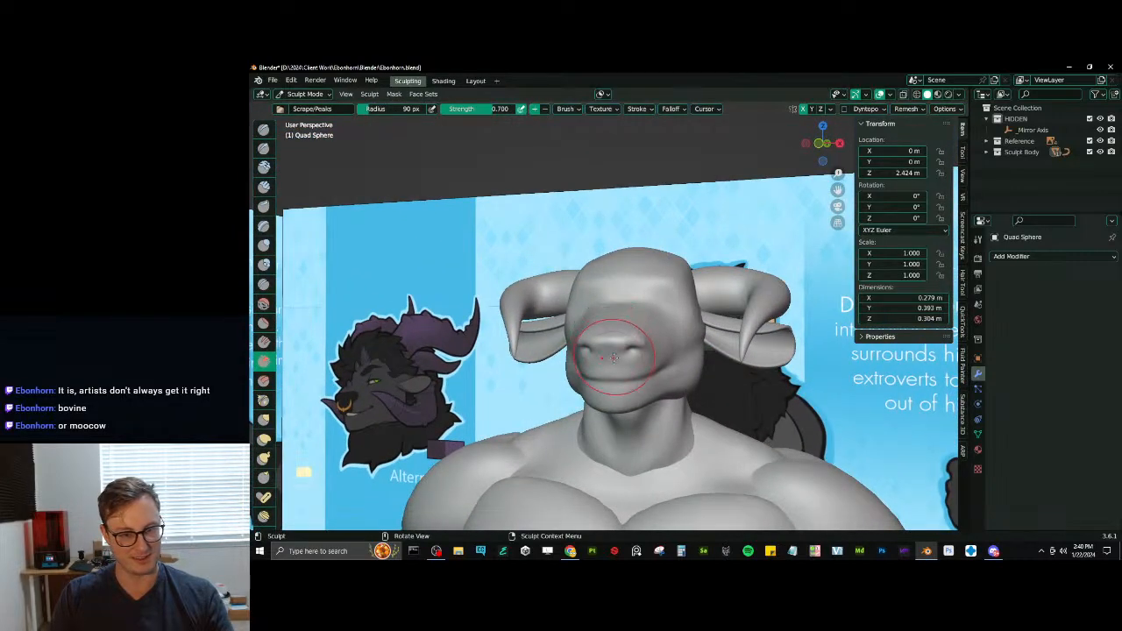
- Fill out the lower lip and chin with the Inflate/Deflate brush at 57 px radius
{"action": "mouse_move", "coordinate": [611, 384]}
{"action": "middle_mouse_down"}
{"action": "mouse_move", "coordinate": [613, 363]}
{"action": "mouse_move", "coordinate": [620, 394]}
{"action": "mouse_move", "coordinate": [625, 351]}
{"action": "mouse_move", "coordinate": [656, 374]}
{"action": "mouse_move", "coordinate": [631, 380]}
{"action": "middle_mouse_up"}
{"action": "key", "text": "i"}
{"action": "key", "text": "bracketleft"}
{"action": "key", "text": "bracketleft"}
{"action": "key", "text": "bracketleft"}
{"action": "key", "text": "bracketleft"}
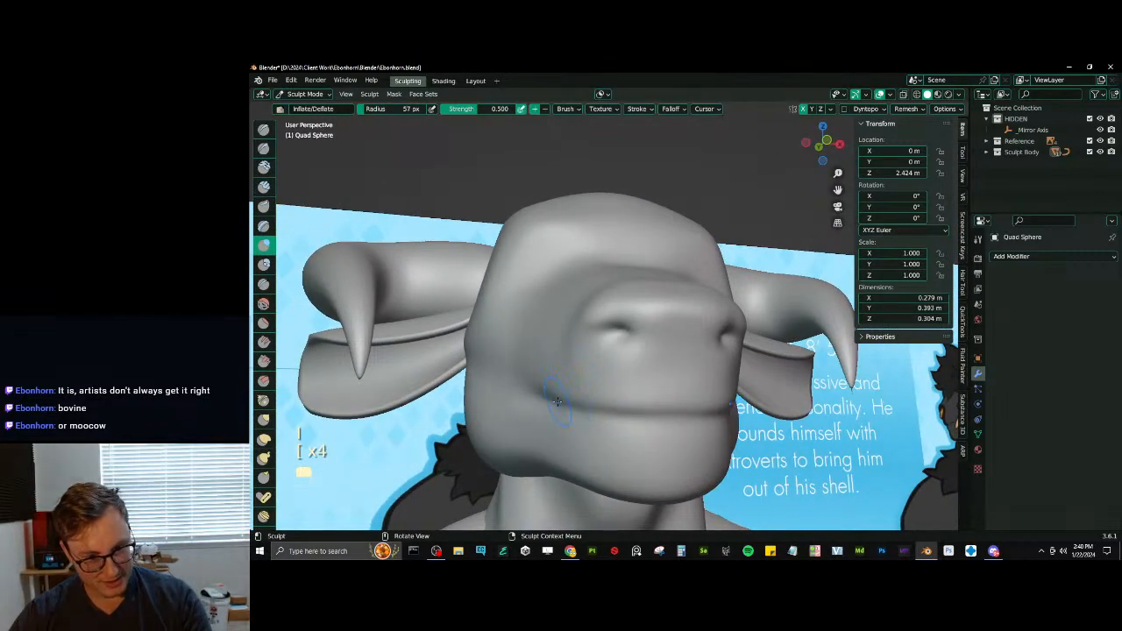
{"action": "key", "text": "ctrl+z"}
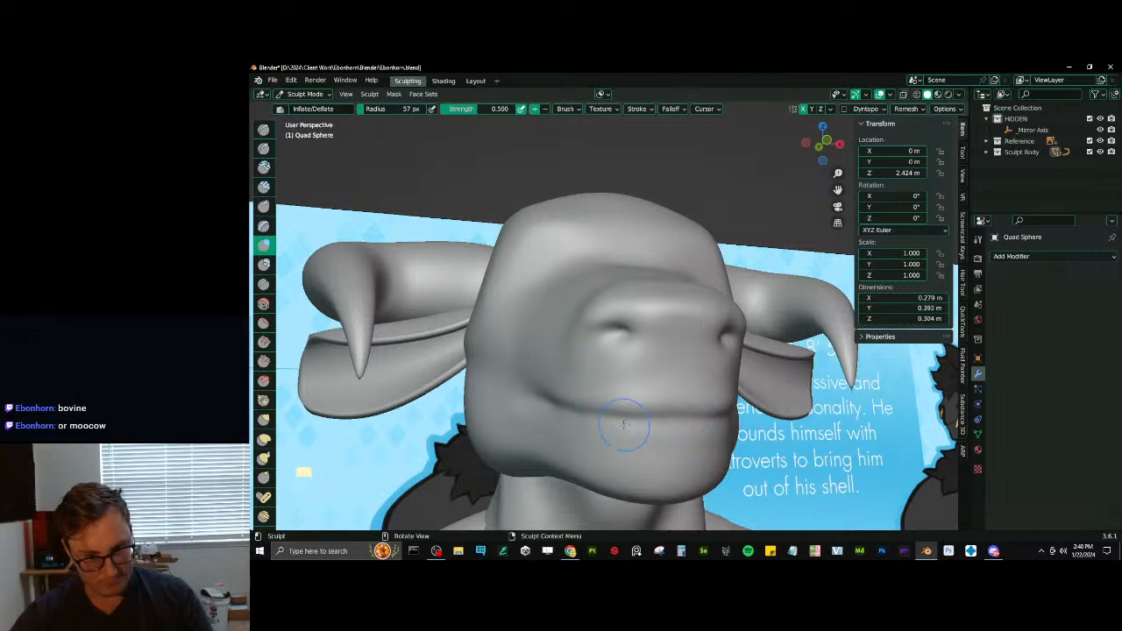
{"action": "mouse_move", "coordinate": [626, 421]}
{"action": "middle_mouse_down"}
{"action": "mouse_move", "coordinate": [614, 450]}
{"action": "mouse_move", "coordinate": [522, 365]}
{"action": "mouse_move", "coordinate": [534, 399]}
{"action": "mouse_move", "coordinate": [564, 353]}
{"action": "mouse_move", "coordinate": [548, 378]}
{"action": "middle_mouse_up"}
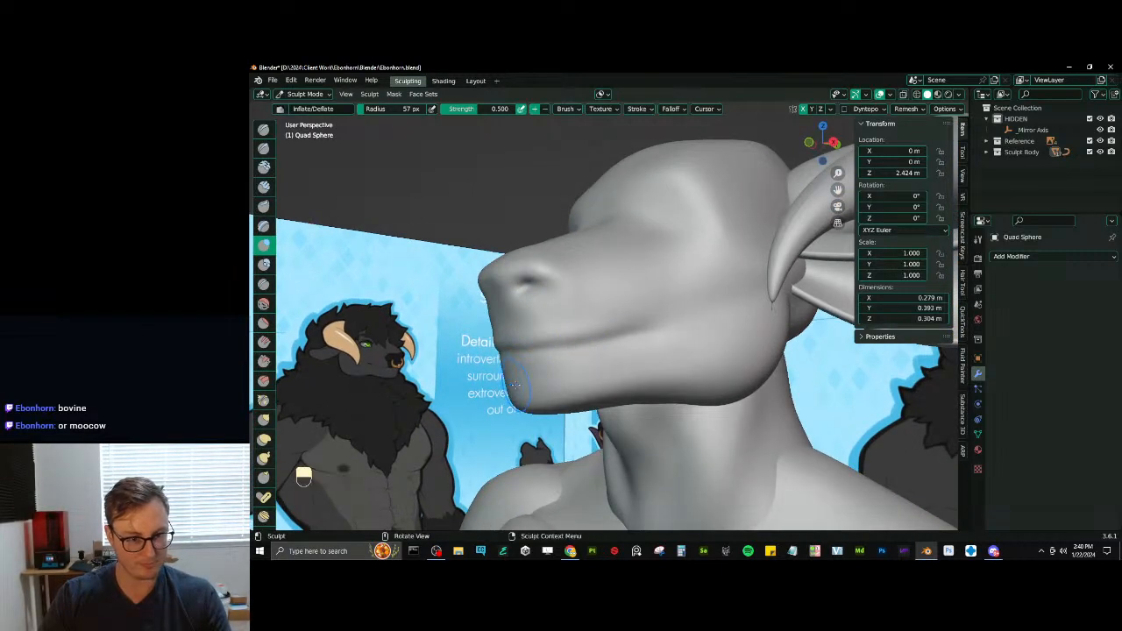
{"action": "left_click_drag", "start_coordinate": [515, 374], "coordinate": [484, 383], "text": "ctrl"}
{"action": "left_click_drag", "start_coordinate": [517, 375], "coordinate": [475, 380], "text": "ctrl"}
{"action": "left_click_drag", "start_coordinate": [519, 377], "coordinate": [497, 380], "text": "ctrl"}
{"action": "left_click_drag", "start_coordinate": [610, 382], "coordinate": [518, 392], "text": "shift"}
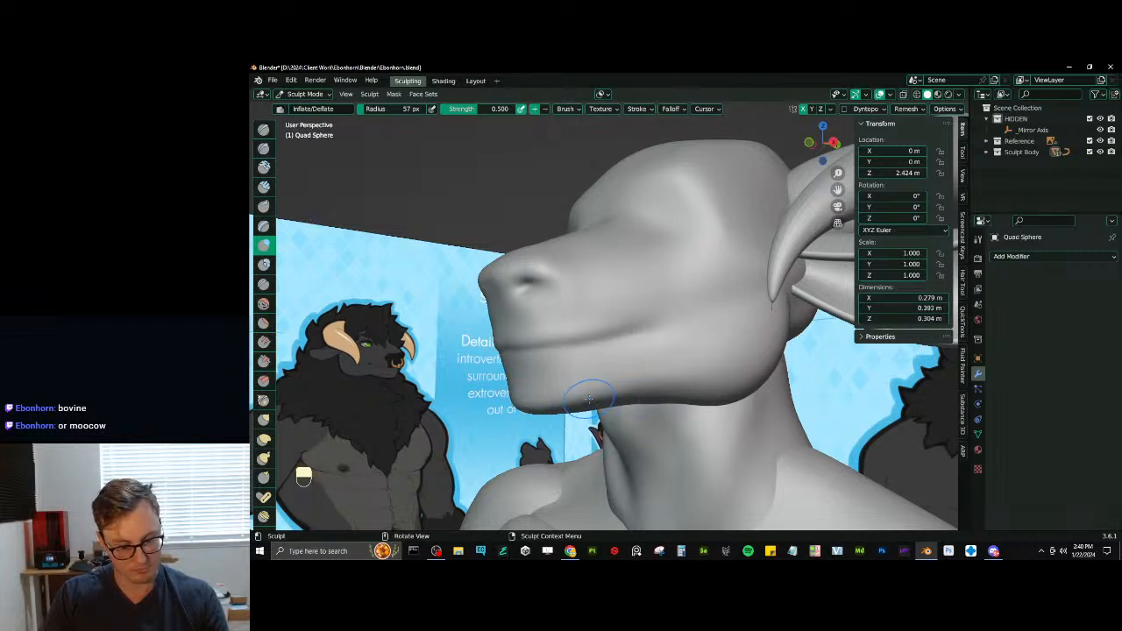
- Reshape the lower jaw with Elastic Deform, enlarging the brush radius to 77 px
{"action": "key", "text": "j"}
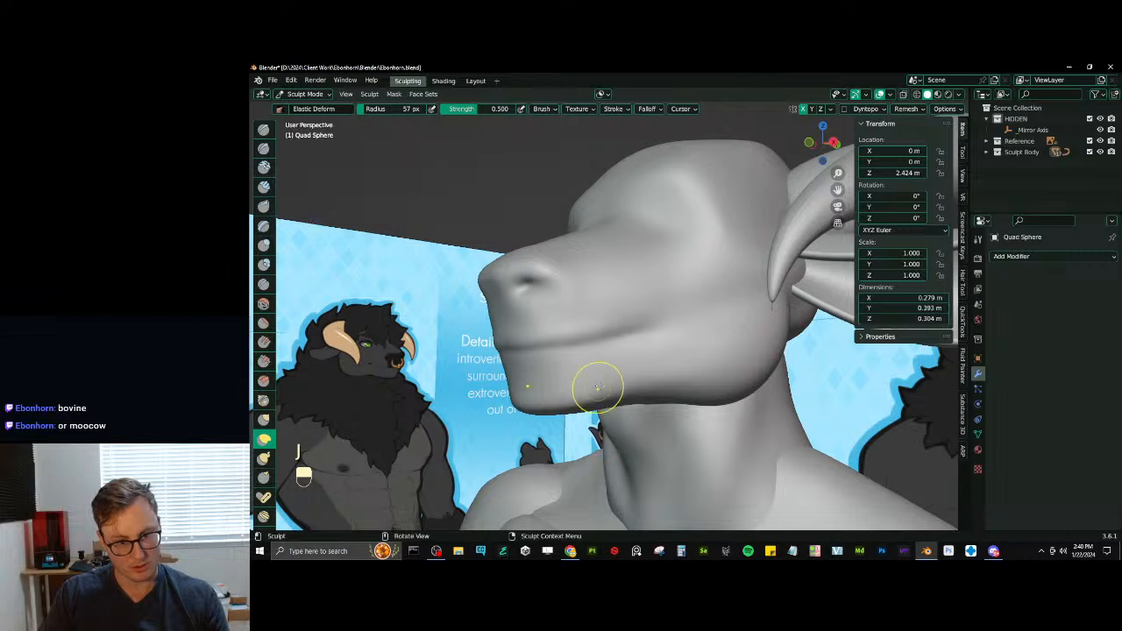
{"action": "mouse_move", "coordinate": [650, 364]}
{"action": "middle_mouse_down"}
{"action": "mouse_move", "coordinate": [632, 366]}
{"action": "mouse_move", "coordinate": [662, 370]}
{"action": "mouse_move", "coordinate": [661, 410]}
{"action": "mouse_move", "coordinate": [646, 411]}
{"action": "mouse_move", "coordinate": [660, 423]}
{"action": "middle_mouse_up"}
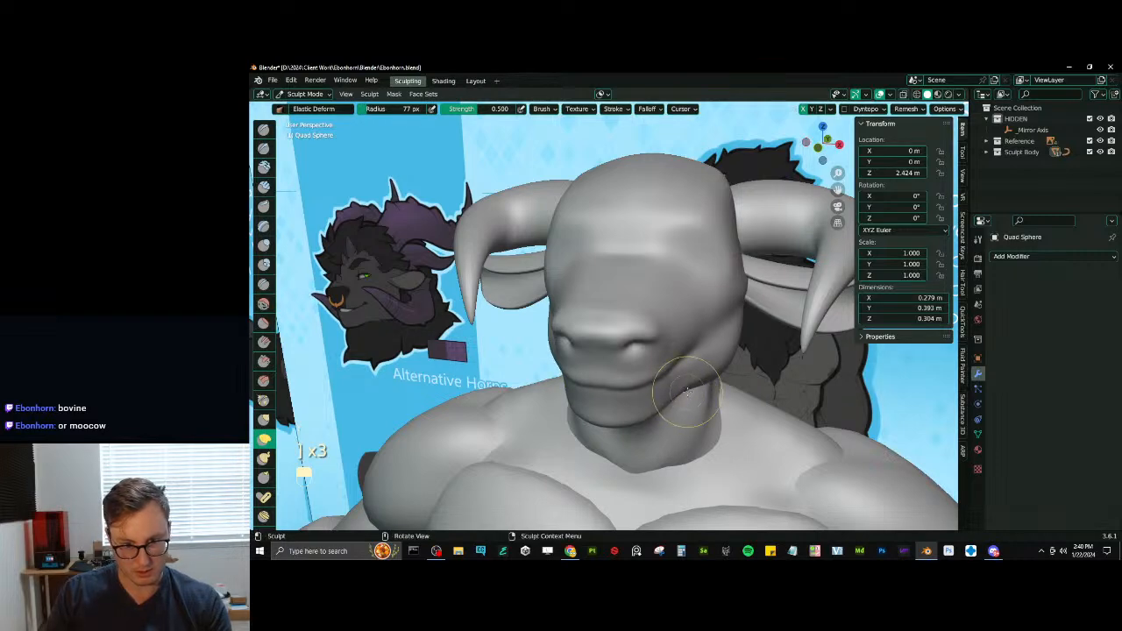
{"action": "mouse_move", "coordinate": [690, 382]}
{"action": "middle_mouse_down"}
{"action": "mouse_move", "coordinate": [706, 363]}
{"action": "mouse_move", "coordinate": [700, 387]}
{"action": "mouse_move", "coordinate": [656, 393]}
{"action": "mouse_move", "coordinate": [677, 367]}
{"action": "mouse_move", "coordinate": [668, 361]}
{"action": "middle_mouse_up"}
- Flatten the top and front of the nose and the brow with the Scrape/Peaks brush
{"action": "key", "text": "v"}
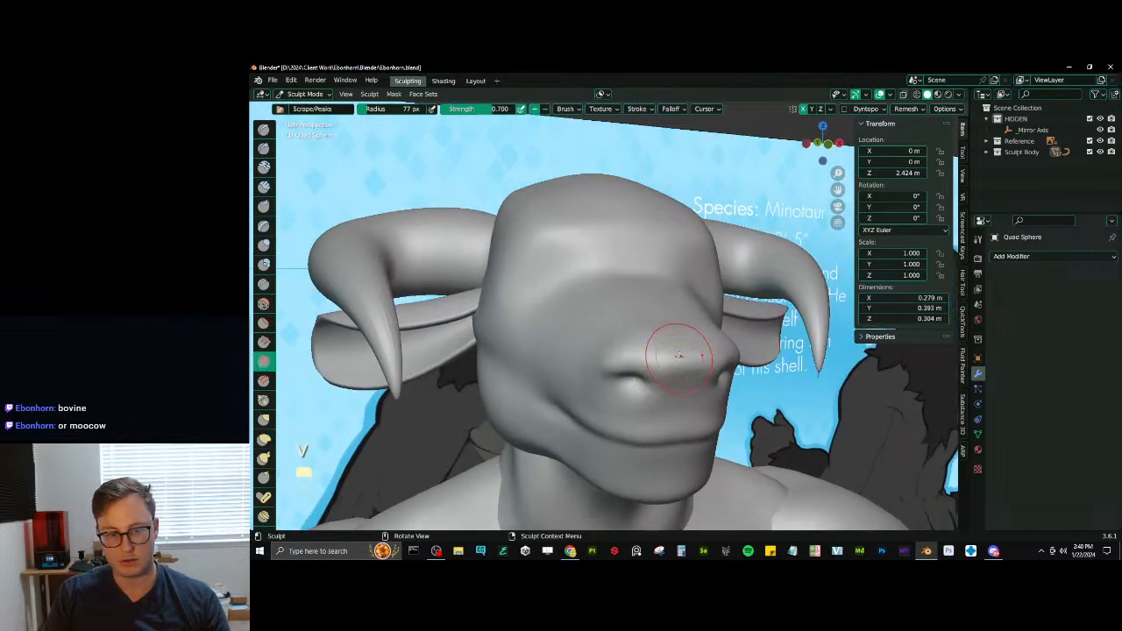
{"action": "left_click_drag", "start_coordinate": [674, 353], "coordinate": [686, 355]}
{"action": "middle_click_drag", "start_coordinate": [687, 357], "coordinate": [690, 387], "text": "ctrl"}
{"action": "left_click_drag", "start_coordinate": [683, 362], "coordinate": [679, 360]}
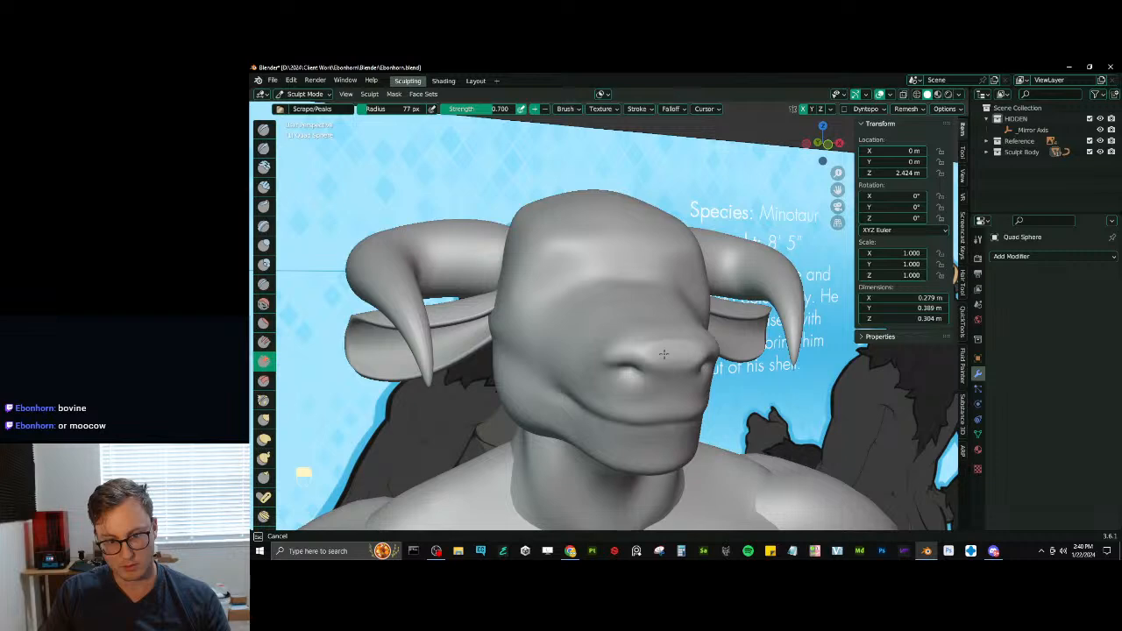
{"action": "mouse_move", "coordinate": [663, 354]}
{"action": "middle_mouse_down"}
{"action": "mouse_move", "coordinate": [675, 380]}
{"action": "mouse_move", "coordinate": [689, 337]}
{"action": "middle_mouse_up"}
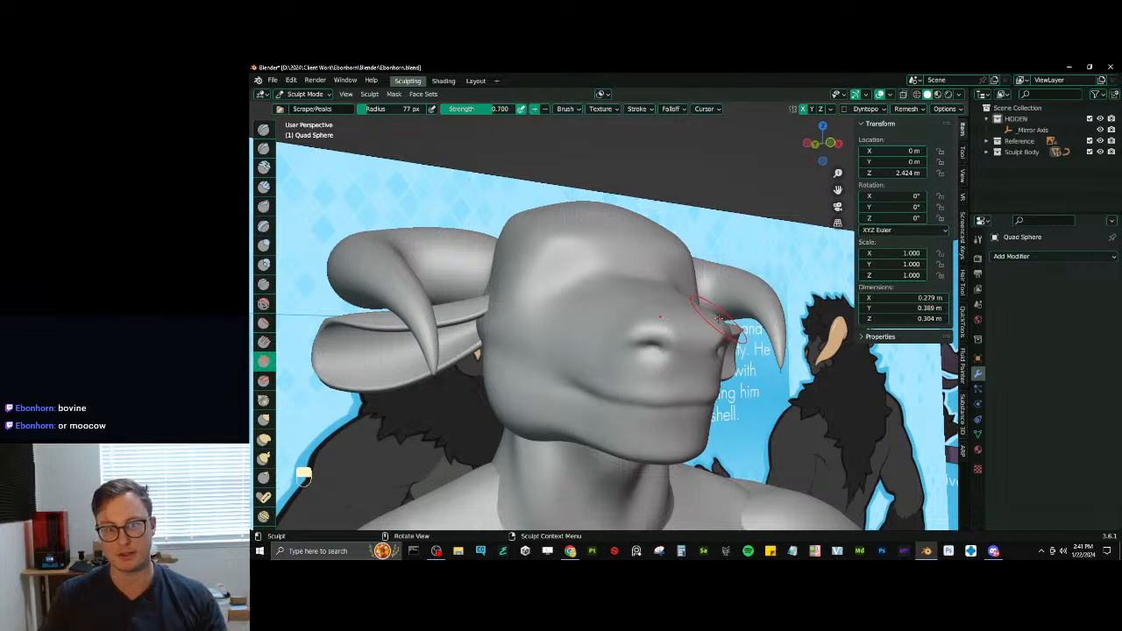
{"action": "middle_click_drag", "start_coordinate": [579, 207], "coordinate": [631, 235]}
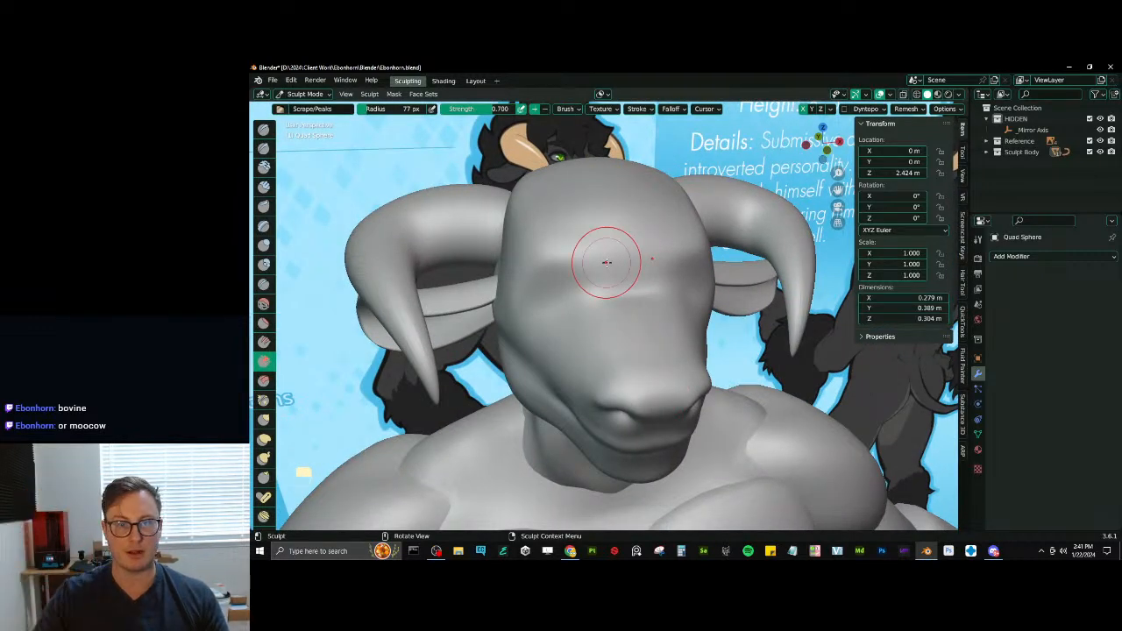
{"action": "mouse_move", "coordinate": [605, 262]}
{"action": "middle_mouse_down"}
{"action": "mouse_move", "coordinate": [606, 308]}
{"action": "mouse_move", "coordinate": [595, 296]}
{"action": "middle_mouse_up"}
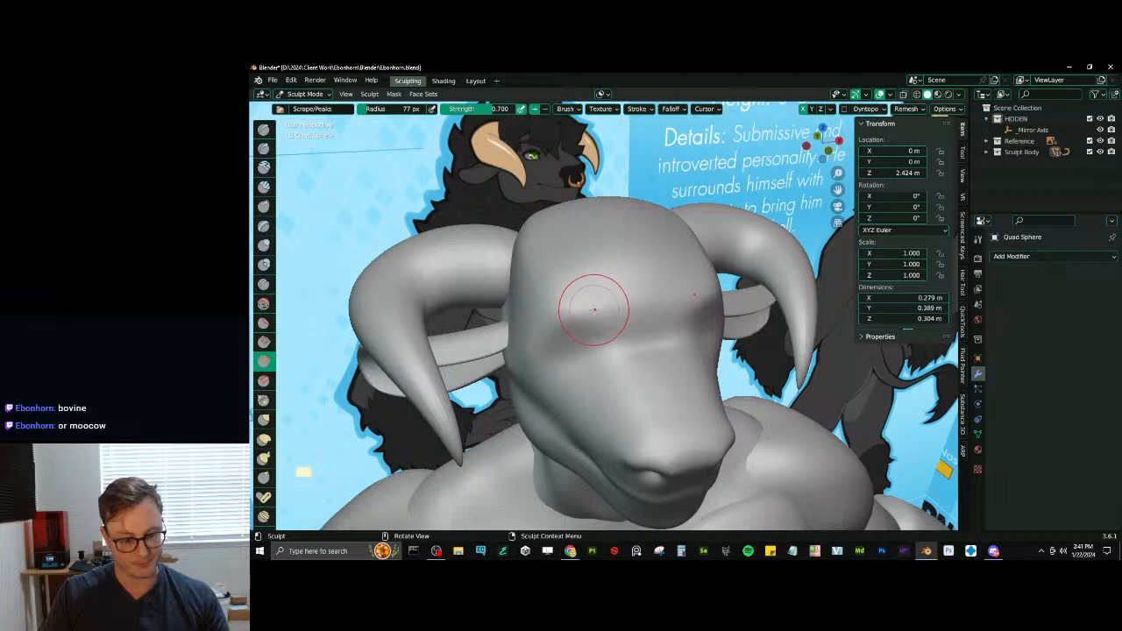
{"action": "key", "text": "i"}
{"action": "key", "text": "d"}
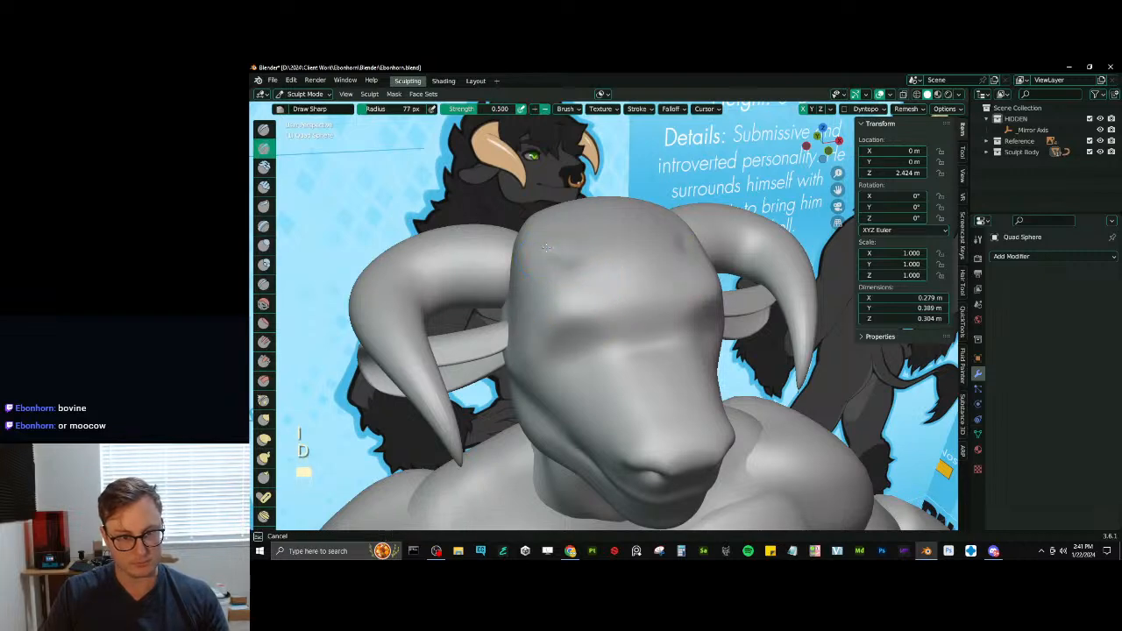
{"action": "left_click_drag", "start_coordinate": [546, 247], "coordinate": [615, 277]}
{"action": "key", "text": "ctrl+z"}
{"action": "middle_click_drag", "start_coordinate": [587, 270], "coordinate": [581, 282]}
{"action": "left_click_drag", "start_coordinate": [579, 247], "coordinate": [613, 304]}
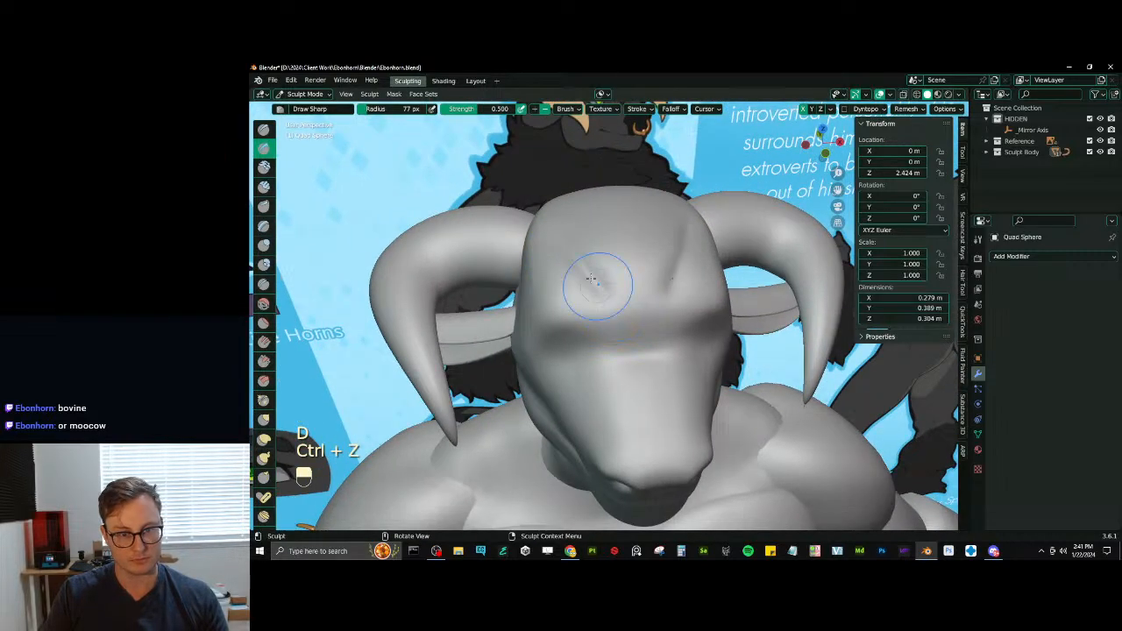
{"action": "key", "text": "v"}
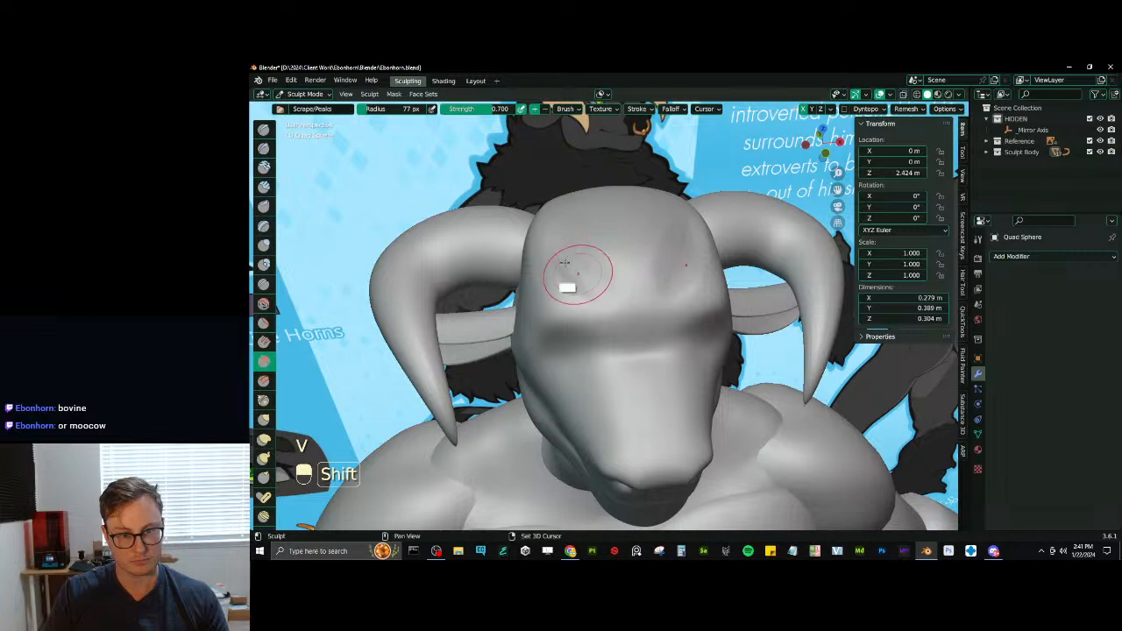
{"action": "left_click_drag", "start_coordinate": [555, 255], "coordinate": [604, 263], "text": "shift"}
{"action": "mouse_move", "coordinate": [614, 279]}
{"action": "middle_mouse_down"}
{"action": "mouse_move", "coordinate": [655, 270]}
{"action": "mouse_move", "coordinate": [624, 243]}
{"action": "mouse_move", "coordinate": [613, 267]}
{"action": "mouse_move", "coordinate": [546, 323]}
{"action": "mouse_move", "coordinate": [648, 283]}
{"action": "middle_mouse_up"}
{"action": "key", "text": "ctrl+z"}
{"action": "key", "text": "ctrl+z"}
{"action": "key", "text": "ctrl+z"}
{"action": "key", "text": "ctrl+z"}
{"action": "key", "text": "ctrl+z"}
{"action": "key", "text": "ctrl+z"}
{"action": "key", "text": "ctrl+z"}
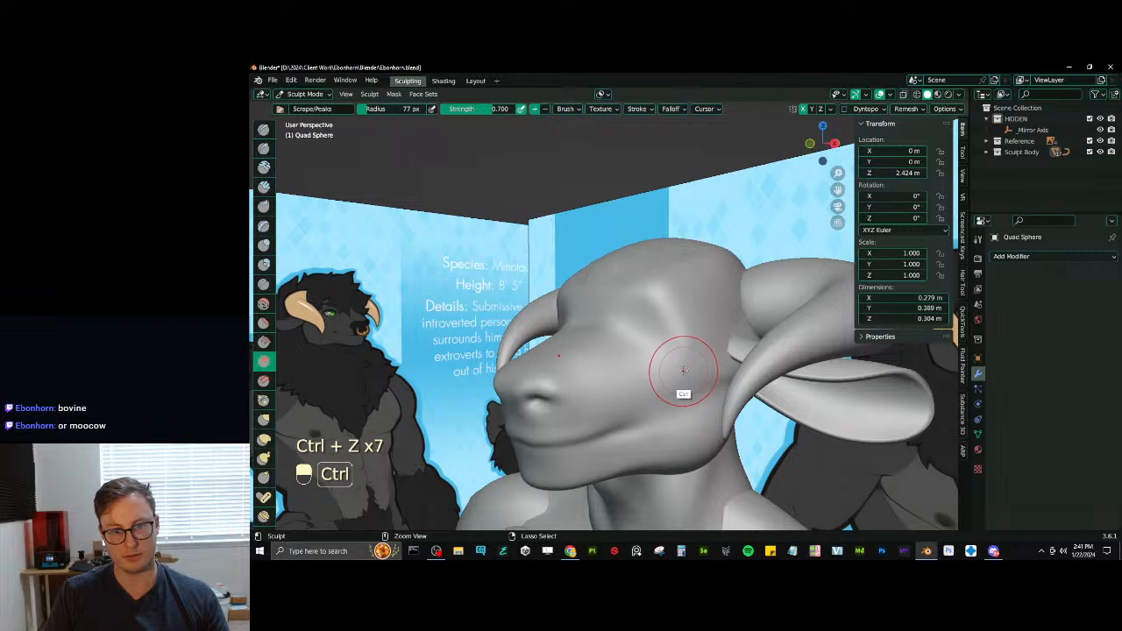
{"action": "key", "text": "ctrl+z"}
{"action": "middle_click_drag", "start_coordinate": [659, 368], "coordinate": [586, 281]}
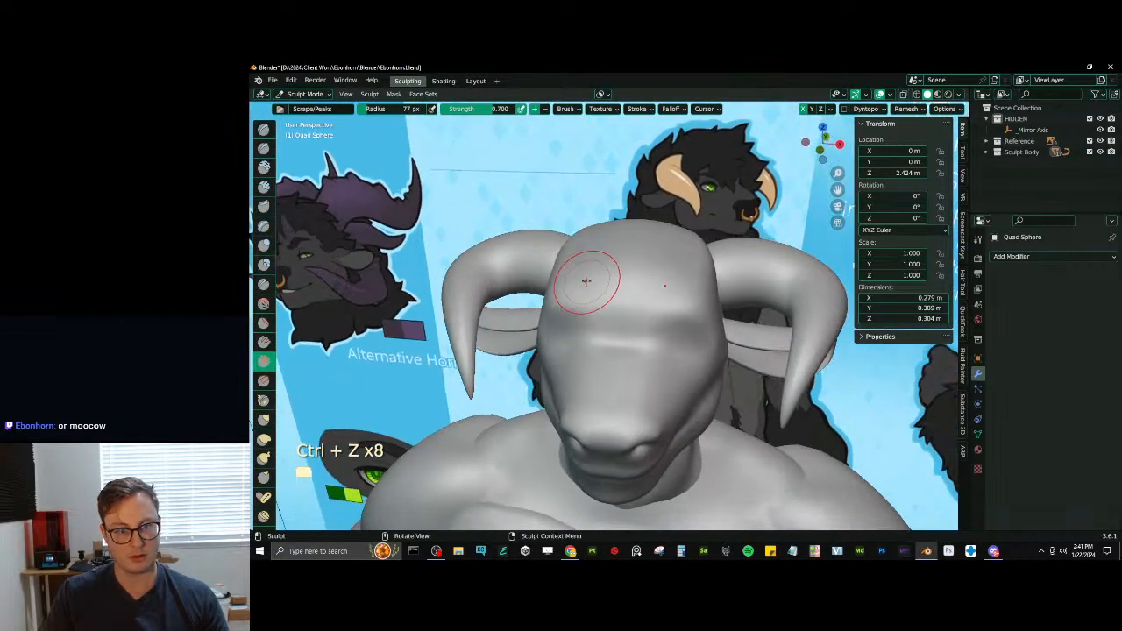
- Flatten the center of the forehead with the Scrape/Peaks brush at 115 px radius
{"action": "key", "text": "v"}
{"action": "key", "text": "bracketright"}
{"action": "key", "text": "bracketright"}
{"action": "key", "text": "bracketright"}
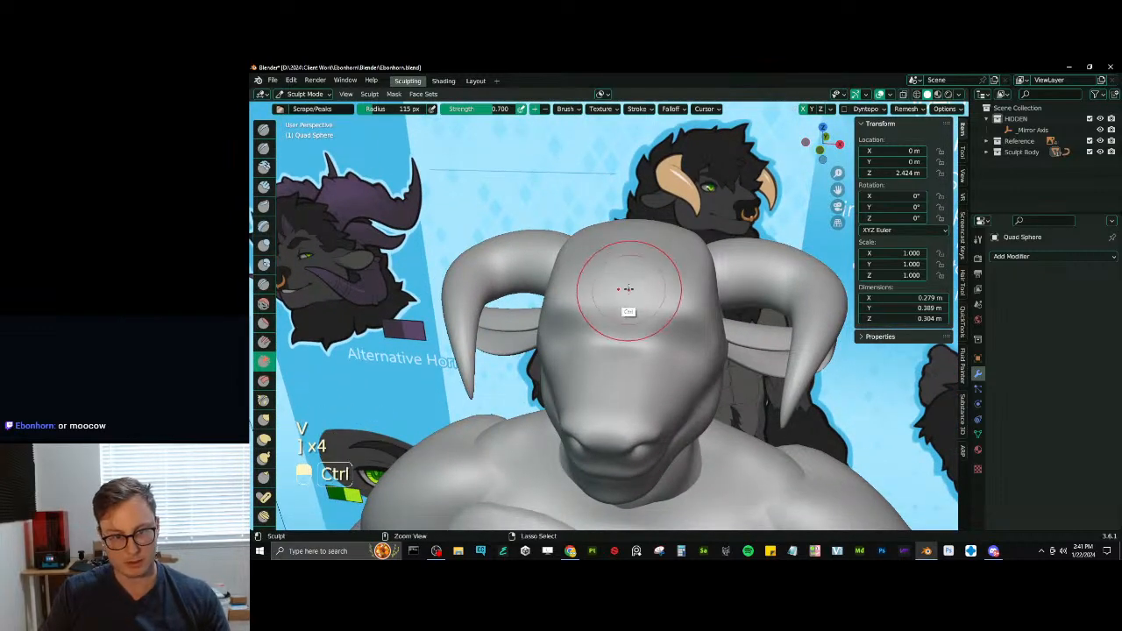
{"action": "key", "text": "ctrl+z"}
{"action": "mouse_move", "coordinate": [639, 263]}
{"action": "middle_mouse_down"}
{"action": "mouse_move", "coordinate": [613, 272]}
{"action": "mouse_move", "coordinate": [631, 274]}
{"action": "mouse_move", "coordinate": [608, 251]}
{"action": "mouse_move", "coordinate": [644, 251]}
{"action": "mouse_move", "coordinate": [633, 324]}
{"action": "middle_mouse_up"}
{"action": "scroll", "coordinate": [631, 274], "scroll_direction": "up", "scroll_amount": 2}
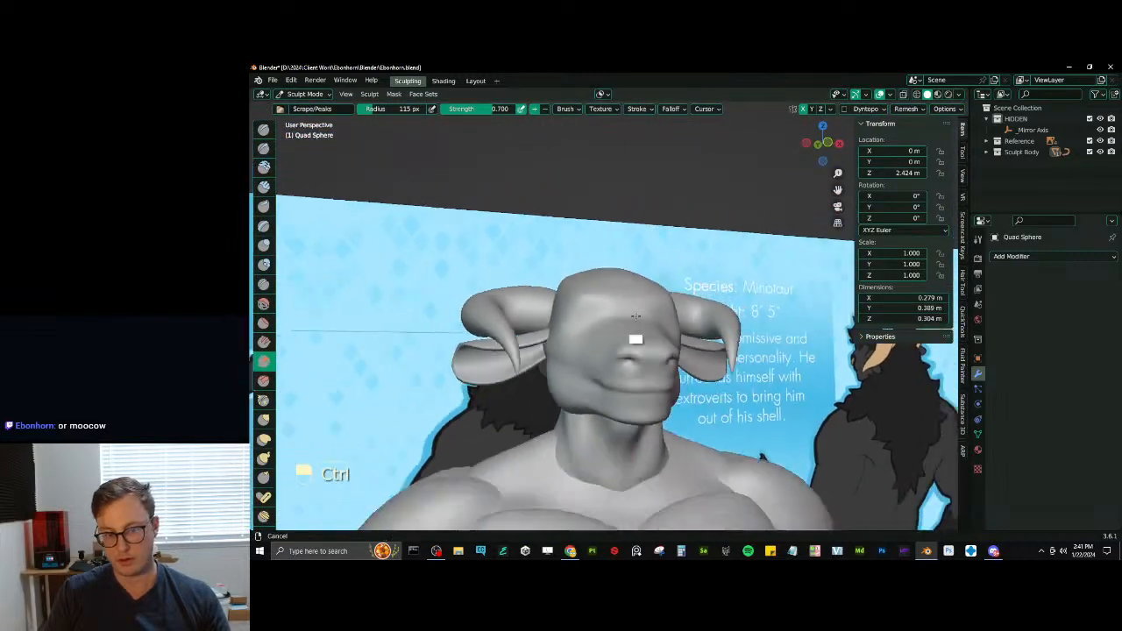
{"action": "key", "text": "KP_1"}
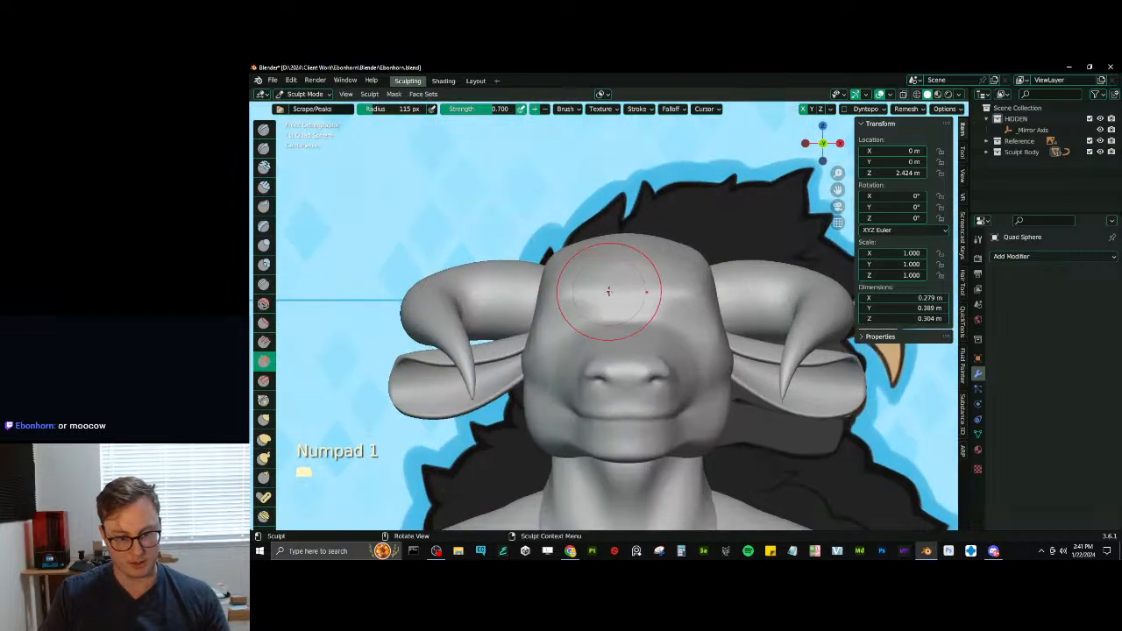
- Leave sculpting and shift the reference image sideways so the drawn three-quarter minotaur view comes beside the sculpted head
{"action": "key", "text": "ctrl+Tab"}
{"action": "scroll", "coordinate": [422, 374], "scroll_direction": "down", "scroll_amount": 5}
{"action": "left_click", "coordinate": [433, 348]}
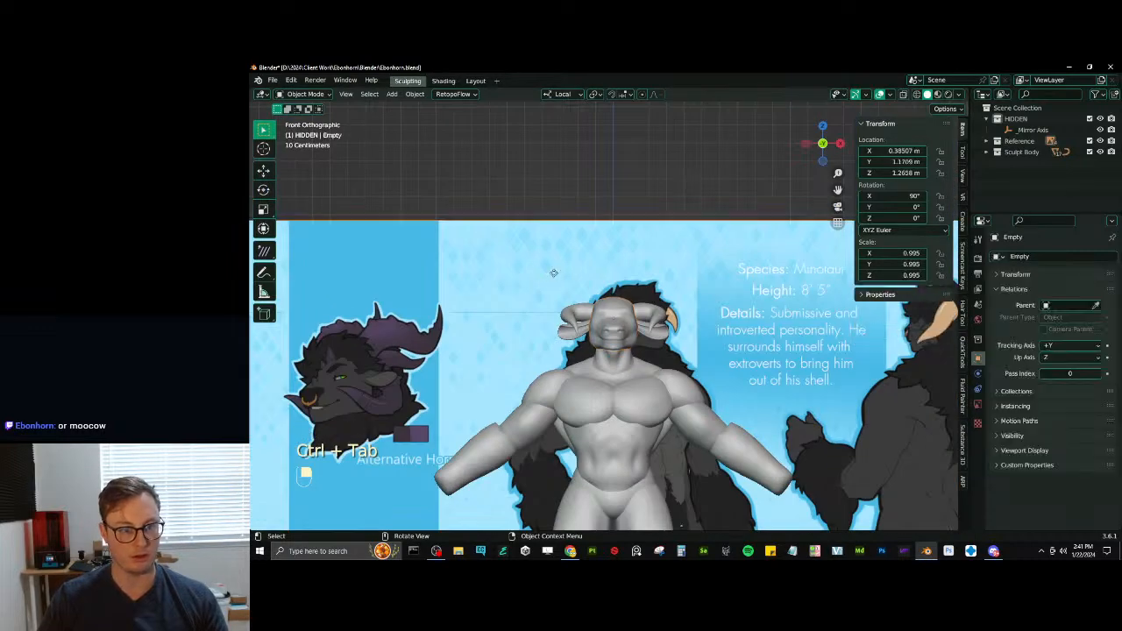
{"action": "key", "text": "g"}
{"action": "scroll", "coordinate": [619, 325], "scroll_direction": "up", "scroll_amount": 5}
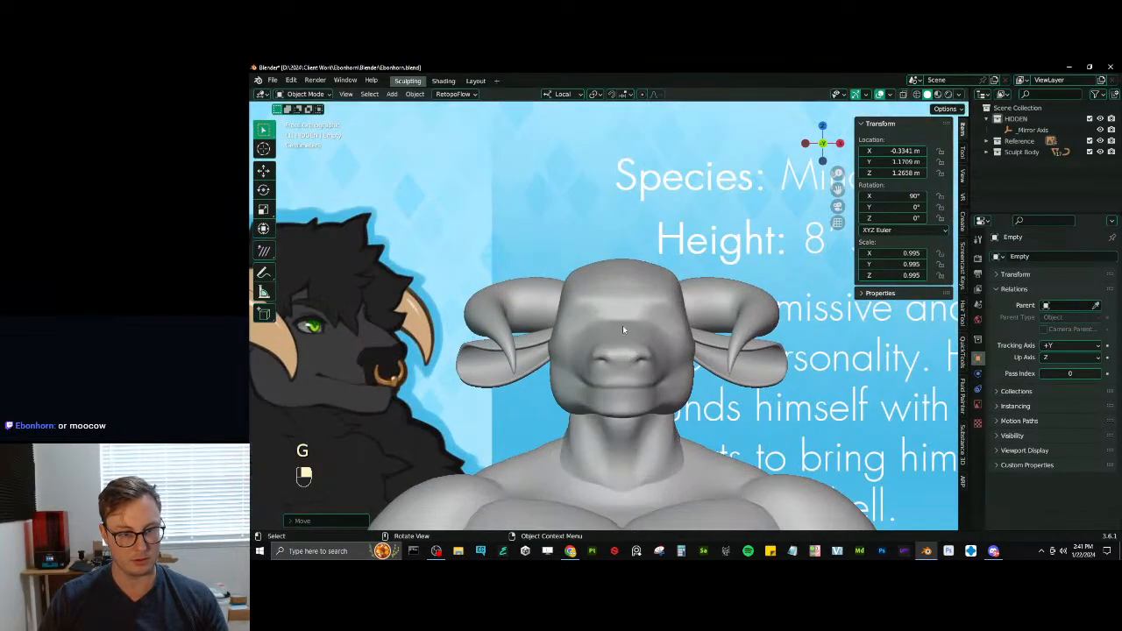
{"action": "left_click", "coordinate": [619, 325]}
- Move the reference image closer so the drawn bull head reaches the edge of the sculpted head
{"action": "middle_click_drag", "start_coordinate": [575, 317], "coordinate": [616, 325], "text": "shift"}
{"action": "scroll", "coordinate": [618, 328], "scroll_direction": "up", "scroll_amount": 1}
{"action": "scroll", "coordinate": [477, 339], "scroll_direction": "down", "scroll_amount": 4}
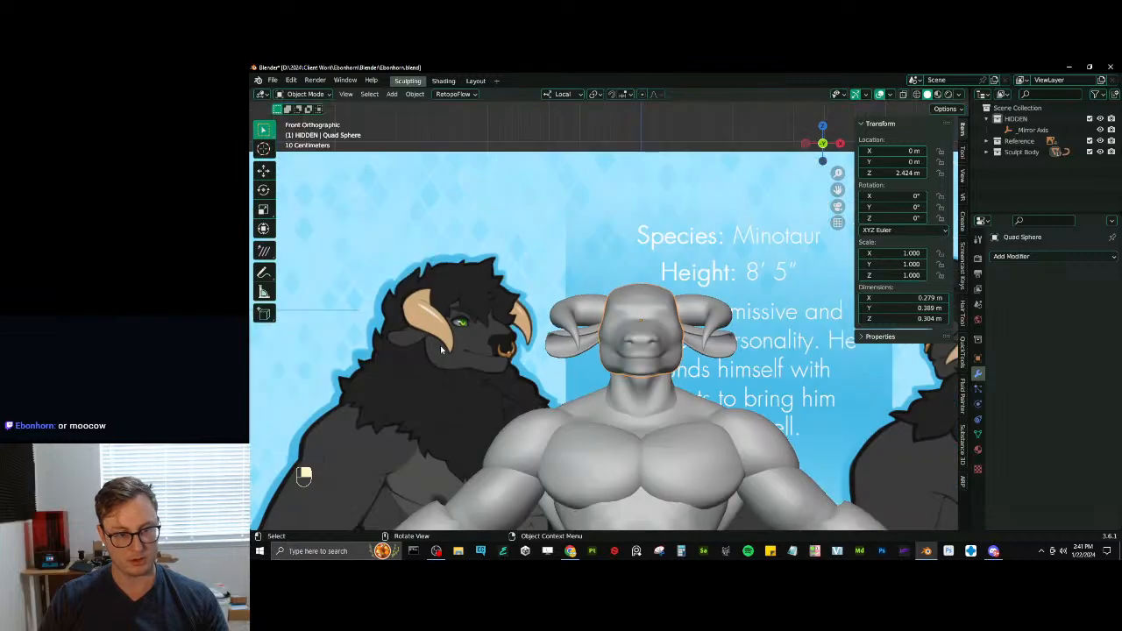
{"action": "left_click", "coordinate": [440, 345]}
{"action": "key", "text": "g"}
{"action": "left_click", "coordinate": [569, 365]}
- Hide the horns and ears to leave only the head mesh on the body
{"action": "left_click", "coordinate": [565, 348]}
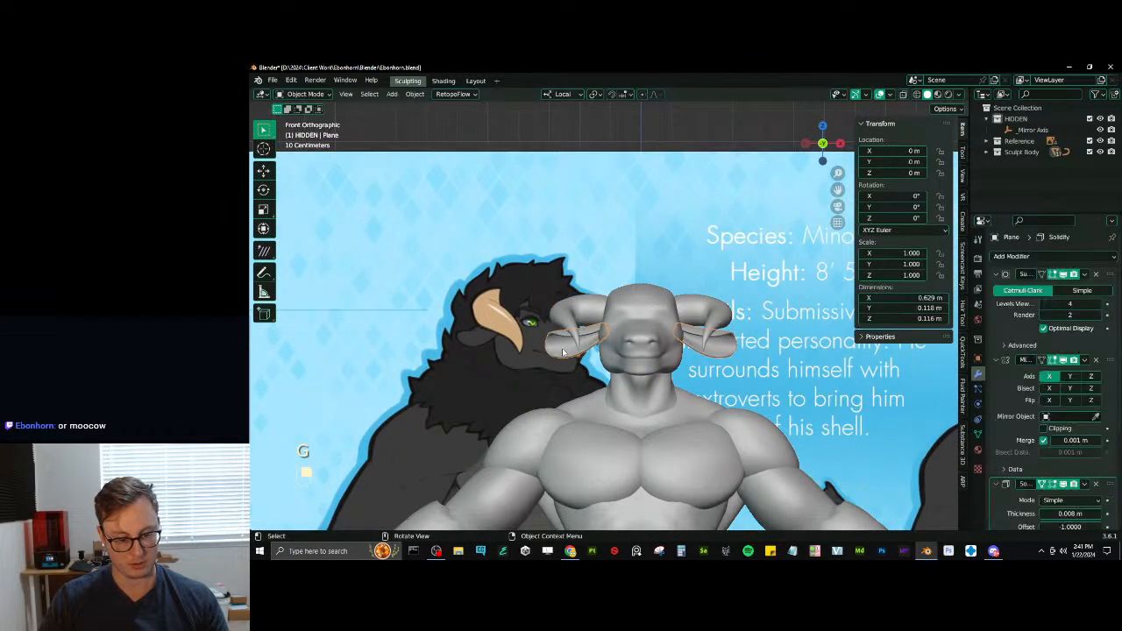
{"action": "left_click", "coordinate": [577, 323], "text": "shift"}
{"action": "key", "text": "h"}
{"action": "scroll", "coordinate": [558, 333], "scroll_direction": "up", "scroll_amount": 3}
- Nudge the reference image further so the drawn face sits directly against the side of the sculpted head
{"action": "left_click", "coordinate": [549, 340]}
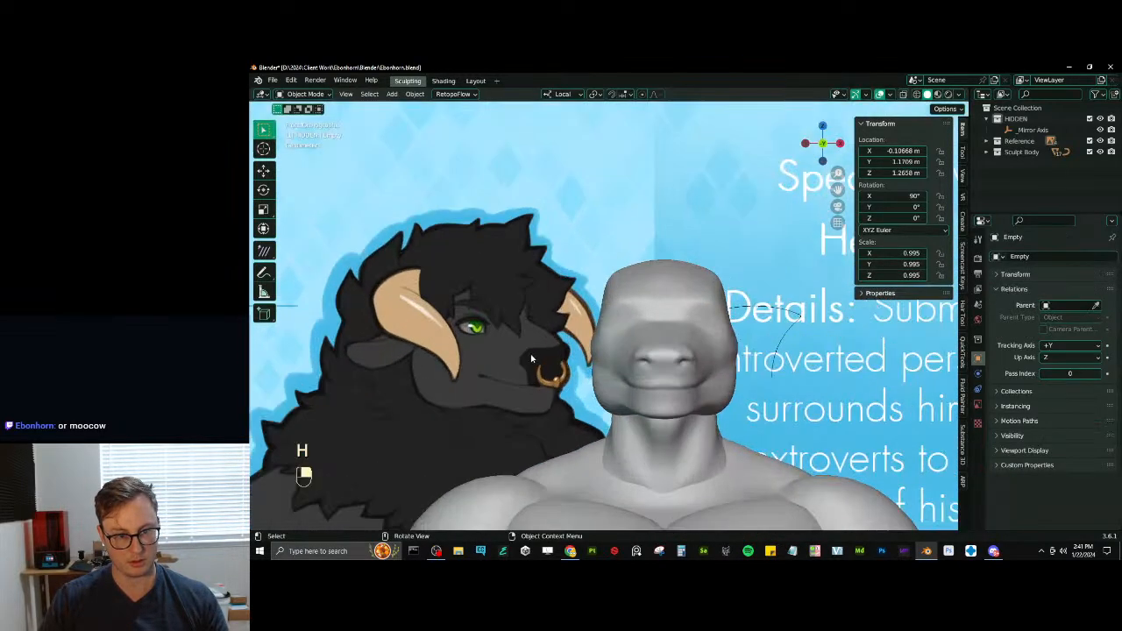
{"action": "key", "text": "g"}
{"action": "left_click", "coordinate": [613, 347]}
- Select the head mesh and put it back into Sculpt Mode
{"action": "scroll", "coordinate": [670, 323], "scroll_direction": "up", "scroll_amount": 3}
{"action": "left_click", "coordinate": [688, 312]}
{"action": "key", "text": "ctrl+Tab"}
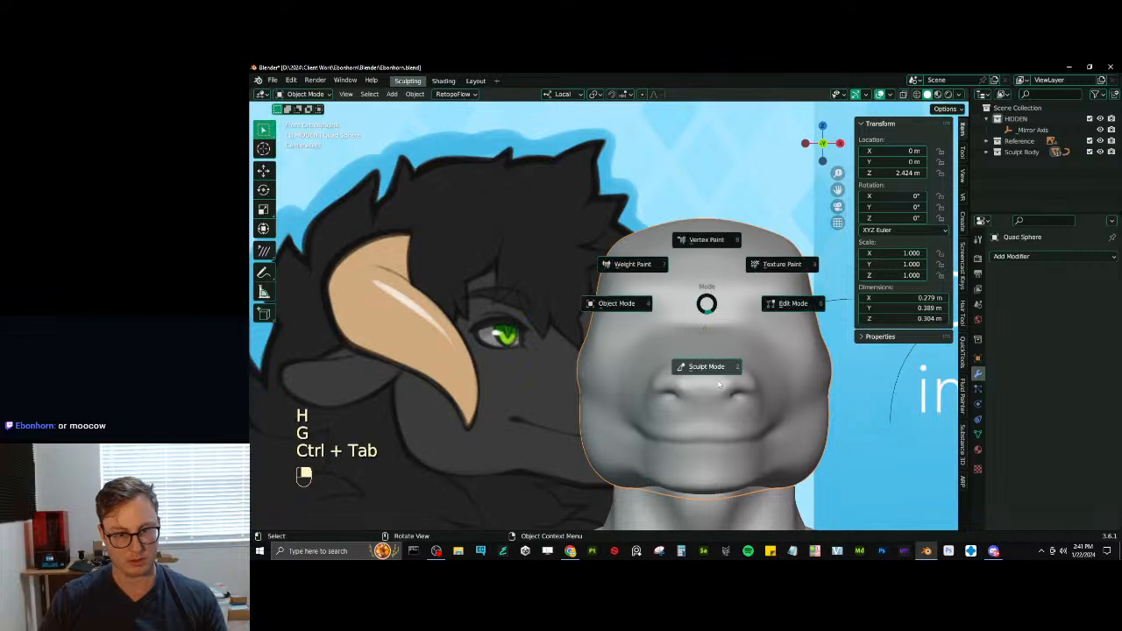
{"action": "left_click", "coordinate": [708, 363]}
{"action": "scroll", "coordinate": [713, 392], "scroll_direction": "up", "scroll_amount": 2}
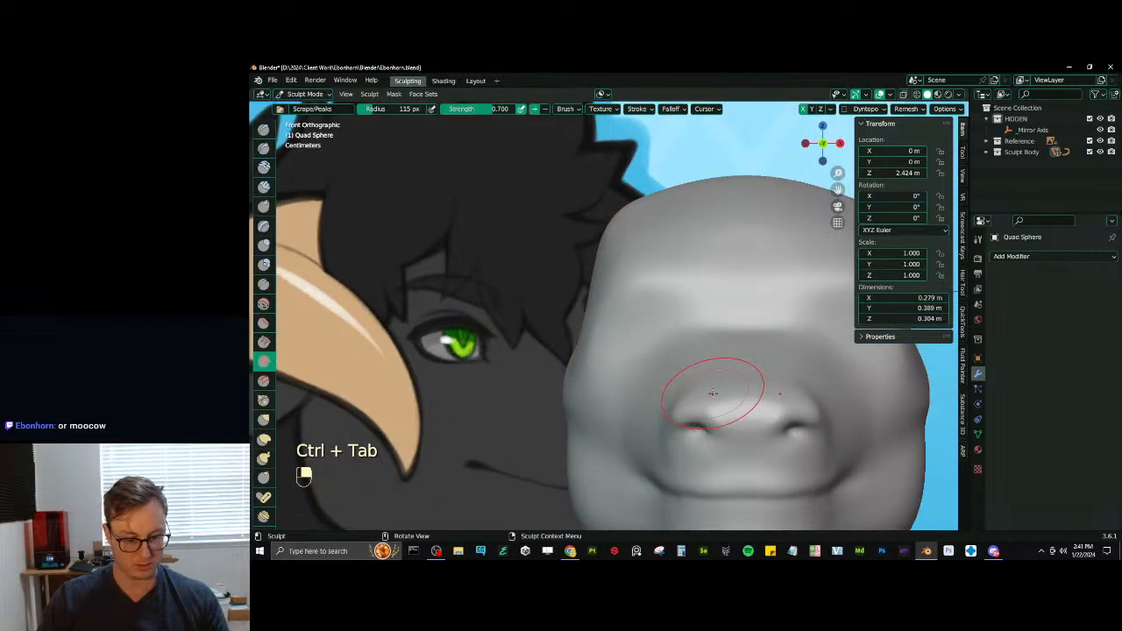
{"action": "key", "text": "m"}
{"action": "key", "text": "bracketleft"}
{"action": "key", "text": "bracketleft"}
{"action": "key", "text": "bracketleft"}
{"action": "key", "text": "bracketleft"}
{"action": "key", "text": "bracketleft"}
{"action": "key", "text": "bracketleft"}
{"action": "key", "text": "bracketleft"}
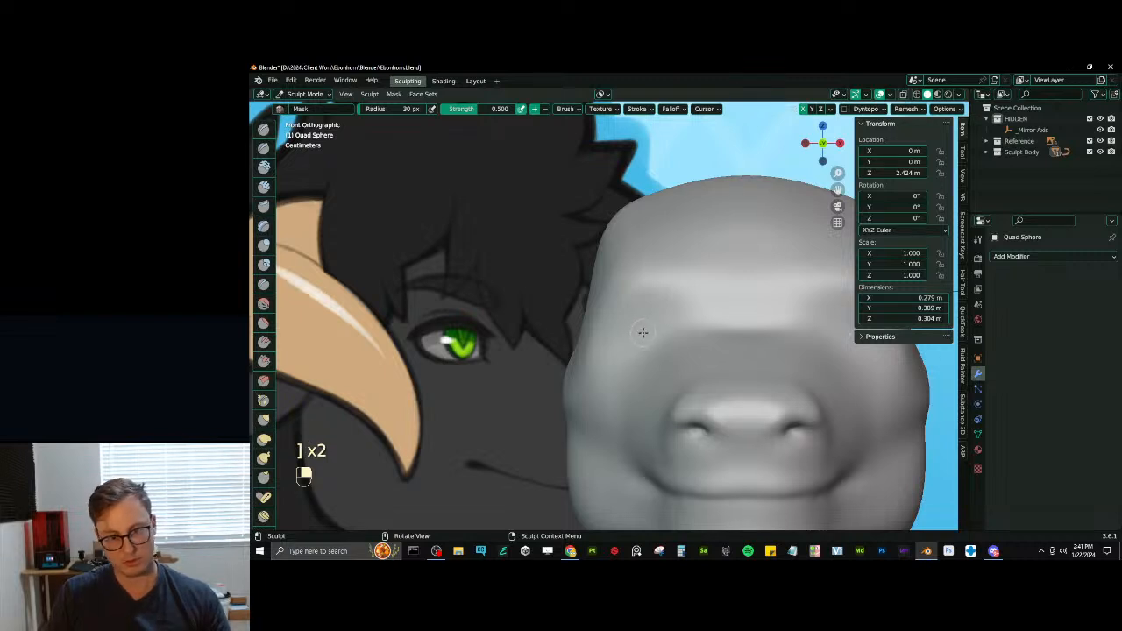
- Reshape the brow and the sides of the muzzle bridge with Elastic Deform at 86 px radius
{"action": "key", "text": "j"}
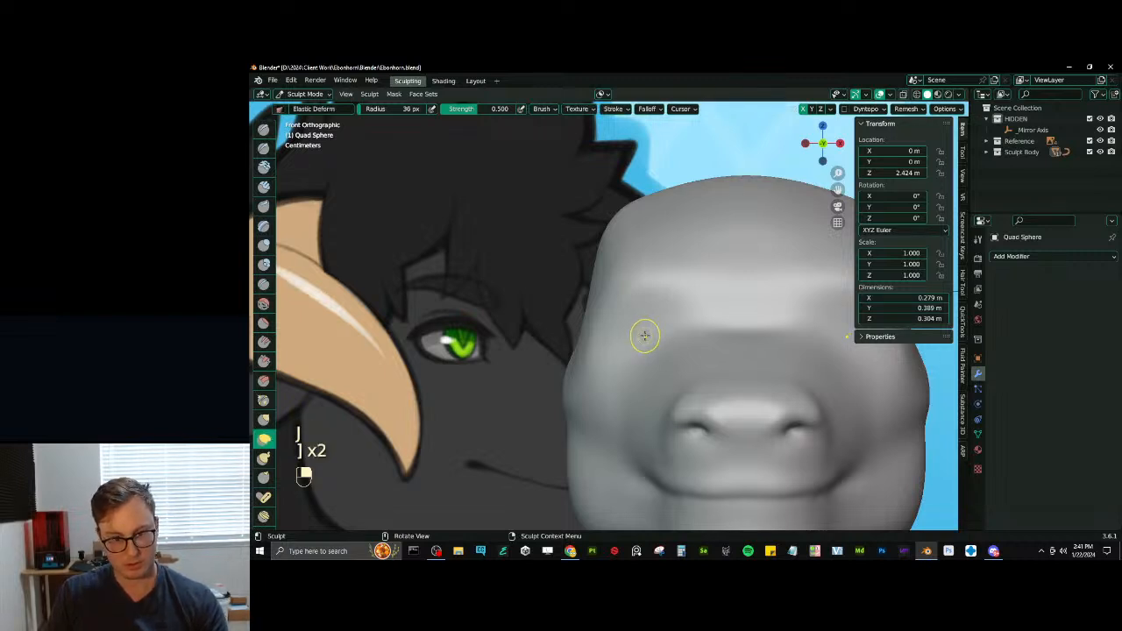
{"action": "key", "text": "bracketright"}
{"action": "key", "text": "bracketright"}
{"action": "key", "text": "bracketright"}
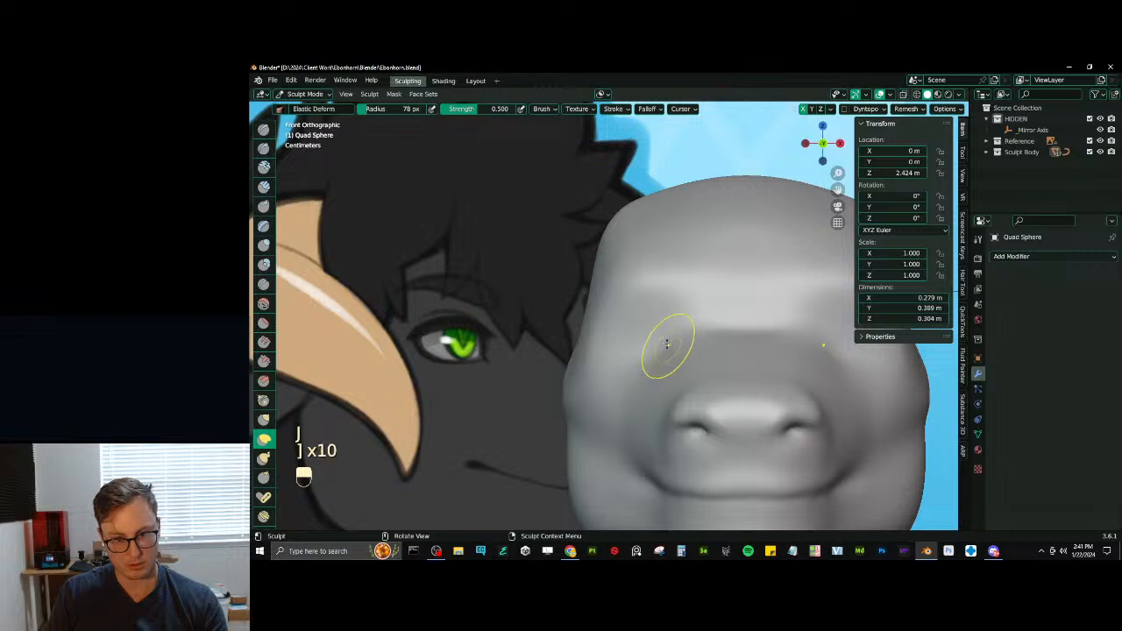
{"action": "key", "text": "bracketright"}
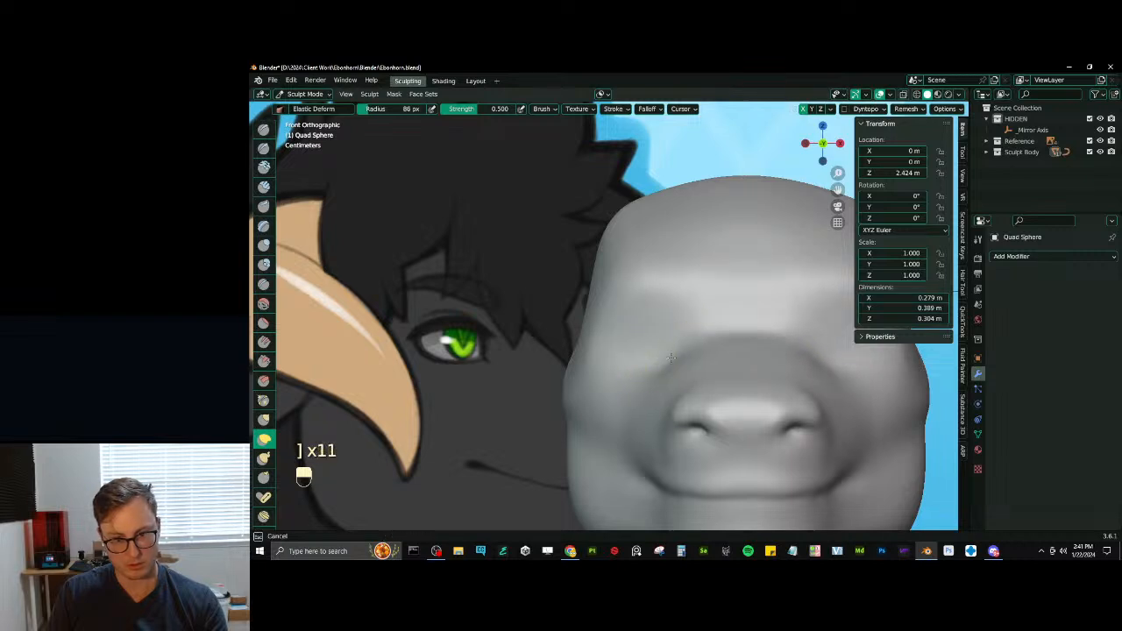
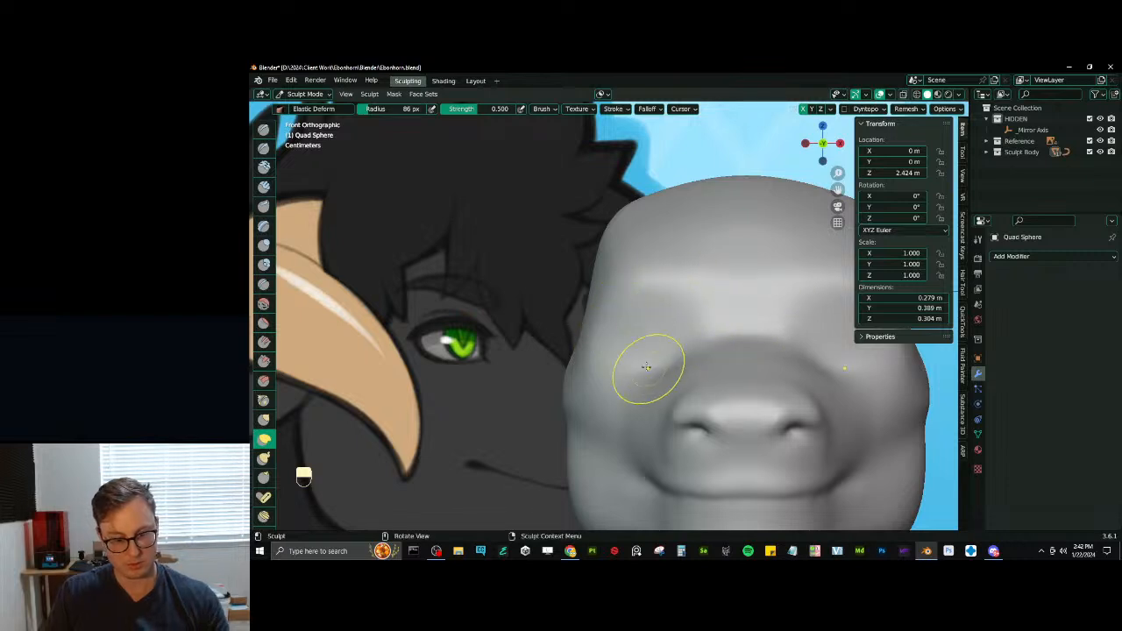
- Remesh the head and mask an eye-shaped area below each brow with the Mask brush at 24 px radius and 1.000 strength
{"action": "key", "text": "ctrl"}
{"action": "key", "text": "ctrl+r"}
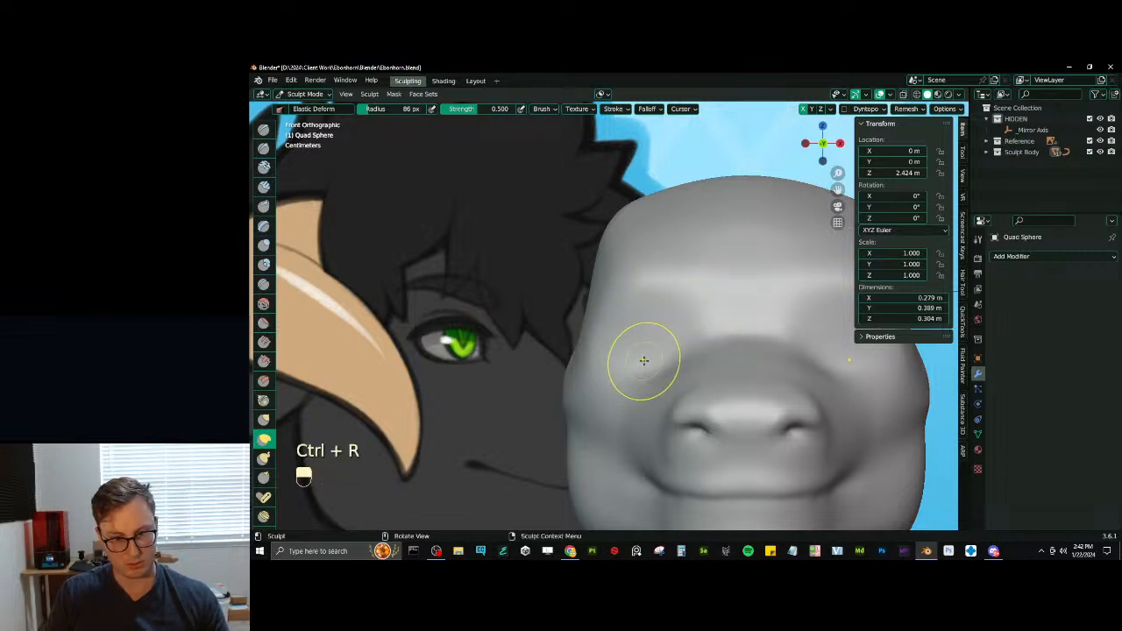
{"action": "key", "text": "m"}
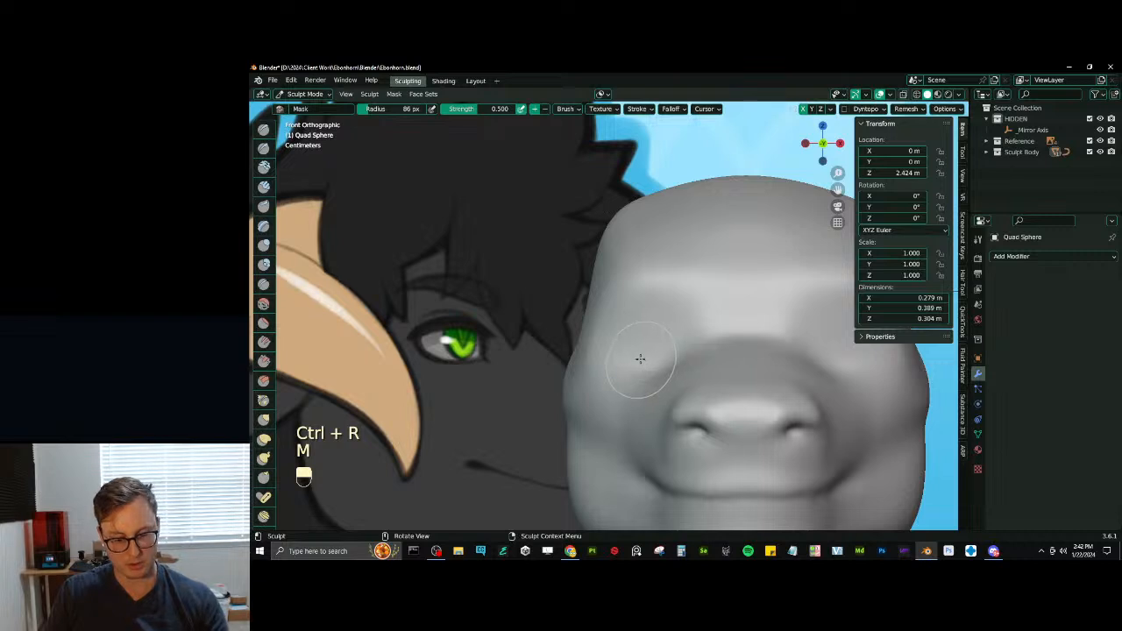
{"action": "key", "text": "bracketleft"}
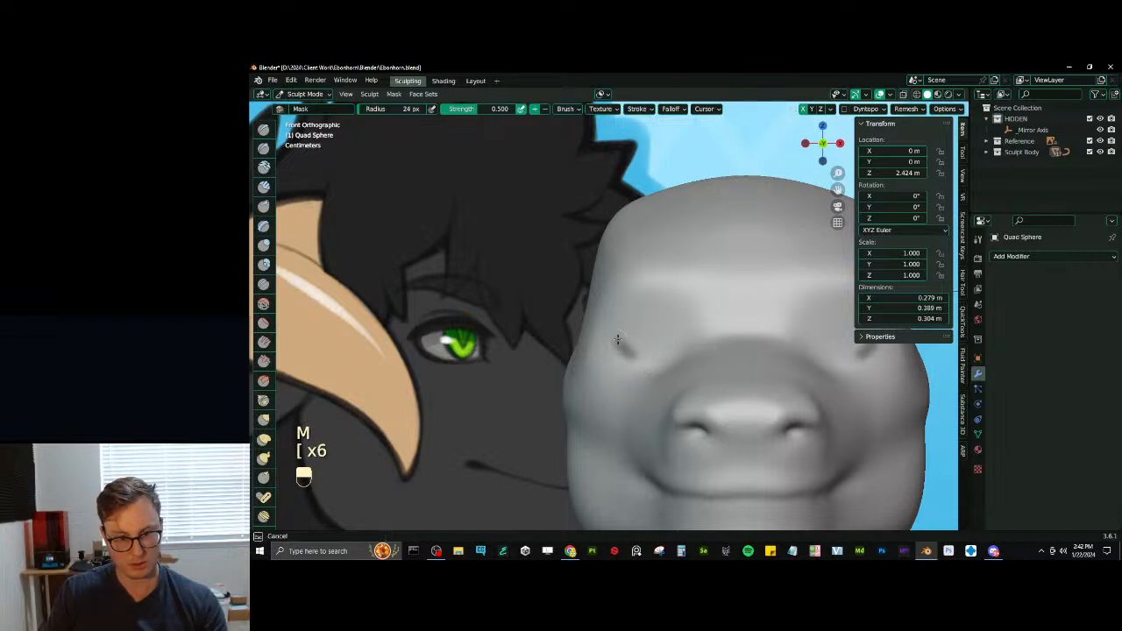
{"action": "mouse_move", "coordinate": [616, 340]}
{"action": "left_mouse_down"}
{"action": "mouse_move", "coordinate": [624, 348]}
{"action": "mouse_move", "coordinate": [627, 337]}
{"action": "mouse_move", "coordinate": [611, 337]}
{"action": "mouse_move", "coordinate": [678, 329]}
{"action": "mouse_move", "coordinate": [653, 319]}
{"action": "mouse_move", "coordinate": [657, 348]}
{"action": "mouse_move", "coordinate": [635, 347]}
{"action": "mouse_move", "coordinate": [661, 355]}
{"action": "mouse_move", "coordinate": [637, 349]}
{"action": "left_mouse_up"}
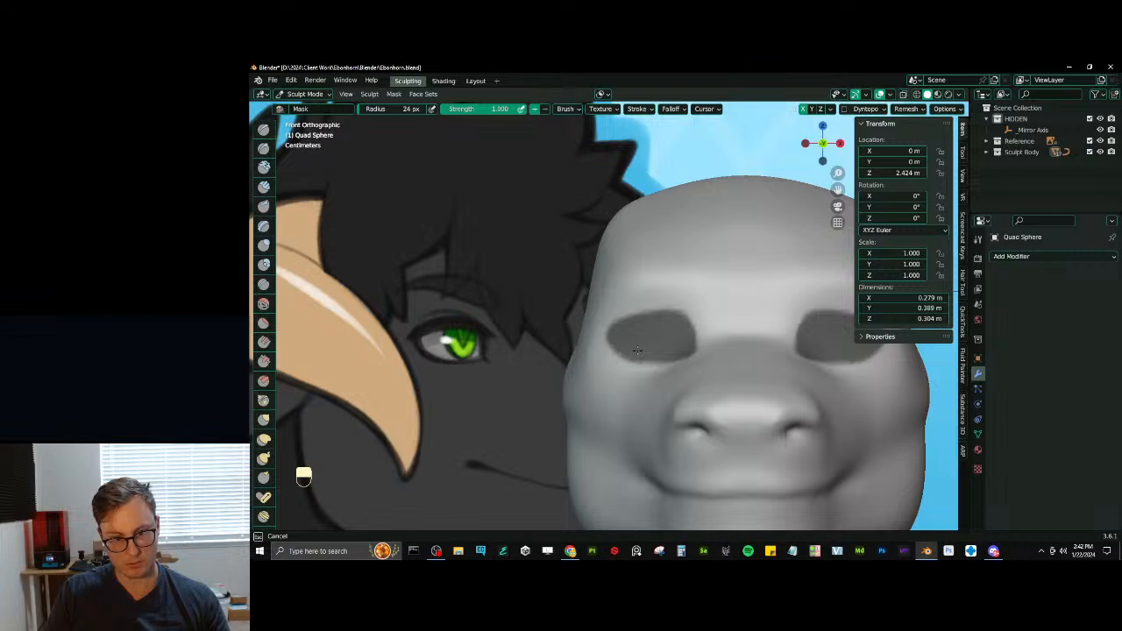
{"action": "left_click_drag", "start_coordinate": [637, 350], "coordinate": [636, 340]}
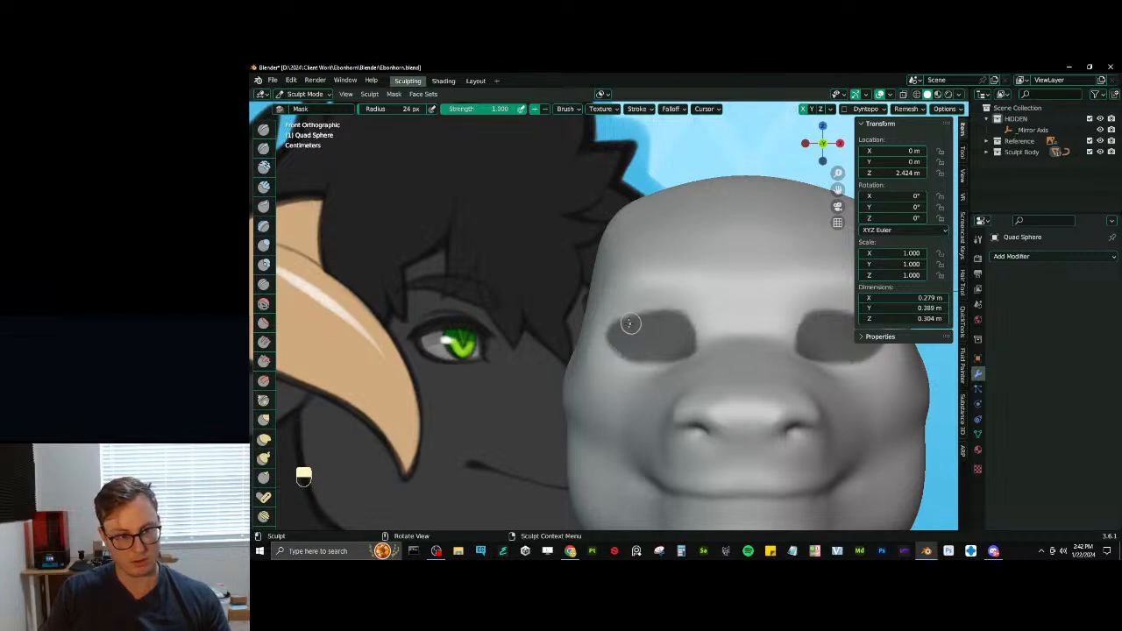
{"action": "left_click_drag", "start_coordinate": [596, 325], "coordinate": [593, 337]}
{"action": "key", "text": "ctrl+z"}
{"action": "mouse_move", "coordinate": [620, 338]}
{"action": "middle_mouse_down"}
{"action": "mouse_move", "coordinate": [651, 362]}
{"action": "mouse_move", "coordinate": [565, 368]}
{"action": "mouse_move", "coordinate": [694, 329]}
{"action": "mouse_move", "coordinate": [628, 330]}
{"action": "mouse_move", "coordinate": [638, 325]}
{"action": "middle_mouse_up"}
- Invert the mask and move the unmasked eye areas back into the head to form recessed eye sockets
{"action": "key", "text": "ctrl+i"}
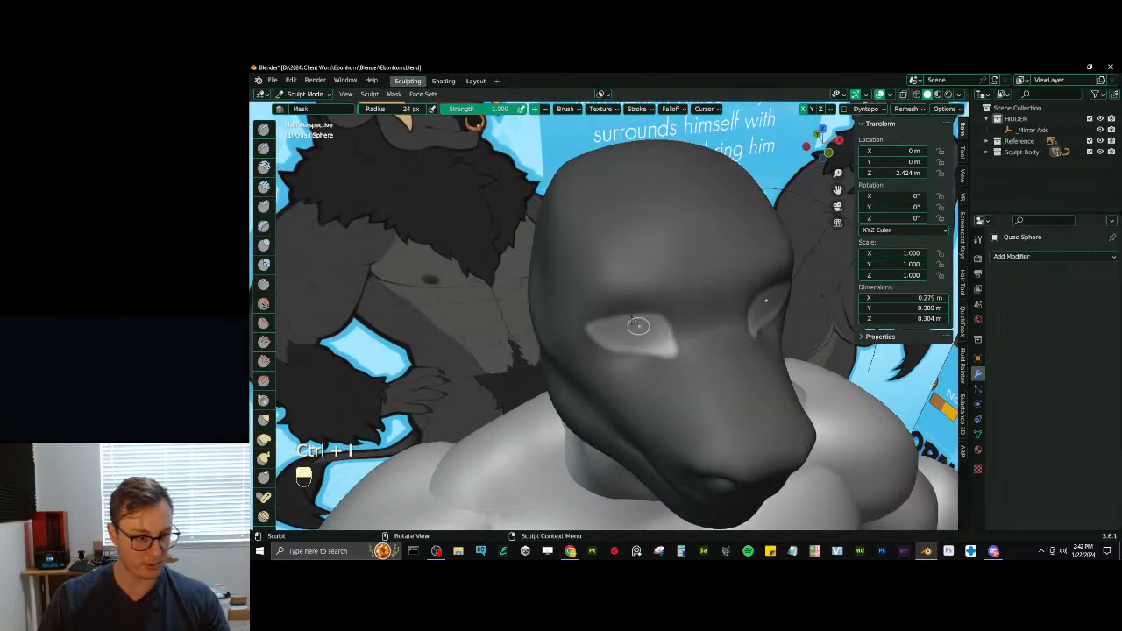
{"action": "scroll", "coordinate": [264, 321], "scroll_direction": "down", "scroll_amount": 8}
{"action": "scroll", "coordinate": [280, 342], "scroll_direction": "down", "scroll_amount": 1}
{"action": "scroll", "coordinate": [264, 361], "scroll_direction": "down", "scroll_amount": 15}
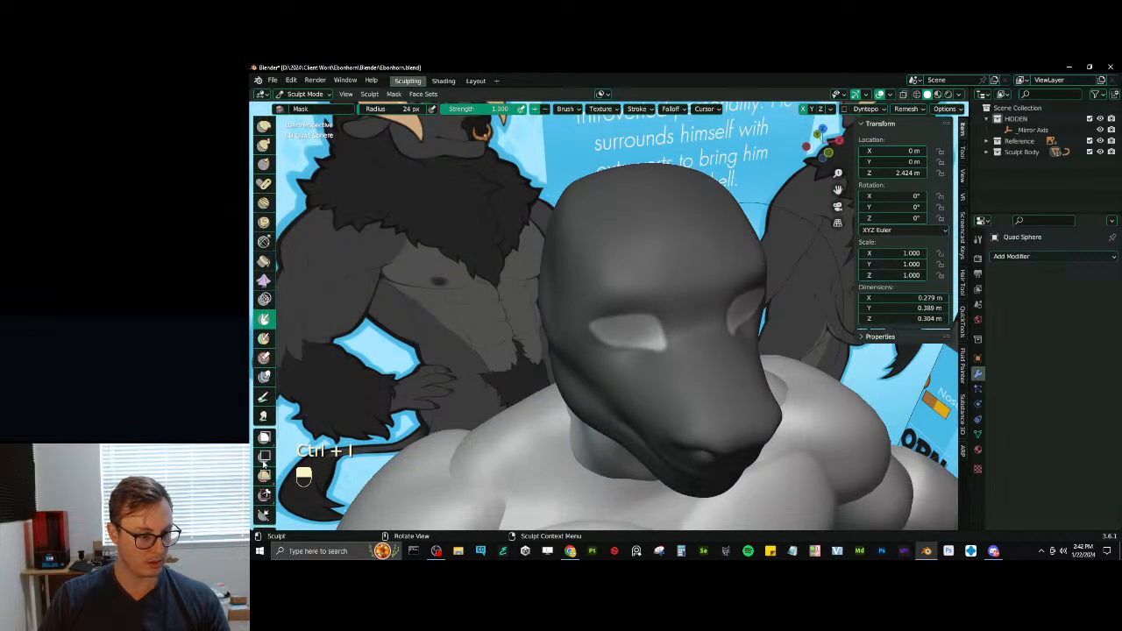
{"action": "scroll", "coordinate": [268, 458], "scroll_direction": "down", "scroll_amount": 5}
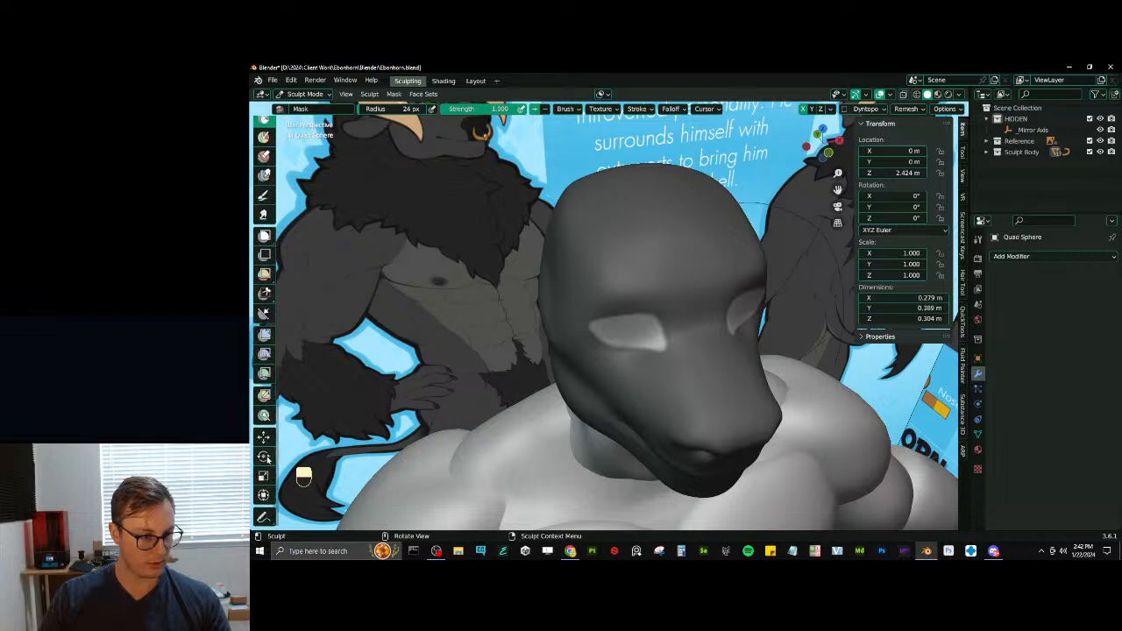
{"action": "left_click", "coordinate": [266, 437]}
{"action": "middle_click_drag", "start_coordinate": [557, 272], "coordinate": [598, 291]}
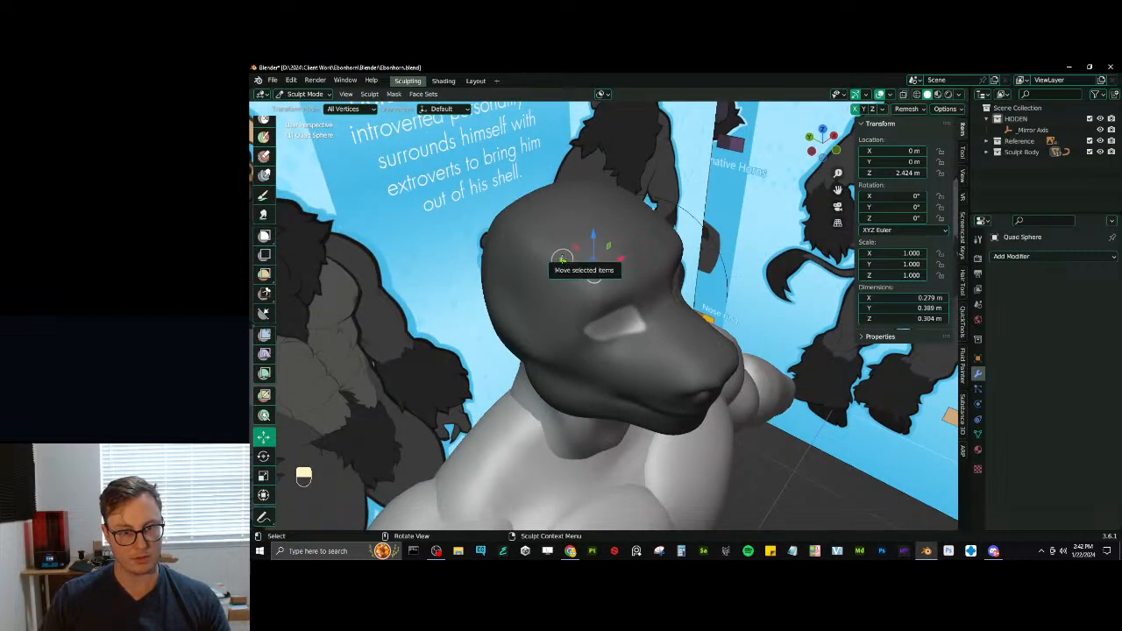
{"action": "left_click_drag", "start_coordinate": [560, 257], "coordinate": [534, 243]}
{"action": "middle_click_drag", "start_coordinate": [666, 303], "coordinate": [684, 338]}
- Remesh the head with the sockets recessed and invert the mask so it protects the socket interiors
{"action": "key", "text": "ctrl+r"}
{"action": "key", "text": "alt+m"}
{"action": "key", "text": "ctrl+z"}
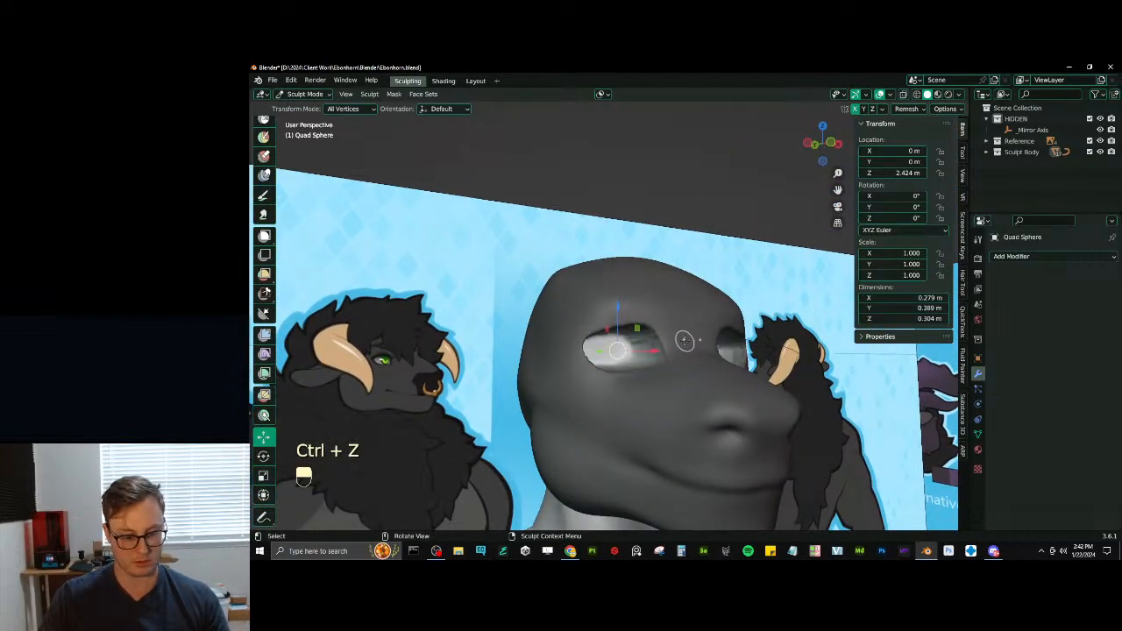
{"action": "key", "text": "ctrl+i"}
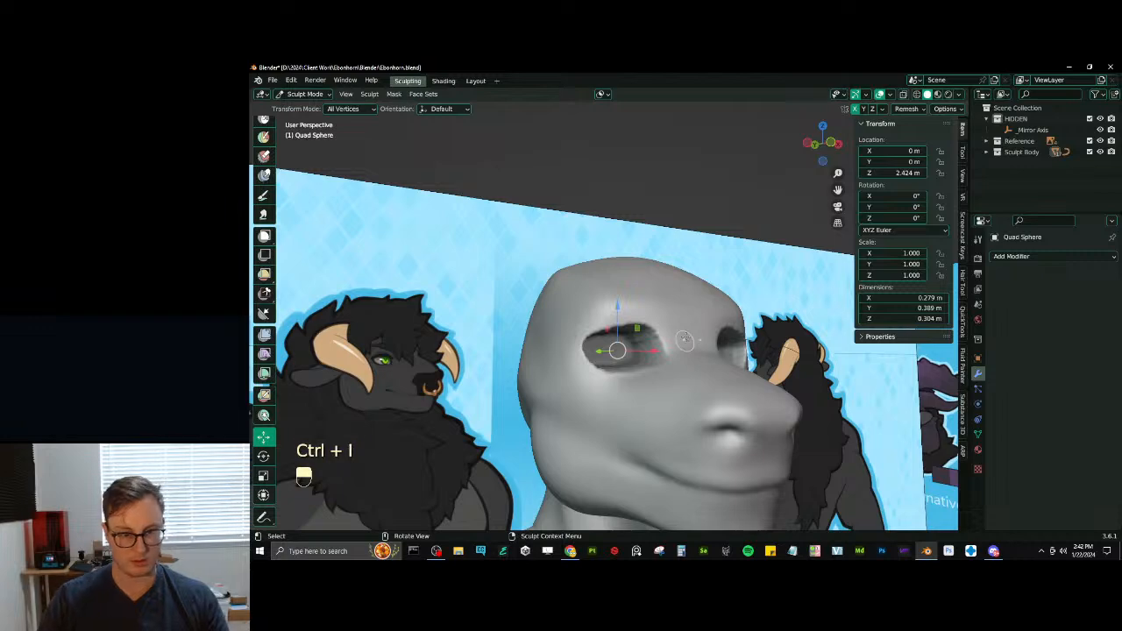
{"action": "middle_click_drag", "start_coordinate": [685, 340], "coordinate": [719, 340]}
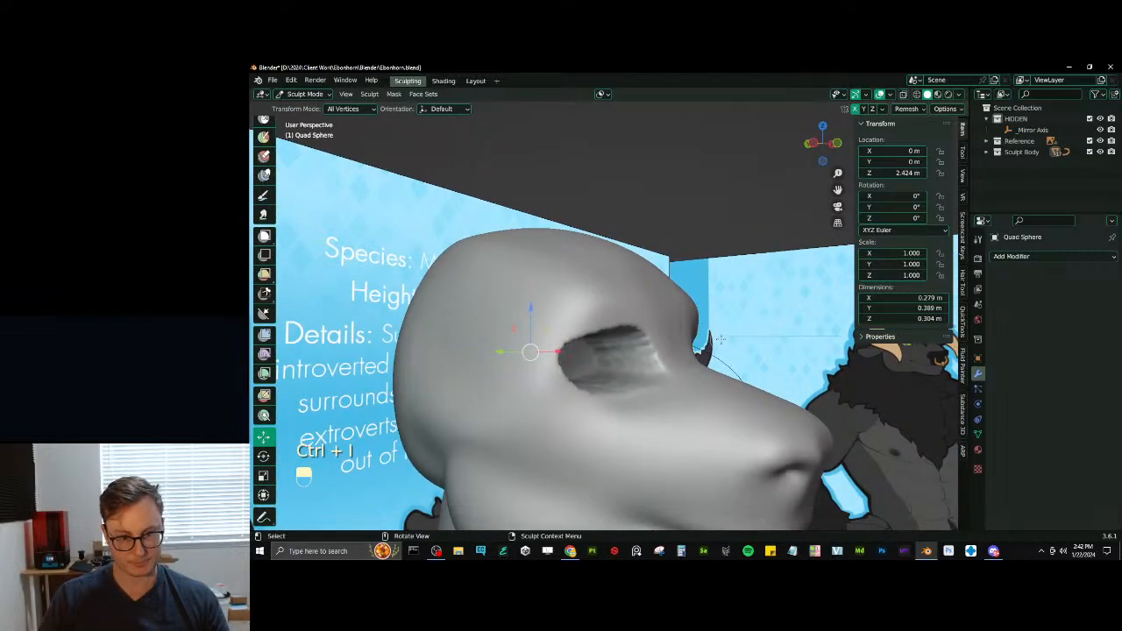
- Sharpen the rims of the eye sockets with Pinch/Magnify at 41 px radius, then clear the mask
{"action": "key", "text": "p"}
{"action": "mouse_move", "coordinate": [613, 376]}
{"action": "middle_mouse_down", "text": "ctrl"}
{"action": "mouse_move", "coordinate": [584, 380]}
{"action": "mouse_move", "coordinate": [595, 377]}
{"action": "middle_mouse_up", "text": "ctrl"}
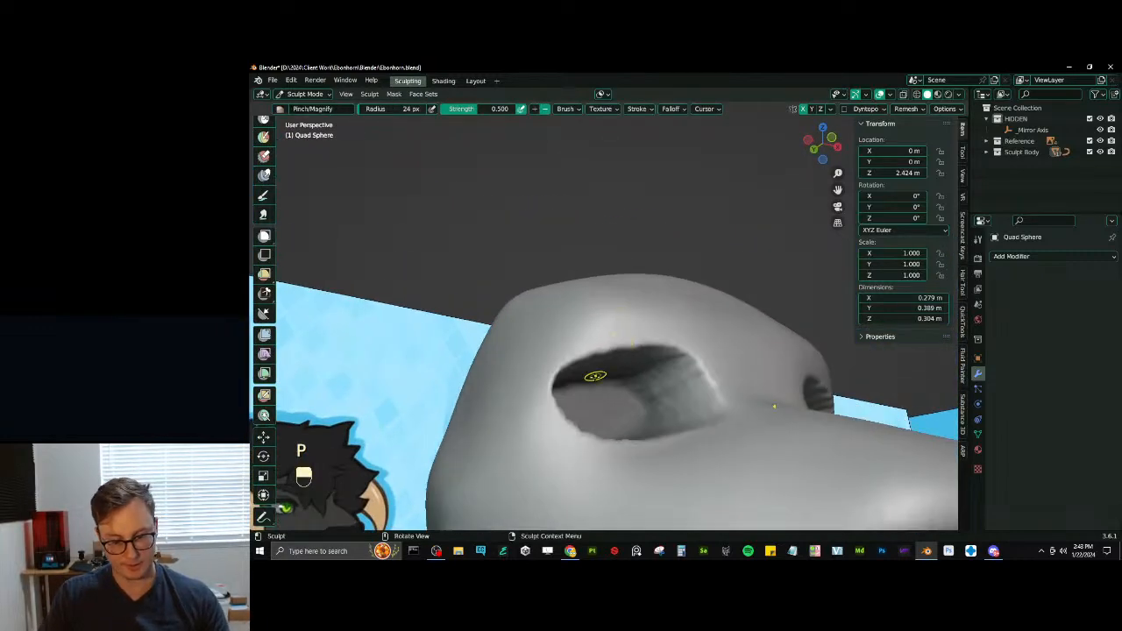
{"action": "key", "text": "bracketright"}
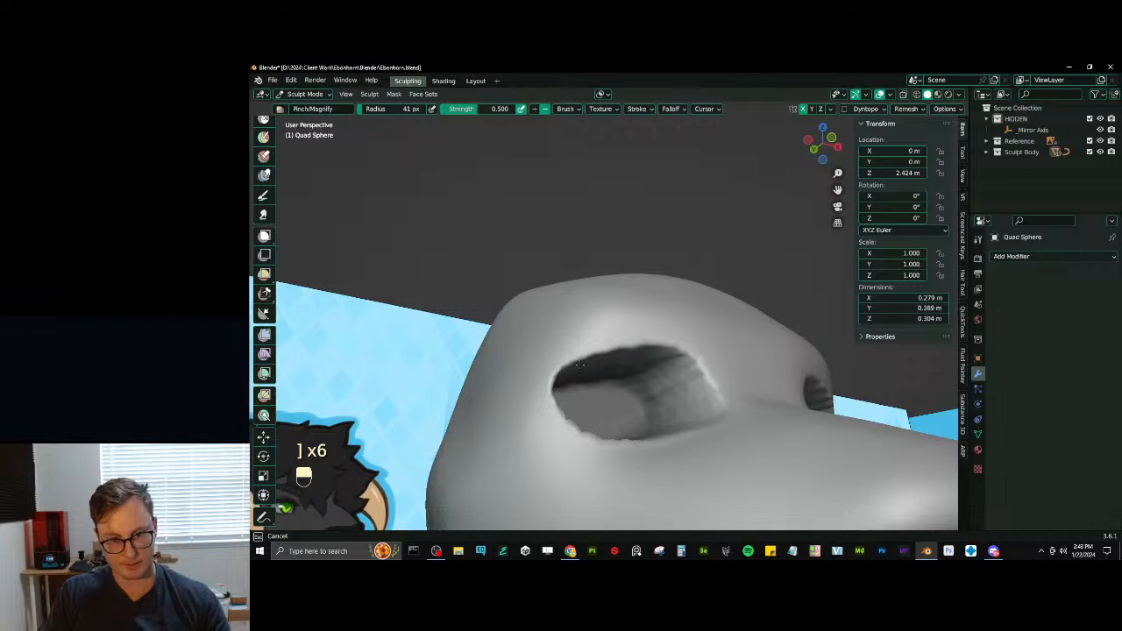
{"action": "middle_click_drag", "start_coordinate": [625, 345], "coordinate": [696, 388]}
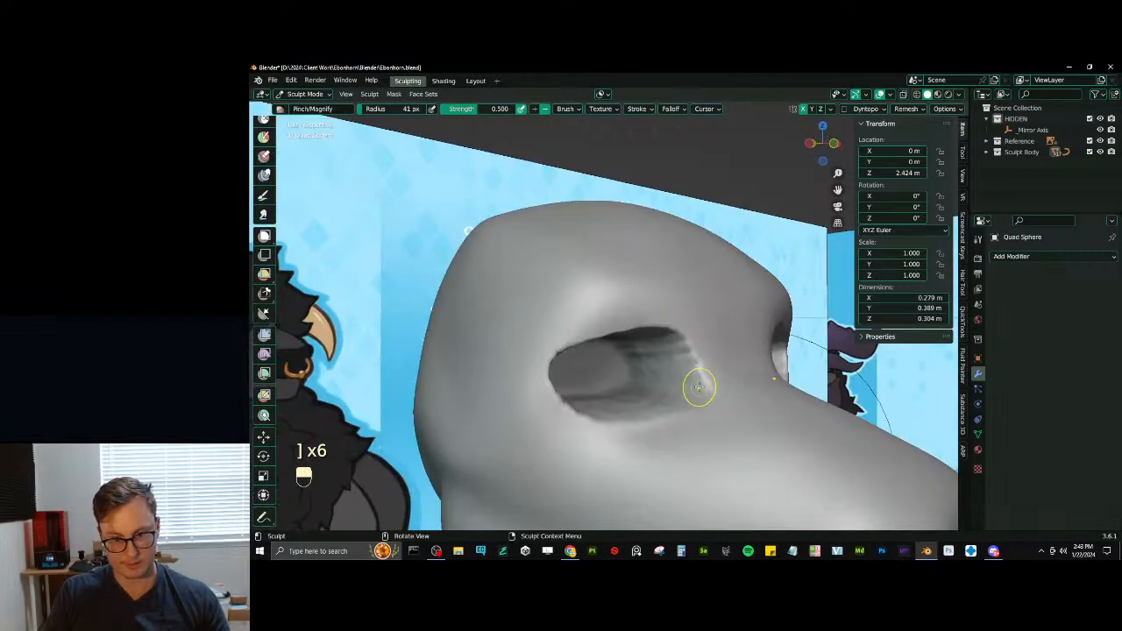
{"action": "mouse_move", "coordinate": [686, 331]}
{"action": "middle_mouse_down"}
{"action": "mouse_move", "coordinate": [658, 394]}
{"action": "mouse_move", "coordinate": [684, 363]}
{"action": "mouse_move", "coordinate": [666, 376]}
{"action": "mouse_move", "coordinate": [638, 366]}
{"action": "mouse_move", "coordinate": [642, 350]}
{"action": "middle_mouse_up"}
{"action": "middle_click_drag", "start_coordinate": [693, 380], "coordinate": [709, 358]}
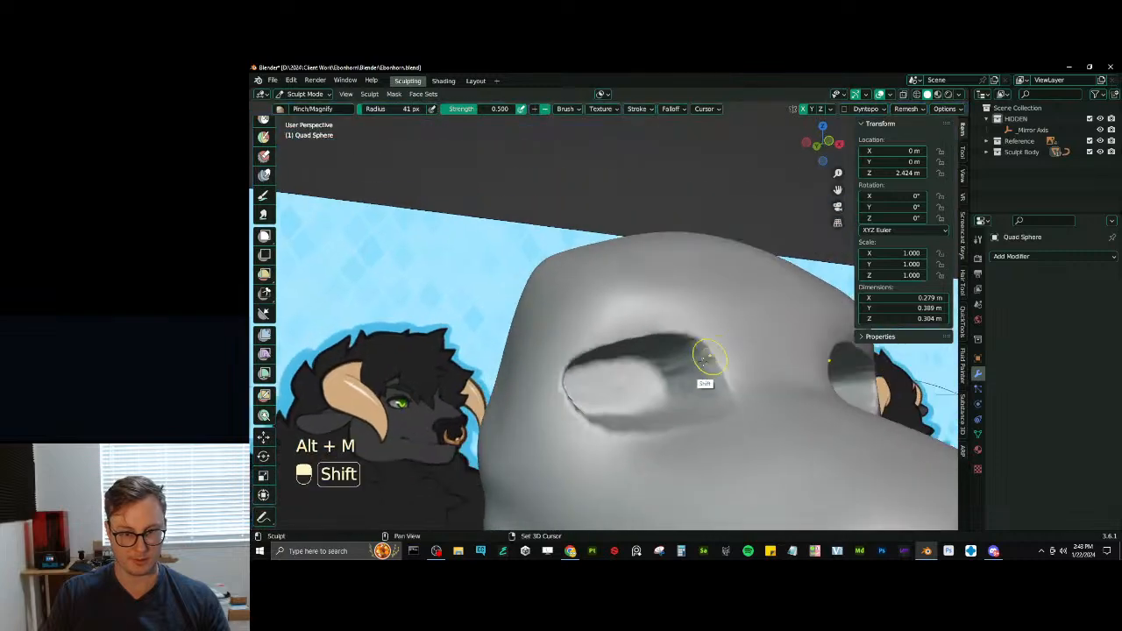
- Smooth the insides of the eye sockets and even out their rims with Scrape/Peaks at 41 px radius
{"action": "left_click_drag", "start_coordinate": [709, 357], "coordinate": [692, 382], "text": "shift"}
{"action": "middle_click_drag", "start_coordinate": [691, 381], "coordinate": [646, 425]}
{"action": "key", "text": "ctrl+z"}
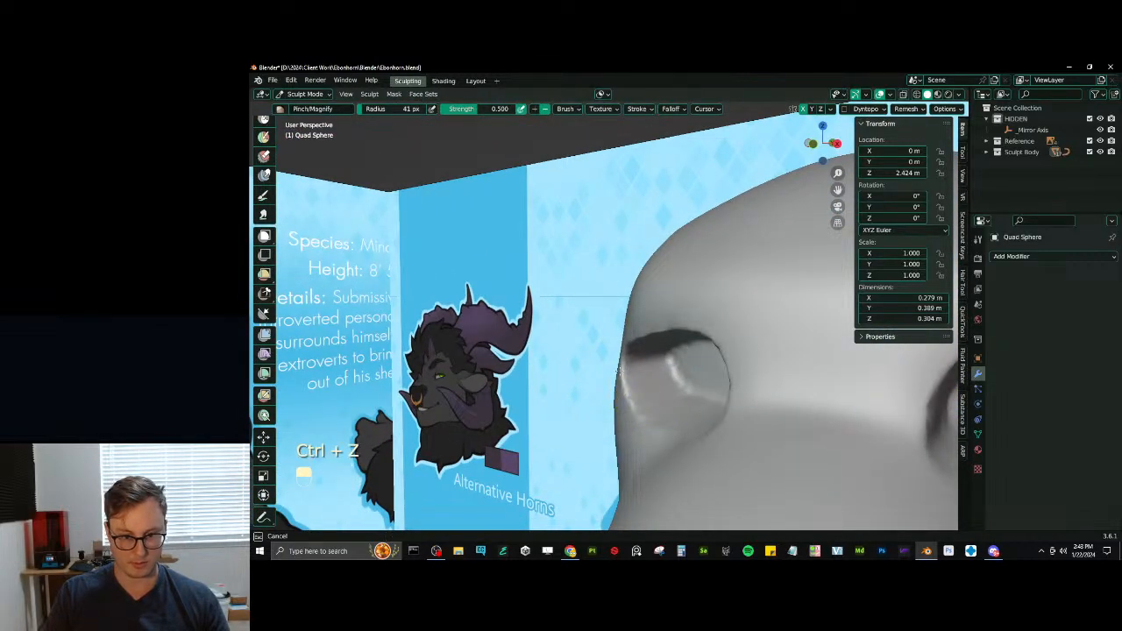
{"action": "mouse_move", "coordinate": [618, 372]}
{"action": "middle_mouse_down"}
{"action": "mouse_move", "coordinate": [571, 368]}
{"action": "mouse_move", "coordinate": [576, 401]}
{"action": "mouse_move", "coordinate": [613, 325]}
{"action": "middle_mouse_up"}
{"action": "key", "text": "v"}
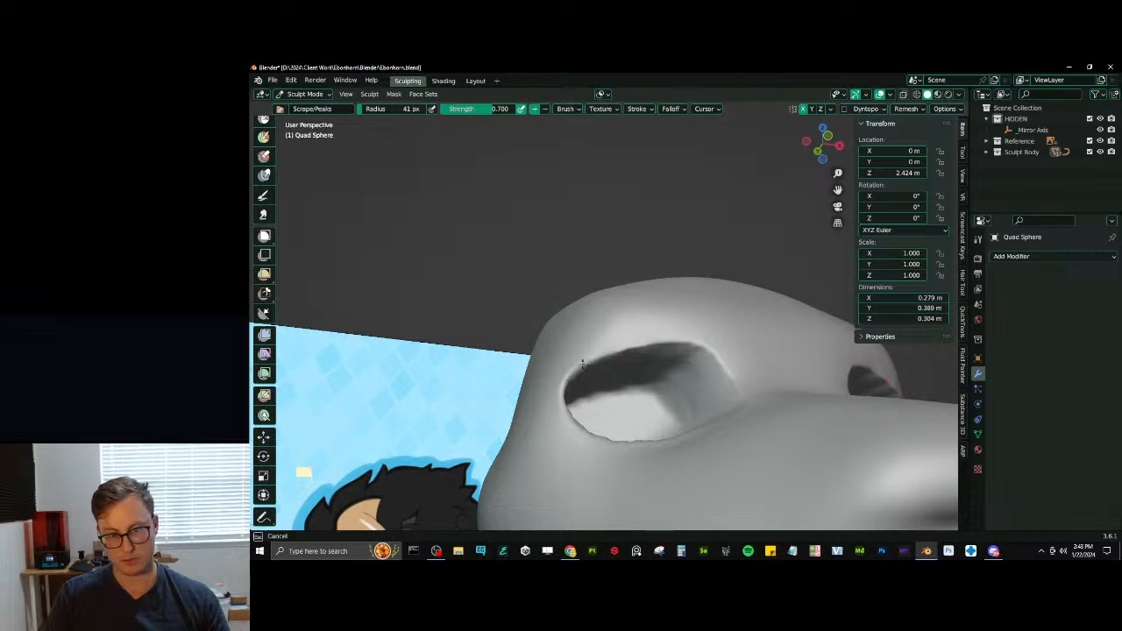
{"action": "mouse_move", "coordinate": [737, 388]}
{"action": "middle_mouse_down"}
{"action": "mouse_move", "coordinate": [773, 422]}
{"action": "mouse_move", "coordinate": [652, 394]}
{"action": "middle_mouse_up"}
- Reshape the inner corners and edges of the eye sockets with Elastic Deform, enlarging the radius to 74 px
{"action": "key", "text": "j"}
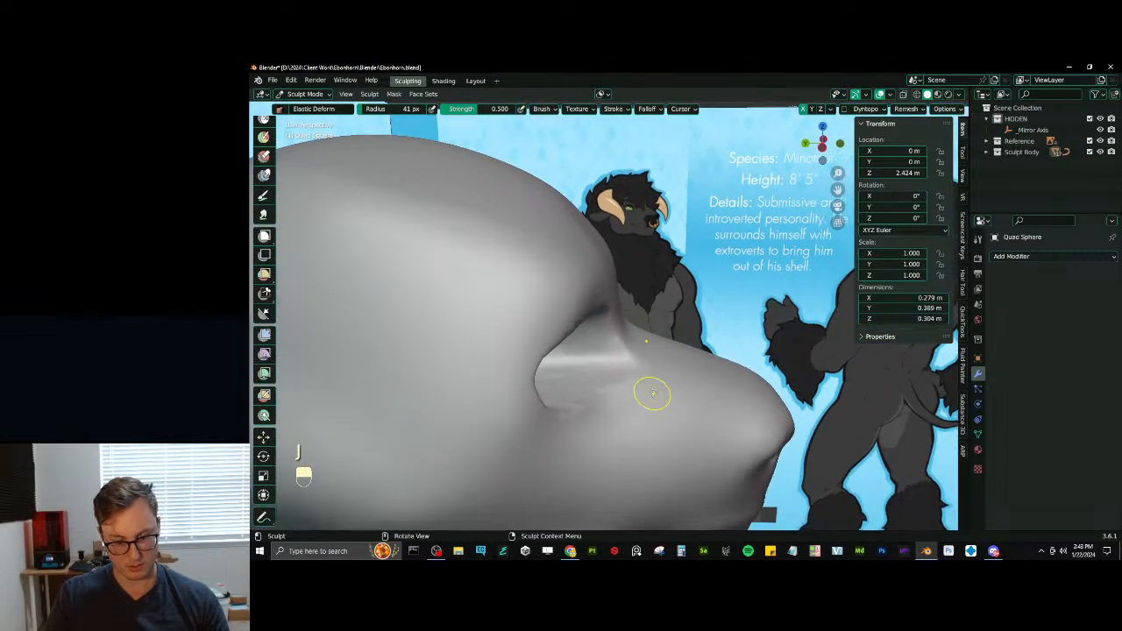
{"action": "left_click_drag", "start_coordinate": [643, 377], "coordinate": [625, 378]}
{"action": "middle_click_drag", "start_coordinate": [630, 375], "coordinate": [629, 345]}
{"action": "key", "text": "bracketright"}
{"action": "key", "text": "bracketright"}
{"action": "left_click_drag", "start_coordinate": [639, 389], "coordinate": [640, 387]}
{"action": "mouse_move", "coordinate": [640, 387]}
{"action": "middle_mouse_down"}
{"action": "mouse_move", "coordinate": [542, 386]}
{"action": "mouse_move", "coordinate": [737, 392]}
{"action": "mouse_move", "coordinate": [709, 362]}
{"action": "middle_mouse_up"}
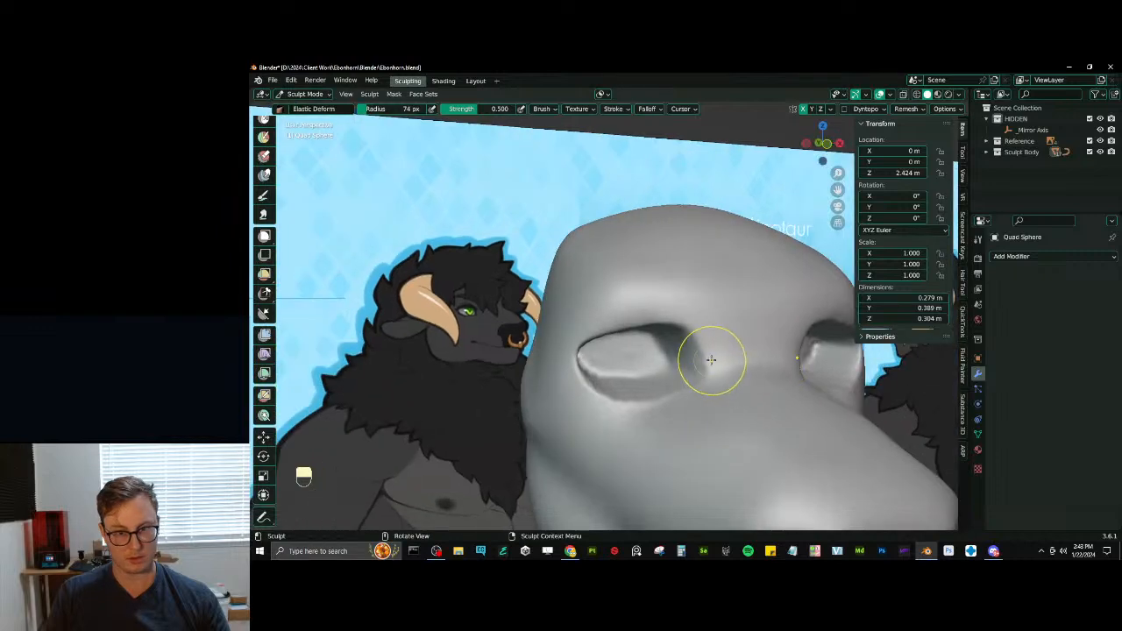
- Flatten the brow and the area around the eye sockets with Scrape/Peaks at 74 px radius
{"action": "key", "text": "v"}
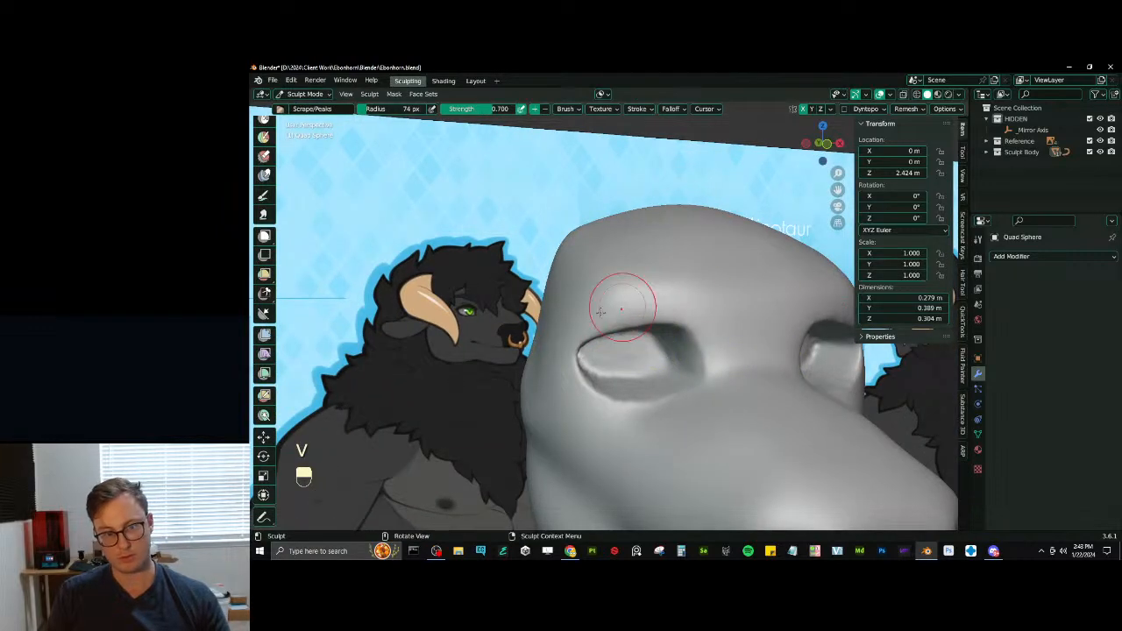
{"action": "middle_click_drag", "start_coordinate": [714, 305], "coordinate": [682, 385], "text": "ctrl"}
{"action": "mouse_move", "coordinate": [619, 310]}
{"action": "middle_mouse_down", "text": "ctrl"}
{"action": "mouse_move", "coordinate": [640, 293]}
{"action": "mouse_move", "coordinate": [702, 317]}
{"action": "middle_mouse_up", "text": "ctrl"}
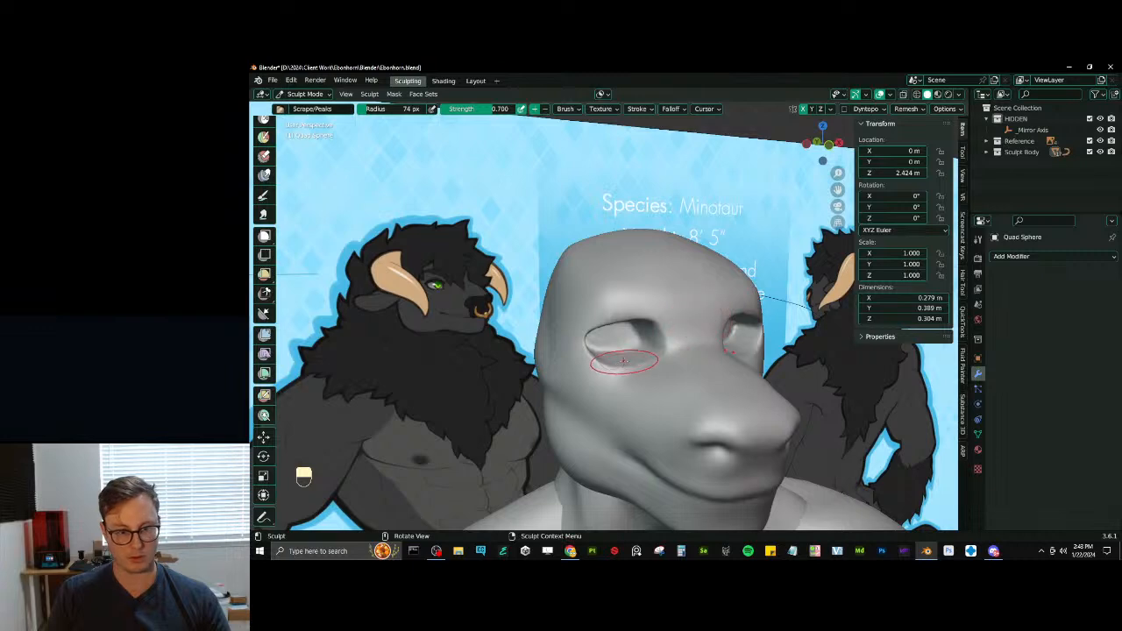
{"action": "middle_click_drag", "start_coordinate": [624, 361], "coordinate": [601, 401]}
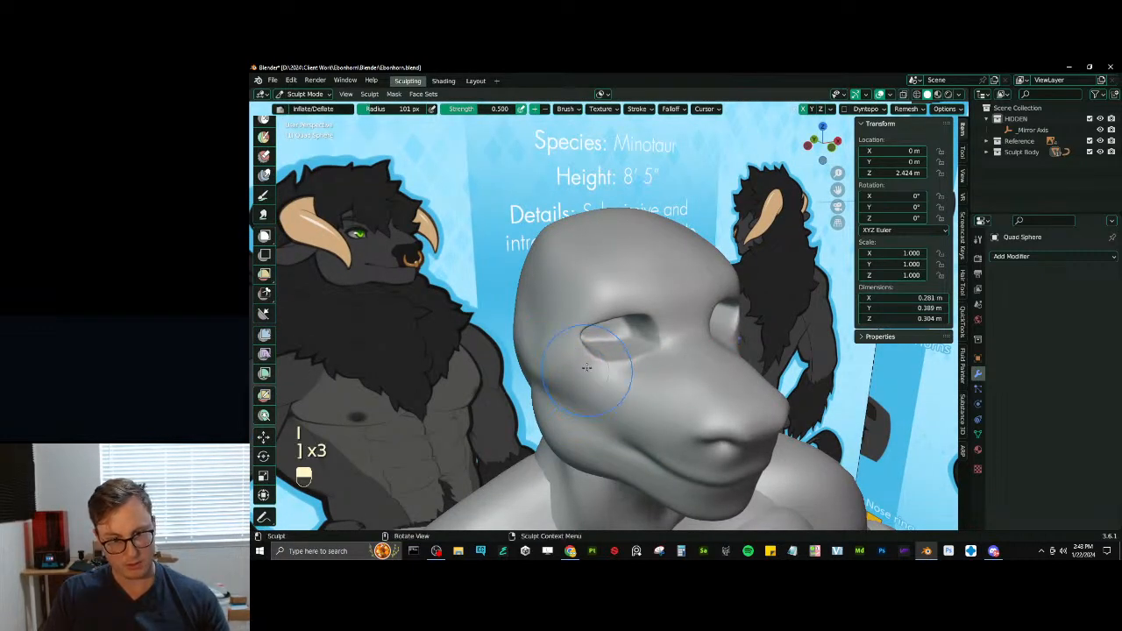
- Build up the cheekbone and the outer brow beside the eye with Inflate/Deflate at 101 px radius
{"action": "mouse_move", "coordinate": [586, 367]}
{"action": "middle_mouse_down"}
{"action": "mouse_move", "coordinate": [567, 325]}
{"action": "mouse_move", "coordinate": [555, 338]}
{"action": "mouse_move", "coordinate": [561, 297]}
{"action": "mouse_move", "coordinate": [542, 323]}
{"action": "middle_mouse_up"}
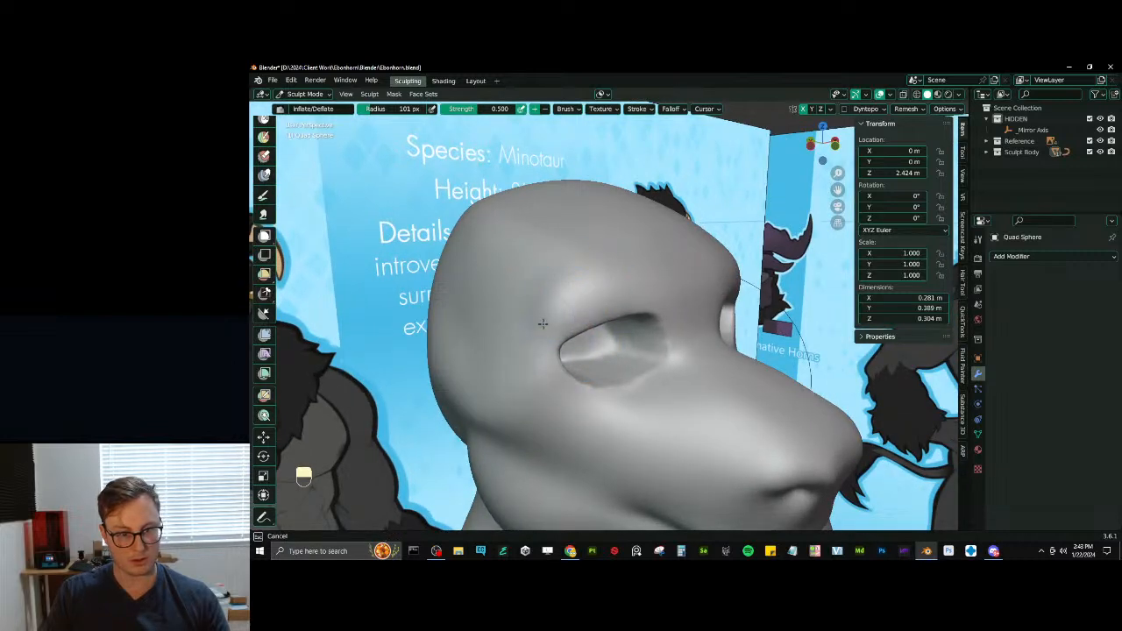
{"action": "left_click_drag", "start_coordinate": [543, 323], "coordinate": [549, 303]}
{"action": "left_click_drag", "start_coordinate": [574, 266], "coordinate": [551, 287]}
{"action": "left_click_drag", "start_coordinate": [577, 266], "coordinate": [546, 286]}
- Scrape and smooth the inflated temple, brow and cheekbone with Scrape/Peaks at 101 px radius
{"action": "key", "text": "v"}
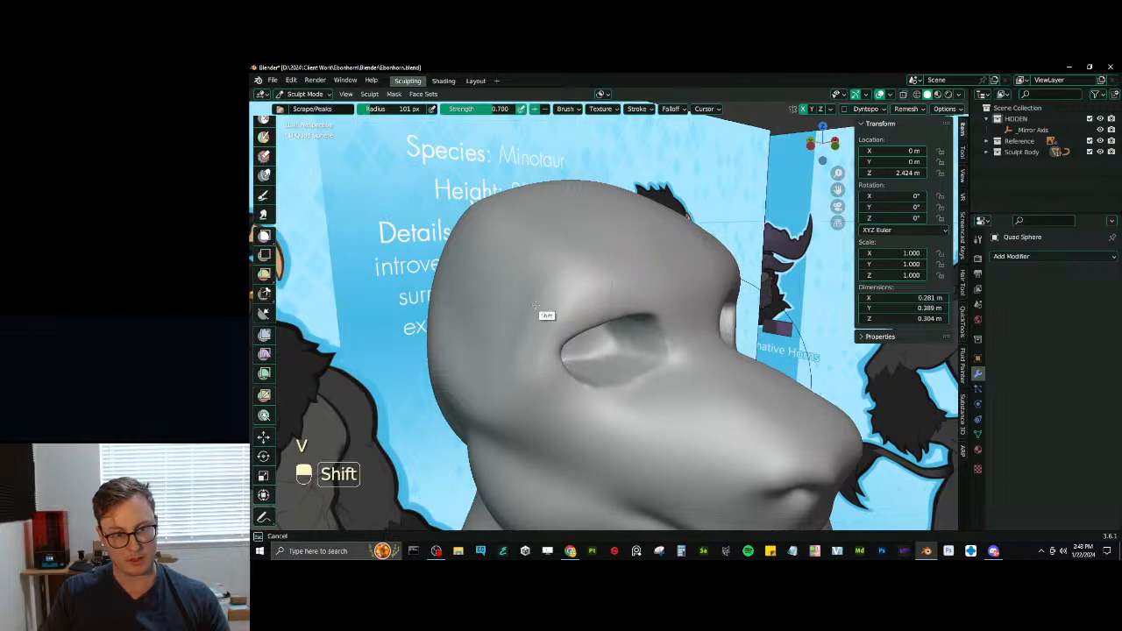
{"action": "middle_click_drag", "start_coordinate": [535, 305], "coordinate": [614, 267]}
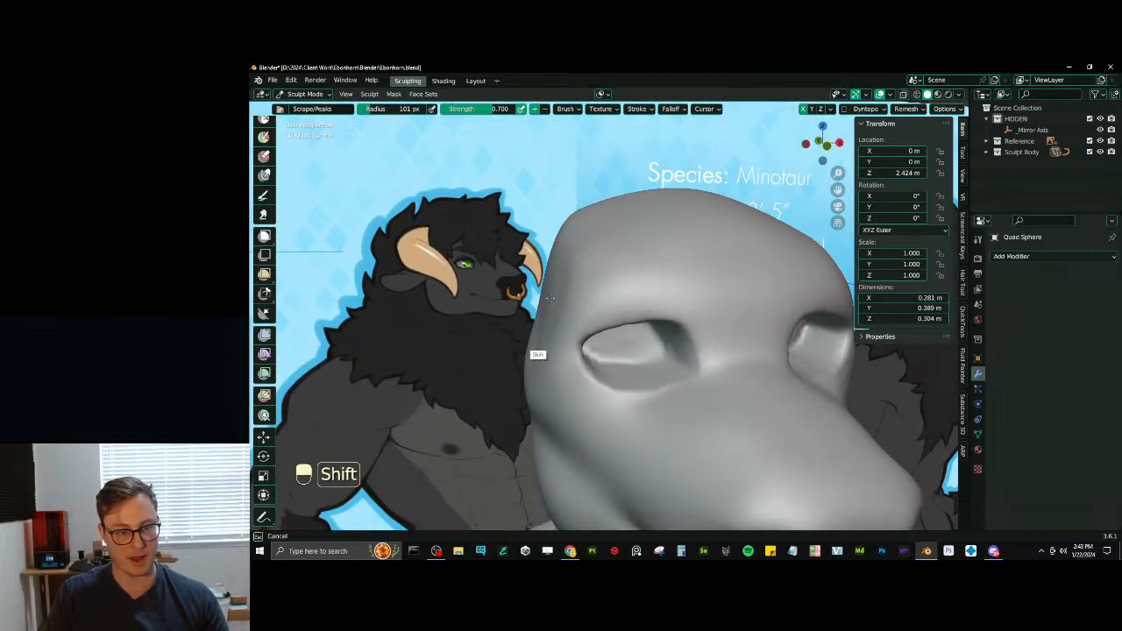
{"action": "left_click_drag", "start_coordinate": [526, 358], "coordinate": [533, 352], "text": "shift"}
{"action": "mouse_move", "coordinate": [532, 353]}
{"action": "middle_mouse_down"}
{"action": "mouse_move", "coordinate": [553, 292]}
{"action": "mouse_move", "coordinate": [508, 340]}
{"action": "mouse_move", "coordinate": [610, 347]}
{"action": "mouse_move", "coordinate": [561, 302]}
{"action": "mouse_move", "coordinate": [611, 329]}
{"action": "mouse_move", "coordinate": [633, 300]}
{"action": "middle_mouse_up"}
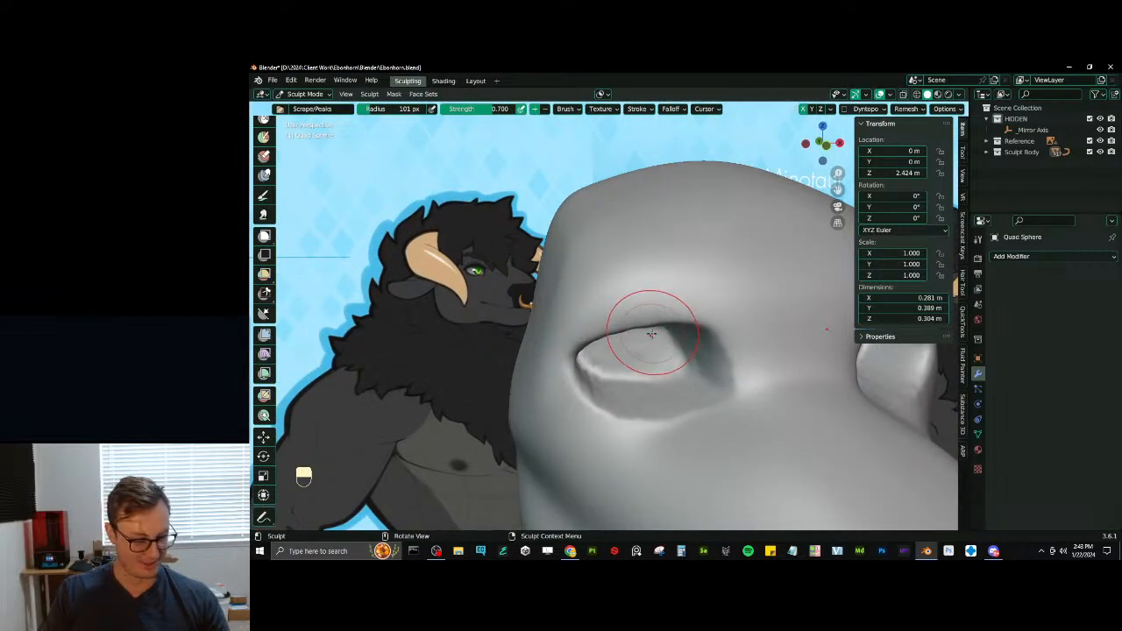
- Mask a strip along the upper rim of the eye socket with the Mask brush at 32 px radius
{"action": "key", "text": "m"}
{"action": "key", "text": "bracketleft"}
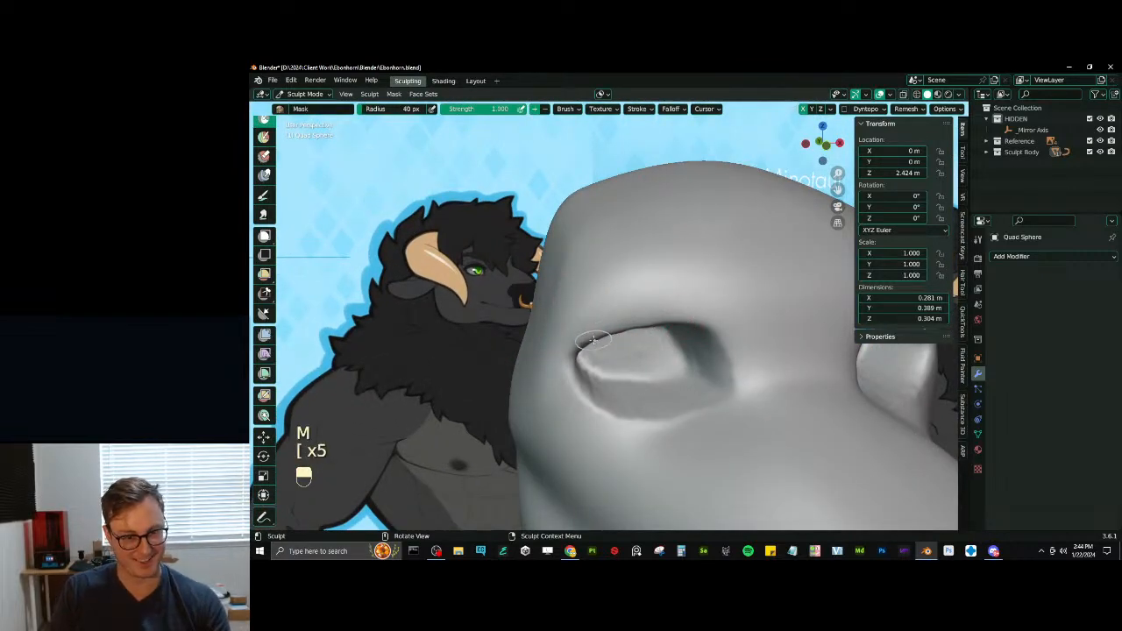
{"action": "left_click_drag", "start_coordinate": [577, 338], "coordinate": [575, 339]}
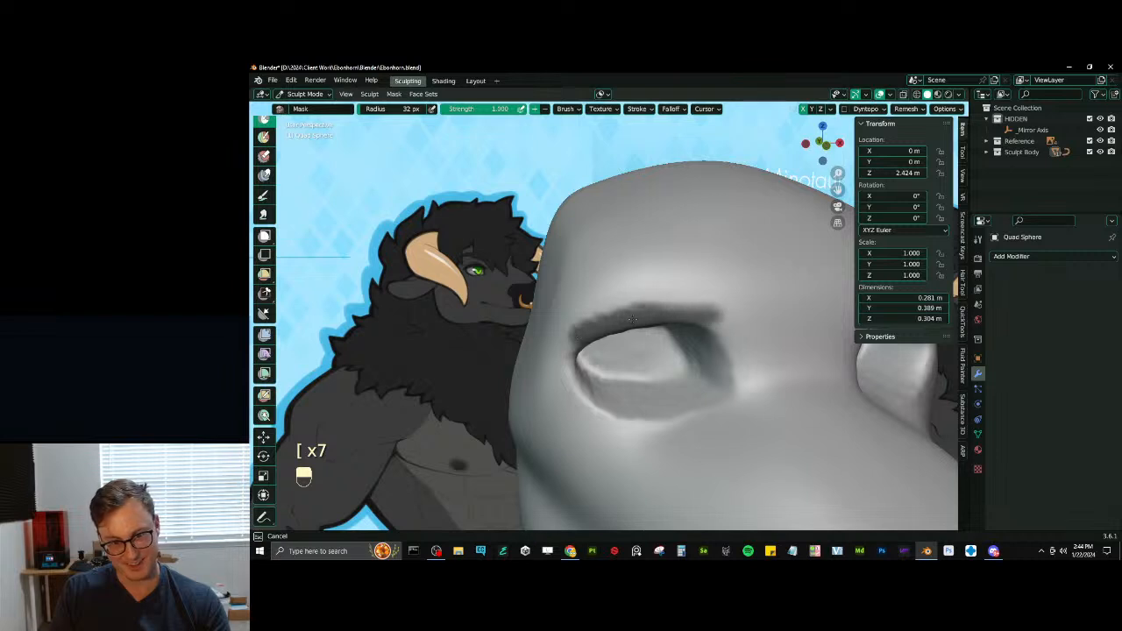
- Carve an eyelid crease above the masked strip with Draw Sharp at 75 px radius
{"action": "key", "text": "d"}
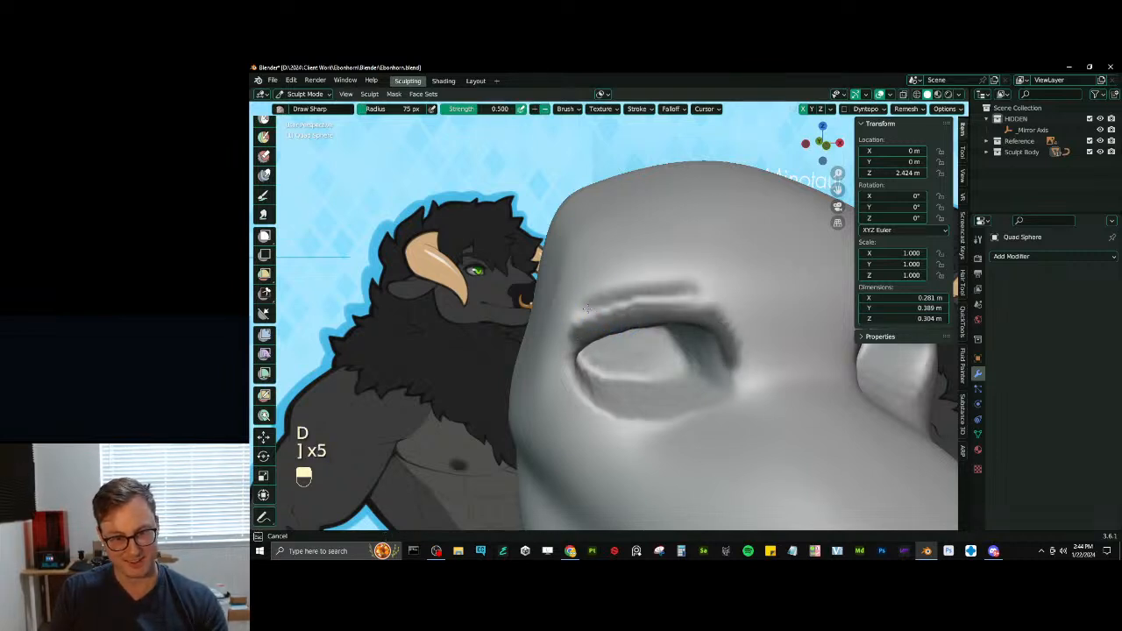
{"action": "left_click_drag", "start_coordinate": [675, 295], "coordinate": [726, 324]}
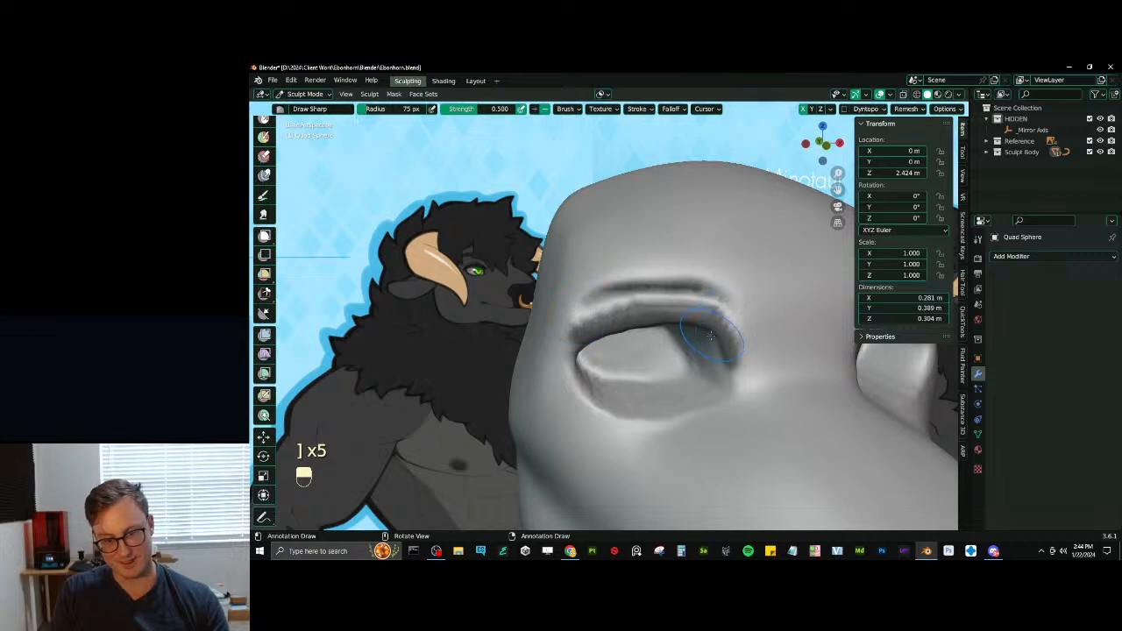
{"action": "mouse_move", "coordinate": [710, 336]}
{"action": "middle_mouse_down"}
{"action": "mouse_move", "coordinate": [776, 317]}
{"action": "mouse_move", "coordinate": [700, 335]}
{"action": "mouse_move", "coordinate": [785, 337]}
{"action": "mouse_move", "coordinate": [683, 325]}
{"action": "middle_mouse_up"}
- Soften the eyelid crease with Scrape/Peaks at 75 px radius, clear the mask and smooth the upper lid
{"action": "key", "text": "v"}
{"action": "mouse_move", "coordinate": [608, 315]}
{"action": "left_mouse_down", "text": "shift"}
{"action": "mouse_move", "coordinate": [611, 283]}
{"action": "mouse_move", "coordinate": [701, 287]}
{"action": "left_mouse_up", "text": "shift"}
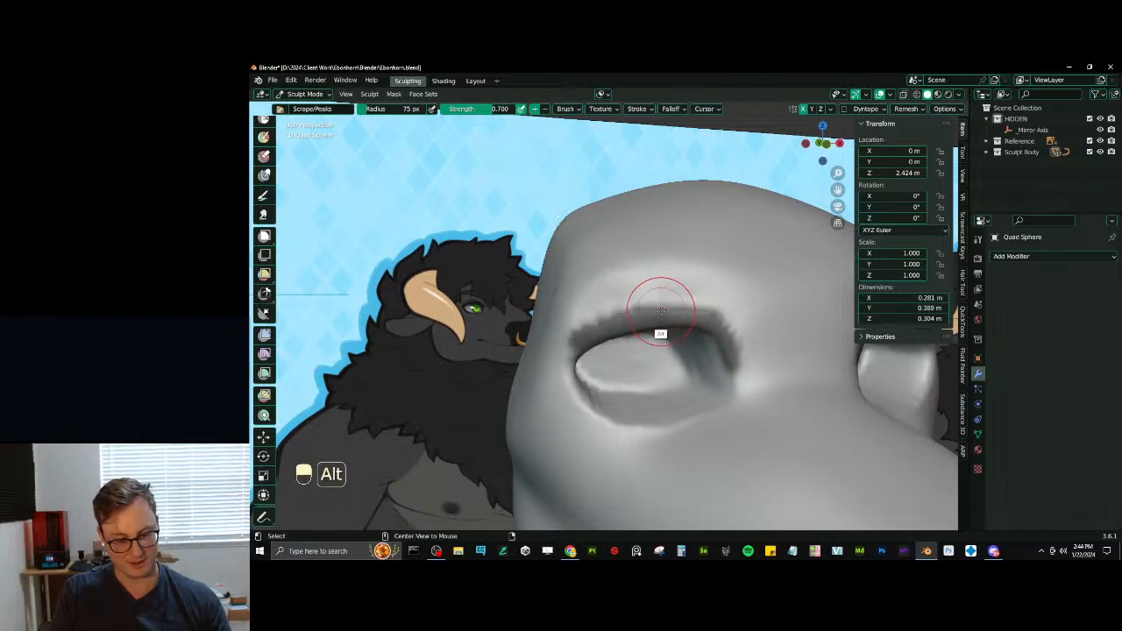
{"action": "key", "text": "alt+m"}
{"action": "middle_click_drag", "start_coordinate": [656, 307], "coordinate": [726, 323]}
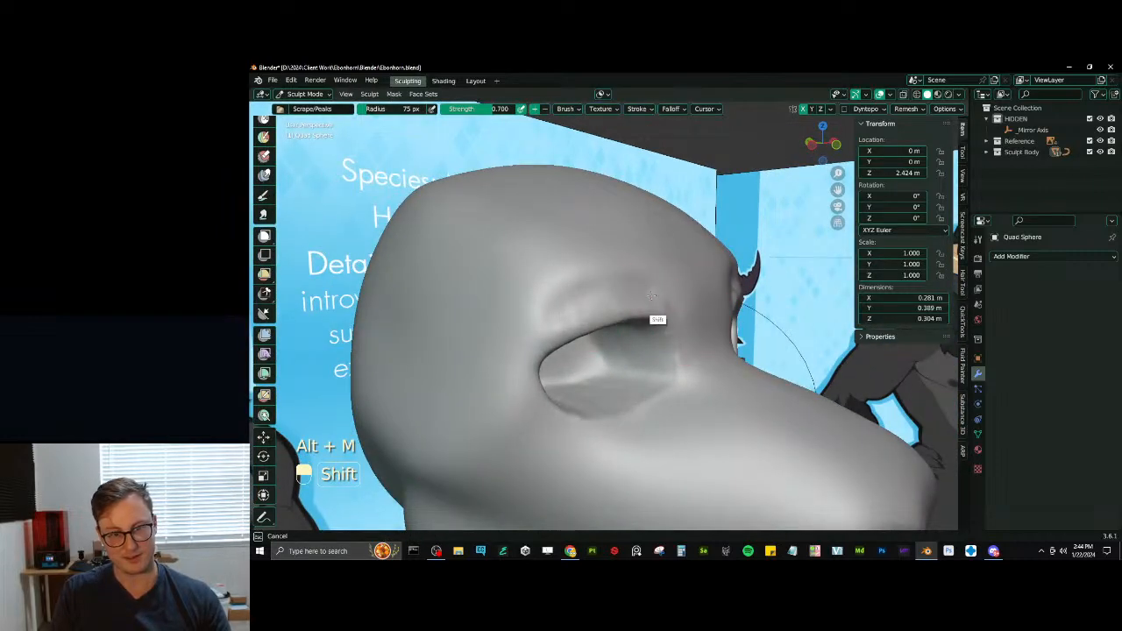
{"action": "mouse_move", "coordinate": [664, 301]}
{"action": "middle_mouse_down"}
{"action": "mouse_move", "coordinate": [603, 337]}
{"action": "mouse_move", "coordinate": [646, 376]}
{"action": "middle_mouse_up"}
- Undo the eyelid masking, crease and smoothing strokes above the eye sockets
{"action": "key", "text": "ctrl+z"}
{"action": "key", "text": "ctrl+z"}
{"action": "key", "text": "ctrl+z"}
{"action": "key", "text": "ctrl+z"}
{"action": "key", "text": "ctrl+z"}
{"action": "key", "text": "ctrl+z"}
{"action": "key", "text": "ctrl+z"}
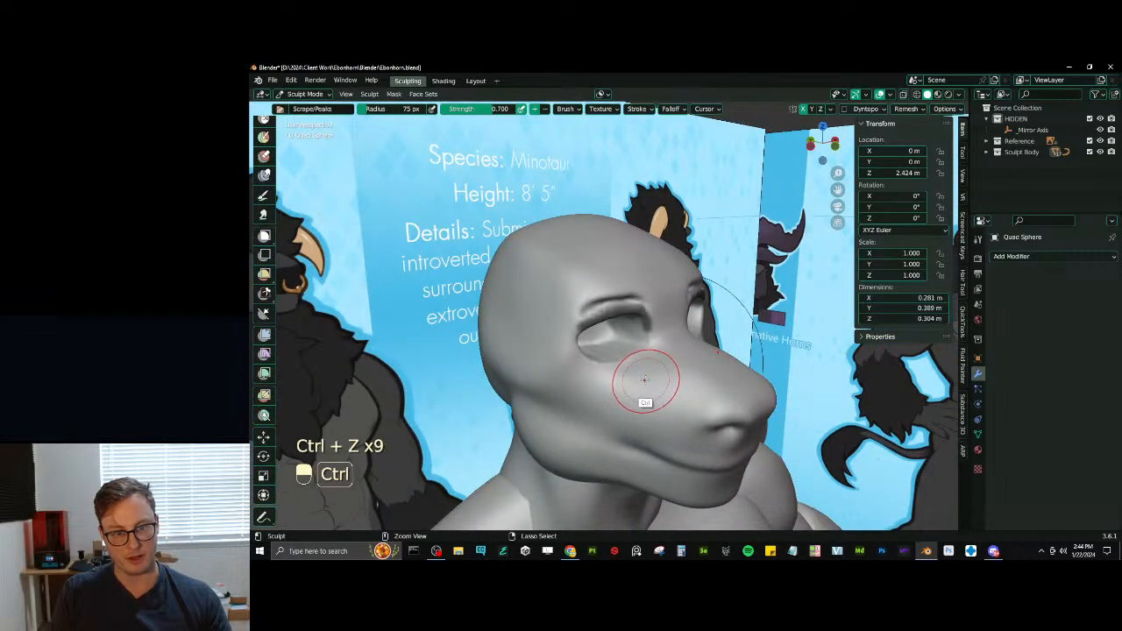
{"action": "key", "text": "ctrl+z"}
{"action": "key", "text": "ctrl+z"}
{"action": "key", "text": "ctrl+z"}
{"action": "key", "text": "ctrl+z"}
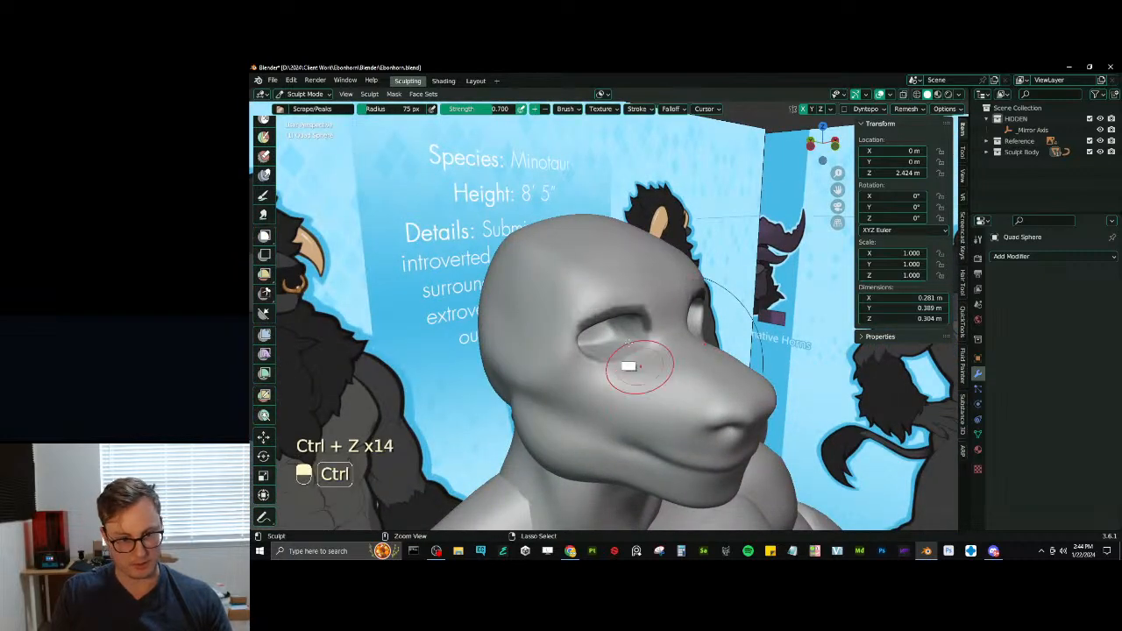
- Clear the sculpt mask, save the file in Object Mode and reveal the hidden horns, ears and eyeballs
{"action": "key", "text": "alt+m"}
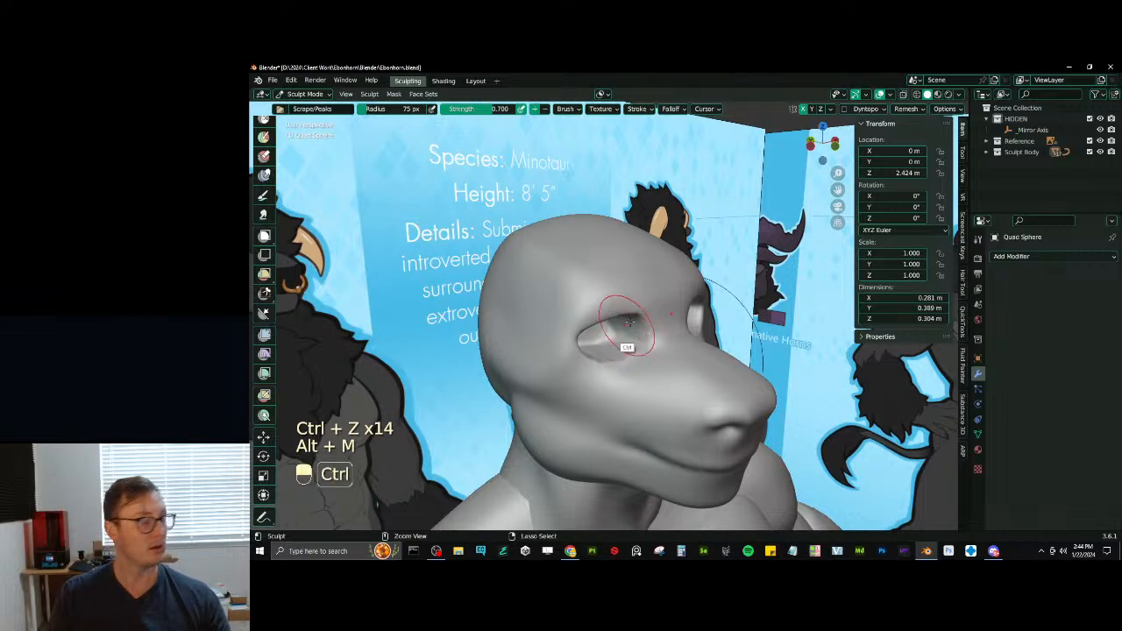
{"action": "middle_click_drag", "start_coordinate": [613, 333], "coordinate": [620, 410]}
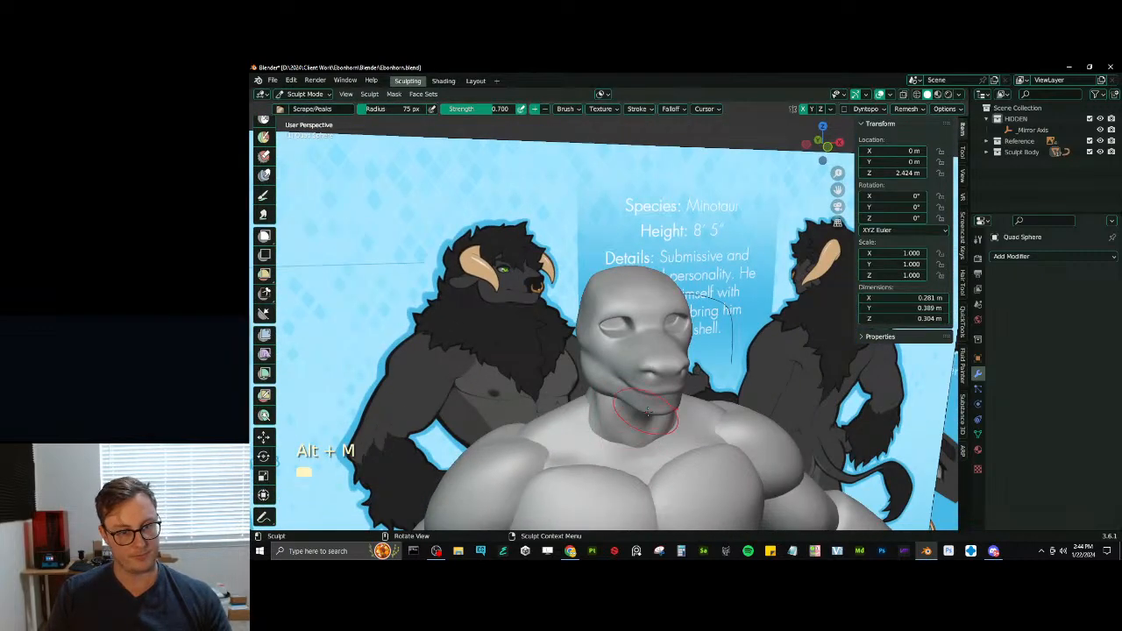
{"action": "key", "text": "ctrl+Tab"}
{"action": "key", "text": "ctrl+s"}
{"action": "key", "text": "alt+h"}
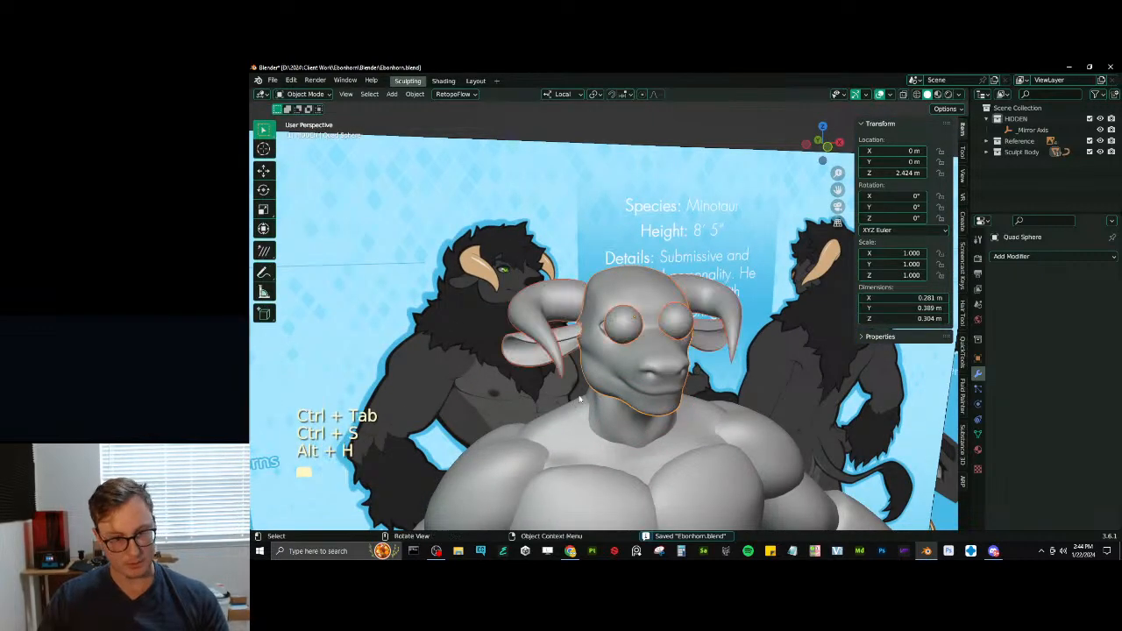
- Select the whole eyeball mesh in Edit Mode and move it over the eye socket in front view
{"action": "scroll", "coordinate": [604, 393], "scroll_direction": "down", "scroll_amount": 3}
{"action": "scroll", "coordinate": [648, 350], "scroll_direction": "up", "scroll_amount": 3}
{"action": "left_click", "coordinate": [673, 324]}
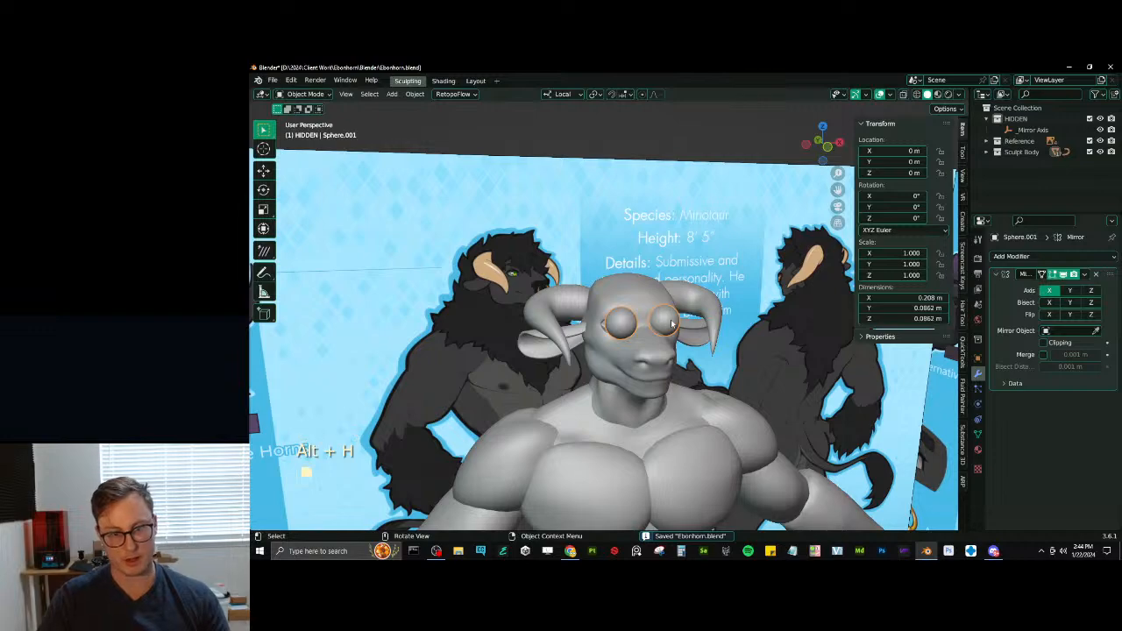
{"action": "key", "text": "KP_3"}
{"action": "key", "text": "Tab"}
{"action": "key", "text": "a"}
{"action": "key", "text": "KP_1"}
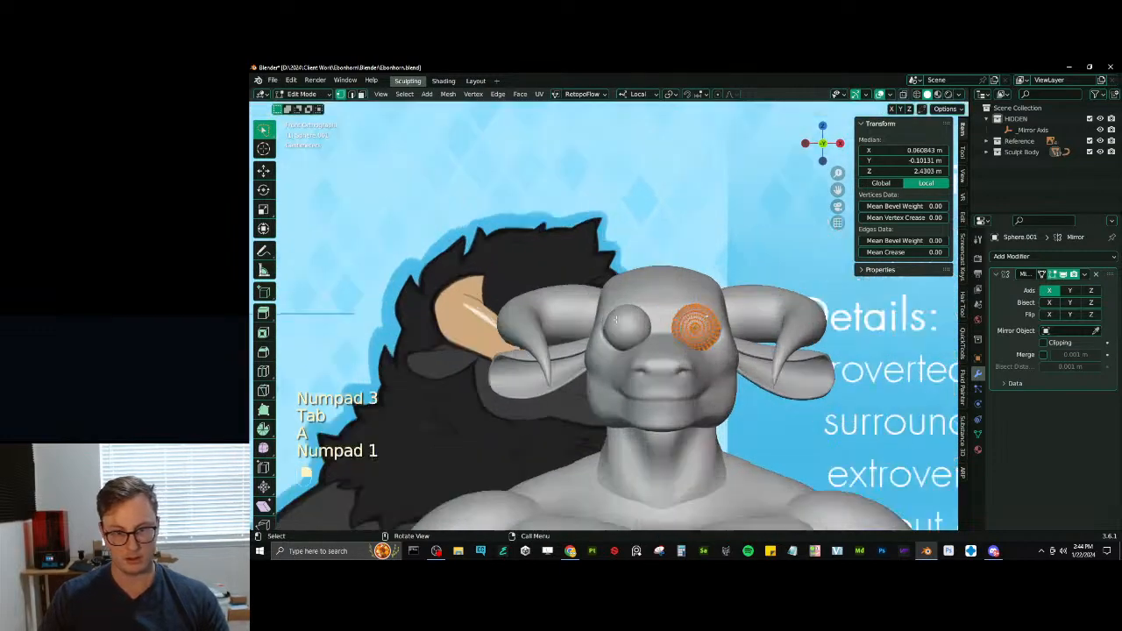
{"action": "scroll", "coordinate": [719, 321], "scroll_direction": "up", "scroll_amount": 6}
{"action": "middle_click_drag", "start_coordinate": [701, 324], "coordinate": [701, 350], "text": "shift"}
{"action": "scroll", "coordinate": [683, 359], "scroll_direction": "up", "scroll_amount": 2}
{"action": "key", "text": "z"}
{"action": "scroll", "coordinate": [640, 376], "scroll_direction": "up", "scroll_amount": 2}
{"action": "key", "text": "z"}
{"action": "scroll", "coordinate": [683, 364], "scroll_direction": "down", "scroll_amount": 3}
{"action": "key", "text": "g"}
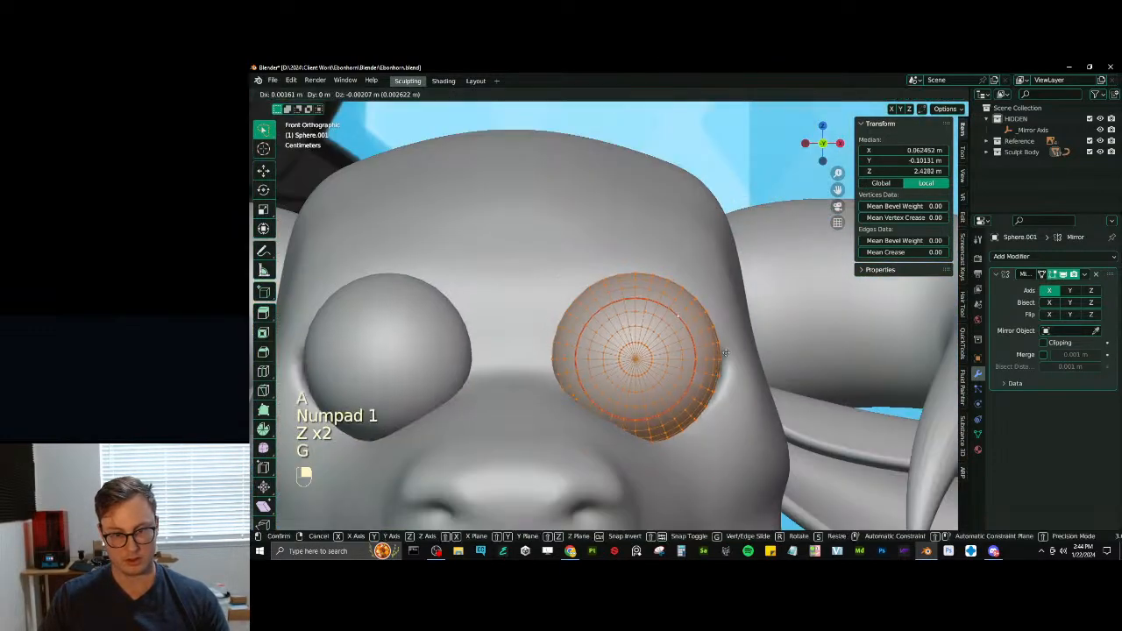
{"action": "left_click", "coordinate": [743, 378]}
- Push the eyeball back about 0.06 m along local Y into the socket and nudge it upward
{"action": "key", "text": "g"}
{"action": "key", "text": "y"}
{"action": "key", "text": "y"}
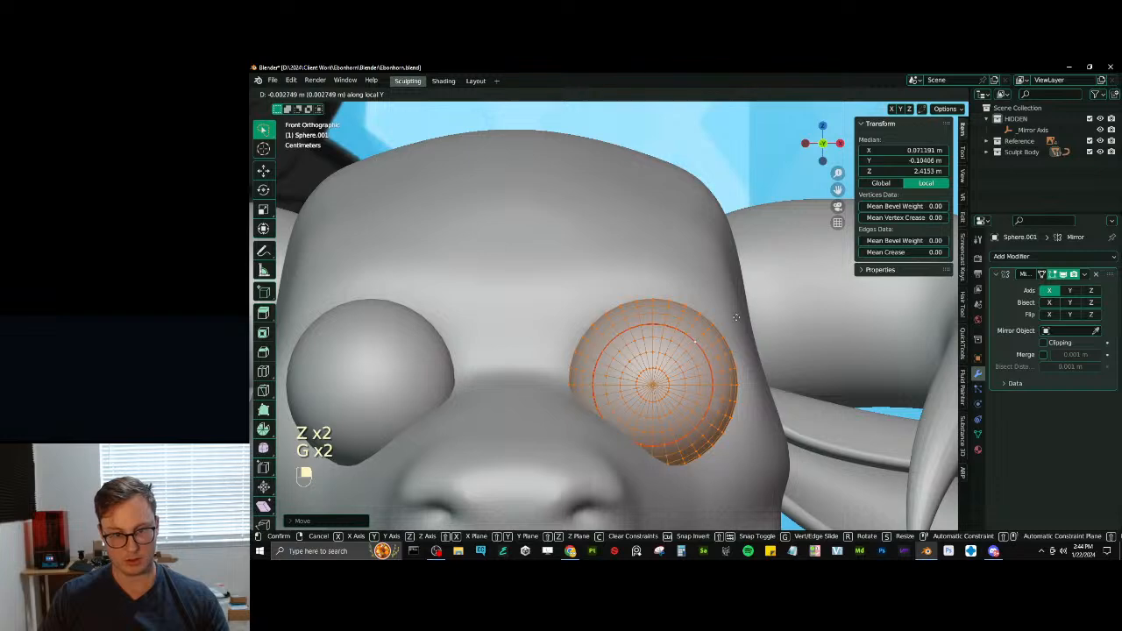
{"action": "left_click", "coordinate": [738, 183]}
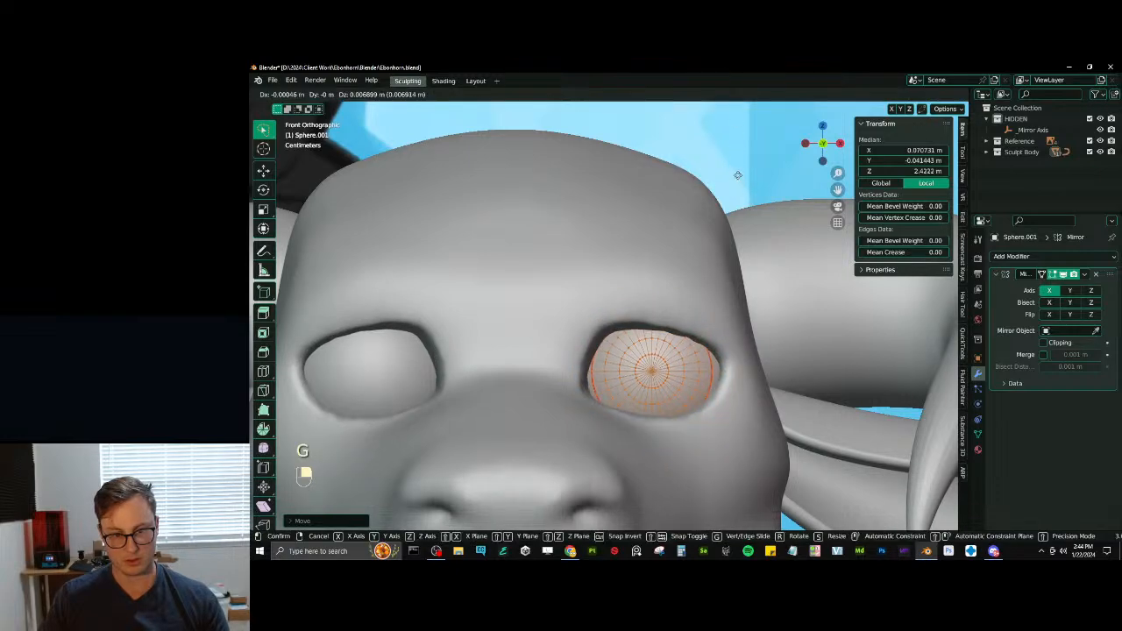
{"action": "middle_click_drag", "start_coordinate": [730, 179], "coordinate": [623, 177]}
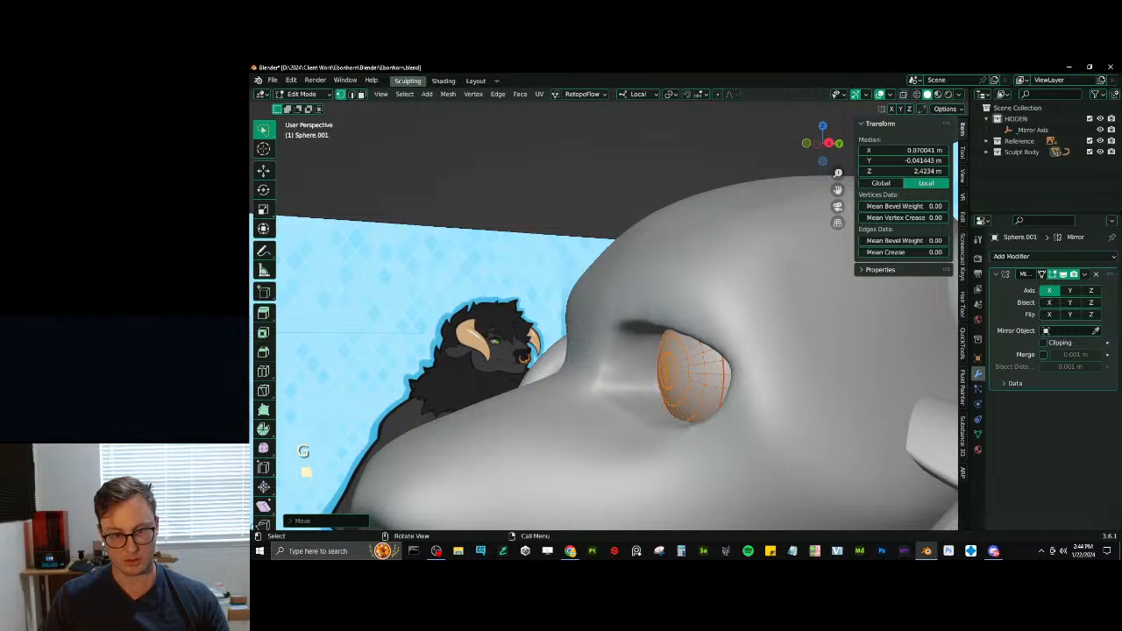
- Scale the eyeball up and shift it to fill the eye socket
{"action": "key", "text": "s"}
{"action": "left_click", "coordinate": [683, 235]}
{"action": "key", "text": "g"}
{"action": "left_click", "coordinate": [672, 233]}
- Refine the eyeball's position in the socket from an angled view, return to Object Mode and select the head
{"action": "mouse_move", "coordinate": [672, 233]}
{"action": "middle_mouse_down"}
{"action": "mouse_move", "coordinate": [761, 287]}
{"action": "mouse_move", "coordinate": [659, 251]}
{"action": "middle_mouse_up"}
{"action": "key", "text": "g"}
{"action": "middle_click", "coordinate": [743, 276]}
{"action": "left_click", "coordinate": [739, 275]}
{"action": "key", "text": "g"}
{"action": "middle_click", "coordinate": [706, 267]}
{"action": "left_click", "coordinate": [707, 261]}
{"action": "key", "text": "Tab"}
{"action": "left_click", "coordinate": [659, 252]}
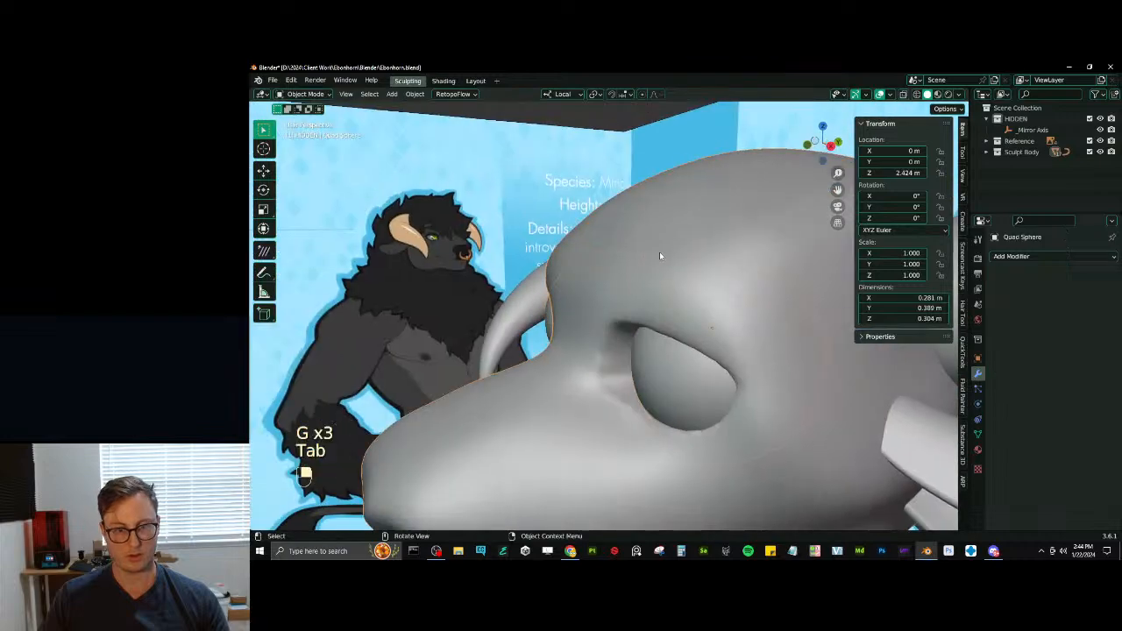
{"action": "key", "text": "ctrl+Tab"}
{"action": "mouse_move", "coordinate": [689, 350]}
{"action": "middle_mouse_down"}
{"action": "mouse_move", "coordinate": [703, 320]}
{"action": "mouse_move", "coordinate": [663, 303]}
{"action": "middle_mouse_up"}
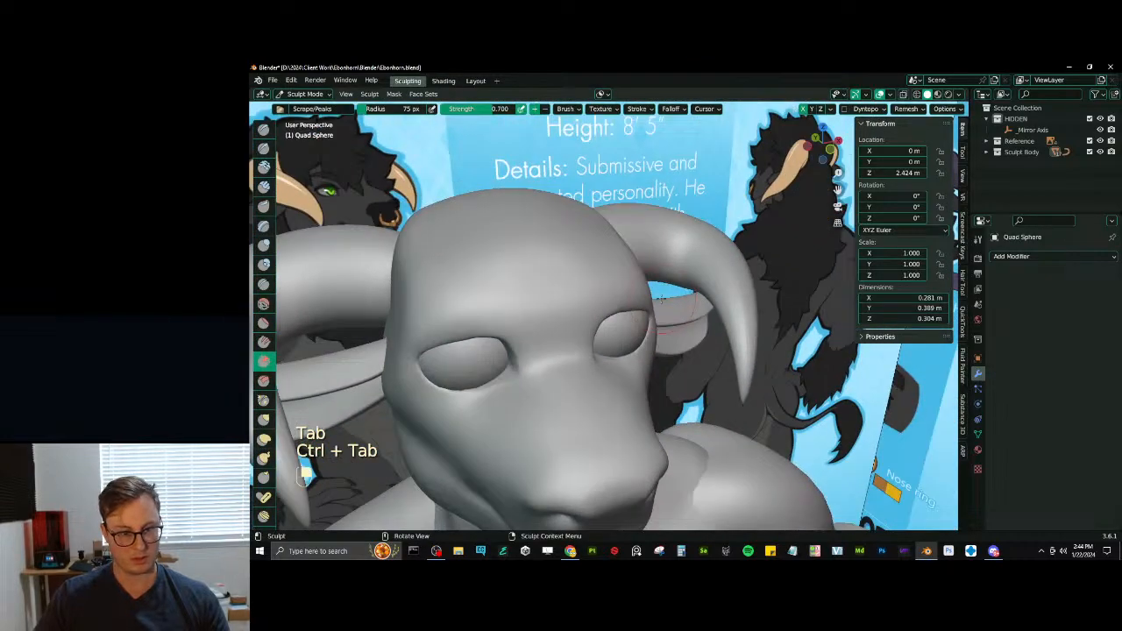
{"action": "middle_click_drag", "start_coordinate": [587, 361], "coordinate": [524, 375]}
{"action": "key", "text": "ctrl+Tab"}
- Select the eyeballs and scale the whole eyeball mesh down slightly in Edit Mode
{"action": "left_click", "coordinate": [633, 343]}
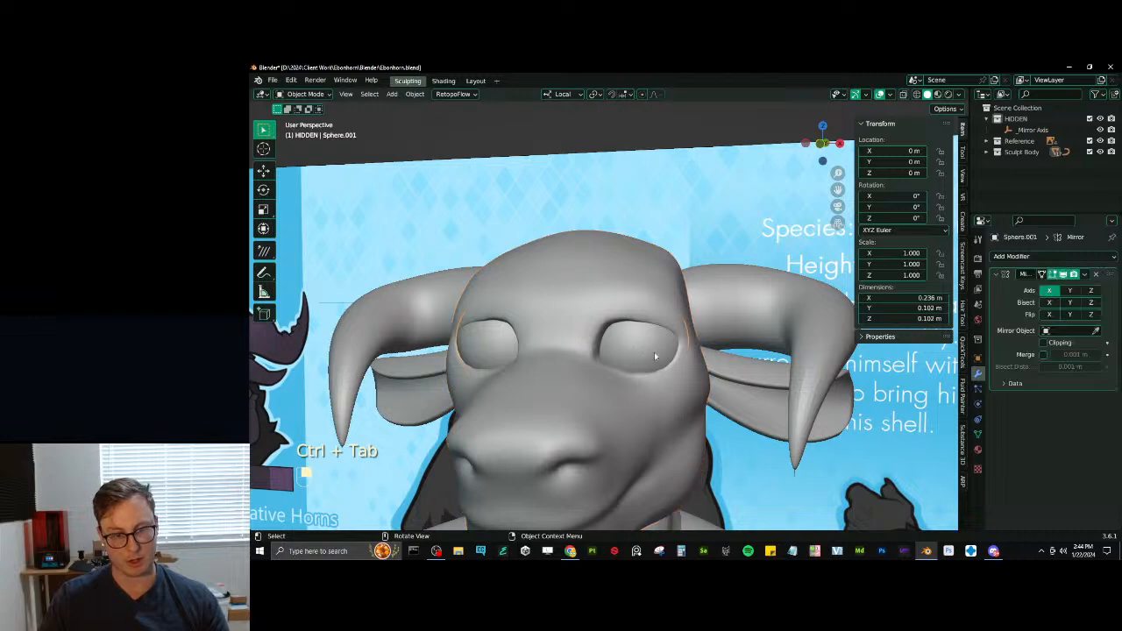
{"action": "middle_click_drag", "start_coordinate": [655, 352], "coordinate": [662, 346]}
{"action": "key", "text": "s"}
{"action": "right_click", "coordinate": [728, 329]}
{"action": "key", "text": "Tab"}
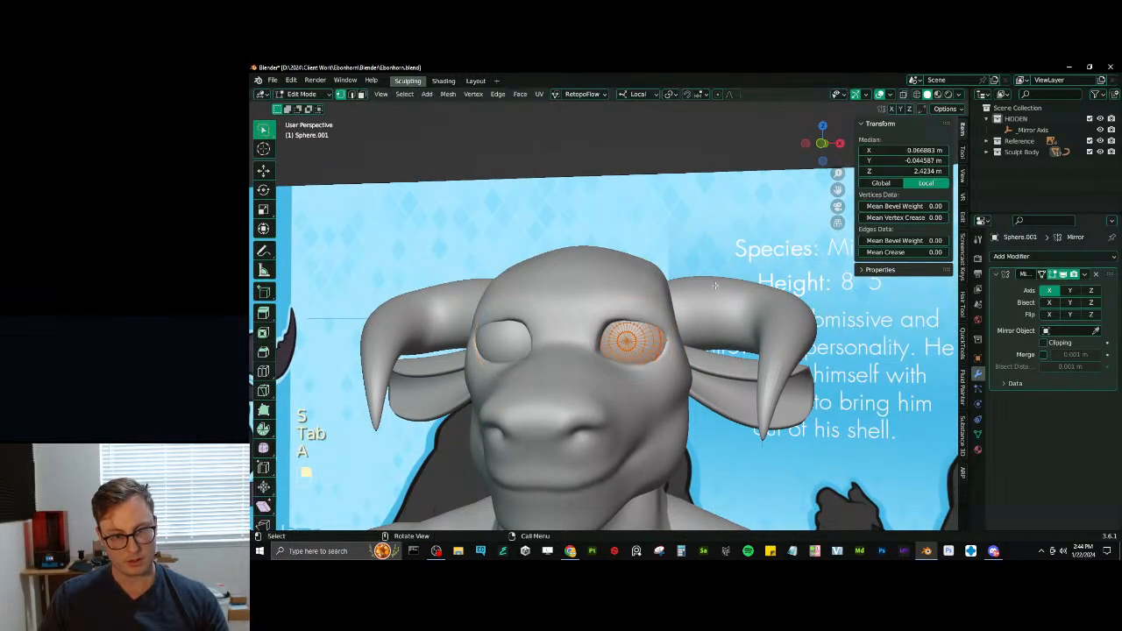
{"action": "key", "text": "a"}
{"action": "key", "text": "s"}
{"action": "left_click", "coordinate": [701, 295]}
- Adjust the eyeball's position along Z and X to fit the socket, leave Edit Mode and select the head
{"action": "middle_click_drag", "start_coordinate": [605, 386], "coordinate": [622, 394]}
{"action": "middle_click_drag", "start_coordinate": [614, 394], "coordinate": [578, 342]}
{"action": "key", "text": "g"}
{"action": "key", "text": "z"}
{"action": "left_click", "coordinate": [630, 397]}
{"action": "key", "text": "g"}
{"action": "key", "text": "x"}
{"action": "left_click", "coordinate": [627, 350], "text": "shift"}
{"action": "key", "text": "Tab"}
{"action": "left_click", "coordinate": [635, 316]}
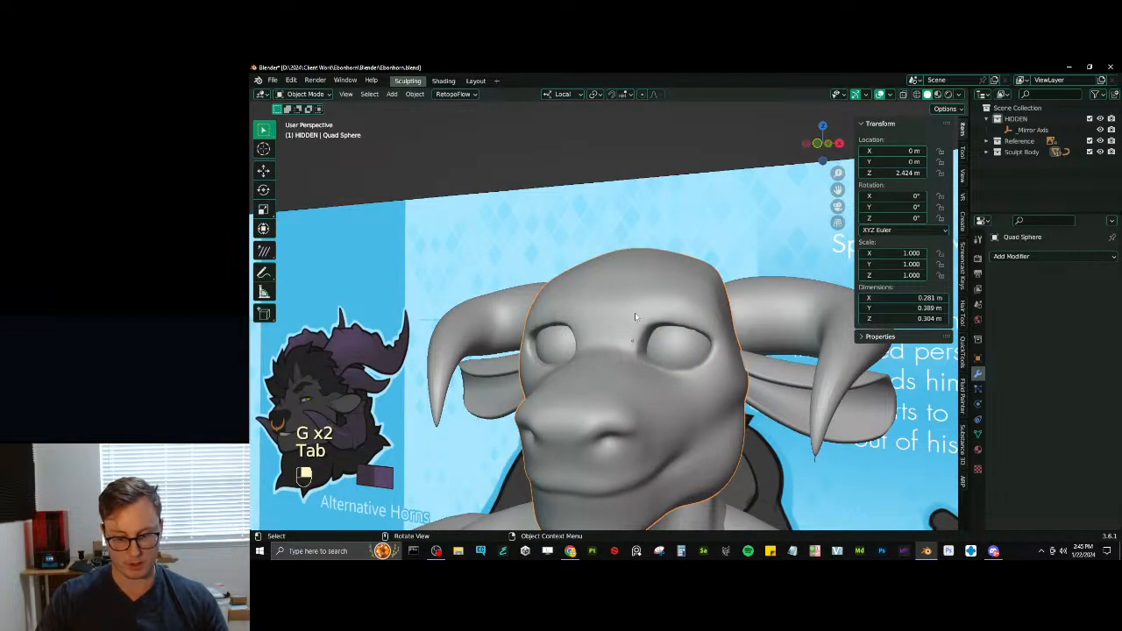
- Examine how the eyeballs sit in their sockets from the front and from angled views
{"action": "key", "text": "KP_1"}
{"action": "key", "text": "ctrl+Tab"}
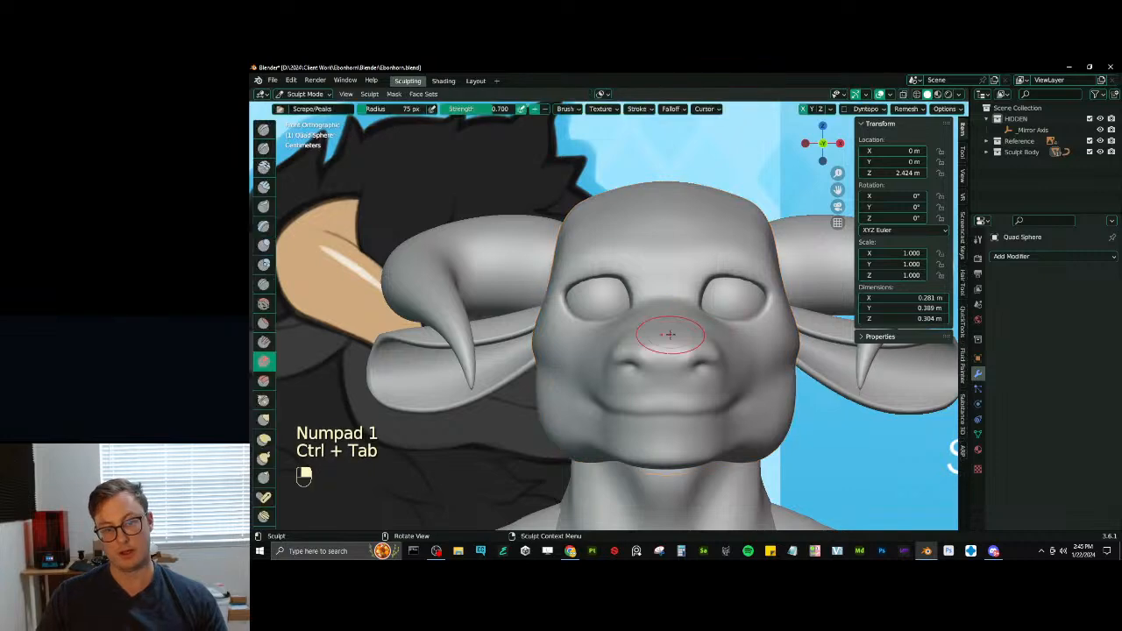
{"action": "scroll", "coordinate": [670, 334], "scroll_direction": "up", "scroll_amount": 2}
{"action": "middle_click_drag", "start_coordinate": [670, 334], "coordinate": [712, 416], "text": "shift"}
{"action": "scroll", "coordinate": [660, 347], "scroll_direction": "down", "scroll_amount": 1}
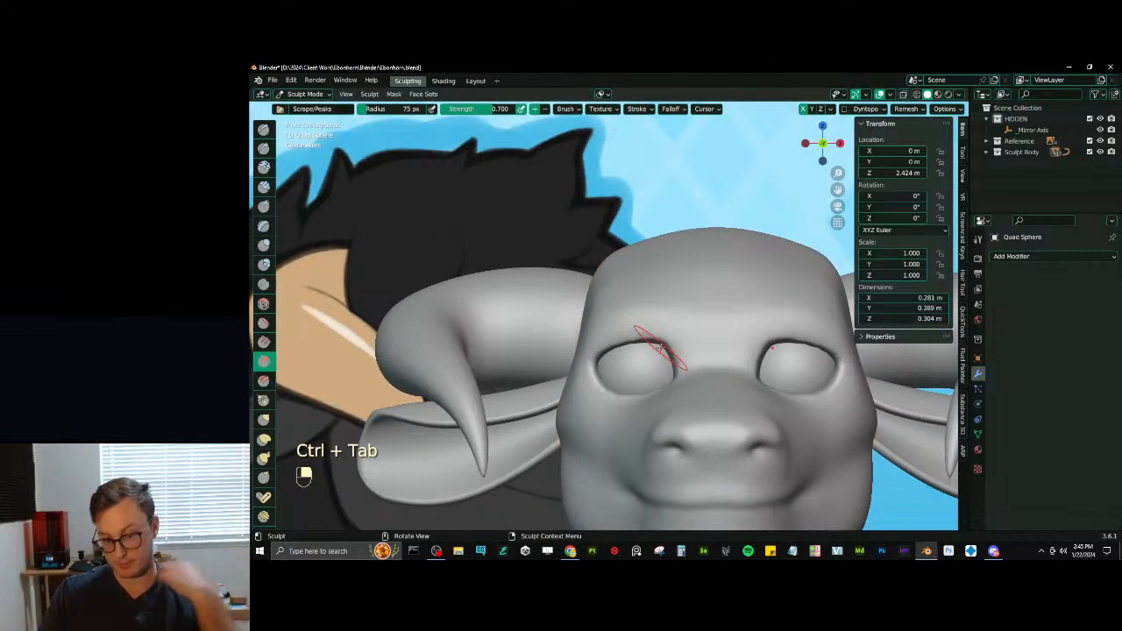
{"action": "middle_click_drag", "start_coordinate": [687, 280], "coordinate": [683, 366]}
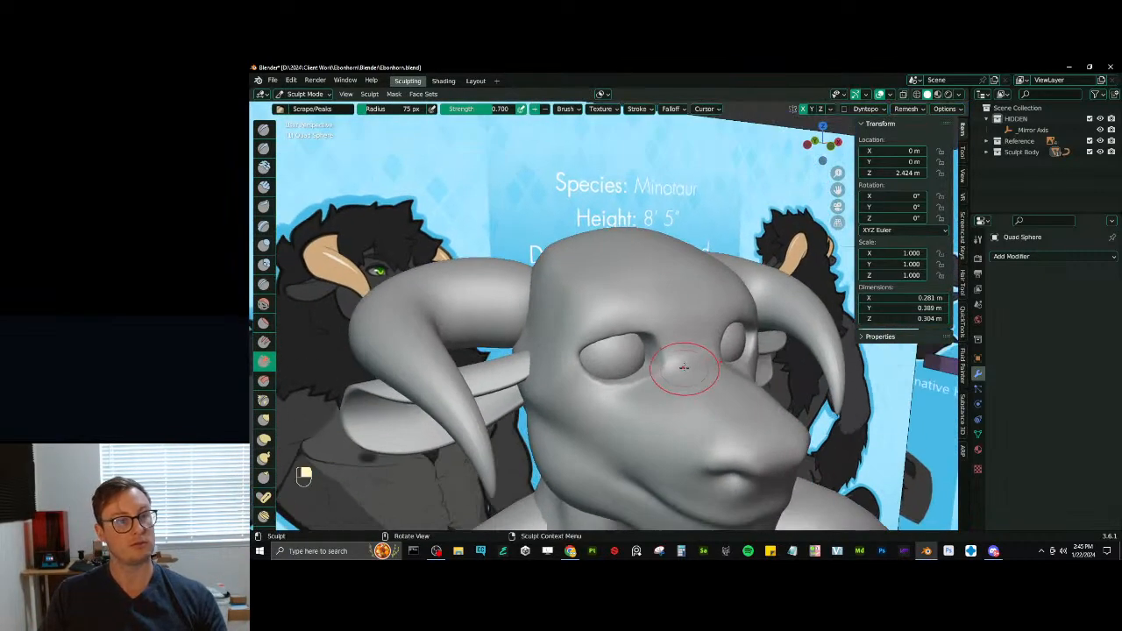
{"action": "scroll", "coordinate": [683, 366], "scroll_direction": "up", "scroll_amount": 2}
{"action": "middle_click_drag", "start_coordinate": [680, 325], "coordinate": [629, 401]}
- Move the eyeball mesh about 0.009 m forward along local Y and about 0.003 m inward along X
{"action": "key", "text": "ctrl+Tab"}
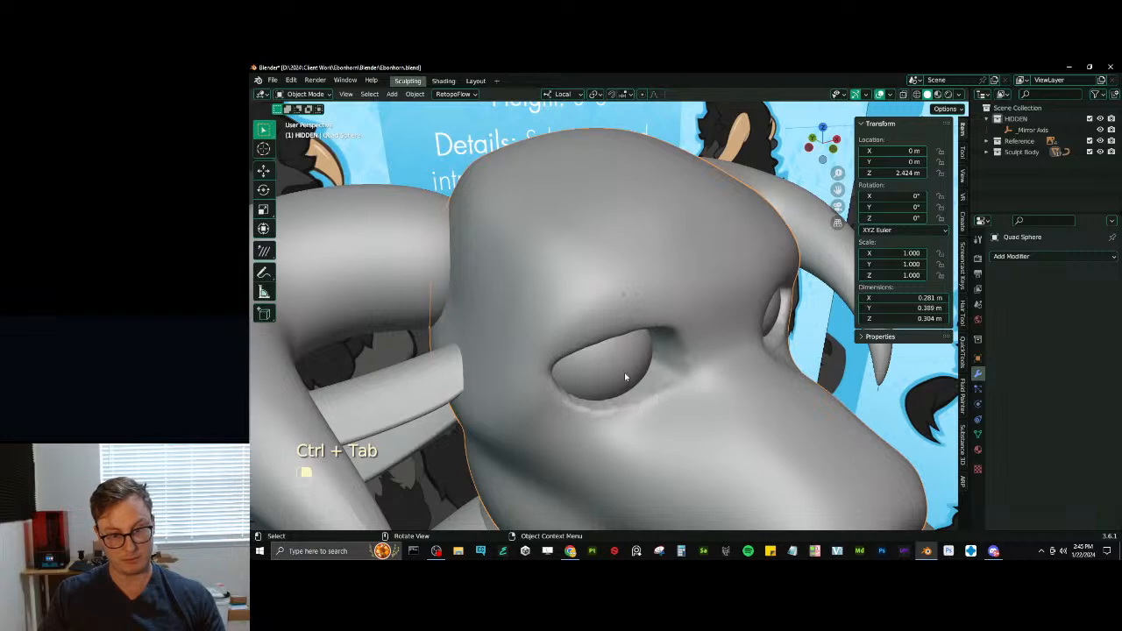
{"action": "left_click", "coordinate": [624, 377]}
{"action": "key", "text": "Tab"}
{"action": "key", "text": "g"}
{"action": "key", "text": "y"}
{"action": "key", "text": "y"}
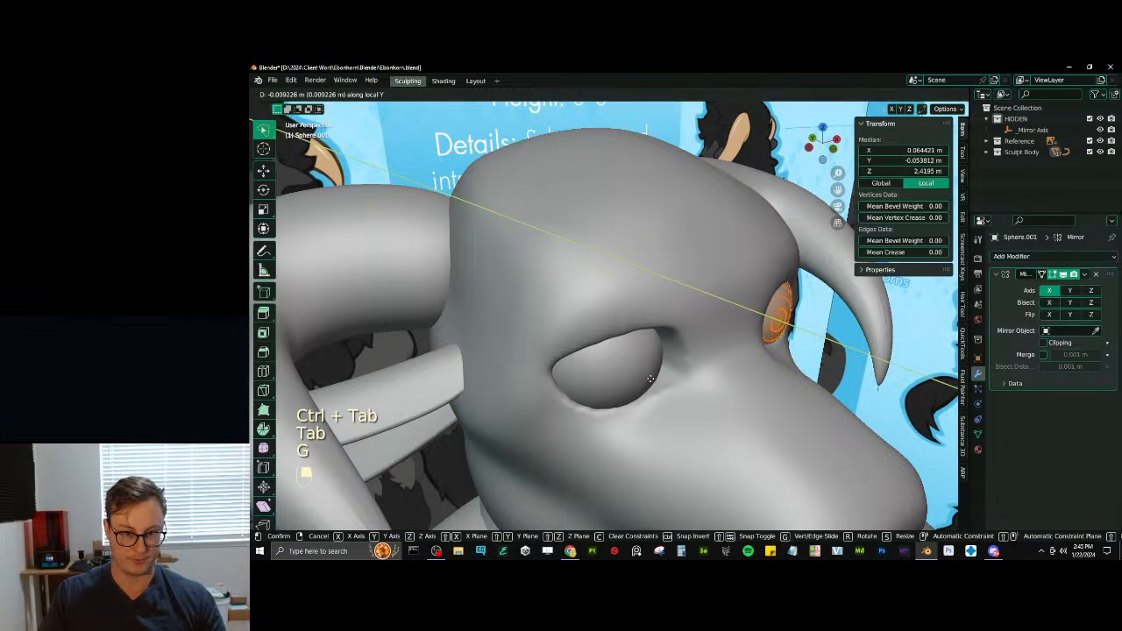
{"action": "left_click", "coordinate": [650, 379]}
{"action": "middle_click_drag", "start_coordinate": [650, 379], "coordinate": [626, 371]}
{"action": "key", "text": "g"}
{"action": "key", "text": "x"}
{"action": "left_click", "coordinate": [614, 340]}
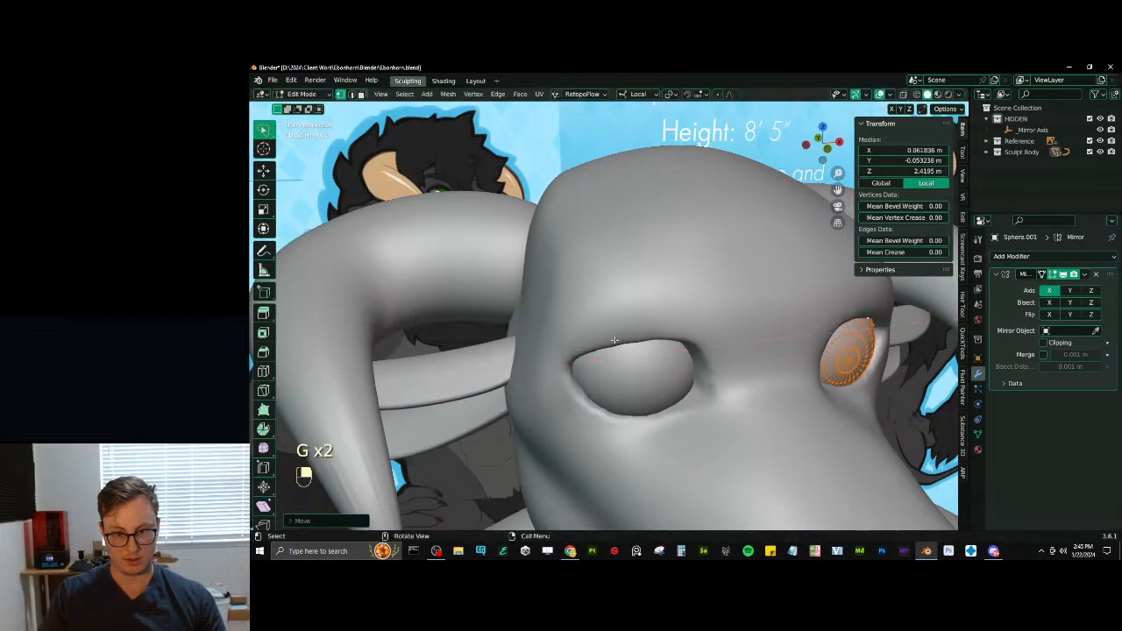
- Scale the eyeball up slightly, nudge it inward along X and leave Edit Mode
{"action": "key", "text": "s"}
{"action": "left_click", "coordinate": [621, 269]}
{"action": "key", "text": "s"}
{"action": "left_click", "coordinate": [619, 270]}
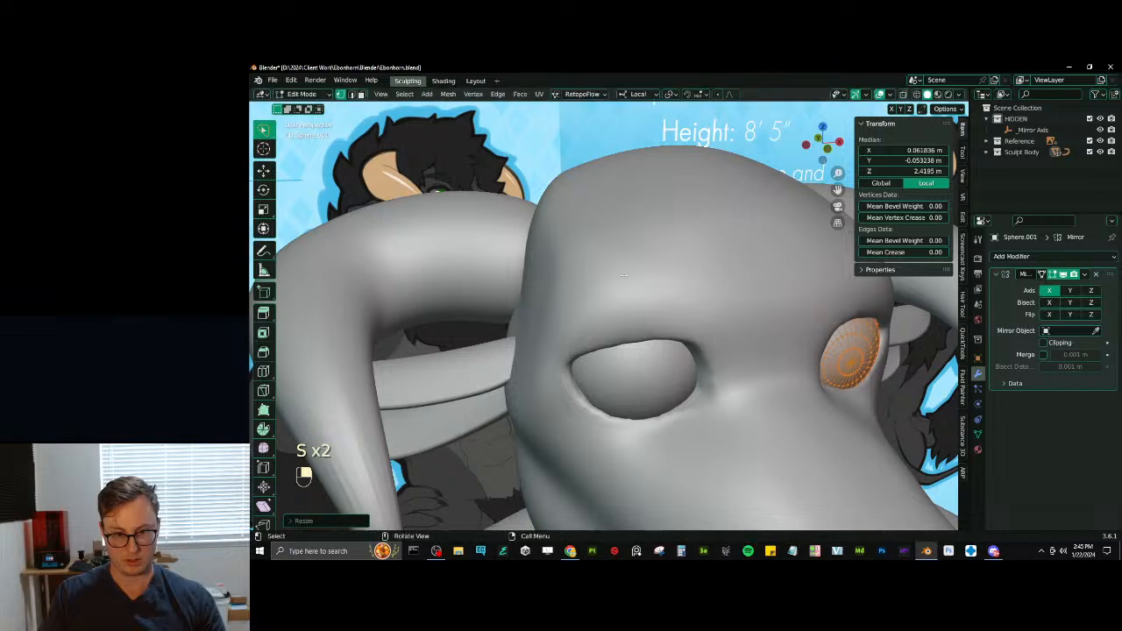
{"action": "key", "text": "g"}
{"action": "key", "text": "x"}
{"action": "left_click", "coordinate": [626, 283]}
{"action": "key", "text": "Tab"}
- Reshape the upper and lower rims of the eye socket around the eyeball with Elastic Deform at 75 px radius
{"action": "key", "text": "ctrl+Tab"}
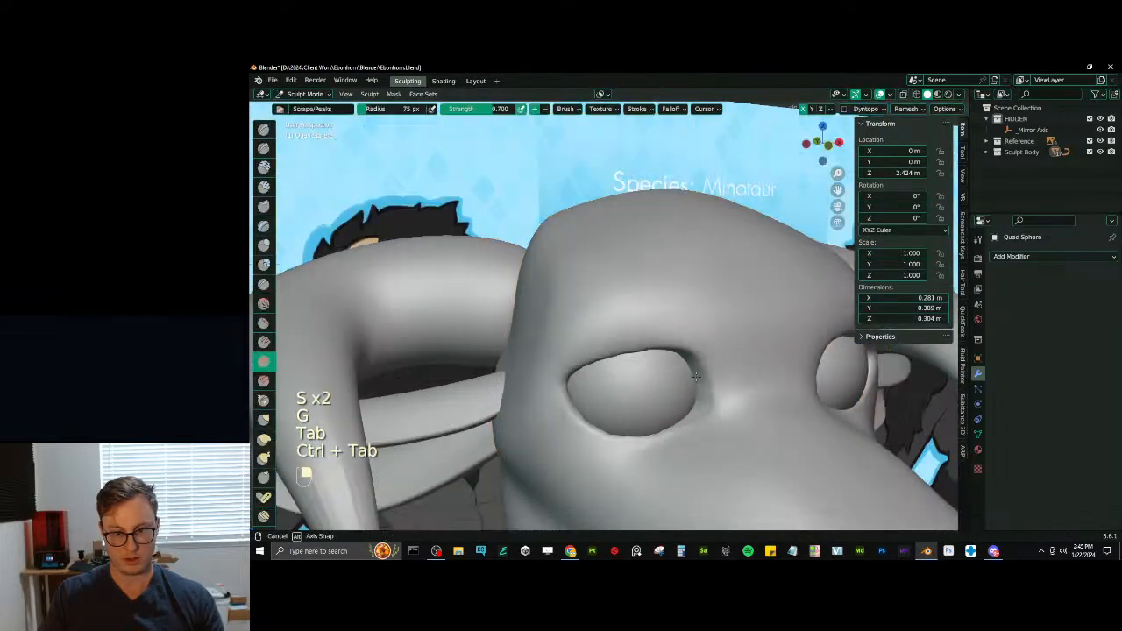
{"action": "middle_click_drag", "start_coordinate": [626, 283], "coordinate": [681, 368]}
{"action": "key", "text": "j"}
{"action": "mouse_move", "coordinate": [653, 393]}
{"action": "left_mouse_down"}
{"action": "mouse_move", "coordinate": [661, 398]}
{"action": "mouse_move", "coordinate": [639, 342]}
{"action": "left_mouse_up"}
{"action": "middle_click_drag", "start_coordinate": [639, 343], "coordinate": [580, 359]}
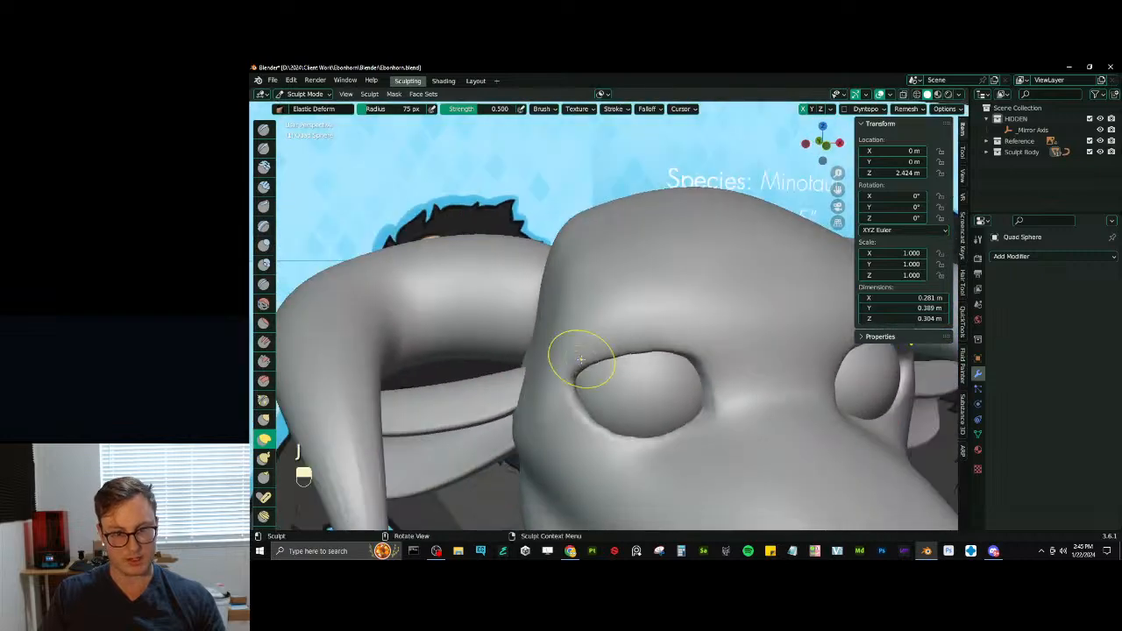
{"action": "mouse_move", "coordinate": [597, 363]}
{"action": "left_mouse_down"}
{"action": "mouse_move", "coordinate": [646, 333]}
{"action": "mouse_move", "coordinate": [672, 344]}
{"action": "left_mouse_up"}
{"action": "mouse_move", "coordinate": [593, 420]}
{"action": "middle_mouse_down"}
{"action": "mouse_move", "coordinate": [663, 411]}
{"action": "mouse_move", "coordinate": [673, 384]}
{"action": "mouse_move", "coordinate": [701, 394]}
{"action": "mouse_move", "coordinate": [691, 405]}
{"action": "middle_mouse_up"}
{"action": "middle_click_drag", "start_coordinate": [691, 405], "coordinate": [699, 355], "text": "ctrl"}
- Mask a strip along the socket's lower rim at 38 px radius and invert the mask
{"action": "key", "text": "m"}
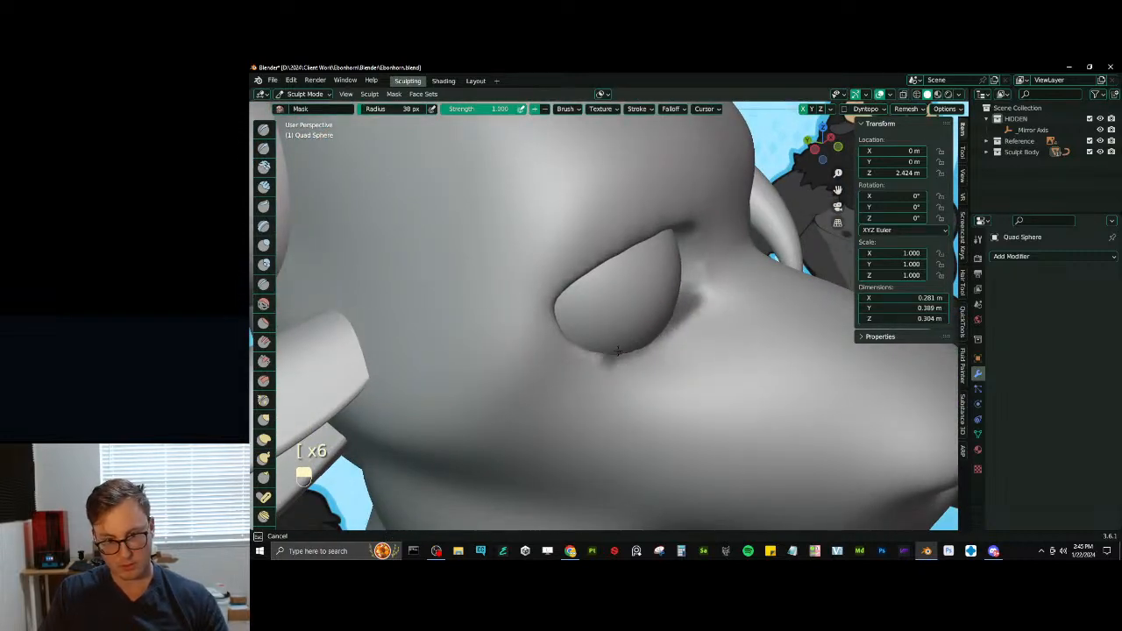
{"action": "key", "text": "ctrl+i"}
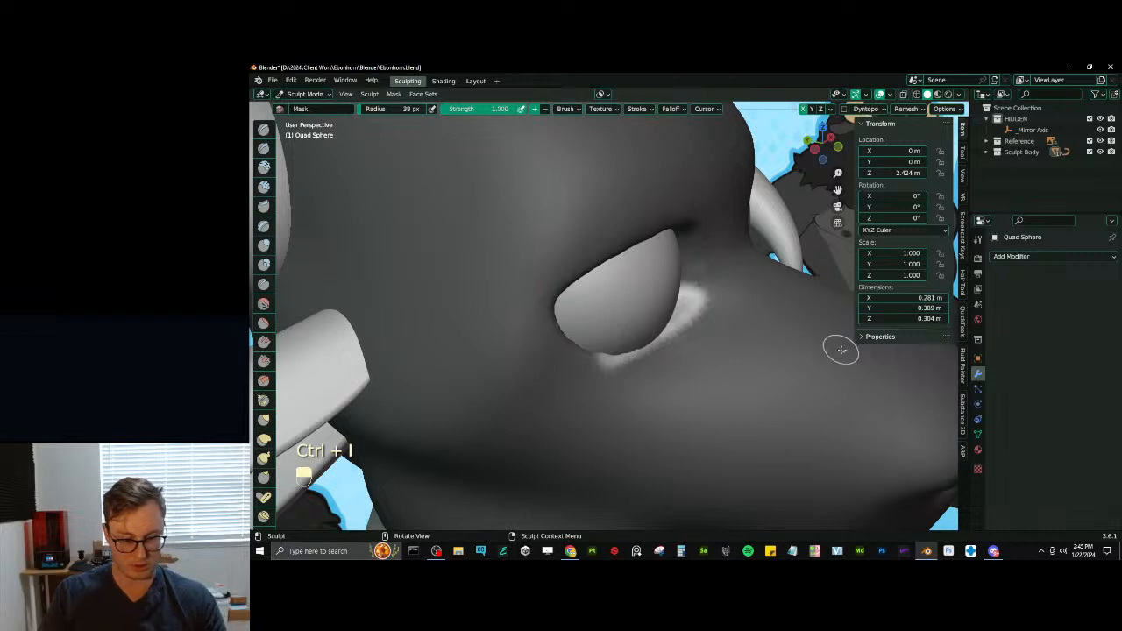
{"action": "mouse_move", "coordinate": [841, 350]}
{"action": "middle_mouse_down"}
{"action": "mouse_move", "coordinate": [783, 355]}
{"action": "mouse_move", "coordinate": [756, 388]}
{"action": "middle_mouse_up"}
- Pull the unmasked strip outward into a lower eyelid with Elastic Deform at 208 px radius, clear the mask and remesh the head
{"action": "key", "text": "j"}
{"action": "key", "text": "backslash"}
{"action": "key", "text": "bracketright"}
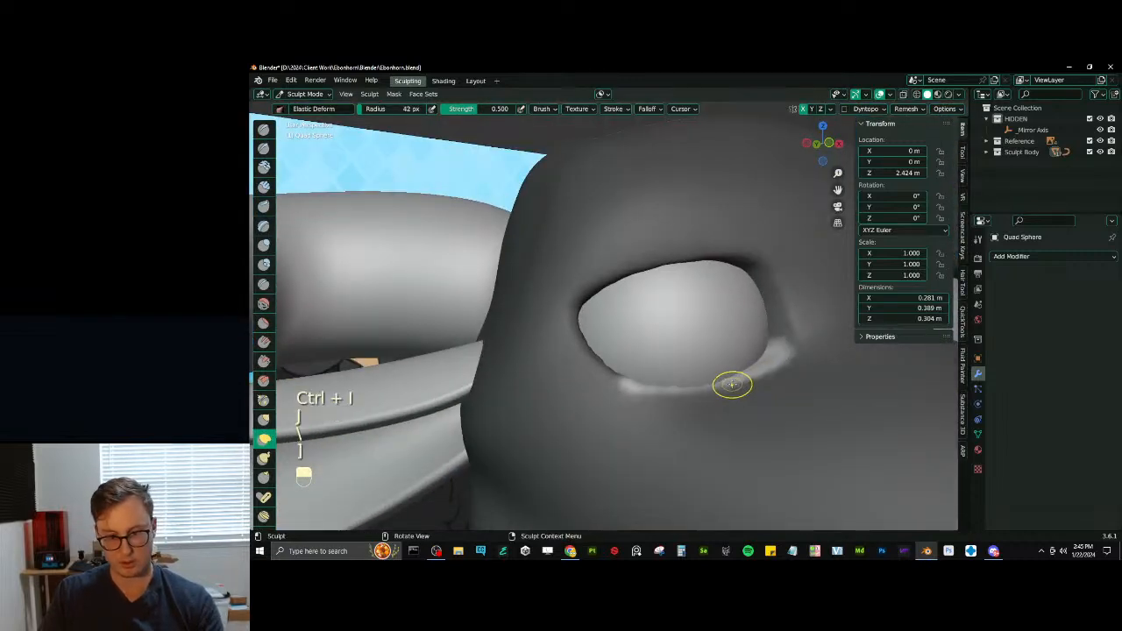
{"action": "key", "text": "bracketright"}
{"action": "key", "text": "bracketright"}
{"action": "key", "text": "bracketright"}
{"action": "key", "text": "bracketright"}
{"action": "key", "text": "bracketright"}
{"action": "key", "text": "bracketright"}
{"action": "key", "text": "bracketright"}
{"action": "key", "text": "bracketright"}
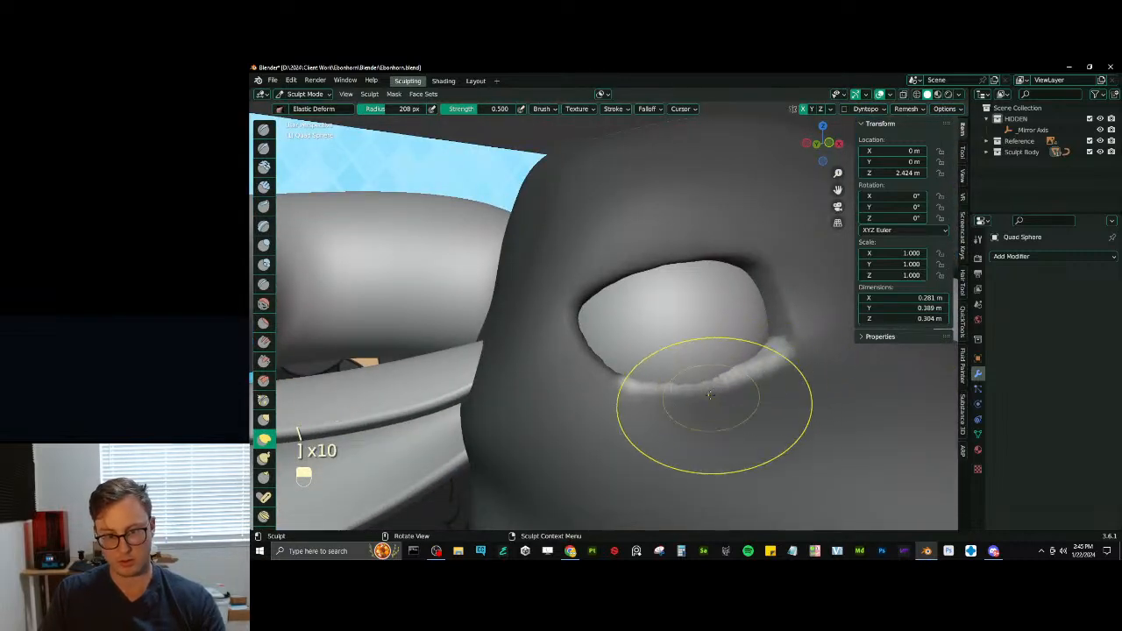
{"action": "mouse_move", "coordinate": [714, 406]}
{"action": "middle_mouse_down"}
{"action": "mouse_move", "coordinate": [728, 390]}
{"action": "mouse_move", "coordinate": [649, 398]}
{"action": "mouse_move", "coordinate": [641, 369]}
{"action": "middle_mouse_up"}
{"action": "left_click_drag", "start_coordinate": [635, 358], "coordinate": [635, 348]}
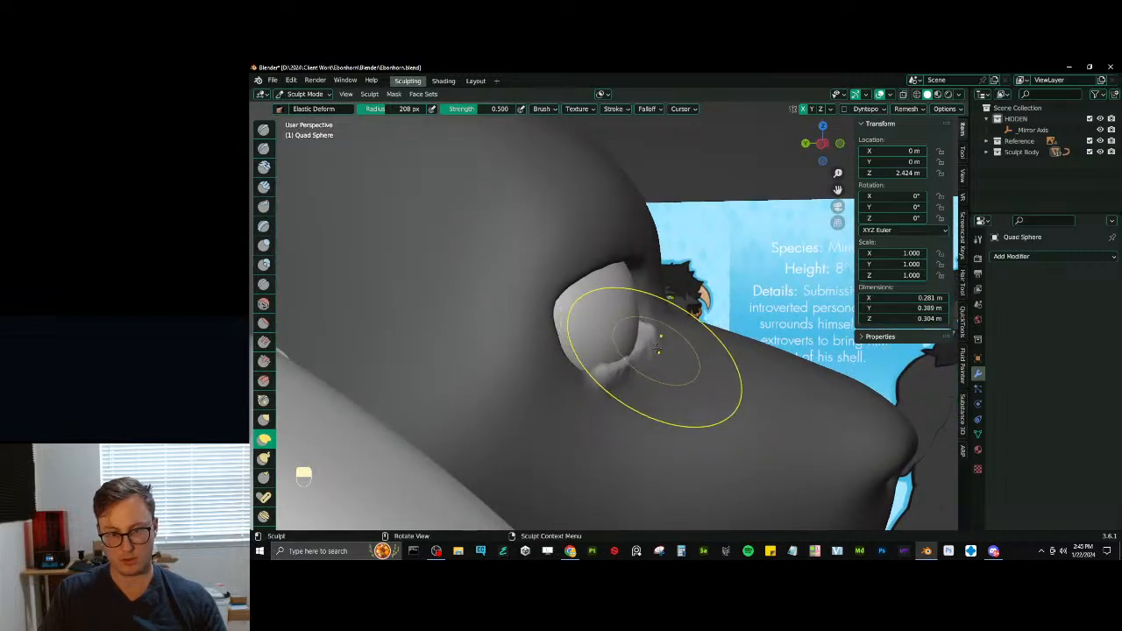
{"action": "mouse_move", "coordinate": [663, 353]}
{"action": "middle_mouse_down"}
{"action": "mouse_move", "coordinate": [639, 348]}
{"action": "mouse_move", "coordinate": [714, 363]}
{"action": "mouse_move", "coordinate": [715, 388]}
{"action": "mouse_move", "coordinate": [676, 371]}
{"action": "mouse_move", "coordinate": [691, 422]}
{"action": "mouse_move", "coordinate": [676, 349]}
{"action": "mouse_move", "coordinate": [683, 325]}
{"action": "mouse_move", "coordinate": [671, 376]}
{"action": "mouse_move", "coordinate": [648, 305]}
{"action": "mouse_move", "coordinate": [715, 323]}
{"action": "middle_mouse_up"}
{"action": "key", "text": "alt+m"}
{"action": "key", "text": "ctrl+r"}
- Adjust the eyeball's height along Z and shift it slightly back along Y to sit behind the lower eyelid
{"action": "key", "text": "KP_1"}
{"action": "key", "text": "ctrl+Tab"}
{"action": "key", "text": "Tab"}
{"action": "key", "text": "a"}
{"action": "key", "text": "g"}
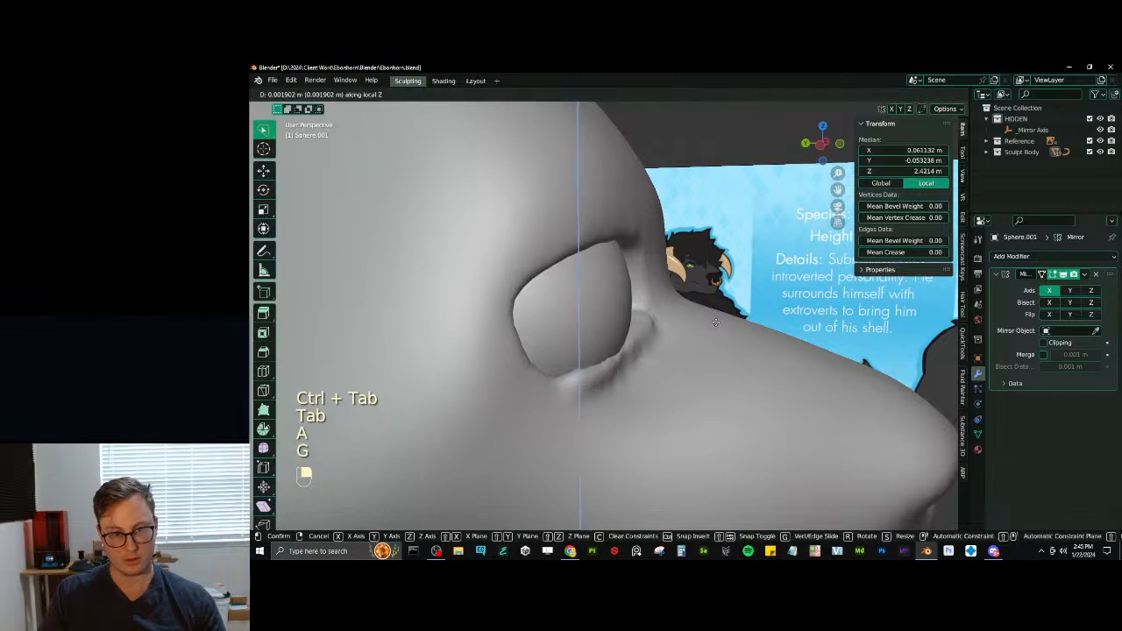
{"action": "left_click", "coordinate": [716, 306]}
{"action": "key", "text": "g"}
{"action": "key", "text": "y"}
{"action": "left_click", "coordinate": [707, 315]}
{"action": "key", "text": "g"}
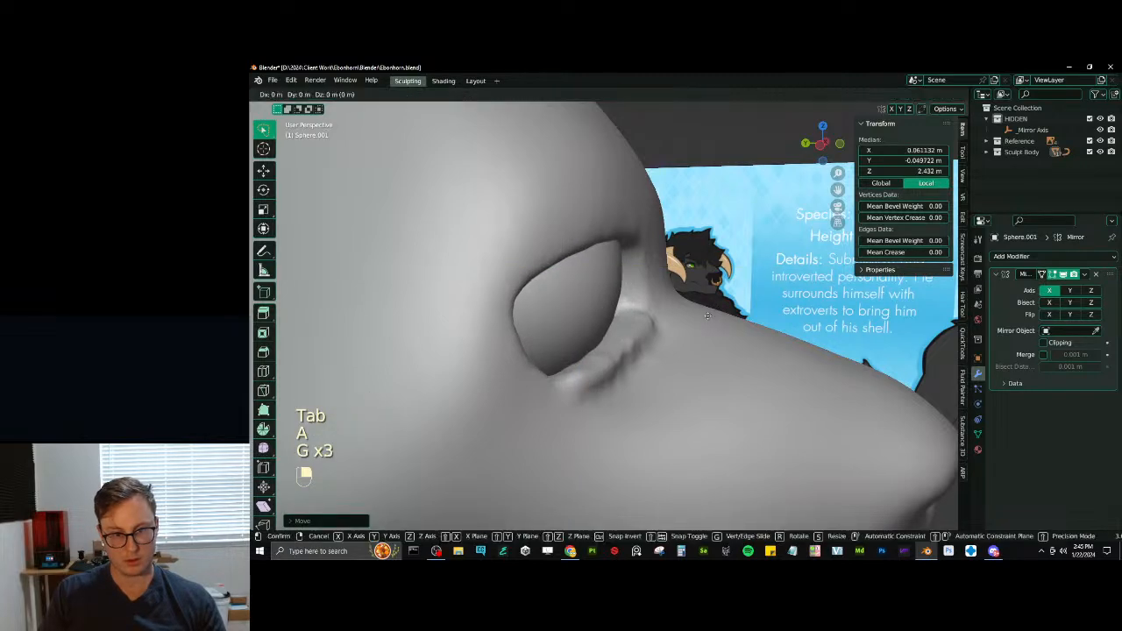
{"action": "key", "text": "z"}
{"action": "left_click", "coordinate": [711, 339]}
{"action": "key", "text": "Tab"}
- Return to sculpting the head and define the crease under the lower eyelid with Draw Sharp at 70 px radius
{"action": "middle_click_drag", "start_coordinate": [711, 341], "coordinate": [660, 467]}
{"action": "left_click", "coordinate": [664, 375]}
{"action": "mouse_move", "coordinate": [688, 386]}
{"action": "middle_mouse_down"}
{"action": "mouse_move", "coordinate": [646, 368]}
{"action": "mouse_move", "coordinate": [704, 367]}
{"action": "mouse_move", "coordinate": [697, 377]}
{"action": "mouse_move", "coordinate": [717, 344]}
{"action": "mouse_move", "coordinate": [706, 303]}
{"action": "middle_mouse_up"}
{"action": "key", "text": "KP_1"}
{"action": "key", "text": "ctrl+Tab"}
{"action": "left_click", "coordinate": [726, 388]}
{"action": "middle_click_drag", "start_coordinate": [679, 316], "coordinate": [726, 359]}
{"action": "key", "text": "d"}
{"action": "key", "text": "bracketleft"}
{"action": "key", "text": "bracketleft"}
{"action": "key", "text": "bracketleft"}
{"action": "key", "text": "bracketleft"}
{"action": "key", "text": "bracketleft"}
{"action": "key", "text": "bracketleft"}
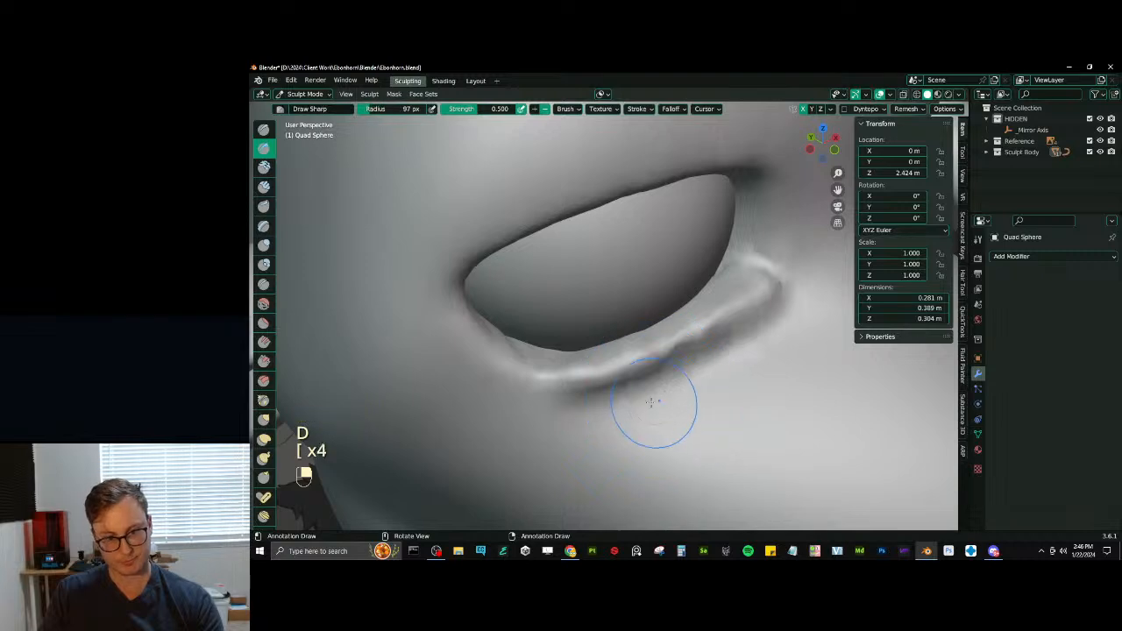
{"action": "mouse_move", "coordinate": [580, 403]}
{"action": "left_mouse_down", "text": "shift"}
{"action": "mouse_move", "coordinate": [778, 328]}
{"action": "mouse_move", "coordinate": [807, 296]}
{"action": "left_mouse_up", "text": "shift"}
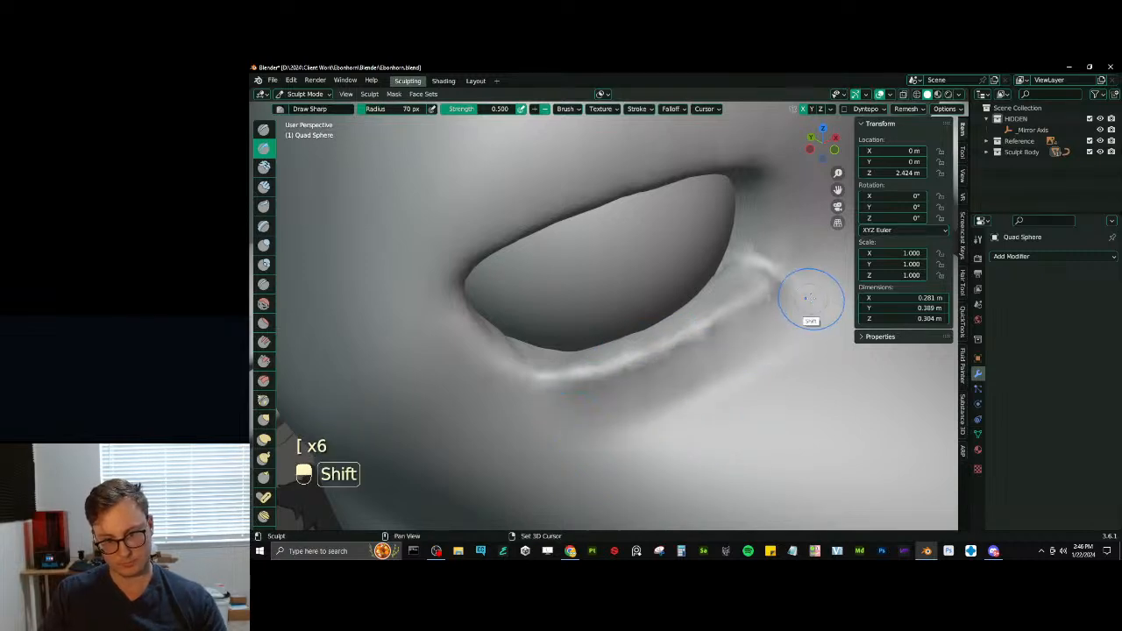
- Smooth the lumpy surface along the lower eyelid and the crease beneath it
{"action": "middle_click_drag", "start_coordinate": [811, 303], "coordinate": [729, 376], "text": "ctrl"}
{"action": "mouse_move", "coordinate": [761, 310]}
{"action": "left_mouse_down", "text": "shift"}
{"action": "mouse_move", "coordinate": [585, 393]}
{"action": "mouse_move", "coordinate": [758, 295]}
{"action": "left_mouse_up", "text": "shift"}
{"action": "middle_click_drag", "start_coordinate": [758, 296], "coordinate": [680, 335]}
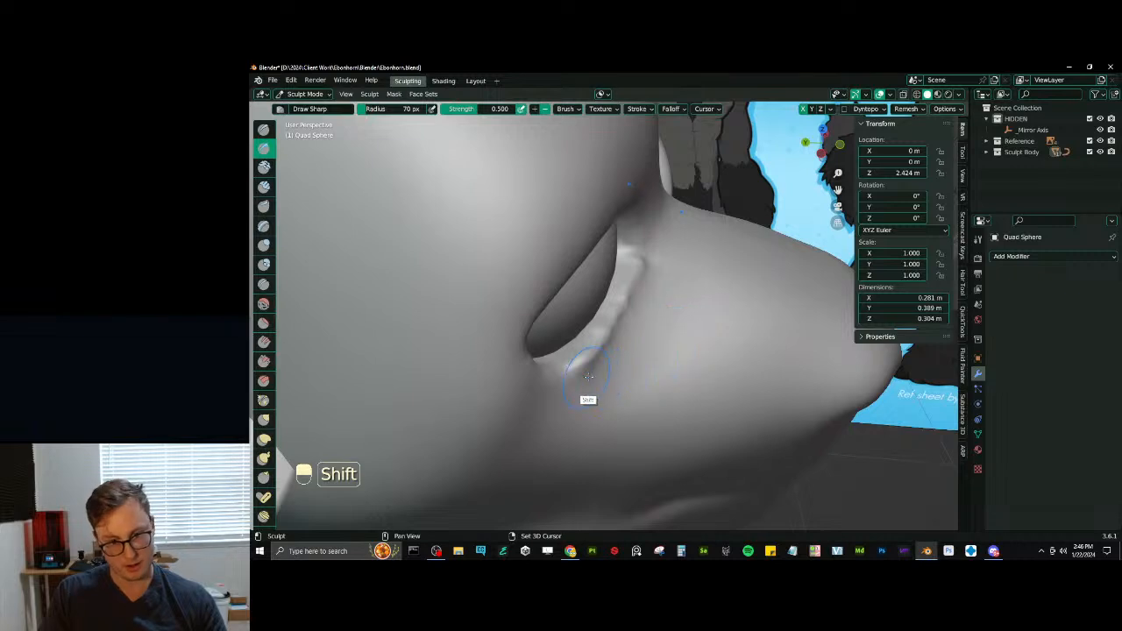
- Pull the lower eyelid's edge around the eyeball with Elastic Deform, raising the brush radius to 94 px
{"action": "key", "text": "j"}
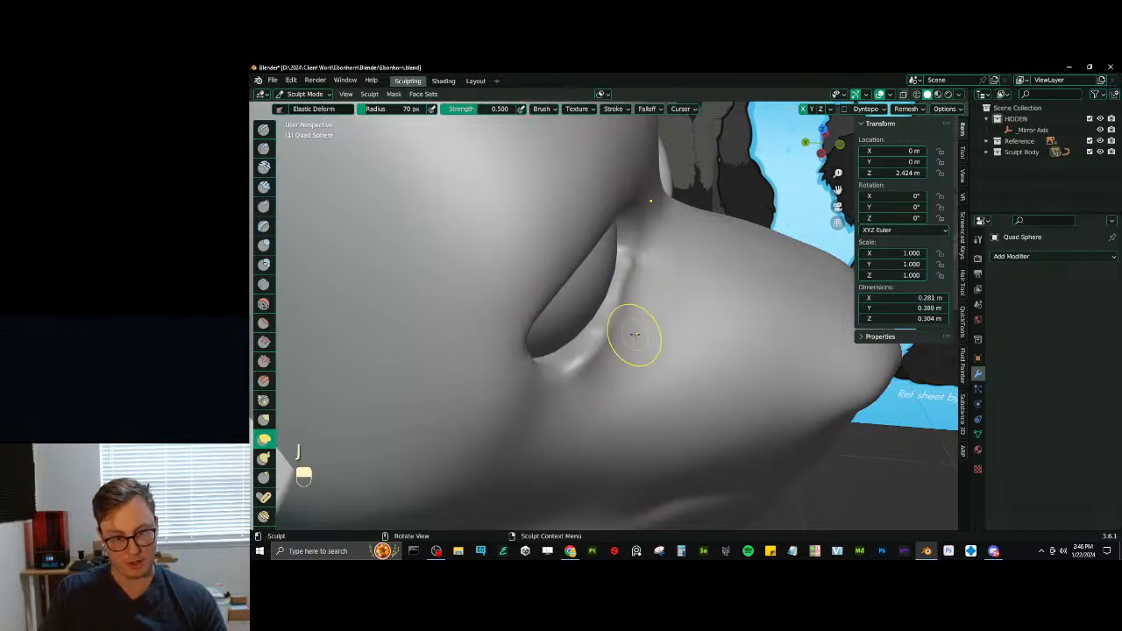
{"action": "middle_click_drag", "start_coordinate": [634, 334], "coordinate": [631, 376]}
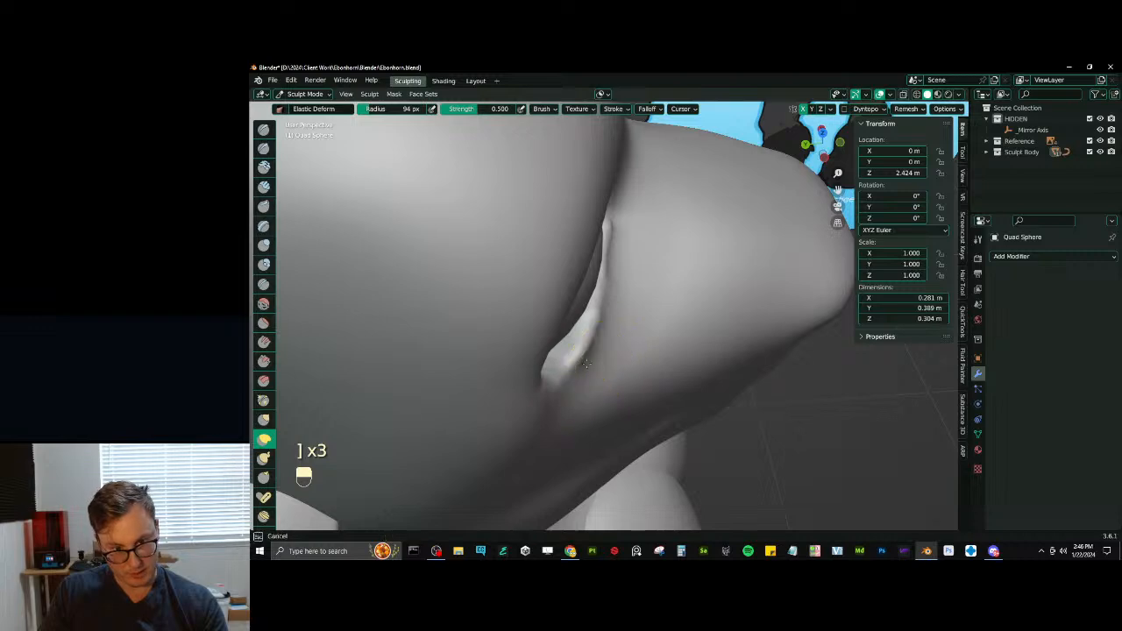
{"action": "middle_click_drag", "start_coordinate": [599, 379], "coordinate": [565, 327]}
{"action": "key", "text": "bracketright"}
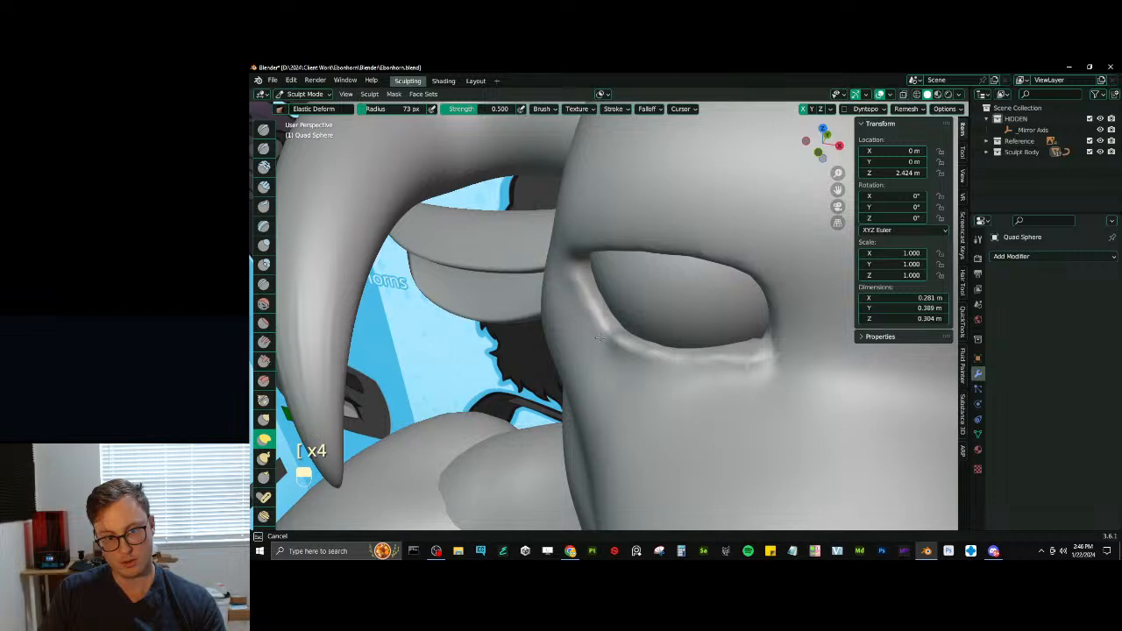
- Refine the outer part of the lower eyelid with Elastic Deform at 73 px radius and smooth the skin beneath it
{"action": "middle_click_drag", "start_coordinate": [599, 337], "coordinate": [621, 325]}
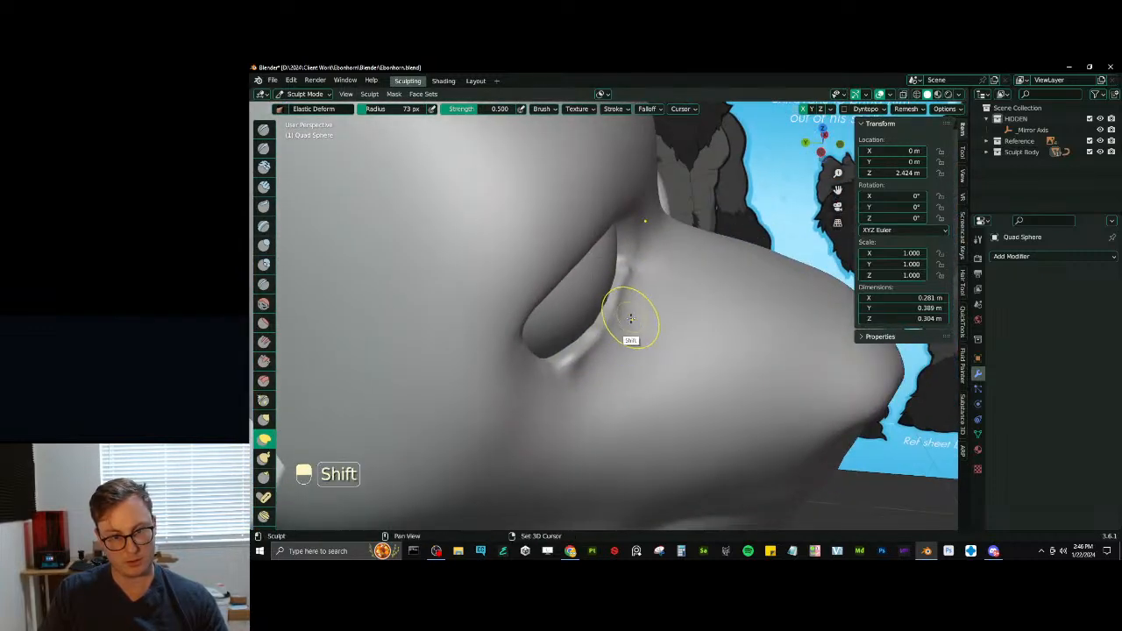
{"action": "left_click_drag", "start_coordinate": [629, 322], "coordinate": [640, 271], "text": "shift"}
{"action": "mouse_move", "coordinate": [661, 289]}
{"action": "middle_mouse_down"}
{"action": "mouse_move", "coordinate": [626, 259]}
{"action": "mouse_move", "coordinate": [659, 340]}
{"action": "middle_mouse_up"}
{"action": "middle_click_drag", "start_coordinate": [659, 340], "coordinate": [623, 359]}
{"action": "mouse_move", "coordinate": [623, 359]}
{"action": "middle_mouse_down", "text": "ctrl"}
{"action": "mouse_move", "coordinate": [623, 426]}
{"action": "mouse_move", "coordinate": [659, 368]}
{"action": "mouse_move", "coordinate": [644, 370]}
{"action": "middle_mouse_up", "text": "ctrl"}
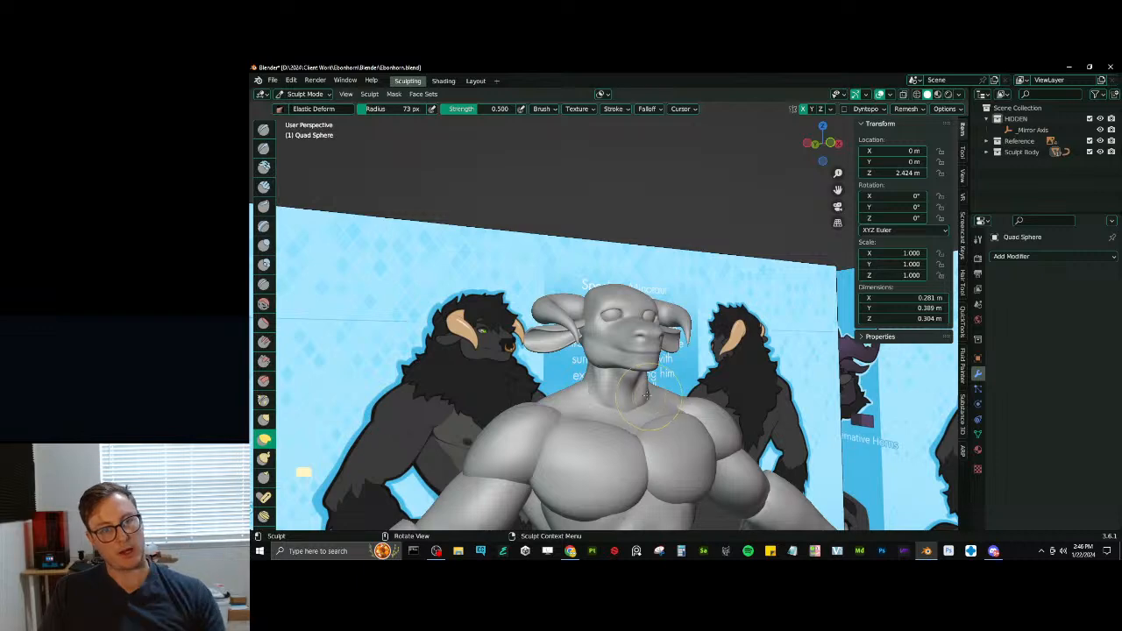
- Reshape the jaw and muzzle proportions of the head with Elastic Deform at 136 px radius
{"action": "middle_click_drag", "start_coordinate": [611, 391], "coordinate": [580, 361], "text": "ctrl"}
{"action": "mouse_move", "coordinate": [581, 361]}
{"action": "middle_mouse_down"}
{"action": "mouse_move", "coordinate": [621, 383]}
{"action": "mouse_move", "coordinate": [619, 341]}
{"action": "mouse_move", "coordinate": [636, 376]}
{"action": "mouse_move", "coordinate": [641, 320]}
{"action": "mouse_move", "coordinate": [614, 334]}
{"action": "mouse_move", "coordinate": [608, 318]}
{"action": "mouse_move", "coordinate": [616, 340]}
{"action": "middle_mouse_up"}
{"action": "key", "text": "p"}
{"action": "key", "text": "bracketright"}
{"action": "key", "text": "j"}
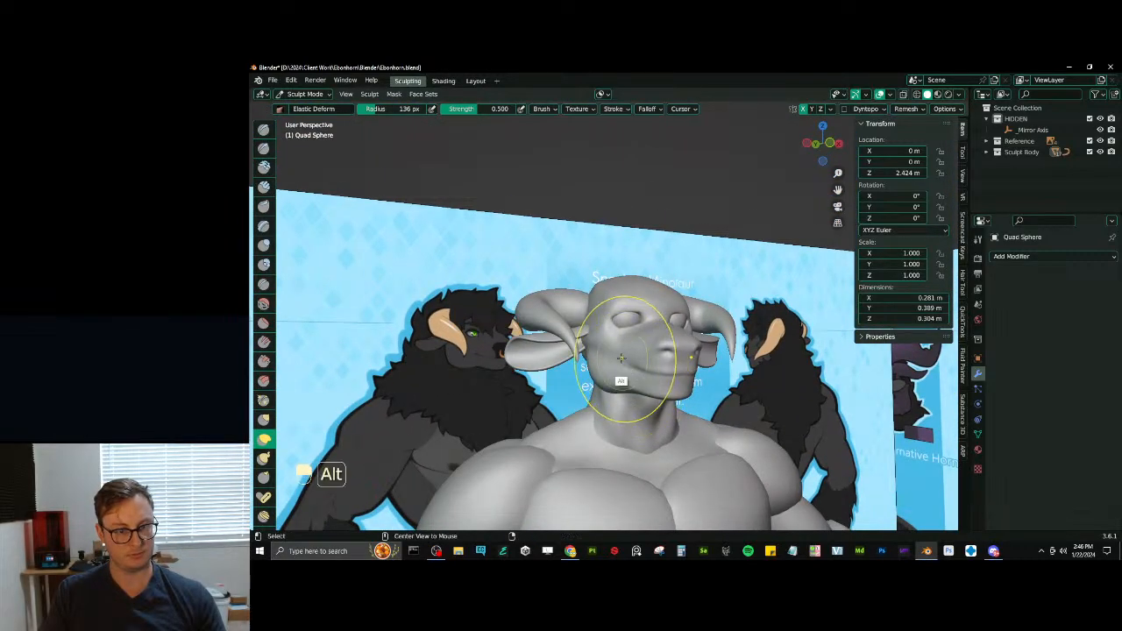
{"action": "key", "text": "alt+q"}
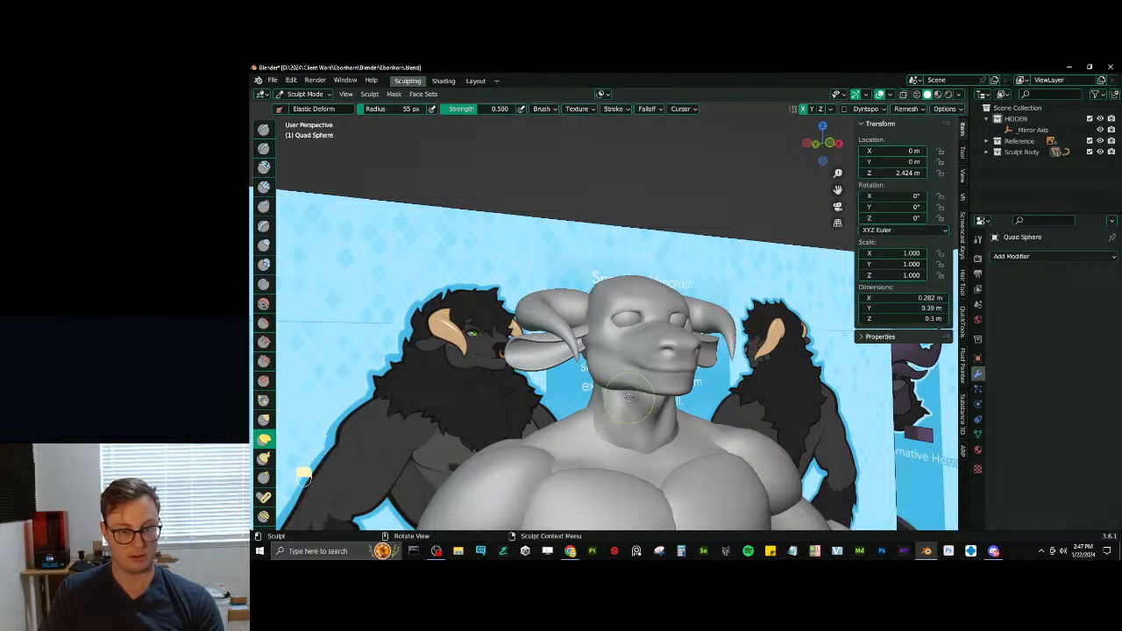
- Adjust the jawline where it meets the neck with a smaller Elastic Deform brush of about 49 px
{"action": "middle_click_drag", "start_coordinate": [629, 397], "coordinate": [644, 401]}
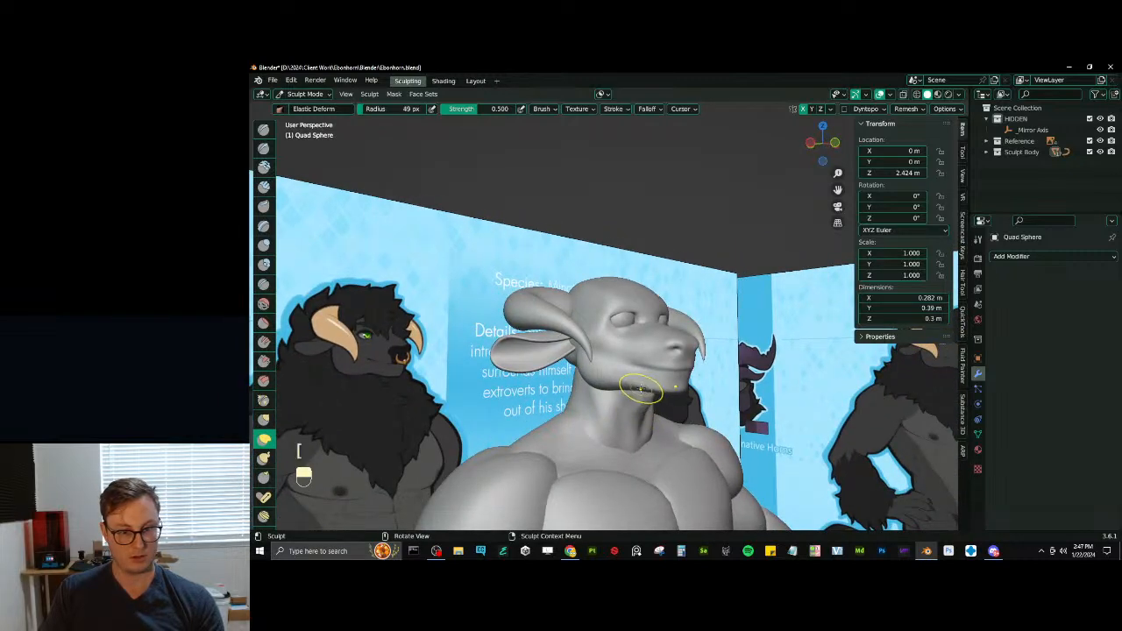
{"action": "middle_click_drag", "start_coordinate": [629, 426], "coordinate": [624, 370], "text": "ctrl"}
{"action": "middle_click_drag", "start_coordinate": [623, 370], "coordinate": [544, 365]}
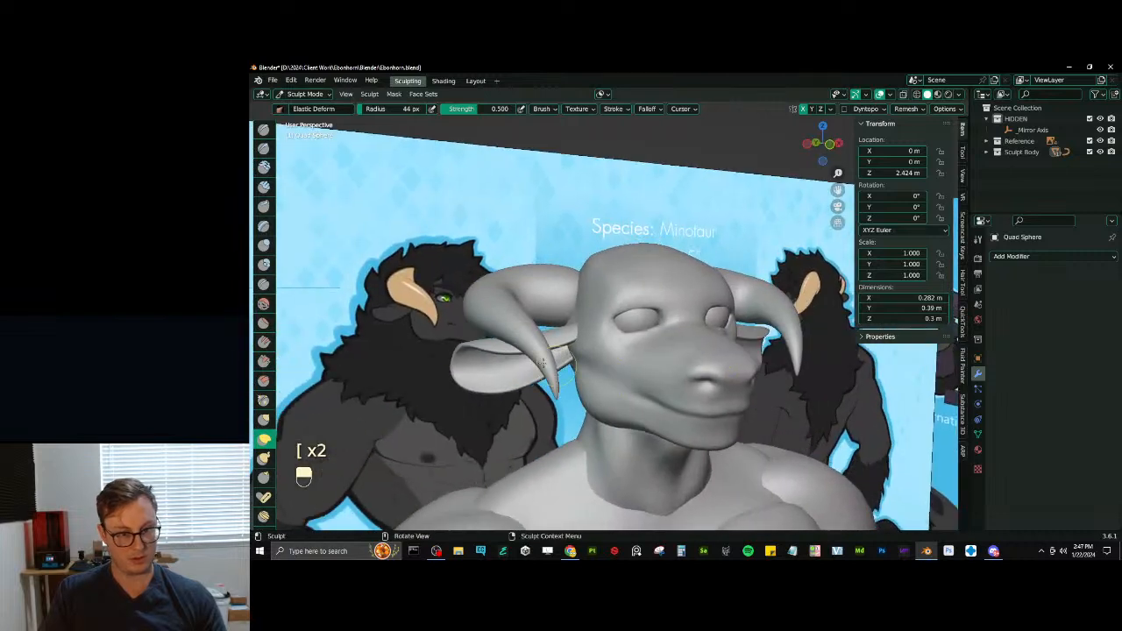
- Fill out the cheek and rear jaw with the Fill/Deepen brush at 0.700 strength and 48 to 64 px radius
{"action": "left_click", "coordinate": [264, 341]}
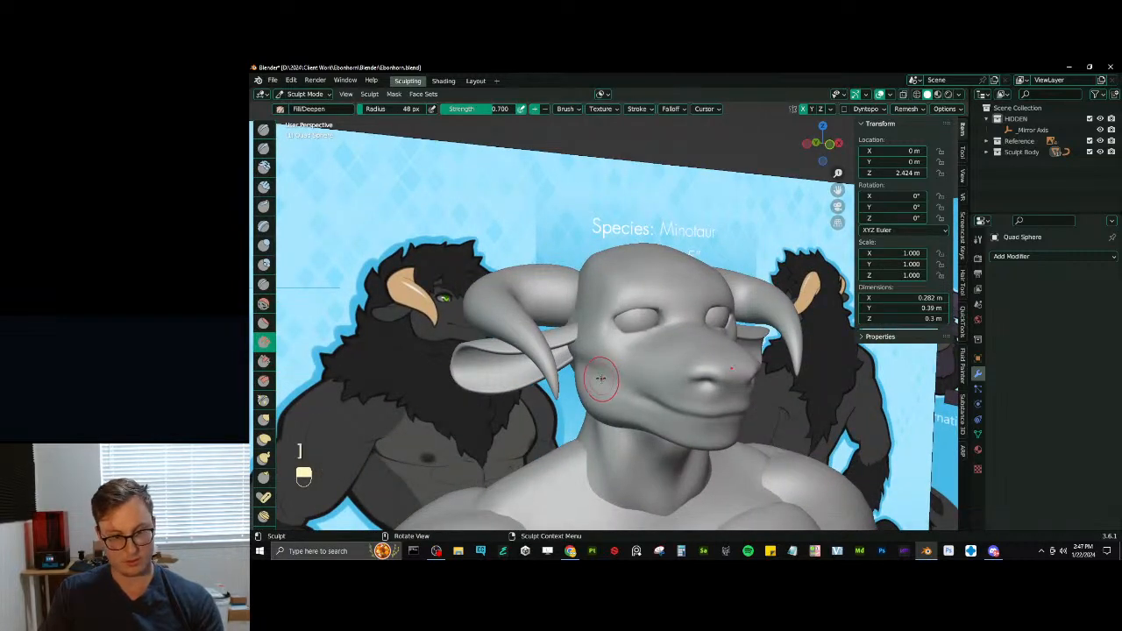
{"action": "mouse_move", "coordinate": [586, 363]}
{"action": "left_mouse_down", "text": "shift"}
{"action": "mouse_move", "coordinate": [589, 379]}
{"action": "mouse_move", "coordinate": [582, 359]}
{"action": "left_mouse_up", "text": "shift"}
{"action": "middle_click_drag", "start_coordinate": [603, 379], "coordinate": [629, 376]}
{"action": "left_click_drag", "start_coordinate": [593, 363], "coordinate": [622, 383]}
{"action": "mouse_move", "coordinate": [622, 383]}
{"action": "left_mouse_down", "text": "shift"}
{"action": "mouse_move", "coordinate": [607, 413]}
{"action": "mouse_move", "coordinate": [584, 359]}
{"action": "left_mouse_up", "text": "shift"}
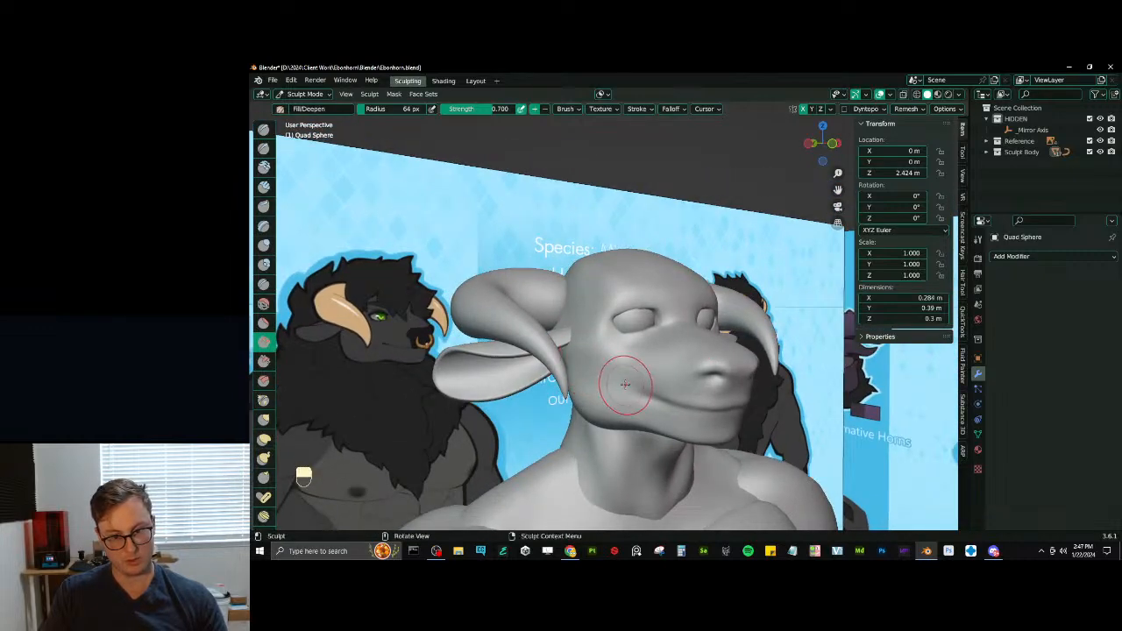
{"action": "left_click_drag", "start_coordinate": [656, 397], "coordinate": [653, 406], "text": "shift"}
{"action": "middle_click_drag", "start_coordinate": [654, 406], "coordinate": [695, 300], "text": "ctrl"}
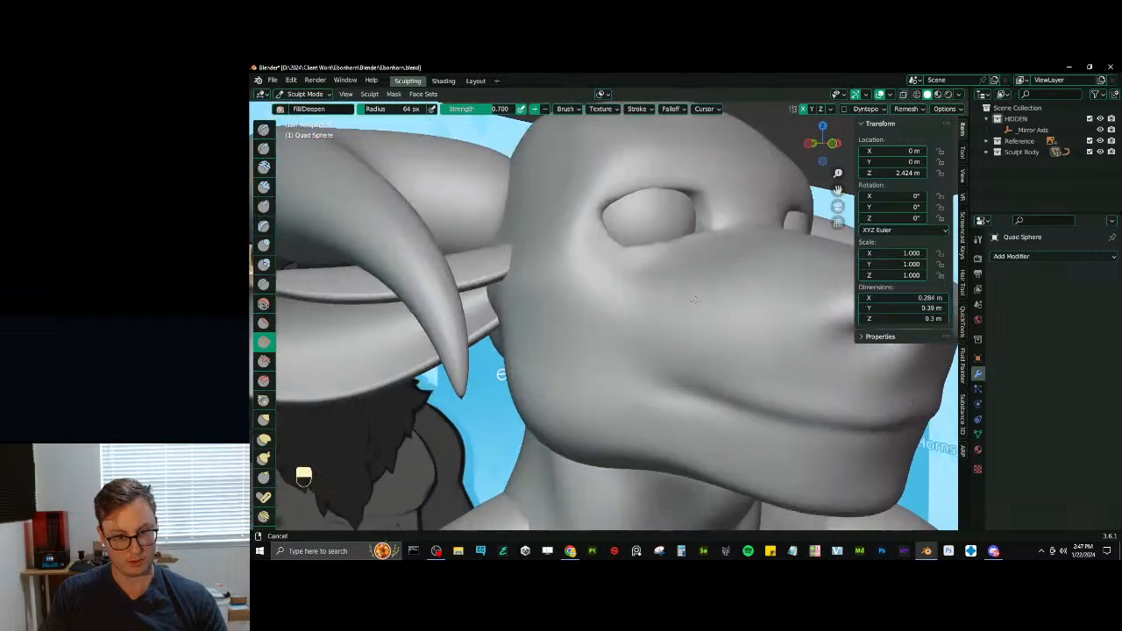
- Reshape the mouth corner and lower jaw with Elastic Deform at 64 px radius
{"action": "key", "text": "j"}
{"action": "middle_click_drag", "start_coordinate": [666, 410], "coordinate": [685, 394], "text": "ctrl"}
{"action": "left_click_drag", "start_coordinate": [685, 394], "coordinate": [668, 393]}
{"action": "mouse_move", "coordinate": [668, 393]}
{"action": "middle_mouse_down"}
{"action": "mouse_move", "coordinate": [634, 376]}
{"action": "mouse_move", "coordinate": [671, 403]}
{"action": "middle_mouse_up"}
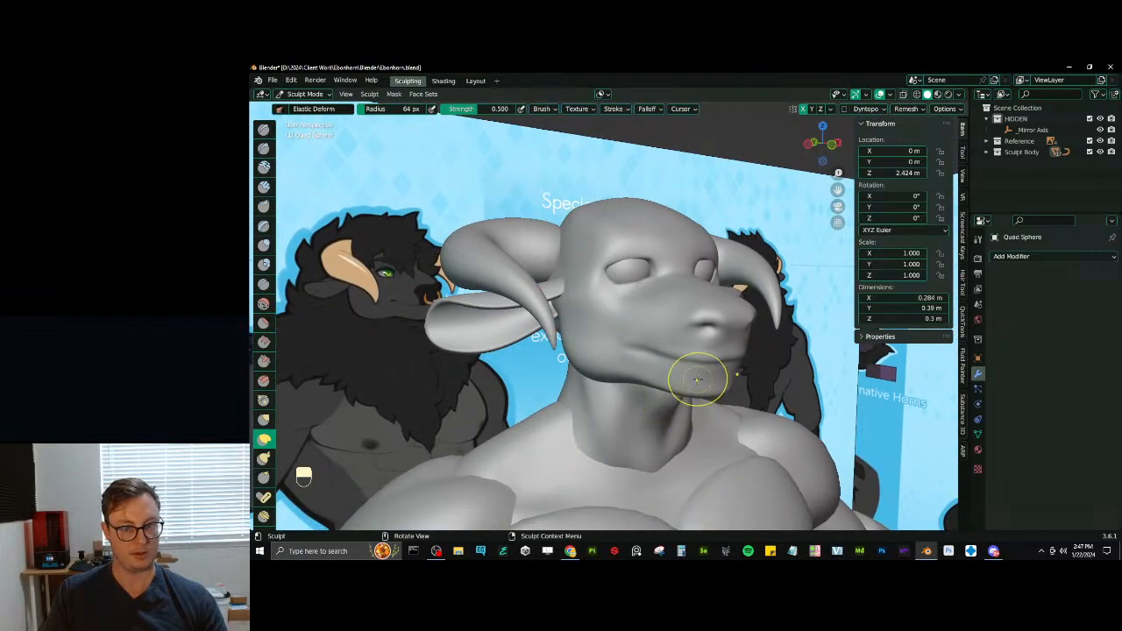
{"action": "middle_click_drag", "start_coordinate": [717, 363], "coordinate": [713, 358]}
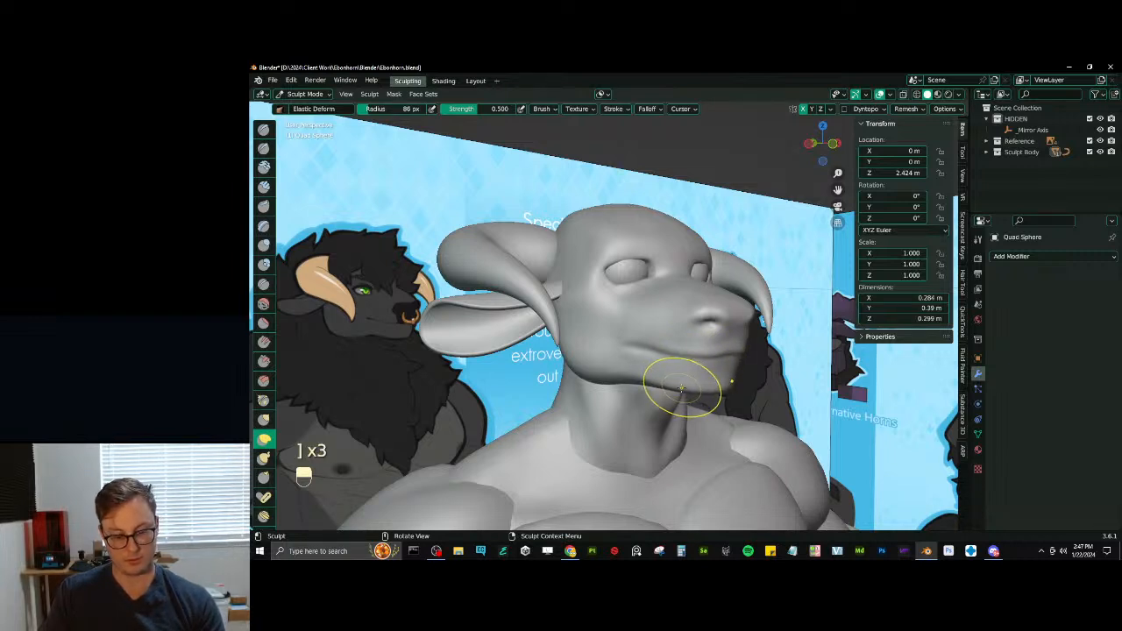
- Tighten the lower jaw and chin with Pinch/Magnify at 116 px radius and 0.500 strength
{"action": "key", "text": "p"}
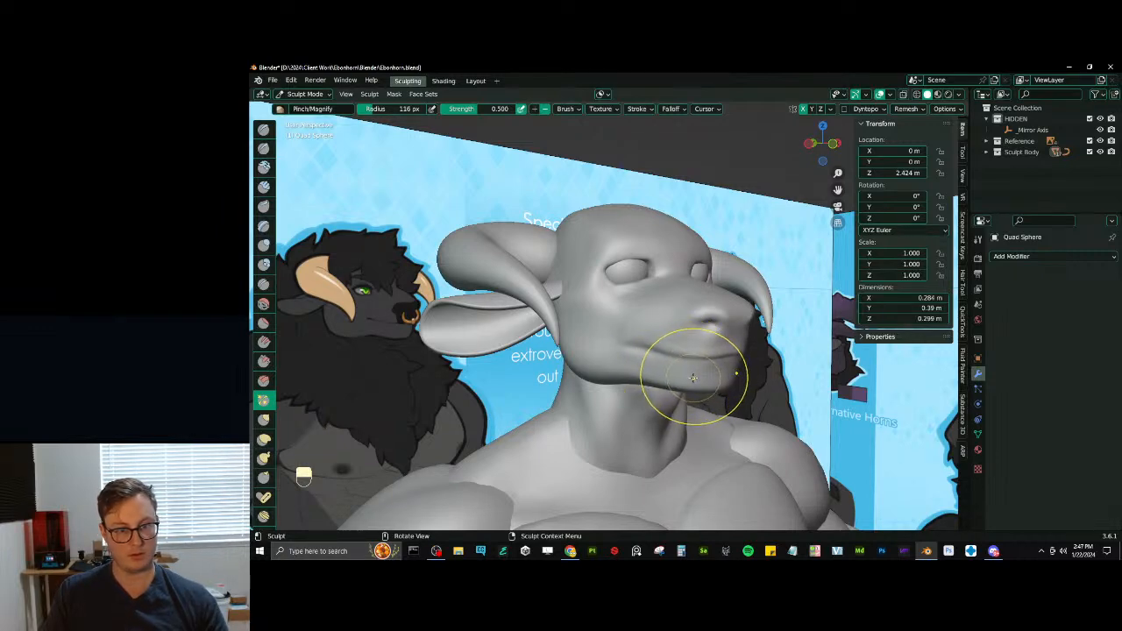
{"action": "middle_click_drag", "start_coordinate": [681, 351], "coordinate": [711, 396]}
{"action": "mouse_move", "coordinate": [711, 396]}
{"action": "middle_mouse_down", "text": "ctrl"}
{"action": "mouse_move", "coordinate": [711, 338]}
{"action": "mouse_move", "coordinate": [723, 354]}
{"action": "middle_mouse_up", "text": "ctrl"}
- Pull the chin, lips and muzzle tip into shape with Elastic Deform at 116 px radius
{"action": "key", "text": "j"}
{"action": "middle_click_drag", "start_coordinate": [724, 354], "coordinate": [726, 345]}
{"action": "left_click_drag", "start_coordinate": [745, 369], "coordinate": [753, 373]}
{"action": "middle_click_drag", "start_coordinate": [740, 375], "coordinate": [724, 359]}
{"action": "middle_click_drag", "start_coordinate": [724, 359], "coordinate": [702, 393], "text": "ctrl"}
{"action": "middle_click_drag", "start_coordinate": [702, 392], "coordinate": [737, 390], "text": "shift"}
{"action": "middle_click_drag", "start_coordinate": [738, 391], "coordinate": [732, 363], "text": "ctrl"}
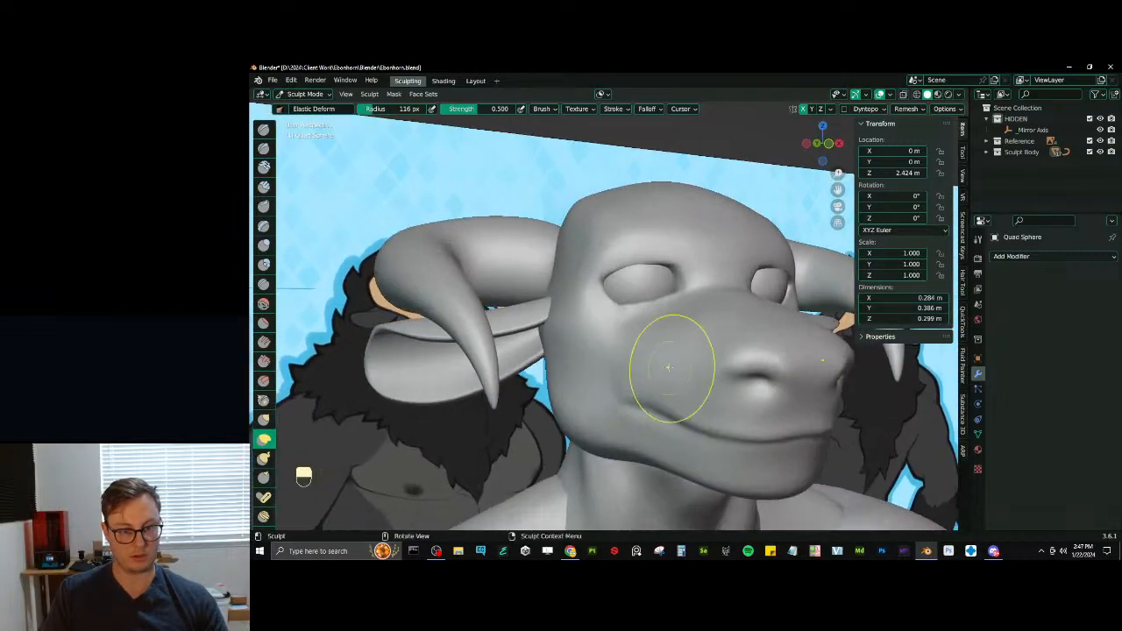
- Adjust the cheek and side of the head with Elastic Deform at 116 px radius and smooth the area
{"action": "mouse_move", "coordinate": [631, 349]}
{"action": "middle_mouse_down"}
{"action": "mouse_move", "coordinate": [671, 371]}
{"action": "mouse_move", "coordinate": [653, 385]}
{"action": "mouse_move", "coordinate": [601, 372]}
{"action": "middle_mouse_up"}
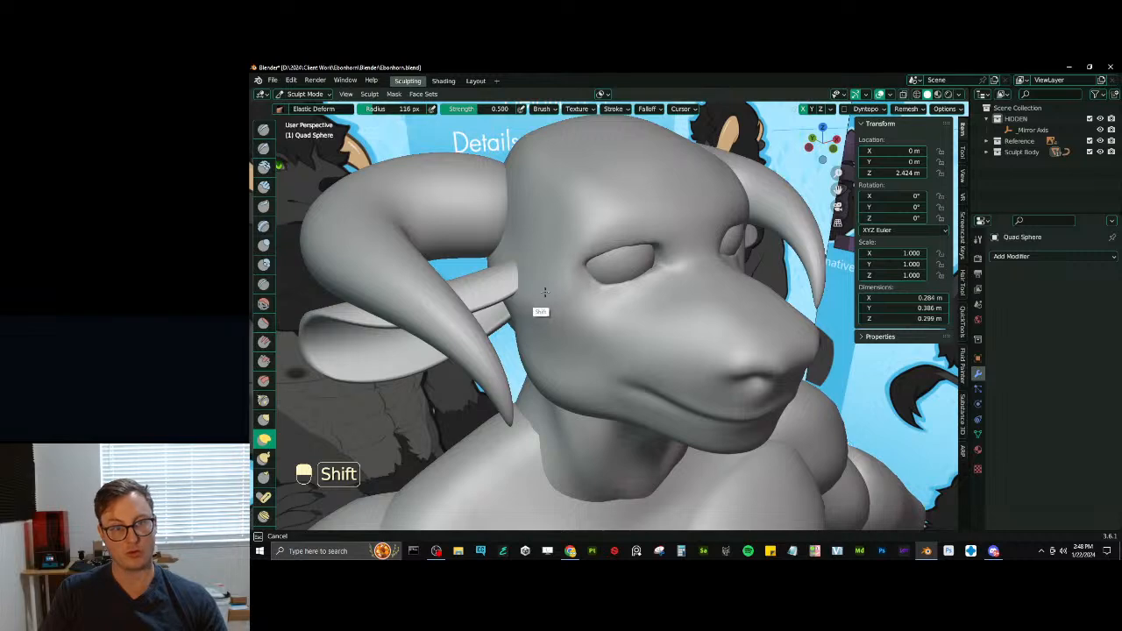
{"action": "middle_click_drag", "start_coordinate": [518, 294], "coordinate": [630, 379], "text": "shift"}
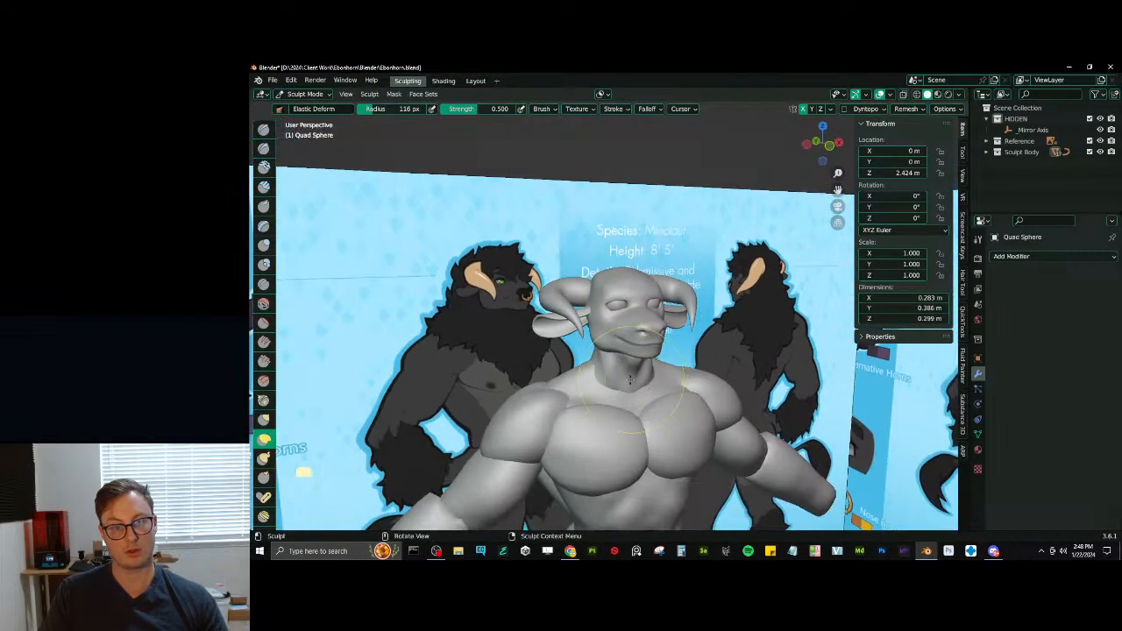
{"action": "middle_click_drag", "start_coordinate": [598, 308], "coordinate": [612, 293], "text": "ctrl"}
{"action": "middle_click_drag", "start_coordinate": [611, 293], "coordinate": [618, 303]}
- Return the head to Object Mode and save the file
{"action": "key", "text": "d"}
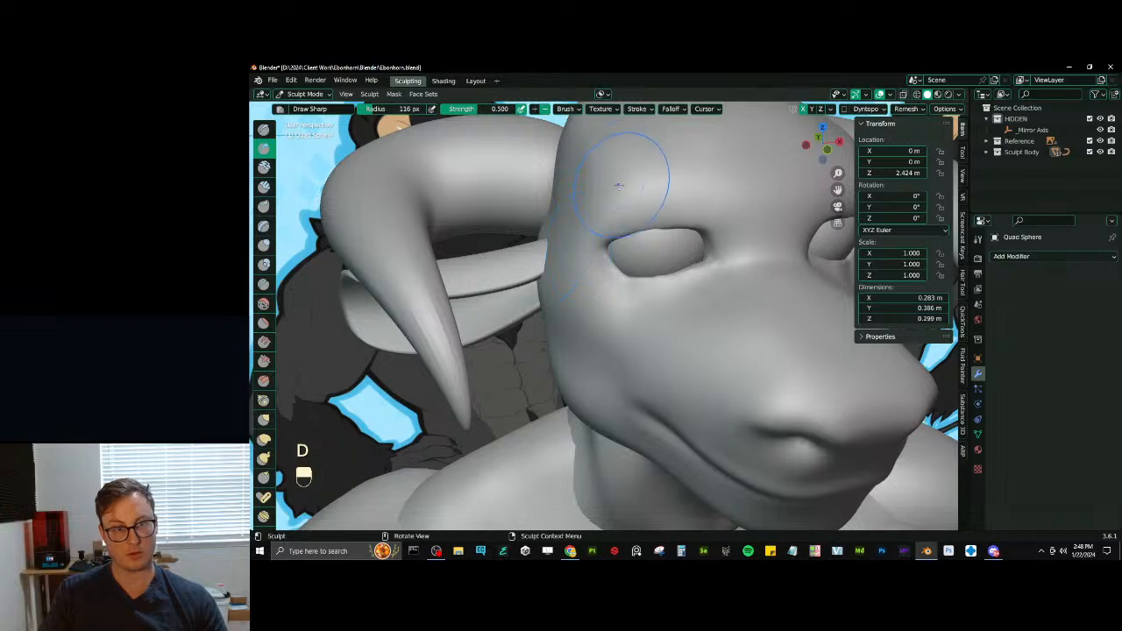
{"action": "scroll", "coordinate": [526, 289], "scroll_direction": "down", "scroll_amount": 8}
{"action": "key", "text": "ctrl+Tab"}
{"action": "key", "text": "ctrl+s"}
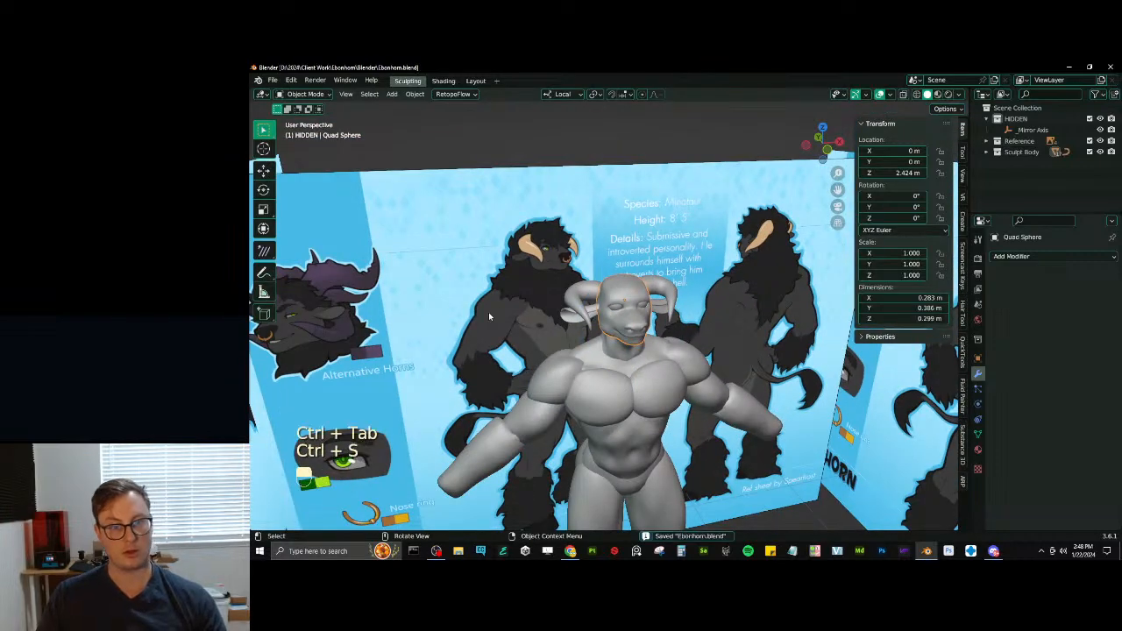
- Temporarily hide the horn mesh to select its guiding Bezier curve, and reveal the mesh again
{"action": "scroll", "coordinate": [524, 147], "scroll_direction": "down", "scroll_amount": 5}
{"action": "scroll", "coordinate": [653, 328], "scroll_direction": "up", "scroll_amount": 7}
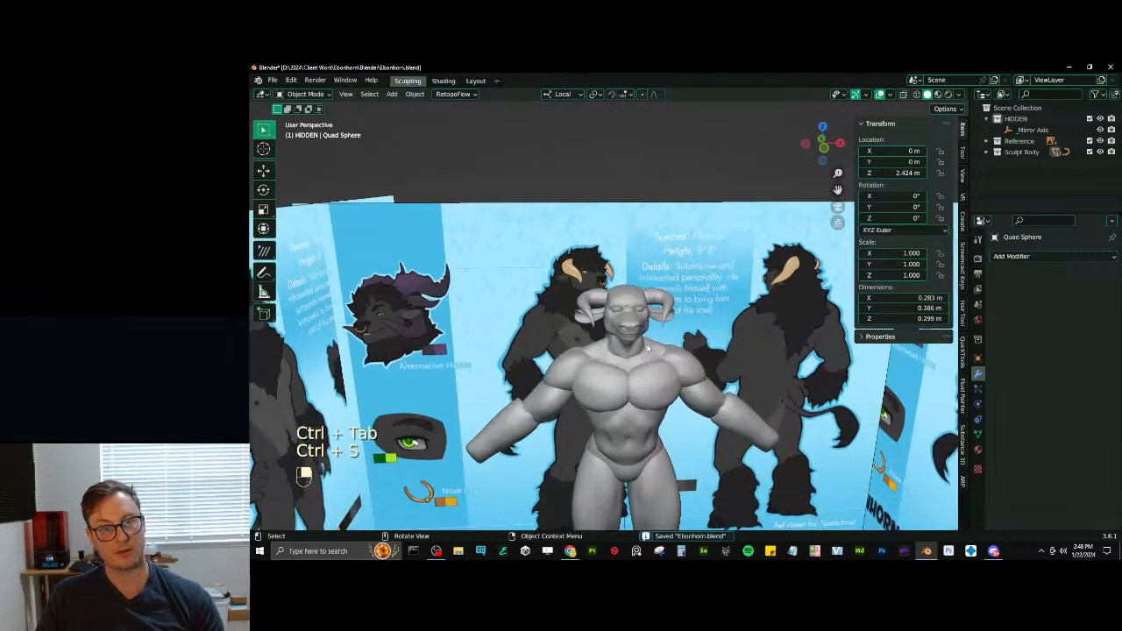
{"action": "left_click", "coordinate": [680, 287]}
{"action": "middle_click_drag", "start_coordinate": [680, 287], "coordinate": [725, 317]}
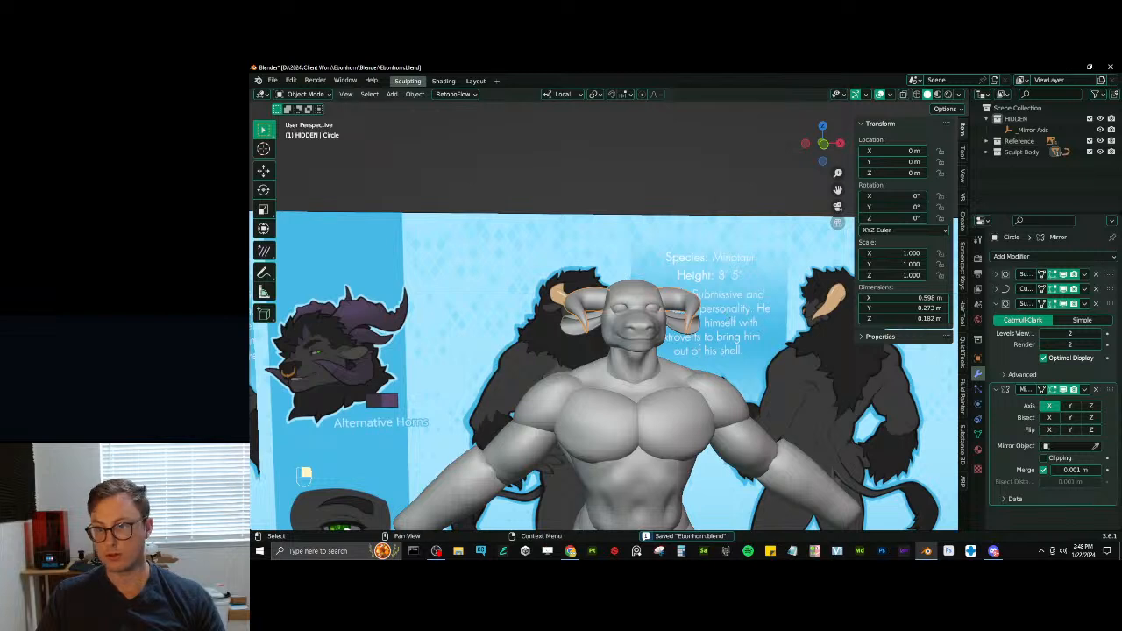
{"action": "scroll", "coordinate": [736, 289], "scroll_direction": "up", "scroll_amount": 2}
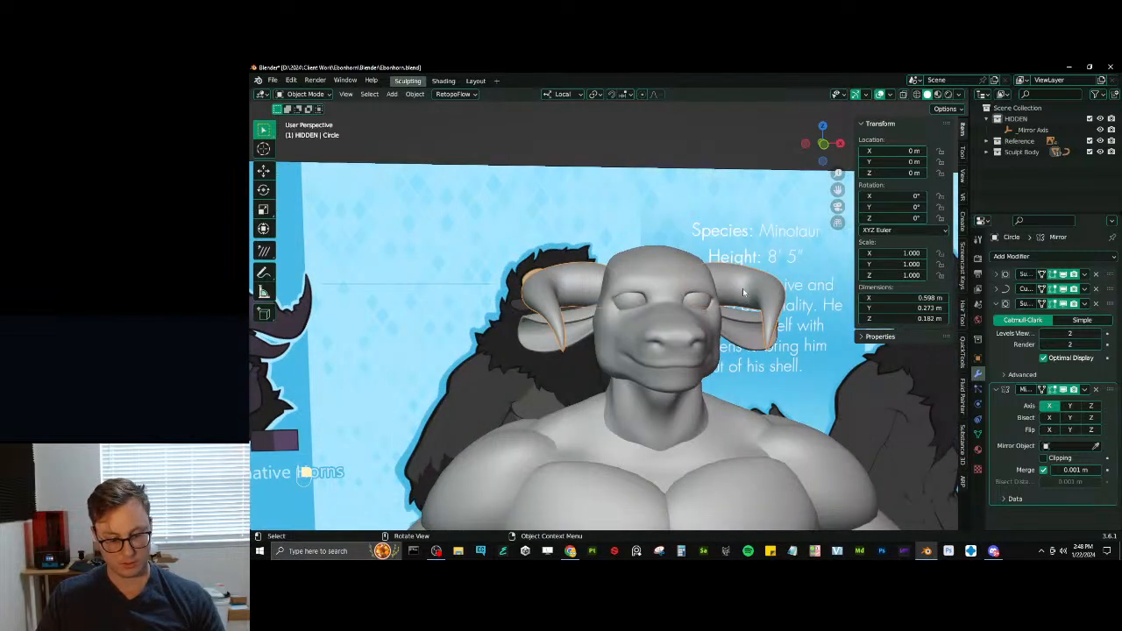
{"action": "key", "text": "h"}
{"action": "left_click", "coordinate": [779, 310]}
{"action": "key", "text": "alt+h"}
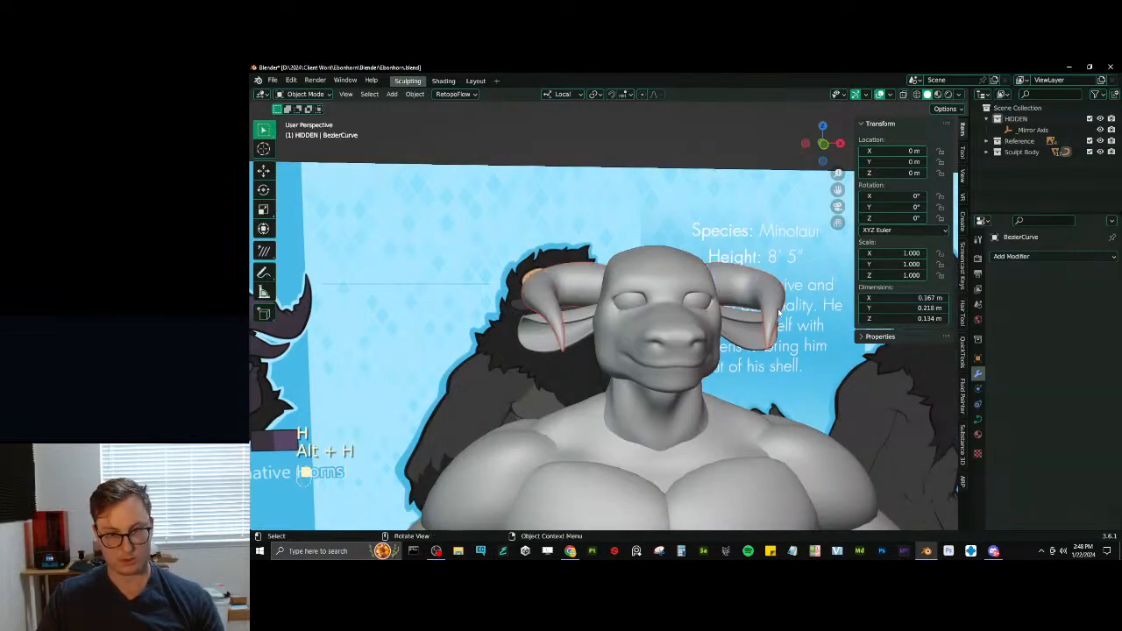
- Open the horn curve for editing and rotate all its control points about the local Y axis
{"action": "key", "text": "b"}
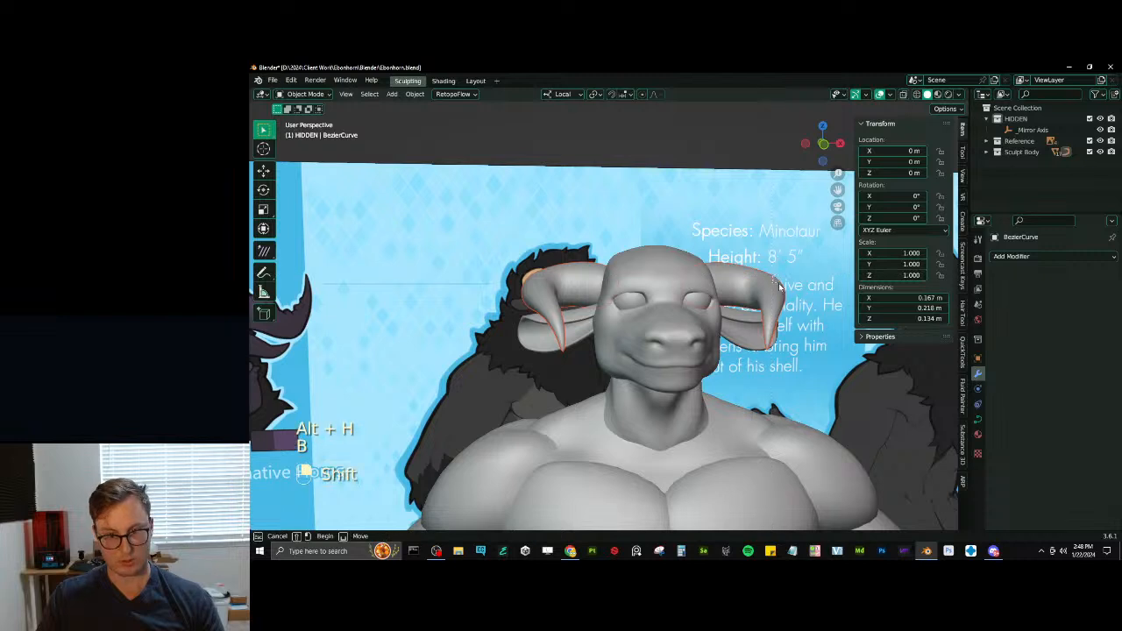
{"action": "key", "text": "r"}
{"action": "right_click", "coordinate": [783, 279]}
{"action": "key", "text": "Tab"}
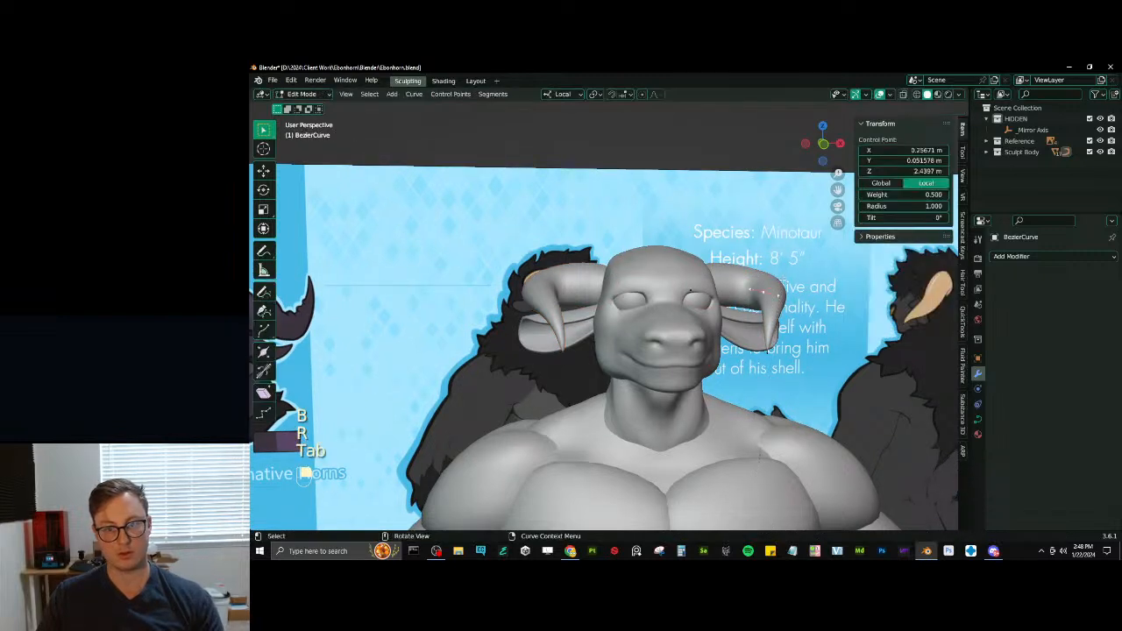
{"action": "key", "text": "a"}
{"action": "key", "text": "r"}
{"action": "key", "text": "y"}
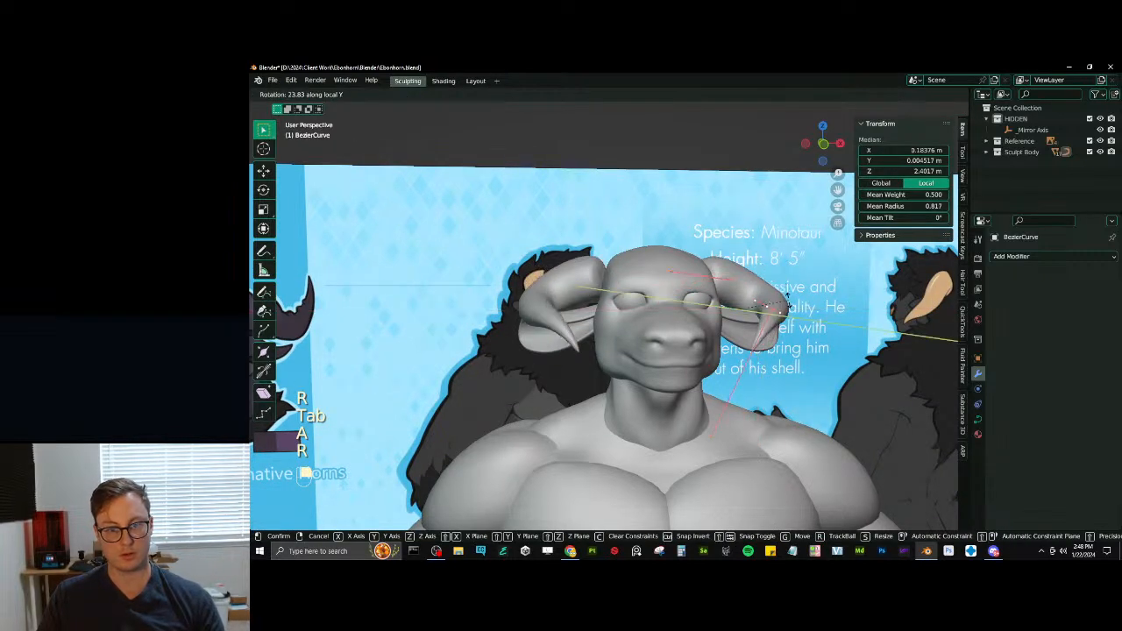
{"action": "left_click", "coordinate": [773, 292]}
- Scale the horn curve along local X and move it inward toward the head along the same axis
{"action": "middle_click_drag", "start_coordinate": [771, 292], "coordinate": [765, 316]}
{"action": "key", "text": "s"}
{"action": "key", "text": "x"}
{"action": "left_click", "coordinate": [778, 317]}
{"action": "key", "text": "g"}
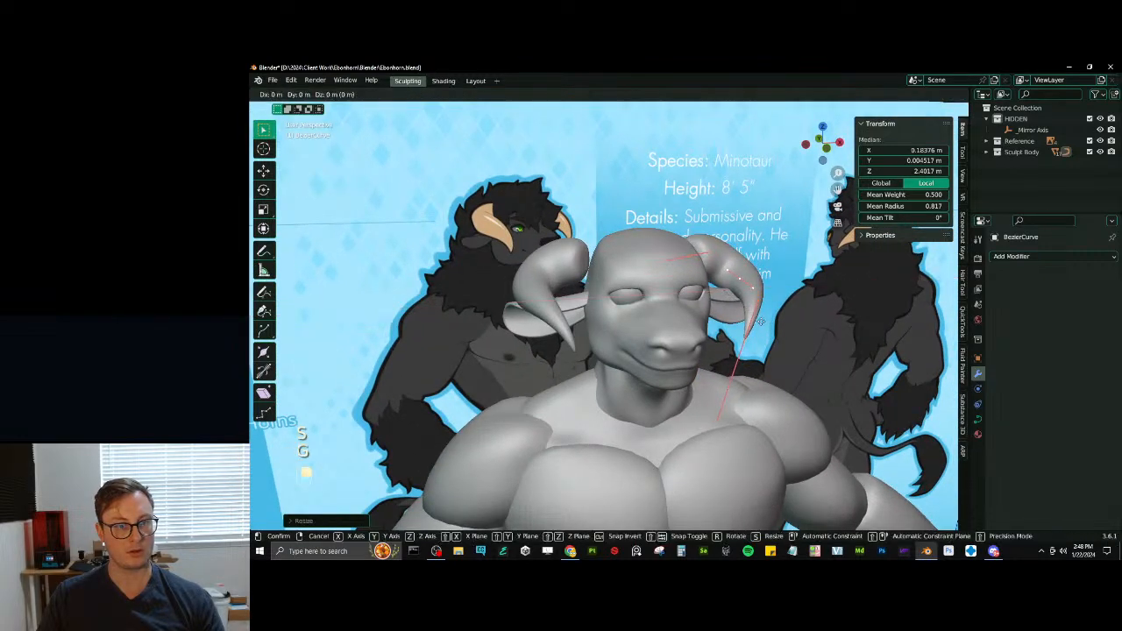
{"action": "key", "text": "x"}
{"action": "left_click", "coordinate": [785, 304]}
- Rotate the horn curve about local Z and fine-tune its X and Y position against the head
{"action": "key", "text": "r"}
{"action": "key", "text": "z"}
{"action": "left_click", "coordinate": [785, 305]}
{"action": "key", "text": "g"}
{"action": "key", "text": "x"}
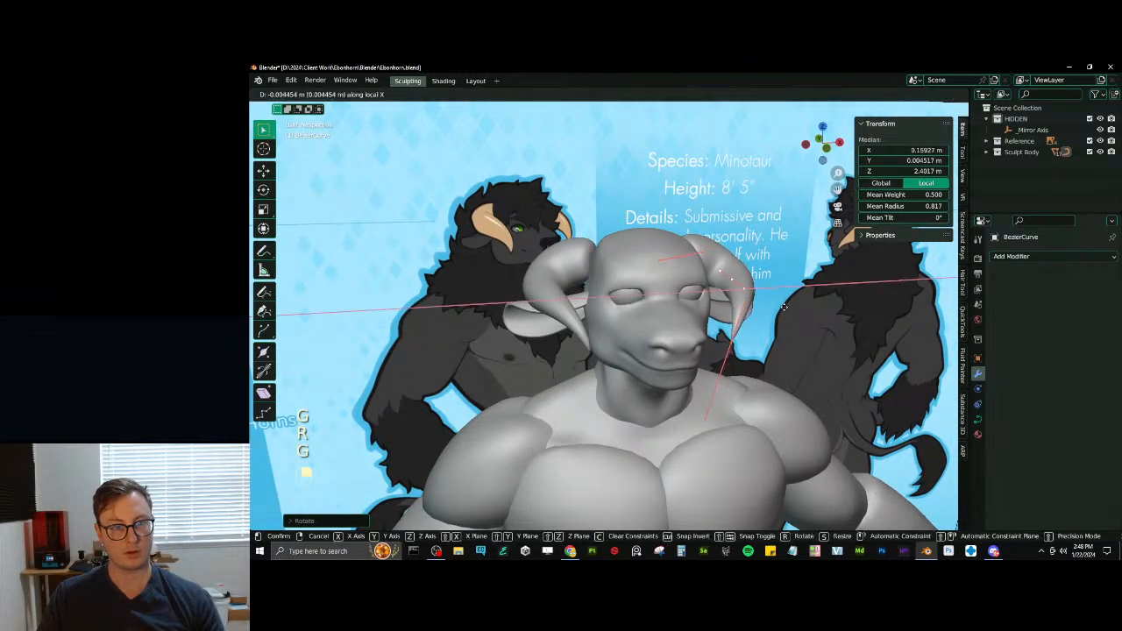
{"action": "left_click", "coordinate": [781, 307]}
{"action": "key", "text": "g"}
{"action": "key", "text": "y"}
{"action": "left_click", "coordinate": [715, 304]}
{"action": "middle_click_drag", "start_coordinate": [714, 304], "coordinate": [690, 279]}
{"action": "key", "text": "Tab"}
- Adjust the horn mesh's thickness by applying Shrink/Fatten to all its vertices, and leave Edit Mode
{"action": "left_click", "coordinate": [614, 325]}
{"action": "key", "text": "Tab"}
{"action": "key", "text": "a"}
{"action": "key", "text": "alt+s"}
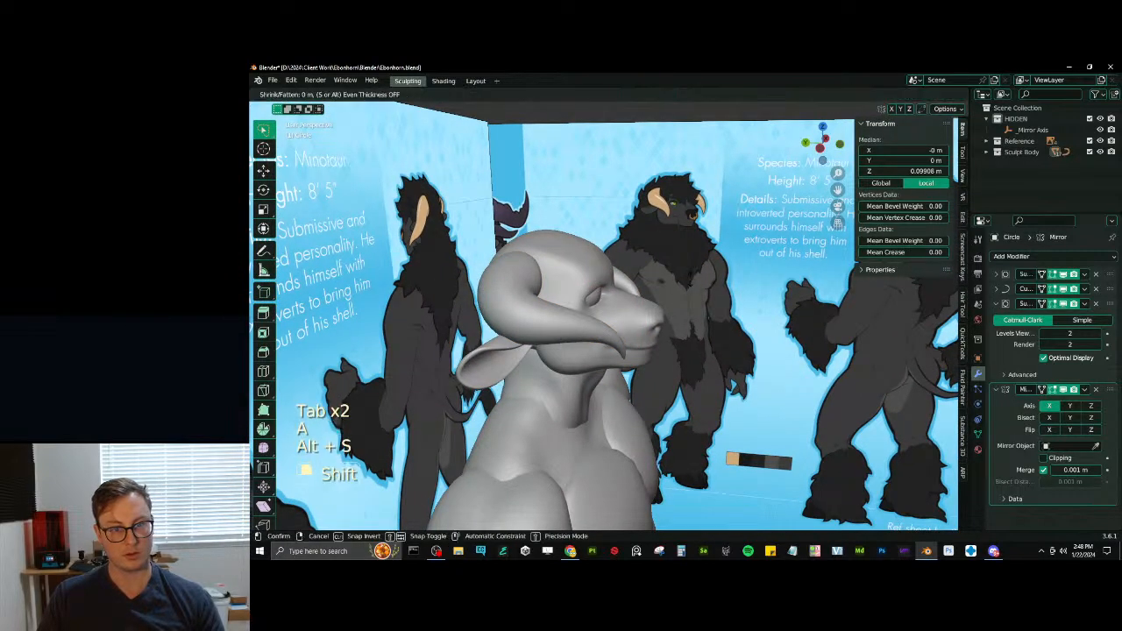
{"action": "left_click", "coordinate": [688, 280]}
{"action": "key", "text": "Tab"}
{"action": "mouse_move", "coordinate": [688, 281]}
{"action": "middle_mouse_down"}
{"action": "mouse_move", "coordinate": [672, 290]}
{"action": "mouse_move", "coordinate": [716, 274]}
{"action": "mouse_move", "coordinate": [702, 292]}
{"action": "middle_mouse_up"}
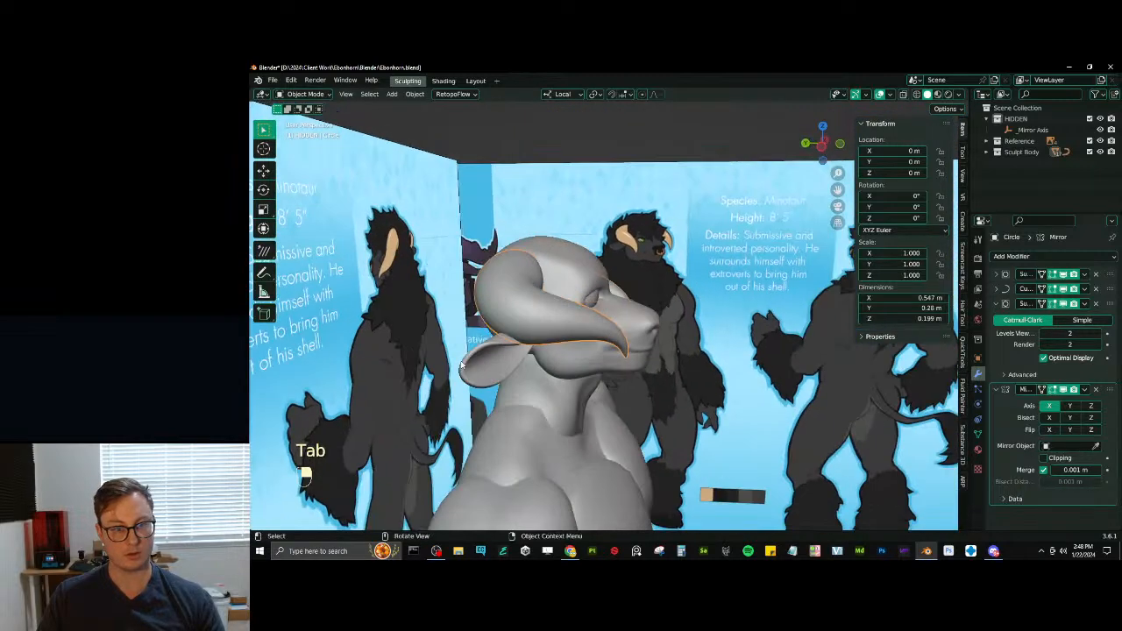
{"action": "left_click", "coordinate": [493, 355]}
{"action": "mouse_move", "coordinate": [493, 355]}
{"action": "middle_mouse_down"}
{"action": "mouse_move", "coordinate": [630, 318]}
{"action": "mouse_move", "coordinate": [507, 316]}
{"action": "mouse_move", "coordinate": [605, 281]}
{"action": "mouse_move", "coordinate": [586, 278]}
{"action": "middle_mouse_up"}
{"action": "middle_click_drag", "start_coordinate": [526, 307], "coordinate": [589, 313]}
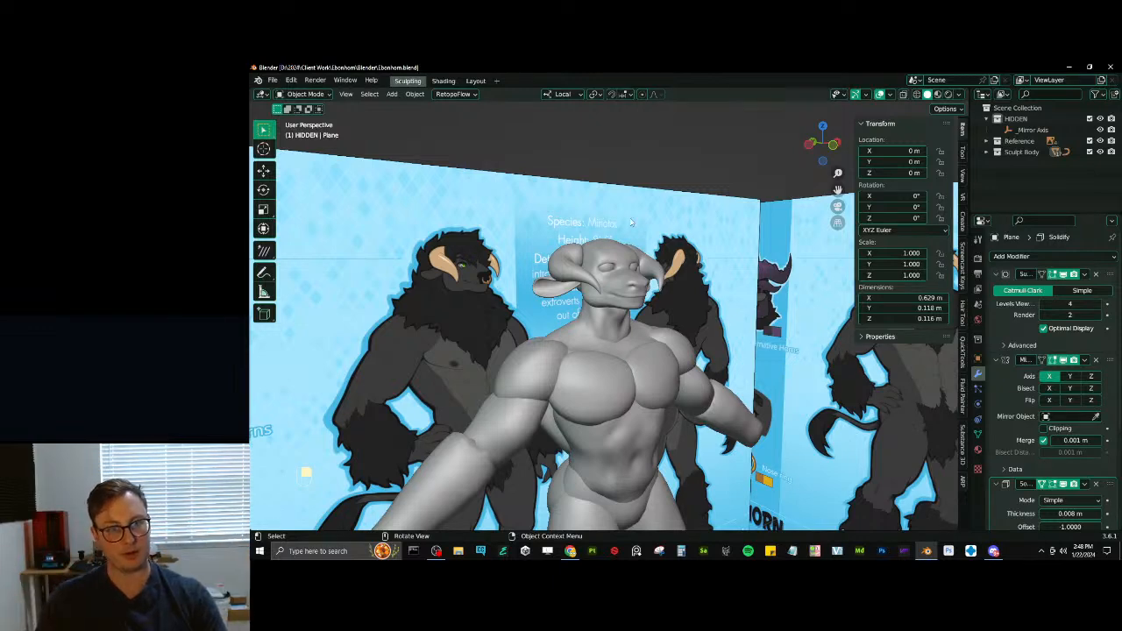
- Return to sculpting the head and reshape the eyelids around the eyeball with Elastic Deform at 116 px radius
{"action": "scroll", "coordinate": [632, 223], "scroll_direction": "up", "scroll_amount": 4}
{"action": "middle_click_drag", "start_coordinate": [643, 220], "coordinate": [662, 279], "text": "shift"}
{"action": "left_click", "coordinate": [666, 276]}
{"action": "key", "text": "ctrl+Tab"}
{"action": "middle_click_drag", "start_coordinate": [678, 236], "coordinate": [679, 294], "text": "shift"}
{"action": "scroll", "coordinate": [680, 294], "scroll_direction": "up", "scroll_amount": 5}
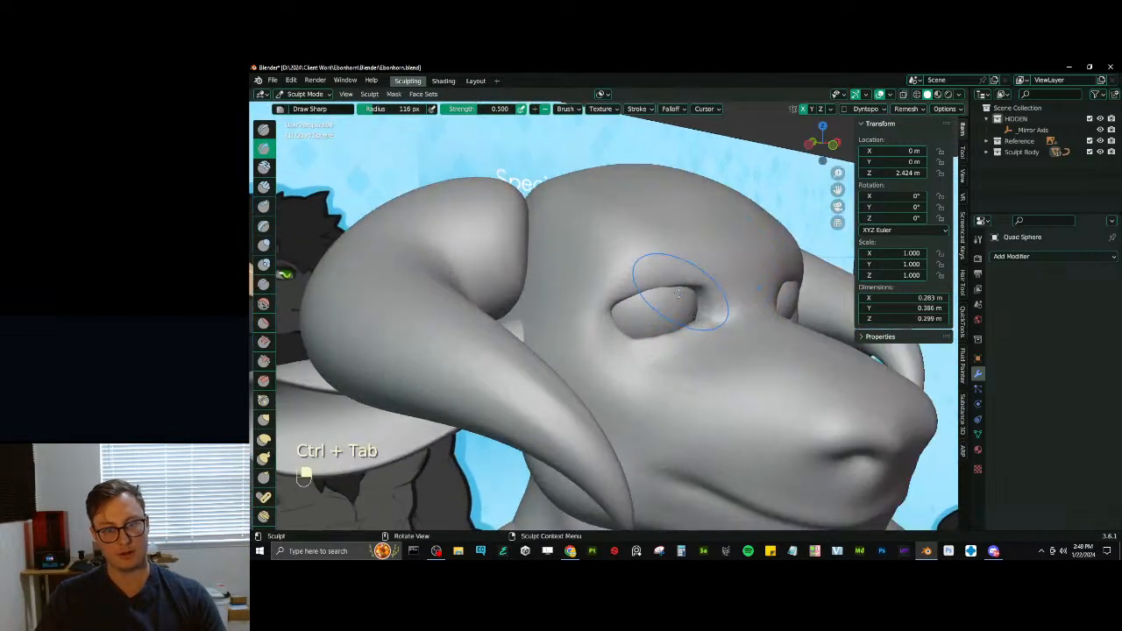
{"action": "scroll", "coordinate": [677, 293], "scroll_direction": "up", "scroll_amount": 2}
{"action": "key", "text": "j"}
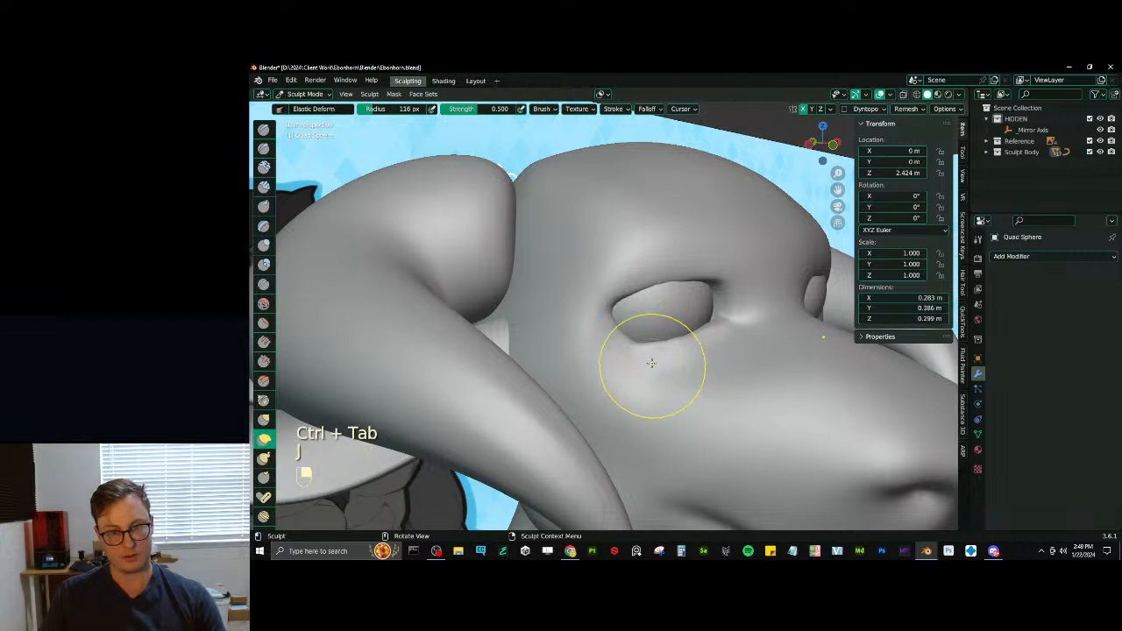
{"action": "mouse_move", "coordinate": [651, 361]}
{"action": "middle_mouse_down"}
{"action": "mouse_move", "coordinate": [662, 354]}
{"action": "mouse_move", "coordinate": [636, 336]}
{"action": "mouse_move", "coordinate": [623, 354]}
{"action": "mouse_move", "coordinate": [633, 350]}
{"action": "middle_mouse_up"}
{"action": "left_click_drag", "start_coordinate": [647, 341], "coordinate": [646, 335]}
{"action": "mouse_move", "coordinate": [605, 302]}
{"action": "left_mouse_down"}
{"action": "mouse_move", "coordinate": [646, 273]}
{"action": "mouse_move", "coordinate": [682, 285]}
{"action": "left_mouse_up"}
{"action": "mouse_move", "coordinate": [672, 310]}
{"action": "middle_mouse_down"}
{"action": "mouse_move", "coordinate": [613, 320]}
{"action": "mouse_move", "coordinate": [623, 457]}
{"action": "middle_mouse_up"}
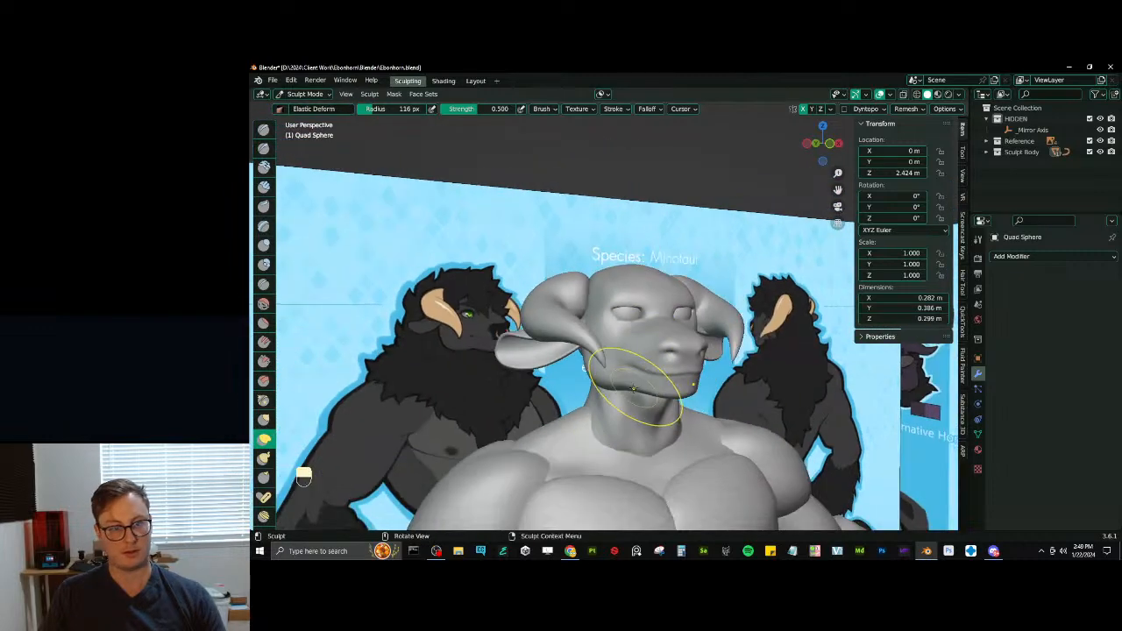
- Reshape the inner eye corners around the eyeballs with Elastic Deform at 66 px radius
{"action": "mouse_move", "coordinate": [646, 395]}
{"action": "middle_mouse_down", "text": "ctrl"}
{"action": "mouse_move", "coordinate": [653, 345]}
{"action": "mouse_move", "coordinate": [700, 325]}
{"action": "middle_mouse_up", "text": "ctrl"}
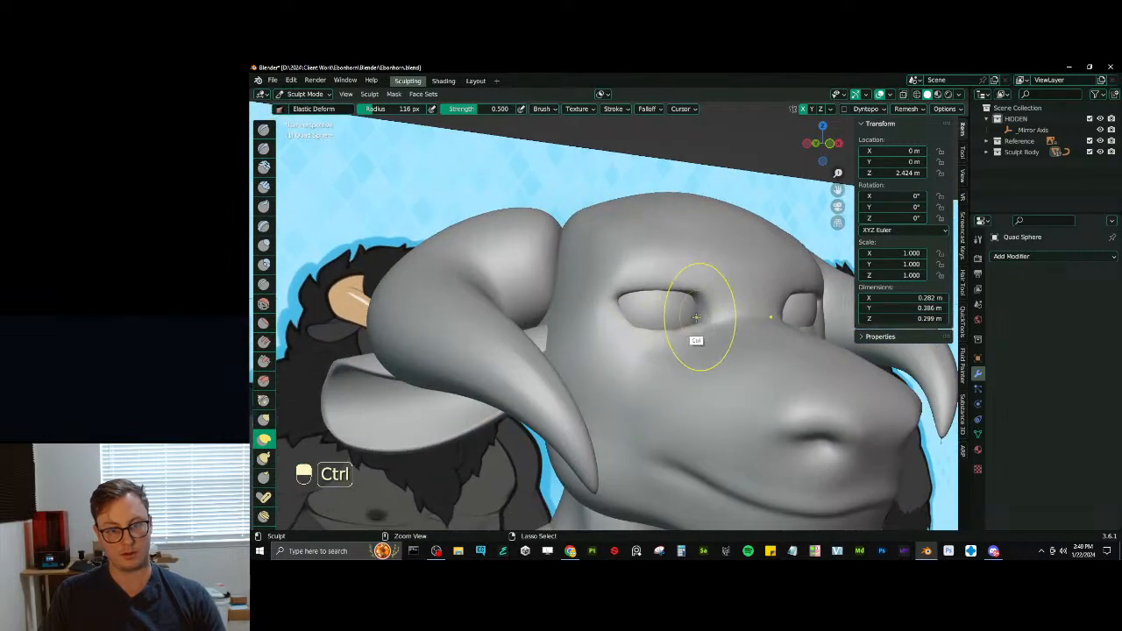
{"action": "key", "text": "p"}
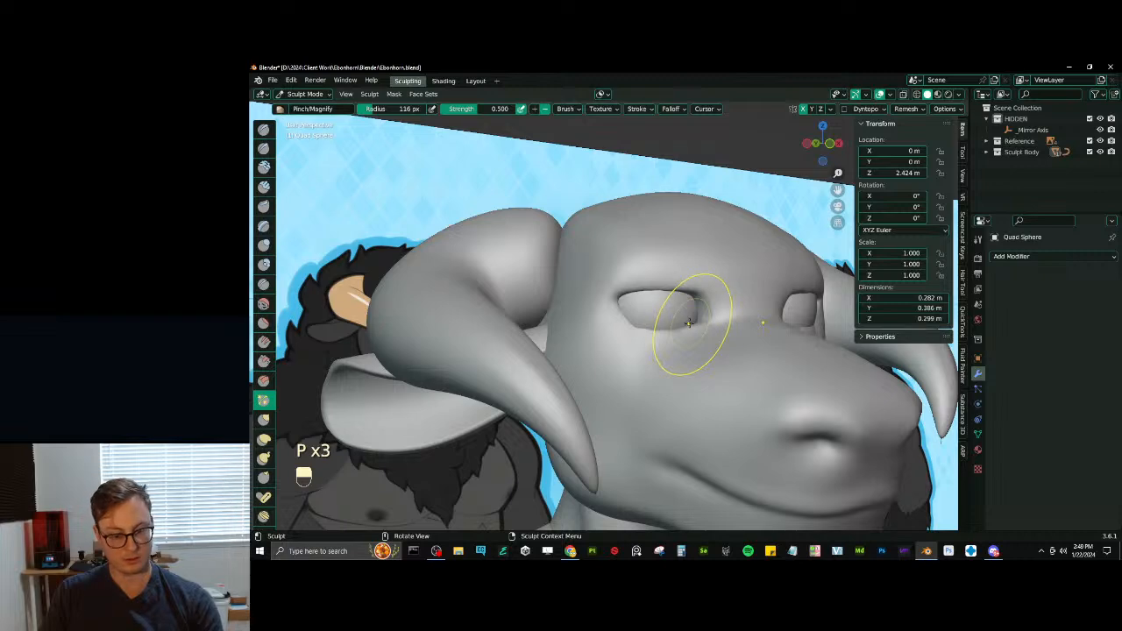
{"action": "key", "text": "j"}
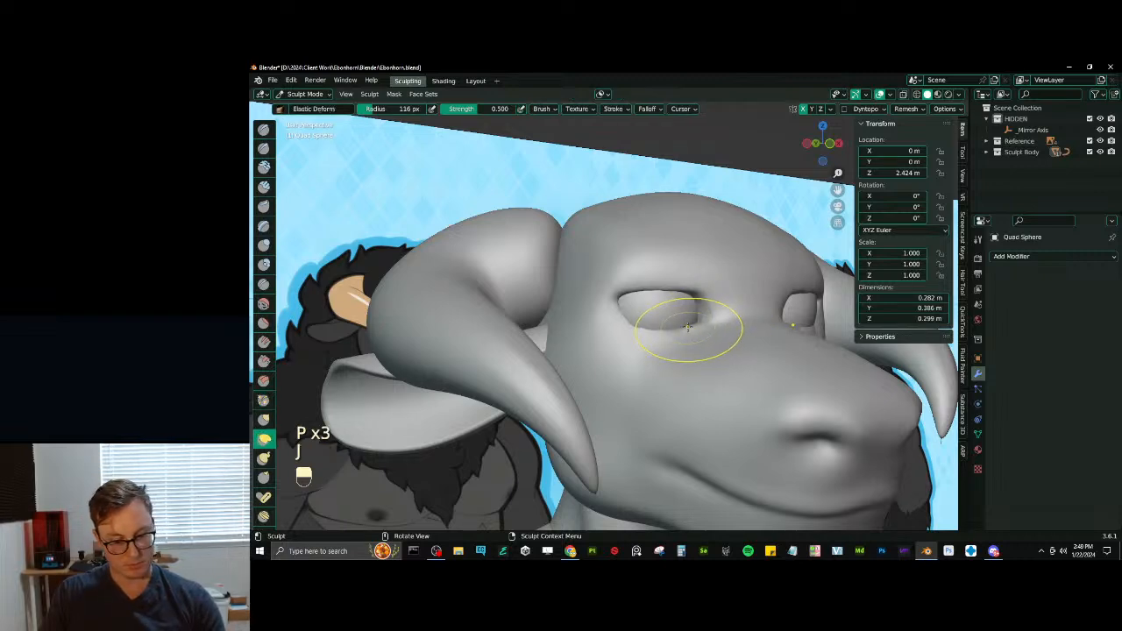
{"action": "key", "text": "bracketleft"}
{"action": "key", "text": "bracketleft"}
{"action": "middle_click_drag", "start_coordinate": [701, 281], "coordinate": [730, 330], "text": "ctrl"}
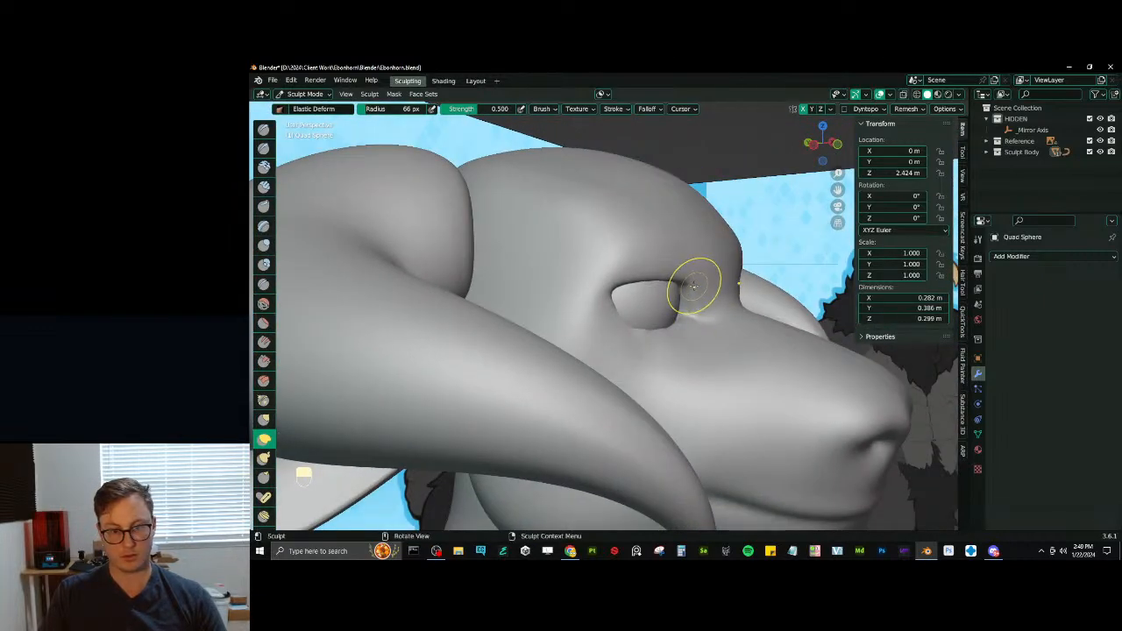
{"action": "mouse_move", "coordinate": [694, 285]}
{"action": "middle_mouse_down"}
{"action": "mouse_move", "coordinate": [681, 363]}
{"action": "mouse_move", "coordinate": [646, 371]}
{"action": "mouse_move", "coordinate": [659, 308]}
{"action": "mouse_move", "coordinate": [633, 303]}
{"action": "mouse_move", "coordinate": [646, 338]}
{"action": "mouse_move", "coordinate": [667, 337]}
{"action": "mouse_move", "coordinate": [679, 274]}
{"action": "mouse_move", "coordinate": [676, 321]}
{"action": "mouse_move", "coordinate": [625, 321]}
{"action": "mouse_move", "coordinate": [606, 349]}
{"action": "mouse_move", "coordinate": [657, 331]}
{"action": "mouse_move", "coordinate": [678, 345]}
{"action": "mouse_move", "coordinate": [700, 333]}
{"action": "mouse_move", "coordinate": [708, 341]}
{"action": "middle_mouse_up"}
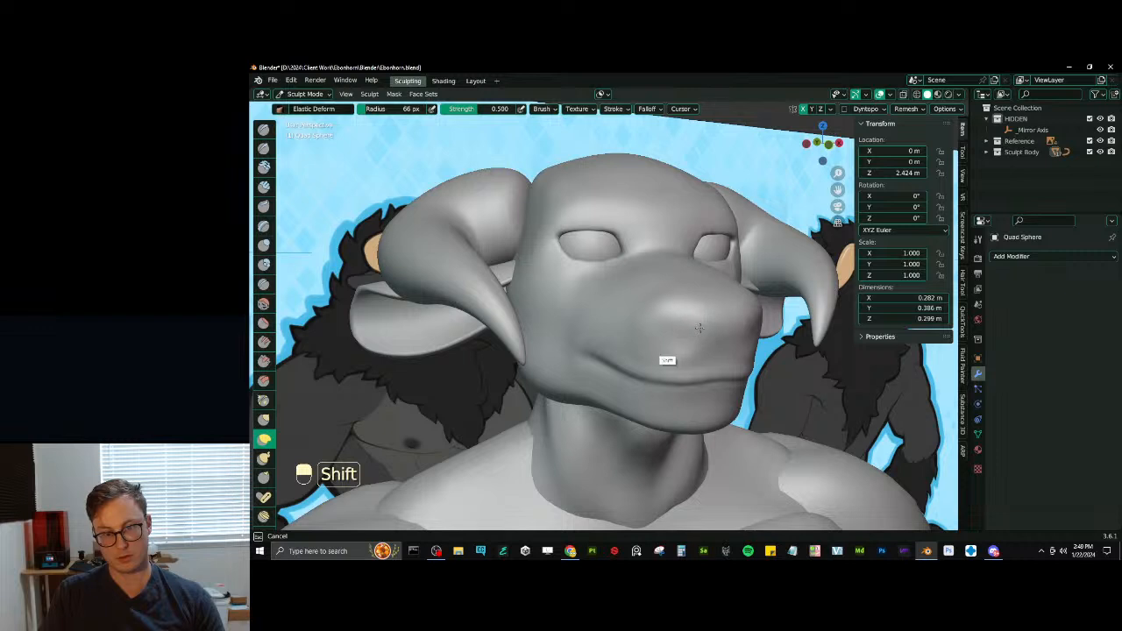
- Flatten the muzzle surface around and below the nostrils with the Scrape brush at 66 px radius and 0.700 strength
{"action": "middle_click_drag", "start_coordinate": [672, 350], "coordinate": [696, 340], "text": "ctrl"}
{"action": "key", "text": "d"}
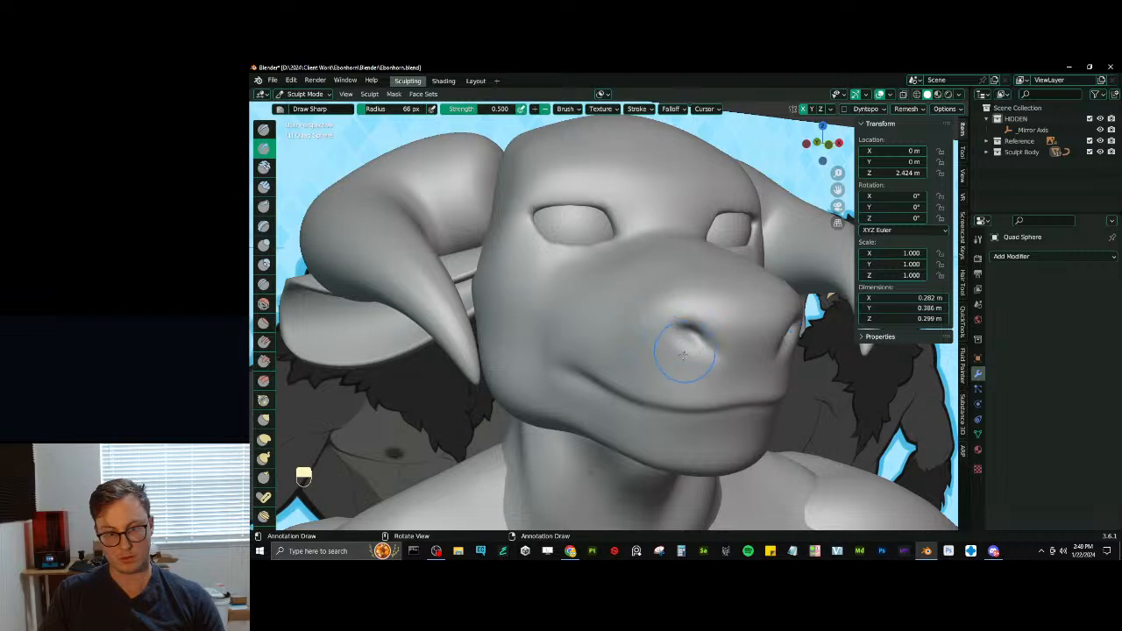
{"action": "key", "text": "v"}
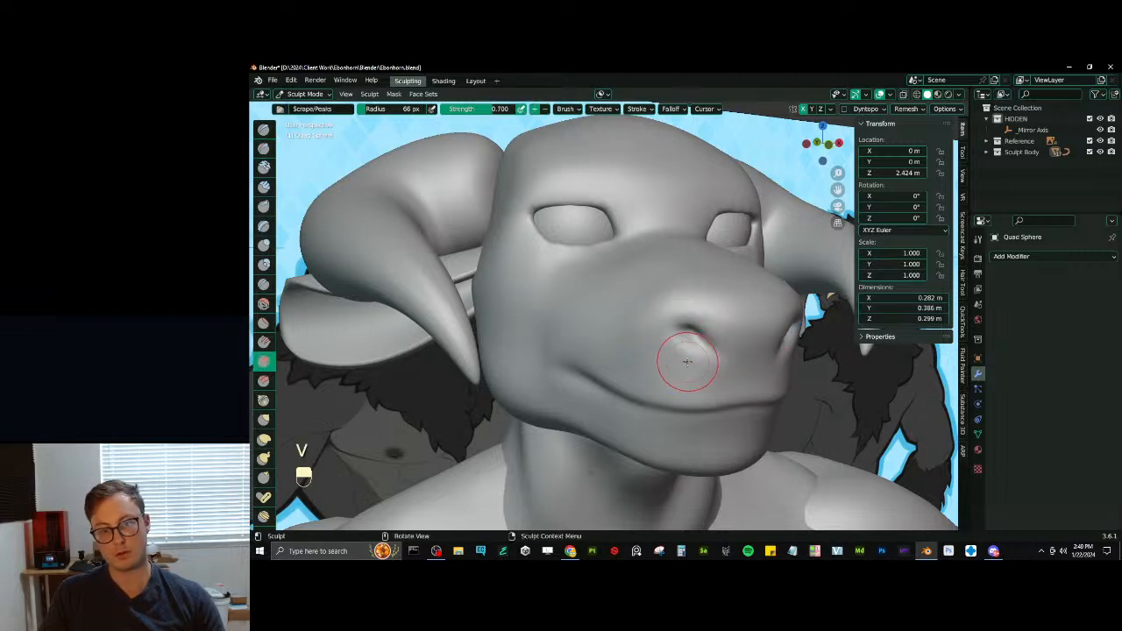
{"action": "left_click_drag", "start_coordinate": [687, 362], "coordinate": [680, 363], "text": "shift"}
{"action": "middle_click_drag", "start_coordinate": [681, 361], "coordinate": [712, 350]}
{"action": "mouse_move", "coordinate": [712, 350]}
{"action": "middle_mouse_down", "text": "ctrl"}
{"action": "mouse_move", "coordinate": [712, 366]}
{"action": "mouse_move", "coordinate": [670, 370]}
{"action": "mouse_move", "coordinate": [669, 391]}
{"action": "middle_mouse_up", "text": "ctrl"}
{"action": "mouse_move", "coordinate": [668, 391]}
{"action": "middle_mouse_down"}
{"action": "mouse_move", "coordinate": [684, 393]}
{"action": "mouse_move", "coordinate": [639, 316]}
{"action": "middle_mouse_up"}
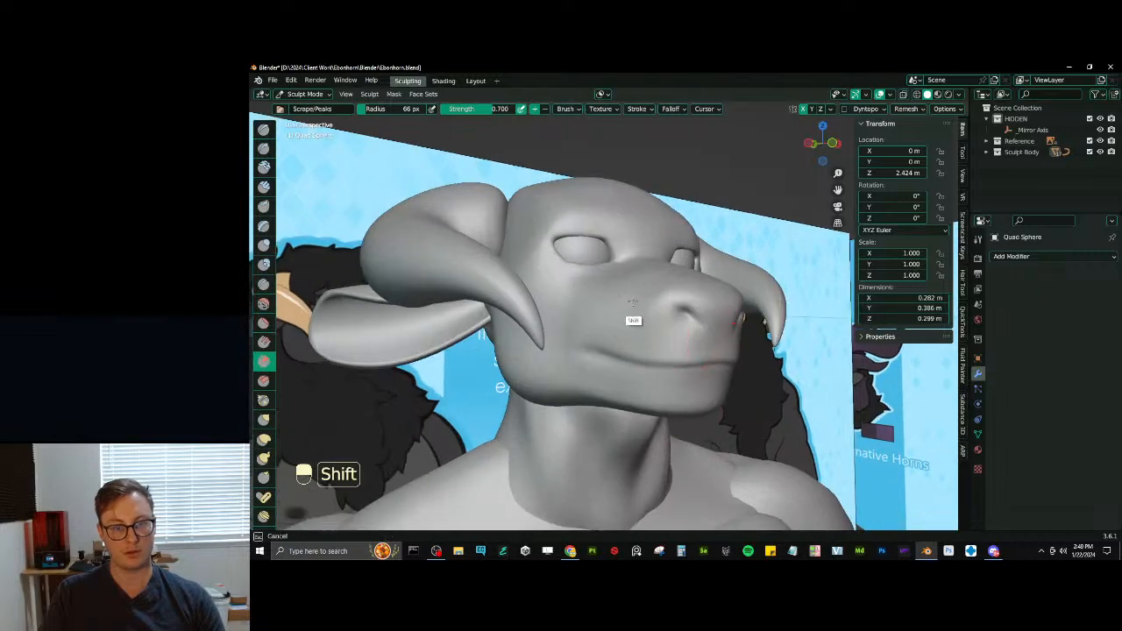
{"action": "left_click_drag", "start_coordinate": [633, 300], "coordinate": [649, 325], "text": "shift"}
{"action": "middle_click_drag", "start_coordinate": [654, 332], "coordinate": [673, 454], "text": "ctrl"}
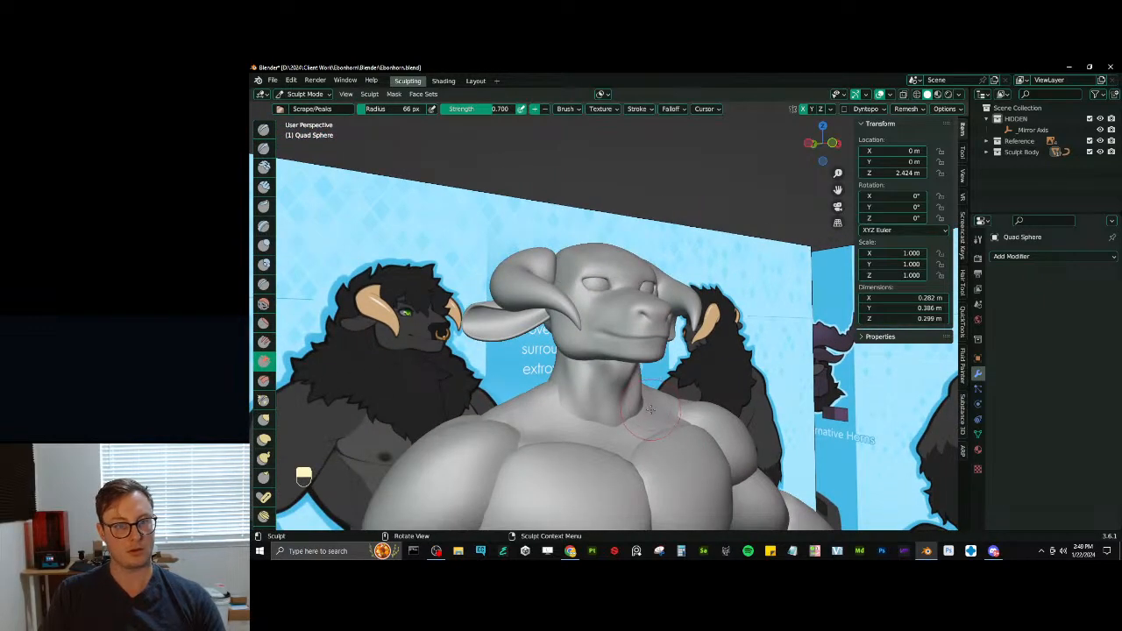
- Even out the area between the inner eye corners and the muzzle bridge with Fill/Deepen and Scrape at 66 px radius
{"action": "middle_click_drag", "start_coordinate": [650, 410], "coordinate": [670, 456], "text": "ctrl"}
{"action": "middle_click_drag", "start_coordinate": [670, 438], "coordinate": [657, 321], "text": "ctrl"}
{"action": "left_click", "coordinate": [265, 341]}
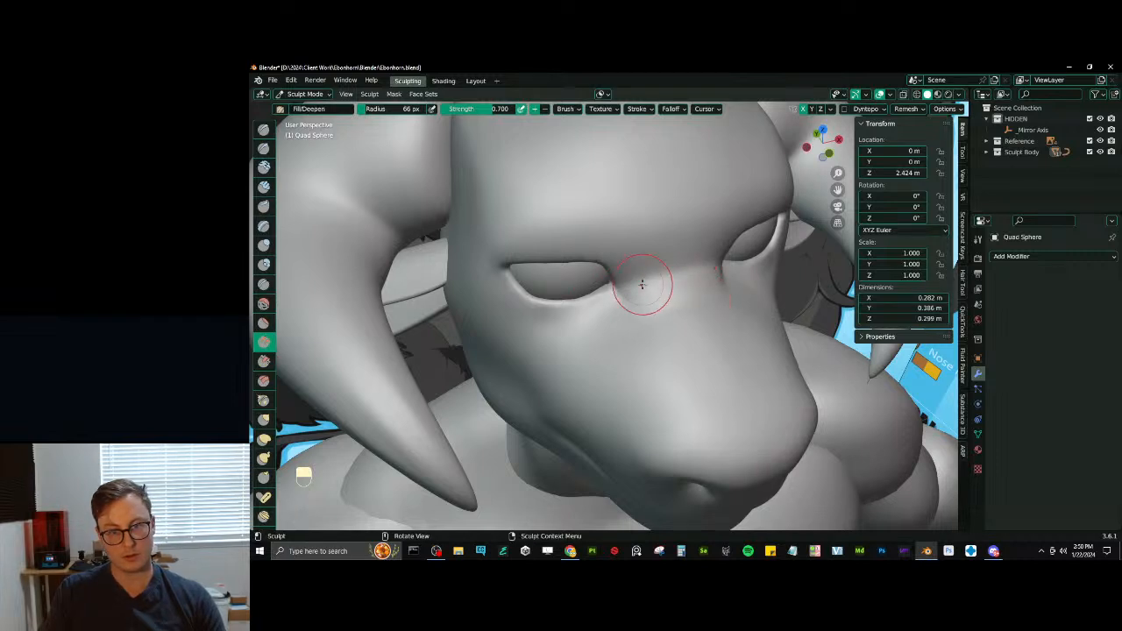
{"action": "key", "text": "v"}
{"action": "middle_click_drag", "start_coordinate": [671, 253], "coordinate": [663, 280], "text": "ctrl"}
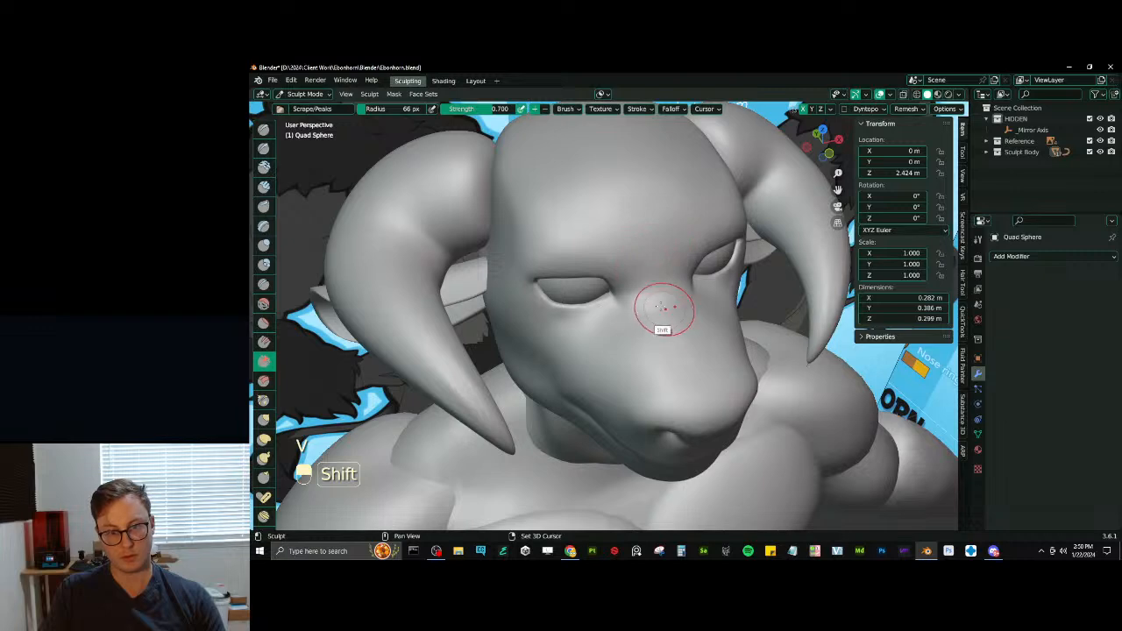
{"action": "middle_click_drag", "start_coordinate": [677, 317], "coordinate": [675, 372], "text": "ctrl"}
{"action": "mouse_move", "coordinate": [675, 372]}
{"action": "middle_mouse_down"}
{"action": "mouse_move", "coordinate": [692, 337]}
{"action": "mouse_move", "coordinate": [668, 341]}
{"action": "mouse_move", "coordinate": [654, 420]}
{"action": "mouse_move", "coordinate": [632, 352]}
{"action": "mouse_move", "coordinate": [666, 359]}
{"action": "middle_mouse_up"}
{"action": "middle_click_drag", "start_coordinate": [680, 377], "coordinate": [691, 314], "text": "ctrl"}
{"action": "left_click_drag", "start_coordinate": [594, 388], "coordinate": [561, 359], "text": "shift"}
{"action": "middle_click_drag", "start_coordinate": [573, 374], "coordinate": [592, 394], "text": "ctrl"}
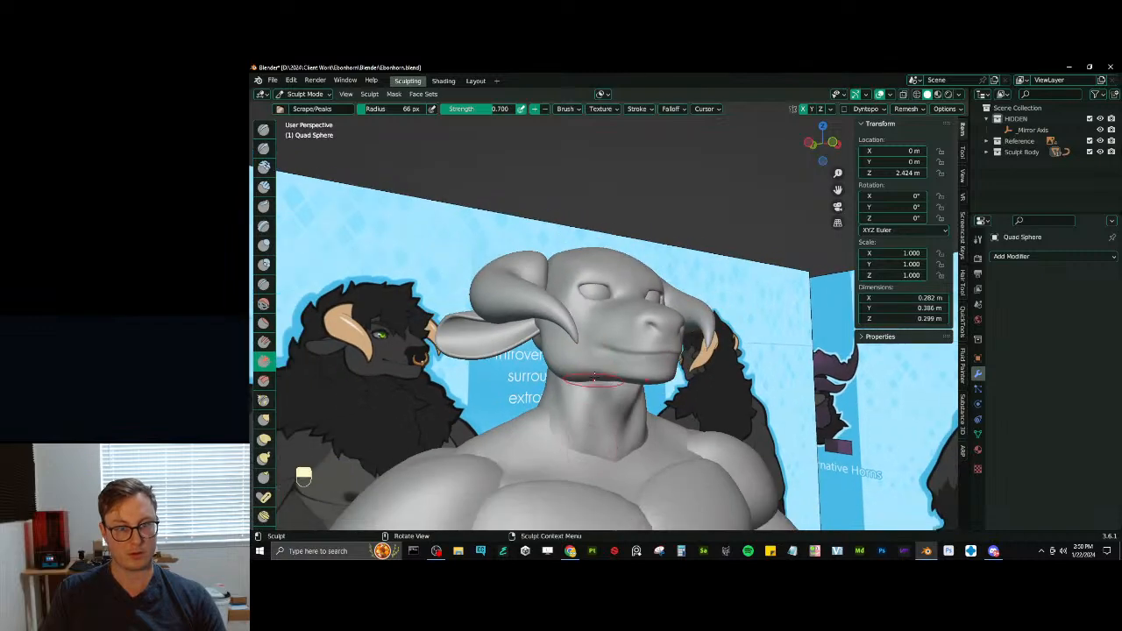
- Add volume to the cheek and jaw area behind the mouth with Inflate/Deflate at 111 px radius
{"action": "mouse_move", "coordinate": [624, 352]}
{"action": "middle_mouse_down"}
{"action": "mouse_move", "coordinate": [566, 395]}
{"action": "mouse_move", "coordinate": [577, 359]}
{"action": "mouse_move", "coordinate": [549, 338]}
{"action": "middle_mouse_up"}
{"action": "key", "text": "i"}
{"action": "key", "text": "bracketright"}
{"action": "key", "text": "bracketright"}
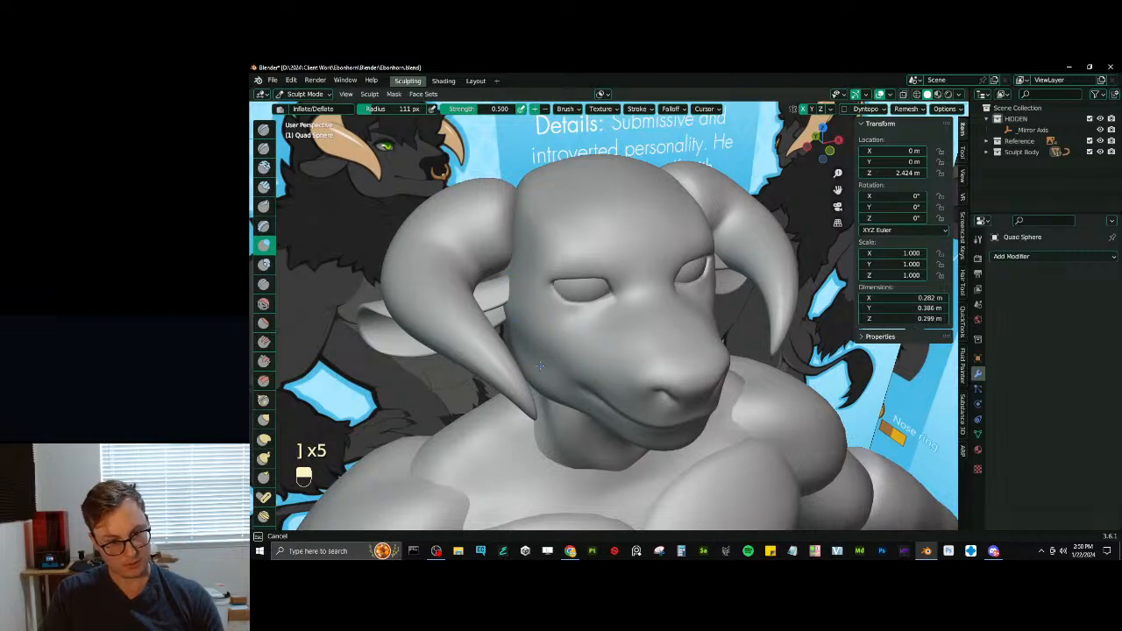
{"action": "mouse_move", "coordinate": [523, 354]}
{"action": "middle_mouse_down"}
{"action": "mouse_move", "coordinate": [566, 359]}
{"action": "mouse_move", "coordinate": [533, 354]}
{"action": "mouse_move", "coordinate": [555, 350]}
{"action": "middle_mouse_up"}
{"action": "scroll", "coordinate": [556, 350], "scroll_direction": "up", "scroll_amount": 4}
{"action": "mouse_move", "coordinate": [555, 350]}
{"action": "left_mouse_down", "text": "shift"}
{"action": "mouse_move", "coordinate": [558, 364]}
{"action": "mouse_move", "coordinate": [559, 340]}
{"action": "left_mouse_up", "text": "shift"}
{"action": "scroll", "coordinate": [570, 373], "scroll_direction": "down", "scroll_amount": 4}
{"action": "middle_click_drag", "start_coordinate": [570, 376], "coordinate": [580, 371]}
- Leave Sculpt Mode for Object Mode and save the file
{"action": "key", "text": "ctrl+Tab"}
{"action": "left_click", "coordinate": [494, 373]}
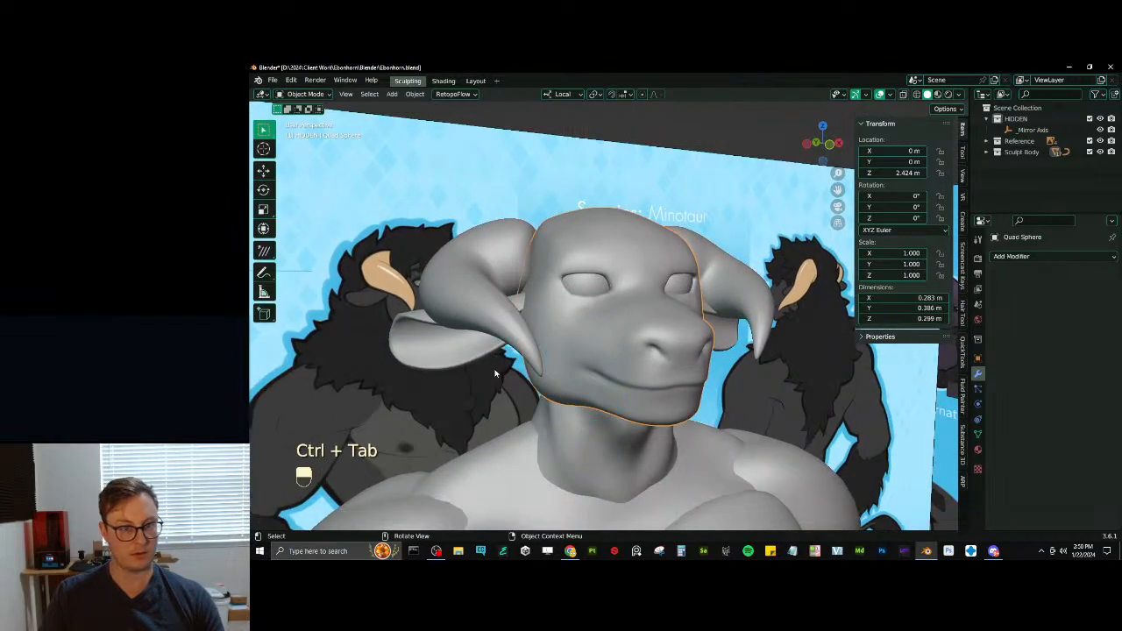
{"action": "key", "text": "ctrl+s"}
- Add a torus mesh for the nose ring and open its creation settings
{"action": "scroll", "coordinate": [490, 372], "scroll_direction": "down", "scroll_amount": 5}
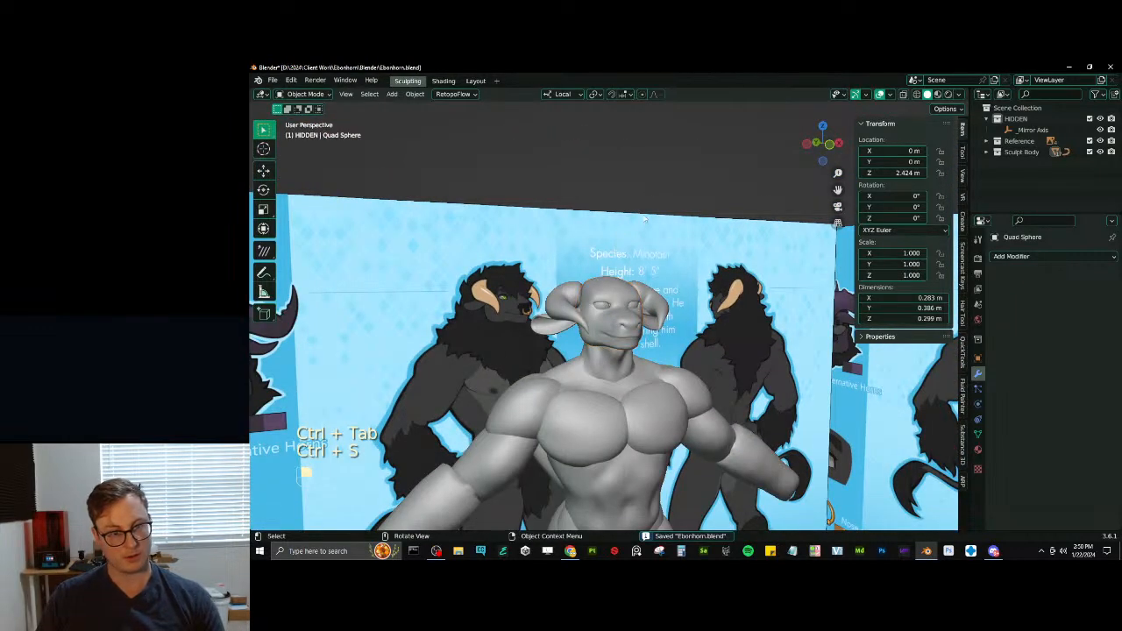
{"action": "middle_click_drag", "start_coordinate": [645, 218], "coordinate": [638, 338]}
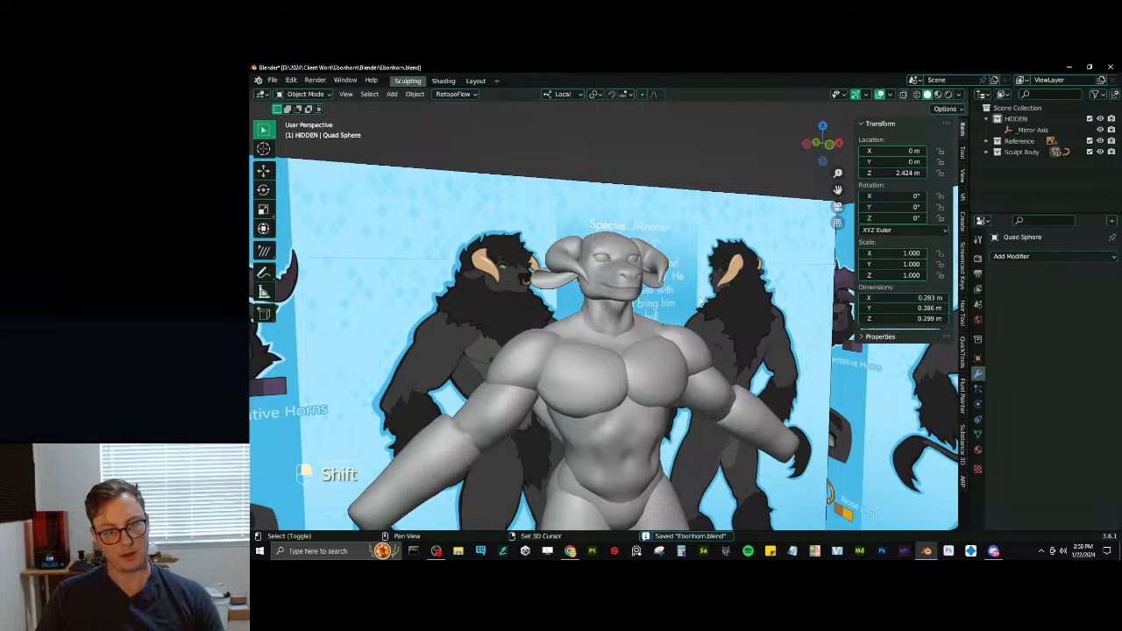
{"action": "key", "text": "shift+a"}
{"action": "mouse_move", "coordinate": [692, 188]}
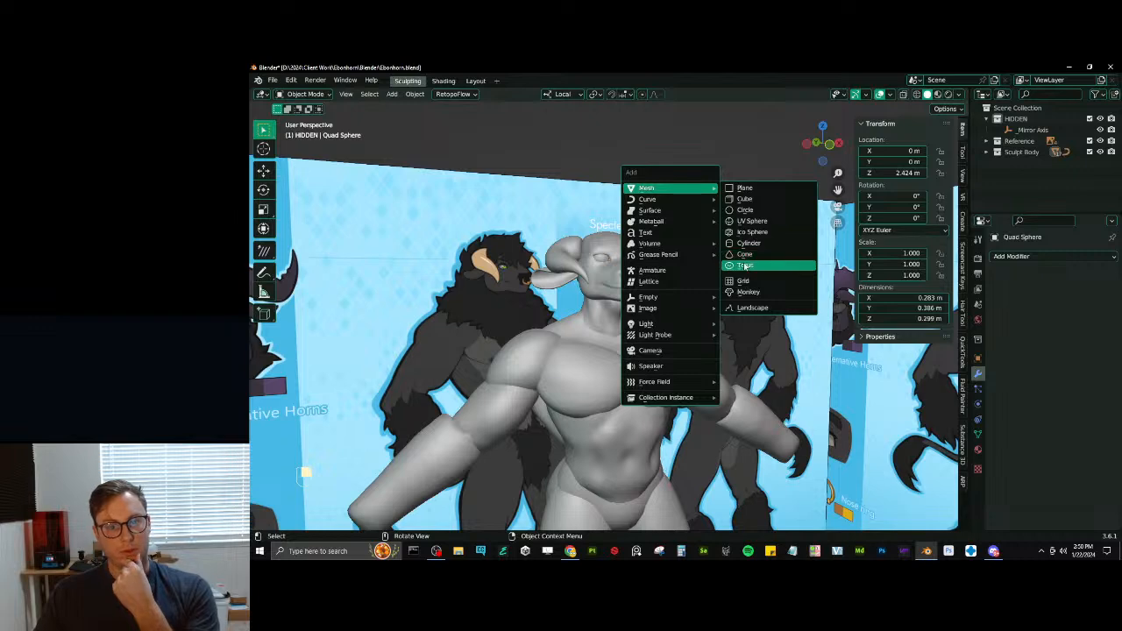
{"action": "left_click", "coordinate": [745, 265]}
{"action": "left_click", "coordinate": [331, 521]}
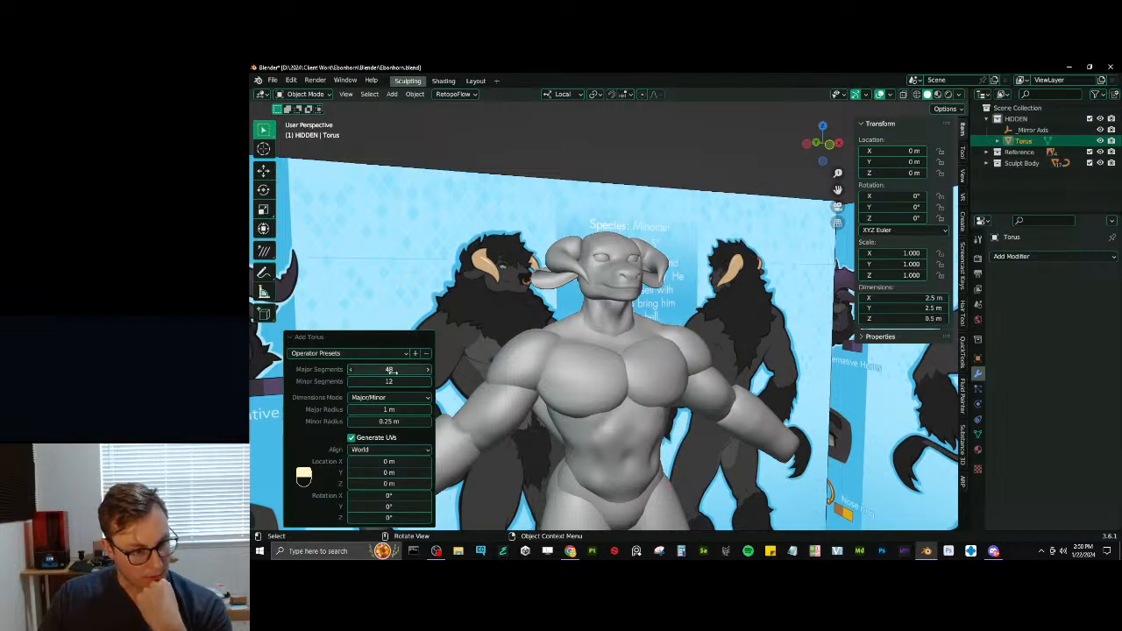
- Set the torus to 8 major segments and 8 minor segments
{"action": "left_click", "coordinate": [394, 372]}
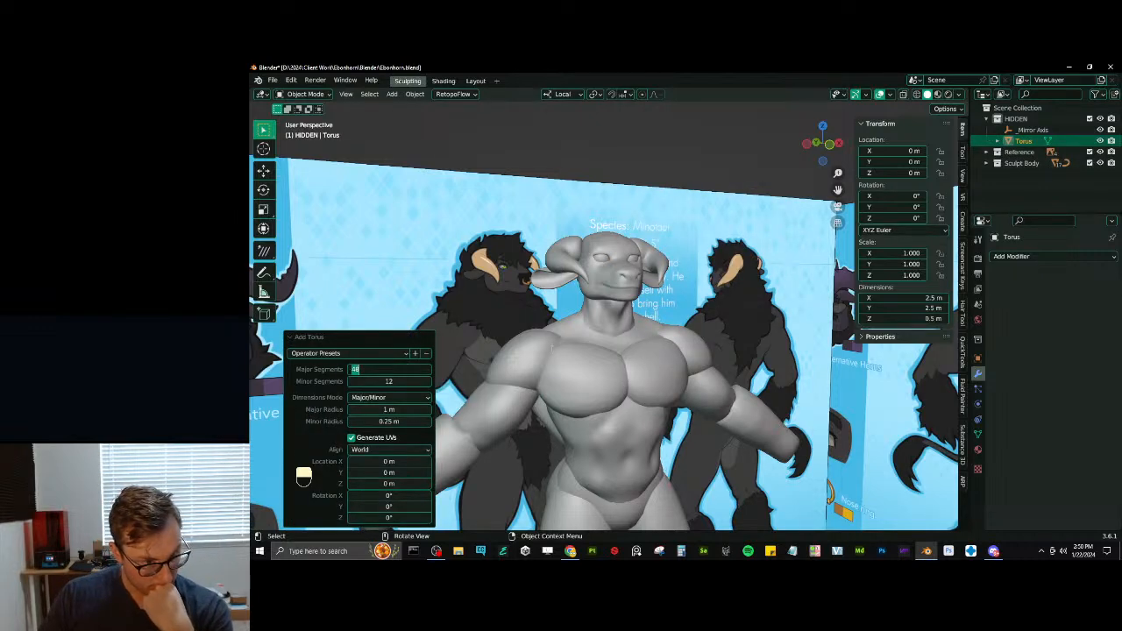
{"action": "key", "text": "Return"}
{"action": "key", "text": "KP_Decimal"}
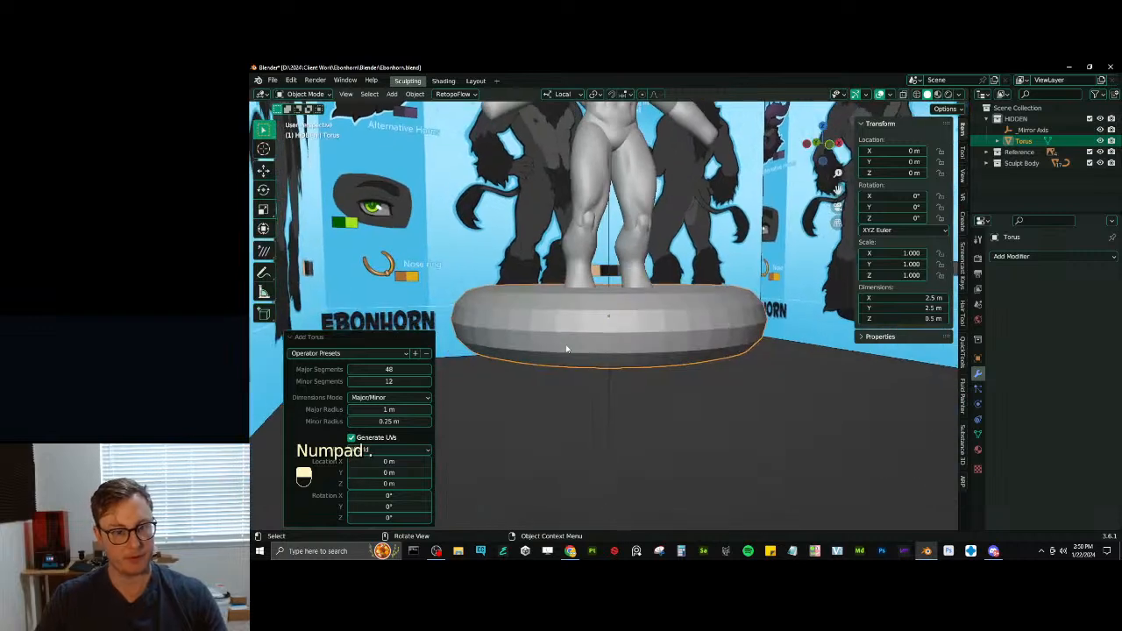
{"action": "middle_click_drag", "start_coordinate": [637, 324], "coordinate": [325, 389]}
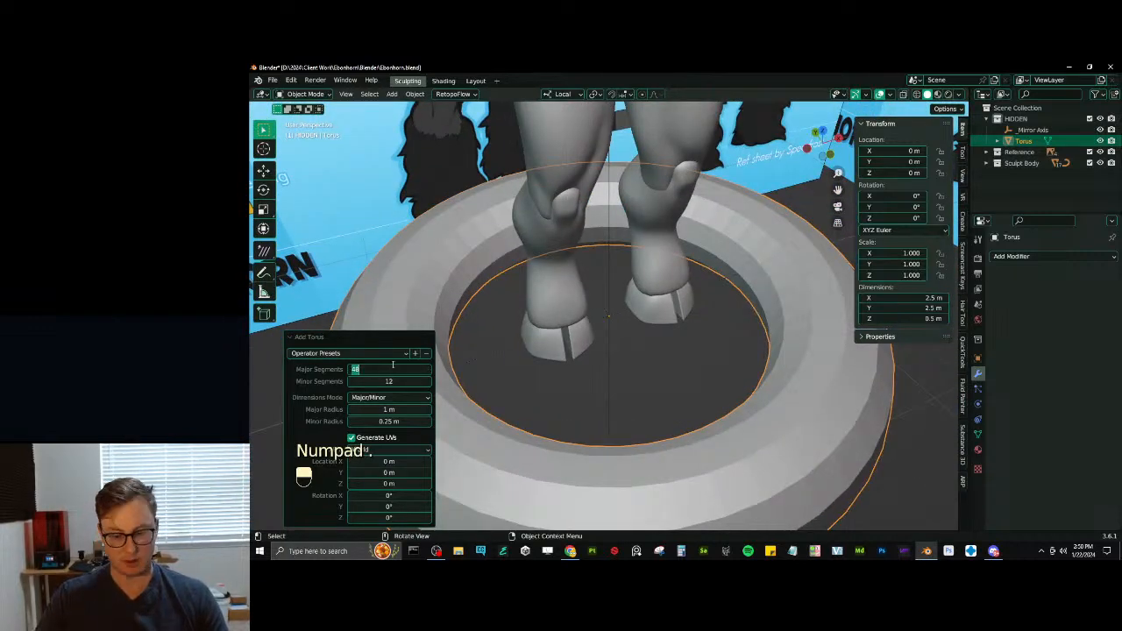
{"action": "type", "text": "8"}
{"action": "key", "text": "Return"}
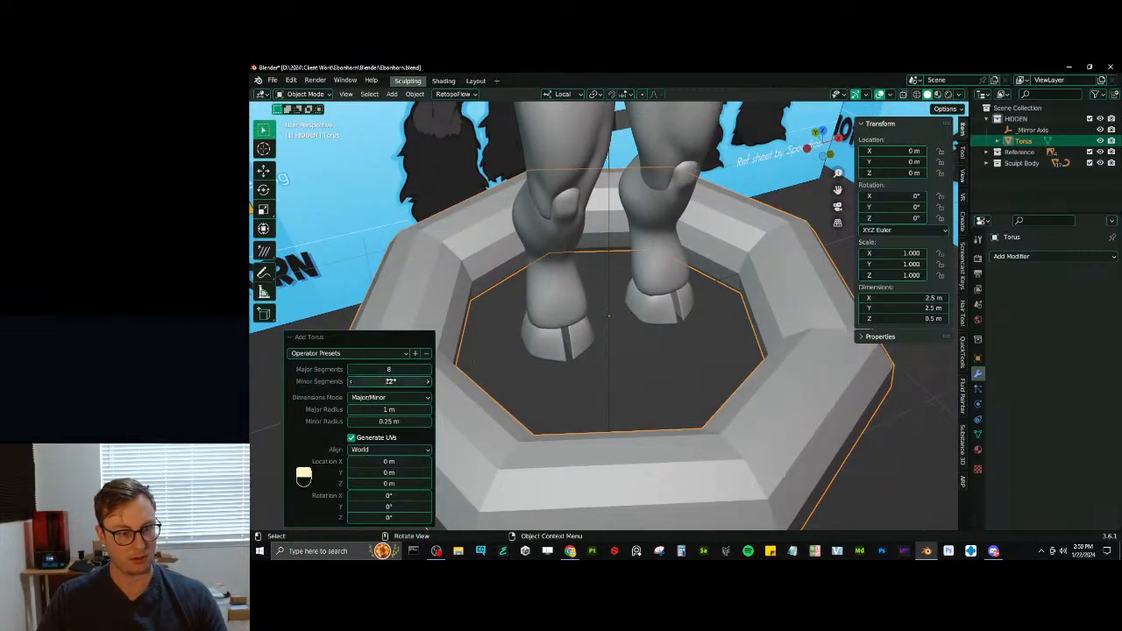
{"action": "left_click", "coordinate": [391, 382]}
{"action": "key", "text": "Return"}
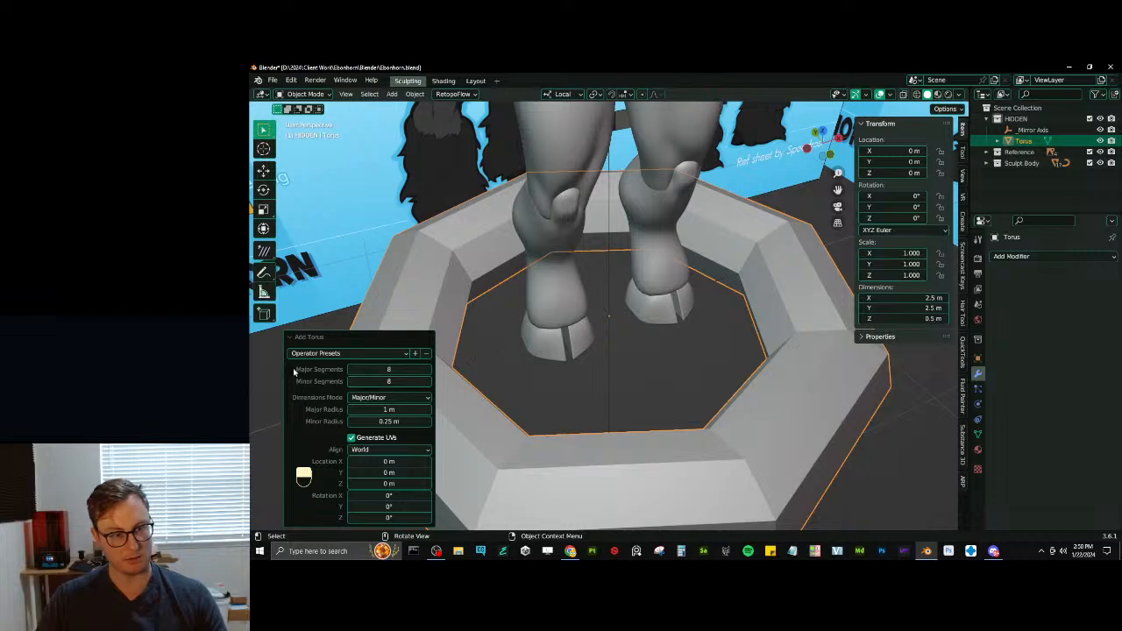
{"action": "left_click", "coordinate": [292, 340]}
- Give the torus a Subdivision Surface modifier with viewport level 2 and shade it smooth
{"action": "left_click", "coordinate": [1071, 257]}
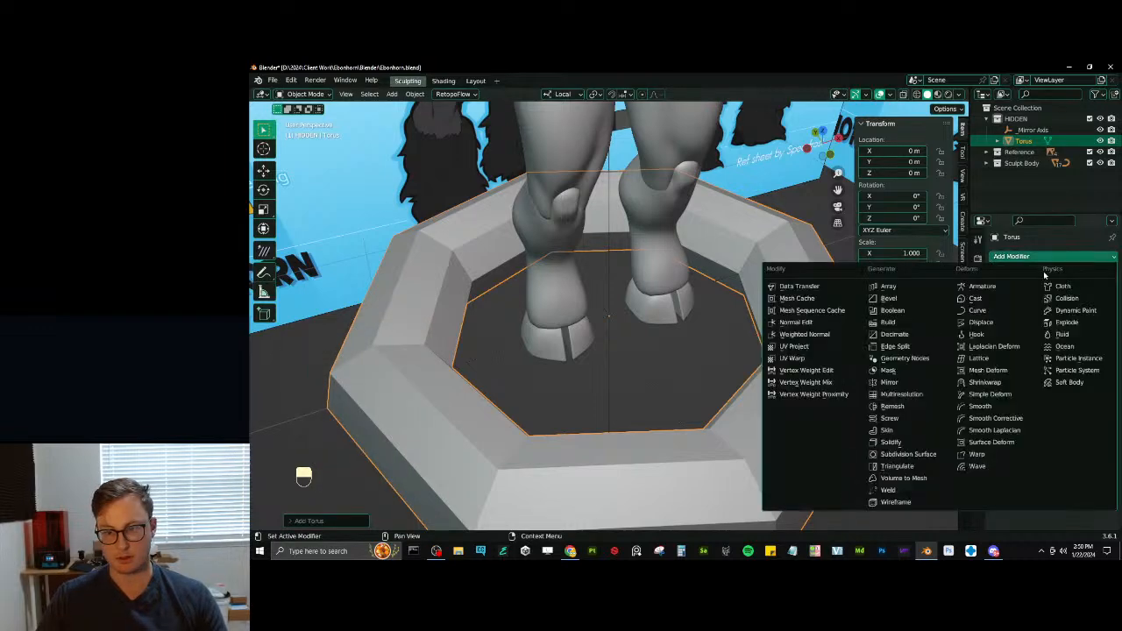
{"action": "left_click", "coordinate": [883, 457]}
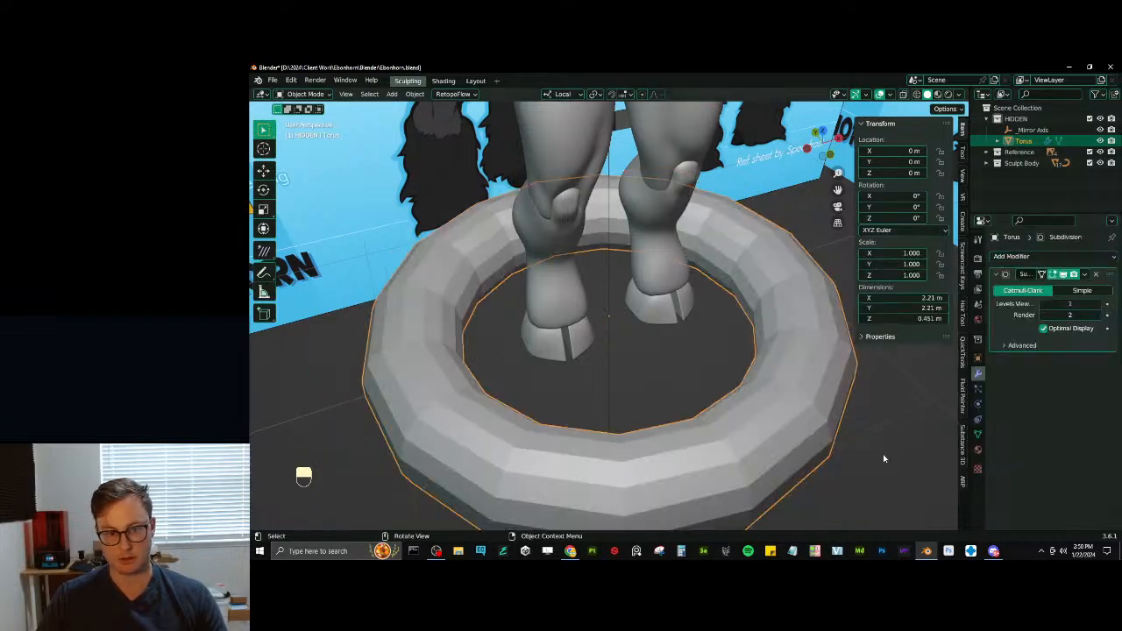
{"action": "left_click", "coordinate": [1102, 304]}
{"action": "scroll", "coordinate": [812, 348], "scroll_direction": "down", "scroll_amount": 6}
{"action": "right_click", "coordinate": [638, 303]}
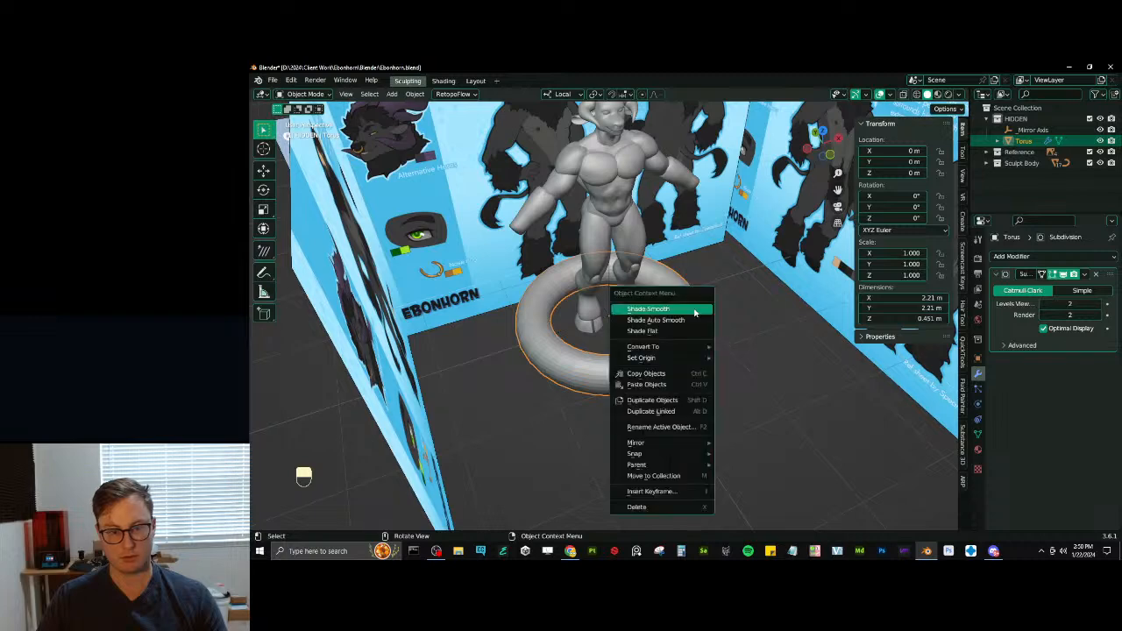
{"action": "left_click", "coordinate": [657, 308]}
- Scale the torus geometry down in Edit Mode to about 0.4 m across and return to Object Mode
{"action": "middle_click_drag", "start_coordinate": [656, 309], "coordinate": [715, 264]}
{"action": "key", "text": "Tab"}
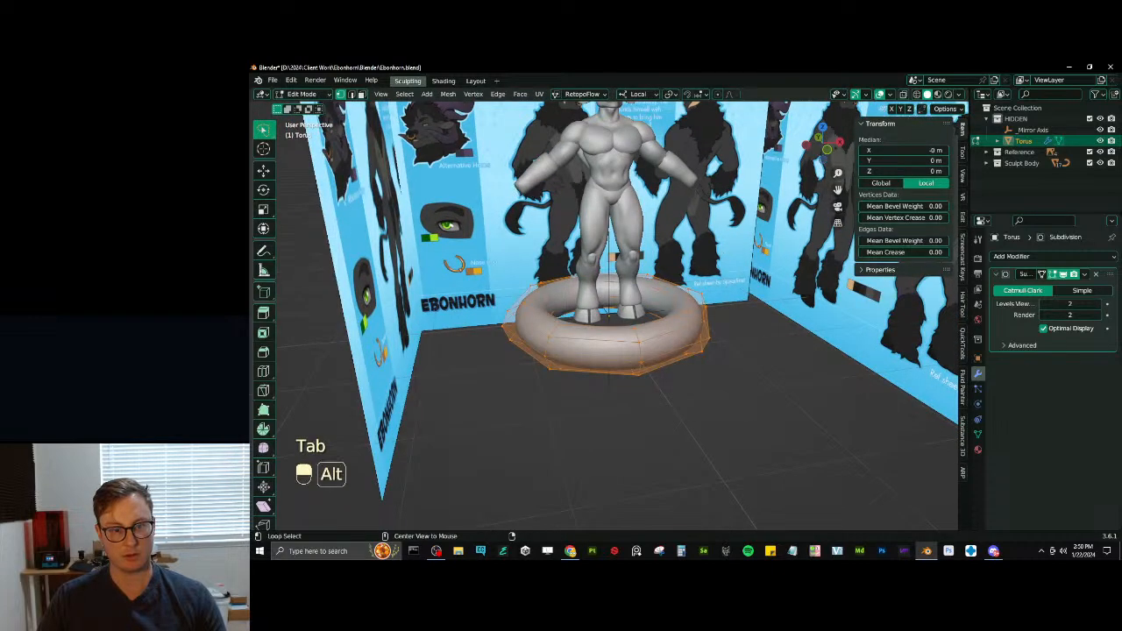
{"action": "key", "text": "alt+s"}
{"action": "key", "text": "ctrl+z"}
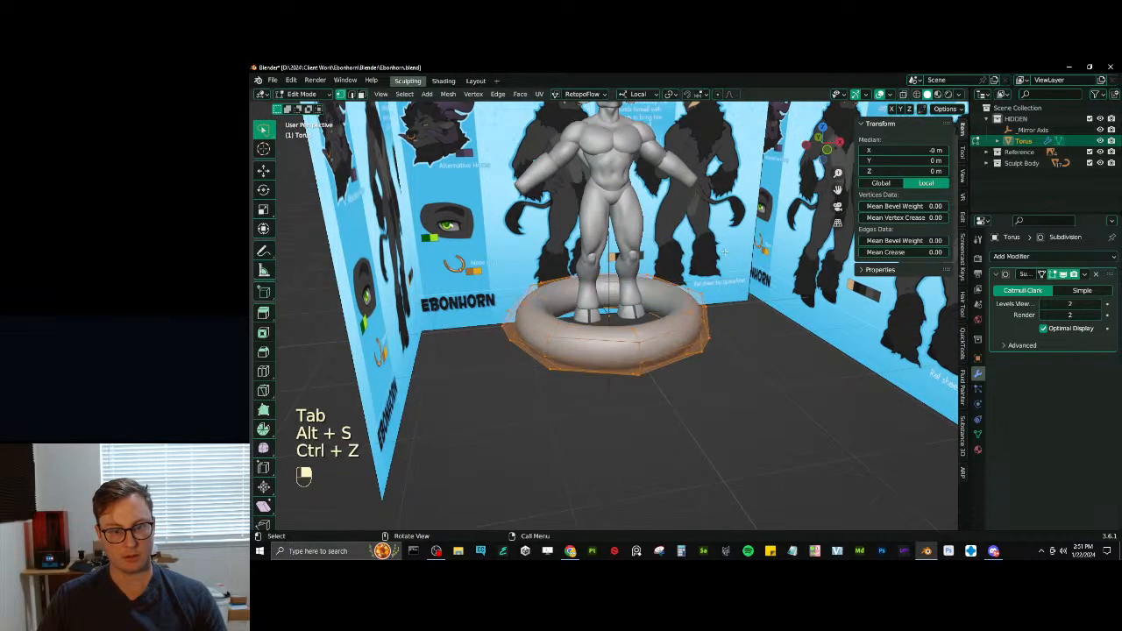
{"action": "key", "text": "s"}
{"action": "left_click", "coordinate": [630, 306]}
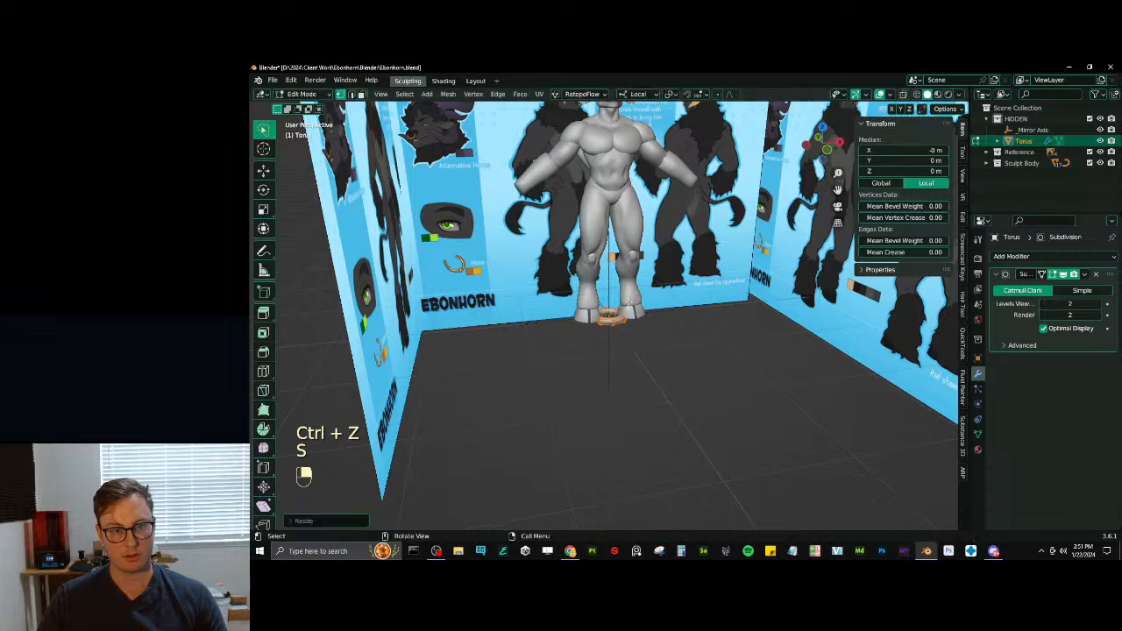
{"action": "key", "text": "Tab"}
- Move the torus in the right side view up to the muzzle, at about Y -0.222 m and Z 2.339 m
{"action": "key", "text": "KP_1"}
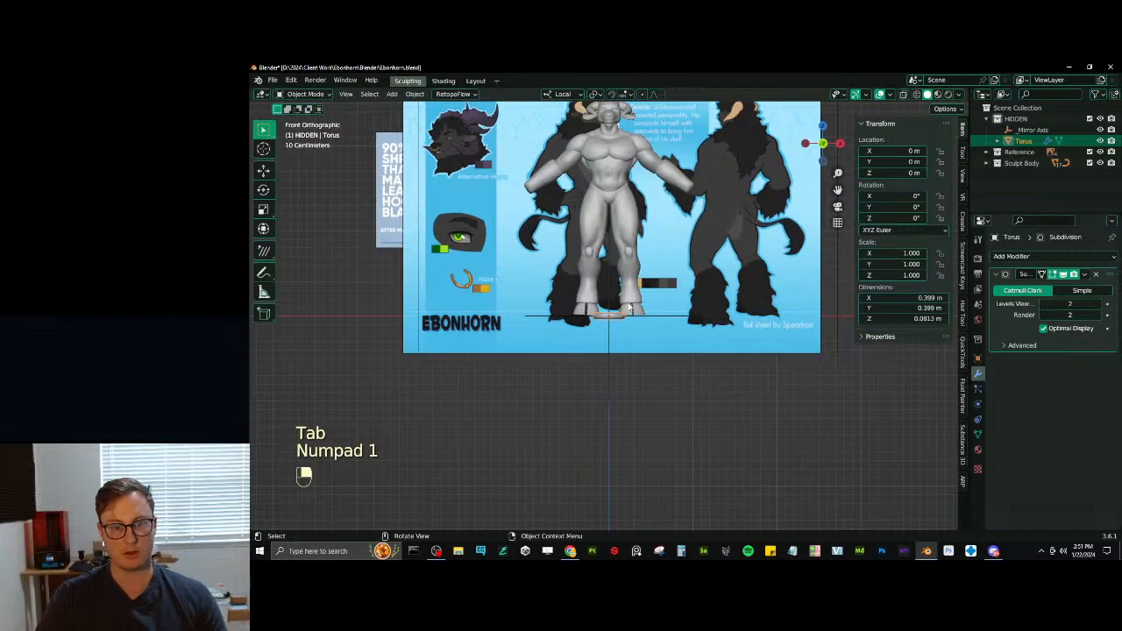
{"action": "key", "text": "KP_3"}
{"action": "key", "text": "g"}
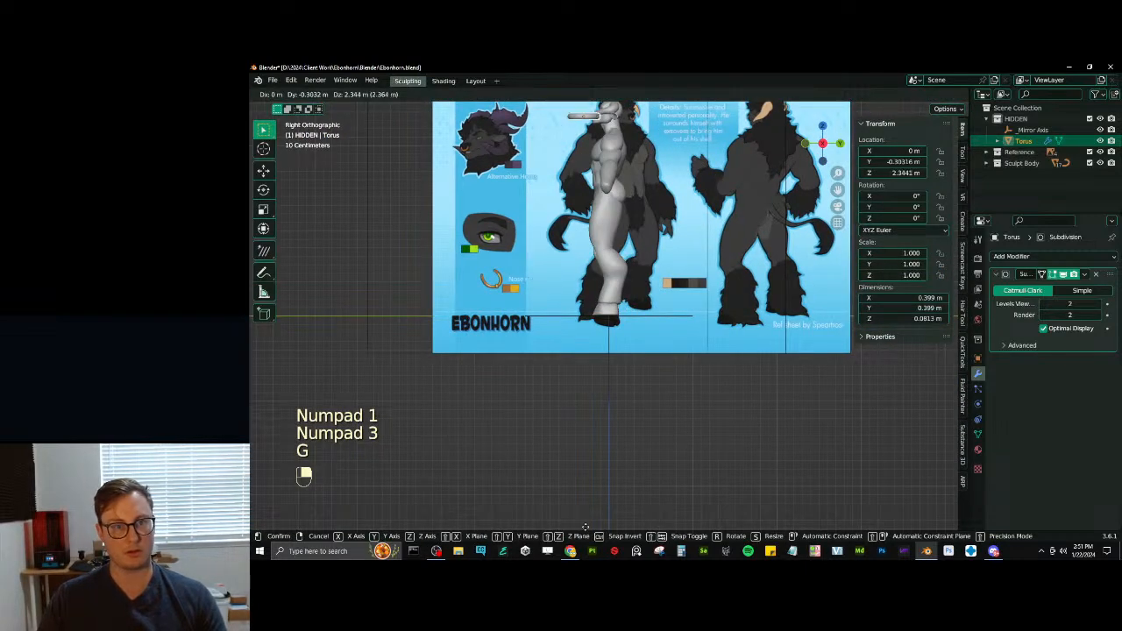
{"action": "left_click", "coordinate": [597, 482]}
{"action": "key", "text": "KP_Decimal"}
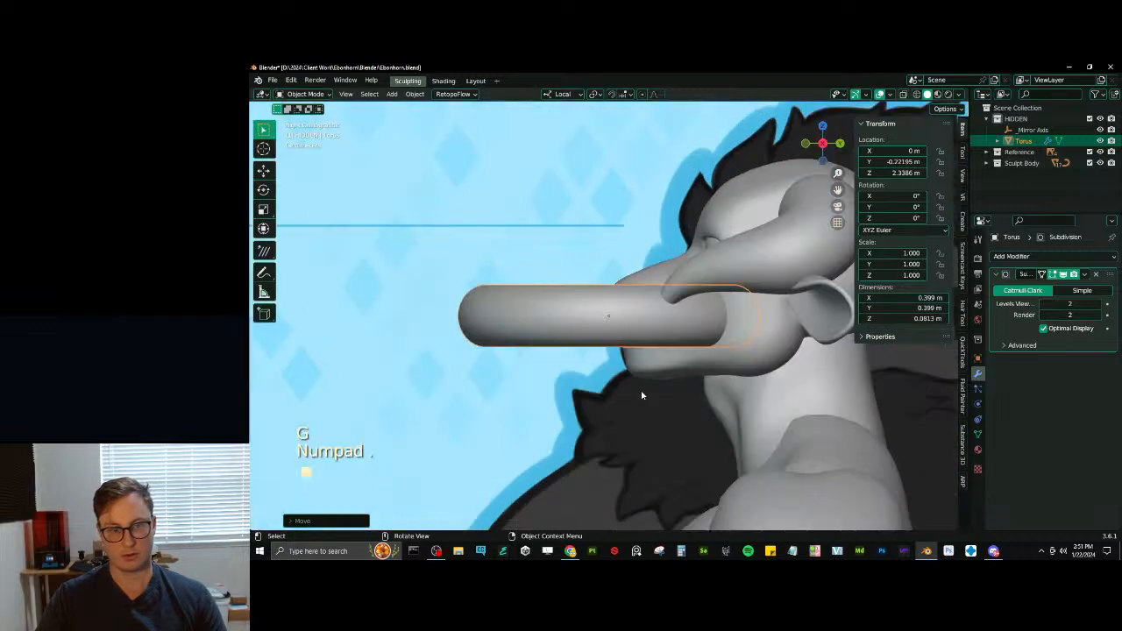
- Scale the torus down to nose-ring size, about 0.069 m across
{"action": "key", "text": "s"}
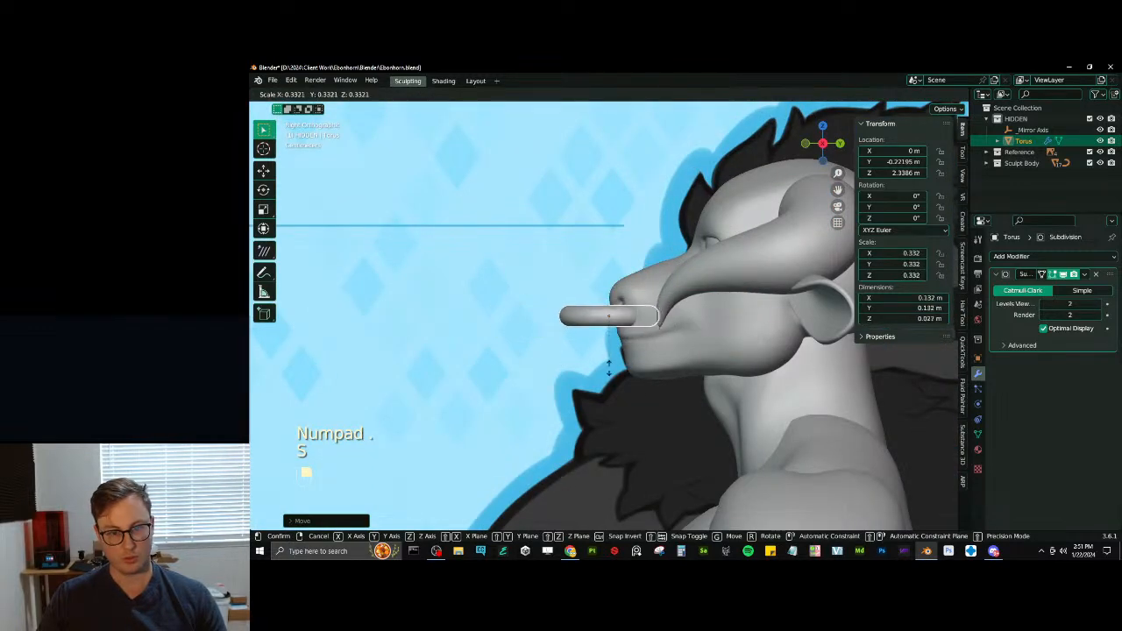
{"action": "left_click", "coordinate": [609, 348]}
{"action": "scroll", "coordinate": [610, 348], "scroll_direction": "up", "scroll_amount": 3}
{"action": "key", "text": "s"}
{"action": "left_click", "coordinate": [671, 359]}
- Tilt the nose ring about 44° around X and enlarge it to about 0.081 m across
{"action": "key", "text": "r"}
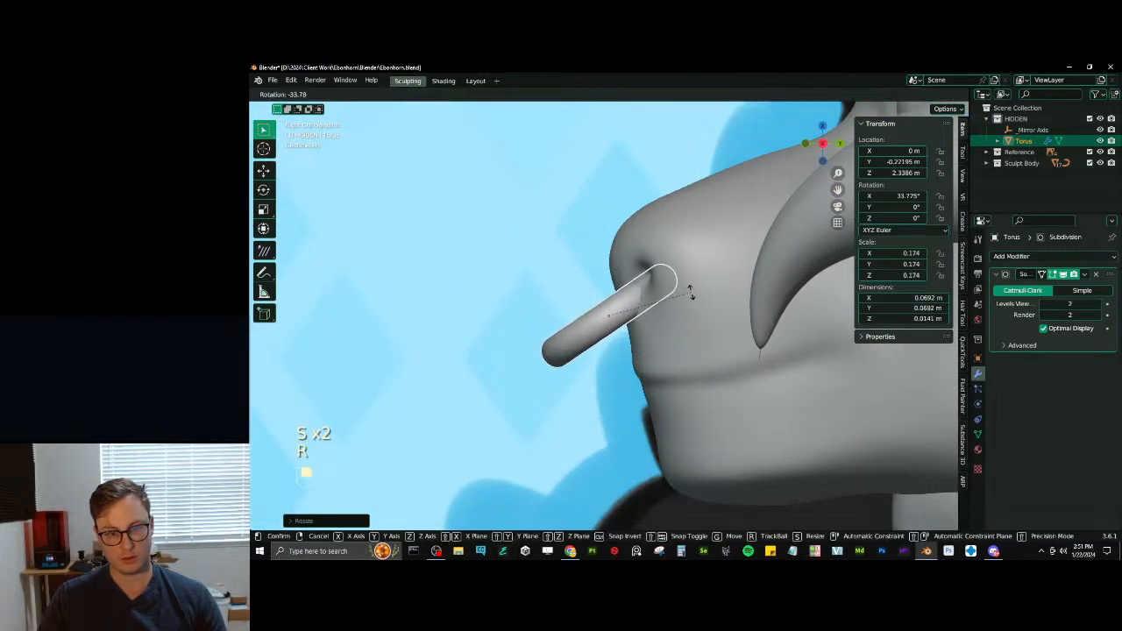
{"action": "left_click", "coordinate": [677, 279]}
{"action": "middle_click_drag", "start_coordinate": [677, 282], "coordinate": [751, 326]}
{"action": "key", "text": "s"}
{"action": "left_click", "coordinate": [736, 313]}
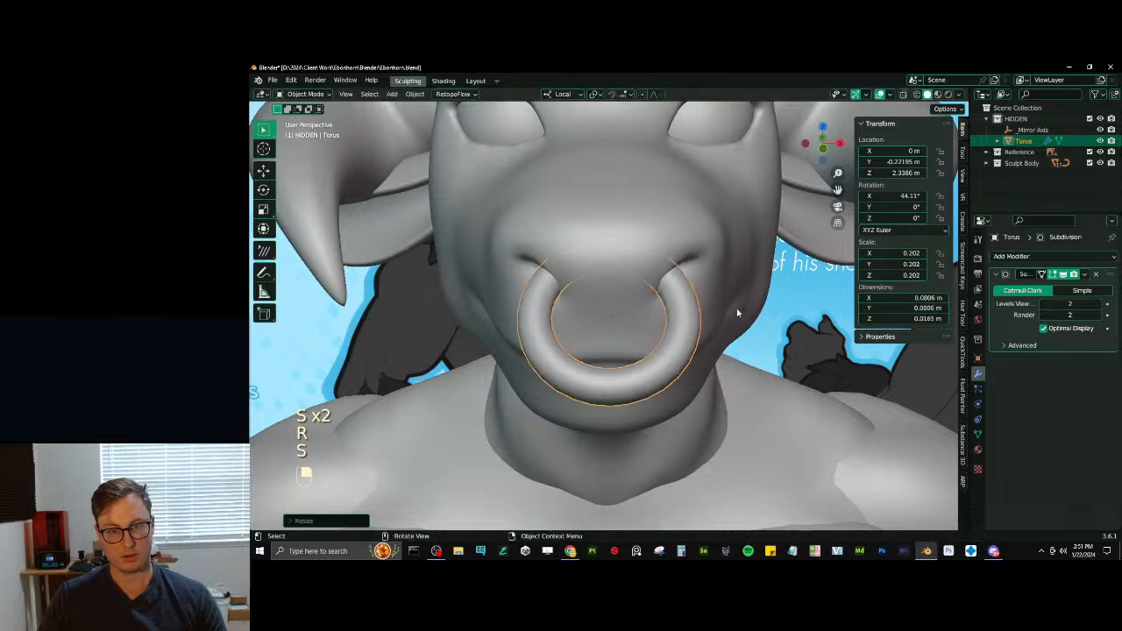
- Enlarge the nose ring to about 0.080 m across and tilt it to about 75° around X
{"action": "scroll", "coordinate": [735, 312], "scroll_direction": "down", "scroll_amount": 7}
{"action": "middle_click_drag", "start_coordinate": [613, 308], "coordinate": [640, 326]}
{"action": "key", "text": "s"}
{"action": "key", "text": "ctrl+z"}
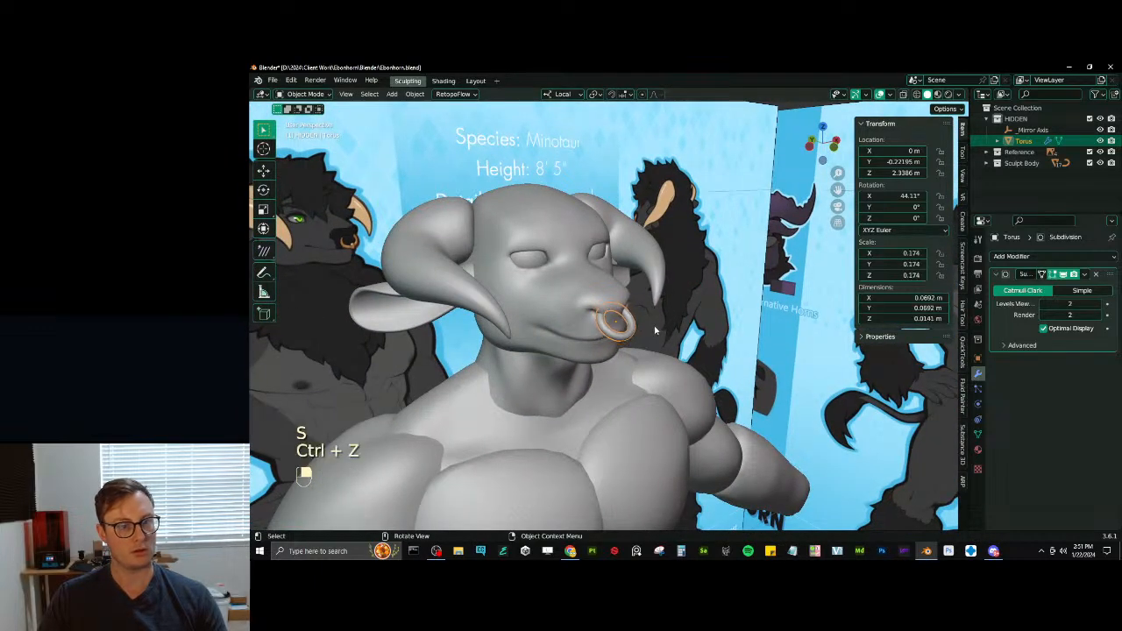
{"action": "key", "text": "s"}
{"action": "key", "text": "r"}
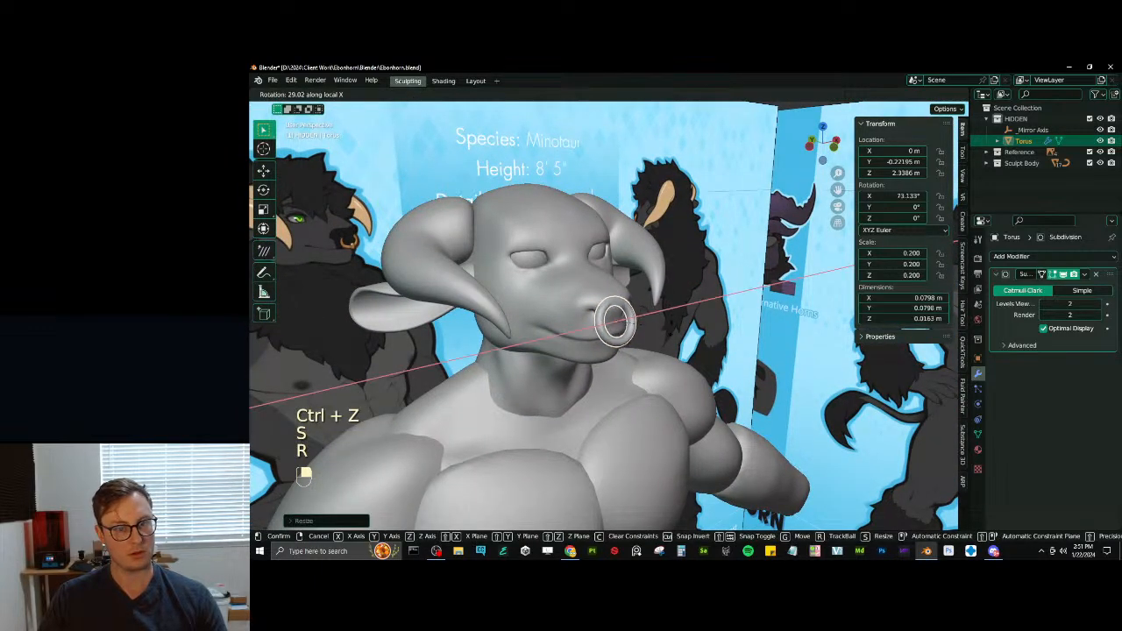
{"action": "left_click", "coordinate": [633, 323]}
{"action": "scroll", "coordinate": [671, 332], "scroll_direction": "up", "scroll_amount": 3}
{"action": "middle_click_drag", "start_coordinate": [669, 332], "coordinate": [699, 335]}
{"action": "key", "text": "g"}
{"action": "key", "text": "y"}
{"action": "key", "text": "y"}
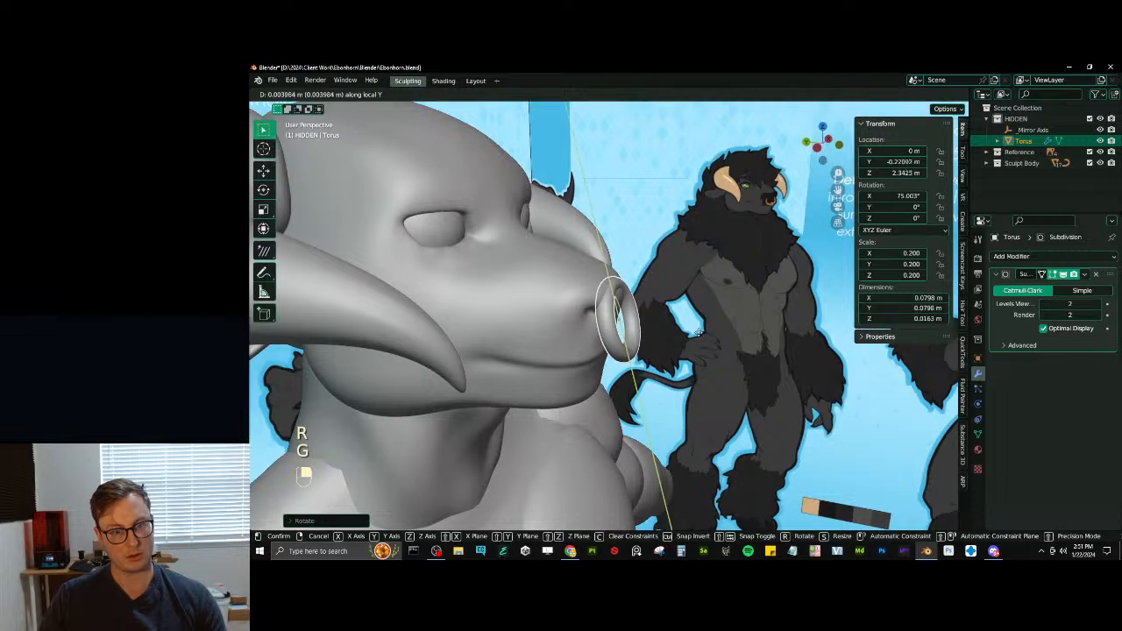
{"action": "key", "text": "x"}
{"action": "right_click", "coordinate": [698, 327]}
- Move the nose ring back along the global Y axis to about Y -0.211 m
{"action": "key", "text": "g"}
{"action": "key", "text": "y"}
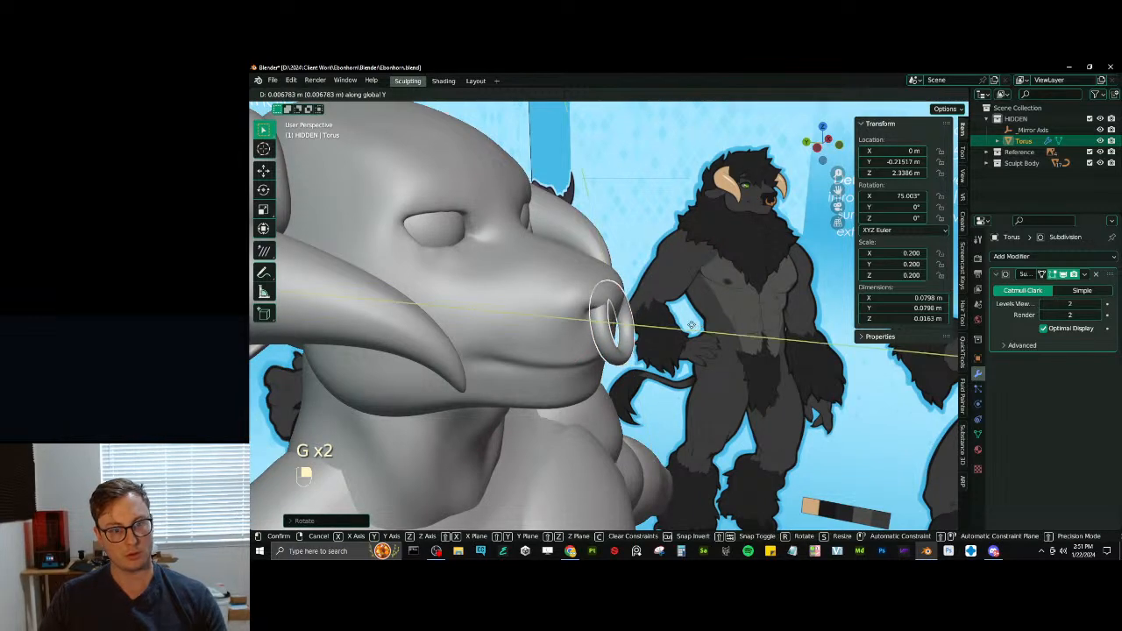
{"action": "left_click", "coordinate": [689, 325]}
- Thin the nose ring's tube with Shrink/Fatten in Edit Mode to about 0.012 m thick and return to Object Mode
{"action": "middle_click_drag", "start_coordinate": [760, 297], "coordinate": [704, 284]}
{"action": "key", "text": "Tab"}
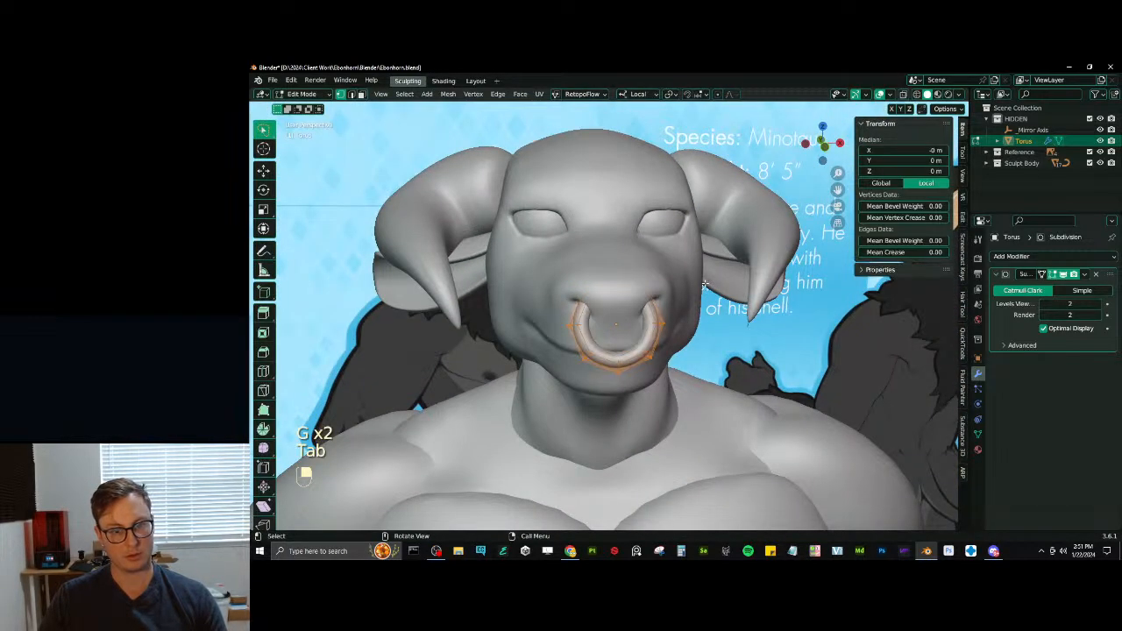
{"action": "key", "text": "alt+s"}
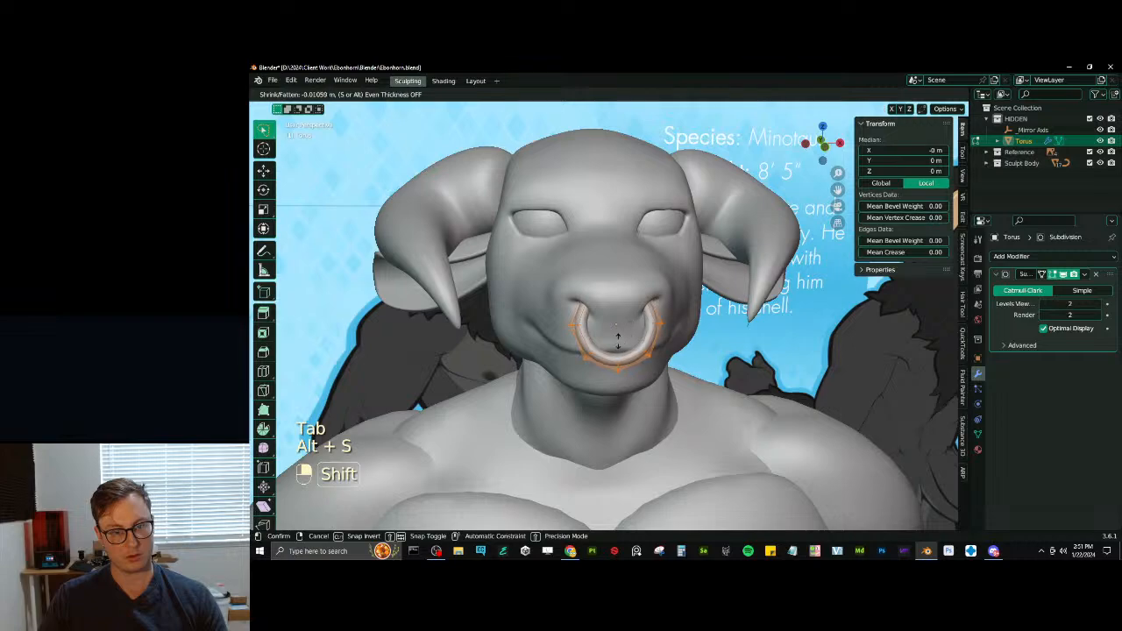
{"action": "left_click", "coordinate": [617, 342], "text": "shift"}
{"action": "middle_click_drag", "start_coordinate": [605, 344], "coordinate": [657, 342]}
{"action": "key", "text": "Tab"}
- In the right side view, scale the nose ring to about 0.067 m across and rotate it to about 73° around X
{"action": "scroll", "coordinate": [563, 343], "scroll_direction": "down", "scroll_amount": 4}
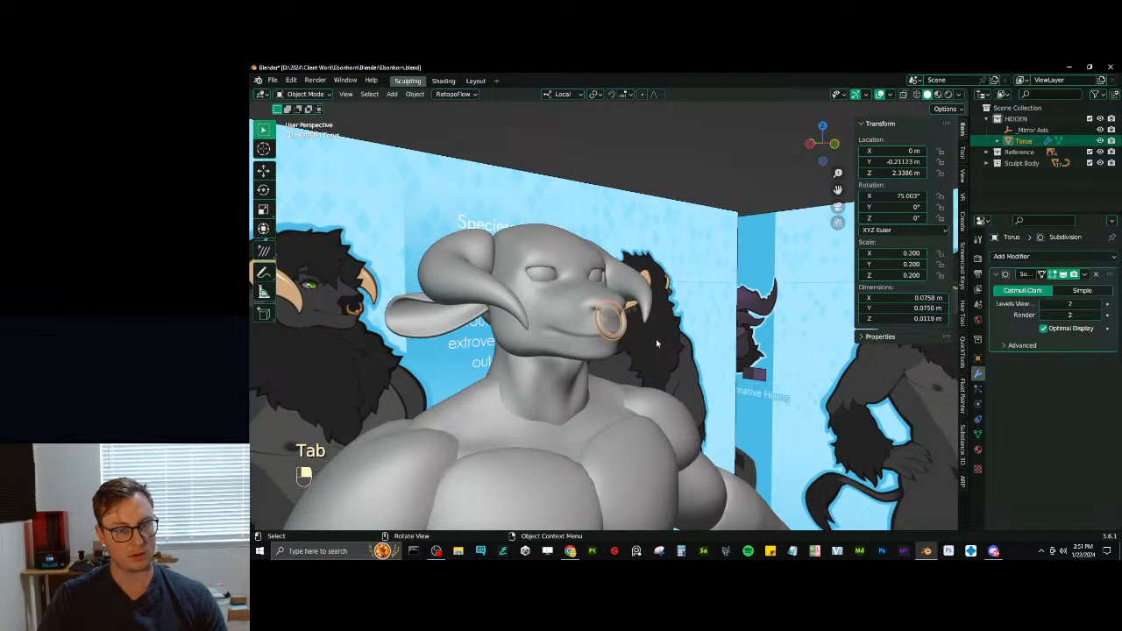
{"action": "key", "text": "KP_3"}
{"action": "scroll", "coordinate": [655, 341], "scroll_direction": "up", "scroll_amount": 3}
{"action": "key", "text": "s"}
{"action": "left_click", "coordinate": [696, 298]}
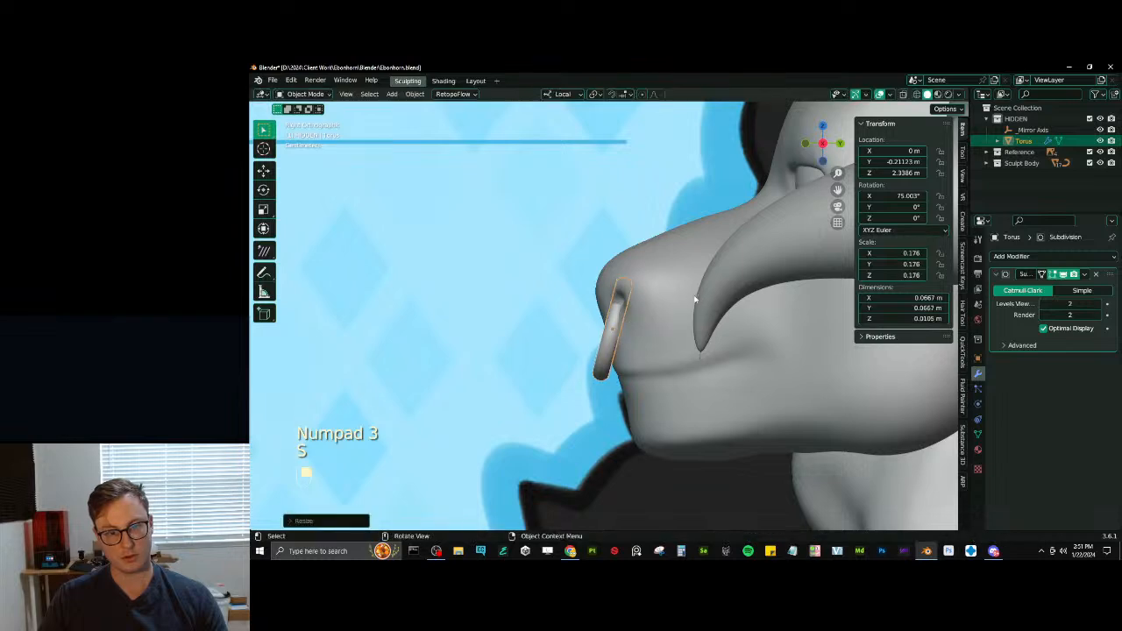
{"action": "key", "text": "r"}
{"action": "left_click", "coordinate": [692, 298]}
{"action": "key", "text": "g"}
{"action": "left_click", "coordinate": [677, 298]}
{"action": "key", "text": "ctrl+z"}
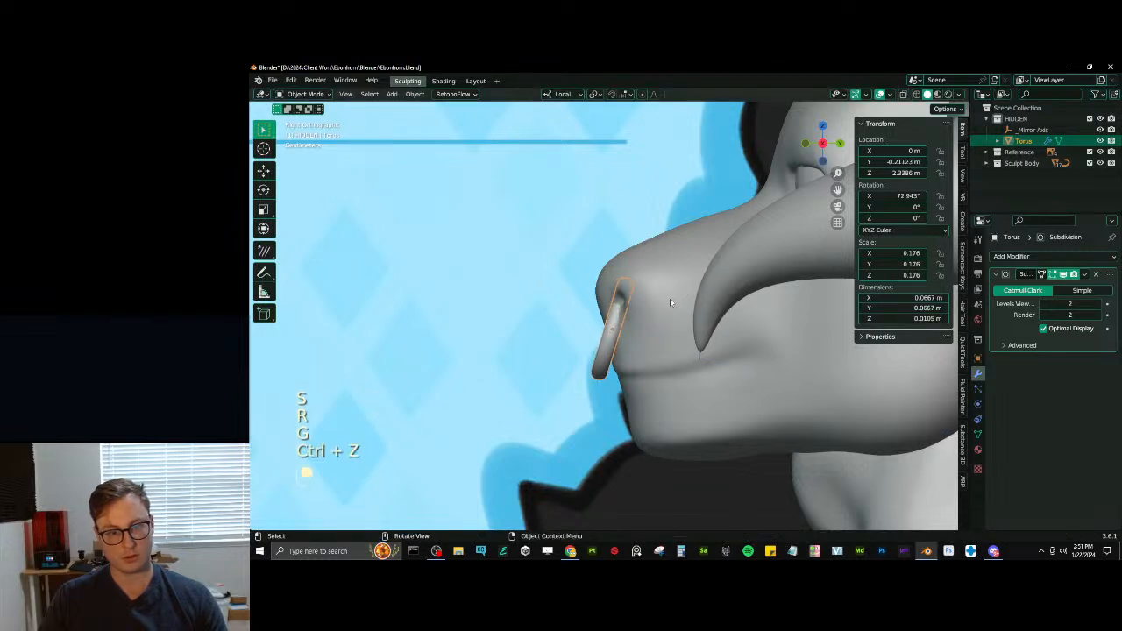
- Raise the nose ring on the muzzle to about Z 2.344 m
{"action": "key", "text": "g"}
{"action": "left_click", "coordinate": [669, 294]}
{"action": "middle_click_drag", "start_coordinate": [578, 267], "coordinate": [676, 275]}
{"action": "key", "text": "g"}
{"action": "middle_click", "coordinate": [677, 275]}
{"action": "right_click", "coordinate": [675, 276]}
{"action": "scroll", "coordinate": [675, 276], "scroll_direction": "down", "scroll_amount": 5}
- Shrink the nose ring to about 0.062 m across and move it vertically to about Z 2.347 m
{"action": "middle_click_drag", "start_coordinate": [629, 189], "coordinate": [675, 316]}
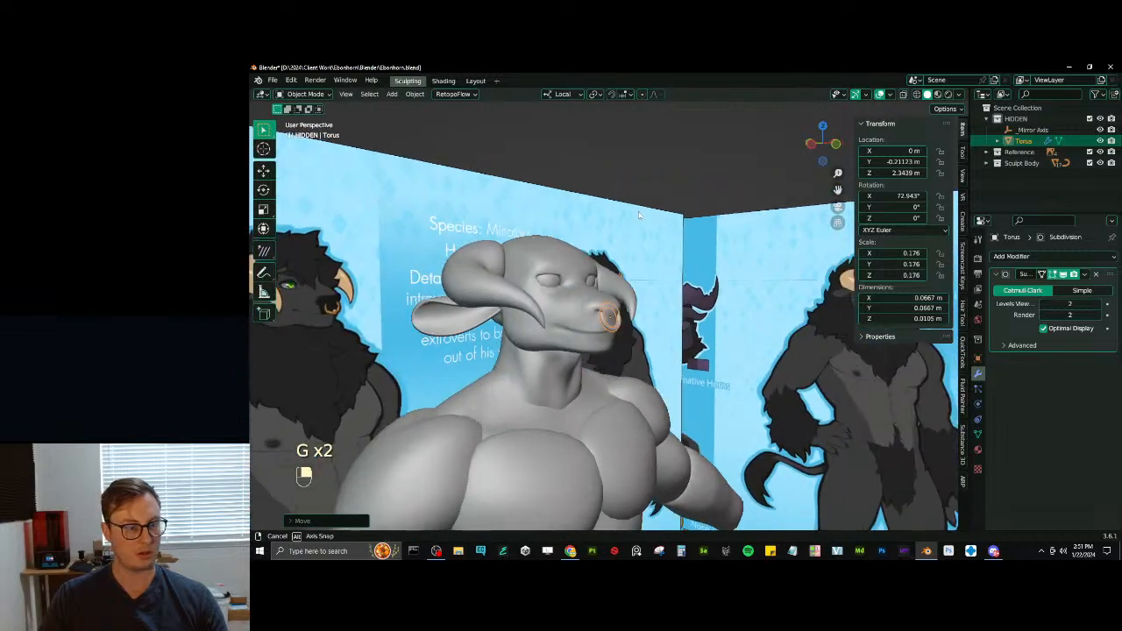
{"action": "scroll", "coordinate": [674, 315], "scroll_direction": "up", "scroll_amount": 1}
{"action": "key", "text": "s"}
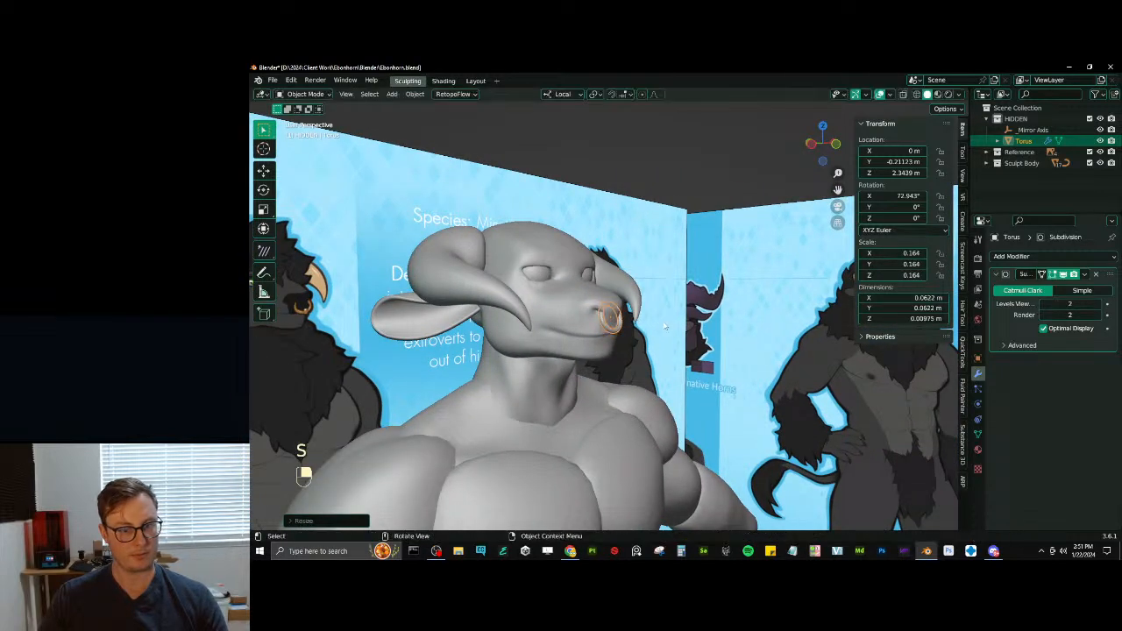
{"action": "key", "text": "g"}
{"action": "key", "text": "z"}
{"action": "key", "text": "z"}
{"action": "left_click", "coordinate": [659, 315]}
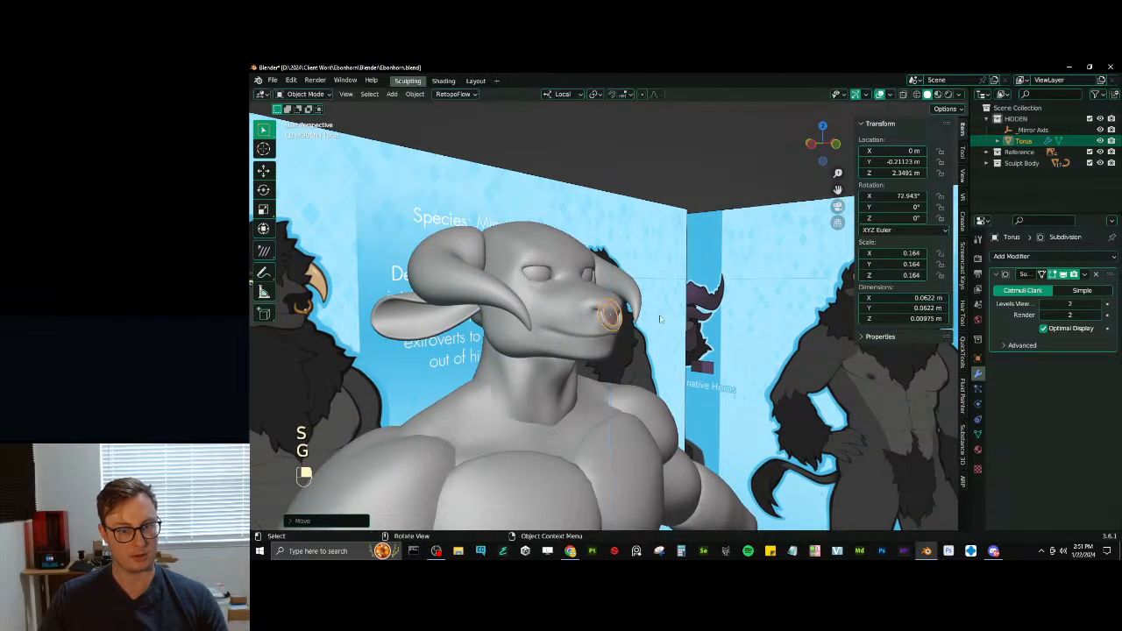
{"action": "key", "text": "g"}
{"action": "key", "text": "z"}
{"action": "left_click", "coordinate": [659, 319]}
- Deselect the nose ring and save the Blender file
{"action": "scroll", "coordinate": [659, 317], "scroll_direction": "down", "scroll_amount": 4}
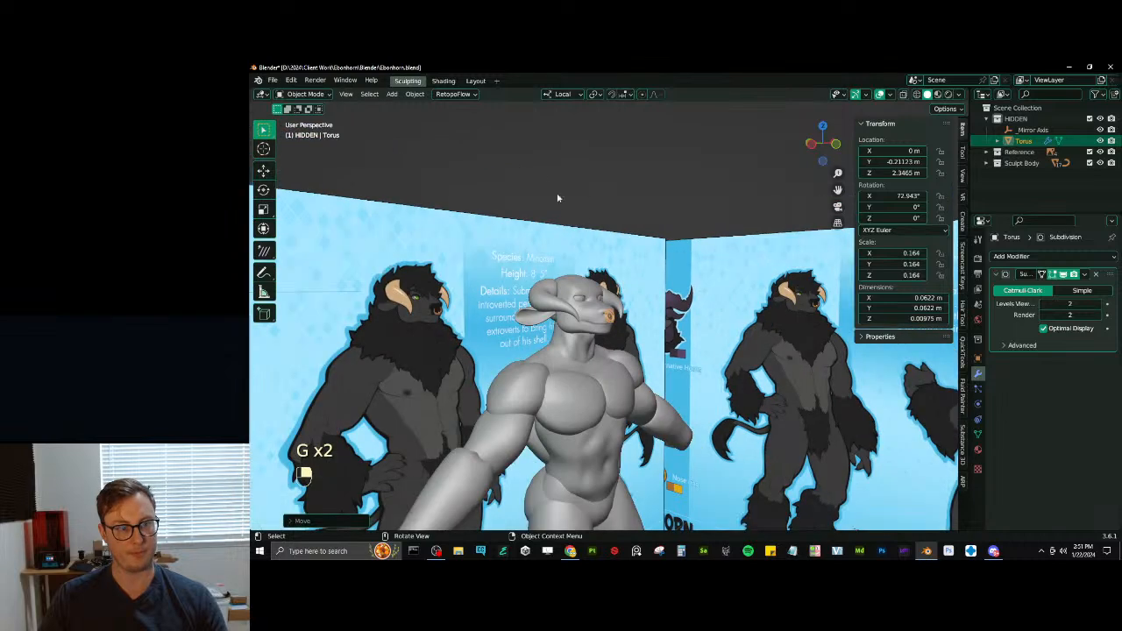
{"action": "left_click", "coordinate": [544, 179]}
{"action": "middle_click_drag", "start_coordinate": [686, 252], "coordinate": [660, 253]}
{"action": "key", "text": "ctrl+s"}
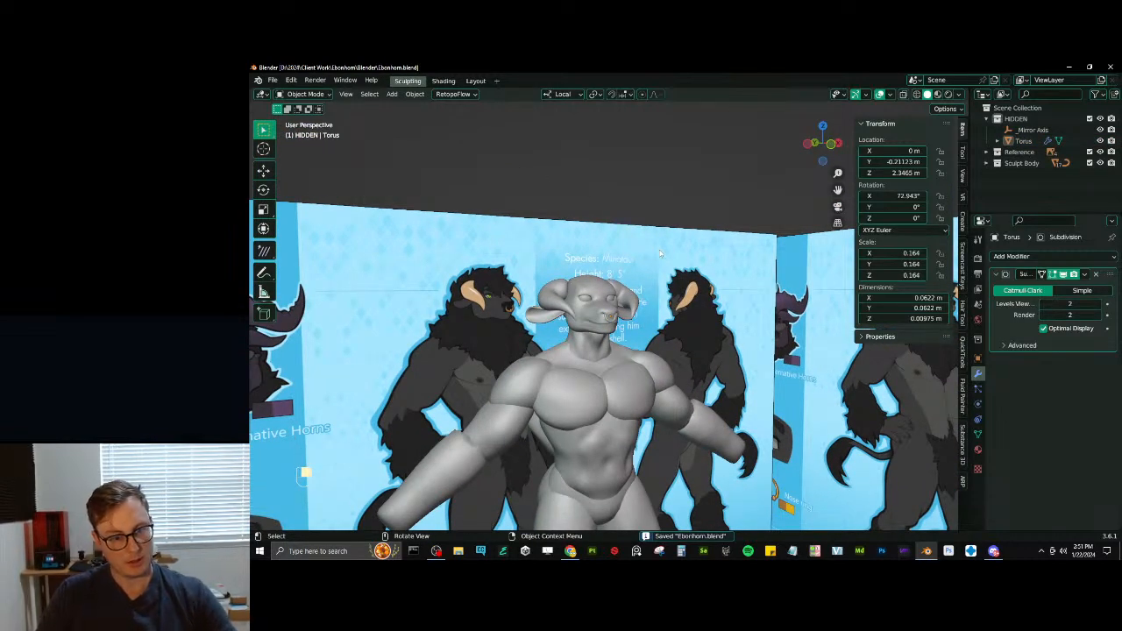
- Select the chest, torso and neck pieces, convert them to mesh and join them into one object
{"action": "scroll", "coordinate": [660, 253], "scroll_direction": "down", "scroll_amount": 4}
{"action": "mouse_move", "coordinate": [658, 280]}
{"action": "middle_mouse_down"}
{"action": "mouse_move", "coordinate": [556, 333]}
{"action": "mouse_move", "coordinate": [575, 358]}
{"action": "mouse_move", "coordinate": [579, 326]}
{"action": "mouse_move", "coordinate": [643, 331]}
{"action": "mouse_move", "coordinate": [606, 329]}
{"action": "middle_mouse_up"}
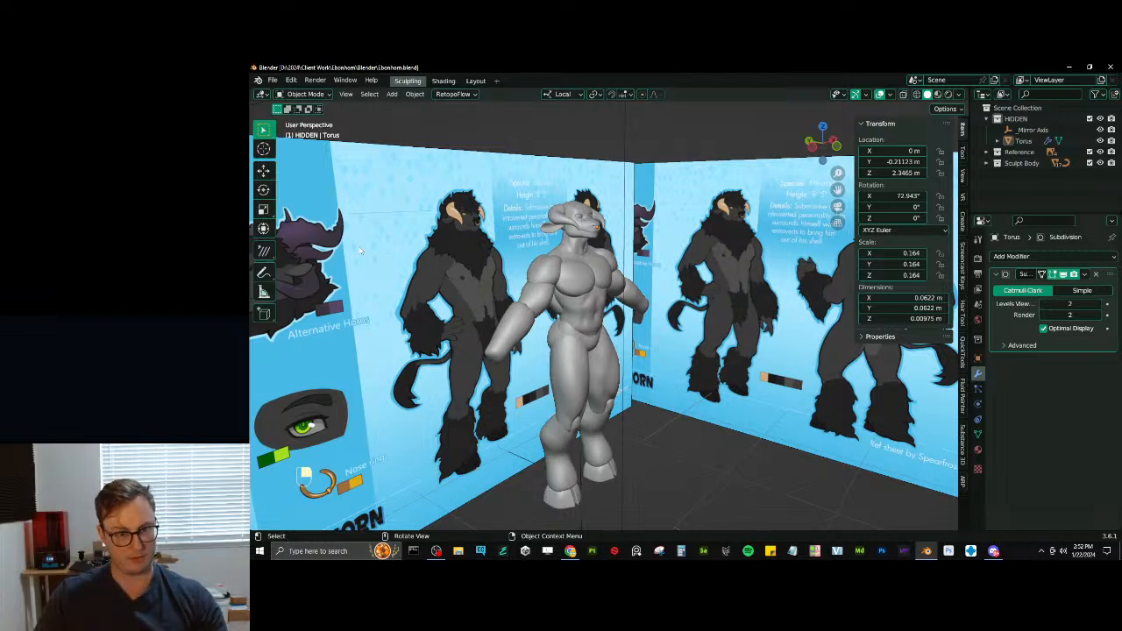
{"action": "scroll", "coordinate": [535, 265], "scroll_direction": "up", "scroll_amount": 6}
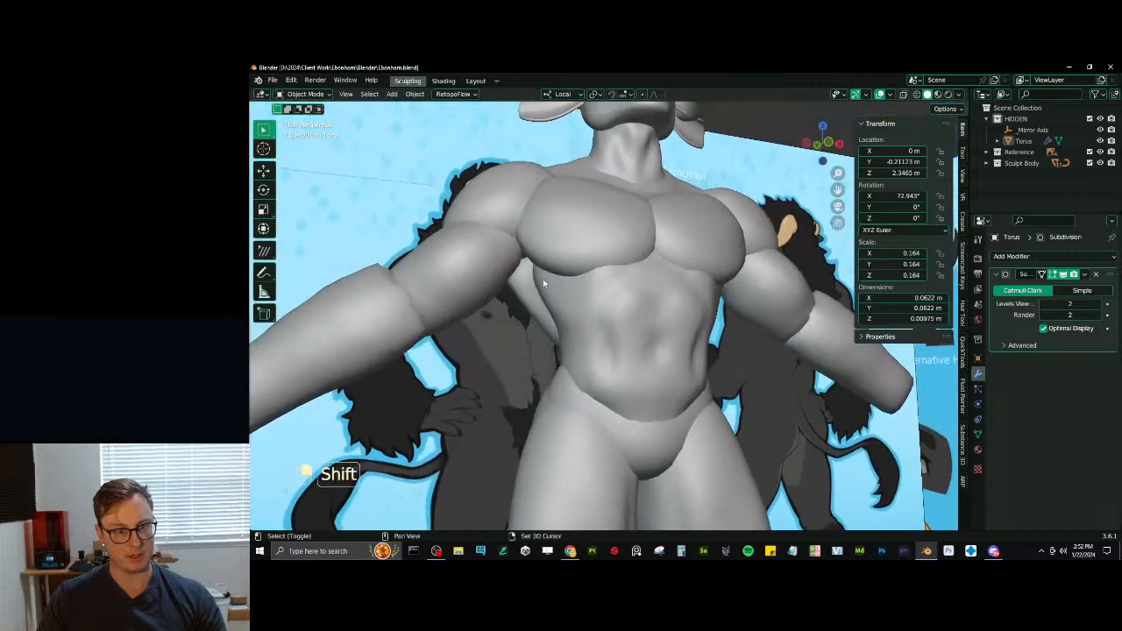
{"action": "mouse_move", "coordinate": [543, 278]}
{"action": "middle_mouse_down"}
{"action": "mouse_move", "coordinate": [598, 287]}
{"action": "mouse_move", "coordinate": [616, 322]}
{"action": "middle_mouse_up"}
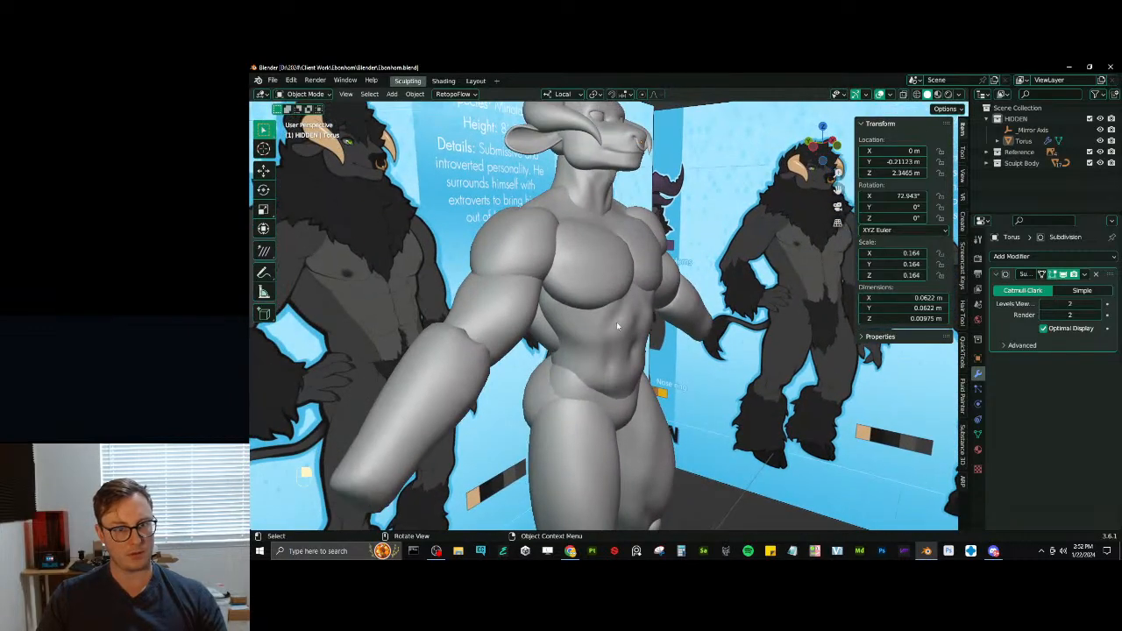
{"action": "left_click", "coordinate": [569, 345]}
{"action": "left_click", "coordinate": [597, 255], "text": "shift"}
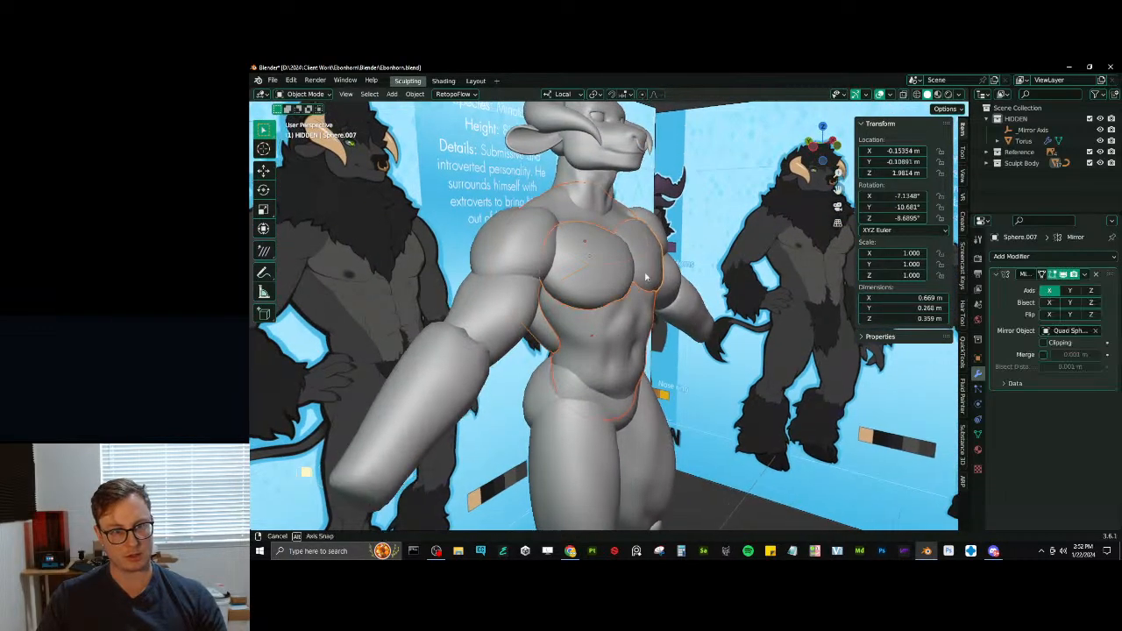
{"action": "middle_click_drag", "start_coordinate": [597, 255], "coordinate": [646, 275]}
{"action": "key", "text": "ctrl+j"}
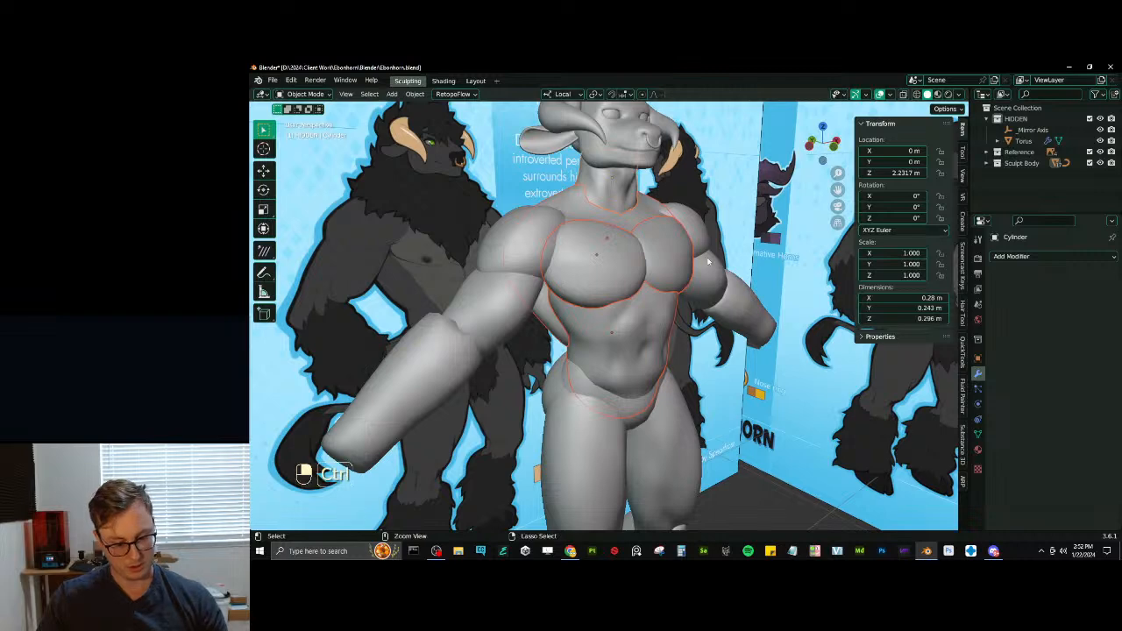
{"action": "key", "text": "ctrl+z"}
{"action": "key", "text": "q"}
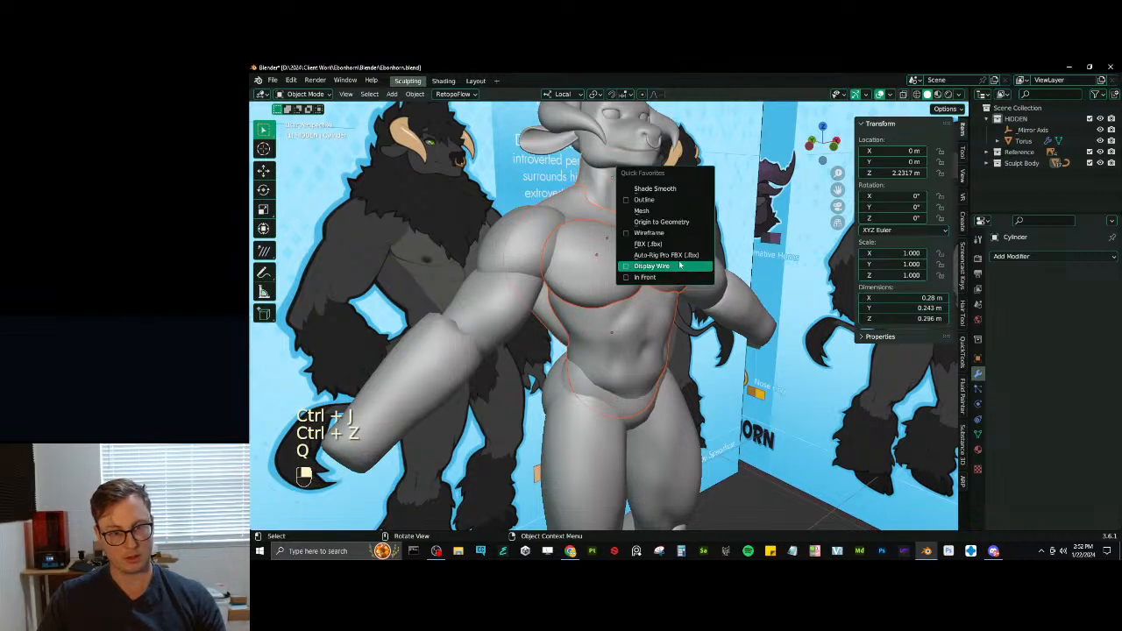
{"action": "left_click", "coordinate": [655, 216]}
{"action": "key", "text": "ctrl+j"}
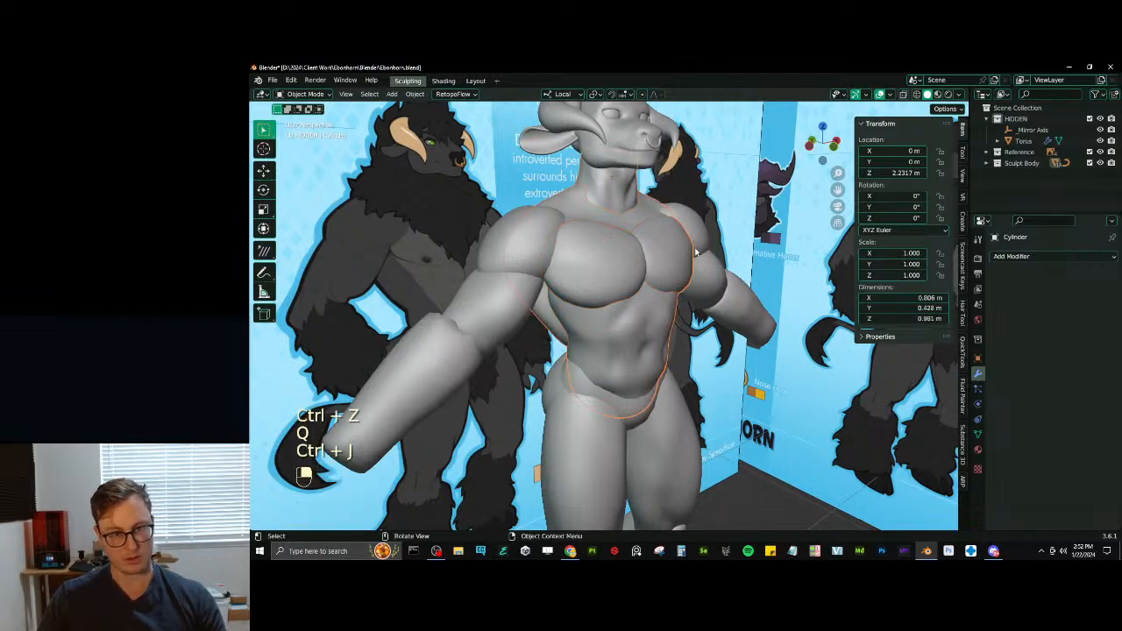
- Remesh the joined torso in Sculpt Mode and smooth its seams around the chest and back
{"action": "key", "text": "ctrl+Tab"}
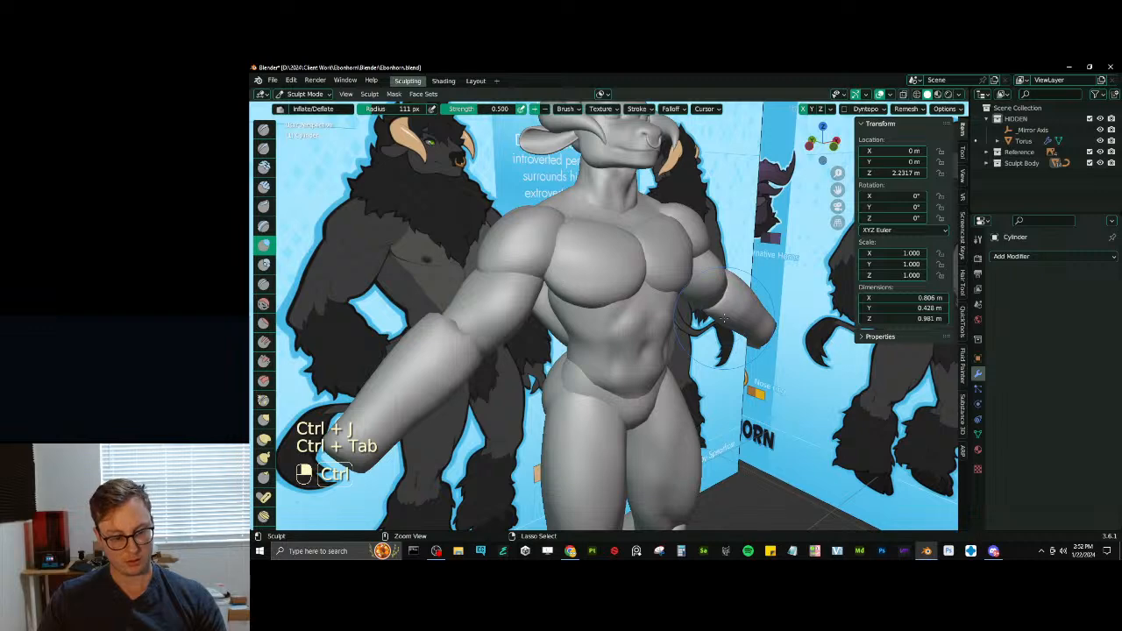
{"action": "key", "text": "ctrl+r"}
{"action": "middle_click_drag", "start_coordinate": [724, 318], "coordinate": [717, 269]}
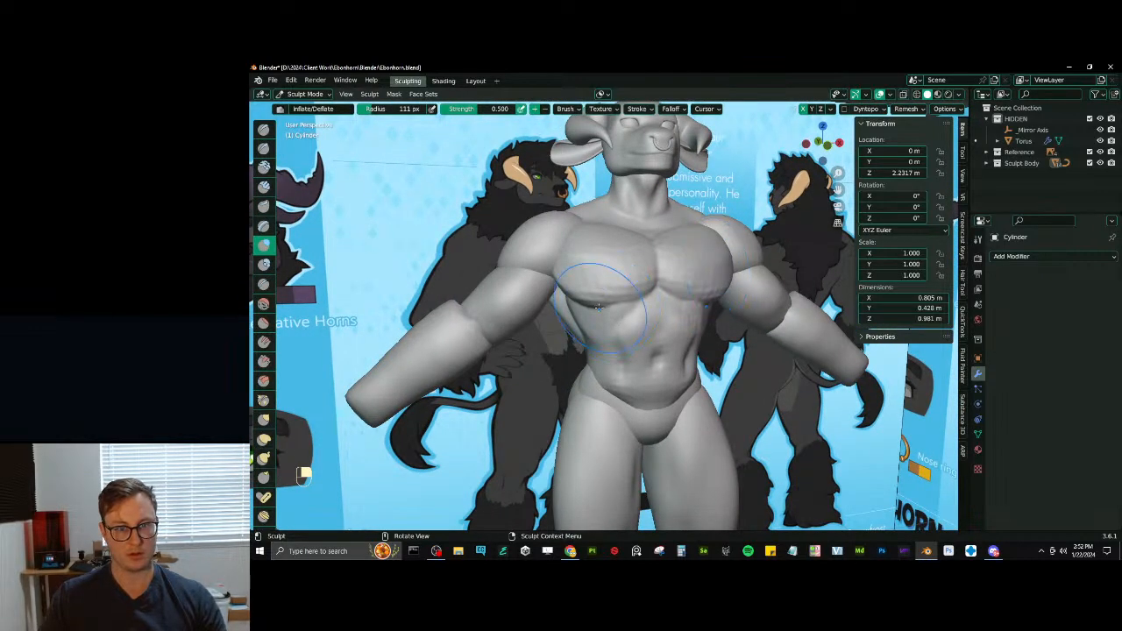
{"action": "key", "text": "shift+d"}
{"action": "middle_click_drag", "start_coordinate": [597, 306], "coordinate": [608, 286]}
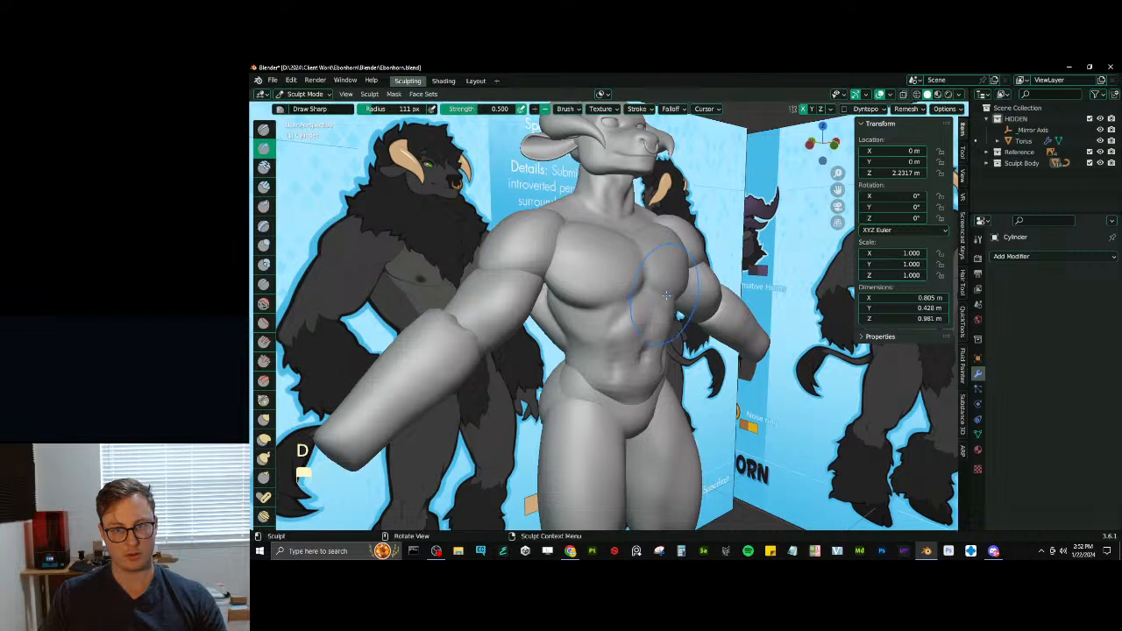
{"action": "middle_click_drag", "start_coordinate": [605, 368], "coordinate": [586, 341]}
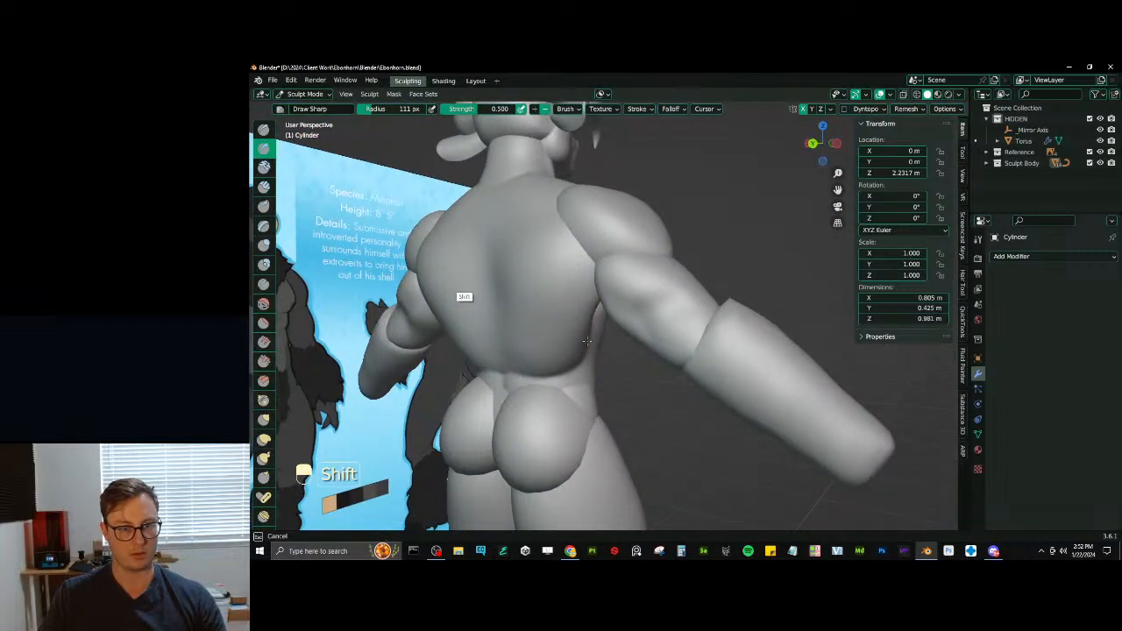
- In the right side view, reshape the abdomen and back profile with the Elastic Deform brush at varying sizes
{"action": "key", "text": "KP_3"}
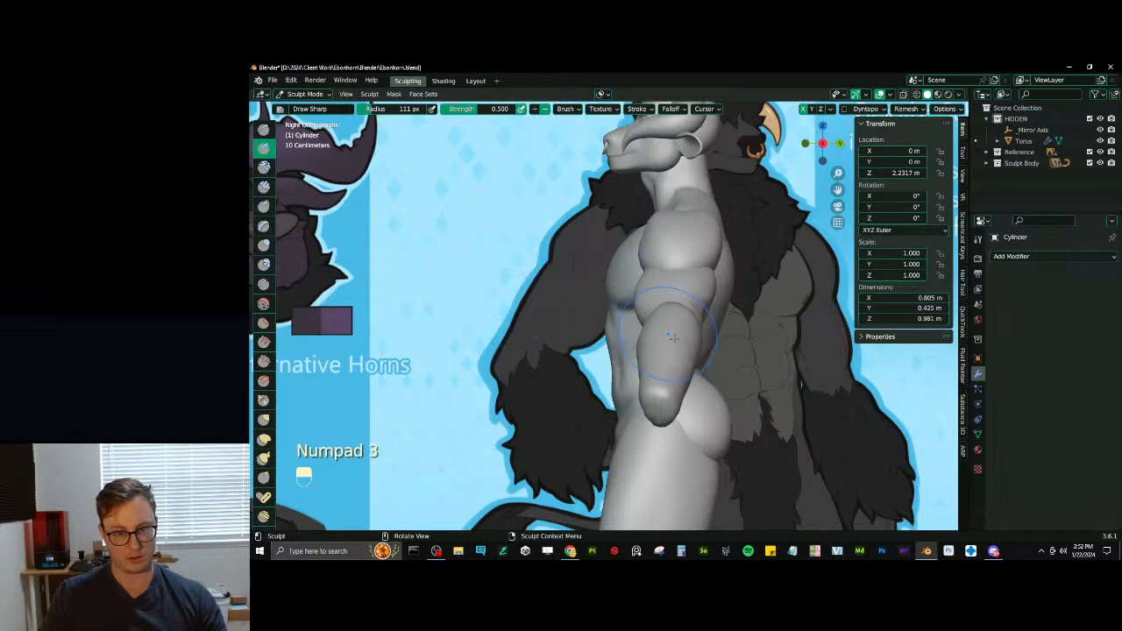
{"action": "middle_click_drag", "start_coordinate": [671, 337], "coordinate": [647, 334]}
{"action": "key", "text": "j"}
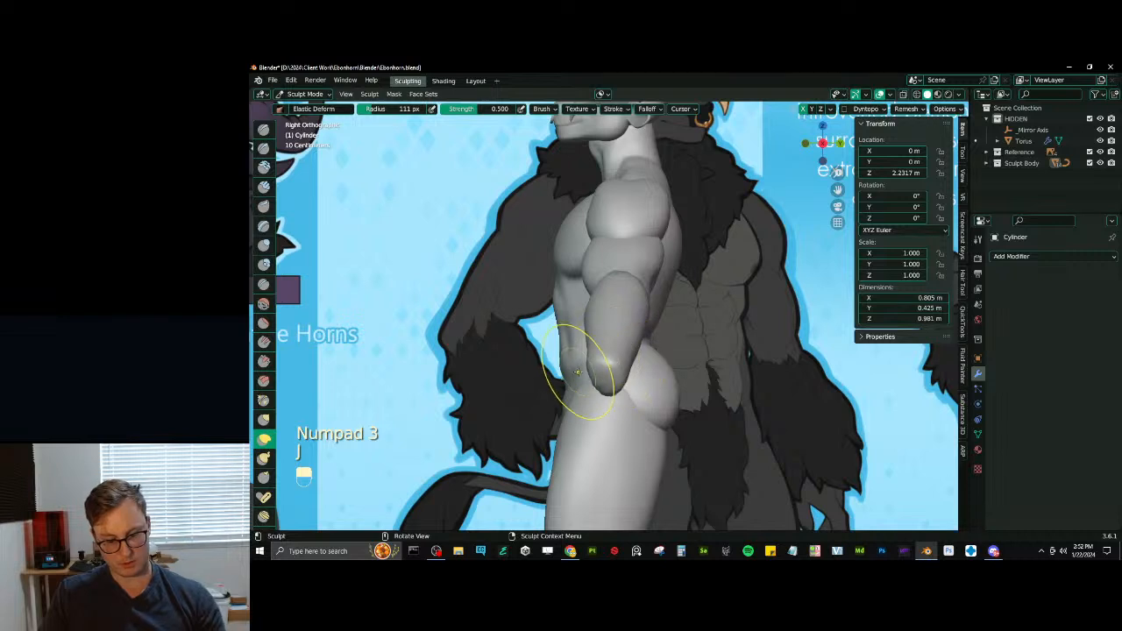
{"action": "key", "text": "bracketright"}
{"action": "key", "text": "bracketright"}
{"action": "key", "text": "bracketright"}
{"action": "key", "text": "bracketright"}
{"action": "key", "text": "bracketleft"}
{"action": "key", "text": "bracketleft"}
{"action": "key", "text": "bracketleft"}
{"action": "key", "text": "bracketleft"}
{"action": "key", "text": "bracketleft"}
{"action": "key", "text": "bracketleft"}
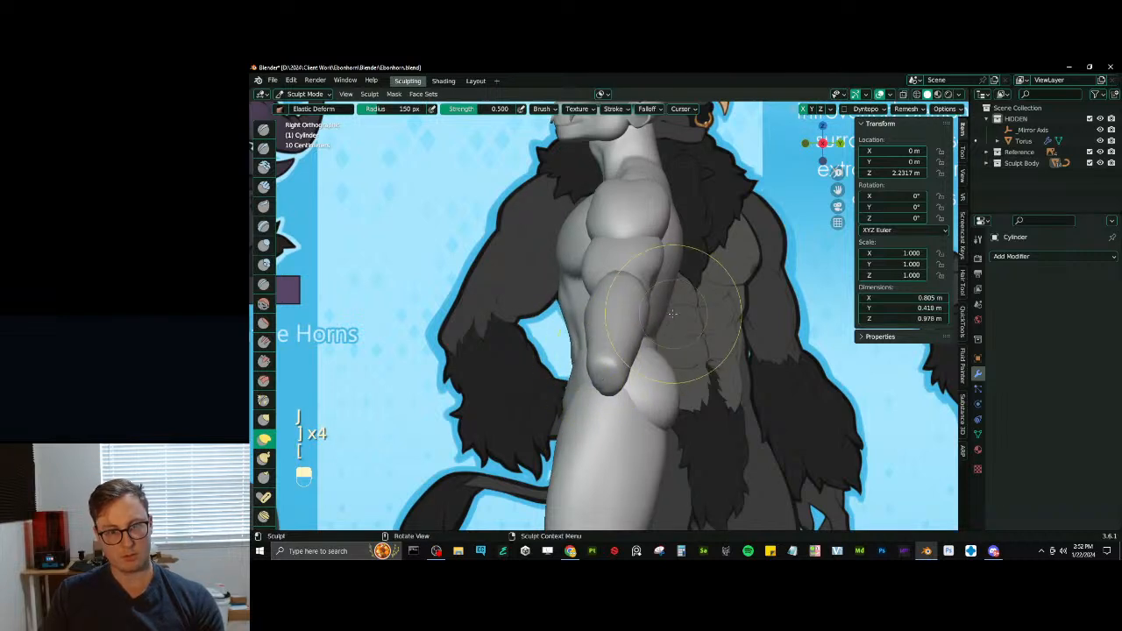
{"action": "mouse_move", "coordinate": [701, 321]}
{"action": "left_mouse_down"}
{"action": "mouse_move", "coordinate": [650, 342]}
{"action": "mouse_move", "coordinate": [689, 313]}
{"action": "left_mouse_up"}
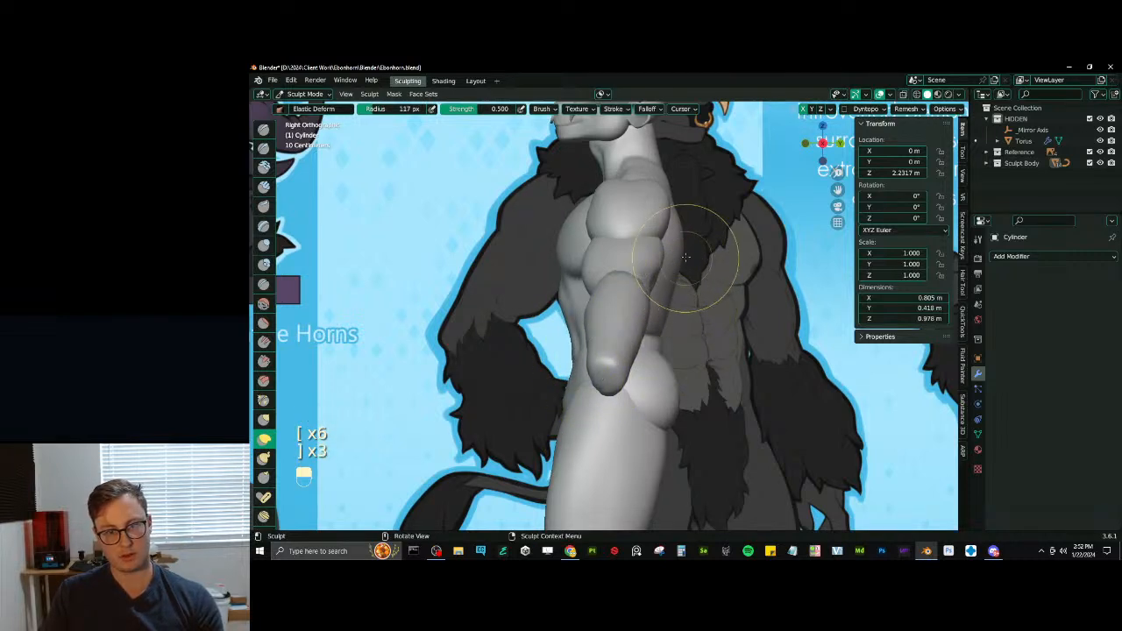
- Refine the chest and torso contours with Elastic Deform strokes at varying brush sizes
{"action": "key", "text": "bracketright"}
{"action": "key", "text": "bracketright"}
{"action": "key", "text": "bracketright"}
{"action": "key", "text": "bracketright"}
{"action": "key", "text": "bracketright"}
{"action": "mouse_move", "coordinate": [538, 251]}
{"action": "middle_mouse_down"}
{"action": "mouse_move", "coordinate": [675, 295]}
{"action": "mouse_move", "coordinate": [707, 280]}
{"action": "mouse_move", "coordinate": [659, 342]}
{"action": "mouse_move", "coordinate": [644, 334]}
{"action": "mouse_move", "coordinate": [621, 349]}
{"action": "mouse_move", "coordinate": [571, 328]}
{"action": "mouse_move", "coordinate": [562, 359]}
{"action": "mouse_move", "coordinate": [577, 352]}
{"action": "mouse_move", "coordinate": [548, 344]}
{"action": "middle_mouse_up"}
{"action": "key", "text": "shift+d"}
{"action": "key", "text": "j"}
{"action": "key", "text": "["}
{"action": "key", "text": "["}
{"action": "key", "text": "["}
{"action": "key", "text": "["}
{"action": "key", "text": "["}
{"action": "key", "text": "["}
{"action": "key", "text": "["}
{"action": "left_click_drag", "start_coordinate": [542, 349], "coordinate": [533, 321]}
{"action": "key", "text": "]"}
{"action": "key", "text": "]"}
{"action": "key", "text": "]"}
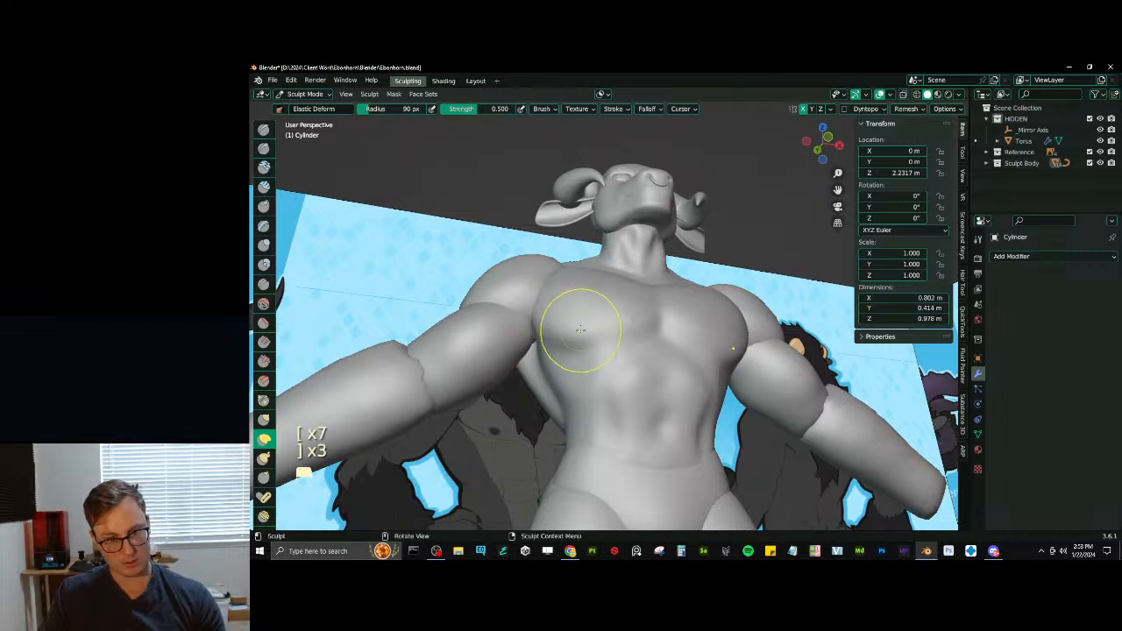
- Flatten the chest and abdomen forms with the Scrape/Peaks brush at strength 0.700 and return to Object Mode
{"action": "key", "text": "v"}
{"action": "mouse_move", "coordinate": [580, 330]}
{"action": "middle_mouse_down"}
{"action": "mouse_move", "coordinate": [583, 343]}
{"action": "mouse_move", "coordinate": [584, 325]}
{"action": "mouse_move", "coordinate": [646, 346]}
{"action": "mouse_move", "coordinate": [632, 401]}
{"action": "middle_mouse_up"}
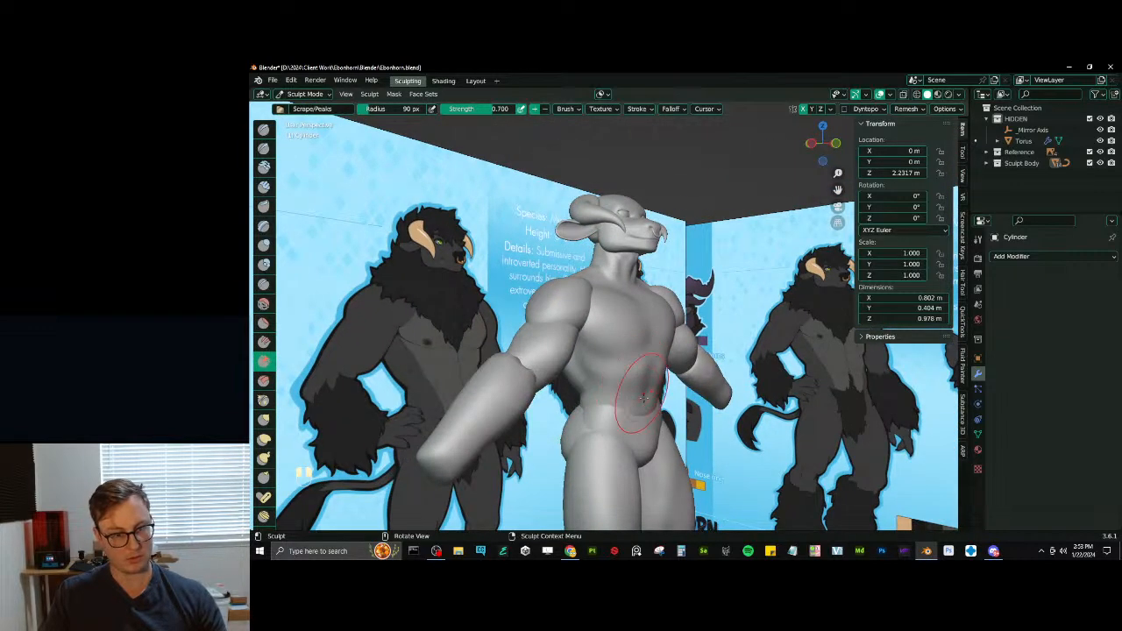
{"action": "key", "text": "ctrl+Tab"}
{"action": "key", "text": "ctrl+Tab"}
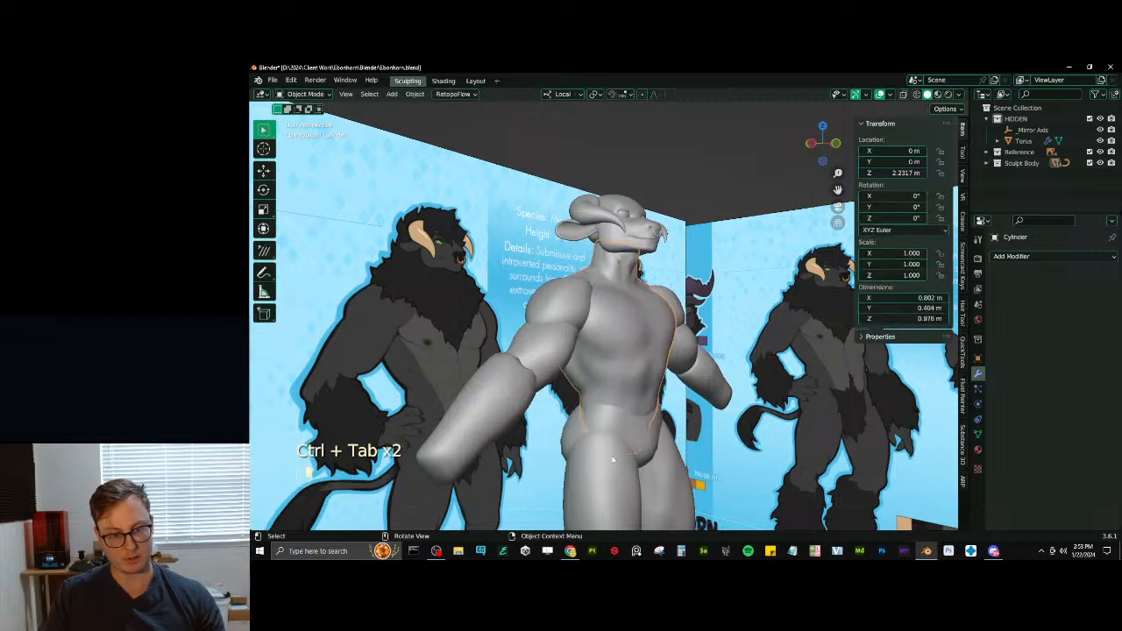
- Join the pelvis piece to the torso and remesh the combined mesh in Sculpt Mode
{"action": "key", "text": "Tab"}
{"action": "key", "text": "Tab"}
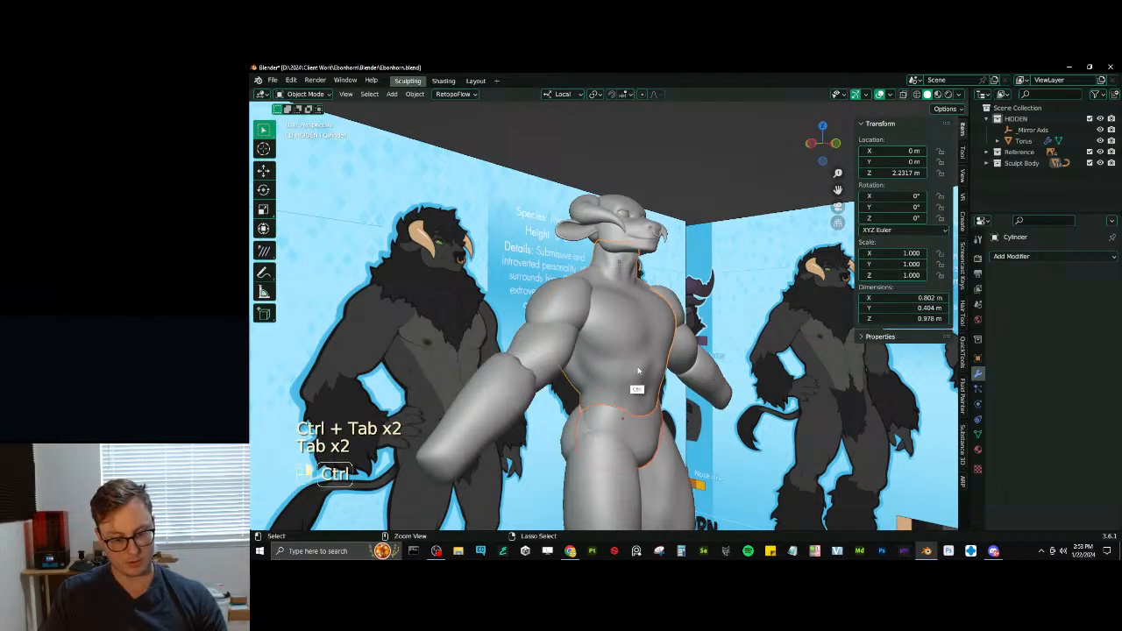
{"action": "key", "text": "ctrl+j"}
{"action": "key", "text": "ctrl+Tab"}
{"action": "key", "text": "ctrl+r"}
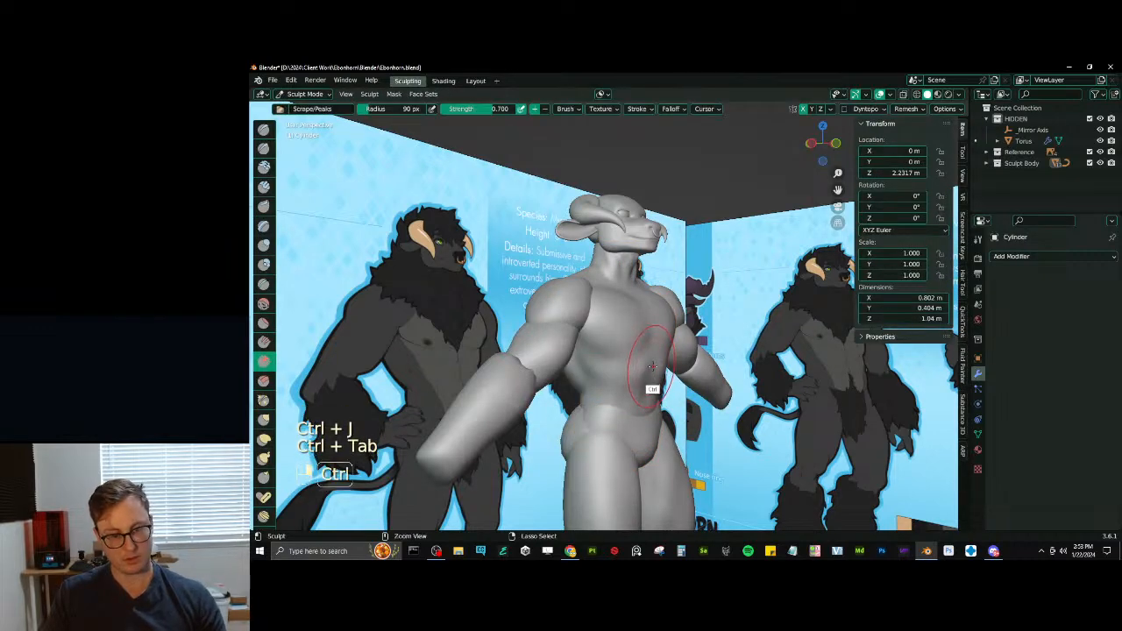
- Blend the seam between the lower abdomen and the pelvis with sculpting strokes
{"action": "middle_click_drag", "start_coordinate": [645, 375], "coordinate": [621, 382]}
{"action": "left_click_drag", "start_coordinate": [623, 436], "coordinate": [597, 417], "text": "shift"}
{"action": "mouse_move", "coordinate": [597, 417]}
{"action": "middle_mouse_down"}
{"action": "mouse_move", "coordinate": [643, 426]}
{"action": "mouse_move", "coordinate": [621, 382]}
{"action": "middle_mouse_up"}
{"action": "scroll", "coordinate": [620, 382], "scroll_direction": "up", "scroll_amount": 2}
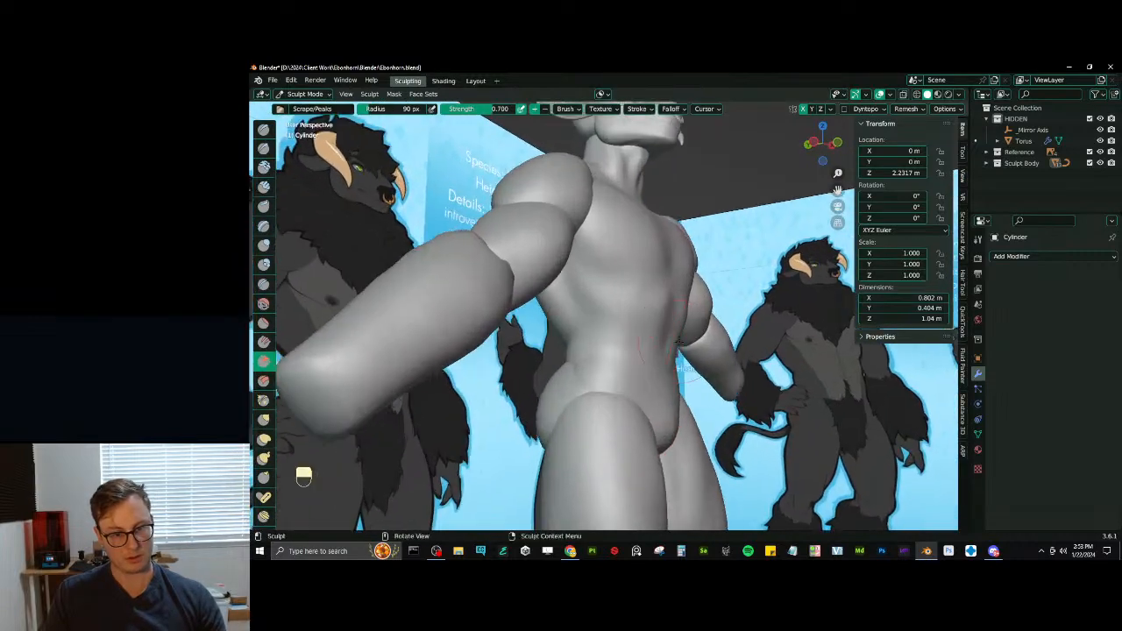
- Shape the lower abdomen above the pelvis with Draw Sharp and Inflate/Deflate strokes at a 90 px radius
{"action": "middle_click_drag", "start_coordinate": [673, 353], "coordinate": [645, 347]}
{"action": "key", "text": "d"}
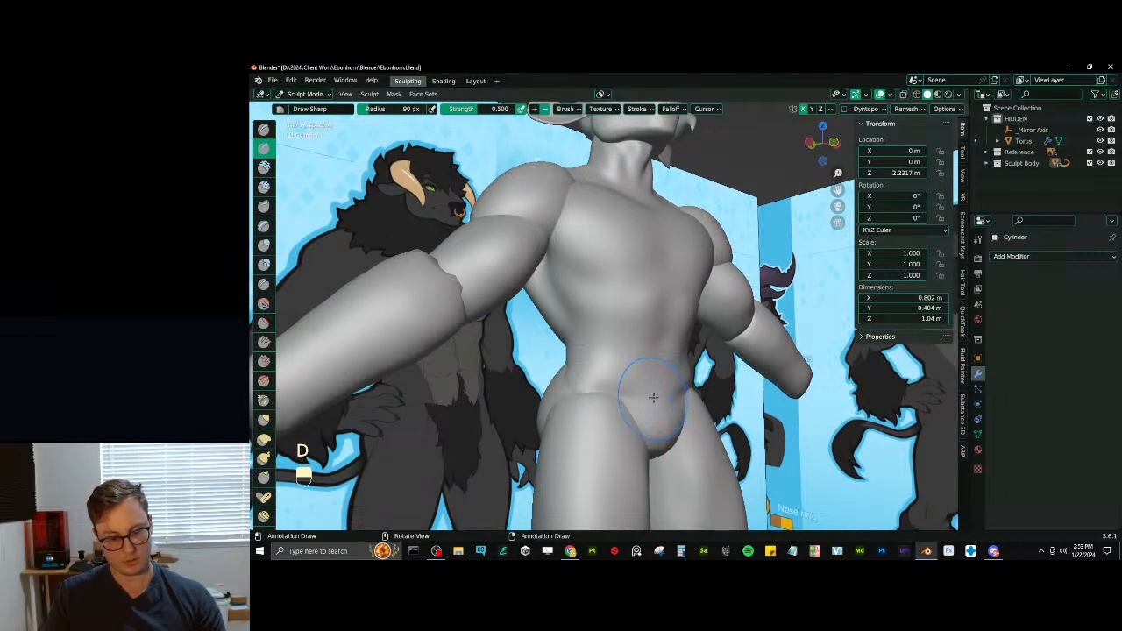
{"action": "key", "text": "i"}
{"action": "middle_click_drag", "start_coordinate": [614, 386], "coordinate": [598, 375]}
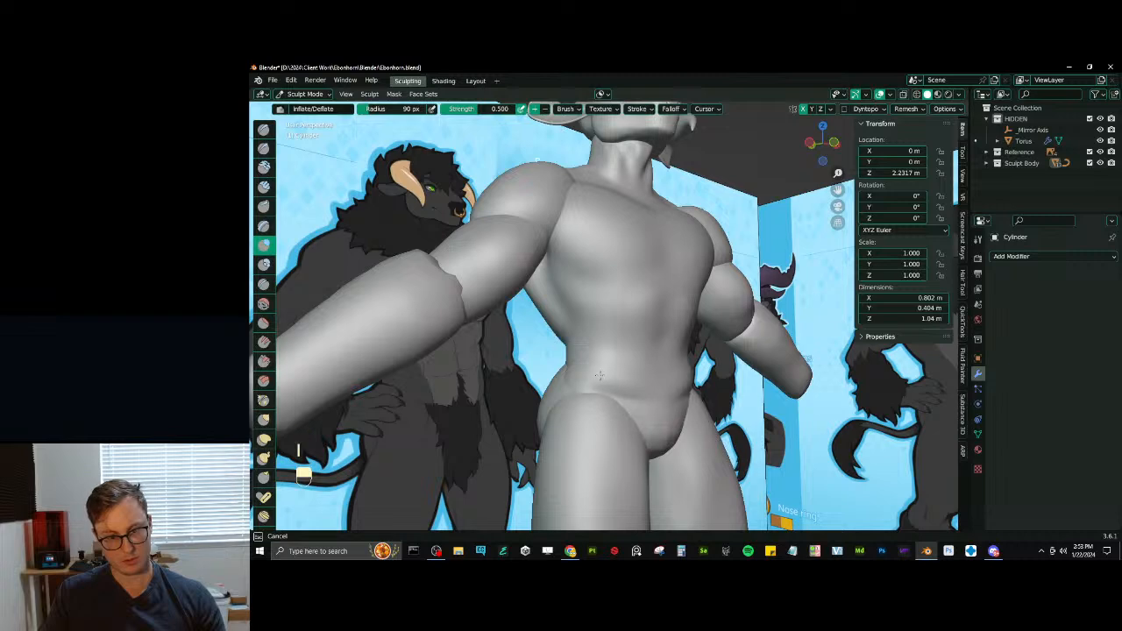
{"action": "key", "text": "d"}
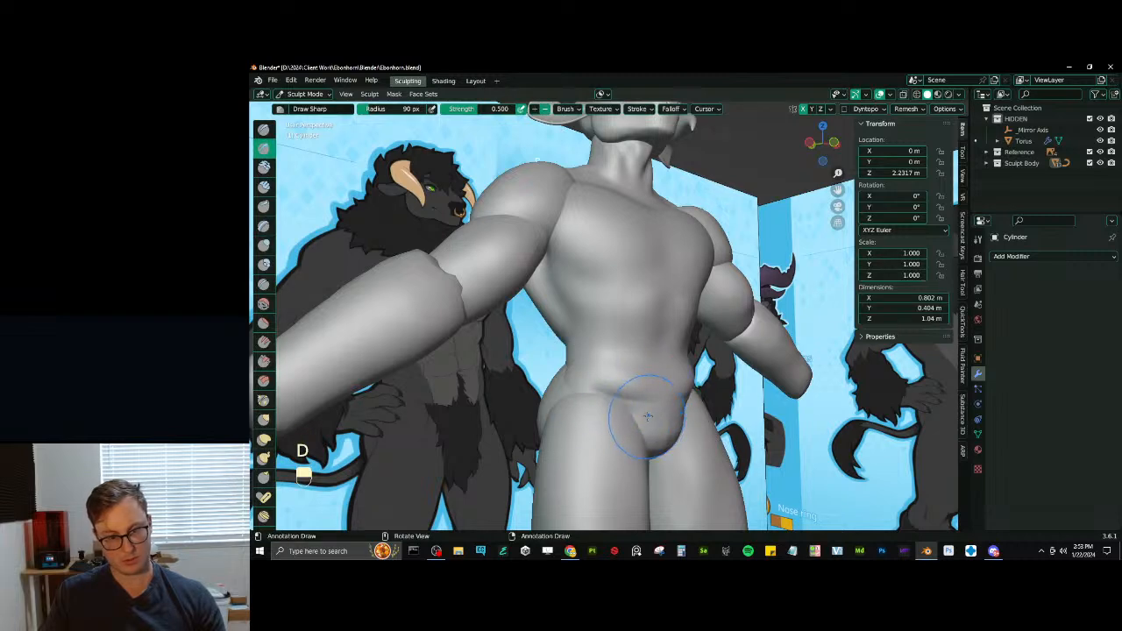
{"action": "key", "text": "shift"}
{"action": "mouse_move", "coordinate": [668, 411]}
{"action": "middle_mouse_down"}
{"action": "mouse_move", "coordinate": [630, 396]}
{"action": "mouse_move", "coordinate": [649, 396]}
{"action": "mouse_move", "coordinate": [660, 378]}
{"action": "middle_mouse_up"}
- Flatten and smooth the abdomen up to the lower chest with Scrape/Peaks strokes at strength 0.700
{"action": "key", "text": "v"}
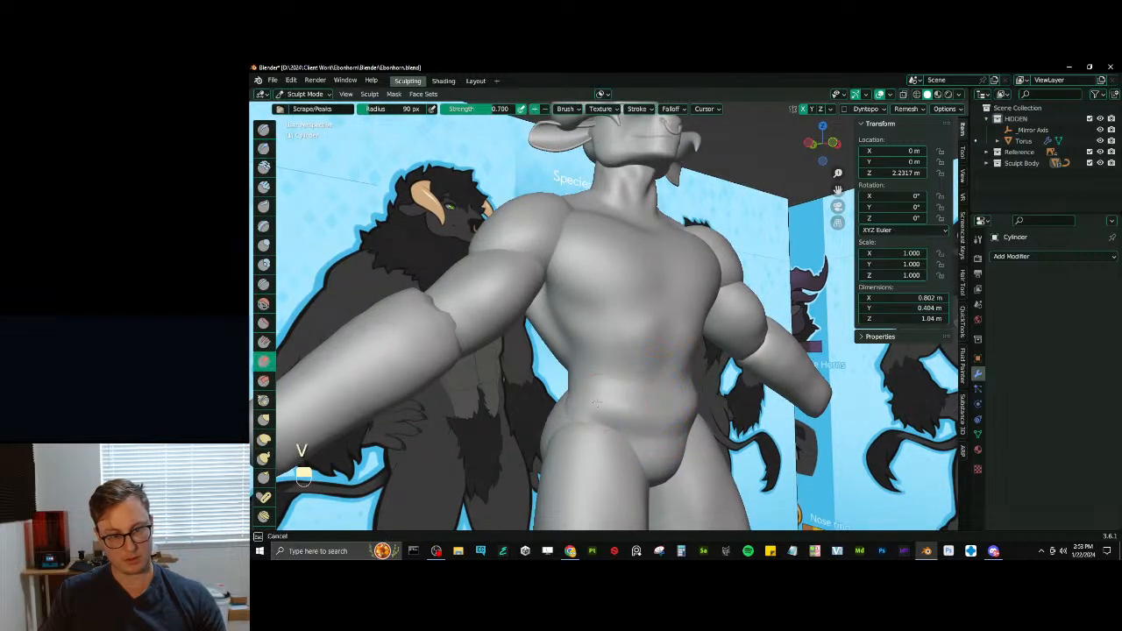
{"action": "left_click_drag", "start_coordinate": [657, 398], "coordinate": [633, 394], "text": "shift"}
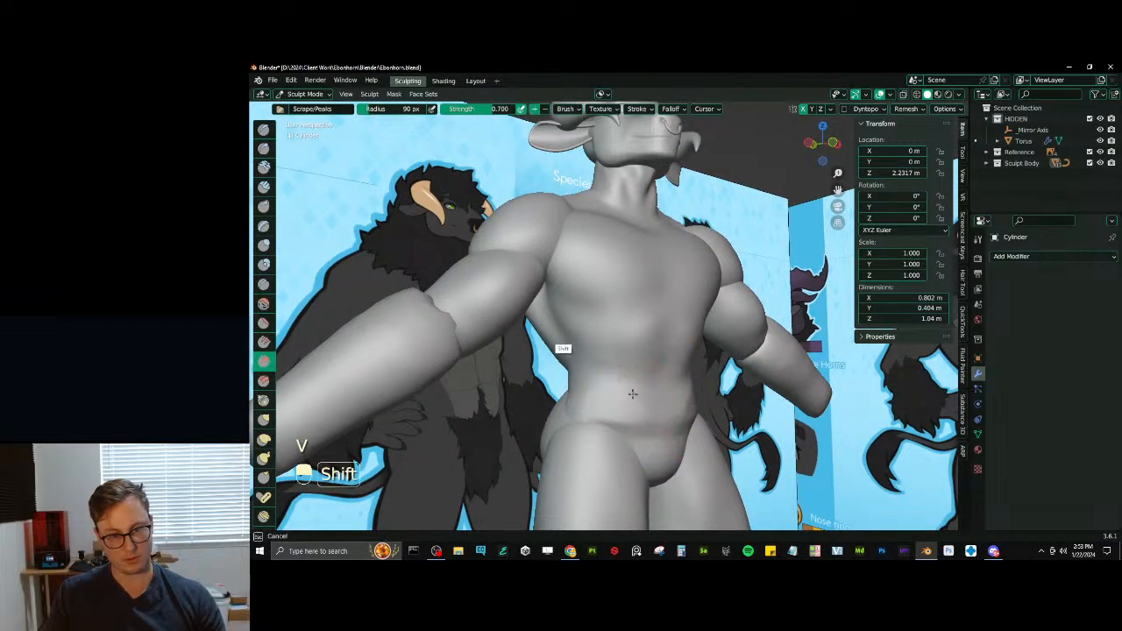
{"action": "middle_click_drag", "start_coordinate": [632, 395], "coordinate": [644, 351]}
{"action": "left_click_drag", "start_coordinate": [644, 351], "coordinate": [666, 285], "text": "shift"}
{"action": "middle_click_drag", "start_coordinate": [666, 285], "coordinate": [688, 312]}
{"action": "mouse_move", "coordinate": [616, 337]}
{"action": "middle_mouse_down"}
{"action": "mouse_move", "coordinate": [616, 358]}
{"action": "mouse_move", "coordinate": [693, 338]}
{"action": "mouse_move", "coordinate": [641, 399]}
{"action": "middle_mouse_up"}
{"action": "scroll", "coordinate": [640, 397], "scroll_direction": "up", "scroll_amount": 3}
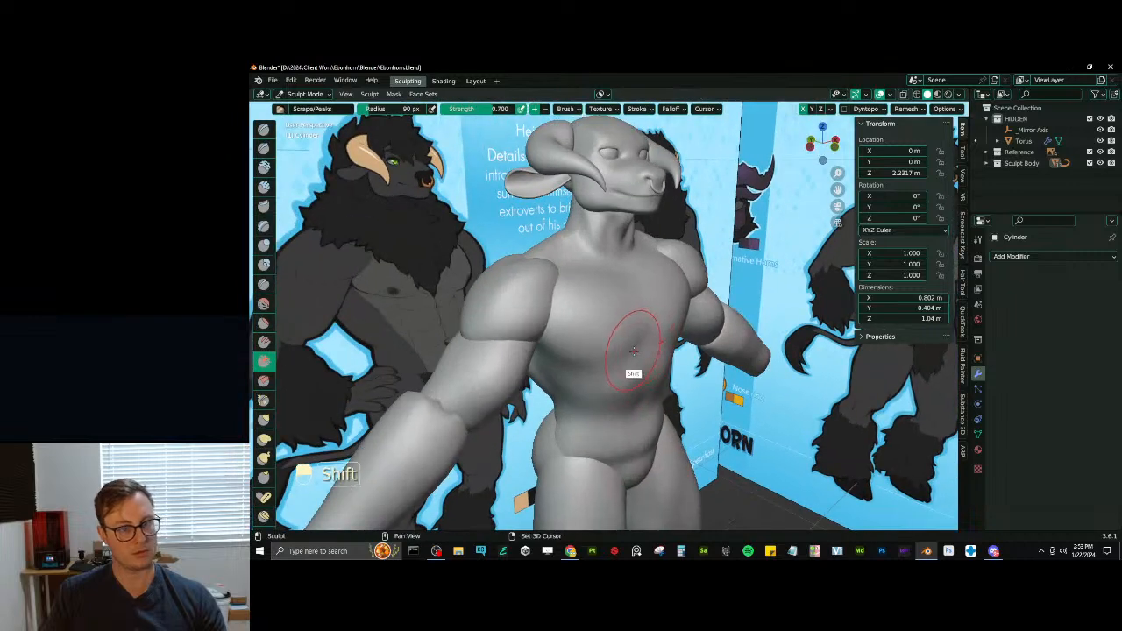
{"action": "mouse_move", "coordinate": [633, 345]}
{"action": "middle_mouse_down", "text": "shift"}
{"action": "mouse_move", "coordinate": [635, 378]}
{"action": "mouse_move", "coordinate": [636, 358]}
{"action": "middle_mouse_up", "text": "shift"}
- Carve the crease beneath the pectorals and the lower rib line with Draw Sharp strokes at strength 0.500
{"action": "key", "text": "d"}
{"action": "left_click_drag", "start_coordinate": [585, 354], "coordinate": [606, 356]}
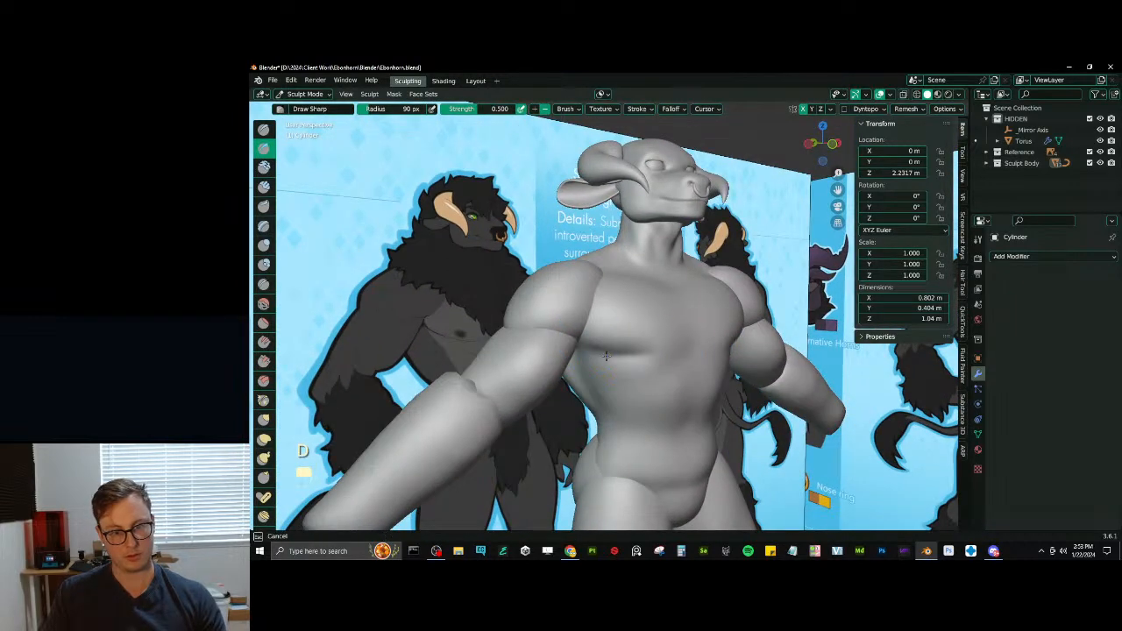
{"action": "mouse_move", "coordinate": [677, 351]}
{"action": "middle_mouse_down"}
{"action": "mouse_move", "coordinate": [657, 344]}
{"action": "mouse_move", "coordinate": [683, 353]}
{"action": "middle_mouse_up"}
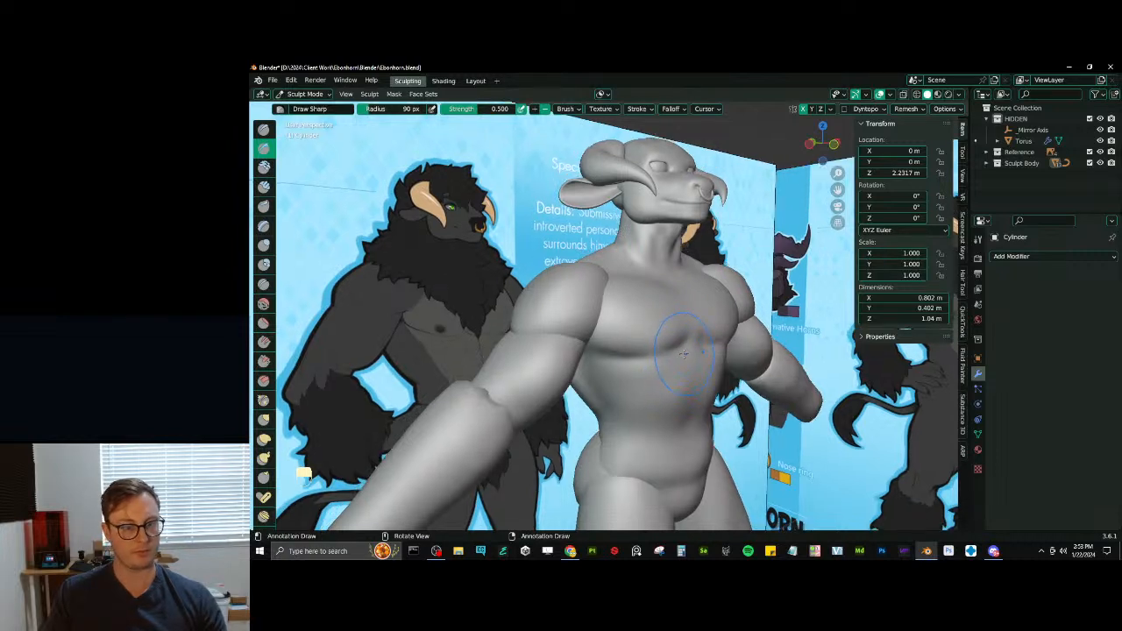
{"action": "mouse_move", "coordinate": [645, 361]}
{"action": "left_mouse_down"}
{"action": "mouse_move", "coordinate": [686, 391]}
{"action": "mouse_move", "coordinate": [676, 391]}
{"action": "mouse_move", "coordinate": [697, 362]}
{"action": "left_mouse_up"}
{"action": "key", "text": "d"}
- Undo the unwanted chest strokes and carve the groove between the pectorals with Draw Sharp at a 32 px radius
{"action": "key", "text": "ctrl+z"}
{"action": "key", "text": "ctrl+z"}
{"action": "key", "text": "ctrl+z"}
{"action": "key", "text": "ctrl+z"}
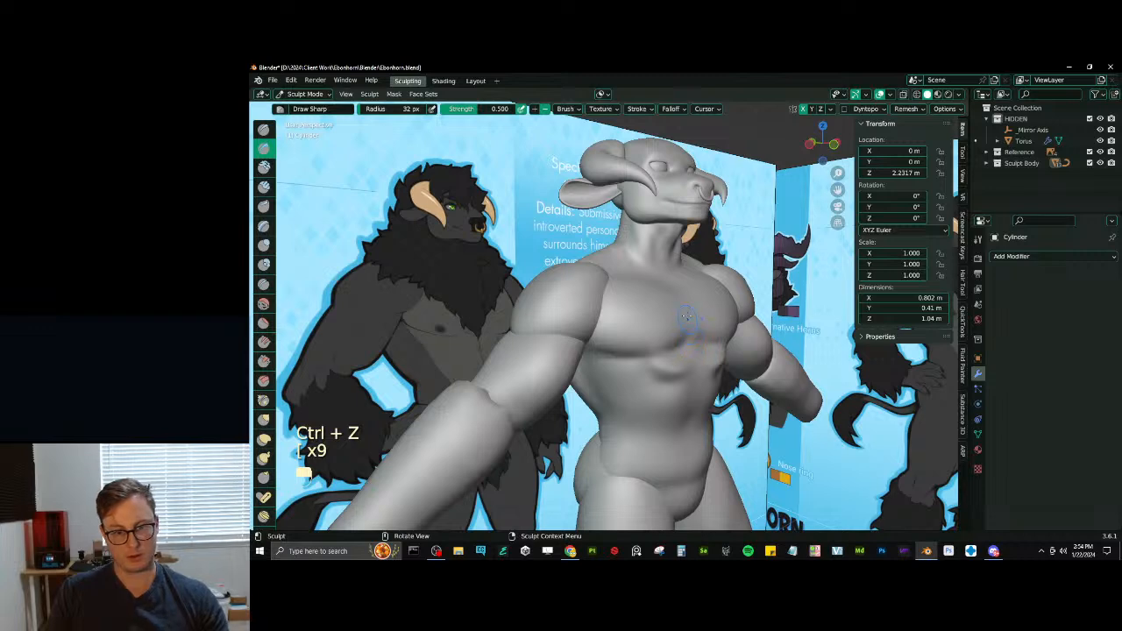
{"action": "mouse_move", "coordinate": [688, 322]}
{"action": "left_mouse_down"}
{"action": "mouse_move", "coordinate": [678, 298]}
{"action": "mouse_move", "coordinate": [689, 325]}
{"action": "left_mouse_up"}
{"action": "key", "text": "ctrl+z"}
{"action": "key", "text": "ctrl+z"}
{"action": "middle_click_drag", "start_coordinate": [687, 327], "coordinate": [674, 325]}
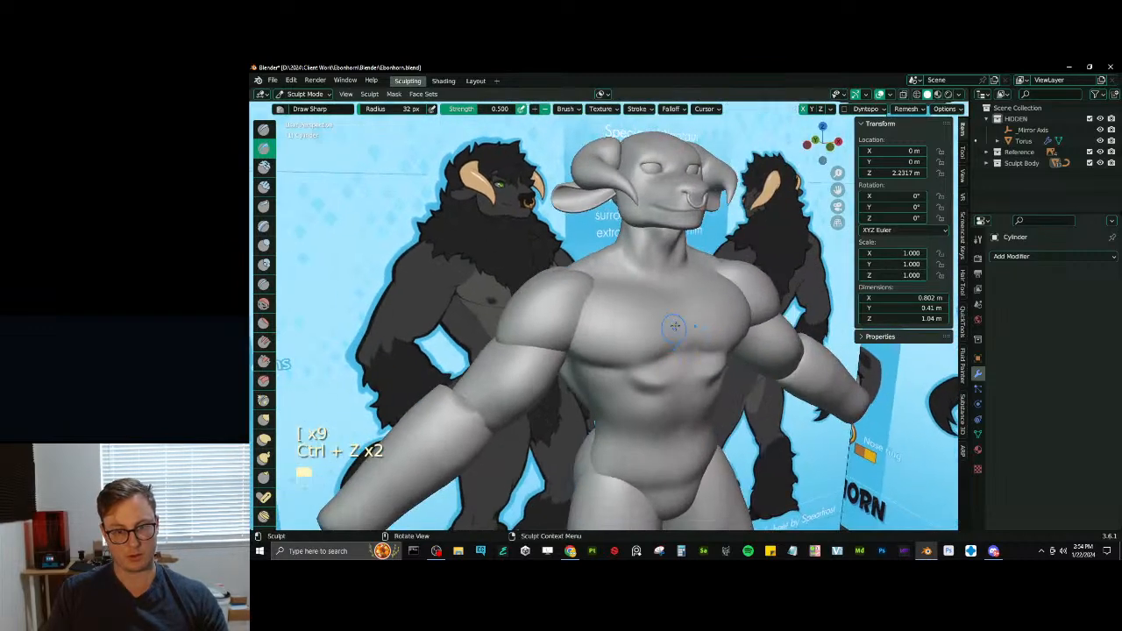
{"action": "left_click_drag", "start_coordinate": [676, 293], "coordinate": [690, 342]}
{"action": "key", "text": "ctrl+z"}
{"action": "key", "text": "ctrl+z"}
{"action": "mouse_move", "coordinate": [677, 330]}
{"action": "middle_mouse_down"}
{"action": "mouse_move", "coordinate": [663, 320]}
{"action": "mouse_move", "coordinate": [720, 340]}
{"action": "mouse_move", "coordinate": [670, 363]}
{"action": "middle_mouse_up"}
{"action": "key", "text": "shift+v"}
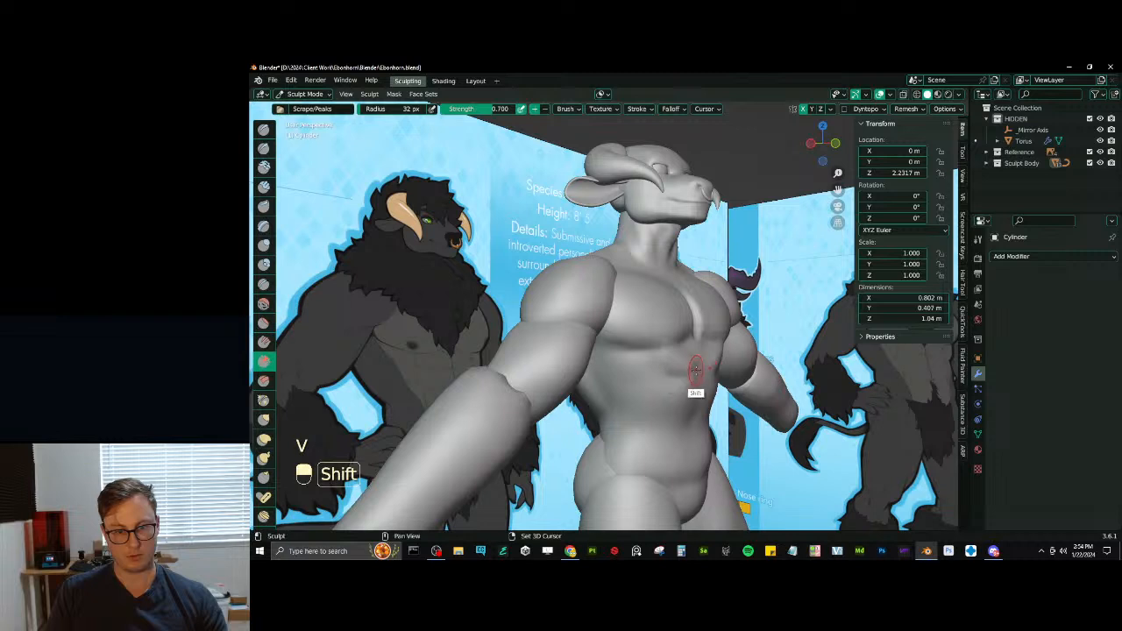
- Sculpt the side of the ribcage and the lower back with Draw Sharp and Inflate/Deflate at a 68 px radius
{"action": "key", "text": "d"}
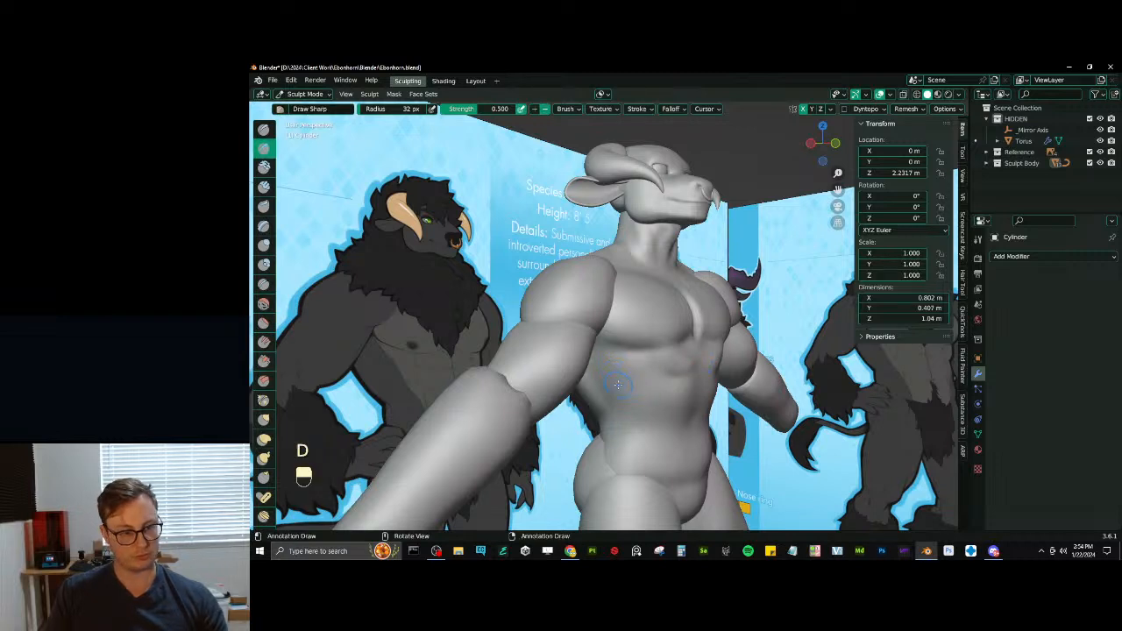
{"action": "key", "text": "i"}
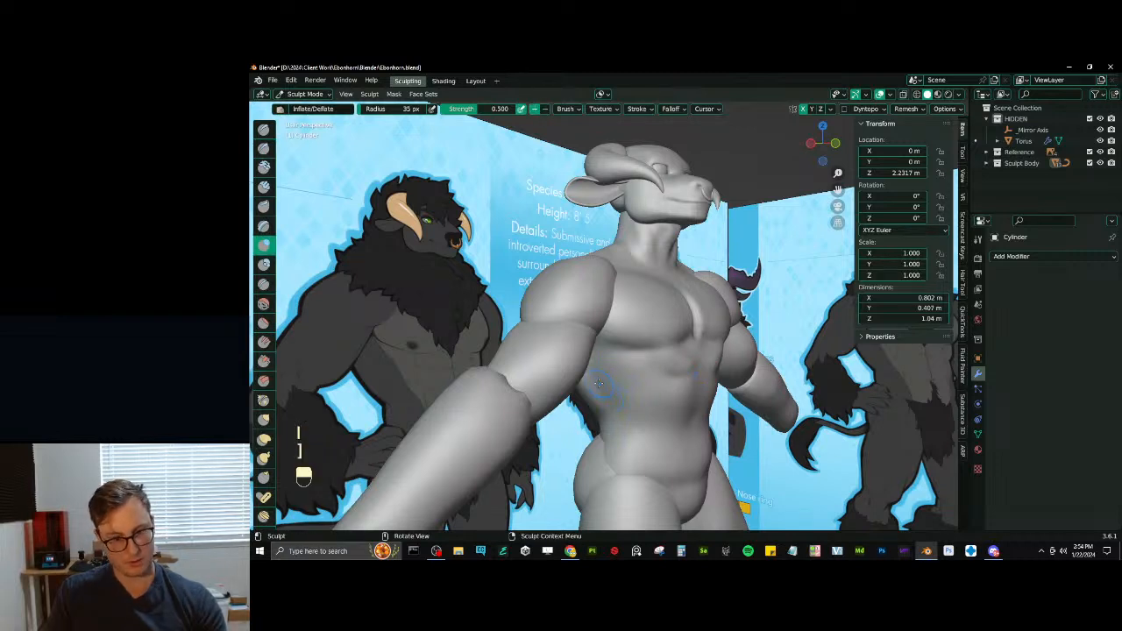
{"action": "key", "text": "bracketright"}
{"action": "key", "text": "bracketright"}
{"action": "key", "text": "bracketright"}
{"action": "key", "text": "bracketright"}
{"action": "key", "text": "d"}
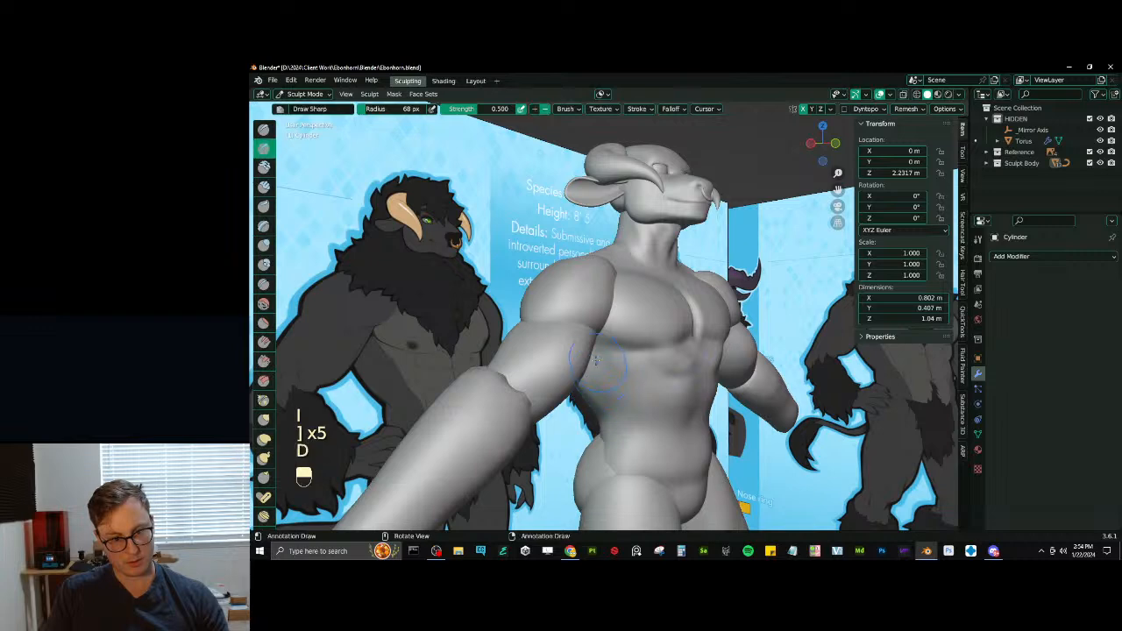
{"action": "mouse_move", "coordinate": [623, 414]}
{"action": "middle_mouse_down"}
{"action": "mouse_move", "coordinate": [632, 401]}
{"action": "mouse_move", "coordinate": [626, 446]}
{"action": "middle_mouse_up"}
{"action": "key", "text": "i"}
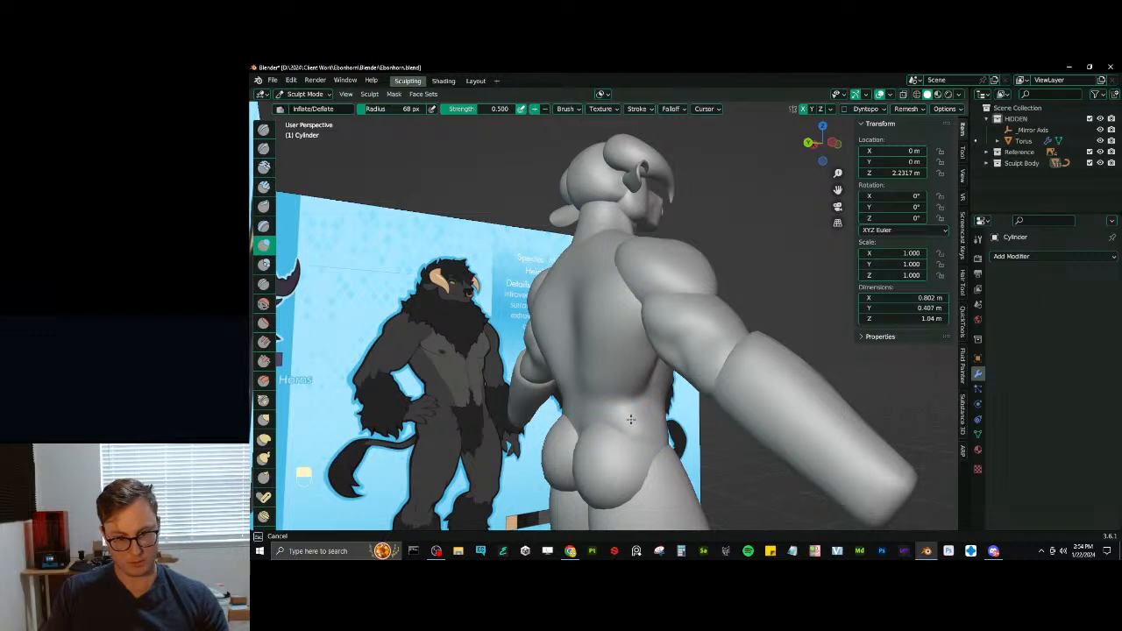
{"action": "mouse_move", "coordinate": [630, 420]}
{"action": "middle_mouse_down"}
{"action": "mouse_move", "coordinate": [568, 417]}
{"action": "mouse_move", "coordinate": [619, 408]}
{"action": "mouse_move", "coordinate": [631, 438]}
{"action": "mouse_move", "coordinate": [600, 440]}
{"action": "mouse_move", "coordinate": [628, 419]}
{"action": "middle_mouse_up"}
- Define the front of the abdomen with Draw Sharp and Inflate/Deflate strokes at a 68 px radius
{"action": "key", "text": "d"}
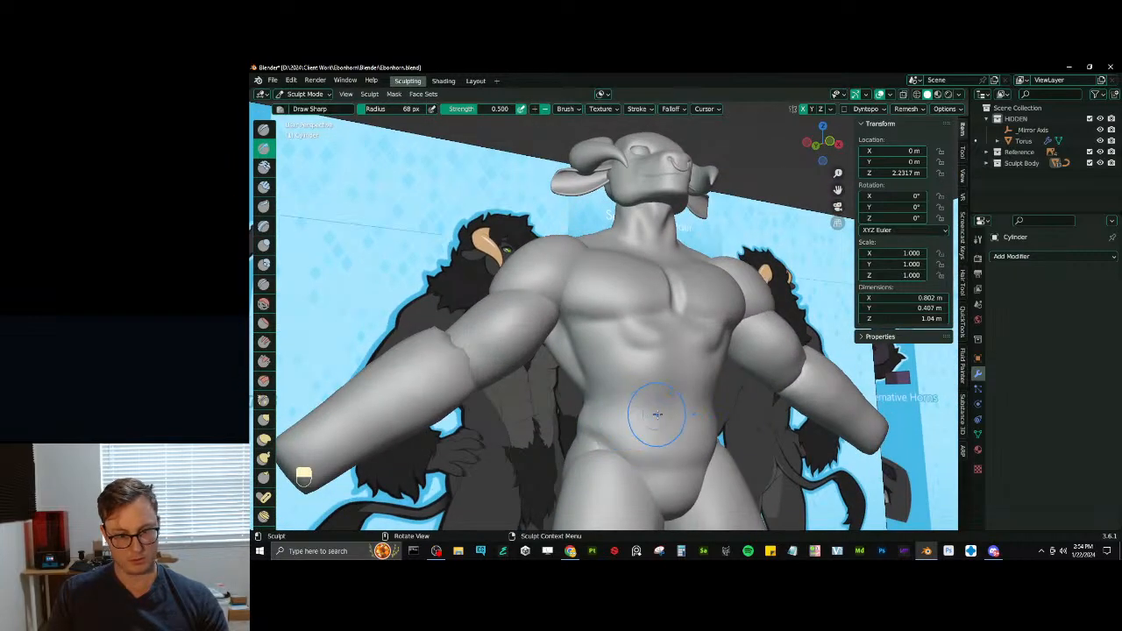
{"action": "key", "text": "i"}
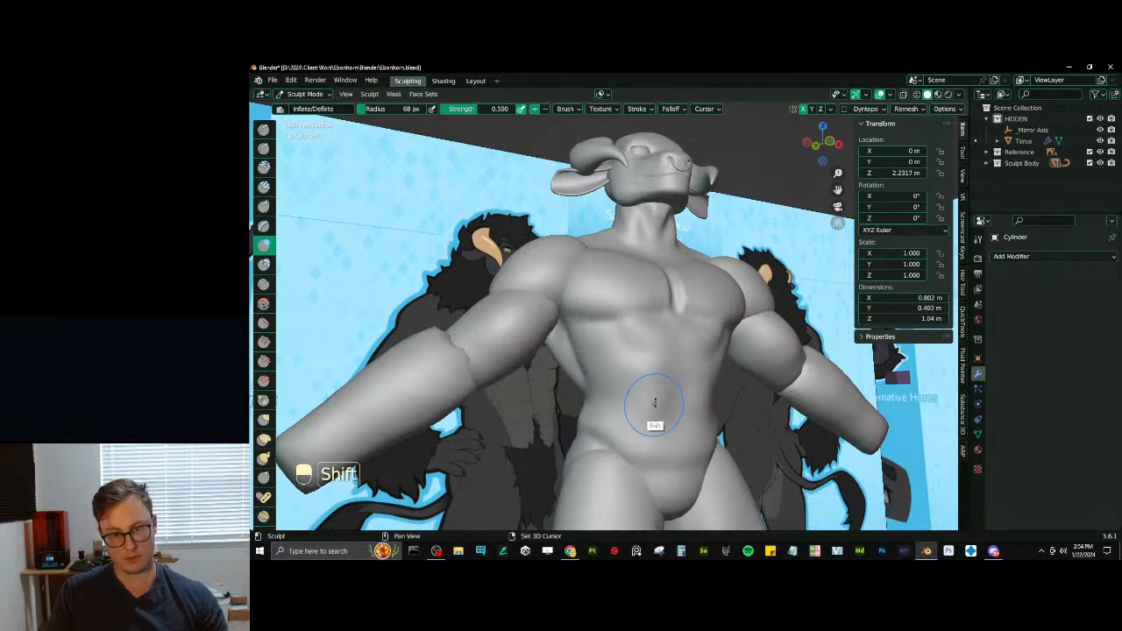
{"action": "mouse_move", "coordinate": [654, 402]}
{"action": "middle_mouse_down"}
{"action": "mouse_move", "coordinate": [651, 321]}
{"action": "mouse_move", "coordinate": [677, 362]}
{"action": "middle_mouse_up"}
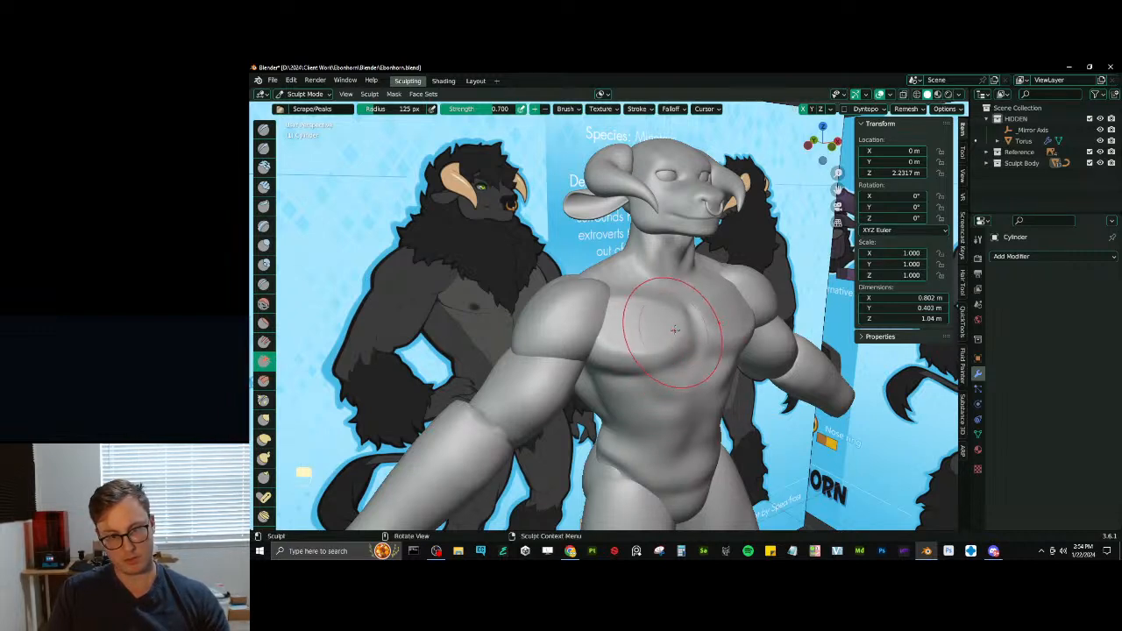
- Flatten and smooth the pectorals with Scrape/Peaks strokes at a 125 px radius
{"action": "left_click_drag", "start_coordinate": [625, 332], "coordinate": [604, 328], "text": "shift"}
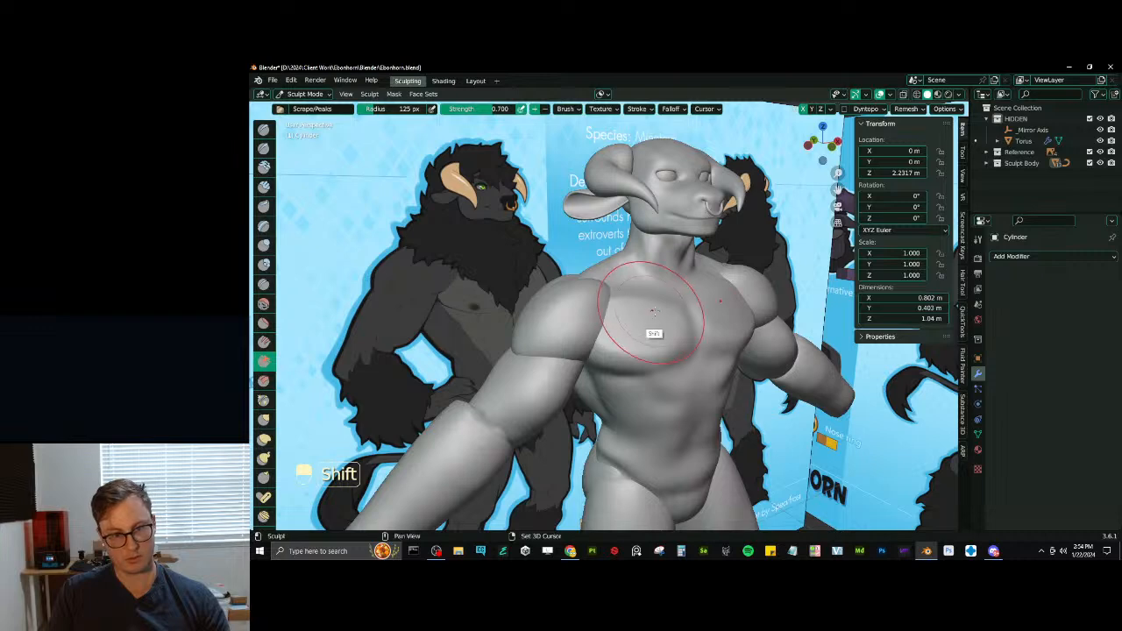
{"action": "mouse_move", "coordinate": [654, 312]}
{"action": "middle_mouse_down"}
{"action": "mouse_move", "coordinate": [601, 325]}
{"action": "mouse_move", "coordinate": [655, 336]}
{"action": "mouse_move", "coordinate": [648, 344]}
{"action": "middle_mouse_up"}
{"action": "key", "text": "p"}
{"action": "key", "text": "p"}
{"action": "key", "text": "p"}
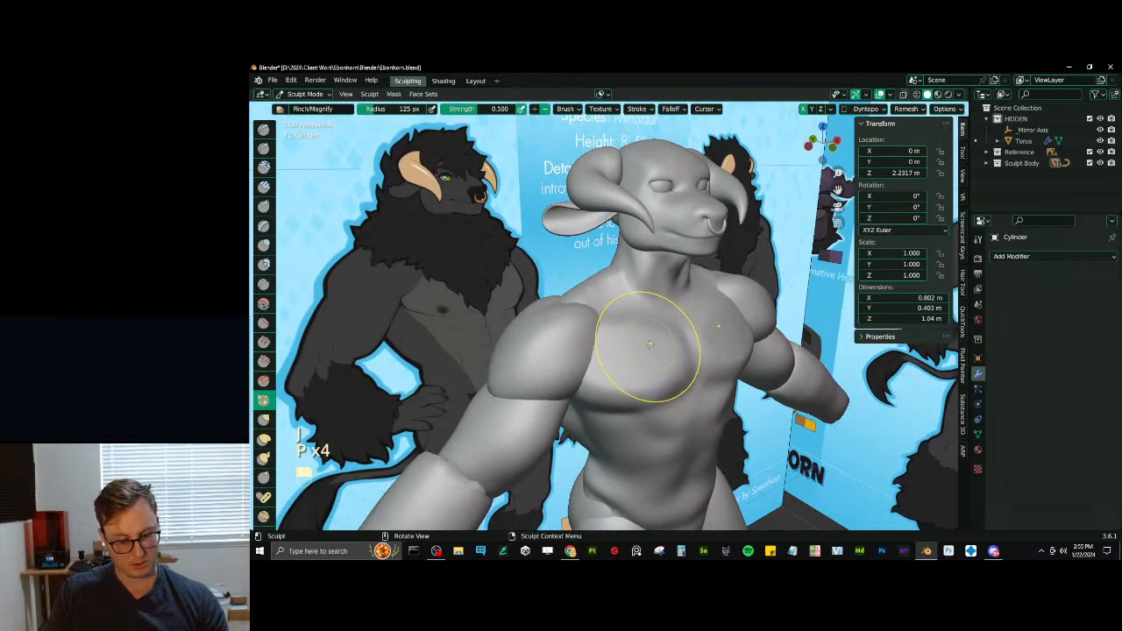
- Reshape the outer chest where it meets the shoulder with Elastic Deform and Draw Sharp at a 72 px radius
{"action": "key", "text": "j"}
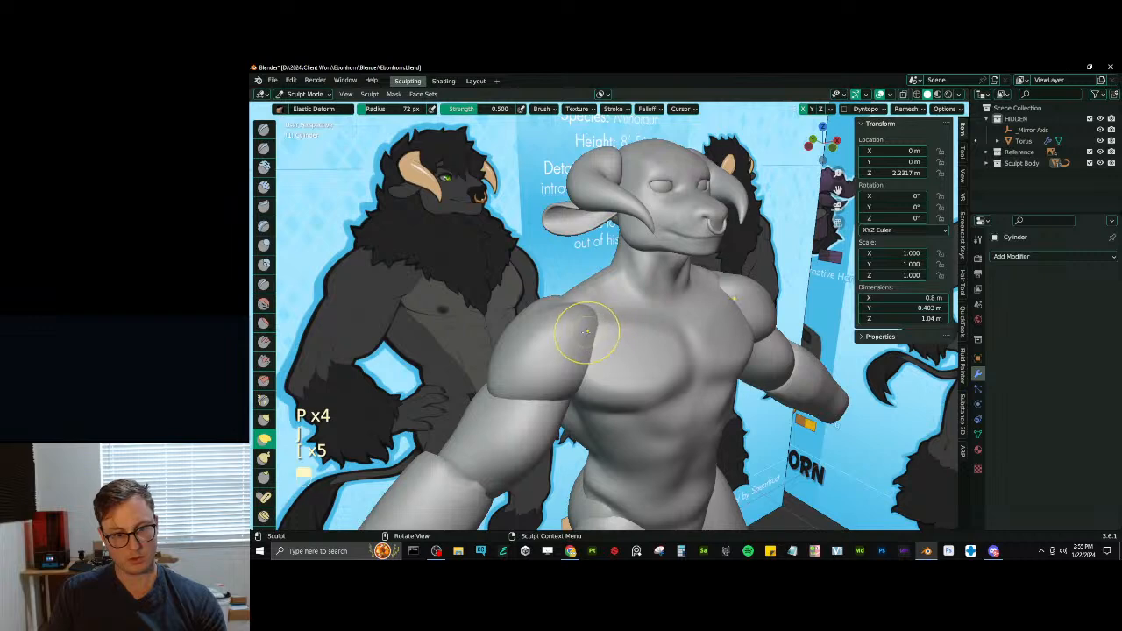
{"action": "middle_click_drag", "start_coordinate": [585, 328], "coordinate": [614, 333]}
{"action": "key", "text": "d"}
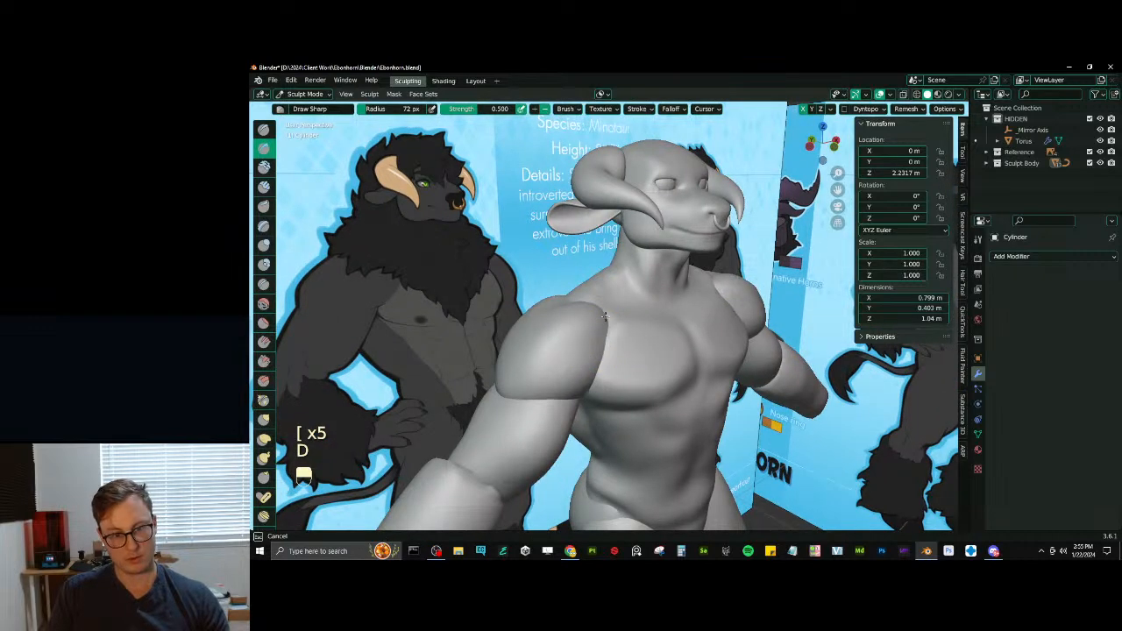
{"action": "key", "text": "shift"}
{"action": "middle_click_drag", "start_coordinate": [605, 337], "coordinate": [578, 341]}
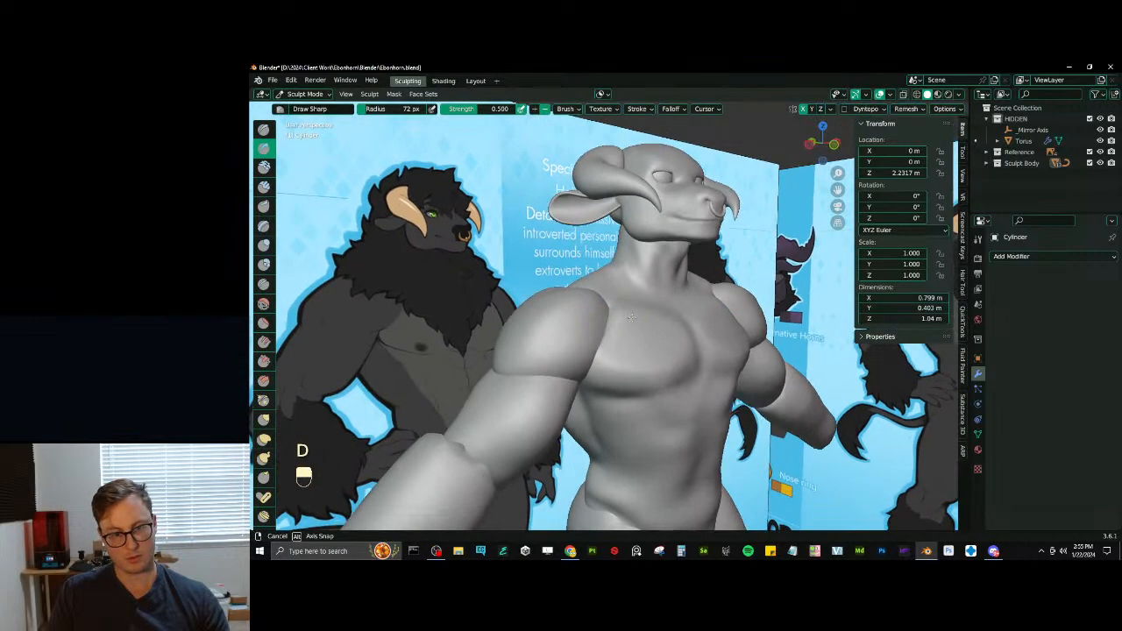
- Switch sculpting to the shoulder piece, adjust it near the armpit with Elastic Deform, and return to the torso mesh
{"action": "key", "text": "alt+q"}
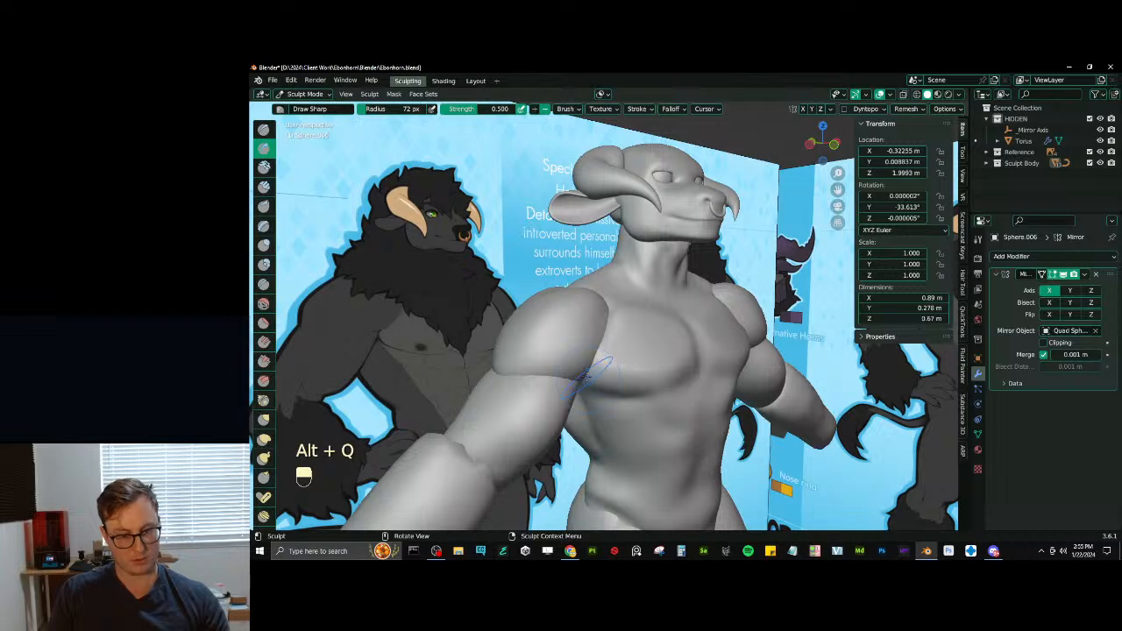
{"action": "key", "text": "j"}
{"action": "mouse_move", "coordinate": [580, 367]}
{"action": "middle_mouse_down"}
{"action": "mouse_move", "coordinate": [636, 355]}
{"action": "mouse_move", "coordinate": [648, 319]}
{"action": "mouse_move", "coordinate": [605, 326]}
{"action": "mouse_move", "coordinate": [619, 324]}
{"action": "mouse_move", "coordinate": [599, 382]}
{"action": "mouse_move", "coordinate": [623, 361]}
{"action": "mouse_move", "coordinate": [648, 374]}
{"action": "mouse_move", "coordinate": [663, 338]}
{"action": "mouse_move", "coordinate": [646, 351]}
{"action": "middle_mouse_up"}
{"action": "key", "text": "alt+q"}
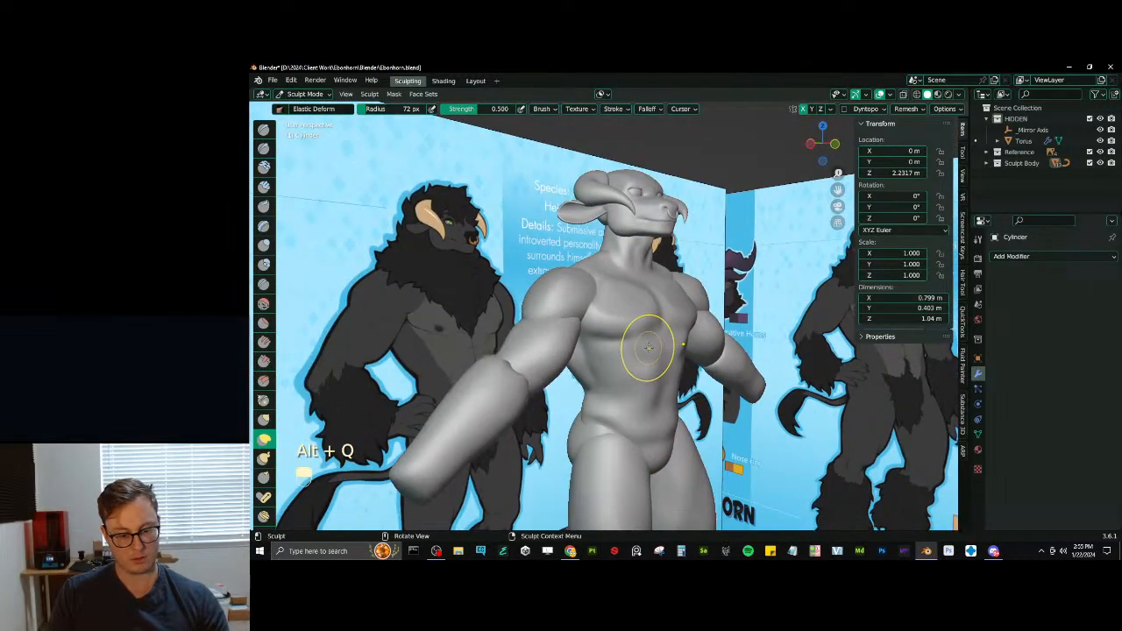
- Undo the trial Inflate/Deflate strokes and define the abdominal contours with Draw Sharp at a 72 px radius
{"action": "key", "text": "i"}
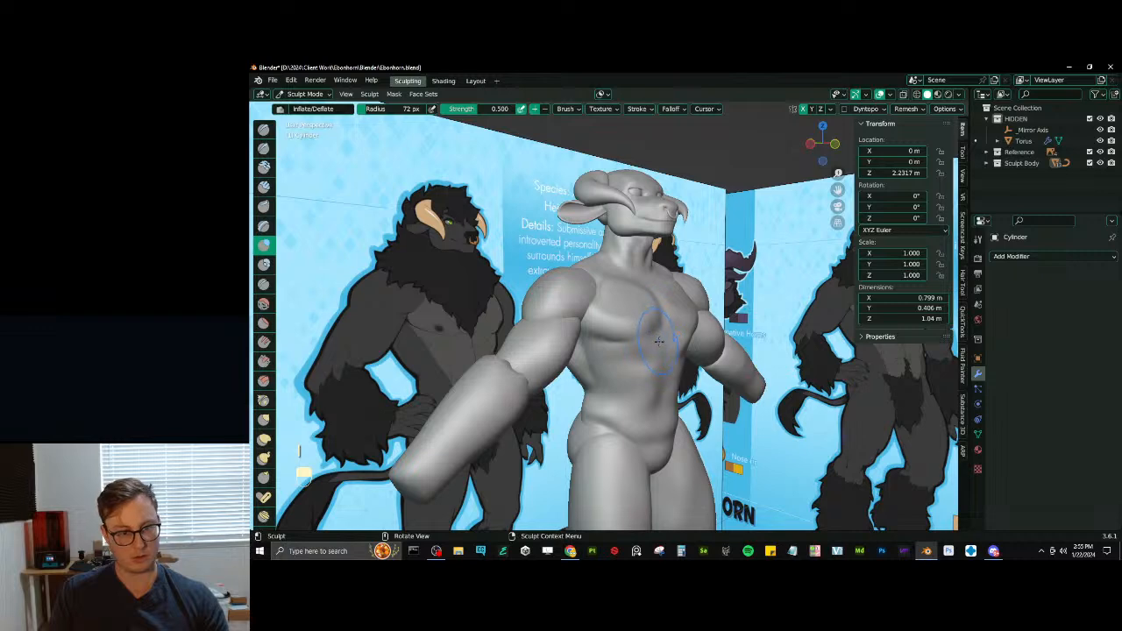
{"action": "key", "text": "d"}
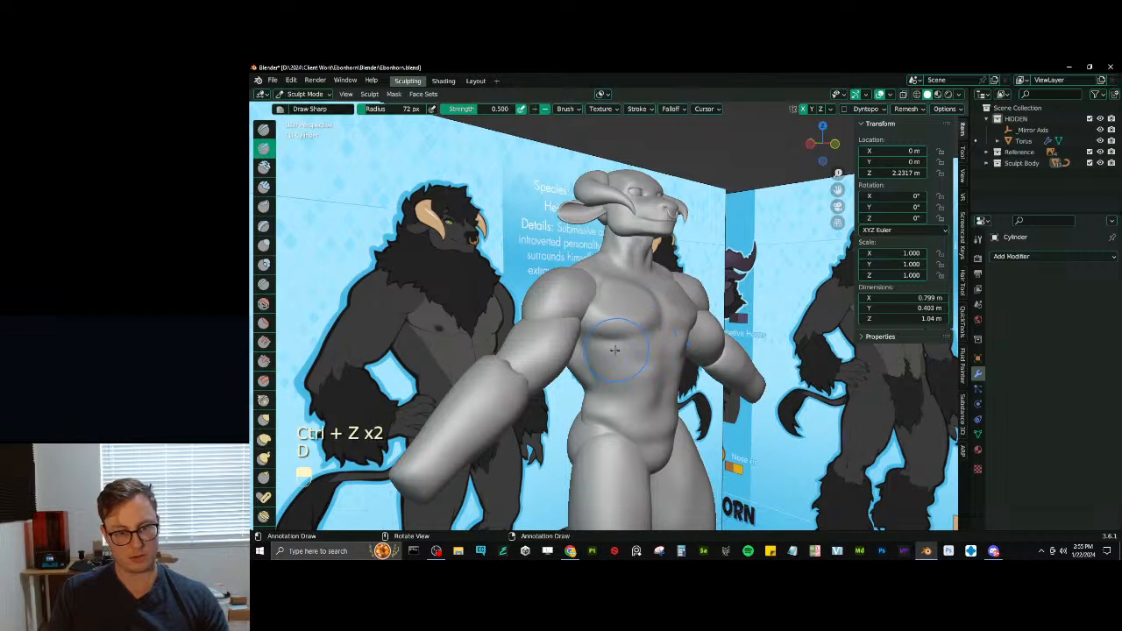
{"action": "mouse_move", "coordinate": [657, 344]}
{"action": "middle_mouse_down"}
{"action": "mouse_move", "coordinate": [655, 324]}
{"action": "mouse_move", "coordinate": [644, 368]}
{"action": "mouse_move", "coordinate": [620, 388]}
{"action": "mouse_move", "coordinate": [592, 373]}
{"action": "mouse_move", "coordinate": [554, 375]}
{"action": "mouse_move", "coordinate": [634, 397]}
{"action": "middle_mouse_up"}
{"action": "key", "text": "r"}
{"action": "left_click", "coordinate": [655, 320]}
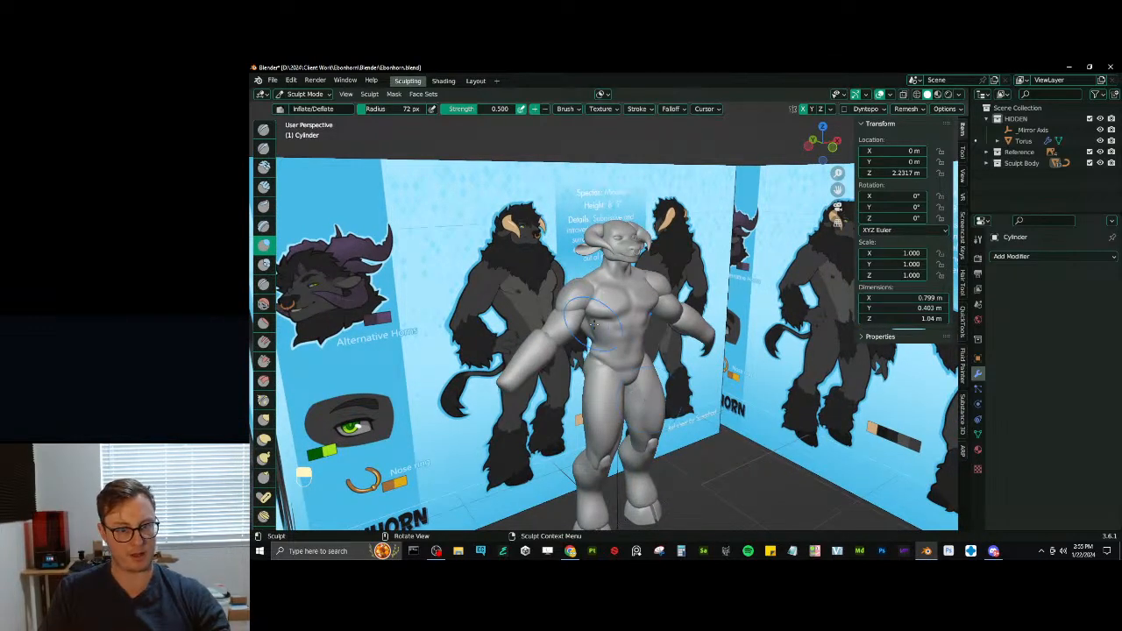
- Adjust the waist and side of the back below the armpit with Elastic Deform strokes at a 72 px radius
{"action": "scroll", "coordinate": [598, 347], "scroll_direction": "up", "scroll_amount": 4}
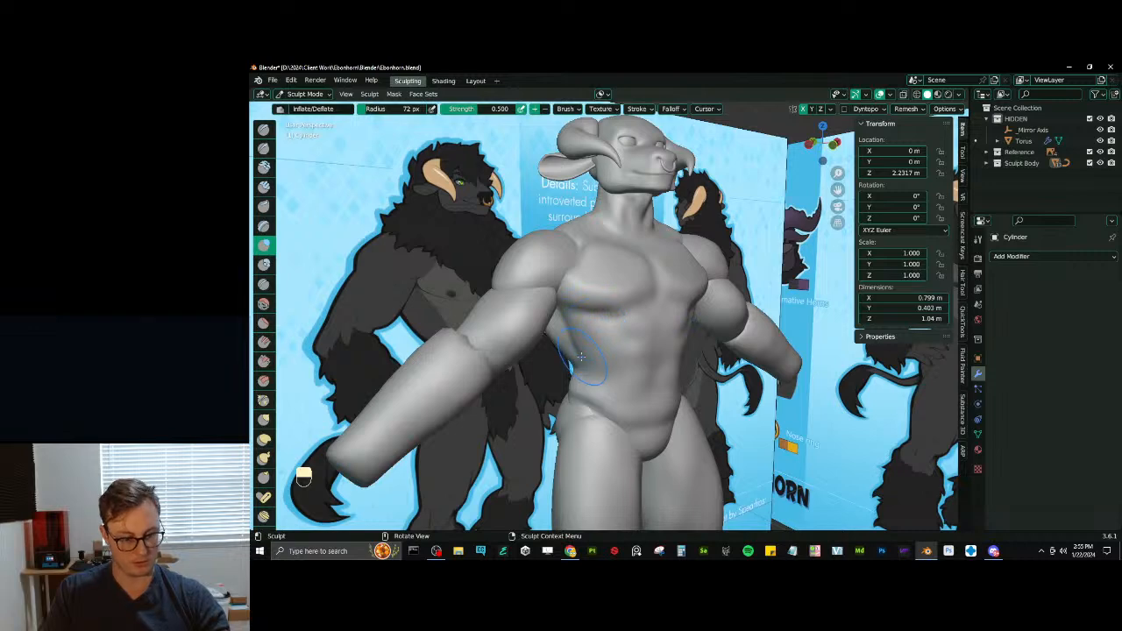
{"action": "middle_click_drag", "start_coordinate": [581, 357], "coordinate": [578, 338]}
{"action": "key", "text": "j"}
{"action": "left_click_drag", "start_coordinate": [575, 362], "coordinate": [561, 364]}
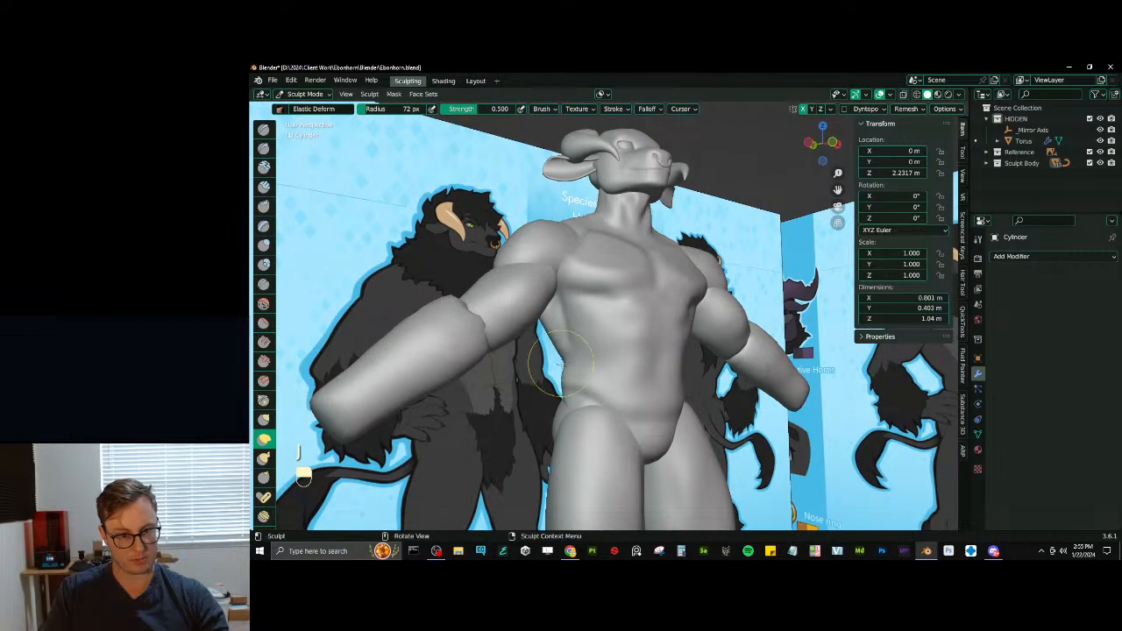
{"action": "middle_click_drag", "start_coordinate": [544, 330], "coordinate": [520, 308]}
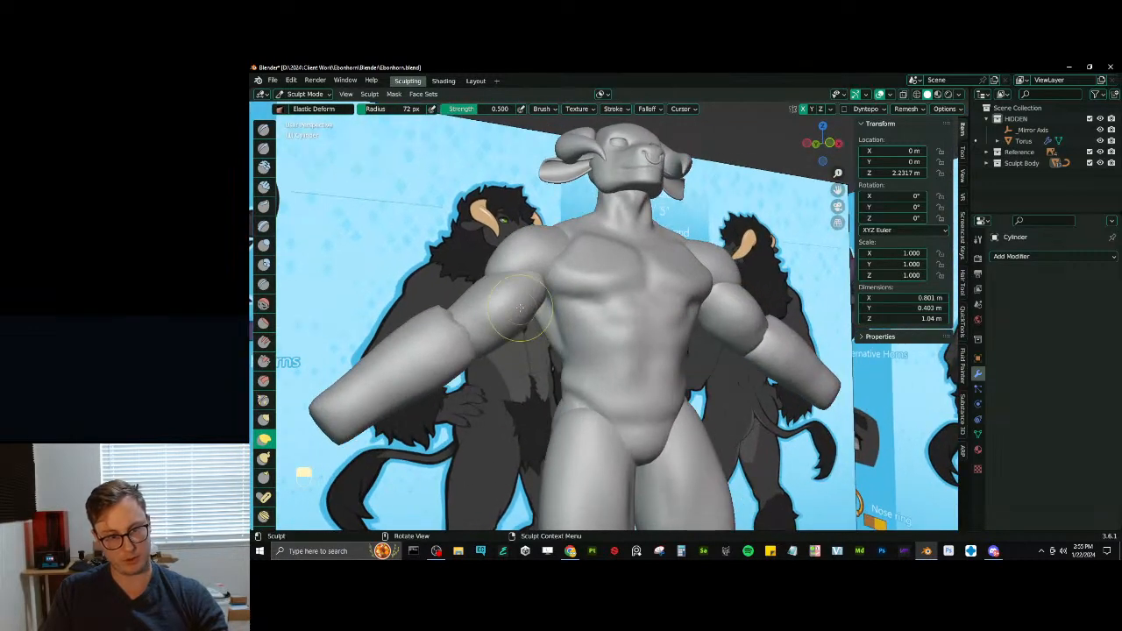
{"action": "left_click_drag", "start_coordinate": [530, 311], "coordinate": [537, 314]}
{"action": "middle_click_drag", "start_coordinate": [554, 318], "coordinate": [559, 349], "text": "ctrl"}
{"action": "middle_click_drag", "start_coordinate": [559, 349], "coordinate": [626, 359]}
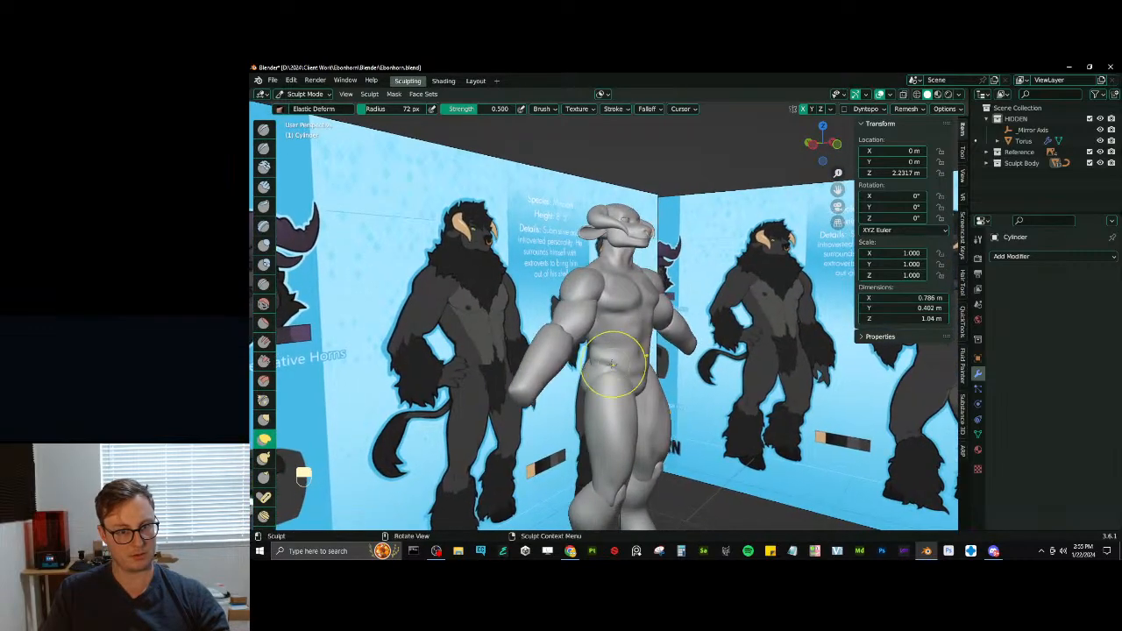
- Leave the torso sculpt and switch to Object Mode with the mirrored hip piece selected
{"action": "scroll", "coordinate": [631, 330], "scroll_direction": "up", "scroll_amount": 2}
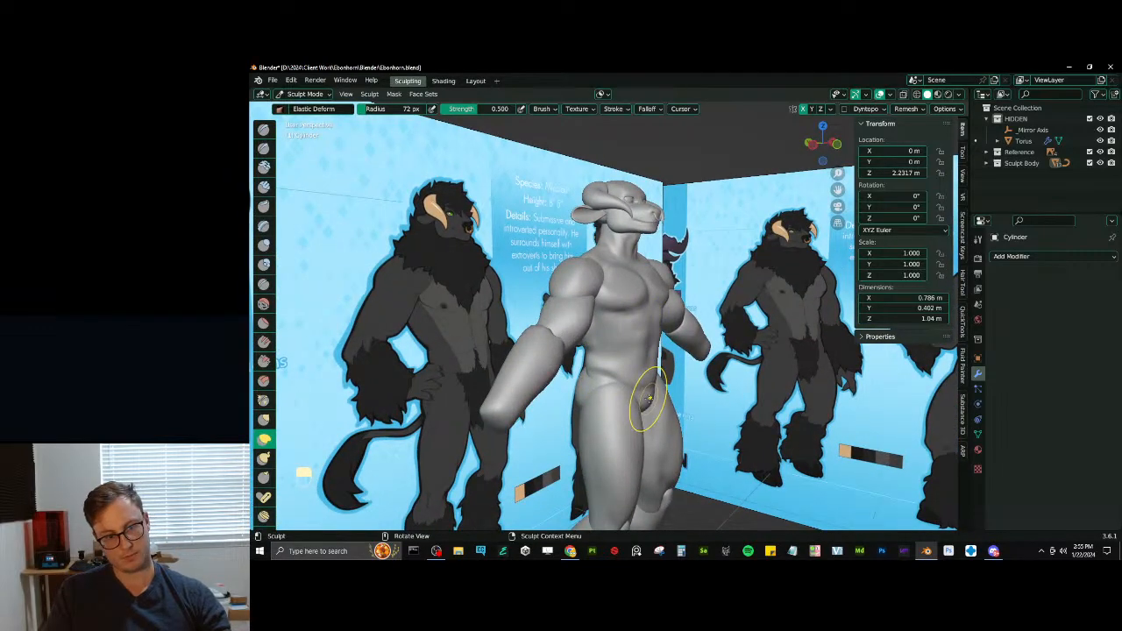
{"action": "key", "text": "i"}
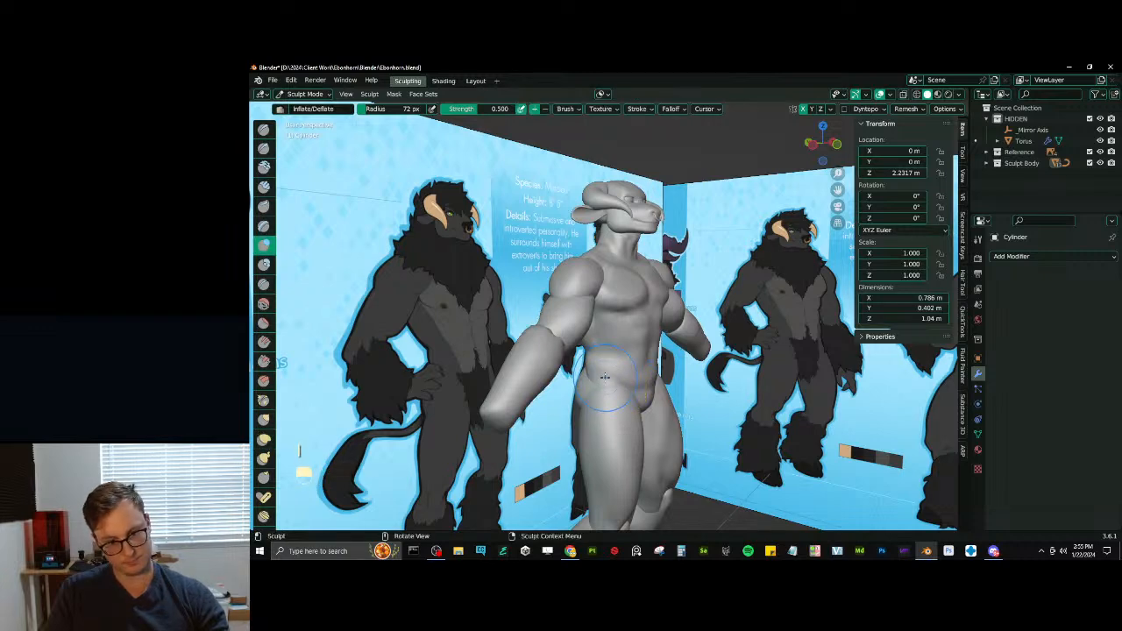
{"action": "middle_click_drag", "start_coordinate": [594, 375], "coordinate": [611, 359]}
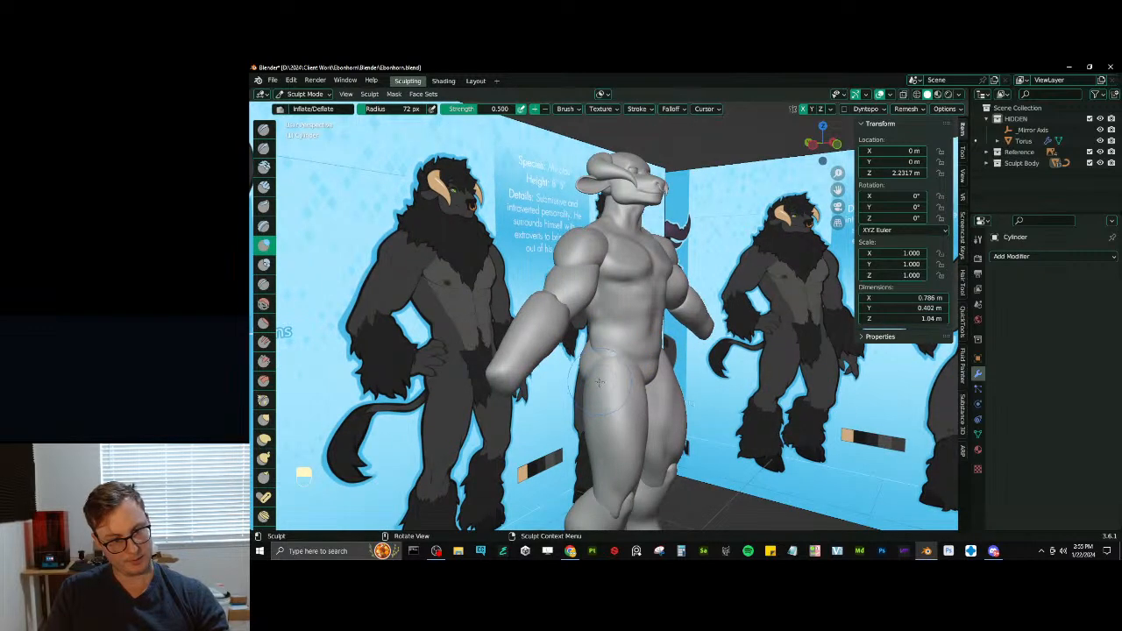
{"action": "key", "text": "ctrl+Tab"}
{"action": "key", "text": "ctrl+Tab"}
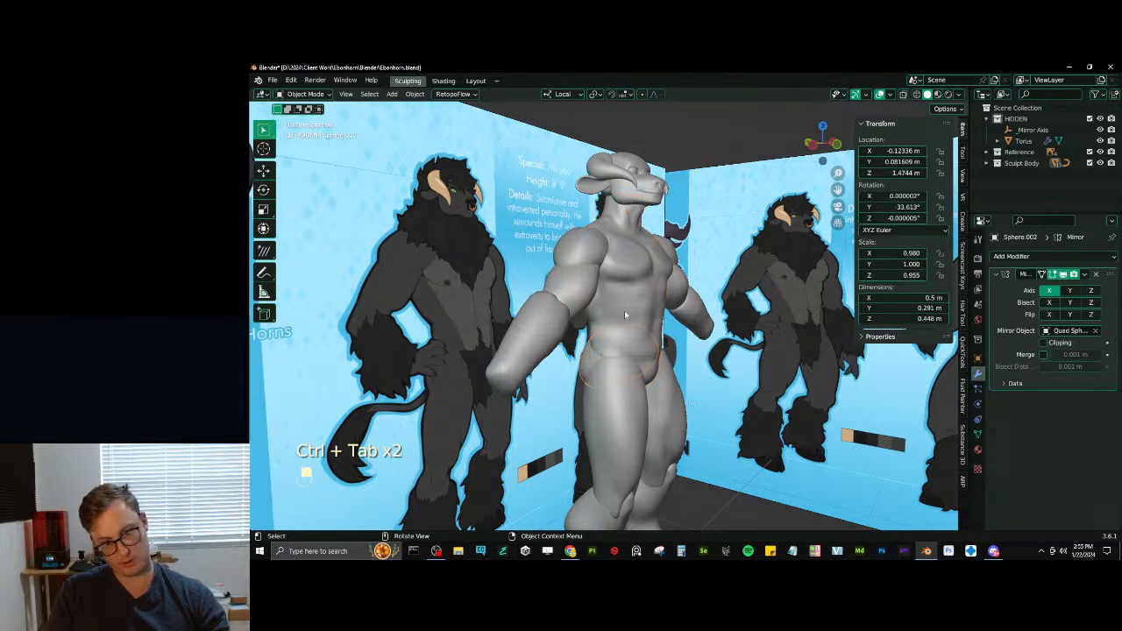
- Try to move the hip piece in the Local orientation, and undo the move
{"action": "key", "text": "Tab"}
{"action": "key", "text": "Tab"}
{"action": "key", "text": "g"}
{"action": "key", "text": "x"}
{"action": "left_click", "coordinate": [630, 310]}
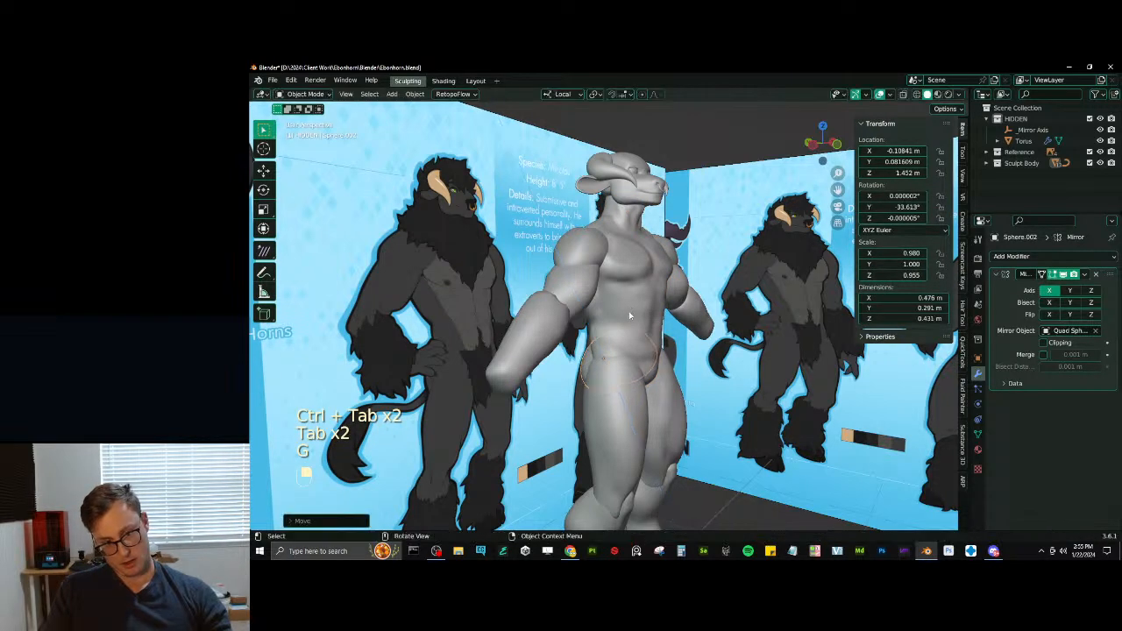
{"action": "key", "text": "ctrl+z"}
- Set the transform orientation to Global, lower the hip piece to about Z 1.43 m and enlarge it to a scale of about 1.1
{"action": "left_click", "coordinate": [562, 94]}
{"action": "left_click", "coordinate": [569, 133]}
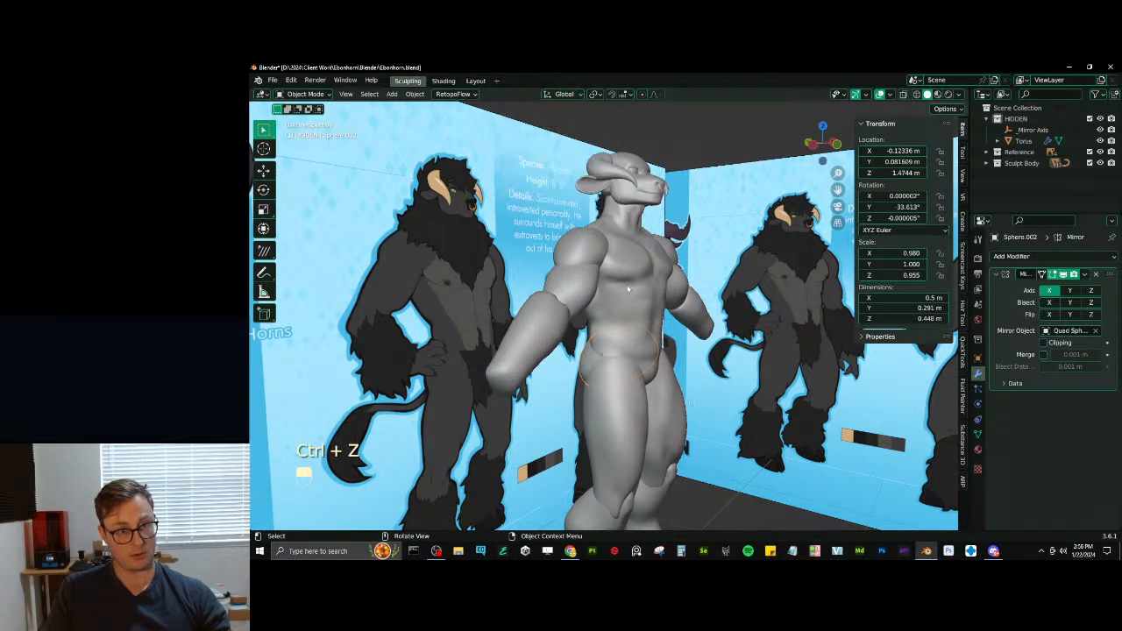
{"action": "key", "text": "g"}
{"action": "key", "text": "z"}
{"action": "left_click", "coordinate": [627, 329]}
{"action": "key", "text": "s"}
{"action": "left_click", "coordinate": [631, 324]}
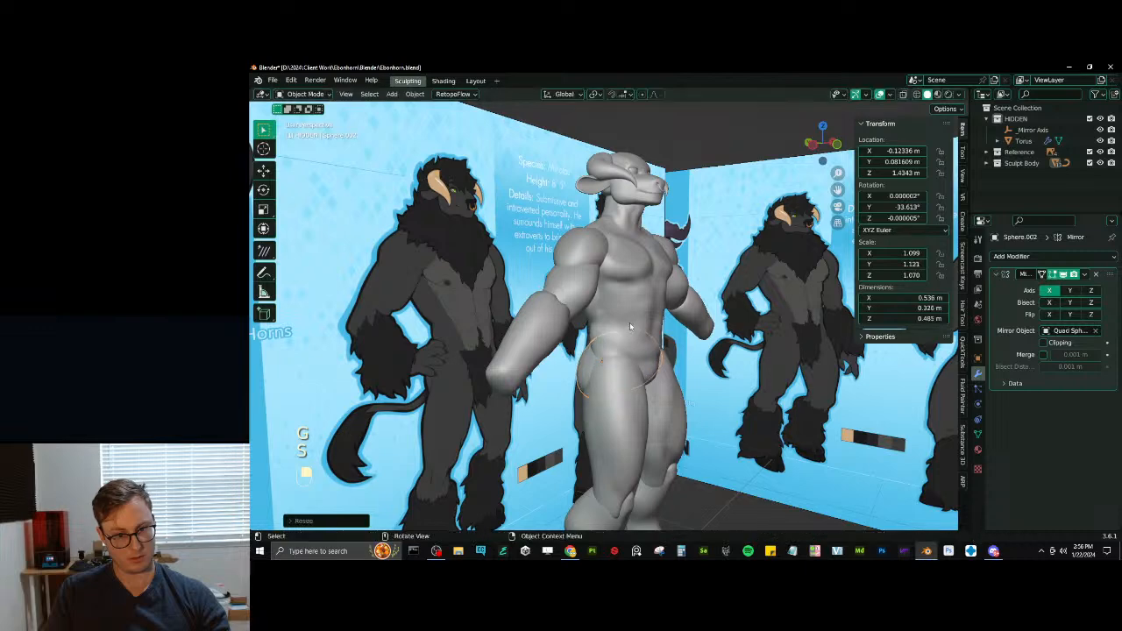
- Lower the hip piece to about Z 1.42 m and stretch it slightly along the global Z axis
{"action": "key", "text": "g"}
{"action": "key", "text": "z"}
{"action": "left_click", "coordinate": [630, 326]}
{"action": "key", "text": "s"}
{"action": "key", "text": "z"}
{"action": "left_click", "coordinate": [629, 330]}
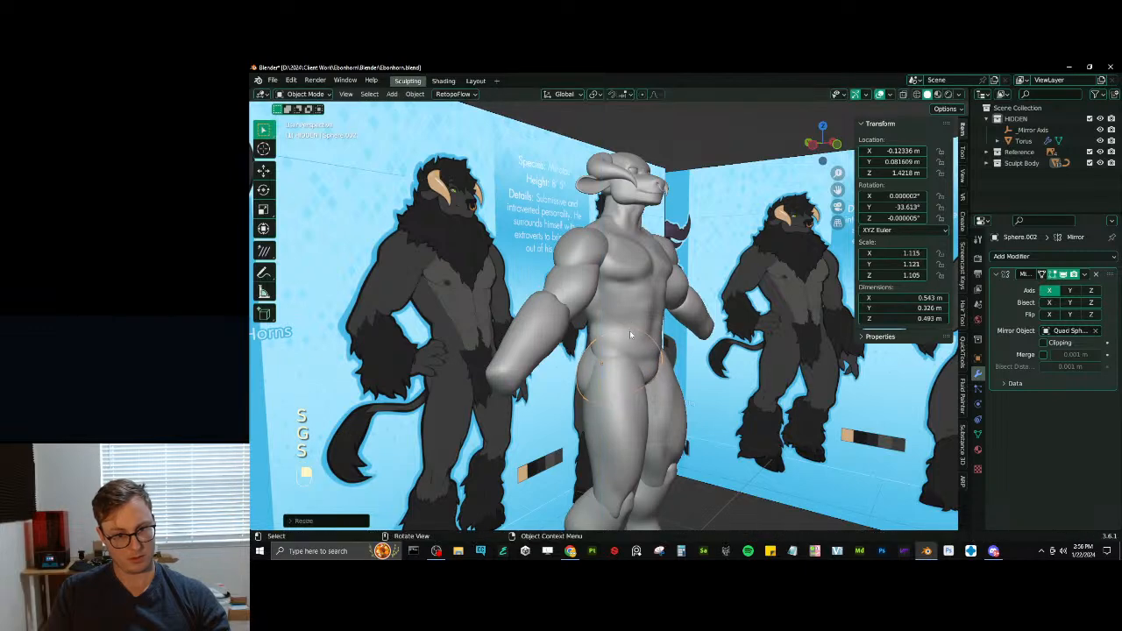
- Select the thigh piece and shift it along the global Y axis, undoing the second shift
{"action": "left_click", "coordinate": [616, 434]}
{"action": "middle_click_drag", "start_coordinate": [612, 409], "coordinate": [648, 375], "text": "shift"}
{"action": "key", "text": "g"}
{"action": "key", "text": "y"}
{"action": "left_click", "coordinate": [628, 403]}
{"action": "key", "text": "g"}
{"action": "key", "text": "y"}
{"action": "left_click", "coordinate": [681, 373]}
{"action": "key", "text": "ctrl+z"}
- Rotate the thigh piece from the side and front to about 4.7° on X and 4.6° on Y, nudging its position slightly
{"action": "key", "text": "r"}
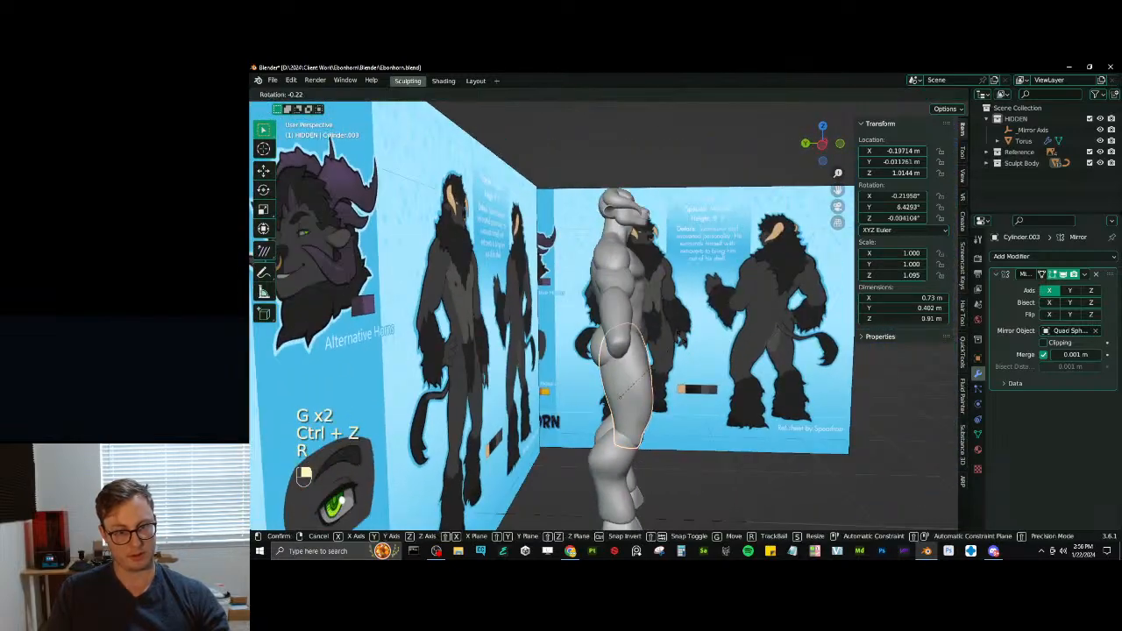
{"action": "left_click", "coordinate": [682, 360]}
{"action": "key", "text": "g"}
{"action": "left_click", "coordinate": [682, 361]}
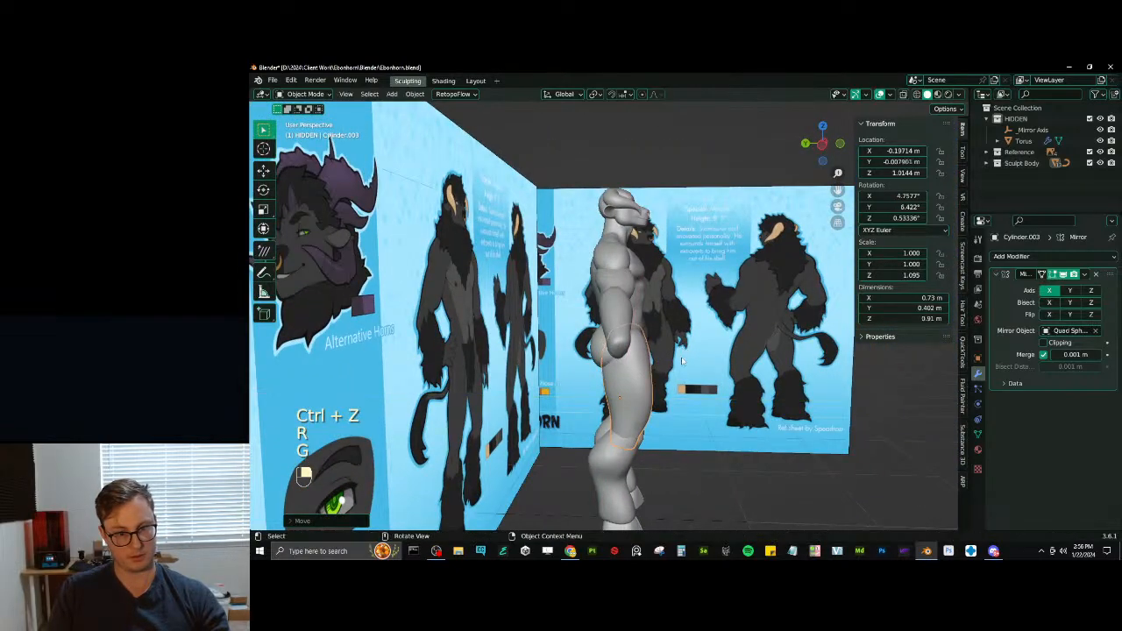
{"action": "middle_click_drag", "start_coordinate": [682, 360], "coordinate": [594, 396]}
{"action": "key", "text": "r"}
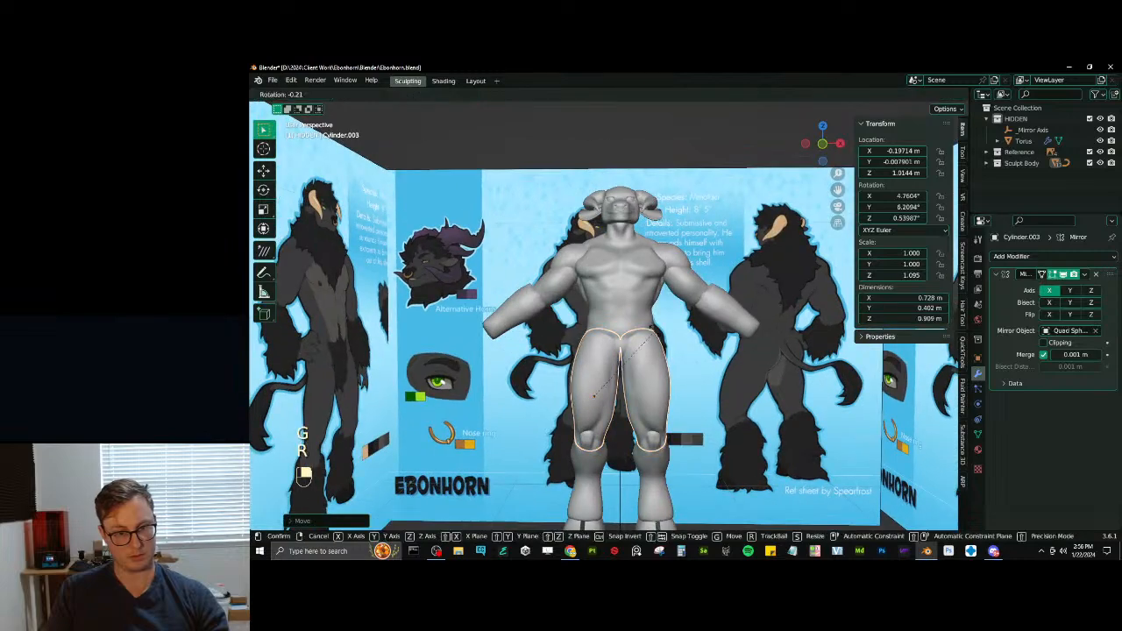
{"action": "left_click", "coordinate": [681, 361]}
- Move the thigh piece down and back under the hip, to about Y 0.02 m and Z 0.99 m
{"action": "middle_click_drag", "start_coordinate": [681, 361], "coordinate": [684, 356]}
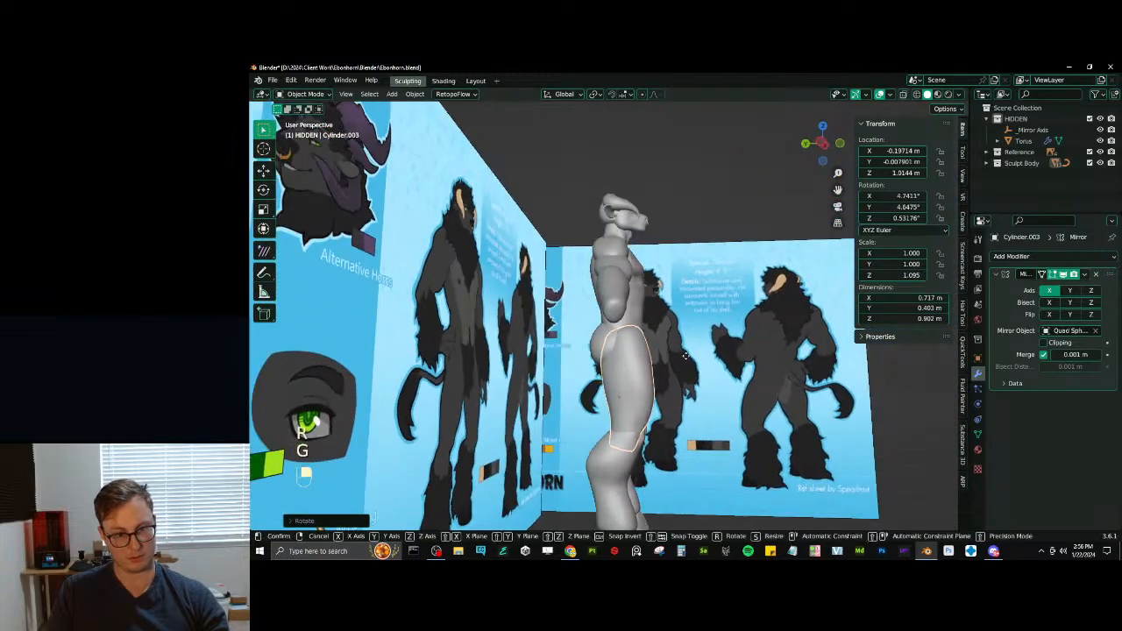
{"action": "key", "text": "g"}
{"action": "key", "text": "g"}
{"action": "key", "text": "g"}
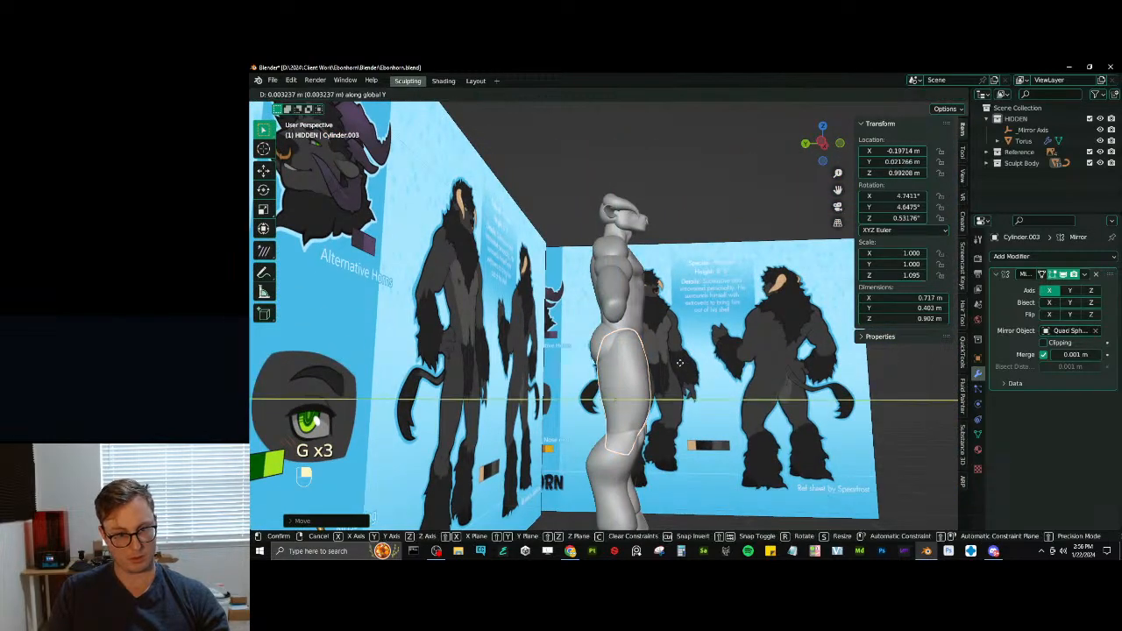
{"action": "left_click", "coordinate": [680, 362]}
- Save the file, set the orientation to Local, and move the lower-leg piece back to about Y 0.036 m
{"action": "middle_click_drag", "start_coordinate": [679, 362], "coordinate": [634, 404]}
{"action": "left_click", "coordinate": [611, 472]}
{"action": "key", "text": "ctrl+s"}
{"action": "middle_click_drag", "start_coordinate": [611, 472], "coordinate": [672, 396], "text": "shift"}
{"action": "left_click", "coordinate": [563, 94]}
{"action": "left_click", "coordinate": [561, 138]}
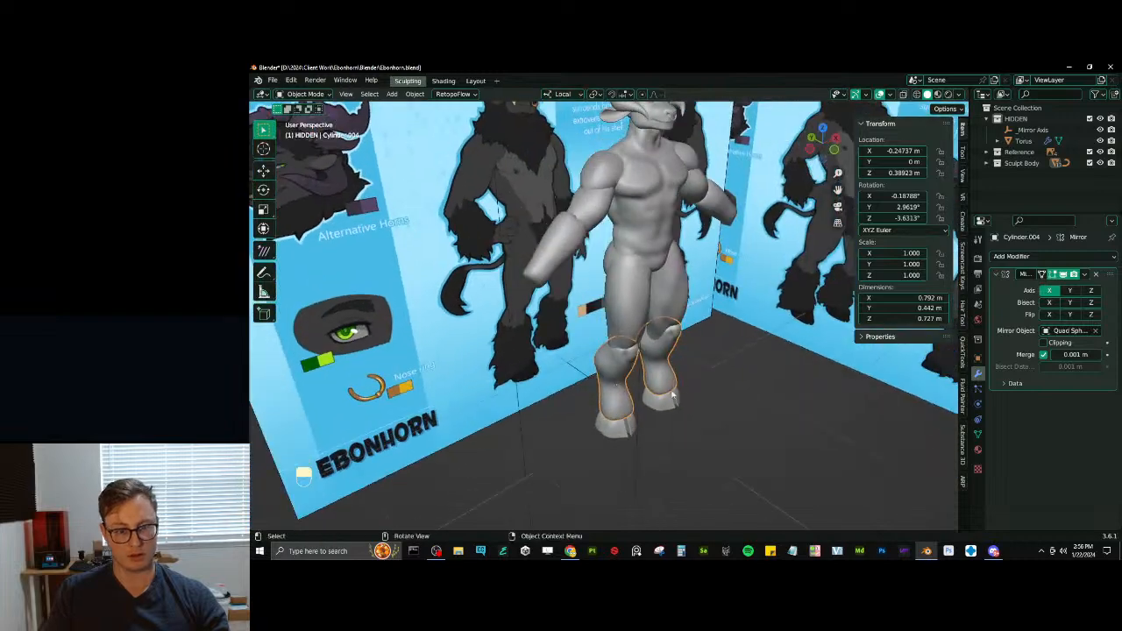
{"action": "scroll", "coordinate": [673, 396], "scroll_direction": "up", "scroll_amount": 3}
{"action": "key", "text": "g"}
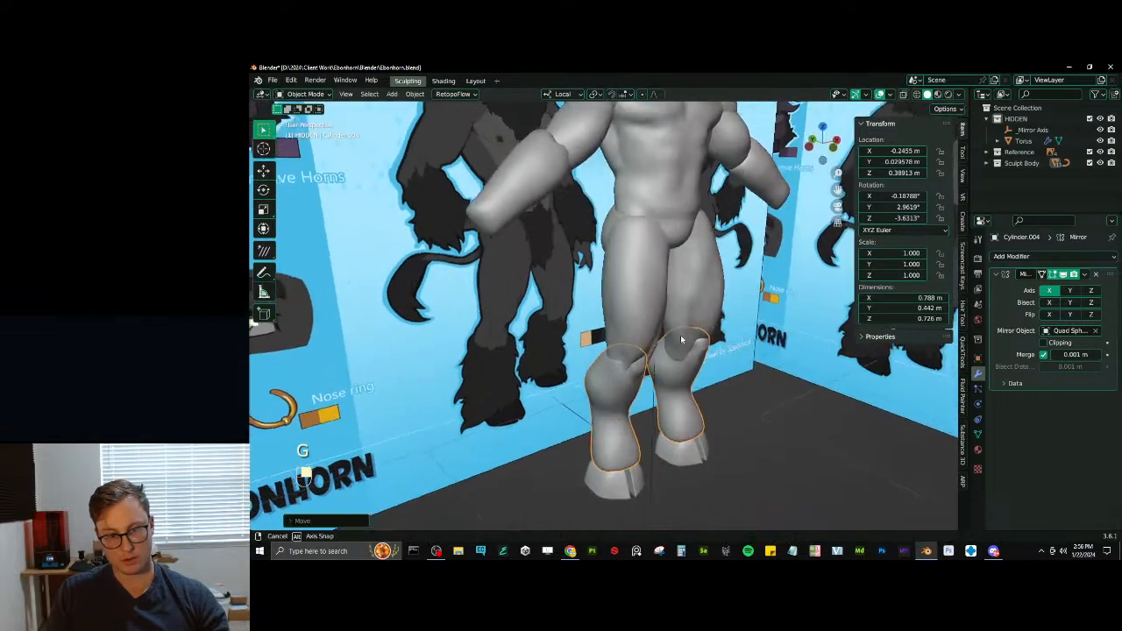
{"action": "middle_click_drag", "start_coordinate": [682, 339], "coordinate": [622, 372]}
{"action": "key", "text": "g"}
{"action": "left_click", "coordinate": [717, 325]}
- Move the lower-leg piece inward along its local X axis to about X -0.234 m and save the file
{"action": "key", "text": "g"}
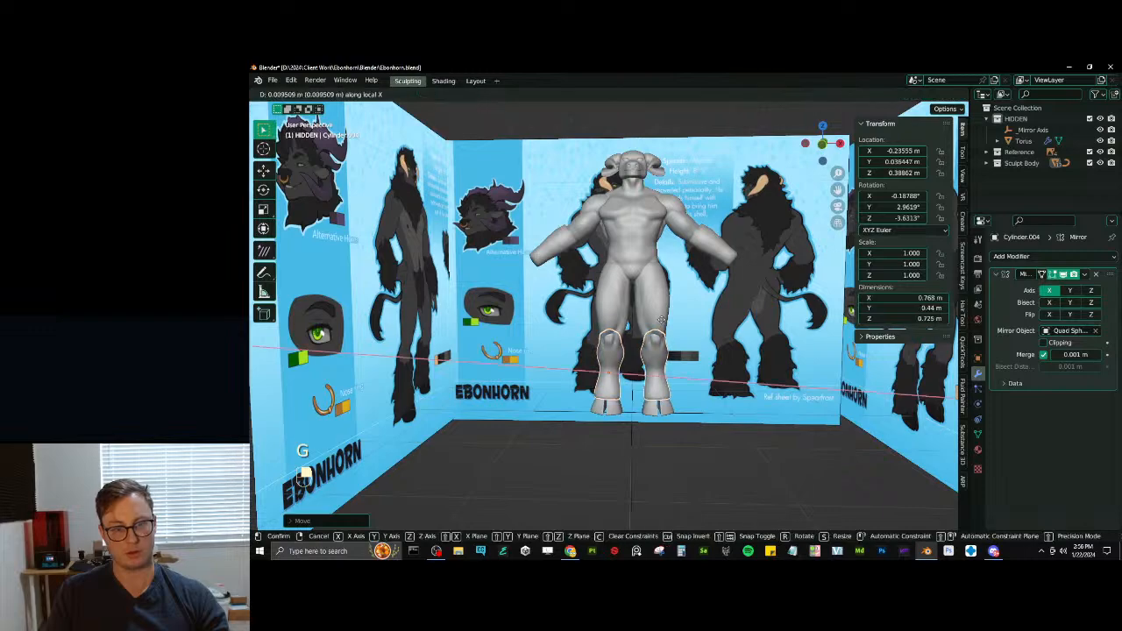
{"action": "left_click", "coordinate": [664, 328]}
{"action": "middle_click_drag", "start_coordinate": [664, 328], "coordinate": [672, 363]}
{"action": "key", "text": "ctrl+s"}
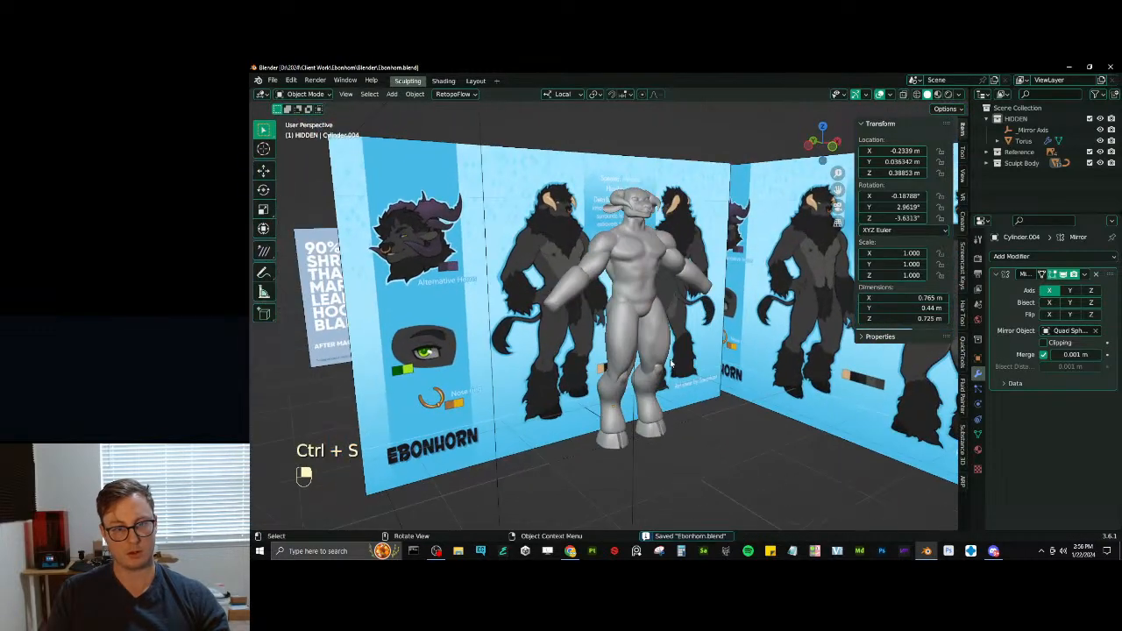
{"action": "scroll", "coordinate": [590, 340], "scroll_direction": "up", "scroll_amount": 5}
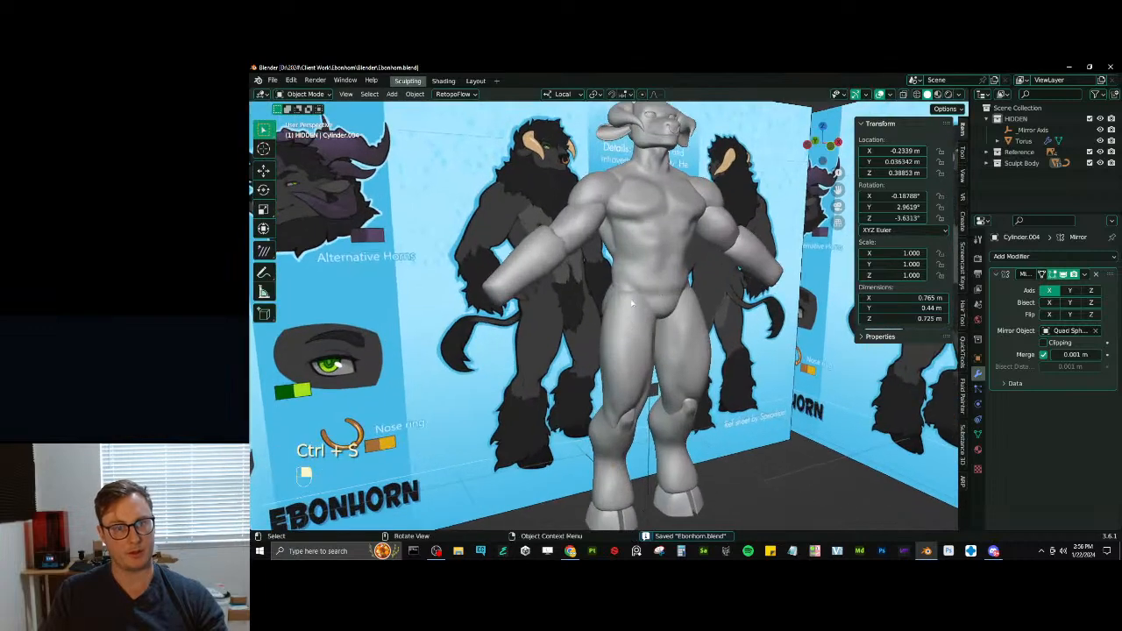
{"action": "left_click", "coordinate": [589, 340]}
{"action": "key", "text": "ctrl+Tab"}
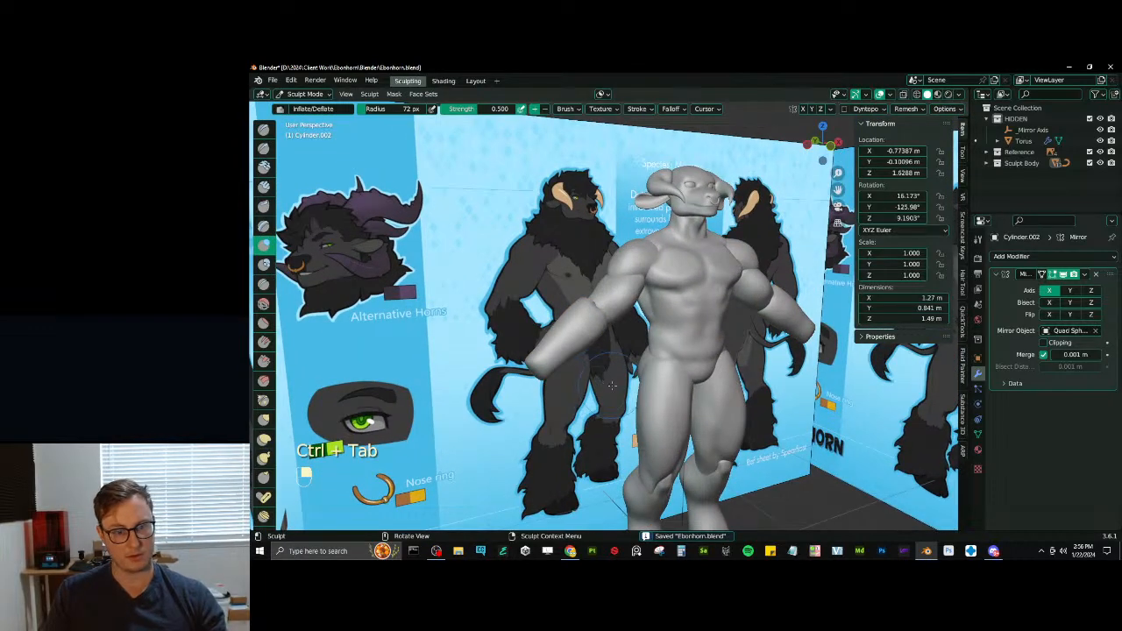
{"action": "key", "text": "ctrl+Tab"}
{"action": "middle_click_drag", "start_coordinate": [574, 392], "coordinate": [649, 380]}
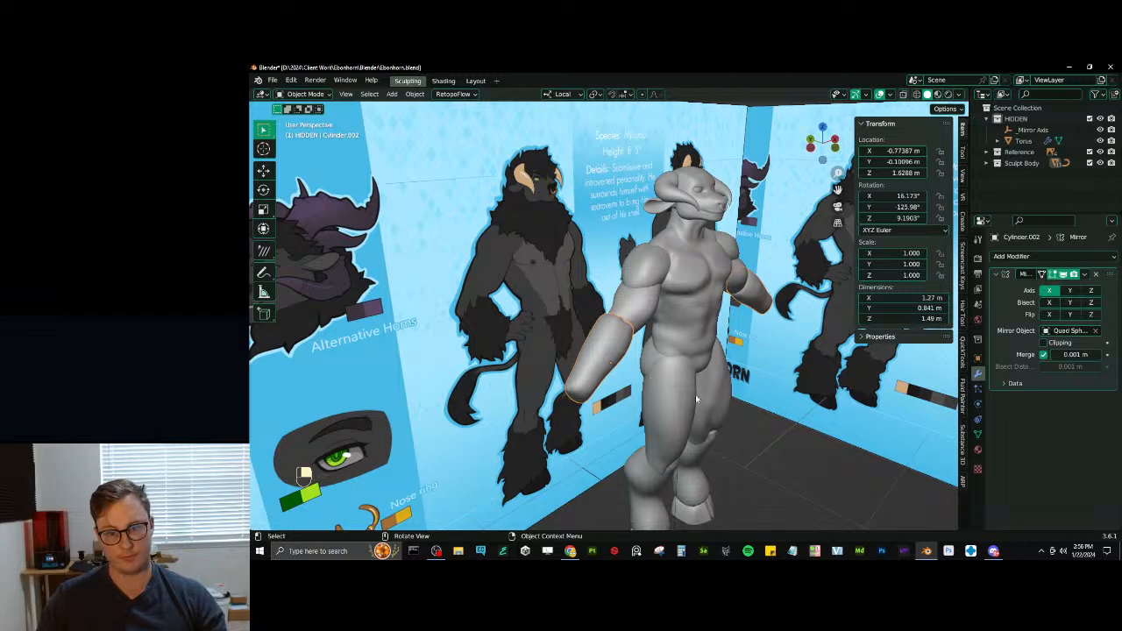
{"action": "left_click", "coordinate": [752, 449]}
{"action": "scroll", "coordinate": [753, 451], "scroll_direction": "down", "scroll_amount": 4}
{"action": "middle_click_drag", "start_coordinate": [753, 450], "coordinate": [697, 386]}
- Try adding a mesh primitive inside the HIDDEN collection, and delete it
{"action": "key", "text": "shift+a"}
{"action": "mouse_move", "coordinate": [720, 312]}
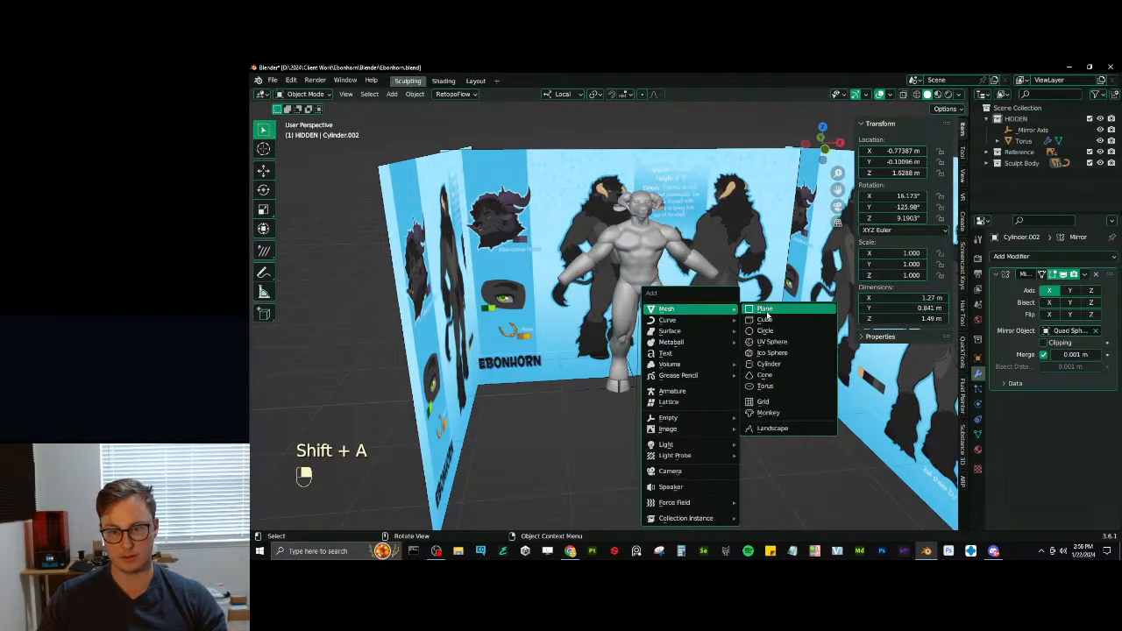
{"action": "left_click", "coordinate": [771, 312]}
{"action": "key", "text": "x"}
{"action": "left_click", "coordinate": [649, 375]}
{"action": "key", "text": "shift+a"}
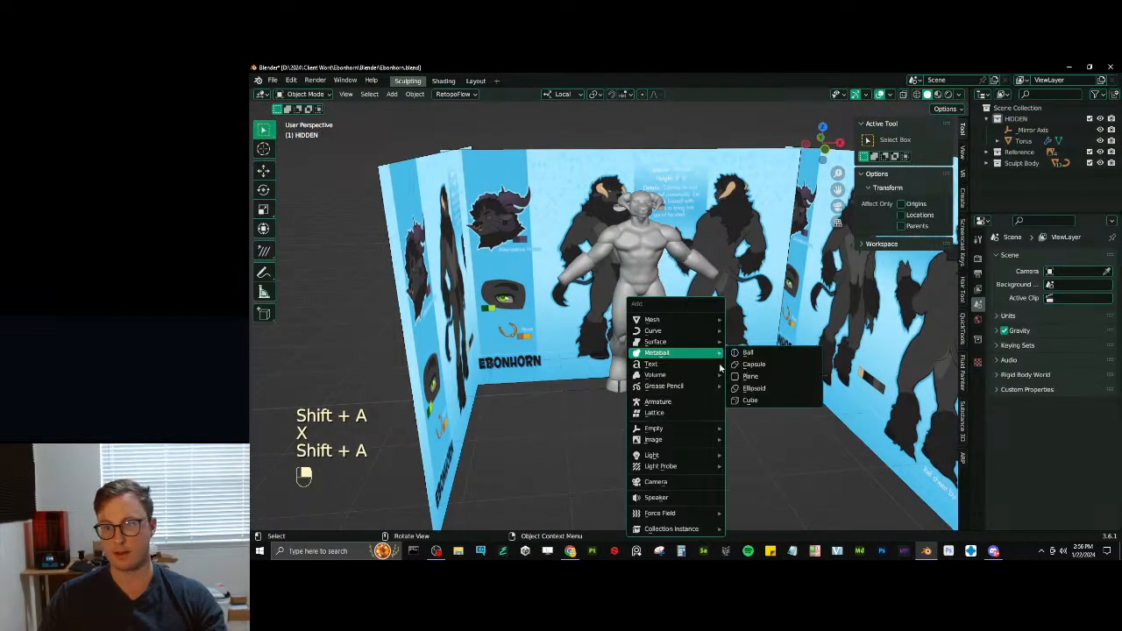
- Move the Torus into the Sculpt Body collection, exclude the HIDDEN collection from the view layer, and save the file
{"action": "left_click", "coordinate": [1024, 141]}
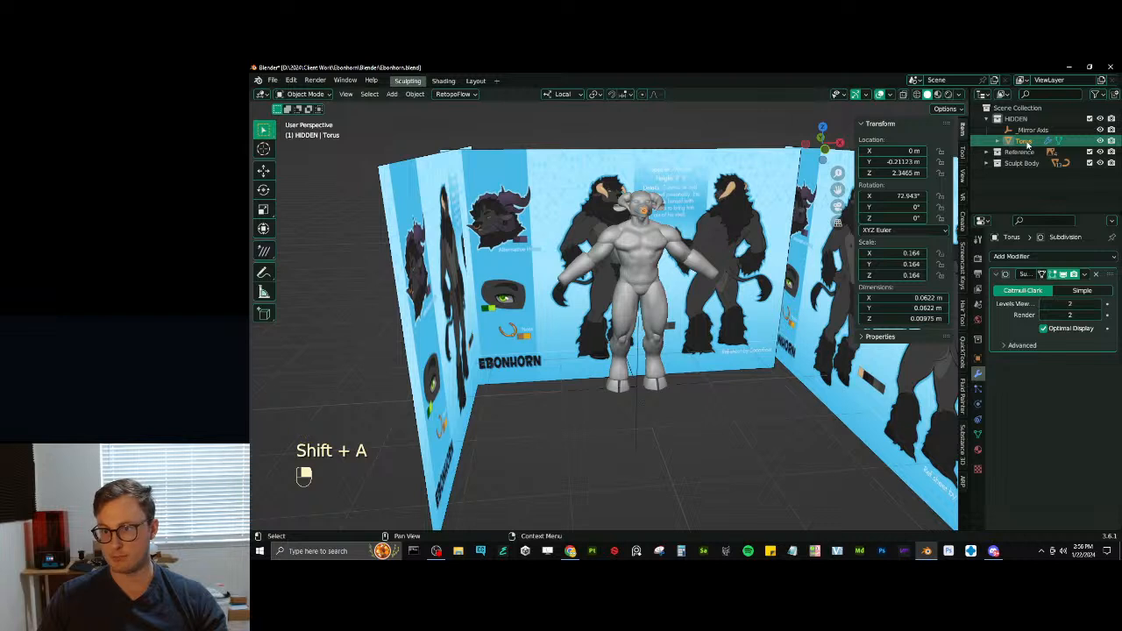
{"action": "left_click_drag", "start_coordinate": [1027, 143], "coordinate": [1021, 163]}
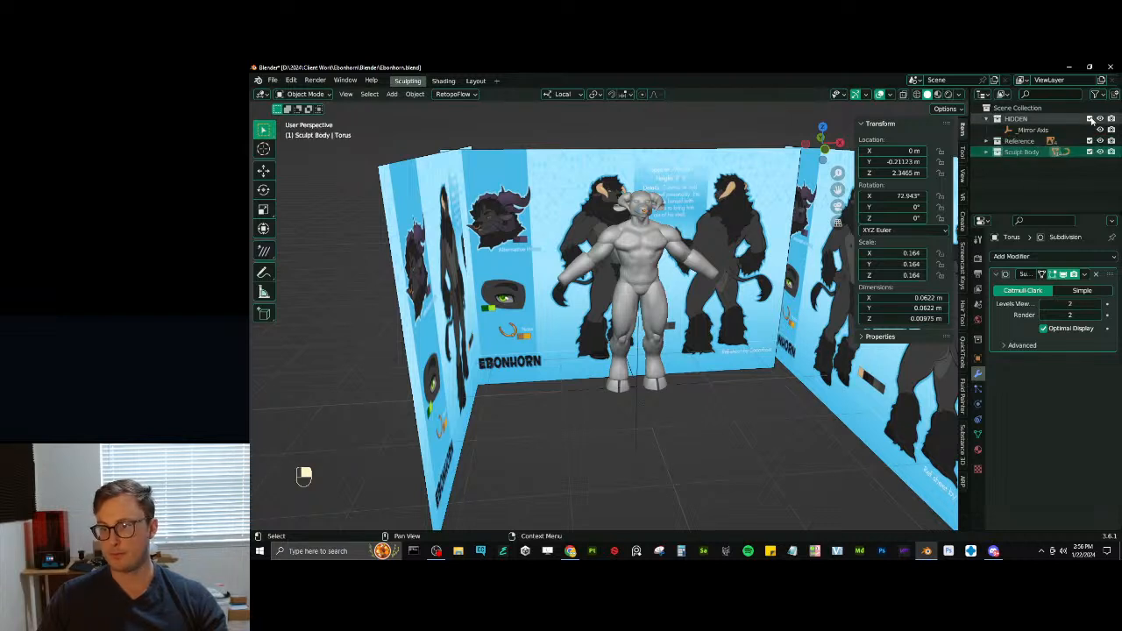
{"action": "left_click", "coordinate": [1090, 118]}
{"action": "key", "text": "ctrl+s"}
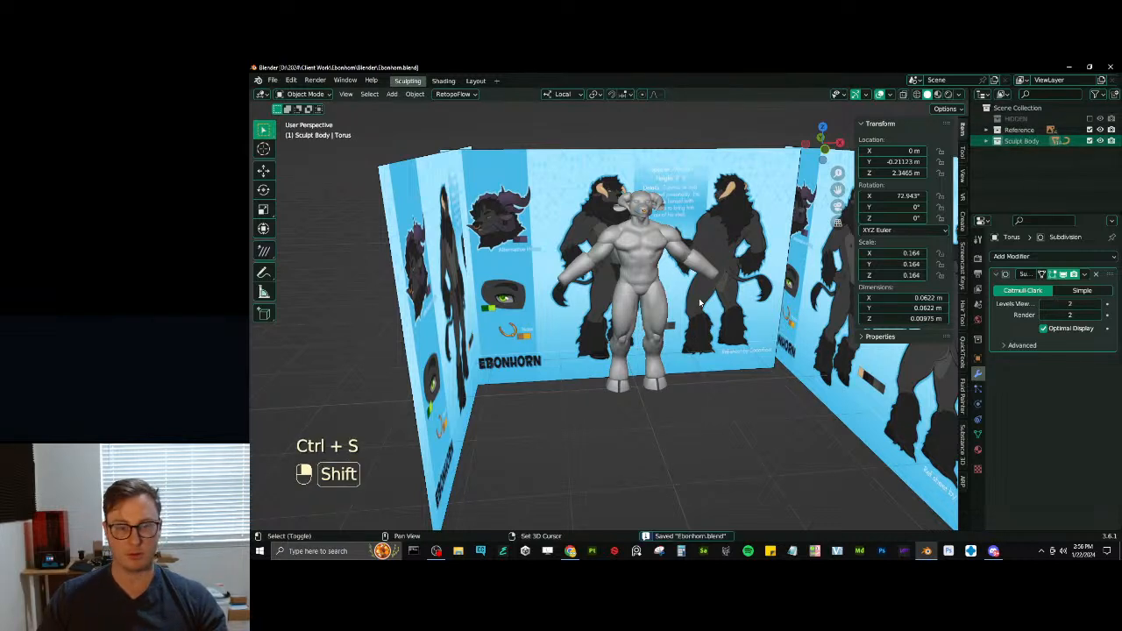
- Add a cube to the Sculpt Body collection and scale it down to about 0.35
{"action": "key", "text": "shift+a"}
{"action": "mouse_move", "coordinate": [705, 299]}
{"action": "left_click", "coordinate": [757, 310]}
{"action": "key", "text": "s"}
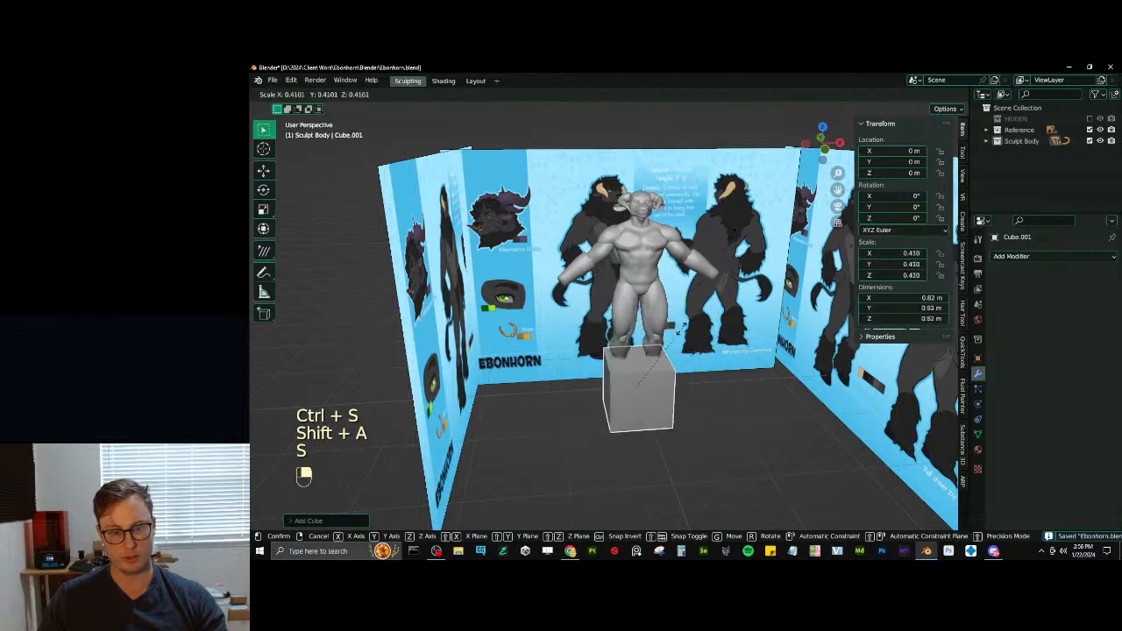
{"action": "left_click", "coordinate": [674, 341]}
- Raise the cube in front view to head height, at about Z 2.41 m
{"action": "key", "text": "KP_1"}
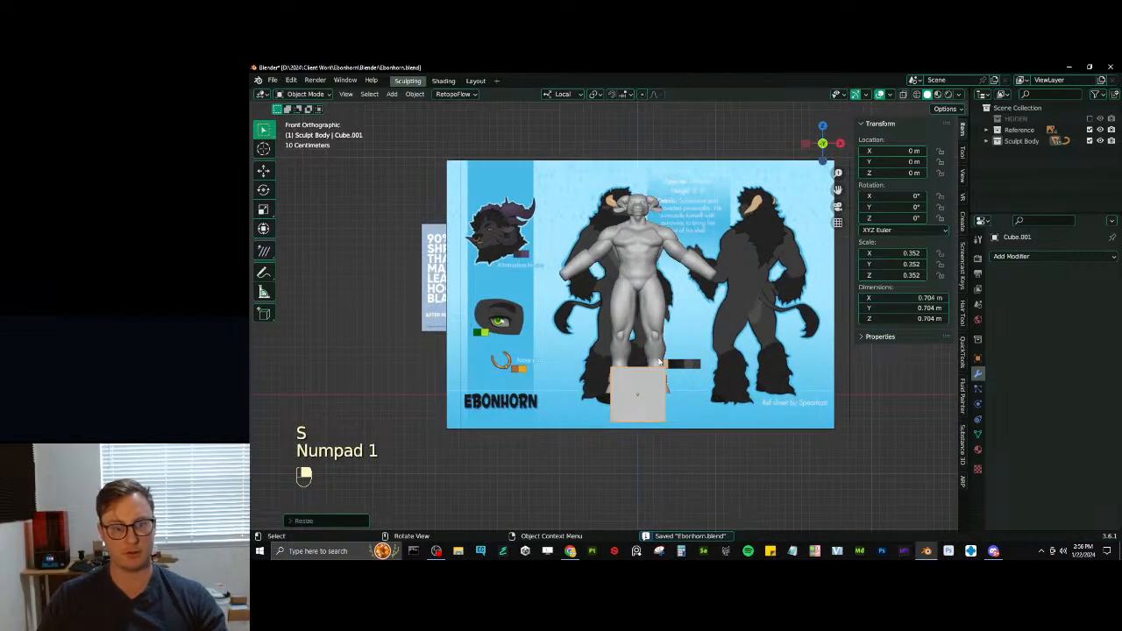
{"action": "right_click_drag", "start_coordinate": [652, 373], "coordinate": [667, 386]}
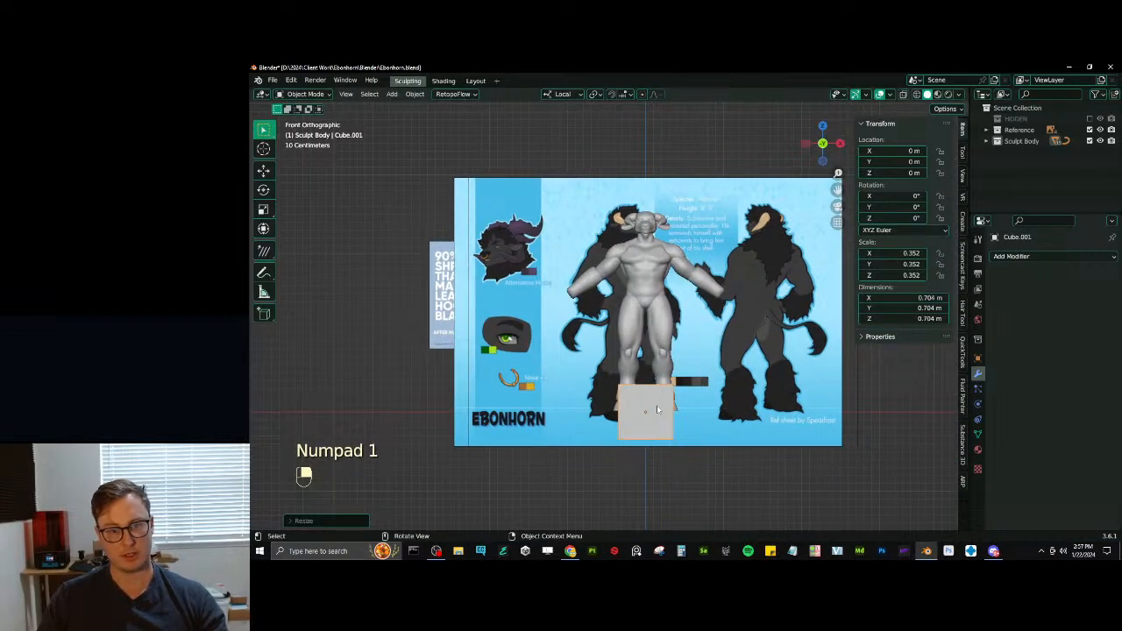
{"action": "key", "text": "g"}
{"action": "middle_click", "coordinate": [656, 223]}
{"action": "left_click", "coordinate": [657, 222]}
{"action": "middle_click_drag", "start_coordinate": [656, 223], "coordinate": [666, 338], "text": "shift"}
{"action": "scroll", "coordinate": [692, 324], "scroll_direction": "up", "scroll_amount": 2}
- Shrink the cube in wireframe to about 0.156 m per side and lower it to muzzle height, about Z 2.34 m
{"action": "key", "text": "z"}
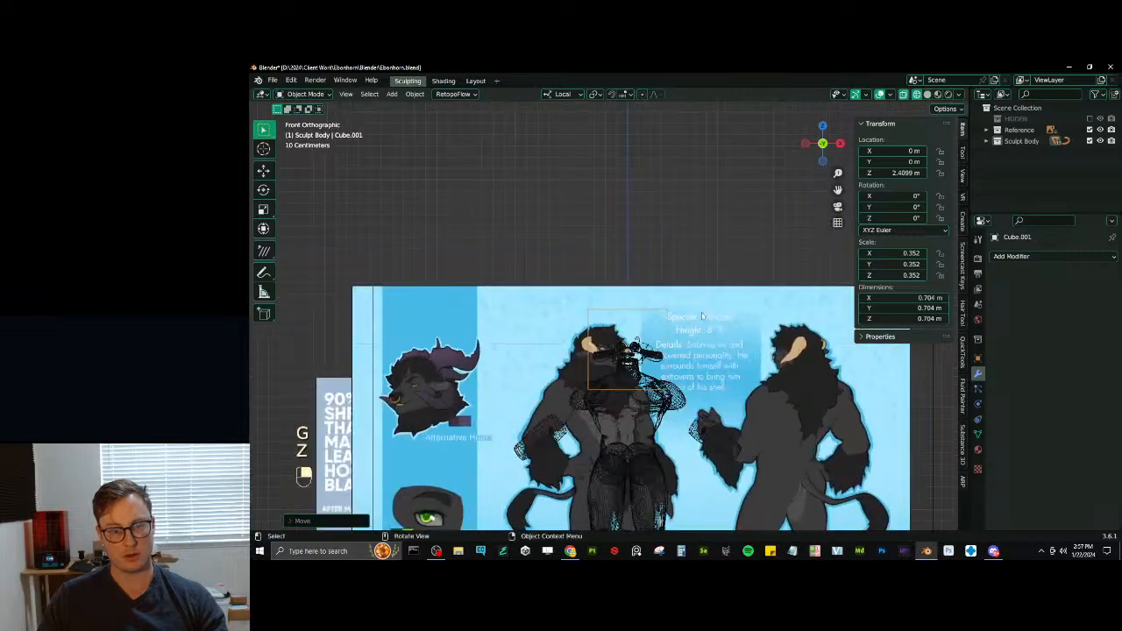
{"action": "scroll", "coordinate": [701, 315], "scroll_direction": "up", "scroll_amount": 6}
{"action": "key", "text": "s"}
{"action": "left_click", "coordinate": [644, 317]}
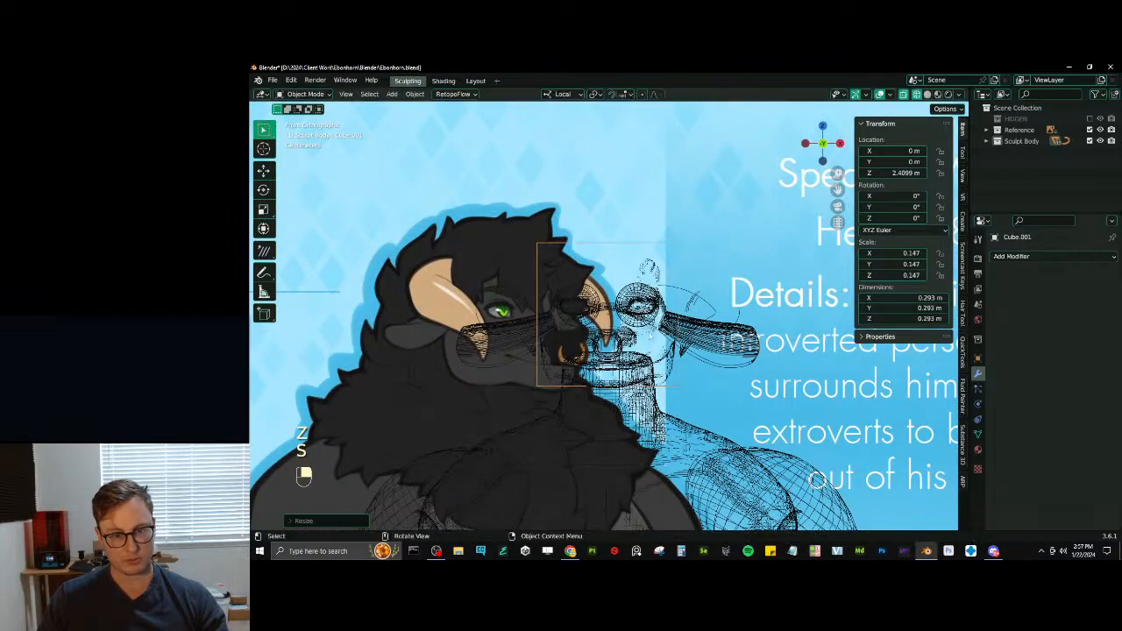
{"action": "key", "text": "s"}
{"action": "left_click", "coordinate": [647, 325]}
{"action": "key", "text": "g"}
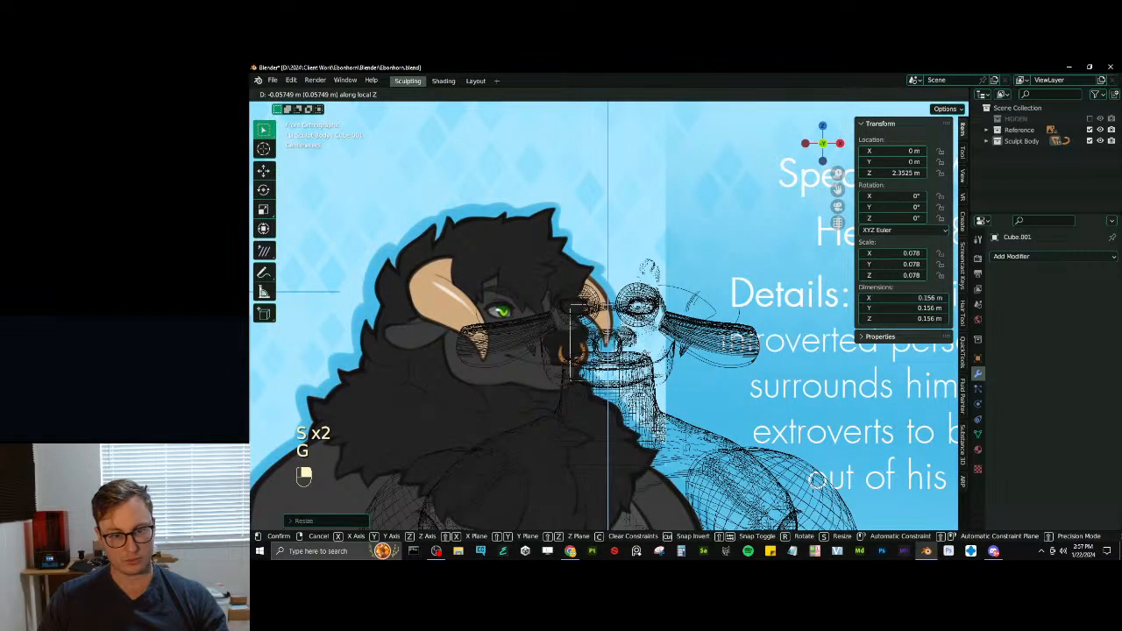
{"action": "left_click", "coordinate": [647, 360]}
- Return to solid shading and move the cube forward along Y to about -0.303 m, in front of the muzzle
{"action": "key", "text": "z"}
{"action": "middle_click_drag", "start_coordinate": [646, 359], "coordinate": [705, 394]}
{"action": "key", "text": "g"}
{"action": "middle_click", "coordinate": [728, 398]}
{"action": "left_click", "coordinate": [871, 433]}
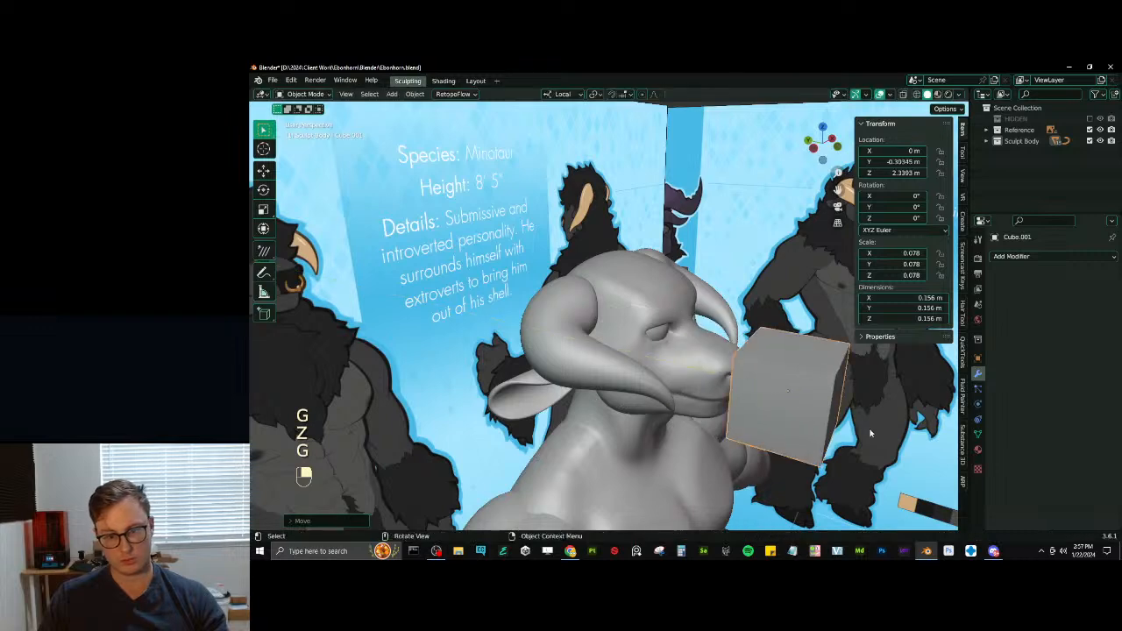
- Flatten the cube into a thin slab along the Y axis and apply its scale
{"action": "key", "text": "s"}
{"action": "middle_click", "coordinate": [852, 431]}
{"action": "left_click", "coordinate": [804, 406]}
{"action": "key", "text": "ctrl+a"}
{"action": "middle_click_drag", "start_coordinate": [822, 414], "coordinate": [718, 334], "text": "shift"}
{"action": "left_click", "coordinate": [718, 373]}
- Resize the slab in front view to about 0.15 m wide and high, and lower it to about Z 2.33 m
{"action": "key", "text": "s"}
{"action": "left_click", "coordinate": [686, 330]}
{"action": "key", "text": "KP_1"}
{"action": "scroll", "coordinate": [718, 334], "scroll_direction": "up", "scroll_amount": 2}
{"action": "key", "text": "s"}
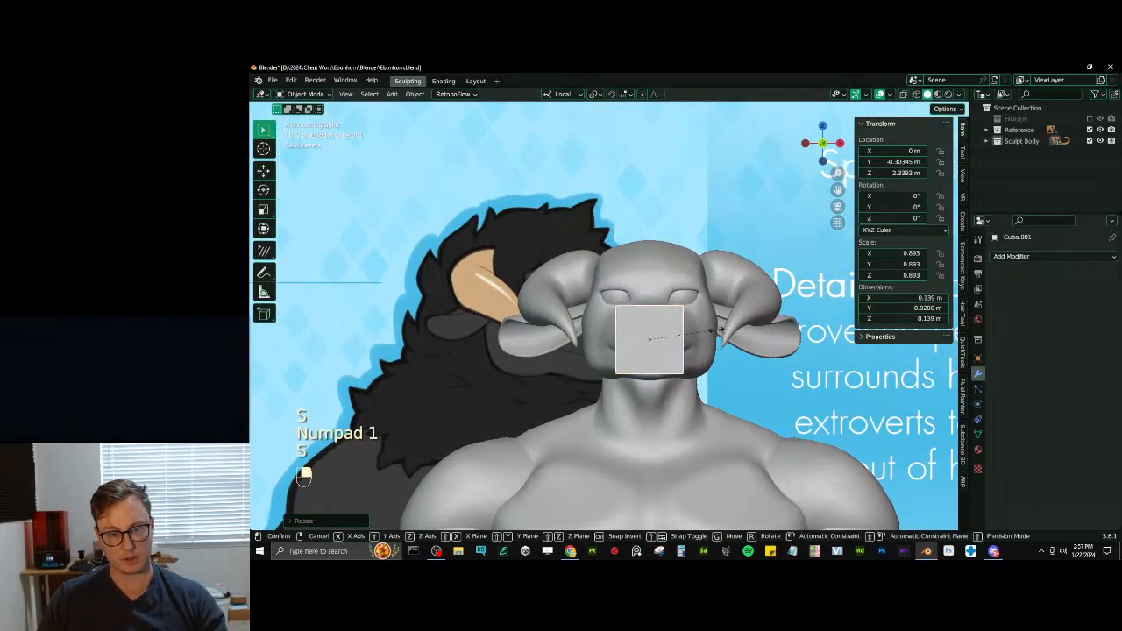
{"action": "key", "text": "g"}
{"action": "left_click", "coordinate": [724, 341]}
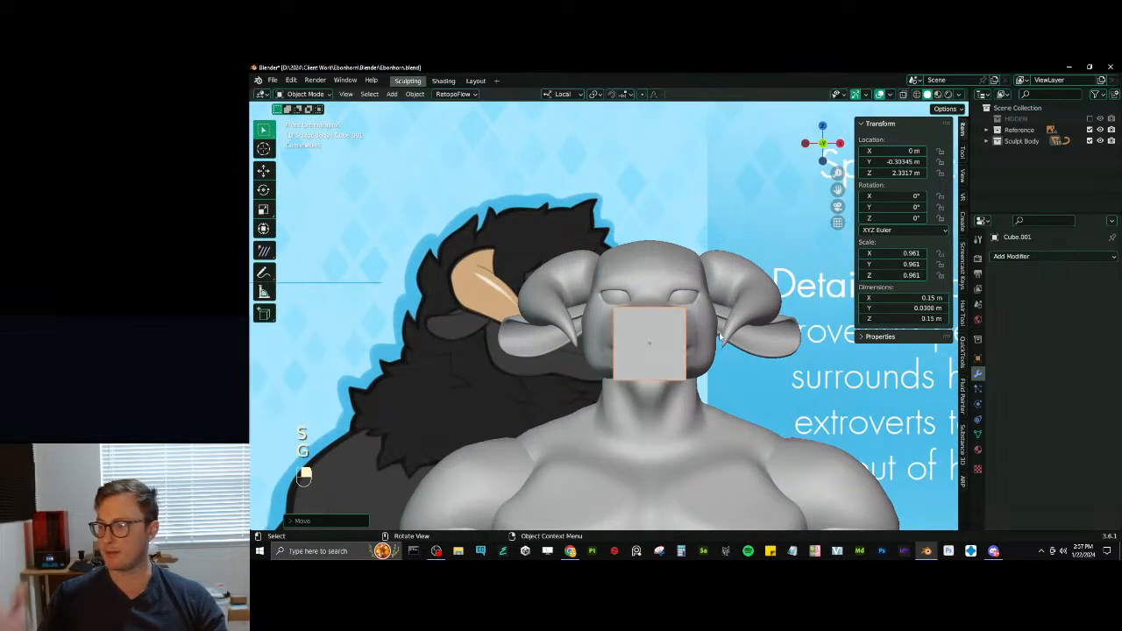
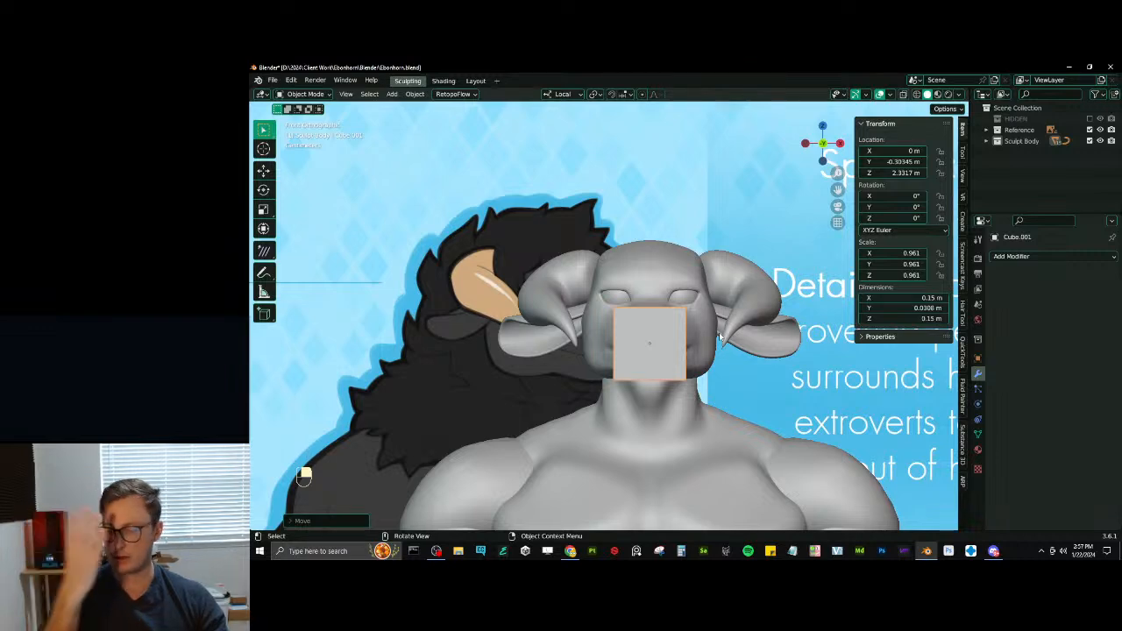
- Add a cylinder, shrink it to about 0.128 m, and raise it to the head at Z about 2.37 m
{"action": "scroll", "coordinate": [582, 261], "scroll_direction": "down", "scroll_amount": 3}
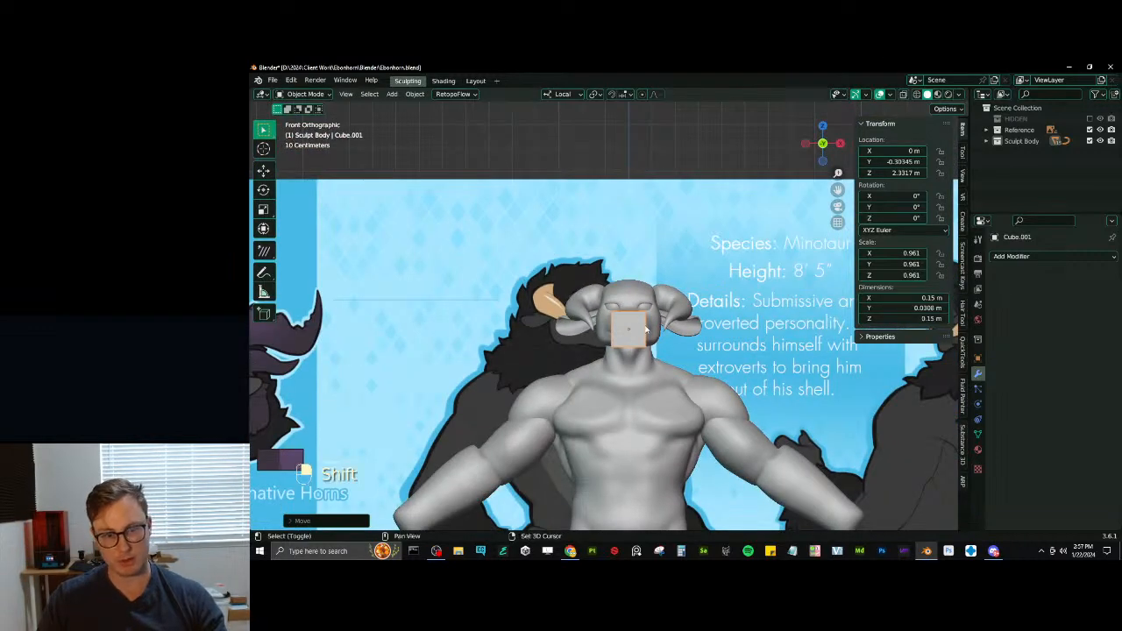
{"action": "scroll", "coordinate": [645, 329], "scroll_direction": "down", "scroll_amount": 1}
{"action": "key", "text": "shift+a"}
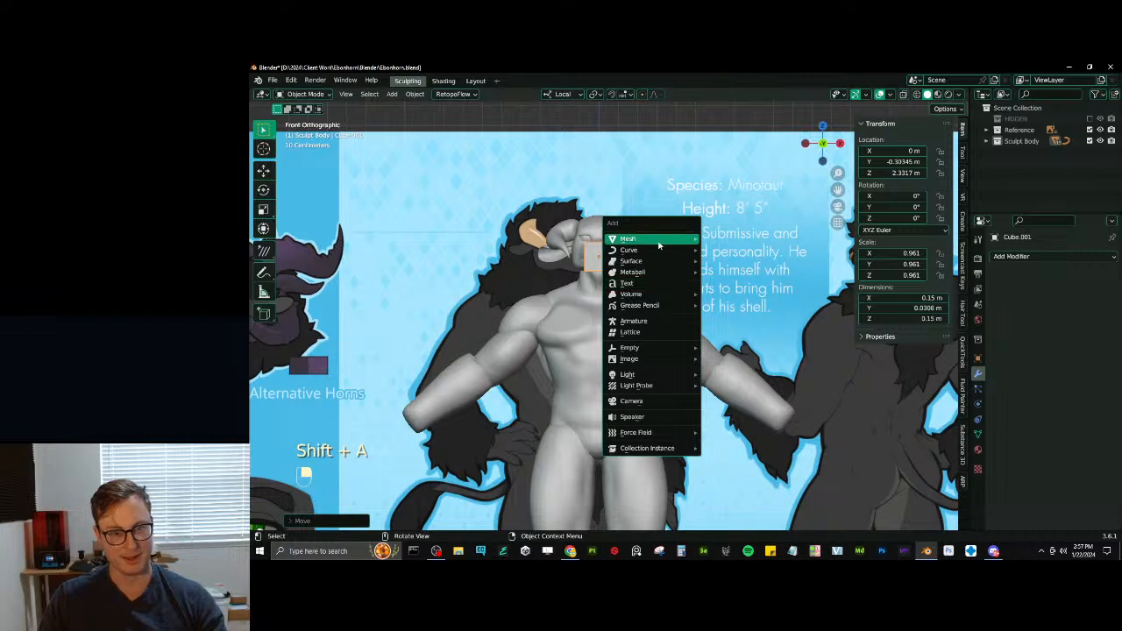
{"action": "mouse_move", "coordinate": [659, 244]}
{"action": "left_click", "coordinate": [745, 300]}
{"action": "scroll", "coordinate": [745, 301], "scroll_direction": "down", "scroll_amount": 3}
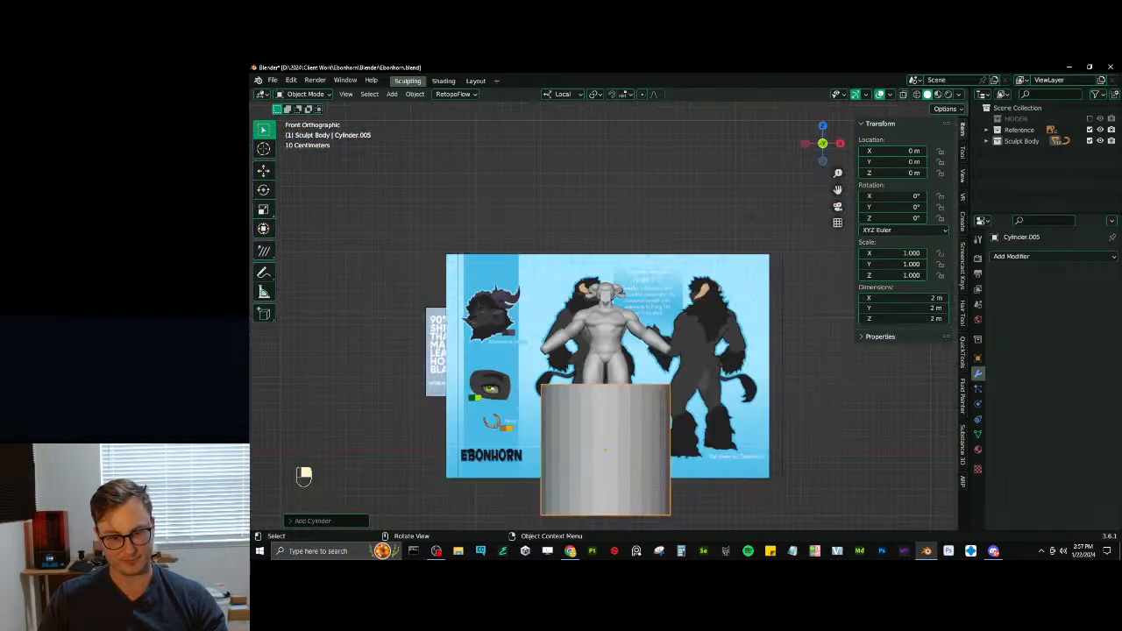
{"action": "key", "text": "s"}
{"action": "key", "text": "g"}
{"action": "key", "text": "z"}
{"action": "left_click", "coordinate": [602, 288]}
{"action": "scroll", "coordinate": [621, 292], "scroll_direction": "up", "scroll_amount": 13}
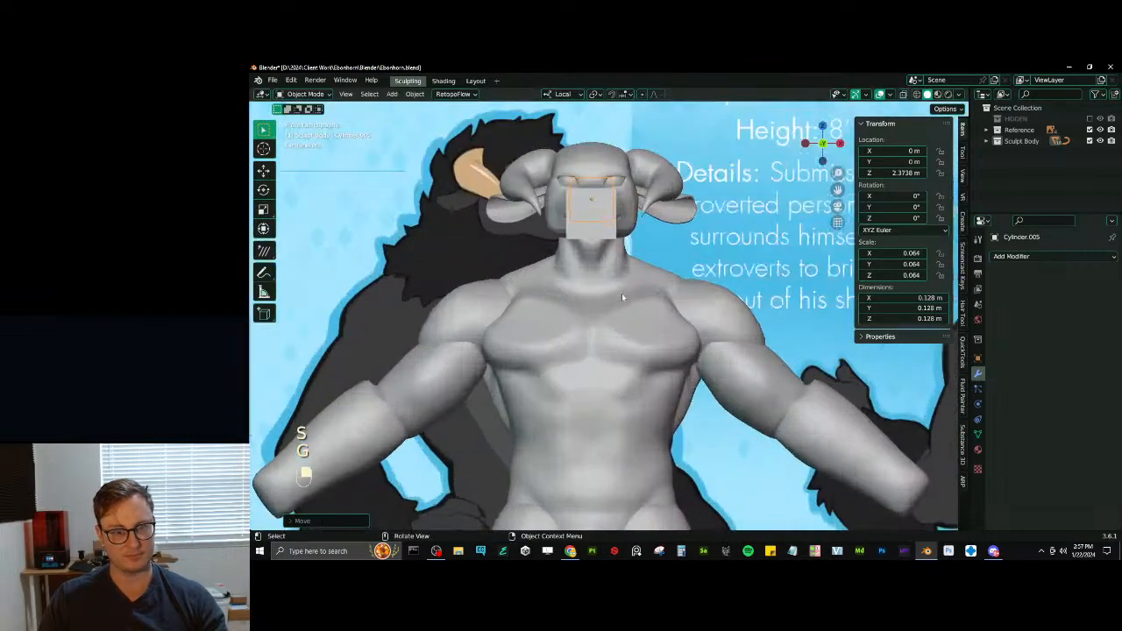
- Move the cylinder in front of the face just above the flat block and shrink it to about 0.032 m
{"action": "middle_click_drag", "start_coordinate": [630, 206], "coordinate": [650, 377], "text": "shift"}
{"action": "key", "text": "g"}
{"action": "key", "text": "z"}
{"action": "left_click", "coordinate": [628, 321]}
{"action": "middle_click_drag", "start_coordinate": [628, 321], "coordinate": [670, 345]}
{"action": "key", "text": "g"}
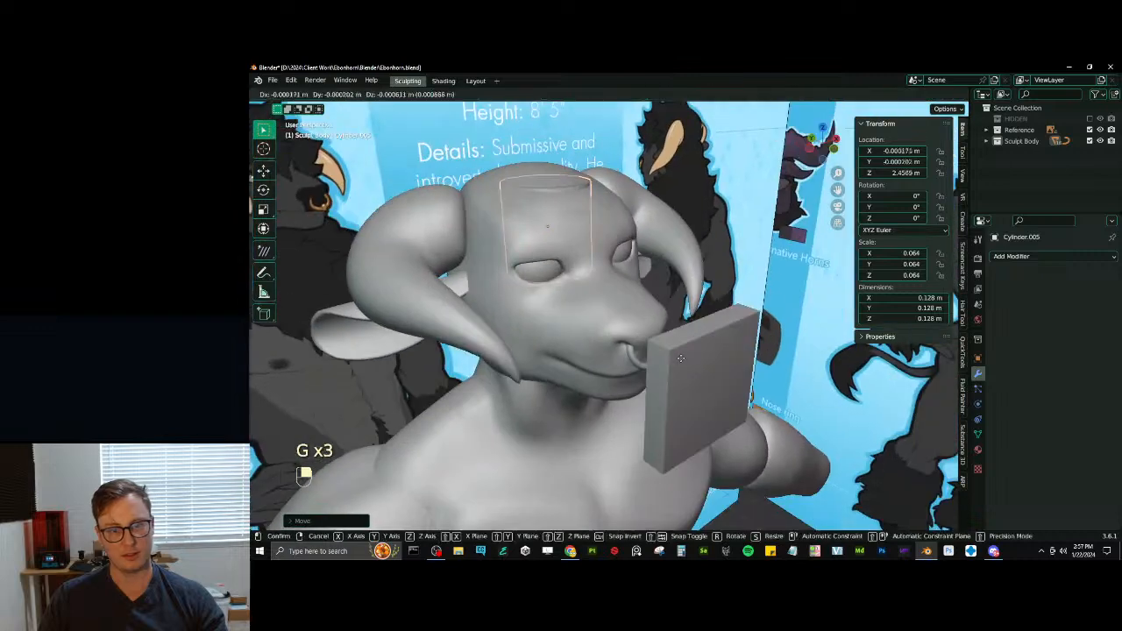
{"action": "key", "text": "y"}
{"action": "left_click", "coordinate": [826, 409]}
{"action": "key", "text": "s"}
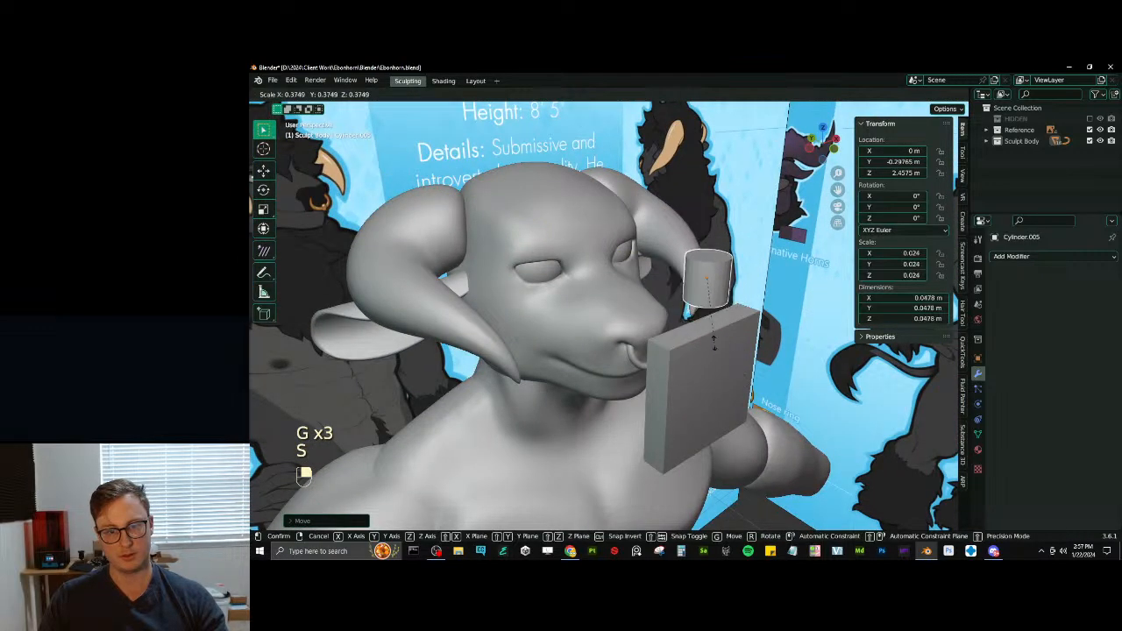
{"action": "key", "text": "g"}
{"action": "left_click", "coordinate": [716, 351]}
- Move all of the cylinder's geometry up along Z in Edit Mode so its origin sits near its base
{"action": "key", "text": "KP_1"}
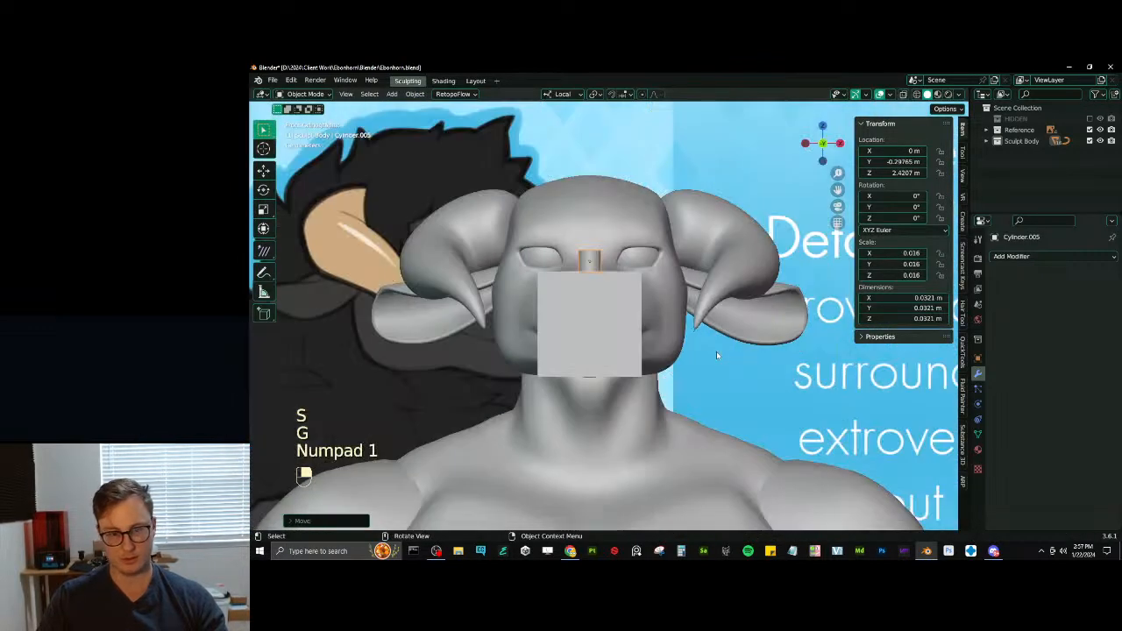
{"action": "scroll", "coordinate": [480, 329], "scroll_direction": "up", "scroll_amount": 2}
{"action": "middle_click_drag", "start_coordinate": [606, 242], "coordinate": [642, 332], "text": "shift"}
{"action": "scroll", "coordinate": [643, 331], "scroll_direction": "up", "scroll_amount": 1}
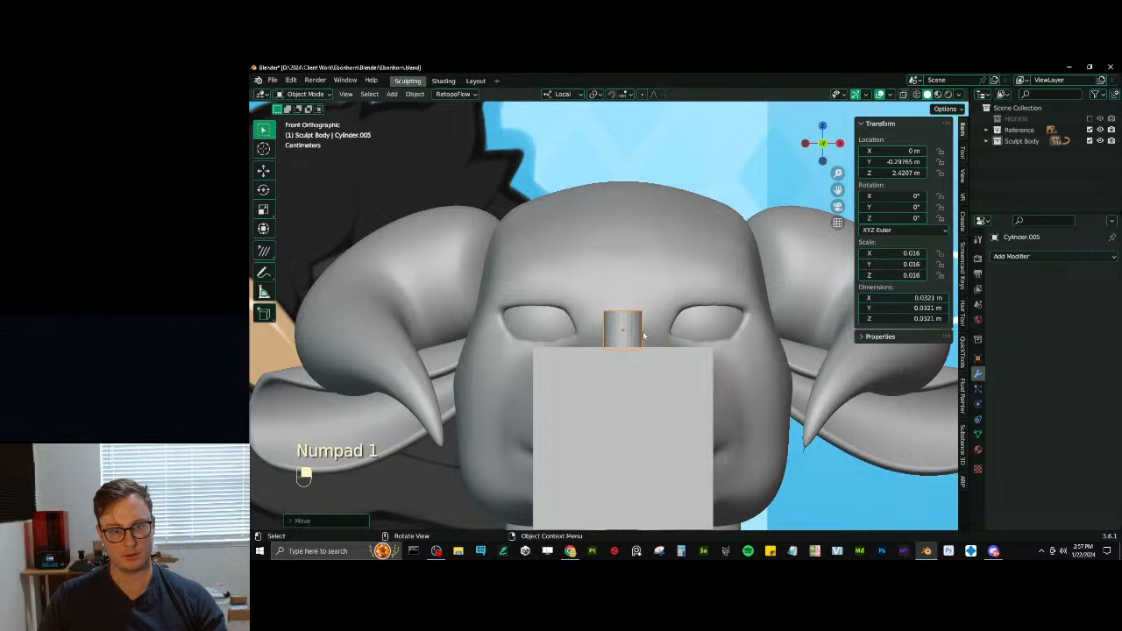
{"action": "key", "text": "Tab"}
{"action": "key", "text": "a"}
{"action": "key", "text": "g"}
{"action": "key", "text": "z"}
{"action": "left_click", "coordinate": [643, 316]}
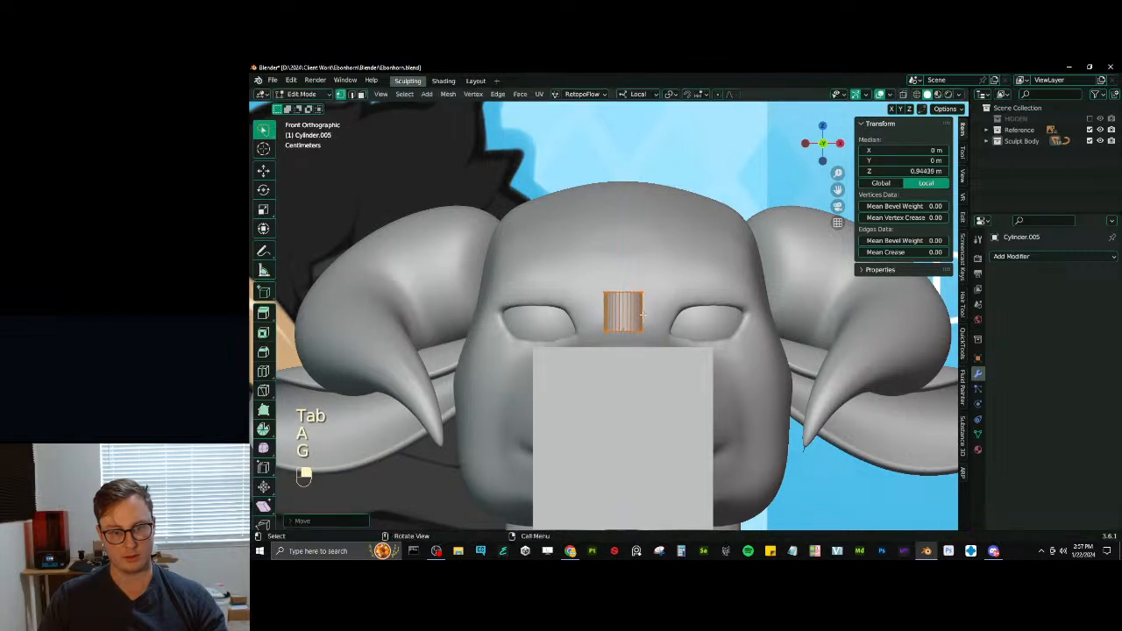
{"action": "key", "text": "Tab"}
- Stretch the cylinder along Z to about 0.161 m, seat its base on the block's upper edge, and apply its scale
{"action": "scroll", "coordinate": [657, 321], "scroll_direction": "down", "scroll_amount": 2}
{"action": "key", "text": "s"}
{"action": "key", "text": "z"}
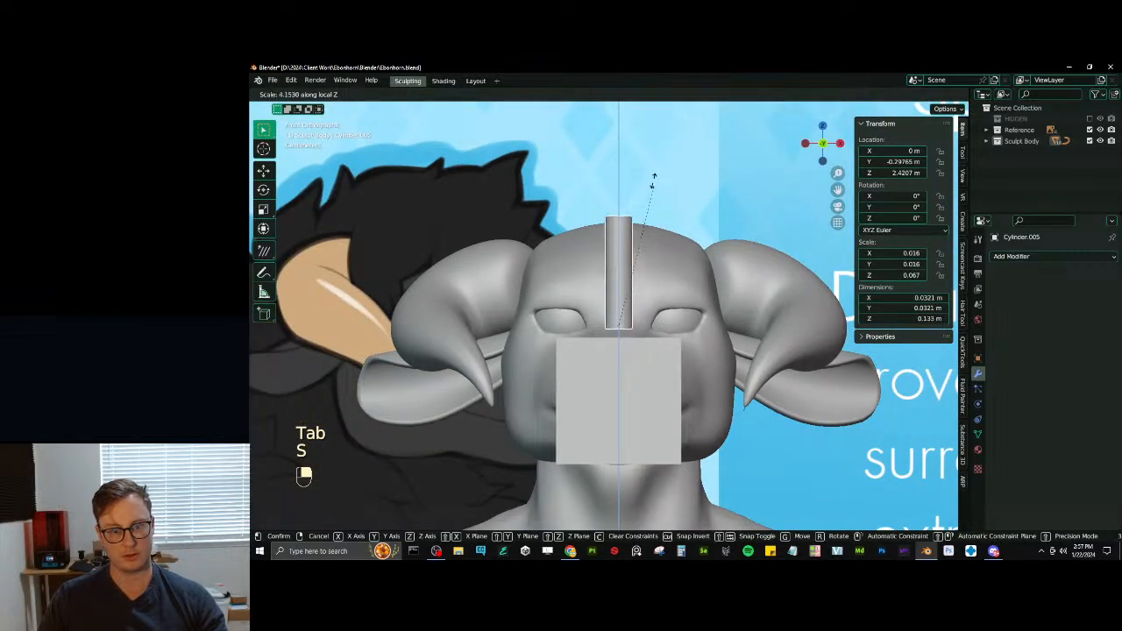
{"action": "left_click", "coordinate": [658, 150]}
{"action": "key", "text": "g"}
{"action": "key", "text": "z"}
{"action": "left_click", "coordinate": [661, 266]}
{"action": "key", "text": "ctrl+a"}
{"action": "left_click", "coordinate": [664, 276]}
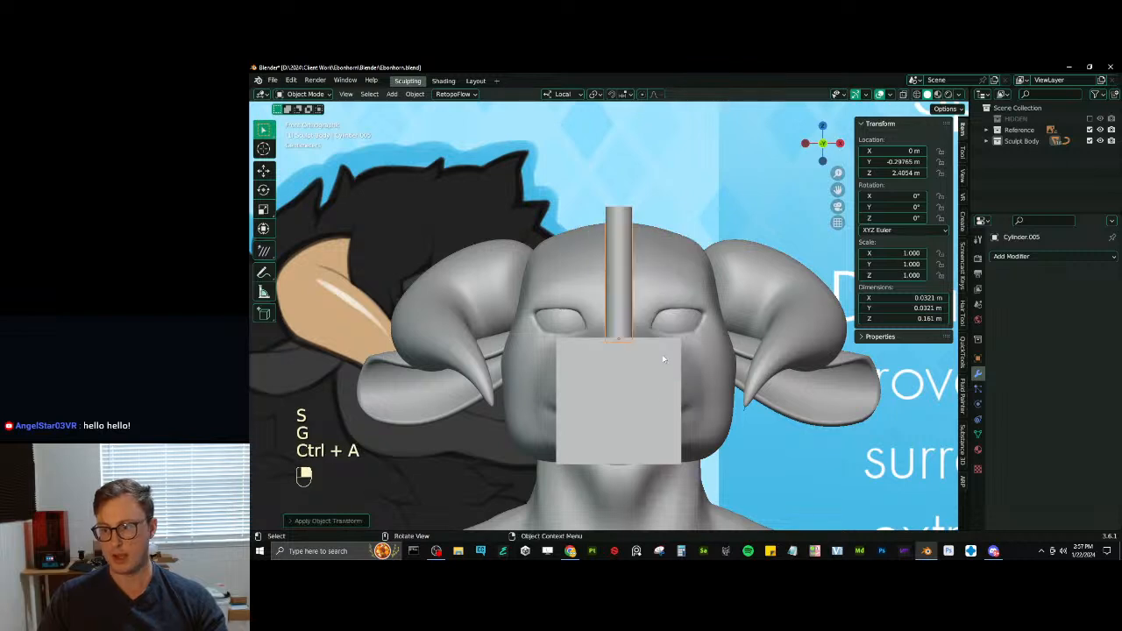
- Apply only the scale of the flat palm block, keeping its location and origin
{"action": "left_click", "coordinate": [644, 409]}
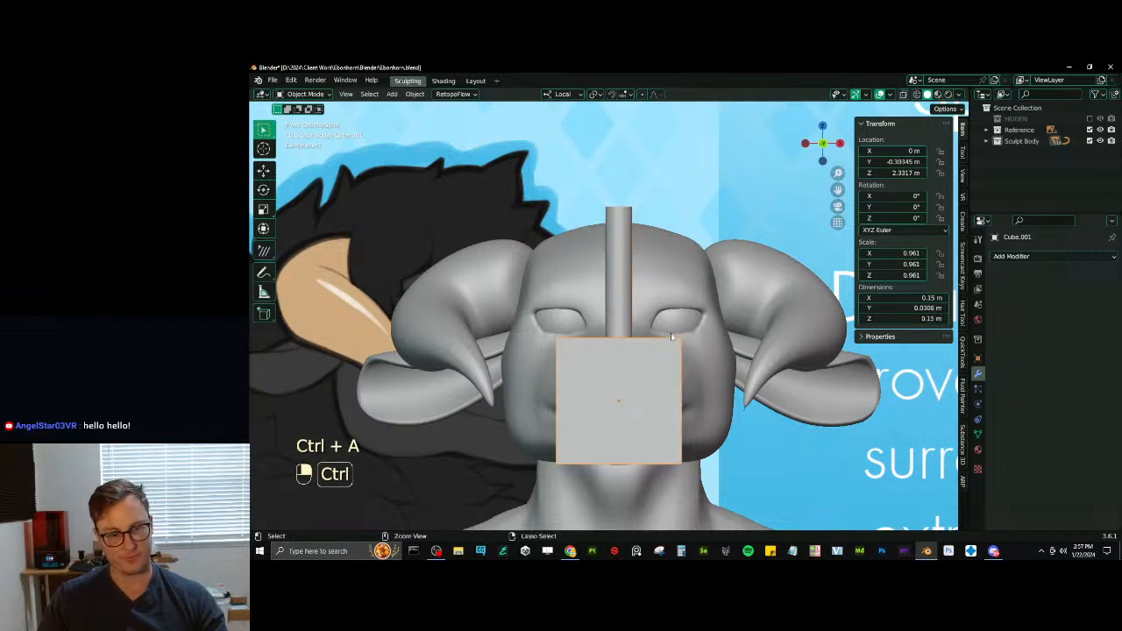
{"action": "key", "text": "ctrl+a"}
{"action": "left_click", "coordinate": [671, 337]}
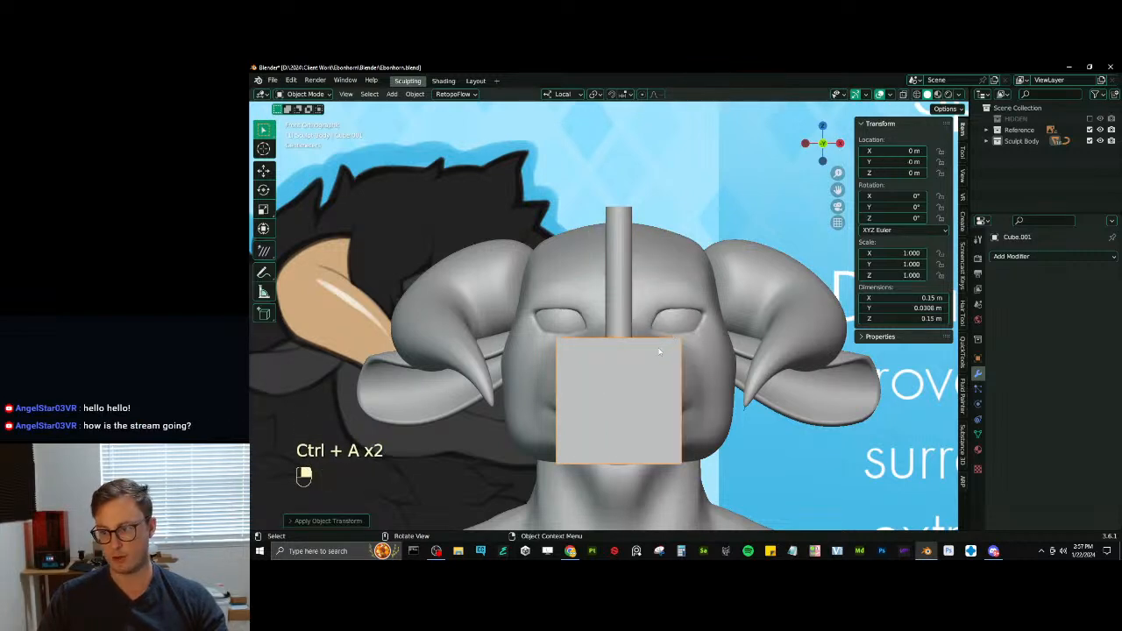
{"action": "key", "text": "ctrl+z"}
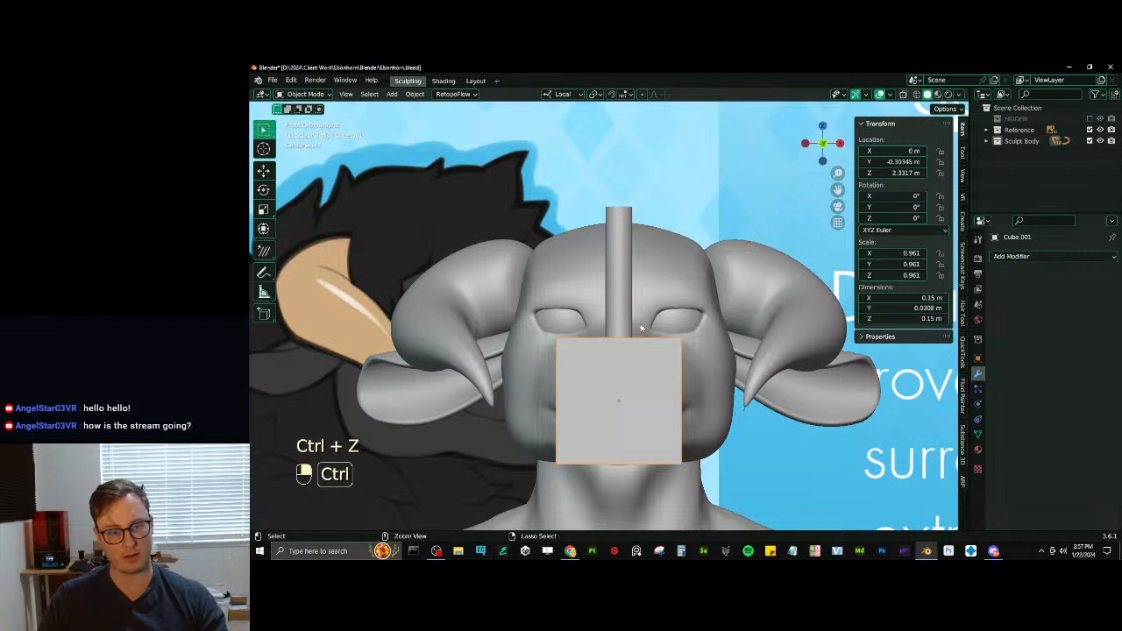
{"action": "key", "text": "ctrl+a"}
{"action": "left_click", "coordinate": [627, 302]}
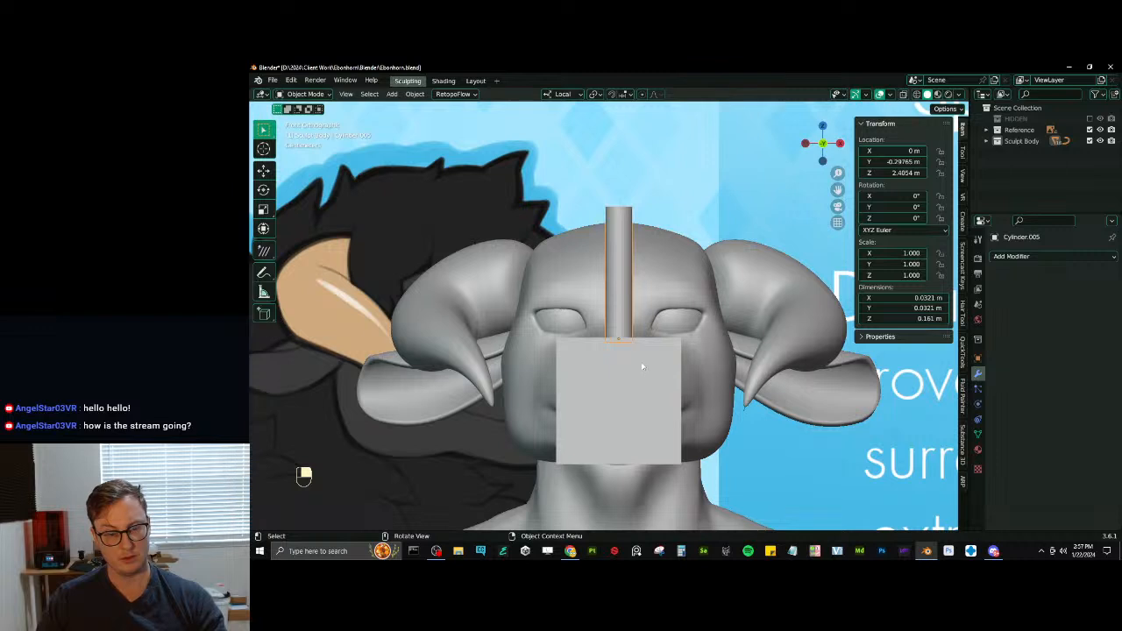
- Make a linked duplicate of the finger cylinder and space the pair along the palm at X about -0.027 m and 0.014 m
{"action": "key", "text": "alt+d"}
{"action": "key", "text": "g"}
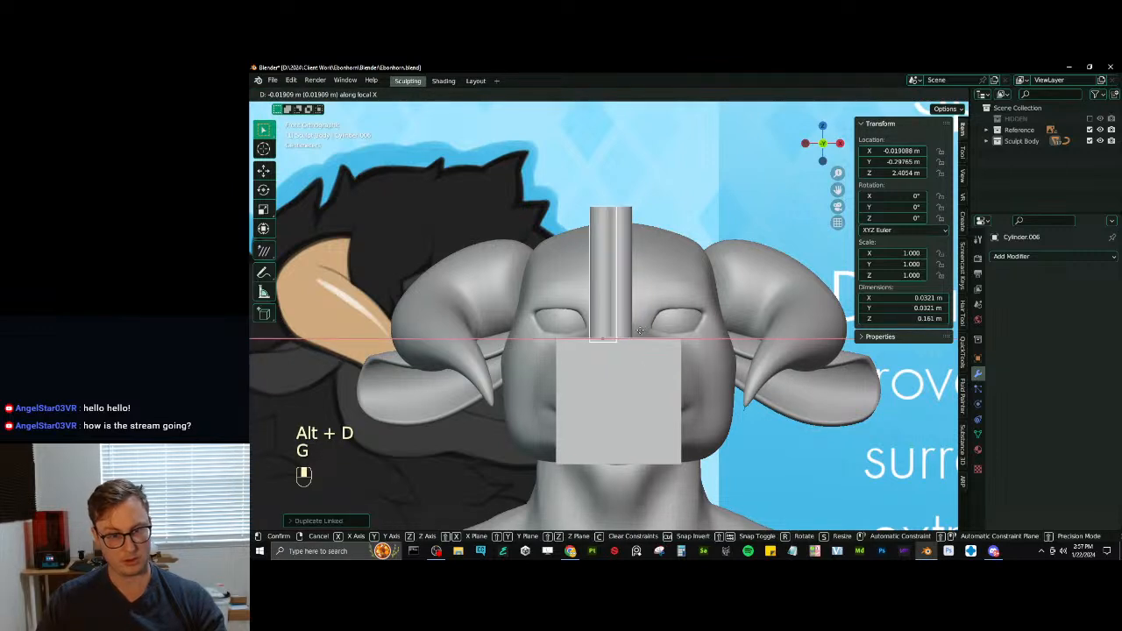
{"action": "left_click", "coordinate": [625, 327]}
{"action": "left_click", "coordinate": [624, 307]}
{"action": "key", "text": "g"}
{"action": "key", "text": "x"}
{"action": "left_click", "coordinate": [627, 309]}
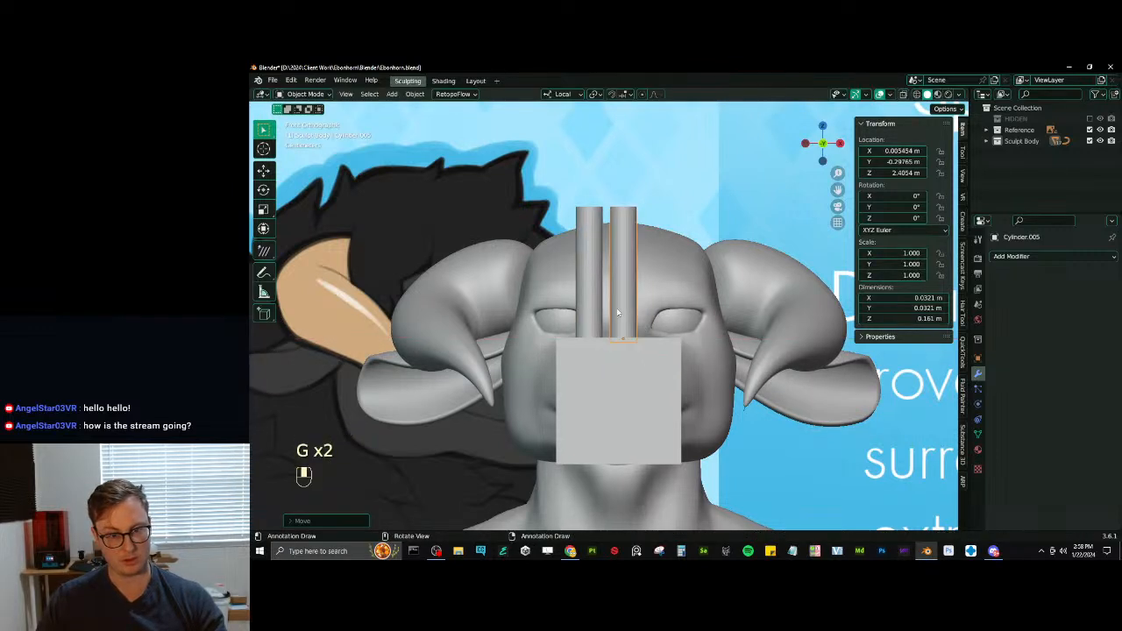
{"action": "left_click", "coordinate": [589, 300], "text": "shift"}
{"action": "key", "text": "g"}
{"action": "key", "text": "x"}
{"action": "left_click", "coordinate": [607, 374]}
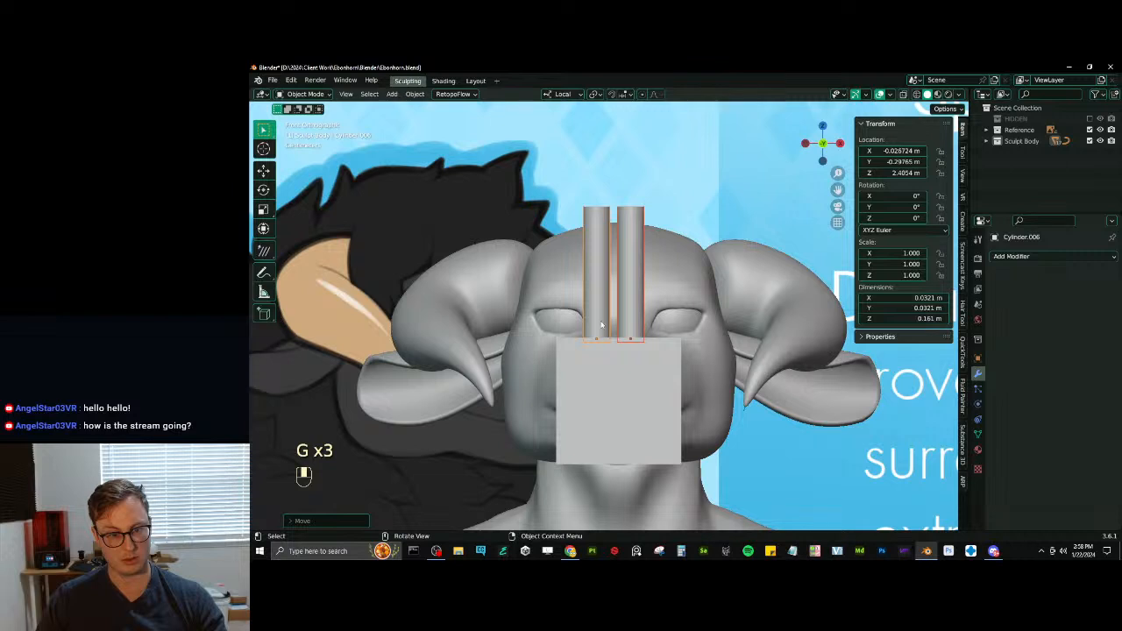
- Scale the duplicated finger down to about 0.951 and lower it into the palm at Z about 2.399 m
{"action": "key", "text": "s"}
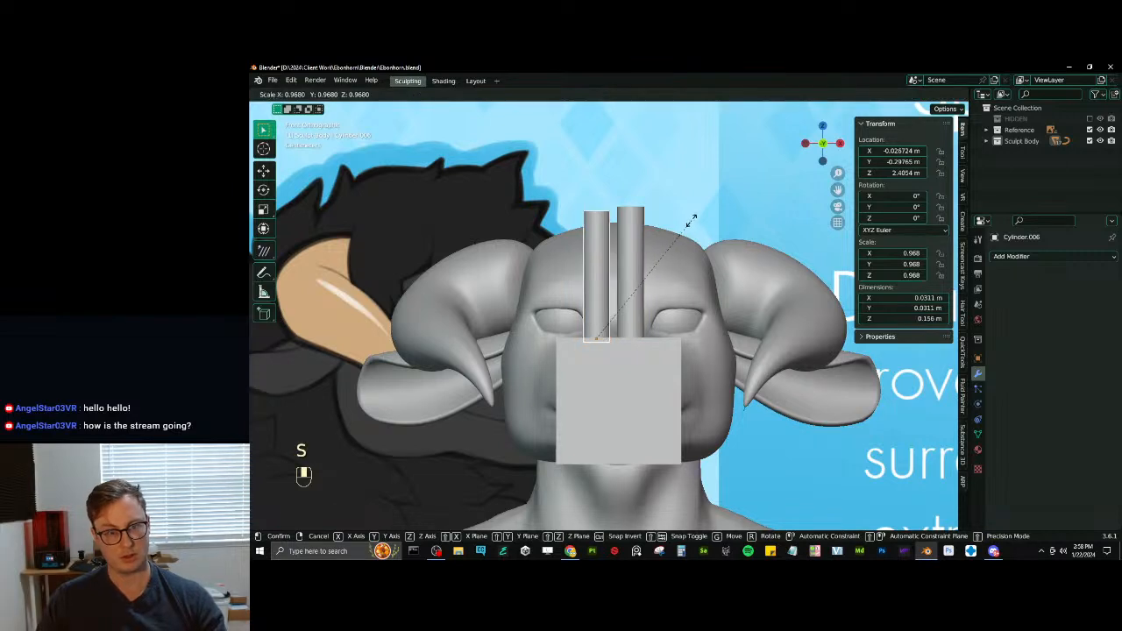
{"action": "left_click", "coordinate": [691, 223]}
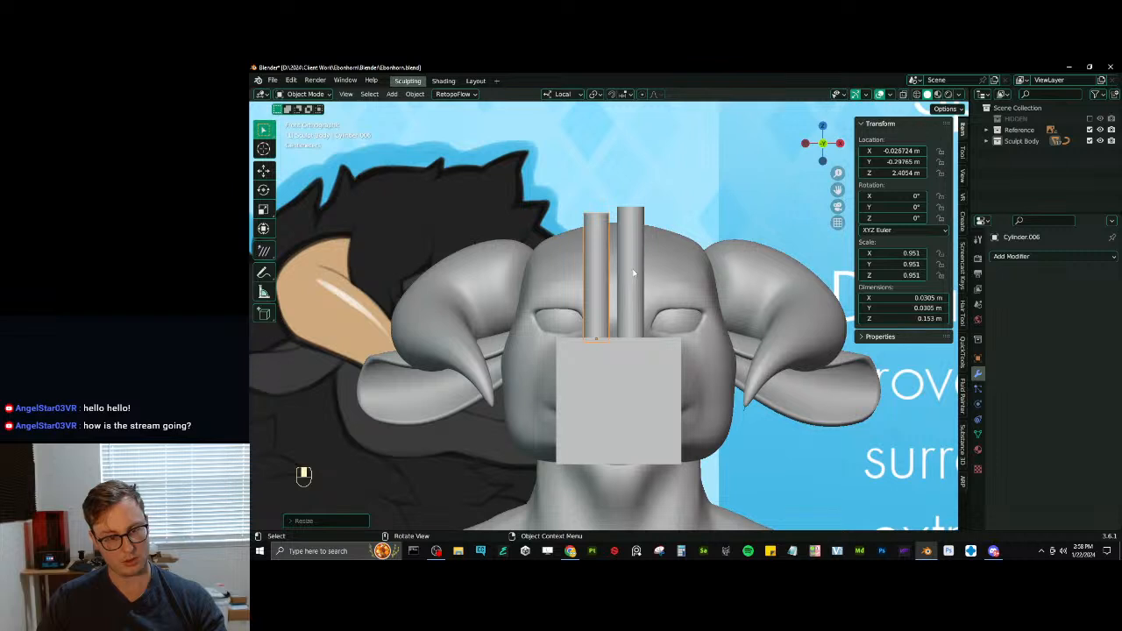
{"action": "left_click", "coordinate": [622, 383]}
{"action": "key", "text": "g"}
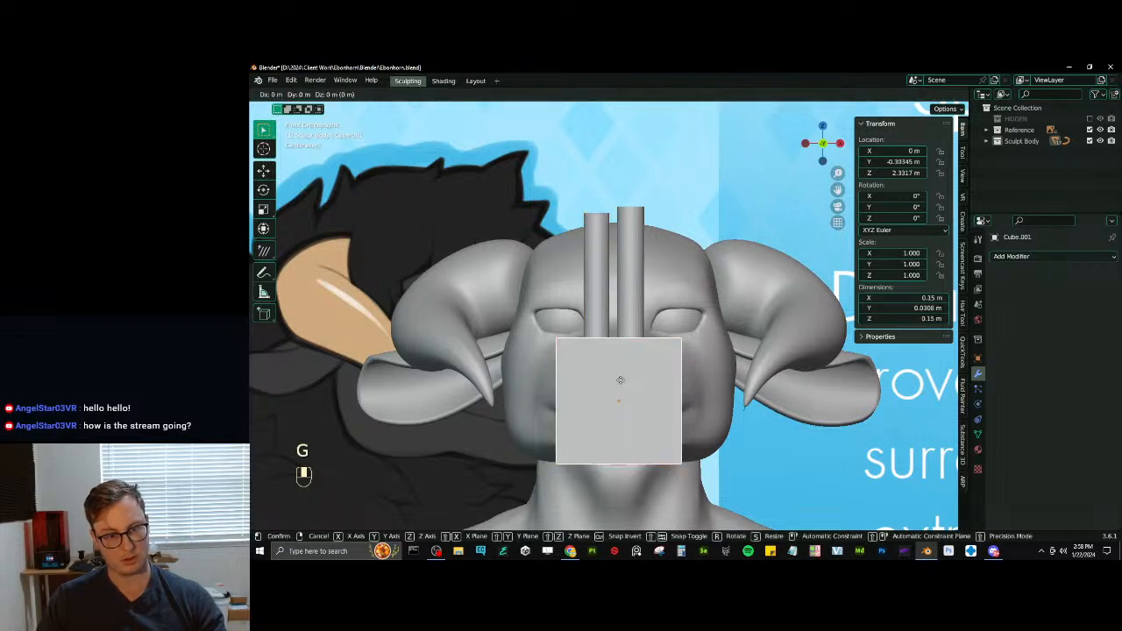
{"action": "left_click", "coordinate": [621, 380]}
{"action": "left_click", "coordinate": [604, 305]}
{"action": "key", "text": "g"}
{"action": "middle_click", "coordinate": [603, 300]}
{"action": "left_click", "coordinate": [604, 305]}
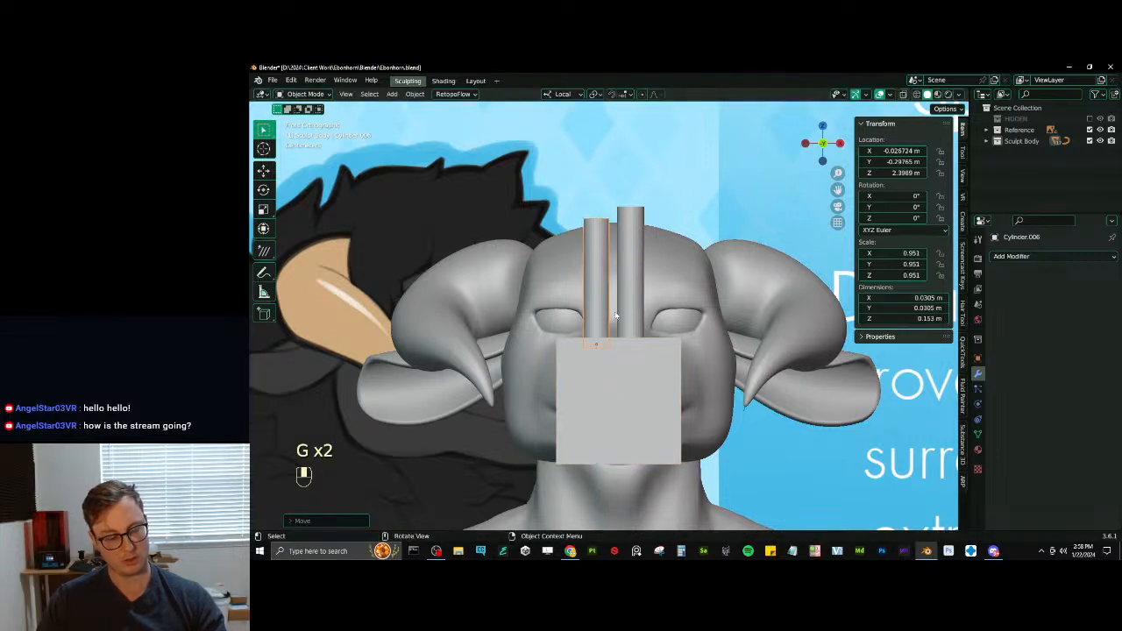
- Place a linked duplicate as the little finger at X about -0.061 m, scale it to about 0.865, and shorten it along Z
{"action": "key", "text": "alt+d"}
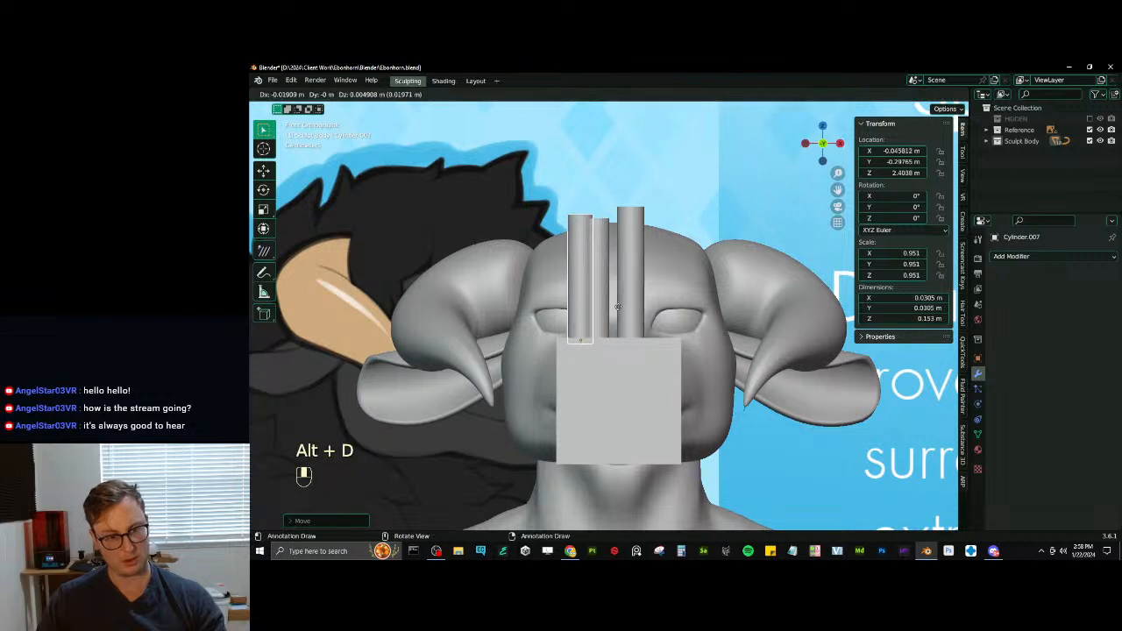
{"action": "left_click", "coordinate": [644, 303]}
{"action": "key", "text": "s"}
{"action": "left_click", "coordinate": [656, 291]}
{"action": "key", "text": "s"}
{"action": "middle_click", "coordinate": [649, 294]}
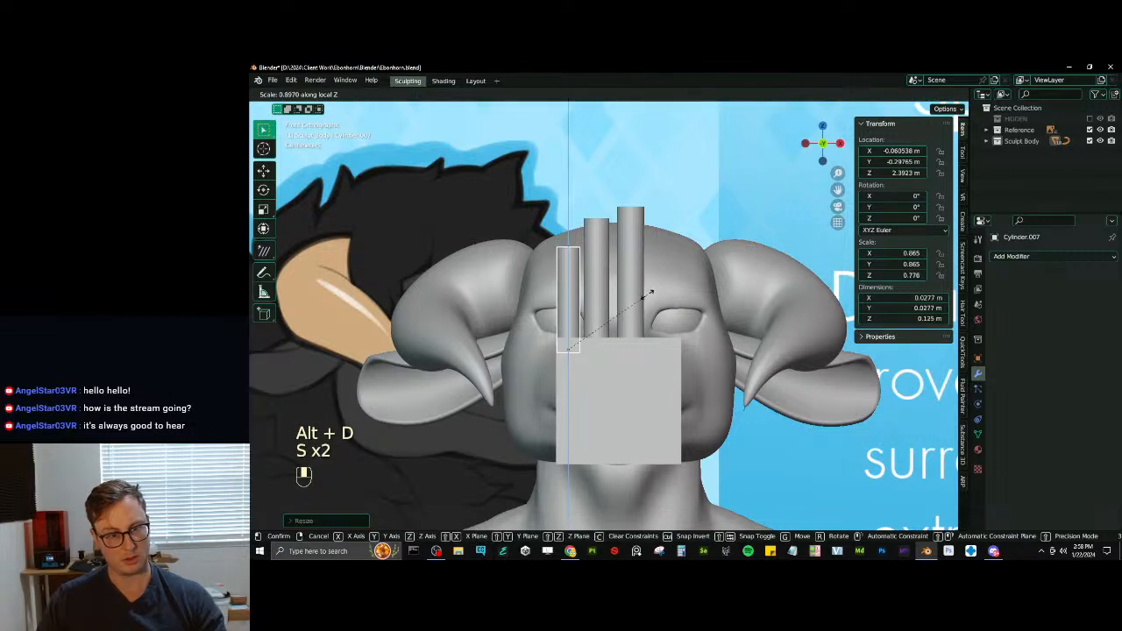
{"action": "left_click", "coordinate": [644, 298]}
- Place a linked duplicate of the tallest finger at X about 0.050 m and scale it to about 0.961
{"action": "left_click", "coordinate": [643, 291]}
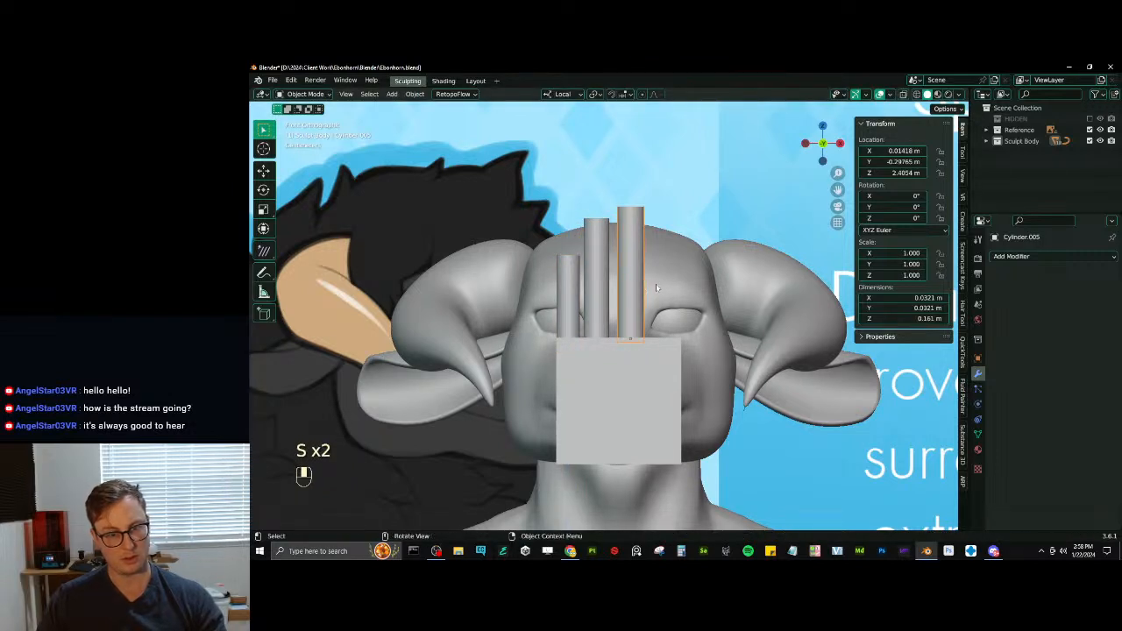
{"action": "key", "text": "alt+d"}
{"action": "middle_click", "coordinate": [654, 290]}
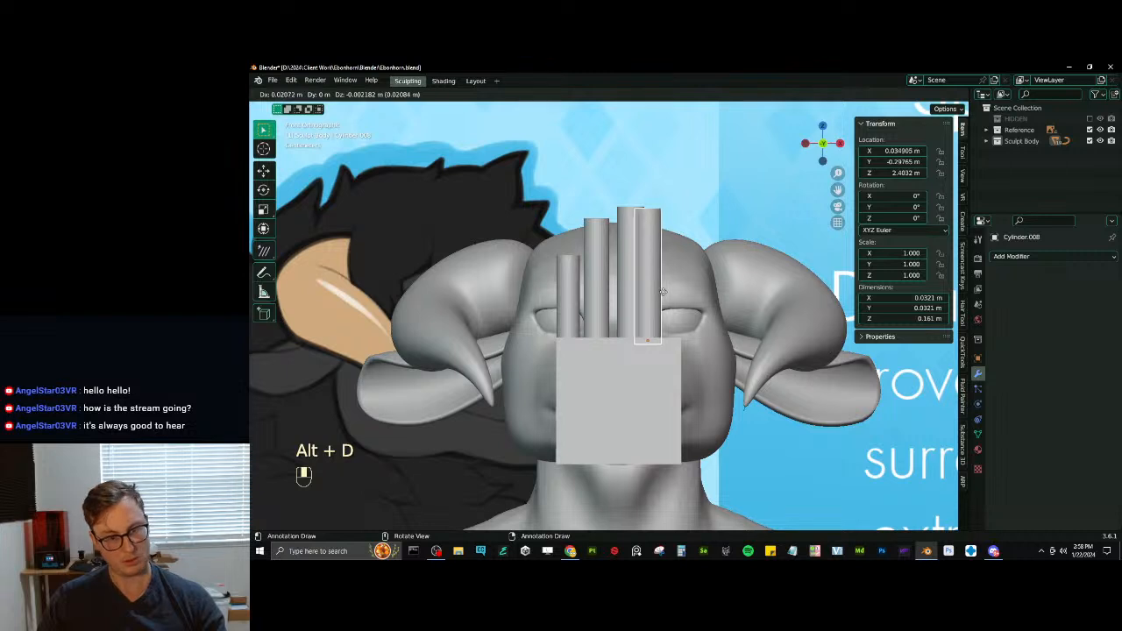
{"action": "left_click", "coordinate": [679, 285]}
{"action": "key", "text": "s"}
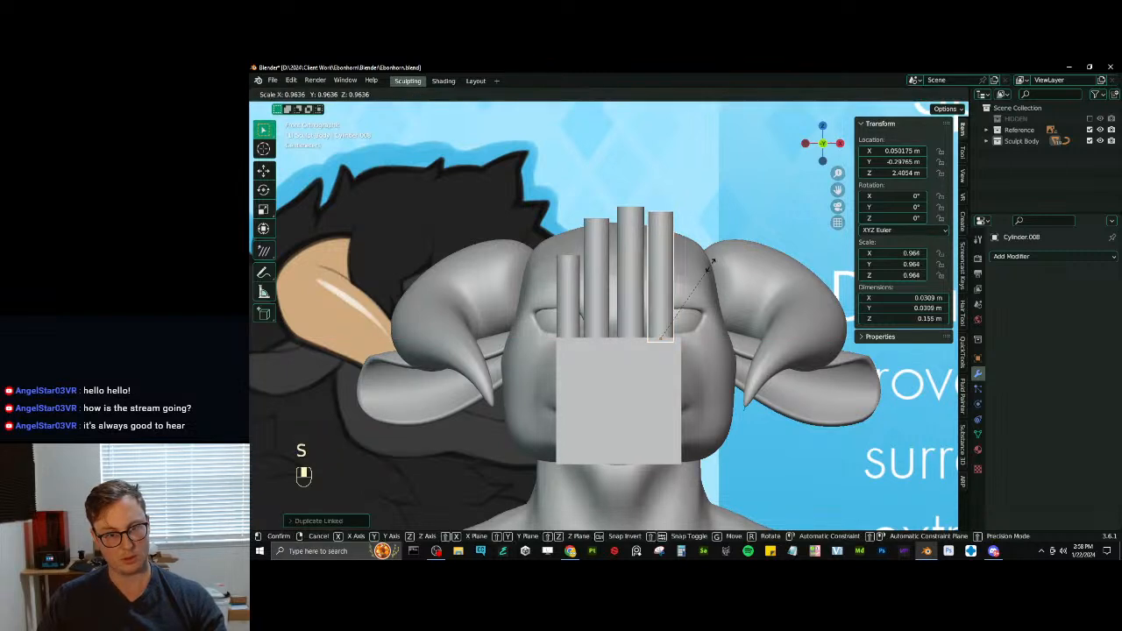
{"action": "left_click", "coordinate": [711, 269]}
{"action": "key", "text": "s"}
{"action": "left_click", "coordinate": [663, 336]}
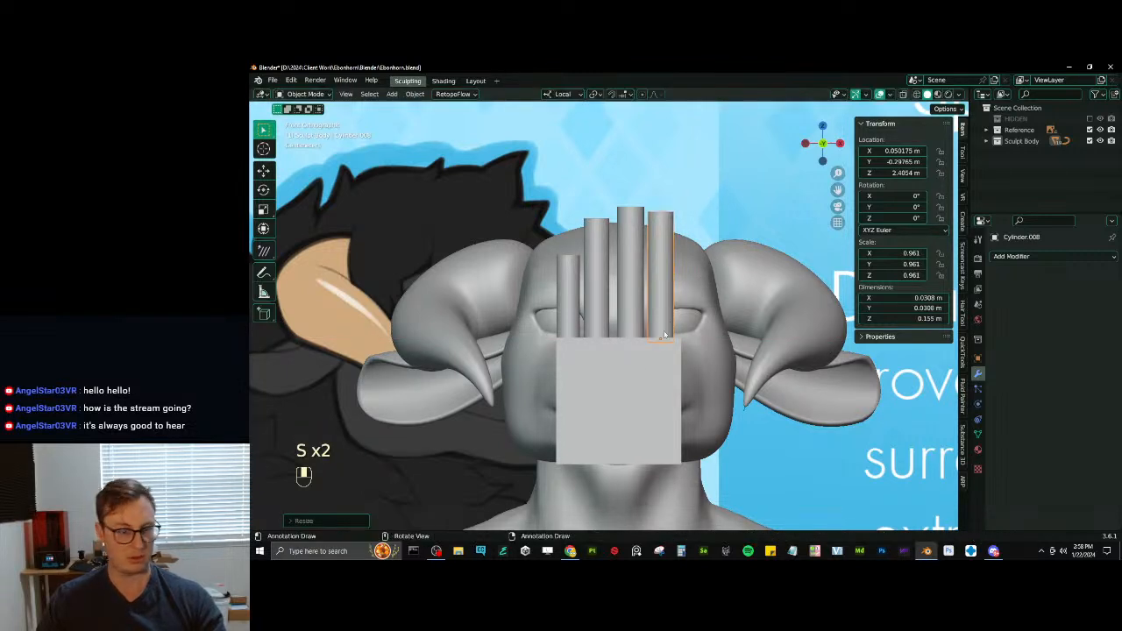
- Parent the four finger cylinders to the palm block with Object (Keep Transform)
{"action": "left_click", "coordinate": [636, 376]}
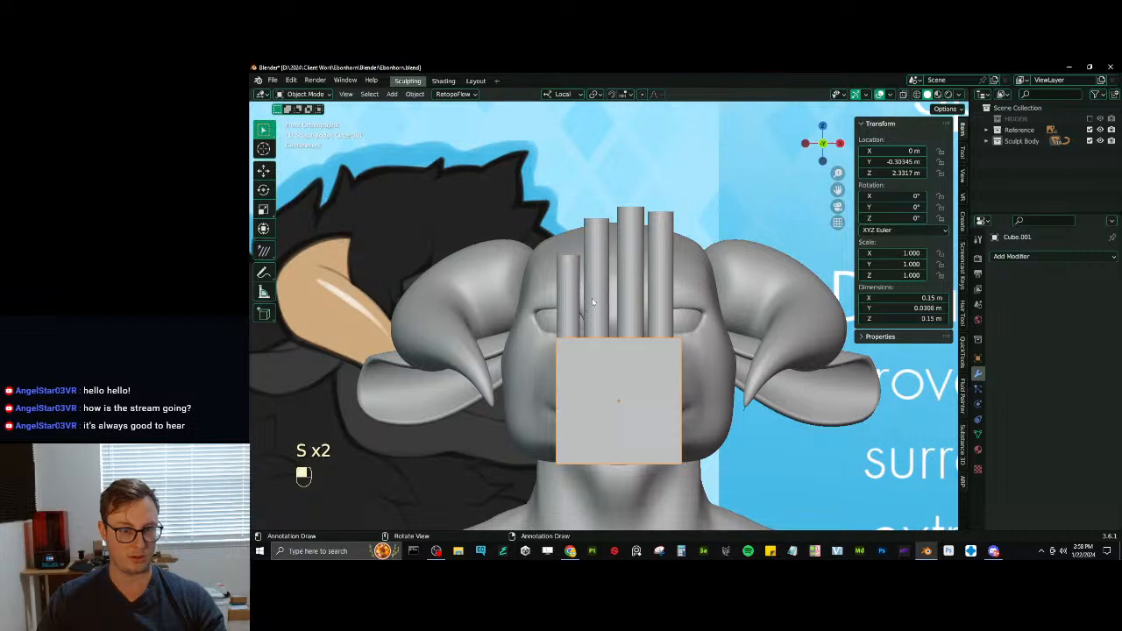
{"action": "middle_click_drag", "start_coordinate": [592, 302], "coordinate": [605, 337]}
{"action": "left_click", "coordinate": [590, 342]}
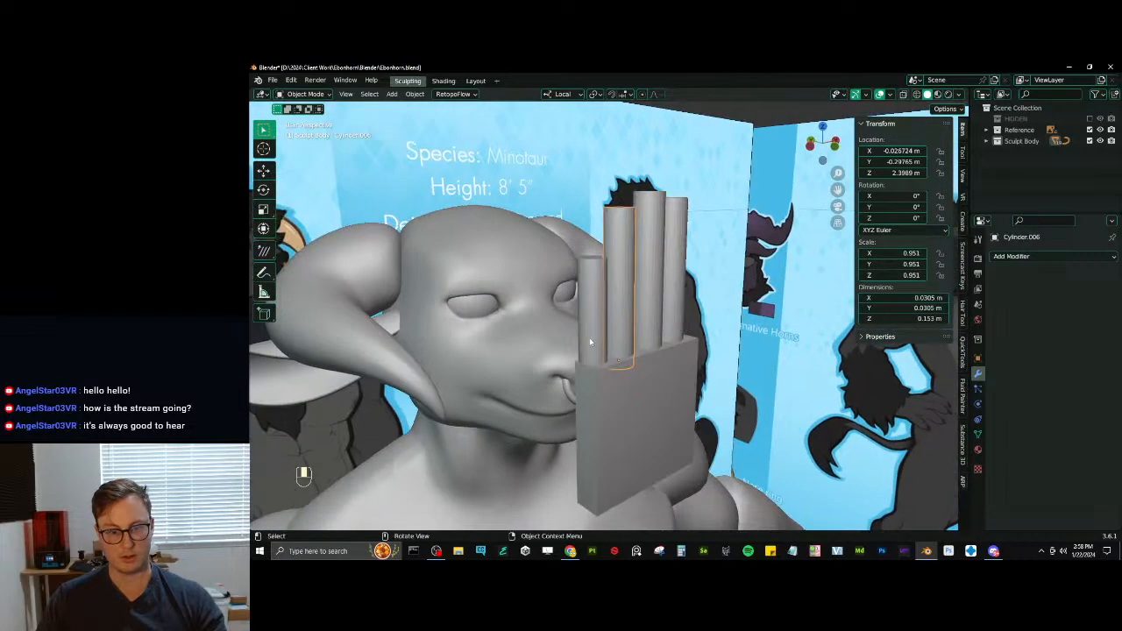
{"action": "left_click", "coordinate": [589, 342], "text": "shift"}
{"action": "left_click", "coordinate": [656, 295], "text": "shift"}
{"action": "left_click", "coordinate": [668, 398], "text": "shift"}
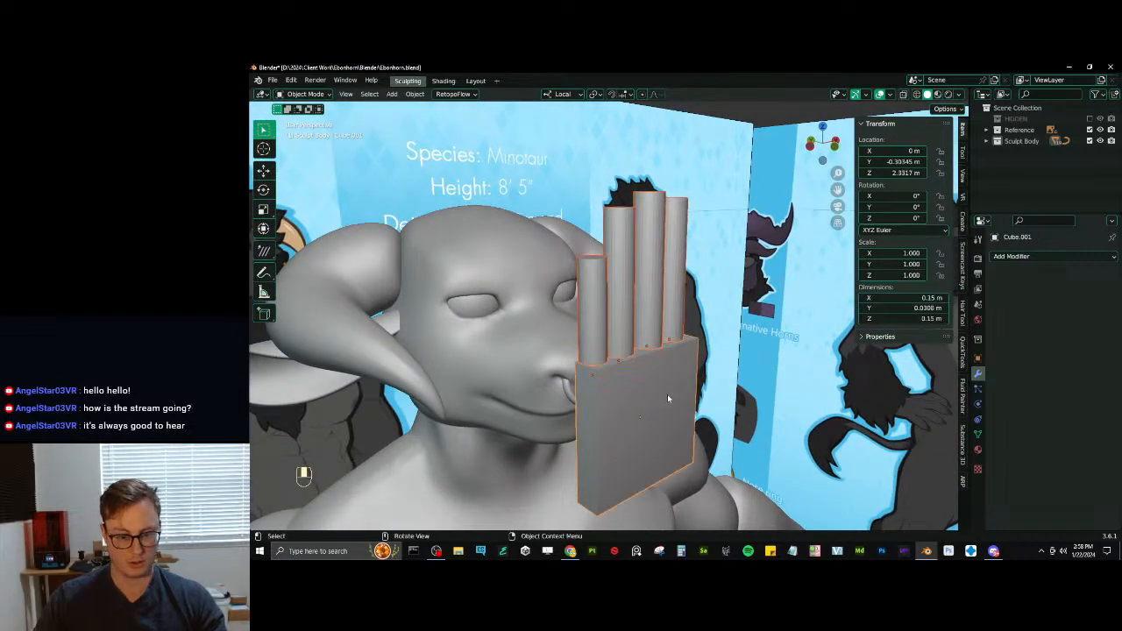
{"action": "key", "text": "ctrl+p"}
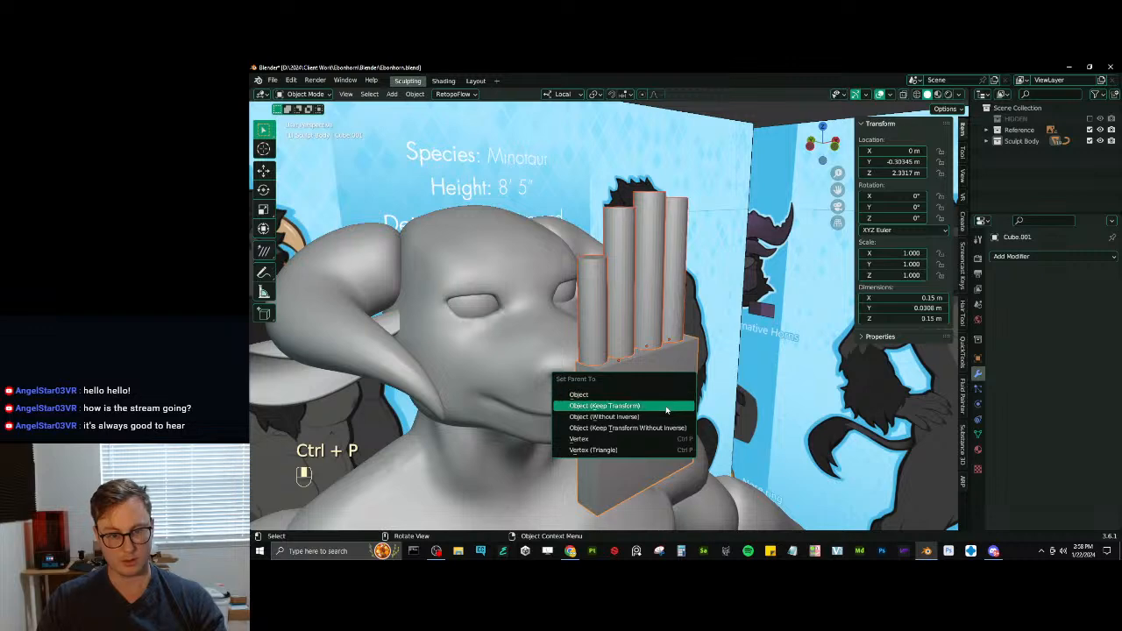
{"action": "left_click", "coordinate": [668, 406]}
- Place a linked duplicate of the index finger as the thumb at X about 0.063 m and Z about 2.318 m, rotated about 66.7° around Y
{"action": "middle_click_drag", "start_coordinate": [668, 406], "coordinate": [665, 338]}
{"action": "left_click", "coordinate": [662, 316]}
{"action": "key", "text": "KP_1"}
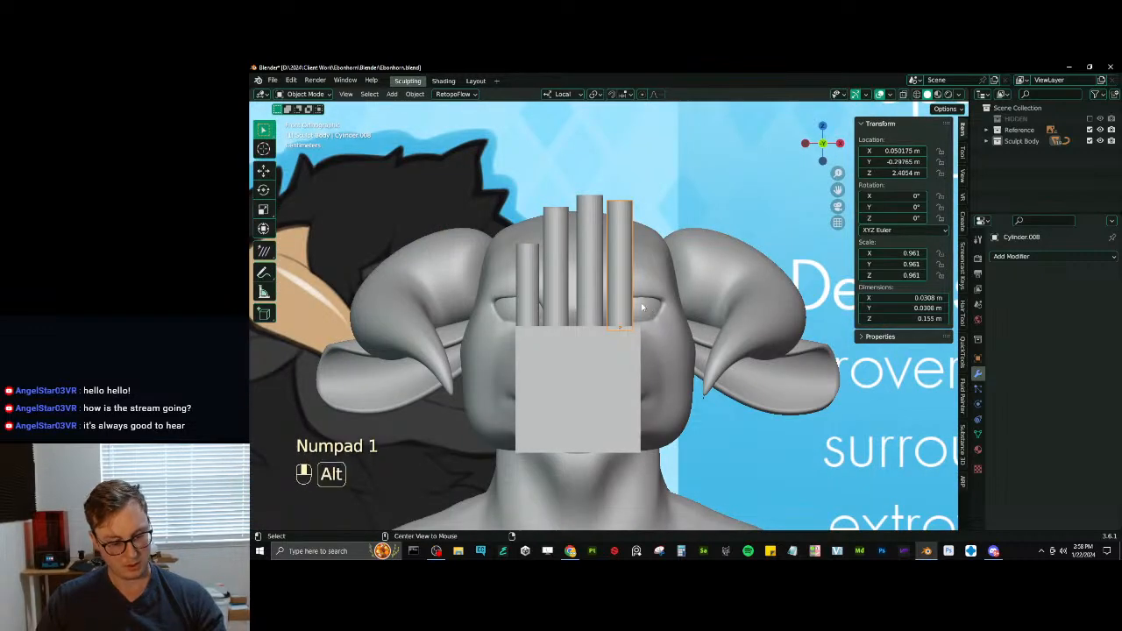
{"action": "key", "text": "alt+d"}
{"action": "left_click", "coordinate": [740, 309]}
{"action": "key", "text": "r"}
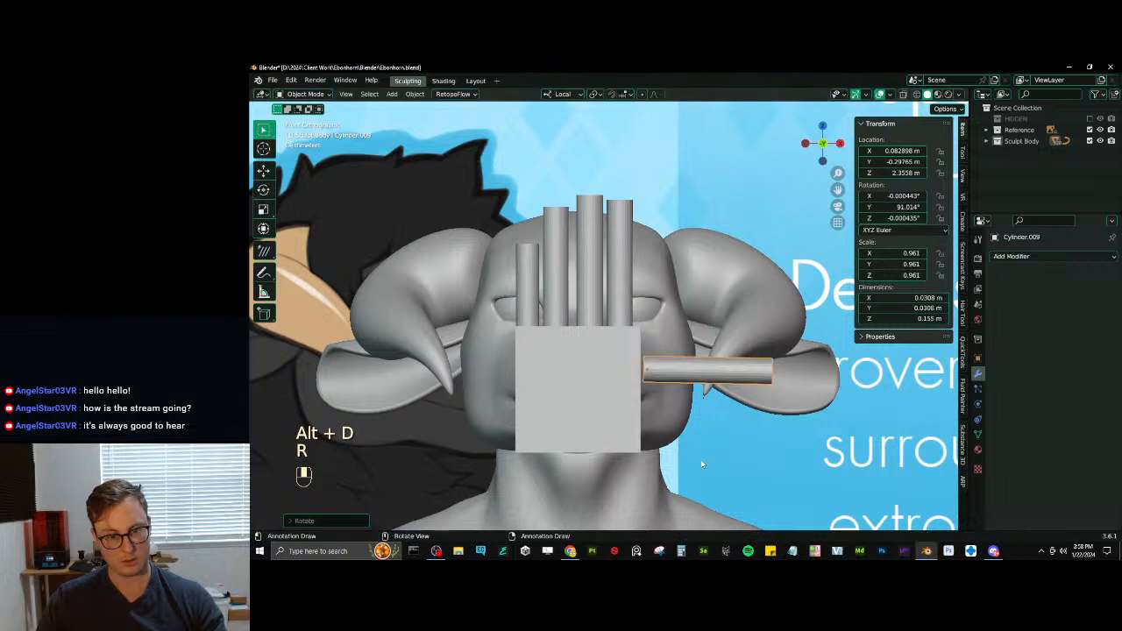
{"action": "key", "text": "g"}
{"action": "key", "text": "r"}
- Scale the thumb cylinder up to about 1.023 and shorten it along its local Z to about 0.832
{"action": "key", "text": "s"}
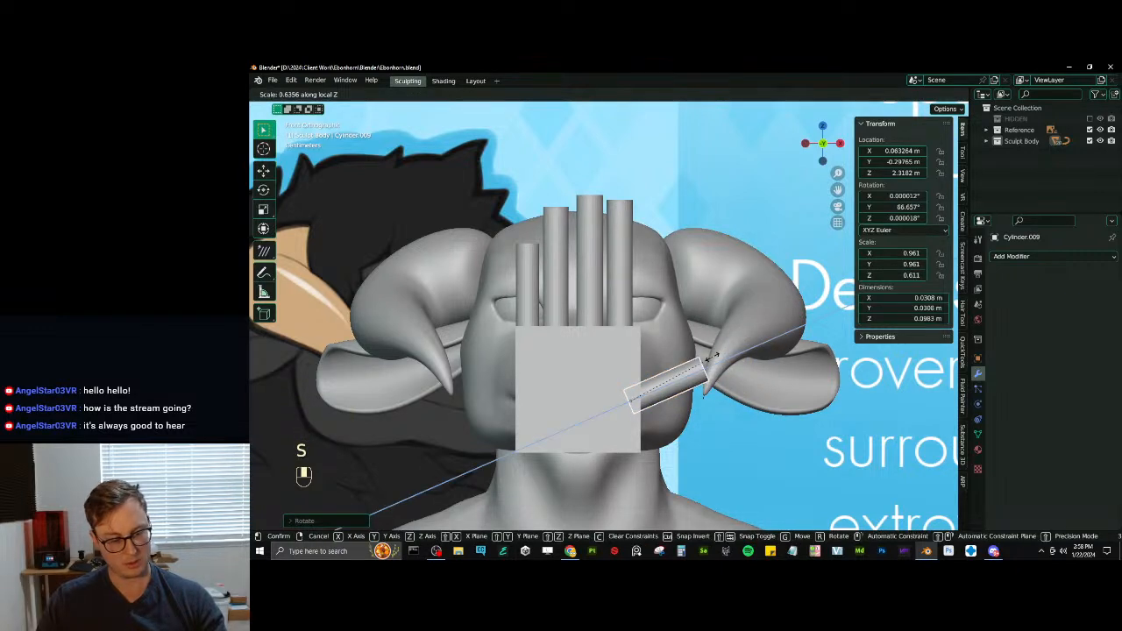
{"action": "left_click", "coordinate": [712, 357]}
{"action": "key", "text": "ctrl+z"}
{"action": "key", "text": "s"}
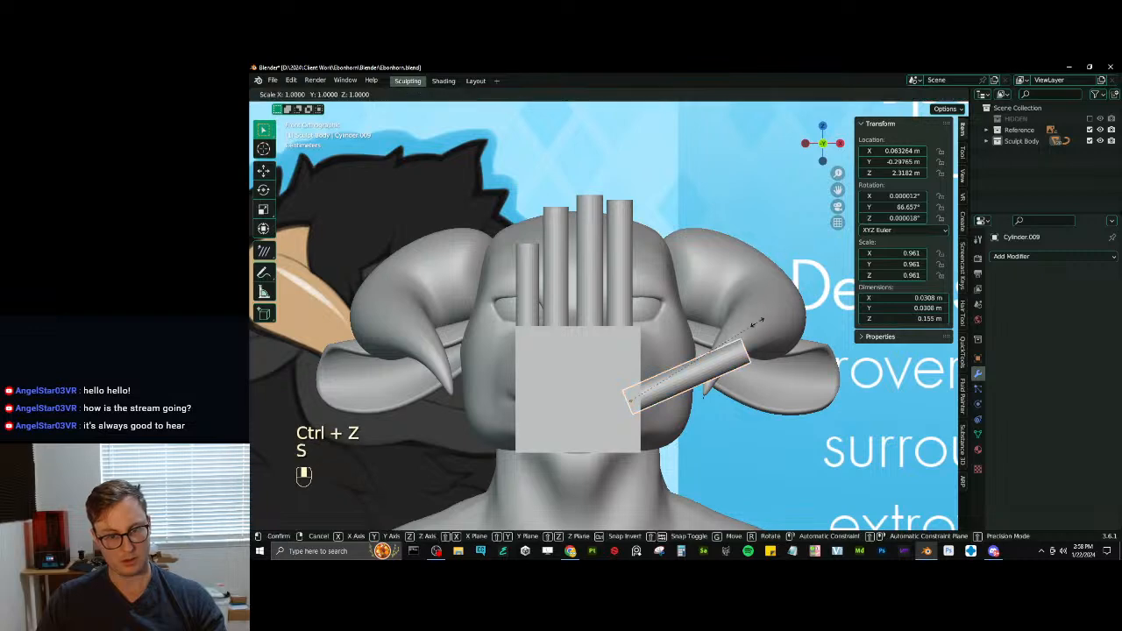
{"action": "left_click", "coordinate": [733, 340]}
{"action": "key", "text": "s"}
{"action": "left_click", "coordinate": [674, 364]}
- Rotate the thumb about -29.4° around global Z so it angles away from the palm, and save the file
{"action": "middle_click_drag", "start_coordinate": [674, 360], "coordinate": [725, 349]}
{"action": "key", "text": "r"}
{"action": "key", "text": "z"}
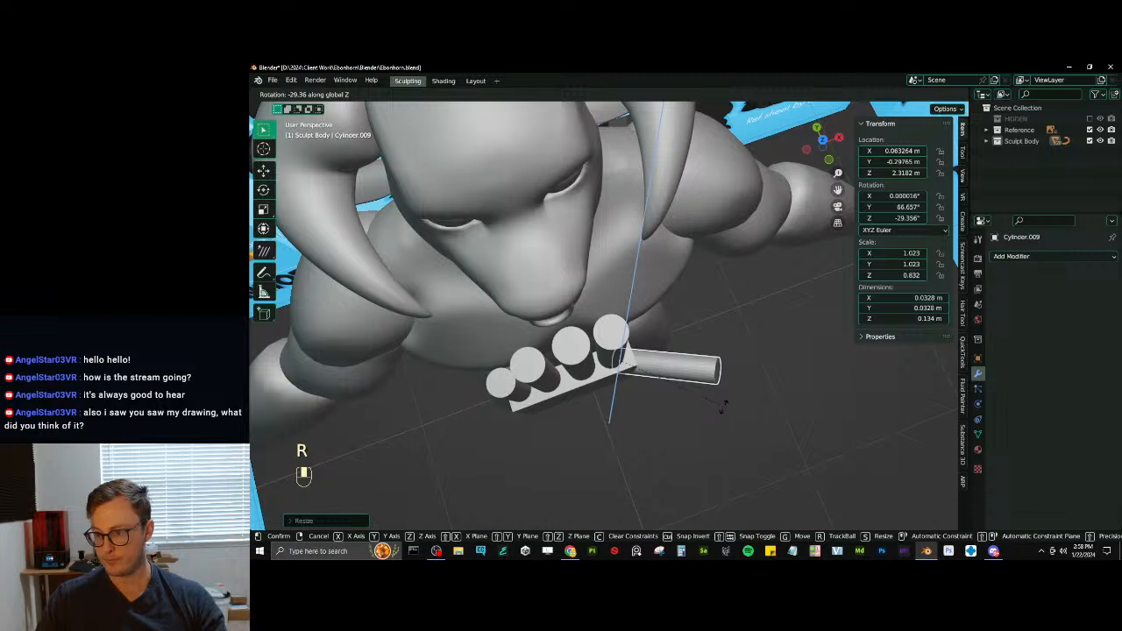
{"action": "left_click", "coordinate": [720, 406]}
{"action": "middle_click_drag", "start_coordinate": [719, 406], "coordinate": [716, 403], "text": "shift"}
{"action": "key", "text": "ctrl+s"}
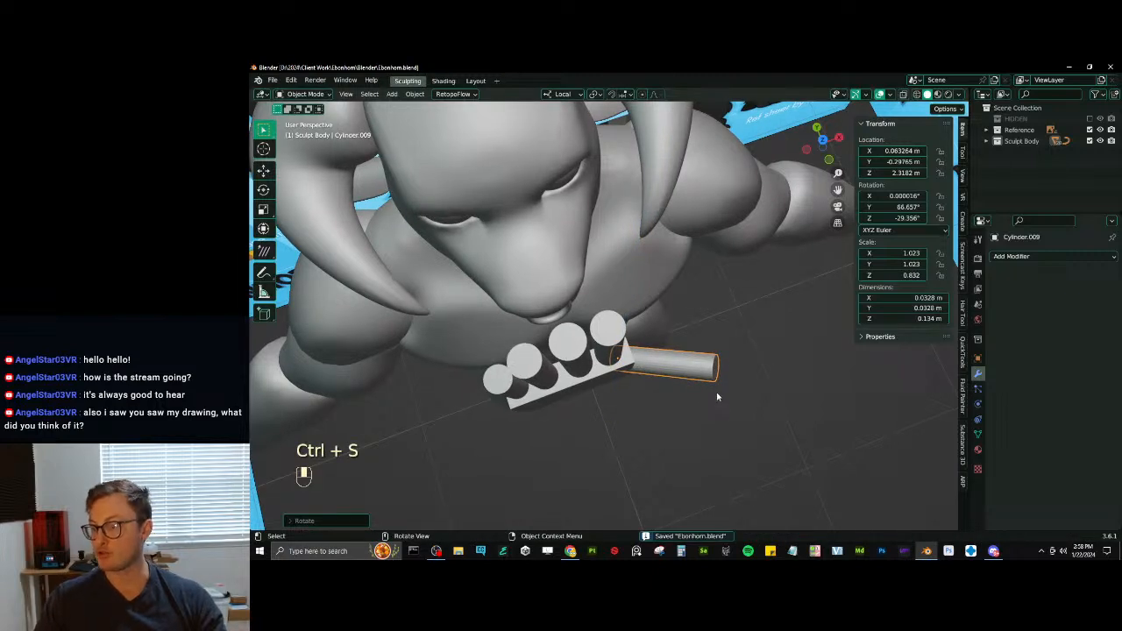
- Parent the thumb cylinder to the palm block
{"action": "left_click", "coordinate": [993, 551]}
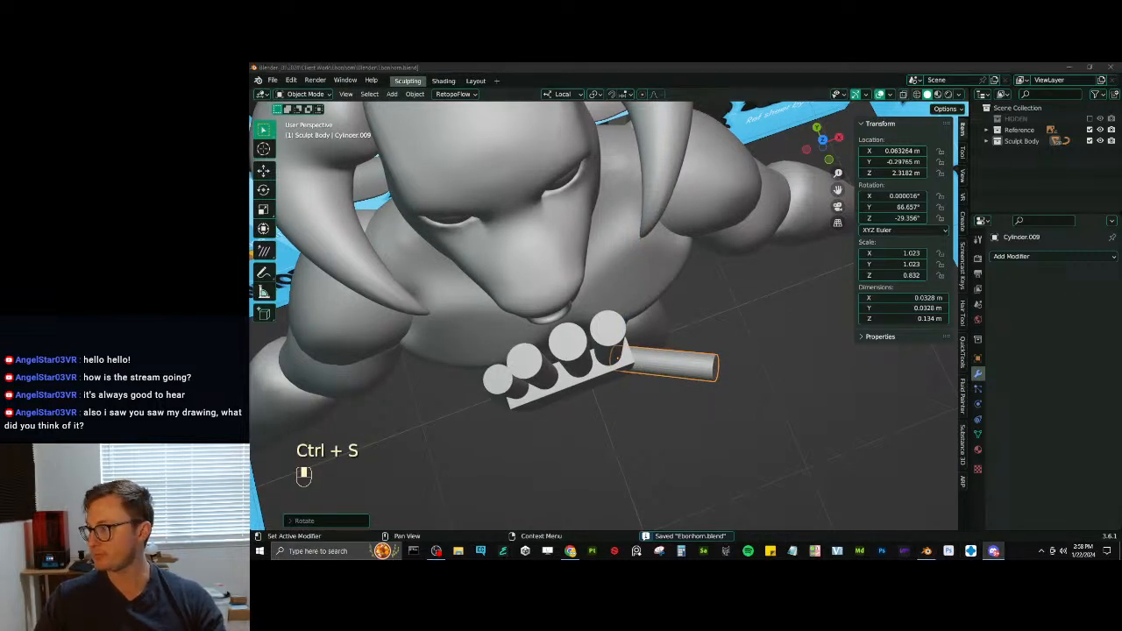
{"action": "left_click", "coordinate": [698, 67]}
{"action": "middle_click_drag", "start_coordinate": [656, 347], "coordinate": [624, 390]}
{"action": "left_click", "coordinate": [683, 381]}
- Try rotating the hand to about 91.5° around X and moving it to X about -1.075 m, and undo both changes
{"action": "key", "text": "r"}
{"action": "key", "text": "x"}
{"action": "left_click", "coordinate": [754, 434]}
{"action": "scroll", "coordinate": [711, 353], "scroll_direction": "down", "scroll_amount": 4}
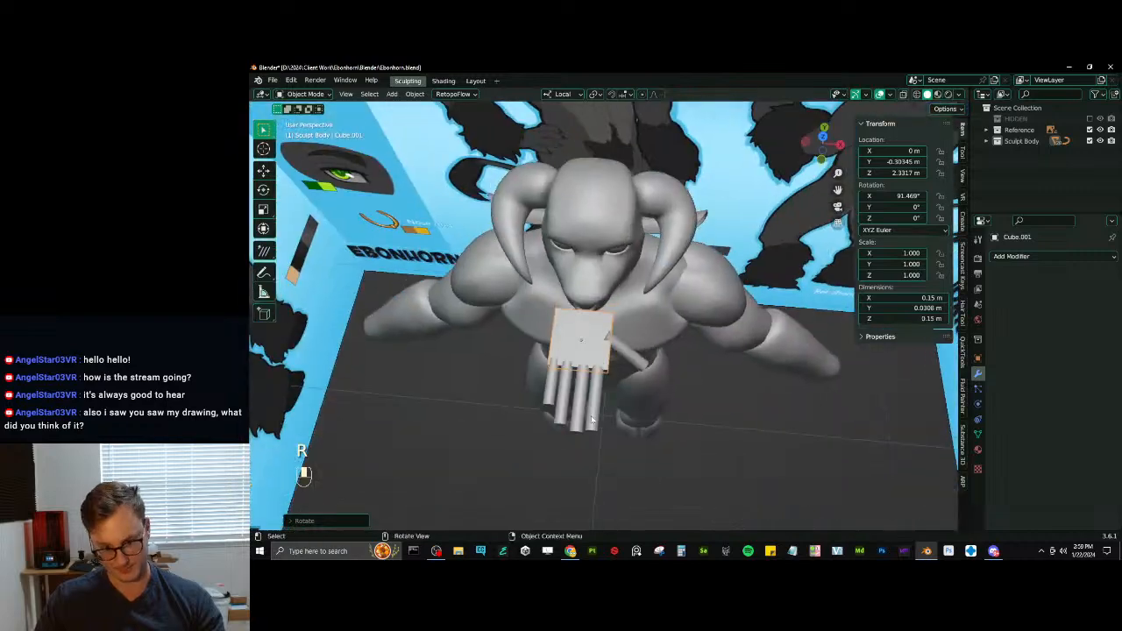
{"action": "scroll", "coordinate": [624, 351], "scroll_direction": "down", "scroll_amount": 2}
{"action": "scroll", "coordinate": [624, 351], "scroll_direction": "down", "scroll_amount": 4}
{"action": "middle_click_drag", "start_coordinate": [624, 351], "coordinate": [739, 335]}
{"action": "key", "text": "g"}
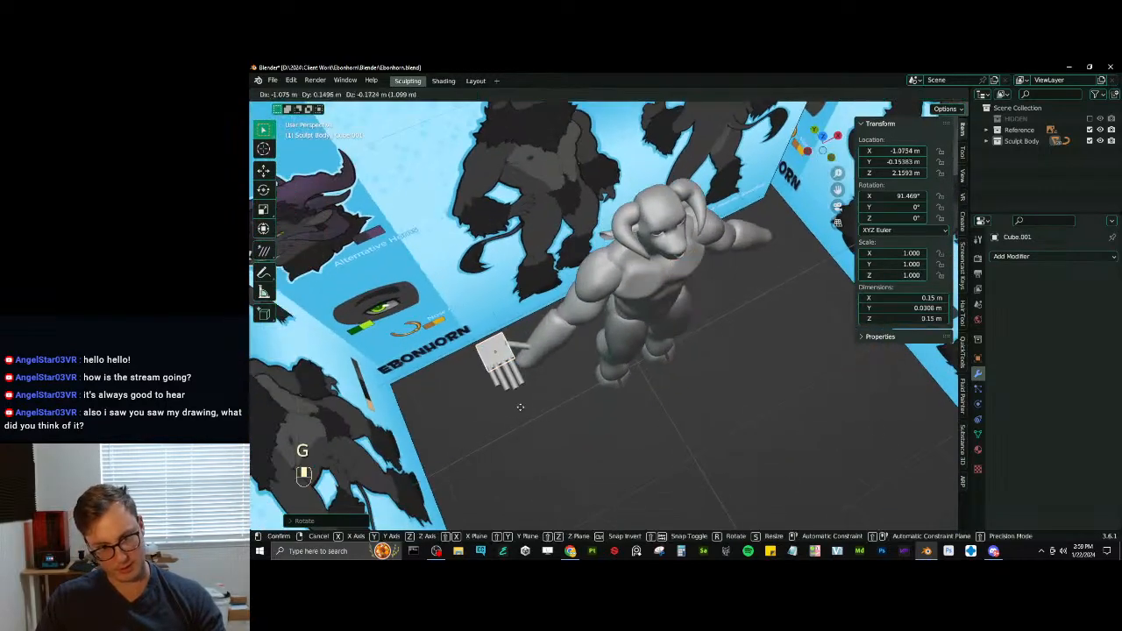
{"action": "left_click", "coordinate": [534, 402]}
{"action": "key", "text": "KP_1"}
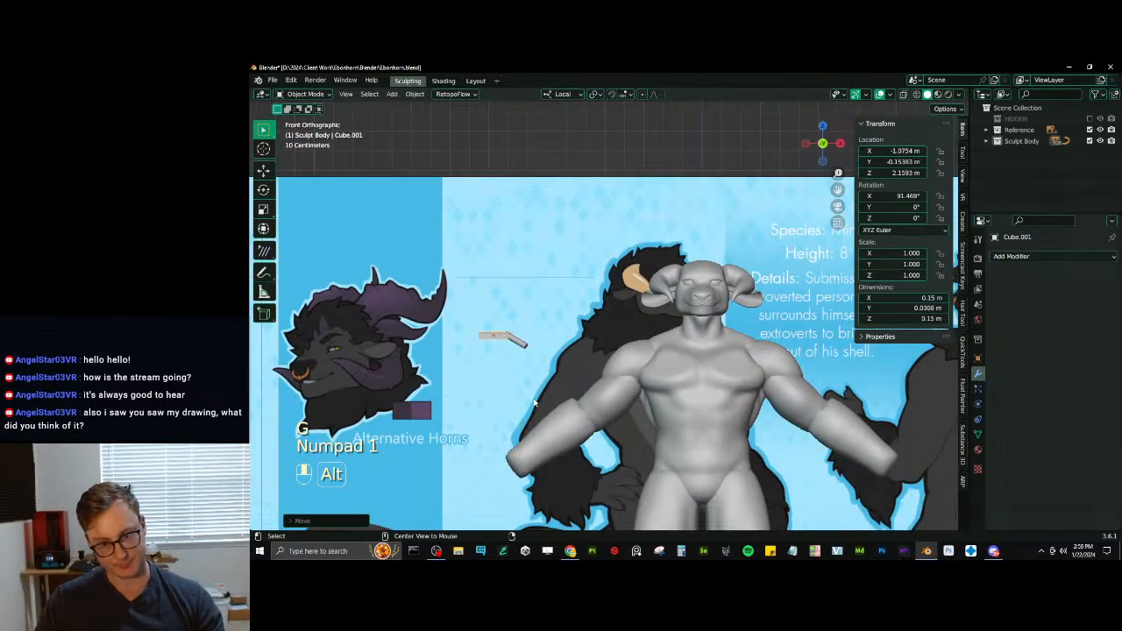
{"action": "key", "text": "ctrl+z"}
{"action": "key", "text": "ctrl+z"}
- Scale the palm block with its fingers down to about 0.950
{"action": "middle_click_drag", "start_coordinate": [750, 300], "coordinate": [645, 332], "text": "shift"}
{"action": "scroll", "coordinate": [670, 324], "scroll_direction": "up", "scroll_amount": 2}
{"action": "scroll", "coordinate": [647, 330], "scroll_direction": "up", "scroll_amount": 4}
{"action": "key", "text": "s"}
{"action": "left_click", "coordinate": [658, 319]}
{"action": "scroll", "coordinate": [658, 319], "scroll_direction": "down", "scroll_amount": 4}
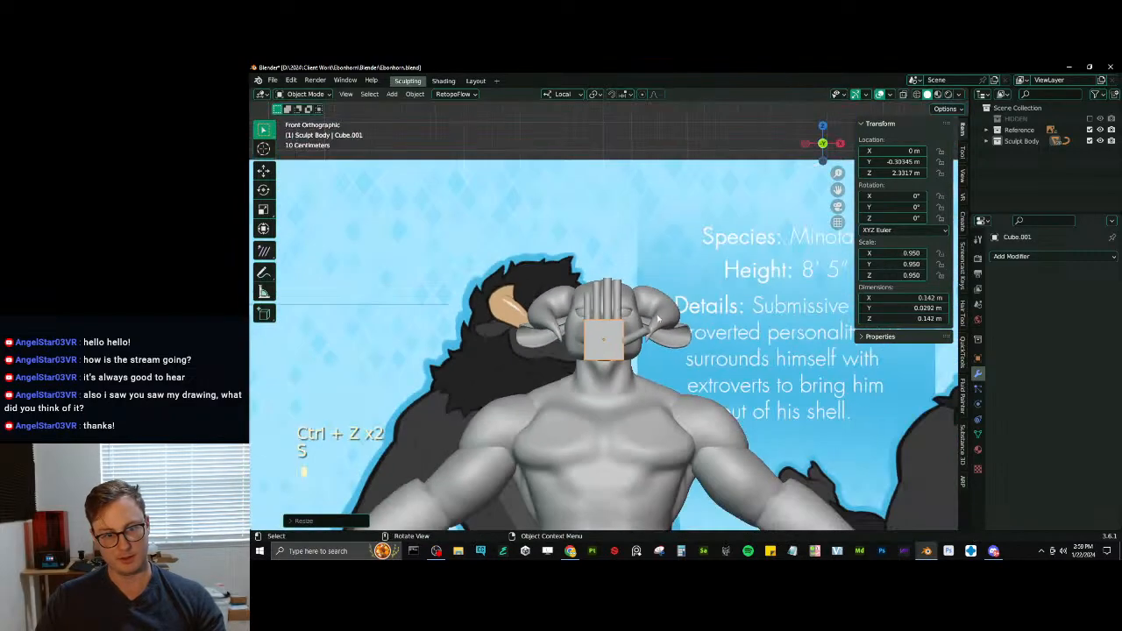
{"action": "scroll", "coordinate": [612, 308], "scroll_direction": "up", "scroll_amount": 4}
{"action": "scroll", "coordinate": [617, 296], "scroll_direction": "up", "scroll_amount": 3}
{"action": "left_click", "coordinate": [613, 287]}
{"action": "scroll", "coordinate": [629, 307], "scroll_direction": "down", "scroll_amount": 4}
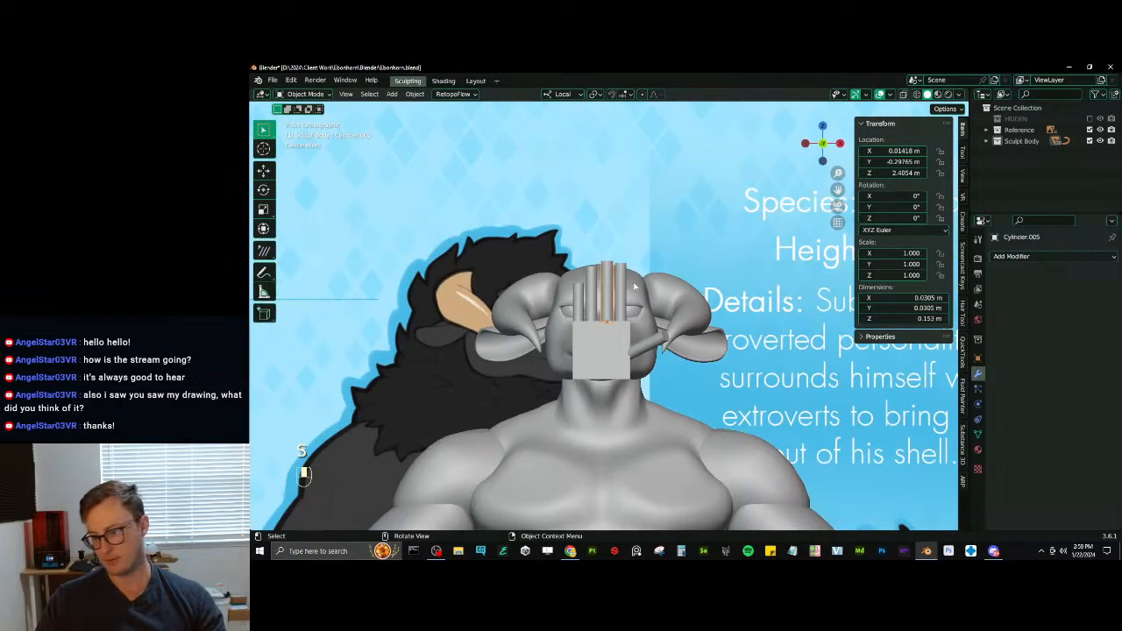
{"action": "scroll", "coordinate": [633, 342], "scroll_direction": "down", "scroll_amount": 4}
- Move and rotate the hand to the end of the forearm, at about X -1.011 m, Y -0.217 m and Z 1.495 m
{"action": "middle_click_drag", "start_coordinate": [636, 349], "coordinate": [730, 234]}
{"action": "key", "text": "g"}
{"action": "left_click", "coordinate": [574, 411]}
{"action": "middle_click_drag", "start_coordinate": [574, 410], "coordinate": [734, 298]}
{"action": "key", "text": "r"}
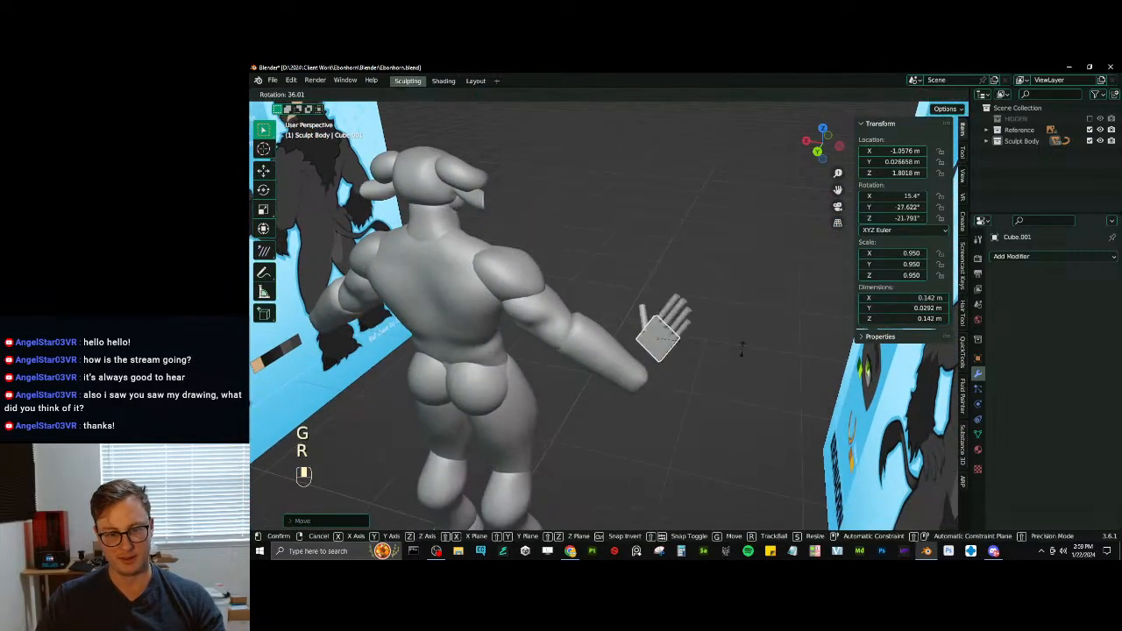
{"action": "left_click", "coordinate": [699, 462]}
{"action": "middle_click_drag", "start_coordinate": [700, 463], "coordinate": [721, 279]}
{"action": "key", "text": "r"}
{"action": "left_click", "coordinate": [711, 278]}
{"action": "key", "text": "g"}
{"action": "left_click", "coordinate": [738, 342]}
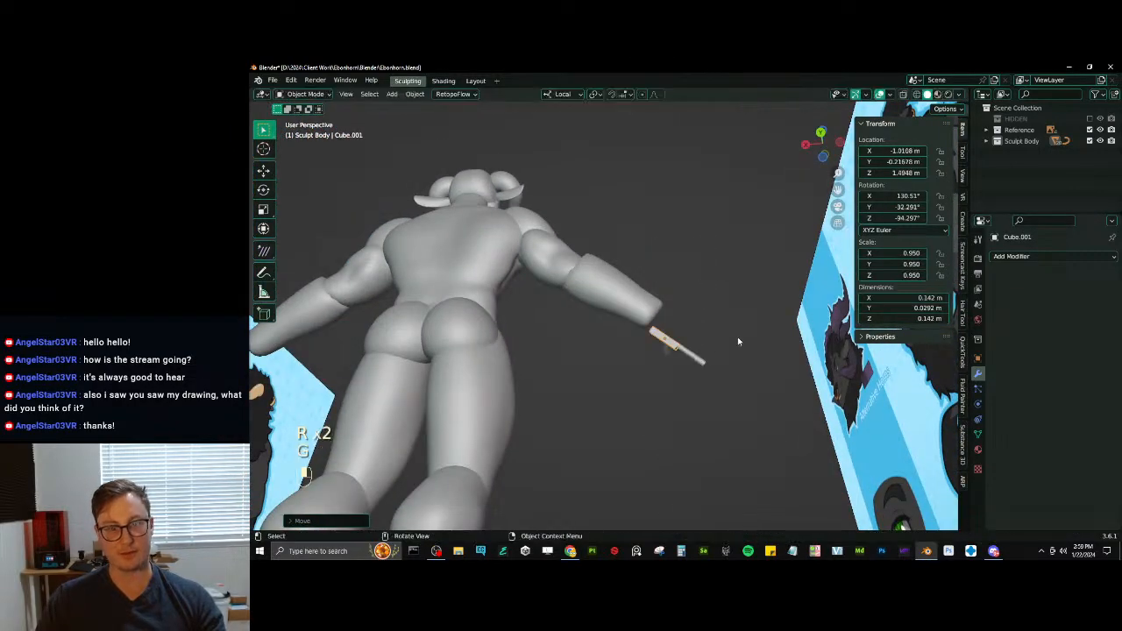
- Shift and rotate the hand to follow the forearm's direction, and scale it up to about 1.040
{"action": "middle_click_drag", "start_coordinate": [738, 342], "coordinate": [586, 326]}
{"action": "key", "text": "g"}
{"action": "left_click", "coordinate": [624, 377]}
{"action": "key", "text": "r"}
{"action": "left_click", "coordinate": [682, 363]}
{"action": "key", "text": "r"}
{"action": "left_click", "coordinate": [684, 364]}
{"action": "key", "text": "s"}
{"action": "left_click", "coordinate": [691, 361]}
- Seat the hand against the wrist at about X -1.043 m, Y -0.085 m, Z 1.46 m, rotated about 121.4°, 1.8° and -73.5°
{"action": "key", "text": "r"}
{"action": "left_click", "coordinate": [696, 315]}
{"action": "key", "text": "g"}
{"action": "left_click", "coordinate": [712, 298]}
{"action": "key", "text": "g"}
{"action": "key", "text": "g"}
{"action": "left_click", "coordinate": [690, 319]}
{"action": "scroll", "coordinate": [613, 324], "scroll_direction": "down", "scroll_amount": 3}
{"action": "middle_click_drag", "start_coordinate": [653, 316], "coordinate": [622, 417]}
{"action": "scroll", "coordinate": [622, 312], "scroll_direction": "down", "scroll_amount": 5}
{"action": "scroll", "coordinate": [621, 317], "scroll_direction": "up", "scroll_amount": 5}
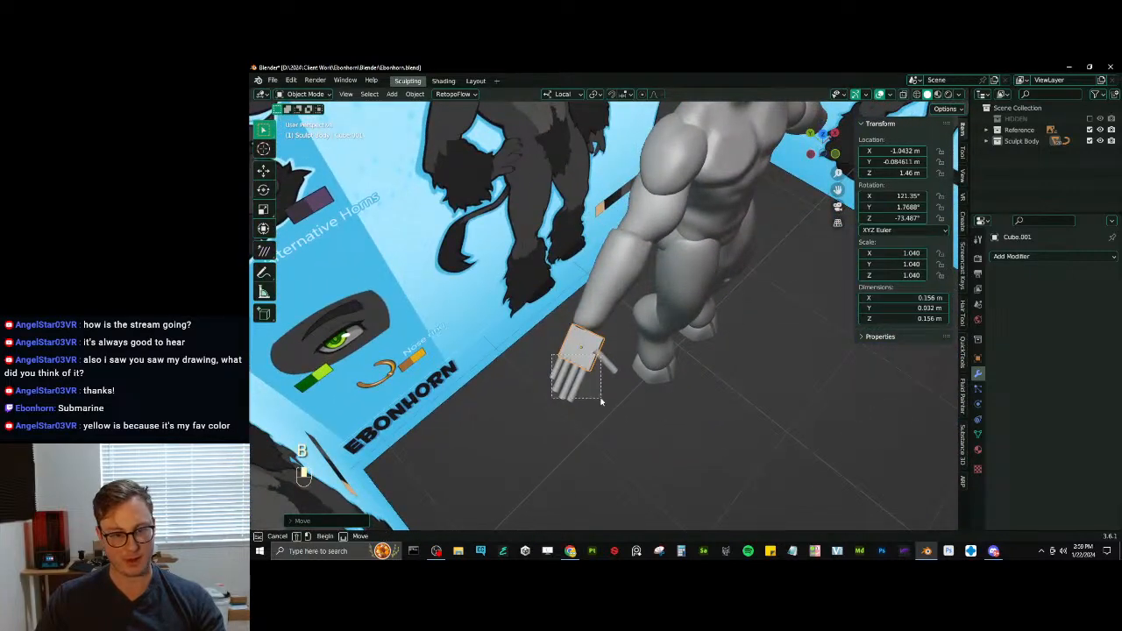
- Select the fingers and thumb along with the palm, and add an X-axis Mirror modifier to the palm using Mirror Axis as mirror object
{"action": "key", "text": "b"}
{"action": "left_click_drag", "start_coordinate": [601, 400], "coordinate": [740, 353]}
{"action": "left_click", "coordinate": [1010, 257]}
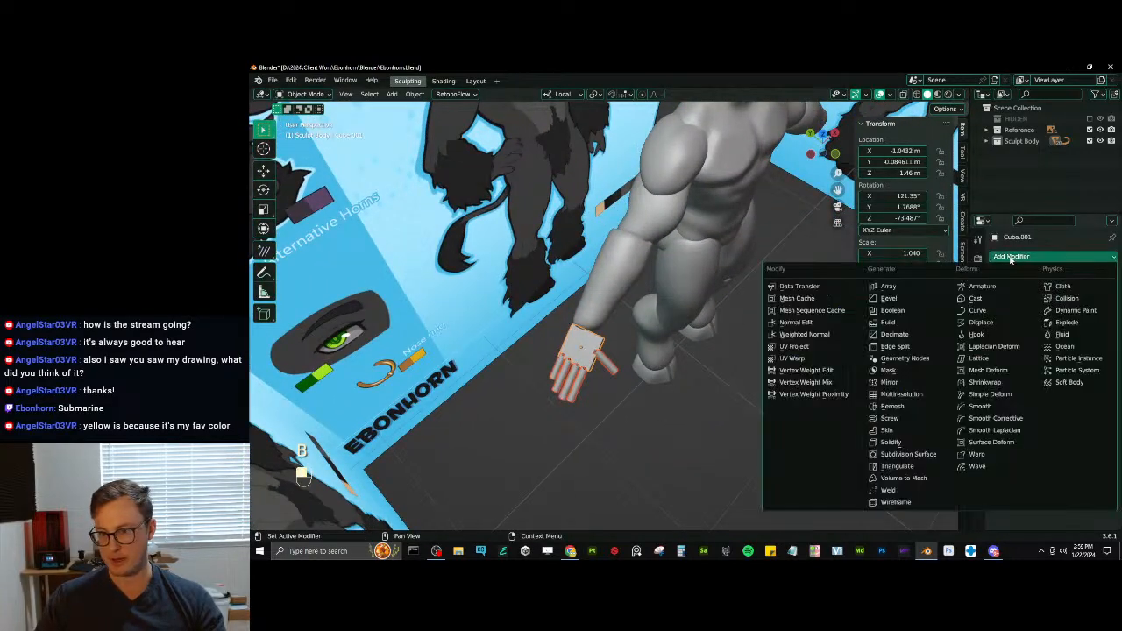
{"action": "left_click", "coordinate": [892, 384]}
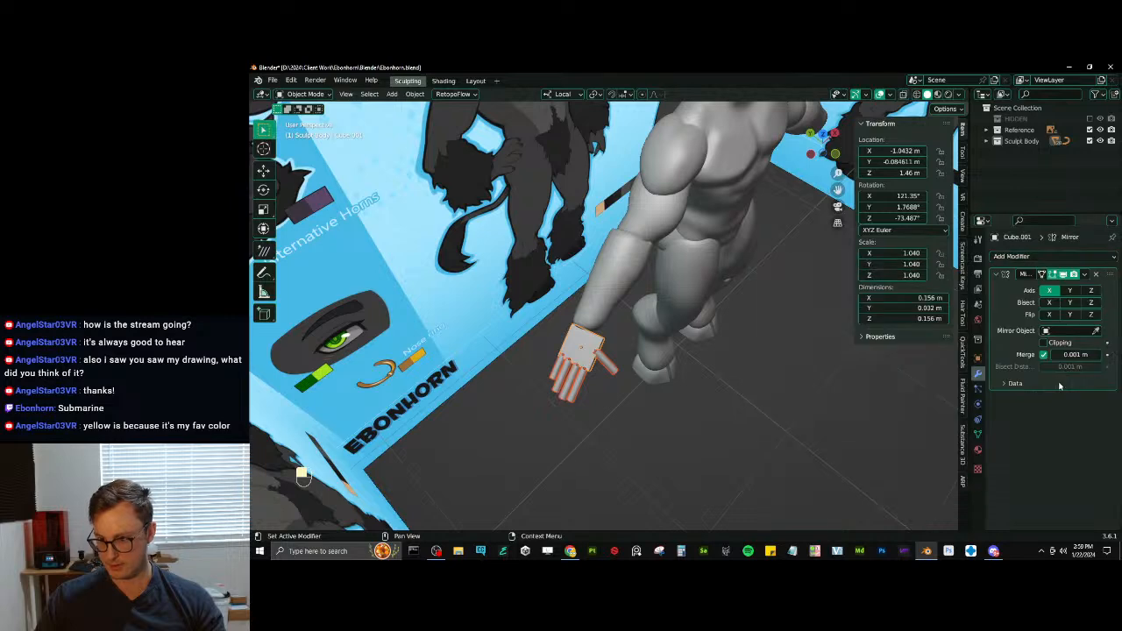
{"action": "left_click", "coordinate": [1070, 332]}
{"action": "left_click", "coordinate": [1083, 342]}
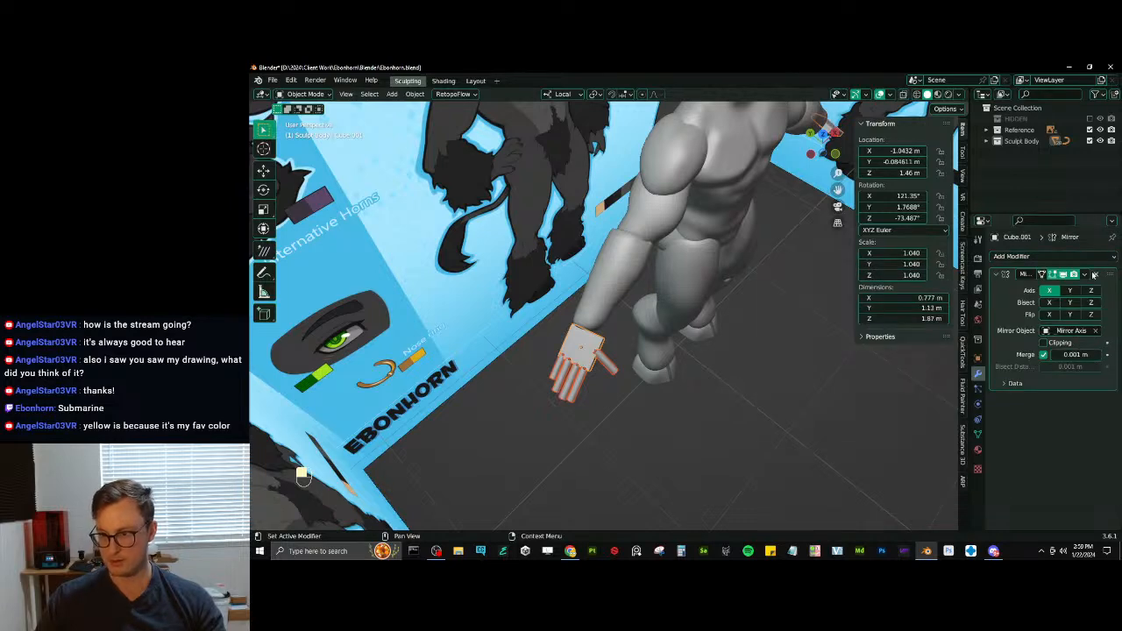
- Carry the palm's Mirror modifier over to the selected fingers and thumb, and save the file
{"action": "left_click", "coordinate": [708, 412]}
{"action": "middle_click_drag", "start_coordinate": [708, 413], "coordinate": [736, 357]}
{"action": "scroll", "coordinate": [708, 342], "scroll_direction": "down", "scroll_amount": 4}
{"action": "scroll", "coordinate": [736, 357], "scroll_direction": "up", "scroll_amount": 2}
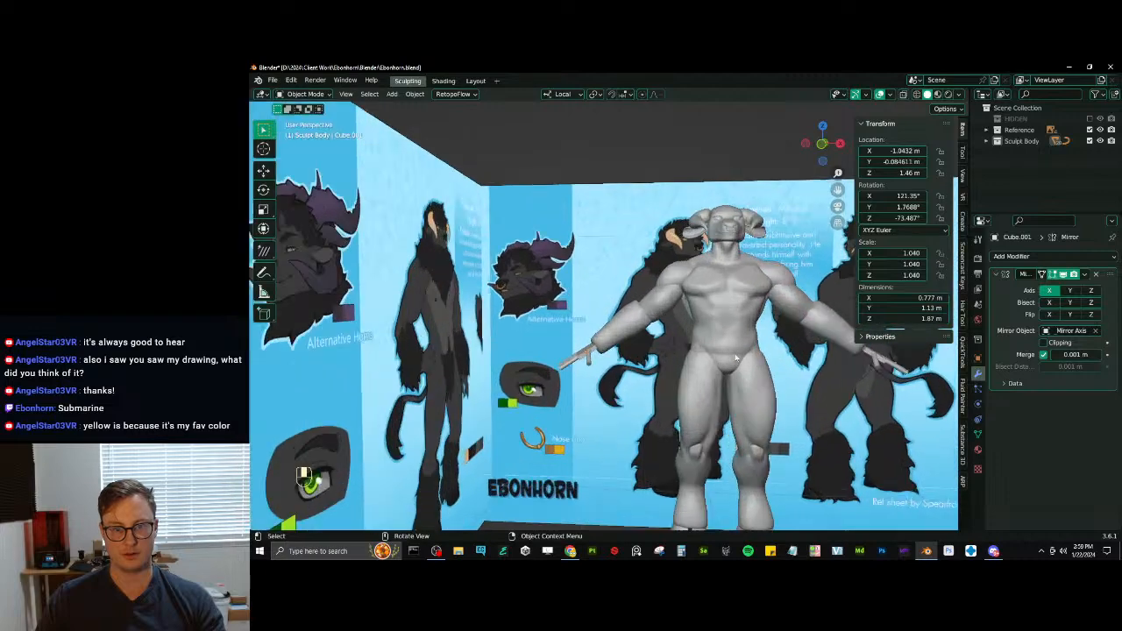
{"action": "scroll", "coordinate": [736, 358], "scroll_direction": "up", "scroll_amount": 1}
{"action": "key", "text": "ctrl+s"}
- Put the forearm into Sculpt Mode and flatten its wrist end with the Scrape/Peaks brush
{"action": "left_click", "coordinate": [649, 324]}
{"action": "key", "text": "ctrl+Tab"}
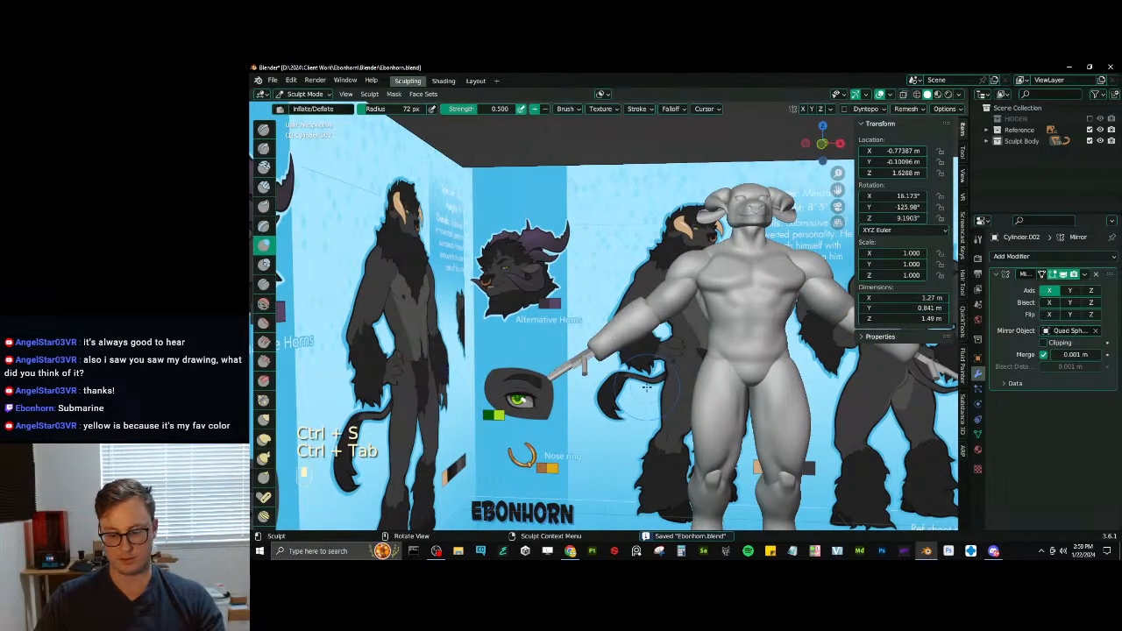
{"action": "key", "text": "KP_1"}
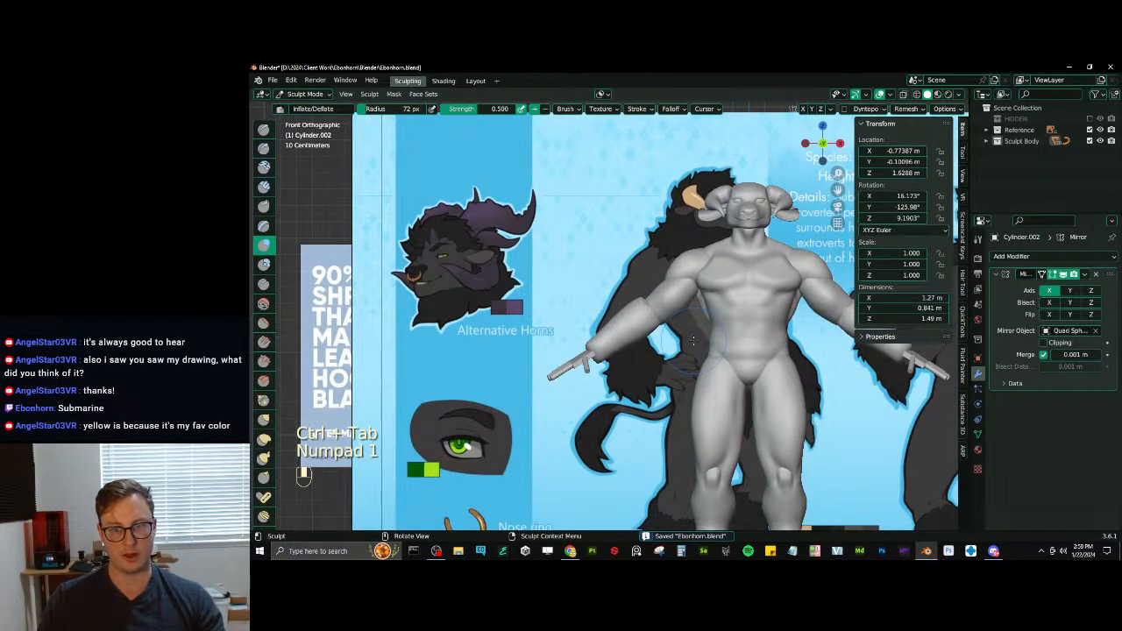
{"action": "middle_click_drag", "start_coordinate": [709, 304], "coordinate": [683, 266], "text": "shift"}
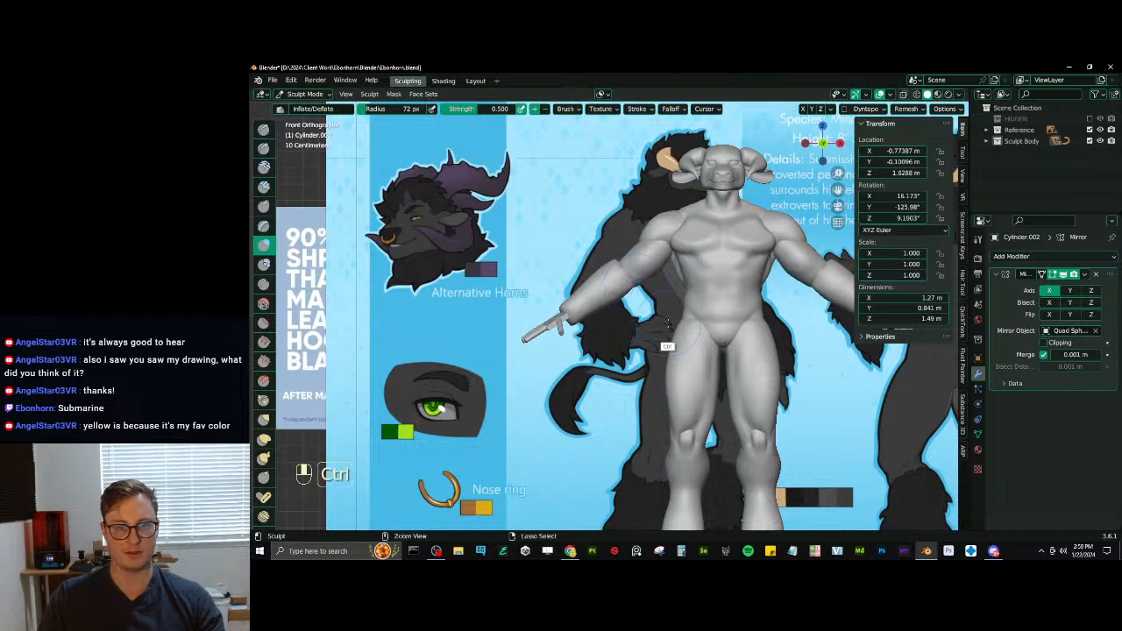
{"action": "middle_click_drag", "start_coordinate": [651, 337], "coordinate": [675, 276], "text": "ctrl"}
{"action": "key", "text": "v"}
{"action": "middle_click_drag", "start_coordinate": [578, 363], "coordinate": [575, 289]}
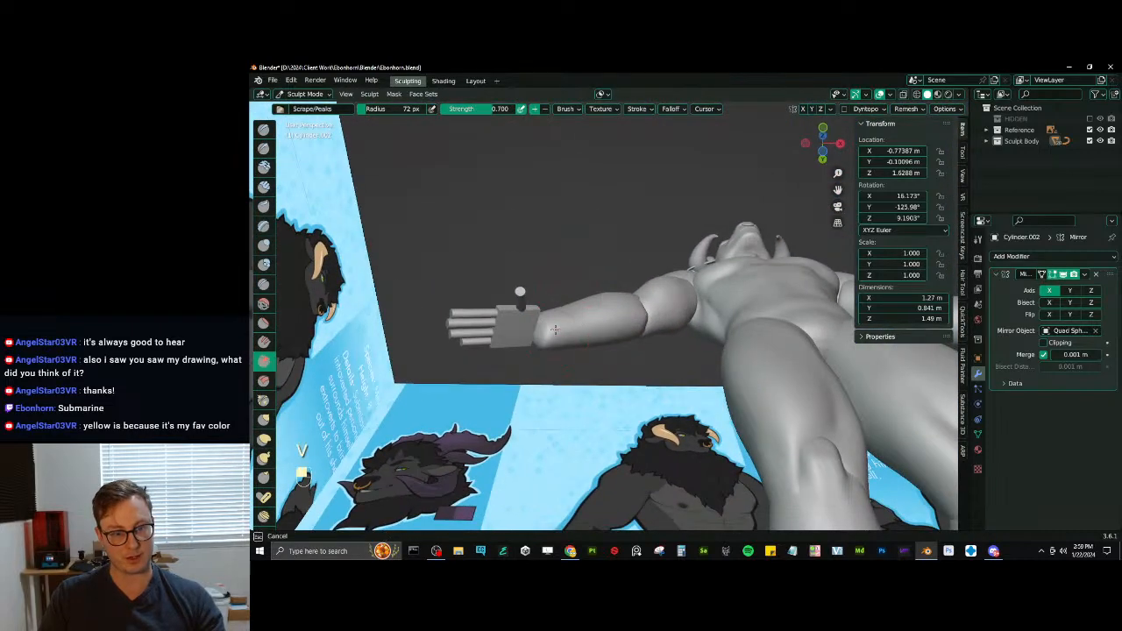
{"action": "middle_click_drag", "start_coordinate": [549, 348], "coordinate": [559, 325]}
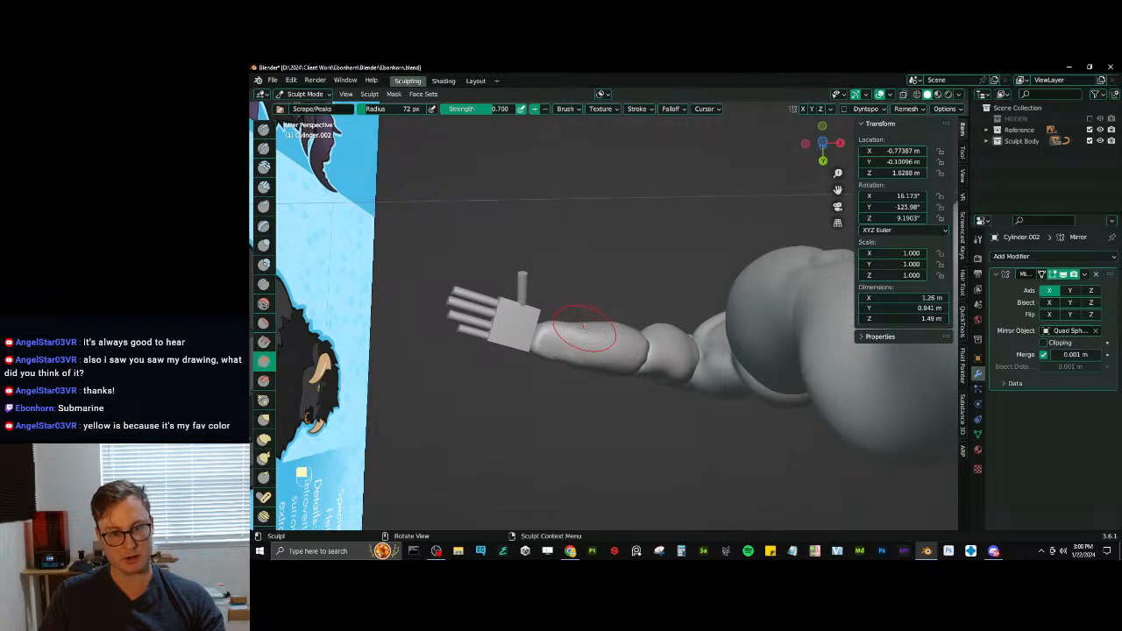
{"action": "middle_click_drag", "start_coordinate": [584, 326], "coordinate": [593, 235]}
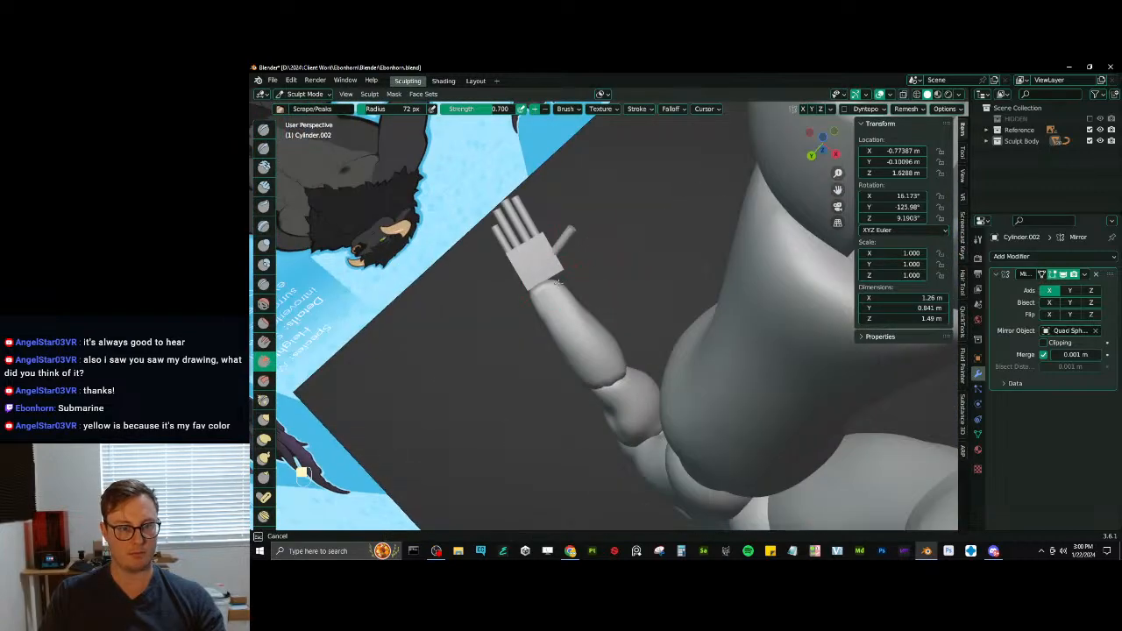
{"action": "middle_click_drag", "start_coordinate": [558, 281], "coordinate": [602, 395]}
- Reshape the forearm's wrist edge above the palm with Elastic Deform, and smooth it flatter with Scrape/Peaks
{"action": "key", "text": "j"}
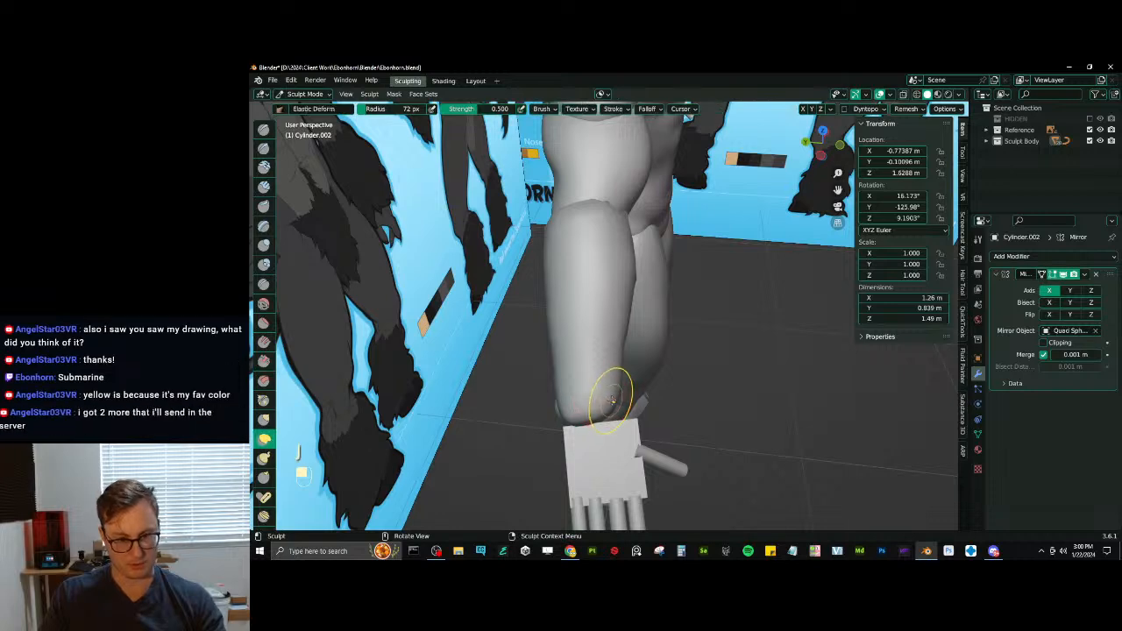
{"action": "left_click_drag", "start_coordinate": [611, 397], "coordinate": [626, 421]}
{"action": "key", "text": "v"}
{"action": "mouse_move", "coordinate": [618, 397]}
{"action": "middle_mouse_down"}
{"action": "mouse_move", "coordinate": [602, 354]}
{"action": "mouse_move", "coordinate": [616, 419]}
{"action": "middle_mouse_up"}
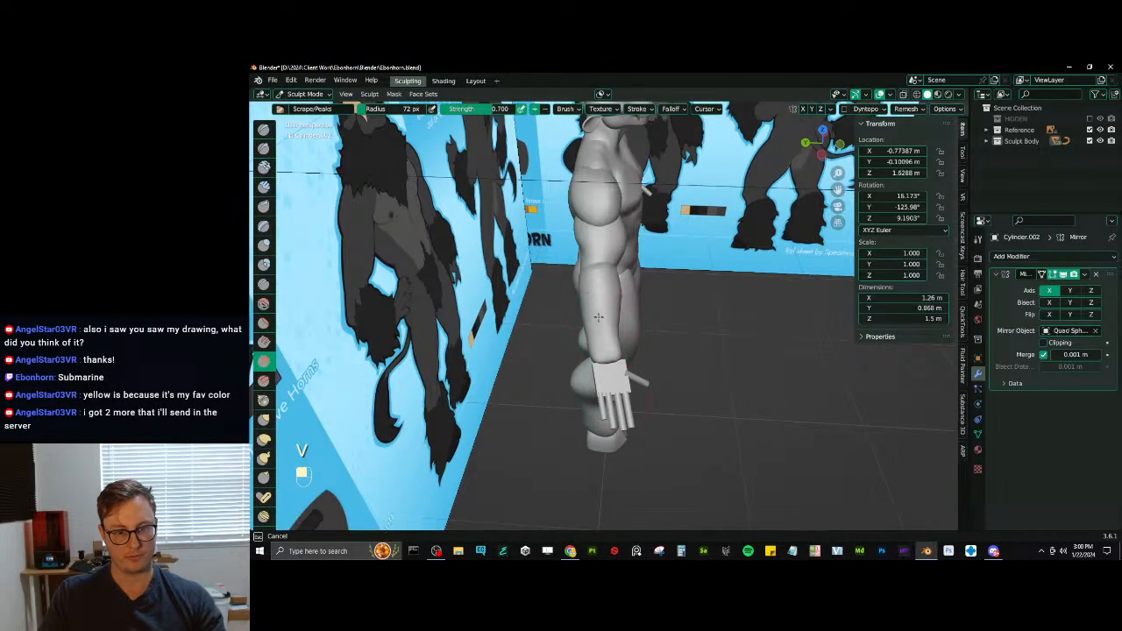
- Scrape the outer forearm from the wrist up towards the elbow with Scrape/Peaks, undoing unwanted strokes
{"action": "middle_click_drag", "start_coordinate": [604, 339], "coordinate": [642, 329]}
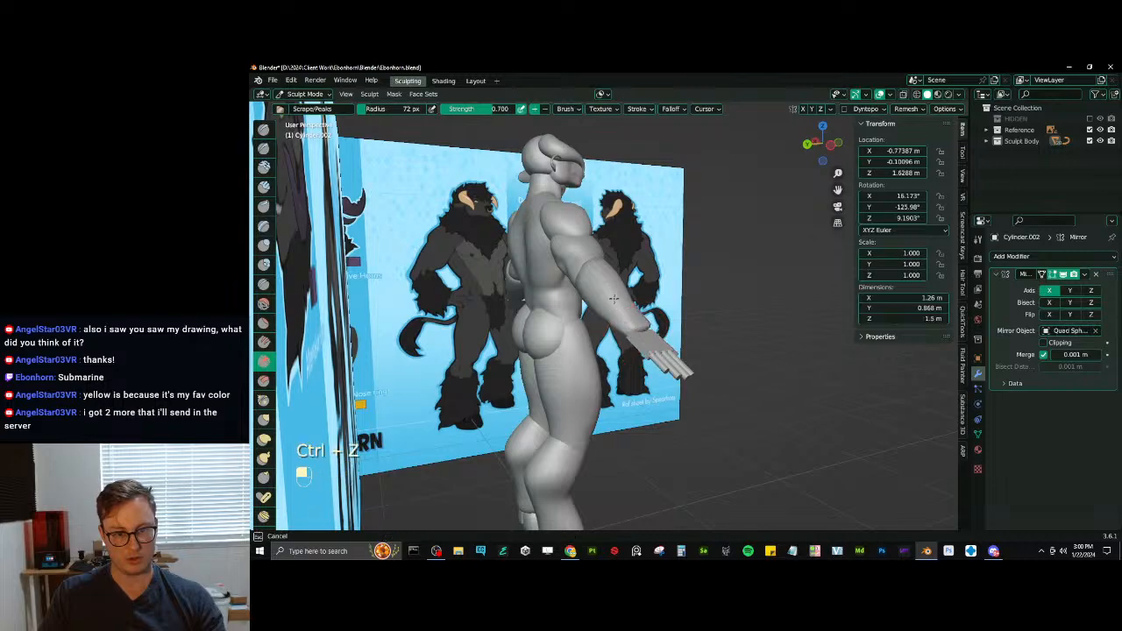
{"action": "left_click_drag", "start_coordinate": [613, 299], "coordinate": [616, 296]}
{"action": "middle_click_drag", "start_coordinate": [616, 295], "coordinate": [621, 321]}
{"action": "left_click_drag", "start_coordinate": [622, 321], "coordinate": [620, 317]}
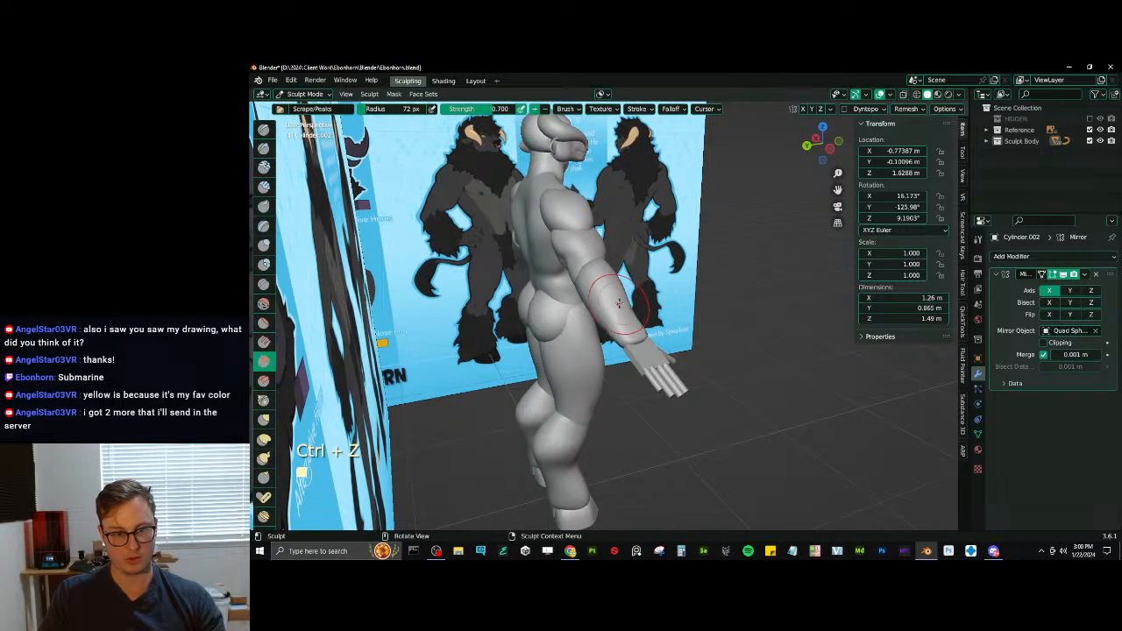
{"action": "middle_click_drag", "start_coordinate": [619, 303], "coordinate": [597, 313]}
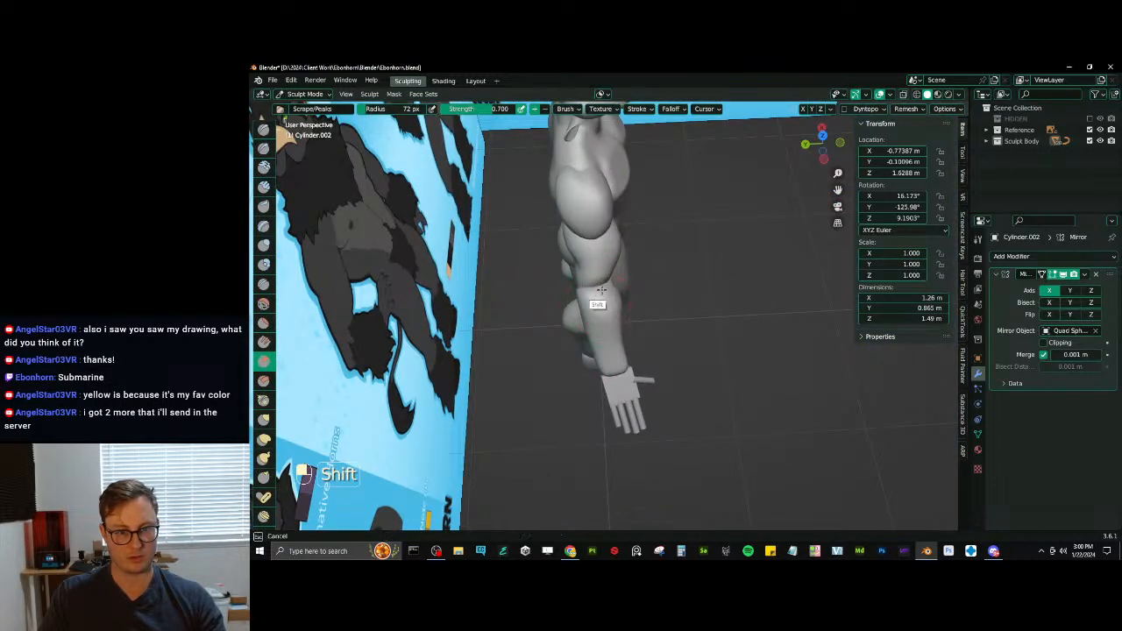
{"action": "key", "text": "shift"}
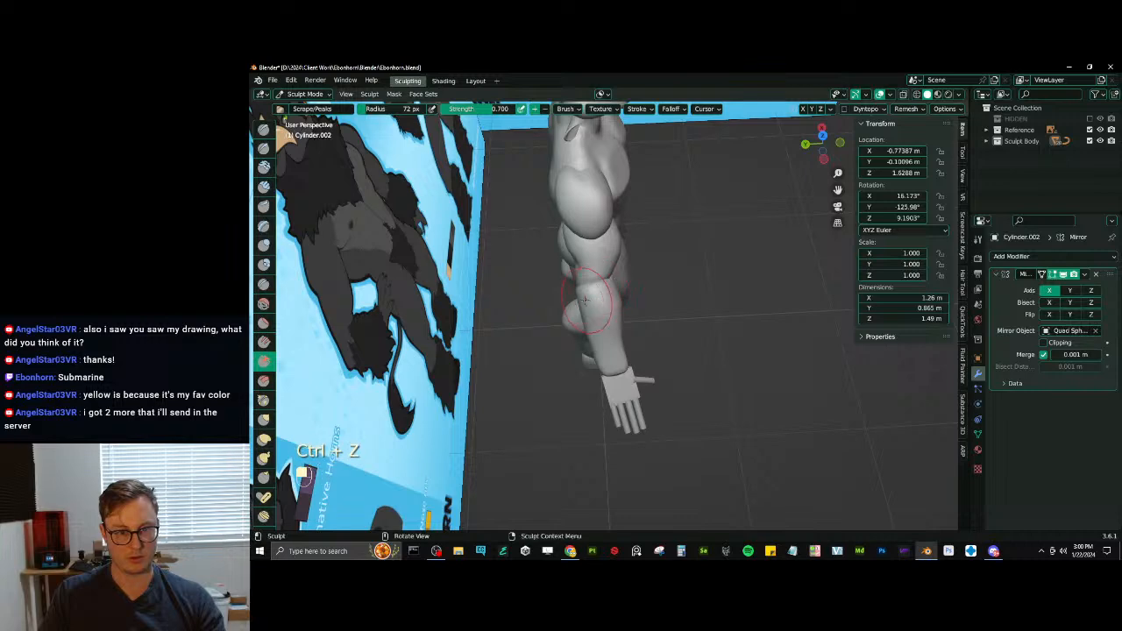
{"action": "mouse_move", "coordinate": [591, 299]}
{"action": "middle_mouse_down"}
{"action": "mouse_move", "coordinate": [649, 314]}
{"action": "mouse_move", "coordinate": [619, 280]}
{"action": "mouse_move", "coordinate": [585, 312]}
{"action": "mouse_move", "coordinate": [608, 293]}
{"action": "mouse_move", "coordinate": [612, 262]}
{"action": "mouse_move", "coordinate": [602, 275]}
{"action": "middle_mouse_up"}
- Pull the forearm's lower end into shape with Elastic Deform and flatten the wrist surface with Scrape/Peaks
{"action": "key", "text": "j"}
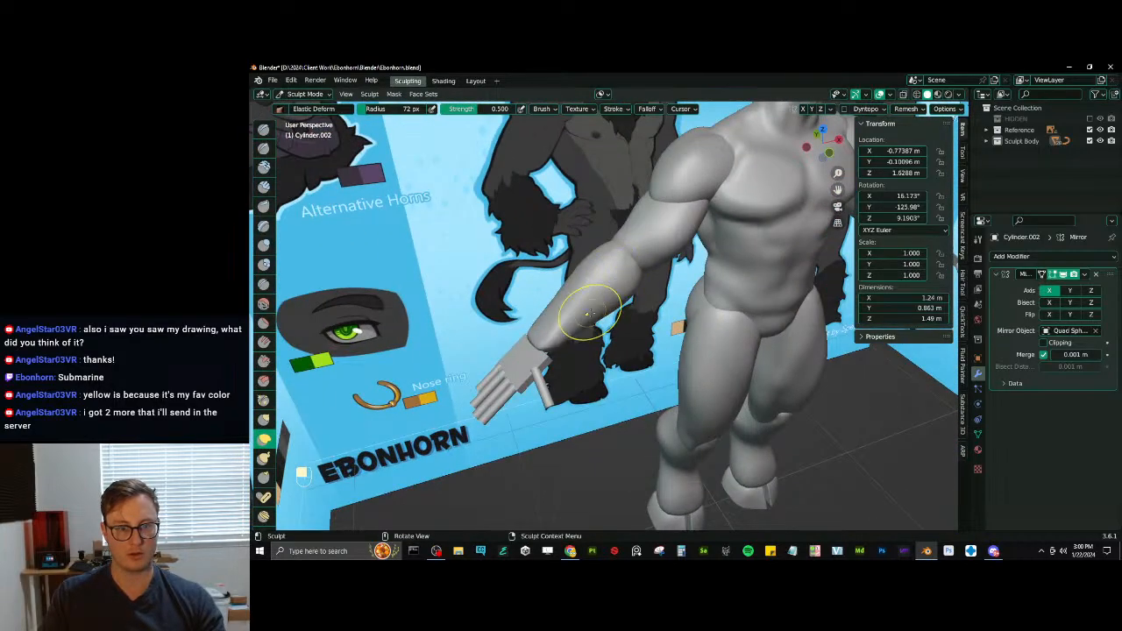
{"action": "mouse_move", "coordinate": [544, 342]}
{"action": "middle_mouse_down"}
{"action": "mouse_move", "coordinate": [588, 338]}
{"action": "mouse_move", "coordinate": [611, 283]}
{"action": "mouse_move", "coordinate": [601, 283]}
{"action": "middle_mouse_up"}
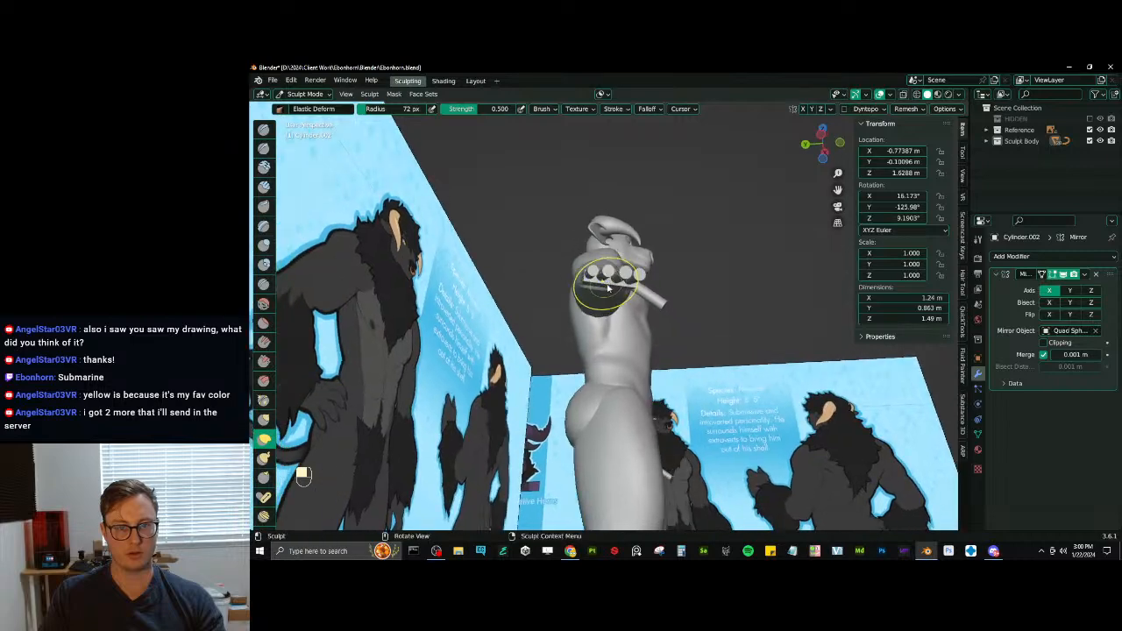
{"action": "key", "text": "v"}
{"action": "left_click_drag", "start_coordinate": [601, 282], "coordinate": [608, 273]}
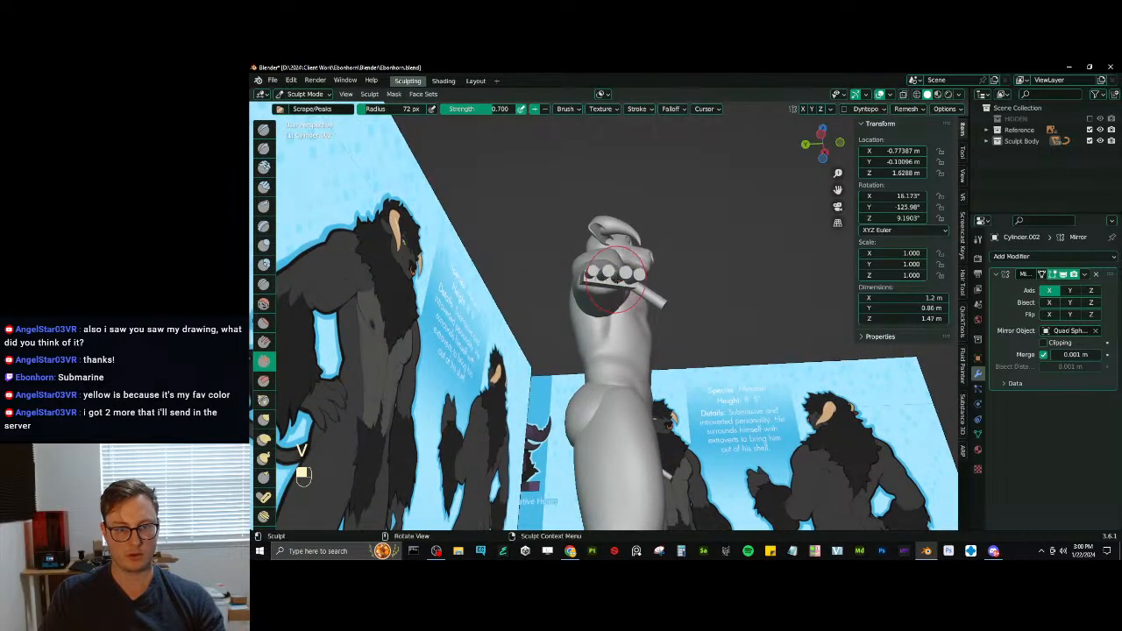
{"action": "mouse_move", "coordinate": [616, 278]}
{"action": "middle_mouse_down"}
{"action": "mouse_move", "coordinate": [550, 336]}
{"action": "mouse_move", "coordinate": [561, 330]}
{"action": "middle_mouse_up"}
{"action": "left_click_drag", "start_coordinate": [561, 330], "coordinate": [572, 336], "text": "shift"}
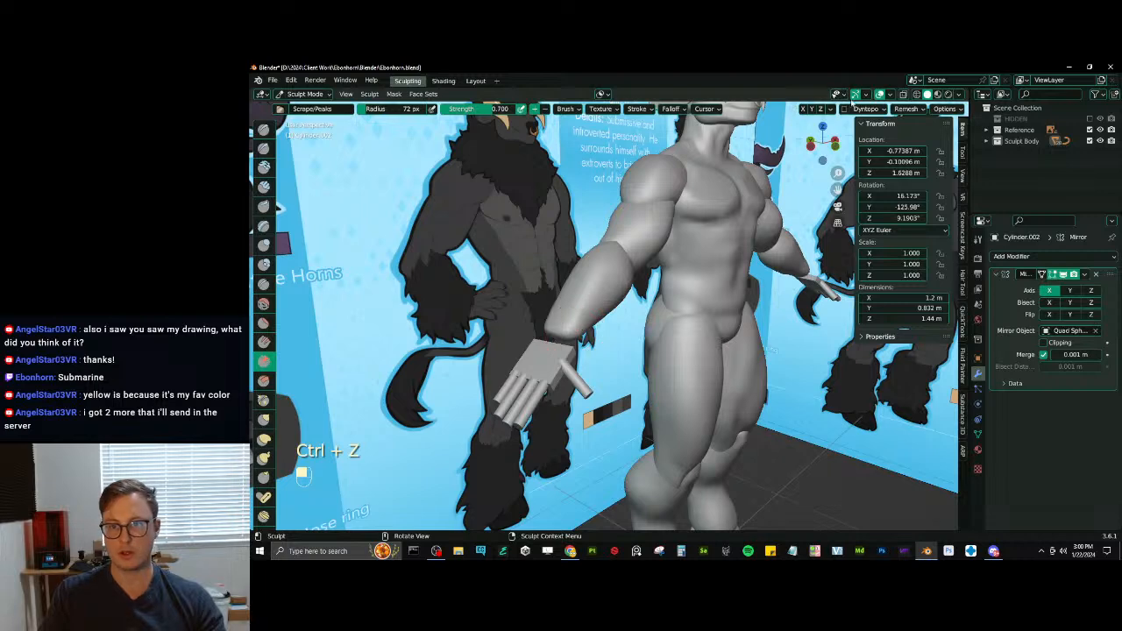
- Adjust the forearm's voxel size and remesh the forearm with the new resolution
{"action": "left_click", "coordinate": [909, 109]}
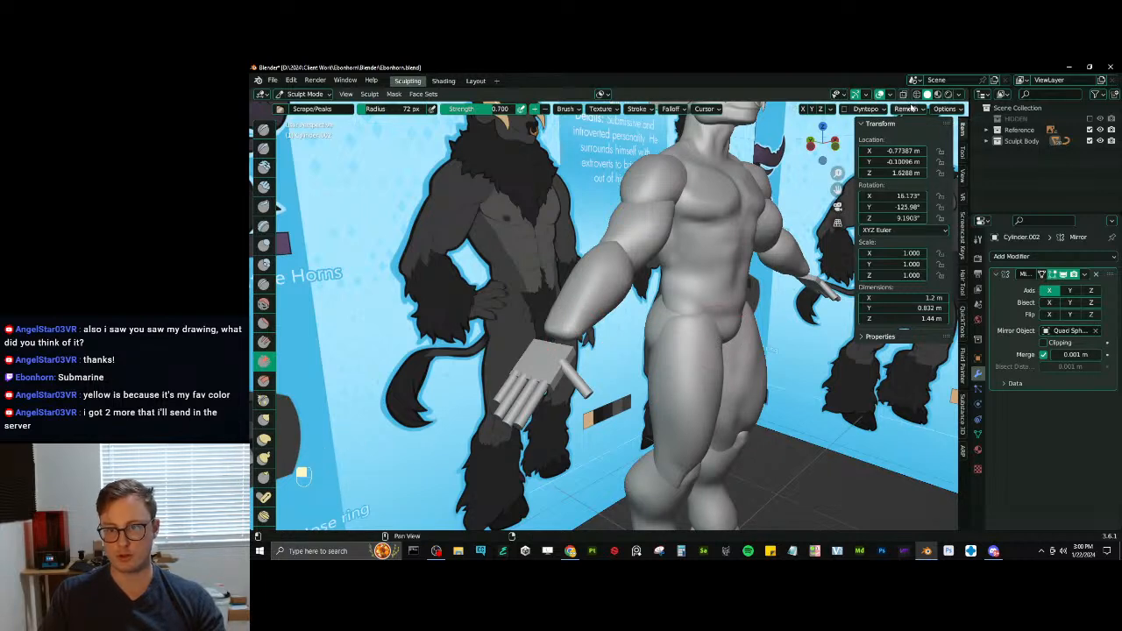
{"action": "key", "text": "r"}
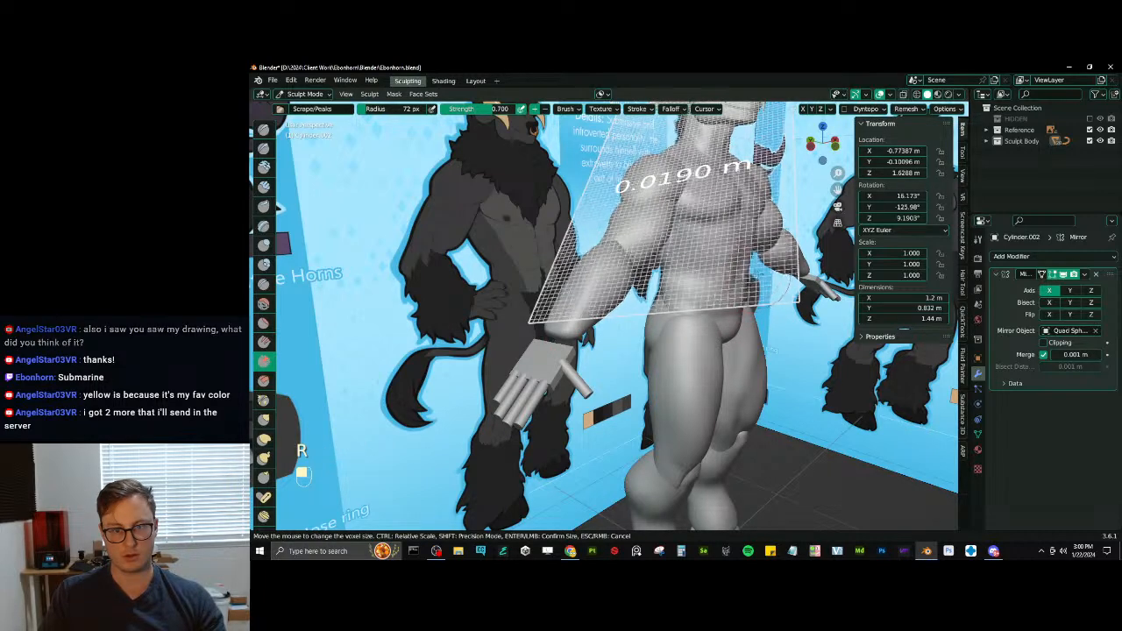
{"action": "left_click", "coordinate": [709, 333]}
{"action": "key", "text": "ctrl+r"}
{"action": "mouse_move", "coordinate": [710, 333]}
{"action": "middle_mouse_down"}
{"action": "mouse_move", "coordinate": [615, 375]}
{"action": "mouse_move", "coordinate": [616, 302]}
{"action": "mouse_move", "coordinate": [658, 318]}
{"action": "mouse_move", "coordinate": [625, 363]}
{"action": "mouse_move", "coordinate": [680, 253]}
{"action": "mouse_move", "coordinate": [697, 359]}
{"action": "mouse_move", "coordinate": [638, 305]}
{"action": "mouse_move", "coordinate": [628, 270]}
{"action": "mouse_move", "coordinate": [618, 276]}
{"action": "mouse_move", "coordinate": [641, 283]}
{"action": "mouse_move", "coordinate": [626, 233]}
{"action": "mouse_move", "coordinate": [608, 235]}
{"action": "middle_mouse_up"}
- Reshape the forearm and upper arm around the elbow with Elastic Deform and Scrape/Peaks so they fit together
{"action": "key", "text": "j"}
{"action": "mouse_move", "coordinate": [608, 235]}
{"action": "middle_mouse_down", "text": "ctrl"}
{"action": "mouse_move", "coordinate": [616, 288]}
{"action": "mouse_move", "coordinate": [636, 245]}
{"action": "mouse_move", "coordinate": [649, 248]}
{"action": "mouse_move", "coordinate": [637, 298]}
{"action": "mouse_move", "coordinate": [631, 273]}
{"action": "mouse_move", "coordinate": [606, 257]}
{"action": "mouse_move", "coordinate": [664, 287]}
{"action": "middle_mouse_up", "text": "ctrl"}
{"action": "key", "text": "v"}
{"action": "key", "text": "j"}
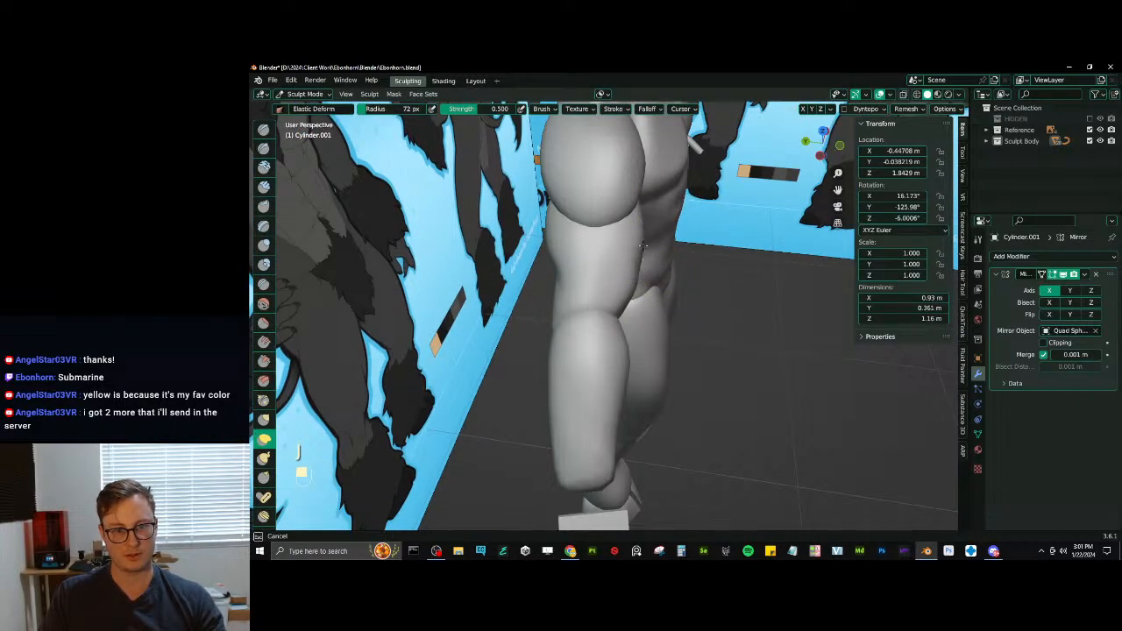
{"action": "mouse_move", "coordinate": [627, 293]}
{"action": "middle_mouse_down"}
{"action": "mouse_move", "coordinate": [642, 252]}
{"action": "mouse_move", "coordinate": [601, 246]}
{"action": "mouse_move", "coordinate": [617, 275]}
{"action": "mouse_move", "coordinate": [575, 334]}
{"action": "mouse_move", "coordinate": [600, 337]}
{"action": "mouse_move", "coordinate": [648, 304]}
{"action": "middle_mouse_up"}
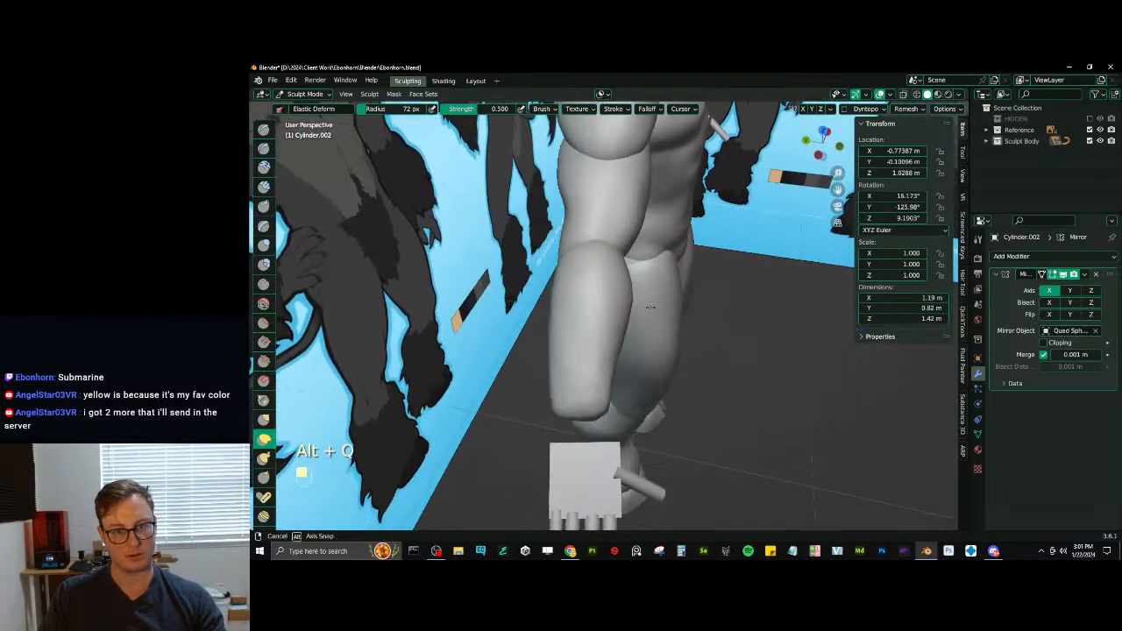
{"action": "key", "text": "alt+q"}
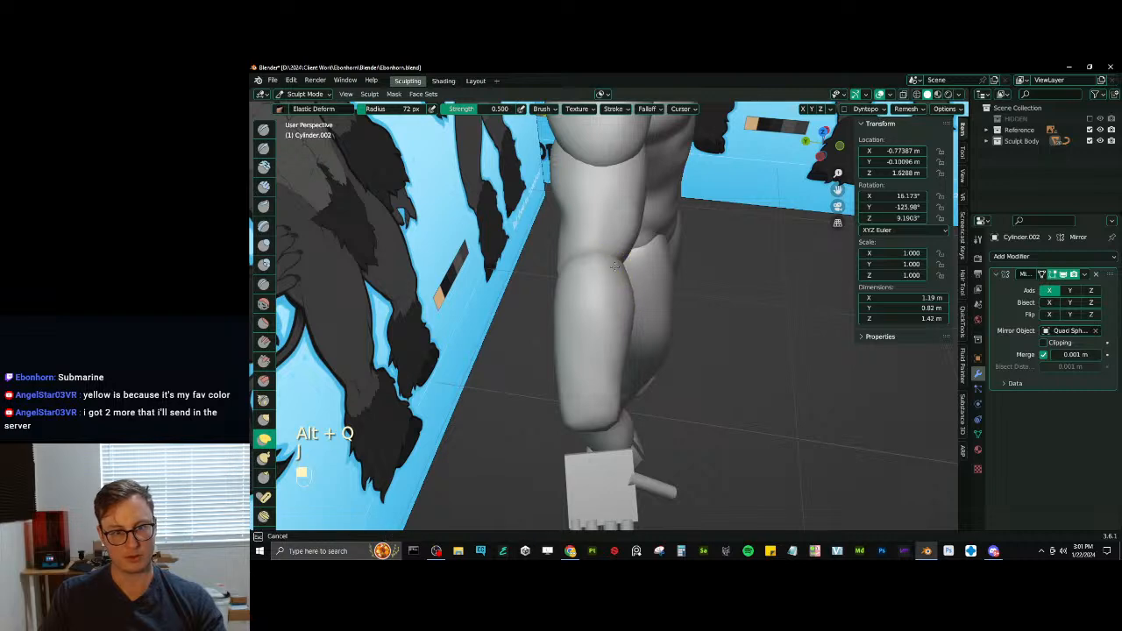
{"action": "key", "text": "alt+q"}
{"action": "mouse_move", "coordinate": [642, 380]}
{"action": "left_mouse_down", "text": "alt"}
{"action": "mouse_move", "coordinate": [596, 229]}
{"action": "mouse_move", "coordinate": [611, 237]}
{"action": "left_mouse_up", "text": "alt"}
- Try Draw brush strokes on the upper arm beside the elbow and undo them
{"action": "key", "text": "alt+q"}
{"action": "key", "text": "x"}
{"action": "key", "text": "ctrl+z"}
{"action": "key", "text": "alt+q"}
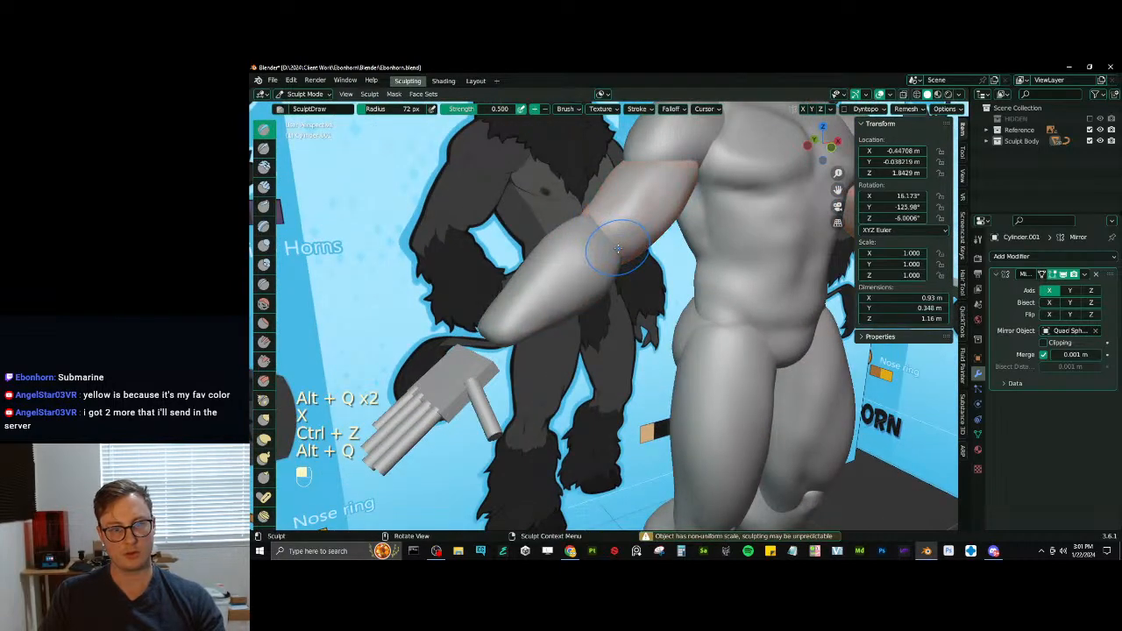
{"action": "left_click_drag", "start_coordinate": [615, 250], "coordinate": [615, 250]}
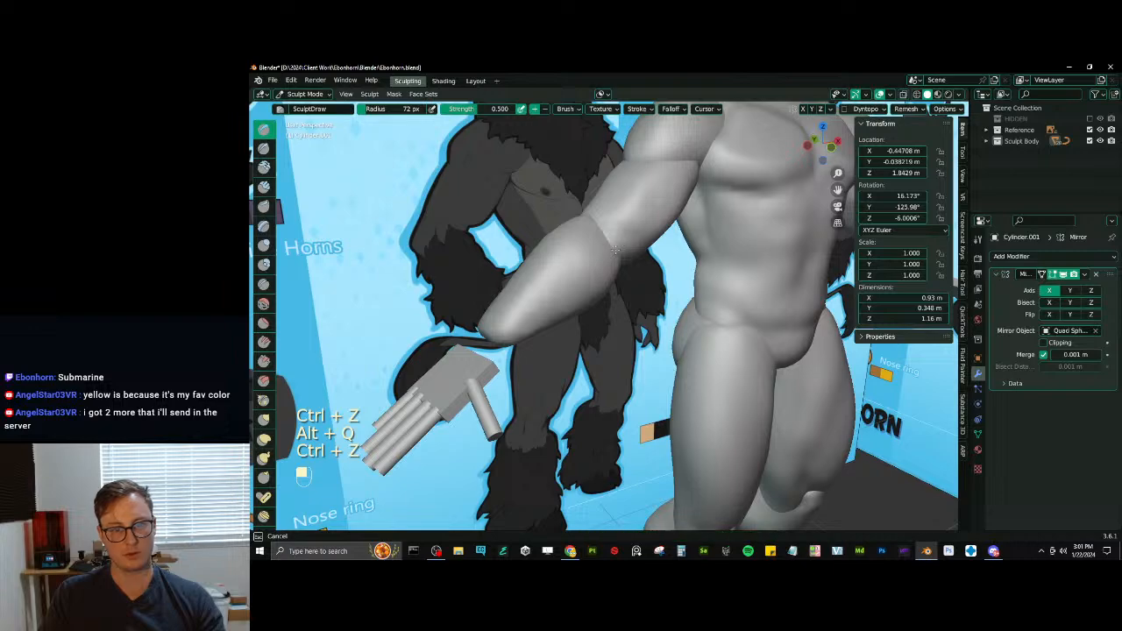
{"action": "middle_click_drag", "start_coordinate": [625, 263], "coordinate": [644, 338], "text": "ctrl"}
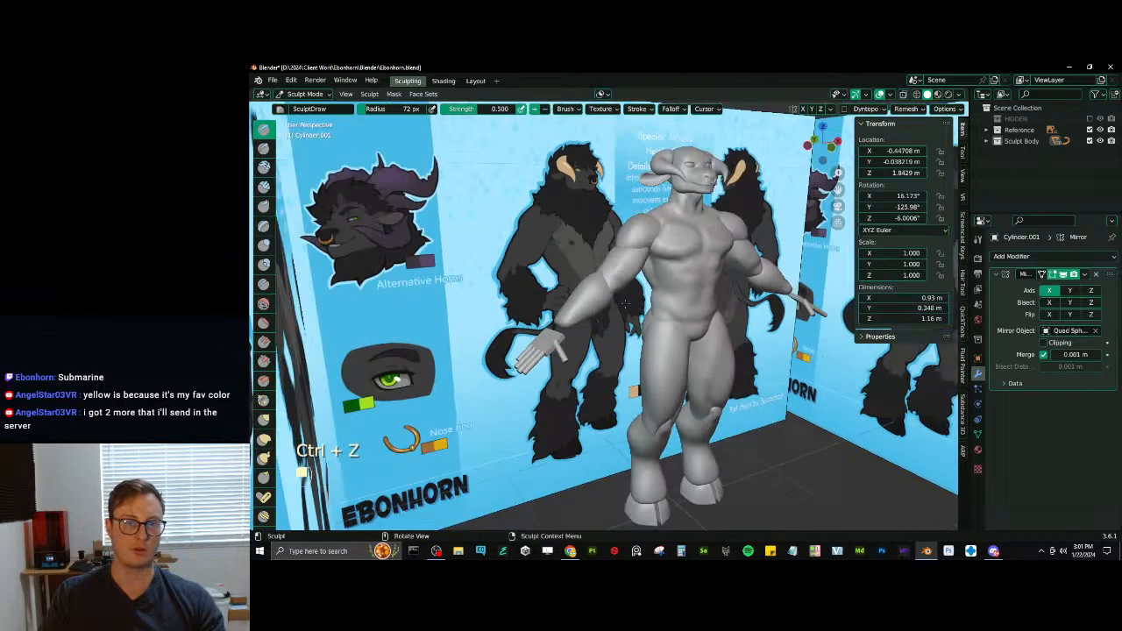
- Return to Object Mode, select the palm block with its linked fingers and move it up against the forearm's wrist end
{"action": "key", "text": "ctrl+Tab"}
{"action": "mouse_move", "coordinate": [675, 303]}
{"action": "middle_mouse_down"}
{"action": "mouse_move", "coordinate": [624, 296]}
{"action": "mouse_move", "coordinate": [594, 368]}
{"action": "mouse_move", "coordinate": [566, 362]}
{"action": "mouse_move", "coordinate": [601, 359]}
{"action": "middle_mouse_up"}
{"action": "left_click", "coordinate": [548, 297]}
{"action": "left_click", "coordinate": [605, 338]}
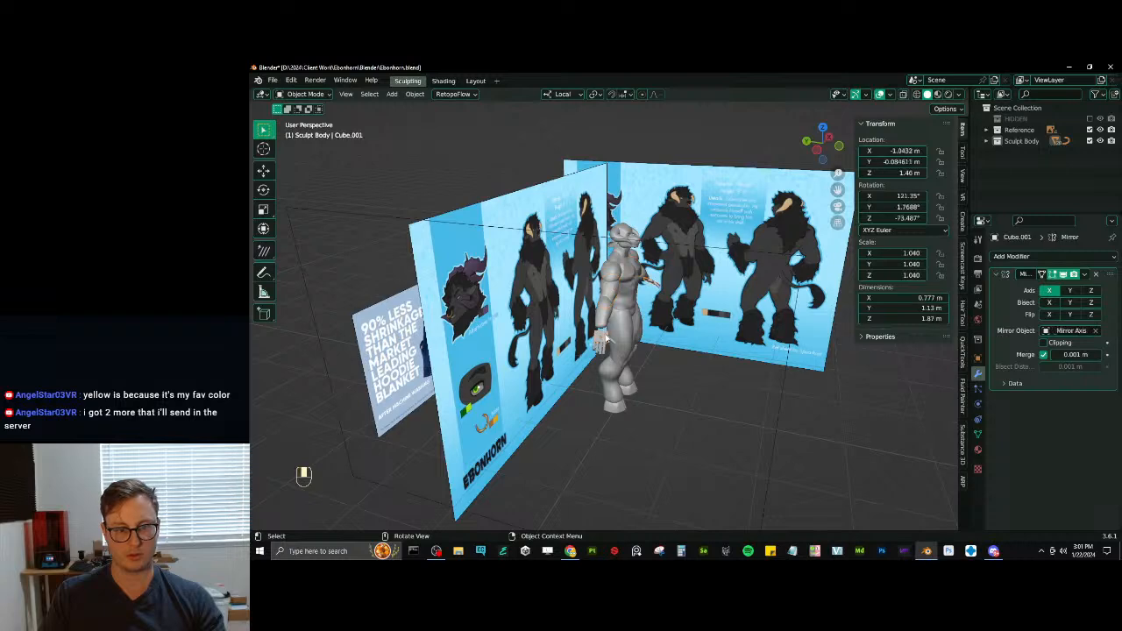
{"action": "key", "text": "KP_1"}
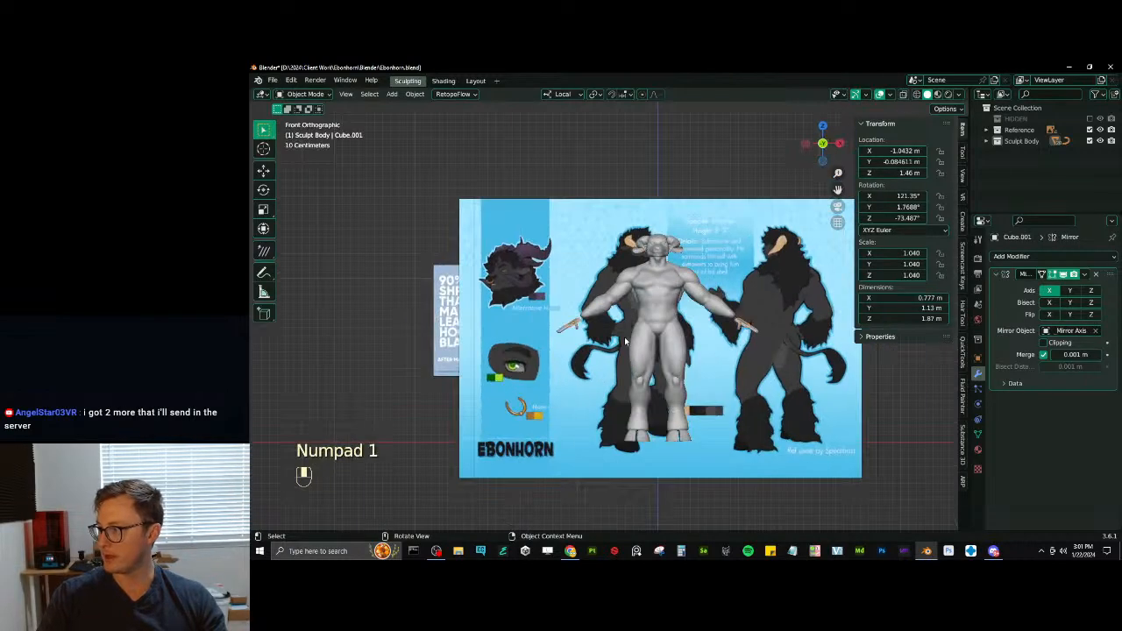
{"action": "scroll", "coordinate": [646, 349], "scroll_direction": "up", "scroll_amount": 5}
{"action": "middle_click_drag", "start_coordinate": [594, 333], "coordinate": [651, 340], "text": "shift"}
{"action": "scroll", "coordinate": [622, 319], "scroll_direction": "up", "scroll_amount": 3}
{"action": "key", "text": "g"}
{"action": "left_click", "coordinate": [609, 322]}
{"action": "key", "text": "g"}
{"action": "left_click", "coordinate": [659, 380]}
{"action": "scroll", "coordinate": [651, 341], "scroll_direction": "up", "scroll_amount": 4}
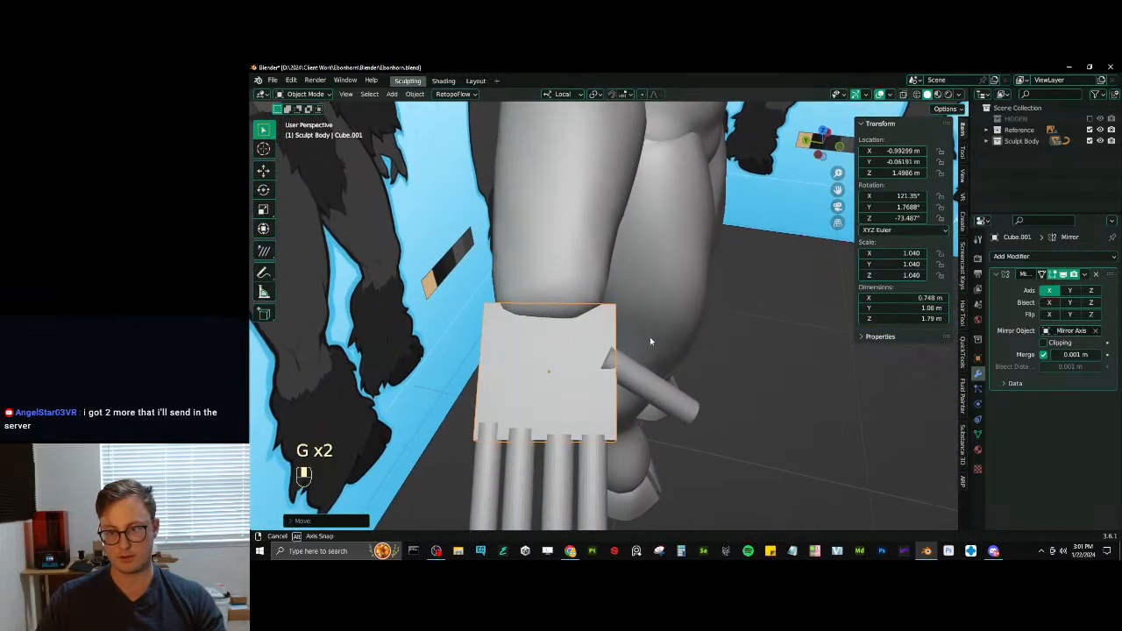
- Apply the palm block's scale and voxel-remesh the palm in Sculpt Mode at a finer resolution
{"action": "key", "text": "ctrl+a"}
{"action": "left_click", "coordinate": [661, 394]}
{"action": "key", "text": "ctrl+Tab"}
{"action": "mouse_move", "coordinate": [661, 394]}
{"action": "middle_mouse_down"}
{"action": "mouse_move", "coordinate": [642, 409]}
{"action": "mouse_move", "coordinate": [648, 376]}
{"action": "middle_mouse_up"}
{"action": "key", "text": "r"}
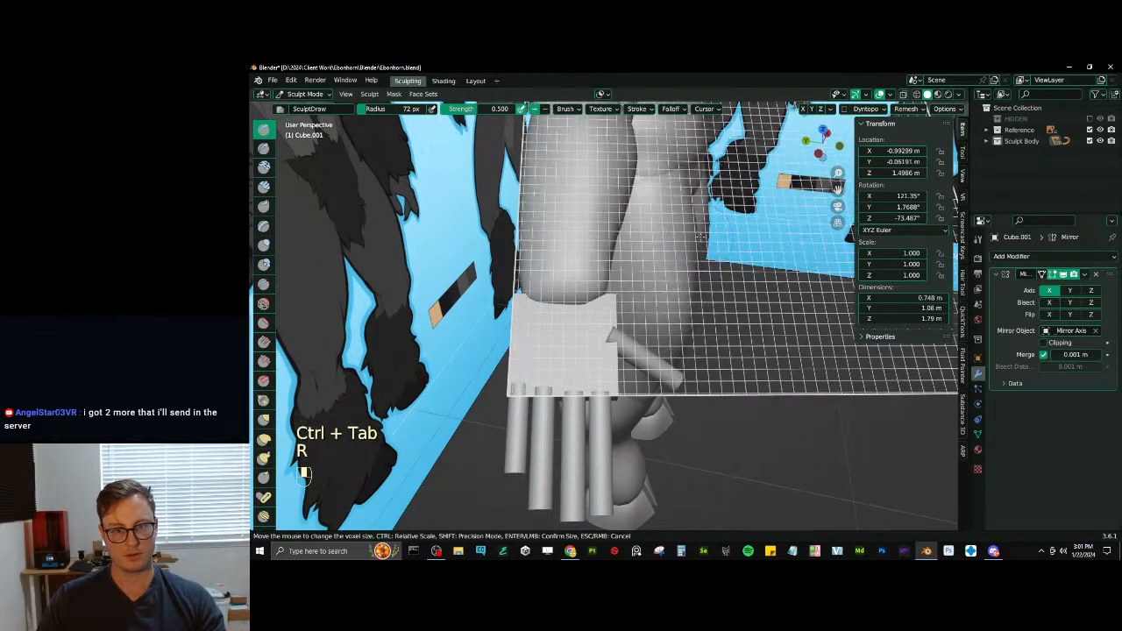
{"action": "left_click", "coordinate": [582, 317]}
{"action": "key", "text": "ctrl+r"}
{"action": "middle_click_drag", "start_coordinate": [576, 323], "coordinate": [584, 318], "text": "shift"}
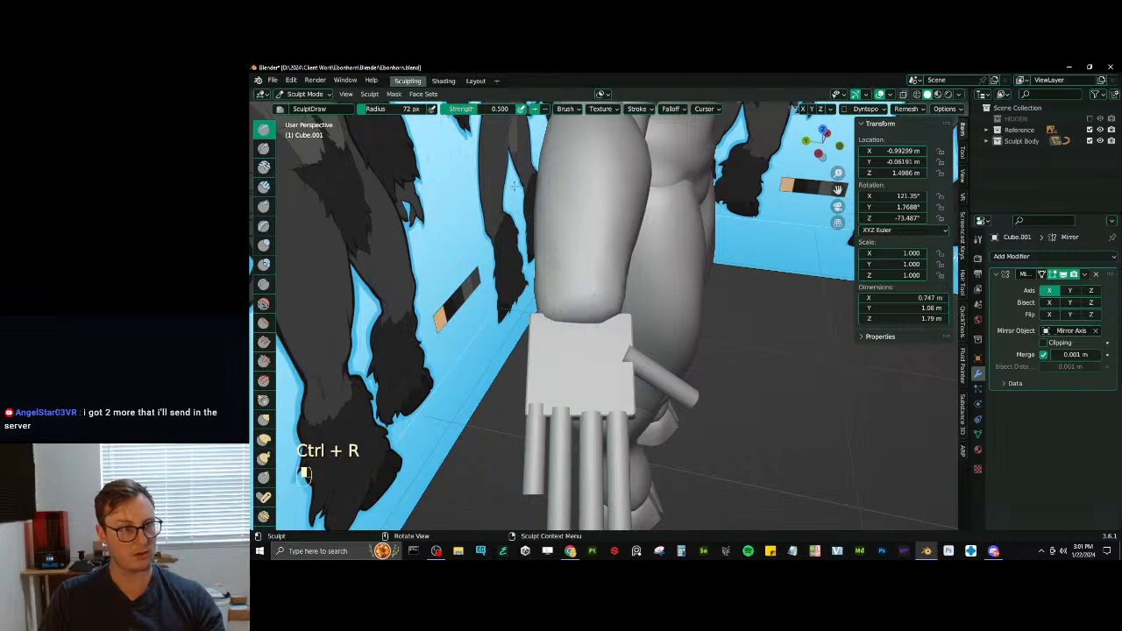
- Thicken the whole palm block with the Inflate mesh filter and remesh it
{"action": "key", "text": "q"}
{"action": "left_click", "coordinate": [473, 214]}
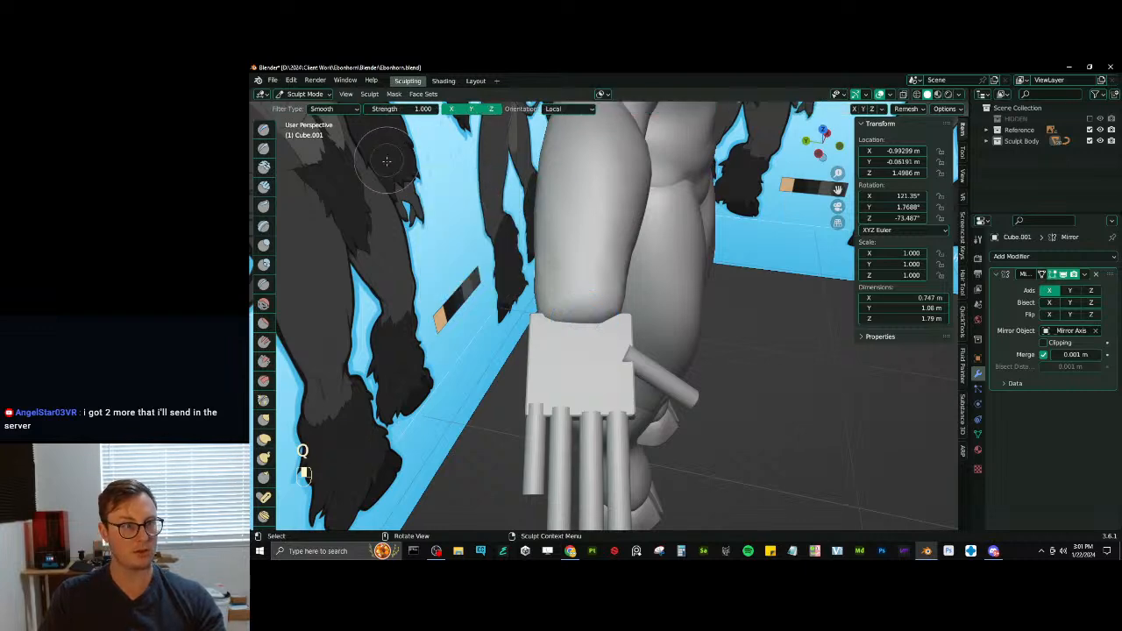
{"action": "left_click", "coordinate": [346, 113]}
{"action": "left_click", "coordinate": [351, 142]}
{"action": "left_click_drag", "start_coordinate": [436, 303], "coordinate": [450, 303]}
{"action": "middle_click_drag", "start_coordinate": [504, 307], "coordinate": [521, 351]}
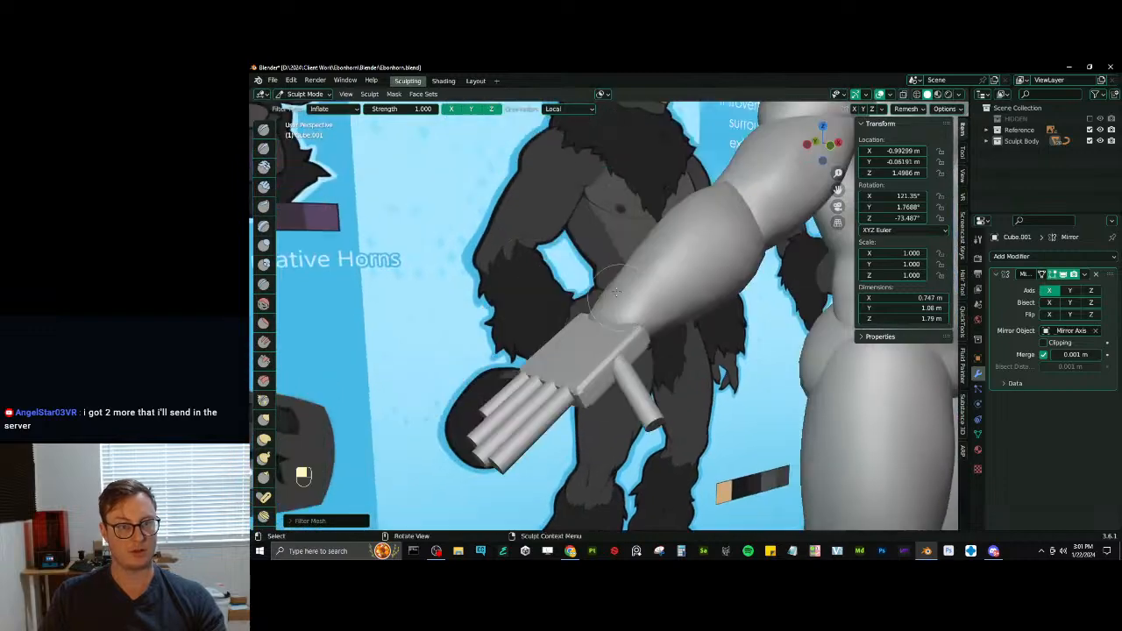
{"action": "middle_click_drag", "start_coordinate": [578, 306], "coordinate": [517, 294]}
{"action": "scroll", "coordinate": [517, 294], "scroll_direction": "down", "scroll_amount": 3}
{"action": "left_click_drag", "start_coordinate": [517, 296], "coordinate": [527, 300]}
{"action": "key", "text": "ctrl+r"}
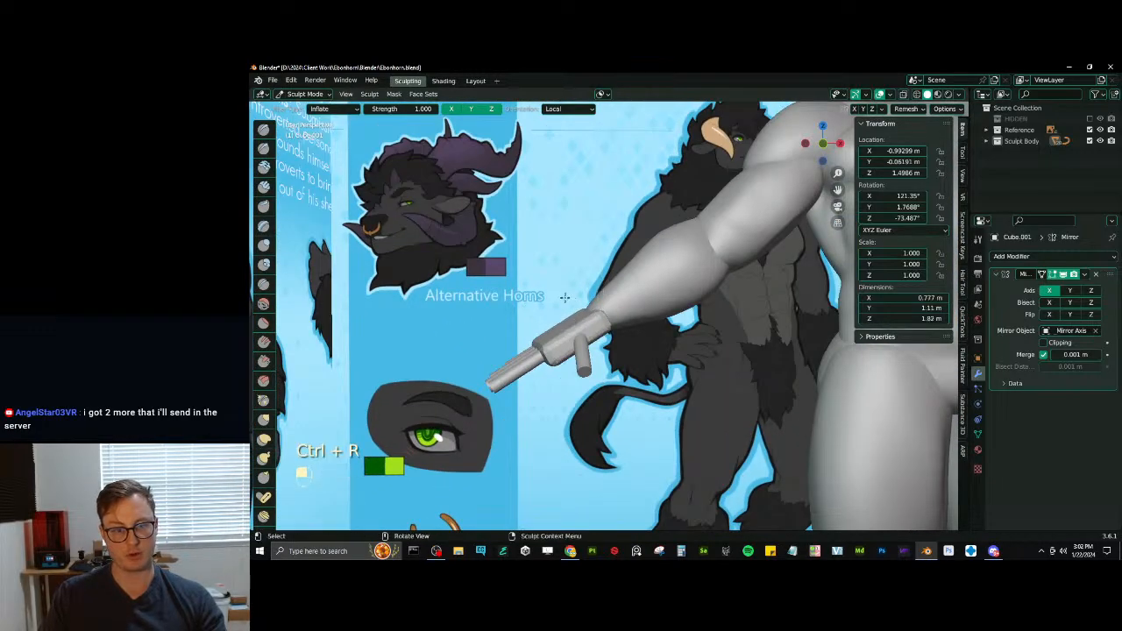
- Swell the palm side near the wrist and thumb with the Inflate/Deflate brush at a 97 px radius
{"action": "middle_click_drag", "start_coordinate": [571, 294], "coordinate": [689, 355]}
{"action": "middle_click_drag", "start_coordinate": [611, 329], "coordinate": [594, 219]}
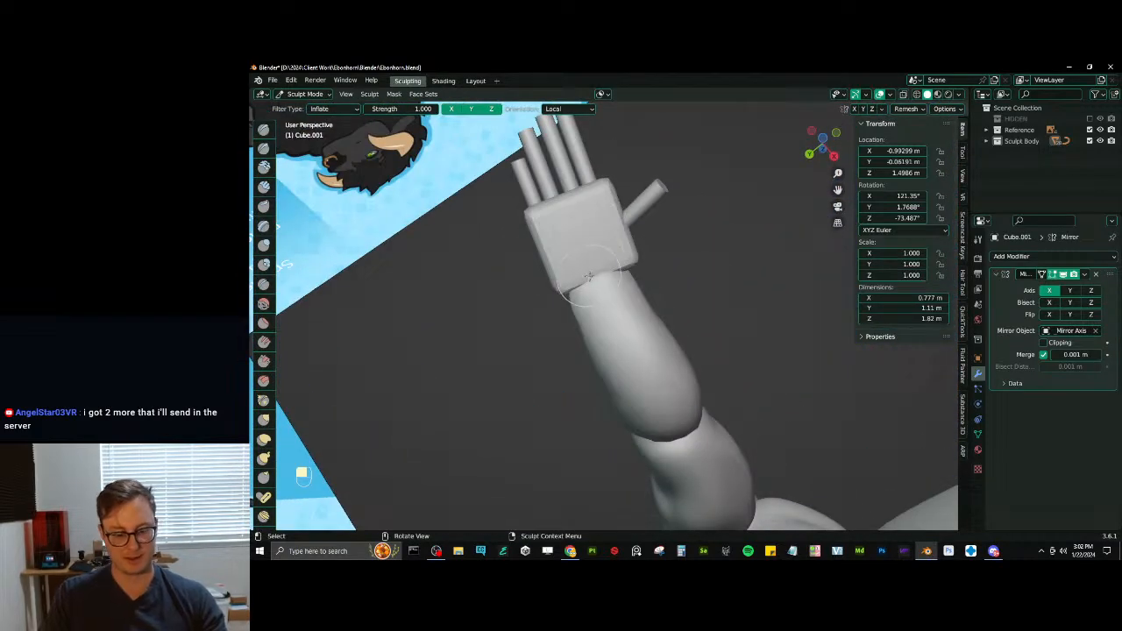
{"action": "key", "text": "i"}
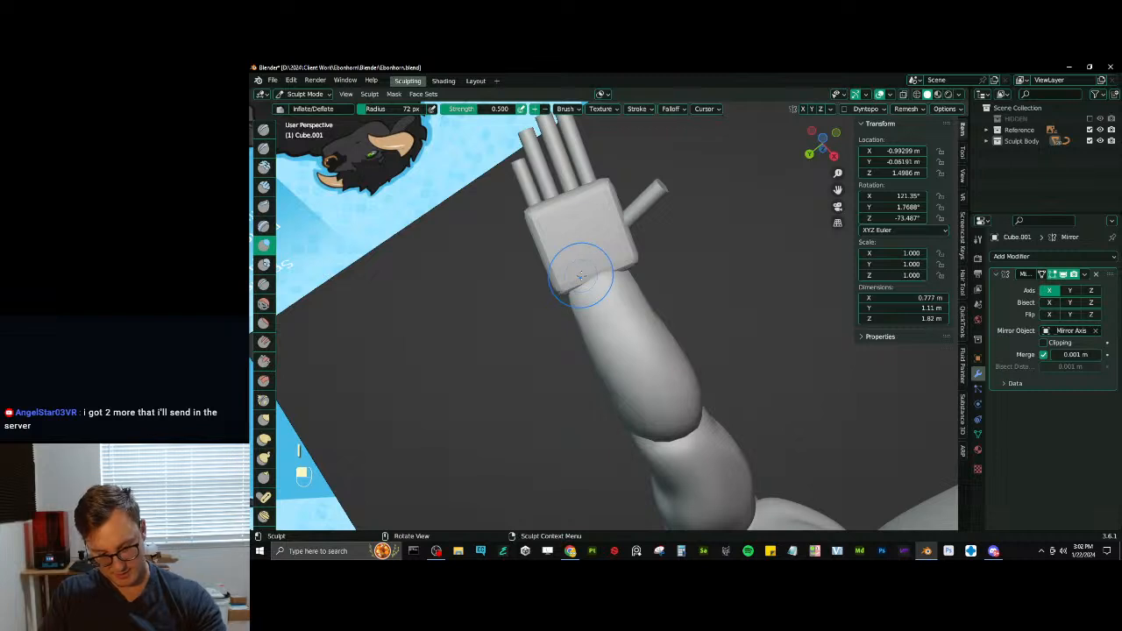
{"action": "left_click_drag", "start_coordinate": [581, 275], "coordinate": [572, 256]}
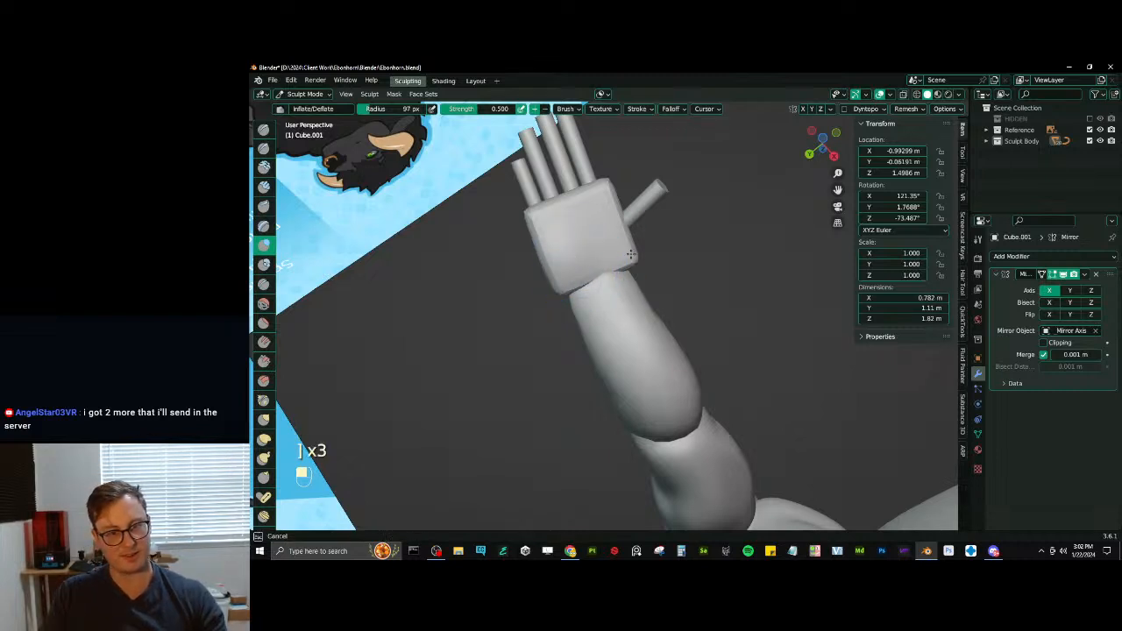
{"action": "middle_click_drag", "start_coordinate": [611, 246], "coordinate": [626, 262]}
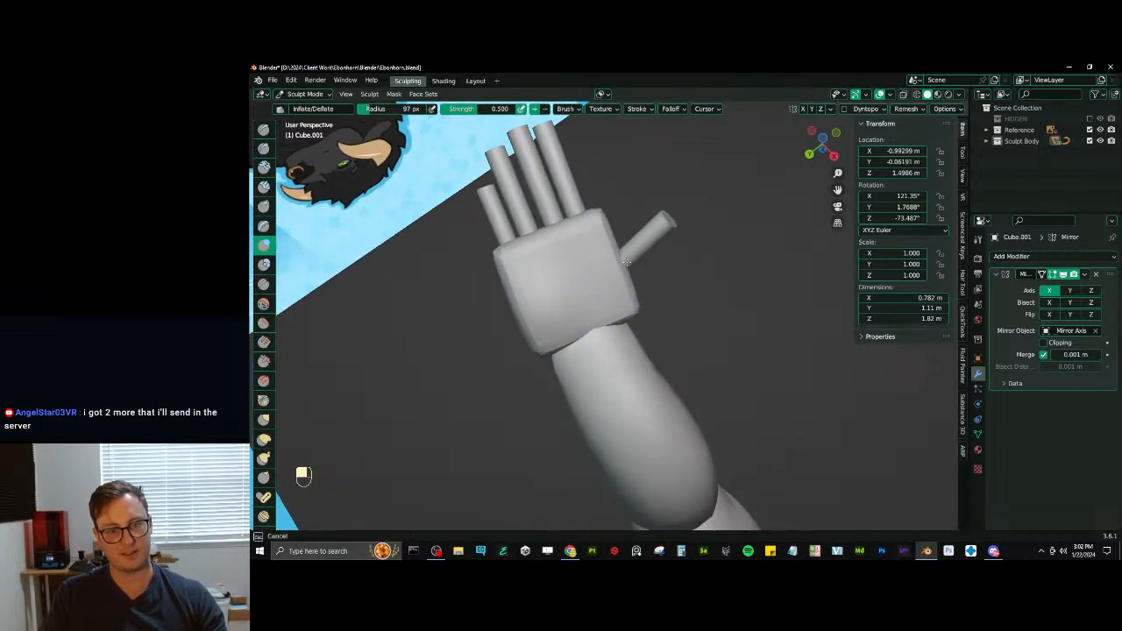
- Pull out the thumb base and shape the palm's outer corners with Elastic Deform, undoing the unwanted stroke
{"action": "key", "text": "j"}
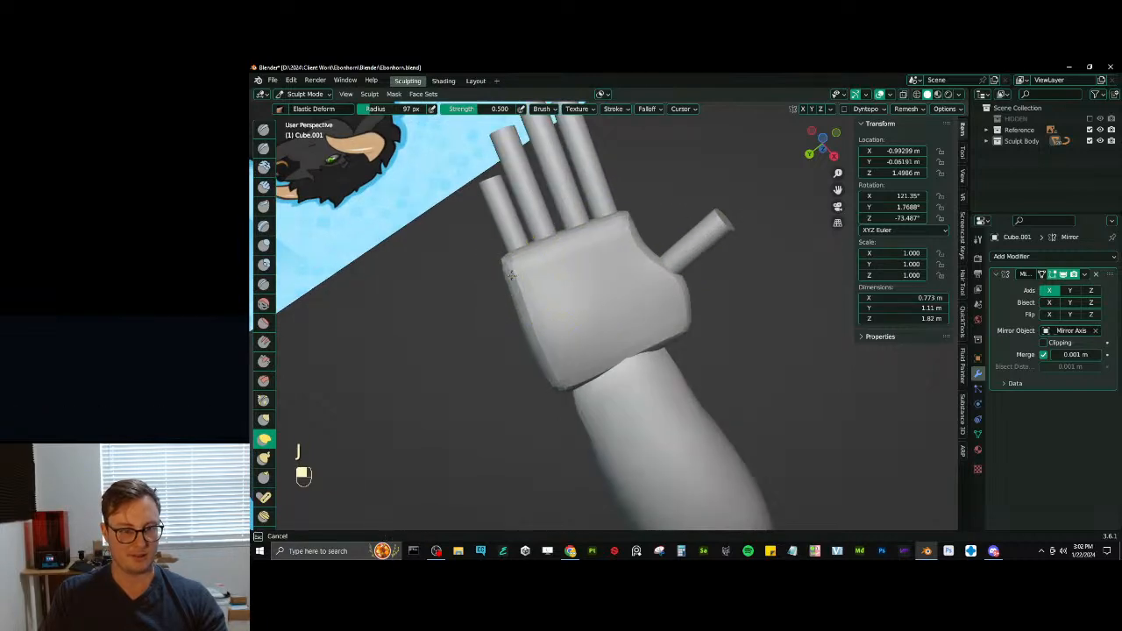
{"action": "mouse_move", "coordinate": [502, 267]}
{"action": "middle_mouse_down"}
{"action": "mouse_move", "coordinate": [620, 294]}
{"action": "mouse_move", "coordinate": [627, 392]}
{"action": "mouse_move", "coordinate": [651, 321]}
{"action": "mouse_move", "coordinate": [631, 279]}
{"action": "middle_mouse_up"}
{"action": "key", "text": "ctrl+z"}
- Scrape the palm's little-finger edge with Scrape/Peaks, reducing the brush radius to 70 px
{"action": "key", "text": "v"}
{"action": "key", "text": "bracketleft"}
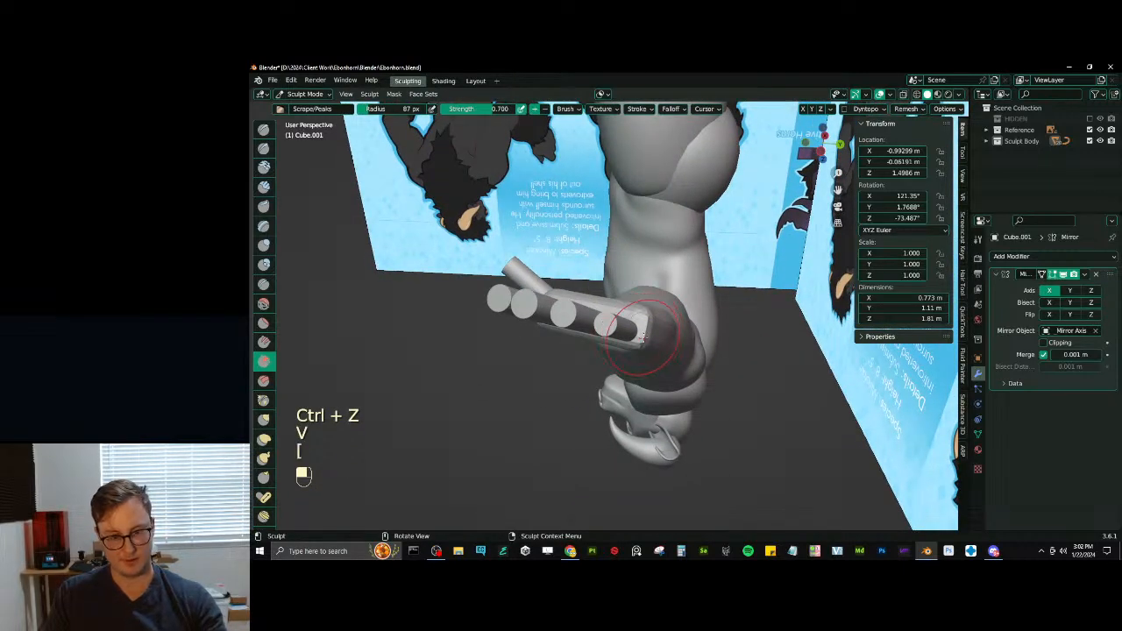
{"action": "left_click_drag", "start_coordinate": [644, 331], "coordinate": [641, 338]}
{"action": "middle_click_drag", "start_coordinate": [633, 329], "coordinate": [627, 364], "text": "ctrl"}
{"action": "left_click_drag", "start_coordinate": [630, 318], "coordinate": [632, 327]}
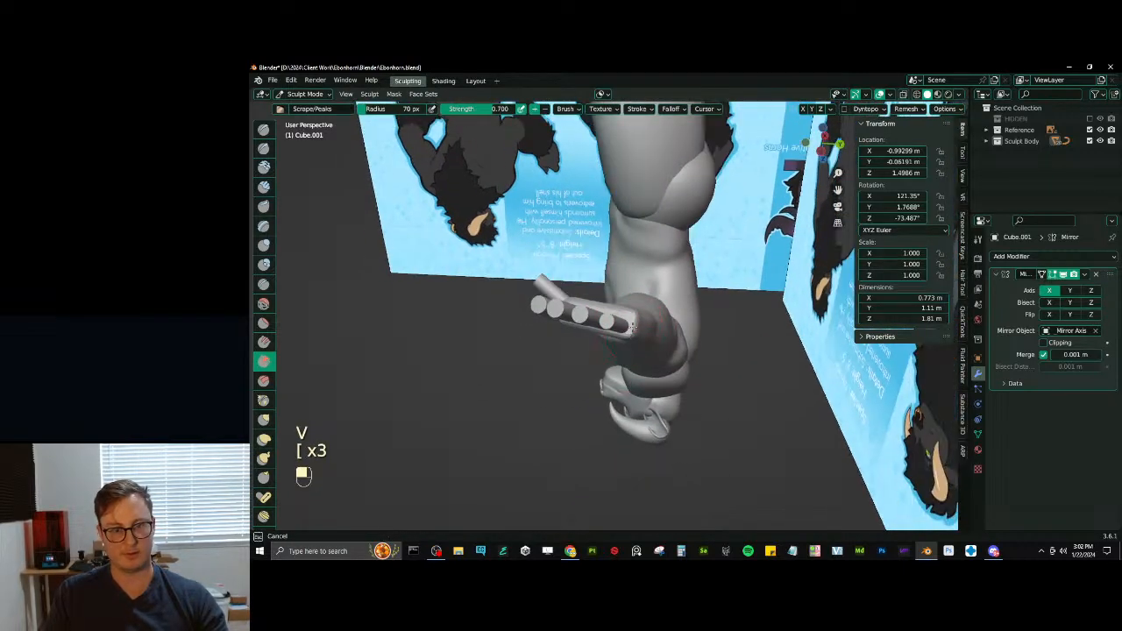
{"action": "middle_click_drag", "start_coordinate": [629, 326], "coordinate": [578, 285]}
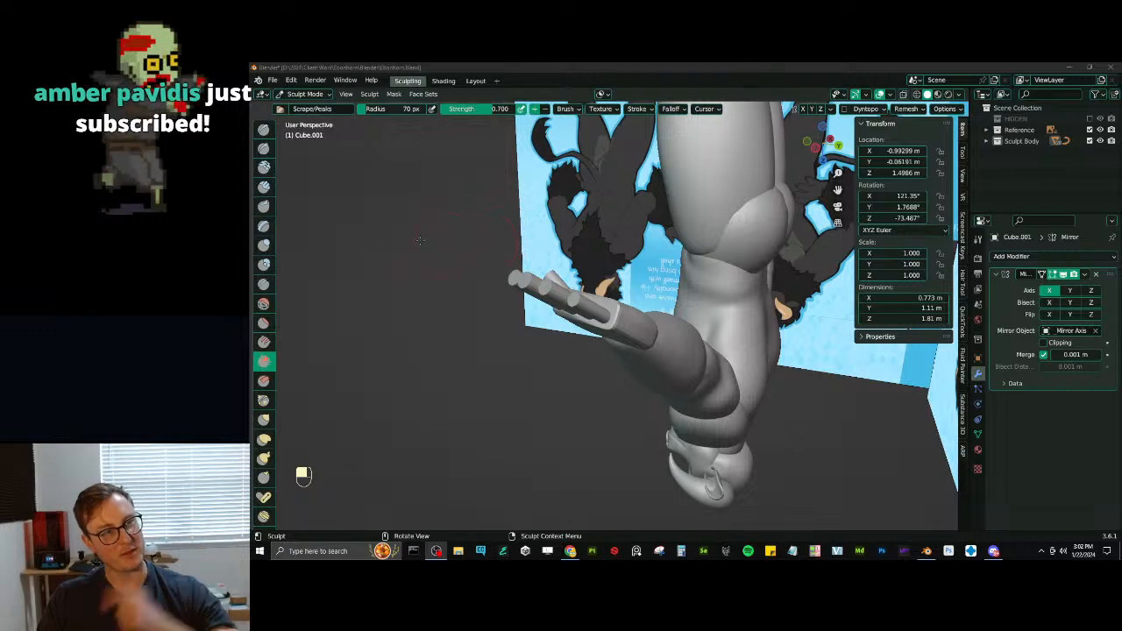
- Soften the palm's remaining edges between the fingers and wrist with further Scrape/Peaks strokes
{"action": "left_click", "coordinate": [497, 88]}
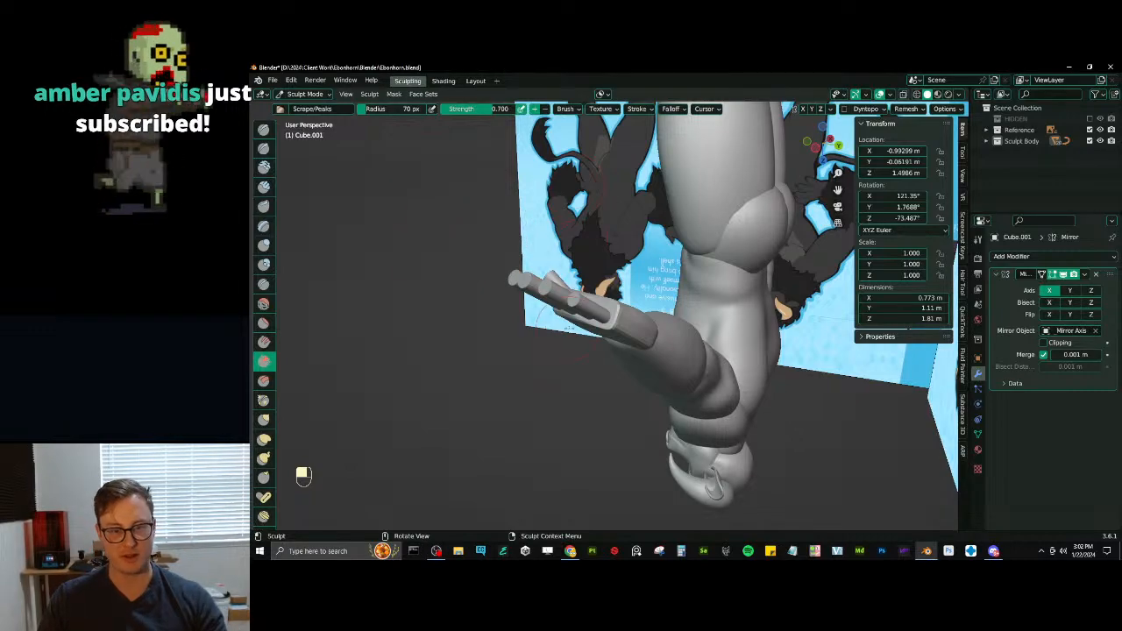
{"action": "middle_click_drag", "start_coordinate": [561, 284], "coordinate": [563, 391]}
{"action": "middle_click_drag", "start_coordinate": [578, 315], "coordinate": [534, 304]}
{"action": "scroll", "coordinate": [647, 332], "scroll_direction": "up", "scroll_amount": 4}
{"action": "middle_click_drag", "start_coordinate": [647, 332], "coordinate": [599, 324], "text": "shift"}
{"action": "middle_click_drag", "start_coordinate": [578, 327], "coordinate": [625, 318]}
{"action": "scroll", "coordinate": [625, 318], "scroll_direction": "down", "scroll_amount": 1}
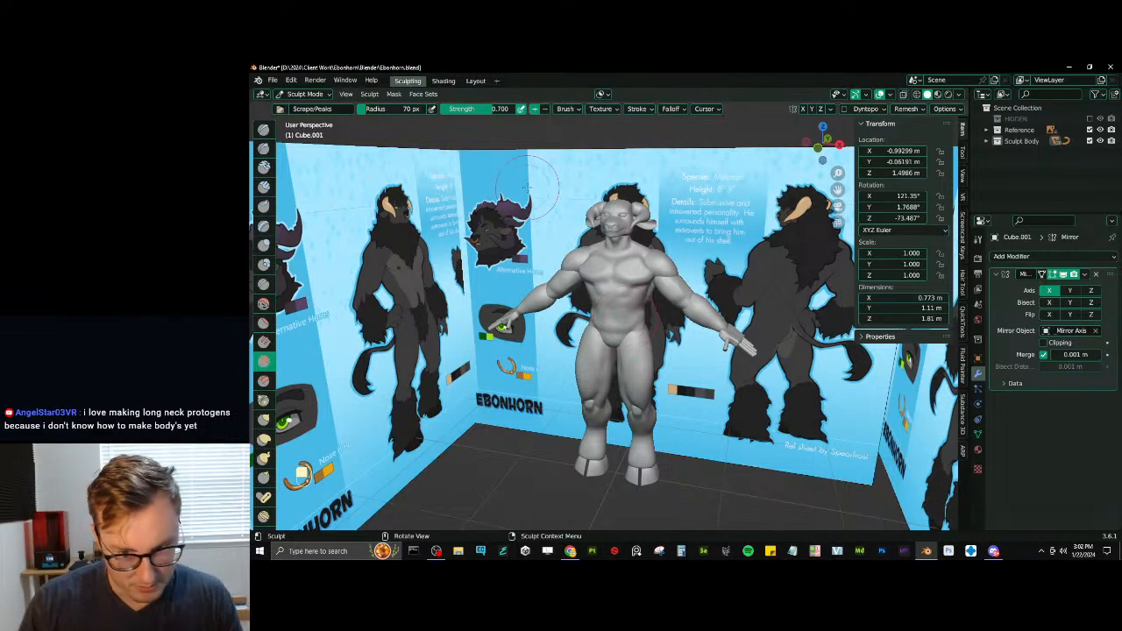
{"action": "mouse_move", "coordinate": [624, 296]}
{"action": "middle_mouse_down"}
{"action": "mouse_move", "coordinate": [633, 359]}
{"action": "mouse_move", "coordinate": [611, 344]}
{"action": "middle_mouse_up"}
- Build up the back of the hand on the thumb side with the Inflate/Deflate brush at a 70 px radius
{"action": "key", "text": "alt+q"}
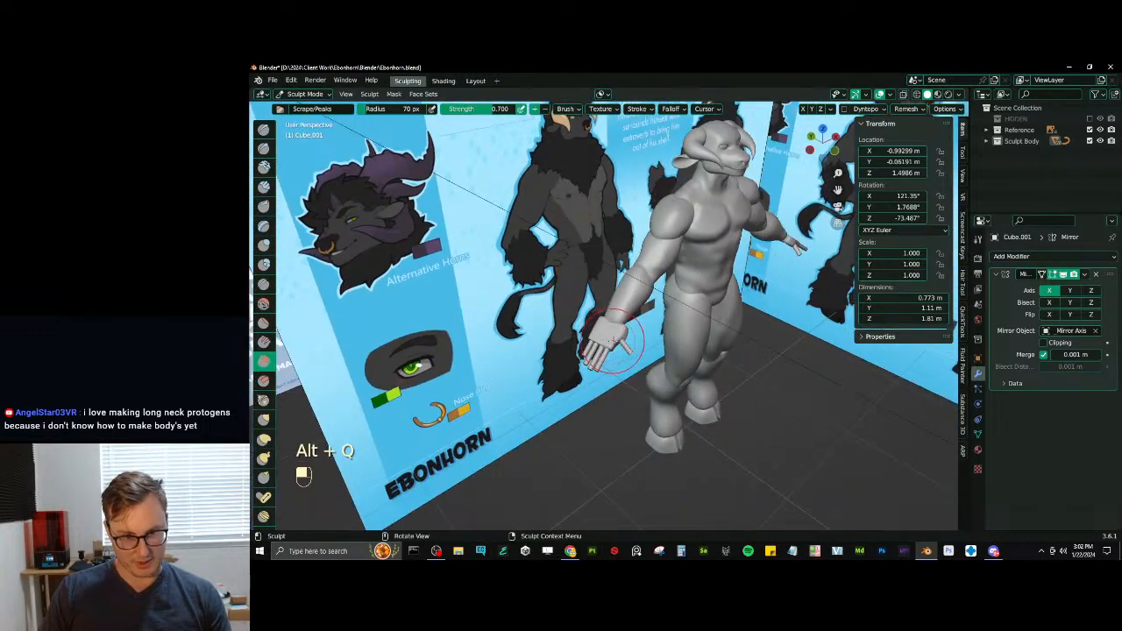
{"action": "mouse_move", "coordinate": [640, 304]}
{"action": "middle_mouse_down"}
{"action": "mouse_move", "coordinate": [681, 390]}
{"action": "mouse_move", "coordinate": [623, 306]}
{"action": "middle_mouse_up"}
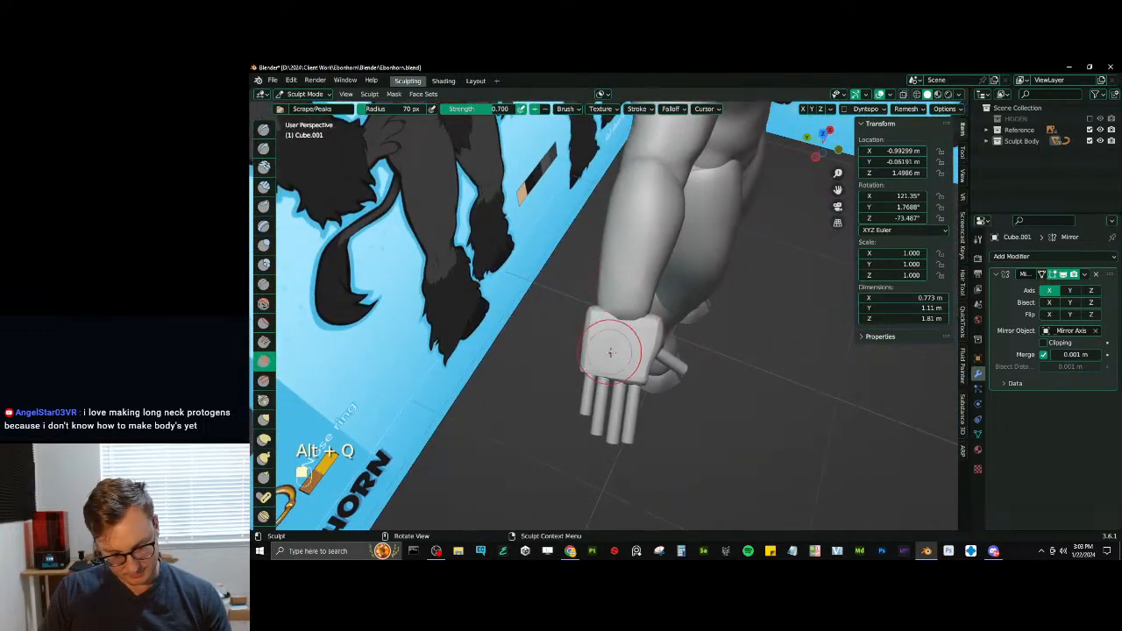
{"action": "key", "text": "i"}
{"action": "left_click_drag", "start_coordinate": [633, 362], "coordinate": [638, 329]}
{"action": "mouse_move", "coordinate": [601, 310]}
{"action": "middle_mouse_down"}
{"action": "mouse_move", "coordinate": [671, 331]}
{"action": "mouse_move", "coordinate": [631, 313]}
{"action": "mouse_move", "coordinate": [634, 272]}
{"action": "middle_mouse_up"}
{"action": "middle_click_drag", "start_coordinate": [635, 272], "coordinate": [624, 306]}
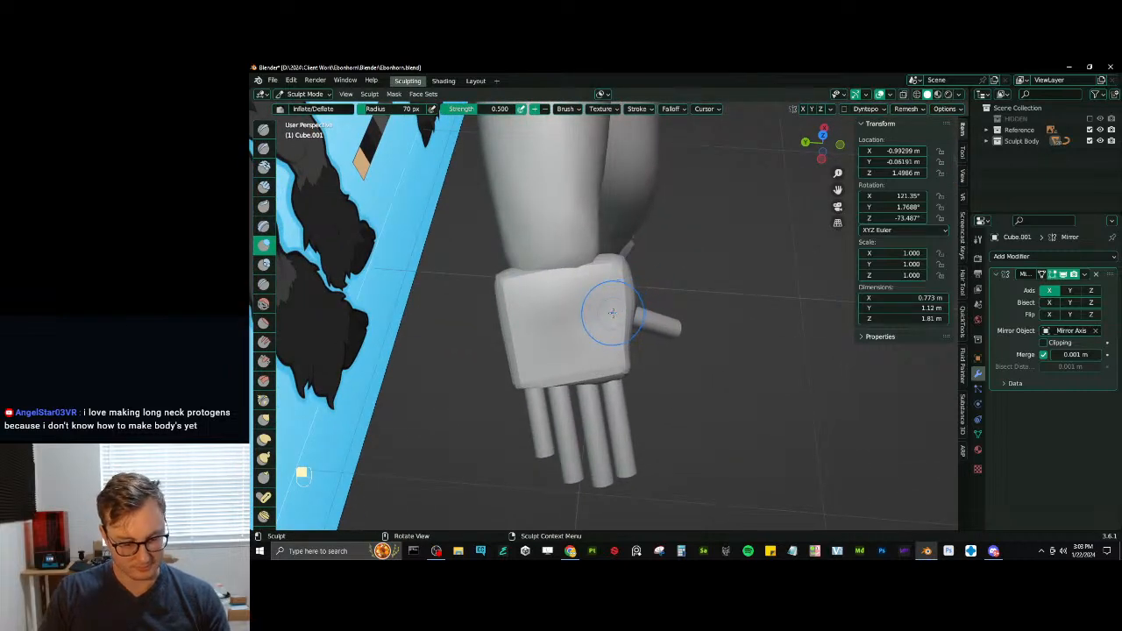
- Pull in the palm's little-finger corners with Elastic Deform, remesh it and scrape that edge with Scrape/Peaks
{"action": "key", "text": "j"}
{"action": "left_click_drag", "start_coordinate": [502, 280], "coordinate": [516, 281]}
{"action": "left_click_drag", "start_coordinate": [522, 388], "coordinate": [525, 387]}
{"action": "middle_click_drag", "start_coordinate": [586, 403], "coordinate": [708, 309]}
{"action": "key", "text": "v"}
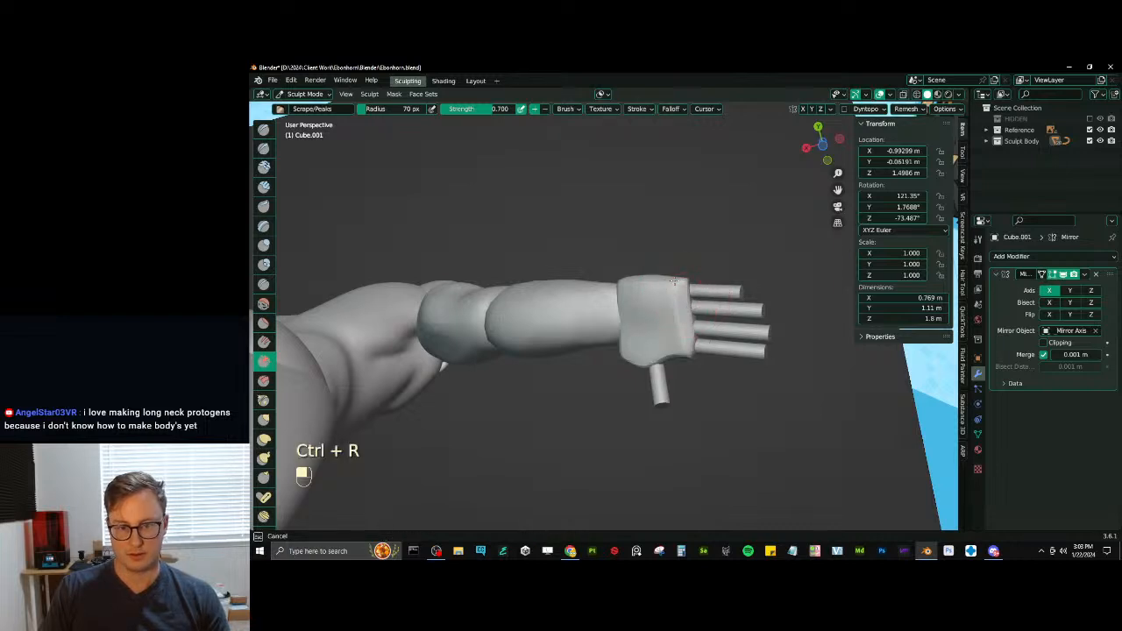
{"action": "mouse_move", "coordinate": [674, 281]}
{"action": "middle_mouse_down"}
{"action": "mouse_move", "coordinate": [617, 302]}
{"action": "mouse_move", "coordinate": [657, 316]}
{"action": "middle_mouse_up"}
- Carve a hollow into the centre of the palm with the inverted Draw brush, undoing unwanted strokes
{"action": "key", "text": "x"}
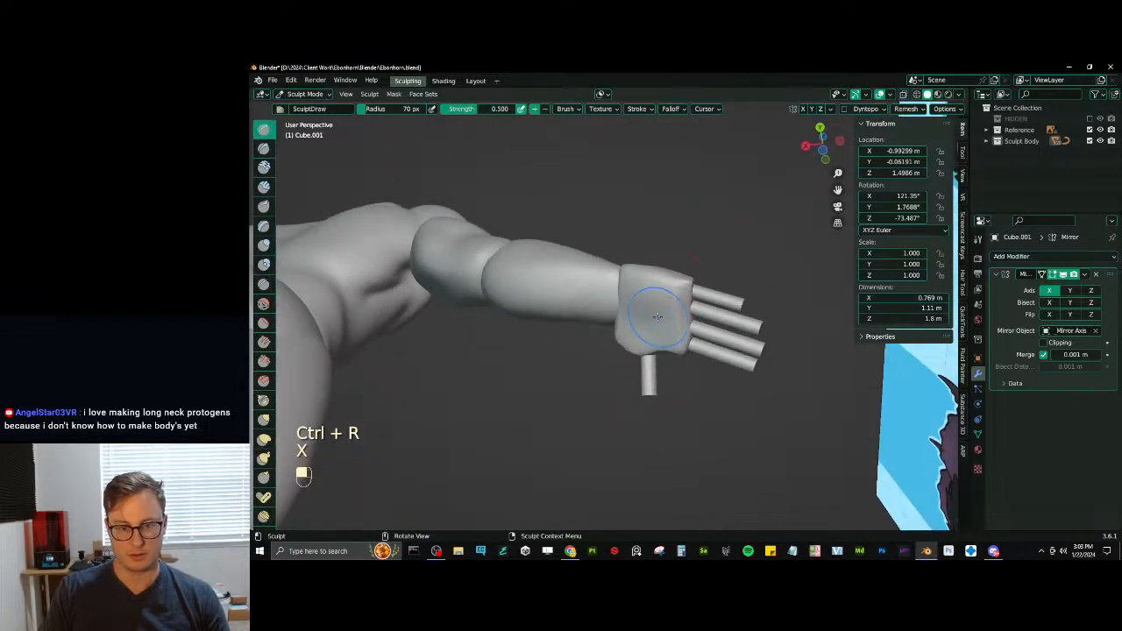
{"action": "left_click_drag", "start_coordinate": [657, 317], "coordinate": [661, 317], "text": "ctrl"}
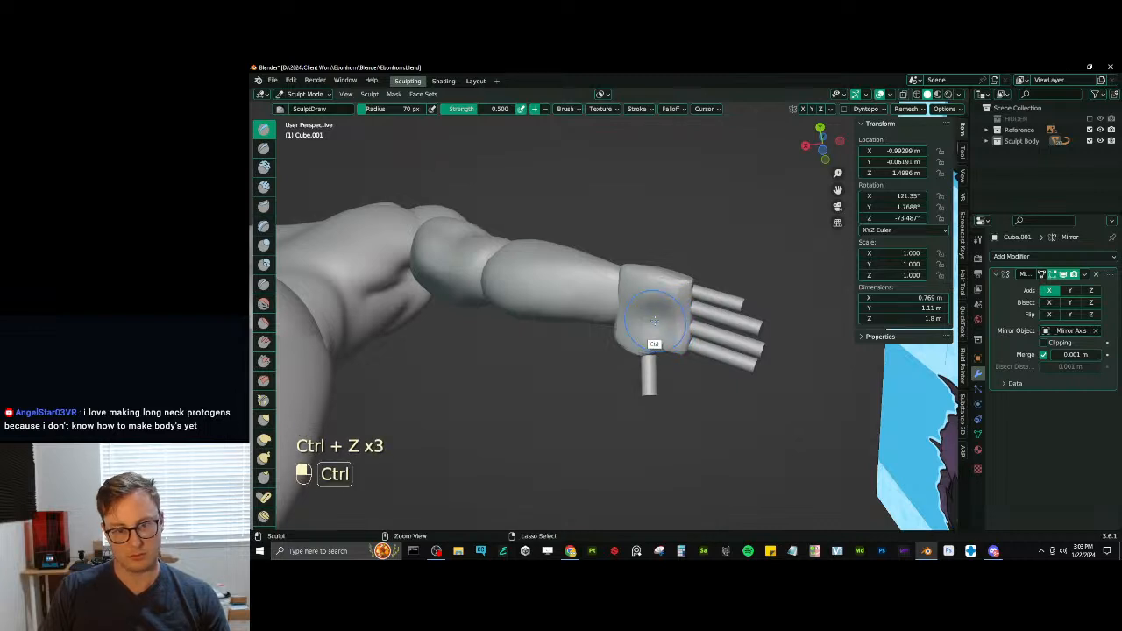
{"action": "mouse_move", "coordinate": [677, 279]}
{"action": "middle_mouse_down"}
{"action": "mouse_move", "coordinate": [671, 307]}
{"action": "mouse_move", "coordinate": [655, 255]}
{"action": "mouse_move", "coordinate": [663, 296]}
{"action": "middle_mouse_up"}
- Flatten the palm's finger-side corner and thumb-side surface with Scrape/Peaks
{"action": "key", "text": "v"}
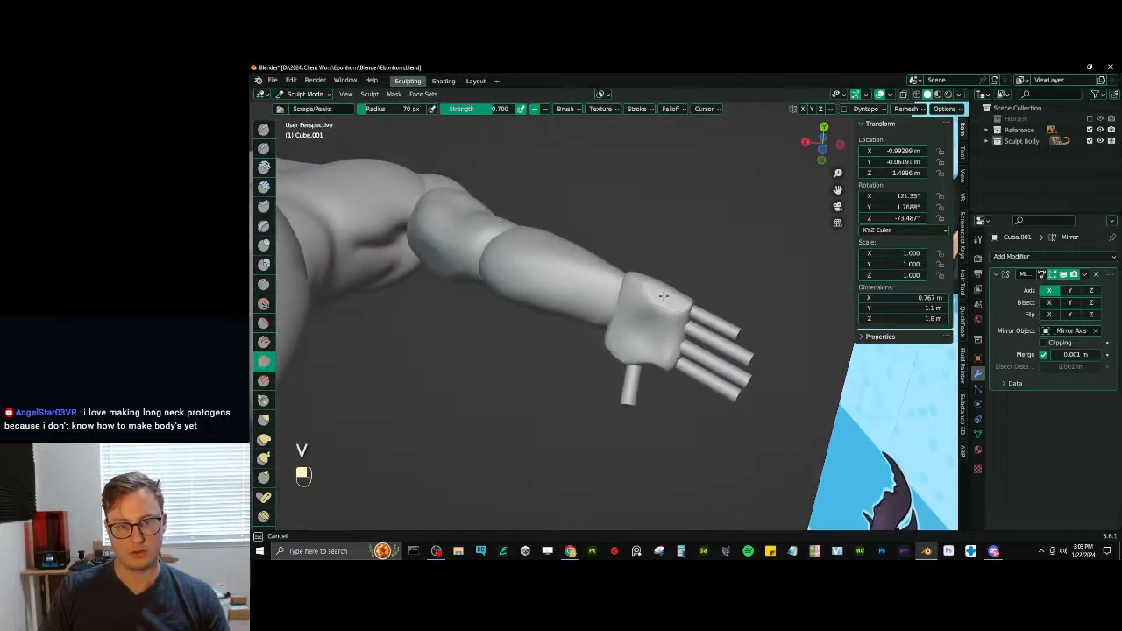
{"action": "mouse_move", "coordinate": [689, 303]}
{"action": "middle_mouse_down"}
{"action": "mouse_move", "coordinate": [626, 239]}
{"action": "mouse_move", "coordinate": [706, 248]}
{"action": "mouse_move", "coordinate": [629, 322]}
{"action": "middle_mouse_up"}
{"action": "mouse_move", "coordinate": [610, 286]}
{"action": "middle_mouse_down"}
{"action": "mouse_move", "coordinate": [620, 252]}
{"action": "mouse_move", "coordinate": [626, 280]}
{"action": "mouse_move", "coordinate": [571, 268]}
{"action": "mouse_move", "coordinate": [616, 305]}
{"action": "mouse_move", "coordinate": [622, 277]}
{"action": "middle_mouse_up"}
- Cut a crease into the palm at the base of the thumb with Draw Sharp and remesh the palm
{"action": "key", "text": "d"}
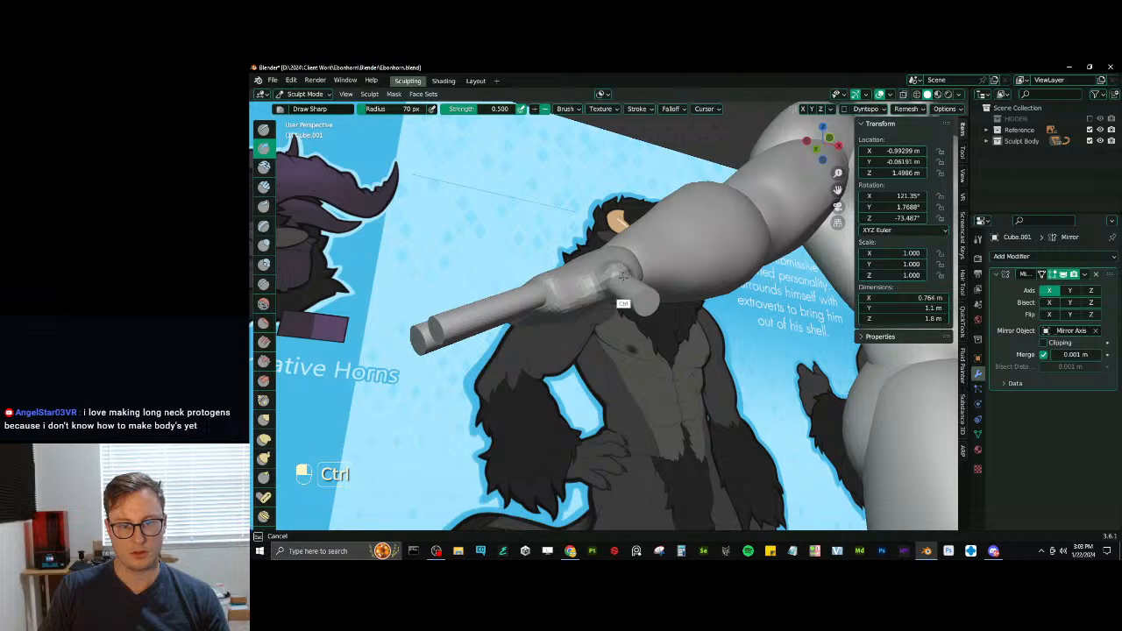
{"action": "left_click_drag", "start_coordinate": [628, 282], "coordinate": [621, 288], "text": "ctrl"}
{"action": "key", "text": "ctrl+r"}
{"action": "middle_click_drag", "start_coordinate": [620, 287], "coordinate": [605, 315]}
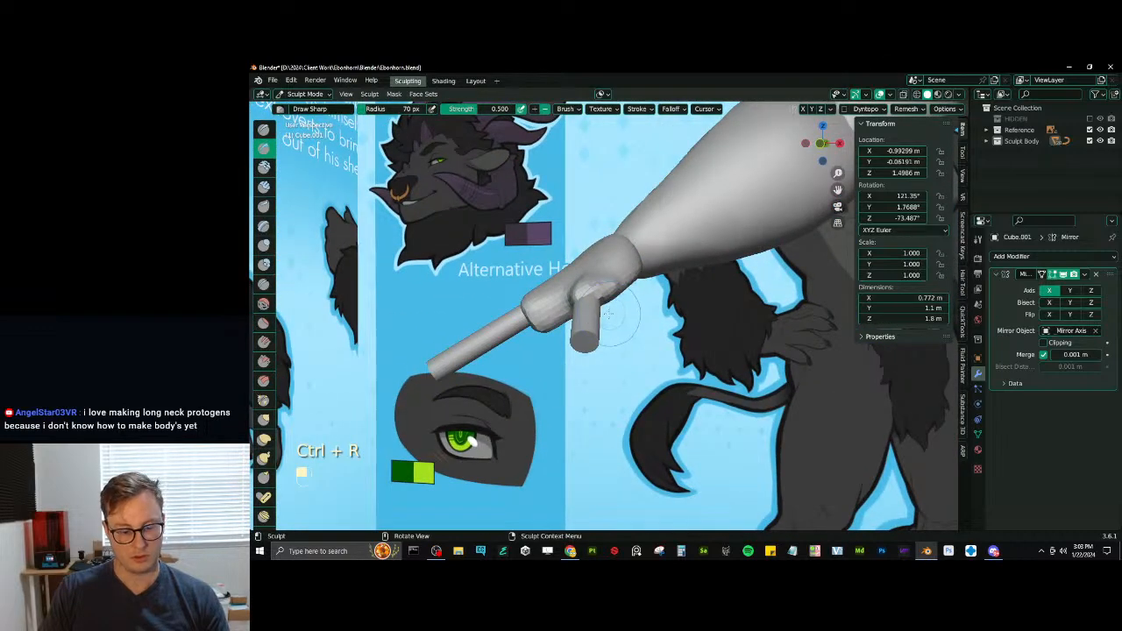
- Swell the palm around the base of the thumb with Inflate/Deflate, smooth it and remesh the palm
{"action": "key", "text": "i"}
{"action": "left_click_drag", "start_coordinate": [611, 291], "coordinate": [614, 302]}
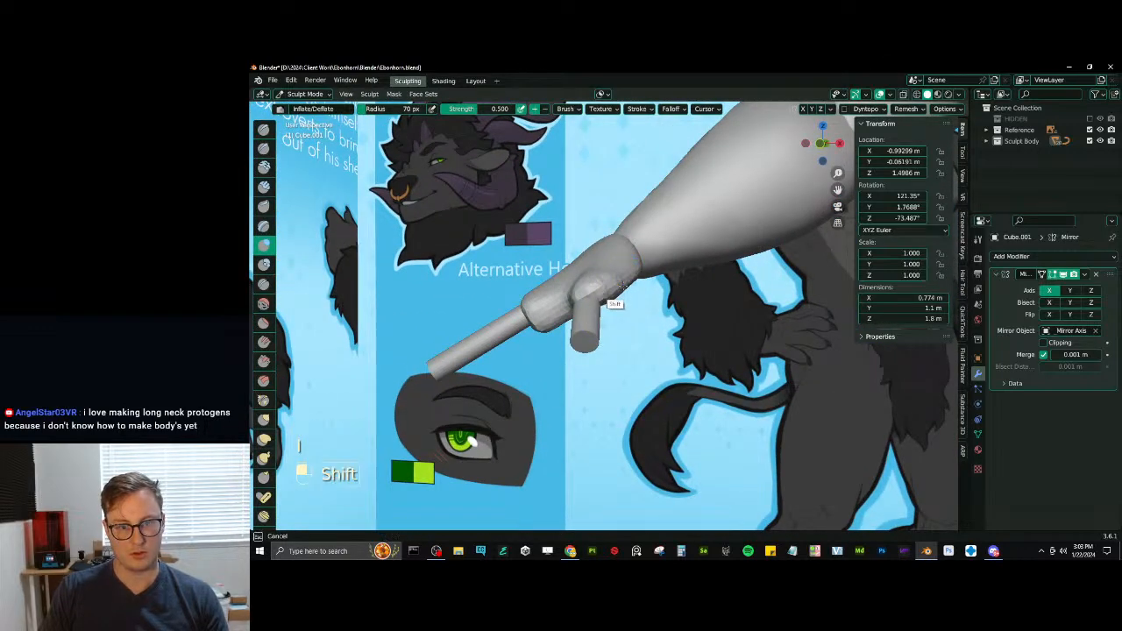
{"action": "mouse_move", "coordinate": [616, 301]}
{"action": "middle_mouse_down"}
{"action": "mouse_move", "coordinate": [606, 233]}
{"action": "mouse_move", "coordinate": [597, 274]}
{"action": "mouse_move", "coordinate": [643, 346]}
{"action": "mouse_move", "coordinate": [757, 202]}
{"action": "middle_mouse_up"}
{"action": "key", "text": "ctrl+r"}
- Switch sculpting to the index finger and adjust its voxel size for remeshing
{"action": "key", "text": "ctrl+Tab"}
{"action": "left_click", "coordinate": [652, 382]}
{"action": "left_click", "coordinate": [652, 382]}
{"action": "key", "text": "ctrl+Tab"}
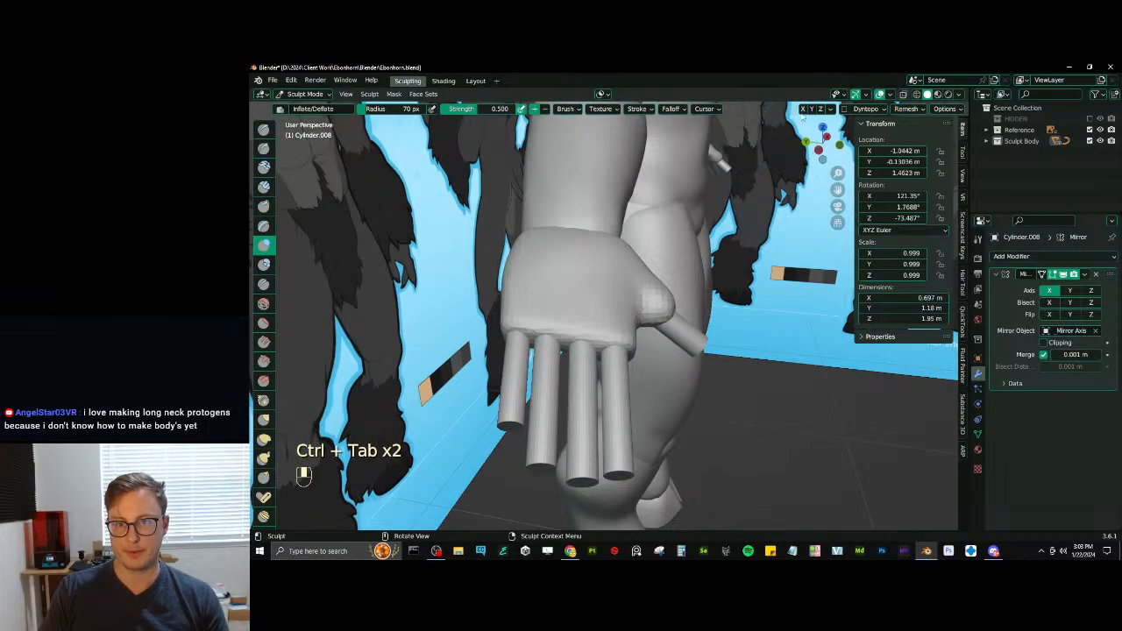
{"action": "key", "text": "r"}
{"action": "left_click", "coordinate": [675, 266]}
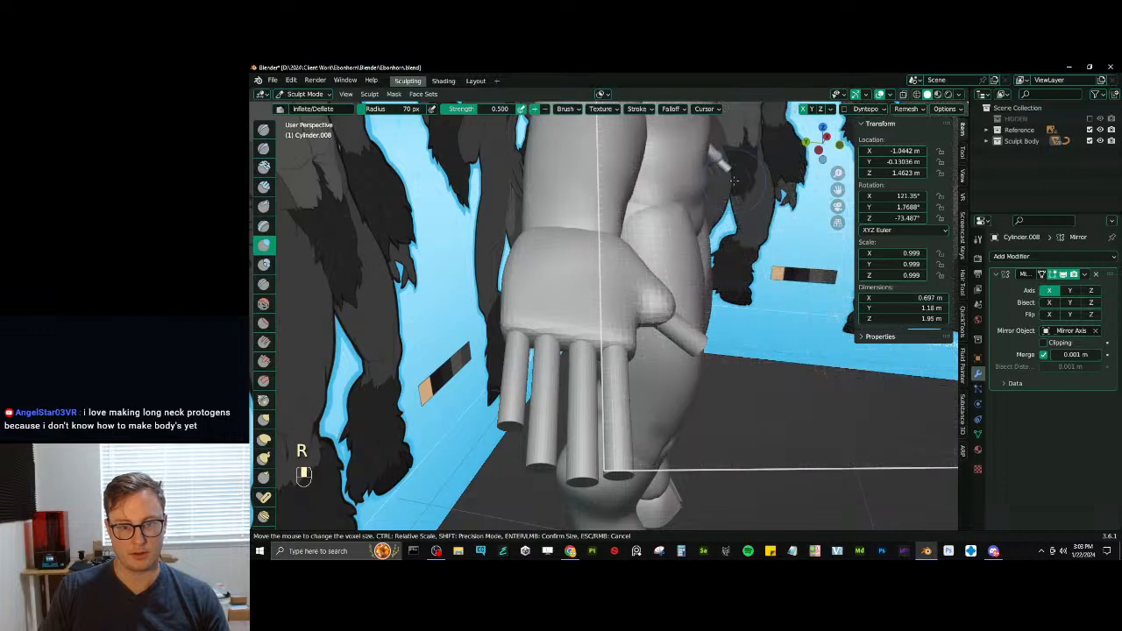
- Remesh the index finger and check its topology in Edit Mode before returning to sculpting
{"action": "scroll", "coordinate": [666, 276], "scroll_direction": "down", "scroll_amount": 5}
{"action": "middle_click_drag", "start_coordinate": [634, 292], "coordinate": [643, 367]}
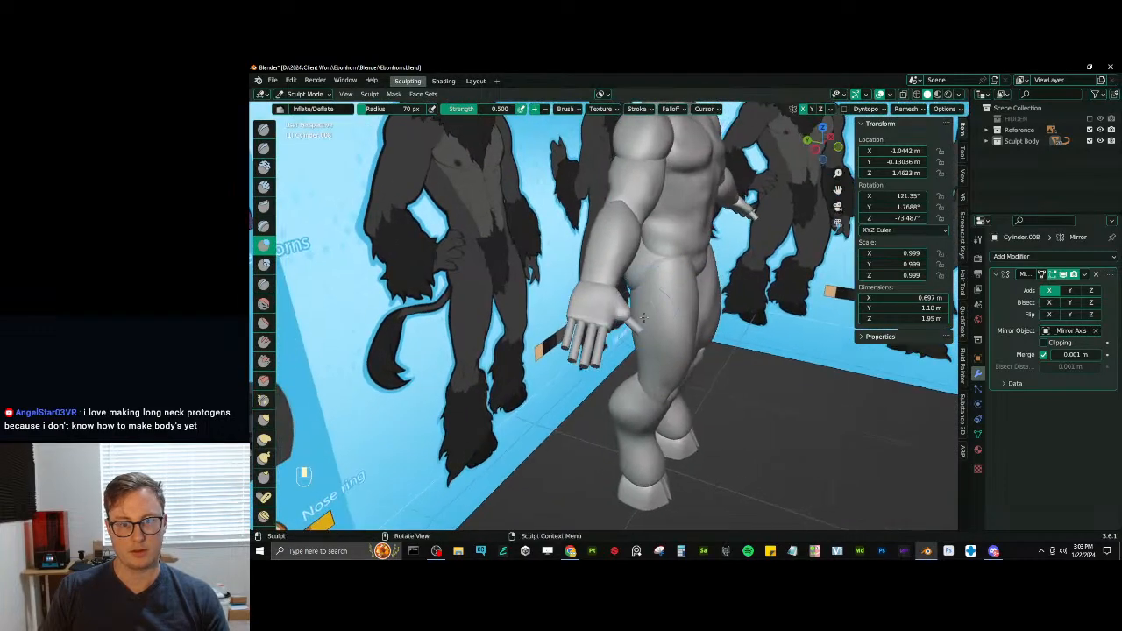
{"action": "key", "text": "ctrl+Tab"}
{"action": "key", "text": "ctrl+Tab"}
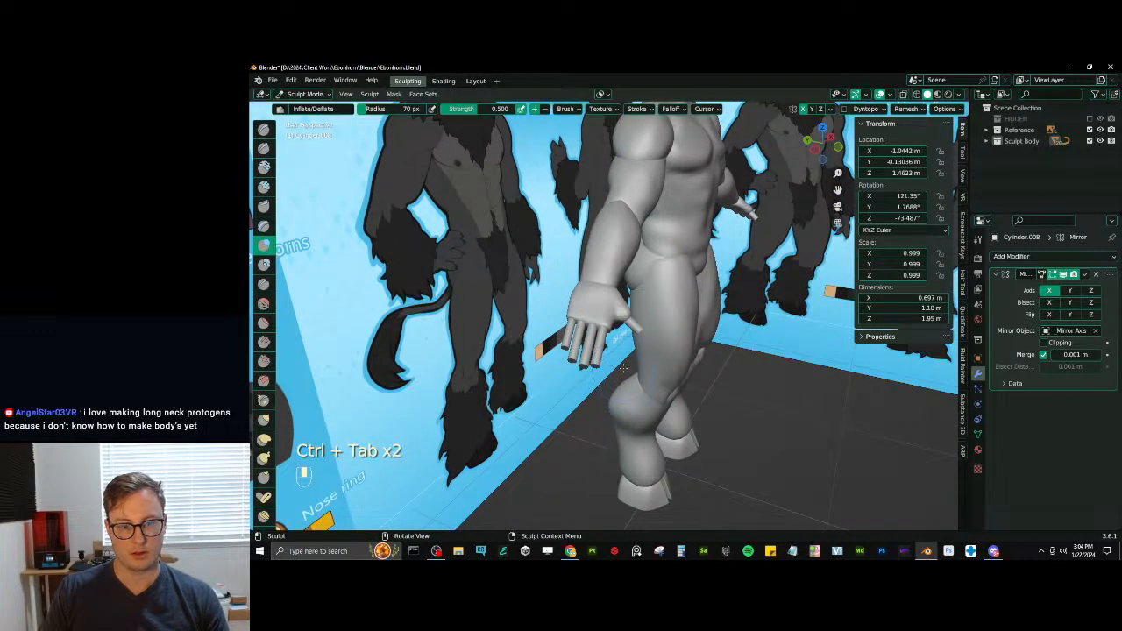
{"action": "key", "text": "ctrl+r"}
{"action": "key", "text": "Tab"}
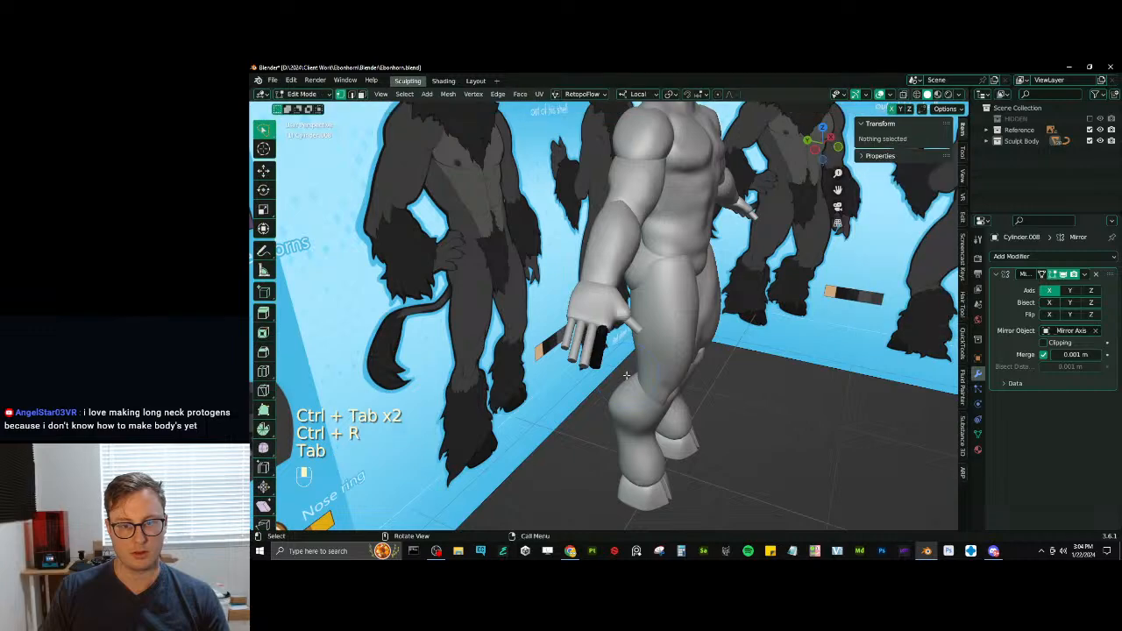
{"action": "mouse_move", "coordinate": [626, 373]}
{"action": "middle_mouse_down"}
{"action": "mouse_move", "coordinate": [579, 374]}
{"action": "mouse_move", "coordinate": [623, 373]}
{"action": "mouse_move", "coordinate": [623, 403]}
{"action": "mouse_move", "coordinate": [623, 384]}
{"action": "middle_mouse_up"}
{"action": "key", "text": "z"}
{"action": "key", "text": "a"}
{"action": "key", "text": "Tab"}
{"action": "key", "text": "z"}
- Undo the unwanted stroke on the fingers and smooth the flat fingertips into rounded ends
{"action": "middle_click_drag", "start_coordinate": [623, 384], "coordinate": [632, 348], "text": "shift"}
{"action": "mouse_move", "coordinate": [633, 349]}
{"action": "middle_mouse_down", "text": "ctrl"}
{"action": "mouse_move", "coordinate": [648, 328]}
{"action": "mouse_move", "coordinate": [632, 358]}
{"action": "mouse_move", "coordinate": [646, 342]}
{"action": "middle_mouse_up", "text": "ctrl"}
{"action": "key", "text": "ctrl+z"}
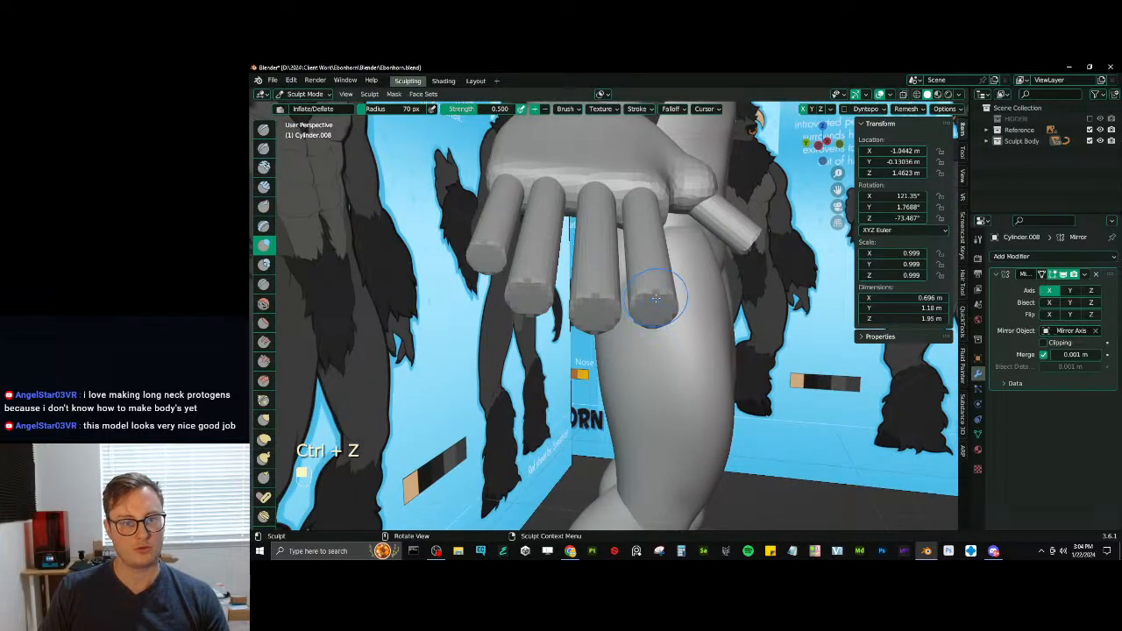
{"action": "middle_click_drag", "start_coordinate": [655, 298], "coordinate": [631, 330]}
{"action": "left_click_drag", "start_coordinate": [631, 330], "coordinate": [640, 314], "text": "shift"}
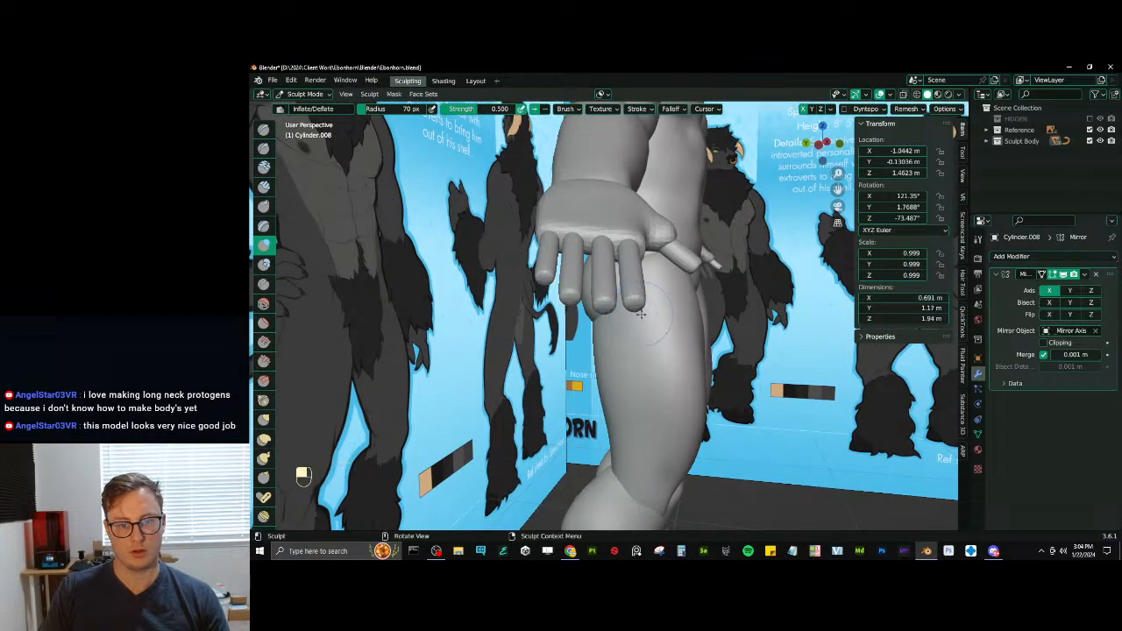
{"action": "mouse_move", "coordinate": [641, 314]}
{"action": "middle_mouse_down"}
{"action": "mouse_move", "coordinate": [578, 291]}
{"action": "mouse_move", "coordinate": [599, 309]}
{"action": "mouse_move", "coordinate": [640, 311]}
{"action": "mouse_move", "coordinate": [649, 329]}
{"action": "middle_mouse_up"}
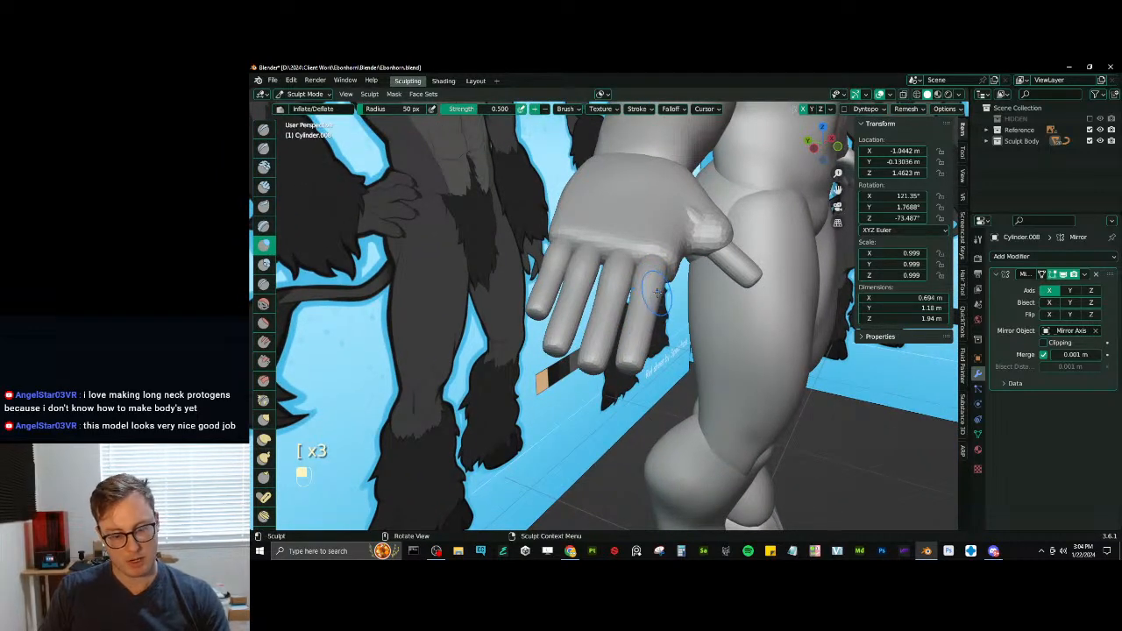
- Thicken the fingers along their length with a larger Inflate/Deflate brush
{"action": "key", "text": "bracketright"}
{"action": "key", "text": "bracketright"}
{"action": "middle_click_drag", "start_coordinate": [655, 303], "coordinate": [641, 316]}
{"action": "left_click_drag", "start_coordinate": [641, 316], "coordinate": [648, 326]}
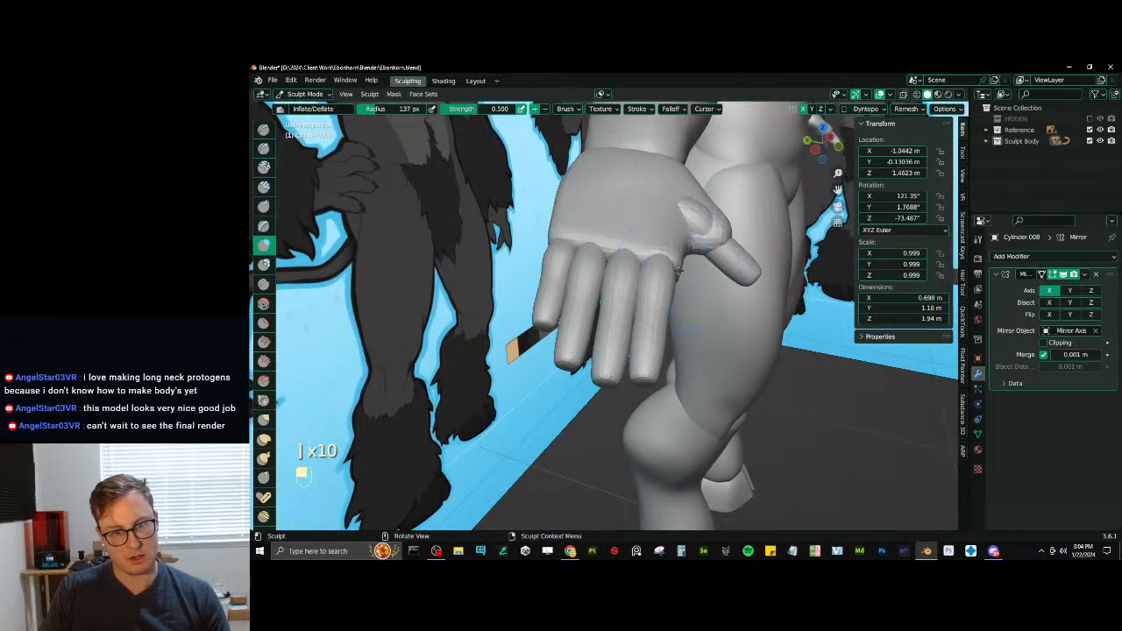
- Bend the fingers at mid-length with the Pose brush, working from the side of the hand
{"action": "mouse_move", "coordinate": [648, 326]}
{"action": "middle_mouse_down"}
{"action": "mouse_move", "coordinate": [633, 321]}
{"action": "mouse_move", "coordinate": [644, 302]}
{"action": "mouse_move", "coordinate": [633, 295]}
{"action": "mouse_move", "coordinate": [666, 316]}
{"action": "mouse_move", "coordinate": [551, 290]}
{"action": "middle_mouse_up"}
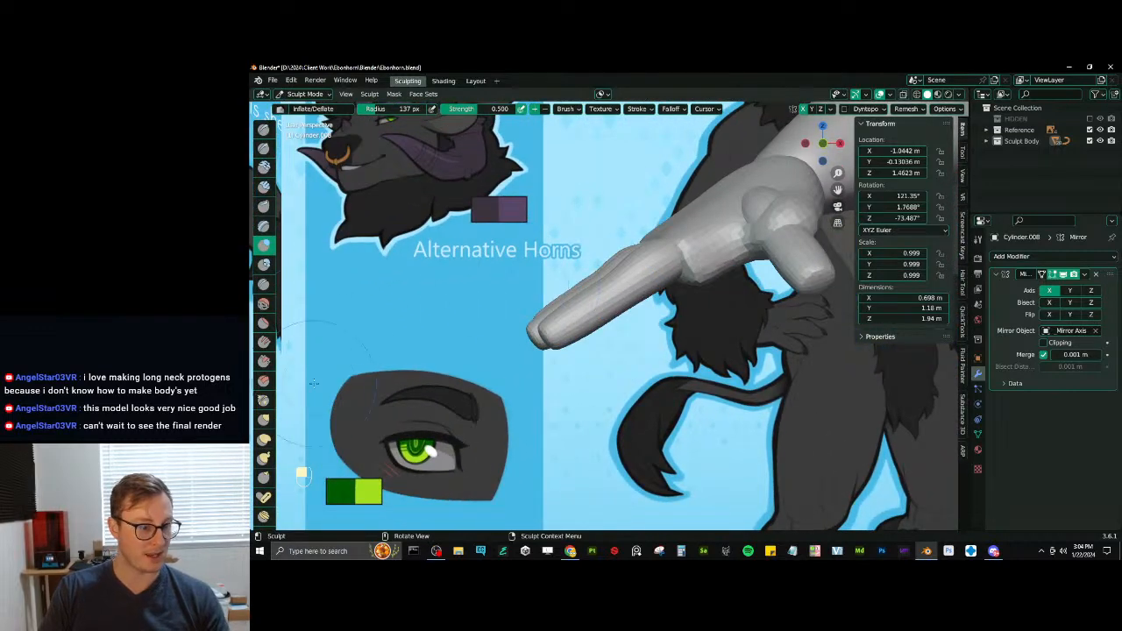
{"action": "left_click", "coordinate": [264, 497]}
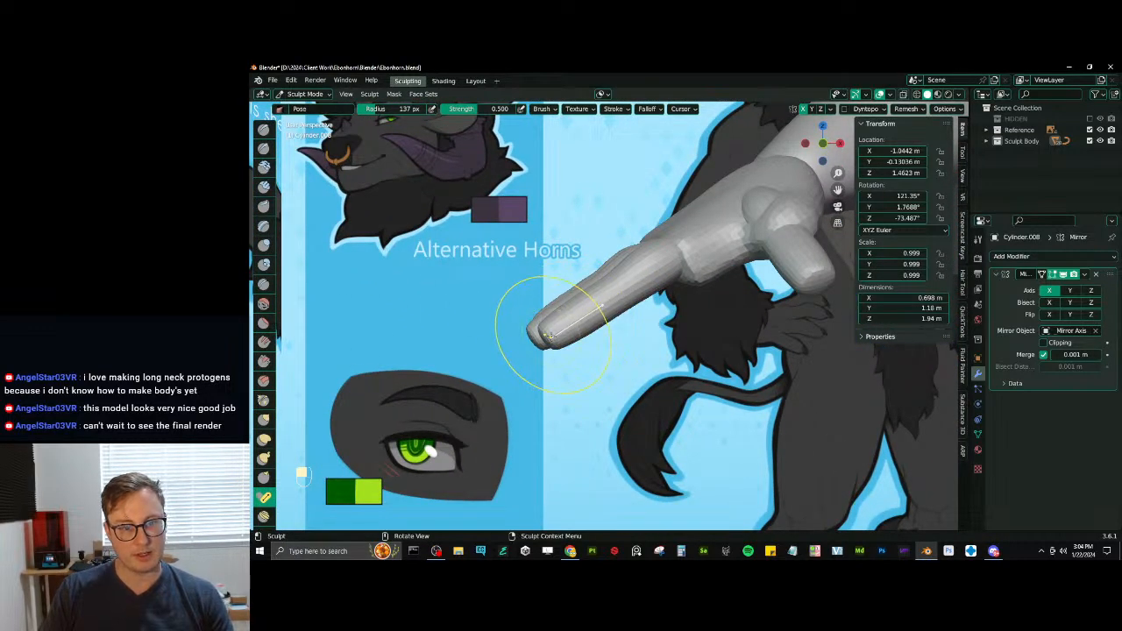
{"action": "left_click_drag", "start_coordinate": [546, 334], "coordinate": [550, 334]}
{"action": "mouse_move", "coordinate": [549, 334]}
{"action": "middle_mouse_down"}
{"action": "mouse_move", "coordinate": [596, 324]}
{"action": "mouse_move", "coordinate": [663, 338]}
{"action": "mouse_move", "coordinate": [651, 351]}
{"action": "mouse_move", "coordinate": [638, 328]}
{"action": "mouse_move", "coordinate": [666, 262]}
{"action": "middle_mouse_up"}
- Refine the volume of the finger segments with Inflate/Deflate at an 89 px radius and smooth the fingertips
{"action": "key", "text": "i"}
{"action": "key", "text": "bracketleft"}
{"action": "key", "text": "bracketleft"}
{"action": "middle_click_drag", "start_coordinate": [666, 263], "coordinate": [675, 253]}
{"action": "left_click_drag", "start_coordinate": [675, 254], "coordinate": [675, 253]}
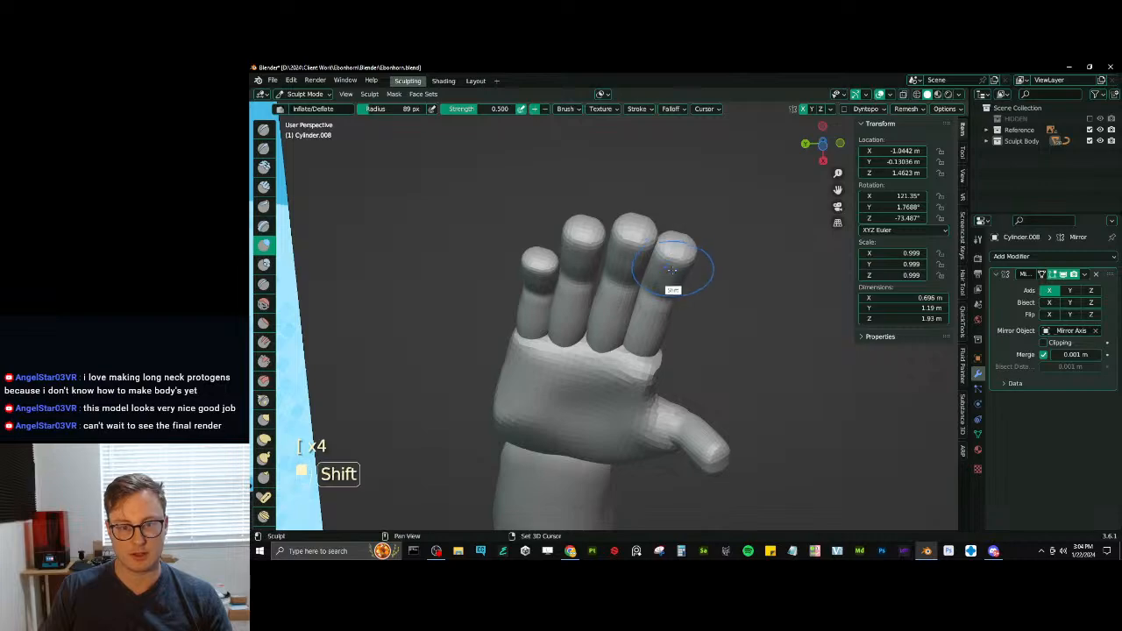
{"action": "mouse_move", "coordinate": [671, 269]}
{"action": "middle_mouse_down"}
{"action": "mouse_move", "coordinate": [619, 321]}
{"action": "mouse_move", "coordinate": [613, 309]}
{"action": "middle_mouse_up"}
{"action": "mouse_move", "coordinate": [622, 311]}
{"action": "middle_mouse_down", "text": "ctrl"}
{"action": "mouse_move", "coordinate": [633, 327]}
{"action": "mouse_move", "coordinate": [606, 273]}
{"action": "middle_mouse_up", "text": "ctrl"}
- Adjust the curve of the fingers from the side with Elastic Deform
{"action": "key", "text": "j"}
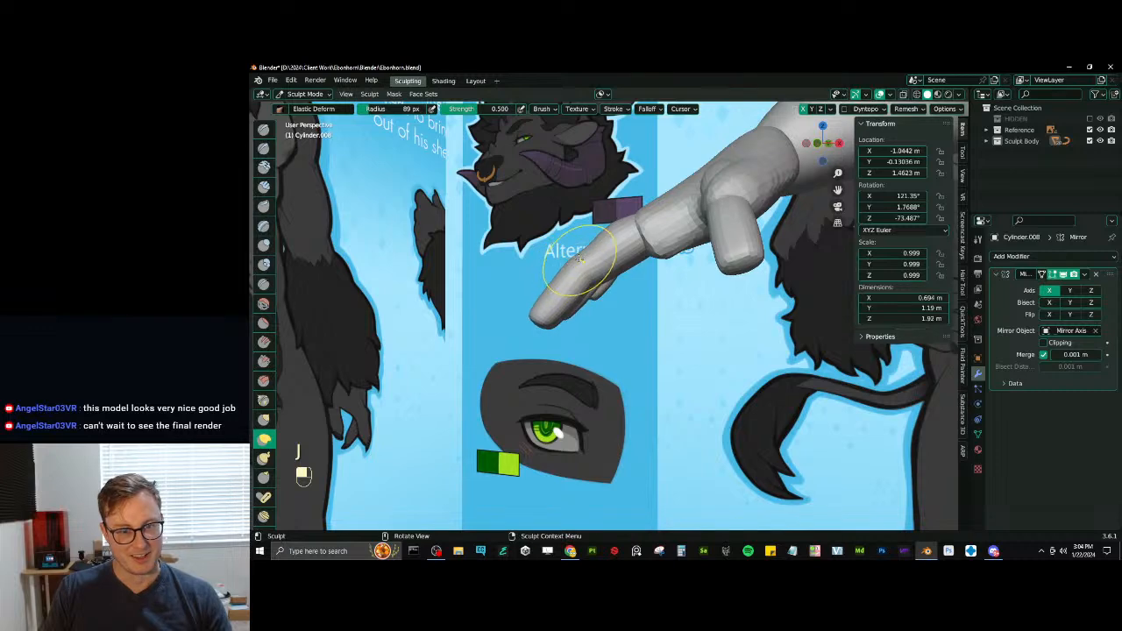
{"action": "mouse_move", "coordinate": [660, 251]}
{"action": "middle_mouse_down"}
{"action": "mouse_move", "coordinate": [654, 312]}
{"action": "mouse_move", "coordinate": [633, 292]}
{"action": "mouse_move", "coordinate": [674, 332]}
{"action": "mouse_move", "coordinate": [589, 303]}
{"action": "middle_mouse_up"}
{"action": "scroll", "coordinate": [638, 285], "scroll_direction": "up", "scroll_amount": 1}
{"action": "scroll", "coordinate": [651, 307], "scroll_direction": "up", "scroll_amount": 2}
- Apply smooth shading to all sculpt objects and return to sculpting the fingers
{"action": "key", "text": "ctrl+Tab"}
{"action": "right_click", "coordinate": [587, 303]}
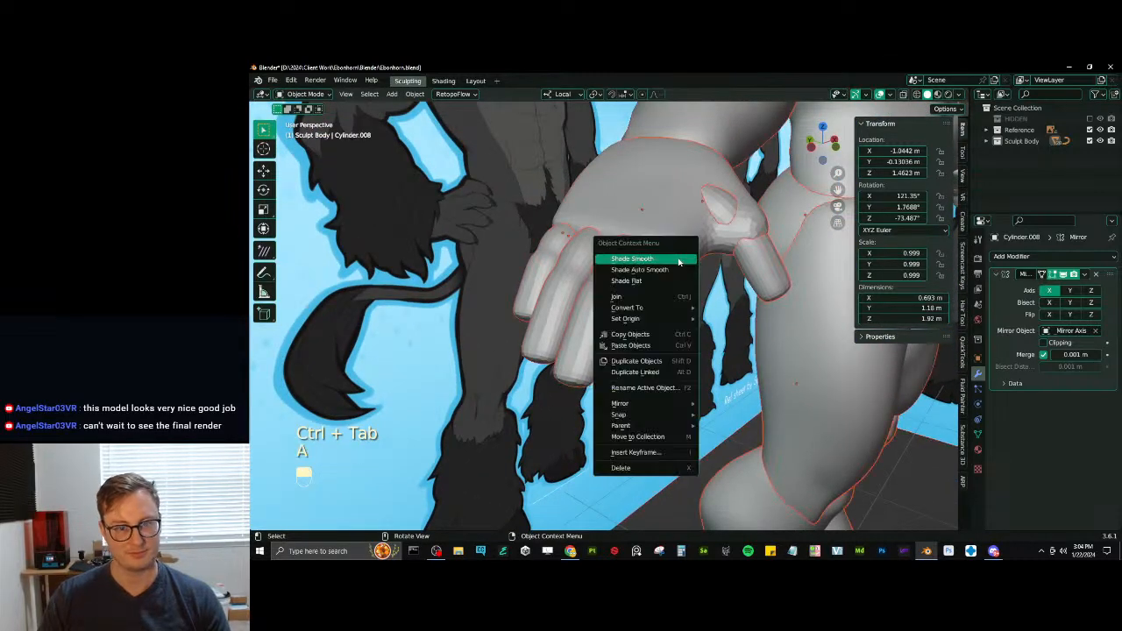
{"action": "key", "text": "a"}
{"action": "key", "text": "ctrl+Tab"}
{"action": "middle_click_drag", "start_coordinate": [642, 307], "coordinate": [636, 340]}
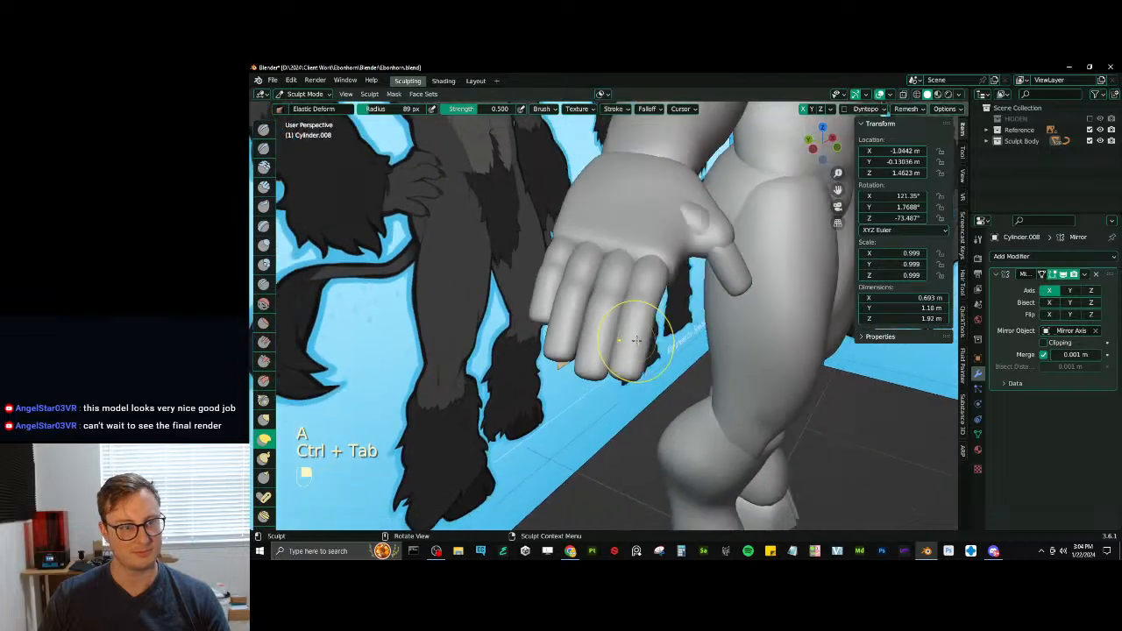
- Spread the little, index and ring fingers apart by rotating each about its local Y axis in Object Mode
{"action": "key", "text": "ctrl+Tab"}
{"action": "key", "text": "ctrl+Tab"}
{"action": "mouse_move", "coordinate": [509, 370]}
{"action": "middle_mouse_down"}
{"action": "mouse_move", "coordinate": [595, 237]}
{"action": "mouse_move", "coordinate": [535, 251]}
{"action": "middle_mouse_up"}
{"action": "key", "text": "r"}
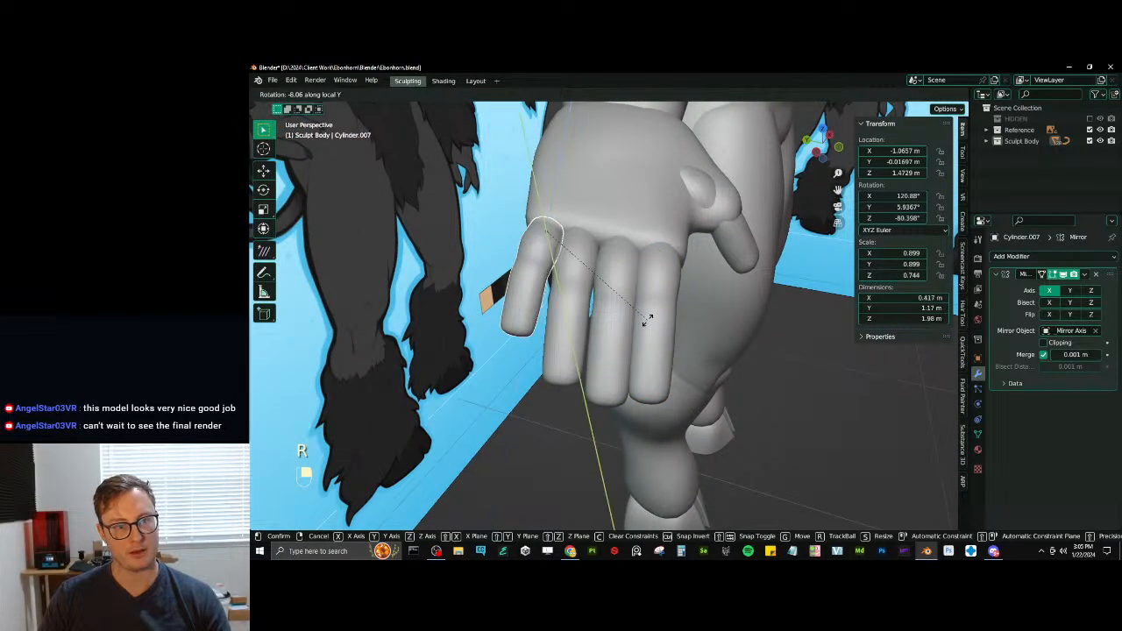
{"action": "left_click", "coordinate": [659, 303]}
{"action": "left_click", "coordinate": [659, 304]}
{"action": "key", "text": "r"}
{"action": "middle_click", "coordinate": [727, 317]}
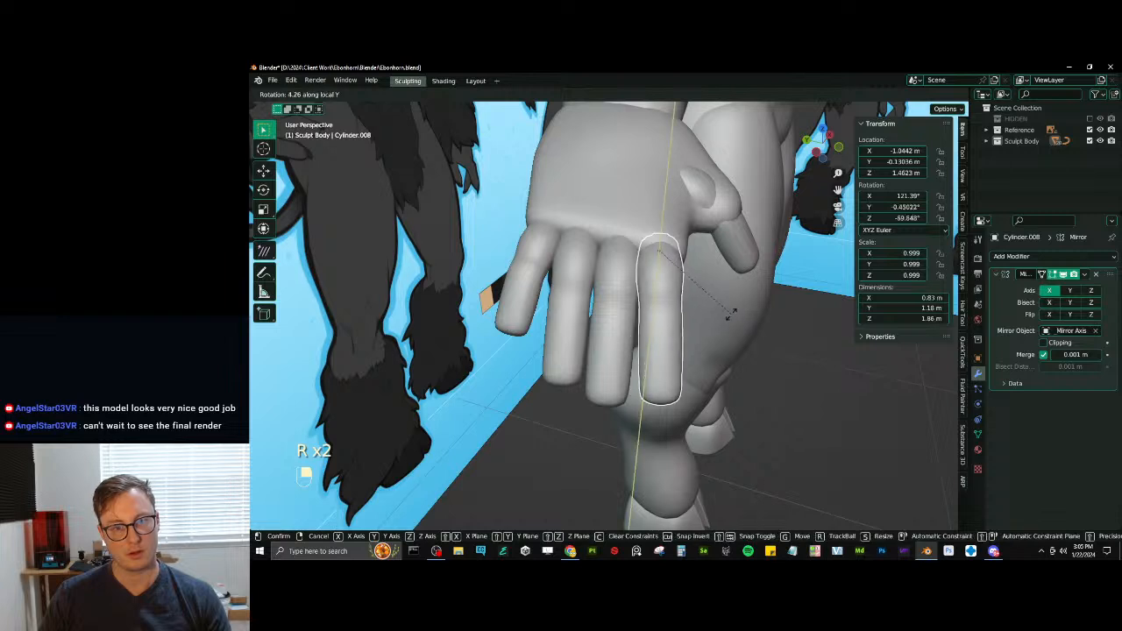
{"action": "left_click", "coordinate": [737, 316]}
{"action": "left_click", "coordinate": [552, 273]}
{"action": "key", "text": "r"}
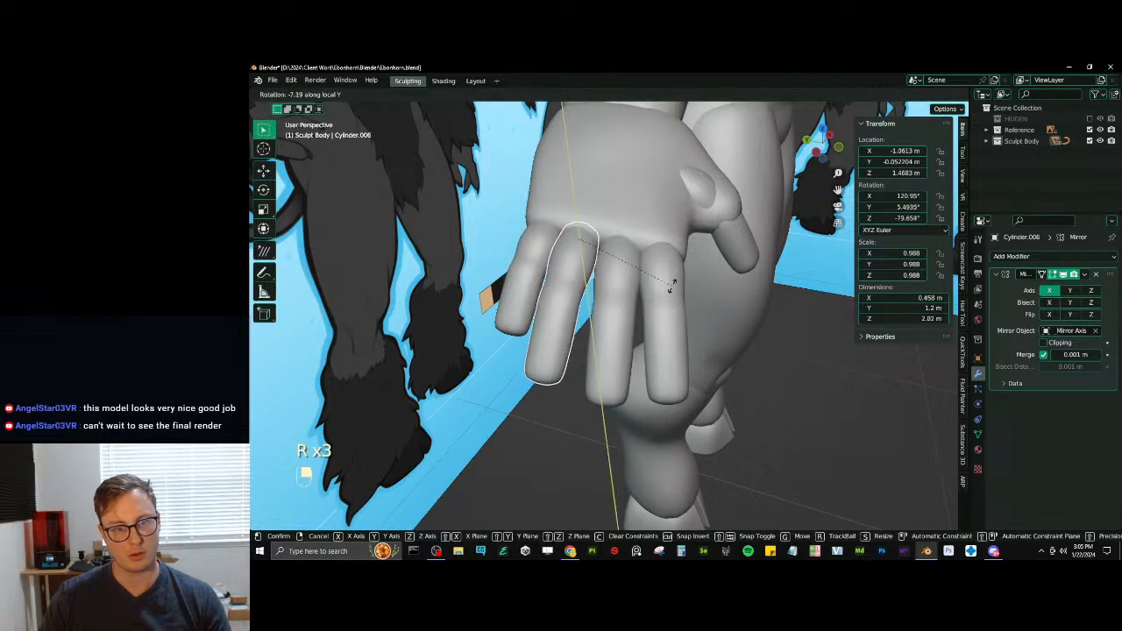
{"action": "left_click", "coordinate": [525, 247]}
- Slide the little and ring fingers slightly outward along the palm edge
{"action": "left_click", "coordinate": [536, 260], "text": "shift"}
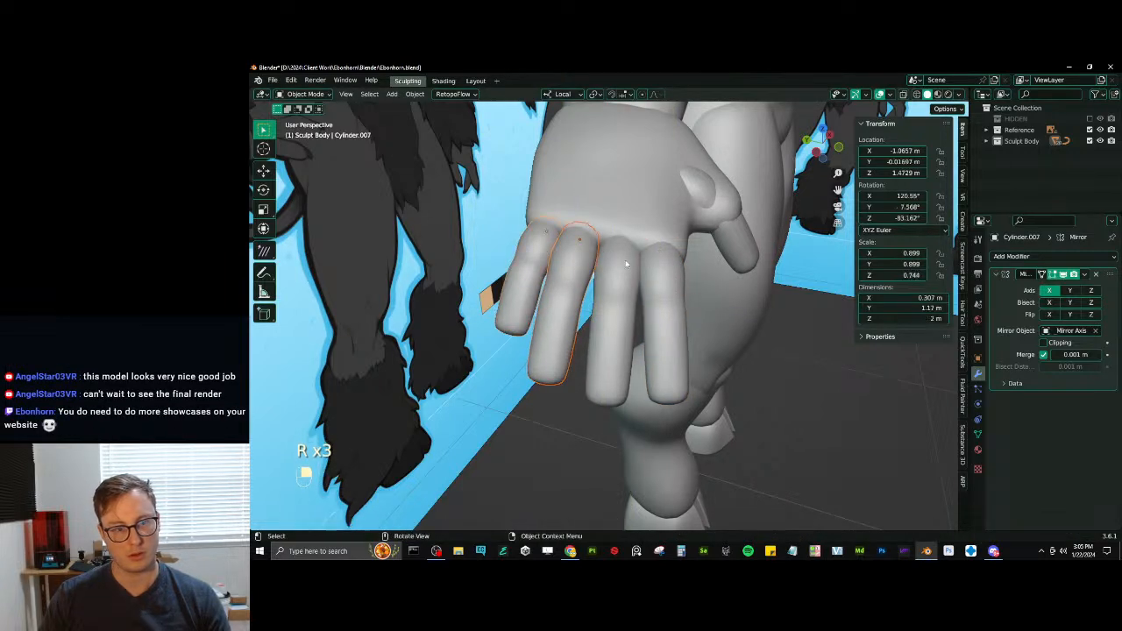
{"action": "key", "text": "g"}
{"action": "middle_click", "coordinate": [531, 258]}
{"action": "left_click", "coordinate": [528, 257]}
{"action": "left_click", "coordinate": [568, 254]}
{"action": "key", "text": "g"}
{"action": "key", "text": "x"}
{"action": "key", "text": "x"}
{"action": "left_click", "coordinate": [575, 254]}
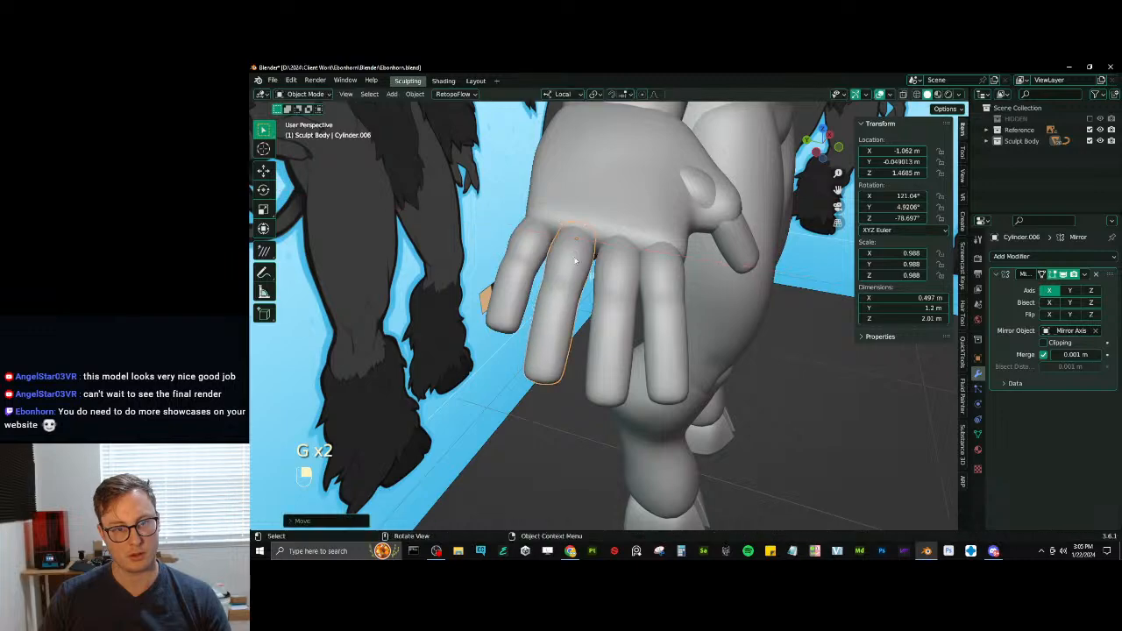
- Slide the index finger outward along its local X axis and save the file
{"action": "right_click", "coordinate": [660, 270]}
{"action": "key", "text": "g"}
{"action": "key", "text": "x"}
{"action": "key", "text": "x"}
{"action": "left_click", "coordinate": [666, 274]}
{"action": "middle_click_drag", "start_coordinate": [670, 274], "coordinate": [735, 345]}
{"action": "scroll", "coordinate": [734, 282], "scroll_direction": "down", "scroll_amount": 3}
{"action": "scroll", "coordinate": [700, 329], "scroll_direction": "down", "scroll_amount": 4}
{"action": "scroll", "coordinate": [699, 330], "scroll_direction": "down", "scroll_amount": 4}
{"action": "key", "text": "ctrl+s"}
- Rotate the whole hand at the wrist by its palm block so it follows the forearm's direction
{"action": "scroll", "coordinate": [734, 343], "scroll_direction": "up", "scroll_amount": 5}
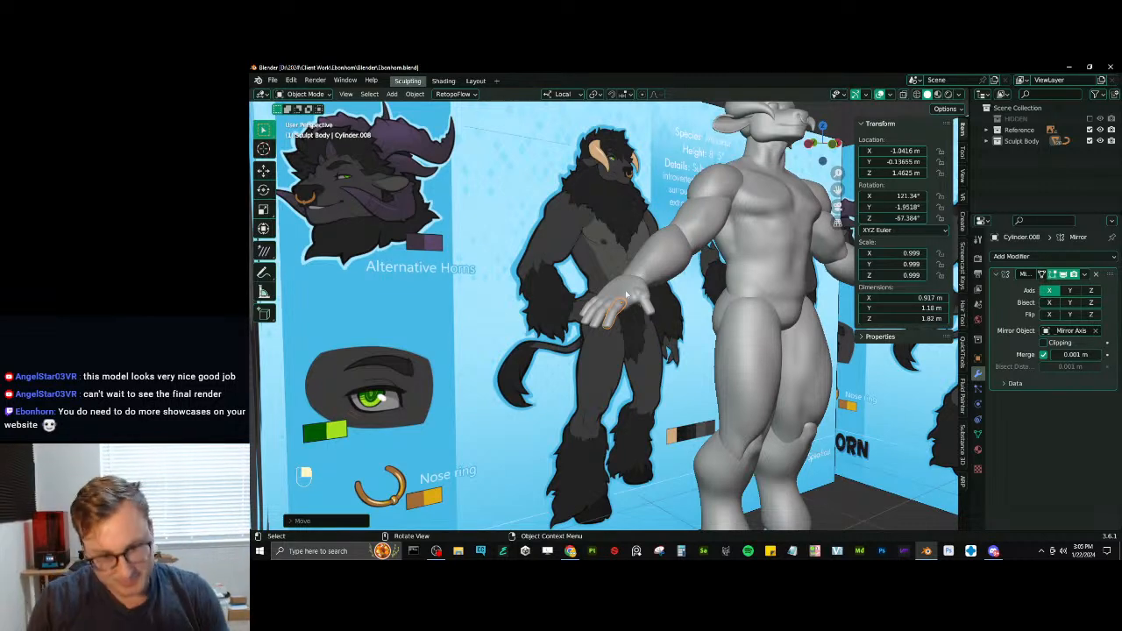
{"action": "scroll", "coordinate": [609, 280], "scroll_direction": "up", "scroll_amount": 3}
{"action": "left_click", "coordinate": [606, 271]}
{"action": "middle_click_drag", "start_coordinate": [606, 272], "coordinate": [668, 281]}
{"action": "key", "text": "r"}
{"action": "left_click", "coordinate": [667, 252]}
{"action": "key", "text": "r"}
{"action": "left_click", "coordinate": [659, 297]}
- Move the hand to meet the end of the forearm and fine-tune its rotation
{"action": "key", "text": "g"}
{"action": "left_click", "coordinate": [658, 284]}
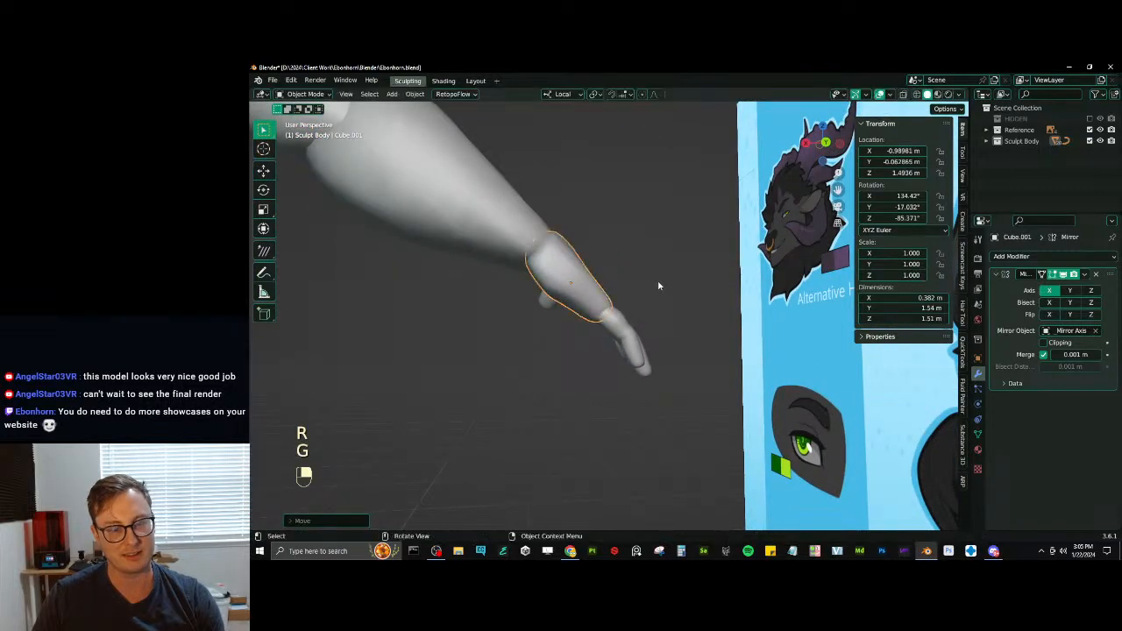
{"action": "key", "text": "r"}
{"action": "left_click", "coordinate": [658, 283]}
{"action": "key", "text": "g"}
{"action": "left_click", "coordinate": [657, 282]}
- Try to rotate the thumb about its Z axis
{"action": "middle_click_drag", "start_coordinate": [521, 283], "coordinate": [676, 391]}
{"action": "middle_click_drag", "start_coordinate": [676, 339], "coordinate": [669, 299]}
{"action": "key", "text": "r"}
{"action": "key", "text": "z"}
{"action": "key", "text": "z"}
{"action": "left_click", "coordinate": [616, 340]}
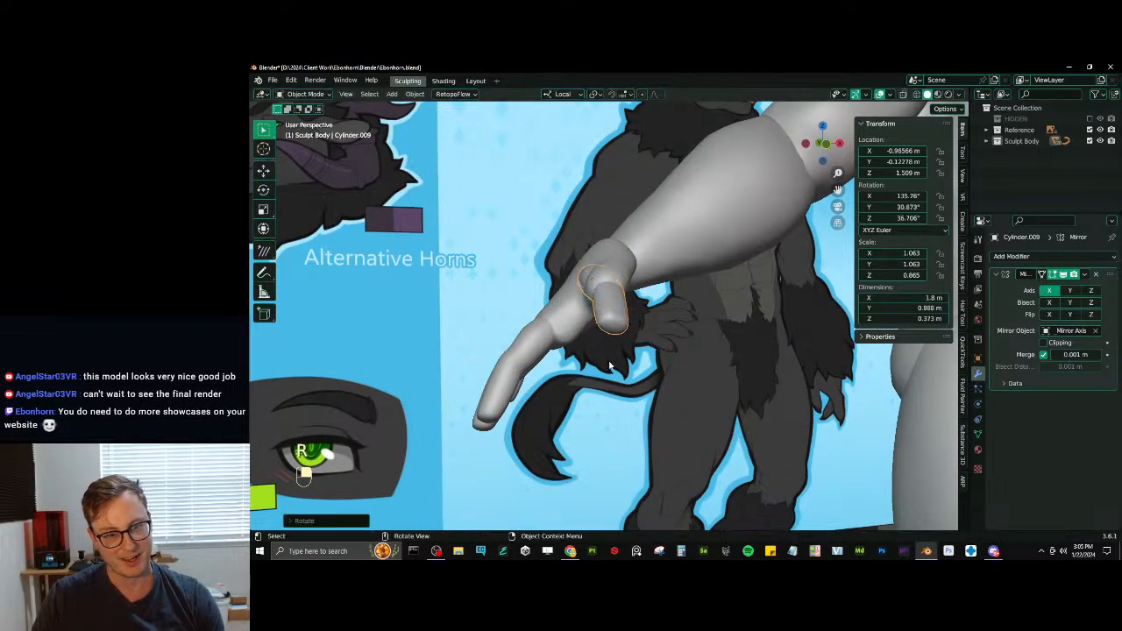
{"action": "middle_click_drag", "start_coordinate": [616, 341], "coordinate": [592, 340]}
{"action": "key", "text": "ctrl+z"}
- Rotate the thumb about several axes so it angles naturally away from the palm
{"action": "key", "text": "r"}
{"action": "middle_click", "coordinate": [617, 344]}
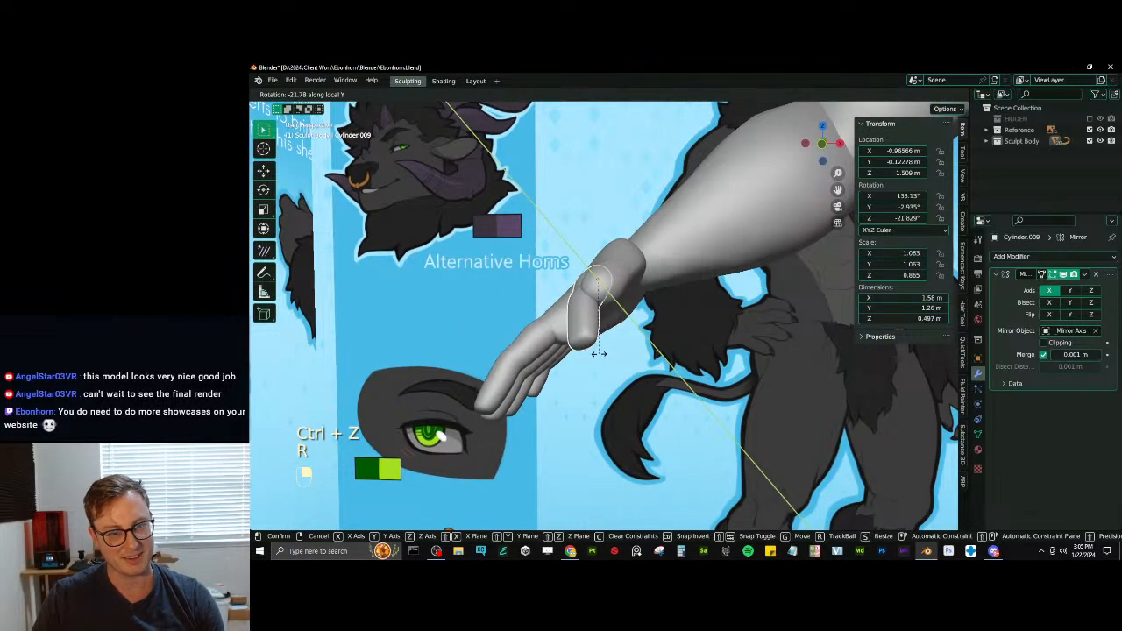
{"action": "key", "text": "x"}
{"action": "key", "text": "x"}
{"action": "key", "text": "z"}
{"action": "key", "text": "z"}
{"action": "left_click", "coordinate": [500, 337]}
{"action": "middle_click_drag", "start_coordinate": [500, 338], "coordinate": [631, 289]}
{"action": "key", "text": "r"}
{"action": "left_click", "coordinate": [570, 264]}
- Reposition the thumb so its base sits in the thumb side of the palm
{"action": "key", "text": "g"}
{"action": "left_click", "coordinate": [599, 285]}
{"action": "key", "text": "g"}
{"action": "left_click", "coordinate": [680, 324]}
{"action": "key", "text": "g"}
{"action": "left_click", "coordinate": [603, 308]}
- Enlarge the thumb to a scale of about 1.227 and shorten it to 0.970 along its local Z axis
{"action": "key", "text": "s"}
{"action": "left_click", "coordinate": [641, 242]}
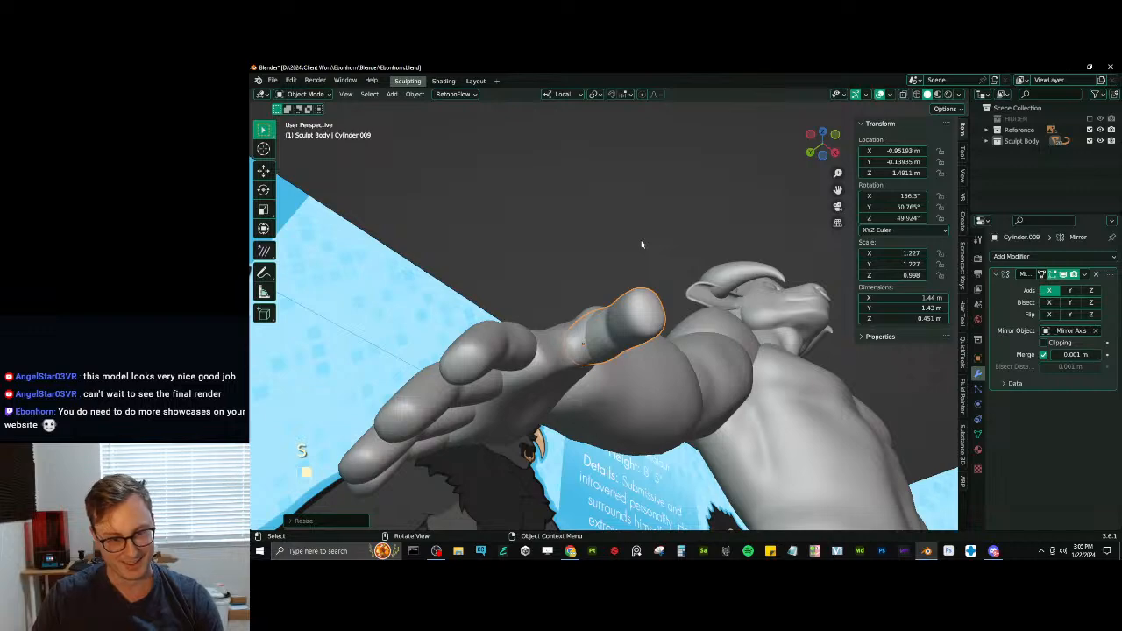
{"action": "key", "text": "s"}
{"action": "key", "text": "z"}
{"action": "left_click", "coordinate": [641, 242]}
- Review the finished hands against the full body and reference sheets and save the file
{"action": "middle_click_drag", "start_coordinate": [641, 242], "coordinate": [586, 317]}
{"action": "scroll", "coordinate": [671, 342], "scroll_direction": "down", "scroll_amount": 4}
{"action": "middle_click_drag", "start_coordinate": [668, 326], "coordinate": [459, 296], "text": "shift"}
{"action": "key", "text": "ctrl+s"}
{"action": "scroll", "coordinate": [555, 311], "scroll_direction": "down", "scroll_amount": 3}
{"action": "scroll", "coordinate": [461, 295], "scroll_direction": "up", "scroll_amount": 4}
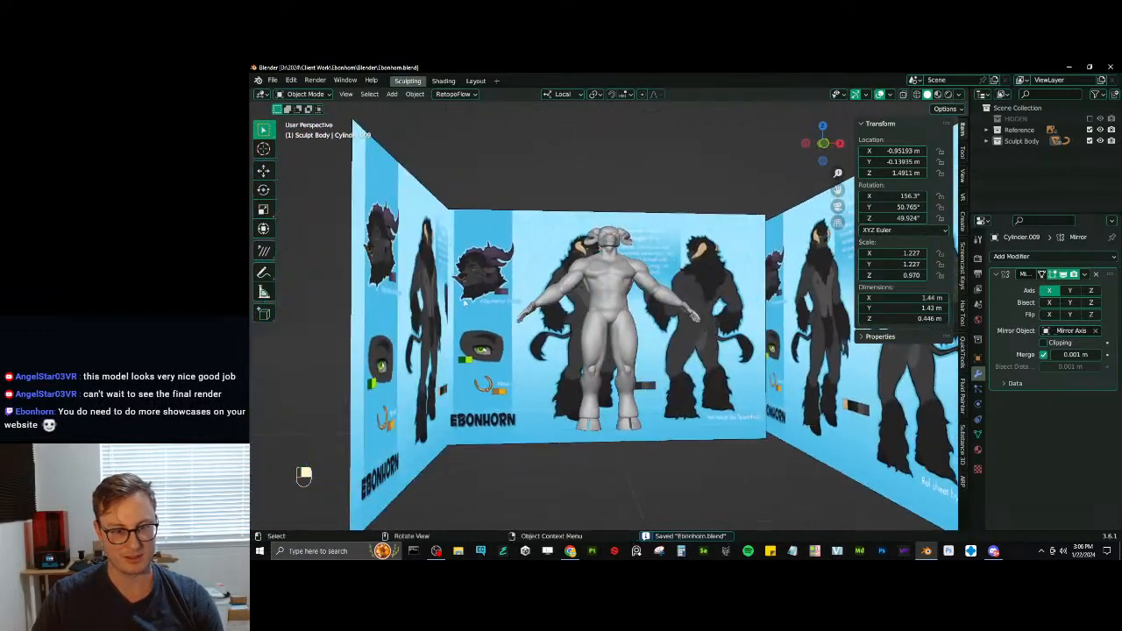
- Select the thigh and put it into Sculpt Mode
{"action": "middle_click_drag", "start_coordinate": [612, 342], "coordinate": [609, 327], "text": "shift"}
{"action": "left_click", "coordinate": [608, 327]}
{"action": "key", "text": "ctrl+Tab"}
{"action": "left_click", "coordinate": [609, 373]}
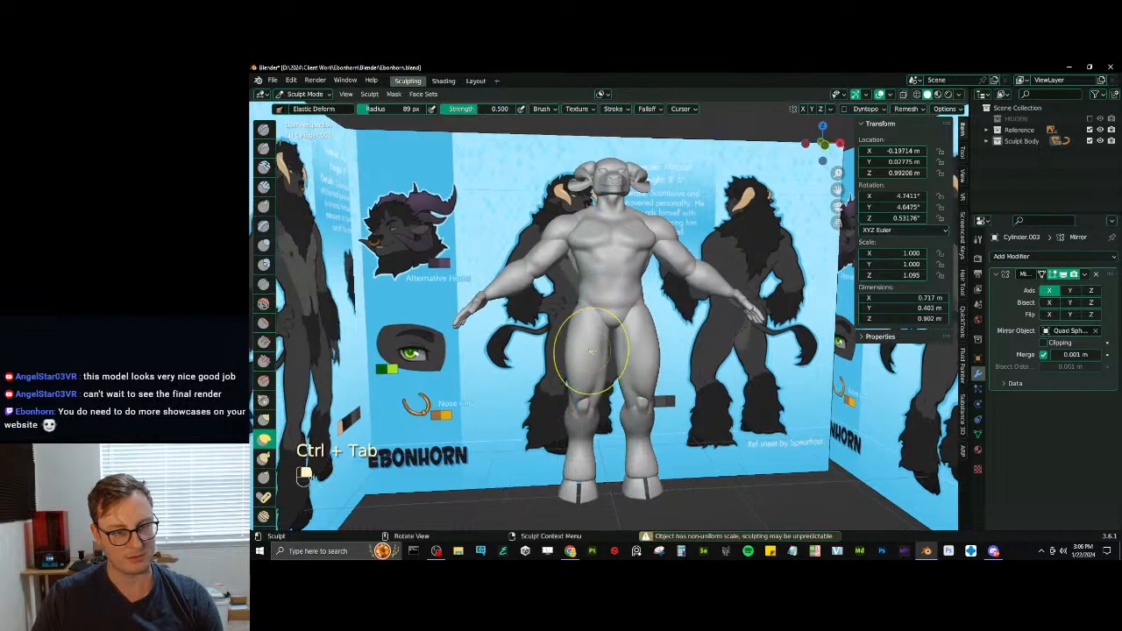
{"action": "scroll", "coordinate": [600, 350], "scroll_direction": "up", "scroll_amount": 4}
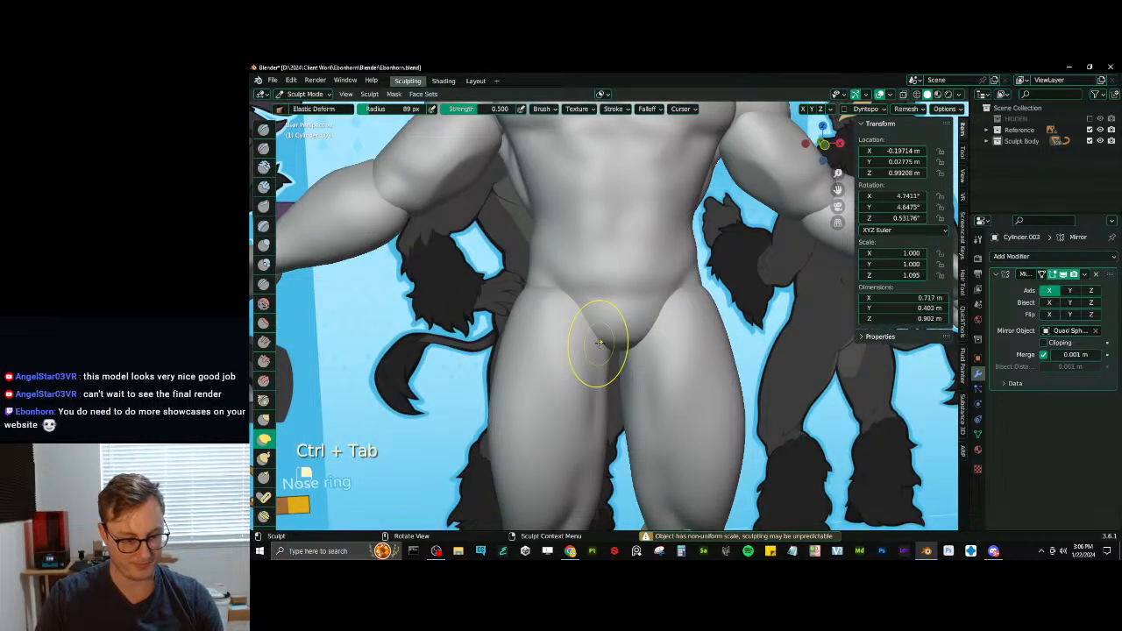
- Try to apply the thigh's scale in Object Mode before sculpting it
{"action": "key", "text": "ctrl+Tab"}
{"action": "key", "text": "ctrl+a"}
{"action": "left_click", "coordinate": [575, 326]}
{"action": "key", "text": "ctrl+Tab"}
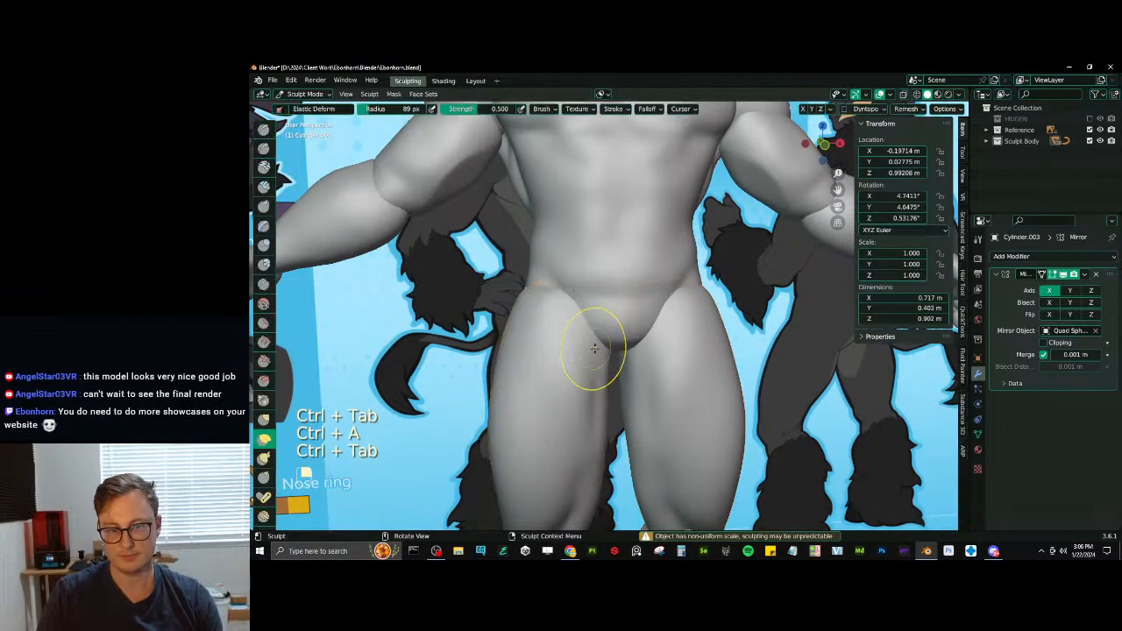
- Reshape the top of the thigh around the groin and hip with Elastic Deform
{"action": "mouse_move", "coordinate": [588, 351]}
{"action": "middle_mouse_down"}
{"action": "mouse_move", "coordinate": [620, 350]}
{"action": "mouse_move", "coordinate": [597, 354]}
{"action": "middle_mouse_up"}
{"action": "key", "text": "j"}
{"action": "middle_click_drag", "start_coordinate": [538, 304], "coordinate": [571, 307]}
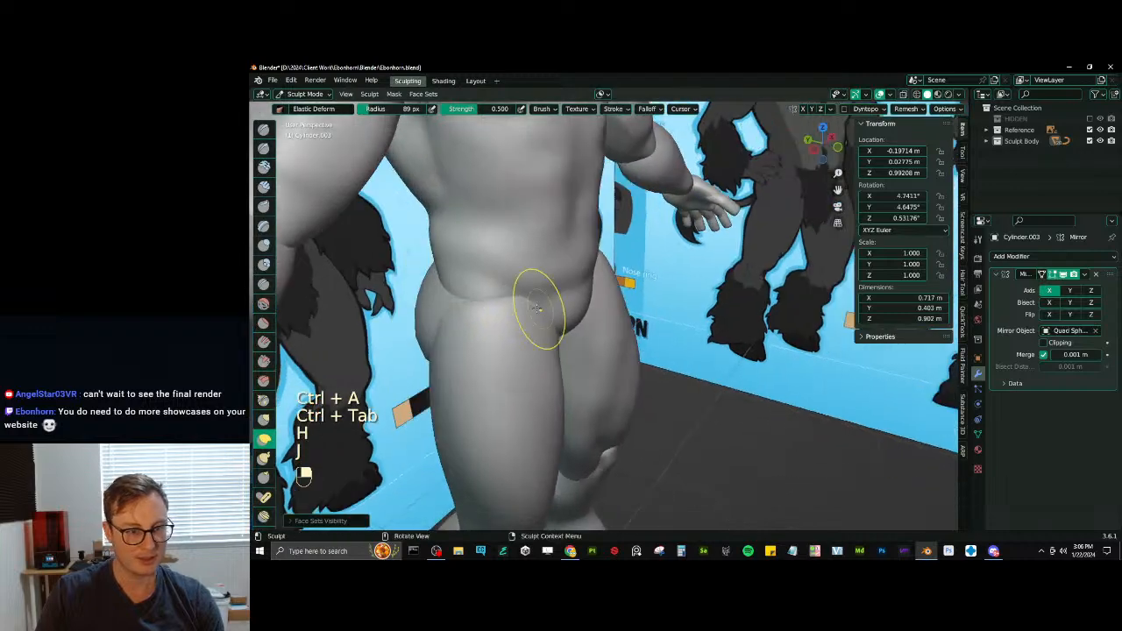
{"action": "left_click_drag", "start_coordinate": [538, 307], "coordinate": [495, 294]}
{"action": "mouse_move", "coordinate": [493, 293]}
{"action": "middle_mouse_down"}
{"action": "mouse_move", "coordinate": [566, 280]}
{"action": "mouse_move", "coordinate": [589, 285]}
{"action": "mouse_move", "coordinate": [579, 310]}
{"action": "mouse_move", "coordinate": [618, 294]}
{"action": "mouse_move", "coordinate": [643, 358]}
{"action": "mouse_move", "coordinate": [605, 368]}
{"action": "mouse_move", "coordinate": [628, 400]}
{"action": "middle_mouse_up"}
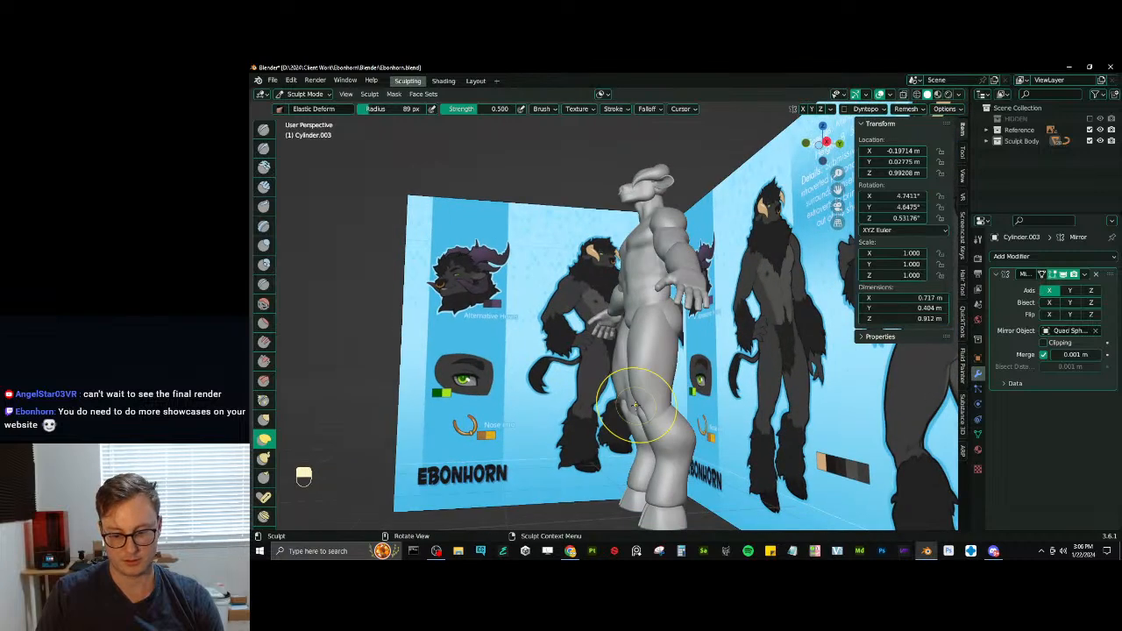
- Adjust the thigh's profile above the knee with Elastic Deform in side view, return to Object Mode and save
{"action": "key", "text": "KP_3"}
{"action": "scroll", "coordinate": [638, 376], "scroll_direction": "up", "scroll_amount": 2}
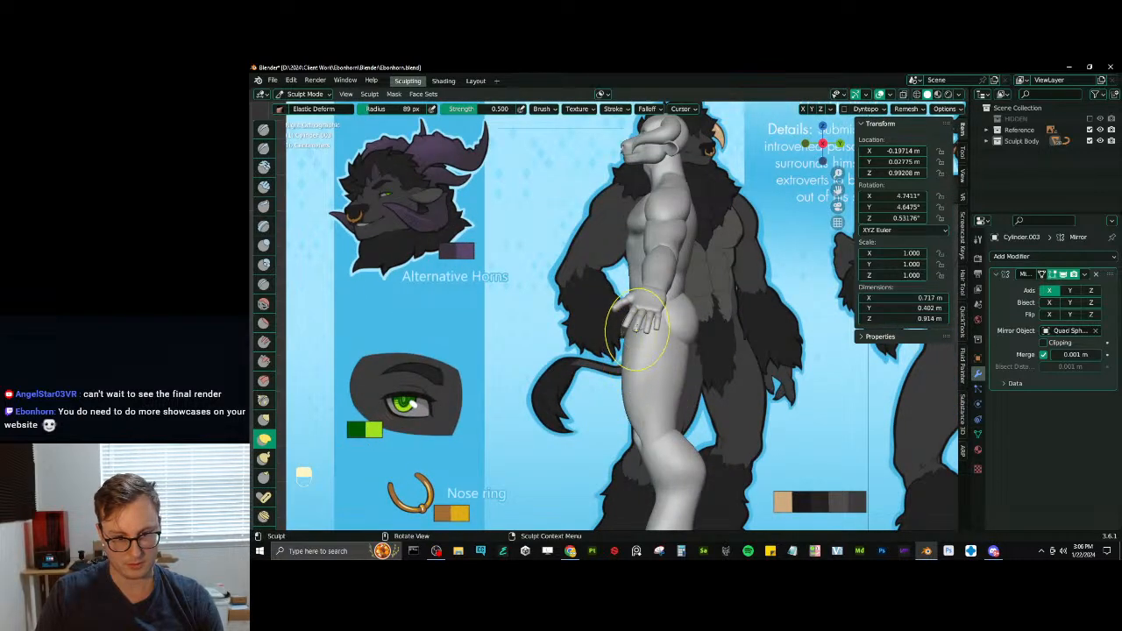
{"action": "middle_click_drag", "start_coordinate": [679, 417], "coordinate": [687, 392]}
{"action": "mouse_move", "coordinate": [687, 392]}
{"action": "middle_mouse_down"}
{"action": "mouse_move", "coordinate": [665, 411]}
{"action": "mouse_move", "coordinate": [596, 394]}
{"action": "middle_mouse_up"}
{"action": "key", "text": "ctrl+Tab"}
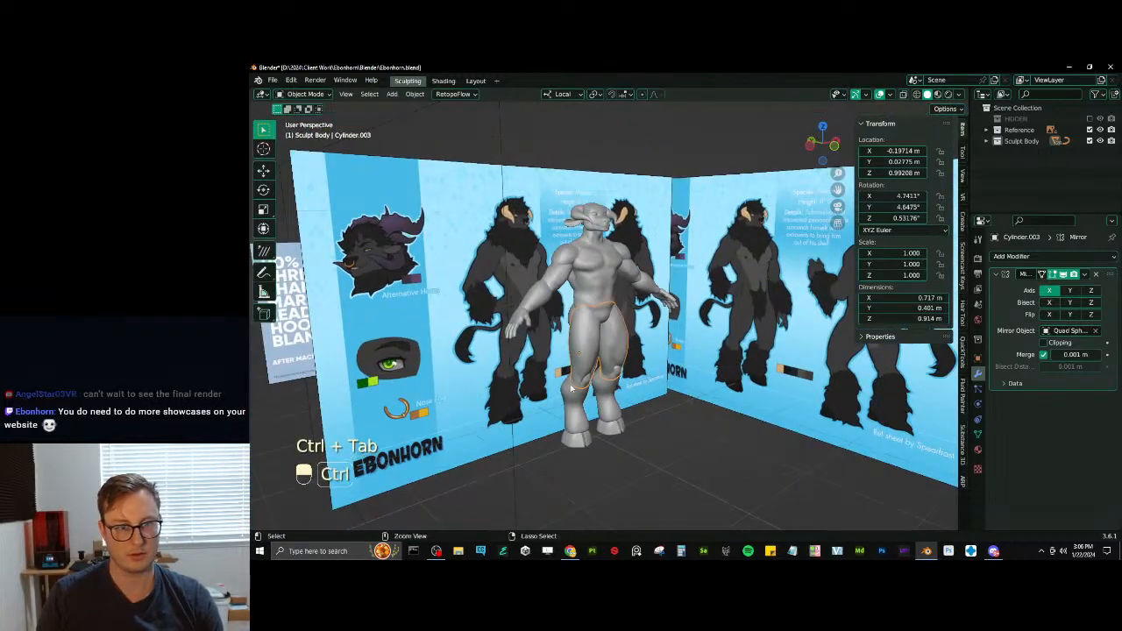
{"action": "key", "text": "ctrl+s"}
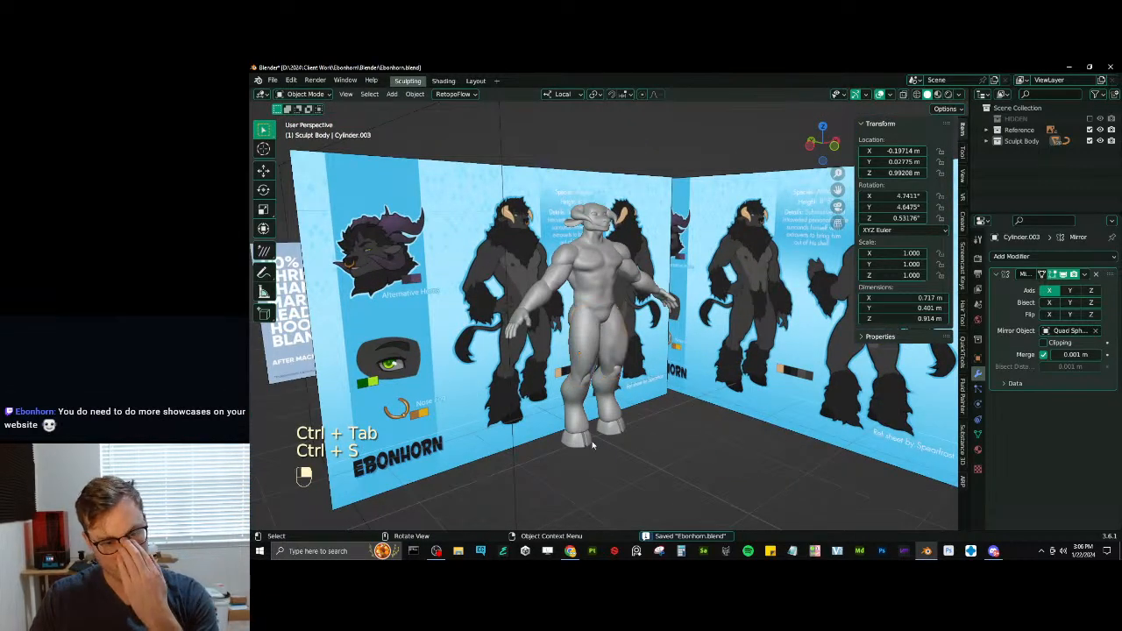
- Select the front reference image and try moving it along its X axis
{"action": "mouse_move", "coordinate": [592, 446]}
{"action": "middle_mouse_down"}
{"action": "mouse_move", "coordinate": [426, 313]}
{"action": "mouse_move", "coordinate": [649, 311]}
{"action": "mouse_move", "coordinate": [541, 377]}
{"action": "mouse_move", "coordinate": [608, 330]}
{"action": "mouse_move", "coordinate": [577, 325]}
{"action": "mouse_move", "coordinate": [580, 299]}
{"action": "mouse_move", "coordinate": [579, 317]}
{"action": "middle_mouse_up"}
{"action": "middle_click_drag", "start_coordinate": [579, 317], "coordinate": [548, 306]}
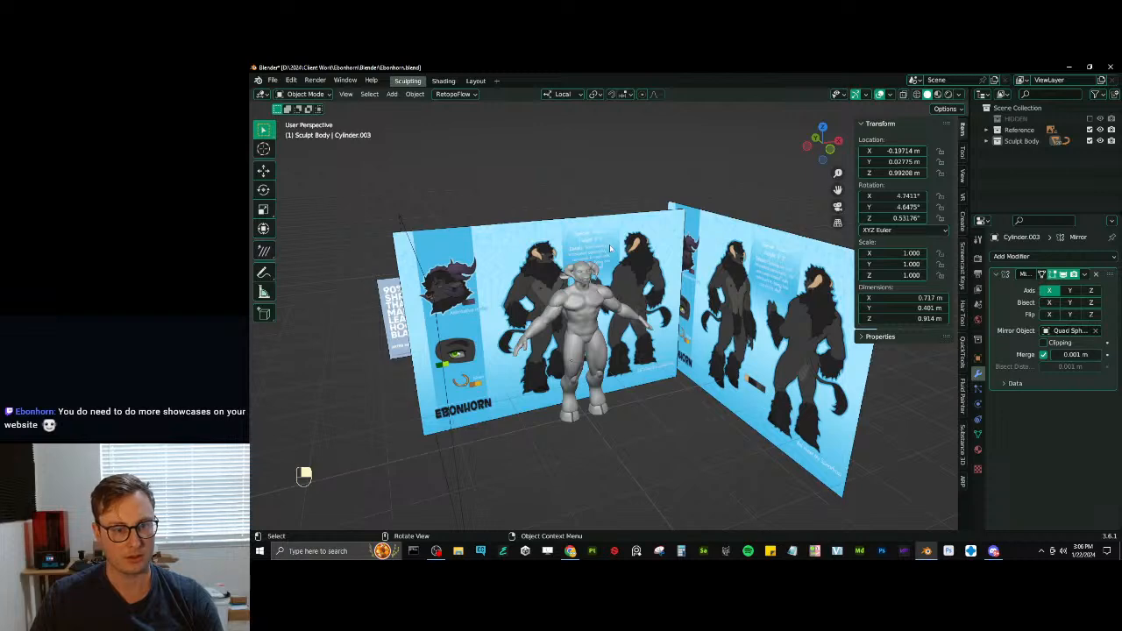
{"action": "left_click", "coordinate": [610, 248]}
{"action": "key", "text": "g"}
{"action": "key", "text": "x"}
{"action": "left_click", "coordinate": [456, 259]}
{"action": "scroll", "coordinate": [464, 263], "scroll_direction": "up", "scroll_amount": 5}
{"action": "middle_click_drag", "start_coordinate": [465, 263], "coordinate": [615, 290]}
{"action": "key", "text": "ctrl+z"}
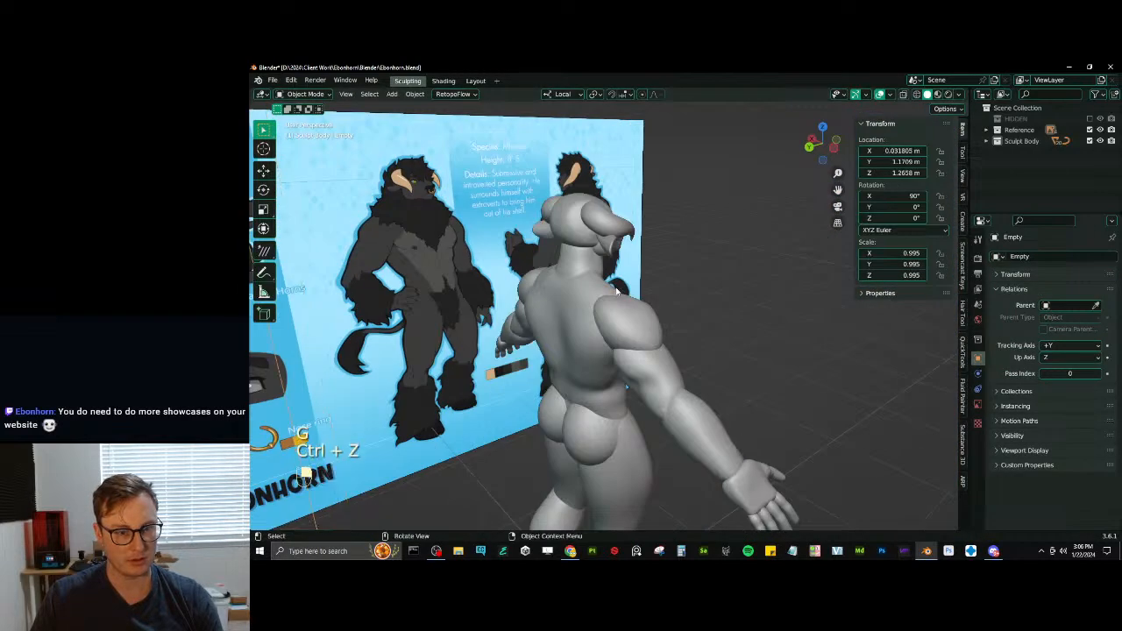
- Duplicate the front reference image and rotate the copy 180° about the global Z axis
{"action": "key", "text": "shift+d"}
{"action": "type", "text": "r"}
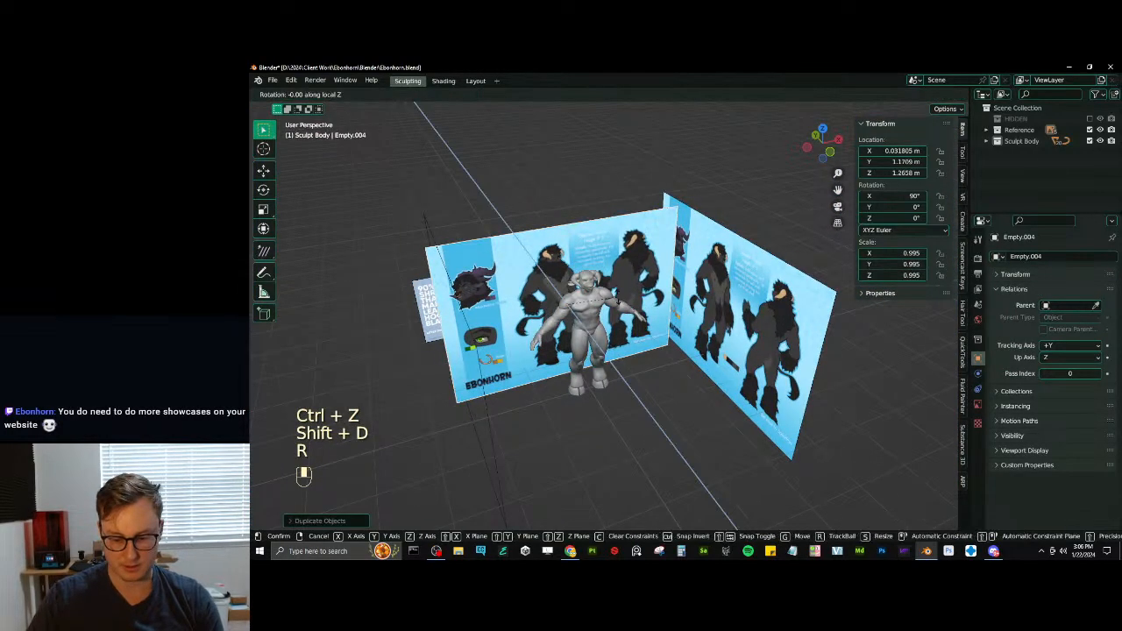
{"action": "type", "text": "180"}
{"action": "key", "text": "Return"}
{"action": "key", "text": "ctrl+z"}
{"action": "type", "text": "rz"}
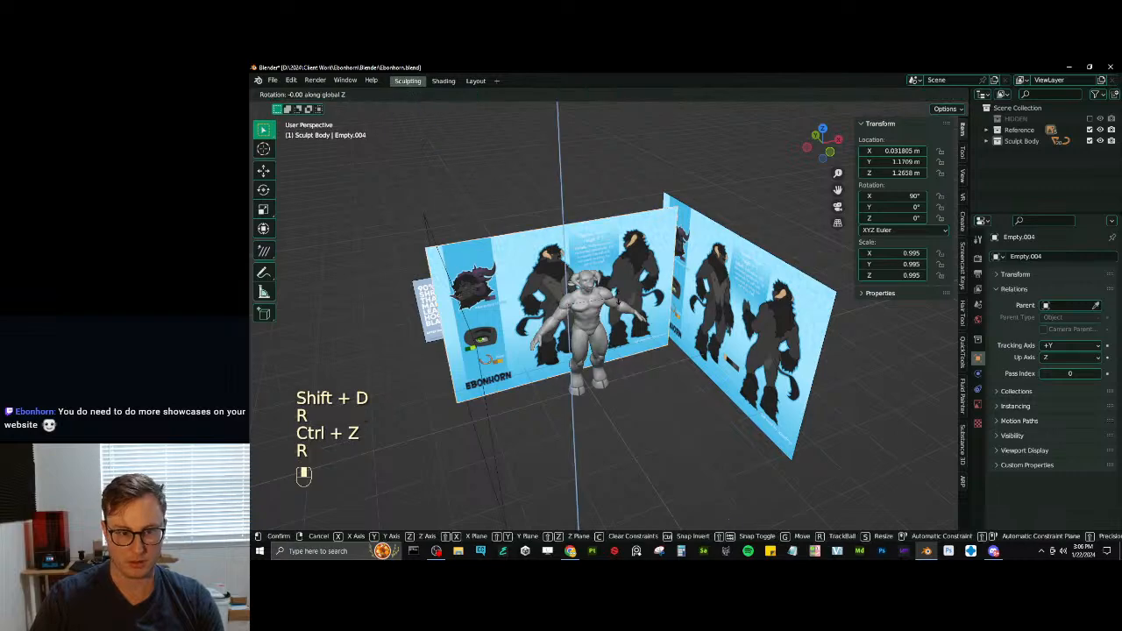
{"action": "type", "text": "180"}
{"action": "key", "text": "Return"}
- Move the duplicated reference image along the global Y axis to the opposite side of the model, at about -2.92 m
{"action": "key", "text": "g"}
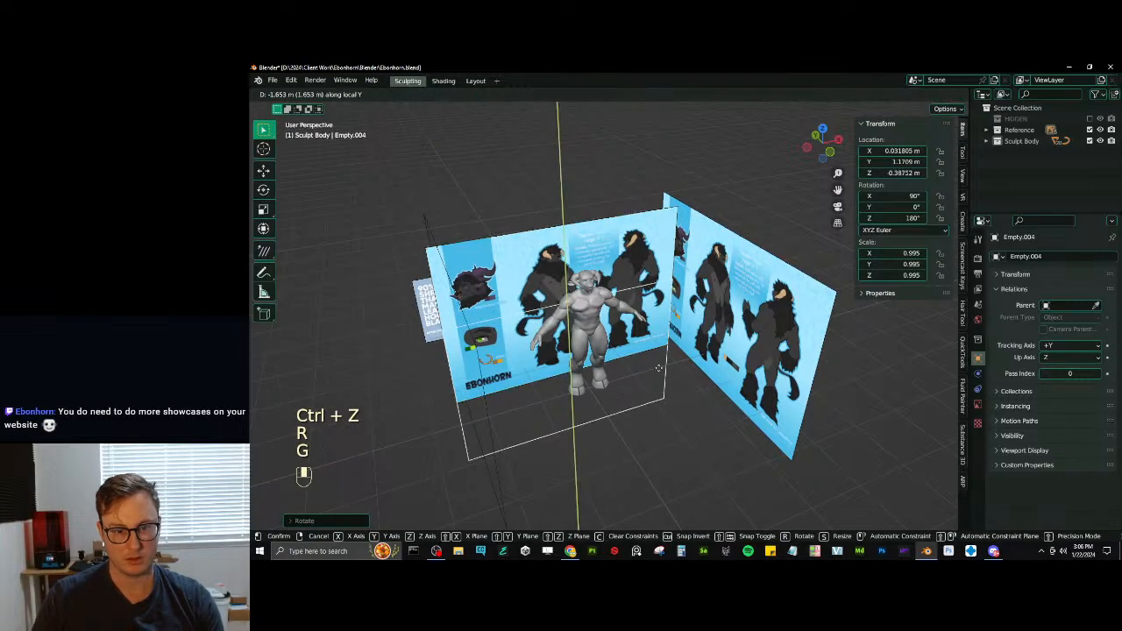
{"action": "key", "text": "y"}
{"action": "key", "text": "y"}
{"action": "key", "text": "y"}
{"action": "left_click", "coordinate": [699, 418]}
- Select the torso and put it into Sculpt Mode
{"action": "middle_click_drag", "start_coordinate": [696, 415], "coordinate": [745, 379]}
{"action": "scroll", "coordinate": [701, 372], "scroll_direction": "up", "scroll_amount": 6}
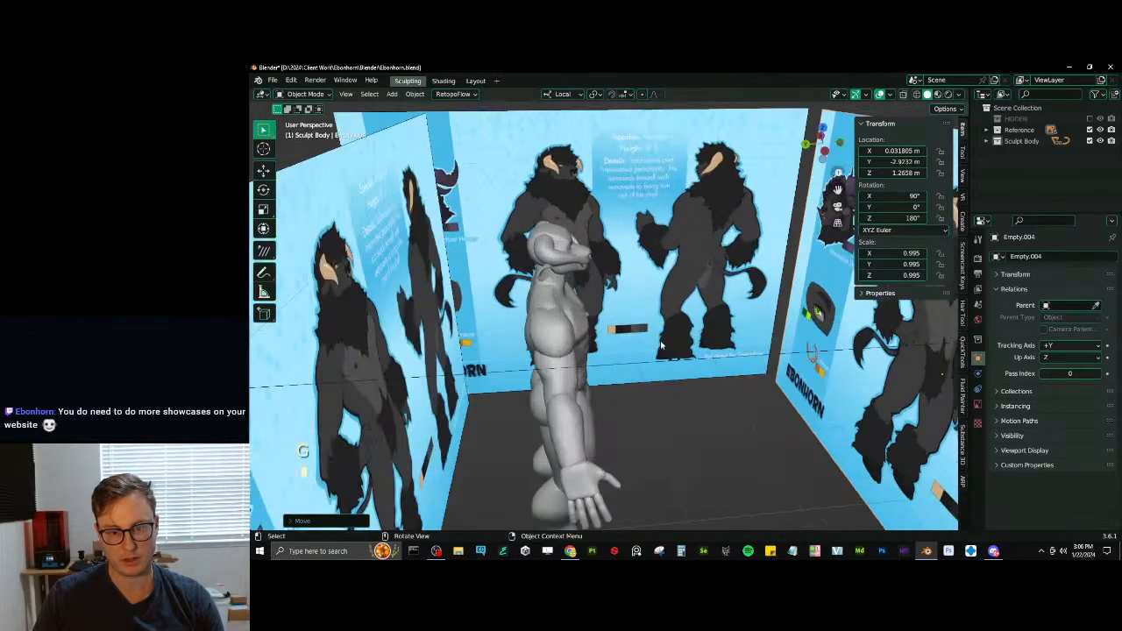
{"action": "mouse_move", "coordinate": [662, 359]}
{"action": "middle_mouse_down"}
{"action": "mouse_move", "coordinate": [748, 340]}
{"action": "mouse_move", "coordinate": [700, 317]}
{"action": "mouse_move", "coordinate": [687, 360]}
{"action": "middle_mouse_up"}
{"action": "left_click", "coordinate": [700, 317]}
{"action": "key", "text": "ctrl+Tab"}
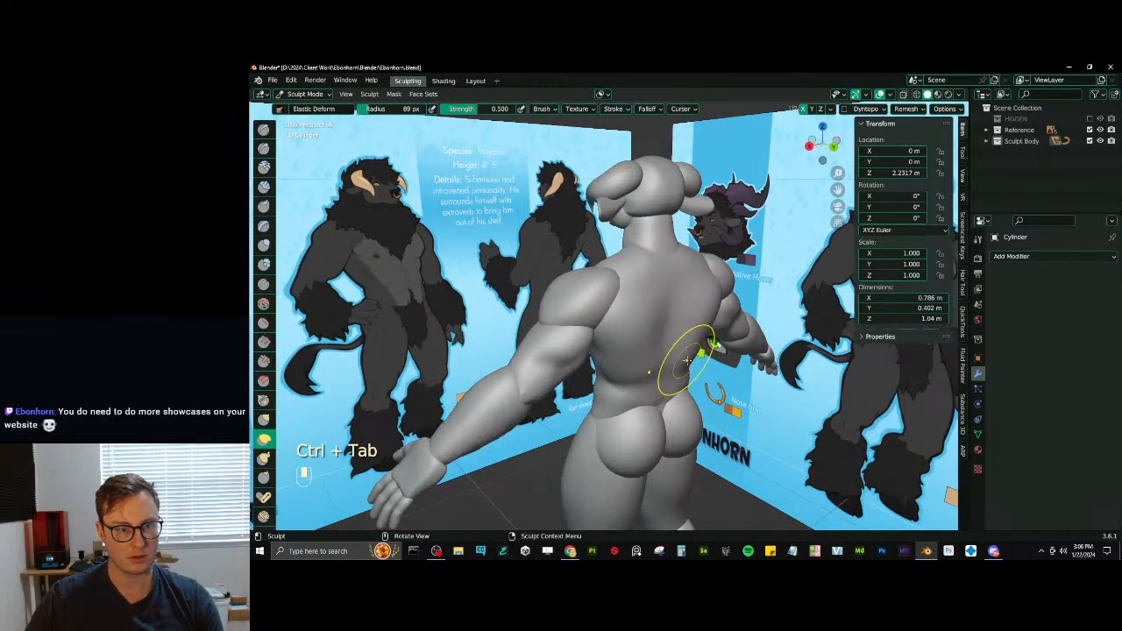
- Build up the shoulder blades and upper back with Inflate/Deflate at 89 px radius, smoothing the volumes
{"action": "key", "text": "i"}
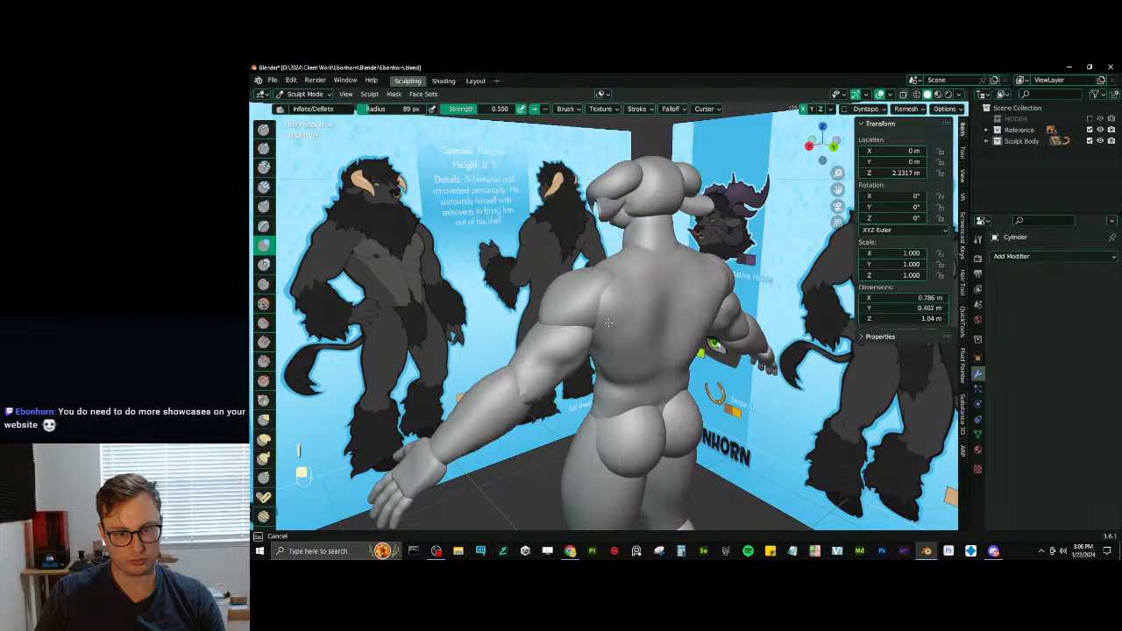
{"action": "middle_click_drag", "start_coordinate": [630, 272], "coordinate": [637, 339]}
{"action": "left_click_drag", "start_coordinate": [637, 339], "coordinate": [631, 323]}
{"action": "middle_click_drag", "start_coordinate": [630, 323], "coordinate": [606, 301]}
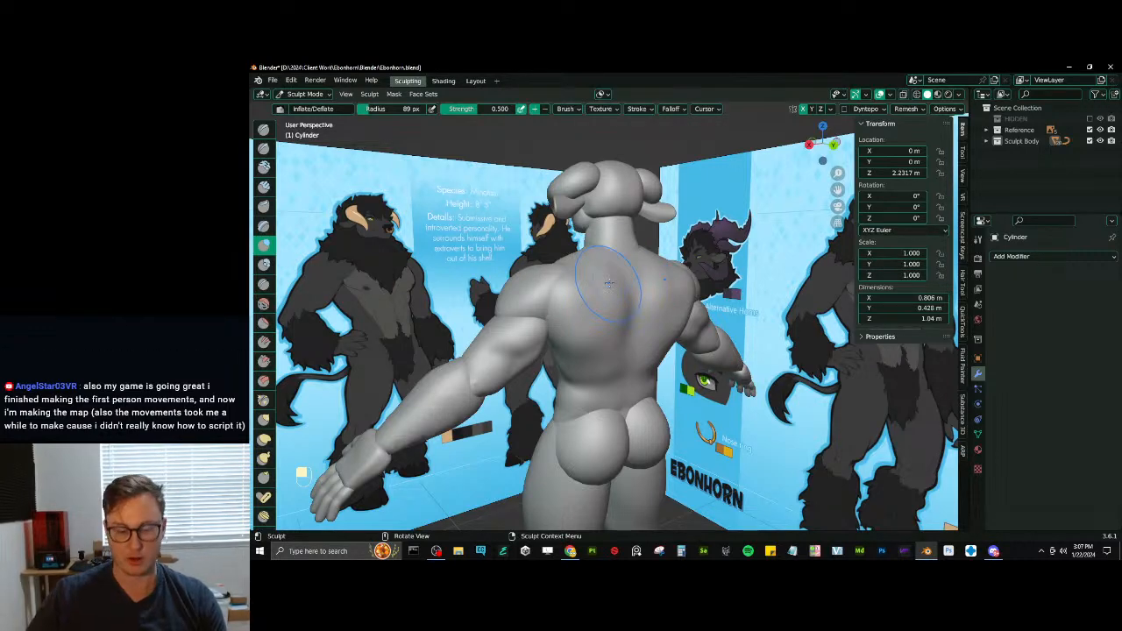
{"action": "mouse_move", "coordinate": [608, 283]}
{"action": "middle_mouse_down"}
{"action": "mouse_move", "coordinate": [648, 315]}
{"action": "mouse_move", "coordinate": [602, 403]}
{"action": "mouse_move", "coordinate": [622, 399]}
{"action": "mouse_move", "coordinate": [616, 412]}
{"action": "mouse_move", "coordinate": [612, 400]}
{"action": "mouse_move", "coordinate": [643, 372]}
{"action": "mouse_move", "coordinate": [644, 389]}
{"action": "middle_mouse_up"}
{"action": "key", "text": "shift"}
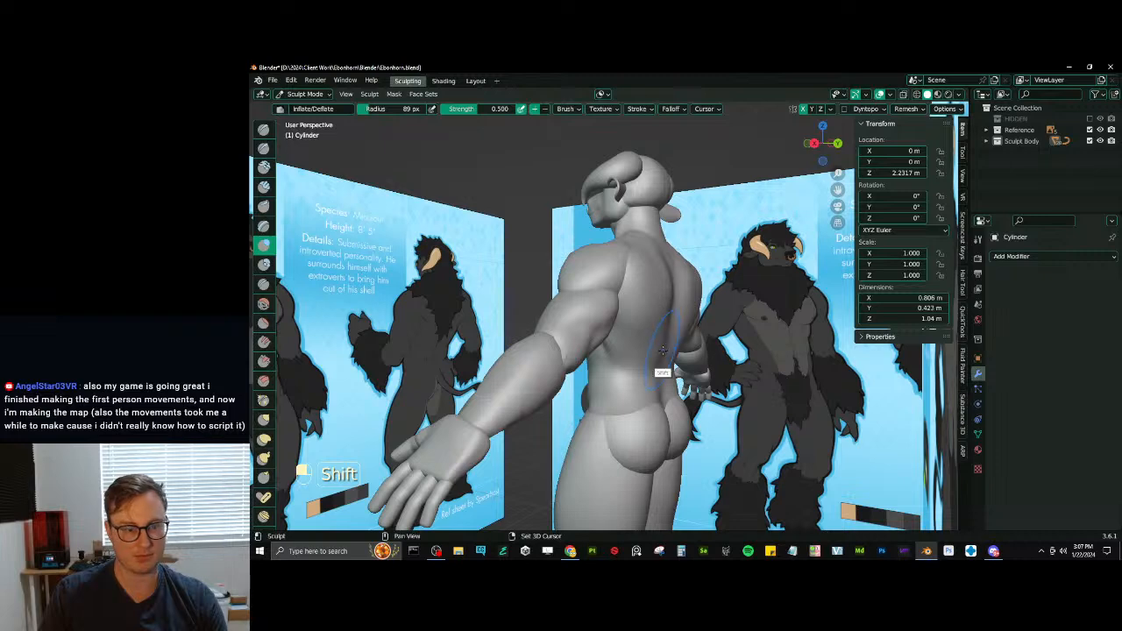
{"action": "mouse_move", "coordinate": [644, 326]}
{"action": "middle_mouse_down"}
{"action": "mouse_move", "coordinate": [609, 310]}
{"action": "mouse_move", "coordinate": [623, 289]}
{"action": "middle_mouse_up"}
- Sharpen the muscle contours around the shoulder blades with Draw Sharp, undoing unwanted strokes
{"action": "key", "text": "d"}
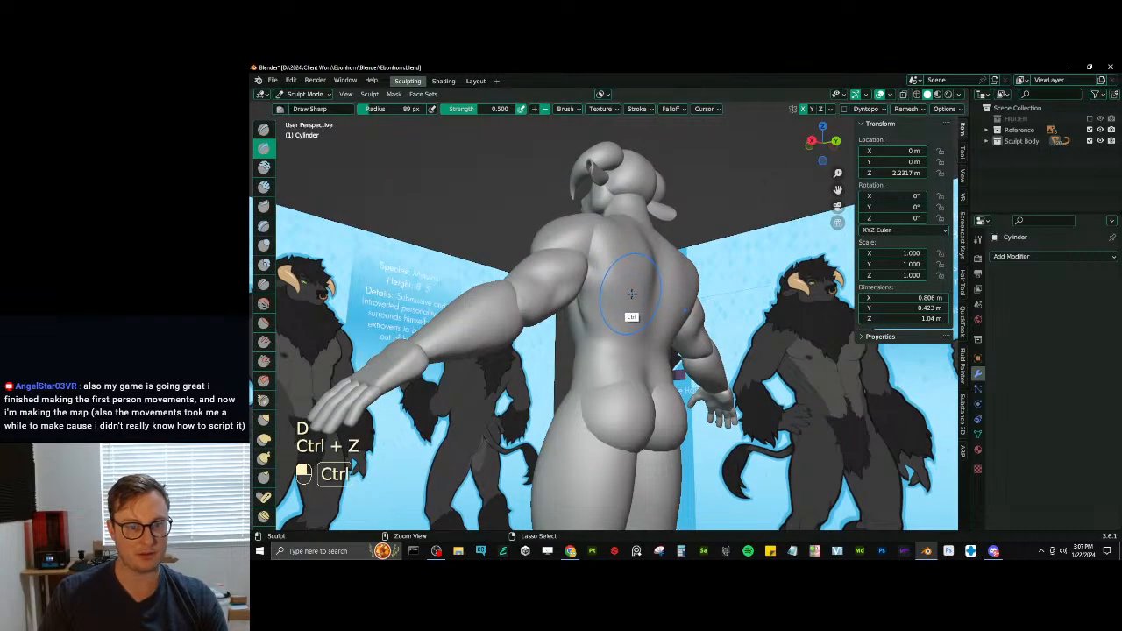
{"action": "key", "text": "ctrl+z"}
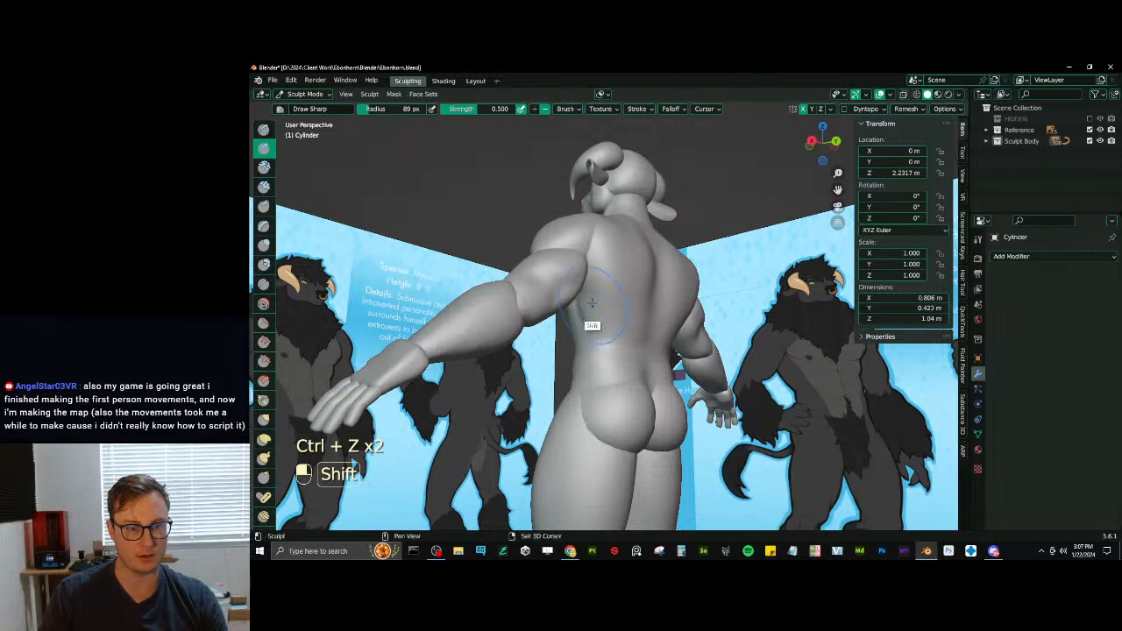
{"action": "mouse_move", "coordinate": [592, 302]}
{"action": "middle_mouse_down"}
{"action": "mouse_move", "coordinate": [596, 278]}
{"action": "mouse_move", "coordinate": [651, 318]}
{"action": "mouse_move", "coordinate": [616, 310]}
{"action": "mouse_move", "coordinate": [602, 298]}
{"action": "mouse_move", "coordinate": [611, 288]}
{"action": "middle_mouse_up"}
{"action": "key", "text": "d"}
{"action": "key", "text": "d"}
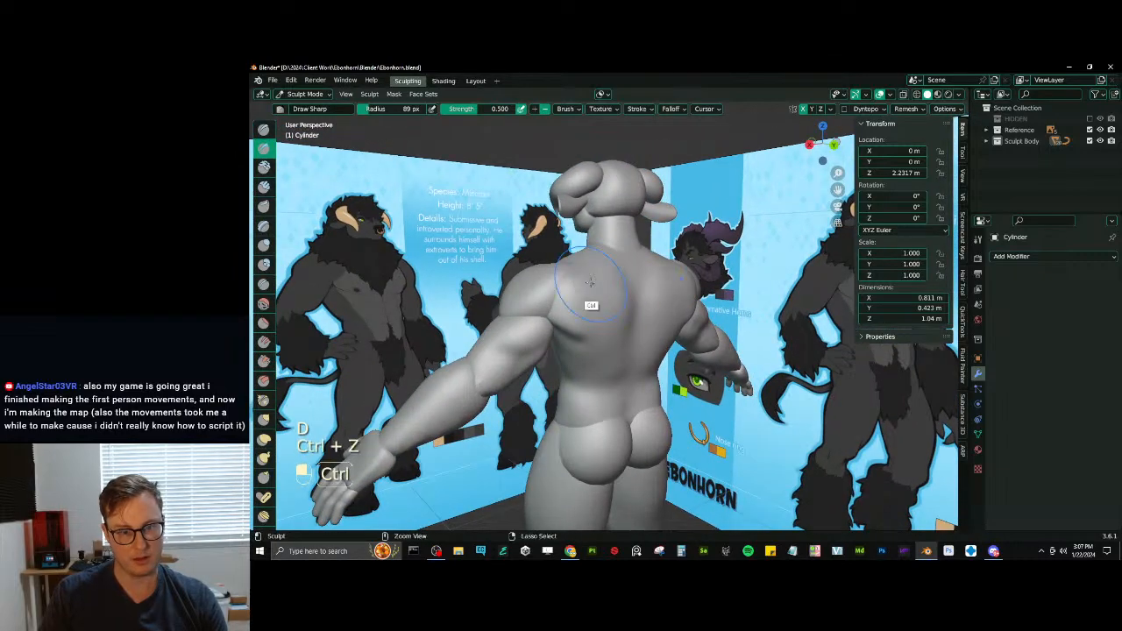
{"action": "key", "text": "ctrl+z"}
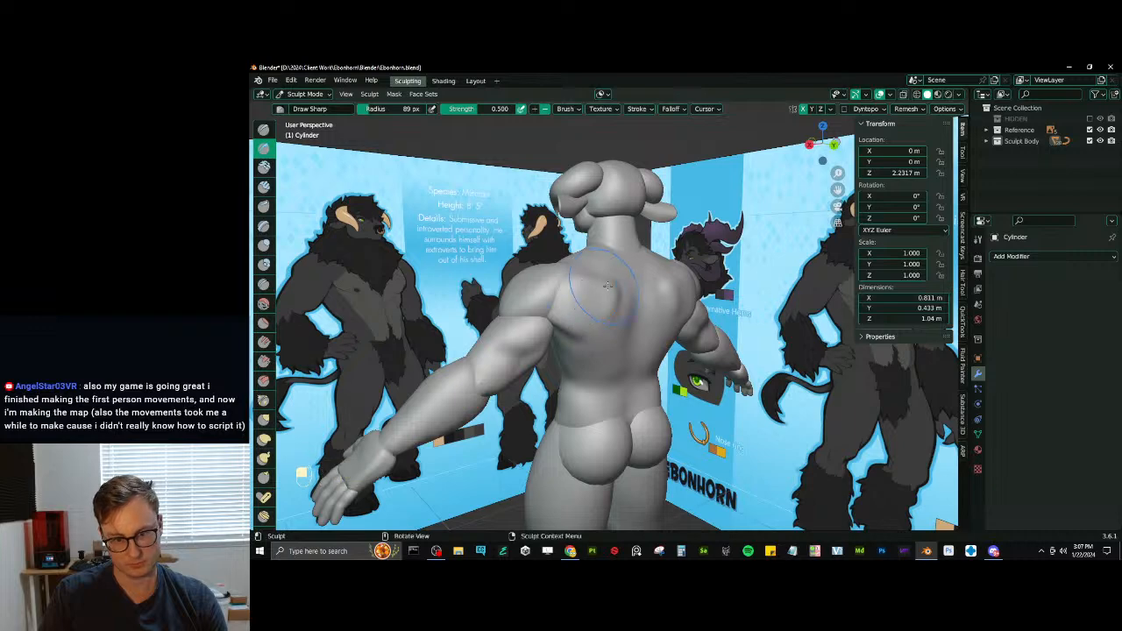
- Carve the spine groove along the middle of the back with Draw Sharp, undoing unwanted strokes
{"action": "mouse_move", "coordinate": [606, 285]}
{"action": "middle_mouse_down"}
{"action": "mouse_move", "coordinate": [632, 318]}
{"action": "mouse_move", "coordinate": [588, 299]}
{"action": "middle_mouse_up"}
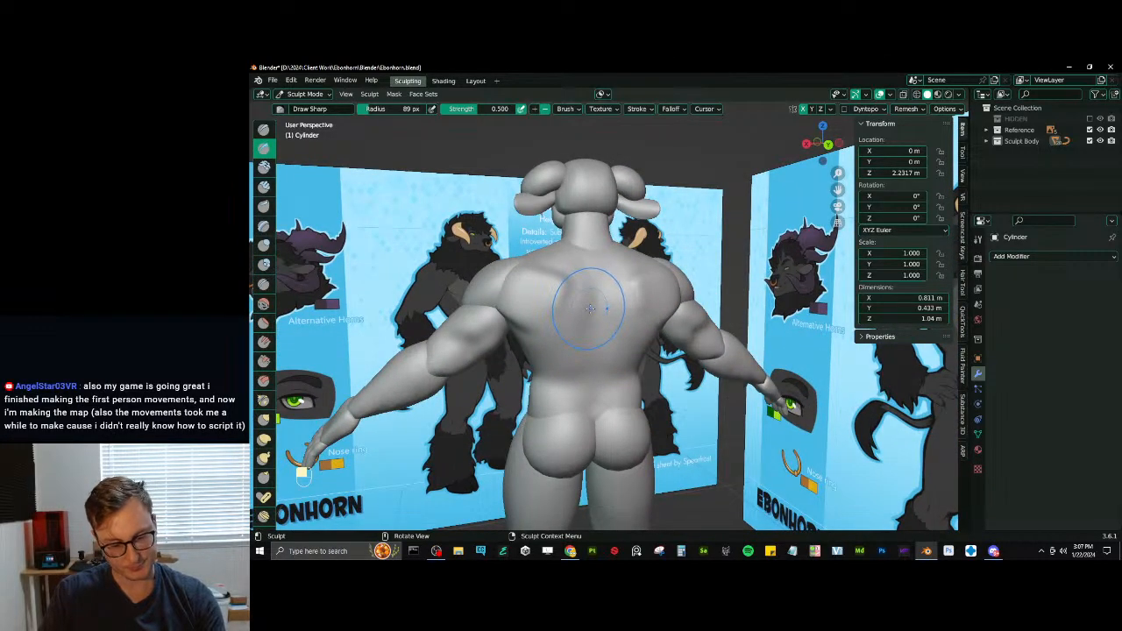
{"action": "key", "text": "ctrl+z"}
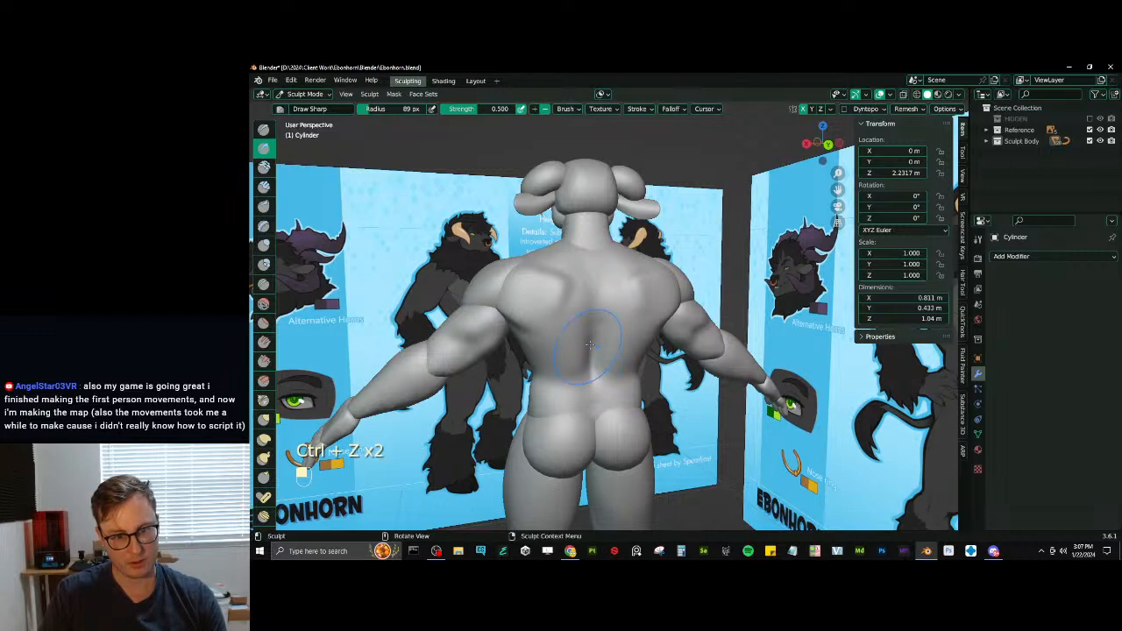
{"action": "left_click_drag", "start_coordinate": [589, 344], "coordinate": [590, 360], "text": "shift"}
{"action": "middle_click_drag", "start_coordinate": [590, 361], "coordinate": [626, 342]}
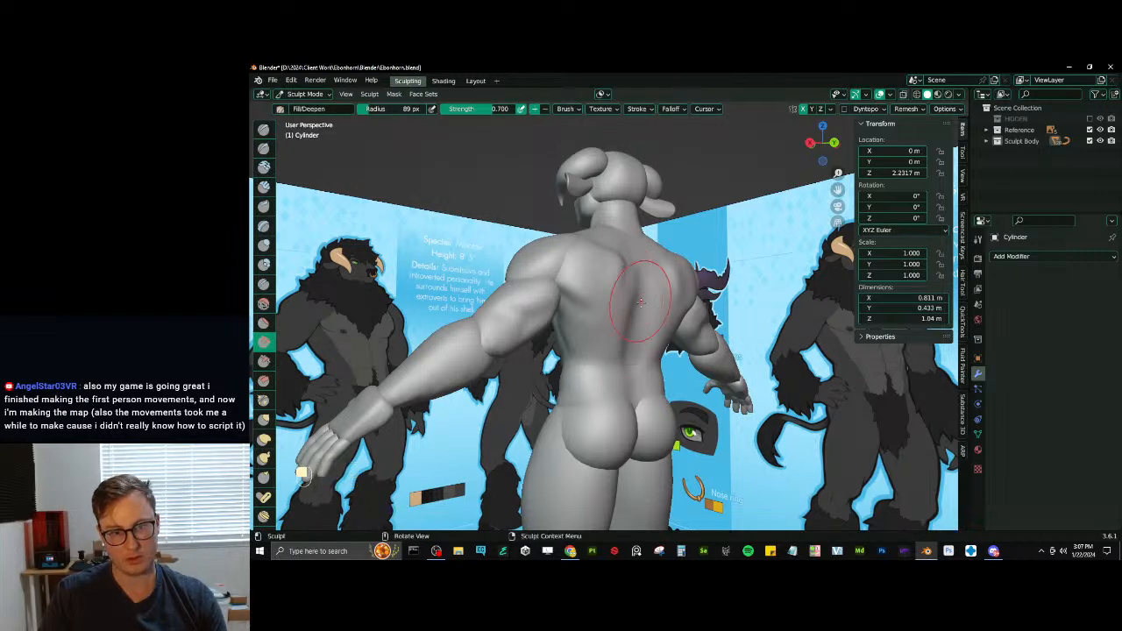
{"action": "middle_click_drag", "start_coordinate": [640, 300], "coordinate": [600, 312]}
{"action": "key", "text": "d"}
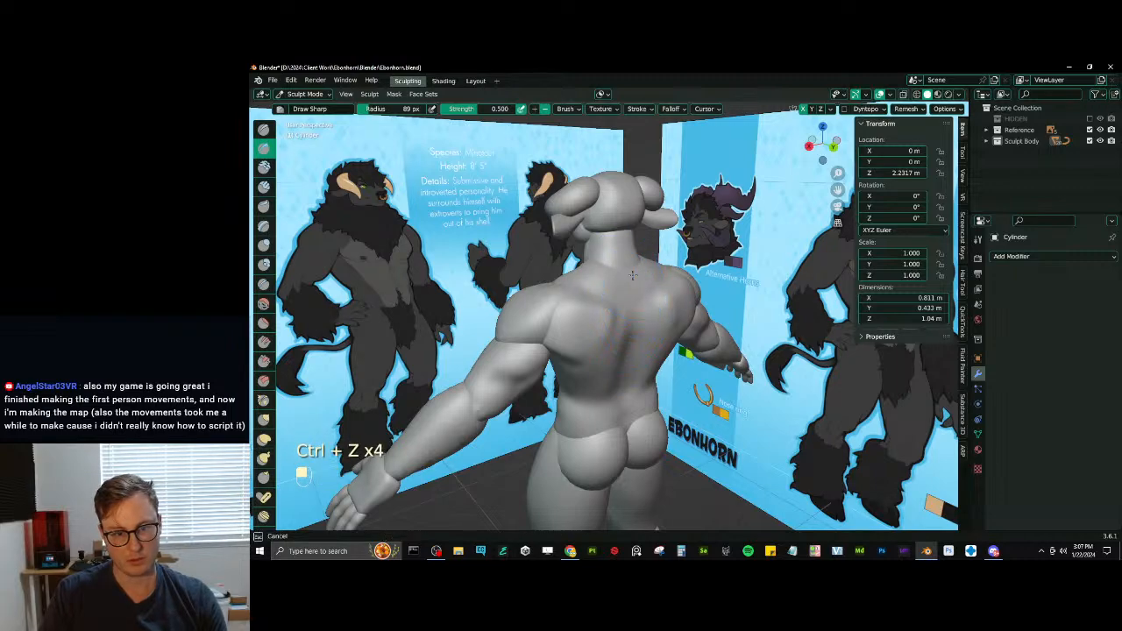
{"action": "mouse_move", "coordinate": [628, 349]}
{"action": "middle_mouse_down"}
{"action": "mouse_move", "coordinate": [625, 274]}
{"action": "mouse_move", "coordinate": [680, 263]}
{"action": "middle_mouse_up"}
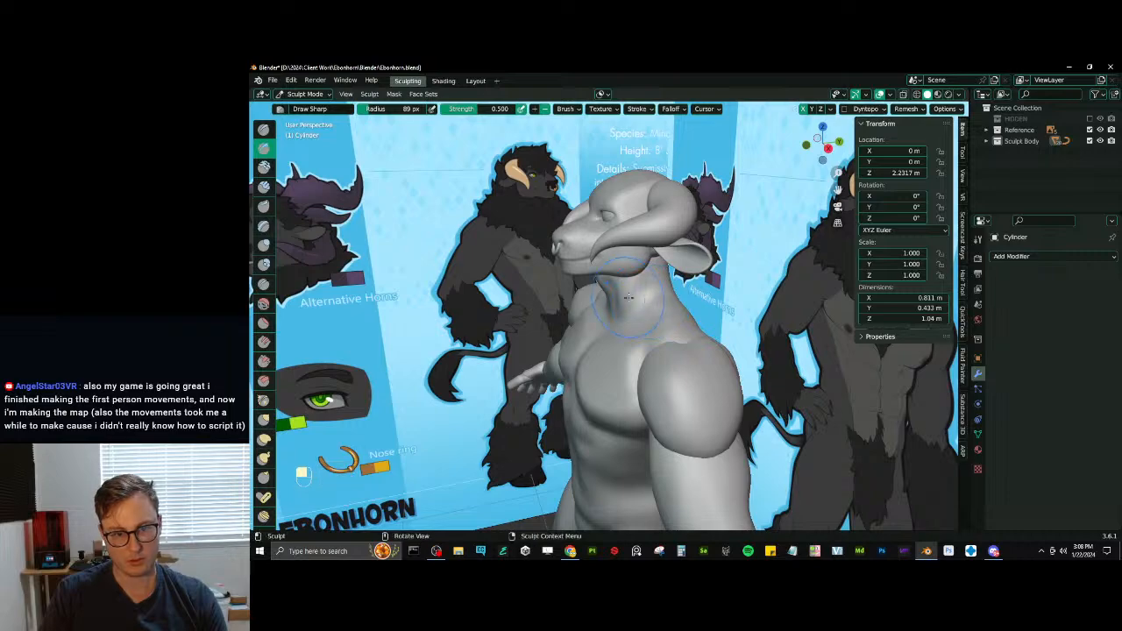
- Define the base of the neck with Draw Sharp and build up the trapezius with Inflate/Deflate
{"action": "middle_click_drag", "start_coordinate": [628, 298], "coordinate": [613, 350]}
{"action": "key", "text": "d"}
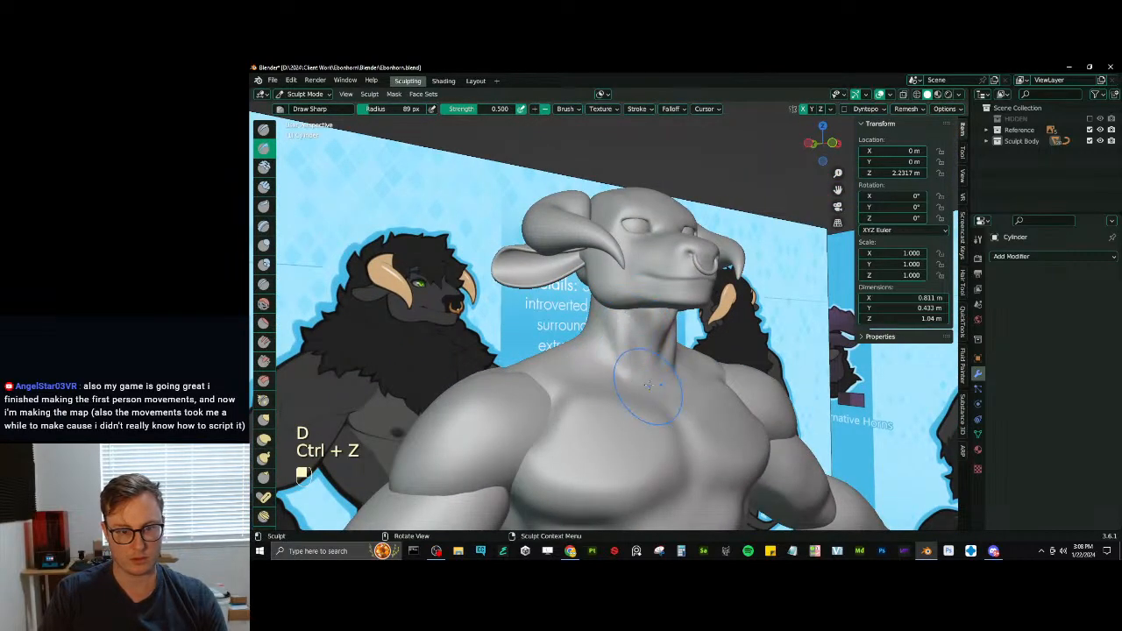
{"action": "mouse_move", "coordinate": [653, 337]}
{"action": "middle_mouse_down"}
{"action": "mouse_move", "coordinate": [729, 334]}
{"action": "mouse_move", "coordinate": [574, 356]}
{"action": "middle_mouse_up"}
{"action": "key", "text": "i"}
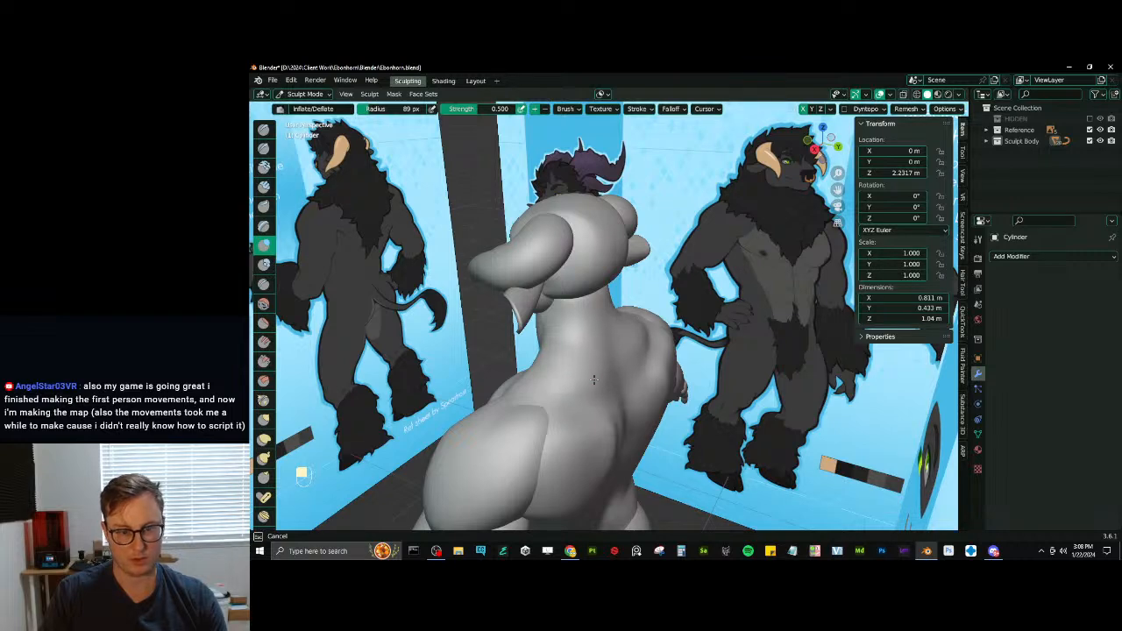
{"action": "mouse_move", "coordinate": [558, 385]}
{"action": "middle_mouse_down"}
{"action": "mouse_move", "coordinate": [593, 331]}
{"action": "mouse_move", "coordinate": [621, 325]}
{"action": "mouse_move", "coordinate": [628, 344]}
{"action": "middle_mouse_up"}
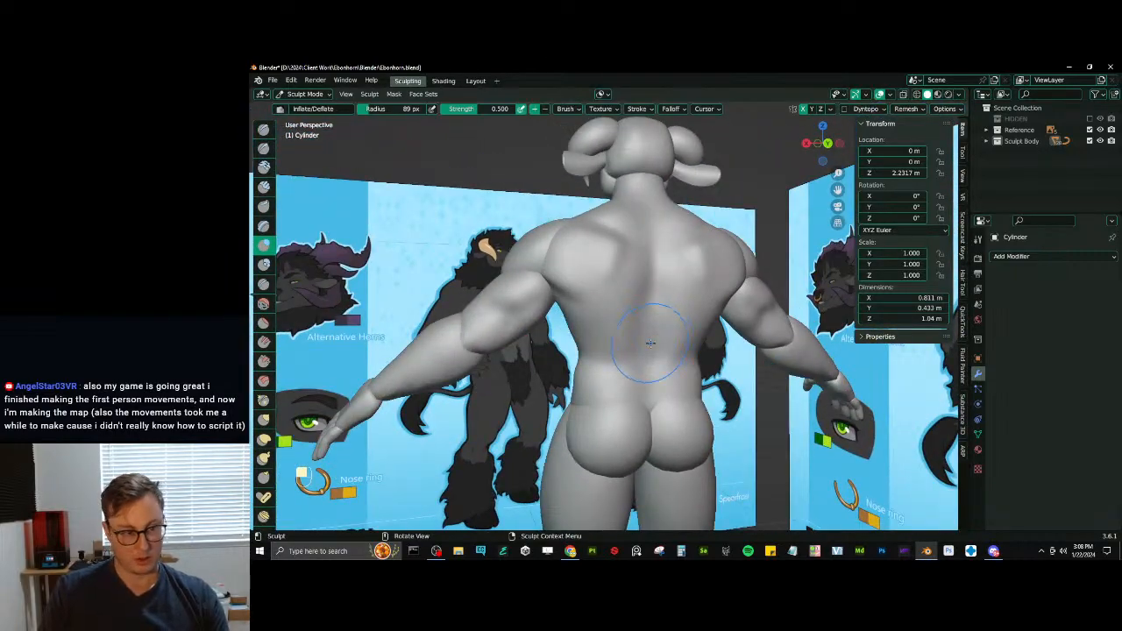
- Try to deepen the spine groove in the lower back with the Crease brush
{"action": "left_click", "coordinate": [263, 285]}
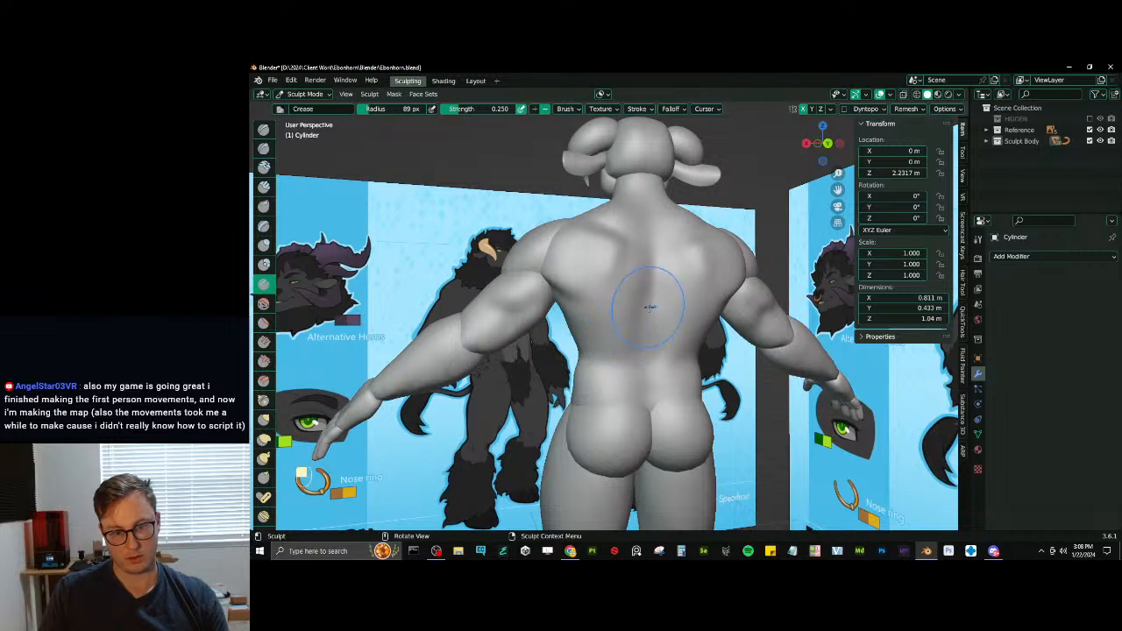
{"action": "left_click_drag", "start_coordinate": [648, 306], "coordinate": [650, 323]}
{"action": "mouse_move", "coordinate": [646, 313]}
{"action": "middle_mouse_down"}
{"action": "mouse_move", "coordinate": [669, 312]}
{"action": "mouse_move", "coordinate": [701, 338]}
{"action": "mouse_move", "coordinate": [698, 349]}
{"action": "mouse_move", "coordinate": [635, 333]}
{"action": "mouse_move", "coordinate": [649, 357]}
{"action": "middle_mouse_up"}
{"action": "key", "text": "ctrl+z"}
{"action": "key", "text": "ctrl+z"}
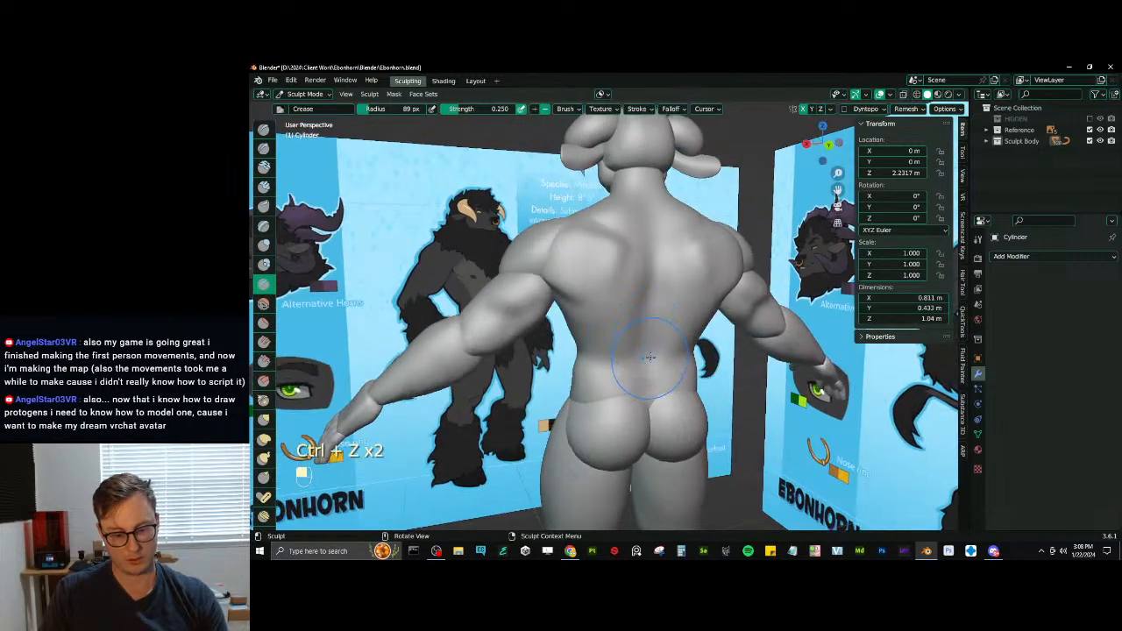
- Tighten the spine groove on the mid and lower back with Pinch/Magnify
{"action": "key", "text": "p"}
{"action": "left_click_drag", "start_coordinate": [649, 340], "coordinate": [651, 324]}
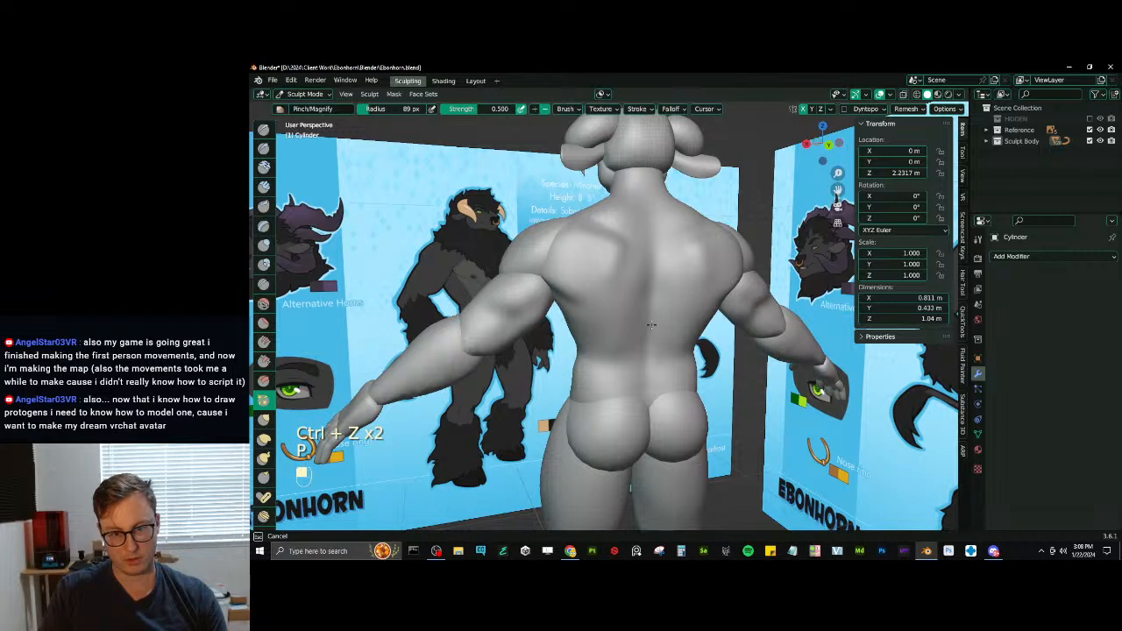
{"action": "middle_click_drag", "start_coordinate": [651, 324], "coordinate": [659, 343]}
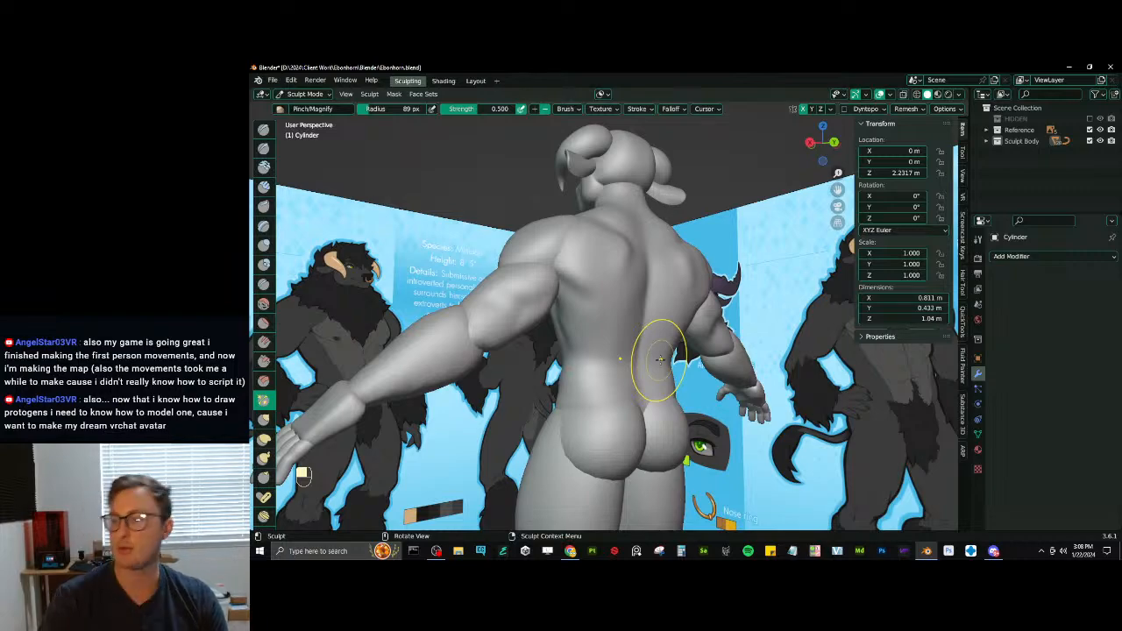
{"action": "mouse_move", "coordinate": [605, 343]}
{"action": "middle_mouse_down"}
{"action": "mouse_move", "coordinate": [640, 326]}
{"action": "mouse_move", "coordinate": [647, 294]}
{"action": "middle_mouse_up"}
- Flatten and smooth the pectorals with Scrape/Peaks at 0.700 strength
{"action": "key", "text": "v"}
{"action": "left_click_drag", "start_coordinate": [642, 307], "coordinate": [636, 313], "text": "shift"}
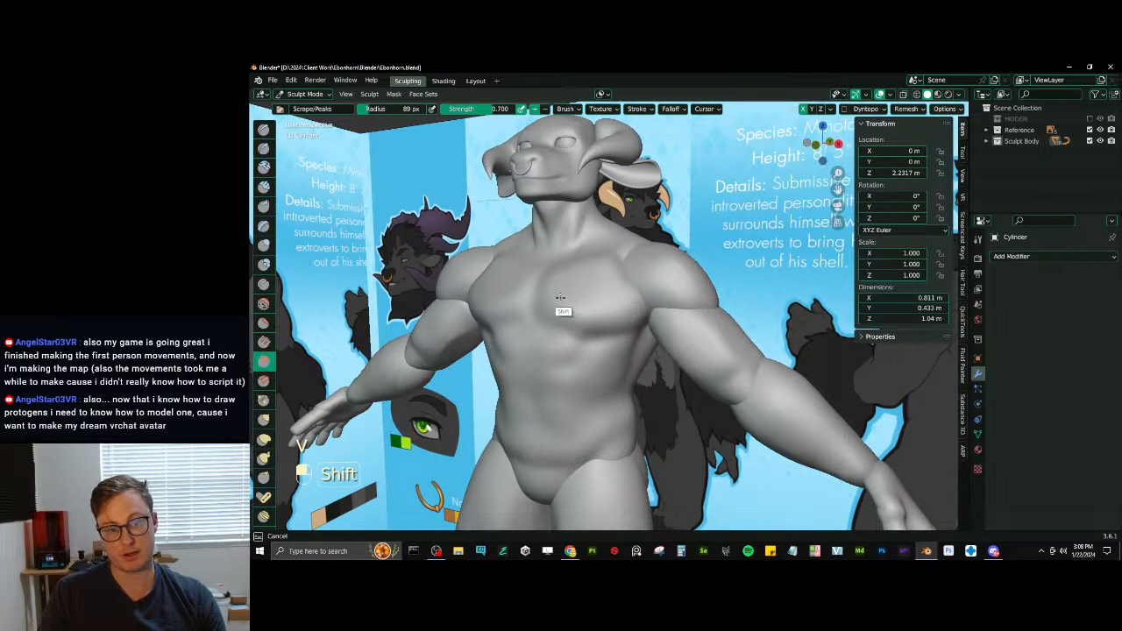
{"action": "mouse_move", "coordinate": [559, 297]}
{"action": "middle_mouse_down"}
{"action": "mouse_move", "coordinate": [608, 321]}
{"action": "mouse_move", "coordinate": [619, 352]}
{"action": "middle_mouse_up"}
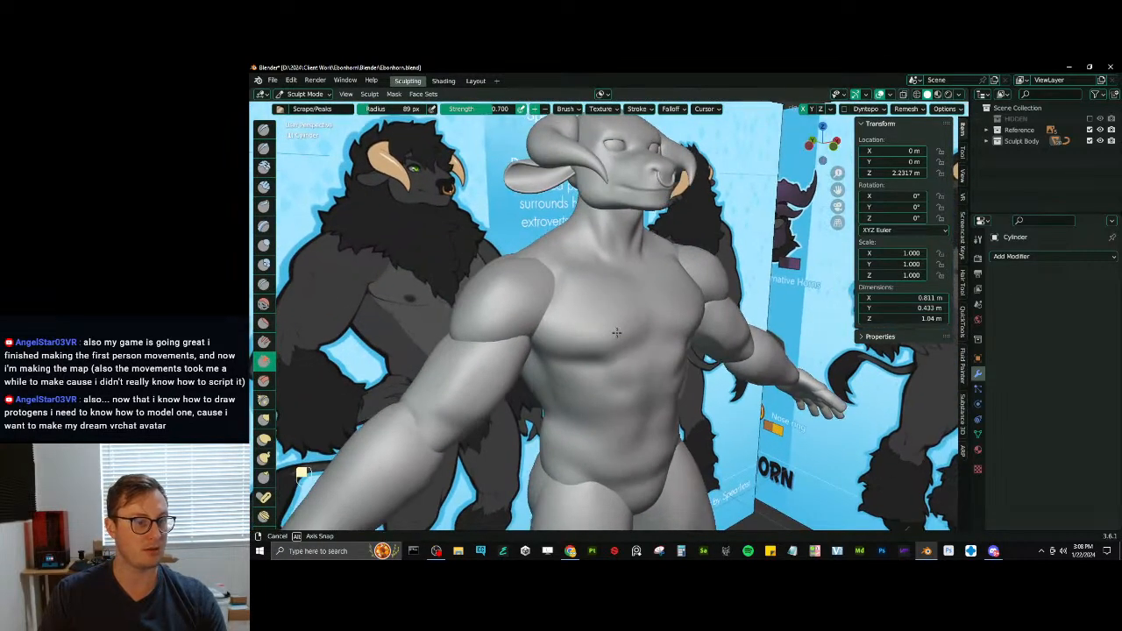
{"action": "key", "text": "j"}
{"action": "key", "text": "v"}
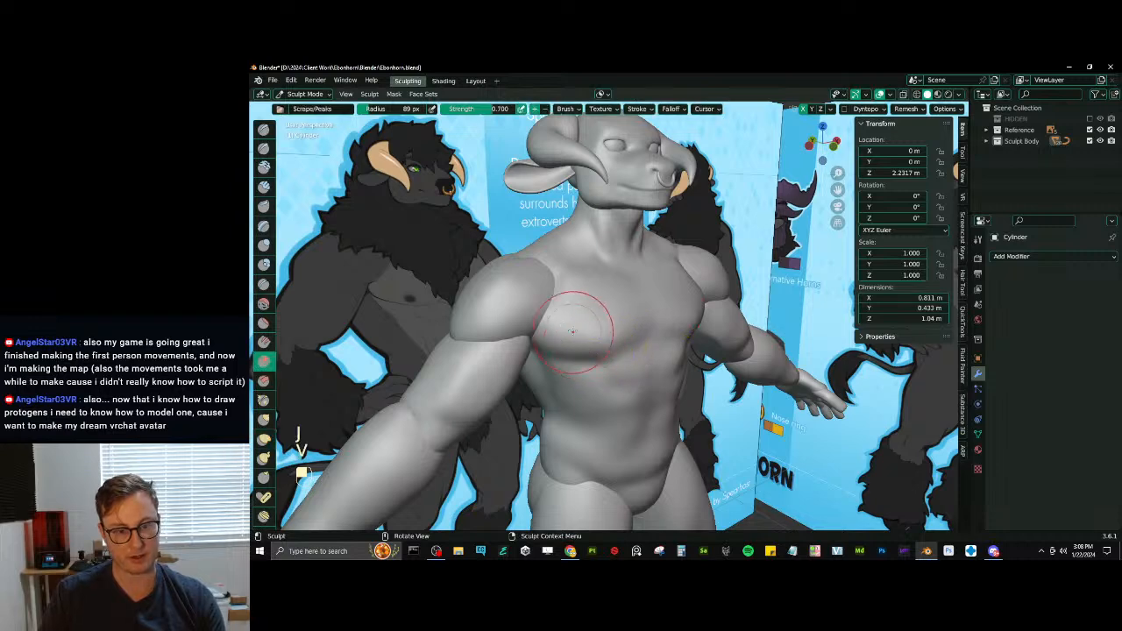
{"action": "mouse_move", "coordinate": [576, 324]}
{"action": "left_mouse_down"}
{"action": "mouse_move", "coordinate": [550, 343]}
{"action": "mouse_move", "coordinate": [570, 323]}
{"action": "mouse_move", "coordinate": [563, 330]}
{"action": "left_mouse_up"}
{"action": "left_click_drag", "start_coordinate": [586, 319], "coordinate": [582, 320], "text": "shift"}
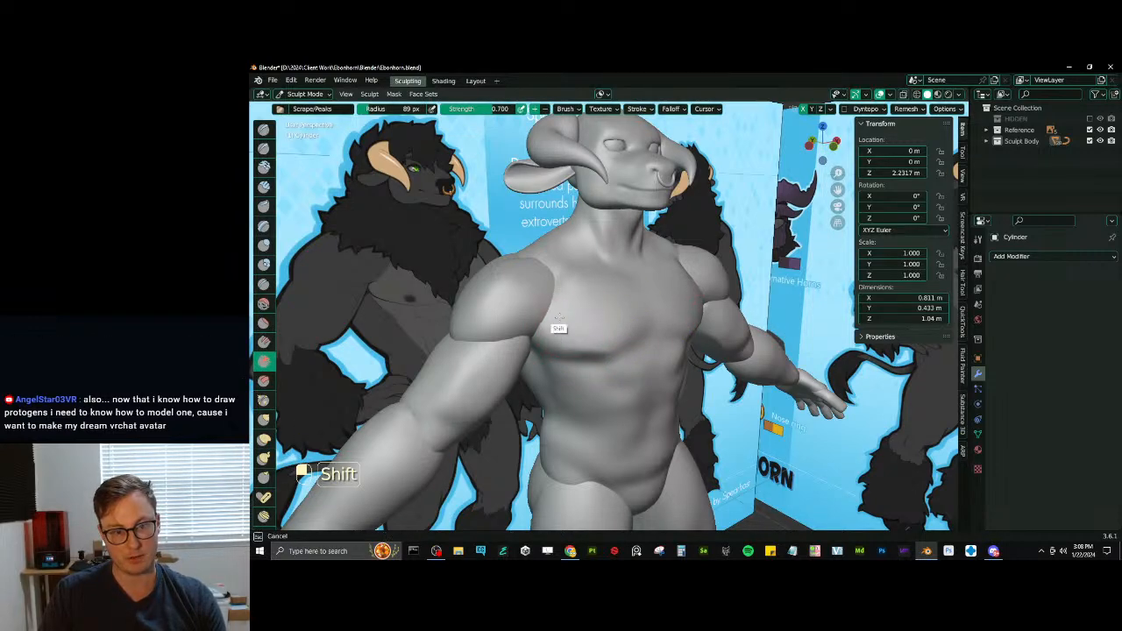
{"action": "middle_click_drag", "start_coordinate": [581, 313], "coordinate": [615, 305]}
{"action": "left_click_drag", "start_coordinate": [579, 337], "coordinate": [604, 331], "text": "shift"}
{"action": "middle_click_drag", "start_coordinate": [589, 335], "coordinate": [619, 347]}
- Carve the crease beneath the pectorals towards the sternum with Draw Sharp at 51 px radius
{"action": "key", "text": "d"}
{"action": "key", "text": "p"}
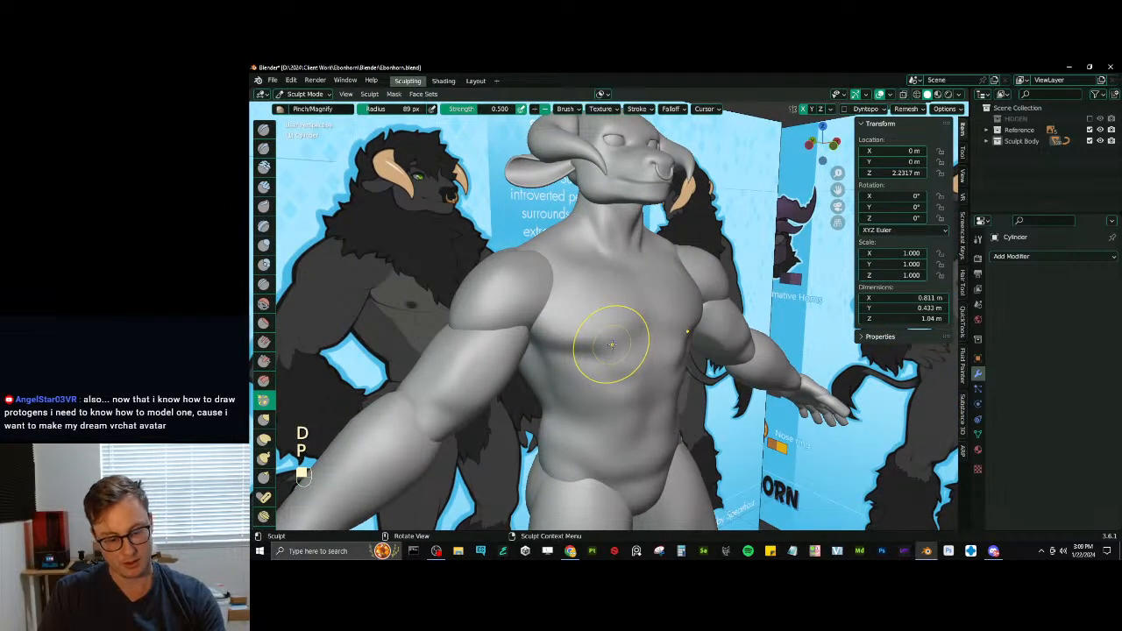
{"action": "key", "text": "d"}
{"action": "key", "text": "bracketleft"}
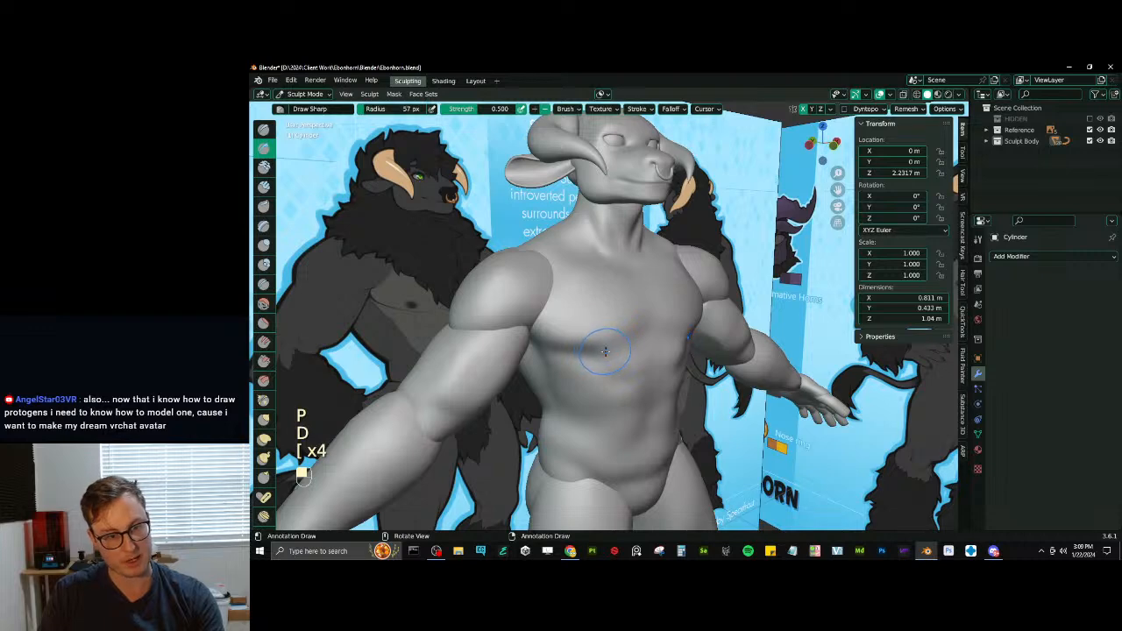
{"action": "key", "text": "ctrl+z"}
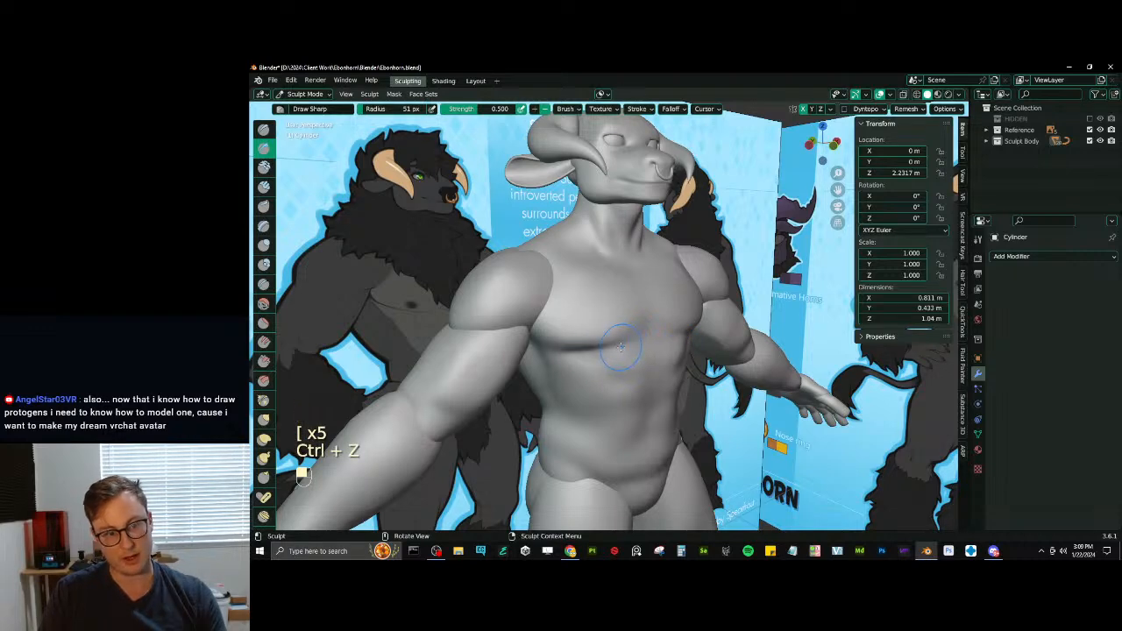
{"action": "key", "text": "ctrl+z"}
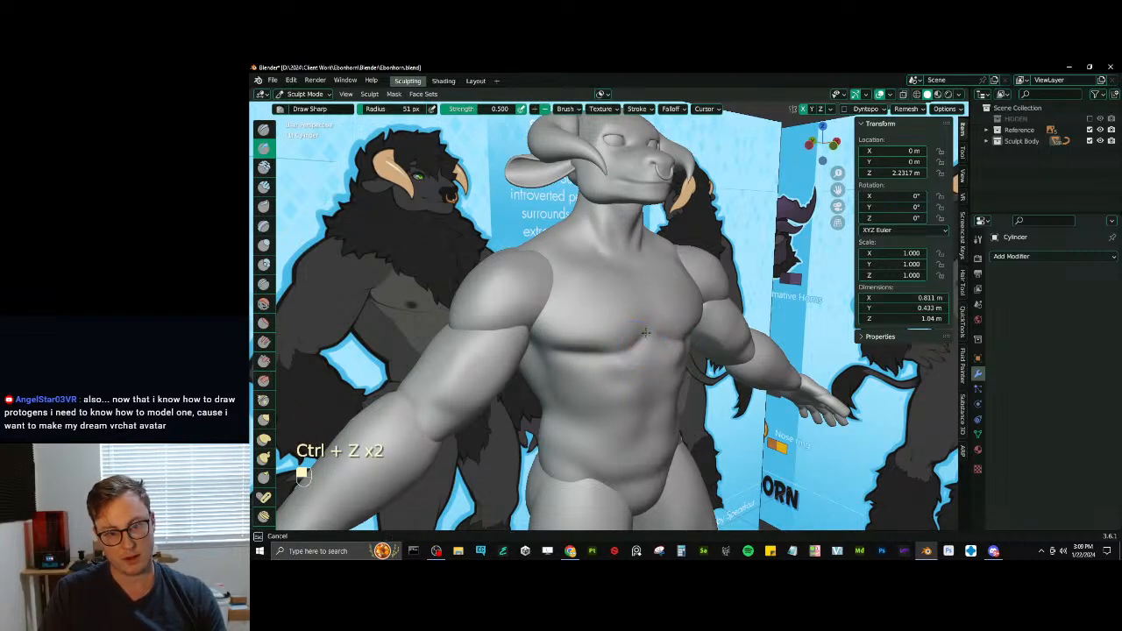
{"action": "middle_click_drag", "start_coordinate": [639, 334], "coordinate": [660, 344]}
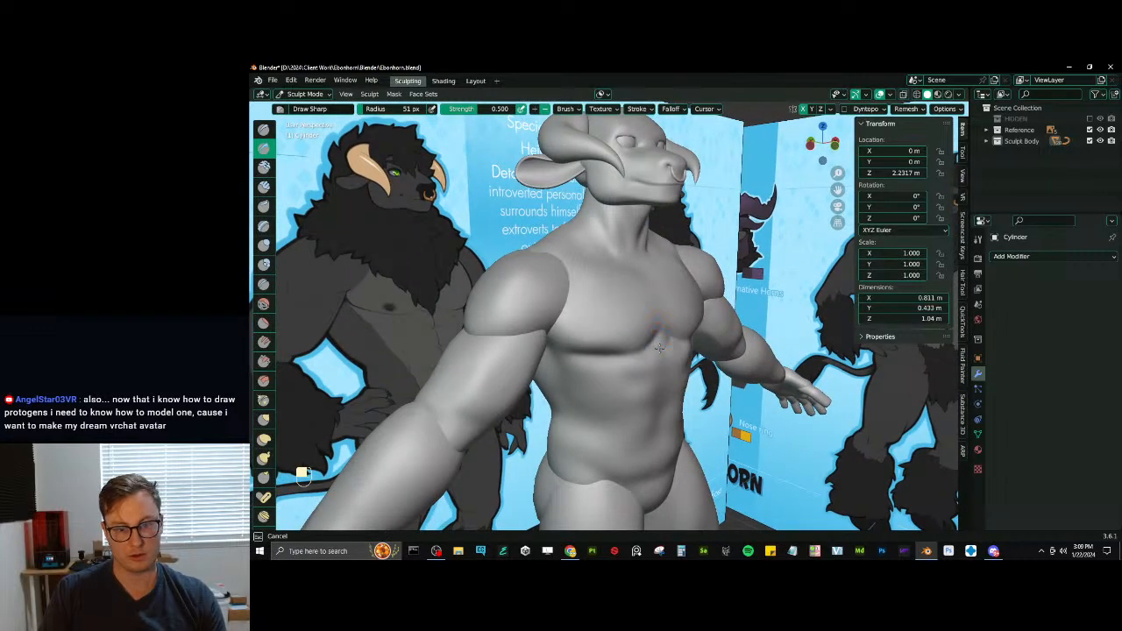
- Undo the last chest strokes and carve the groove along the sternum between the pectorals with Draw Sharp at 51 px radius
{"action": "middle_click_drag", "start_coordinate": [658, 329], "coordinate": [648, 317]}
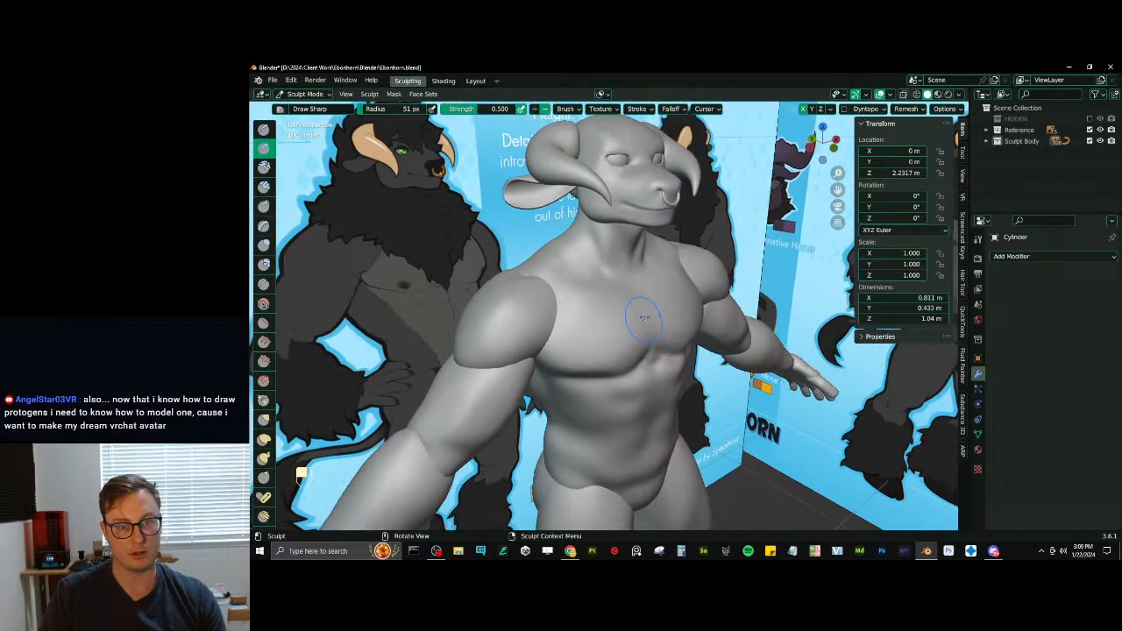
{"action": "key", "text": "ctrl+z"}
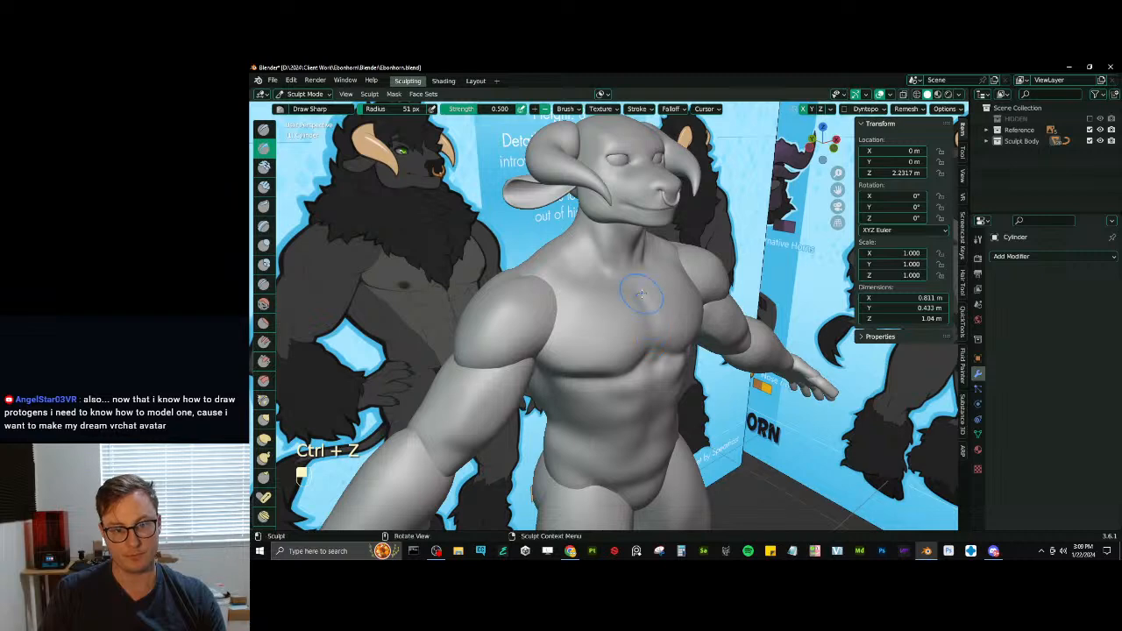
{"action": "key", "text": "ctrl+z"}
{"action": "key", "text": "ctrl+z"}
{"action": "middle_click_drag", "start_coordinate": [644, 315], "coordinate": [608, 311]}
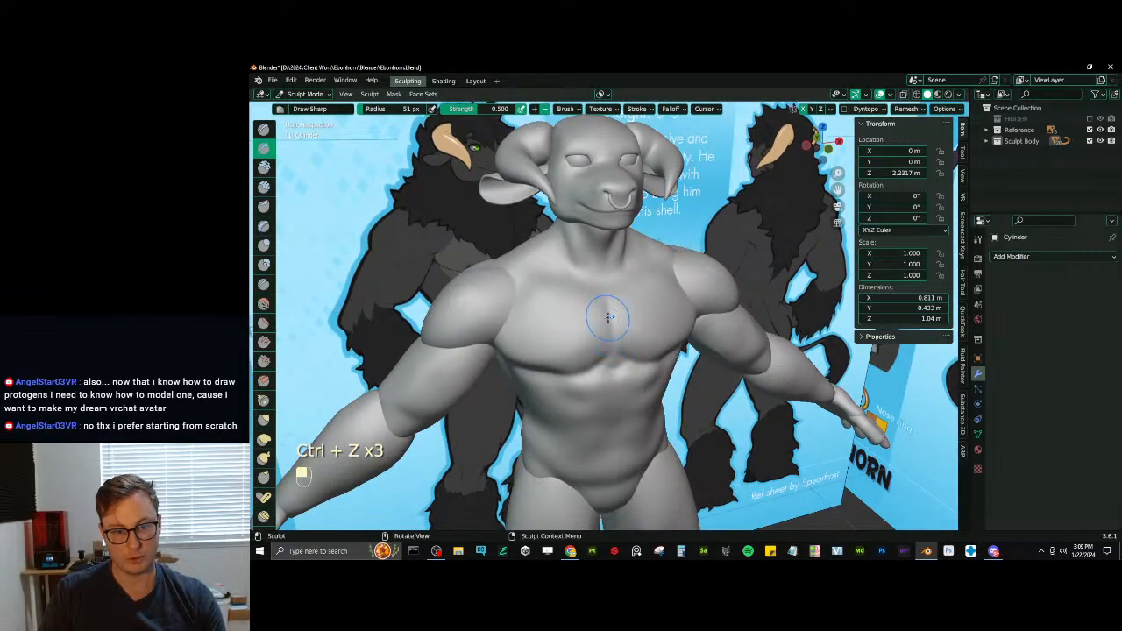
{"action": "middle_click_drag", "start_coordinate": [605, 301], "coordinate": [653, 313]}
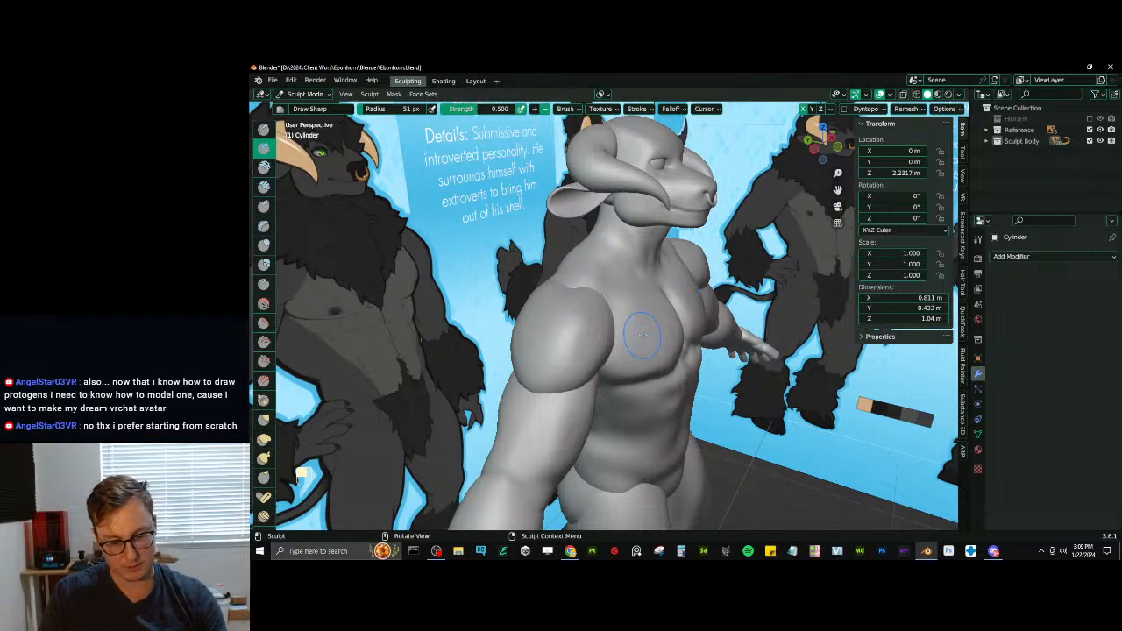
- Swell the pectoral beside the shoulder with Inflate/Deflate at 92 px radius
{"action": "key", "text": "i"}
{"action": "key", "text": "bracketright"}
{"action": "key", "text": "bracketright"}
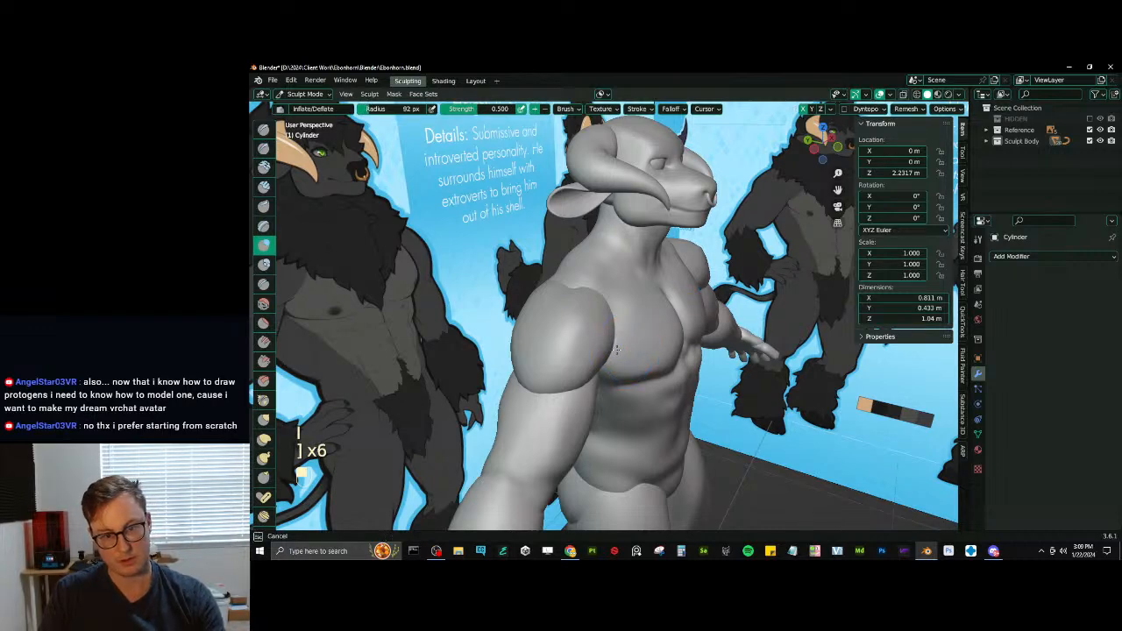
{"action": "mouse_move", "coordinate": [616, 349]}
{"action": "middle_mouse_down"}
{"action": "mouse_move", "coordinate": [585, 316]}
{"action": "mouse_move", "coordinate": [572, 331]}
{"action": "mouse_move", "coordinate": [644, 309]}
{"action": "mouse_move", "coordinate": [605, 320]}
{"action": "middle_mouse_up"}
{"action": "key", "text": "d"}
{"action": "key", "text": "ctrl+z"}
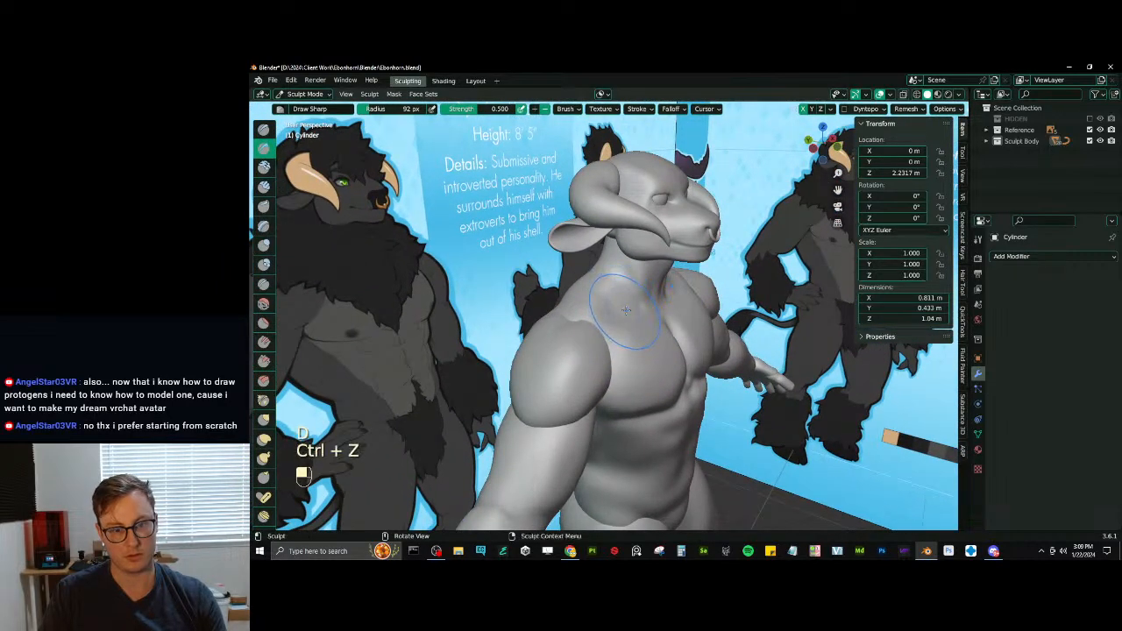
- Try to cut the collarbone line at the base of the neck with Draw Sharp at 41 px radius
{"action": "key", "text": "x"}
{"action": "key", "text": "bracketleft"}
{"action": "key", "text": "bracketleft"}
{"action": "key", "text": "p"}
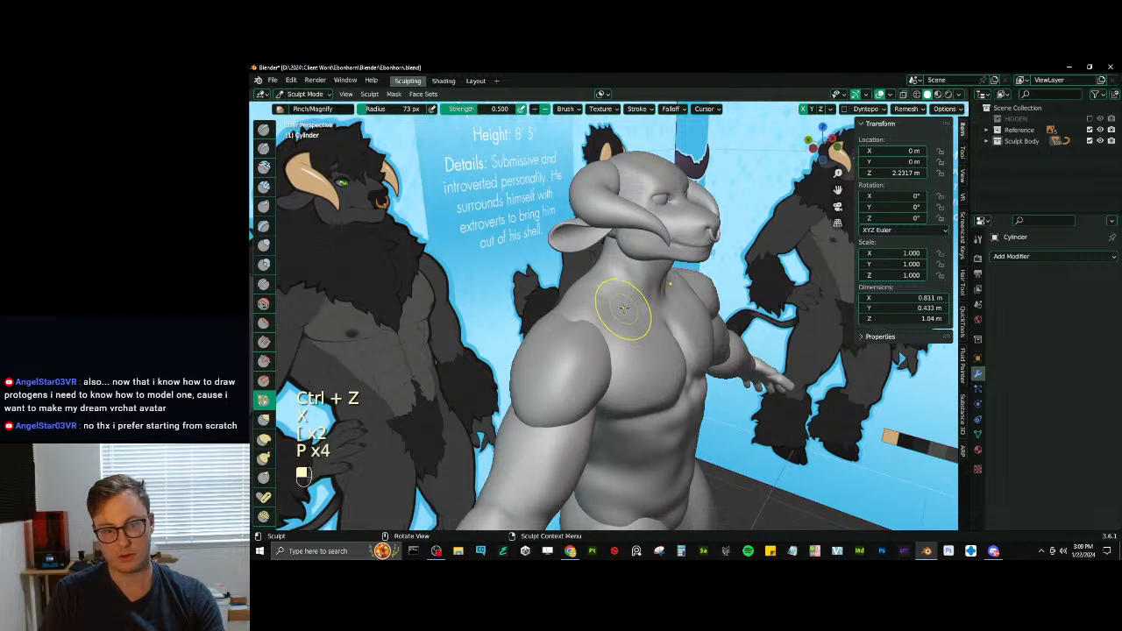
{"action": "key", "text": "bracketleft"}
{"action": "key", "text": "bracketleft"}
{"action": "middle_click_drag", "start_coordinate": [622, 307], "coordinate": [609, 310]}
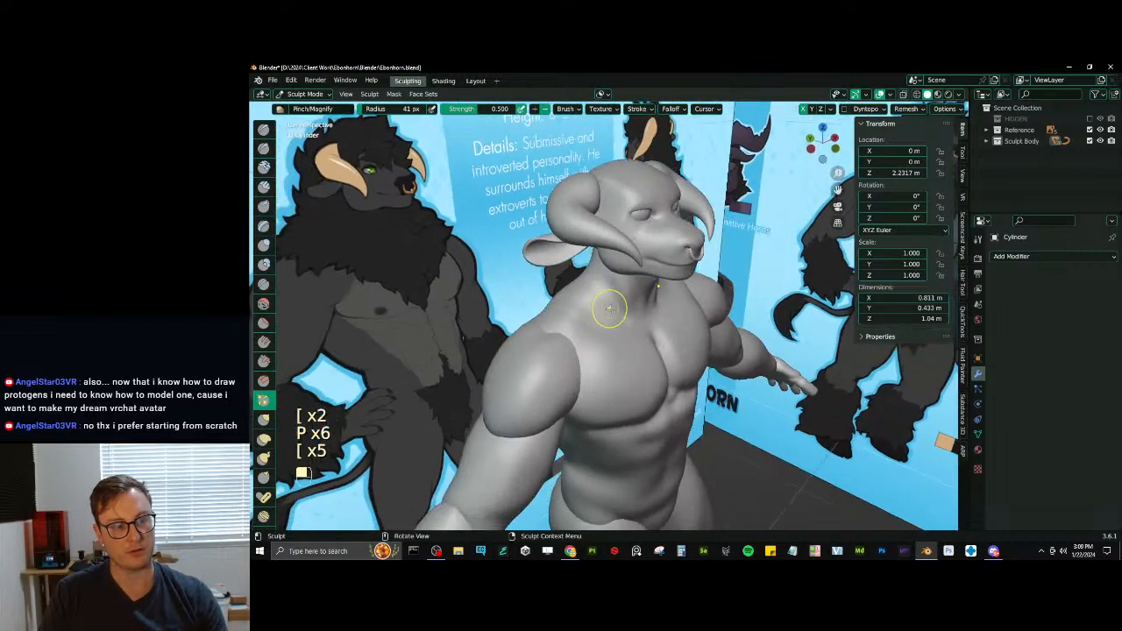
{"action": "key", "text": "d"}
{"action": "key", "text": "ctrl+z"}
{"action": "key", "text": "d"}
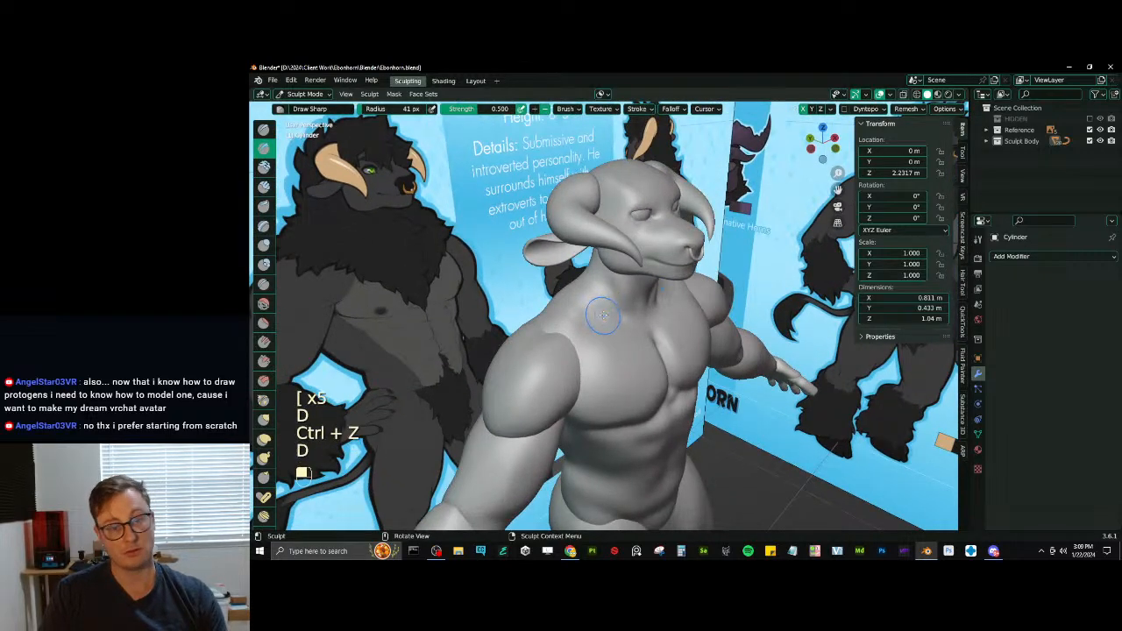
{"action": "key", "text": "ctrl+z"}
- Build up the collarbone area beside the neck with SculptDraw at 41 px radius and even it out with Scrape/Peaks at 0.700 strength
{"action": "key", "text": "x"}
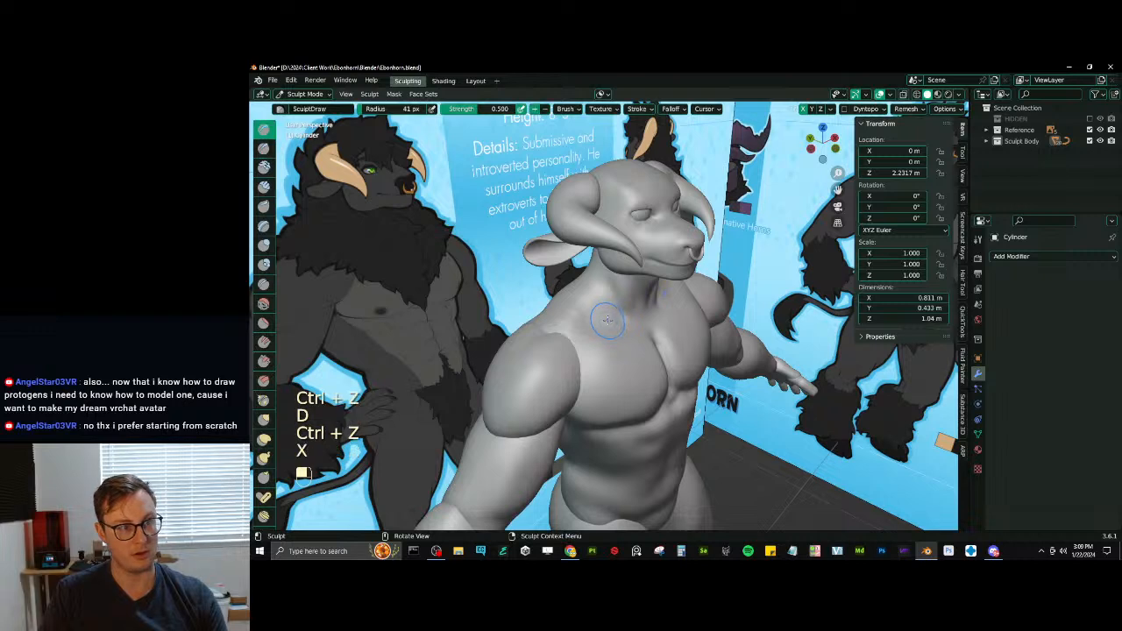
{"action": "left_click_drag", "start_coordinate": [605, 307], "coordinate": [601, 307], "text": "ctrl"}
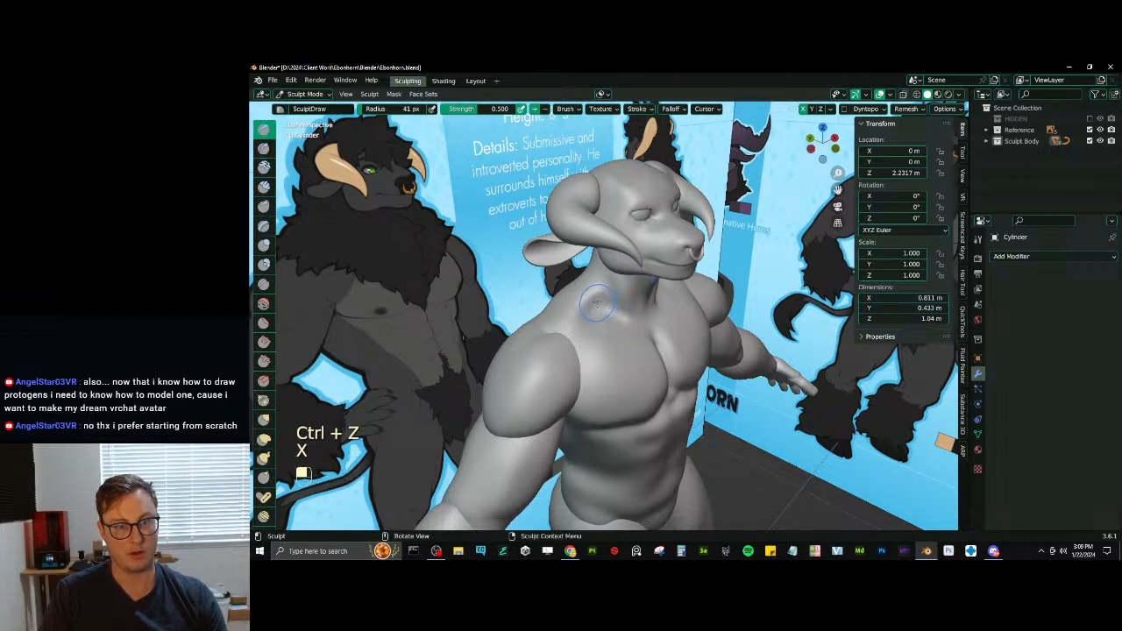
{"action": "key", "text": "v"}
{"action": "key", "text": "shift"}
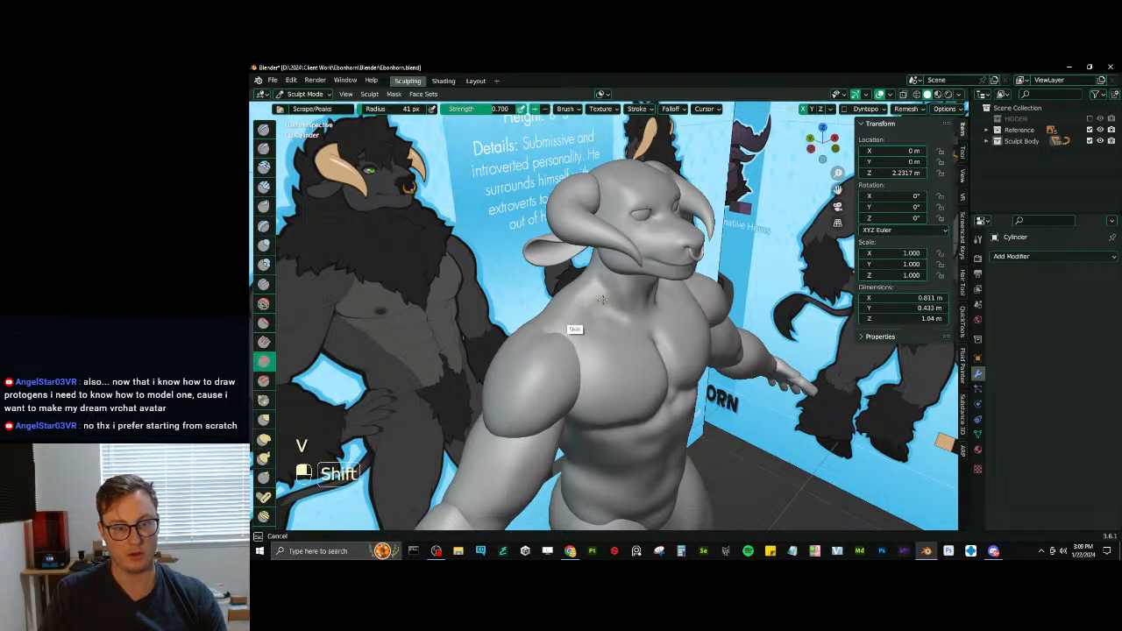
{"action": "mouse_move", "coordinate": [602, 300]}
{"action": "left_mouse_down", "text": "shift"}
{"action": "mouse_move", "coordinate": [599, 289]}
{"action": "mouse_move", "coordinate": [616, 347]}
{"action": "mouse_move", "coordinate": [611, 329]}
{"action": "left_mouse_up", "text": "shift"}
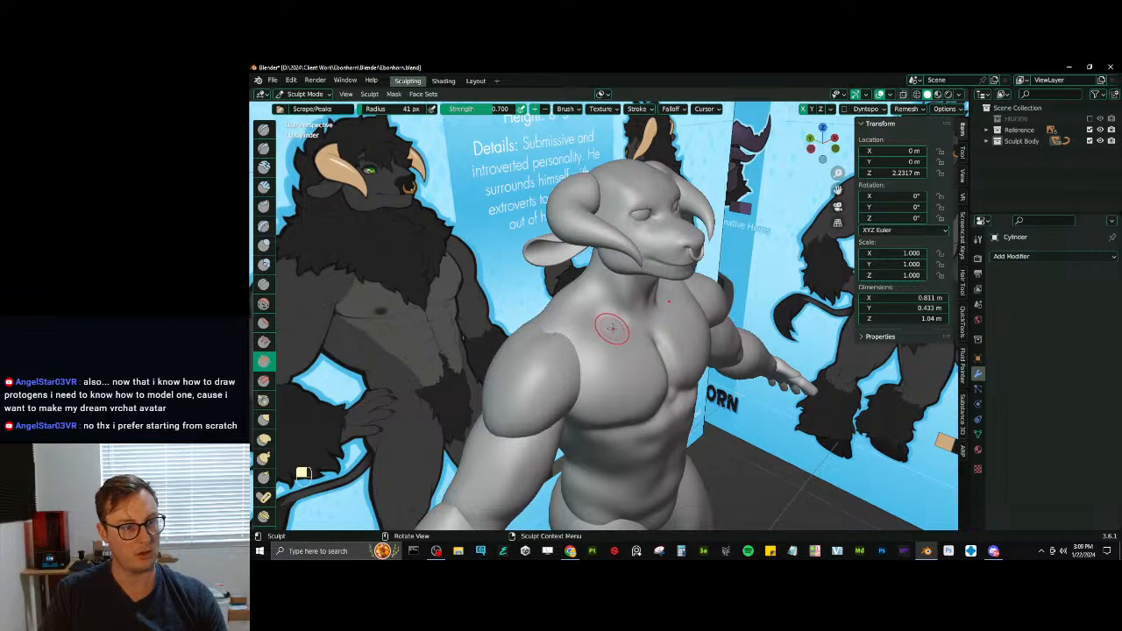
{"action": "middle_click_drag", "start_coordinate": [612, 329], "coordinate": [562, 366]}
- Try to sharpen the seam between the chest and the shoulder with Draw Sharp at 61 px radius
{"action": "key", "text": "alt+q"}
{"action": "key", "text": "i"}
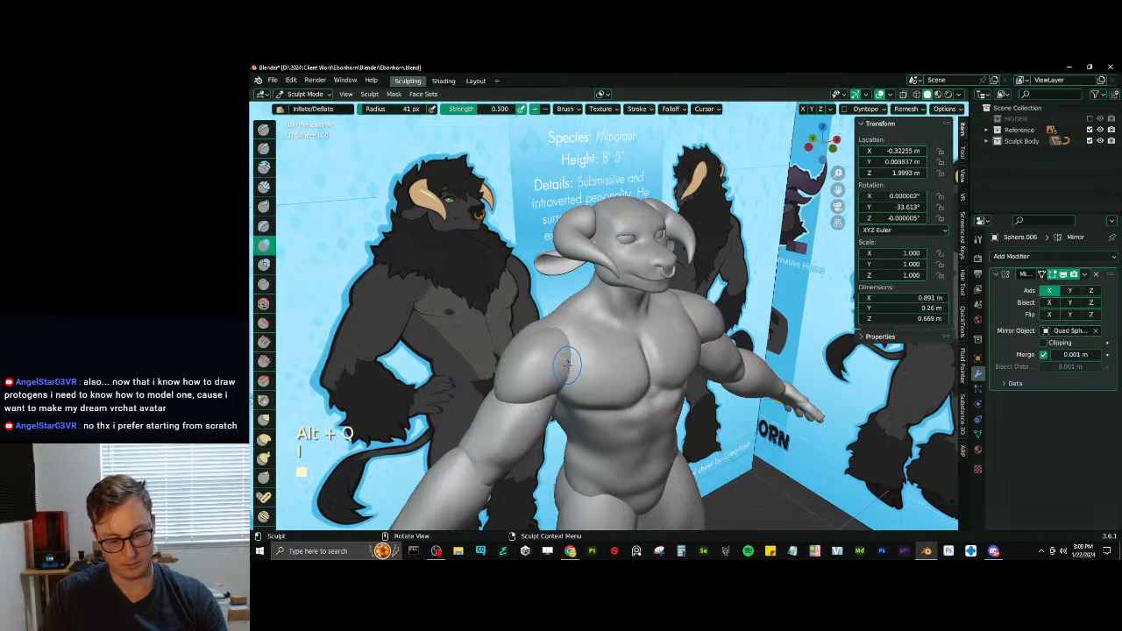
{"action": "key", "text": "alt+q"}
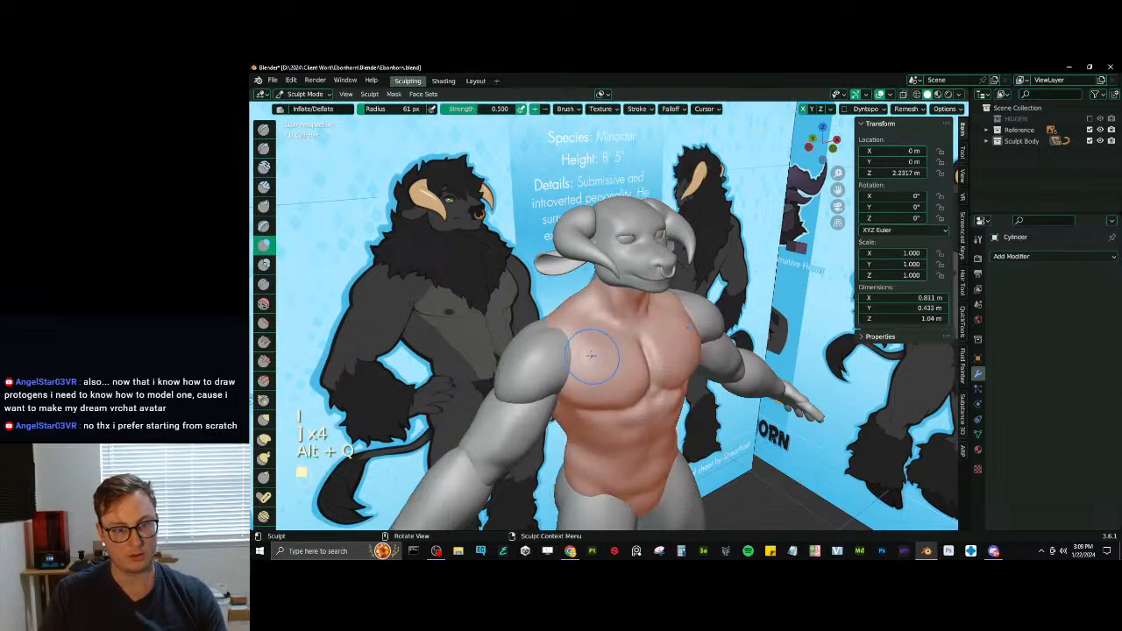
{"action": "key", "text": "d"}
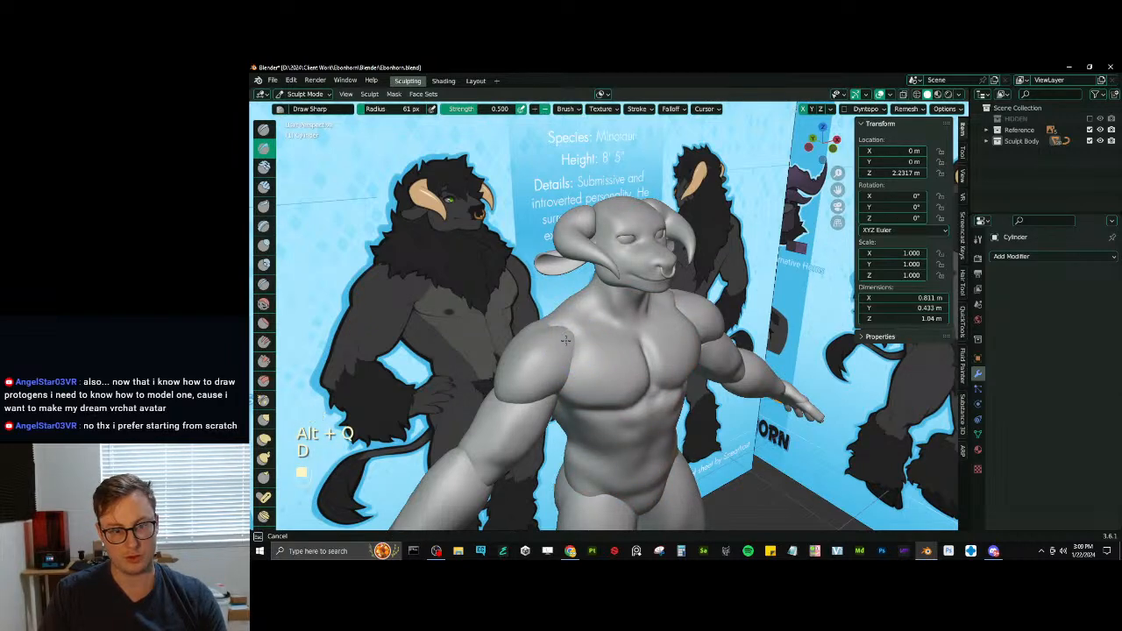
{"action": "key", "text": "alt+q"}
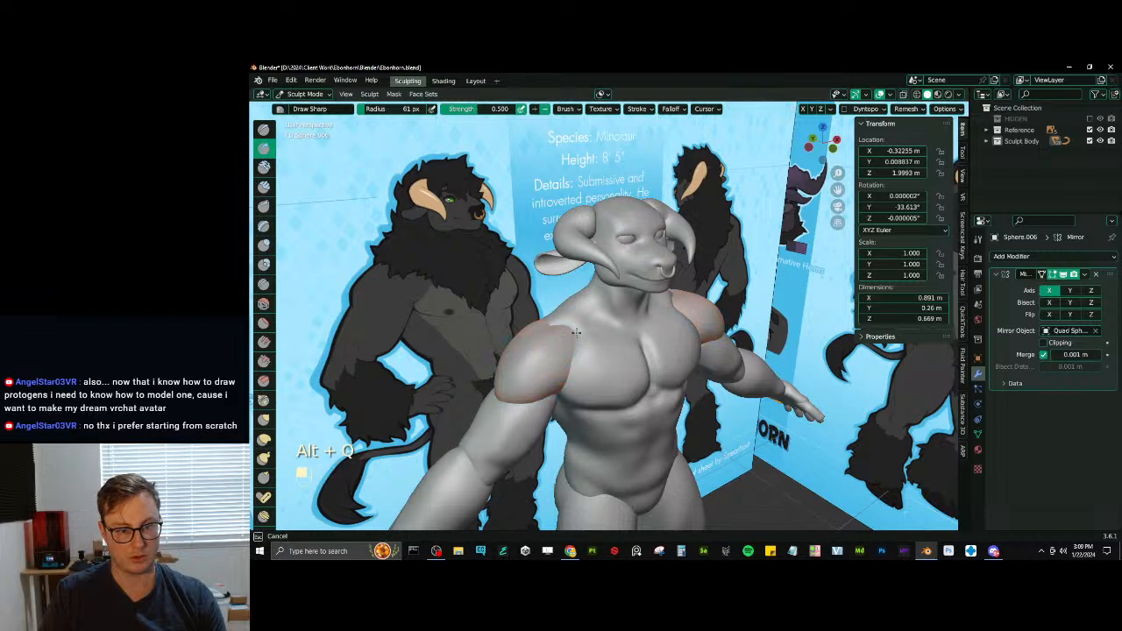
{"action": "key", "text": "ctrl+z"}
{"action": "key", "text": "ctrl+z"}
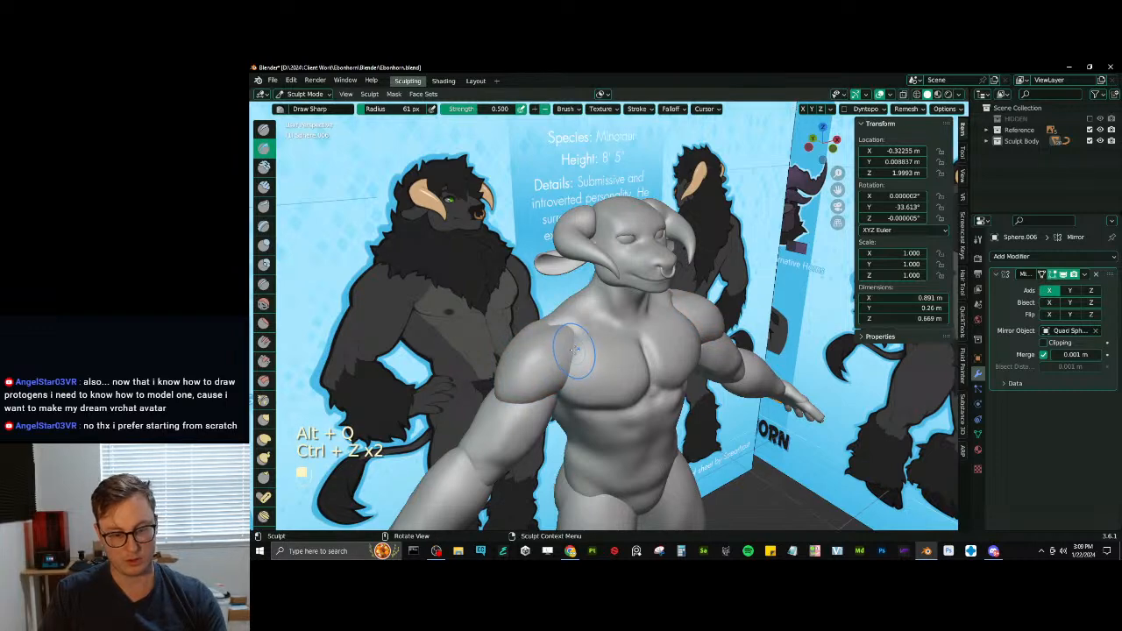
- Swell the shoulder muscle towards the chest with Inflate/Deflate at 61 px radius and flatten its rear edge with Scrape/Peaks
{"action": "key", "text": "i"}
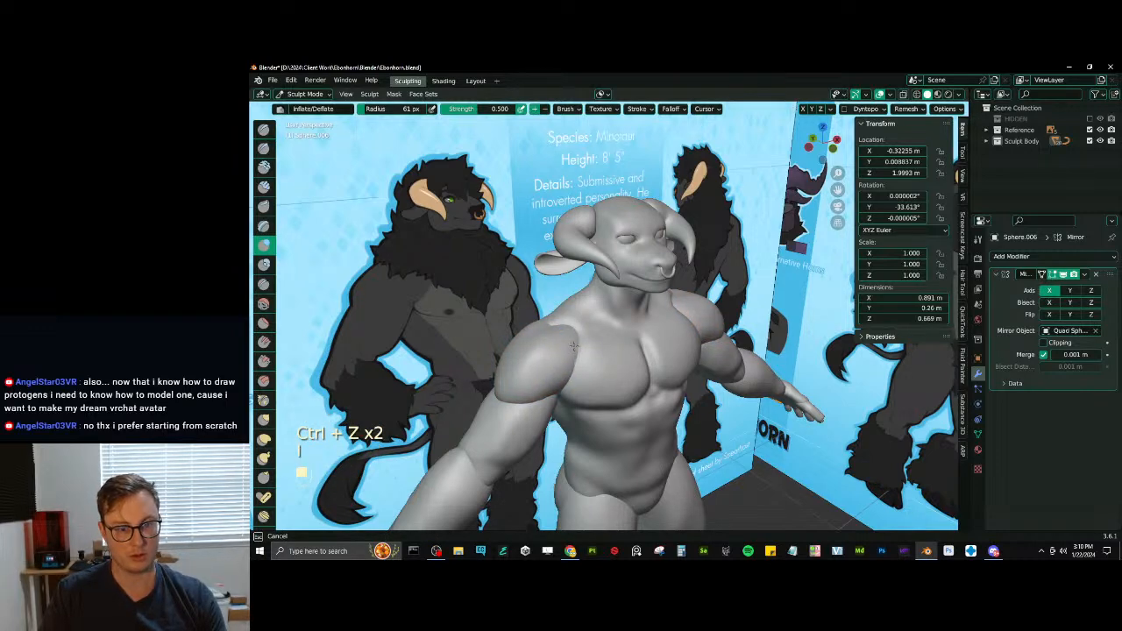
{"action": "mouse_move", "coordinate": [574, 347]}
{"action": "middle_mouse_down"}
{"action": "mouse_move", "coordinate": [674, 350]}
{"action": "mouse_move", "coordinate": [605, 364]}
{"action": "mouse_move", "coordinate": [618, 341]}
{"action": "mouse_move", "coordinate": [605, 349]}
{"action": "mouse_move", "coordinate": [570, 333]}
{"action": "middle_mouse_up"}
{"action": "key", "text": "v"}
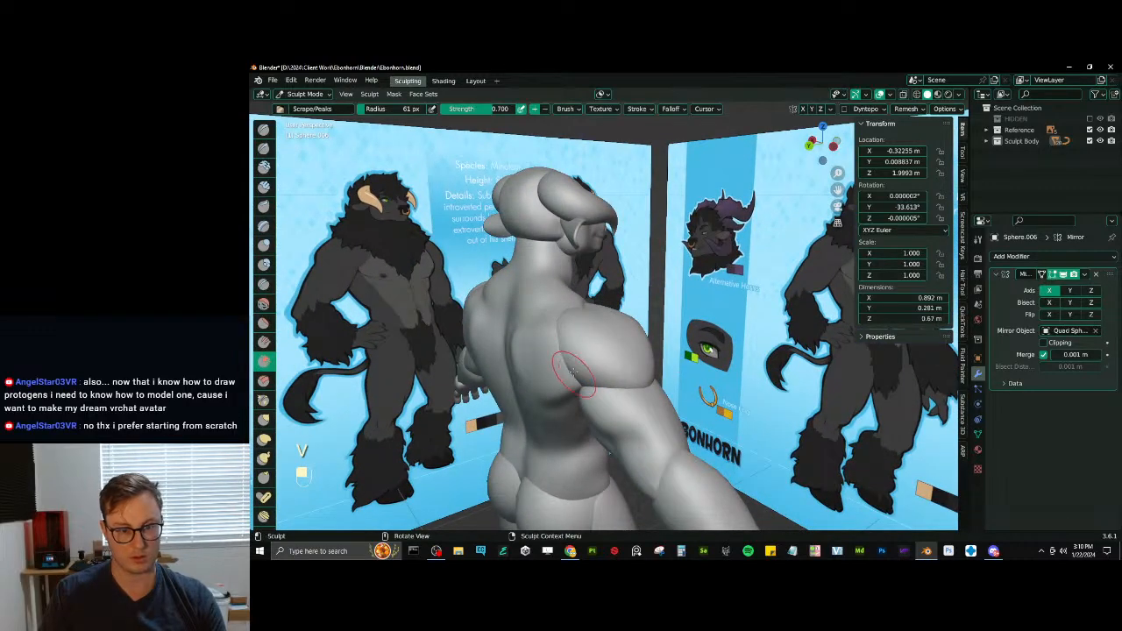
{"action": "mouse_move", "coordinate": [572, 373]}
{"action": "middle_mouse_down"}
{"action": "mouse_move", "coordinate": [531, 361]}
{"action": "mouse_move", "coordinate": [562, 357]}
{"action": "mouse_move", "coordinate": [571, 368]}
{"action": "middle_mouse_up"}
- Fill out the upper arm at the armpit with Inflate/Deflate at 61 px radius and reshape it with Elastic Deform
{"action": "key", "text": "alt+q"}
{"action": "key", "text": "ctrl+z"}
{"action": "key", "text": "i"}
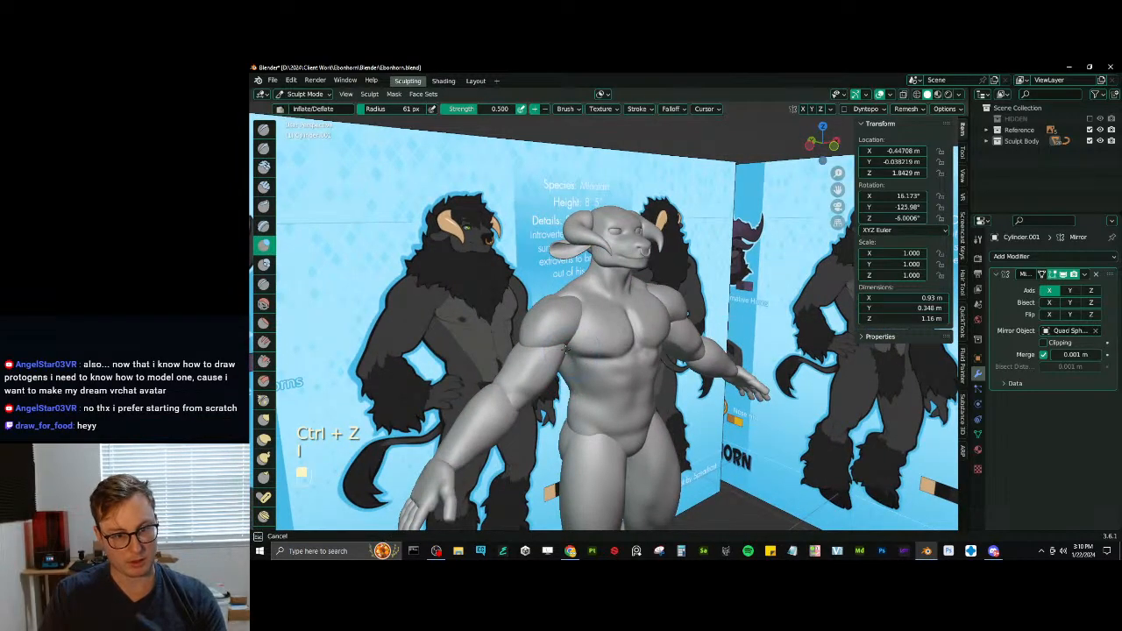
{"action": "mouse_move", "coordinate": [568, 336]}
{"action": "middle_mouse_down"}
{"action": "mouse_move", "coordinate": [624, 292]}
{"action": "mouse_move", "coordinate": [644, 329]}
{"action": "mouse_move", "coordinate": [639, 359]}
{"action": "middle_mouse_up"}
{"action": "key", "text": "v"}
{"action": "key", "text": "j"}
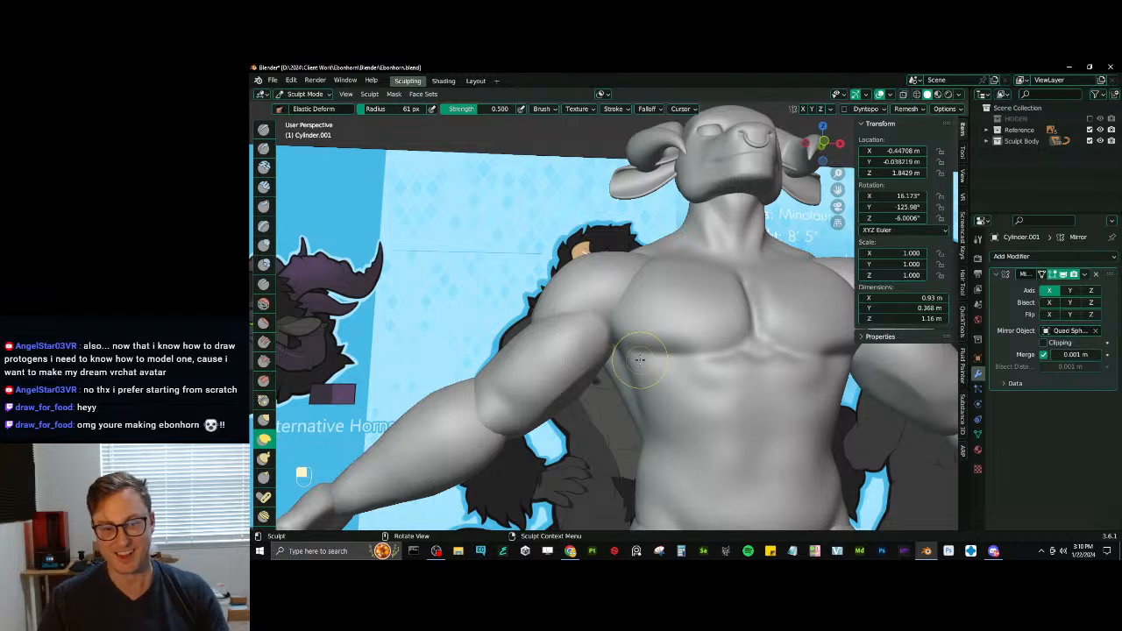
{"action": "mouse_move", "coordinate": [686, 180]}
{"action": "middle_mouse_down"}
{"action": "mouse_move", "coordinate": [589, 350]}
{"action": "mouse_move", "coordinate": [619, 334]}
{"action": "mouse_move", "coordinate": [689, 388]}
{"action": "mouse_move", "coordinate": [697, 368]}
{"action": "middle_mouse_up"}
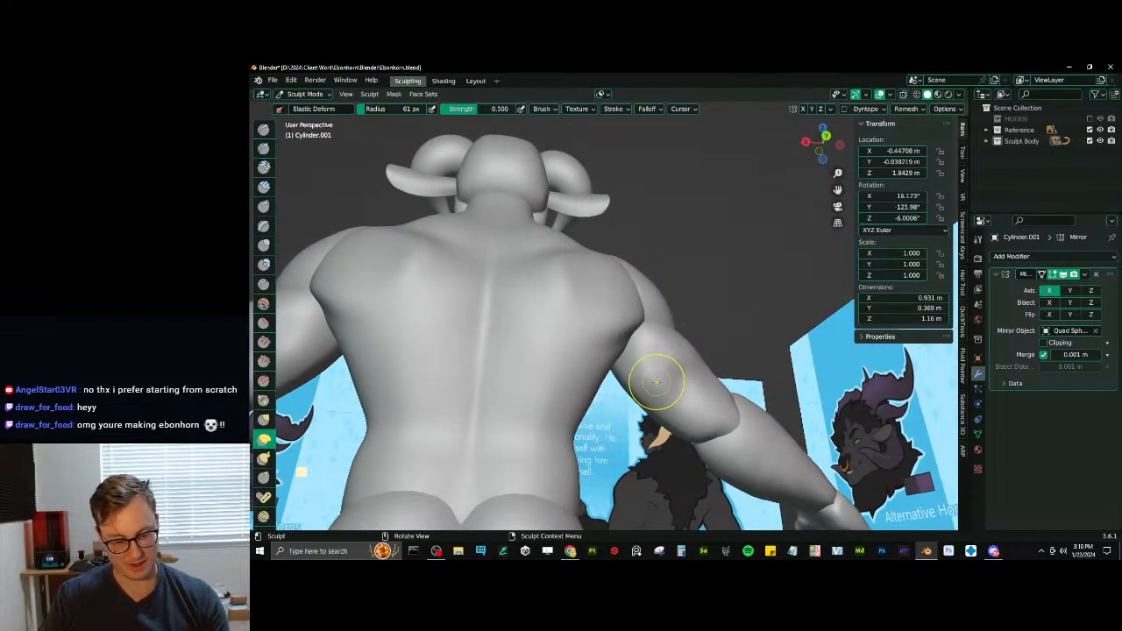
- Bulk up the back of the upper arm below the shoulder with Inflate/Deflate at 112 px radius
{"action": "key", "text": "i"}
{"action": "key", "text": "bracketright"}
{"action": "key", "text": "bracketright"}
{"action": "key", "text": "bracketright"}
{"action": "key", "text": "bracketright"}
{"action": "key", "text": "bracketright"}
{"action": "key", "text": "bracketright"}
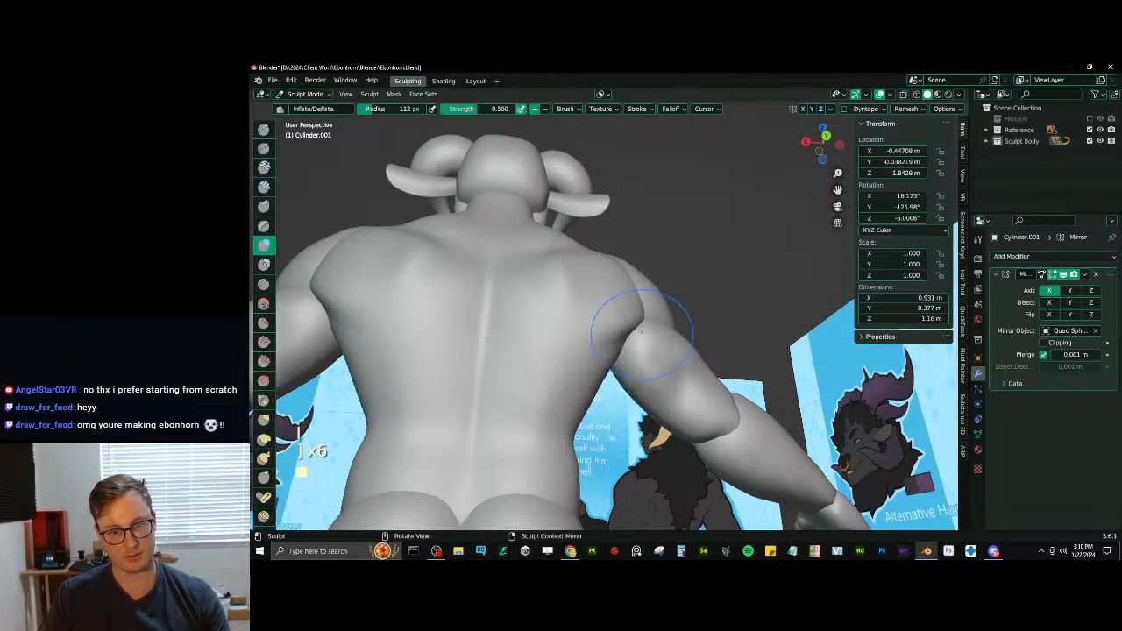
{"action": "mouse_move", "coordinate": [615, 326]}
{"action": "middle_mouse_down"}
{"action": "mouse_move", "coordinate": [629, 335]}
{"action": "mouse_move", "coordinate": [575, 375]}
{"action": "mouse_move", "coordinate": [605, 368]}
{"action": "mouse_move", "coordinate": [605, 398]}
{"action": "middle_mouse_up"}
{"action": "middle_click_drag", "start_coordinate": [627, 455], "coordinate": [613, 421], "text": "shift"}
{"action": "mouse_move", "coordinate": [583, 368]}
{"action": "middle_mouse_down"}
{"action": "mouse_move", "coordinate": [633, 395]}
{"action": "mouse_move", "coordinate": [580, 386]}
{"action": "mouse_move", "coordinate": [697, 371]}
{"action": "mouse_move", "coordinate": [646, 430]}
{"action": "mouse_move", "coordinate": [632, 394]}
{"action": "mouse_move", "coordinate": [684, 360]}
{"action": "middle_mouse_up"}
- In Object Mode, rotate the upper arm around Z to -15.234° and move it about 0.019 m along local Y
{"action": "key", "text": "ctrl+Tab"}
{"action": "middle_click_drag", "start_coordinate": [683, 359], "coordinate": [666, 361], "text": "shift"}
{"action": "key", "text": "r"}
{"action": "key", "text": "y"}
{"action": "key", "text": "z"}
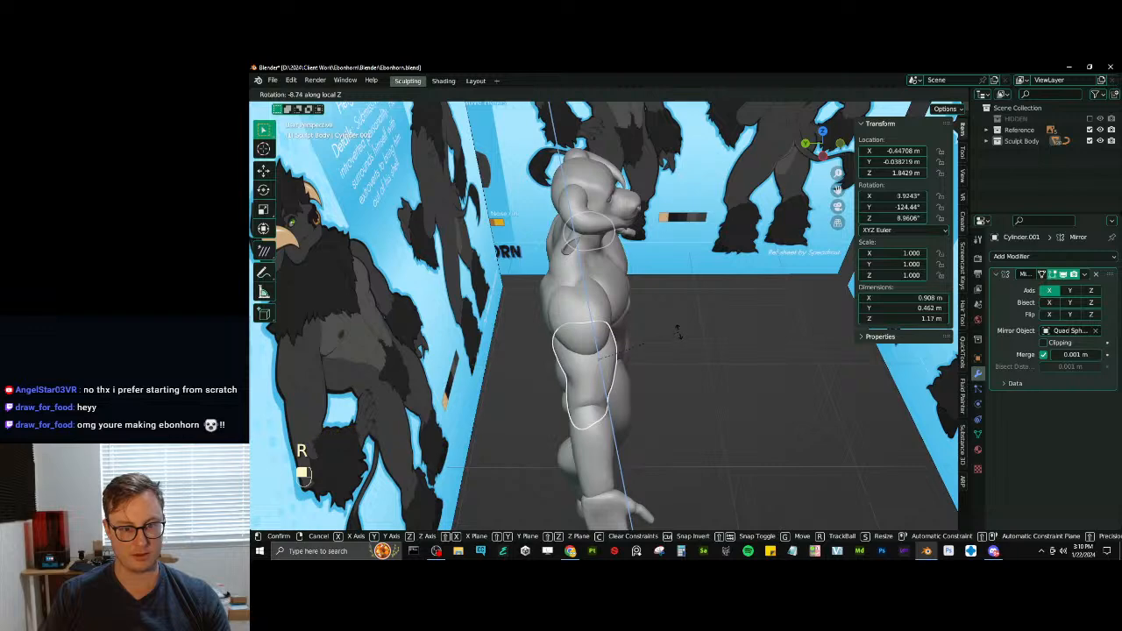
{"action": "left_click", "coordinate": [677, 333]}
{"action": "key", "text": "g"}
{"action": "key", "text": "y"}
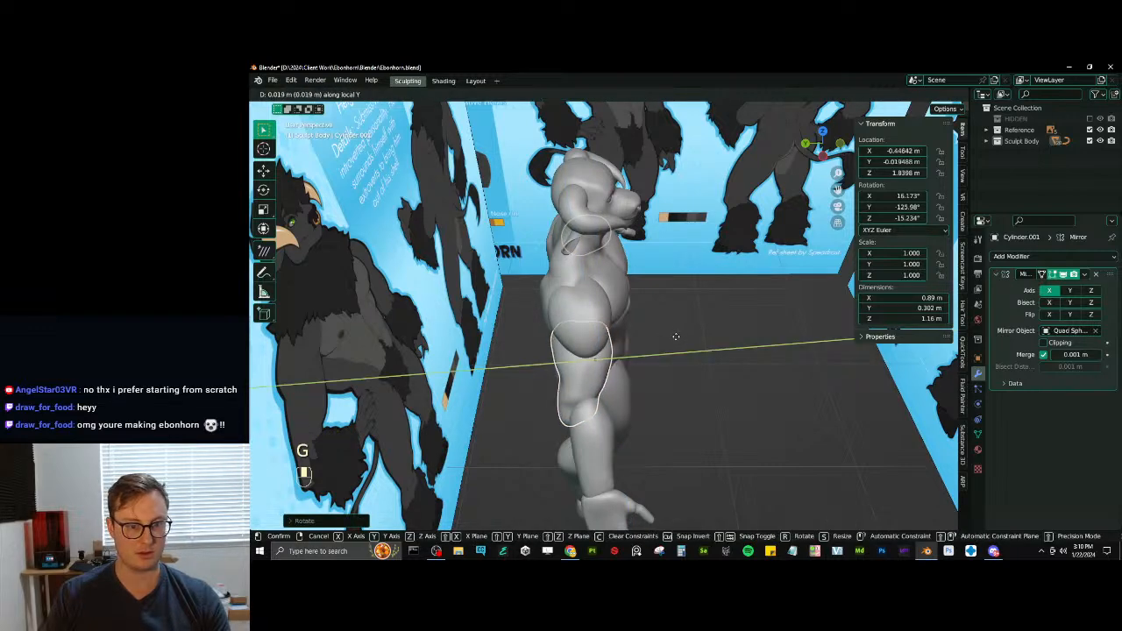
{"action": "left_click", "coordinate": [674, 337]}
- Move the forearm so that it meets the upper arm at the elbow
{"action": "middle_click_drag", "start_coordinate": [644, 396], "coordinate": [602, 355], "text": "shift"}
{"action": "left_click", "coordinate": [617, 408]}
{"action": "key", "text": "g"}
{"action": "left_click", "coordinate": [625, 437]}
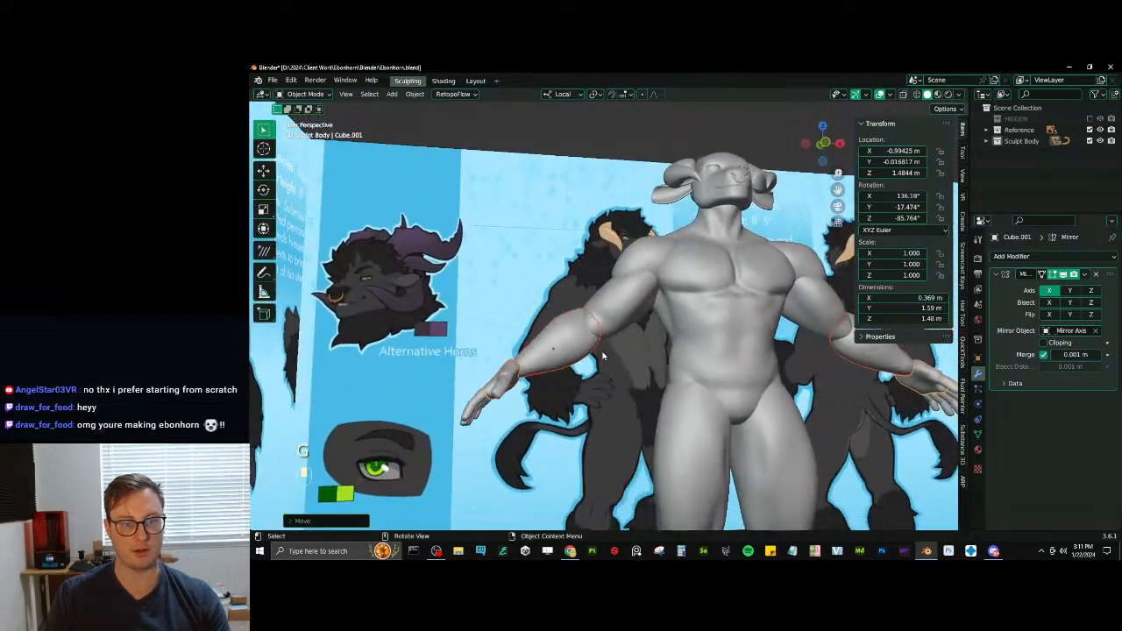
{"action": "key", "text": "g"}
{"action": "left_click", "coordinate": [592, 385]}
{"action": "scroll", "coordinate": [581, 419], "scroll_direction": "down", "scroll_amount": 3}
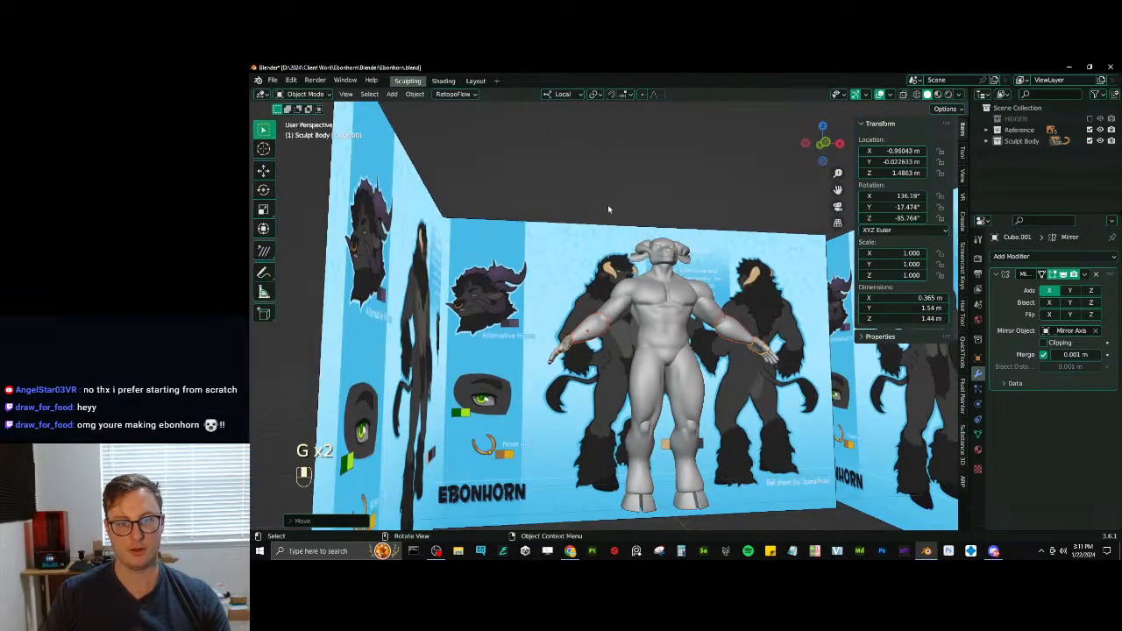
- Select the nose ring, head, ears, horns and eyes together in the right orthographic view
{"action": "middle_click_drag", "start_coordinate": [607, 207], "coordinate": [611, 305]}
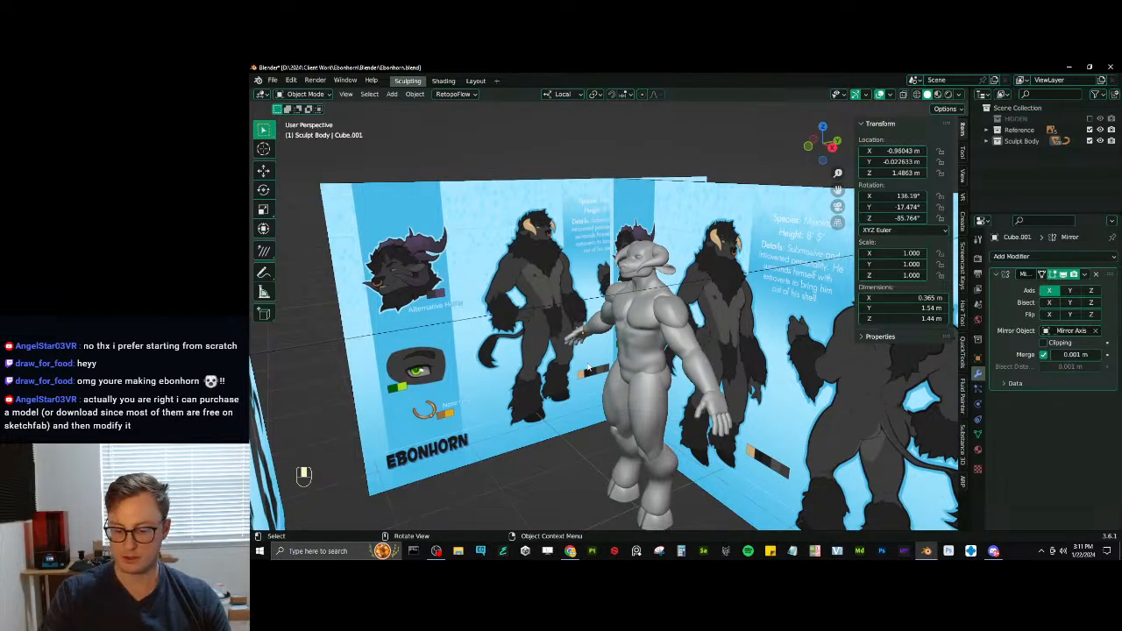
{"action": "key", "text": "KP_3"}
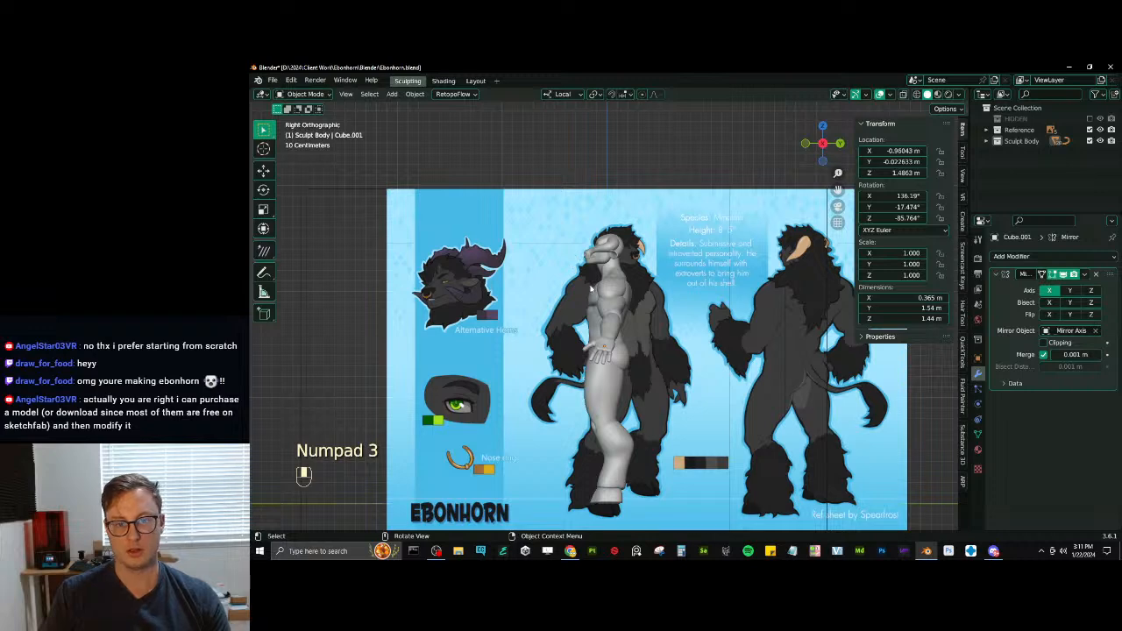
{"action": "mouse_move", "coordinate": [604, 299]}
{"action": "middle_mouse_down", "text": "ctrl"}
{"action": "mouse_move", "coordinate": [641, 287]}
{"action": "mouse_move", "coordinate": [620, 176]}
{"action": "middle_mouse_up", "text": "ctrl"}
{"action": "mouse_move", "coordinate": [620, 175]}
{"action": "middle_mouse_down", "text": "shift"}
{"action": "mouse_move", "coordinate": [632, 220]}
{"action": "mouse_move", "coordinate": [593, 267]}
{"action": "middle_mouse_up", "text": "shift"}
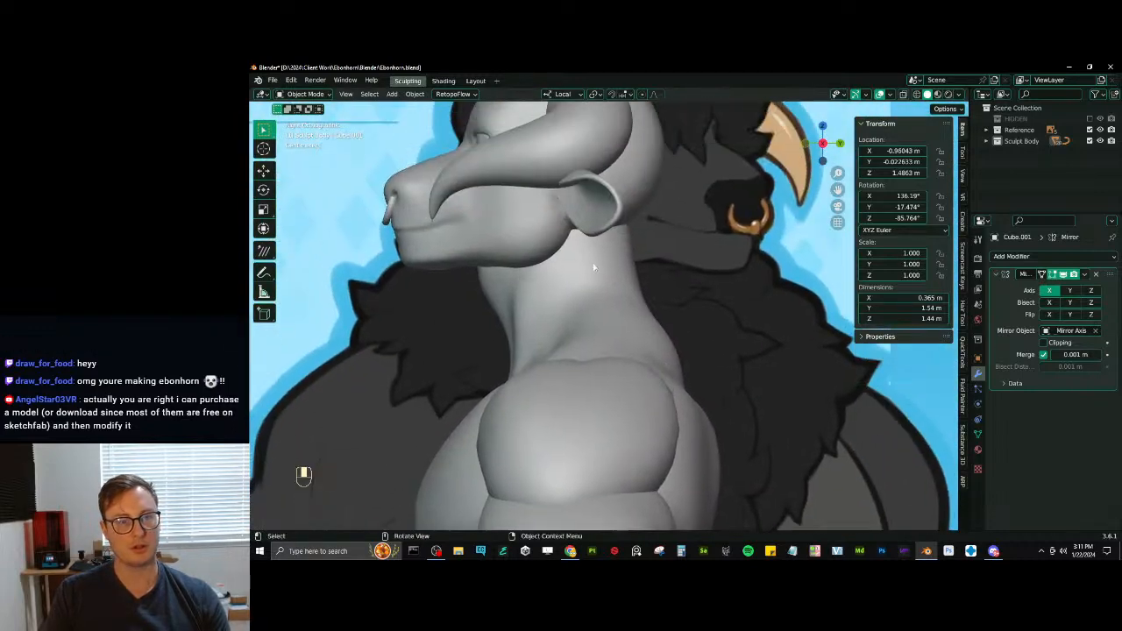
{"action": "scroll", "coordinate": [555, 233], "scroll_direction": "down", "scroll_amount": 5}
{"action": "scroll", "coordinate": [524, 349], "scroll_direction": "up", "scroll_amount": 5}
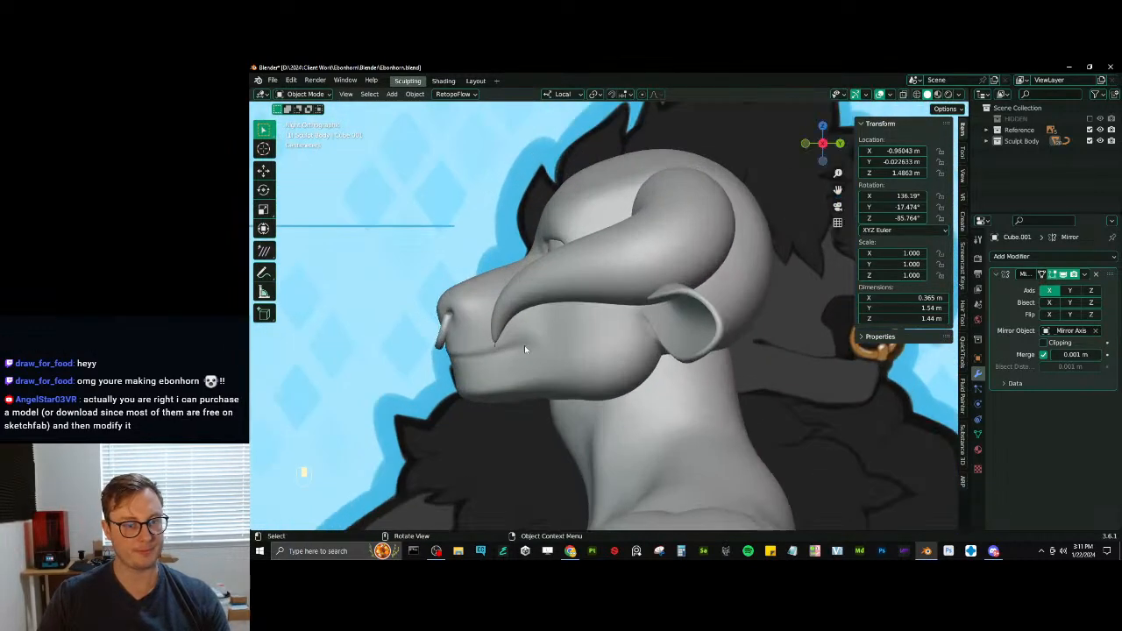
{"action": "left_click", "coordinate": [441, 335]}
{"action": "left_click", "coordinate": [514, 358], "text": "shift"}
{"action": "left_click", "coordinate": [689, 313], "text": "shift"}
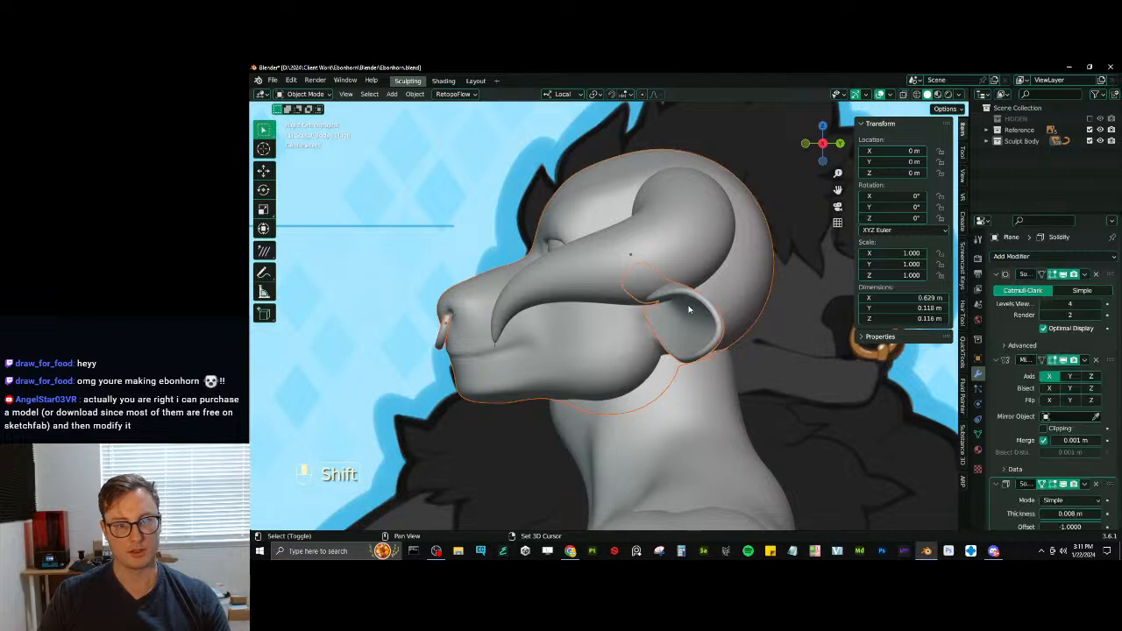
{"action": "left_click", "coordinate": [636, 264], "text": "shift"}
{"action": "left_click", "coordinate": [554, 251], "text": "shift"}
{"action": "scroll", "coordinate": [604, 261], "scroll_direction": "down", "scroll_amount": 4}
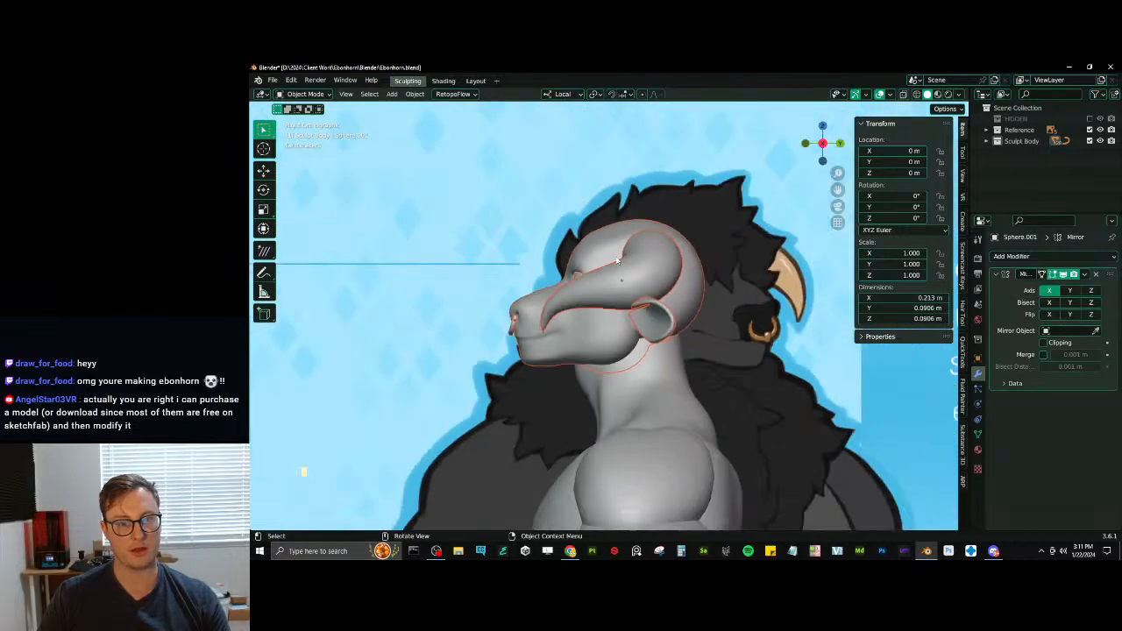
{"action": "key", "text": "g"}
{"action": "right_click", "coordinate": [635, 257]}
{"action": "middle_click_drag", "start_coordinate": [635, 257], "coordinate": [506, 273]}
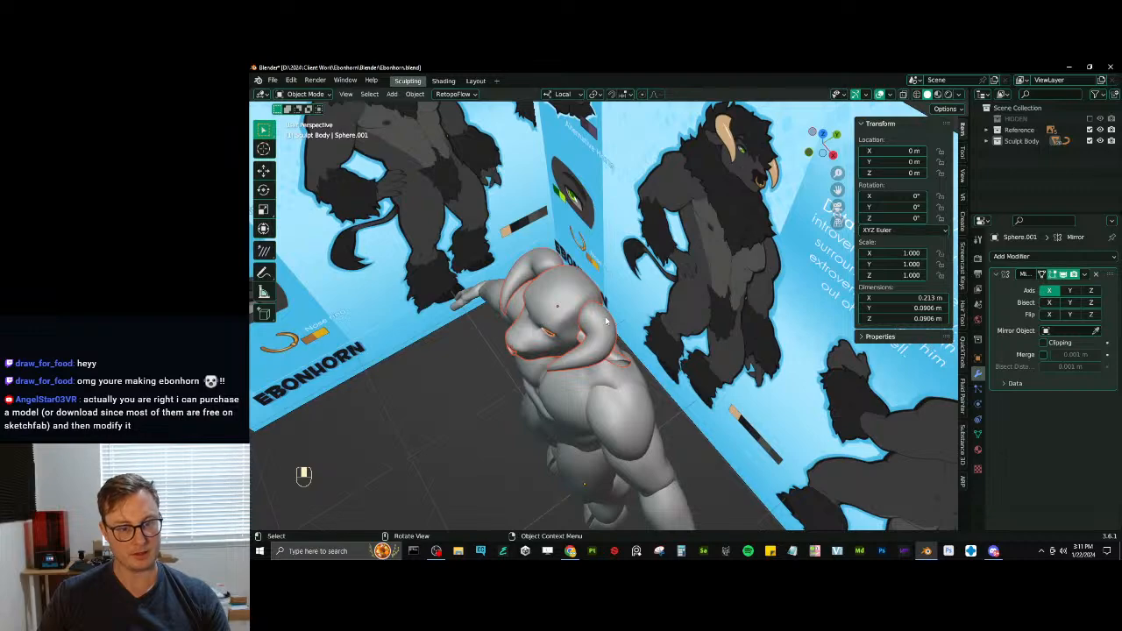
- Make the head the active object and select it together with its ears, eyes and nose ring
{"action": "key", "text": "b"}
{"action": "middle_click_drag", "start_coordinate": [606, 321], "coordinate": [630, 323]}
{"action": "scroll", "coordinate": [630, 323], "scroll_direction": "up", "scroll_amount": 5}
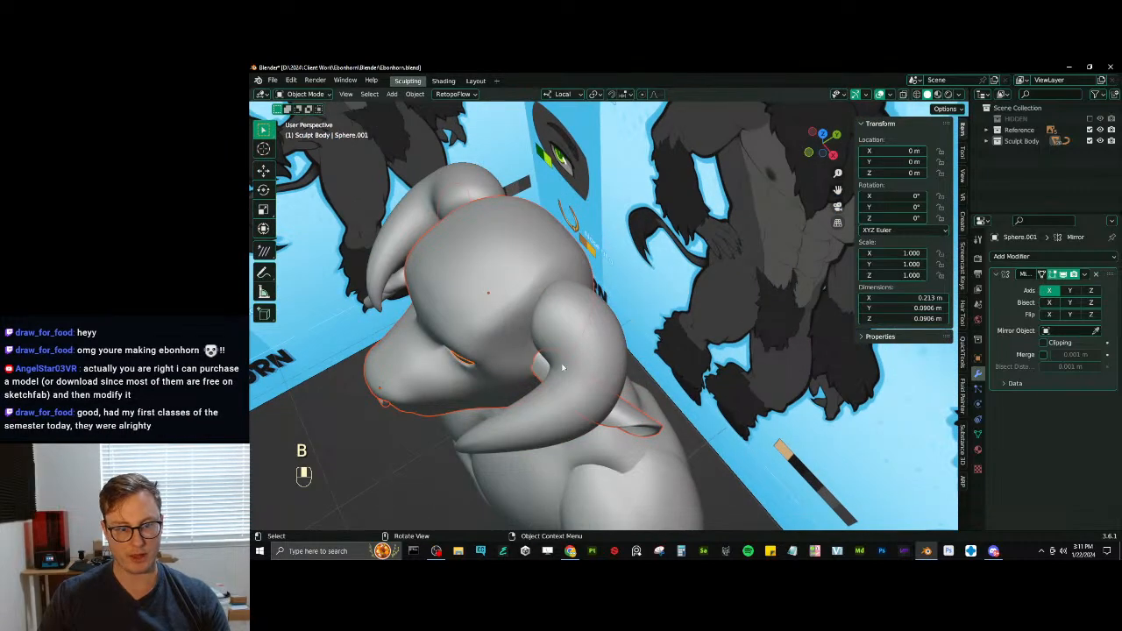
{"action": "scroll", "coordinate": [563, 368], "scroll_direction": "down", "scroll_amount": 5}
{"action": "middle_click_drag", "start_coordinate": [563, 368], "coordinate": [620, 242]}
{"action": "left_click", "coordinate": [571, 280]}
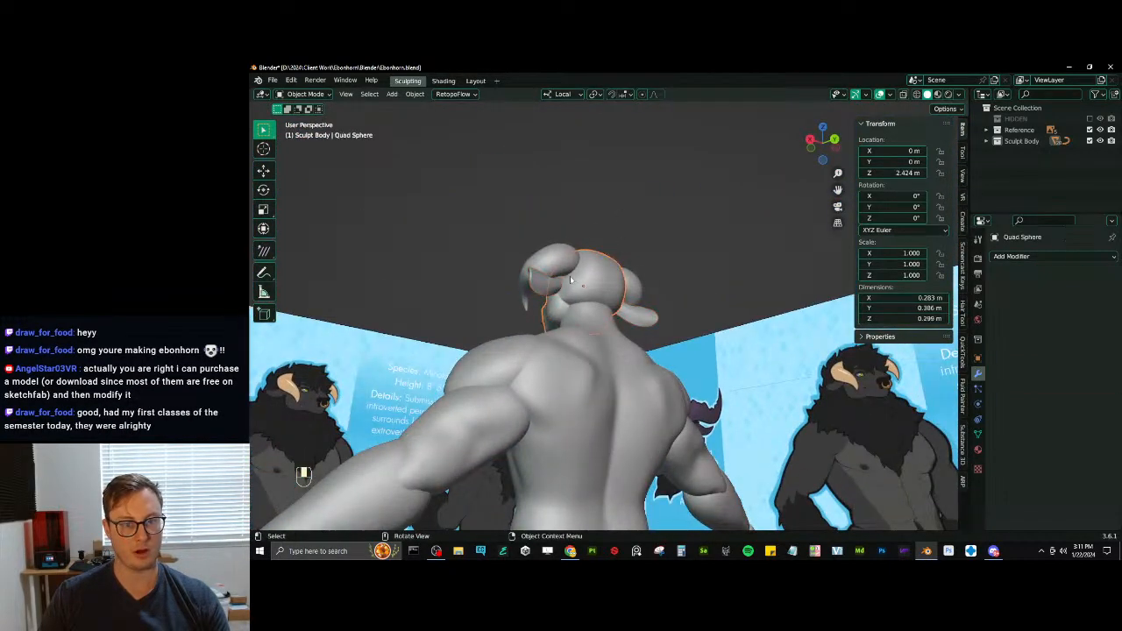
{"action": "key", "text": "b"}
{"action": "left_click_drag", "start_coordinate": [528, 243], "coordinate": [561, 260]}
{"action": "key", "text": "b"}
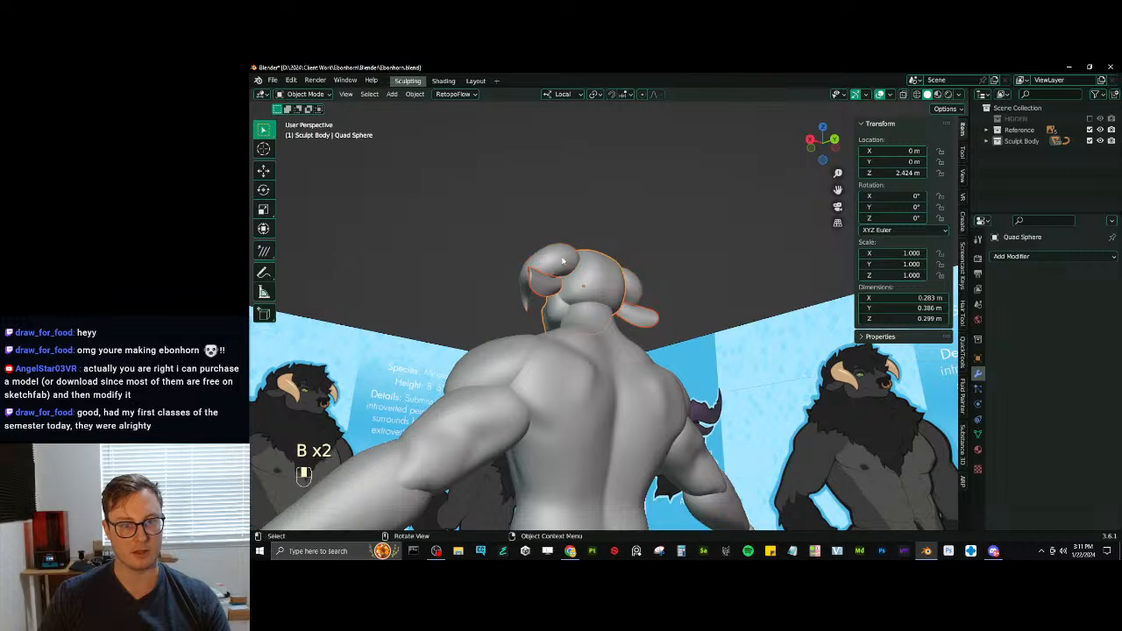
{"action": "middle_click_drag", "start_coordinate": [563, 260], "coordinate": [473, 321]}
{"action": "key", "text": "KP_3"}
{"action": "key", "text": "g"}
{"action": "right_click", "coordinate": [585, 288]}
{"action": "key", "text": "b"}
{"action": "left_click_drag", "start_coordinate": [473, 237], "coordinate": [497, 263]}
{"action": "key", "text": "KP_3"}
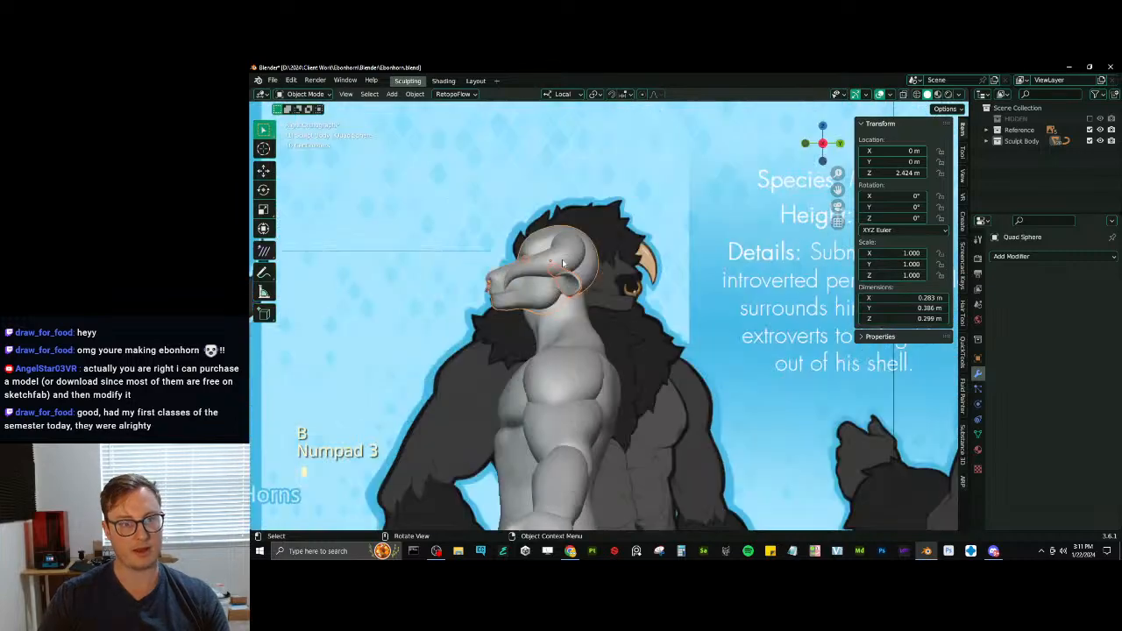
- Try to move the selected head parts along local Y, up to about 0.049 m
{"action": "middle_click_drag", "start_coordinate": [545, 251], "coordinate": [564, 261], "text": "shift"}
{"action": "key", "text": "g"}
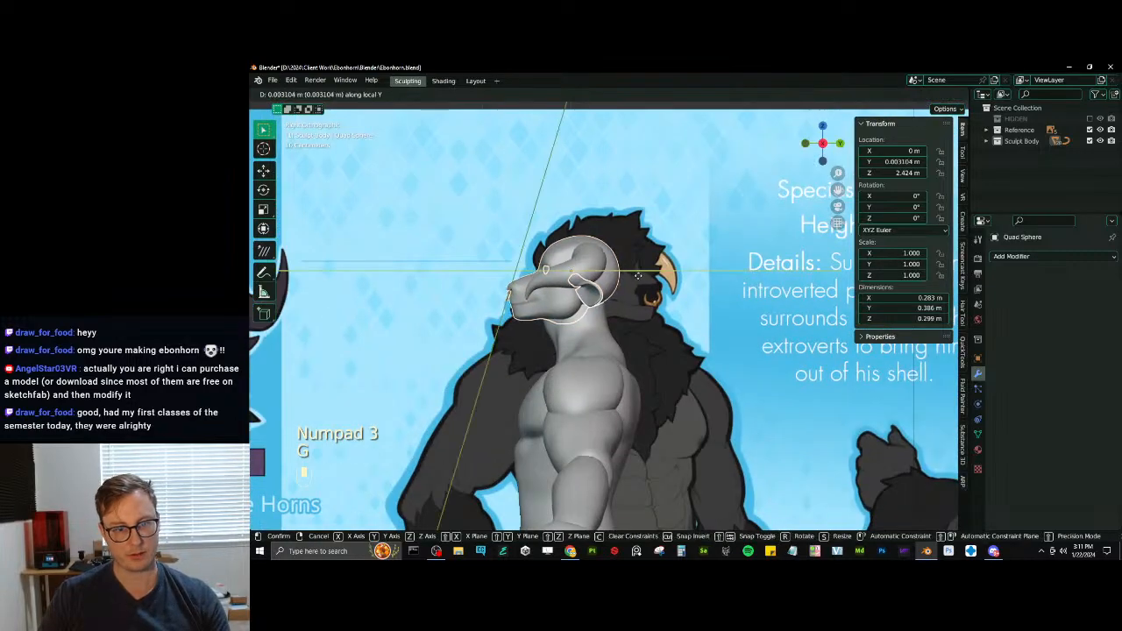
{"action": "key", "text": "ctrl+z"}
{"action": "middle_click_drag", "start_coordinate": [652, 278], "coordinate": [631, 302]}
{"action": "key", "text": "g"}
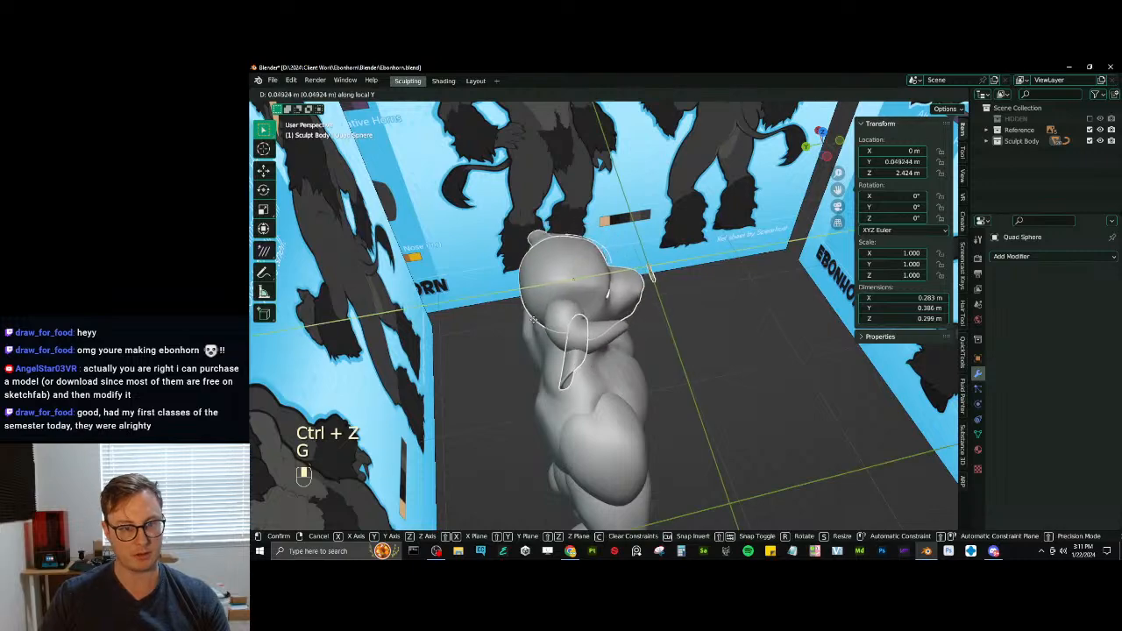
{"action": "left_click", "coordinate": [525, 318]}
{"action": "middle_click_drag", "start_coordinate": [524, 318], "coordinate": [612, 320]}
{"action": "key", "text": "ctrl+z"}
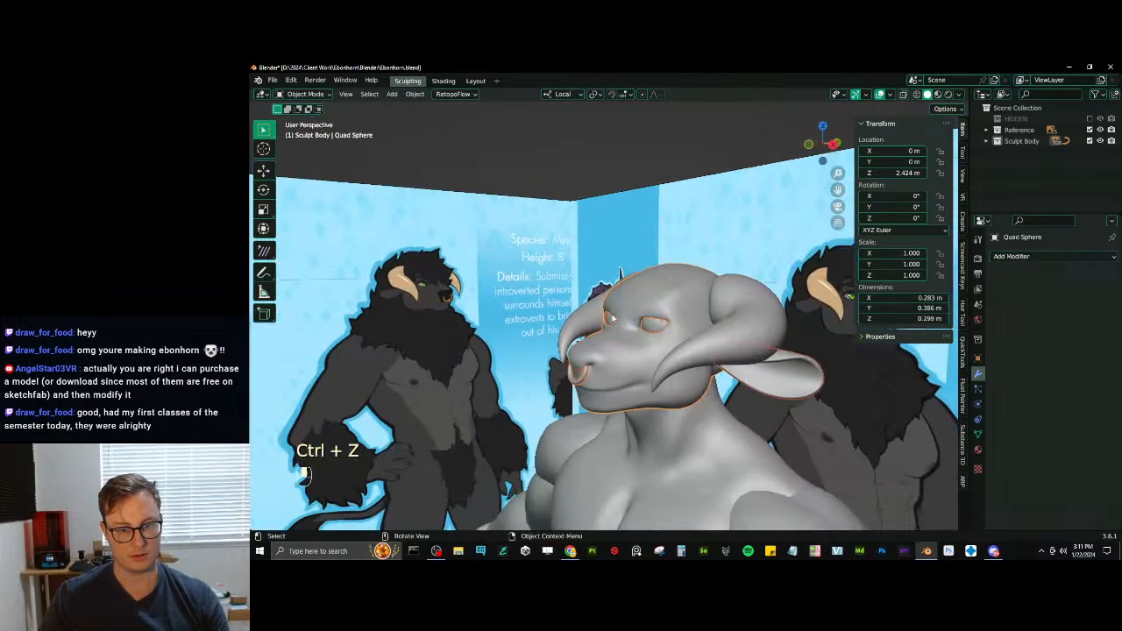
- Set the transform orientation to Global and move the selected head parts about 0.023 m along Y
{"action": "left_click", "coordinate": [562, 94]}
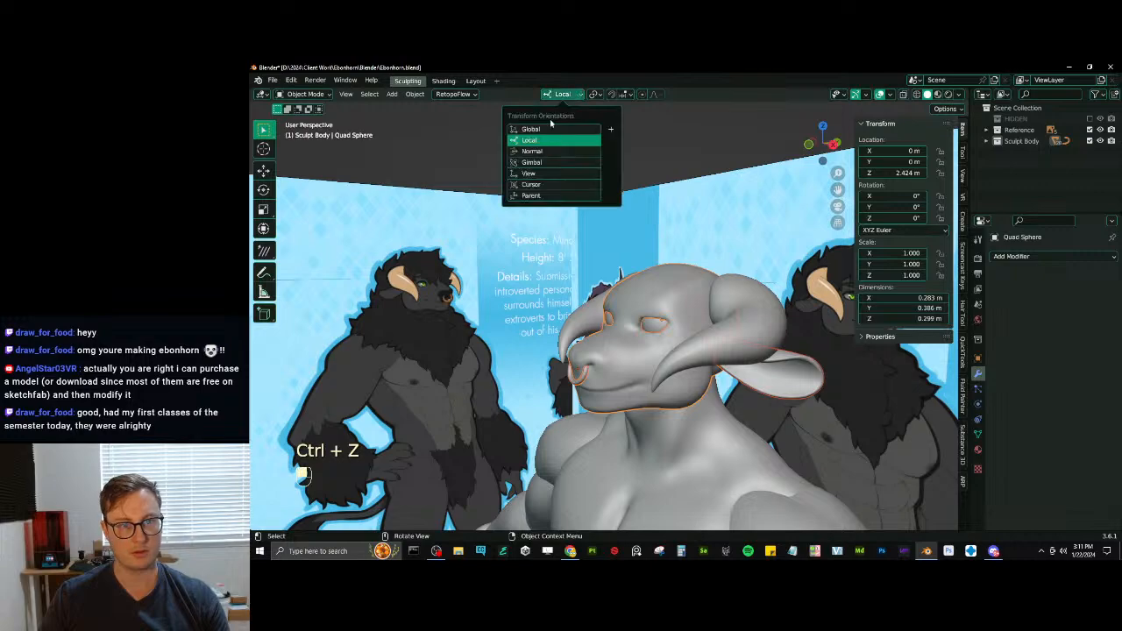
{"action": "left_click", "coordinate": [564, 138]}
{"action": "key", "text": "g"}
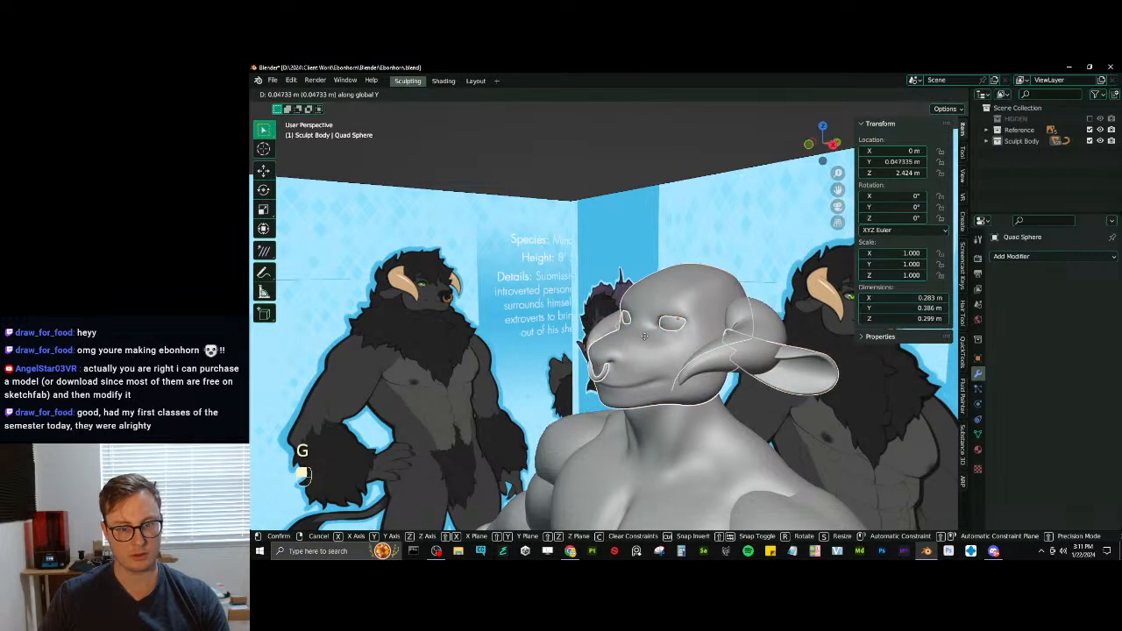
{"action": "left_click", "coordinate": [645, 330]}
{"action": "middle_click_drag", "start_coordinate": [644, 330], "coordinate": [618, 318]}
{"action": "key", "text": "ctrl+z"}
{"action": "key", "text": "g"}
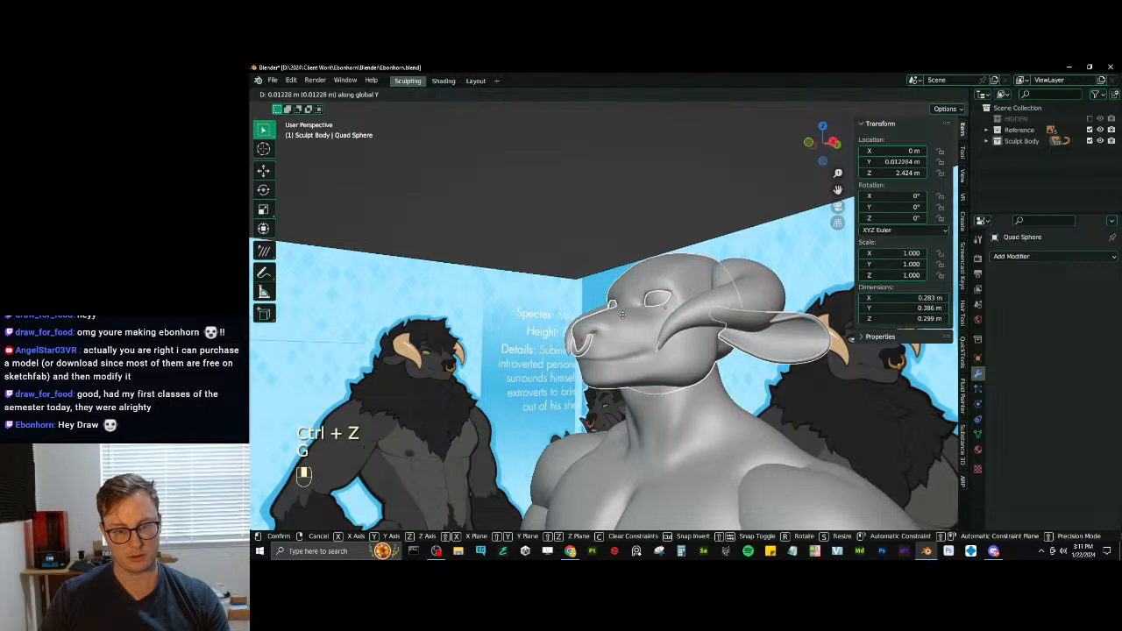
{"action": "left_click", "coordinate": [629, 320]}
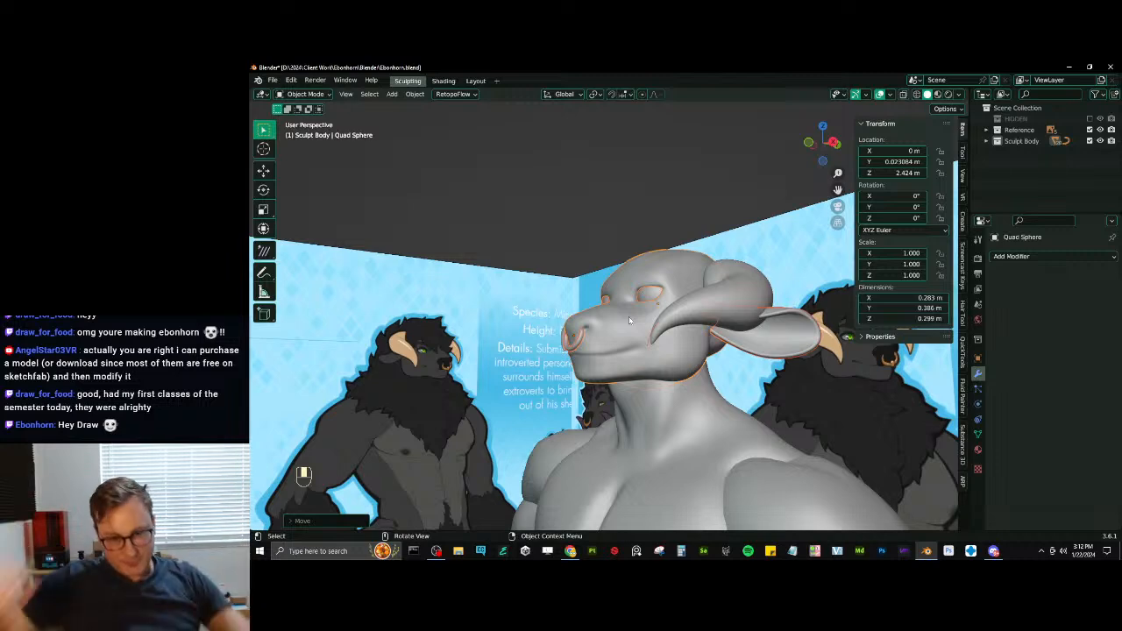
{"action": "mouse_move", "coordinate": [628, 320]}
{"action": "middle_mouse_down"}
{"action": "mouse_move", "coordinate": [621, 278]}
{"action": "mouse_move", "coordinate": [700, 327]}
{"action": "middle_mouse_up"}
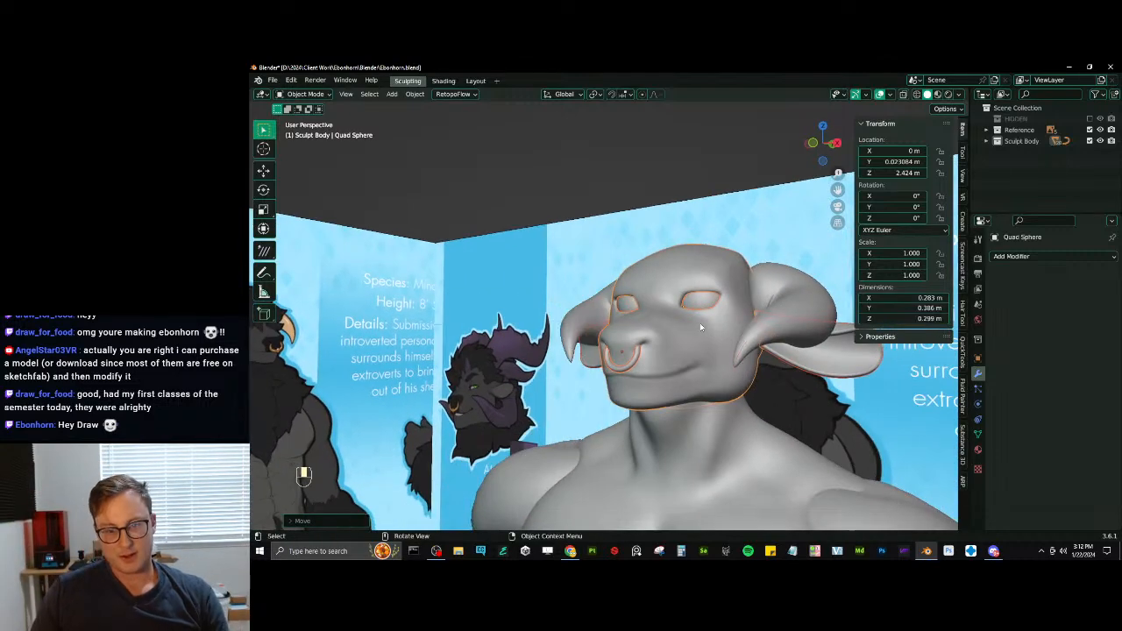
- Apply the horn's object transform and save the Blender file
{"action": "left_click", "coordinate": [743, 362]}
{"action": "key", "text": "ctrl+a"}
{"action": "left_click", "coordinate": [781, 386]}
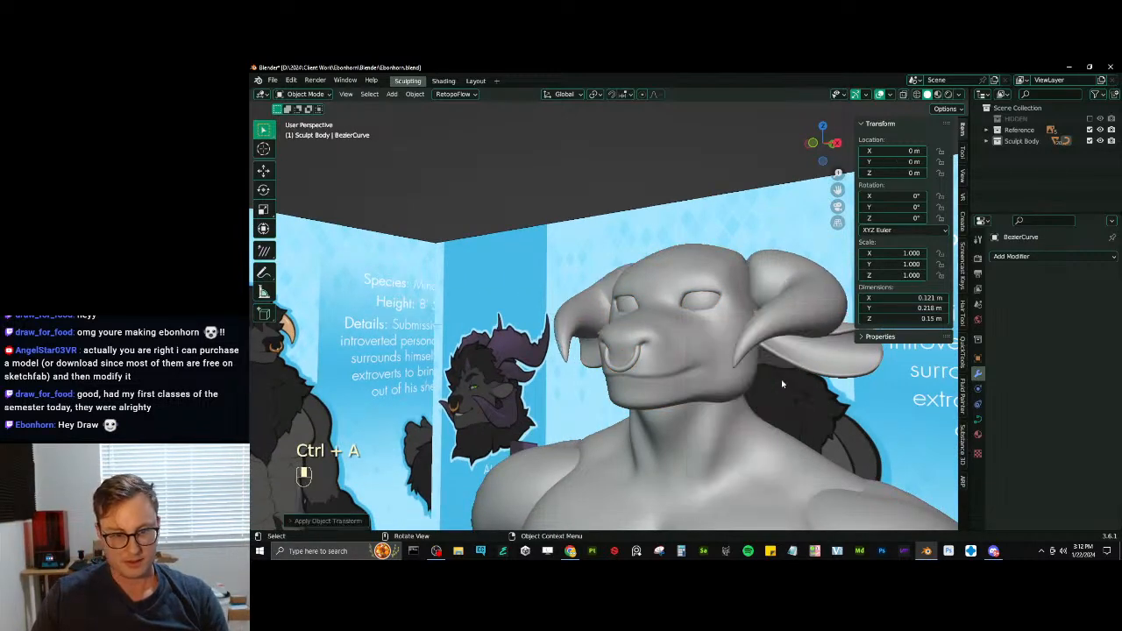
{"action": "scroll", "coordinate": [778, 353], "scroll_direction": "down", "scroll_amount": 3}
{"action": "mouse_move", "coordinate": [779, 352]}
{"action": "middle_mouse_down"}
{"action": "mouse_move", "coordinate": [534, 235]}
{"action": "mouse_move", "coordinate": [558, 255]}
{"action": "mouse_move", "coordinate": [647, 281]}
{"action": "mouse_move", "coordinate": [584, 249]}
{"action": "mouse_move", "coordinate": [621, 258]}
{"action": "mouse_move", "coordinate": [639, 285]}
{"action": "mouse_move", "coordinate": [638, 275]}
{"action": "middle_mouse_up"}
{"action": "key", "text": "ctrl+s"}
- Put the torso mesh into Sculpt Mode and choose the Elastic Deform brush for the chest
{"action": "scroll", "coordinate": [640, 284], "scroll_direction": "up", "scroll_amount": 3}
{"action": "left_click", "coordinate": [638, 276]}
{"action": "key", "text": "ctrl+Tab"}
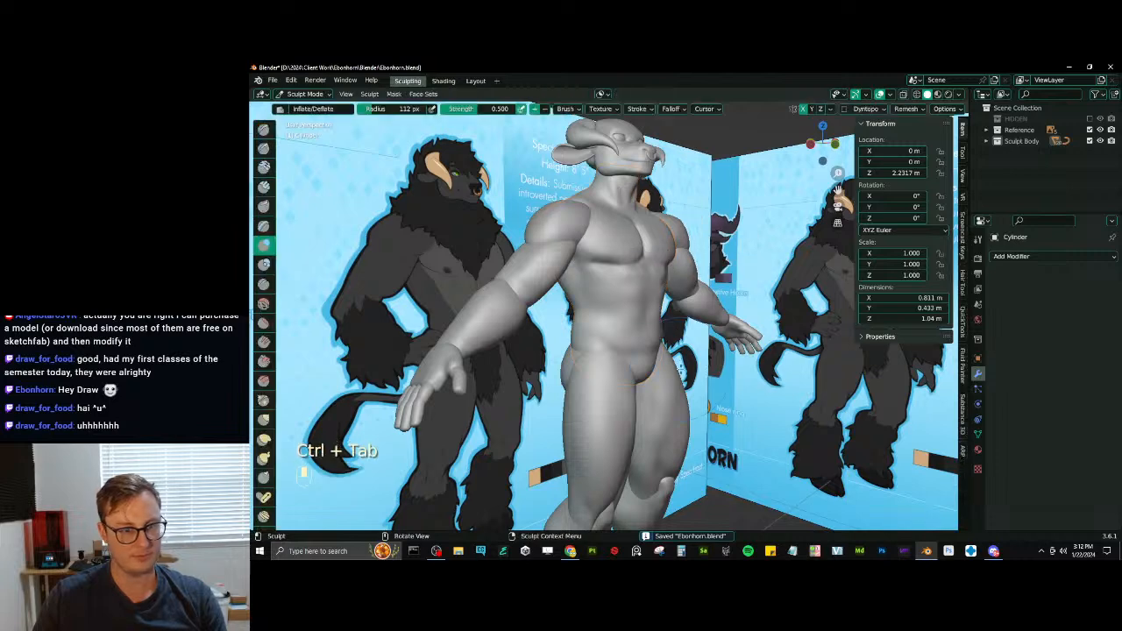
{"action": "scroll", "coordinate": [653, 302], "scroll_direction": "up", "scroll_amount": 1}
{"action": "scroll", "coordinate": [668, 340], "scroll_direction": "up", "scroll_amount": 2}
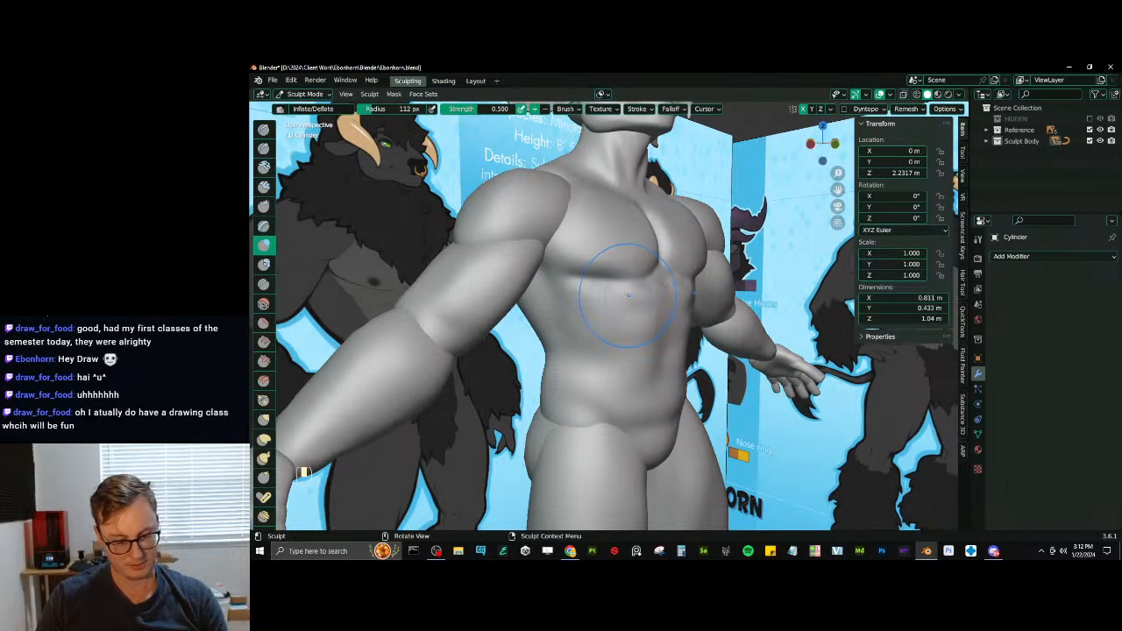
{"action": "key", "text": "j"}
{"action": "middle_click_drag", "start_coordinate": [620, 288], "coordinate": [622, 303]}
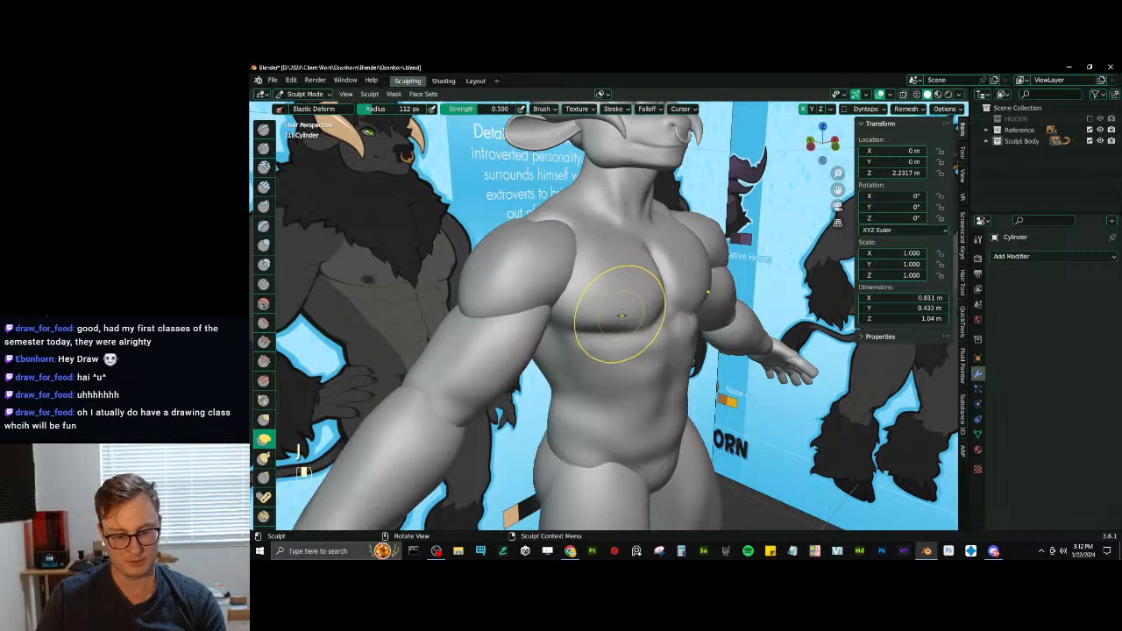
- Reshape the lower and outer edge of the chest muscle with Elastic Deform at 57 px radius
{"action": "key", "text": "bracketleft"}
{"action": "key", "text": "bracketleft"}
{"action": "key", "text": "bracketleft"}
{"action": "key", "text": "bracketleft"}
{"action": "key", "text": "bracketleft"}
{"action": "key", "text": "bracketleft"}
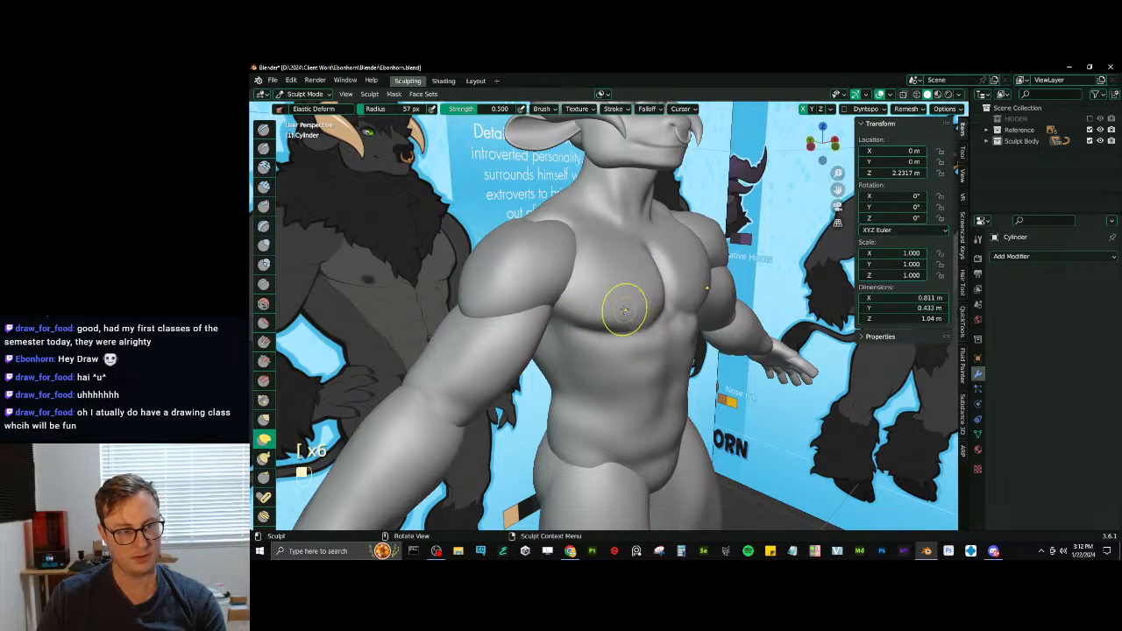
{"action": "mouse_move", "coordinate": [623, 309]}
{"action": "middle_mouse_down"}
{"action": "mouse_move", "coordinate": [574, 309]}
{"action": "mouse_move", "coordinate": [587, 308]}
{"action": "middle_mouse_up"}
{"action": "left_click_drag", "start_coordinate": [575, 298], "coordinate": [506, 293]}
{"action": "left_click_drag", "start_coordinate": [507, 293], "coordinate": [575, 299]}
{"action": "middle_click_drag", "start_coordinate": [575, 298], "coordinate": [602, 288]}
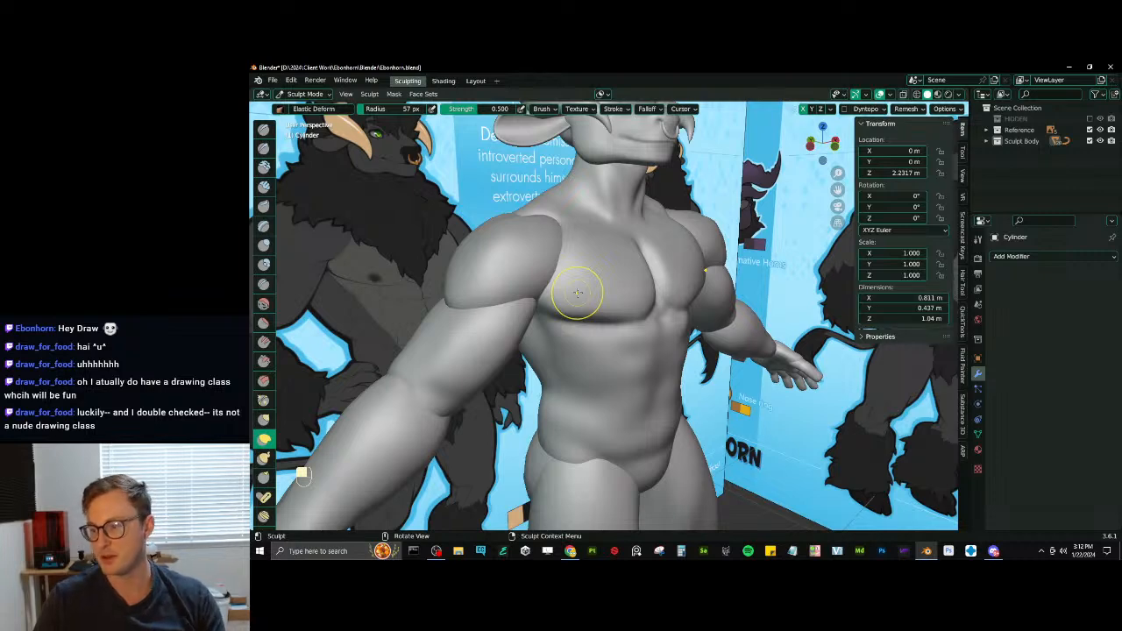
{"action": "middle_click_drag", "start_coordinate": [646, 304], "coordinate": [591, 358]}
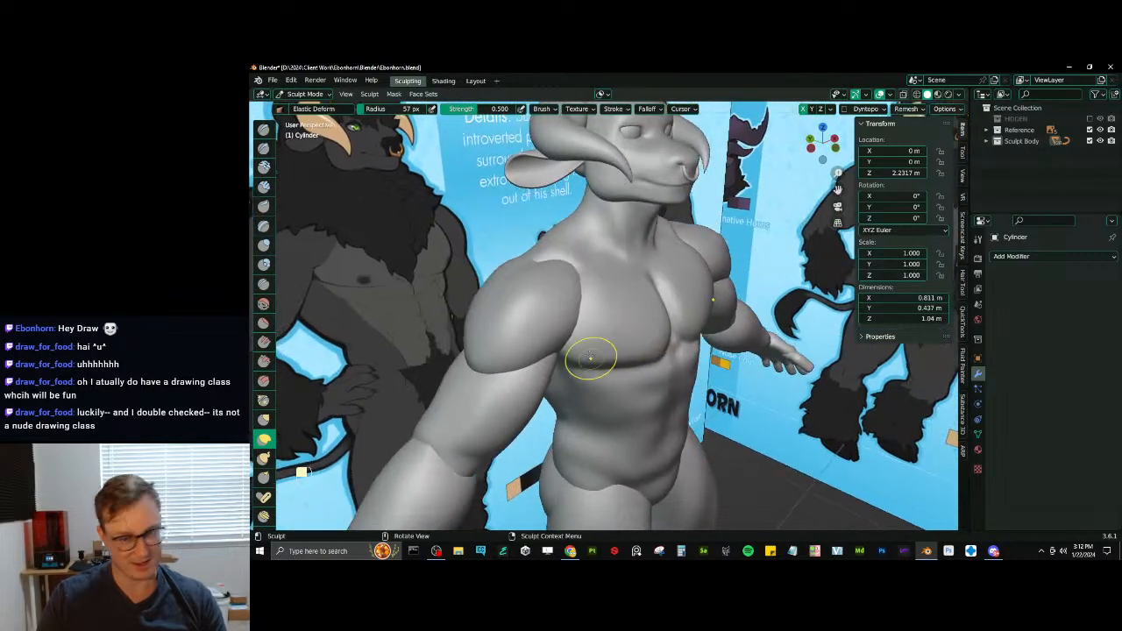
{"action": "middle_click_drag", "start_coordinate": [655, 328], "coordinate": [627, 323]}
{"action": "left_click_drag", "start_coordinate": [574, 342], "coordinate": [568, 341]}
{"action": "left_click_drag", "start_coordinate": [545, 346], "coordinate": [541, 342]}
{"action": "middle_click_drag", "start_coordinate": [541, 342], "coordinate": [619, 334]}
- Carve the abdominal muscle creases below the chest with Draw Sharp at 115 px radius
{"action": "key", "text": "d"}
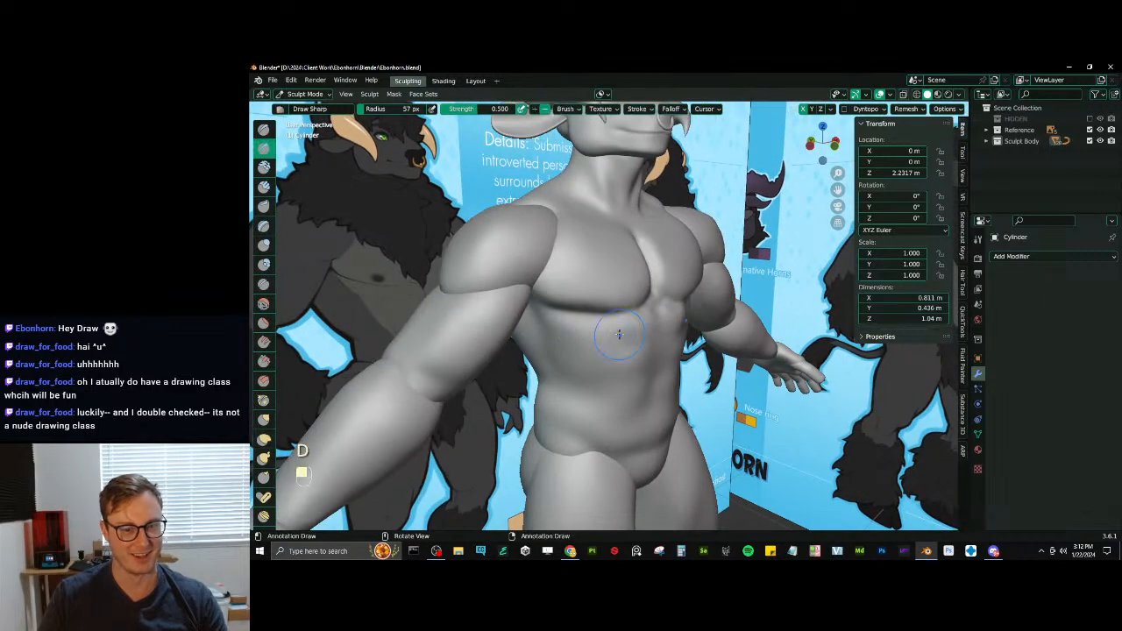
{"action": "left_click_drag", "start_coordinate": [615, 315], "coordinate": [619, 316]}
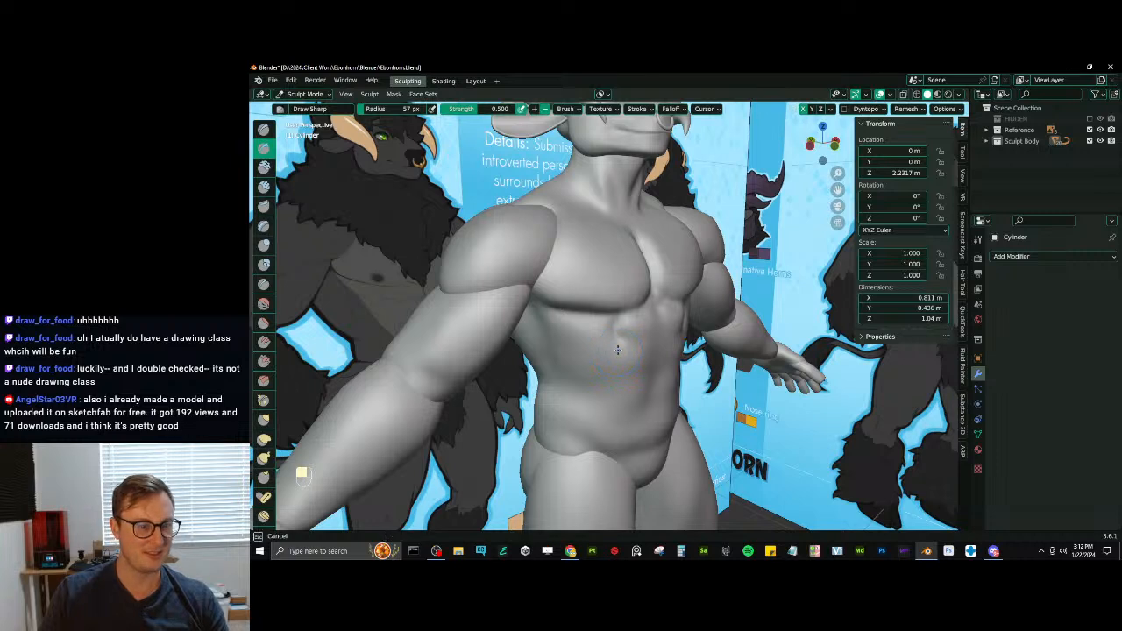
{"action": "key", "text": "ctrl+z"}
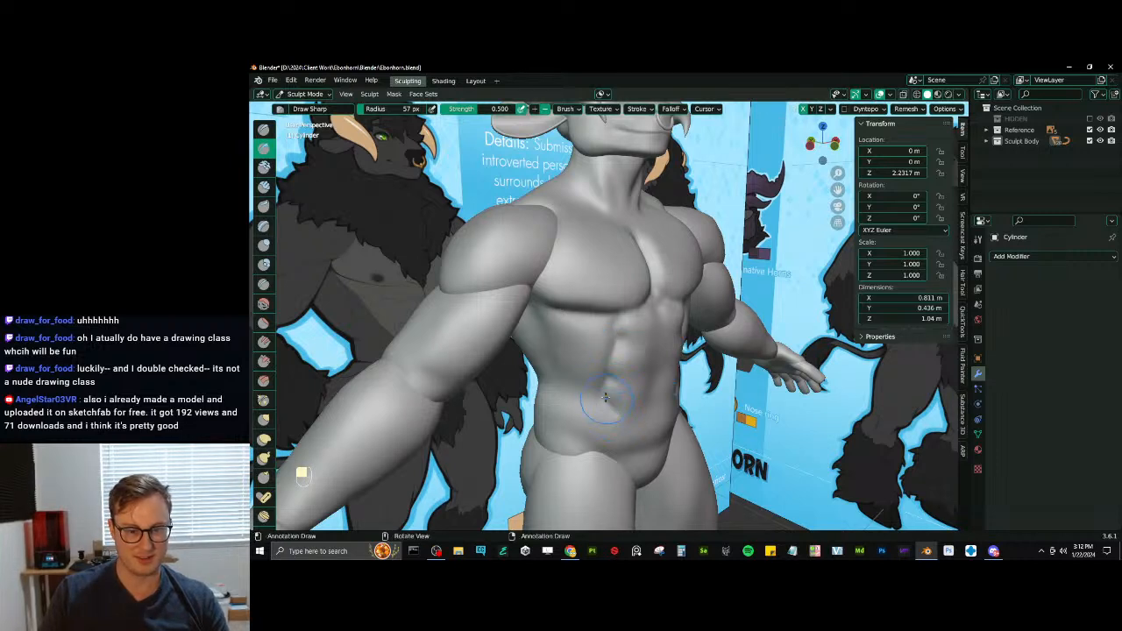
{"action": "key", "text": "ctrl+z"}
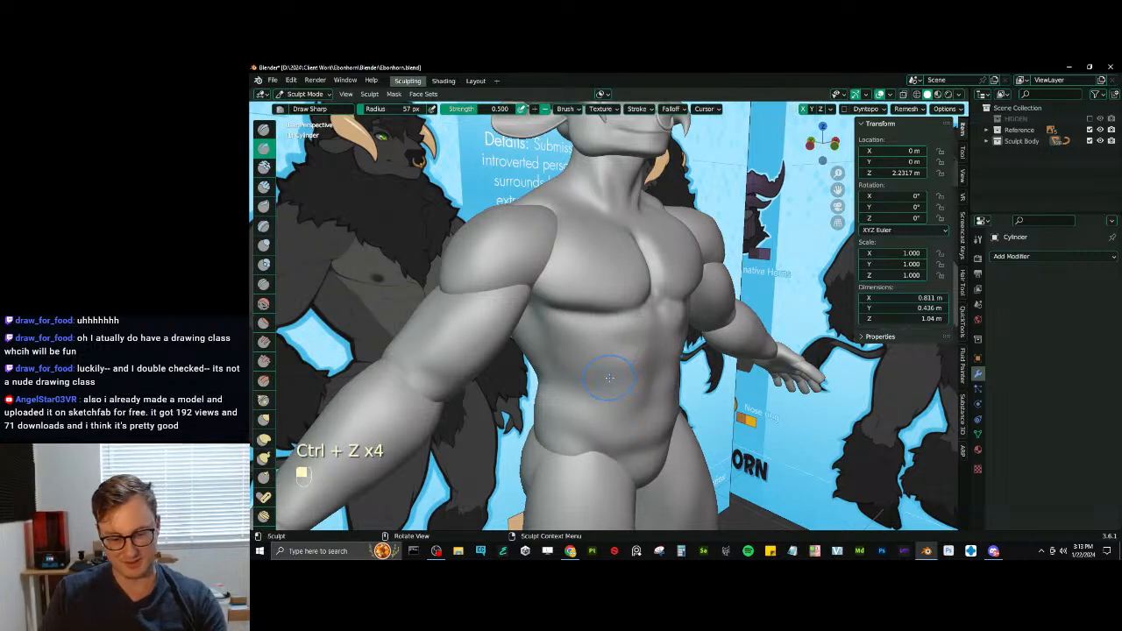
{"action": "key", "text": "bracketright"}
{"action": "key", "text": "bracketright"}
{"action": "key", "text": "bracketright"}
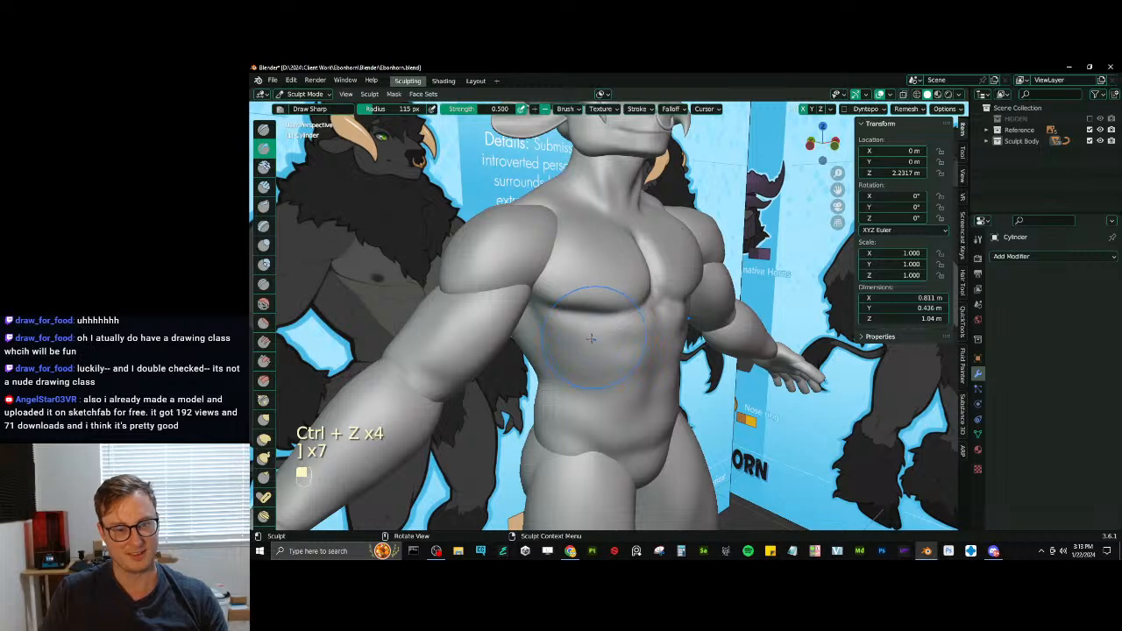
{"action": "left_click_drag", "start_coordinate": [608, 332], "coordinate": [611, 322]}
{"action": "mouse_move", "coordinate": [601, 375]}
{"action": "left_mouse_down"}
{"action": "mouse_move", "coordinate": [611, 424]}
{"action": "mouse_move", "coordinate": [609, 410]}
{"action": "left_mouse_up"}
{"action": "middle_click_drag", "start_coordinate": [595, 416], "coordinate": [621, 392]}
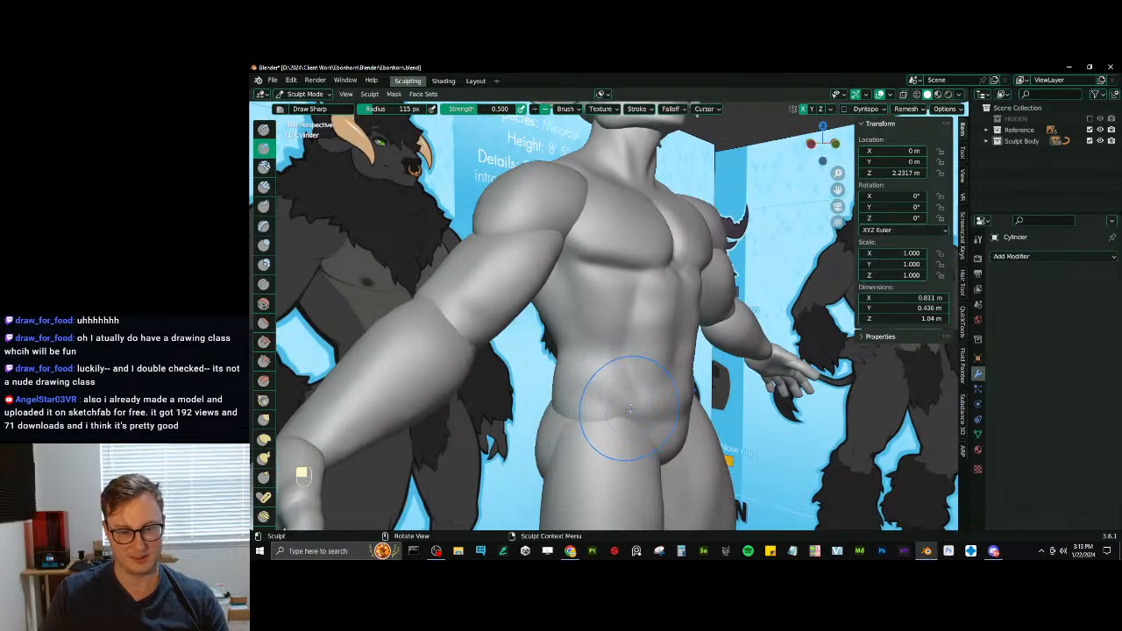
- Smooth the abdomen and the side of the torso to soften the carved creases
{"action": "left_click_drag", "start_coordinate": [629, 406], "coordinate": [616, 381]}
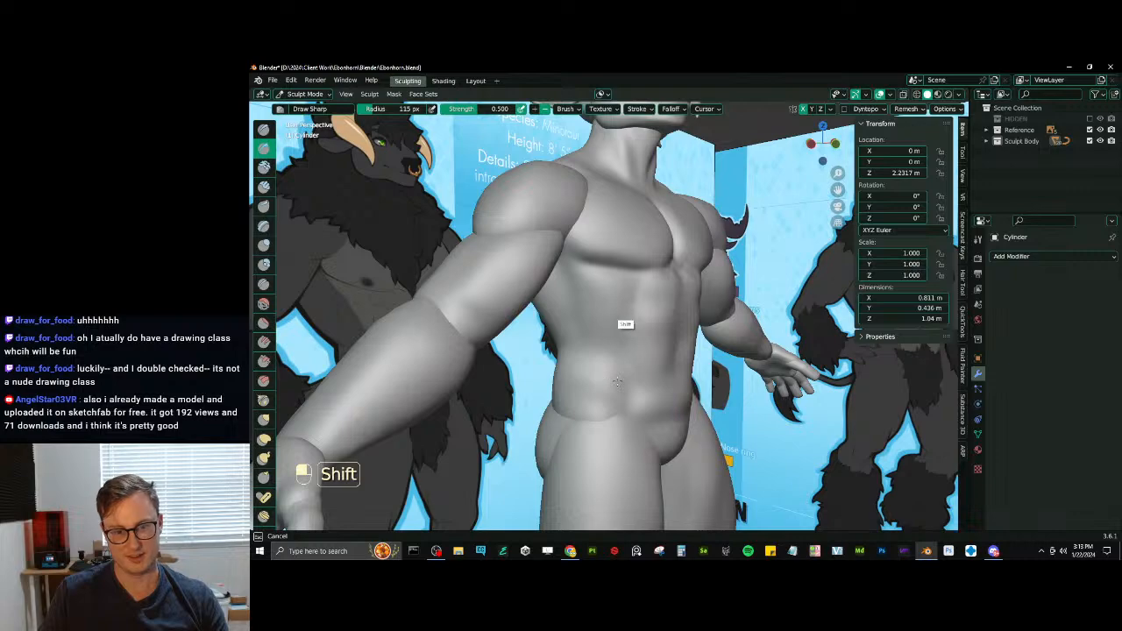
{"action": "middle_click_drag", "start_coordinate": [617, 381], "coordinate": [578, 346]}
{"action": "mouse_move", "coordinate": [580, 286]}
{"action": "middle_mouse_down"}
{"action": "mouse_move", "coordinate": [604, 312]}
{"action": "mouse_move", "coordinate": [593, 404]}
{"action": "mouse_move", "coordinate": [551, 360]}
{"action": "mouse_move", "coordinate": [596, 368]}
{"action": "mouse_move", "coordinate": [606, 382]}
{"action": "mouse_move", "coordinate": [633, 338]}
{"action": "middle_mouse_up"}
{"action": "middle_click_drag", "start_coordinate": [633, 337], "coordinate": [646, 312]}
- Adjust the underside of the chest and the area near the armpit with Elastic Deform at 65 to 80 px radius
{"action": "key", "text": "j"}
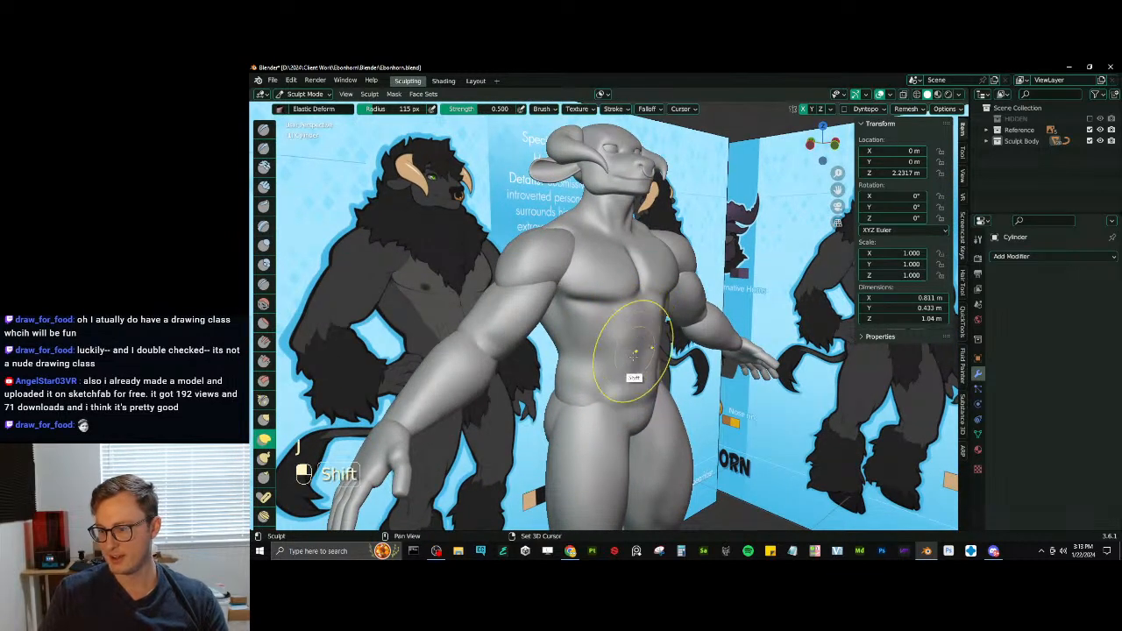
{"action": "mouse_move", "coordinate": [629, 357]}
{"action": "middle_mouse_down", "text": "ctrl"}
{"action": "mouse_move", "coordinate": [645, 333]}
{"action": "mouse_move", "coordinate": [643, 357]}
{"action": "mouse_move", "coordinate": [642, 337]}
{"action": "middle_mouse_up", "text": "ctrl"}
{"action": "key", "text": "bracketleft"}
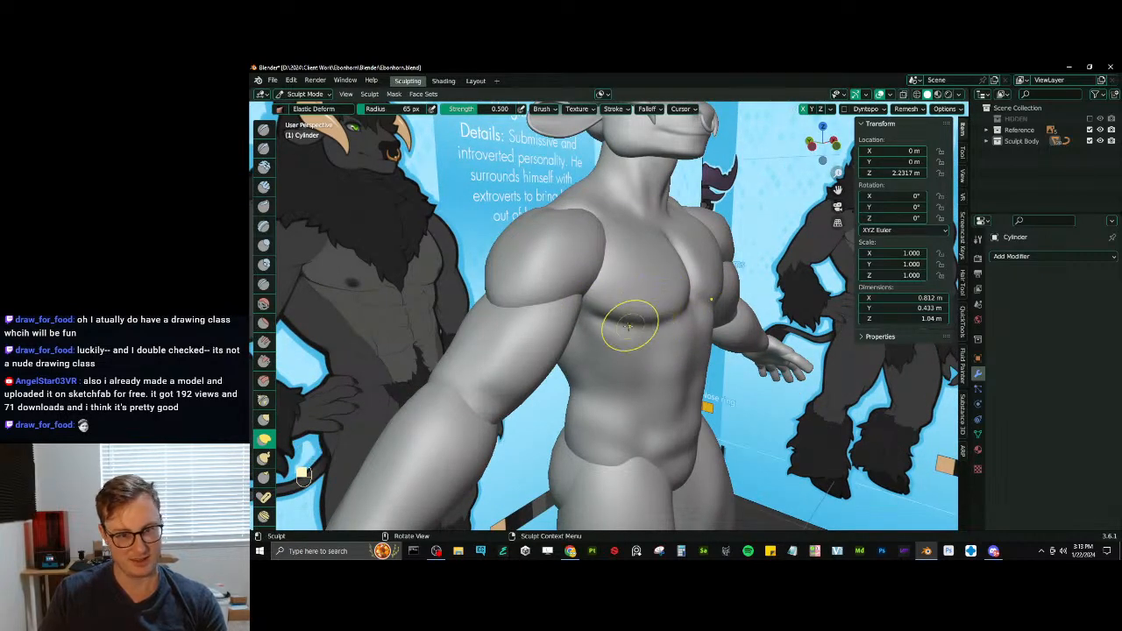
{"action": "middle_click_drag", "start_coordinate": [671, 299], "coordinate": [598, 308]}
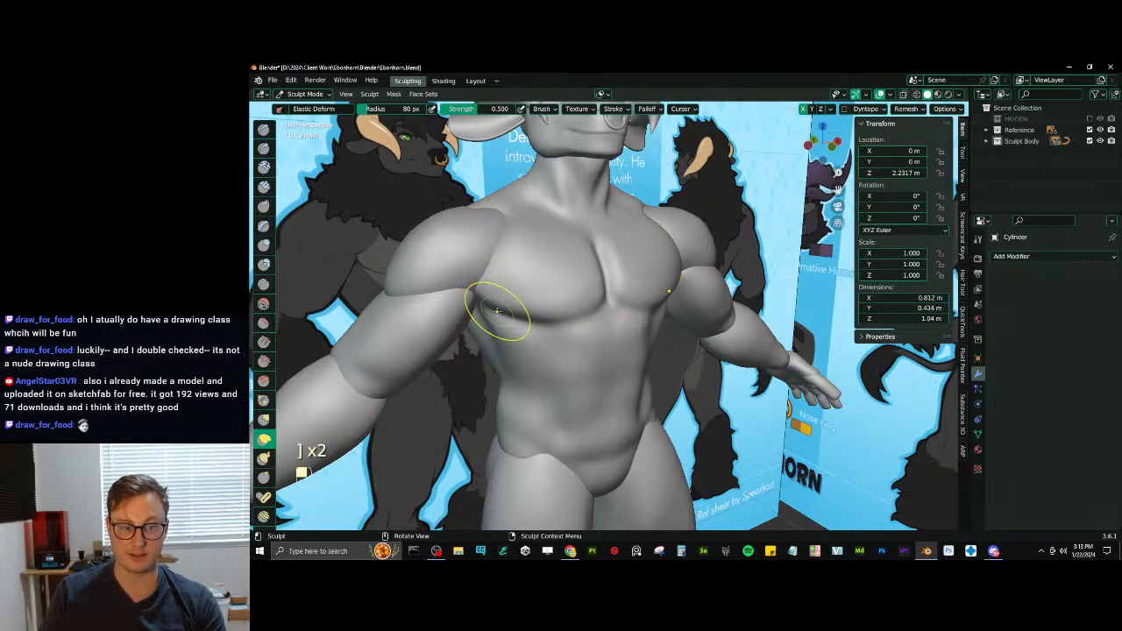
{"action": "middle_click_drag", "start_coordinate": [499, 304], "coordinate": [513, 293]}
- Switch to Draw Sharp at 80 px radius and smooth the side of the torso below the armpit
{"action": "key", "text": "d"}
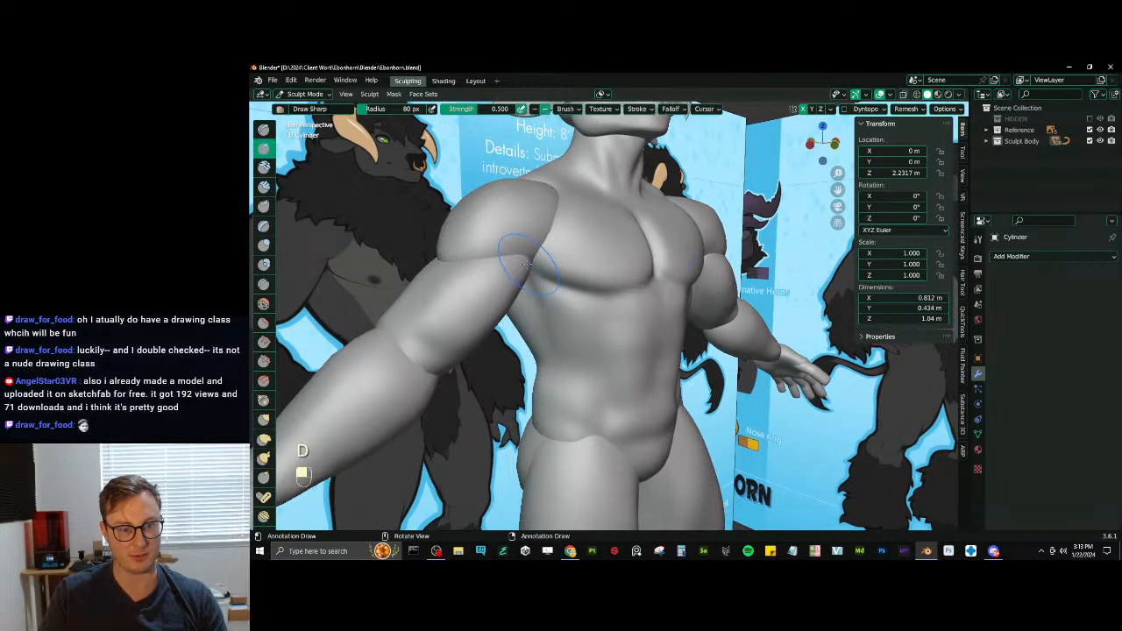
{"action": "key", "text": "shift"}
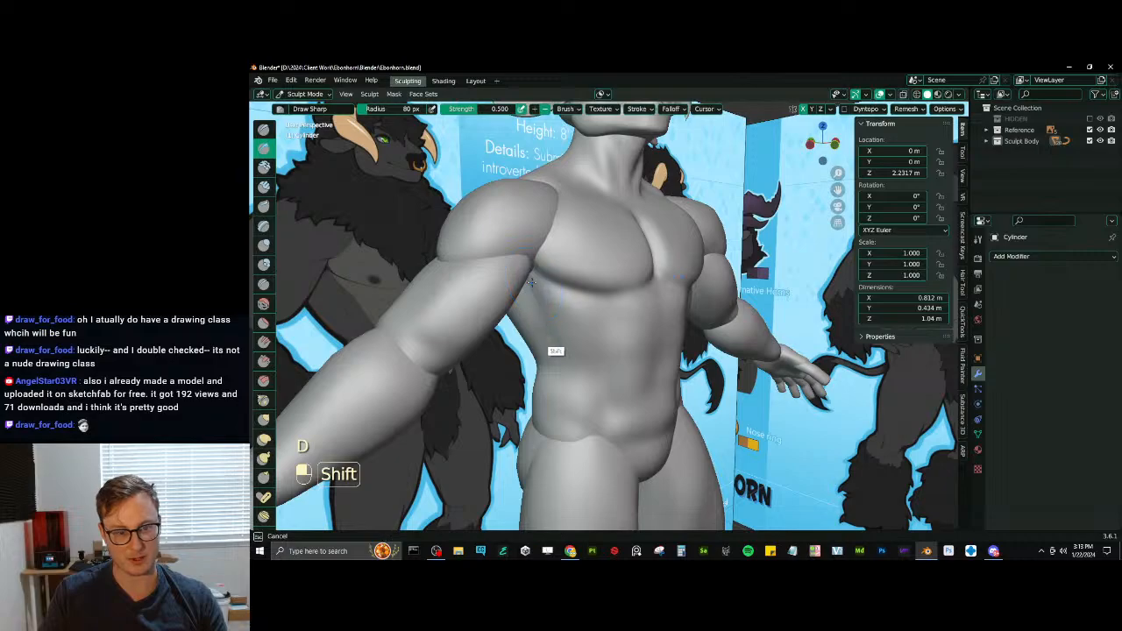
{"action": "middle_click_drag", "start_coordinate": [596, 309], "coordinate": [553, 369]}
{"action": "scroll", "coordinate": [588, 326], "scroll_direction": "down", "scroll_amount": 4}
{"action": "scroll", "coordinate": [593, 309], "scroll_direction": "up", "scroll_amount": 5}
- Try to define the side of the ribcage with Draw Sharp strokes at 80 px radius
{"action": "mouse_move", "coordinate": [596, 303]}
{"action": "middle_mouse_down"}
{"action": "mouse_move", "coordinate": [583, 340]}
{"action": "mouse_move", "coordinate": [574, 307]}
{"action": "middle_mouse_up"}
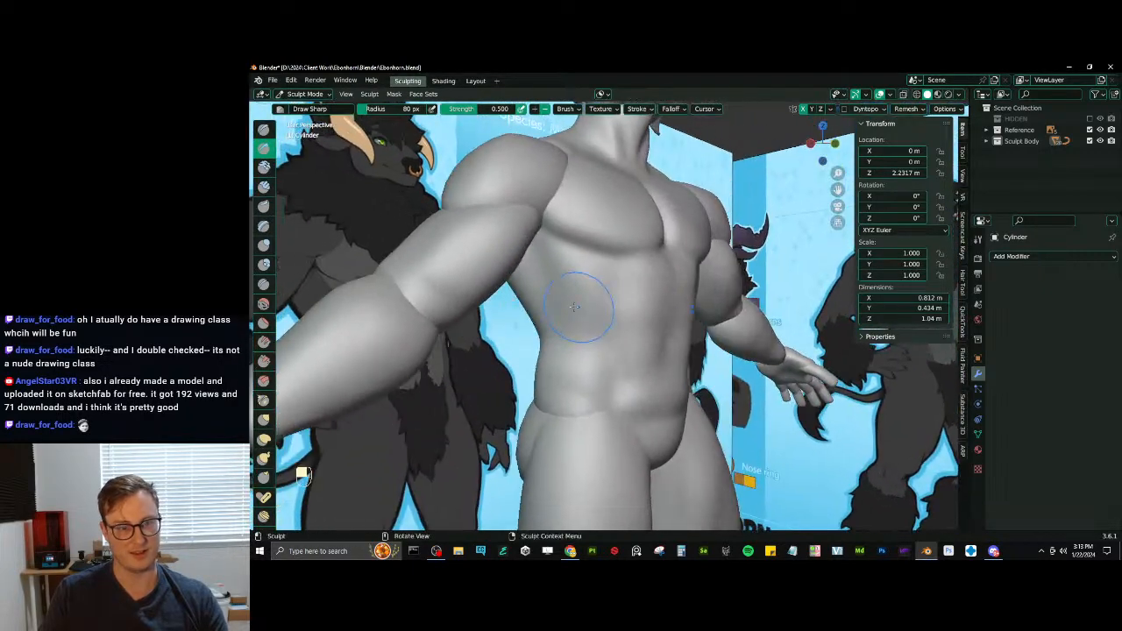
{"action": "key", "text": "ctrl+z"}
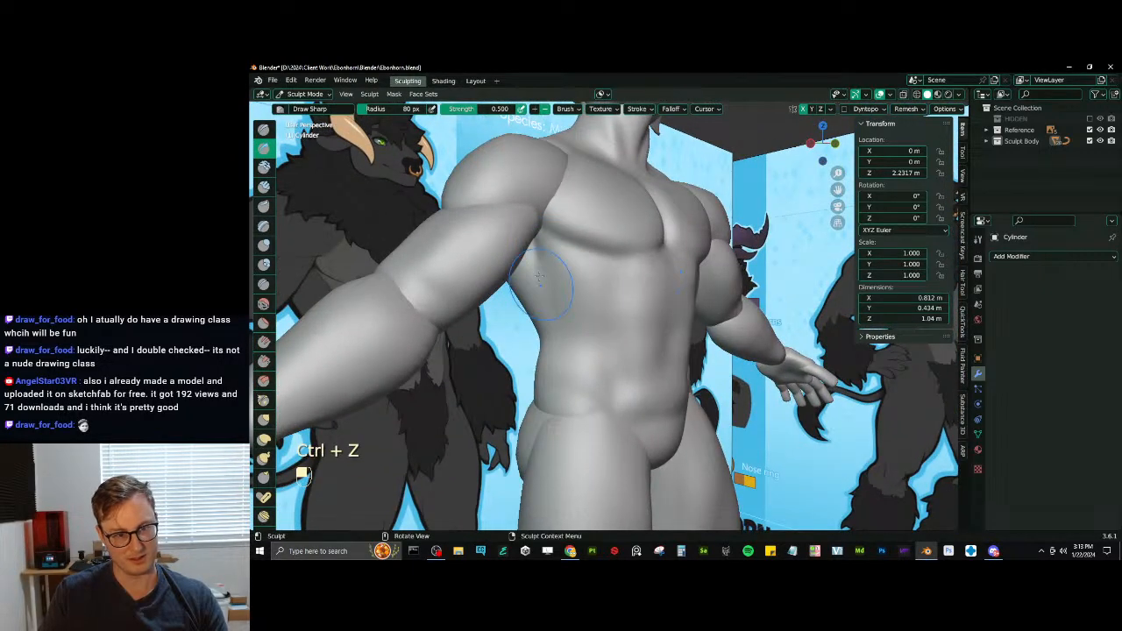
{"action": "middle_click_drag", "start_coordinate": [552, 314], "coordinate": [586, 321], "text": "ctrl"}
{"action": "key", "text": "ctrl+z"}
{"action": "key", "text": "ctrl+z"}
{"action": "key", "text": "ctrl+z"}
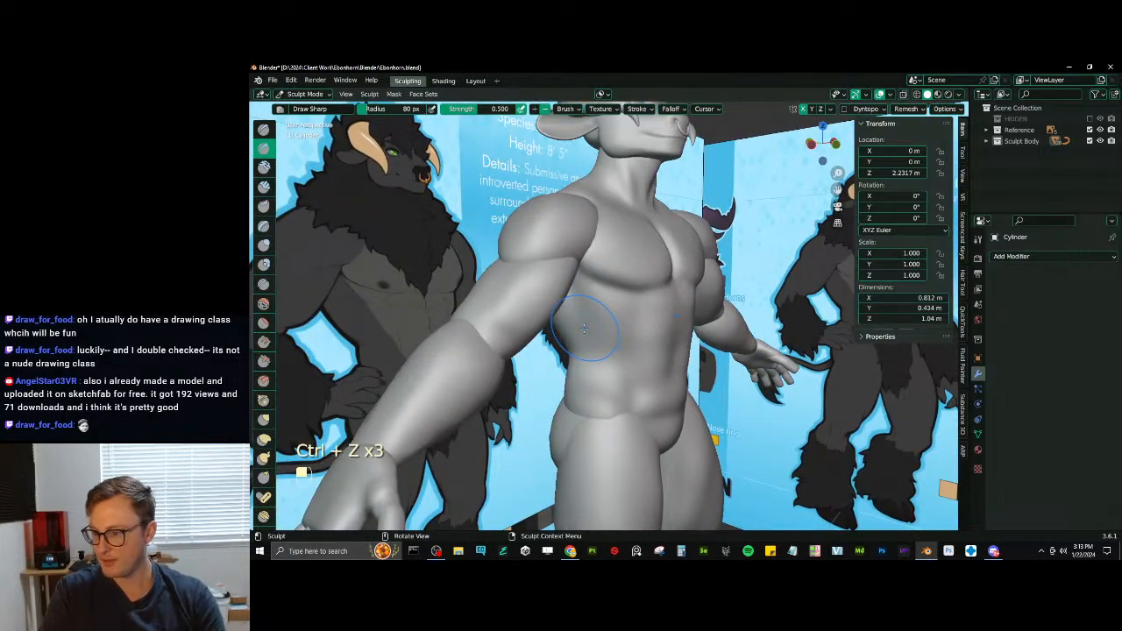
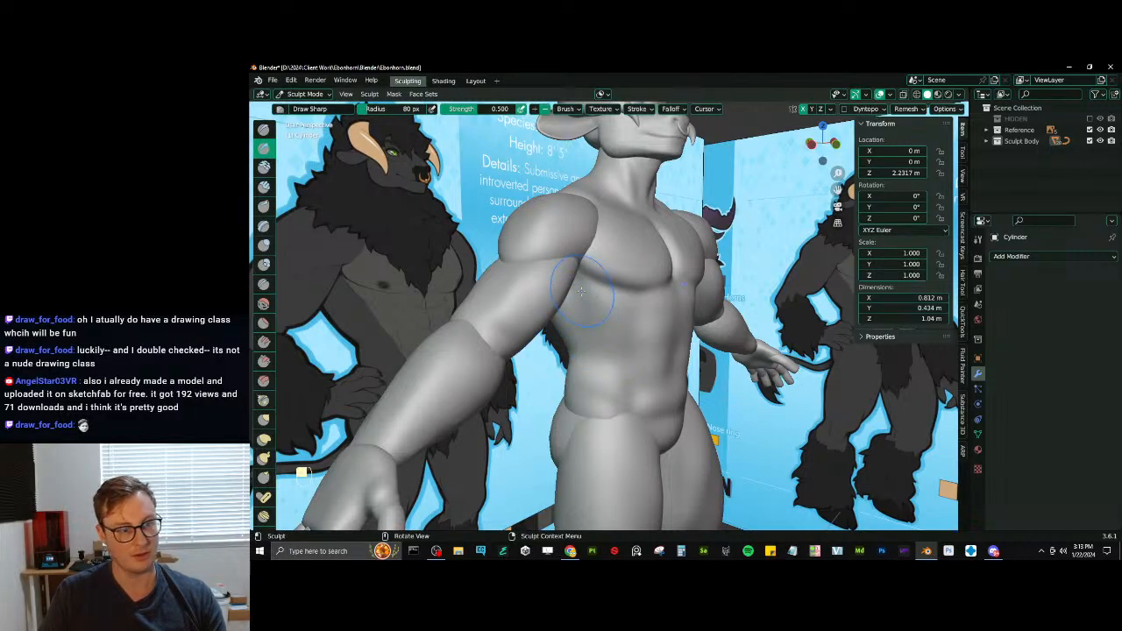
- Undo the last Draw Sharp strokes on the side of the ribcage and smooth the side of the abdomen at 80 px radius
{"action": "key", "text": "ctrl"}
{"action": "key", "text": "ctrl+z"}
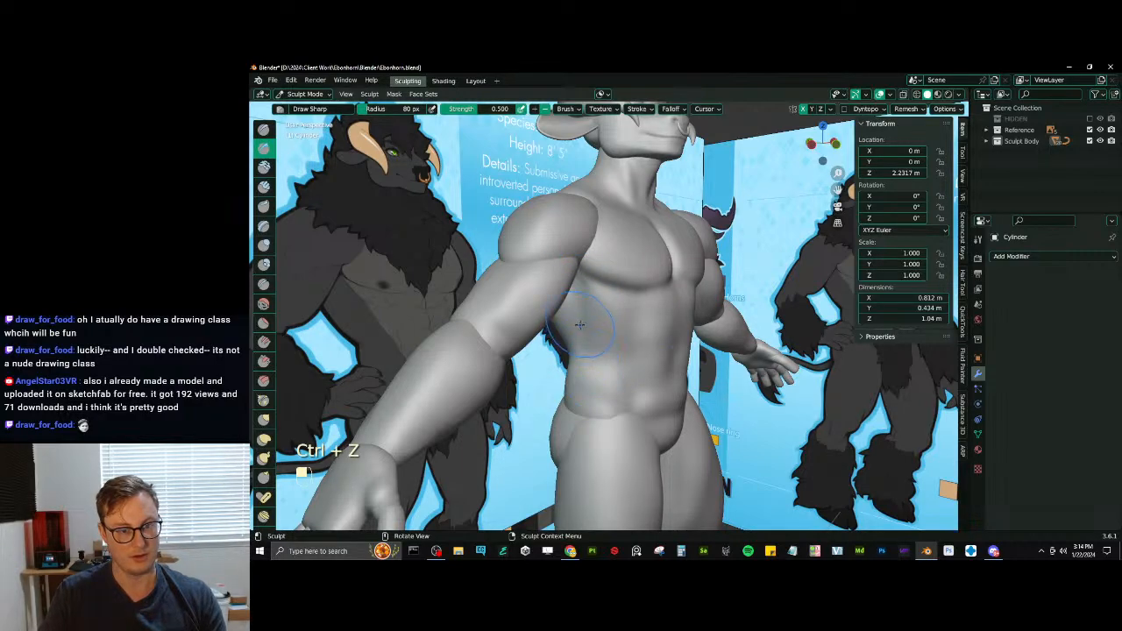
{"action": "middle_click_drag", "start_coordinate": [579, 324], "coordinate": [601, 357]}
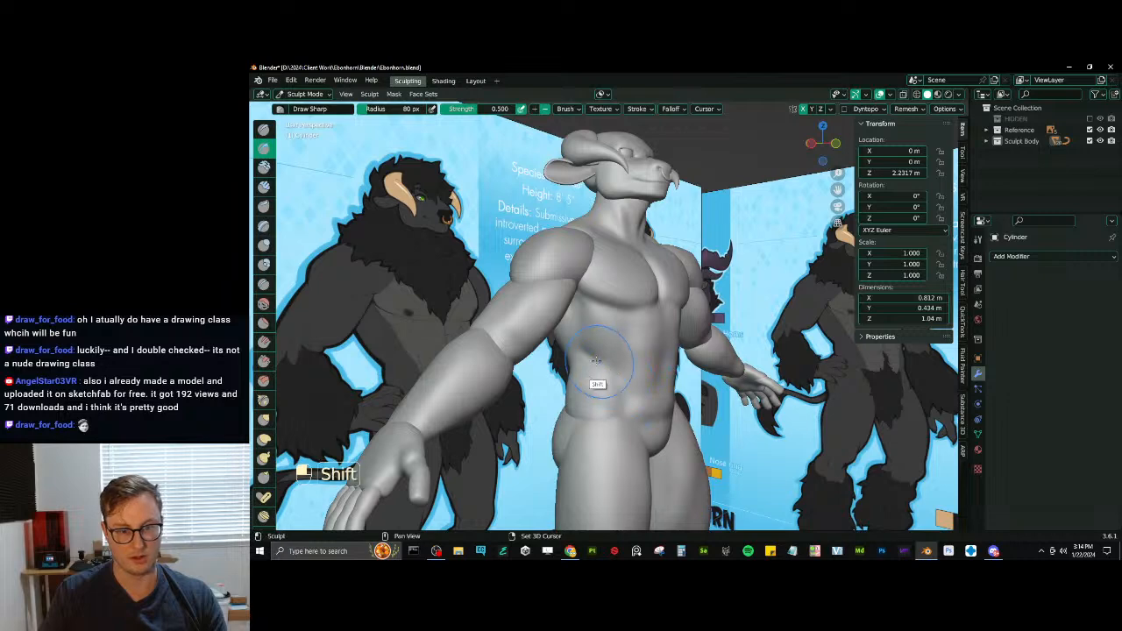
{"action": "left_click_drag", "start_coordinate": [596, 366], "coordinate": [578, 354]}
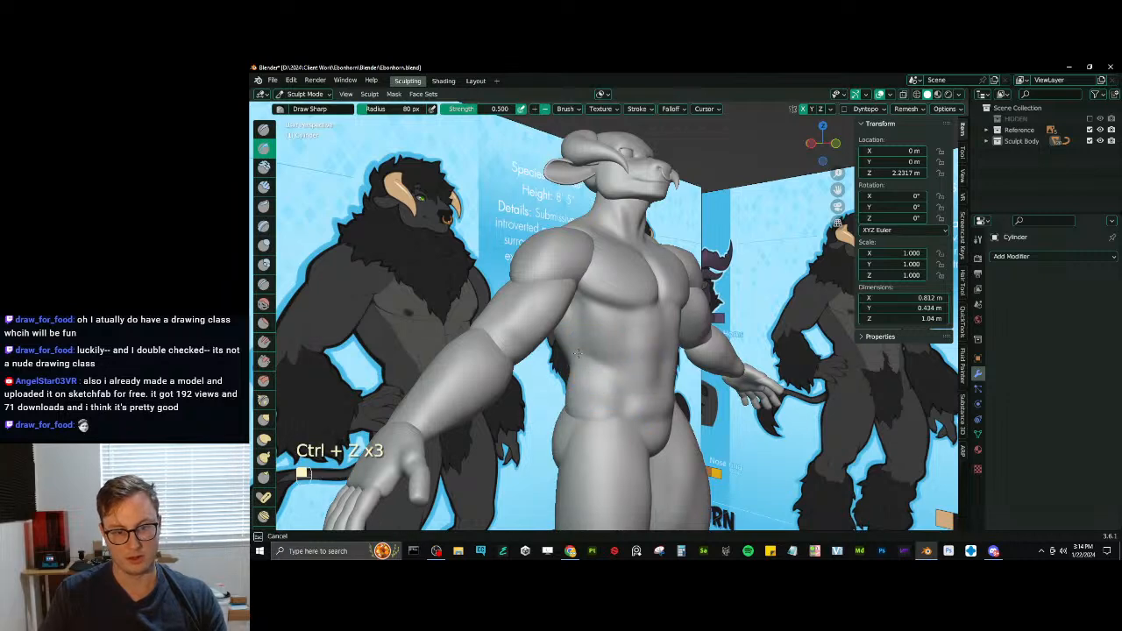
{"action": "mouse_move", "coordinate": [604, 364]}
{"action": "middle_mouse_down"}
{"action": "mouse_move", "coordinate": [556, 370]}
{"action": "mouse_move", "coordinate": [561, 348]}
{"action": "middle_mouse_up"}
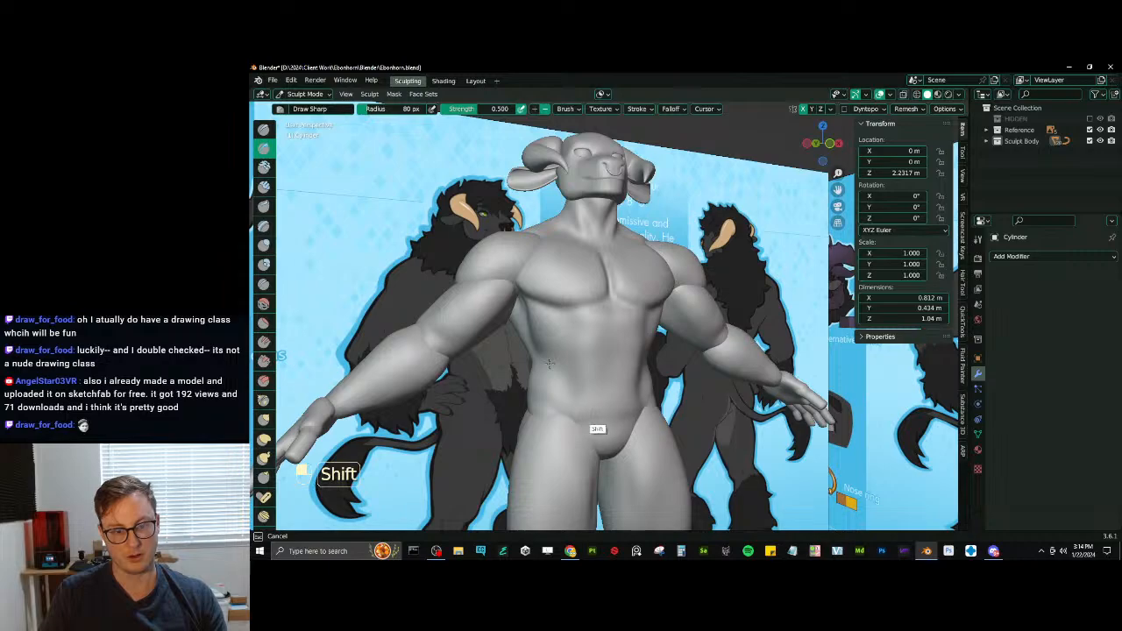
{"action": "left_click_drag", "start_coordinate": [557, 391], "coordinate": [561, 387], "text": "shift"}
{"action": "mouse_move", "coordinate": [582, 386]}
{"action": "middle_mouse_down"}
{"action": "mouse_move", "coordinate": [556, 388]}
{"action": "mouse_move", "coordinate": [592, 426]}
{"action": "mouse_move", "coordinate": [603, 410]}
{"action": "middle_mouse_up"}
{"action": "scroll", "coordinate": [554, 390], "scroll_direction": "down", "scroll_amount": 3}
{"action": "scroll", "coordinate": [594, 429], "scroll_direction": "down", "scroll_amount": 2}
{"action": "scroll", "coordinate": [603, 386], "scroll_direction": "up", "scroll_amount": 5}
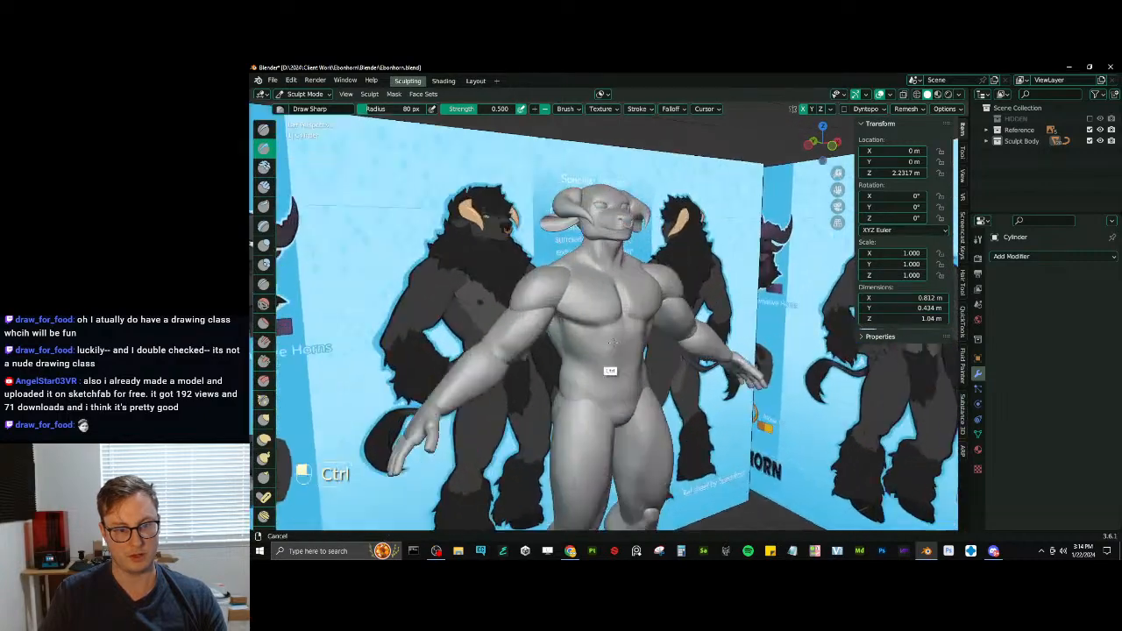
- Adjust the contour of the waist just above the hip with Elastic Deform at 80 px radius
{"action": "middle_click_drag", "start_coordinate": [607, 330], "coordinate": [559, 324]}
{"action": "key", "text": "j"}
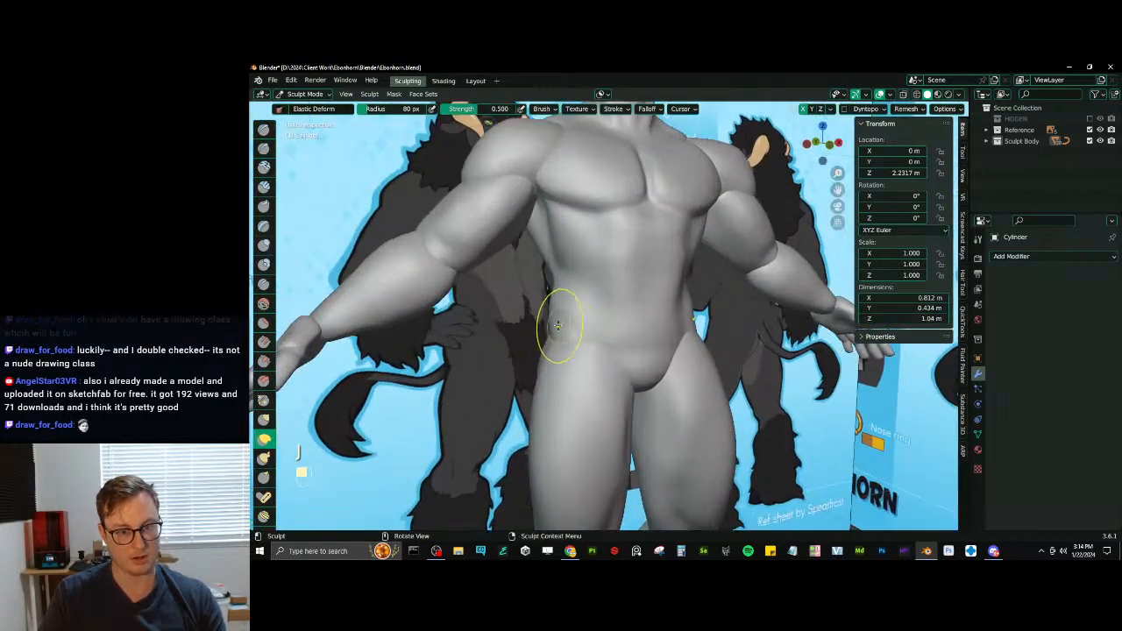
{"action": "left_click_drag", "start_coordinate": [559, 323], "coordinate": [551, 322]}
{"action": "scroll", "coordinate": [567, 333], "scroll_direction": "down", "scroll_amount": 5}
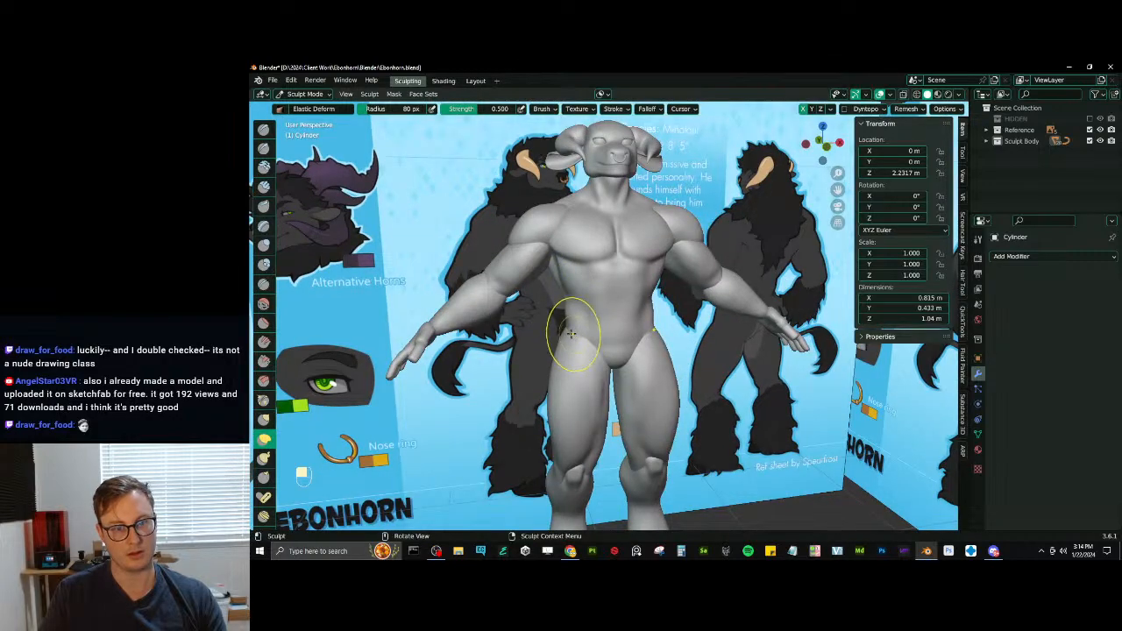
{"action": "middle_click_drag", "start_coordinate": [570, 333], "coordinate": [593, 331]}
{"action": "scroll", "coordinate": [596, 338], "scroll_direction": "down", "scroll_amount": 4}
{"action": "middle_click_drag", "start_coordinate": [609, 375], "coordinate": [585, 368]}
{"action": "scroll", "coordinate": [594, 370], "scroll_direction": "down", "scroll_amount": 3}
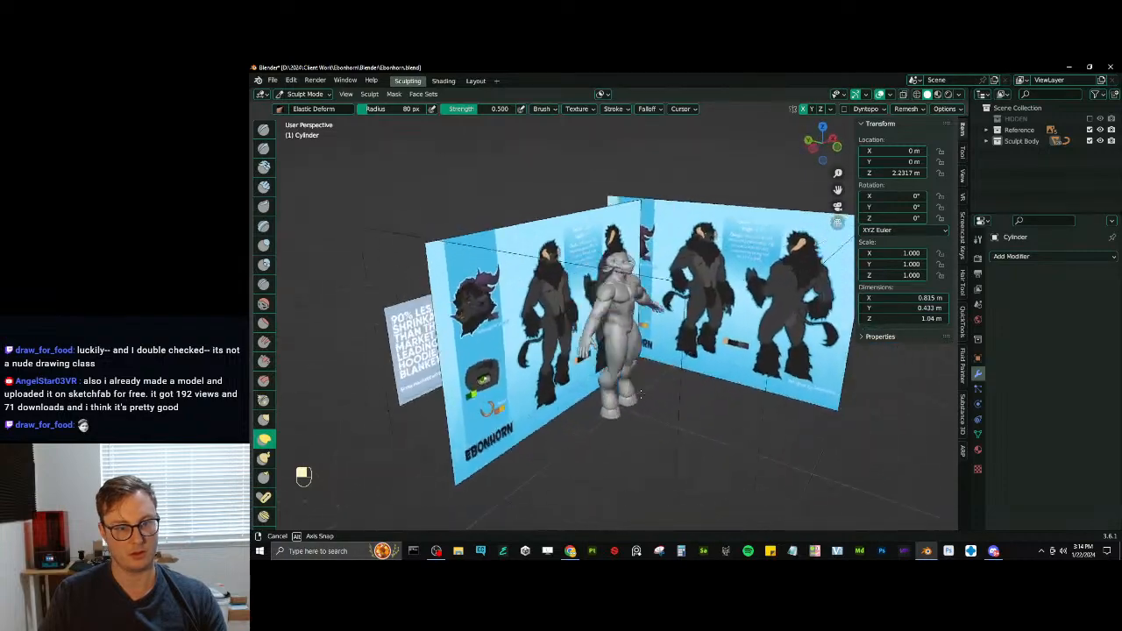
{"action": "mouse_move", "coordinate": [542, 388]}
{"action": "left_mouse_down"}
{"action": "mouse_move", "coordinate": [582, 399]}
{"action": "mouse_move", "coordinate": [606, 384]}
{"action": "mouse_move", "coordinate": [606, 348]}
{"action": "mouse_move", "coordinate": [617, 356]}
{"action": "left_mouse_up"}
{"action": "mouse_move", "coordinate": [616, 356]}
{"action": "left_mouse_down", "text": "ctrl"}
{"action": "mouse_move", "coordinate": [630, 313]}
{"action": "mouse_move", "coordinate": [621, 379]}
{"action": "left_mouse_up", "text": "ctrl"}
{"action": "mouse_move", "coordinate": [618, 384]}
{"action": "left_mouse_down"}
{"action": "mouse_move", "coordinate": [589, 384]}
{"action": "mouse_move", "coordinate": [586, 368]}
{"action": "left_mouse_up"}
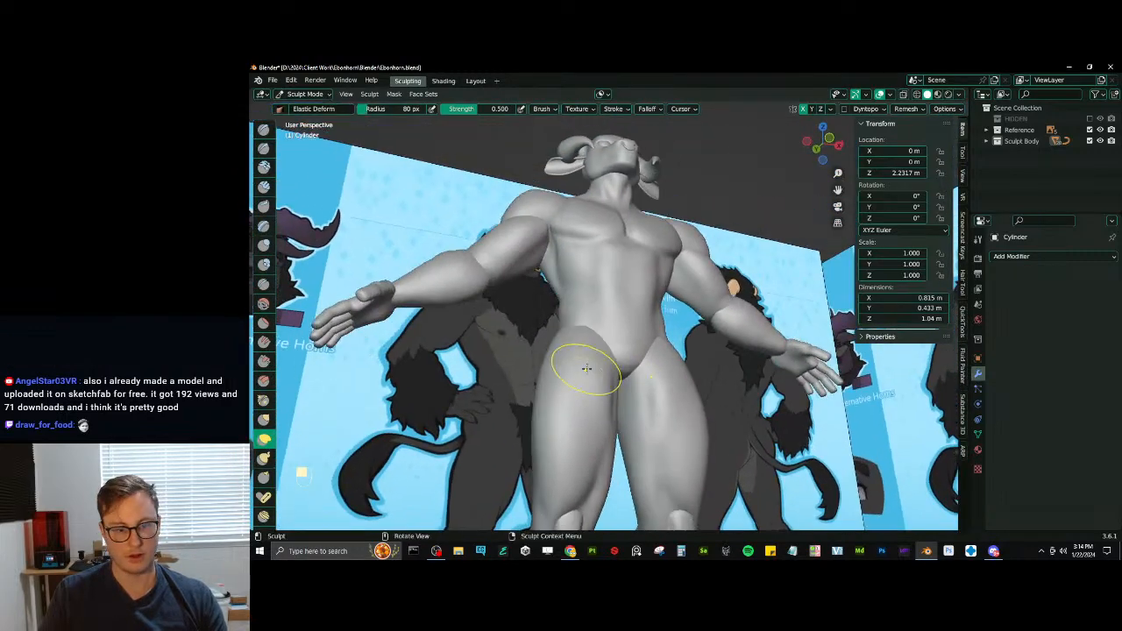
- Shape the pelvis and lower abdomen with Draw Sharp and Inflate/Deflate, and flatten the abdomen with Scrape/Peaks at 80 px radius
{"action": "key", "text": "d"}
{"action": "middle_click_drag", "start_coordinate": [603, 347], "coordinate": [595, 367]}
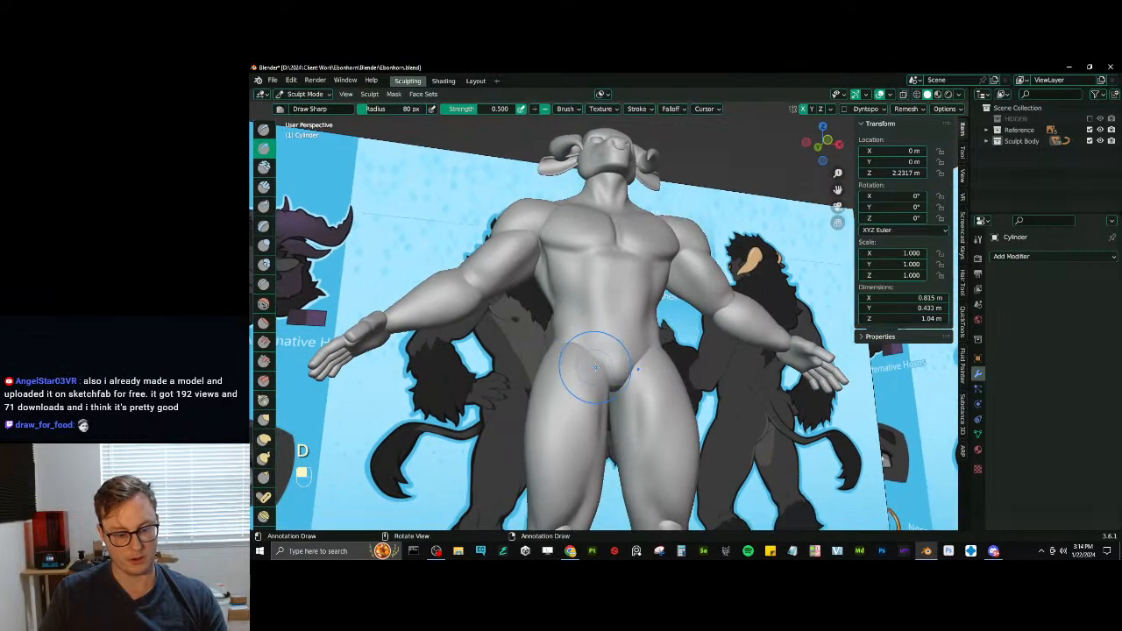
{"action": "key", "text": "i"}
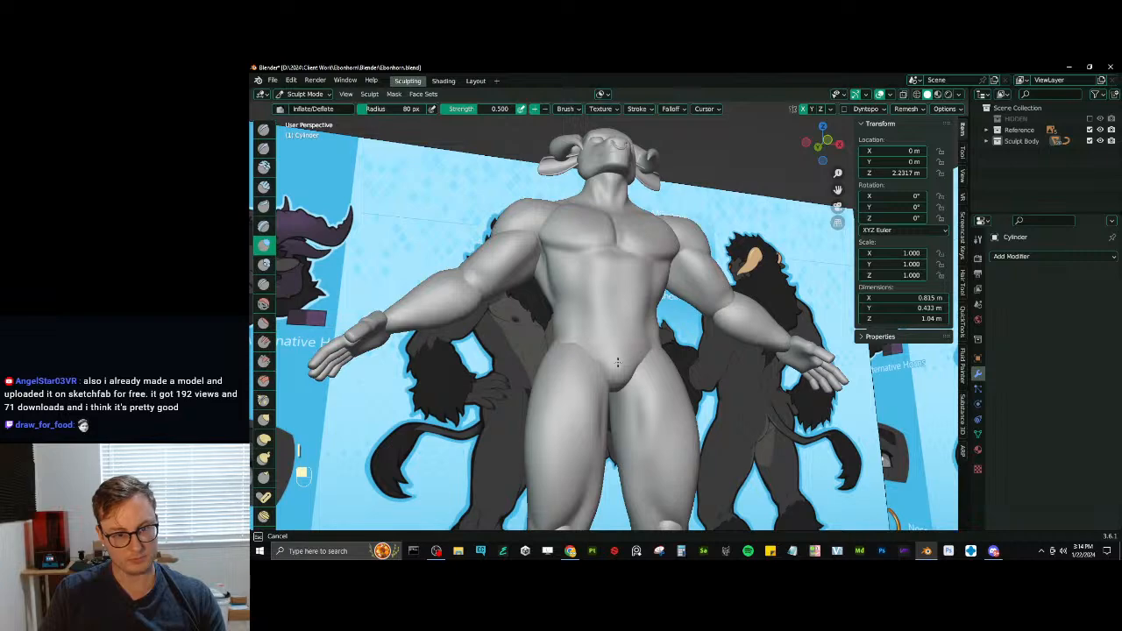
{"action": "middle_click_drag", "start_coordinate": [617, 362], "coordinate": [616, 337]}
{"action": "mouse_move", "coordinate": [616, 335]}
{"action": "middle_mouse_down"}
{"action": "mouse_move", "coordinate": [633, 355]}
{"action": "mouse_move", "coordinate": [695, 329]}
{"action": "mouse_move", "coordinate": [666, 349]}
{"action": "mouse_move", "coordinate": [577, 359]}
{"action": "mouse_move", "coordinate": [588, 419]}
{"action": "mouse_move", "coordinate": [561, 438]}
{"action": "mouse_move", "coordinate": [596, 351]}
{"action": "mouse_move", "coordinate": [612, 340]}
{"action": "mouse_move", "coordinate": [597, 370]}
{"action": "mouse_move", "coordinate": [602, 333]}
{"action": "middle_mouse_up"}
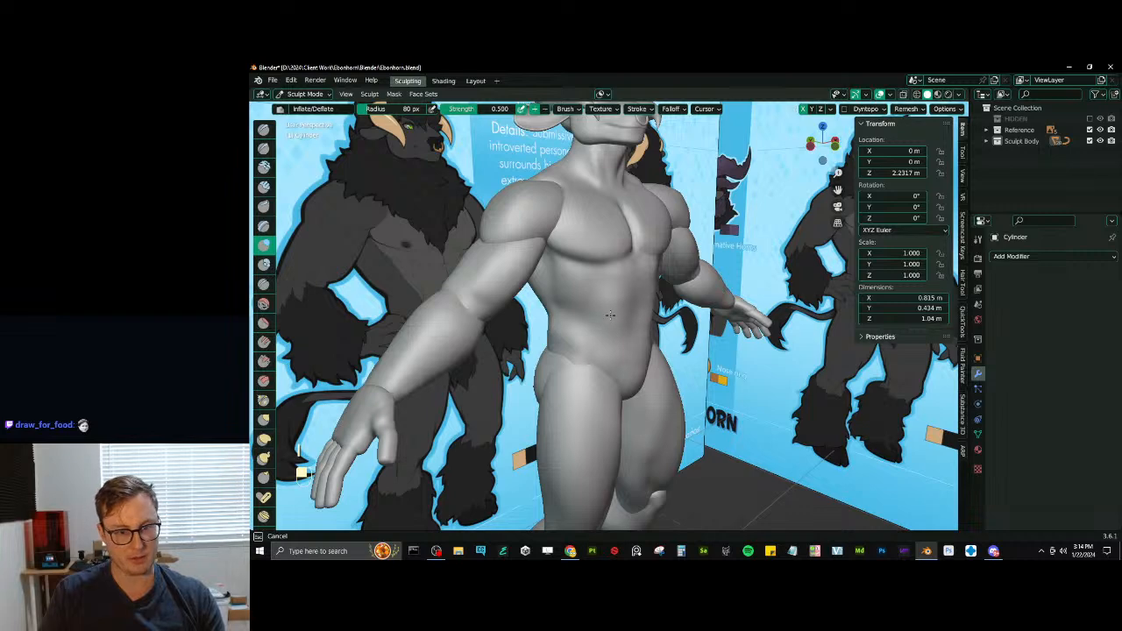
{"action": "key", "text": "v"}
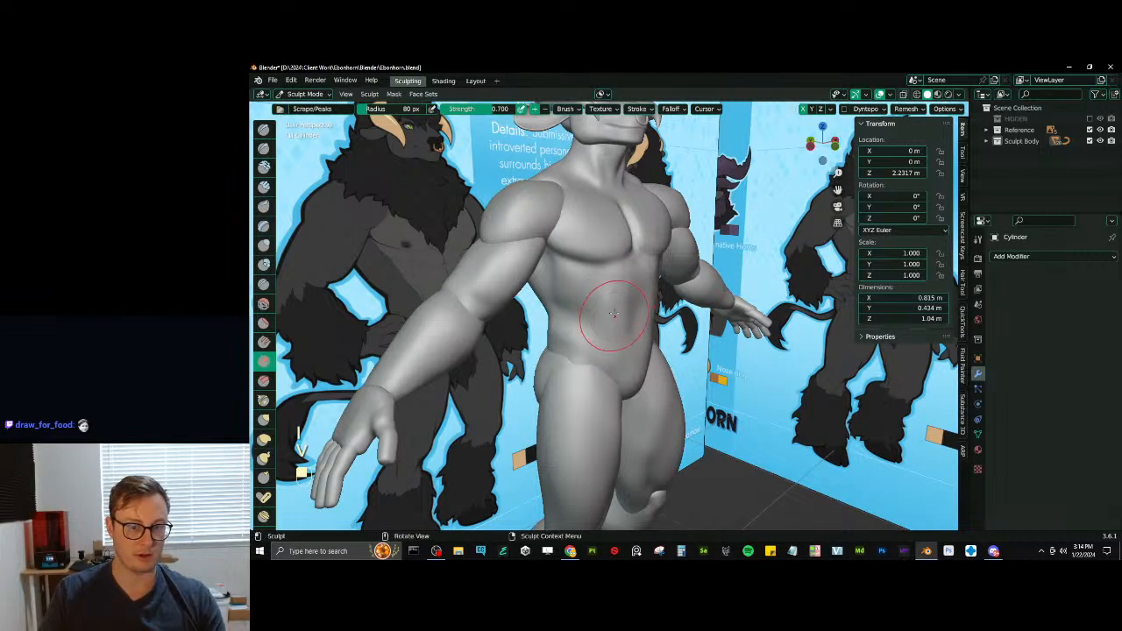
{"action": "mouse_move", "coordinate": [637, 299]}
{"action": "middle_mouse_down"}
{"action": "mouse_move", "coordinate": [631, 324]}
{"action": "mouse_move", "coordinate": [654, 320]}
{"action": "mouse_move", "coordinate": [642, 326]}
{"action": "middle_mouse_up"}
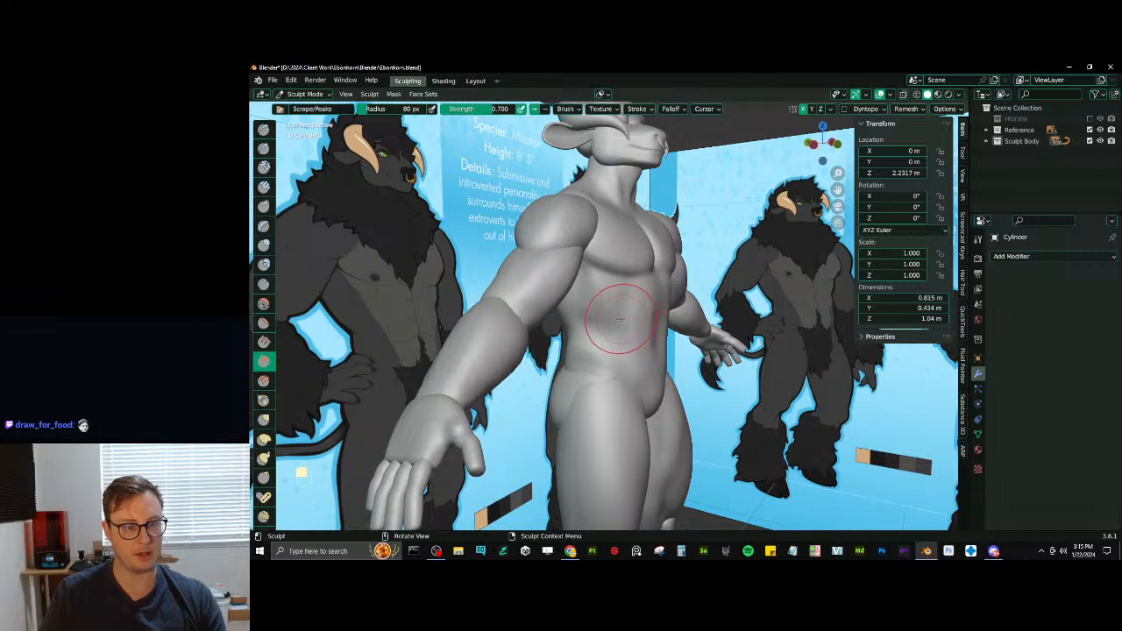
- Carve the upper abdominal muscle divisions with Draw Sharp at 80 px radius, undoing the unwanted strokes
{"action": "key", "text": "d"}
{"action": "key", "text": "ctrl+z"}
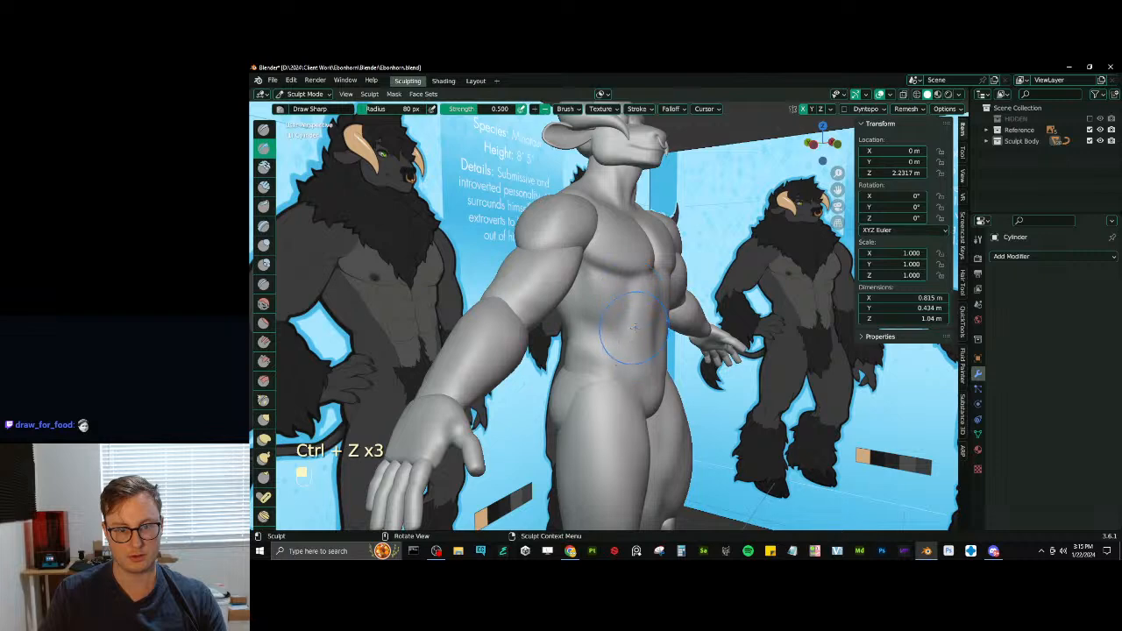
{"action": "middle_click_drag", "start_coordinate": [620, 349], "coordinate": [585, 331]}
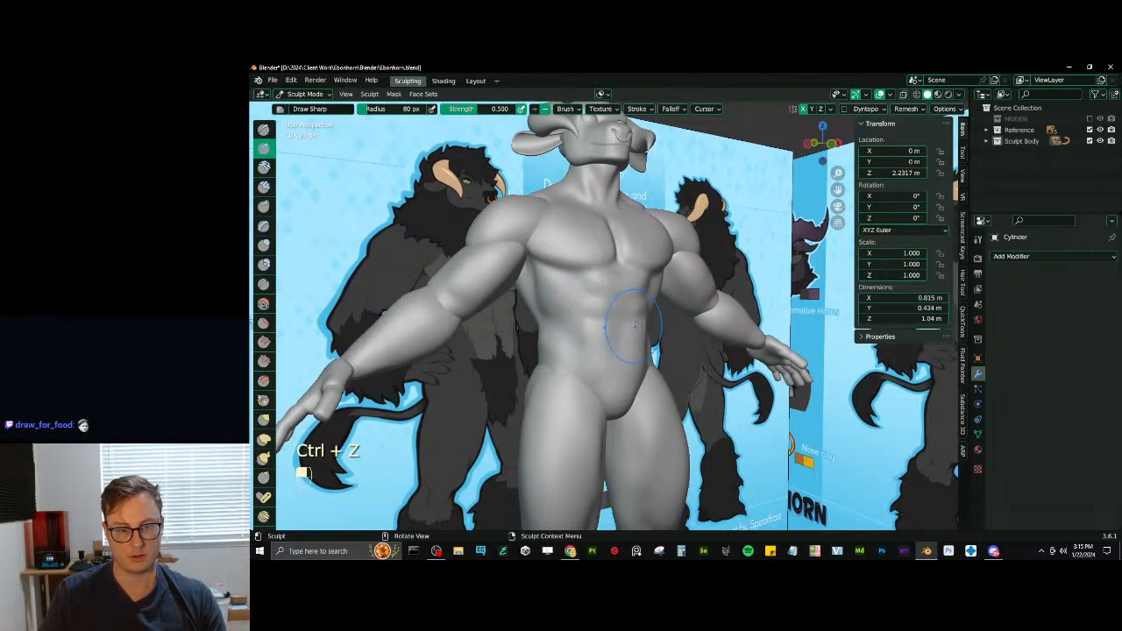
{"action": "middle_click_drag", "start_coordinate": [620, 333], "coordinate": [655, 328]}
{"action": "key", "text": "ctrl+z"}
{"action": "key", "text": "ctrl+z"}
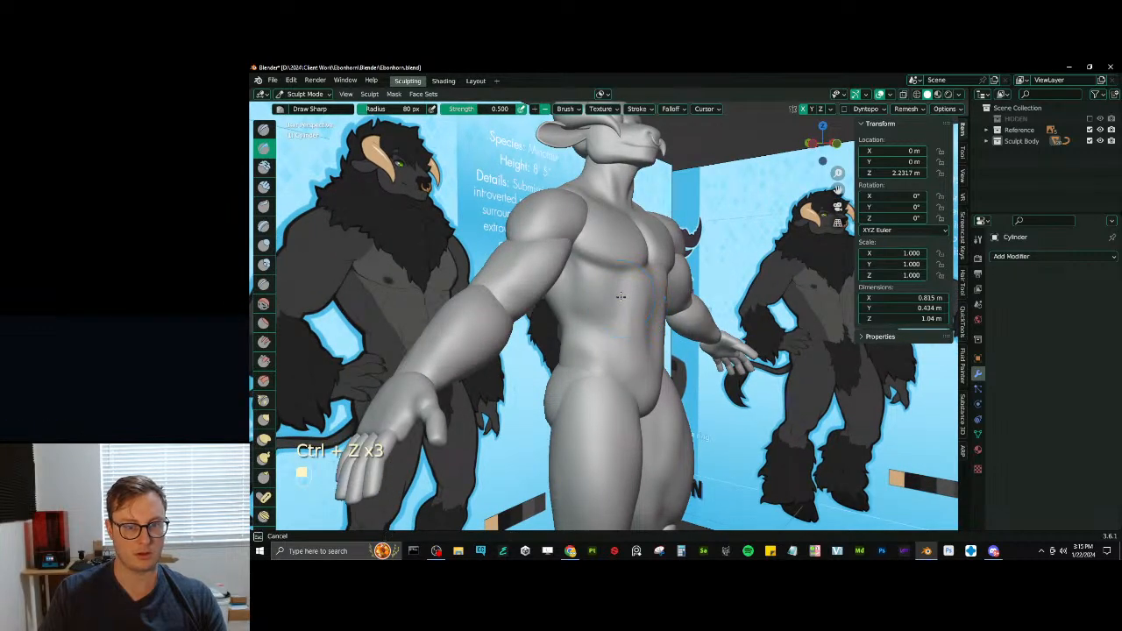
{"action": "key", "text": "ctrl+z"}
{"action": "key", "text": "ctrl+z"}
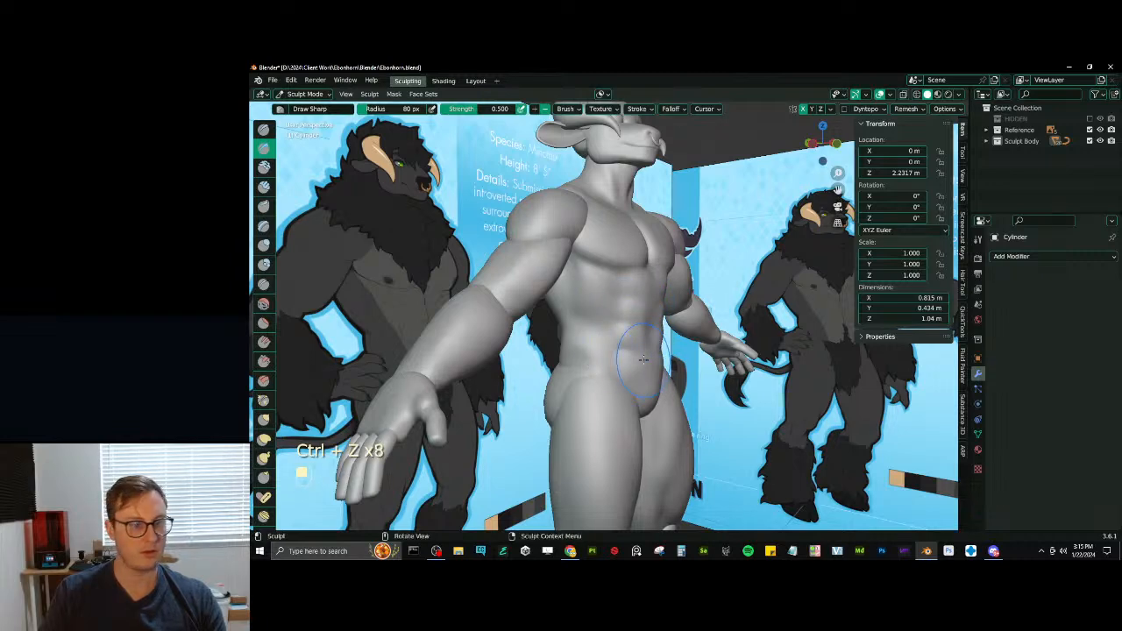
{"action": "middle_click_drag", "start_coordinate": [643, 360], "coordinate": [601, 351]}
{"action": "key", "text": "ctrl+z"}
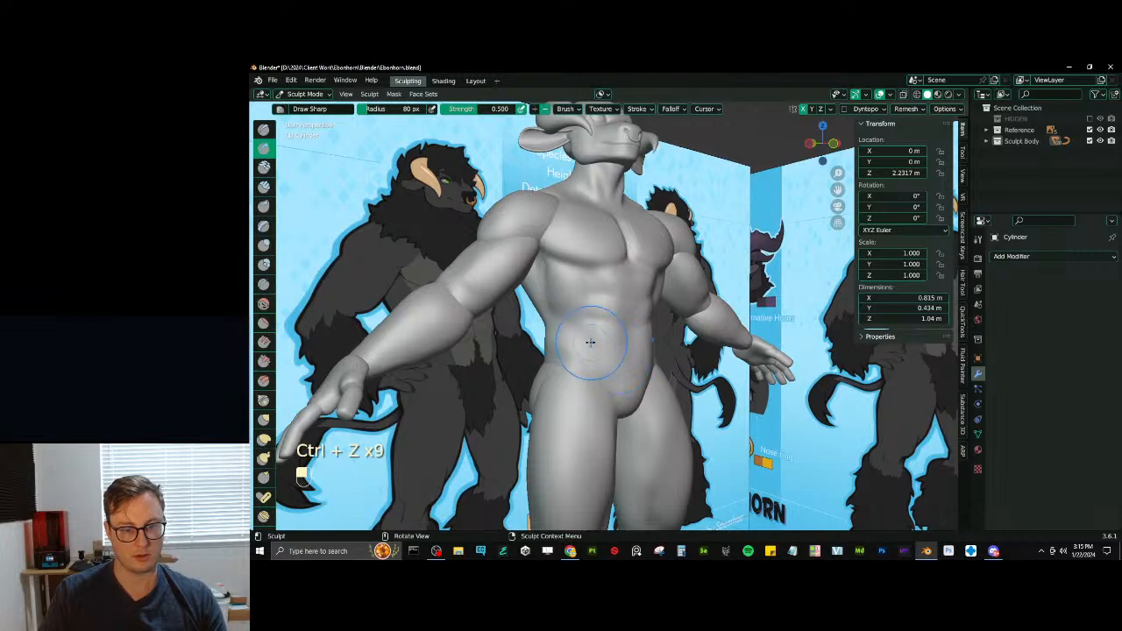
- Define the lower abdominal muscles down to the navel and toward the sides of the waist with Draw Sharp
{"action": "left_click_drag", "start_coordinate": [624, 346], "coordinate": [620, 348]}
{"action": "middle_click_drag", "start_coordinate": [620, 350], "coordinate": [571, 352]}
{"action": "mouse_move", "coordinate": [572, 353]}
{"action": "middle_mouse_down", "text": "shift"}
{"action": "mouse_move", "coordinate": [603, 368]}
{"action": "mouse_move", "coordinate": [608, 356]}
{"action": "middle_mouse_up", "text": "shift"}
{"action": "left_click_drag", "start_coordinate": [603, 342], "coordinate": [591, 343]}
{"action": "key", "text": "ctrl+z"}
{"action": "middle_click_drag", "start_coordinate": [589, 355], "coordinate": [623, 250], "text": "ctrl"}
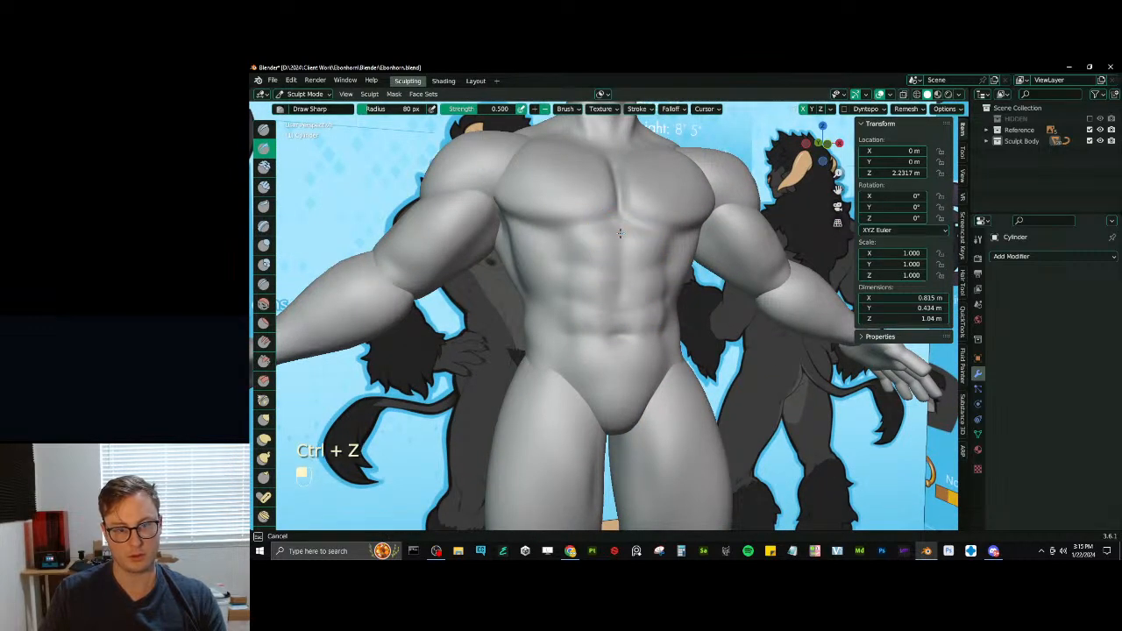
{"action": "middle_click_drag", "start_coordinate": [620, 333], "coordinate": [550, 378], "text": "ctrl"}
{"action": "mouse_move", "coordinate": [550, 372]}
{"action": "middle_mouse_down"}
{"action": "mouse_move", "coordinate": [684, 367]}
{"action": "mouse_move", "coordinate": [626, 388]}
{"action": "mouse_move", "coordinate": [663, 355]}
{"action": "middle_mouse_up"}
- Switch sculpting from the torso to the arm and adjust its upper part with Elastic Deform at 80 px radius
{"action": "key", "text": "ctrl+Tab"}
{"action": "left_click", "coordinate": [625, 370]}
{"action": "left_click", "coordinate": [621, 363]}
{"action": "key", "text": "ctrl+Tab"}
{"action": "mouse_move", "coordinate": [663, 355]}
{"action": "middle_mouse_down"}
{"action": "mouse_move", "coordinate": [693, 364]}
{"action": "mouse_move", "coordinate": [658, 386]}
{"action": "mouse_move", "coordinate": [668, 384]}
{"action": "mouse_move", "coordinate": [624, 383]}
{"action": "mouse_move", "coordinate": [681, 302]}
{"action": "middle_mouse_up"}
{"action": "key", "text": "j"}
{"action": "left_click_drag", "start_coordinate": [682, 303], "coordinate": [674, 310]}
{"action": "left_click_drag", "start_coordinate": [678, 305], "coordinate": [673, 311]}
- Reshape the back of the upper arm toward the elbow with Elastic Deform strokes
{"action": "mouse_move", "coordinate": [674, 288]}
{"action": "middle_mouse_down"}
{"action": "mouse_move", "coordinate": [663, 301]}
{"action": "mouse_move", "coordinate": [632, 279]}
{"action": "middle_mouse_up"}
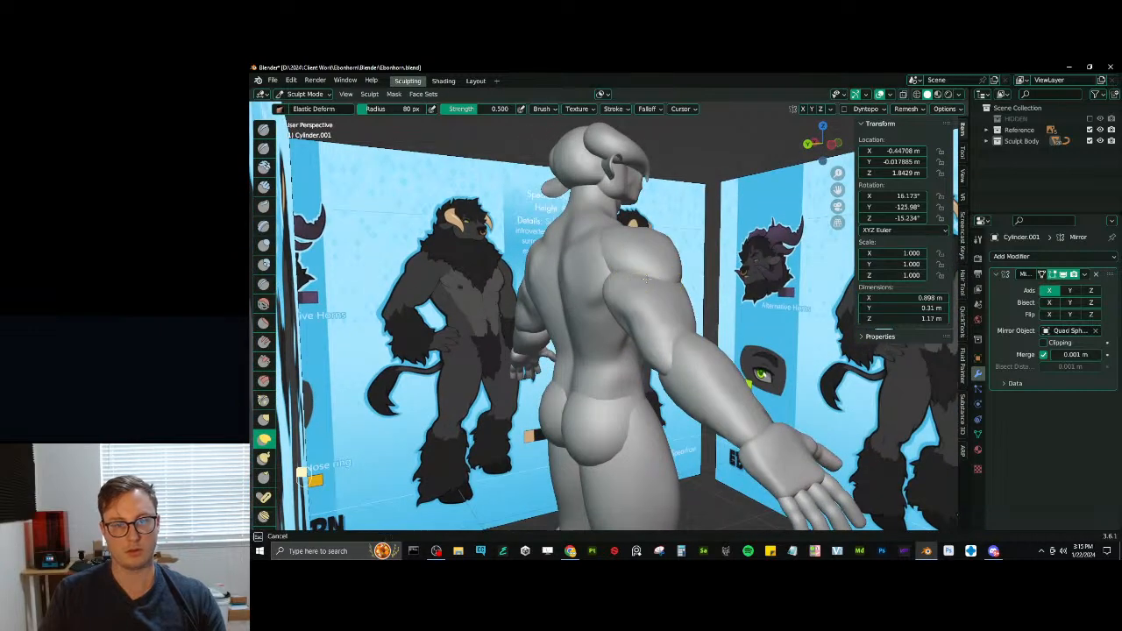
{"action": "left_click_drag", "start_coordinate": [645, 279], "coordinate": [648, 284]}
{"action": "middle_click_drag", "start_coordinate": [658, 310], "coordinate": [682, 310]}
{"action": "left_click_drag", "start_coordinate": [675, 312], "coordinate": [672, 320]}
{"action": "middle_click_drag", "start_coordinate": [674, 320], "coordinate": [703, 317]}
{"action": "left_click_drag", "start_coordinate": [719, 321], "coordinate": [720, 324]}
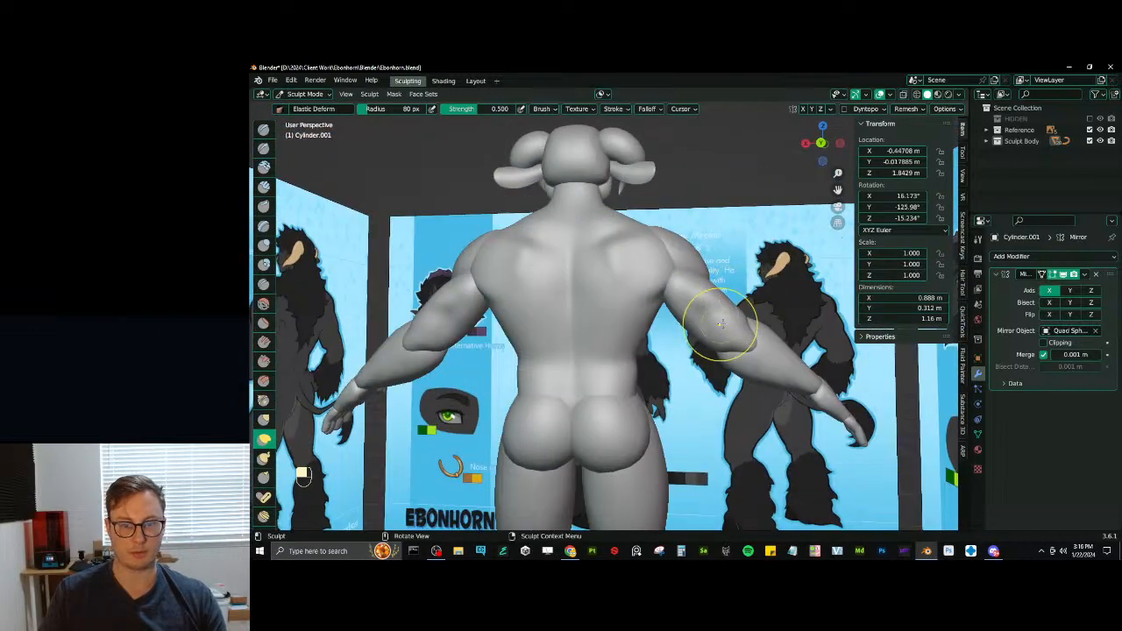
- Refine the arm's silhouette around the elbow from the front view with Elastic Deform at 80 px radius
{"action": "mouse_move", "coordinate": [721, 324]}
{"action": "middle_mouse_down"}
{"action": "mouse_move", "coordinate": [656, 313]}
{"action": "mouse_move", "coordinate": [635, 321]}
{"action": "middle_mouse_up"}
{"action": "key", "text": "i"}
{"action": "key", "text": "KP_1"}
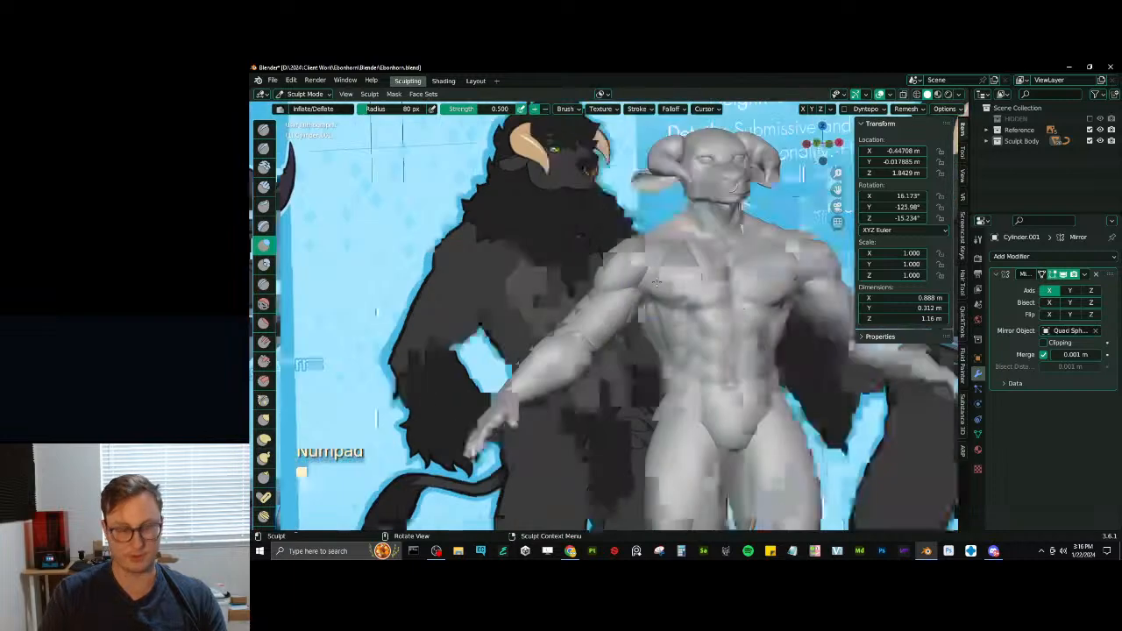
{"action": "mouse_move", "coordinate": [578, 359]}
{"action": "middle_mouse_down", "text": "ctrl"}
{"action": "mouse_move", "coordinate": [617, 352]}
{"action": "mouse_move", "coordinate": [573, 370]}
{"action": "middle_mouse_up", "text": "ctrl"}
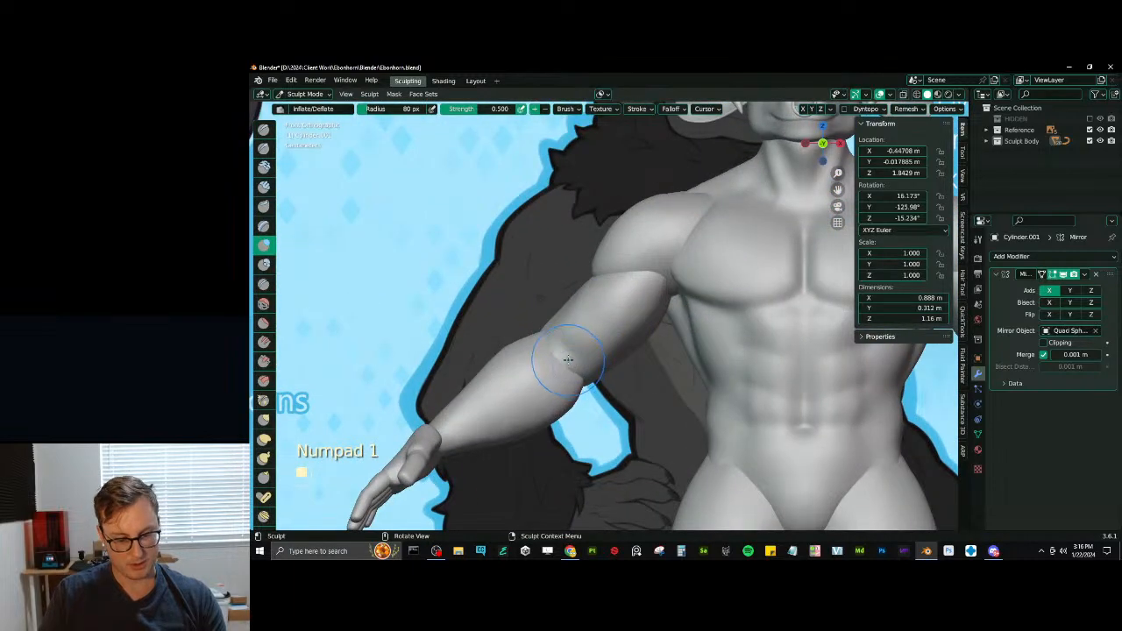
{"action": "key", "text": "j"}
{"action": "left_click_drag", "start_coordinate": [546, 323], "coordinate": [553, 328]}
{"action": "left_click_drag", "start_coordinate": [601, 381], "coordinate": [590, 375]}
{"action": "left_click_drag", "start_coordinate": [545, 322], "coordinate": [549, 326]}
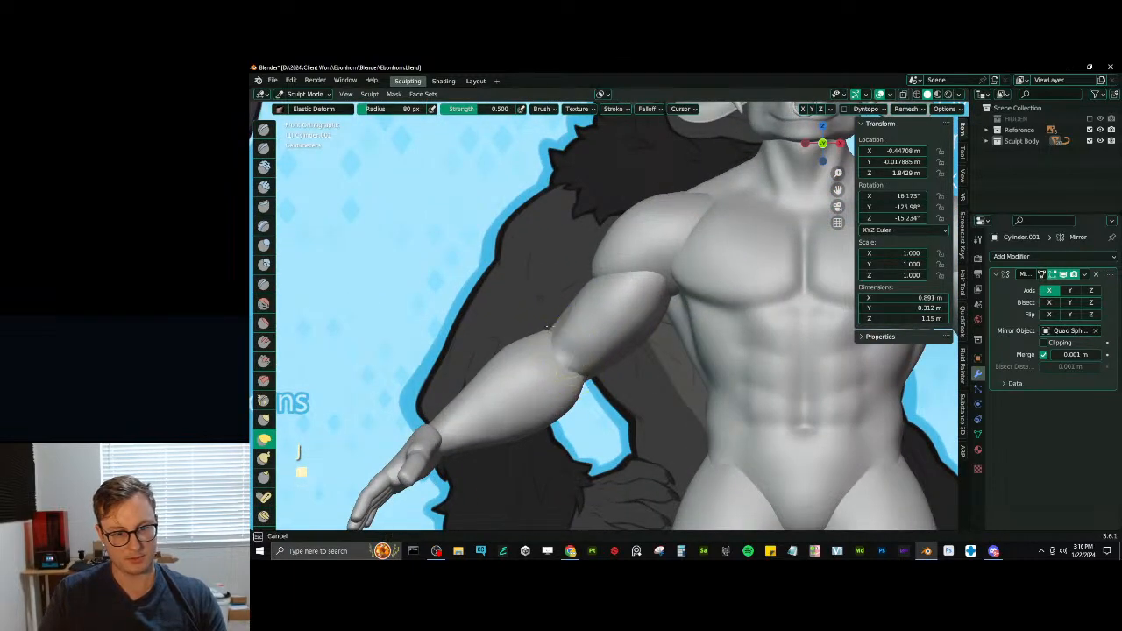
{"action": "middle_click_drag", "start_coordinate": [557, 333], "coordinate": [577, 364]}
{"action": "left_click_drag", "start_coordinate": [569, 361], "coordinate": [571, 362]}
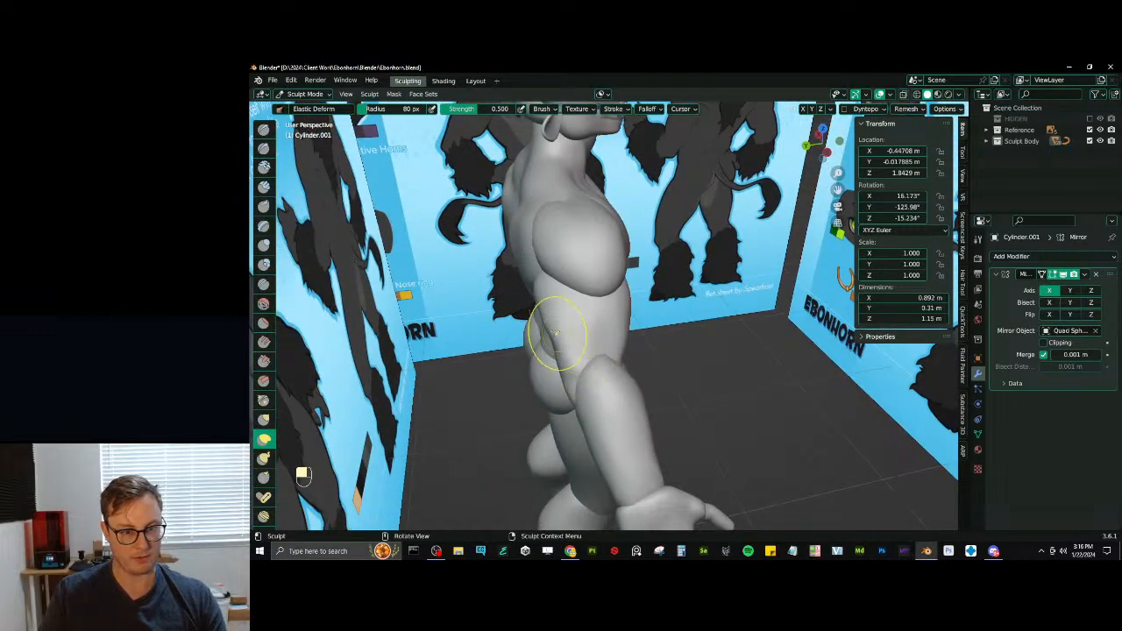
- Adjust the thickness of the upper arm below the shoulder from behind and from the side with Elastic Deform
{"action": "mouse_move", "coordinate": [555, 316]}
{"action": "middle_mouse_down"}
{"action": "mouse_move", "coordinate": [583, 325]}
{"action": "mouse_move", "coordinate": [650, 309]}
{"action": "mouse_move", "coordinate": [608, 291]}
{"action": "middle_mouse_up"}
{"action": "left_click_drag", "start_coordinate": [582, 311], "coordinate": [586, 322]}
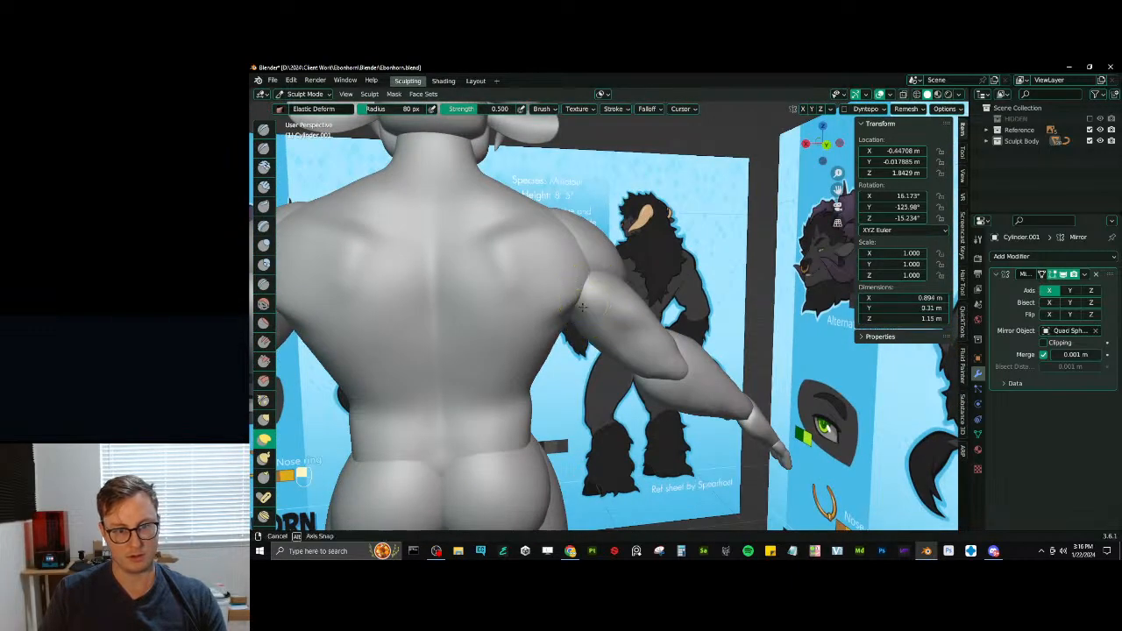
{"action": "middle_click_drag", "start_coordinate": [586, 322], "coordinate": [513, 365]}
{"action": "left_click_drag", "start_coordinate": [544, 325], "coordinate": [537, 316]}
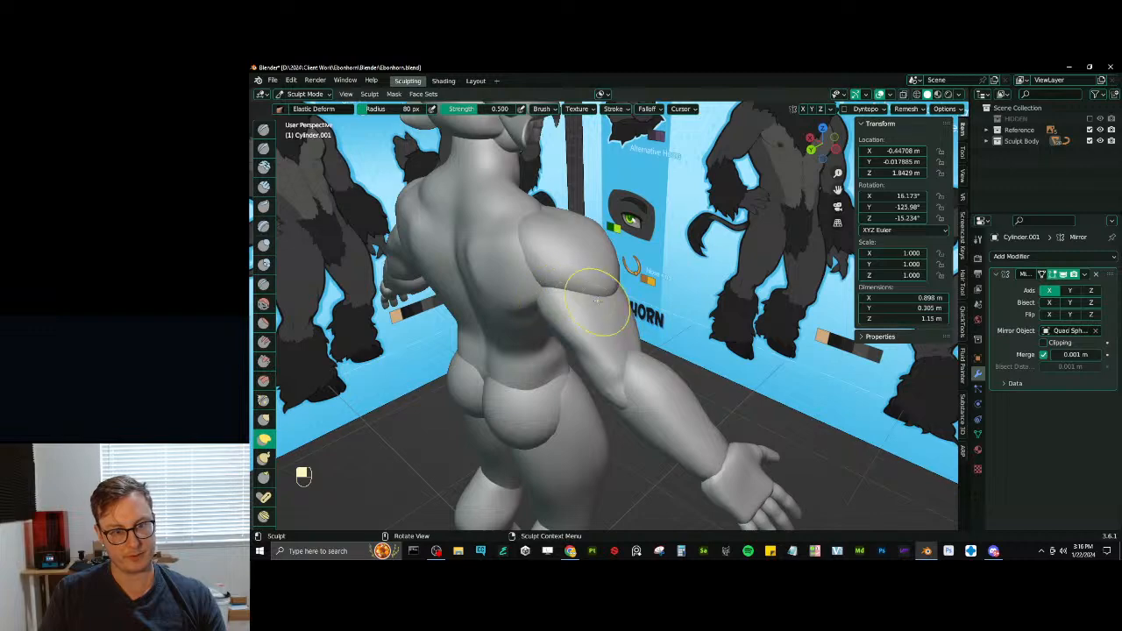
{"action": "middle_click_drag", "start_coordinate": [644, 307], "coordinate": [570, 321]}
{"action": "left_click_drag", "start_coordinate": [627, 306], "coordinate": [621, 304]}
{"action": "left_click_drag", "start_coordinate": [626, 291], "coordinate": [620, 296]}
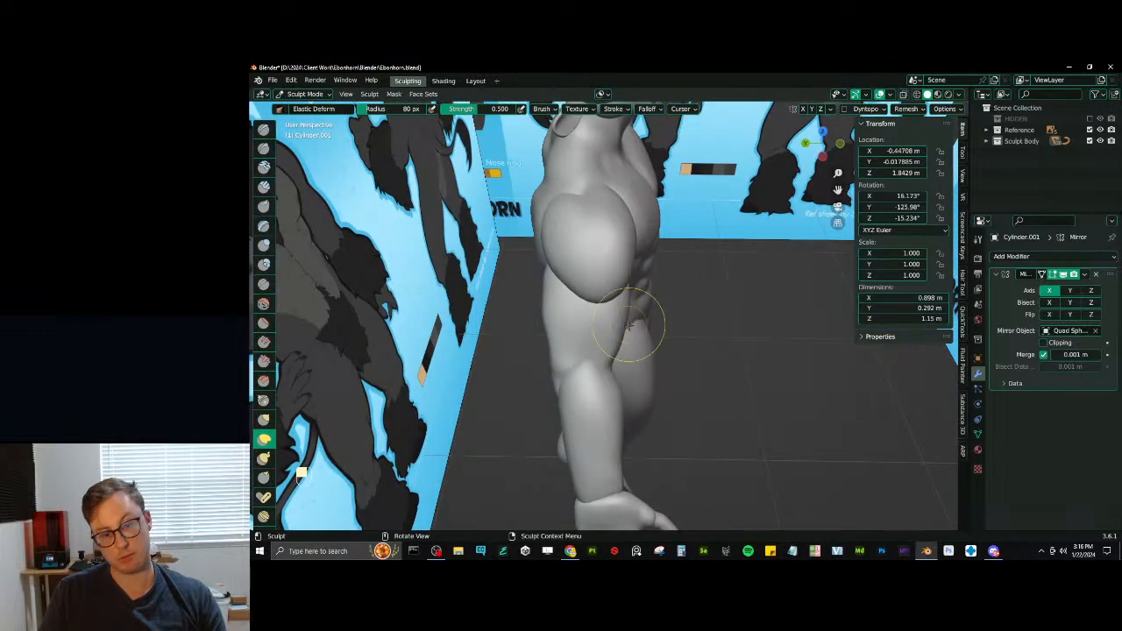
{"action": "left_click_drag", "start_coordinate": [617, 343], "coordinate": [628, 339]}
{"action": "middle_click_drag", "start_coordinate": [629, 303], "coordinate": [558, 303]}
- Return to Object Mode, check the whole figure against the reference sheets and save the file
{"action": "scroll", "coordinate": [556, 311], "scroll_direction": "down", "scroll_amount": 5}
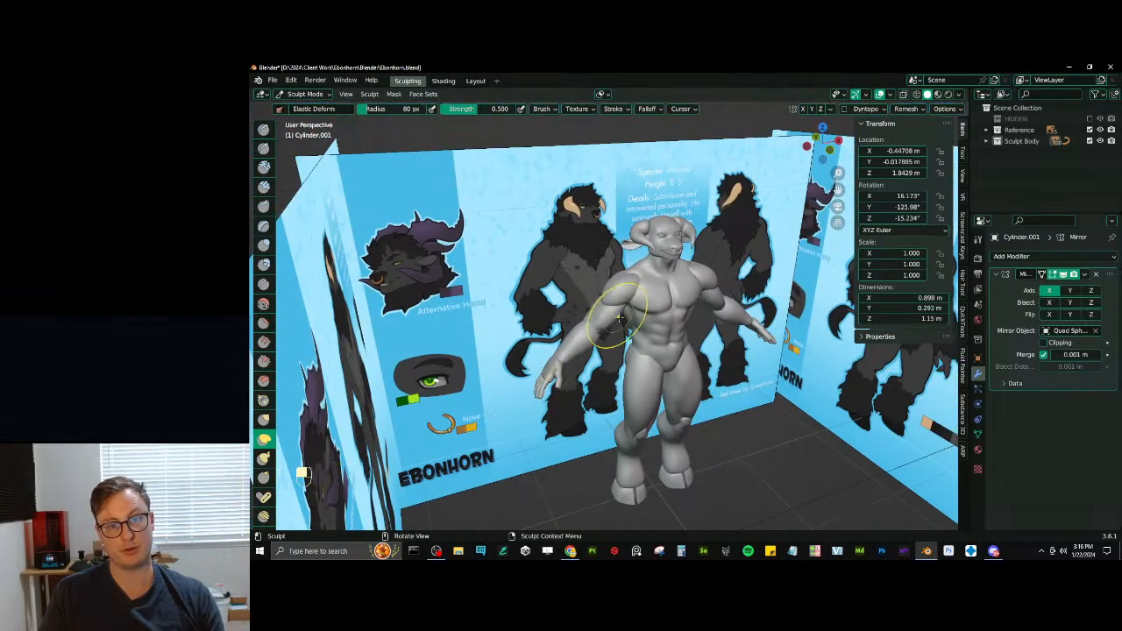
{"action": "key", "text": "ctrl+Tab"}
{"action": "left_click", "coordinate": [465, 309]}
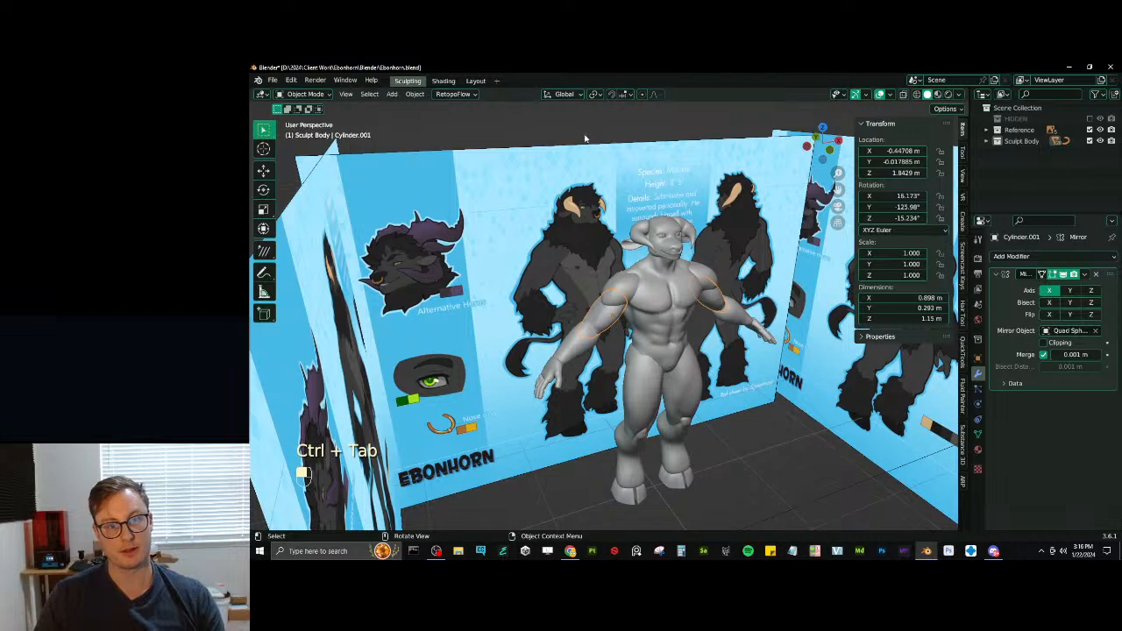
{"action": "left_click", "coordinate": [550, 133]}
{"action": "scroll", "coordinate": [613, 289], "scroll_direction": "down", "scroll_amount": 3}
{"action": "mouse_move", "coordinate": [673, 348]}
{"action": "middle_mouse_down"}
{"action": "mouse_move", "coordinate": [628, 333]}
{"action": "mouse_move", "coordinate": [649, 321]}
{"action": "mouse_move", "coordinate": [596, 321]}
{"action": "mouse_move", "coordinate": [599, 339]}
{"action": "mouse_move", "coordinate": [653, 352]}
{"action": "mouse_move", "coordinate": [754, 298]}
{"action": "mouse_move", "coordinate": [628, 348]}
{"action": "mouse_move", "coordinate": [664, 340]}
{"action": "middle_mouse_up"}
{"action": "scroll", "coordinate": [628, 333], "scroll_direction": "down", "scroll_amount": 2}
{"action": "scroll", "coordinate": [650, 319], "scroll_direction": "up", "scroll_amount": 5}
{"action": "key", "text": "ctrl+s"}
- Start sculpting the buttocks mesh with Inflate/Deflate and enlarge the brush radius to 145 px
{"action": "left_click", "coordinate": [618, 355]}
{"action": "key", "text": "ctrl+Tab"}
{"action": "key", "text": "i"}
{"action": "key", "text": "bracketright"}
{"action": "key", "text": "bracketright"}
{"action": "key", "text": "bracketright"}
{"action": "left_click_drag", "start_coordinate": [664, 340], "coordinate": [645, 341]}
{"action": "mouse_move", "coordinate": [606, 329]}
{"action": "middle_mouse_down"}
{"action": "mouse_move", "coordinate": [663, 344]}
{"action": "mouse_move", "coordinate": [659, 314]}
{"action": "middle_mouse_up"}
- Adjust the voxel size of the buttocks mesh and remesh it
{"action": "key", "text": "r"}
{"action": "left_click", "coordinate": [746, 286]}
{"action": "key", "text": "ctrl+r"}
- Smooth the whole buttocks mesh with the Mesh Filter set to Smooth at strength 1.000
{"action": "key", "text": "q"}
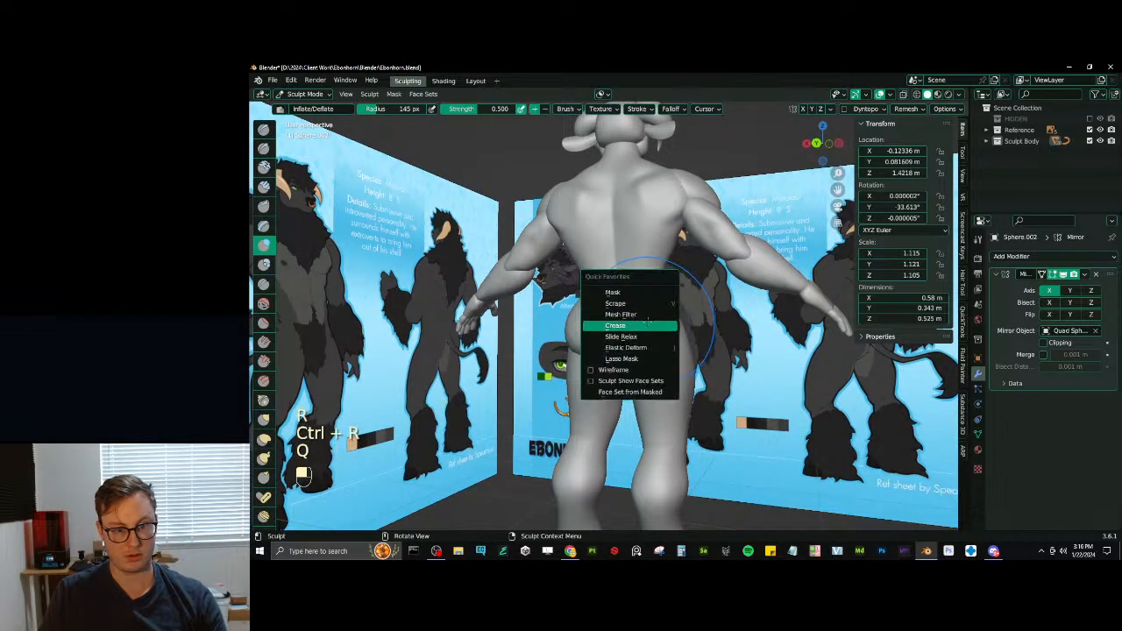
{"action": "left_click", "coordinate": [639, 316]}
{"action": "left_click", "coordinate": [340, 110]}
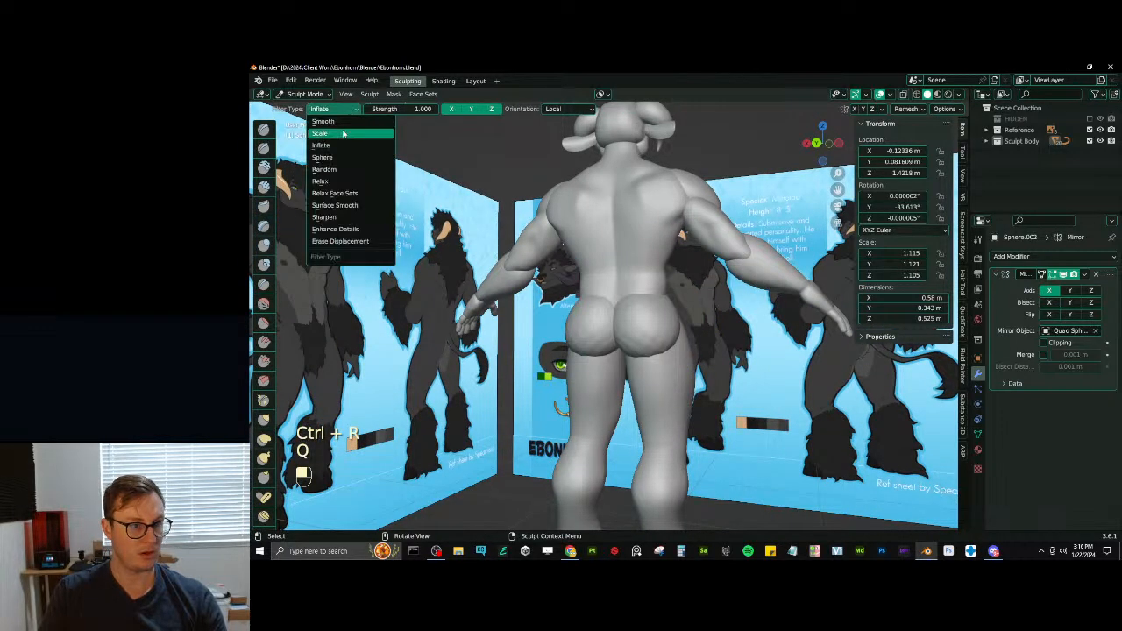
{"action": "left_click", "coordinate": [343, 121]}
{"action": "left_click_drag", "start_coordinate": [624, 302], "coordinate": [714, 300]}
{"action": "middle_click_drag", "start_coordinate": [707, 304], "coordinate": [700, 298]}
{"action": "key", "text": "ctrl+z"}
{"action": "left_click_drag", "start_coordinate": [501, 307], "coordinate": [763, 195]}
{"action": "left_click_drag", "start_coordinate": [621, 300], "coordinate": [666, 300]}
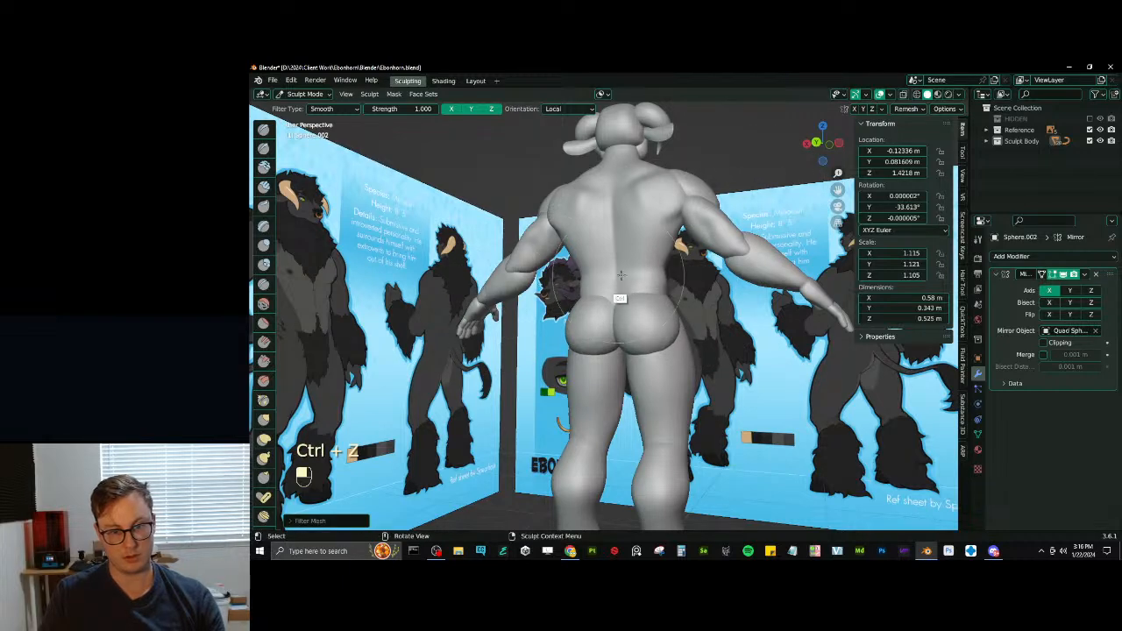
{"action": "key", "text": "ctrl+Tab"}
{"action": "middle_click_drag", "start_coordinate": [644, 350], "coordinate": [658, 354]}
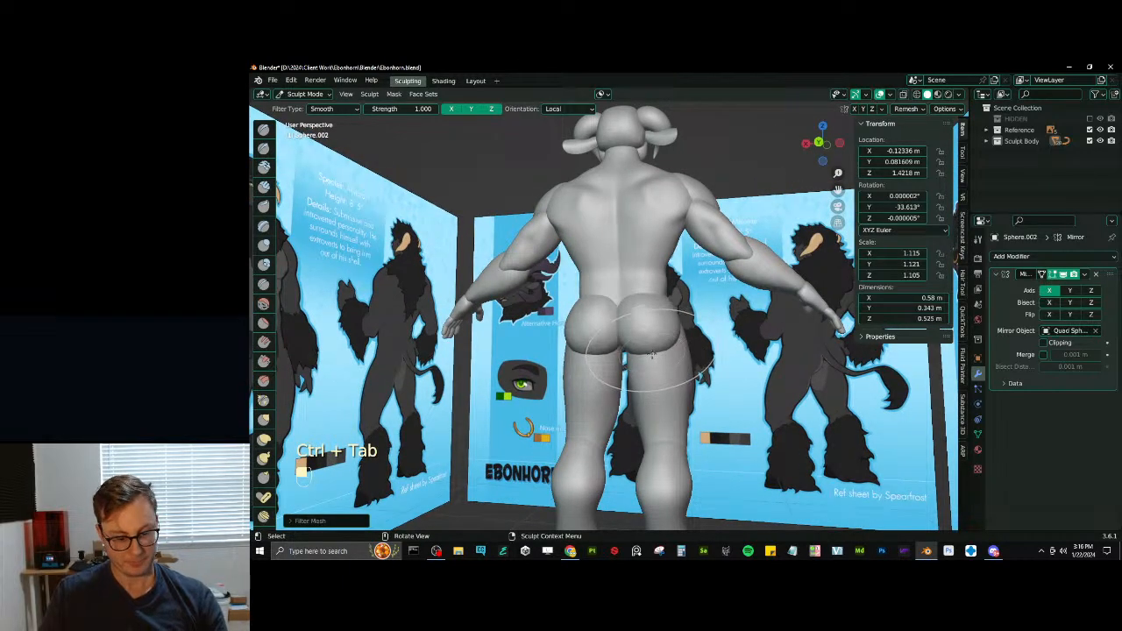
- Switch sculpting to the thigh mesh and build up the upper thighs below the buttocks with Inflate/Deflate at a reduced radius of 142 px
{"action": "key", "text": "alt+q"}
{"action": "mouse_move", "coordinate": [653, 359]}
{"action": "middle_mouse_down"}
{"action": "mouse_move", "coordinate": [662, 376]}
{"action": "mouse_move", "coordinate": [647, 379]}
{"action": "mouse_move", "coordinate": [650, 368]}
{"action": "mouse_move", "coordinate": [607, 362]}
{"action": "mouse_move", "coordinate": [656, 366]}
{"action": "mouse_move", "coordinate": [574, 352]}
{"action": "mouse_move", "coordinate": [633, 345]}
{"action": "mouse_move", "coordinate": [612, 349]}
{"action": "middle_mouse_up"}
{"action": "key", "text": "i"}
{"action": "key", "text": "bracketleft"}
{"action": "key", "text": "bracketleft"}
{"action": "key", "text": "bracketleft"}
{"action": "left_click_drag", "start_coordinate": [612, 349], "coordinate": [625, 347]}
{"action": "mouse_move", "coordinate": [630, 351]}
{"action": "middle_mouse_down"}
{"action": "mouse_move", "coordinate": [700, 352]}
{"action": "mouse_move", "coordinate": [685, 350]}
{"action": "middle_mouse_up"}
{"action": "mouse_move", "coordinate": [675, 394]}
{"action": "left_mouse_down"}
{"action": "mouse_move", "coordinate": [690, 376]}
{"action": "mouse_move", "coordinate": [683, 382]}
{"action": "left_mouse_up"}
{"action": "mouse_move", "coordinate": [673, 383]}
{"action": "middle_mouse_down"}
{"action": "mouse_move", "coordinate": [694, 385]}
{"action": "mouse_move", "coordinate": [619, 393]}
{"action": "mouse_move", "coordinate": [674, 326]}
{"action": "middle_mouse_up"}
{"action": "scroll", "coordinate": [694, 386], "scroll_direction": "down", "scroll_amount": 6}
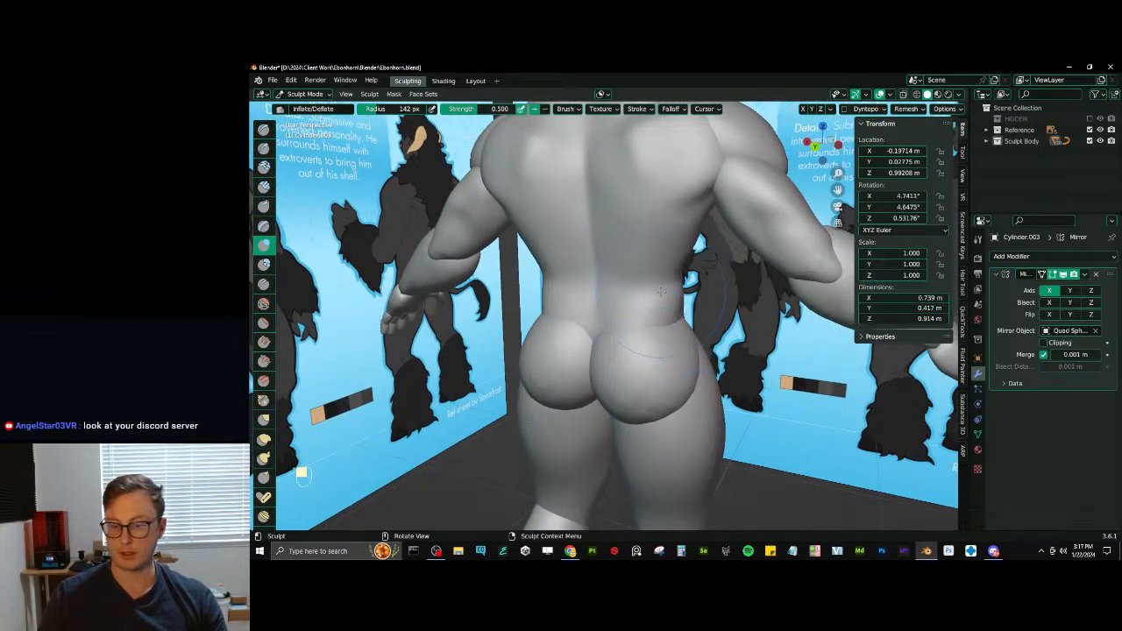
- Open the character image shared on the Discord server in the browser, look at it and close it
{"action": "left_click", "coordinate": [995, 555]}
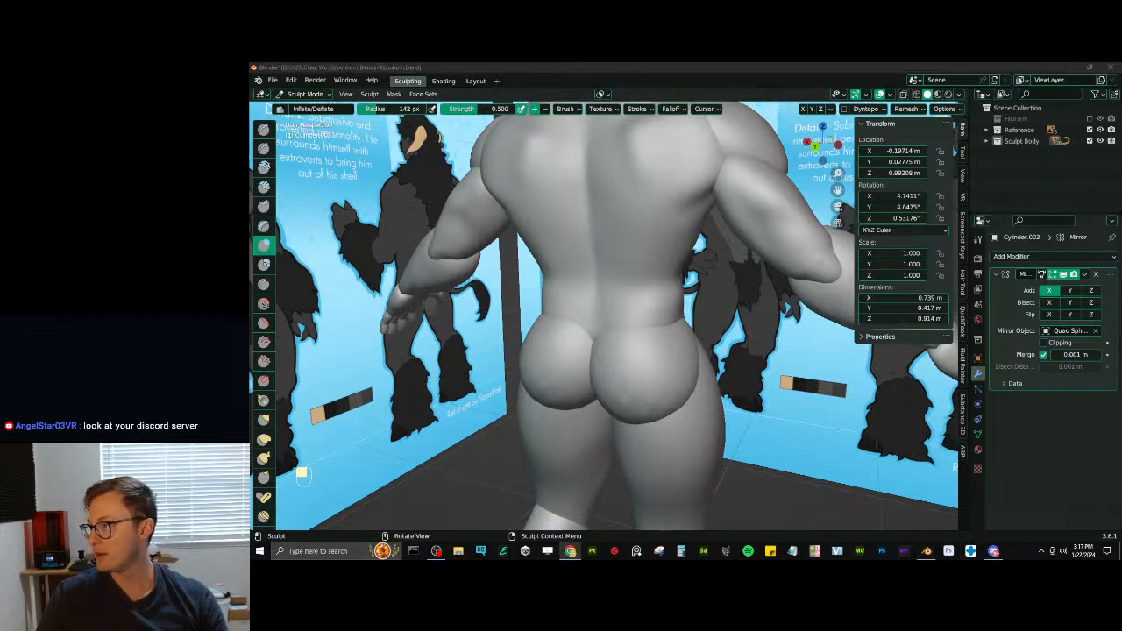
{"action": "left_click_drag", "start_coordinate": [251, 79], "coordinate": [385, 65]}
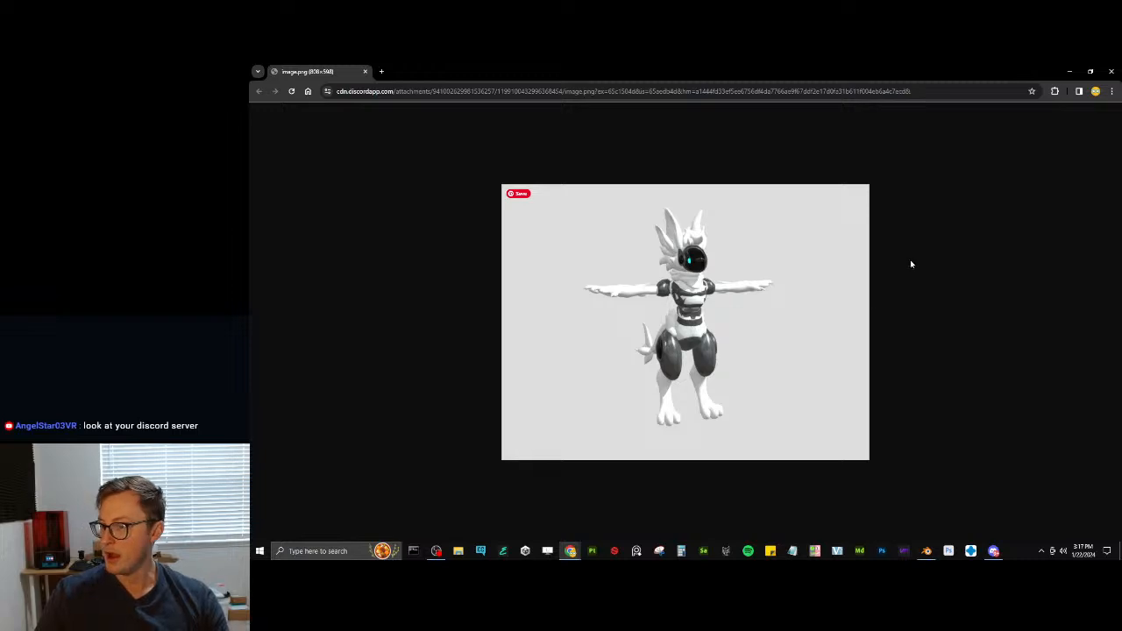
{"action": "left_click", "coordinate": [1107, 76]}
- Reduce the Inflate/Deflate radius to 81 px, try a stroke at the top of the thigh mesh and undo it
{"action": "scroll", "coordinate": [713, 280], "scroll_direction": "down", "scroll_amount": 5}
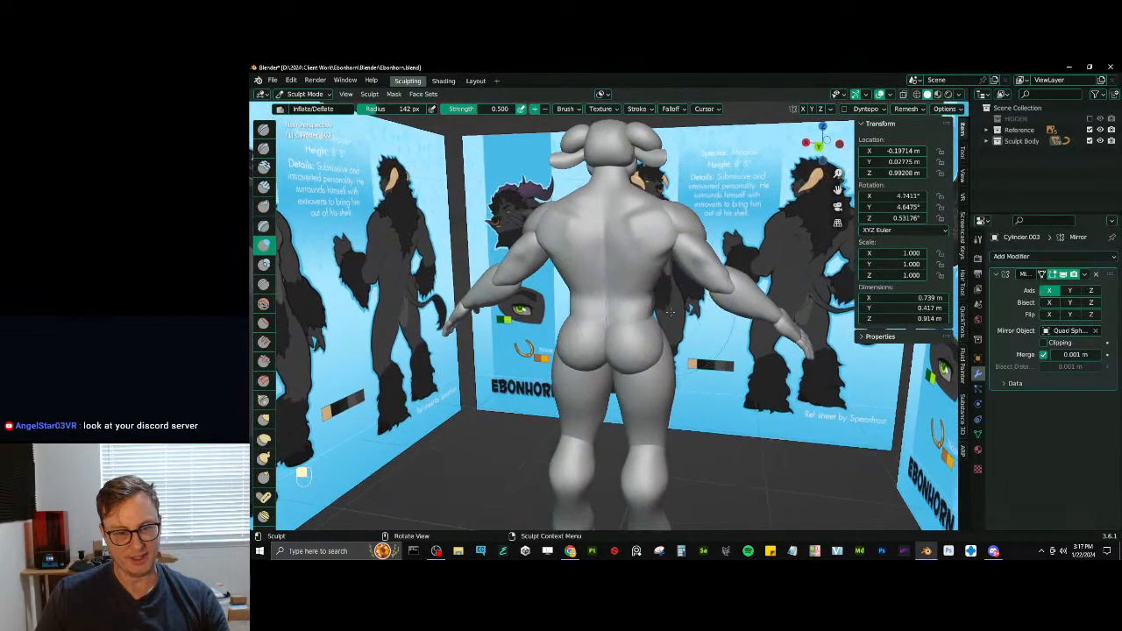
{"action": "scroll", "coordinate": [725, 306], "scroll_direction": "down", "scroll_amount": 1}
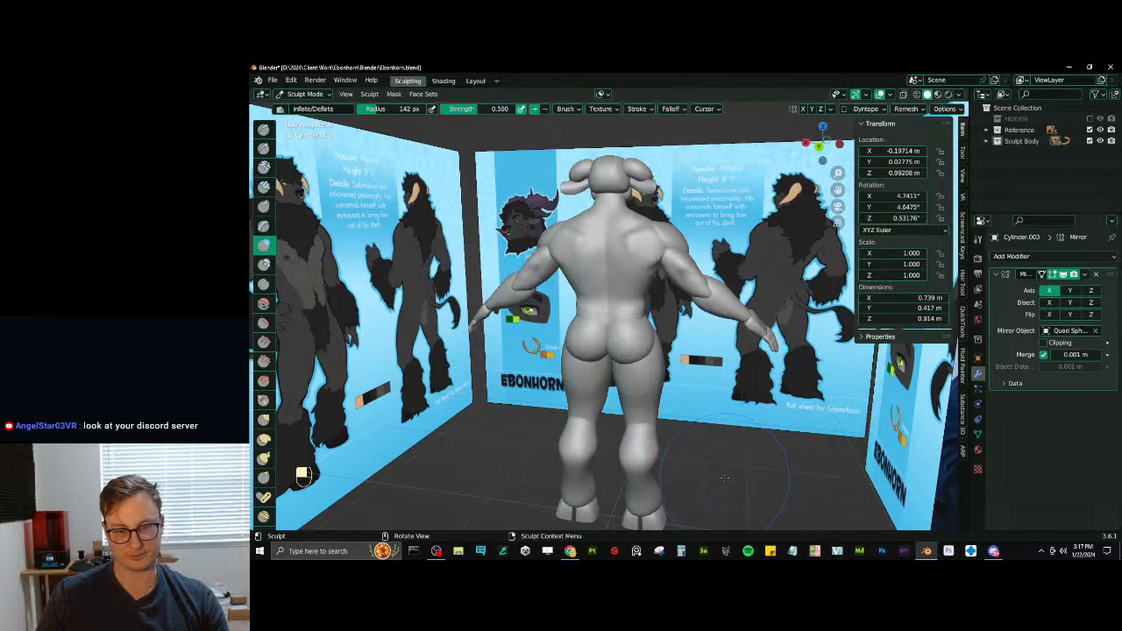
{"action": "mouse_move", "coordinate": [652, 333]}
{"action": "middle_mouse_down"}
{"action": "mouse_move", "coordinate": [581, 324]}
{"action": "mouse_move", "coordinate": [596, 344]}
{"action": "middle_mouse_up"}
{"action": "scroll", "coordinate": [629, 328], "scroll_direction": "up", "scroll_amount": 4}
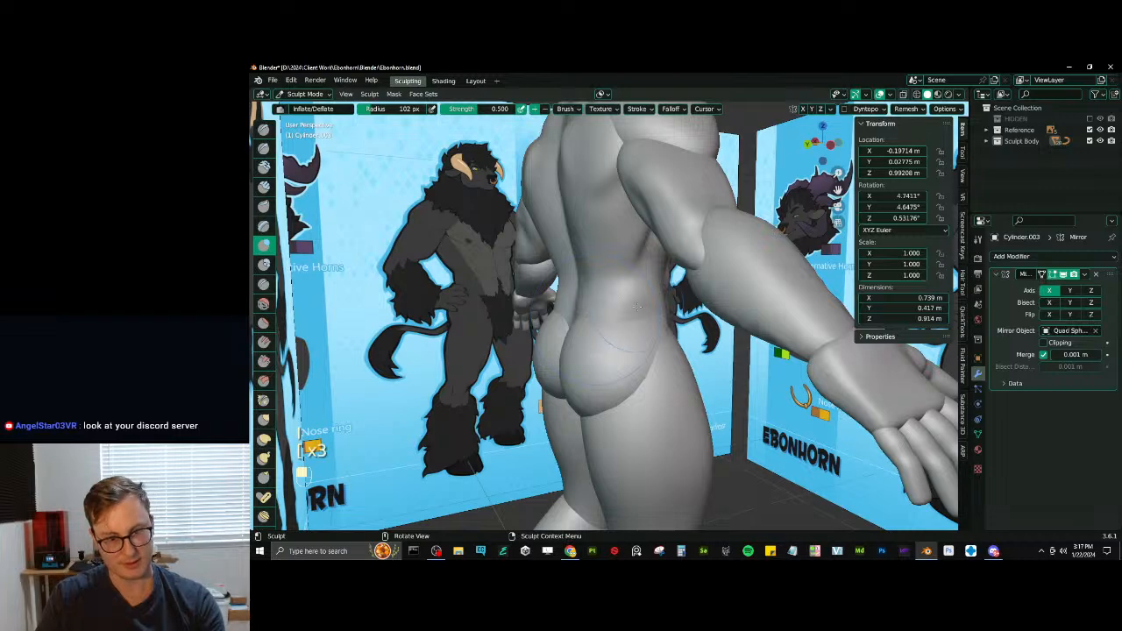
{"action": "key", "text": "bracketleft"}
{"action": "key", "text": "bracketleft"}
{"action": "key", "text": "ctrl+z"}
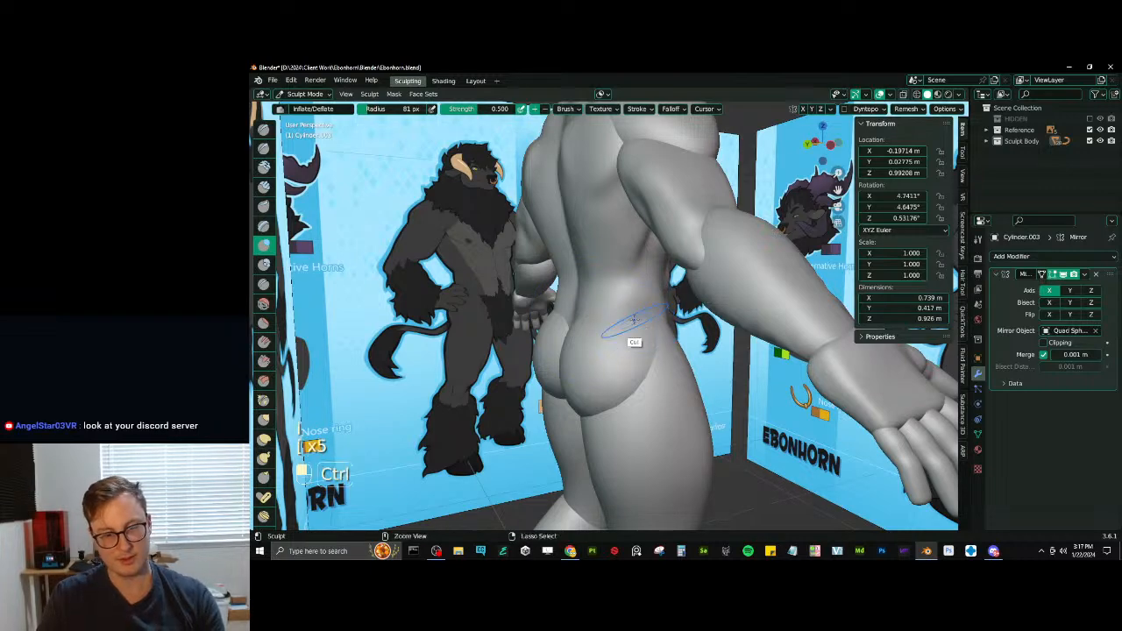
- Switch sculpting to the torso mesh and shape the lower back and waist with Elastic Deform, Draw Sharp and Inflate/Deflate
{"action": "key", "text": "alt+q"}
{"action": "mouse_move", "coordinate": [629, 308]}
{"action": "middle_mouse_down"}
{"action": "mouse_move", "coordinate": [613, 313]}
{"action": "mouse_move", "coordinate": [645, 321]}
{"action": "mouse_move", "coordinate": [547, 314]}
{"action": "mouse_move", "coordinate": [642, 327]}
{"action": "mouse_move", "coordinate": [675, 309]}
{"action": "mouse_move", "coordinate": [596, 330]}
{"action": "mouse_move", "coordinate": [605, 321]}
{"action": "middle_mouse_up"}
{"action": "mouse_move", "coordinate": [618, 330]}
{"action": "middle_mouse_down"}
{"action": "mouse_move", "coordinate": [664, 302]}
{"action": "mouse_move", "coordinate": [582, 293]}
{"action": "mouse_move", "coordinate": [613, 313]}
{"action": "middle_mouse_up"}
{"action": "key", "text": "j"}
{"action": "key", "text": "d"}
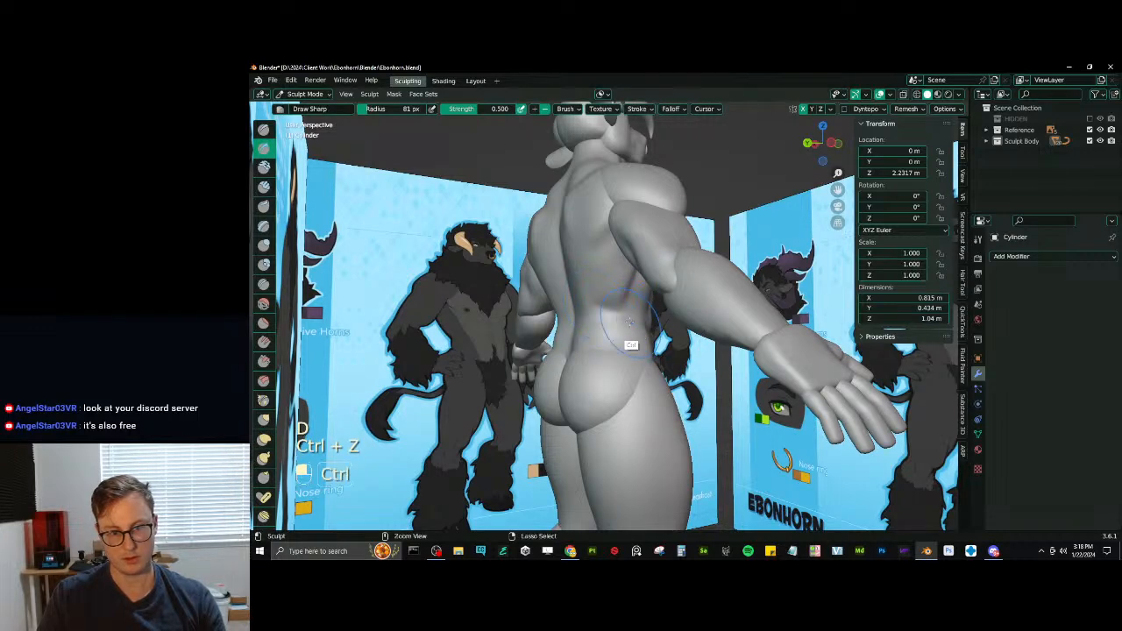
{"action": "key", "text": "ctrl+z"}
{"action": "middle_click_drag", "start_coordinate": [629, 322], "coordinate": [618, 322]}
{"action": "mouse_move", "coordinate": [584, 297]}
{"action": "middle_mouse_down"}
{"action": "mouse_move", "coordinate": [632, 311]}
{"action": "mouse_move", "coordinate": [623, 324]}
{"action": "mouse_move", "coordinate": [656, 303]}
{"action": "mouse_move", "coordinate": [619, 320]}
{"action": "mouse_move", "coordinate": [596, 341]}
{"action": "mouse_move", "coordinate": [601, 350]}
{"action": "mouse_move", "coordinate": [568, 338]}
{"action": "mouse_move", "coordinate": [625, 319]}
{"action": "mouse_move", "coordinate": [655, 325]}
{"action": "mouse_move", "coordinate": [640, 309]}
{"action": "mouse_move", "coordinate": [578, 327]}
{"action": "mouse_move", "coordinate": [628, 307]}
{"action": "mouse_move", "coordinate": [605, 246]}
{"action": "mouse_move", "coordinate": [643, 287]}
{"action": "mouse_move", "coordinate": [629, 290]}
{"action": "mouse_move", "coordinate": [624, 265]}
{"action": "middle_mouse_up"}
{"action": "key", "text": "p"}
{"action": "key", "text": "i"}
{"action": "scroll", "coordinate": [638, 288], "scroll_direction": "up", "scroll_amount": 3}
- Try to carve the crease between shoulder blade and armpit with Draw Sharp and undo the strokes
{"action": "key", "text": "d"}
{"action": "key", "text": "ctrl+z"}
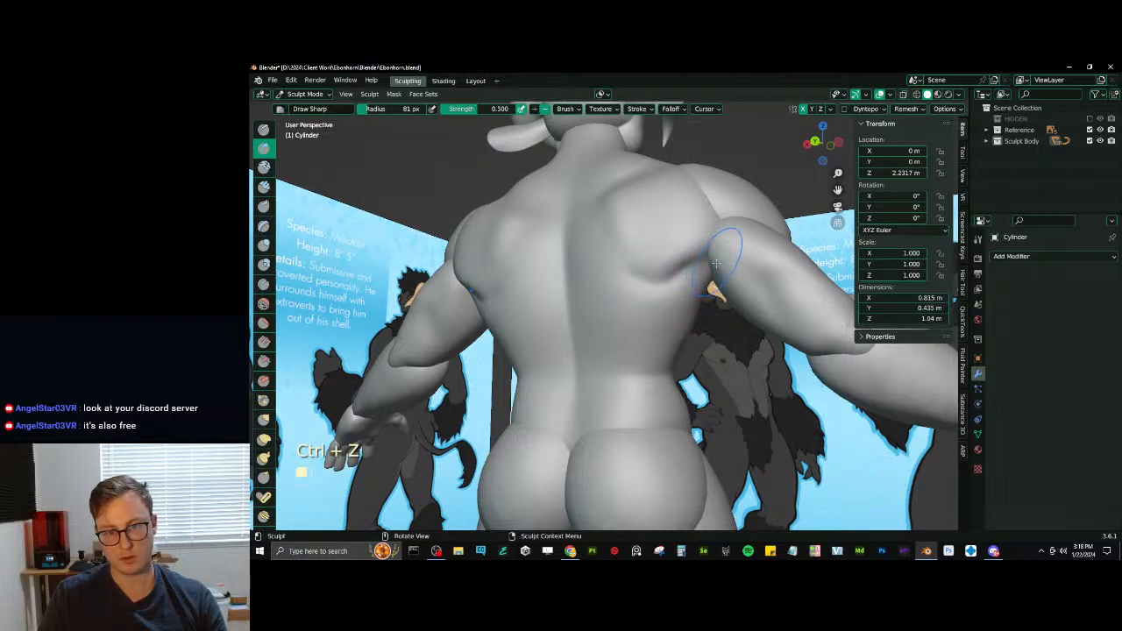
{"action": "left_click_drag", "start_coordinate": [715, 263], "coordinate": [704, 260], "text": "shift"}
{"action": "key", "text": "ctrl+z"}
{"action": "key", "text": "ctrl+z"}
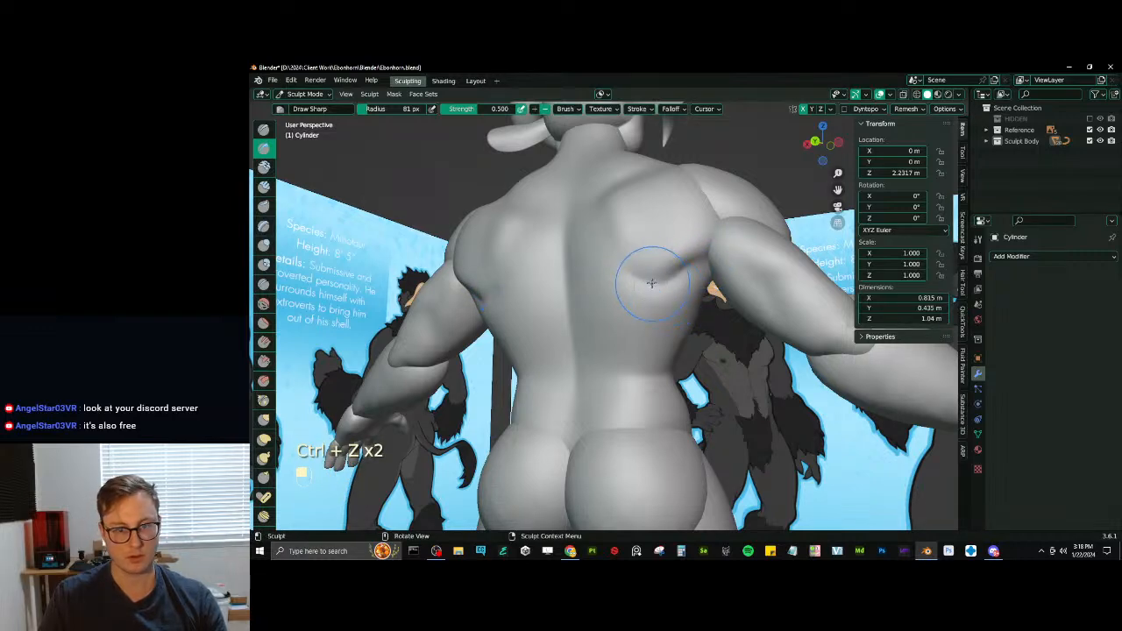
- Define the lower edge of the shoulder blades with Draw Sharp and reshape them with Elastic Deform
{"action": "mouse_move", "coordinate": [613, 283]}
{"action": "middle_mouse_down"}
{"action": "mouse_move", "coordinate": [663, 292]}
{"action": "mouse_move", "coordinate": [625, 334]}
{"action": "mouse_move", "coordinate": [593, 292]}
{"action": "mouse_move", "coordinate": [588, 313]}
{"action": "mouse_move", "coordinate": [585, 269]}
{"action": "middle_mouse_up"}
{"action": "key", "text": "j"}
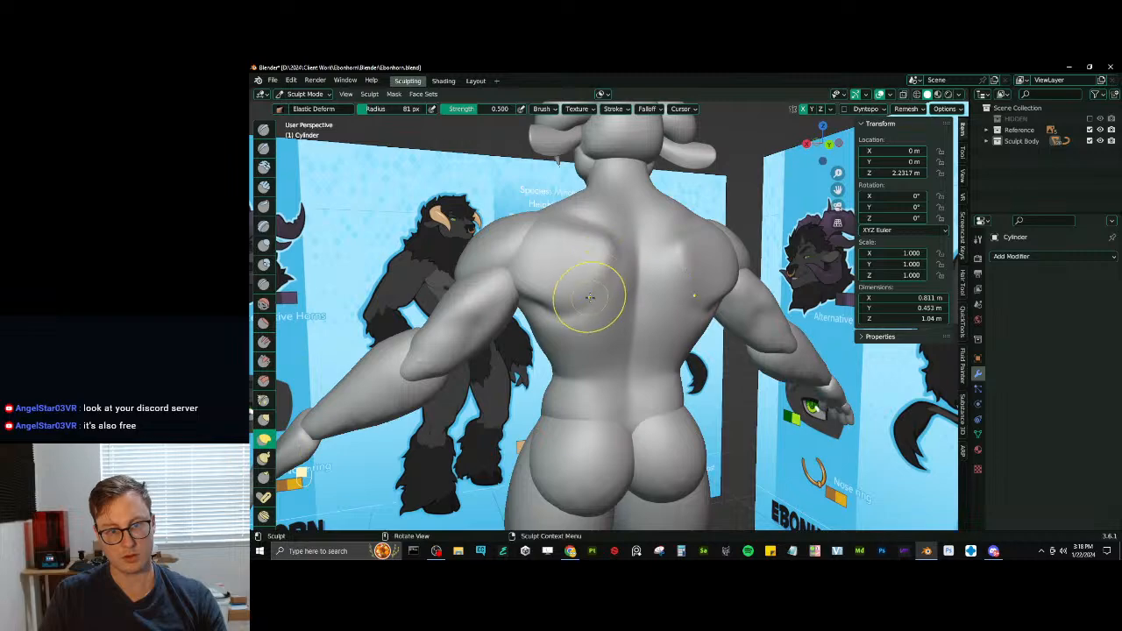
{"action": "mouse_move", "coordinate": [602, 245]}
{"action": "middle_mouse_down"}
{"action": "mouse_move", "coordinate": [546, 263]}
{"action": "mouse_move", "coordinate": [573, 253]}
{"action": "mouse_move", "coordinate": [630, 298]}
{"action": "mouse_move", "coordinate": [592, 232]}
{"action": "mouse_move", "coordinate": [605, 245]}
{"action": "mouse_move", "coordinate": [625, 237]}
{"action": "mouse_move", "coordinate": [622, 285]}
{"action": "middle_mouse_up"}
{"action": "key", "text": "v"}
- Inflate the upper back muscles with Inflate/Deflate and smooth the surface around the shoulder blades
{"action": "key", "text": "i"}
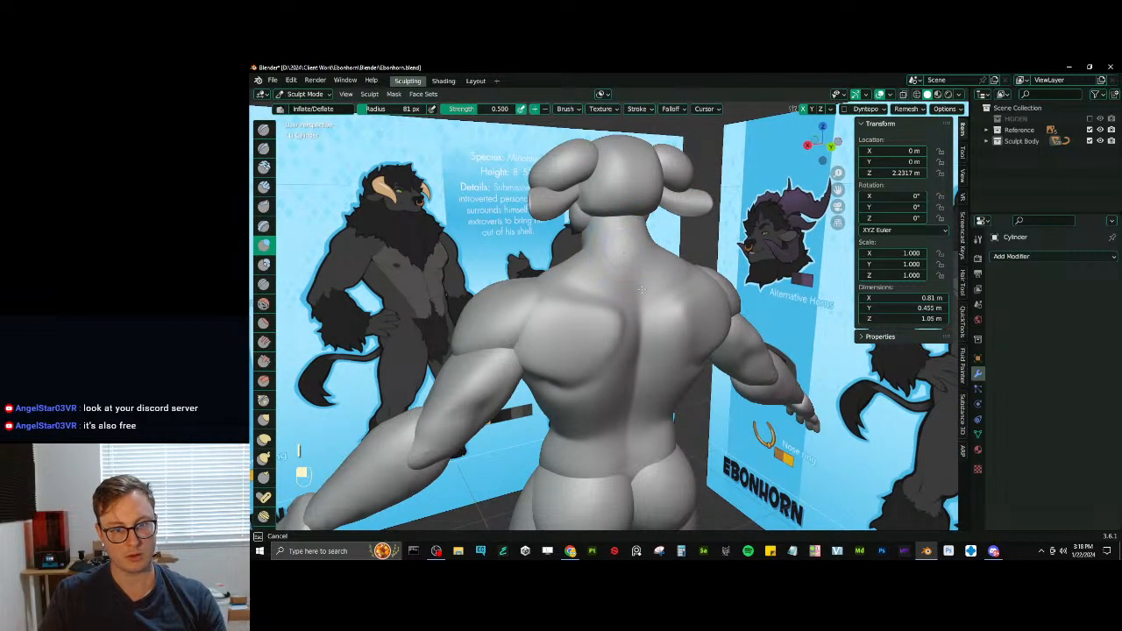
{"action": "mouse_move", "coordinate": [641, 288]}
{"action": "middle_mouse_down"}
{"action": "mouse_move", "coordinate": [643, 226]}
{"action": "mouse_move", "coordinate": [706, 221]}
{"action": "mouse_move", "coordinate": [589, 225]}
{"action": "mouse_move", "coordinate": [601, 302]}
{"action": "mouse_move", "coordinate": [539, 322]}
{"action": "mouse_move", "coordinate": [599, 303]}
{"action": "mouse_move", "coordinate": [571, 330]}
{"action": "mouse_move", "coordinate": [568, 291]}
{"action": "middle_mouse_up"}
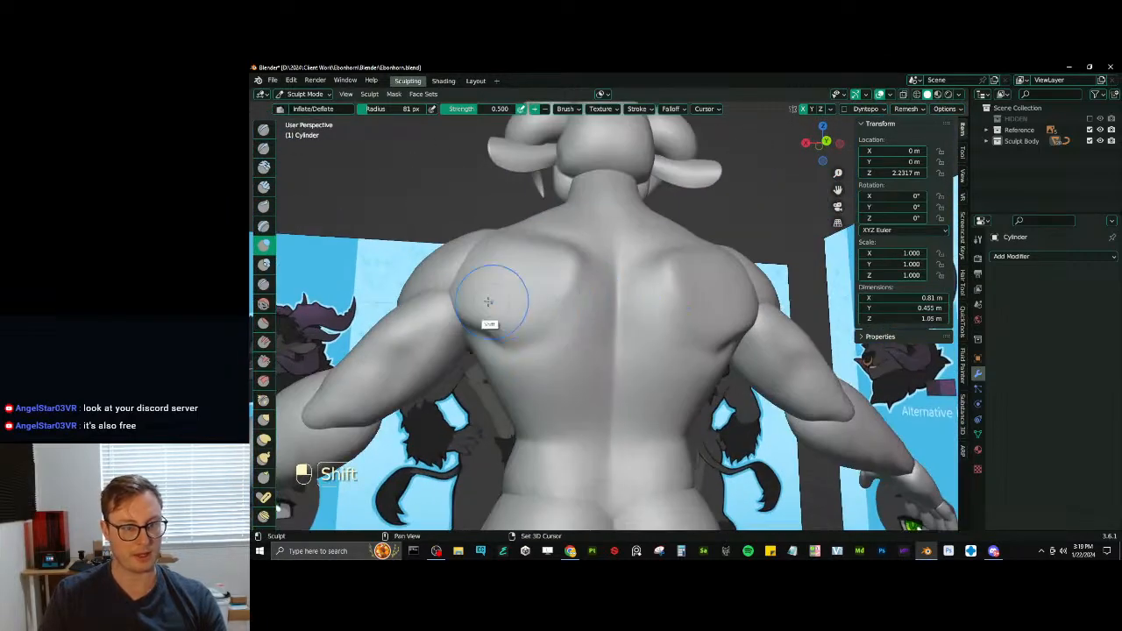
{"action": "middle_click_drag", "start_coordinate": [521, 242], "coordinate": [584, 324], "text": "ctrl"}
{"action": "left_click_drag", "start_coordinate": [588, 297], "coordinate": [590, 307], "text": "shift"}
{"action": "mouse_move", "coordinate": [592, 303]}
{"action": "middle_mouse_down"}
{"action": "mouse_move", "coordinate": [601, 338]}
{"action": "mouse_move", "coordinate": [550, 337]}
{"action": "mouse_move", "coordinate": [556, 293]}
{"action": "middle_mouse_up"}
{"action": "middle_click_drag", "start_coordinate": [555, 294], "coordinate": [613, 302]}
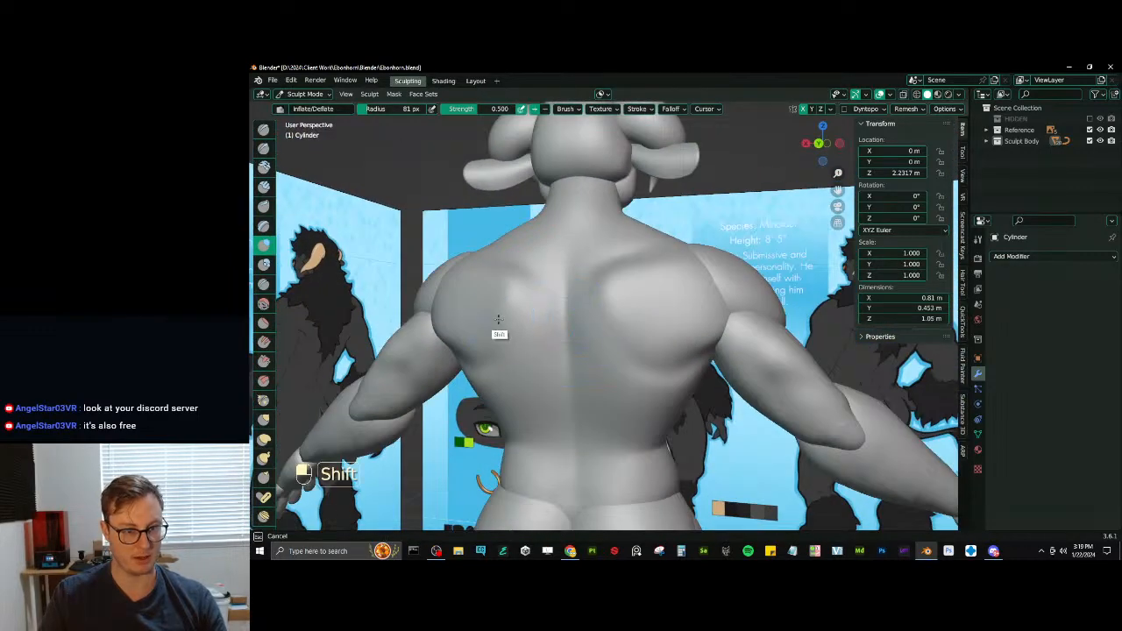
{"action": "left_click_drag", "start_coordinate": [482, 331], "coordinate": [484, 333], "text": "shift"}
{"action": "mouse_move", "coordinate": [508, 337]}
{"action": "middle_mouse_down", "text": "ctrl"}
{"action": "mouse_move", "coordinate": [551, 386]}
{"action": "mouse_move", "coordinate": [583, 358]}
{"action": "mouse_move", "coordinate": [596, 380]}
{"action": "middle_mouse_up", "text": "ctrl"}
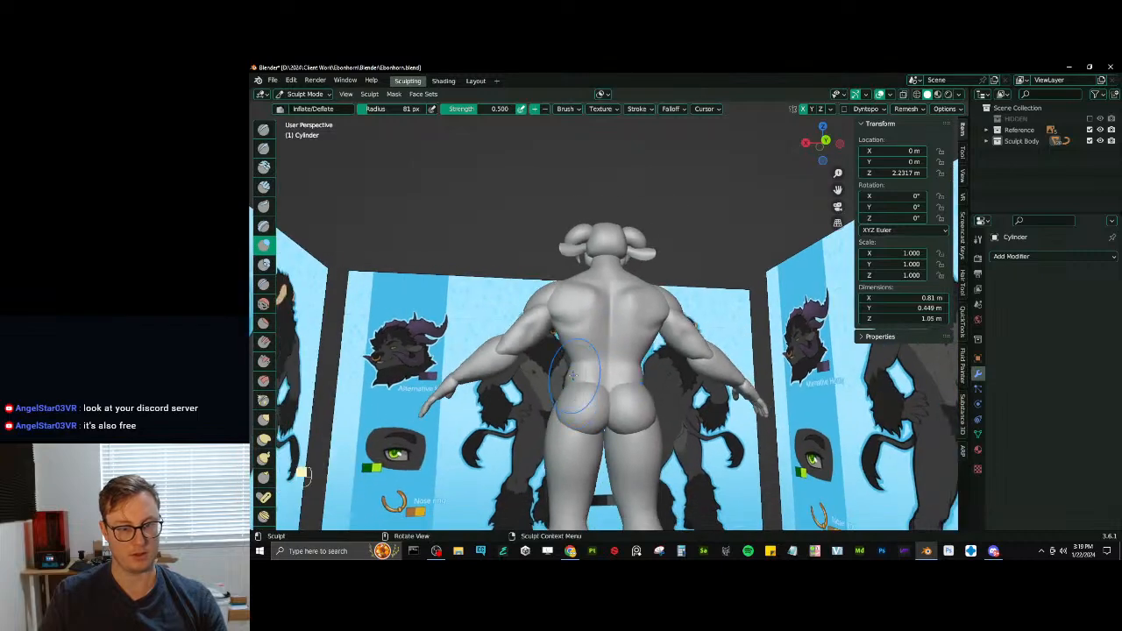
- Switch to the buttocks mesh, apply its scale in Object Mode and return to Sculpt Mode
{"action": "middle_click", "coordinate": [596, 380], "text": "alt"}
{"action": "key", "text": "alt+q"}
{"action": "mouse_move", "coordinate": [607, 312]}
{"action": "middle_mouse_down", "text": "ctrl"}
{"action": "mouse_move", "coordinate": [619, 296]}
{"action": "mouse_move", "coordinate": [623, 325]}
{"action": "middle_mouse_up", "text": "ctrl"}
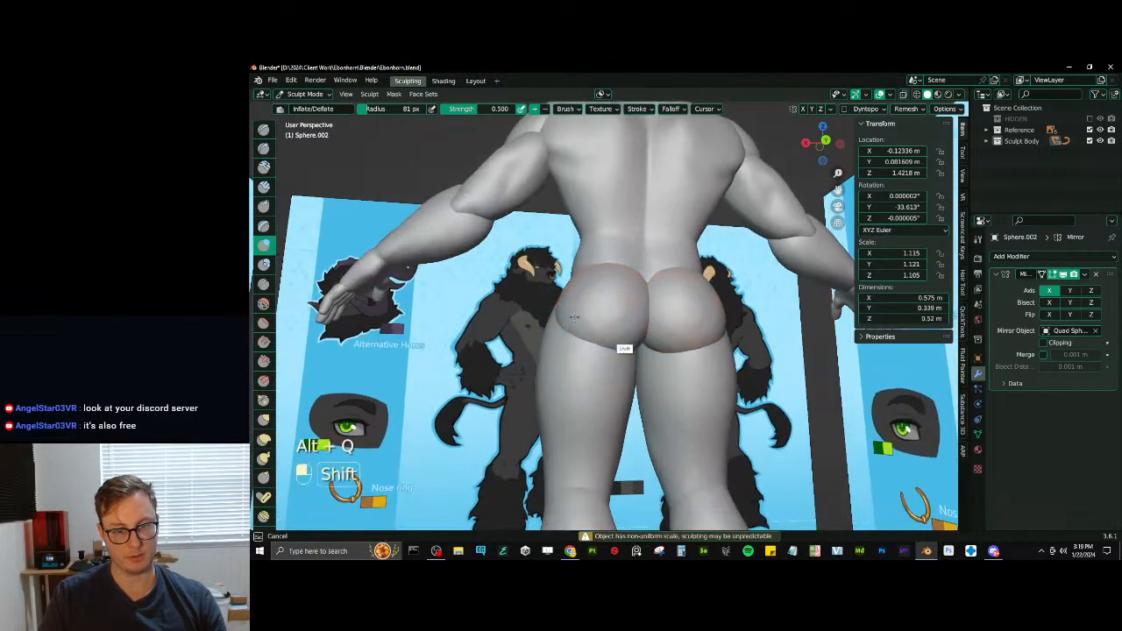
{"action": "key", "text": "ctrl+Tab"}
{"action": "left_click", "coordinate": [704, 326]}
{"action": "key", "text": "ctrl+a"}
{"action": "left_click", "coordinate": [704, 323]}
{"action": "key", "text": "ctrl+Tab"}
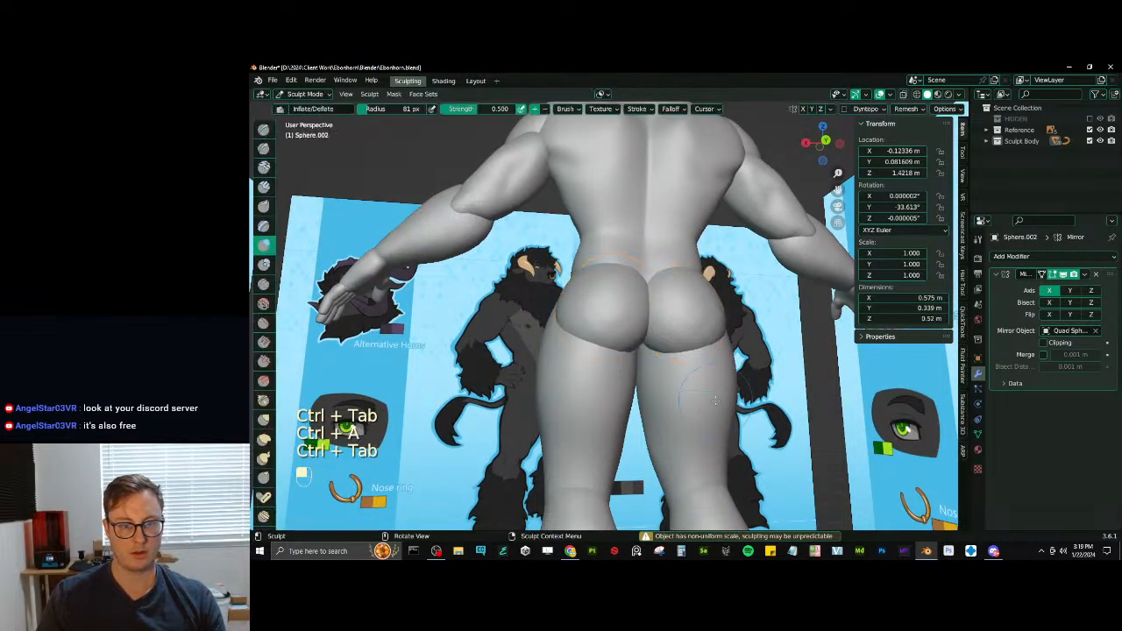
- Try to reshape the buttocks with Inflate/Deflate and undo the stroke
{"action": "left_click_drag", "start_coordinate": [689, 307], "coordinate": [659, 358], "text": "shift"}
{"action": "middle_click_drag", "start_coordinate": [686, 282], "coordinate": [696, 331], "text": "ctrl"}
{"action": "key", "text": "ctrl+z"}
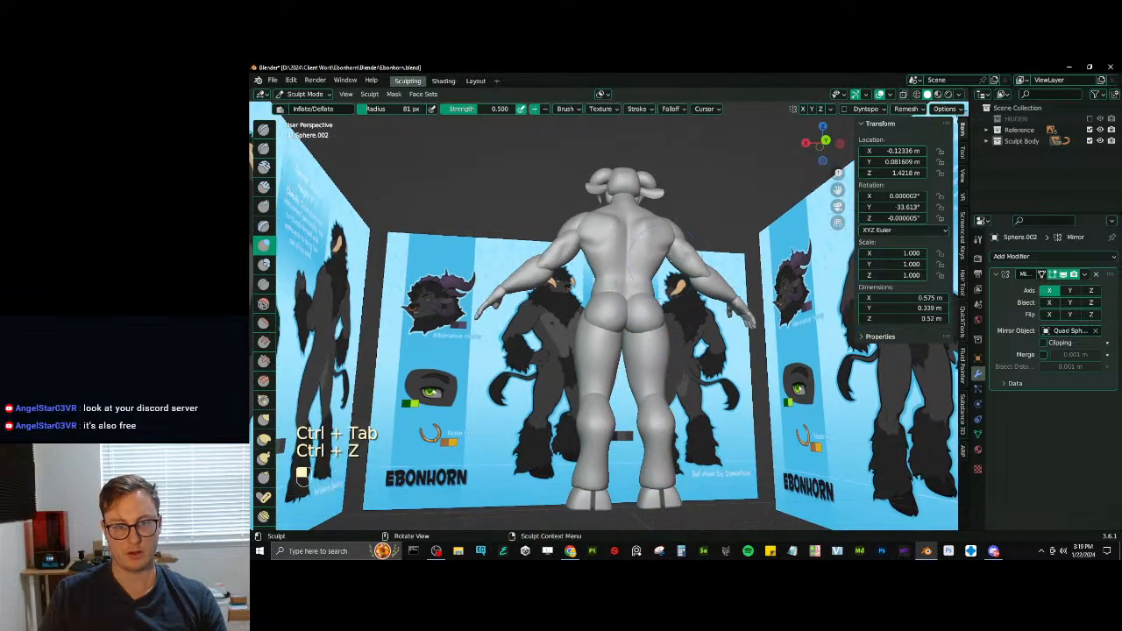
- Remesh the buttocks mesh and smooth it with the Mesh Filter set to Smooth at strength 1.000
{"action": "left_click", "coordinate": [905, 109]}
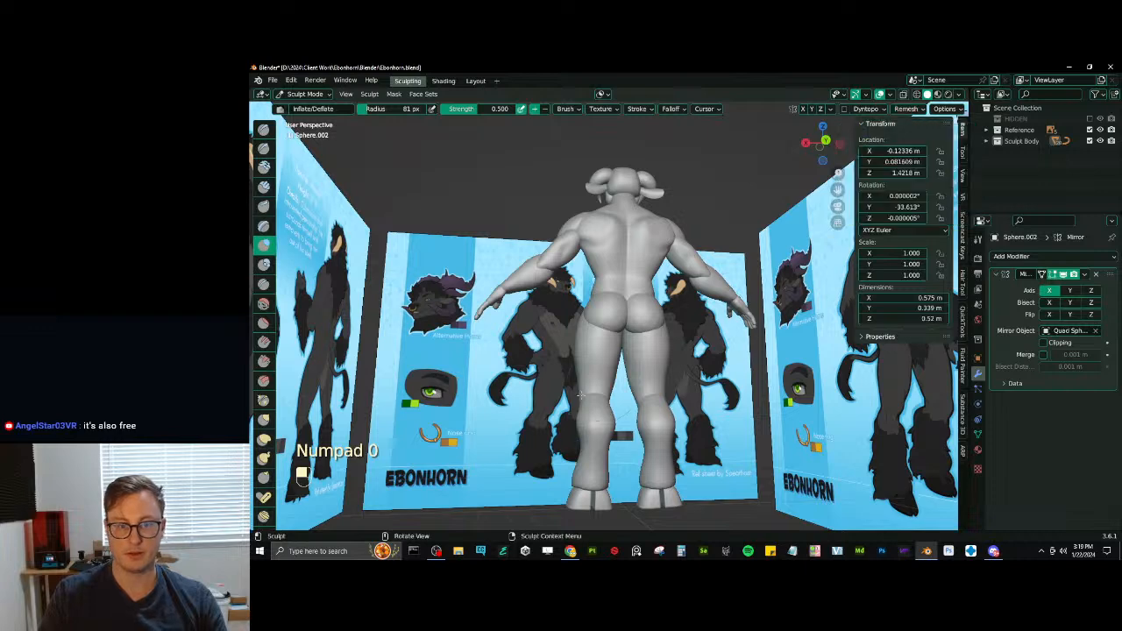
{"action": "key", "text": "ctrl+r"}
{"action": "key", "text": "q"}
{"action": "left_click", "coordinate": [651, 350]}
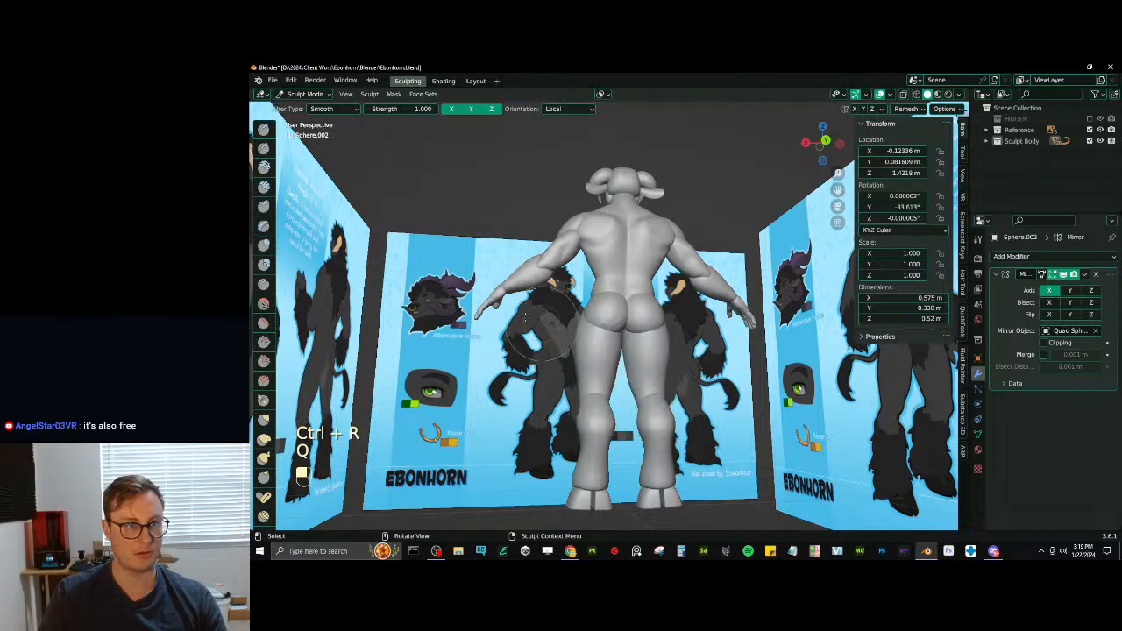
{"action": "left_click_drag", "start_coordinate": [441, 253], "coordinate": [545, 277]}
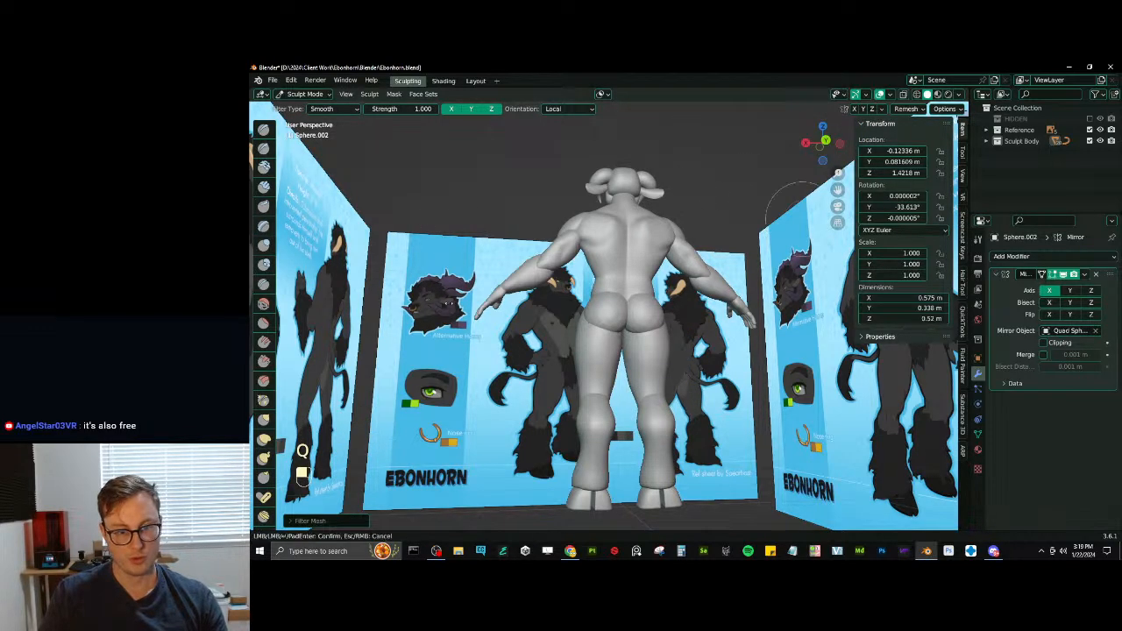
{"action": "left_click_drag", "start_coordinate": [449, 303], "coordinate": [543, 302]}
{"action": "left_click_drag", "start_coordinate": [464, 298], "coordinate": [561, 303]}
{"action": "mouse_move", "coordinate": [579, 311]}
{"action": "middle_mouse_down"}
{"action": "mouse_move", "coordinate": [634, 350]}
{"action": "mouse_move", "coordinate": [625, 333]}
{"action": "mouse_move", "coordinate": [652, 316]}
{"action": "middle_mouse_up"}
- Reshape the lower edge of the buttocks with Elastic Deform, undoing the unwanted strokes
{"action": "scroll", "coordinate": [648, 306], "scroll_direction": "up", "scroll_amount": 2}
{"action": "key", "text": "j"}
{"action": "left_click_drag", "start_coordinate": [647, 331], "coordinate": [641, 331]}
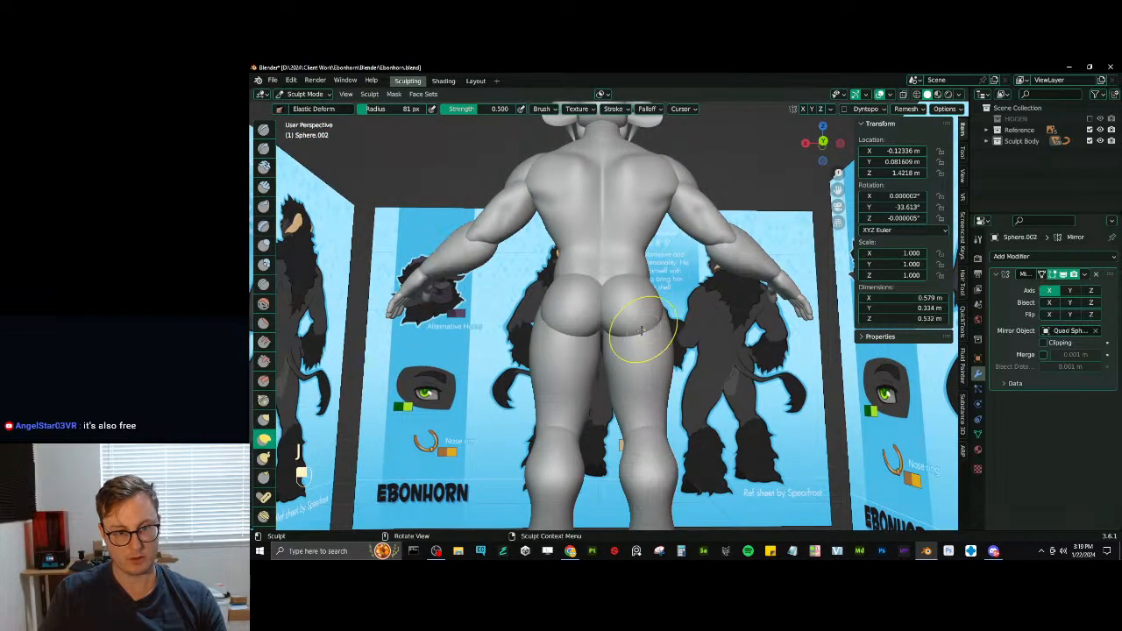
{"action": "key", "text": "ctrl+z"}
{"action": "key", "text": "ctrl+z"}
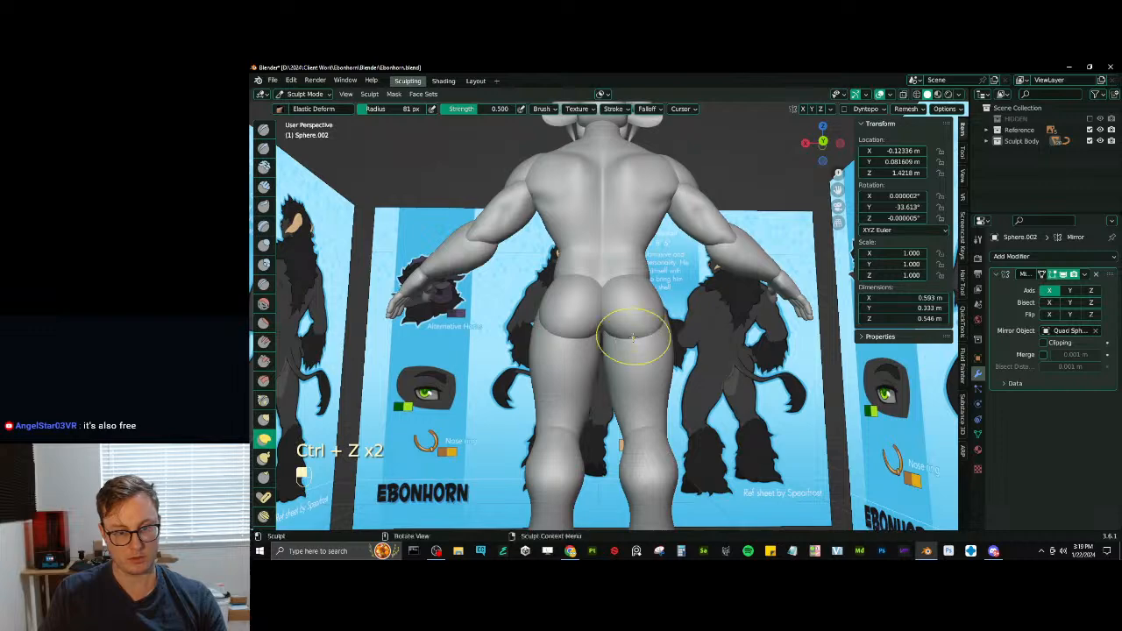
{"action": "middle_click_drag", "start_coordinate": [633, 337], "coordinate": [718, 335]}
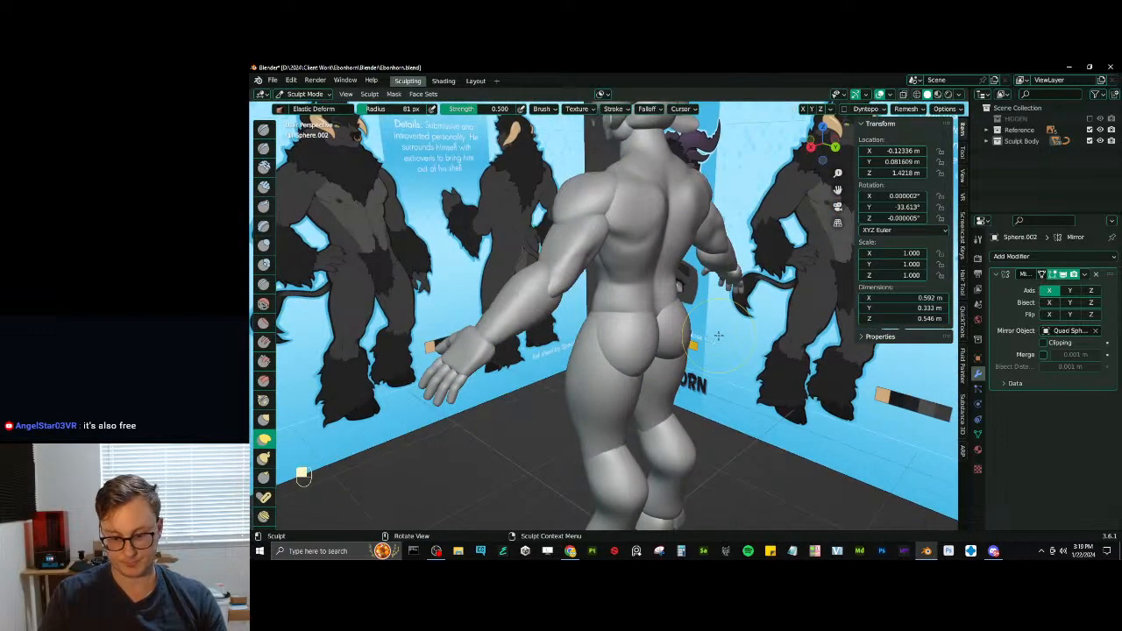
- Pull the back of the buttocks outward in the right side view and round their lower and outer contours with Elastic Deform
{"action": "key", "text": "KP_3"}
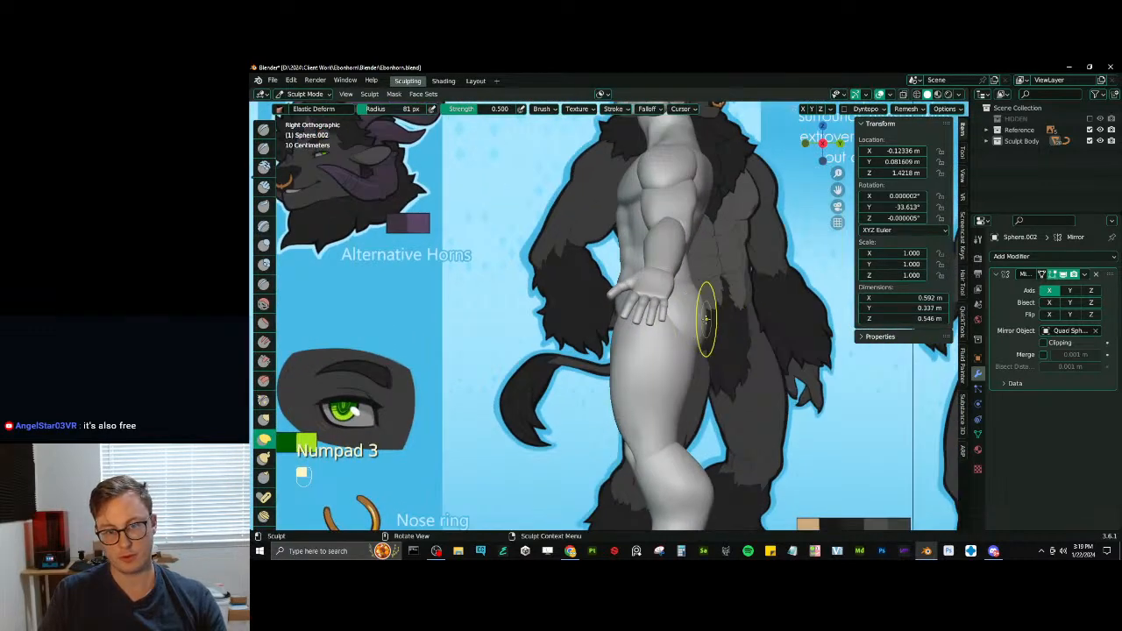
{"action": "mouse_move", "coordinate": [708, 292]}
{"action": "middle_mouse_down"}
{"action": "mouse_move", "coordinate": [674, 298]}
{"action": "mouse_move", "coordinate": [711, 312]}
{"action": "mouse_move", "coordinate": [570, 342]}
{"action": "mouse_move", "coordinate": [663, 338]}
{"action": "mouse_move", "coordinate": [646, 368]}
{"action": "mouse_move", "coordinate": [624, 340]}
{"action": "mouse_move", "coordinate": [610, 354]}
{"action": "middle_mouse_up"}
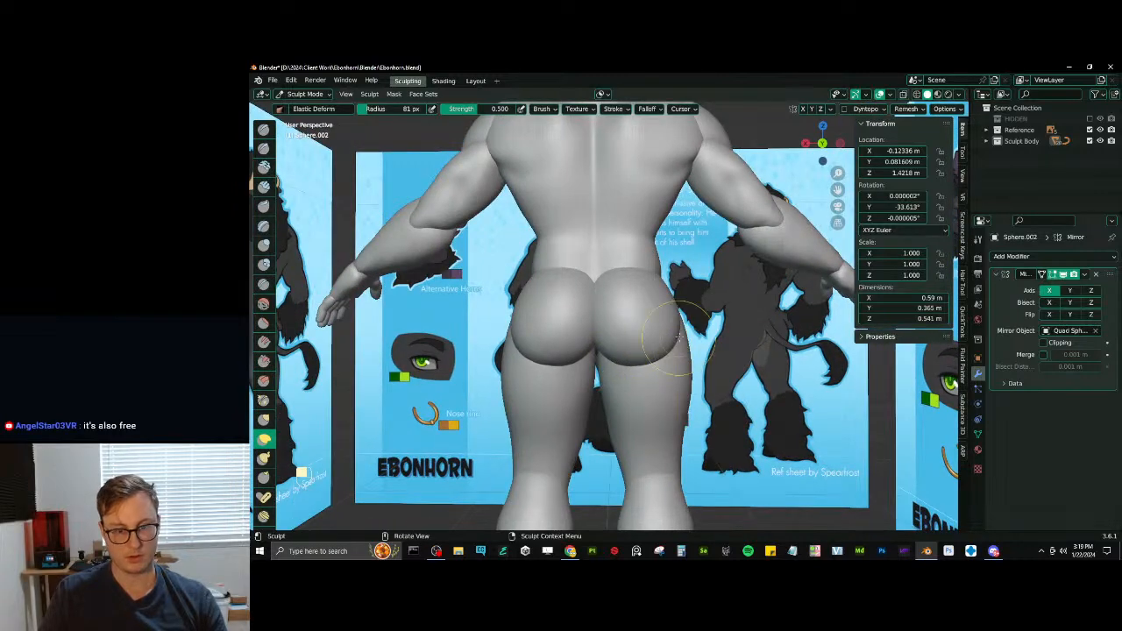
{"action": "middle_click_drag", "start_coordinate": [677, 300], "coordinate": [670, 421], "text": "ctrl"}
{"action": "middle_click_drag", "start_coordinate": [644, 333], "coordinate": [644, 411]}
{"action": "mouse_move", "coordinate": [626, 359]}
{"action": "middle_mouse_down"}
{"action": "mouse_move", "coordinate": [752, 355]}
{"action": "mouse_move", "coordinate": [670, 357]}
{"action": "middle_mouse_up"}
{"action": "mouse_move", "coordinate": [670, 385]}
{"action": "middle_mouse_down", "text": "ctrl"}
{"action": "mouse_move", "coordinate": [673, 326]}
{"action": "mouse_move", "coordinate": [664, 338]}
{"action": "mouse_move", "coordinate": [673, 338]}
{"action": "middle_mouse_up", "text": "ctrl"}
{"action": "middle_click_drag", "start_coordinate": [666, 342], "coordinate": [659, 334], "text": "shift"}
{"action": "middle_click_drag", "start_coordinate": [660, 377], "coordinate": [657, 350], "text": "ctrl"}
- Switch sculpting to the thigh mesh, try to carve creases down the back of the thigh with Draw Sharp and undo them
{"action": "key", "text": "alt+q"}
{"action": "mouse_move", "coordinate": [653, 403]}
{"action": "middle_mouse_down", "text": "shift"}
{"action": "mouse_move", "coordinate": [663, 326]}
{"action": "mouse_move", "coordinate": [613, 342]}
{"action": "middle_mouse_up", "text": "shift"}
{"action": "key", "text": "d"}
{"action": "left_click_drag", "start_coordinate": [574, 369], "coordinate": [577, 369]}
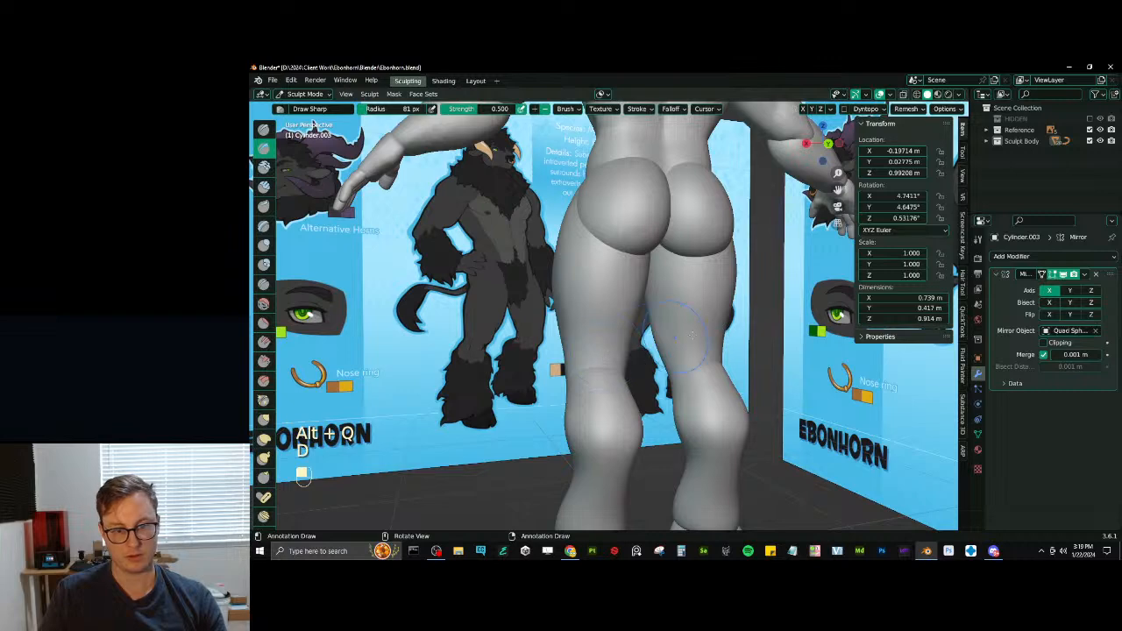
{"action": "middle_click_drag", "start_coordinate": [691, 333], "coordinate": [674, 359]}
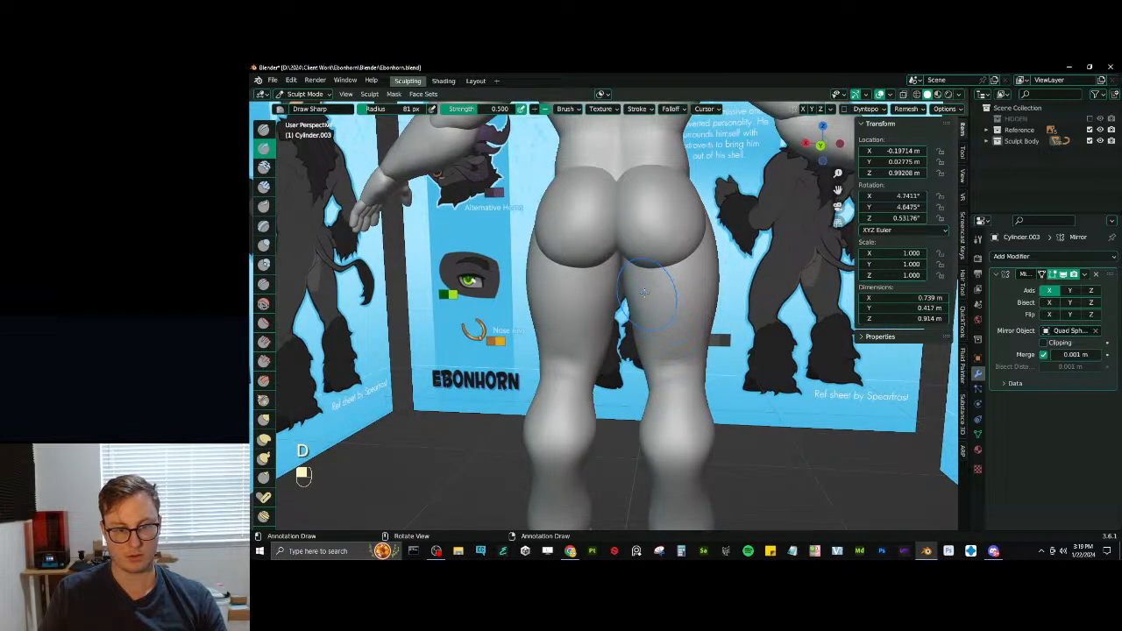
{"action": "key", "text": "ctrl+z"}
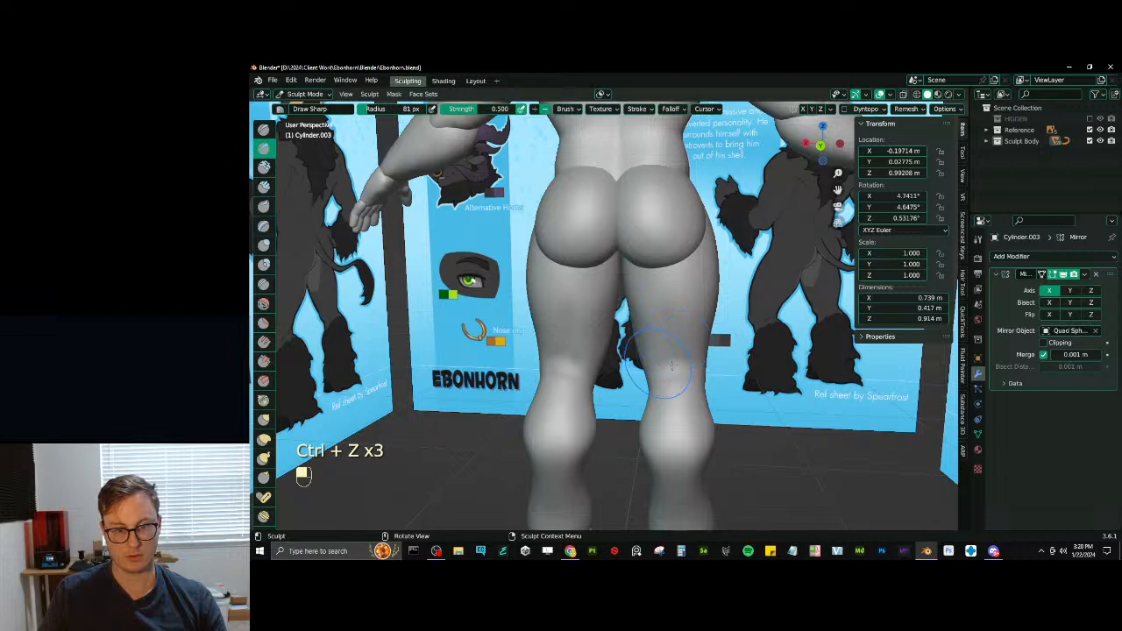
- Undo the Draw Sharp strokes behind the knee, reduce the brush radius to 36 px and build up the area with SculptDraw
{"action": "middle_click_drag", "start_coordinate": [671, 367], "coordinate": [668, 376]}
{"action": "key", "text": "d"}
{"action": "key", "text": "bracketleft"}
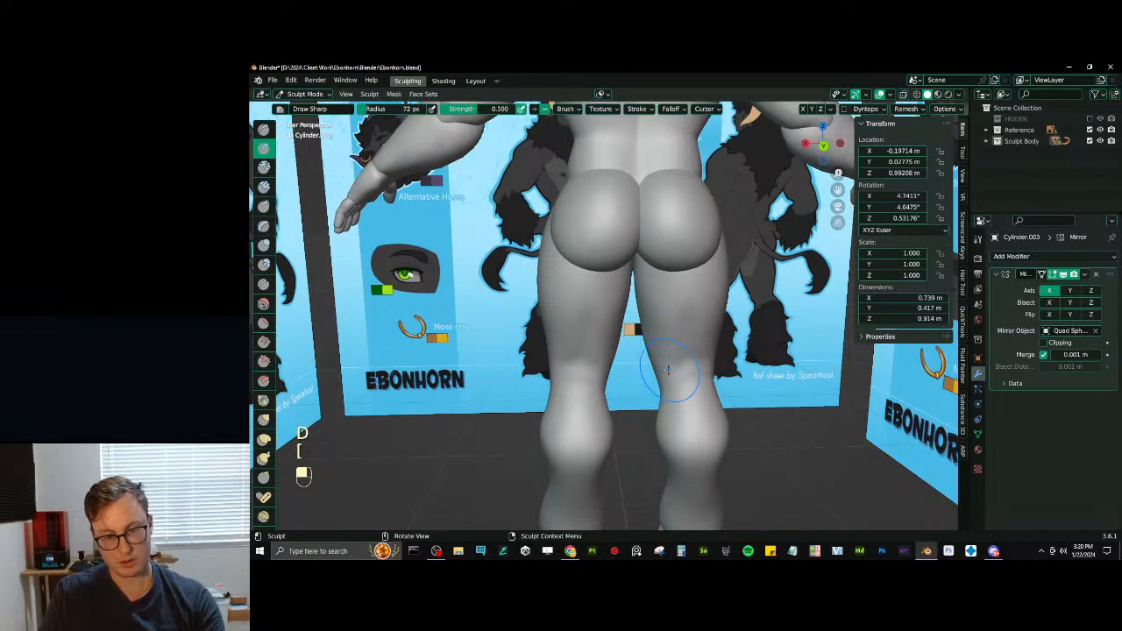
{"action": "key", "text": "ctrl+z"}
{"action": "key", "text": "ctrl+z"}
{"action": "key", "text": "x"}
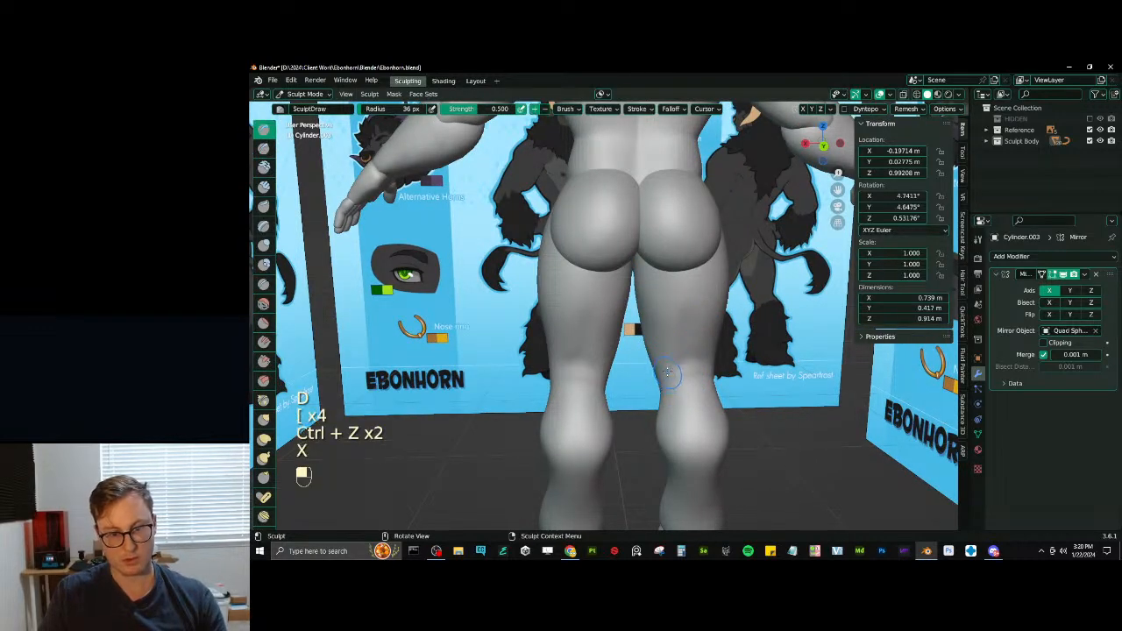
{"action": "middle_click_drag", "start_coordinate": [664, 362], "coordinate": [667, 359]}
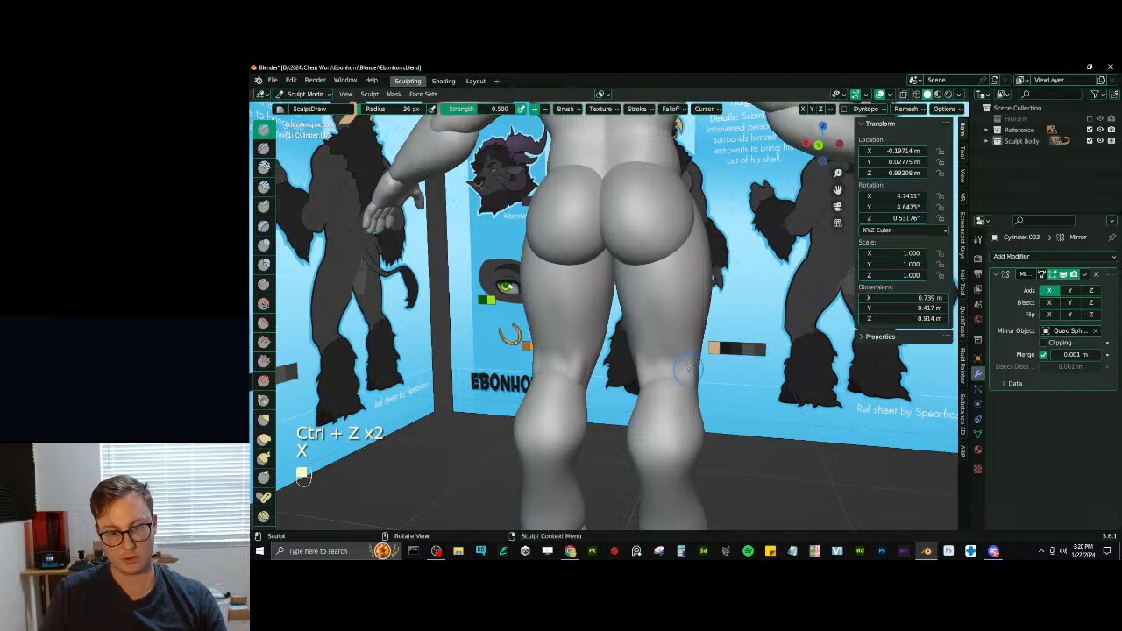
- Refine the tendons at the back of the knee with Draw Sharp and SculptDraw, undoing one stroke
{"action": "key", "text": "d"}
{"action": "key", "text": "ctrl+z"}
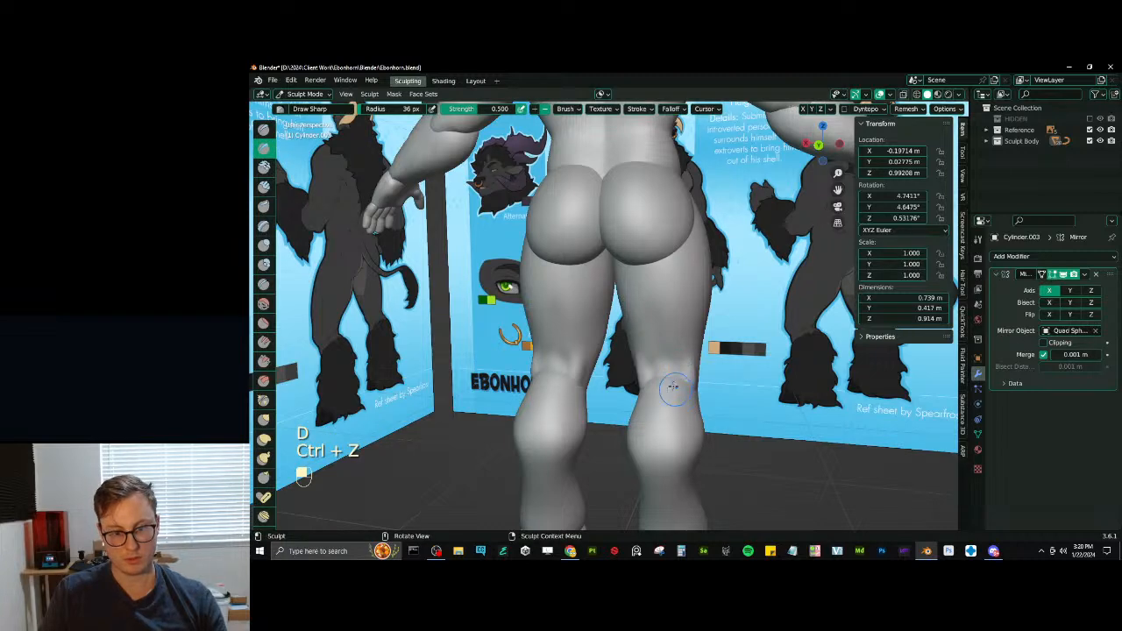
{"action": "mouse_move", "coordinate": [672, 387]}
{"action": "middle_mouse_down"}
{"action": "mouse_move", "coordinate": [639, 387]}
{"action": "mouse_move", "coordinate": [719, 372]}
{"action": "mouse_move", "coordinate": [697, 366]}
{"action": "mouse_move", "coordinate": [682, 385]}
{"action": "mouse_move", "coordinate": [664, 313]}
{"action": "mouse_move", "coordinate": [689, 358]}
{"action": "middle_mouse_up"}
{"action": "key", "text": "x"}
{"action": "middle_click_drag", "start_coordinate": [648, 350], "coordinate": [632, 326]}
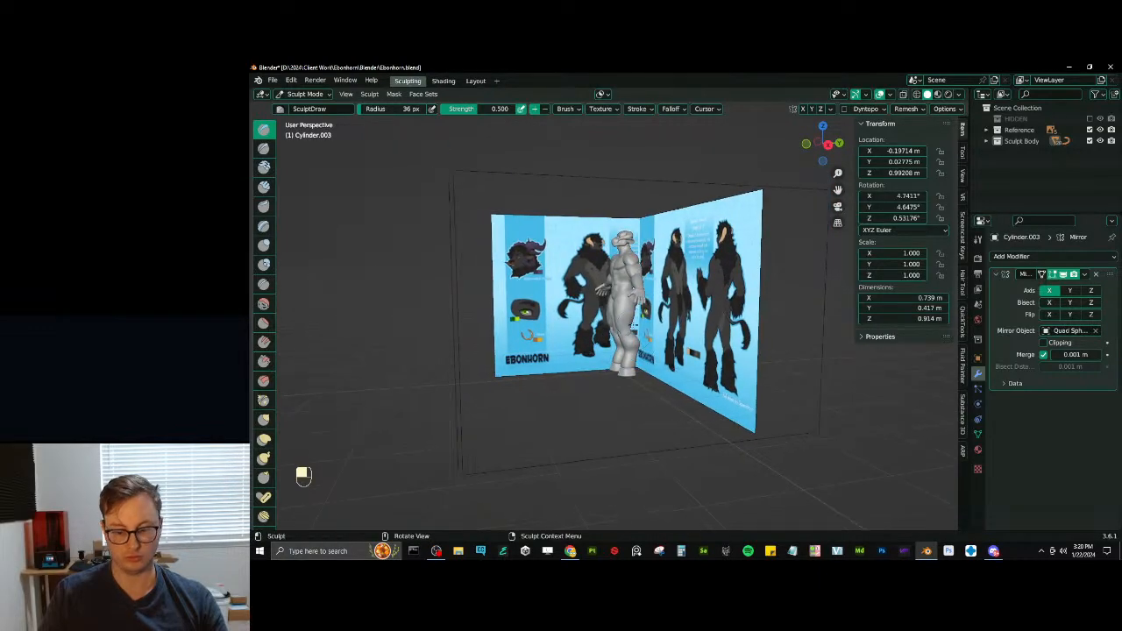
- Compare the legs with the reference in the right side view and switch sculpting to the lower leg mesh
{"action": "key", "text": "KP_3"}
{"action": "middle_click_drag", "start_coordinate": [698, 377], "coordinate": [705, 308], "text": "ctrl"}
{"action": "middle_click_drag", "start_coordinate": [706, 329], "coordinate": [686, 326], "text": "shift"}
{"action": "key", "text": "alt+q"}
{"action": "mouse_move", "coordinate": [644, 396]}
{"action": "middle_mouse_down", "text": "ctrl"}
{"action": "mouse_move", "coordinate": [643, 407]}
{"action": "mouse_move", "coordinate": [630, 377]}
{"action": "middle_mouse_up", "text": "ctrl"}
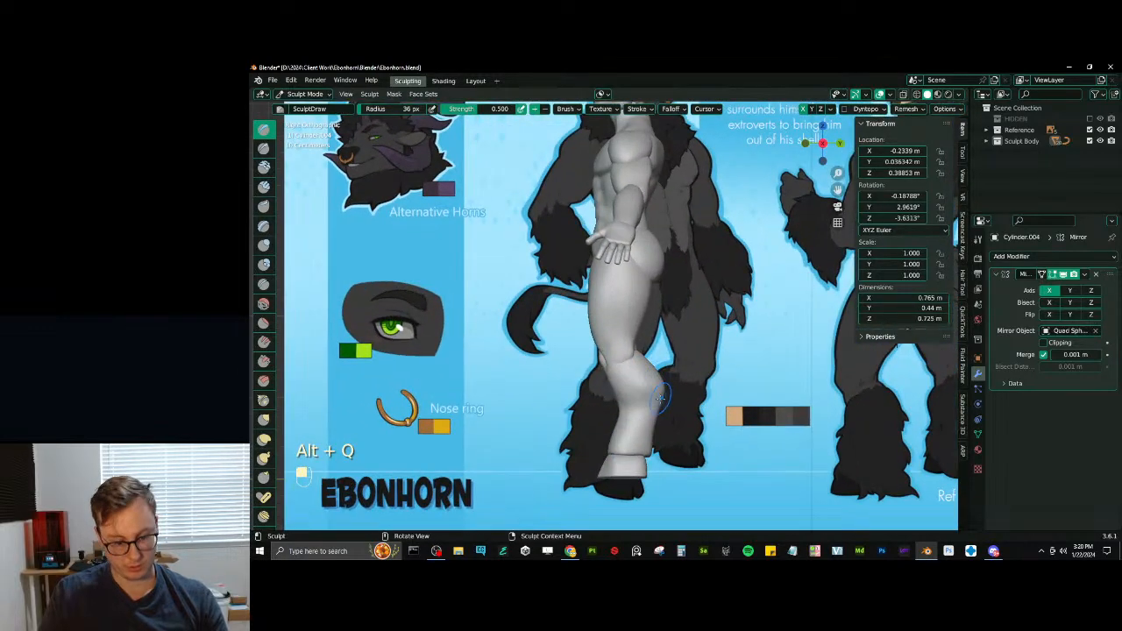
- Reshape the profile of the lower leg with Elastic Deform at a 71 px radius in the right side view
{"action": "key", "text": "j"}
{"action": "key", "text": "bracketright"}
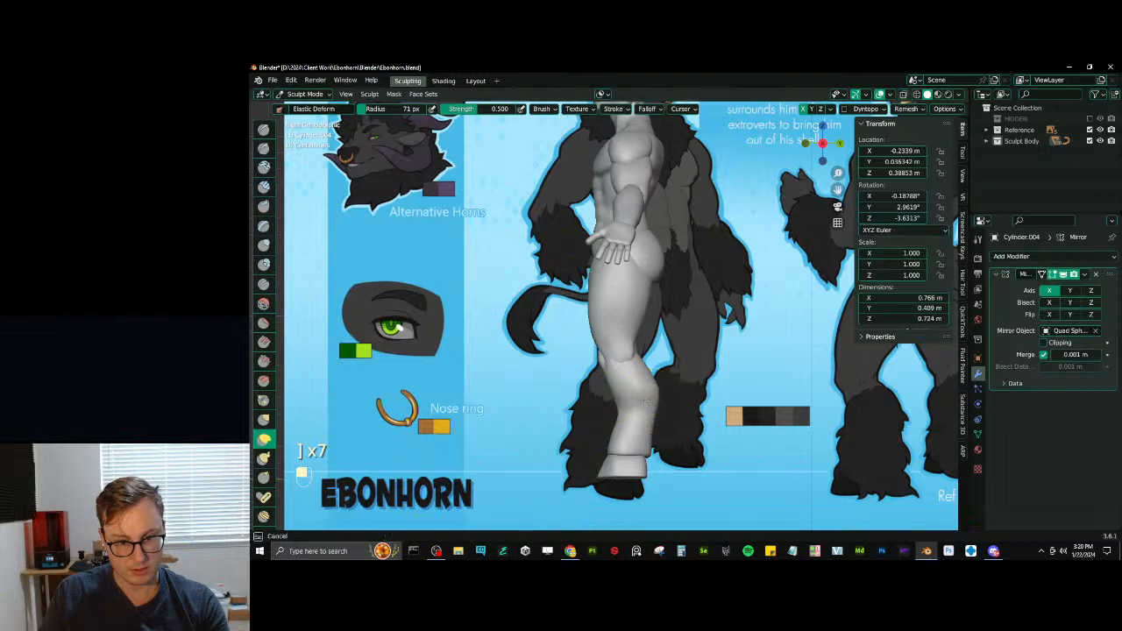
{"action": "middle_click_drag", "start_coordinate": [633, 444], "coordinate": [622, 353]}
- Shape the back of the calf with SculptDraw and Draw Sharp at a 50 px radius, undoing two of the strokes
{"action": "key", "text": "d"}
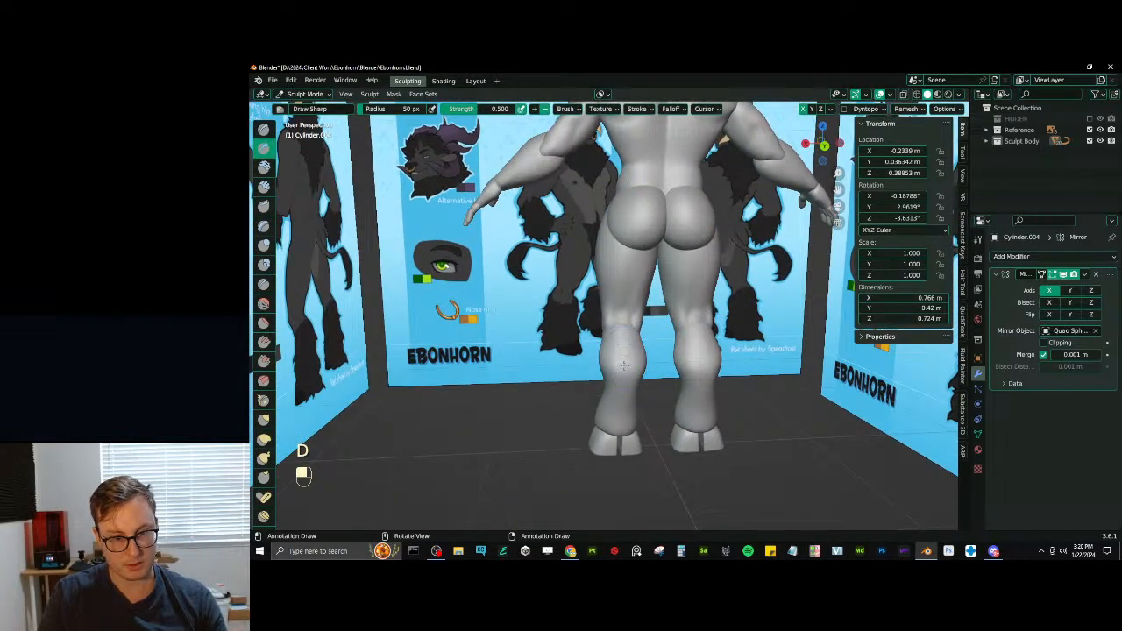
{"action": "scroll", "coordinate": [621, 399], "scroll_direction": "up", "scroll_amount": 2}
{"action": "key", "text": "x"}
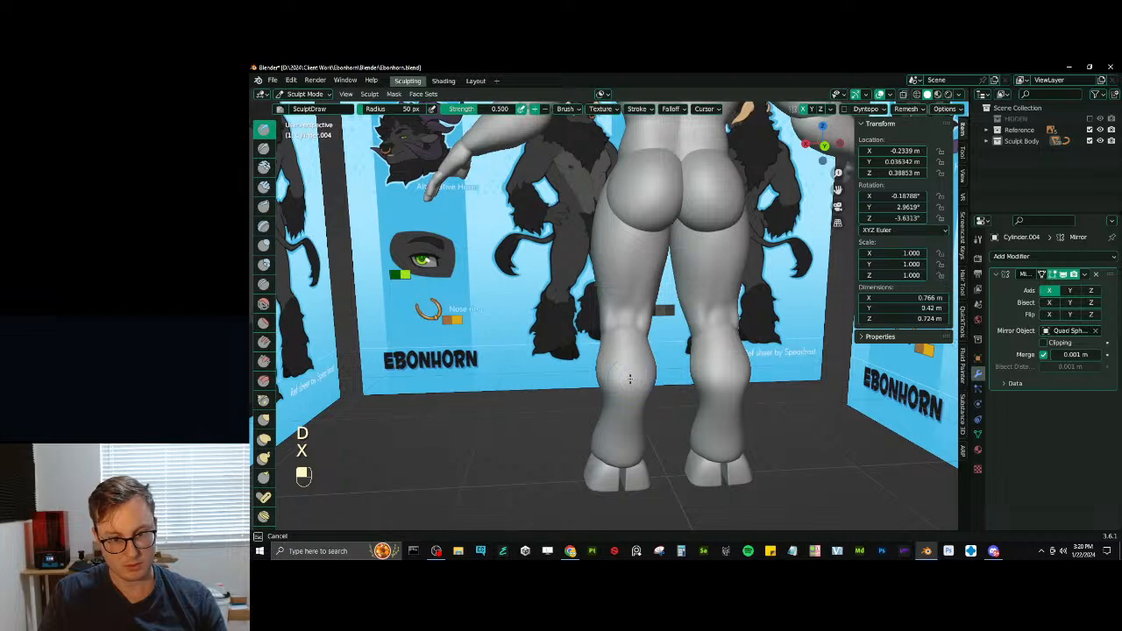
{"action": "key", "text": "d"}
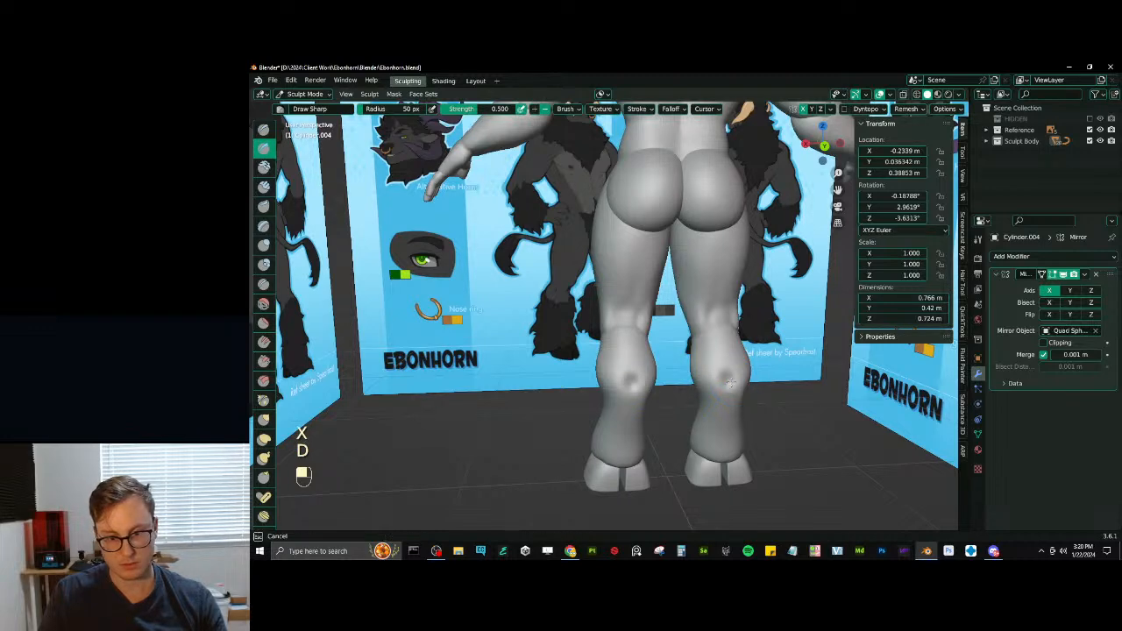
{"action": "mouse_move", "coordinate": [730, 383]}
{"action": "middle_mouse_down"}
{"action": "mouse_move", "coordinate": [640, 344]}
{"action": "mouse_move", "coordinate": [653, 317]}
{"action": "middle_mouse_up"}
{"action": "key", "text": "ctrl+z"}
{"action": "key", "text": "x"}
{"action": "key", "text": "d"}
{"action": "key", "text": "ctrl+z"}
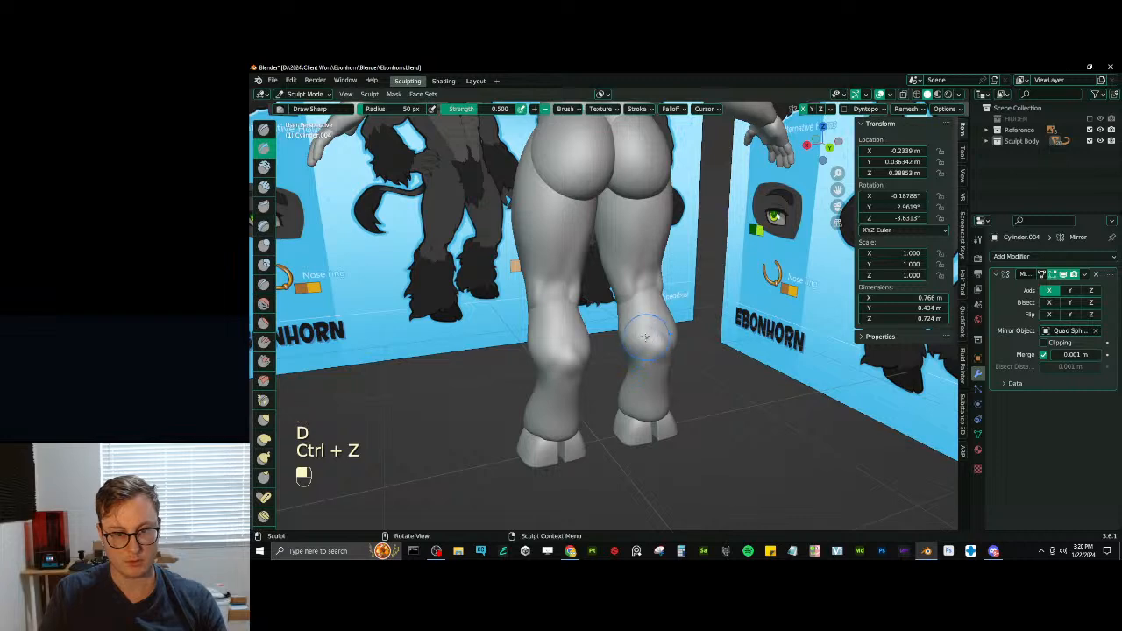
- Build up the bulge of the calf muscle from behind with SculptDraw
{"action": "key", "text": "x"}
{"action": "left_click_drag", "start_coordinate": [655, 318], "coordinate": [630, 357]}
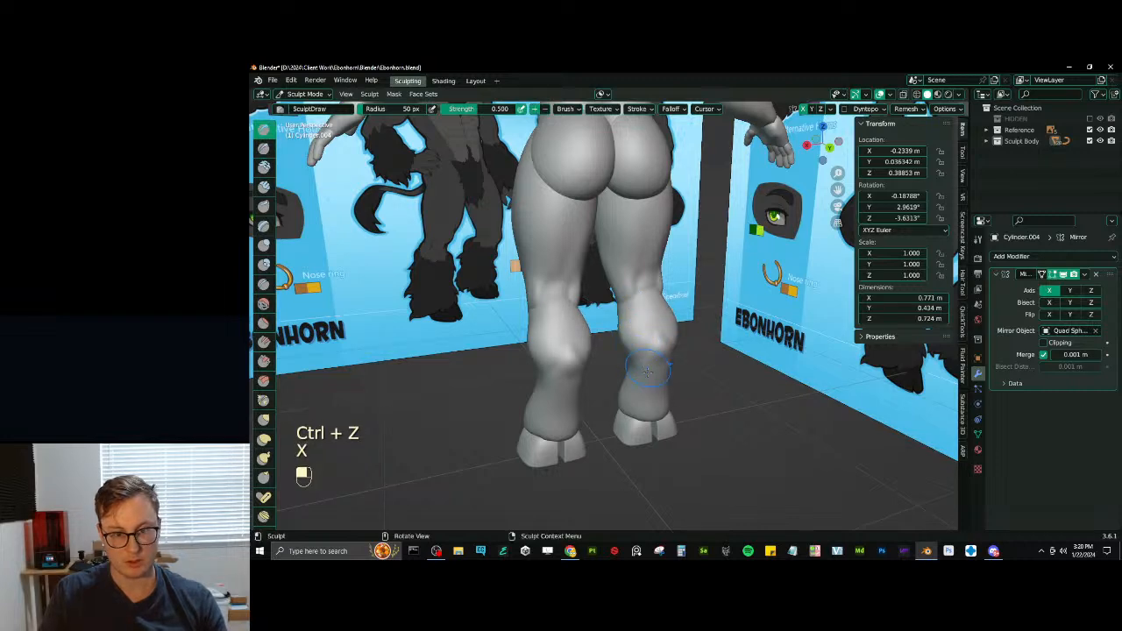
{"action": "middle_click_drag", "start_coordinate": [646, 372], "coordinate": [652, 382]}
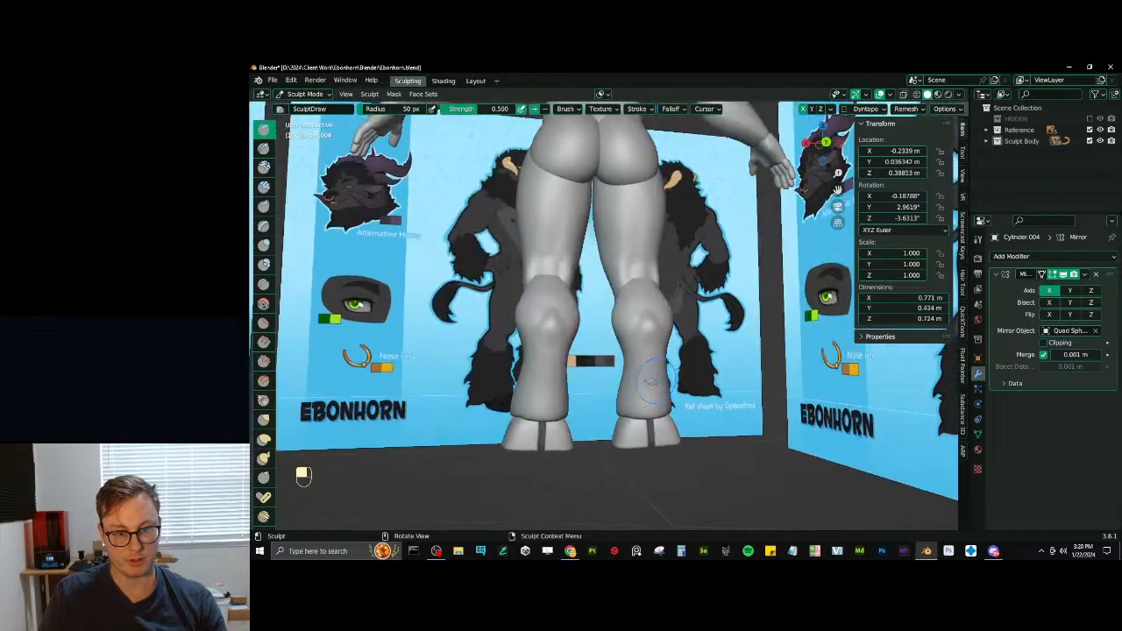
- Try Draw Sharp strokes on the back of the lower leg below the calf and undo them
{"action": "key", "text": "d"}
{"action": "key", "text": "ctrl+z"}
{"action": "key", "text": "ctrl+z"}
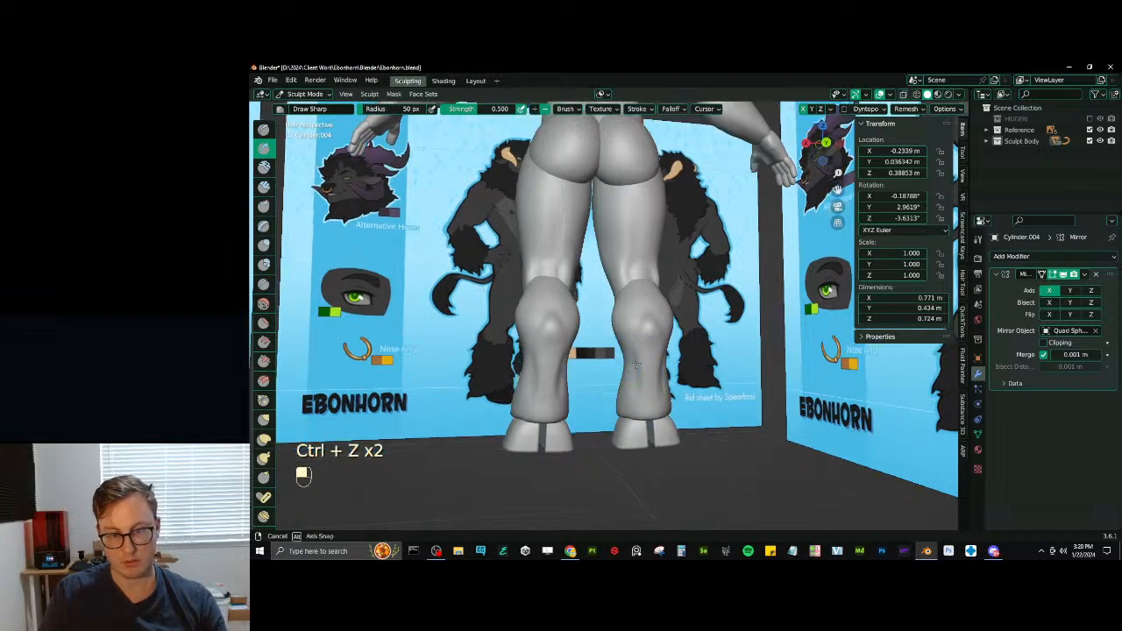
{"action": "middle_click_drag", "start_coordinate": [640, 399], "coordinate": [692, 329]}
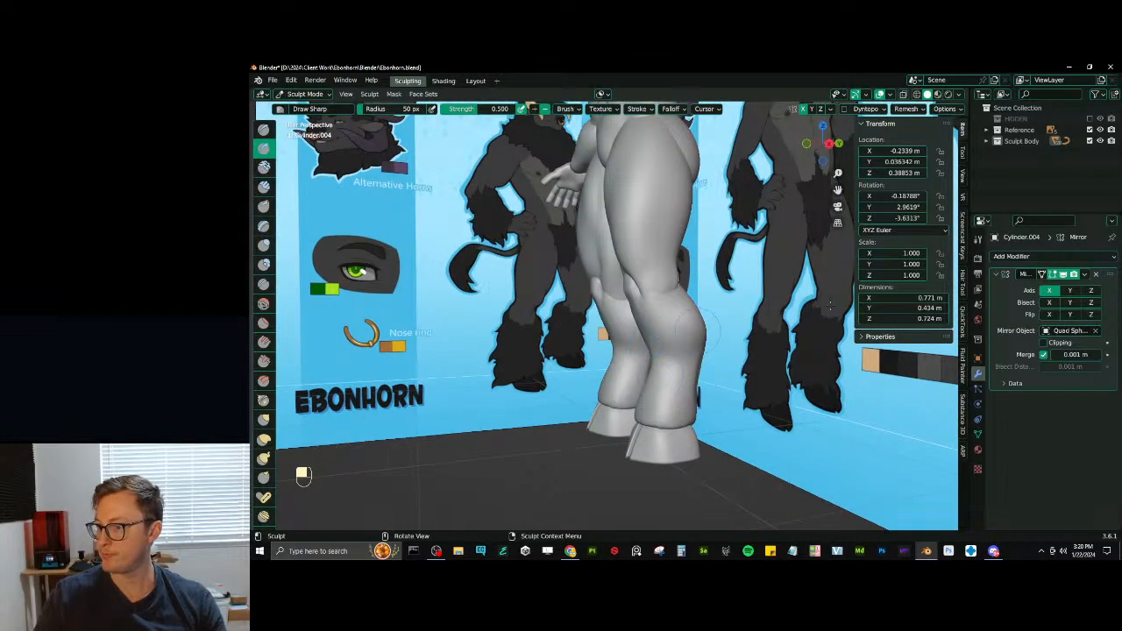
{"action": "left_click", "coordinate": [439, 67]}
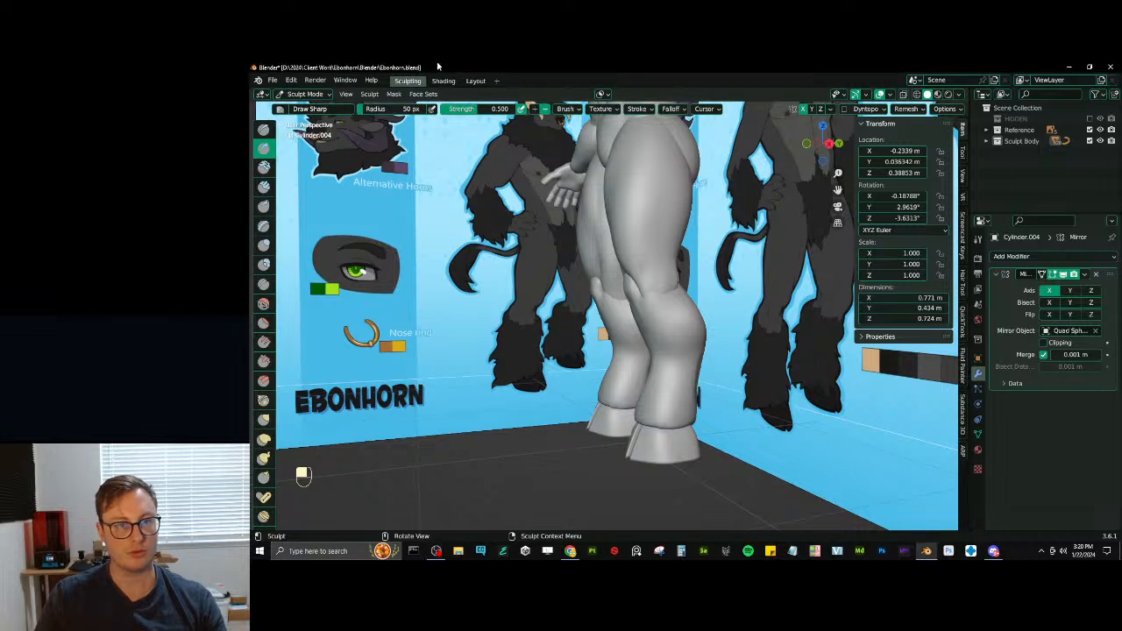
- Try inverted Draw Sharp strokes along the front of the shin and undo them
{"action": "middle_click_drag", "start_coordinate": [606, 384], "coordinate": [633, 333]}
{"action": "scroll", "coordinate": [640, 316], "scroll_direction": "up", "scroll_amount": 2}
{"action": "key", "text": "x"}
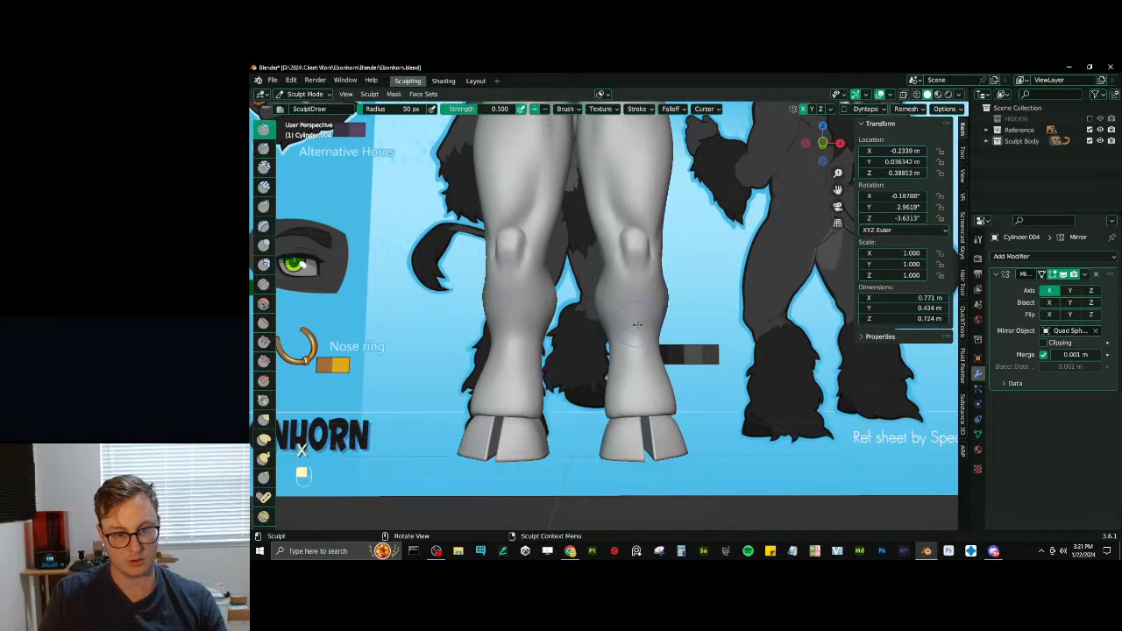
{"action": "scroll", "coordinate": [630, 298], "scroll_direction": "down", "scroll_amount": 2}
{"action": "key", "text": "d"}
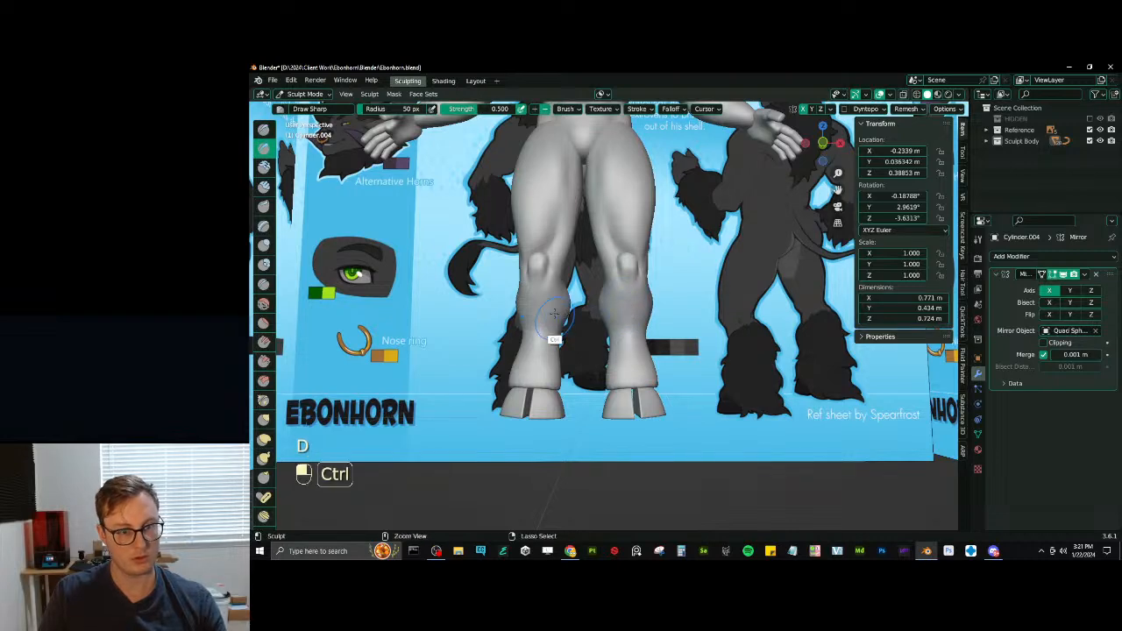
{"action": "left_click_drag", "start_coordinate": [553, 317], "coordinate": [538, 343], "text": "ctrl"}
{"action": "middle_click_drag", "start_coordinate": [538, 343], "coordinate": [570, 348], "text": "shift"}
{"action": "key", "text": "ctrl+z"}
{"action": "scroll", "coordinate": [578, 315], "scroll_direction": "up", "scroll_amount": 1}
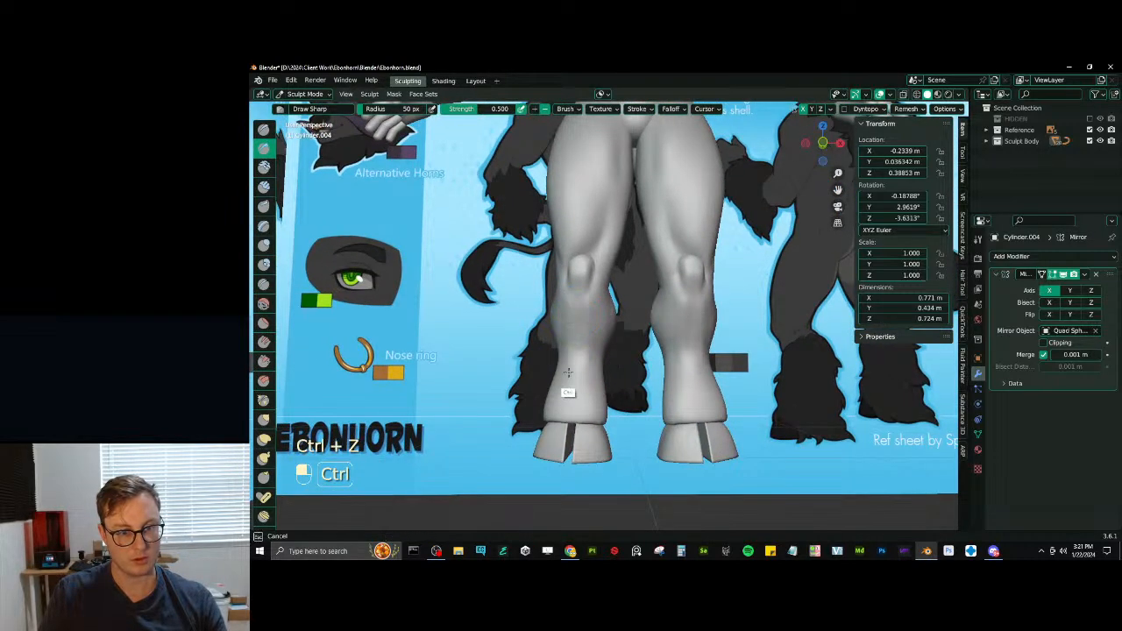
{"action": "key", "text": "ctrl+z"}
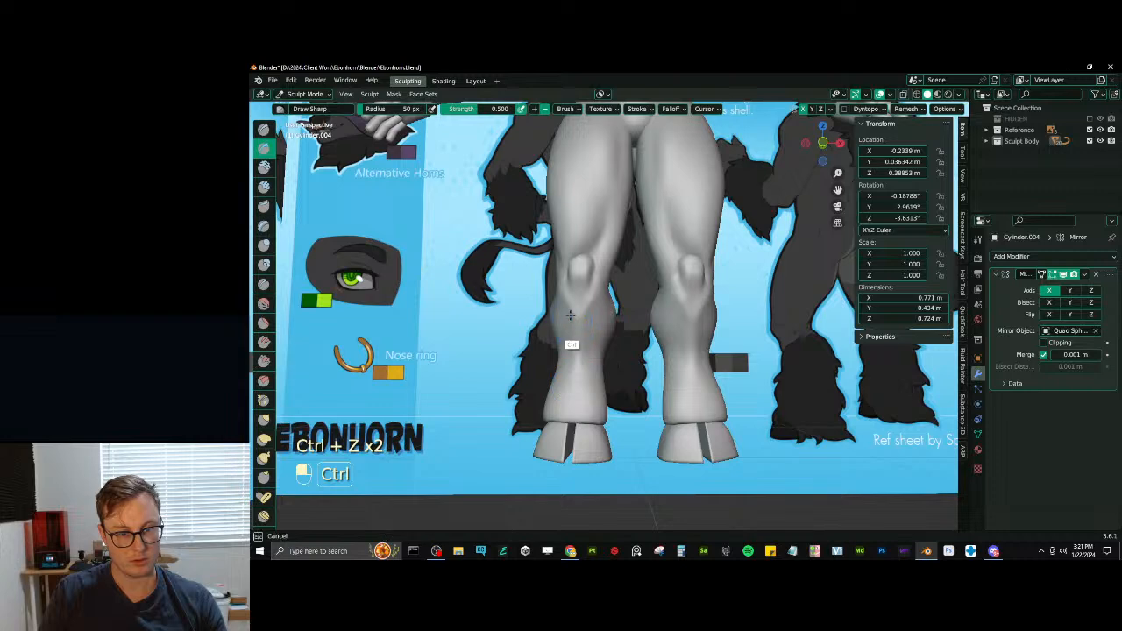
- Raise a shin ridge below the kneecap with inverted Draw Sharp strokes and smooth it
{"action": "left_click_drag", "start_coordinate": [571, 315], "coordinate": [579, 382], "text": "ctrl"}
{"action": "left_click_drag", "start_coordinate": [585, 337], "coordinate": [586, 371], "text": "shift"}
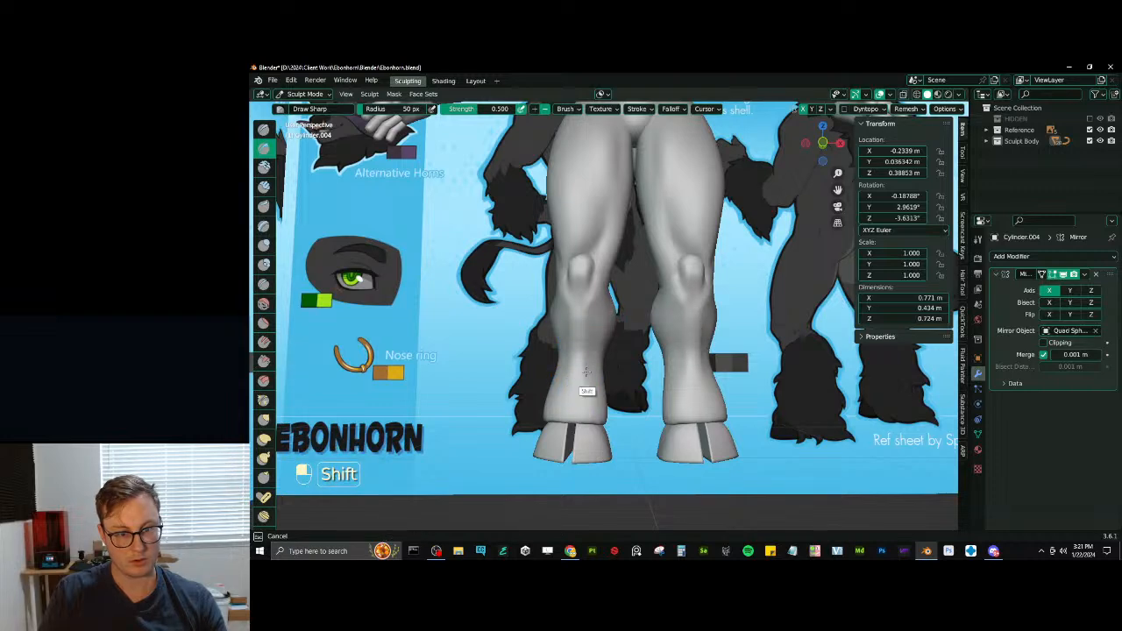
{"action": "middle_click_drag", "start_coordinate": [586, 372], "coordinate": [636, 390]}
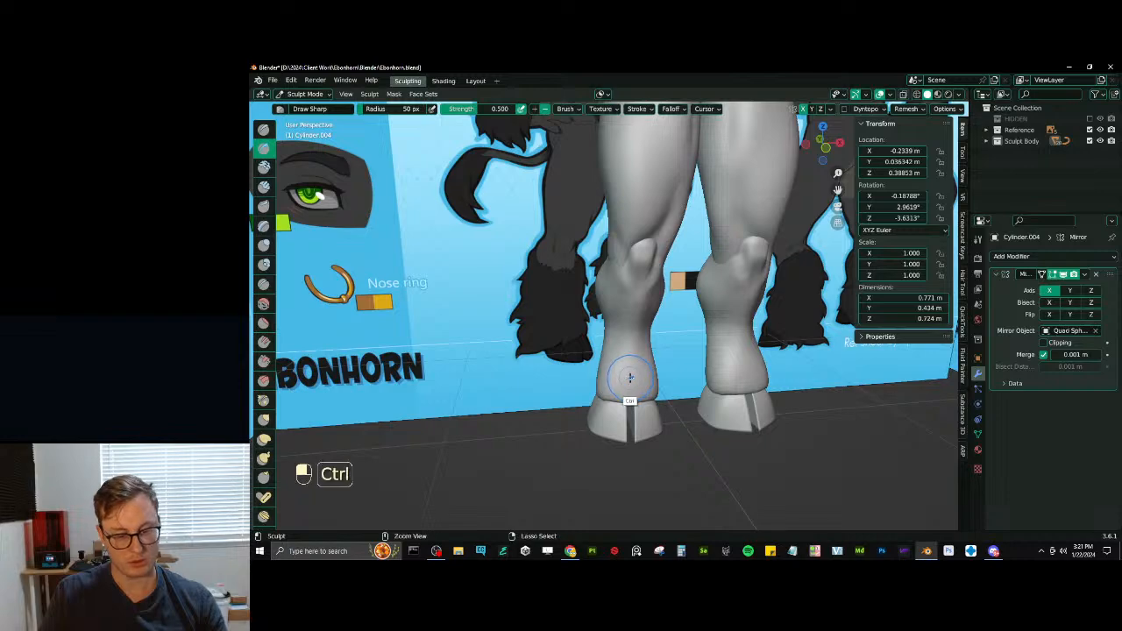
- Remesh the lower leg and refine the shin and the ankle above the hoof with Draw Sharp
{"action": "key", "text": "ctrl+r"}
{"action": "middle_click_drag", "start_coordinate": [623, 354], "coordinate": [590, 418], "text": "ctrl"}
{"action": "middle_click_drag", "start_coordinate": [627, 309], "coordinate": [607, 321]}
{"action": "middle_click_drag", "start_coordinate": [607, 321], "coordinate": [627, 337], "text": "ctrl"}
{"action": "middle_click_drag", "start_coordinate": [617, 408], "coordinate": [619, 356], "text": "ctrl"}
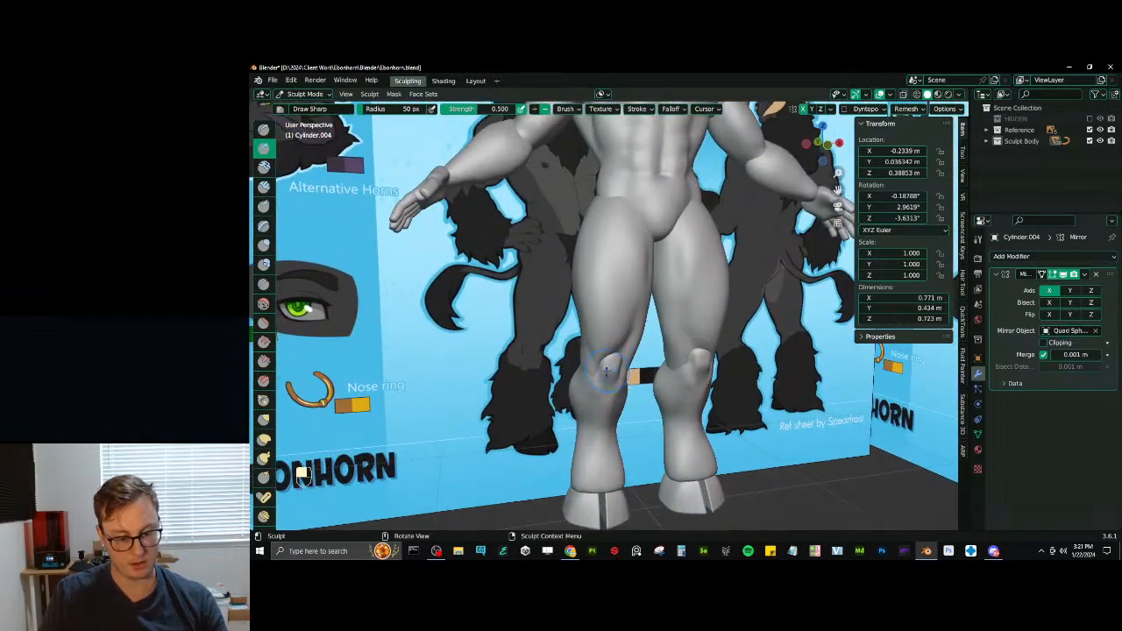
- Build up the area just below and beside the kneecap with Inflate/Deflate and smooth it
{"action": "key", "text": "i"}
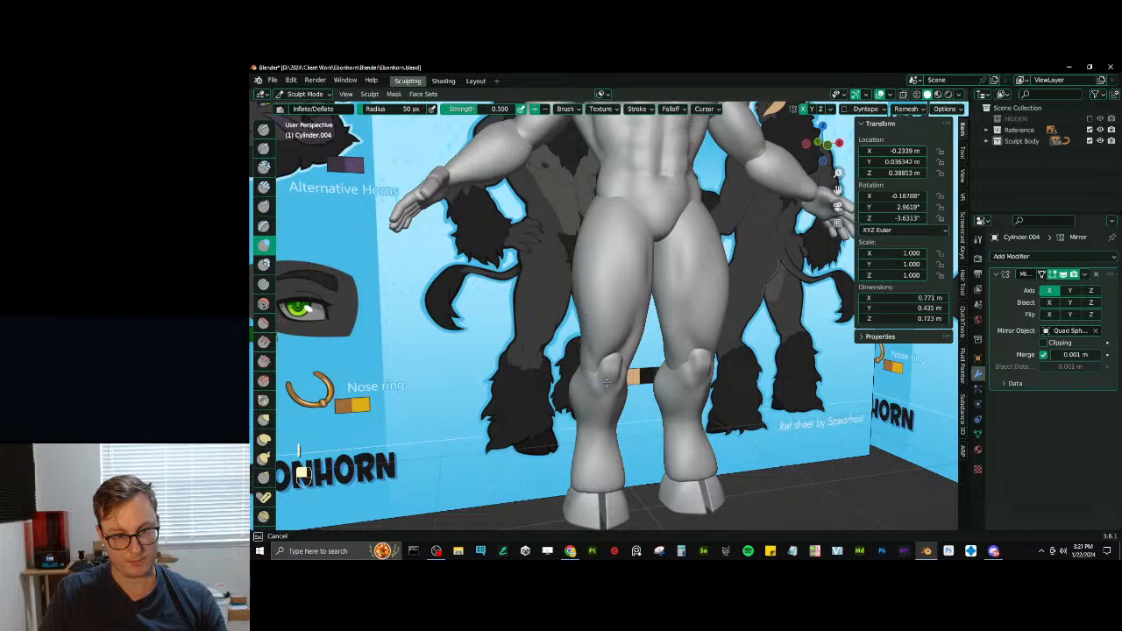
{"action": "key", "text": "shift"}
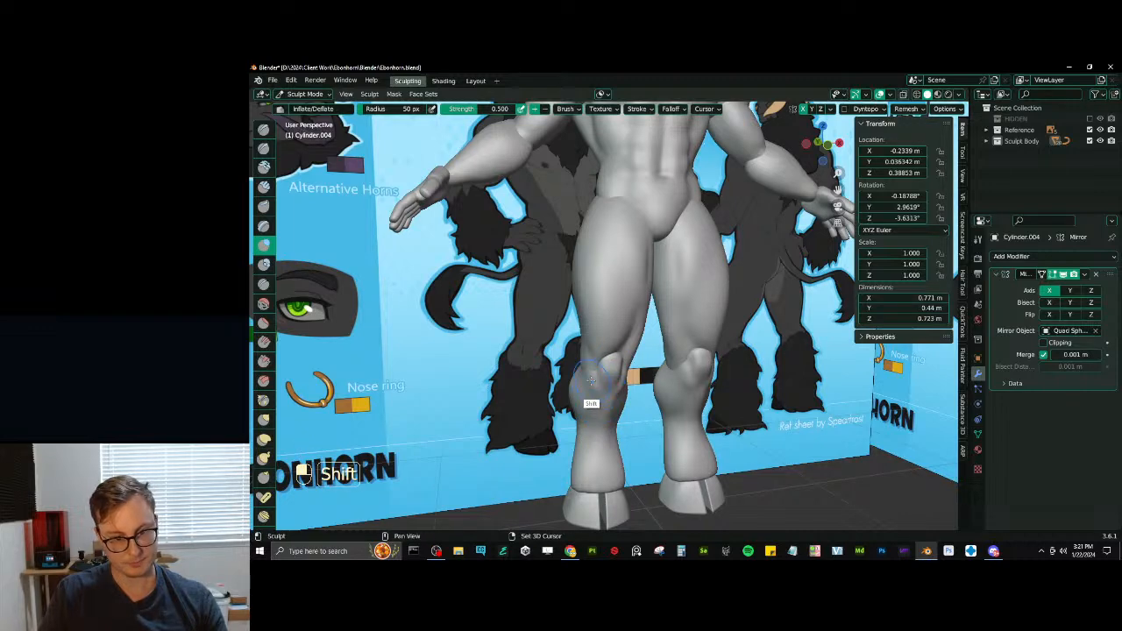
{"action": "mouse_move", "coordinate": [584, 402]}
{"action": "middle_mouse_down"}
{"action": "mouse_move", "coordinate": [619, 391]}
{"action": "mouse_move", "coordinate": [576, 385]}
{"action": "middle_mouse_up"}
{"action": "mouse_move", "coordinate": [593, 363]}
{"action": "middle_mouse_down"}
{"action": "mouse_move", "coordinate": [597, 383]}
{"action": "mouse_move", "coordinate": [585, 379]}
{"action": "mouse_move", "coordinate": [578, 394]}
{"action": "mouse_move", "coordinate": [621, 363]}
{"action": "middle_mouse_up"}
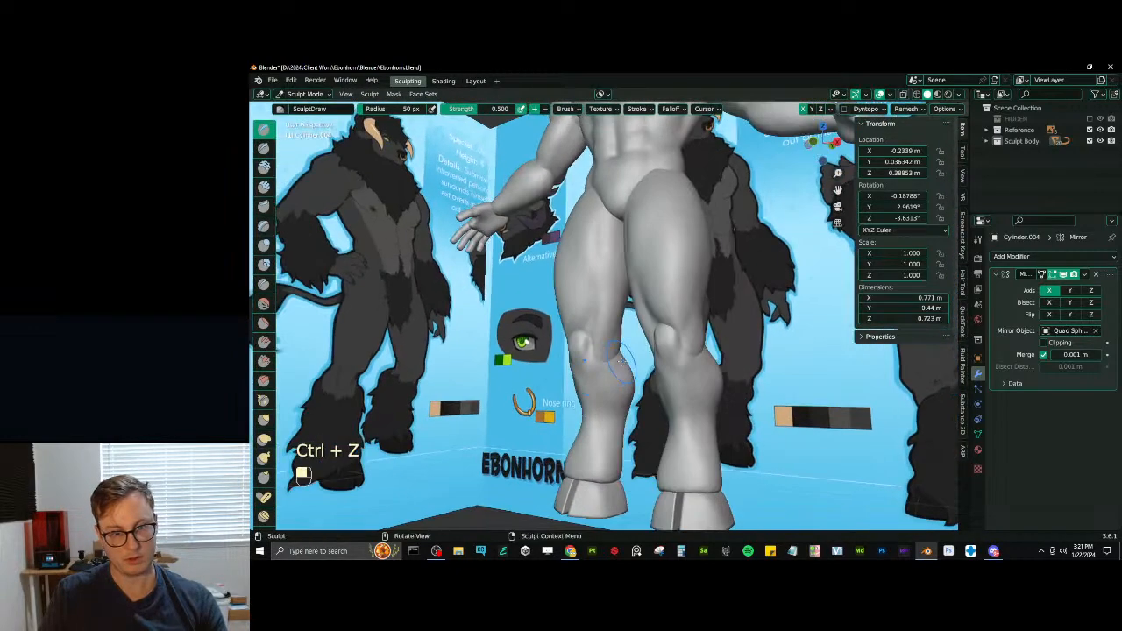
- Switch sculpting to the thigh mesh and shape the inner thigh just above the knee with SculptDraw
{"action": "key", "text": "alt+q"}
{"action": "key", "text": "ctrl+z"}
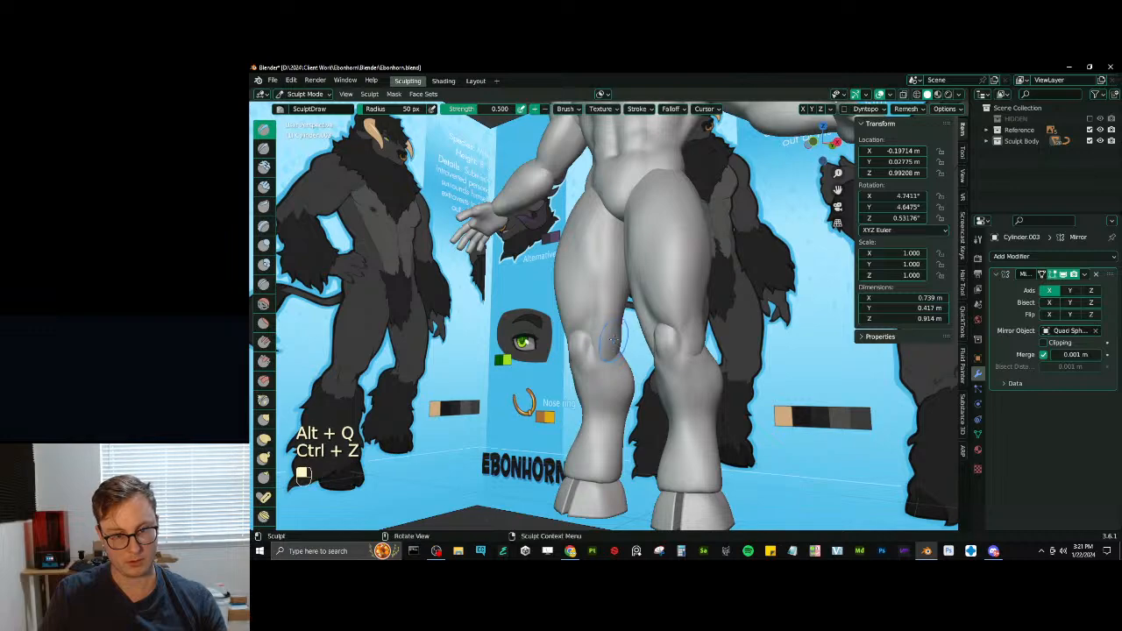
{"action": "mouse_move", "coordinate": [604, 352]}
{"action": "middle_mouse_down"}
{"action": "mouse_move", "coordinate": [652, 357]}
{"action": "mouse_move", "coordinate": [609, 310]}
{"action": "mouse_move", "coordinate": [607, 369]}
{"action": "mouse_move", "coordinate": [623, 362]}
{"action": "mouse_move", "coordinate": [616, 303]}
{"action": "middle_mouse_up"}
- Define the thigh muscles above the kneecap with Draw Sharp and SculptDraw, smoothing the inner side
{"action": "key", "text": "d"}
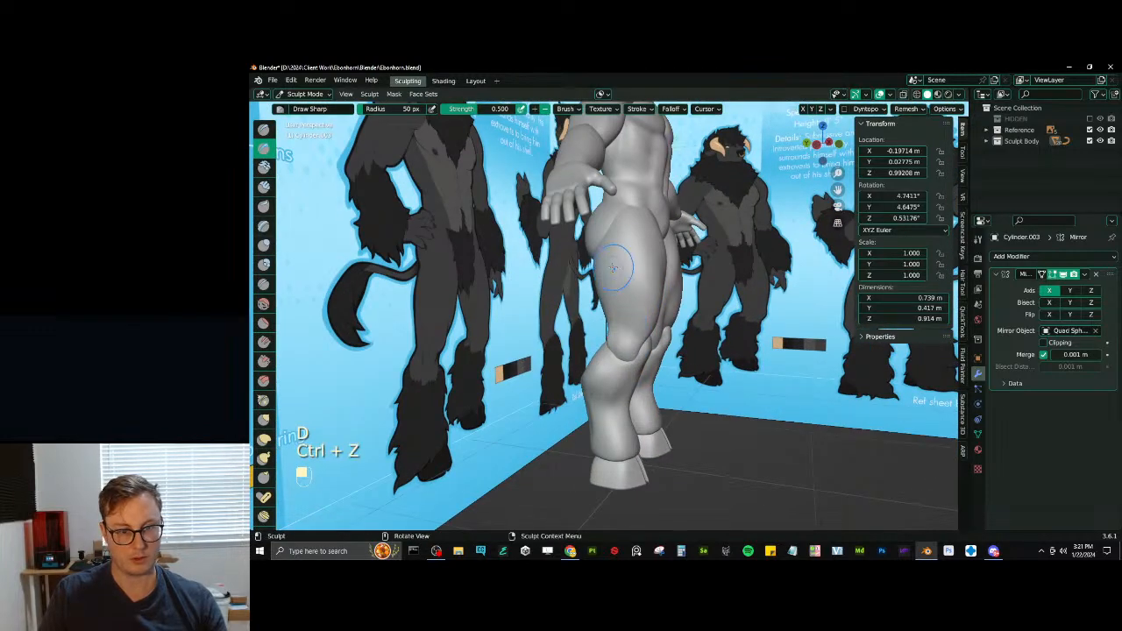
{"action": "mouse_move", "coordinate": [627, 255]}
{"action": "middle_mouse_down"}
{"action": "mouse_move", "coordinate": [604, 278]}
{"action": "mouse_move", "coordinate": [605, 340]}
{"action": "mouse_move", "coordinate": [587, 342]}
{"action": "mouse_move", "coordinate": [589, 390]}
{"action": "middle_mouse_up"}
{"action": "mouse_move", "coordinate": [589, 389]}
{"action": "middle_mouse_down"}
{"action": "mouse_move", "coordinate": [617, 392]}
{"action": "mouse_move", "coordinate": [630, 291]}
{"action": "mouse_move", "coordinate": [618, 284]}
{"action": "mouse_move", "coordinate": [656, 282]}
{"action": "middle_mouse_up"}
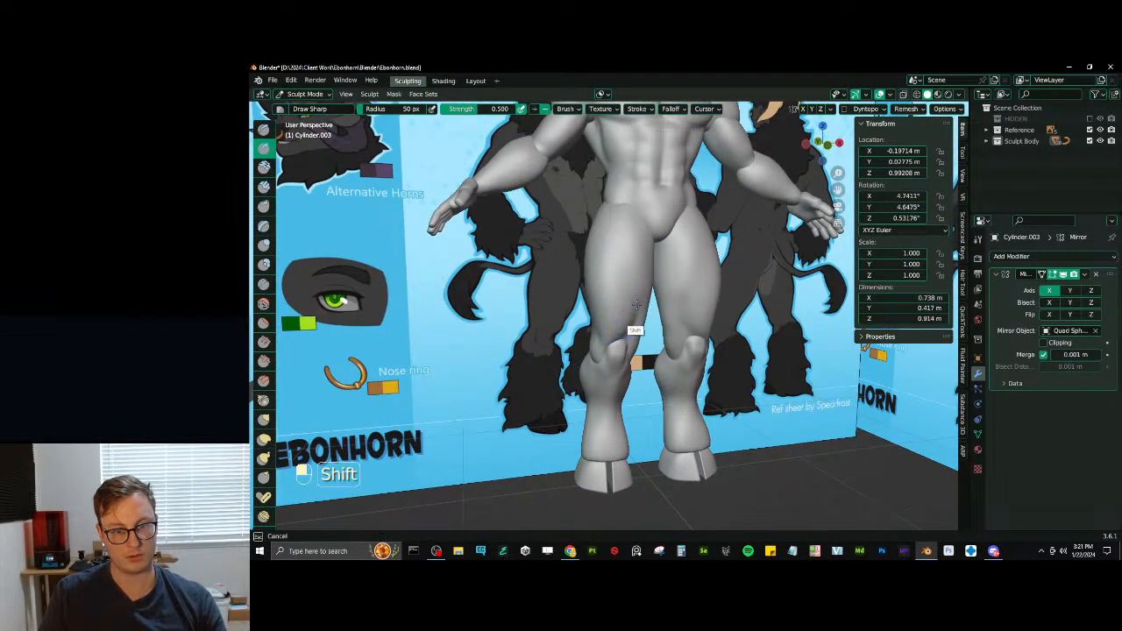
{"action": "middle_click_drag", "start_coordinate": [631, 311], "coordinate": [615, 338]}
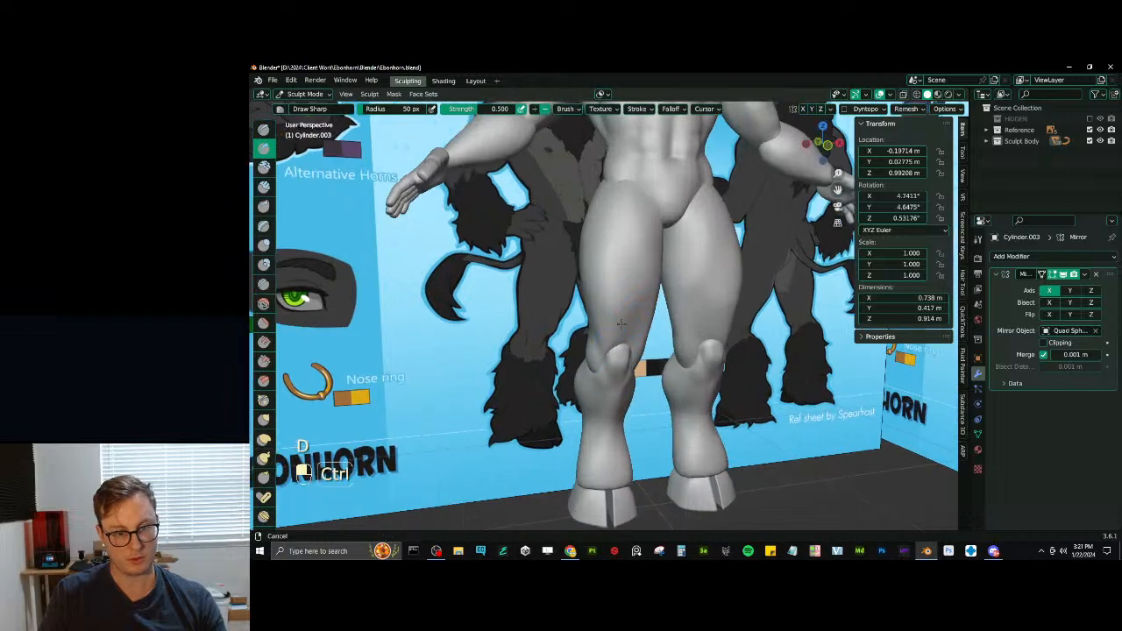
{"action": "key", "text": "x"}
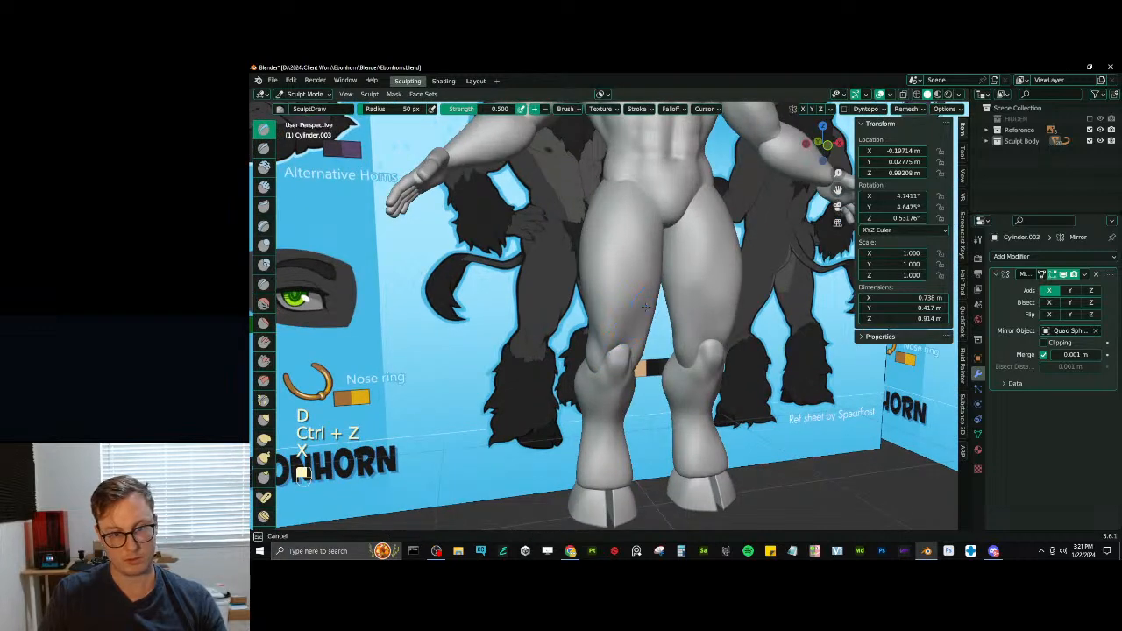
{"action": "middle_click_drag", "start_coordinate": [642, 324], "coordinate": [624, 310]}
- Try a Draw Sharp stroke down the front of the thigh and undo it
{"action": "key", "text": "d"}
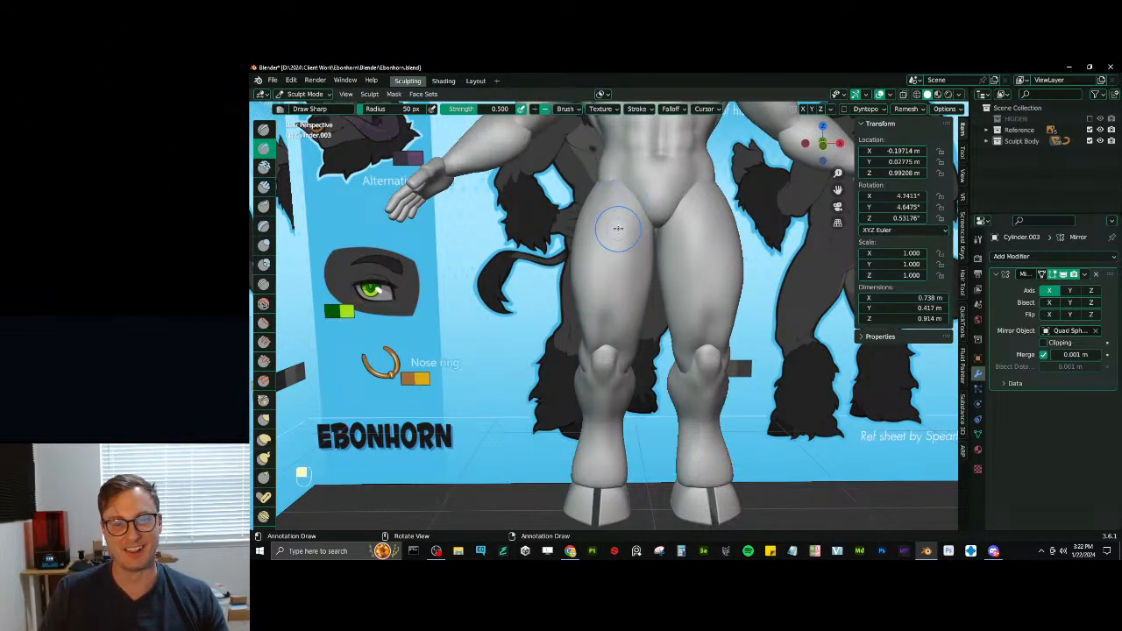
{"action": "middle_click_drag", "start_coordinate": [618, 229], "coordinate": [615, 331]}
{"action": "key", "text": "ctrl+z"}
- Return from sculpting to Object Mode and save the file
{"action": "mouse_move", "coordinate": [616, 332]}
{"action": "middle_mouse_down"}
{"action": "mouse_move", "coordinate": [680, 322]}
{"action": "mouse_move", "coordinate": [581, 332]}
{"action": "mouse_move", "coordinate": [832, 326]}
{"action": "middle_mouse_up"}
{"action": "key", "text": "ctrl+Tab"}
{"action": "key", "text": "ctrl+s"}
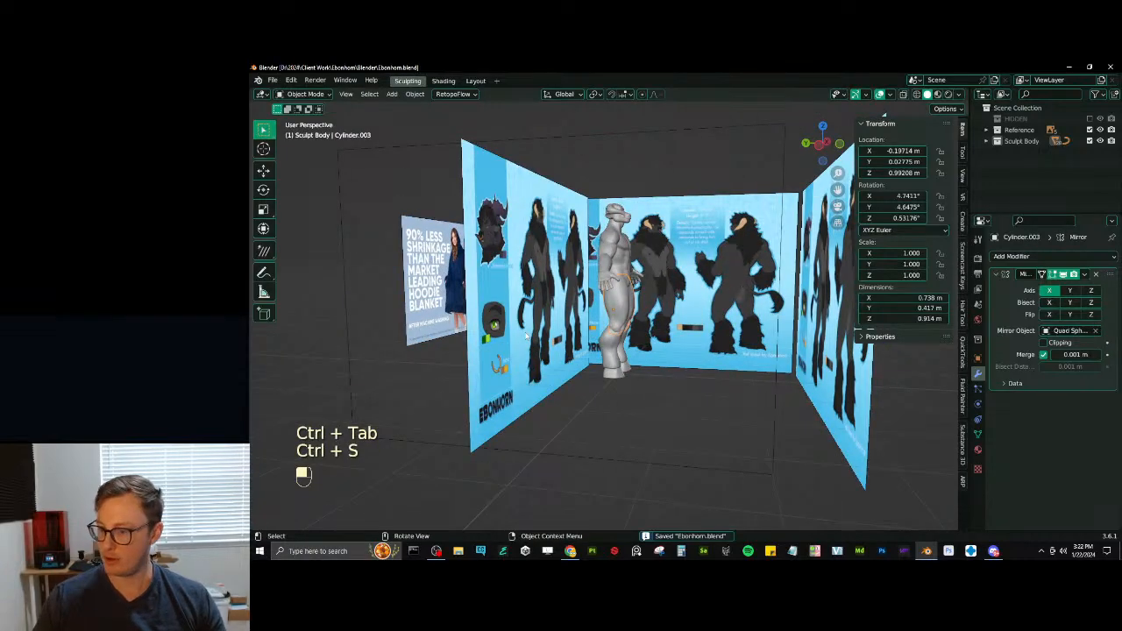
- Add a mesh circle to the scene and give it a Subdivision Surface modifier
{"action": "scroll", "coordinate": [568, 390], "scroll_direction": "up", "scroll_amount": 5}
{"action": "middle_click_drag", "start_coordinate": [568, 390], "coordinate": [533, 393]}
{"action": "scroll", "coordinate": [533, 393], "scroll_direction": "down", "scroll_amount": 5}
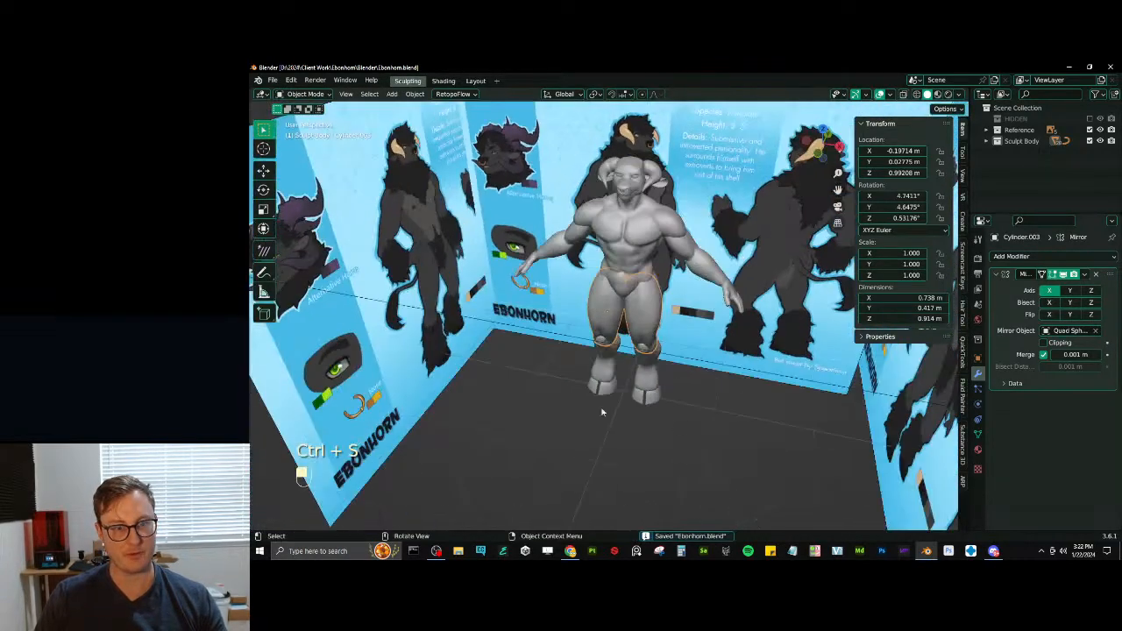
{"action": "left_click", "coordinate": [737, 407]}
{"action": "key", "text": "shift+a"}
{"action": "mouse_move", "coordinate": [701, 324]}
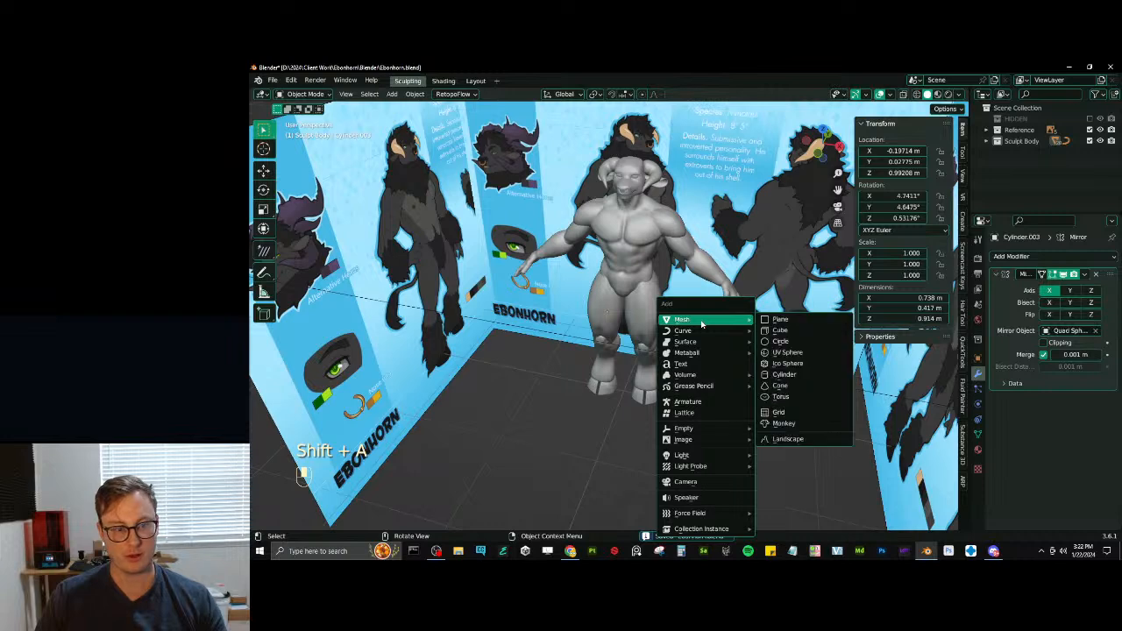
{"action": "left_click", "coordinate": [779, 341]}
{"action": "left_click", "coordinate": [1031, 257]}
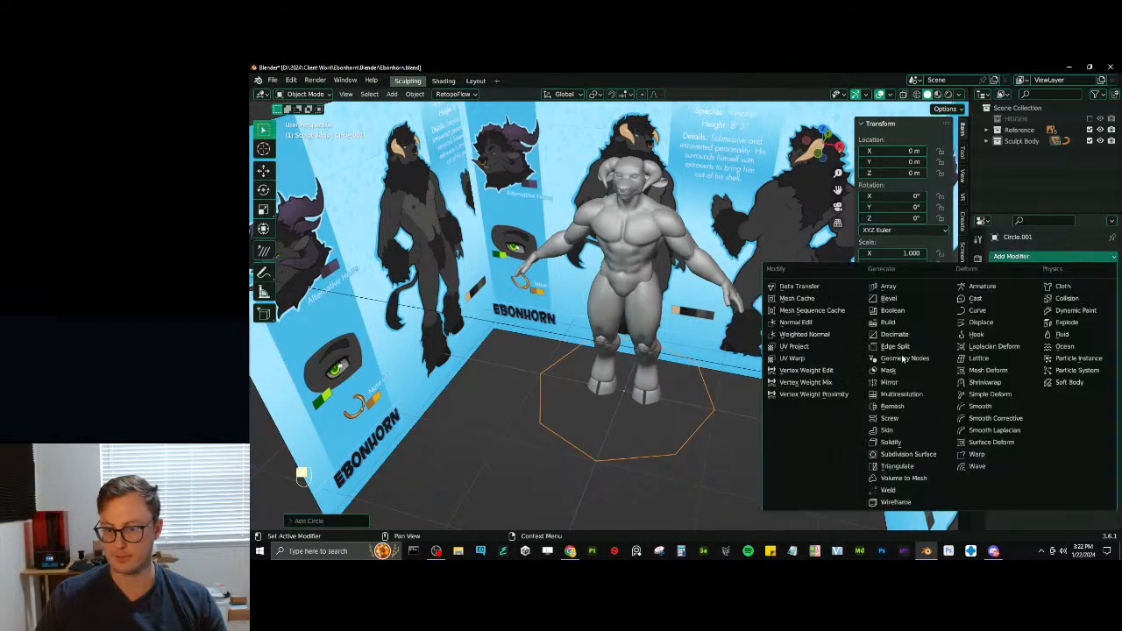
{"action": "left_click", "coordinate": [903, 454]}
- Rotate the whole circle 90° about the global X axis in Object Mode
{"action": "key", "text": "Tab"}
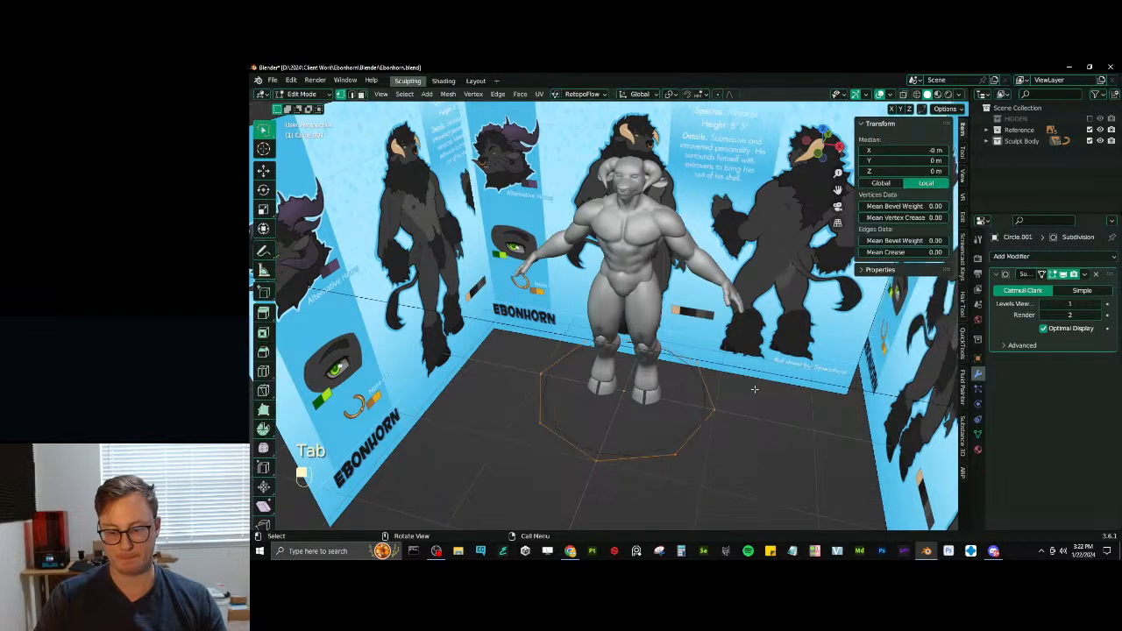
{"action": "key", "text": "r"}
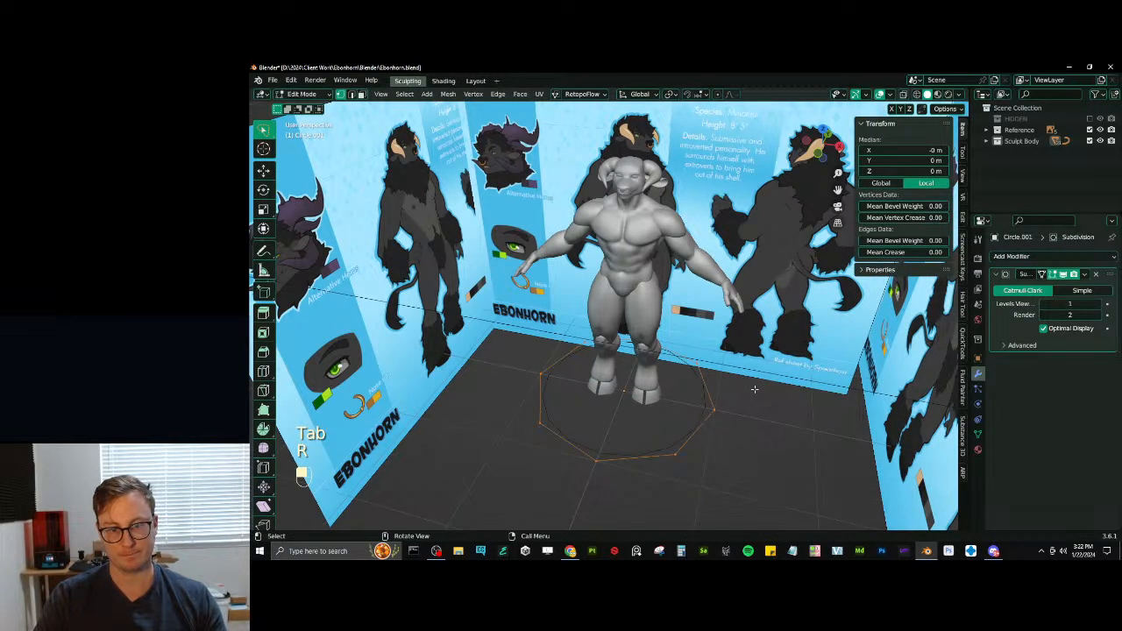
{"action": "key", "text": "Tab"}
{"action": "key", "text": "r"}
{"action": "key", "text": "x"}
{"action": "key", "text": "9"}
{"action": "key", "text": "0"}
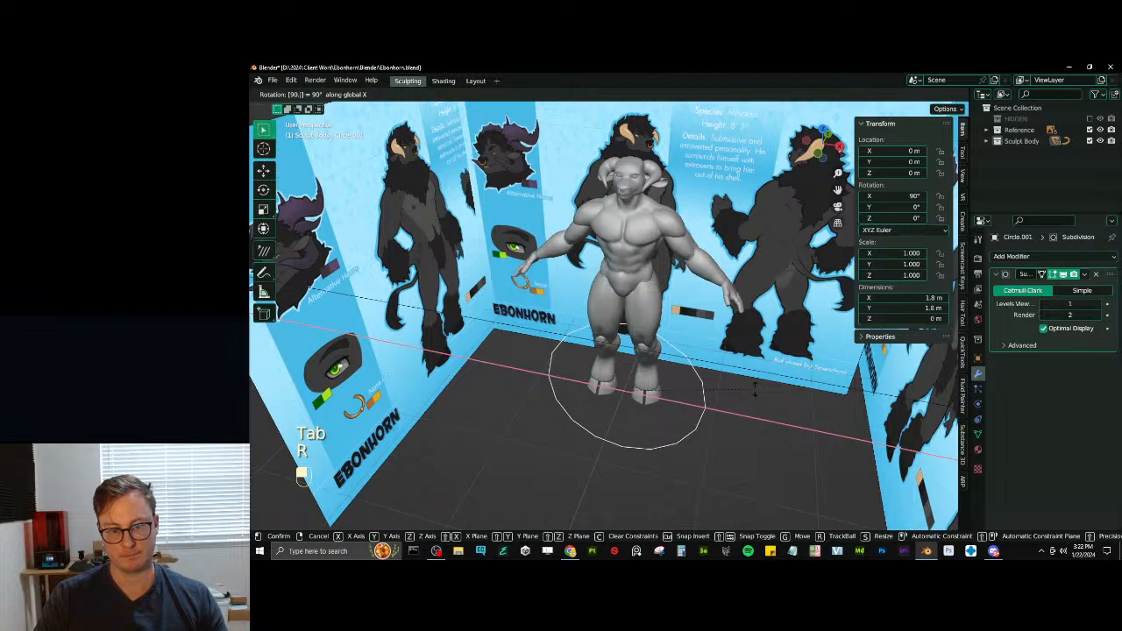
{"action": "left_click", "coordinate": [753, 390]}
- Try applying all transforms to the circle, look at it in the right side view and undo the apply
{"action": "key", "text": "ctrl+a"}
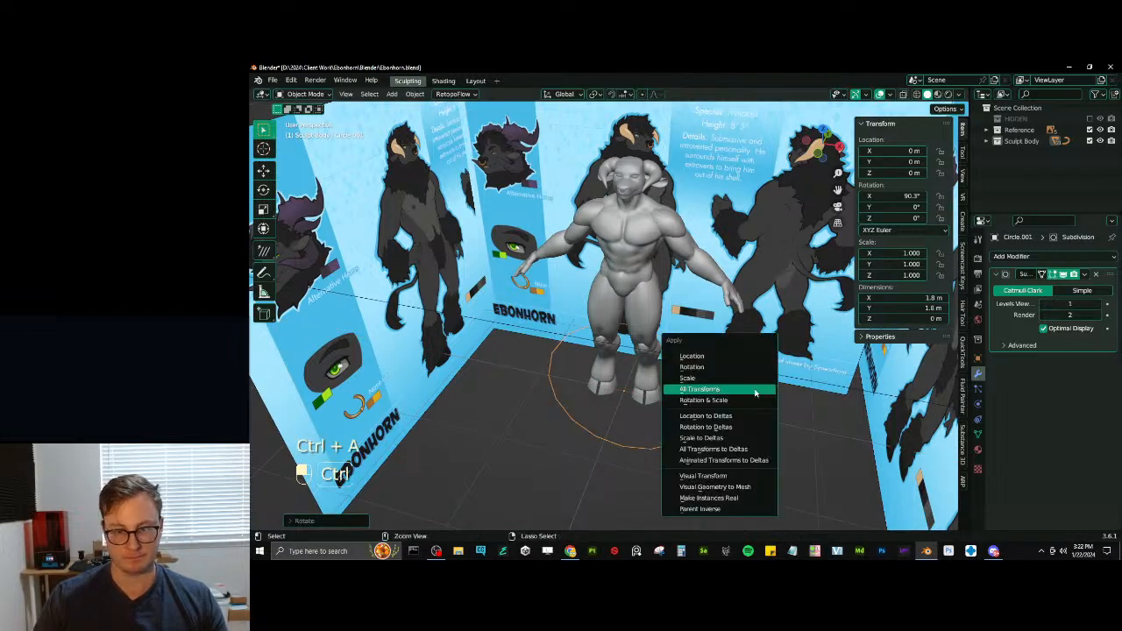
{"action": "left_click", "coordinate": [755, 392]}
{"action": "key", "text": "KP_3"}
{"action": "key", "text": "ctrl+z"}
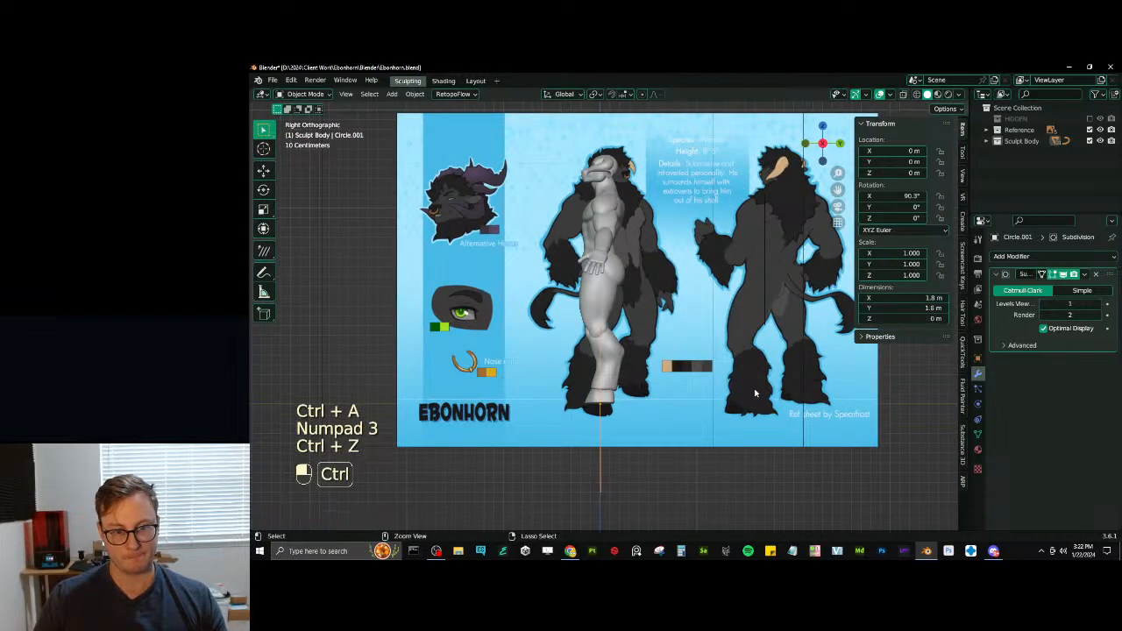
- Undo the circle's previous rotation, rotate it -90° about the X axis and apply all transforms
{"action": "key", "text": "ctrl+z"}
{"action": "key", "text": "r"}
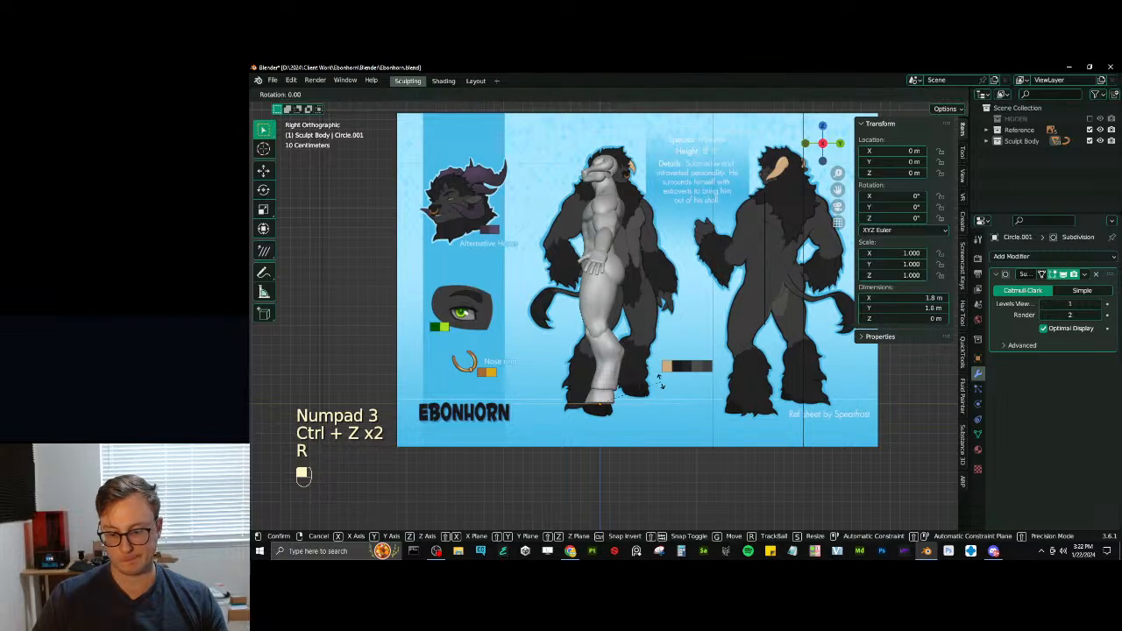
{"action": "left_click", "coordinate": [660, 383]}
{"action": "key", "text": "ctrl+a"}
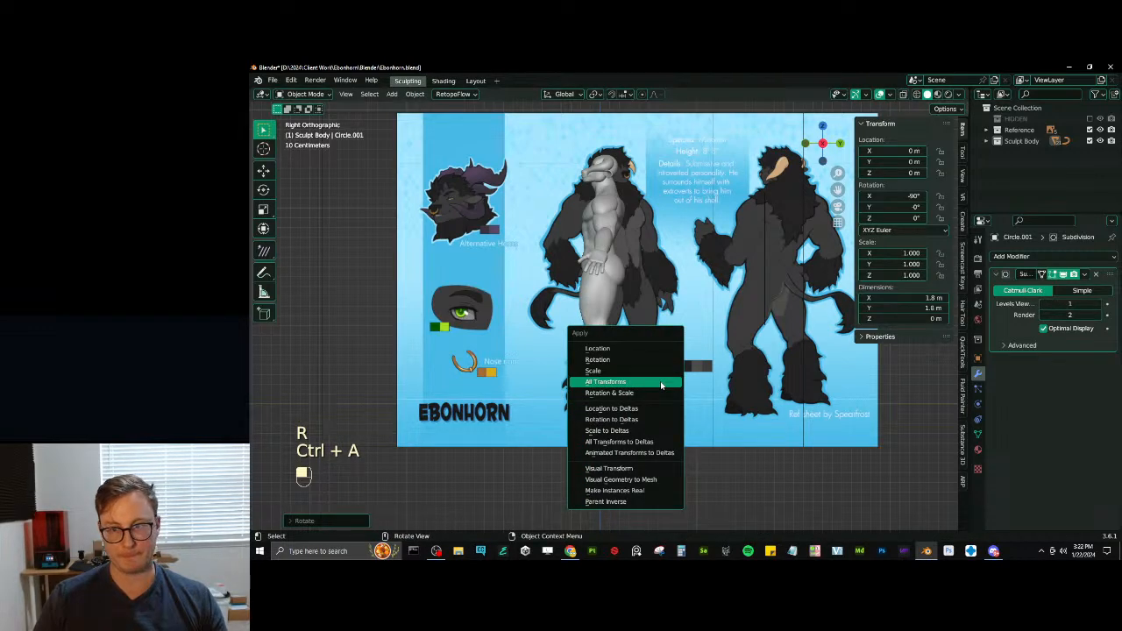
{"action": "left_click", "coordinate": [661, 384]}
- Move the circle behind the hips to about Y 0.143 m, Z 1.42 m and scale it down to about 0.154
{"action": "key", "text": "g"}
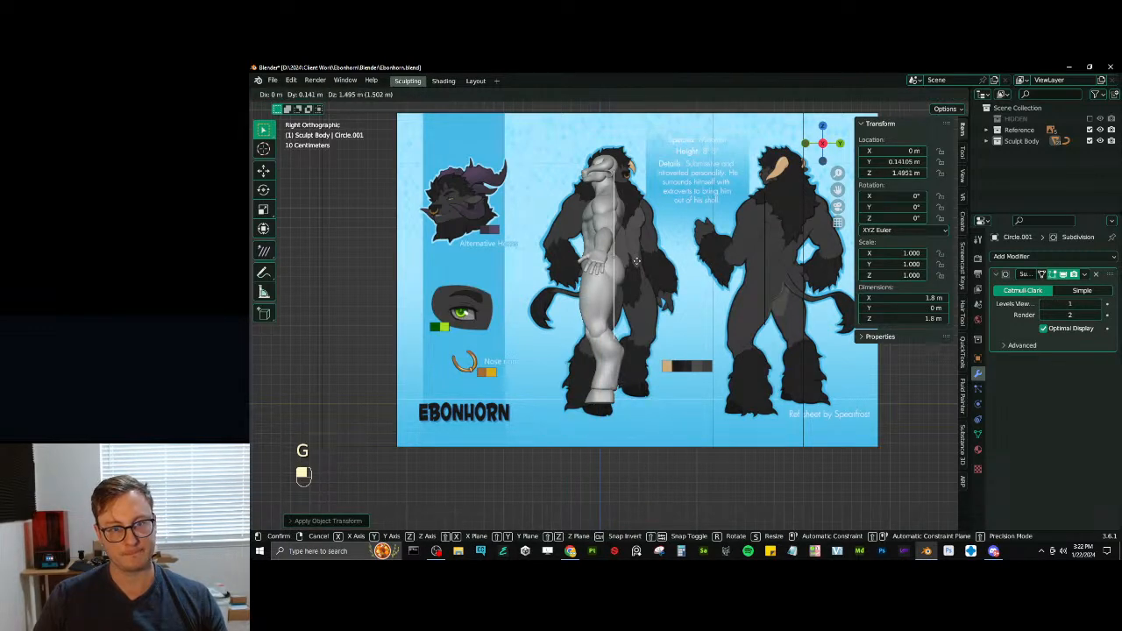
{"action": "left_click", "coordinate": [636, 261]}
{"action": "middle_click_drag", "start_coordinate": [636, 261], "coordinate": [617, 312], "text": "shift"}
{"action": "scroll", "coordinate": [617, 312], "scroll_direction": "up", "scroll_amount": 4}
{"action": "key", "text": "s"}
{"action": "left_click", "coordinate": [615, 294]}
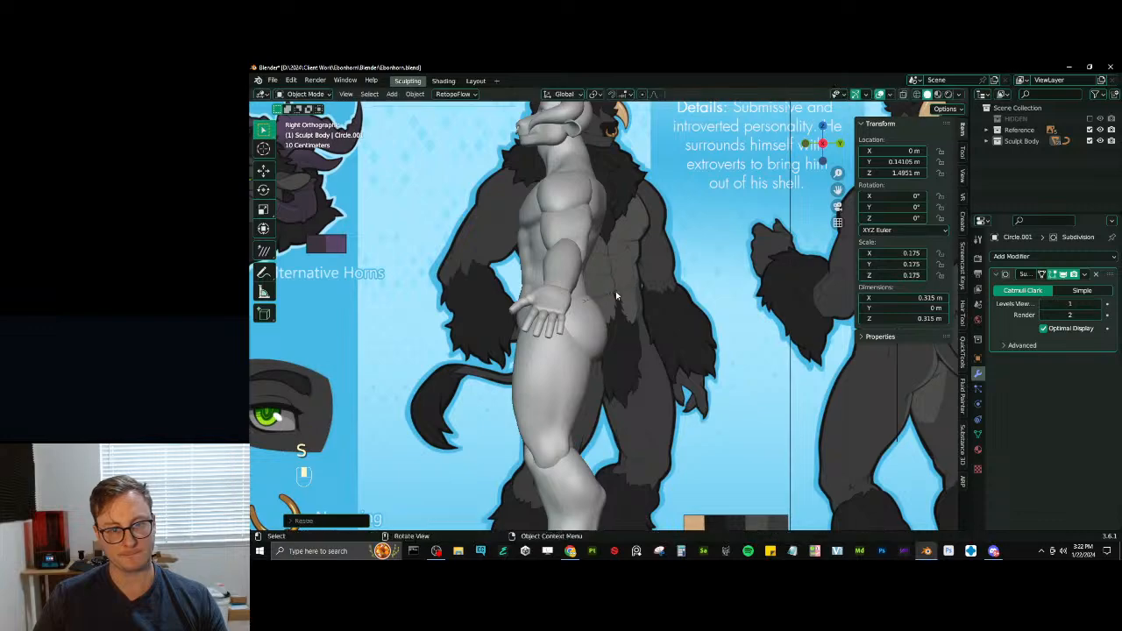
{"action": "key", "text": "g"}
{"action": "left_click", "coordinate": [627, 304]}
{"action": "key", "text": "s"}
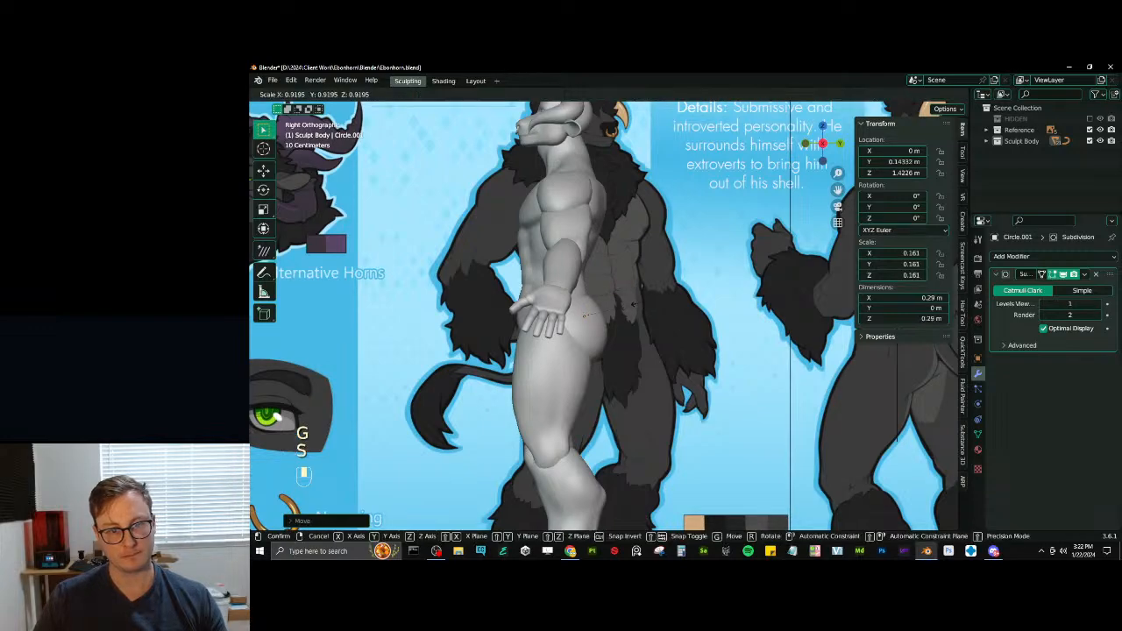
{"action": "left_click", "coordinate": [628, 305]}
{"action": "middle_click_drag", "start_coordinate": [635, 306], "coordinate": [618, 332]}
- Extrude the circle backward from the body into a long tube and recalculate its normals
{"action": "key", "text": "Tab"}
{"action": "scroll", "coordinate": [589, 319], "scroll_direction": "down", "scroll_amount": 2}
{"action": "key", "text": "e"}
{"action": "left_click", "coordinate": [811, 438]}
{"action": "scroll", "coordinate": [811, 438], "scroll_direction": "down", "scroll_amount": 4}
{"action": "middle_click_drag", "start_coordinate": [670, 362], "coordinate": [701, 370]}
{"action": "key", "text": "a"}
{"action": "key", "text": "shift+n"}
- Move the tube's far end farther back along Y and thin the whole tube with Shrink/Fatten
{"action": "key", "text": "g"}
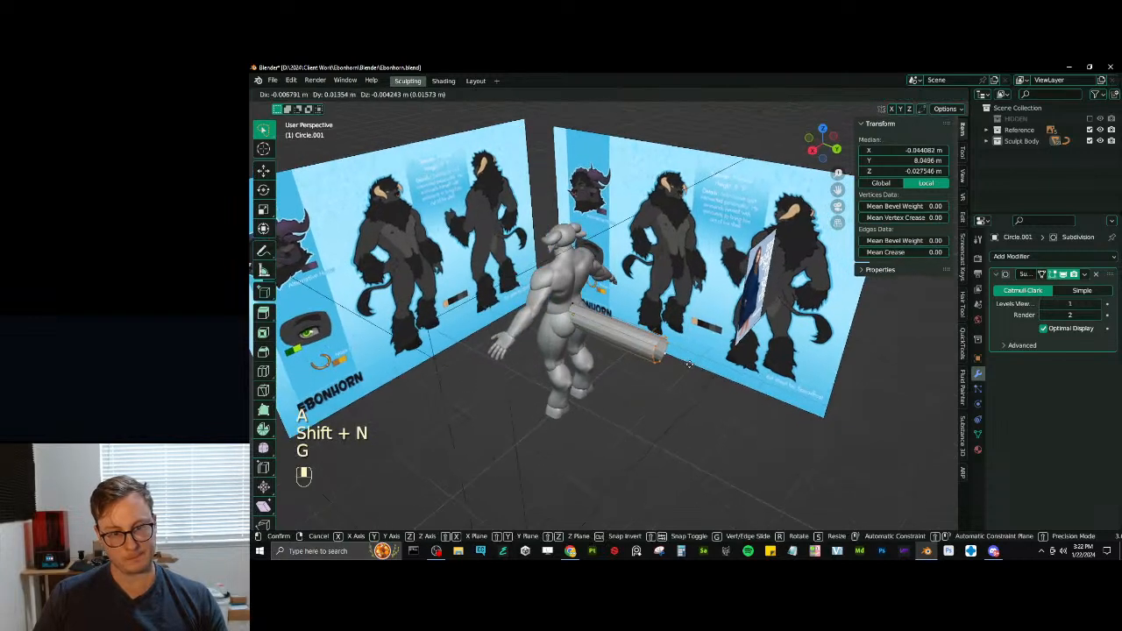
{"action": "left_click", "coordinate": [767, 397]}
{"action": "middle_click_drag", "start_coordinate": [767, 397], "coordinate": [701, 368]}
{"action": "key", "text": "a"}
{"action": "key", "text": "alt+s"}
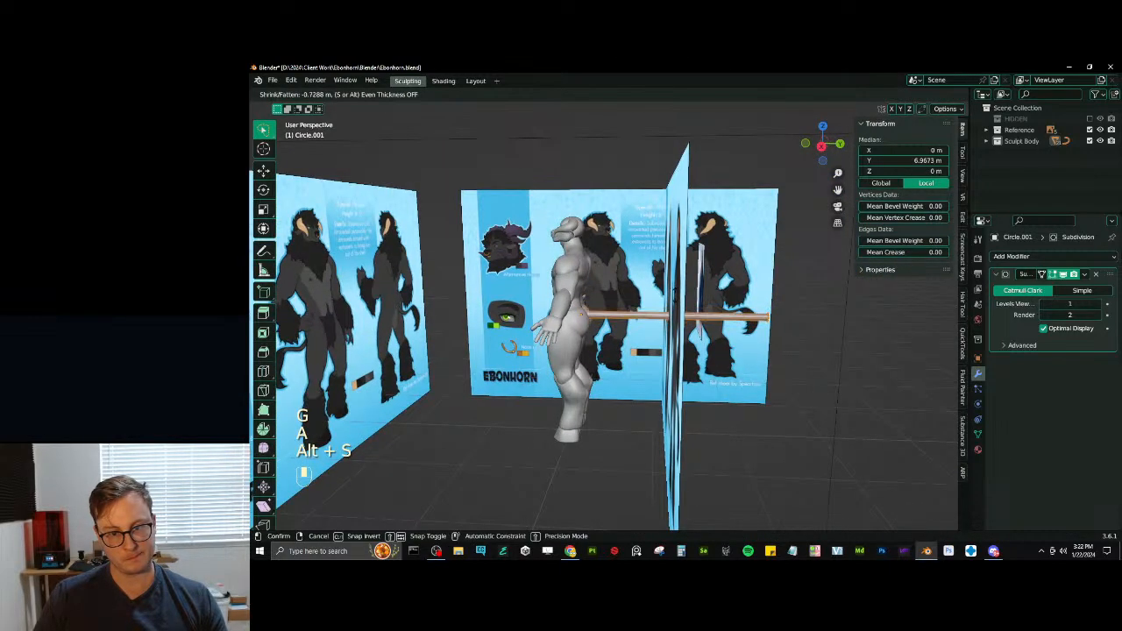
- Select the tube's far end ring in wireframe and move it along Y to about 6.48 m to shorten the tail
{"action": "key", "text": "z"}
{"action": "left_click", "coordinate": [745, 294]}
{"action": "key", "text": "b"}
{"action": "left_click_drag", "start_coordinate": [745, 287], "coordinate": [780, 346]}
{"action": "key", "text": "g"}
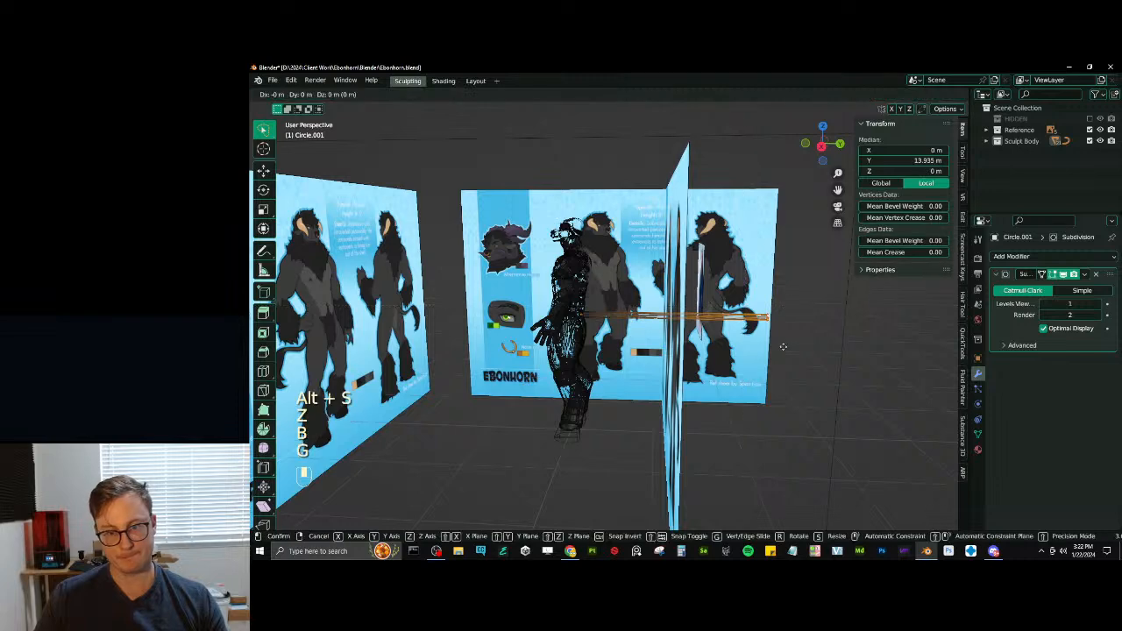
{"action": "key", "text": "y"}
{"action": "left_click", "coordinate": [683, 342]}
{"action": "key", "text": "z"}
{"action": "middle_click_drag", "start_coordinate": [686, 340], "coordinate": [715, 331]}
{"action": "middle_click_drag", "start_coordinate": [715, 330], "coordinate": [686, 335], "text": "shift"}
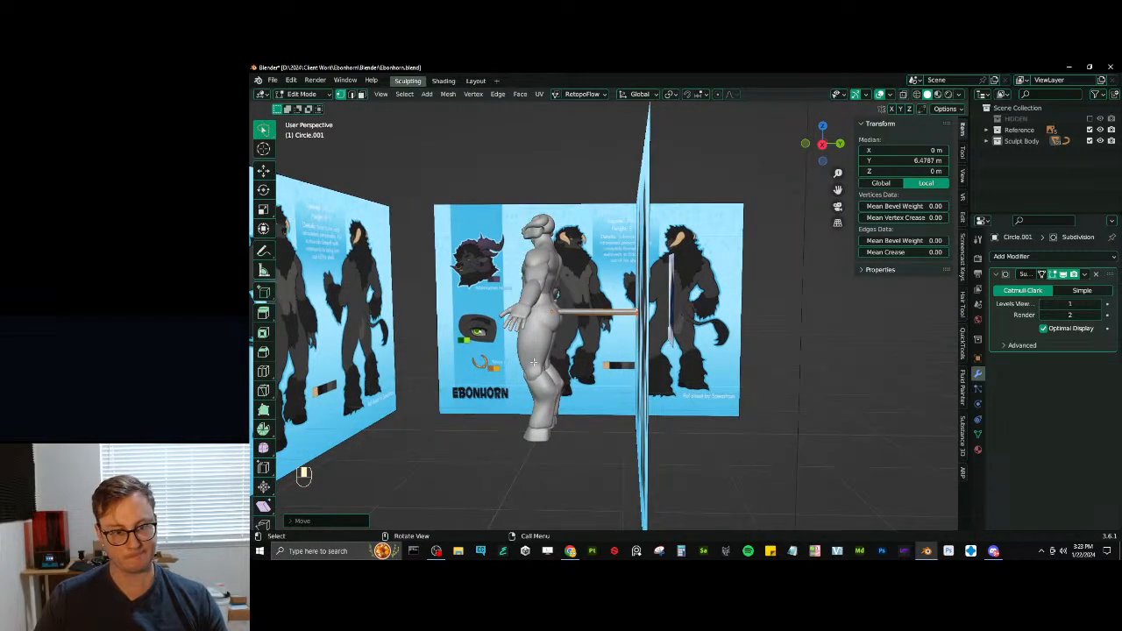
- Scale down the tube's far end ring to taper the tail and return to Object Mode
{"action": "middle_click_drag", "start_coordinate": [532, 362], "coordinate": [579, 339]}
{"action": "scroll", "coordinate": [580, 338], "scroll_direction": "up", "scroll_amount": 3}
{"action": "key", "text": "s"}
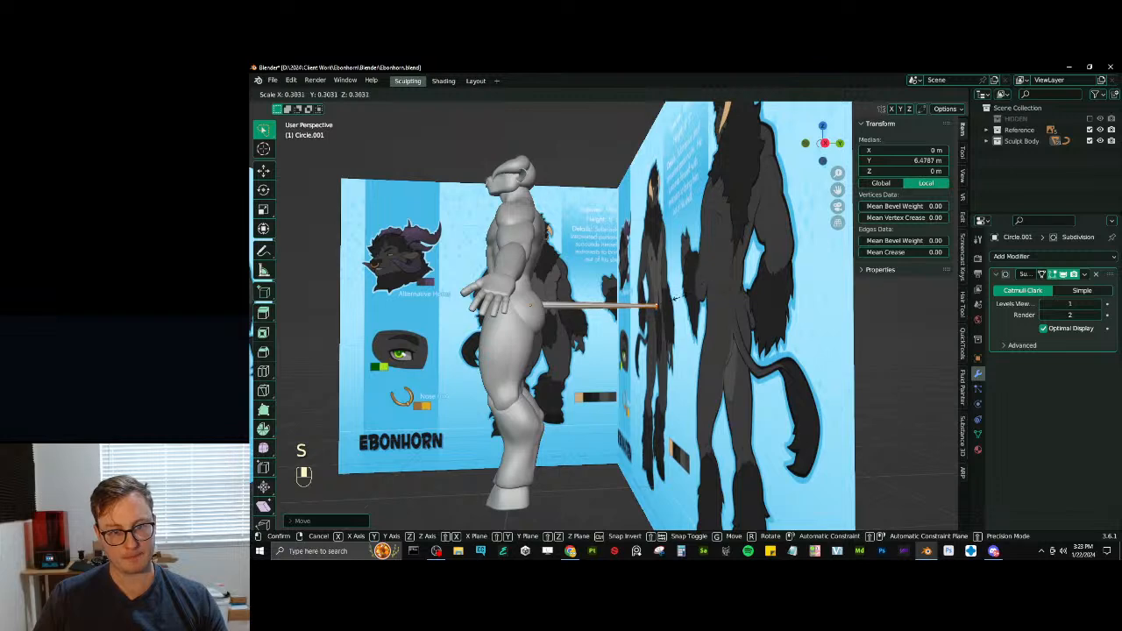
{"action": "left_click", "coordinate": [679, 299]}
{"action": "middle_click_drag", "start_coordinate": [699, 237], "coordinate": [729, 248]}
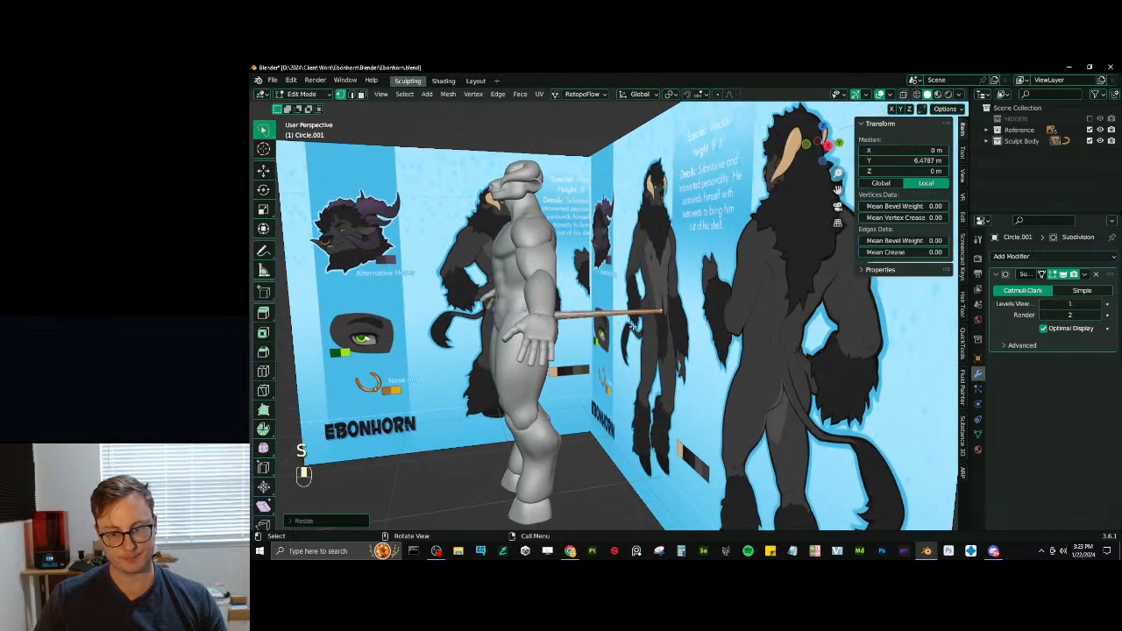
{"action": "key", "text": "ctrl+z"}
{"action": "key", "text": "s"}
{"action": "left_click", "coordinate": [694, 281]}
{"action": "key", "text": "Tab"}
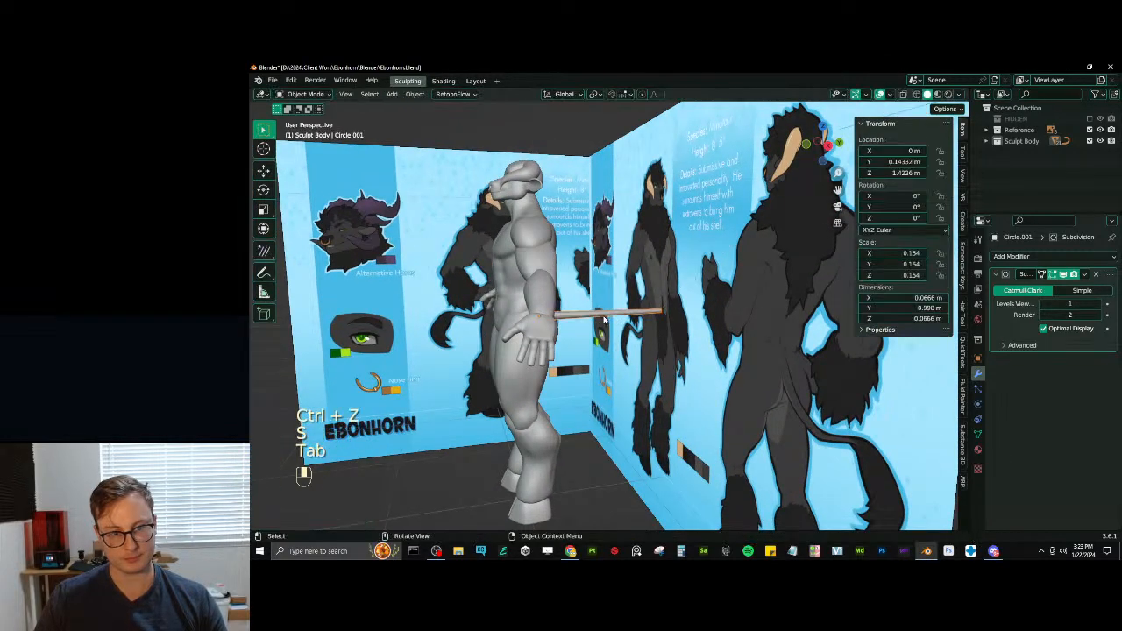
- Shade the tail smooth, move it up to the lower back and enlarge it to about 1.11 m long
{"action": "right_click", "coordinate": [603, 317]}
{"action": "left_click", "coordinate": [601, 315]}
{"action": "middle_click_drag", "start_coordinate": [600, 315], "coordinate": [584, 320]}
{"action": "scroll", "coordinate": [569, 324], "scroll_direction": "up", "scroll_amount": 4}
{"action": "mouse_move", "coordinate": [501, 335]}
{"action": "middle_mouse_down"}
{"action": "mouse_move", "coordinate": [568, 352]}
{"action": "mouse_move", "coordinate": [624, 321]}
{"action": "mouse_move", "coordinate": [698, 340]}
{"action": "mouse_move", "coordinate": [608, 328]}
{"action": "mouse_move", "coordinate": [557, 363]}
{"action": "middle_mouse_up"}
{"action": "key", "text": "g"}
{"action": "left_click", "coordinate": [561, 345]}
{"action": "key", "text": "s"}
{"action": "left_click", "coordinate": [643, 326]}
- Apply the tail's scale and move it along Y so its base meets the lower back at about 0.126 m
{"action": "key", "text": "s"}
{"action": "right_click", "coordinate": [699, 339]}
{"action": "key", "text": "ctrl+a"}
{"action": "left_click", "coordinate": [697, 339]}
{"action": "key", "text": "g"}
{"action": "key", "text": "y"}
{"action": "left_click", "coordinate": [556, 363]}
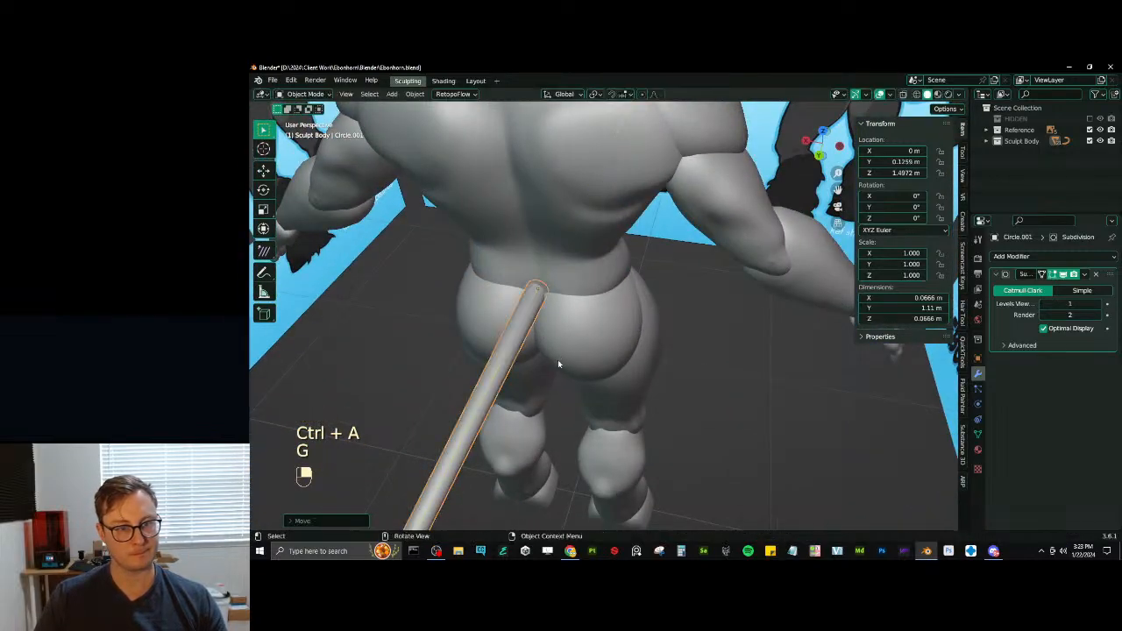
- Add a centred loop cut halfway along the tail in Edit Mode
{"action": "left_click", "coordinate": [373, 349]}
{"action": "scroll", "coordinate": [377, 347], "scroll_direction": "down", "scroll_amount": 6}
{"action": "middle_click_drag", "start_coordinate": [377, 347], "coordinate": [542, 307]}
{"action": "scroll", "coordinate": [549, 291], "scroll_direction": "up", "scroll_amount": 6}
{"action": "scroll", "coordinate": [542, 307], "scroll_direction": "up", "scroll_amount": 3}
{"action": "key", "text": "Tab"}
{"action": "mouse_move", "coordinate": [612, 323]}
{"action": "middle_mouse_down"}
{"action": "mouse_move", "coordinate": [580, 348]}
{"action": "mouse_move", "coordinate": [637, 344]}
{"action": "middle_mouse_up"}
{"action": "key", "text": "ctrl+r"}
{"action": "left_click", "coordinate": [603, 333]}
{"action": "right_click", "coordinate": [605, 333]}
- Box-select the ring at the tail's base and enlarge it with Shrink/Fatten and Scale to thicken the root
{"action": "key", "text": "z"}
{"action": "left_click", "coordinate": [566, 331]}
{"action": "key", "text": "b"}
{"action": "left_click_drag", "start_coordinate": [563, 305], "coordinate": [620, 342]}
{"action": "key", "text": "z"}
{"action": "left_click", "coordinate": [720, 331]}
{"action": "key", "text": "alt+s"}
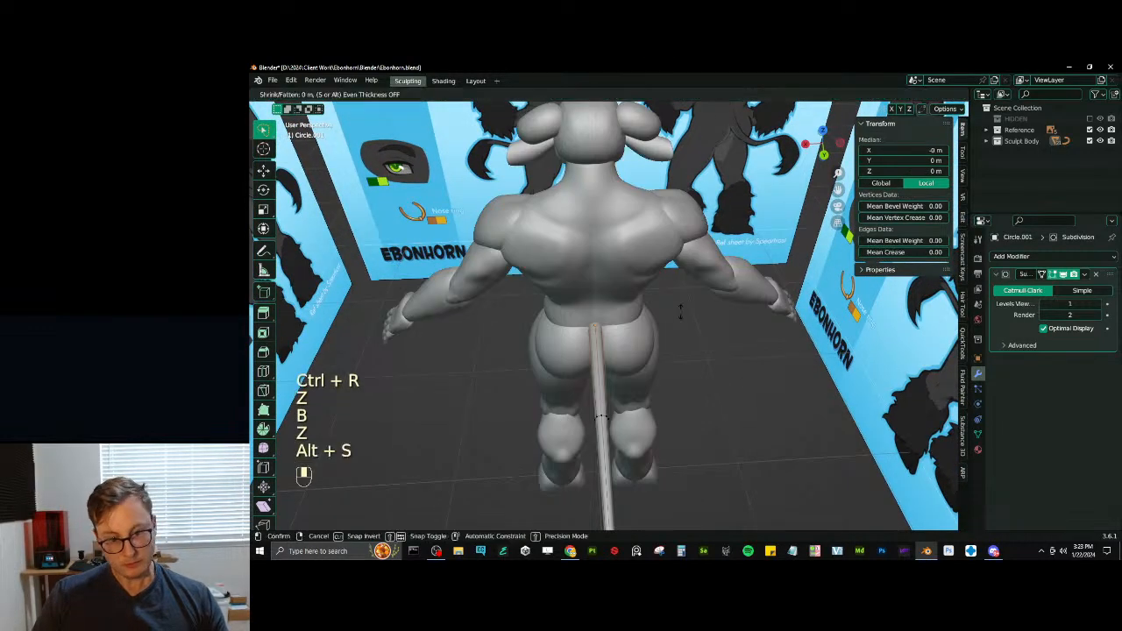
{"action": "key", "text": "shift"}
{"action": "left_click", "coordinate": [693, 284]}
{"action": "middle_click_drag", "start_coordinate": [692, 285], "coordinate": [622, 314]}
{"action": "key", "text": "s"}
{"action": "left_click", "coordinate": [642, 299]}
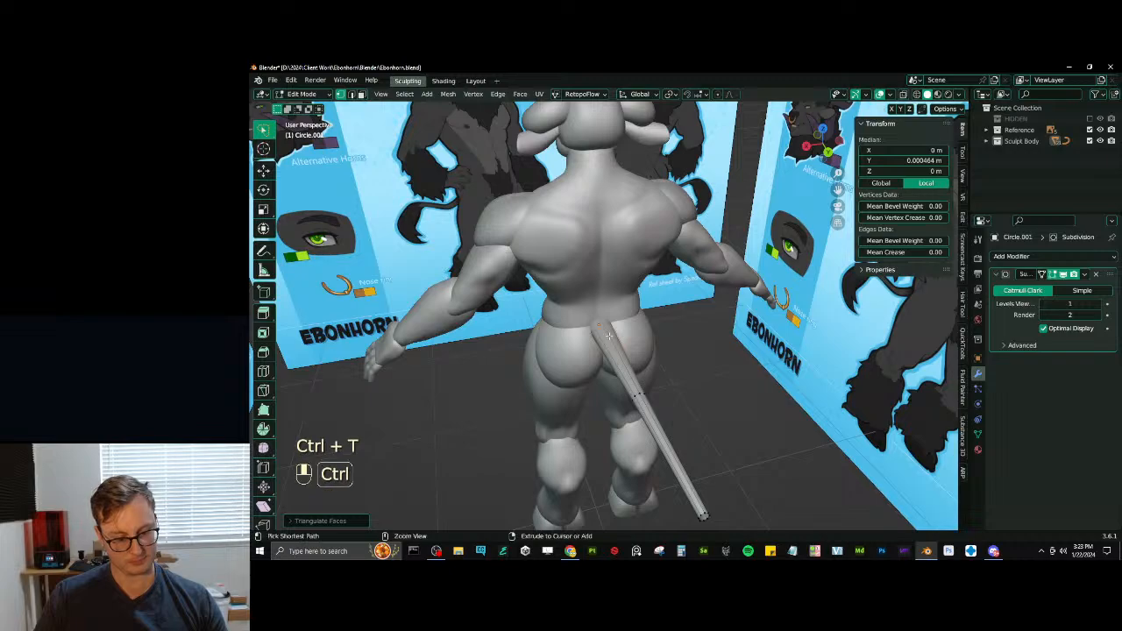
- Add another loop cut between the tail's base and its middle loop, and return to Object Mode
{"action": "key", "text": "ctrl+r"}
{"action": "left_click", "coordinate": [609, 331]}
{"action": "left_click", "coordinate": [609, 331]}
{"action": "key", "text": "z"}
{"action": "scroll", "coordinate": [609, 330], "scroll_direction": "up", "scroll_amount": 3}
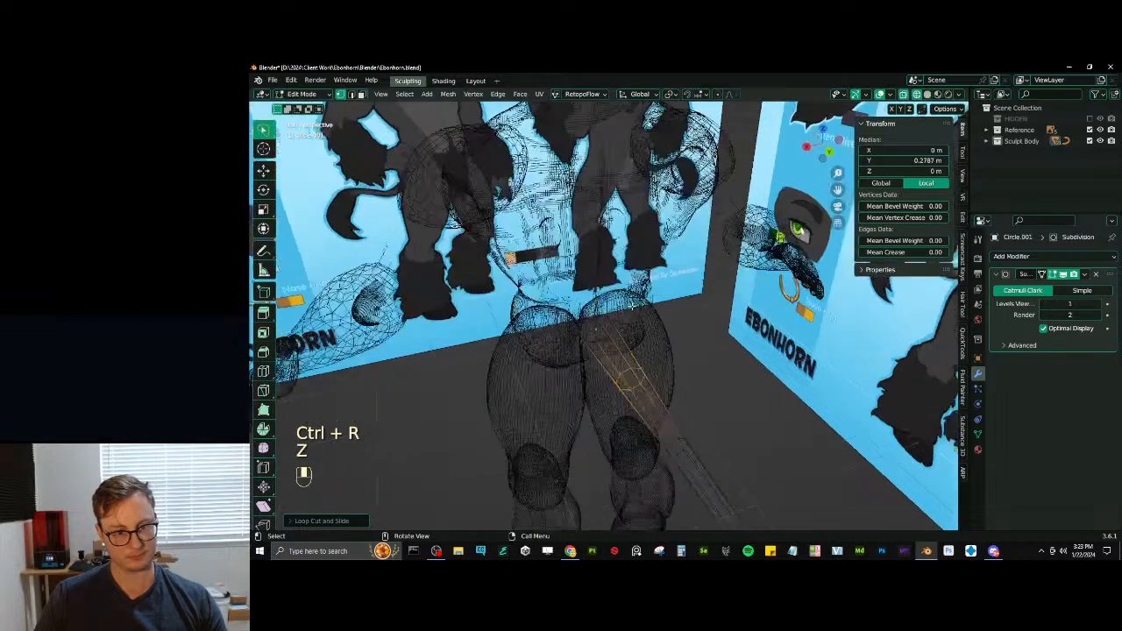
{"action": "middle_click_drag", "start_coordinate": [610, 330], "coordinate": [610, 343]}
{"action": "key", "text": "z"}
{"action": "scroll", "coordinate": [689, 316], "scroll_direction": "down", "scroll_amount": 6}
{"action": "middle_click_drag", "start_coordinate": [689, 316], "coordinate": [745, 294]}
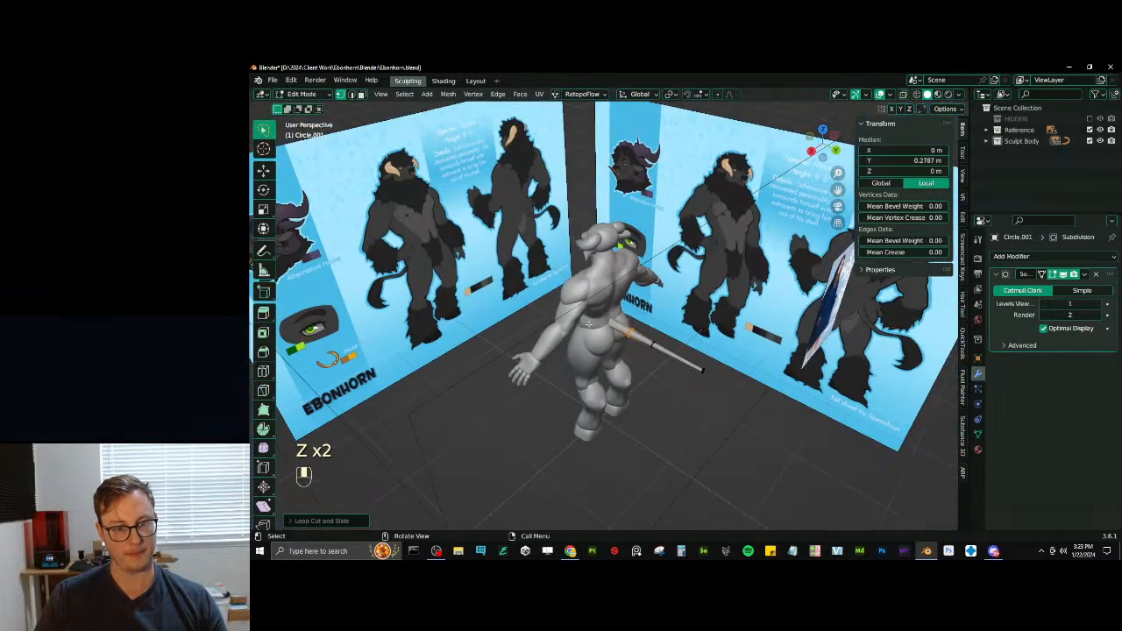
{"action": "key", "text": "Tab"}
- Select the nose ring and enter Edit Mode on it
{"action": "mouse_move", "coordinate": [574, 323]}
{"action": "middle_mouse_down"}
{"action": "mouse_move", "coordinate": [612, 301]}
{"action": "mouse_move", "coordinate": [676, 317]}
{"action": "middle_mouse_up"}
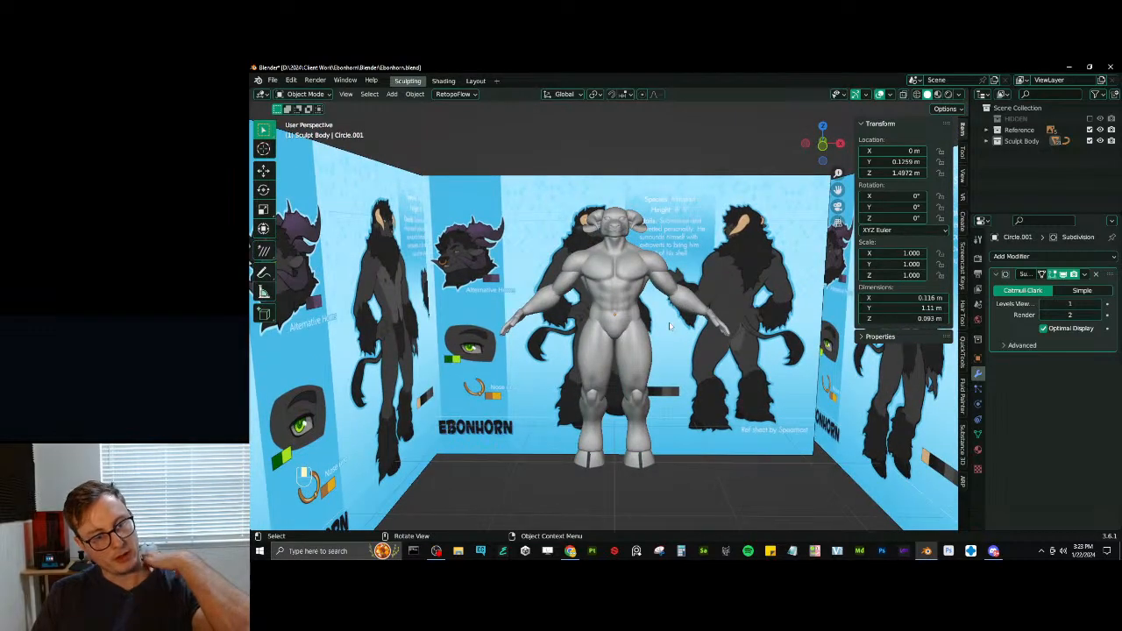
{"action": "scroll", "coordinate": [667, 327], "scroll_direction": "up", "scroll_amount": 5}
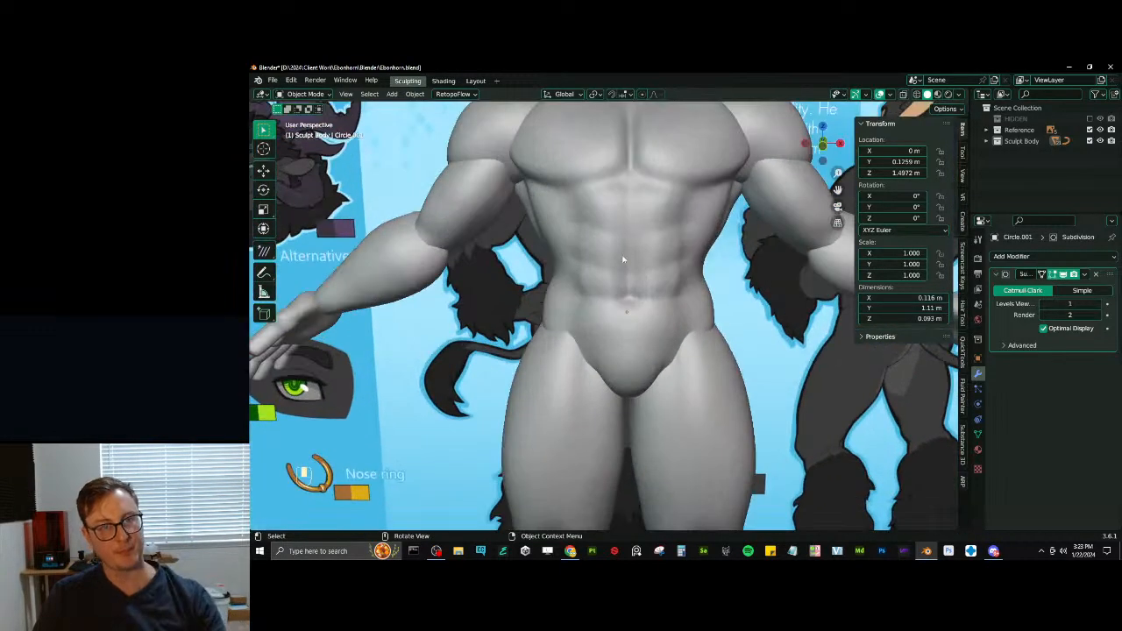
{"action": "scroll", "coordinate": [596, 254], "scroll_direction": "down", "scroll_amount": 3}
{"action": "scroll", "coordinate": [596, 254], "scroll_direction": "down", "scroll_amount": 2}
{"action": "scroll", "coordinate": [596, 254], "scroll_direction": "up", "scroll_amount": 10}
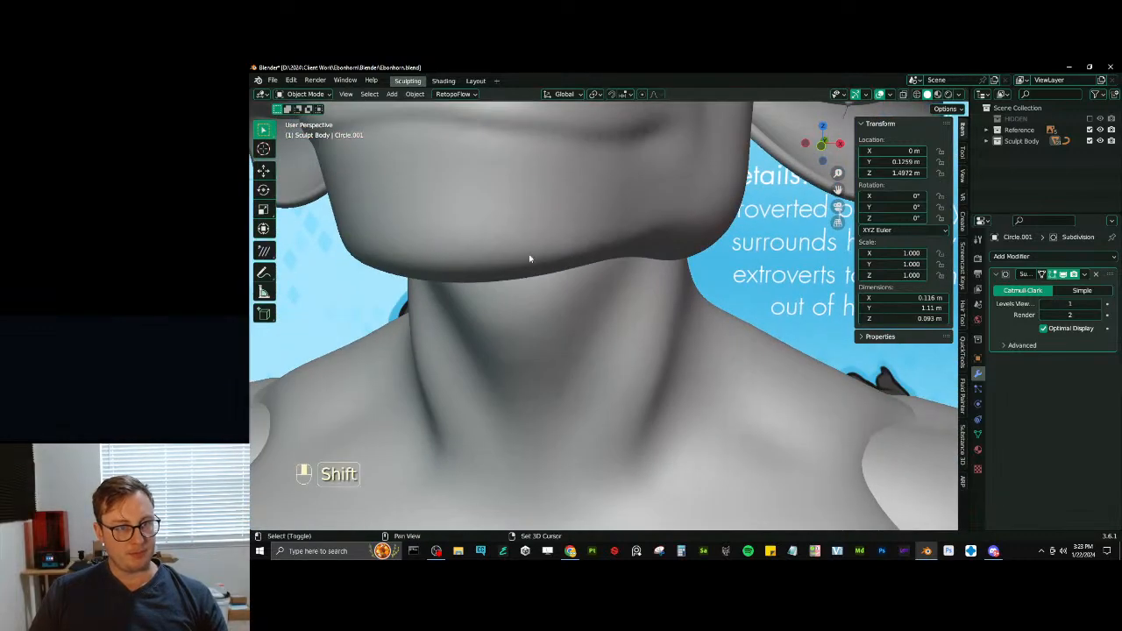
{"action": "middle_click_drag", "start_coordinate": [530, 259], "coordinate": [514, 258], "text": "shift"}
{"action": "left_click", "coordinate": [552, 236]}
{"action": "key", "text": "Tab"}
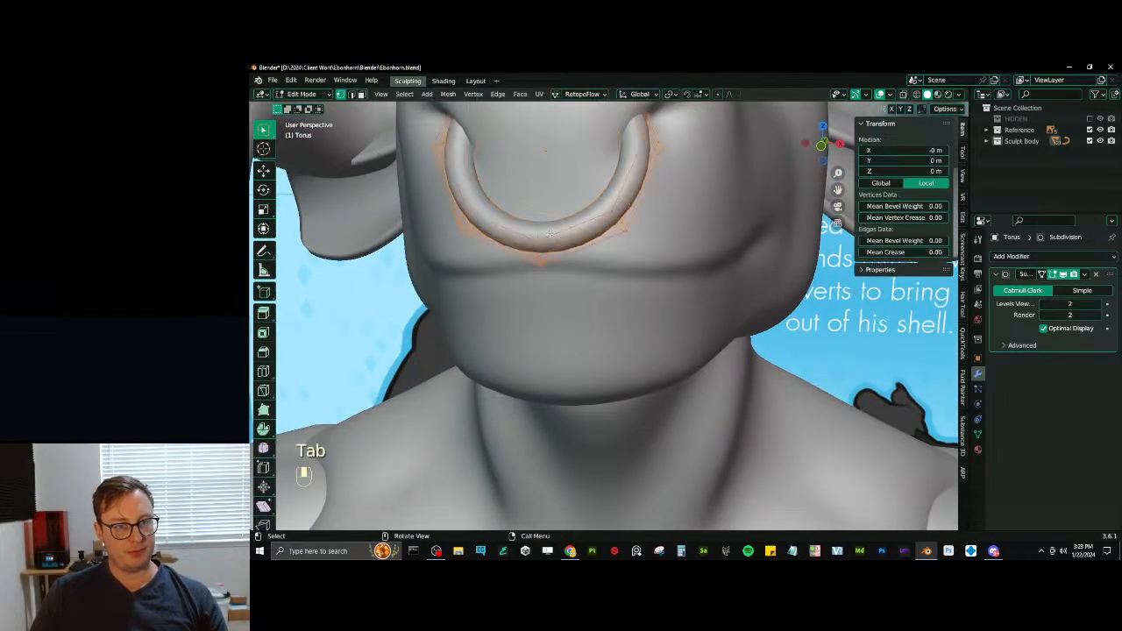
- Select the edge loop at the nose ring's lowest point, grow the selection, duplicate it and separate the copy into its own object
{"action": "left_click", "coordinate": [536, 249]}
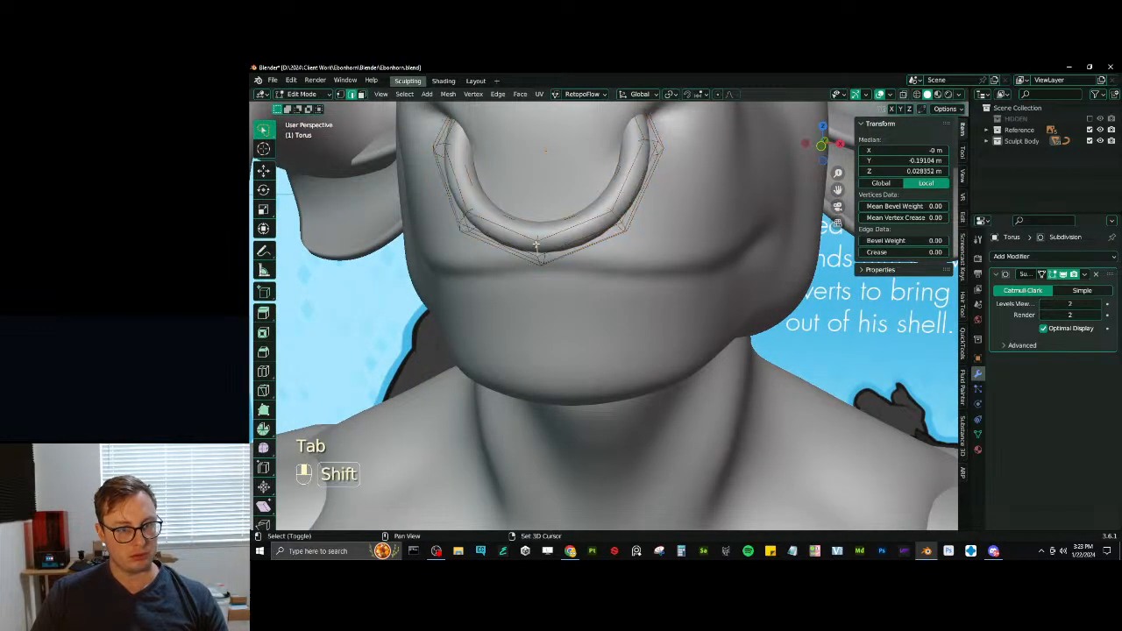
{"action": "left_click", "coordinate": [537, 249], "text": "alt+shift"}
{"action": "key", "text": "ctrl+z"}
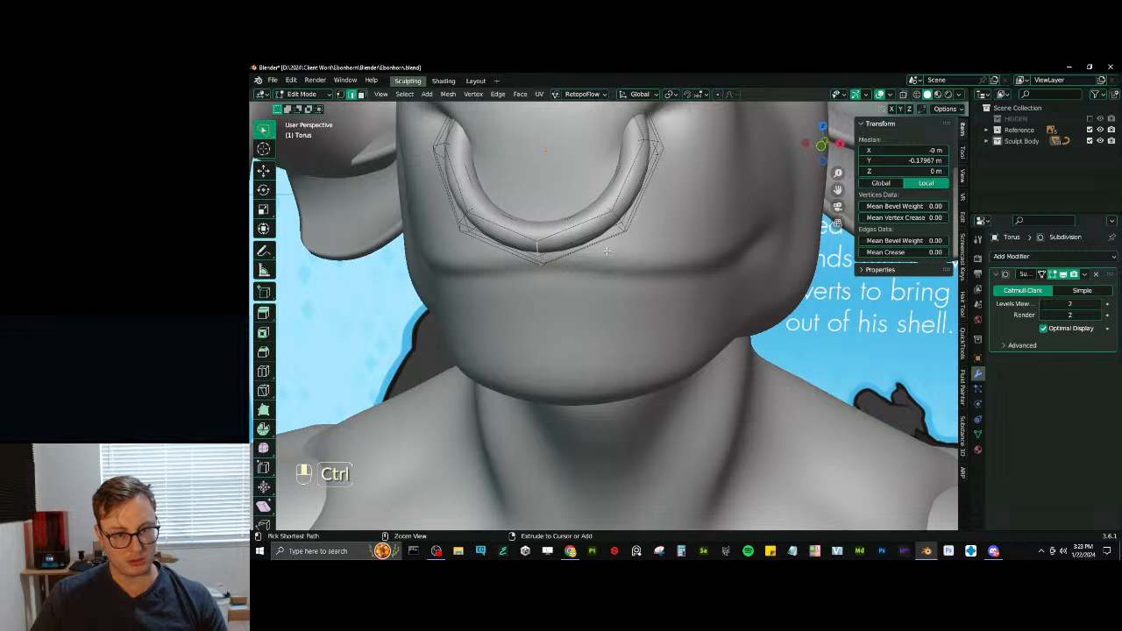
{"action": "key", "text": "ctrl+KP_Add"}
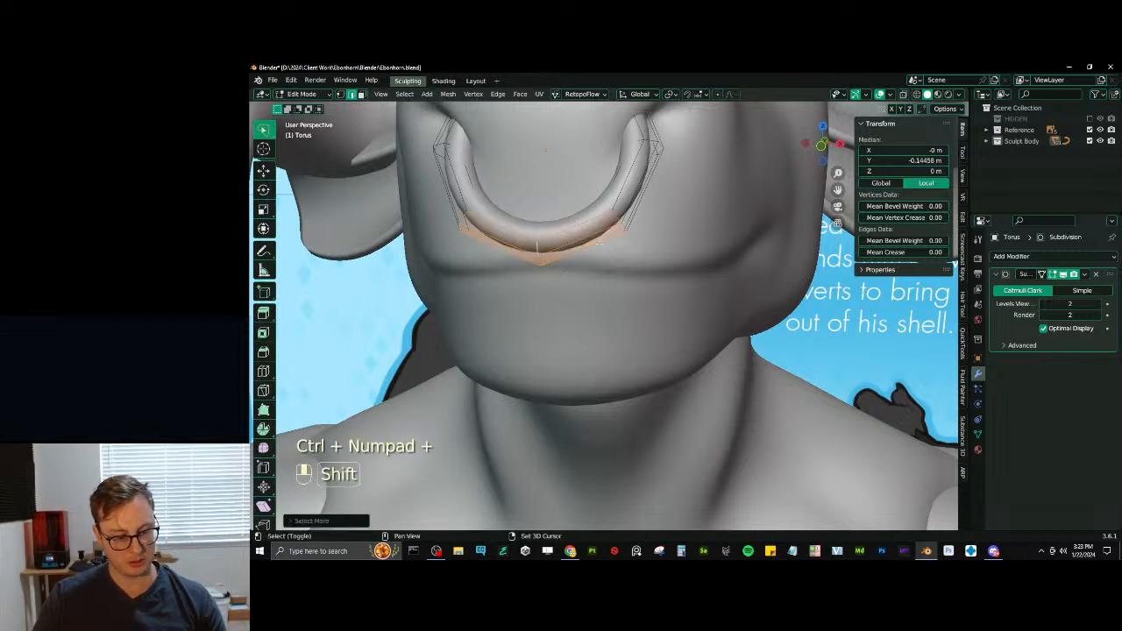
{"action": "key", "text": "shift+d"}
{"action": "left_click", "coordinate": [613, 214]}
{"action": "key", "text": "p"}
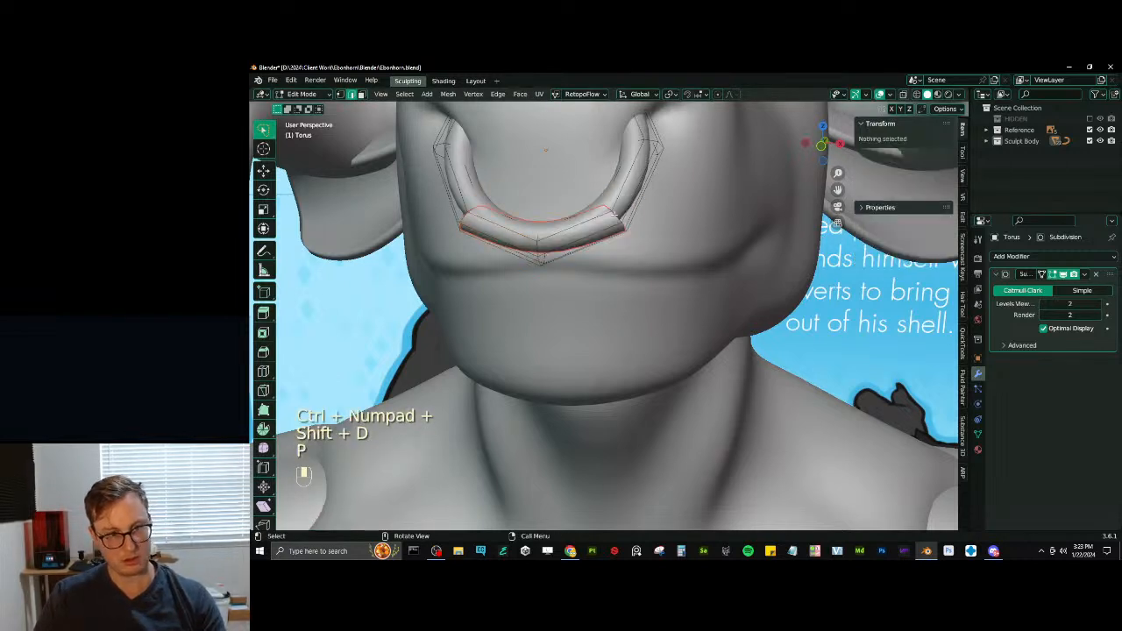
{"action": "left_click", "coordinate": [586, 235]}
- Delete the separated copy of the nose ring's lower section
{"action": "key", "text": "Tab"}
{"action": "key", "text": "Tab"}
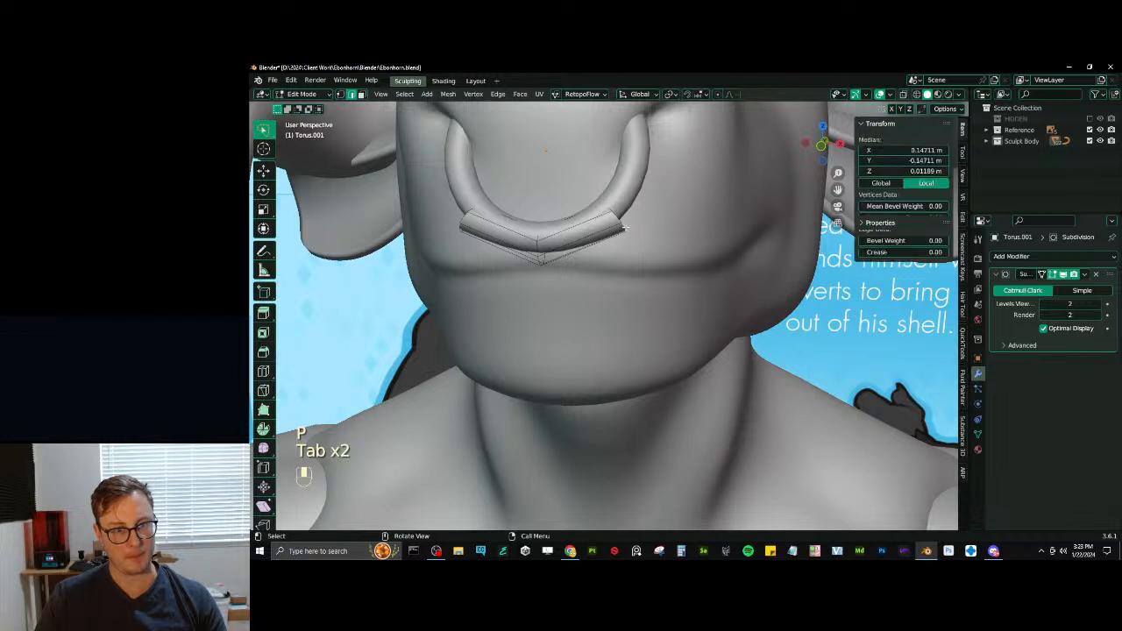
- Bevel the edge loop at the nose ring's lowest point into a narrow band and crease its border edges at 1.00
{"action": "key", "text": "Tab"}
{"action": "key", "text": "x"}
{"action": "left_click", "coordinate": [608, 240]}
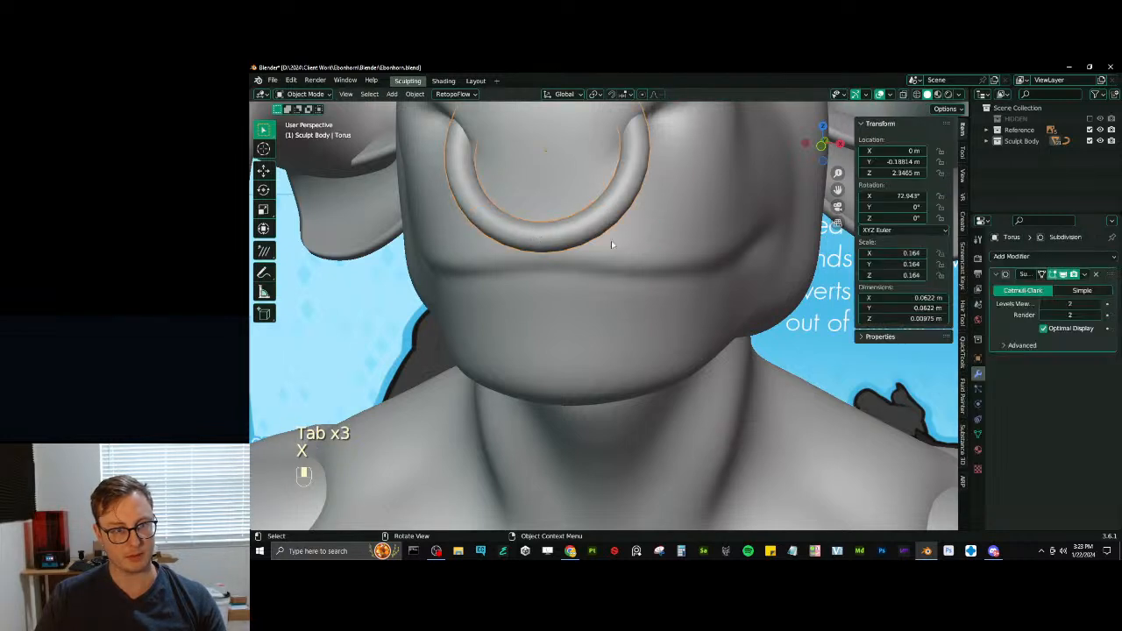
{"action": "key", "text": "Tab"}
{"action": "left_click", "coordinate": [535, 245], "text": "alt+shift"}
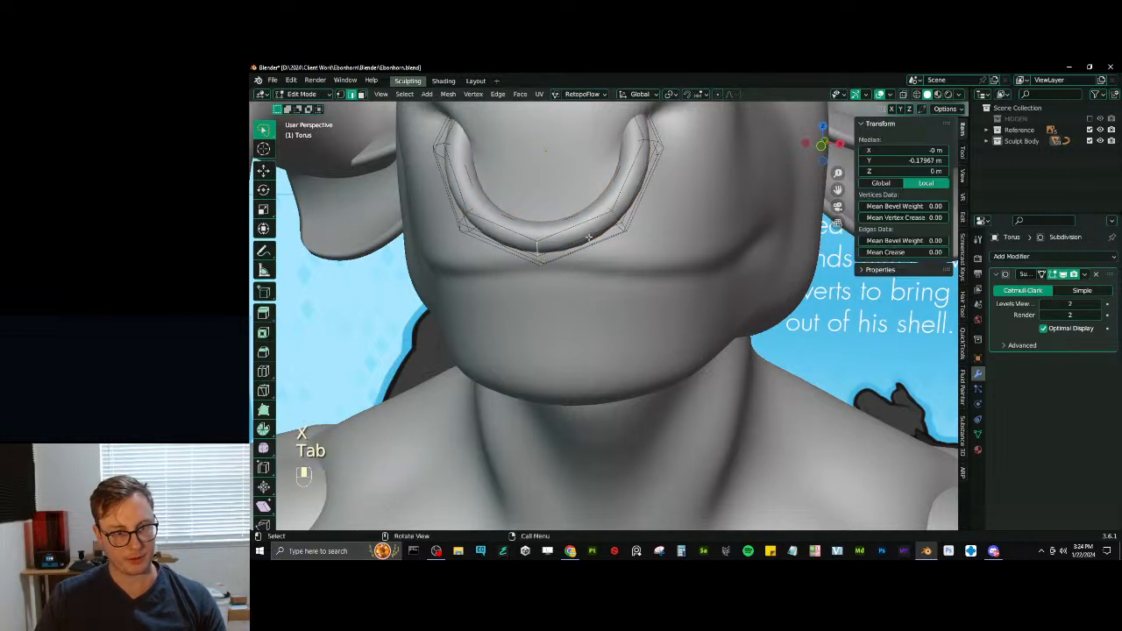
{"action": "key", "text": "ctrl+b"}
{"action": "left_click", "coordinate": [502, 160]}
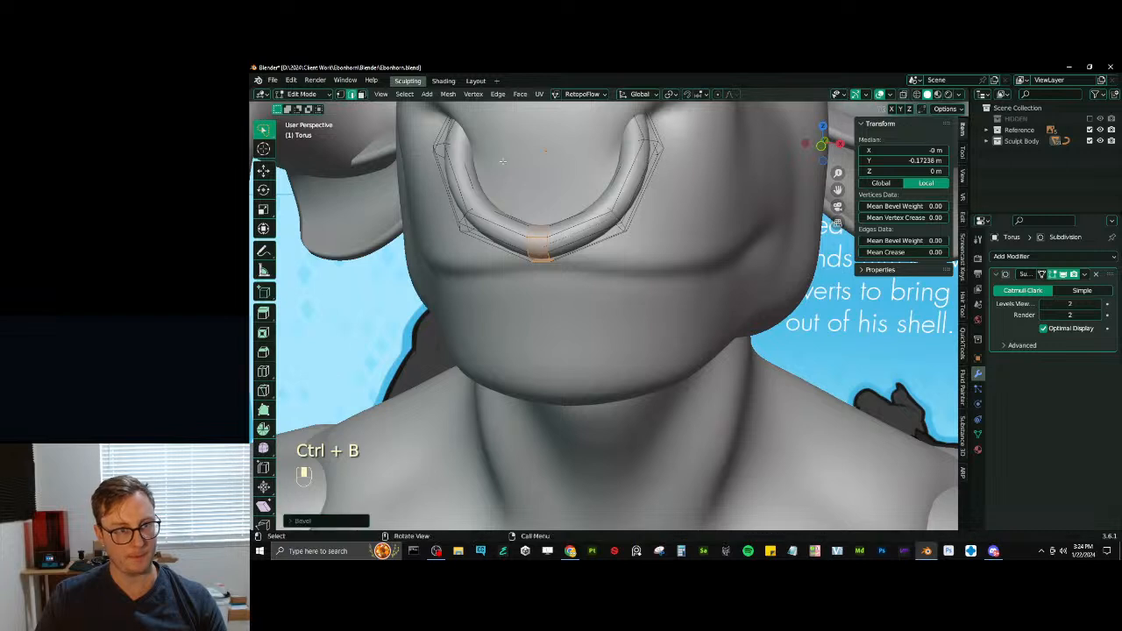
{"action": "key", "text": "ctrl+z"}
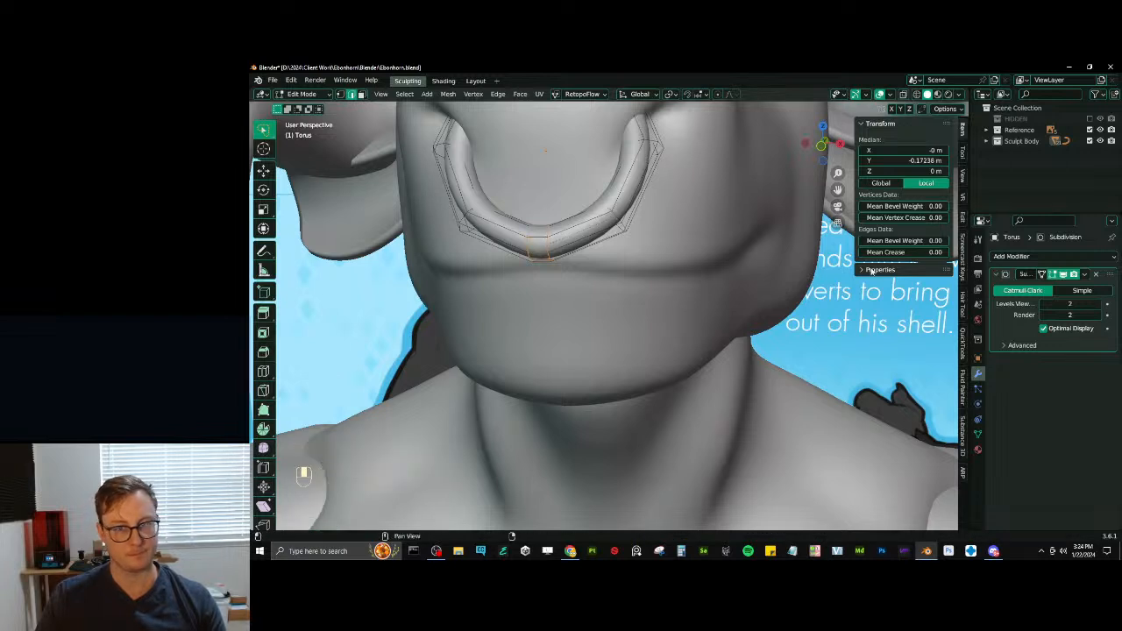
- Extrude the faces of the nose ring's narrow band outward along their normals to form a raised collar
{"action": "left_click", "coordinate": [361, 94]}
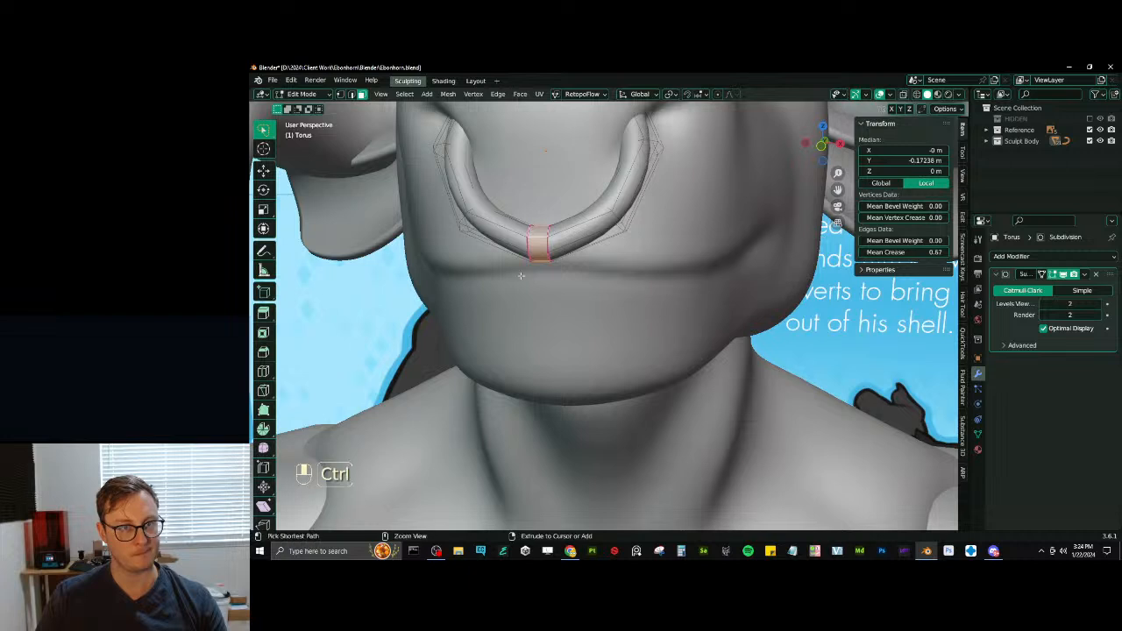
{"action": "key", "text": "ctrl+r"}
{"action": "right_click", "coordinate": [517, 251]}
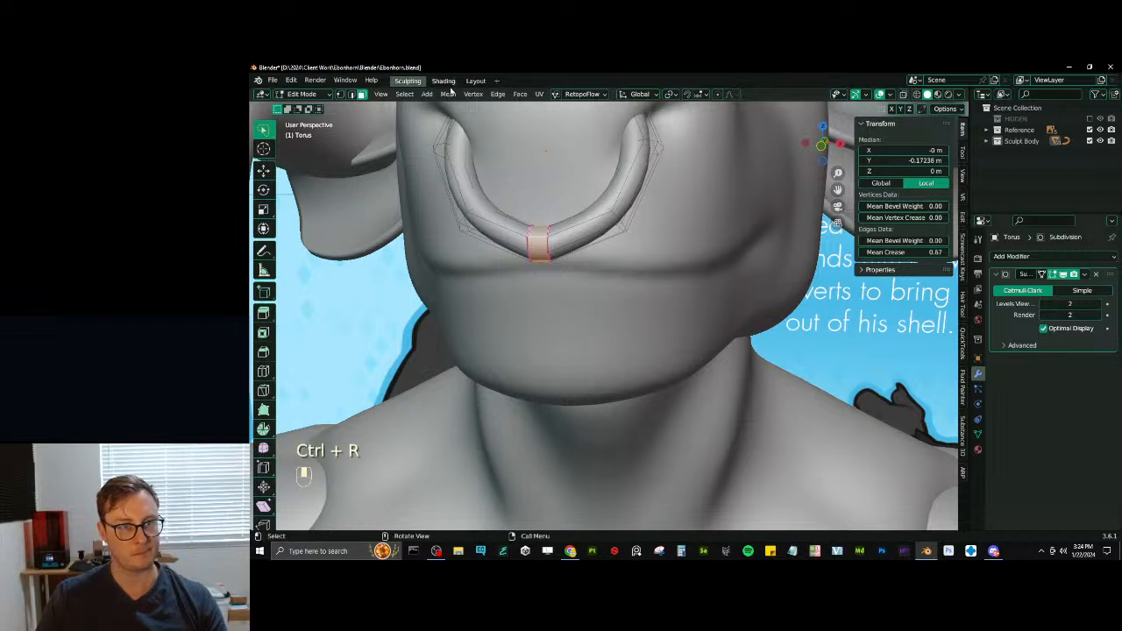
{"action": "left_click", "coordinate": [519, 94]}
{"action": "left_click", "coordinate": [550, 119]}
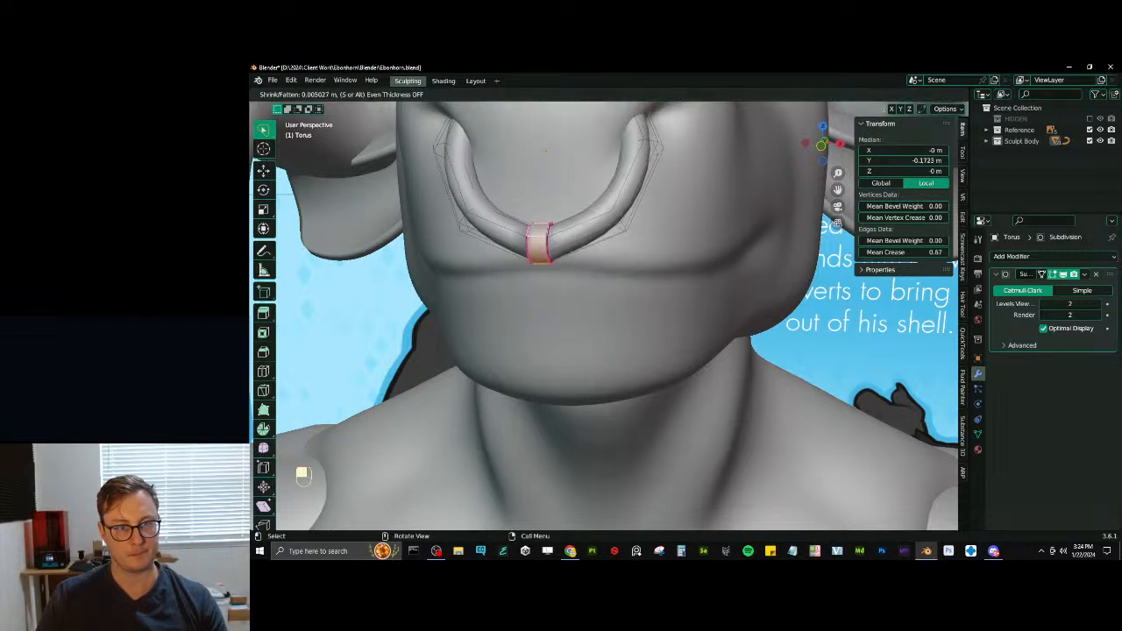
{"action": "left_click", "coordinate": [696, 560]}
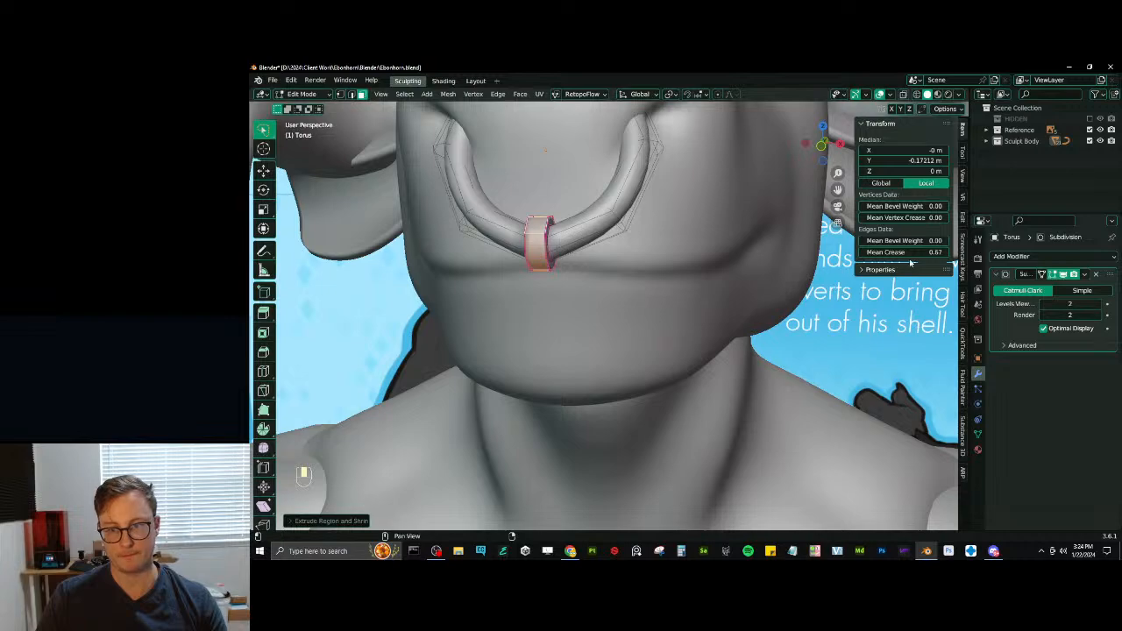
- Return to Object Mode, check the nose ring on the head and save the file
{"action": "key", "text": "Tab"}
{"action": "scroll", "coordinate": [549, 257], "scroll_direction": "down", "scroll_amount": 9}
{"action": "middle_click_drag", "start_coordinate": [549, 257], "coordinate": [613, 235]}
{"action": "scroll", "coordinate": [582, 246], "scroll_direction": "down", "scroll_amount": 5}
{"action": "left_click", "coordinate": [563, 211]}
{"action": "scroll", "coordinate": [599, 230], "scroll_direction": "up", "scroll_amount": 5}
{"action": "scroll", "coordinate": [612, 234], "scroll_direction": "up", "scroll_amount": 3}
{"action": "key", "text": "ctrl+s"}
{"action": "scroll", "coordinate": [611, 229], "scroll_direction": "down", "scroll_amount": 6}
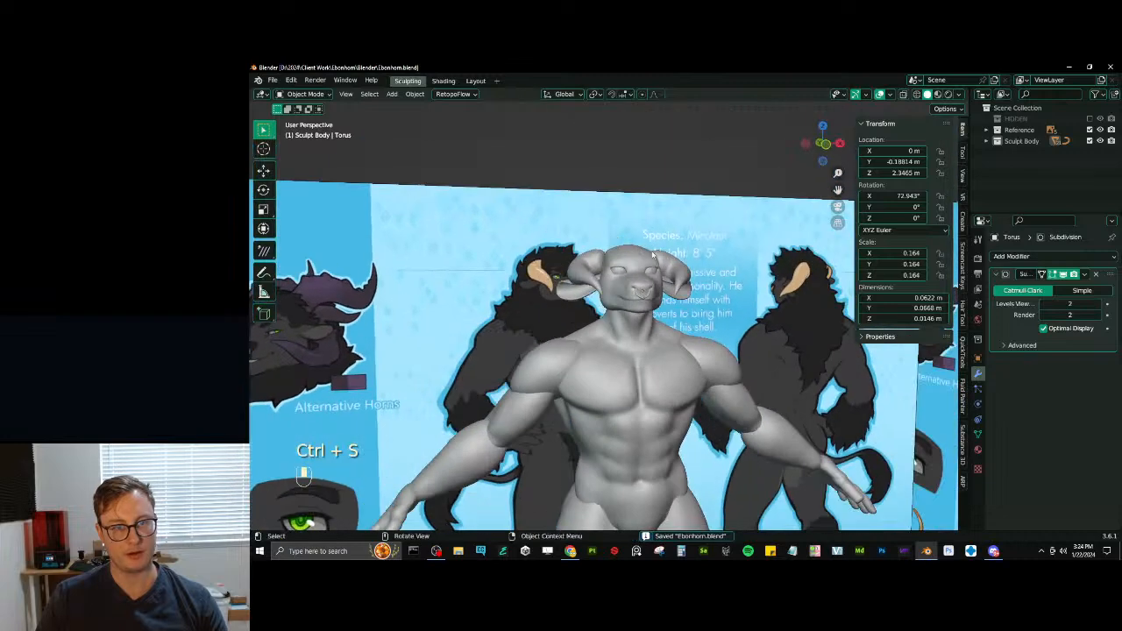
- Save the file and switch the viewport to Material Preview with a close view of the head
{"action": "key", "text": "ctrl+s"}
{"action": "middle_click_drag", "start_coordinate": [674, 263], "coordinate": [648, 263], "text": "shift"}
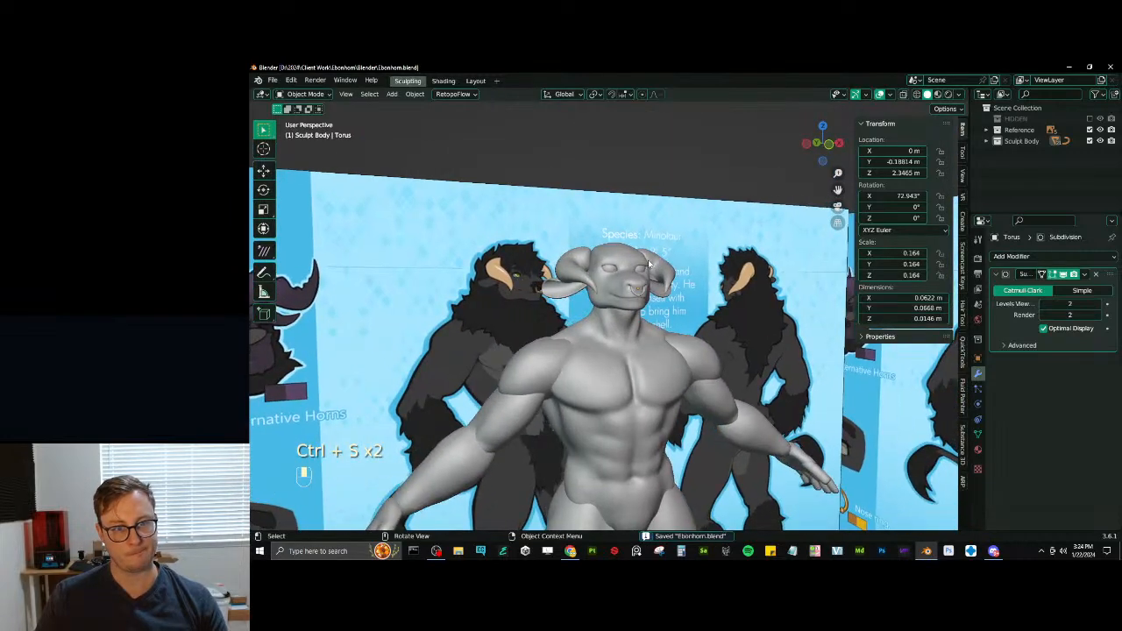
{"action": "key", "text": "z"}
{"action": "left_click", "coordinate": [648, 332]}
{"action": "middle_click_drag", "start_coordinate": [645, 335], "coordinate": [682, 322]}
{"action": "scroll", "coordinate": [639, 328], "scroll_direction": "up", "scroll_amount": 4}
{"action": "scroll", "coordinate": [666, 313], "scroll_direction": "up", "scroll_amount": 3}
- Move the whole eye mesh slightly along the Z axis in Edit Mode, return to Object Mode and save the file
{"action": "left_click", "coordinate": [637, 223]}
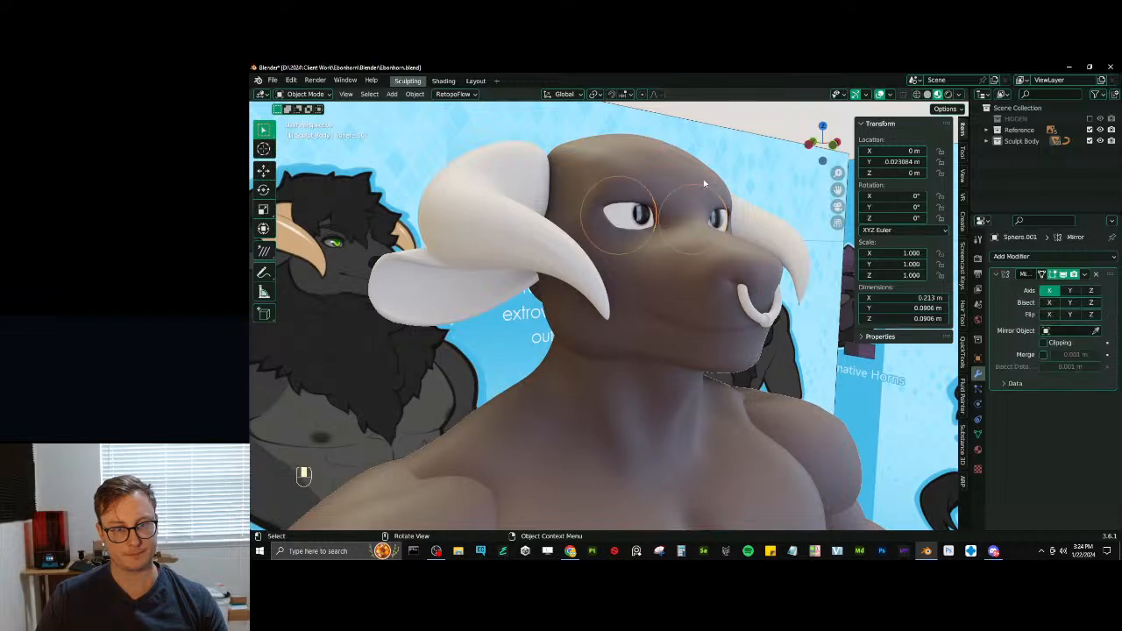
{"action": "key", "text": "Tab"}
{"action": "key", "text": "a"}
{"action": "key", "text": "g"}
{"action": "key", "text": "z"}
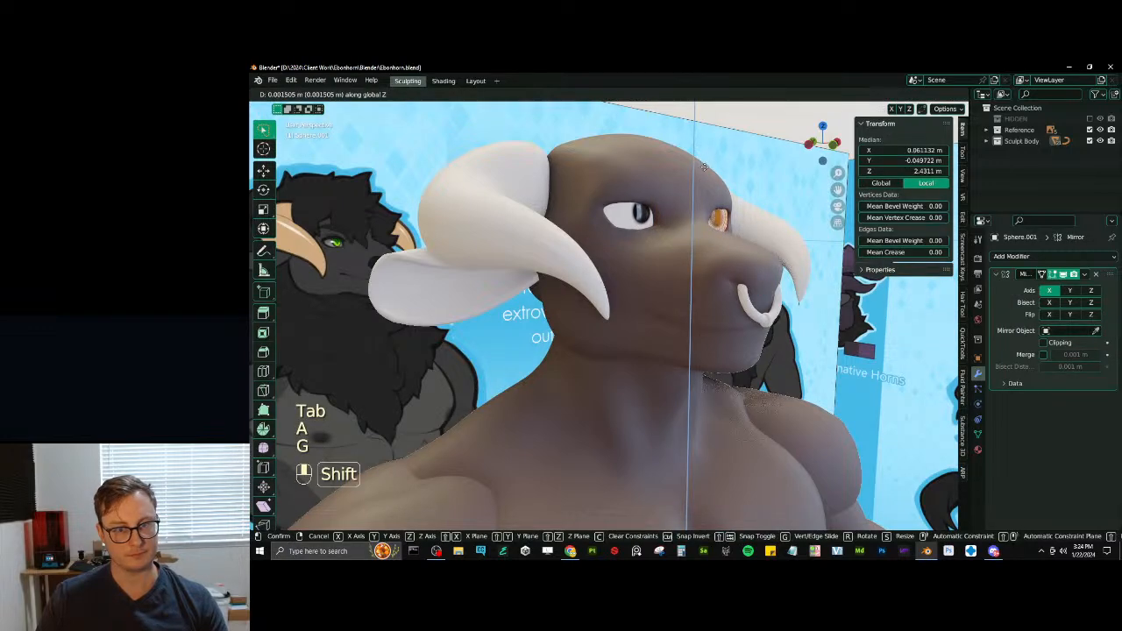
{"action": "left_click", "coordinate": [705, 172]}
{"action": "key", "text": "Tab"}
{"action": "scroll", "coordinate": [631, 187], "scroll_direction": "down", "scroll_amount": 4}
{"action": "middle_click_drag", "start_coordinate": [707, 178], "coordinate": [640, 225]}
{"action": "key", "text": "ctrl+s"}
- In the Shading workspace, set the eye material's Color Ramp interpolation to Constant and frame the eyes in the viewport
{"action": "left_click", "coordinate": [444, 81]}
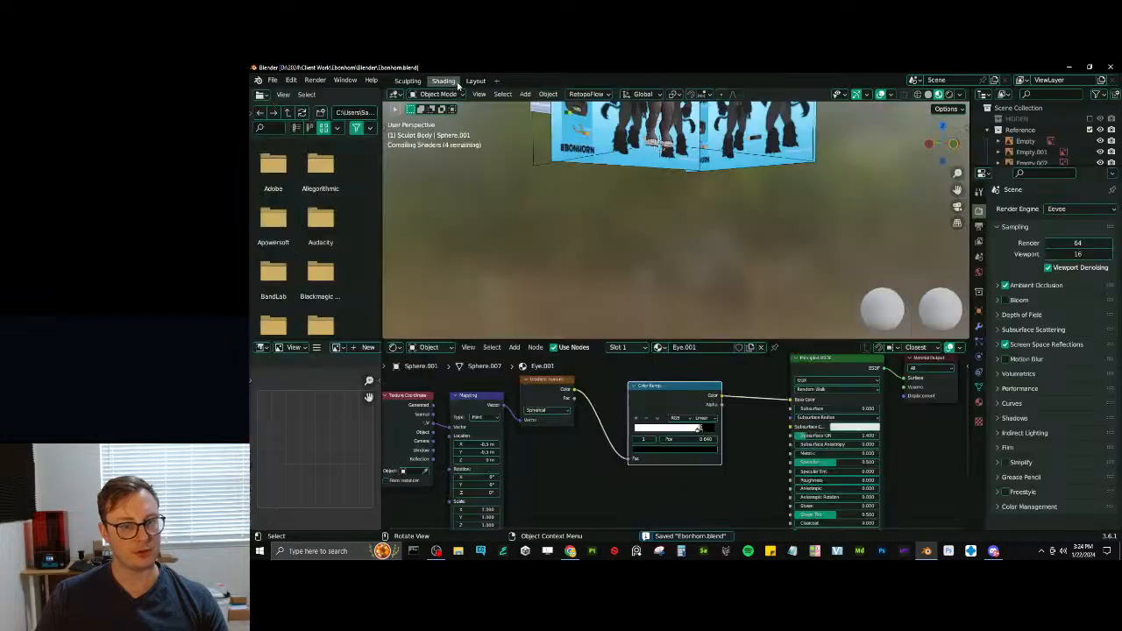
{"action": "left_click", "coordinate": [702, 418]}
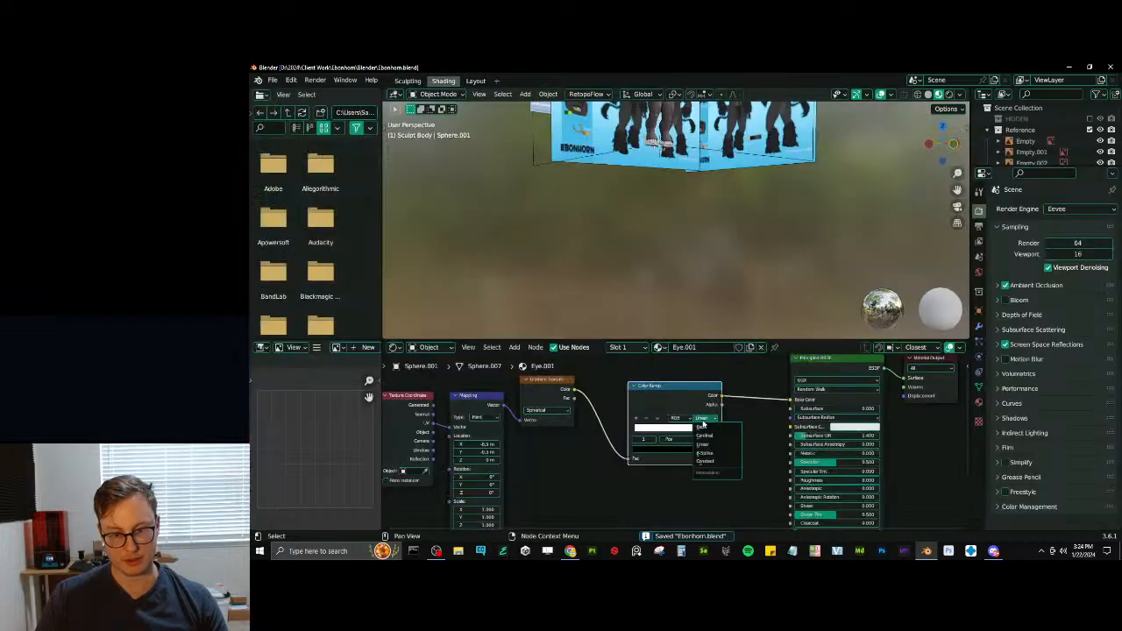
{"action": "left_click", "coordinate": [716, 467]}
{"action": "scroll", "coordinate": [729, 449], "scroll_direction": "up", "scroll_amount": 2}
{"action": "left_click", "coordinate": [618, 426]}
{"action": "scroll", "coordinate": [603, 165], "scroll_direction": "up", "scroll_amount": 4}
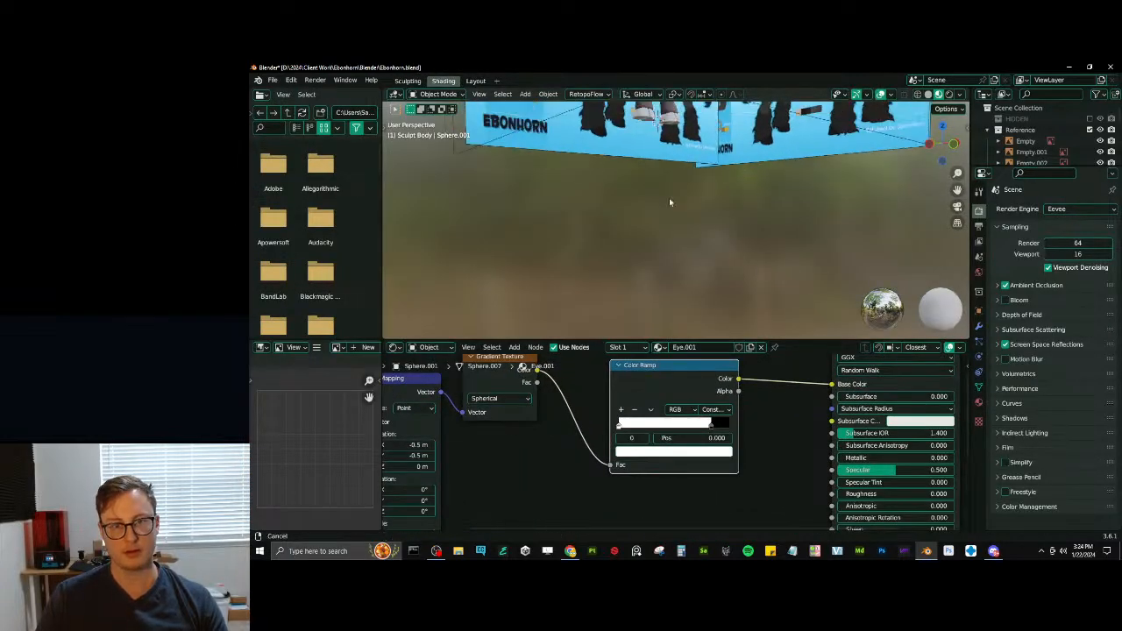
{"action": "middle_click_drag", "start_coordinate": [669, 199], "coordinate": [698, 250], "text": "shift"}
{"action": "key", "text": "KP_Decimal"}
{"action": "scroll", "coordinate": [730, 436], "scroll_direction": "up", "scroll_amount": 1}
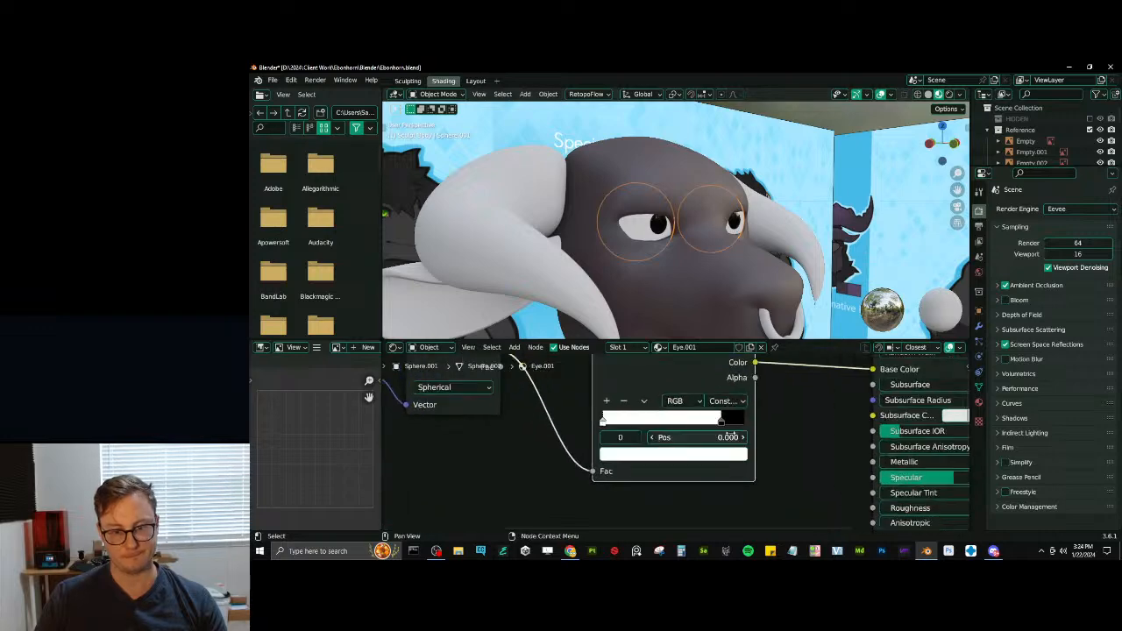
- Move the black stop of the eye's Color Ramp to position 0.779
{"action": "left_click_drag", "start_coordinate": [723, 423], "coordinate": [713, 424]}
{"action": "scroll", "coordinate": [730, 219], "scroll_direction": "down", "scroll_amount": 4}
{"action": "mouse_move", "coordinate": [733, 212]}
{"action": "middle_mouse_down"}
{"action": "mouse_move", "coordinate": [686, 208]}
{"action": "mouse_move", "coordinate": [725, 213]}
{"action": "middle_mouse_up"}
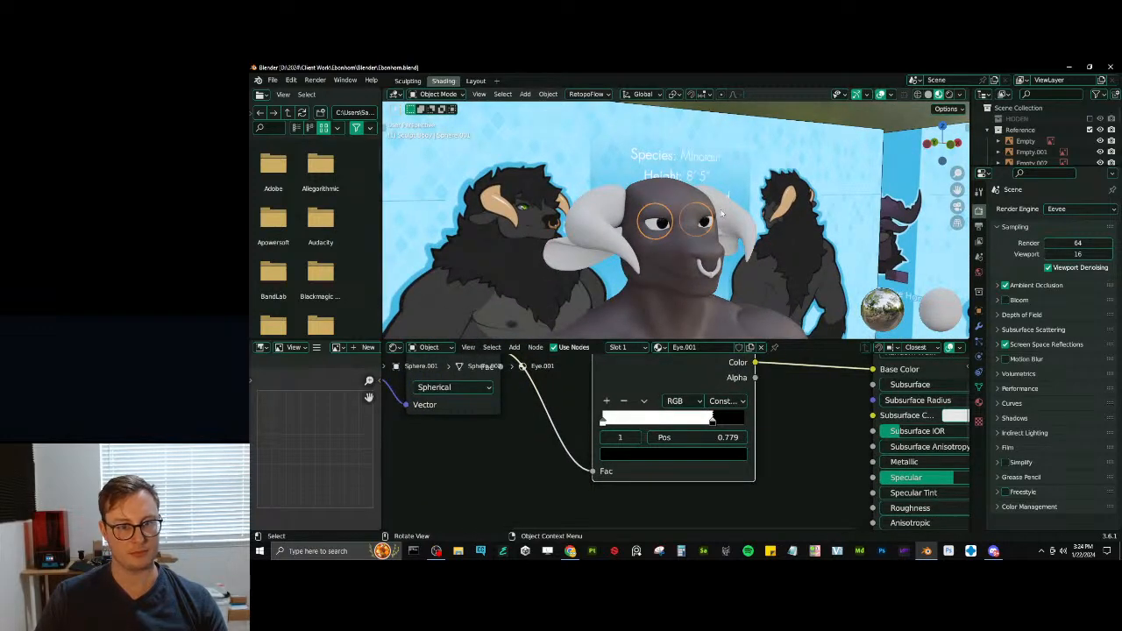
- Recolour the last stop of the eye's Color Ramp with the bright green sampled from the reference character's eye
{"action": "left_click", "coordinate": [717, 460]}
{"action": "left_click", "coordinate": [712, 392]}
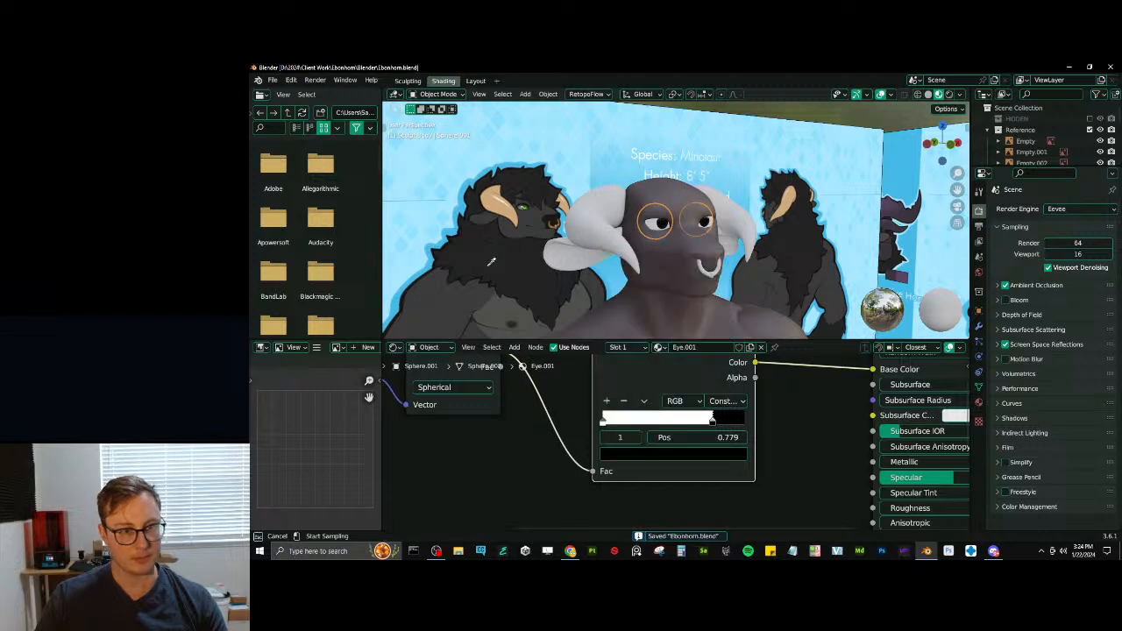
{"action": "left_click", "coordinate": [526, 205]}
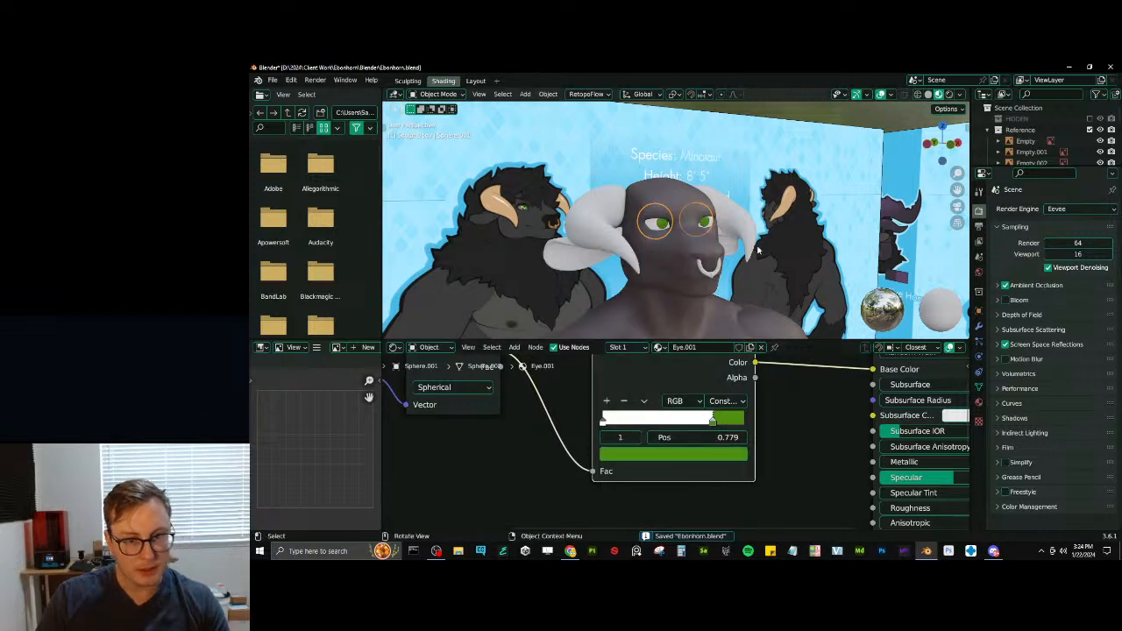
{"action": "scroll", "coordinate": [723, 266], "scroll_direction": "up", "scroll_amount": 5}
{"action": "middle_click_drag", "start_coordinate": [446, 129], "coordinate": [552, 166], "text": "shift"}
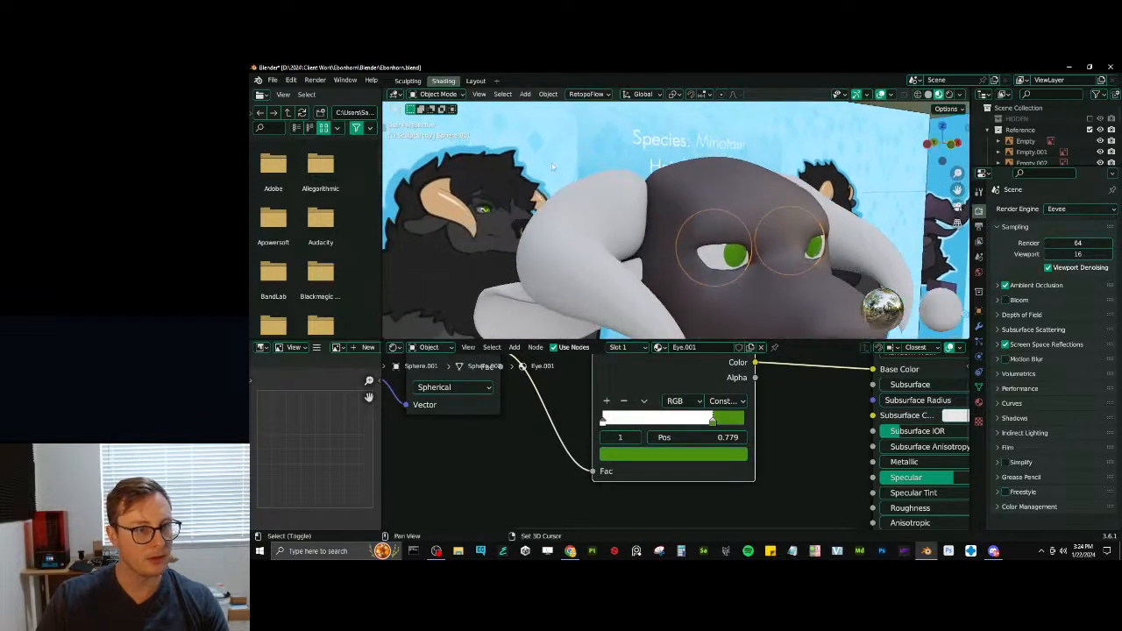
{"action": "left_click", "coordinate": [709, 453]}
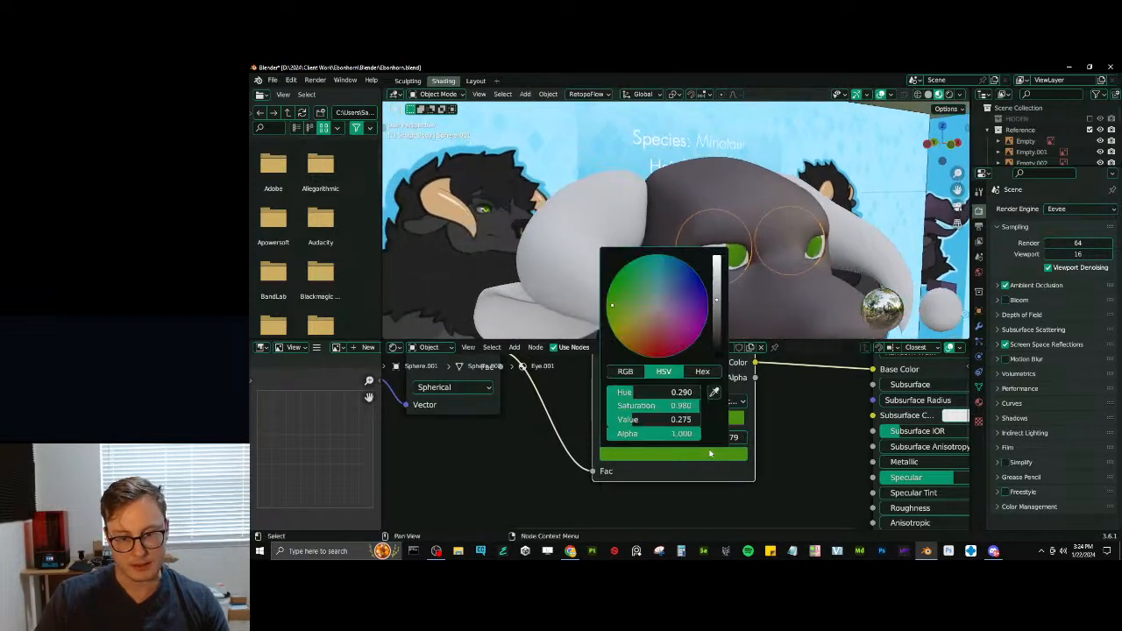
{"action": "left_click", "coordinate": [714, 393]}
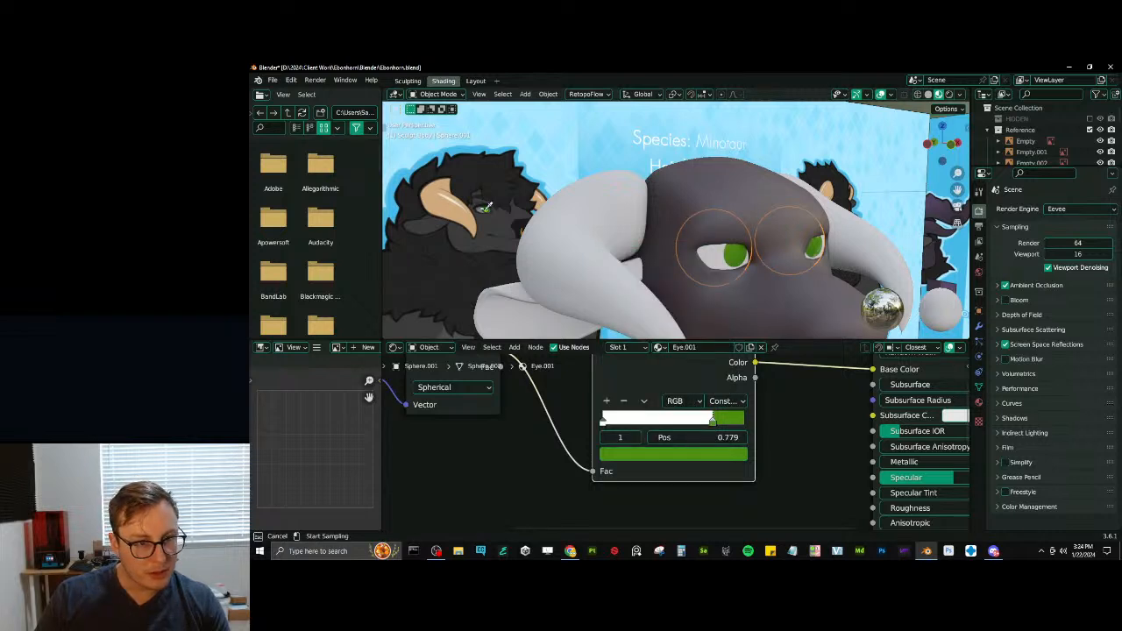
{"action": "left_click", "coordinate": [483, 211]}
{"action": "middle_click_drag", "start_coordinate": [693, 245], "coordinate": [722, 272]}
{"action": "scroll", "coordinate": [693, 232], "scroll_direction": "down", "scroll_amount": 4}
{"action": "scroll", "coordinate": [722, 271], "scroll_direction": "up", "scroll_amount": 3}
- Add a black stop to the eye's Color Ramp at position 0.752 to outline the green iris
{"action": "left_click", "coordinate": [605, 400]}
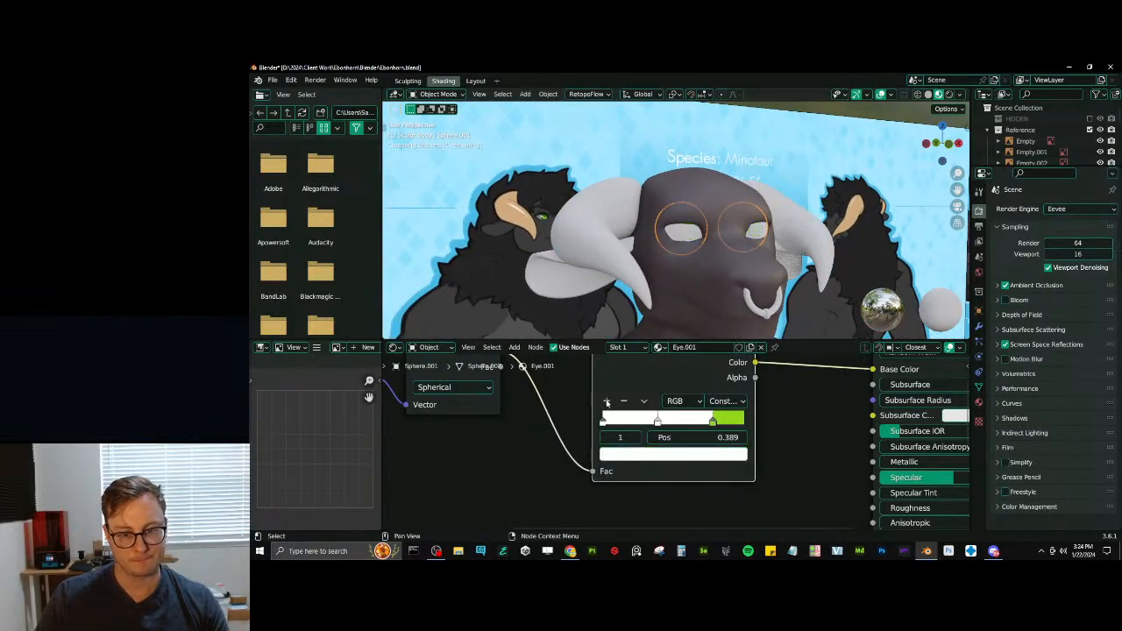
{"action": "left_click", "coordinate": [676, 455]}
{"action": "left_click", "coordinate": [718, 342]}
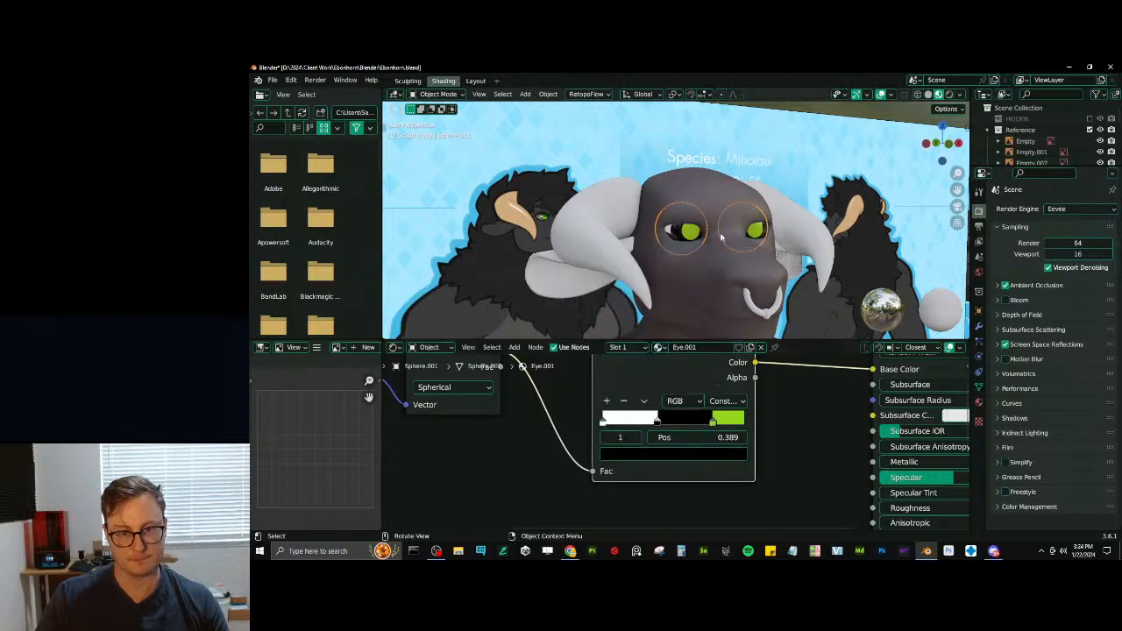
{"action": "scroll", "coordinate": [674, 228], "scroll_direction": "up", "scroll_amount": 2}
{"action": "left_click_drag", "start_coordinate": [660, 426], "coordinate": [693, 423]}
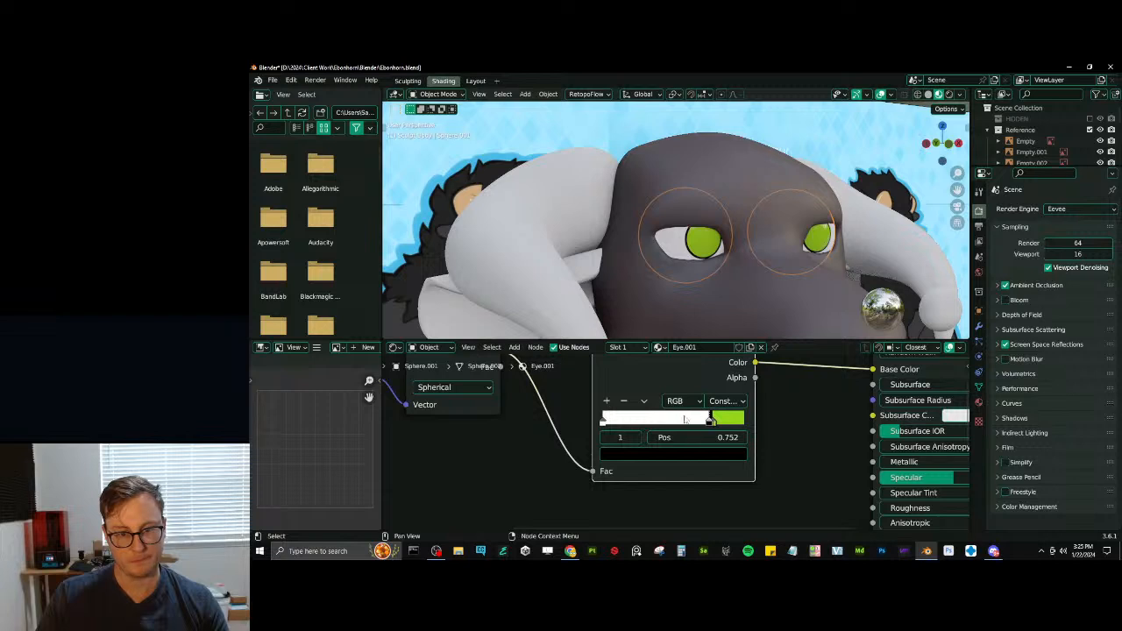
- Add another black stop to the eye's Color Ramp at position 0.884 to form the pupil
{"action": "left_click", "coordinate": [607, 402]}
{"action": "left_click_drag", "start_coordinate": [657, 422], "coordinate": [734, 424]}
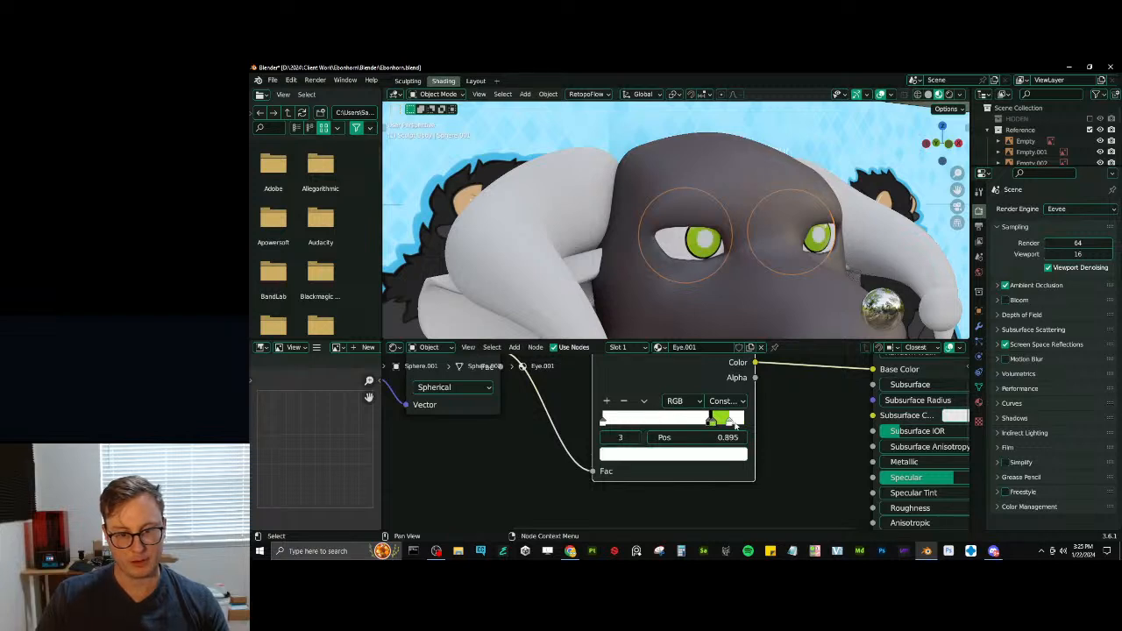
{"action": "left_click", "coordinate": [732, 455]}
{"action": "left_click", "coordinate": [717, 354]}
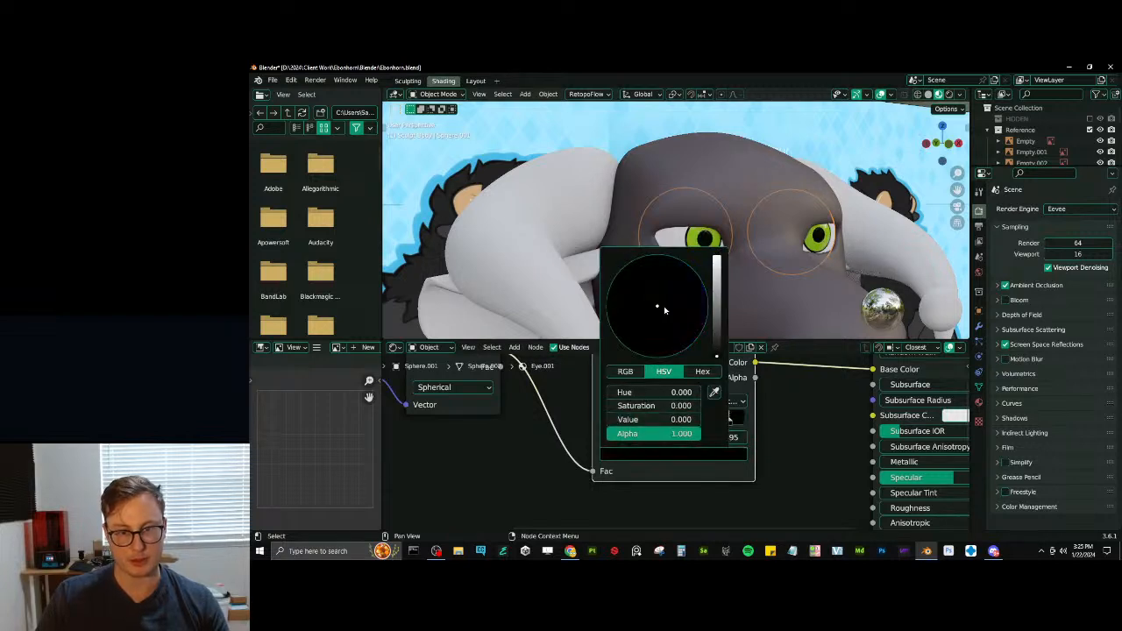
{"action": "scroll", "coordinate": [640, 241], "scroll_direction": "down", "scroll_amount": 4}
{"action": "middle_click_drag", "start_coordinate": [605, 235], "coordinate": [633, 236]}
{"action": "scroll", "coordinate": [632, 236], "scroll_direction": "up", "scroll_amount": 2}
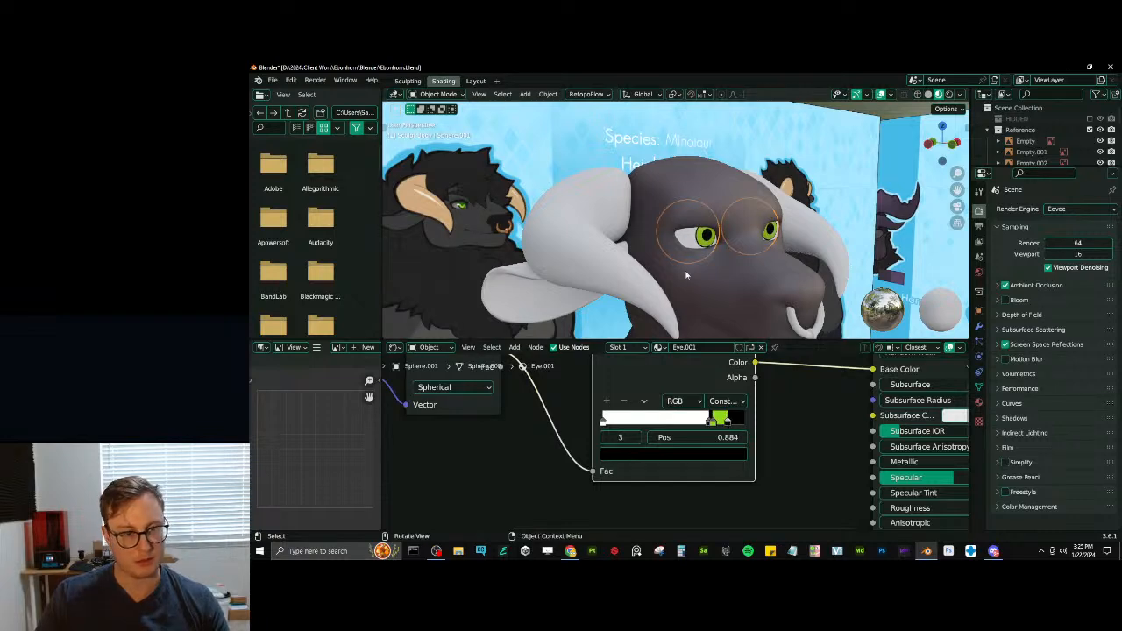
- Copy the torso's Material.001 to the ears
{"action": "scroll", "coordinate": [713, 237], "scroll_direction": "down", "scroll_amount": 8}
{"action": "left_click", "coordinate": [723, 159]}
{"action": "scroll", "coordinate": [723, 159], "scroll_direction": "up", "scroll_amount": 3}
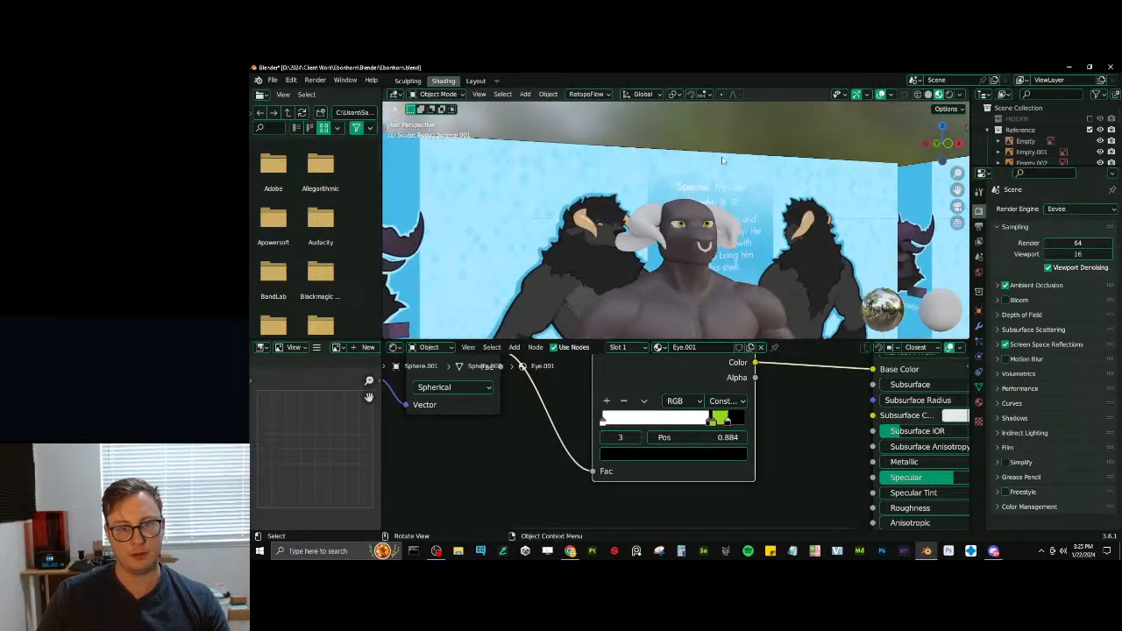
{"action": "middle_click_drag", "start_coordinate": [724, 160], "coordinate": [711, 191]}
{"action": "left_click", "coordinate": [615, 247]}
{"action": "middle_click_drag", "start_coordinate": [615, 247], "coordinate": [685, 206]}
{"action": "left_click", "coordinate": [690, 215], "text": "shift"}
{"action": "left_click", "coordinate": [670, 293]}
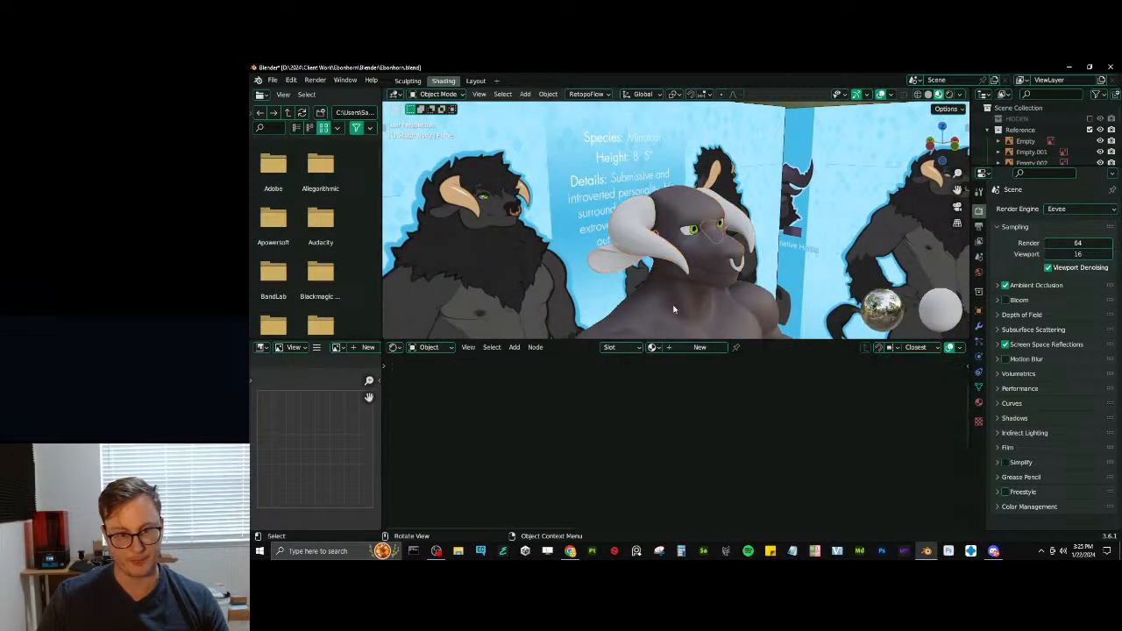
{"action": "left_click", "coordinate": [979, 401]}
{"action": "left_click", "coordinate": [1111, 235]}
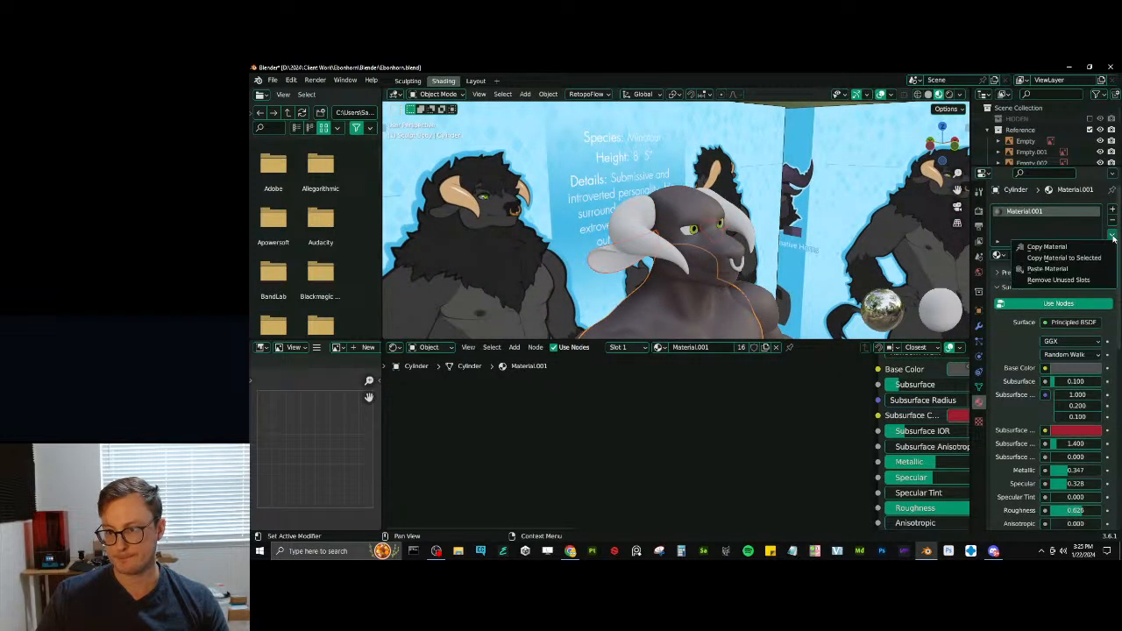
{"action": "left_click", "coordinate": [1081, 259]}
- Save the file and copy the forearm's Material.001 to the hands
{"action": "scroll", "coordinate": [745, 235], "scroll_direction": "down", "scroll_amount": 5}
{"action": "scroll", "coordinate": [745, 234], "scroll_direction": "down", "scroll_amount": 5}
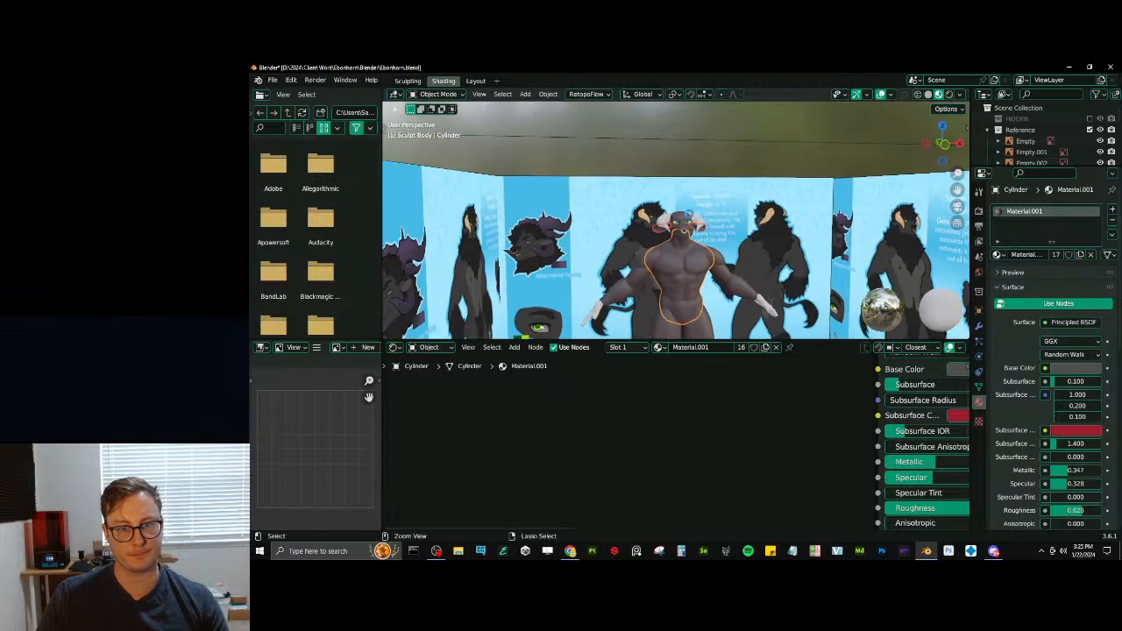
{"action": "key", "text": "ctrl+s"}
{"action": "middle_click_drag", "start_coordinate": [745, 235], "coordinate": [666, 256]}
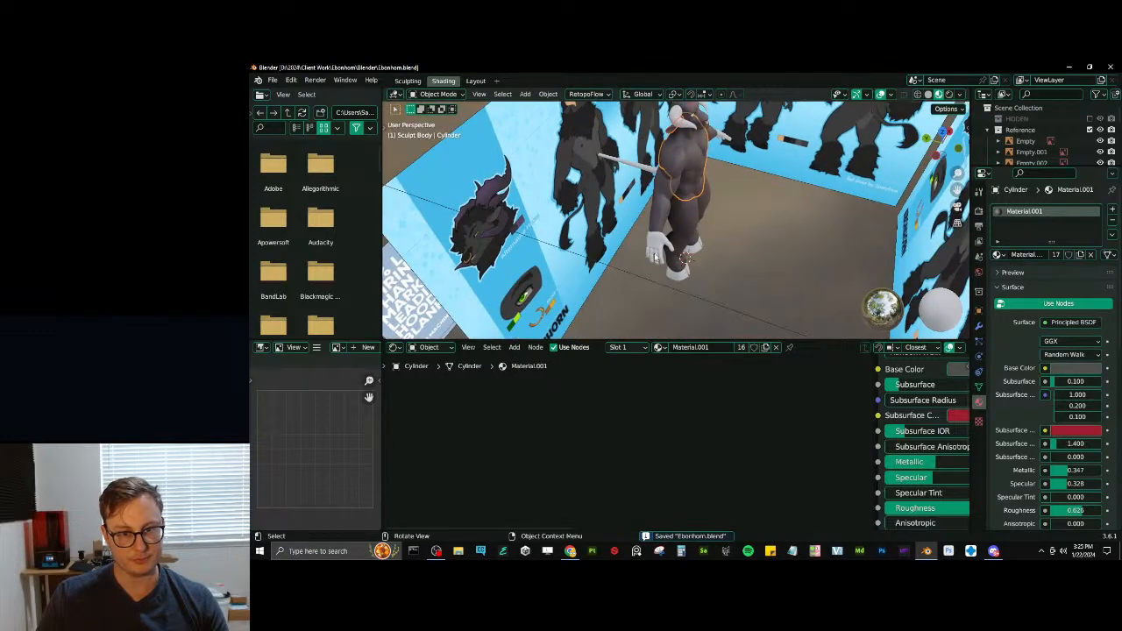
{"action": "left_click", "coordinate": [666, 256]}
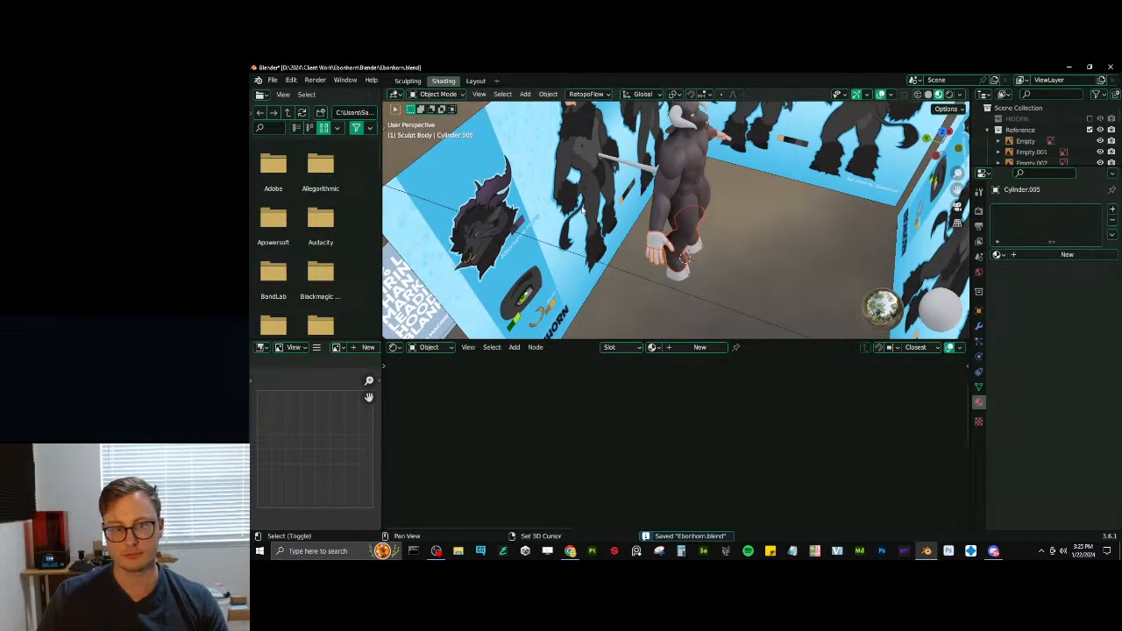
{"action": "left_click", "coordinate": [663, 213], "text": "shift"}
{"action": "left_click", "coordinate": [1111, 235]}
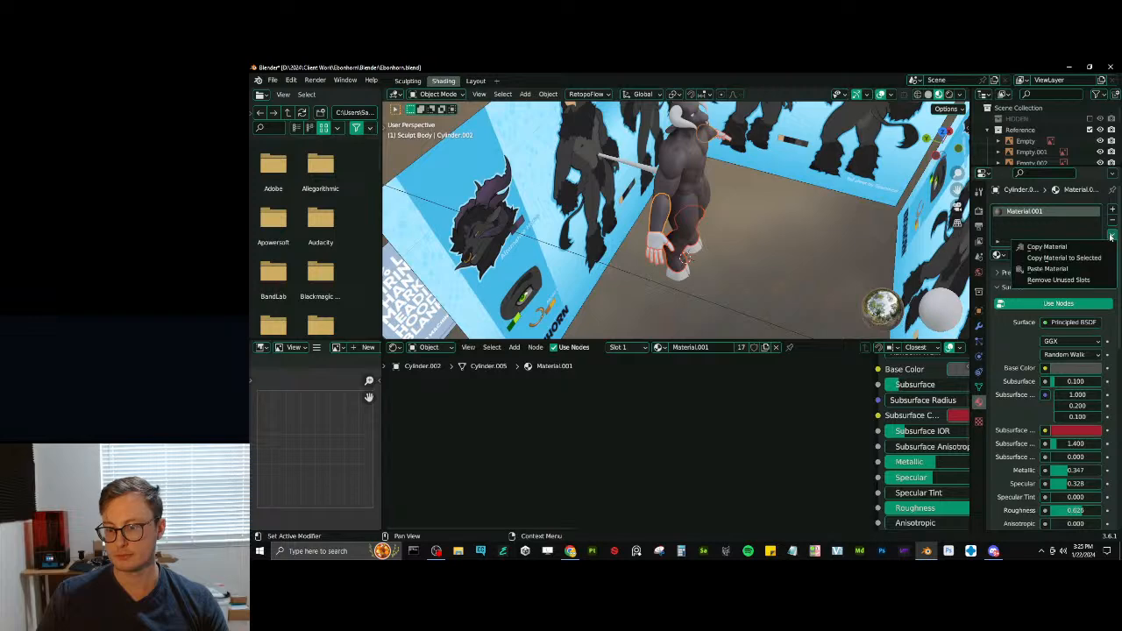
{"action": "left_click", "coordinate": [1061, 261]}
- Copy the upper arm's Material.001 to the tail, check the body from the front and save the file
{"action": "middle_click_drag", "start_coordinate": [807, 248], "coordinate": [726, 219]}
{"action": "middle_click_drag", "start_coordinate": [582, 165], "coordinate": [659, 191]}
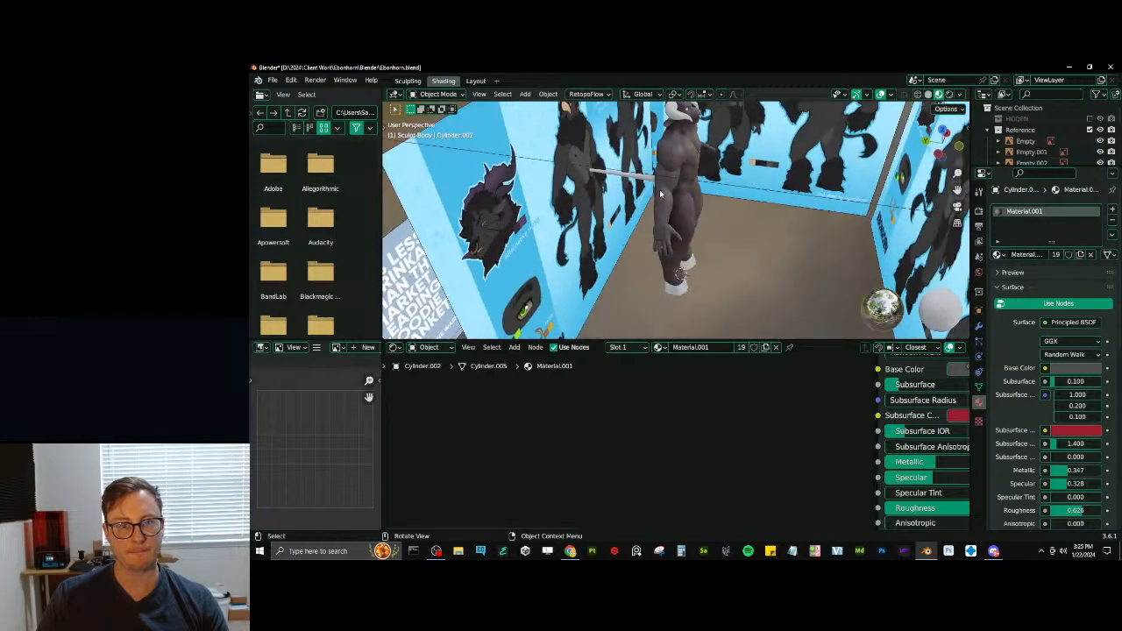
{"action": "left_click", "coordinate": [658, 183]}
{"action": "left_click", "coordinate": [687, 163]}
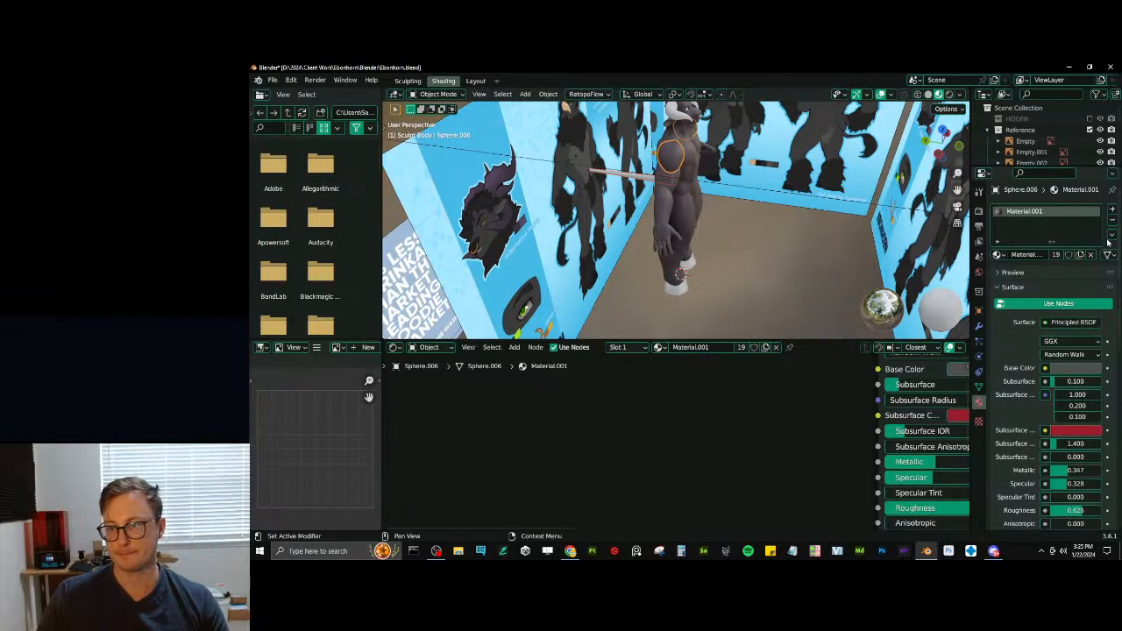
{"action": "left_click", "coordinate": [1111, 235]}
{"action": "left_click", "coordinate": [1061, 260]}
{"action": "middle_click_drag", "start_coordinate": [622, 175], "coordinate": [738, 263]}
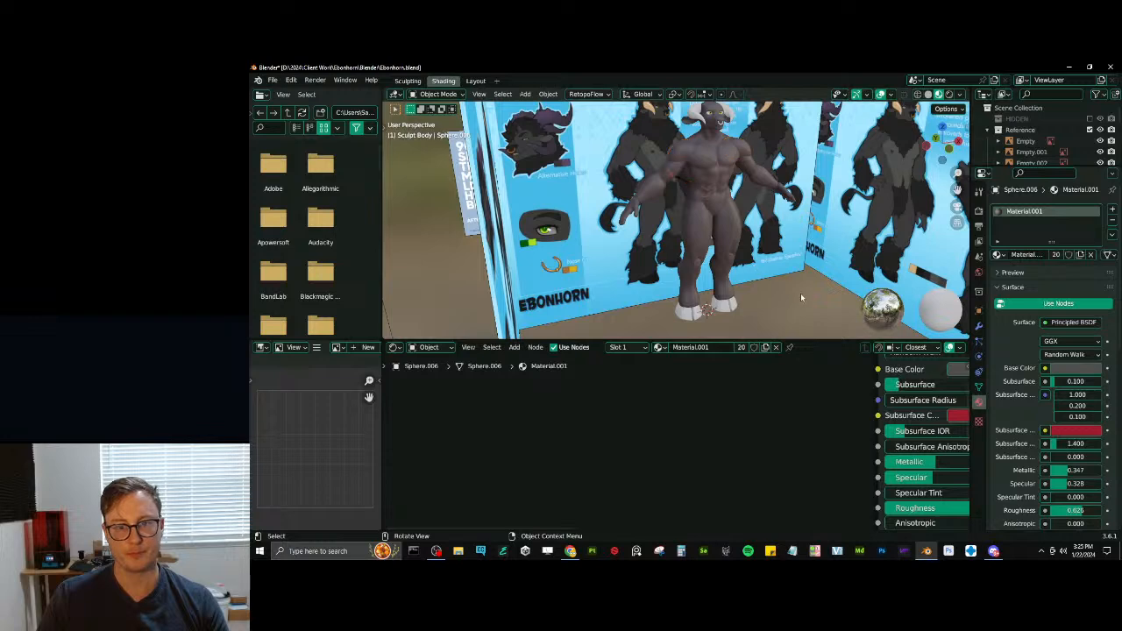
{"action": "middle_click_drag", "start_coordinate": [801, 292], "coordinate": [701, 262]}
{"action": "key", "text": "ctrl+s"}
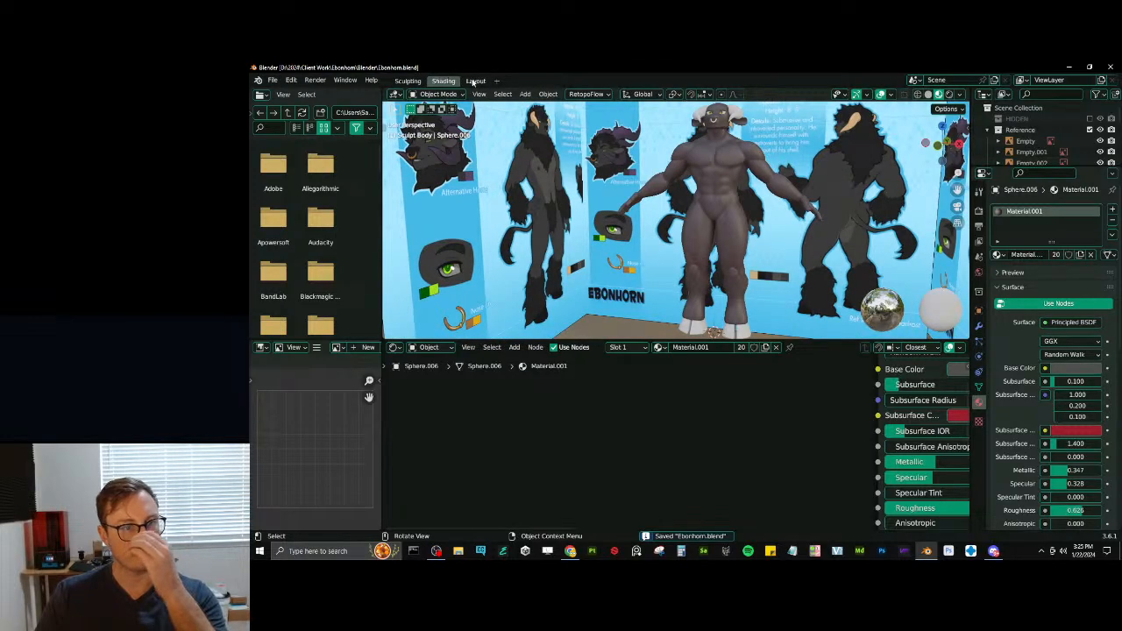
- Switch to the Layout workspace, frame the character with its reference sheets and save the file
{"action": "left_click", "coordinate": [474, 80]}
{"action": "scroll", "coordinate": [597, 221], "scroll_direction": "down", "scroll_amount": 5}
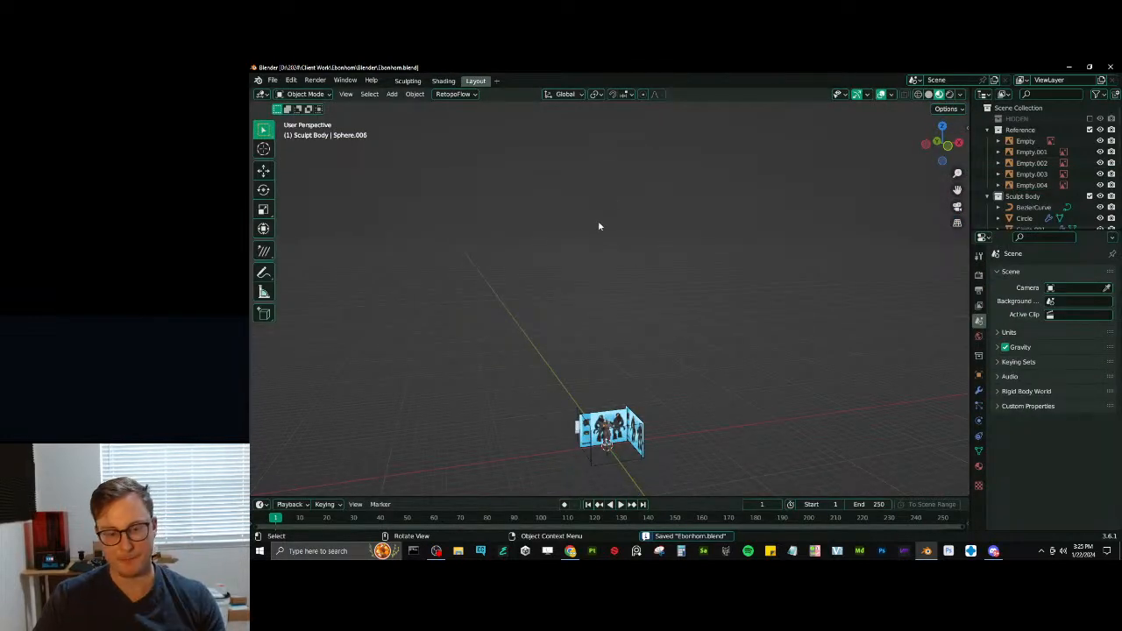
{"action": "key", "text": "a"}
{"action": "key", "text": "KP_Decimal"}
{"action": "scroll", "coordinate": [598, 226], "scroll_direction": "up", "scroll_amount": 9}
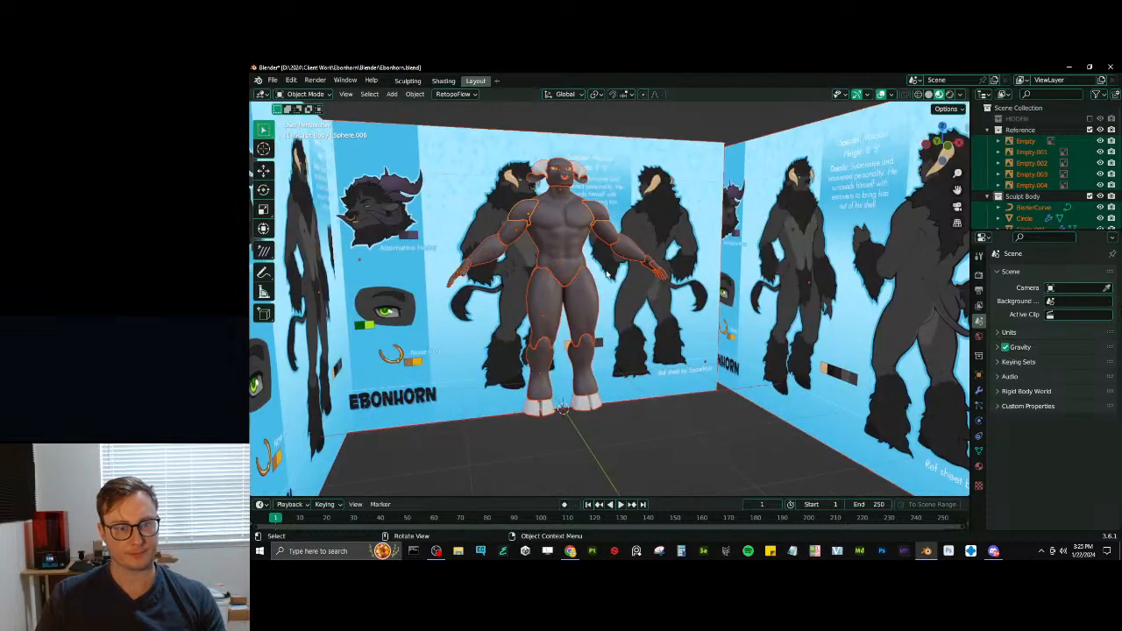
{"action": "middle_click_drag", "start_coordinate": [598, 226], "coordinate": [627, 355]}
{"action": "left_click", "coordinate": [633, 243]}
{"action": "key", "text": "ctrl+s"}
{"action": "middle_click_drag", "start_coordinate": [634, 243], "coordinate": [593, 292]}
{"action": "scroll", "coordinate": [618, 276], "scroll_direction": "up", "scroll_amount": 4}
{"action": "key", "text": "ctrl+s"}
{"action": "middle_click_drag", "start_coordinate": [560, 256], "coordinate": [723, 294]}
- Add a mesh plane at the character's feet and enter Edit Mode
{"action": "key", "text": "shift+a"}
{"action": "mouse_move", "coordinate": [681, 197]}
{"action": "left_click", "coordinate": [724, 194]}
{"action": "scroll", "coordinate": [724, 210], "scroll_direction": "down", "scroll_amount": 7}
{"action": "key", "text": "Tab"}
{"action": "type", "text": "rx"}
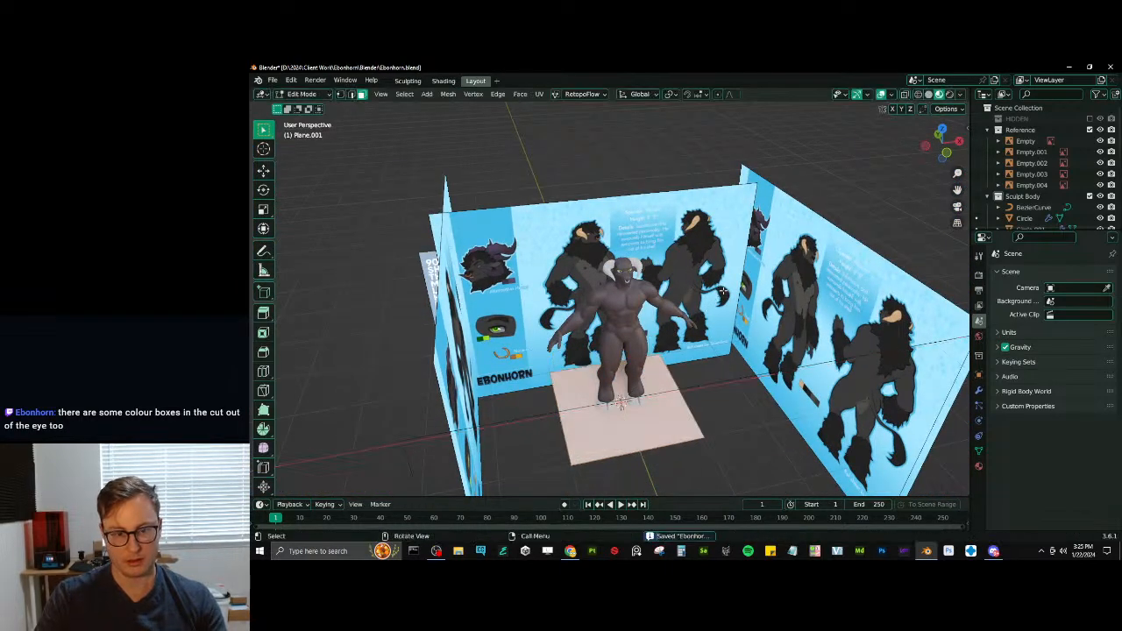
{"action": "type", "text": "910"}
{"action": "key", "text": "Escape"}
- Rotate the plane's mesh 90 degrees about the X axis and view it from the front
{"action": "type", "text": "r"}
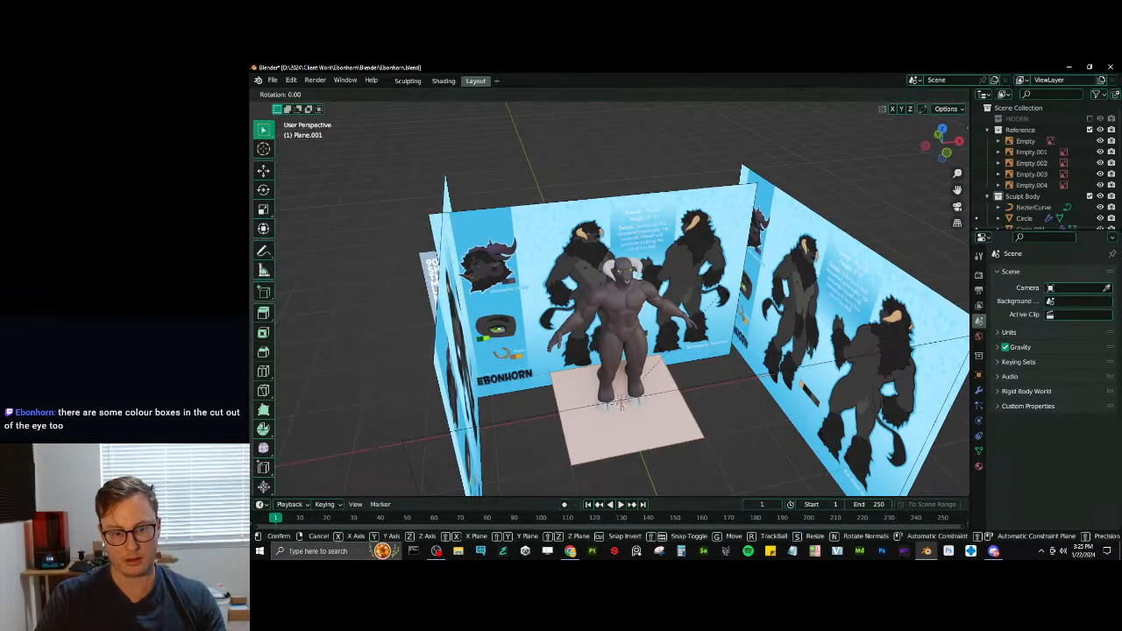
{"action": "type", "text": "x90"}
{"action": "key", "text": "Return"}
{"action": "key", "text": "KP_1"}
{"action": "scroll", "coordinate": [722, 290], "scroll_direction": "up", "scroll_amount": 2}
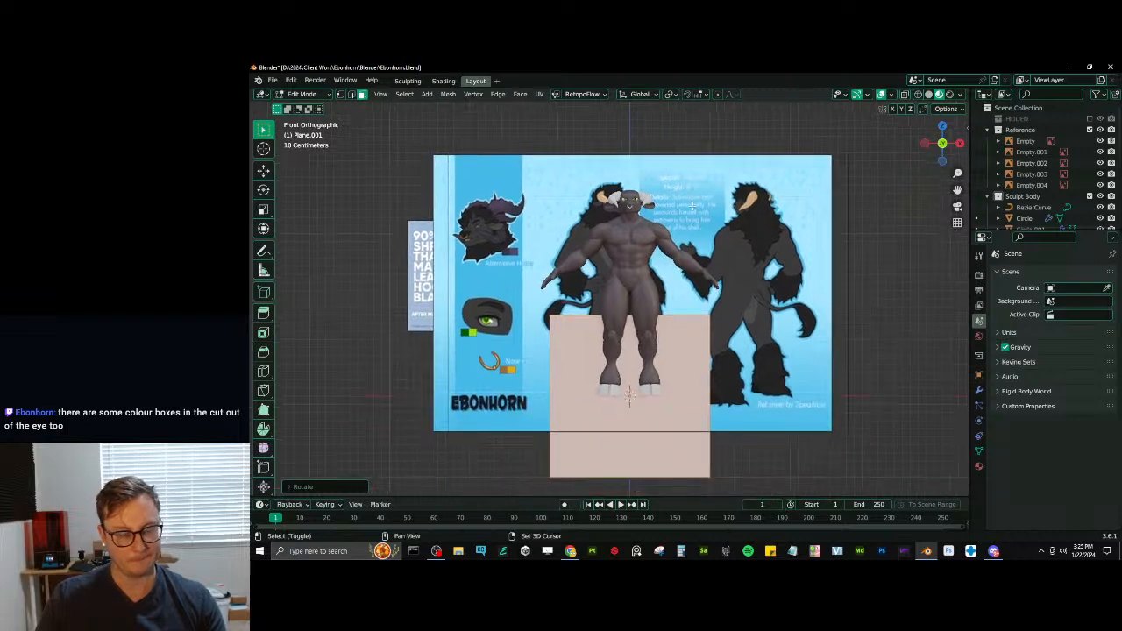
- Scale down the upright plane and move it over the eye drawing on the reference sheet
{"action": "middle_click_drag", "start_coordinate": [661, 238], "coordinate": [719, 249], "text": "shift"}
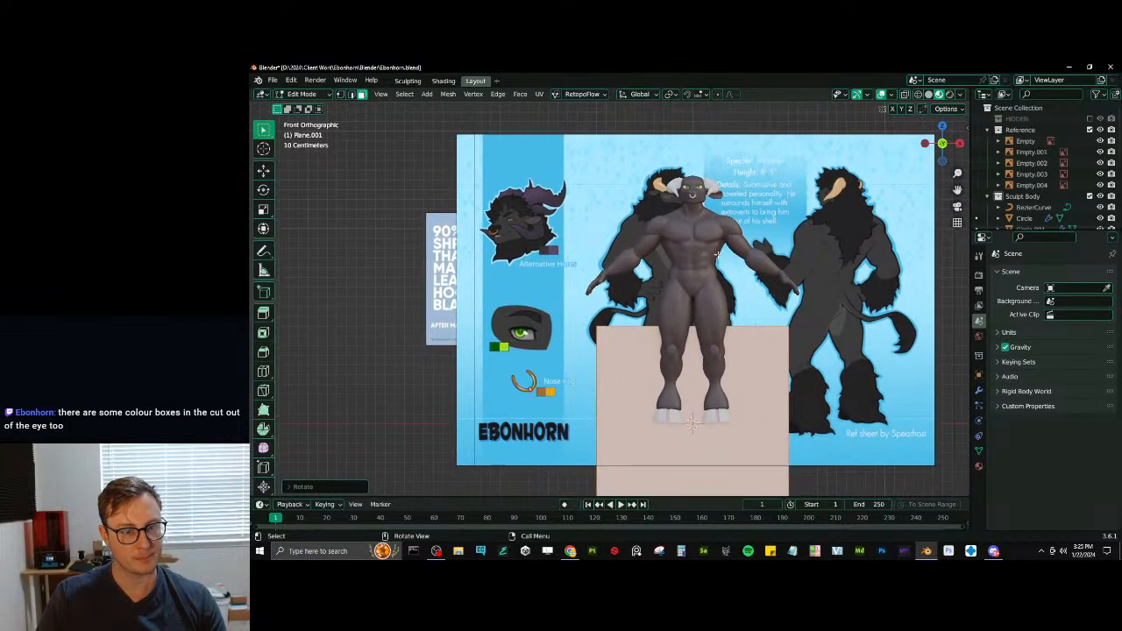
{"action": "key", "text": "s"}
{"action": "left_click", "coordinate": [735, 393]}
{"action": "middle_click_drag", "start_coordinate": [735, 392], "coordinate": [765, 360], "text": "shift"}
{"action": "key", "text": "g"}
{"action": "left_click", "coordinate": [576, 275]}
{"action": "scroll", "coordinate": [575, 279], "scroll_direction": "up", "scroll_amount": 2}
{"action": "scroll", "coordinate": [574, 279], "scroll_direction": "up", "scroll_amount": 4}
{"action": "middle_click_drag", "start_coordinate": [575, 278], "coordinate": [783, 282], "text": "shift"}
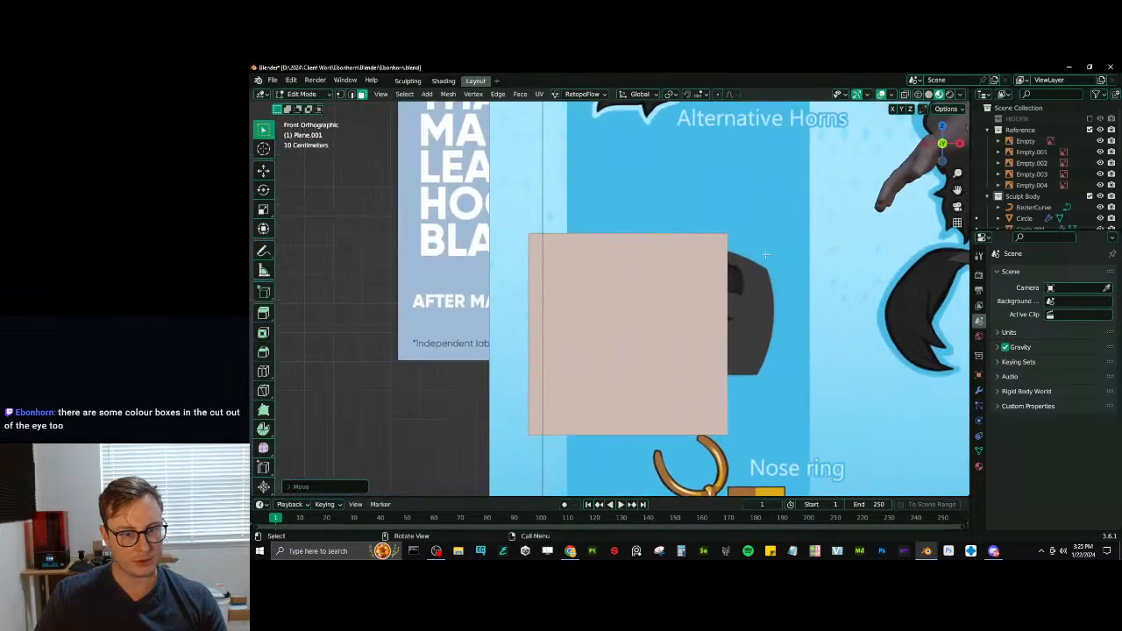
- Shrink the plane further and position it over the eyebrow in the eye drawing
{"action": "key", "text": "s"}
{"action": "left_click", "coordinate": [692, 307]}
{"action": "key", "text": "g"}
{"action": "left_click", "coordinate": [773, 244]}
{"action": "middle_click_drag", "start_coordinate": [788, 243], "coordinate": [778, 264], "text": "shift"}
{"action": "key", "text": "s"}
{"action": "left_click", "coordinate": [756, 248]}
{"action": "scroll", "coordinate": [720, 283], "scroll_direction": "up", "scroll_amount": 2}
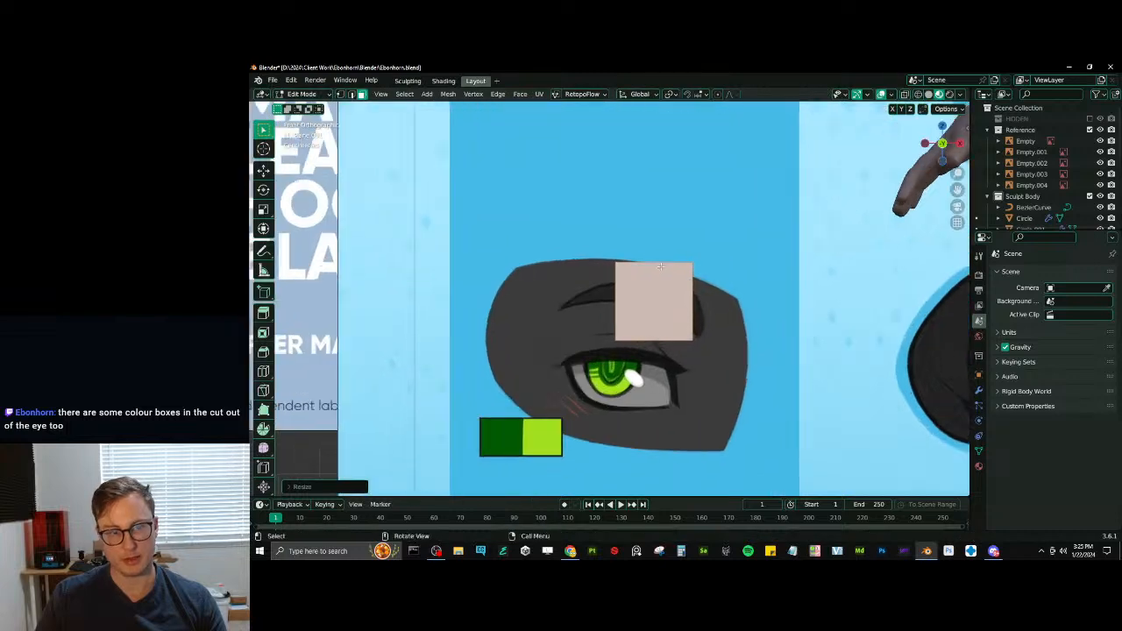
- In edge selection and wireframe display, extrude the plane's inner edge along X towards the eyebrow's pointed tip and shorten the new edge
{"action": "left_click", "coordinate": [351, 95]}
{"action": "middle_click_drag", "start_coordinate": [642, 234], "coordinate": [470, 220], "text": "shift"}
{"action": "key", "text": "shift+z"}
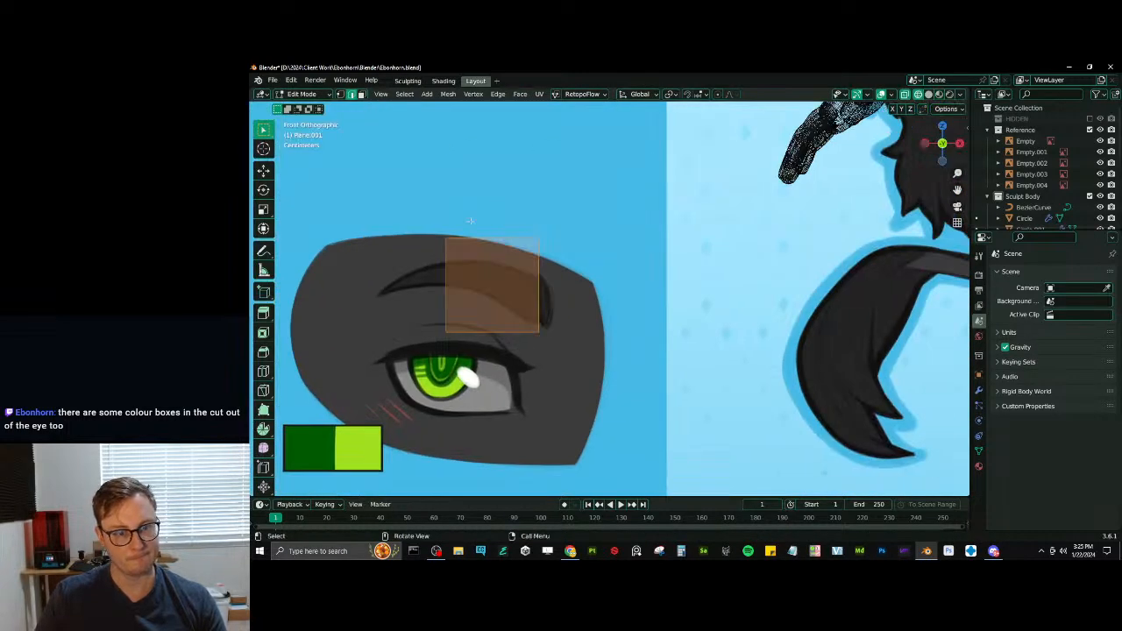
{"action": "middle_click_drag", "start_coordinate": [526, 278], "coordinate": [625, 310], "text": "shift"}
{"action": "left_click", "coordinate": [550, 335]}
{"action": "key", "text": "e"}
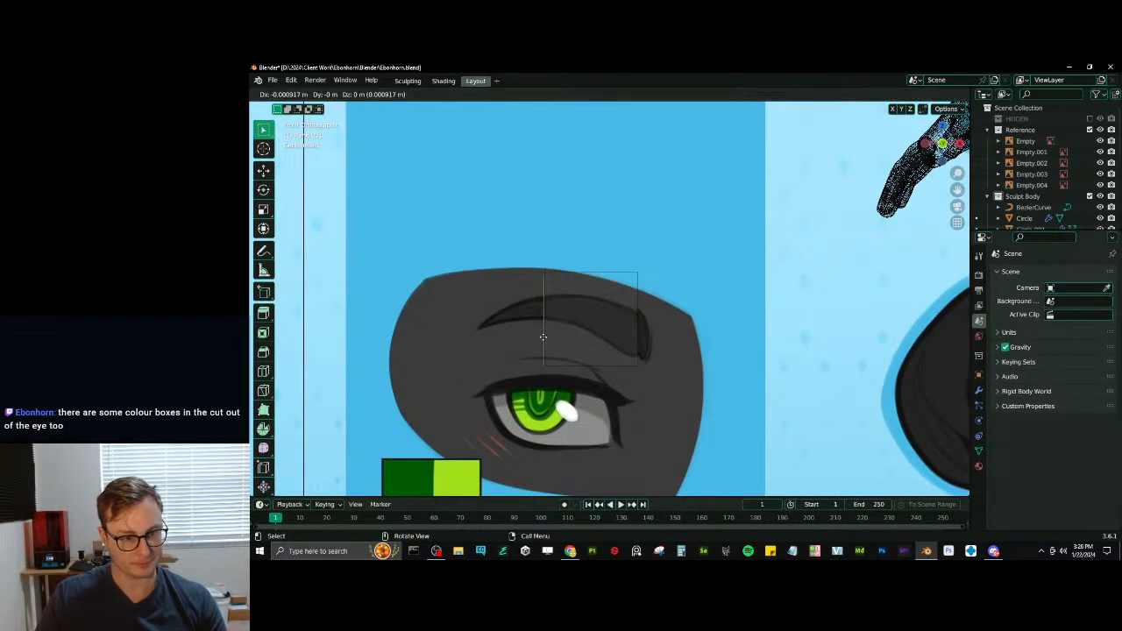
{"action": "key", "text": "x"}
{"action": "left_click", "coordinate": [482, 336]}
{"action": "key", "text": "s"}
{"action": "left_click", "coordinate": [569, 280]}
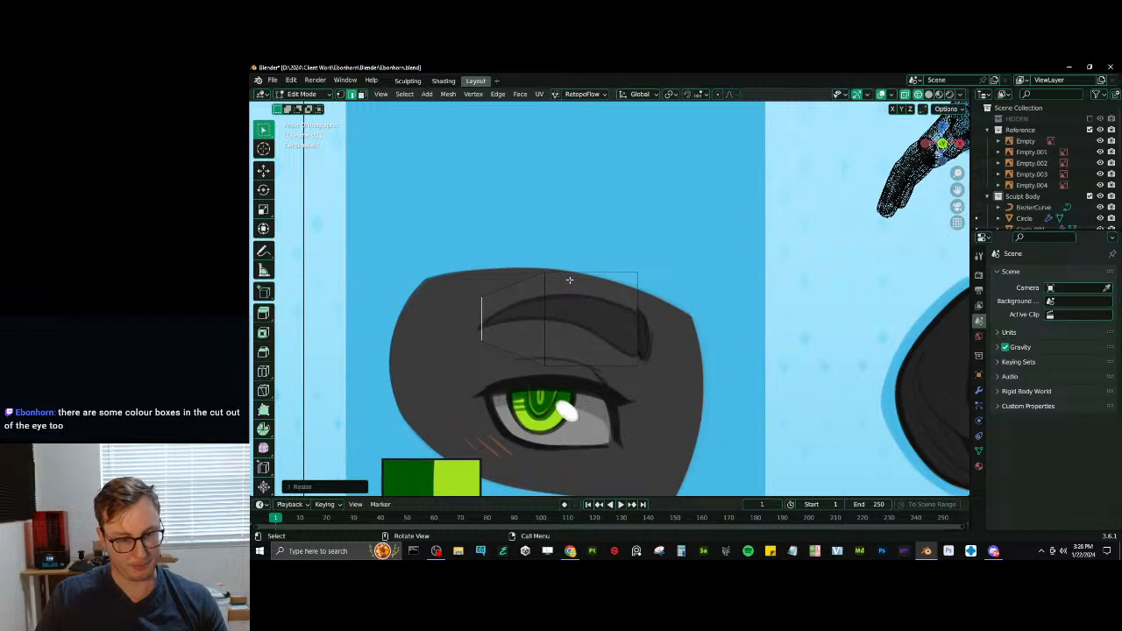
- Merge the shortened edge's two vertices into one and place that point on the eyebrow's pointed tip
{"action": "key", "text": "m"}
{"action": "left_click", "coordinate": [538, 283]}
{"action": "left_click", "coordinate": [340, 93]}
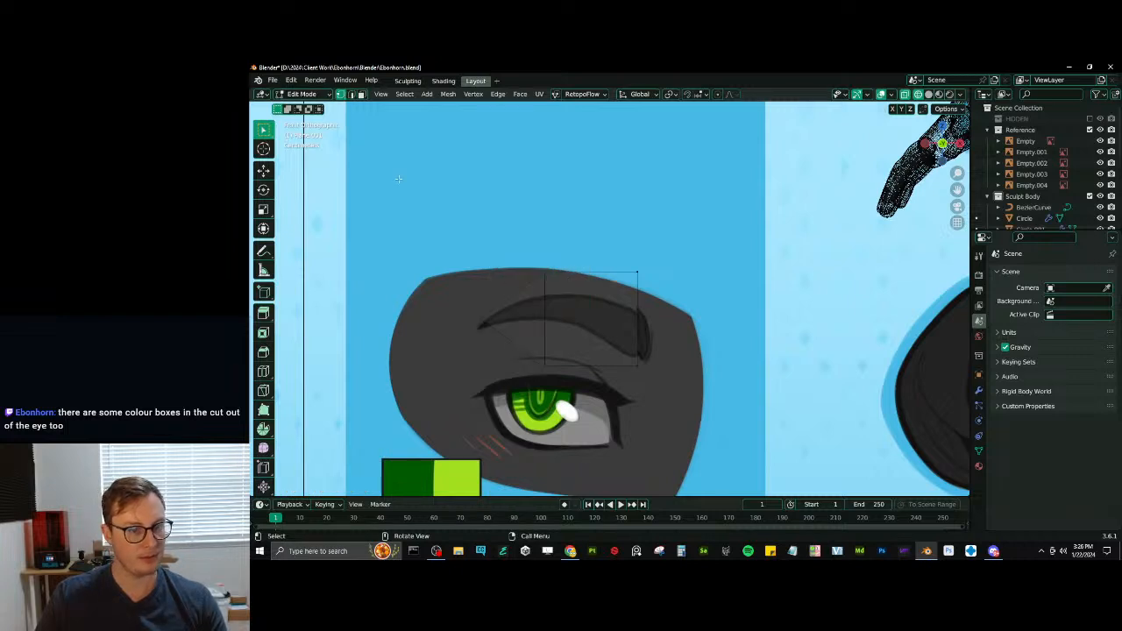
{"action": "key", "text": "g"}
{"action": "left_click", "coordinate": [481, 326]}
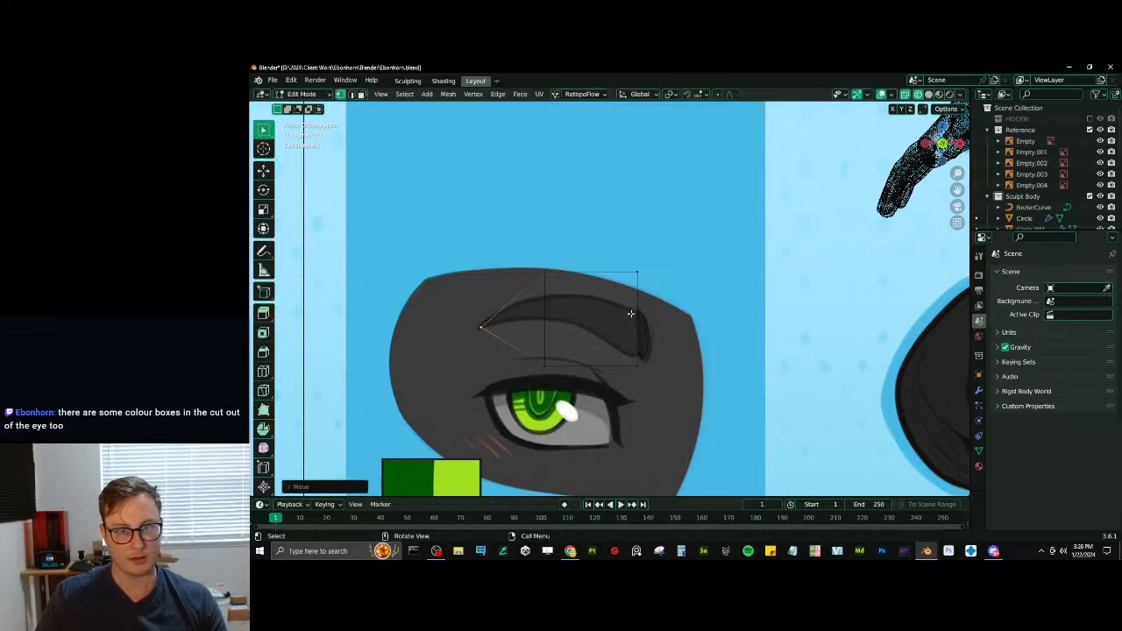
{"action": "left_click", "coordinate": [979, 391]}
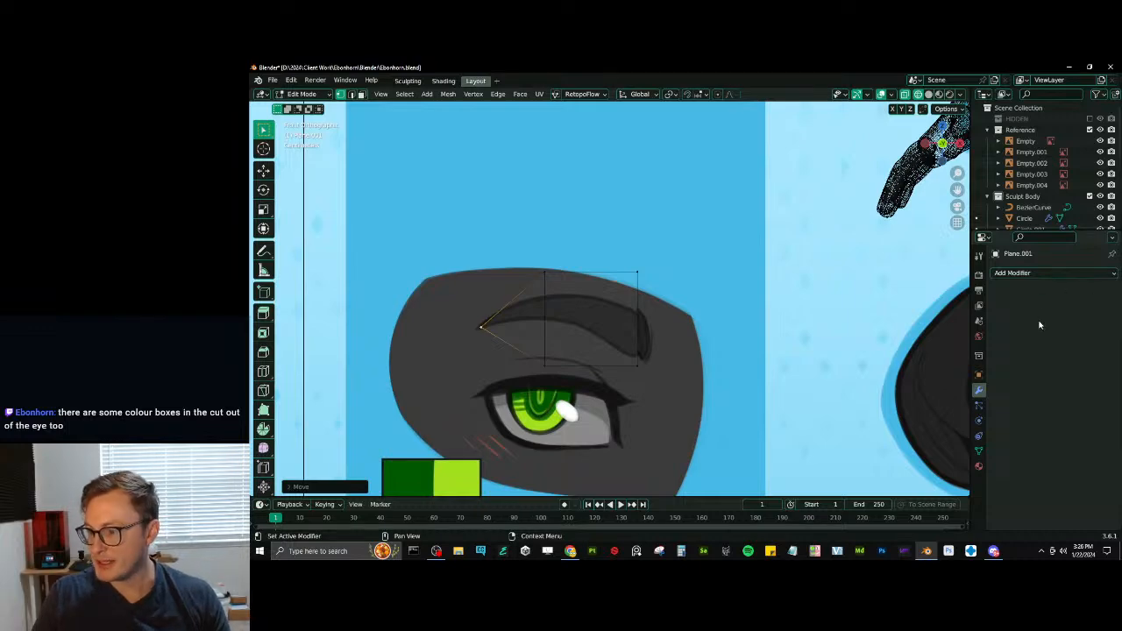
- Try extruding the plane's outer edge beyond the thick end of the eyebrow, then undo the extrusion
{"action": "scroll", "coordinate": [512, 409], "scroll_direction": "down", "scroll_amount": 3}
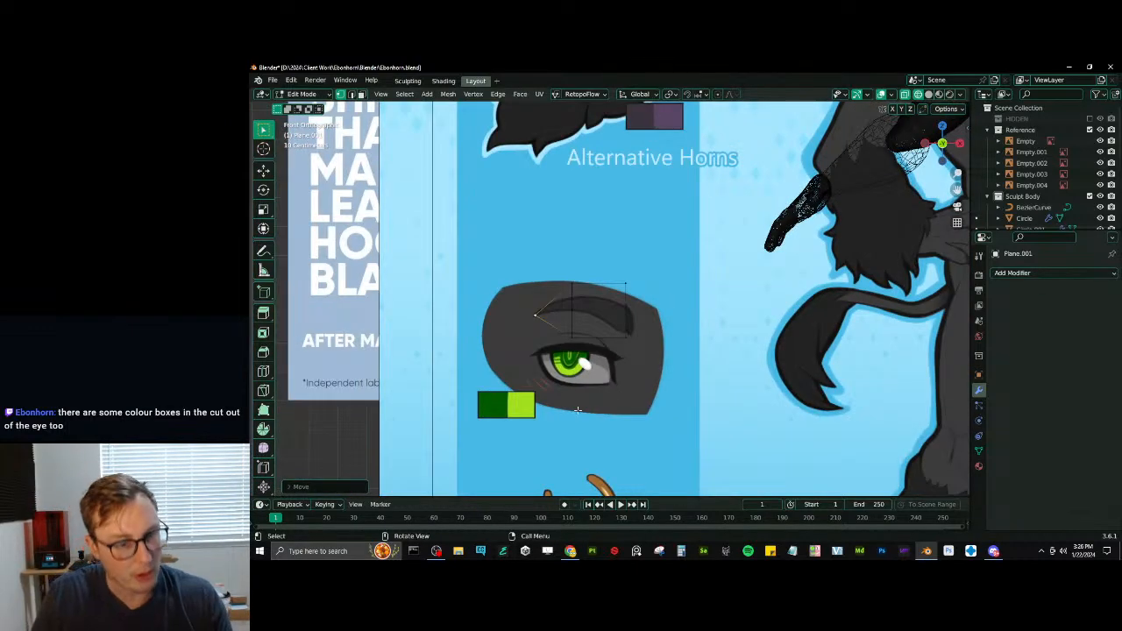
{"action": "scroll", "coordinate": [577, 409], "scroll_direction": "up", "scroll_amount": 4}
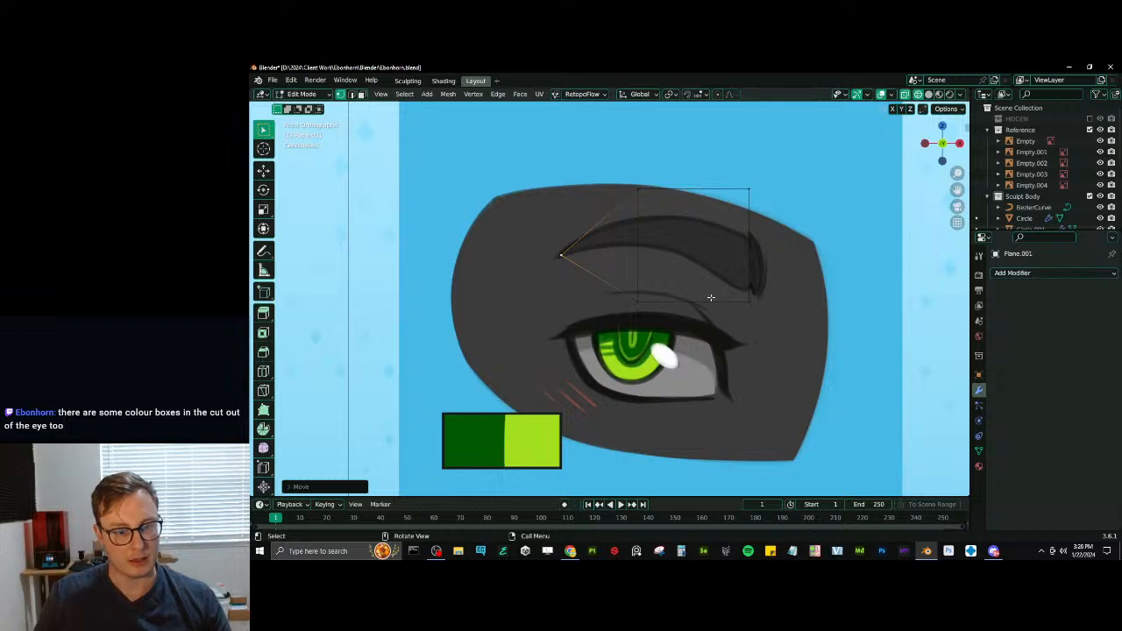
{"action": "left_click", "coordinate": [758, 245]}
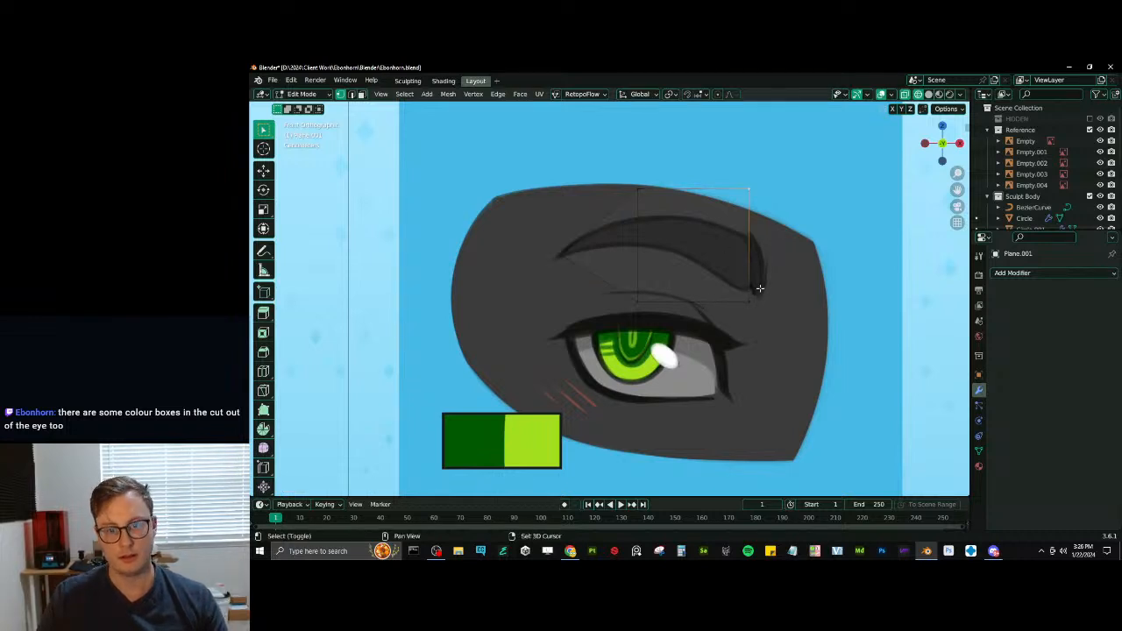
{"action": "key", "text": "e"}
{"action": "left_click", "coordinate": [797, 253]}
{"action": "key", "text": "ctrl+z"}
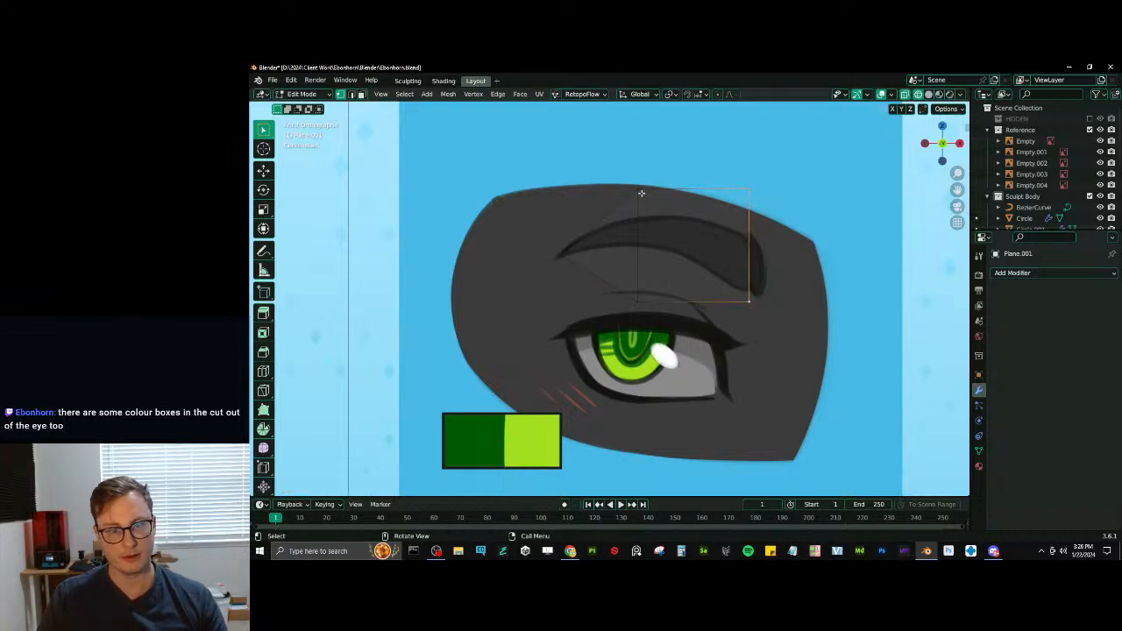
- Narrow the edge nearest the tip to the eyebrow's width and add a Subdivision Surface modifier to the plane
{"action": "key", "text": "s"}
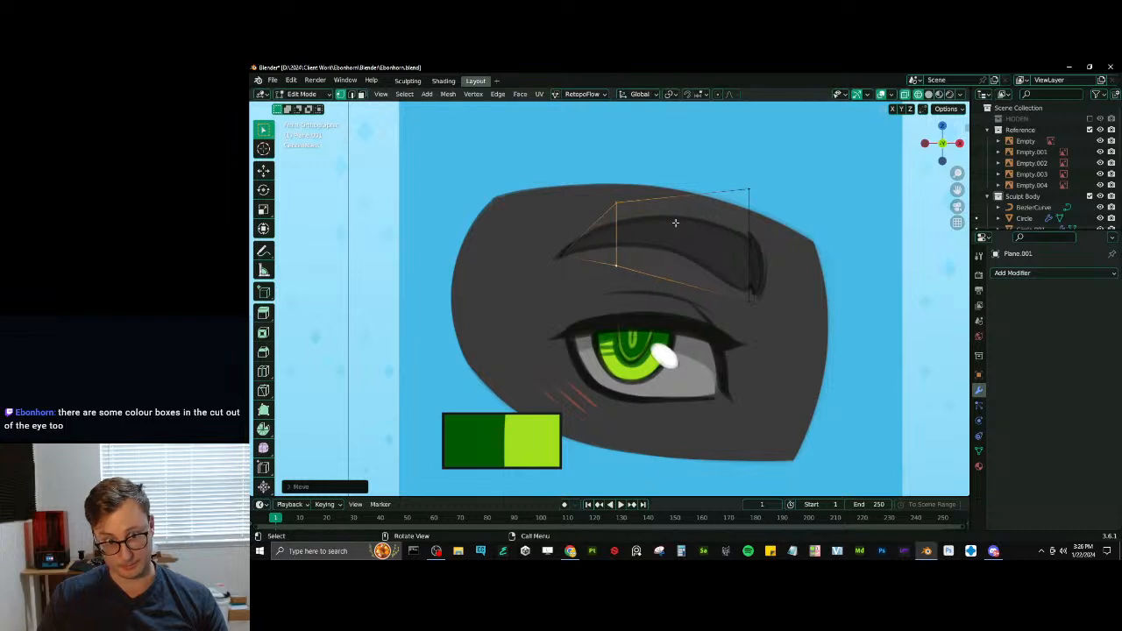
{"action": "left_click", "coordinate": [1011, 325]}
{"action": "left_click", "coordinate": [1016, 273]}
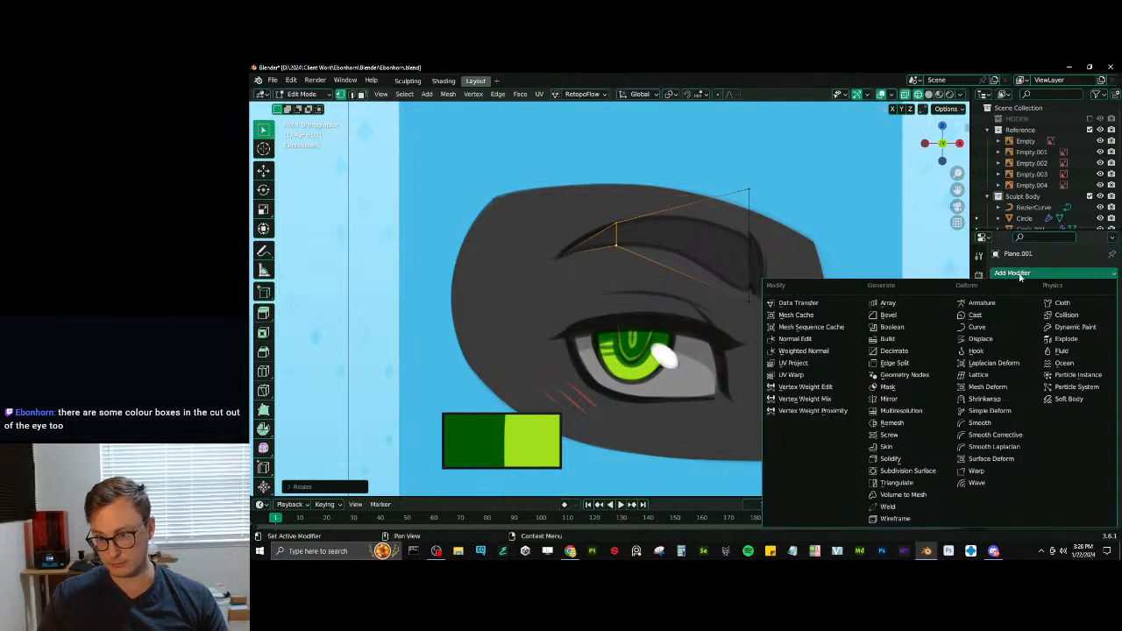
{"action": "left_click", "coordinate": [907, 471]}
- Add an edge loop across the eyebrow plane's wide face, then scale and move it to fit the drawn brow
{"action": "key", "text": "ctrl+r"}
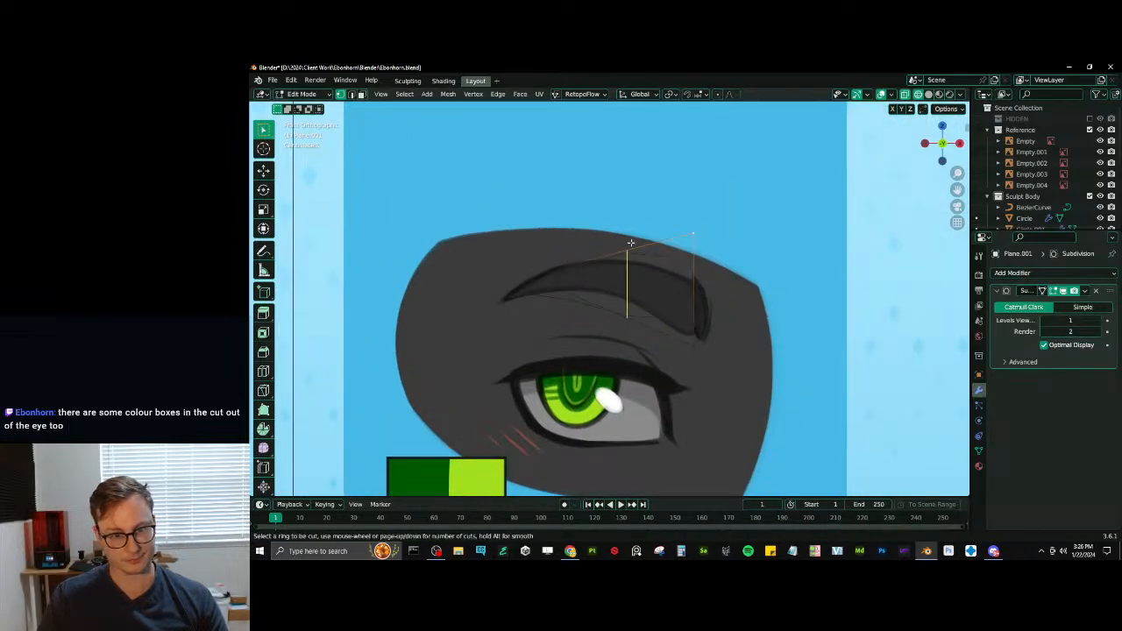
{"action": "left_click", "coordinate": [631, 243]}
{"action": "right_click", "coordinate": [635, 247]}
{"action": "key", "text": "s"}
{"action": "left_click", "coordinate": [652, 248]}
{"action": "key", "text": "g"}
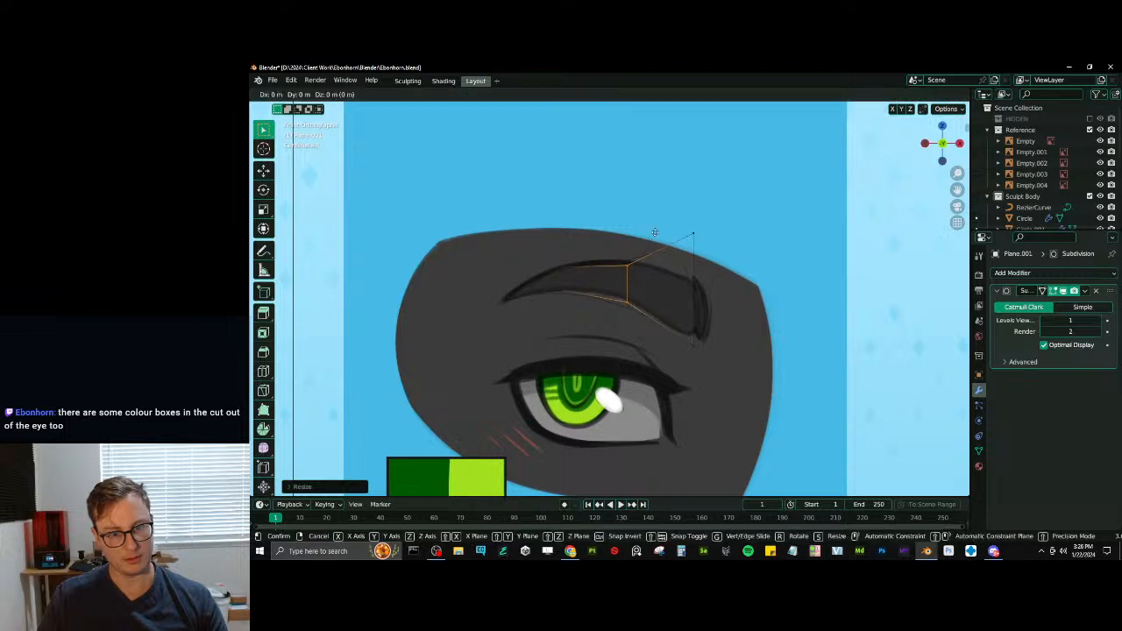
{"action": "key", "text": "z"}
{"action": "left_click", "coordinate": [656, 227]}
{"action": "key", "text": "g"}
{"action": "key", "text": "x"}
{"action": "left_click", "coordinate": [638, 234]}
{"action": "key", "text": "g"}
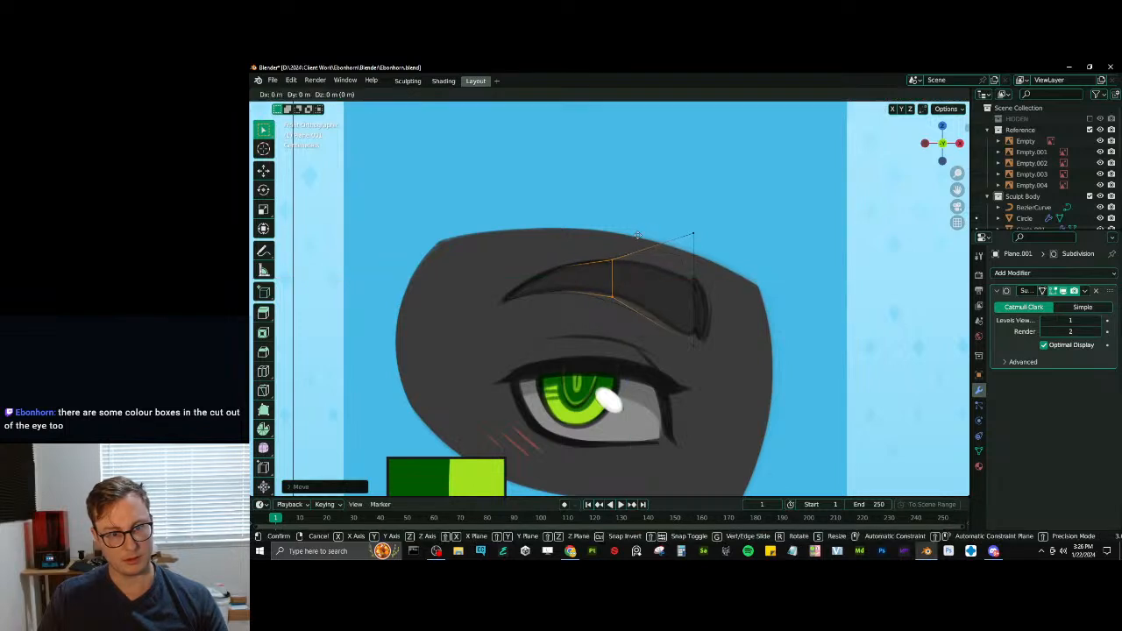
{"action": "left_click", "coordinate": [637, 234]}
- Scale, rotate and move the plane's outer edge to follow the thick end of the drawn eyebrow
{"action": "left_click", "coordinate": [708, 255]}
{"action": "key", "text": "s"}
{"action": "left_click", "coordinate": [745, 248]}
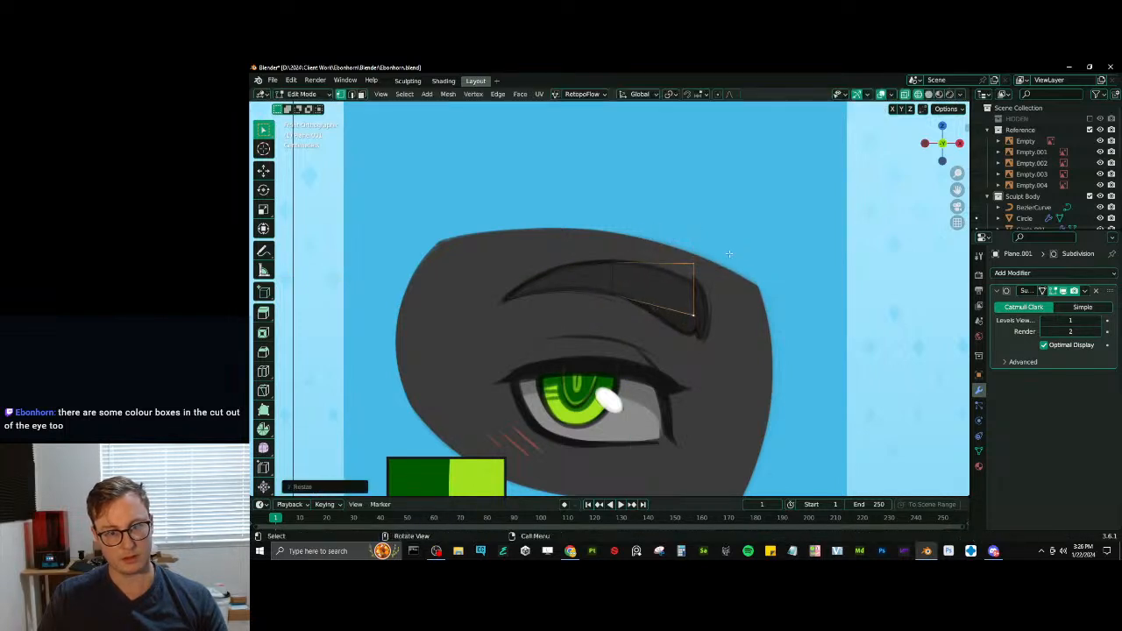
{"action": "key", "text": "g"}
{"action": "left_click", "coordinate": [728, 244]}
{"action": "key", "text": "r"}
{"action": "left_click", "coordinate": [737, 261]}
{"action": "key", "text": "g"}
{"action": "left_click", "coordinate": [716, 269]}
- Extrude the outer edge to the brow's thick end, align the new edge, and show the subdivision on the edit cage
{"action": "left_click", "coordinate": [744, 289]}
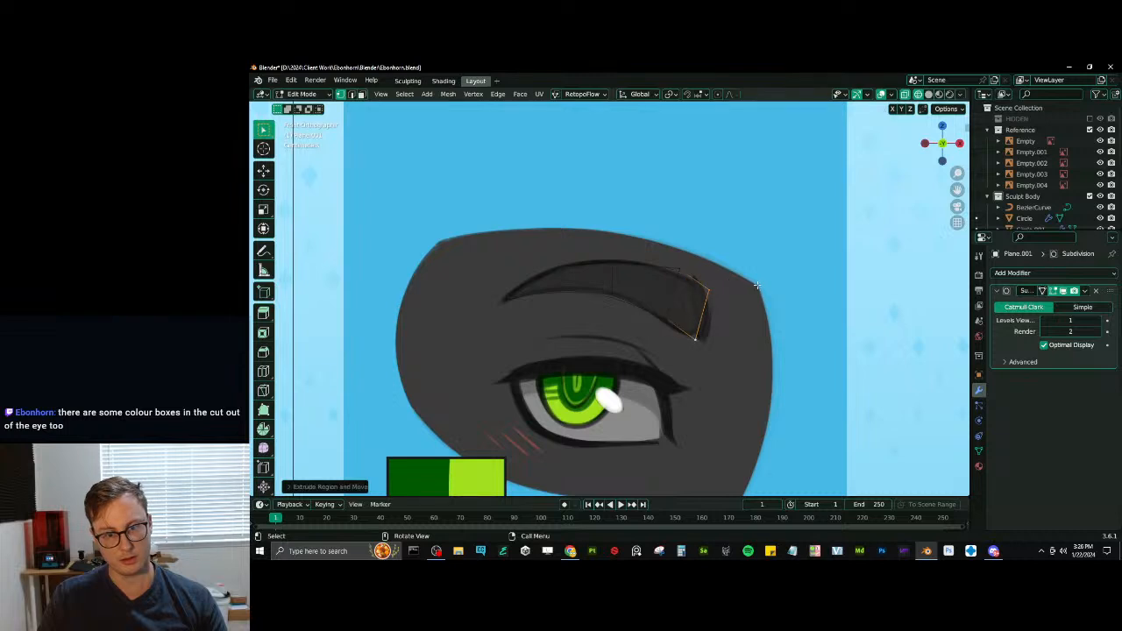
{"action": "key", "text": "r"}
{"action": "left_click", "coordinate": [749, 290]}
{"action": "key", "text": "g"}
{"action": "left_click", "coordinate": [747, 292]}
{"action": "left_click", "coordinate": [1042, 293]}
{"action": "scroll", "coordinate": [745, 312], "scroll_direction": "up", "scroll_amount": 2}
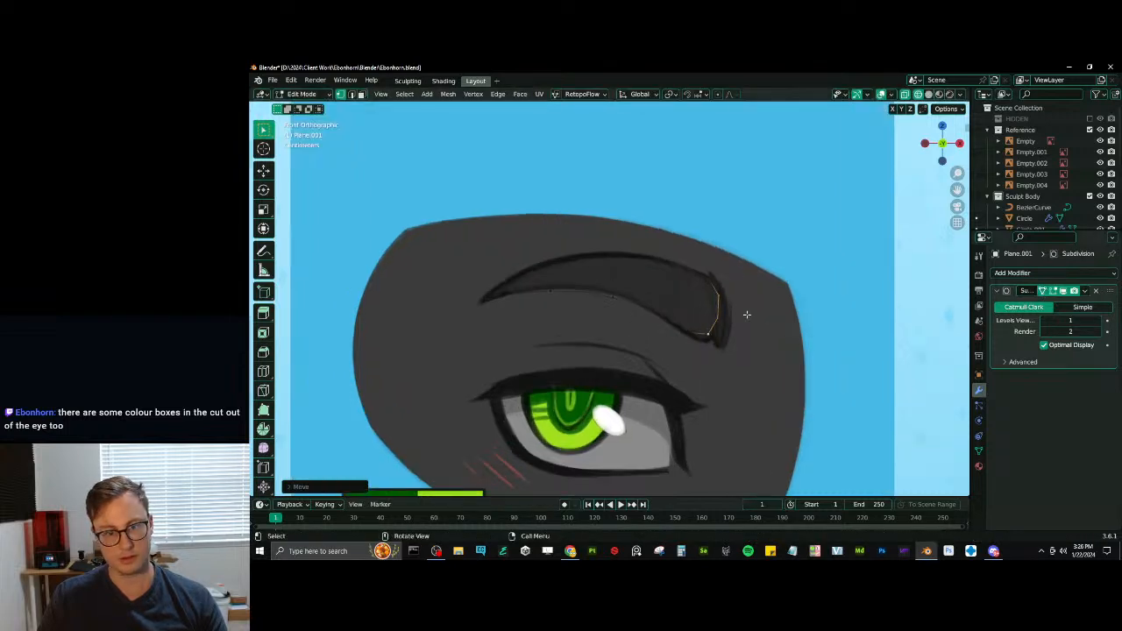
- Raise the eyebrow's middle vertices along Z to match the drawn arch, and crease the tip vertex to 1.00
{"action": "left_click", "coordinate": [615, 252]}
{"action": "key", "text": "b"}
{"action": "left_click_drag", "start_coordinate": [516, 228], "coordinate": [664, 326]}
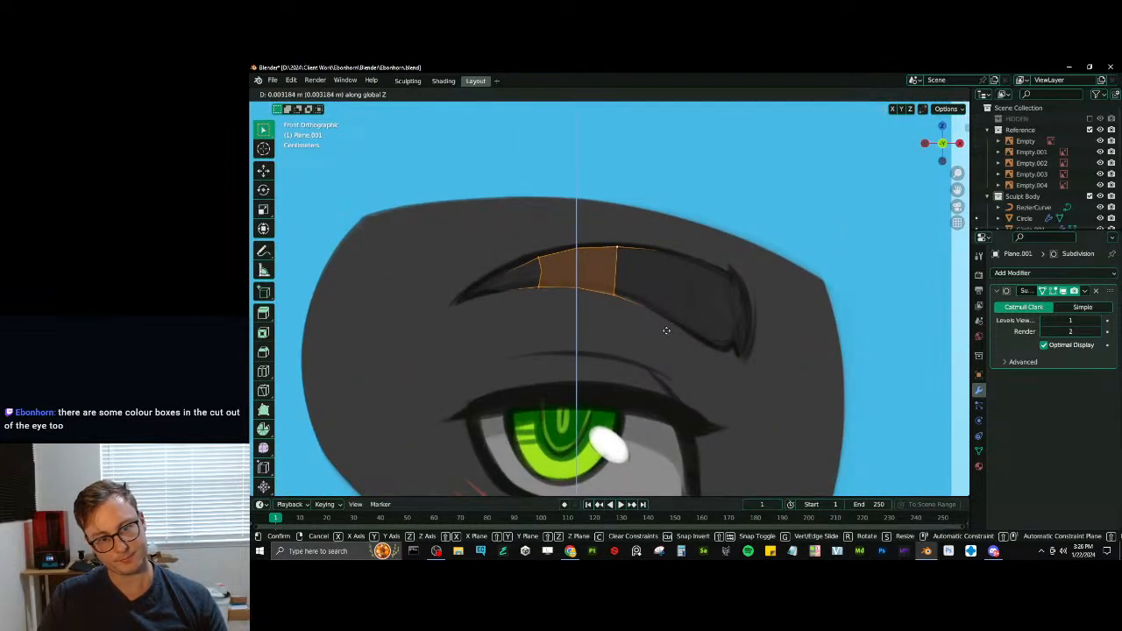
{"action": "left_click", "coordinate": [538, 252]}
{"action": "left_click", "coordinate": [539, 282], "text": "ctrl"}
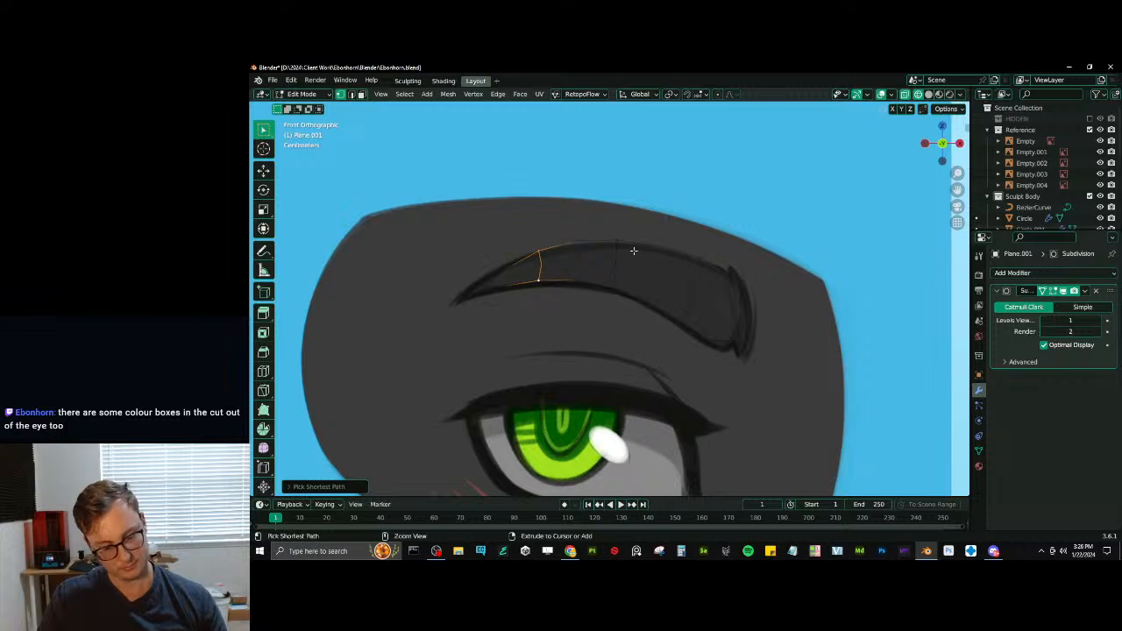
{"action": "left_click", "coordinate": [464, 305]}
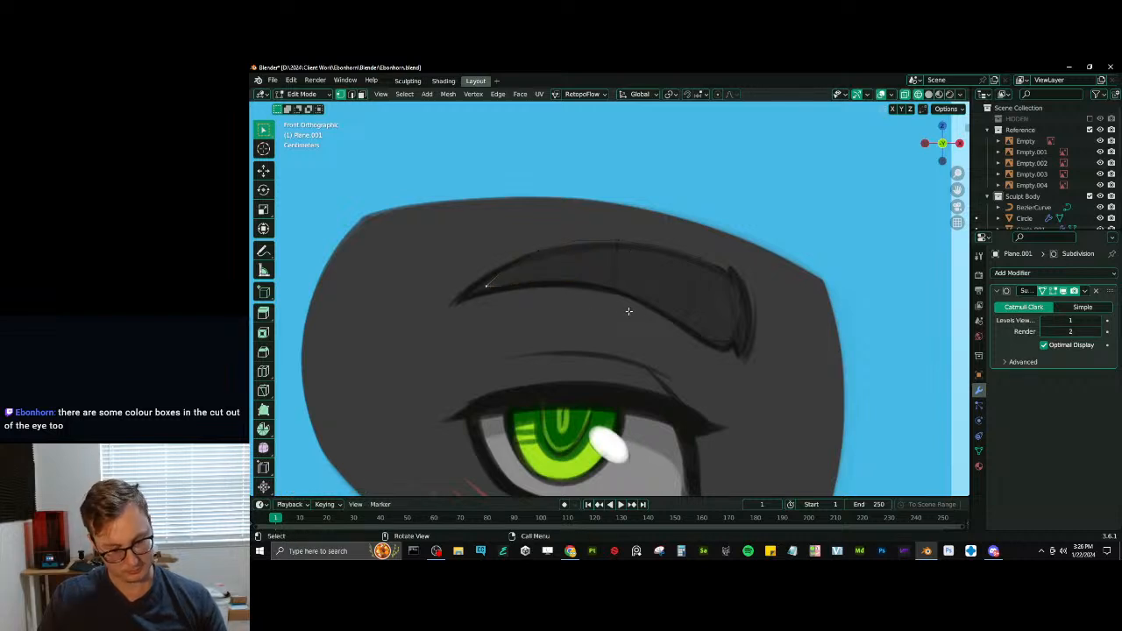
{"action": "key", "text": "n"}
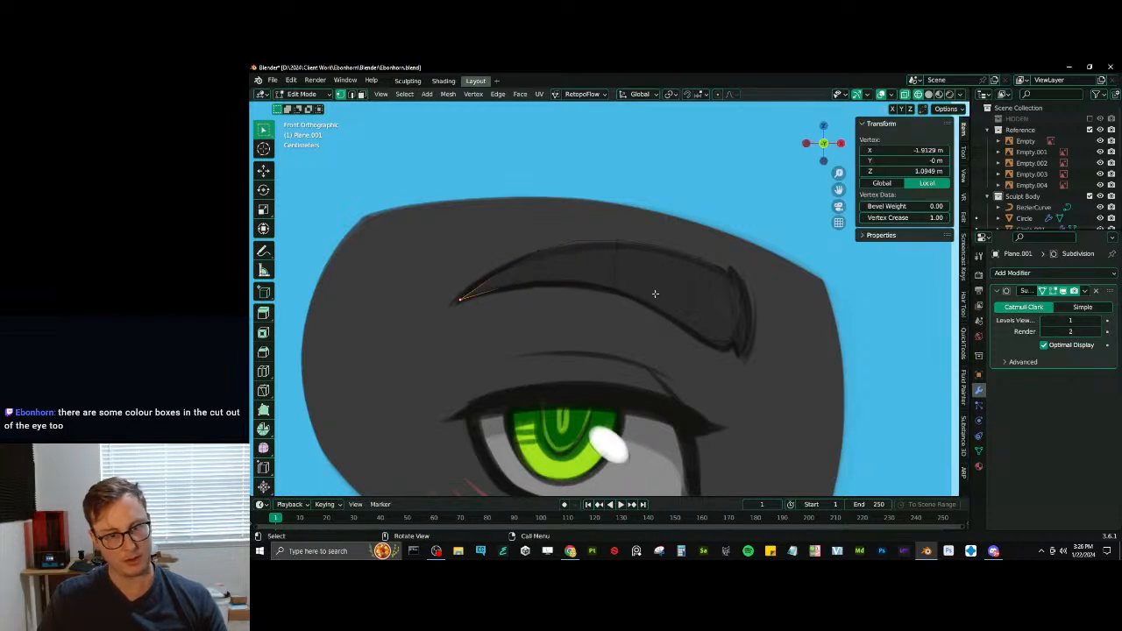
- Extrude the brow's outer end once more, scale the new edge, and move the end face to fit the drawing
{"action": "middle_click_drag", "start_coordinate": [713, 294], "coordinate": [704, 292], "text": "shift"}
{"action": "left_click", "coordinate": [724, 337], "text": "shift"}
{"action": "key", "text": "e"}
{"action": "left_click", "coordinate": [756, 312]}
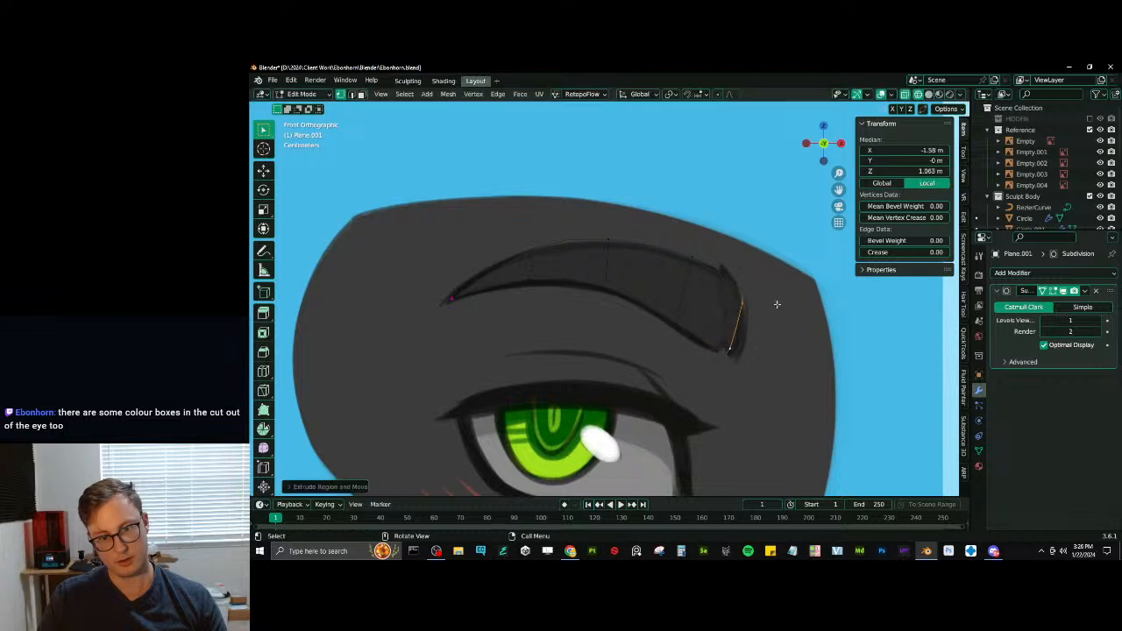
{"action": "key", "text": "s"}
{"action": "left_click", "coordinate": [759, 313]}
{"action": "key", "text": "ctrl+KP_Add"}
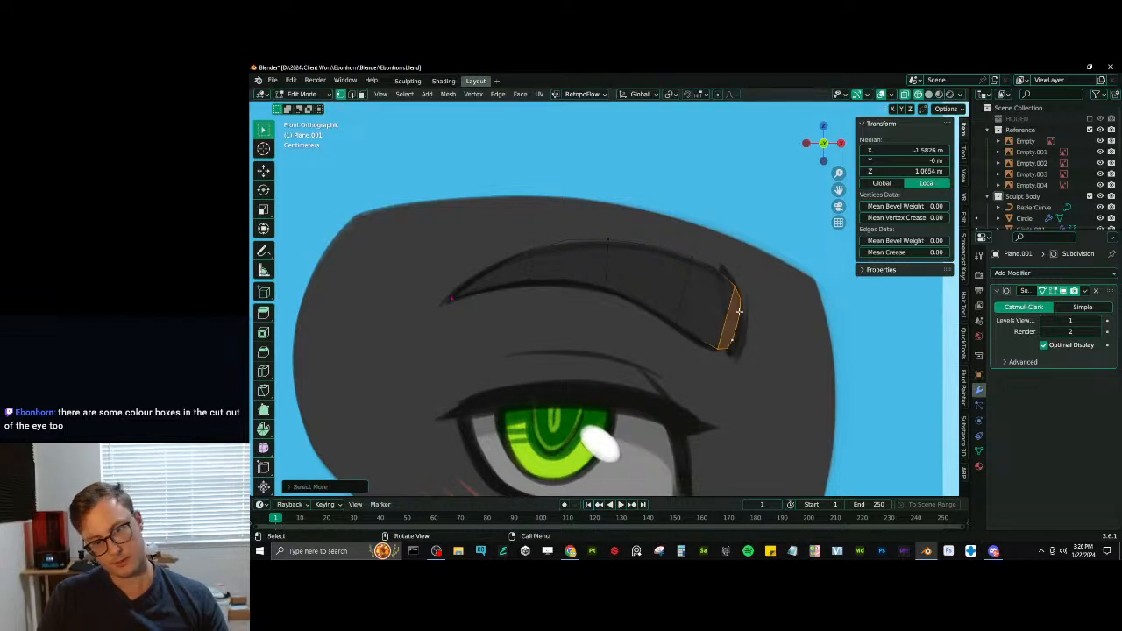
{"action": "key", "text": "g"}
{"action": "left_click", "coordinate": [720, 306]}
- Flip the whole eyebrow mesh horizontally by scaling it -1 along X
{"action": "scroll", "coordinate": [720, 306], "scroll_direction": "down", "scroll_amount": 4}
{"action": "key", "text": "Tab"}
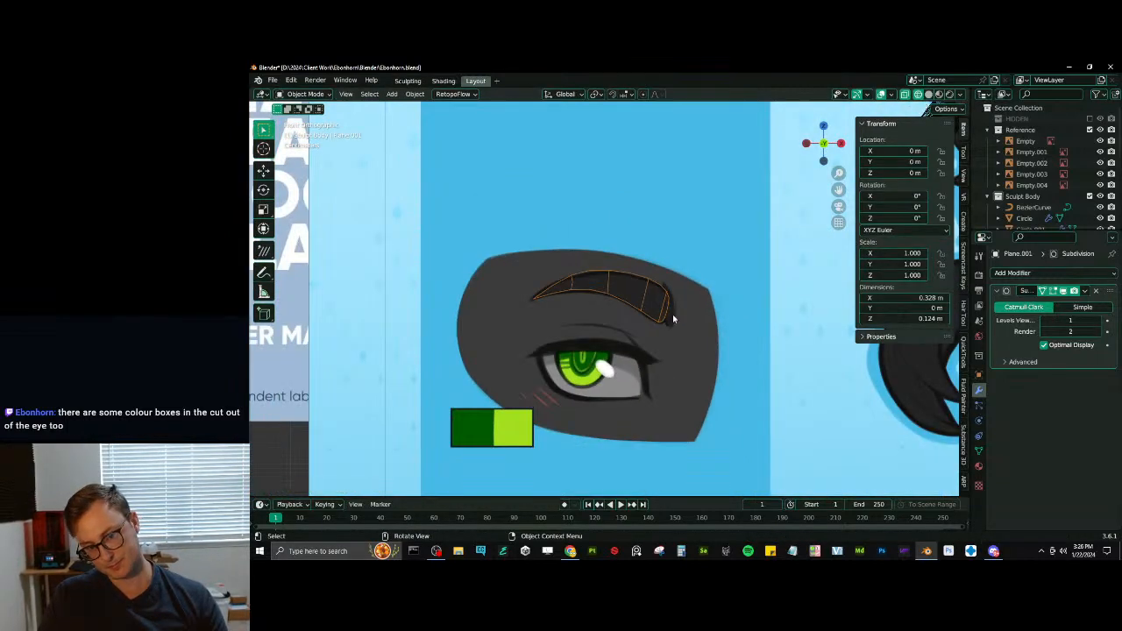
{"action": "key", "text": "Tab"}
{"action": "type", "text": "asx-1"}
{"action": "key", "text": "Return"}
{"action": "scroll", "coordinate": [672, 328], "scroll_direction": "down", "scroll_amount": 6}
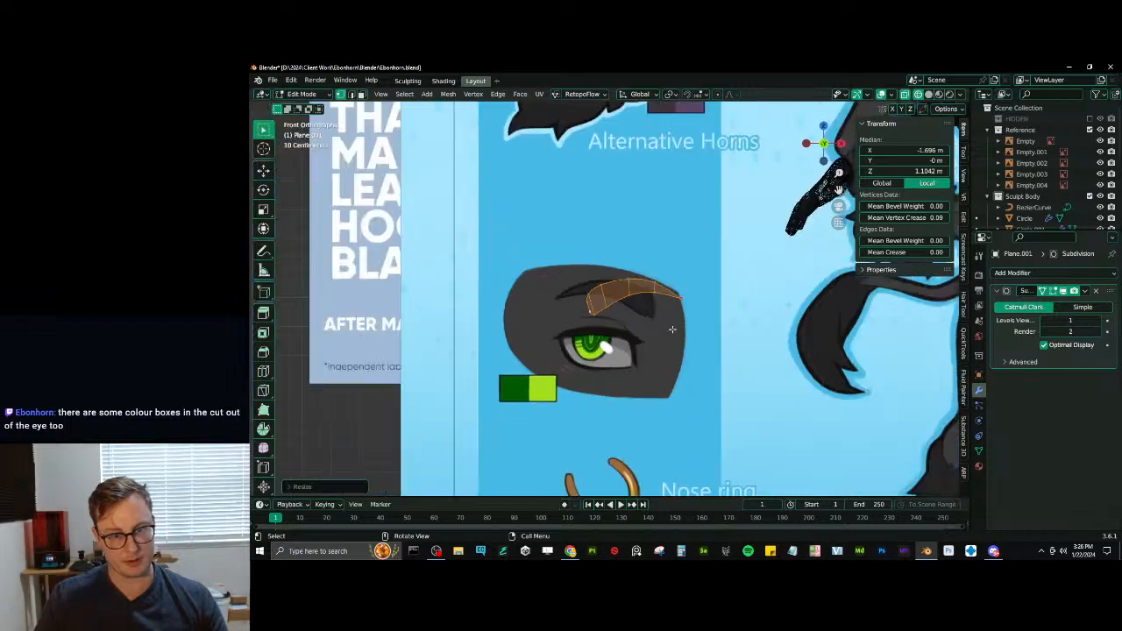
- Move the eyebrow mesh from the reference drawing to the character's head
{"action": "middle_click_drag", "start_coordinate": [671, 328], "coordinate": [585, 357], "text": "shift"}
{"action": "key", "text": "g"}
{"action": "left_click", "coordinate": [817, 158]}
{"action": "scroll", "coordinate": [816, 157], "scroll_direction": "up", "scroll_amount": 1}
{"action": "mouse_move", "coordinate": [816, 157]}
{"action": "middle_mouse_down", "text": "shift"}
{"action": "mouse_move", "coordinate": [623, 292]}
{"action": "mouse_move", "coordinate": [734, 352]}
{"action": "mouse_move", "coordinate": [629, 358]}
{"action": "middle_mouse_up", "text": "shift"}
{"action": "key", "text": "g"}
{"action": "left_click", "coordinate": [595, 271]}
- Turn off wireframe display, move the eyebrow along Y to the front of the face, and scale it to the head
{"action": "key", "text": "shift+z"}
{"action": "scroll", "coordinate": [663, 270], "scroll_direction": "up", "scroll_amount": 3}
{"action": "key", "text": "g"}
{"action": "key", "text": "y"}
{"action": "left_click", "coordinate": [751, 365]}
{"action": "key", "text": "KP_1"}
{"action": "scroll", "coordinate": [751, 367], "scroll_direction": "up", "scroll_amount": 2}
{"action": "scroll", "coordinate": [629, 357], "scroll_direction": "up", "scroll_amount": 3}
{"action": "key", "text": "s"}
{"action": "left_click", "coordinate": [611, 300]}
{"action": "scroll", "coordinate": [611, 300], "scroll_direction": "up", "scroll_amount": 2}
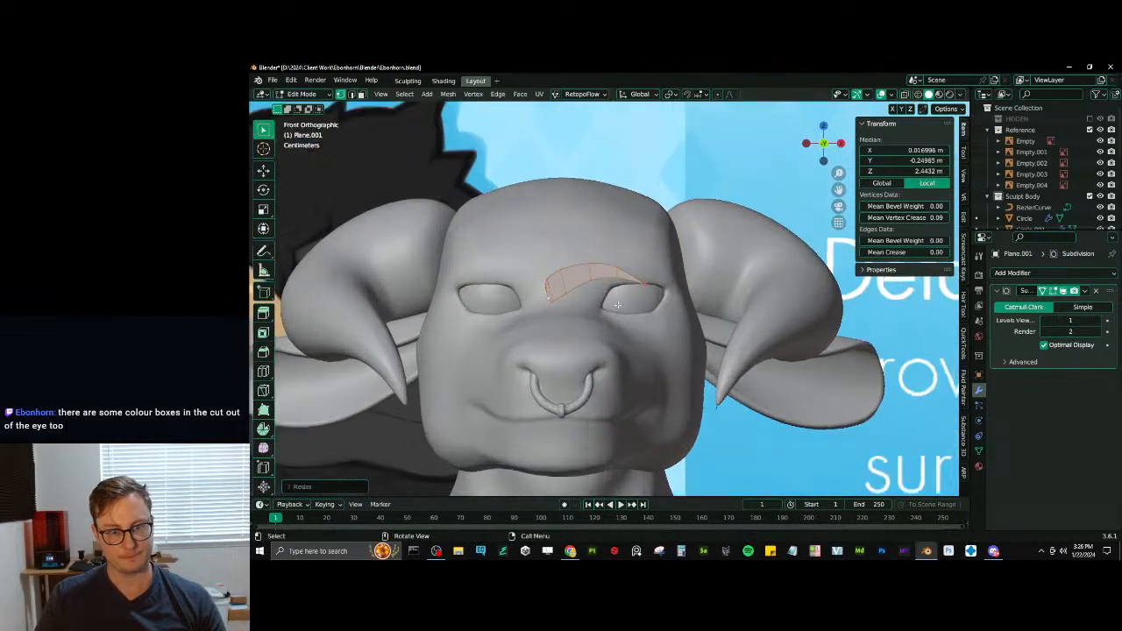
- Place the eyebrow above the character's left eye and adjust its size
{"action": "key", "text": "g"}
{"action": "left_click", "coordinate": [650, 274]}
{"action": "key", "text": "s"}
{"action": "key", "text": "g"}
{"action": "left_click", "coordinate": [674, 280]}
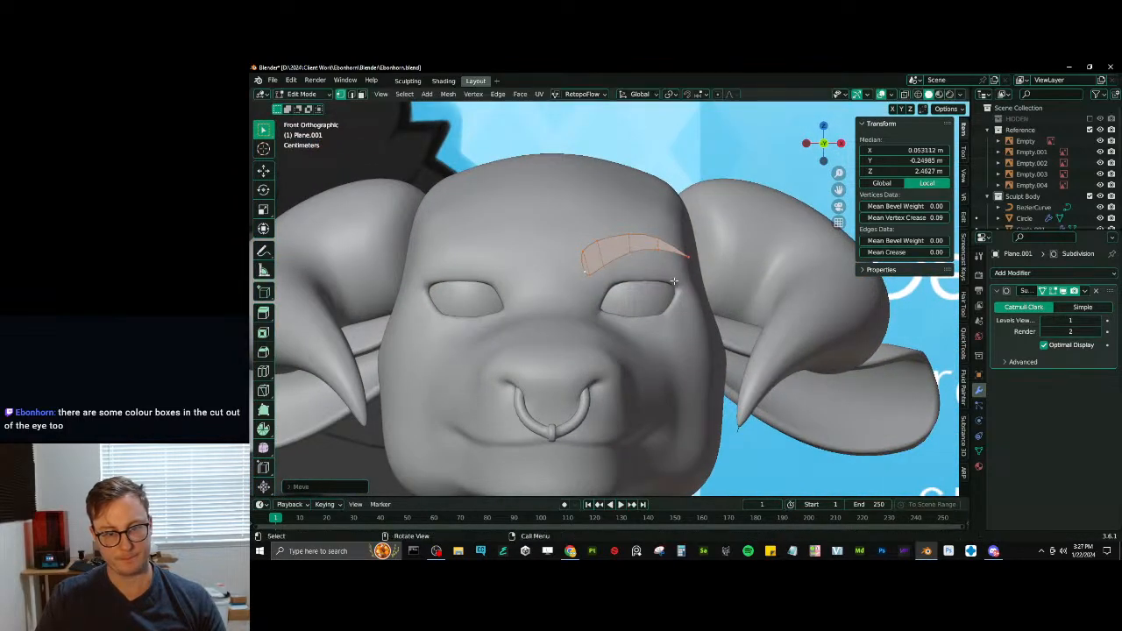
- Compare the eyebrow with the reference sheet from the front and fine-tune its scale above the eye
{"action": "scroll", "coordinate": [697, 276], "scroll_direction": "down", "scroll_amount": 6}
{"action": "scroll", "coordinate": [680, 231], "scroll_direction": "up", "scroll_amount": 2}
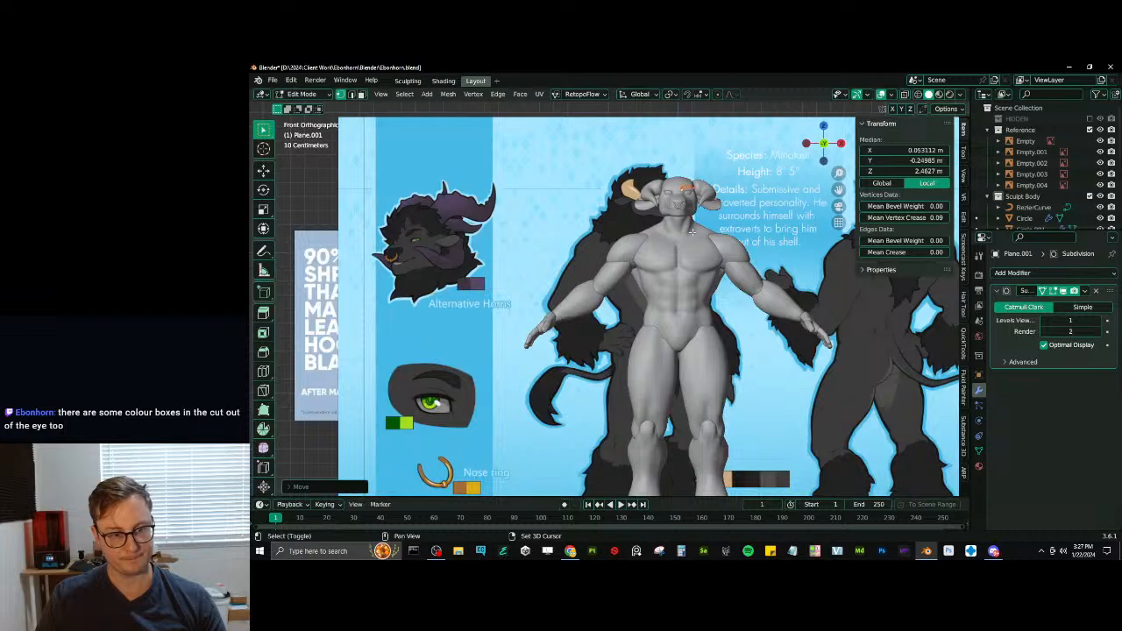
{"action": "scroll", "coordinate": [692, 231], "scroll_direction": "up", "scroll_amount": 7}
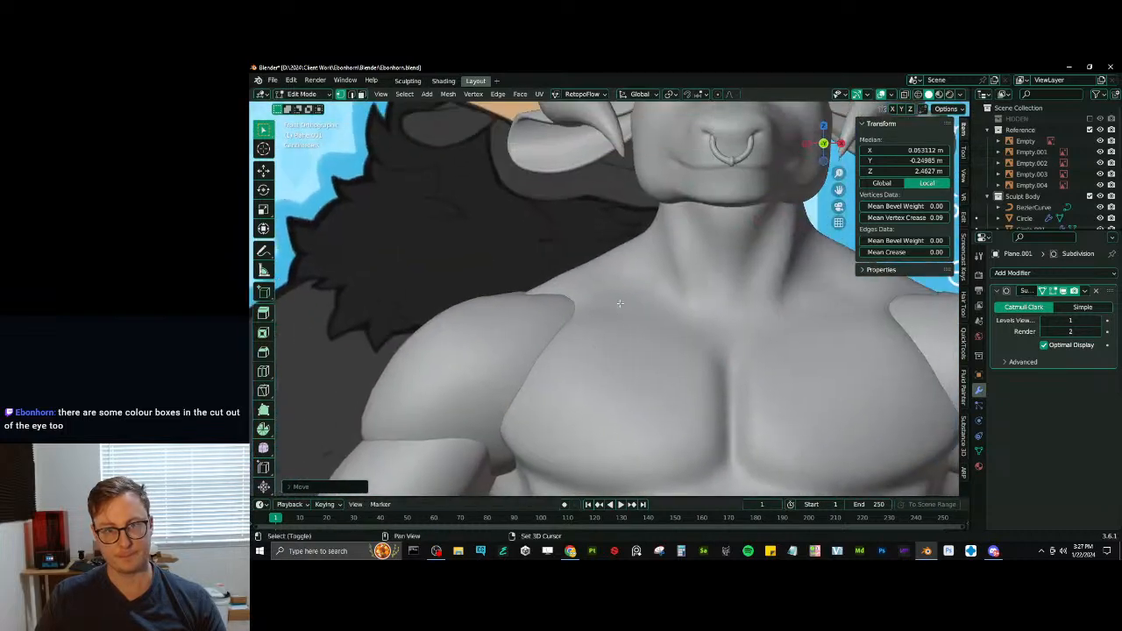
{"action": "middle_click_drag", "start_coordinate": [619, 303], "coordinate": [561, 374], "text": "shift"}
{"action": "scroll", "coordinate": [684, 184], "scroll_direction": "up", "scroll_amount": 3}
{"action": "middle_click_drag", "start_coordinate": [684, 184], "coordinate": [571, 354], "text": "shift"}
{"action": "key", "text": "s"}
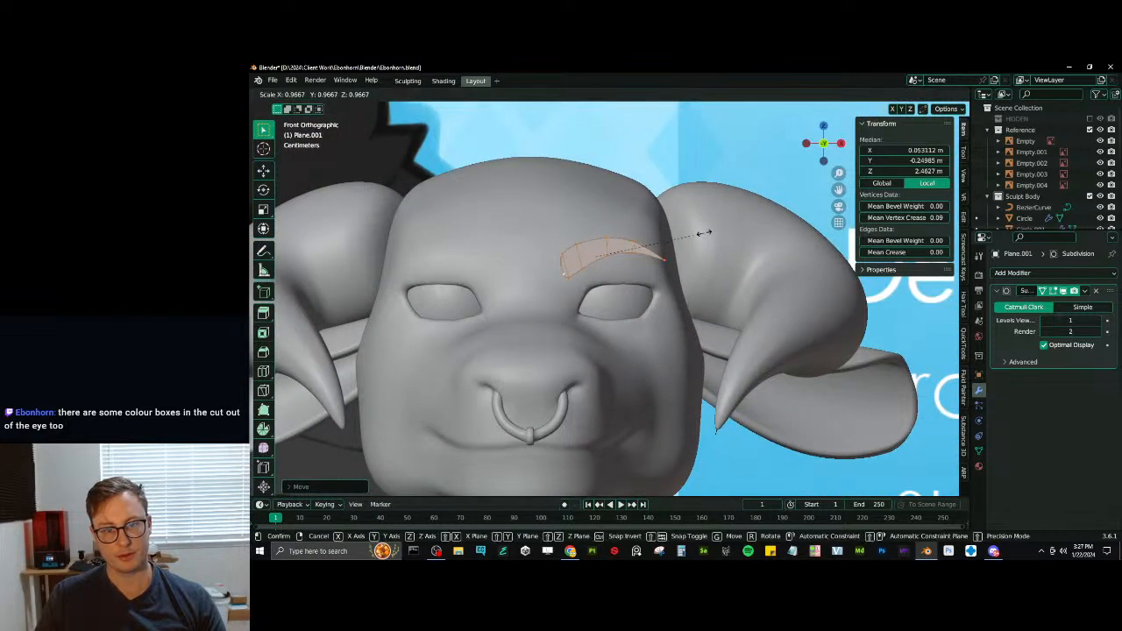
{"action": "left_click", "coordinate": [704, 233]}
- Add a Shrinkwrap modifier to the eyebrow object with the head mesh Quad Sphere as its target
{"action": "key", "text": "Tab"}
{"action": "left_click", "coordinate": [1016, 273]}
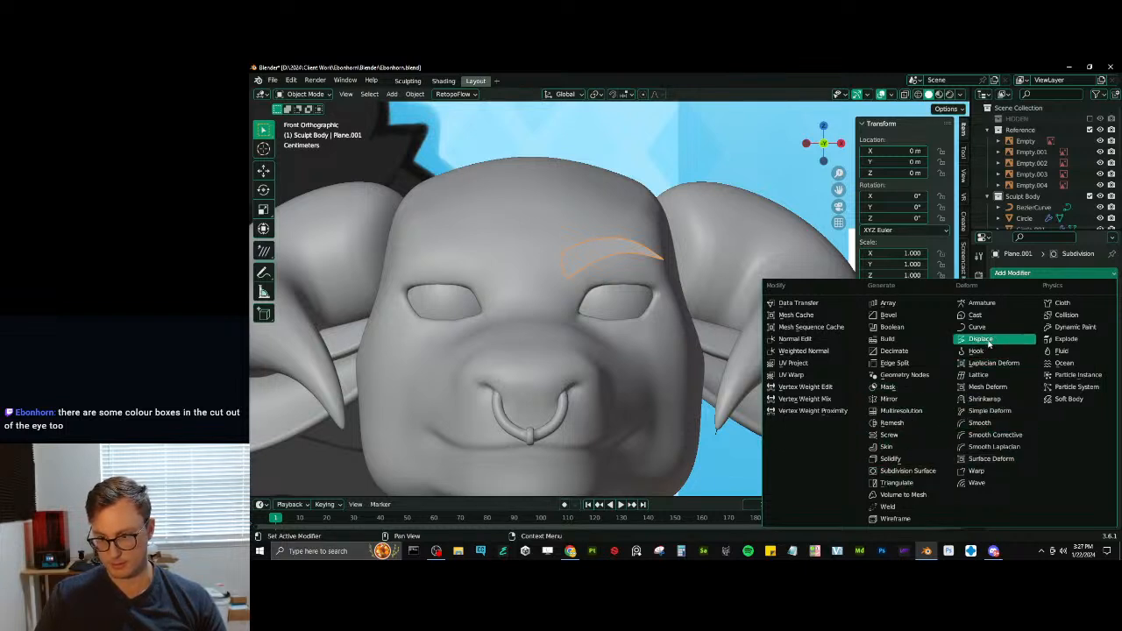
{"action": "left_click", "coordinate": [983, 399]}
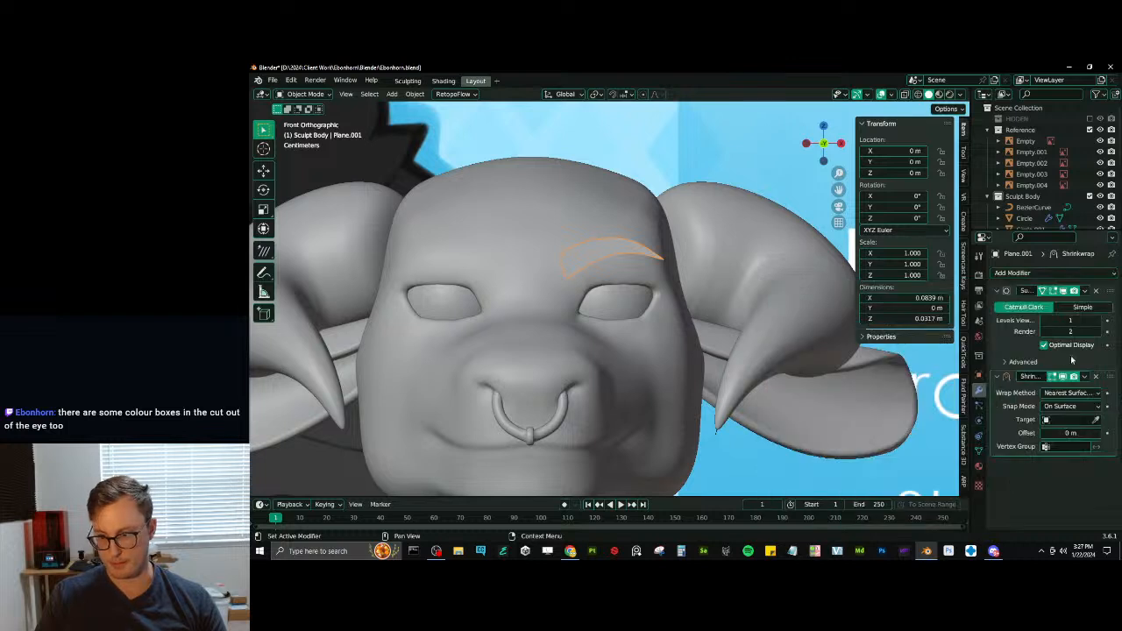
{"action": "left_click", "coordinate": [1095, 420]}
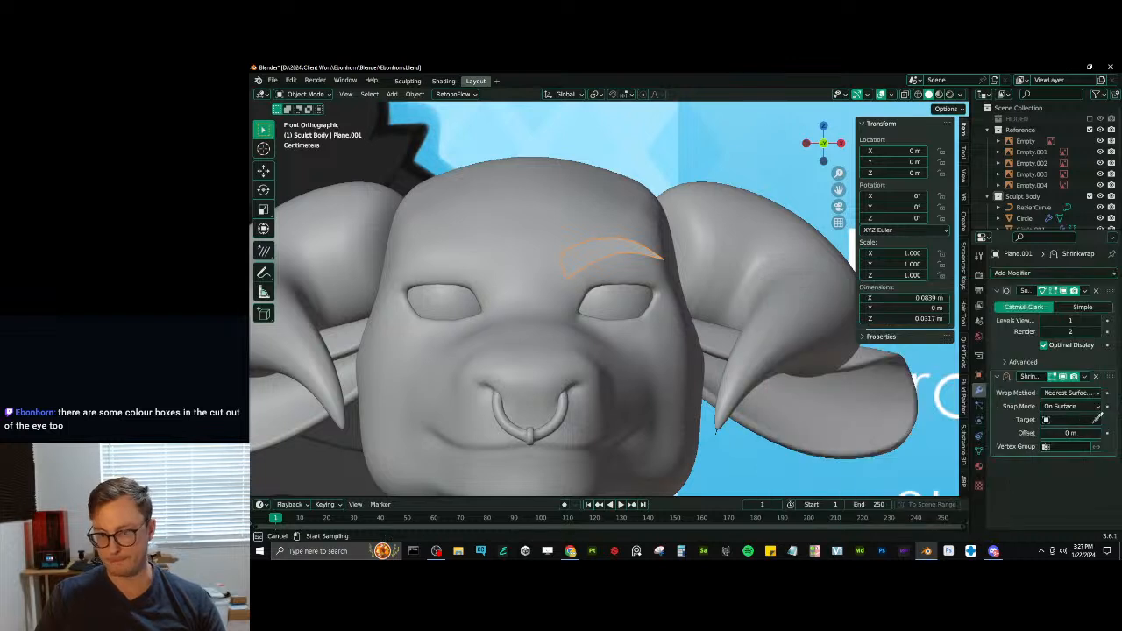
{"action": "left_click", "coordinate": [587, 206]}
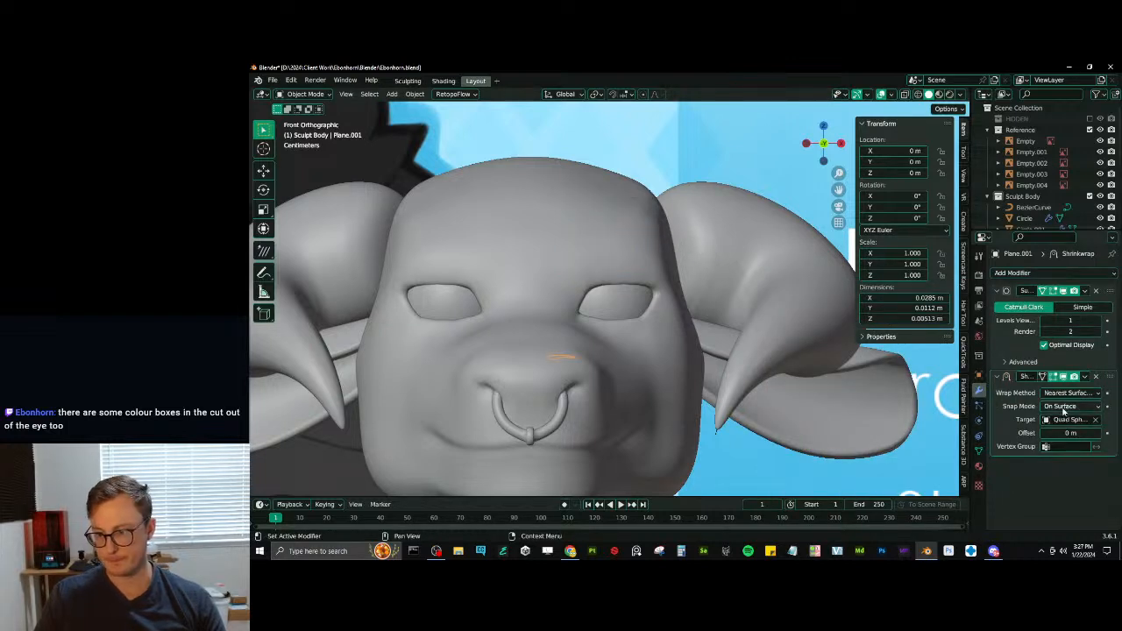
- Set the eyebrow's Shrinkwrap to the Project wrap method with Above Surface snapping and save the file
{"action": "left_click", "coordinate": [1064, 406]}
{"action": "left_click", "coordinate": [1069, 393]}
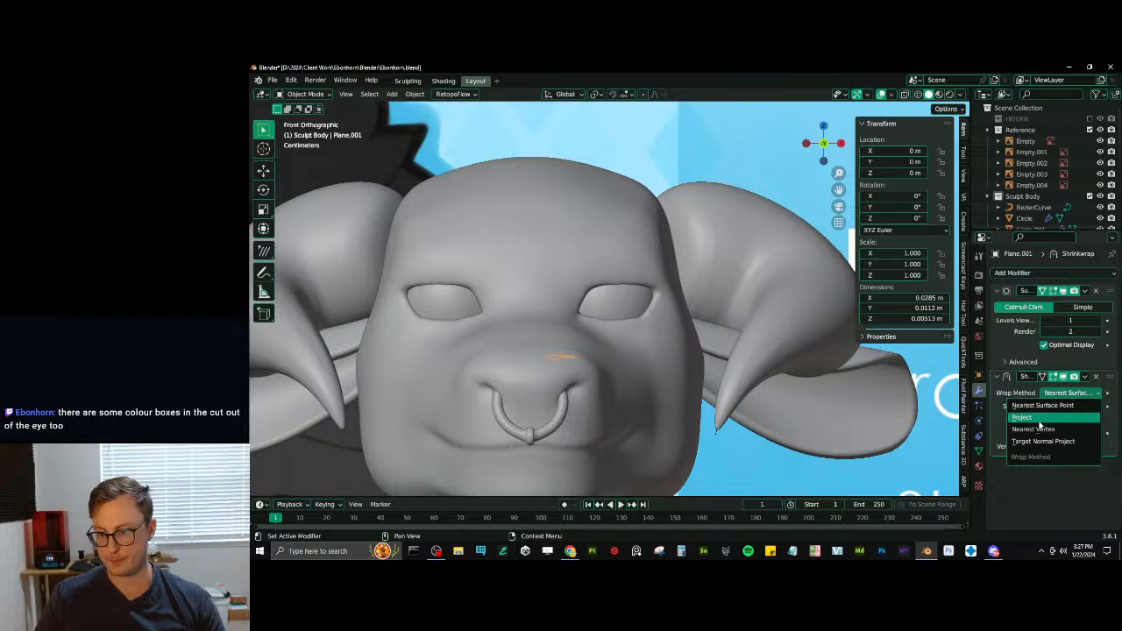
{"action": "left_click", "coordinate": [1039, 422]}
{"action": "left_click", "coordinate": [1069, 406]}
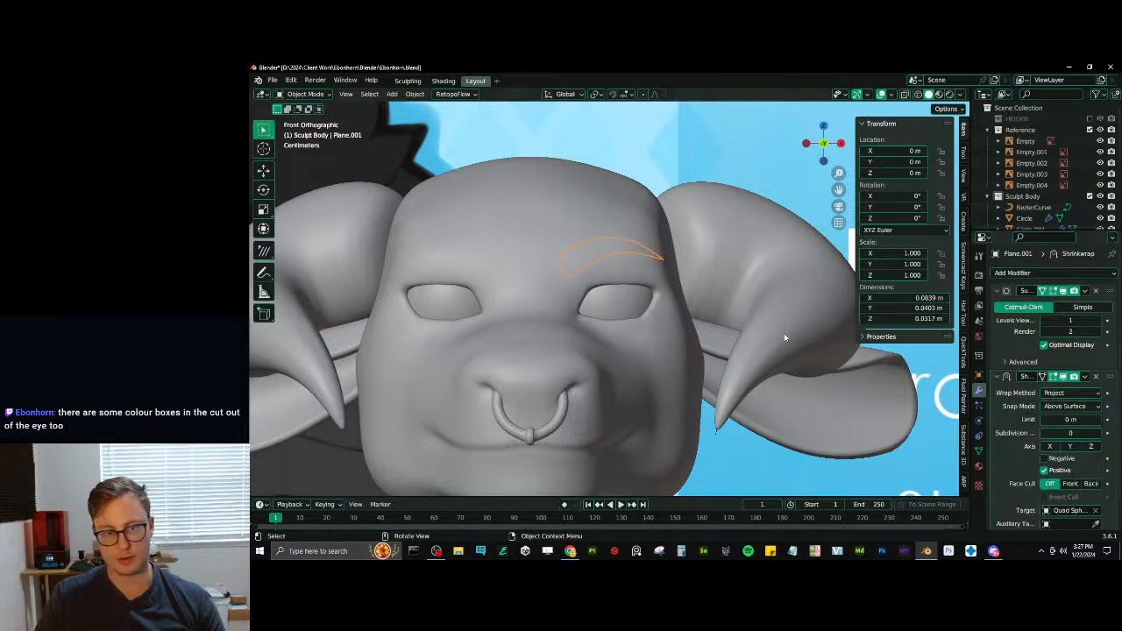
{"action": "middle_click_drag", "start_coordinate": [785, 337], "coordinate": [677, 300]}
{"action": "key", "text": "KP_Decimal"}
{"action": "scroll", "coordinate": [721, 292], "scroll_direction": "down", "scroll_amount": 5}
{"action": "key", "text": "ctrl+s"}
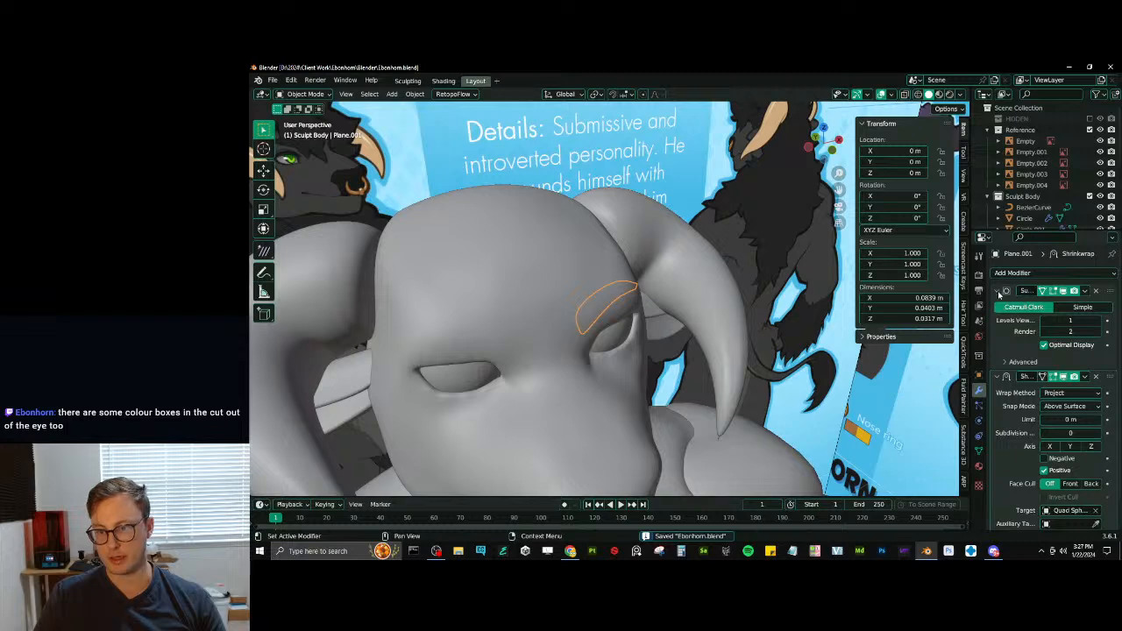
- Add a Solidify modifier to the eyebrow with a thickness of 0.014 m and save the file
{"action": "left_click", "coordinate": [998, 293]}
{"action": "left_click", "coordinate": [997, 305]}
{"action": "left_click", "coordinate": [1012, 274]}
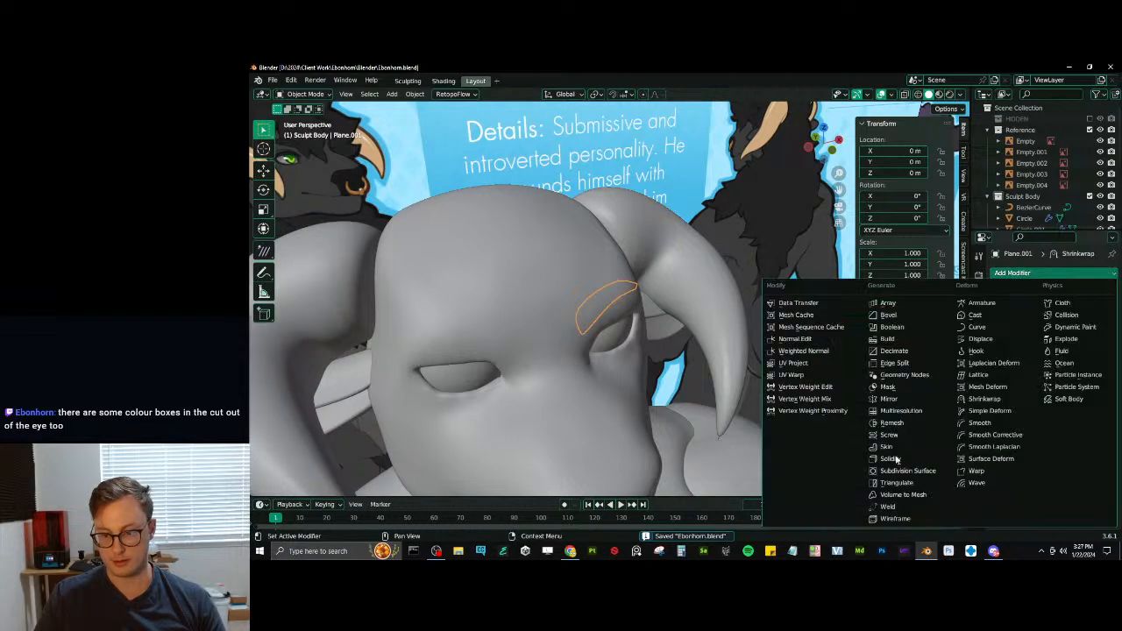
{"action": "left_click", "coordinate": [922, 463]}
{"action": "middle_click_drag", "start_coordinate": [727, 386], "coordinate": [680, 369]}
{"action": "scroll", "coordinate": [680, 369], "scroll_direction": "up", "scroll_amount": 1}
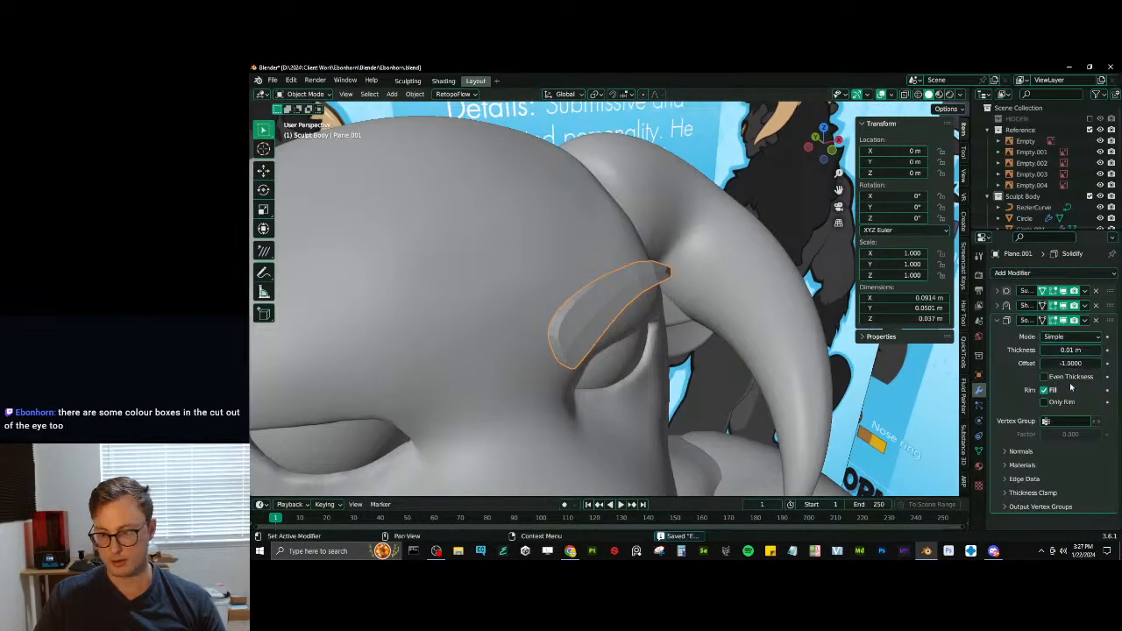
{"action": "mouse_move", "coordinate": [1071, 350]}
{"action": "left_mouse_down"}
{"action": "mouse_move", "coordinate": [1106, 350]}
{"action": "mouse_move", "coordinate": [1056, 349]}
{"action": "mouse_move", "coordinate": [1071, 350]}
{"action": "left_mouse_up"}
{"action": "key", "text": "ctrl+s"}
- Try a second Subdivision Surface modifier after Solidify and test Solidify's Fill and Only Rim options
{"action": "left_click", "coordinate": [1012, 273]}
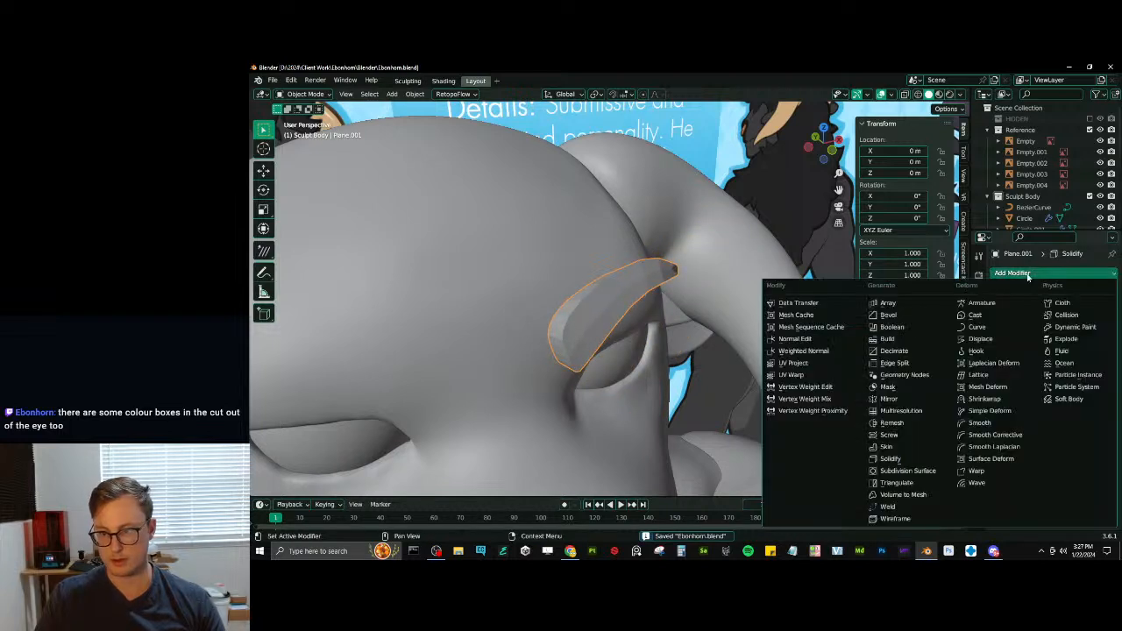
{"action": "left_click", "coordinate": [914, 471]}
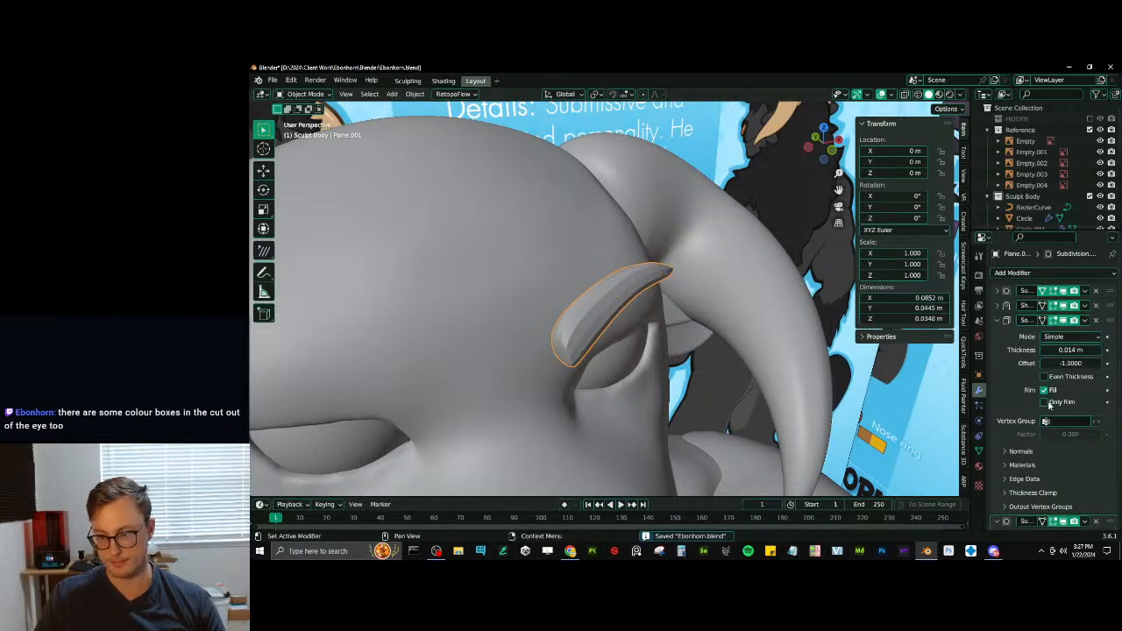
{"action": "scroll", "coordinate": [1049, 404], "scroll_direction": "down", "scroll_amount": 1}
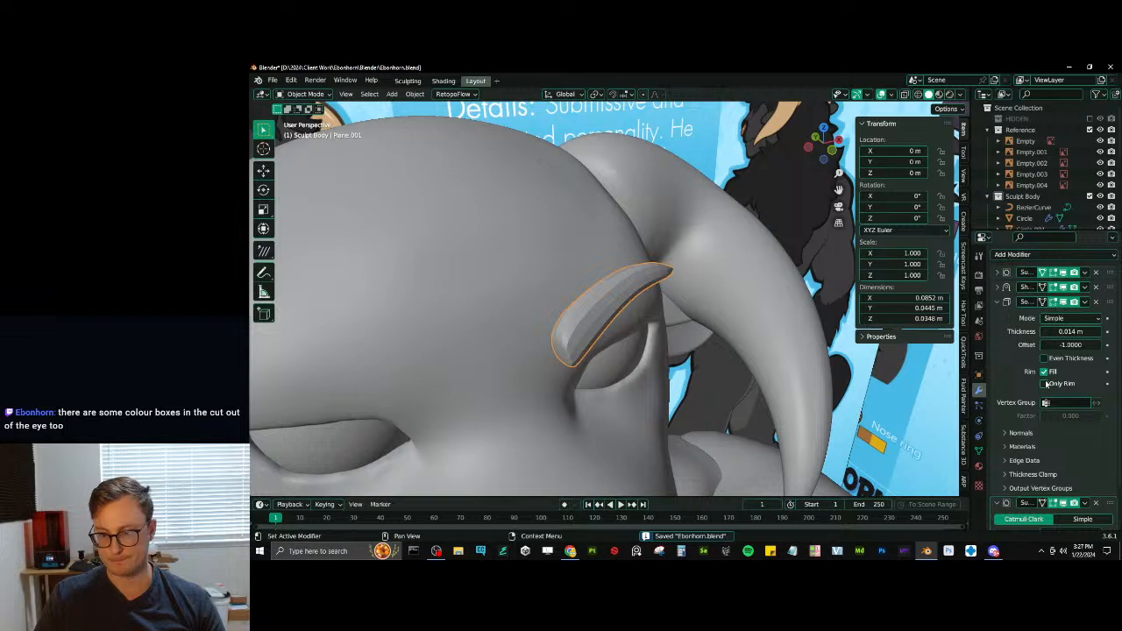
{"action": "left_click", "coordinate": [1044, 371]}
{"action": "left_click", "coordinate": [1044, 371]}
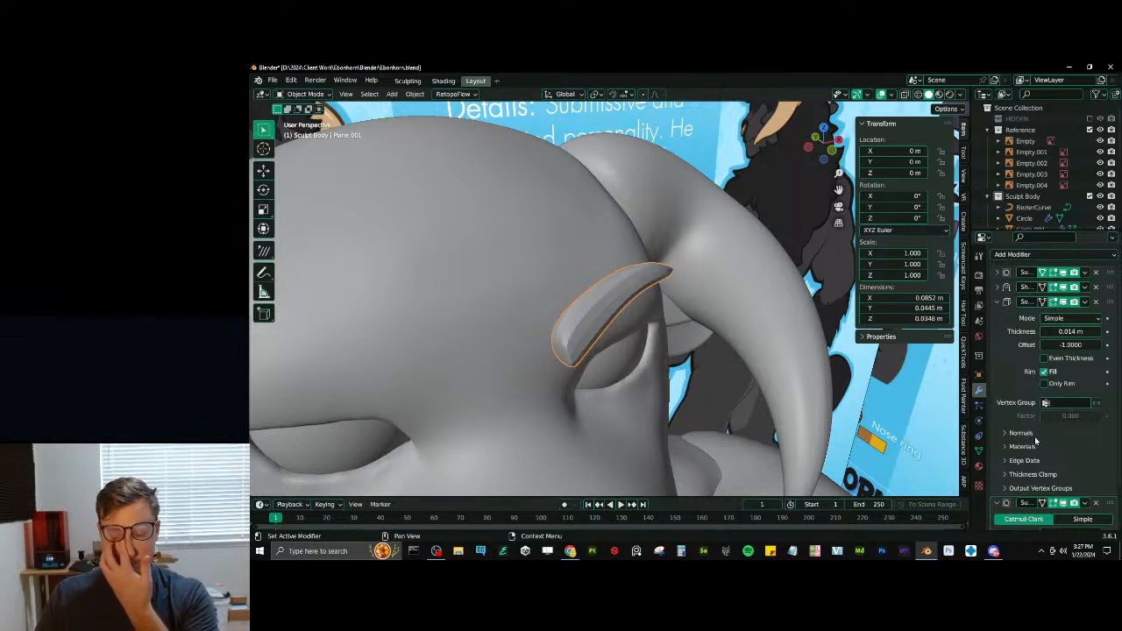
{"action": "left_click", "coordinate": [1044, 386]}
{"action": "left_click", "coordinate": [1045, 386]}
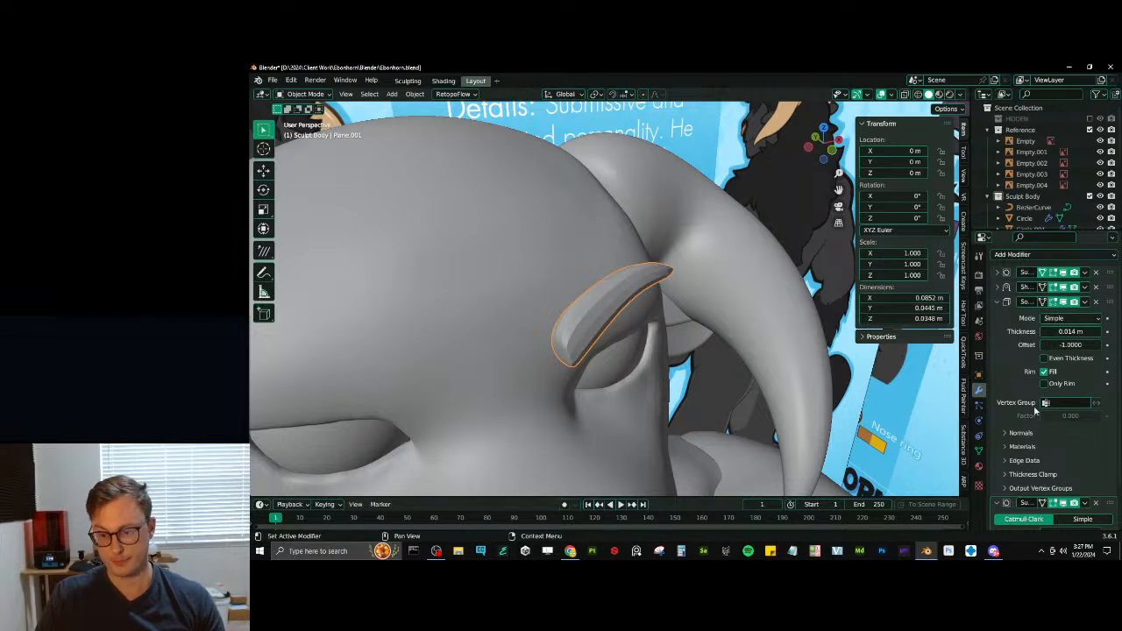
{"action": "left_click", "coordinate": [1044, 372]}
{"action": "left_click", "coordinate": [1044, 372]}
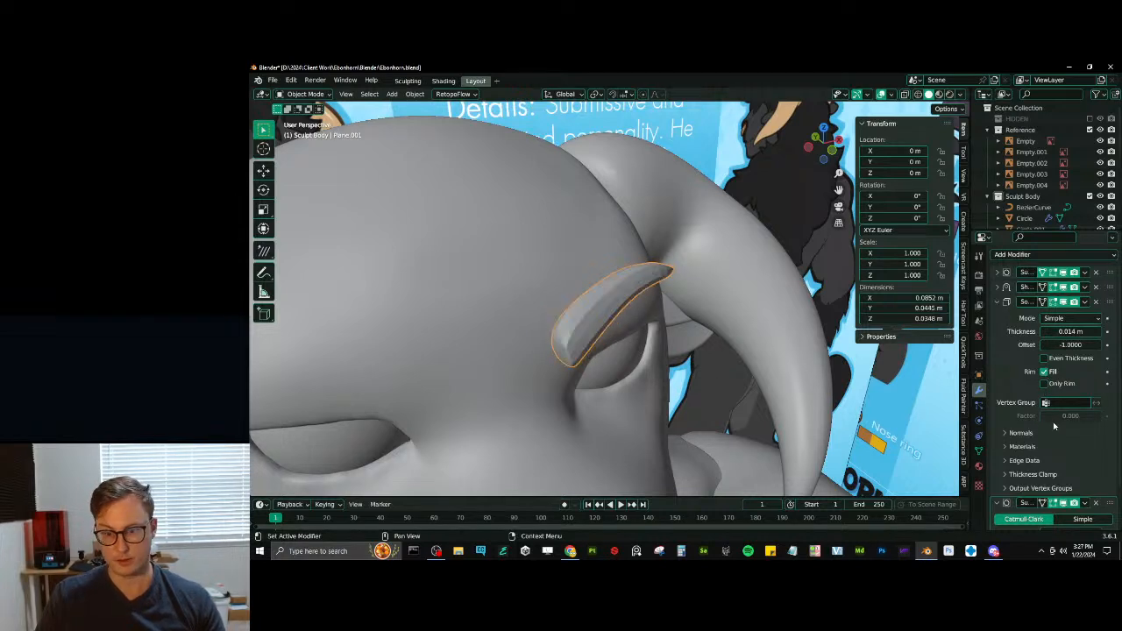
- Shade the eyebrow smooth and remove the second Subdivision Surface modifier that follows Solidify
{"action": "right_click", "coordinate": [595, 326]}
{"action": "left_click", "coordinate": [595, 323]}
{"action": "middle_click_drag", "start_coordinate": [595, 323], "coordinate": [994, 422]}
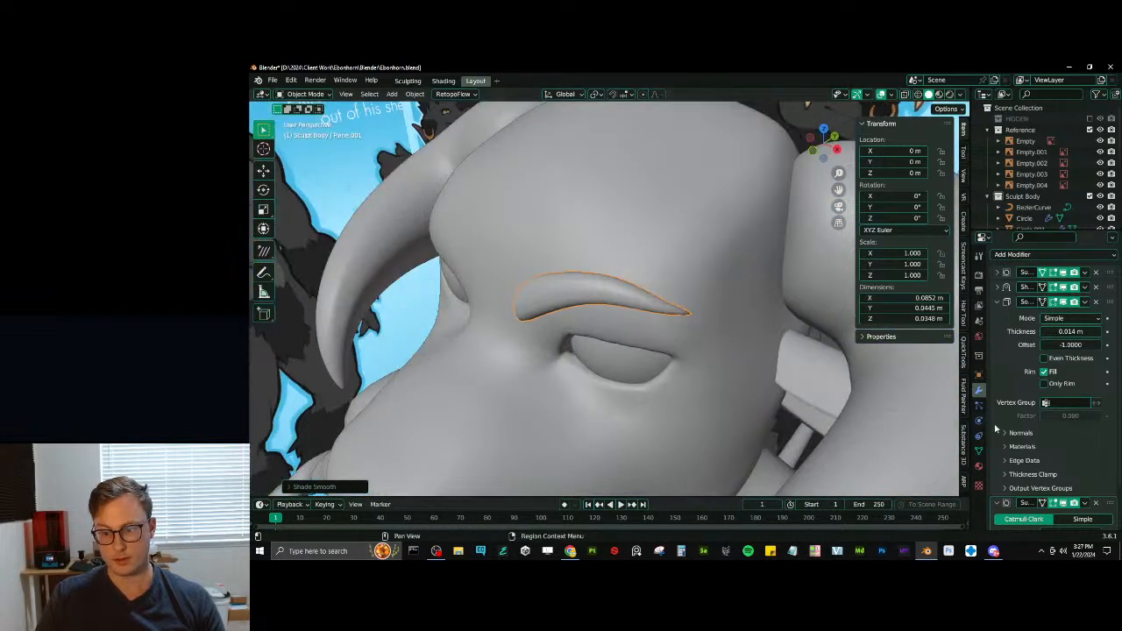
{"action": "left_click", "coordinate": [1095, 503]}
- Add a Bevel modifier to the eyebrow with an amount of 0.08 m
{"action": "left_click", "coordinate": [997, 319]}
{"action": "left_click", "coordinate": [1035, 274]}
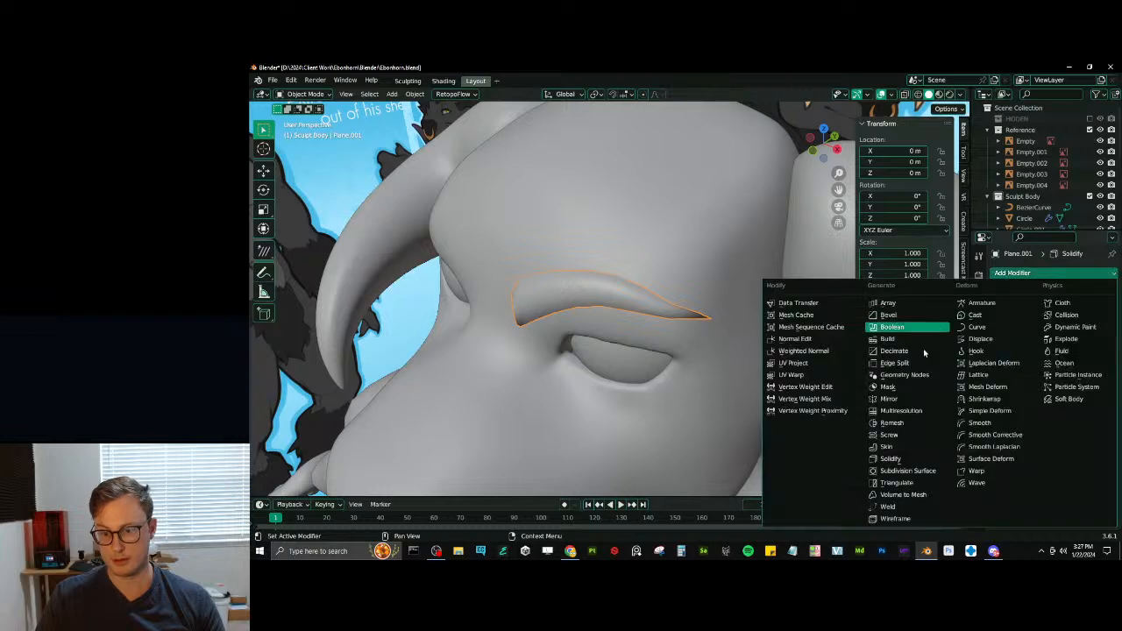
{"action": "left_click", "coordinate": [895, 316]}
{"action": "middle_click_drag", "start_coordinate": [895, 316], "coordinate": [909, 355]}
{"action": "left_click_drag", "start_coordinate": [1059, 376], "coordinate": [1047, 376]}
- Examine the eyebrow's base mesh and edge data in wireframe display, in edge select mode
{"action": "key", "text": "Tab"}
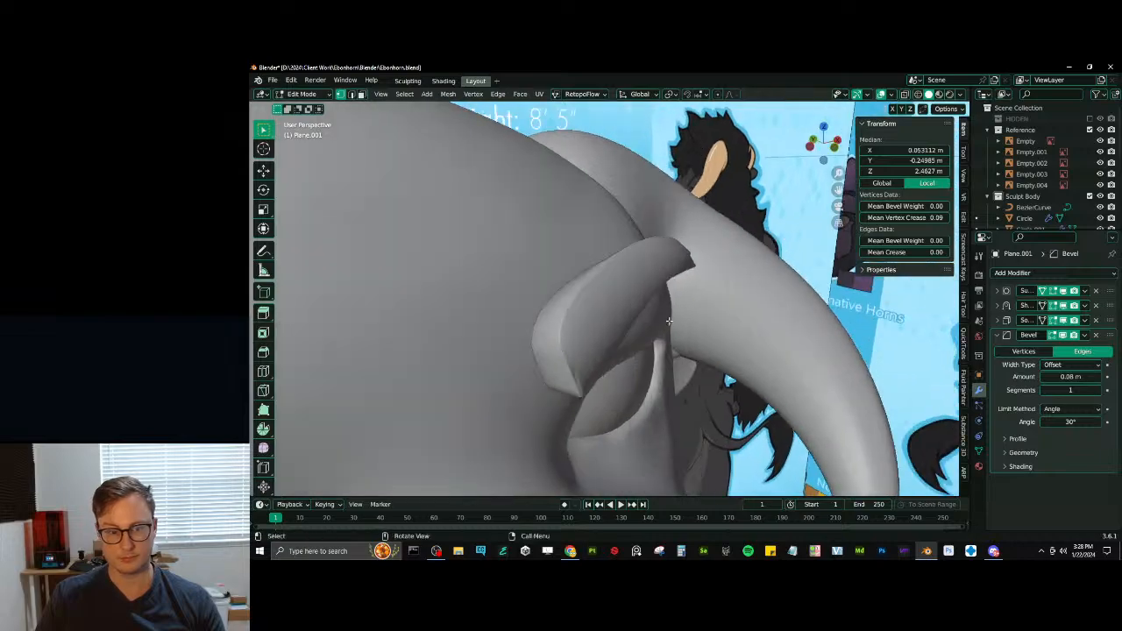
{"action": "key", "text": "alt+z"}
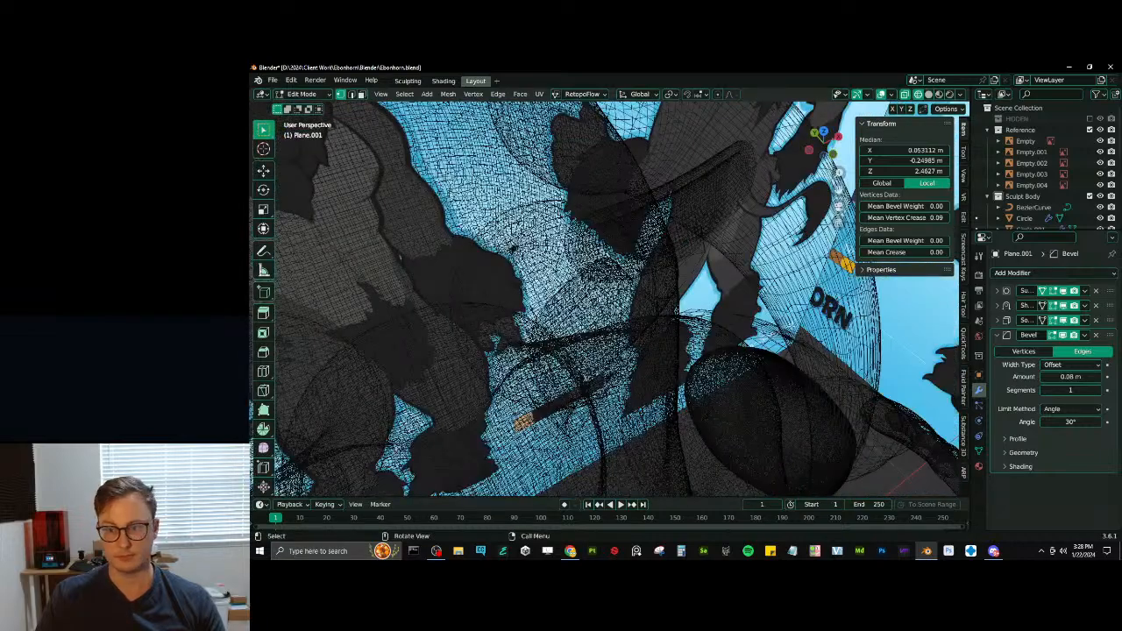
{"action": "middle_click_drag", "start_coordinate": [493, 340], "coordinate": [517, 330]}
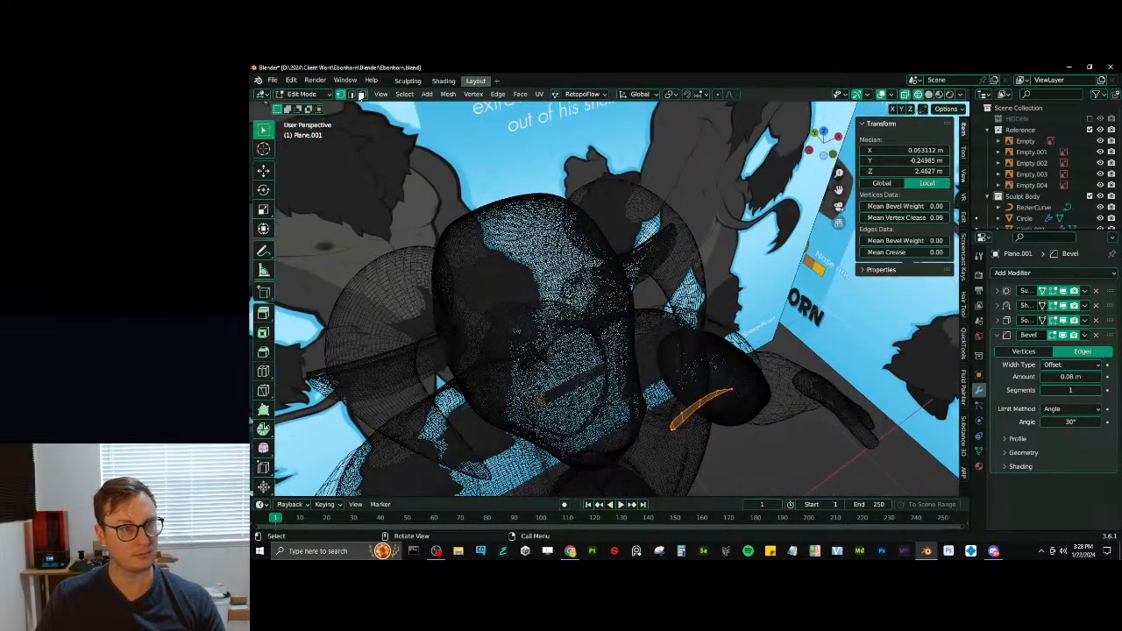
{"action": "right_click", "coordinate": [708, 303]}
{"action": "left_click", "coordinate": [693, 415]}
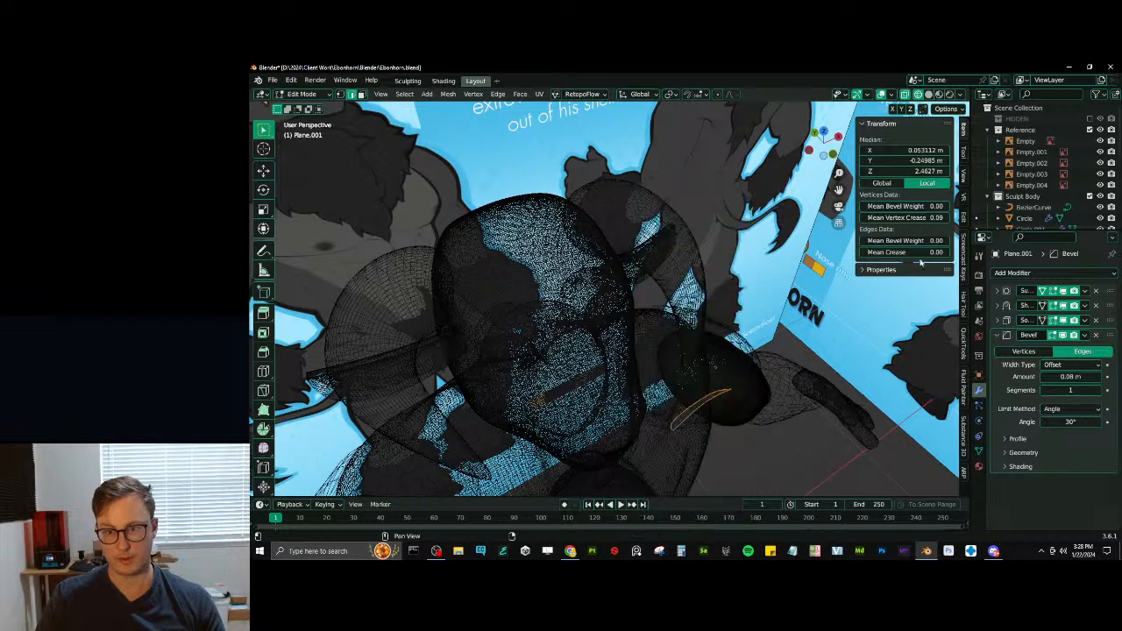
{"action": "key", "text": "Tab"}
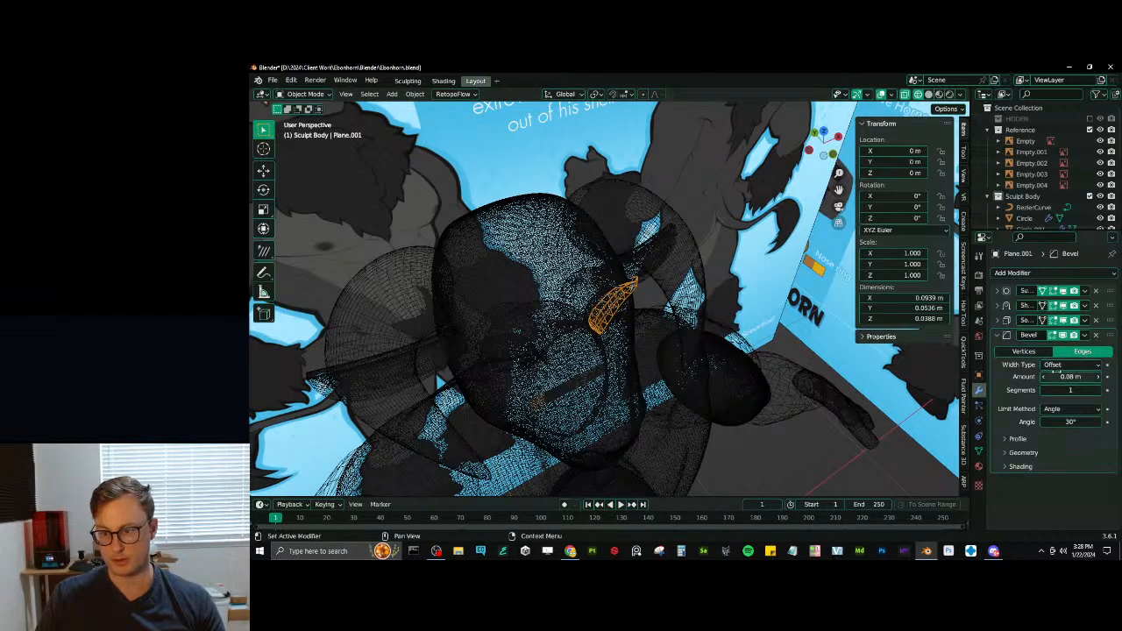
- Set the Bevel width type to Percent and return the view from wireframe to solid shading
{"action": "left_click", "coordinate": [1069, 364]}
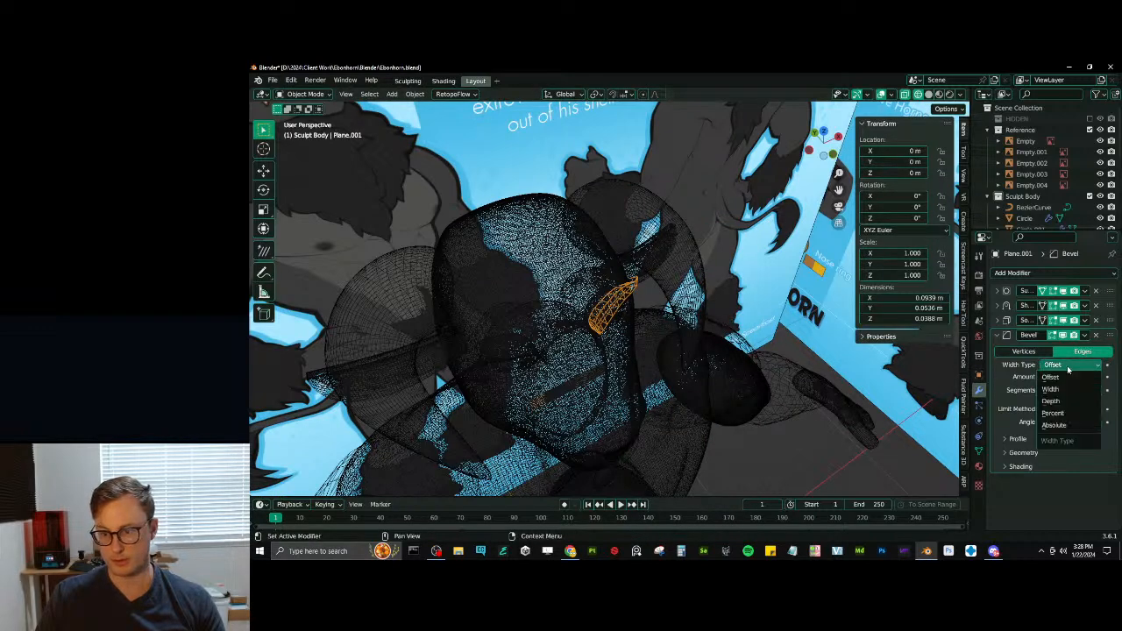
{"action": "left_click", "coordinate": [1052, 413]}
{"action": "key", "text": "shift+z"}
{"action": "scroll", "coordinate": [550, 292], "scroll_direction": "up", "scroll_amount": 5}
{"action": "middle_click_drag", "start_coordinate": [670, 352], "coordinate": [682, 327]}
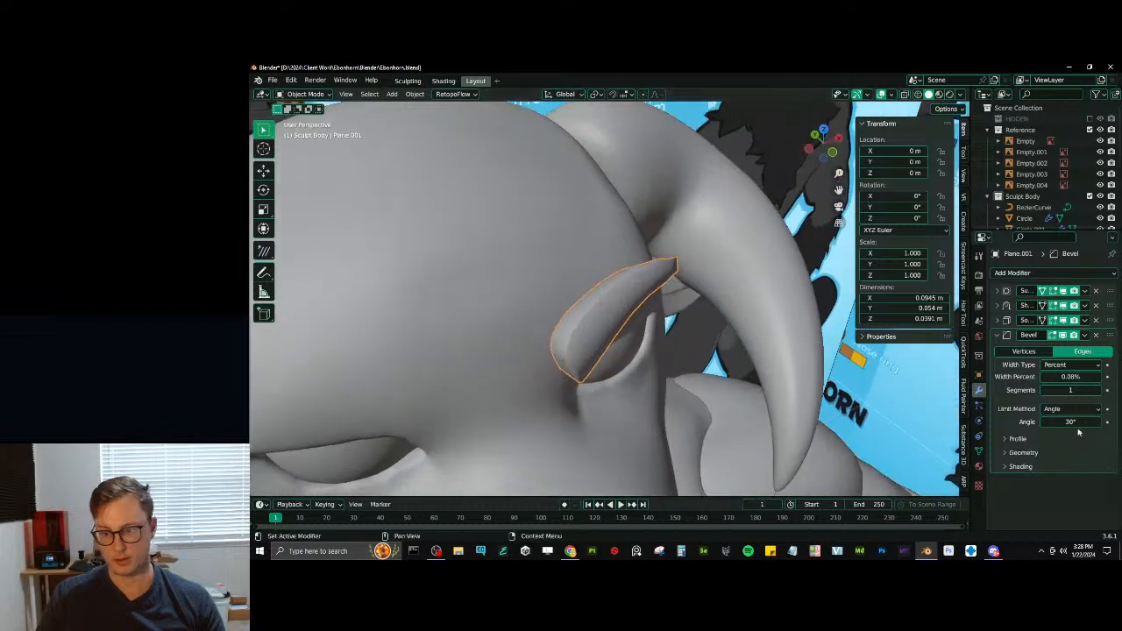
- Limit the eyebrow's Bevel by Weight, set its width percent to 28.55%, and save the file
{"action": "left_click", "coordinate": [1067, 412]}
{"action": "left_click", "coordinate": [1060, 430]}
{"action": "middle_click_drag", "start_coordinate": [561, 324], "coordinate": [470, 362]}
{"action": "mouse_move", "coordinate": [1065, 377]}
{"action": "left_mouse_down"}
{"action": "mouse_move", "coordinate": [1095, 378]}
{"action": "mouse_move", "coordinate": [1062, 378]}
{"action": "left_mouse_up"}
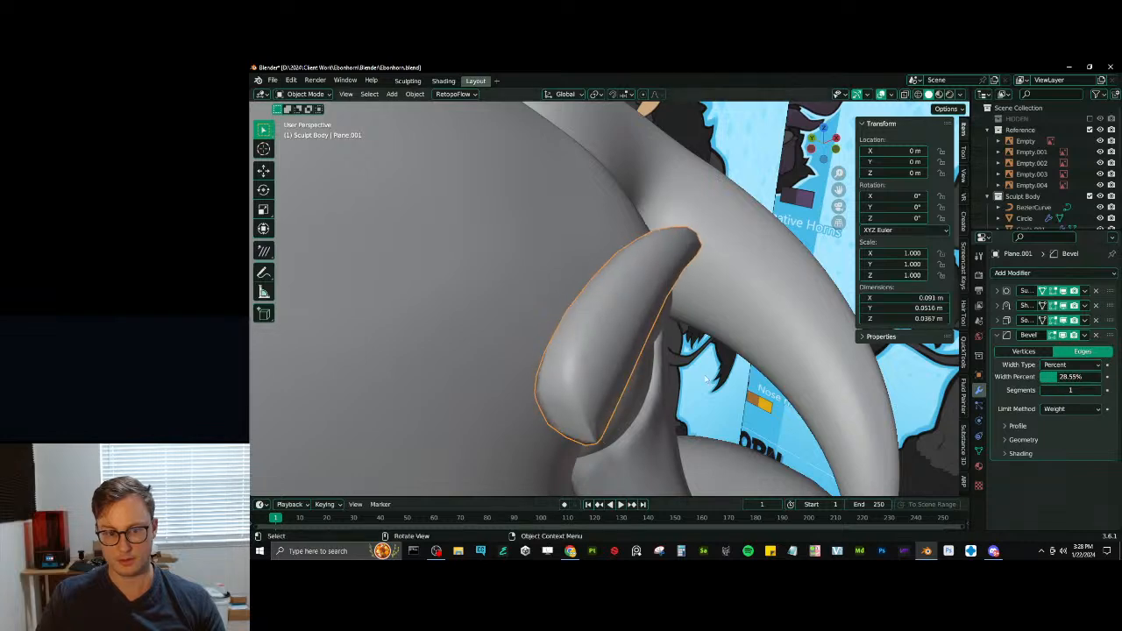
{"action": "middle_click_drag", "start_coordinate": [706, 378], "coordinate": [581, 315]}
{"action": "scroll", "coordinate": [597, 320], "scroll_direction": "down", "scroll_amount": 8}
{"action": "key", "text": "ctrl+s"}
{"action": "scroll", "coordinate": [581, 315], "scroll_direction": "up", "scroll_amount": 3}
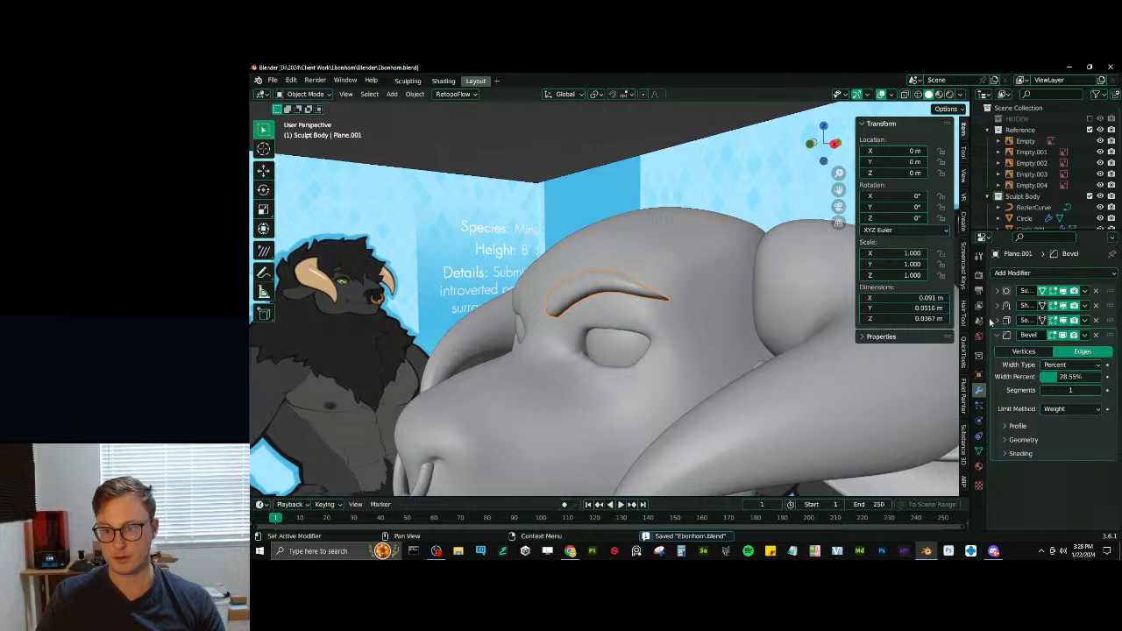
- Reduce the eyebrow's Solidify thickness to 0.008 m and save the file
{"action": "left_click", "coordinate": [996, 321]}
{"action": "left_click_drag", "start_coordinate": [1073, 349], "coordinate": [1058, 350]}
{"action": "scroll", "coordinate": [561, 180], "scroll_direction": "down", "scroll_amount": 5}
{"action": "middle_click_drag", "start_coordinate": [558, 178], "coordinate": [606, 174]}
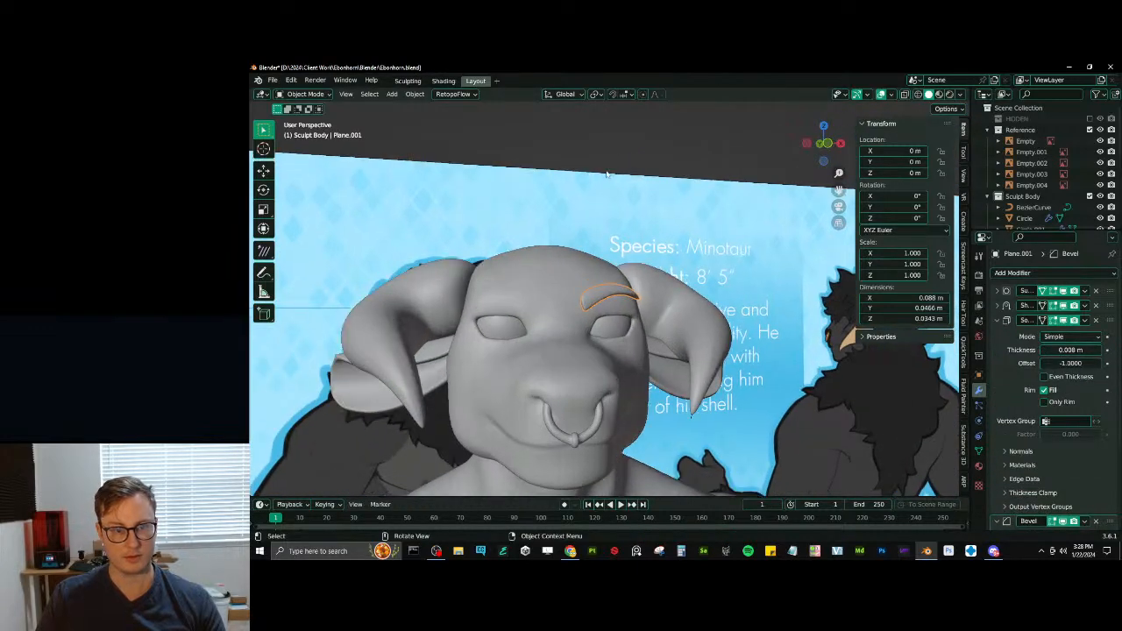
{"action": "key", "text": "ctrl+s"}
- Add a Mirror modifier to copy the eyebrow to the other side of the face, and check it from several angles
{"action": "left_click", "coordinate": [1012, 273]}
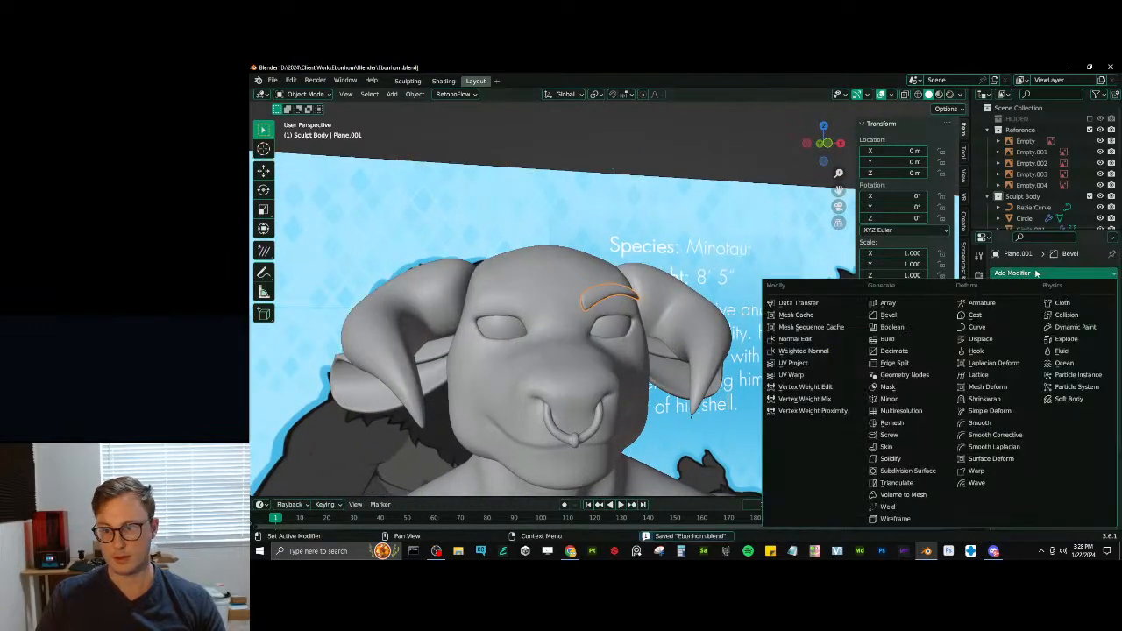
{"action": "left_click", "coordinate": [903, 398]}
{"action": "scroll", "coordinate": [633, 221], "scroll_direction": "down", "scroll_amount": 4}
{"action": "middle_click_drag", "start_coordinate": [641, 200], "coordinate": [714, 241]}
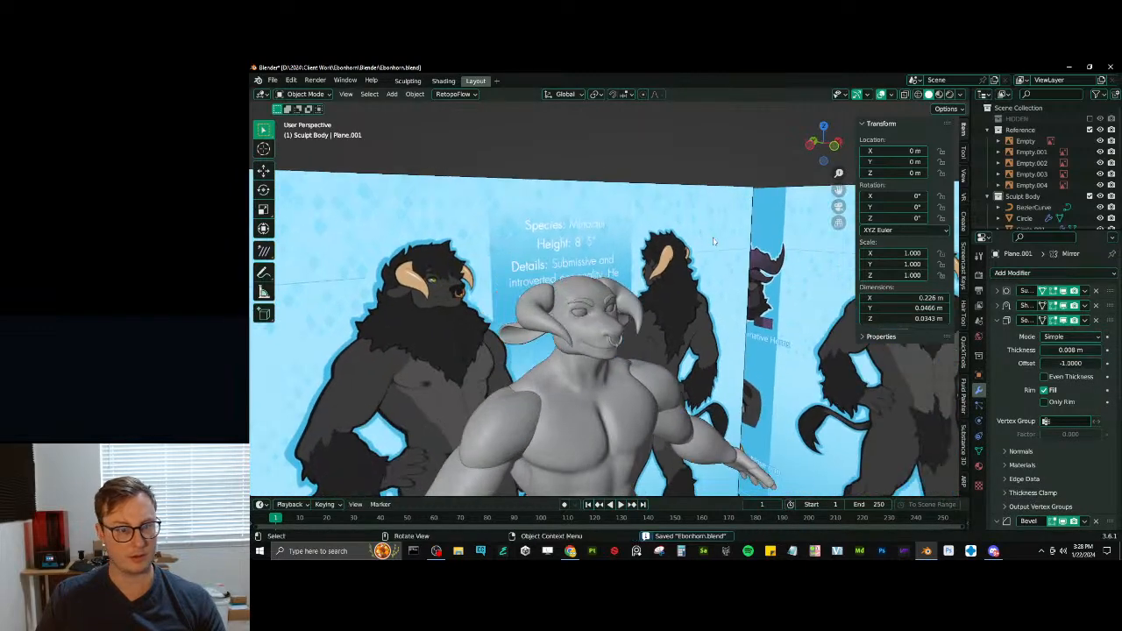
{"action": "mouse_move", "coordinate": [652, 272]}
{"action": "middle_mouse_down"}
{"action": "mouse_move", "coordinate": [594, 284]}
{"action": "mouse_move", "coordinate": [634, 311]}
{"action": "mouse_move", "coordinate": [595, 317]}
{"action": "mouse_move", "coordinate": [619, 275]}
{"action": "mouse_move", "coordinate": [512, 284]}
{"action": "middle_mouse_up"}
{"action": "scroll", "coordinate": [593, 288], "scroll_direction": "up", "scroll_amount": 2}
{"action": "scroll", "coordinate": [590, 289], "scroll_direction": "up", "scroll_amount": 2}
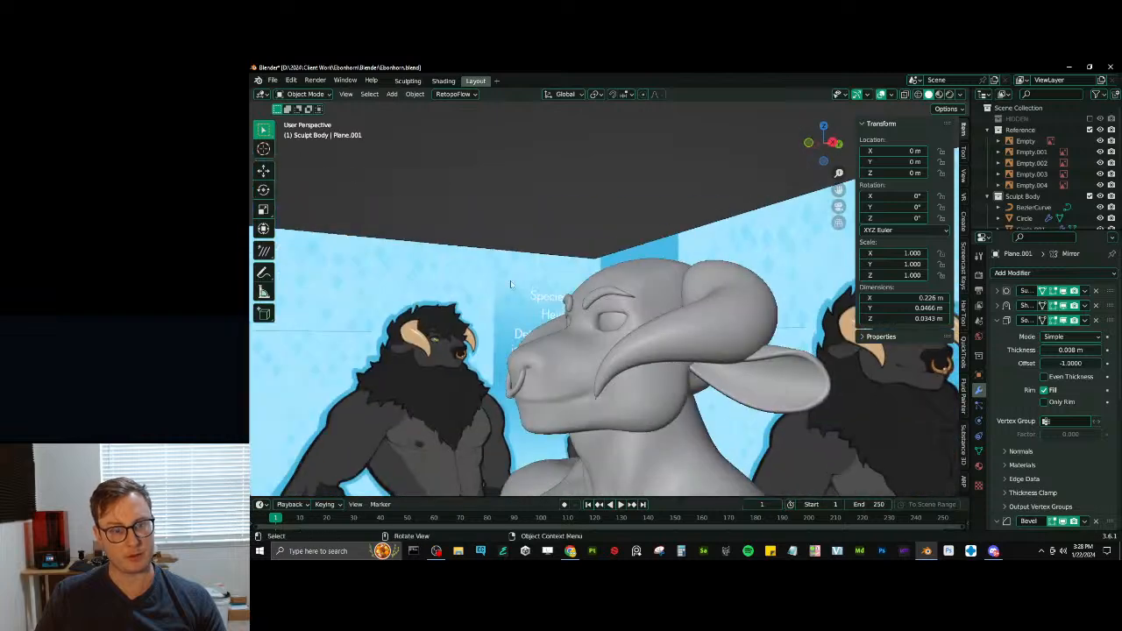
- Switch to material preview shading and create a new material for the eyebrows
{"action": "scroll", "coordinate": [512, 285], "scroll_direction": "down", "scroll_amount": 1}
{"action": "key", "text": "z"}
{"action": "middle_click_drag", "start_coordinate": [566, 359], "coordinate": [624, 339]}
{"action": "left_click", "coordinate": [603, 299]}
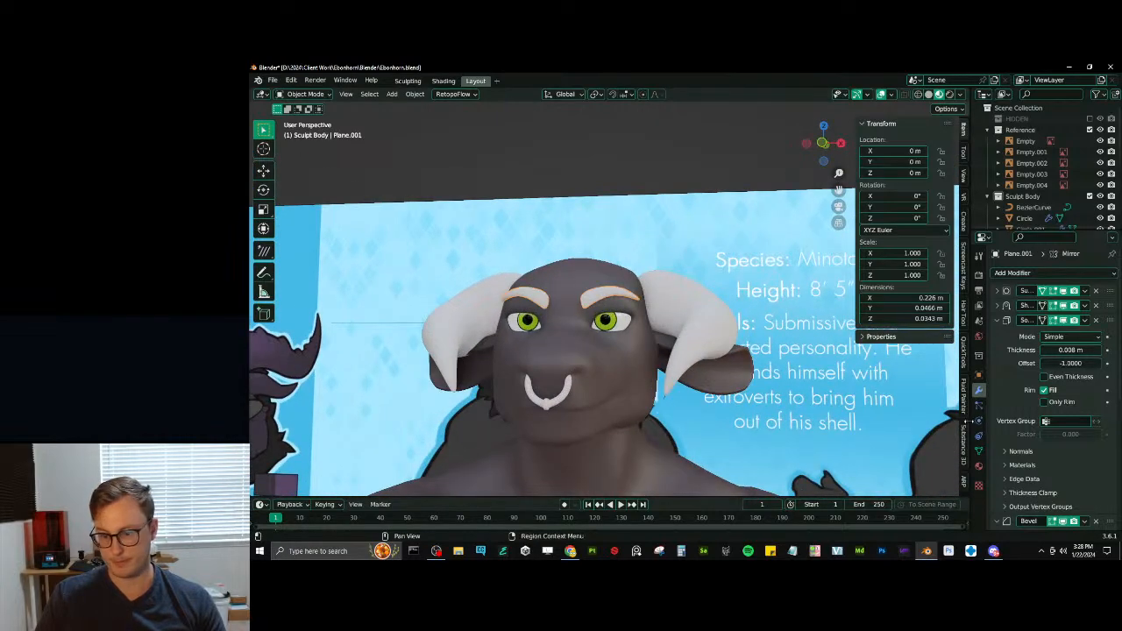
{"action": "left_click", "coordinate": [979, 466]}
{"action": "middle_click_drag", "start_coordinate": [613, 350], "coordinate": [701, 345]}
{"action": "left_click", "coordinate": [1067, 318]}
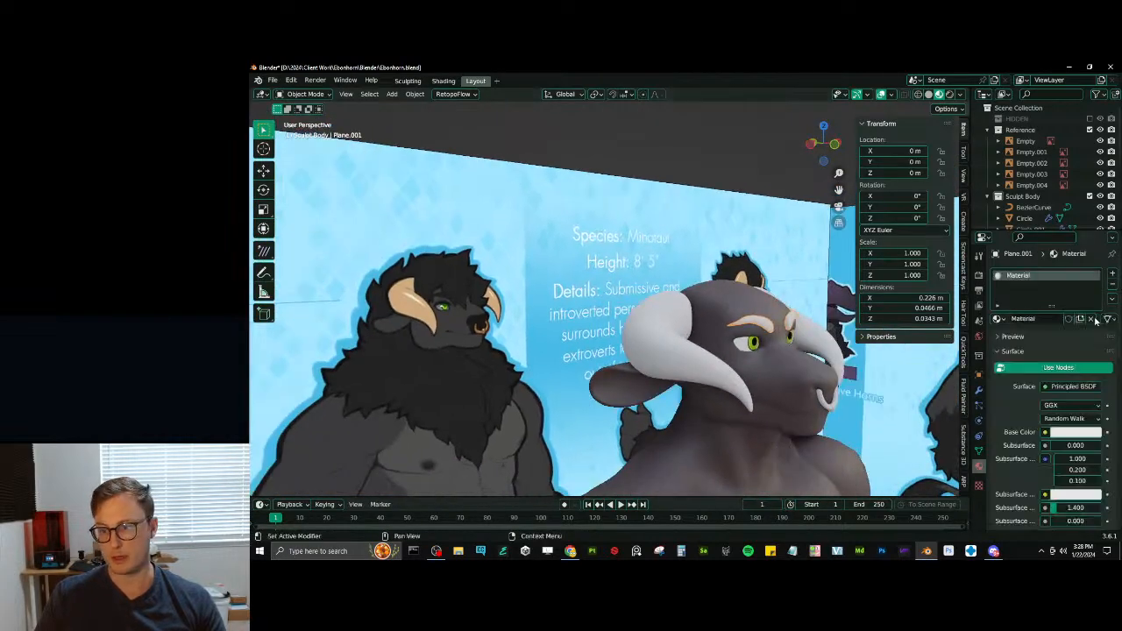
- Sample the dark fur in the reference drawing as the eyebrow material's base colour and save the file
{"action": "left_click", "coordinate": [1085, 433]}
{"action": "left_click", "coordinate": [1091, 383]}
{"action": "left_click", "coordinate": [410, 371]}
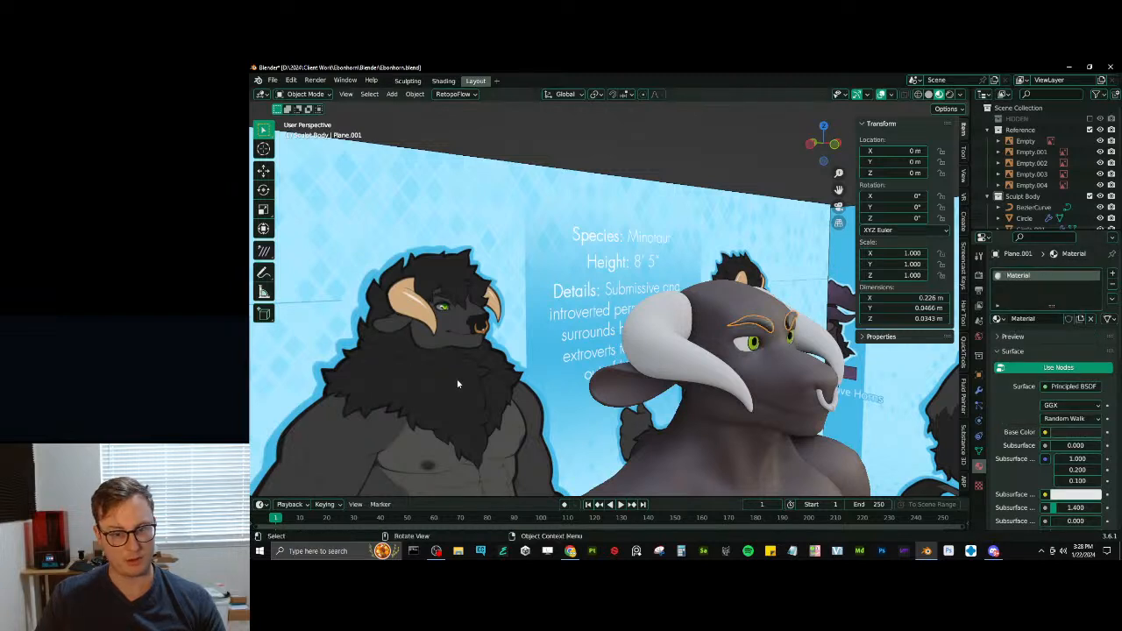
{"action": "scroll", "coordinate": [1051, 460], "scroll_direction": "down", "scroll_amount": 3}
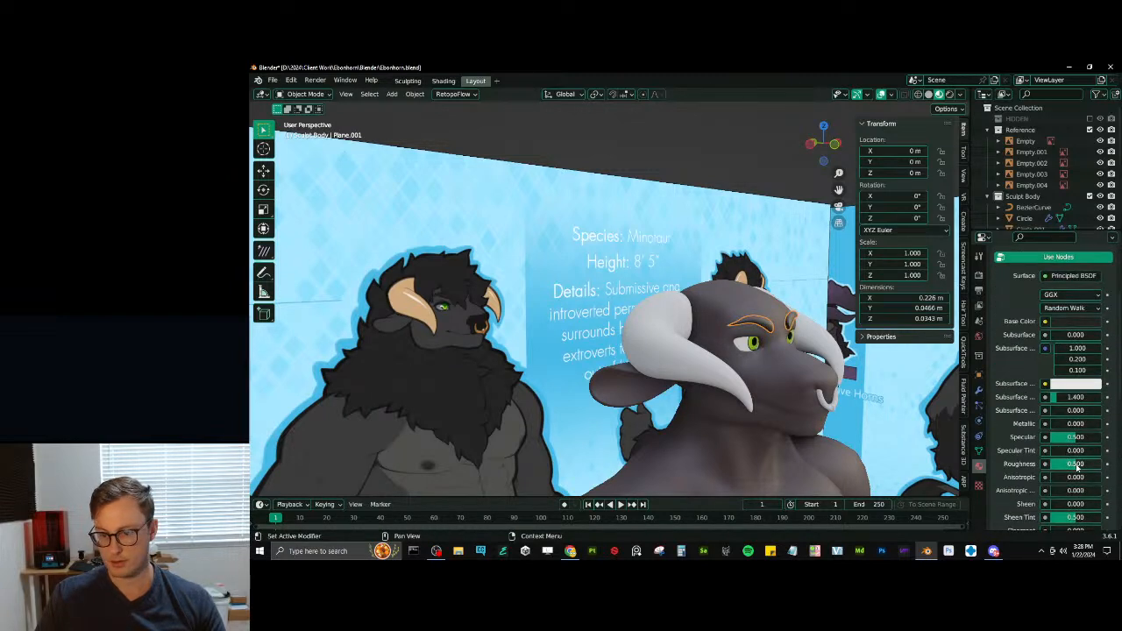
{"action": "middle_click_drag", "start_coordinate": [646, 171], "coordinate": [753, 228]}
{"action": "key", "text": "ctrl+s"}
{"action": "scroll", "coordinate": [1070, 342], "scroll_direction": "up", "scroll_amount": 2}
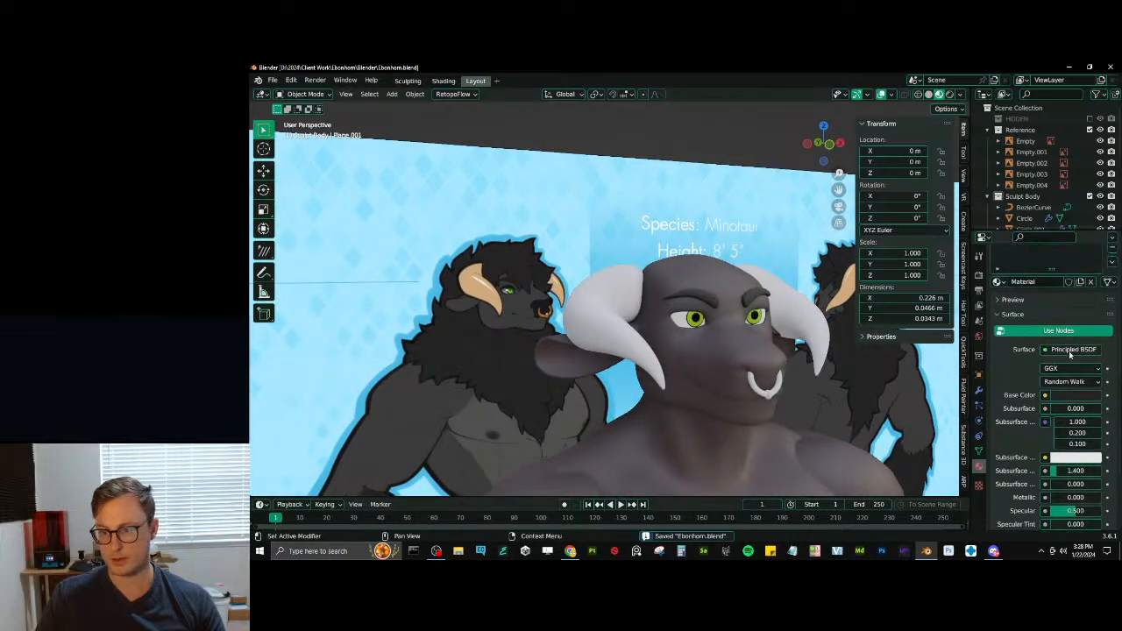
- Copy the eyebrow material's dark base colour to its viewport display colour
{"action": "left_click", "coordinate": [1076, 395]}
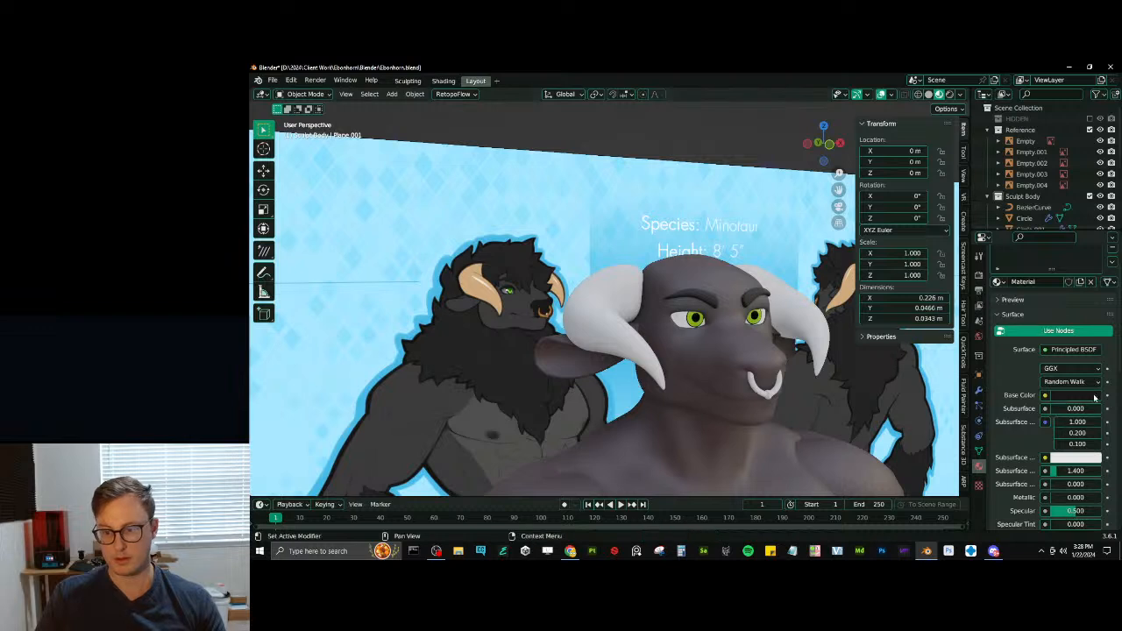
{"action": "scroll", "coordinate": [1076, 399], "scroll_direction": "down", "scroll_amount": 10}
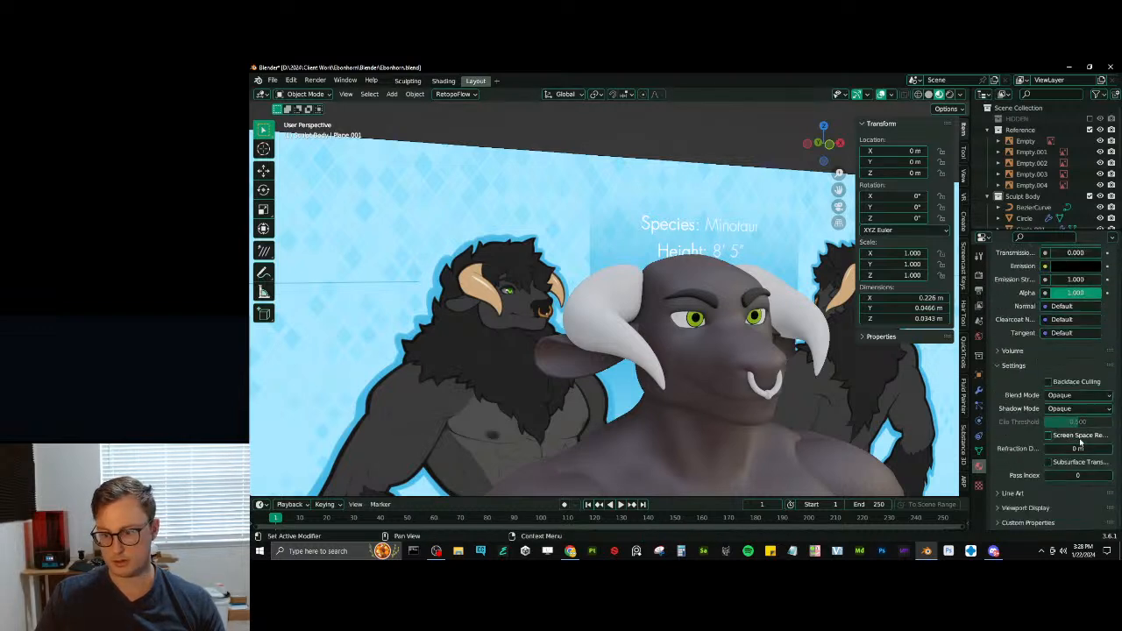
{"action": "left_click", "coordinate": [1060, 508]}
{"action": "scroll", "coordinate": [1069, 478], "scroll_direction": "down", "scroll_amount": 2}
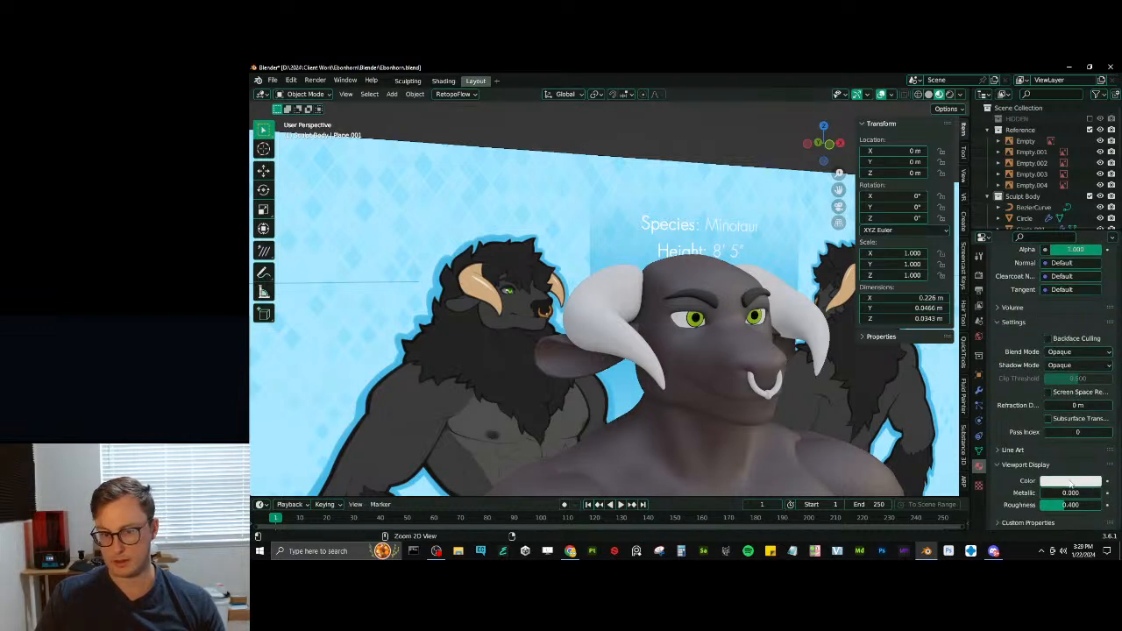
- Switch to solid shading and copy the head's skin base colour to that material's viewport display colour
{"action": "left_click", "coordinate": [712, 397]}
{"action": "key", "text": "z"}
{"action": "left_click", "coordinate": [773, 390]}
{"action": "middle_click_drag", "start_coordinate": [780, 399], "coordinate": [743, 389], "text": "shift"}
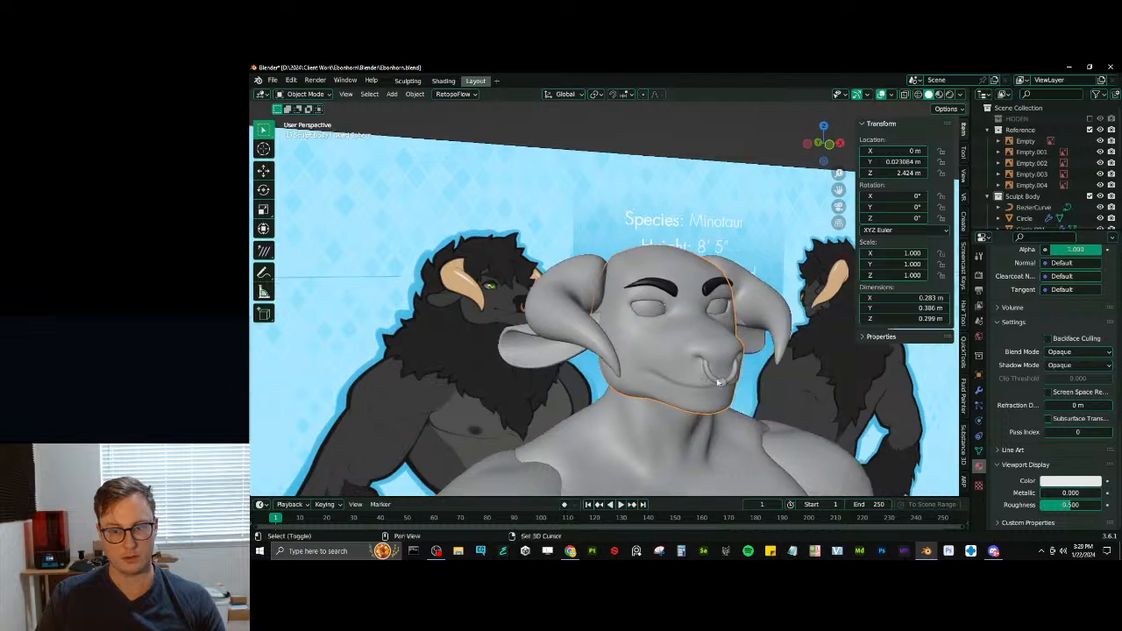
{"action": "scroll", "coordinate": [1076, 402], "scroll_direction": "up", "scroll_amount": 12}
{"action": "scroll", "coordinate": [1076, 402], "scroll_direction": "up", "scroll_amount": 5}
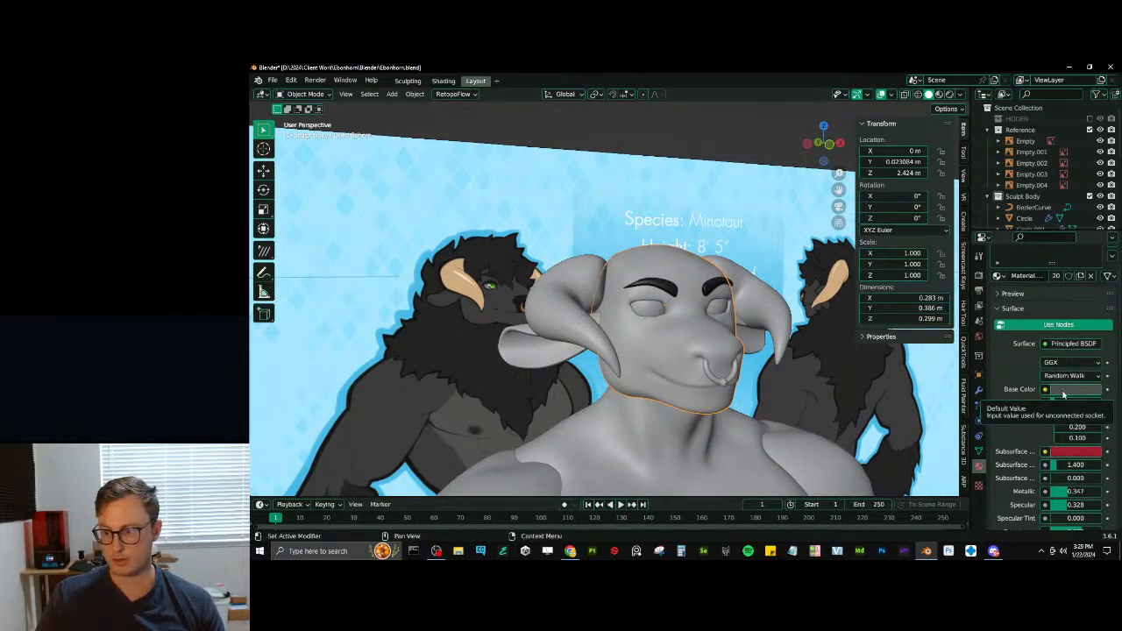
{"action": "key", "text": "ctrl+c"}
{"action": "scroll", "coordinate": [1057, 404], "scroll_direction": "down", "scroll_amount": 15}
{"action": "key", "text": "ctrl+v"}
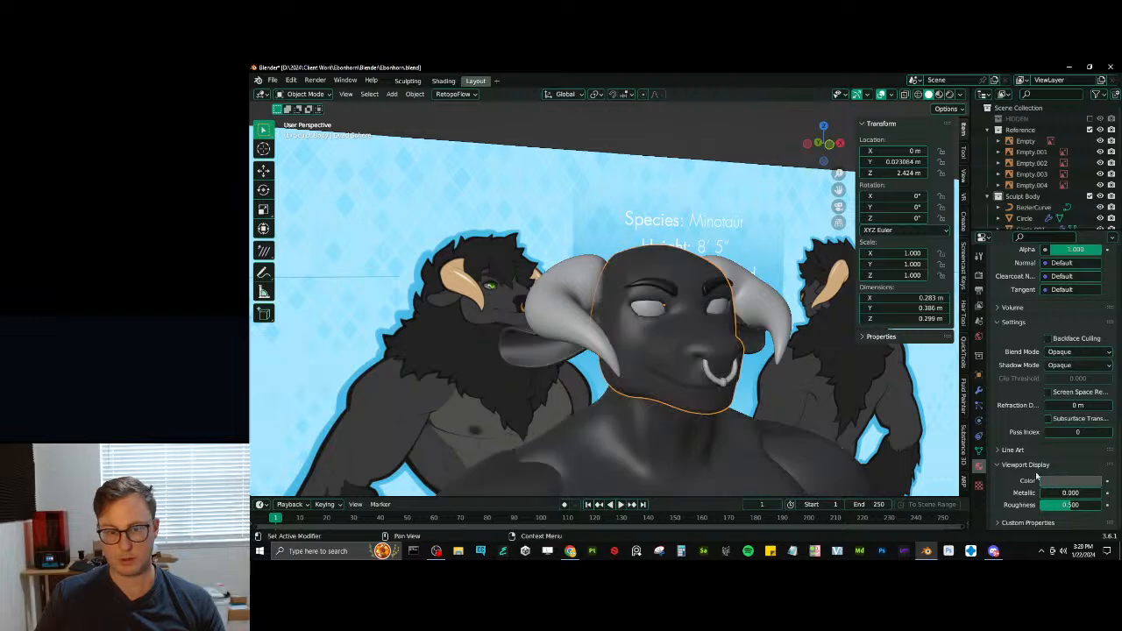
- Raise the skin material's viewport roughness to about 0.974, fine-tune its viewport colour and save the file
{"action": "scroll", "coordinate": [613, 310], "scroll_direction": "down", "scroll_amount": 6}
{"action": "middle_click_drag", "start_coordinate": [596, 310], "coordinate": [706, 313]}
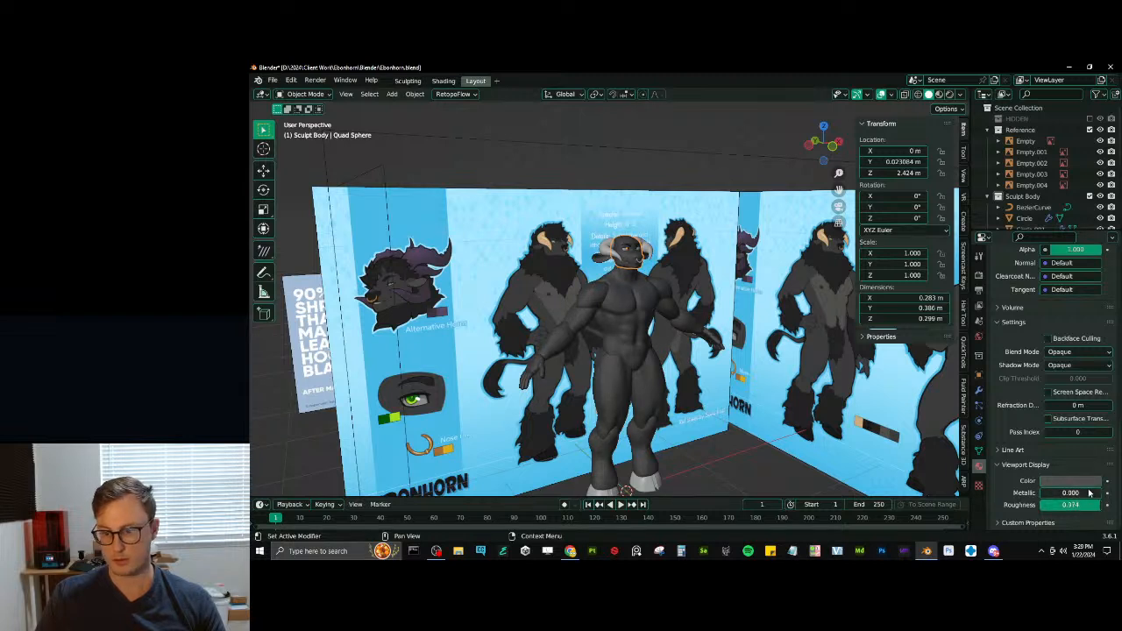
{"action": "left_click", "coordinate": [1080, 481]}
{"action": "left_click_drag", "start_coordinate": [1012, 453], "coordinate": [1019, 453]}
{"action": "scroll", "coordinate": [706, 351], "scroll_direction": "up", "scroll_amount": 4}
{"action": "mouse_move", "coordinate": [701, 289]}
{"action": "middle_mouse_down"}
{"action": "mouse_move", "coordinate": [648, 283]}
{"action": "mouse_move", "coordinate": [650, 311]}
{"action": "mouse_move", "coordinate": [618, 287]}
{"action": "mouse_move", "coordinate": [682, 266]}
{"action": "middle_mouse_up"}
{"action": "scroll", "coordinate": [650, 311], "scroll_direction": "down", "scroll_amount": 1}
{"action": "key", "text": "ctrl+s"}
- Set the eyeballs' viewport display colour to pure white with roughness 0, check the face from several angles and save the file
{"action": "left_click", "coordinate": [675, 259]}
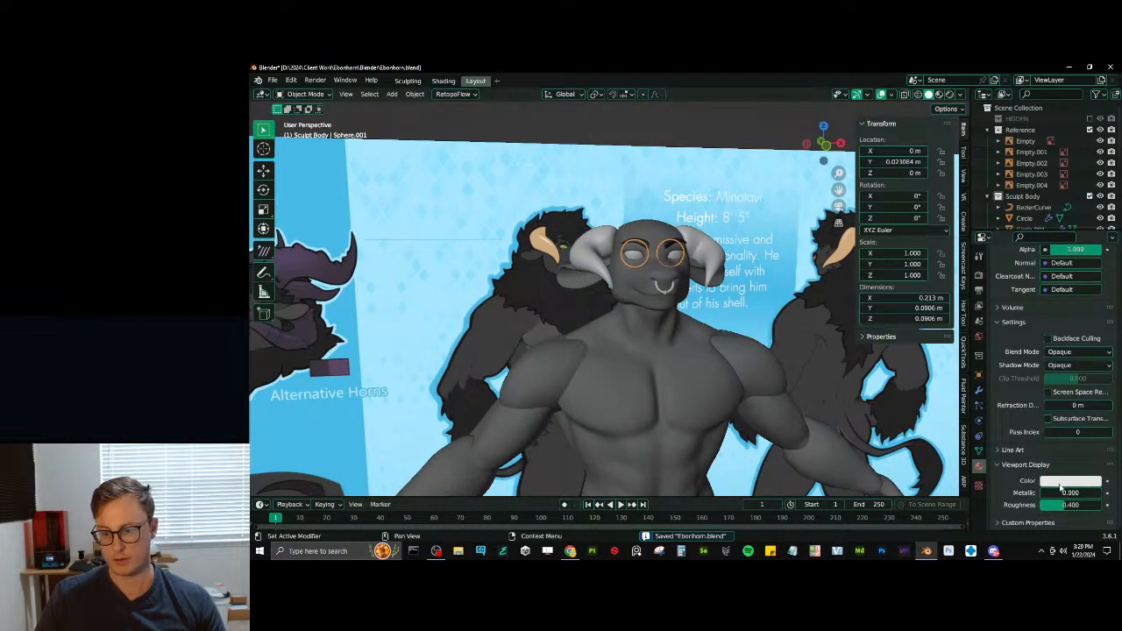
{"action": "left_click", "coordinate": [1060, 481]}
{"action": "left_click", "coordinate": [1091, 331]}
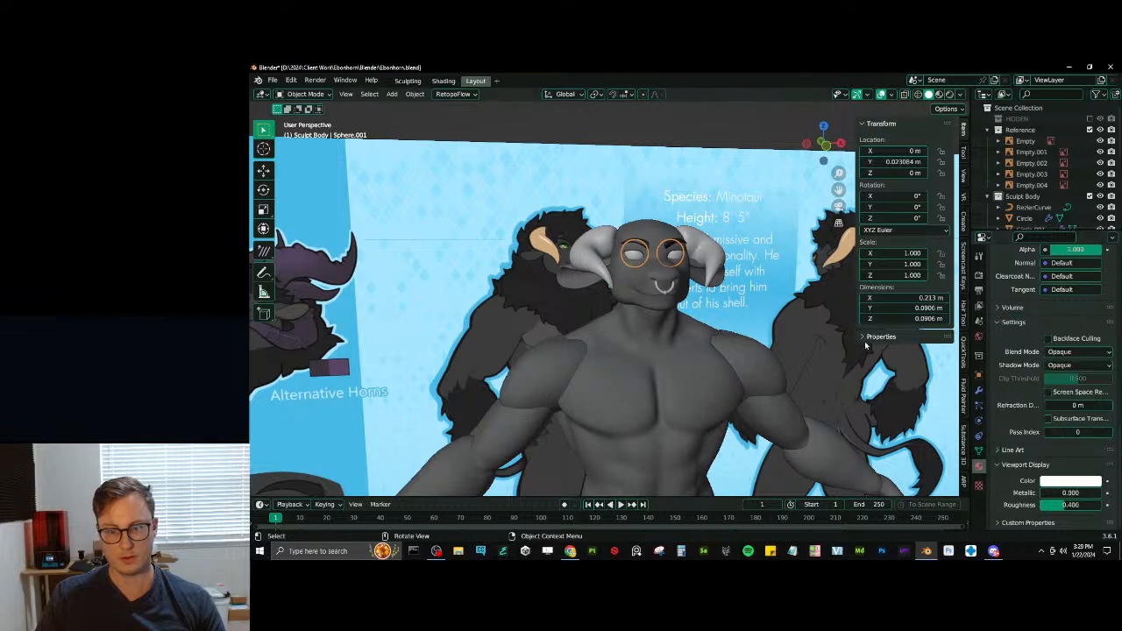
{"action": "middle_click_drag", "start_coordinate": [679, 352], "coordinate": [643, 371]}
{"action": "scroll", "coordinate": [643, 370], "scroll_direction": "up", "scroll_amount": 5}
{"action": "middle_click_drag", "start_coordinate": [652, 321], "coordinate": [630, 321]}
{"action": "key", "text": "ctrl+s"}
{"action": "scroll", "coordinate": [629, 320], "scroll_direction": "down", "scroll_amount": 4}
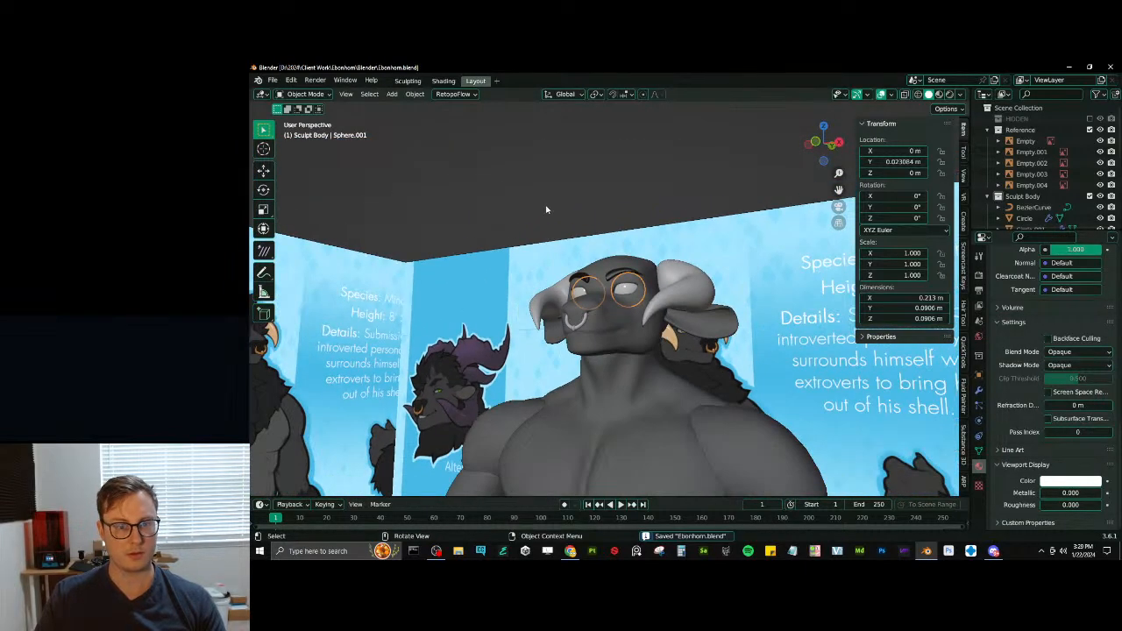
{"action": "middle_click_drag", "start_coordinate": [575, 226], "coordinate": [591, 272]}
{"action": "scroll", "coordinate": [591, 271], "scroll_direction": "down", "scroll_amount": 4}
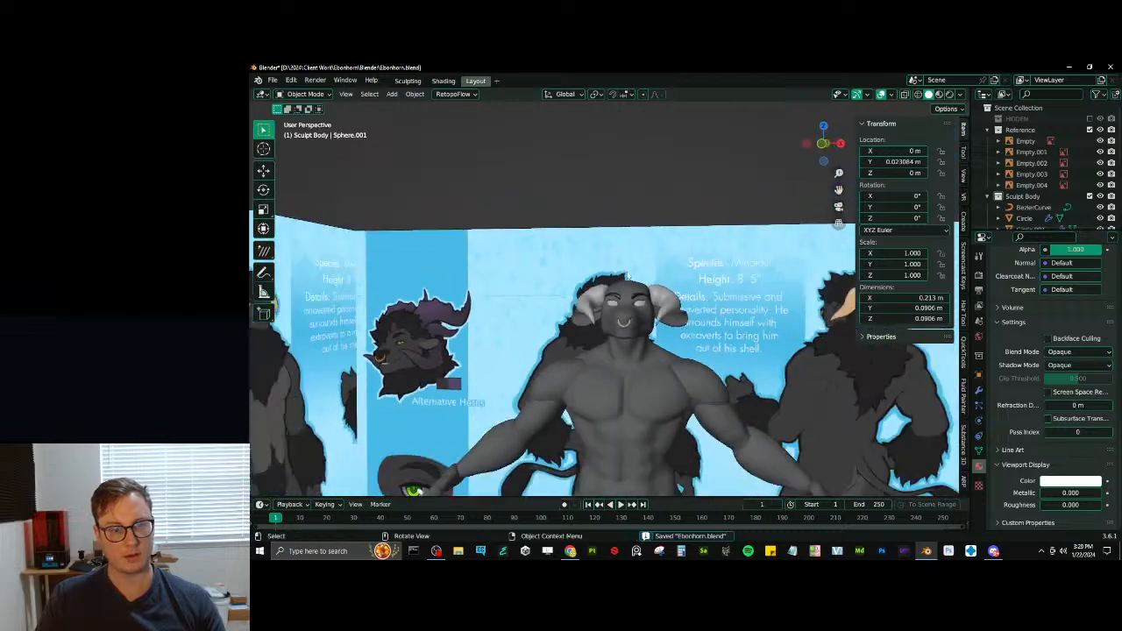
{"action": "middle_click_drag", "start_coordinate": [591, 337], "coordinate": [567, 436], "text": "shift"}
{"action": "key", "text": "ctrl+s"}
- Create a new material for the hooves with a black base colour and check it in material preview
{"action": "left_click", "coordinate": [574, 422]}
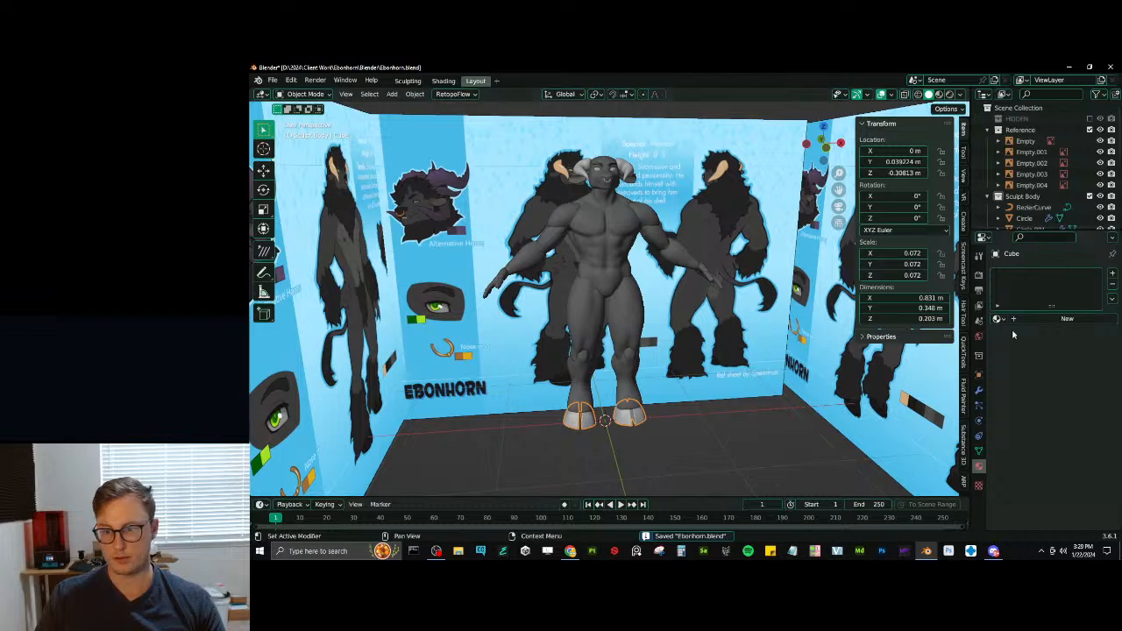
{"action": "scroll", "coordinate": [1012, 336], "scroll_direction": "up", "scroll_amount": 5}
{"action": "left_click", "coordinate": [1076, 432]}
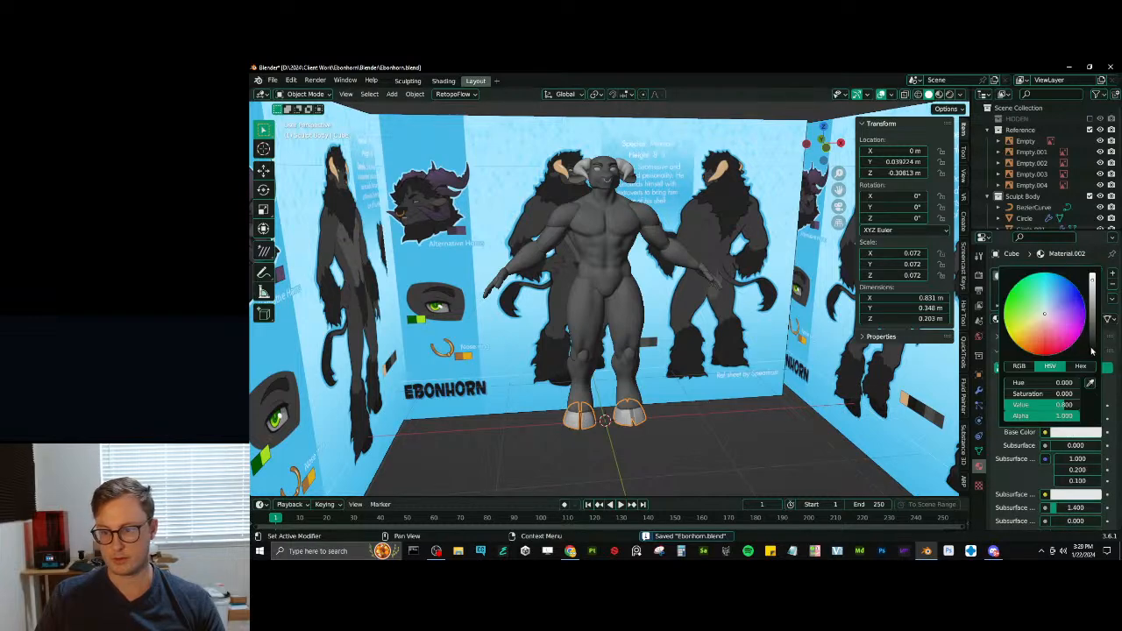
{"action": "left_click_drag", "start_coordinate": [1091, 350], "coordinate": [1091, 359]}
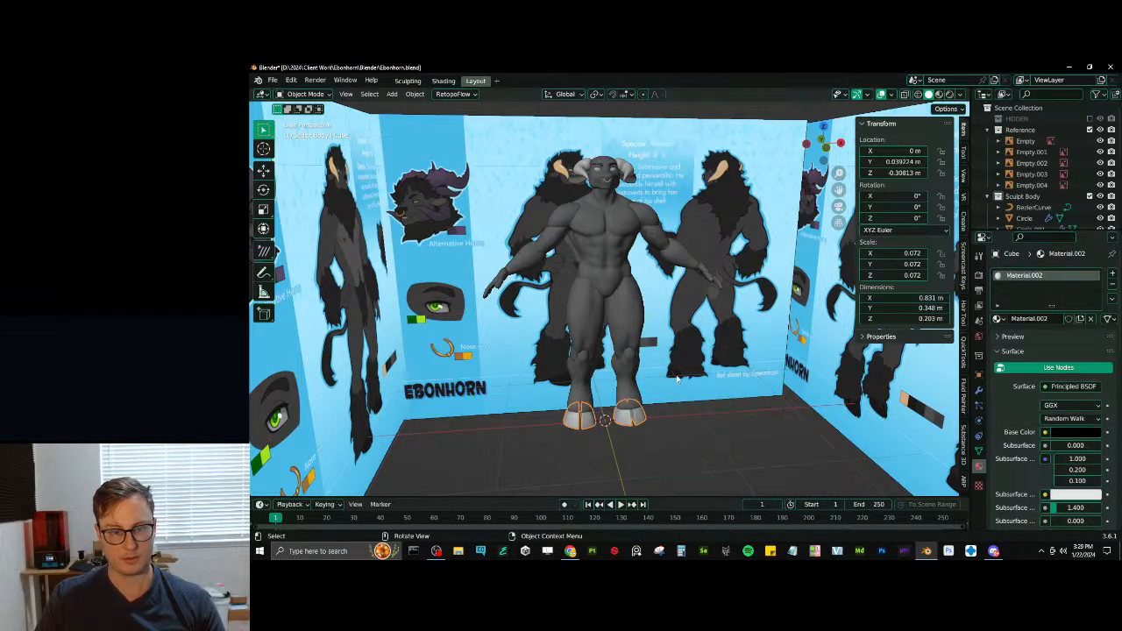
{"action": "middle_click_drag", "start_coordinate": [709, 403], "coordinate": [676, 368]}
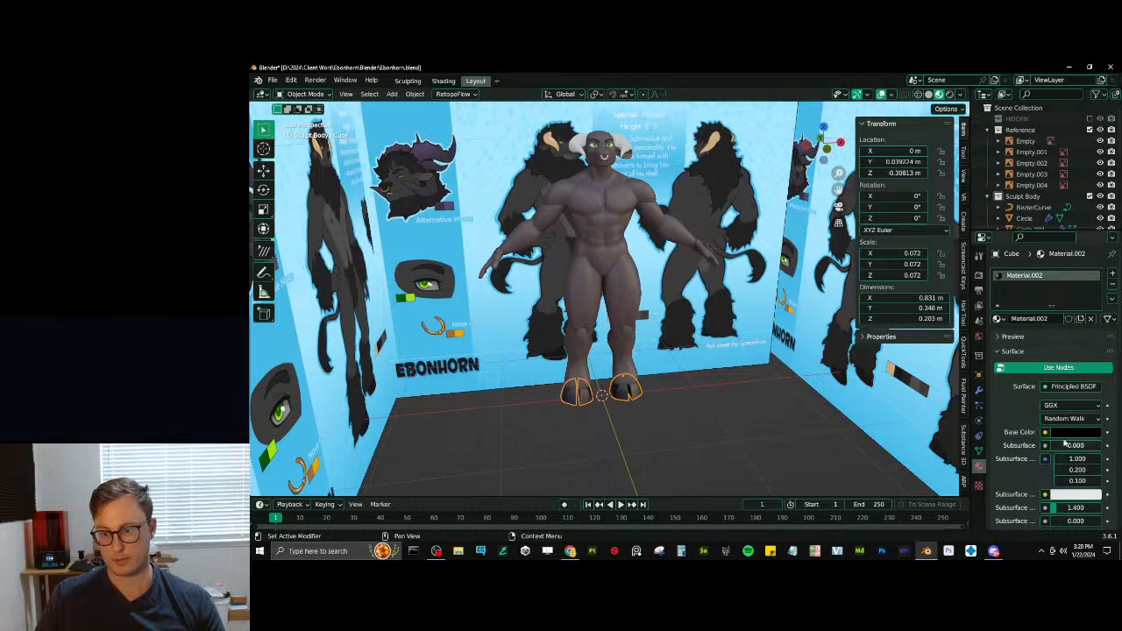
- Apply the black base colour to the hoof material's viewport display, return to solid shading and save the file
{"action": "scroll", "coordinate": [1066, 446], "scroll_direction": "down", "scroll_amount": 10}
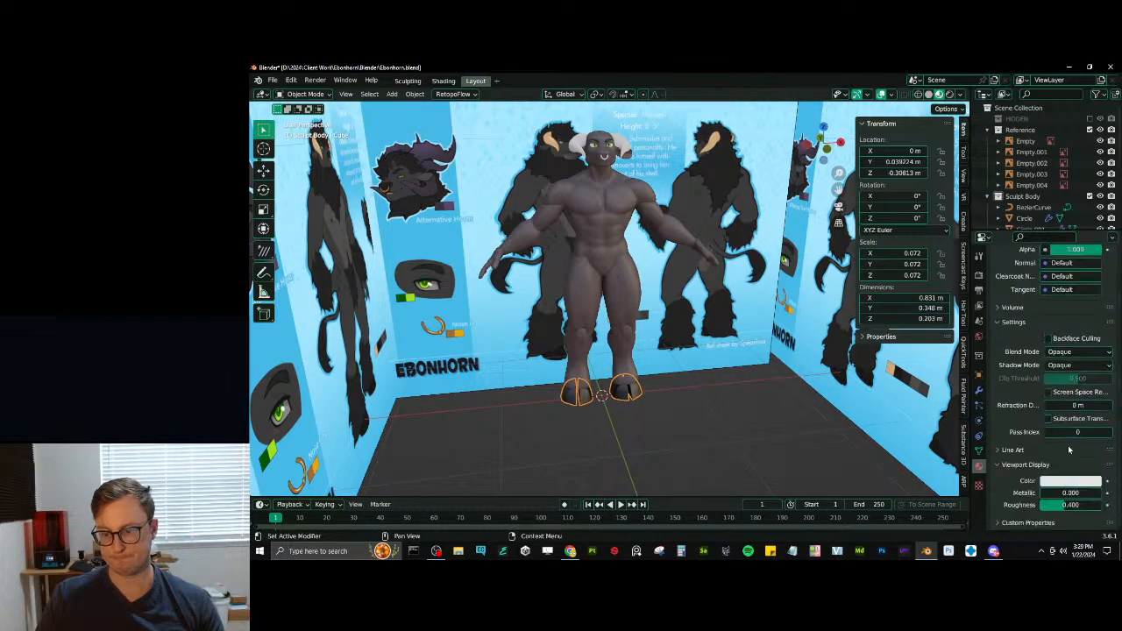
{"action": "key", "text": "ctrl+v"}
{"action": "mouse_move", "coordinate": [741, 421]}
{"action": "middle_mouse_down"}
{"action": "mouse_move", "coordinate": [641, 321]}
{"action": "mouse_move", "coordinate": [559, 322]}
{"action": "mouse_move", "coordinate": [663, 312]}
{"action": "mouse_move", "coordinate": [591, 311]}
{"action": "mouse_move", "coordinate": [607, 276]}
{"action": "mouse_move", "coordinate": [631, 295]}
{"action": "middle_mouse_up"}
{"action": "key", "text": "ctrl+s"}
{"action": "scroll", "coordinate": [606, 276], "scroll_direction": "up", "scroll_amount": 4}
{"action": "scroll", "coordinate": [631, 290], "scroll_direction": "up", "scroll_amount": 4}
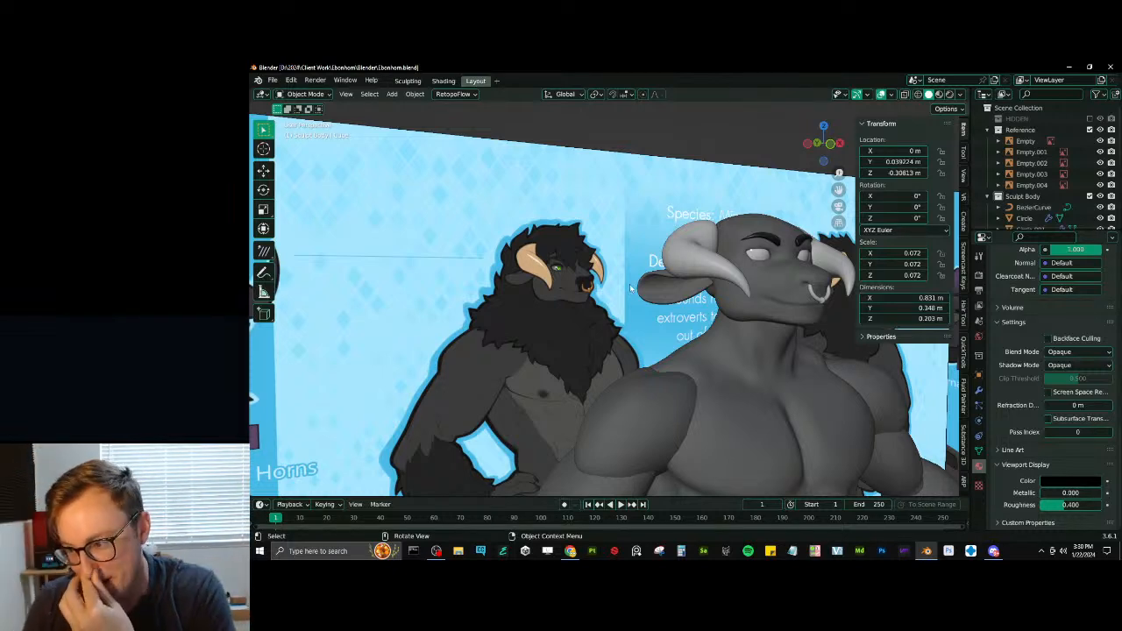
- Collapse the existing collections, add a new scene collection named Sculpt Fluff and save the file
{"action": "left_click", "coordinate": [987, 130]}
{"action": "left_click", "coordinate": [987, 140]}
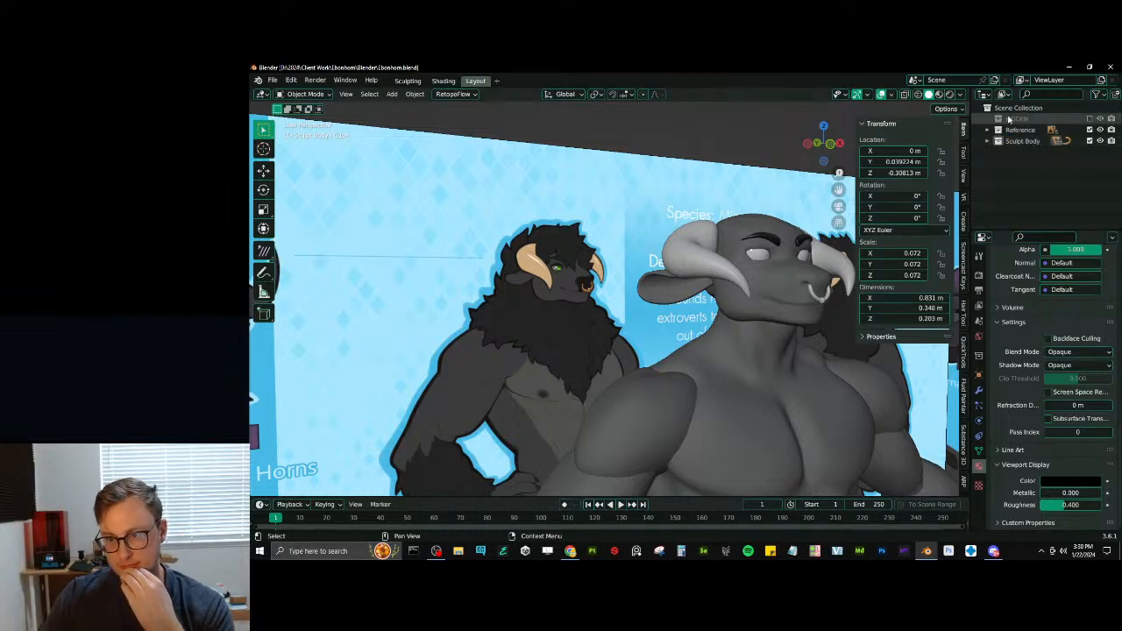
{"action": "left_click", "coordinate": [1015, 108]}
{"action": "left_click", "coordinate": [1021, 151]}
{"action": "double_click", "coordinate": [1023, 151]}
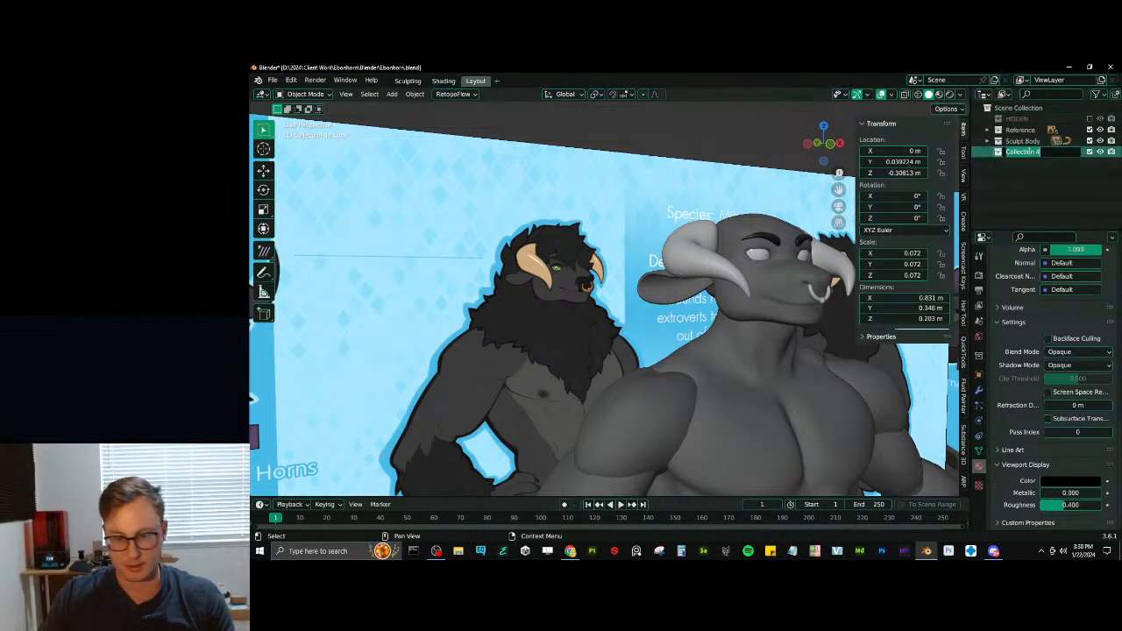
{"action": "type", "text": "Sculpt Fluf"}
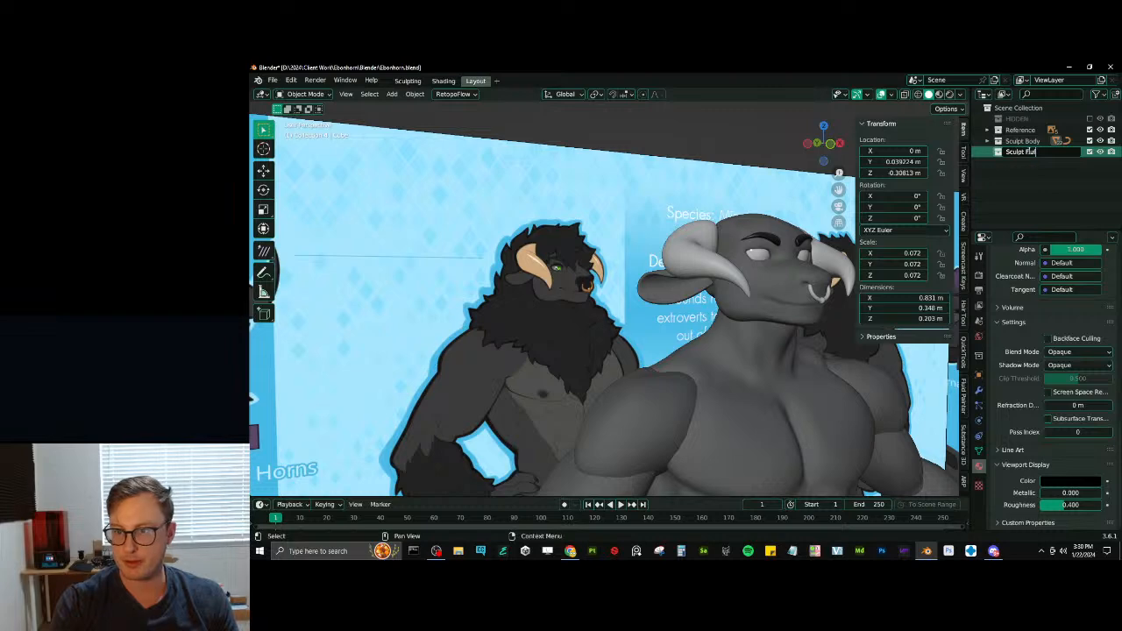
{"action": "type", "text": "f"}
{"action": "key", "text": "Return"}
{"action": "key", "text": "ctrl+s"}
- In front view, move the front reference image along X to about -0.427 m so its figure clears the model
{"action": "mouse_move", "coordinate": [719, 301]}
{"action": "middle_mouse_down"}
{"action": "mouse_move", "coordinate": [655, 277]}
{"action": "mouse_move", "coordinate": [637, 259]}
{"action": "mouse_move", "coordinate": [637, 219]}
{"action": "mouse_move", "coordinate": [589, 270]}
{"action": "middle_mouse_up"}
{"action": "key", "text": "KP_1"}
{"action": "scroll", "coordinate": [656, 276], "scroll_direction": "down", "scroll_amount": 4}
{"action": "scroll", "coordinate": [637, 216], "scroll_direction": "up", "scroll_amount": 5}
{"action": "scroll", "coordinate": [589, 270], "scroll_direction": "down", "scroll_amount": 4}
{"action": "left_click", "coordinate": [589, 270]}
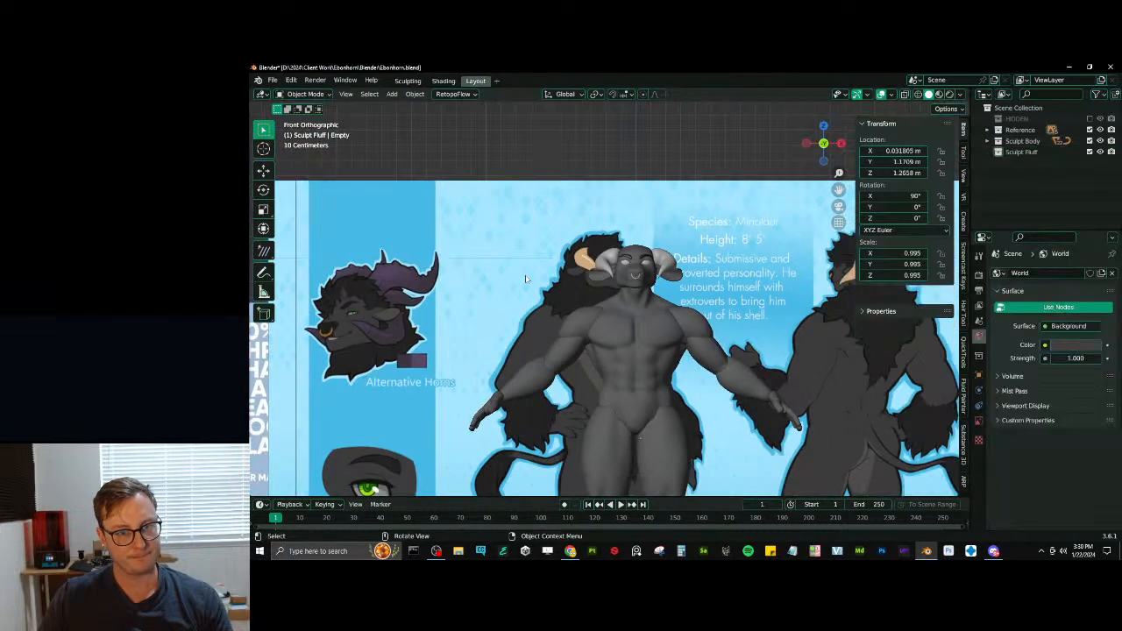
{"action": "key", "text": "g"}
{"action": "key", "text": "x"}
{"action": "left_click", "coordinate": [482, 277]}
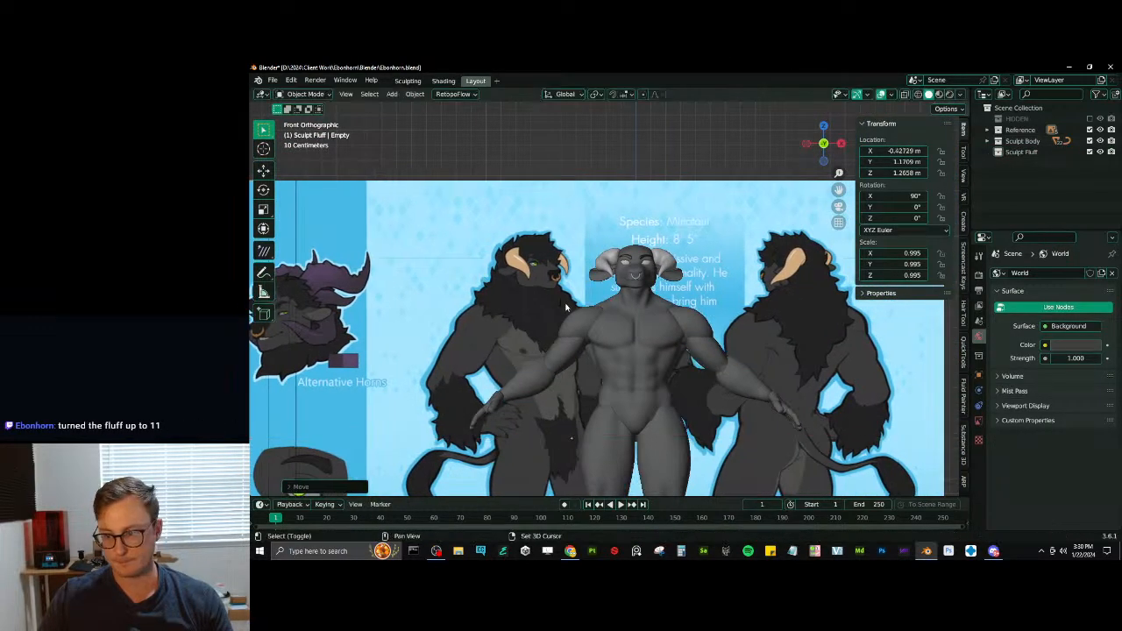
- Examine the fur on the reference figure's neck, forearms, tail and lower legs against the model, and save the file
{"action": "middle_click_drag", "start_coordinate": [565, 307], "coordinate": [565, 286], "text": "shift"}
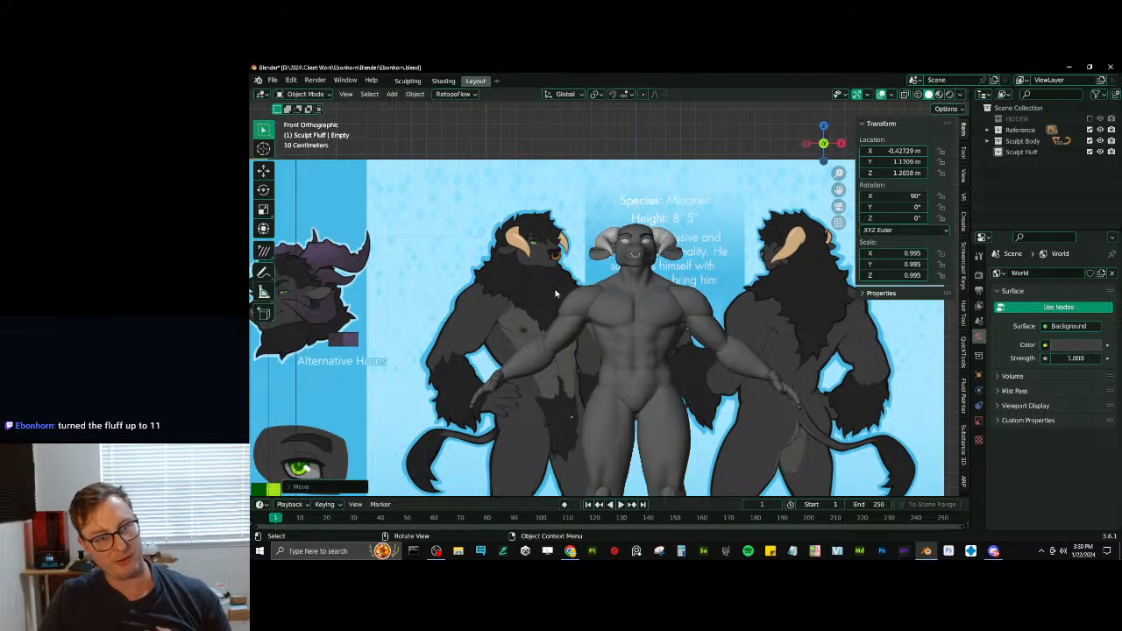
{"action": "scroll", "coordinate": [612, 302], "scroll_direction": "up", "scroll_amount": 3}
{"action": "middle_click_drag", "start_coordinate": [629, 329], "coordinate": [624, 306], "text": "shift"}
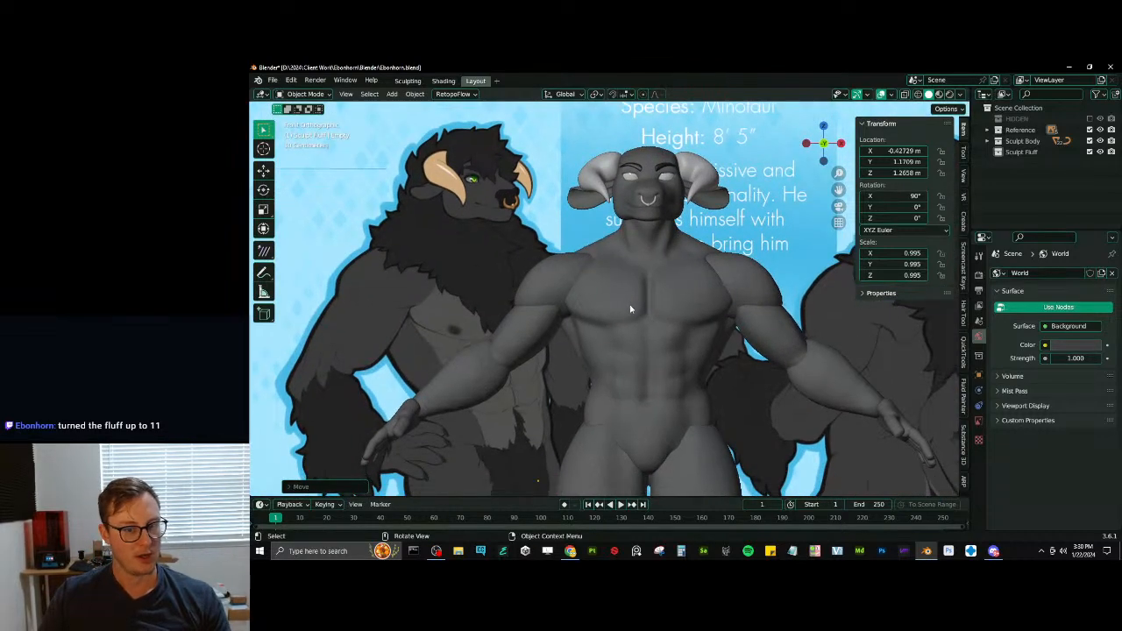
{"action": "scroll", "coordinate": [628, 310], "scroll_direction": "down", "scroll_amount": 3}
{"action": "scroll", "coordinate": [626, 326], "scroll_direction": "up", "scroll_amount": 3}
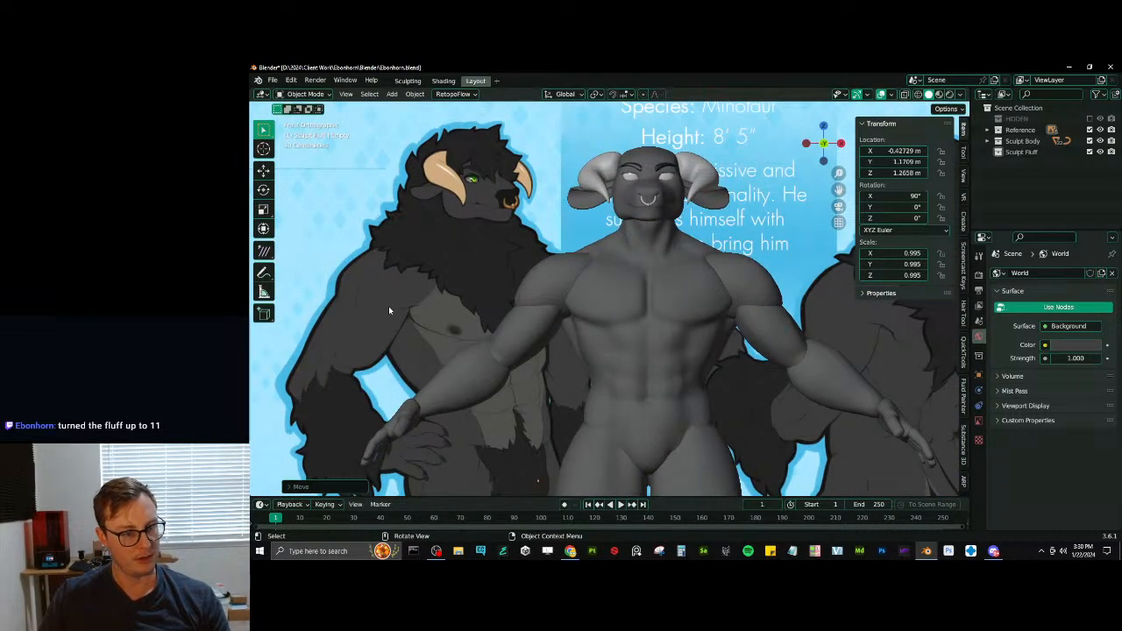
{"action": "middle_click_drag", "start_coordinate": [363, 394], "coordinate": [514, 295], "text": "shift"}
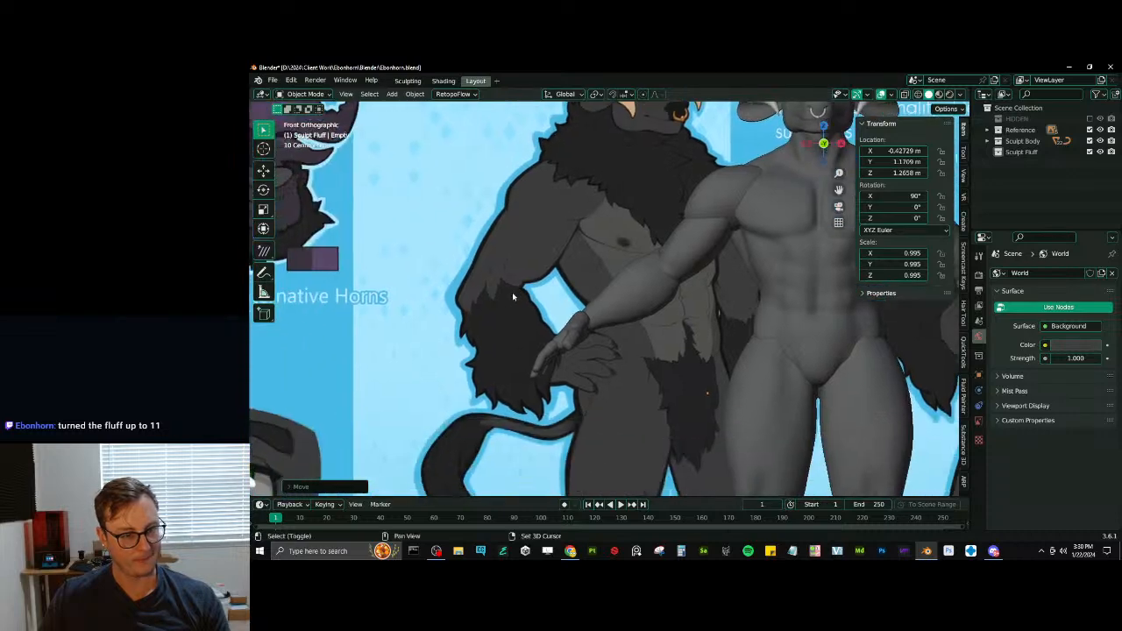
{"action": "scroll", "coordinate": [511, 293], "scroll_direction": "up", "scroll_amount": 5}
{"action": "middle_click_drag", "start_coordinate": [401, 388], "coordinate": [681, 305], "text": "shift"}
{"action": "scroll", "coordinate": [684, 350], "scroll_direction": "down", "scroll_amount": 8}
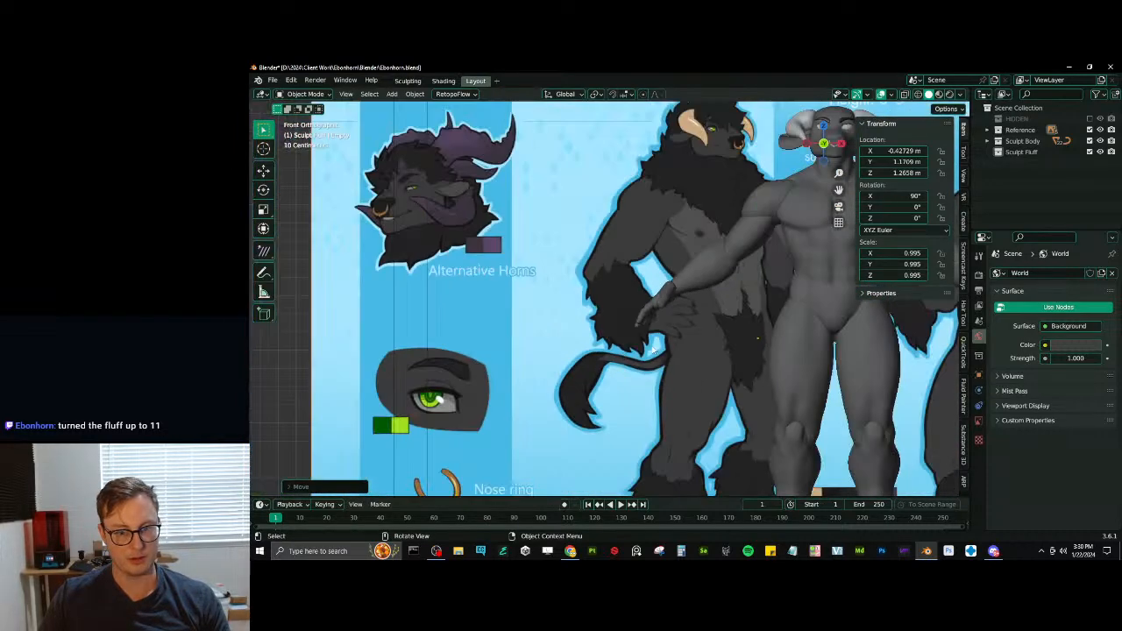
{"action": "middle_click_drag", "start_coordinate": [666, 350], "coordinate": [647, 356], "text": "shift"}
{"action": "scroll", "coordinate": [625, 396], "scroll_direction": "down", "scroll_amount": 1}
{"action": "middle_click_drag", "start_coordinate": [625, 396], "coordinate": [647, 306], "text": "shift"}
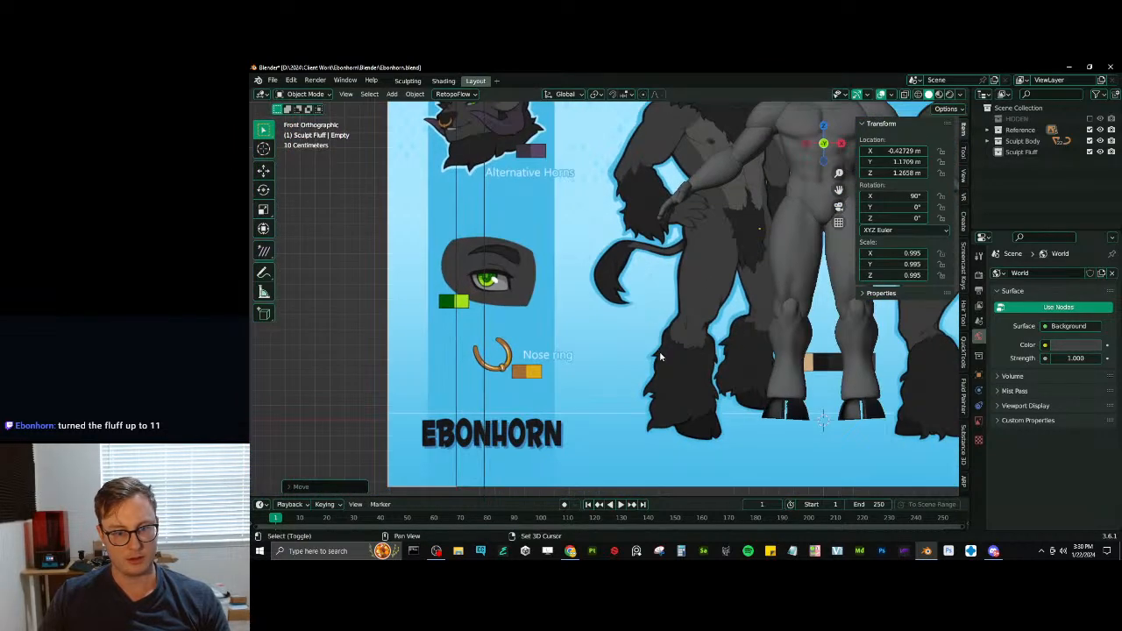
{"action": "middle_click_drag", "start_coordinate": [708, 273], "coordinate": [650, 381], "text": "shift"}
{"action": "middle_click_drag", "start_coordinate": [686, 304], "coordinate": [600, 358], "text": "shift"}
{"action": "scroll", "coordinate": [613, 317], "scroll_direction": "up", "scroll_amount": 1}
{"action": "scroll", "coordinate": [613, 318], "scroll_direction": "up", "scroll_amount": 2}
{"action": "key", "text": "ctrl+s"}
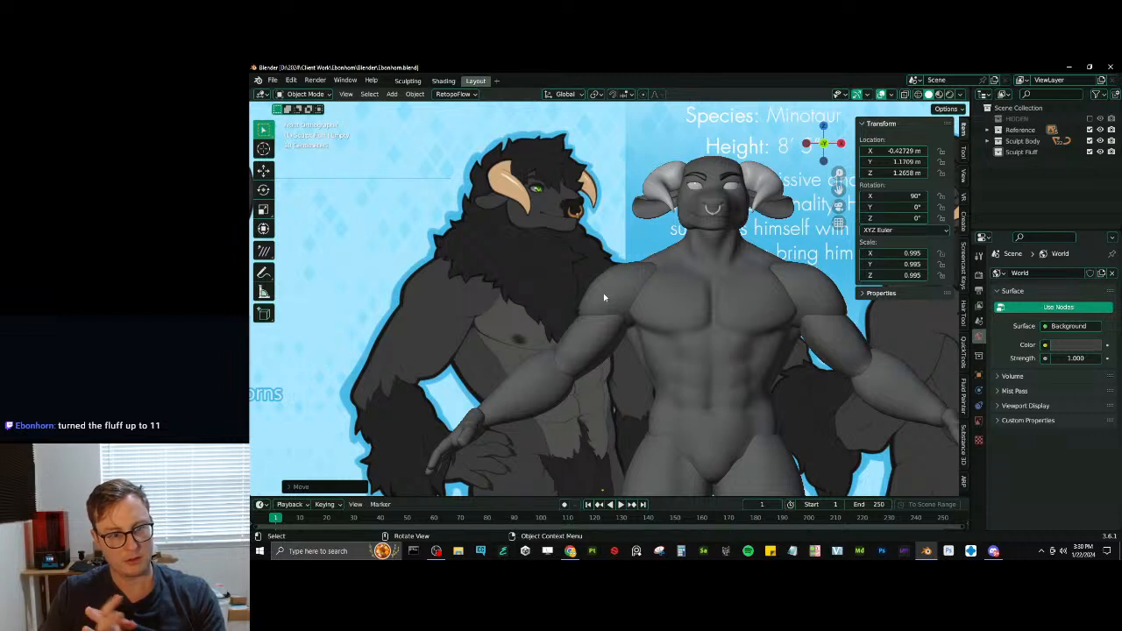
- Enter Sculpt Mode on the shoulder muscle and work on its lower edge near the armpit
{"action": "left_click", "coordinate": [612, 306]}
{"action": "key", "text": "ctrl+Tab"}
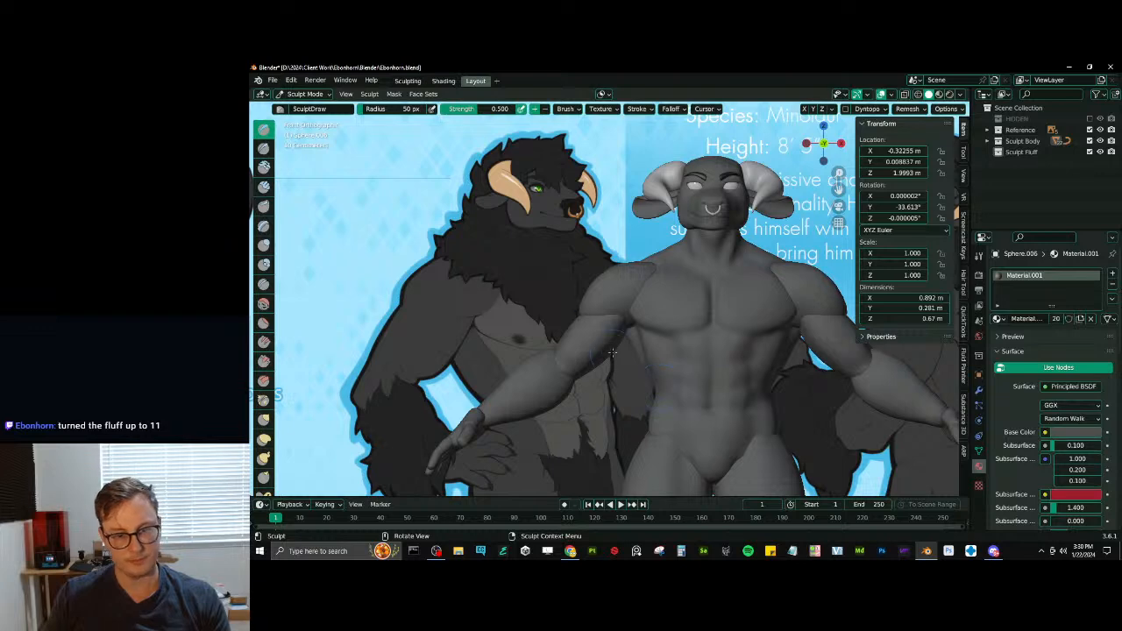
{"action": "key", "text": "2"}
{"action": "left_click_drag", "start_coordinate": [634, 325], "coordinate": [636, 323]}
{"action": "middle_click_drag", "start_coordinate": [636, 323], "coordinate": [663, 309]}
{"action": "left_click_drag", "start_coordinate": [663, 308], "coordinate": [662, 307]}
- Switch sculpting to the arm and reshape its upper end near the armpit with the Inflate and Elastic Deform brushes
{"action": "key", "text": "i"}
{"action": "key", "text": "alt+q"}
{"action": "middle_click_drag", "start_coordinate": [648, 317], "coordinate": [628, 325]}
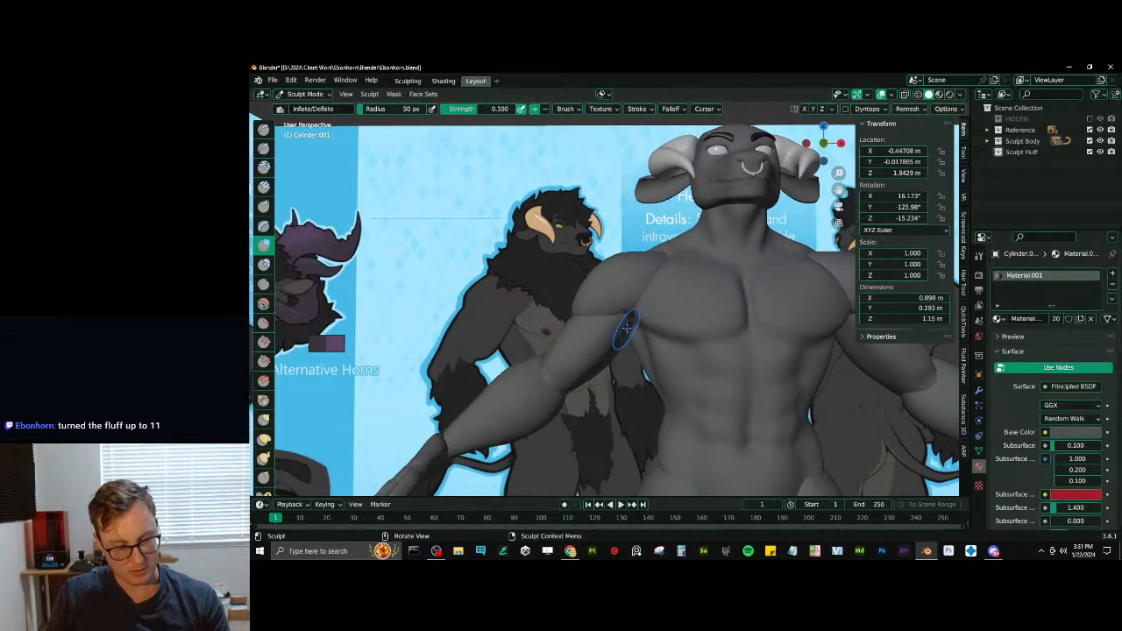
{"action": "key", "text": "g"}
{"action": "left_click_drag", "start_coordinate": [626, 321], "coordinate": [635, 319]}
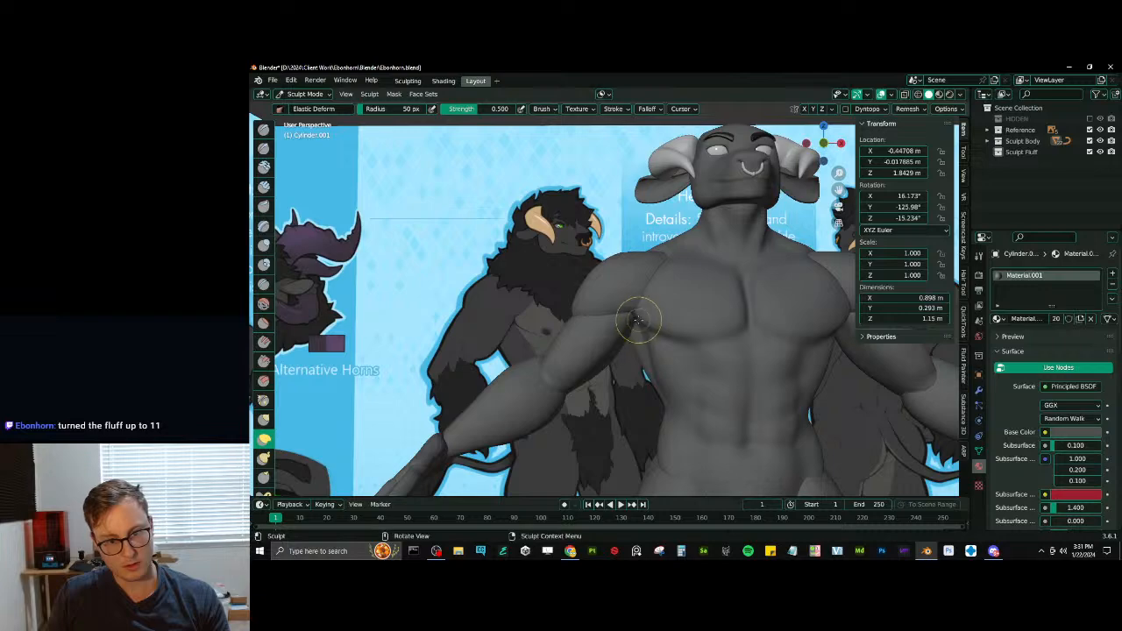
{"action": "mouse_move", "coordinate": [638, 320]}
{"action": "middle_mouse_down"}
{"action": "mouse_move", "coordinate": [601, 321]}
{"action": "mouse_move", "coordinate": [693, 330]}
{"action": "mouse_move", "coordinate": [681, 401]}
{"action": "mouse_move", "coordinate": [708, 356]}
{"action": "mouse_move", "coordinate": [688, 349]}
{"action": "mouse_move", "coordinate": [692, 357]}
{"action": "middle_mouse_up"}
- Switch sculpting back to the shoulder, adjust it with Elastic Deform, then return to Object Mode in front view and save
{"action": "key", "text": "alt+q"}
{"action": "mouse_move", "coordinate": [685, 348]}
{"action": "left_mouse_down"}
{"action": "mouse_move", "coordinate": [707, 335]}
{"action": "mouse_move", "coordinate": [668, 335]}
{"action": "mouse_move", "coordinate": [671, 325]}
{"action": "left_mouse_up"}
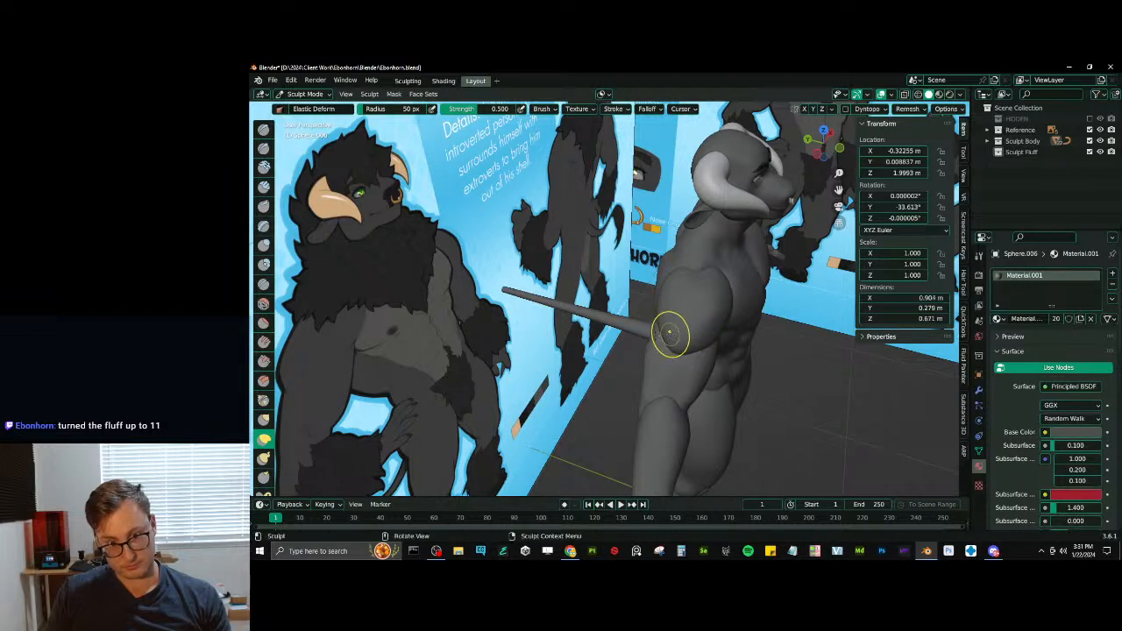
{"action": "mouse_move", "coordinate": [671, 325]}
{"action": "middle_mouse_down"}
{"action": "mouse_move", "coordinate": [608, 368]}
{"action": "mouse_move", "coordinate": [579, 295]}
{"action": "middle_mouse_up"}
{"action": "key", "text": "KP_1"}
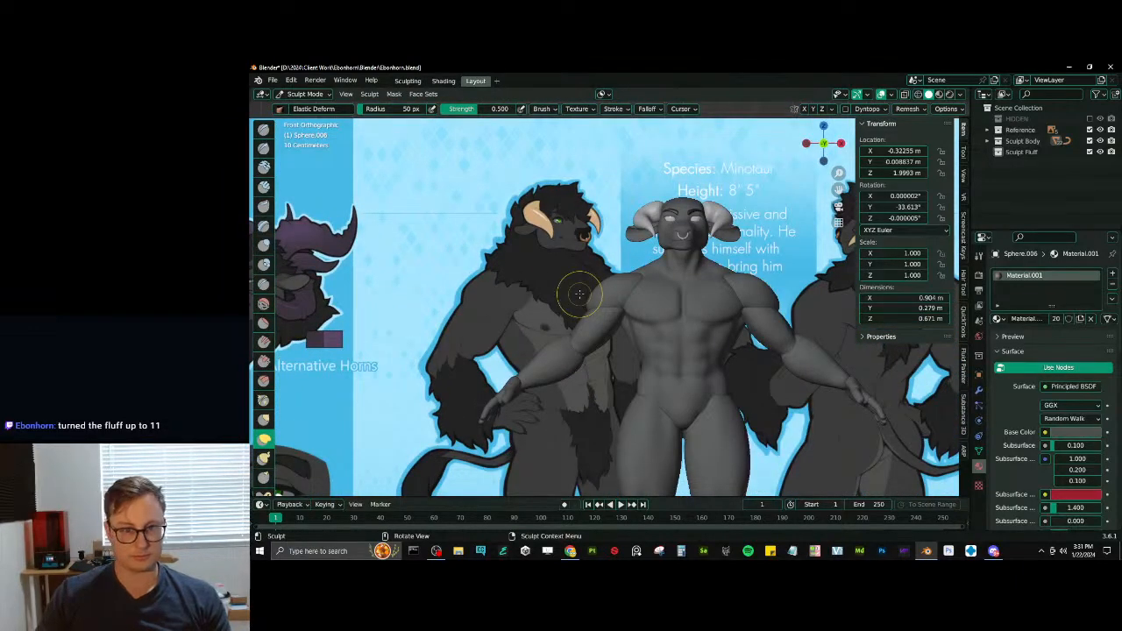
{"action": "key", "text": "ctrl+Tab"}
{"action": "left_click", "coordinate": [581, 281]}
{"action": "key", "text": "ctrl+s"}
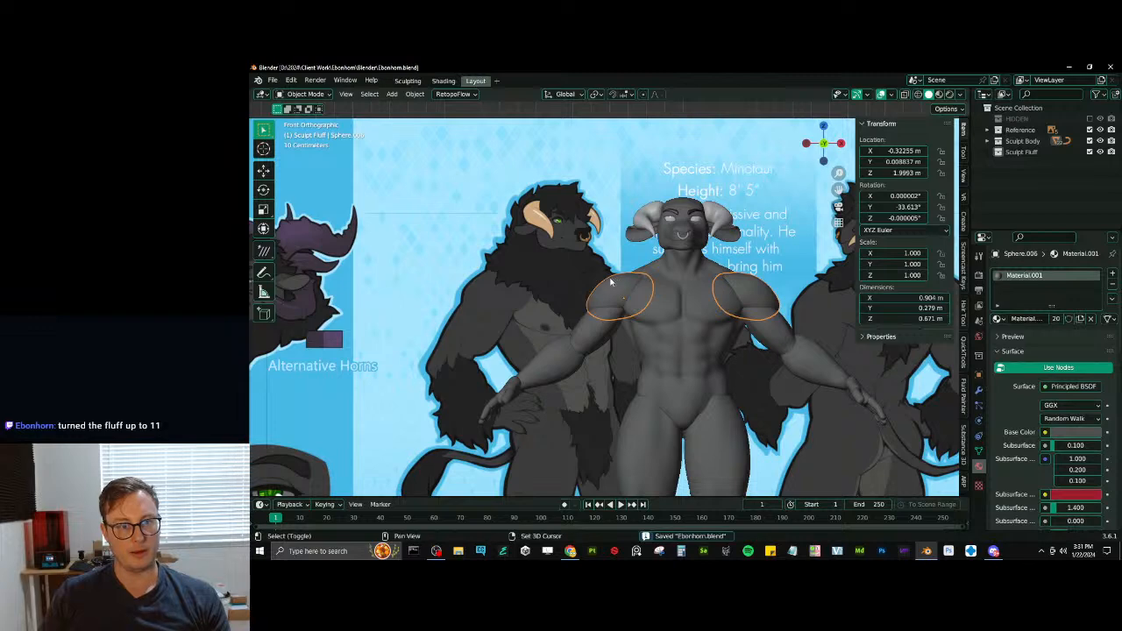
- Create a new material on the horns and sample its base color from the reference figure's tan horn
{"action": "scroll", "coordinate": [636, 226], "scroll_direction": "up", "scroll_amount": 3}
{"action": "left_click", "coordinate": [642, 220]}
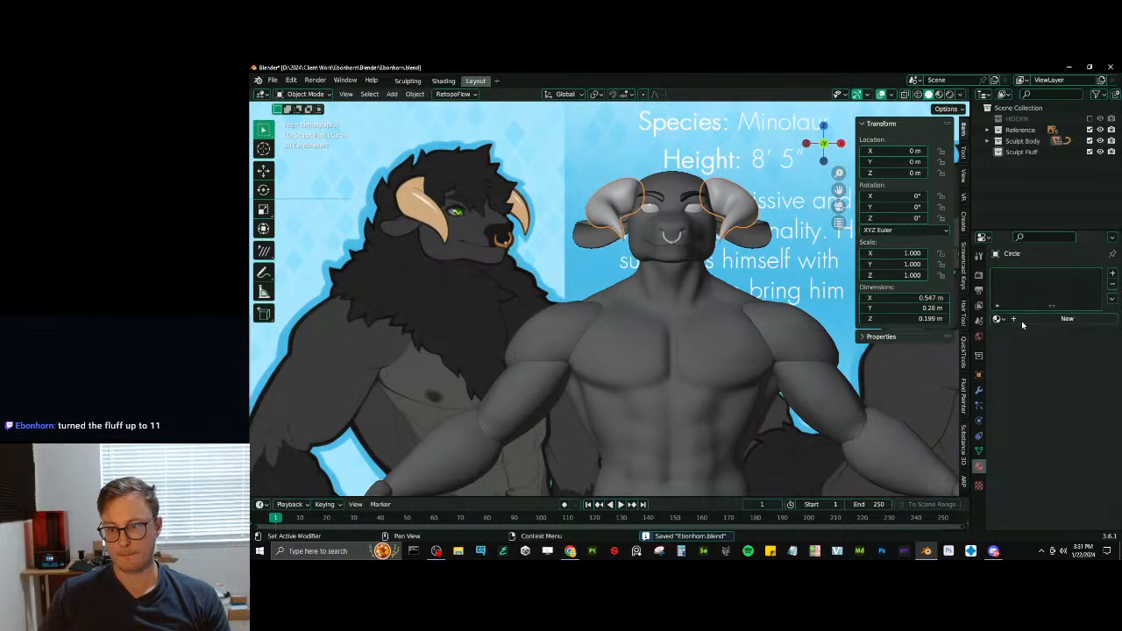
{"action": "left_click", "coordinate": [1051, 319]}
{"action": "left_click", "coordinate": [1096, 433]}
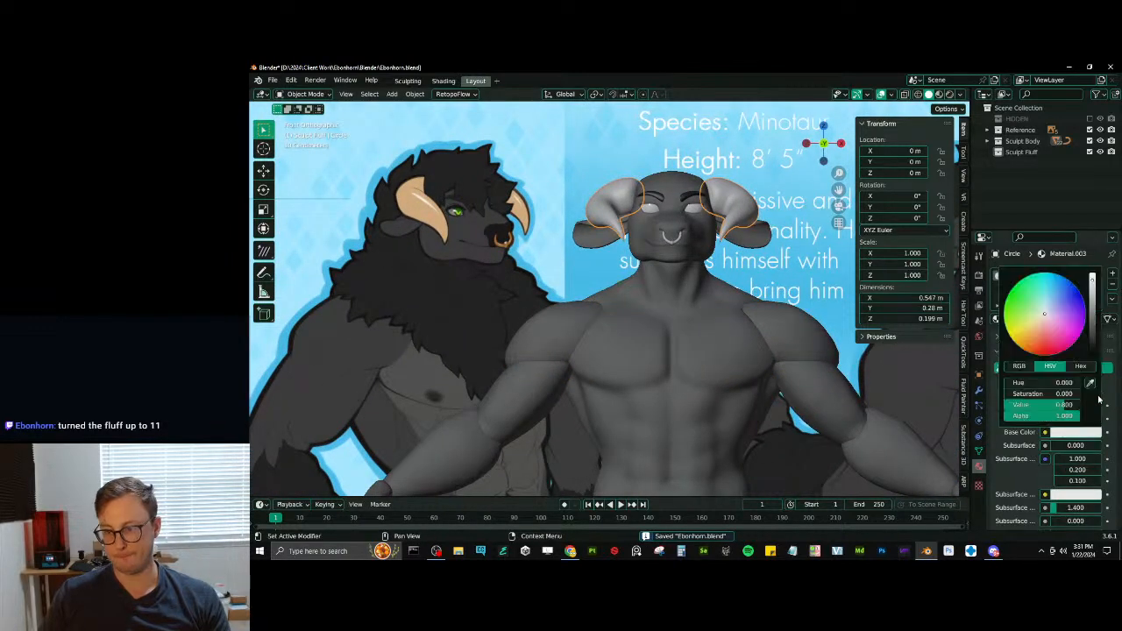
{"action": "left_click", "coordinate": [1097, 379]}
{"action": "left_click", "coordinate": [430, 213]}
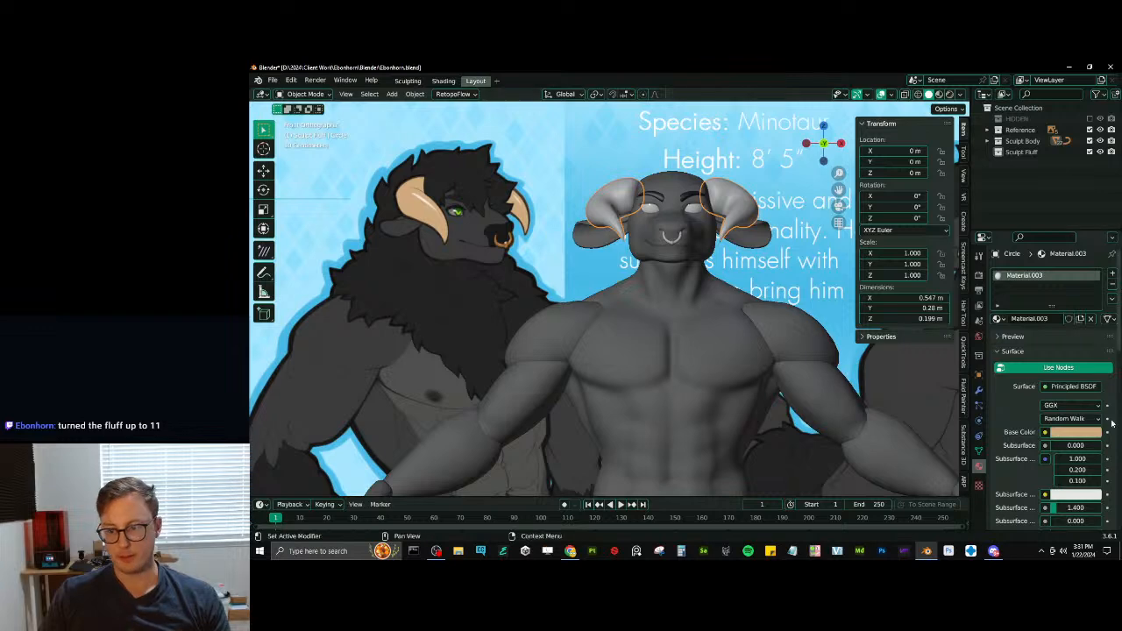
- Copy the horn material's tan base color into its viewport display color
{"action": "scroll", "coordinate": [1075, 429], "scroll_direction": "down", "scroll_amount": 10}
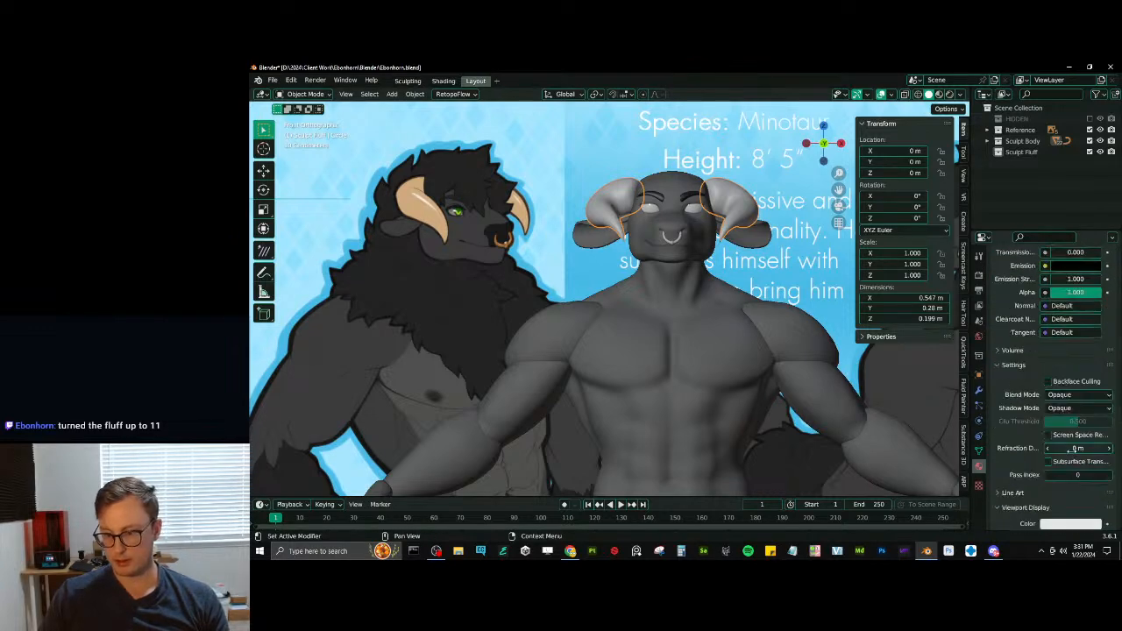
{"action": "key", "text": "ctrl+v"}
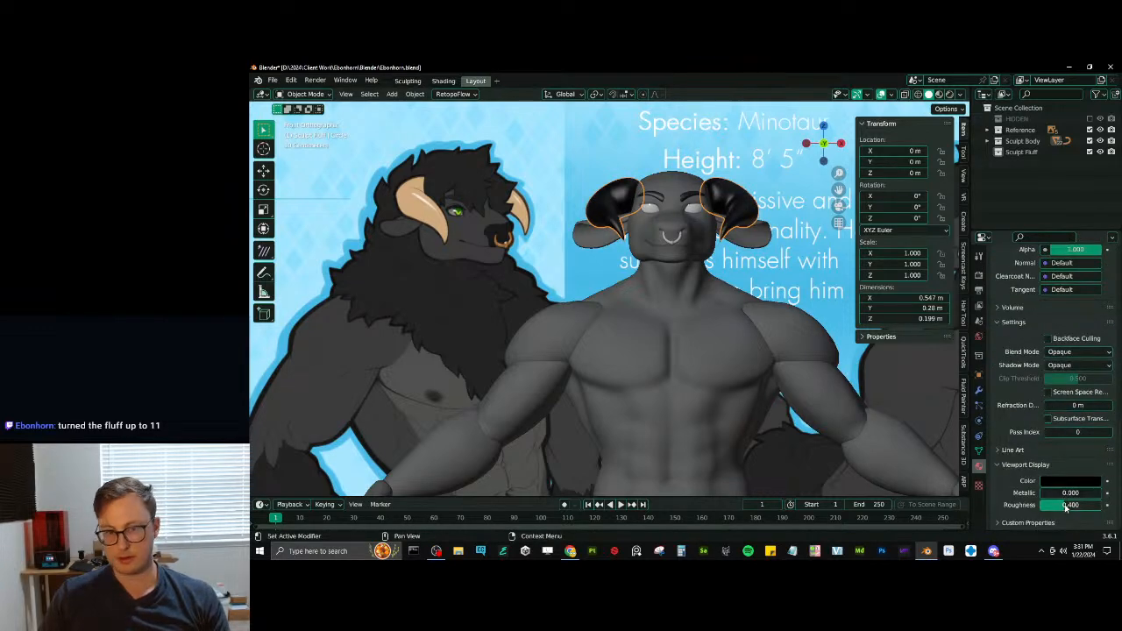
{"action": "scroll", "coordinate": [1068, 419], "scroll_direction": "up", "scroll_amount": 2}
{"action": "scroll", "coordinate": [1075, 427], "scroll_direction": "up", "scroll_amount": 5}
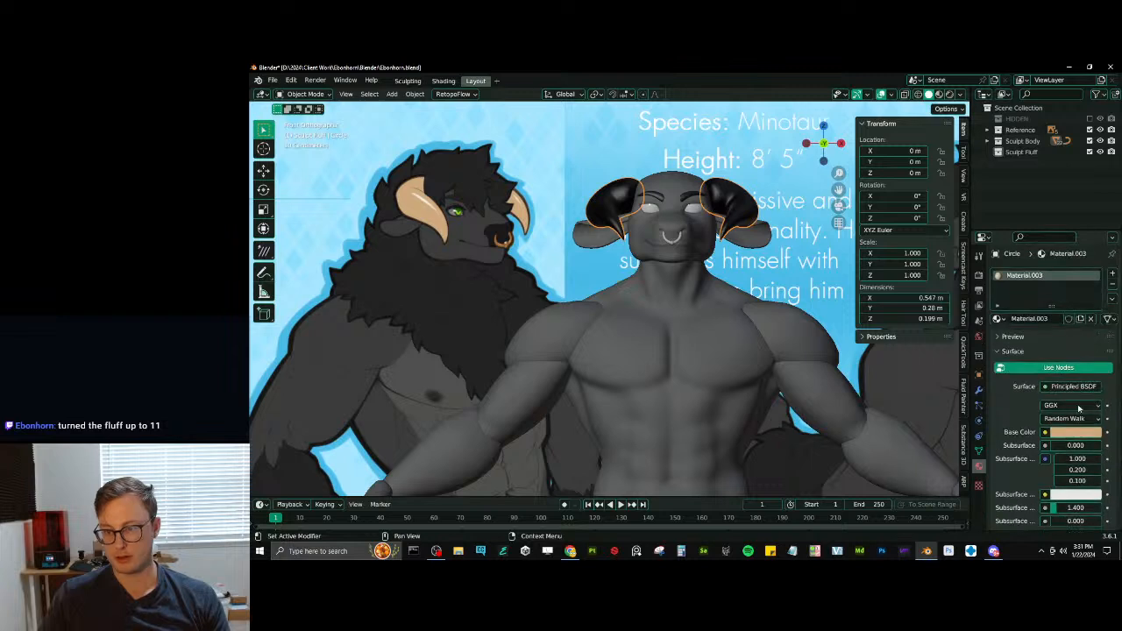
{"action": "key", "text": "ctrl+c"}
{"action": "scroll", "coordinate": [1076, 439], "scroll_direction": "down", "scroll_amount": 10}
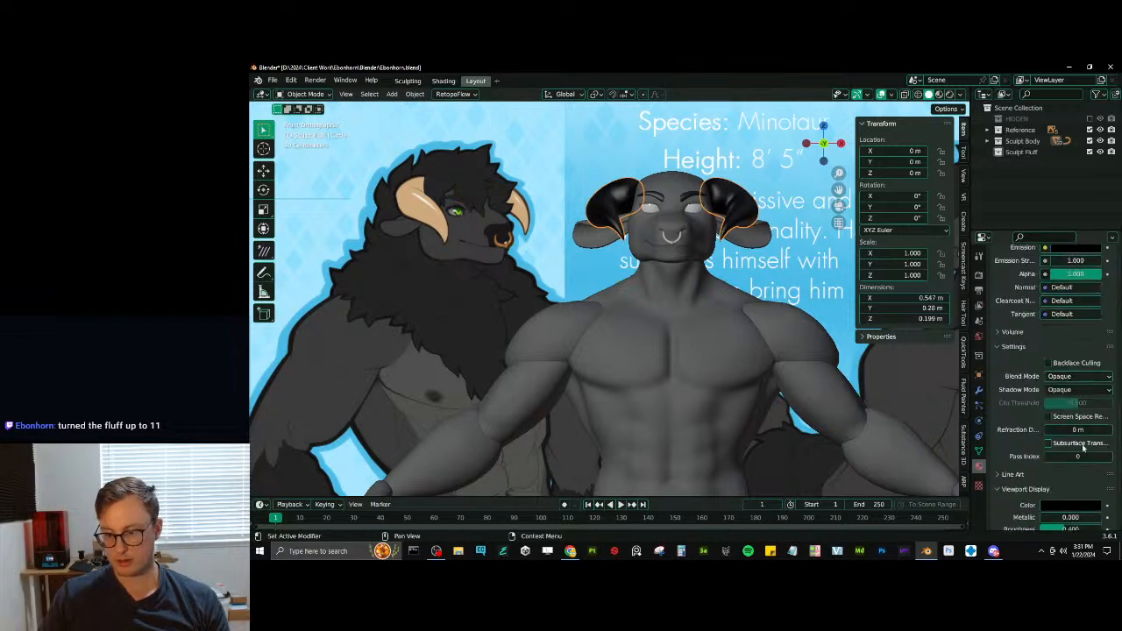
{"action": "key", "text": "ctrl+v"}
{"action": "scroll", "coordinate": [1069, 490], "scroll_direction": "down", "scroll_amount": 1}
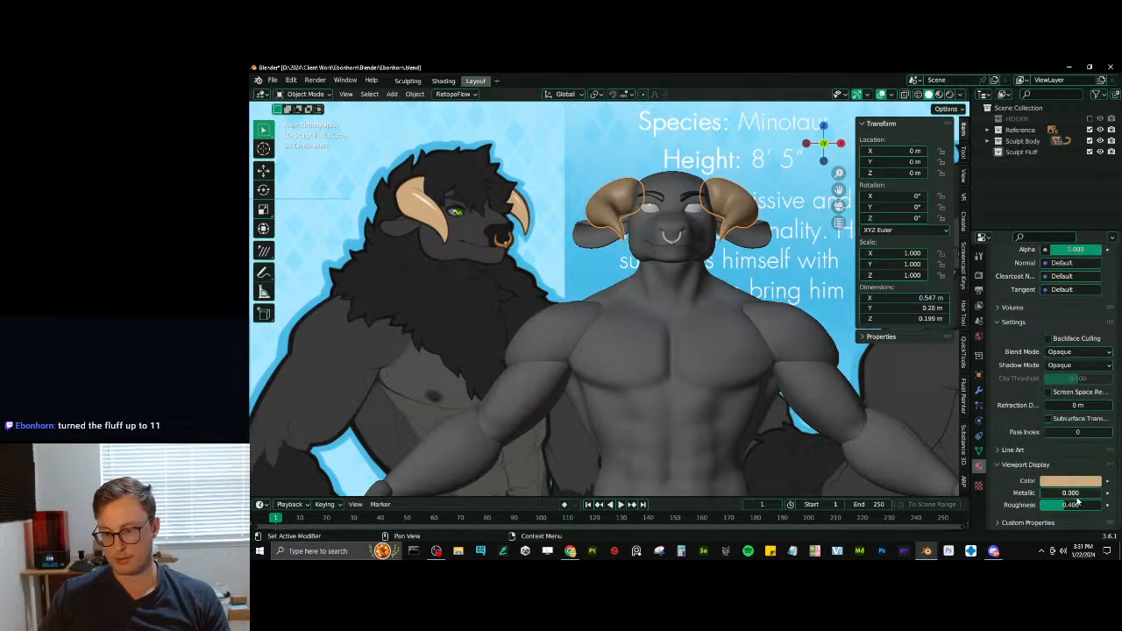
- Set the horn material's viewport display roughness to 0.159 and save the file
{"action": "mouse_move", "coordinate": [1071, 505]}
{"action": "left_mouse_down"}
{"action": "mouse_move", "coordinate": [1052, 505]}
{"action": "mouse_move", "coordinate": [1075, 504]}
{"action": "left_mouse_up"}
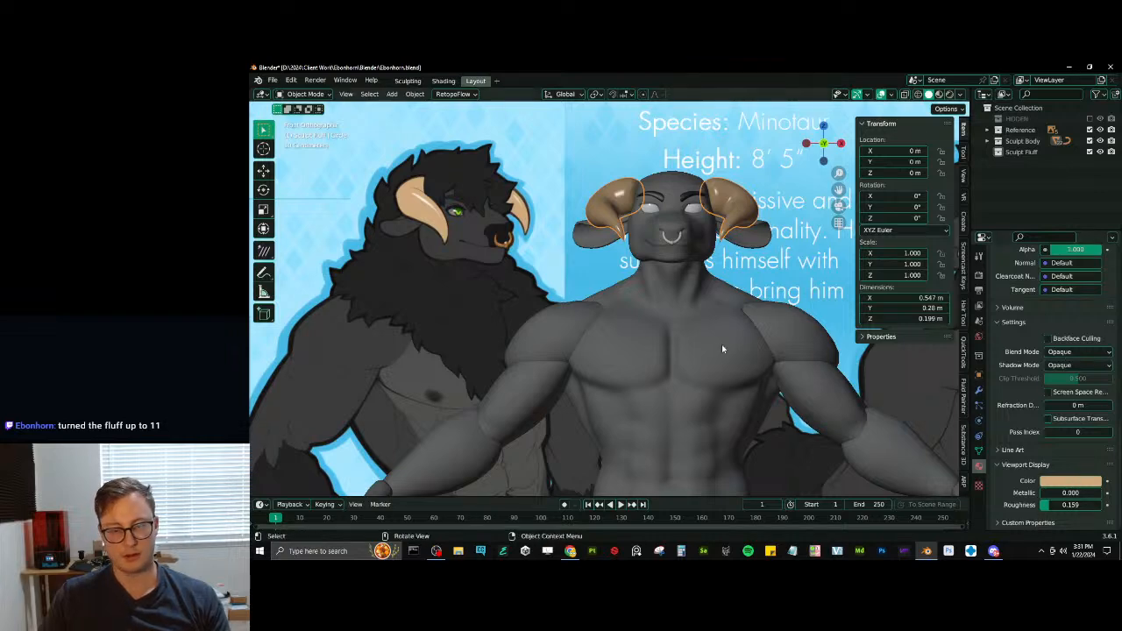
{"action": "scroll", "coordinate": [639, 278], "scroll_direction": "down", "scroll_amount": 1}
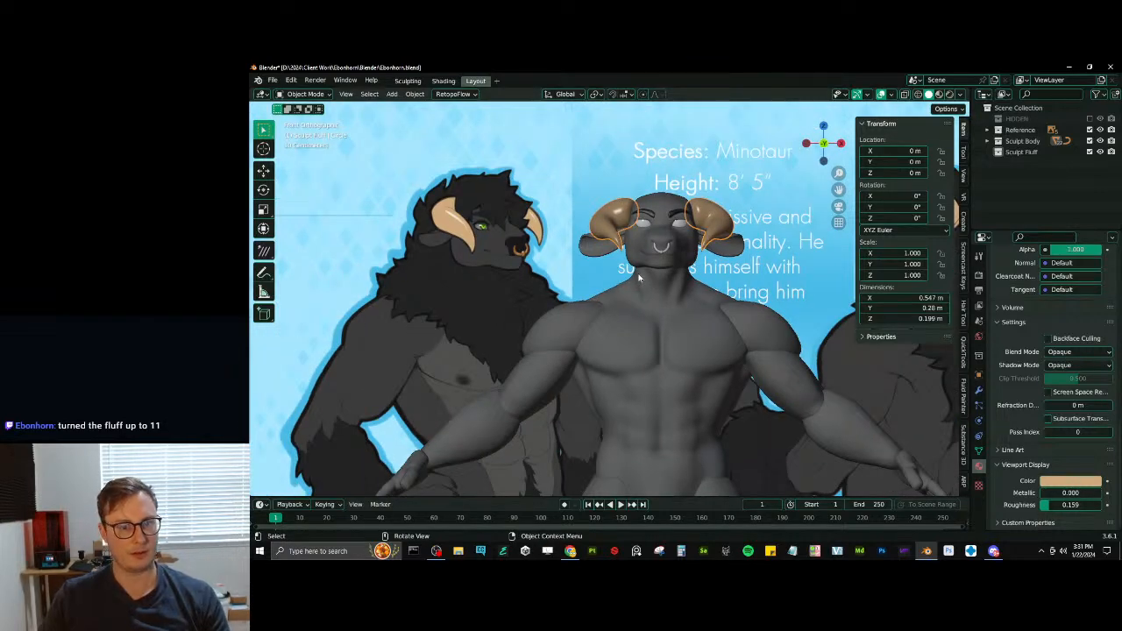
{"action": "scroll", "coordinate": [639, 279], "scroll_direction": "down", "scroll_amount": 4}
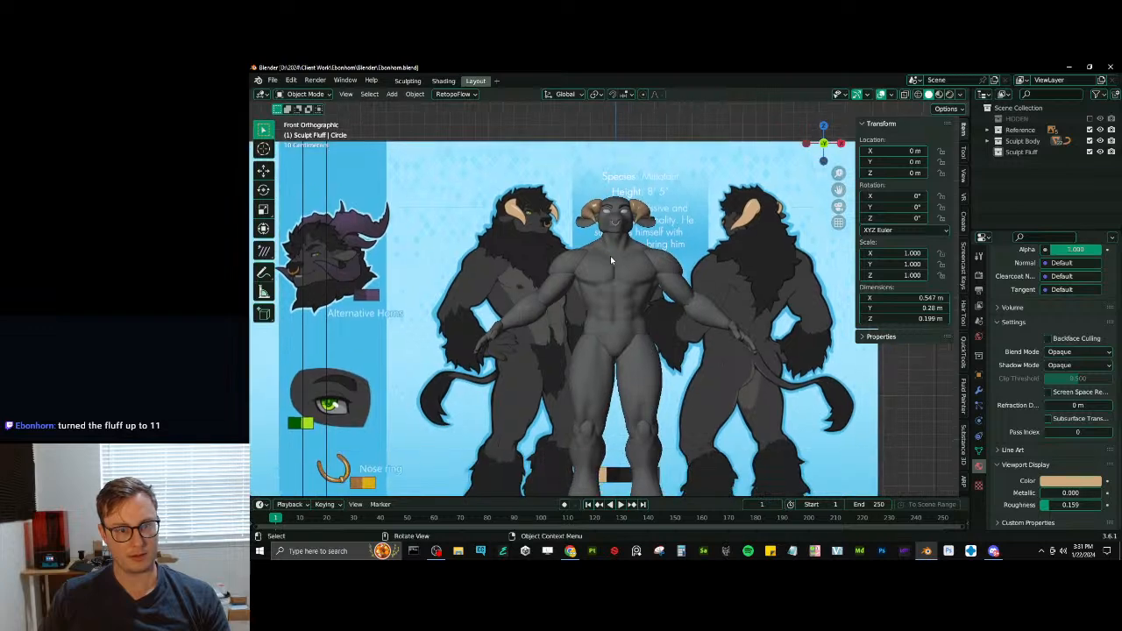
{"action": "key", "text": "ctrl+s"}
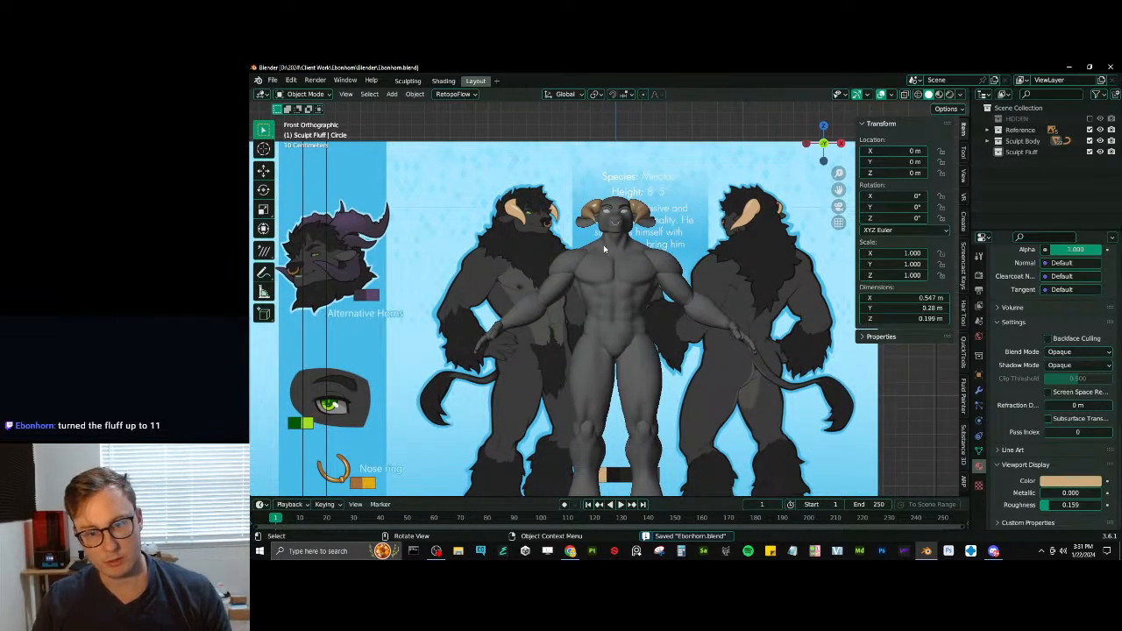
{"action": "middle_click_drag", "start_coordinate": [603, 244], "coordinate": [698, 243]}
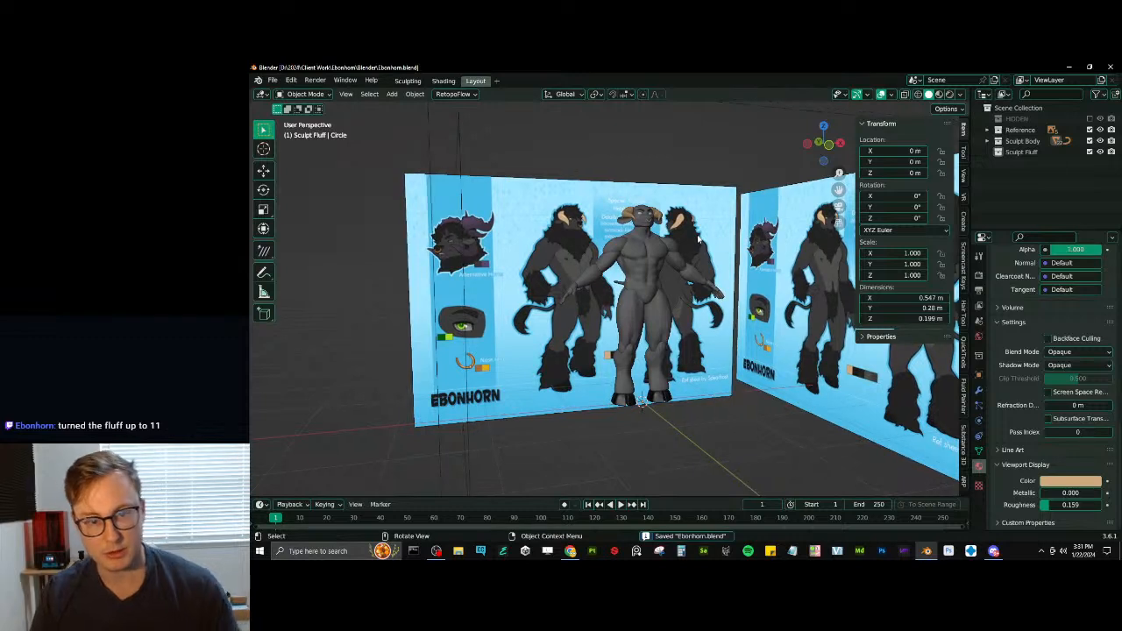
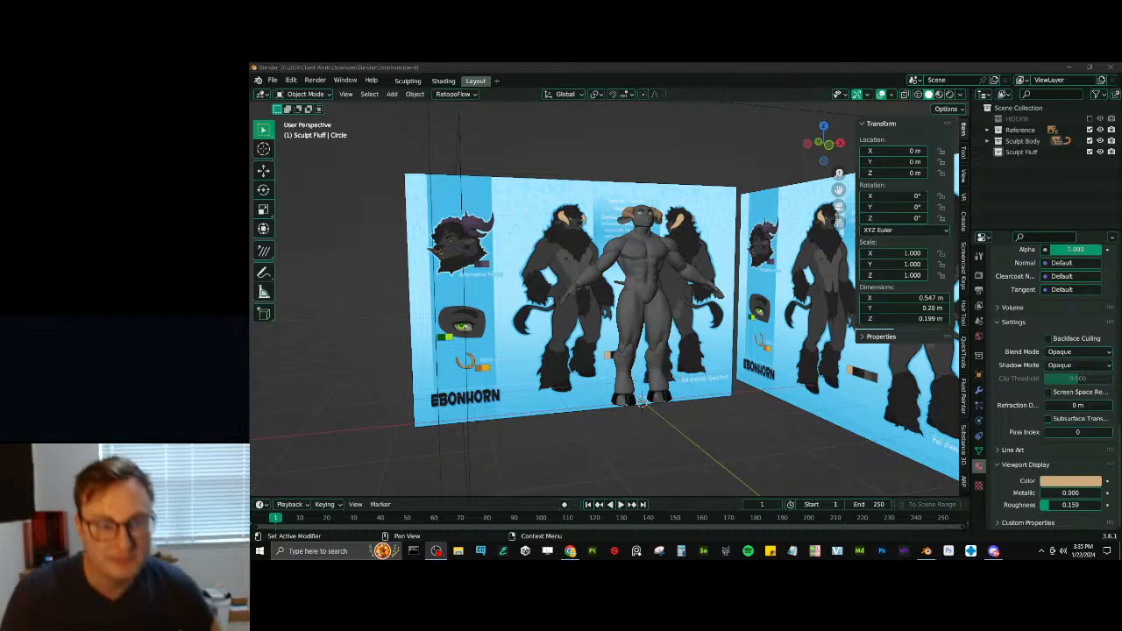
- Compare the minotaur model with the reference sheets from several angles, then save the file
{"action": "scroll", "coordinate": [636, 219], "scroll_direction": "up", "scroll_amount": 5}
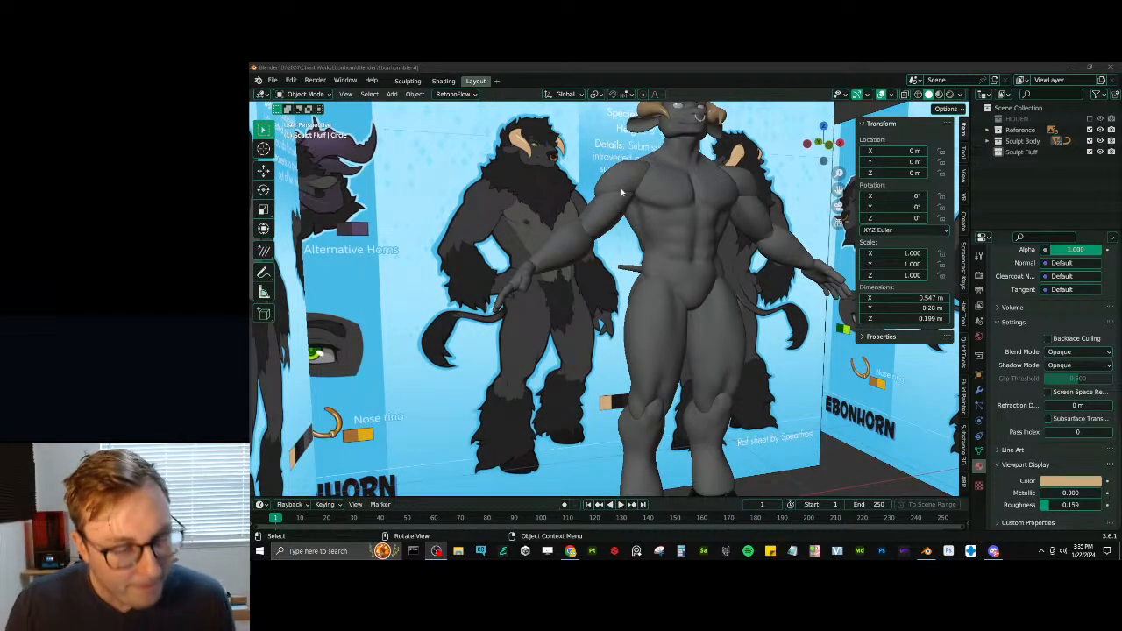
{"action": "middle_click_drag", "start_coordinate": [582, 264], "coordinate": [702, 336]}
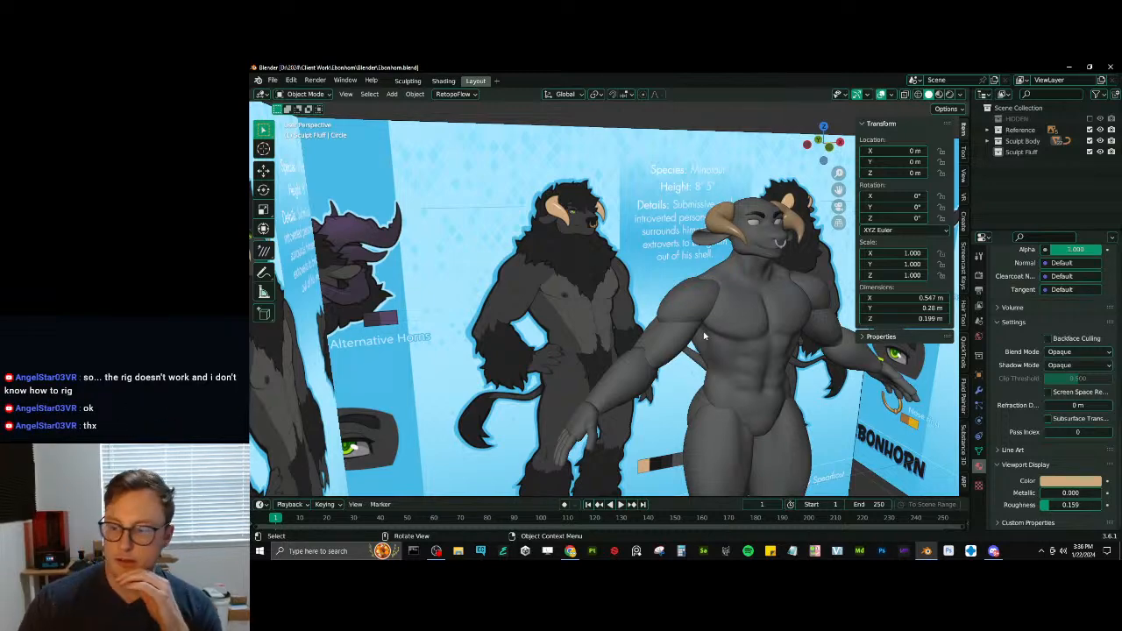
{"action": "middle_click_drag", "start_coordinate": [680, 308], "coordinate": [624, 322]}
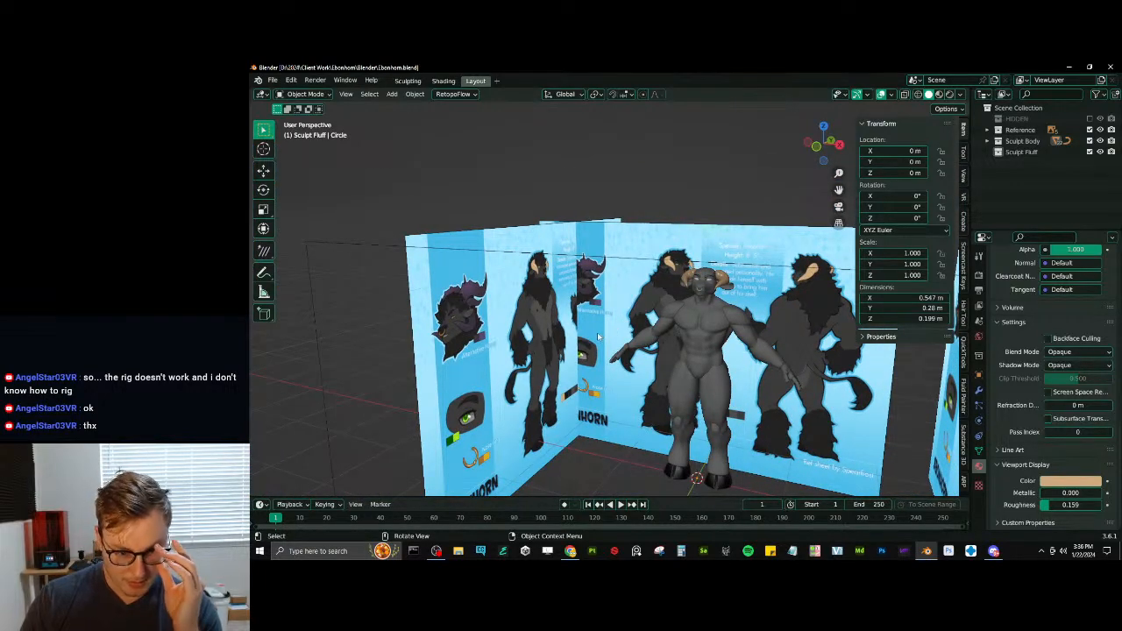
{"action": "middle_click_drag", "start_coordinate": [600, 336], "coordinate": [622, 351]}
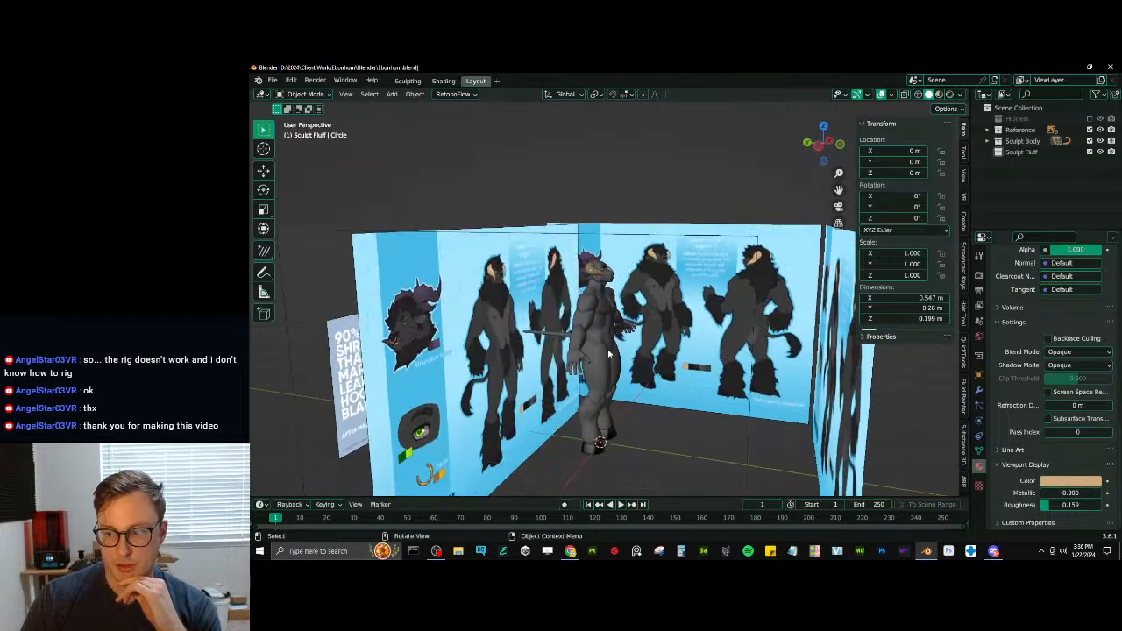
{"action": "scroll", "coordinate": [622, 350], "scroll_direction": "up", "scroll_amount": 5}
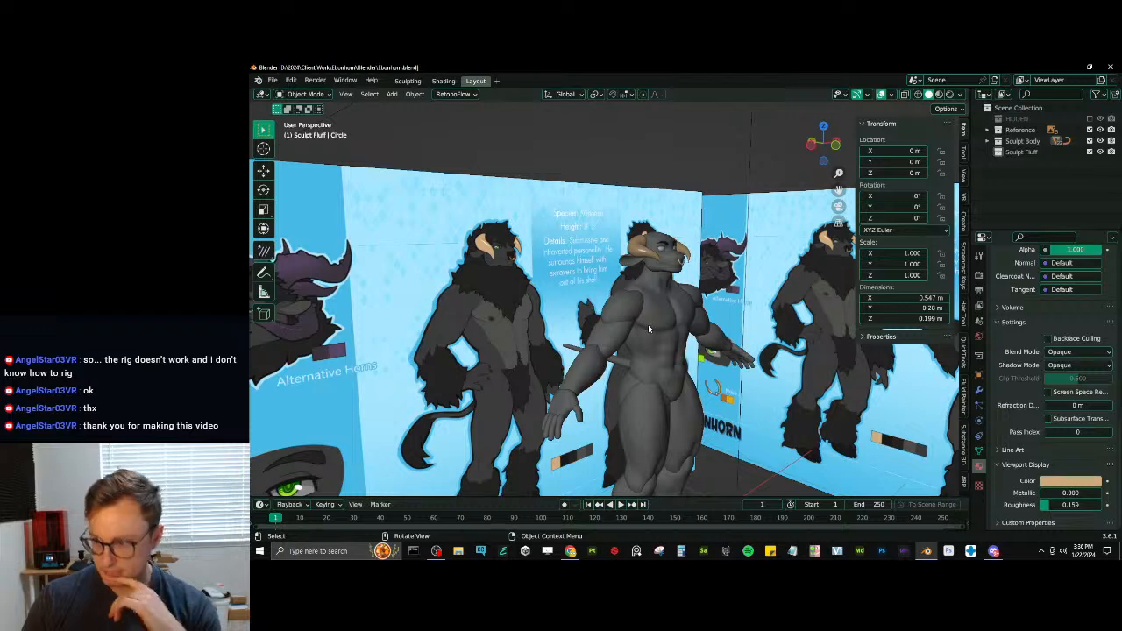
{"action": "middle_click_drag", "start_coordinate": [648, 326], "coordinate": [671, 361]}
{"action": "middle_click_drag", "start_coordinate": [670, 361], "coordinate": [570, 353], "text": "ctrl"}
{"action": "key", "text": "ctrl+s"}
- Thicken the whole nose ring mesh with Shrink/Fatten in Edit Mode, then return to Object Mode and save the file
{"action": "middle_click_drag", "start_coordinate": [569, 352], "coordinate": [598, 329], "text": "ctrl"}
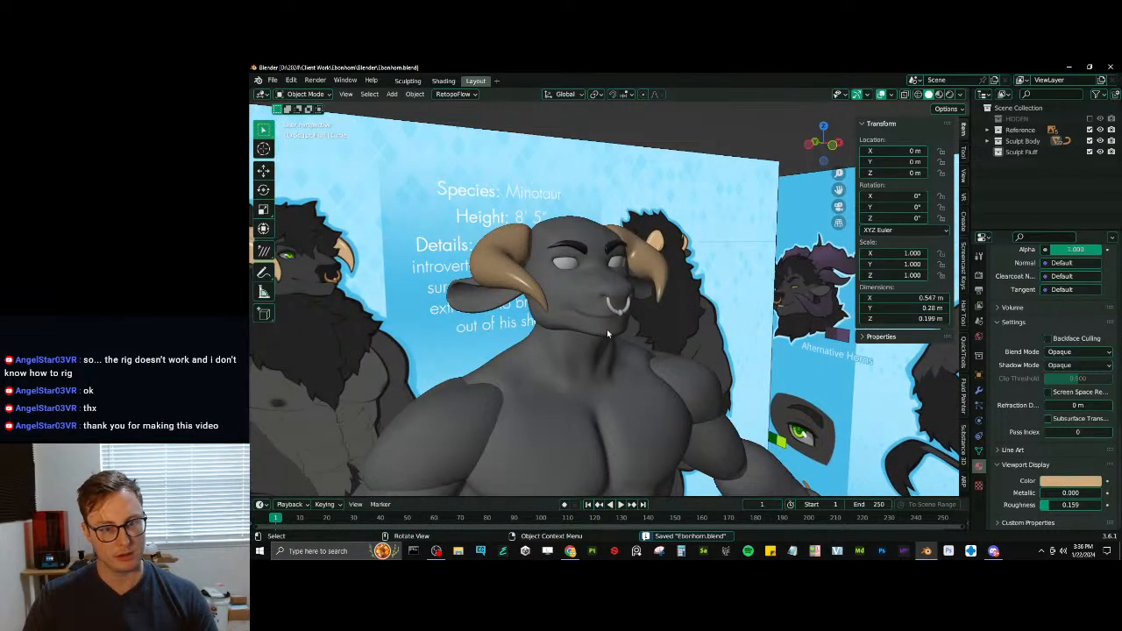
{"action": "left_click", "coordinate": [614, 309]}
{"action": "scroll", "coordinate": [666, 305], "scroll_direction": "up", "scroll_amount": 2}
{"action": "key", "text": "Tab"}
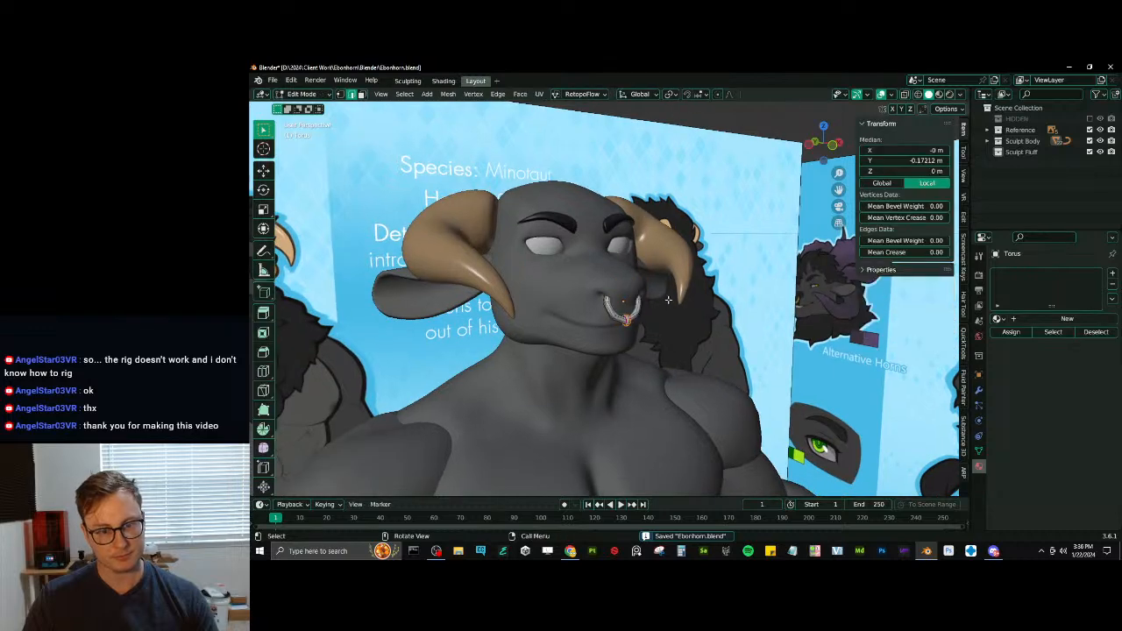
{"action": "key", "text": "ctrl+l"}
{"action": "key", "text": "alt+s"}
{"action": "left_click", "coordinate": [677, 287]}
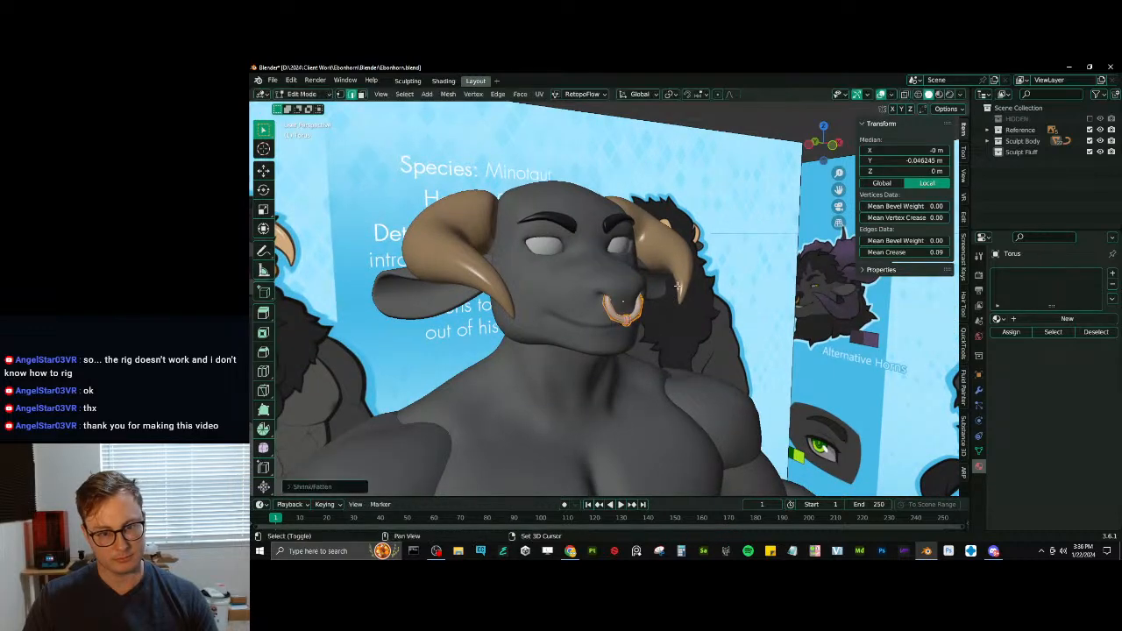
{"action": "key", "text": "Tab"}
{"action": "scroll", "coordinate": [617, 326], "scroll_direction": "down", "scroll_amount": 9}
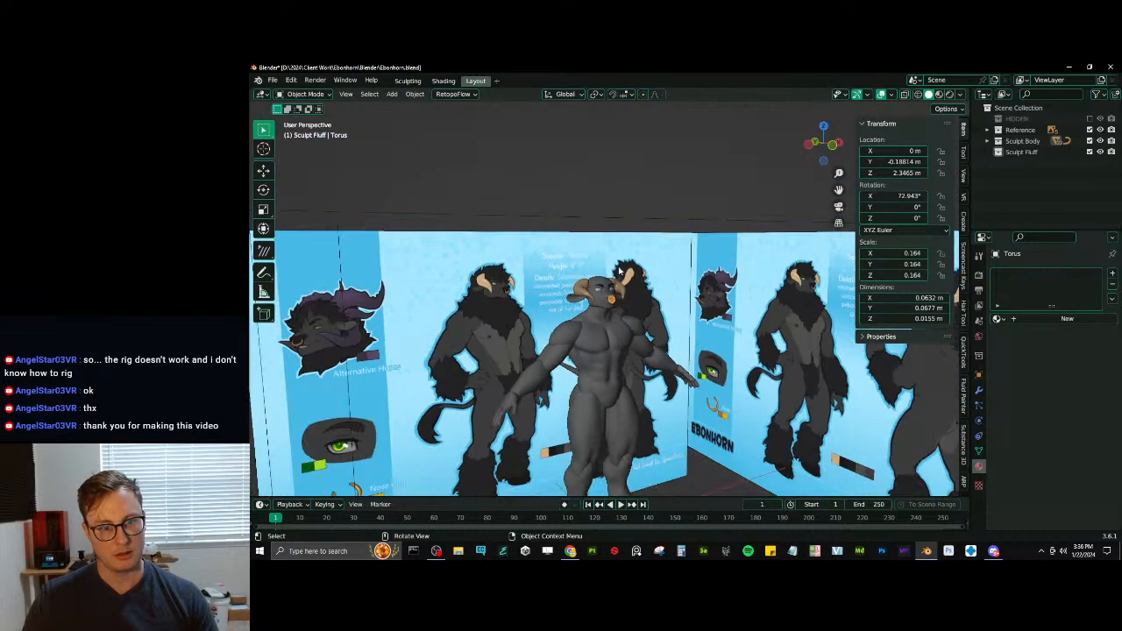
{"action": "middle_click_drag", "start_coordinate": [619, 270], "coordinate": [663, 260]}
{"action": "key", "text": "ctrl+s"}
{"action": "scroll", "coordinate": [629, 307], "scroll_direction": "up", "scroll_amount": 2}
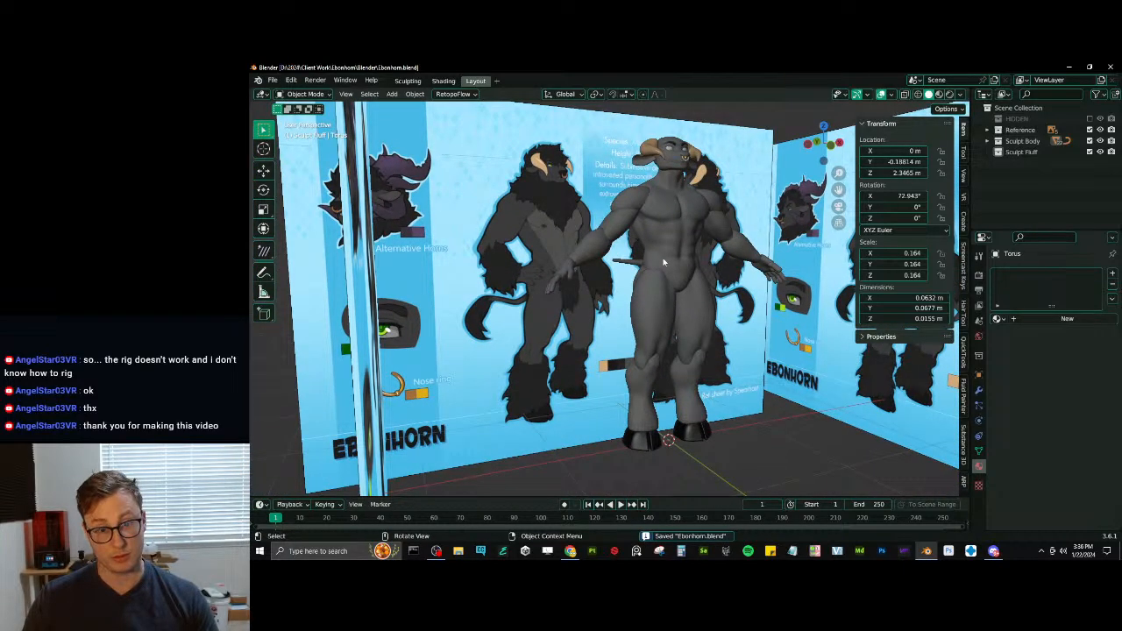
{"action": "scroll", "coordinate": [601, 347], "scroll_direction": "up", "scroll_amount": 10}
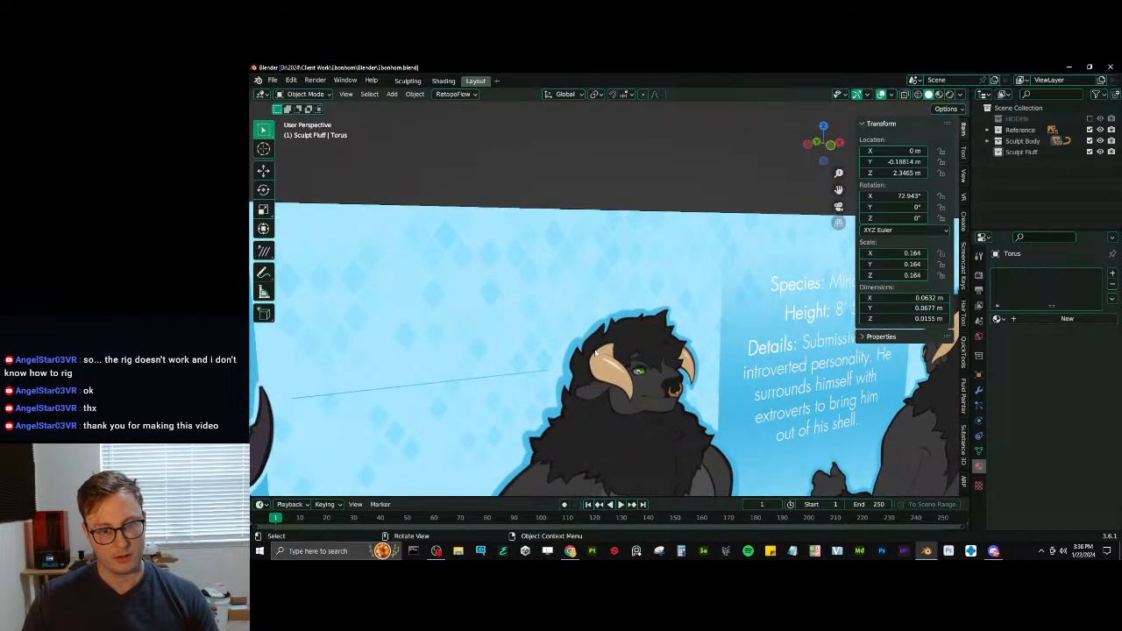
{"action": "scroll", "coordinate": [596, 350], "scroll_direction": "down", "scroll_amount": 5}
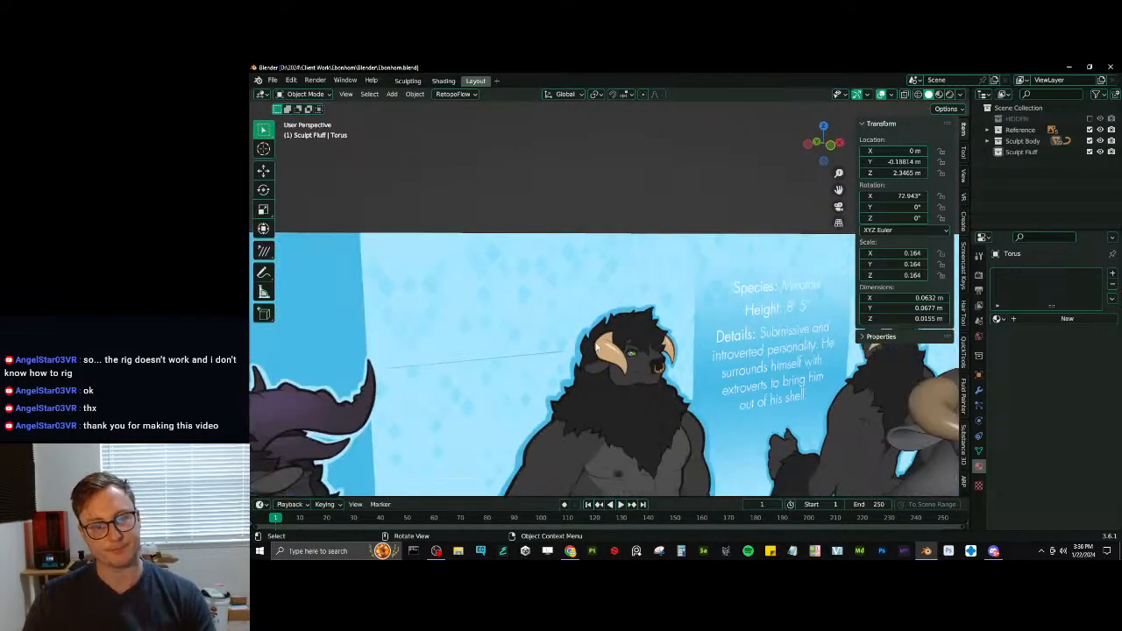
{"action": "key", "text": "ctrl+s"}
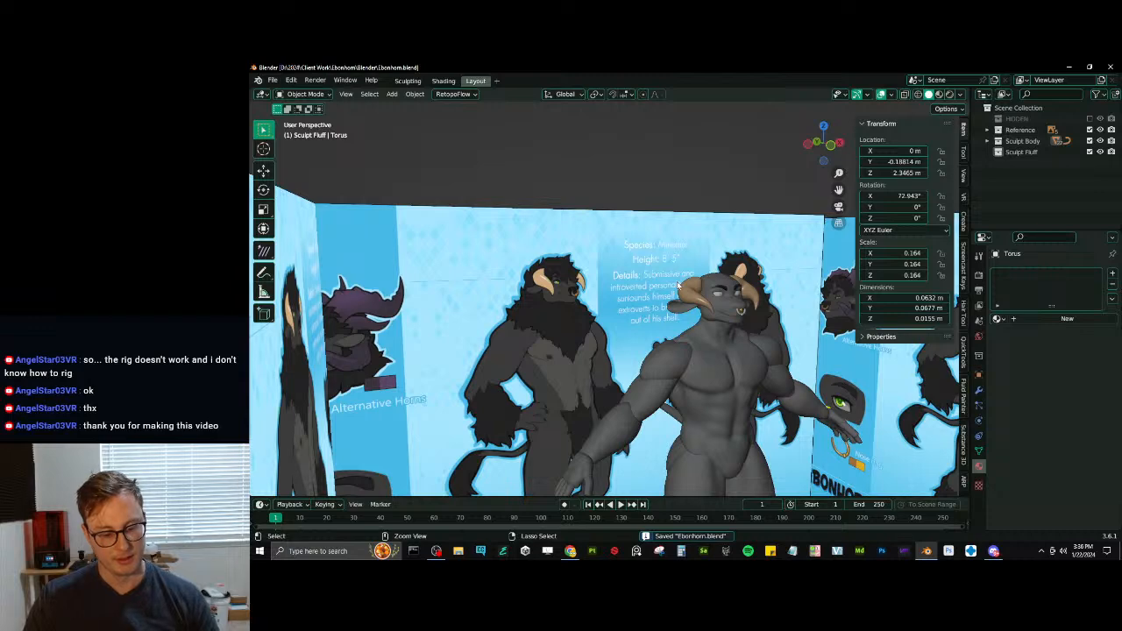
{"action": "scroll", "coordinate": [671, 279], "scroll_direction": "down", "scroll_amount": 6}
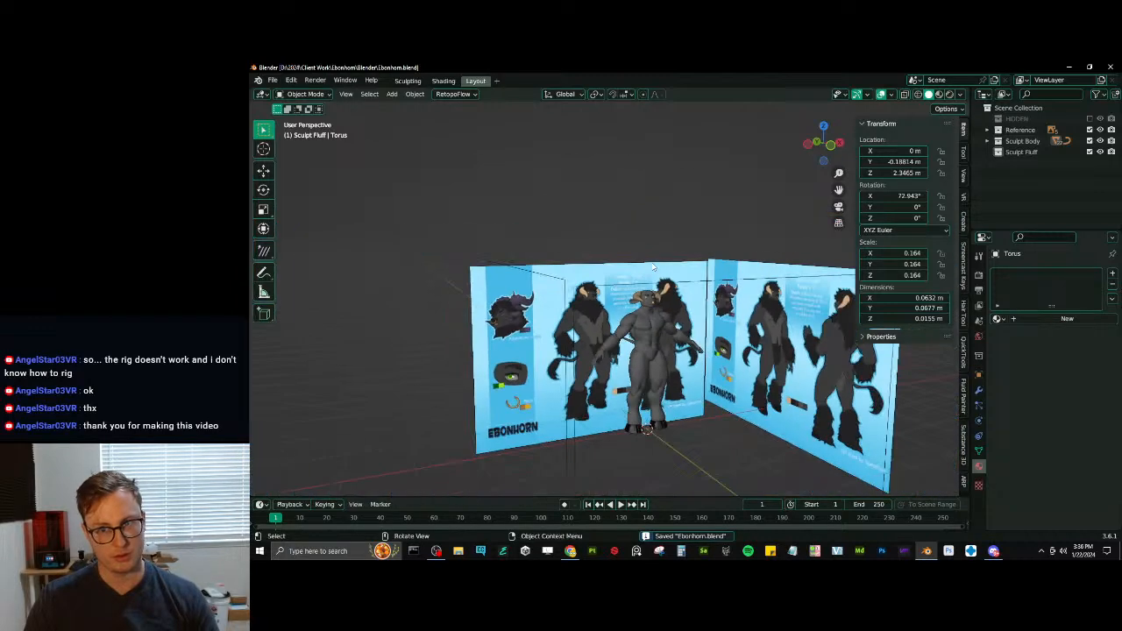
{"action": "middle_click_drag", "start_coordinate": [678, 278], "coordinate": [622, 296], "text": "shift"}
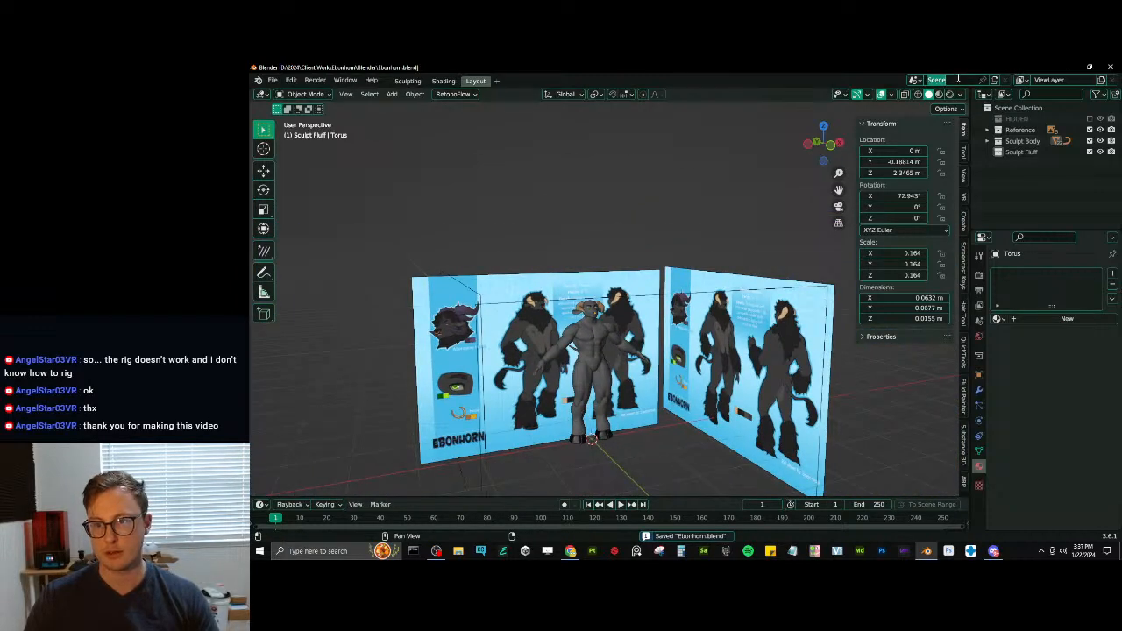
- Rename the current scene as Main
{"action": "left_click", "coordinate": [955, 77]}
{"action": "type", "text": "Sculpt"}
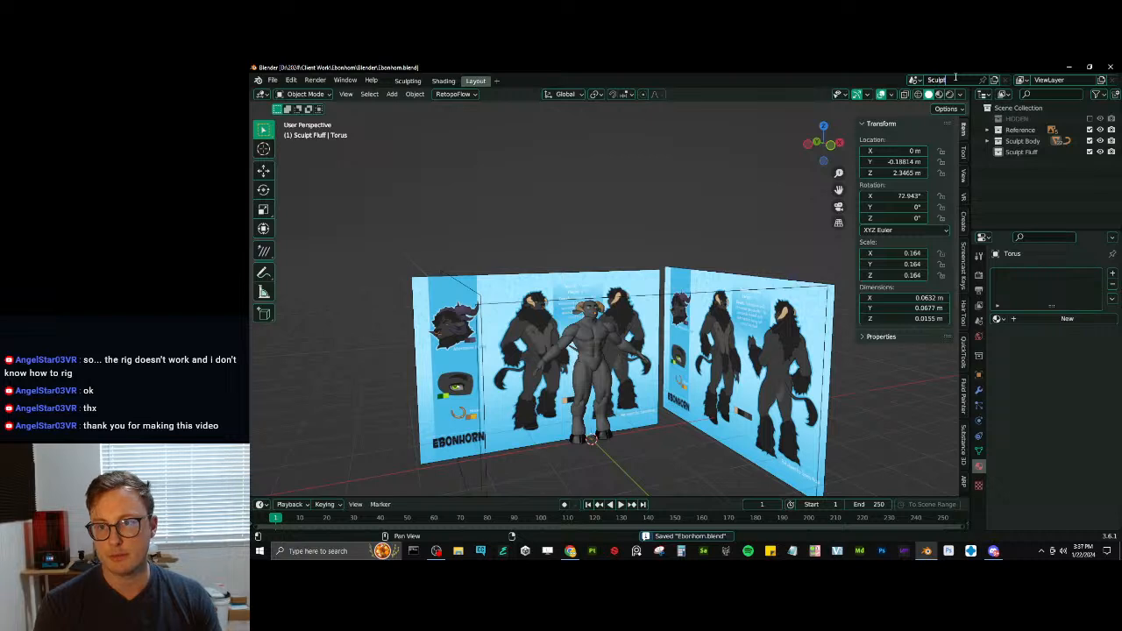
{"action": "key", "text": "BackSpace"}
{"action": "key", "text": "BackSpace"}
{"action": "key", "text": "BackSpace"}
{"action": "key", "text": "BackSpace"}
{"action": "key", "text": "BackSpace"}
{"action": "key", "text": "BackSpace"}
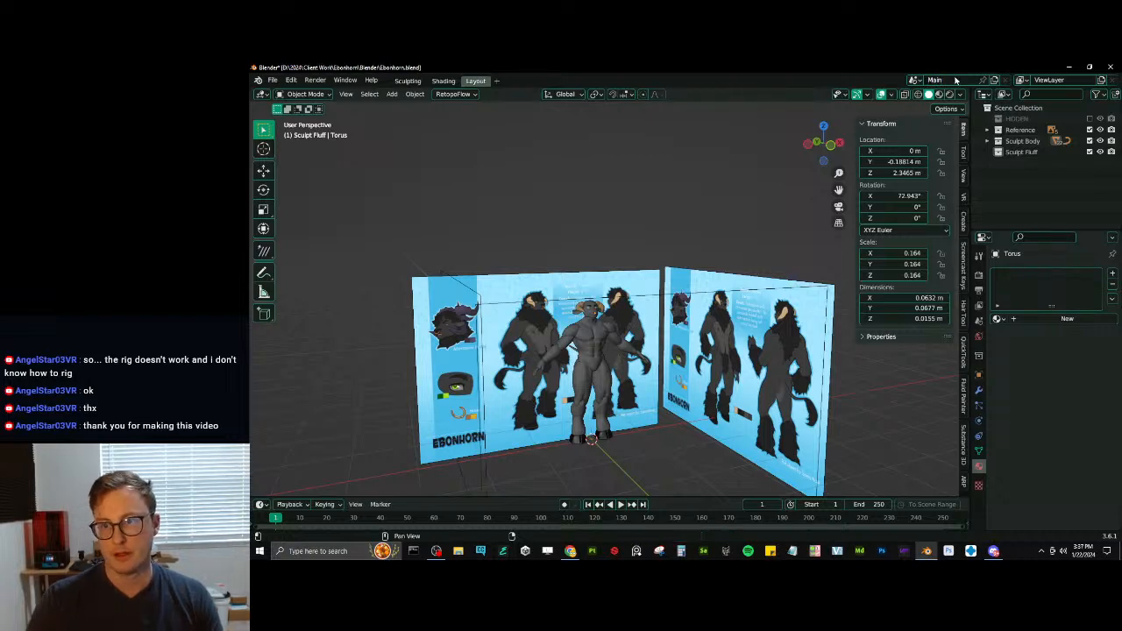
- Create a new empty scene, name it Brushes, and save the file
{"action": "left_click", "coordinate": [995, 80]}
{"action": "left_click", "coordinate": [964, 101]}
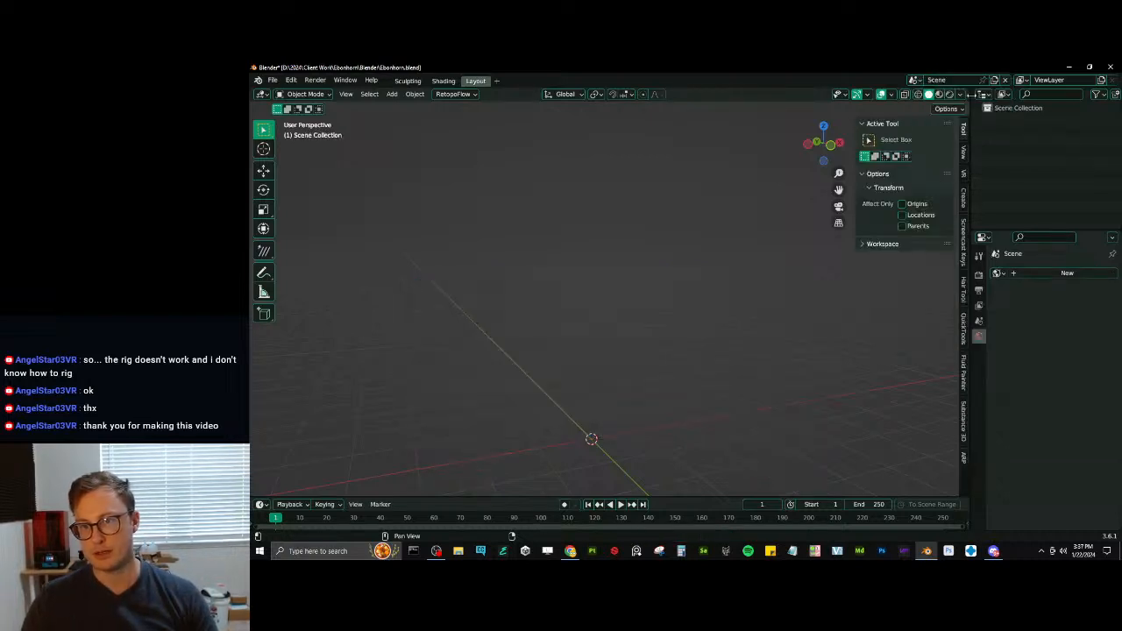
{"action": "left_click", "coordinate": [952, 79]}
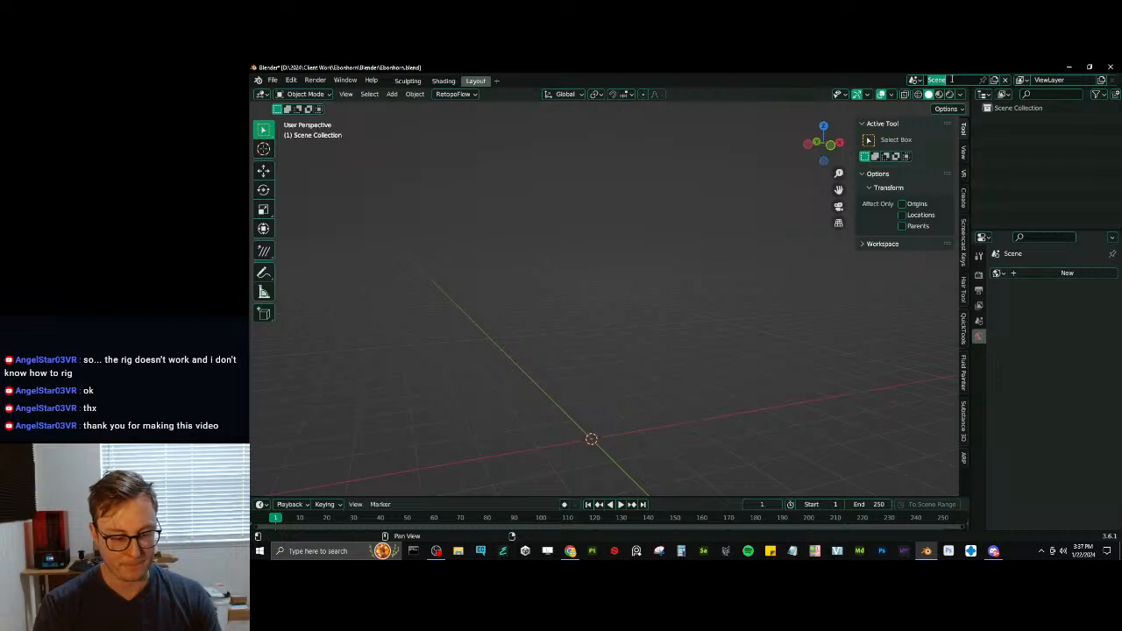
{"action": "type", "text": "Brushes"}
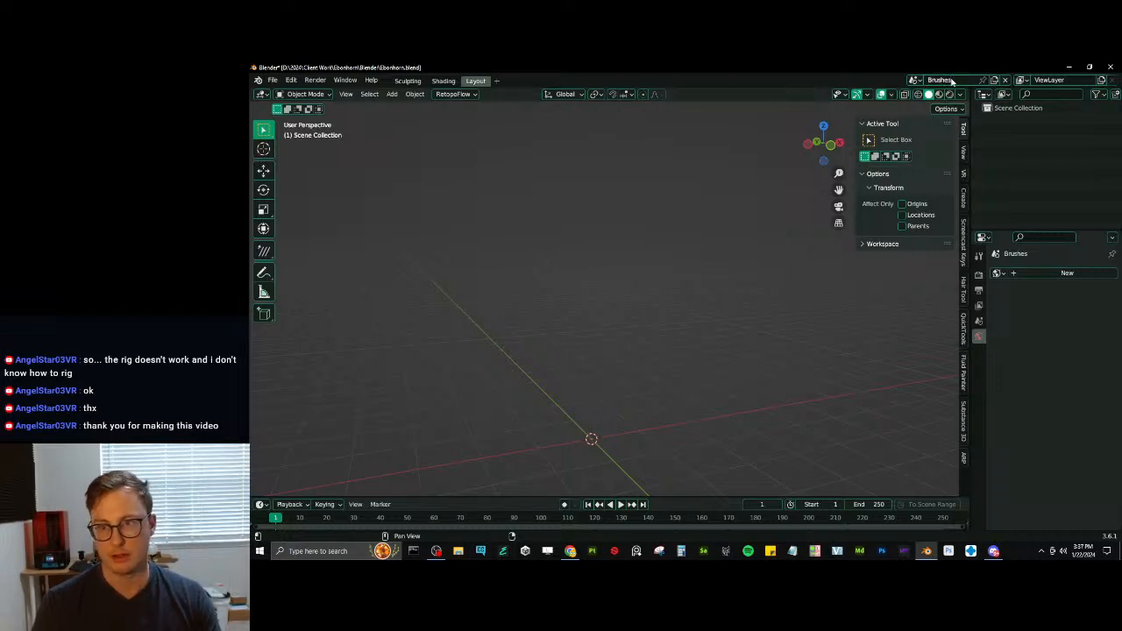
{"action": "key", "text": "Return"}
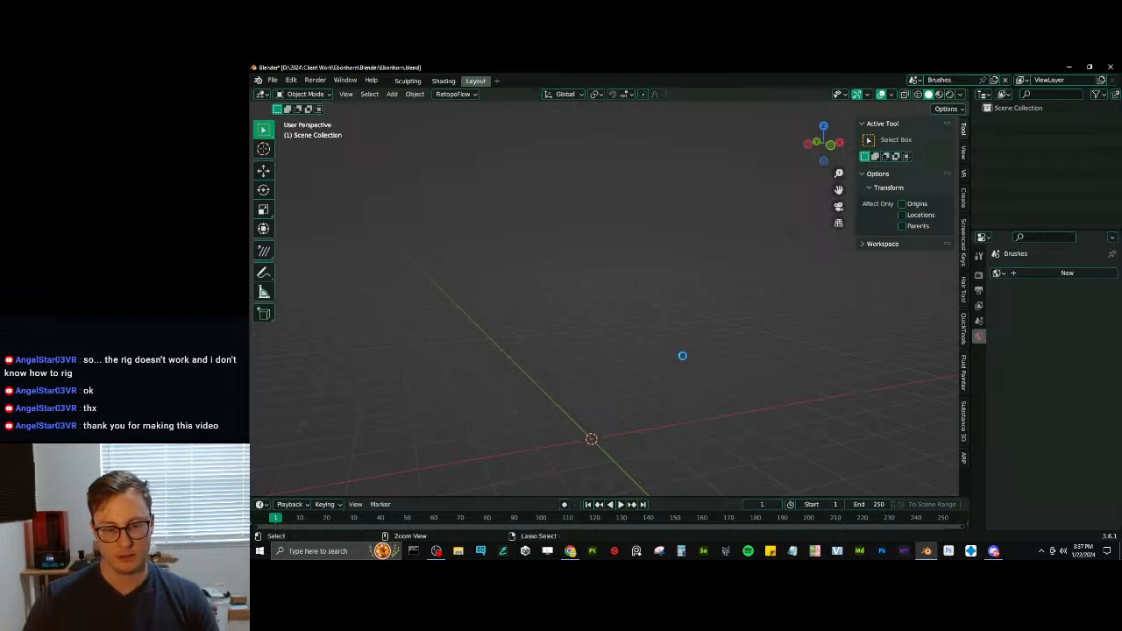
{"action": "key", "text": "ctrl+s"}
- Add a mesh plane to the Brushes scene
{"action": "key", "text": "shift+a"}
{"action": "mouse_move", "coordinate": [671, 293]}
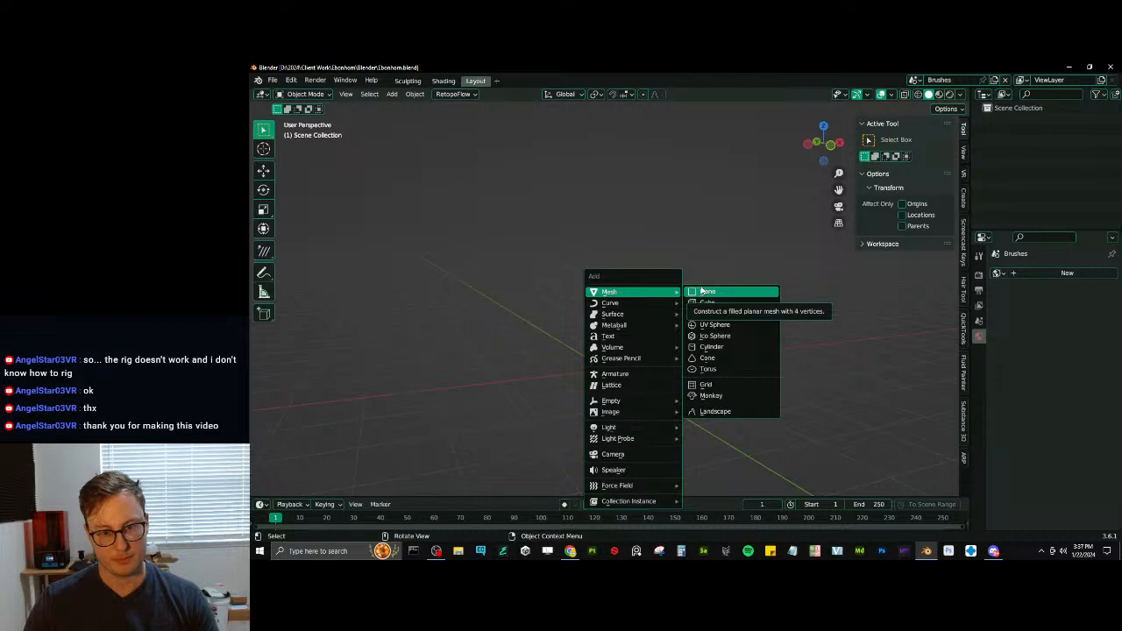
{"action": "left_click", "coordinate": [705, 291]}
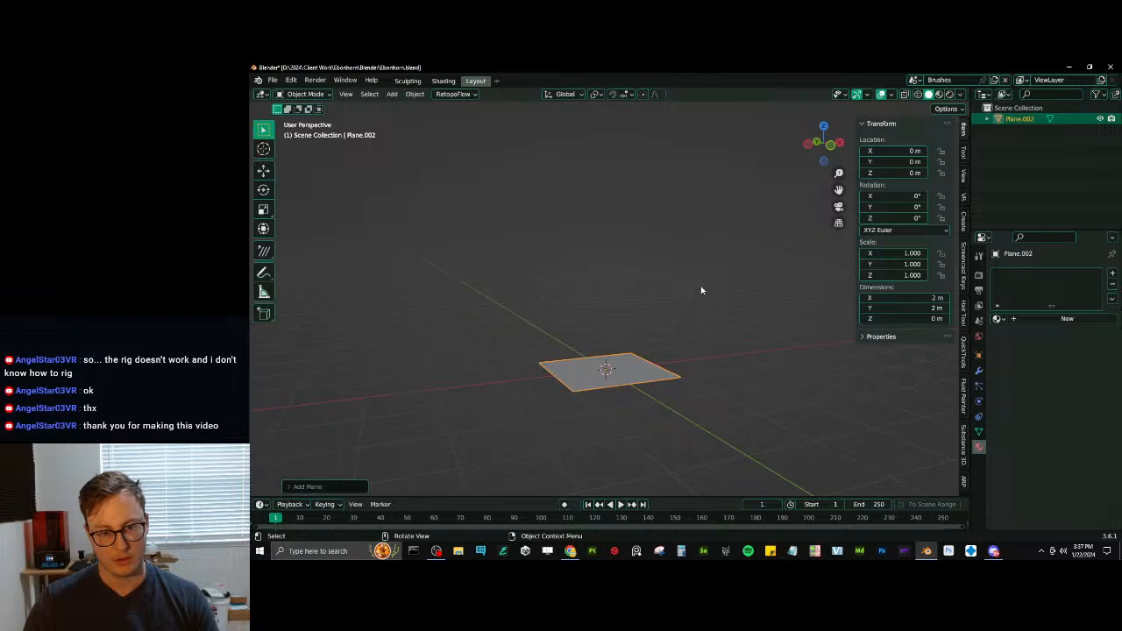
- Add a Simple Subdivision Surface modifier to the plane, apply it, and check the resulting mesh in Edit Mode
{"action": "left_click", "coordinate": [978, 370]}
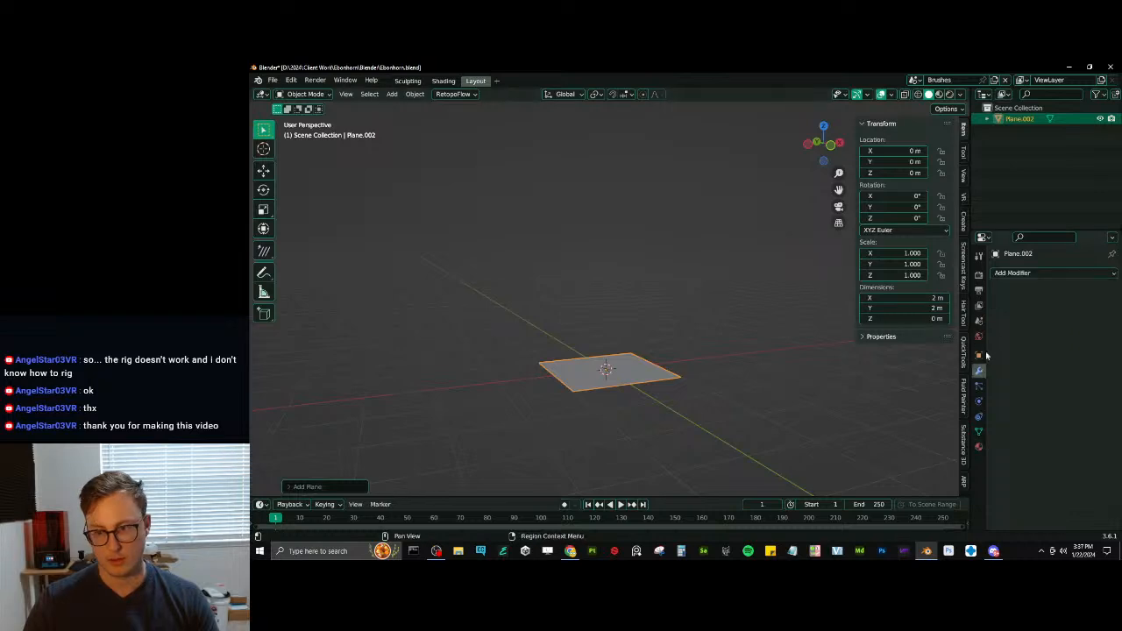
{"action": "left_click", "coordinate": [1056, 273]}
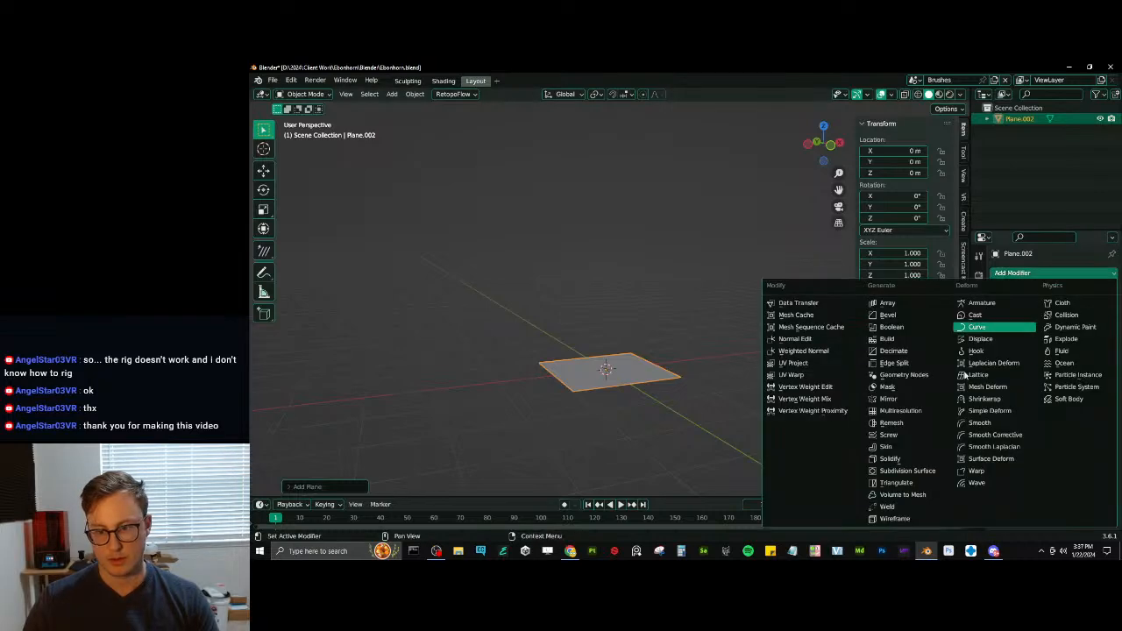
{"action": "left_click", "coordinate": [925, 470]}
{"action": "middle_click_drag", "start_coordinate": [691, 366], "coordinate": [711, 382]}
{"action": "scroll", "coordinate": [681, 395], "scroll_direction": "up", "scroll_amount": 3}
{"action": "left_click", "coordinate": [1082, 307]}
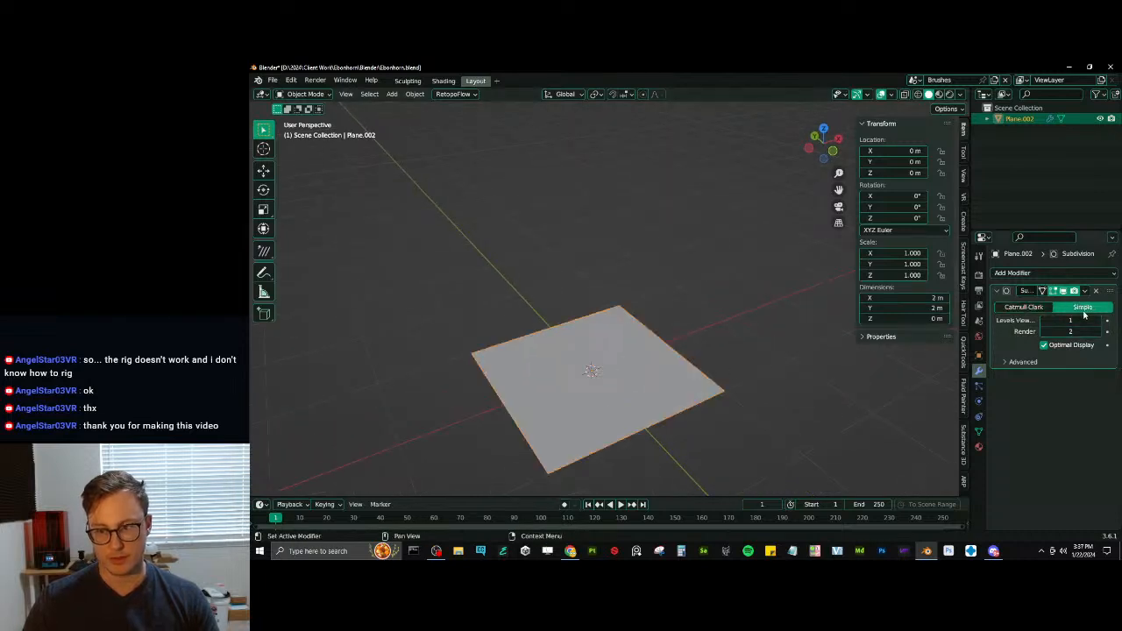
{"action": "left_click", "coordinate": [1085, 290]}
{"action": "left_click", "coordinate": [1071, 301]}
{"action": "key", "text": "Tab"}
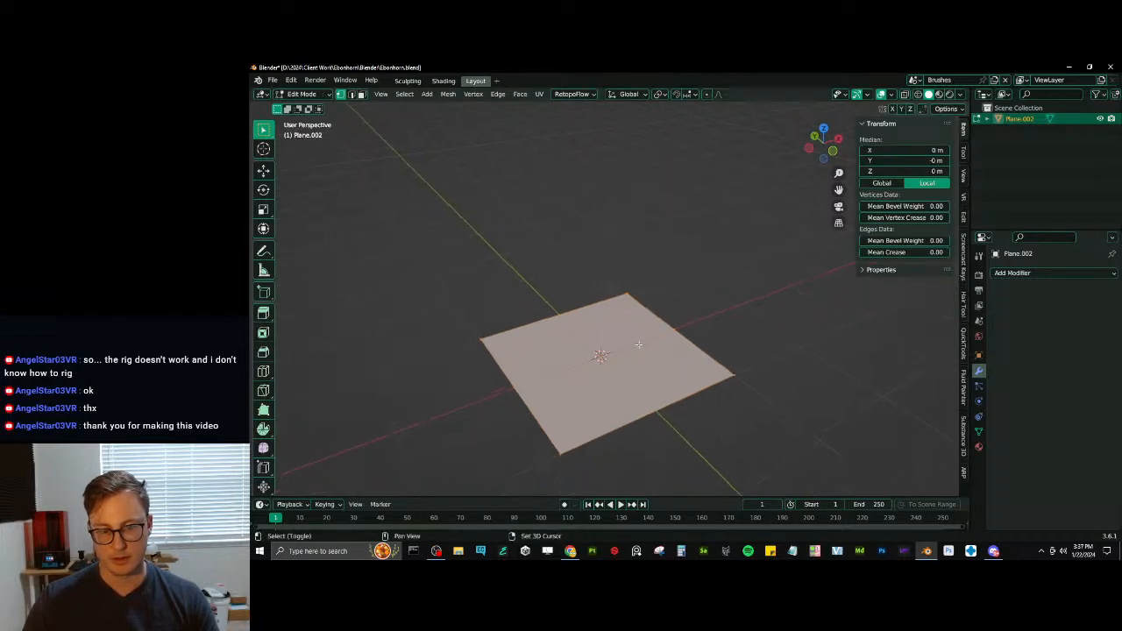
{"action": "scroll", "coordinate": [659, 322], "scroll_direction": "up", "scroll_amount": 2}
{"action": "key", "text": "a"}
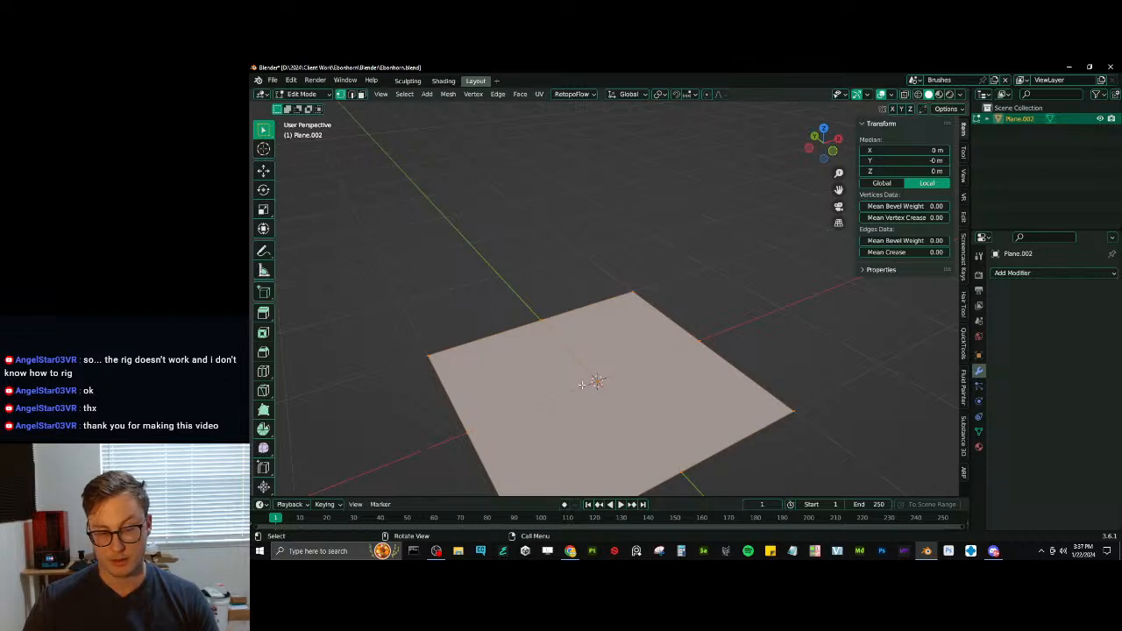
{"action": "key", "text": "Tab"}
- Subdivide the plane further by applying a Simple Subdivision Surface modifier with viewport level 3
{"action": "left_click", "coordinate": [1060, 274]}
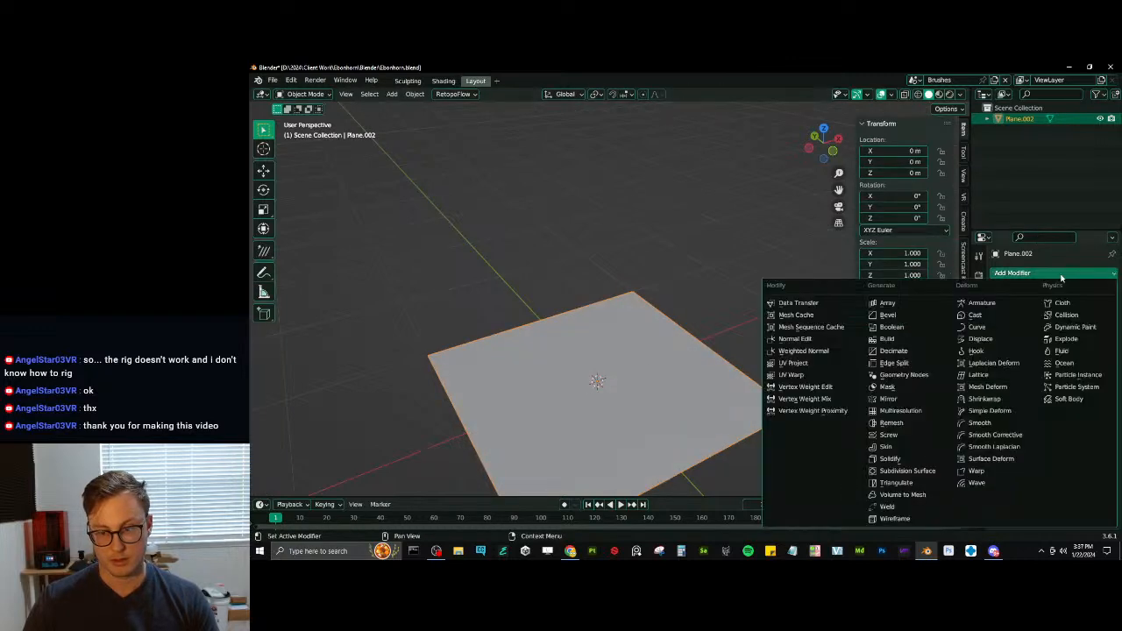
{"action": "left_click", "coordinate": [907, 471]}
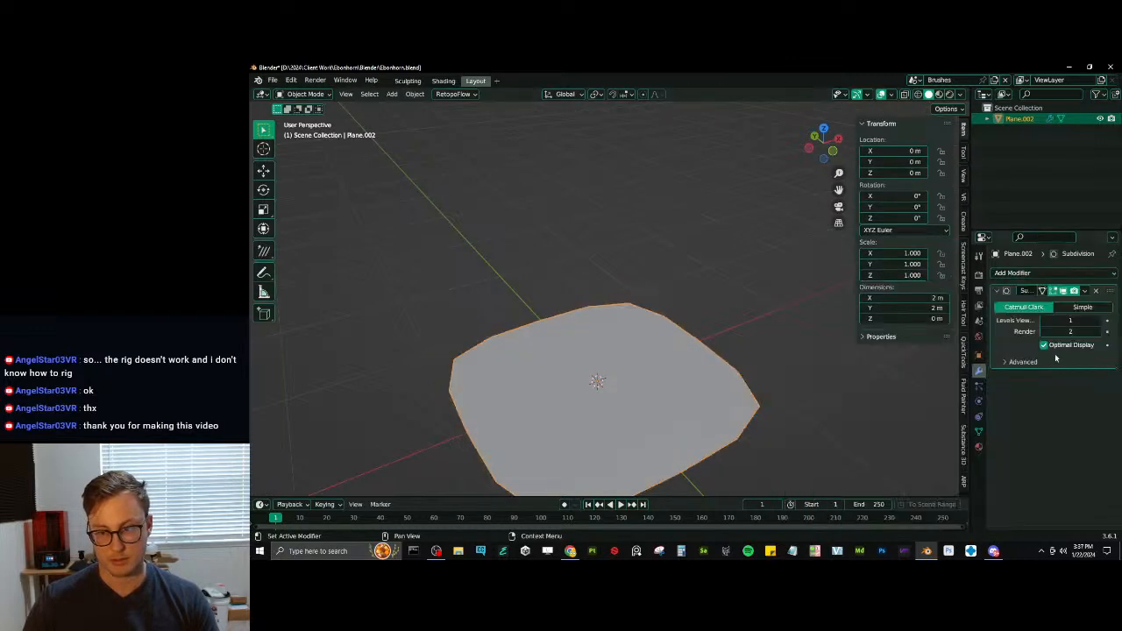
{"action": "left_click", "coordinate": [1098, 322]}
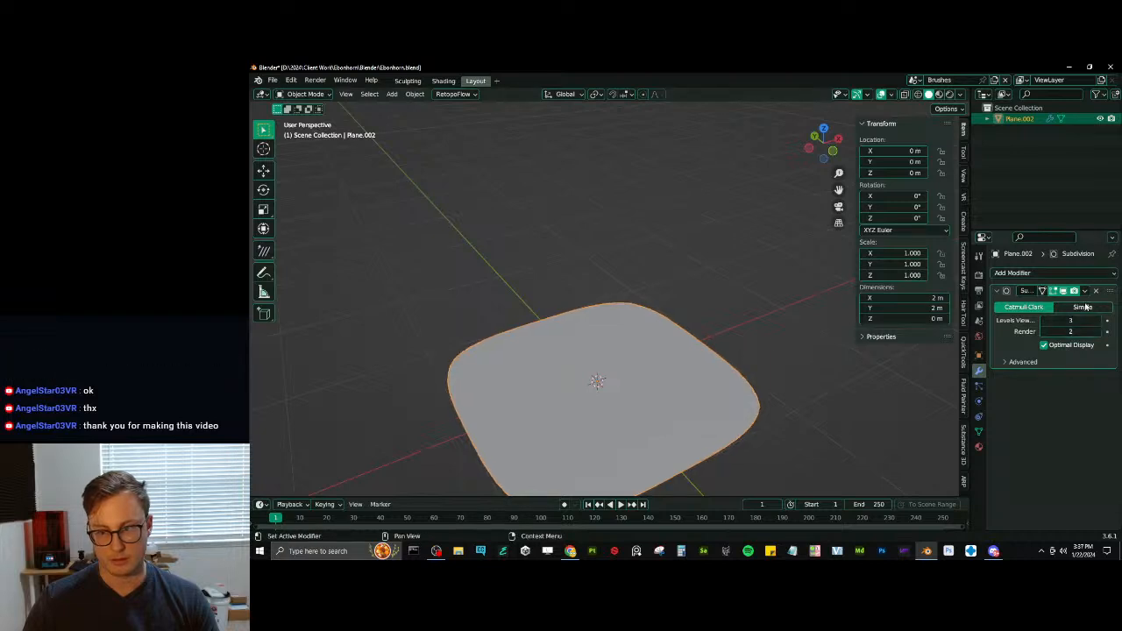
{"action": "left_click", "coordinate": [1083, 307]}
{"action": "left_click", "coordinate": [1085, 292]}
{"action": "left_click", "coordinate": [1034, 303]}
- Add another Catmull-Clark Subdivision Surface modifier to the subdivided plane and enter Edit Mode
{"action": "left_click", "coordinate": [1059, 272]}
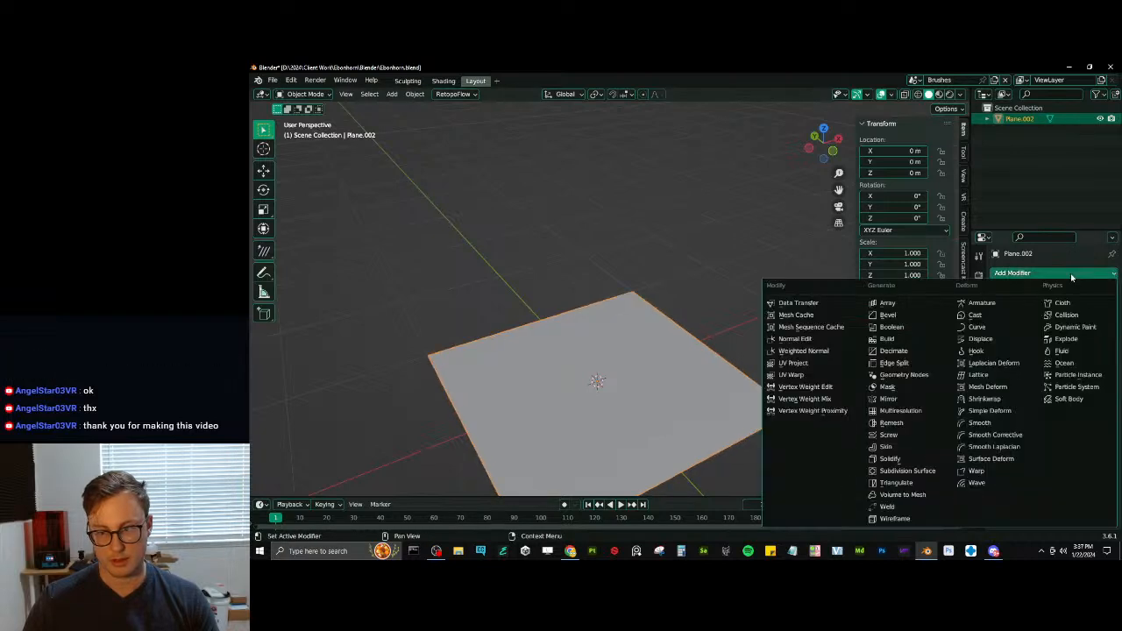
{"action": "left_click", "coordinate": [907, 470]}
{"action": "key", "text": "Tab"}
{"action": "middle_click_drag", "start_coordinate": [777, 443], "coordinate": [693, 313]}
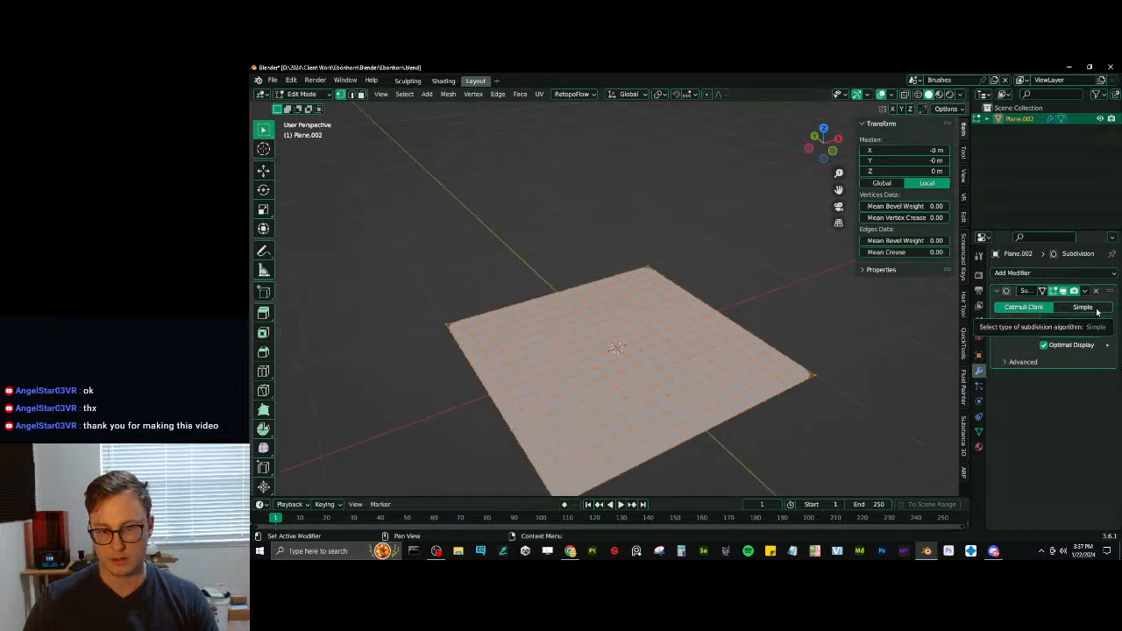
- Select the plane's boundary loop and set its mean edge crease to 1.00
{"action": "key", "text": "q"}
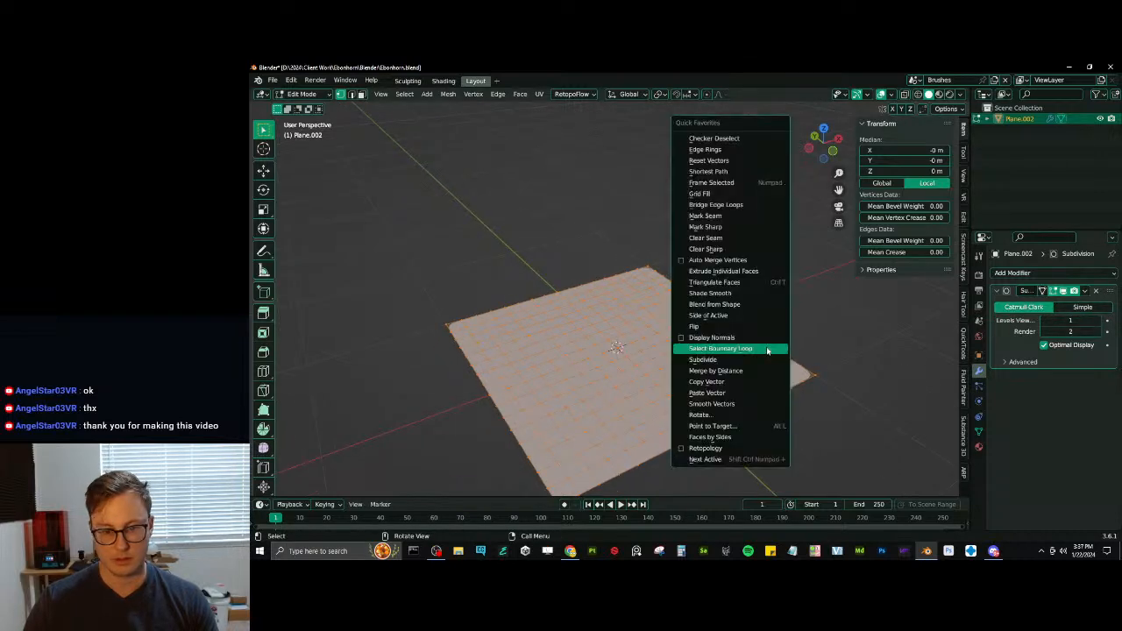
{"action": "left_click", "coordinate": [721, 348]}
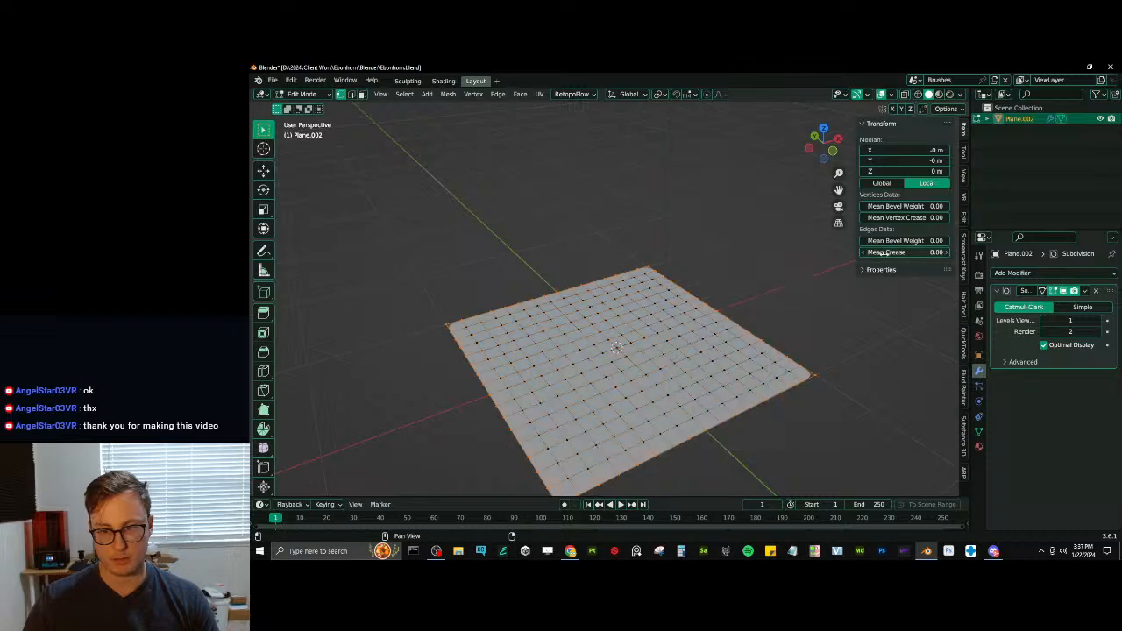
{"action": "left_click_drag", "start_coordinate": [902, 252], "coordinate": [942, 252]}
{"action": "middle_click_drag", "start_coordinate": [664, 372], "coordinate": [627, 375]}
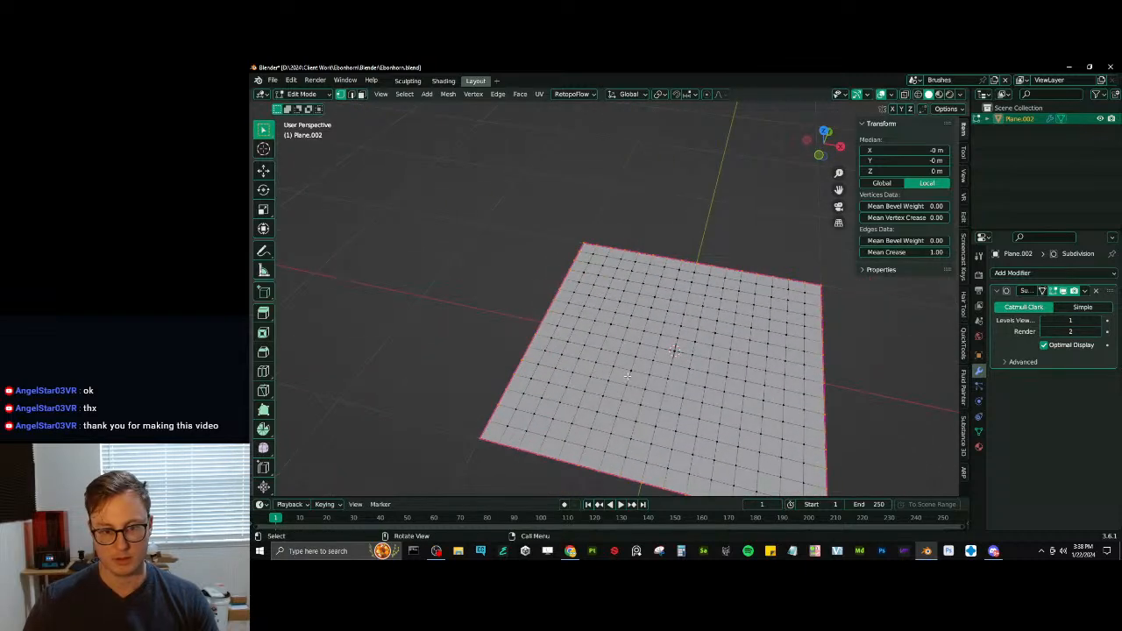
- Select the plane's centre vertex, grow the selection once, and raise it about 1.09 m along Z
{"action": "left_click", "coordinate": [668, 349]}
{"action": "key", "text": "KP_1"}
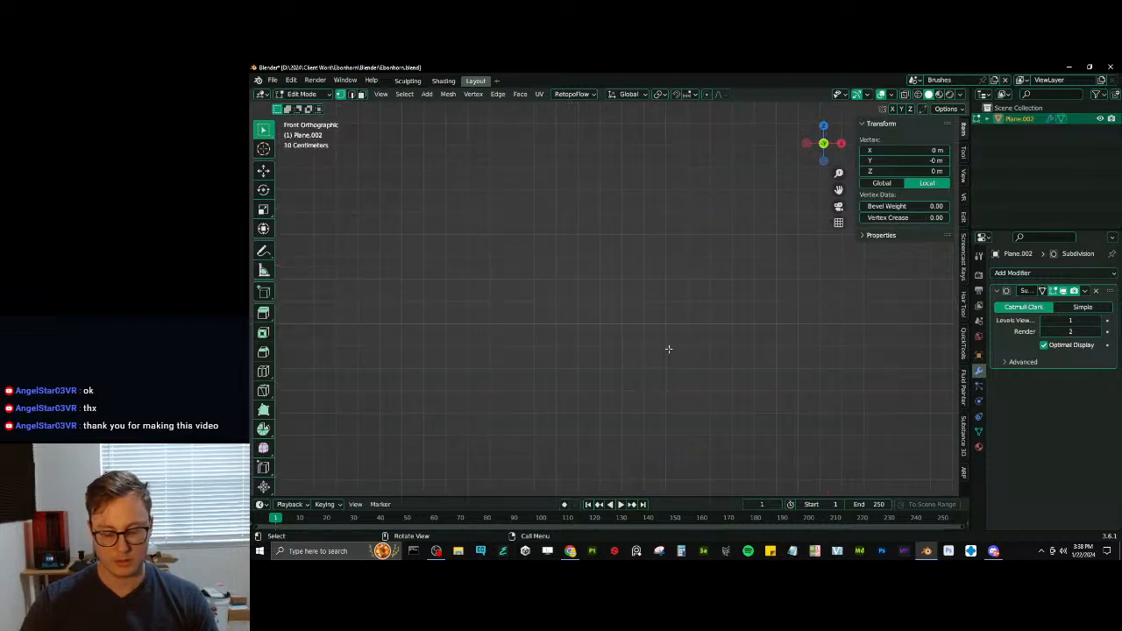
{"action": "key", "text": "KP_Decimal"}
{"action": "middle_click_drag", "start_coordinate": [619, 299], "coordinate": [640, 361], "text": "shift"}
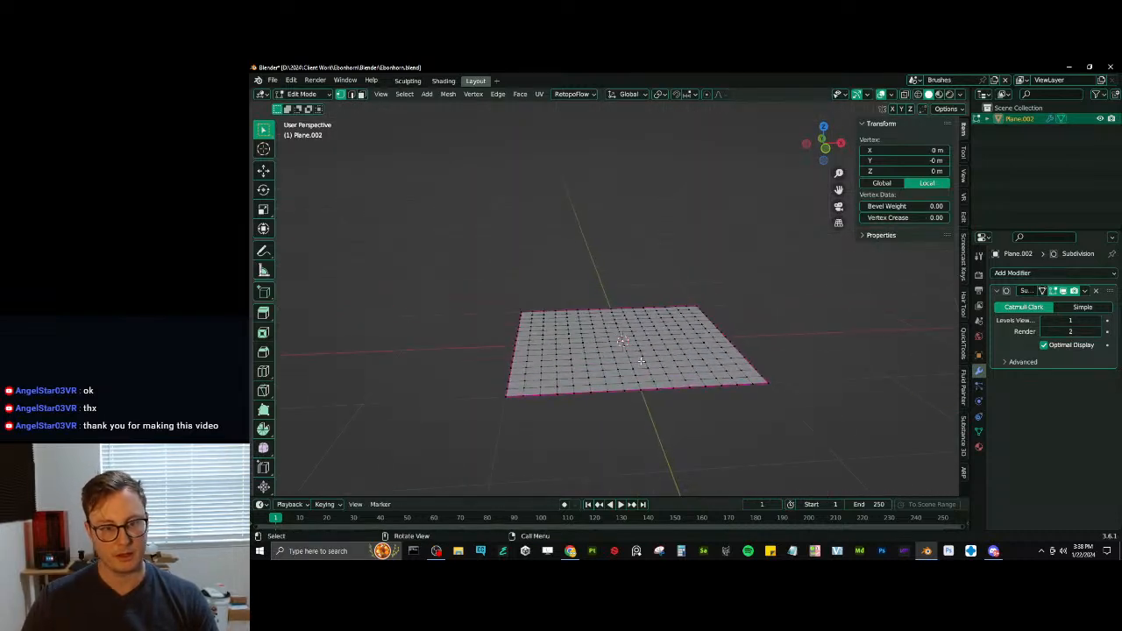
{"action": "key", "text": "ctrl+KP_Add"}
{"action": "key", "text": "g"}
{"action": "key", "text": "z"}
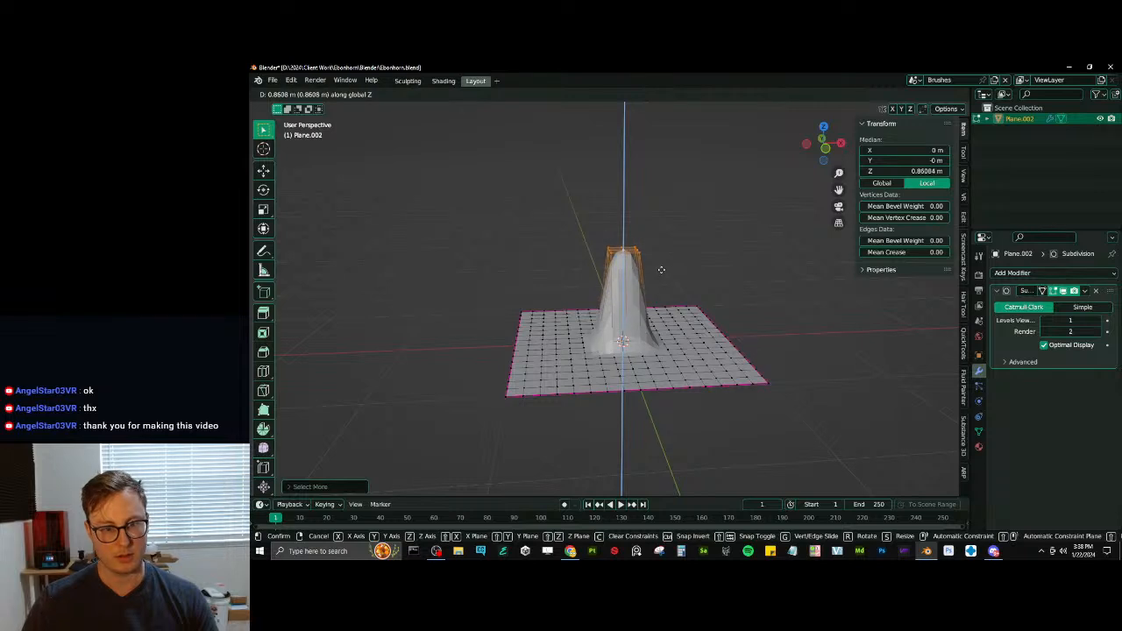
{"action": "left_click", "coordinate": [637, 226]}
- Raise the single vertex at the tip of the spike along Z to about 1.23 m
{"action": "left_click", "coordinate": [627, 220]}
{"action": "middle_click_drag", "start_coordinate": [626, 220], "coordinate": [661, 238]}
{"action": "key", "text": "g"}
{"action": "key", "text": "z"}
{"action": "left_click", "coordinate": [640, 230]}
{"action": "middle_click_drag", "start_coordinate": [659, 383], "coordinate": [621, 413]}
{"action": "scroll", "coordinate": [620, 414], "scroll_direction": "up", "scroll_amount": 2}
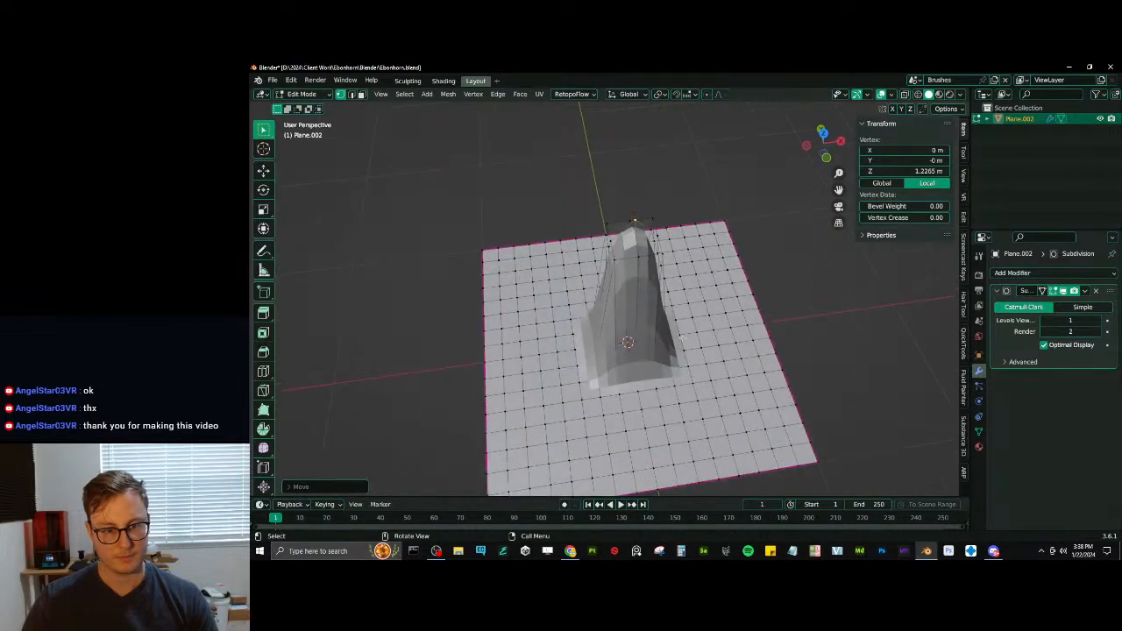
- Select the vertices around the spike's tip, scale them, and make their ring round with LoopTools Circle
{"action": "left_click", "coordinate": [623, 369]}
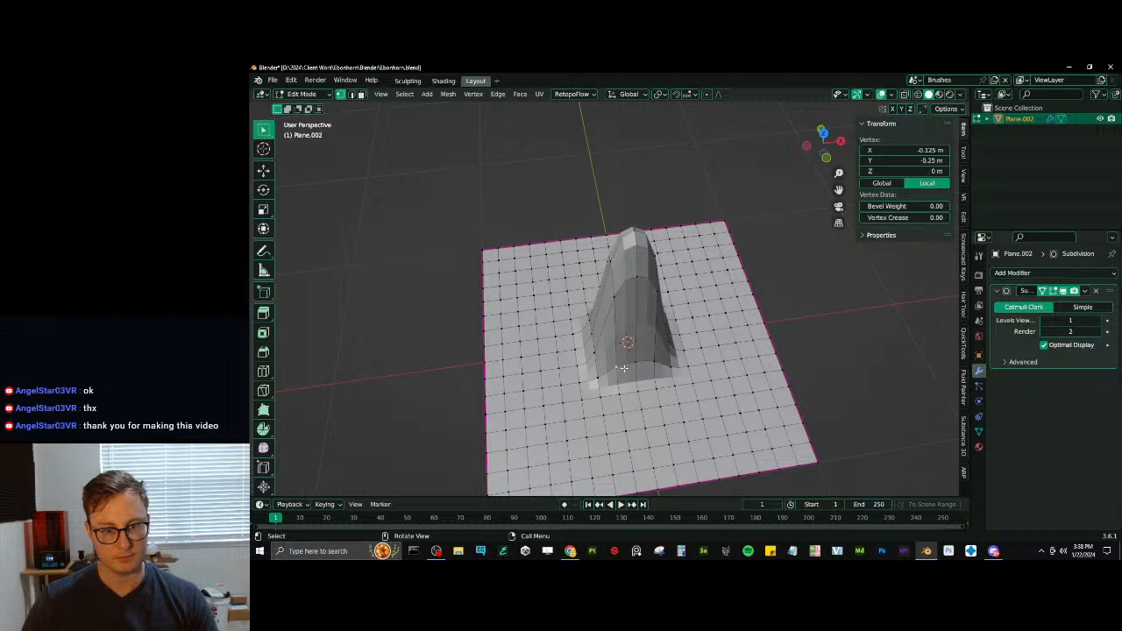
{"action": "left_click", "coordinate": [637, 235]}
{"action": "key", "text": "ctrl+KP_Add"}
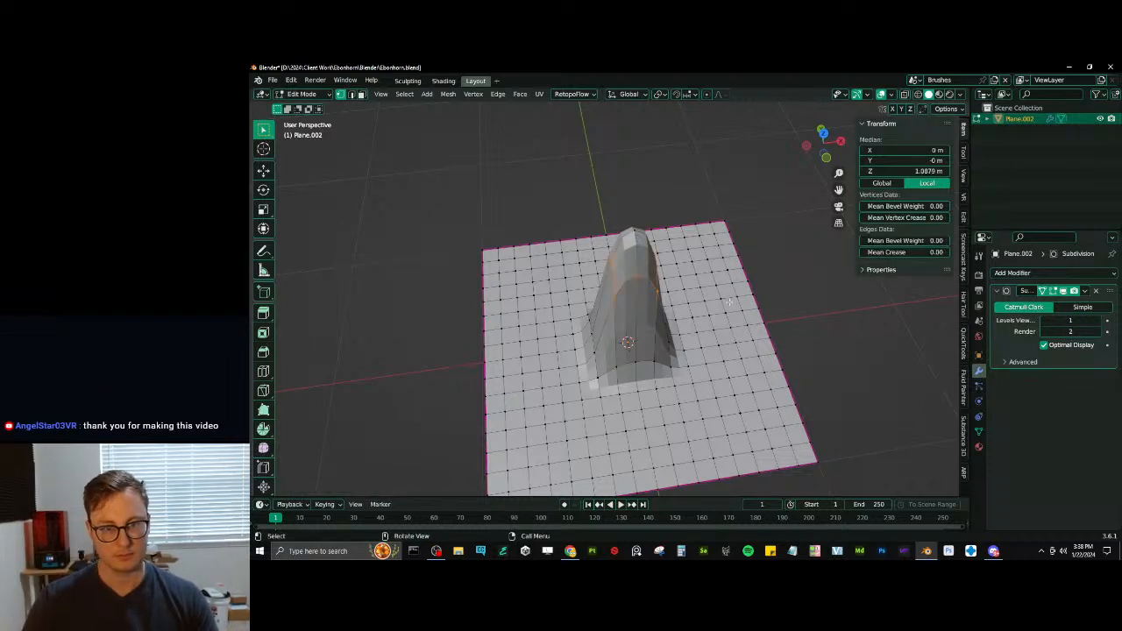
{"action": "right_click", "coordinate": [666, 298]}
{"action": "left_click", "coordinate": [670, 298]}
{"action": "key", "text": "s"}
{"action": "left_click", "coordinate": [729, 300]}
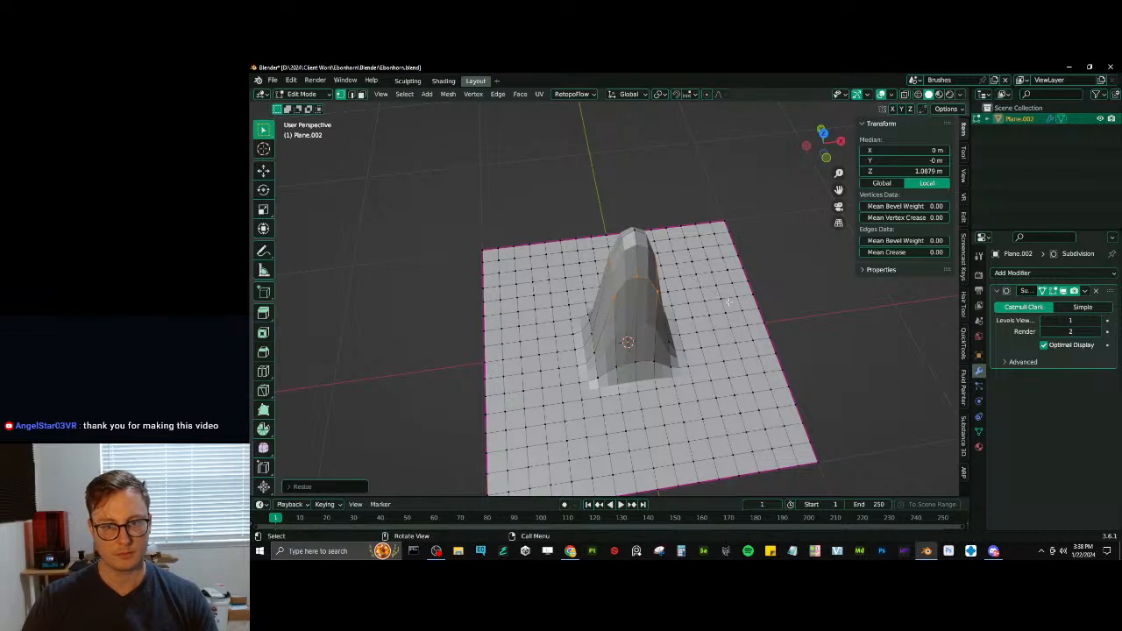
{"action": "left_click", "coordinate": [964, 217]}
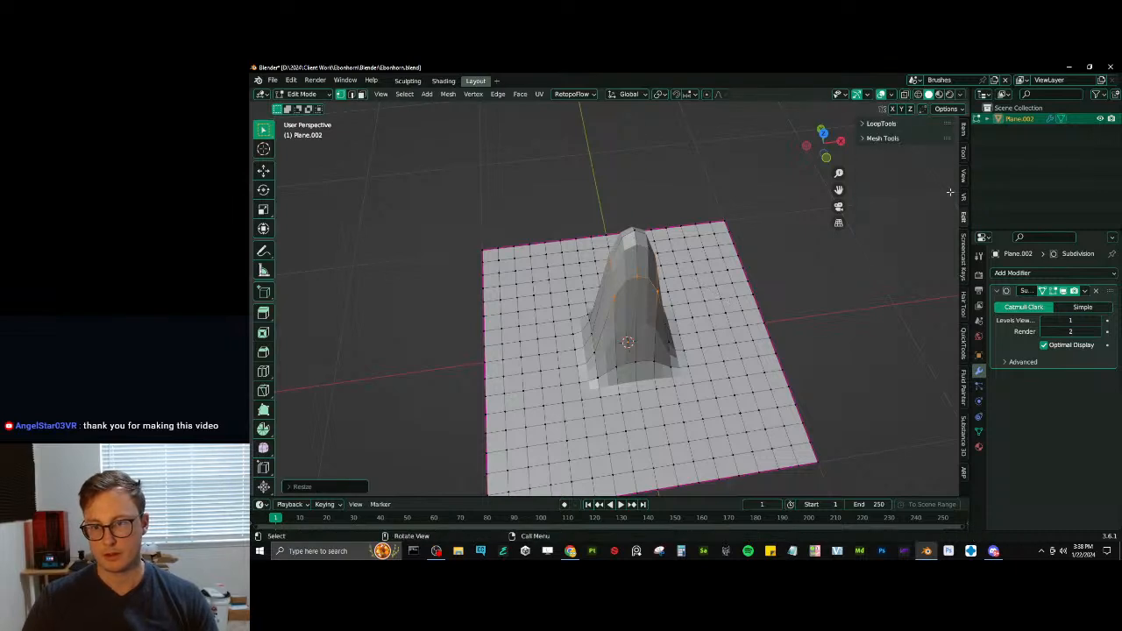
{"action": "left_click", "coordinate": [881, 124]}
{"action": "left_click", "coordinate": [912, 151]}
{"action": "middle_click_drag", "start_coordinate": [692, 316], "coordinate": [624, 317]}
{"action": "scroll", "coordinate": [624, 313], "scroll_direction": "up", "scroll_amount": 1}
{"action": "left_click", "coordinate": [624, 310], "text": "alt"}
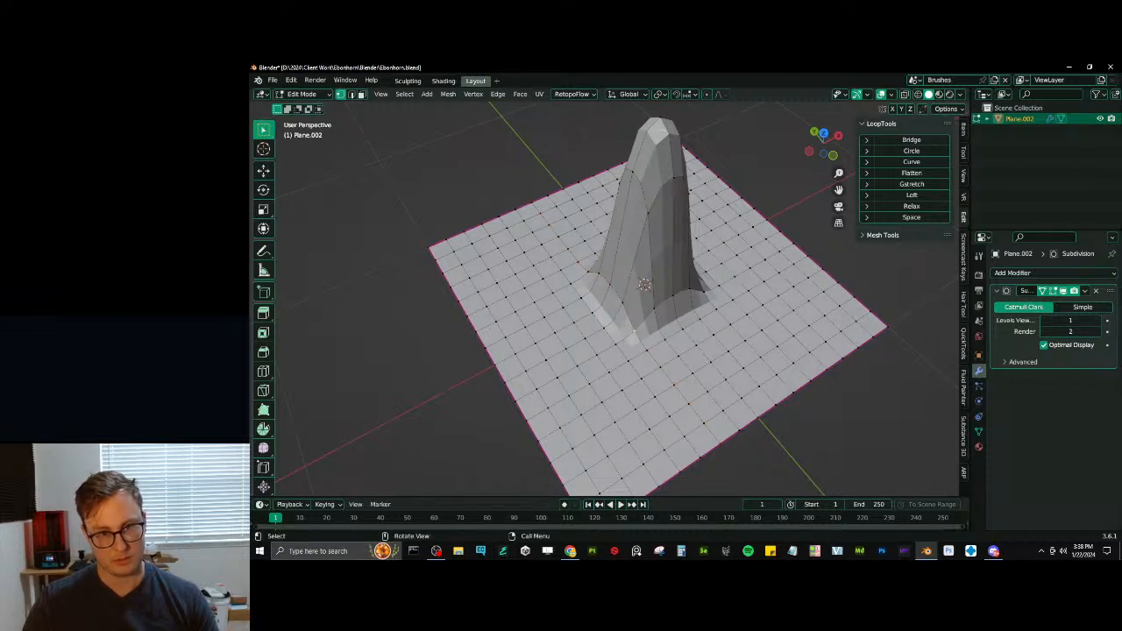
{"action": "left_click", "coordinate": [649, 188], "text": "alt"}
{"action": "key", "text": "ctrl+z"}
- Switch to wireframe display, select the vertex ring around the spike's foot, and round it with LoopTools Circle
{"action": "middle_click_drag", "start_coordinate": [561, 277], "coordinate": [639, 295]}
{"action": "key", "text": "z"}
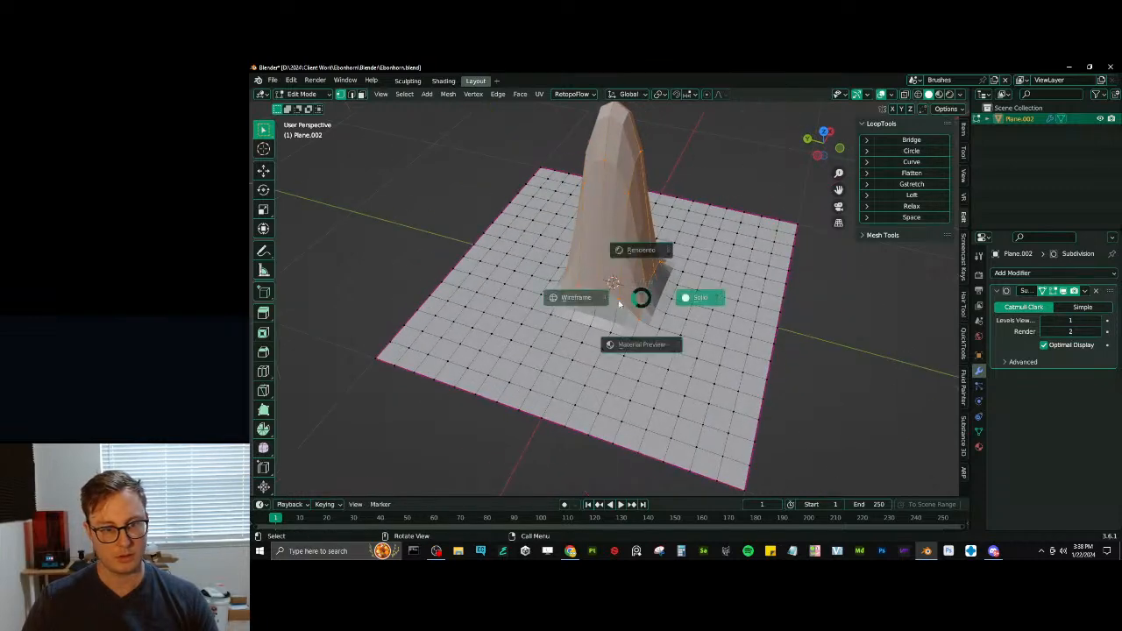
{"action": "left_click", "coordinate": [580, 299]}
{"action": "middle_click_drag", "start_coordinate": [526, 309], "coordinate": [607, 241]}
{"action": "left_click", "coordinate": [549, 304]}
{"action": "left_click", "coordinate": [614, 298], "text": "ctrl"}
{"action": "left_click", "coordinate": [719, 326], "text": "ctrl"}
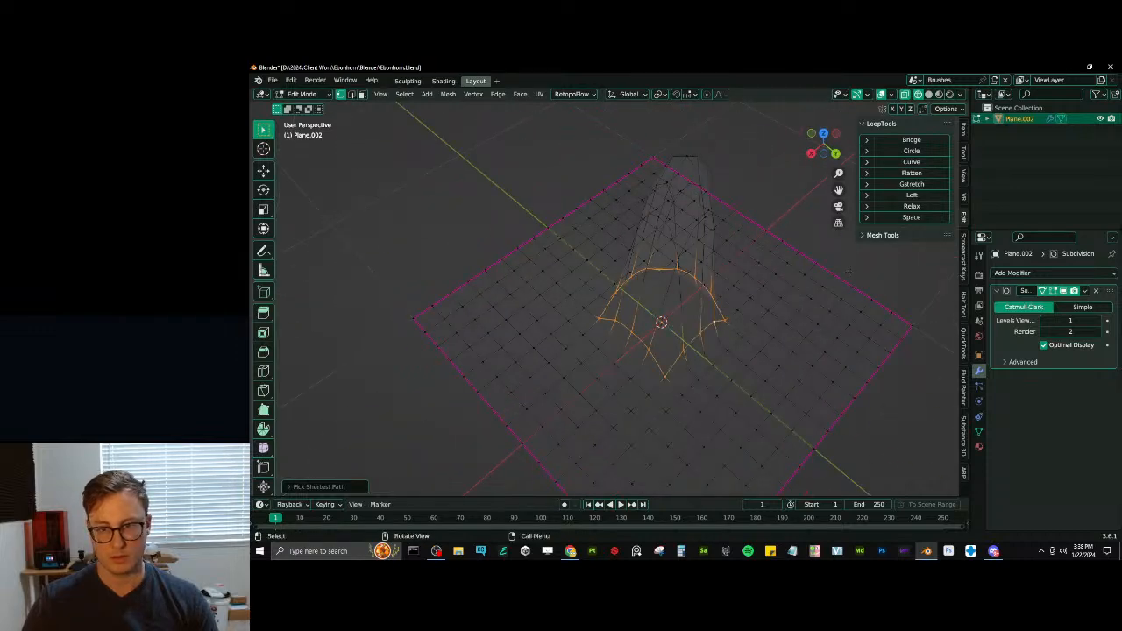
{"action": "left_click", "coordinate": [911, 150]}
- Try to flatten the rounded ring by scaling it to 0 along Z
{"action": "middle_click_drag", "start_coordinate": [718, 263], "coordinate": [664, 278]}
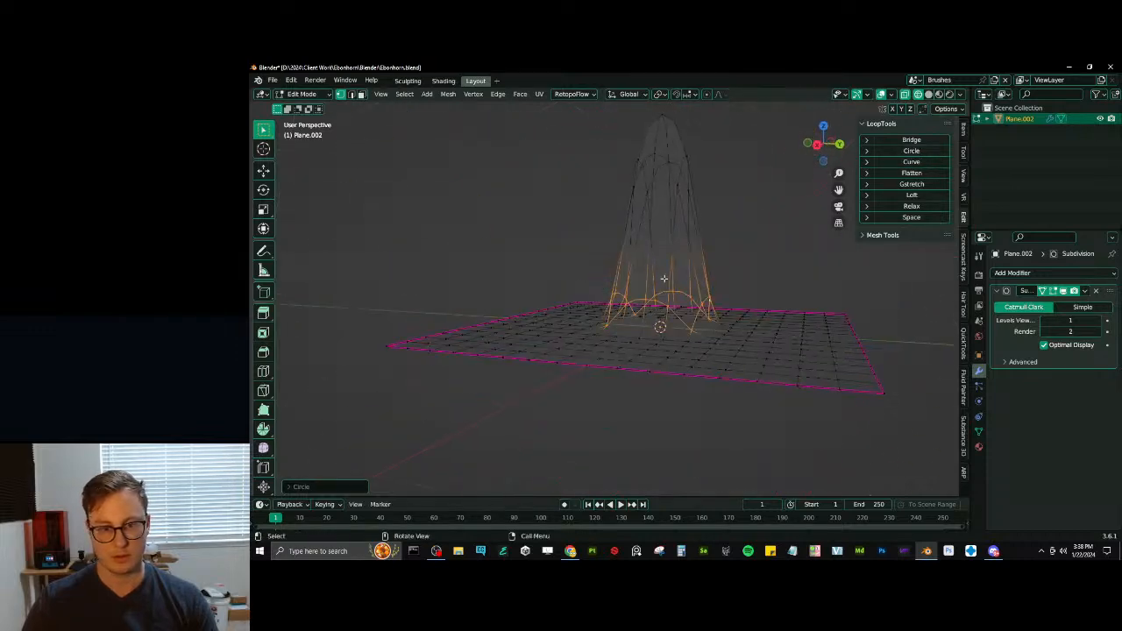
{"action": "key", "text": "s"}
{"action": "key", "text": "z"}
{"action": "key", "text": "0"}
{"action": "key", "text": "Return"}
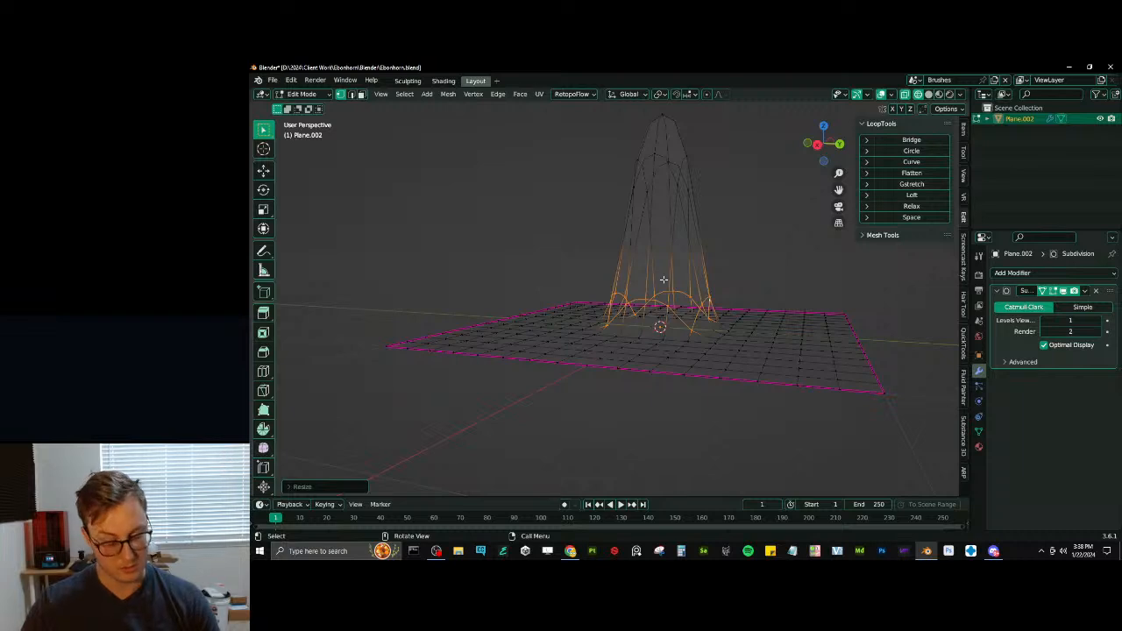
{"action": "key", "text": "s"}
{"action": "key", "text": "z"}
{"action": "key", "text": "0"}
{"action": "key", "text": "Return"}
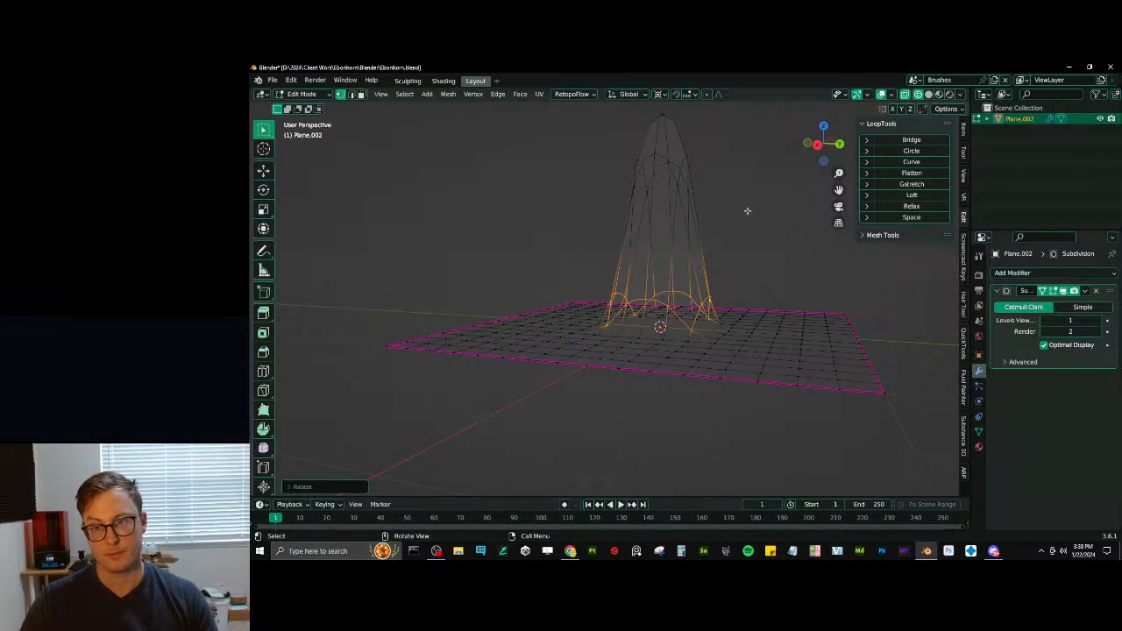
- Move the rounded ring upward along Z to form a middle section of the spike
{"action": "key", "text": "g"}
{"action": "key", "text": "z"}
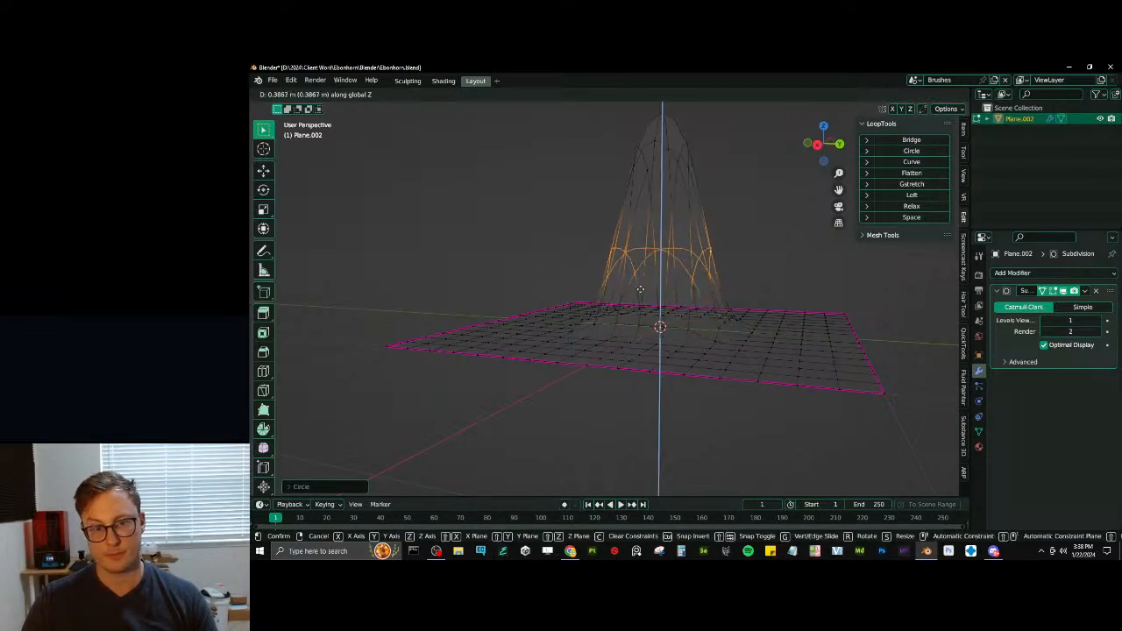
{"action": "left_click", "coordinate": [640, 264]}
{"action": "middle_click_drag", "start_coordinate": [641, 267], "coordinate": [590, 343]}
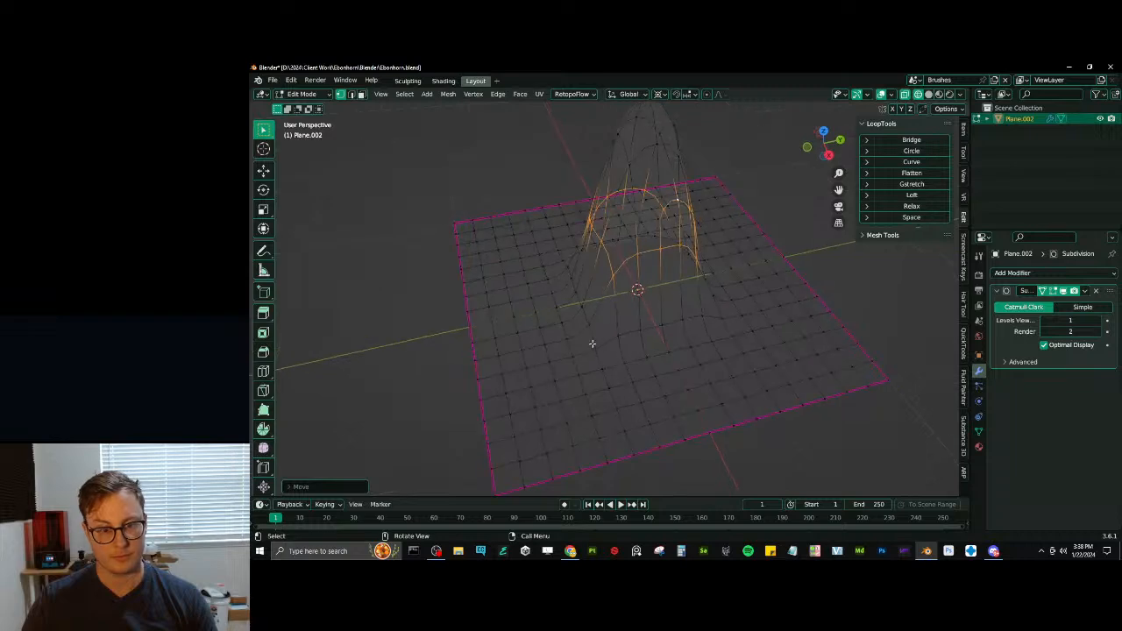
- Select the next square vertex ring outward on the plane around the spike and round it with LoopTools Circle
{"action": "left_click", "coordinate": [593, 346]}
{"action": "left_click", "coordinate": [725, 321], "text": "ctrl"}
{"action": "middle_click_drag", "start_coordinate": [735, 316], "coordinate": [692, 343]}
{"action": "left_click", "coordinate": [559, 428], "text": "ctrl"}
{"action": "left_click", "coordinate": [691, 372], "text": "ctrl"}
{"action": "left_click", "coordinate": [633, 322], "text": "ctrl"}
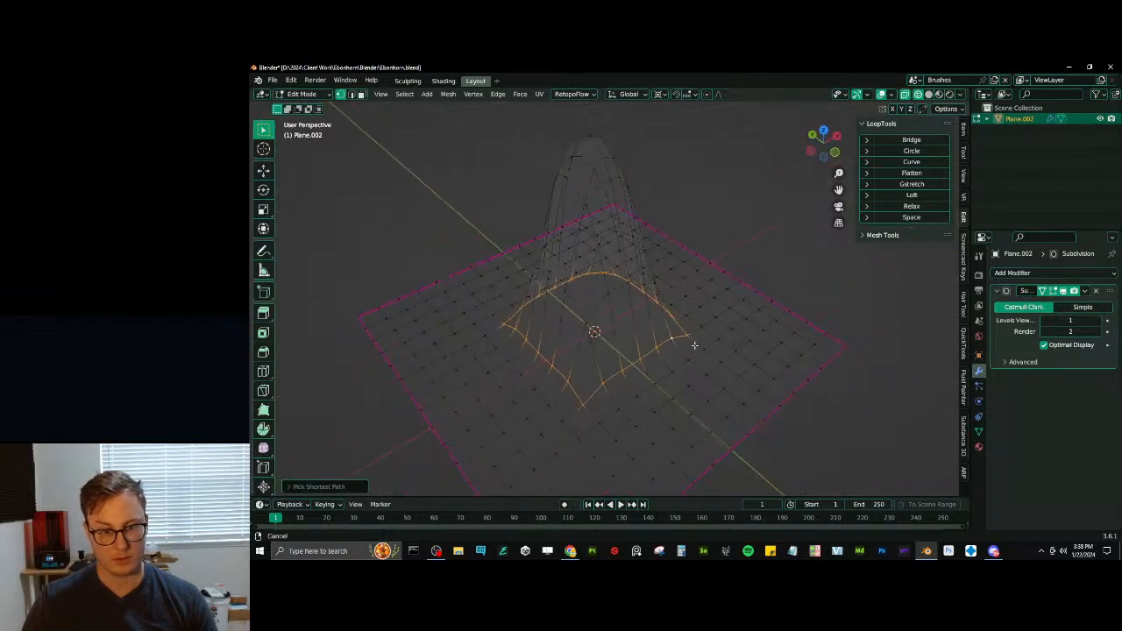
{"action": "left_click", "coordinate": [911, 150]}
- Scale the new base ring down to about 0.52 and return the viewport to solid display
{"action": "middle_click_drag", "start_coordinate": [762, 245], "coordinate": [719, 308]}
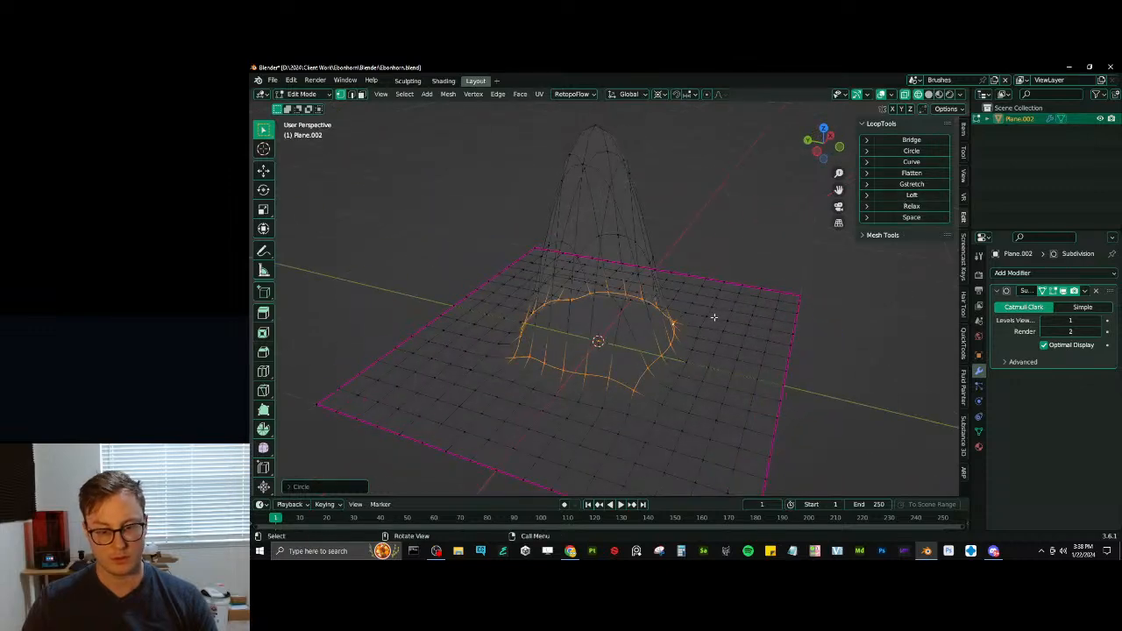
{"action": "key", "text": "s"}
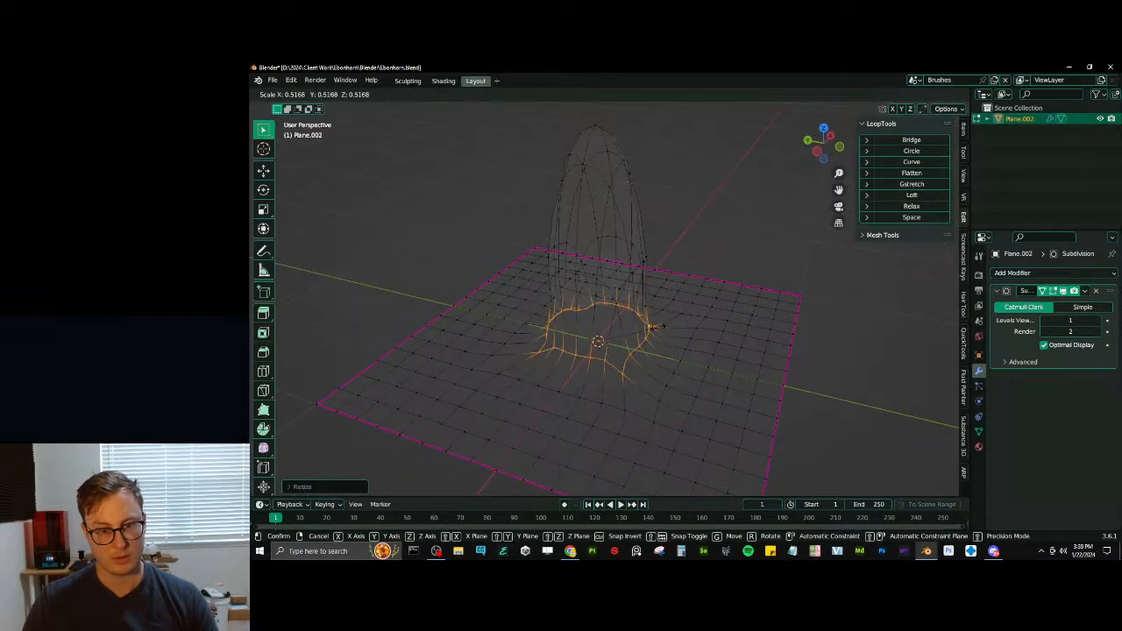
{"action": "left_click", "coordinate": [654, 326]}
{"action": "mouse_move", "coordinate": [602, 321]}
{"action": "middle_mouse_down"}
{"action": "mouse_move", "coordinate": [665, 301]}
{"action": "mouse_move", "coordinate": [719, 317]}
{"action": "middle_mouse_up"}
{"action": "key", "text": "Tab"}
{"action": "key", "text": "shift+z"}
{"action": "key", "text": "Tab"}
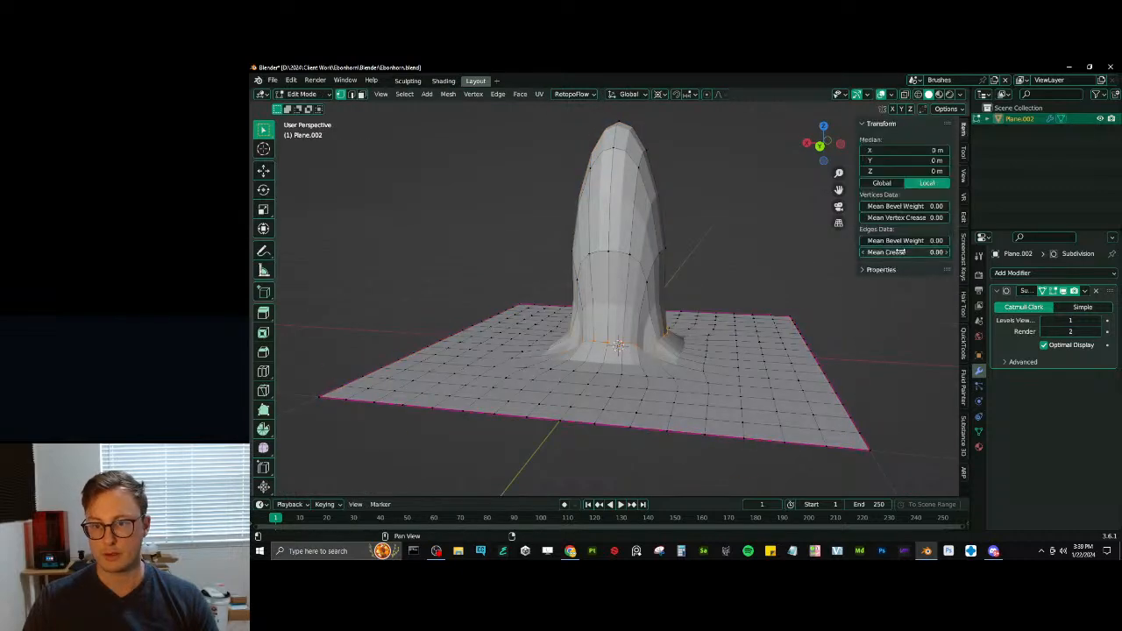
- Try creasing the spike's base ring and shading the object smooth, and undo both changes
{"action": "left_click_drag", "start_coordinate": [900, 251], "coordinate": [948, 251]}
{"action": "middle_click_drag", "start_coordinate": [692, 308], "coordinate": [644, 210]}
{"action": "key", "text": "Tab"}
{"action": "right_click", "coordinate": [644, 210]}
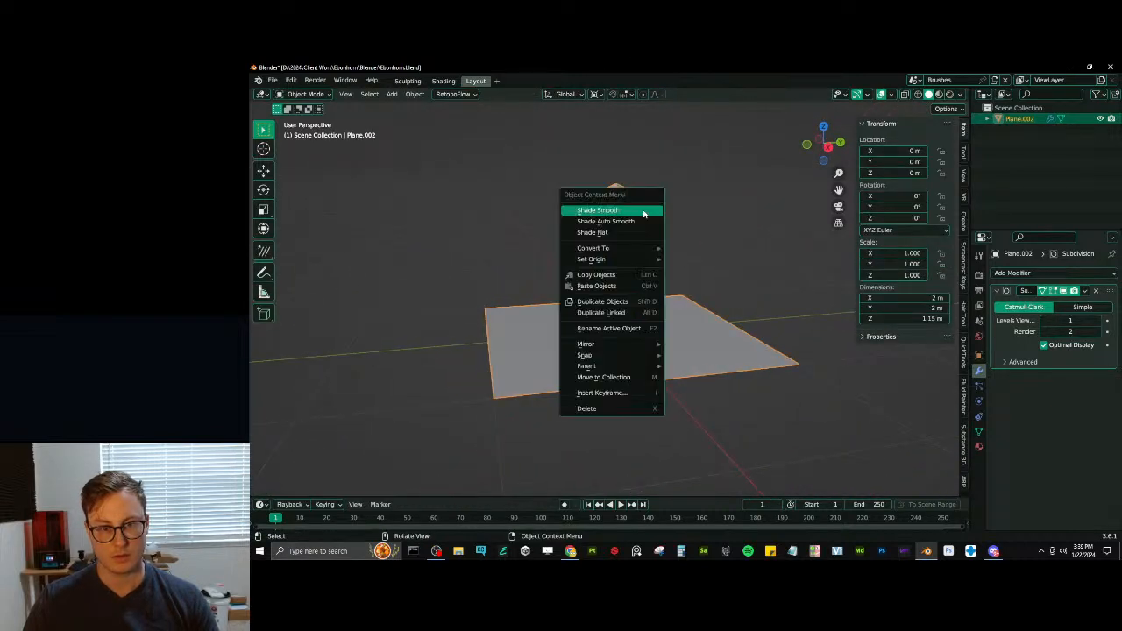
{"action": "left_click", "coordinate": [645, 211]}
{"action": "middle_click_drag", "start_coordinate": [646, 251], "coordinate": [640, 273]}
{"action": "key", "text": "Tab"}
{"action": "key", "text": "Tab"}
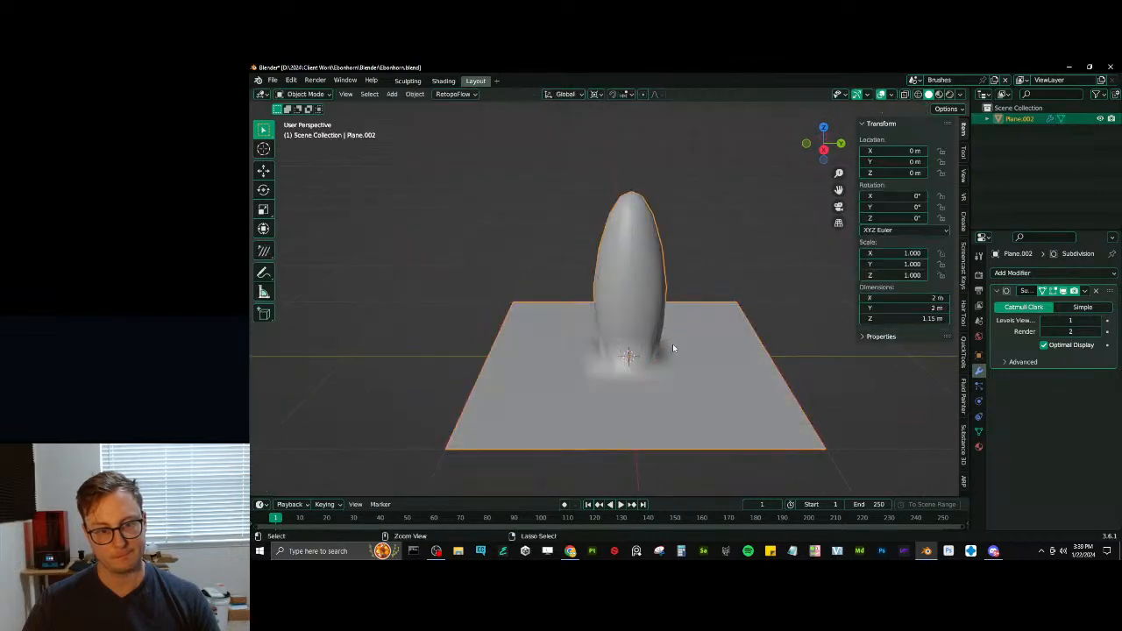
{"action": "key", "text": "Tab"}
{"action": "key", "text": "ctrl+z"}
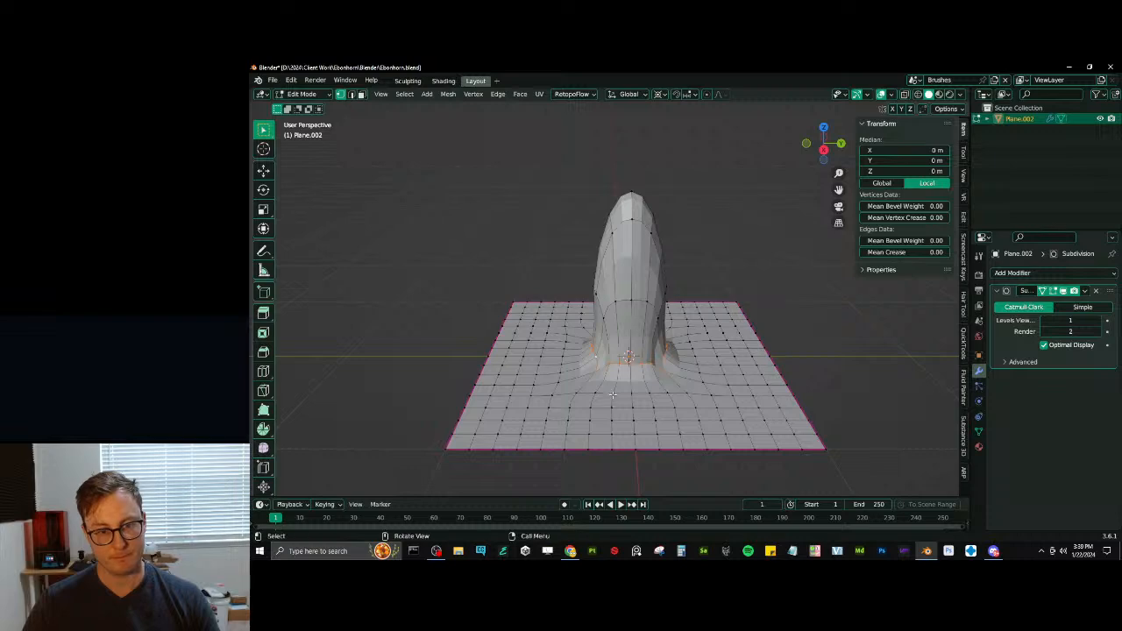
- Raise the spike's base ring slightly above the plane along Z
{"action": "key", "text": "g"}
{"action": "key", "text": "z"}
{"action": "left_click", "coordinate": [648, 328]}
- Select the square vertex ring where the raised slope meets the plane and make it circular with LoopTools Circle
{"action": "left_click", "coordinate": [638, 396]}
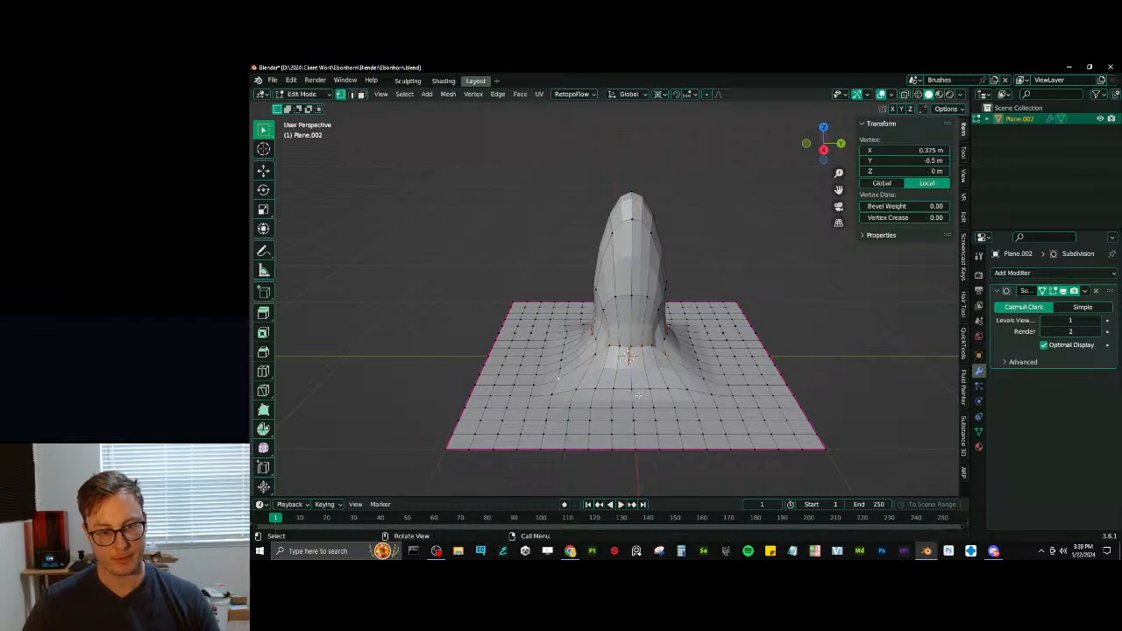
{"action": "left_click", "coordinate": [716, 399]}
{"action": "left_click", "coordinate": [716, 396], "text": "ctrl"}
{"action": "middle_click_drag", "start_coordinate": [716, 396], "coordinate": [666, 412]}
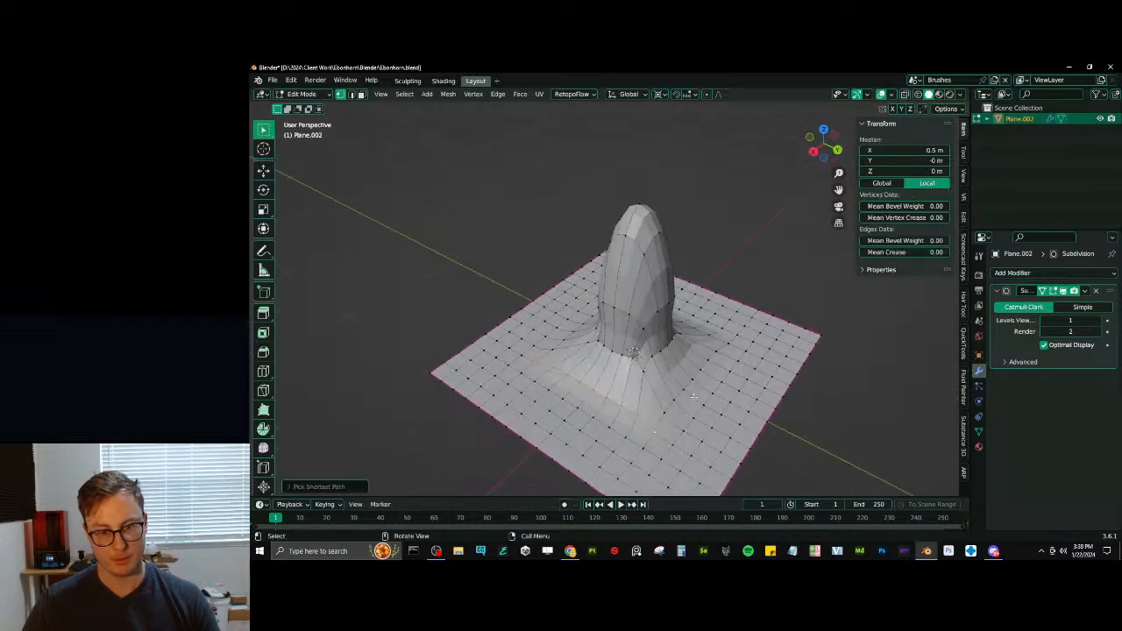
{"action": "left_click", "coordinate": [724, 344], "text": "ctrl"}
{"action": "middle_click_drag", "start_coordinate": [724, 344], "coordinate": [660, 340]}
{"action": "left_click", "coordinate": [686, 407], "text": "ctrl"}
{"action": "left_click", "coordinate": [658, 357], "text": "ctrl"}
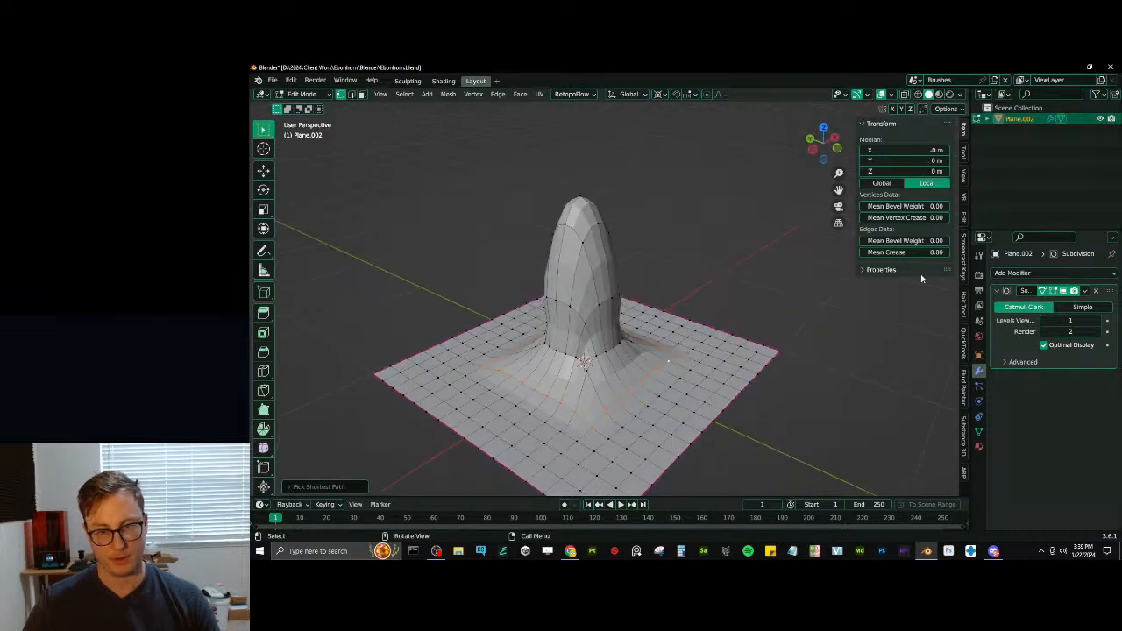
{"action": "left_click", "coordinate": [964, 215]}
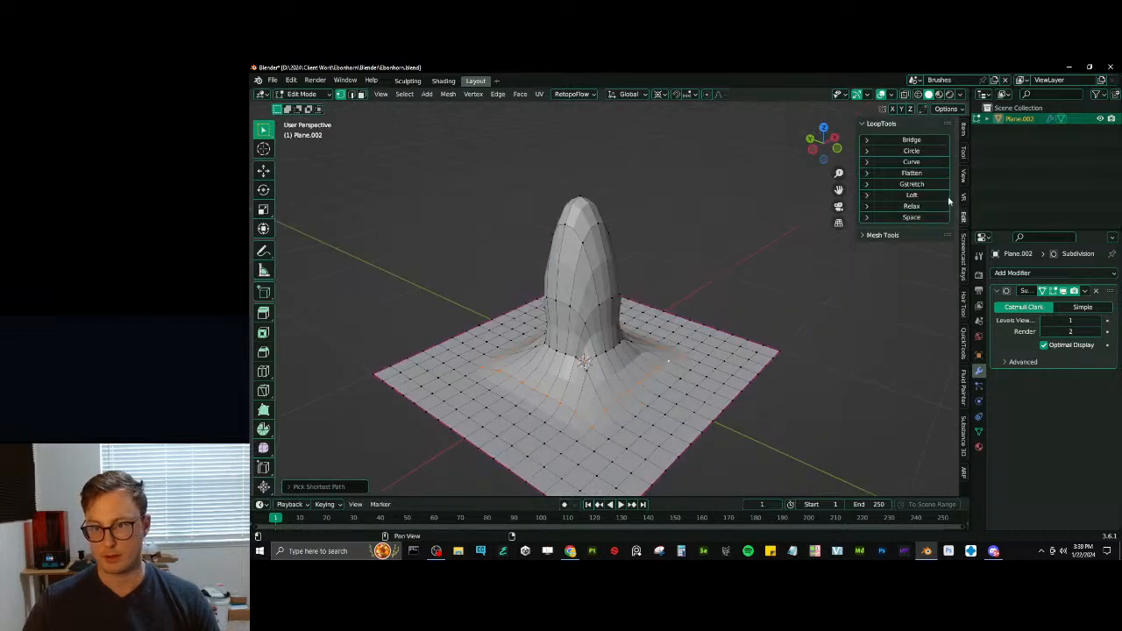
{"action": "left_click", "coordinate": [911, 151]}
- Set the outer ring's mean edge crease to 1.00 and scale it to about half its size around the spike's base
{"action": "left_click", "coordinate": [964, 141]}
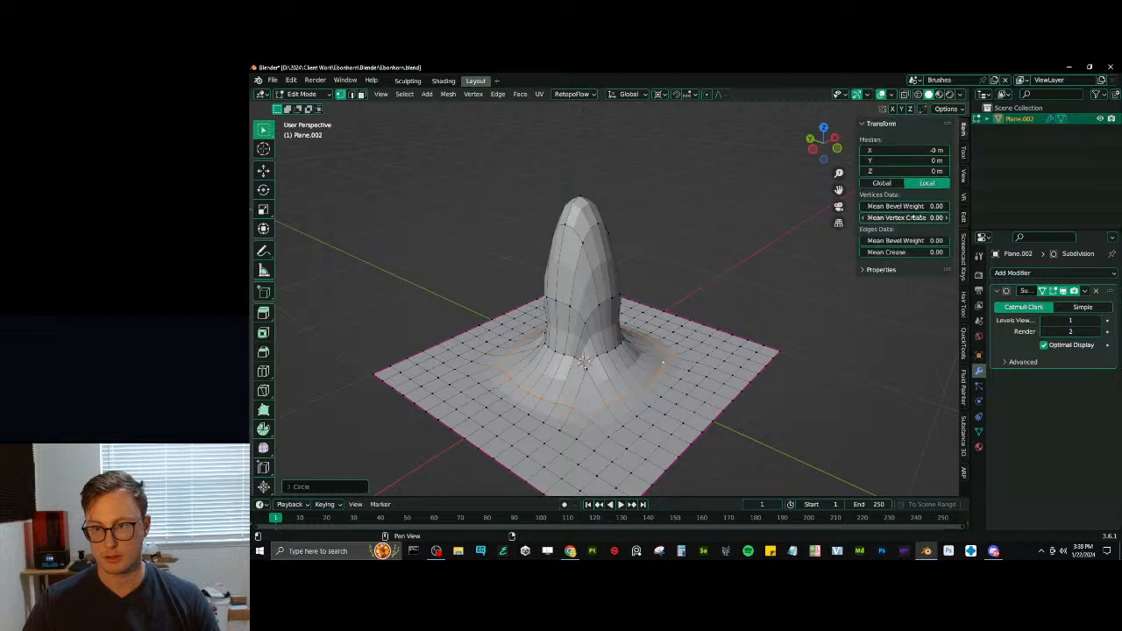
{"action": "middle_click_drag", "start_coordinate": [675, 315], "coordinate": [691, 323]}
{"action": "key", "text": "s"}
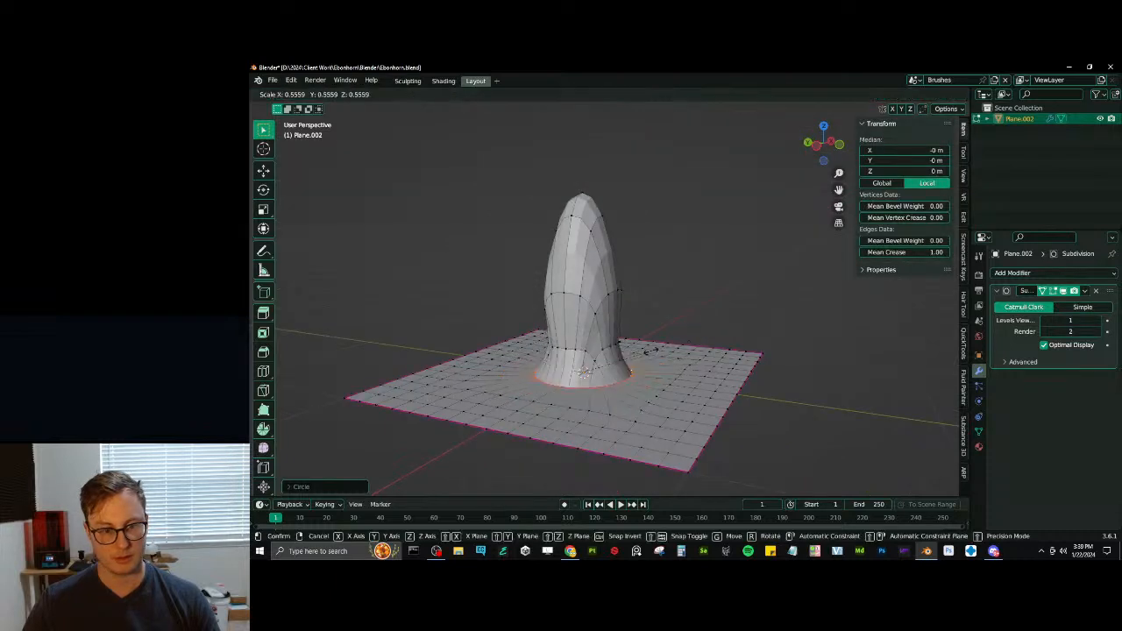
{"action": "left_click", "coordinate": [639, 352]}
- Leave Edit Mode, apply Shade Smooth to the spike object, and save the file
{"action": "middle_click_drag", "start_coordinate": [590, 367], "coordinate": [590, 313]}
{"action": "key", "text": "Tab"}
{"action": "right_click", "coordinate": [578, 271]}
{"action": "left_click", "coordinate": [580, 273]}
{"action": "mouse_move", "coordinate": [579, 271]}
{"action": "middle_mouse_down"}
{"action": "mouse_move", "coordinate": [696, 295]}
{"action": "mouse_move", "coordinate": [646, 289]}
{"action": "mouse_move", "coordinate": [692, 316]}
{"action": "middle_mouse_up"}
{"action": "scroll", "coordinate": [608, 298], "scroll_direction": "down", "scroll_amount": 3}
{"action": "key", "text": "ctrl+s"}
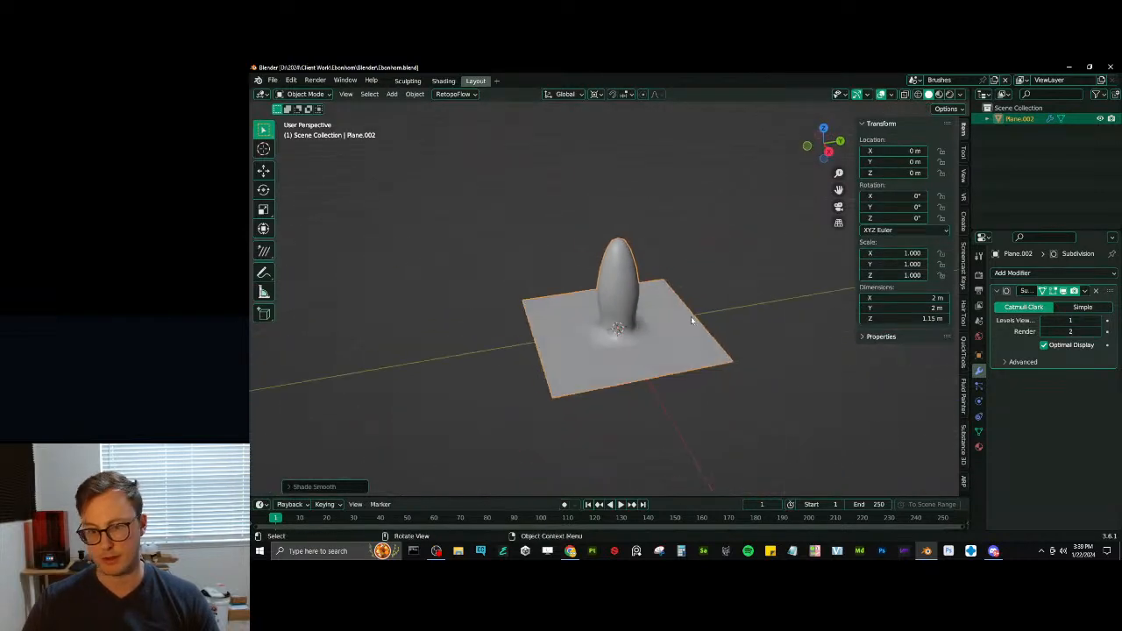
- Apply the Subdivision modifier on the spike object and add a Multiresolution modifier
{"action": "left_click", "coordinate": [1085, 291]}
{"action": "left_click", "coordinate": [1064, 303]}
{"action": "middle_click_drag", "start_coordinate": [592, 277], "coordinate": [666, 280]}
{"action": "scroll", "coordinate": [666, 280], "scroll_direction": "up", "scroll_amount": 3}
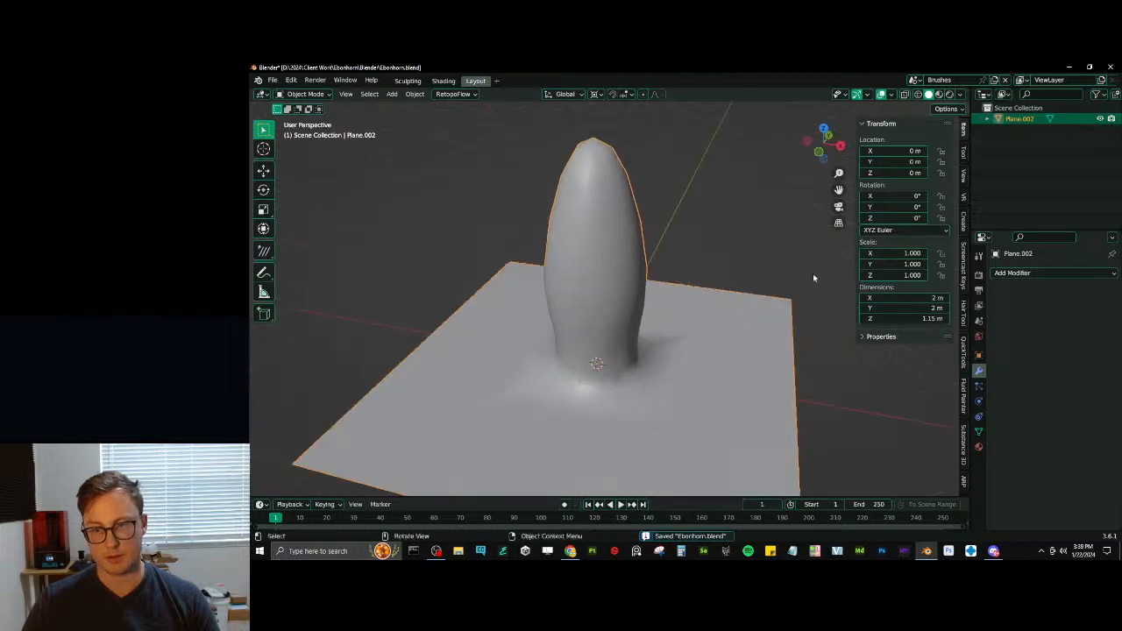
{"action": "left_click", "coordinate": [1012, 272]}
{"action": "left_click", "coordinate": [908, 412]}
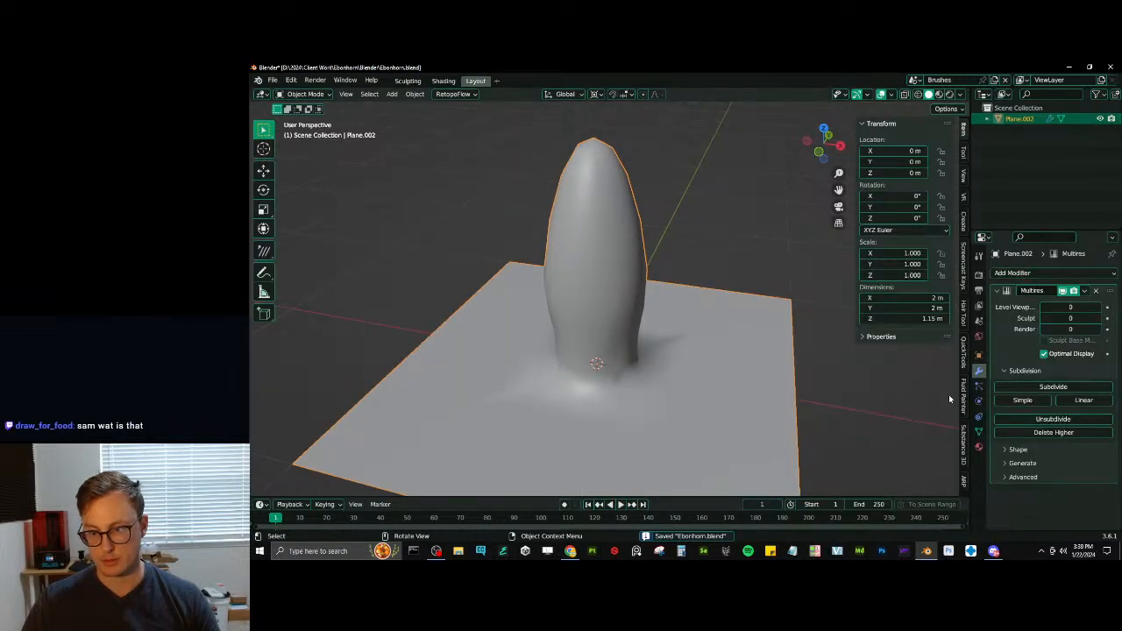
- Unsubdivide the Multires modifier down to the flat base plane, set its viewport level to 5, and save the file
{"action": "left_click", "coordinate": [1060, 420]}
{"action": "left_click", "coordinate": [1063, 422]}
{"action": "left_click", "coordinate": [1062, 422]}
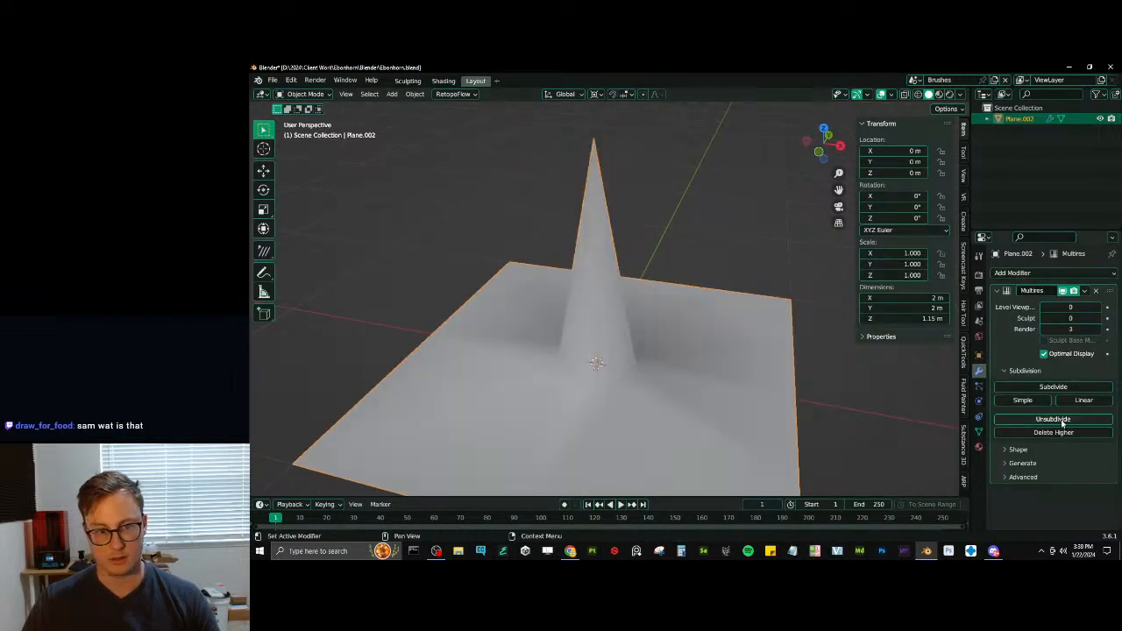
{"action": "left_click", "coordinate": [1063, 421]}
{"action": "scroll", "coordinate": [692, 356], "scroll_direction": "down", "scroll_amount": 4}
{"action": "left_click", "coordinate": [1047, 418]}
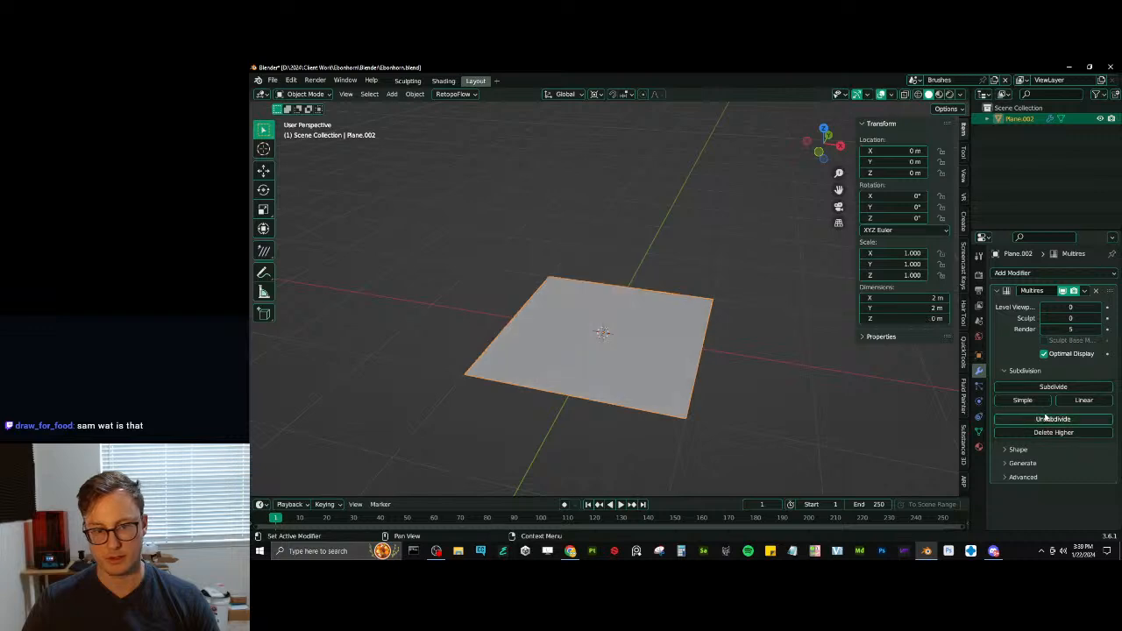
{"action": "middle_click_drag", "start_coordinate": [658, 361], "coordinate": [699, 351]}
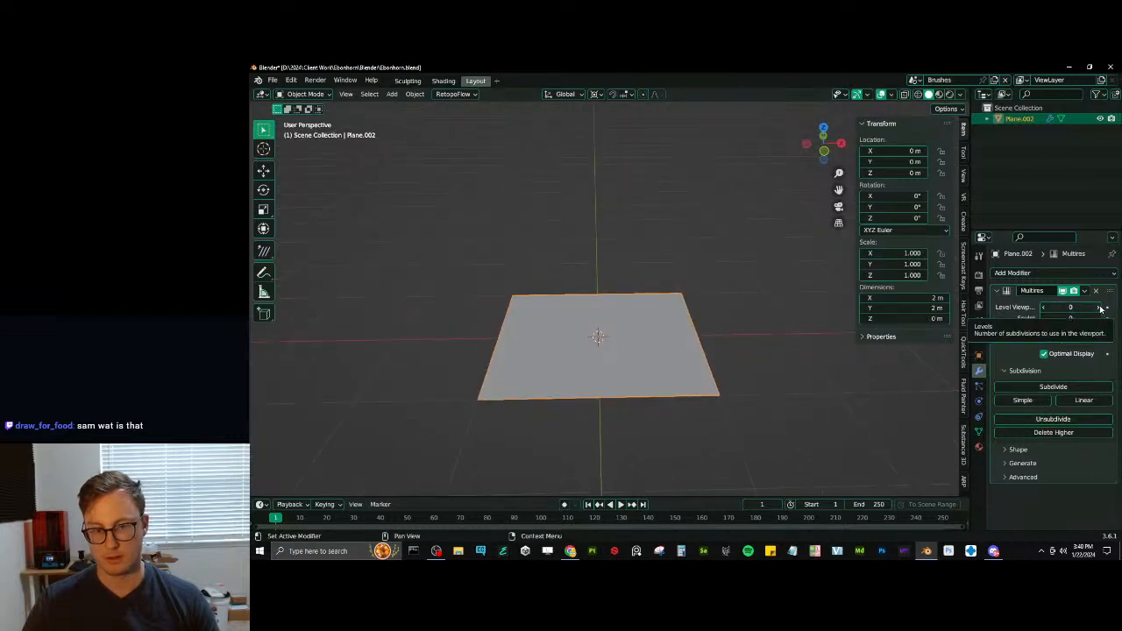
{"action": "left_click", "coordinate": [1101, 308]}
{"action": "left_click", "coordinate": [1100, 308]}
{"action": "left_click", "coordinate": [1100, 308]}
{"action": "left_click", "coordinate": [1101, 308]}
{"action": "left_click", "coordinate": [1100, 309]}
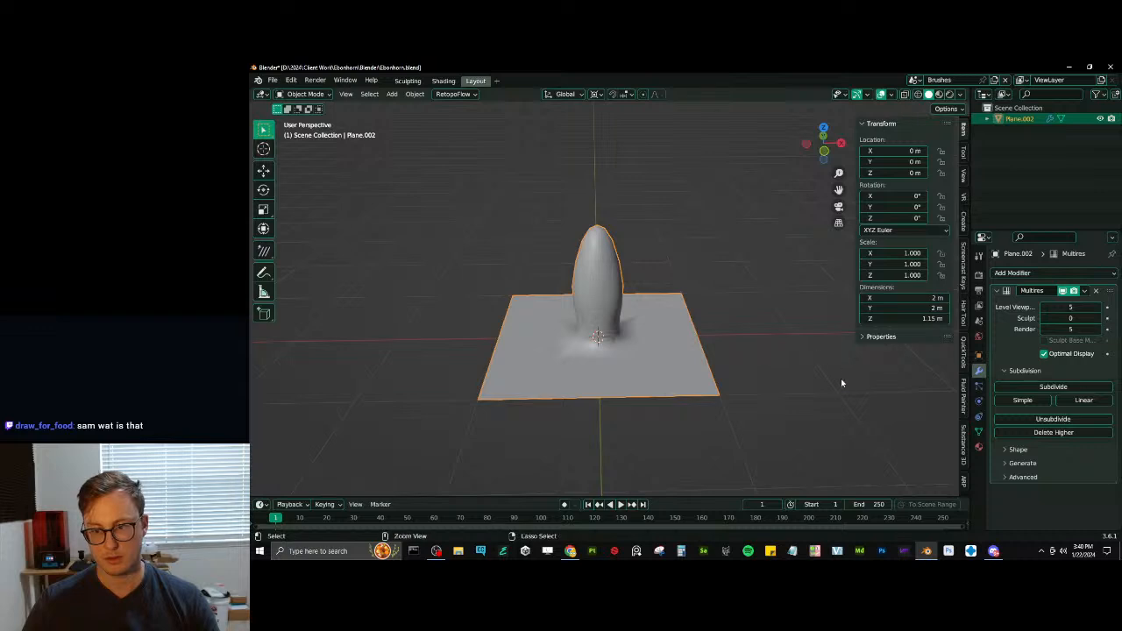
{"action": "key", "text": "ctrl+s"}
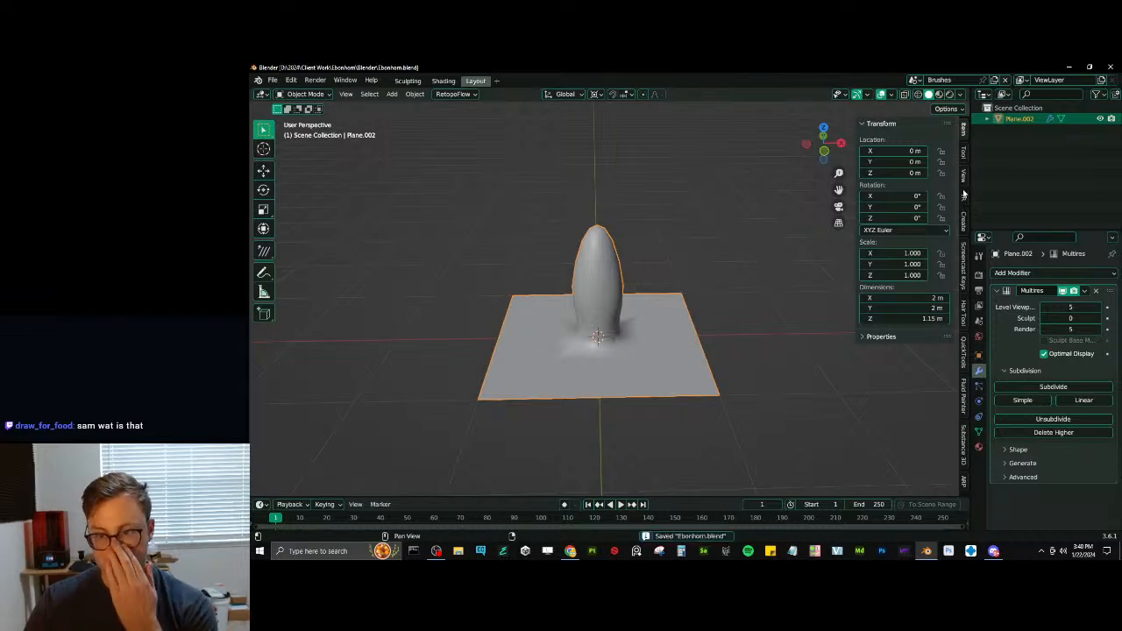
- Find the VDM Brush Baker add-on in the preferences, enable it, and close the preferences
{"action": "left_click", "coordinate": [963, 221]}
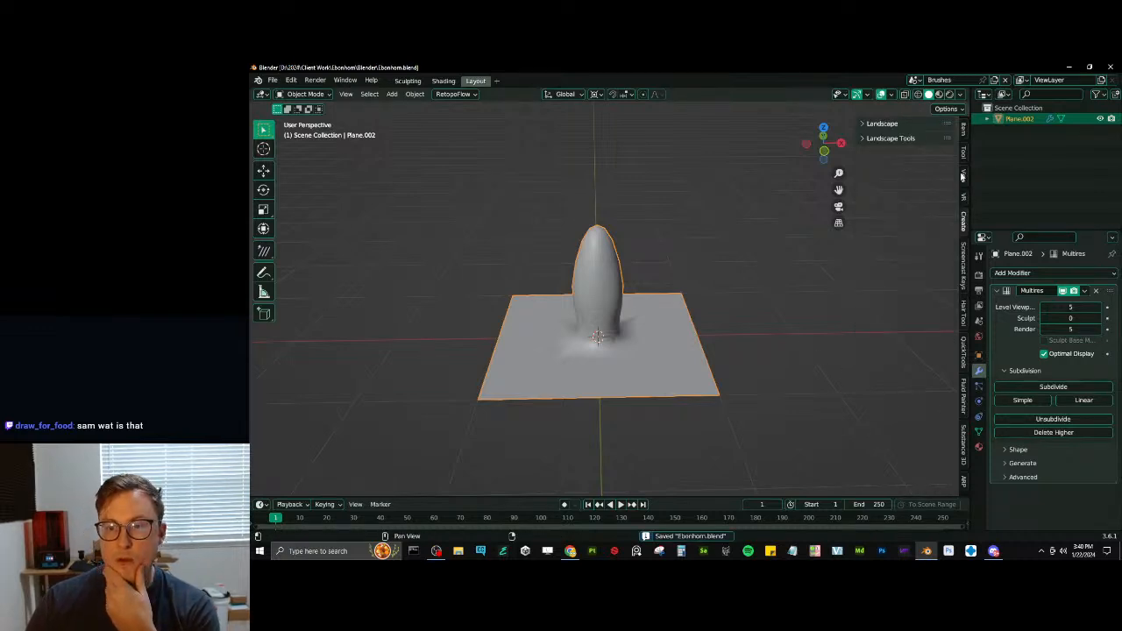
{"action": "left_click", "coordinate": [963, 153]}
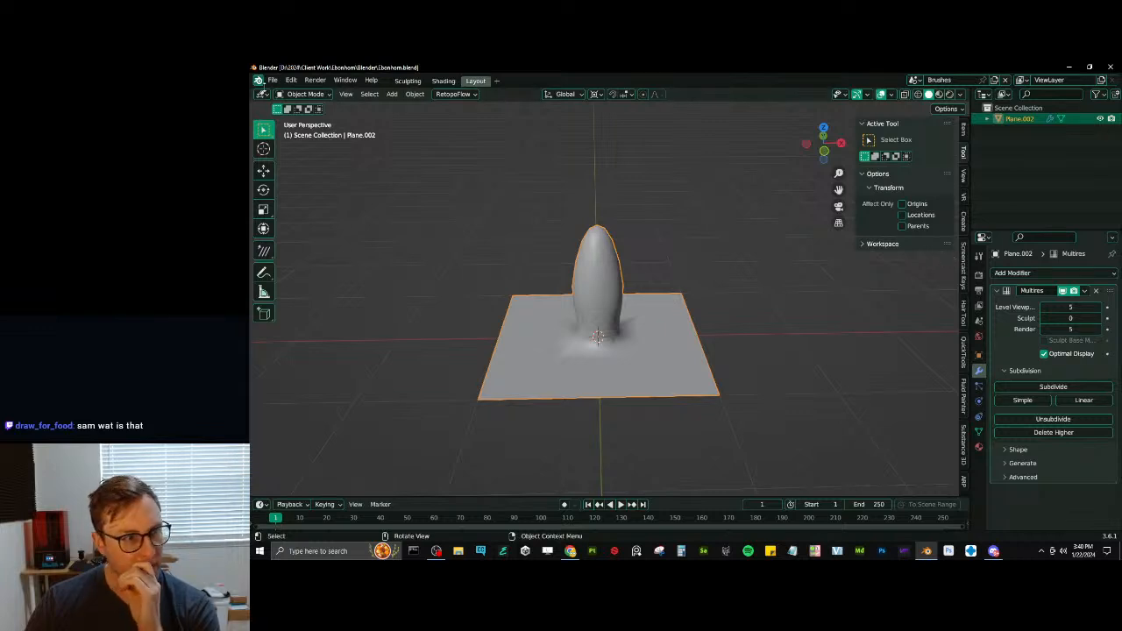
{"action": "left_click", "coordinate": [272, 80]}
{"action": "mouse_move", "coordinate": [290, 80]}
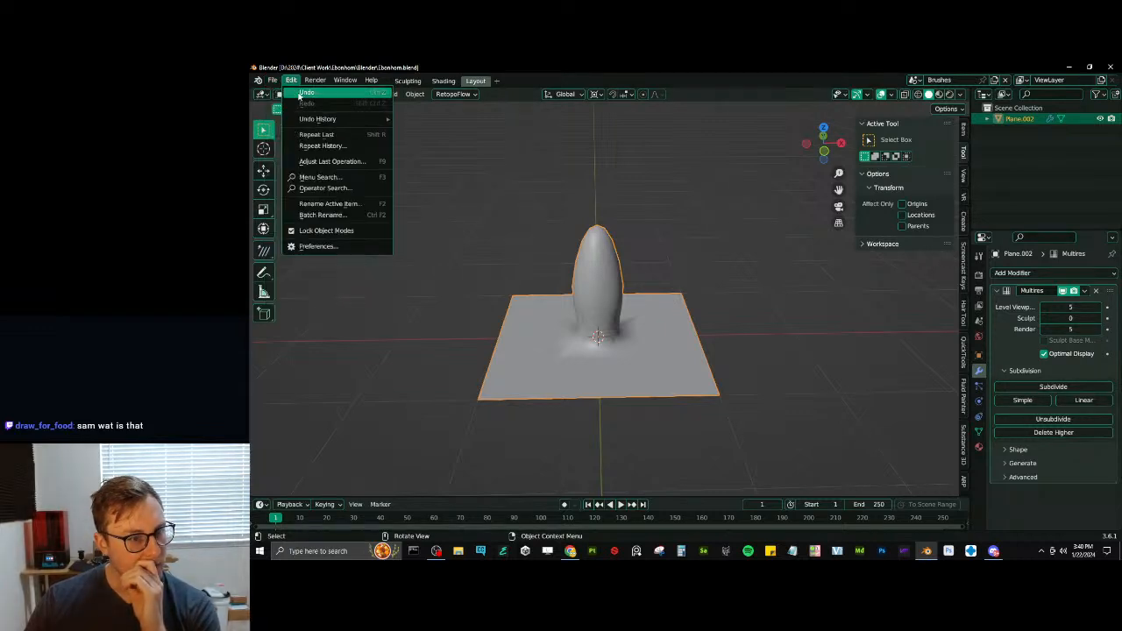
{"action": "left_click", "coordinate": [330, 248]}
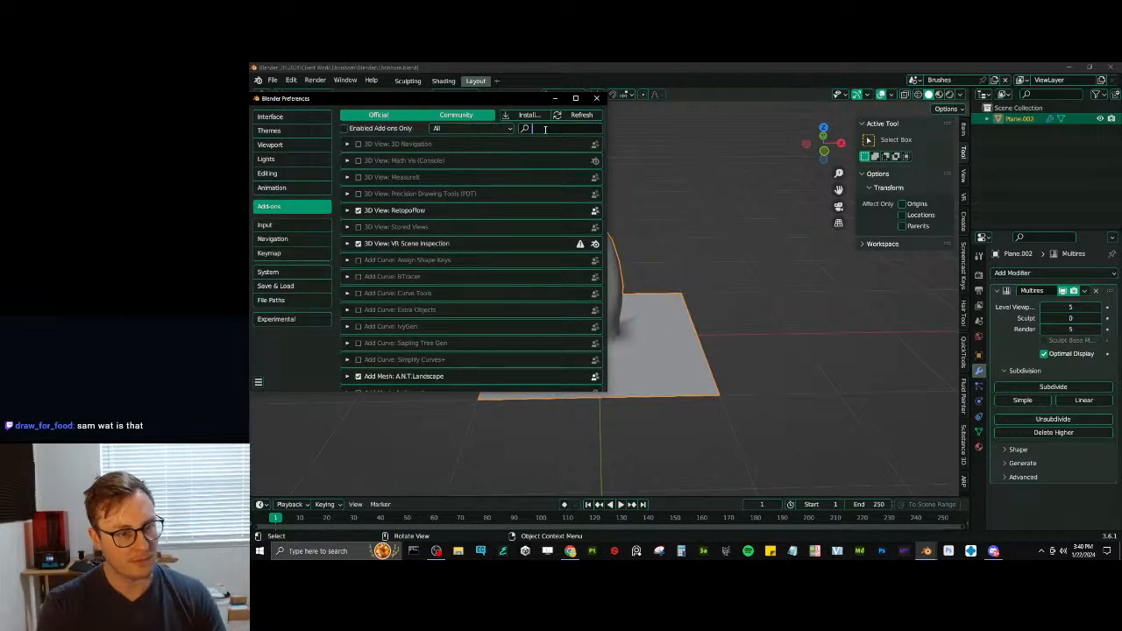
{"action": "type", "text": "brush"}
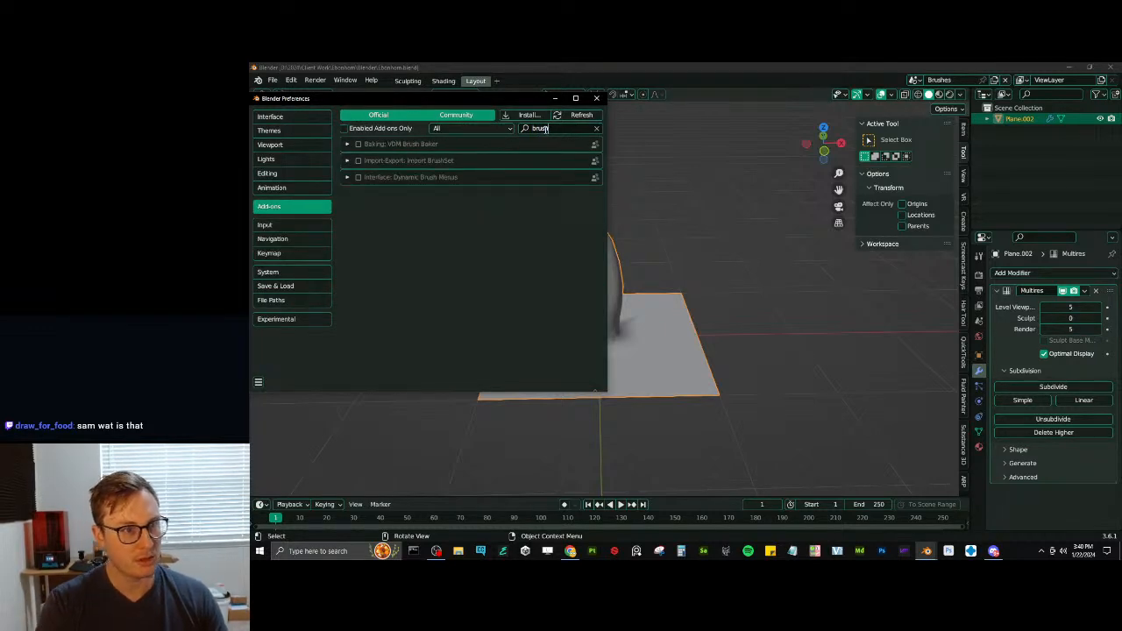
{"action": "key", "text": "Return"}
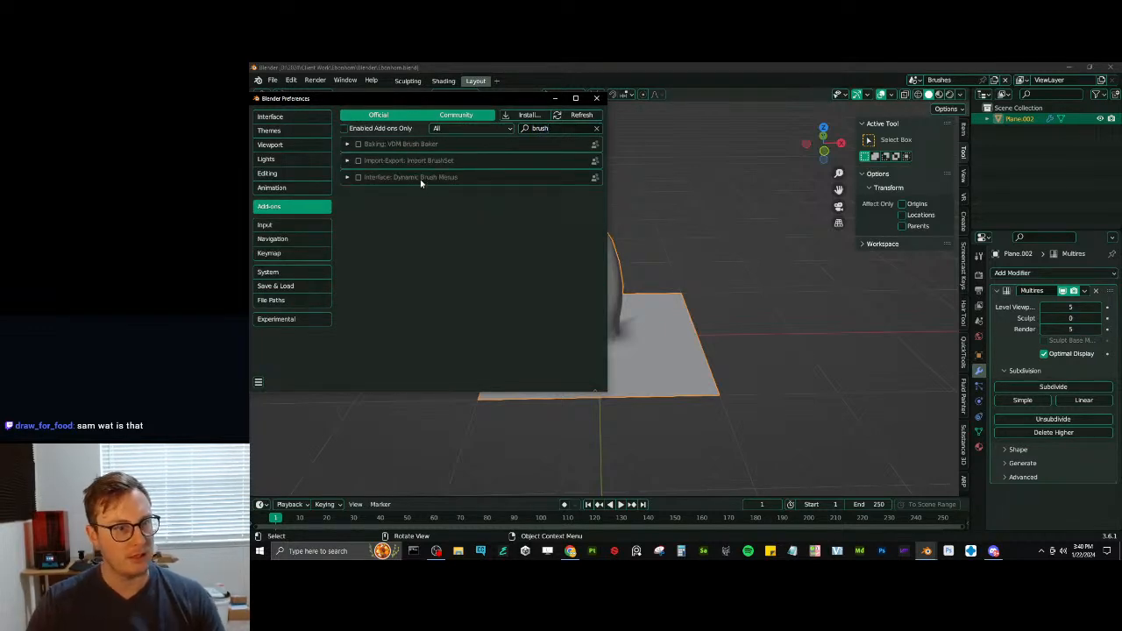
{"action": "left_click", "coordinate": [358, 144]}
{"action": "left_click", "coordinate": [347, 144]}
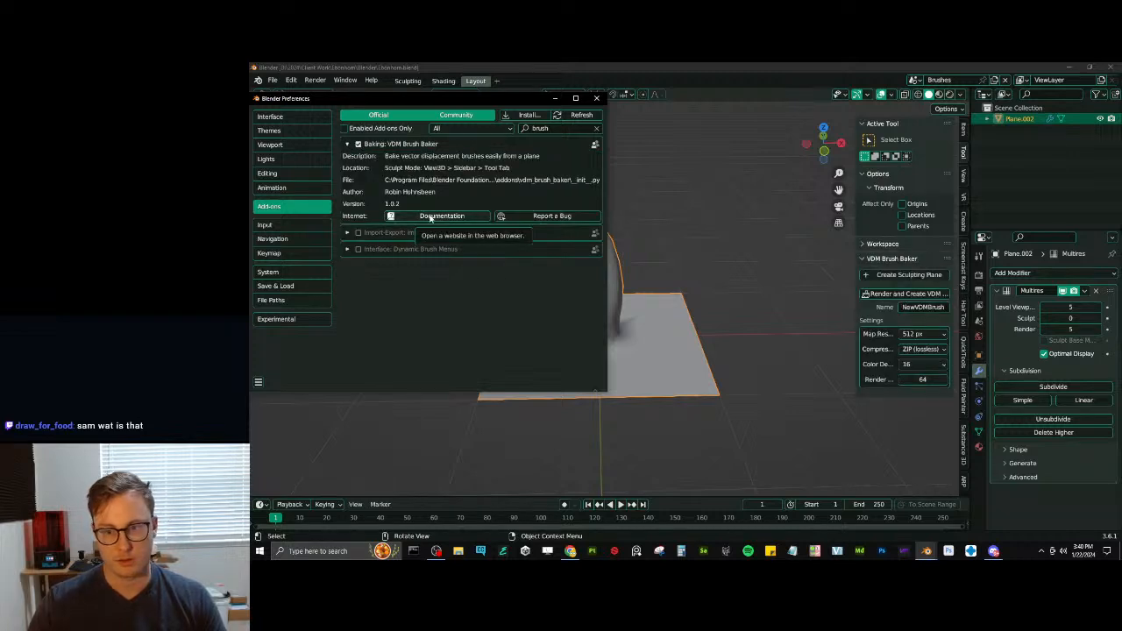
{"action": "left_click", "coordinate": [596, 97]}
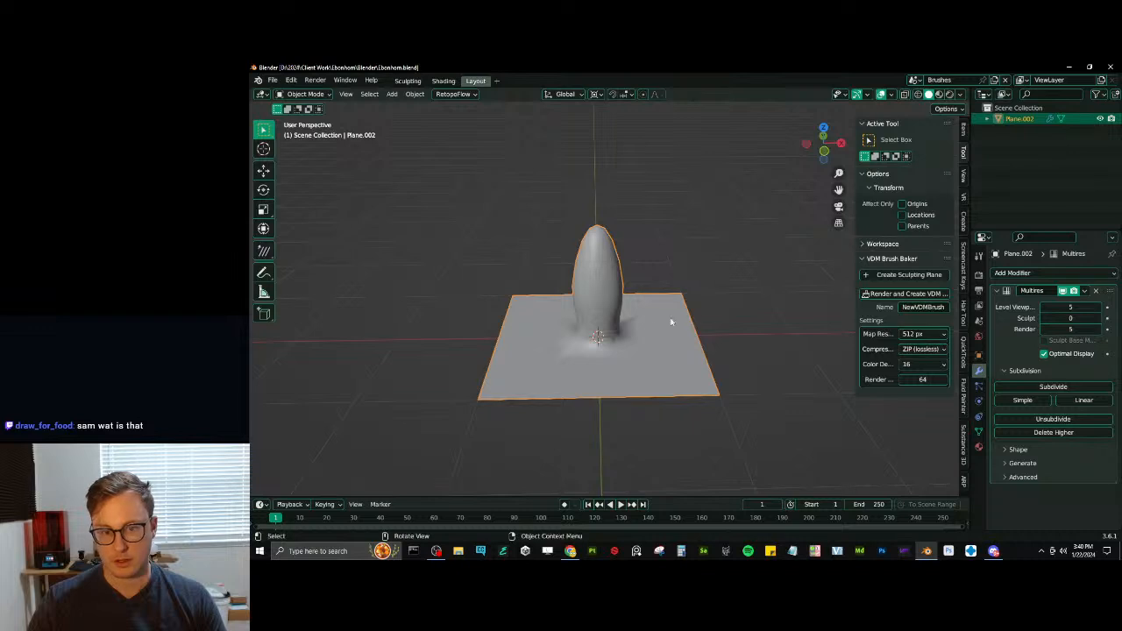
- Name the VDM brush Fluff_01, render and create it from the spike plane, and save the file
{"action": "left_click", "coordinate": [927, 308]}
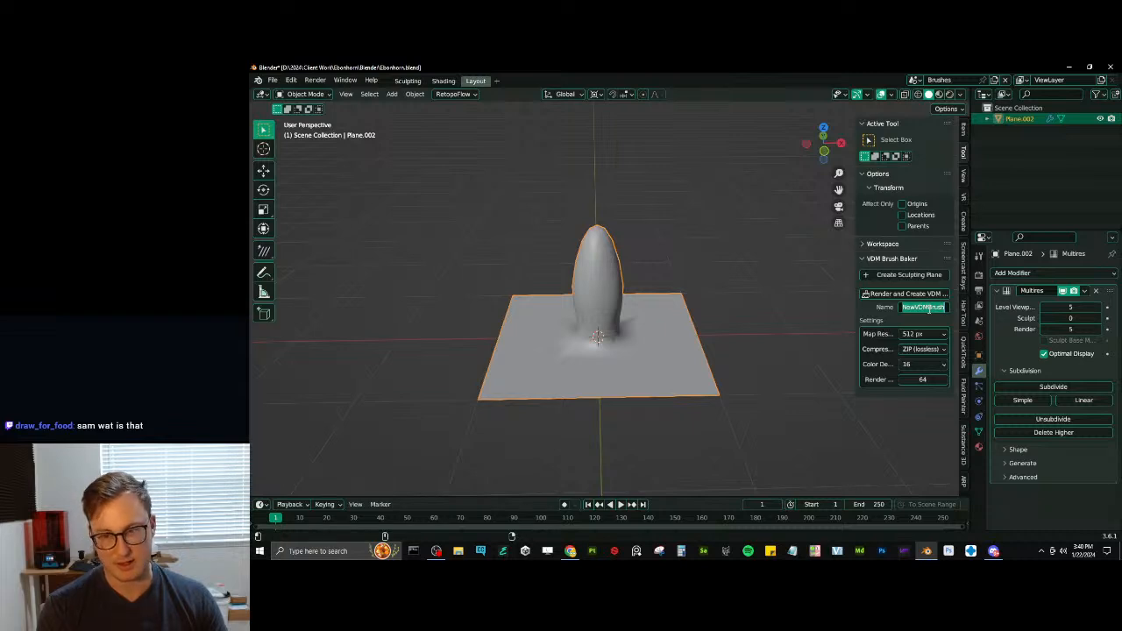
{"action": "type", "text": "E"}
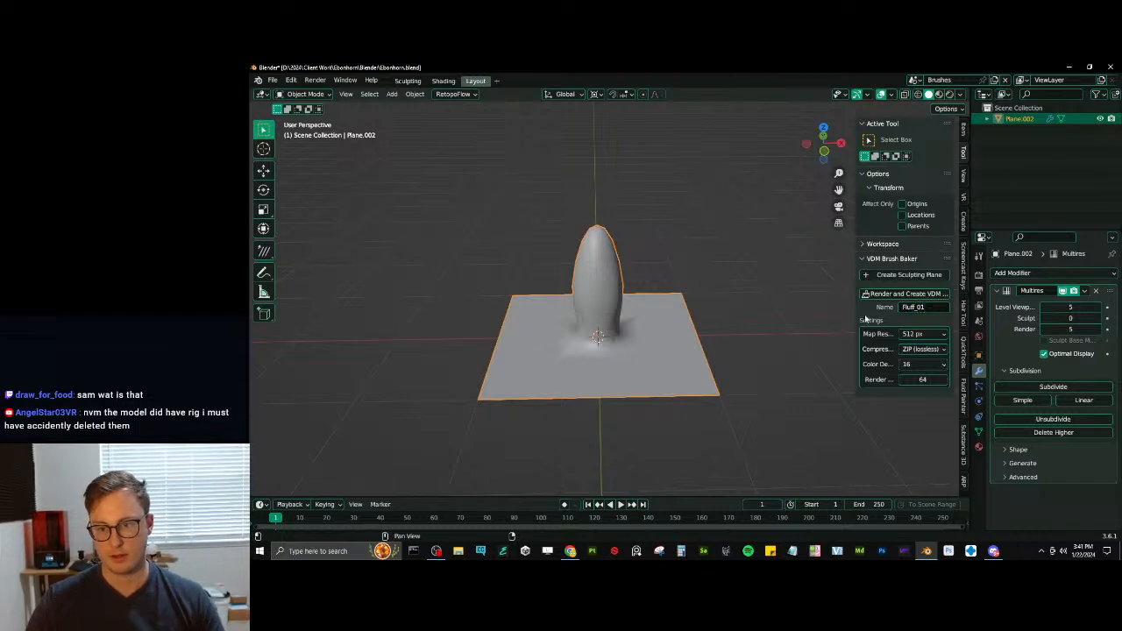
{"action": "left_click", "coordinate": [879, 295]}
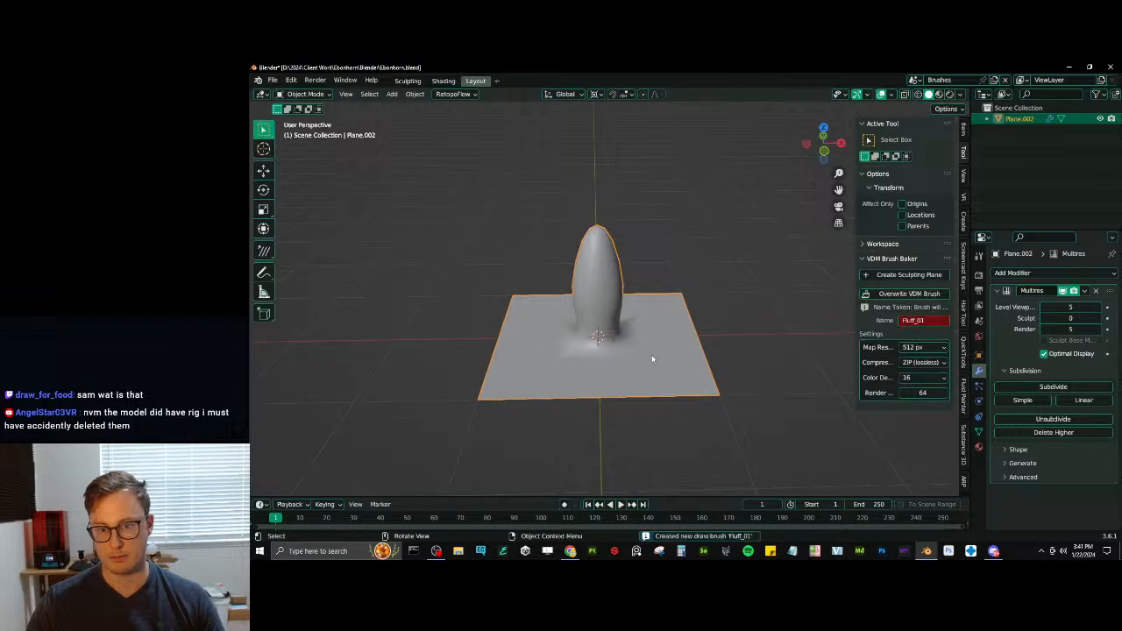
{"action": "key", "text": "ctrl+s"}
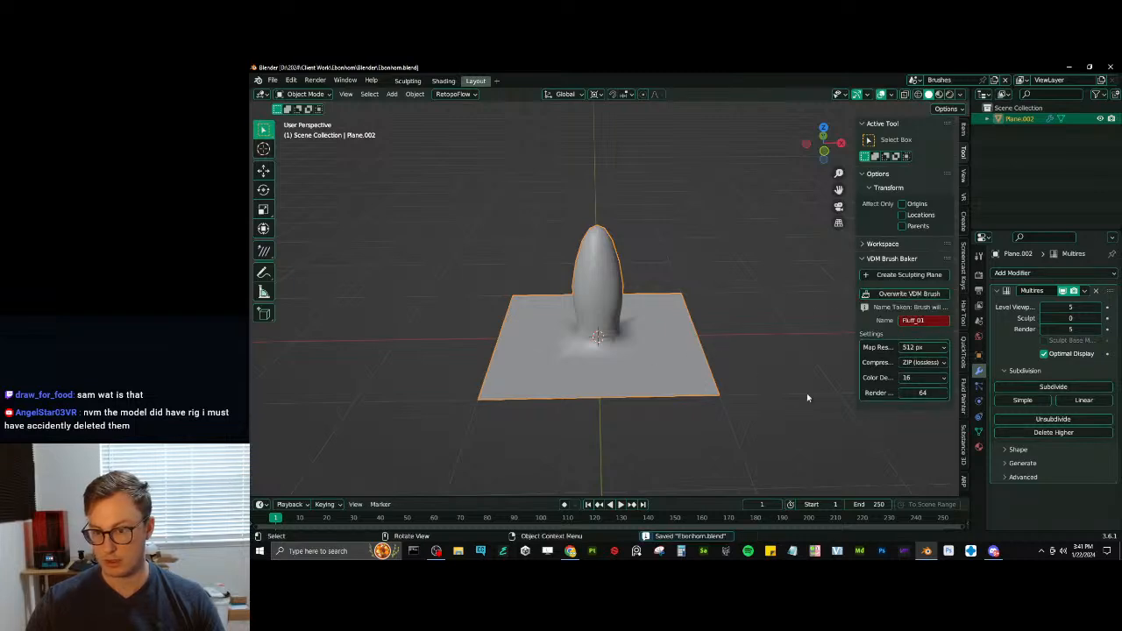
- Switch from the Brushes scene to the Main scene
{"action": "left_click", "coordinate": [914, 80]}
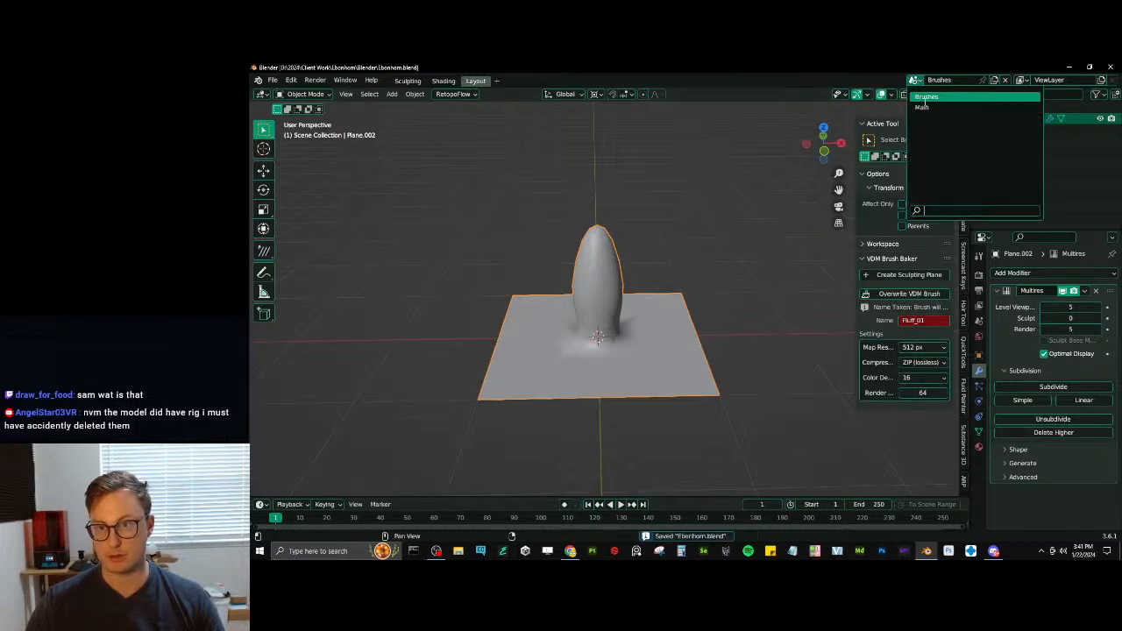
{"action": "left_click", "coordinate": [921, 107]}
{"action": "scroll", "coordinate": [677, 335], "scroll_direction": "down", "scroll_amount": 5}
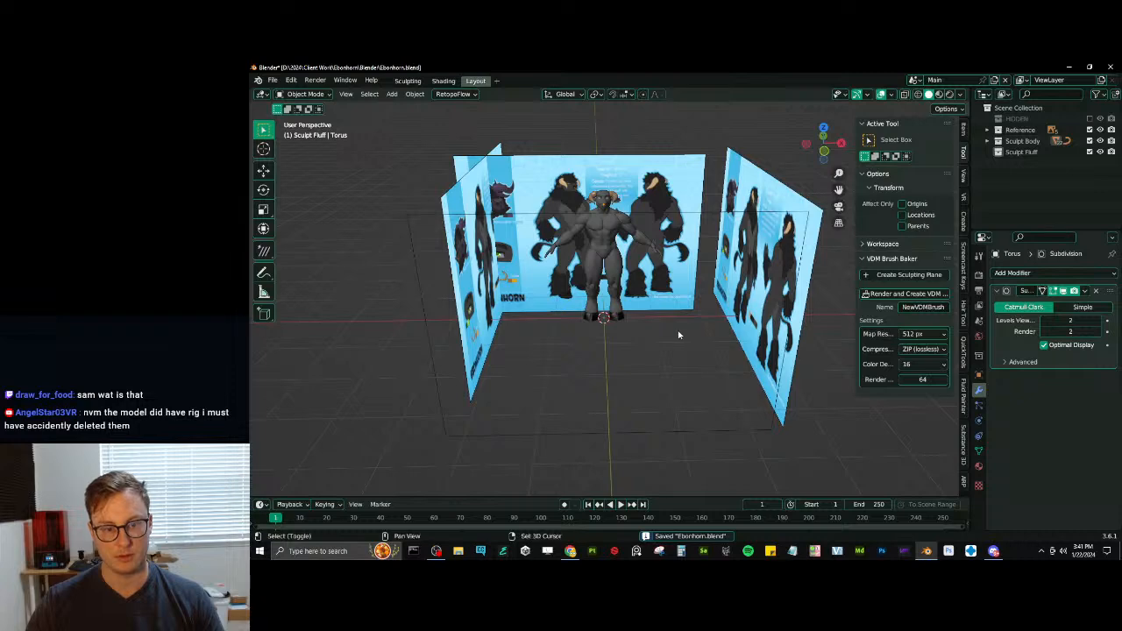
- Add a cube to the Sculpt Fluff collection and enter Sculpt Mode on it
{"action": "key", "text": "shift+a"}
{"action": "mouse_move", "coordinate": [680, 325]}
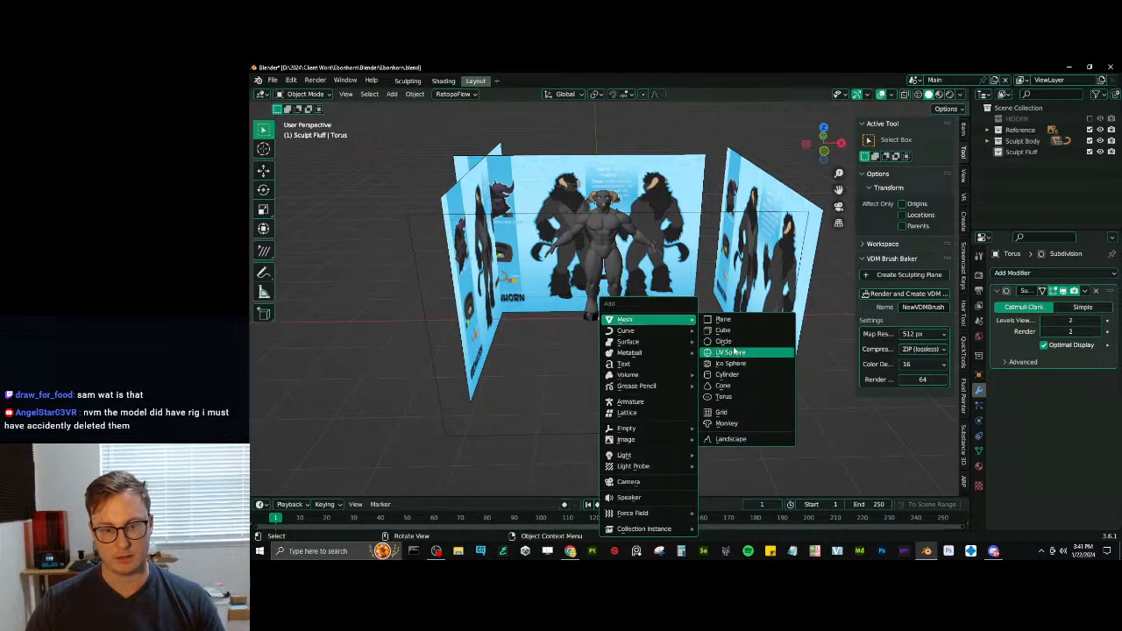
{"action": "left_click", "coordinate": [725, 331]}
{"action": "key", "text": "ctrl+Tab"}
{"action": "left_click", "coordinate": [684, 393]}
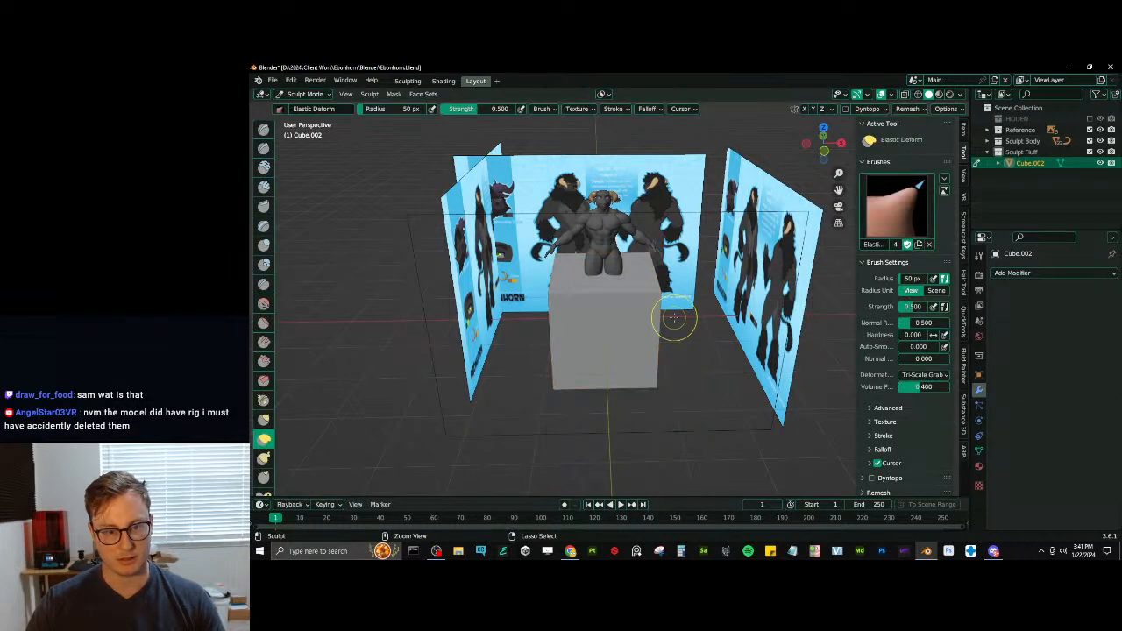
{"action": "scroll", "coordinate": [646, 325], "scroll_direction": "up", "scroll_amount": 4}
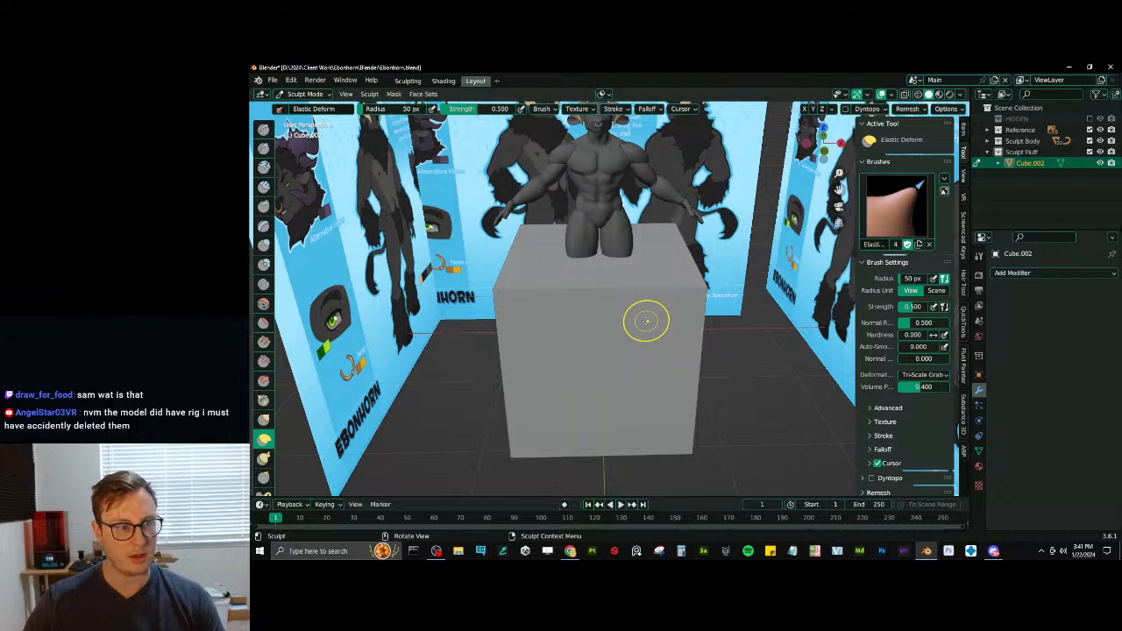
- Switch to the Draw sculpt tool and choose the Fluff_01 brush
{"action": "key", "text": "x"}
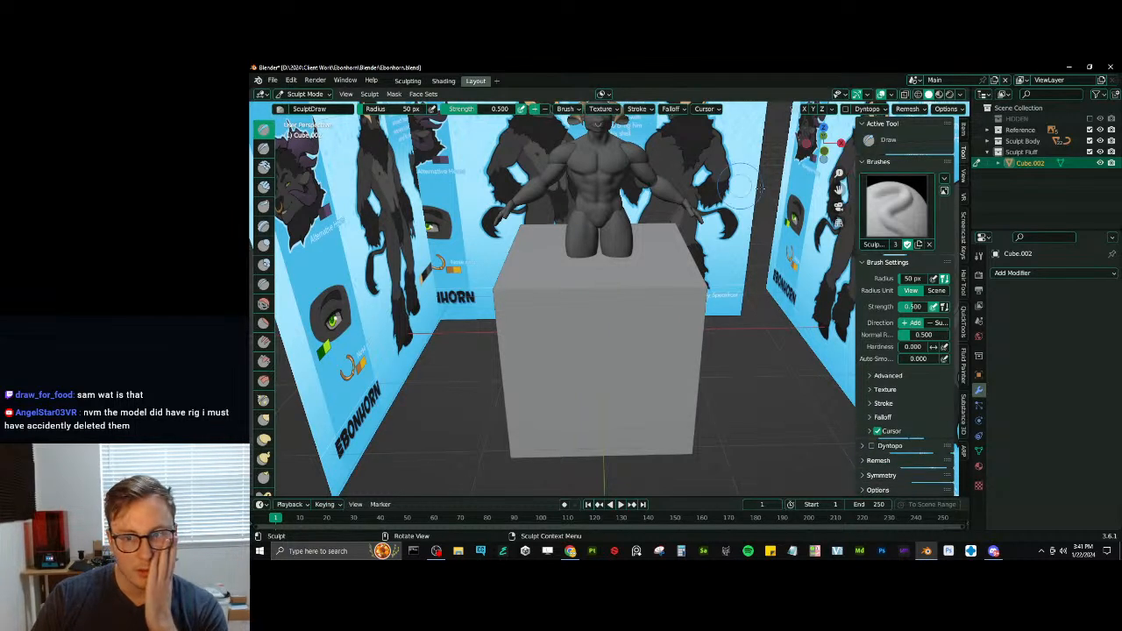
{"action": "left_click", "coordinate": [896, 206]}
{"action": "left_click", "coordinate": [606, 269]}
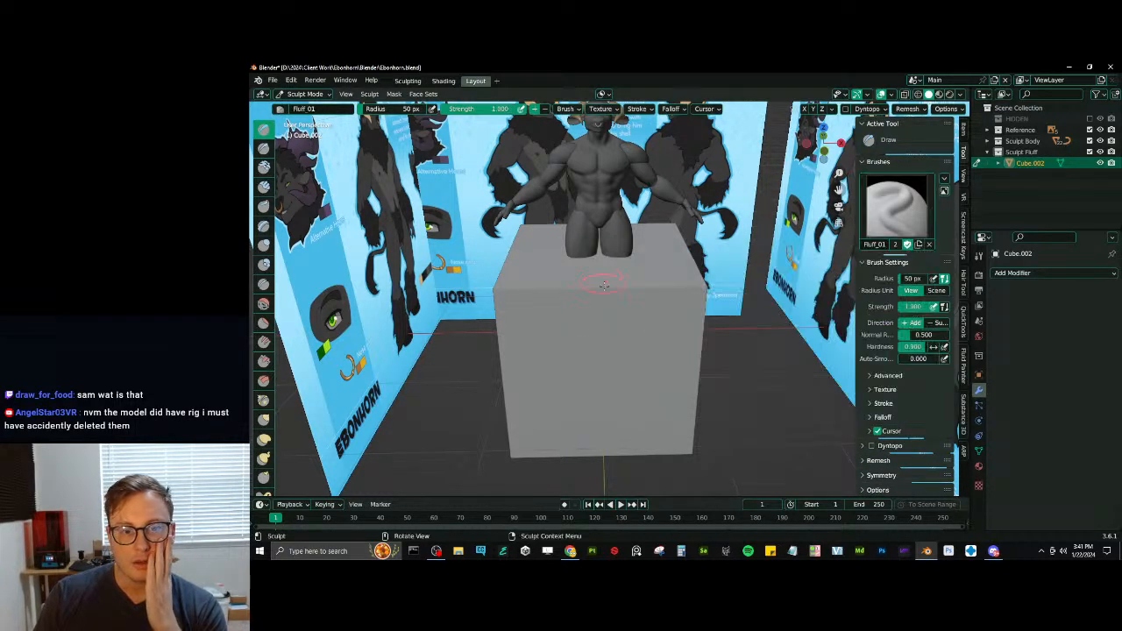
- Try a Fluff_01 stroke on the front face of the cube and undo it
{"action": "left_click_drag", "start_coordinate": [601, 355], "coordinate": [601, 355]}
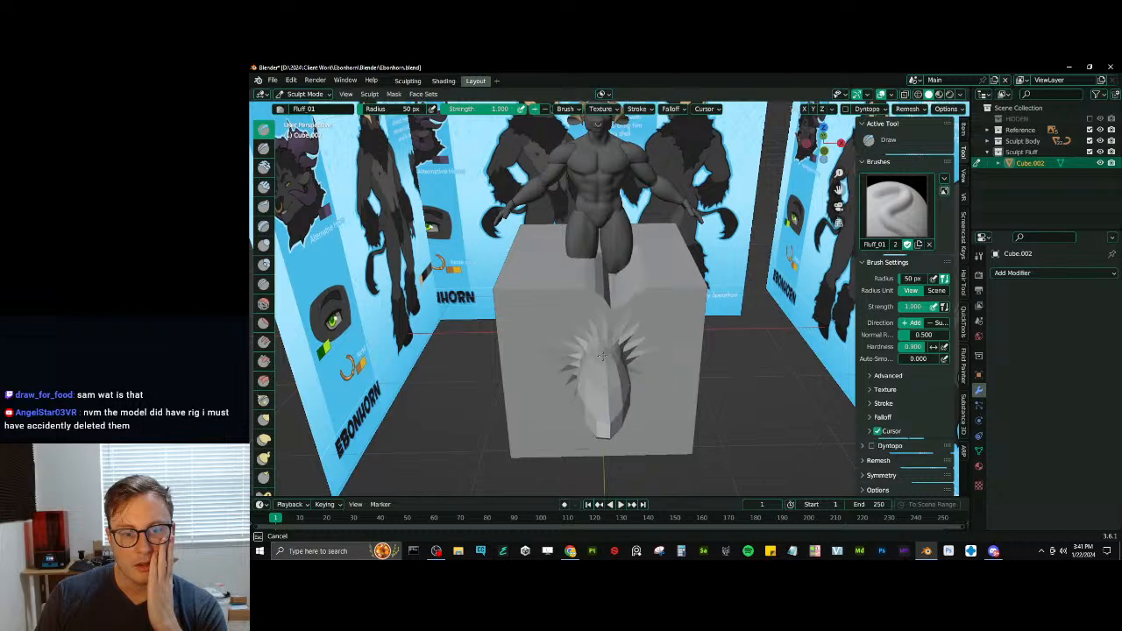
{"action": "mouse_move", "coordinate": [601, 355]}
{"action": "middle_mouse_down"}
{"action": "mouse_move", "coordinate": [555, 331]}
{"action": "mouse_move", "coordinate": [620, 361]}
{"action": "mouse_move", "coordinate": [693, 362]}
{"action": "middle_mouse_up"}
{"action": "key", "text": "ctrl+z"}
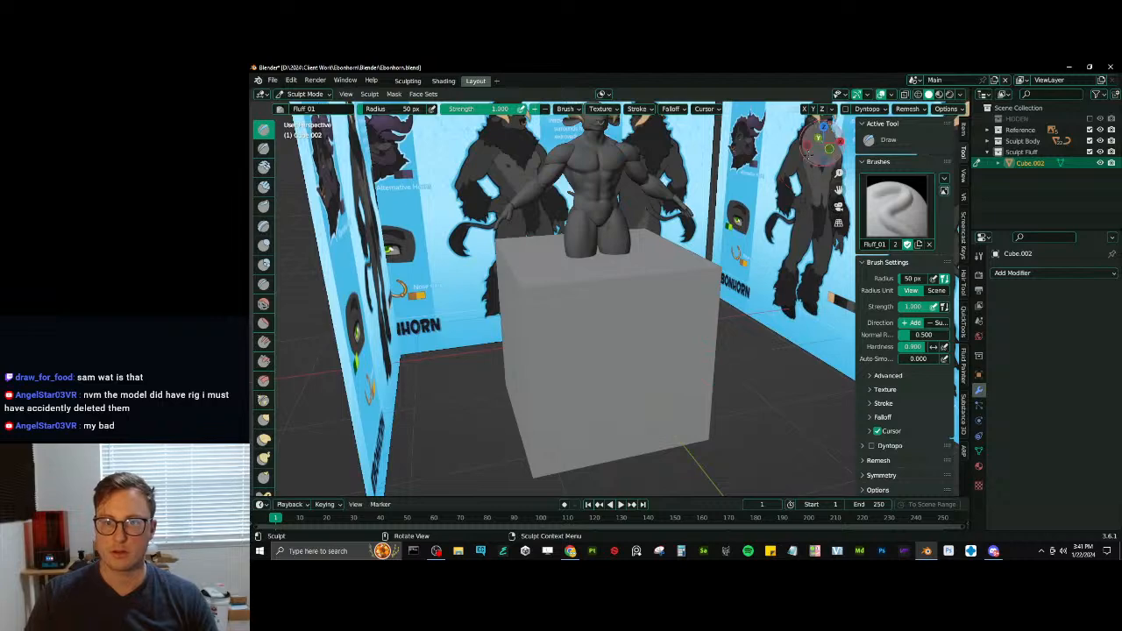
- Adjust the cube's voxel size and remesh it to a finer resolution
{"action": "key", "text": "shift+r"}
{"action": "left_click", "coordinate": [775, 217]}
{"action": "mouse_move", "coordinate": [775, 217]}
{"action": "middle_mouse_down"}
{"action": "mouse_move", "coordinate": [701, 321]}
{"action": "mouse_move", "coordinate": [670, 341]}
{"action": "mouse_move", "coordinate": [663, 324]}
{"action": "mouse_move", "coordinate": [633, 376]}
{"action": "mouse_move", "coordinate": [677, 300]}
{"action": "mouse_move", "coordinate": [711, 284]}
{"action": "middle_mouse_up"}
- Test the Fluff_01 brush by stamping spikes of varying size and direction across the cube's front face
{"action": "left_click_drag", "start_coordinate": [594, 335], "coordinate": [597, 338]}
{"action": "middle_click_drag", "start_coordinate": [704, 302], "coordinate": [685, 311]}
{"action": "left_click_drag", "start_coordinate": [692, 276], "coordinate": [703, 261]}
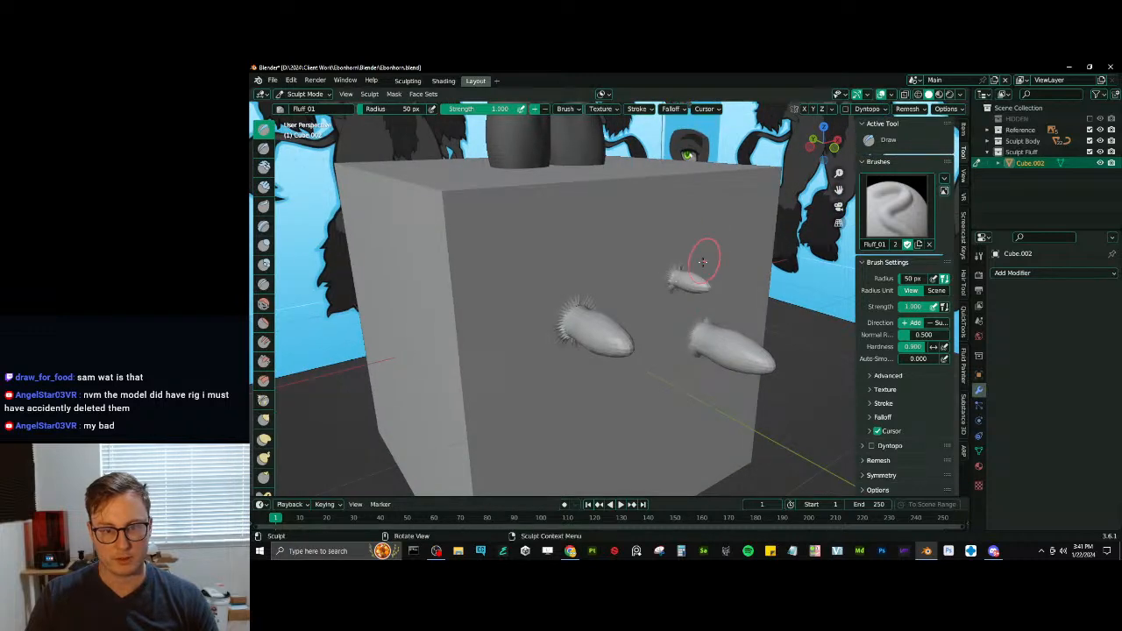
{"action": "middle_click_drag", "start_coordinate": [674, 263], "coordinate": [659, 302]}
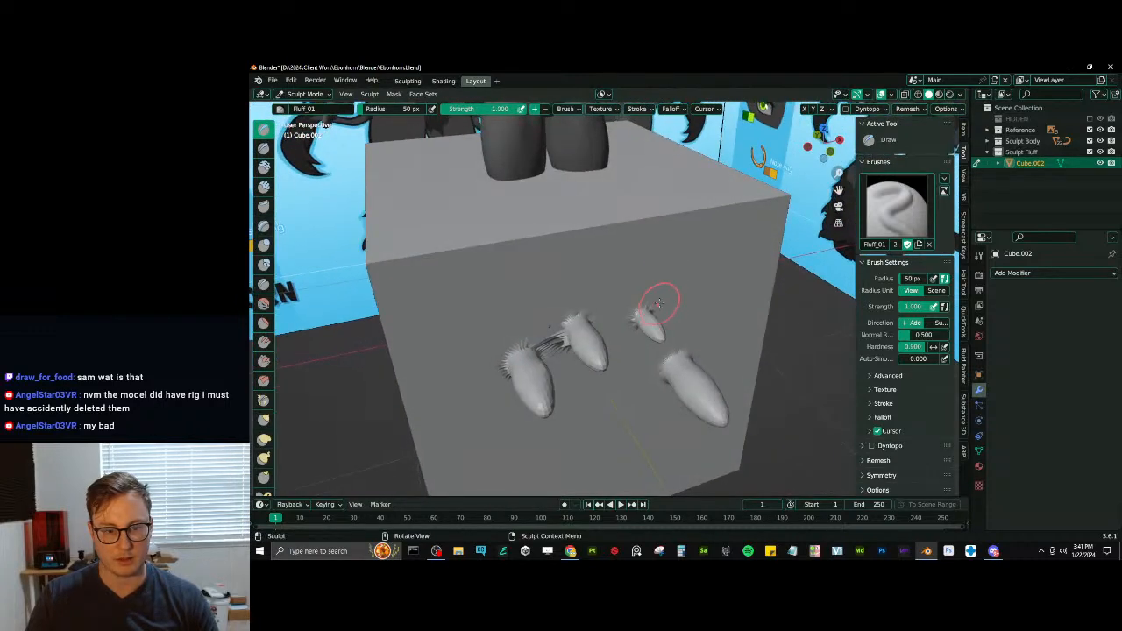
{"action": "left_click_drag", "start_coordinate": [700, 390], "coordinate": [692, 392]}
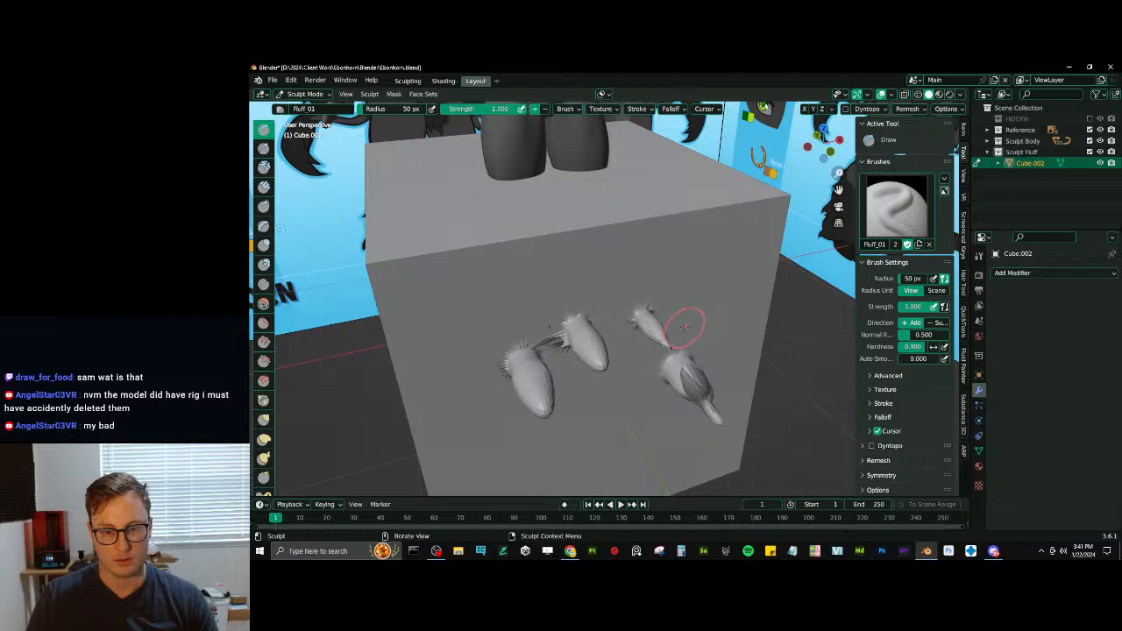
{"action": "mouse_move", "coordinate": [676, 325]}
{"action": "middle_mouse_down"}
{"action": "mouse_move", "coordinate": [683, 293]}
{"action": "mouse_move", "coordinate": [671, 278]}
{"action": "middle_mouse_up"}
{"action": "left_click_drag", "start_coordinate": [669, 273], "coordinate": [677, 285]}
{"action": "left_click_drag", "start_coordinate": [697, 238], "coordinate": [713, 253]}
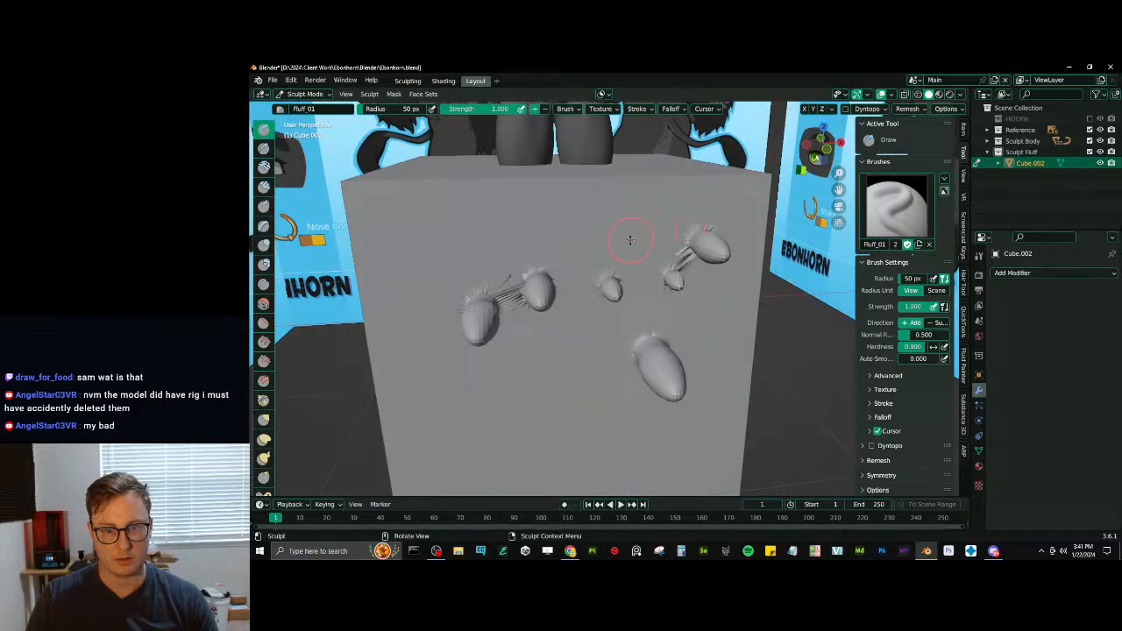
{"action": "left_click_drag", "start_coordinate": [631, 237], "coordinate": [644, 253]}
{"action": "middle_click_drag", "start_coordinate": [668, 261], "coordinate": [689, 313]}
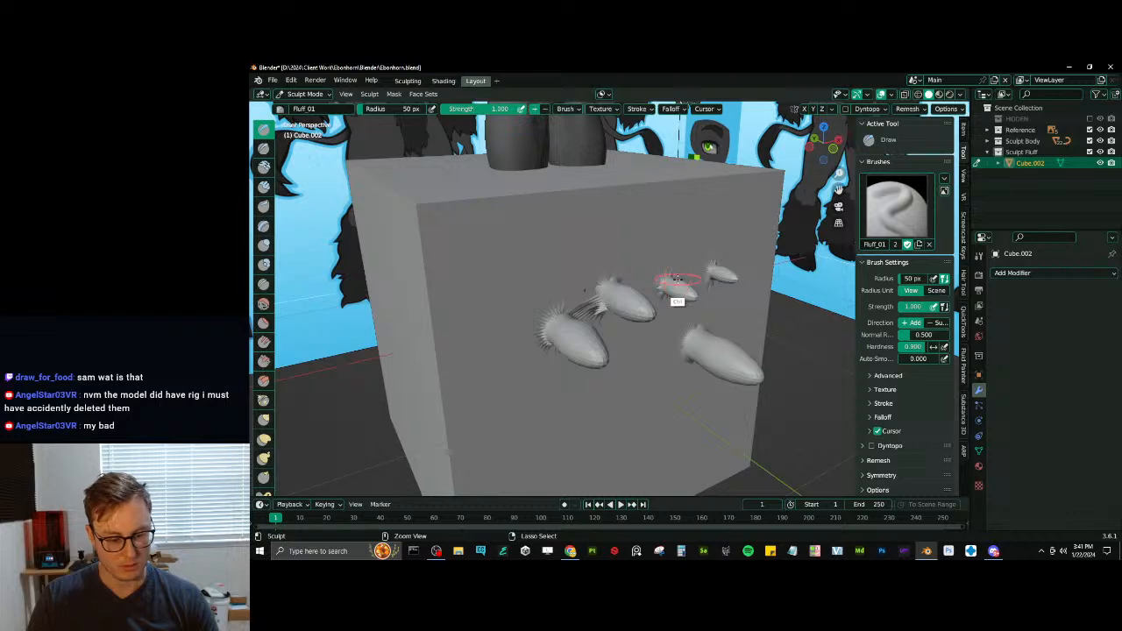
{"action": "left_click_drag", "start_coordinate": [634, 242], "coordinate": [682, 259]}
- Return to Object Mode and delete the test cube
{"action": "mouse_move", "coordinate": [682, 259]}
{"action": "middle_mouse_down"}
{"action": "mouse_move", "coordinate": [697, 256]}
{"action": "mouse_move", "coordinate": [573, 318]}
{"action": "mouse_move", "coordinate": [618, 294]}
{"action": "mouse_move", "coordinate": [584, 238]}
{"action": "mouse_move", "coordinate": [539, 279]}
{"action": "middle_mouse_up"}
{"action": "key", "text": "ctrl+Tab"}
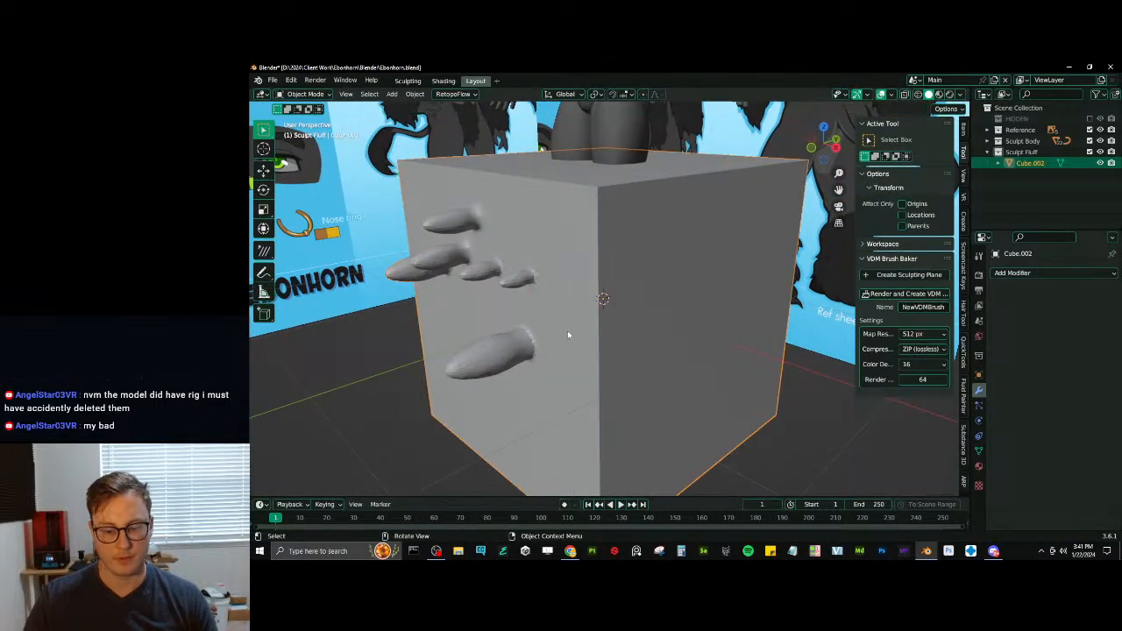
{"action": "key", "text": "Delete"}
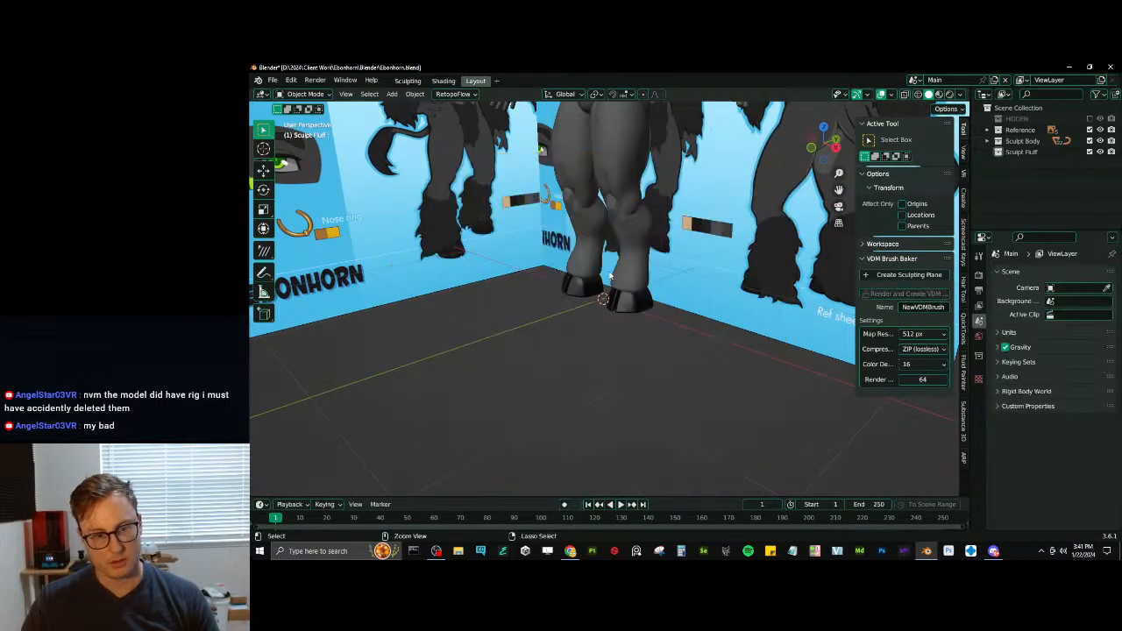
- Save the project and reopen Ebonhorn.blend from the recent files
{"action": "key", "text": "ctrl+s"}
{"action": "left_click", "coordinate": [273, 81]}
{"action": "mouse_move", "coordinate": [302, 114]}
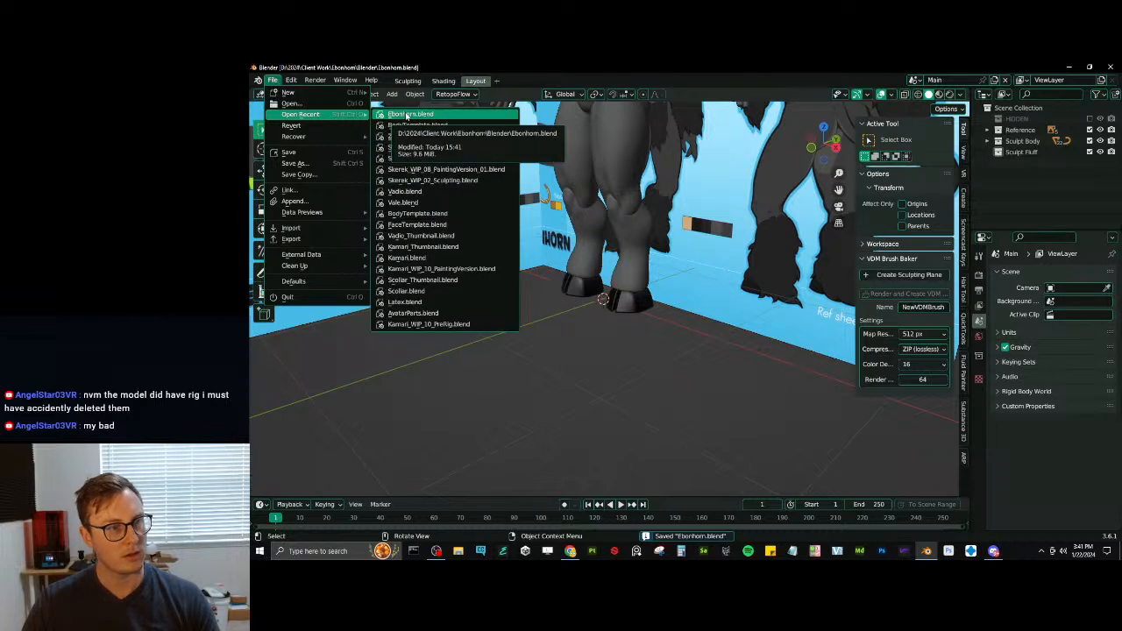
{"action": "left_click", "coordinate": [405, 114]}
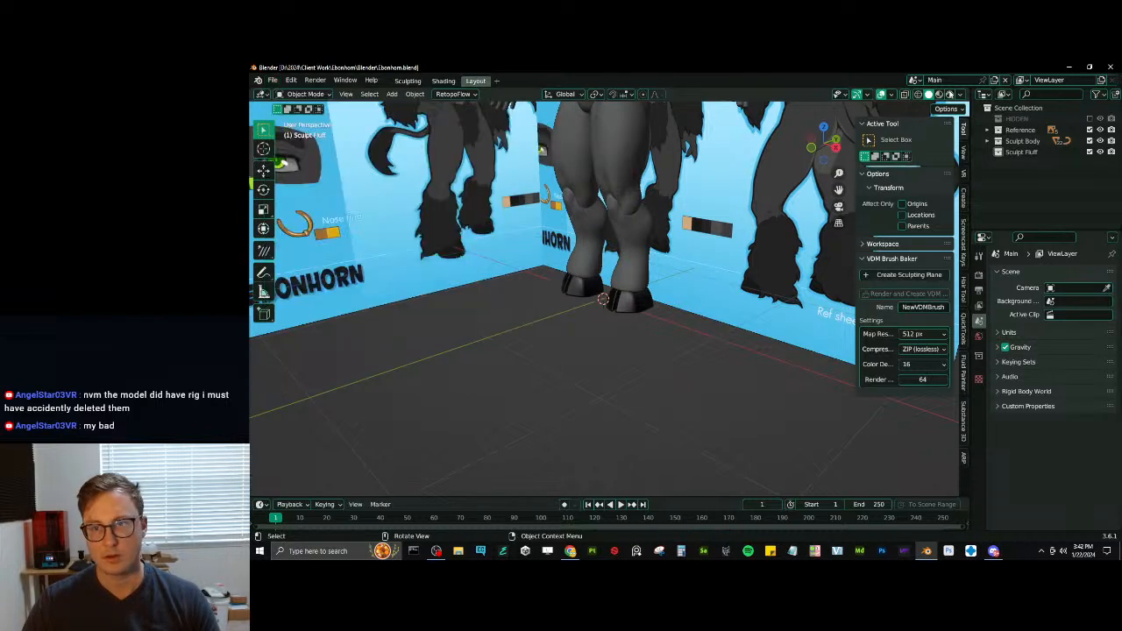
- Switch to the Brushes scene and move the existing spike plane along X, clear of the world origin
{"action": "left_click", "coordinate": [913, 79]}
{"action": "left_click", "coordinate": [919, 97]}
{"action": "scroll", "coordinate": [617, 270], "scroll_direction": "down", "scroll_amount": 4}
{"action": "mouse_move", "coordinate": [649, 285]}
{"action": "middle_mouse_down"}
{"action": "mouse_move", "coordinate": [667, 318]}
{"action": "mouse_move", "coordinate": [604, 335]}
{"action": "middle_mouse_up"}
{"action": "key", "text": "g"}
{"action": "key", "text": "x"}
{"action": "left_click", "coordinate": [776, 375]}
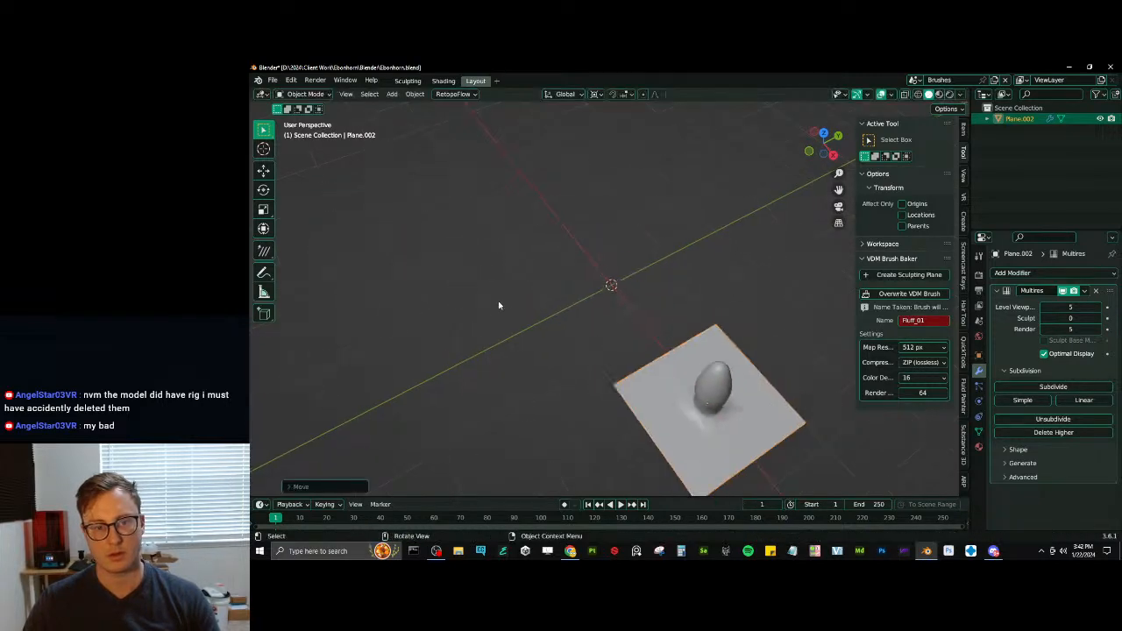
{"action": "middle_click_drag", "start_coordinate": [499, 305], "coordinate": [646, 257]}
{"action": "key", "text": "g"}
{"action": "left_click", "coordinate": [651, 274]}
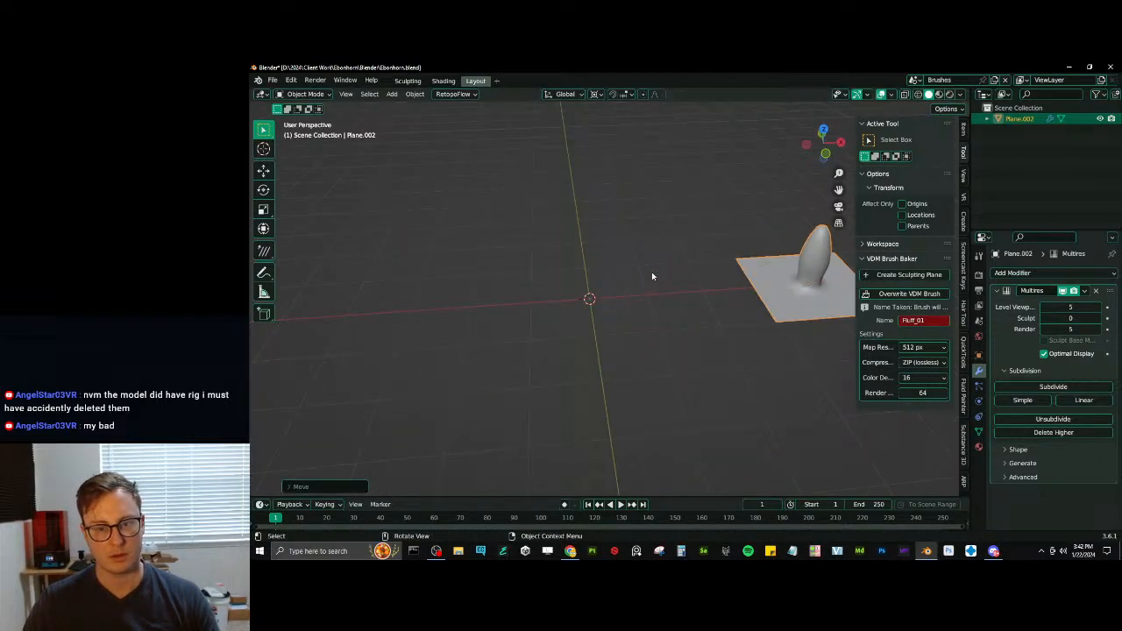
- Add a plane at the origin, subdivide it with a Simple Subdivision Surface modifier, and apply the modifier
{"action": "key", "text": "shift+a"}
{"action": "left_click", "coordinate": [695, 275]}
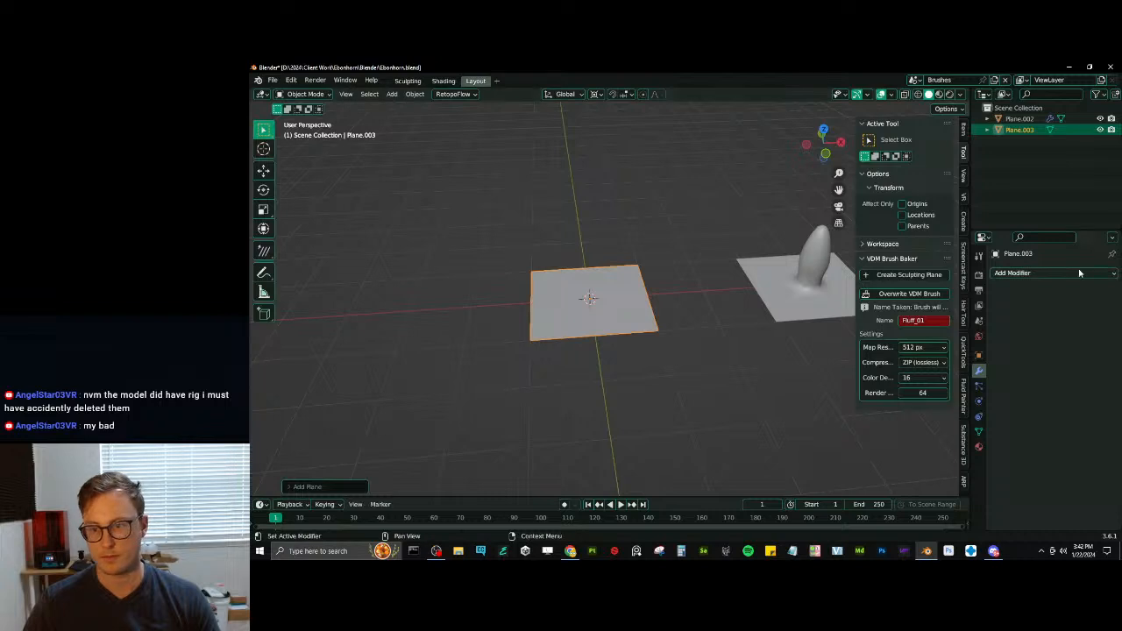
{"action": "left_click", "coordinate": [1079, 273]}
{"action": "left_click", "coordinate": [915, 470]}
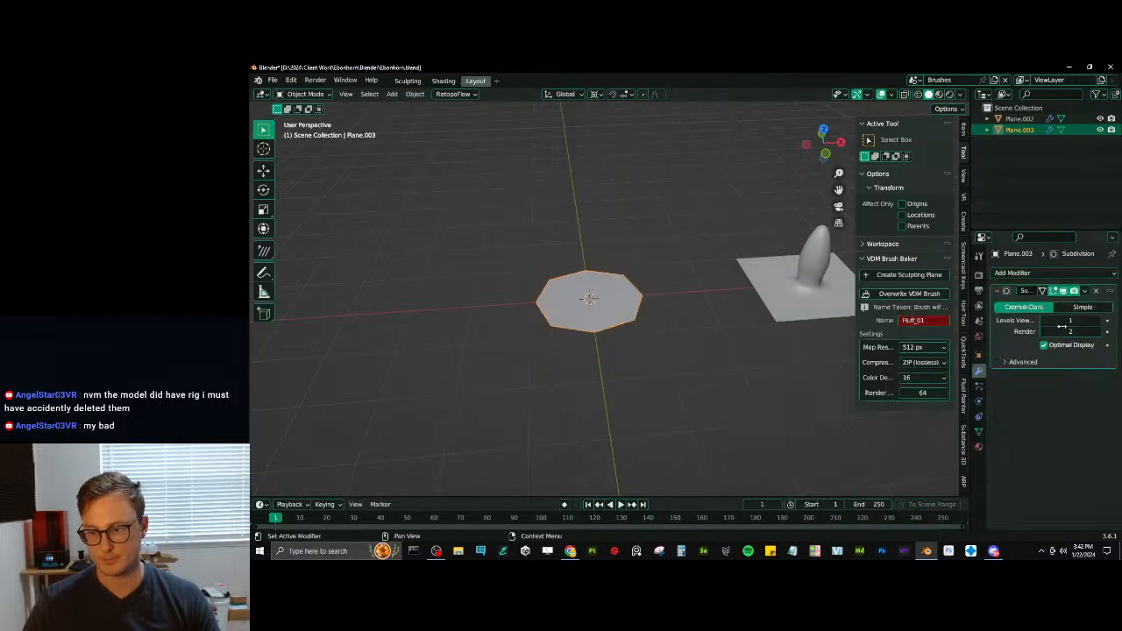
{"action": "left_click", "coordinate": [1094, 308]}
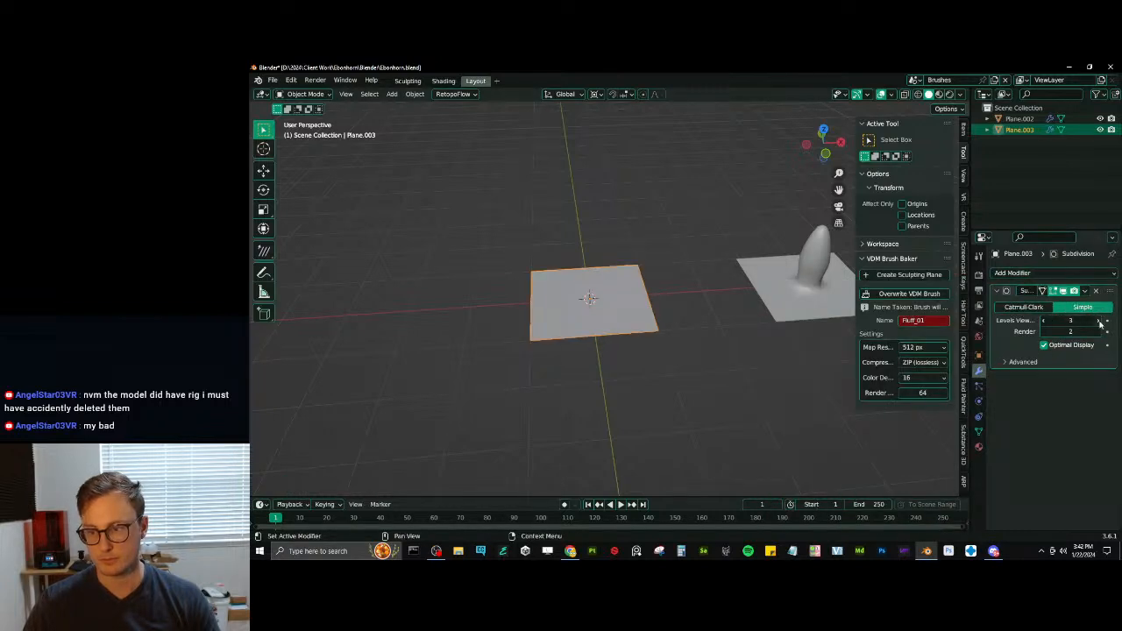
{"action": "left_click", "coordinate": [1085, 291]}
{"action": "left_click", "coordinate": [1079, 303]}
{"action": "scroll", "coordinate": [662, 312], "scroll_direction": "up", "scroll_amount": 5}
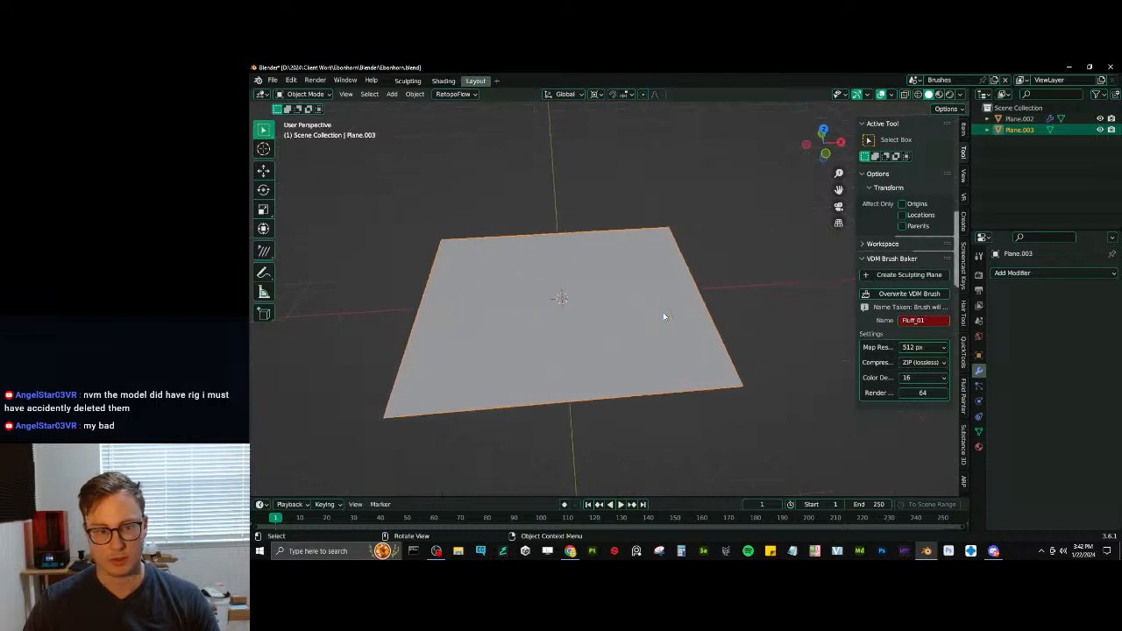
- Check the new plane's grid in Edit Mode and add another Subdivision Surface modifier to the plane
{"action": "key", "text": "Tab"}
{"action": "middle_click_drag", "start_coordinate": [610, 323], "coordinate": [718, 326]}
{"action": "key", "text": "Tab"}
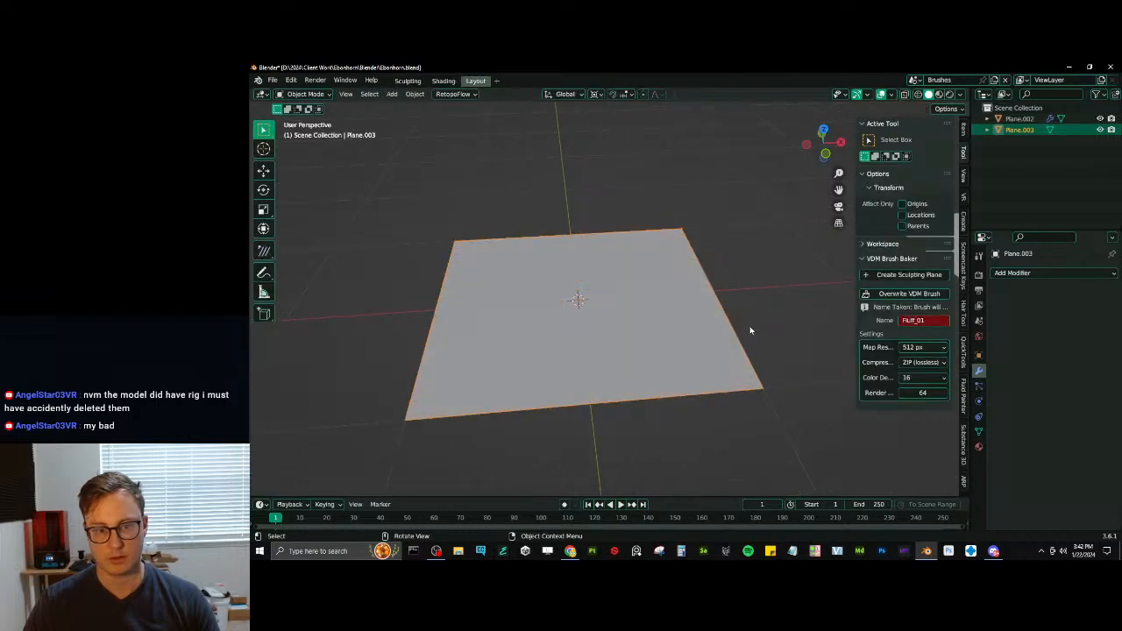
{"action": "left_click", "coordinate": [1033, 273]}
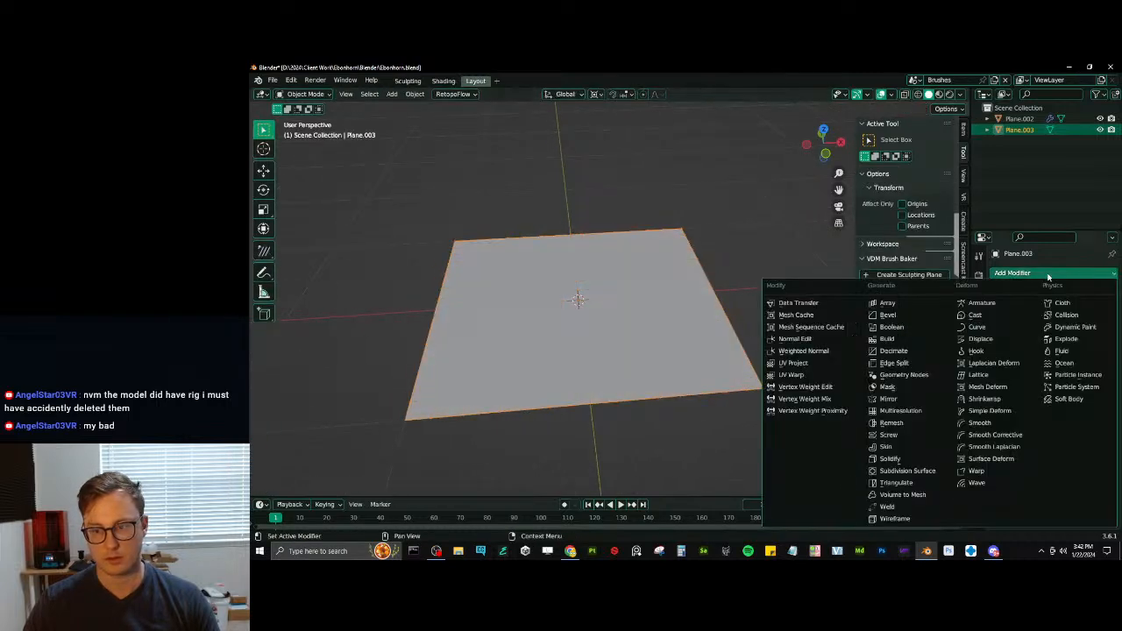
{"action": "left_click", "coordinate": [902, 471]}
- Select the plane's boundary loop and set its mean edge crease to about 0.97
{"action": "key", "text": "Tab"}
{"action": "middle_click_drag", "start_coordinate": [580, 341], "coordinate": [581, 331]}
{"action": "right_click", "coordinate": [676, 384]}
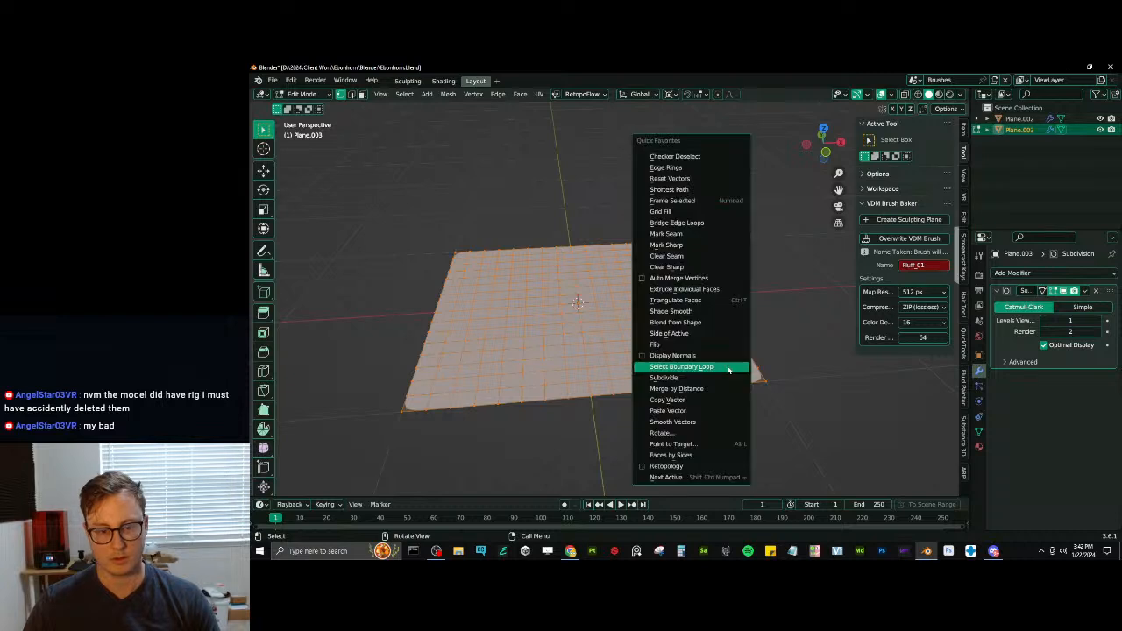
{"action": "left_click", "coordinate": [684, 367]}
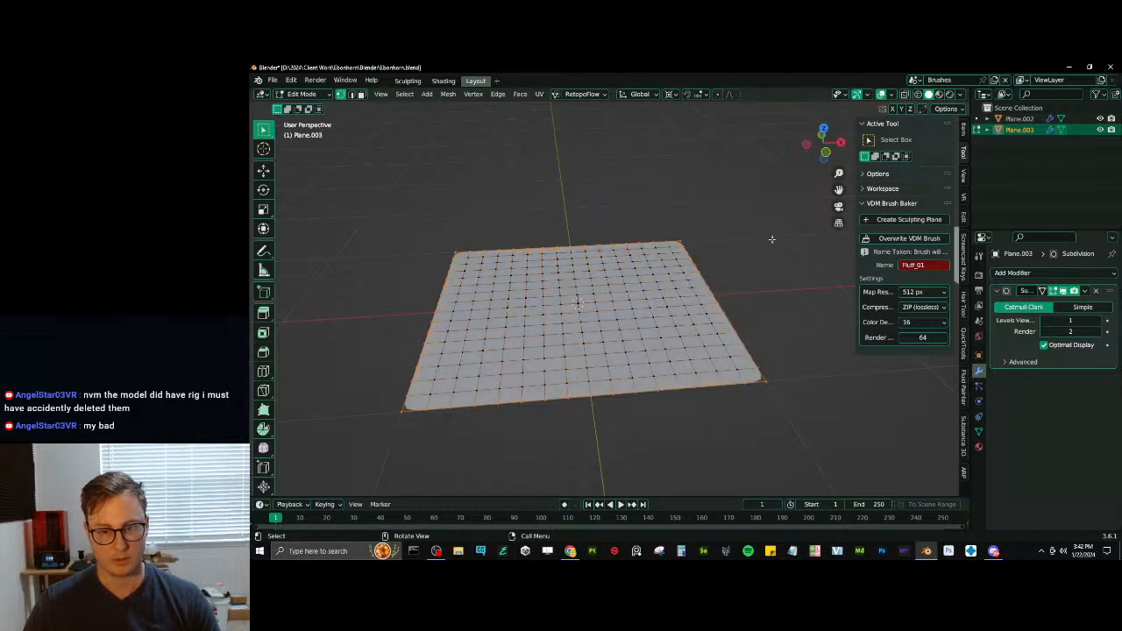
{"action": "left_click", "coordinate": [963, 128]}
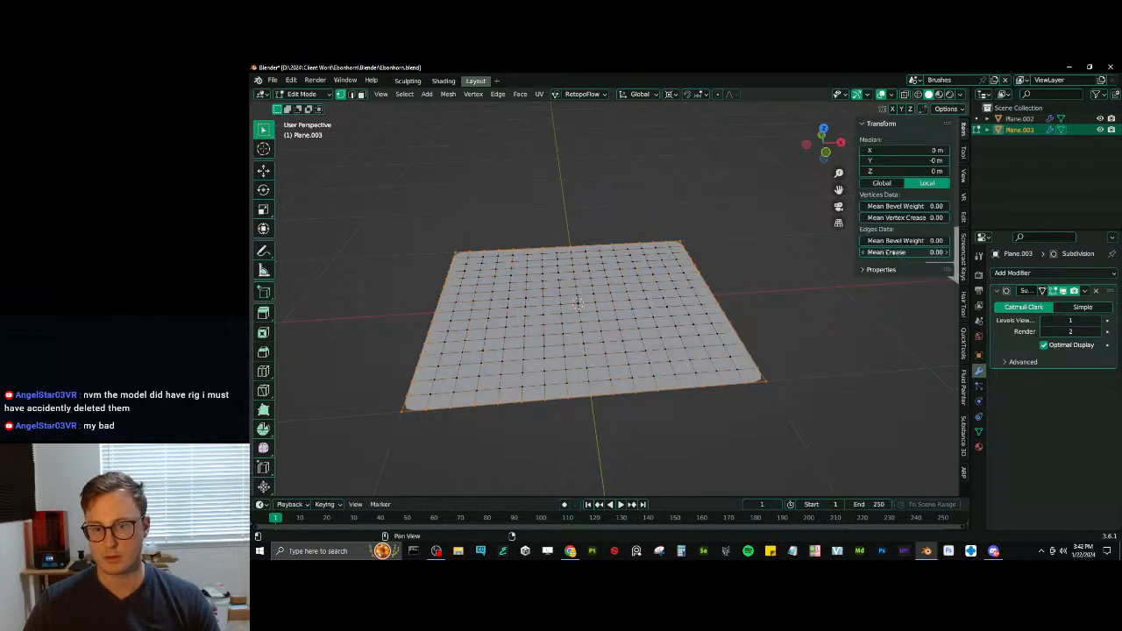
{"action": "middle_click_drag", "start_coordinate": [582, 353], "coordinate": [602, 380]}
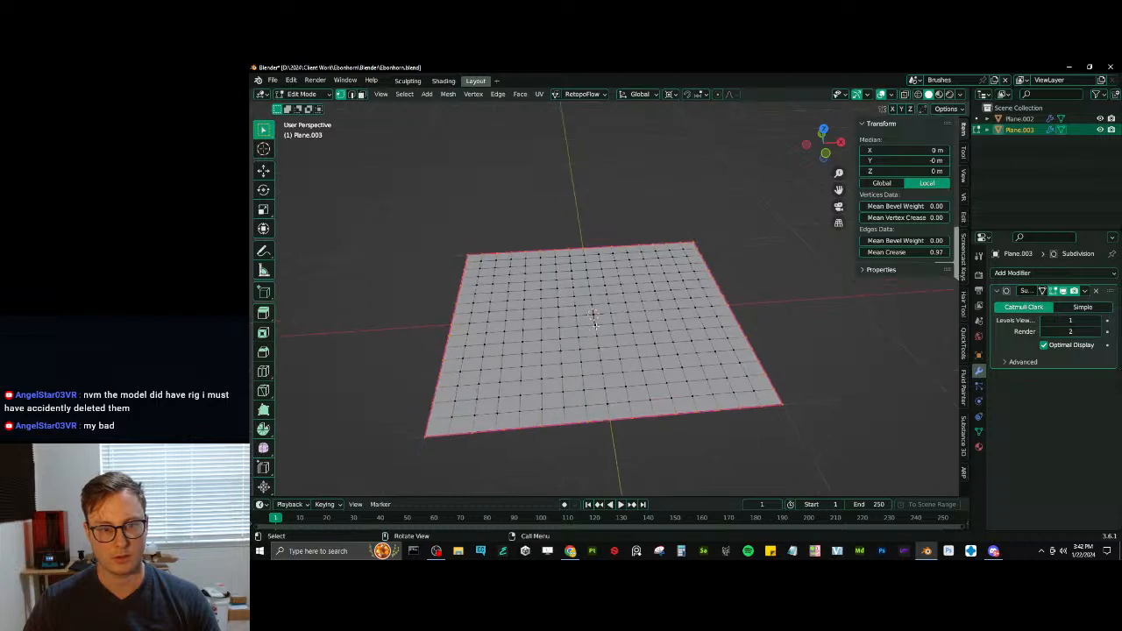
- Reselect the grid's boundary loop and hide it so only the interior vertices can be edited
{"action": "left_click", "coordinate": [598, 317]}
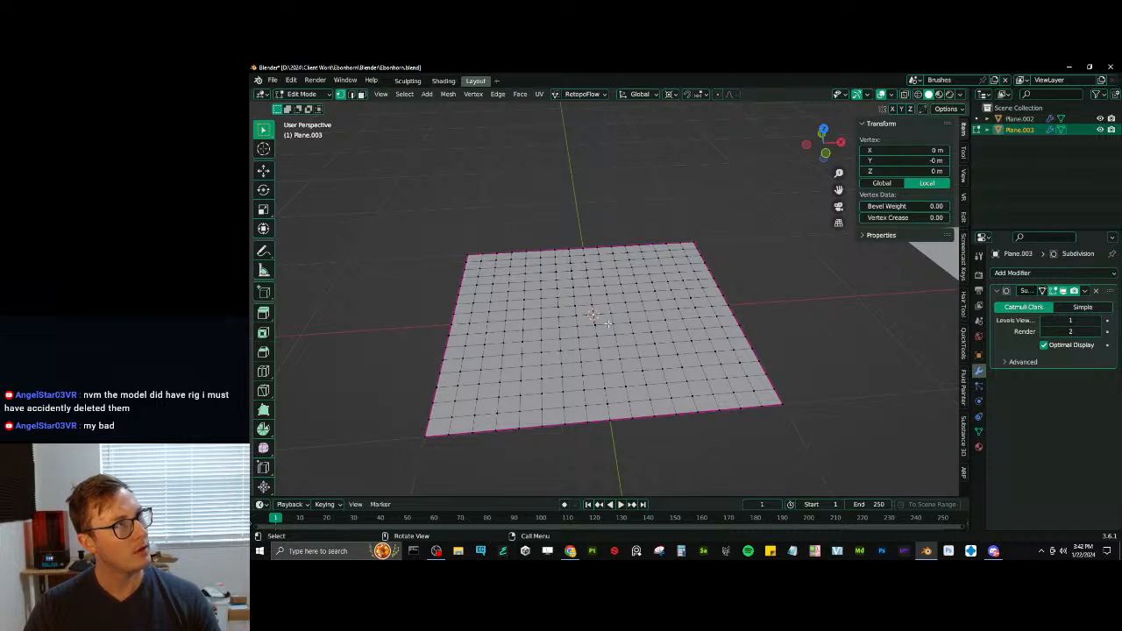
{"action": "key", "text": "KP_3"}
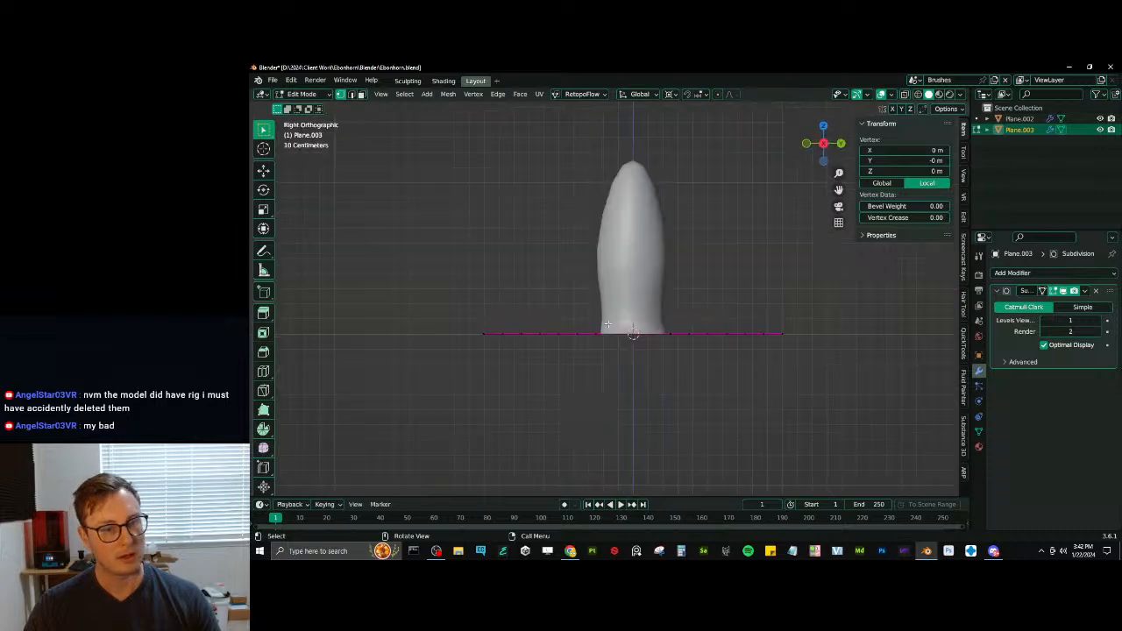
{"action": "key", "text": "KP_1"}
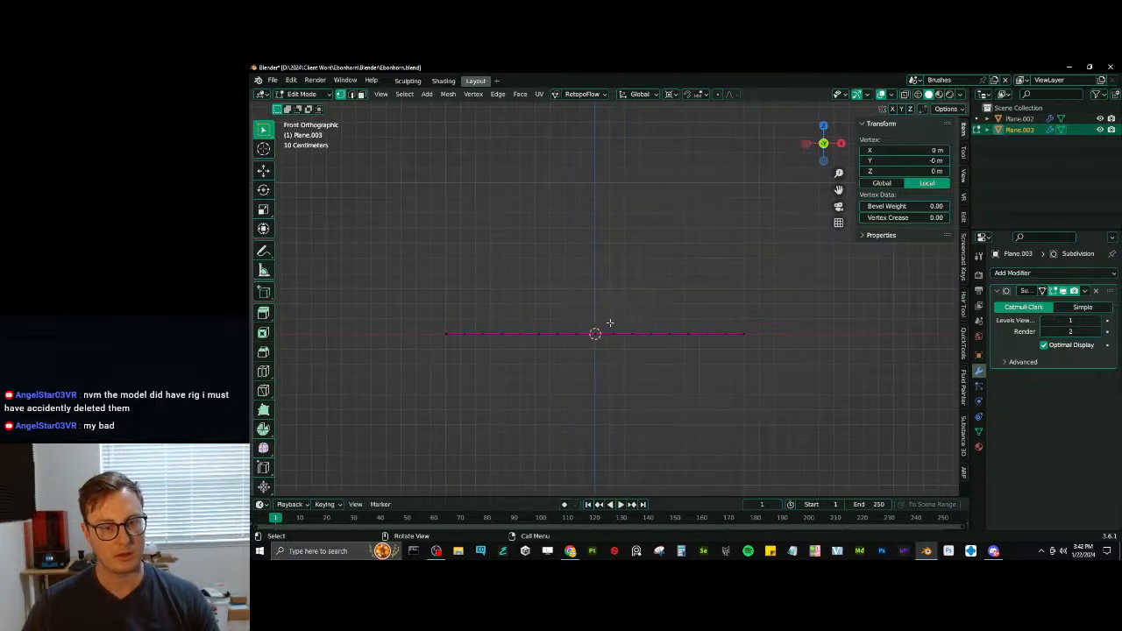
{"action": "middle_click_drag", "start_coordinate": [620, 313], "coordinate": [680, 353]}
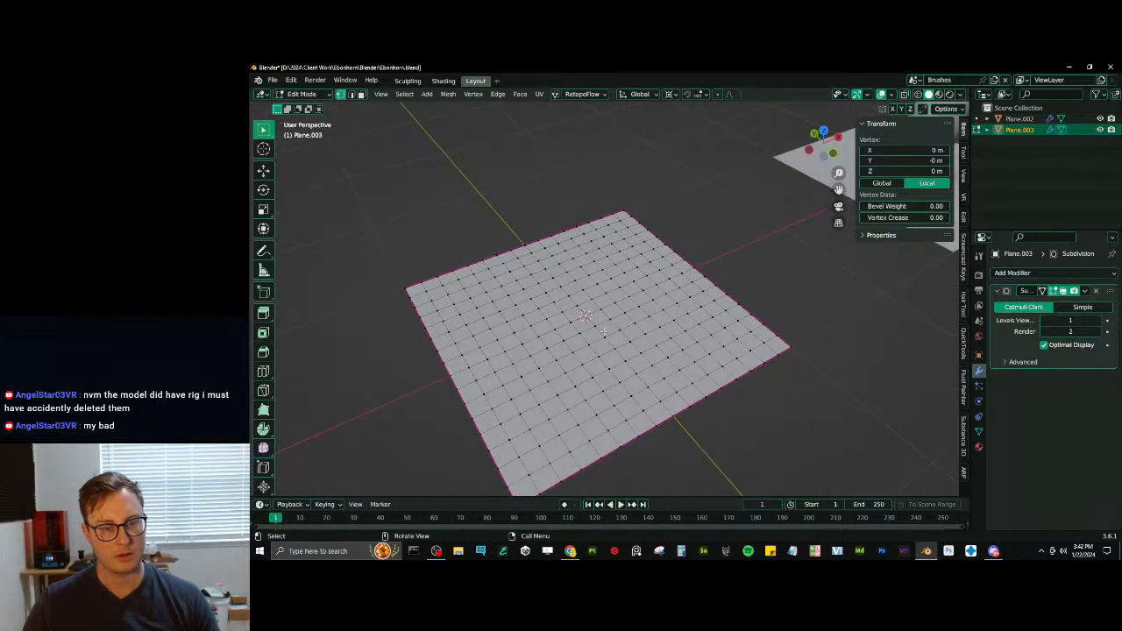
{"action": "middle_click_drag", "start_coordinate": [600, 316], "coordinate": [601, 294]}
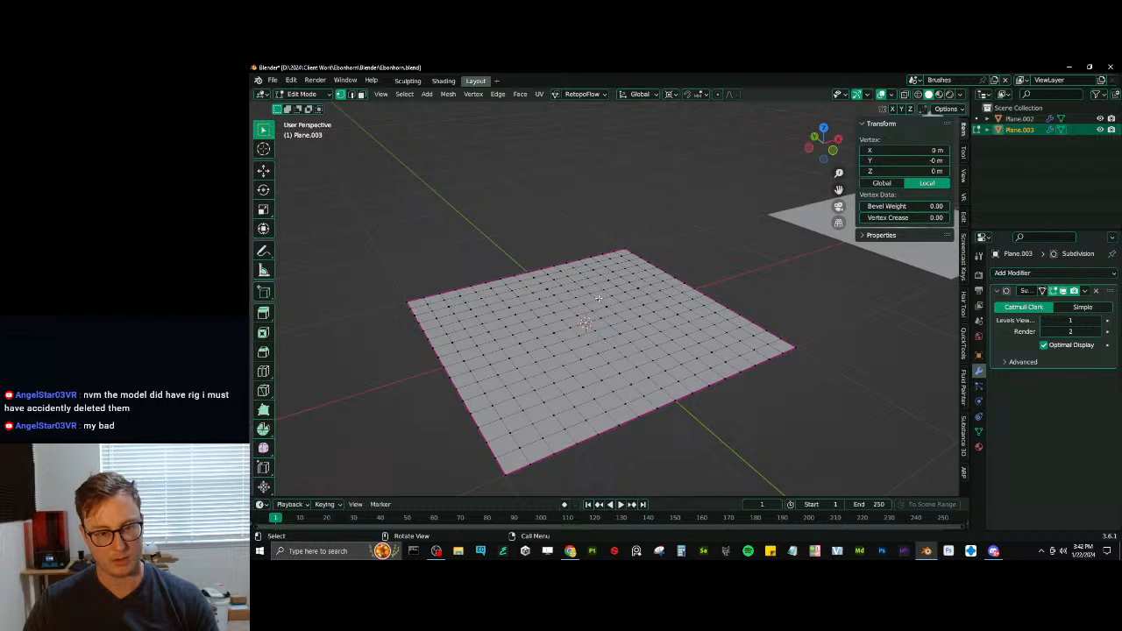
{"action": "key", "text": "a"}
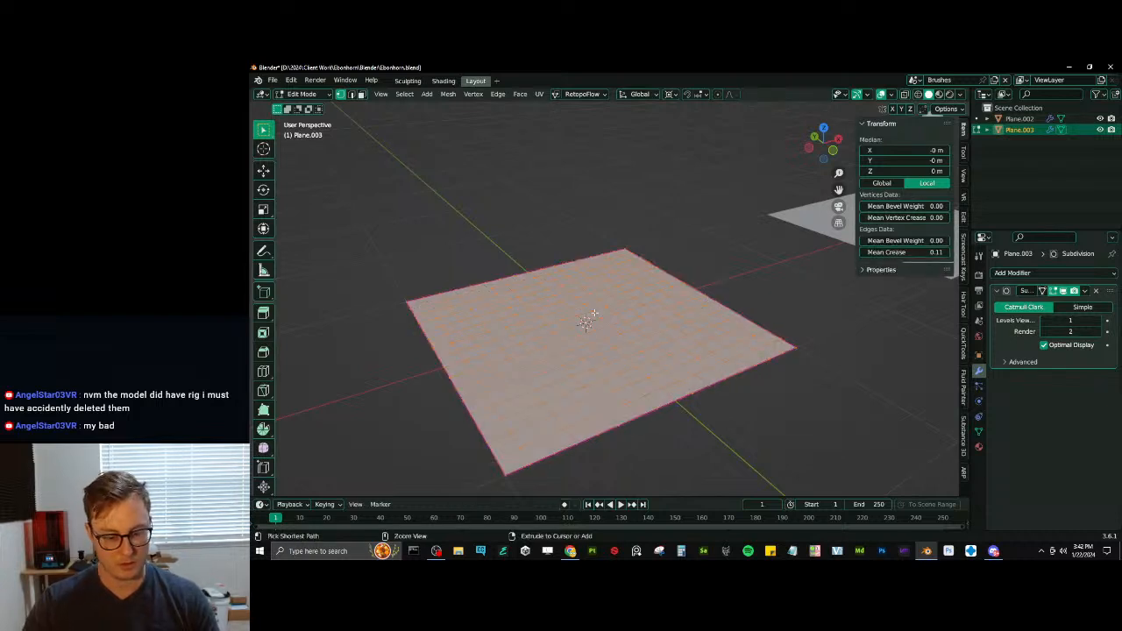
{"action": "key", "text": "alt+a"}
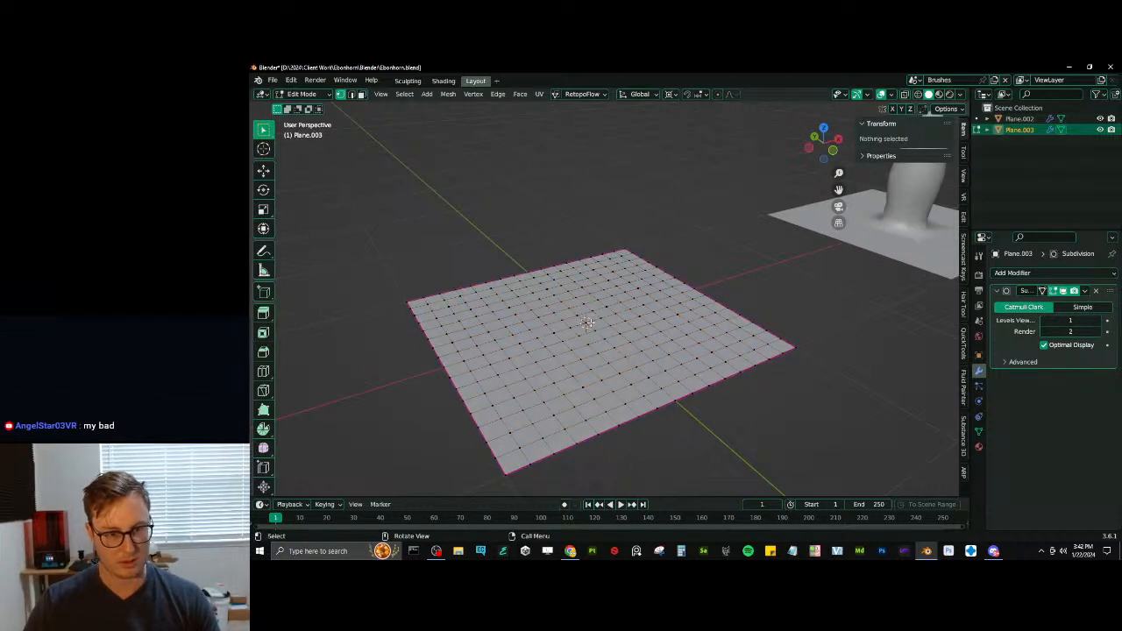
{"action": "key", "text": "a"}
{"action": "key", "text": "q"}
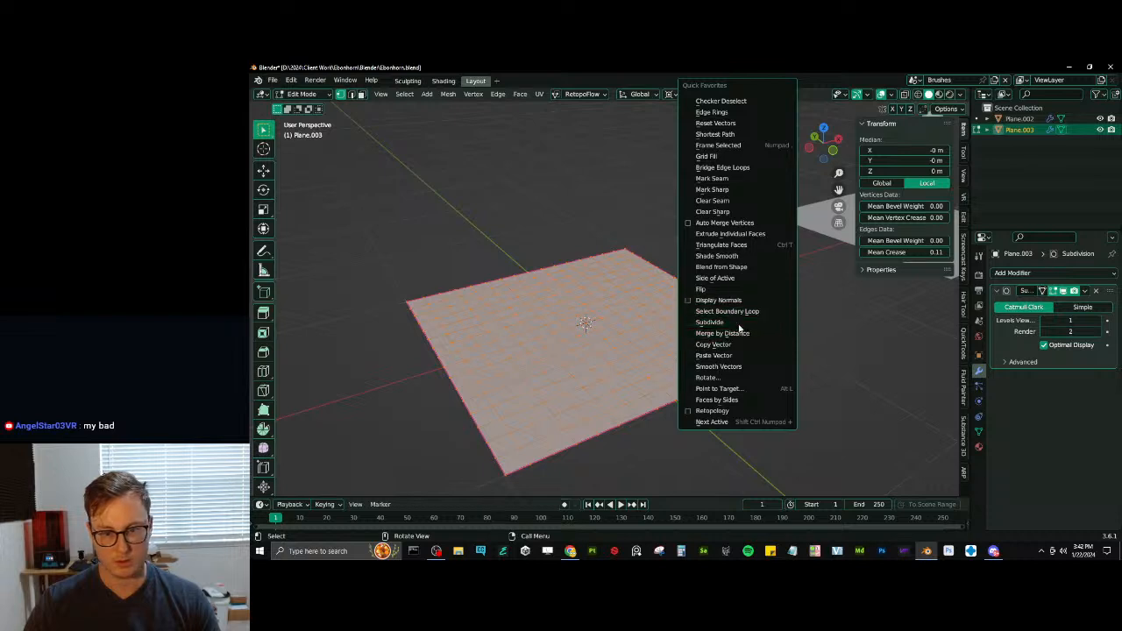
{"action": "left_click", "coordinate": [739, 311]}
{"action": "key", "text": "h"}
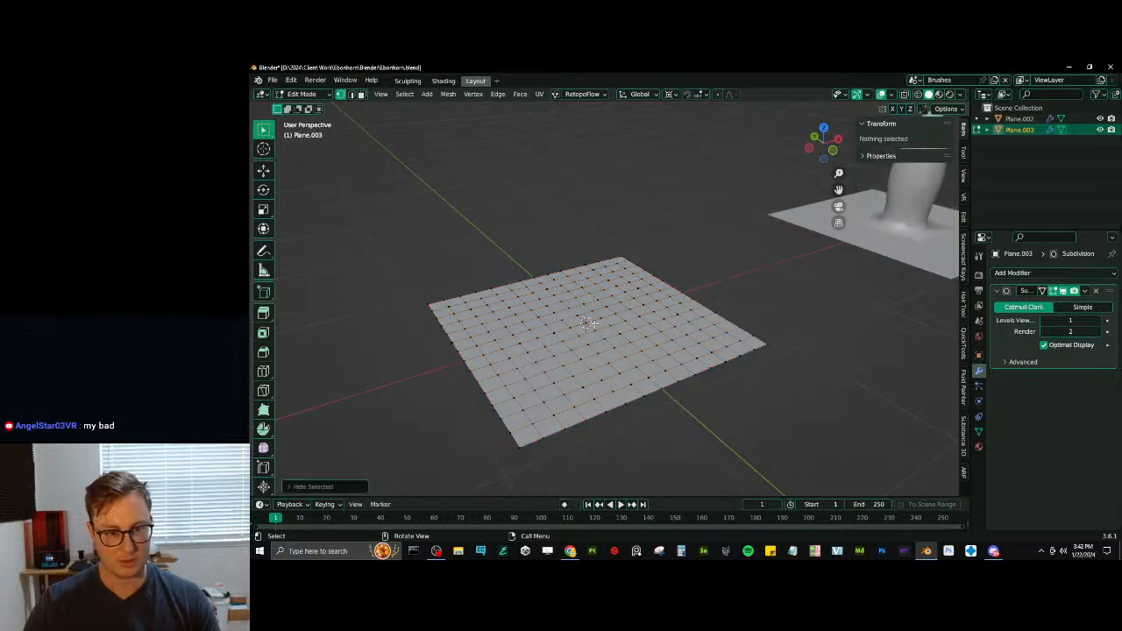
- Pull the grid's centre vertex up to about 0.92 m with smooth proportional editing, using a reduced influence radius
{"action": "left_click", "coordinate": [587, 324]}
{"action": "key", "text": "g"}
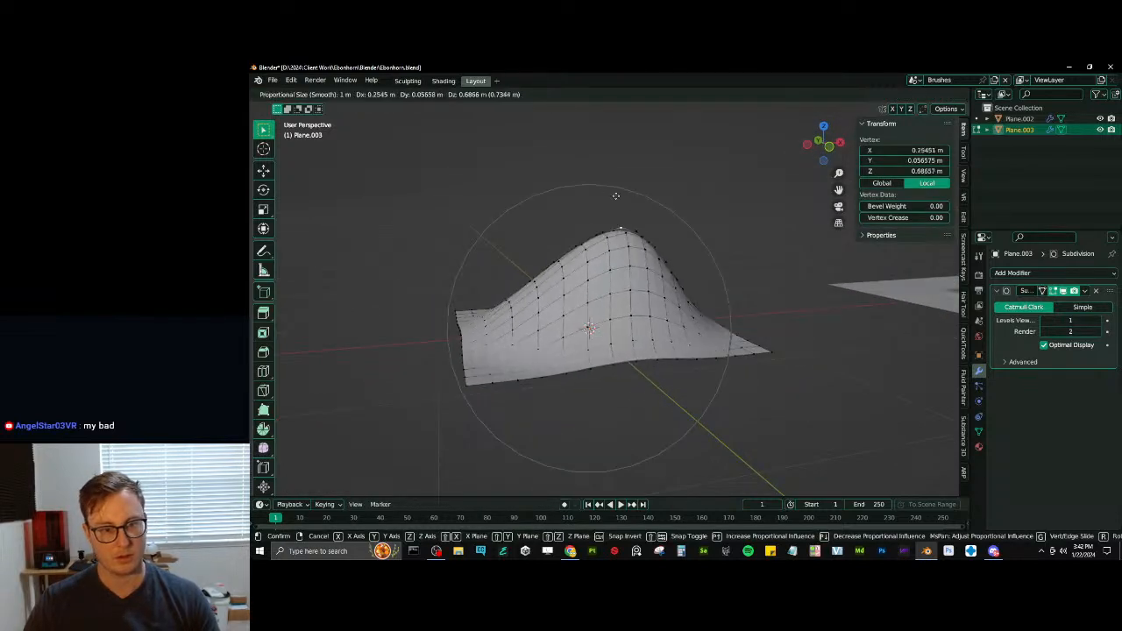
{"action": "scroll", "coordinate": [616, 168], "scroll_direction": "up", "scroll_amount": 10}
{"action": "left_click", "coordinate": [620, 162]}
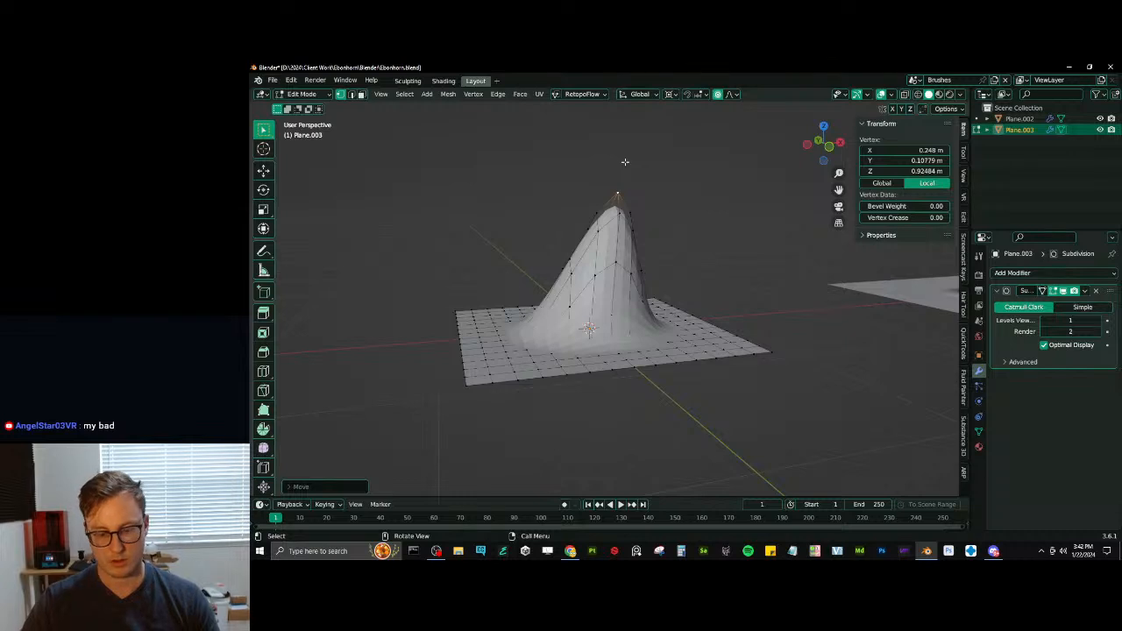
- Rotate the peak's tip with proportional editing in front view to bend the spike toward positive X
{"action": "key", "text": "KP_3"}
{"action": "key", "text": "KP_1"}
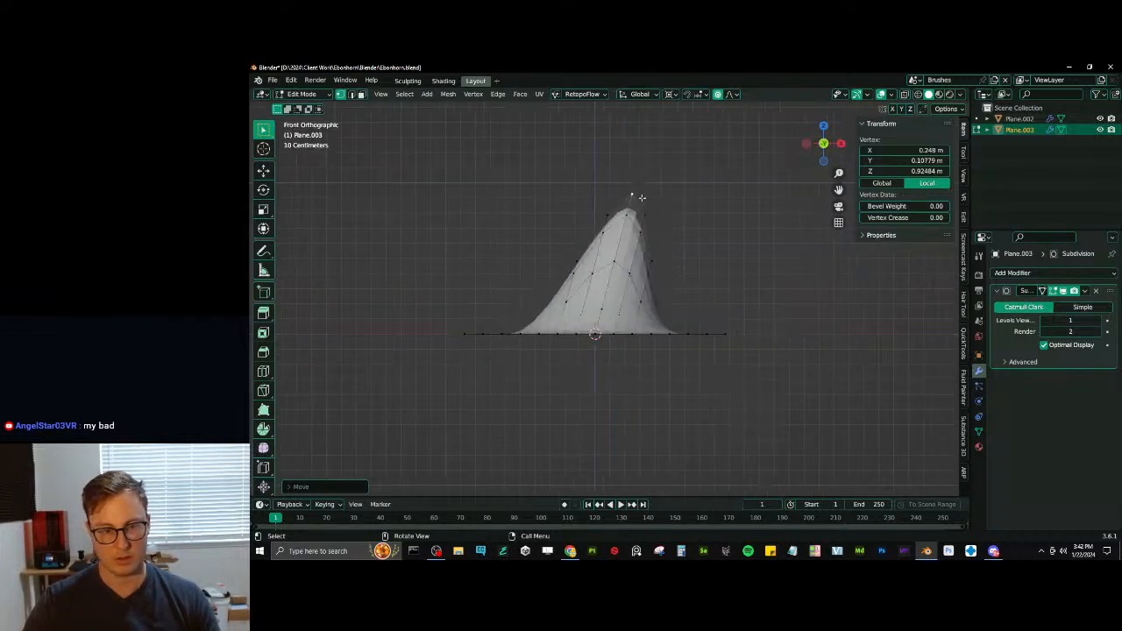
{"action": "key", "text": "r"}
{"action": "left_click", "coordinate": [704, 232]}
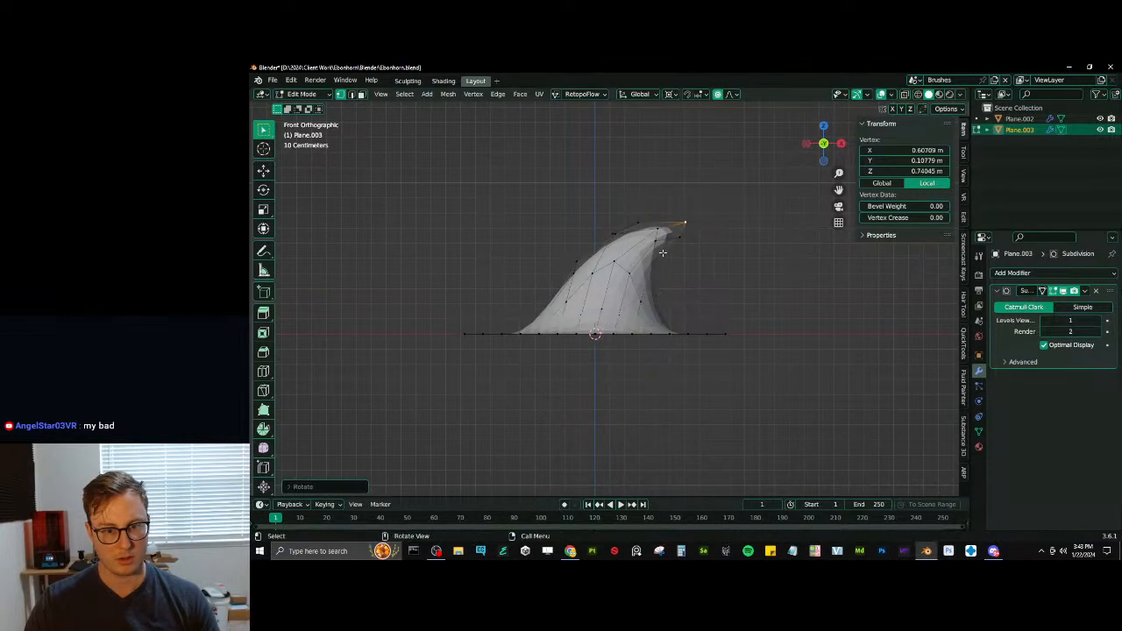
{"action": "scroll", "coordinate": [659, 252], "scroll_direction": "up", "scroll_amount": 2}
{"action": "middle_click_drag", "start_coordinate": [646, 280], "coordinate": [628, 332], "text": "shift"}
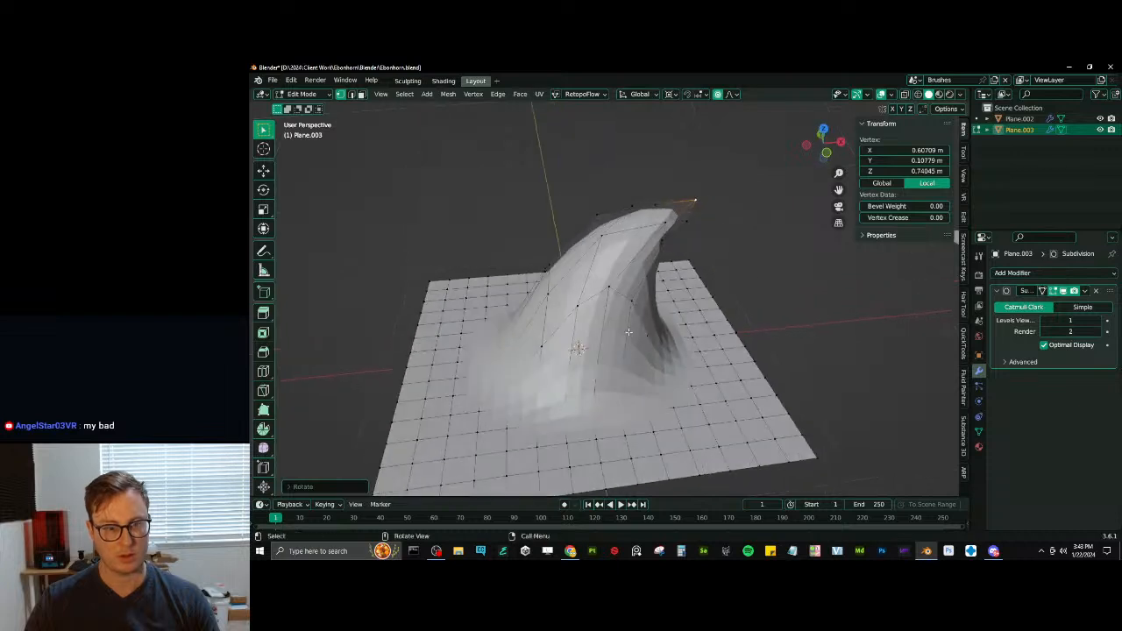
- Extend the spike's tip slightly outward with Shrink/Fatten and try scaling it
{"action": "key", "text": "alt+s"}
{"action": "left_click", "coordinate": [688, 298]}
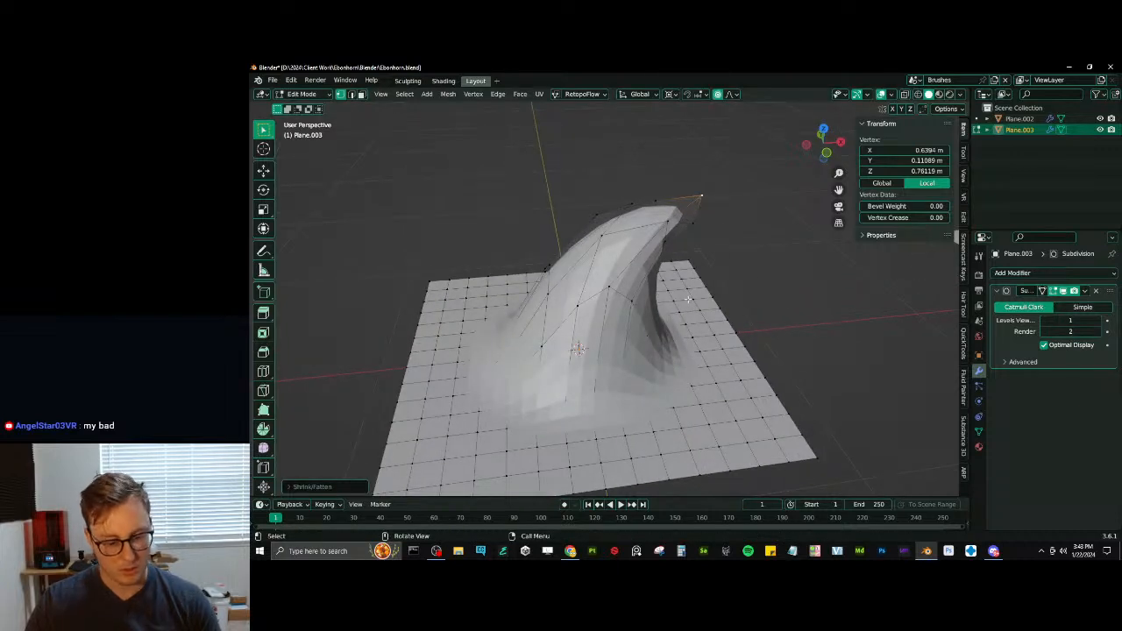
{"action": "key", "text": "s"}
{"action": "left_click", "coordinate": [718, 284]}
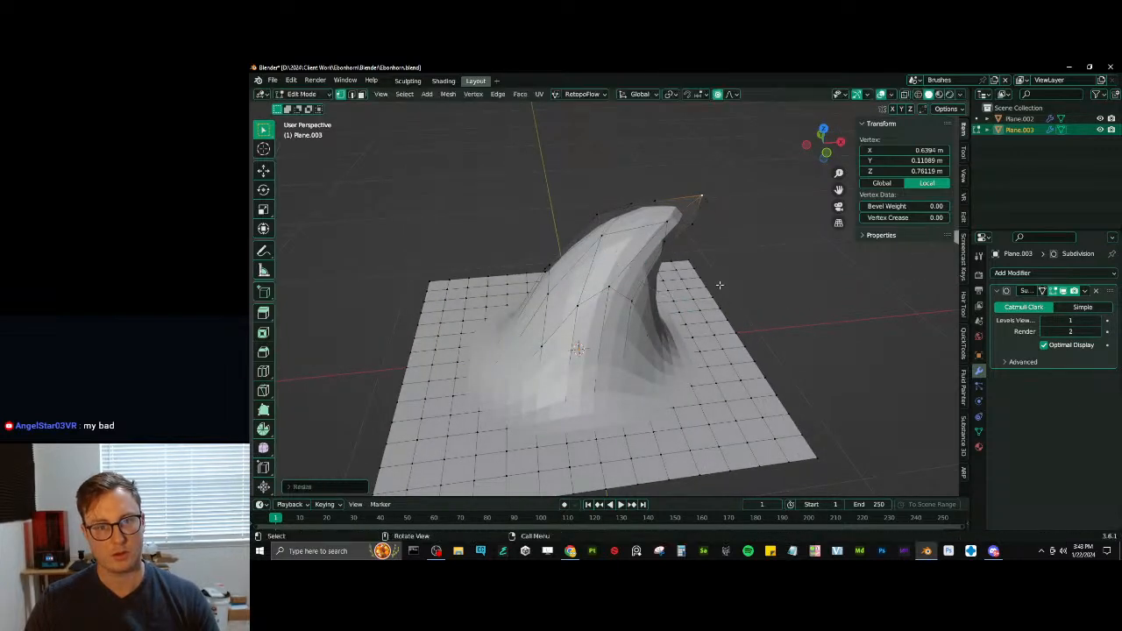
- Try another Shrink/Fatten on the tip with a different proportional radius and undo it
{"action": "key", "text": "alt+s"}
{"action": "scroll", "coordinate": [721, 285], "scroll_direction": "down", "scroll_amount": 11}
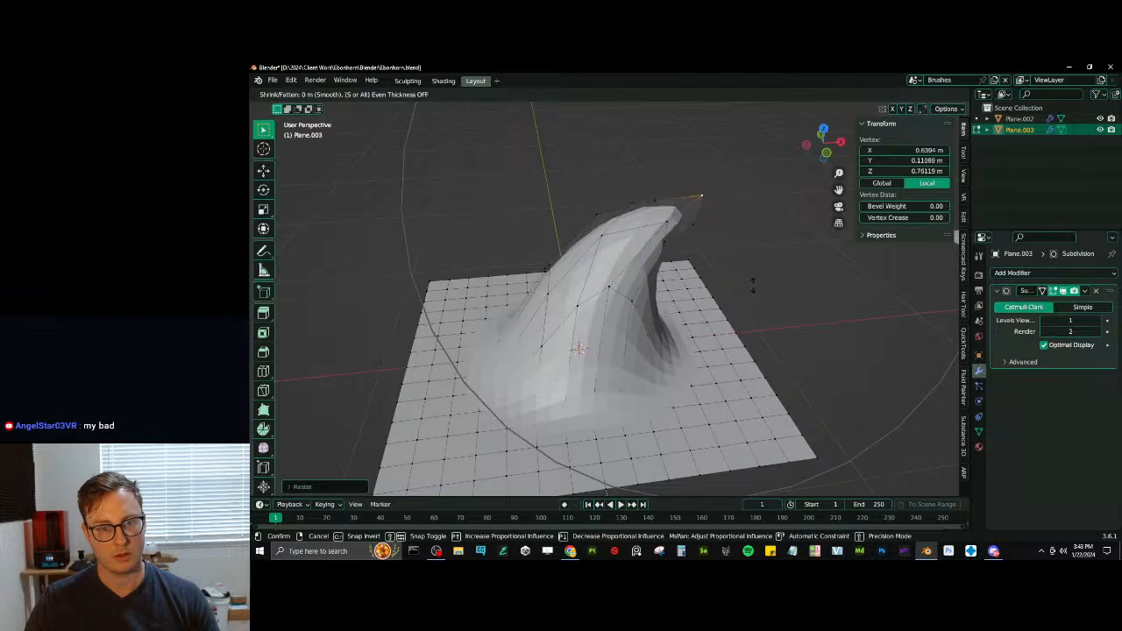
{"action": "left_click", "coordinate": [743, 296]}
{"action": "key", "text": "ctrl+z"}
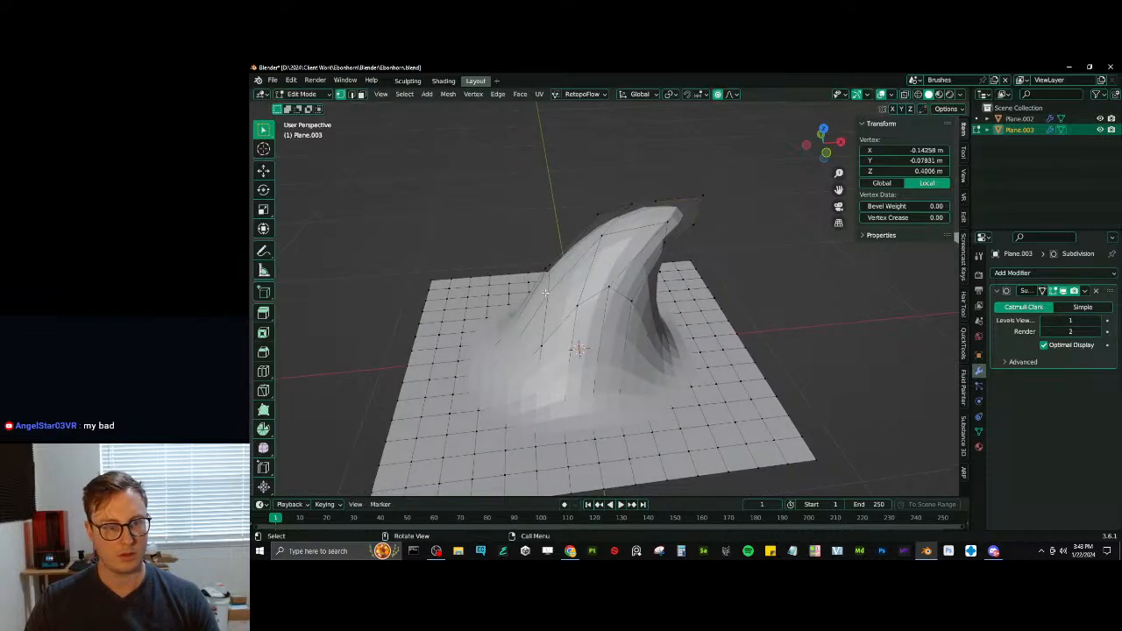
- Inspect the curved spike from several angles and shading modes, and return to Object Mode with solid shading
{"action": "key", "text": "KP_3"}
{"action": "scroll", "coordinate": [531, 290], "scroll_direction": "down", "scroll_amount": 1}
{"action": "middle_click_drag", "start_coordinate": [531, 290], "coordinate": [609, 361]}
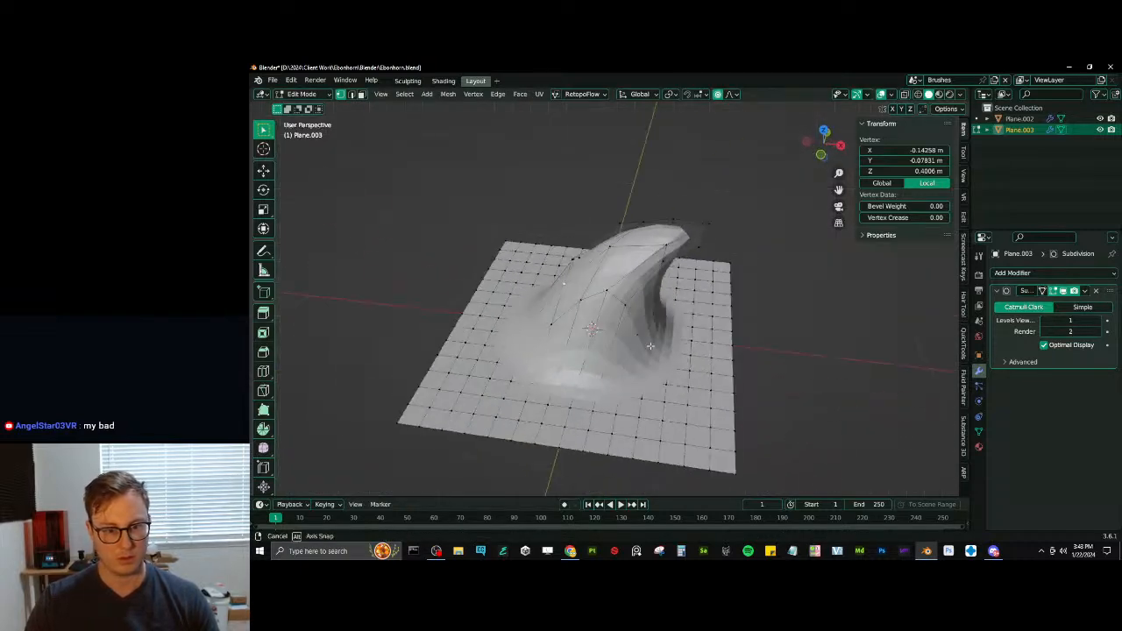
{"action": "key", "text": "shift+z"}
{"action": "middle_click_drag", "start_coordinate": [515, 354], "coordinate": [624, 376]}
{"action": "key", "text": "Tab"}
{"action": "key", "text": "z"}
{"action": "left_click", "coordinate": [734, 378]}
{"action": "key", "text": "ctrl+Tab"}
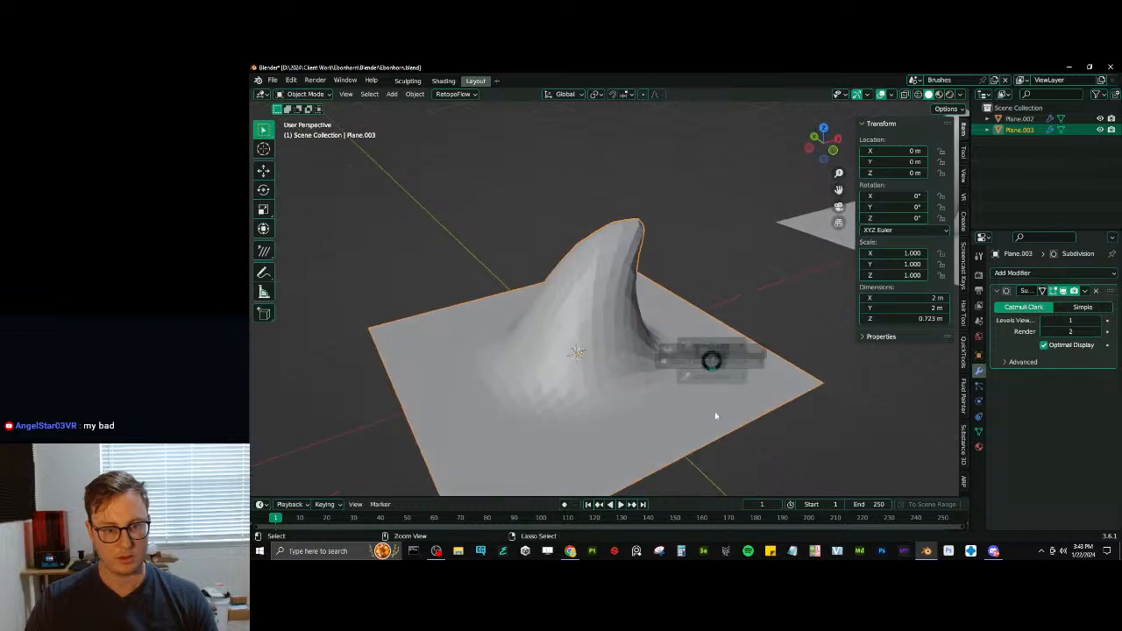
{"action": "left_click", "coordinate": [713, 413]}
{"action": "key", "text": "ctrl+Tab"}
{"action": "left_click", "coordinate": [691, 312]}
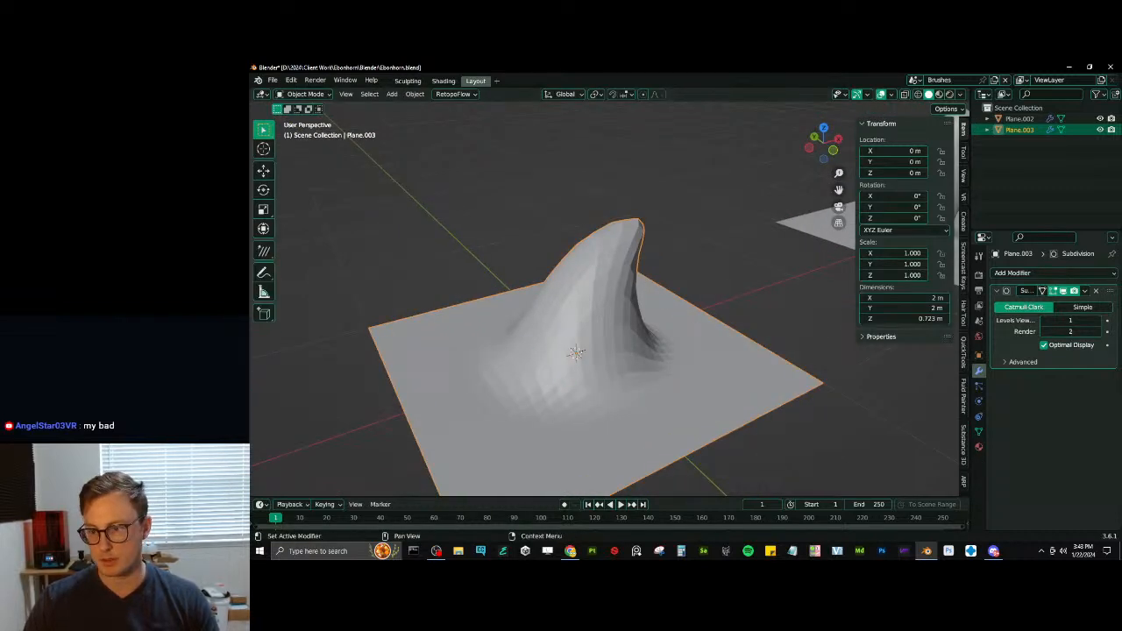
- Apply the spike plane's Subdivision modifier and try out a Multiresolution modifier before removing it
{"action": "left_click", "coordinate": [1084, 293]}
{"action": "left_click", "coordinate": [1064, 304]}
{"action": "left_click", "coordinate": [1054, 274]}
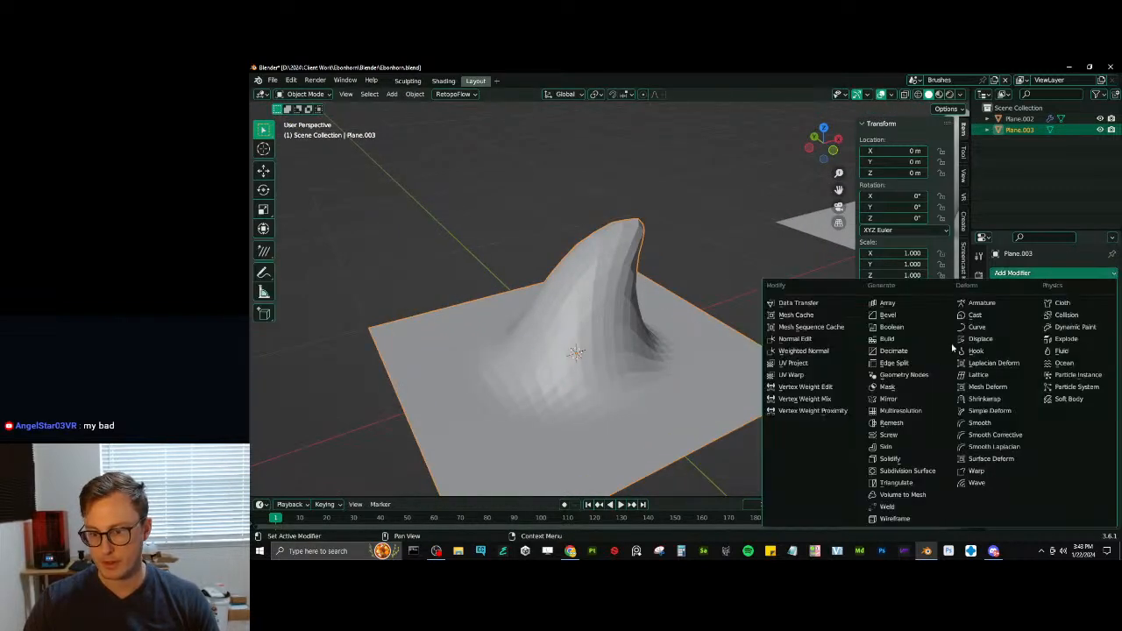
{"action": "left_click", "coordinate": [914, 412]}
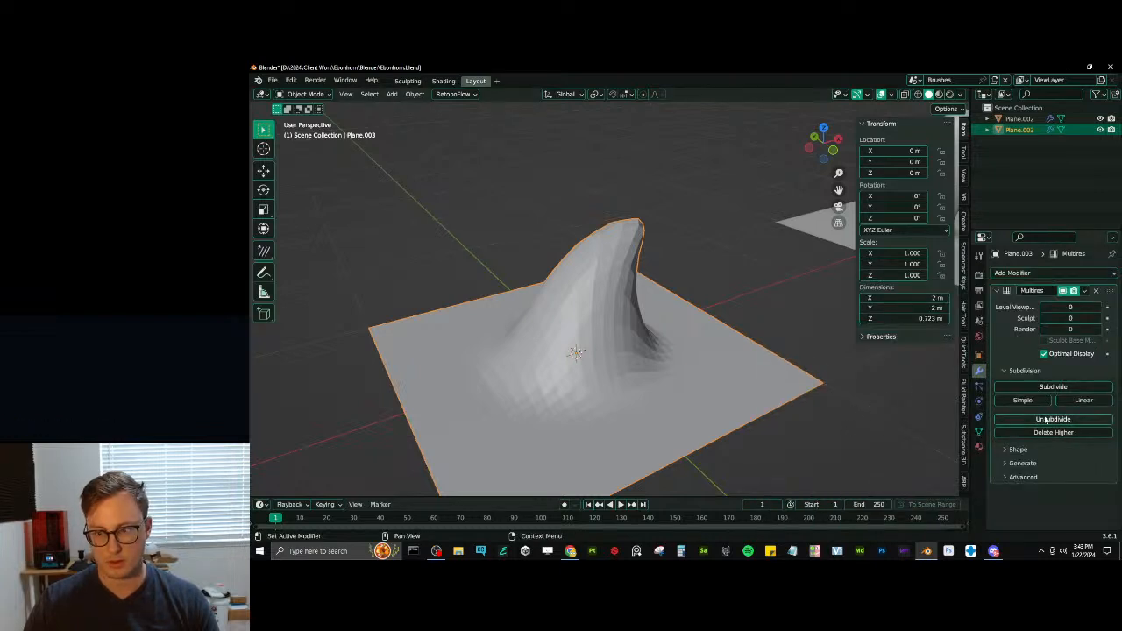
{"action": "left_click", "coordinate": [1095, 290]}
- Preview the spike in Sculpt Mode, shade it smooth from Object Mode, and go back to Sculpt Mode
{"action": "key", "text": "ctrl+Tab"}
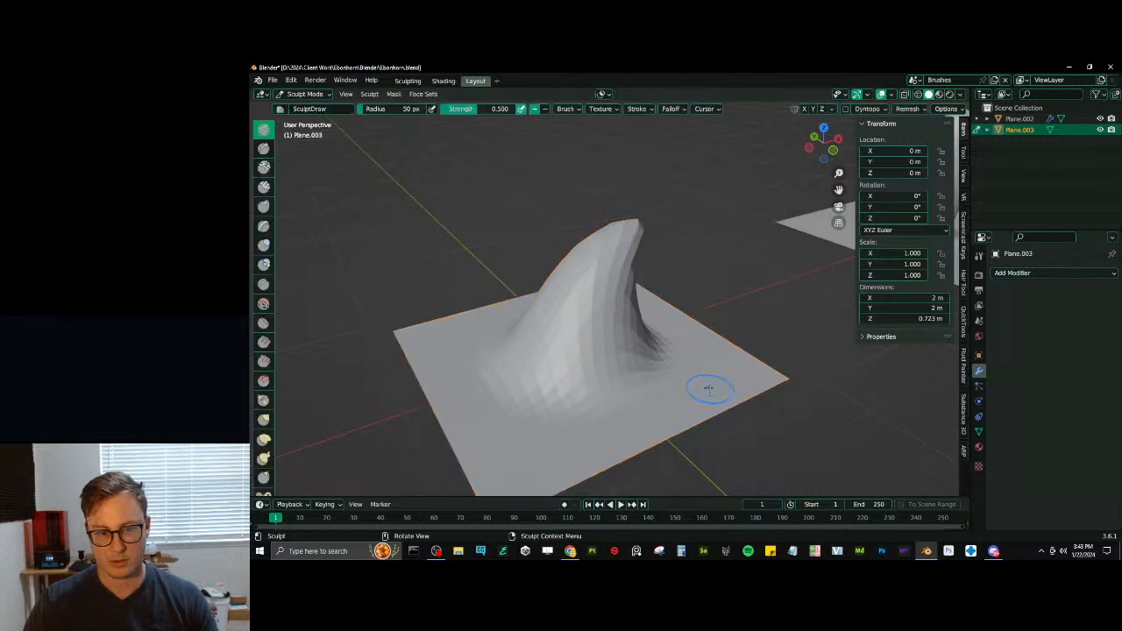
{"action": "middle_click_drag", "start_coordinate": [709, 389], "coordinate": [729, 383]}
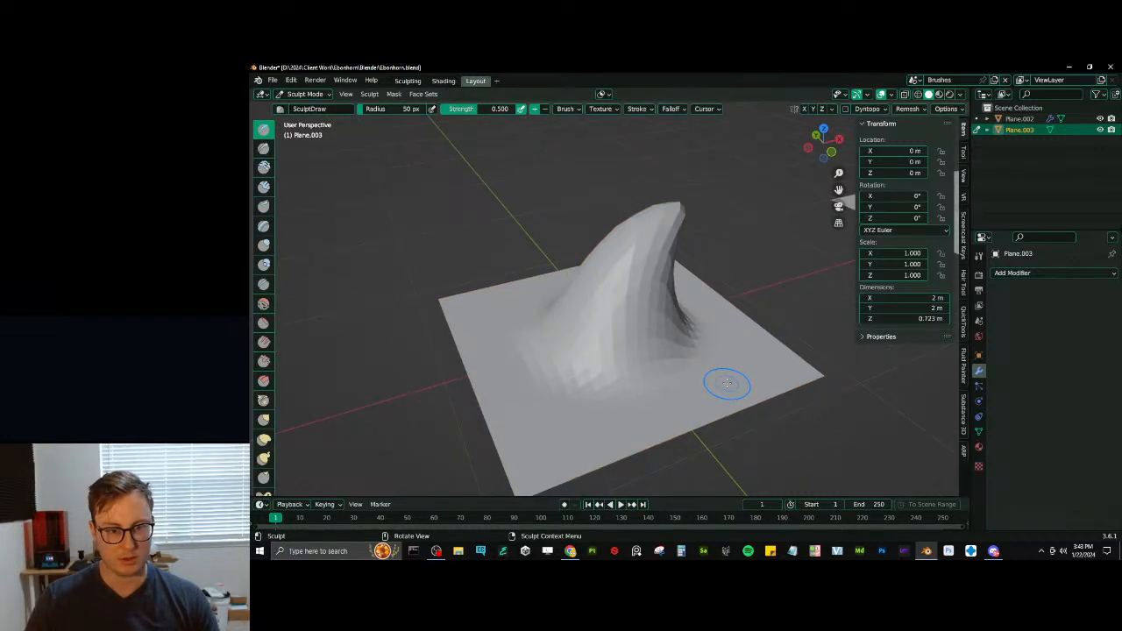
{"action": "key", "text": "ctrl+Tab"}
{"action": "left_click", "coordinate": [629, 325]}
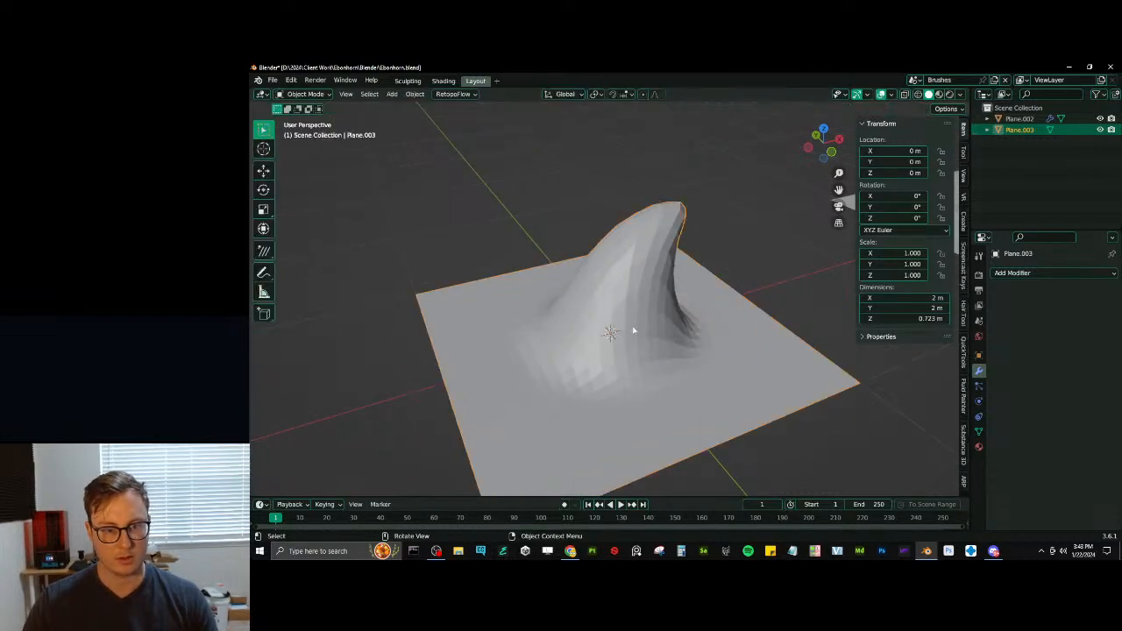
{"action": "right_click", "coordinate": [631, 326]}
{"action": "left_click", "coordinate": [641, 325]}
{"action": "key", "text": "ctrl+Tab"}
{"action": "left_click", "coordinate": [695, 384]}
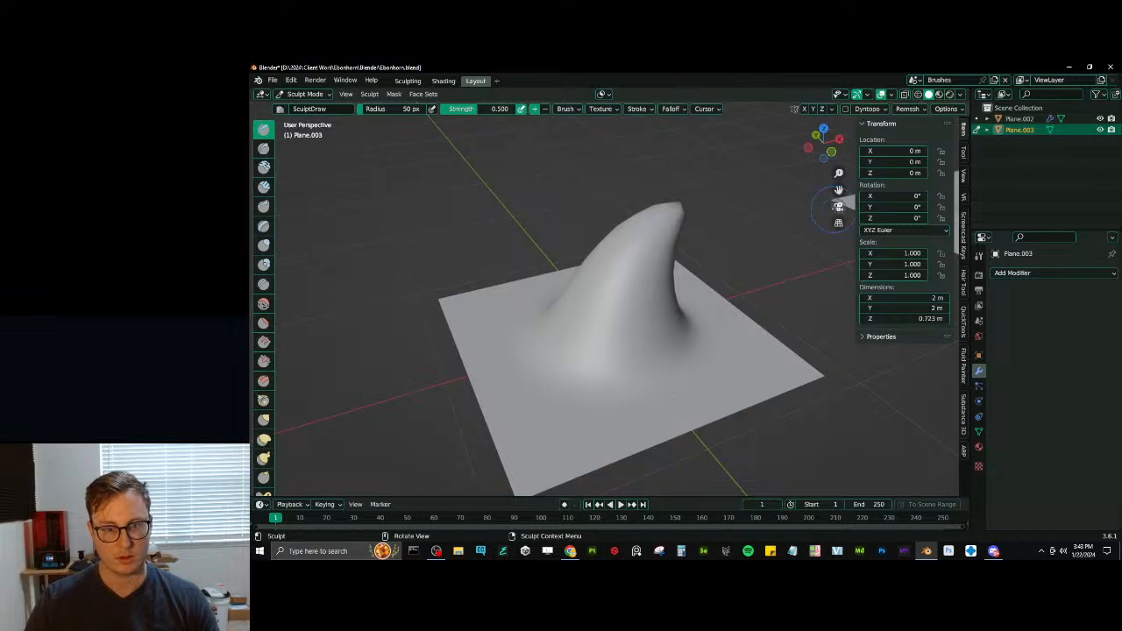
- Add a Subdivision Surface modifier to the smooth-shaded spike plane in Object Mode and apply it
{"action": "key", "text": "ctrl+Tab"}
{"action": "left_click", "coordinate": [570, 329]}
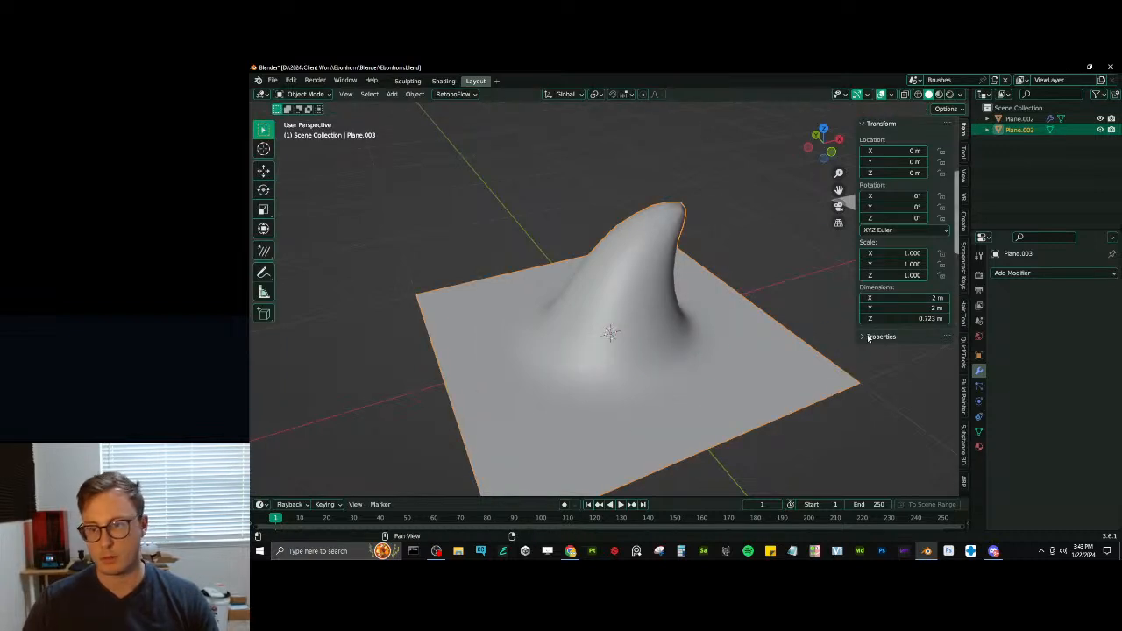
{"action": "left_click", "coordinate": [1041, 277]}
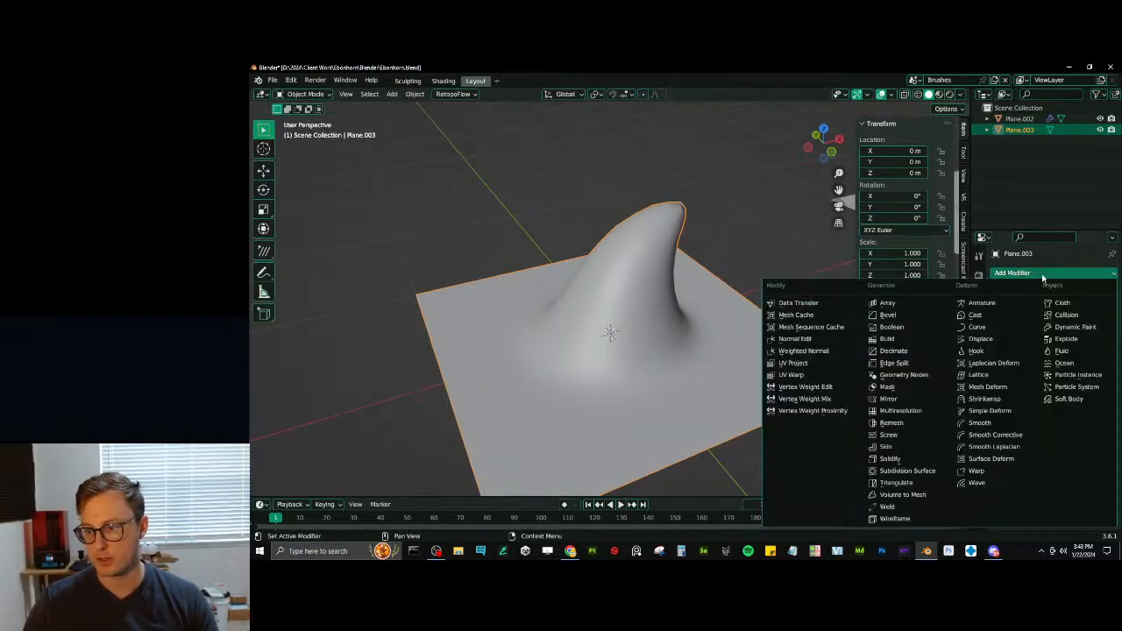
{"action": "left_click", "coordinate": [894, 473]}
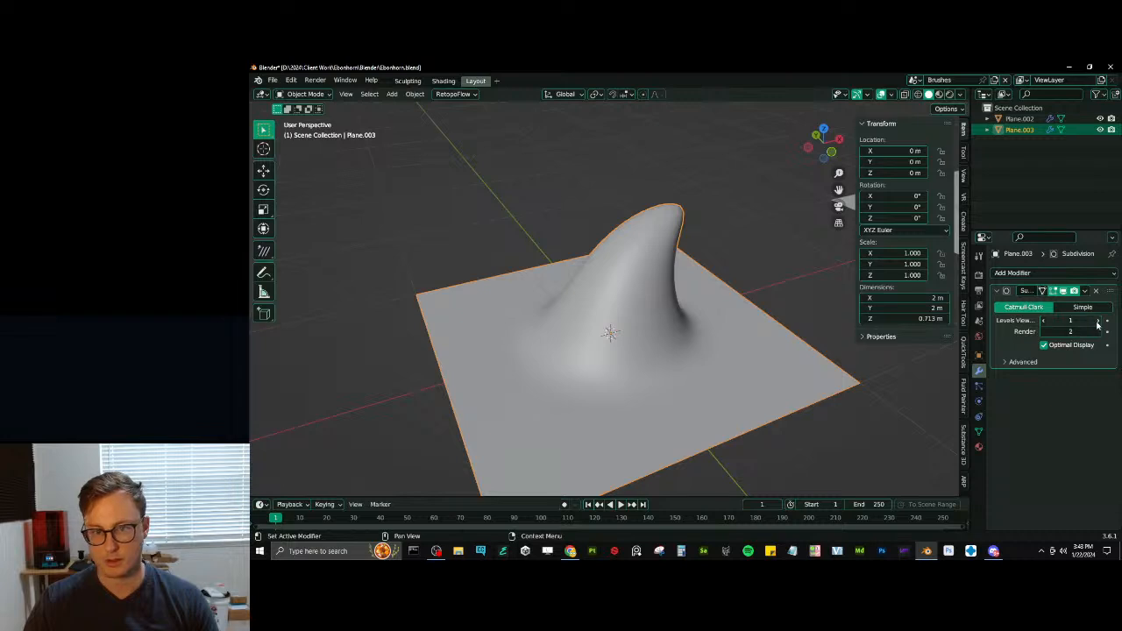
{"action": "left_click", "coordinate": [1084, 293]}
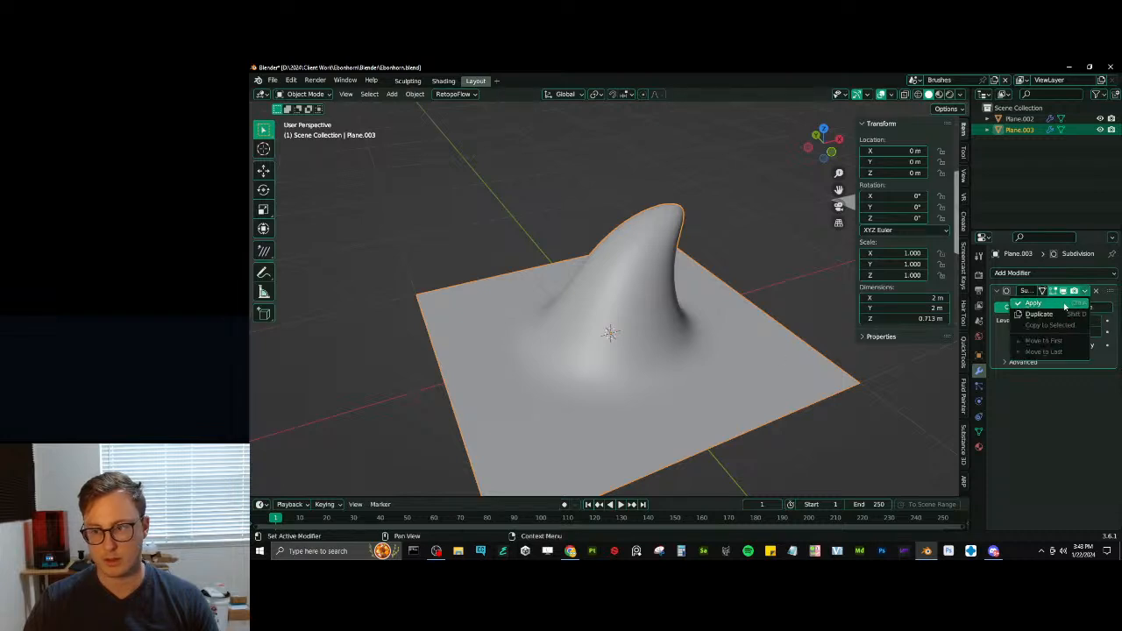
{"action": "left_click", "coordinate": [1063, 305]}
- Save the file and set up Draw Sharp in Sculpt Mode with a 124 px radius and mesh symmetry on Y
{"action": "key", "text": "ctrl+Tab"}
{"action": "left_click", "coordinate": [709, 401]}
{"action": "middle_click_drag", "start_coordinate": [704, 309], "coordinate": [655, 296]}
{"action": "key", "text": "ctrl+s"}
{"action": "key", "text": "d"}
{"action": "key", "text": "f"}
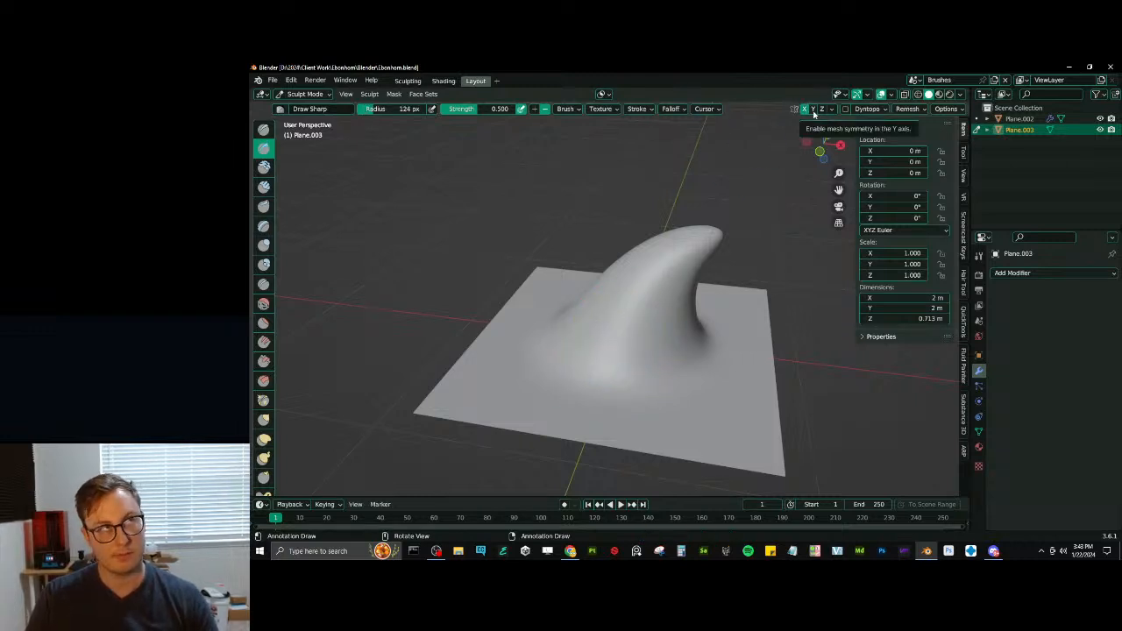
{"action": "left_click", "coordinate": [814, 109]}
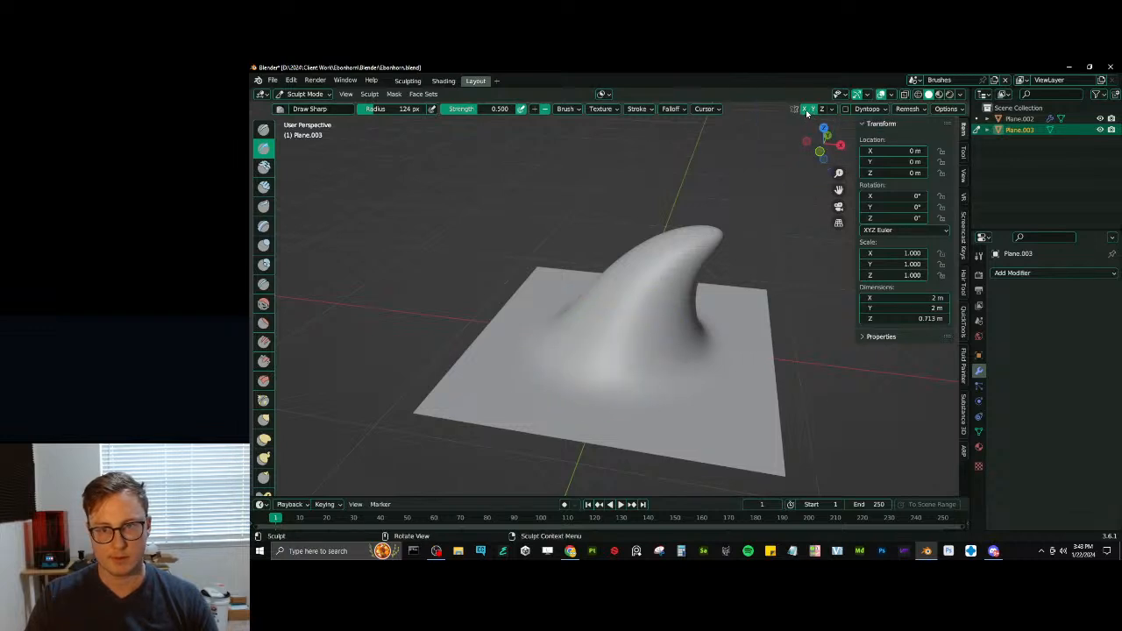
- Sculpt the spike's lower side with the Draw Sharp and Inflate/Deflate brushes
{"action": "middle_click_drag", "start_coordinate": [607, 355], "coordinate": [560, 357]}
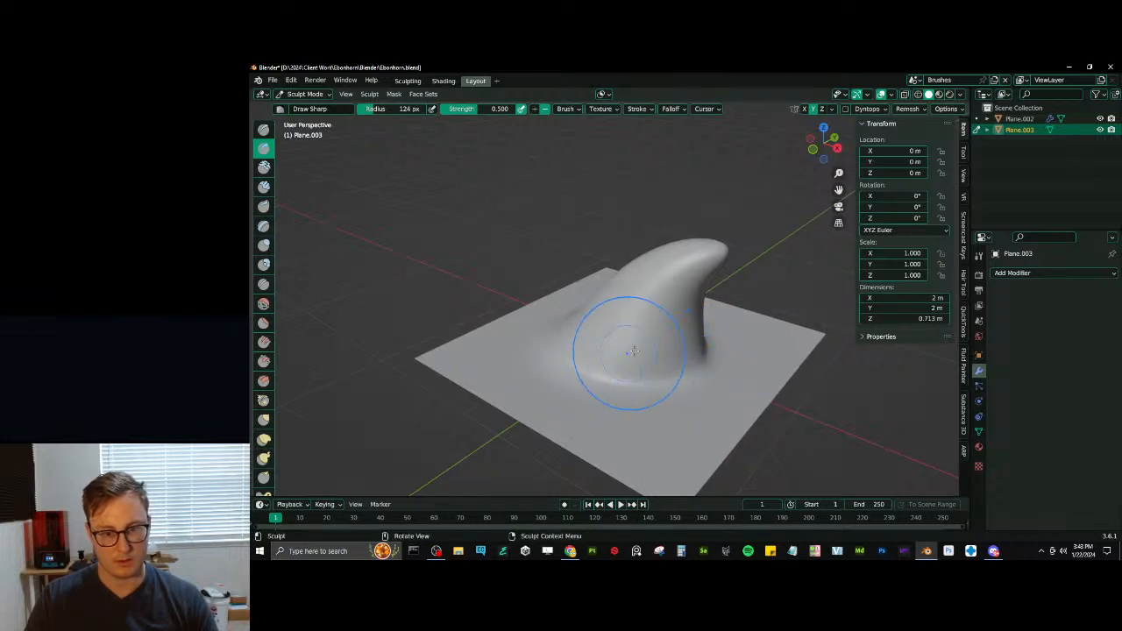
{"action": "key", "text": "i"}
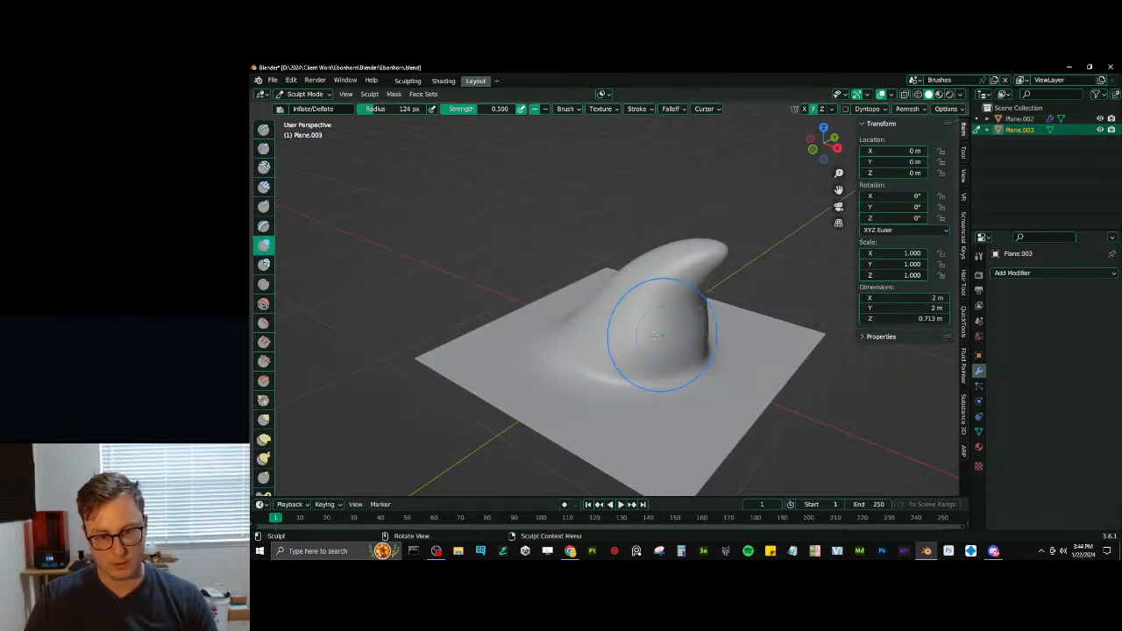
{"action": "mouse_move", "coordinate": [676, 339]}
{"action": "middle_mouse_down"}
{"action": "mouse_move", "coordinate": [727, 295]}
{"action": "mouse_move", "coordinate": [613, 325]}
{"action": "mouse_move", "coordinate": [525, 289]}
{"action": "mouse_move", "coordinate": [588, 343]}
{"action": "mouse_move", "coordinate": [680, 329]}
{"action": "middle_mouse_up"}
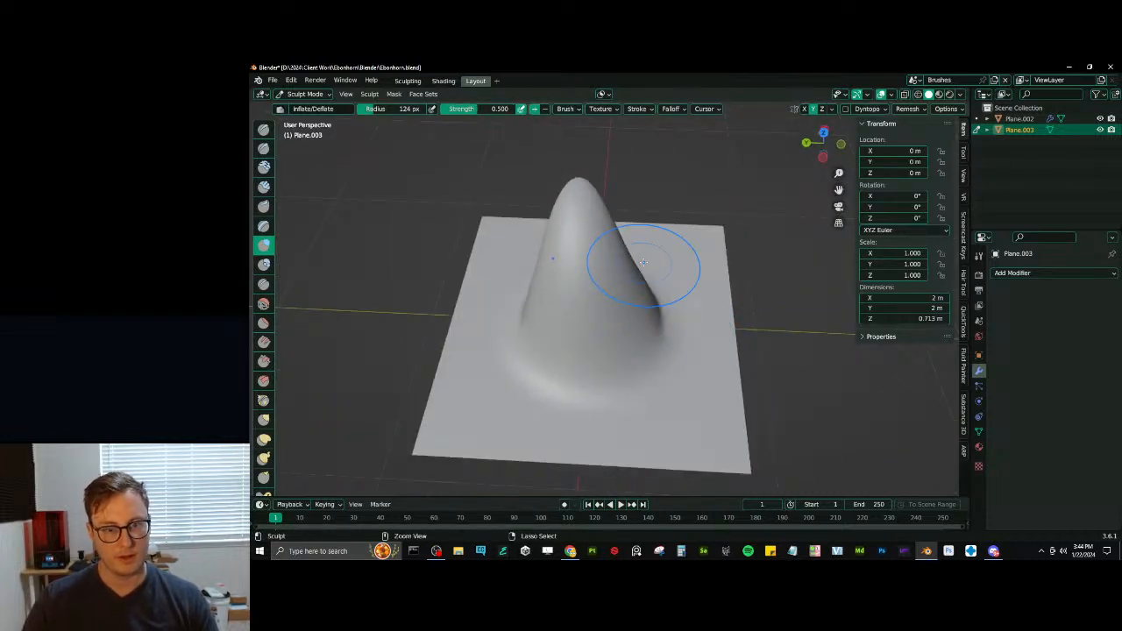
- Undo the sculpting, modifier changes and spike shaping back to the flat subdivided plane in Edit Mode
{"action": "key", "text": "ctrl+z"}
{"action": "key", "text": "ctrl+z"}
{"action": "key", "text": "ctrl+z"}
{"action": "key", "text": "ctrl+z"}
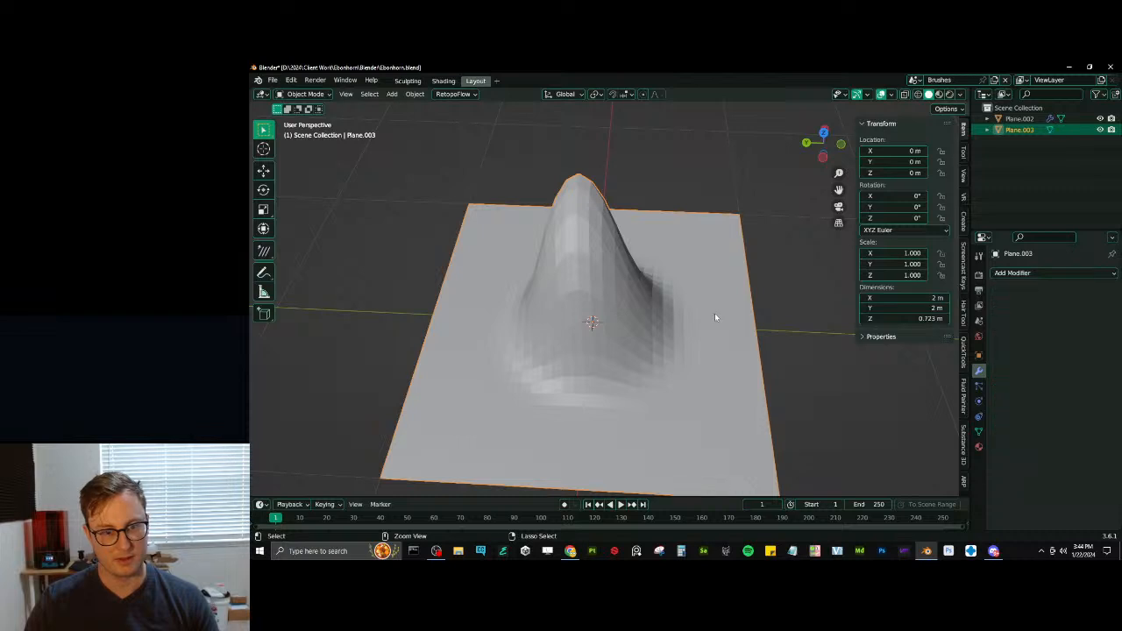
{"action": "key", "text": "ctrl+z"}
{"action": "key", "text": "ctrl+z"}
{"action": "key", "text": "ctrl+z"}
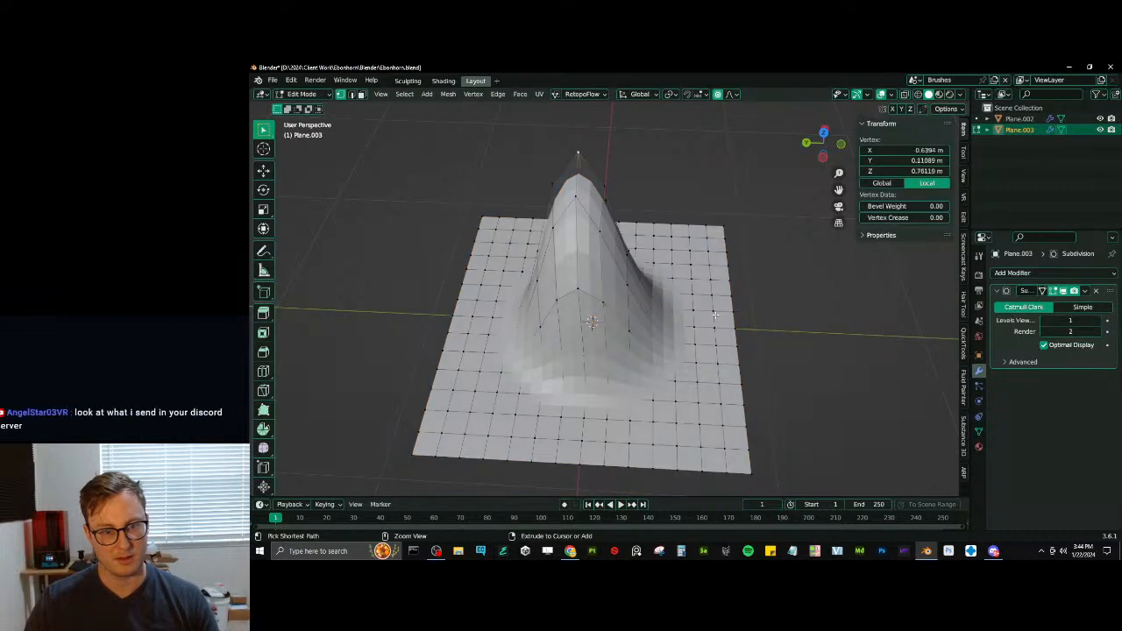
{"action": "key", "text": "ctrl+z"}
{"action": "key", "text": "ctrl+z"}
{"action": "key", "text": "ctrl+z"}
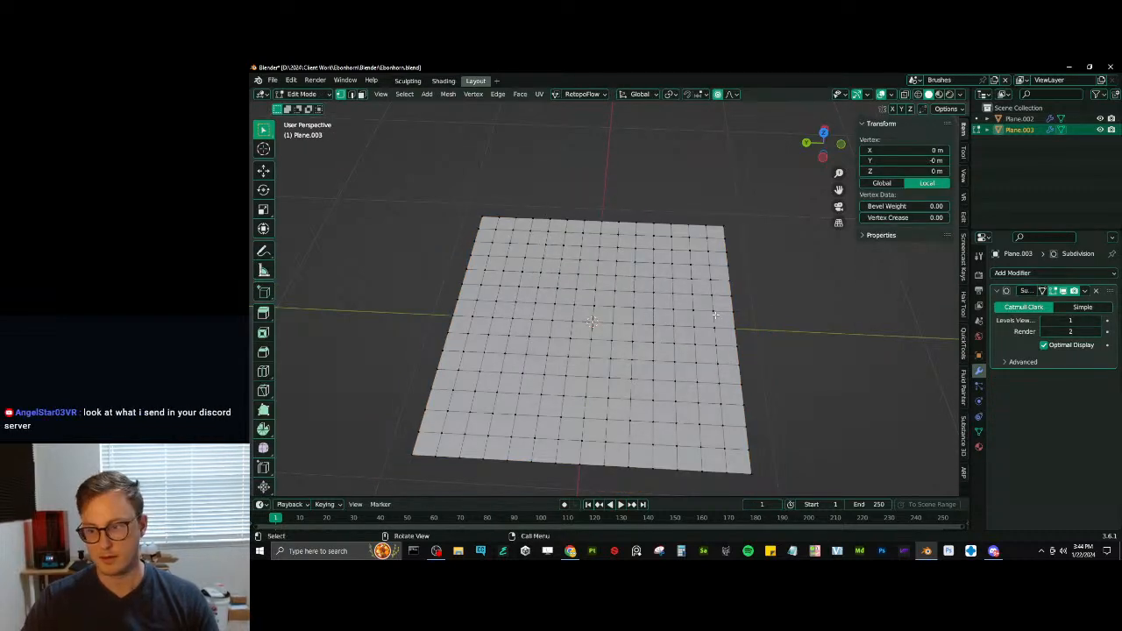
{"action": "key", "text": "KP_3"}
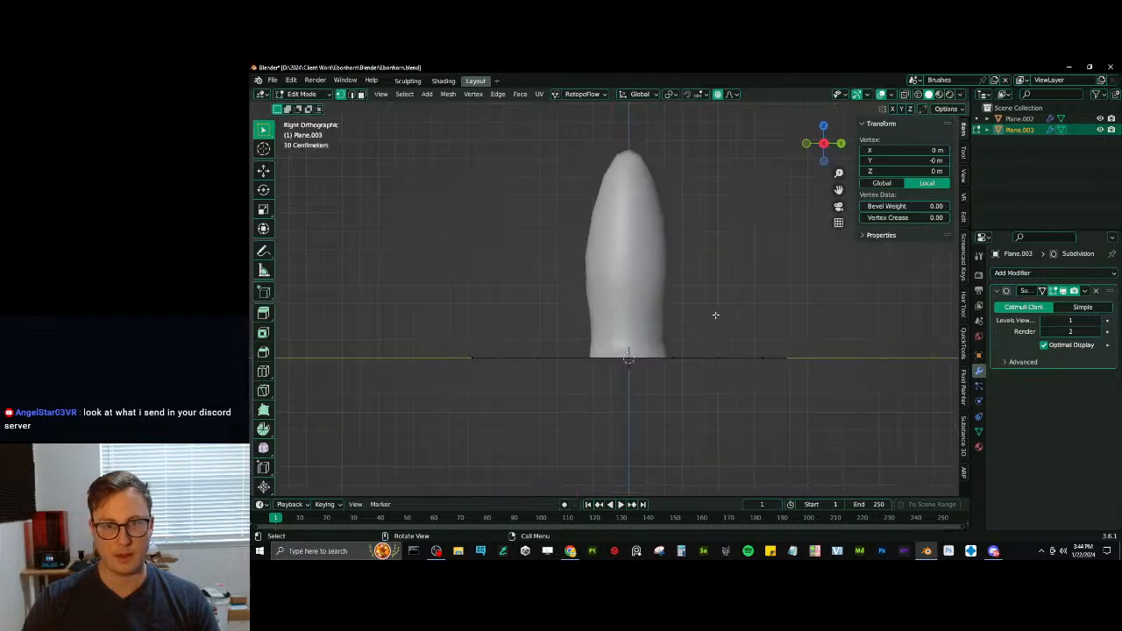
{"action": "key", "text": "ctrl+z"}
- Pull the plane's centre vertex about 0.3 m along X and 1.02 m up in front view with smooth proportional editing
{"action": "key", "text": "KP_1"}
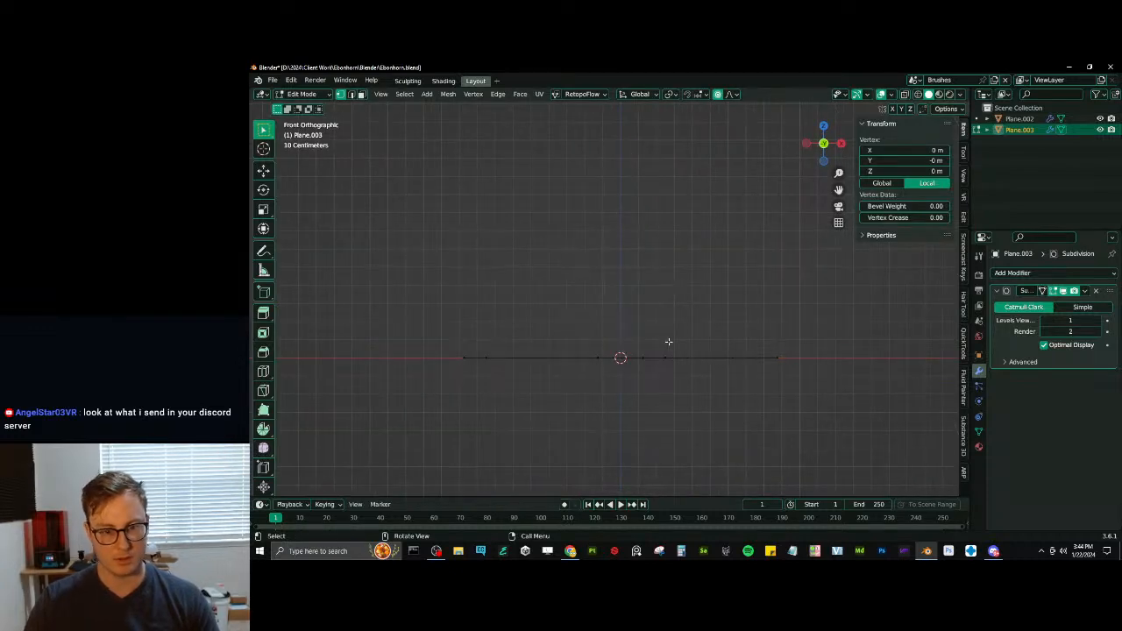
{"action": "middle_click_drag", "start_coordinate": [668, 342], "coordinate": [655, 380]}
{"action": "key", "text": "KP_1"}
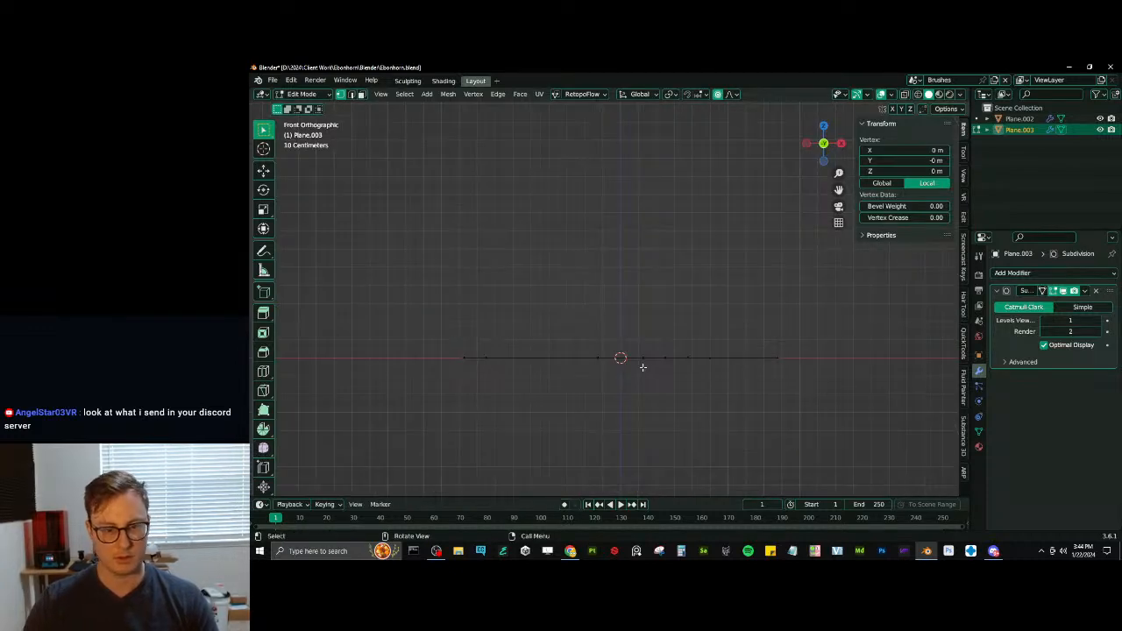
{"action": "key", "text": "g"}
{"action": "scroll", "coordinate": [648, 333], "scroll_direction": "up", "scroll_amount": 5}
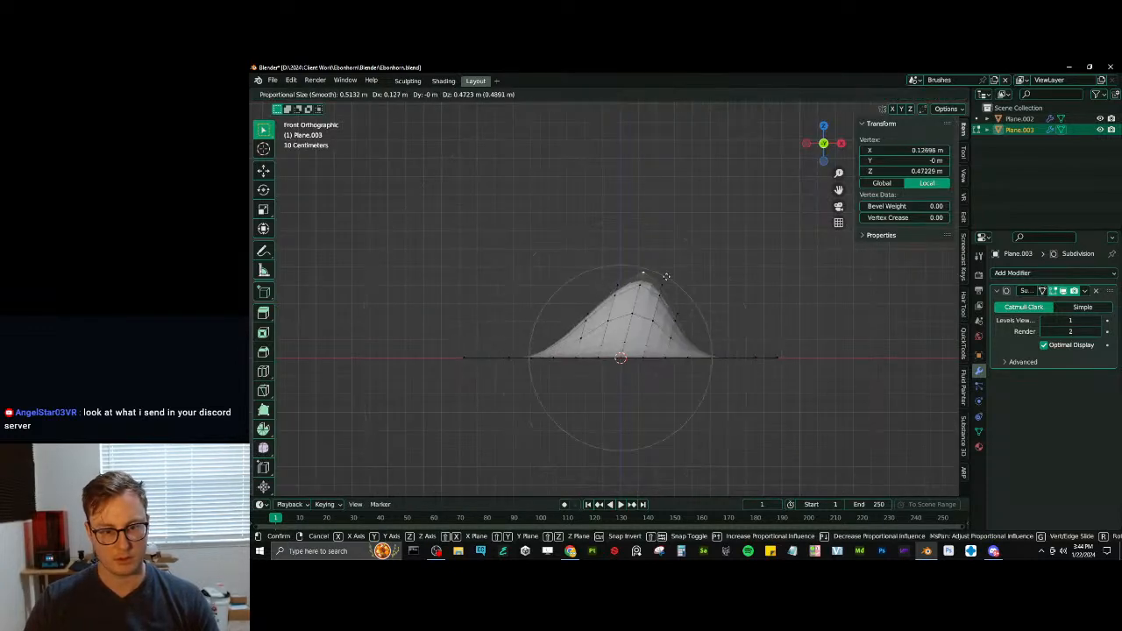
{"action": "left_click", "coordinate": [696, 183]}
- Rotate the tip with a wide proportional radius to curve the spike, adjust its position, and return to Object Mode
{"action": "key", "text": "period"}
{"action": "key", "text": "Escape"}
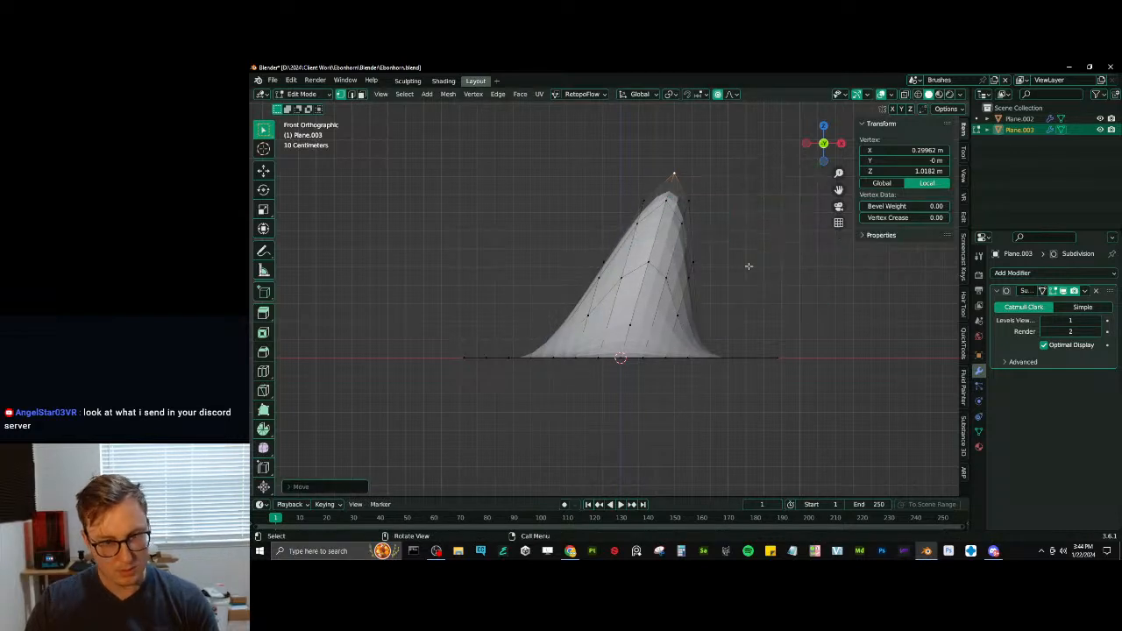
{"action": "key", "text": "r"}
{"action": "scroll", "coordinate": [719, 329], "scroll_direction": "down", "scroll_amount": 5}
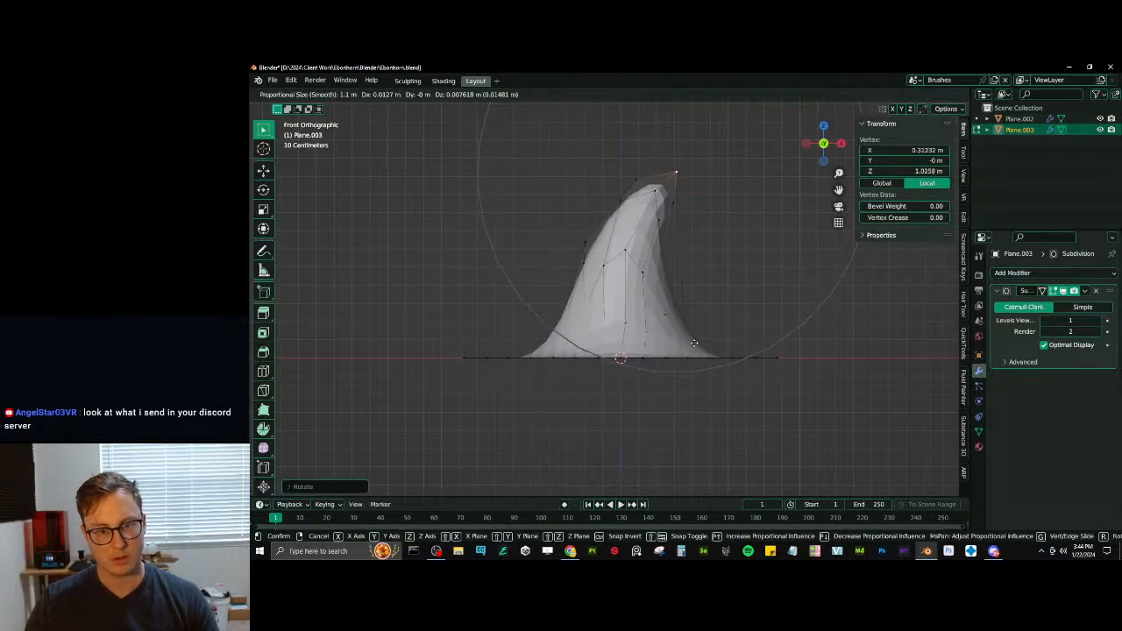
{"action": "left_click", "coordinate": [734, 379]}
{"action": "key", "text": "Tab"}
{"action": "mouse_move", "coordinate": [734, 379]}
{"action": "middle_mouse_down"}
{"action": "mouse_move", "coordinate": [698, 374]}
{"action": "mouse_move", "coordinate": [721, 374]}
{"action": "middle_mouse_up"}
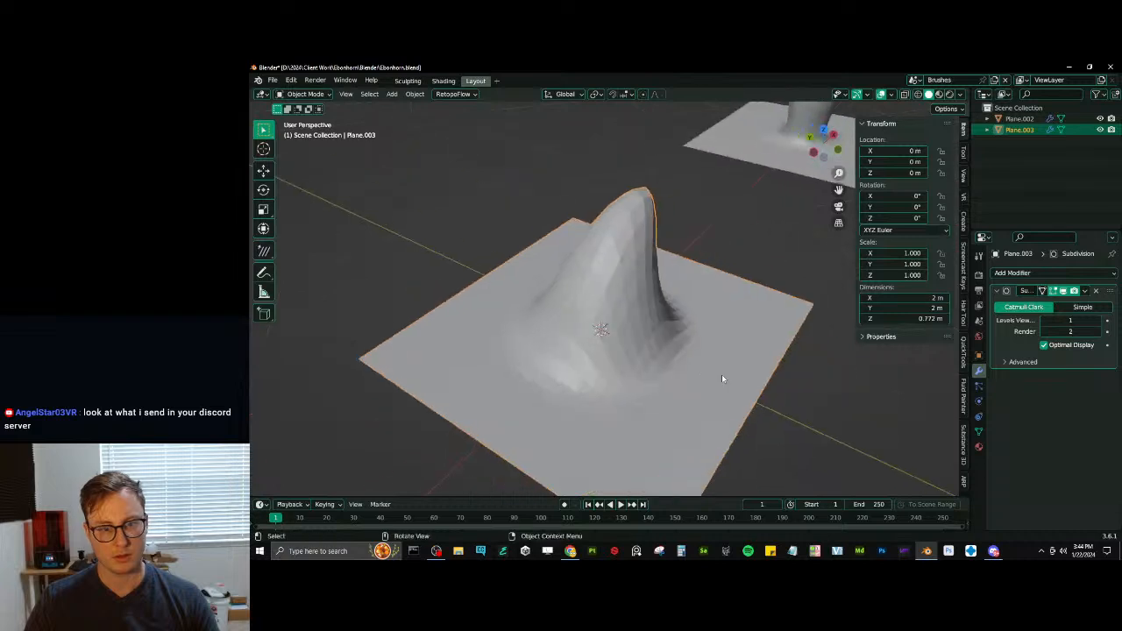
- Raise the Subdivision modifier's viewport level, apply the modifier, and shade the spike plane smooth
{"action": "left_click", "coordinate": [1100, 320]}
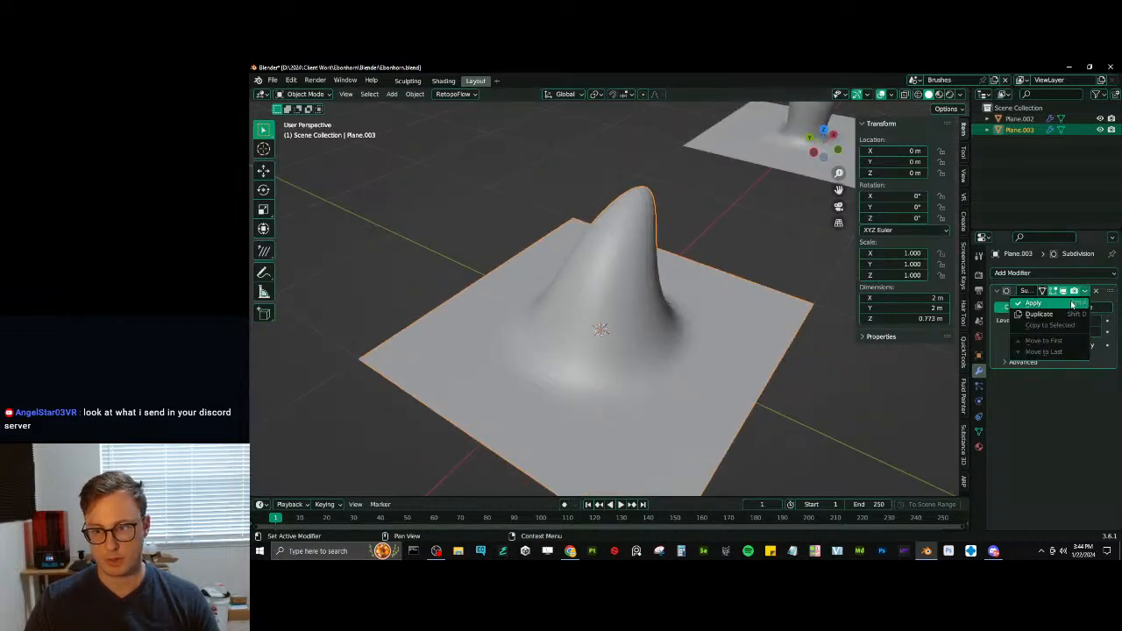
{"action": "left_click", "coordinate": [1096, 290]}
{"action": "right_click", "coordinate": [646, 311]}
{"action": "left_click", "coordinate": [644, 311]}
- Switch the spike plane to Sculpt Mode with Inflate/Deflate and enable mesh symmetry on the Y axis
{"action": "key", "text": "ctrl+Tab"}
{"action": "middle_click_drag", "start_coordinate": [689, 369], "coordinate": [665, 363]}
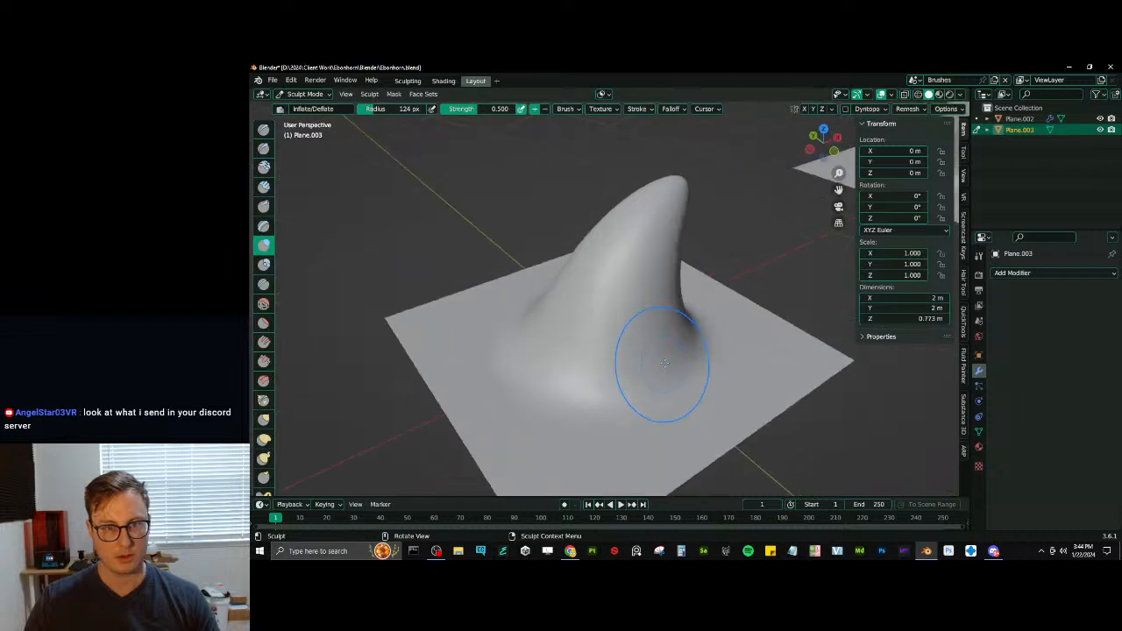
{"action": "middle_click_drag", "start_coordinate": [771, 235], "coordinate": [621, 408]}
{"action": "middle_click_drag", "start_coordinate": [643, 349], "coordinate": [631, 328], "text": "shift"}
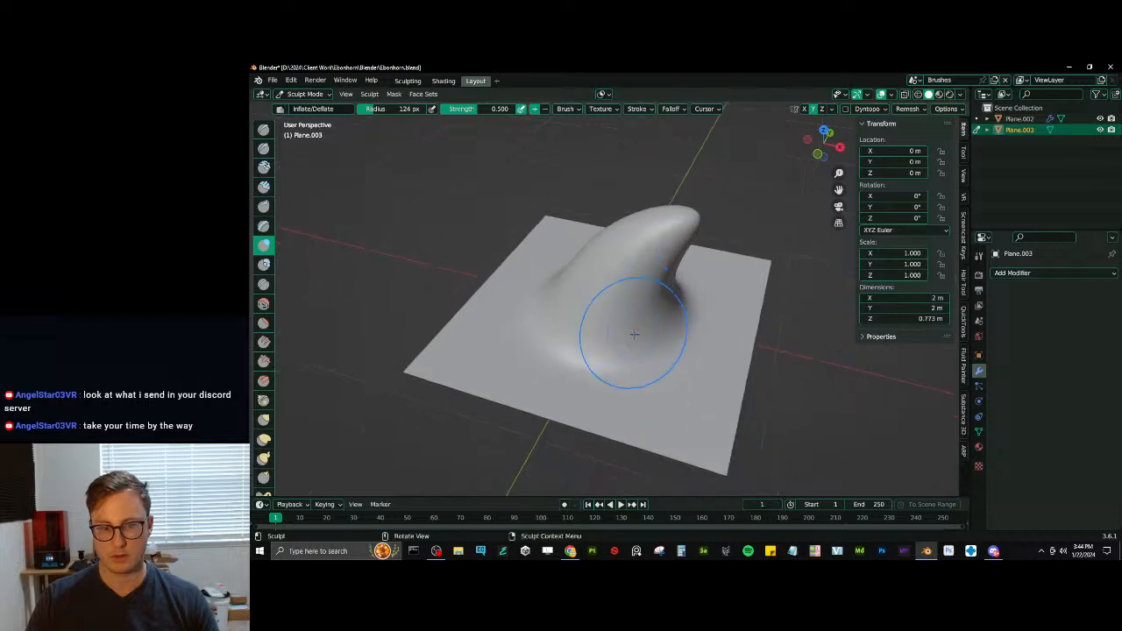
- Sculpt along the spike's lower sides and base with the Draw Sharp brush
{"action": "key", "text": "shift+x"}
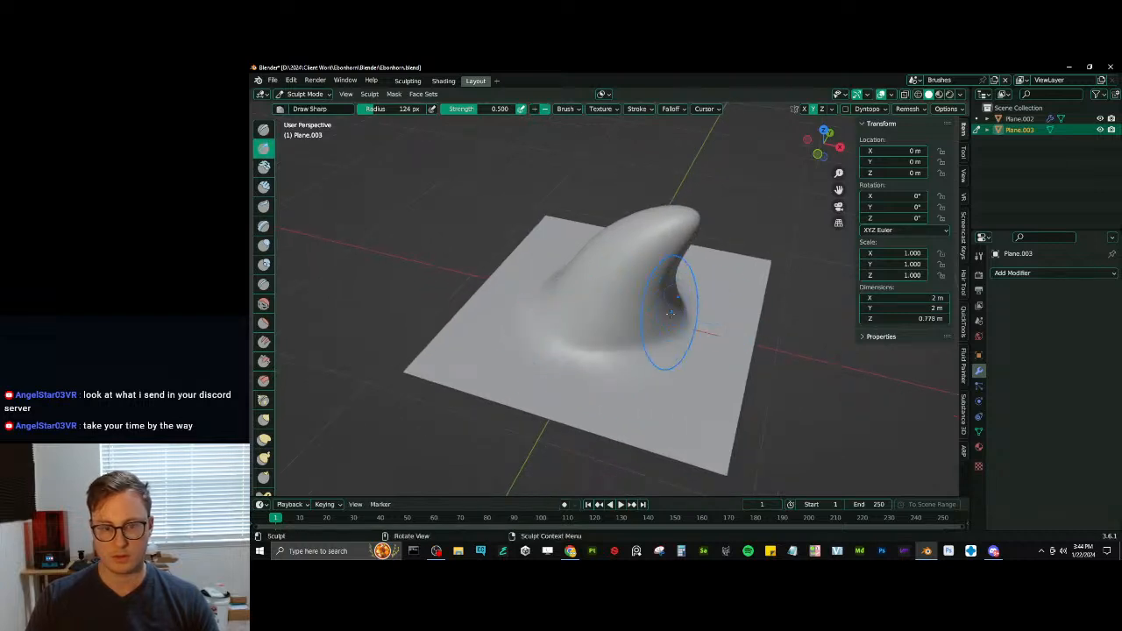
{"action": "middle_click_drag", "start_coordinate": [551, 351], "coordinate": [582, 348]}
{"action": "mouse_move", "coordinate": [582, 348]}
{"action": "left_mouse_down"}
{"action": "mouse_move", "coordinate": [667, 322]}
{"action": "mouse_move", "coordinate": [615, 342]}
{"action": "mouse_move", "coordinate": [660, 324]}
{"action": "mouse_move", "coordinate": [591, 314]}
{"action": "left_mouse_up"}
- Refine the spike's back edge and tip with the 124 px Inflate/Deflate brush
{"action": "key", "text": "i"}
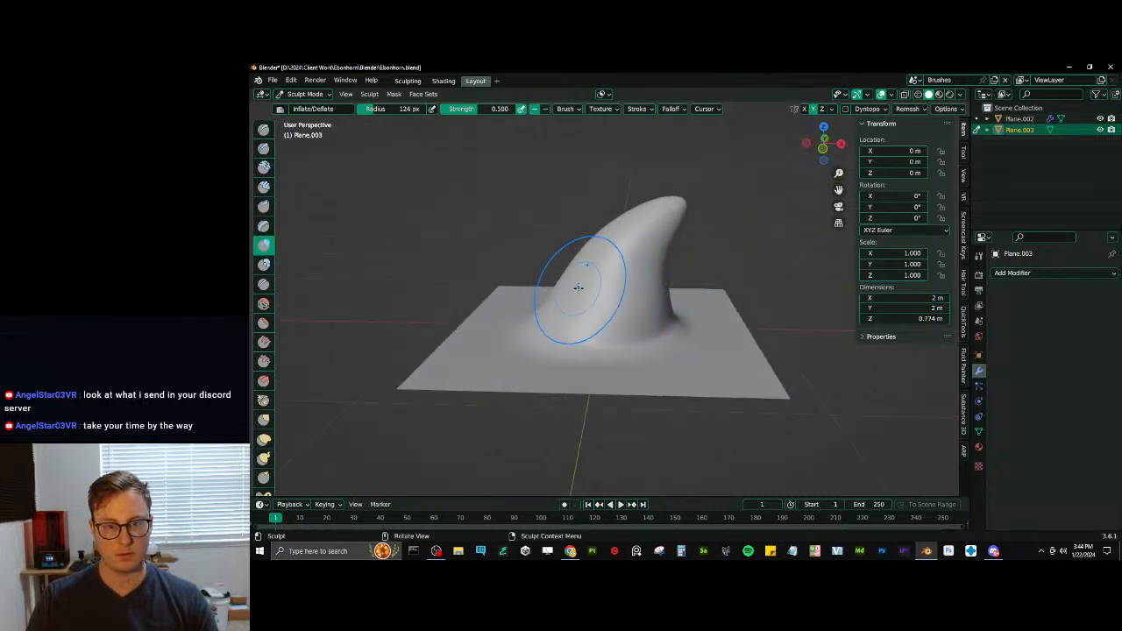
{"action": "middle_click_drag", "start_coordinate": [579, 287], "coordinate": [677, 210]}
{"action": "scroll", "coordinate": [680, 199], "scroll_direction": "up", "scroll_amount": 3}
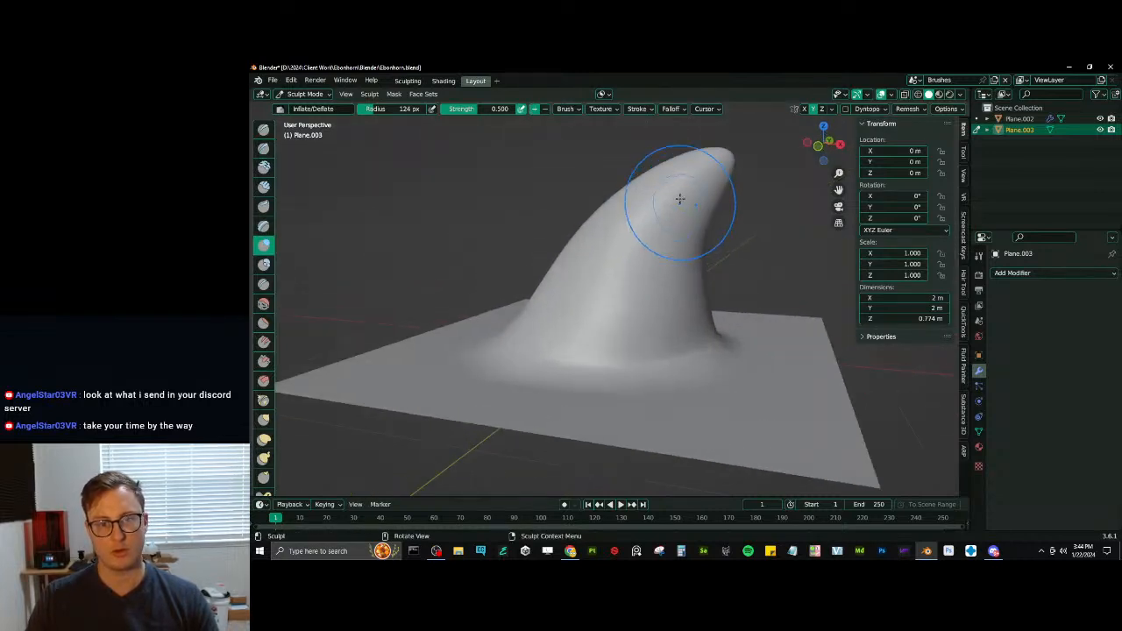
{"action": "mouse_move", "coordinate": [680, 199]}
{"action": "left_mouse_down", "text": "shift"}
{"action": "mouse_move", "coordinate": [724, 223]}
{"action": "mouse_move", "coordinate": [688, 190]}
{"action": "left_mouse_up", "text": "shift"}
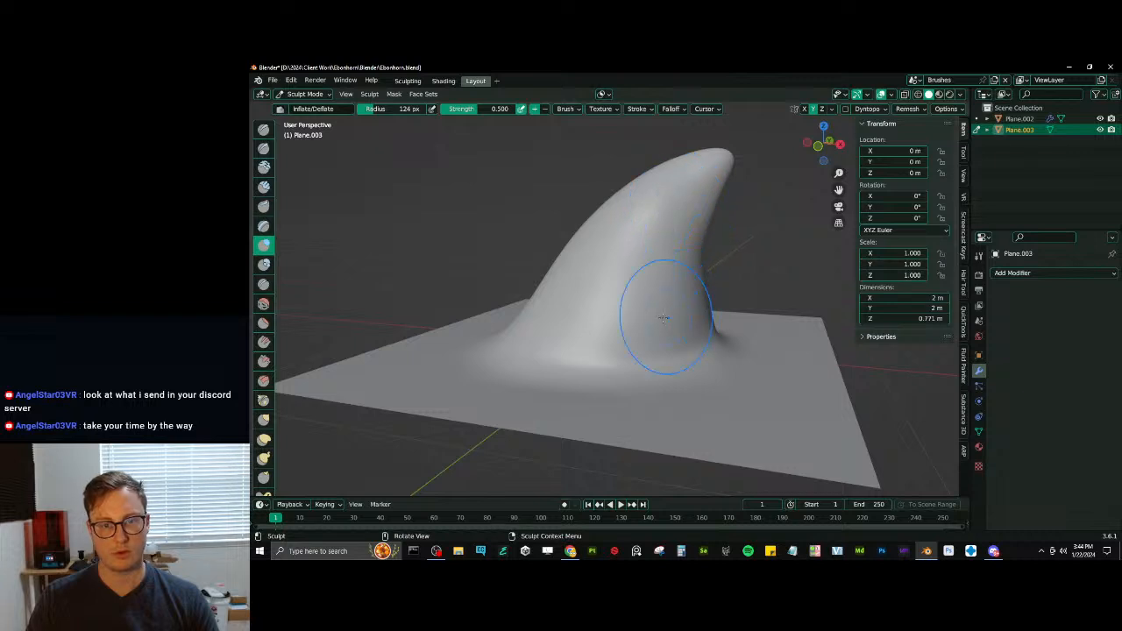
{"action": "scroll", "coordinate": [664, 318], "scroll_direction": "down", "scroll_amount": 3}
- Puff out both flanks and the lower body of the spike with Inflate/Deflate, keeping the tip narrow
{"action": "mouse_move", "coordinate": [634, 287]}
{"action": "middle_mouse_down"}
{"action": "mouse_move", "coordinate": [601, 325]}
{"action": "mouse_move", "coordinate": [618, 296]}
{"action": "mouse_move", "coordinate": [586, 317]}
{"action": "middle_mouse_up"}
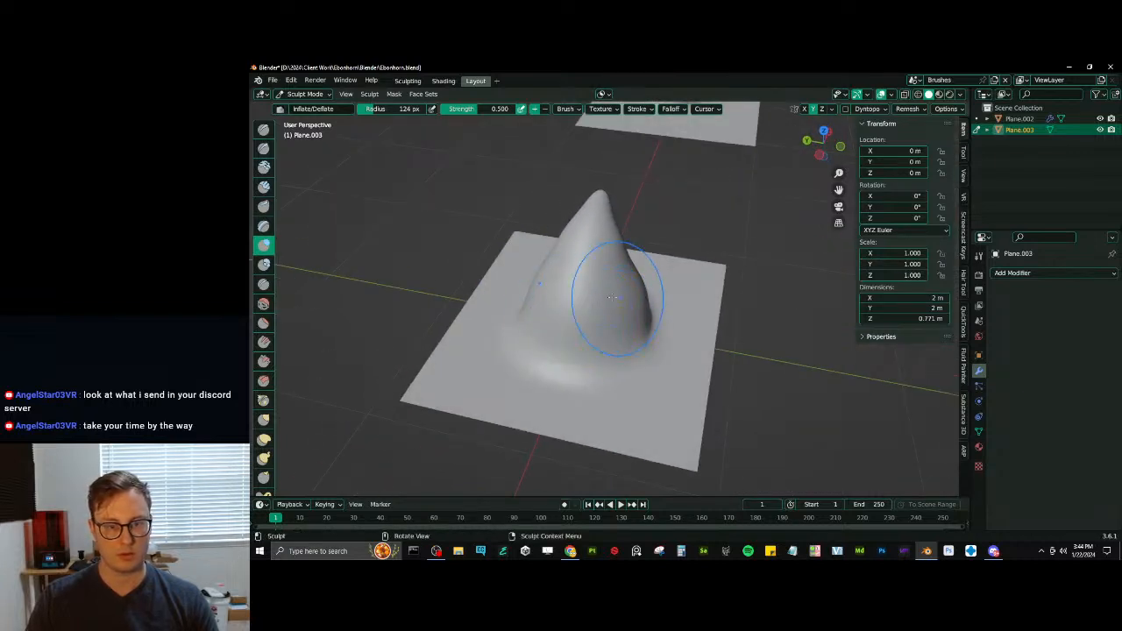
{"action": "left_click_drag", "start_coordinate": [633, 269], "coordinate": [621, 254], "text": "shift"}
{"action": "middle_click_drag", "start_coordinate": [624, 248], "coordinate": [659, 281]}
{"action": "mouse_move", "coordinate": [658, 288]}
{"action": "left_mouse_down", "text": "shift"}
{"action": "mouse_move", "coordinate": [653, 299]}
{"action": "mouse_move", "coordinate": [626, 291]}
{"action": "left_mouse_up", "text": "shift"}
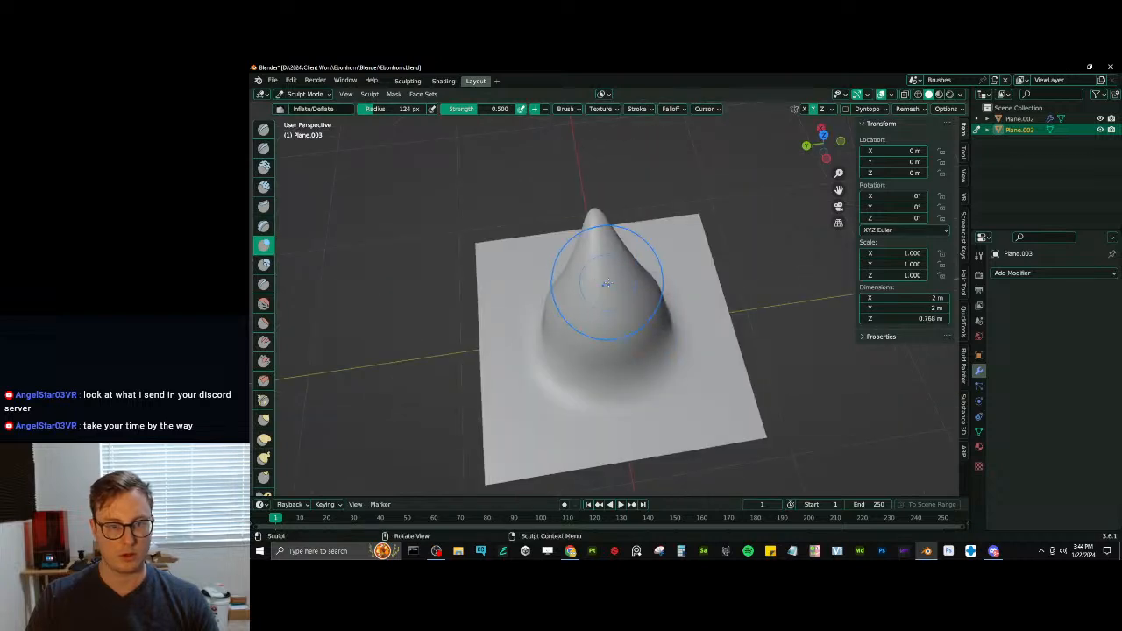
{"action": "mouse_move", "coordinate": [599, 283]}
{"action": "middle_mouse_down"}
{"action": "mouse_move", "coordinate": [633, 271]}
{"action": "mouse_move", "coordinate": [606, 293]}
{"action": "middle_mouse_up"}
{"action": "mouse_move", "coordinate": [647, 295]}
{"action": "left_mouse_down", "text": "shift"}
{"action": "mouse_move", "coordinate": [657, 304]}
{"action": "mouse_move", "coordinate": [637, 301]}
{"action": "left_mouse_up", "text": "shift"}
{"action": "mouse_move", "coordinate": [632, 302]}
{"action": "middle_mouse_down"}
{"action": "mouse_move", "coordinate": [646, 308]}
{"action": "mouse_move", "coordinate": [581, 321]}
{"action": "middle_mouse_up"}
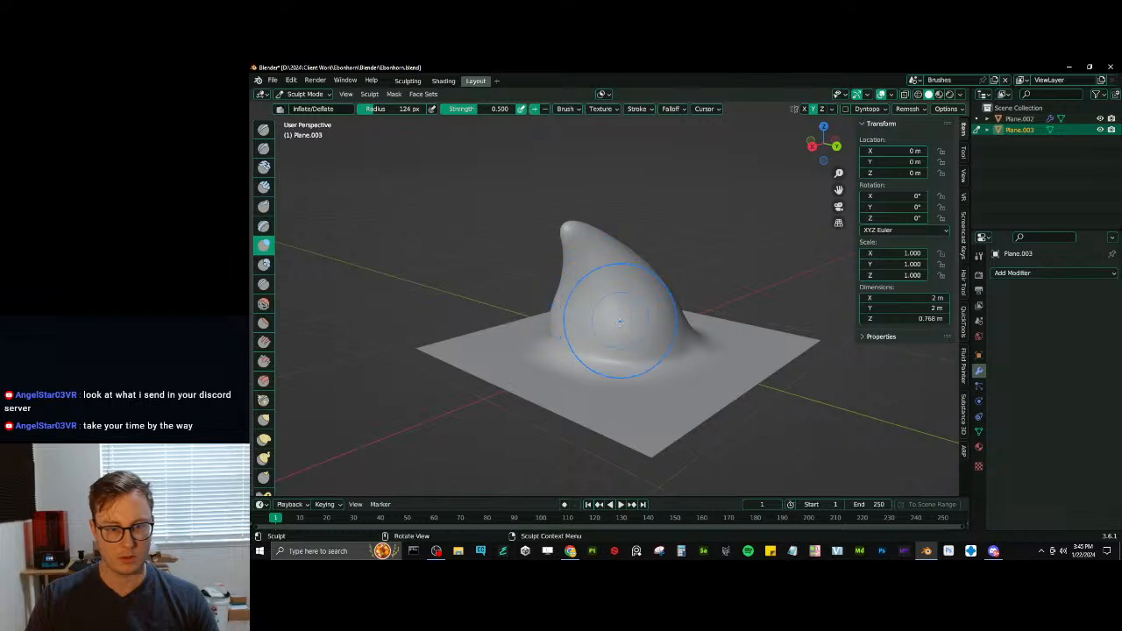
- Touch up the curved spike's lower body with Inflate/Deflate and tighten its base edge with the 72 px Pinch/Magnify brush
{"action": "scroll", "coordinate": [603, 312], "scroll_direction": "up", "scroll_amount": 4}
{"action": "scroll", "coordinate": [589, 359], "scroll_direction": "down", "scroll_amount": 3}
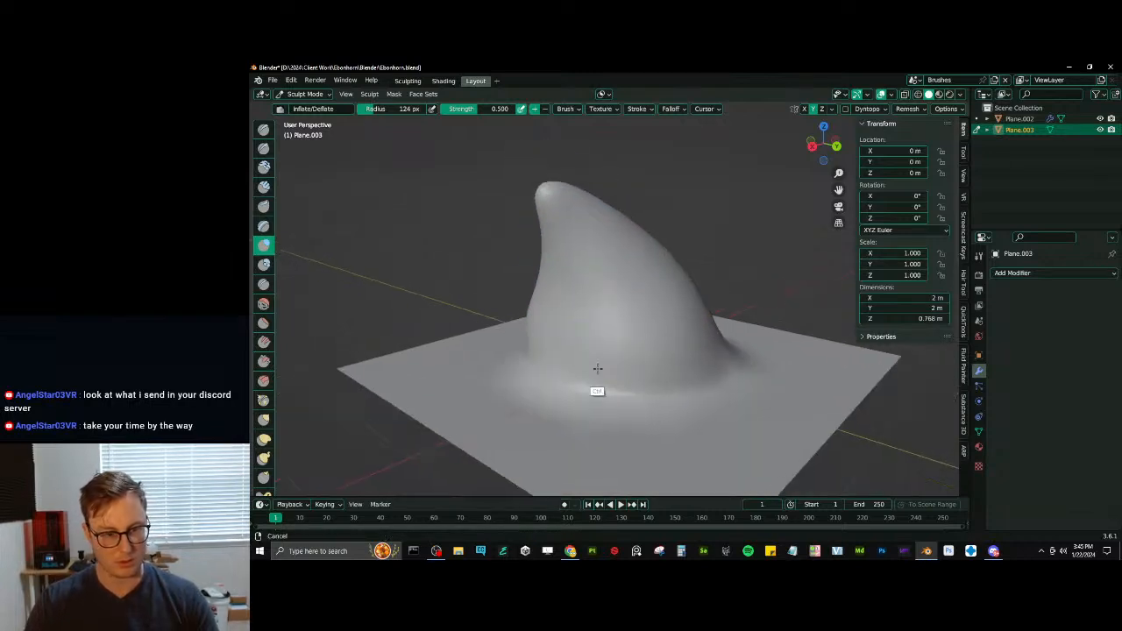
{"action": "middle_click_drag", "start_coordinate": [596, 389], "coordinate": [537, 325]}
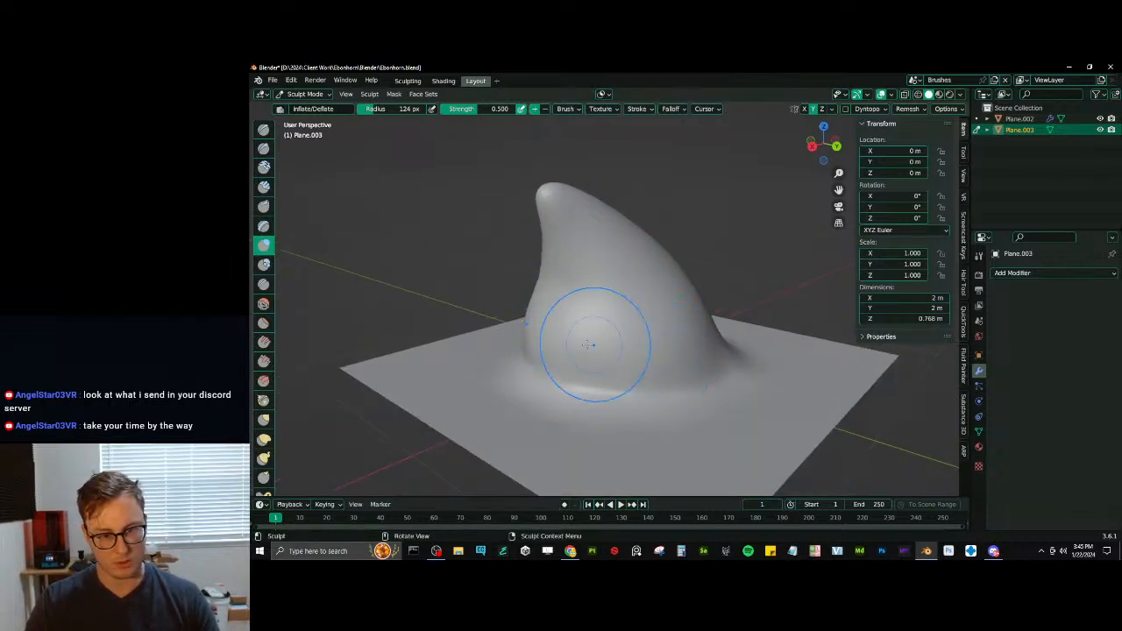
{"action": "middle_click_drag", "start_coordinate": [623, 367], "coordinate": [651, 400]}
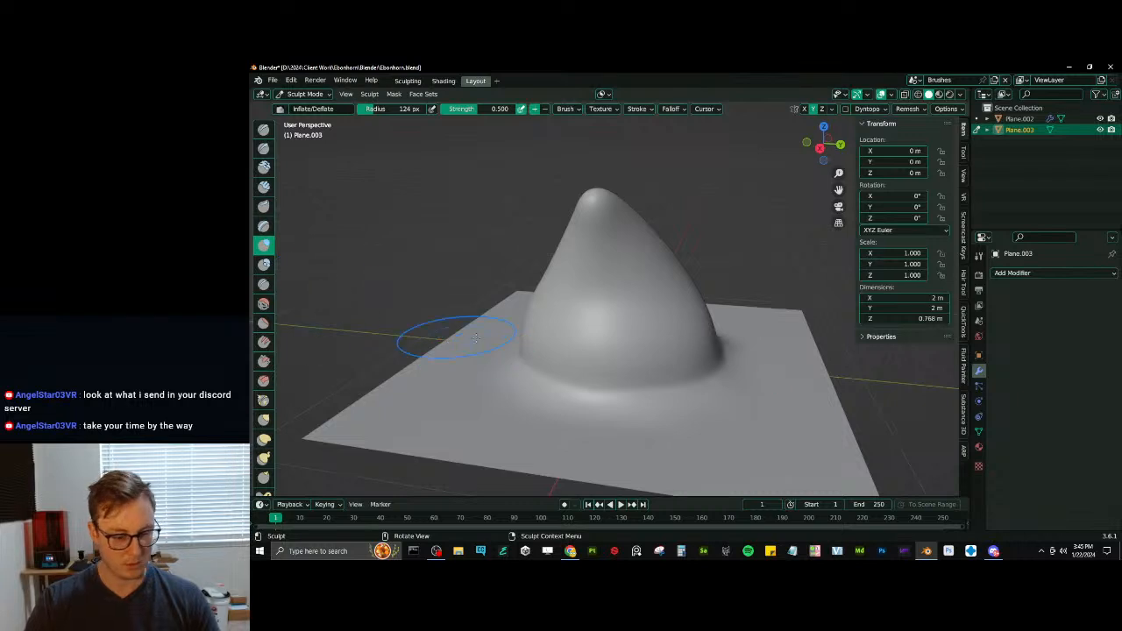
{"action": "key", "text": "p"}
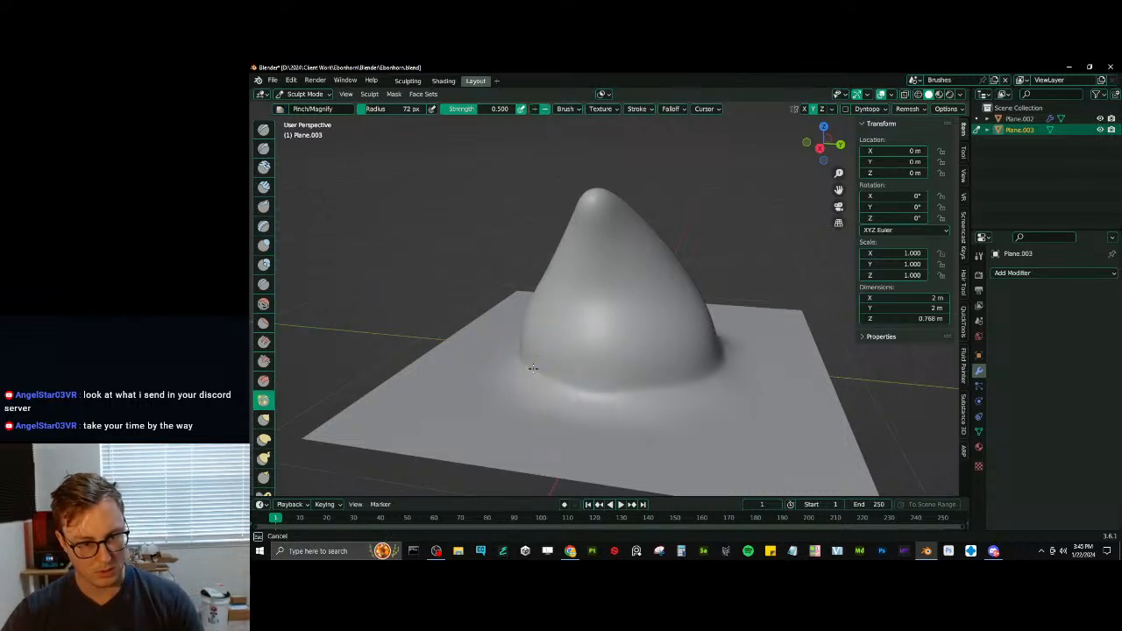
{"action": "mouse_move", "coordinate": [695, 387]}
{"action": "middle_mouse_down"}
{"action": "mouse_move", "coordinate": [587, 397]}
{"action": "mouse_move", "coordinate": [618, 403]}
{"action": "mouse_move", "coordinate": [618, 377]}
{"action": "mouse_move", "coordinate": [569, 356]}
{"action": "middle_mouse_up"}
- Return the spike plane to Object Mode and save the file
{"action": "key", "text": "ctrl+Tab"}
{"action": "left_click", "coordinate": [505, 382]}
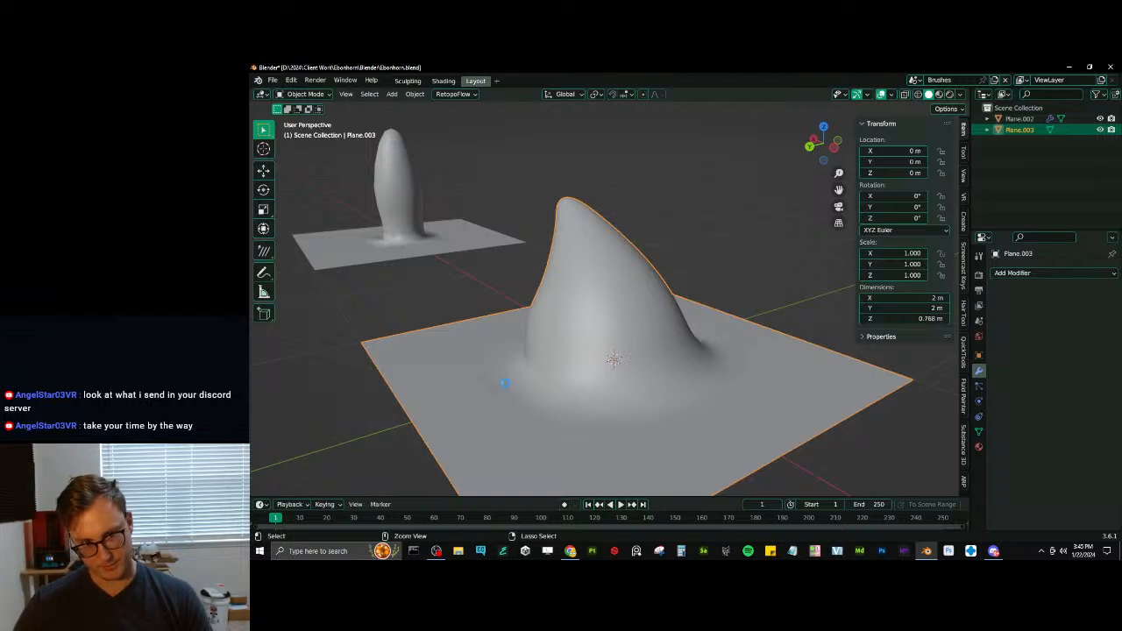
{"action": "key", "text": "ctrl+s"}
{"action": "scroll", "coordinate": [535, 304], "scroll_direction": "down", "scroll_amount": 2}
{"action": "scroll", "coordinate": [535, 304], "scroll_direction": "down", "scroll_amount": 5}
{"action": "middle_click_drag", "start_coordinate": [603, 313], "coordinate": [538, 312]}
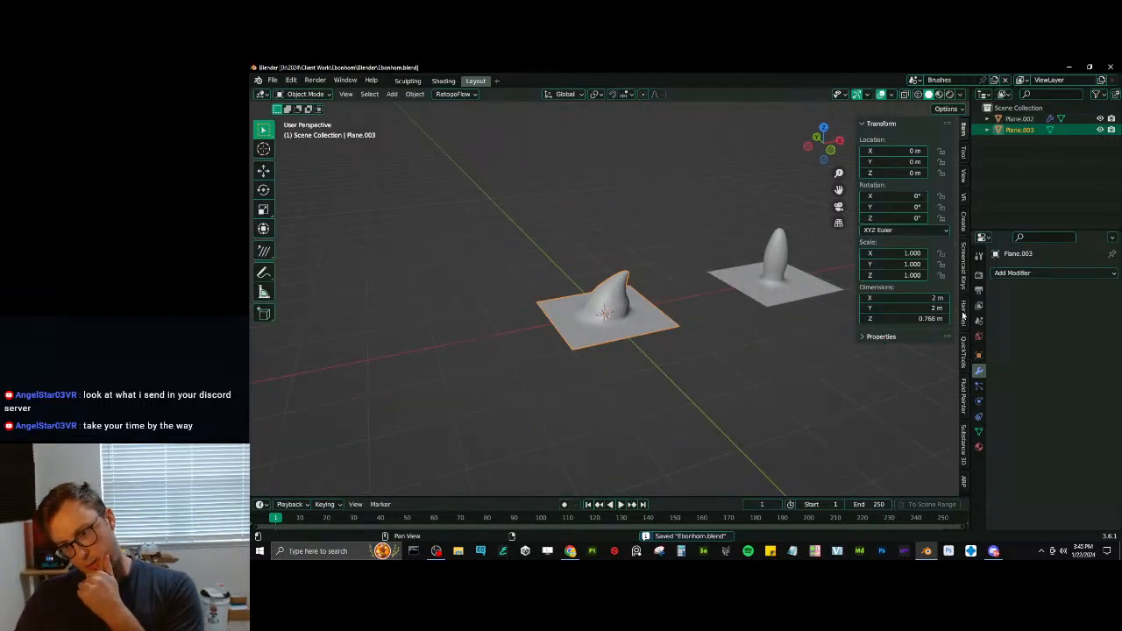
- Render the curved spike plane as a new VDM brush named Fluff_02 and save the file
{"action": "left_click", "coordinate": [963, 223]}
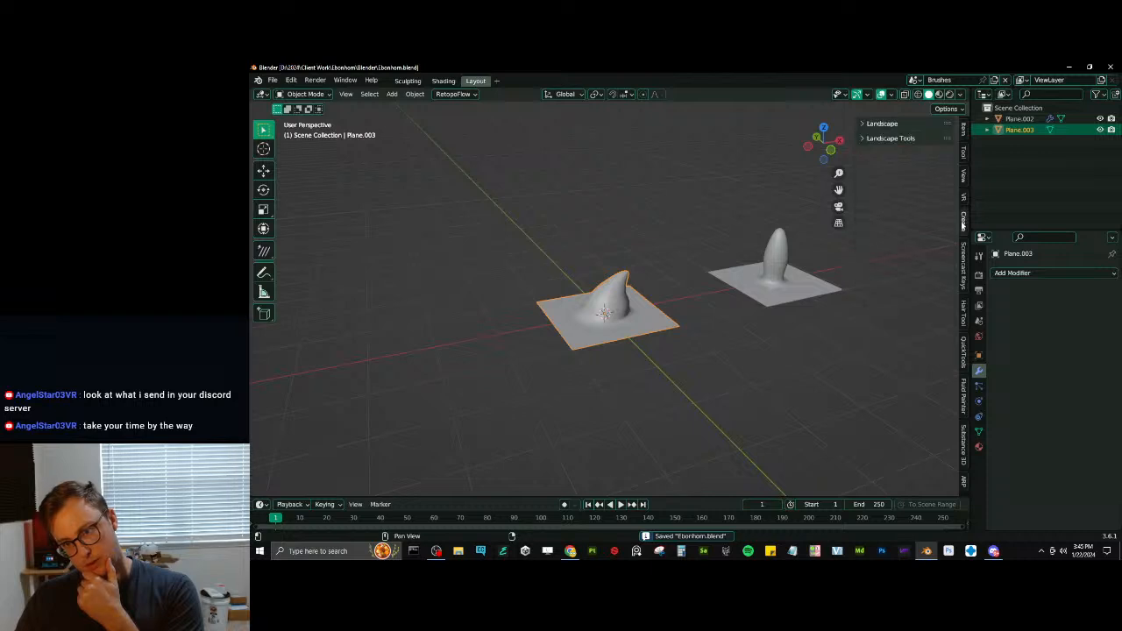
{"action": "left_click", "coordinate": [962, 154]}
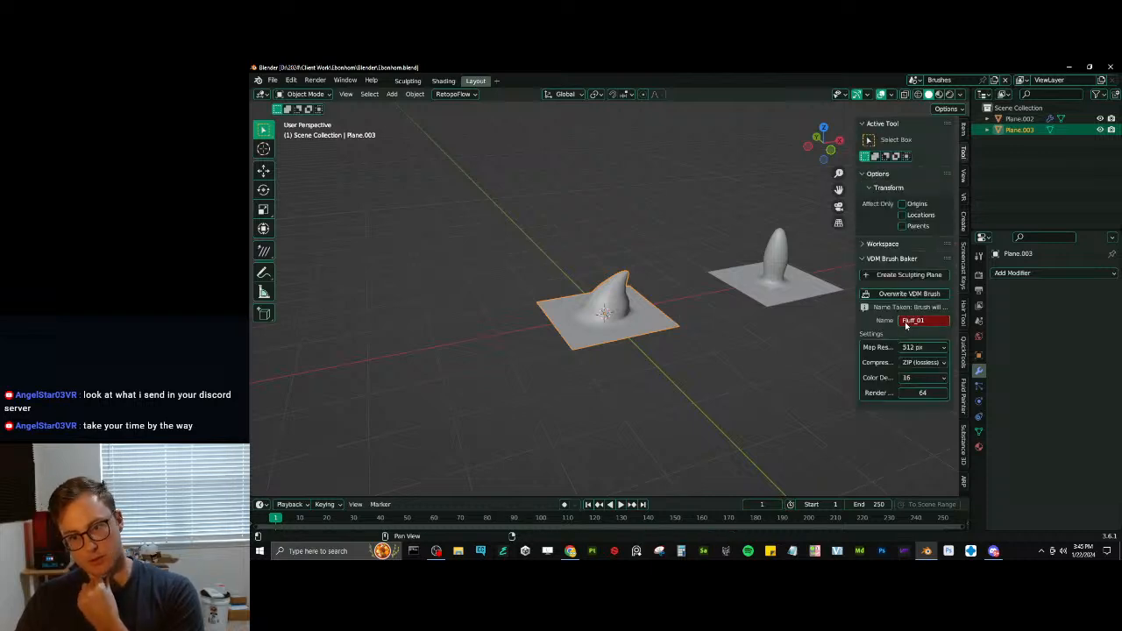
{"action": "left_click", "coordinate": [937, 321]}
{"action": "key", "text": "End"}
{"action": "key", "text": "BackSpace"}
{"action": "type", "text": "2"}
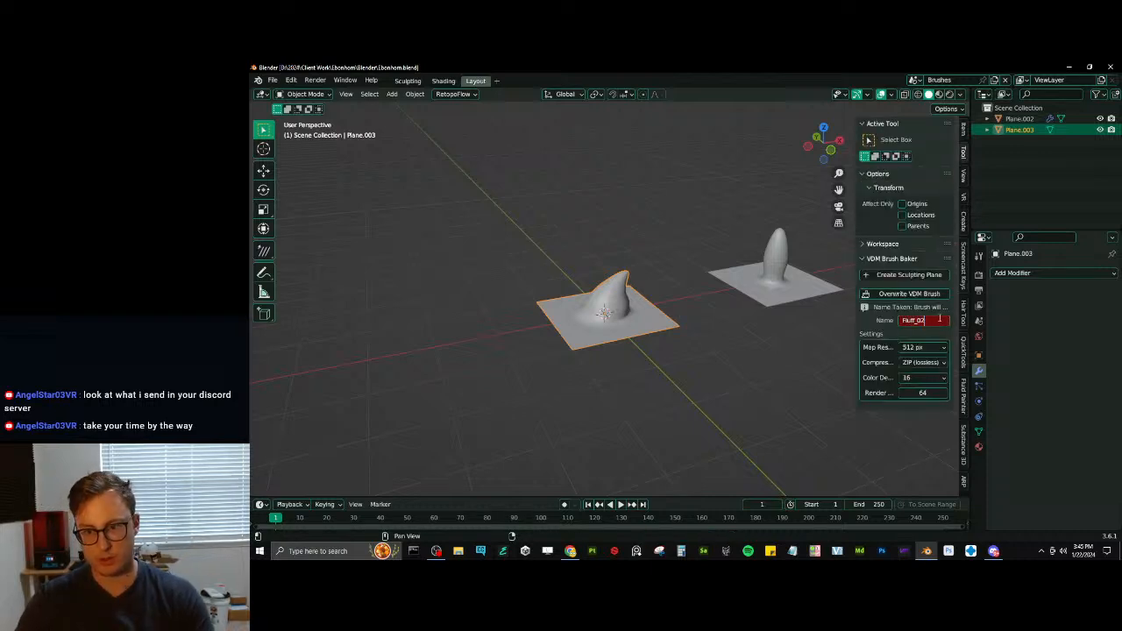
{"action": "key", "text": "Return"}
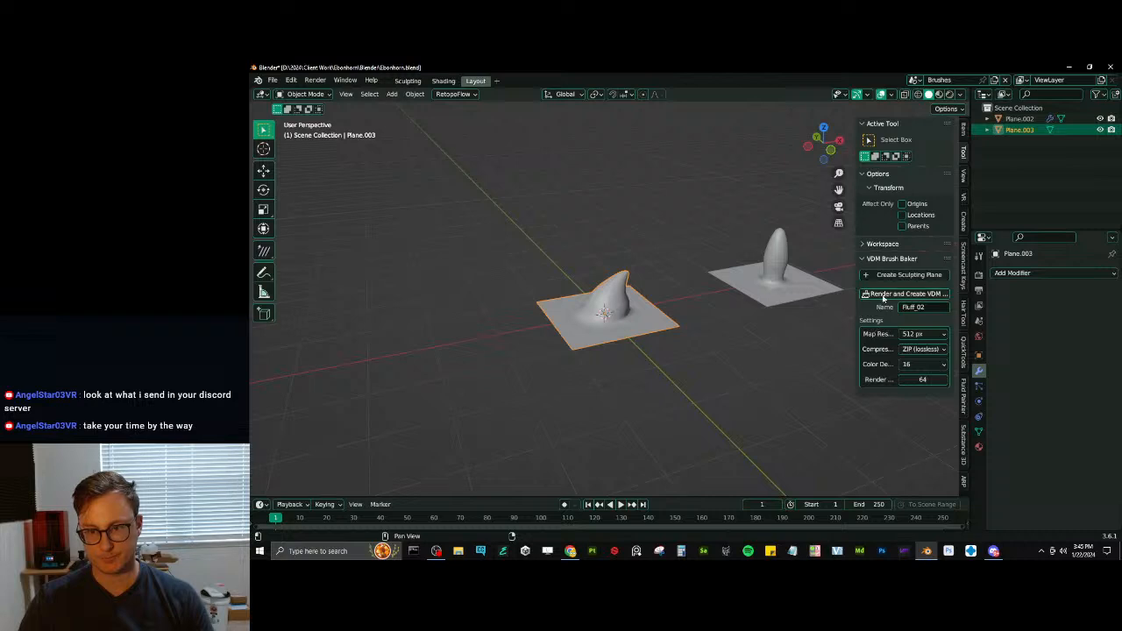
{"action": "left_click", "coordinate": [876, 294]}
{"action": "middle_click_drag", "start_coordinate": [627, 365], "coordinate": [629, 342]}
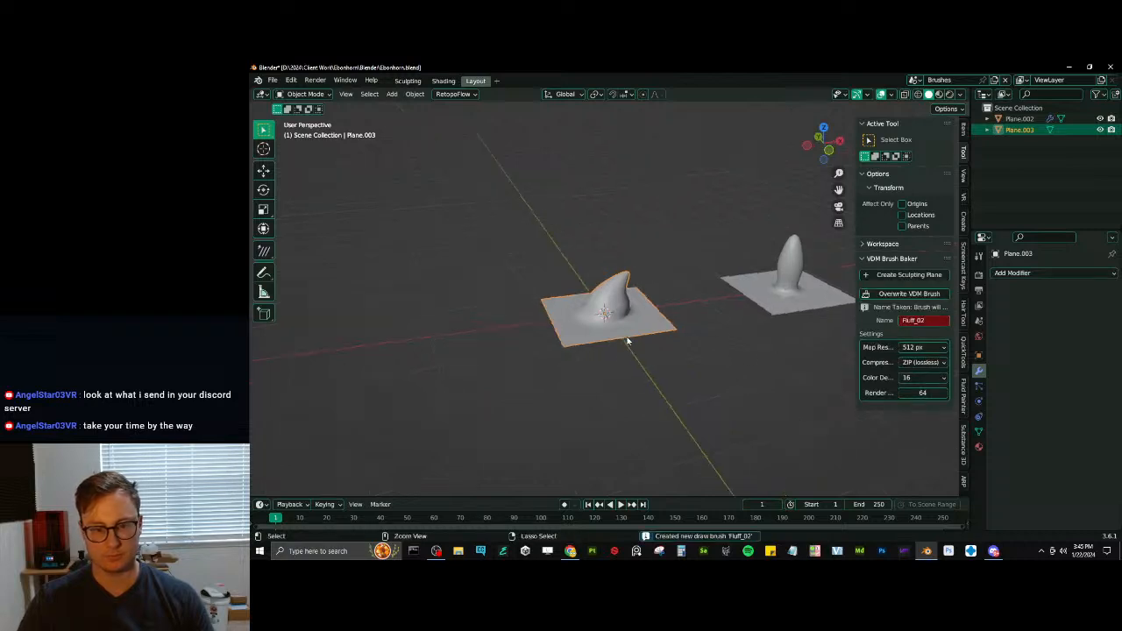
{"action": "key", "text": "ctrl+s"}
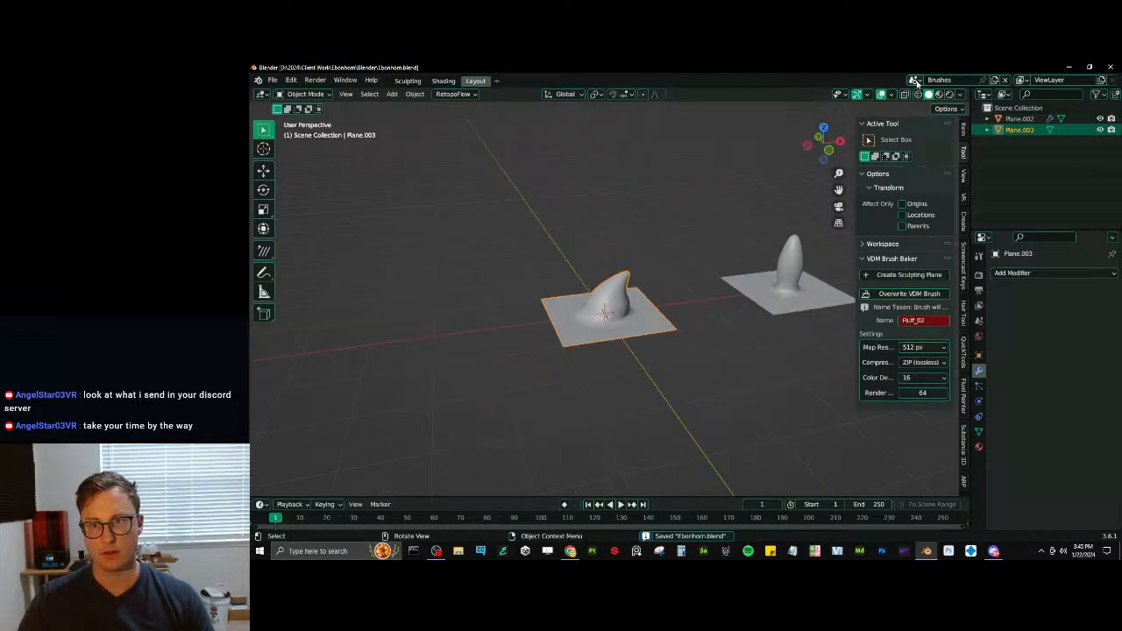
- Add a cube and move it about 4 m along the Y axis, behind the curved spike plane
{"action": "left_click", "coordinate": [915, 80]}
{"action": "scroll", "coordinate": [653, 368], "scroll_direction": "down", "scroll_amount": 5}
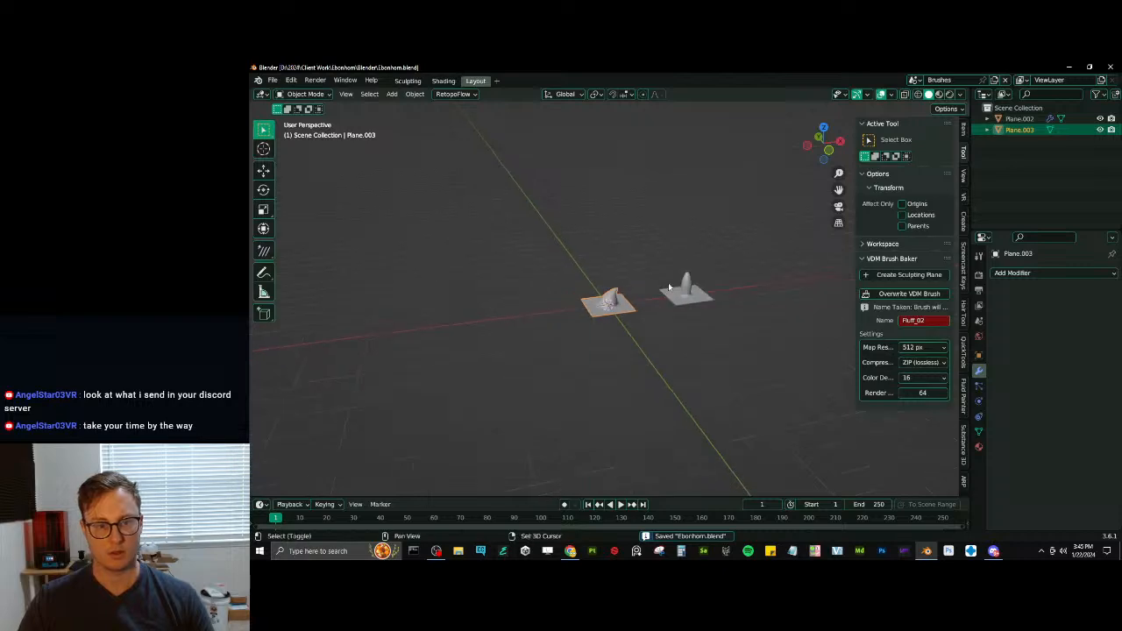
{"action": "key", "text": "shift+a"}
{"action": "mouse_move", "coordinate": [649, 283]}
{"action": "left_click", "coordinate": [708, 297]}
{"action": "middle_click_drag", "start_coordinate": [706, 306], "coordinate": [702, 343]}
{"action": "key", "text": "g"}
{"action": "key", "text": "y"}
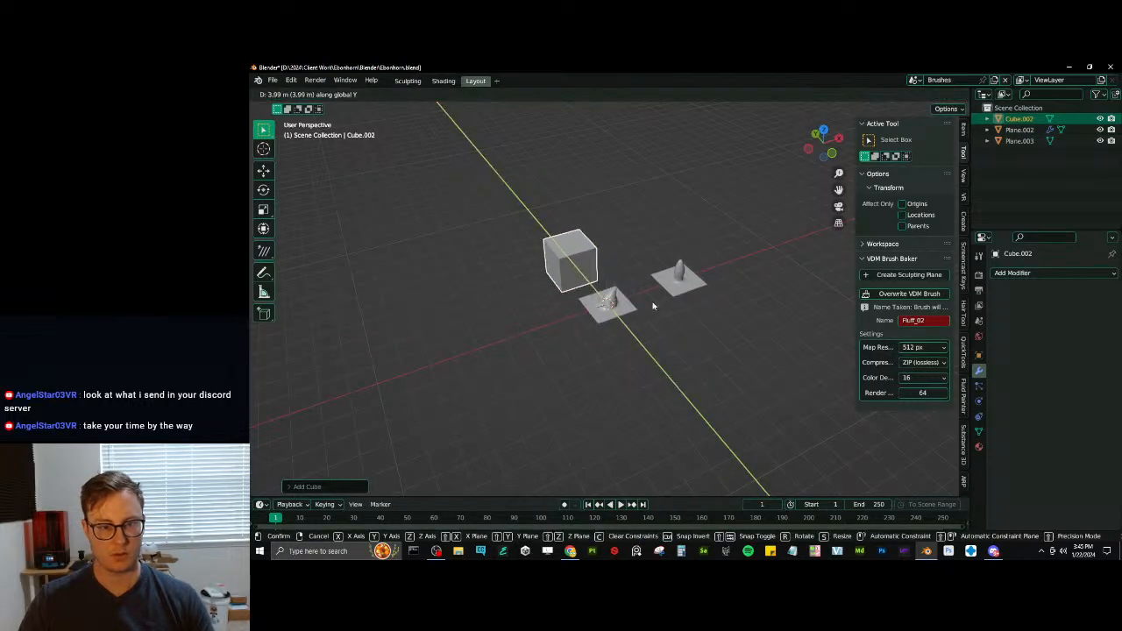
{"action": "left_click", "coordinate": [653, 303]}
- Put the cube in Sculpt Mode and set its voxel size to about 0.05 m
{"action": "scroll", "coordinate": [650, 263], "scroll_direction": "up", "scroll_amount": 3}
{"action": "key", "text": "ctrl+Tab"}
{"action": "scroll", "coordinate": [596, 271], "scroll_direction": "up", "scroll_amount": 4}
{"action": "key", "text": "r"}
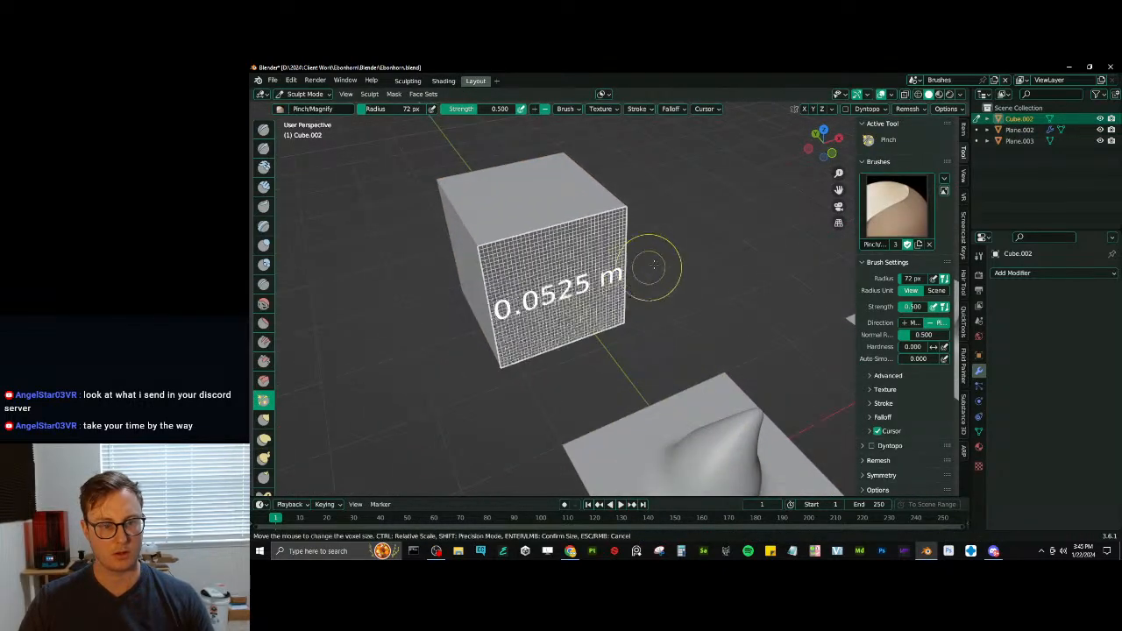
{"action": "left_click", "coordinate": [652, 272]}
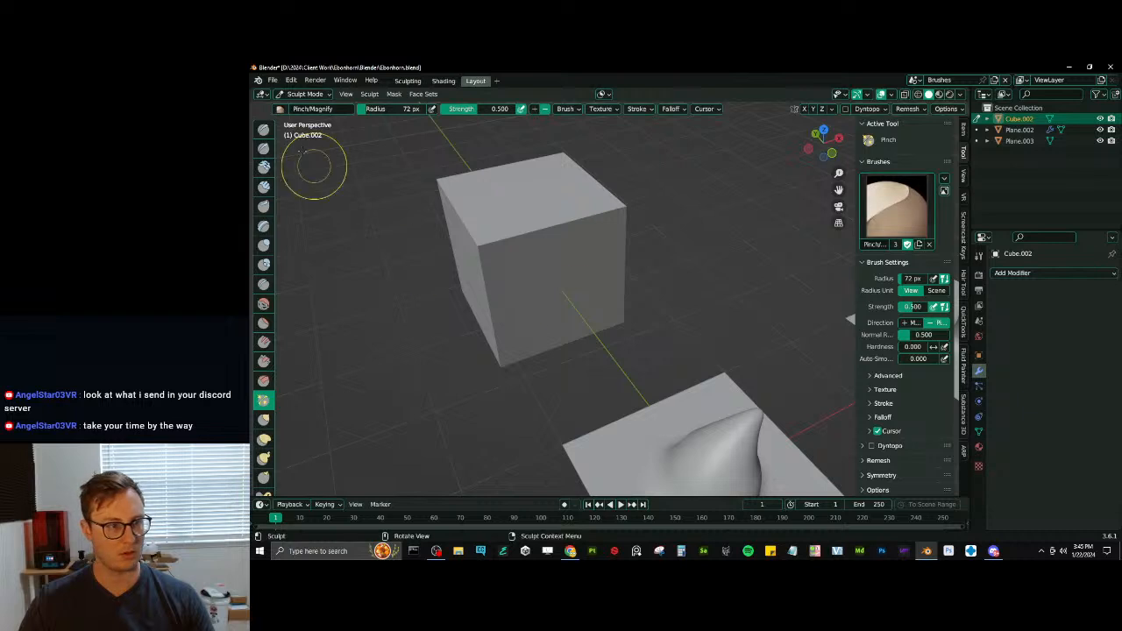
- Test the Fluff_02 Draw brush with a stroke on the cube's top face, and undo the stroke
{"action": "left_click", "coordinate": [263, 148]}
{"action": "left_click", "coordinate": [262, 129]}
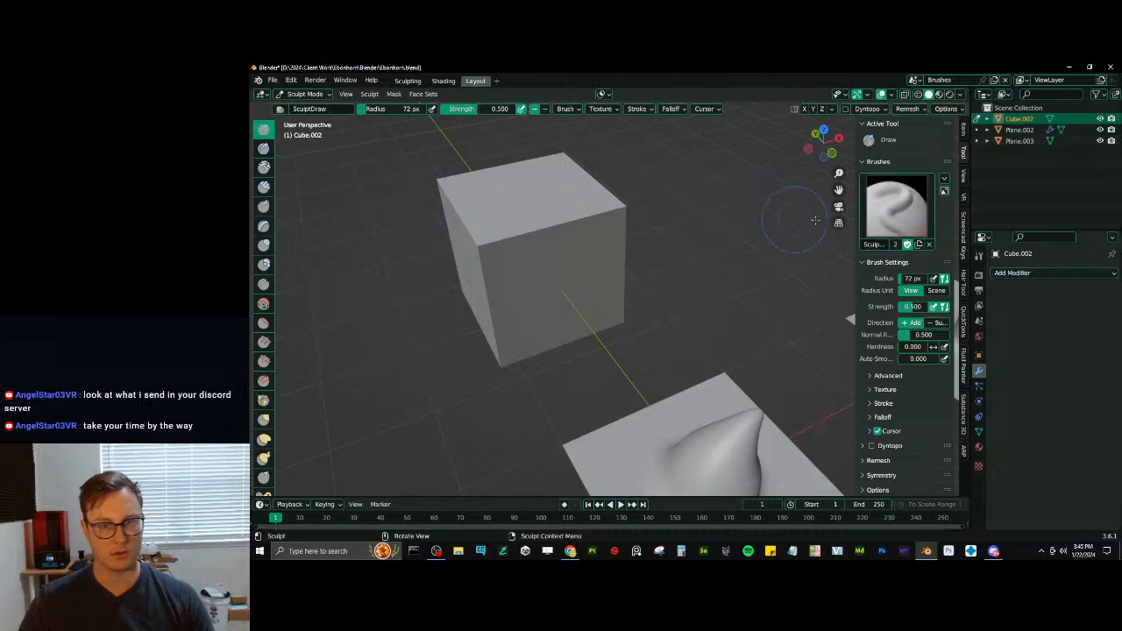
{"action": "left_click", "coordinate": [895, 206]}
{"action": "left_click", "coordinate": [650, 268]}
{"action": "middle_click_drag", "start_coordinate": [521, 262], "coordinate": [577, 299]}
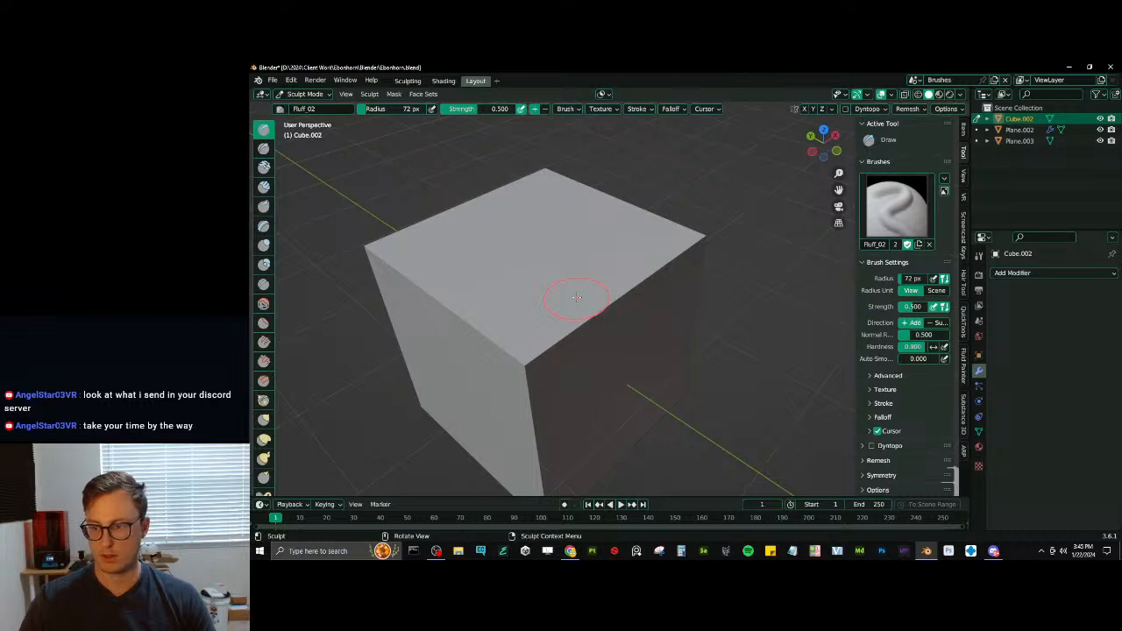
{"action": "left_click_drag", "start_coordinate": [557, 280], "coordinate": [538, 275]}
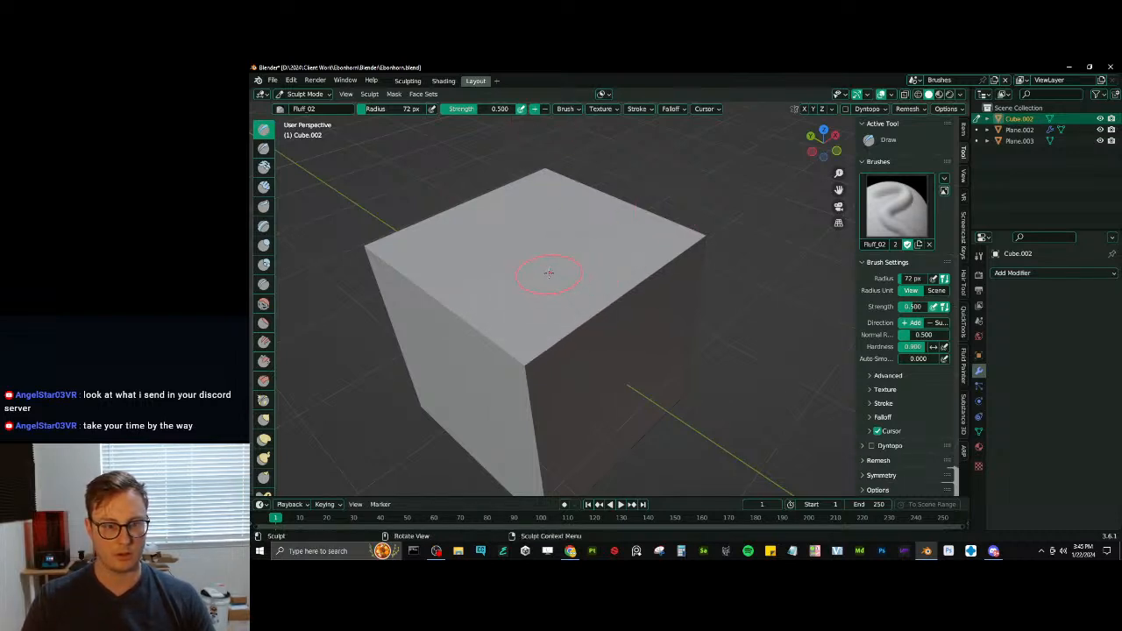
{"action": "middle_click_drag", "start_coordinate": [614, 313], "coordinate": [693, 259]}
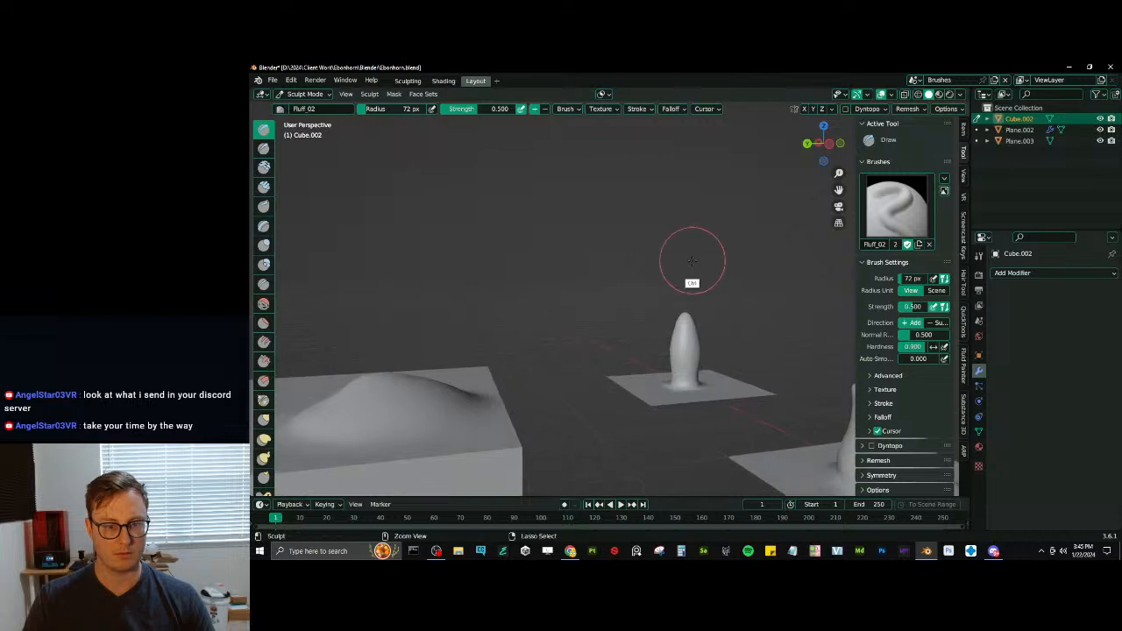
{"action": "key", "text": "ctrl+z"}
- Return to Object Mode and select the upright spike plane to check its Multires and brush baker settings
{"action": "key", "text": "ctrl+Tab"}
{"action": "left_click", "coordinate": [617, 374]}
{"action": "left_click", "coordinate": [716, 383]}
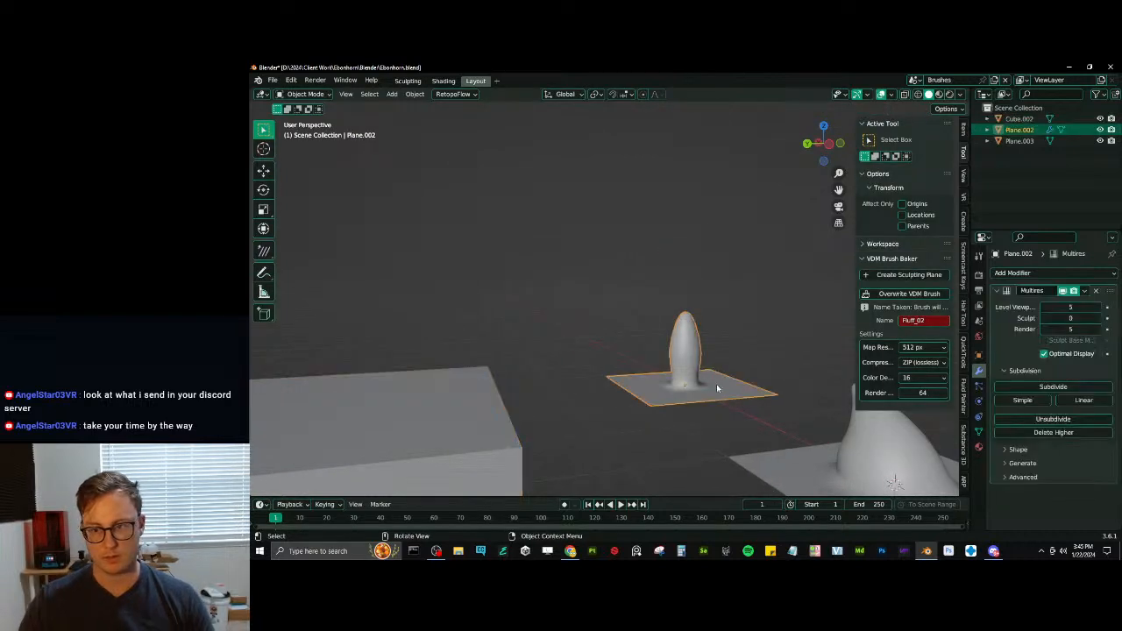
{"action": "middle_click_drag", "start_coordinate": [716, 384], "coordinate": [732, 363]}
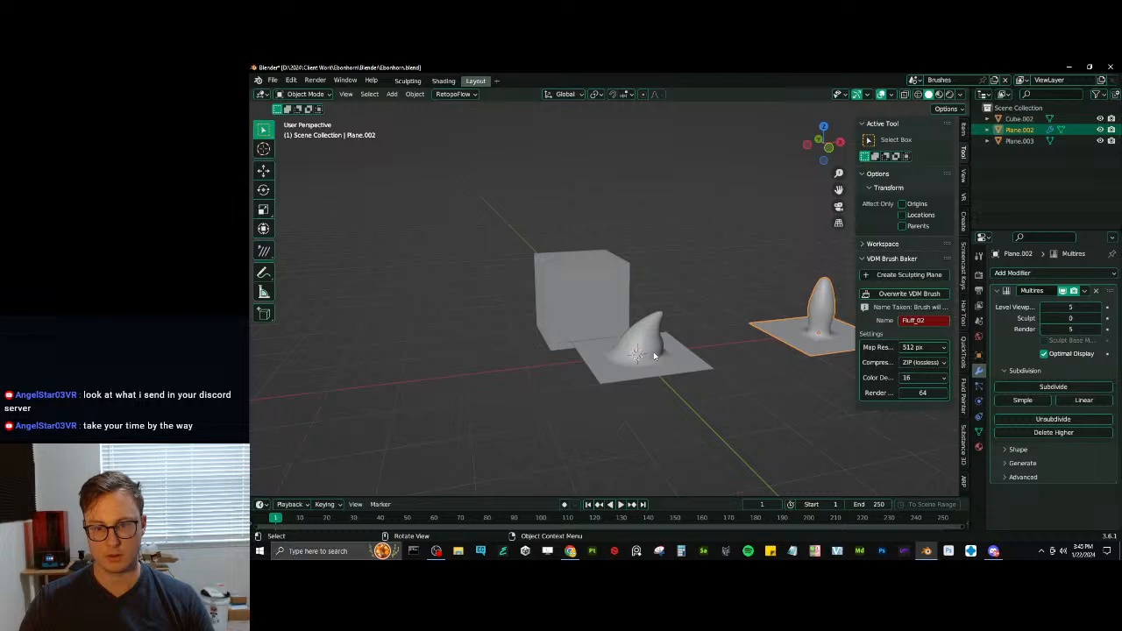
{"action": "left_click", "coordinate": [935, 320]}
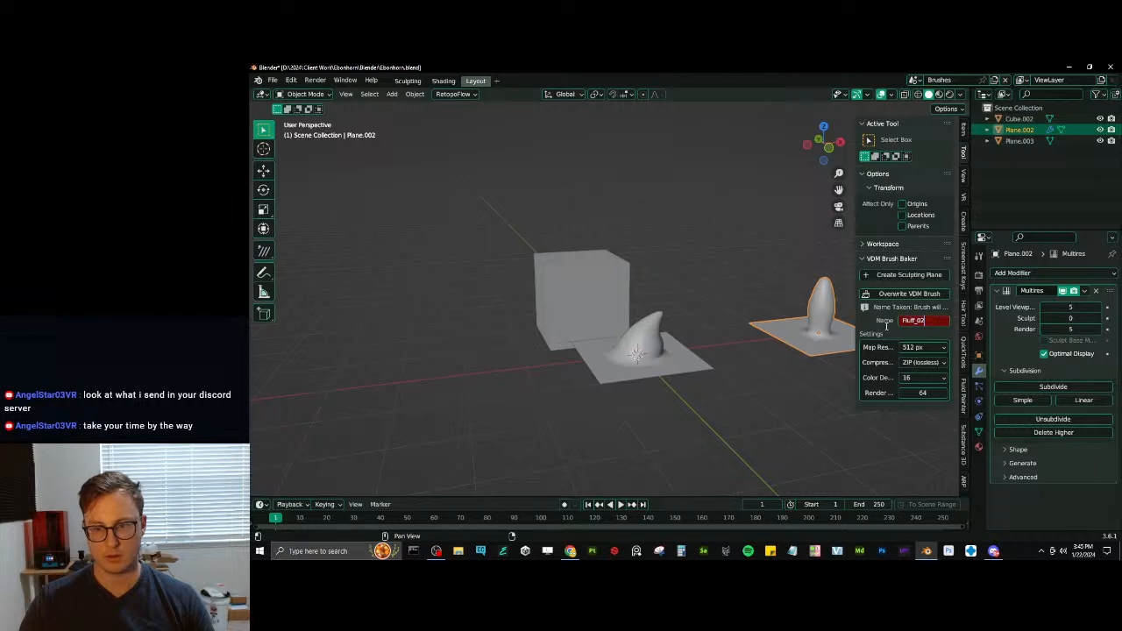
- Try to add a Multiresolution modifier to the curved spike plane and unsubdivide it
{"action": "left_click", "coordinate": [1019, 140]}
{"action": "left_click", "coordinate": [1049, 277]}
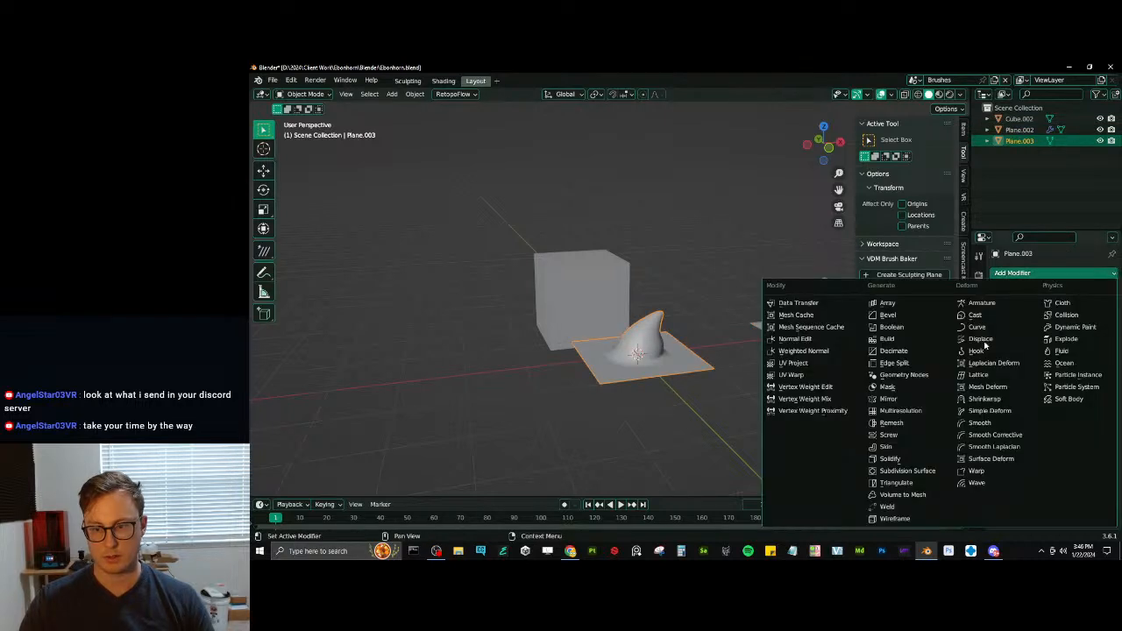
{"action": "left_click", "coordinate": [920, 412]}
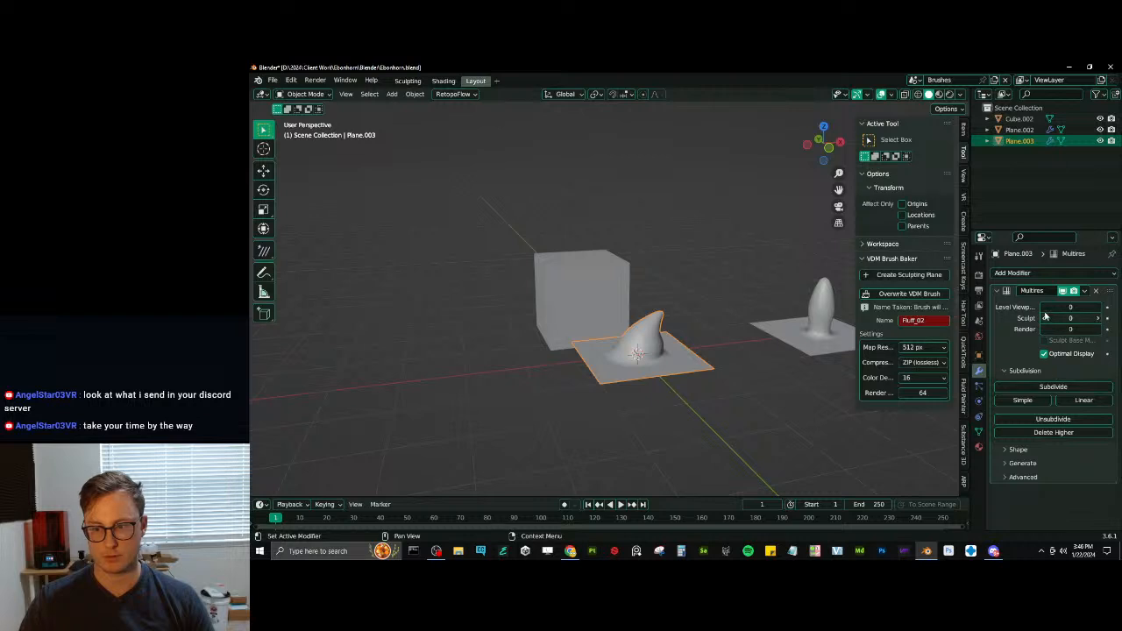
{"action": "left_click", "coordinate": [1055, 420]}
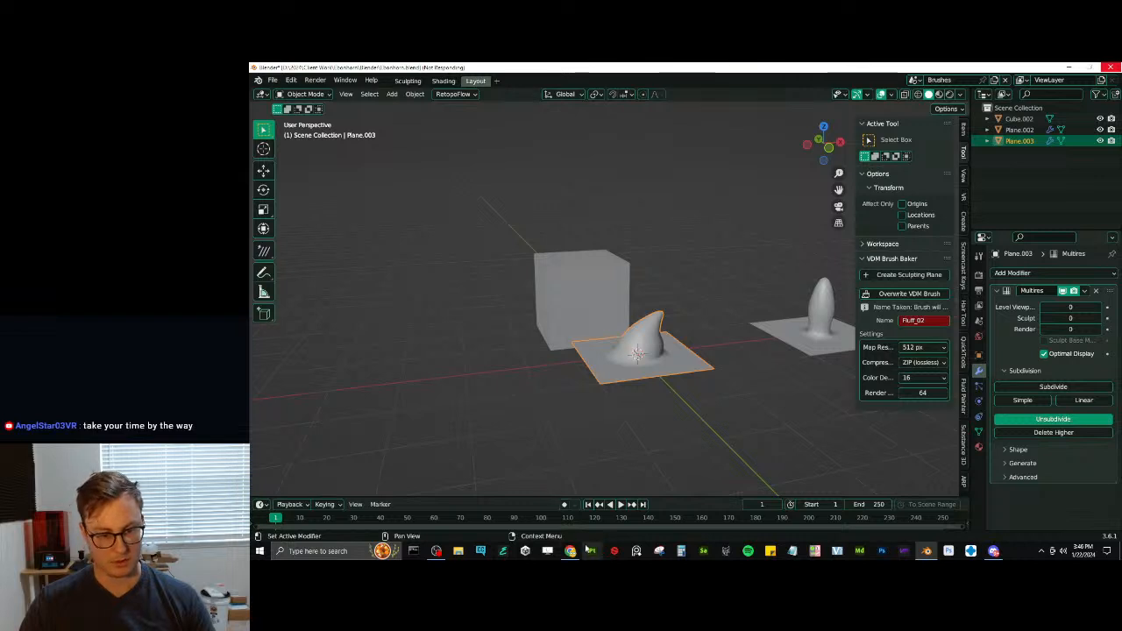
- Force-close the unresponsive Blender and reopen Ebonhorn.blend in a fresh session
{"action": "left_click", "coordinate": [573, 552]}
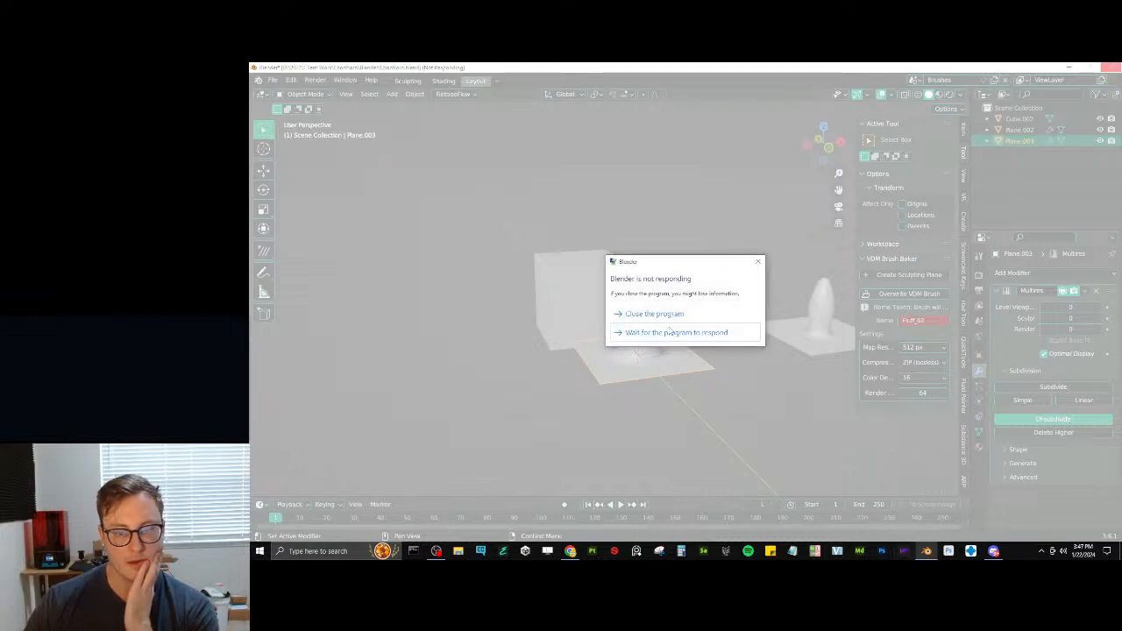
{"action": "left_click", "coordinate": [652, 311]}
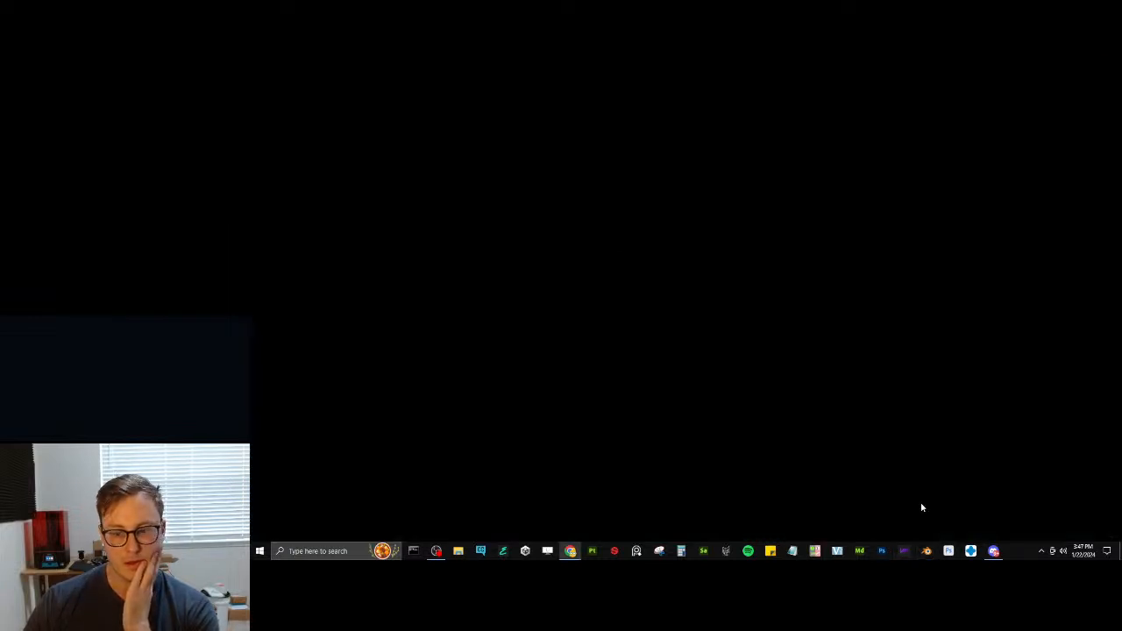
{"action": "left_click", "coordinate": [926, 553]}
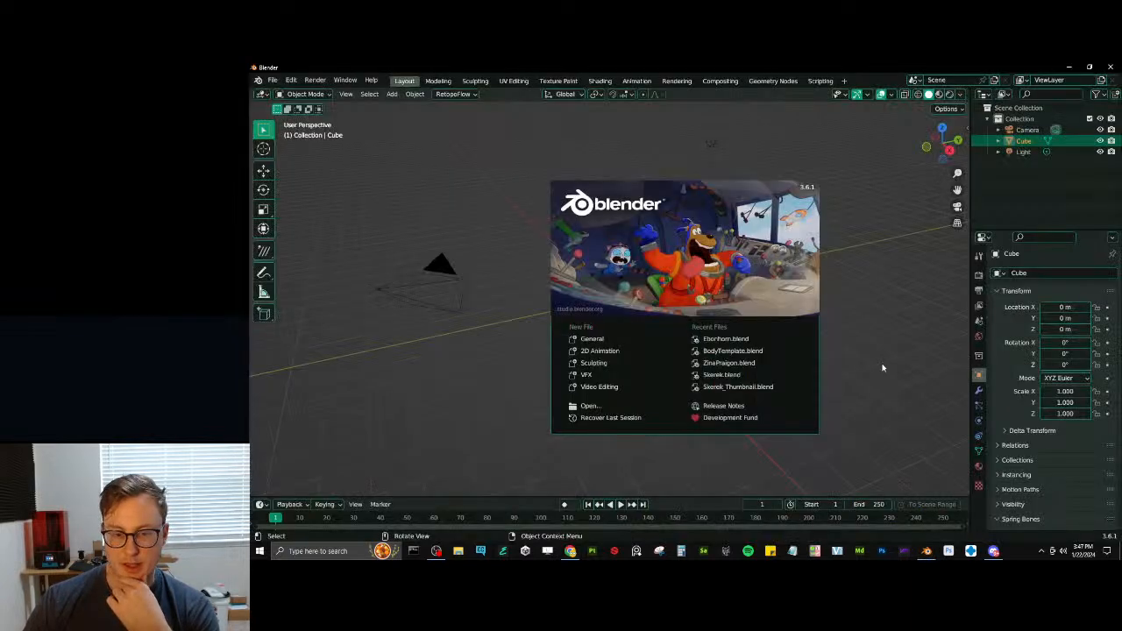
{"action": "left_click", "coordinate": [715, 339]}
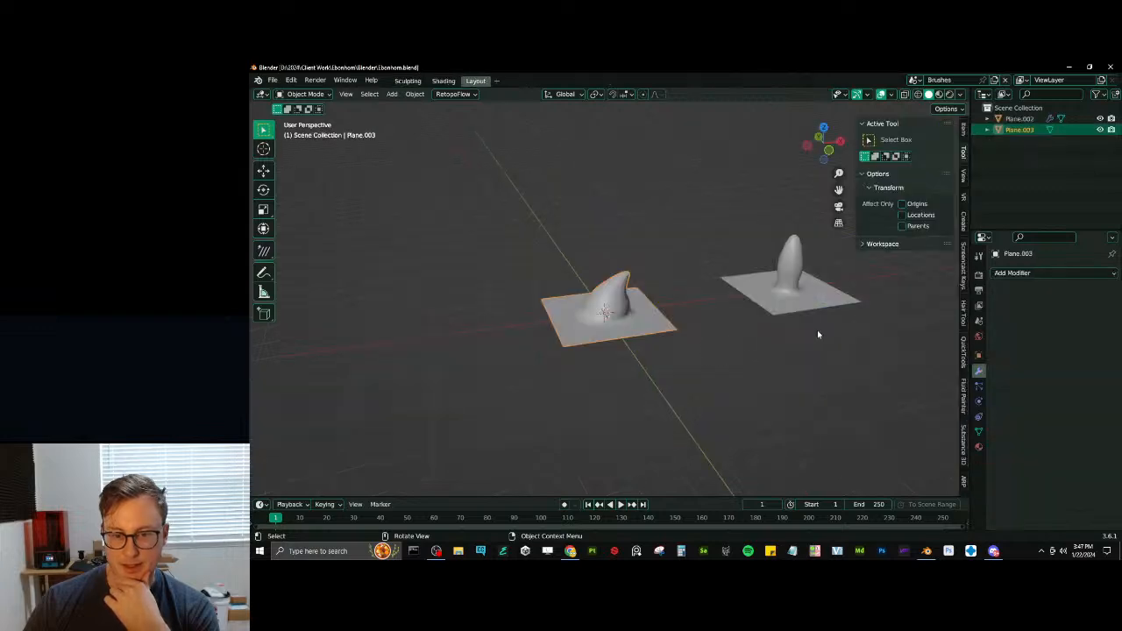
- Switch from the Brushes scene to the Main scene with the minotaur and save the file
{"action": "scroll", "coordinate": [698, 299], "scroll_direction": "down", "scroll_amount": 2}
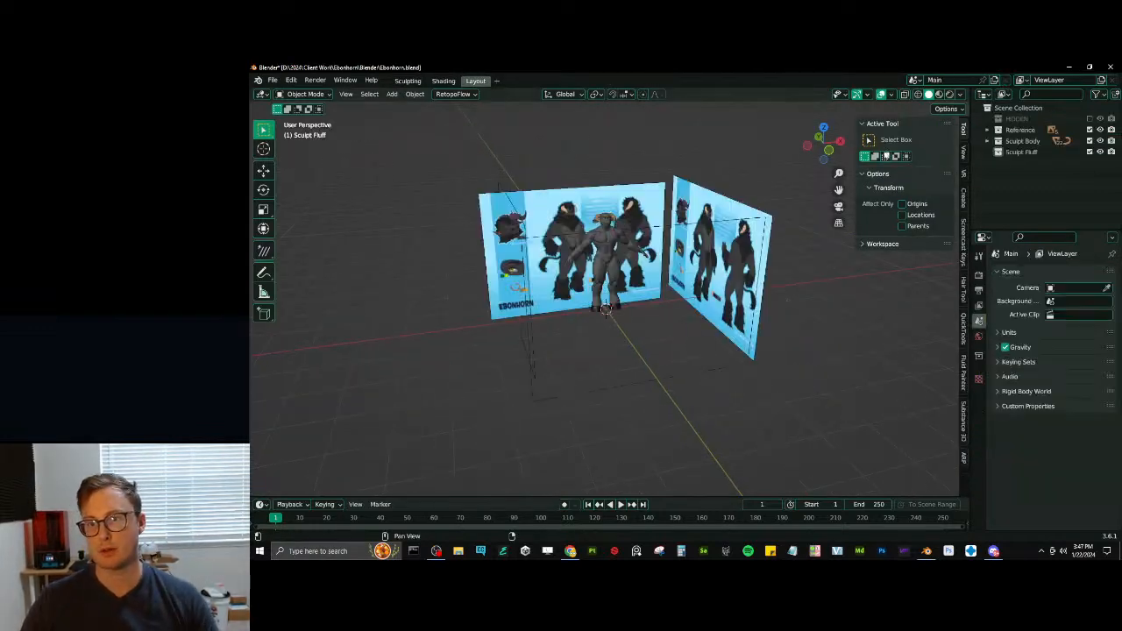
{"action": "scroll", "coordinate": [650, 257], "scroll_direction": "up", "scroll_amount": 5}
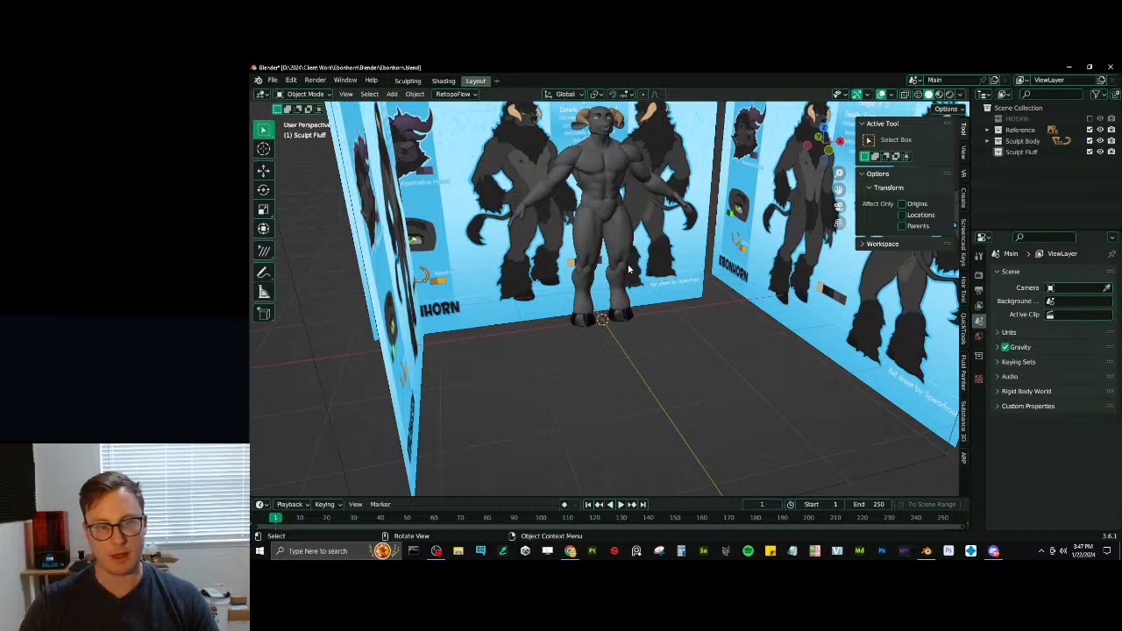
{"action": "scroll", "coordinate": [629, 269], "scroll_direction": "up", "scroll_amount": 4}
{"action": "mouse_move", "coordinate": [585, 273]}
{"action": "middle_mouse_down", "text": "shift"}
{"action": "mouse_move", "coordinate": [684, 275]}
{"action": "mouse_move", "coordinate": [663, 211]}
{"action": "mouse_move", "coordinate": [680, 313]}
{"action": "middle_mouse_up", "text": "shift"}
{"action": "key", "text": "ctrl+s"}
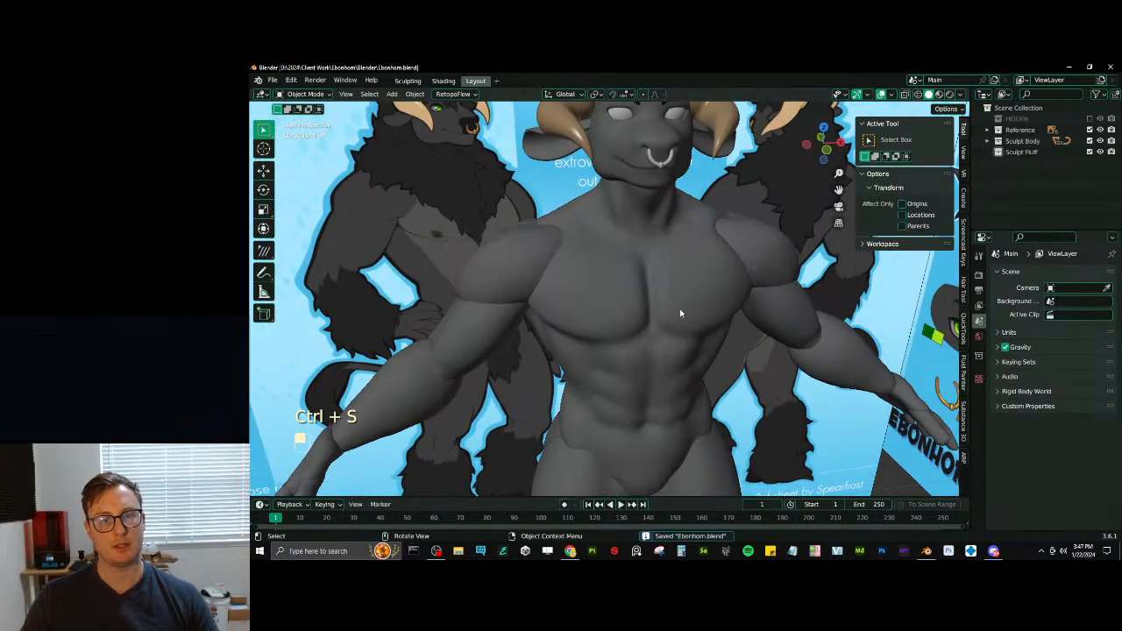
- Add a mesh plane at the minotaur's feet in the front view
{"action": "key", "text": "KP_1"}
{"action": "scroll", "coordinate": [620, 254], "scroll_direction": "down", "scroll_amount": 1}
{"action": "middle_click_drag", "start_coordinate": [619, 246], "coordinate": [622, 289], "text": "shift"}
{"action": "scroll", "coordinate": [595, 255], "scroll_direction": "up", "scroll_amount": 1}
{"action": "scroll", "coordinate": [613, 280], "scroll_direction": "down", "scroll_amount": 4}
{"action": "key", "text": "shift+a"}
{"action": "mouse_move", "coordinate": [627, 274]}
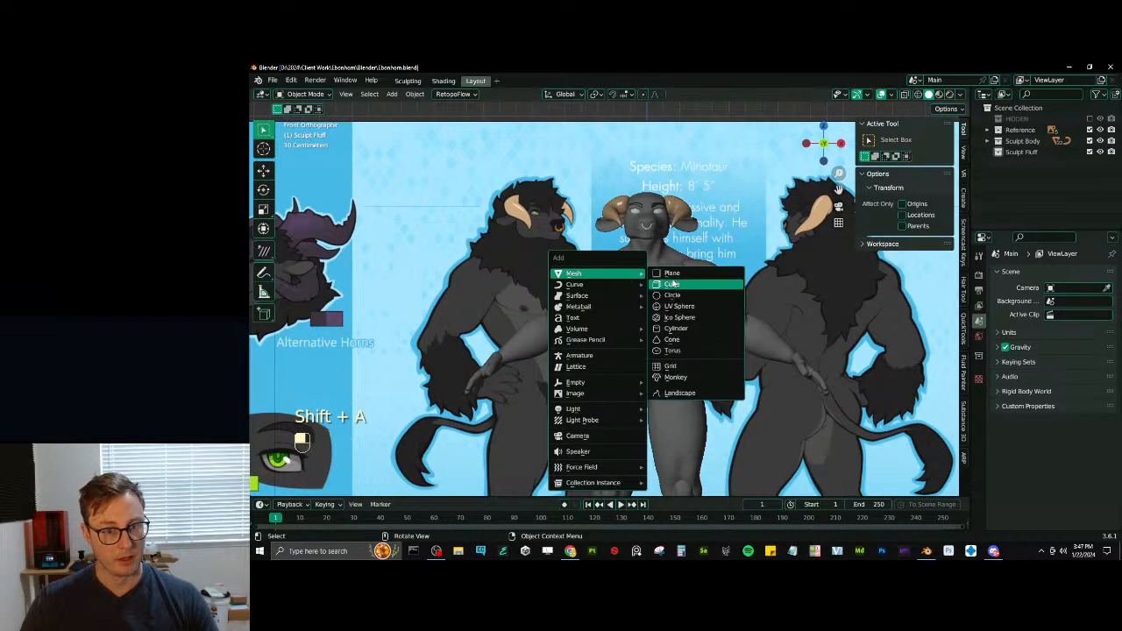
{"action": "left_click", "coordinate": [679, 273]}
- Rotate the plane 90° about the X axis to stand upright and scale it up
{"action": "scroll", "coordinate": [679, 272], "scroll_direction": "down", "scroll_amount": 2}
{"action": "type", "text": "rx"}
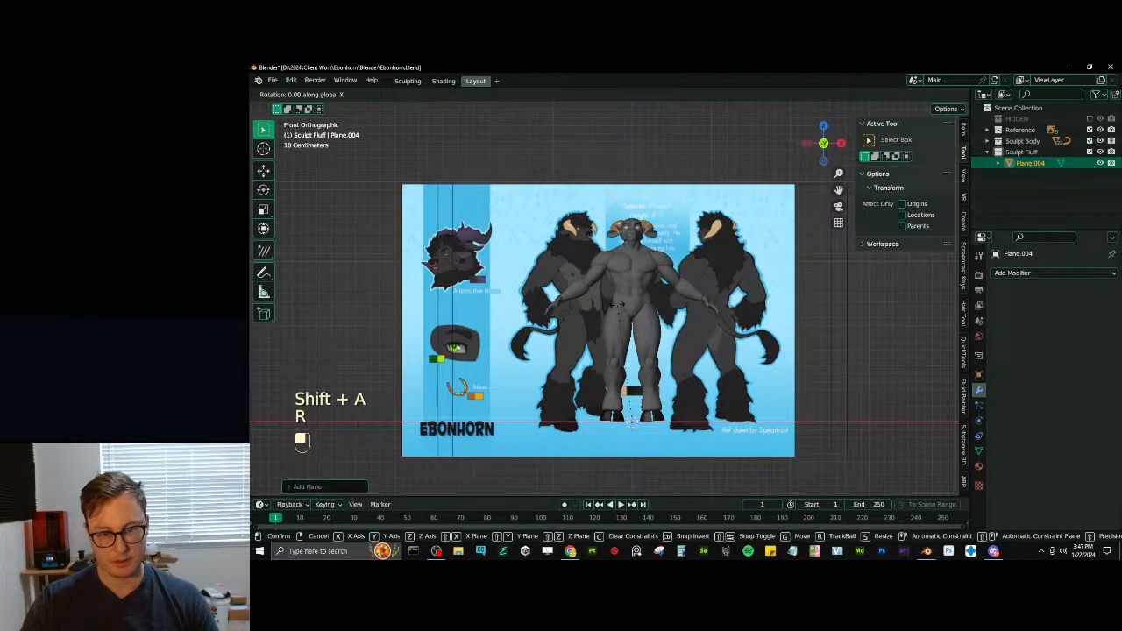
{"action": "type", "text": "90"}
{"action": "key", "text": "Return"}
{"action": "key", "text": "s"}
{"action": "left_click", "coordinate": [663, 450]}
{"action": "key", "text": "g"}
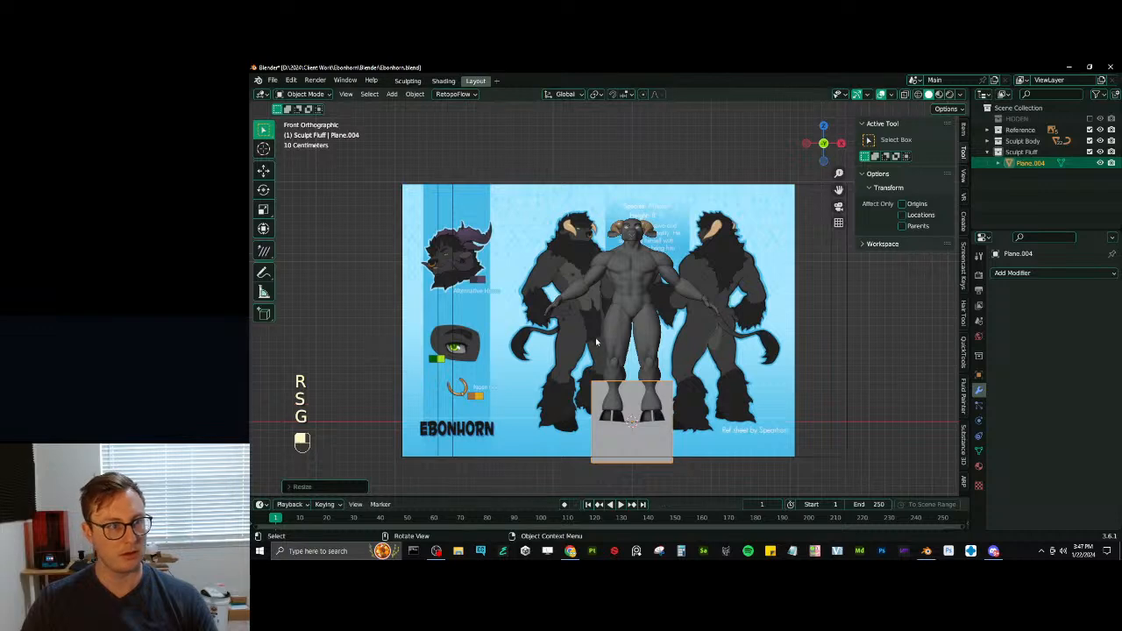
{"action": "scroll", "coordinate": [397, 175], "scroll_direction": "up", "scroll_amount": 4}
{"action": "scroll", "coordinate": [397, 174], "scroll_direction": "down", "scroll_amount": 3}
{"action": "key", "text": "Tab"}
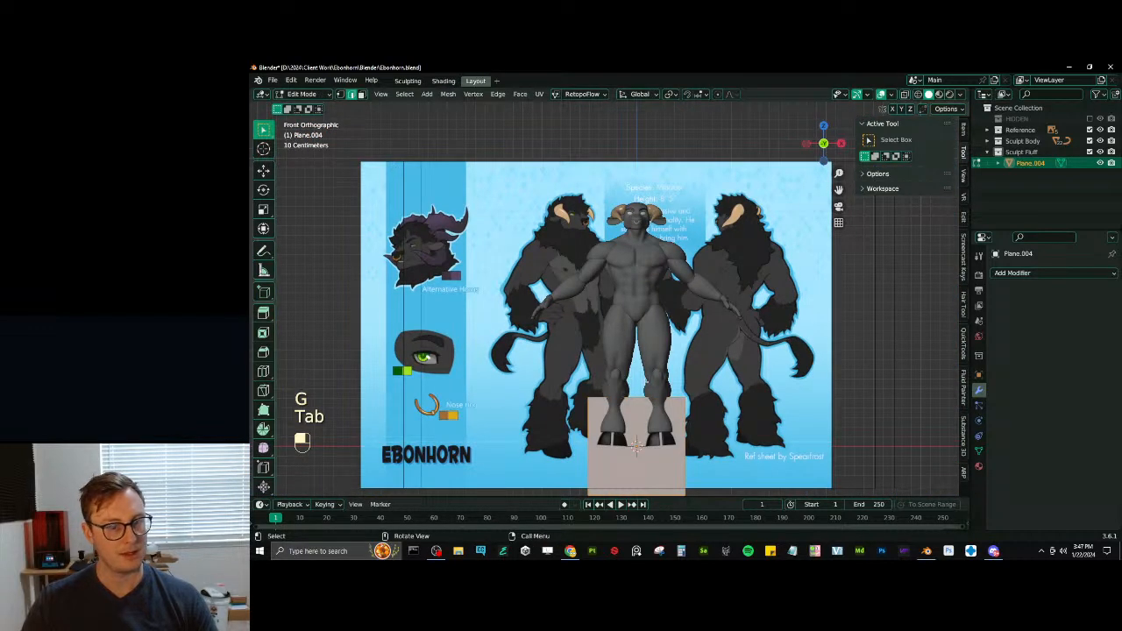
{"action": "key", "text": "g"}
{"action": "left_click", "coordinate": [550, 249]}
{"action": "key", "text": "ctrl+z"}
{"action": "key", "text": "Tab"}
- Move the upright plane onto the head of the front-facing reference figure and shrink it to tuft size
{"action": "key", "text": "g"}
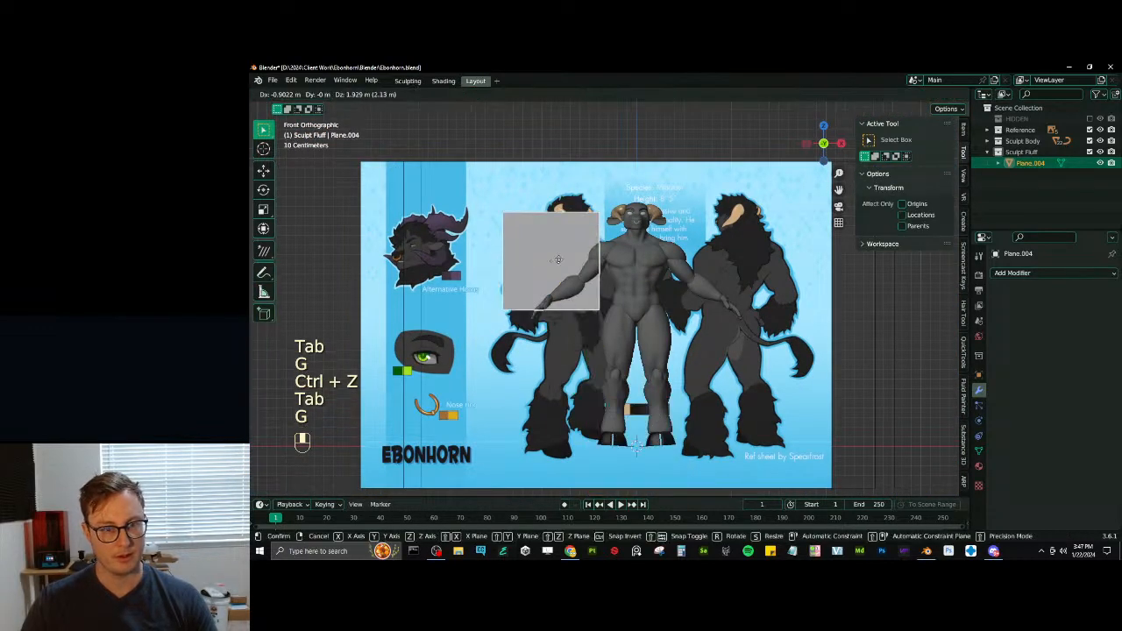
{"action": "left_click", "coordinate": [571, 224]}
{"action": "scroll", "coordinate": [579, 219], "scroll_direction": "up", "scroll_amount": 4}
{"action": "key", "text": "s"}
{"action": "left_click", "coordinate": [584, 253]}
{"action": "scroll", "coordinate": [609, 296], "scroll_direction": "up", "scroll_amount": 5}
{"action": "key", "text": "s"}
{"action": "left_click", "coordinate": [496, 192]}
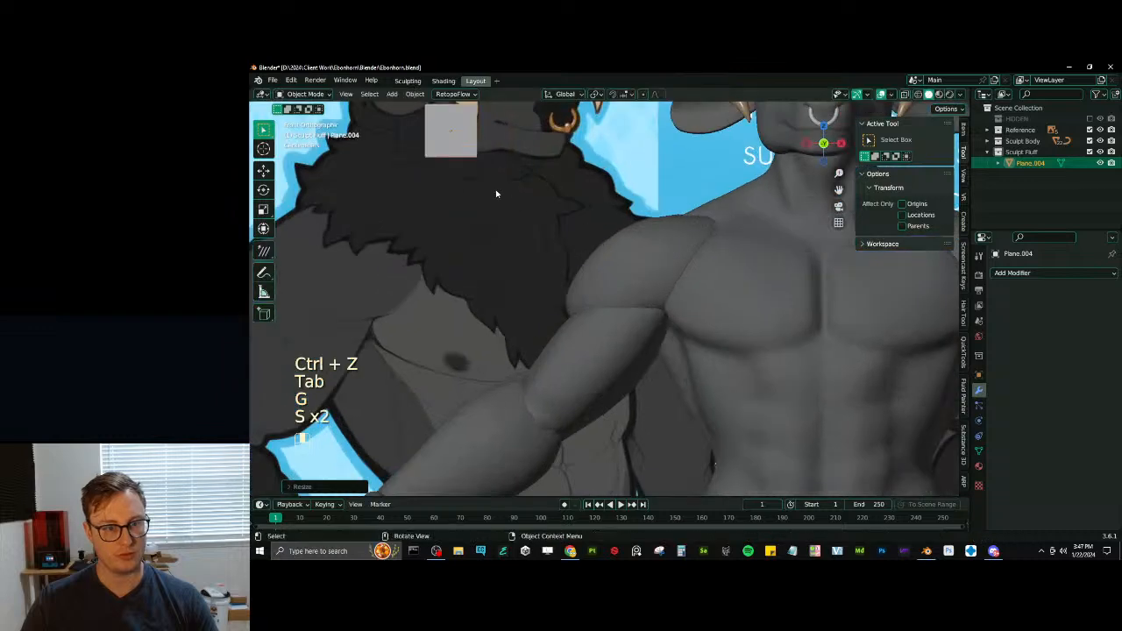
- In Edit Mode, move the plane's face down onto the neck fluff below the reference figure's jaw
{"action": "scroll", "coordinate": [649, 333], "scroll_direction": "up", "scroll_amount": 5}
{"action": "middle_click_drag", "start_coordinate": [496, 193], "coordinate": [582, 270], "text": "shift"}
{"action": "key", "text": "Tab"}
{"action": "key", "text": "g"}
{"action": "left_click", "coordinate": [777, 446]}
{"action": "middle_click_drag", "start_coordinate": [737, 405], "coordinate": [713, 370], "text": "shift"}
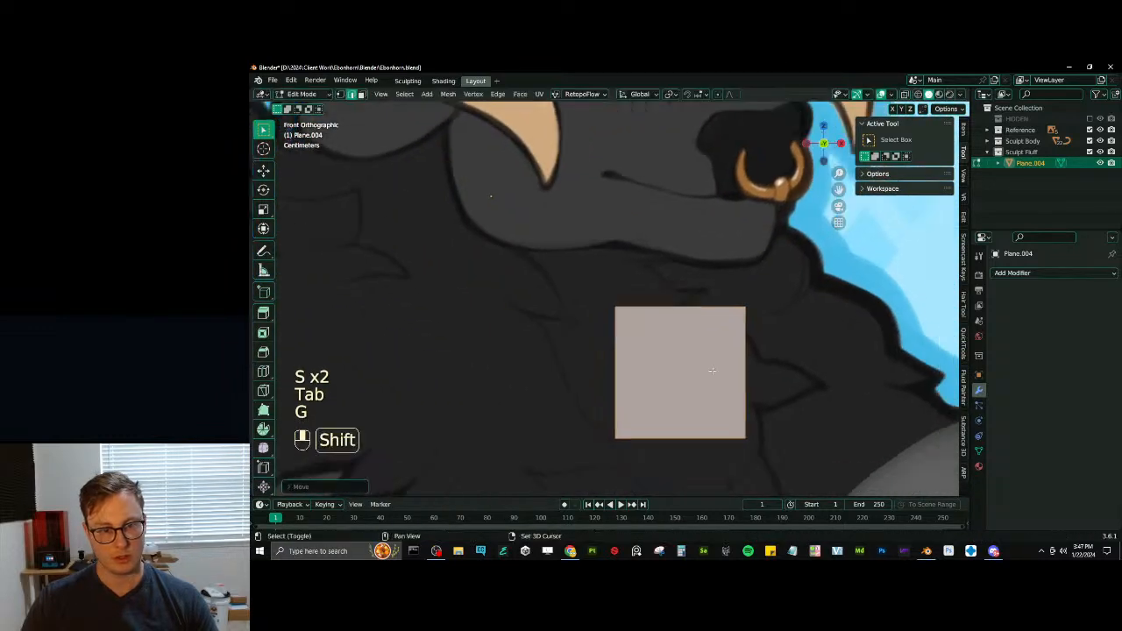
{"action": "scroll", "coordinate": [713, 371], "scroll_direction": "down", "scroll_amount": 2}
{"action": "middle_click_drag", "start_coordinate": [603, 368], "coordinate": [726, 326], "text": "shift"}
{"action": "scroll", "coordinate": [660, 352], "scroll_direction": "down", "scroll_amount": 1}
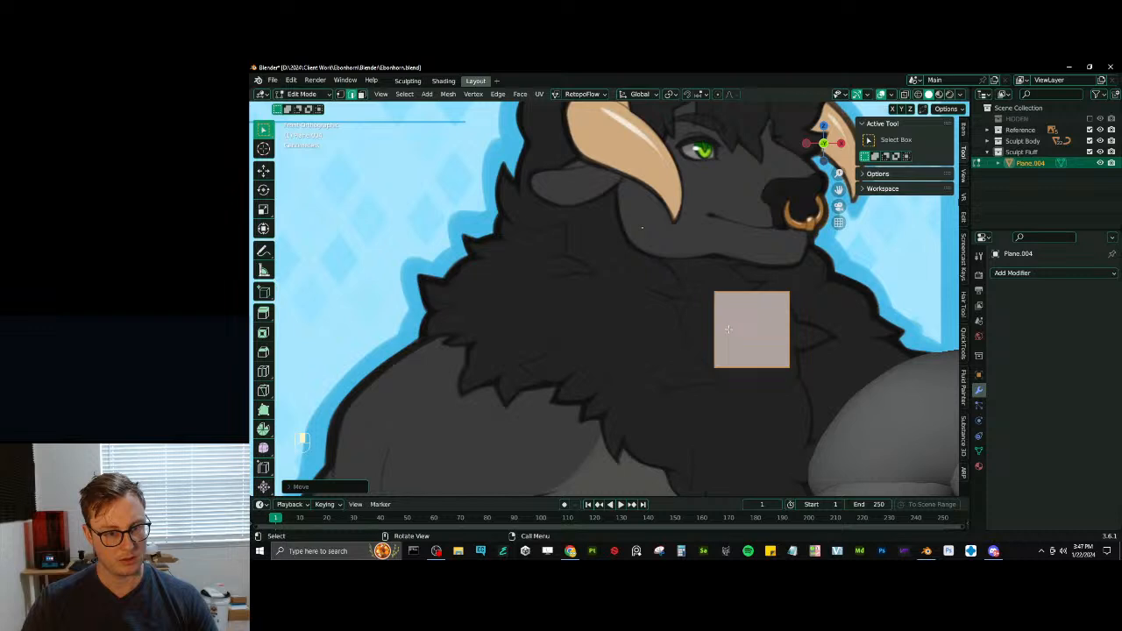
- Shift the square face over the shoulder-side fluff and rotate it into a diamond orientation
{"action": "key", "text": "g"}
{"action": "left_click", "coordinate": [603, 325]}
{"action": "key", "text": "r"}
{"action": "left_click", "coordinate": [605, 296]}
{"action": "scroll", "coordinate": [604, 296], "scroll_direction": "up", "scroll_amount": 1}
{"action": "middle_click_drag", "start_coordinate": [606, 296], "coordinate": [610, 276], "text": "shift"}
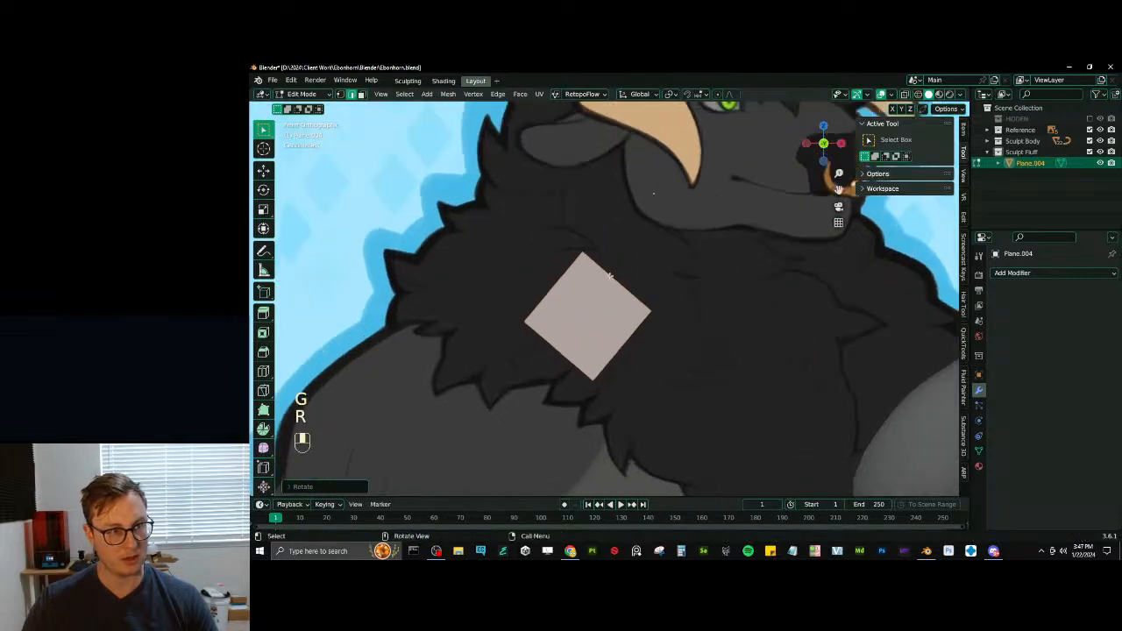
{"action": "scroll", "coordinate": [607, 294], "scroll_direction": "up", "scroll_amount": 2}
- Turn on X-ray and reposition the face's upper and lower edges, narrowing the lower one towards the drawn tuft
{"action": "key", "text": "z"}
{"action": "middle_click_drag", "start_coordinate": [552, 311], "coordinate": [615, 312], "text": "shift"}
{"action": "left_click", "coordinate": [678, 258]}
{"action": "key", "text": "g"}
{"action": "left_click", "coordinate": [666, 275]}
{"action": "left_click", "coordinate": [619, 397]}
{"action": "key", "text": "g"}
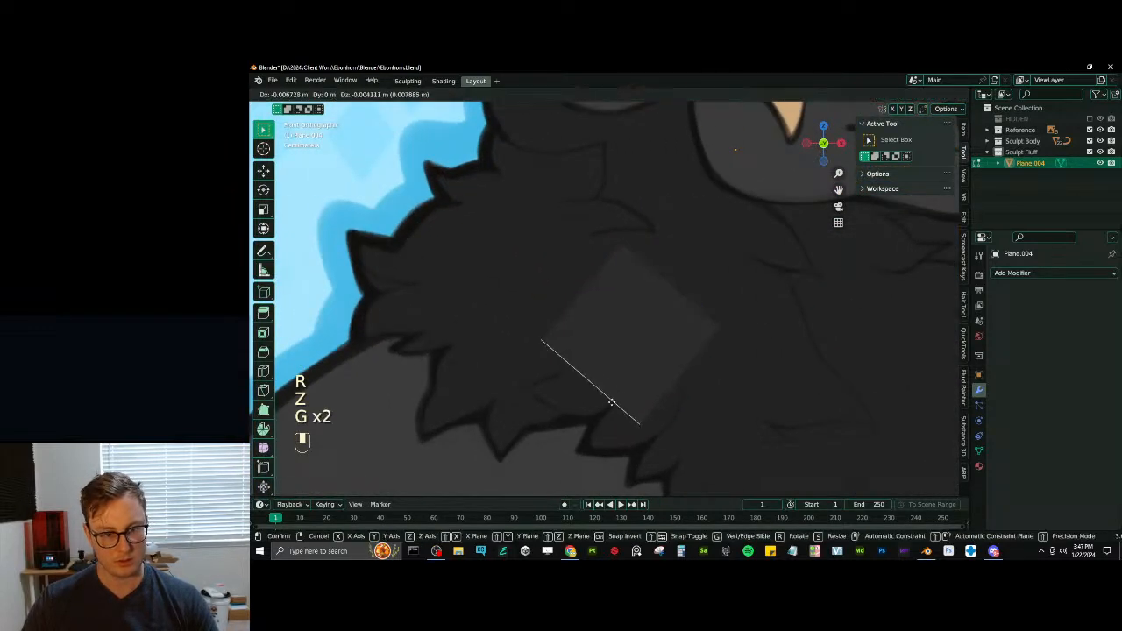
{"action": "left_click", "coordinate": [610, 402]}
{"action": "key", "text": "s"}
{"action": "left_click", "coordinate": [613, 396]}
{"action": "key", "text": "g"}
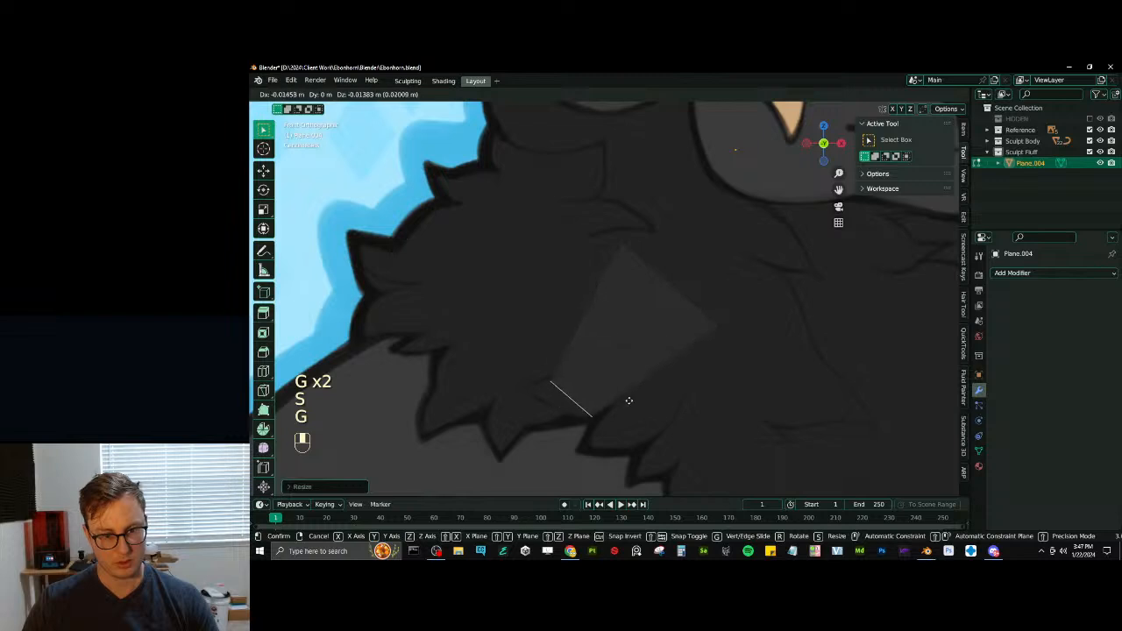
{"action": "left_click", "coordinate": [635, 394]}
- Rotate and move the face's lower edge to follow the direction of the drawn fur tuft
{"action": "key", "text": "r"}
{"action": "left_click", "coordinate": [642, 401]}
{"action": "key", "text": "g"}
{"action": "key", "text": "r"}
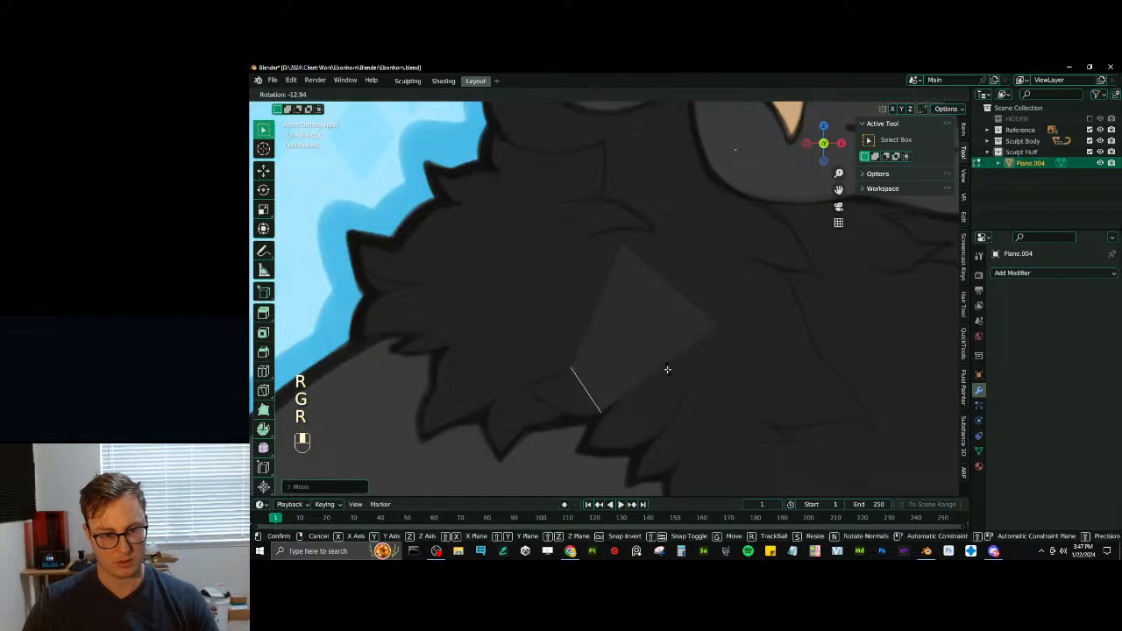
{"action": "left_click", "coordinate": [666, 369]}
{"action": "key", "text": "g"}
{"action": "left_click", "coordinate": [657, 366]}
- Bring the face's upper edge closer to the lower one and scale it down
{"action": "left_click", "coordinate": [684, 296]}
{"action": "key", "text": "g"}
{"action": "left_click", "coordinate": [636, 343]}
{"action": "key", "text": "s"}
{"action": "left_click", "coordinate": [675, 346]}
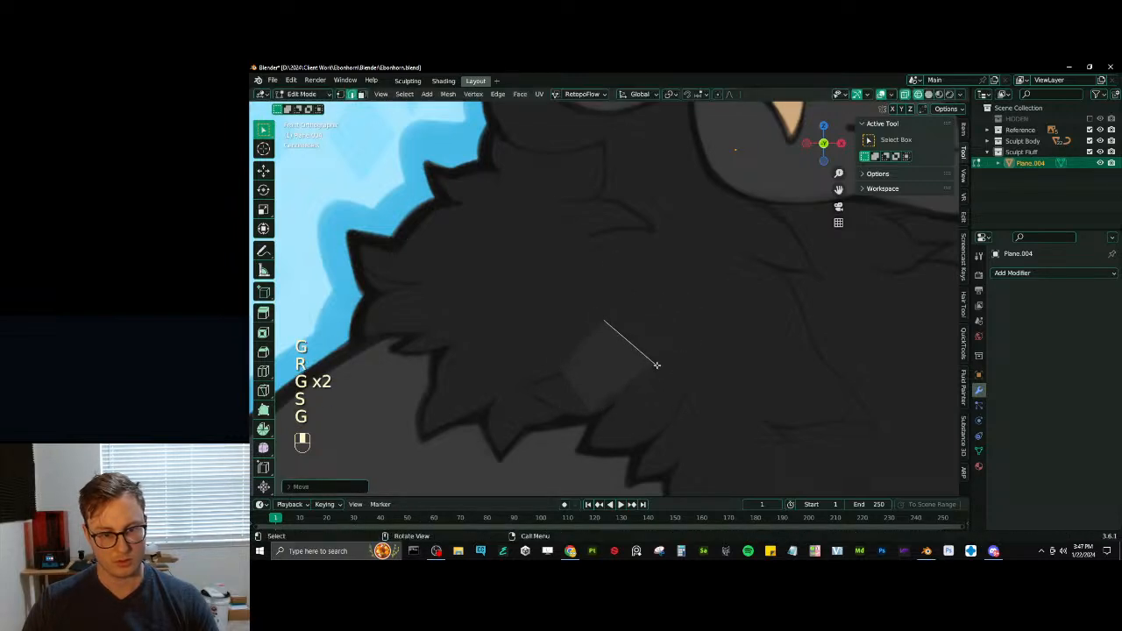
- Add a loop cut across the middle of the tuft face and scale it to bulge the sides
{"action": "key", "text": "ctrl+r"}
{"action": "left_click", "coordinate": [598, 375]}
{"action": "key", "text": "s"}
{"action": "left_click", "coordinate": [591, 388]}
- Move, rotate and scale the tuft's lower end edge to fit the drawn fur outline
{"action": "key", "text": "g"}
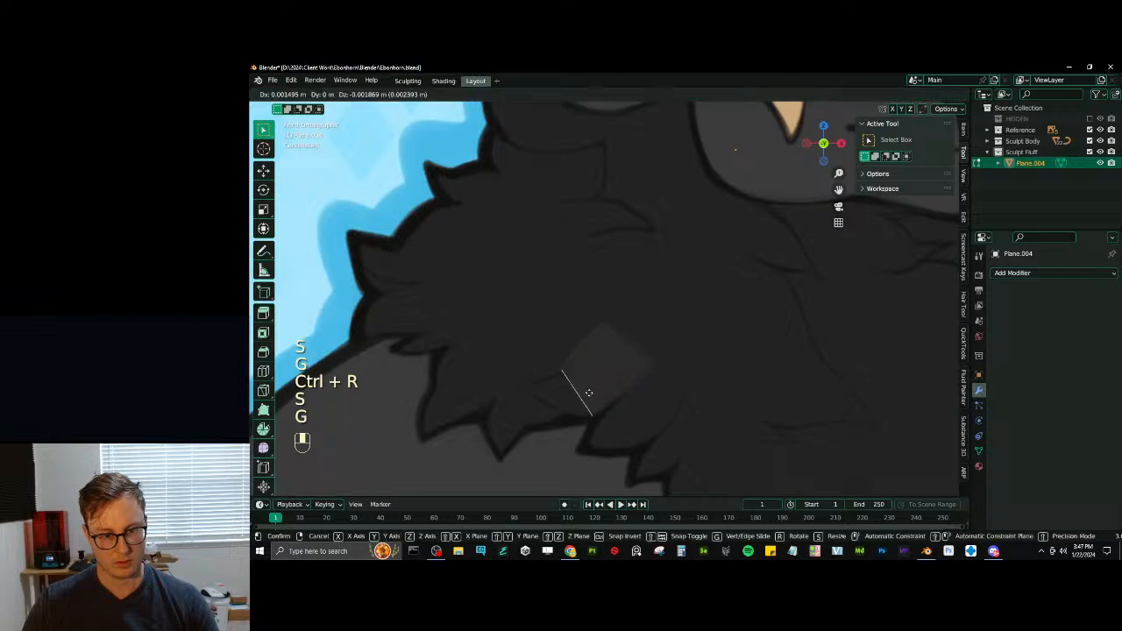
{"action": "left_click", "coordinate": [604, 386]}
{"action": "key", "text": "r"}
{"action": "left_click", "coordinate": [620, 379]}
{"action": "key", "text": "s"}
{"action": "left_click", "coordinate": [615, 379]}
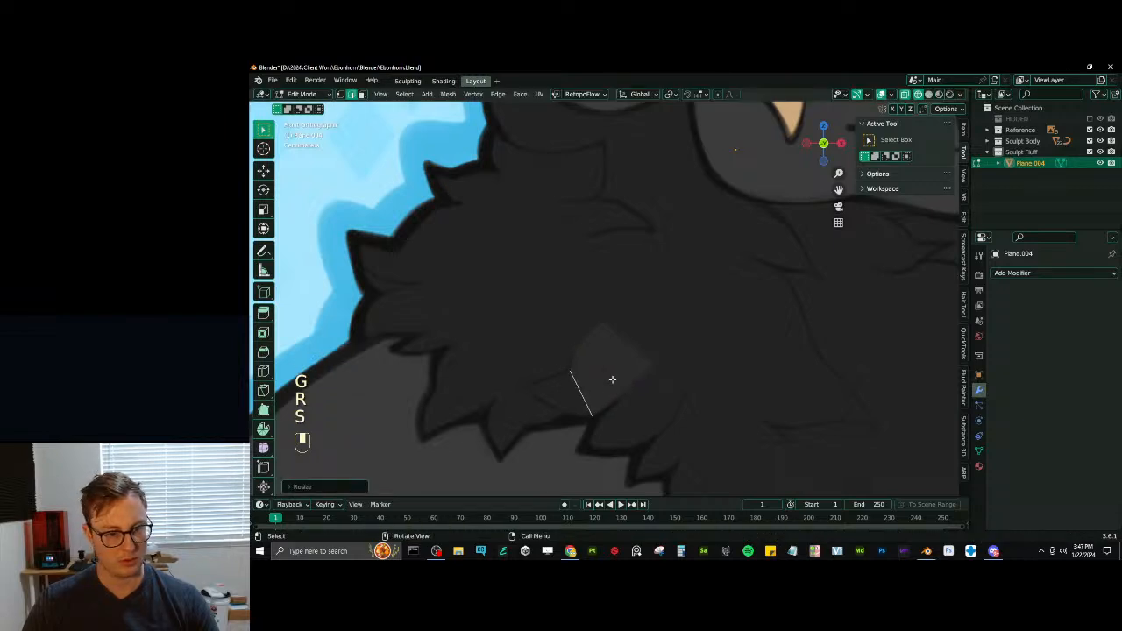
- Extrude the lower end edge towards the tuft's tip, rotating, scaling and moving it along the curve
{"action": "key", "text": "e"}
{"action": "key", "text": "r"}
{"action": "key", "text": "s"}
{"action": "key", "text": "g"}
{"action": "left_click", "coordinate": [602, 362]}
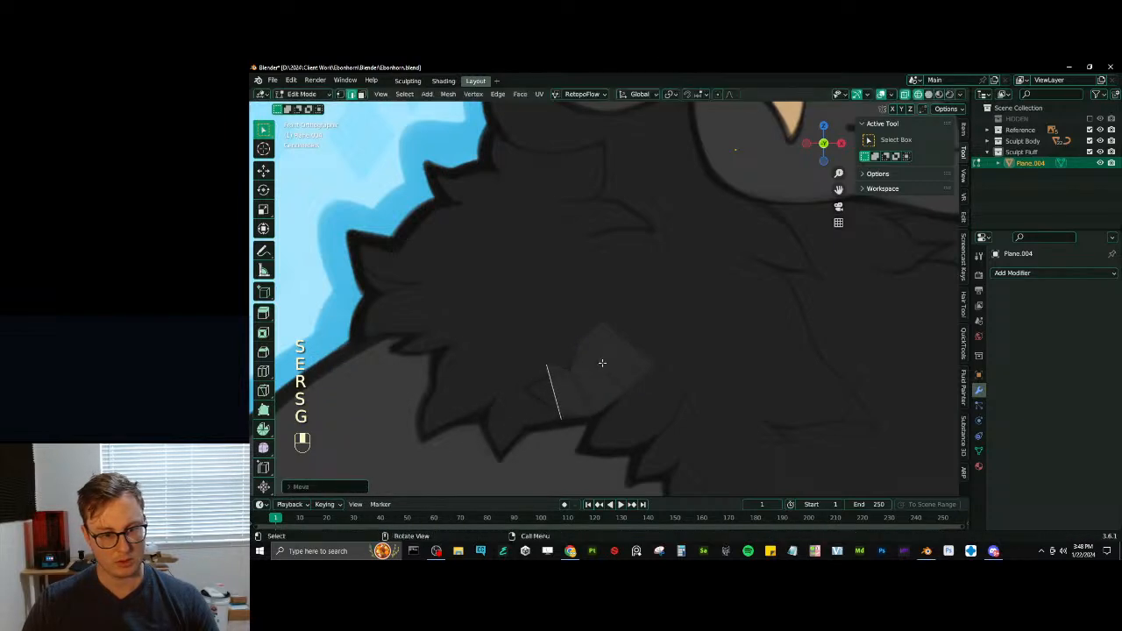
{"action": "key", "text": "s"}
{"action": "left_click", "coordinate": [591, 375]}
- Extrude the narrow end edge once more and merge it into a single pointed tip
{"action": "key", "text": "e"}
{"action": "left_click", "coordinate": [560, 370]}
{"action": "key", "text": "m"}
{"action": "left_click", "coordinate": [574, 362]}
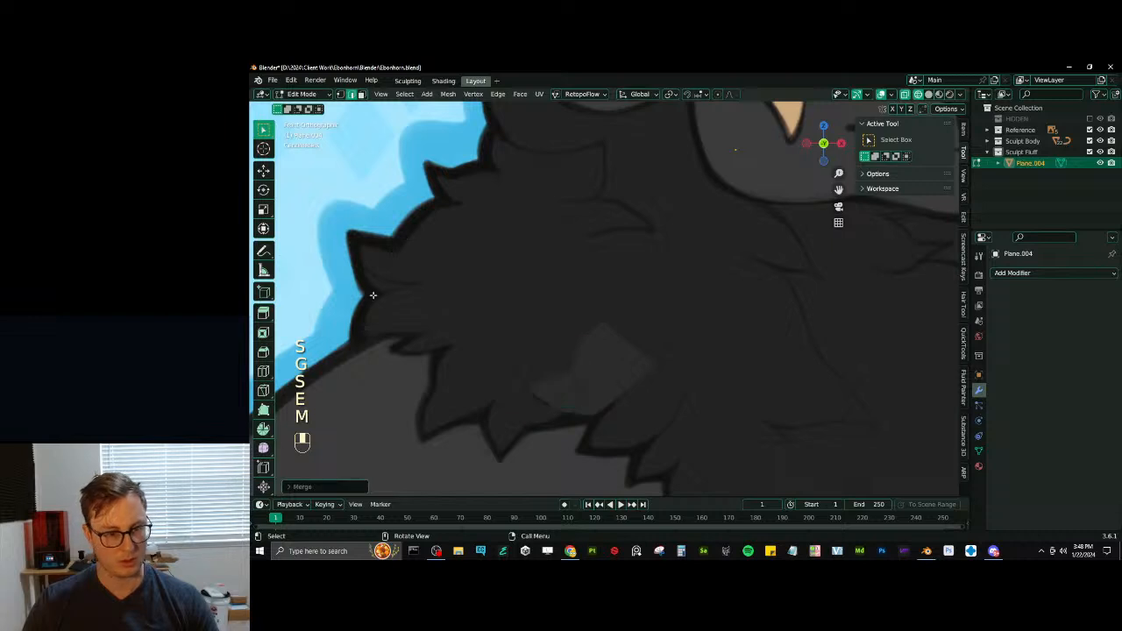
{"action": "key", "text": "g"}
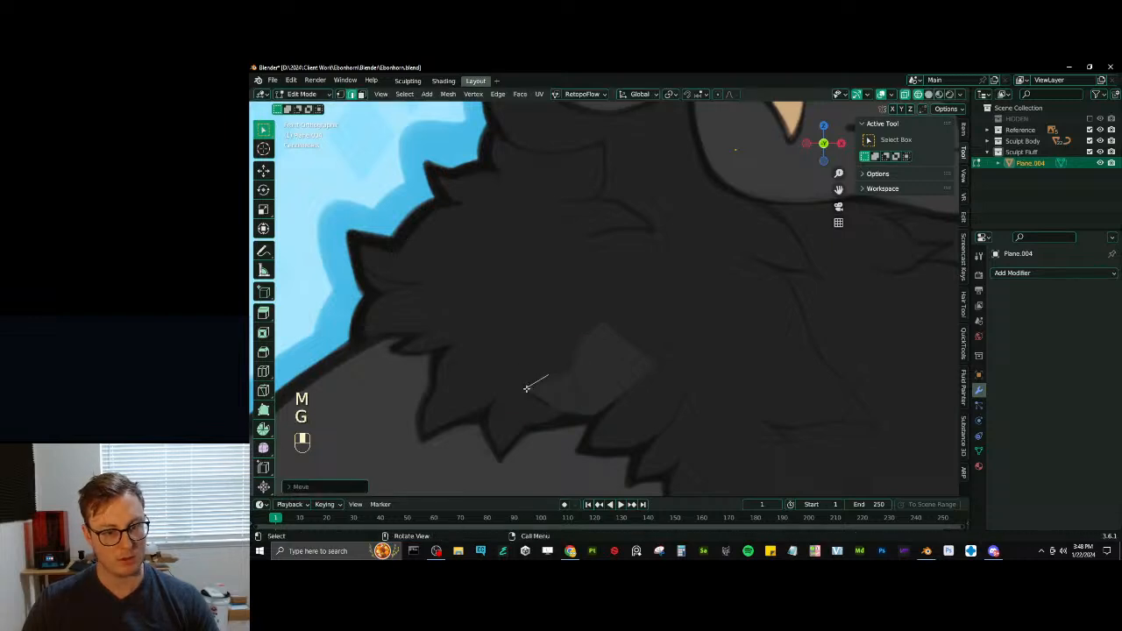
{"action": "key", "text": "ctrl+z"}
{"action": "key", "text": "g"}
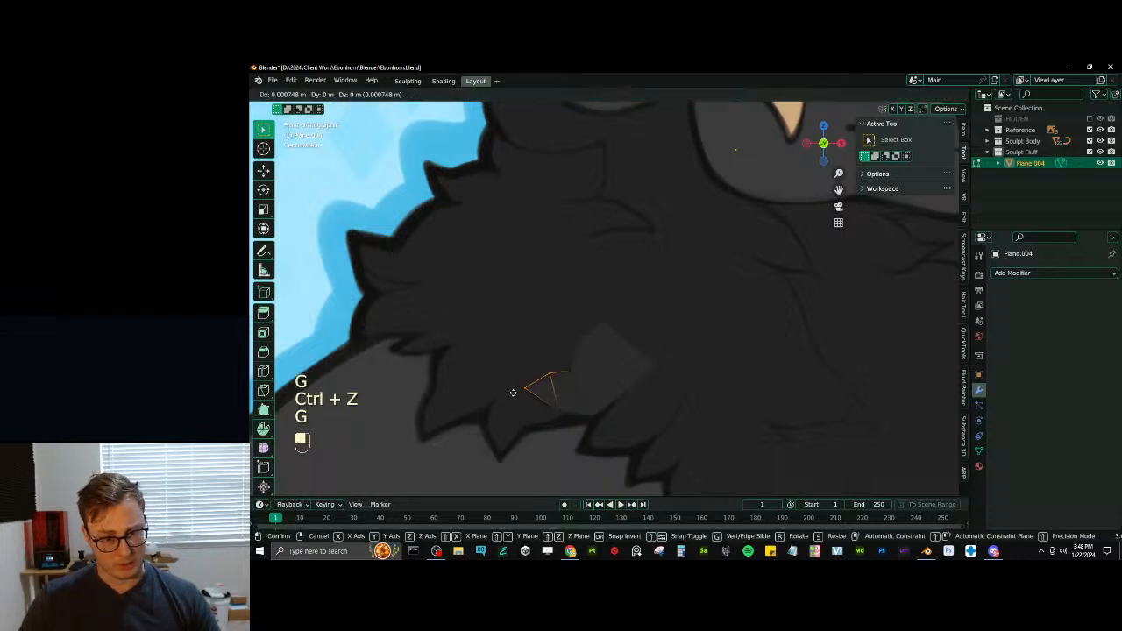
{"action": "left_click", "coordinate": [516, 396]}
{"action": "key", "text": "ctrl+z"}
- Reposition the tuft's tip and side vertices to smooth its curved outline
{"action": "key", "text": "g"}
{"action": "left_click", "coordinate": [516, 403]}
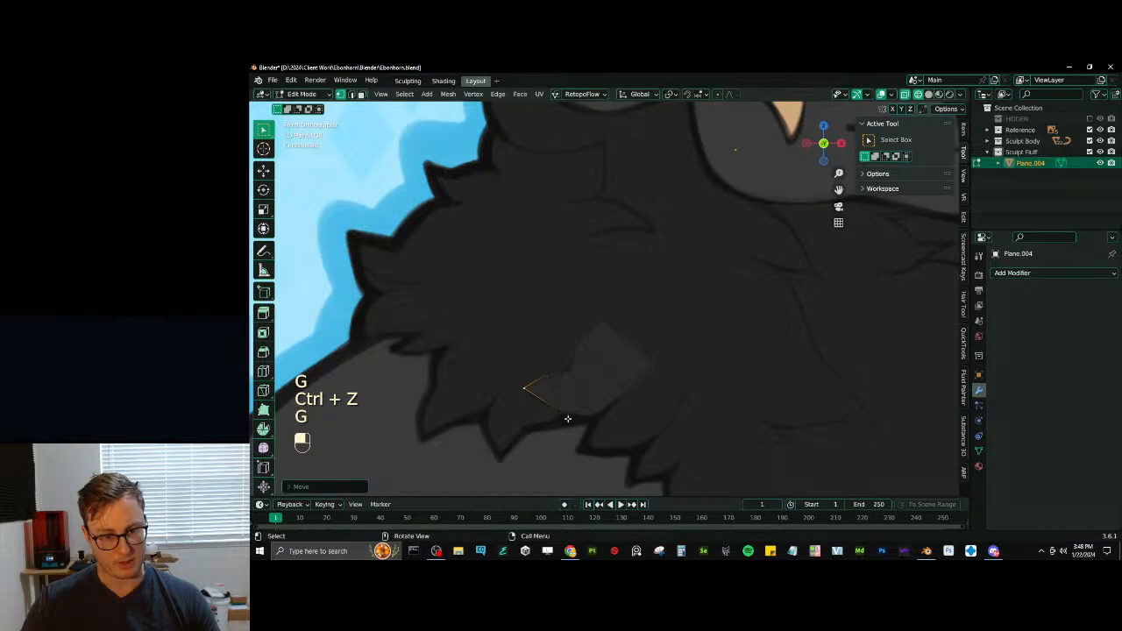
{"action": "key", "text": "g"}
{"action": "left_click", "coordinate": [553, 383]}
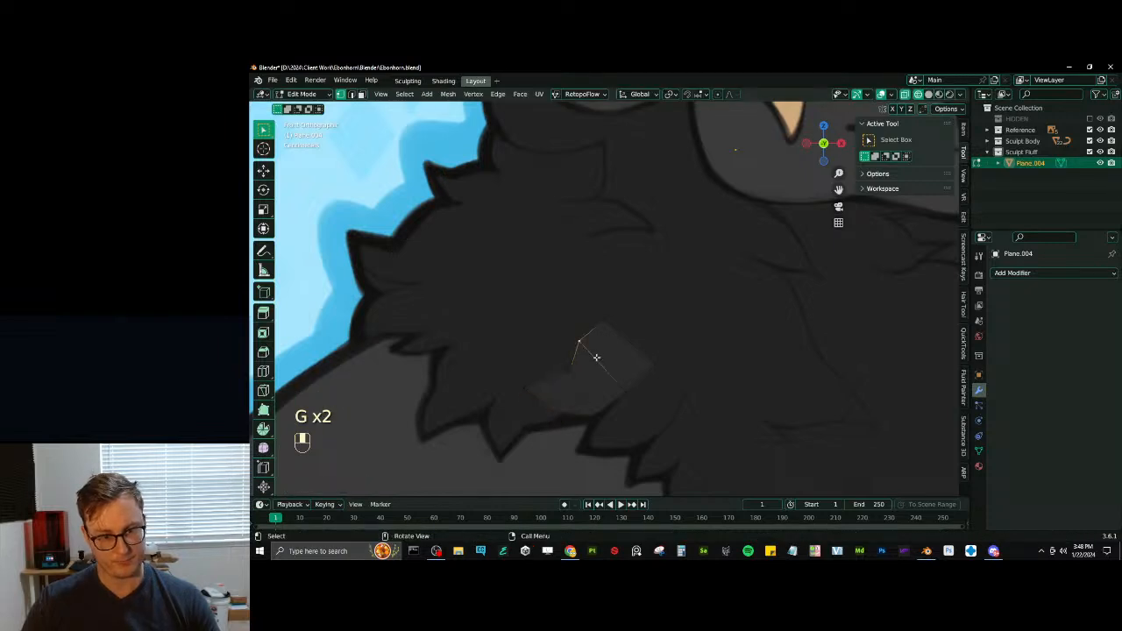
{"action": "key", "text": "g"}
{"action": "left_click", "coordinate": [619, 394]}
{"action": "key", "text": "g"}
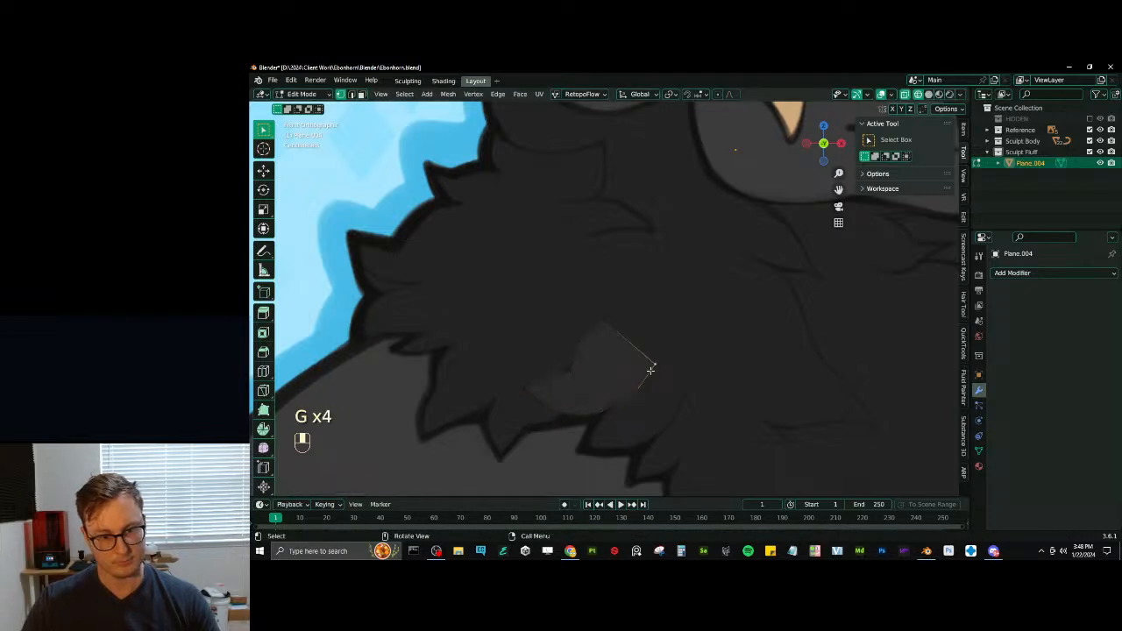
- Adjust the two corner vertices at the tuft's wide upper end to round the outline
{"action": "key", "text": "g"}
{"action": "left_click", "coordinate": [652, 361]}
{"action": "left_click", "coordinate": [611, 326]}
{"action": "key", "text": "g"}
{"action": "left_click", "coordinate": [609, 322]}
- Extrude the tuft's wide upper edge upward into another segment and scale it narrower
{"action": "left_click", "coordinate": [649, 354], "text": "shift"}
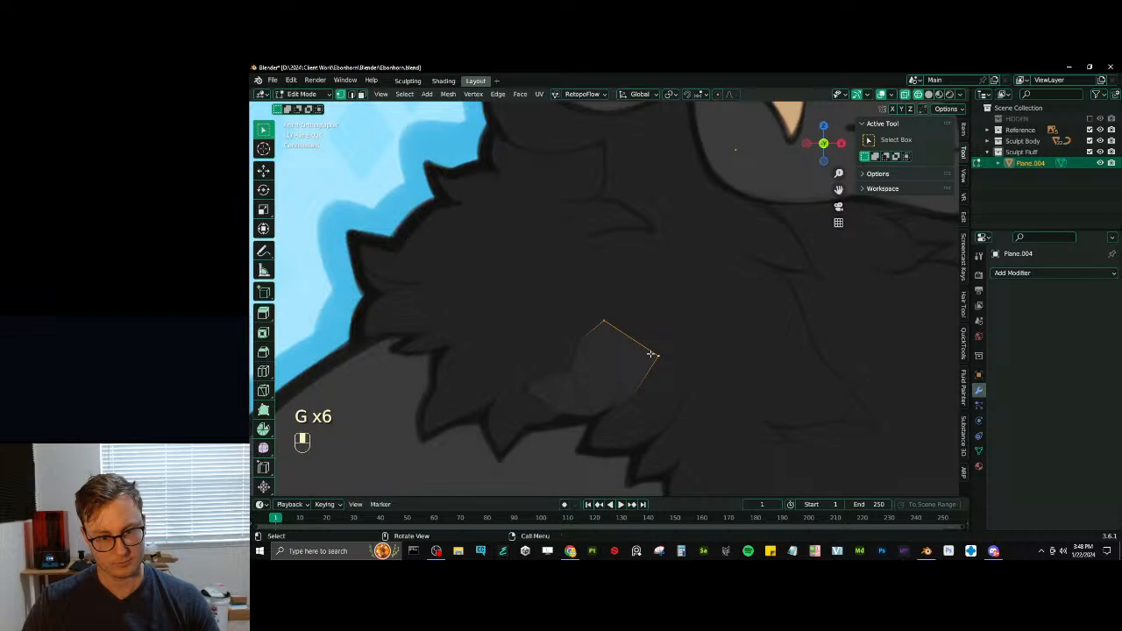
{"action": "key", "text": "e"}
{"action": "key", "text": "s"}
{"action": "key", "text": "g"}
{"action": "key", "text": "s"}
{"action": "left_click", "coordinate": [699, 328]}
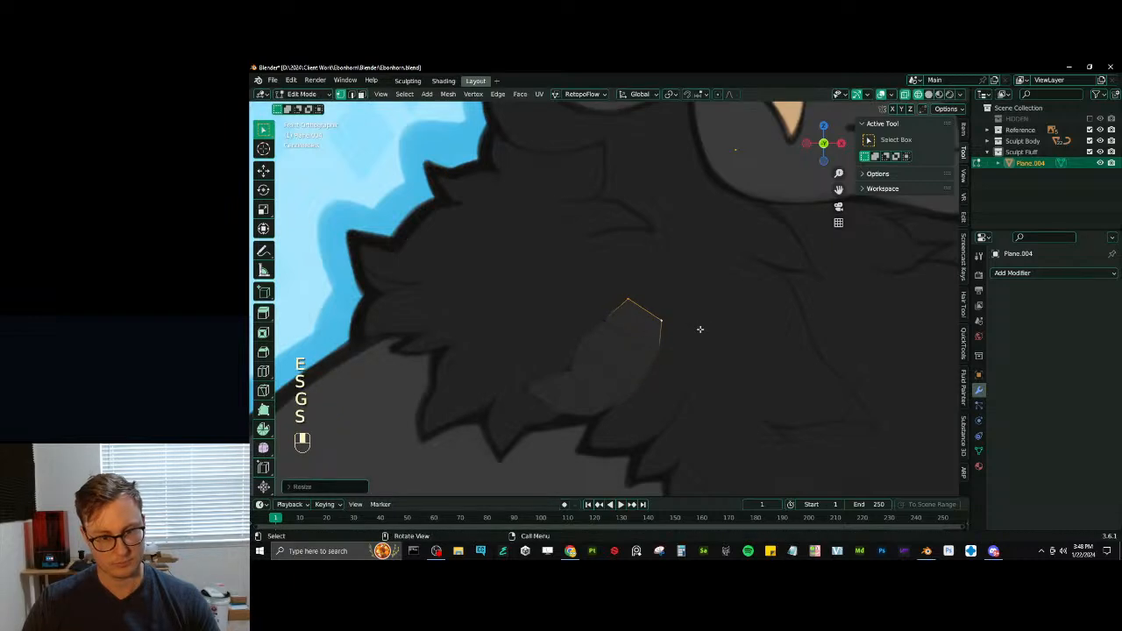
- Bevel the tuft's inner cross edges with 2 segments and the Percent width type at 35.403%
{"action": "left_click", "coordinate": [354, 94]}
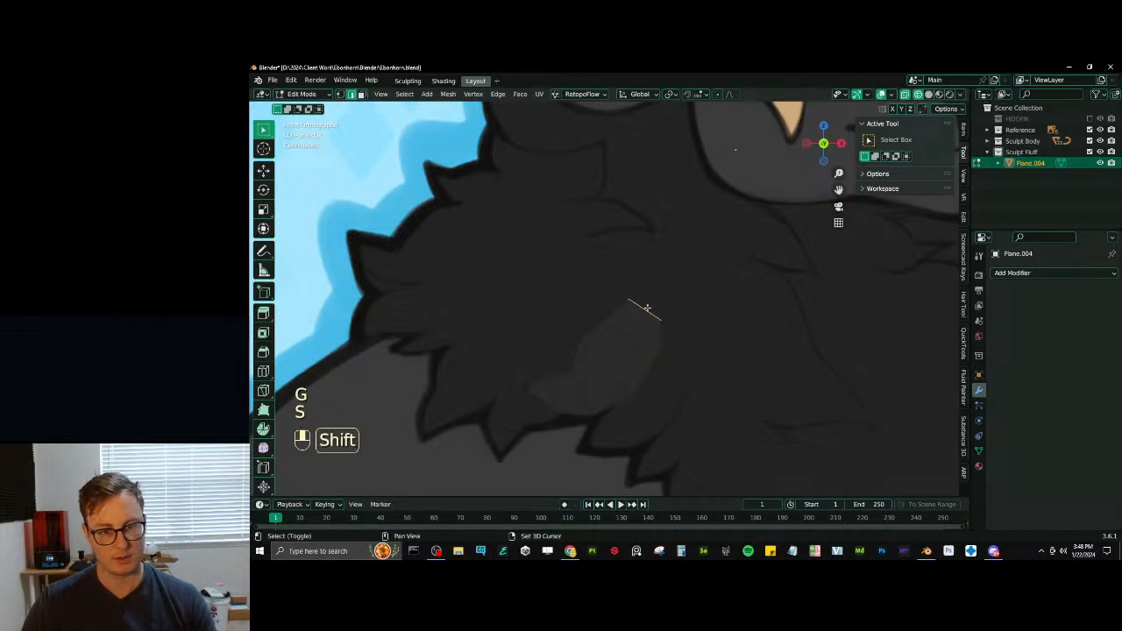
{"action": "left_click", "coordinate": [645, 308], "text": "ctrl+alt+shift"}
{"action": "key", "text": "ctrl+b"}
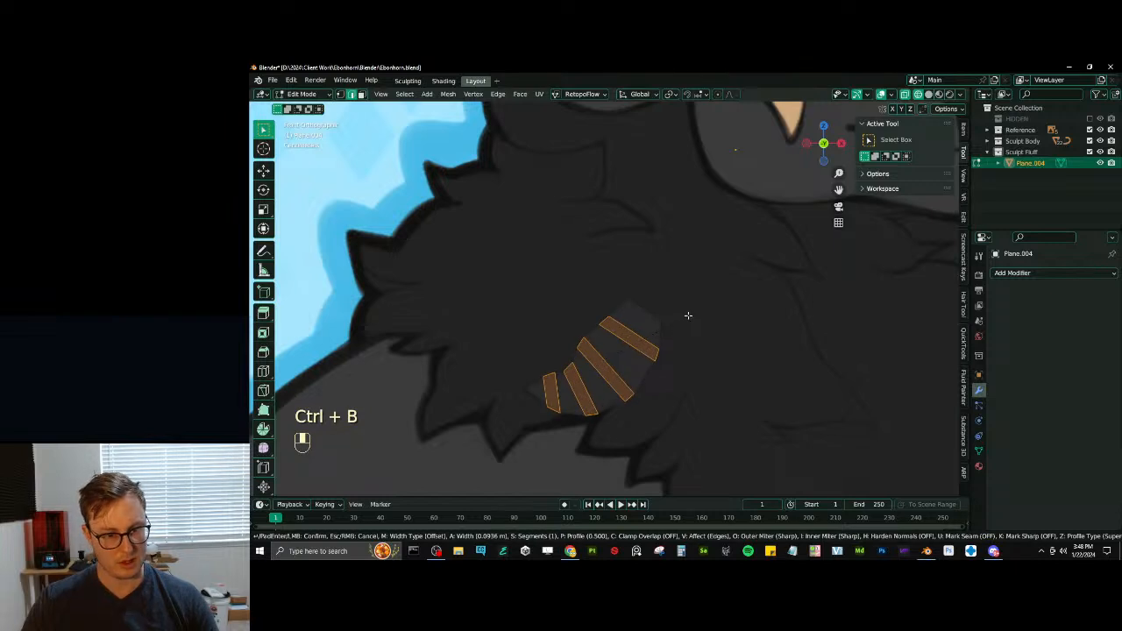
{"action": "left_click", "coordinate": [692, 310]}
{"action": "left_click", "coordinate": [302, 487]}
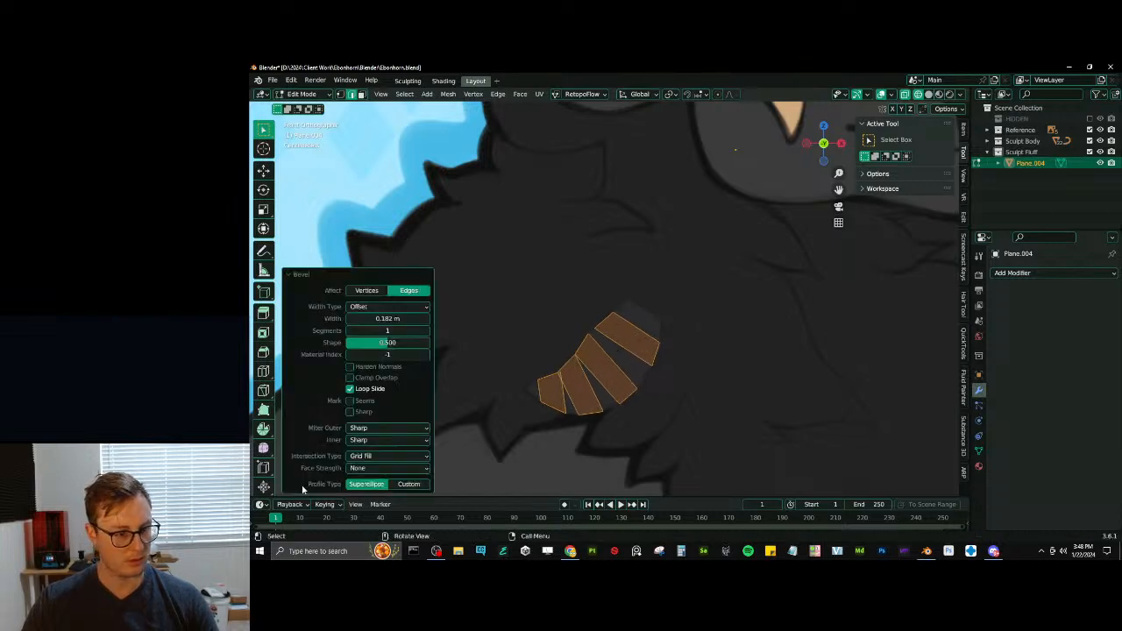
{"action": "left_click", "coordinate": [378, 306]}
{"action": "left_click", "coordinate": [419, 353]}
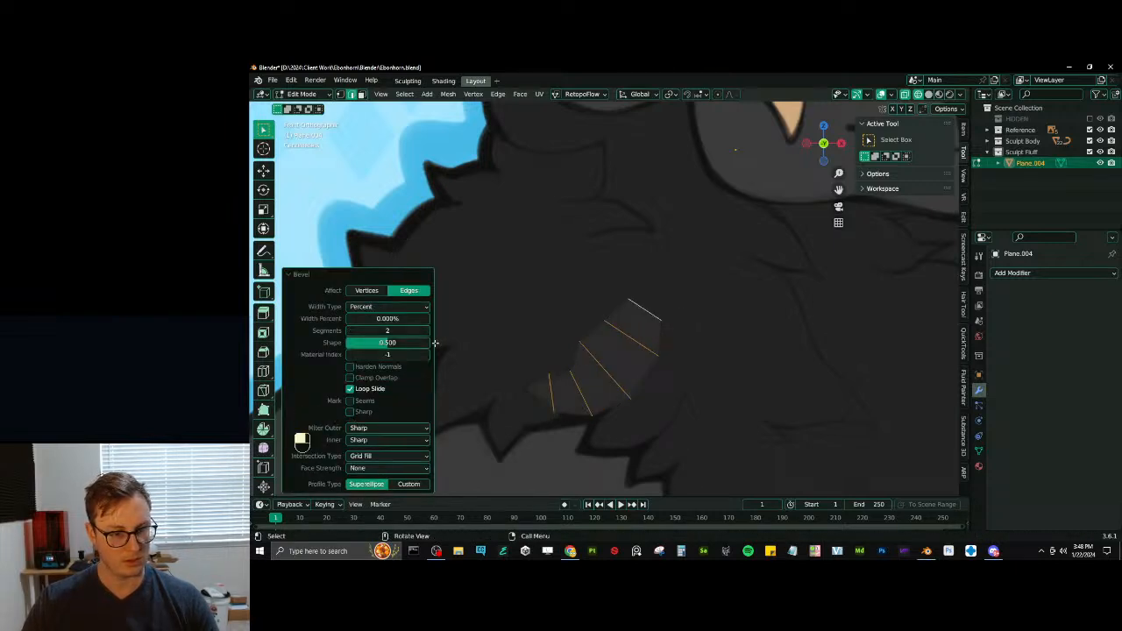
{"action": "left_click_drag", "start_coordinate": [387, 318], "coordinate": [412, 318], "text": "shift"}
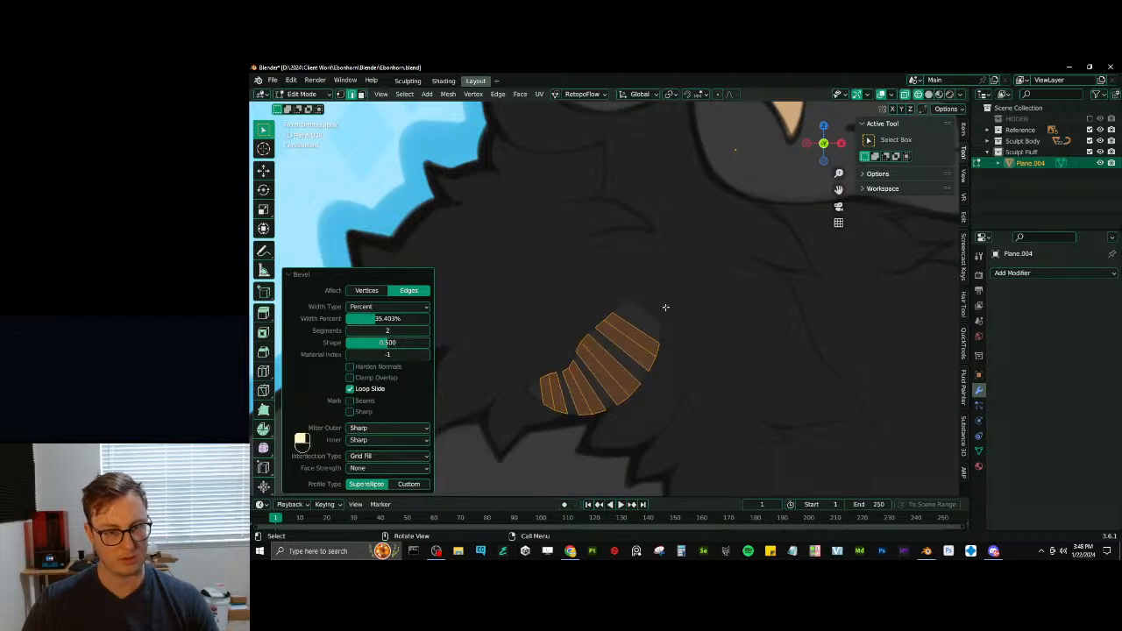
- Add one centred loop cut across the tuft's uppermost segment
{"action": "key", "text": "ctrl+r"}
{"action": "left_click", "coordinate": [629, 306]}
{"action": "right_click", "coordinate": [618, 356]}
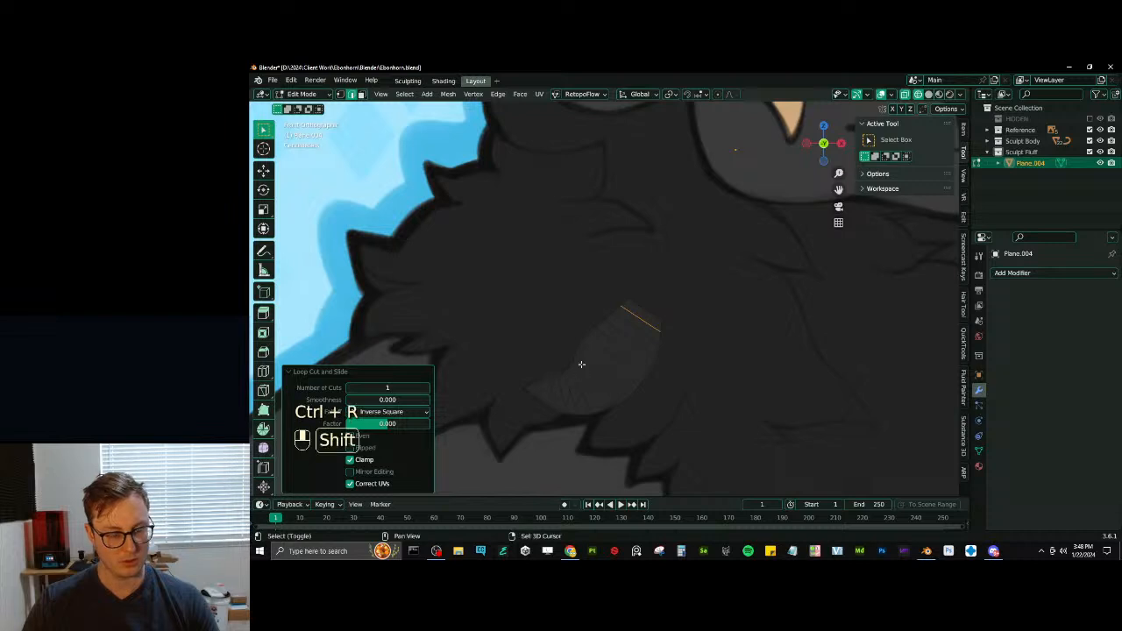
- Duplicate the tuft's upper end edge to start a second tuft beside it
{"action": "scroll", "coordinate": [631, 318], "scroll_direction": "up", "scroll_amount": 3}
{"action": "middle_click_drag", "start_coordinate": [581, 363], "coordinate": [650, 324], "text": "shift"}
{"action": "scroll", "coordinate": [633, 318], "scroll_direction": "down", "scroll_amount": 3}
{"action": "scroll", "coordinate": [652, 317], "scroll_direction": "down", "scroll_amount": 2}
{"action": "scroll", "coordinate": [654, 327], "scroll_direction": "up", "scroll_amount": 2}
{"action": "left_click", "coordinate": [638, 246]}
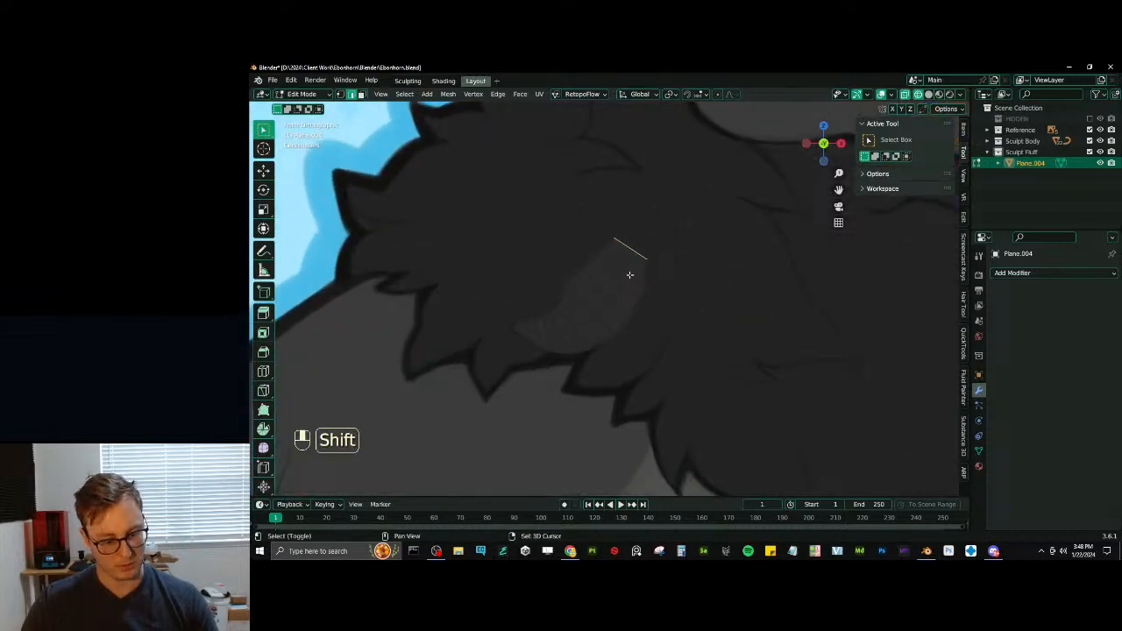
{"action": "key", "text": "shift+d"}
{"action": "left_click", "coordinate": [666, 324]}
- Rotate the duplicated edge nearly horizontal and place it beside the first tuft's upper end
{"action": "key", "text": "g"}
{"action": "key", "text": "r"}
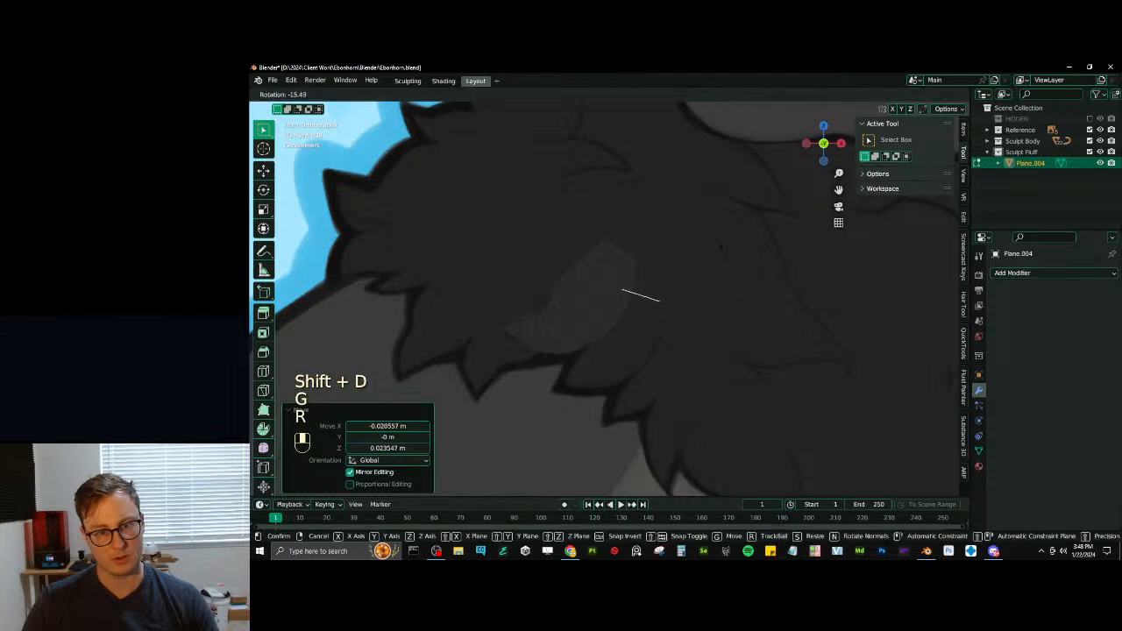
{"action": "left_click", "coordinate": [700, 259]}
{"action": "key", "text": "g"}
{"action": "left_click", "coordinate": [672, 268]}
{"action": "key", "text": "r"}
{"action": "left_click", "coordinate": [708, 254]}
{"action": "key", "text": "g"}
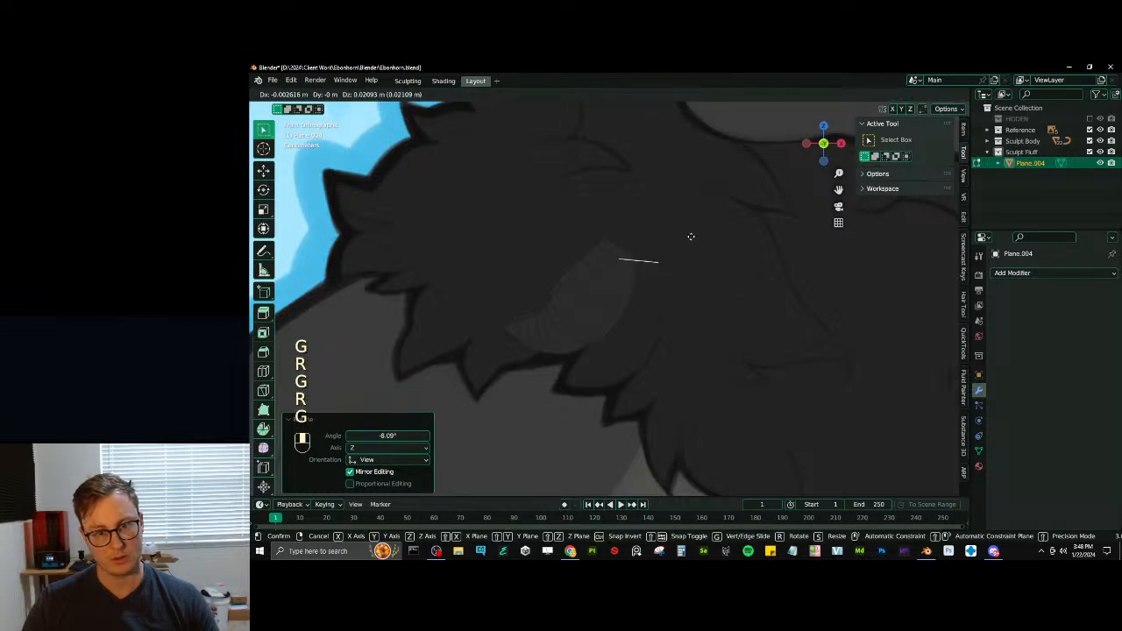
{"action": "left_click", "coordinate": [691, 238]}
- Extrude the second tuft's starting edge downward by about 0.028 m and scale the new end edge
{"action": "key", "text": "e"}
{"action": "left_click", "coordinate": [692, 282]}
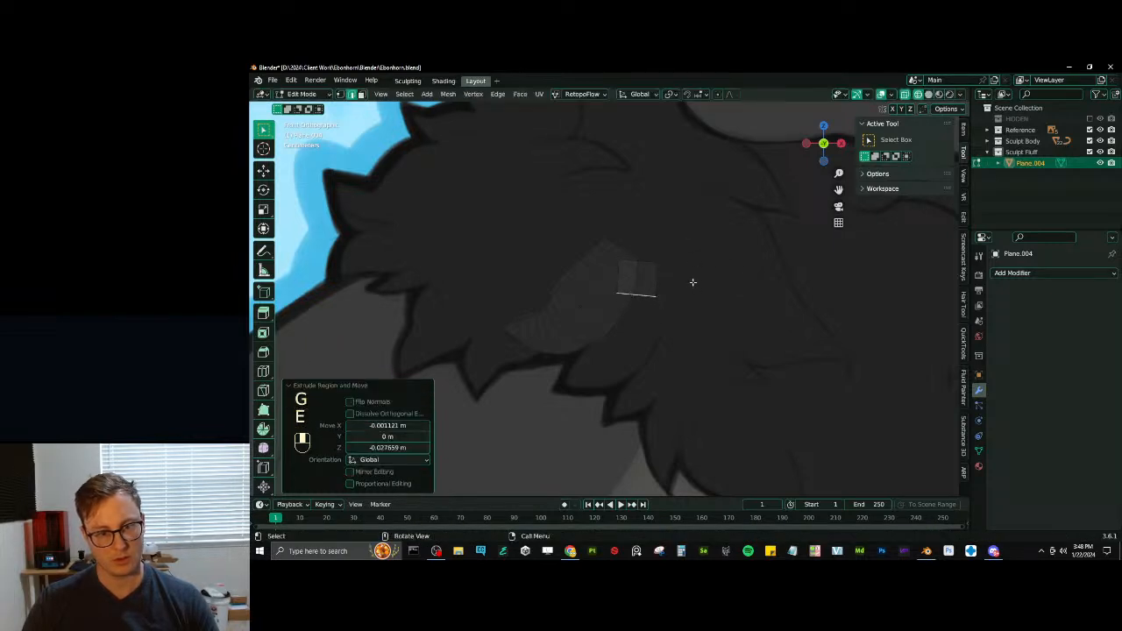
{"action": "key", "text": "s"}
{"action": "left_click", "coordinate": [692, 290]}
- Extrude a second segment downward, rotate its end edge about 28.5°, and widen and position it to follow the reference tuft's curve
{"action": "key", "text": "e"}
{"action": "left_click", "coordinate": [693, 338]}
{"action": "key", "text": "r"}
{"action": "left_click", "coordinate": [697, 362]}
{"action": "key", "text": "s"}
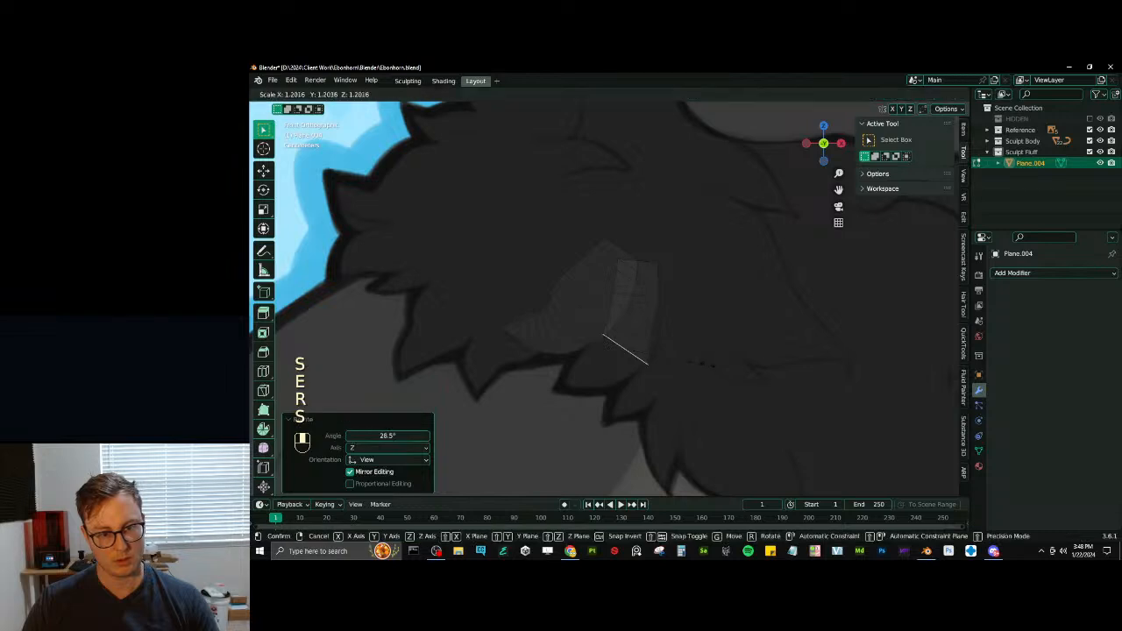
{"action": "left_click", "coordinate": [702, 361]}
{"action": "key", "text": "g"}
{"action": "left_click", "coordinate": [713, 341]}
{"action": "key", "text": "s"}
{"action": "left_click", "coordinate": [717, 344]}
{"action": "key", "text": "g"}
{"action": "left_click", "coordinate": [717, 342]}
{"action": "key", "text": "s"}
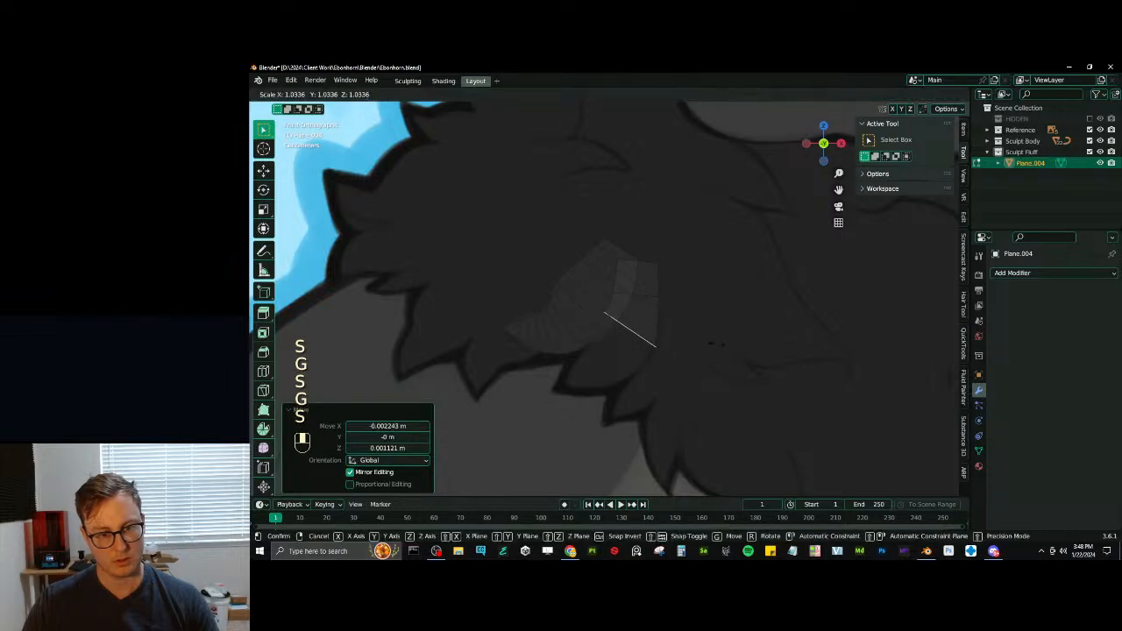
{"action": "left_click", "coordinate": [716, 342]}
- Extrude a third segment toward the reference tuft's point, adjusting its end edge's rotation, scale and position to follow the bend
{"action": "key", "text": "e"}
{"action": "left_click", "coordinate": [700, 354]}
{"action": "key", "text": "r"}
{"action": "left_click", "coordinate": [704, 357]}
{"action": "left_click", "coordinate": [702, 357]}
{"action": "key", "text": "r"}
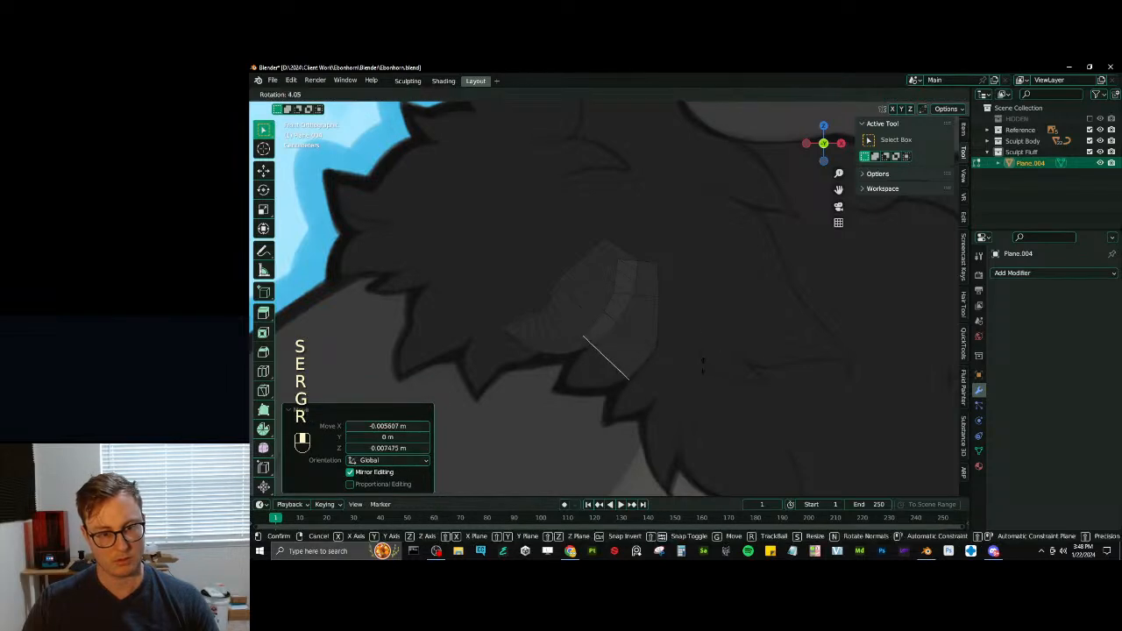
{"action": "left_click", "coordinate": [701, 370]}
{"action": "key", "text": "s"}
{"action": "left_click", "coordinate": [696, 368]}
{"action": "key", "text": "g"}
{"action": "left_click", "coordinate": [694, 368]}
- Extrude a fourth segment toward the tuft's point, turning its end edge steeper and narrowing it to fit the outline
{"action": "key", "text": "e"}
{"action": "left_click", "coordinate": [674, 383]}
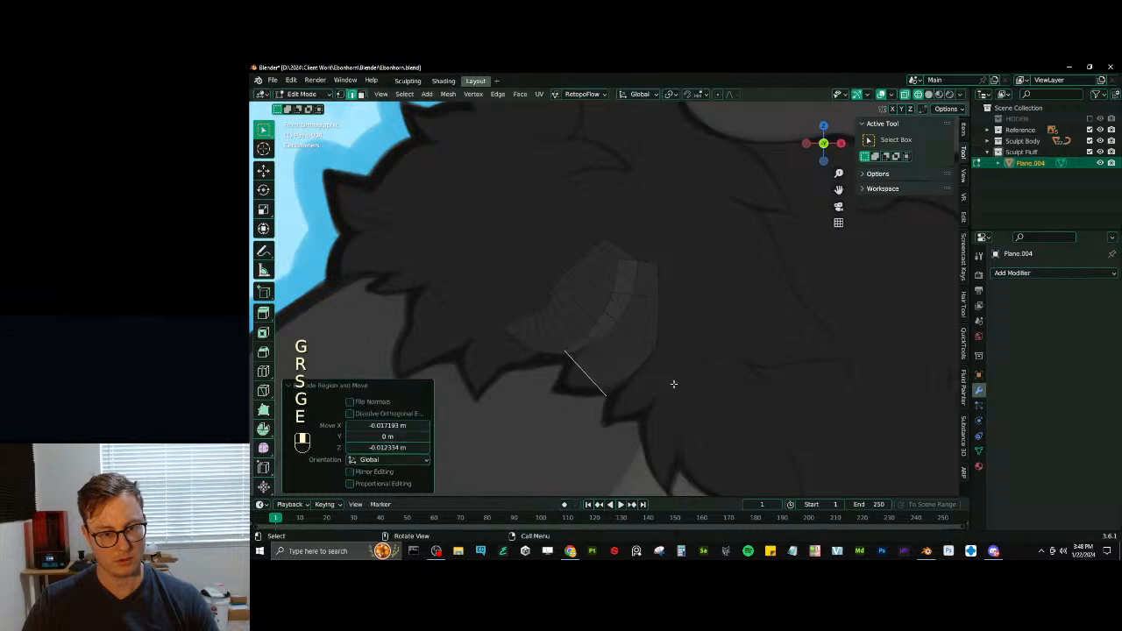
{"action": "key", "text": "r"}
{"action": "left_click", "coordinate": [689, 374]}
{"action": "key", "text": "s"}
{"action": "left_click", "coordinate": [675, 375]}
{"action": "key", "text": "g"}
{"action": "key", "text": "s"}
{"action": "left_click", "coordinate": [671, 369]}
{"action": "key", "text": "g"}
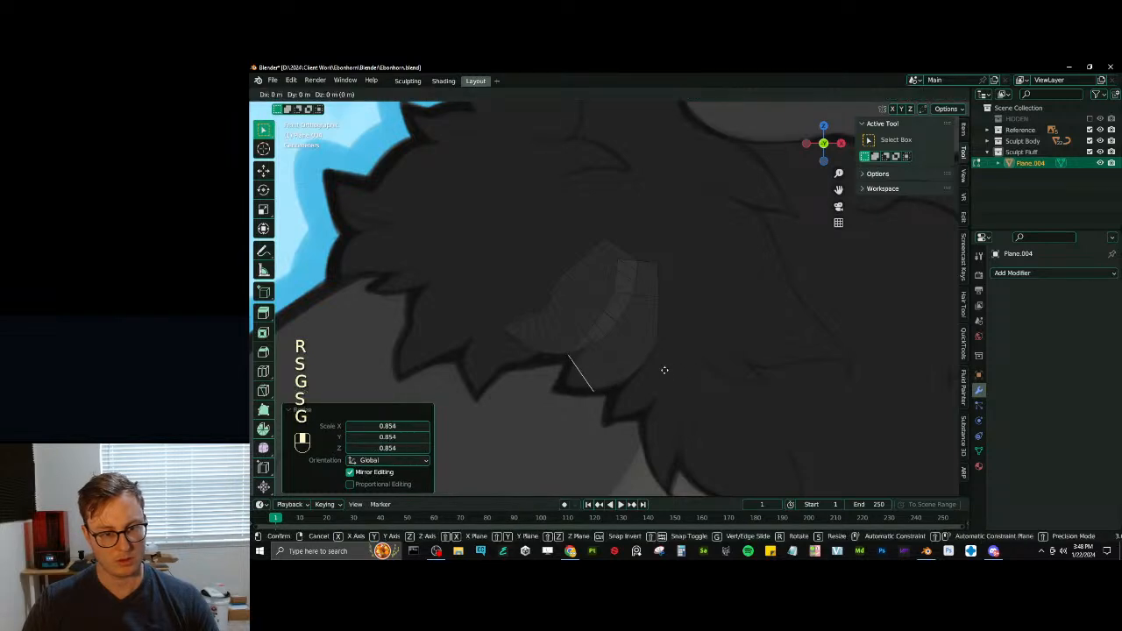
{"action": "left_click", "coordinate": [667, 372]}
{"action": "key", "text": "r"}
{"action": "left_click", "coordinate": [683, 363]}
{"action": "key", "text": "s"}
{"action": "left_click", "coordinate": [677, 365]}
- Extrude a final segment, merge its end edge at the centre, and place the resulting vertex on the reference tuft's point
{"action": "key", "text": "e"}
{"action": "left_click", "coordinate": [653, 370]}
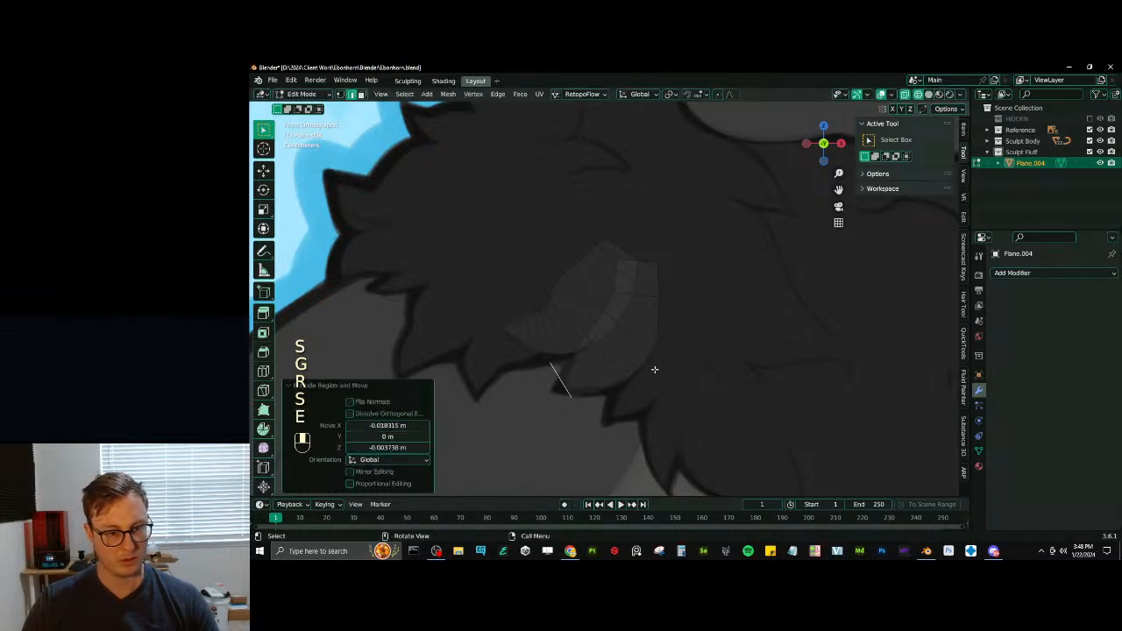
{"action": "key", "text": "m"}
{"action": "left_click", "coordinate": [666, 361]}
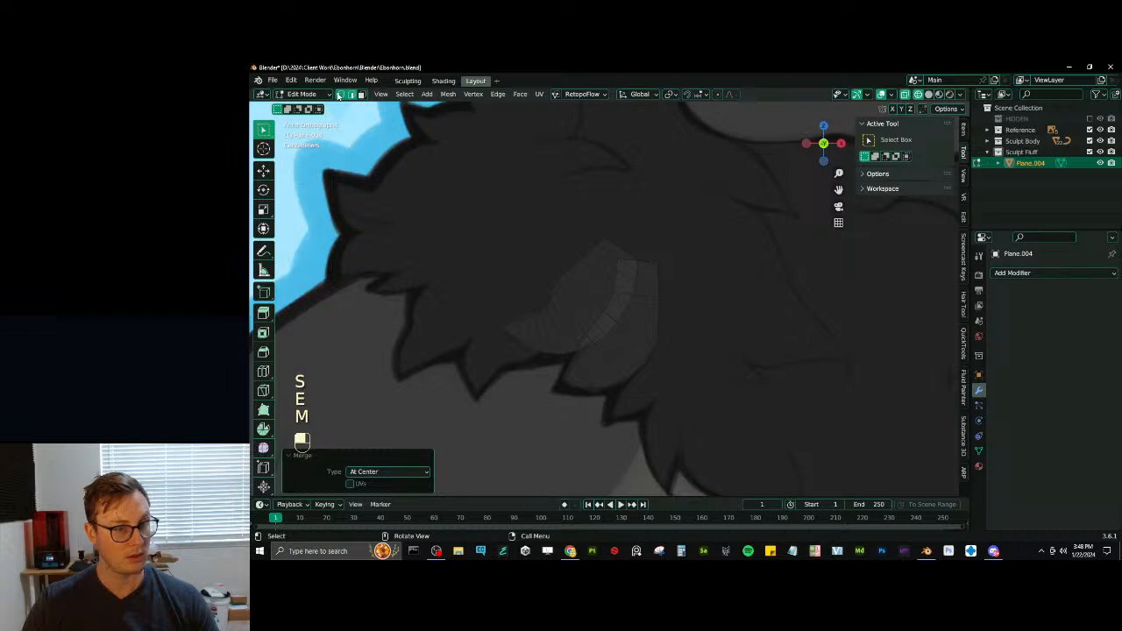
{"action": "left_click", "coordinate": [340, 94]}
{"action": "key", "text": "g"}
{"action": "left_click", "coordinate": [561, 386]}
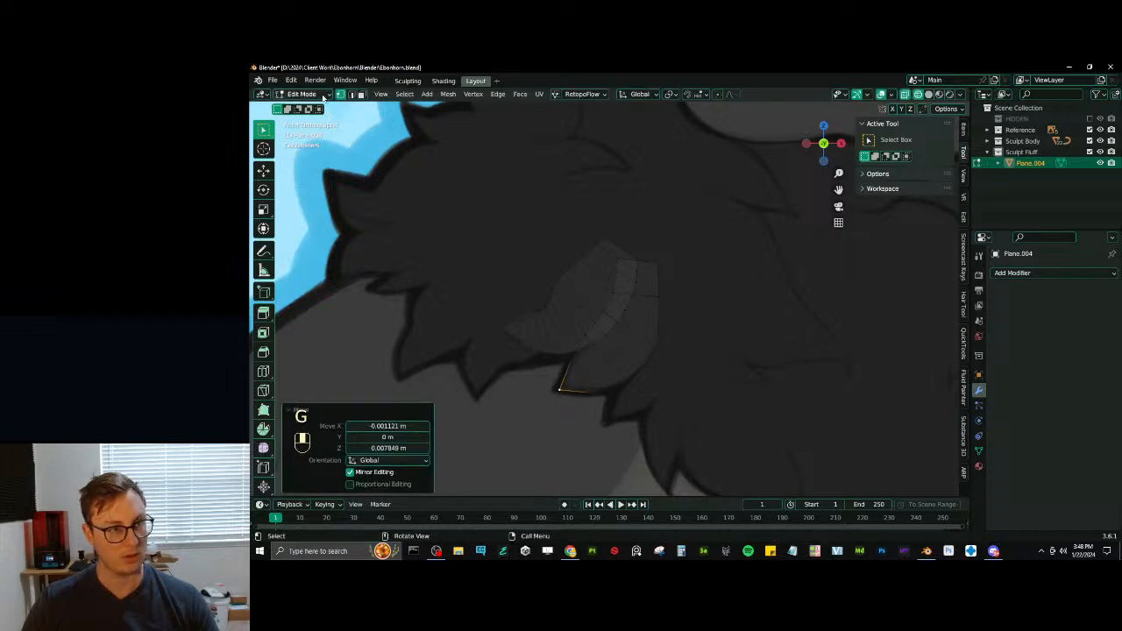
- Bevel the second tuft's inner cross edges with 2 segments and the Percent width type at 28.258%
{"action": "left_click", "coordinate": [351, 94]}
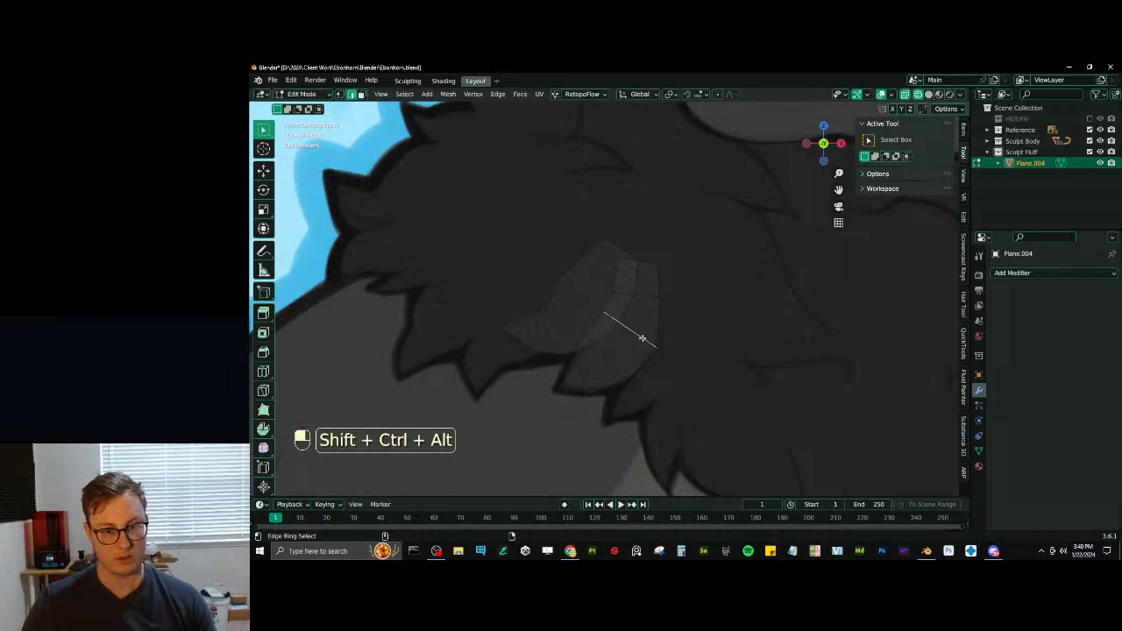
{"action": "left_click", "coordinate": [641, 335], "text": "ctrl+alt+shift"}
{"action": "key", "text": "ctrl+b"}
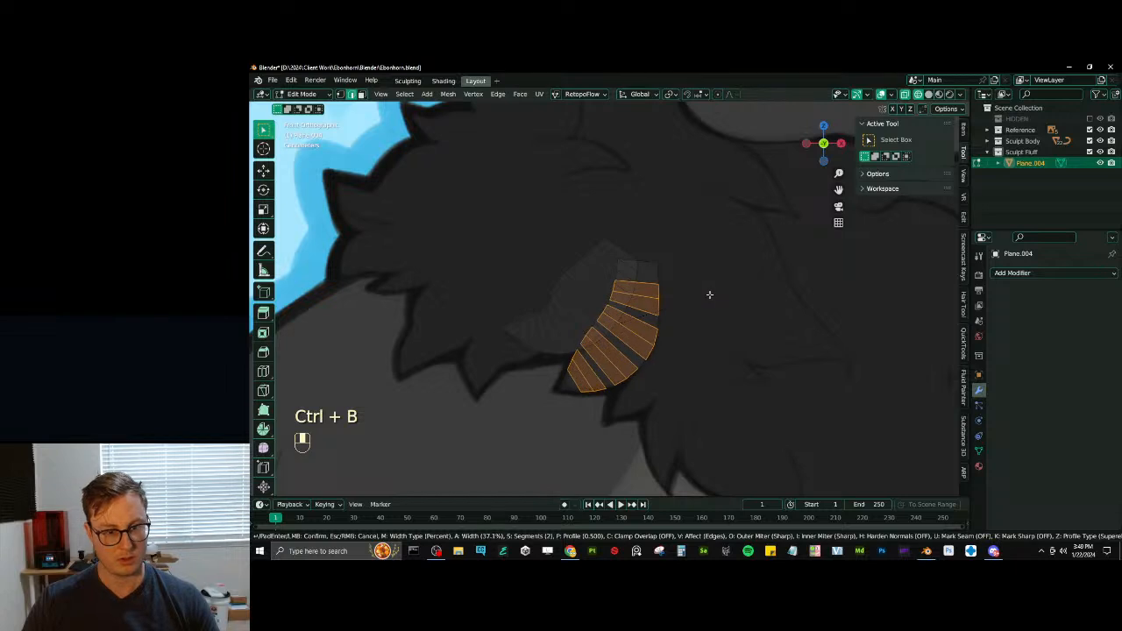
{"action": "left_click", "coordinate": [706, 296]}
- Add one centred loop cut across the second tuft's uppermost segment
{"action": "key", "text": "ctrl+r"}
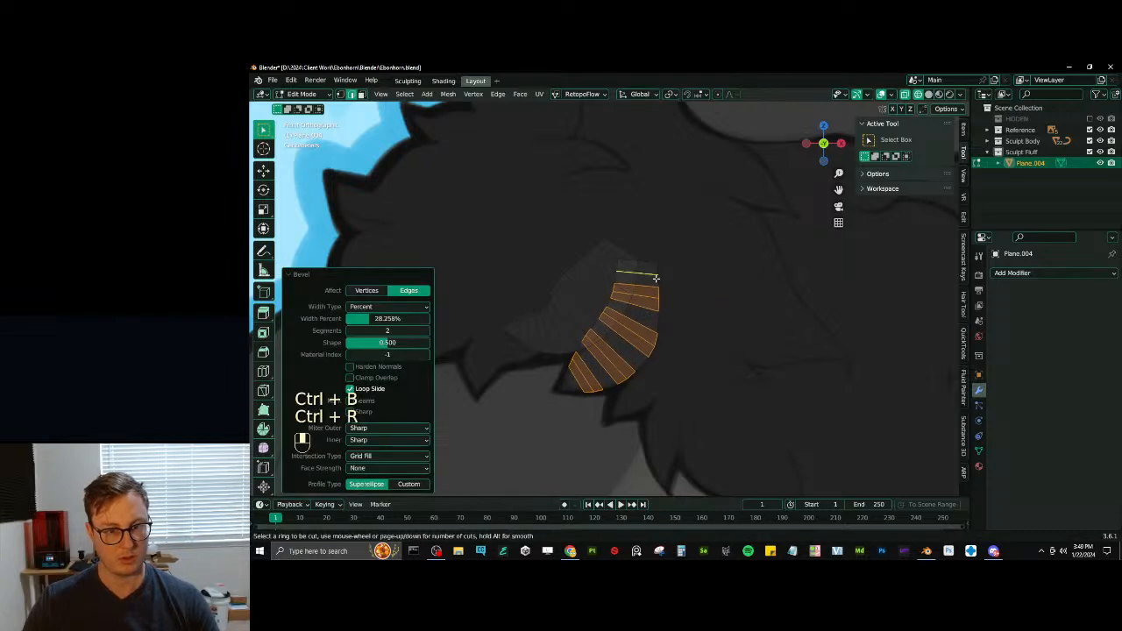
{"action": "double_click", "coordinate": [657, 277]}
{"action": "middle_click_drag", "start_coordinate": [635, 349], "coordinate": [594, 290], "text": "shift"}
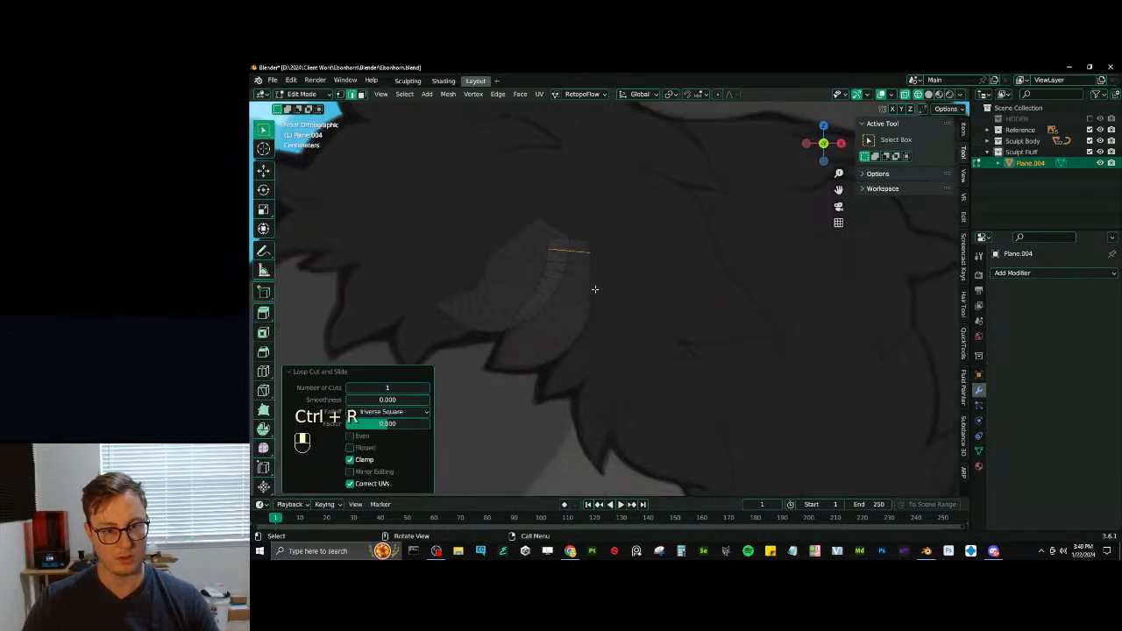
{"action": "left_click", "coordinate": [587, 242]}
{"action": "key", "text": "shift+d"}
{"action": "left_click", "coordinate": [635, 359]}
{"action": "middle_click_drag", "start_coordinate": [635, 359], "coordinate": [688, 376], "text": "shift"}
{"action": "key", "text": "g"}
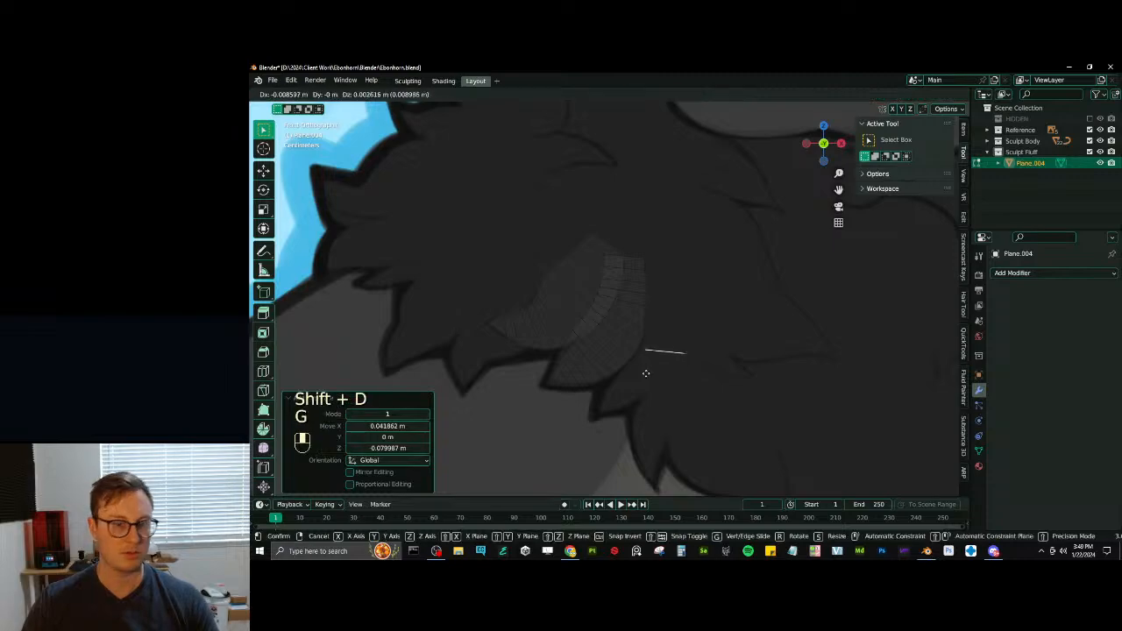
{"action": "left_click", "coordinate": [646, 373]}
{"action": "scroll", "coordinate": [646, 373], "scroll_direction": "down", "scroll_amount": 4}
{"action": "key", "text": "x"}
{"action": "left_click", "coordinate": [645, 373]}
- Frame both tufts in front view and add one centred lengthwise loop cut along each tuft
{"action": "key", "text": "Tab"}
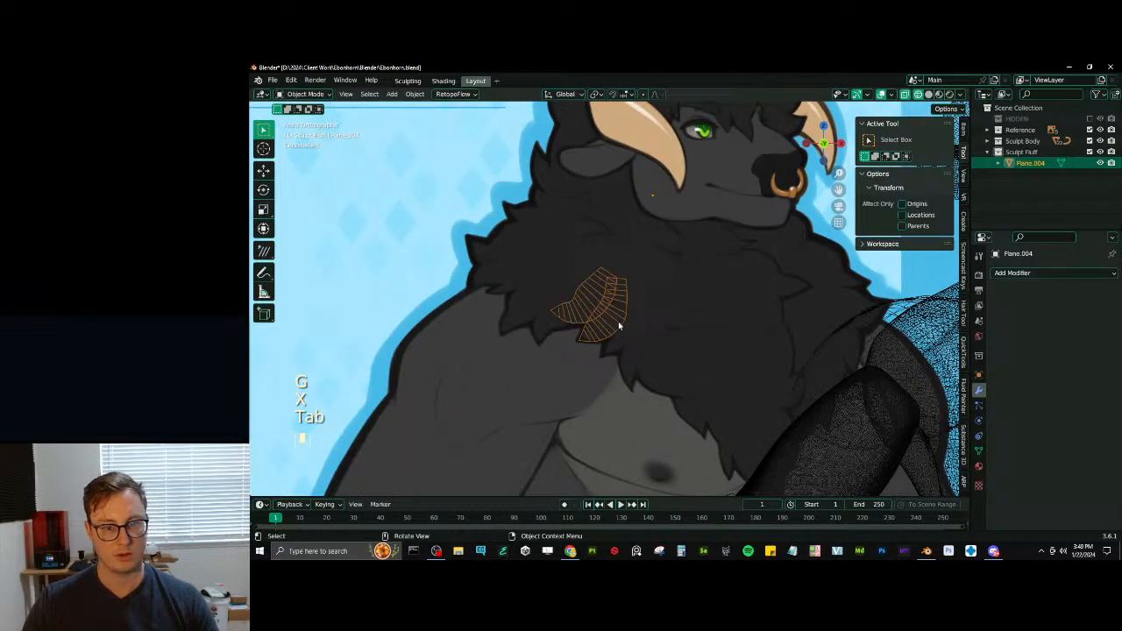
{"action": "key", "text": "Tab"}
{"action": "key", "text": "a"}
{"action": "key", "text": "KP_Decimal"}
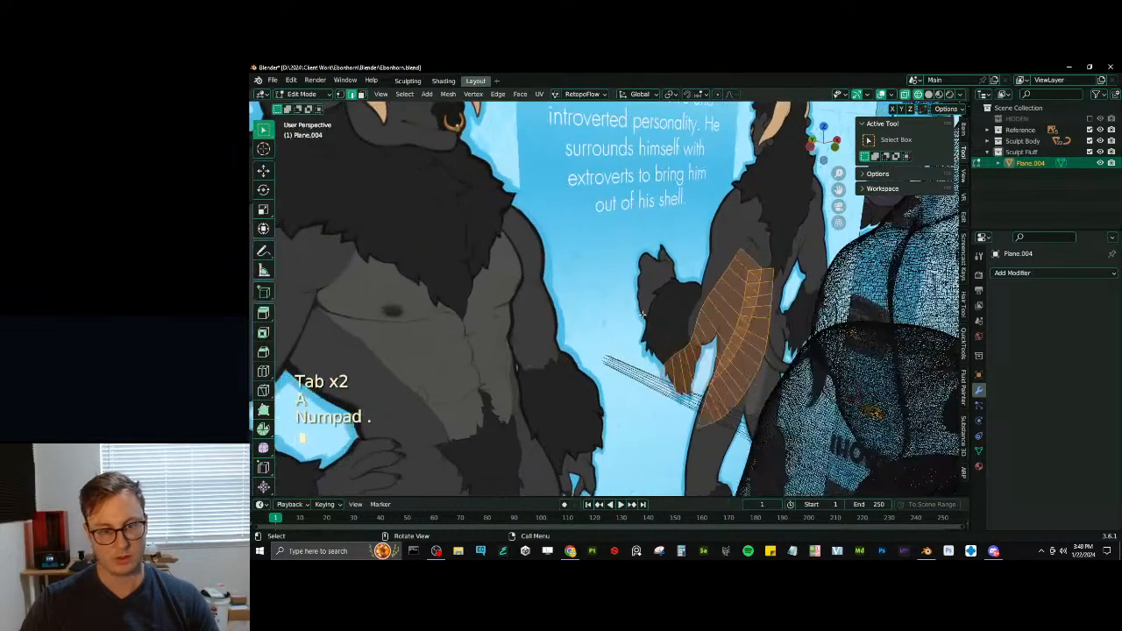
{"action": "key", "text": "KP_1"}
{"action": "key", "text": "ctrl+r"}
{"action": "left_click", "coordinate": [596, 296]}
{"action": "right_click", "coordinate": [594, 294]}
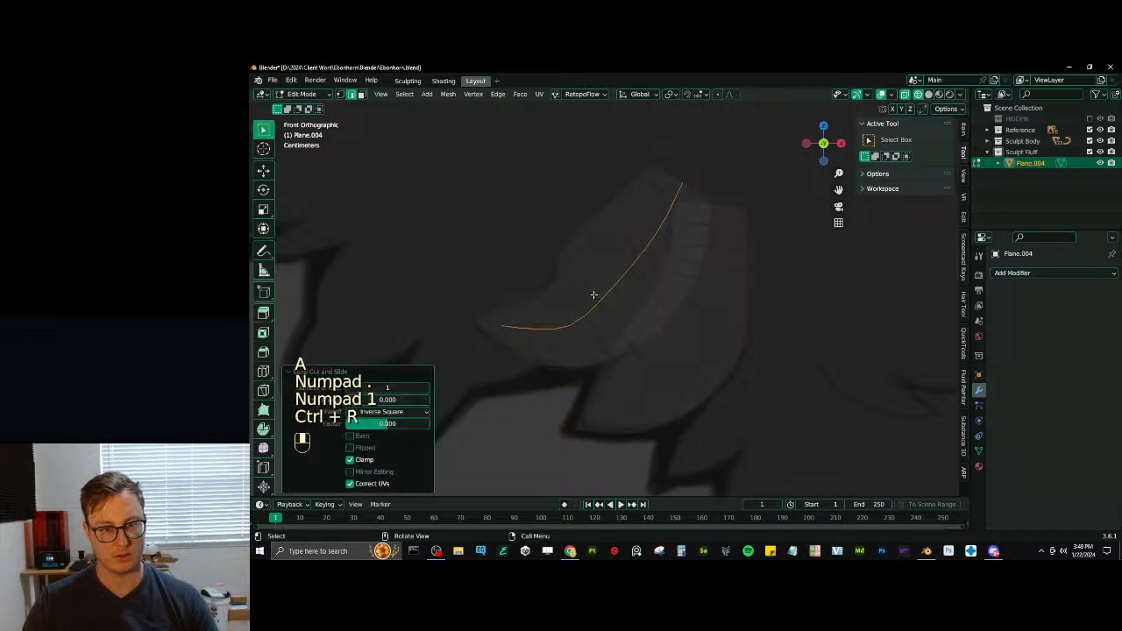
{"action": "key", "text": "ctrl+r"}
{"action": "left_click", "coordinate": [666, 374]}
{"action": "right_click", "coordinate": [666, 374]}
- Select both tufts' lengthwise centre loops, move them -0.043636 m along Y, and display the model in solid shading
{"action": "left_click", "coordinate": [598, 307], "text": "alt+shift"}
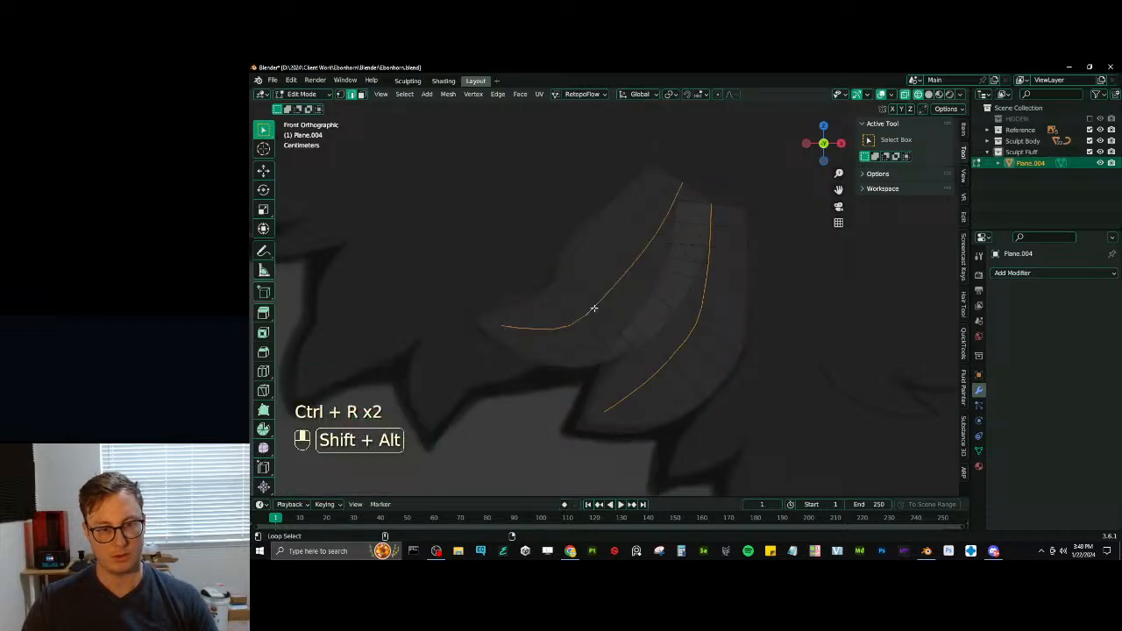
{"action": "middle_click_drag", "start_coordinate": [593, 307], "coordinate": [735, 337]}
{"action": "key", "text": "g"}
{"action": "left_click", "coordinate": [748, 382]}
{"action": "key", "text": "z"}
{"action": "left_click", "coordinate": [720, 376]}
- Try to bevel both raised centre loops with 2 segments and the Percent width type
{"action": "key", "text": "ctrl+b"}
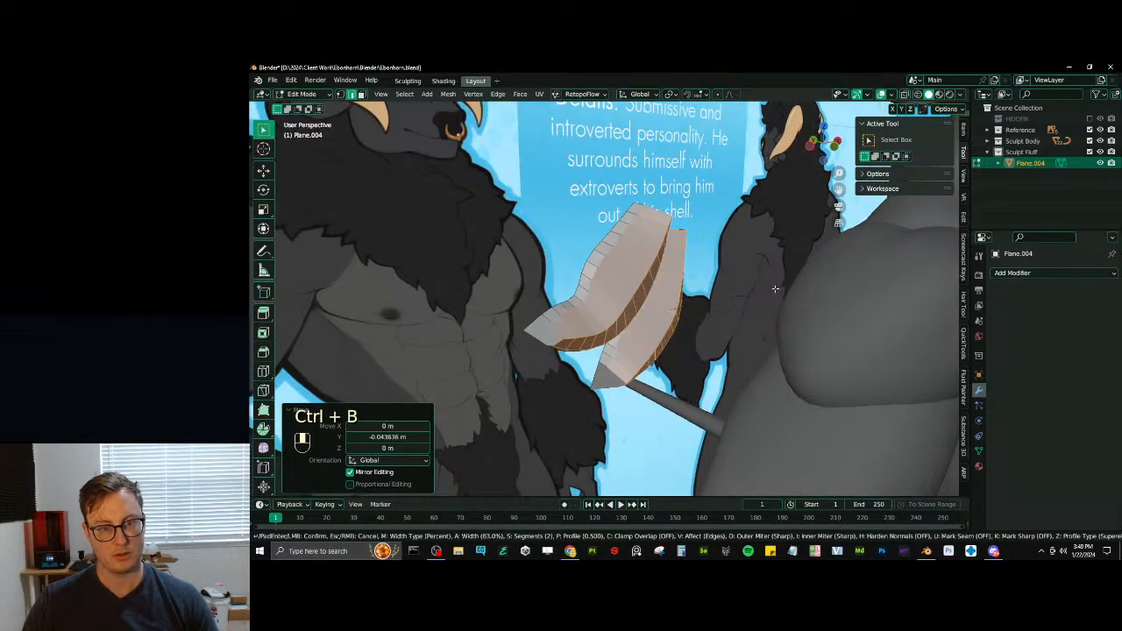
{"action": "left_click", "coordinate": [777, 285]}
{"action": "scroll", "coordinate": [649, 319], "scroll_direction": "up", "scroll_amount": 4}
{"action": "middle_click_drag", "start_coordinate": [646, 321], "coordinate": [690, 285]}
- Try to triangulate the faces at both tufts' pointed tips
{"action": "left_click", "coordinate": [340, 94]}
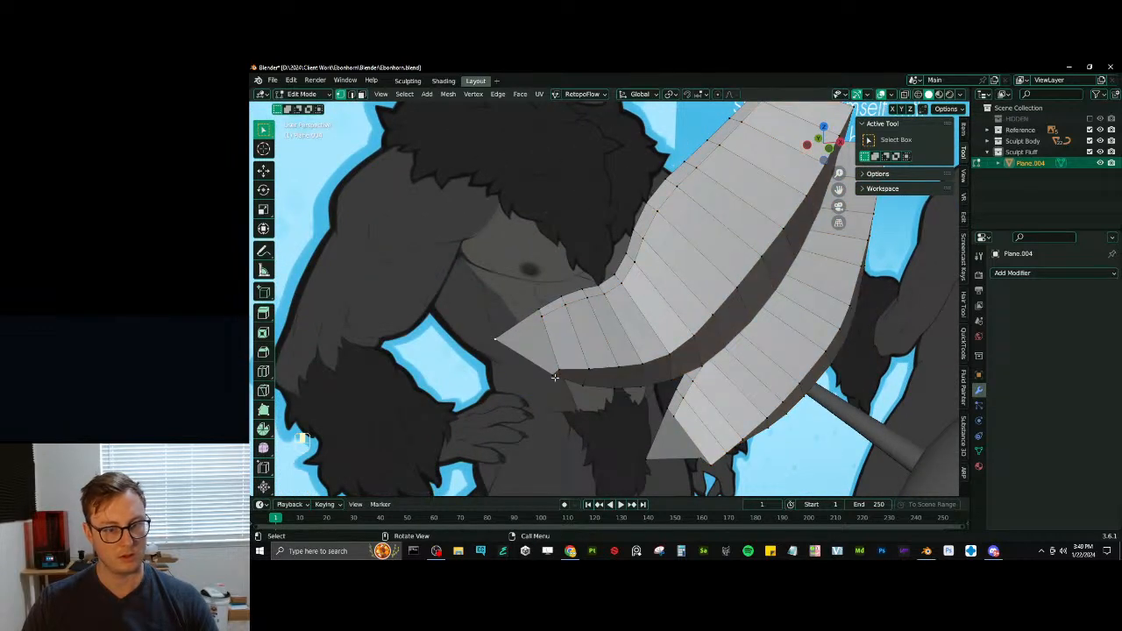
{"action": "key", "text": "ctrl+KP_Add"}
{"action": "key", "text": "q"}
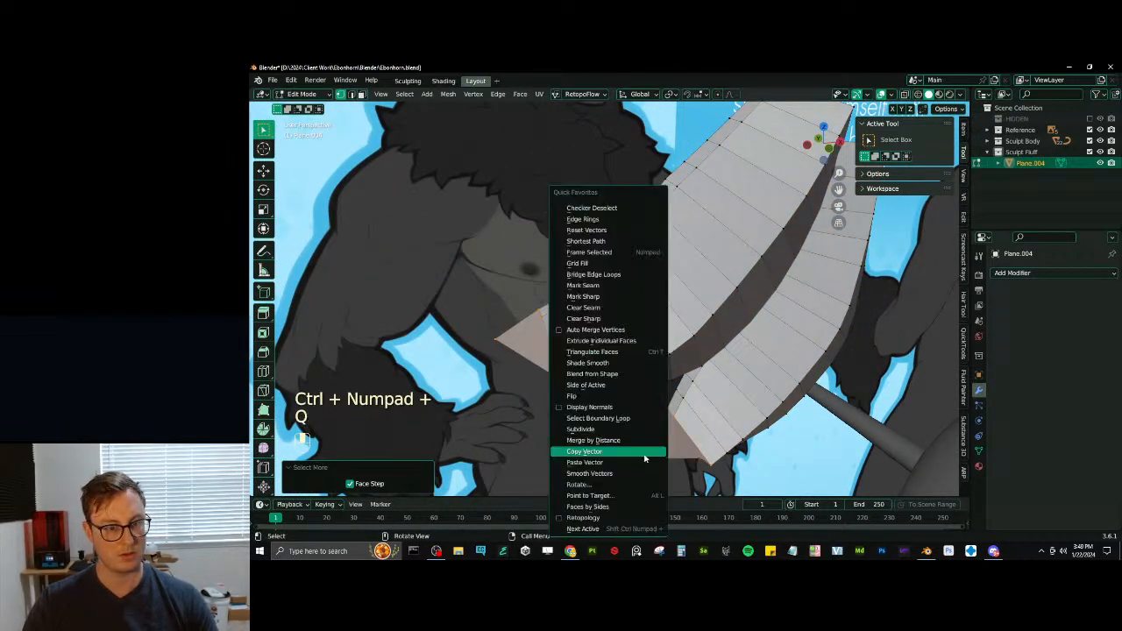
{"action": "left_click", "coordinate": [615, 353]}
{"action": "middle_click_drag", "start_coordinate": [615, 355], "coordinate": [736, 355]}
- Undo the edits at the tuft tips, the centre-loop bevel and the loops' move along Y
{"action": "key", "text": "ctrl+z"}
{"action": "key", "text": "ctrl+z"}
{"action": "key", "text": "ctrl+z"}
{"action": "key", "text": "ctrl+z"}
{"action": "key", "text": "ctrl+z"}
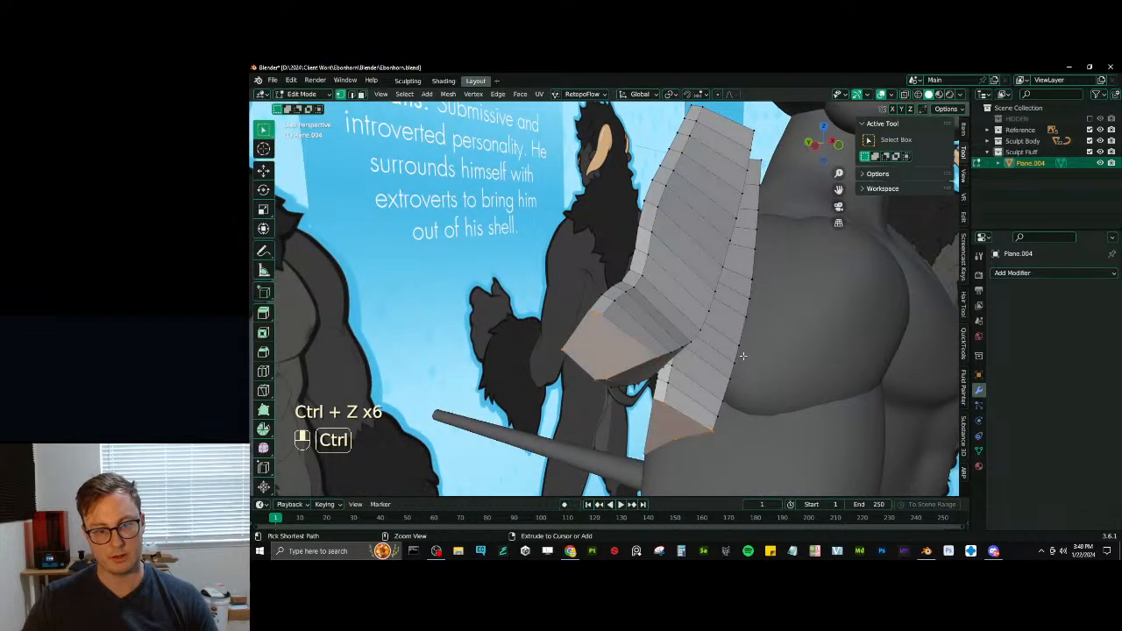
{"action": "key", "text": "ctrl+z"}
{"action": "key", "text": "ctrl+z"}
{"action": "key", "text": "ctrl+z"}
{"action": "middle_click_drag", "start_coordinate": [742, 355], "coordinate": [705, 368]}
{"action": "key", "text": "ctrl+z"}
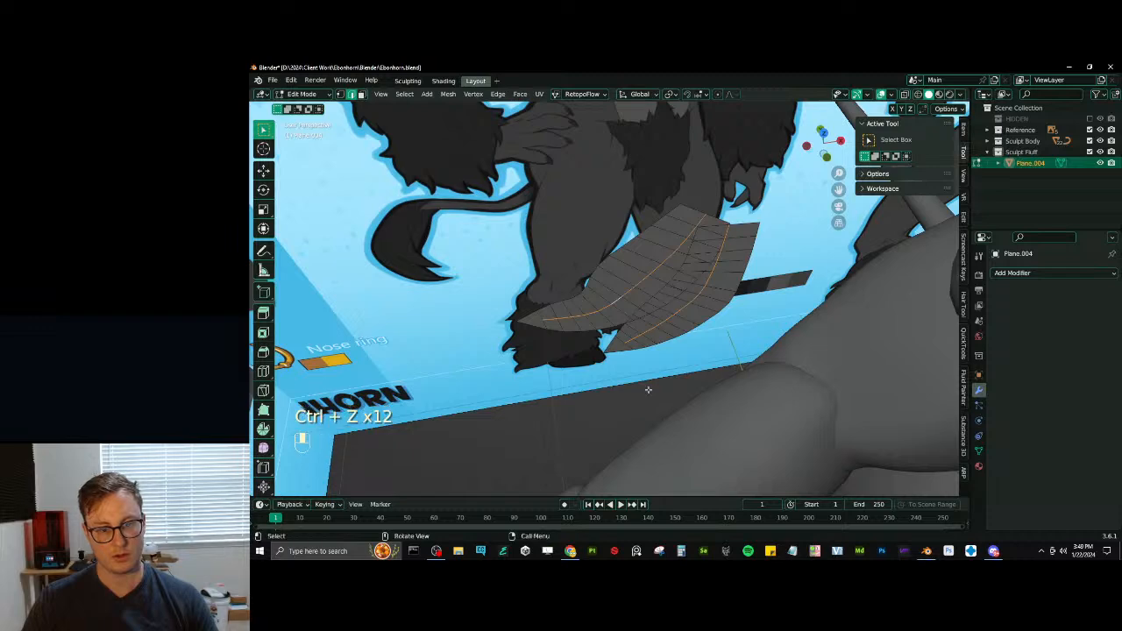
- Move both lengthwise centre loops -0.024586 m along Y and connect the vertices across the first tuft's tip
{"action": "key", "text": "g"}
{"action": "key", "text": "y"}
{"action": "left_click", "coordinate": [740, 387]}
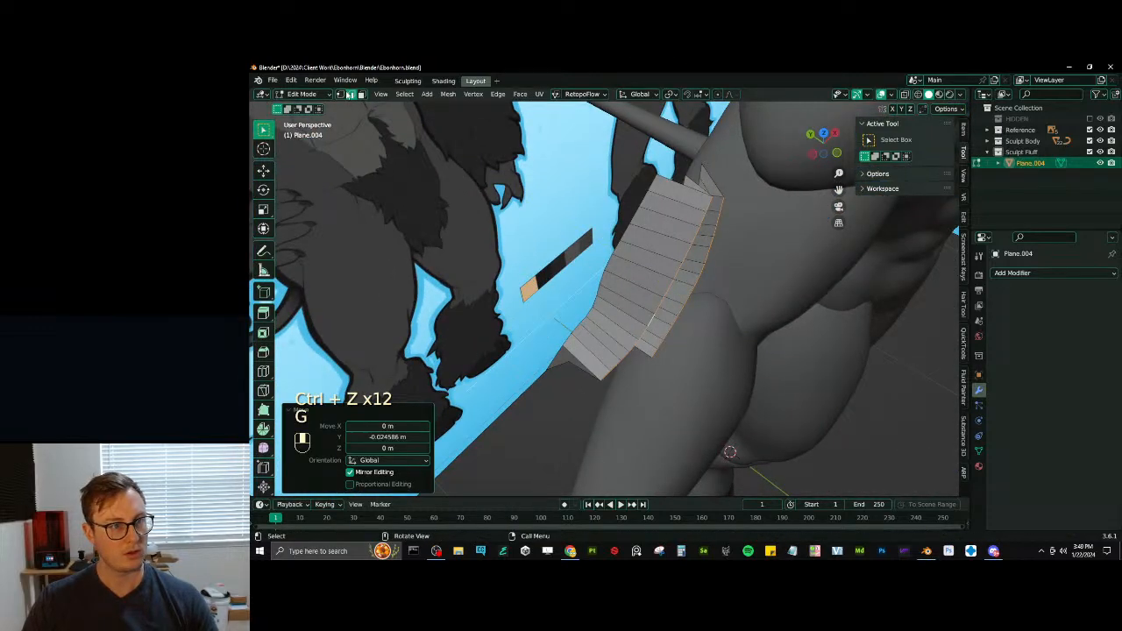
{"action": "left_click", "coordinate": [341, 95]}
{"action": "left_click", "coordinate": [541, 384], "text": "shift"}
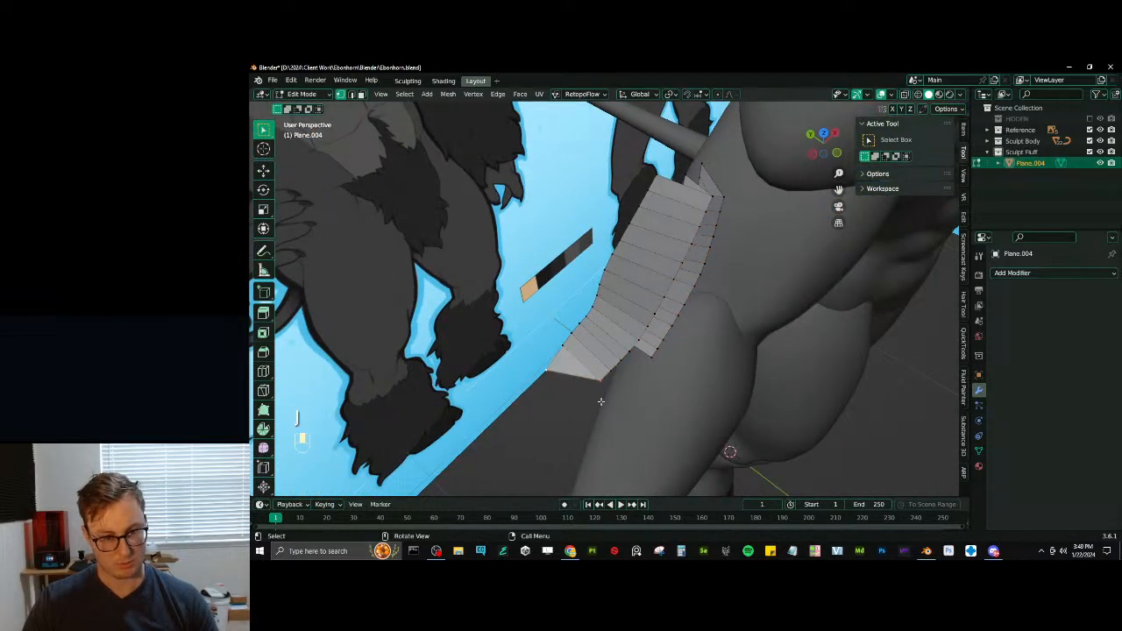
{"action": "middle_click_drag", "start_coordinate": [600, 401], "coordinate": [670, 370]}
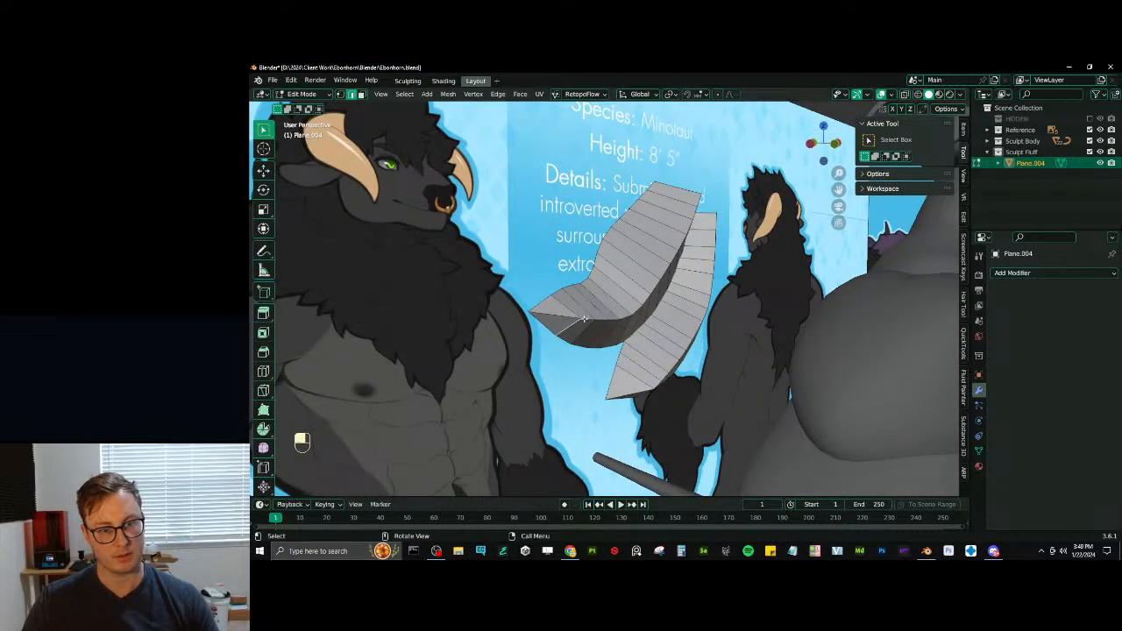
- Select both tufts' raised ridge loops and smooth them with LoopTools Relax, applied twice
{"action": "key", "text": "shift+alt"}
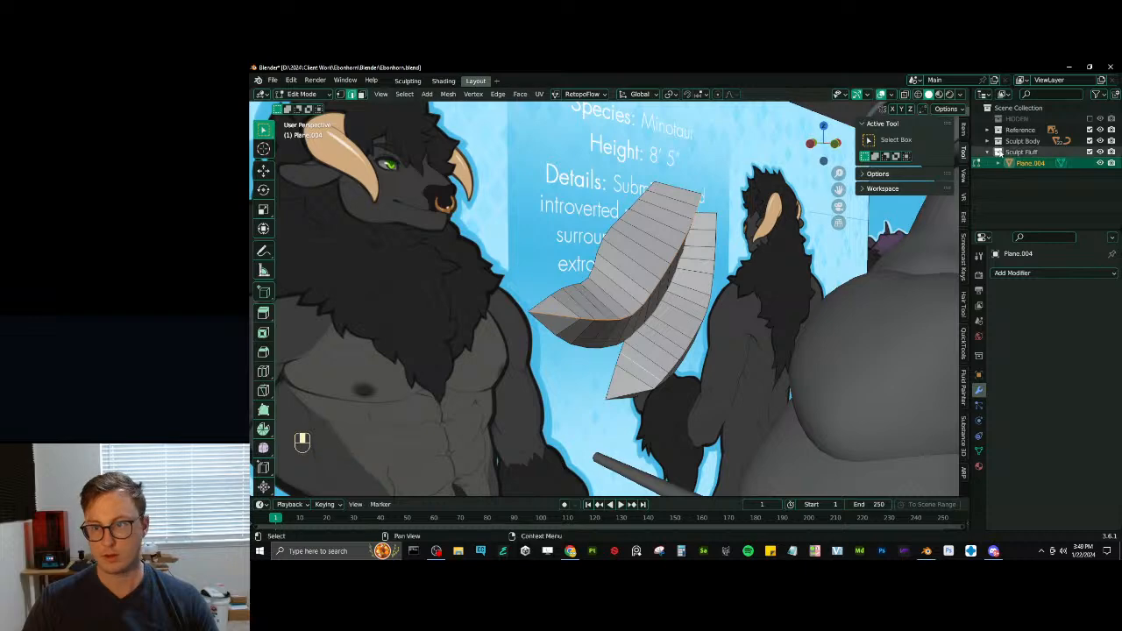
{"action": "key", "text": "ctrl+z"}
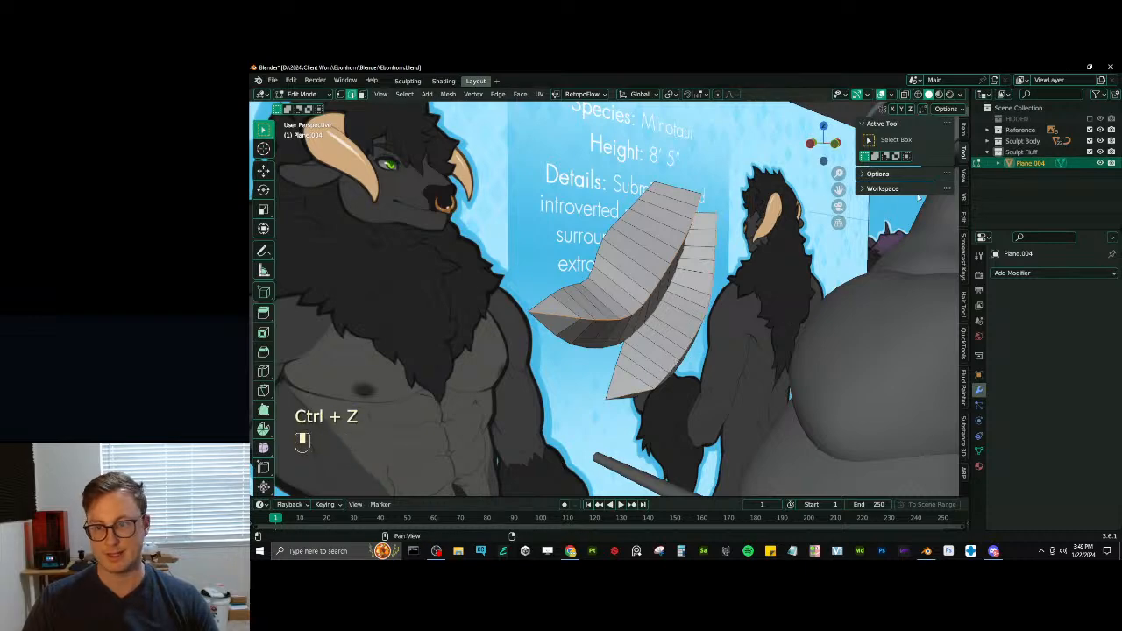
{"action": "left_click", "coordinate": [965, 216]}
{"action": "left_click", "coordinate": [911, 206]}
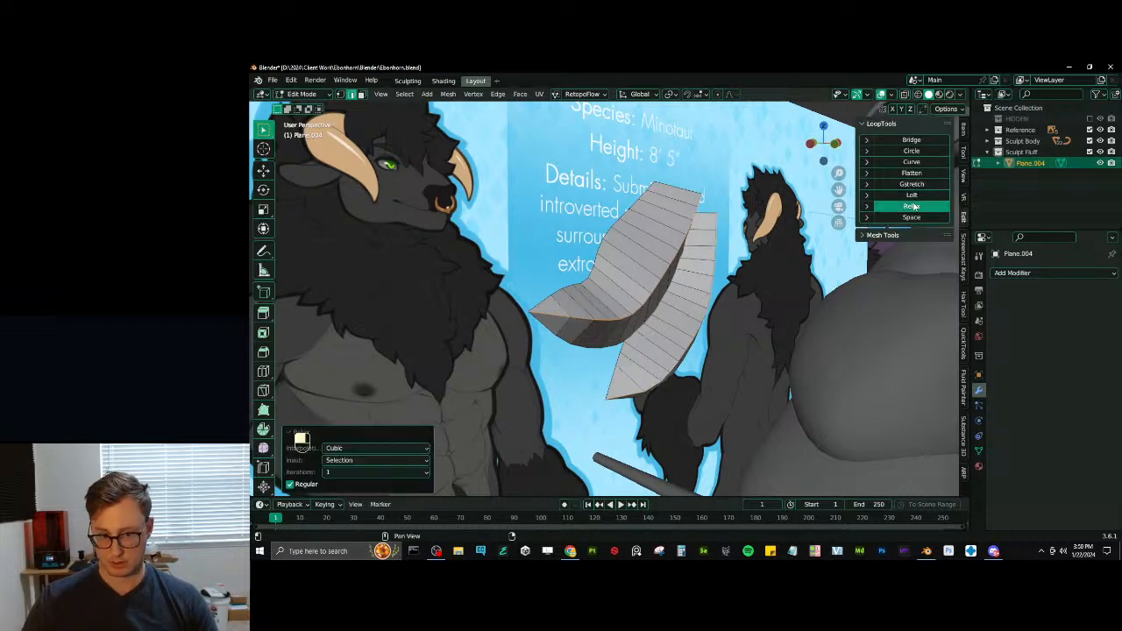
{"action": "left_click", "coordinate": [911, 206]}
{"action": "middle_click_drag", "start_coordinate": [701, 283], "coordinate": [633, 288]}
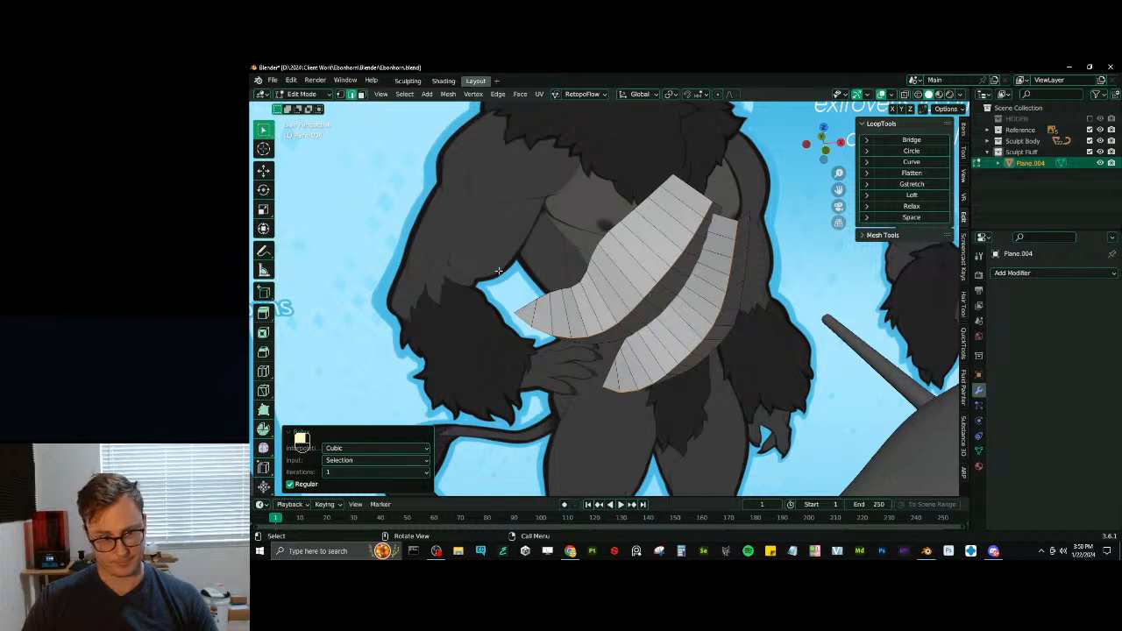
- Delete the inner geometry of both tufts' pointed tips, keeping their outer edges
{"action": "middle_click_drag", "start_coordinate": [497, 270], "coordinate": [567, 238]}
{"action": "key", "text": "x"}
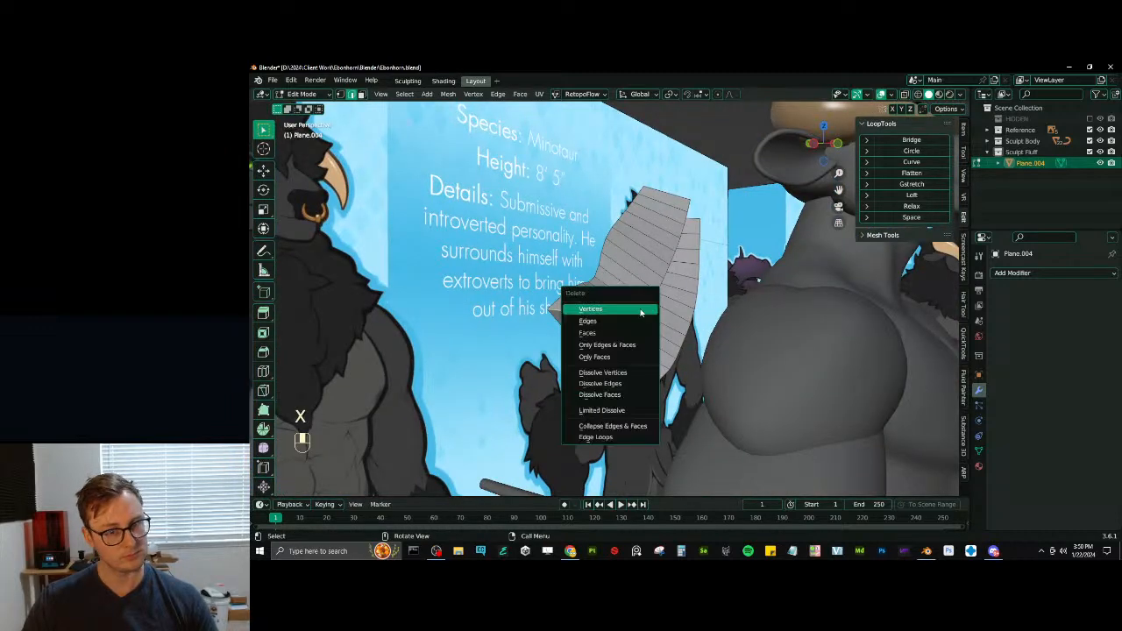
{"action": "key", "text": "x"}
{"action": "middle_click_drag", "start_coordinate": [614, 388], "coordinate": [549, 336]}
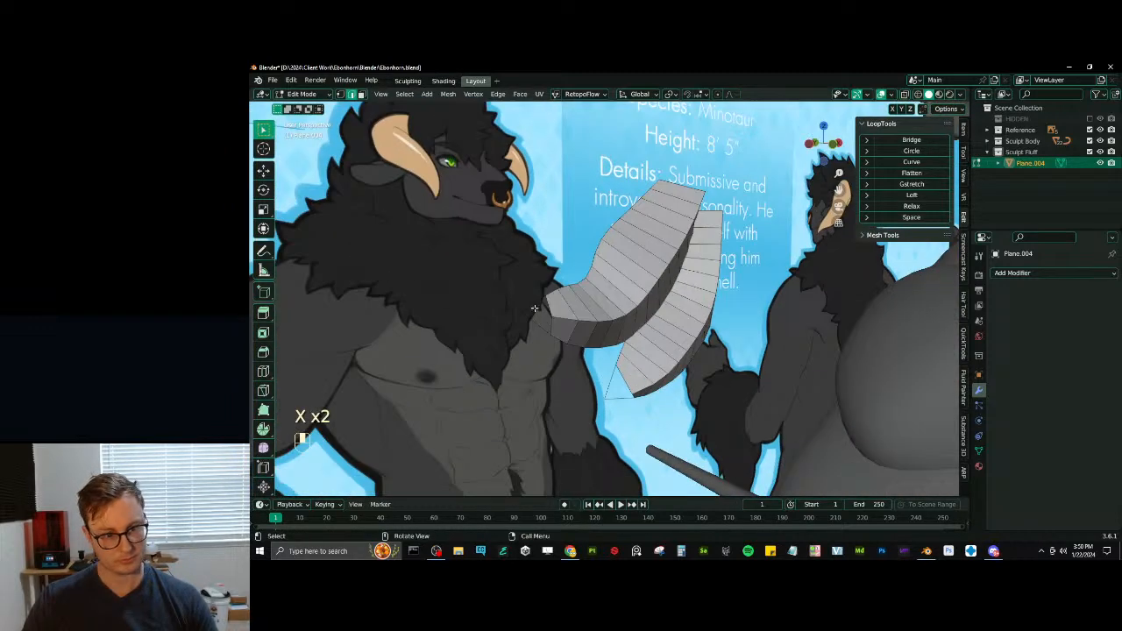
- Fill the open pointed tips of both tufts with new faces
{"action": "key", "text": "f"}
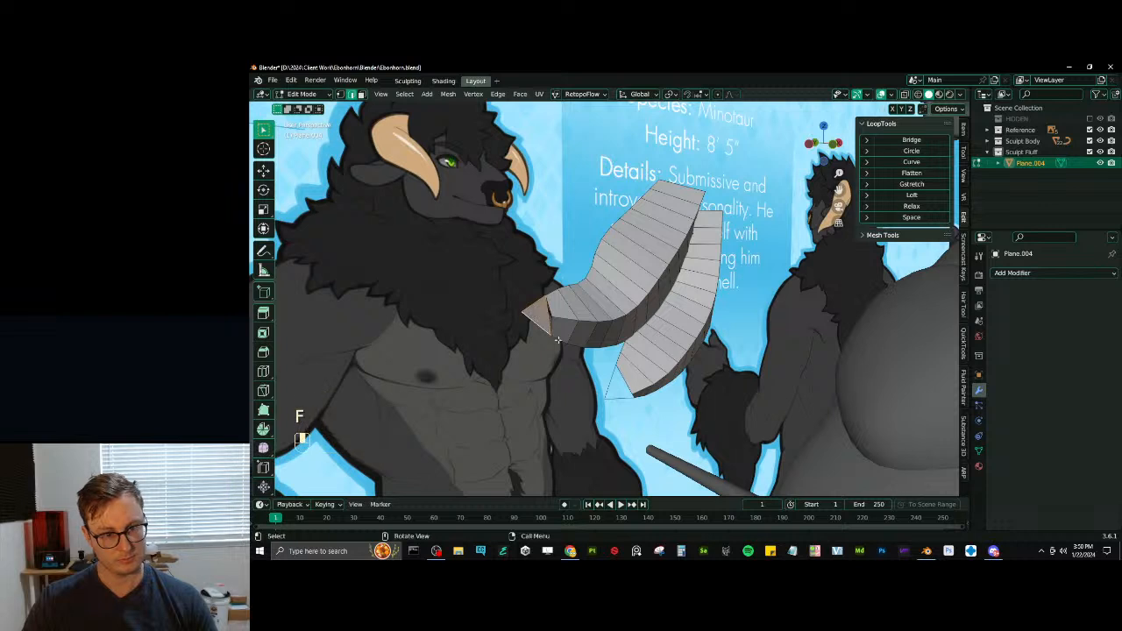
{"action": "key", "text": "ctrl+z"}
{"action": "key", "text": "f"}
{"action": "left_click", "coordinate": [619, 378], "text": "alt+shift"}
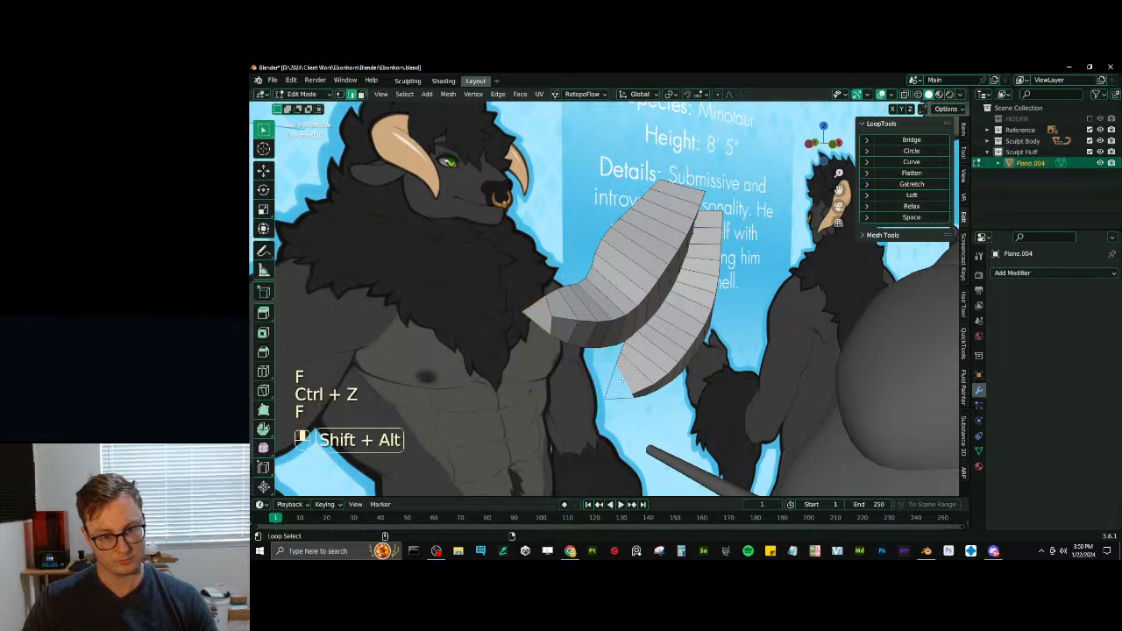
- Bevel both tufts' lengthwise ridge loops with a 65.497% width and 2 segments
{"action": "left_click", "coordinate": [602, 319], "text": "alt+shift"}
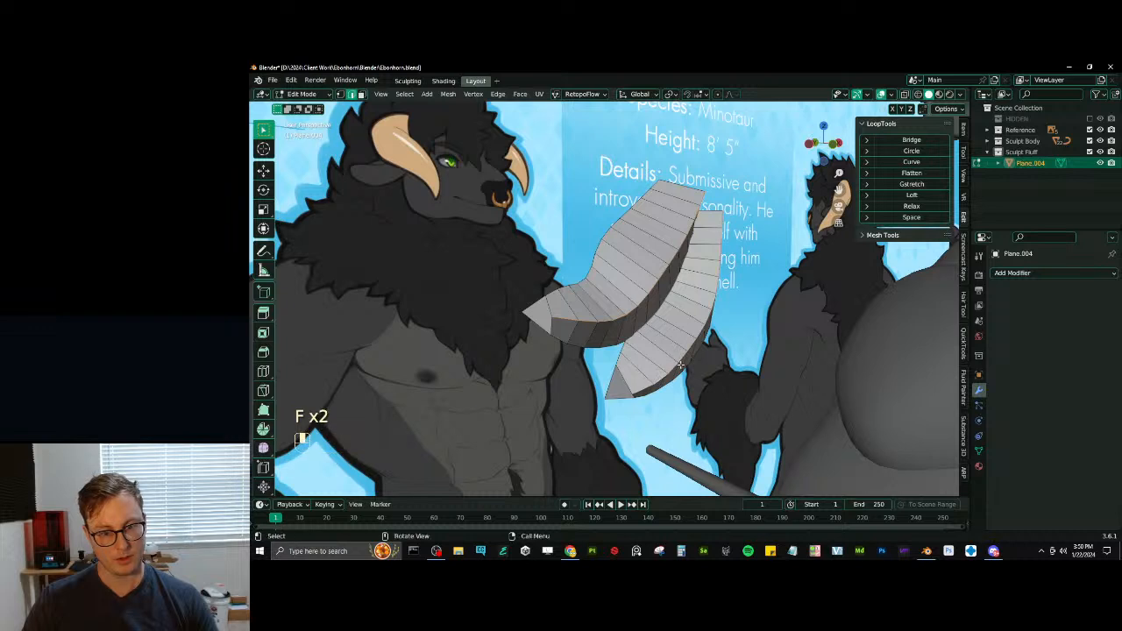
{"action": "key", "text": "ctrl+b"}
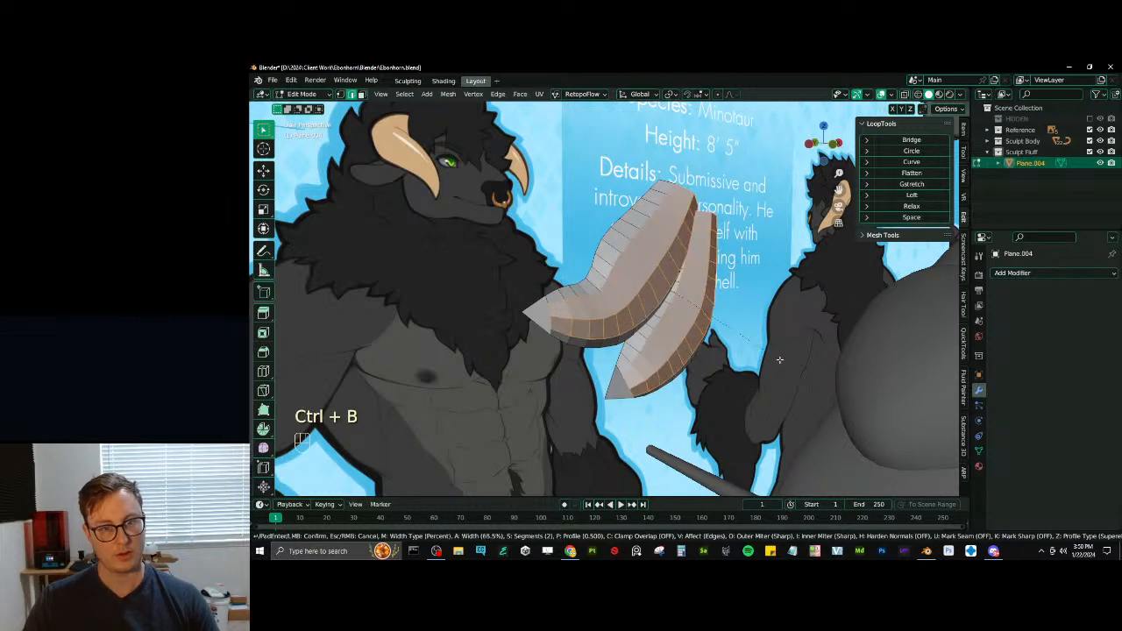
{"action": "left_click", "coordinate": [779, 360]}
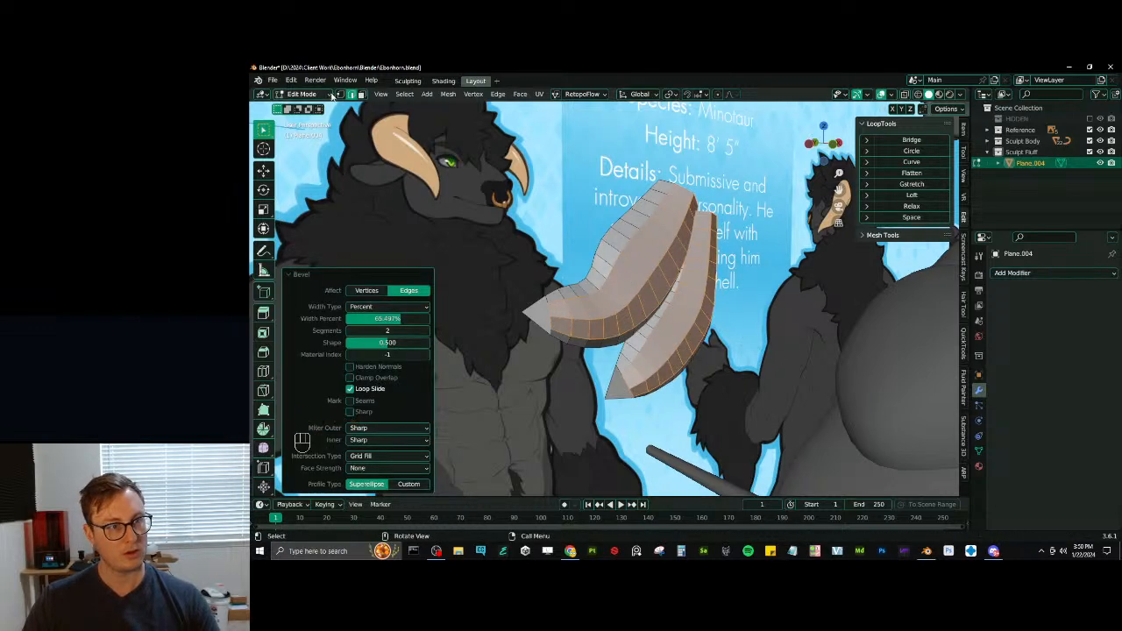
- Connect the bevelled ridge vertices to the end points across both tufts' pointed tips
{"action": "key", "text": "ctrl+z"}
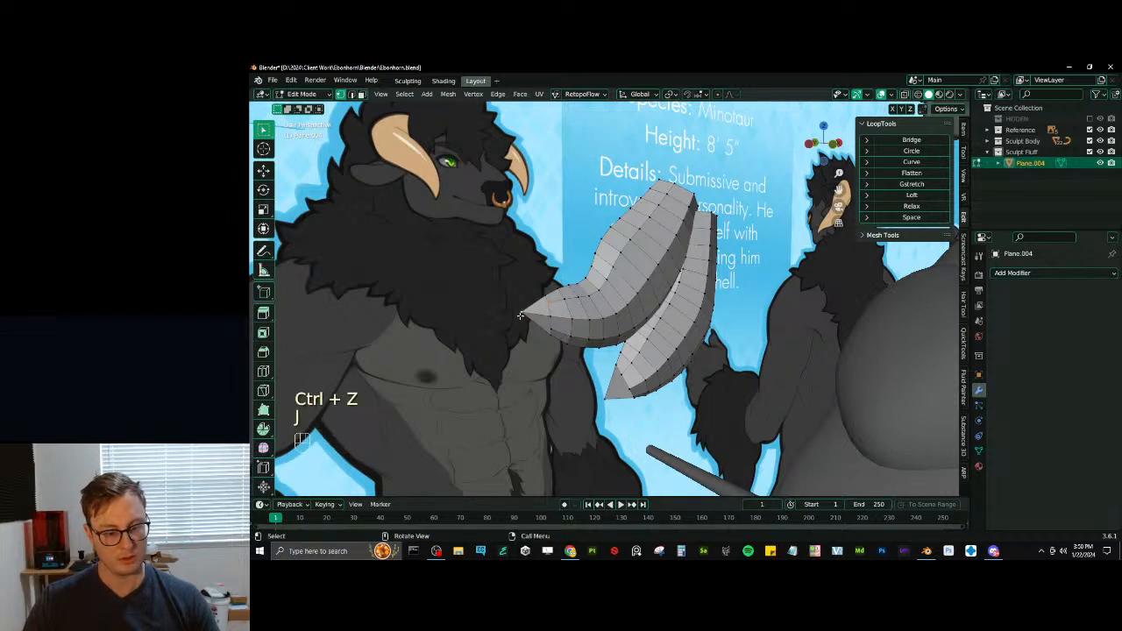
{"action": "left_click", "coordinate": [551, 328]}
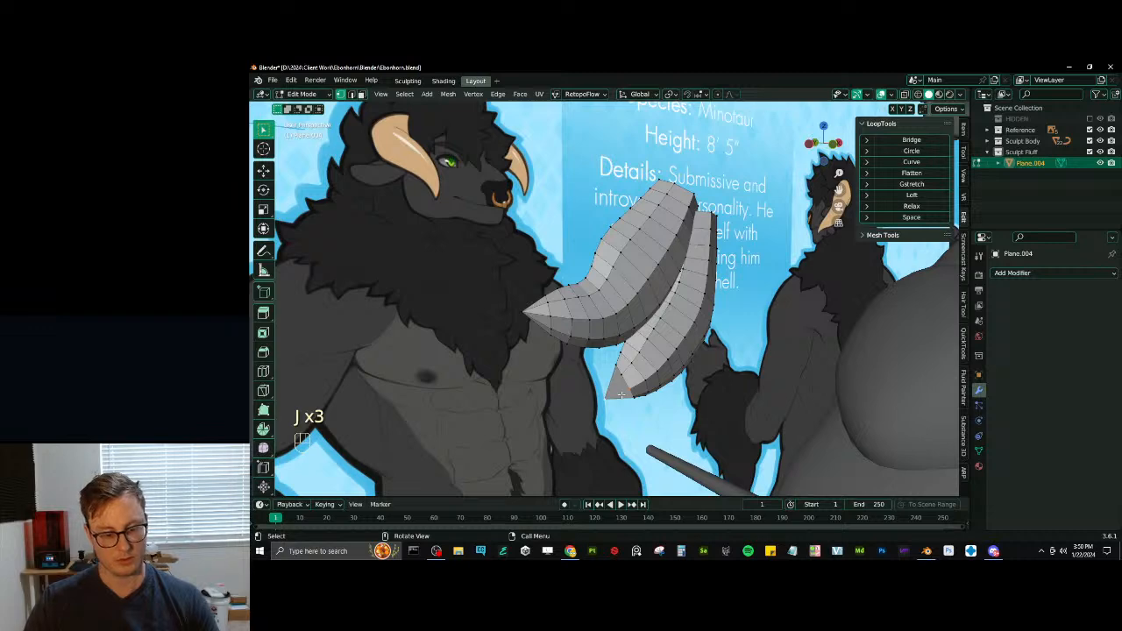
{"action": "key", "text": "j"}
{"action": "middle_click_drag", "start_coordinate": [618, 379], "coordinate": [624, 352]}
{"action": "key", "text": "j"}
- Snap the 3D cursor to the first tuft's root corner and make it the pivot point, with all geometry selected
{"action": "scroll", "coordinate": [637, 391], "scroll_direction": "down", "scroll_amount": 4}
{"action": "key", "text": "shift+s"}
{"action": "left_click", "coordinate": [685, 290]}
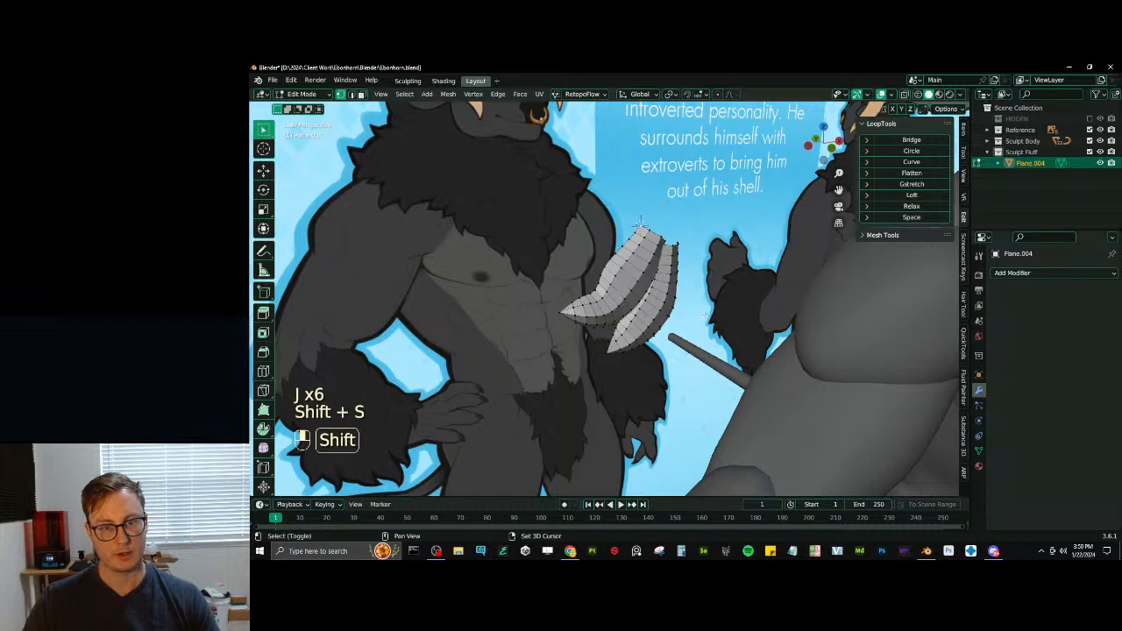
{"action": "middle_click_drag", "start_coordinate": [690, 330], "coordinate": [681, 354]}
{"action": "key", "text": "a"}
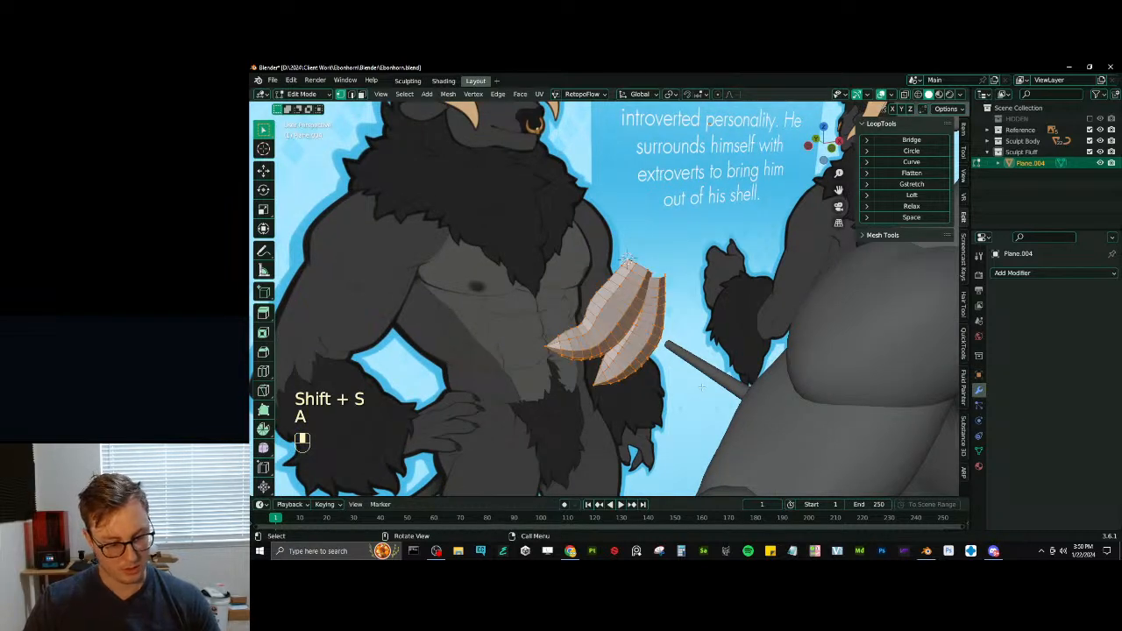
{"action": "key", "text": "period"}
{"action": "left_click", "coordinate": [747, 386]}
- Try to duplicate both tufts, scale the copy by -1 along Y and merge by distance, then undo it all
{"action": "key", "text": "shift+d"}
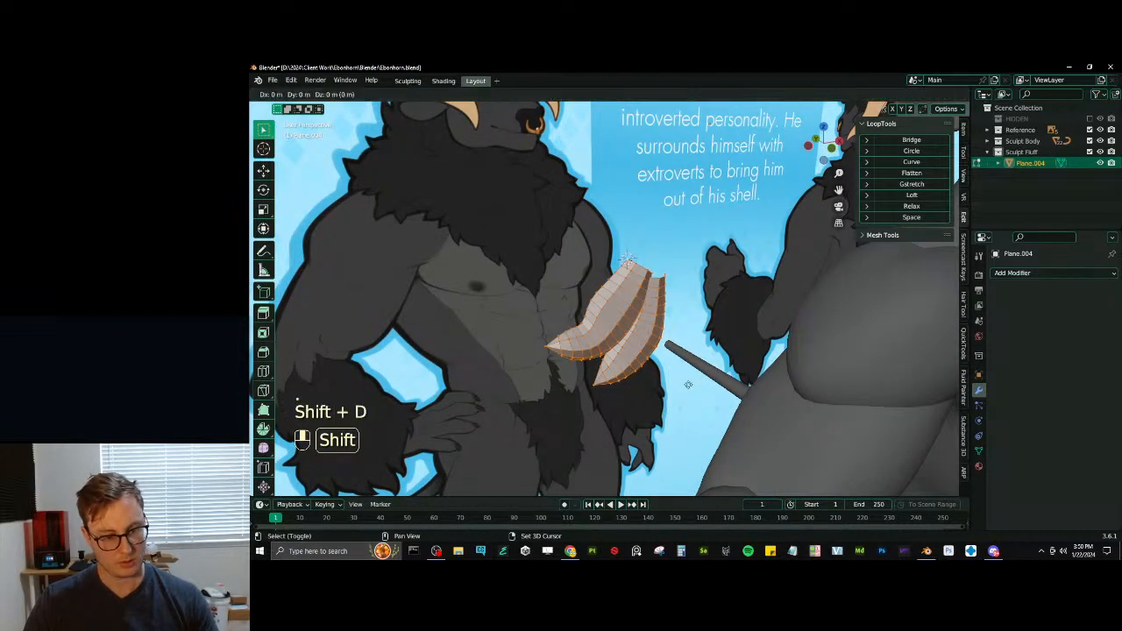
{"action": "right_click", "coordinate": [689, 386]}
{"action": "type", "text": "sy-1"}
{"action": "key", "text": "Return"}
{"action": "key", "text": "a"}
{"action": "key", "text": "q"}
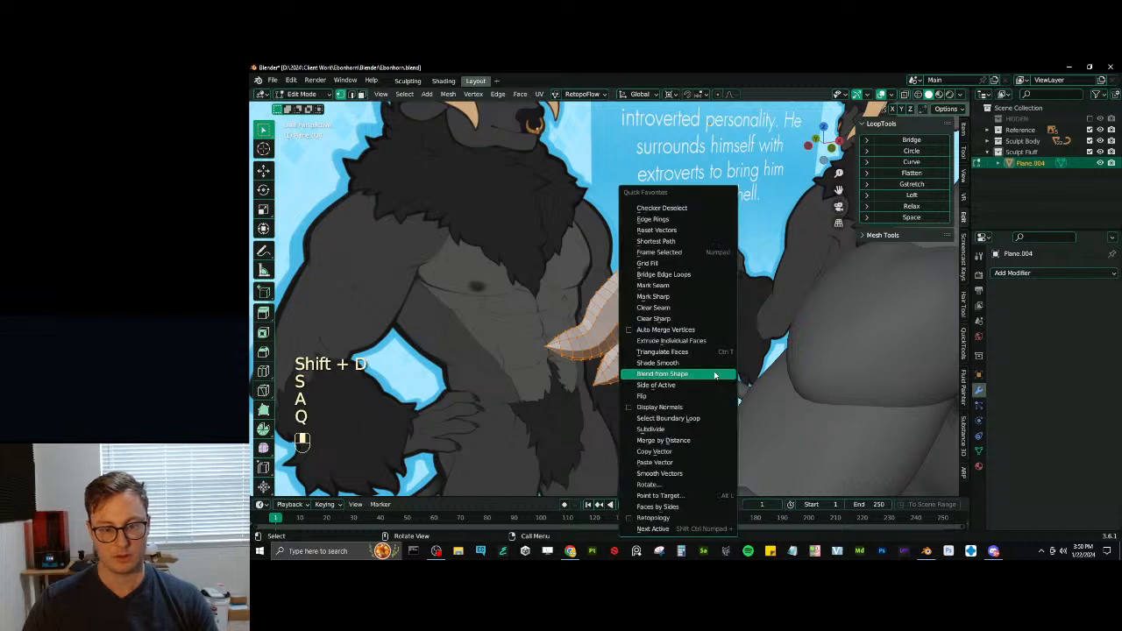
{"action": "left_click", "coordinate": [697, 442]}
{"action": "key", "text": "ctrl+z"}
{"action": "key", "text": "ctrl+z"}
{"action": "key", "text": "ctrl+z"}
{"action": "key", "text": "ctrl+z"}
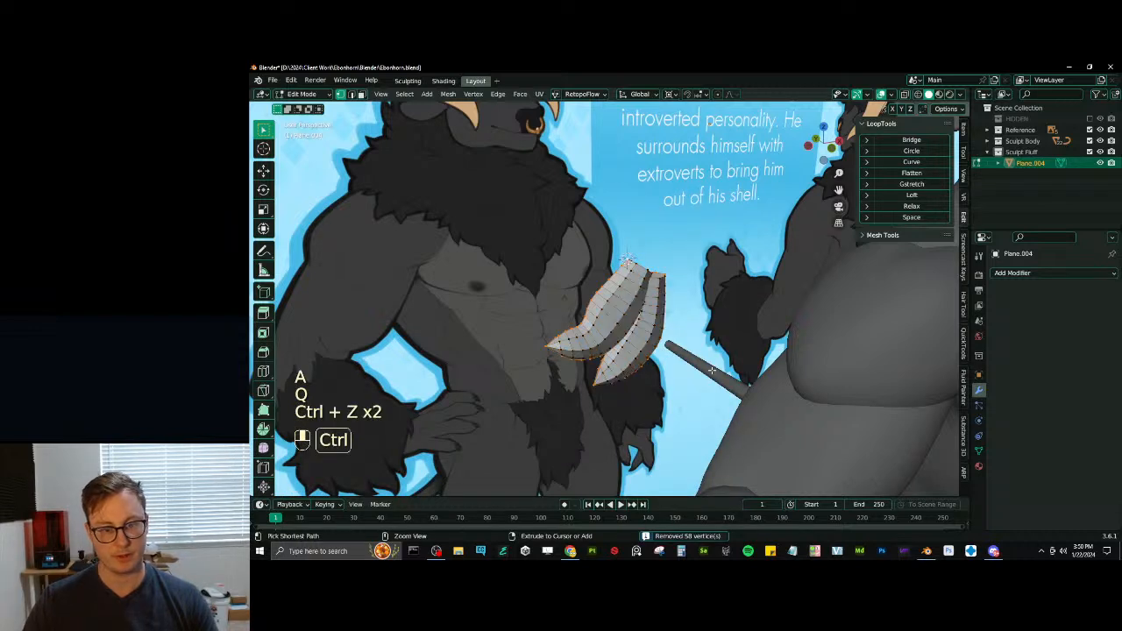
- Separate the two tufts into individual objects by loose parts and reopen both for mesh editing
{"action": "key", "text": "g"}
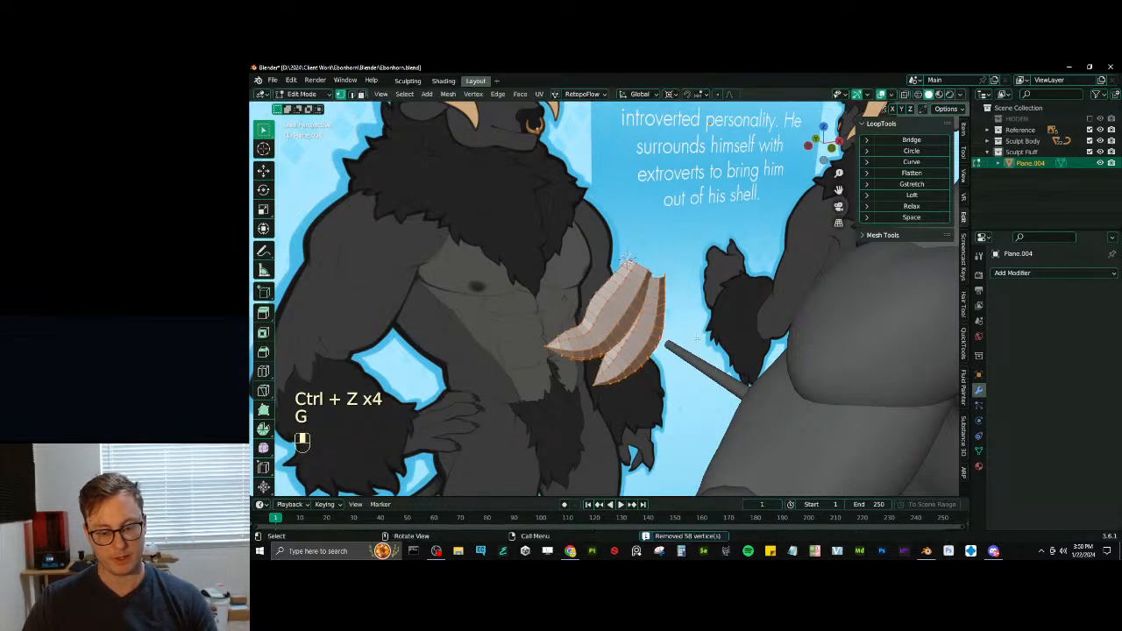
{"action": "key", "text": "p"}
{"action": "left_click", "coordinate": [683, 363]}
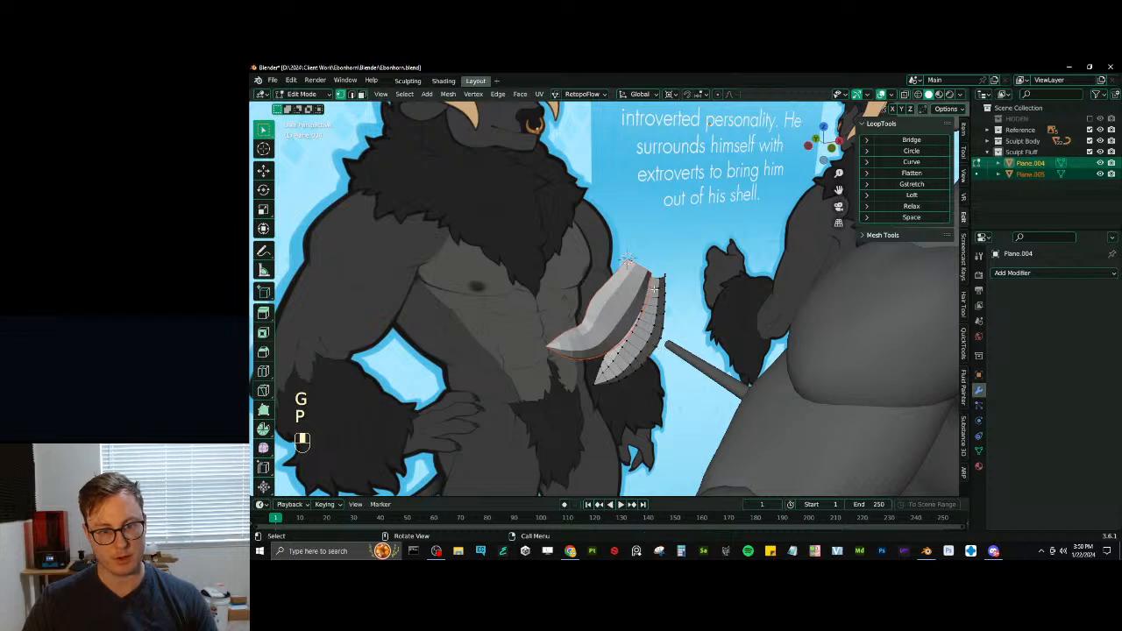
{"action": "key", "text": "Tab"}
{"action": "key", "text": "Tab"}
- Duplicate both tufts in place, mirror the copies along Y and merge all vertices by a distance of 0.0001 m
{"action": "key", "text": "a"}
{"action": "key", "text": "shift+d"}
{"action": "key", "text": "s"}
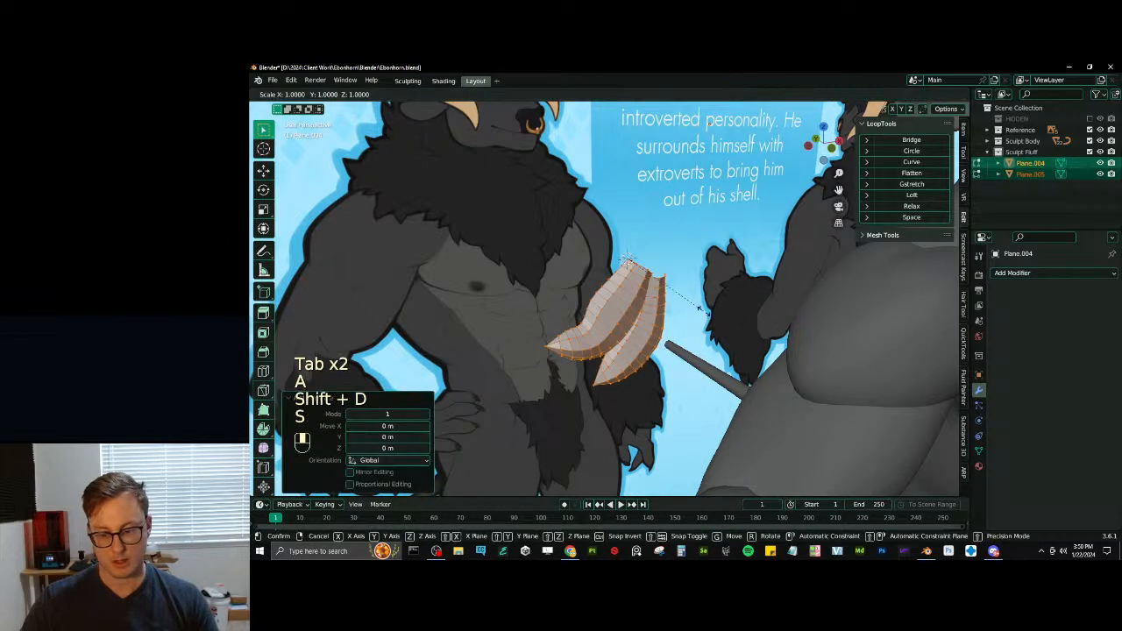
{"action": "left_click", "coordinate": [680, 325]}
{"action": "key", "text": "a"}
{"action": "key", "text": "q"}
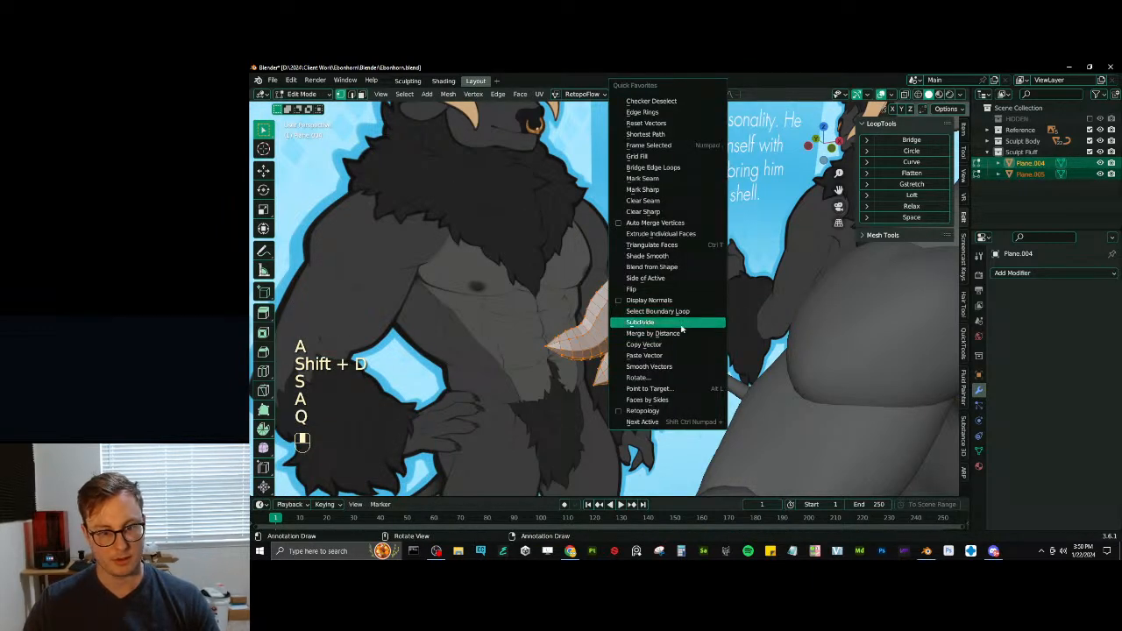
{"action": "left_click", "coordinate": [678, 334]}
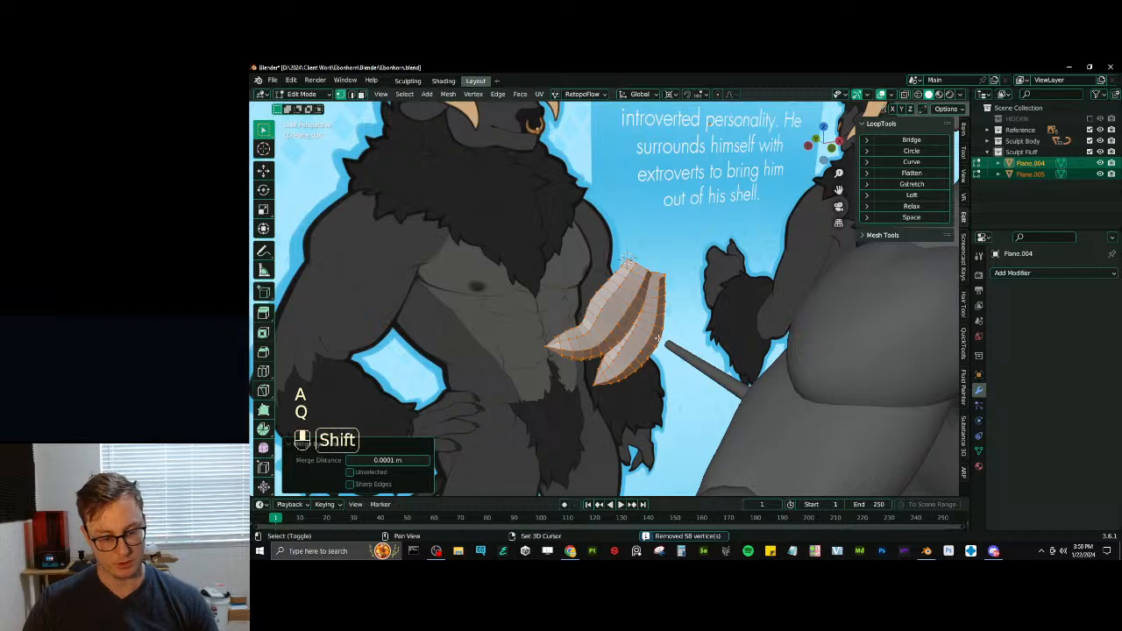
- Recalculate both tufts' normals to face outside and shade the two objects smooth
{"action": "key", "text": "shift+n"}
{"action": "key", "text": "Tab"}
{"action": "right_click", "coordinate": [646, 288]}
{"action": "left_click", "coordinate": [647, 288]}
{"action": "middle_click_drag", "start_coordinate": [647, 287], "coordinate": [653, 291]}
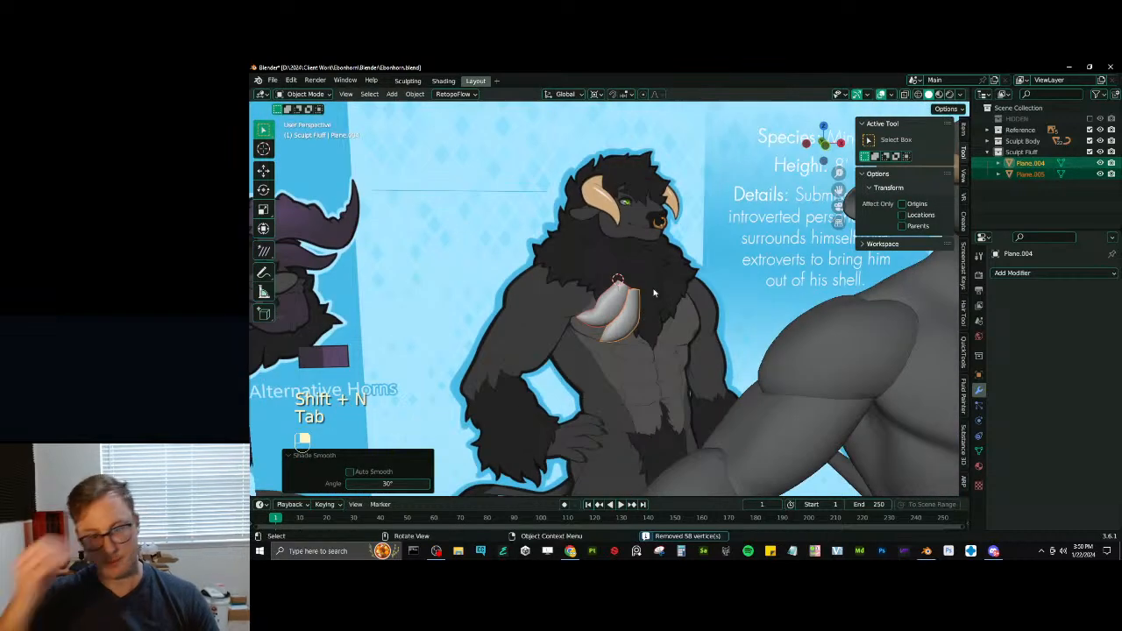
- Fill the open root ends of both tufts with faces
{"action": "key", "text": "KP_1"}
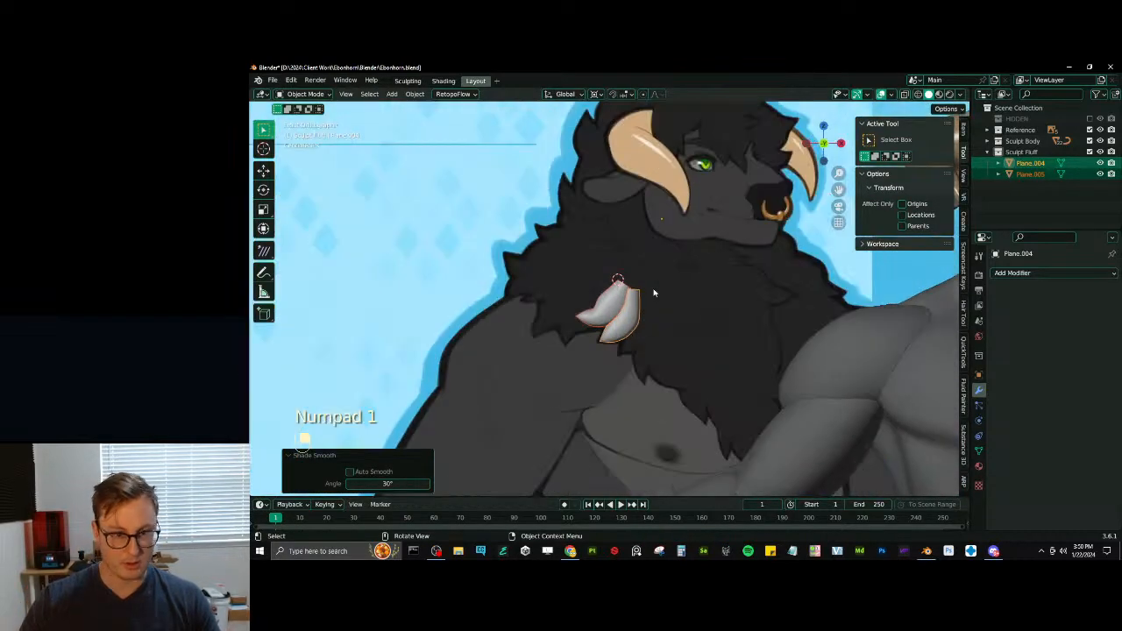
{"action": "scroll", "coordinate": [551, 421], "scroll_direction": "down", "scroll_amount": 1}
{"action": "scroll", "coordinate": [606, 307], "scroll_direction": "up", "scroll_amount": 5}
{"action": "middle_click_drag", "start_coordinate": [605, 306], "coordinate": [707, 284]}
{"action": "key", "text": "Tab"}
{"action": "key", "text": "f"}
{"action": "key", "text": "f"}
{"action": "key", "text": "Tab"}
{"action": "scroll", "coordinate": [709, 259], "scroll_direction": "down", "scroll_amount": 4}
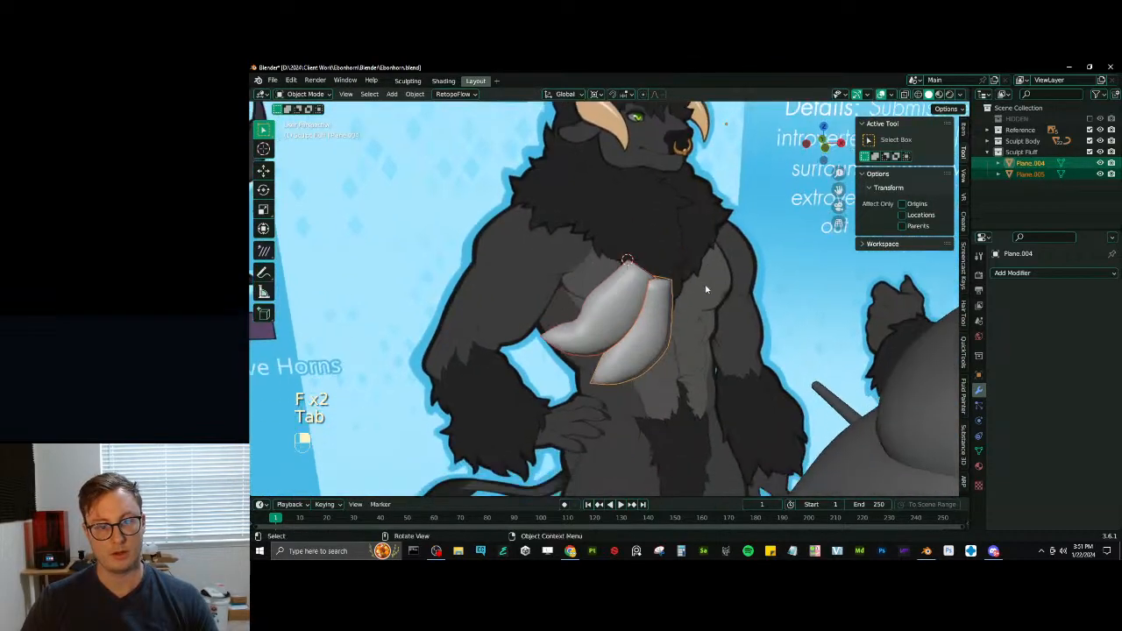
- Try to move both tufts in the front view, then undo the move
{"action": "scroll", "coordinate": [707, 283], "scroll_direction": "down", "scroll_amount": 3}
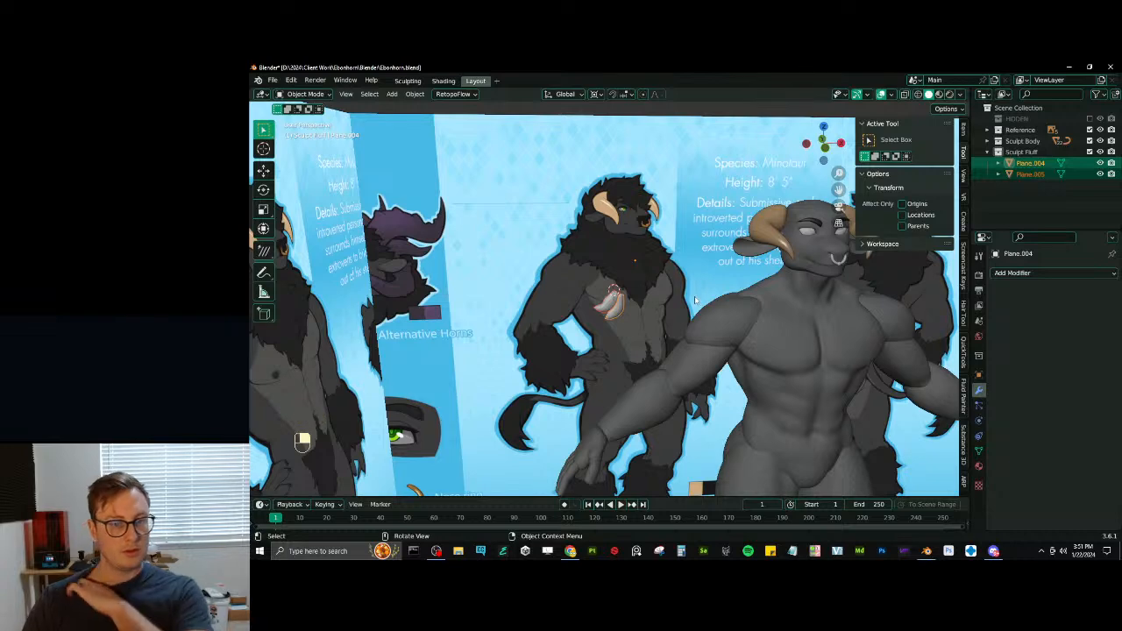
{"action": "scroll", "coordinate": [688, 311], "scroll_direction": "down", "scroll_amount": 4}
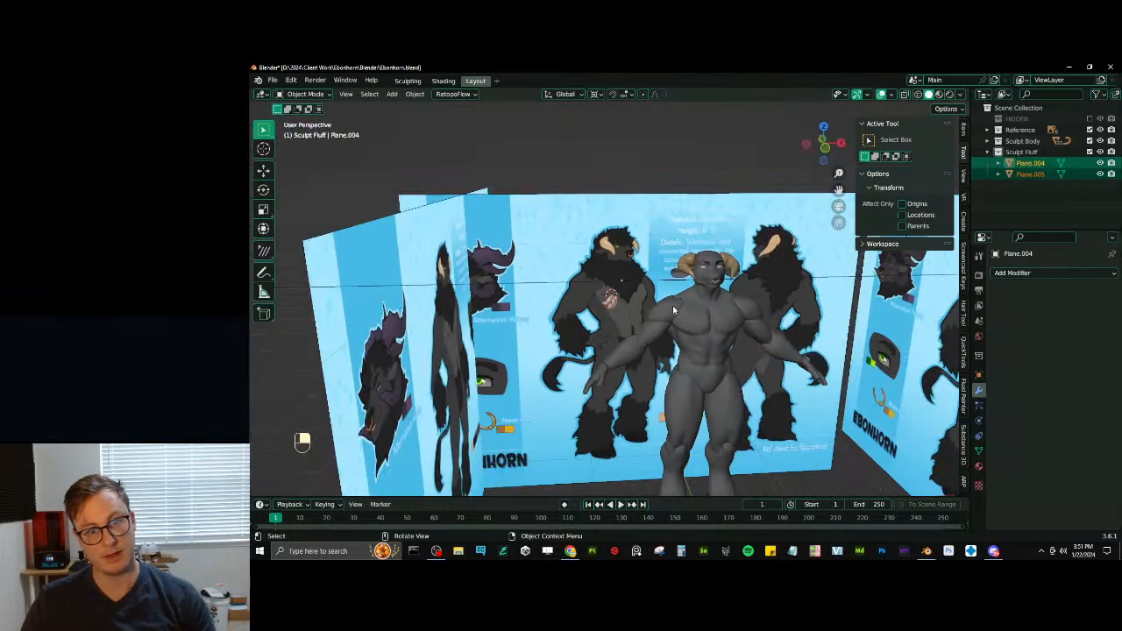
{"action": "scroll", "coordinate": [674, 311], "scroll_direction": "up", "scroll_amount": 4}
{"action": "key", "text": "KP_1"}
{"action": "middle_click_drag", "start_coordinate": [661, 311], "coordinate": [563, 268], "text": "shift"}
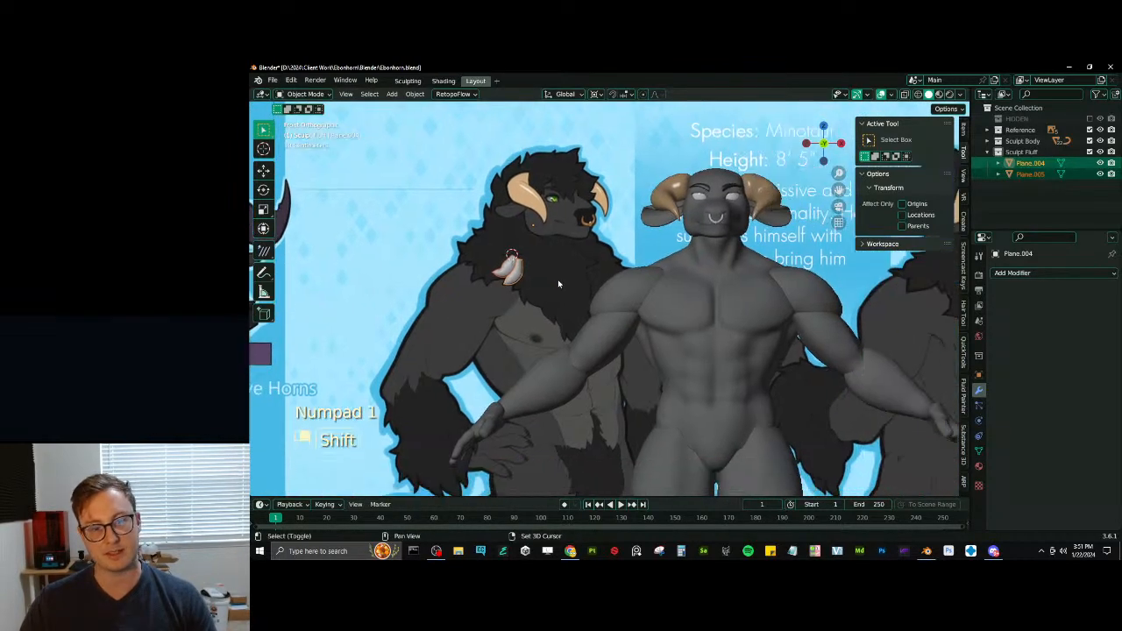
{"action": "key", "text": "g"}
{"action": "left_click", "coordinate": [568, 282]}
{"action": "key", "text": "ctrl+z"}
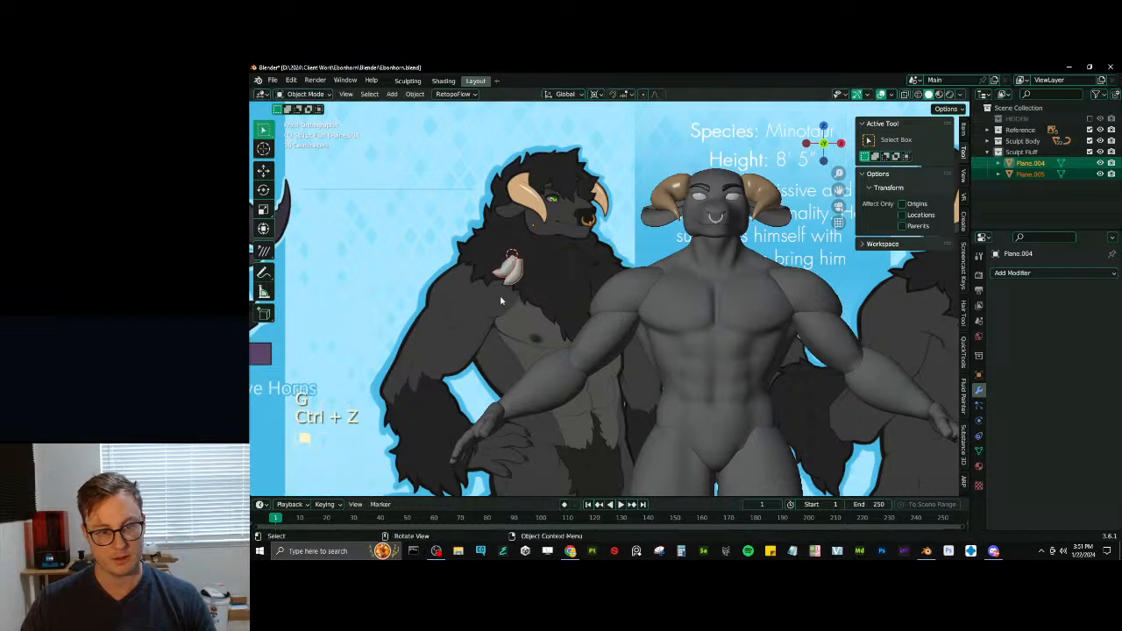
{"action": "scroll", "coordinate": [504, 296], "scroll_direction": "down", "scroll_amount": 2}
{"action": "scroll", "coordinate": [535, 303], "scroll_direction": "up", "scroll_amount": 5}
{"action": "scroll", "coordinate": [547, 302], "scroll_direction": "down", "scroll_amount": 4}
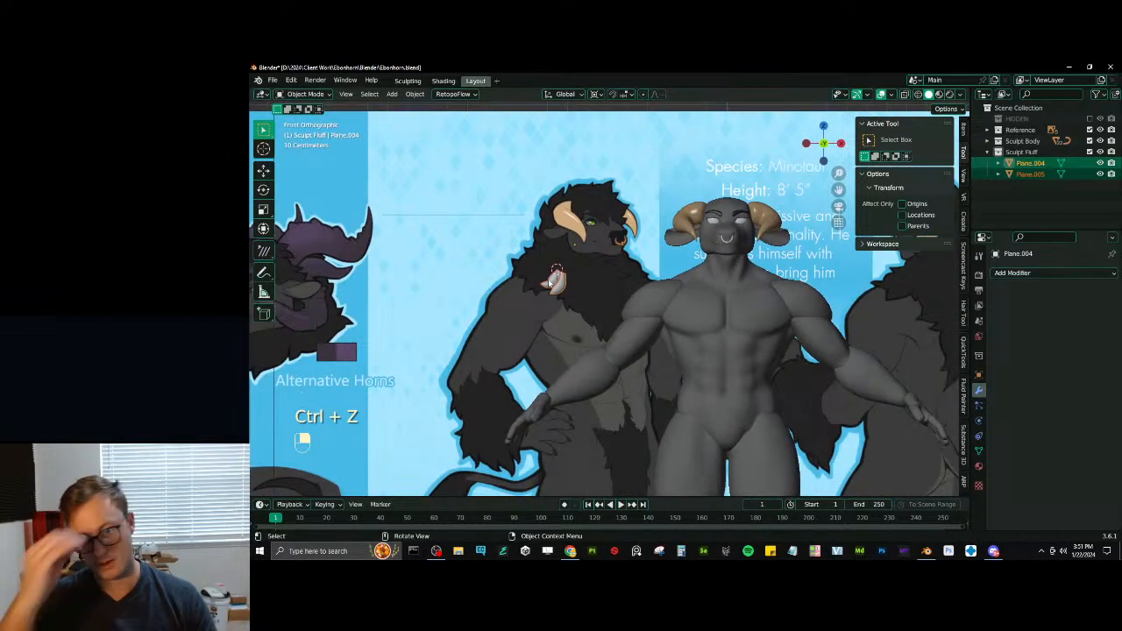
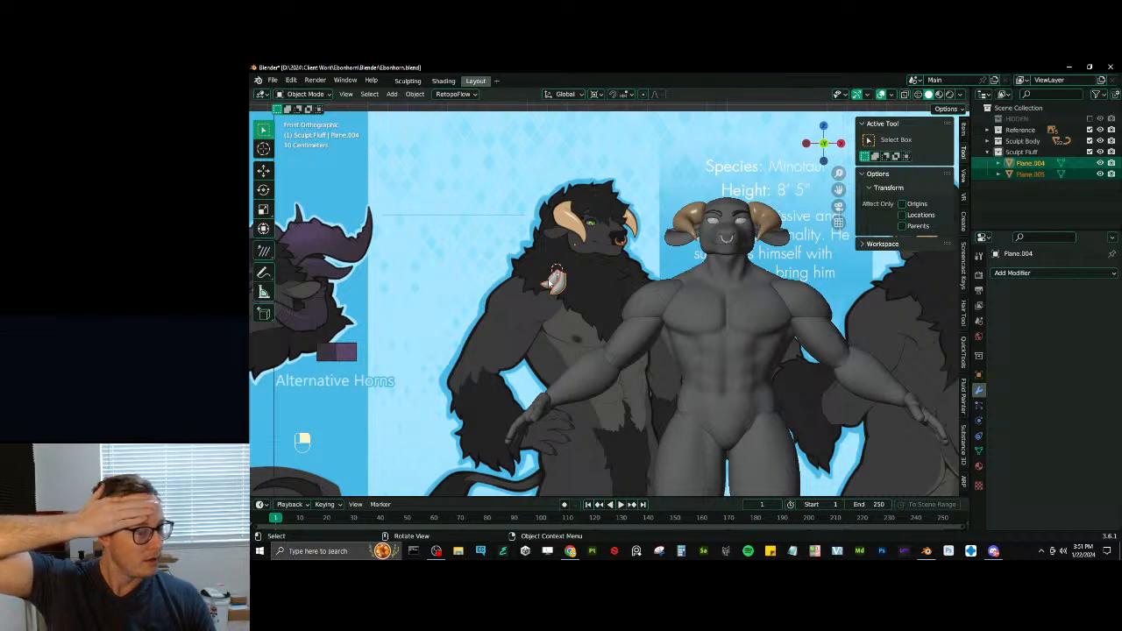
- Add a new 2 m plane mesh at the 3D cursor beside the two existing fluff tufts
{"action": "scroll", "coordinate": [550, 282], "scroll_direction": "up", "scroll_amount": 7}
{"action": "middle_click_drag", "start_coordinate": [445, 273], "coordinate": [611, 314], "text": "shift"}
{"action": "key", "text": "Tab"}
{"action": "scroll", "coordinate": [594, 287], "scroll_direction": "up", "scroll_amount": 2}
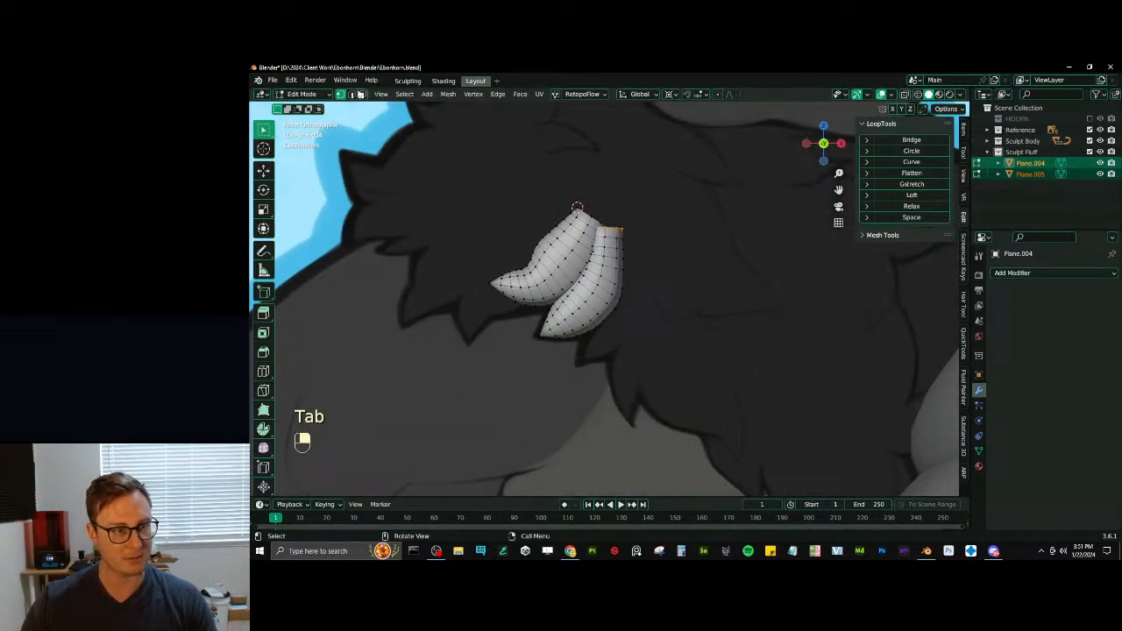
{"action": "key", "text": "Tab"}
{"action": "scroll", "coordinate": [704, 261], "scroll_direction": "down", "scroll_amount": 6}
{"action": "key", "text": "shift+a"}
{"action": "left_click", "coordinate": [732, 240]}
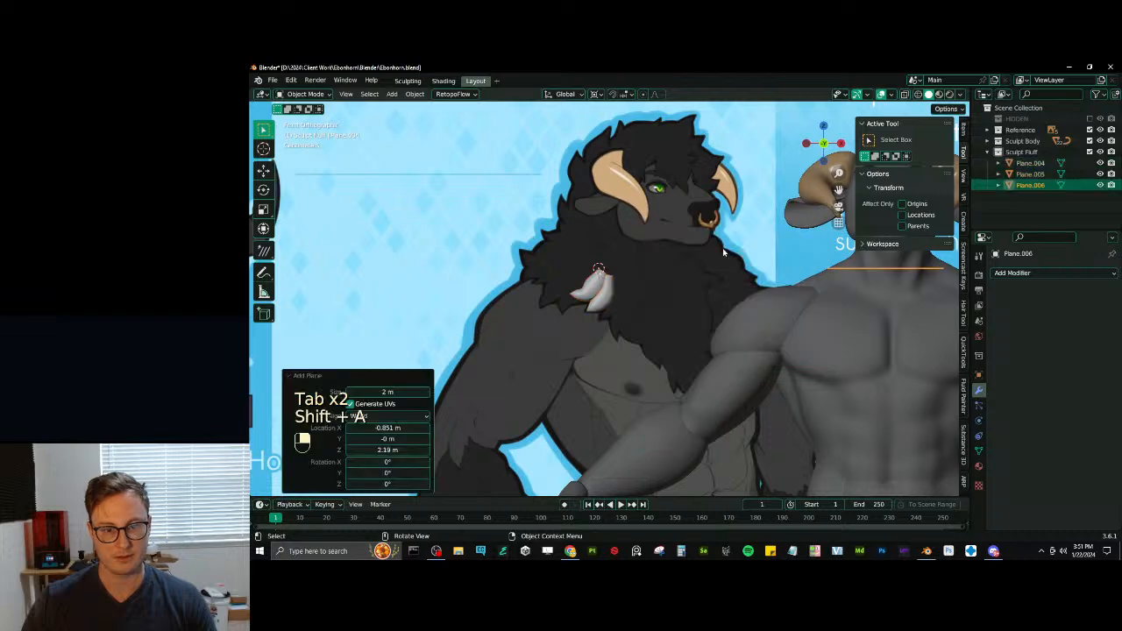
- Link the dark material of the eyebrow mesh to both fluff tufts
{"action": "scroll", "coordinate": [723, 252], "scroll_direction": "down", "scroll_amount": 5}
{"action": "scroll", "coordinate": [625, 298], "scroll_direction": "up", "scroll_amount": 5}
{"action": "left_click", "coordinate": [598, 294]}
{"action": "left_click", "coordinate": [609, 300], "text": "shift"}
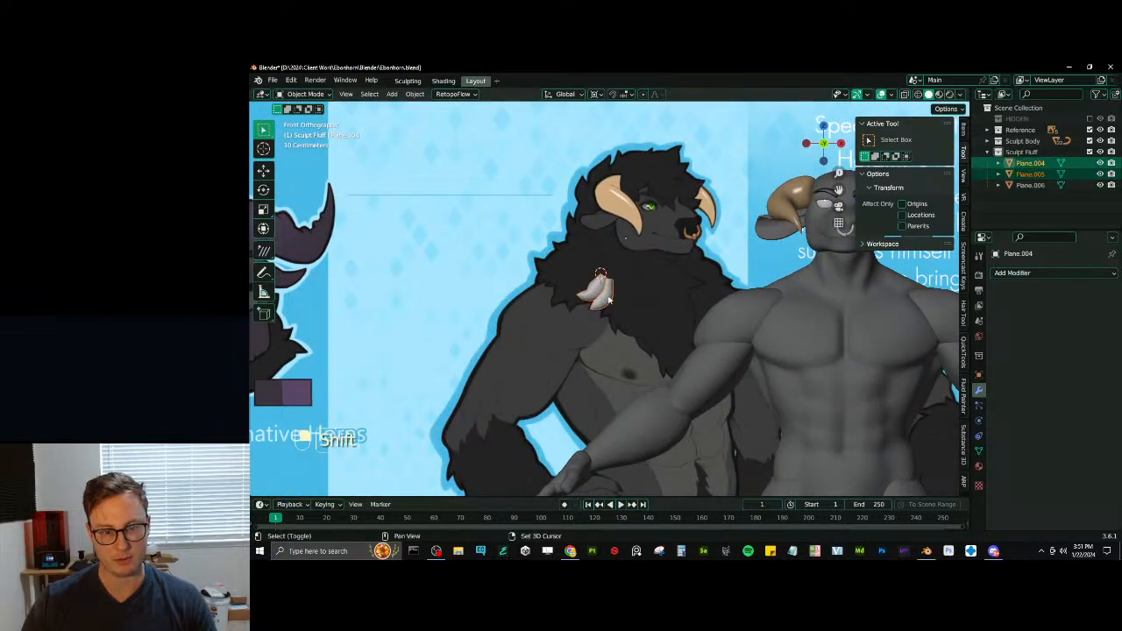
{"action": "left_click", "coordinate": [980, 465]}
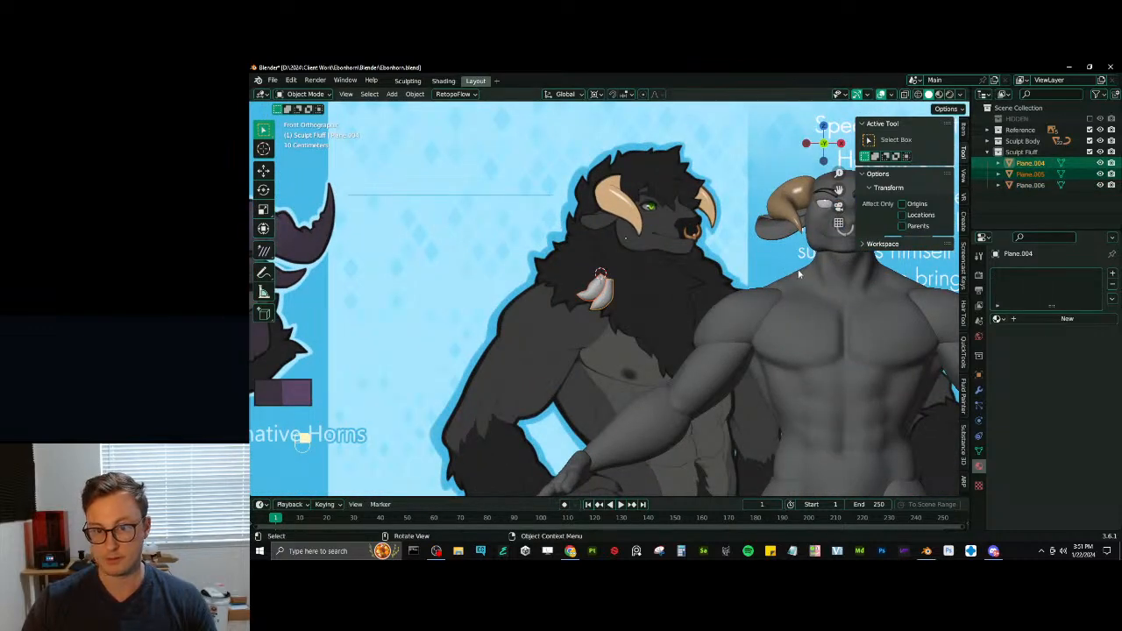
{"action": "scroll", "coordinate": [798, 275], "scroll_direction": "down", "scroll_amount": 5}
{"action": "scroll", "coordinate": [675, 286], "scroll_direction": "up", "scroll_amount": 5}
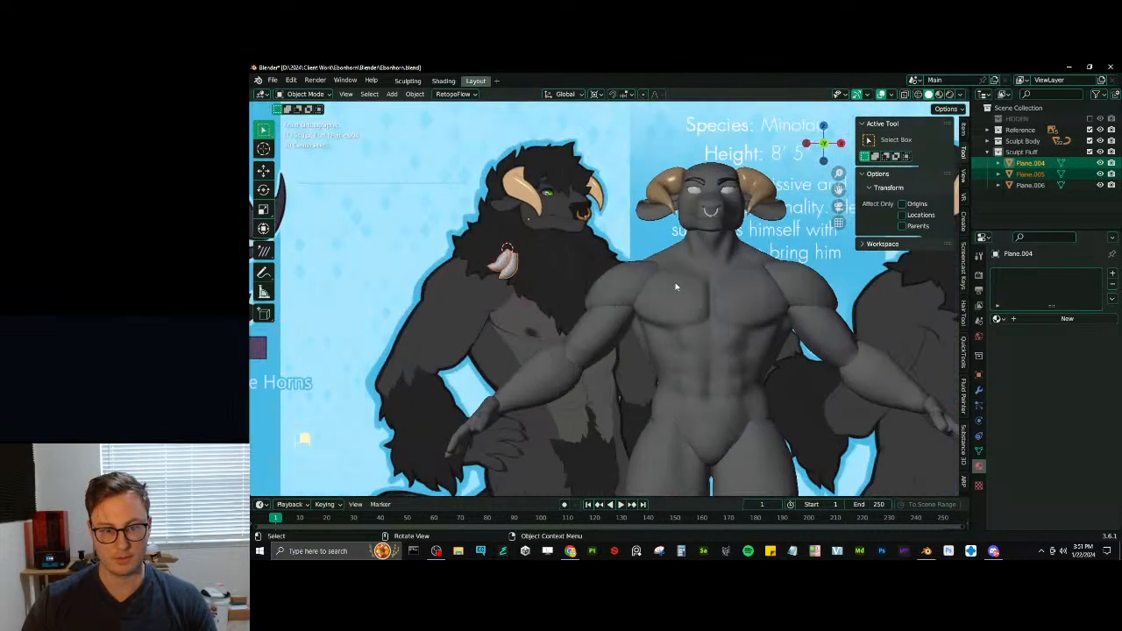
{"action": "left_click", "coordinate": [702, 186], "text": "shift"}
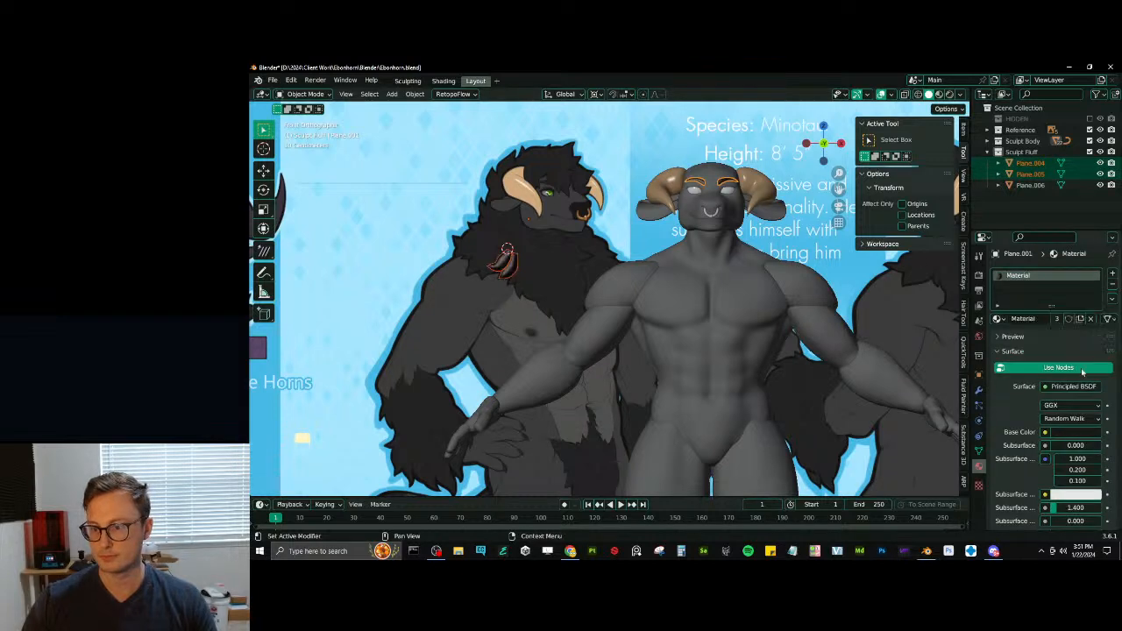
- Set the dark material's viewport display roughness to 0.794
{"action": "scroll", "coordinate": [1080, 412], "scroll_direction": "down", "scroll_amount": 10}
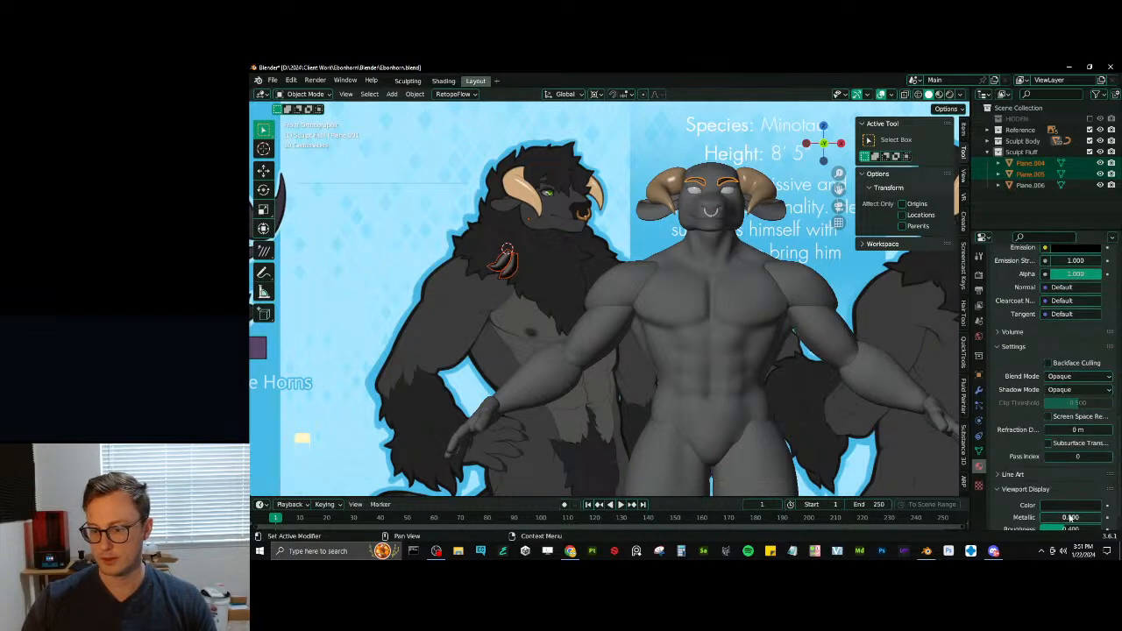
{"action": "scroll", "coordinate": [1071, 518], "scroll_direction": "down", "scroll_amount": 1}
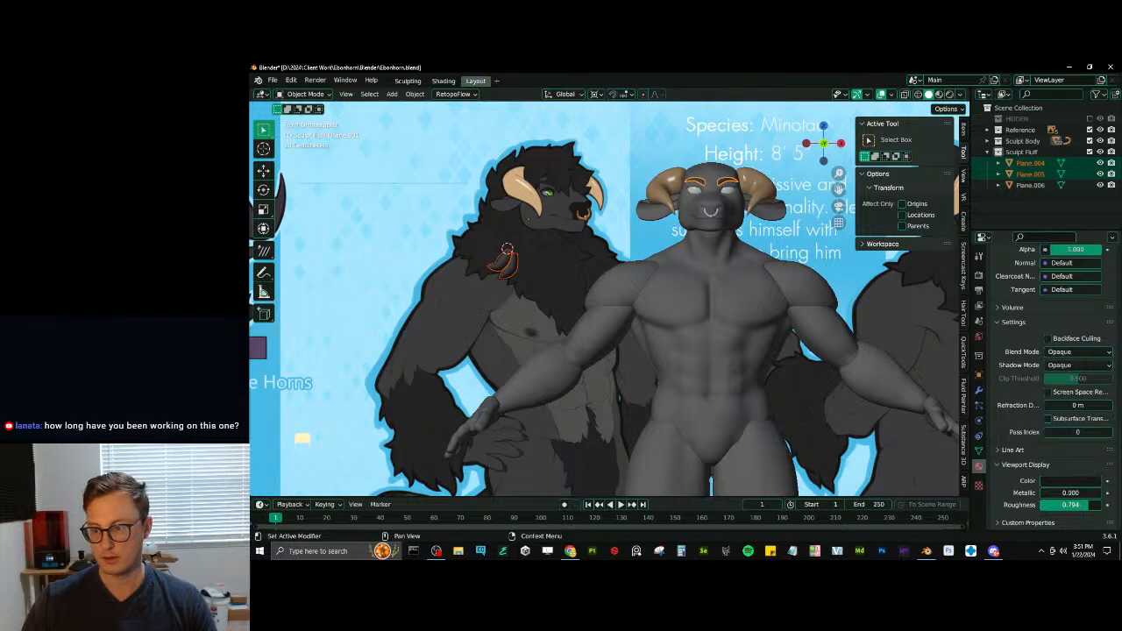
{"action": "scroll", "coordinate": [614, 306], "scroll_direction": "up", "scroll_amount": 2}
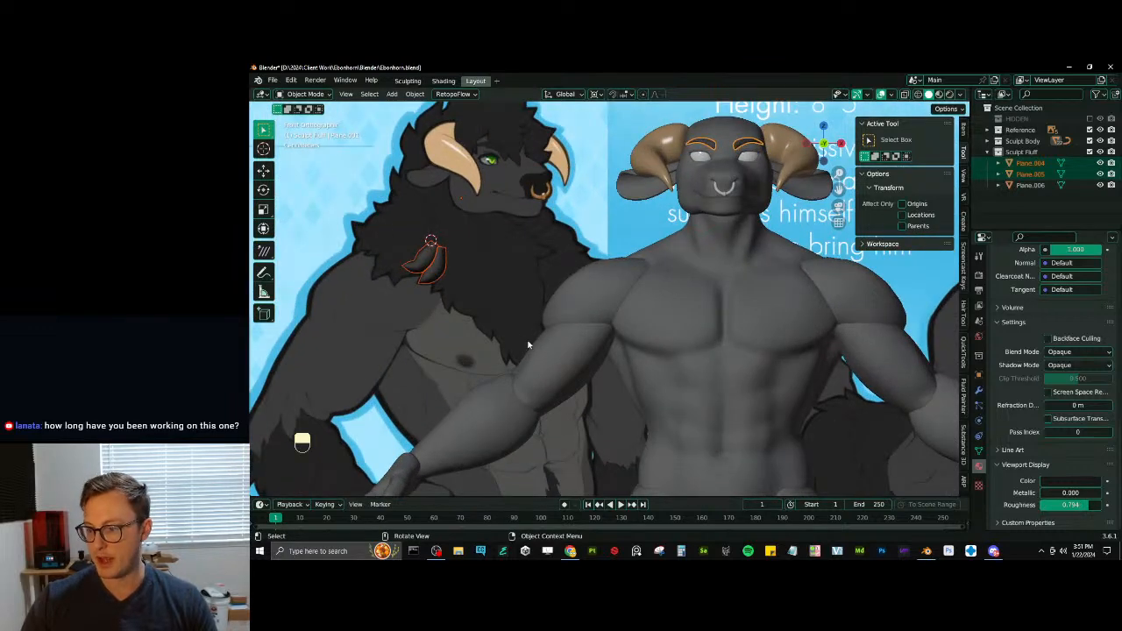
- Apply all transforms to the two fluff tufts
{"action": "scroll", "coordinate": [481, 301], "scroll_direction": "down", "scroll_amount": 1}
{"action": "middle_click_drag", "start_coordinate": [679, 315], "coordinate": [609, 320], "text": "shift"}
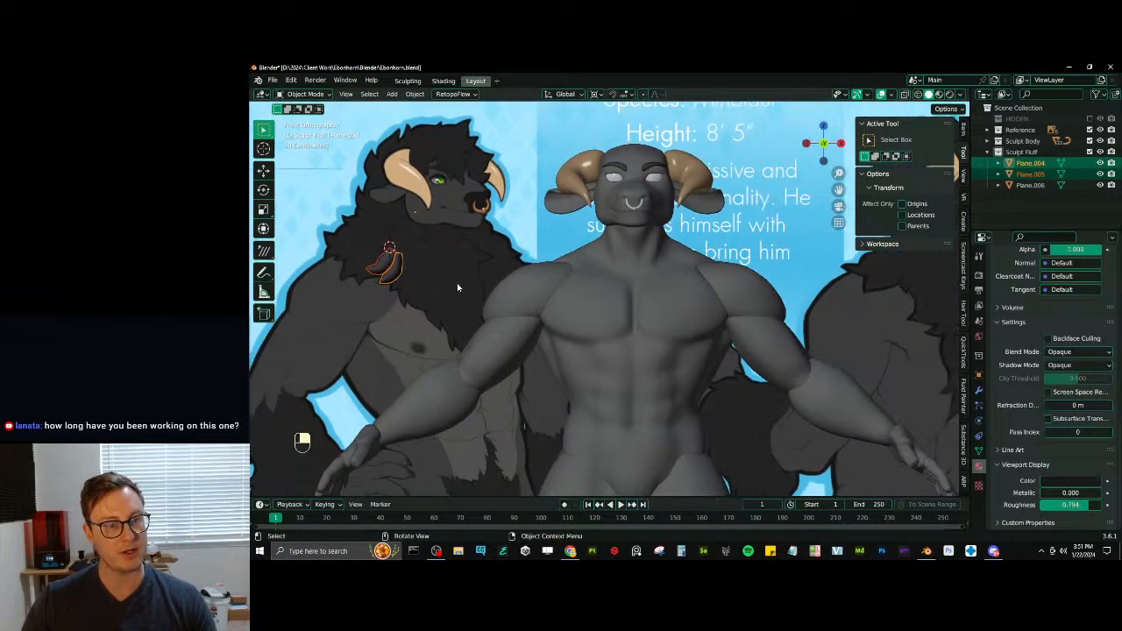
{"action": "key", "text": "Tab"}
{"action": "key", "text": "Tab"}
{"action": "key", "text": "ctrl+a"}
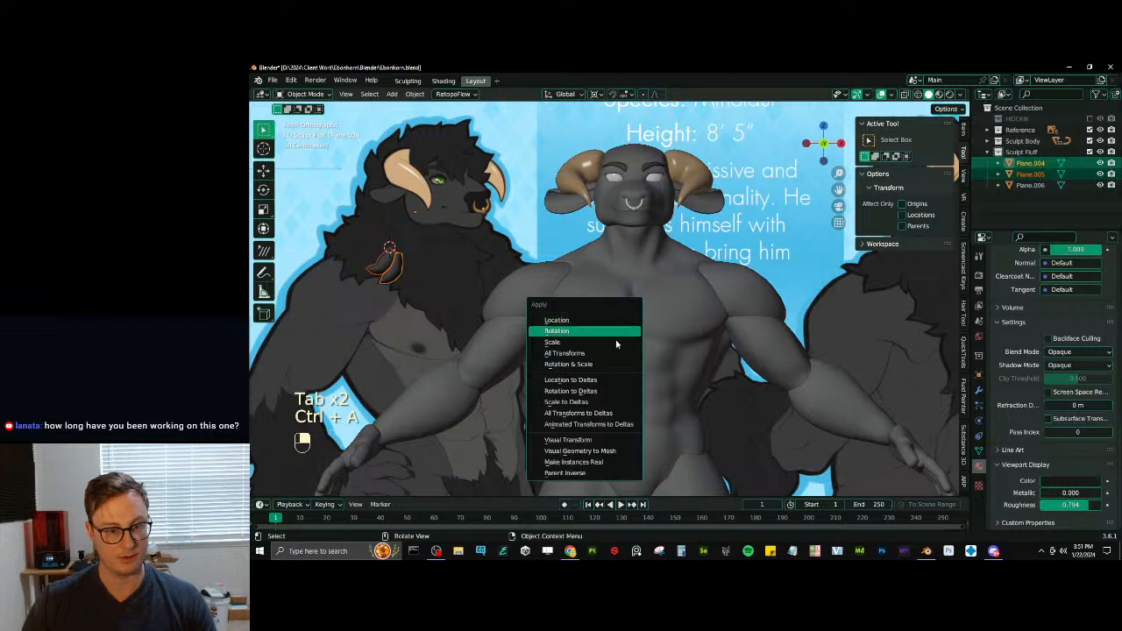
{"action": "left_click", "coordinate": [606, 353]}
- Move the mesh of both tufts onto the character's chest, about 0.71 m along X, -0.11 m along Z and -0.26 m along Y
{"action": "key", "text": "Tab"}
{"action": "key", "text": "a"}
{"action": "key", "text": "g"}
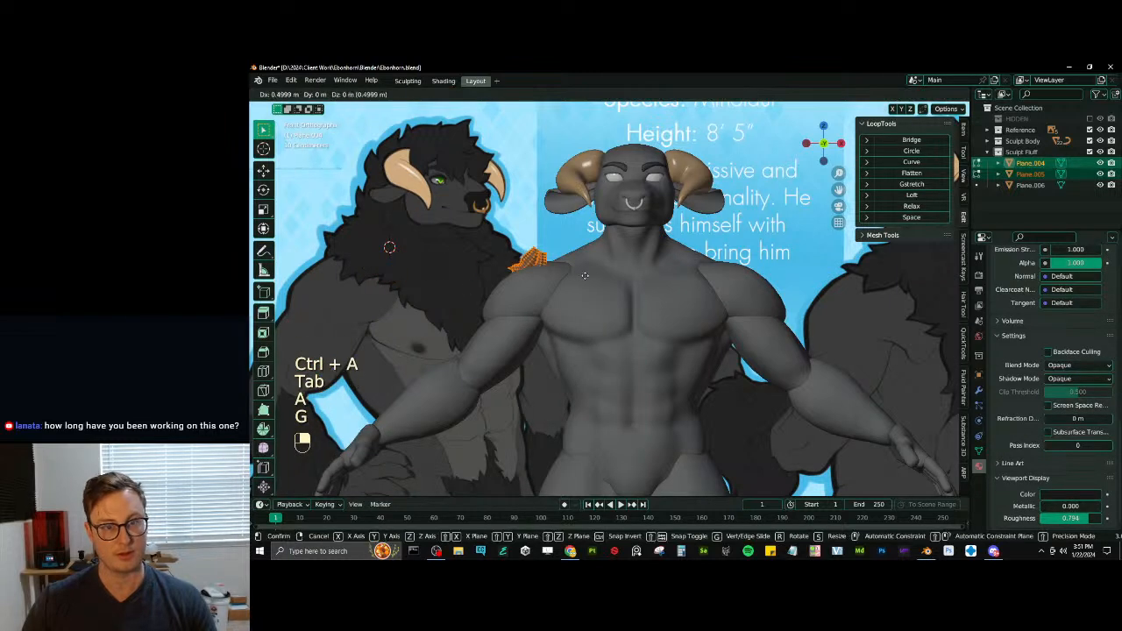
{"action": "left_click", "coordinate": [654, 262]}
{"action": "key", "text": "g"}
{"action": "key", "text": "y"}
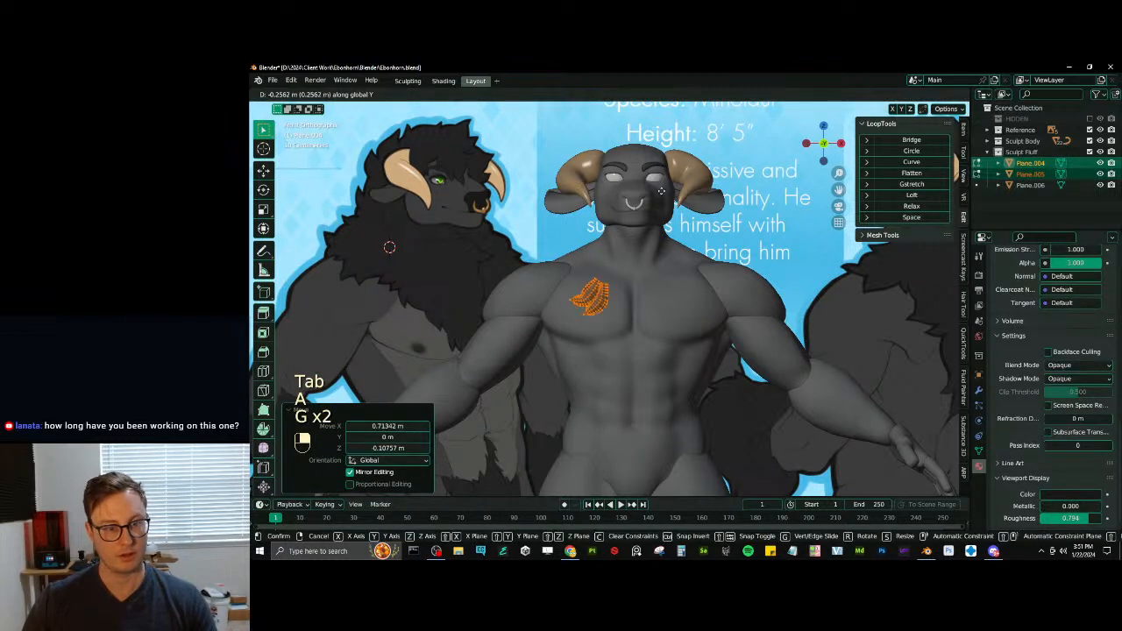
{"action": "left_click", "coordinate": [660, 190]}
- Shift both tufts from the chest to the front of the character's right shoulder and rotate them by 2.05°
{"action": "key", "text": "g"}
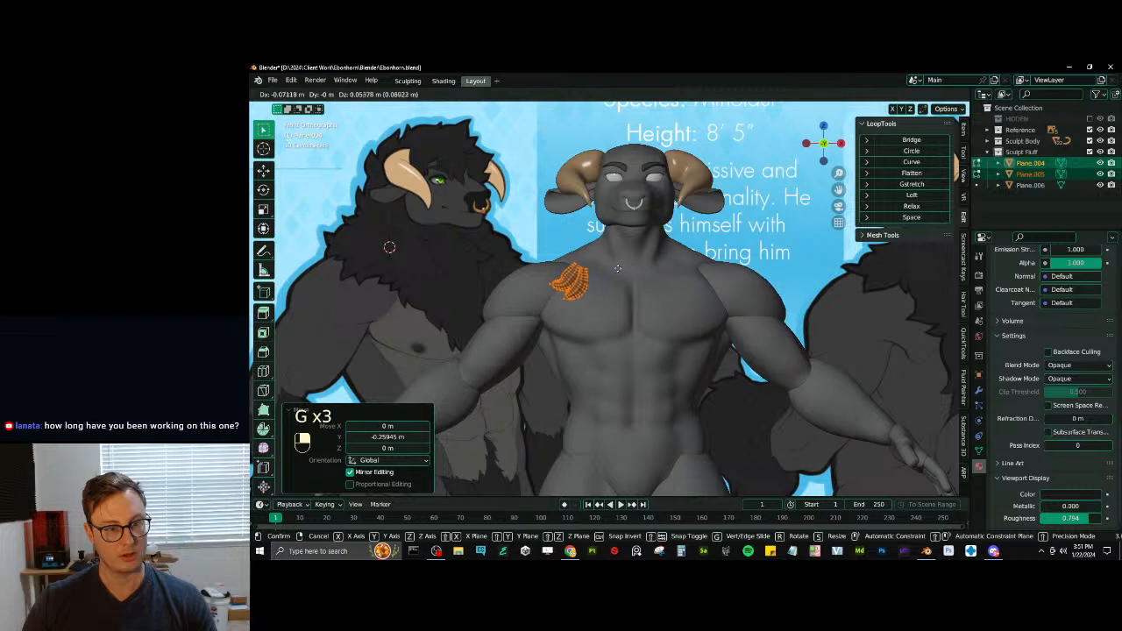
{"action": "left_click", "coordinate": [617, 266]}
{"action": "key", "text": "r"}
{"action": "left_click", "coordinate": [623, 268]}
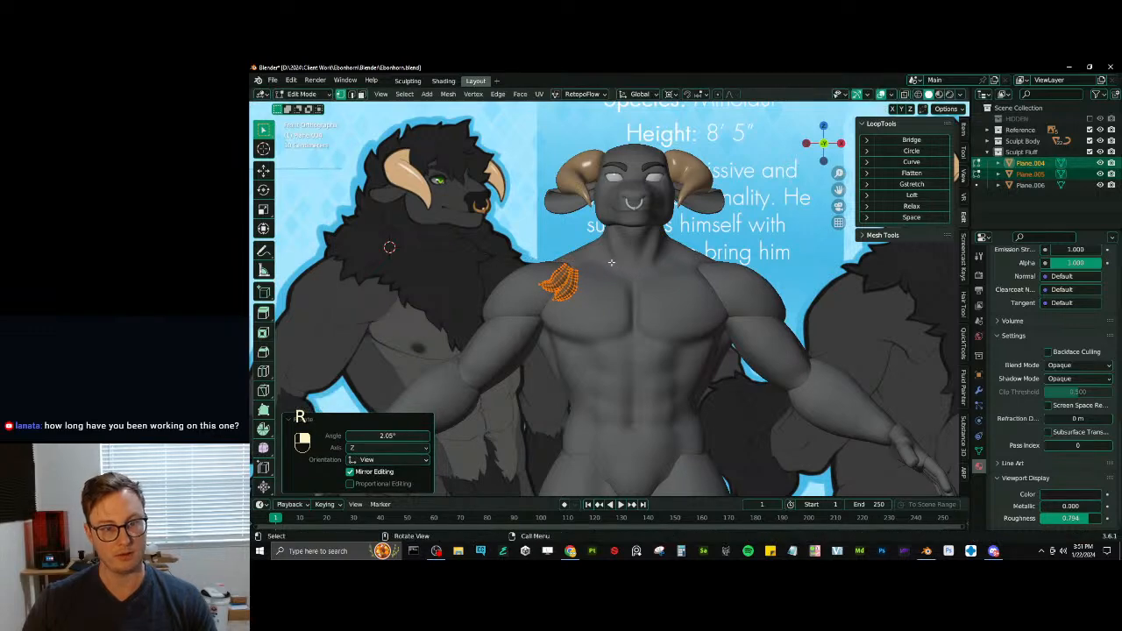
- Change the transform pivot point and rotate both tufts to follow the slope of the shoulder
{"action": "key", "text": "period"}
{"action": "left_click", "coordinate": [591, 268]}
{"action": "scroll", "coordinate": [633, 258], "scroll_direction": "up", "scroll_amount": 3}
{"action": "middle_click_drag", "start_coordinate": [591, 268], "coordinate": [748, 312], "text": "shift"}
{"action": "key", "text": "r"}
{"action": "left_click", "coordinate": [639, 271]}
- Reposition both tufts against the shoulder surface, adjusting their depth along the Y axis
{"action": "key", "text": "g"}
{"action": "left_click", "coordinate": [672, 312]}
{"action": "key", "text": "g"}
{"action": "key", "text": "y"}
{"action": "left_click", "coordinate": [664, 312]}
{"action": "key", "text": "g"}
{"action": "key", "text": "y"}
{"action": "left_click", "coordinate": [658, 312]}
{"action": "scroll", "coordinate": [661, 312], "scroll_direction": "down", "scroll_amount": 5}
- Return to Object Mode and scale the newly added plane to 0.159
{"action": "key", "text": "Tab"}
{"action": "left_click", "coordinate": [749, 314]}
{"action": "key", "text": "s"}
{"action": "left_click", "coordinate": [598, 314]}
{"action": "scroll", "coordinate": [621, 296], "scroll_direction": "up", "scroll_amount": 6}
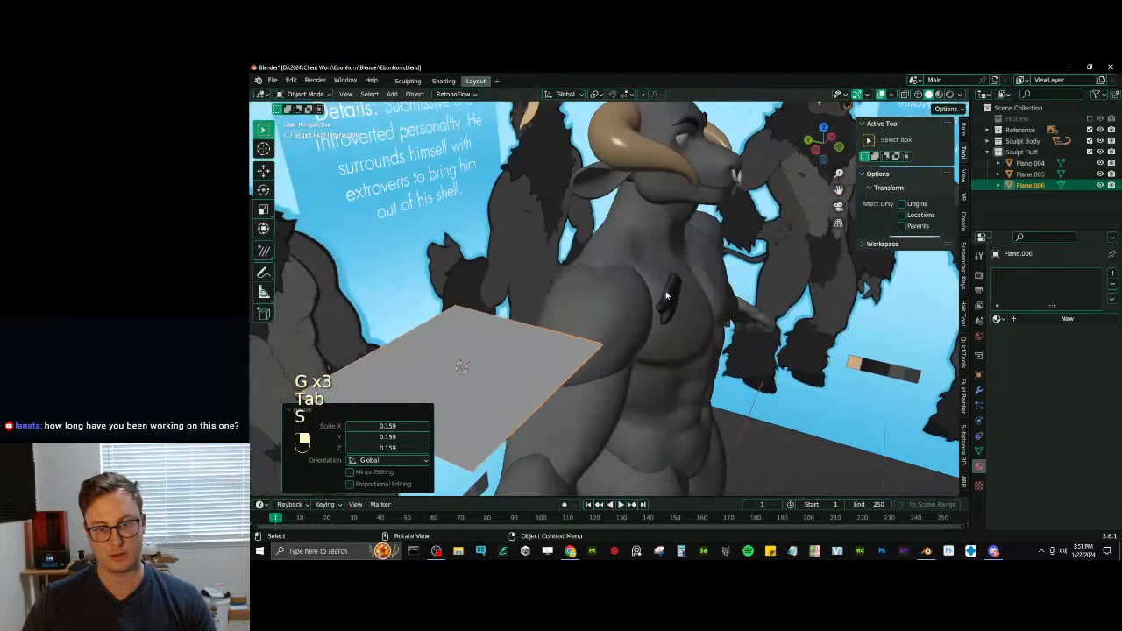
- Select both dark fluff tufts on the shoulder
{"action": "left_click", "coordinate": [670, 296]}
{"action": "left_click", "coordinate": [672, 311], "text": "shift"}
{"action": "middle_click_drag", "start_coordinate": [673, 310], "coordinate": [703, 293]}
{"action": "left_click", "coordinate": [650, 306]}
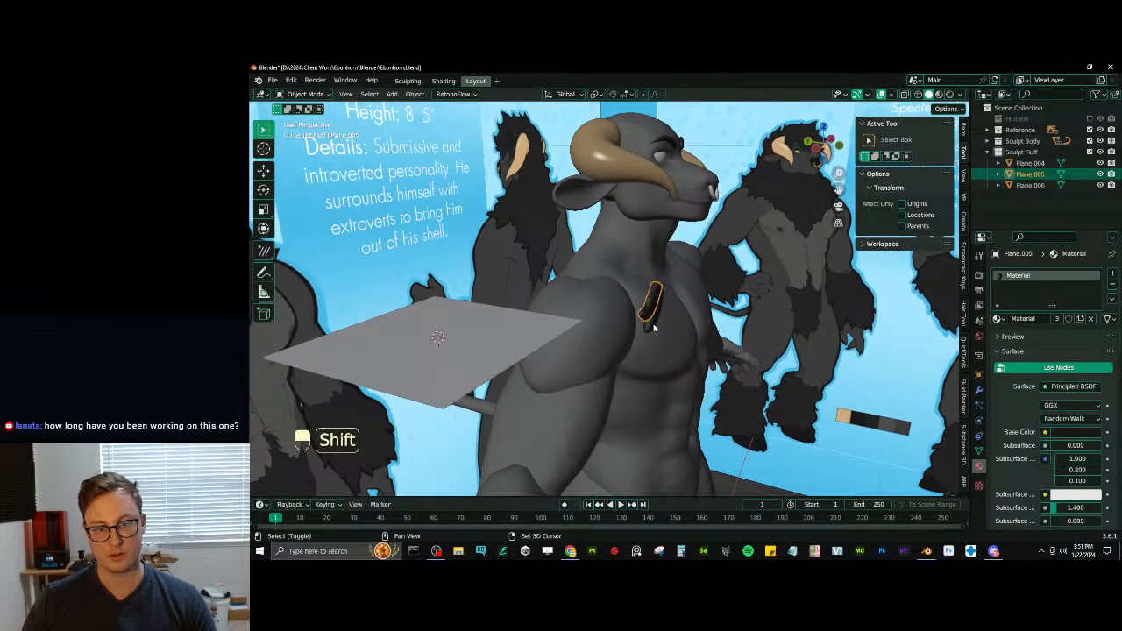
{"action": "left_click", "coordinate": [649, 319], "text": "shift"}
{"action": "middle_click_drag", "start_coordinate": [651, 319], "coordinate": [592, 317]}
{"action": "key", "text": "r"}
{"action": "key", "text": "x"}
{"action": "right_click", "coordinate": [689, 266]}
- Change the pivot point and rotate all geometry of both tufts about the X axis to match the chest's slope
{"action": "key", "text": "period"}
{"action": "left_click", "coordinate": [687, 321]}
{"action": "key", "text": "Tab"}
{"action": "key", "text": "a"}
{"action": "key", "text": "r"}
{"action": "key", "text": "y"}
{"action": "key", "text": "x"}
{"action": "left_click", "coordinate": [706, 275]}
- Move both tufts along the Y axis onto the body surface and return to Object Mode
{"action": "key", "text": "g"}
{"action": "key", "text": "y"}
{"action": "left_click", "coordinate": [646, 301]}
{"action": "middle_click_drag", "start_coordinate": [619, 330], "coordinate": [532, 316], "text": "shift"}
{"action": "key", "text": "Tab"}
{"action": "scroll", "coordinate": [641, 335], "scroll_direction": "down", "scroll_amount": 4}
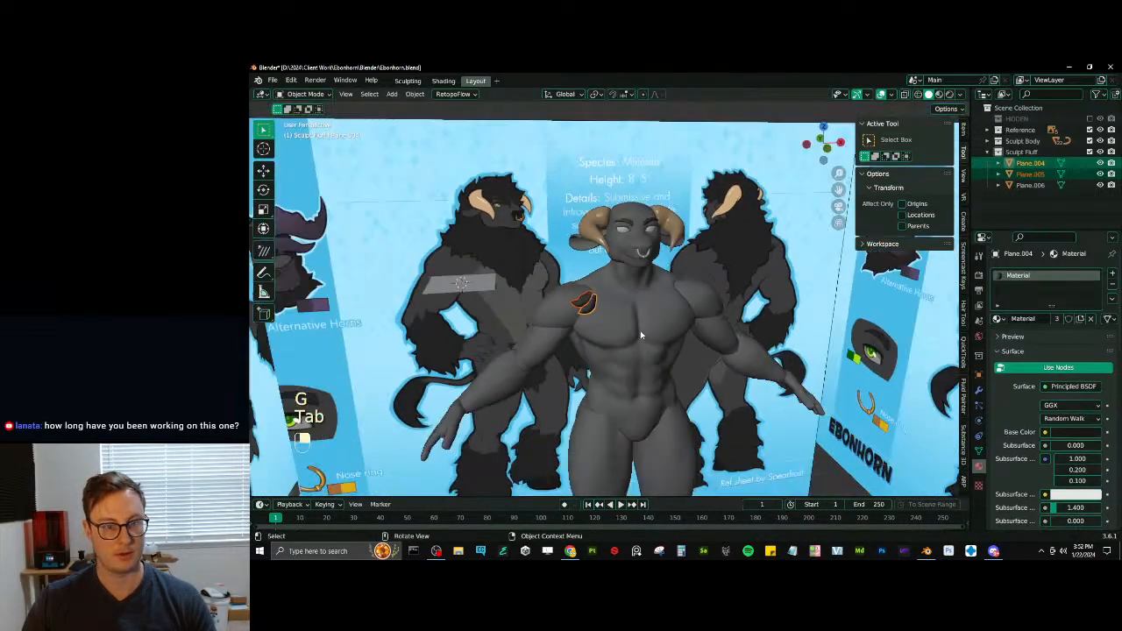
- Add an X-axis Mirror modifier with Mirror Axis as mirror object to one tuft and copy it to the other selected tuft
{"action": "middle_click_drag", "start_coordinate": [641, 335], "coordinate": [628, 313]}
{"action": "left_click", "coordinate": [979, 390]}
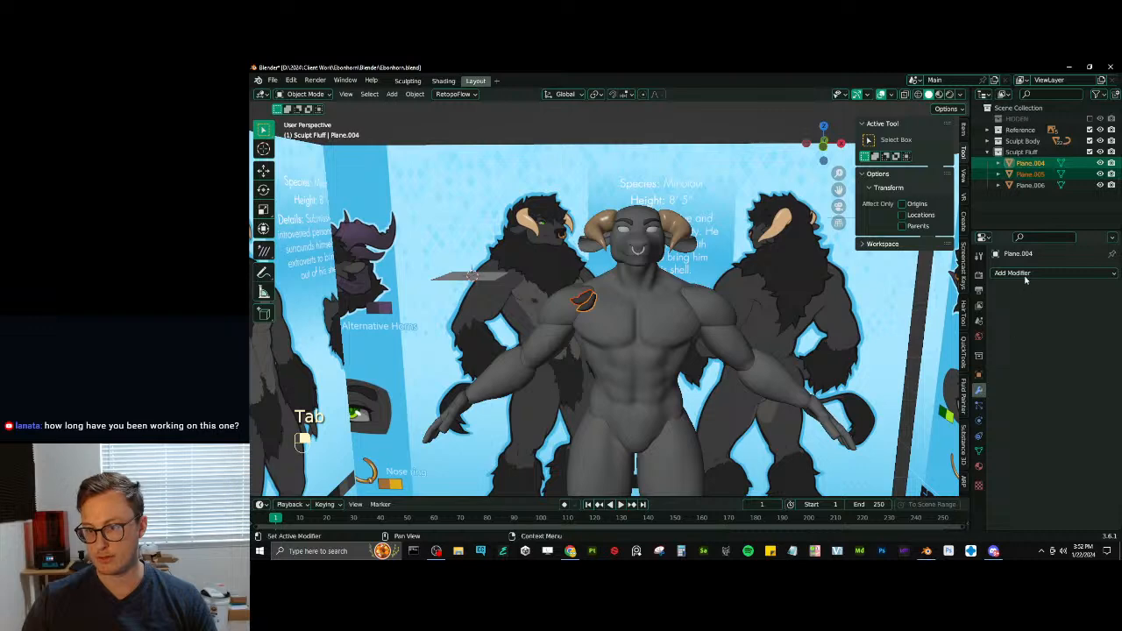
{"action": "left_click", "coordinate": [1020, 274]}
{"action": "left_click", "coordinate": [900, 399]}
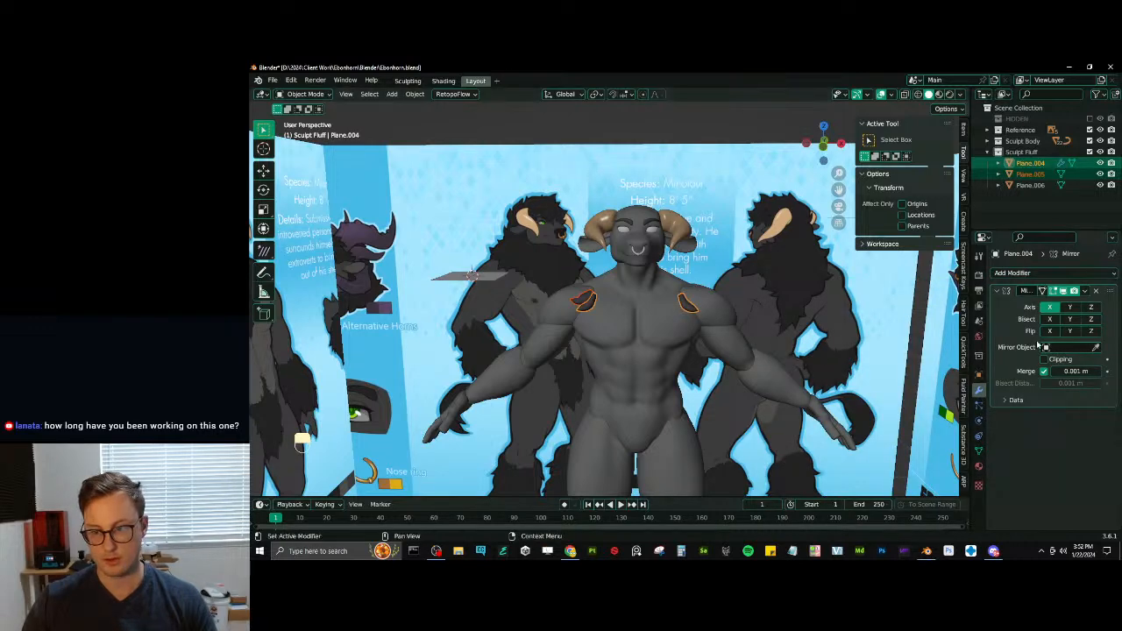
{"action": "left_click", "coordinate": [1074, 348]}
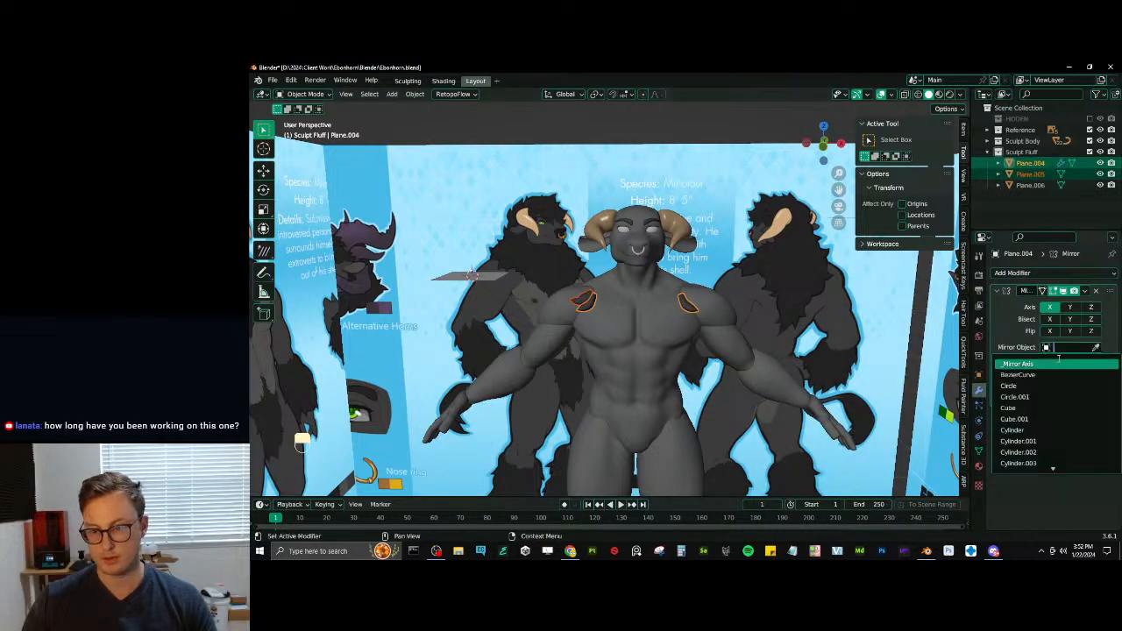
{"action": "left_click", "coordinate": [1084, 290]}
{"action": "left_click", "coordinate": [1067, 325]}
{"action": "scroll", "coordinate": [658, 391], "scroll_direction": "down", "scroll_amount": 2}
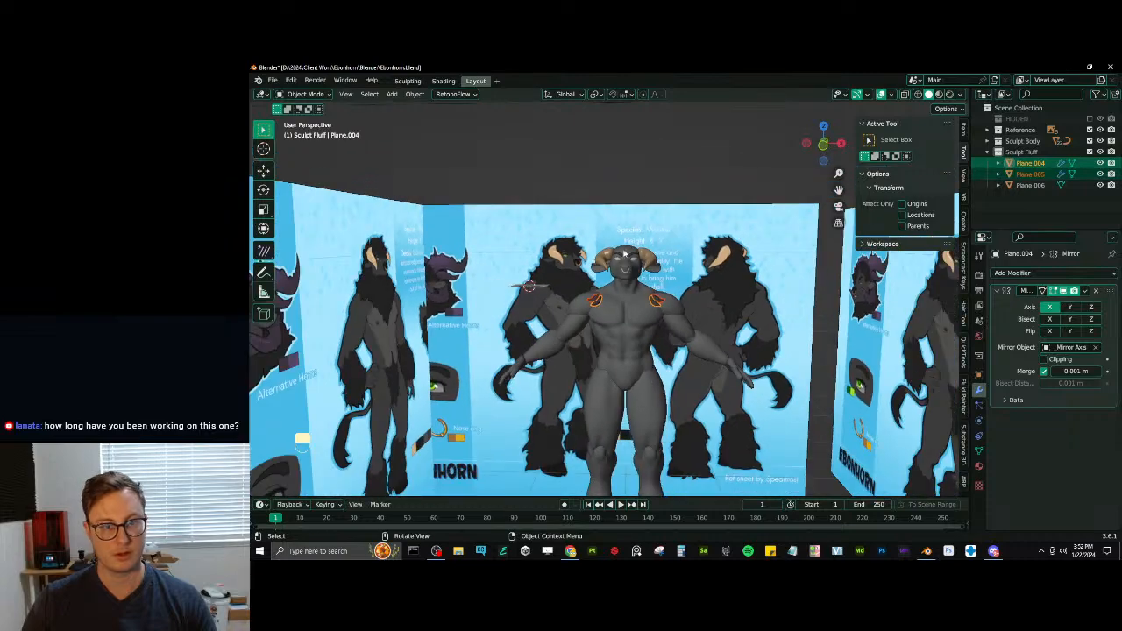
- Deselect the mirrored tufts and save the Ebonhorn.blend file
{"action": "left_click", "coordinate": [647, 189]}
{"action": "middle_click_drag", "start_coordinate": [666, 248], "coordinate": [625, 255]}
{"action": "scroll", "coordinate": [625, 255], "scroll_direction": "up", "scroll_amount": 2}
{"action": "scroll", "coordinate": [625, 255], "scroll_direction": "up", "scroll_amount": 4}
{"action": "key", "text": "ctrl+s"}
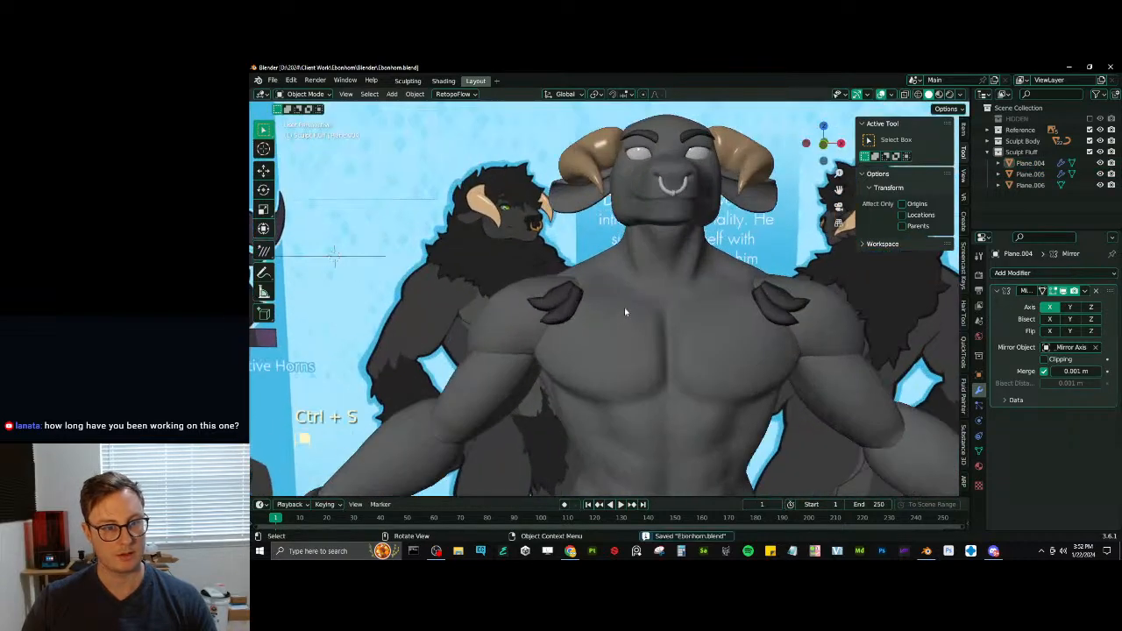
{"action": "scroll", "coordinate": [537, 336], "scroll_direction": "down", "scroll_amount": 4}
{"action": "middle_click_drag", "start_coordinate": [537, 336], "coordinate": [349, 274]}
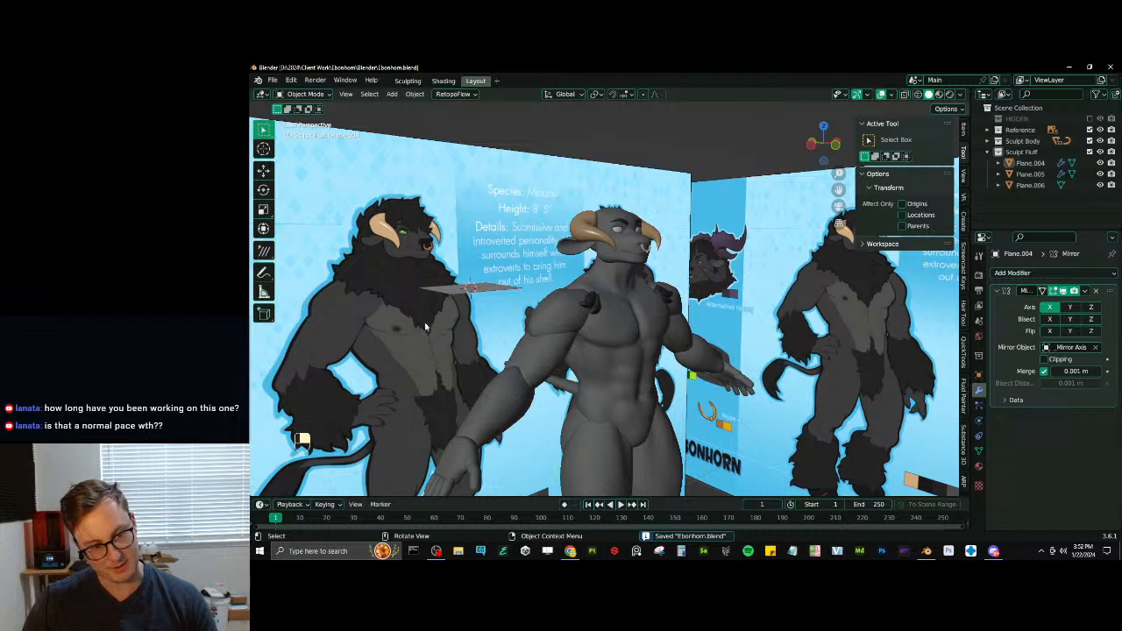
{"action": "middle_click_drag", "start_coordinate": [534, 302], "coordinate": [590, 331]}
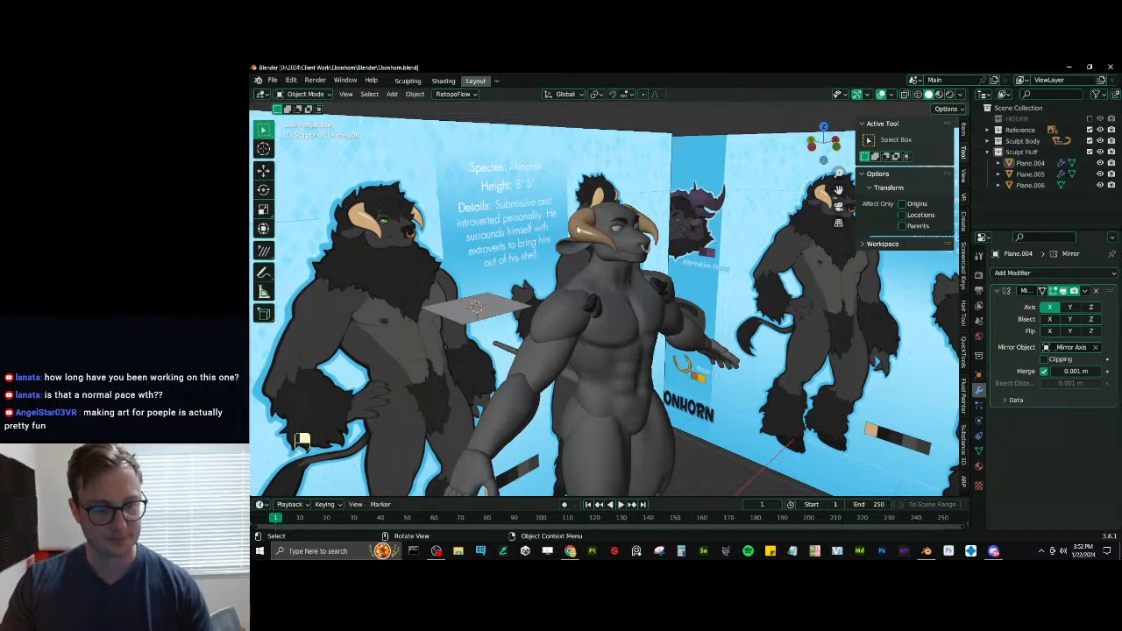
- Save the project again and open the recent file ZinaPraigon.blend to examine its robot model
{"action": "key", "text": "ctrl+s"}
{"action": "left_click", "coordinate": [271, 80]}
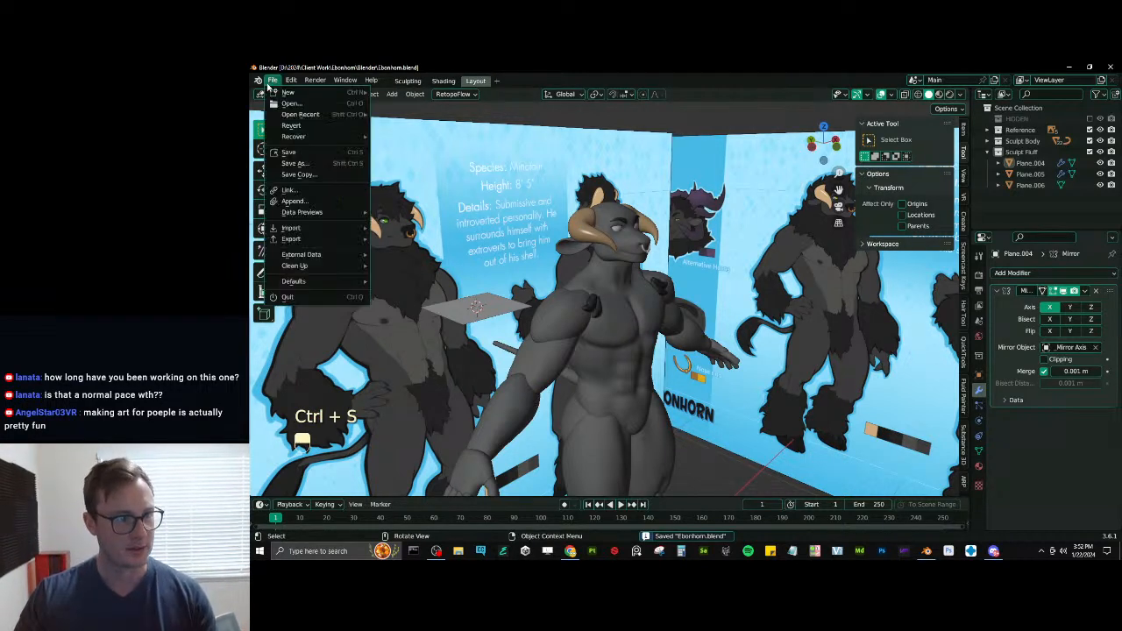
{"action": "mouse_move", "coordinate": [300, 114]}
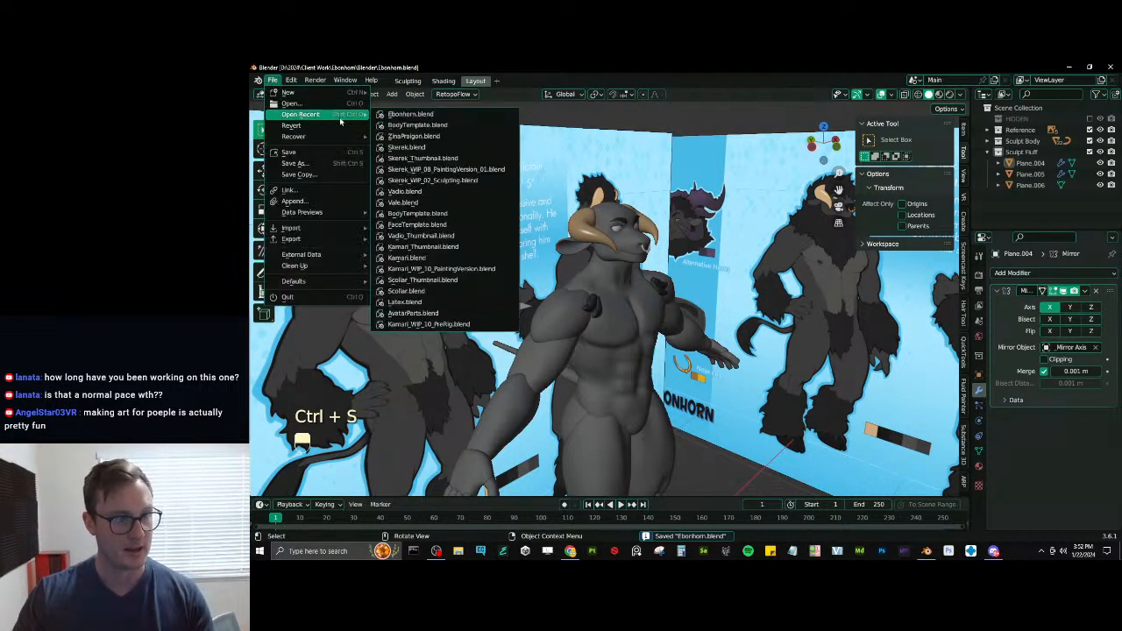
{"action": "left_click", "coordinate": [428, 136]}
{"action": "middle_click_drag", "start_coordinate": [810, 294], "coordinate": [857, 245]}
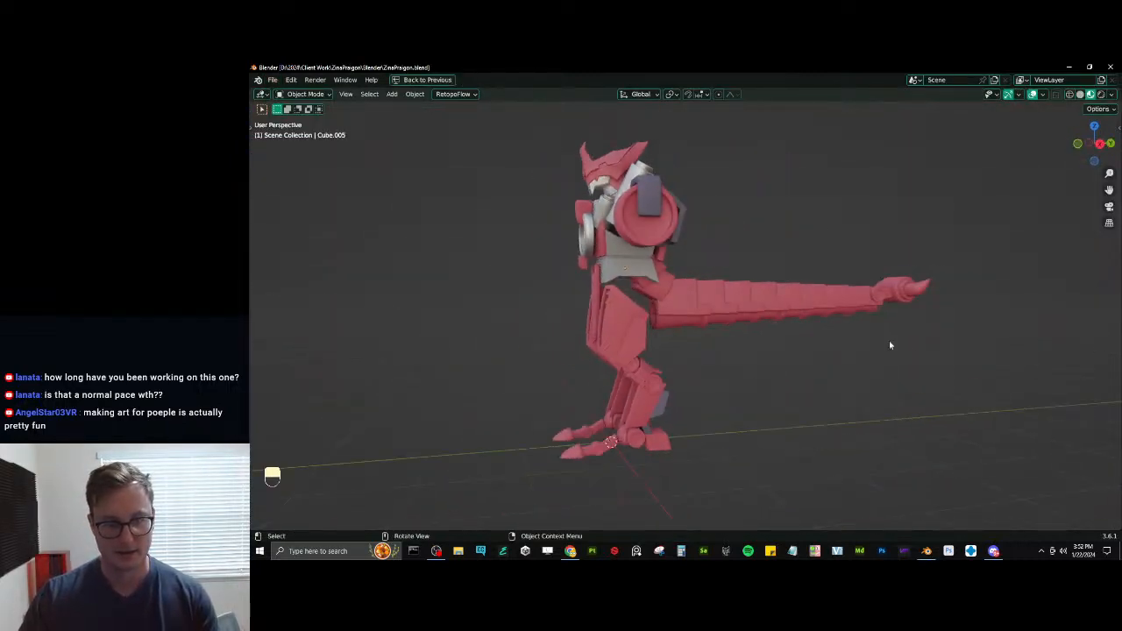
{"action": "middle_click_drag", "start_coordinate": [890, 345], "coordinate": [857, 355]}
{"action": "scroll", "coordinate": [638, 340], "scroll_direction": "up", "scroll_amount": 5}
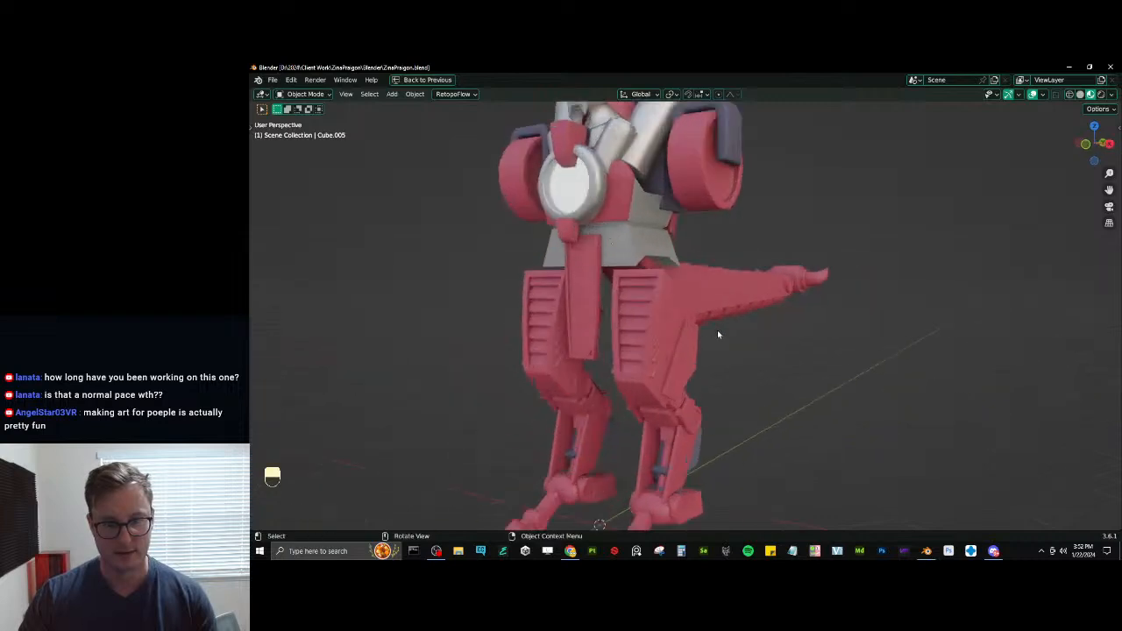
- Reopen the recent file Ebonhorn.blend
{"action": "left_click", "coordinate": [272, 80]}
{"action": "mouse_move", "coordinate": [289, 112]}
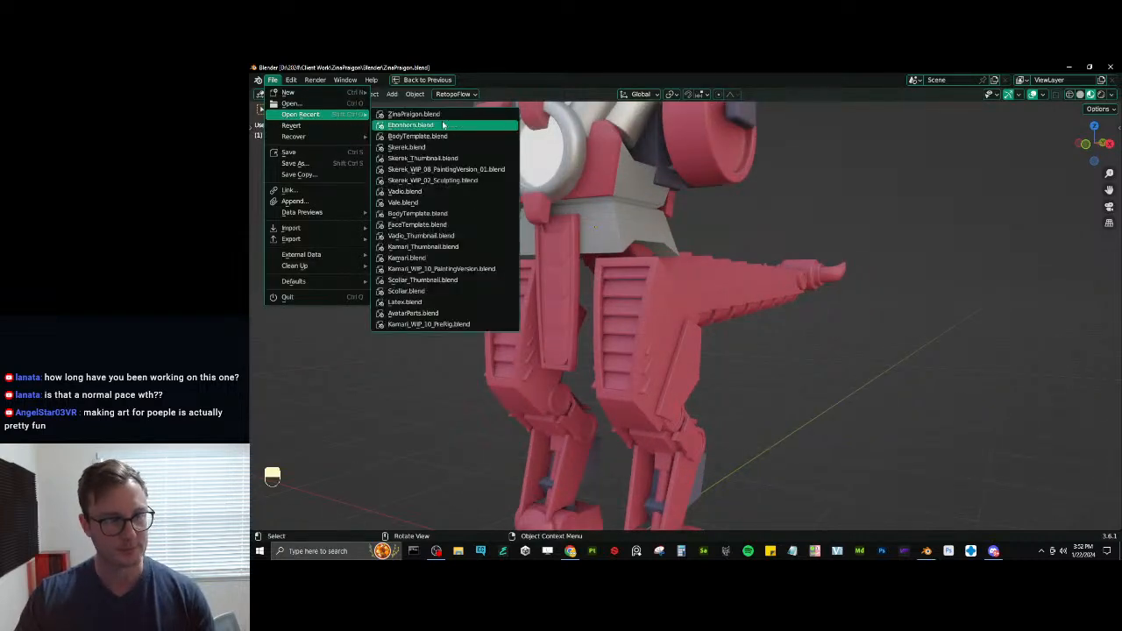
{"action": "left_click", "coordinate": [412, 113]}
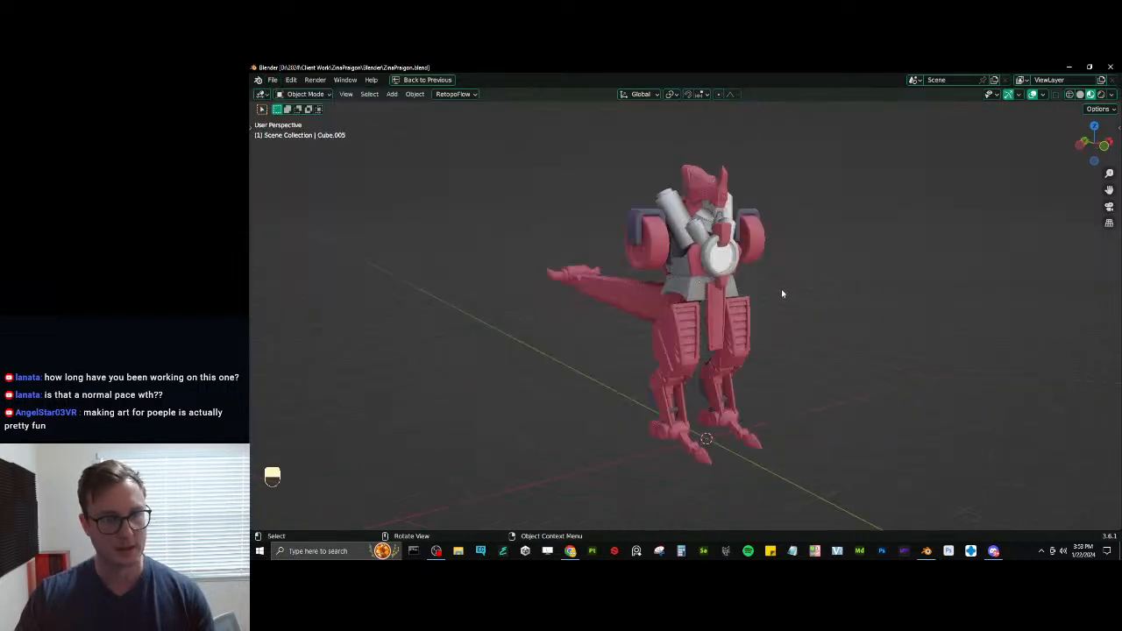
{"action": "left_click", "coordinate": [272, 80]}
{"action": "mouse_move", "coordinate": [298, 114]}
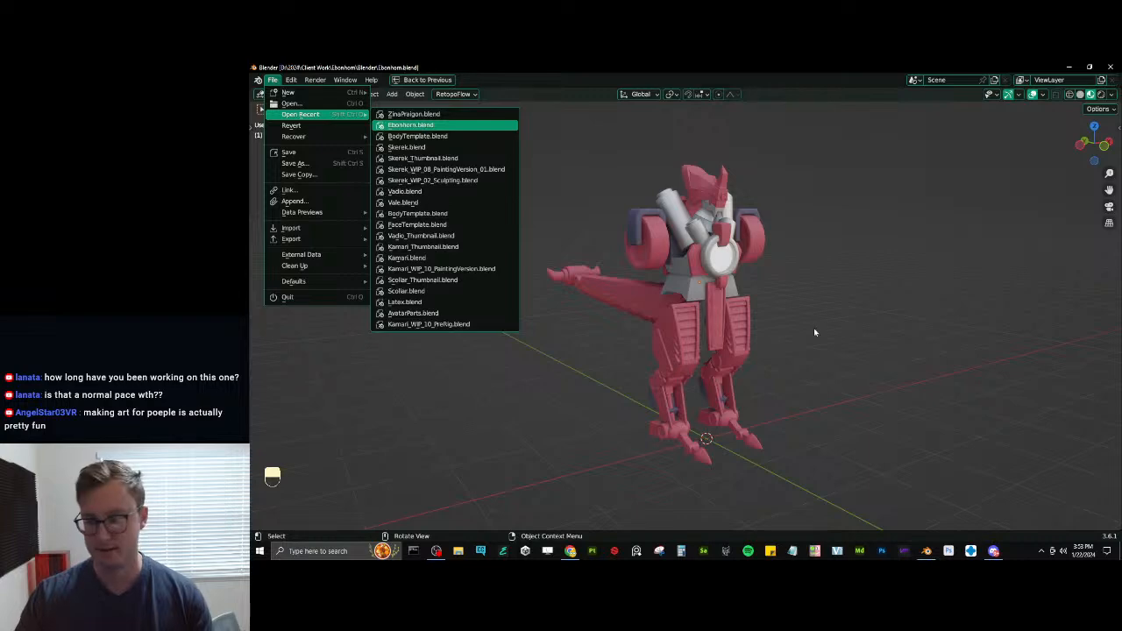
{"action": "key", "text": "Return"}
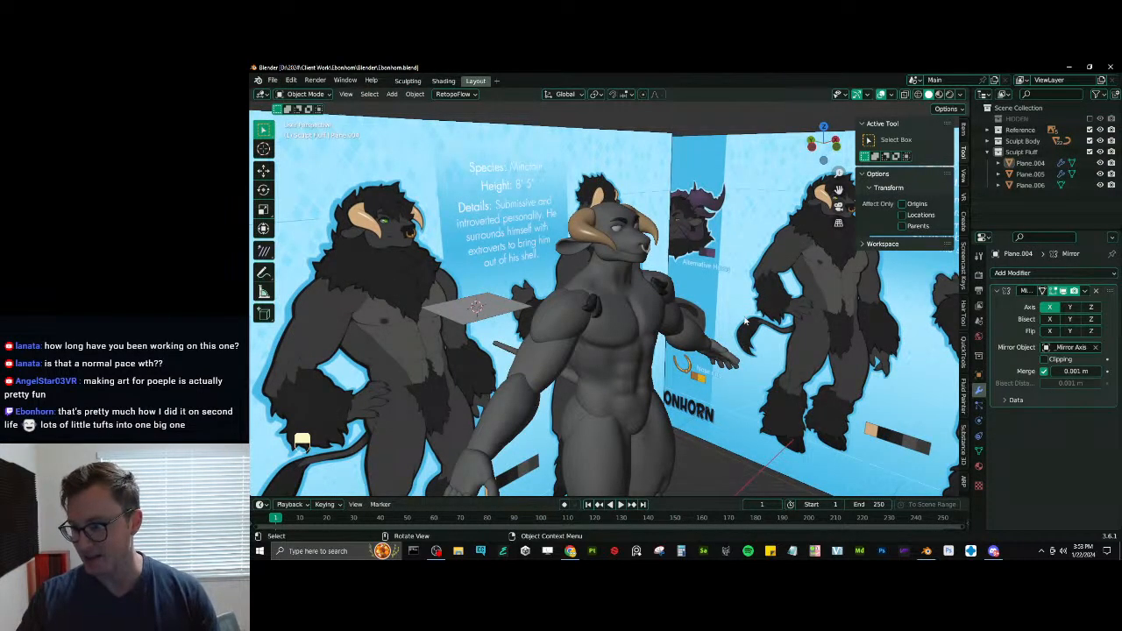
- Examine the two dark fluff tufts on the front of the shoulder, selecting each in turn
{"action": "middle_click_drag", "start_coordinate": [735, 310], "coordinate": [614, 303]}
{"action": "scroll", "coordinate": [604, 300], "scroll_direction": "up", "scroll_amount": 8}
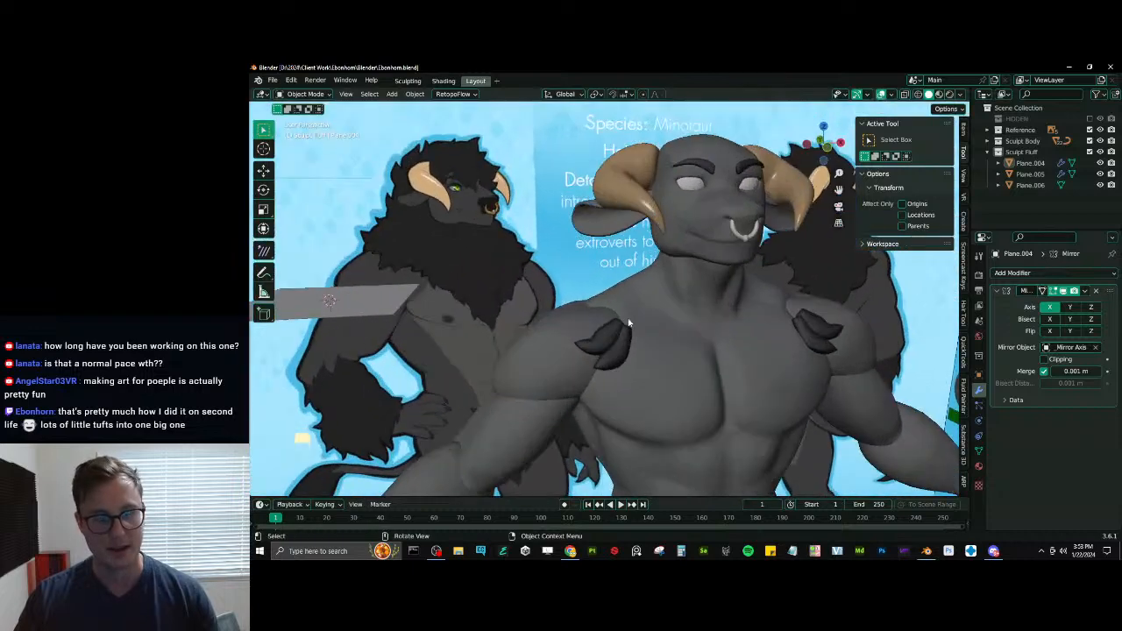
{"action": "scroll", "coordinate": [589, 298], "scroll_direction": "up", "scroll_amount": 3}
{"action": "left_click", "coordinate": [587, 387]}
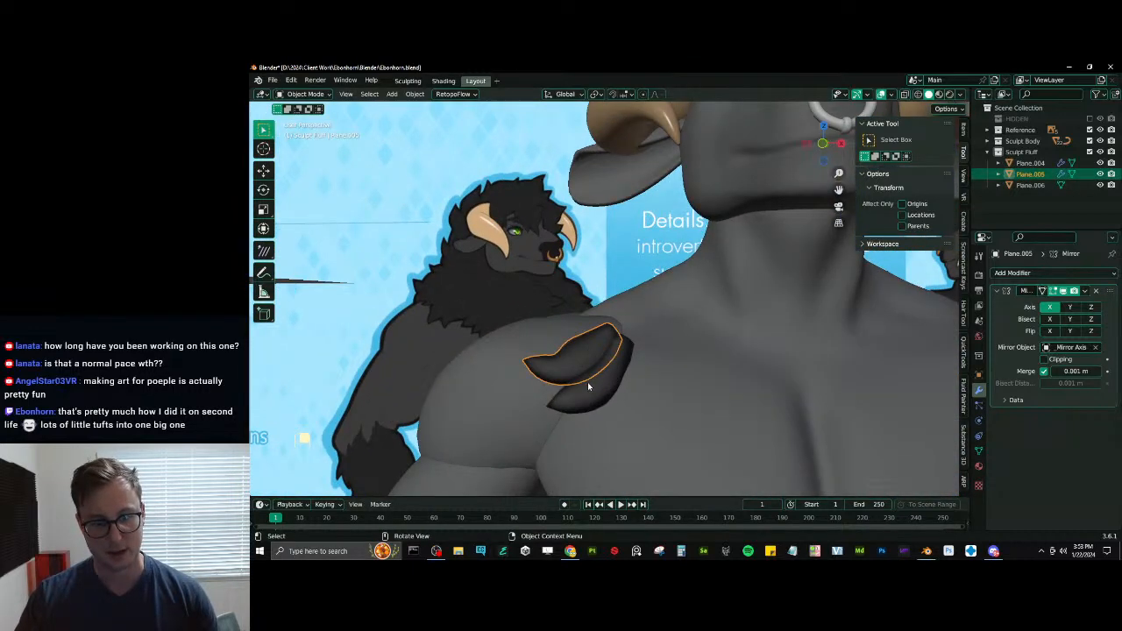
{"action": "middle_click_drag", "start_coordinate": [591, 388], "coordinate": [622, 397]}
{"action": "left_click", "coordinate": [626, 396]}
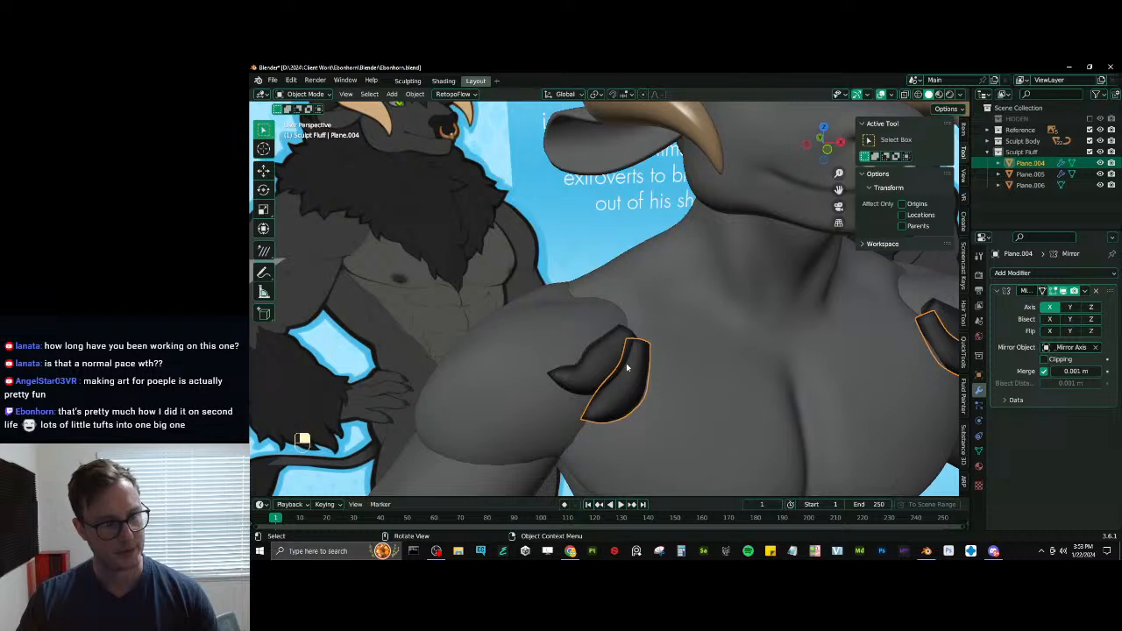
- Edit the flat plane beside the body in front view and rotate its mesh 90° about the X axis
{"action": "scroll", "coordinate": [626, 368], "scroll_direction": "down", "scroll_amount": 6}
{"action": "left_click", "coordinate": [461, 301]}
{"action": "middle_click_drag", "start_coordinate": [461, 301], "coordinate": [583, 334], "text": "shift"}
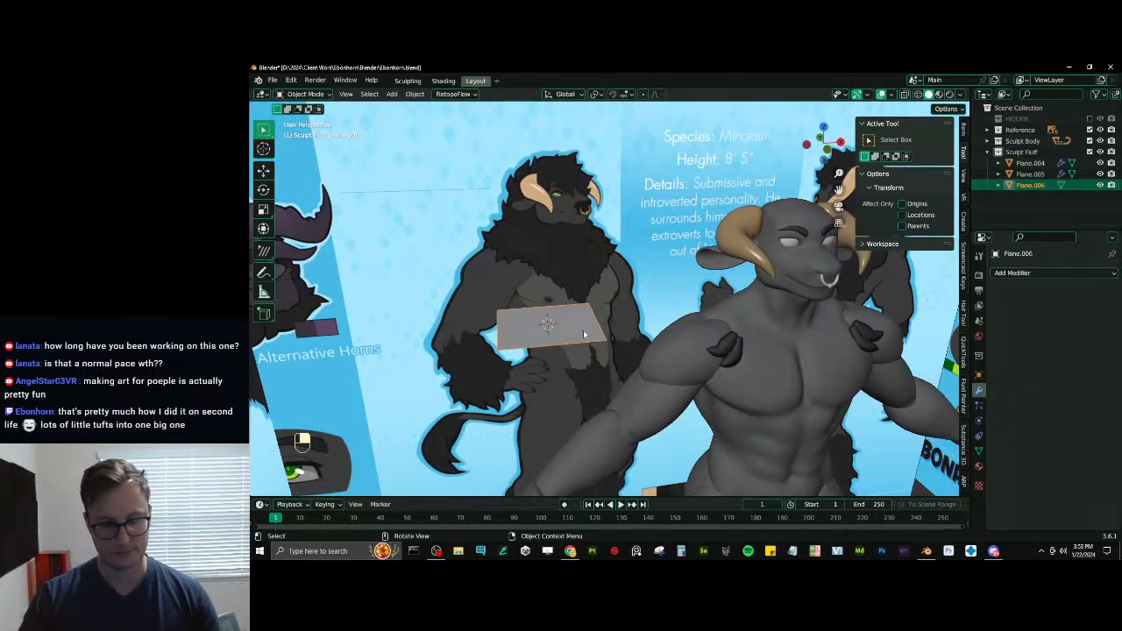
{"action": "key", "text": "KP_1"}
{"action": "key", "text": "Tab"}
{"action": "key", "text": "r"}
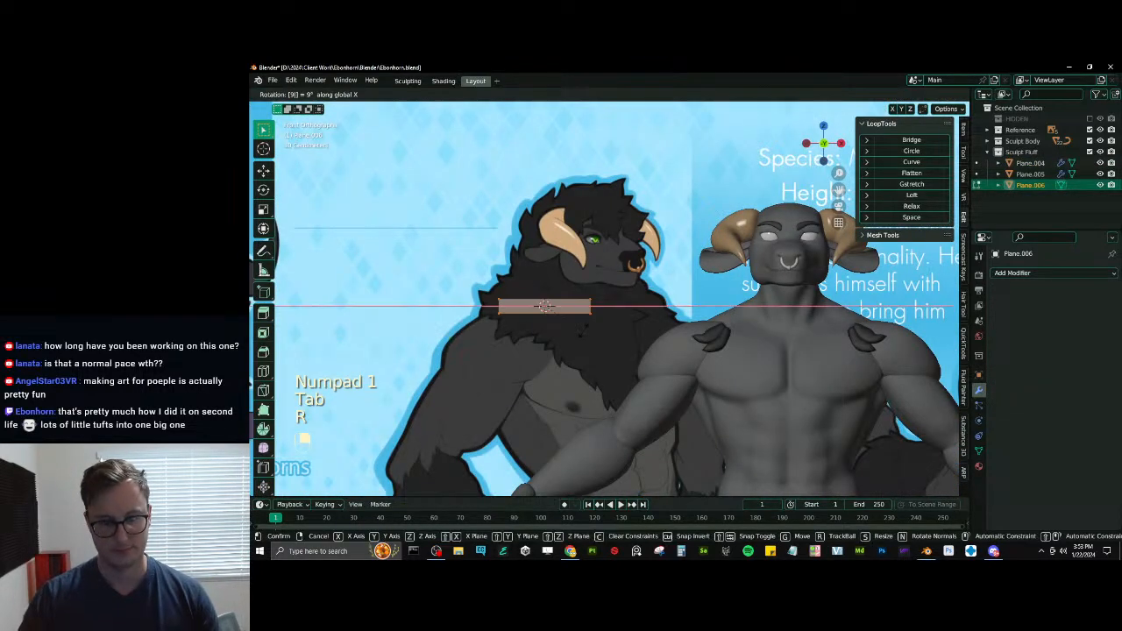
{"action": "key", "text": "x"}
{"action": "key", "text": "9"}
{"action": "key", "text": "0"}
{"action": "key", "text": "Return"}
{"action": "scroll", "coordinate": [583, 331], "scroll_direction": "up", "scroll_amount": 4}
{"action": "middle_click_drag", "start_coordinate": [582, 331], "coordinate": [666, 347], "text": "shift"}
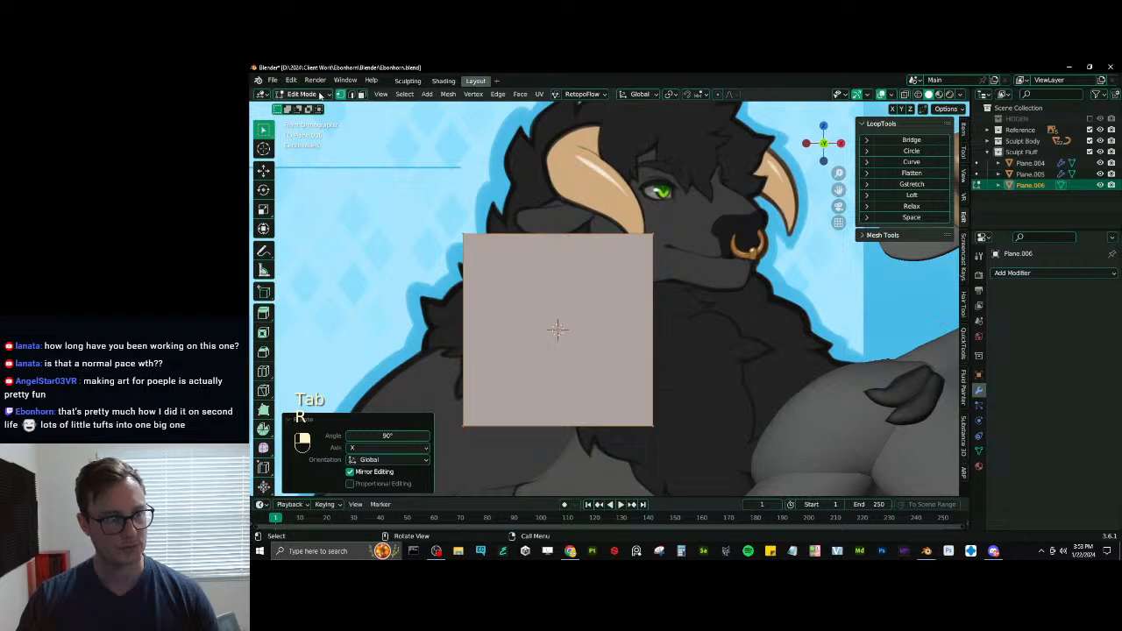
- Enable edge selection, rotate the square by about -40° in the view plane and switch to wireframe shading
{"action": "left_click", "coordinate": [351, 96]}
{"action": "key", "text": "r"}
{"action": "left_click", "coordinate": [633, 235]}
{"action": "key", "text": "z"}
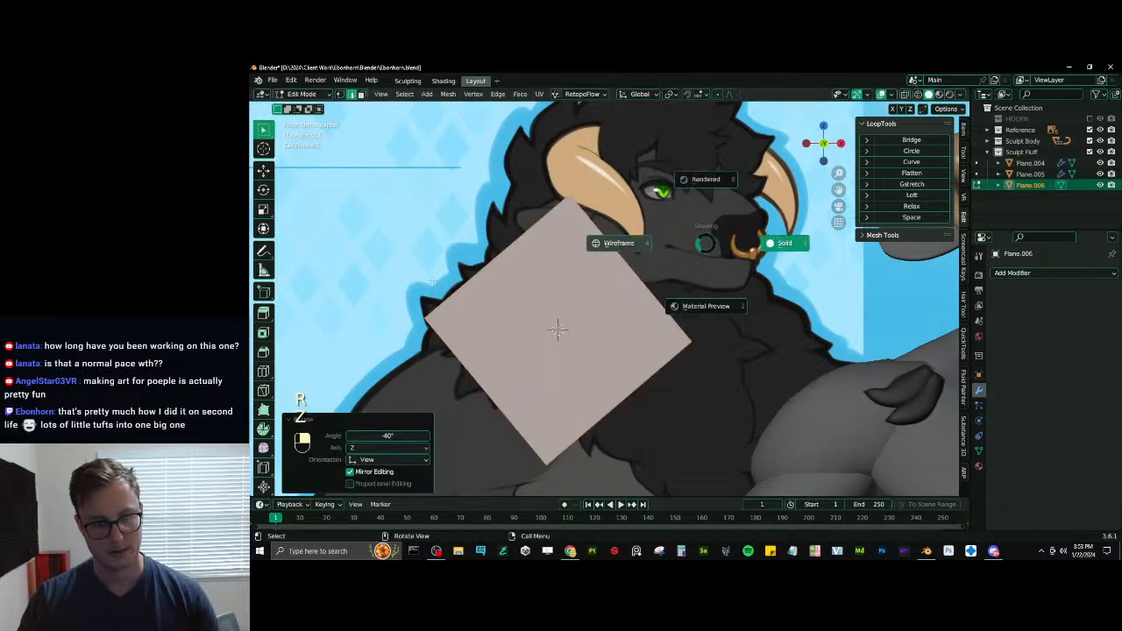
{"action": "left_click", "coordinate": [673, 245]}
- Shrink the square to roughly one tuft's width and move it onto the chest fluff in the reference drawing
{"action": "scroll", "coordinate": [672, 246], "scroll_direction": "up", "scroll_amount": 3}
{"action": "key", "text": "s"}
{"action": "left_click", "coordinate": [593, 302]}
{"action": "key", "text": "s"}
{"action": "left_click", "coordinate": [585, 289]}
{"action": "middle_click_drag", "start_coordinate": [538, 335], "coordinate": [581, 248], "text": "shift"}
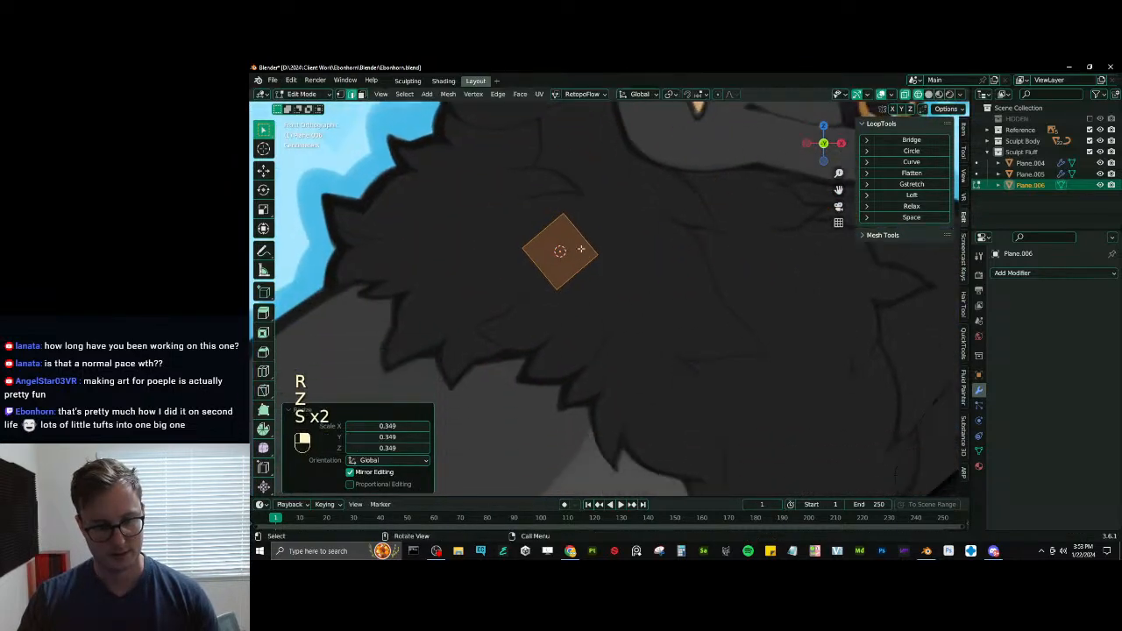
{"action": "key", "text": "g"}
{"action": "left_click", "coordinate": [611, 329]}
- Move and rotate the whole square to line up with the small drawn tuft at the mane's lower edge
{"action": "middle_click_drag", "start_coordinate": [611, 330], "coordinate": [596, 263], "text": "shift"}
{"action": "left_click", "coordinate": [594, 258]}
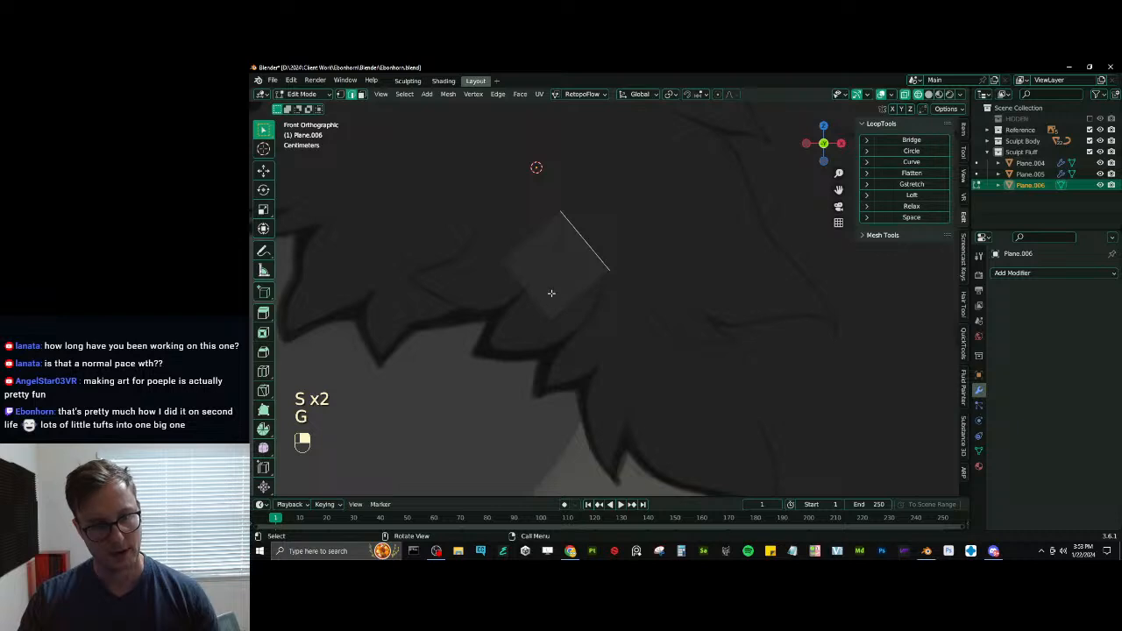
{"action": "key", "text": "a"}
{"action": "key", "text": "g"}
{"action": "left_click", "coordinate": [627, 279]}
{"action": "key", "text": "r"}
{"action": "left_click", "coordinate": [619, 261]}
{"action": "key", "text": "g"}
{"action": "left_click", "coordinate": [631, 245]}
{"action": "right_click", "coordinate": [641, 245]}
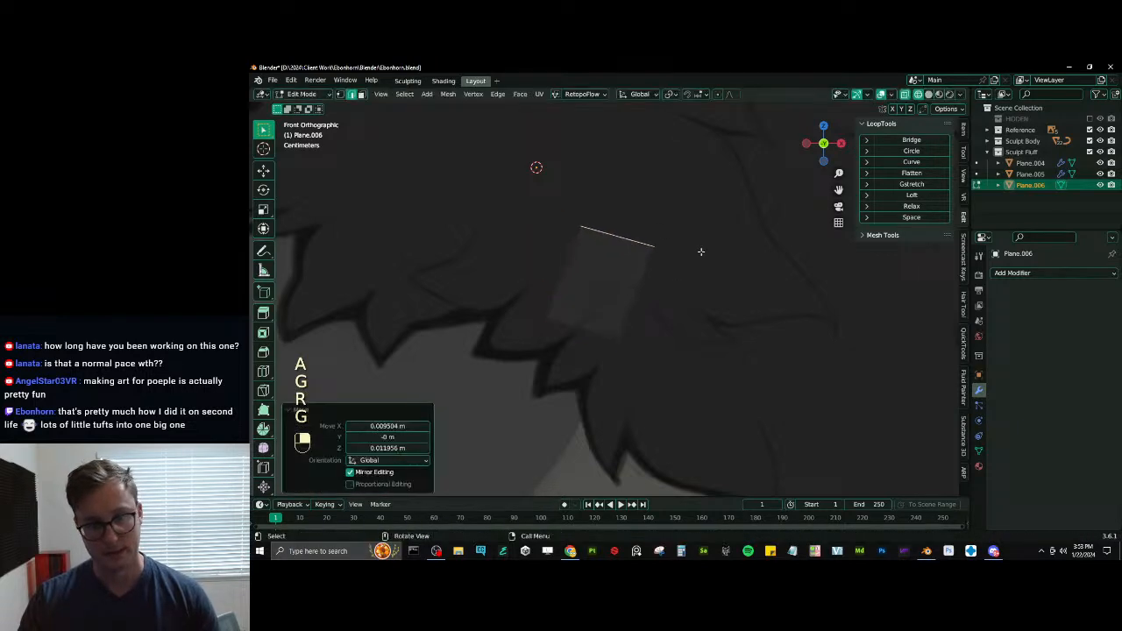
- Scale and move the square's upper and lower edges to shape the narrow root of the tuft
{"action": "key", "text": "s"}
{"action": "left_click", "coordinate": [587, 333]}
{"action": "key", "text": "g"}
{"action": "left_click", "coordinate": [608, 321]}
{"action": "key", "text": "s"}
{"action": "left_click", "coordinate": [614, 315]}
{"action": "key", "text": "g"}
{"action": "left_click", "coordinate": [639, 303]}
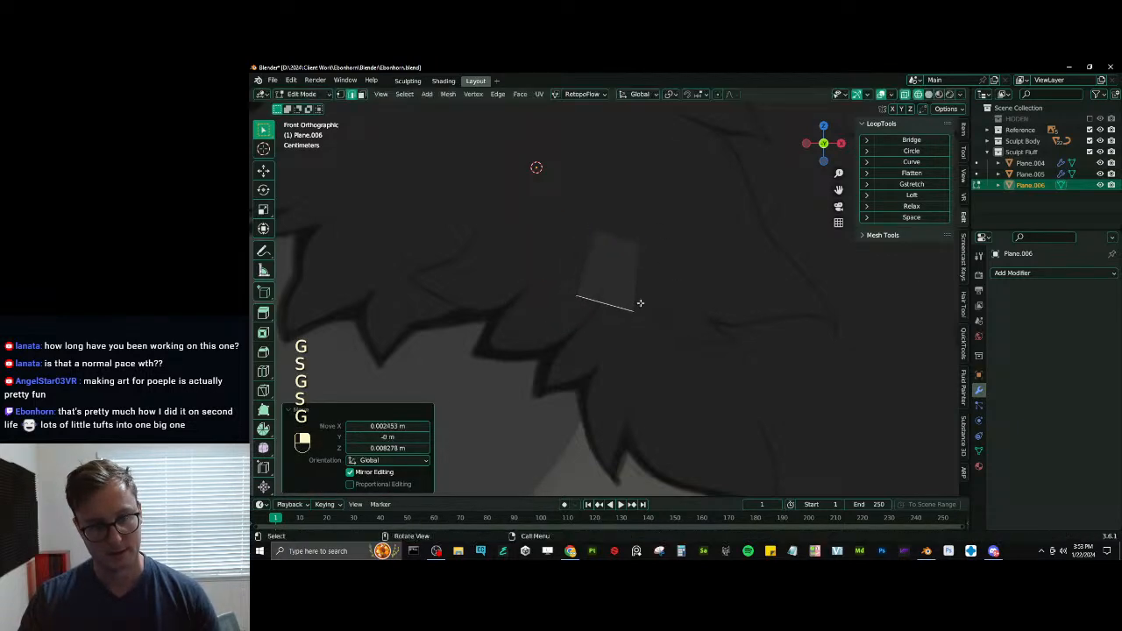
{"action": "key", "text": "s"}
{"action": "left_click", "coordinate": [656, 306]}
{"action": "key", "text": "g"}
{"action": "left_click", "coordinate": [644, 281]}
- Extrude the lower edge down toward the drawn tuft's tip, then scale, rotate and reposition it to follow the outline
{"action": "key", "text": "e"}
{"action": "left_click", "coordinate": [608, 347]}
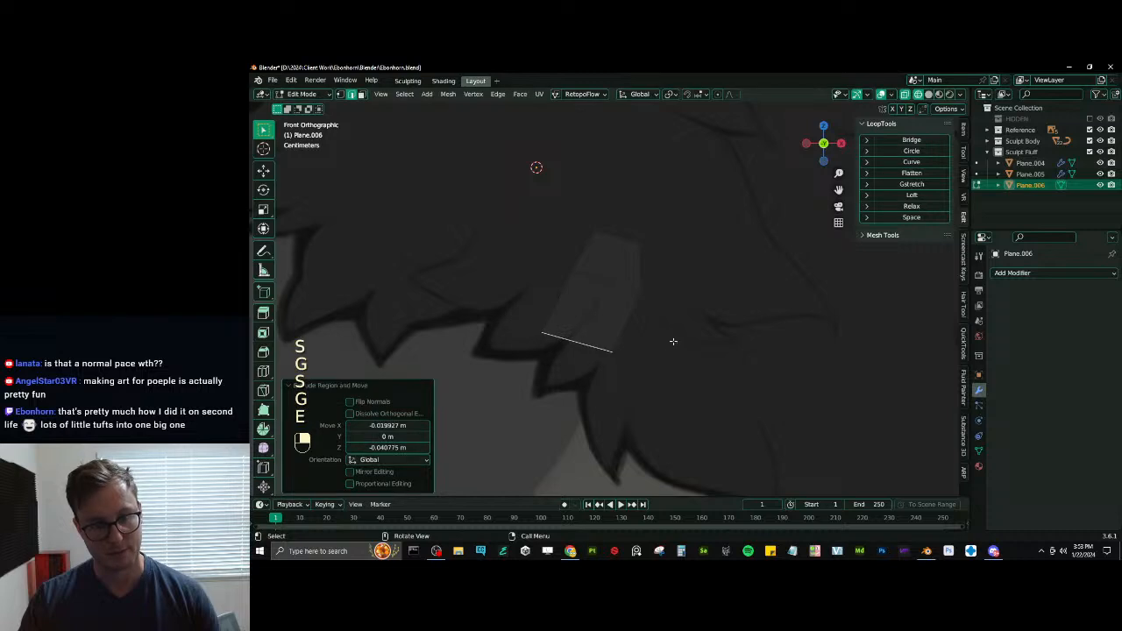
{"action": "key", "text": "s"}
{"action": "left_click", "coordinate": [617, 346]}
{"action": "key", "text": "g"}
{"action": "left_click", "coordinate": [613, 352]}
{"action": "key", "text": "r"}
{"action": "left_click", "coordinate": [610, 384]}
{"action": "key", "text": "g"}
{"action": "left_click", "coordinate": [610, 376]}
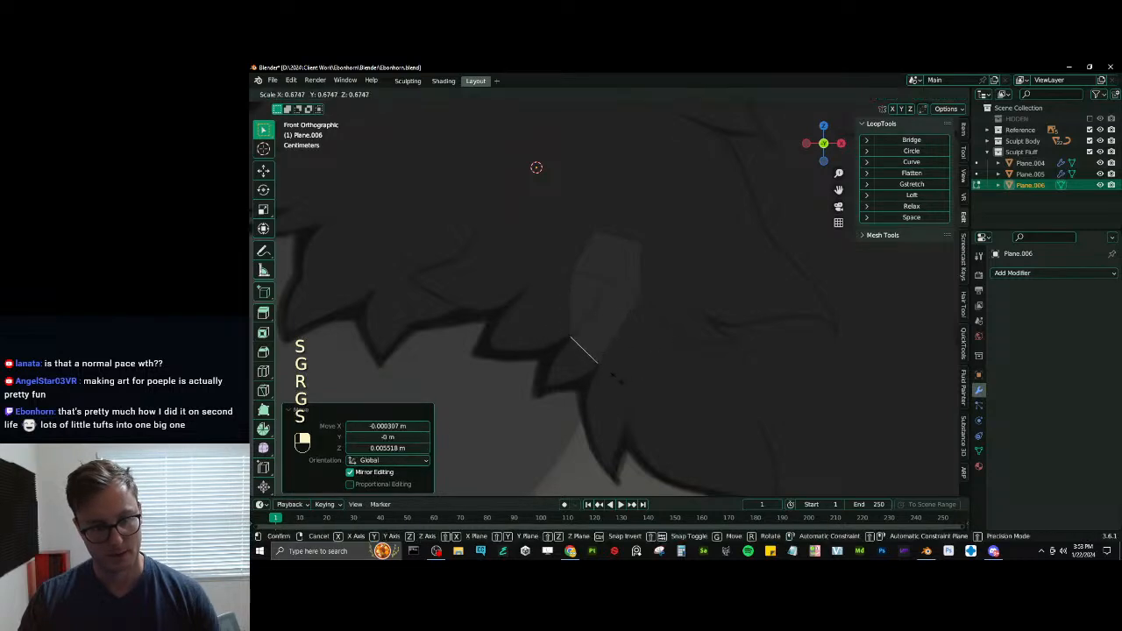
- Undo the last scaling of the extruded edge, then readjust the widths of the lower and middle edges
{"action": "left_click", "coordinate": [616, 378]}
{"action": "key", "text": "ctrl+z"}
{"action": "key", "text": "s"}
{"action": "left_click", "coordinate": [635, 298]}
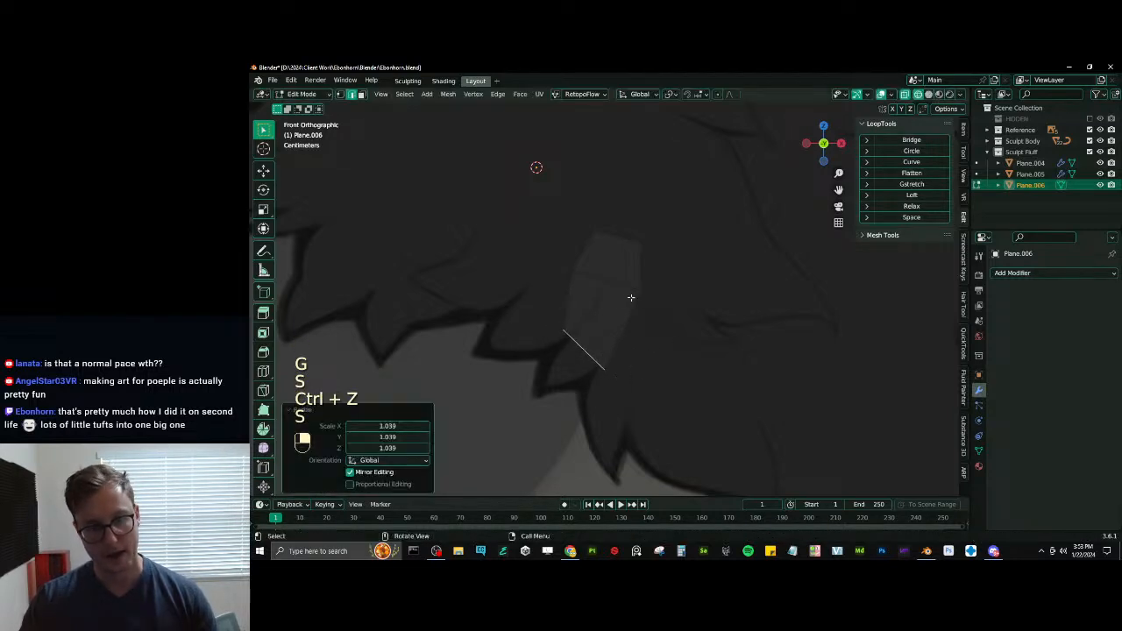
{"action": "key", "text": "s"}
{"action": "left_click", "coordinate": [647, 288]}
{"action": "key", "text": "s"}
{"action": "left_click", "coordinate": [631, 305]}
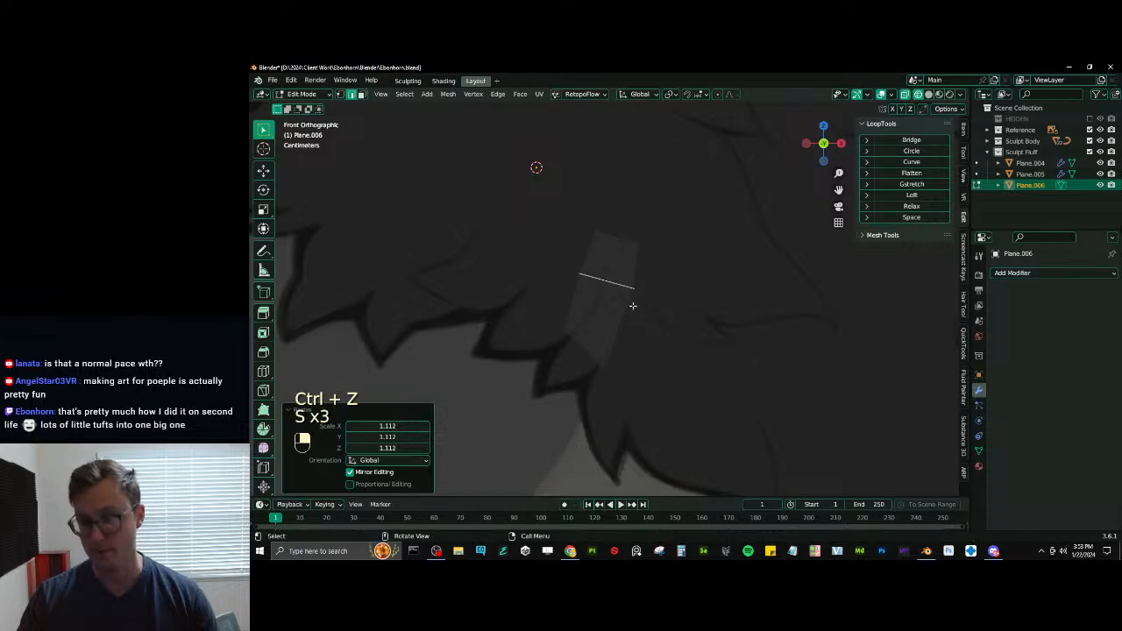
- Extrude the lower edge, merge it at center into a single vertex and move that vertex onto the drawn tip
{"action": "key", "text": "e"}
{"action": "left_click", "coordinate": [553, 371]}
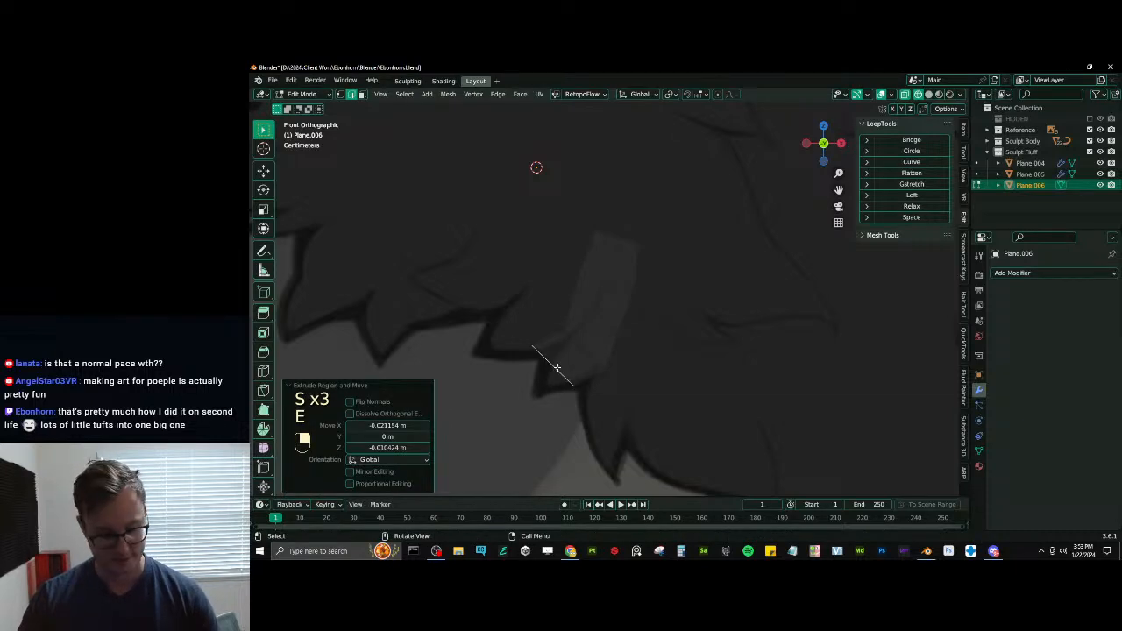
{"action": "key", "text": "comma"}
{"action": "key", "text": "m"}
{"action": "left_click", "coordinate": [556, 369]}
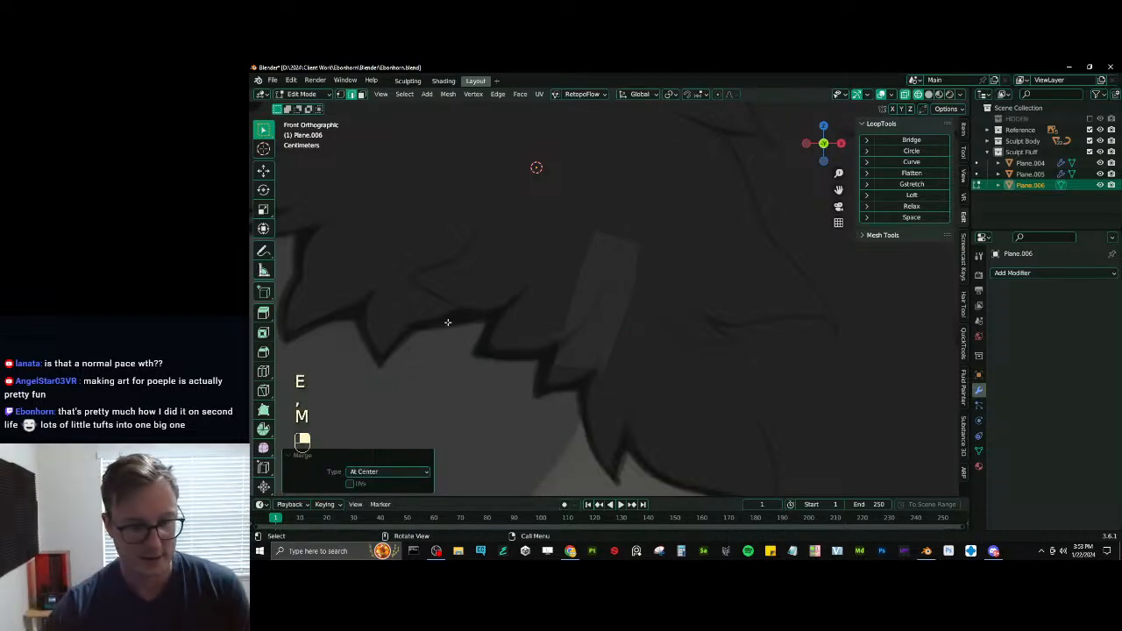
{"action": "key", "text": "g"}
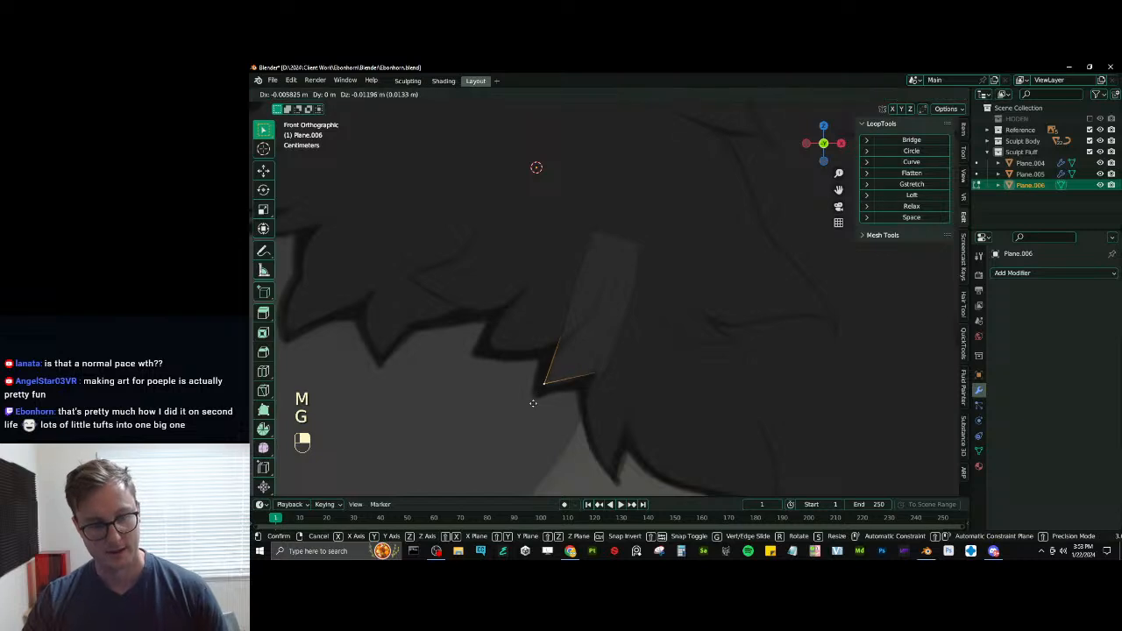
{"action": "left_click", "coordinate": [537, 399]}
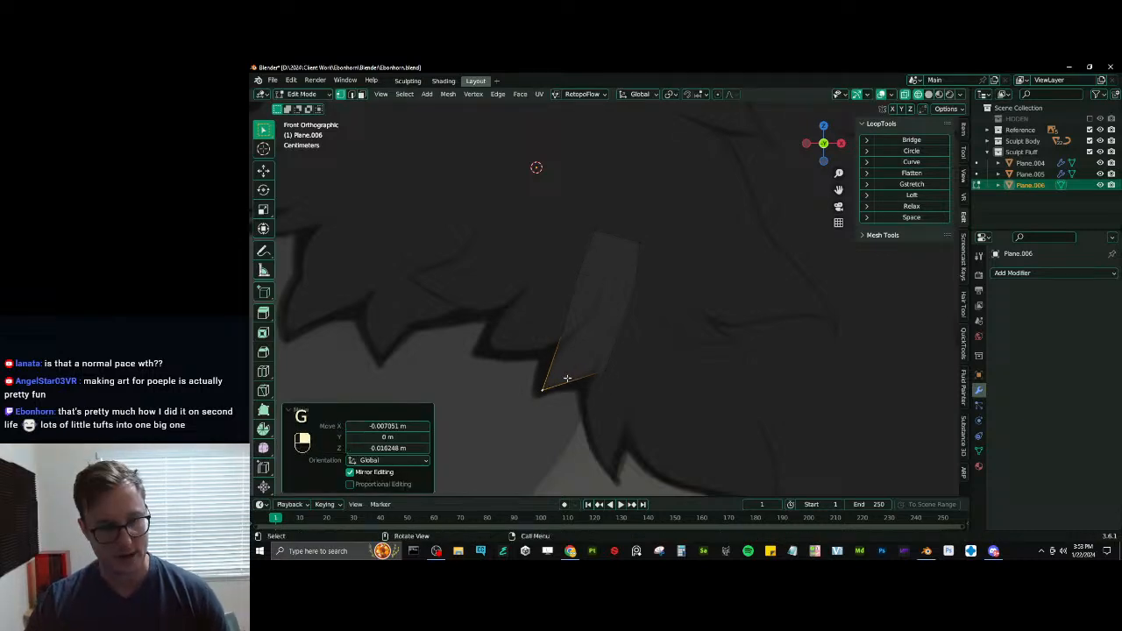
- Move the two vertices above the tip and scale them closer together to taper the tuft's end
{"action": "left_click", "coordinate": [565, 338]}
{"action": "left_click", "coordinate": [604, 372], "text": "shift"}
{"action": "key", "text": "g"}
{"action": "left_click", "coordinate": [583, 392]}
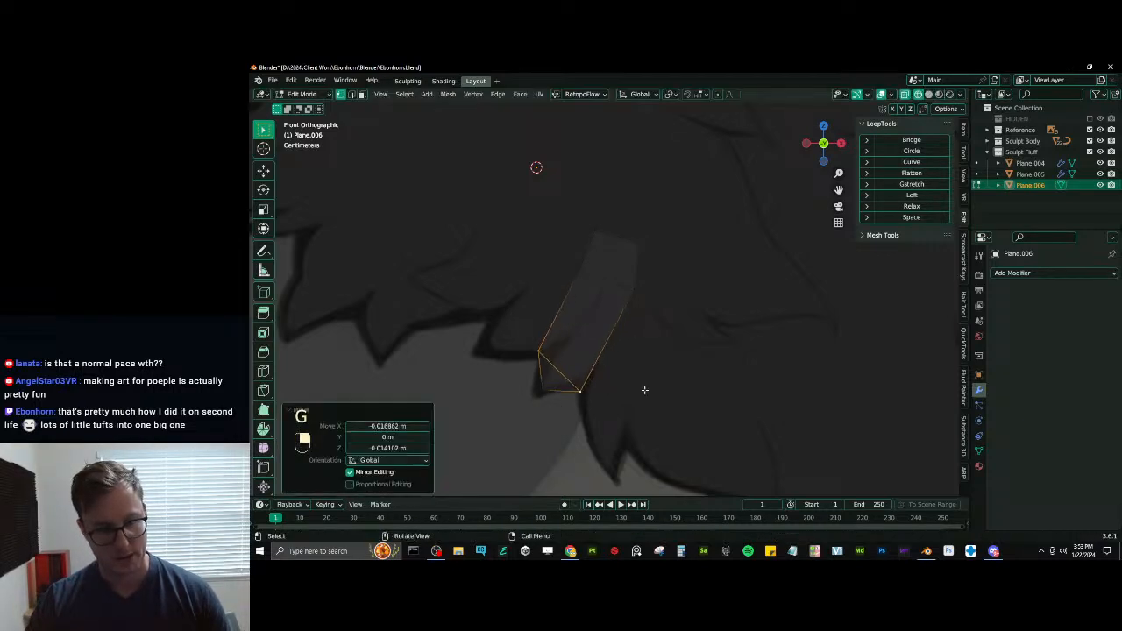
{"action": "key", "text": "s"}
{"action": "left_click", "coordinate": [609, 392]}
{"action": "key", "text": "s"}
{"action": "left_click", "coordinate": [589, 389]}
{"action": "key", "text": "g"}
{"action": "left_click", "coordinate": [593, 390]}
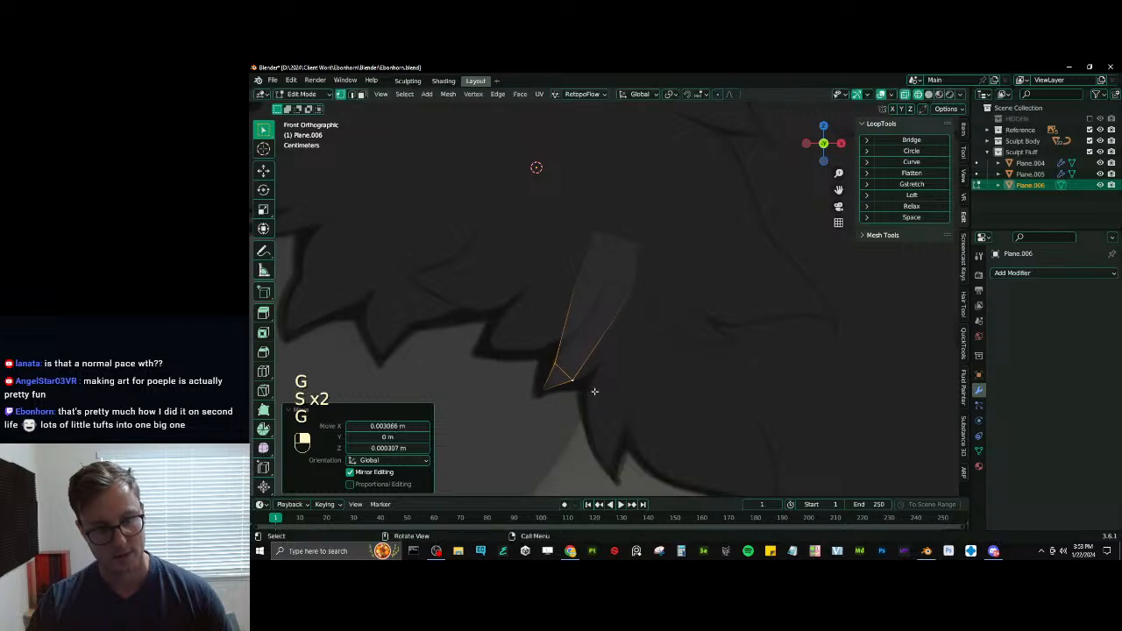
- Add a loop cut across the tuft's lower half, widen it, move it and rotate it to round out the shape
{"action": "key", "text": "ctrl+r"}
{"action": "left_click", "coordinate": [599, 338]}
{"action": "right_click", "coordinate": [599, 338]}
{"action": "key", "text": "s"}
{"action": "left_click", "coordinate": [635, 358]}
{"action": "key", "text": "g"}
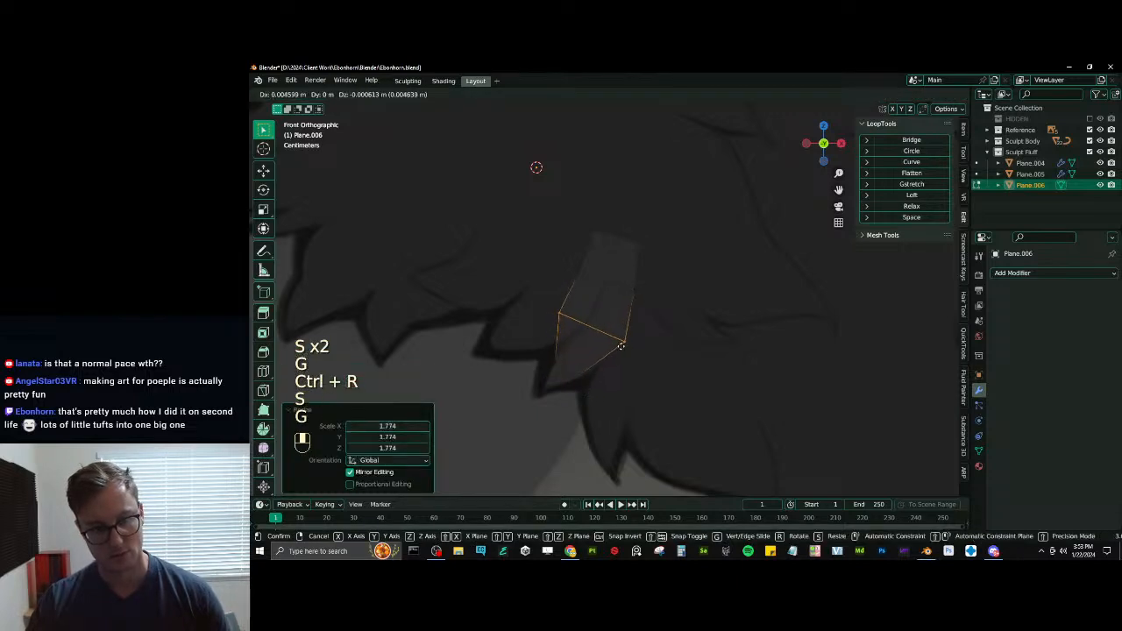
{"action": "left_click", "coordinate": [644, 365]}
{"action": "key", "text": "s"}
{"action": "left_click", "coordinate": [639, 362]}
{"action": "key", "text": "r"}
{"action": "left_click", "coordinate": [639, 360]}
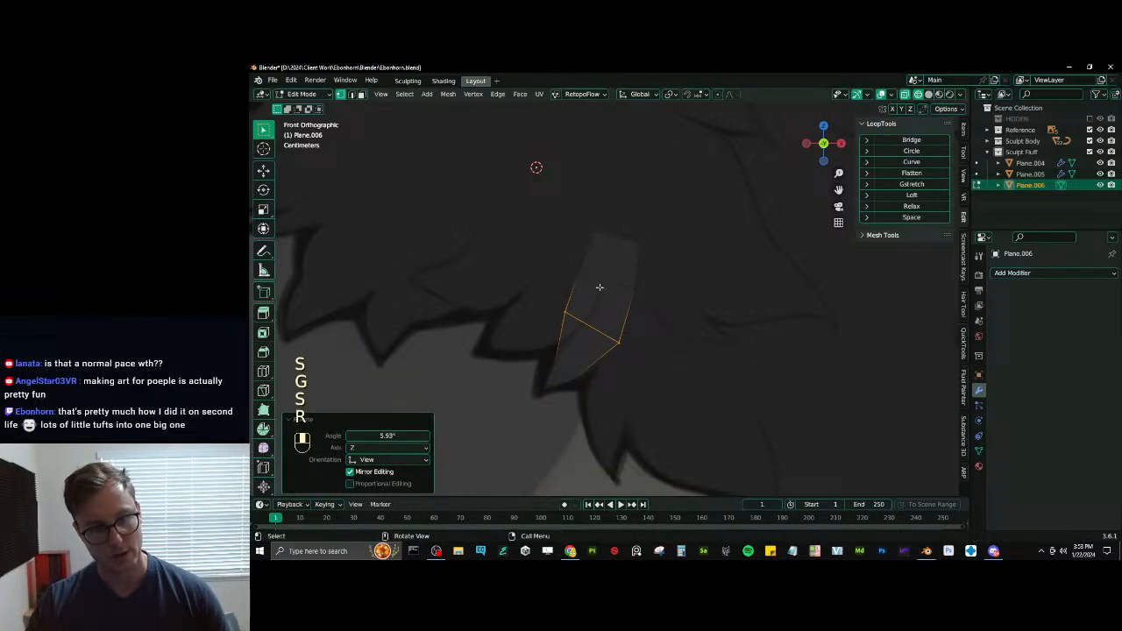
- Duplicate the first tuft's middle edge, then rotate and move the copy to start a second tuft beside it
{"action": "left_click", "coordinate": [594, 284]}
{"action": "left_click", "coordinate": [647, 286], "text": "shift"}
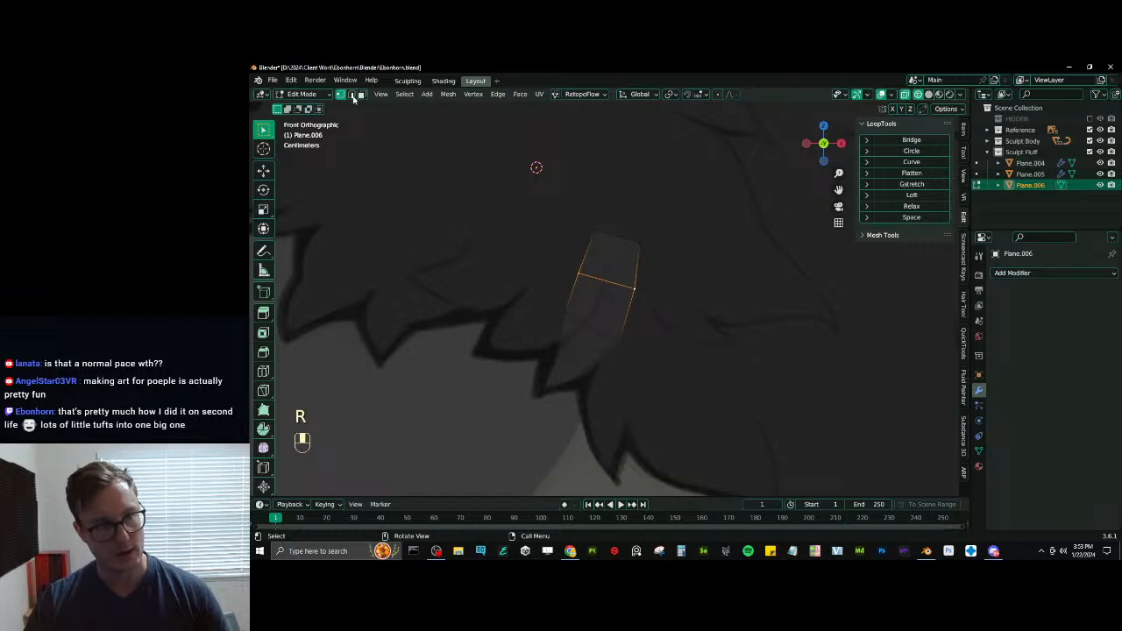
{"action": "key", "text": "shift+d"}
{"action": "left_click", "coordinate": [667, 331]}
{"action": "key", "text": "r"}
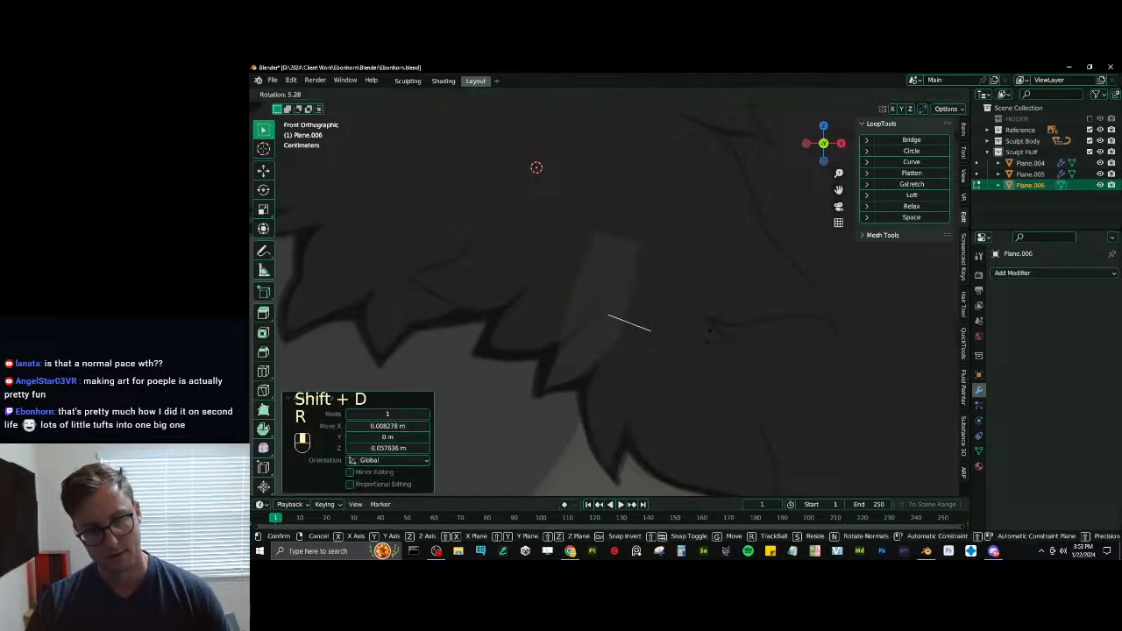
{"action": "left_click", "coordinate": [706, 331]}
{"action": "key", "text": "g"}
{"action": "left_click", "coordinate": [714, 304]}
{"action": "key", "text": "g"}
{"action": "left_click", "coordinate": [711, 312]}
- Extrude the second tuft's starting edge downward, then widen and shift the new edge
{"action": "key", "text": "e"}
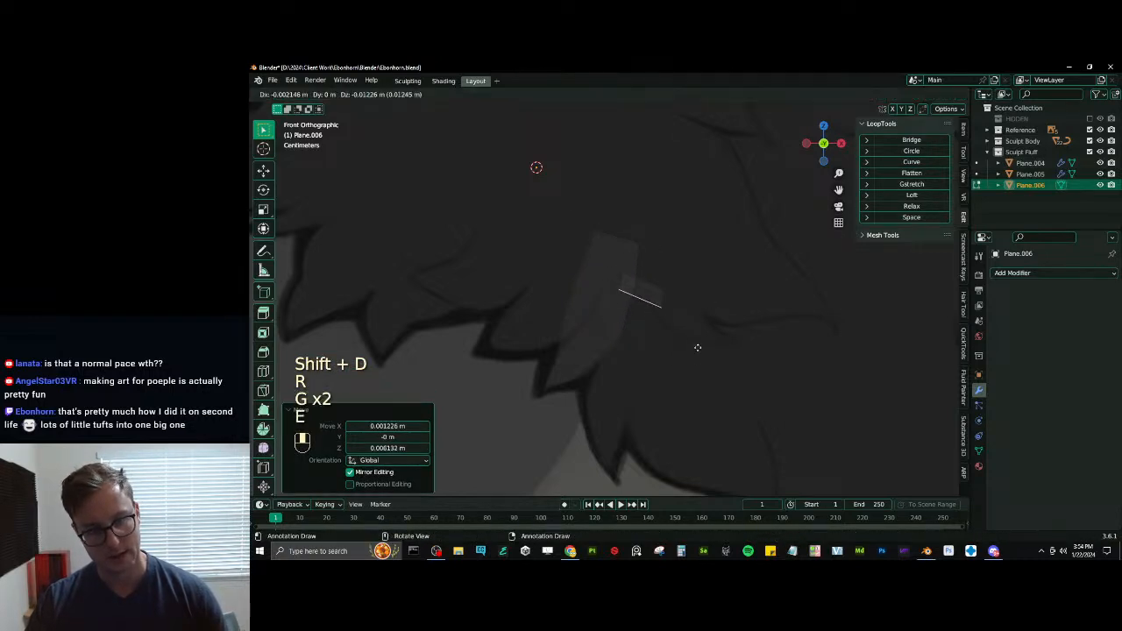
{"action": "left_click", "coordinate": [692, 369]}
{"action": "key", "text": "s"}
{"action": "left_click", "coordinate": [702, 366]}
{"action": "key", "text": "g"}
{"action": "key", "text": "s"}
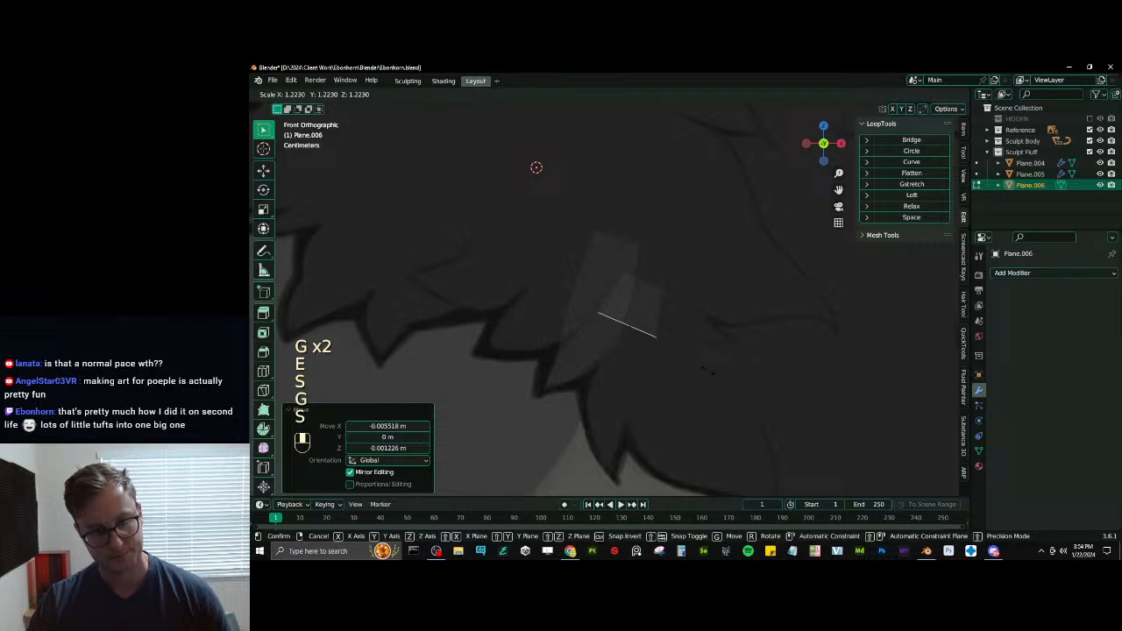
{"action": "left_click", "coordinate": [692, 375]}
- Extrude the second tuft down to its drawn lower part, then position, rotate and scale the new edge along the outline
{"action": "key", "text": "e"}
{"action": "left_click", "coordinate": [682, 448]}
{"action": "key", "text": "g"}
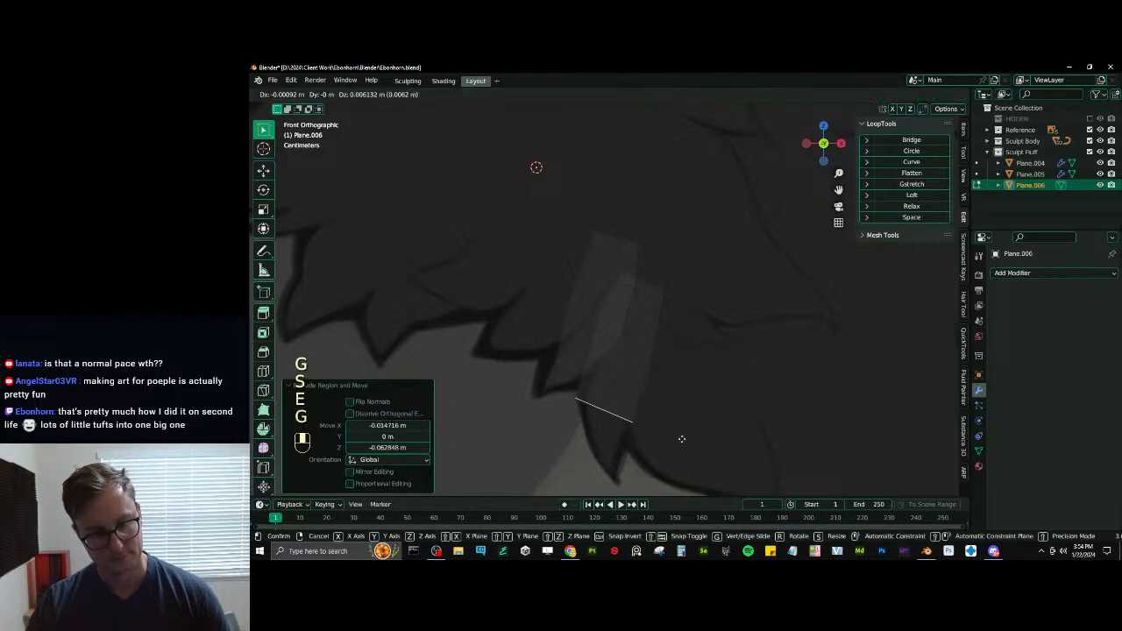
{"action": "left_click", "coordinate": [682, 441]}
{"action": "key", "text": "g"}
{"action": "left_click", "coordinate": [684, 442]}
{"action": "key", "text": "r"}
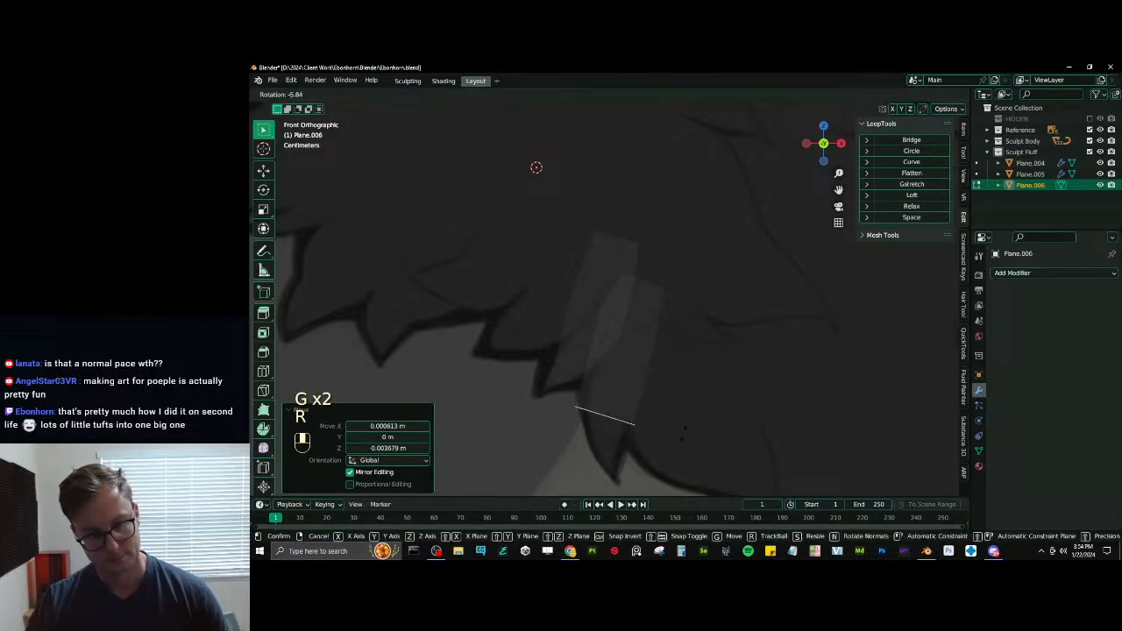
{"action": "left_click", "coordinate": [681, 420]}
{"action": "key", "text": "s"}
{"action": "left_click", "coordinate": [667, 419]}
- Extrude another segment toward the second tuft's point, then rotate, narrow and move its edge to fit the drawing
{"action": "key", "text": "e"}
{"action": "left_click", "coordinate": [690, 449]}
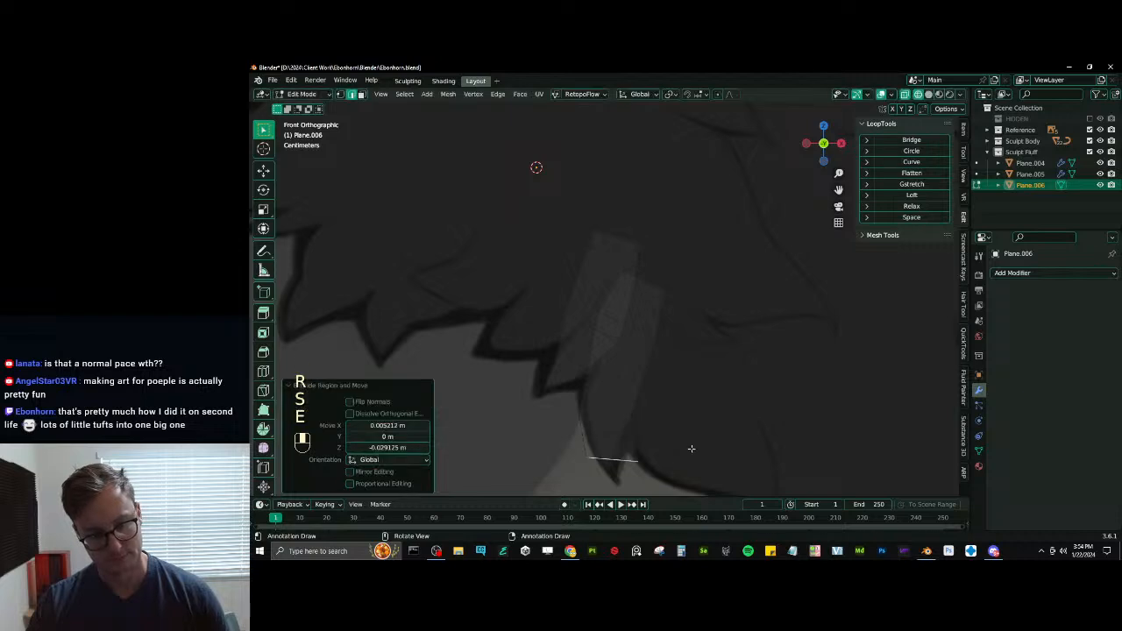
{"action": "key", "text": "r"}
{"action": "left_click", "coordinate": [671, 434]}
{"action": "key", "text": "s"}
{"action": "left_click", "coordinate": [632, 455]}
{"action": "key", "text": "g"}
{"action": "left_click", "coordinate": [621, 468]}
- Extrude the second tuft's end edge to the drawn point and merge it into a single tip vertex
{"action": "key", "text": "e"}
{"action": "left_click", "coordinate": [640, 468]}
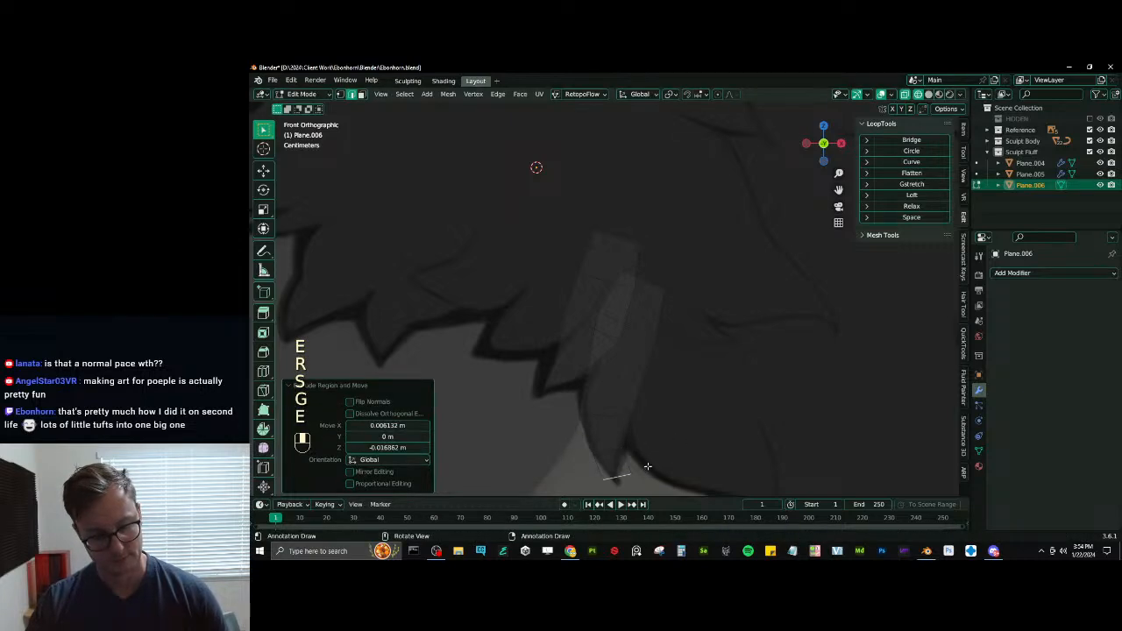
{"action": "key", "text": "m"}
{"action": "left_click", "coordinate": [647, 465]}
- Add a loop cut across the middle of the second tuft and scale it up by about 1.16
{"action": "middle_click_drag", "start_coordinate": [530, 416], "coordinate": [521, 363], "text": "shift"}
{"action": "key", "text": "ctrl+r"}
{"action": "left_click", "coordinate": [652, 340]}
{"action": "left_click", "coordinate": [653, 339]}
{"action": "key", "text": "s"}
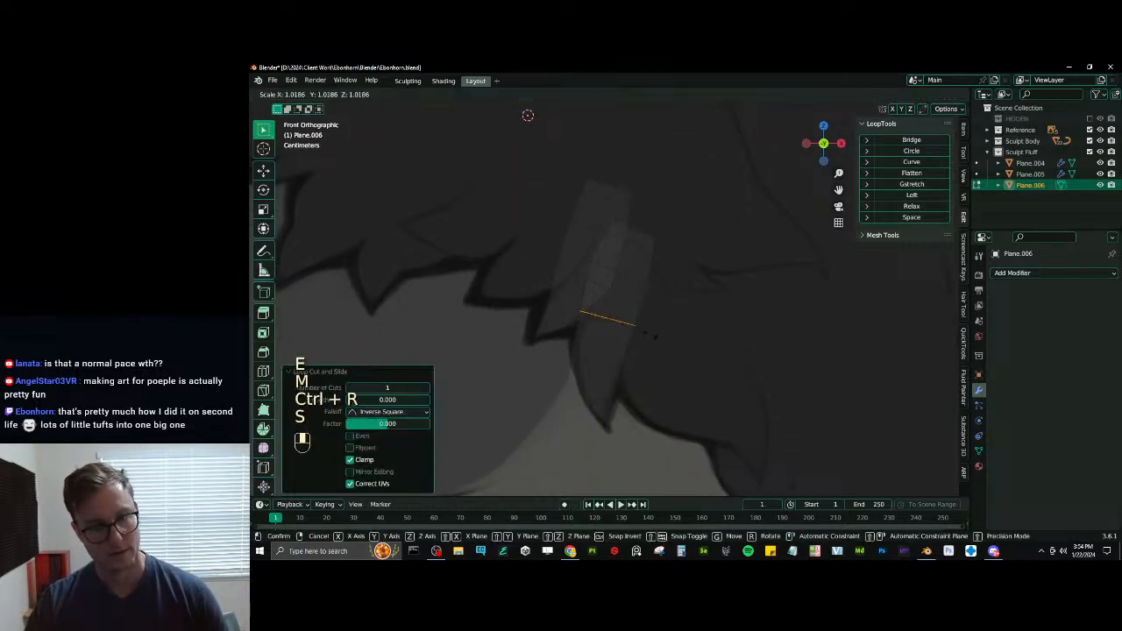
{"action": "left_click", "coordinate": [657, 337]}
{"action": "middle_click_drag", "start_coordinate": [596, 273], "coordinate": [576, 263], "text": "shift"}
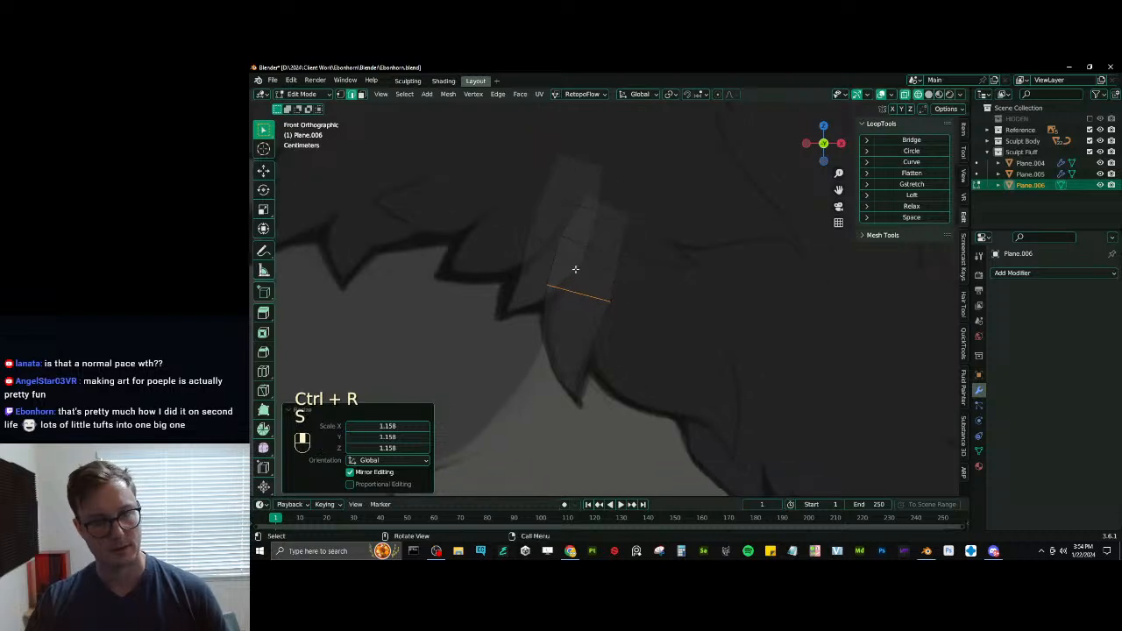
- Duplicate an edge of the second tuft, rotate it about -13° and move it over as the root of a third tuft
{"action": "key", "text": "shift+d"}
{"action": "left_click", "coordinate": [686, 256]}
{"action": "key", "text": "r"}
{"action": "left_click", "coordinate": [689, 232]}
{"action": "key", "text": "g"}
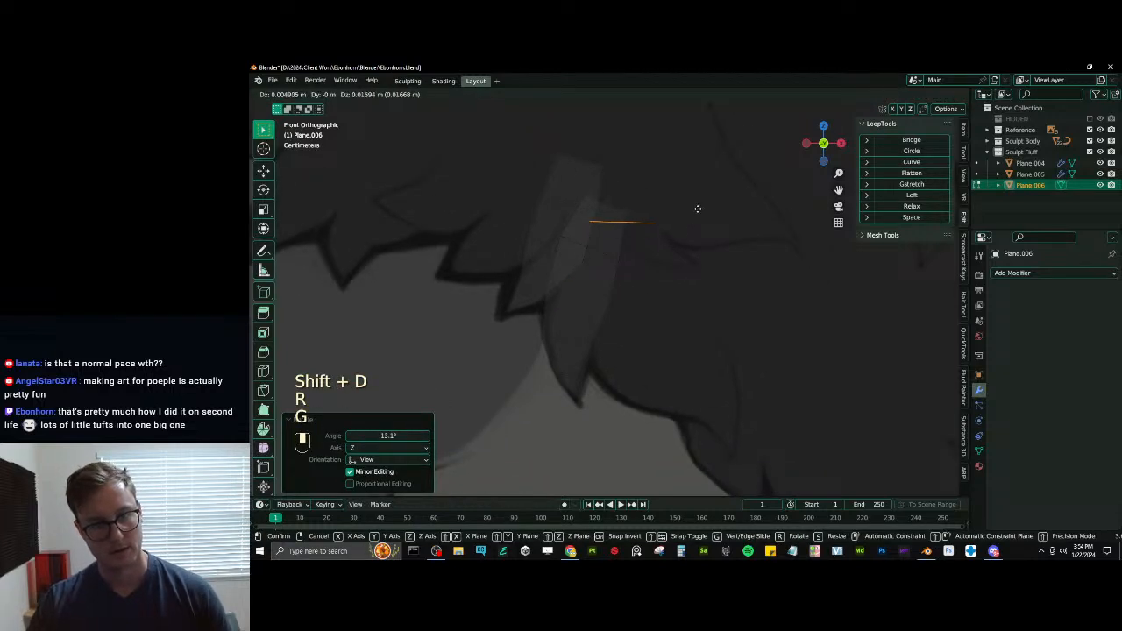
{"action": "left_click", "coordinate": [698, 203]}
- Extrude the third tuft's root edge downward and scale the new edge up by about 1.56
{"action": "key", "text": "e"}
{"action": "left_click", "coordinate": [711, 260]}
{"action": "key", "text": "s"}
{"action": "left_click", "coordinate": [725, 251]}
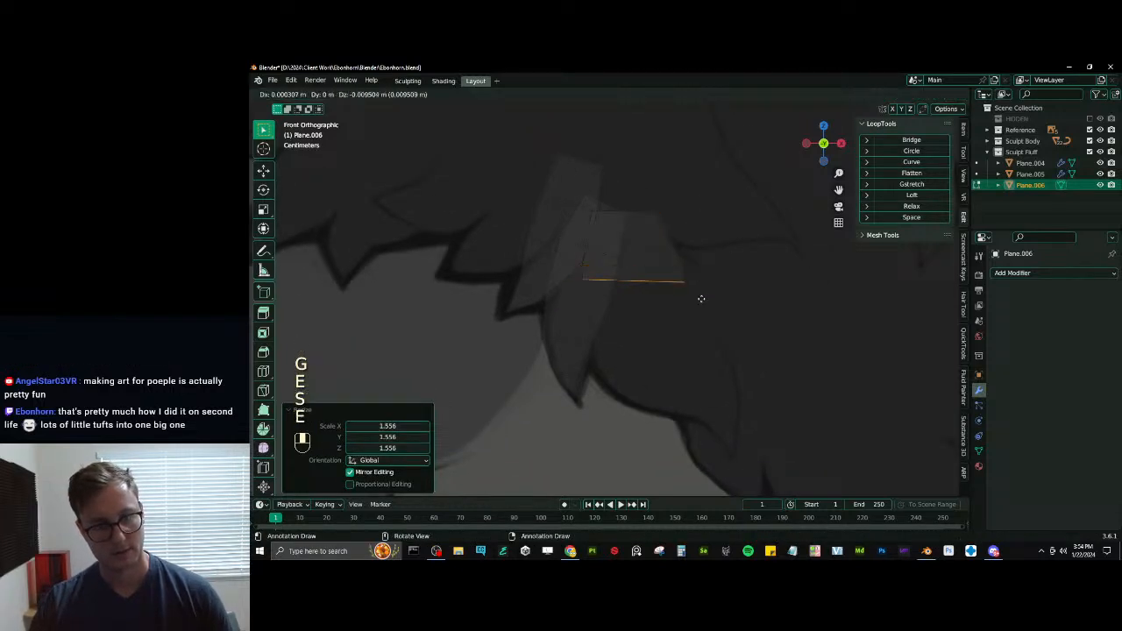
- Extrude the third tuft's lower edge further down, then rotate and scale the new edge to the drawn outline
{"action": "left_click", "coordinate": [716, 347]}
{"action": "key", "text": "r"}
{"action": "left_click", "coordinate": [719, 307]}
{"action": "key", "text": "s"}
{"action": "left_click", "coordinate": [730, 295]}
- Extrude the third tuft's end edge about 0.032 m across and 0.032 m down, then rotate, narrow and reposition it across the drawn tuft
{"action": "key", "text": "e"}
{"action": "left_click", "coordinate": [785, 333]}
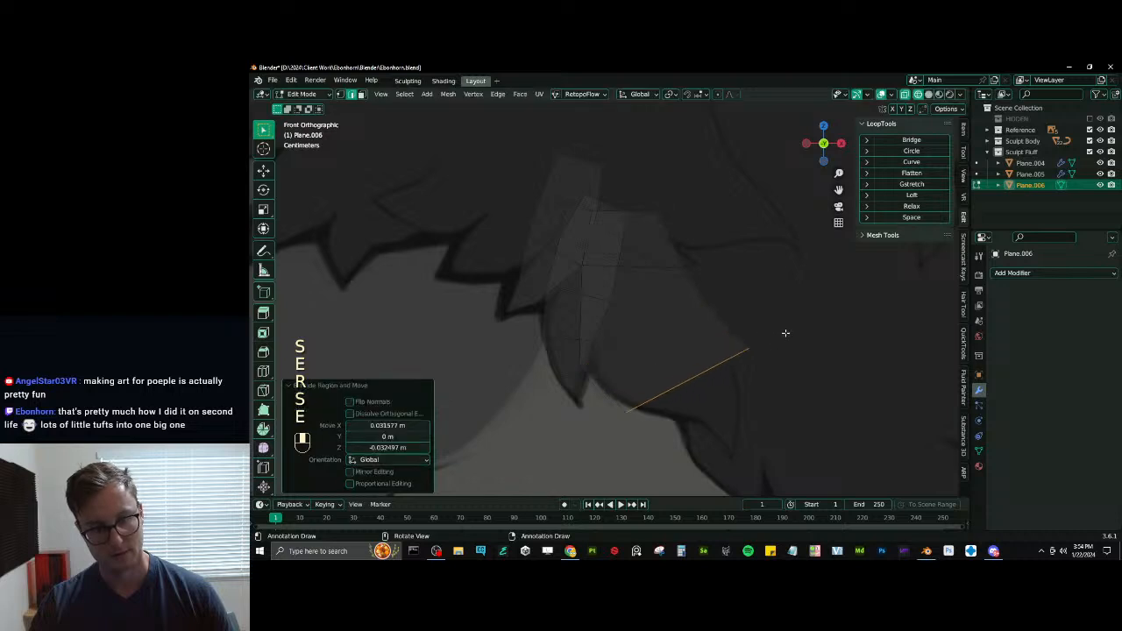
{"action": "key", "text": "r"}
{"action": "left_click", "coordinate": [764, 331]}
{"action": "key", "text": "s"}
{"action": "left_click", "coordinate": [749, 327]}
{"action": "key", "text": "g"}
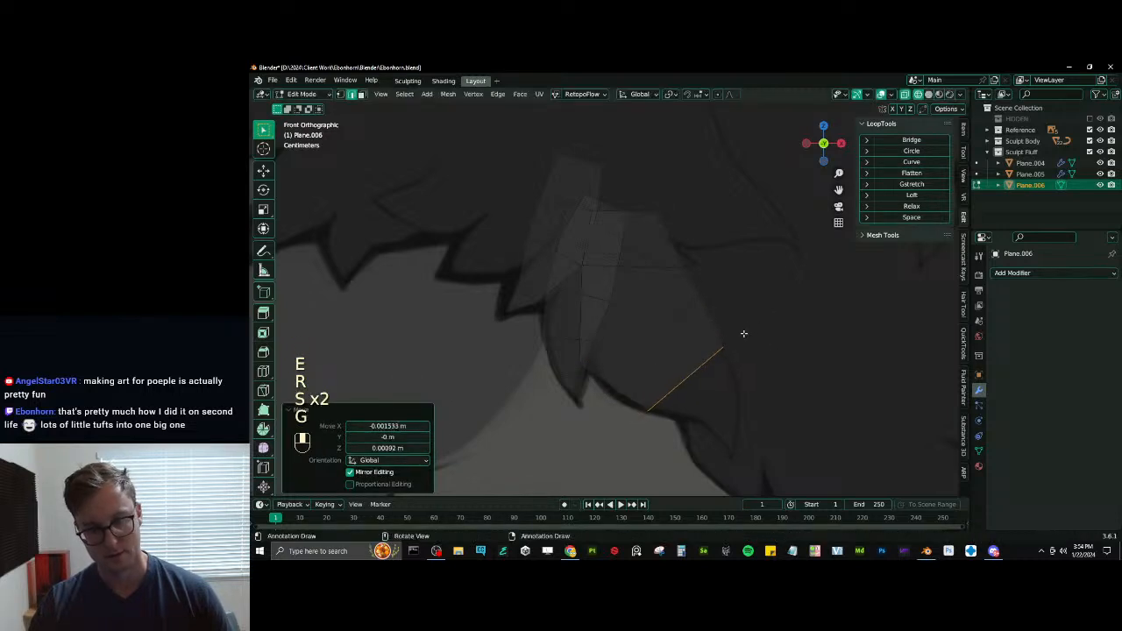
{"action": "left_click", "coordinate": [771, 333]}
- Extrude the third tuft's end edge toward the drawn bend, then narrow it and position it inside the outline
{"action": "key", "text": "e"}
{"action": "left_click", "coordinate": [806, 342]}
{"action": "key", "text": "s"}
{"action": "left_click", "coordinate": [788, 354]}
{"action": "key", "text": "g"}
{"action": "left_click", "coordinate": [790, 364]}
{"action": "key", "text": "s"}
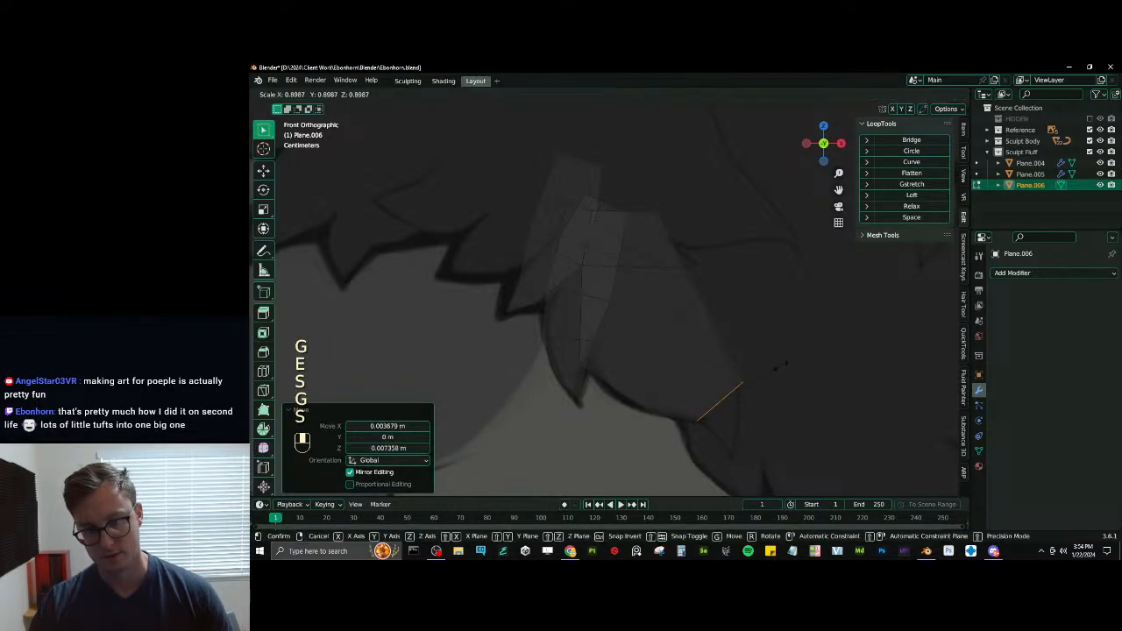
{"action": "left_click", "coordinate": [772, 366]}
{"action": "key", "text": "g"}
{"action": "left_click", "coordinate": [768, 369]}
- Extrude the third tuft about 0.007 m across and 0.019 m down, scale the new edge down and rotate it about 6.8°
{"action": "key", "text": "e"}
{"action": "left_click", "coordinate": [792, 391]}
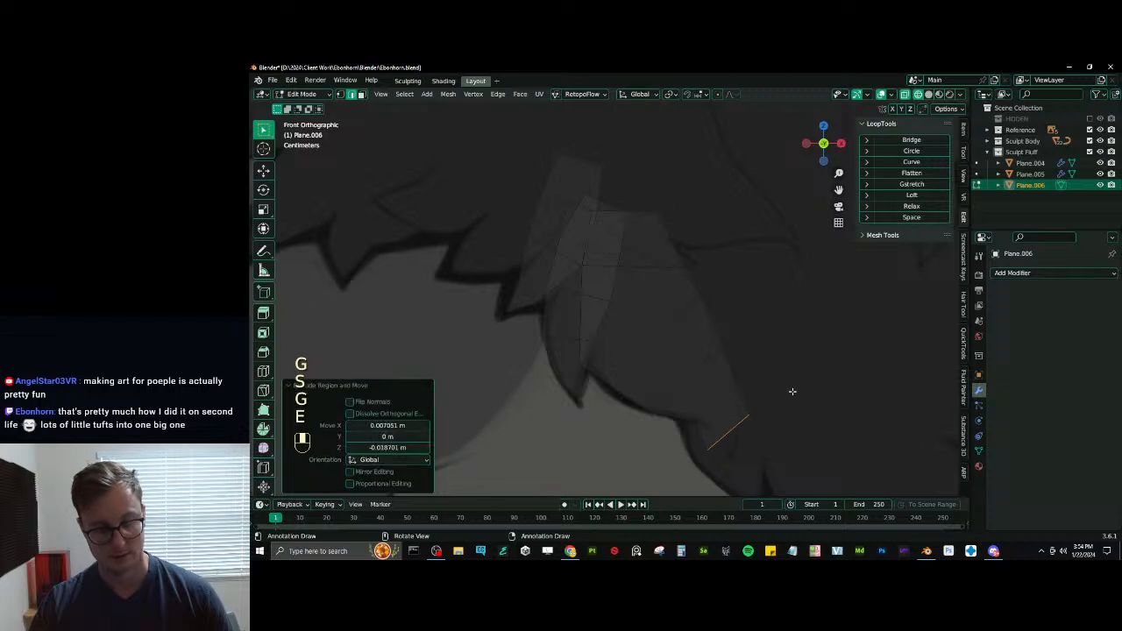
{"action": "key", "text": "s"}
{"action": "left_click", "coordinate": [773, 401]}
{"action": "key", "text": "r"}
{"action": "left_click", "coordinate": [777, 405]}
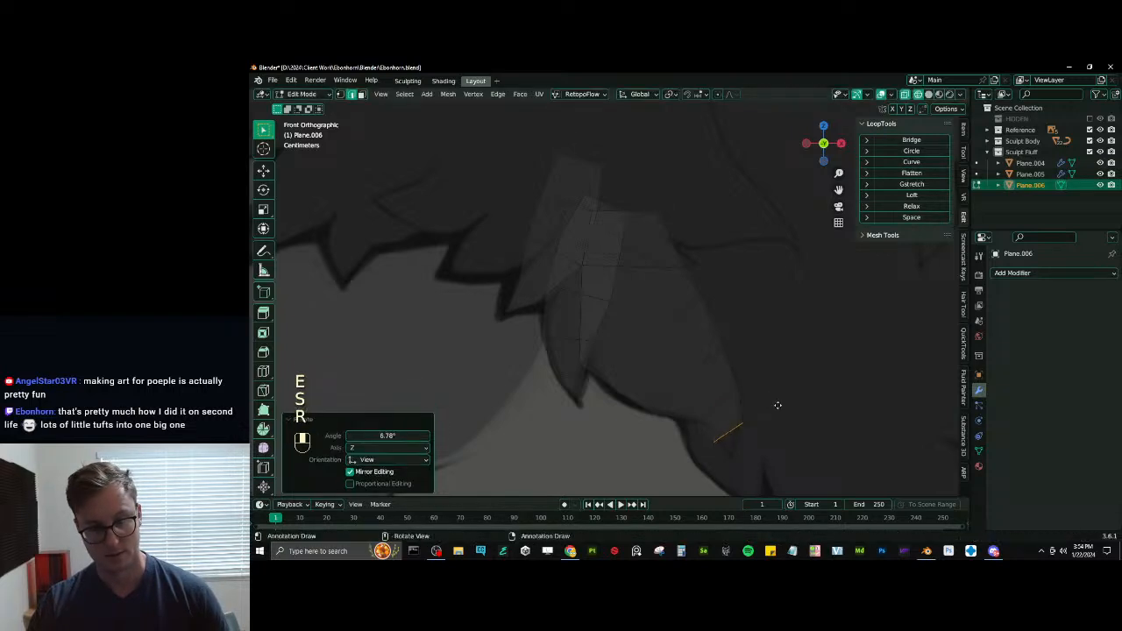
- Fine-tune the third tuft's end edge just above the tip with small moves and rotations, and narrow it
{"action": "key", "text": "g"}
{"action": "left_click", "coordinate": [777, 399]}
{"action": "key", "text": "s"}
{"action": "key", "text": "g"}
{"action": "left_click", "coordinate": [766, 404]}
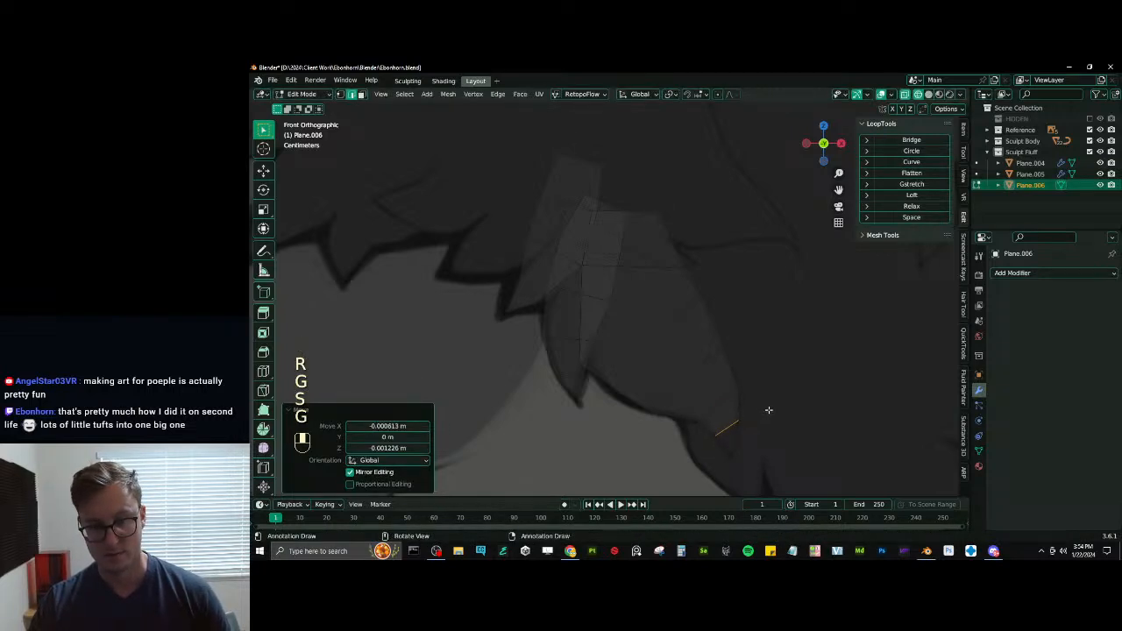
{"action": "key", "text": "r"}
{"action": "left_click", "coordinate": [768, 411]}
{"action": "key", "text": "g"}
{"action": "left_click", "coordinate": [768, 413]}
{"action": "key", "text": "r"}
{"action": "left_click", "coordinate": [769, 417]}
{"action": "key", "text": "s"}
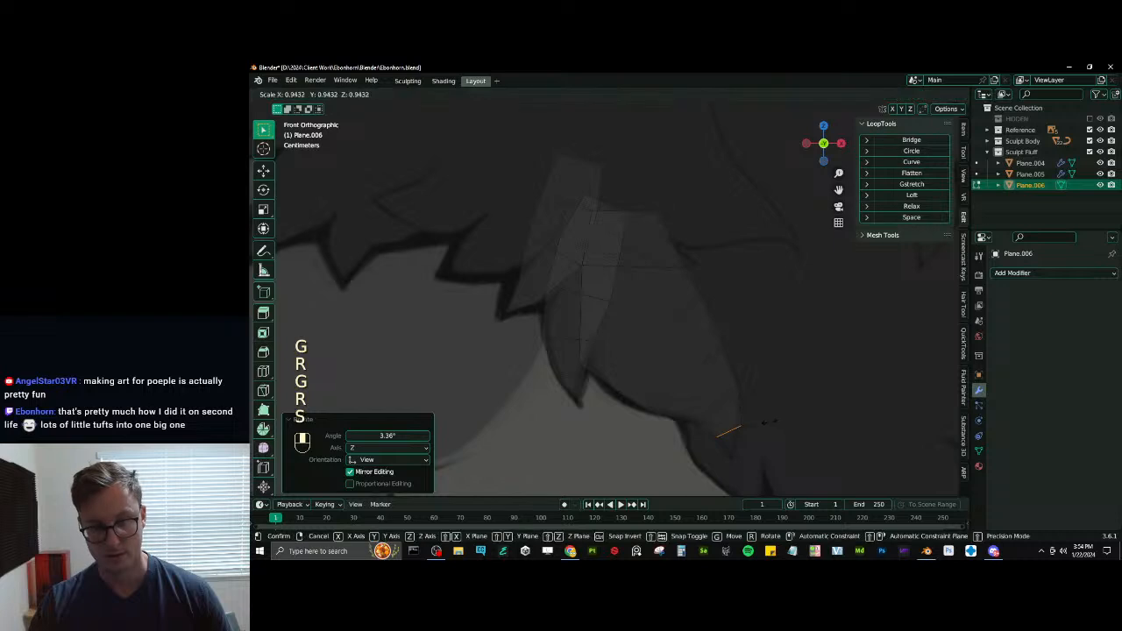
{"action": "left_click", "coordinate": [767, 420]}
- Extrude the third tuft's end edge, merge it at center into a single vertex and move that vertex onto the drawn tip
{"action": "key", "text": "e"}
{"action": "left_click", "coordinate": [773, 439]}
{"action": "key", "text": "m"}
{"action": "left_click", "coordinate": [777, 439]}
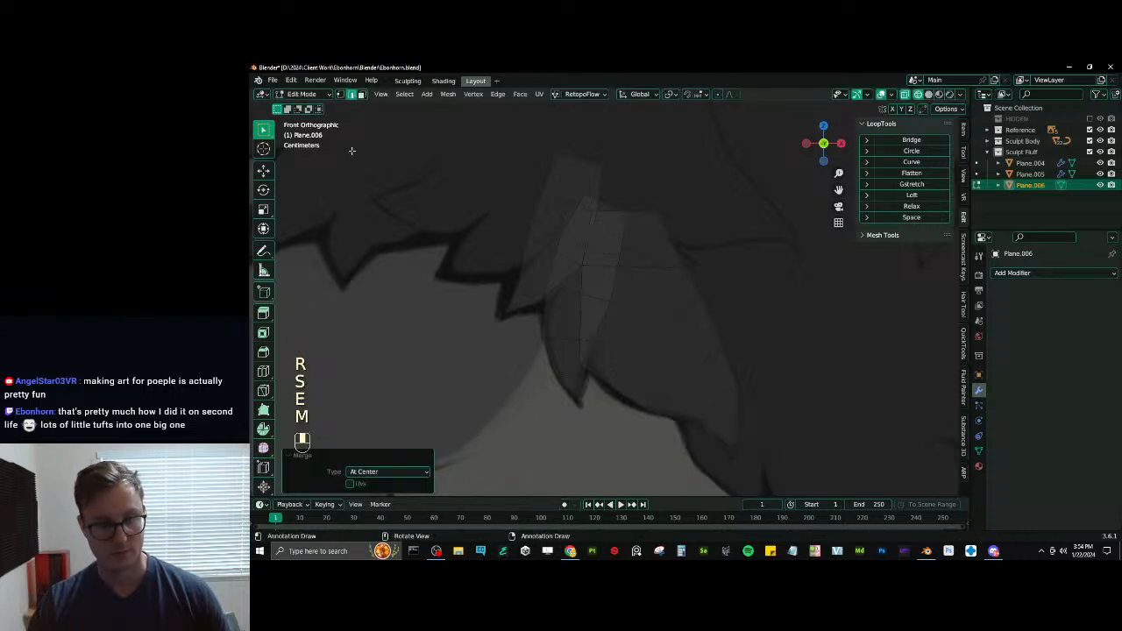
{"action": "left_click", "coordinate": [340, 94]}
{"action": "key", "text": "g"}
{"action": "left_click", "coordinate": [730, 469]}
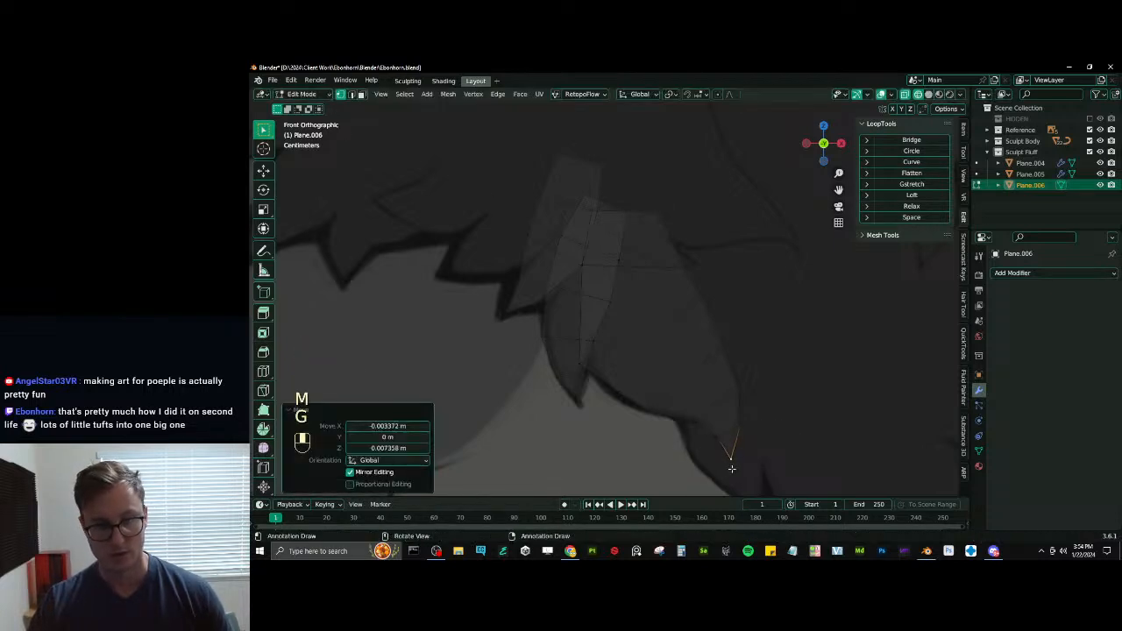
- Duplicate a horizontal edge of the third tuft and move it over the next drawn tuft as the root of a fourth tuft
{"action": "middle_click_drag", "start_coordinate": [642, 278], "coordinate": [626, 262], "text": "shift"}
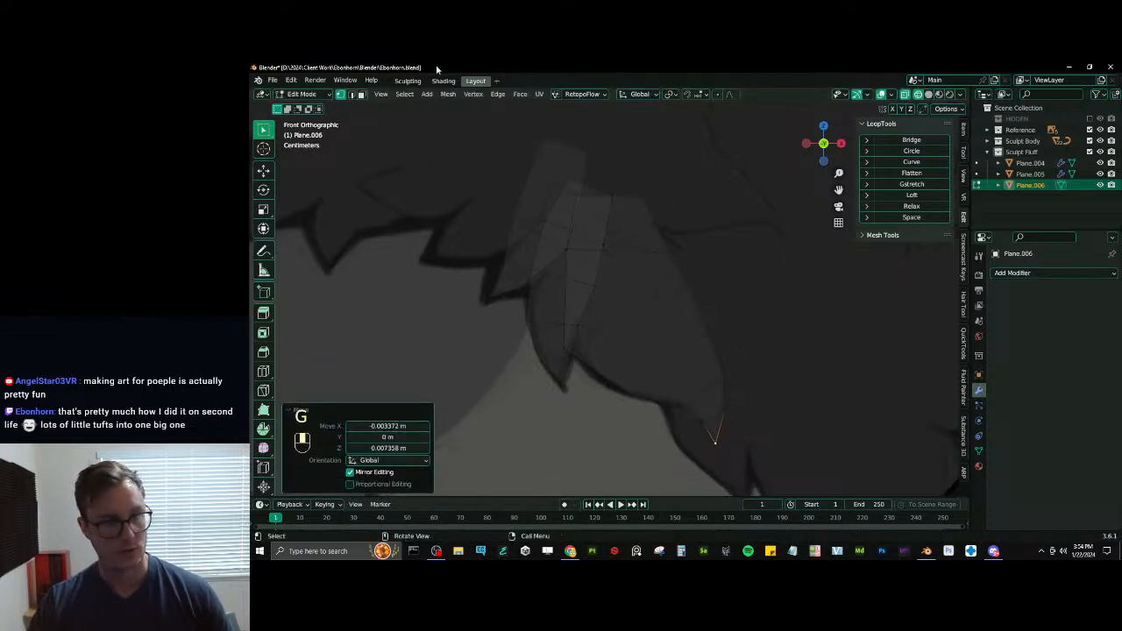
{"action": "left_click", "coordinate": [351, 95]}
{"action": "scroll", "coordinate": [649, 223], "scroll_direction": "down", "scroll_amount": 8}
{"action": "scroll", "coordinate": [671, 228], "scroll_direction": "up", "scroll_amount": 7}
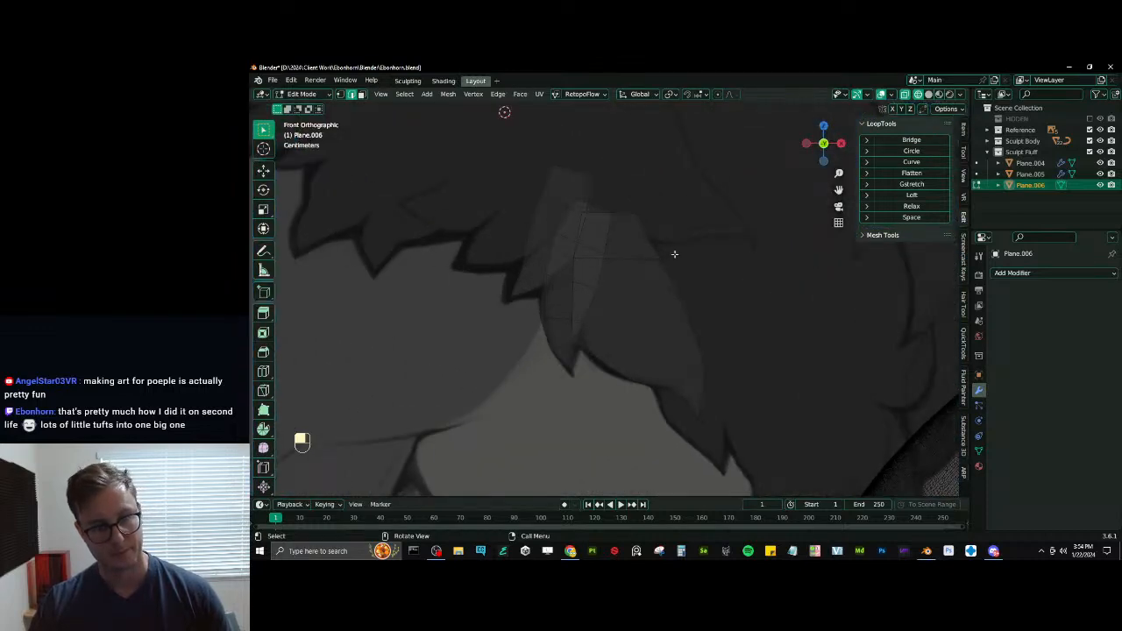
{"action": "scroll", "coordinate": [666, 237], "scroll_direction": "down", "scroll_amount": 5}
{"action": "scroll", "coordinate": [663, 246], "scroll_direction": "up", "scroll_amount": 4}
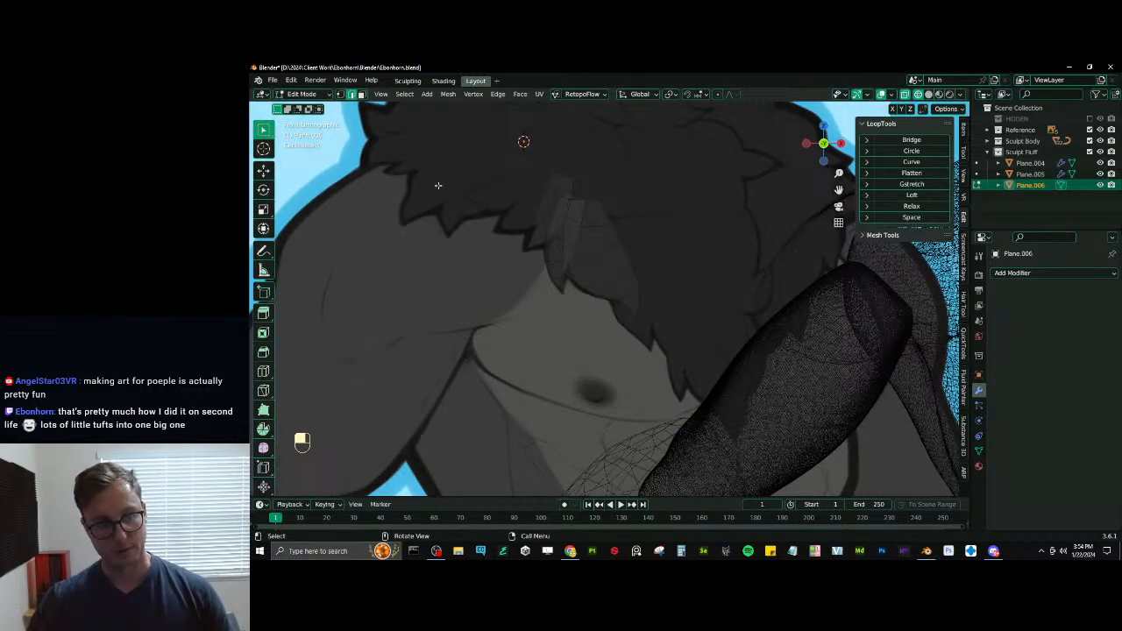
{"action": "key", "text": "shift+d"}
{"action": "left_click", "coordinate": [656, 390]}
{"action": "middle_click_drag", "start_coordinate": [661, 333], "coordinate": [645, 341], "text": "shift"}
{"action": "scroll", "coordinate": [644, 339], "scroll_direction": "up", "scroll_amount": 2}
{"action": "key", "text": "g"}
{"action": "left_click", "coordinate": [642, 283]}
{"action": "key", "text": "g"}
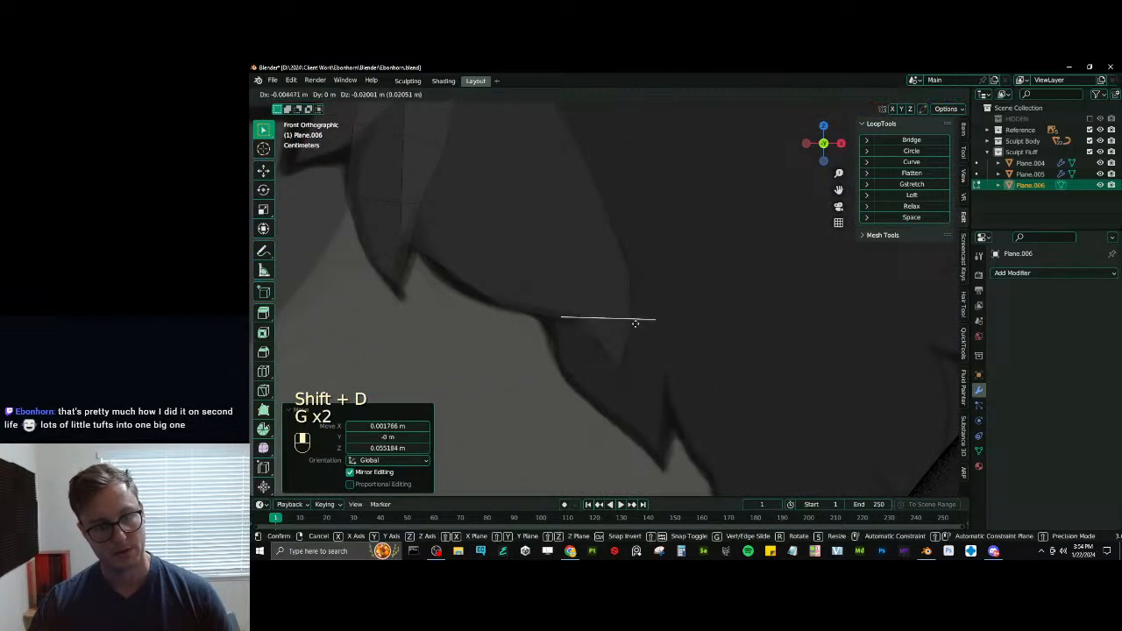
{"action": "left_click", "coordinate": [639, 211]}
- Scale the fourth tuft's root edge down and shift it slightly upward
{"action": "key", "text": "s"}
{"action": "left_click", "coordinate": [643, 212]}
{"action": "key", "text": "g"}
{"action": "left_click", "coordinate": [639, 192]}
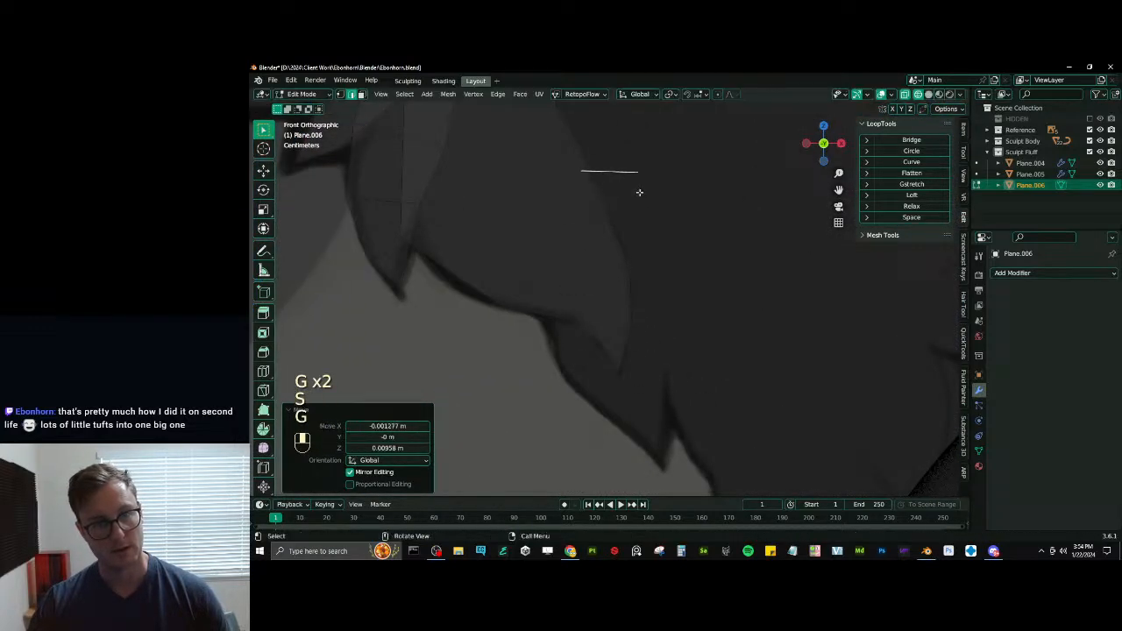
- Extrude the fourth tuft's root edge downward and scale the new edge up
{"action": "scroll", "coordinate": [638, 194], "scroll_direction": "down", "scroll_amount": 3}
{"action": "key", "text": "e"}
{"action": "left_click", "coordinate": [639, 229]}
{"action": "key", "text": "s"}
{"action": "left_click", "coordinate": [656, 231]}
- Extrude the fourth tuft about 0.055 m further down, then widen, rotate and position the new edge to match the drawn outline
{"action": "key", "text": "e"}
{"action": "left_click", "coordinate": [649, 305]}
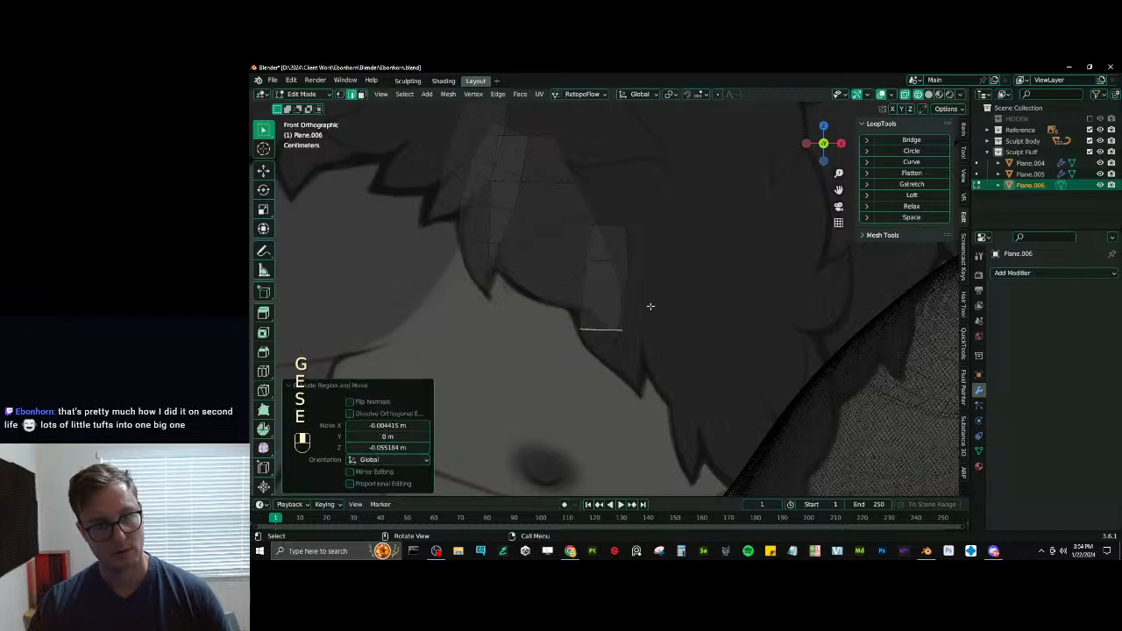
{"action": "key", "text": "s"}
{"action": "left_click", "coordinate": [680, 287]}
{"action": "key", "text": "g"}
{"action": "left_click", "coordinate": [678, 275]}
{"action": "key", "text": "r"}
{"action": "left_click", "coordinate": [674, 271]}
{"action": "key", "text": "s"}
{"action": "left_click", "coordinate": [683, 267]}
{"action": "key", "text": "g"}
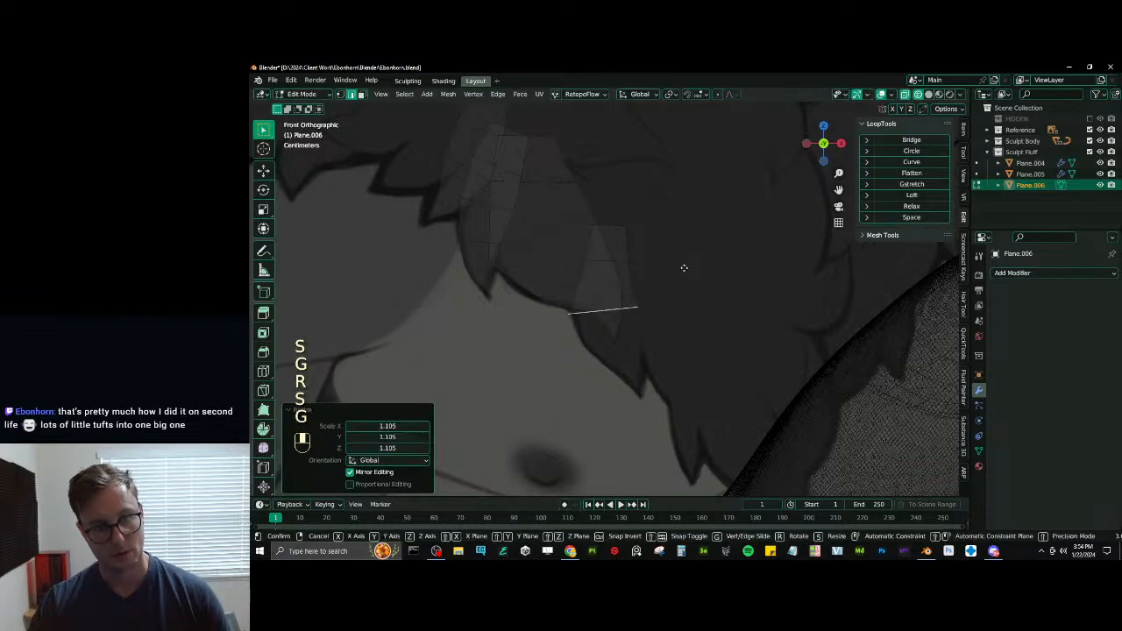
- Extrude the fourth tuft's end edge toward the drawn tip, rotate it and scale it to about 0.78
{"action": "key", "text": "e"}
{"action": "left_click", "coordinate": [697, 312]}
{"action": "key", "text": "r"}
{"action": "left_click", "coordinate": [676, 307]}
{"action": "key", "text": "s"}
{"action": "left_click", "coordinate": [674, 308]}
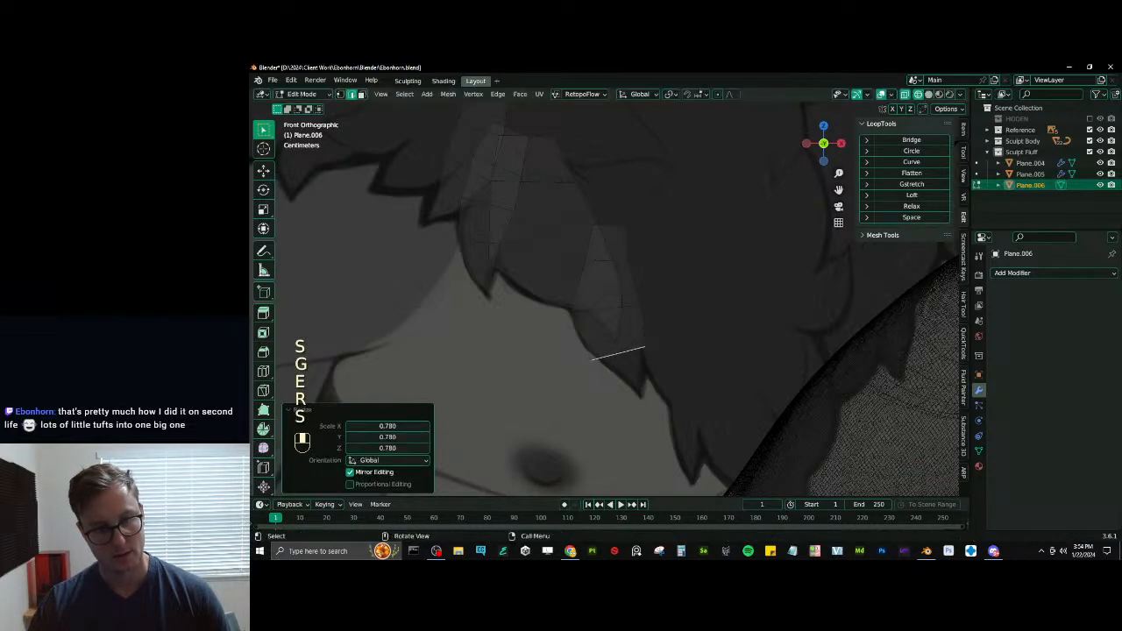
- Align the fourth tuft's end edge with the drawn outline by moving it, rotating it and scaling it to about 0.935
{"action": "key", "text": "g"}
{"action": "left_click", "coordinate": [684, 316]}
{"action": "key", "text": "r"}
{"action": "left_click", "coordinate": [660, 329]}
{"action": "key", "text": "s"}
{"action": "left_click", "coordinate": [653, 335]}
{"action": "key", "text": "g"}
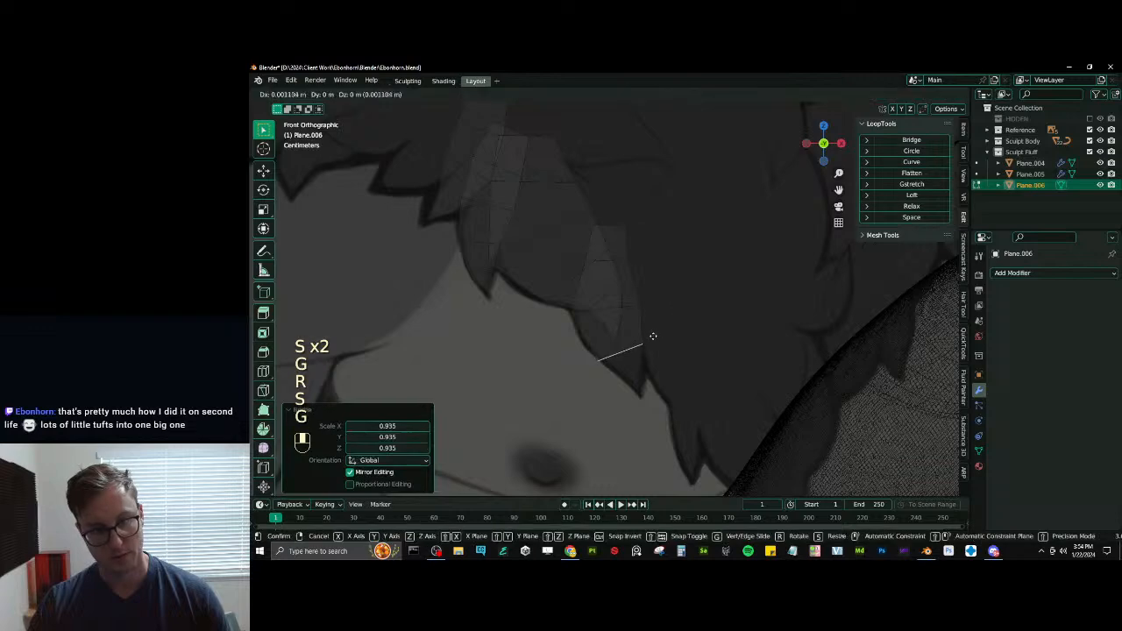
{"action": "left_click", "coordinate": [655, 333]}
- Nudge the fourth tuft's end edge, extrude it about 0.016 m across and 0.019 m down, and narrow the new edge near the tip
{"action": "scroll", "coordinate": [655, 333], "scroll_direction": "down", "scroll_amount": 5}
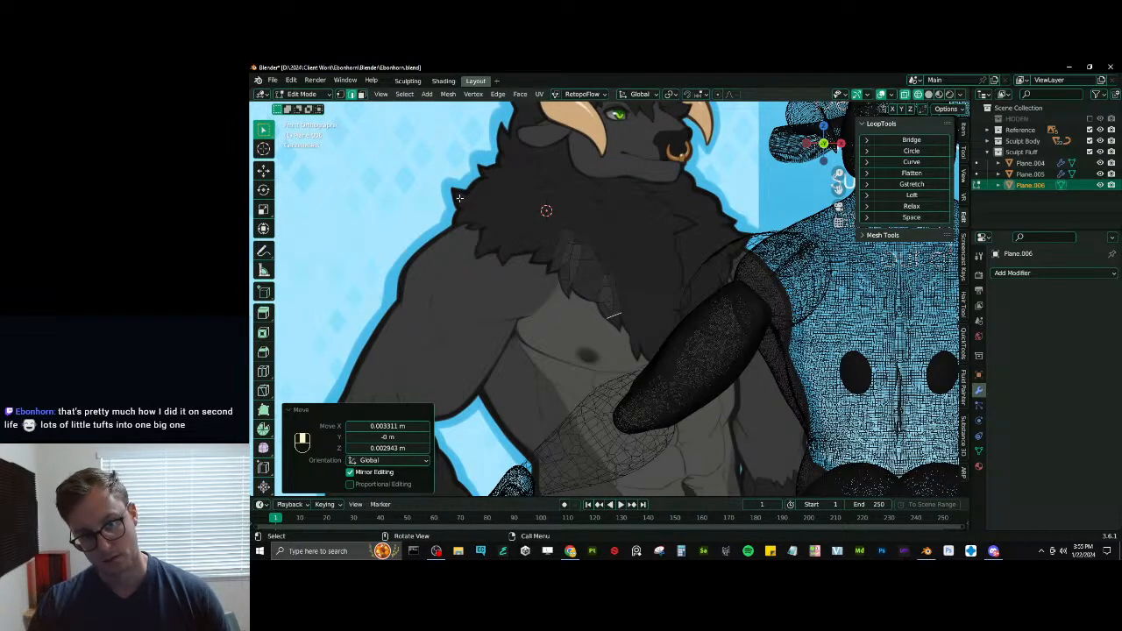
{"action": "middle_click_drag", "start_coordinate": [531, 133], "coordinate": [545, 254], "text": "shift"}
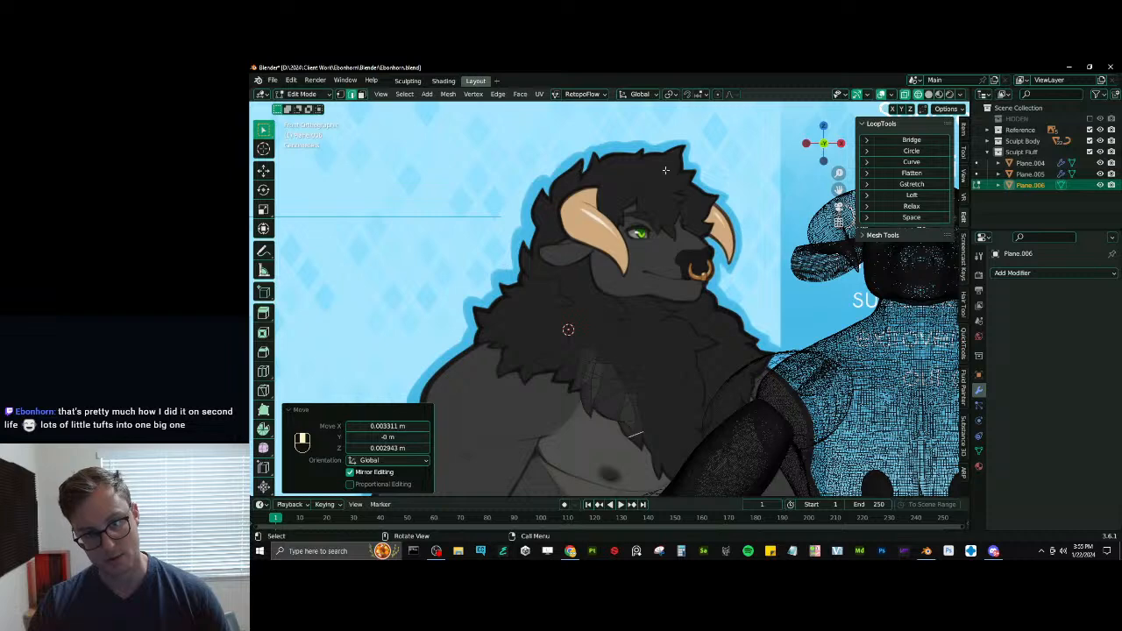
{"action": "scroll", "coordinate": [635, 421], "scroll_direction": "up", "scroll_amount": 10}
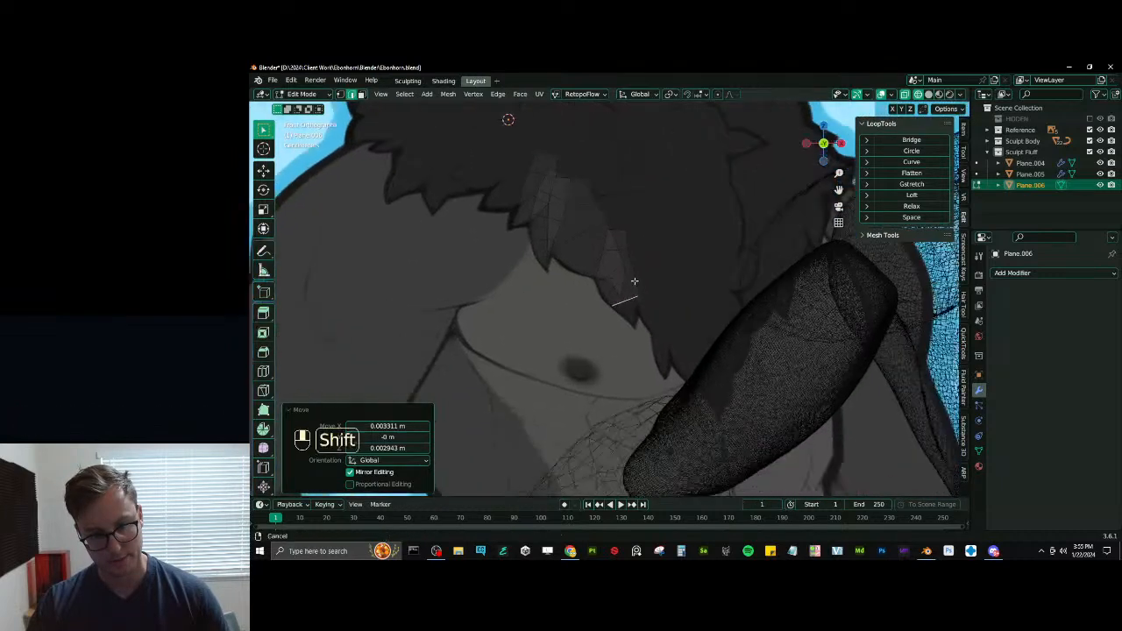
{"action": "key", "text": "g"}
{"action": "left_click", "coordinate": [641, 320]}
{"action": "key", "text": "e"}
{"action": "left_click", "coordinate": [665, 347]}
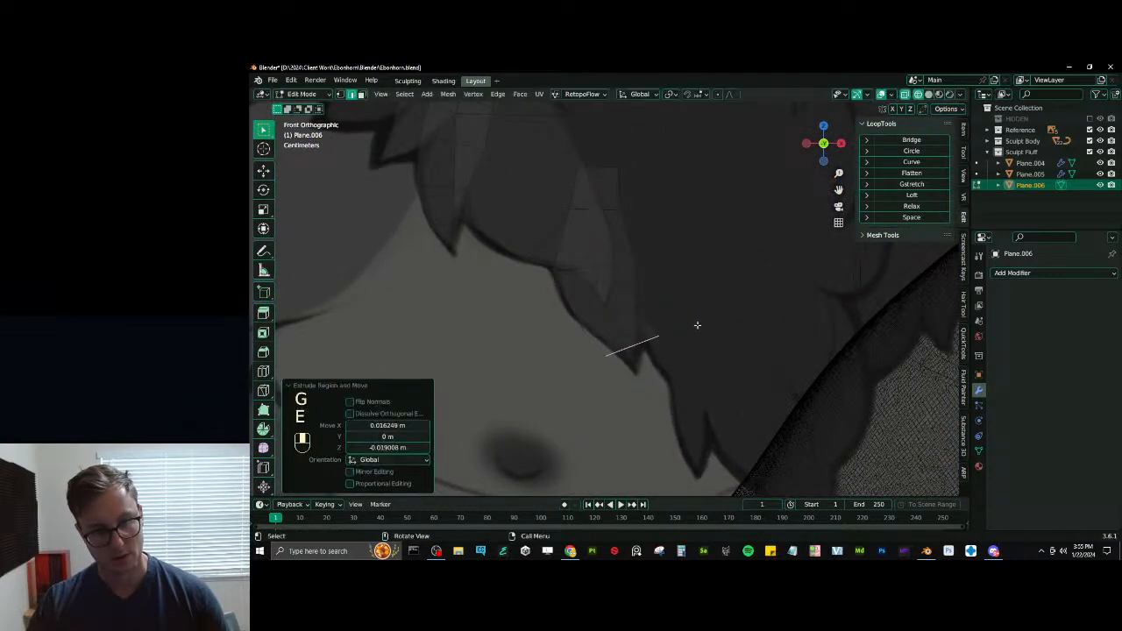
{"action": "key", "text": "s"}
{"action": "left_click", "coordinate": [655, 338]}
{"action": "key", "text": "g"}
{"action": "key", "text": "s"}
{"action": "key", "text": "g"}
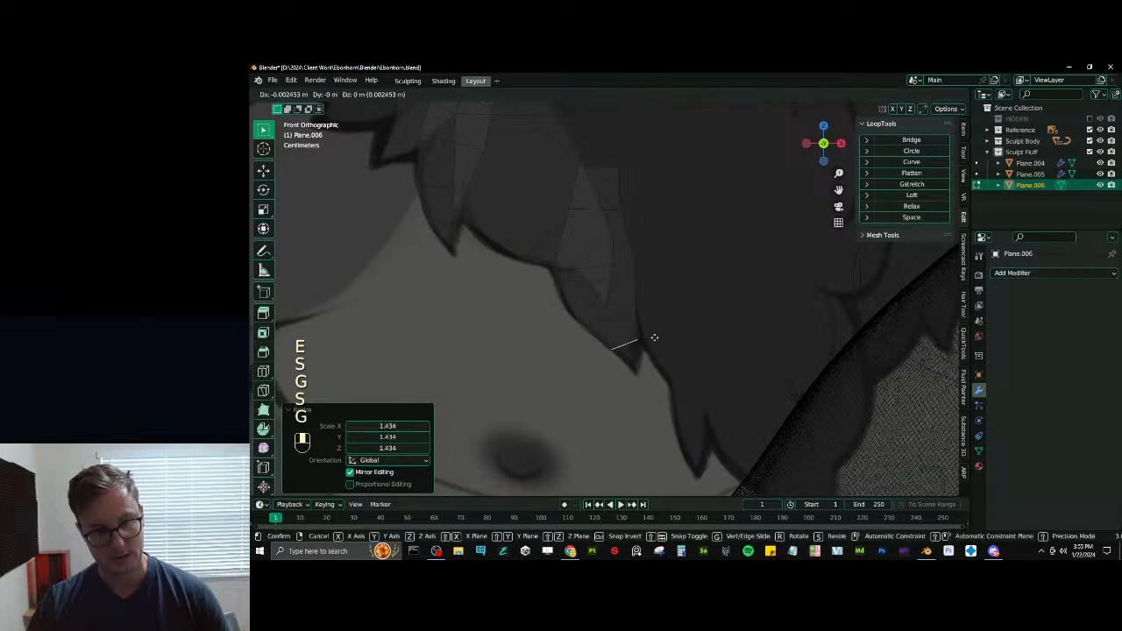
{"action": "left_click", "coordinate": [649, 336]}
- Extrude the fourth tuft's end edge to the drawn point and merge it at center into one tip vertex
{"action": "key", "text": "e"}
{"action": "left_click", "coordinate": [663, 356]}
{"action": "key", "text": "m"}
{"action": "left_click", "coordinate": [649, 349]}
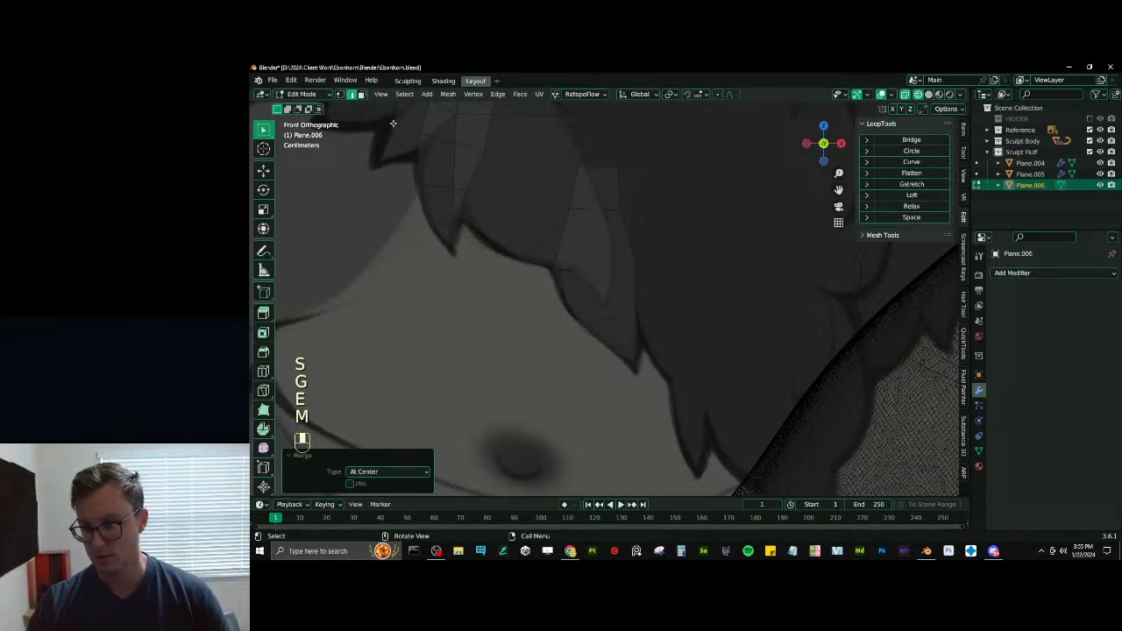
- Move the fourth tuft's side vertices individually so its silhouette follows the drawn outline
{"action": "left_click", "coordinate": [340, 94]}
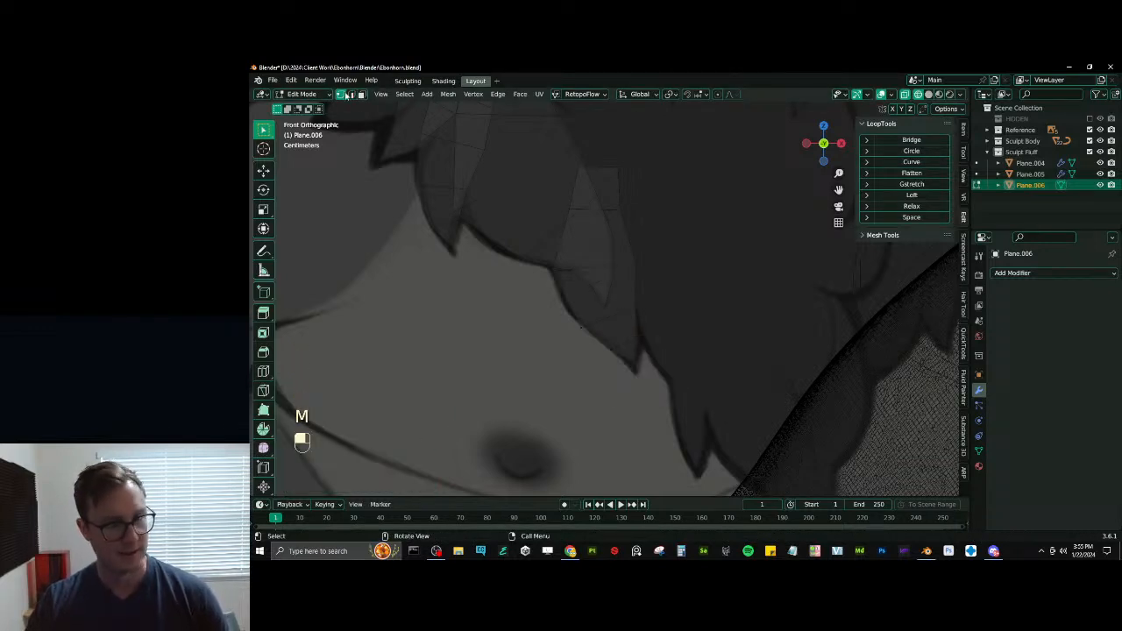
{"action": "key", "text": "g"}
{"action": "left_click", "coordinate": [619, 343]}
{"action": "key", "text": "g"}
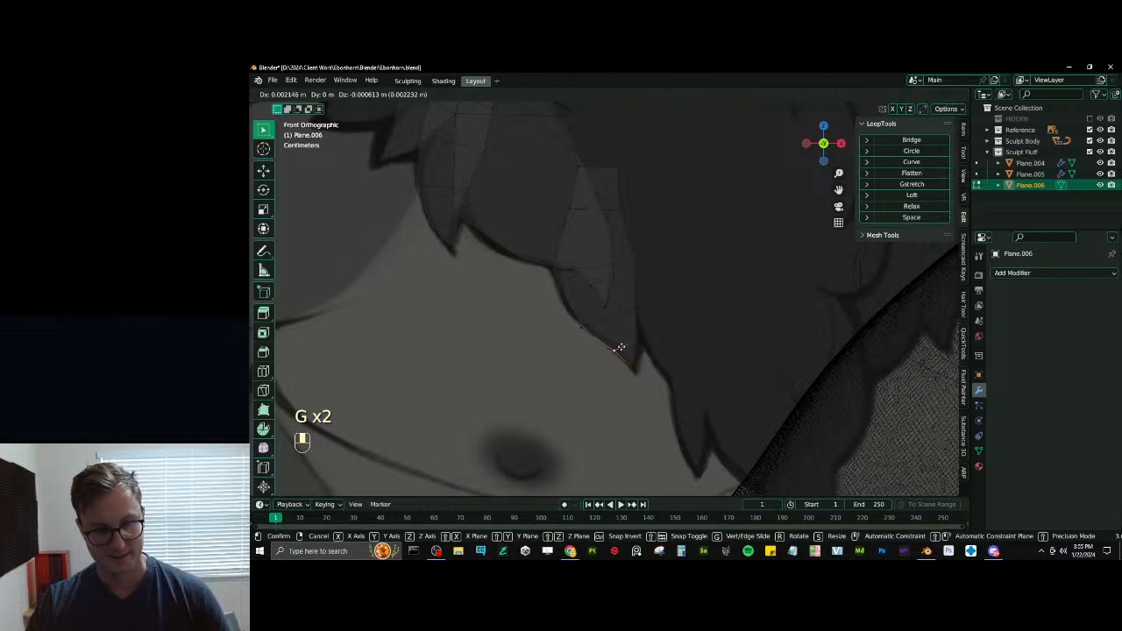
{"action": "key", "text": "g"}
{"action": "left_click", "coordinate": [583, 327]}
{"action": "left_click", "coordinate": [553, 278]}
{"action": "key", "text": "g"}
{"action": "left_click", "coordinate": [553, 293]}
{"action": "left_click", "coordinate": [633, 264]}
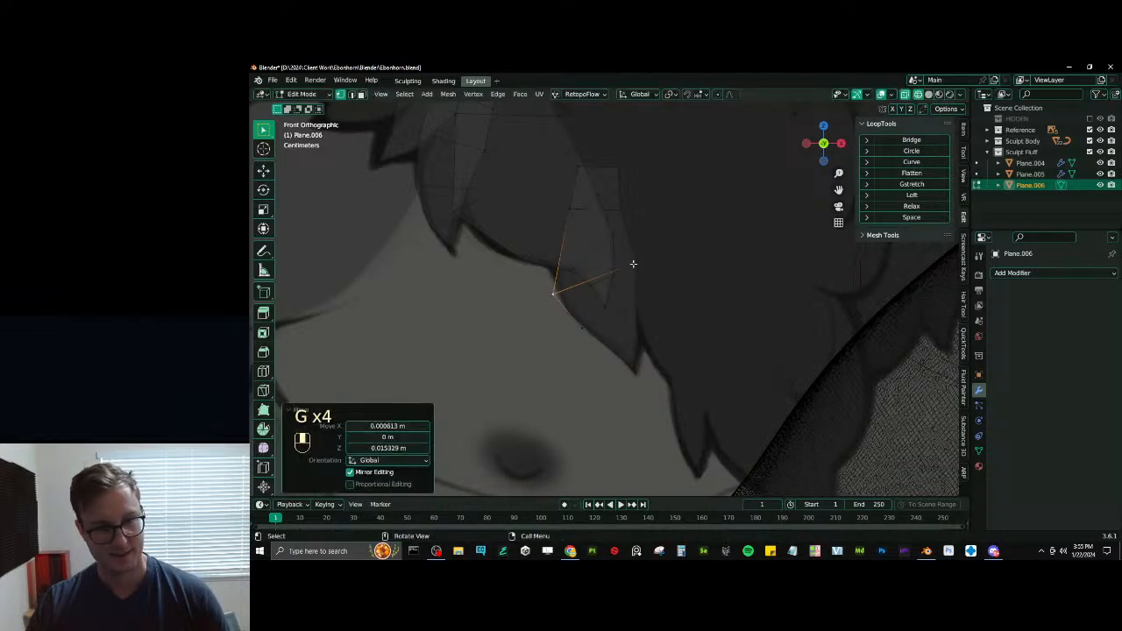
{"action": "key", "text": "g"}
{"action": "left_click", "coordinate": [638, 264]}
- Add a loop cut across the fourth tuft's upper half and scale it up by about 1.14
{"action": "left_click", "coordinate": [583, 246]}
{"action": "key", "text": "ctrl+r"}
{"action": "left_click", "coordinate": [566, 246]}
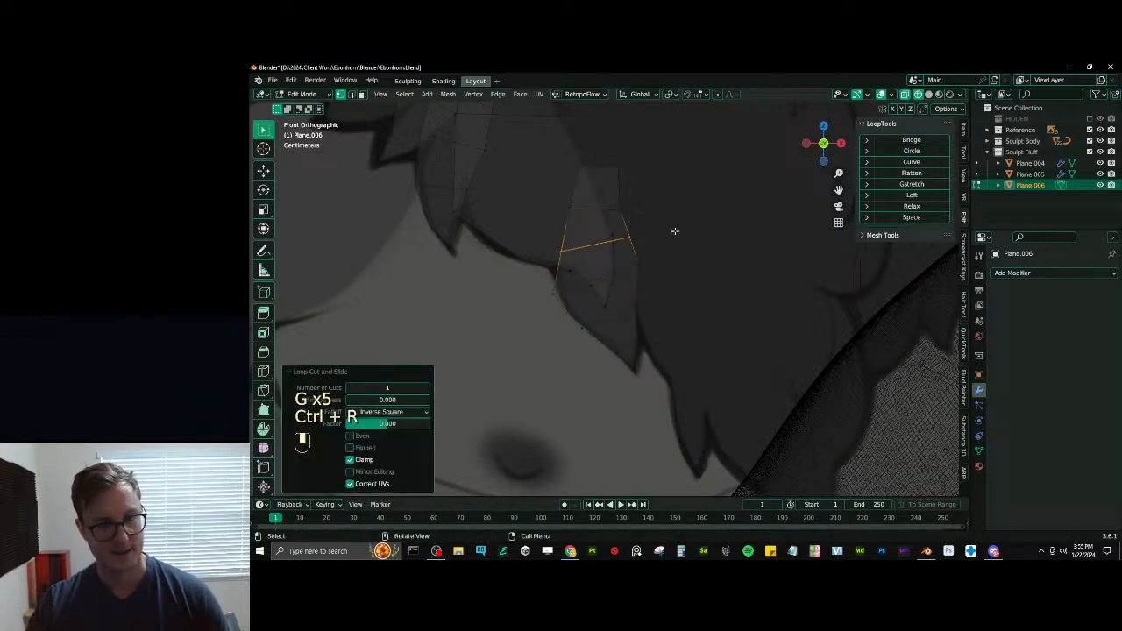
{"action": "key", "text": "s"}
{"action": "left_click", "coordinate": [684, 224]}
{"action": "middle_click_drag", "start_coordinate": [685, 290], "coordinate": [662, 276], "text": "shift"}
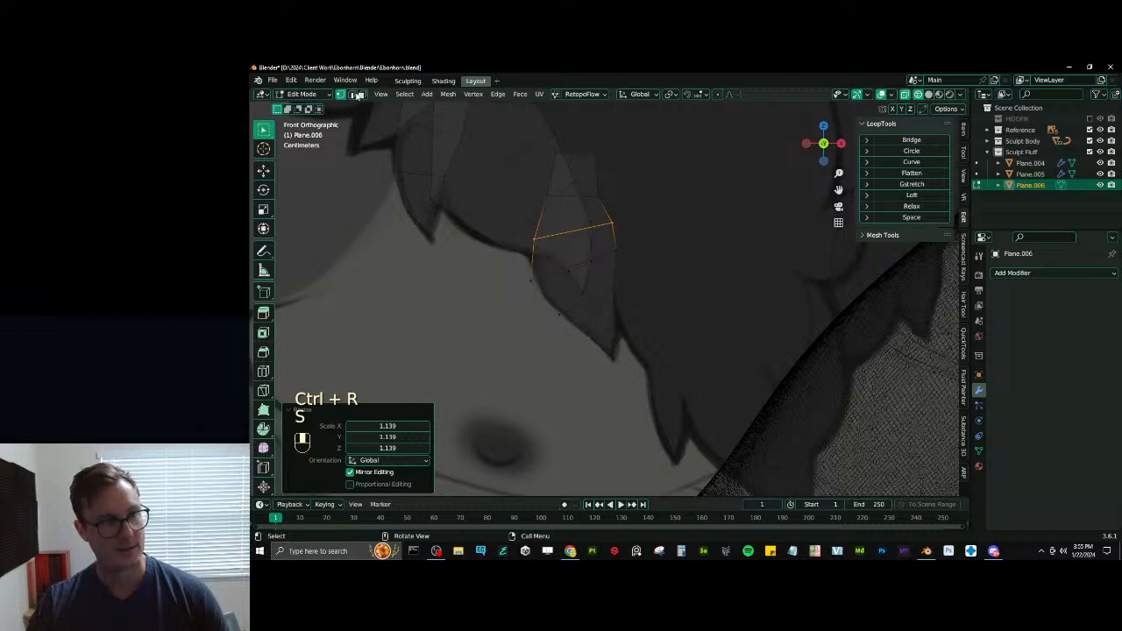
{"action": "key", "text": "shift+d"}
{"action": "left_click", "coordinate": [693, 280]}
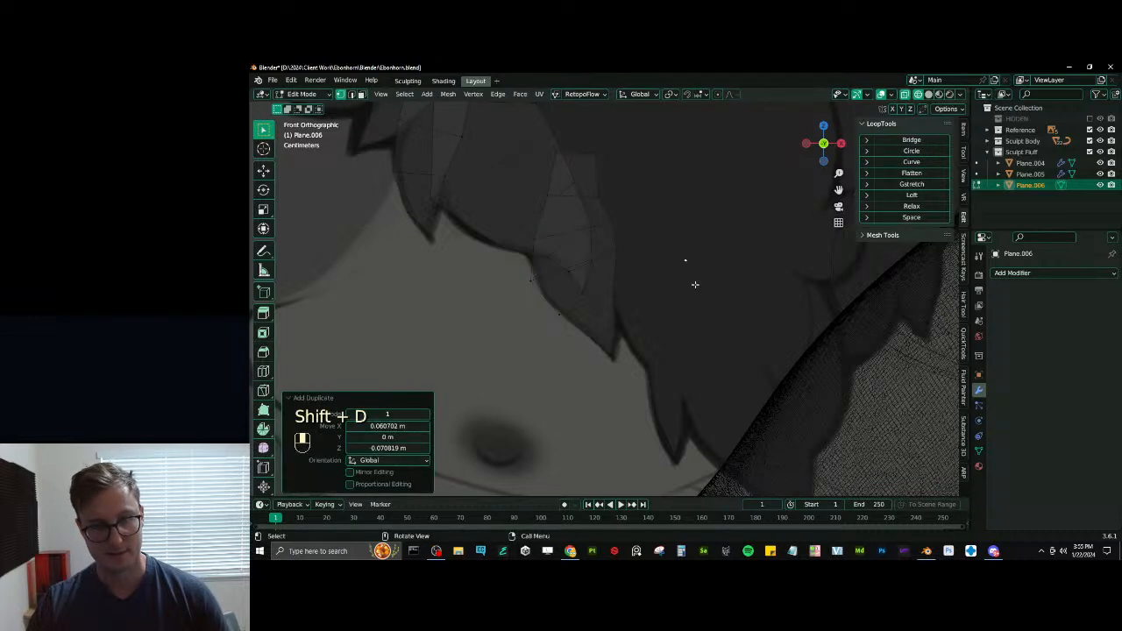
{"action": "key", "text": "ctrl+z"}
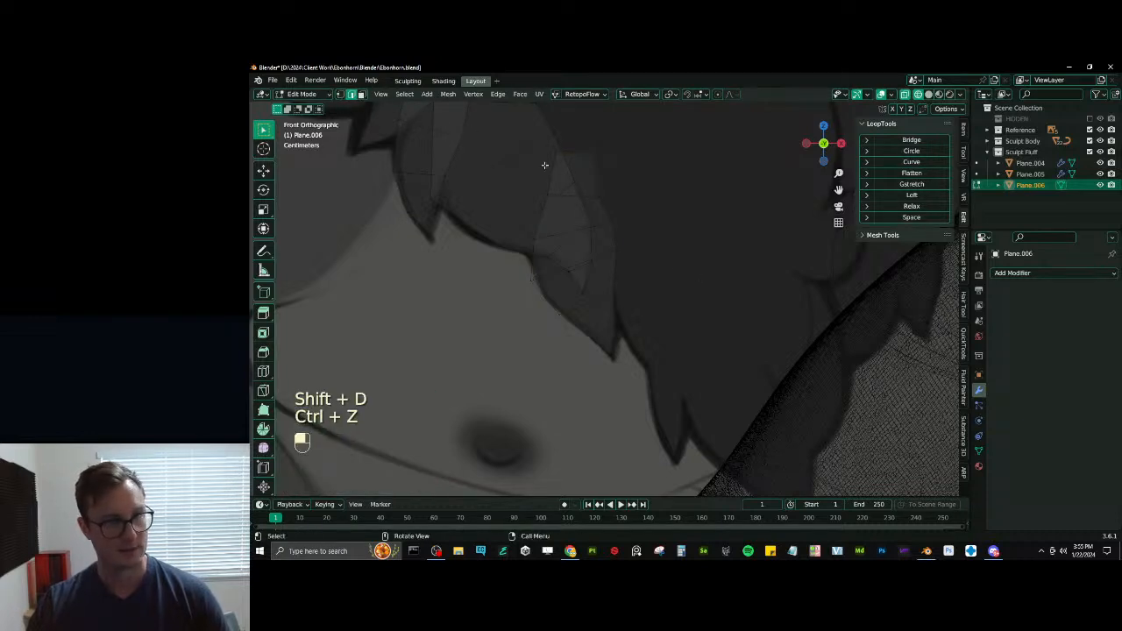
- Duplicate the fourth tuft's root edge about 0.108 m across and 0.081 m down, and exclude the Sculpt Body collection from the view layer
{"action": "key", "text": "shift+d"}
{"action": "left_click", "coordinate": [741, 280]}
{"action": "mouse_move", "coordinate": [744, 283]}
{"action": "middle_mouse_down", "text": "shift"}
{"action": "mouse_move", "coordinate": [701, 266]}
{"action": "mouse_move", "coordinate": [698, 291]}
{"action": "mouse_move", "coordinate": [665, 265]}
{"action": "middle_mouse_up", "text": "shift"}
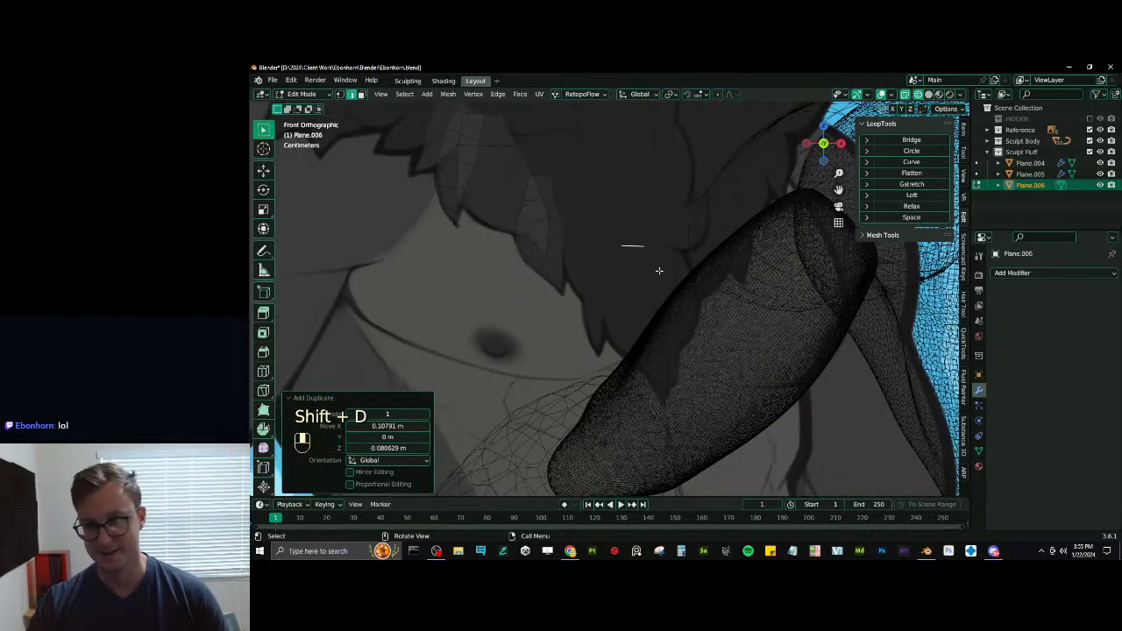
{"action": "left_click", "coordinate": [1089, 140]}
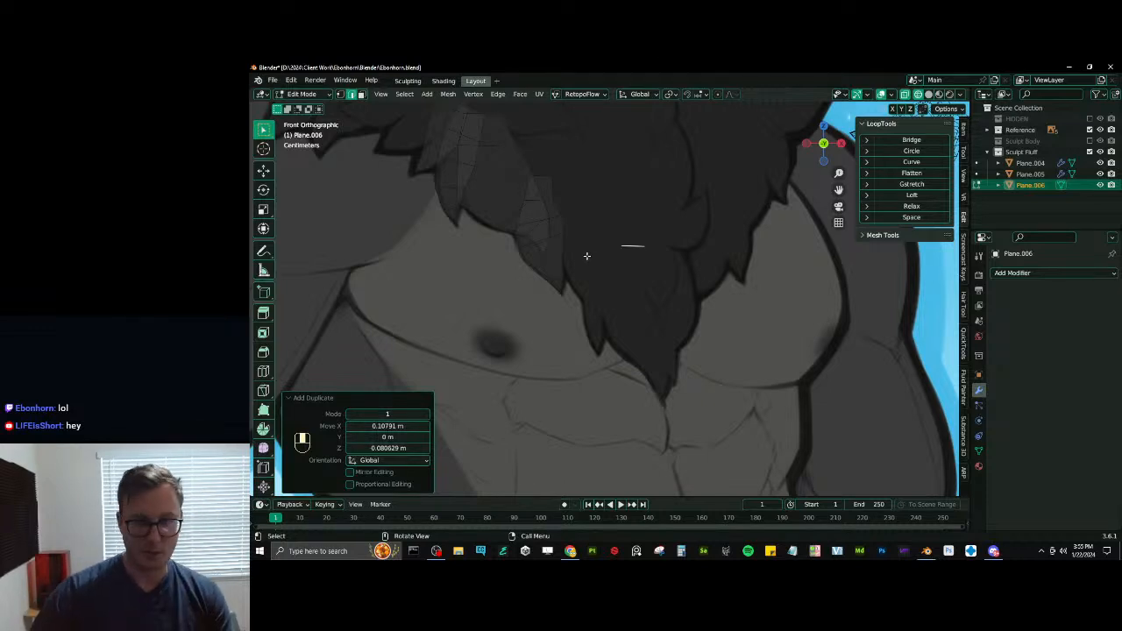
{"action": "scroll", "coordinate": [631, 293], "scroll_direction": "up", "scroll_amount": 2}
{"action": "middle_click_drag", "start_coordinate": [631, 265], "coordinate": [640, 271], "text": "shift"}
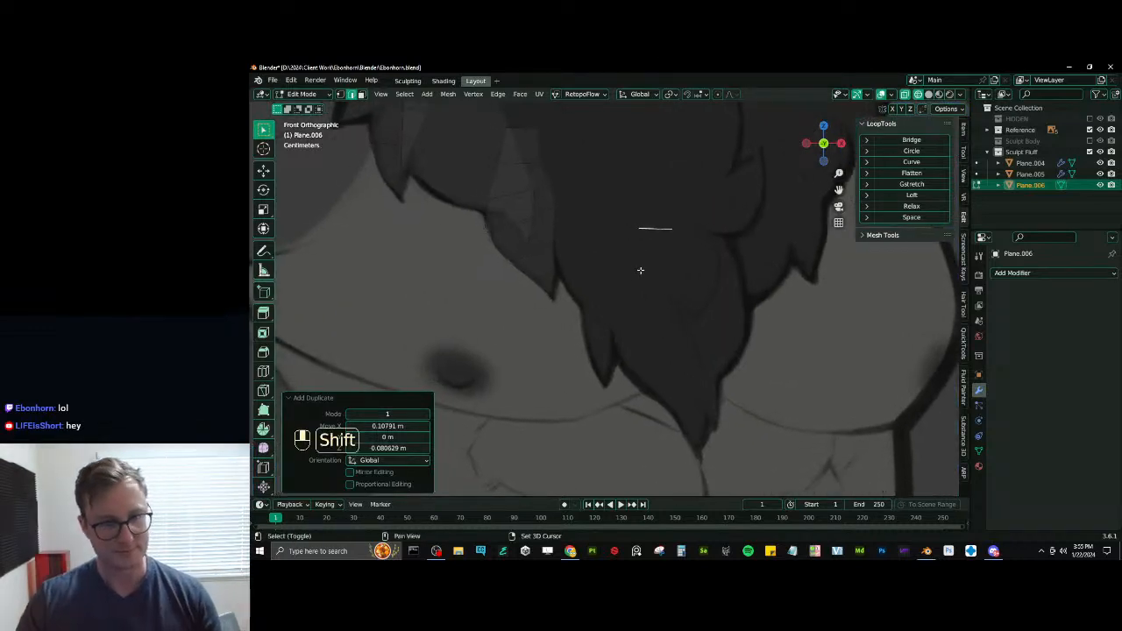
{"action": "scroll", "coordinate": [648, 259], "scroll_direction": "up", "scroll_amount": 1}
- Move the duplicated edge beside the fourth tuft, over the next drawn tuft, as the root of a fifth tuft
{"action": "key", "text": "g"}
{"action": "left_click", "coordinate": [567, 249]}
{"action": "middle_click_drag", "start_coordinate": [573, 245], "coordinate": [582, 317], "text": "shift"}
{"action": "key", "text": "g"}
{"action": "left_click", "coordinate": [598, 262]}
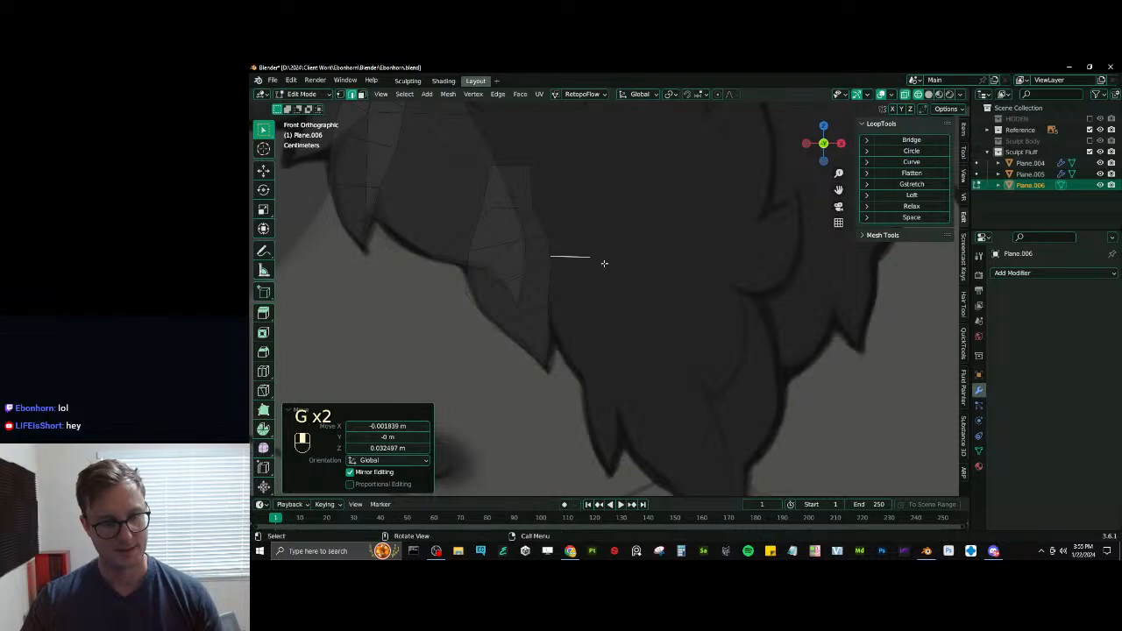
- Scale the fifth tuft's root edge, rotate it about 15° and move it higher on the drawn tuft
{"action": "key", "text": "s"}
{"action": "left_click", "coordinate": [622, 249]}
{"action": "key", "text": "g"}
{"action": "key", "text": "r"}
{"action": "key", "text": "g"}
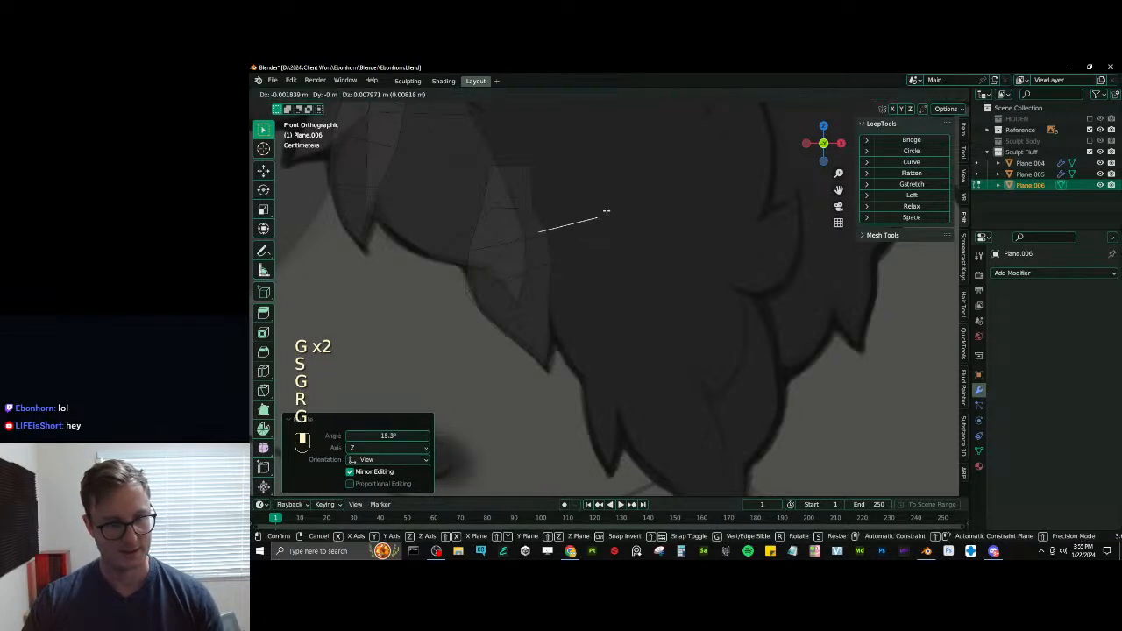
{"action": "key", "text": "s"}
{"action": "left_click", "coordinate": [604, 210]}
- Extrude the fifth tuft's root edge downward into a first segment and widen its lower edge
{"action": "key", "text": "e"}
{"action": "left_click", "coordinate": [612, 273]}
{"action": "key", "text": "s"}
{"action": "left_click", "coordinate": [653, 259]}
{"action": "key", "text": "g"}
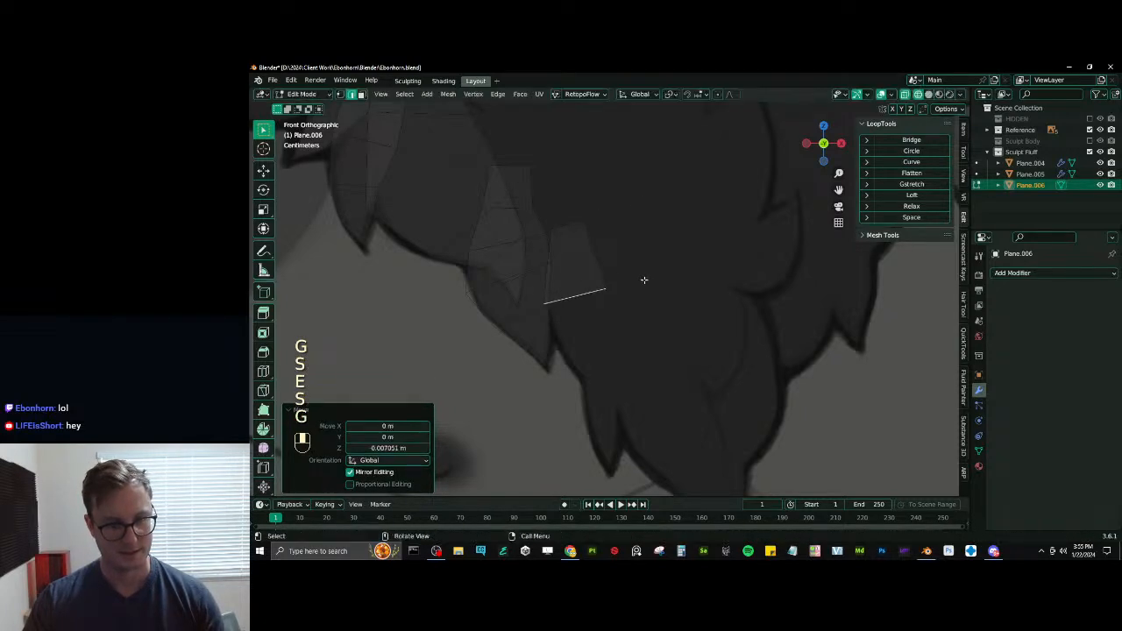
{"action": "left_click", "coordinate": [645, 282]}
- Extrude a second segment of the fifth tuft, rotated to follow the drawn curve, and scale its end edge up by about 1.37
{"action": "key", "text": "e"}
{"action": "left_click", "coordinate": [668, 336]}
{"action": "key", "text": "r"}
{"action": "left_click", "coordinate": [675, 296]}
{"action": "key", "text": "s"}
{"action": "left_click", "coordinate": [666, 306]}
{"action": "key", "text": "s"}
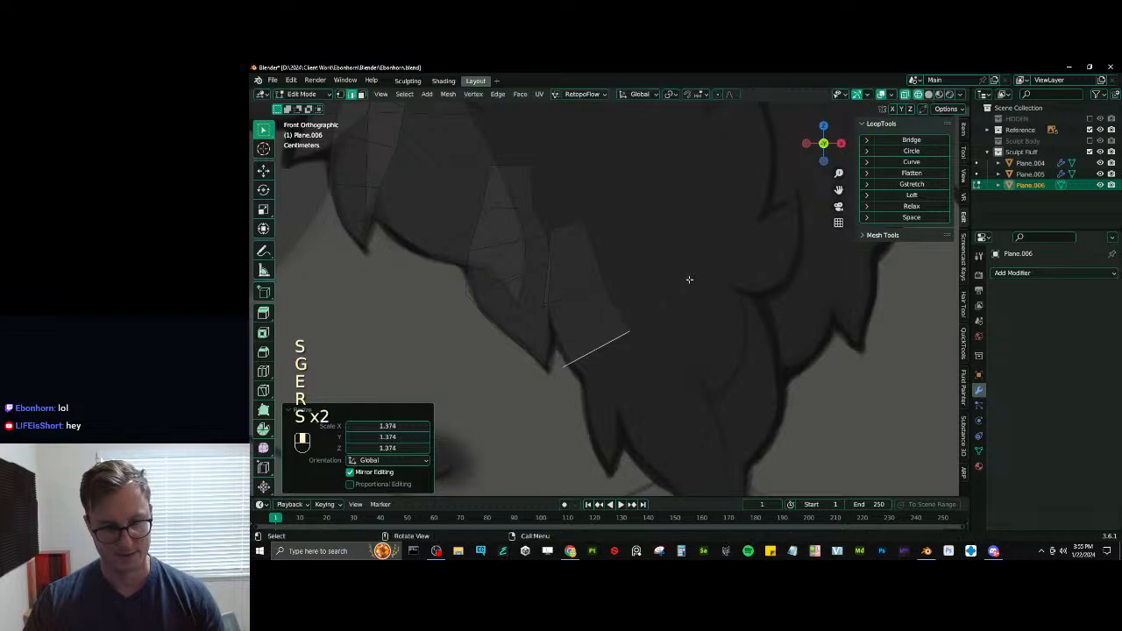
{"action": "key", "text": "g"}
{"action": "key", "text": "r"}
{"action": "left_click", "coordinate": [692, 272]}
- Extrude a third segment along the drawn curve of the fifth tuft, rotate its end edge about 12.5° and scale it
{"action": "key", "text": "e"}
{"action": "left_click", "coordinate": [741, 301]}
{"action": "key", "text": "r"}
{"action": "left_click", "coordinate": [724, 278]}
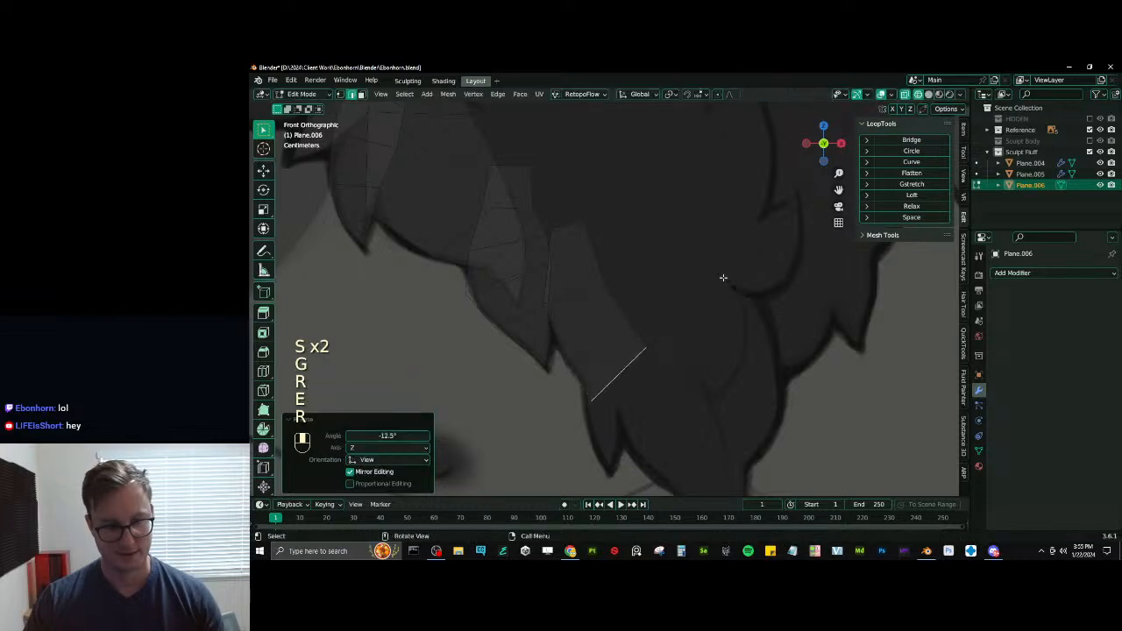
{"action": "key", "text": "s"}
{"action": "left_click", "coordinate": [698, 301]}
- Extrude a narrowing fourth segment of the fifth tuft and close it with a short tip merged at center
{"action": "middle_click_drag", "start_coordinate": [674, 334], "coordinate": [673, 321], "text": "shift"}
{"action": "left_click", "coordinate": [726, 338]}
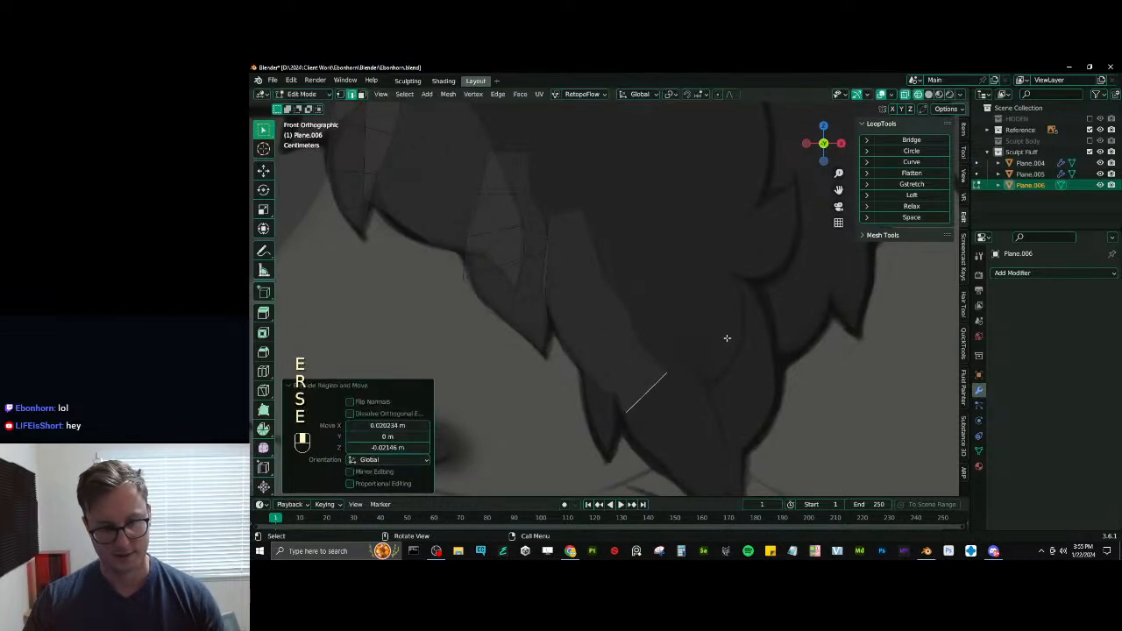
{"action": "key", "text": "s"}
{"action": "left_click", "coordinate": [684, 364]}
{"action": "middle_click_drag", "start_coordinate": [673, 370], "coordinate": [668, 348], "text": "shift"}
{"action": "key", "text": "e"}
{"action": "right_click", "coordinate": [675, 352]}
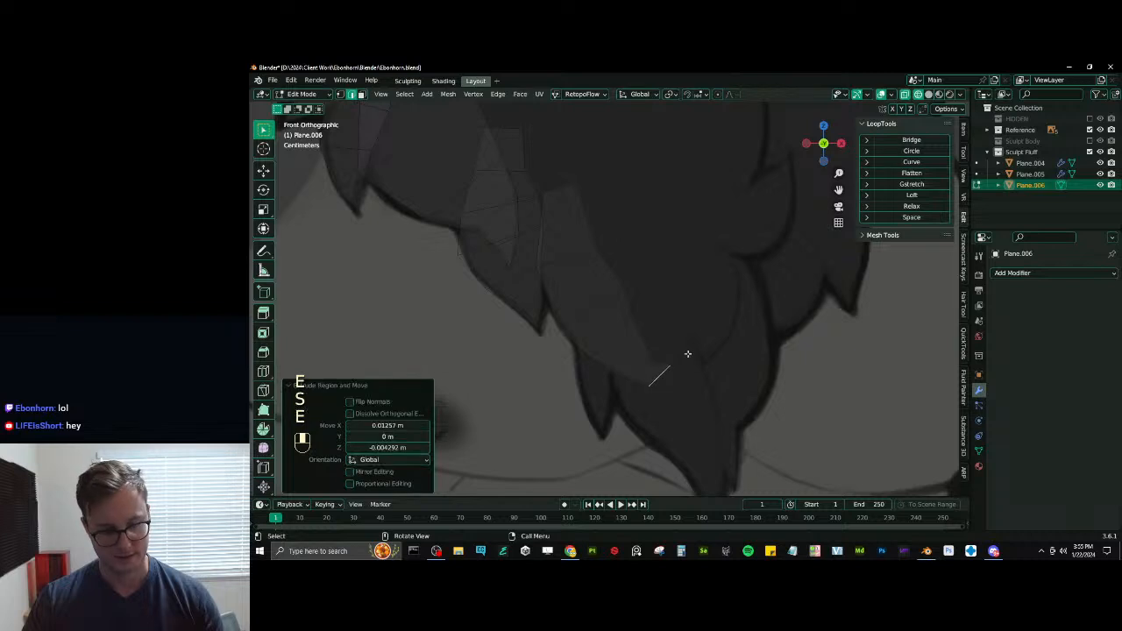
{"action": "key", "text": "m"}
{"action": "left_click", "coordinate": [679, 354]}
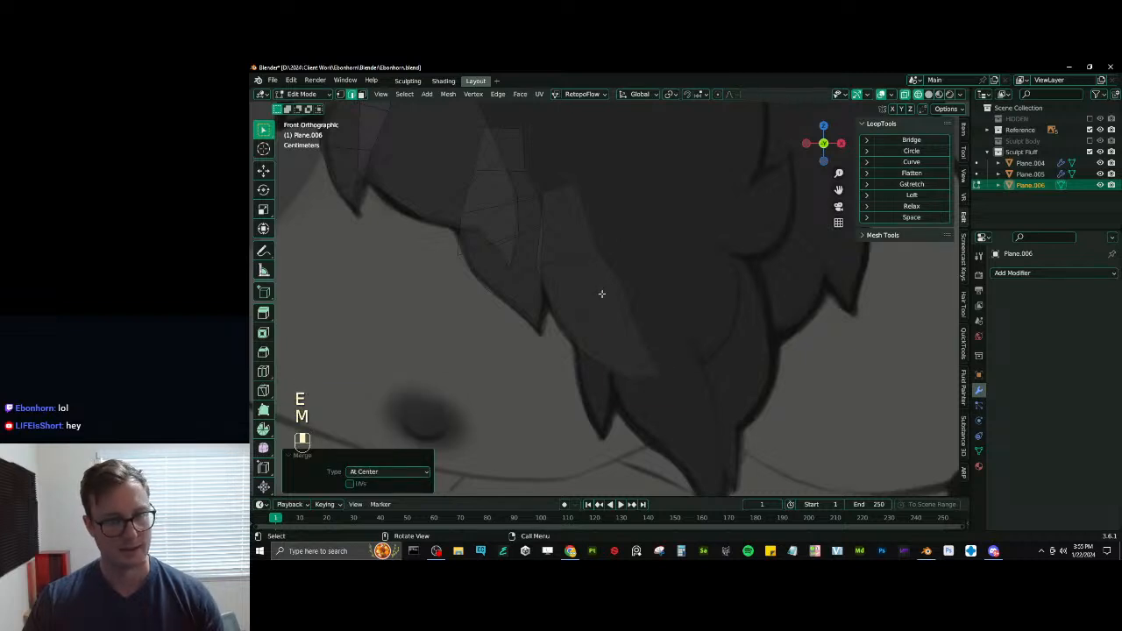
- Move the fifth tuft's inner edges to fit the drawing and scale the upper one to about 0.89
{"action": "left_click", "coordinate": [602, 294]}
{"action": "key", "text": "g"}
{"action": "left_click", "coordinate": [600, 293]}
{"action": "left_click", "coordinate": [575, 255]}
{"action": "key", "text": "g"}
{"action": "left_click", "coordinate": [575, 241]}
{"action": "key", "text": "s"}
{"action": "left_click", "coordinate": [598, 290]}
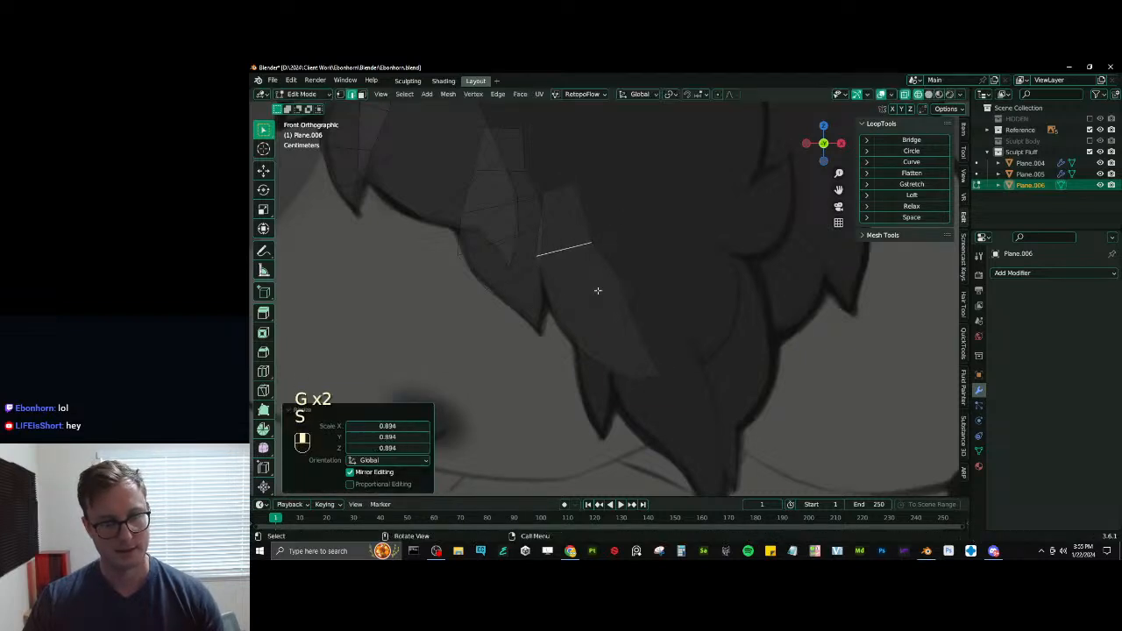
{"action": "key", "text": "g"}
{"action": "left_click", "coordinate": [632, 310]}
- Duplicate a fifth-tuft edge about 0.045 m up, rotate it nearly level and scale it to about 0.62 as the root of a sixth tuft
{"action": "key", "text": "shift+d"}
{"action": "left_click", "coordinate": [649, 245]}
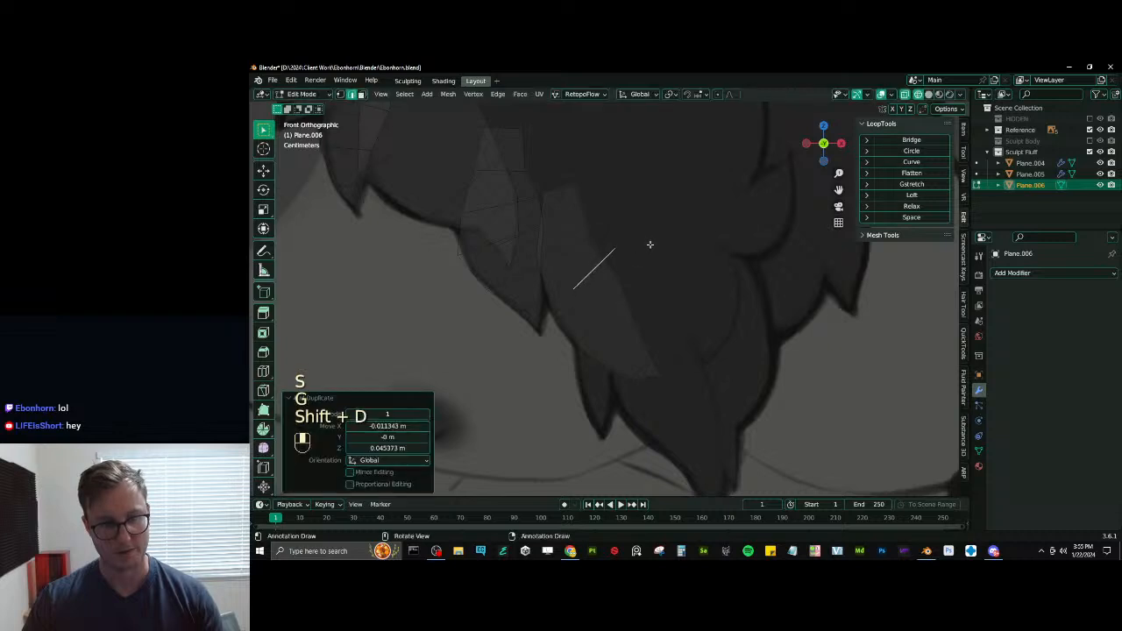
{"action": "key", "text": "r"}
{"action": "key", "text": "r"}
{"action": "left_click", "coordinate": [658, 281]}
{"action": "key", "text": "s"}
{"action": "left_click", "coordinate": [654, 277]}
{"action": "key", "text": "g"}
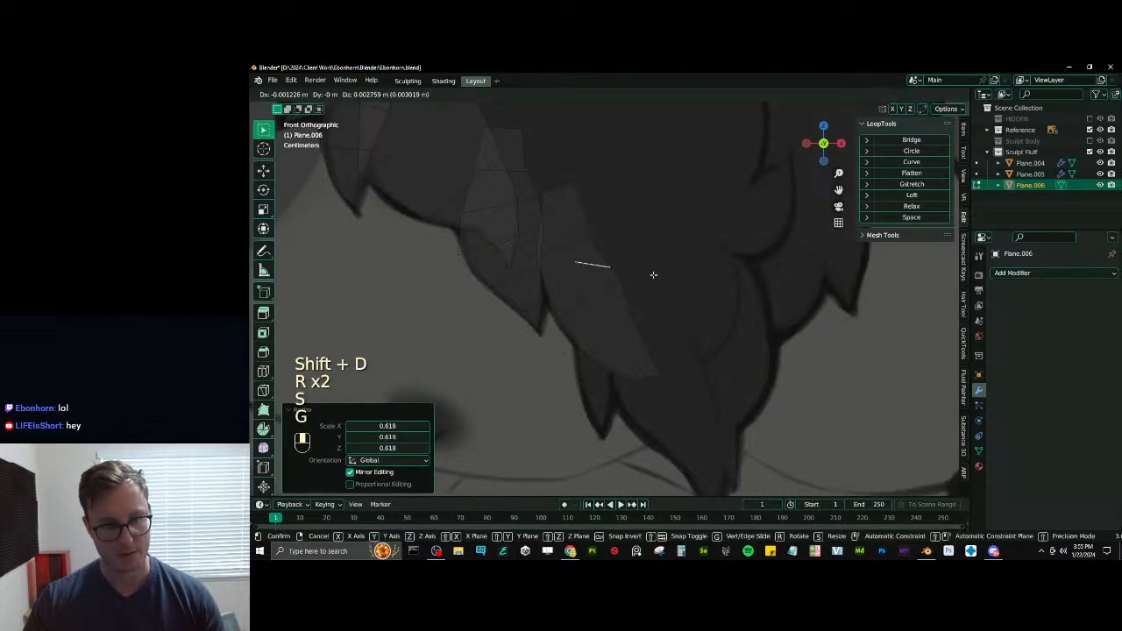
{"action": "left_click", "coordinate": [653, 272]}
{"action": "key", "text": "r"}
{"action": "left_click", "coordinate": [656, 266]}
{"action": "right_click", "coordinate": [657, 294]}
{"action": "key", "text": "ctrl+z"}
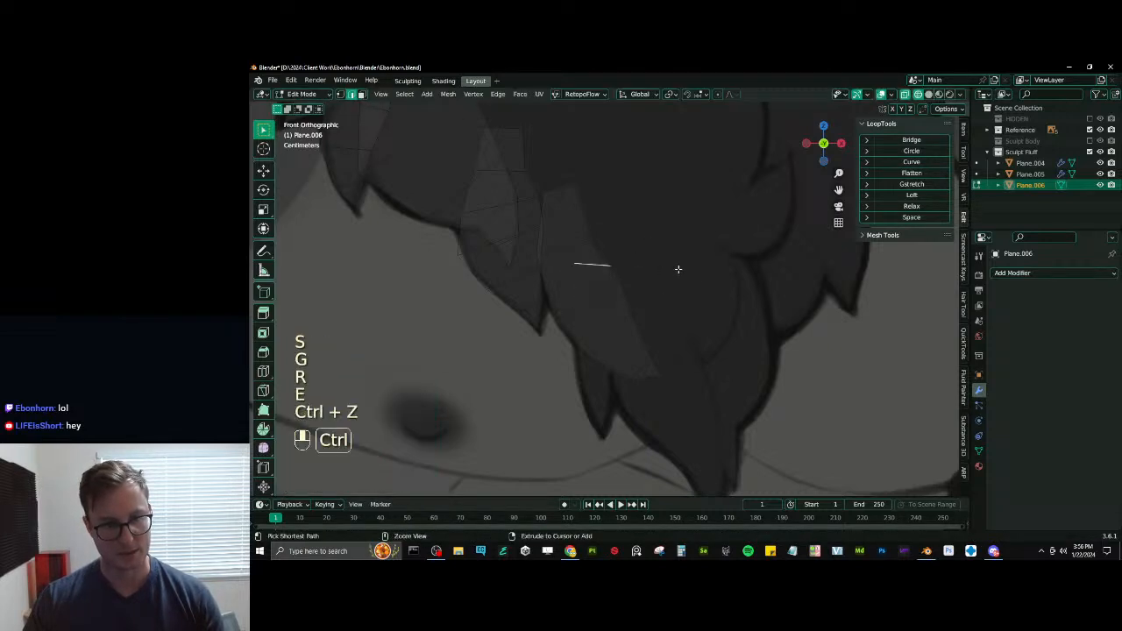
- Extrude the sixth tuft's root edge, scale the new edge to about 0.83, and extrude it down into a first segment
{"action": "key", "text": "e"}
{"action": "key", "text": "s"}
{"action": "left_click", "coordinate": [625, 272]}
{"action": "key", "text": "e"}
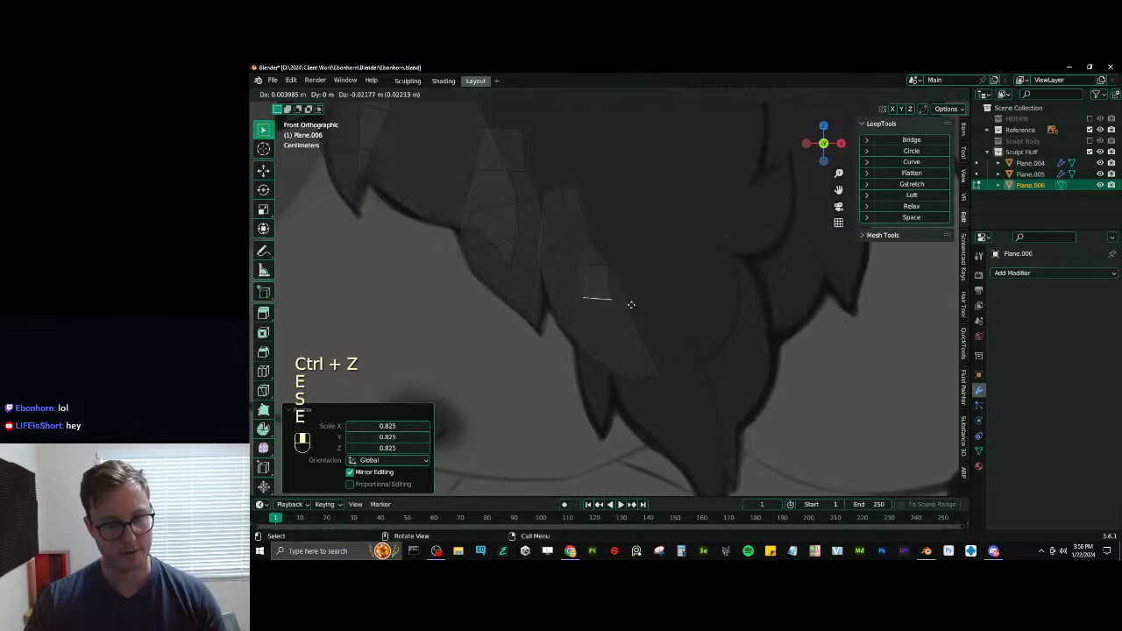
{"action": "left_click", "coordinate": [629, 306]}
{"action": "key", "text": "s"}
{"action": "left_click", "coordinate": [632, 306]}
{"action": "key", "text": "ctrl+z"}
{"action": "key", "text": "ctrl+z"}
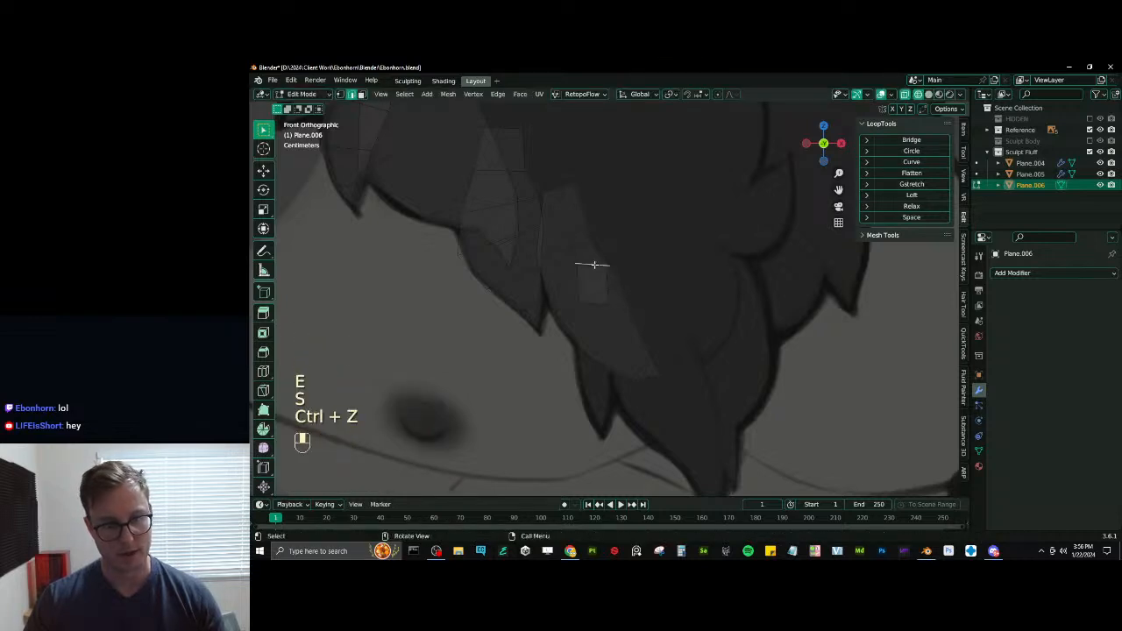
- Raise the sixth tuft's root edge and narrow it into a tapered top segment
{"action": "key", "text": "g"}
{"action": "left_click", "coordinate": [645, 232]}
{"action": "key", "text": "s"}
{"action": "left_click", "coordinate": [589, 264]}
- Widen the sixth tuft's two lower edges and move them further down to match the drawn tuft
{"action": "left_click", "coordinate": [590, 265]}
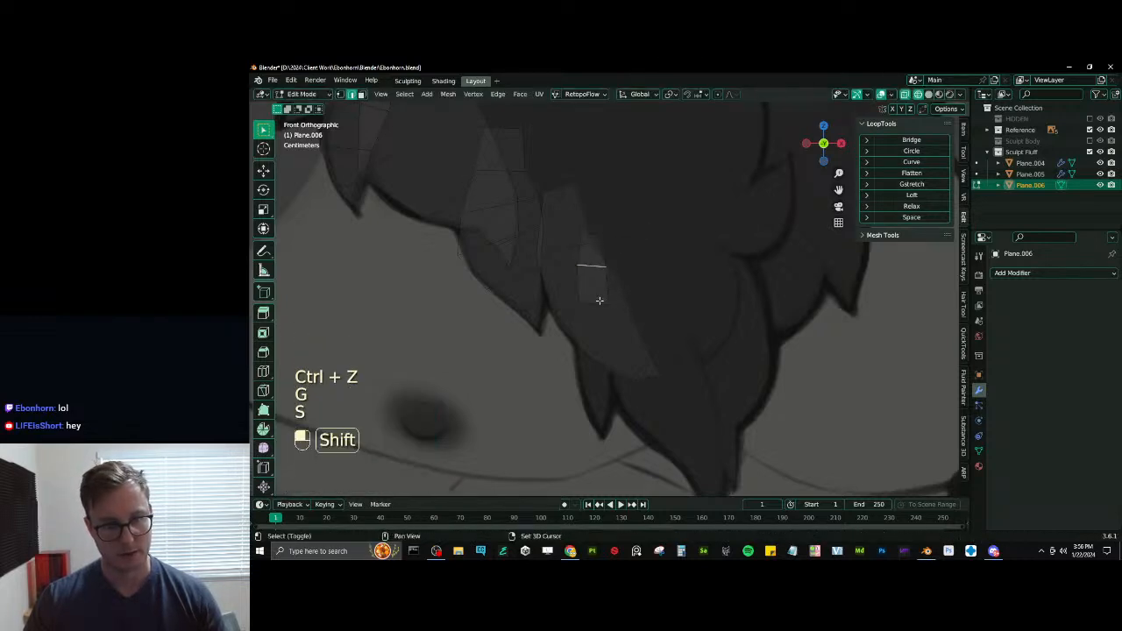
{"action": "left_click", "coordinate": [598, 303], "text": "shift"}
{"action": "key", "text": "s"}
{"action": "left_click", "coordinate": [662, 296]}
{"action": "key", "text": "g"}
{"action": "left_click", "coordinate": [665, 307]}
{"action": "key", "text": "s"}
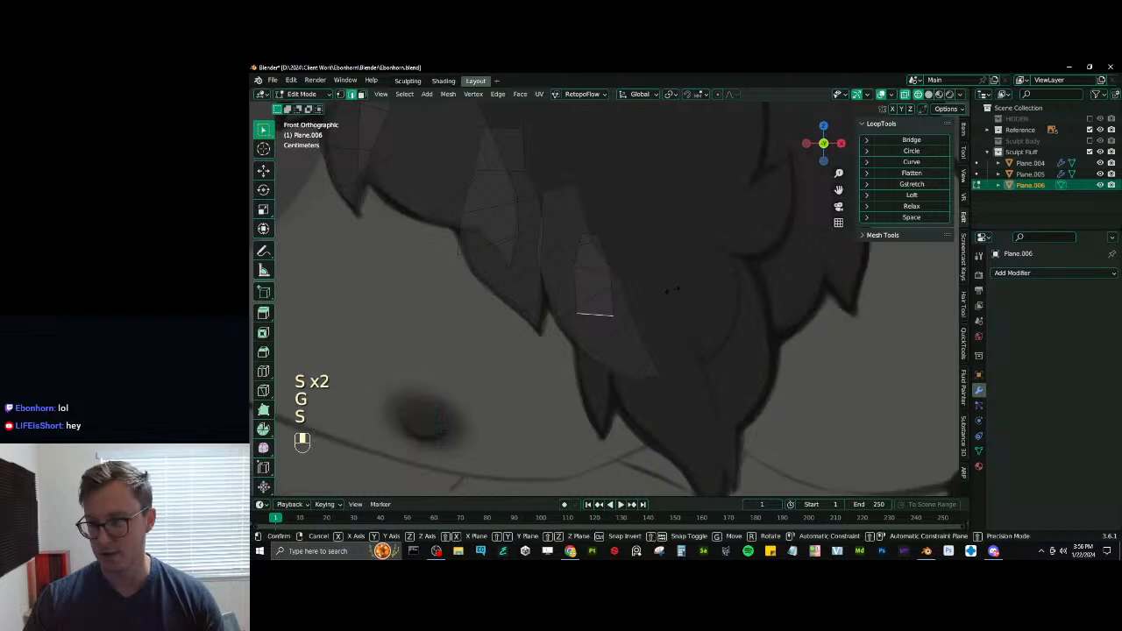
{"action": "left_click", "coordinate": [665, 304]}
- Extrude the sixth tuft about 0.038 m down, then extrude another segment and narrow its end edge to about 0.78
{"action": "left_click", "coordinate": [656, 371]}
{"action": "key", "text": "r"}
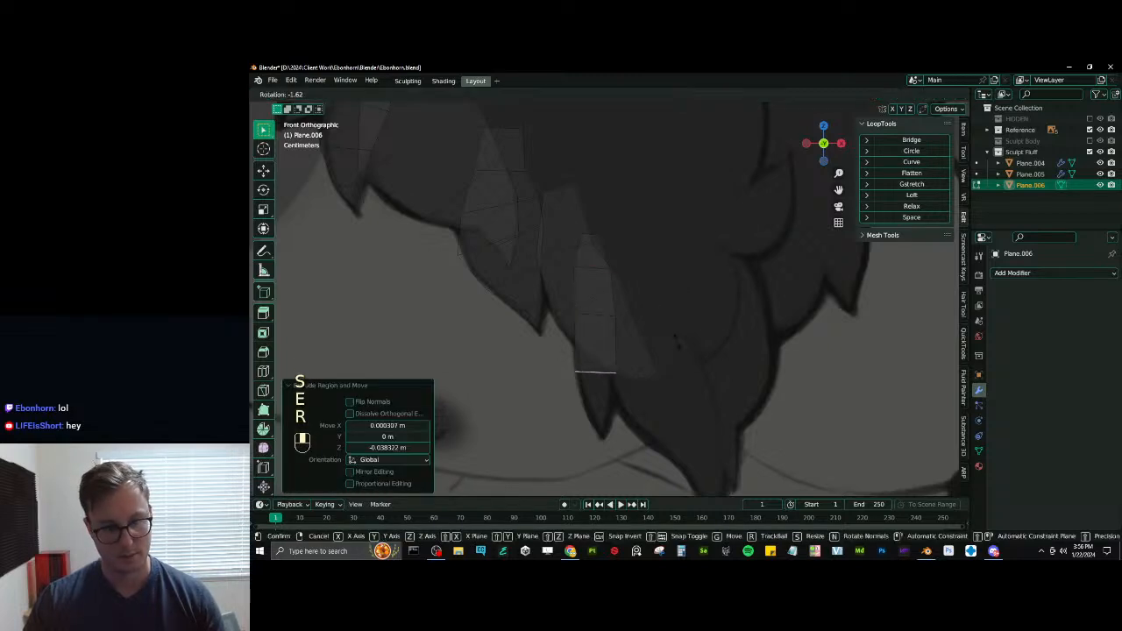
{"action": "key", "text": "s"}
{"action": "left_click", "coordinate": [658, 371]}
{"action": "key", "text": "e"}
{"action": "left_click", "coordinate": [624, 405]}
{"action": "key", "text": "s"}
{"action": "left_click", "coordinate": [656, 383]}
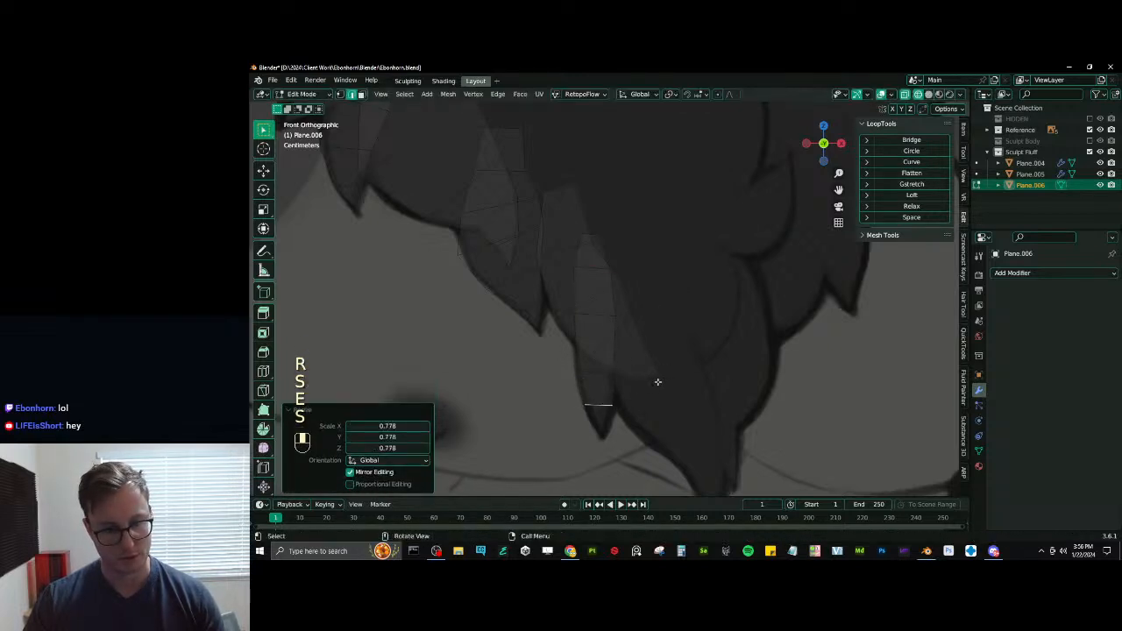
{"action": "key", "text": "g"}
{"action": "left_click", "coordinate": [650, 393]}
- Close the sixth tuft with an extruded edge merged at center, and move that vertex about 0.009 m down to the drawn point
{"action": "key", "text": "e"}
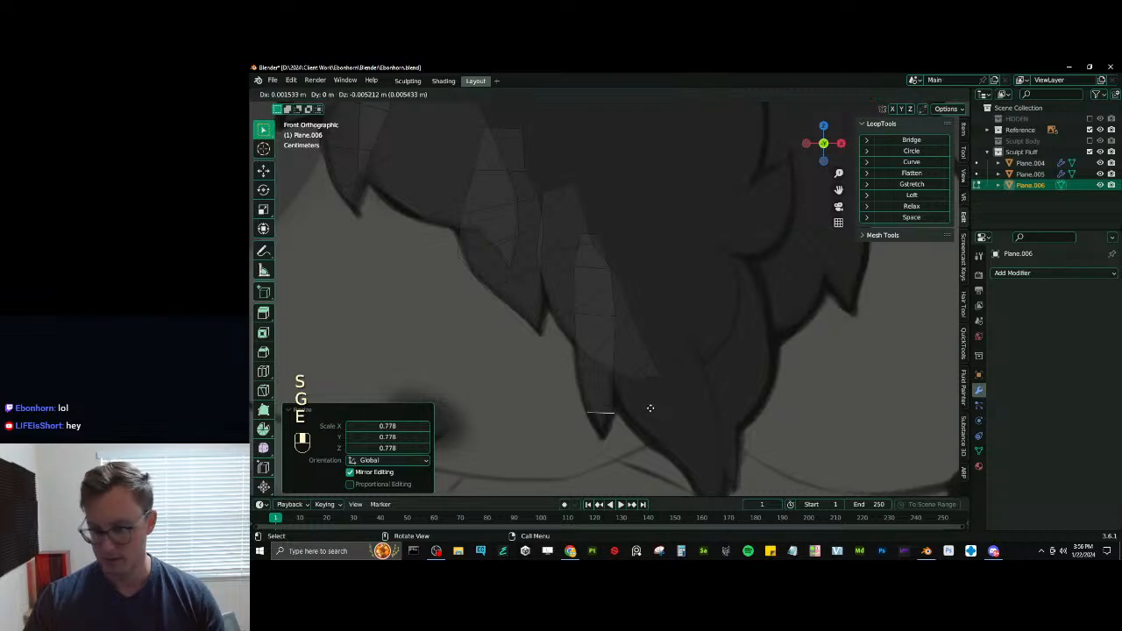
{"action": "left_click", "coordinate": [646, 410]}
{"action": "key", "text": "m"}
{"action": "left_click", "coordinate": [344, 149]}
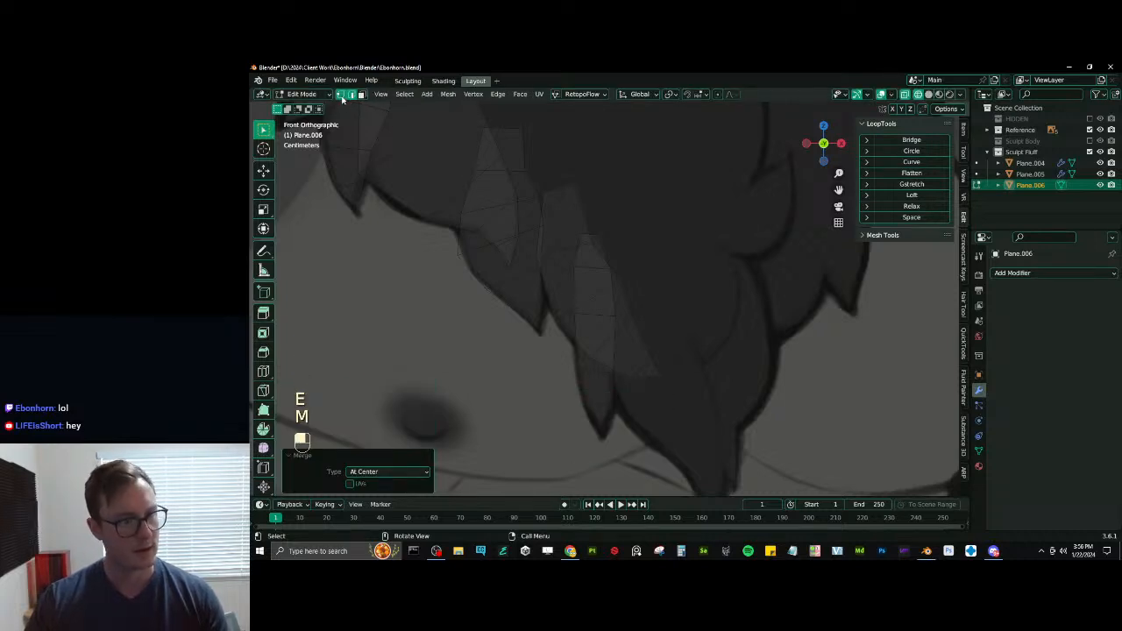
{"action": "left_click", "coordinate": [342, 98]}
{"action": "left_click", "coordinate": [601, 433]}
{"action": "key", "text": "g"}
{"action": "left_click", "coordinate": [603, 436]}
- Duplicate a nearby tuft edge, scale it and place it over the next drawn tuft as the root of a seventh tuft
{"action": "middle_click_drag", "start_coordinate": [621, 392], "coordinate": [563, 316], "text": "shift"}
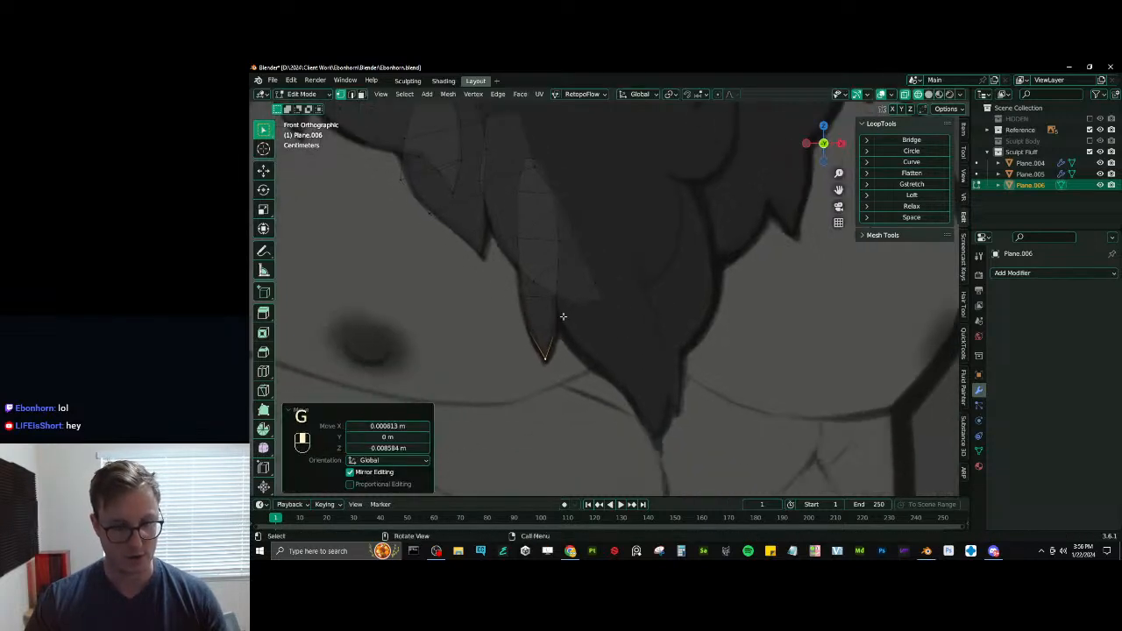
{"action": "left_click", "coordinate": [350, 95]}
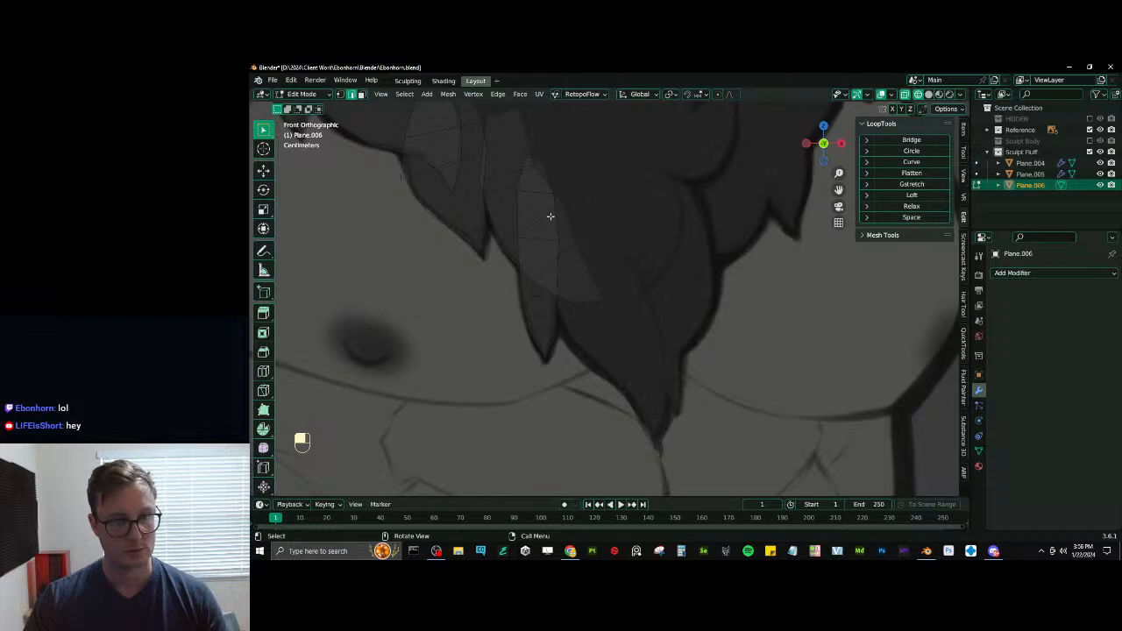
{"action": "left_click", "coordinate": [597, 187]}
{"action": "key", "text": "s"}
{"action": "left_click", "coordinate": [602, 186]}
{"action": "key", "text": "g"}
{"action": "left_click", "coordinate": [597, 170]}
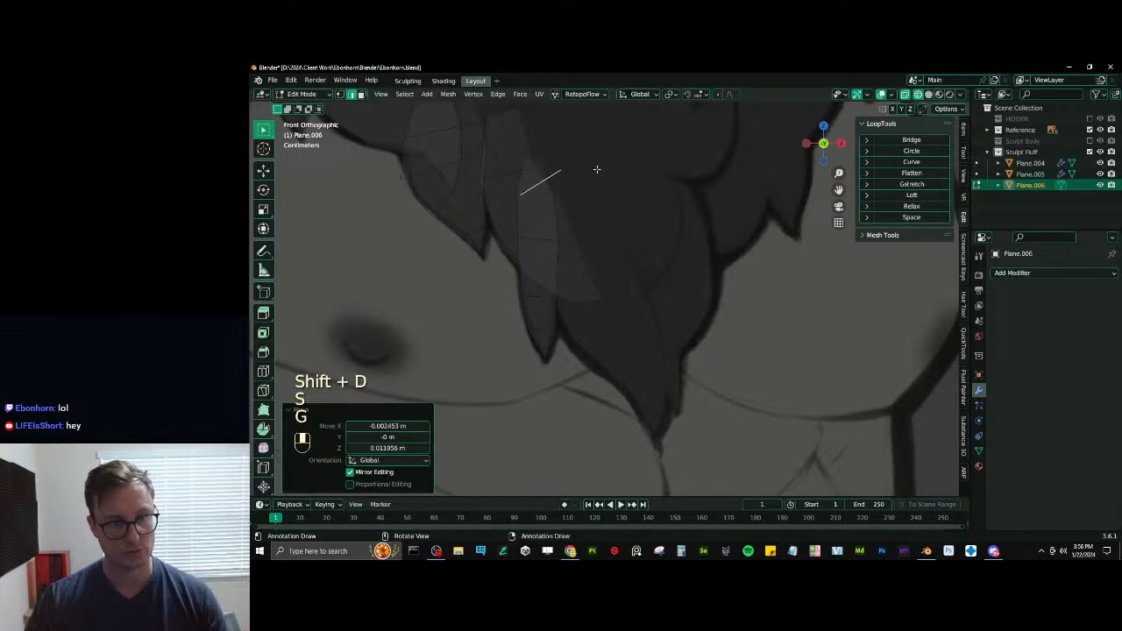
- Extrude two widening segments down the seventh tuft, the second about 0.016 m across and 0.042 m down, scaled about 1.37
{"action": "key", "text": "e"}
{"action": "left_click", "coordinate": [626, 212]}
{"action": "key", "text": "s"}
{"action": "left_click", "coordinate": [651, 195]}
{"action": "key", "text": "e"}
{"action": "left_click", "coordinate": [678, 260]}
{"action": "key", "text": "s"}
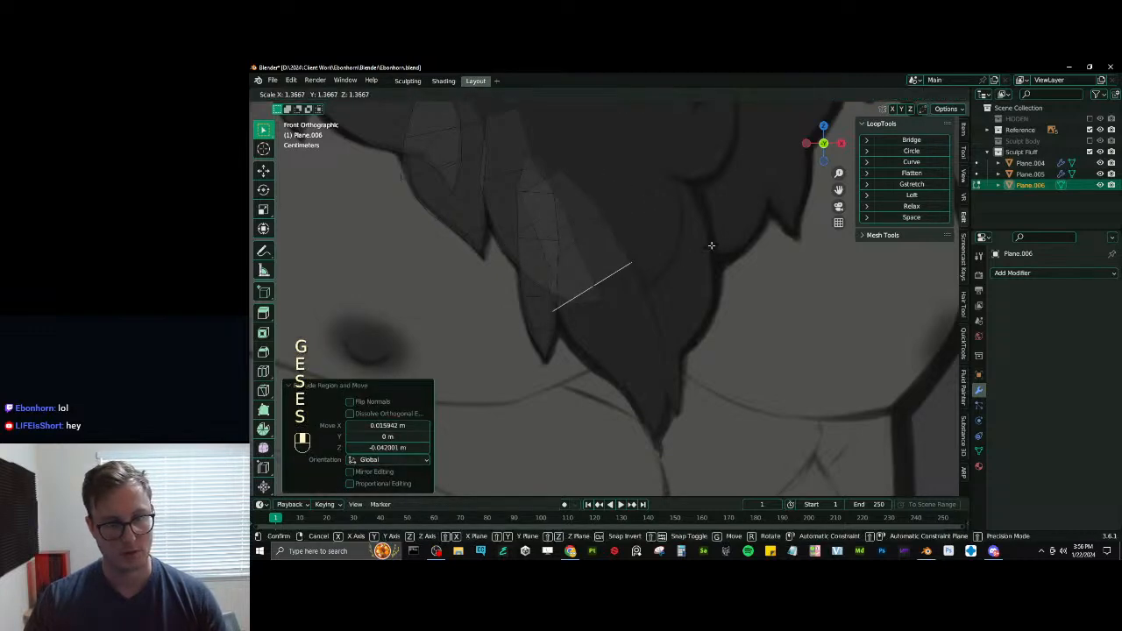
{"action": "left_click", "coordinate": [712, 245]}
- Extrude a third segment of the seventh tuft, rotate its end edge, scale it to about 0.93 and align it with the outline
{"action": "key", "text": "e"}
{"action": "left_click", "coordinate": [737, 296]}
{"action": "key", "text": "r"}
{"action": "left_click", "coordinate": [734, 294]}
{"action": "key", "text": "s"}
{"action": "left_click", "coordinate": [728, 298]}
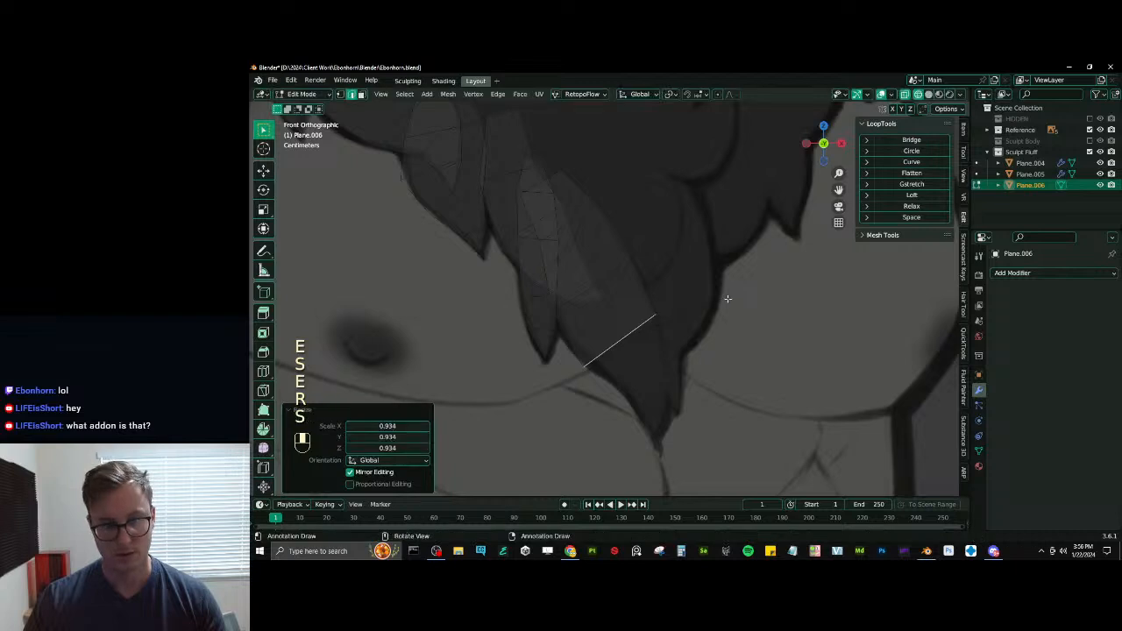
{"action": "key", "text": "g"}
{"action": "left_click", "coordinate": [660, 328]}
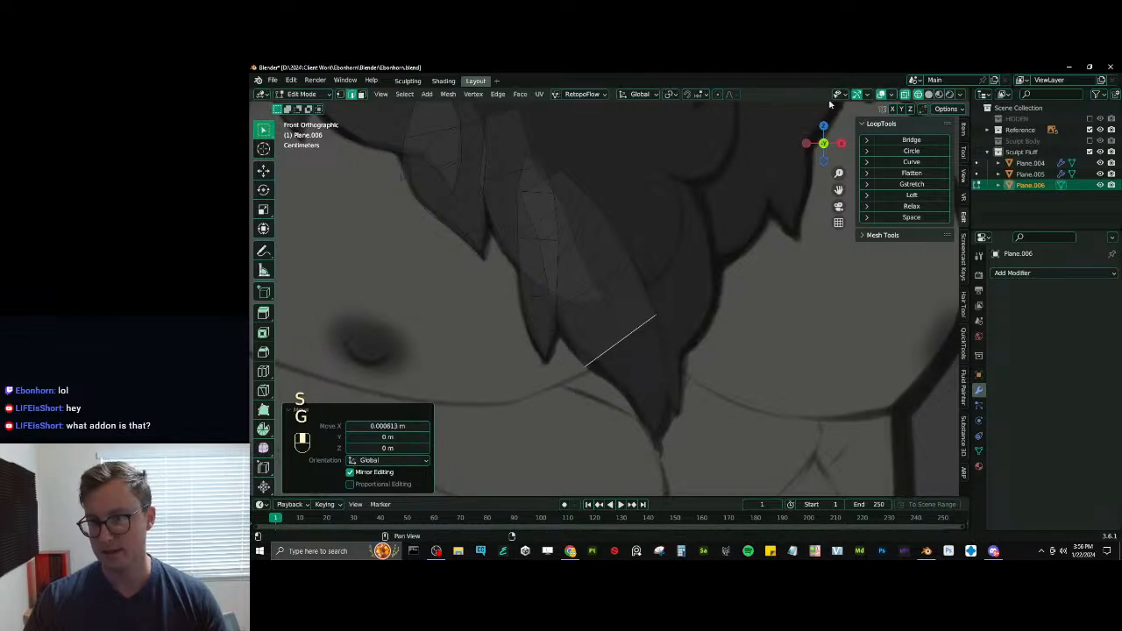
- Extrude a fourth segment of the seventh tuft, scale its end edge to about 0.56 and fit it to the drawn outline
{"action": "left_click", "coordinate": [731, 325]}
{"action": "key", "text": "s"}
{"action": "left_click", "coordinate": [689, 339]}
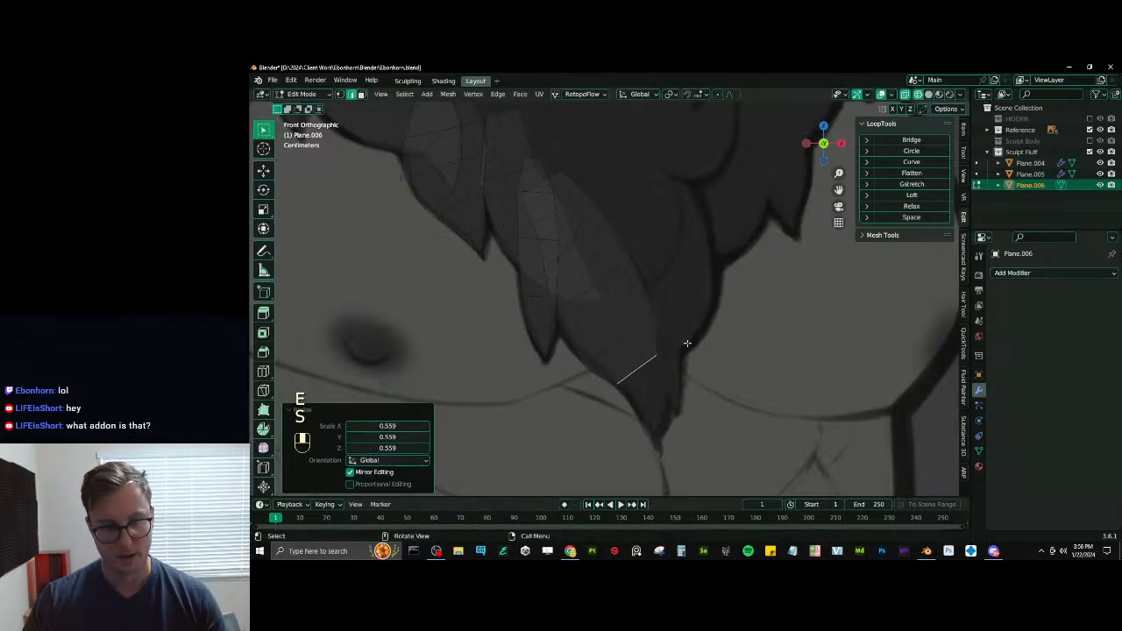
{"action": "key", "text": "g"}
{"action": "left_click", "coordinate": [708, 342]}
{"action": "key", "text": "s"}
{"action": "left_click", "coordinate": [711, 340]}
{"action": "key", "text": "g"}
{"action": "left_click", "coordinate": [714, 342]}
- Extrude a fifth segment toward the seventh tuft's point, narrow its end edge and rotate it about 7°
{"action": "key", "text": "e"}
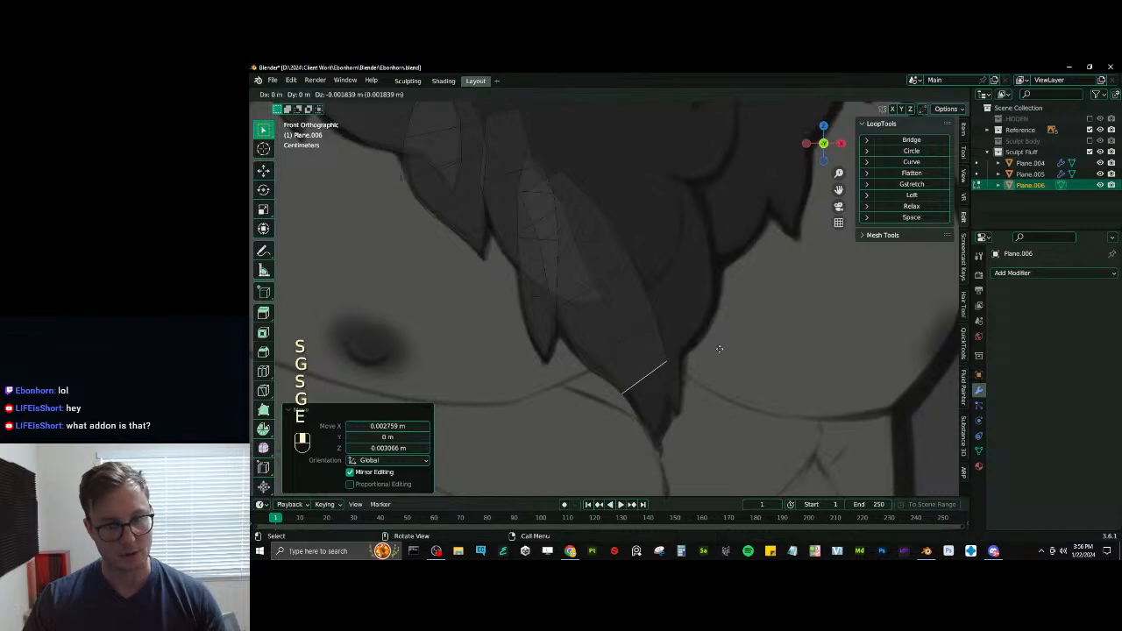
{"action": "left_click", "coordinate": [753, 380]}
{"action": "key", "text": "s"}
{"action": "left_click", "coordinate": [705, 401]}
{"action": "key", "text": "g"}
{"action": "left_click", "coordinate": [717, 389]}
{"action": "key", "text": "r"}
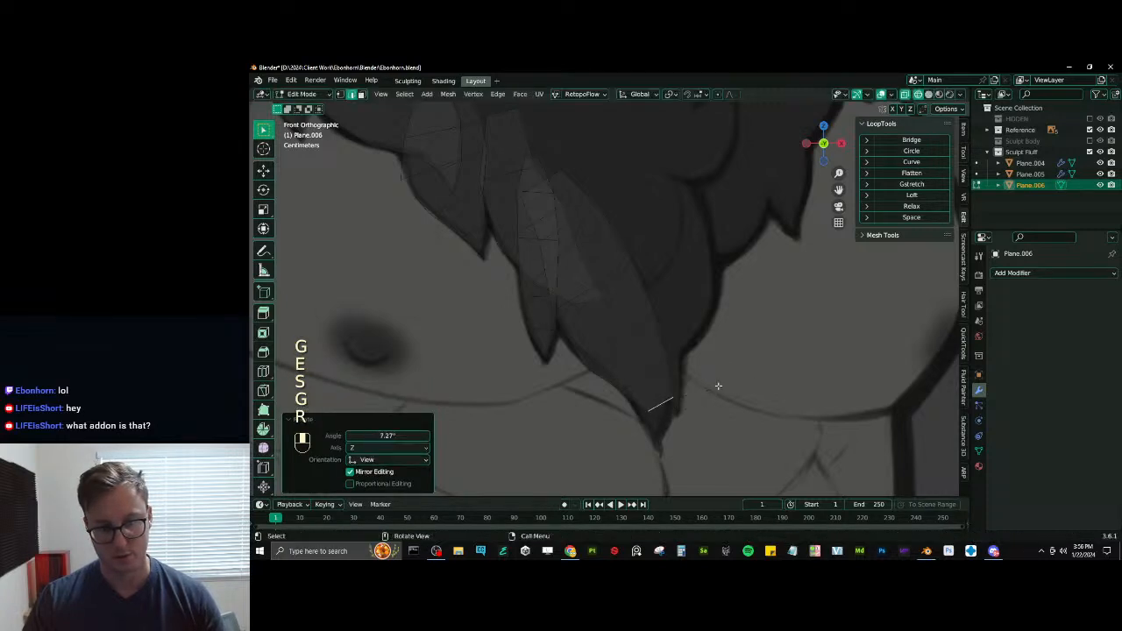
- Reposition the seventh tuft's lowest edge, rotate it about 11° and scale it to fit between the drawn outlines
{"action": "key", "text": "g"}
{"action": "left_click", "coordinate": [732, 382]}
{"action": "key", "text": "r"}
{"action": "left_click", "coordinate": [731, 393]}
{"action": "key", "text": "s"}
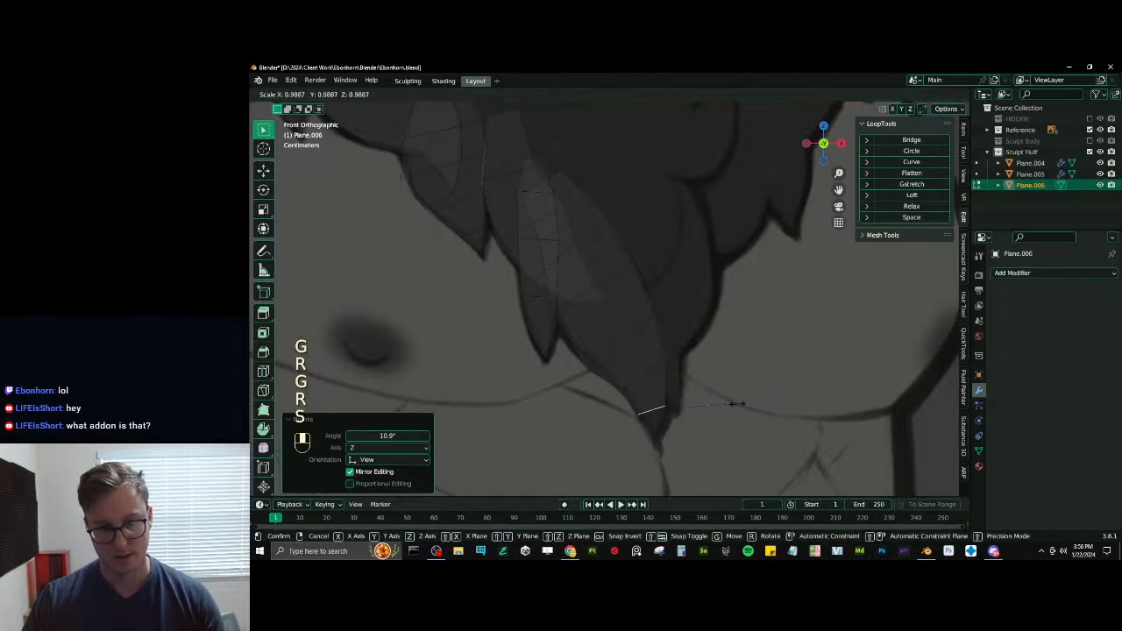
{"action": "left_click", "coordinate": [729, 403]}
{"action": "key", "text": "g"}
{"action": "left_click", "coordinate": [731, 411]}
- Close the seventh tuft with an extruded edge merged at center, and move that vertex about 0.003 m down onto the drawn point
{"action": "key", "text": "e"}
{"action": "left_click", "coordinate": [735, 431]}
{"action": "key", "text": "m"}
{"action": "left_click", "coordinate": [623, 363]}
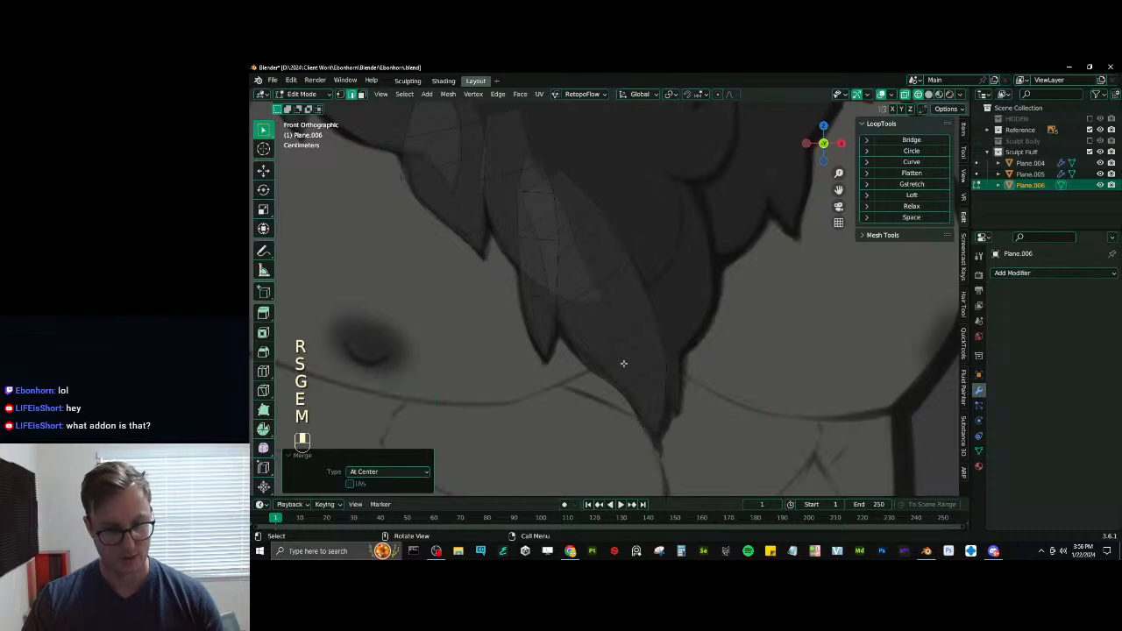
{"action": "left_click", "coordinate": [340, 93]}
{"action": "key", "text": "g"}
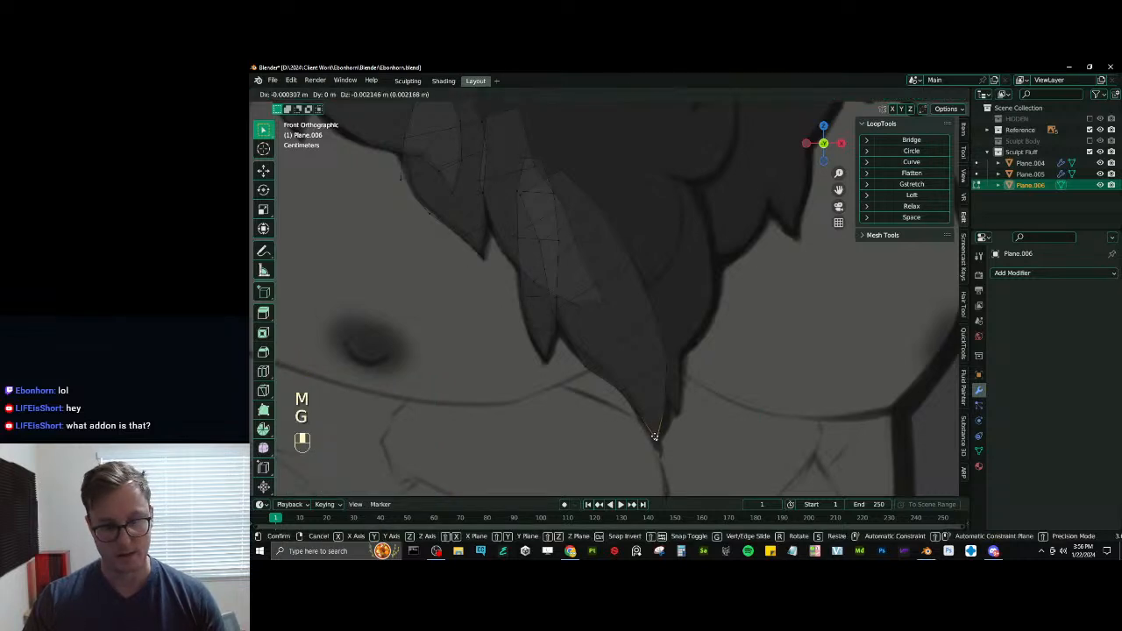
{"action": "left_click", "coordinate": [655, 438]}
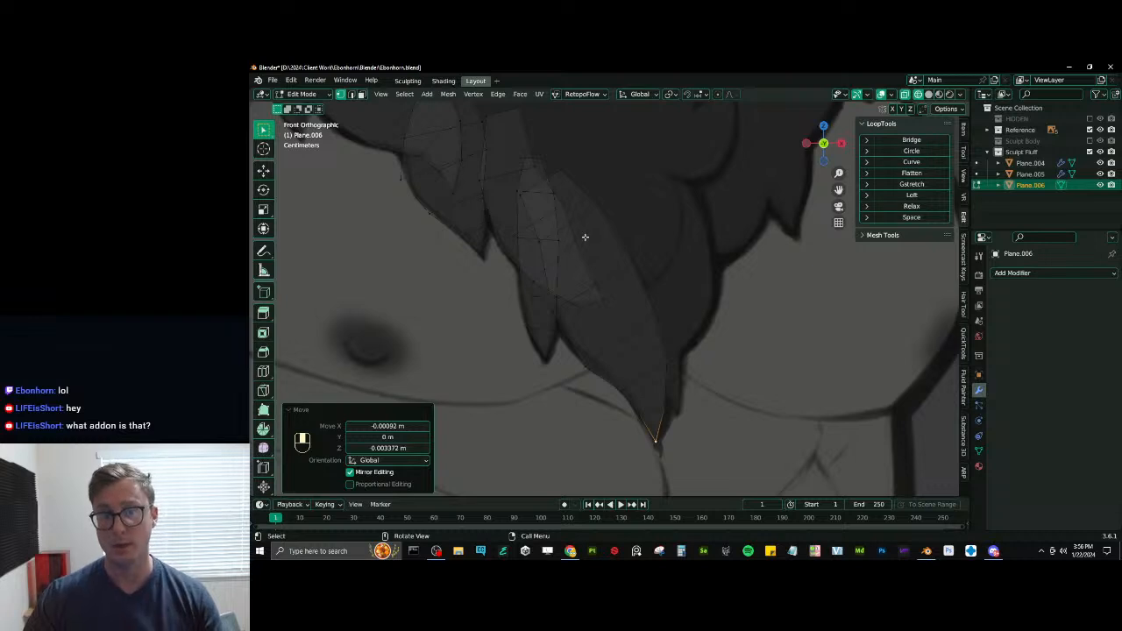
- Collapse the settings of the last Move operation
{"action": "scroll", "coordinate": [584, 237], "scroll_direction": "down", "scroll_amount": 2}
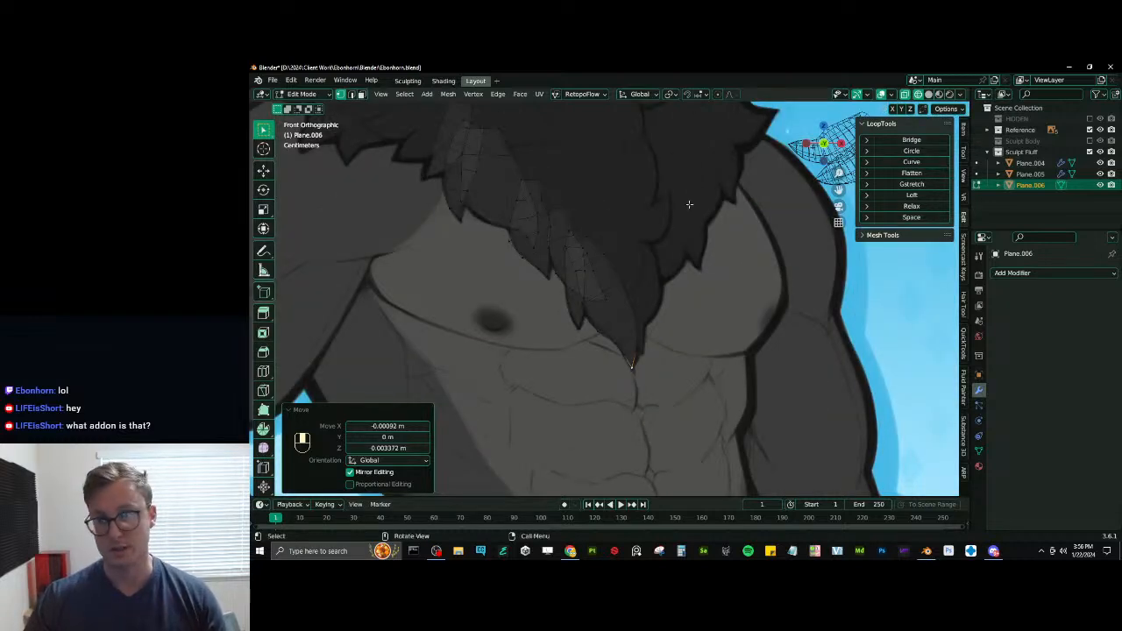
{"action": "left_click", "coordinate": [299, 410]}
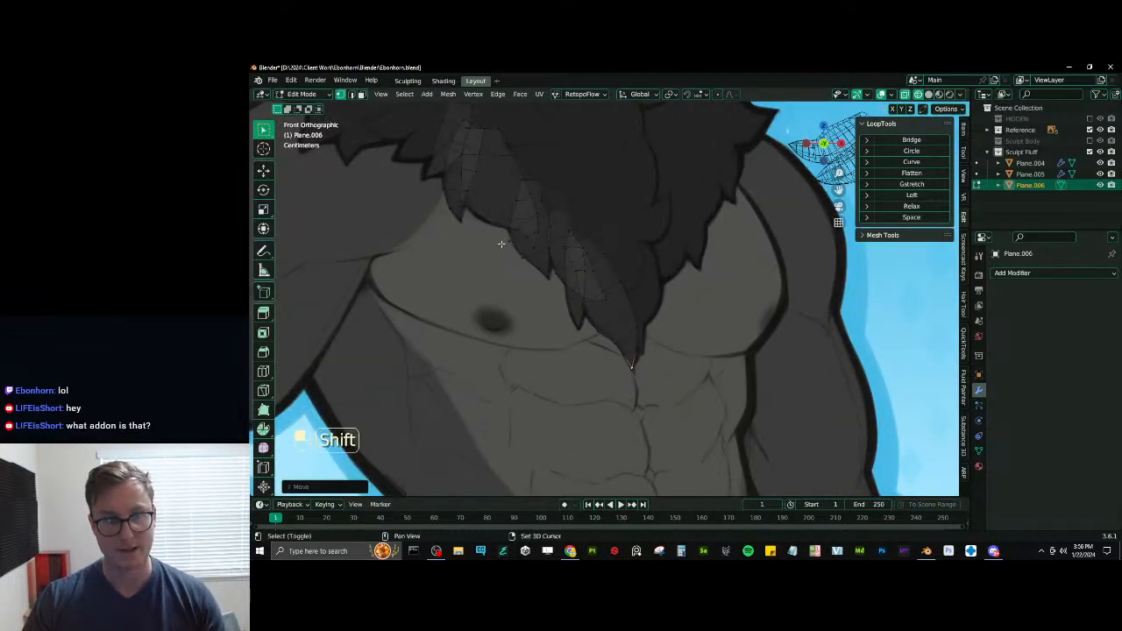
{"action": "middle_click_drag", "start_coordinate": [468, 176], "coordinate": [622, 325], "text": "shift"}
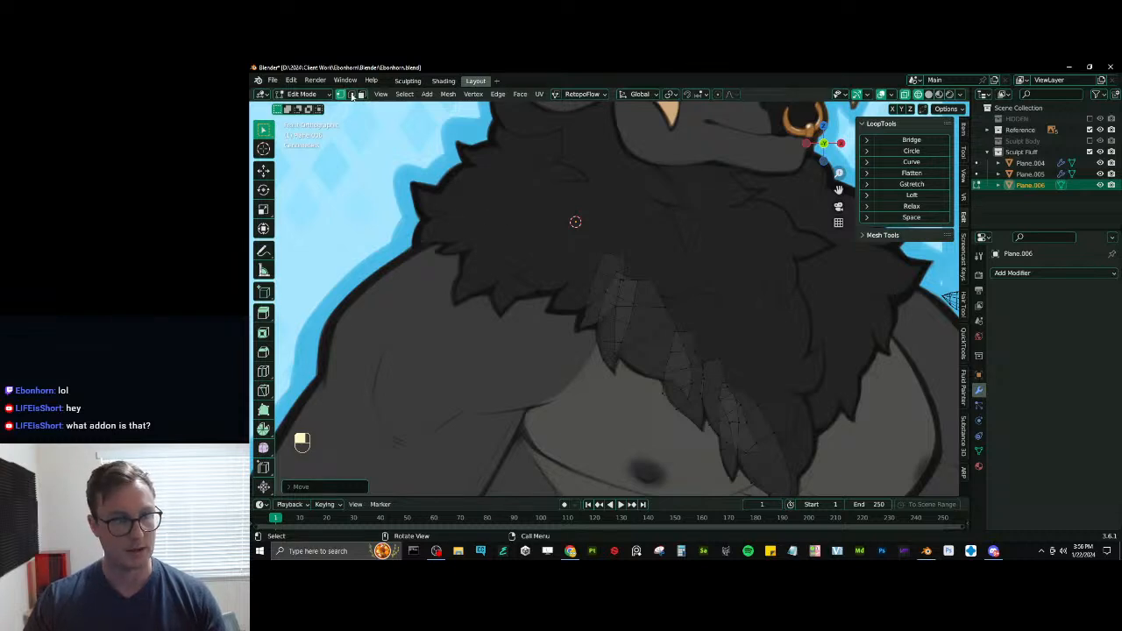
- Duplicate a tuft edge and place the copy in the shoulder fur to start the eighth tuft
{"action": "middle_click_drag", "start_coordinate": [703, 357], "coordinate": [668, 280], "text": "shift"}
{"action": "scroll", "coordinate": [669, 280], "scroll_direction": "up", "scroll_amount": 1}
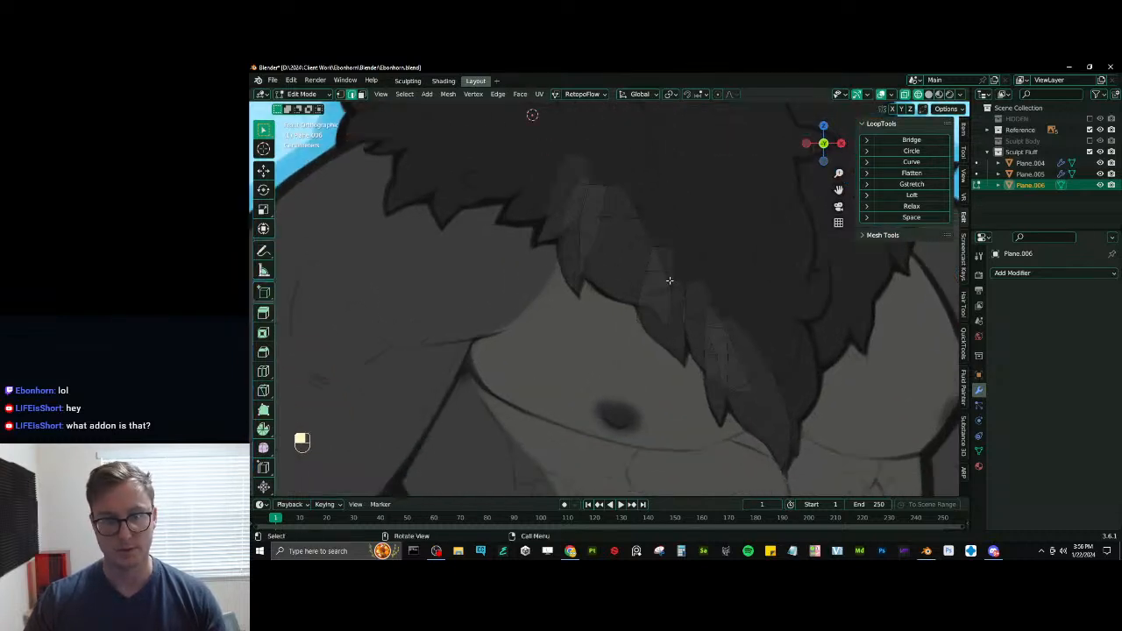
{"action": "middle_click_drag", "start_coordinate": [596, 209], "coordinate": [652, 284], "text": "shift"}
{"action": "key", "text": "shift+d"}
{"action": "left_click", "coordinate": [528, 241]}
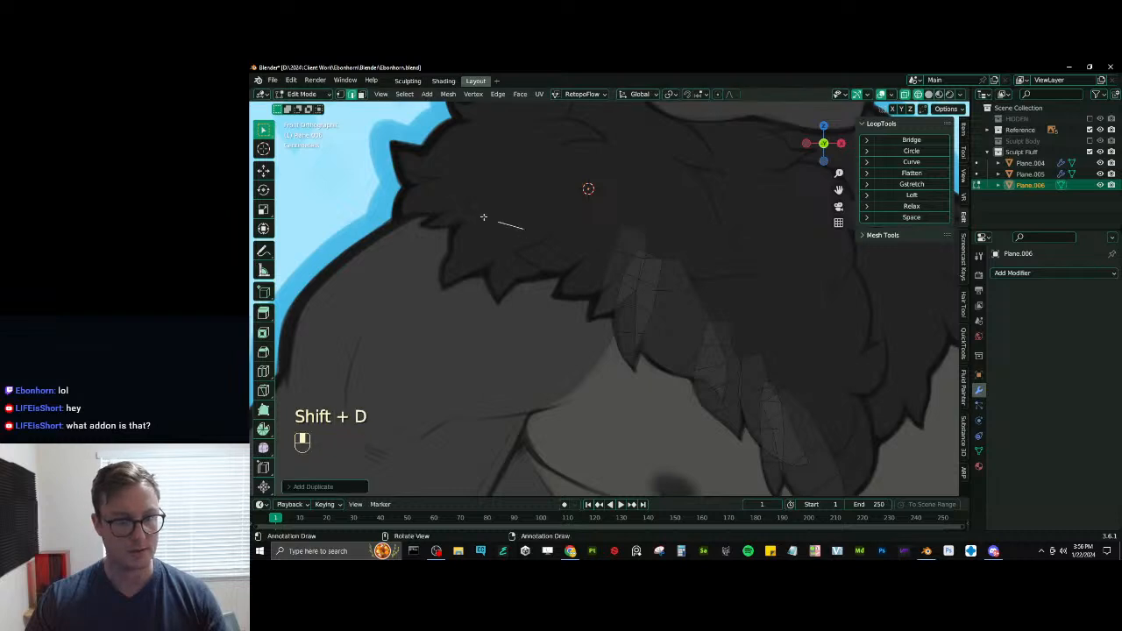
{"action": "scroll", "coordinate": [483, 216], "scroll_direction": "up", "scroll_amount": 2}
{"action": "middle_click_drag", "start_coordinate": [483, 215], "coordinate": [594, 304], "text": "shift"}
{"action": "key", "text": "g"}
{"action": "left_click", "coordinate": [574, 287]}
- Rotate, scale and reposition the eighth tuft's root edge to match the slant of the drawn shoulder fur
{"action": "key", "text": "r"}
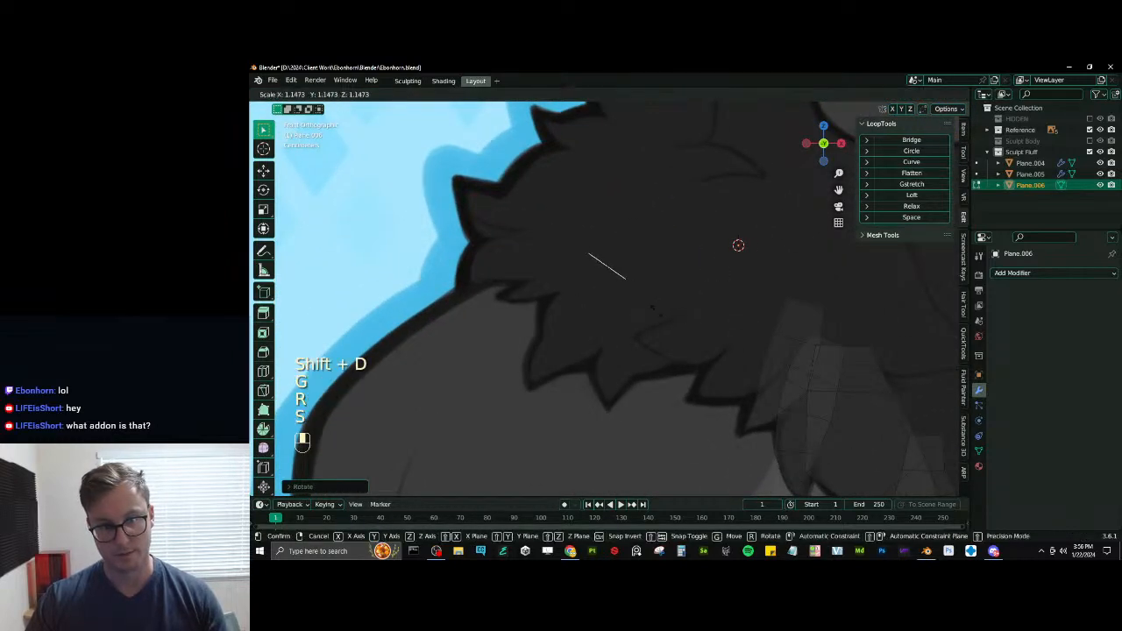
{"action": "key", "text": "s"}
{"action": "key", "text": "g"}
{"action": "key", "text": "s"}
{"action": "left_click", "coordinate": [693, 314]}
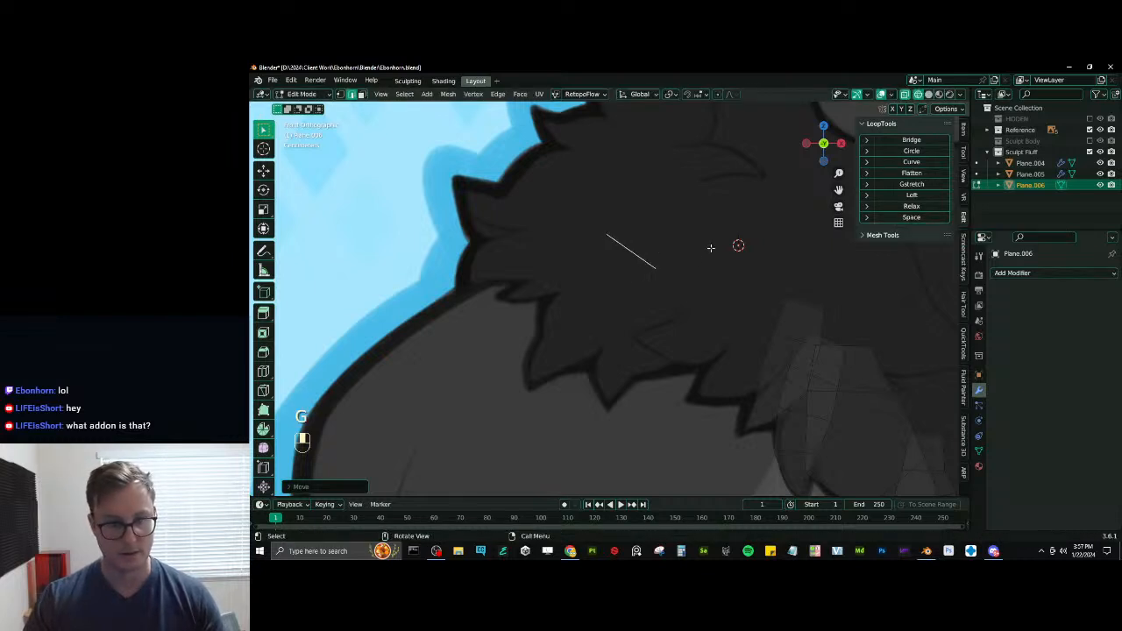
- Extrude the eighth tuft's first segment from the root edge and scale its end edge to the drawn width
{"action": "key", "text": "e"}
{"action": "left_click", "coordinate": [684, 277]}
{"action": "key", "text": "s"}
{"action": "left_click", "coordinate": [701, 292]}
- Extrude a second segment toward the eighth tuft's point, then scale and reposition its end edge between the outlines
{"action": "key", "text": "e"}
{"action": "left_click", "coordinate": [672, 342]}
{"action": "key", "text": "s"}
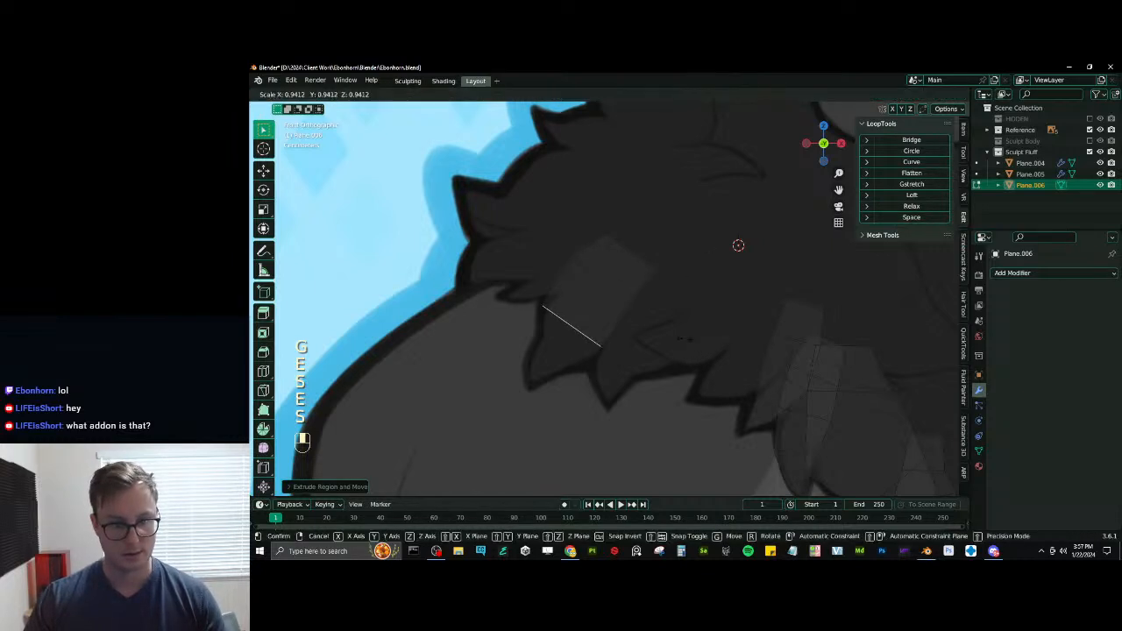
{"action": "left_click", "coordinate": [701, 349]}
{"action": "key", "text": "g"}
{"action": "left_click", "coordinate": [690, 339]}
{"action": "key", "text": "s"}
{"action": "left_click", "coordinate": [696, 345]}
- Extrude a third segment on the eighth tuft, narrow its end edge and move it between the drawn outlines
{"action": "key", "text": "e"}
{"action": "left_click", "coordinate": [687, 372]}
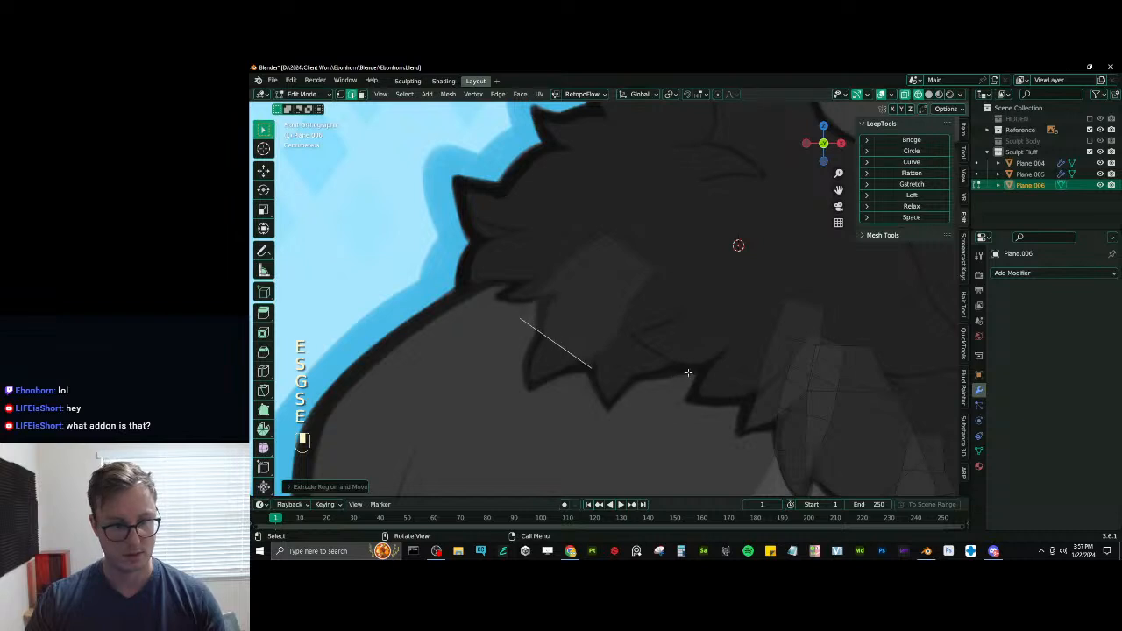
{"action": "key", "text": "s"}
{"action": "left_click", "coordinate": [669, 375]}
{"action": "key", "text": "s"}
{"action": "left_click", "coordinate": [644, 373]}
{"action": "key", "text": "g"}
{"action": "left_click", "coordinate": [660, 374]}
- Rotate the eighth tuft's lowest edge about 2°, then reposition and scale it to fit the outlines
{"action": "key", "text": "r"}
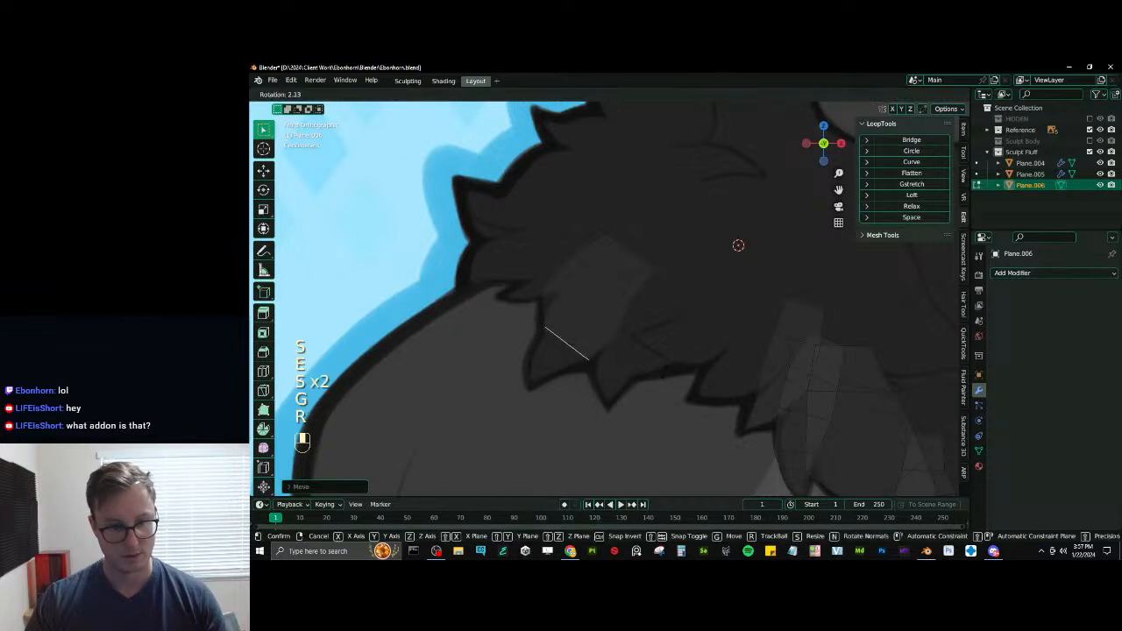
{"action": "left_click", "coordinate": [663, 375]}
{"action": "key", "text": "g"}
{"action": "left_click", "coordinate": [663, 372]}
{"action": "key", "text": "s"}
{"action": "left_click", "coordinate": [666, 380]}
- Extrude a fourth and a fifth segment toward the eighth tuft's point, narrowing each end edge
{"action": "key", "text": "e"}
{"action": "left_click", "coordinate": [661, 387]}
{"action": "key", "text": "s"}
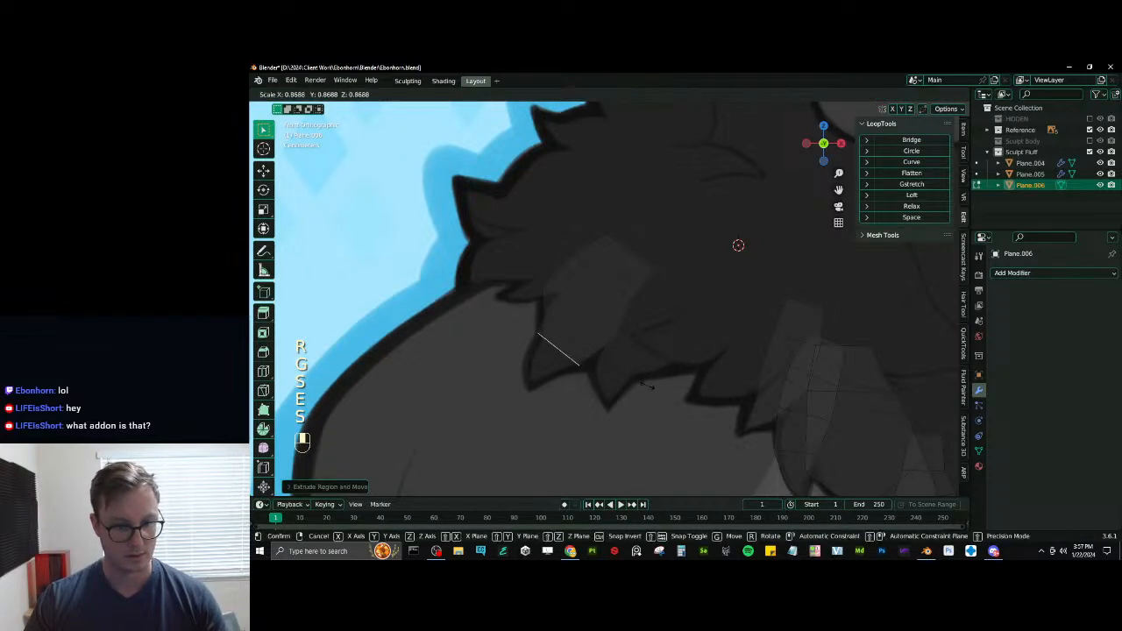
{"action": "left_click", "coordinate": [618, 384]}
{"action": "key", "text": "g"}
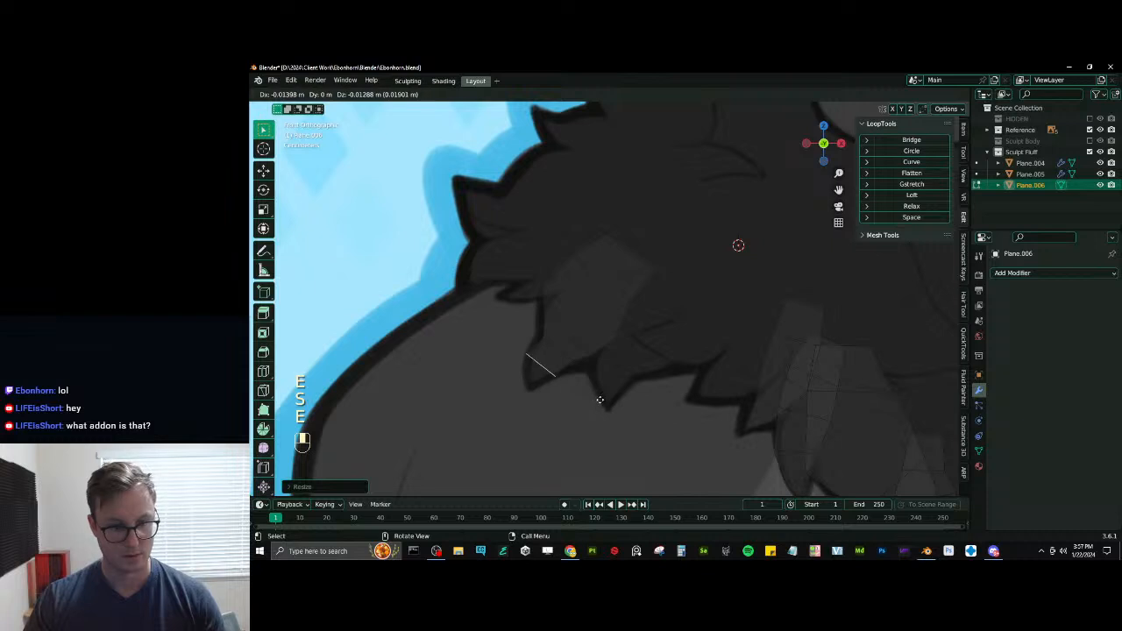
{"action": "left_click", "coordinate": [601, 401]}
{"action": "key", "text": "s"}
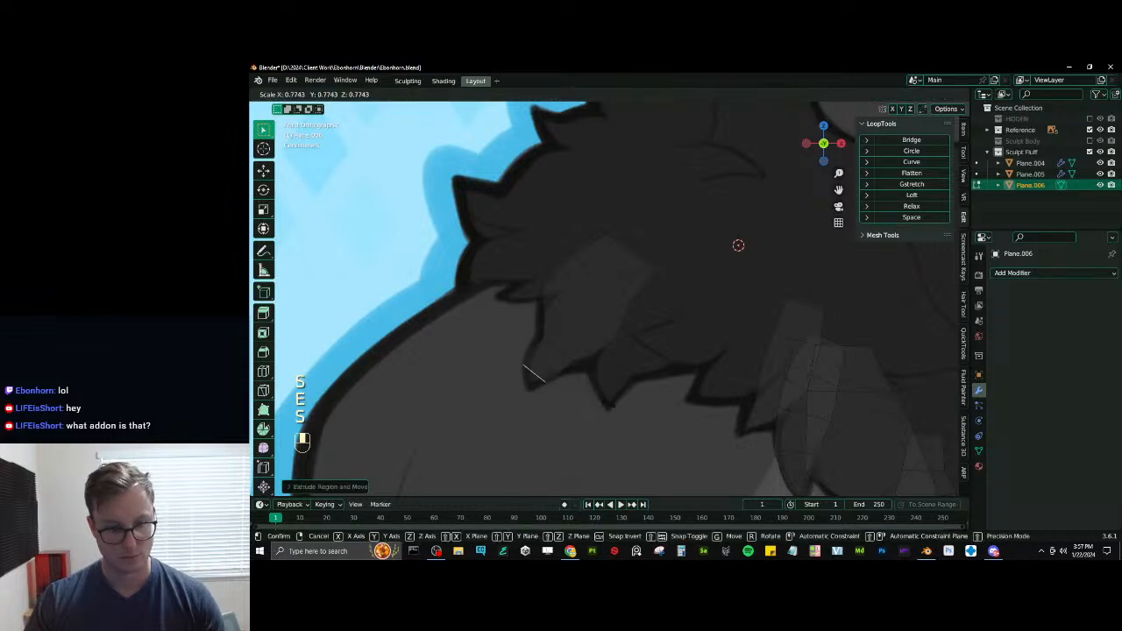
- Close the eighth tuft by merging its end edge to one vertex and moving that vertex onto the drawn point
{"action": "key", "text": "g"}
{"action": "left_click", "coordinate": [546, 405]}
{"action": "key", "text": "m"}
{"action": "left_click", "coordinate": [547, 409]}
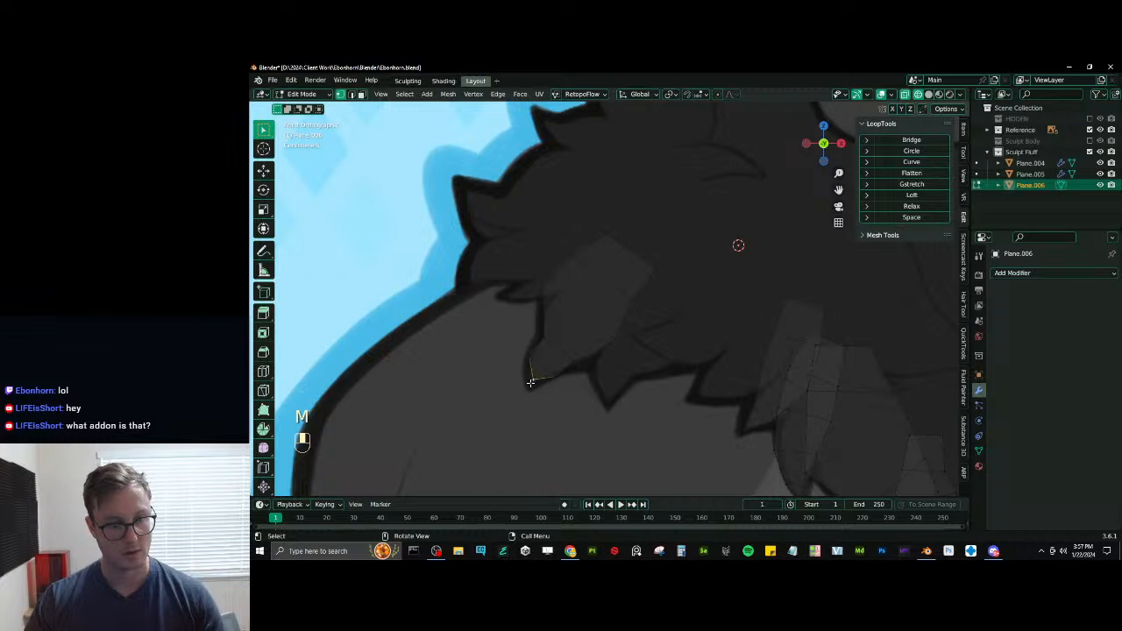
{"action": "key", "text": "g"}
{"action": "left_click", "coordinate": [527, 390]}
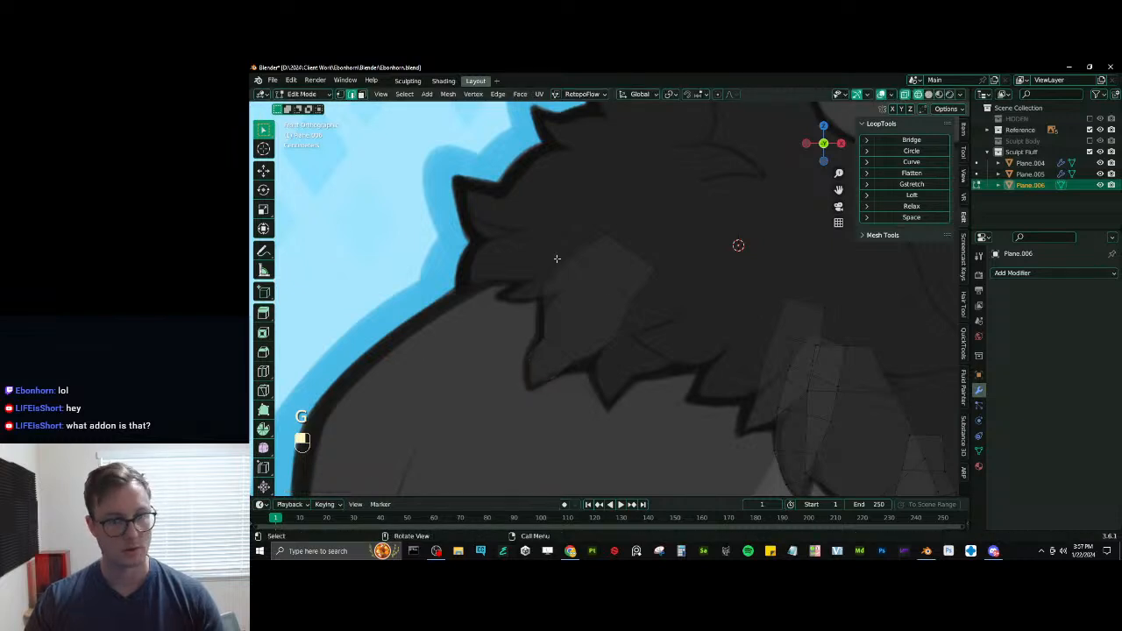
- Duplicate the eighth tuft's root edge, then rotate, move and scale the copy beside it to start the ninth tuft
{"action": "key", "text": "shift+d"}
{"action": "key", "text": "r"}
{"action": "key", "text": "g"}
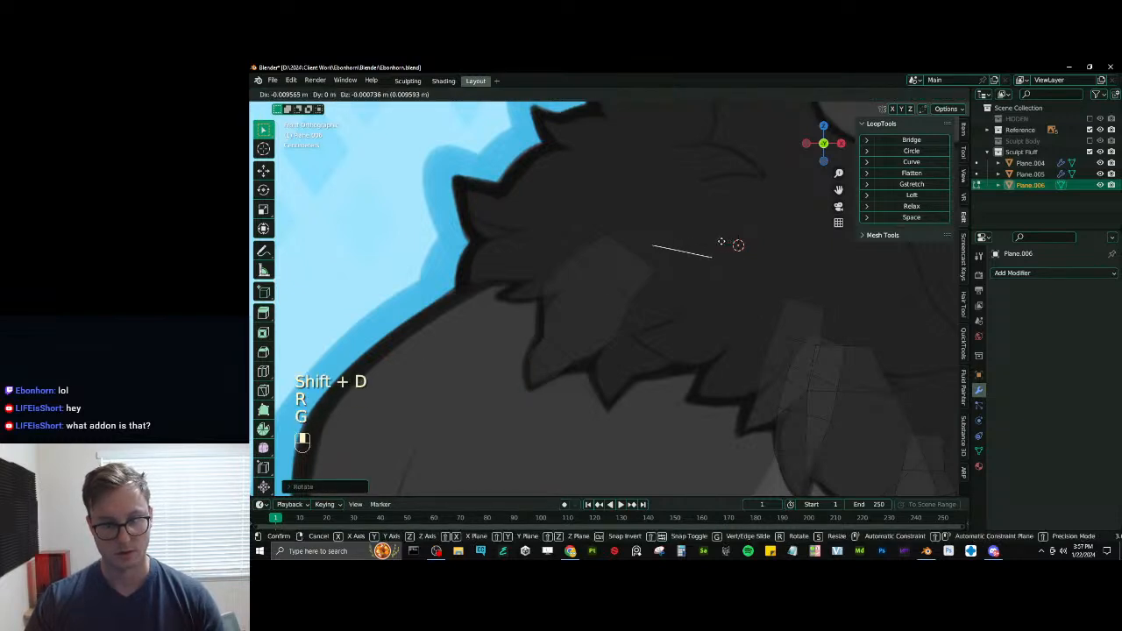
{"action": "key", "text": "s"}
{"action": "left_click", "coordinate": [754, 254]}
{"action": "key", "text": "e"}
{"action": "left_click", "coordinate": [746, 283]}
{"action": "key", "text": "ctrl+z"}
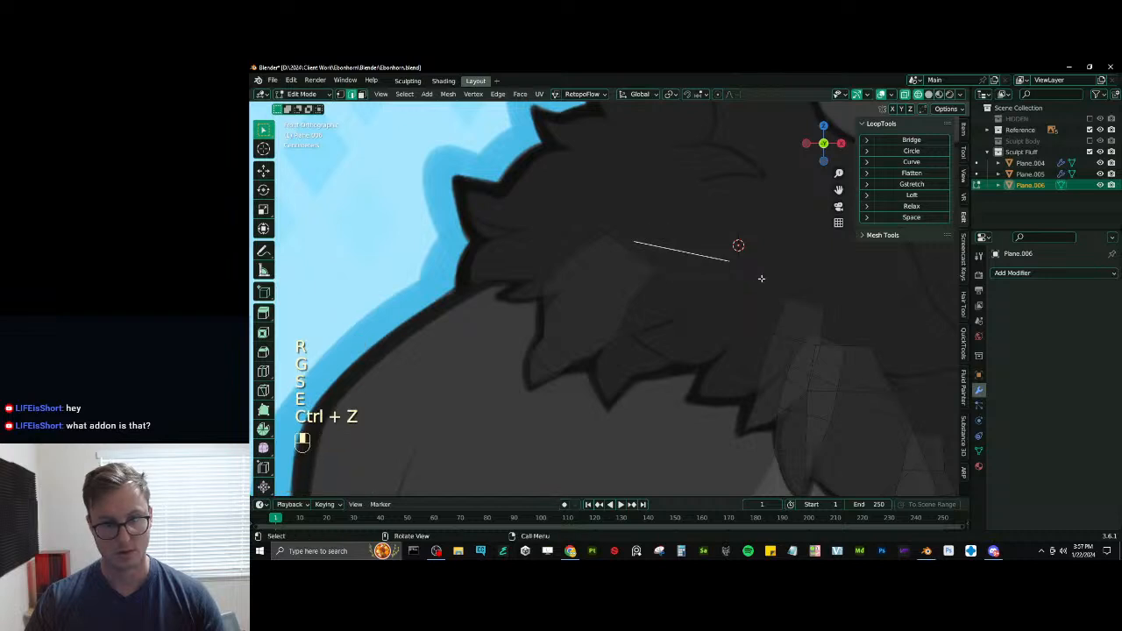
- Scale the ninth tuft's root edge narrower and reposition it just beside the eighth tuft's root
{"action": "key", "text": "s"}
{"action": "left_click", "coordinate": [740, 277]}
{"action": "key", "text": "g"}
{"action": "left_click", "coordinate": [726, 282]}
{"action": "key", "text": "e"}
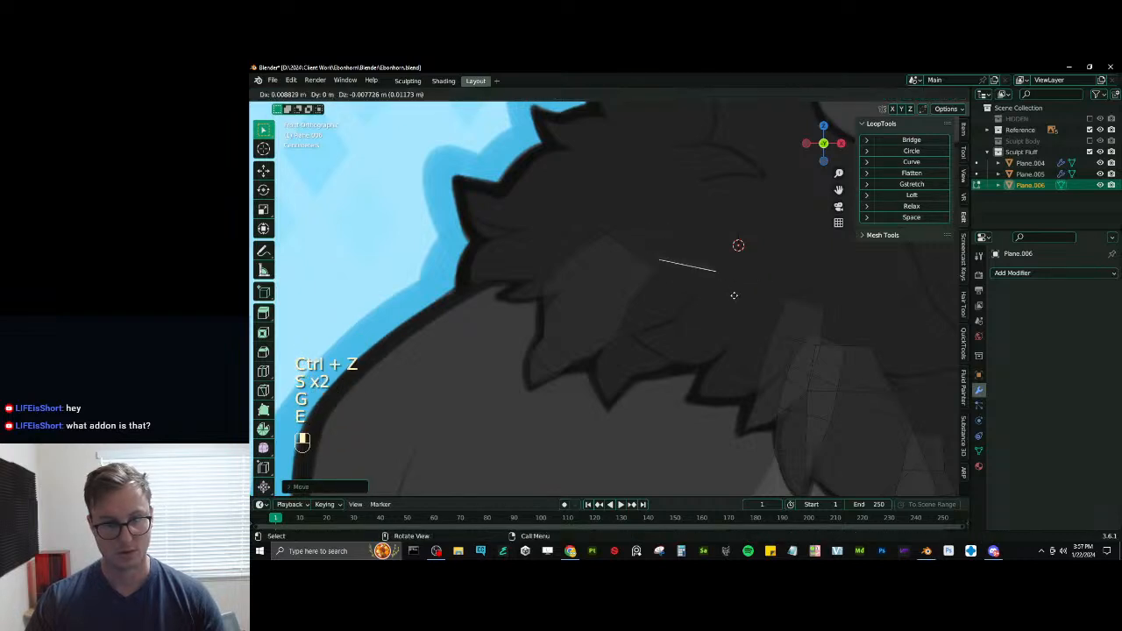
{"action": "key", "text": "ctrl+z"}
{"action": "key", "text": "g"}
{"action": "left_click", "coordinate": [698, 299]}
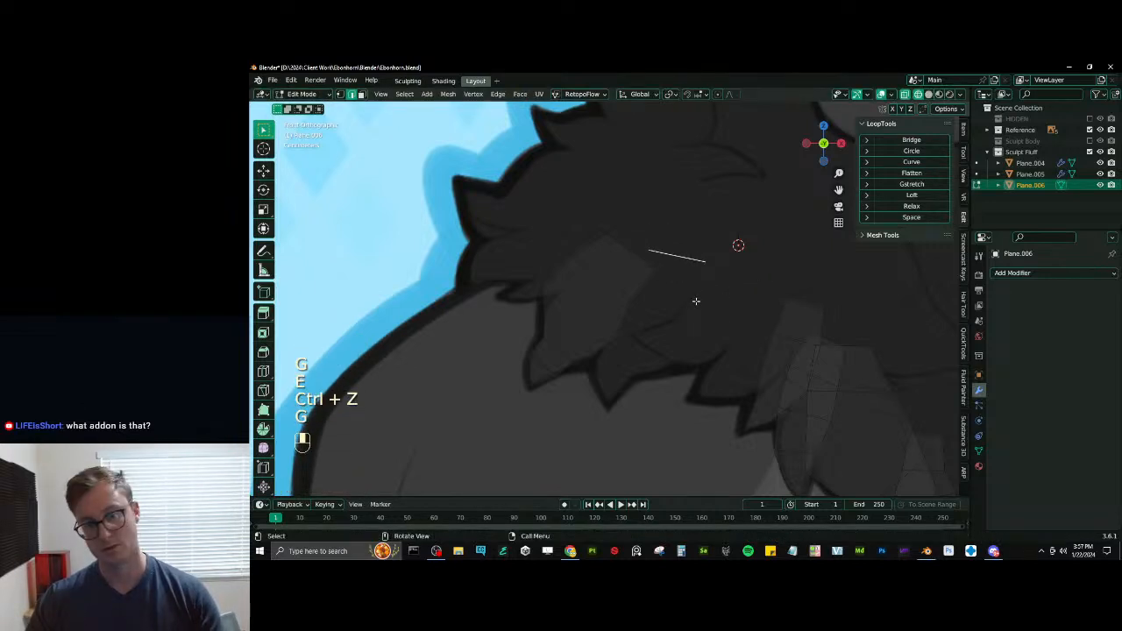
- Extrude the ninth tuft's first segment downward and widen its end edge
{"action": "key", "text": "e"}
{"action": "left_click", "coordinate": [682, 326]}
{"action": "key", "text": "s"}
{"action": "left_click", "coordinate": [708, 333]}
- Extrude a second segment on the ninth tuft, then rotate, scale and reposition its end edge to follow the drawing
{"action": "key", "text": "e"}
{"action": "left_click", "coordinate": [689, 390]}
{"action": "key", "text": "r"}
{"action": "left_click", "coordinate": [707, 398]}
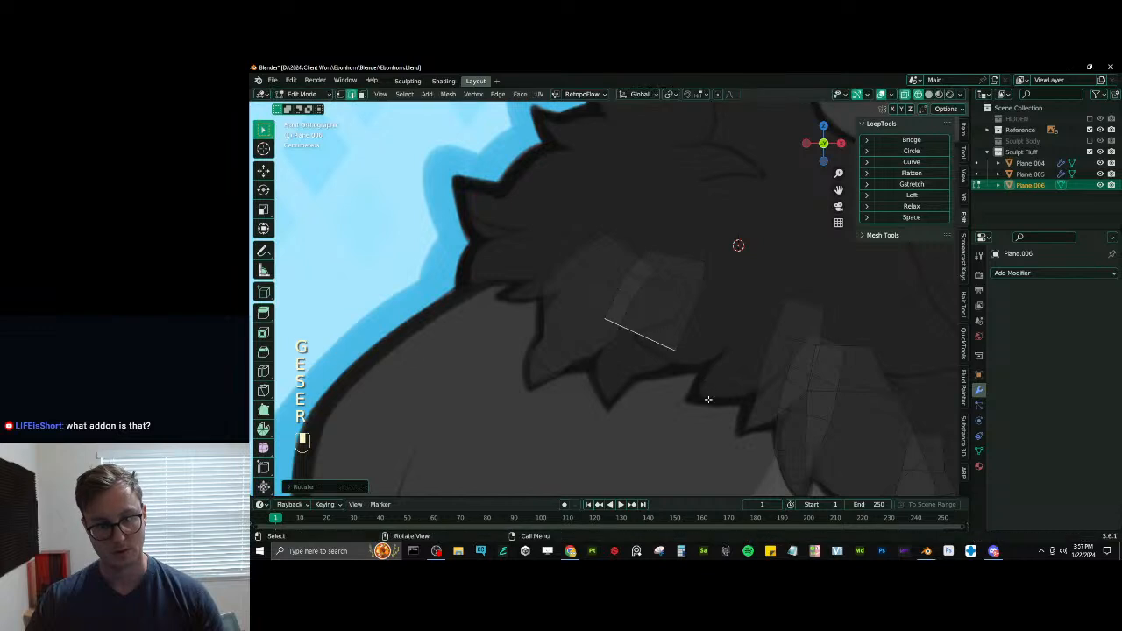
{"action": "key", "text": "s"}
{"action": "left_click", "coordinate": [732, 406]}
{"action": "key", "text": "g"}
{"action": "left_click", "coordinate": [738, 401]}
- Extrude a third and a fourth segment toward the ninth tuft's point, rotating and narrowing the end edges between the outlines
{"action": "key", "text": "e"}
{"action": "left_click", "coordinate": [718, 425]}
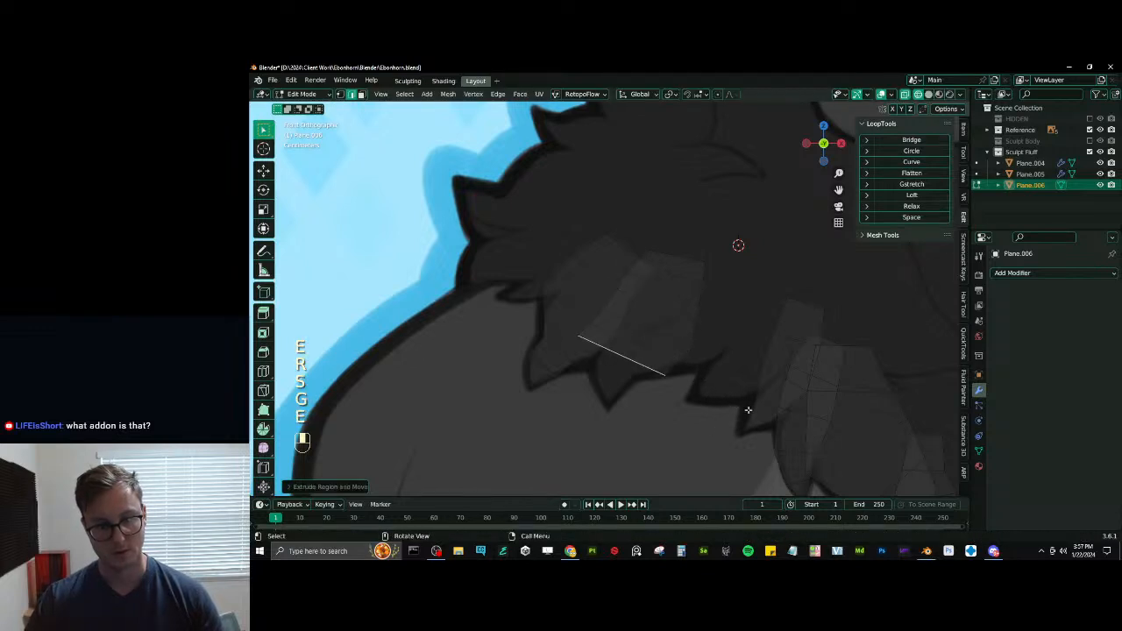
{"action": "key", "text": "r"}
{"action": "left_click", "coordinate": [733, 418]}
{"action": "key", "text": "s"}
{"action": "left_click", "coordinate": [703, 418]}
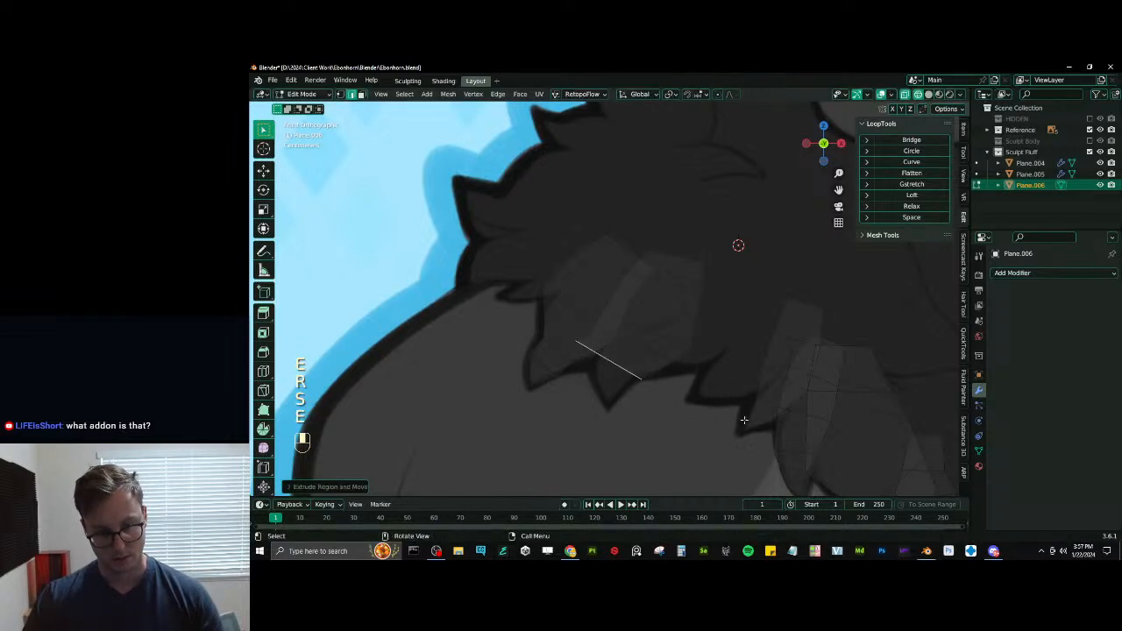
{"action": "key", "text": "s"}
{"action": "left_click", "coordinate": [674, 408]}
{"action": "key", "text": "g"}
{"action": "left_click", "coordinate": [673, 405]}
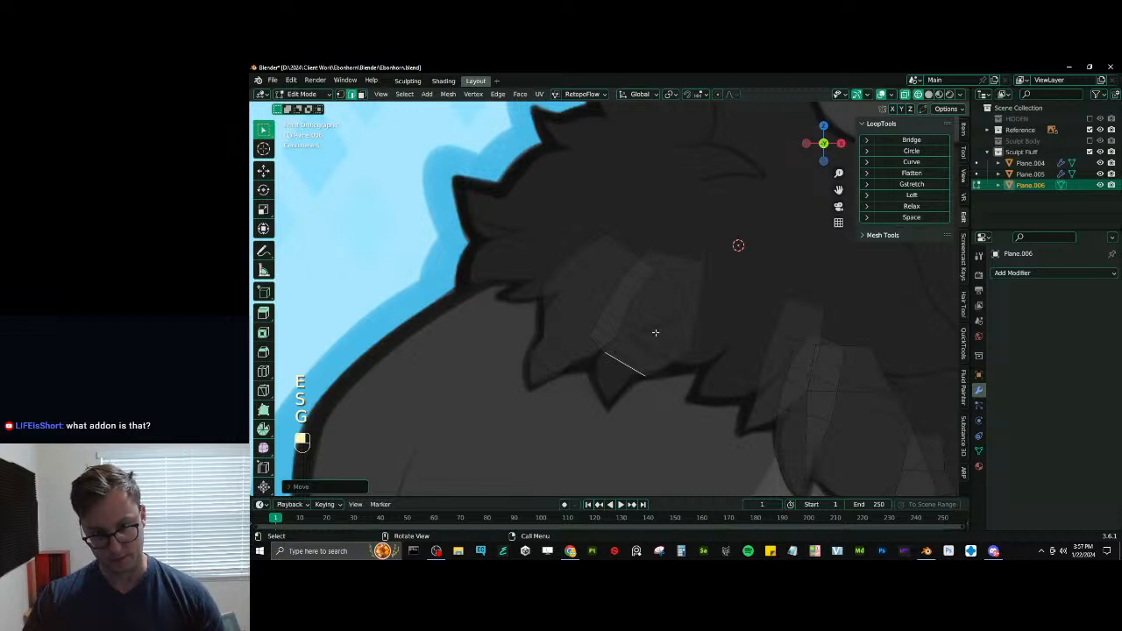
- Scale and reposition a middle edge of the ninth tuft, and adjust the position of its lowest edge
{"action": "left_click", "coordinate": [655, 333]}
{"action": "key", "text": "s"}
{"action": "left_click", "coordinate": [700, 332]}
{"action": "key", "text": "g"}
{"action": "left_click", "coordinate": [699, 325]}
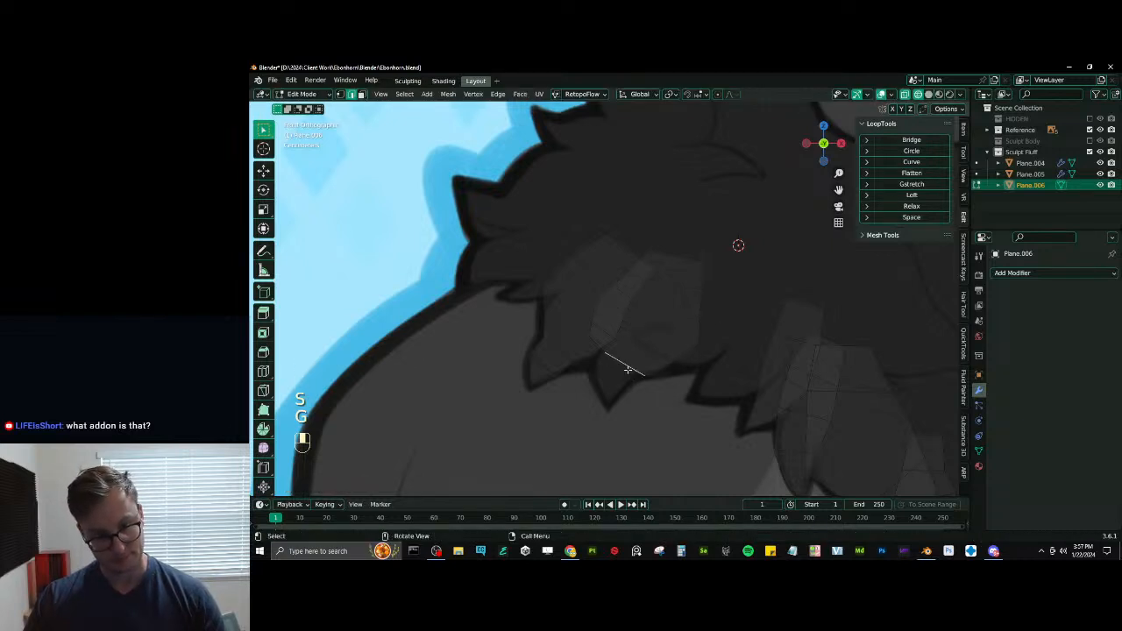
{"action": "key", "text": "g"}
{"action": "left_click", "coordinate": [628, 372]}
- Extrude a fifth segment on the ninth tuft, rotate its end edge, scale it to about 0.85 and reposition it
{"action": "key", "text": "e"}
{"action": "left_click", "coordinate": [610, 381]}
{"action": "key", "text": "r"}
{"action": "left_click", "coordinate": [688, 380]}
{"action": "key", "text": "s"}
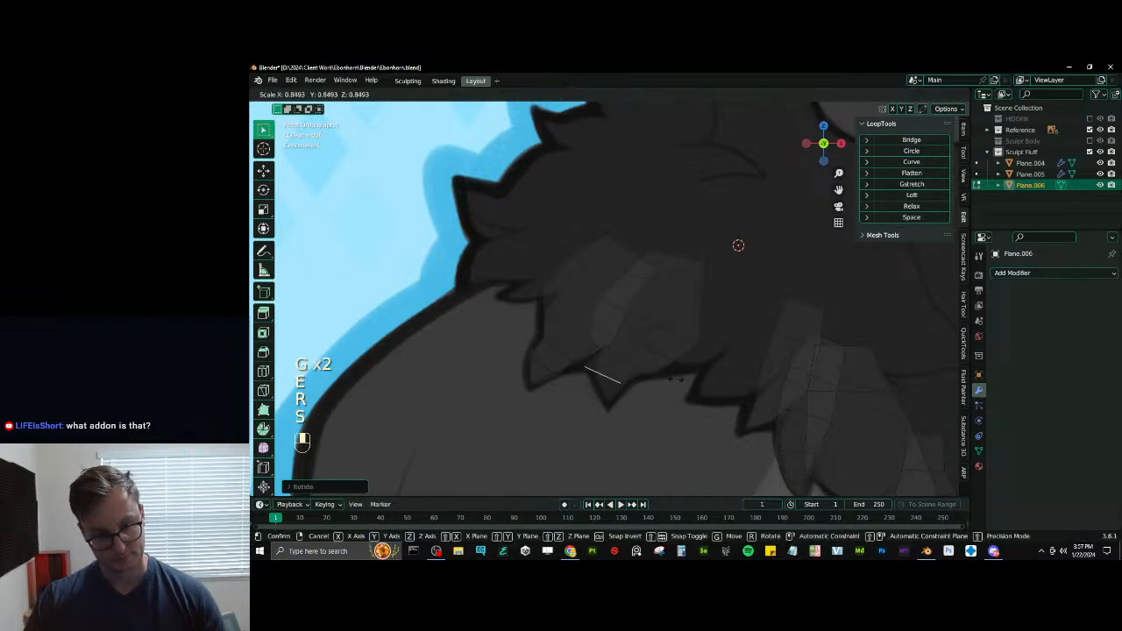
{"action": "left_click", "coordinate": [674, 379]}
{"action": "key", "text": "g"}
{"action": "left_click", "coordinate": [675, 385]}
- Close the ninth tuft with an extruded edge merged at center, and move that vertex about 0.006 m down onto the drawn point
{"action": "key", "text": "e"}
{"action": "left_click", "coordinate": [672, 408]}
{"action": "key", "text": "m"}
{"action": "left_click", "coordinate": [646, 409]}
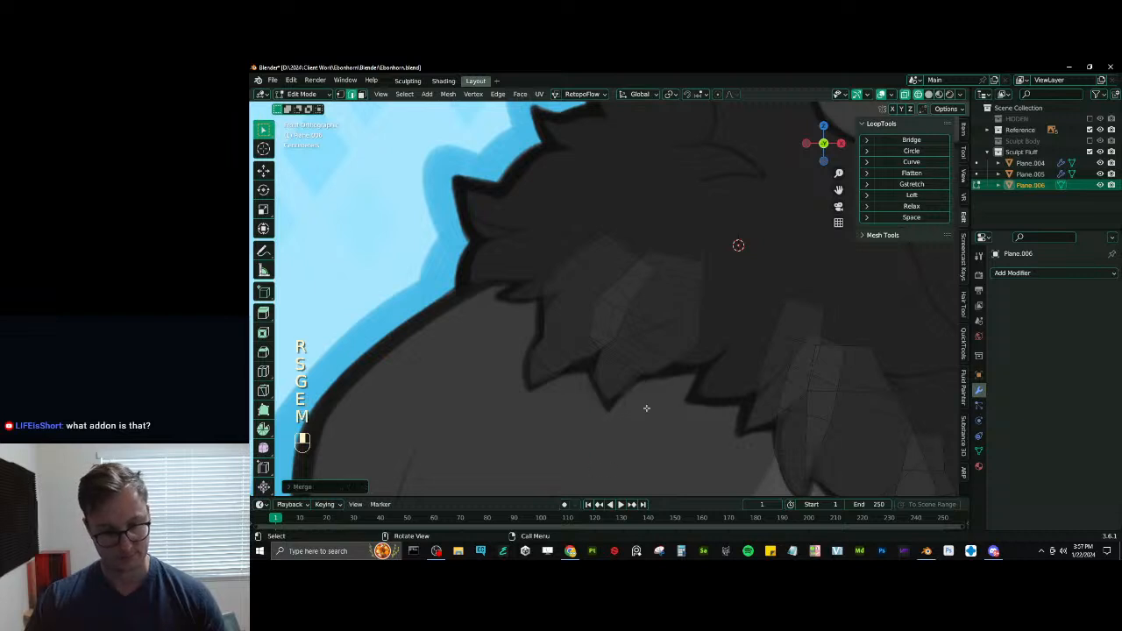
{"action": "key", "text": "g"}
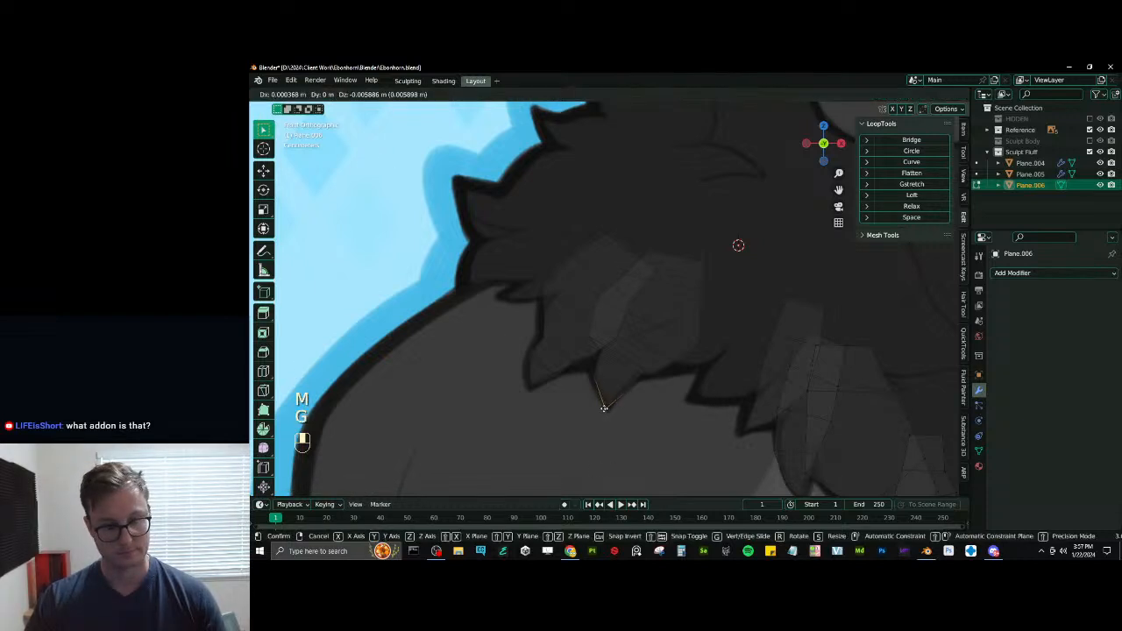
{"action": "left_click", "coordinate": [604, 406]}
- Select all the tufts in edge selection mode and bevel their edges
{"action": "middle_click_drag", "start_coordinate": [573, 152], "coordinate": [502, 152], "text": "shift"}
{"action": "left_click", "coordinate": [351, 94]}
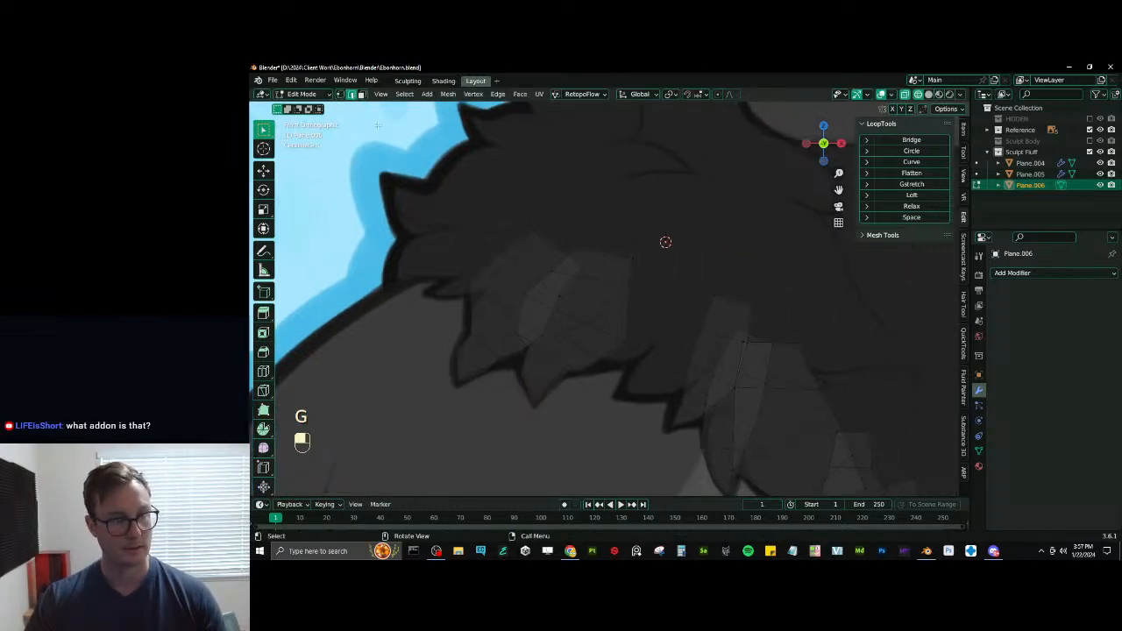
{"action": "middle_click_drag", "start_coordinate": [501, 237], "coordinate": [630, 305], "text": "shift"}
{"action": "scroll", "coordinate": [620, 308], "scroll_direction": "down", "scroll_amount": 5}
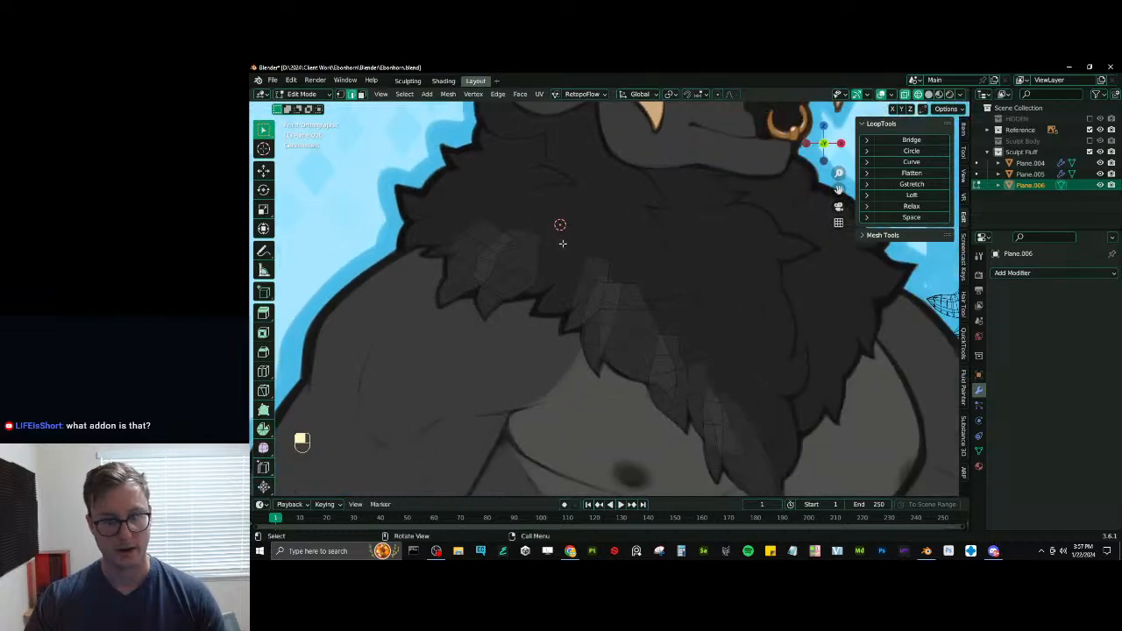
{"action": "key", "text": "a"}
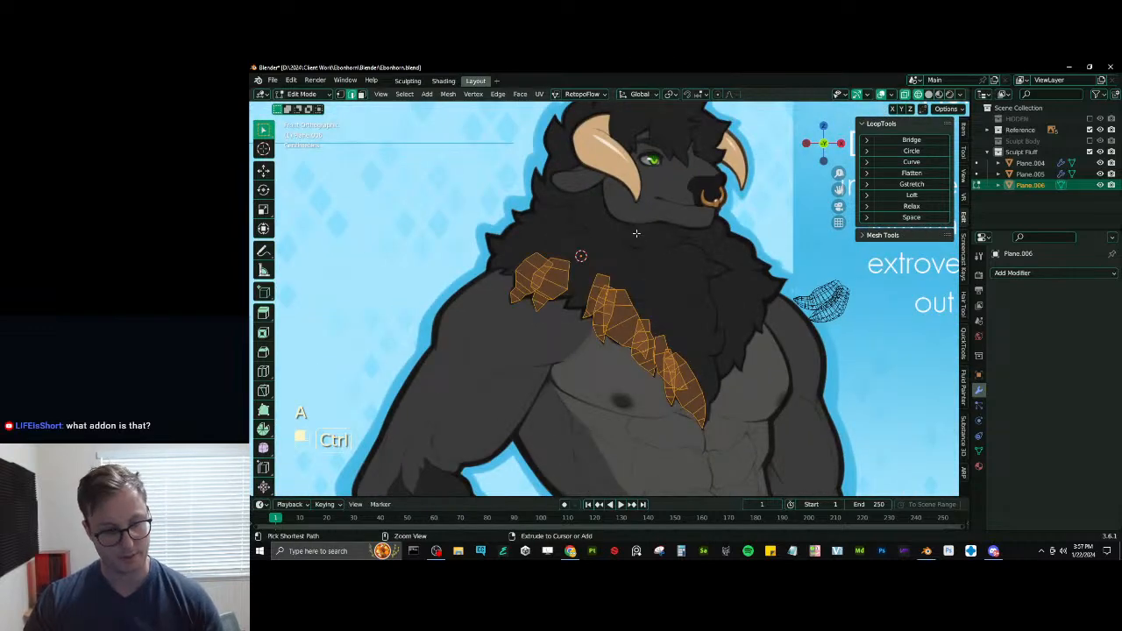
{"action": "scroll", "coordinate": [635, 232], "scroll_direction": "up", "scroll_amount": 3}
{"action": "key", "text": "ctrl+b"}
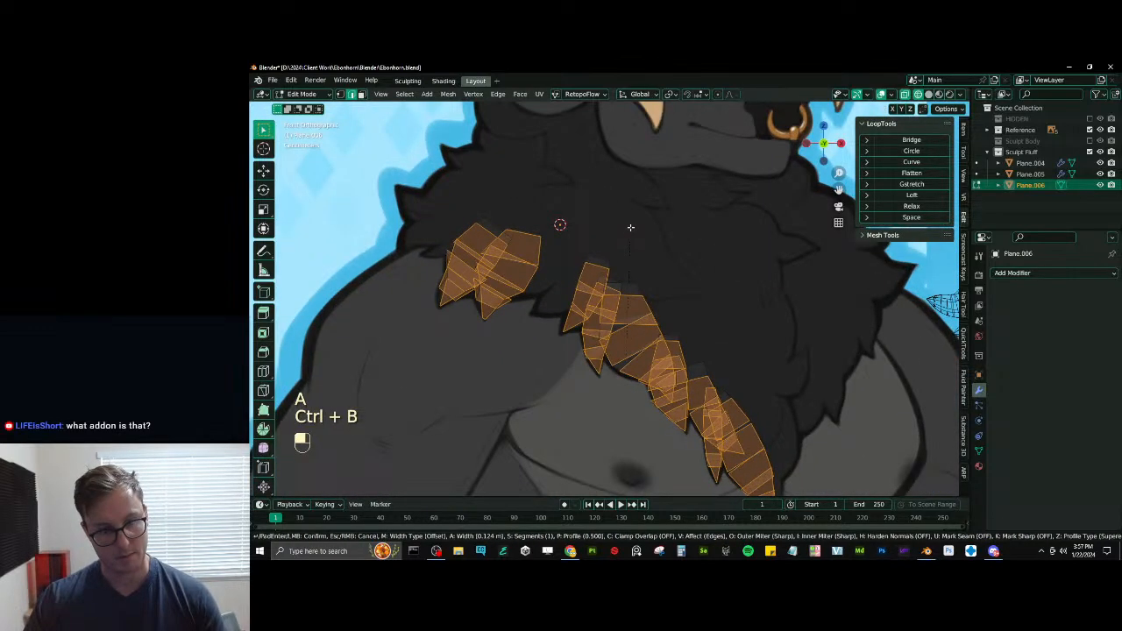
{"action": "left_click", "coordinate": [630, 227]}
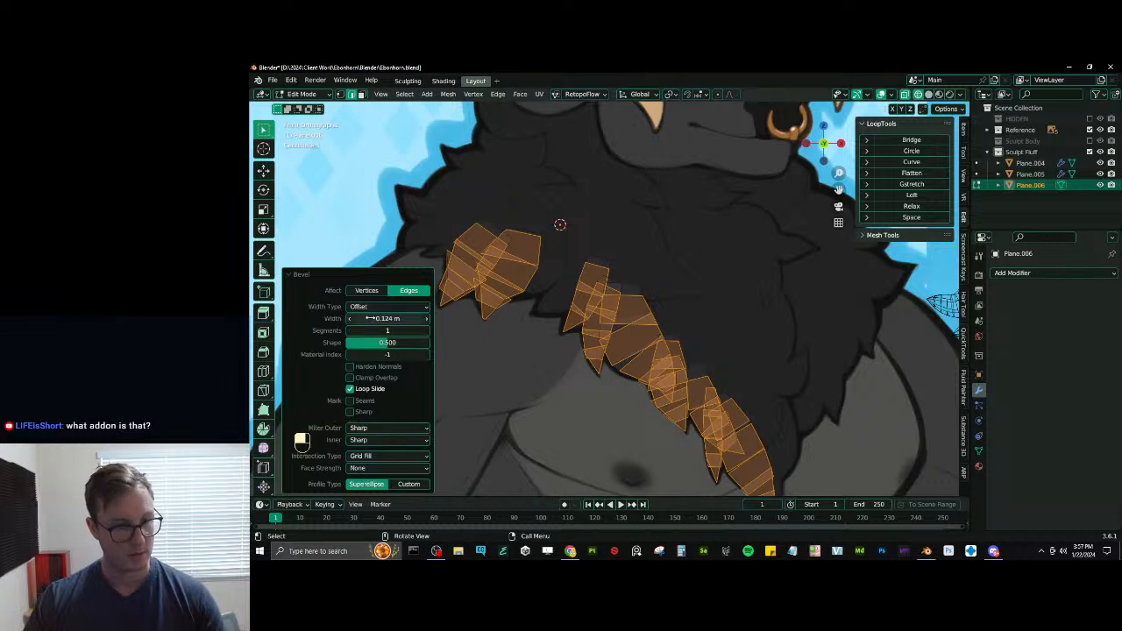
- Set the bevel to the Percent width type with a width of about 37.6% and 2 segments
{"action": "left_click", "coordinate": [385, 307]}
{"action": "left_click", "coordinate": [408, 349]}
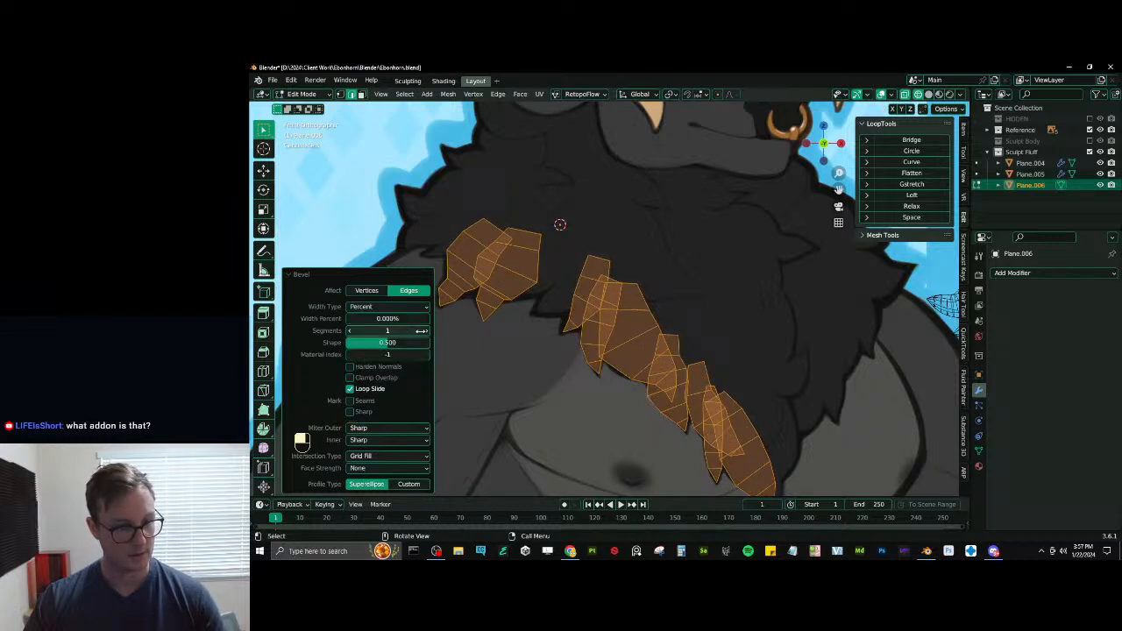
{"action": "left_click_drag", "start_coordinate": [383, 321], "coordinate": [438, 321]}
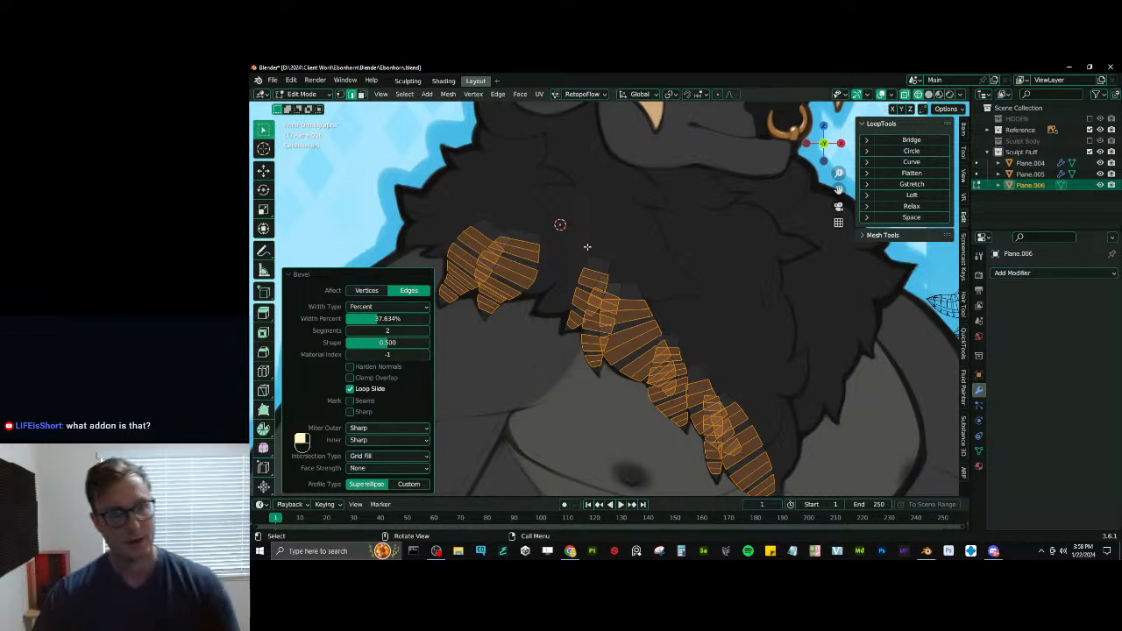
- Add a loop cut across the root segment of each of the two shoulder tufts
{"action": "middle_click_drag", "start_coordinate": [497, 267], "coordinate": [485, 218], "text": "ctrl"}
{"action": "key", "text": "ctrl+r"}
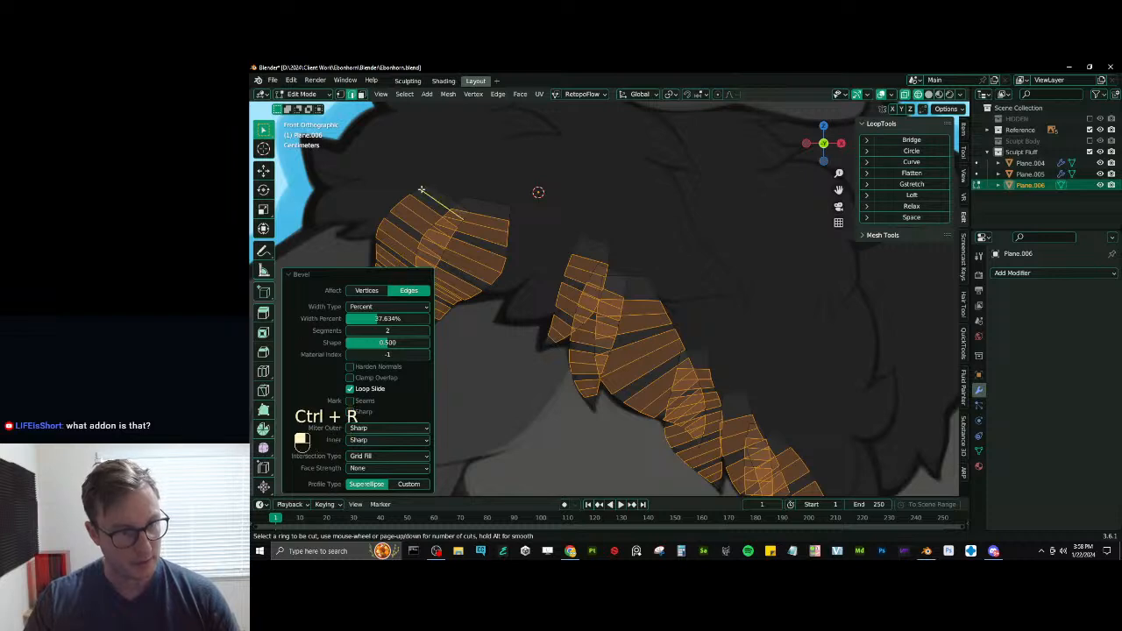
{"action": "left_click", "coordinate": [462, 207]}
{"action": "key", "text": "ctrl+r"}
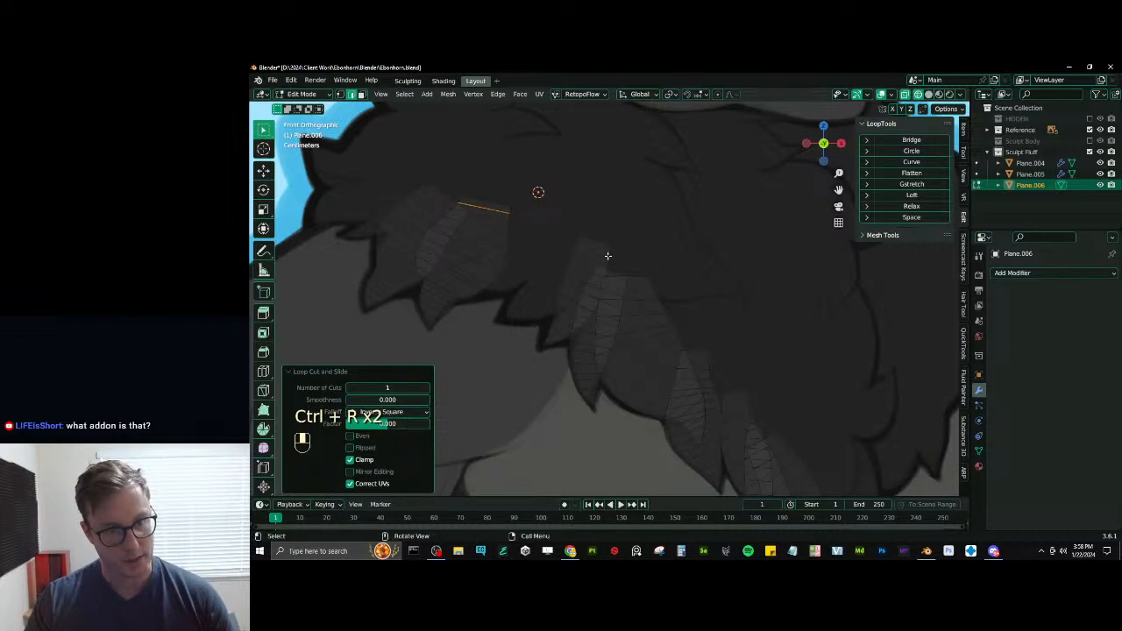
- Add a loop cut across the root segment of each of the next two tufts below the shoulder pair
{"action": "key", "text": "ctrl+r"}
{"action": "key", "text": "ctrl+z"}
{"action": "key", "text": "ctrl+r"}
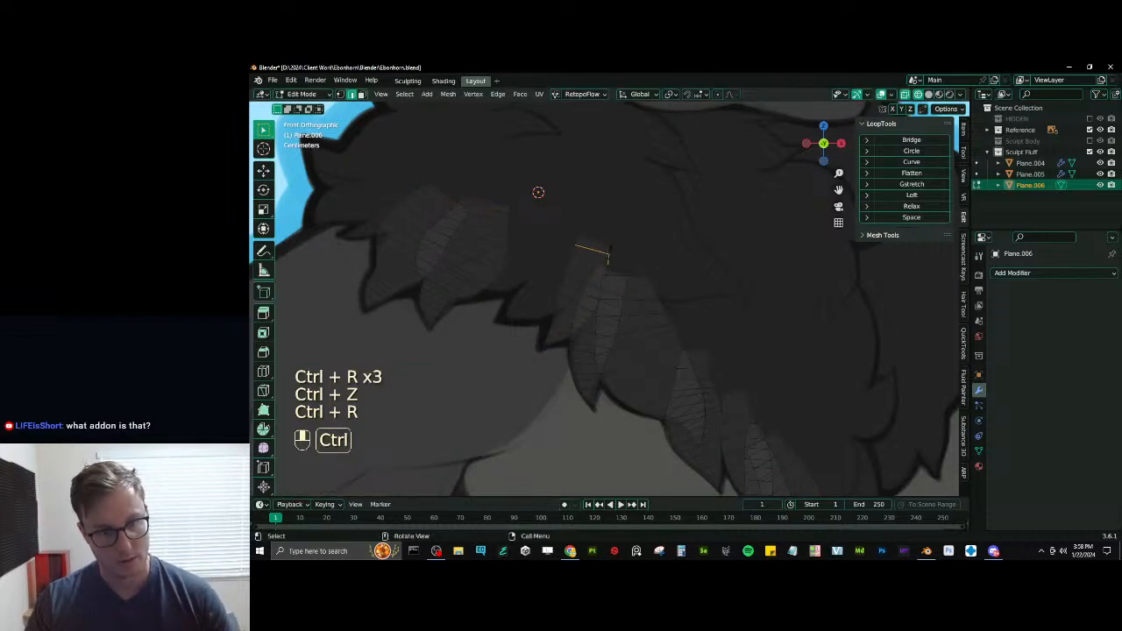
{"action": "left_click", "coordinate": [648, 287]}
{"action": "key", "text": "ctrl+r"}
{"action": "key", "text": "ctrl+r"}
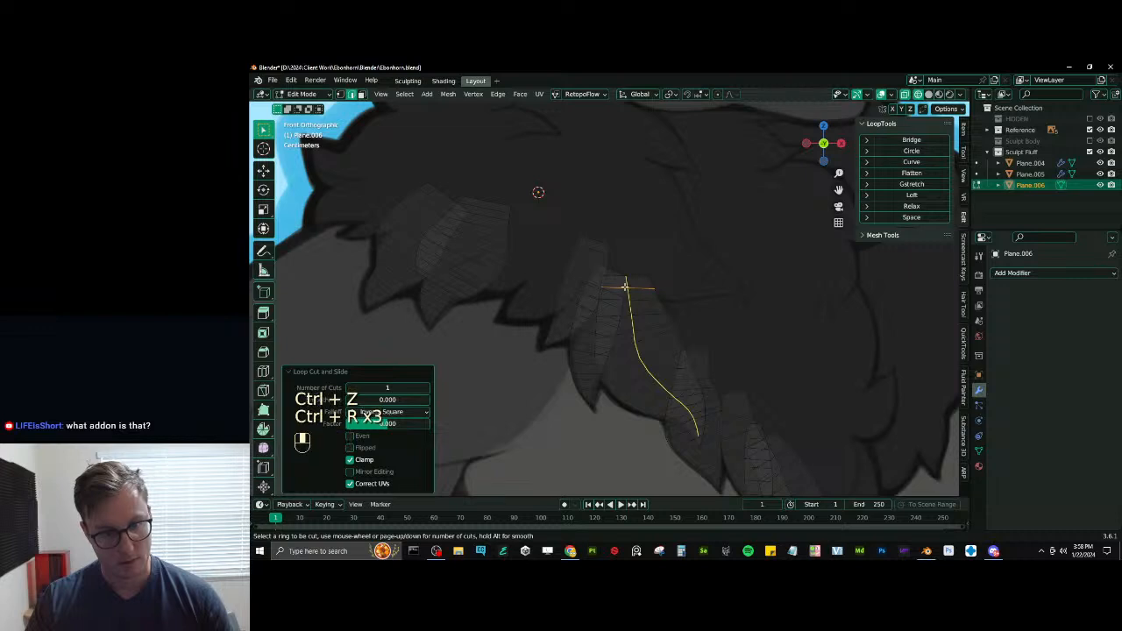
- Add a loop cut across the root segment of each remaining chest tuft, down to the lowest one
{"action": "scroll", "coordinate": [648, 283], "scroll_direction": "up", "scroll_amount": 2}
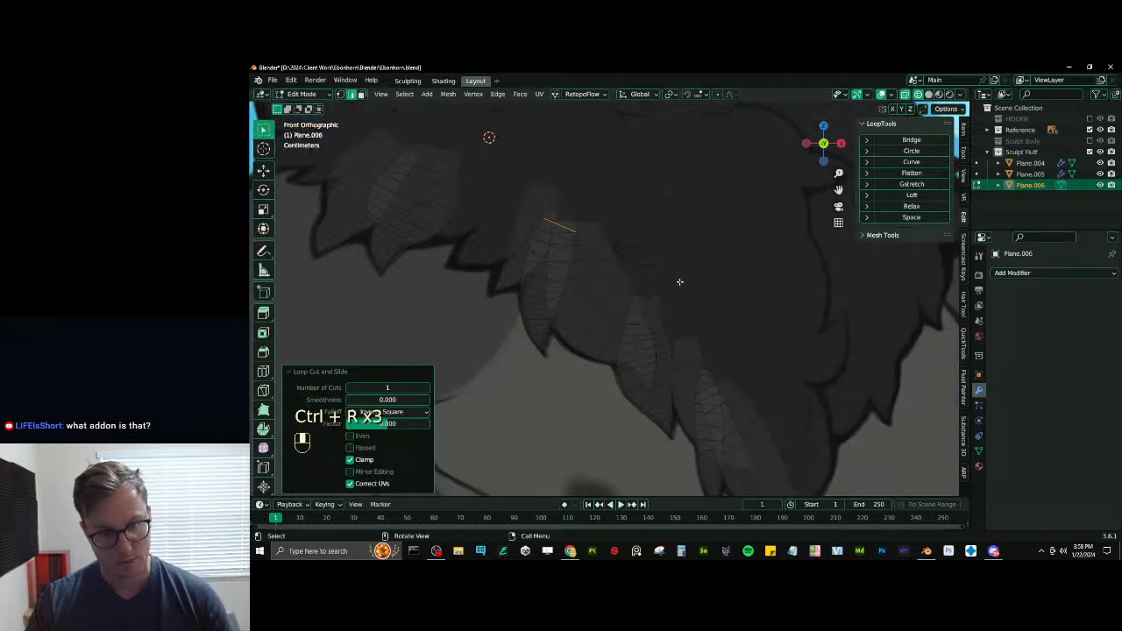
{"action": "key", "text": "ctrl+r"}
{"action": "key", "text": "ctrl+r"}
{"action": "key", "text": "ctrl+r"}
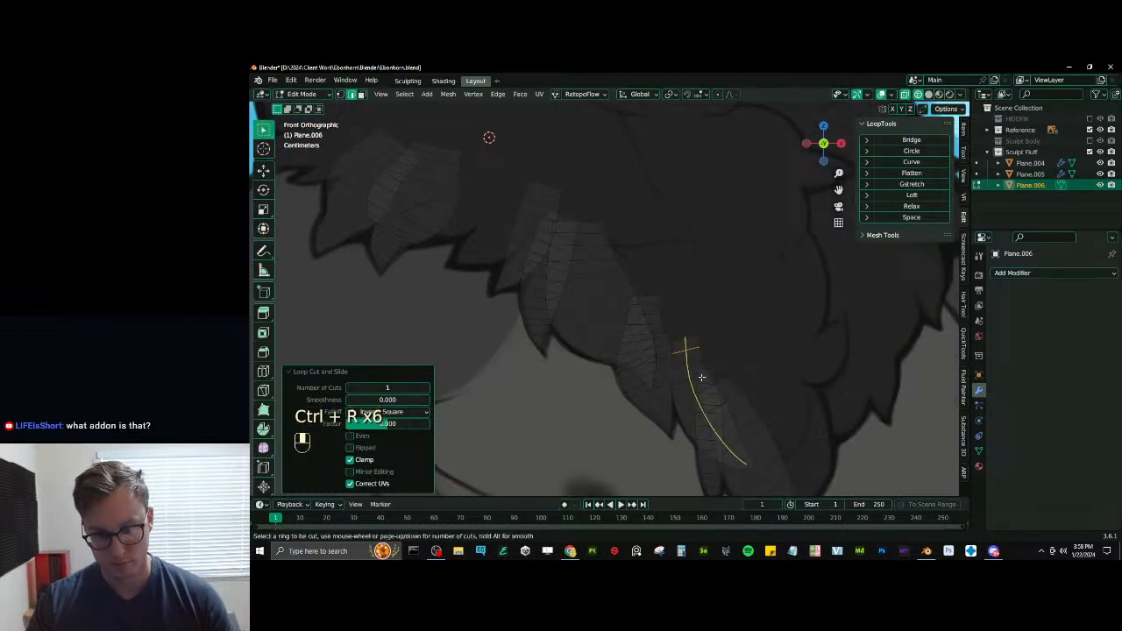
{"action": "left_click", "coordinate": [708, 378]}
{"action": "right_click", "coordinate": [708, 379]}
{"action": "key", "text": "ctrl+r"}
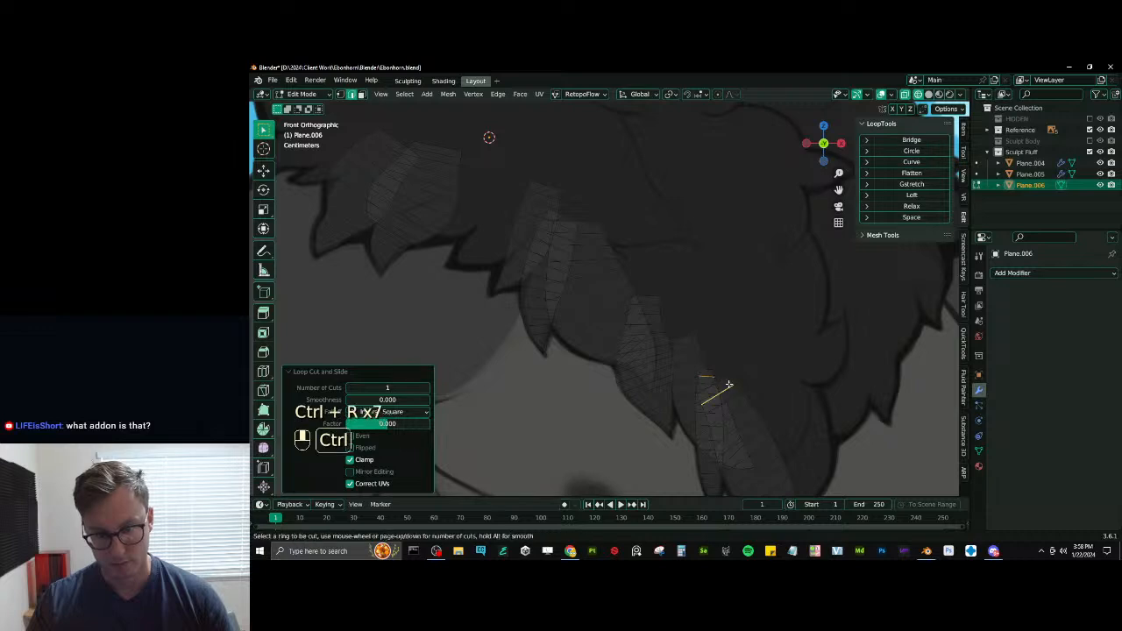
{"action": "left_click", "coordinate": [719, 389]}
{"action": "right_click", "coordinate": [722, 386]}
{"action": "scroll", "coordinate": [797, 269], "scroll_direction": "down", "scroll_amount": 3}
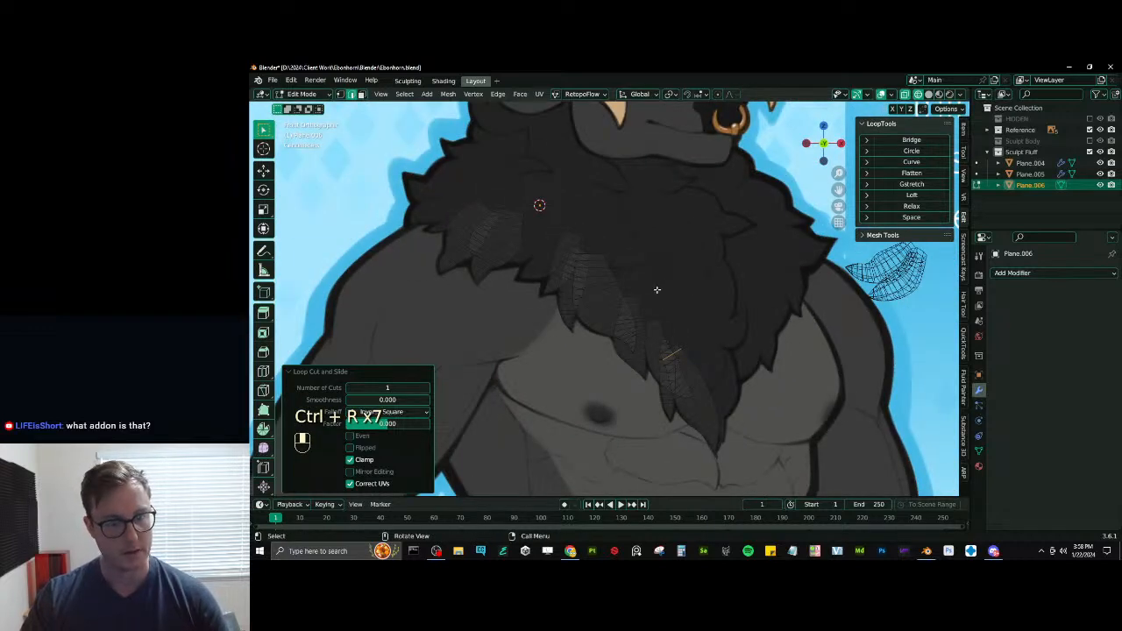
- Add a lengthwise loop cut along the middle of the tufts across the chest
{"action": "key", "text": "ctrl+r"}
{"action": "key", "text": "ctrl+r"}
{"action": "key", "text": "ctrl+r"}
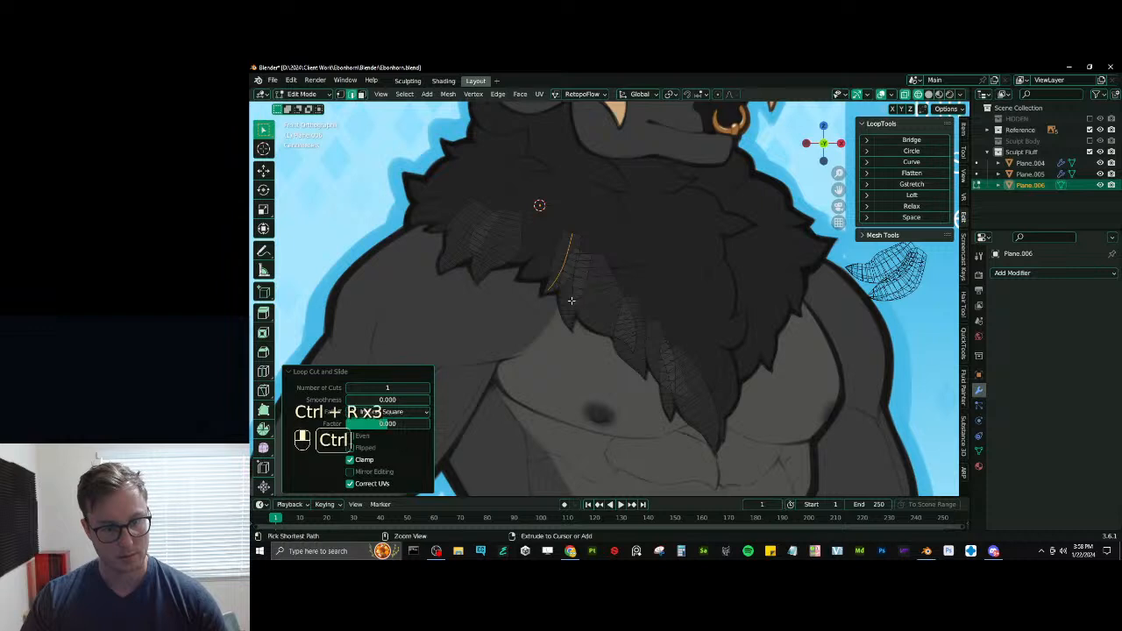
{"action": "key", "text": "ctrl+r"}
{"action": "key", "text": "ctrl+r"}
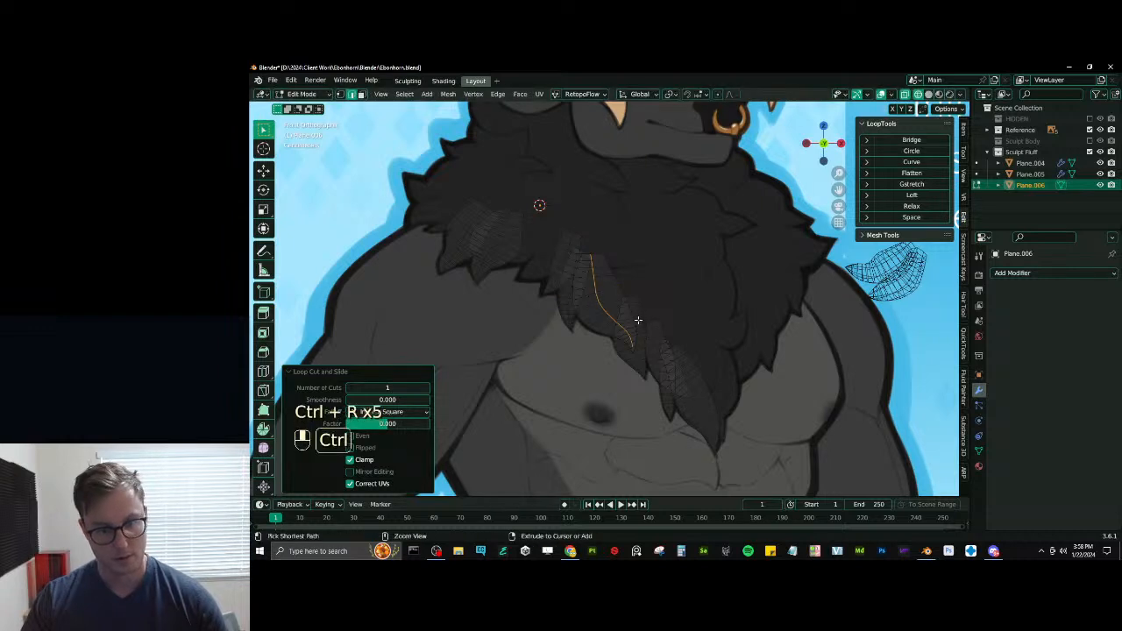
{"action": "key", "text": "ctrl+r"}
{"action": "key", "text": "ctrl+z"}
{"action": "key", "text": "ctrl+r"}
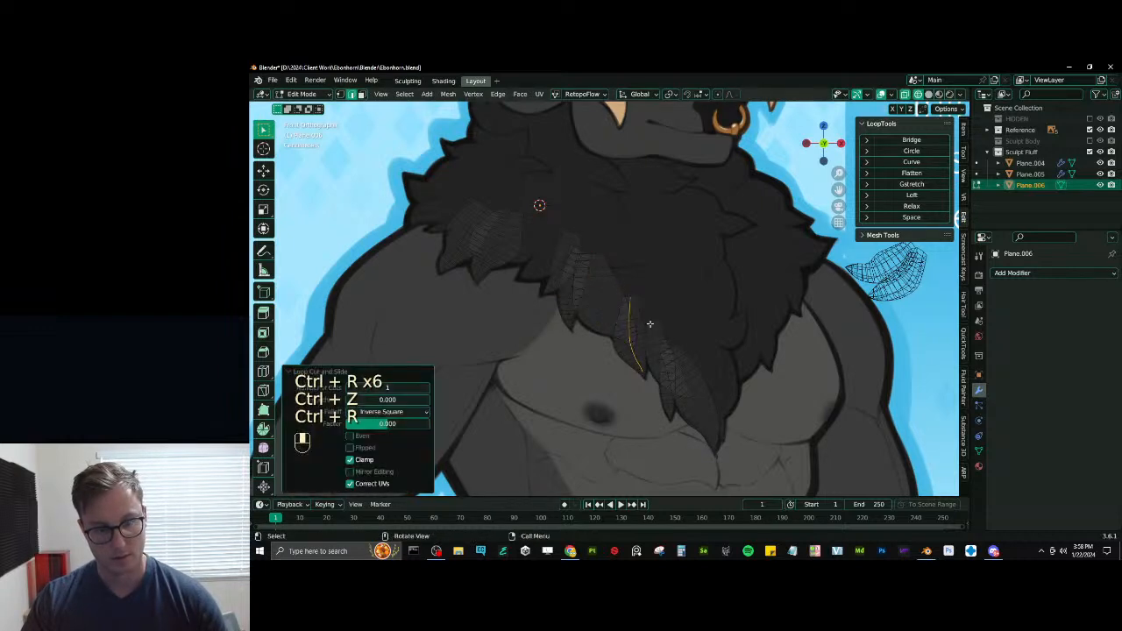
{"action": "key", "text": "ctrl+r"}
{"action": "key", "text": "ctrl+r"}
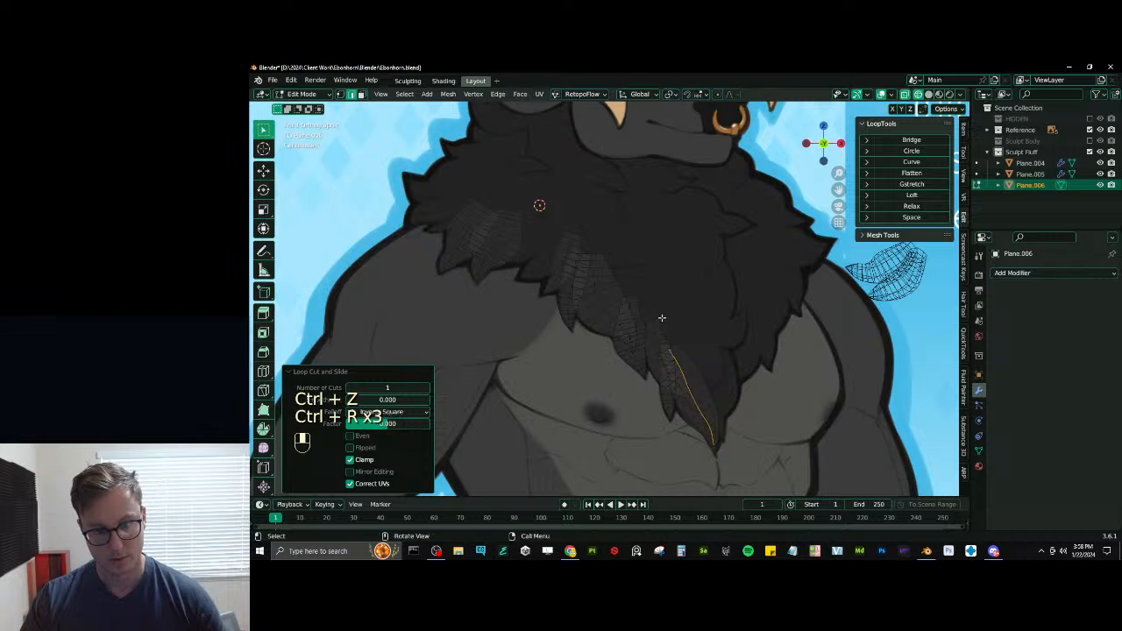
- Select the lengthwise center edge loops of all the chest and shoulder tufts together
{"action": "scroll", "coordinate": [659, 318], "scroll_direction": "up", "scroll_amount": 4}
{"action": "left_click", "coordinate": [684, 356], "text": "alt+shift"}
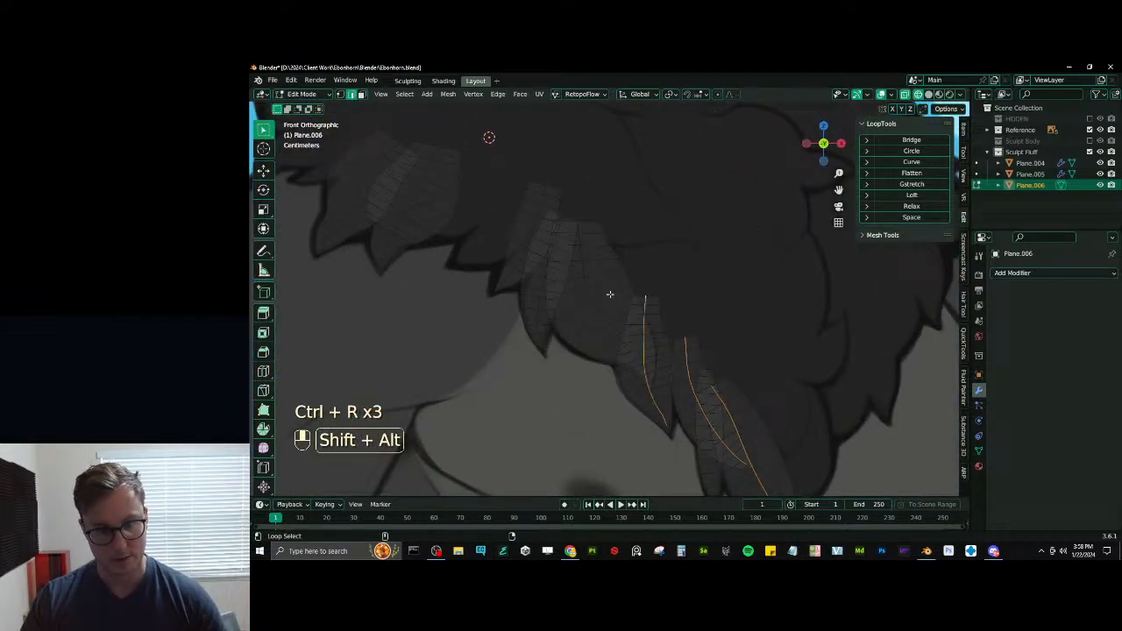
{"action": "key", "text": "ctrl+z"}
{"action": "left_click", "coordinate": [518, 256], "text": "alt+shift"}
{"action": "middle_click_drag", "start_coordinate": [519, 256], "coordinate": [590, 317], "text": "shift"}
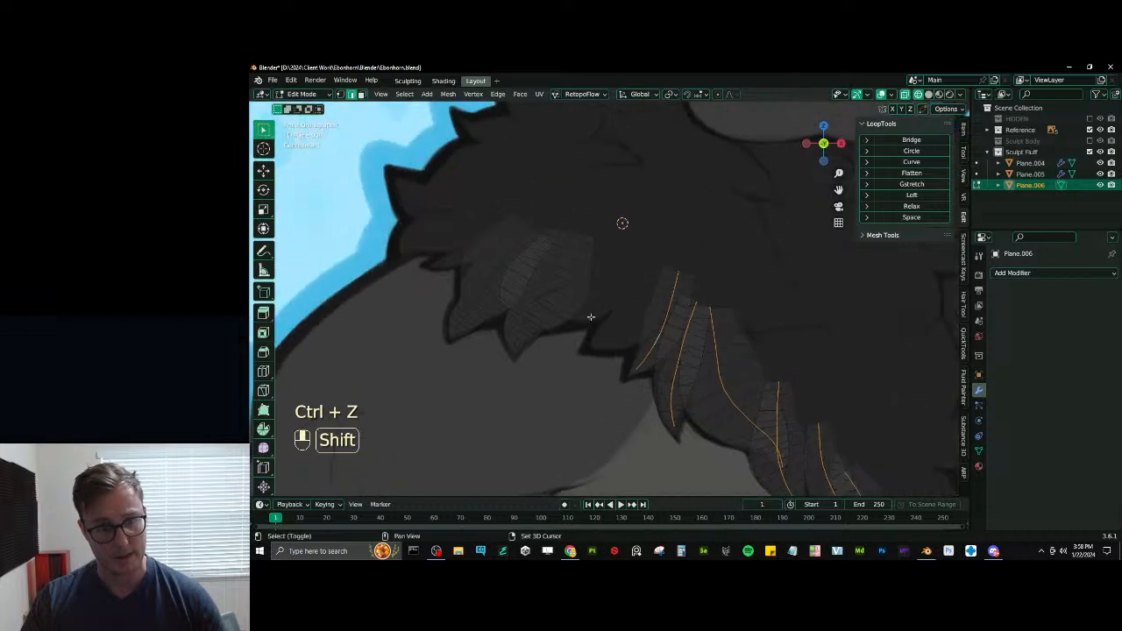
{"action": "left_click", "coordinate": [545, 295], "text": "alt+shift"}
{"action": "left_click", "coordinate": [490, 275], "text": "alt+shift"}
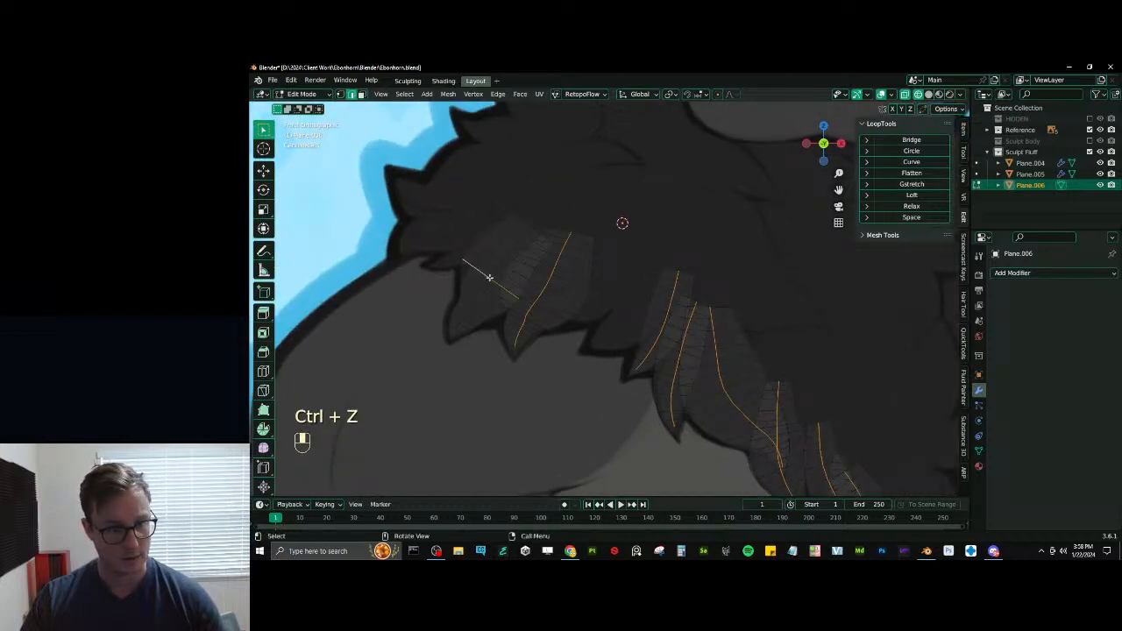
{"action": "key", "text": "ctrl+z"}
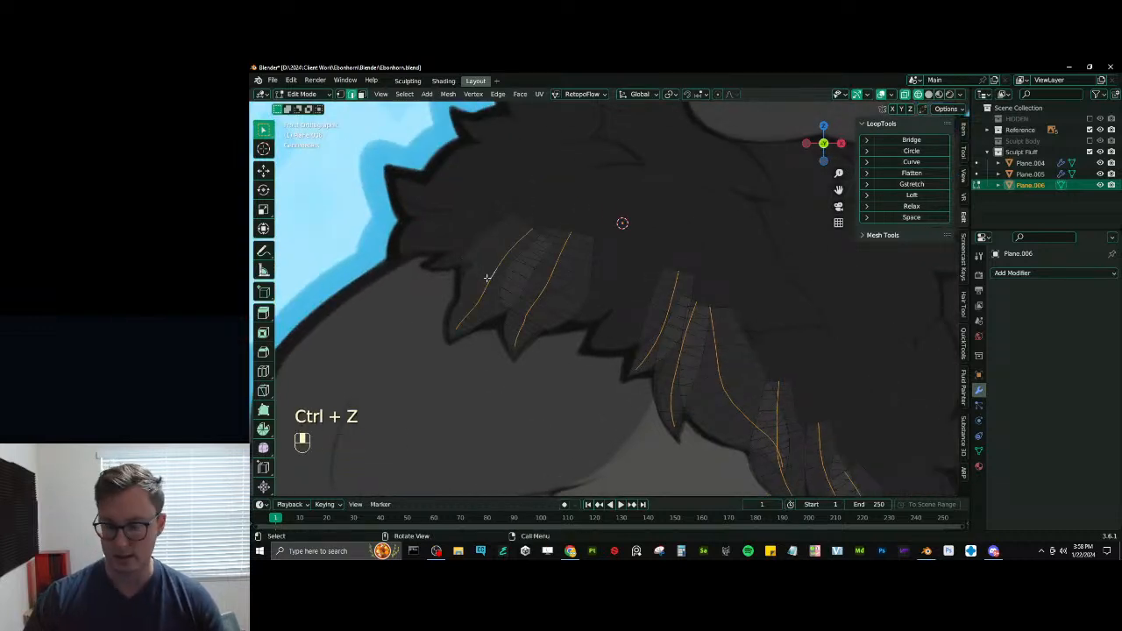
- Isolate the center loops by hiding everything else, move them forward off the tufts' flat plane, and reveal the hidden geometry
{"action": "key", "text": "ctrl+i"}
{"action": "key", "text": "h"}
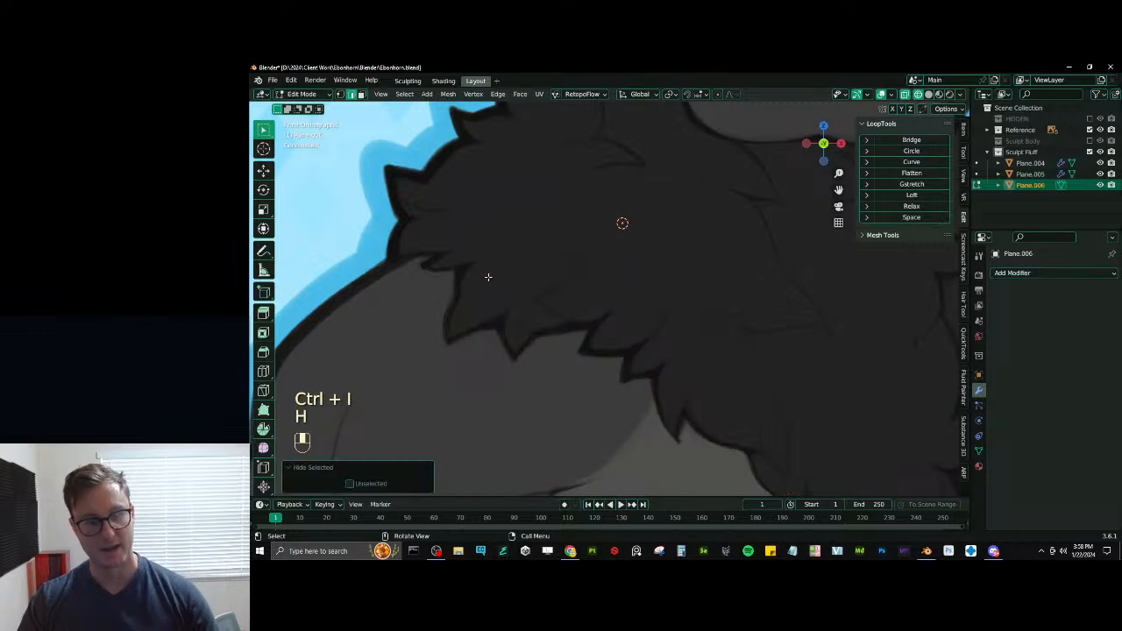
{"action": "key", "text": "a"}
{"action": "scroll", "coordinate": [638, 325], "scroll_direction": "down", "scroll_amount": 5}
{"action": "middle_click_drag", "start_coordinate": [561, 299], "coordinate": [611, 322]}
{"action": "key", "text": "g"}
{"action": "middle_click", "coordinate": [657, 340]}
{"action": "left_click", "coordinate": [722, 368]}
{"action": "key", "text": "alt+h"}
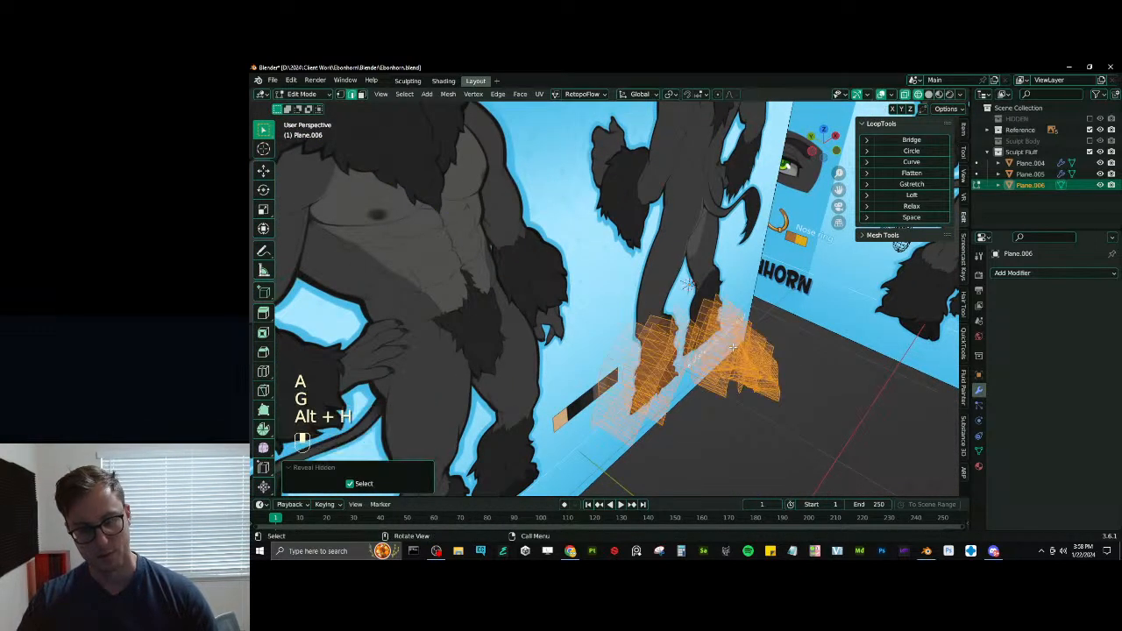
- Switch to solid shading and vertex selection, and pick the tip vertex of the inner shoulder tuft
{"action": "mouse_move", "coordinate": [723, 377]}
{"action": "middle_mouse_down", "text": "shift"}
{"action": "mouse_move", "coordinate": [697, 298]}
{"action": "mouse_move", "coordinate": [651, 269]}
{"action": "middle_mouse_up", "text": "shift"}
{"action": "key", "text": "z"}
{"action": "middle_click_drag", "start_coordinate": [579, 263], "coordinate": [621, 311], "text": "shift"}
{"action": "scroll", "coordinate": [615, 311], "scroll_direction": "up", "scroll_amount": 3}
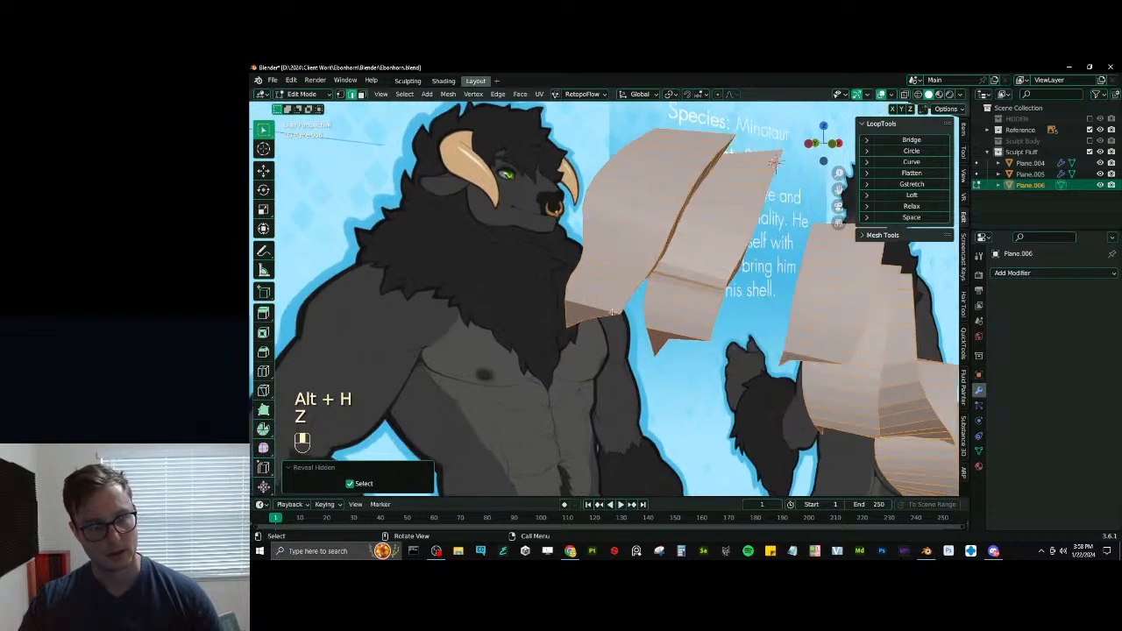
{"action": "left_click", "coordinate": [339, 96]}
{"action": "left_click", "coordinate": [557, 326]}
{"action": "middle_click_drag", "start_coordinate": [559, 325], "coordinate": [591, 303]}
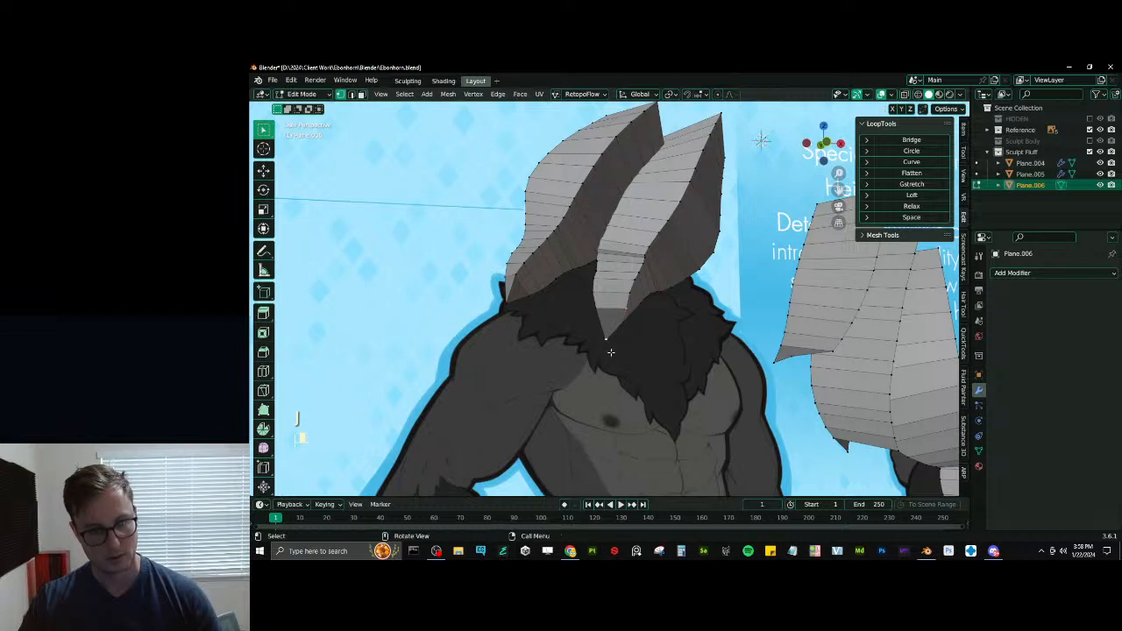
- Connect the end vertex of the center line to the tip vertex on the upper chest tufts
{"action": "middle_click_drag", "start_coordinate": [740, 350], "coordinate": [626, 313]}
{"action": "key", "text": "z"}
{"action": "left_click", "coordinate": [614, 300]}
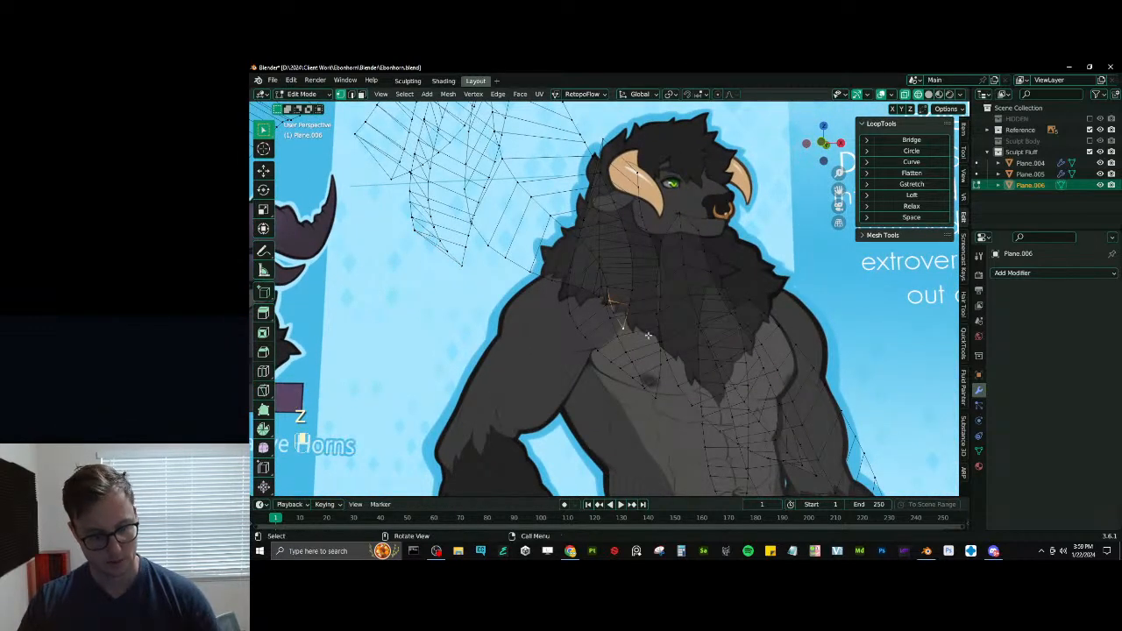
{"action": "left_click", "coordinate": [644, 387], "text": "shift"}
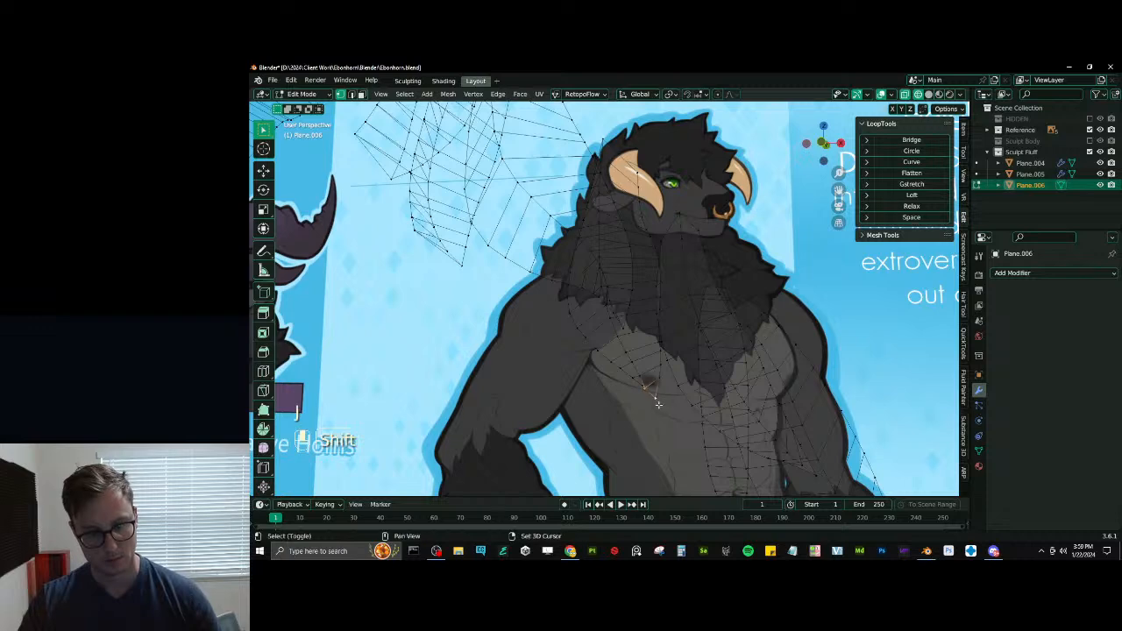
{"action": "key", "text": "j"}
{"action": "key", "text": "z"}
{"action": "middle_click_drag", "start_coordinate": [701, 432], "coordinate": [658, 330], "text": "shift"}
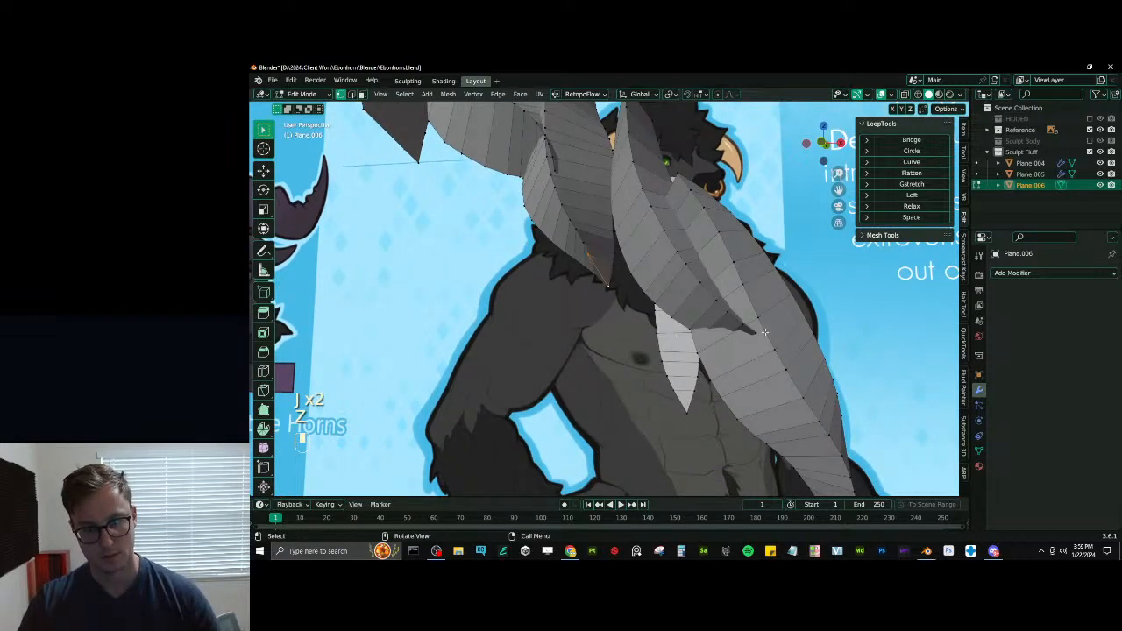
- Add a lengthwise center loop cut to the chest tuft that lacks one and move it forward along the Y axis
{"action": "middle_click_drag", "start_coordinate": [764, 331], "coordinate": [720, 279]}
{"action": "key", "text": "ctrl+r"}
{"action": "double_click", "coordinate": [664, 256]}
{"action": "key", "text": "g"}
{"action": "key", "text": "y"}
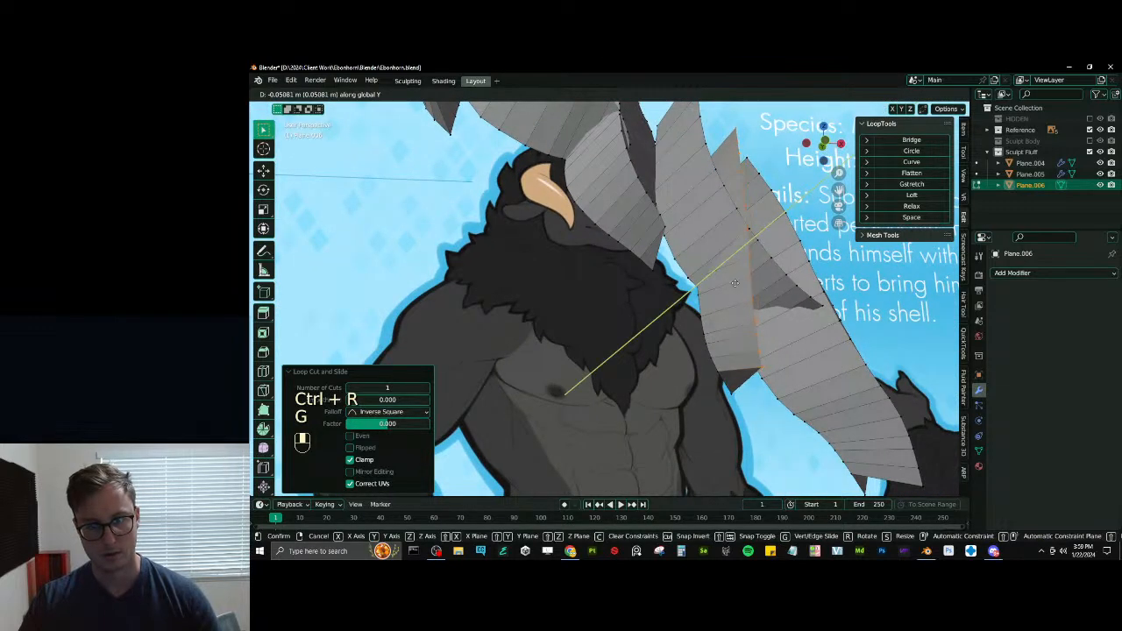
{"action": "left_click", "coordinate": [745, 370]}
- Select the lengthwise center loops of all the tufts and smooth them with LoopTools Relax
{"action": "middle_click_drag", "start_coordinate": [743, 400], "coordinate": [660, 413]}
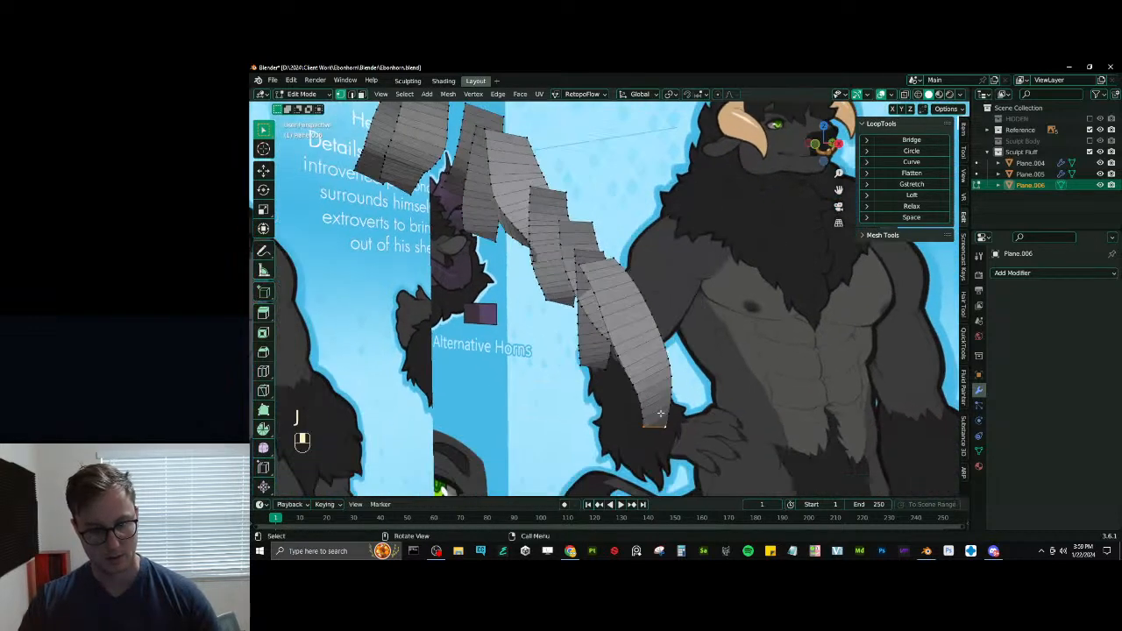
{"action": "left_click", "coordinate": [641, 423], "text": "alt+shift"}
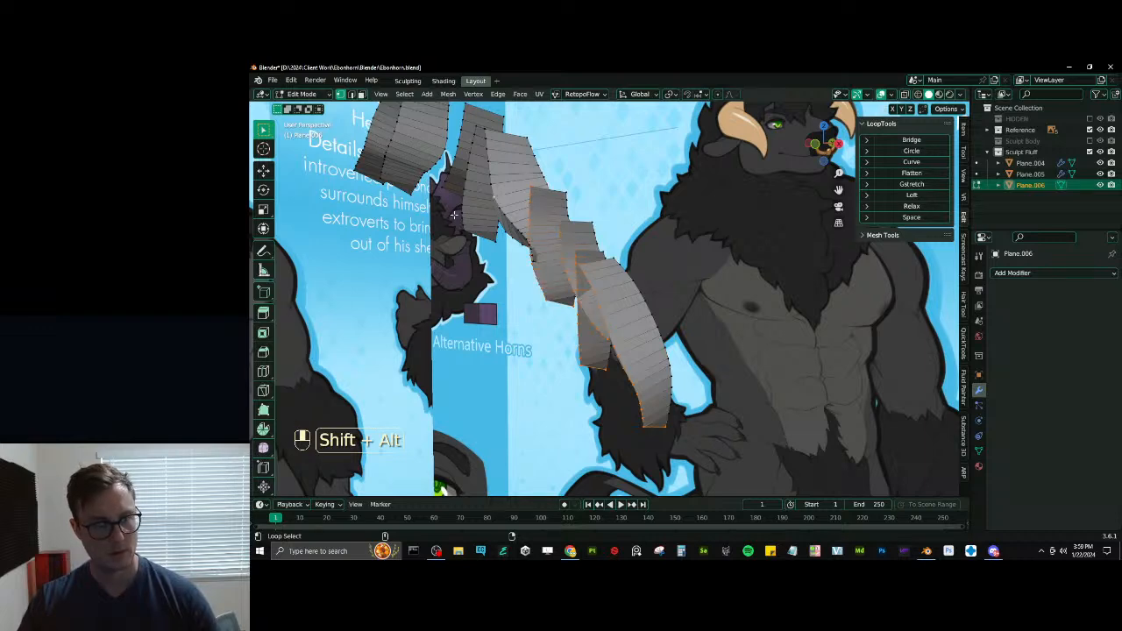
{"action": "middle_click_drag", "start_coordinate": [442, 210], "coordinate": [602, 293], "text": "shift"}
{"action": "key", "text": "ctrl+z"}
{"action": "key", "text": "ctrl+z"}
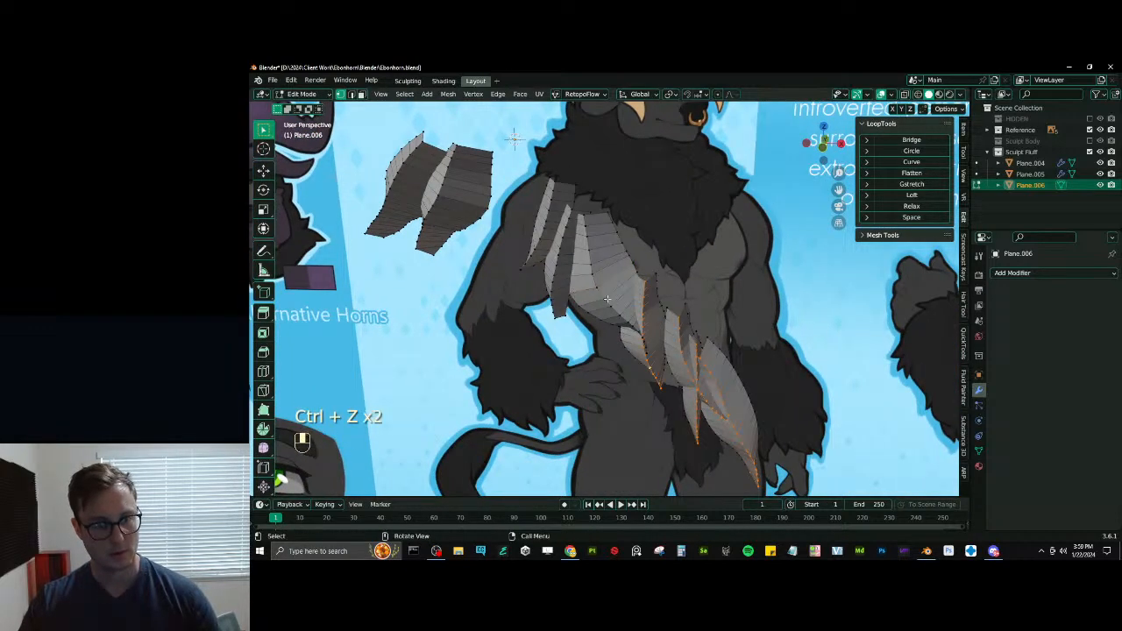
{"action": "key", "text": "ctrl+z"}
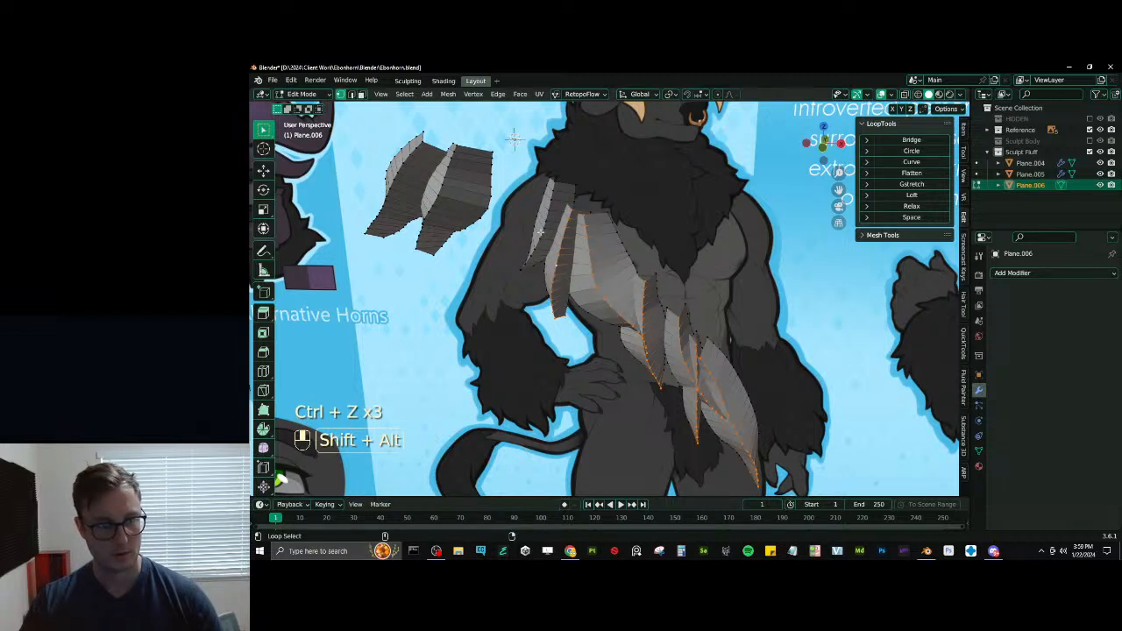
{"action": "left_click", "coordinate": [540, 232], "text": "alt+shift"}
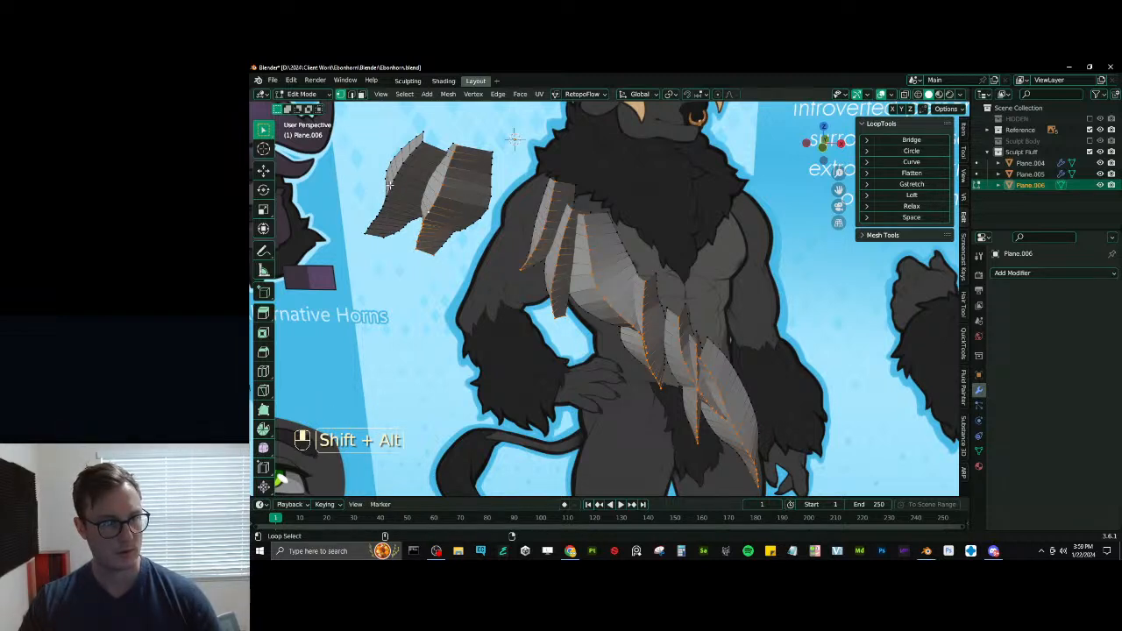
{"action": "left_click", "coordinate": [917, 206]}
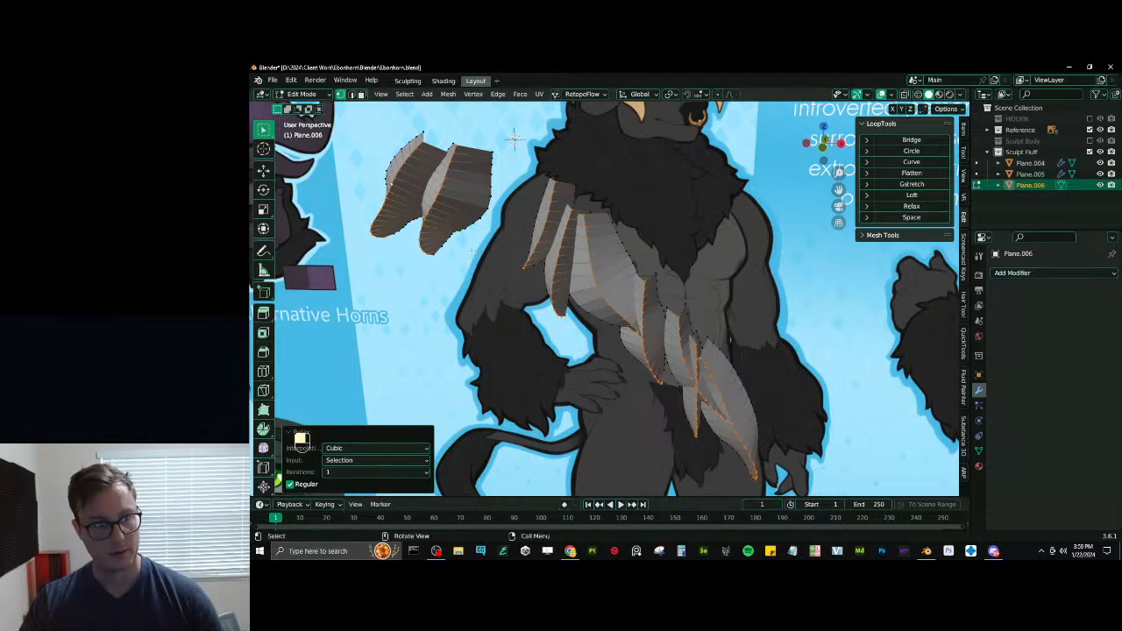
- Scale the center loops down along Y about the 3D cursor, and fine-tune their depth with a Y scale of 1.022
{"action": "middle_click_drag", "start_coordinate": [701, 254], "coordinate": [685, 304]}
{"action": "key", "text": "a"}
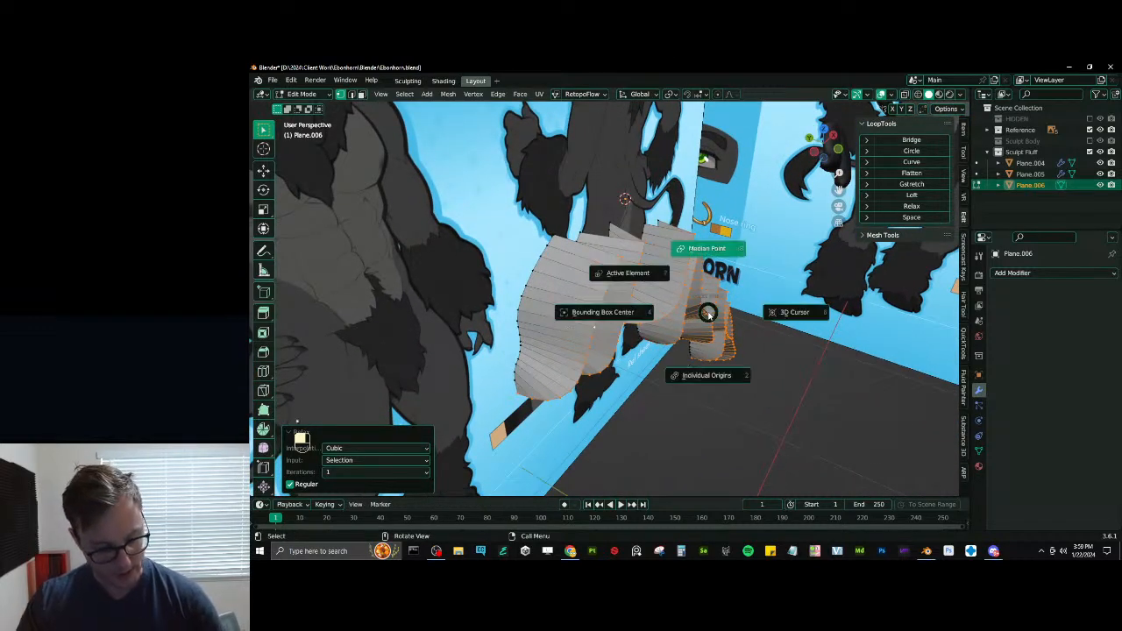
{"action": "key", "text": "t"}
{"action": "key", "text": "ctrl+z"}
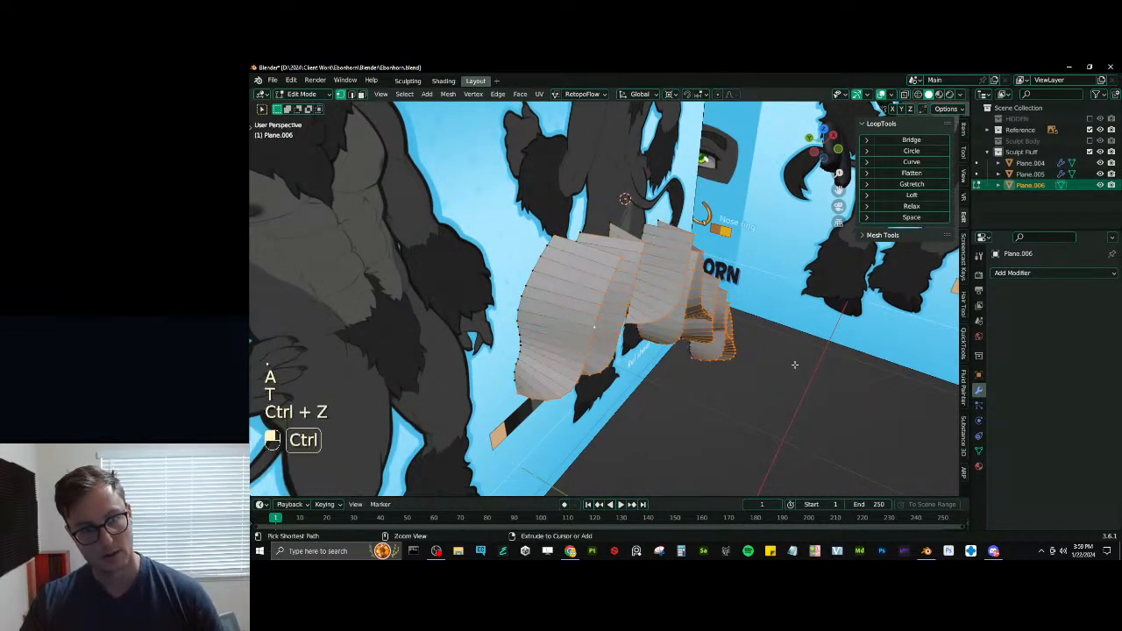
{"action": "key", "text": "s"}
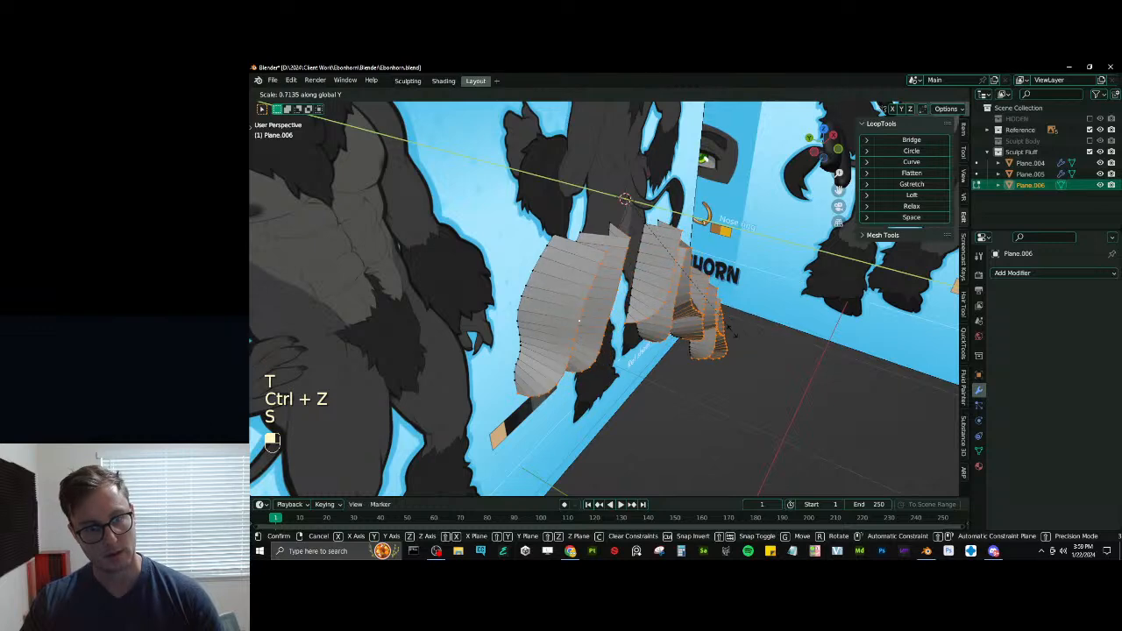
{"action": "left_click", "coordinate": [776, 352]}
{"action": "middle_click_drag", "start_coordinate": [776, 353], "coordinate": [668, 266]}
{"action": "key", "text": "s"}
{"action": "left_click", "coordinate": [736, 324]}
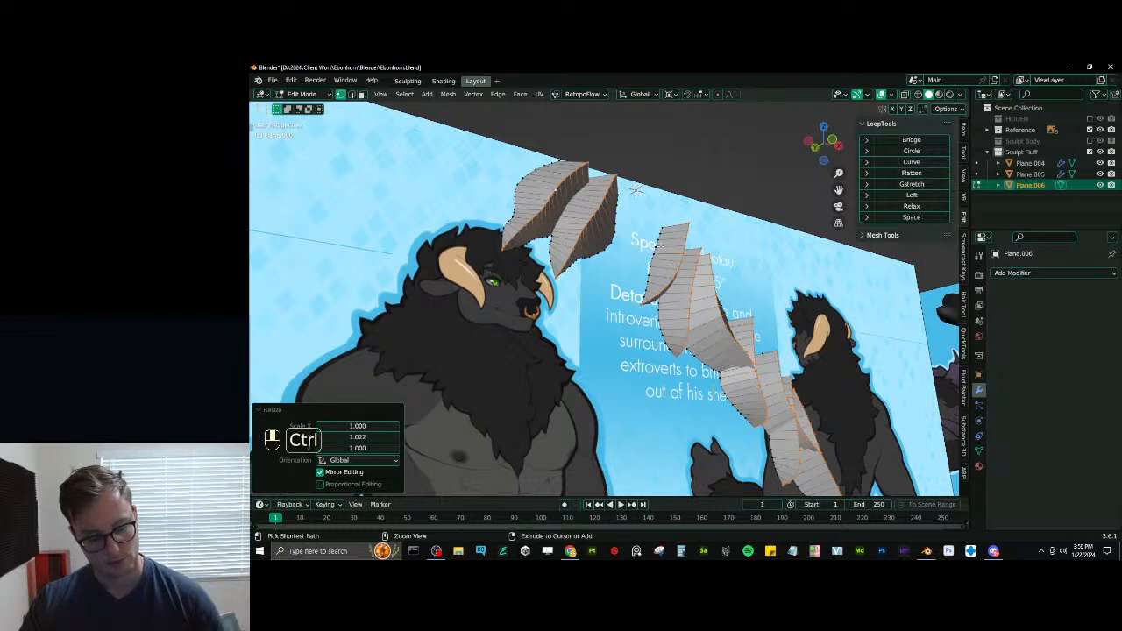
- Try beveling the tufts' center loops with 2 segments and a Percent width of about 49.5%
{"action": "key", "text": "ctrl+b"}
{"action": "left_click", "coordinate": [679, 226]}
{"action": "key", "text": "ctrl+z"}
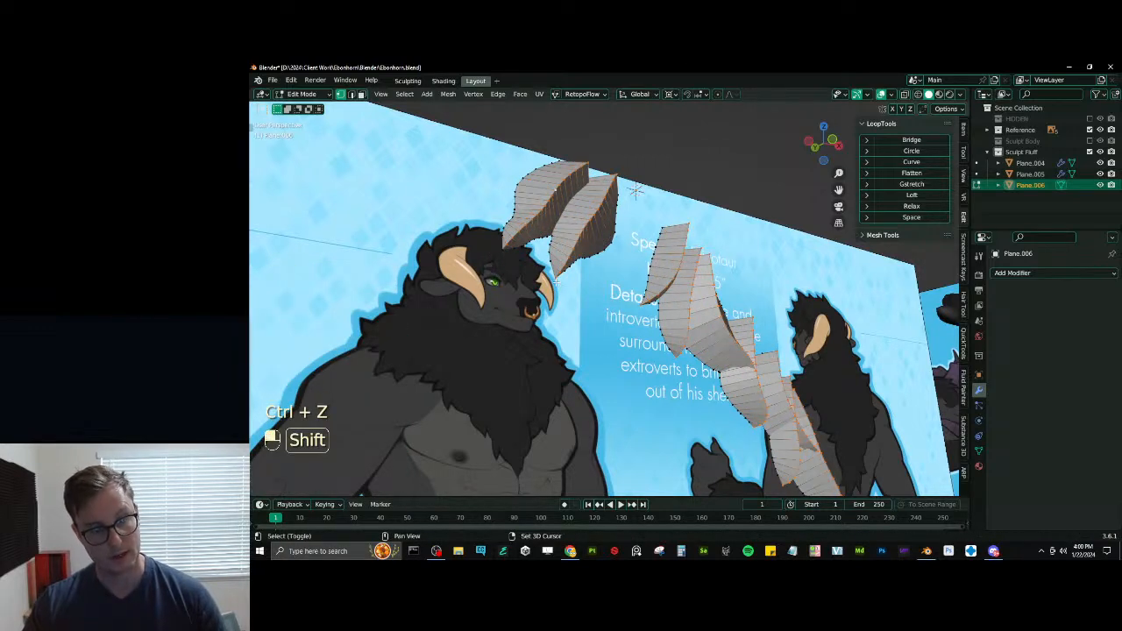
{"action": "key", "text": "ctrl+b"}
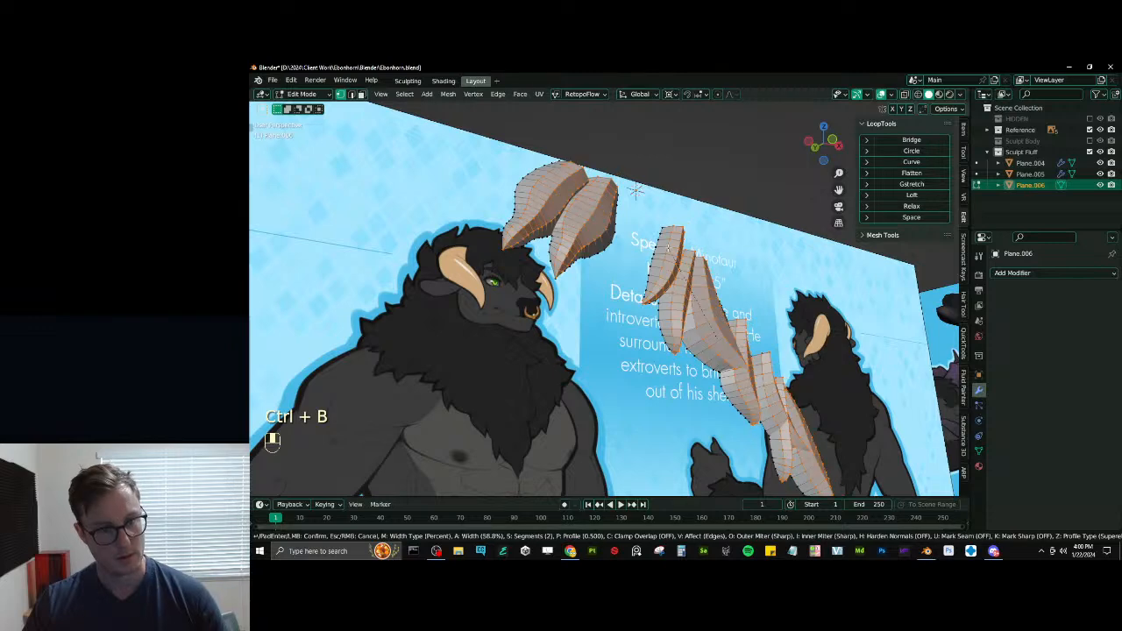
{"action": "left_click", "coordinate": [671, 254]}
{"action": "key", "text": "ctrl+z"}
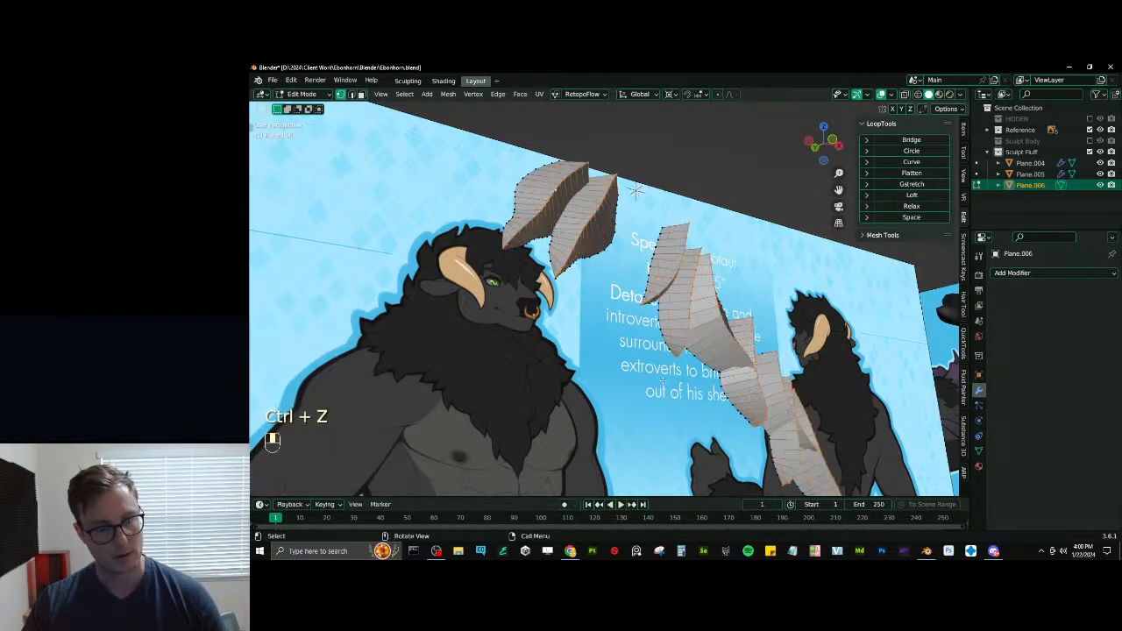
- Bevel the tufts' lengthwise center loops with 2 segments and a Percent width of about 66.5%
{"action": "middle_click_drag", "start_coordinate": [662, 377], "coordinate": [613, 333]}
{"action": "mouse_move", "coordinate": [655, 369]}
{"action": "middle_mouse_down", "text": "shift"}
{"action": "mouse_move", "coordinate": [601, 336]}
{"action": "mouse_move", "coordinate": [610, 372]}
{"action": "middle_mouse_up", "text": "shift"}
{"action": "key", "text": "z"}
{"action": "middle_click_drag", "start_coordinate": [611, 373], "coordinate": [591, 347]}
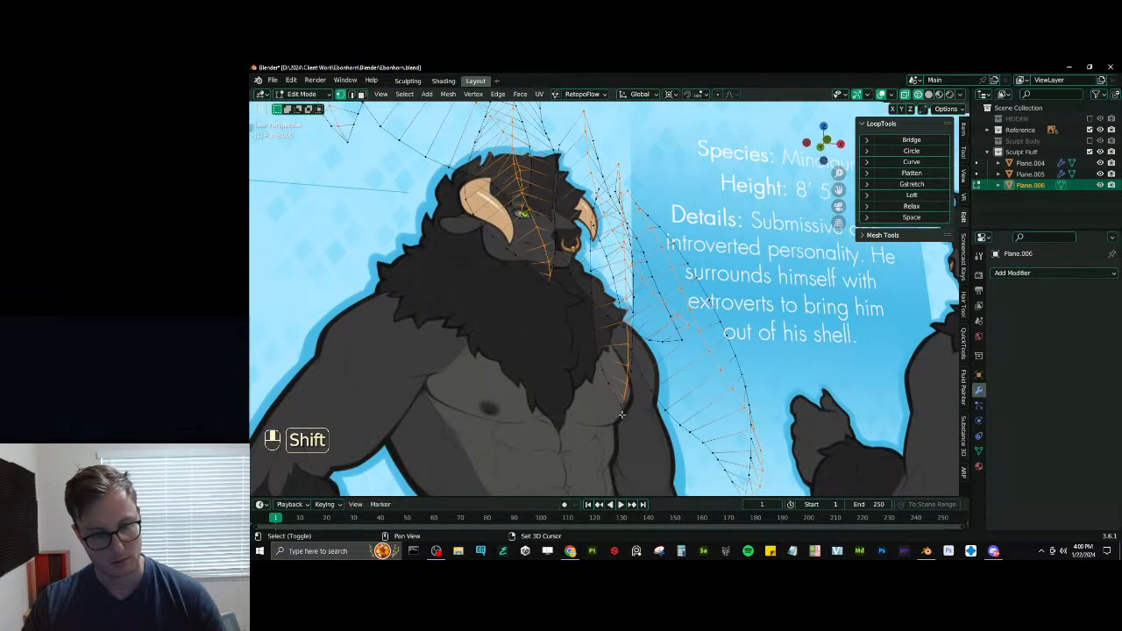
{"action": "mouse_move", "coordinate": [621, 414]}
{"action": "middle_mouse_down"}
{"action": "mouse_move", "coordinate": [615, 434]}
{"action": "mouse_move", "coordinate": [617, 382]}
{"action": "mouse_move", "coordinate": [581, 371]}
{"action": "mouse_move", "coordinate": [604, 384]}
{"action": "middle_mouse_up"}
{"action": "key", "text": "z"}
{"action": "mouse_move", "coordinate": [603, 368]}
{"action": "middle_mouse_down"}
{"action": "mouse_move", "coordinate": [586, 351]}
{"action": "mouse_move", "coordinate": [607, 327]}
{"action": "middle_mouse_up"}
{"action": "key", "text": "ctrl+b"}
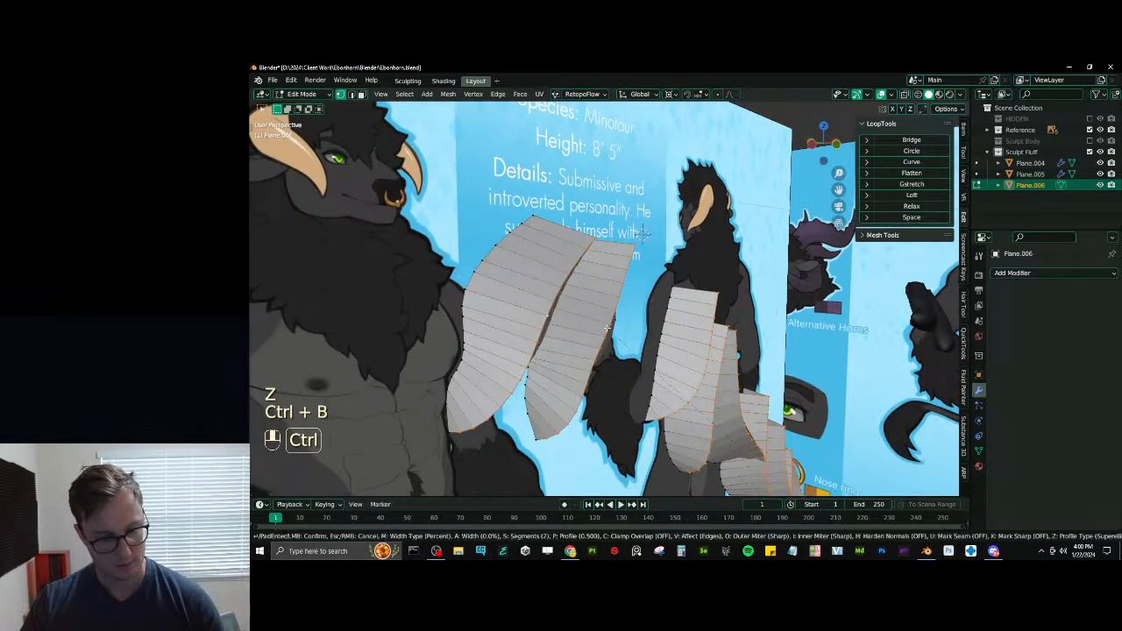
{"action": "left_click", "coordinate": [618, 280]}
{"action": "middle_click_drag", "start_coordinate": [618, 285], "coordinate": [621, 268]}
{"action": "middle_click_drag", "start_coordinate": [622, 302], "coordinate": [620, 254], "text": "shift"}
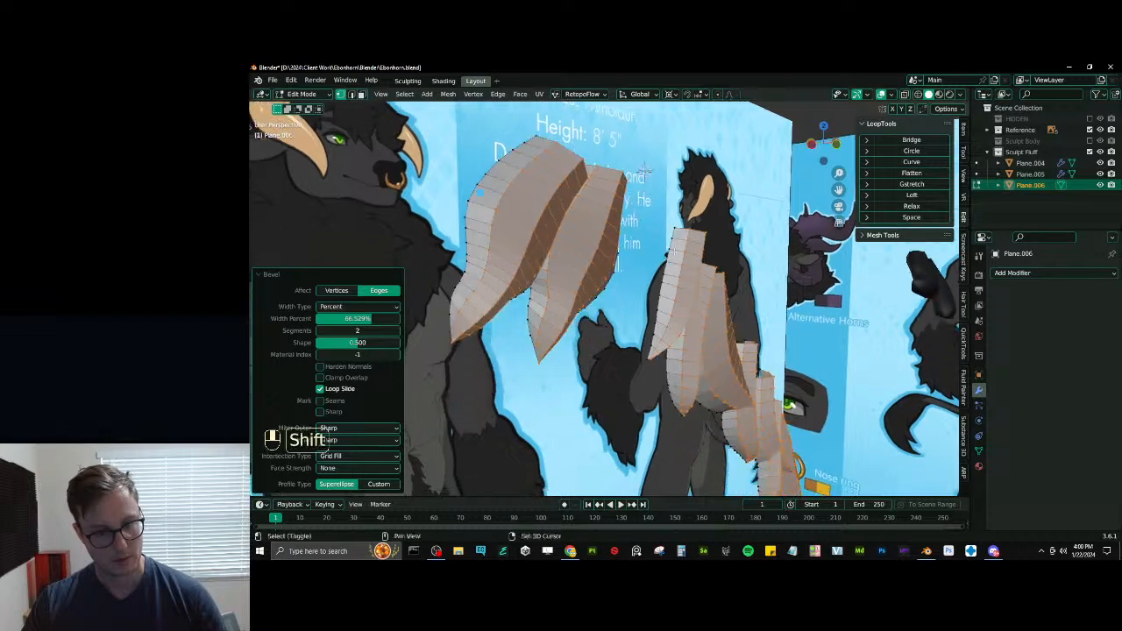
{"action": "middle_click_drag", "start_coordinate": [604, 350], "coordinate": [622, 312]}
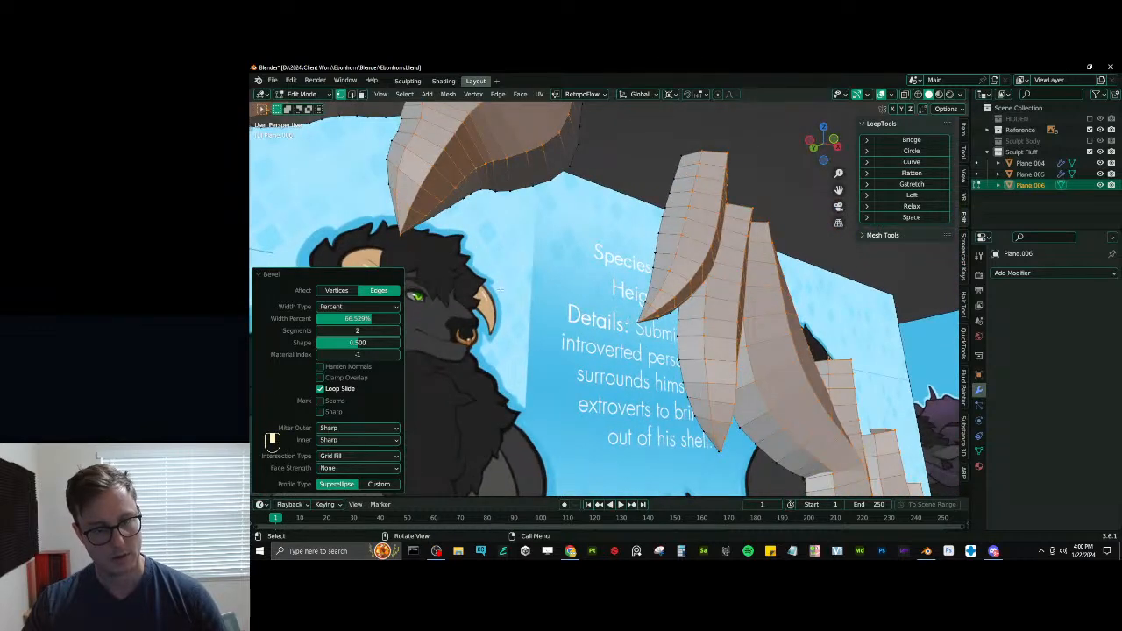
- Merge the beveled vertices at the first tuft's pointed tip at their center, and repeat the merge on the neighbouring tuft's tip
{"action": "middle_click_drag", "start_coordinate": [500, 289], "coordinate": [523, 308]}
{"action": "left_click", "coordinate": [544, 288]}
{"action": "key", "text": "z"}
{"action": "key", "text": "b"}
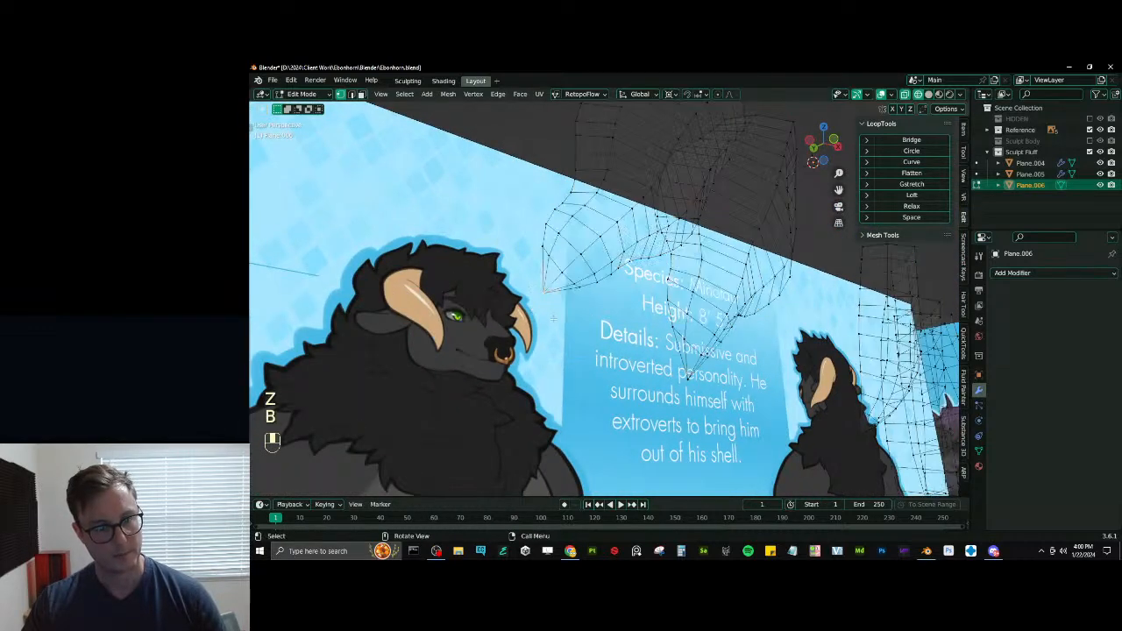
{"action": "key", "text": "m"}
{"action": "left_click", "coordinate": [560, 331]}
{"action": "key", "text": "b"}
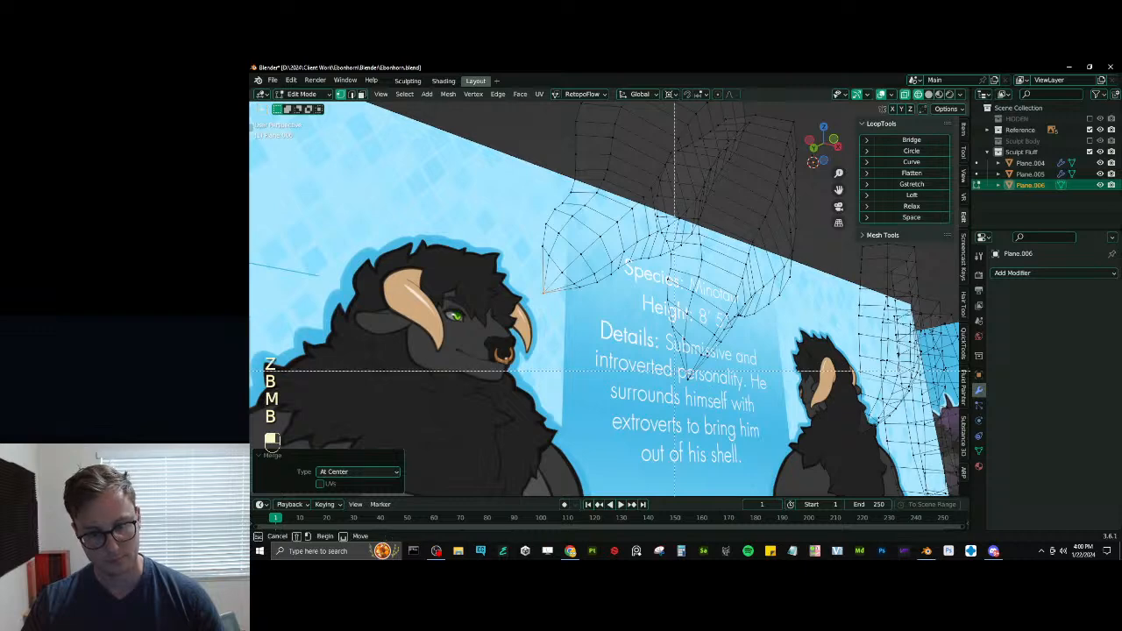
{"action": "key", "text": "b"}
{"action": "left_click_drag", "start_coordinate": [739, 404], "coordinate": [665, 355]}
{"action": "key", "text": "shift+r"}
{"action": "middle_click_drag", "start_coordinate": [624, 379], "coordinate": [671, 373]}
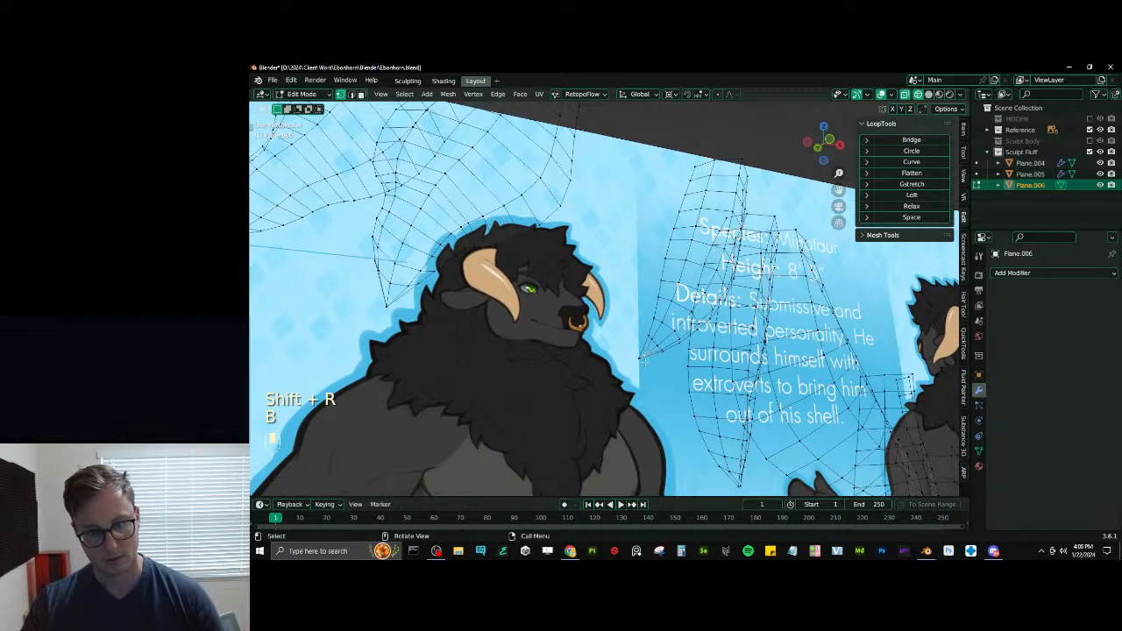
- Merge the split vertices at the tips of the following tufts into single points using At Last
{"action": "key", "text": "b"}
{"action": "left_click_drag", "start_coordinate": [647, 355], "coordinate": [674, 382]}
{"action": "key", "text": "m"}
{"action": "left_click", "coordinate": [624, 426]}
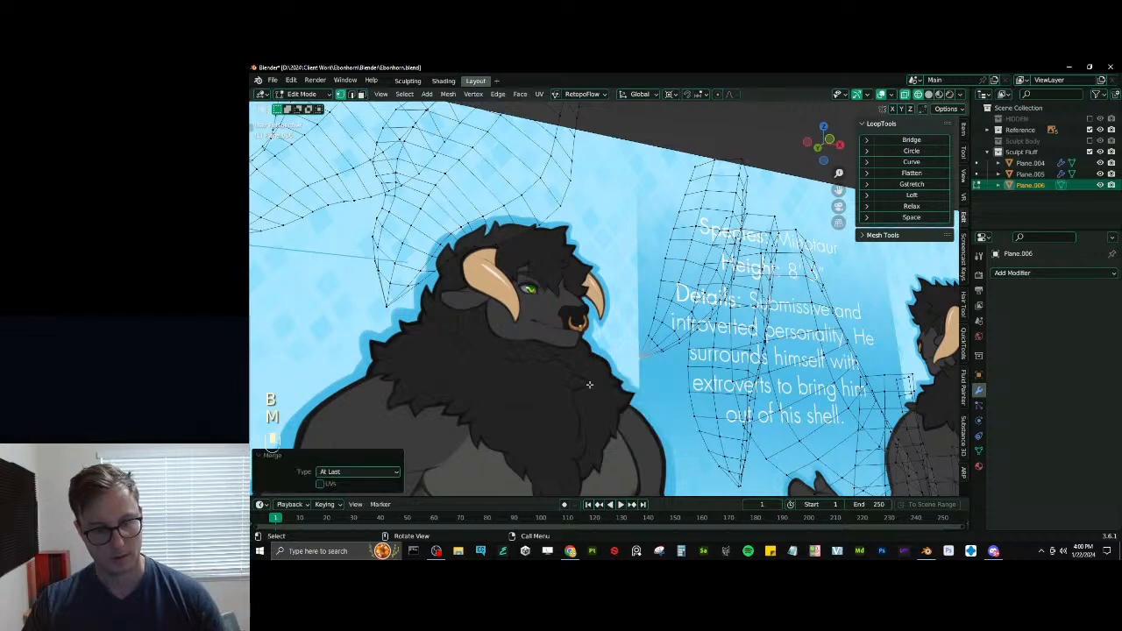
{"action": "middle_click_drag", "start_coordinate": [588, 383], "coordinate": [587, 359]}
{"action": "middle_click_drag", "start_coordinate": [588, 359], "coordinate": [540, 210]}
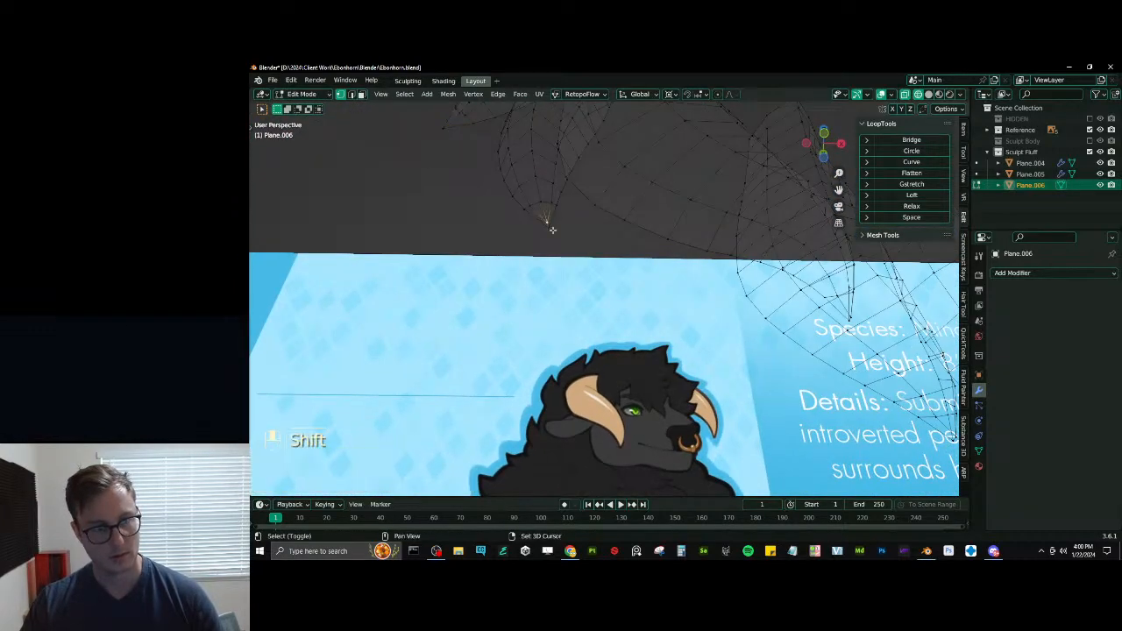
{"action": "middle_click_drag", "start_coordinate": [754, 307], "coordinate": [585, 235]}
{"action": "left_click", "coordinate": [696, 309], "text": "shift"}
{"action": "key", "text": "shift+r"}
{"action": "left_click", "coordinate": [643, 350]}
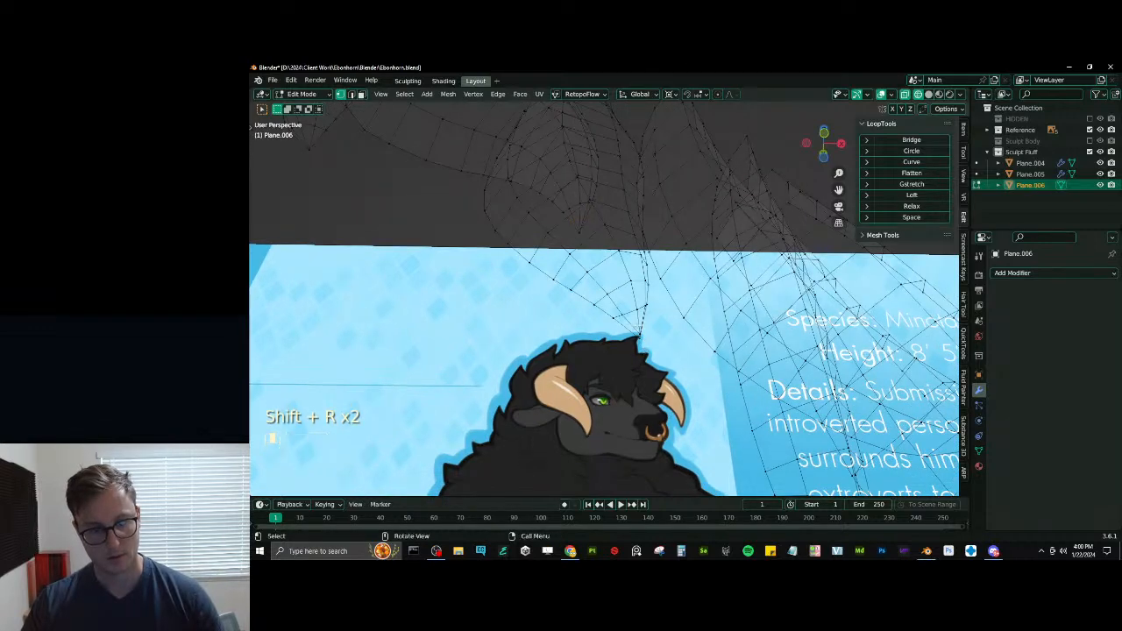
{"action": "key", "text": "shift+r"}
{"action": "middle_click_drag", "start_coordinate": [643, 349], "coordinate": [613, 289]}
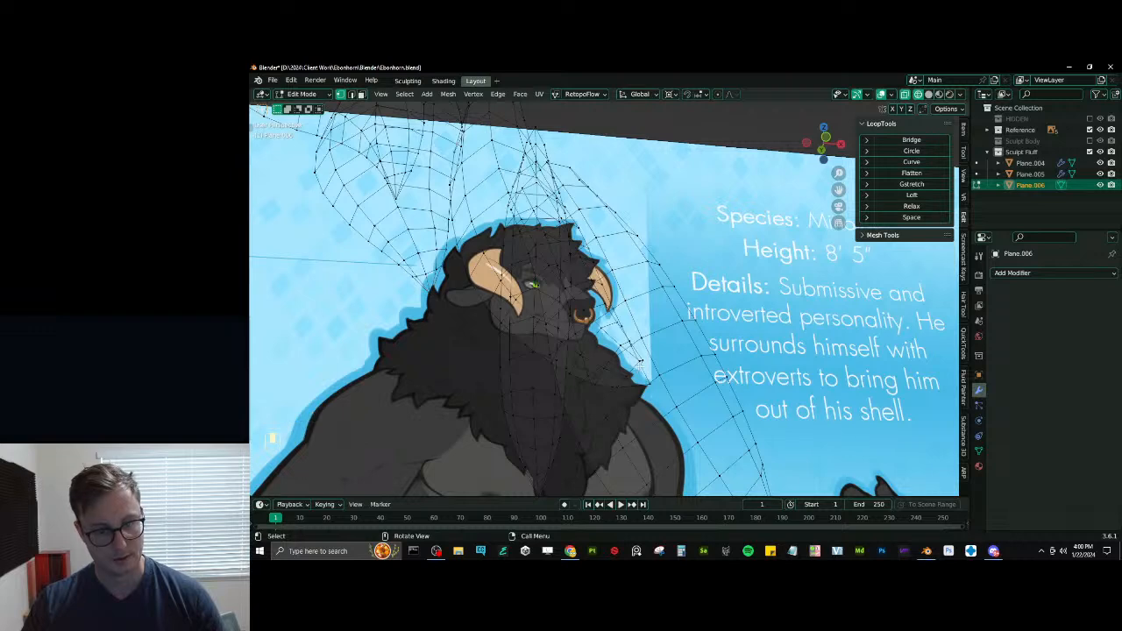
- Connect the loose vertices near the chest tuft's tip with new edges across its faces
{"action": "middle_click_drag", "start_coordinate": [640, 362], "coordinate": [643, 378]}
{"action": "left_click", "coordinate": [643, 404]}
{"action": "left_click", "coordinate": [654, 421], "text": "shift"}
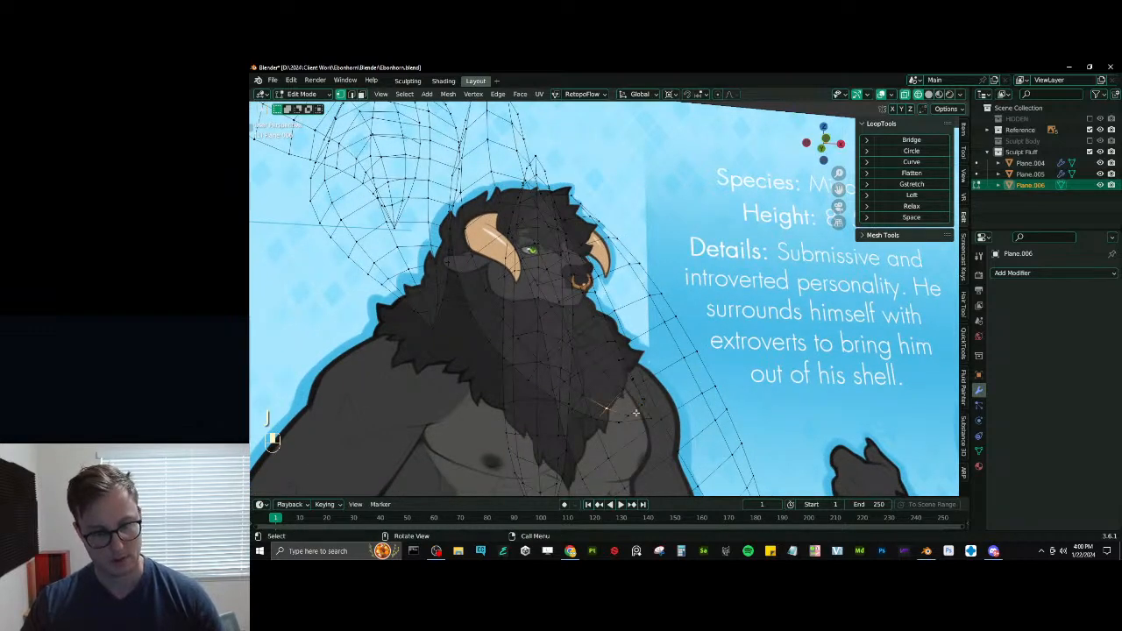
{"action": "left_click", "coordinate": [633, 415], "text": "shift"}
{"action": "key", "text": "j"}
{"action": "left_click", "coordinate": [631, 416]}
{"action": "left_click", "coordinate": [655, 420], "text": "shift"}
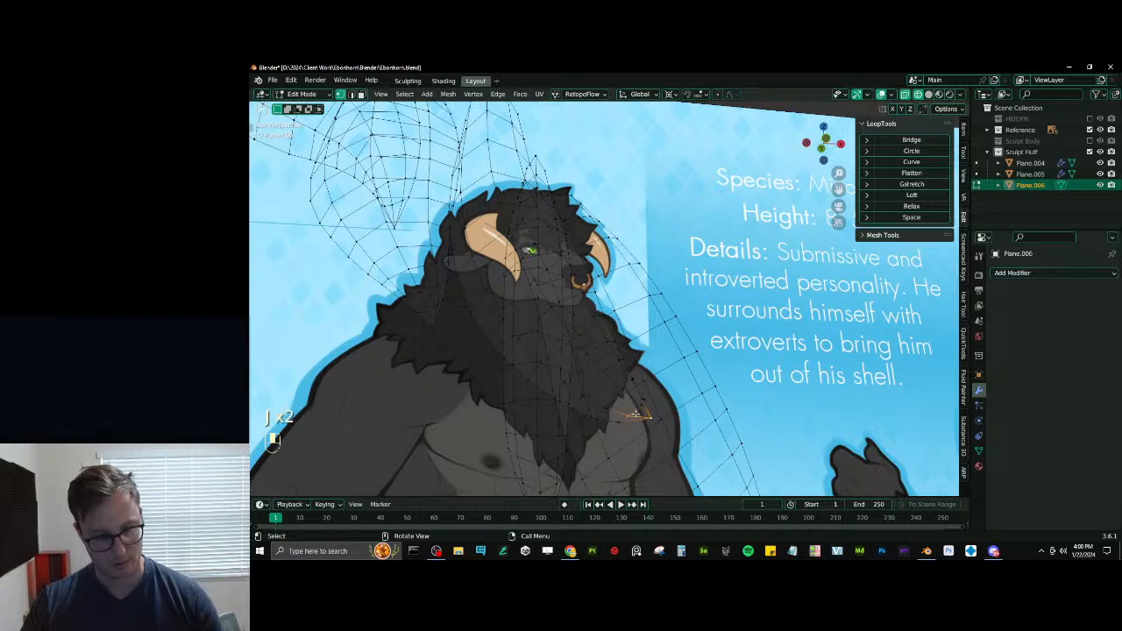
- Merge the remaining tufts' tip vertices At Last and smooth the selected tip area with LoopTools Relax
{"action": "middle_click_drag", "start_coordinate": [634, 413], "coordinate": [519, 351]}
{"action": "left_click", "coordinate": [603, 405], "text": "shift"}
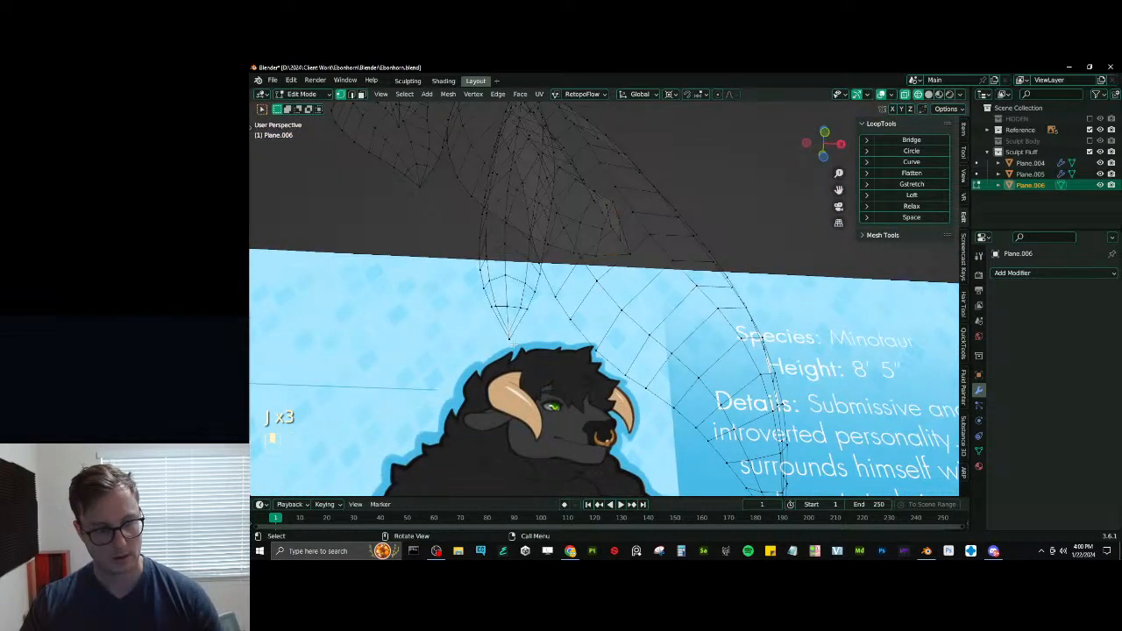
{"action": "key", "text": "m"}
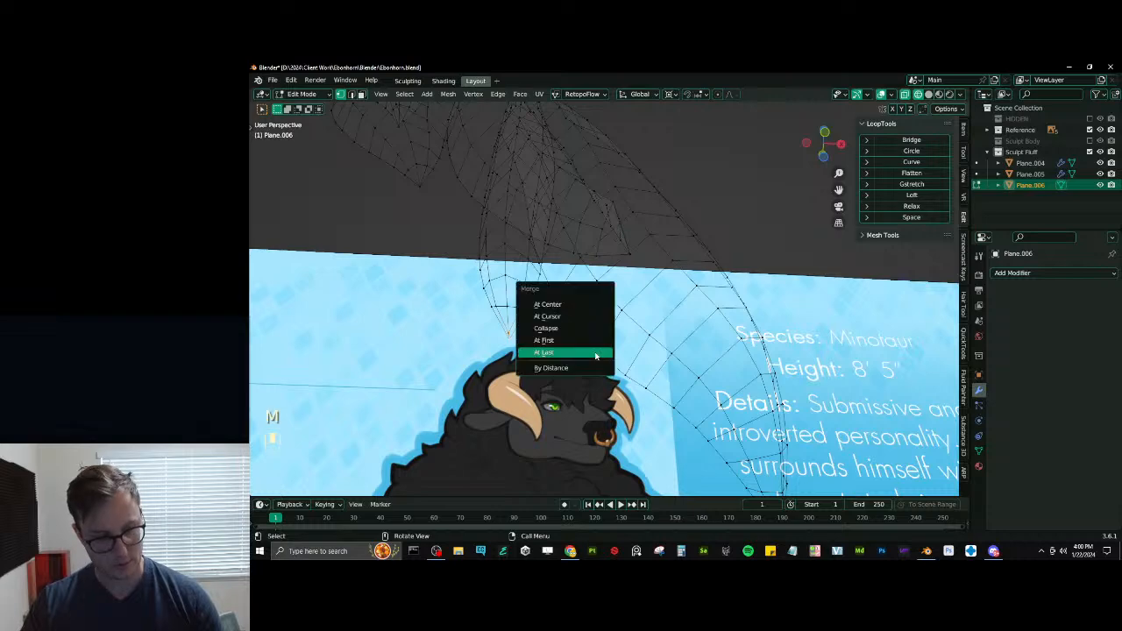
{"action": "left_click", "coordinate": [595, 355]}
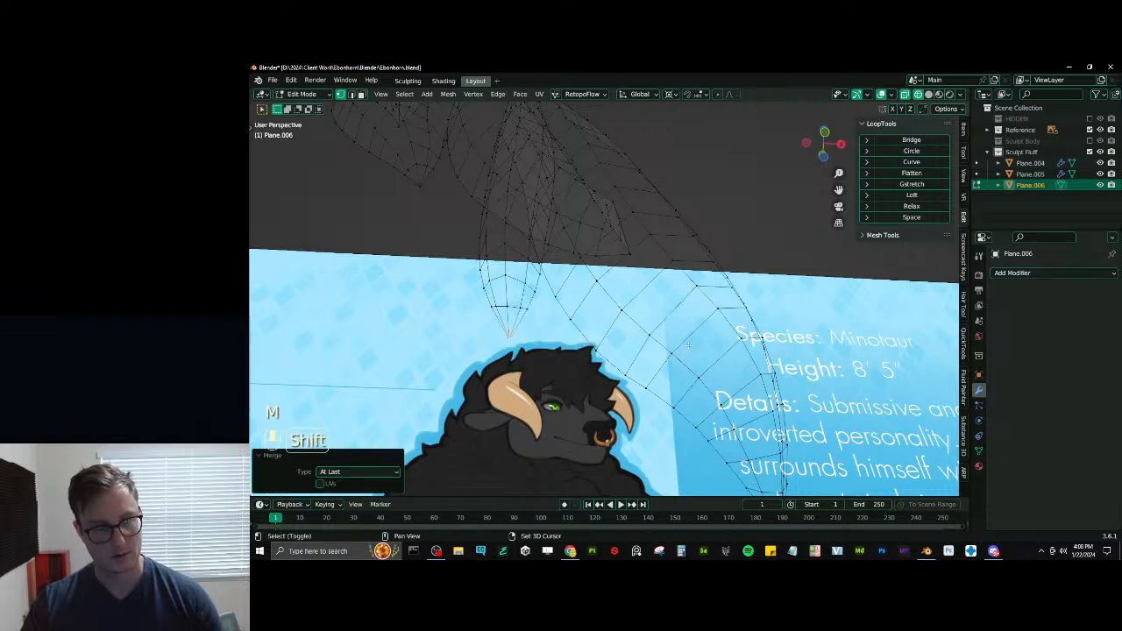
{"action": "middle_click_drag", "start_coordinate": [688, 346], "coordinate": [603, 419], "text": "shift"}
{"action": "left_click", "coordinate": [634, 272]}
{"action": "left_click", "coordinate": [633, 277], "text": "shift"}
{"action": "key", "text": "shift+r"}
{"action": "scroll", "coordinate": [633, 273], "scroll_direction": "down", "scroll_amount": 2}
{"action": "left_click", "coordinate": [593, 409], "text": "alt+shift"}
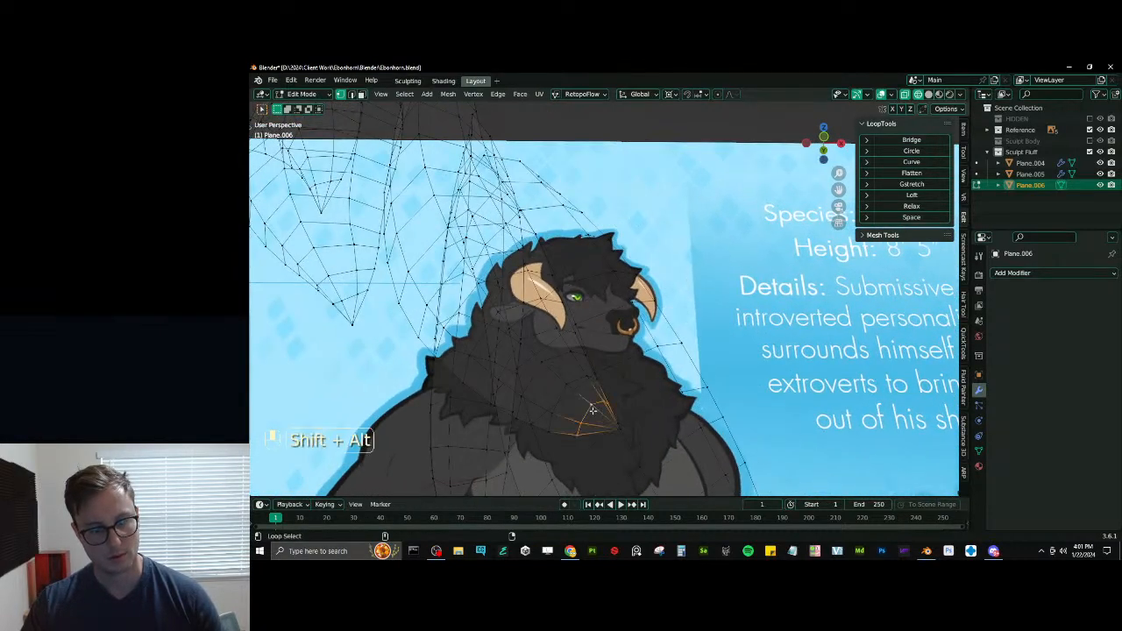
{"action": "left_click", "coordinate": [909, 205]}
- Return to Object Mode with solid shading and shade the tufts smooth
{"action": "key", "text": "Tab"}
{"action": "mouse_move", "coordinate": [630, 366]}
{"action": "middle_mouse_down"}
{"action": "mouse_move", "coordinate": [671, 351]}
{"action": "mouse_move", "coordinate": [710, 290]}
{"action": "mouse_move", "coordinate": [697, 339]}
{"action": "mouse_move", "coordinate": [646, 325]}
{"action": "middle_mouse_up"}
{"action": "key", "text": "z"}
{"action": "right_click", "coordinate": [559, 243]}
{"action": "left_click", "coordinate": [559, 242]}
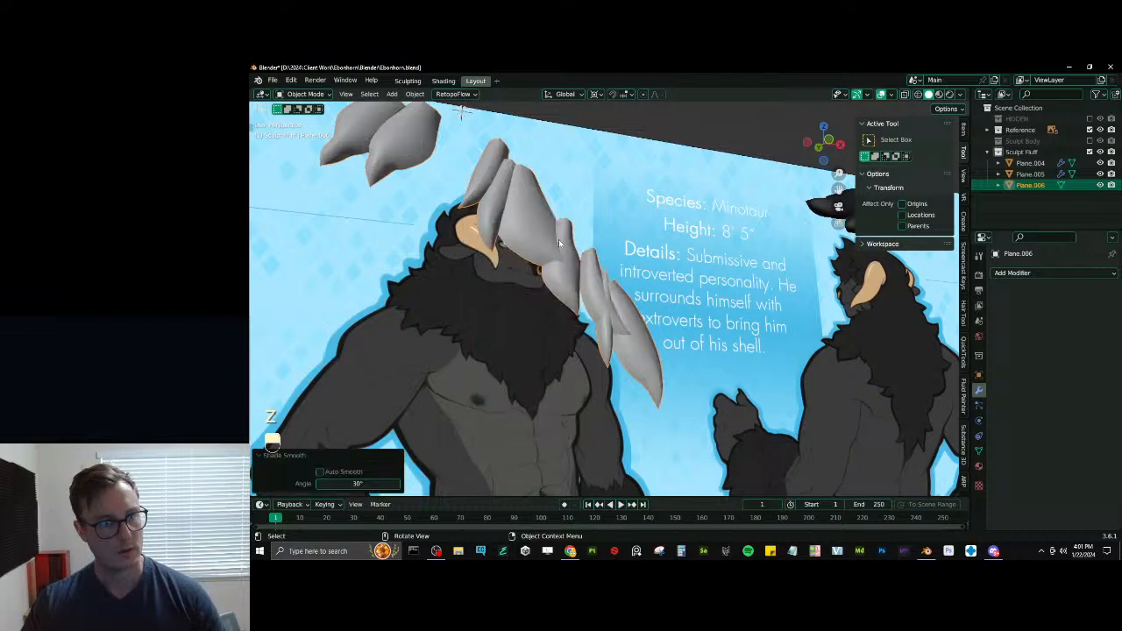
- Separate the tufts into individual objects by loose parts and enter Edit Mode on all of them together
{"action": "scroll", "coordinate": [559, 238], "scroll_direction": "down", "scroll_amount": 4}
{"action": "middle_click_drag", "start_coordinate": [559, 238], "coordinate": [629, 290]}
{"action": "key", "text": "Tab"}
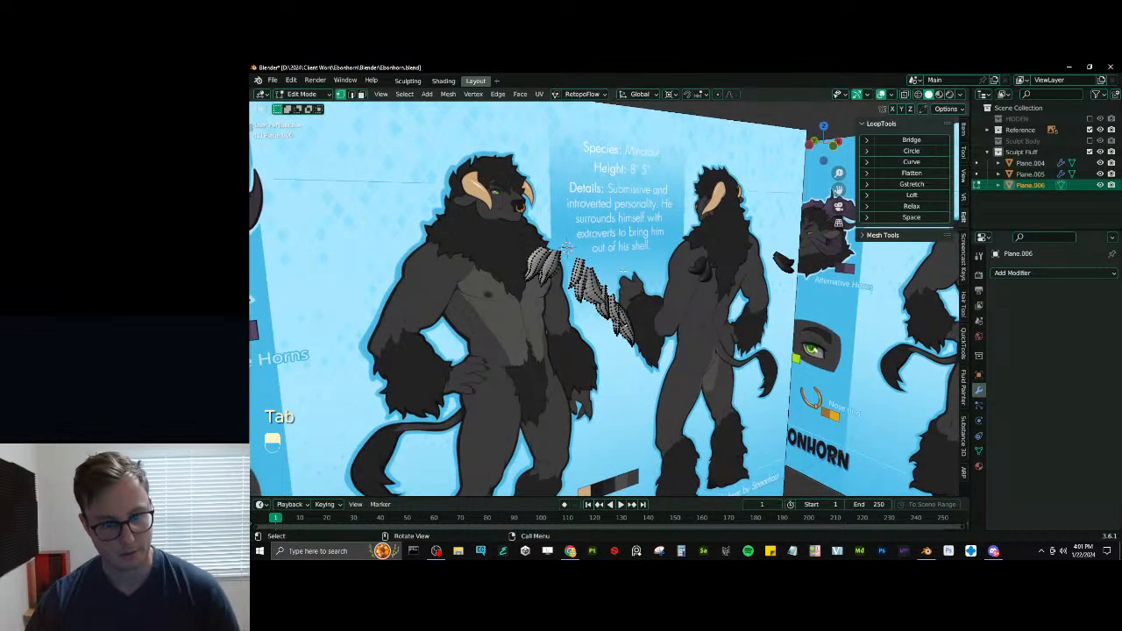
{"action": "key", "text": "a"}
{"action": "key", "text": "p"}
{"action": "left_click", "coordinate": [637, 305]}
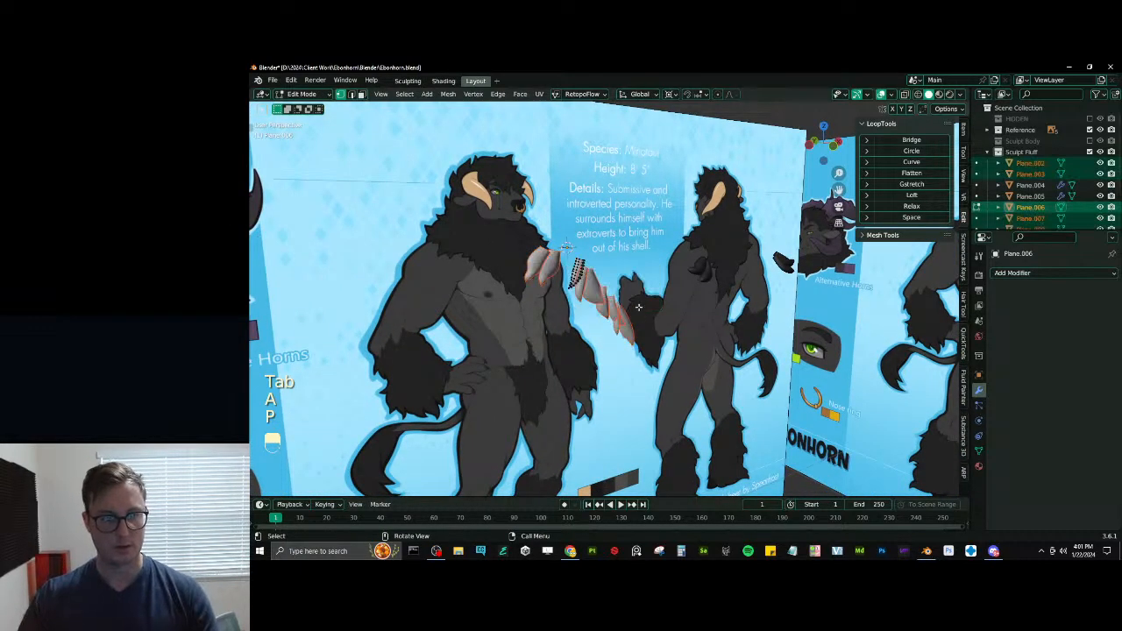
{"action": "middle_click_drag", "start_coordinate": [575, 263], "coordinate": [674, 318]}
{"action": "key", "text": "Tab"}
{"action": "key", "text": "Tab"}
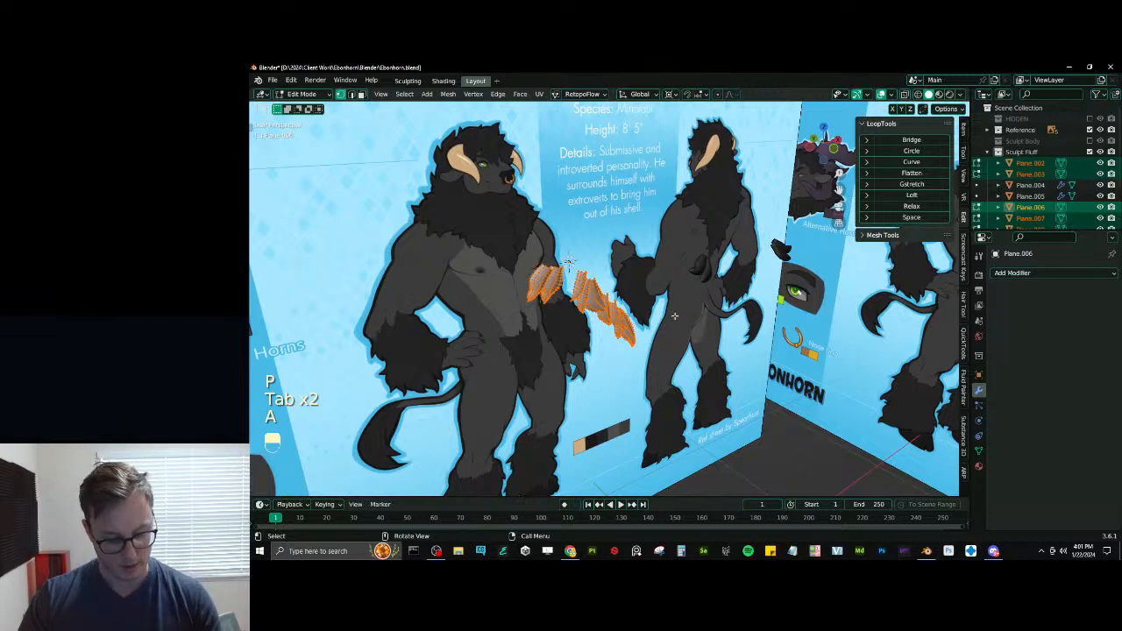
- Duplicate the geometry of all the tufts in place and flip the copies with a Y scale of -1
{"action": "key", "text": "period"}
{"action": "left_click", "coordinate": [675, 318]}
{"action": "key", "text": "shift+d"}
{"action": "left_click", "coordinate": [672, 302]}
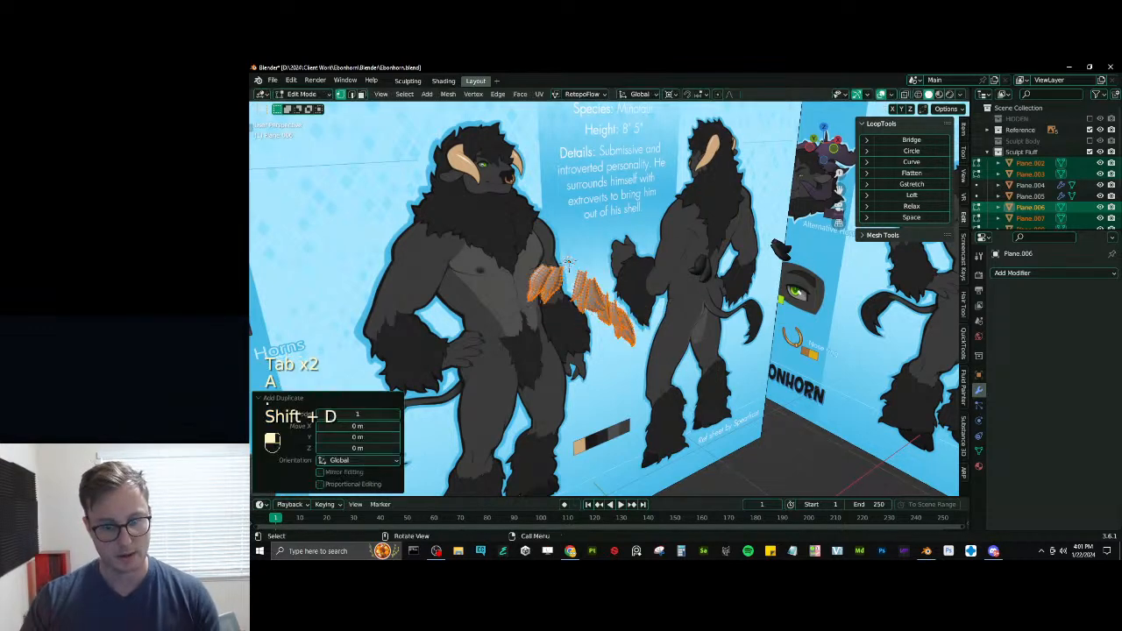
{"action": "type", "text": "sy-1"}
{"action": "left_click", "coordinate": [671, 302]}
- Merge all the tufts' vertices by distance, recalculate their normals outward and return to Object Mode
{"action": "key", "text": "a"}
{"action": "key", "text": "q"}
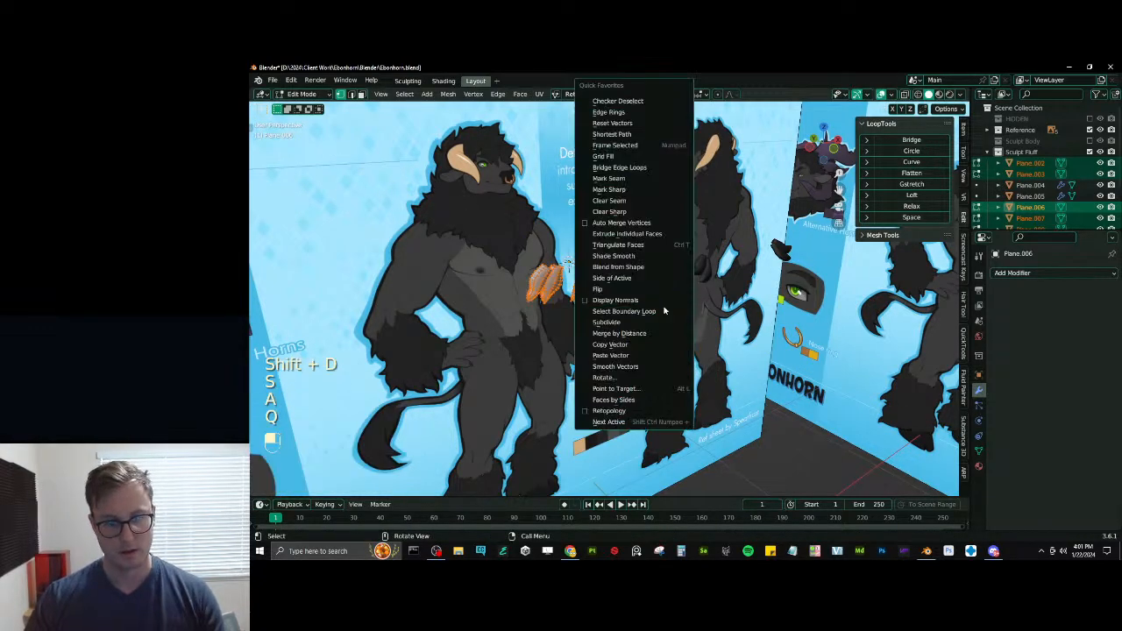
{"action": "left_click", "coordinate": [631, 334]}
{"action": "scroll", "coordinate": [646, 289], "scroll_direction": "up", "scroll_amount": 3}
{"action": "key", "text": "Tab"}
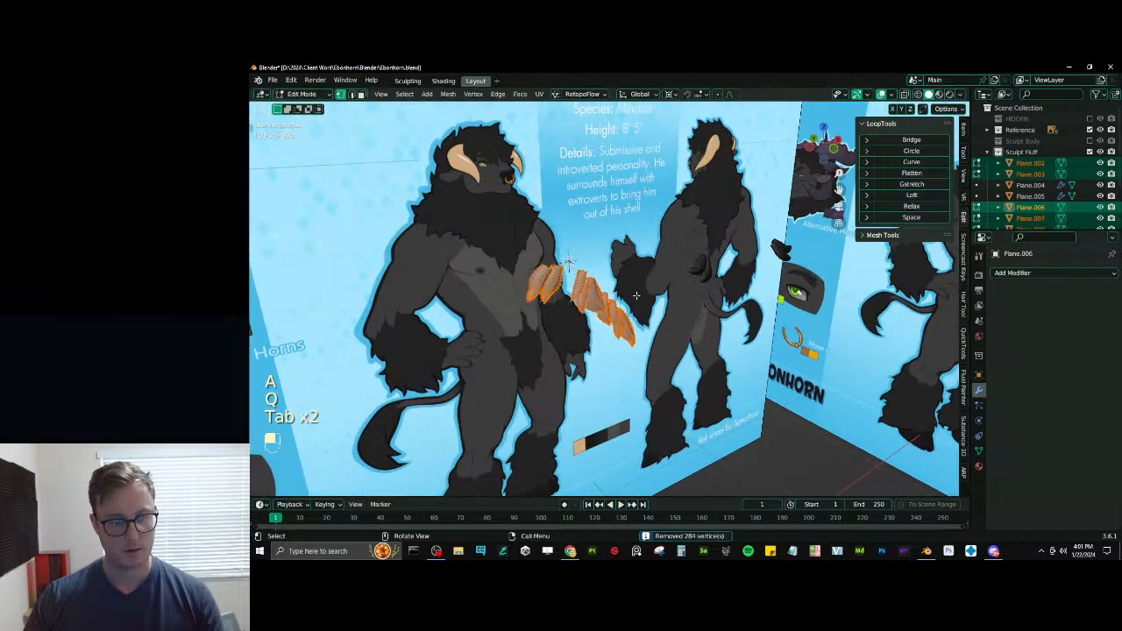
{"action": "key", "text": "a"}
{"action": "key", "text": "shift+n"}
{"action": "key", "text": "Tab"}
{"action": "scroll", "coordinate": [667, 307], "scroll_direction": "down", "scroll_amount": 2}
{"action": "middle_click_drag", "start_coordinate": [667, 308], "coordinate": [703, 285]}
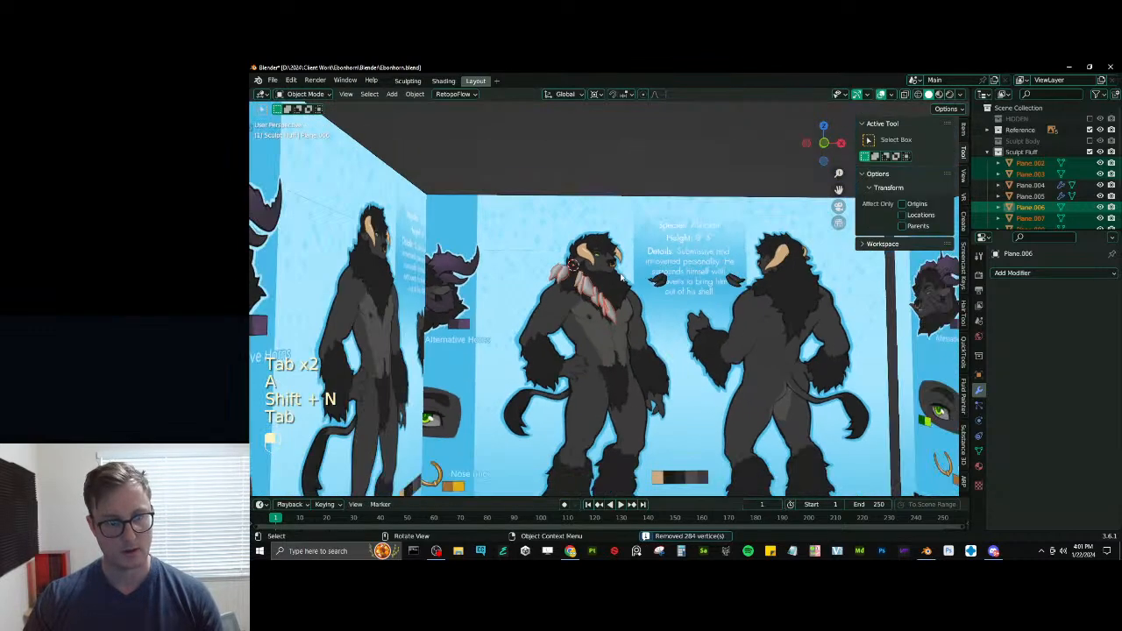
- Add the dark Plane.005 tuft to the selection as active and copy its material to the selected tufts
{"action": "scroll", "coordinate": [664, 295], "scroll_direction": "up", "scroll_amount": 2}
{"action": "left_click", "coordinate": [679, 272], "text": "shift"}
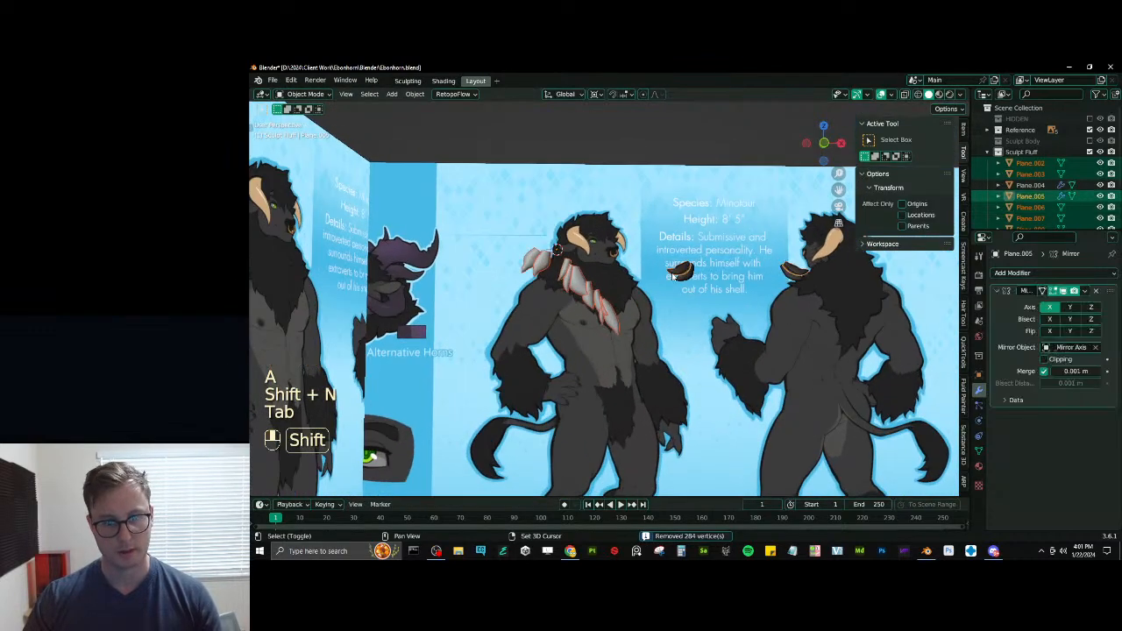
{"action": "left_click", "coordinate": [978, 466]}
{"action": "left_click", "coordinate": [1111, 298]}
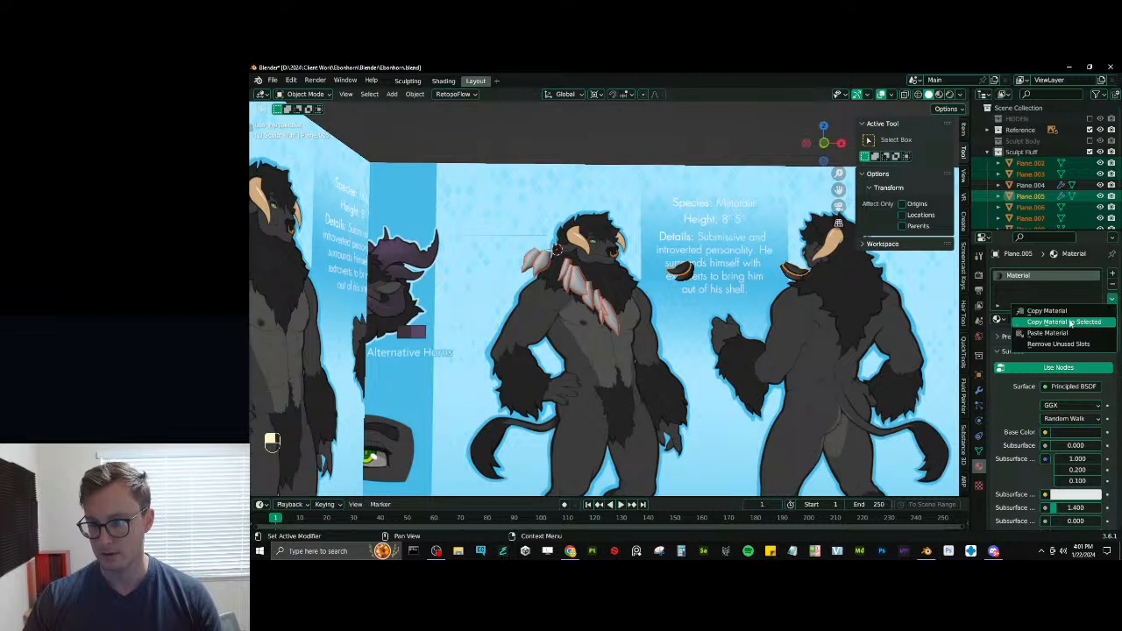
{"action": "left_click", "coordinate": [1056, 319]}
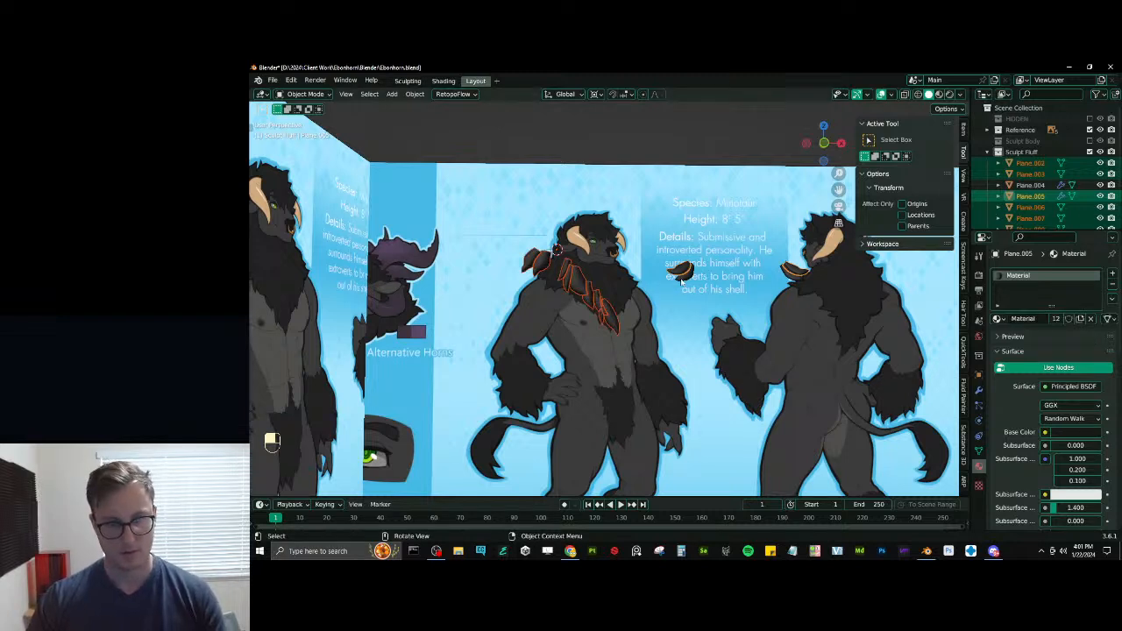
- Copy the X-axis Mirror modifier from Plane.005 to the selected tufts
{"action": "left_click", "coordinate": [979, 389]}
{"action": "left_click", "coordinate": [1084, 291]}
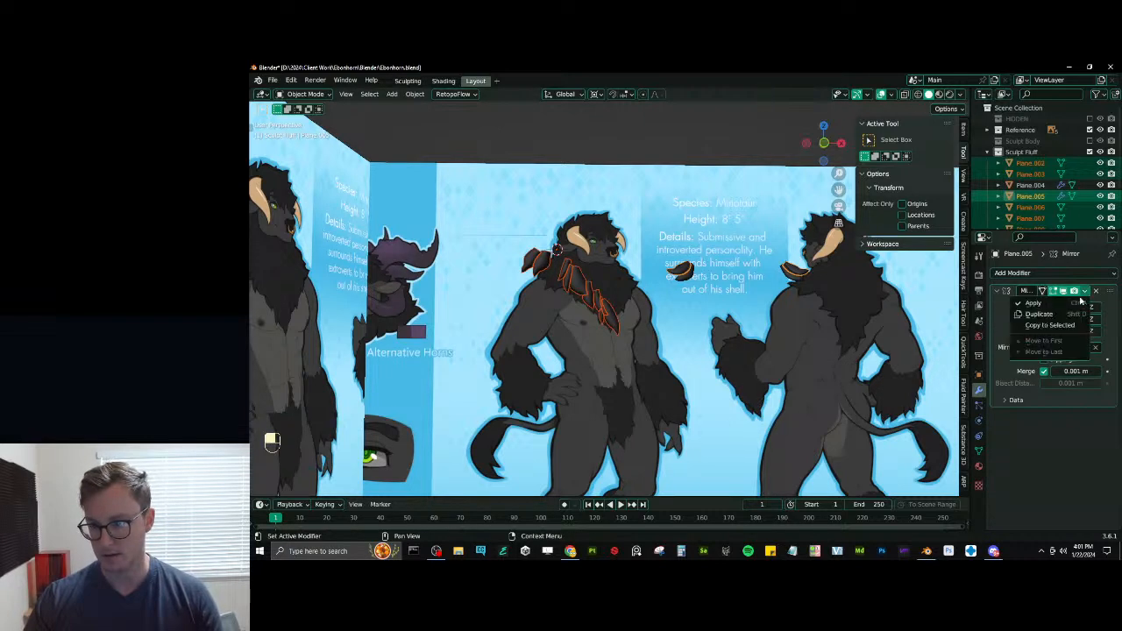
{"action": "left_click", "coordinate": [1044, 325]}
- Try applying location, rotation and scale to the selected tufts
{"action": "key", "text": "ctrl+a"}
{"action": "left_click", "coordinate": [656, 333]}
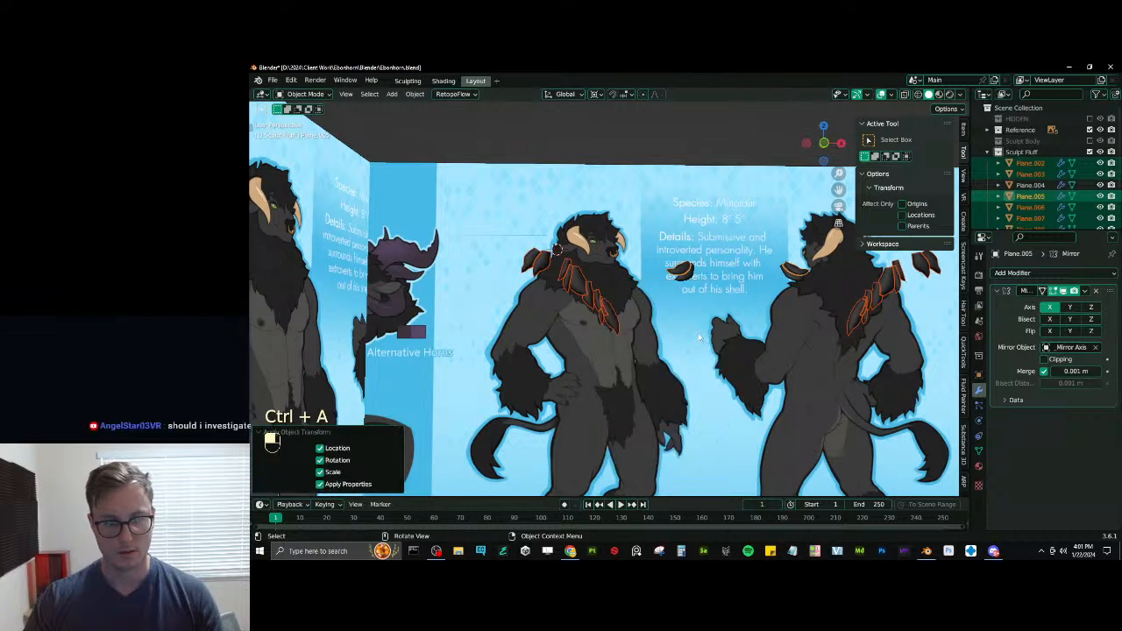
{"action": "key", "text": "ctrl+z"}
- Set the origins of the selected tufts to their geometry
{"action": "left_click", "coordinate": [418, 94]}
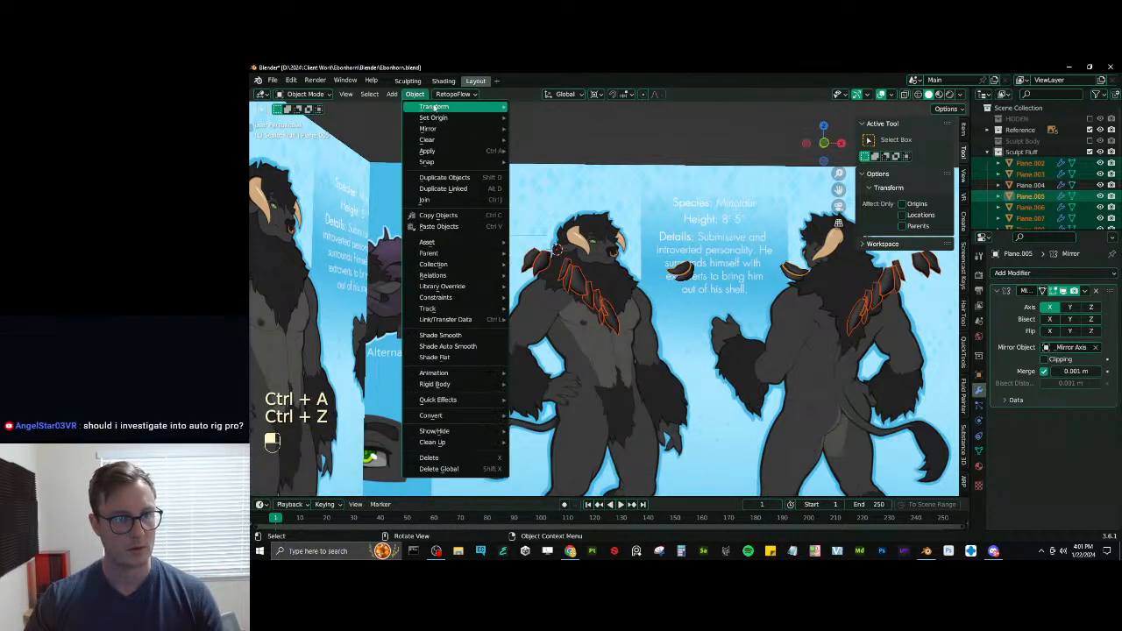
{"action": "mouse_move", "coordinate": [442, 115]}
{"action": "left_click", "coordinate": [547, 131]}
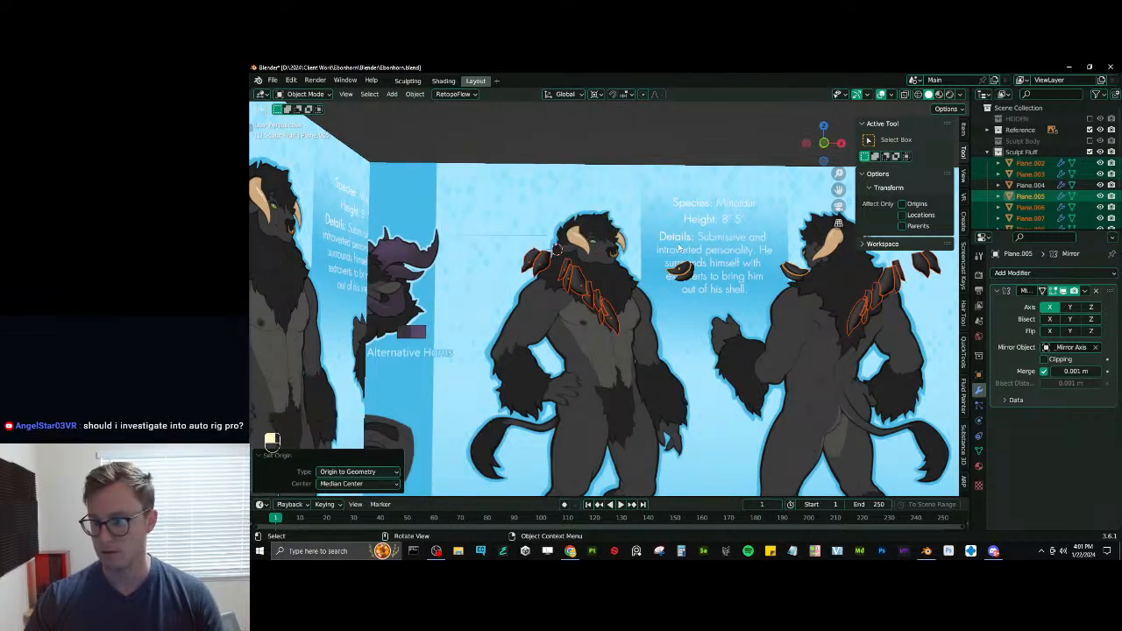
- Switch to the front view and deselect Plane.005 so that only the new neck and chest tufts stay selected
{"action": "key", "text": "KP_1"}
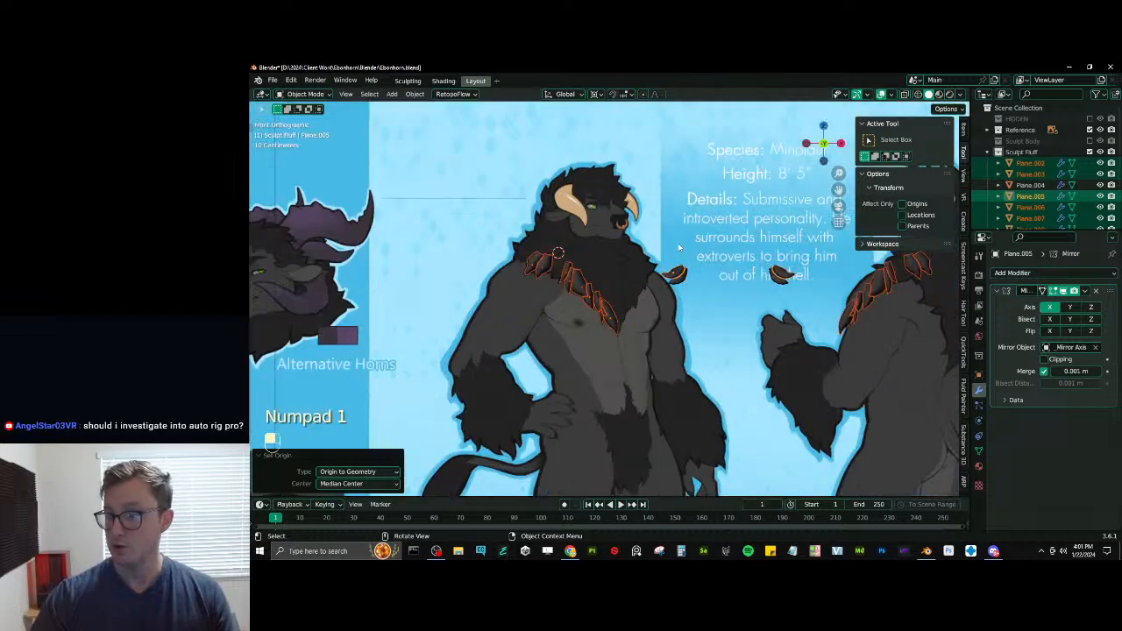
{"action": "middle_click_drag", "start_coordinate": [678, 243], "coordinate": [603, 259], "text": "shift"}
{"action": "key", "text": "g"}
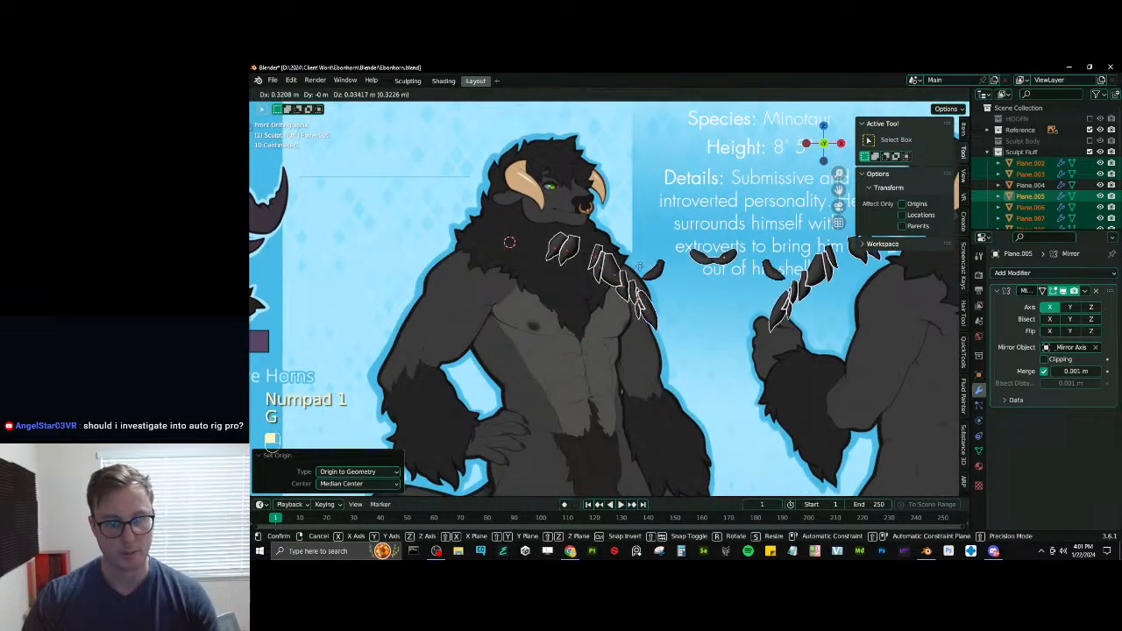
{"action": "right_click", "coordinate": [653, 267]}
{"action": "key", "text": "b"}
{"action": "left_click_drag", "start_coordinate": [646, 257], "coordinate": [658, 273], "text": "shift"}
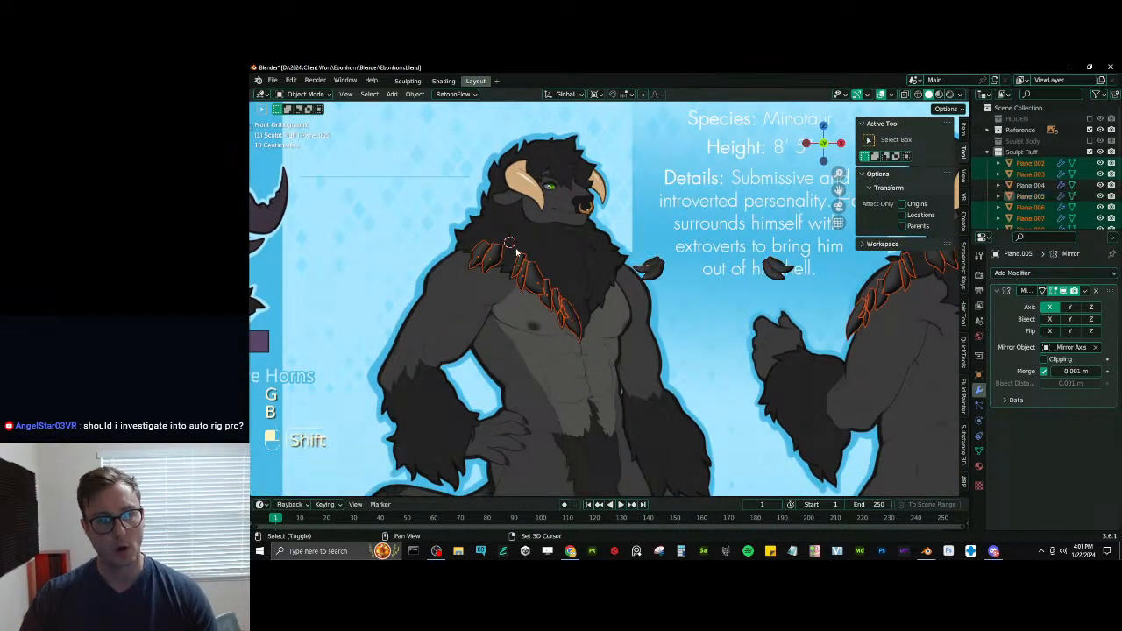
- Check the selected tufts in isolation, return to the full scene and show the Sculpt Body collection
{"action": "left_click", "coordinate": [515, 260], "text": "shift"}
{"action": "key", "text": "slash"}
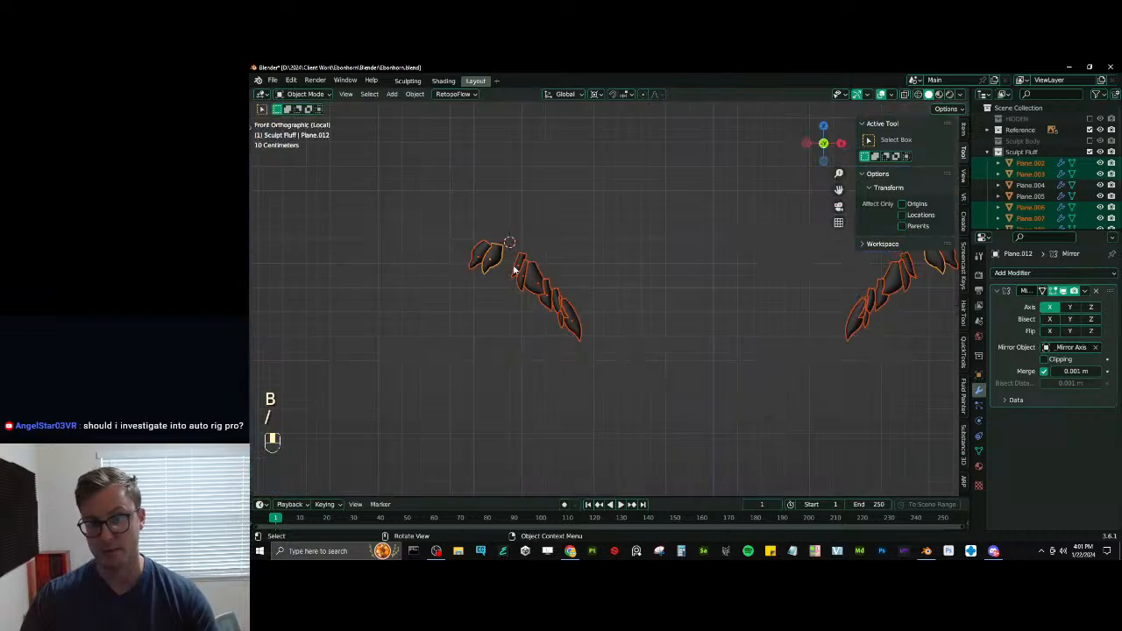
{"action": "key", "text": "slash"}
{"action": "key", "text": "alt+h"}
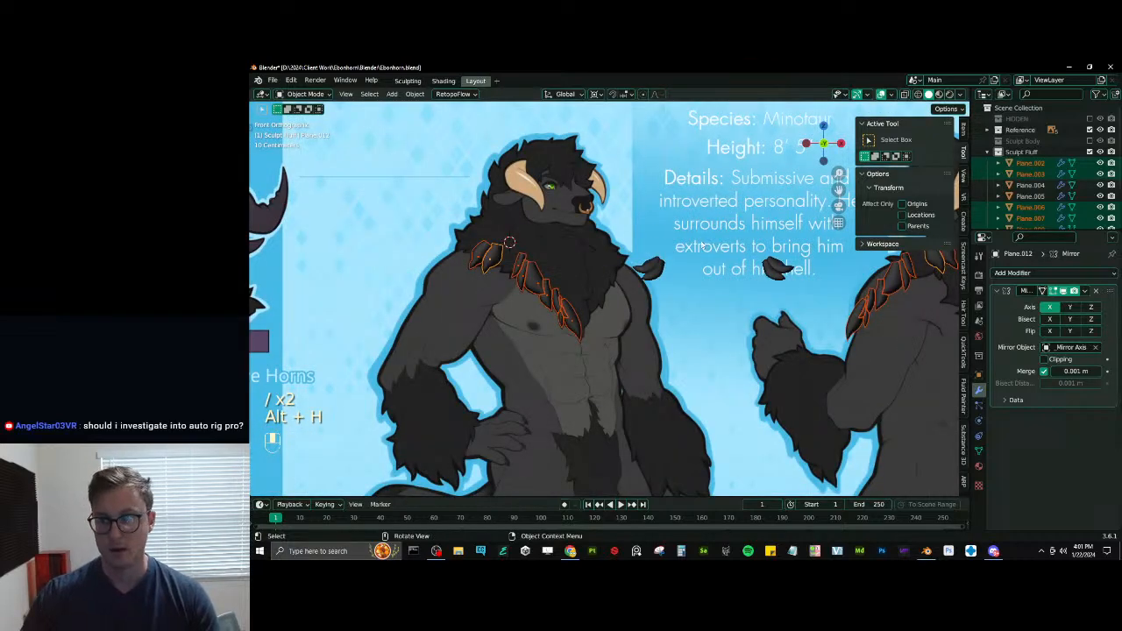
{"action": "scroll", "coordinate": [701, 245], "scroll_direction": "down", "scroll_amount": 3}
{"action": "left_click", "coordinate": [1089, 141]}
- Move the selected tufts about 0.577 m along X onto the body's chest and about 0.526 m forward along Y
{"action": "scroll", "coordinate": [622, 255], "scroll_direction": "up", "scroll_amount": 3}
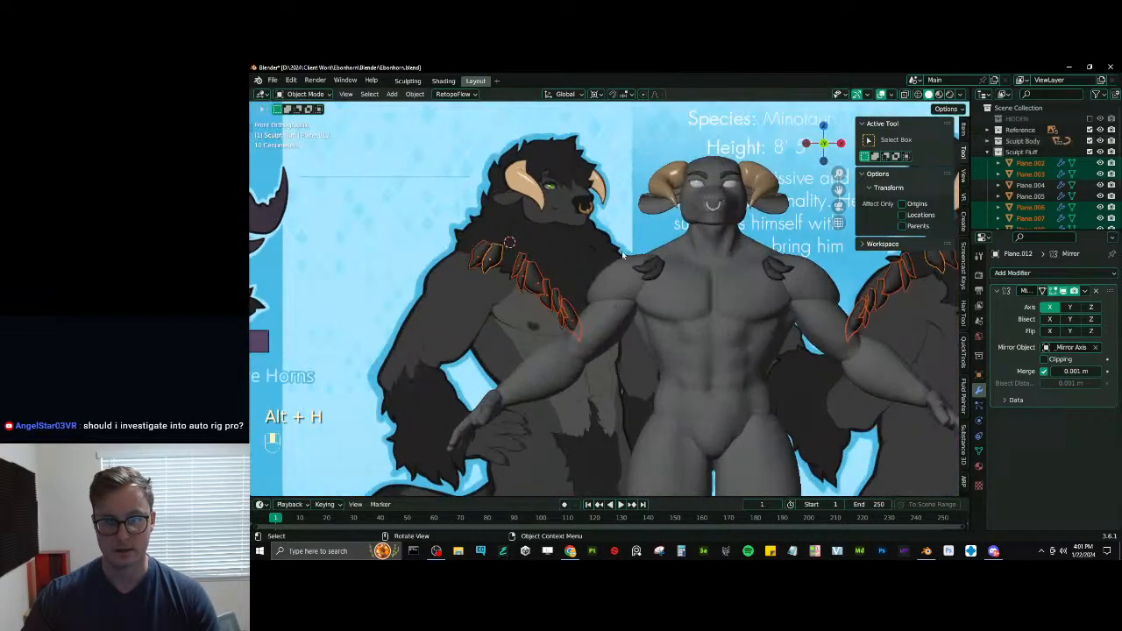
{"action": "key", "text": "g"}
{"action": "left_click", "coordinate": [747, 247]}
{"action": "key", "text": "g"}
{"action": "key", "text": "y"}
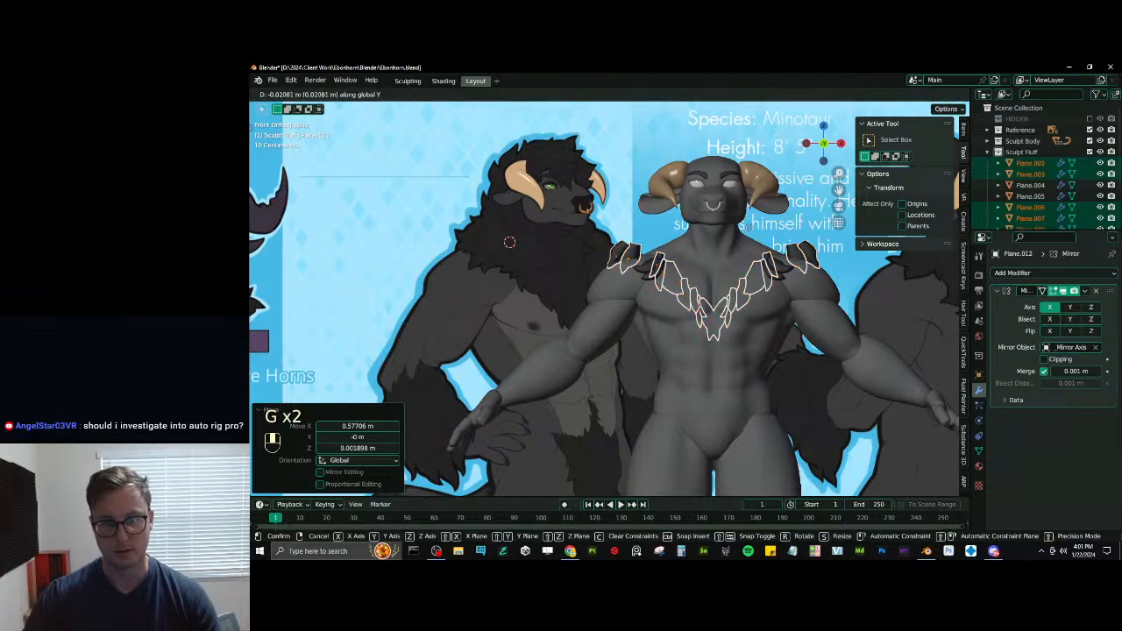
{"action": "left_click", "coordinate": [764, 204]}
{"action": "middle_click_drag", "start_coordinate": [764, 204], "coordinate": [674, 249]}
{"action": "key", "text": "r"}
{"action": "key", "text": "z"}
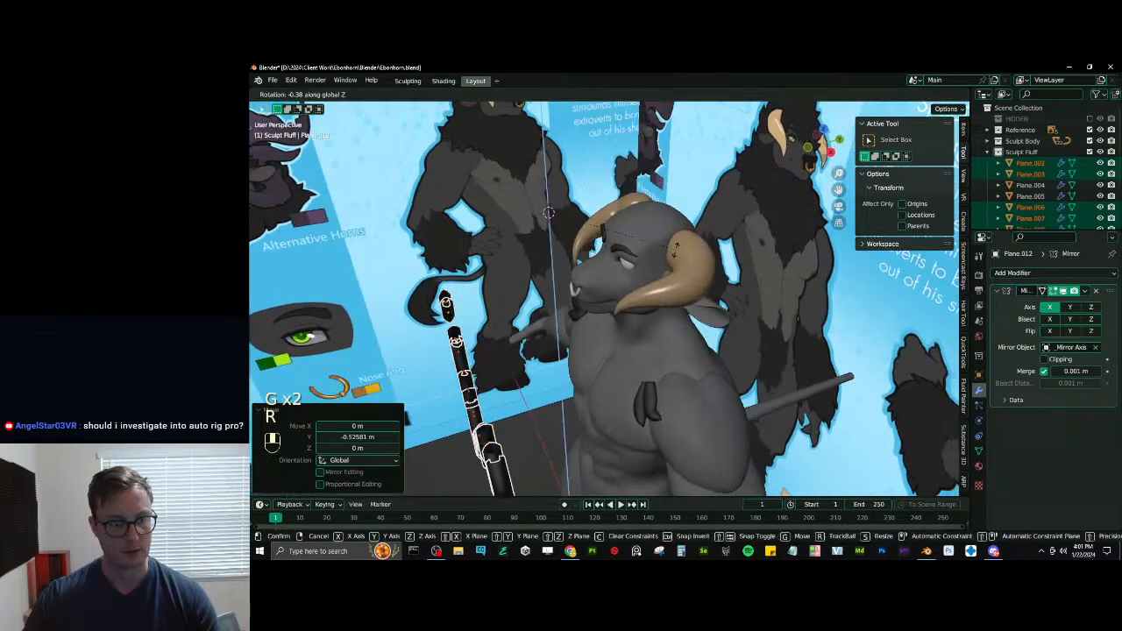
{"action": "right_click", "coordinate": [678, 270]}
- Change the transform pivot, rotate the tufts about 6.15° in the right view and move them 0.364 m back along Y
{"action": "key", "text": "period"}
{"action": "left_click", "coordinate": [614, 301]}
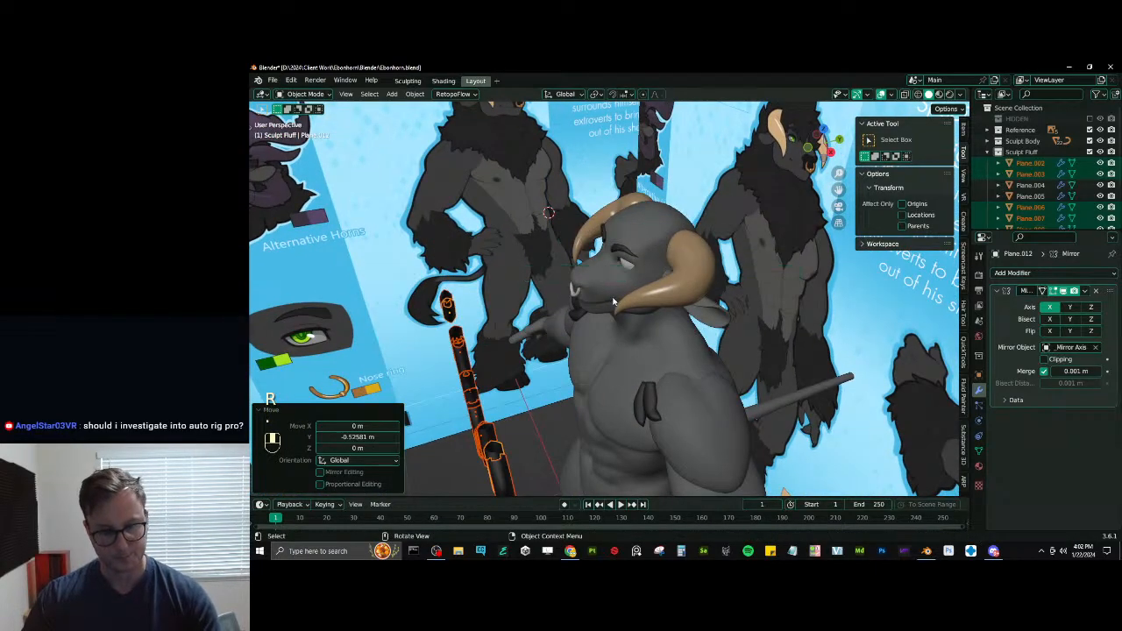
{"action": "middle_click_drag", "start_coordinate": [614, 301], "coordinate": [612, 302]}
{"action": "key", "text": "KP_3"}
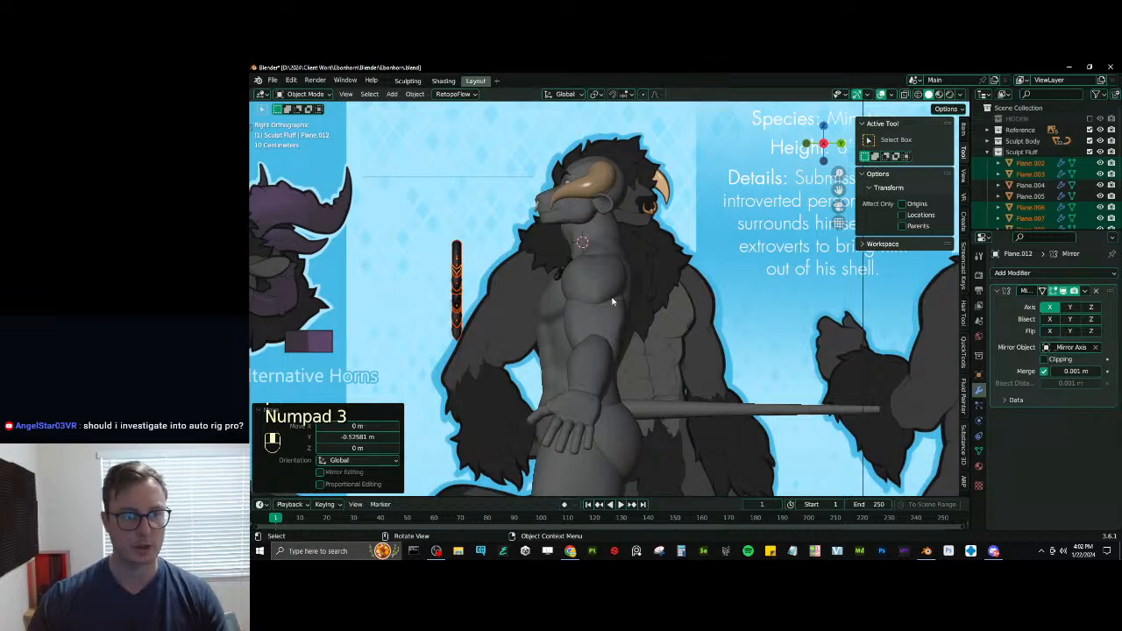
{"action": "key", "text": "r"}
{"action": "left_click", "coordinate": [615, 248]}
{"action": "key", "text": "g"}
{"action": "key", "text": "y"}
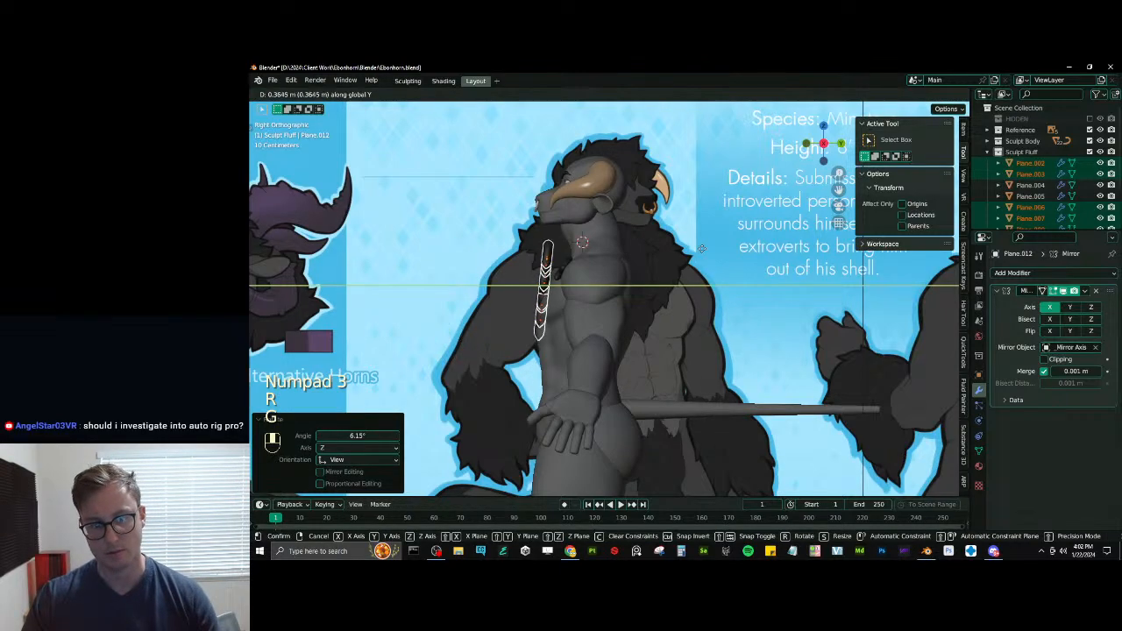
{"action": "left_click", "coordinate": [705, 248]}
- Nudge all the selected tufts about 0.011 m forward along Y in front of the chest
{"action": "middle_click_drag", "start_coordinate": [706, 249], "coordinate": [743, 249]}
{"action": "scroll", "coordinate": [743, 248], "scroll_direction": "up", "scroll_amount": 5}
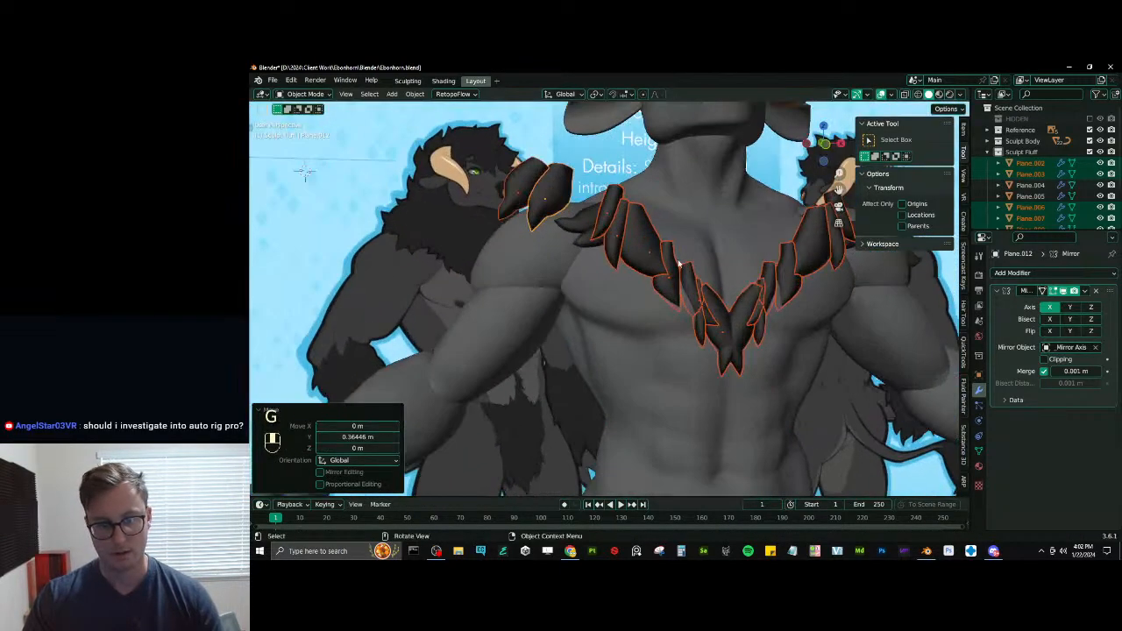
{"action": "key", "text": "g"}
{"action": "key", "text": "y"}
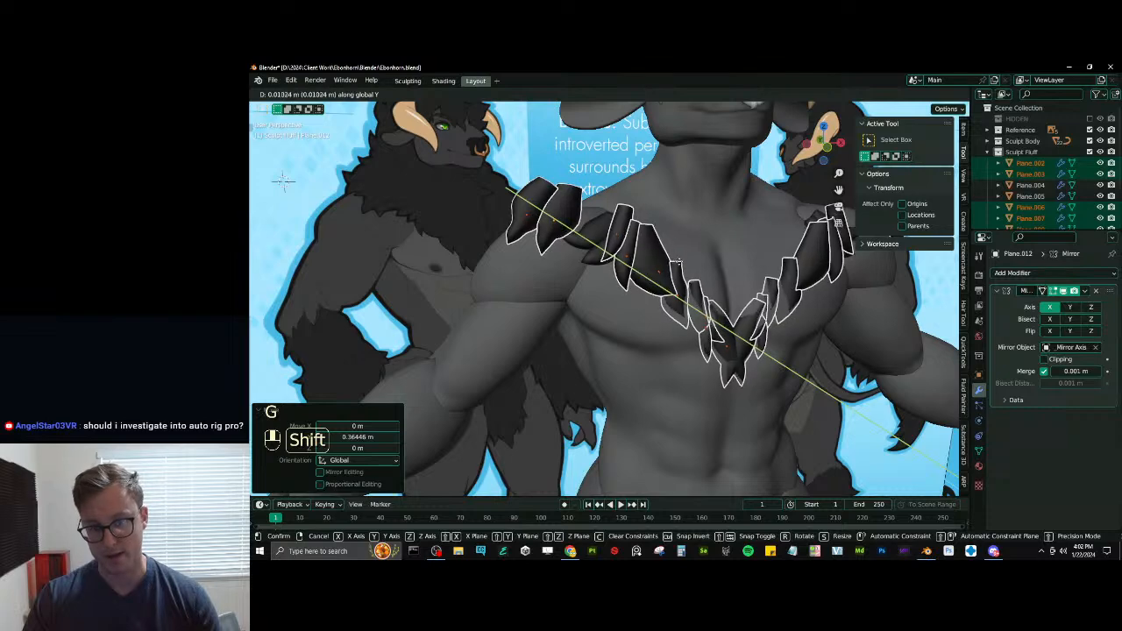
{"action": "left_click", "coordinate": [685, 313], "text": "shift"}
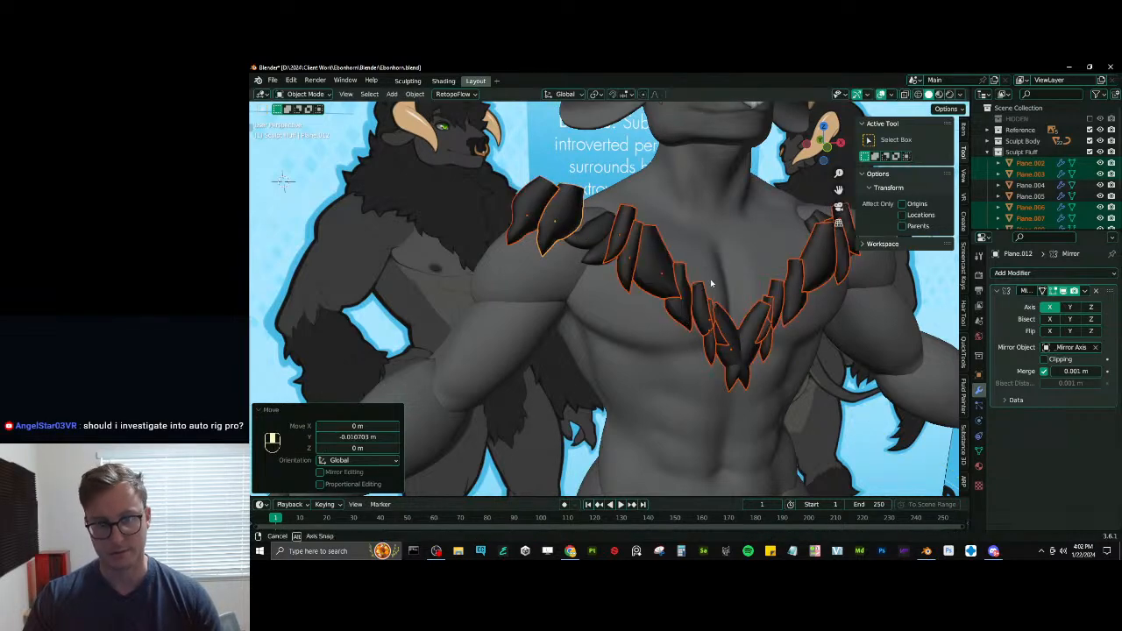
- Move the two outer shoulder tufts about 0.237 m back along Y and bring them partly forward again over the shoulder
{"action": "left_click", "coordinate": [544, 216]}
{"action": "middle_click_drag", "start_coordinate": [543, 217], "coordinate": [624, 260]}
{"action": "left_click", "coordinate": [572, 225], "text": "shift"}
{"action": "key", "text": "g"}
{"action": "key", "text": "y"}
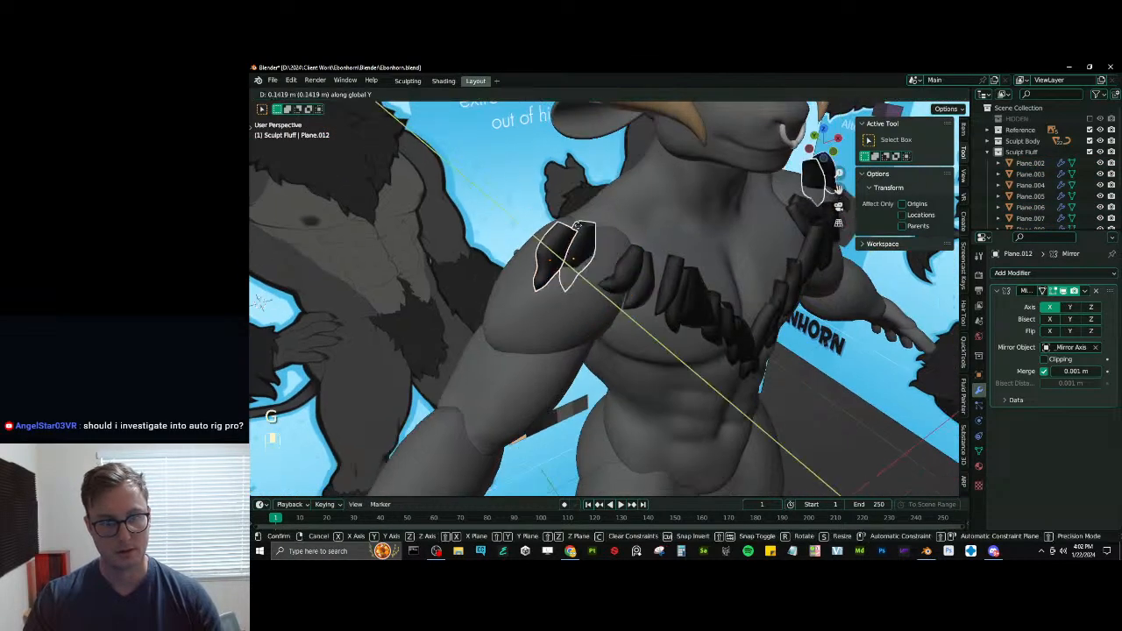
{"action": "left_click", "coordinate": [555, 213]}
{"action": "middle_click_drag", "start_coordinate": [556, 213], "coordinate": [579, 182]}
{"action": "key", "text": "g"}
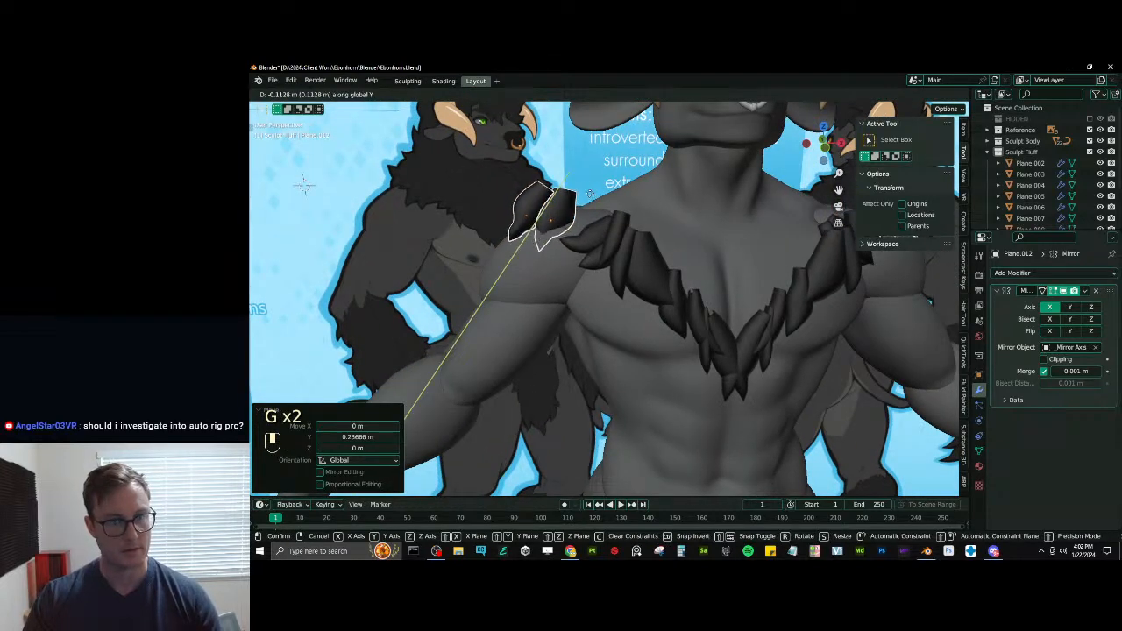
{"action": "left_click", "coordinate": [590, 197]}
- Move the outermost shoulder tuft, Plane.011, further back along Y over the shoulder
{"action": "left_click", "coordinate": [515, 228]}
{"action": "key", "text": "g"}
{"action": "middle_click_drag", "start_coordinate": [515, 225], "coordinate": [514, 212]}
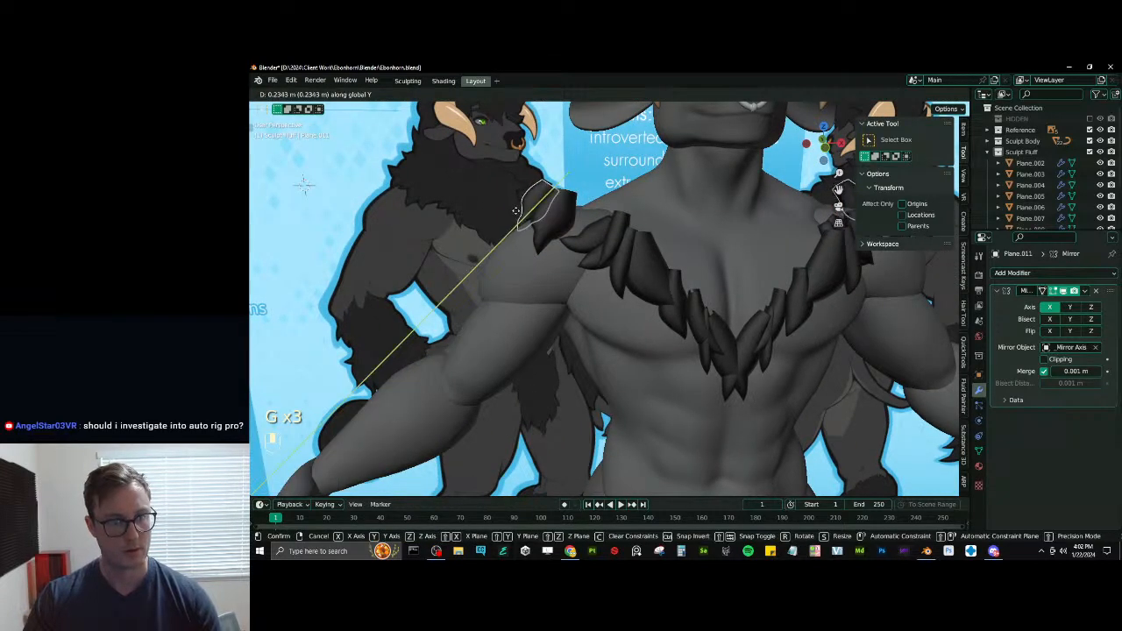
{"action": "left_click", "coordinate": [512, 219]}
- Try moving the collarbone tuft Plane.005 and the neighbouring chest tufts, and undo the moves
{"action": "left_click", "coordinate": [582, 241]}
{"action": "key", "text": "g"}
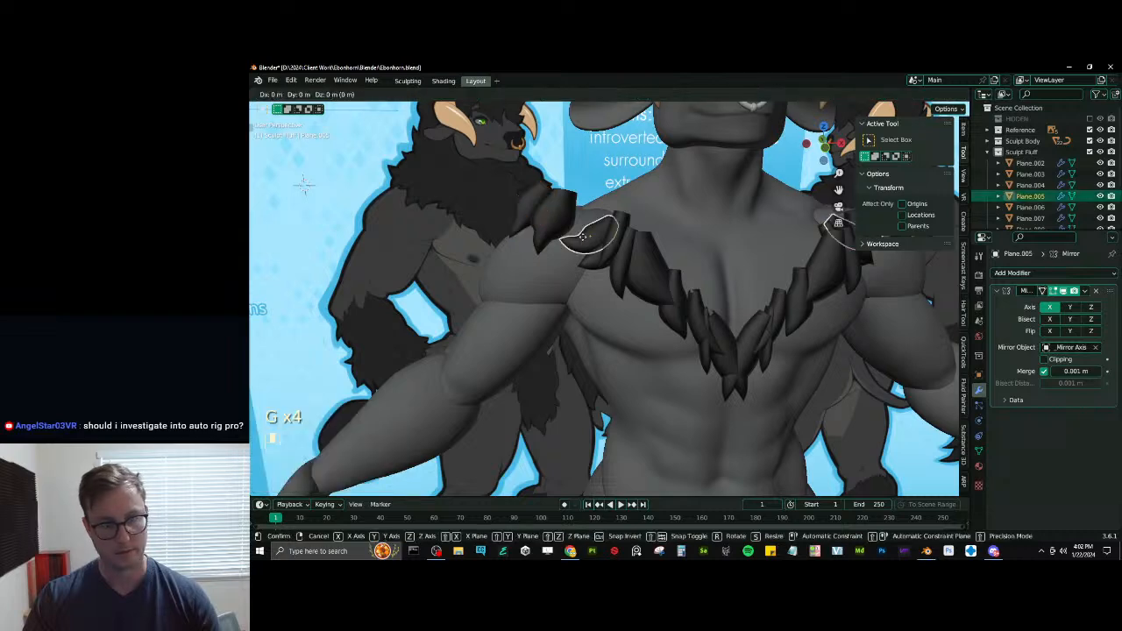
{"action": "left_click", "coordinate": [588, 234]}
{"action": "middle_click_drag", "start_coordinate": [584, 241], "coordinate": [647, 261]}
{"action": "key", "text": "ctrl+z"}
{"action": "left_click", "coordinate": [675, 285]}
{"action": "left_click", "coordinate": [680, 303], "text": "shift"}
{"action": "key", "text": "g"}
{"action": "left_click", "coordinate": [657, 275]}
{"action": "key", "text": "ctrl+z"}
- Tilt the chest tuft Plane.008 around the X axis and move it into place against the chest
{"action": "key", "text": "KP_1"}
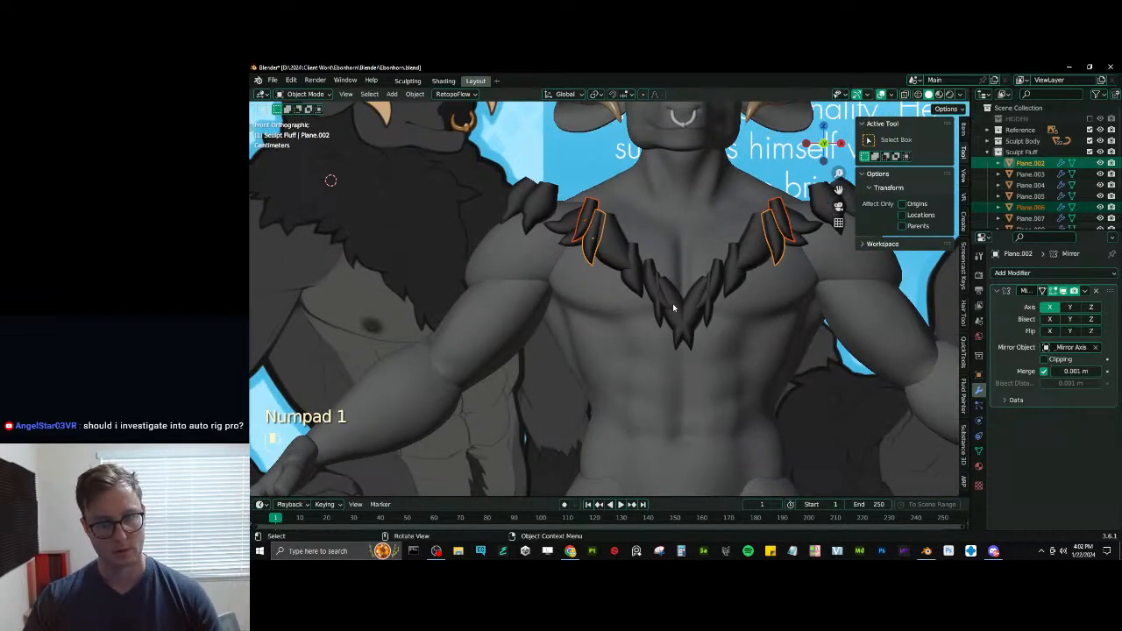
{"action": "left_click", "coordinate": [673, 304]}
{"action": "middle_click_drag", "start_coordinate": [674, 301], "coordinate": [648, 317], "text": "shift"}
{"action": "middle_click_drag", "start_coordinate": [648, 317], "coordinate": [623, 318]}
{"action": "scroll", "coordinate": [624, 318], "scroll_direction": "up", "scroll_amount": 1}
{"action": "key", "text": "r"}
{"action": "middle_click", "coordinate": [620, 325]}
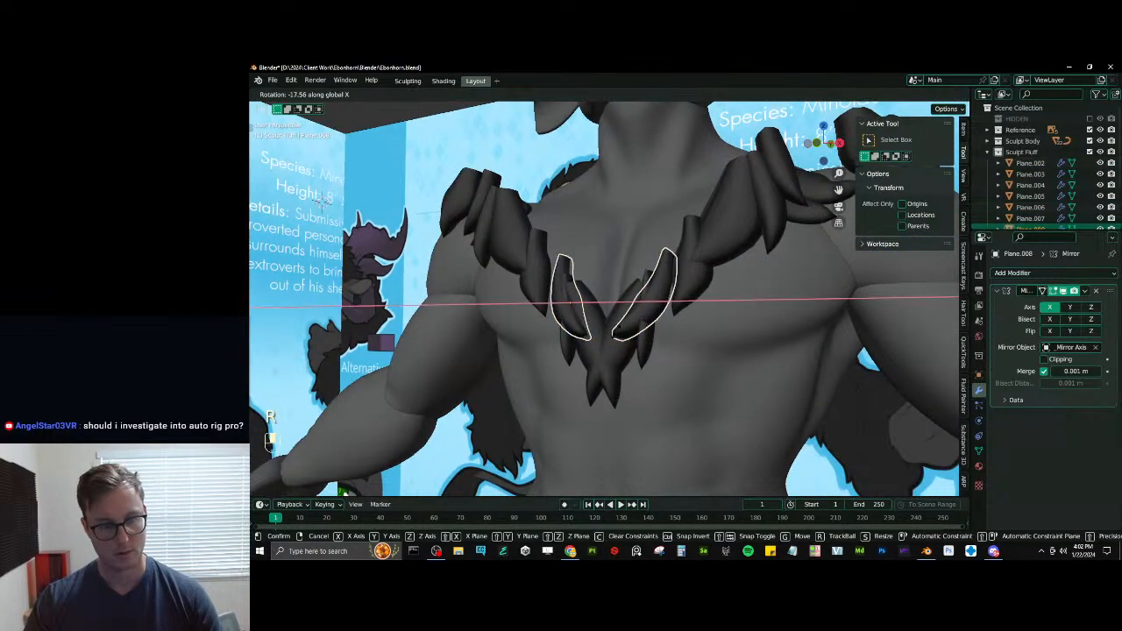
{"action": "left_click", "coordinate": [617, 333]}
{"action": "key", "text": "g"}
{"action": "middle_click", "coordinate": [614, 334]}
{"action": "left_click", "coordinate": [610, 335]}
- Tilt the central chest tuft Plane.010 in two passes and move it closer to the chest surface
{"action": "left_click", "coordinate": [604, 305]}
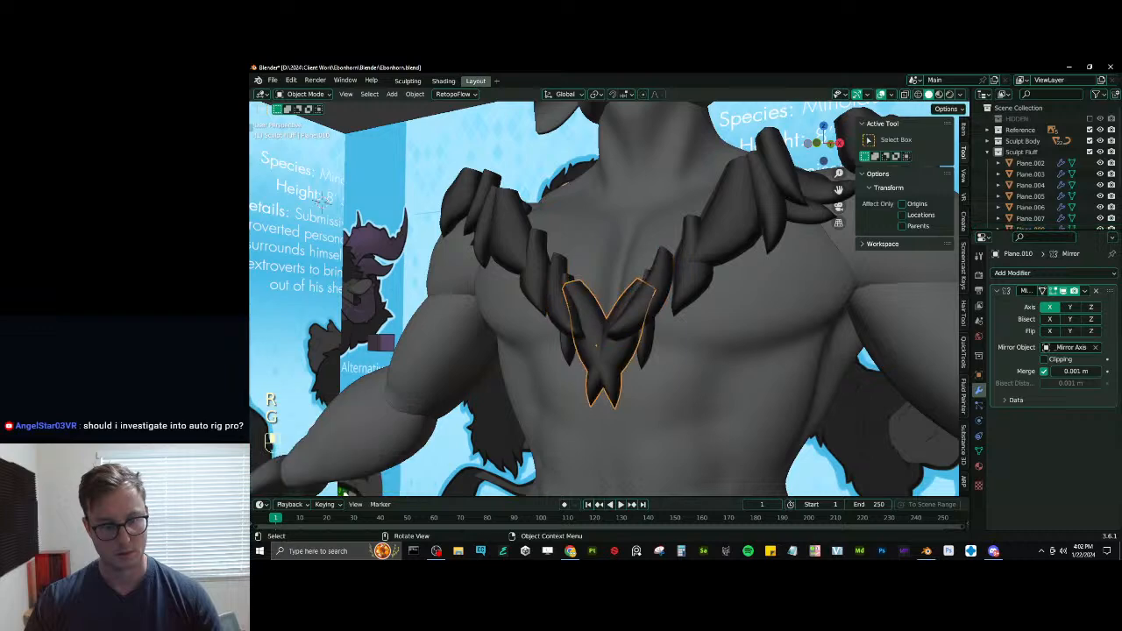
{"action": "key", "text": "r"}
{"action": "middle_click", "coordinate": [608, 298]}
{"action": "left_click", "coordinate": [620, 303]}
{"action": "middle_click_drag", "start_coordinate": [622, 303], "coordinate": [780, 278]}
{"action": "key", "text": "r"}
{"action": "middle_click", "coordinate": [682, 288]}
{"action": "left_click", "coordinate": [679, 309]}
{"action": "key", "text": "g"}
{"action": "middle_click", "coordinate": [677, 311]}
{"action": "left_click", "coordinate": [671, 312]}
- Rotate the small tuft at the centre of the chest and scale it along the Y axis
{"action": "left_click", "coordinate": [620, 339]}
{"action": "left_click", "coordinate": [615, 344]}
{"action": "key", "text": "r"}
{"action": "left_click", "coordinate": [684, 307]}
{"action": "key", "text": "s"}
{"action": "key", "text": "y"}
{"action": "left_click", "coordinate": [791, 311]}
- Rotate the chest tuft Plane.007 to follow the slope of the chest
{"action": "left_click", "coordinate": [739, 276]}
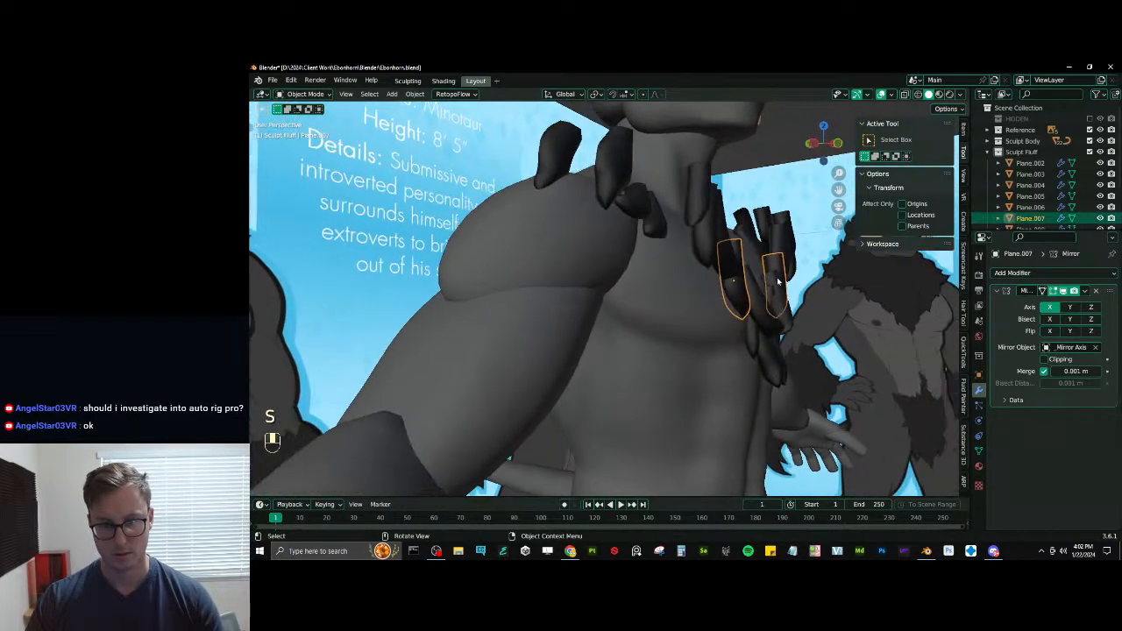
{"action": "key", "text": "r"}
{"action": "left_click", "coordinate": [785, 265]}
- Rotate the upper chest tuft Plane.002 around the X axis and move it along Y toward the body
{"action": "left_click", "coordinate": [692, 194], "text": "shift"}
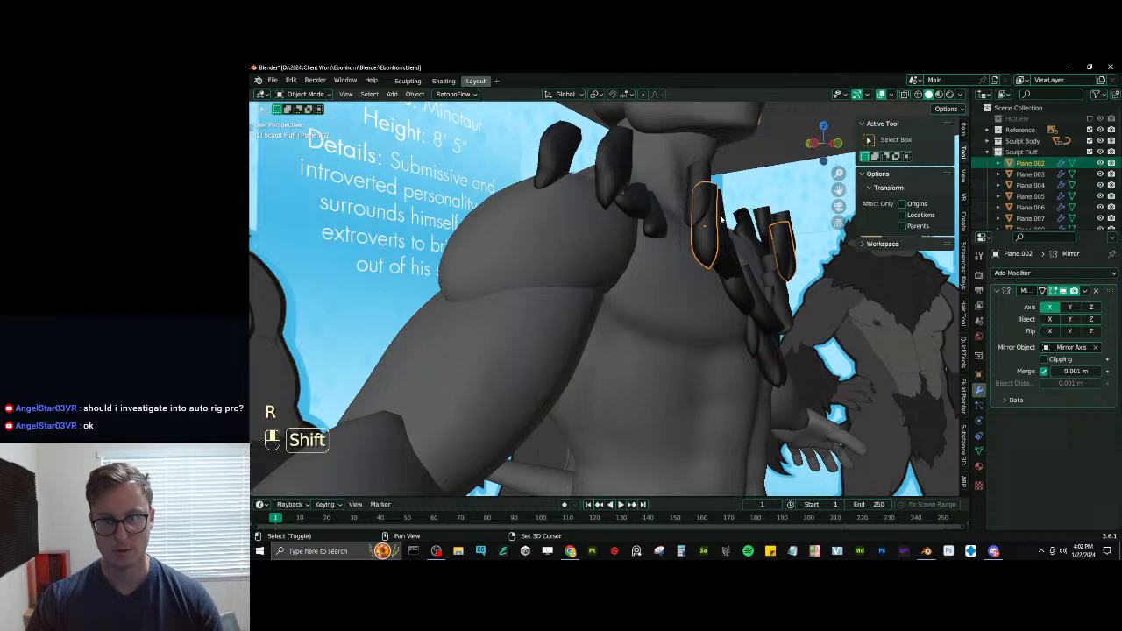
{"action": "left_click", "coordinate": [720, 219], "text": "shift"}
{"action": "middle_click_drag", "start_coordinate": [720, 219], "coordinate": [558, 299]}
{"action": "left_click", "coordinate": [750, 225], "text": "shift"}
{"action": "key", "text": "r"}
{"action": "key", "text": "x"}
{"action": "left_click", "coordinate": [732, 186]}
{"action": "key", "text": "g"}
{"action": "key", "text": "y"}
{"action": "left_click", "coordinate": [759, 220]}
- Rotate the large chest tuft Plane.003 and move it to sit along the chest
{"action": "left_click", "coordinate": [544, 270]}
{"action": "middle_click_drag", "start_coordinate": [598, 265], "coordinate": [563, 277]}
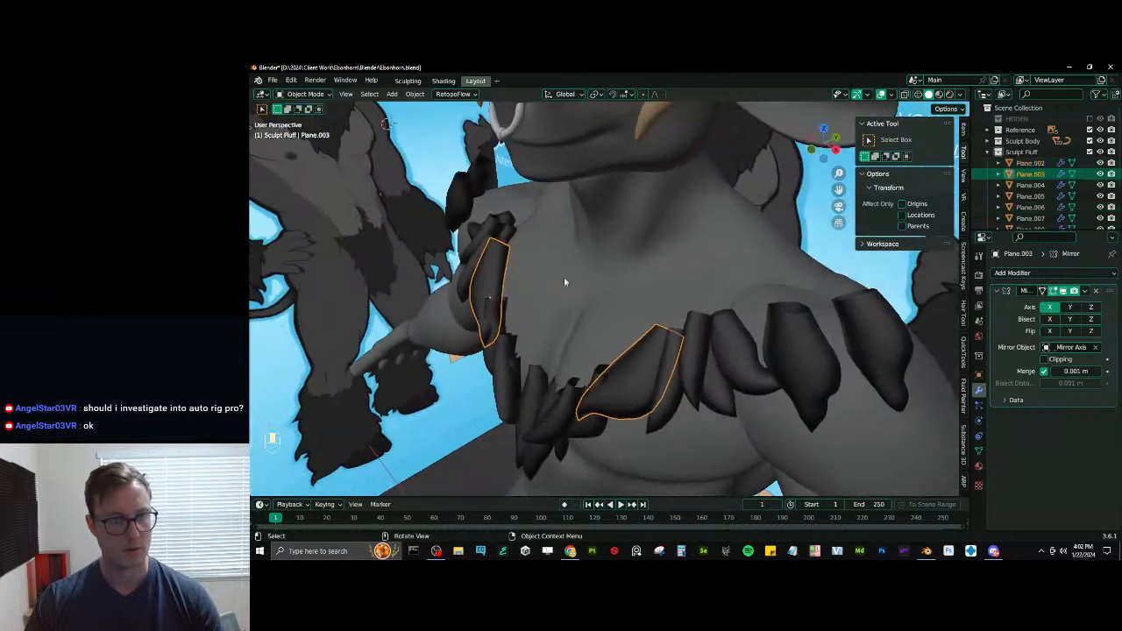
{"action": "key", "text": "r"}
{"action": "left_click", "coordinate": [603, 295]}
{"action": "key", "text": "g"}
{"action": "left_click", "coordinate": [597, 297]}
- Rotate the chest tuft Plane.007 by about 3.31° in the view
{"action": "left_click", "coordinate": [510, 315]}
{"action": "middle_click_drag", "start_coordinate": [510, 315], "coordinate": [605, 270]}
{"action": "key", "text": "r"}
{"action": "left_click", "coordinate": [548, 278]}
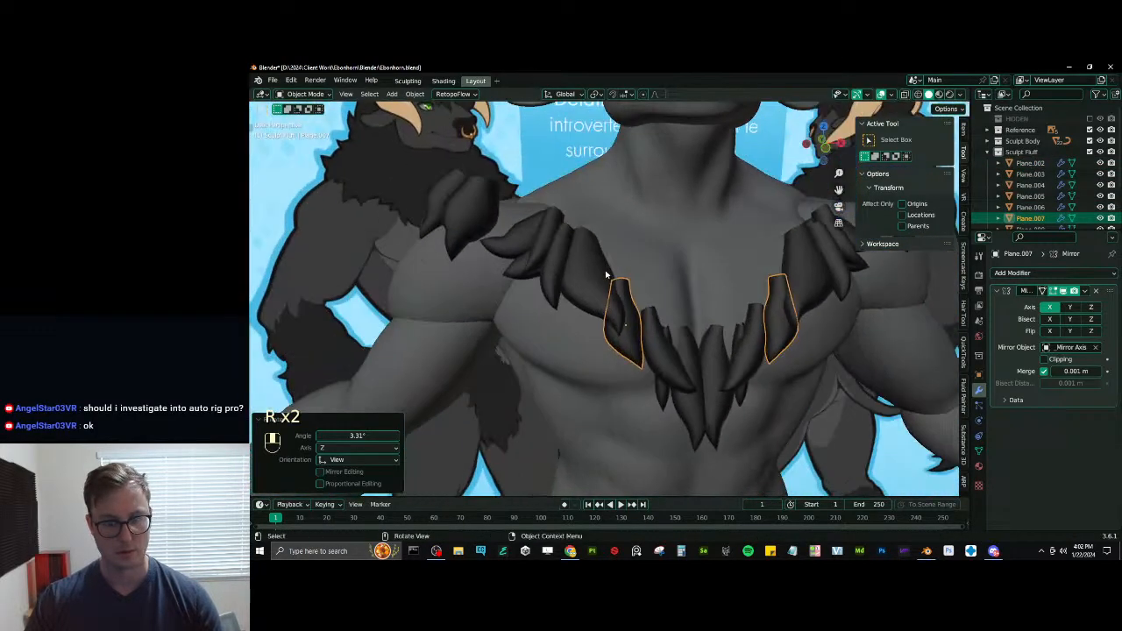
- Select the shoulder tuft Plane.012 and scale it along a single axis
{"action": "scroll", "coordinate": [605, 266], "scroll_direction": "down", "scroll_amount": 3}
{"action": "scroll", "coordinate": [535, 240], "scroll_direction": "down", "scroll_amount": 4}
{"action": "middle_click_drag", "start_coordinate": [535, 240], "coordinate": [656, 243]}
{"action": "scroll", "coordinate": [638, 268], "scroll_direction": "up", "scroll_amount": 4}
{"action": "left_click", "coordinate": [510, 305]}
{"action": "middle_click_drag", "start_coordinate": [526, 302], "coordinate": [605, 212]}
{"action": "key", "text": "s"}
{"action": "middle_click", "coordinate": [575, 296]}
{"action": "left_click", "coordinate": [580, 292]}
- Try rotating the shoulder tuft Plane.012 freely, inspect it from the side and undo the rotation
{"action": "key", "text": "r"}
{"action": "left_click", "coordinate": [606, 256]}
{"action": "middle_click_drag", "start_coordinate": [606, 256], "coordinate": [780, 286]}
{"action": "key", "text": "ctrl+z"}
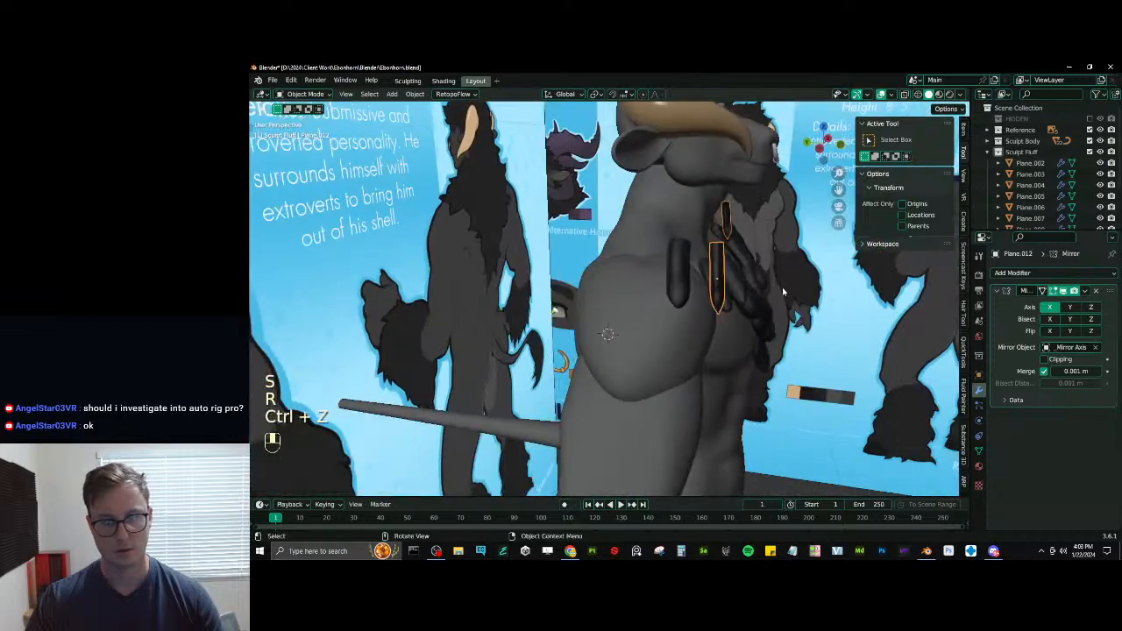
- Rotate the shoulder tuft Plane.012 around a single axis and move it about 0.041 m back along Y
{"action": "key", "text": "r"}
{"action": "middle_click", "coordinate": [780, 279]}
{"action": "left_click", "coordinate": [778, 269]}
{"action": "key", "text": "g"}
{"action": "middle_click", "coordinate": [761, 268]}
{"action": "left_click", "coordinate": [759, 268]}
- Tilt the shoulder tuft Plane.012 about -10° around X and nudge it about 0.008 m forward along Y
{"action": "key", "text": "r"}
{"action": "middle_click", "coordinate": [764, 270]}
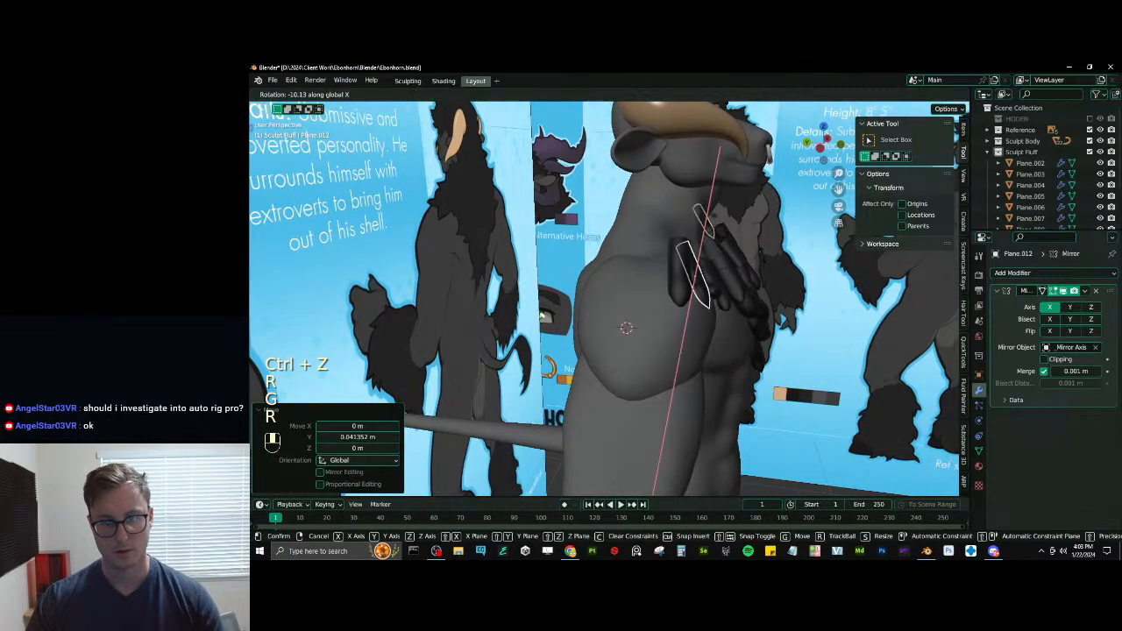
{"action": "left_click", "coordinate": [765, 268]}
{"action": "key", "text": "g"}
{"action": "middle_click", "coordinate": [764, 267]}
{"action": "left_click", "coordinate": [762, 267]}
- Examine how the ring of tufts sits on the shoulders and chest compared with the reference art
{"action": "middle_click_drag", "start_coordinate": [763, 267], "coordinate": [546, 189]}
{"action": "scroll", "coordinate": [546, 190], "scroll_direction": "down", "scroll_amount": 5}
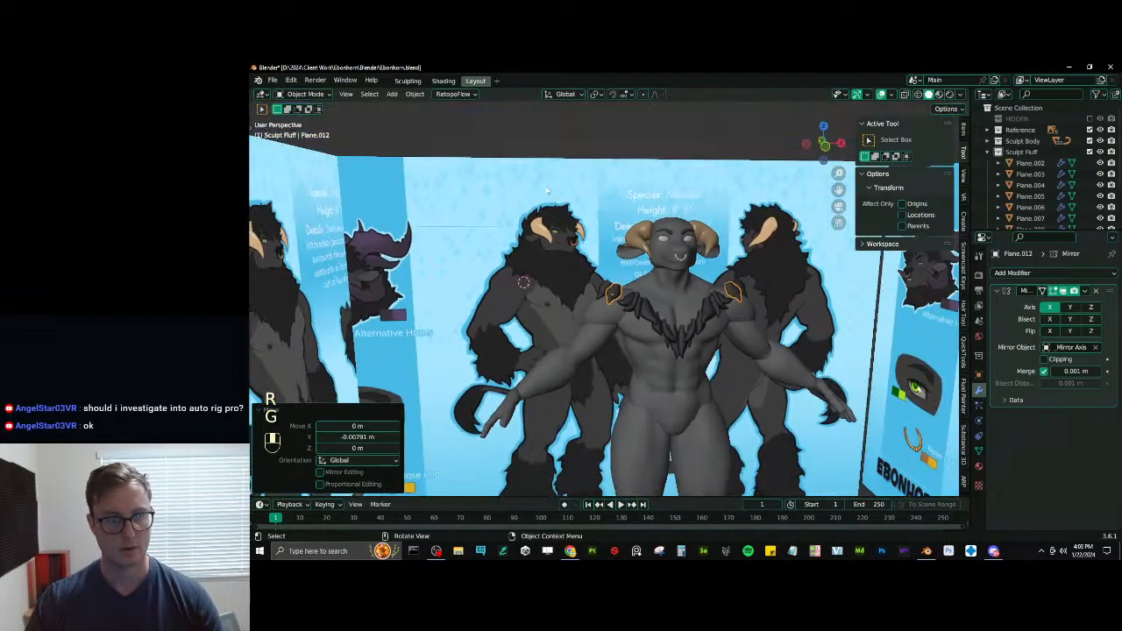
{"action": "scroll", "coordinate": [561, 157], "scroll_direction": "up", "scroll_amount": 2}
{"action": "middle_click_drag", "start_coordinate": [595, 289], "coordinate": [652, 324]}
{"action": "scroll", "coordinate": [639, 296], "scroll_direction": "up", "scroll_amount": 3}
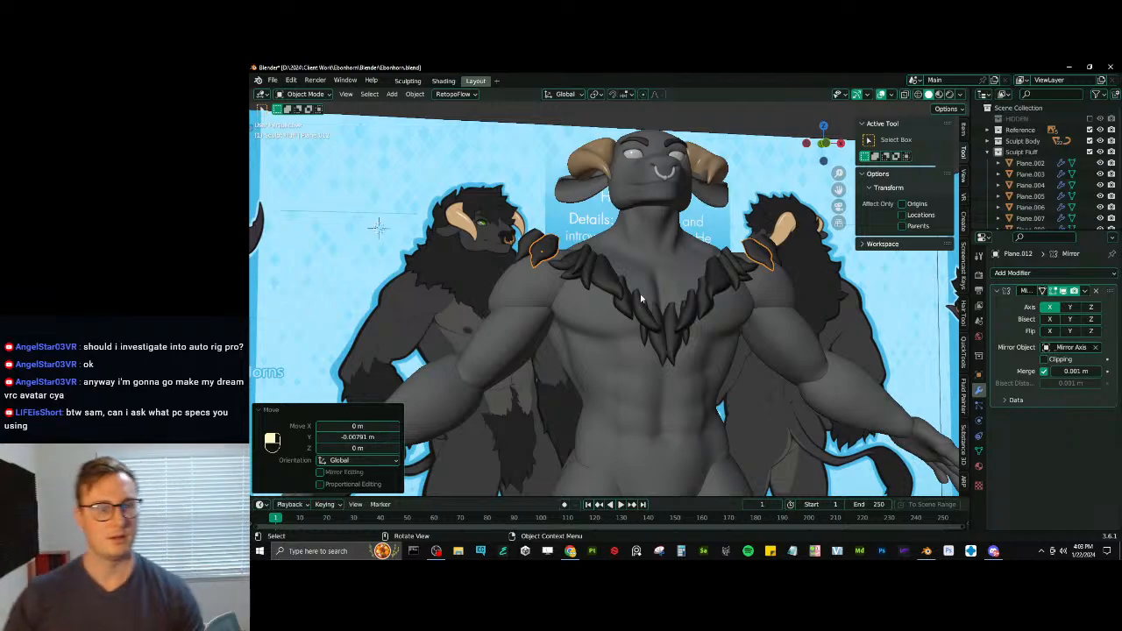
{"action": "middle_click_drag", "start_coordinate": [638, 306], "coordinate": [620, 260]}
{"action": "scroll", "coordinate": [565, 293], "scroll_direction": "up", "scroll_amount": 4}
{"action": "scroll", "coordinate": [756, 293], "scroll_direction": "down", "scroll_amount": 6}
- Clear the tuft selection and save Ebonhorn.blend
{"action": "left_click", "coordinate": [656, 192]}
{"action": "scroll", "coordinate": [642, 219], "scroll_direction": "up", "scroll_amount": 5}
{"action": "scroll", "coordinate": [619, 256], "scroll_direction": "down", "scroll_amount": 4}
{"action": "key", "text": "ctrl+s"}
{"action": "scroll", "coordinate": [637, 283], "scroll_direction": "down", "scroll_amount": 4}
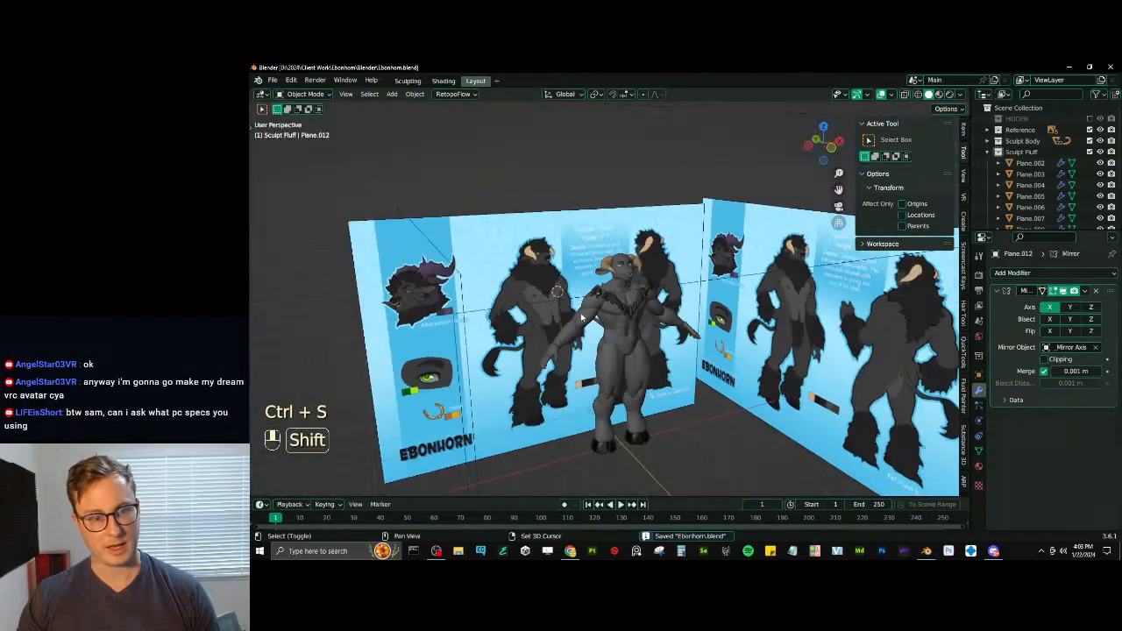
- Inspect the body and its tufts from several sides against the reference sheets
{"action": "mouse_move", "coordinate": [633, 329]}
{"action": "middle_mouse_down", "text": "shift"}
{"action": "mouse_move", "coordinate": [666, 315]}
{"action": "mouse_move", "coordinate": [613, 311]}
{"action": "mouse_move", "coordinate": [631, 309]}
{"action": "middle_mouse_up", "text": "shift"}
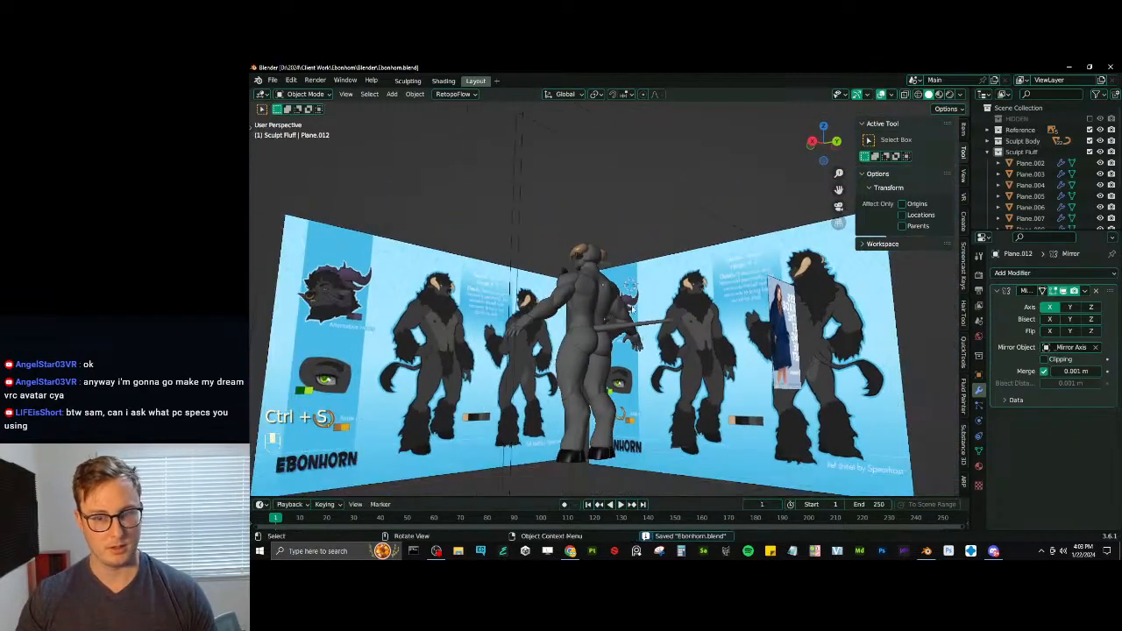
{"action": "scroll", "coordinate": [671, 297], "scroll_direction": "up", "scroll_amount": 5}
{"action": "middle_click_drag", "start_coordinate": [571, 280], "coordinate": [605, 302]}
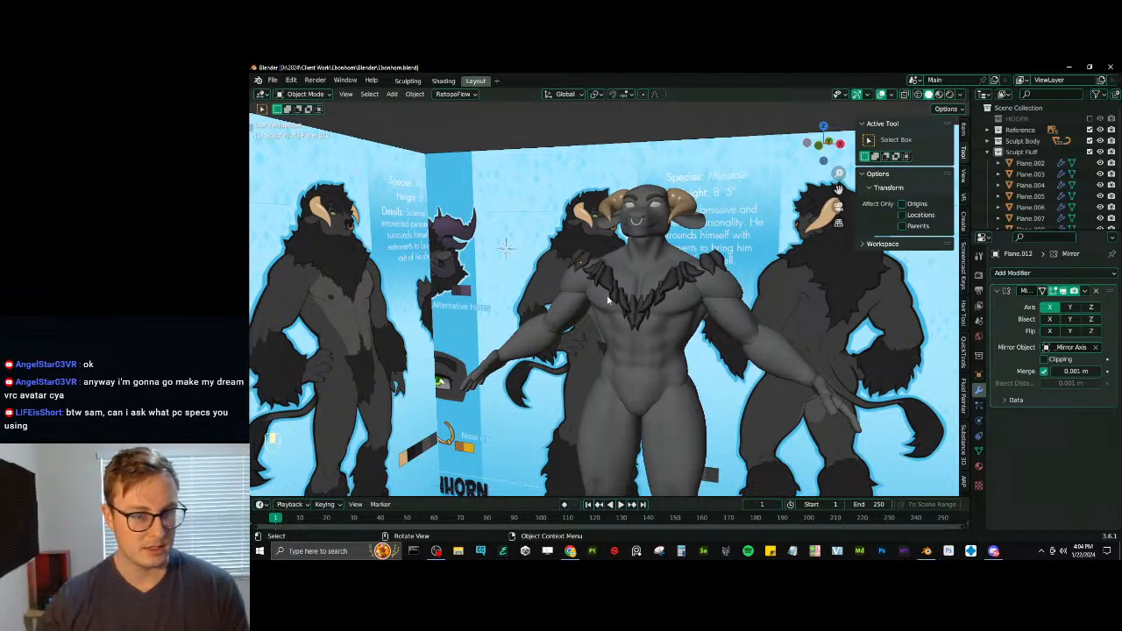
{"action": "scroll", "coordinate": [608, 284], "scroll_direction": "down", "scroll_amount": 3}
{"action": "middle_click_drag", "start_coordinate": [624, 292], "coordinate": [692, 262]}
{"action": "scroll", "coordinate": [608, 283], "scroll_direction": "up", "scroll_amount": 4}
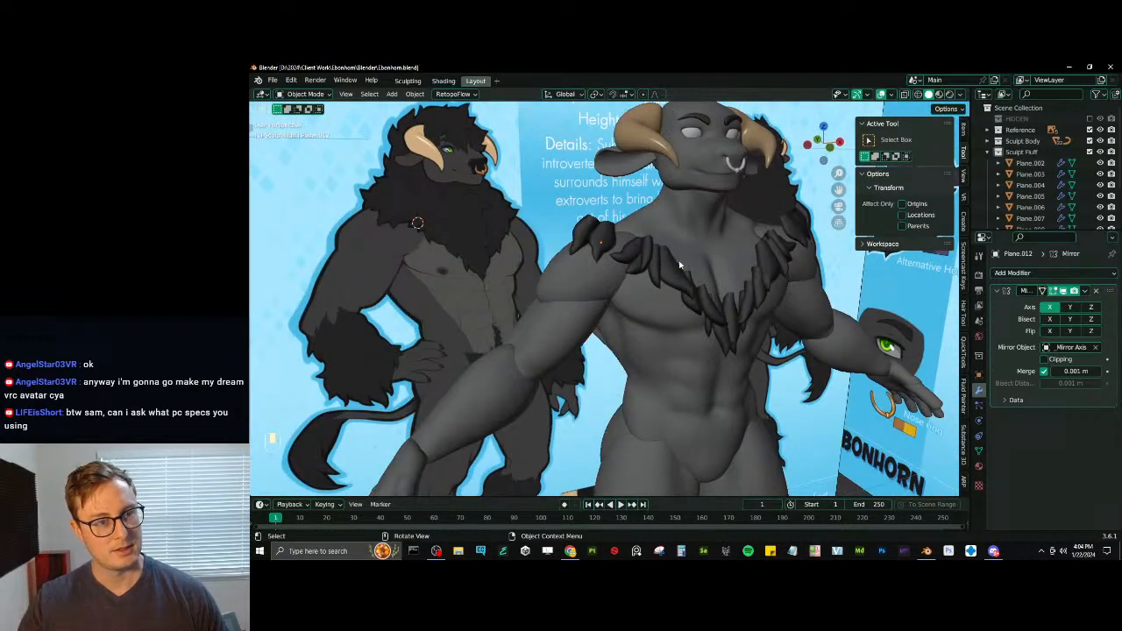
- Reset the 3D cursor to the world origin and frame the character in front of the reference sheets
{"action": "key", "text": "shift+c"}
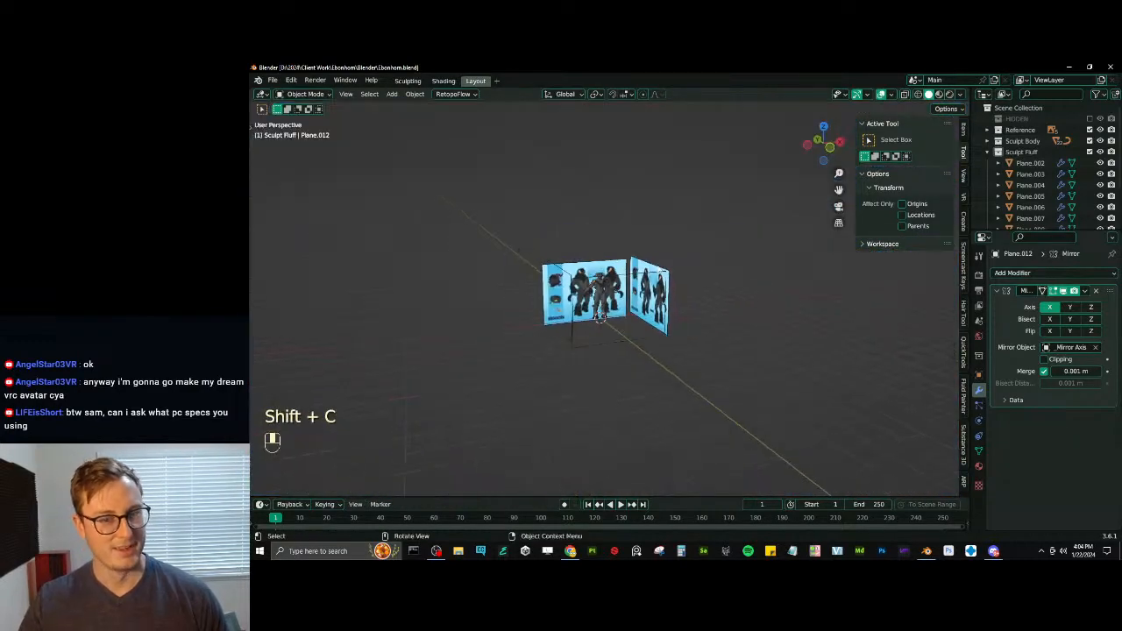
{"action": "scroll", "coordinate": [661, 267], "scroll_direction": "up", "scroll_amount": 8}
{"action": "middle_click_drag", "start_coordinate": [613, 281], "coordinate": [545, 156]}
{"action": "scroll", "coordinate": [619, 342], "scroll_direction": "up", "scroll_amount": 5}
{"action": "scroll", "coordinate": [510, 201], "scroll_direction": "down", "scroll_amount": 5}
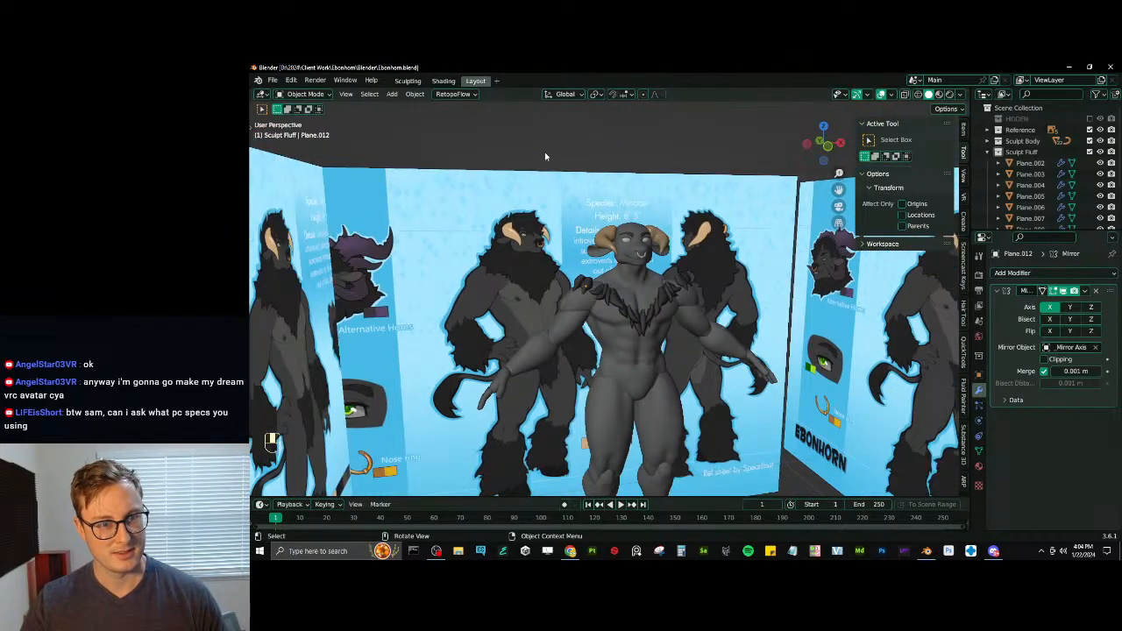
- Select the front reference image and switch to the front view
{"action": "left_click", "coordinate": [526, 226]}
{"action": "key", "text": "KP_3"}
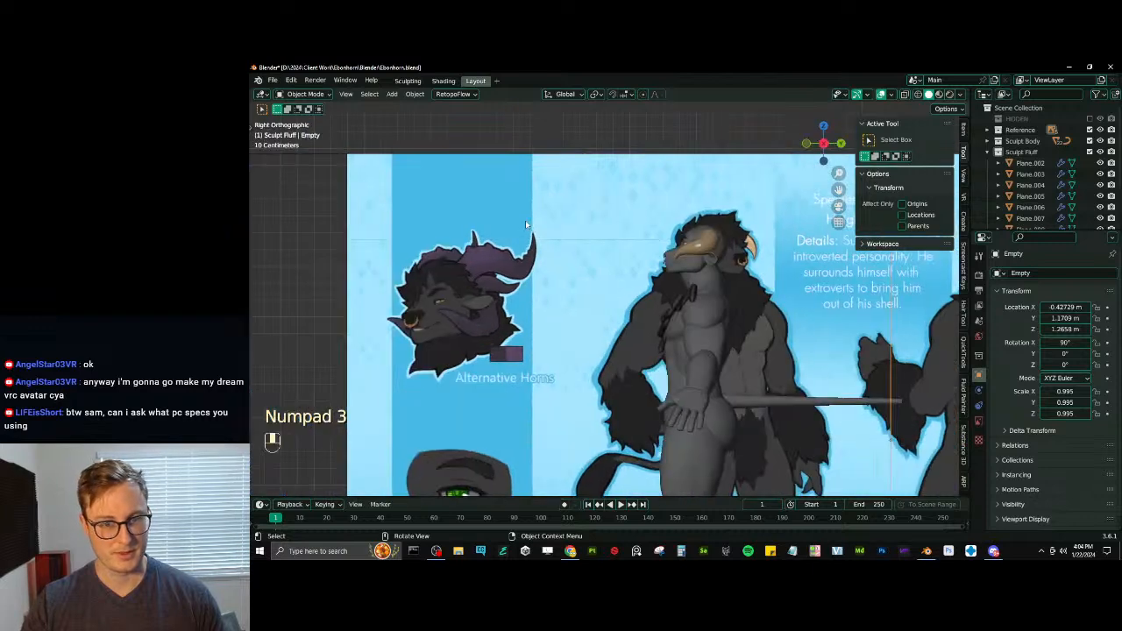
{"action": "key", "text": "KP_1"}
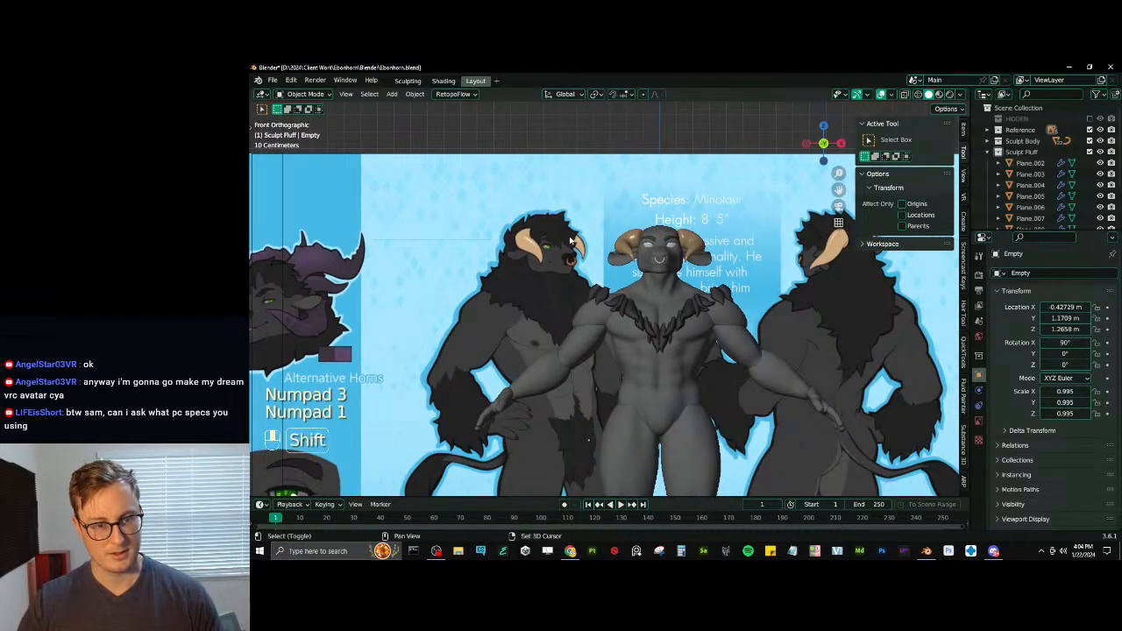
- Add a plane, rotate it 90° about X so it faces front, and move it up beside the body
{"action": "key", "text": "shift+a"}
{"action": "mouse_move", "coordinate": [570, 239]}
{"action": "left_click", "coordinate": [616, 237]}
{"action": "type", "text": "r"}
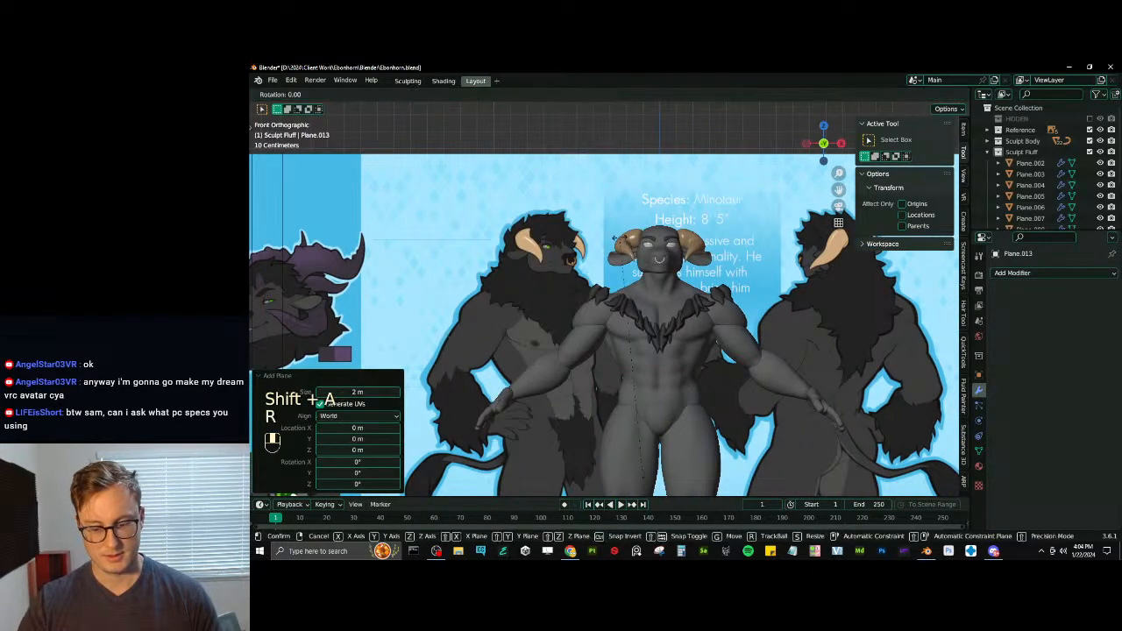
{"action": "type", "text": "x90"}
{"action": "key", "text": "Return"}
{"action": "key", "text": "g"}
{"action": "left_click", "coordinate": [587, 217]}
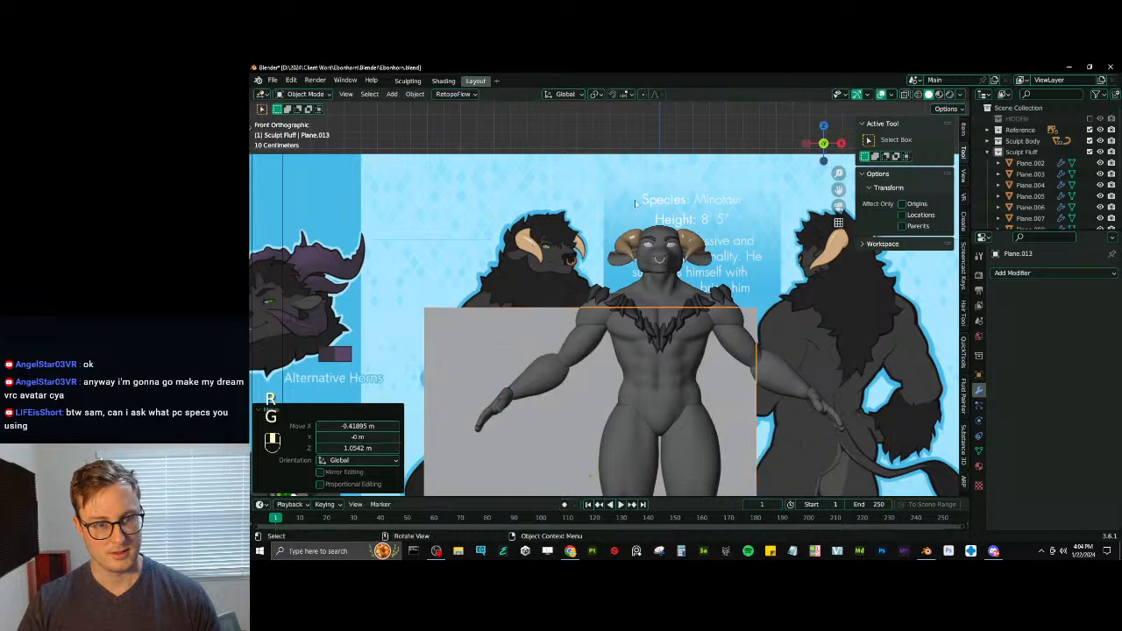
- Scale the plane down to about head size and place it over the head of the front reference figure
{"action": "key", "text": "s"}
{"action": "left_click", "coordinate": [617, 354]}
{"action": "key", "text": "g"}
{"action": "left_click", "coordinate": [643, 204]}
{"action": "key", "text": "s"}
{"action": "left_click", "coordinate": [589, 309]}
{"action": "key", "text": "g"}
{"action": "left_click", "coordinate": [549, 216]}
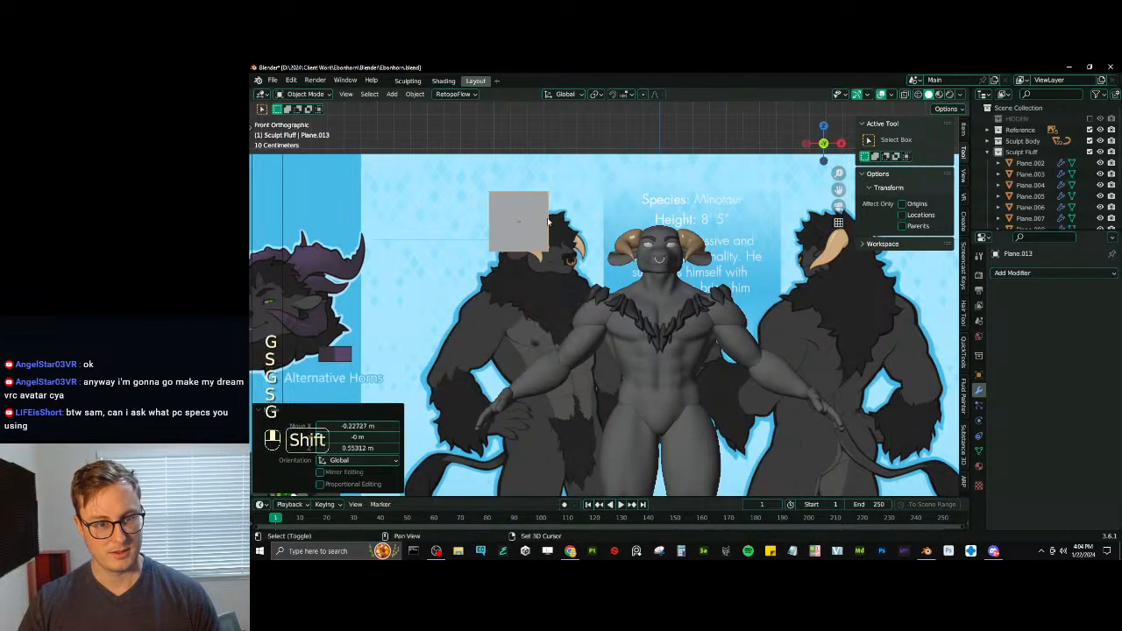
- Shrink the plane to a small square and position it on the forehead hair of the reference head
{"action": "scroll", "coordinate": [617, 263], "scroll_direction": "up", "scroll_amount": 4}
{"action": "middle_click_drag", "start_coordinate": [549, 215], "coordinate": [643, 287], "text": "shift"}
{"action": "key", "text": "s"}
{"action": "left_click", "coordinate": [602, 256]}
{"action": "key", "text": "s"}
{"action": "left_click", "coordinate": [649, 233]}
{"action": "scroll", "coordinate": [648, 233], "scroll_direction": "up", "scroll_amount": 4}
{"action": "key", "text": "s"}
{"action": "left_click", "coordinate": [640, 230]}
{"action": "key", "text": "g"}
{"action": "left_click", "coordinate": [713, 298]}
{"action": "key", "text": "s"}
{"action": "left_click", "coordinate": [626, 256]}
- Edit the plane in edge selection with wireframe display and shift its whole mesh to just above the eye
{"action": "key", "text": "Tab"}
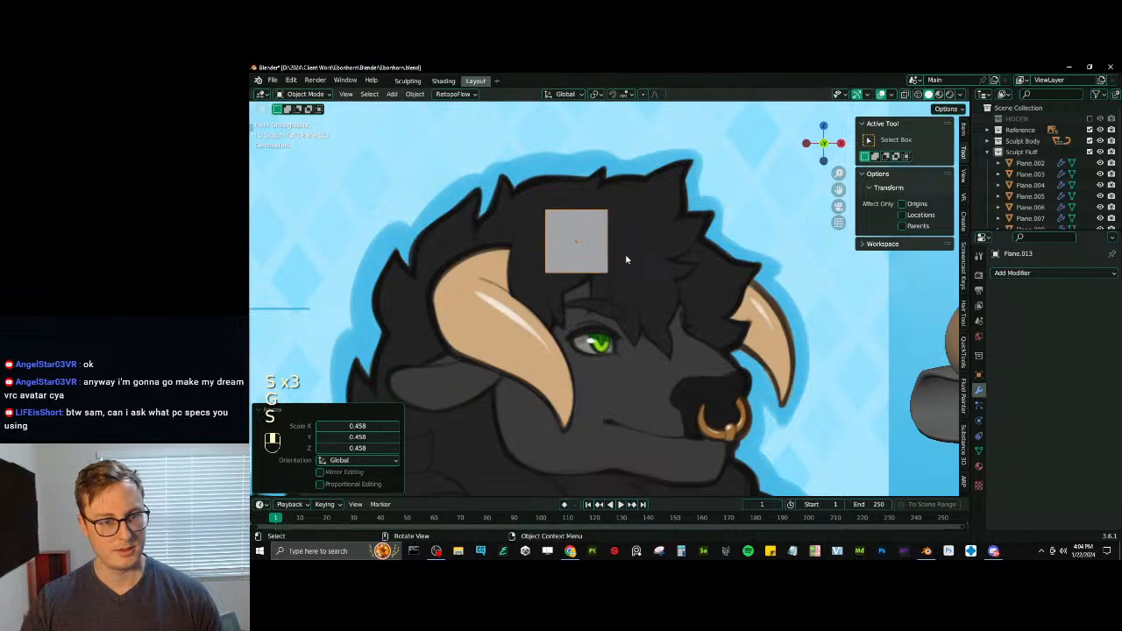
{"action": "left_click", "coordinate": [352, 96]}
{"action": "key", "text": "z"}
{"action": "left_click", "coordinate": [561, 278]}
{"action": "scroll", "coordinate": [556, 279], "scroll_direction": "up", "scroll_amount": 2}
{"action": "middle_click_drag", "start_coordinate": [555, 280], "coordinate": [546, 298], "text": "shift"}
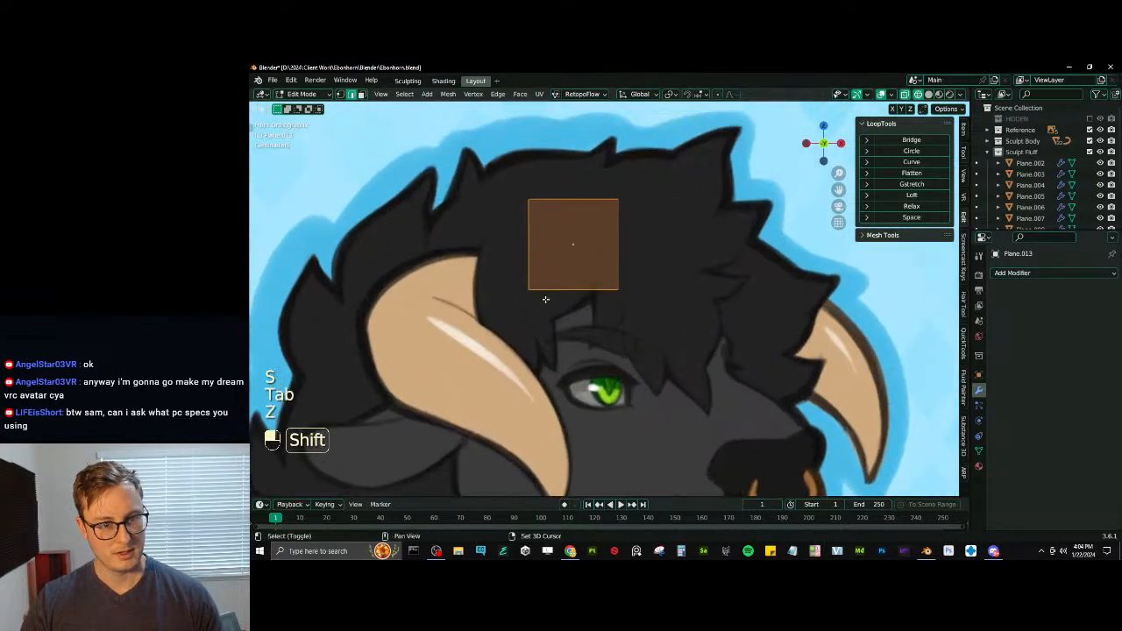
{"action": "left_click", "coordinate": [586, 210]}
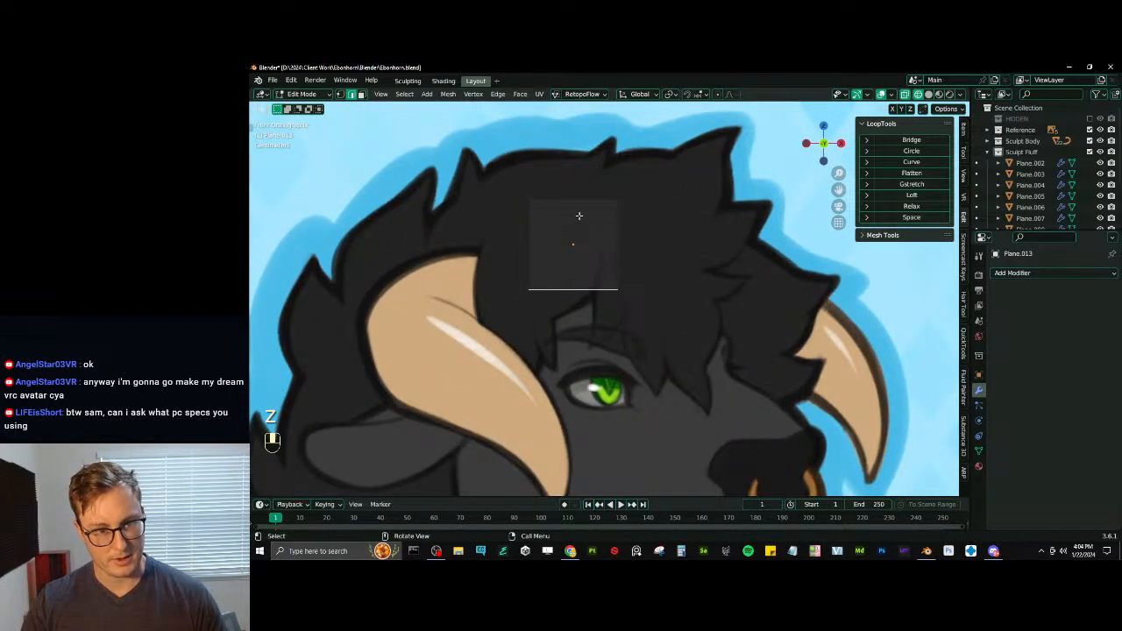
{"action": "key", "text": "a"}
{"action": "key", "text": "g"}
{"action": "left_click", "coordinate": [680, 261]}
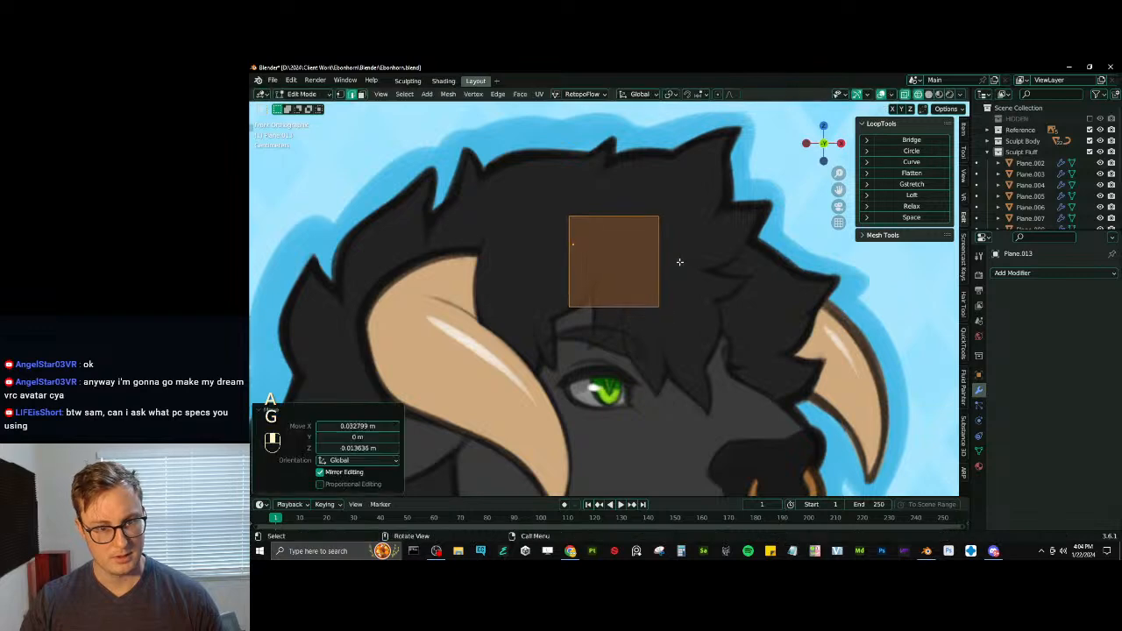
- Narrow the plane's upper edge and reposition it as the root of the first forelock strand
{"action": "left_click", "coordinate": [694, 225]}
{"action": "key", "text": "s"}
{"action": "left_click", "coordinate": [641, 229]}
{"action": "key", "text": "g"}
{"action": "left_click", "coordinate": [635, 234]}
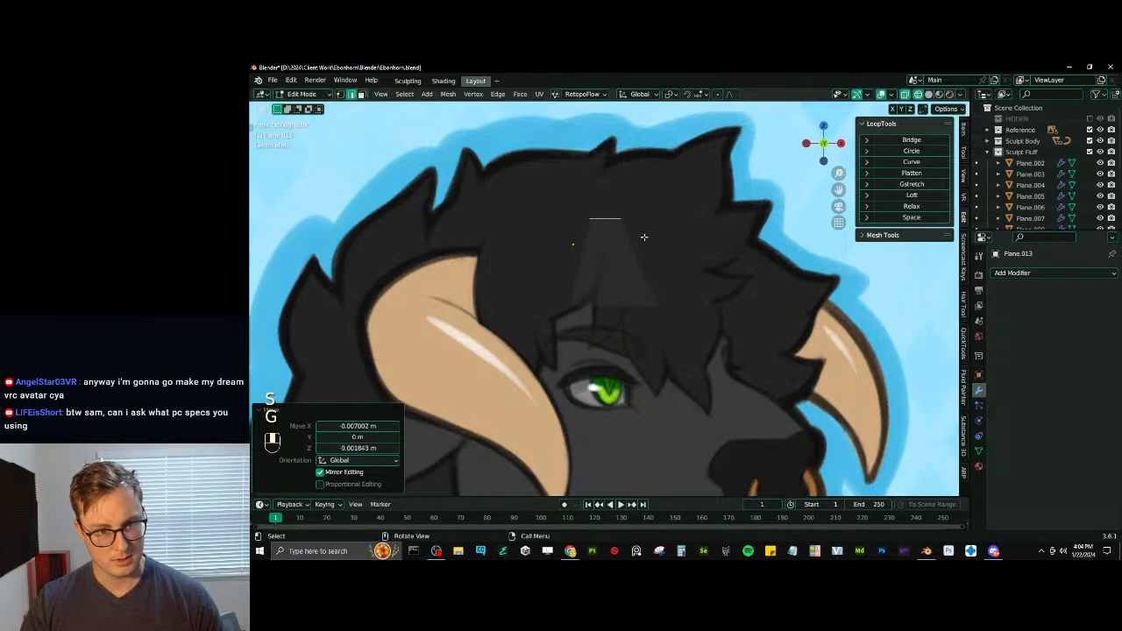
{"action": "key", "text": "g"}
{"action": "left_click", "coordinate": [651, 225]}
{"action": "key", "text": "e"}
{"action": "key", "text": "ctrl+z"}
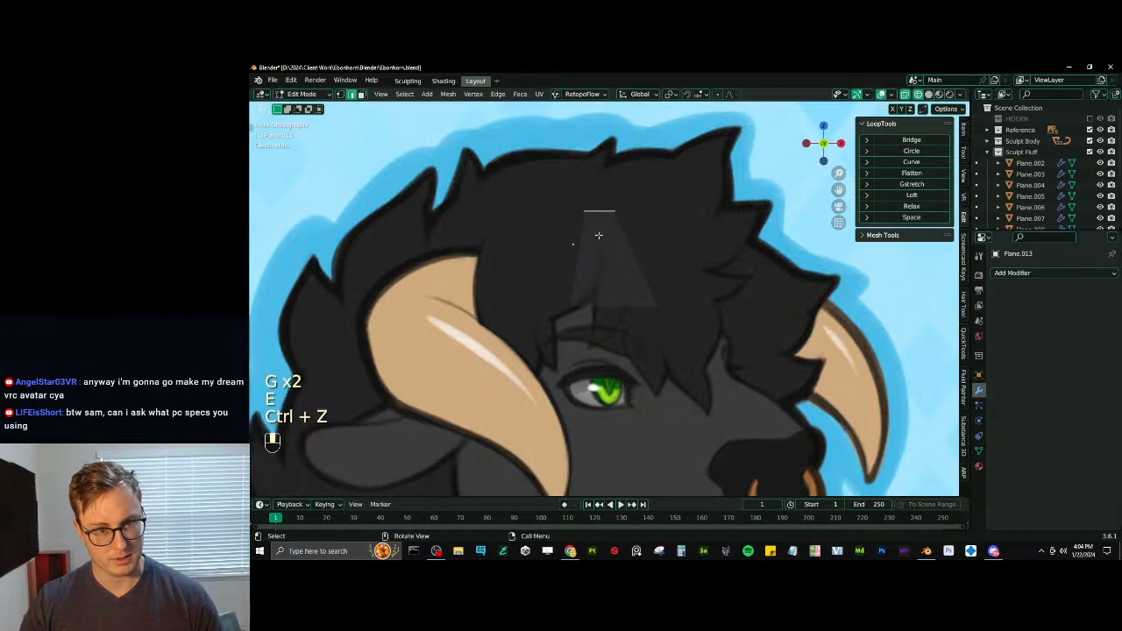
{"action": "key", "text": "g"}
{"action": "left_click", "coordinate": [604, 232]}
- Raise and resize the plane's lower edge to form a short first segment of the strand
{"action": "left_click", "coordinate": [648, 310]}
{"action": "key", "text": "g"}
{"action": "left_click", "coordinate": [643, 268]}
{"action": "key", "text": "s"}
{"action": "left_click", "coordinate": [621, 263]}
{"action": "key", "text": "g"}
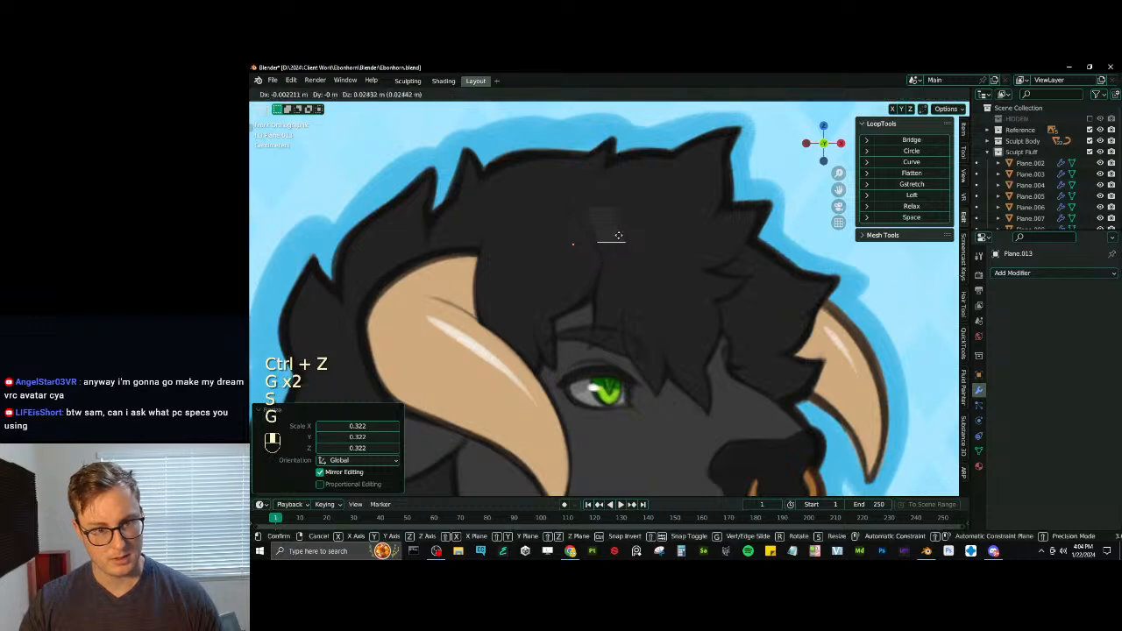
{"action": "left_click", "coordinate": [618, 235]}
{"action": "key", "text": "s"}
{"action": "left_click", "coordinate": [639, 259]}
- Extrude the strand downward in two segments, tapering the tip edge and rotating it about 17° to follow the reference lock
{"action": "key", "text": "e"}
{"action": "left_click", "coordinate": [663, 281]}
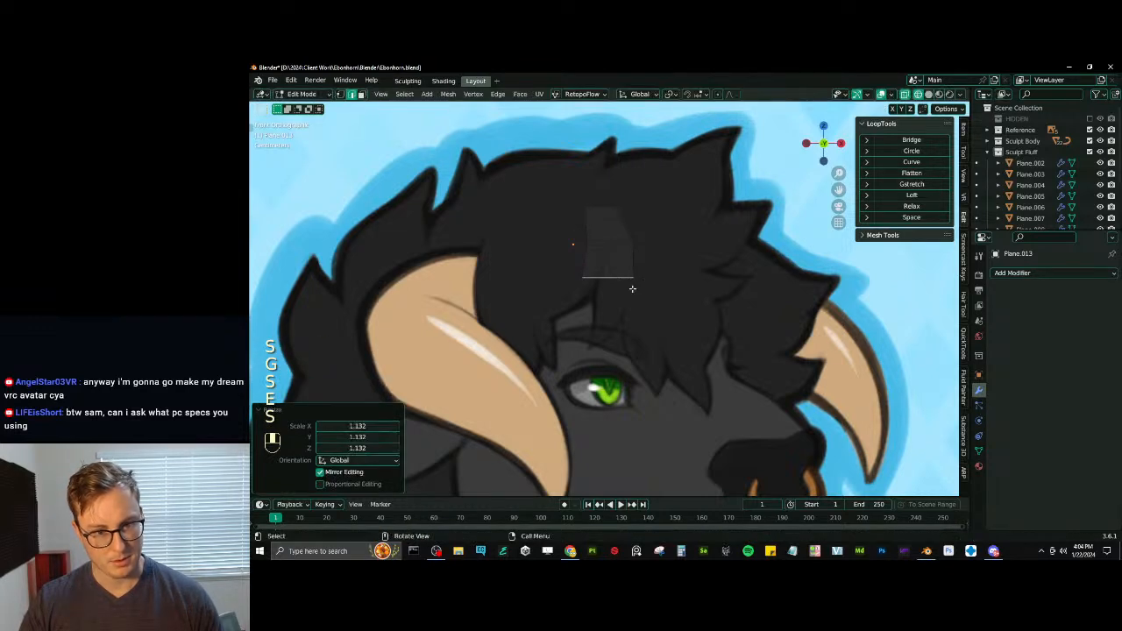
{"action": "key", "text": "e"}
{"action": "left_click", "coordinate": [639, 320]}
{"action": "key", "text": "s"}
{"action": "left_click", "coordinate": [648, 309]}
{"action": "key", "text": "g"}
{"action": "left_click", "coordinate": [642, 322]}
{"action": "key", "text": "r"}
{"action": "left_click", "coordinate": [698, 328]}
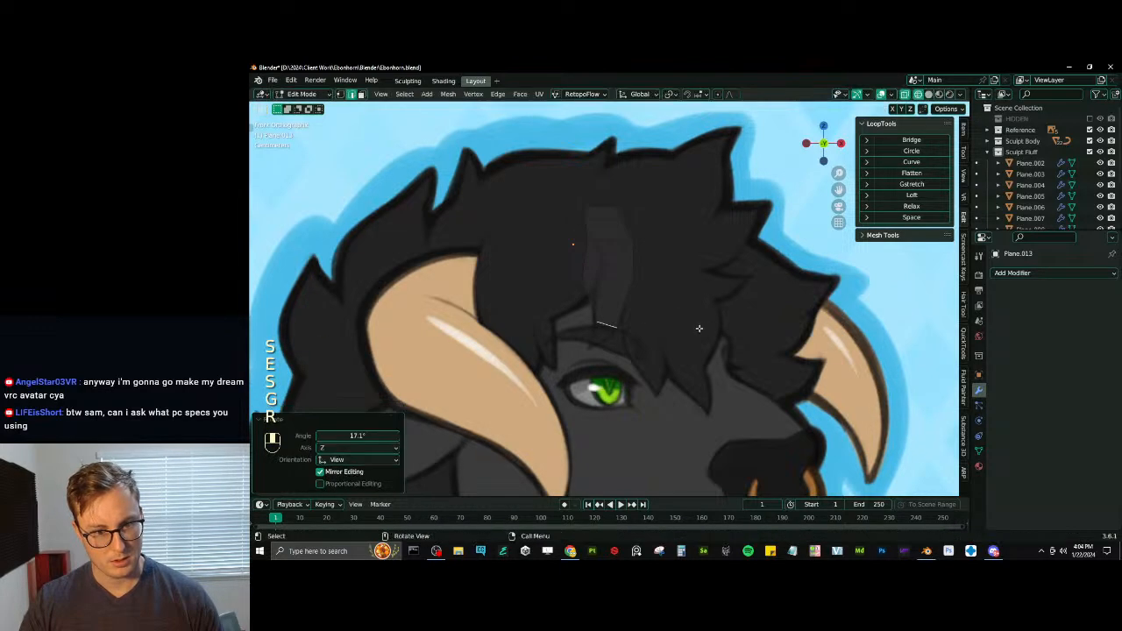
{"action": "key", "text": "g"}
{"action": "left_click", "coordinate": [696, 330]}
- Narrow the strand's cross edge above the tip to a scale of about 0.61 and nudge it into line
{"action": "left_click", "coordinate": [620, 283]}
{"action": "key", "text": "s"}
{"action": "left_click", "coordinate": [663, 279]}
{"action": "key", "text": "g"}
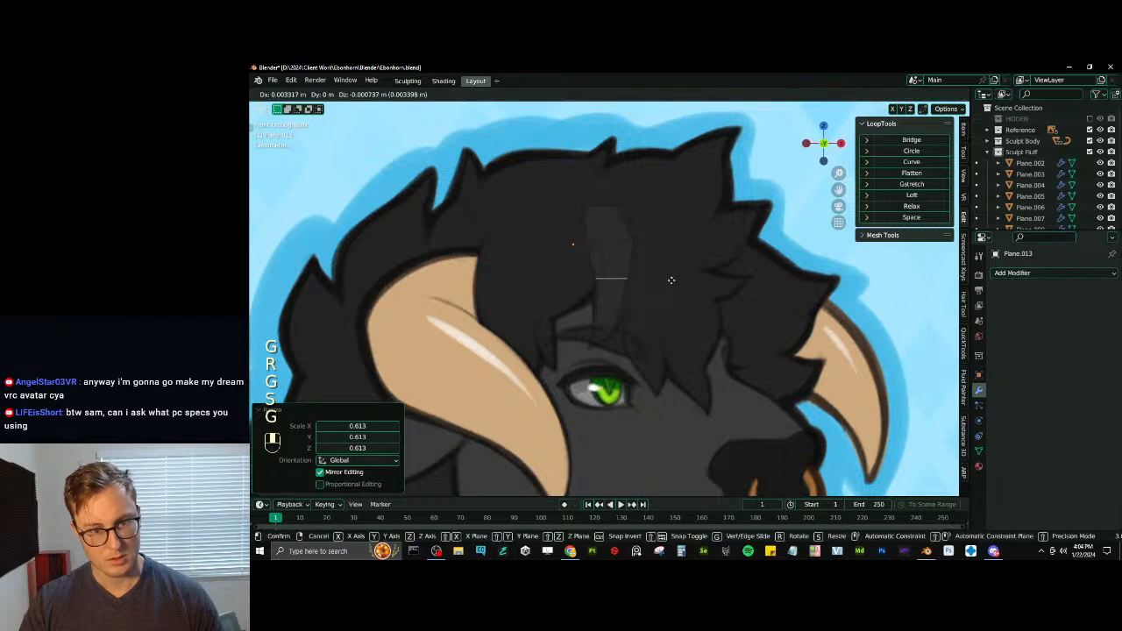
{"action": "left_click", "coordinate": [667, 279]}
- Add a loop cut across the strand's tip segment and shift the side edge above it outward along X
{"action": "key", "text": "ctrl+r"}
{"action": "double_click", "coordinate": [623, 307]}
{"action": "left_click", "coordinate": [624, 285]}
{"action": "key", "text": "g"}
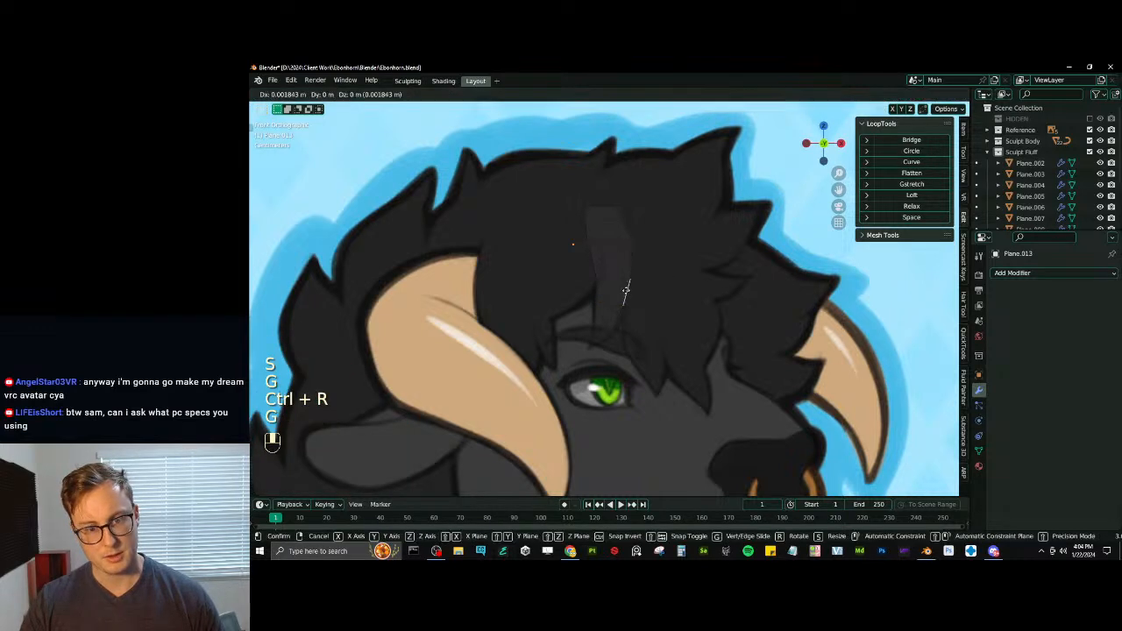
{"action": "left_click", "coordinate": [668, 282]}
{"action": "key", "text": "s"}
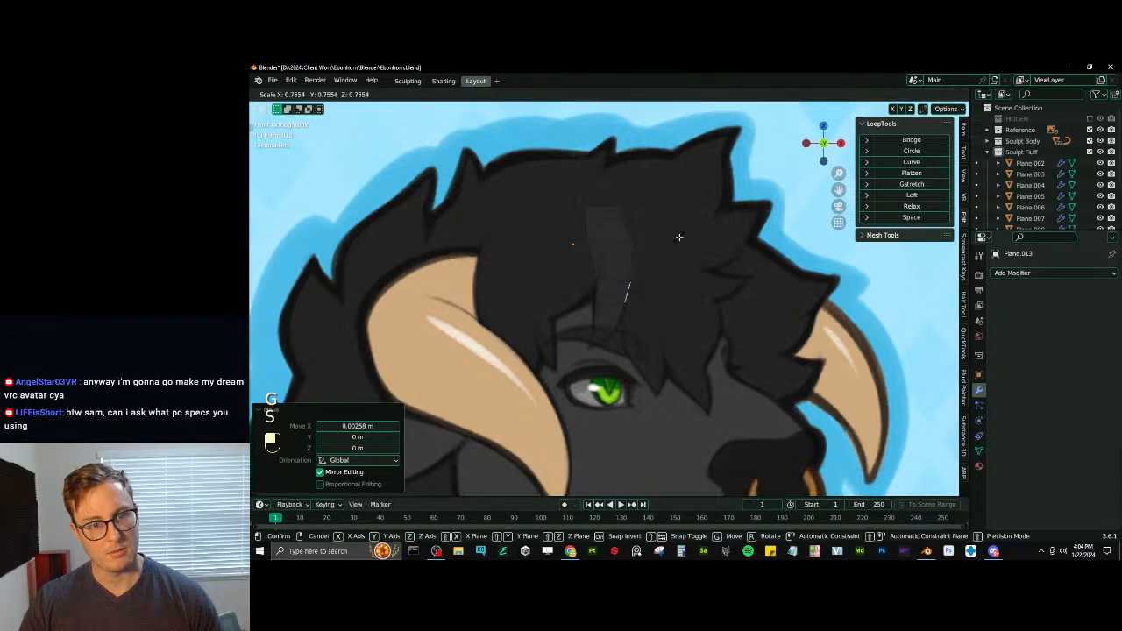
{"action": "key", "text": "ctrl+z"}
- Narrow the strand's upper cross edge and shift it sideways to smooth the curve of the lock
{"action": "left_click", "coordinate": [628, 242]}
{"action": "key", "text": "s"}
{"action": "left_click", "coordinate": [632, 247]}
{"action": "key", "text": "g"}
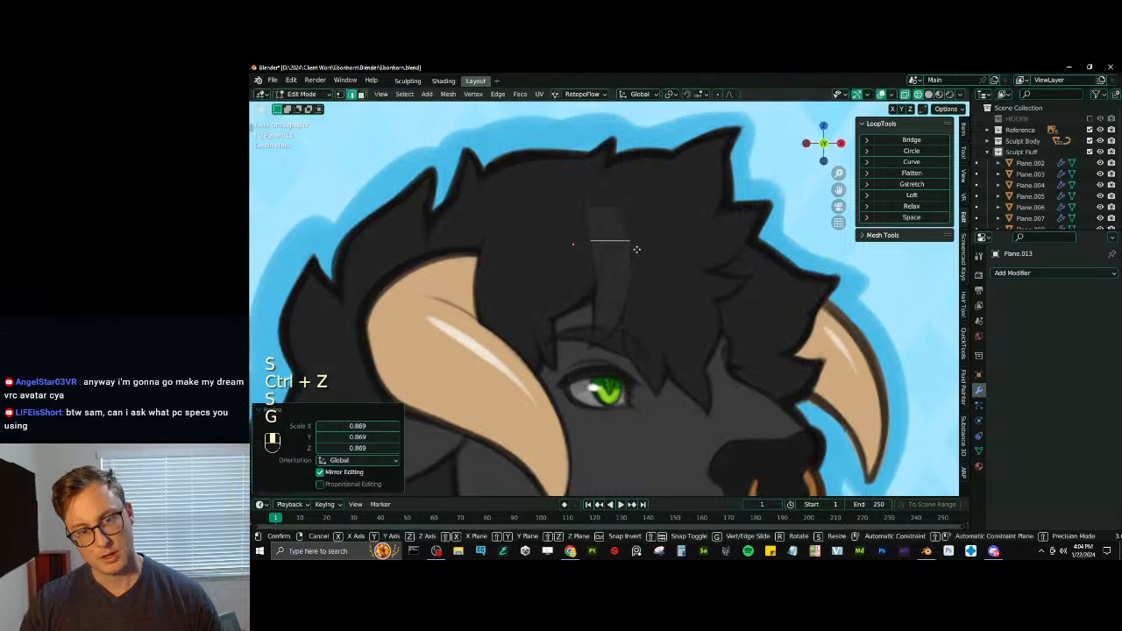
{"action": "left_click", "coordinate": [642, 247]}
{"action": "key", "text": "s"}
{"action": "left_click", "coordinate": [622, 300]}
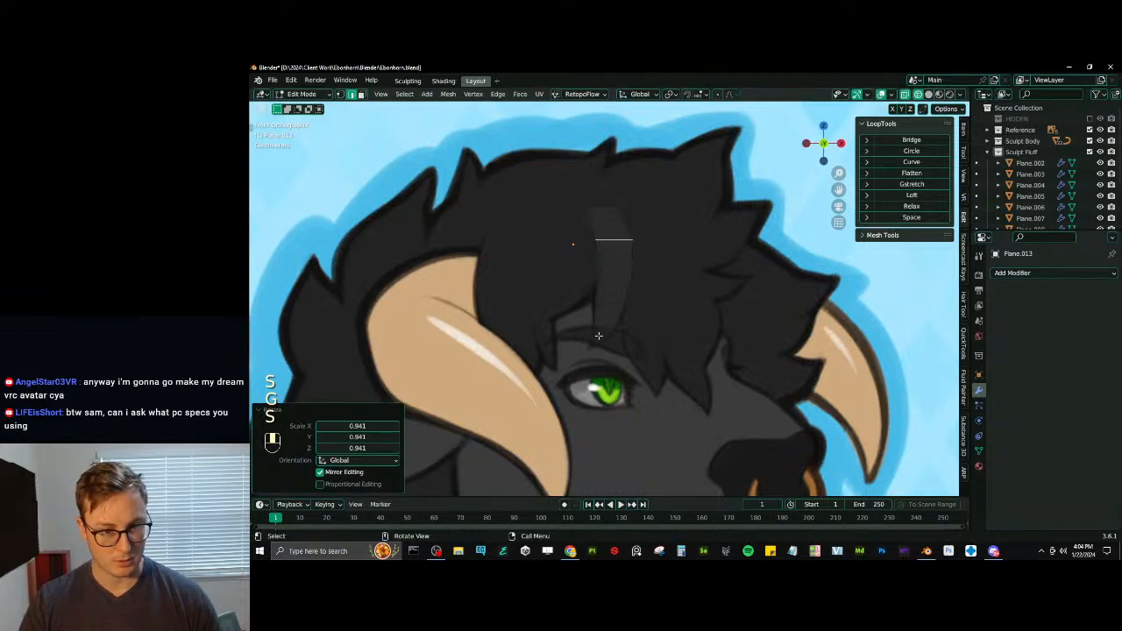
- Duplicate the upper cross edge and place the copy beside the first strand's root to start a second strand
{"action": "key", "text": "shift+d"}
{"action": "left_click", "coordinate": [688, 257]}
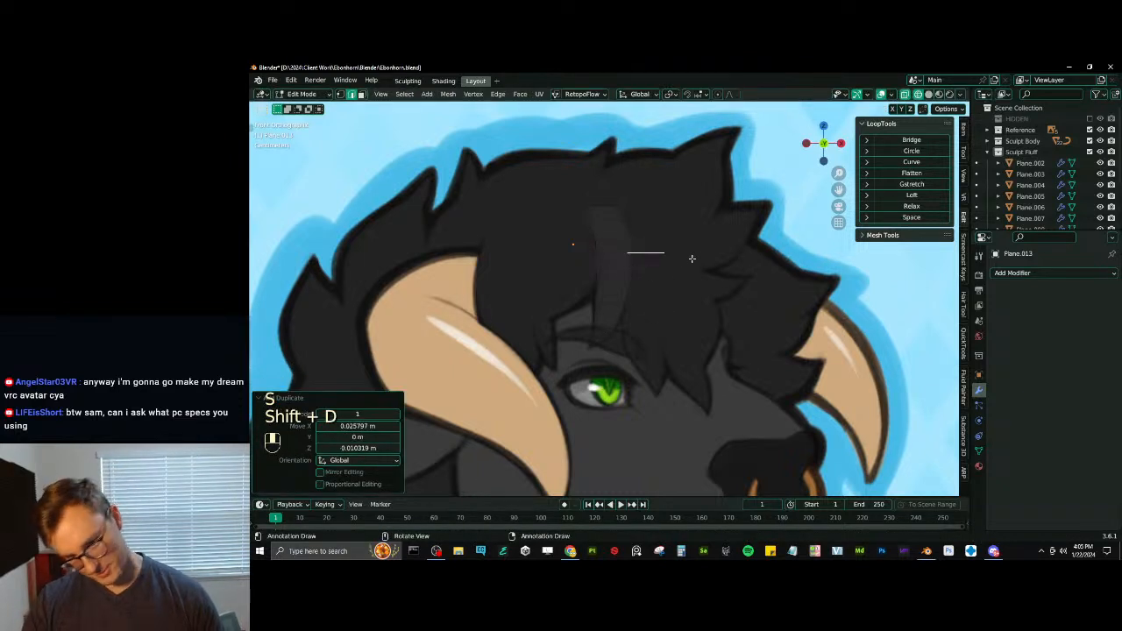
{"action": "key", "text": "e"}
{"action": "left_click", "coordinate": [677, 263]}
{"action": "key", "text": "ctrl+z"}
{"action": "key", "text": "g"}
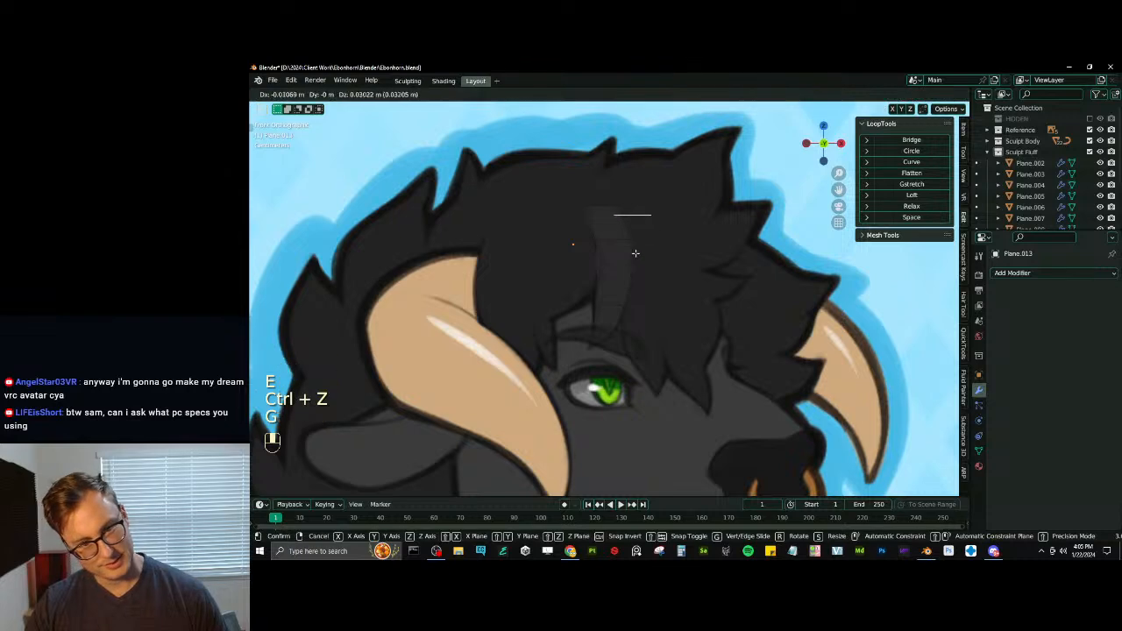
{"action": "left_click", "coordinate": [636, 254]}
- Extrude the second strand's first segment downward and resize its end edge
{"action": "key", "text": "e"}
{"action": "left_click", "coordinate": [649, 290]}
{"action": "key", "text": "e"}
{"action": "left_click", "coordinate": [644, 324]}
{"action": "key", "text": "ctrl+z"}
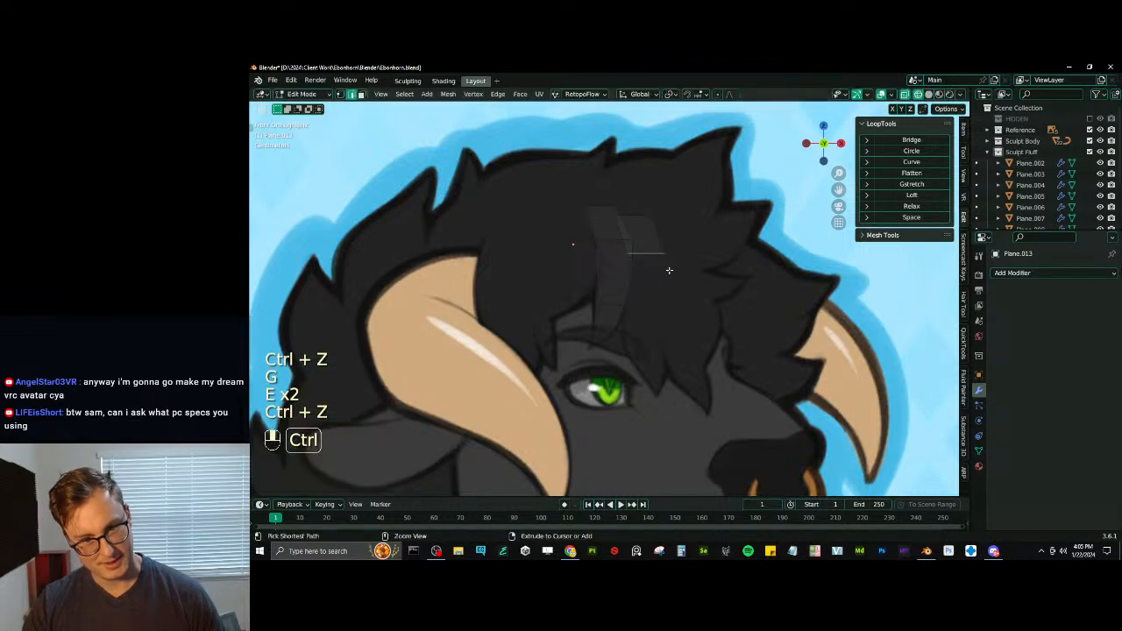
{"action": "key", "text": "s"}
{"action": "left_click", "coordinate": [689, 263]}
- Extrude another segment of the second strand toward the brow, scale its end edge to about 1.18, and nudge it into place
{"action": "key", "text": "e"}
{"action": "left_click", "coordinate": [697, 308]}
{"action": "key", "text": "s"}
{"action": "left_click", "coordinate": [697, 310]}
{"action": "key", "text": "g"}
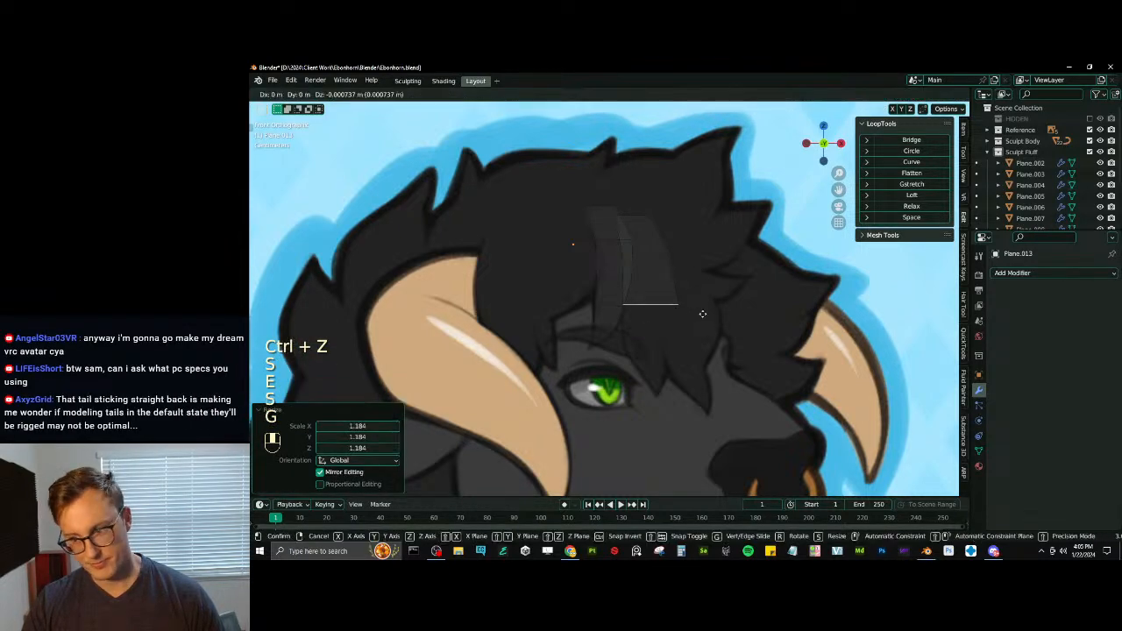
{"action": "left_click", "coordinate": [696, 313]}
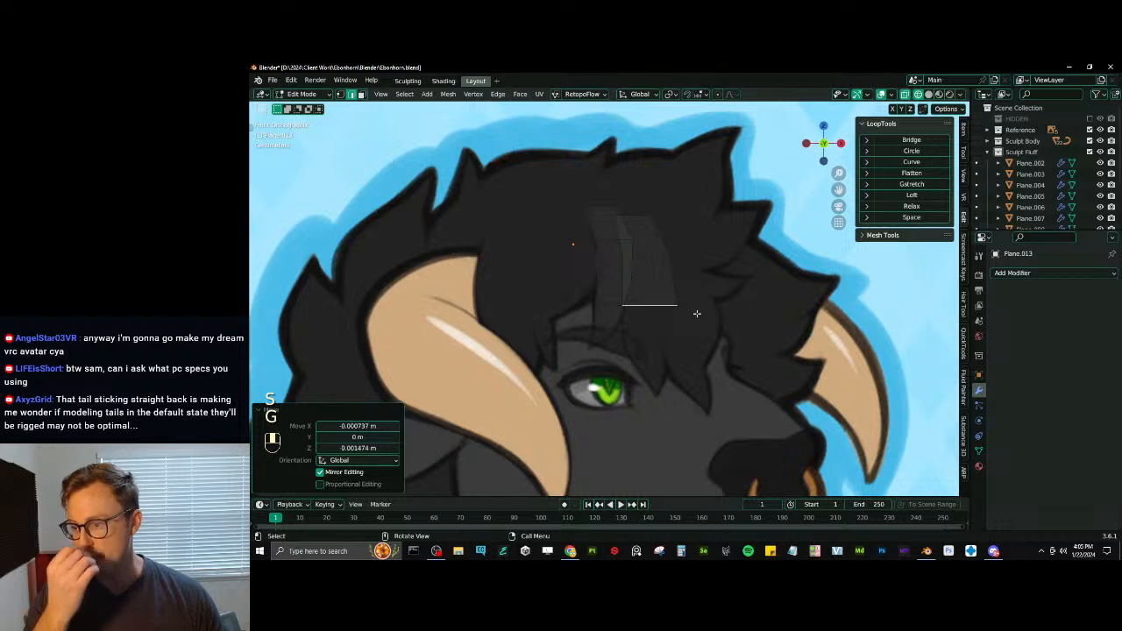
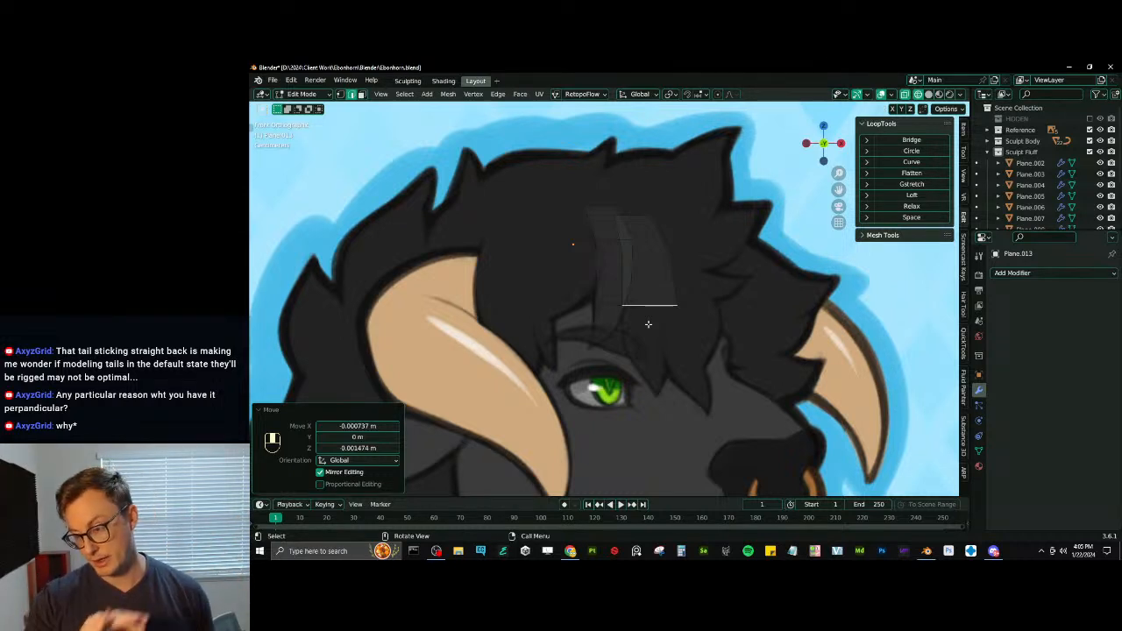
- Shift the second strand's end edge slightly sideways and up, and tilt it a couple of degrees
{"action": "scroll", "coordinate": [656, 320], "scroll_direction": "up", "scroll_amount": 2}
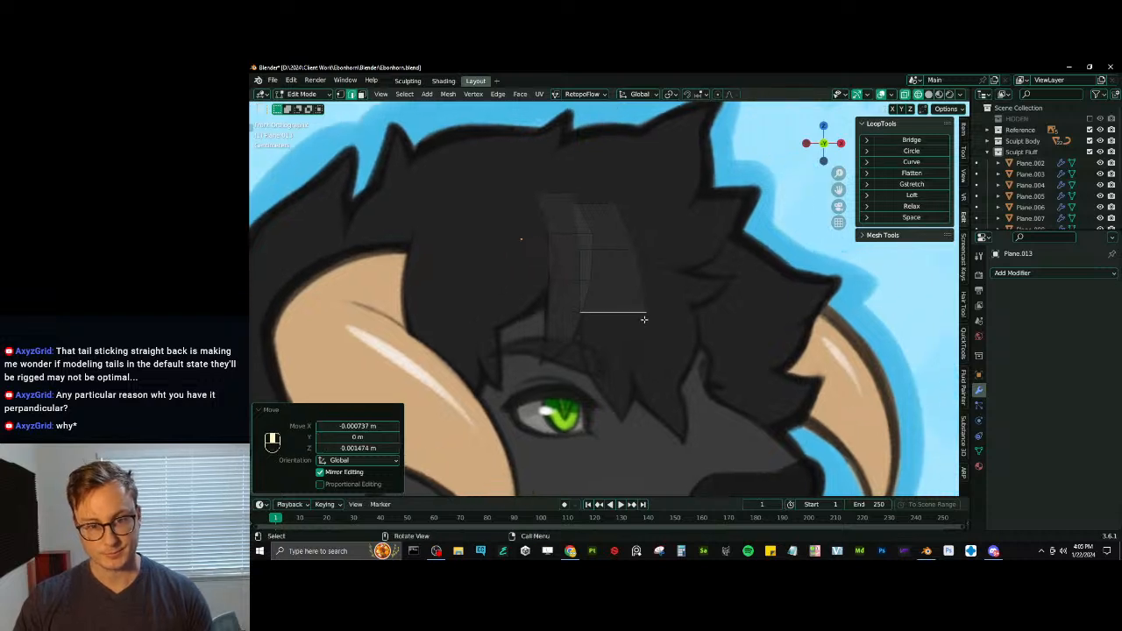
{"action": "key", "text": "g"}
{"action": "left_click", "coordinate": [658, 305]}
{"action": "key", "text": "r"}
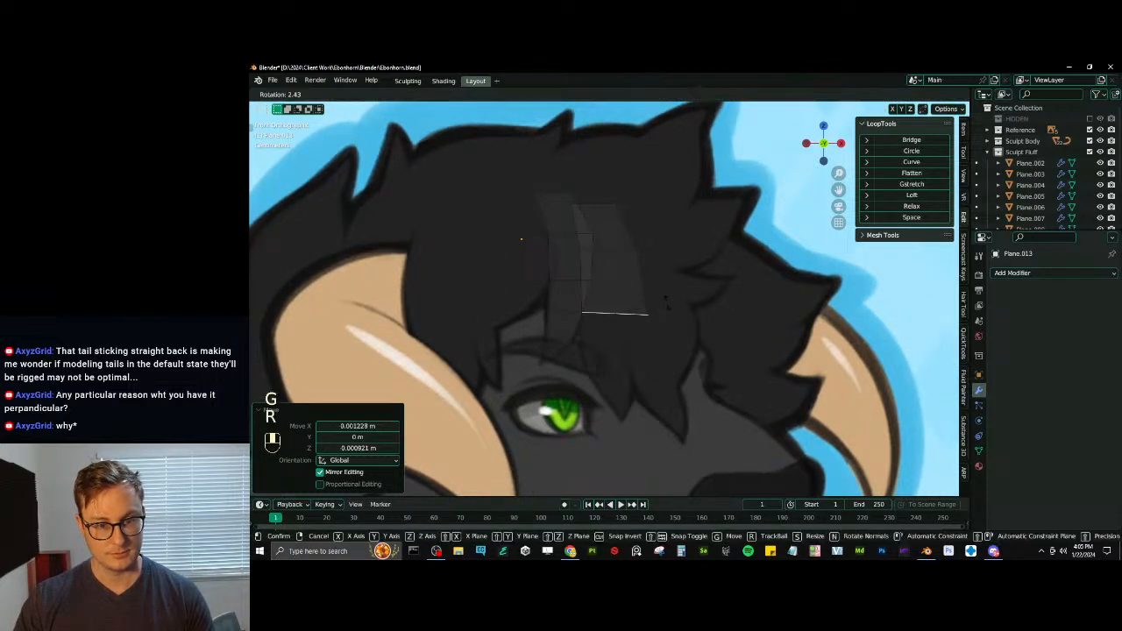
{"action": "left_click", "coordinate": [658, 309]}
- Extrude another segment of the second strand down past the brow, scale its end edge to about 0.86, and shift it sideways
{"action": "key", "text": "e"}
{"action": "left_click", "coordinate": [650, 366]}
{"action": "key", "text": "s"}
{"action": "key", "text": "g"}
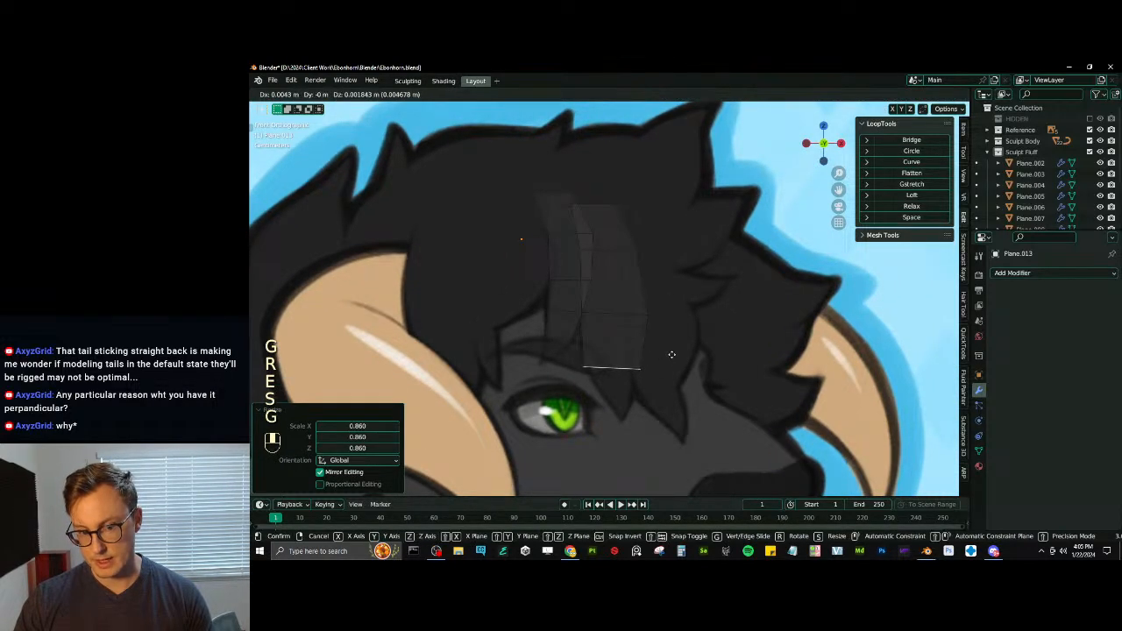
{"action": "left_click", "coordinate": [669, 352]}
- Extrude a tapering segment of the second strand, scale its end edge to about 0.59, and rotate and nudge it to follow the lock
{"action": "key", "text": "e"}
{"action": "left_click", "coordinate": [664, 387]}
{"action": "key", "text": "s"}
{"action": "left_click", "coordinate": [646, 388]}
{"action": "key", "text": "g"}
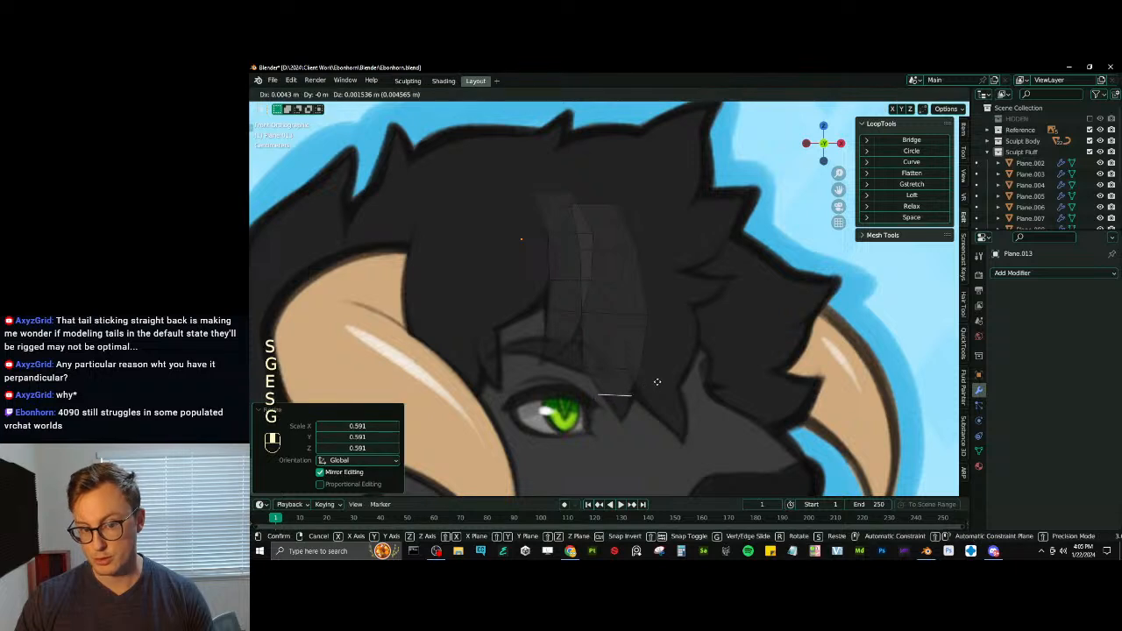
{"action": "left_click", "coordinate": [658, 382]}
{"action": "key", "text": "r"}
{"action": "left_click", "coordinate": [664, 376]}
{"action": "key", "text": "g"}
{"action": "left_click", "coordinate": [663, 377]}
- Extrude the second strand's final segment, scale its end edge to about 0.345, and merge it into a pointed tip
{"action": "key", "text": "e"}
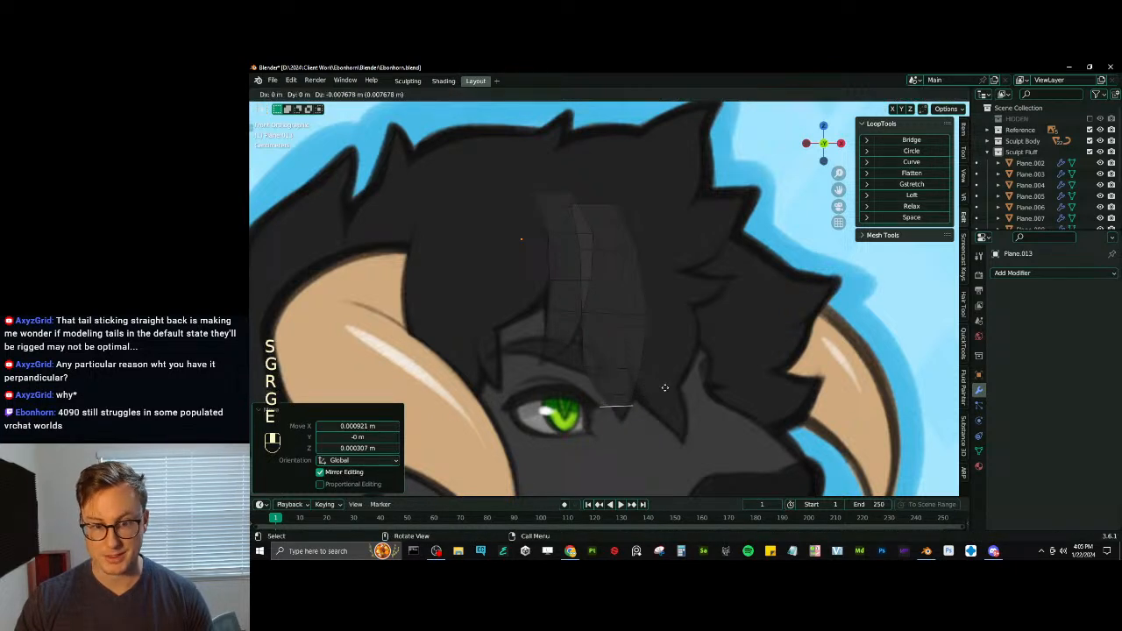
{"action": "left_click", "coordinate": [671, 389]}
{"action": "key", "text": "s"}
{"action": "left_click", "coordinate": [641, 398]}
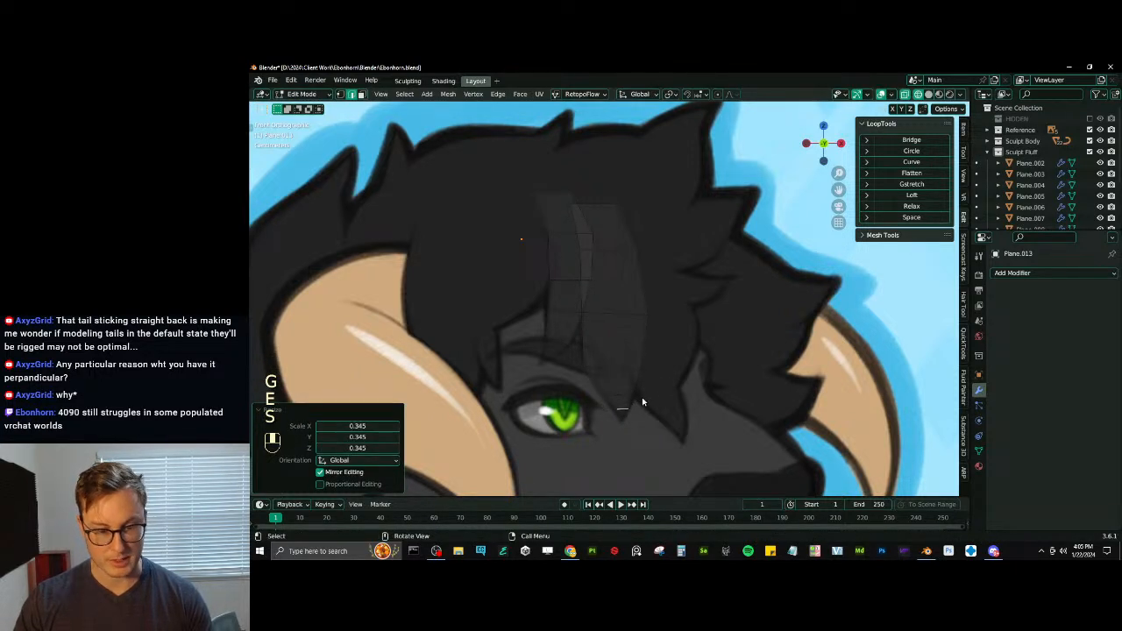
{"action": "key", "text": "m"}
{"action": "left_click", "coordinate": [618, 353]}
- Nudge the second strand's tip vertex and the vertices just above it to match the reference lock's outline
{"action": "left_click", "coordinate": [340, 94]}
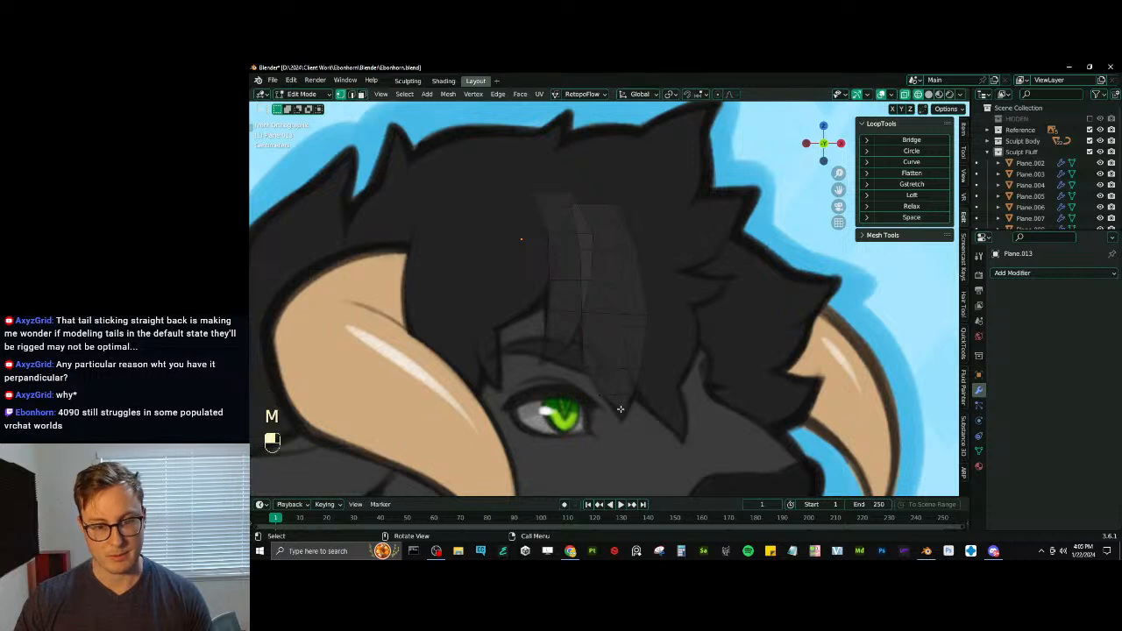
{"action": "key", "text": "g"}
{"action": "left_click", "coordinate": [614, 402]}
{"action": "key", "text": "g"}
{"action": "left_click", "coordinate": [610, 391]}
{"action": "left_click", "coordinate": [633, 394]}
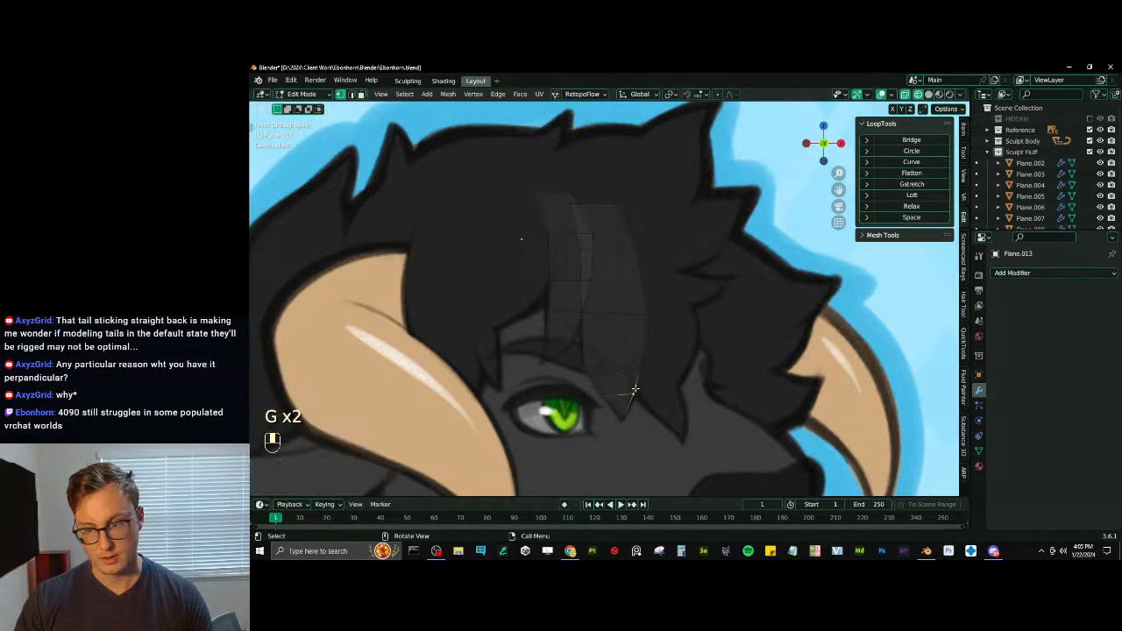
{"action": "key", "text": "g"}
{"action": "left_click", "coordinate": [581, 322]}
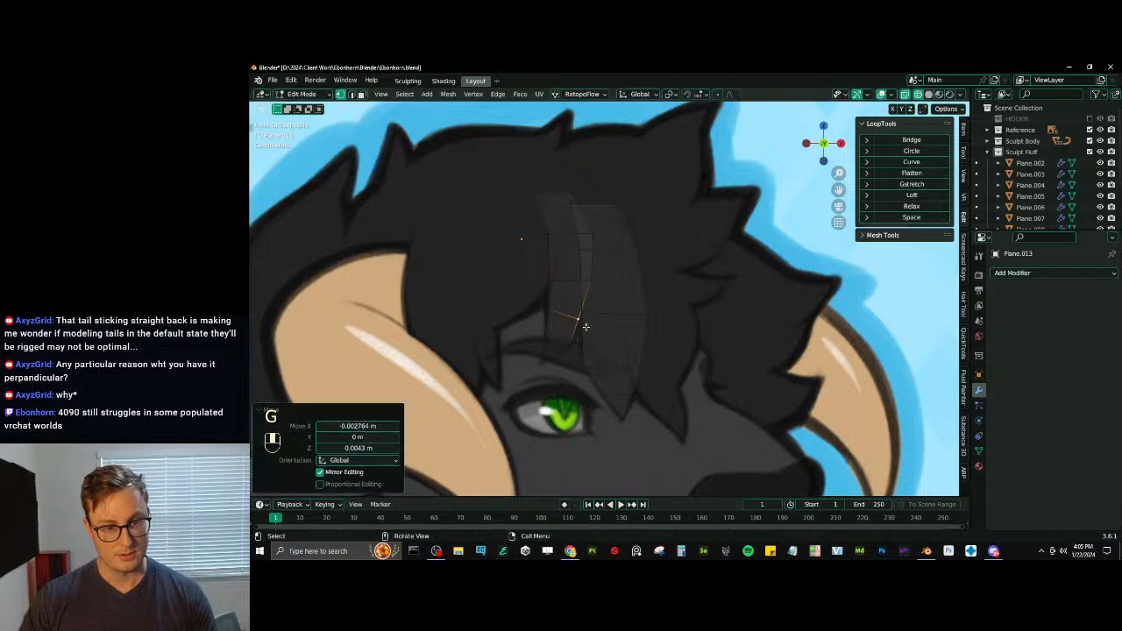
{"action": "key", "text": "ctrl+z"}
- Move the second strand's outer side vertex slightly outward to round its silhouette
{"action": "key", "text": "g"}
{"action": "left_click", "coordinate": [650, 318]}
{"action": "key", "text": "g"}
{"action": "left_click", "coordinate": [635, 252]}
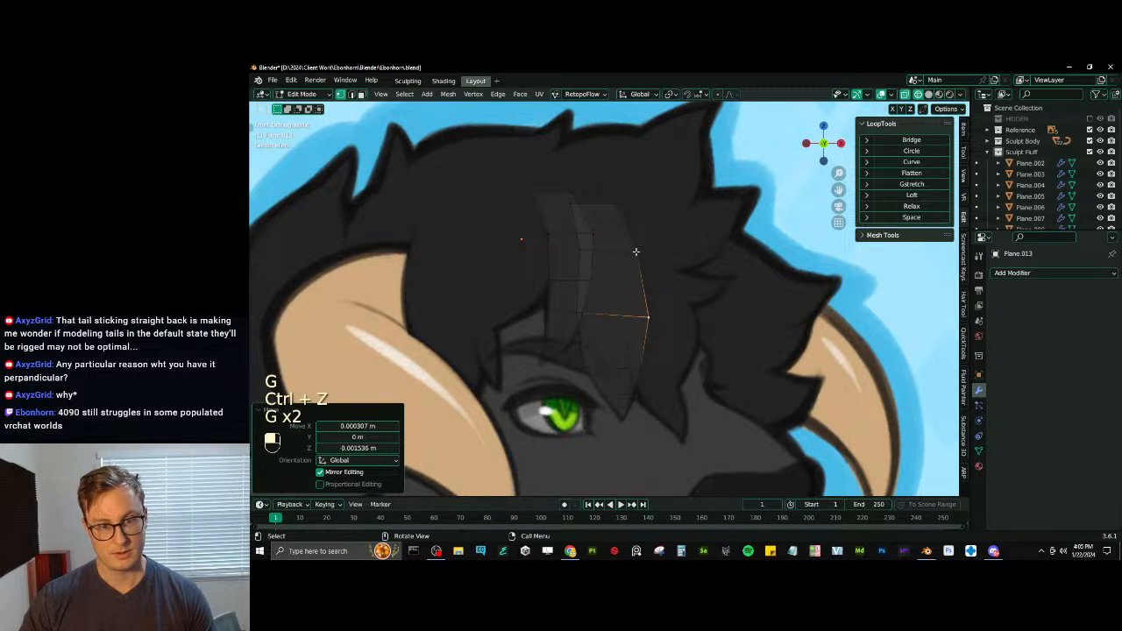
{"action": "key", "text": "g"}
{"action": "left_click", "coordinate": [635, 252]}
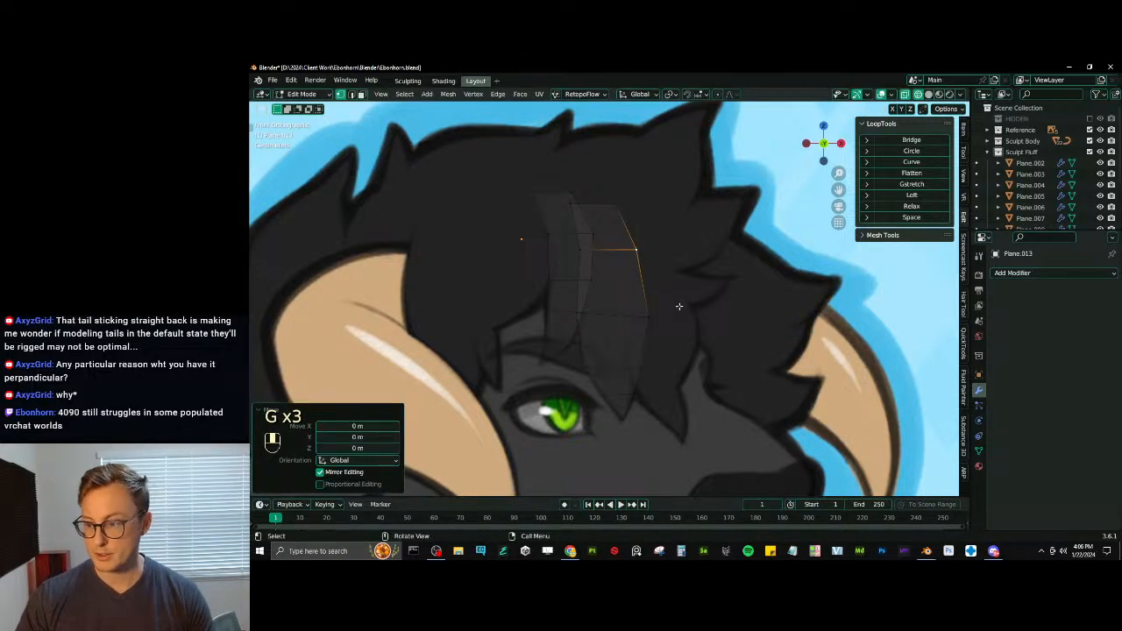
- Duplicate the second strand's root edge, place the copy on the horn side of the first strand, and rotate it about -13.5°
{"action": "left_click", "coordinate": [351, 93]}
{"action": "left_click", "coordinate": [601, 203], "text": "shift"}
{"action": "key", "text": "shift+d"}
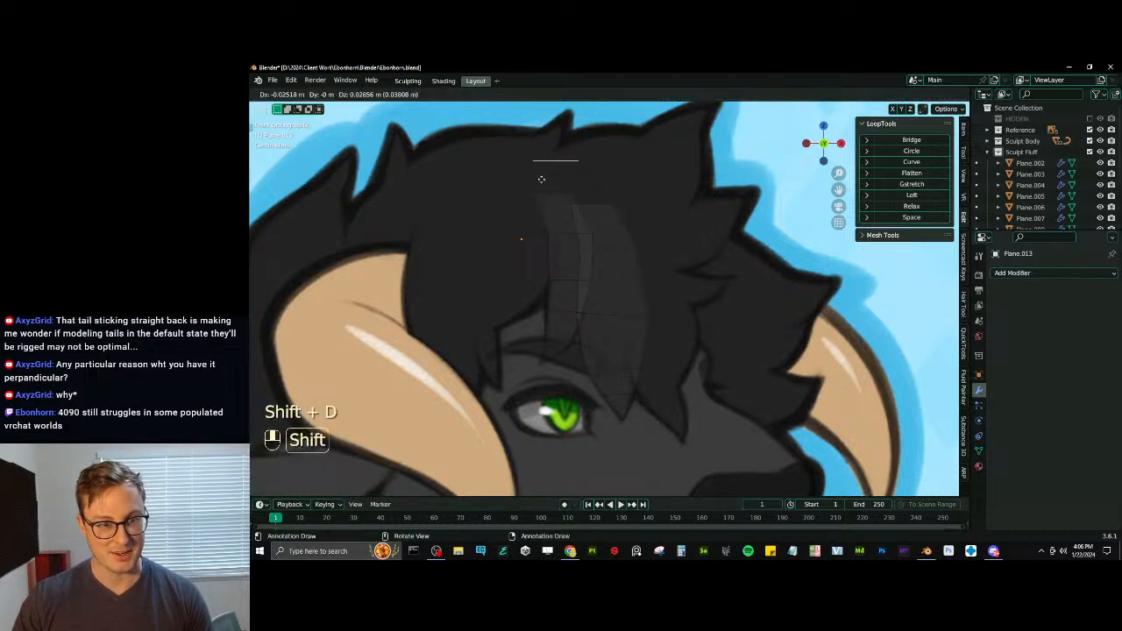
{"action": "left_click", "coordinate": [474, 268]}
{"action": "middle_click_drag", "start_coordinate": [523, 247], "coordinate": [688, 251], "text": "shift"}
{"action": "key", "text": "g"}
{"action": "left_click", "coordinate": [724, 205]}
{"action": "key", "text": "r"}
{"action": "left_click", "coordinate": [713, 201]}
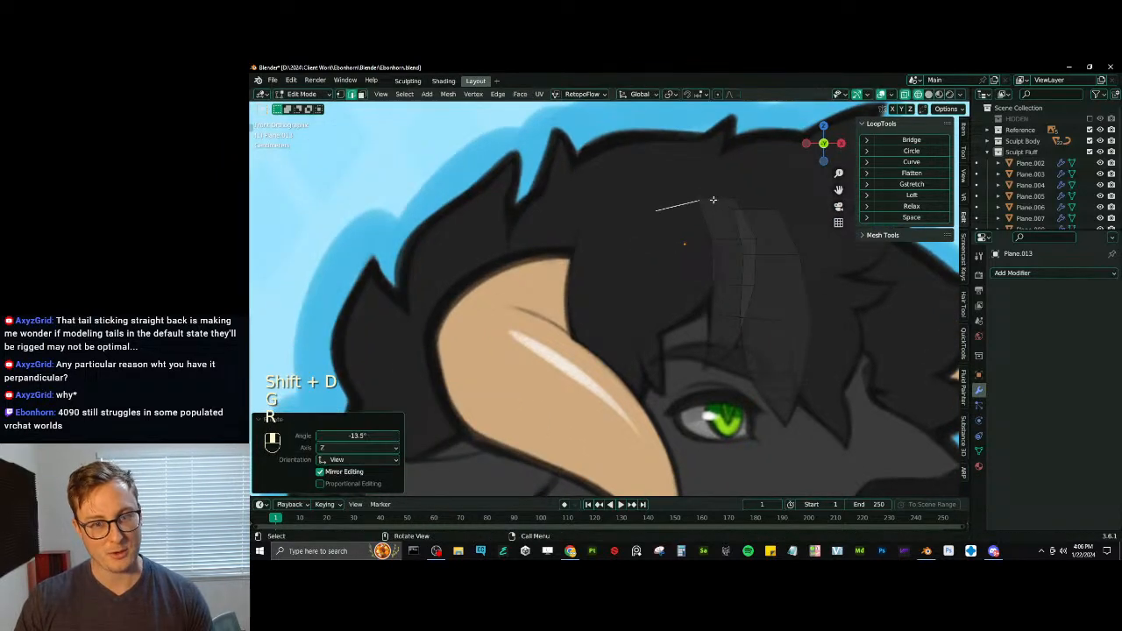
- Reposition and resize the third strand's root edge, and extrude a wider first segment downward
{"action": "key", "text": "g"}
{"action": "left_click", "coordinate": [708, 182]}
{"action": "key", "text": "s"}
{"action": "left_click", "coordinate": [722, 185]}
{"action": "key", "text": "e"}
{"action": "left_click", "coordinate": [729, 213]}
{"action": "key", "text": "s"}
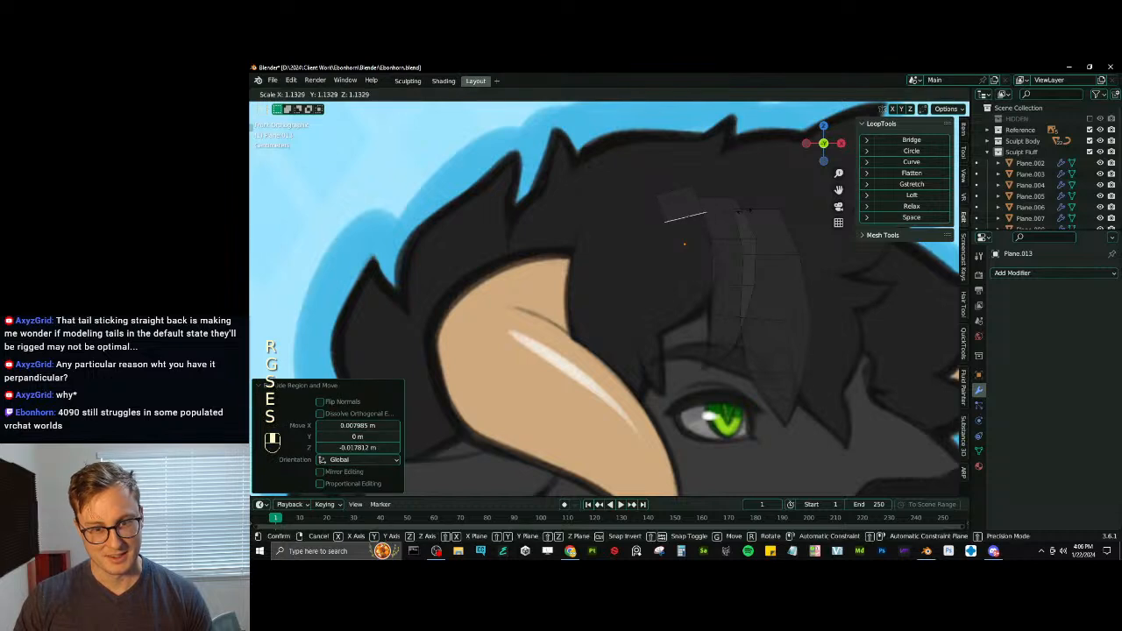
{"action": "left_click", "coordinate": [733, 216]}
- Extrude the third strand's next segment downward, scale its end edge to about 1.41, and rotate and nudge it into line
{"action": "key", "text": "e"}
{"action": "left_click", "coordinate": [765, 250]}
{"action": "key", "text": "r"}
{"action": "left_click", "coordinate": [762, 254]}
{"action": "key", "text": "s"}
{"action": "left_click", "coordinate": [736, 261]}
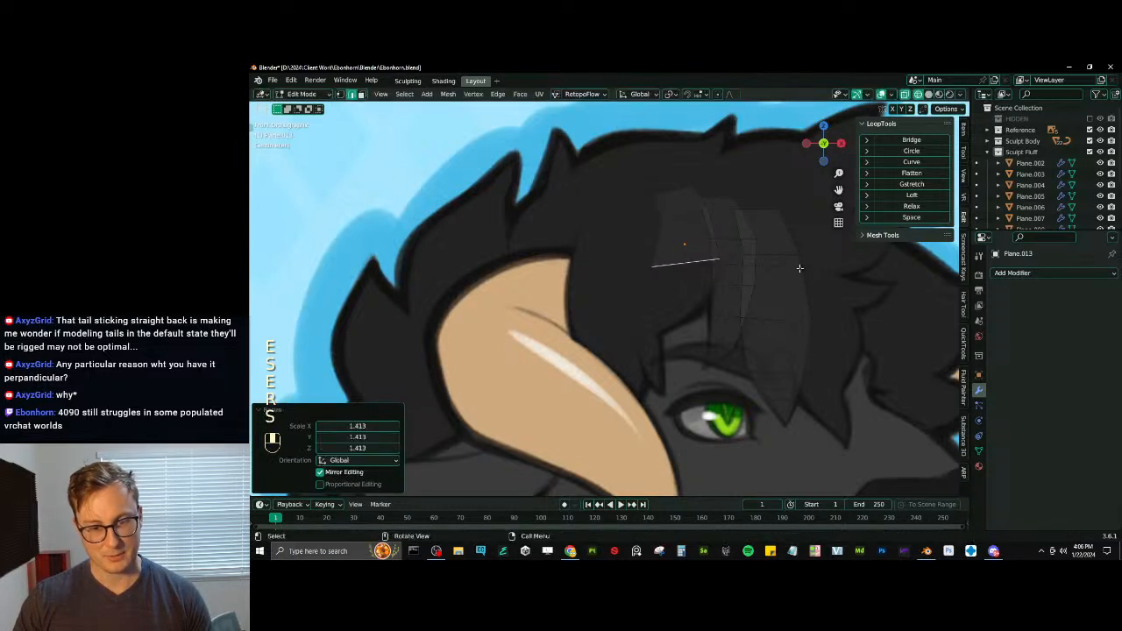
{"action": "key", "text": "r"}
{"action": "left_click", "coordinate": [706, 275]}
{"action": "key", "text": "g"}
{"action": "left_click", "coordinate": [713, 270]}
- Extrude another segment of the third strand, angle its end edge toward the horn, and scale it to about 0.797
{"action": "key", "text": "e"}
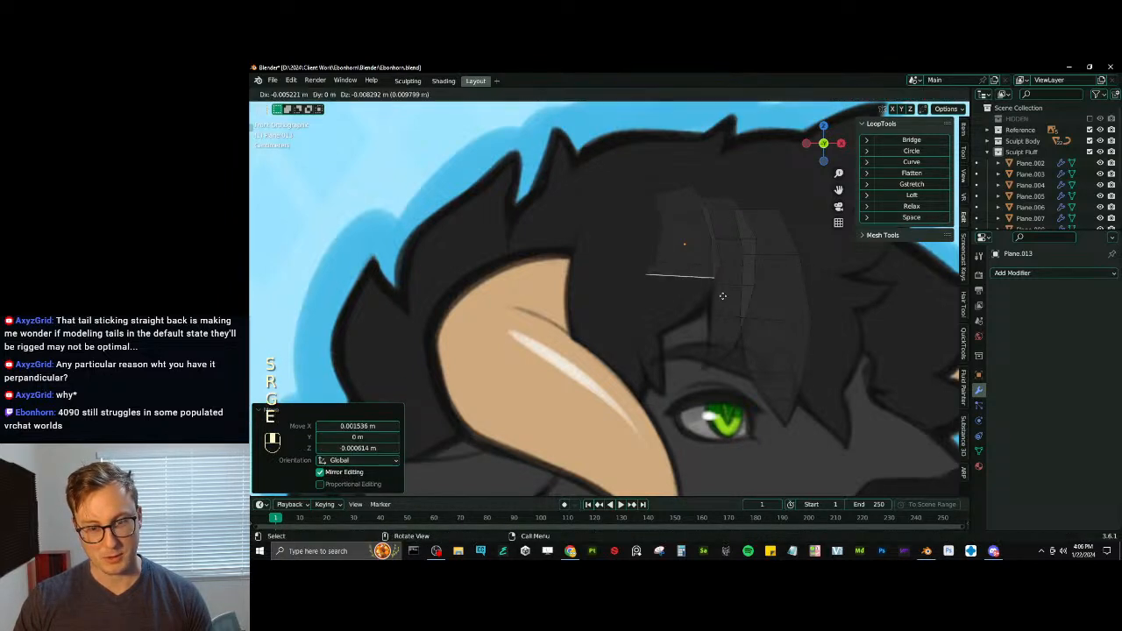
{"action": "left_click", "coordinate": [723, 300]}
{"action": "key", "text": "r"}
{"action": "left_click", "coordinate": [720, 328]}
{"action": "key", "text": "s"}
{"action": "left_click", "coordinate": [706, 317]}
{"action": "key", "text": "r"}
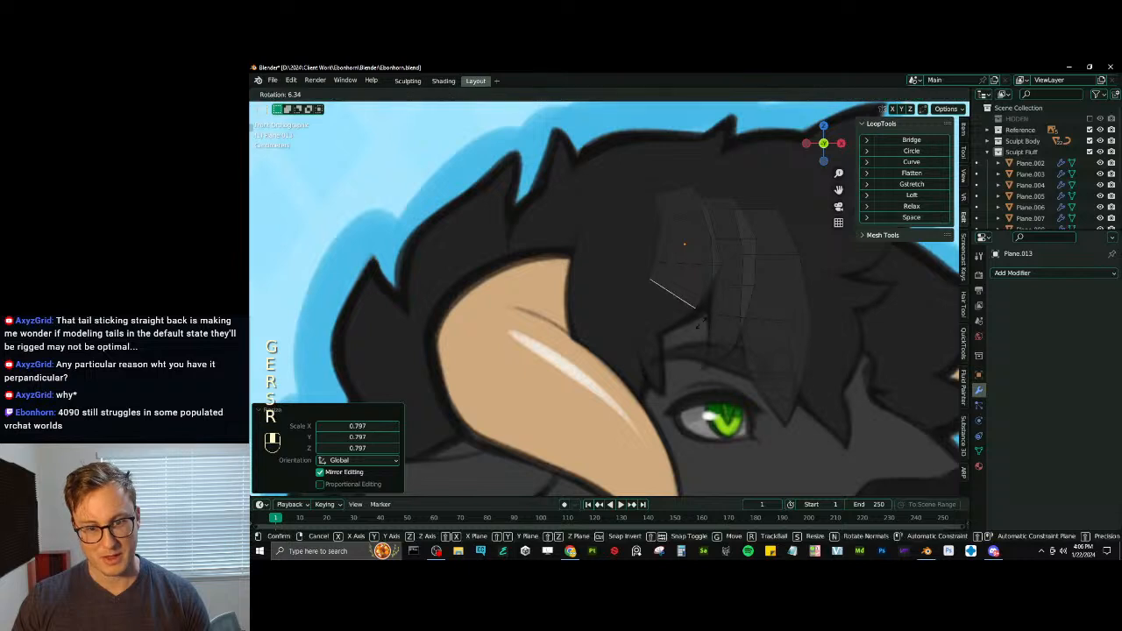
{"action": "left_click", "coordinate": [705, 316]}
{"action": "key", "text": "ctrl+z"}
- Extrude the third strand toward the horn, rotate its end edge about 20.3°, then narrow it and move it onto the lock
{"action": "key", "text": "e"}
{"action": "left_click", "coordinate": [719, 287]}
{"action": "key", "text": "r"}
{"action": "left_click", "coordinate": [718, 316]}
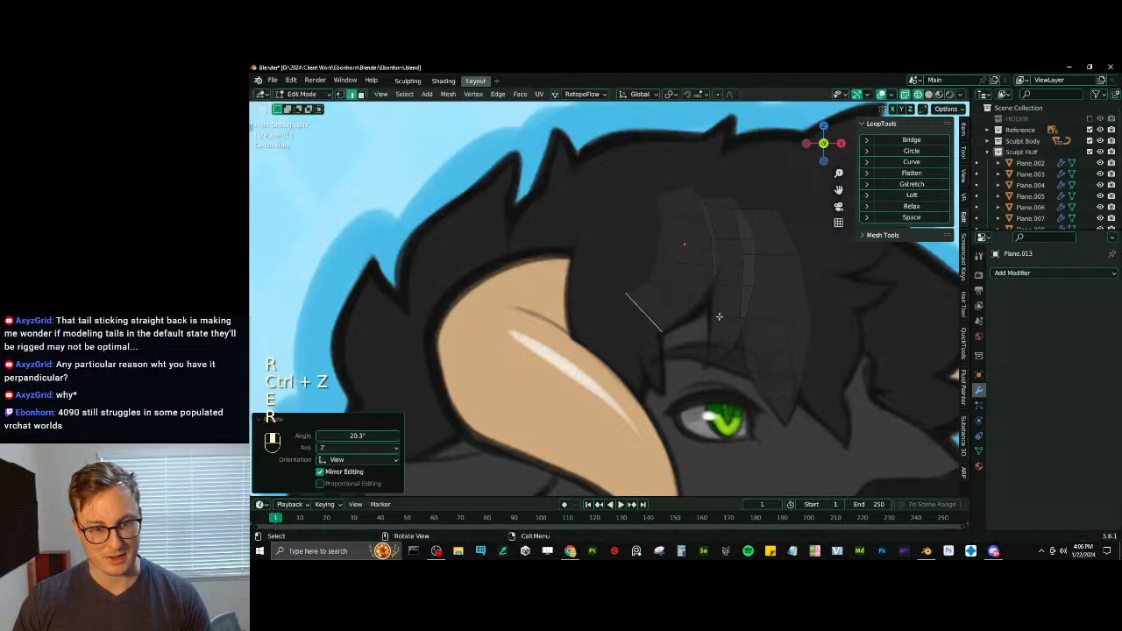
{"action": "key", "text": "s"}
{"action": "left_click", "coordinate": [696, 318]}
{"action": "key", "text": "g"}
{"action": "left_click", "coordinate": [687, 325]}
- Extrude the third strand's last segment toward the horn and merge its end edge into a pointed tip
{"action": "key", "text": "e"}
{"action": "left_click", "coordinate": [663, 333]}
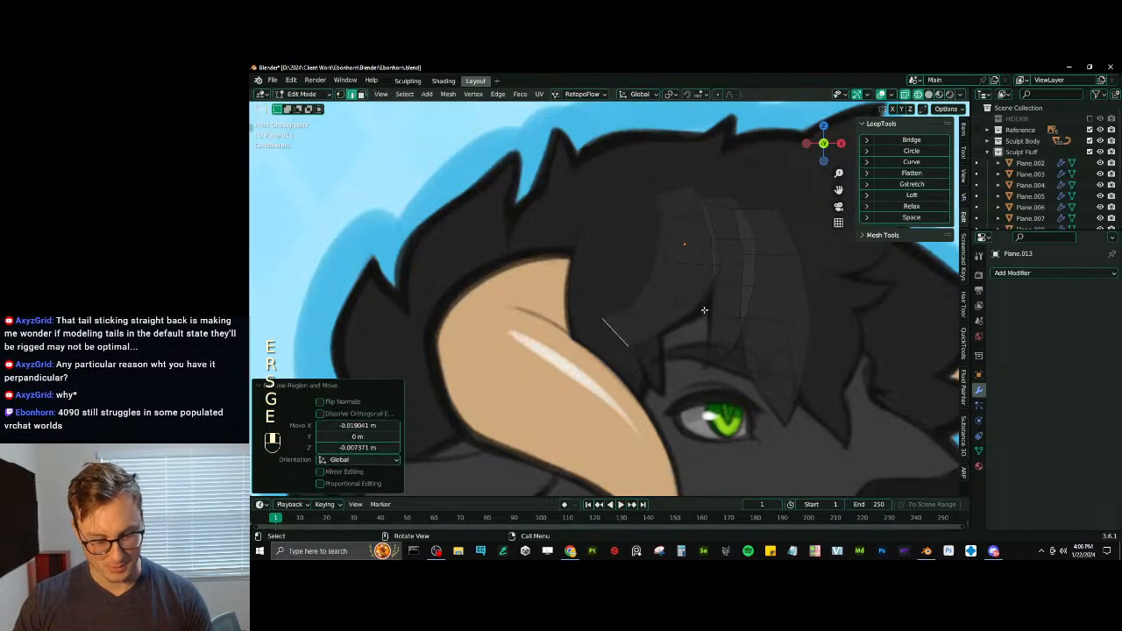
{"action": "key", "text": "m"}
{"action": "left_click", "coordinate": [706, 312]}
- Adjust the third strand's tip and the vertices next to it to fit the end of the reference lock
{"action": "left_click", "coordinate": [340, 93]}
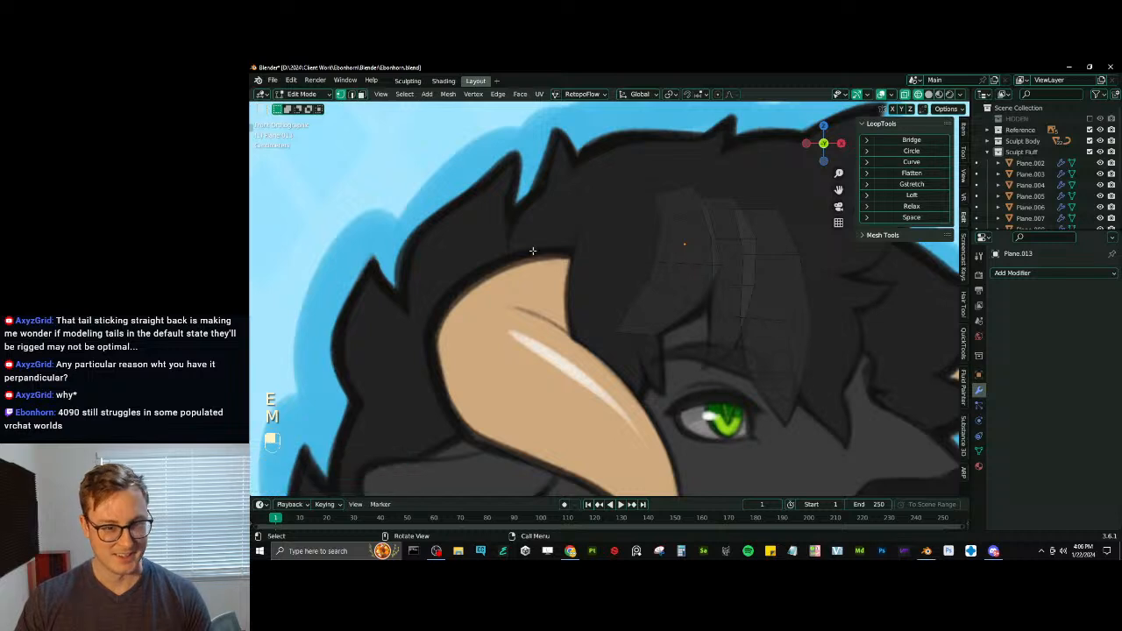
{"action": "left_click", "coordinate": [618, 340]}
{"action": "key", "text": "g"}
{"action": "left_click", "coordinate": [613, 336]}
{"action": "left_click", "coordinate": [660, 335]}
{"action": "key", "text": "g"}
{"action": "left_click", "coordinate": [648, 334]}
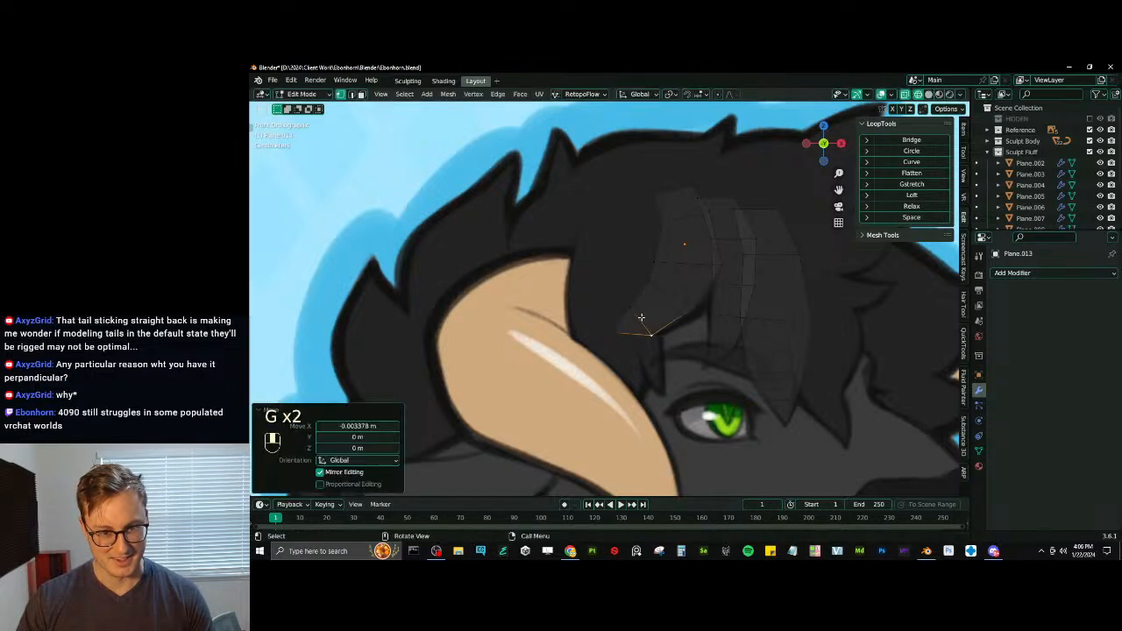
{"action": "left_click", "coordinate": [638, 314]}
{"action": "key", "text": "g"}
{"action": "left_click", "coordinate": [638, 311]}
- Move the two outer vertices on the horn side of the third strand to smooth its curve
{"action": "left_click", "coordinate": [655, 266]}
{"action": "key", "text": "g"}
{"action": "left_click", "coordinate": [653, 261]}
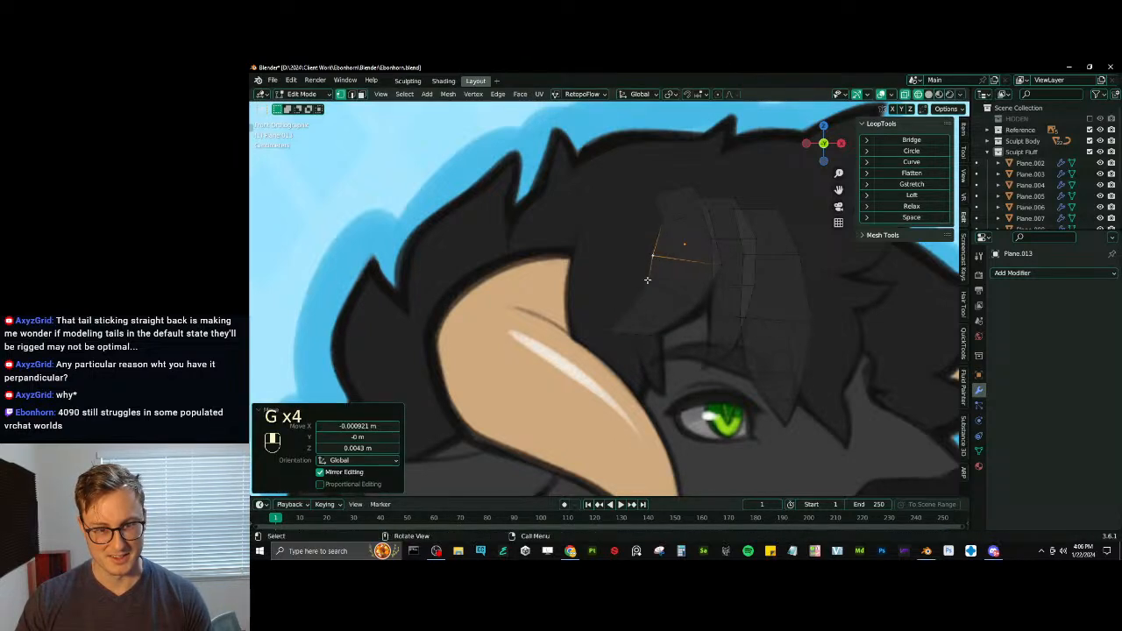
{"action": "left_click", "coordinate": [647, 280]}
{"action": "key", "text": "g"}
{"action": "left_click", "coordinate": [645, 280]}
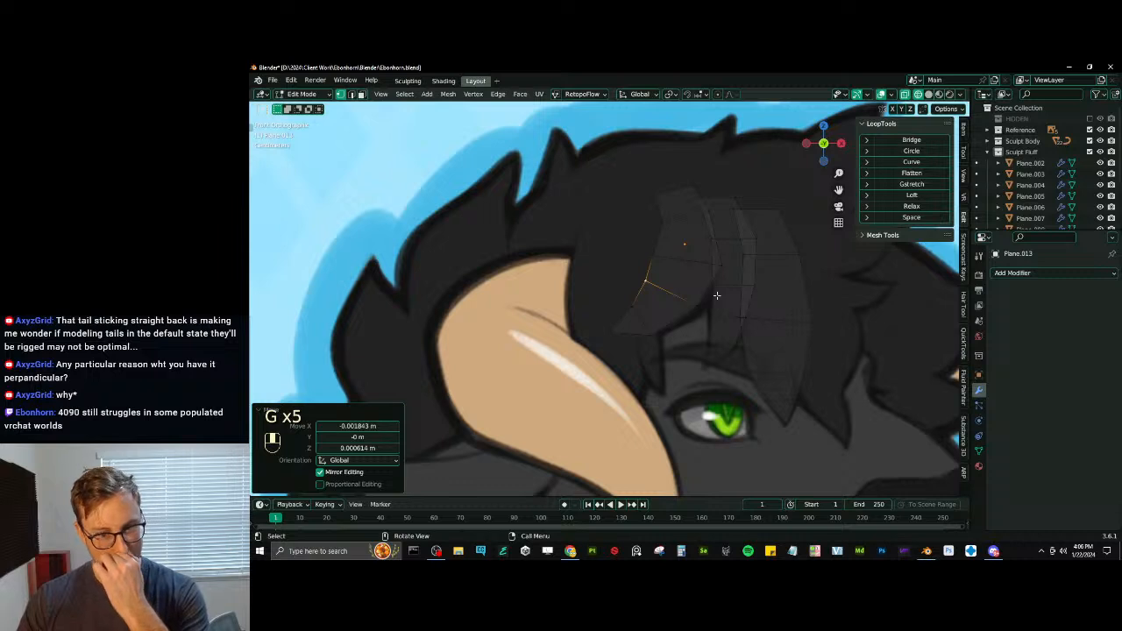
- Extrude the first strand's end, merge it at center into a point, and move the tip down over the brow
{"action": "scroll", "coordinate": [714, 302], "scroll_direction": "down", "scroll_amount": 1}
{"action": "left_click", "coordinate": [690, 337]}
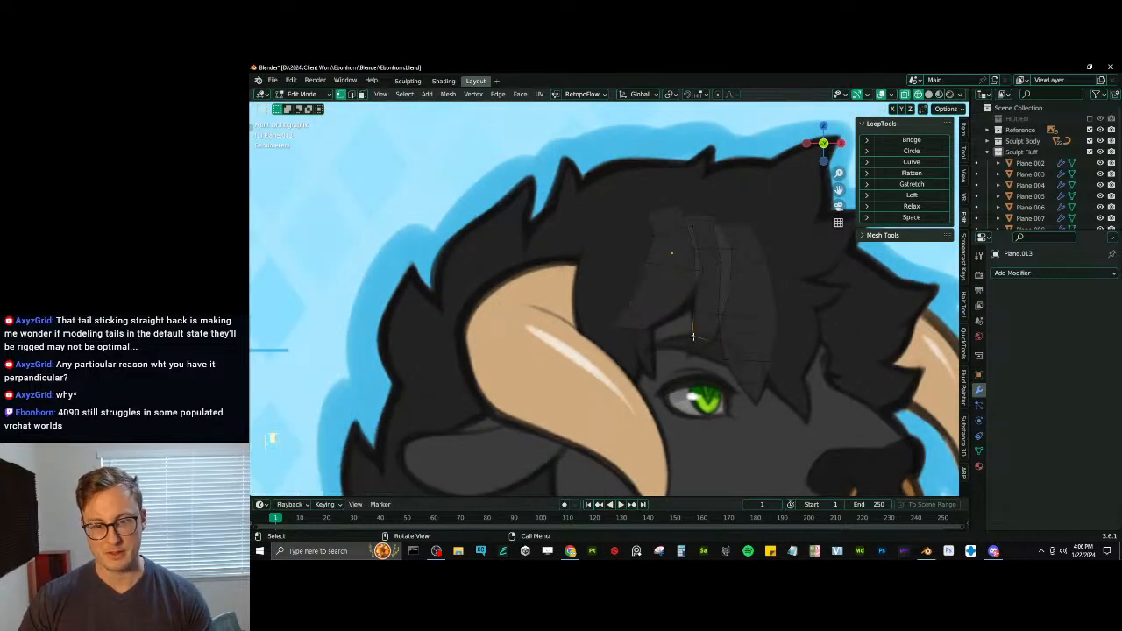
{"action": "left_click", "coordinate": [713, 346], "text": "shift"}
{"action": "key", "text": "e"}
{"action": "left_click", "coordinate": [701, 383]}
{"action": "key", "text": "m"}
{"action": "left_click", "coordinate": [703, 382]}
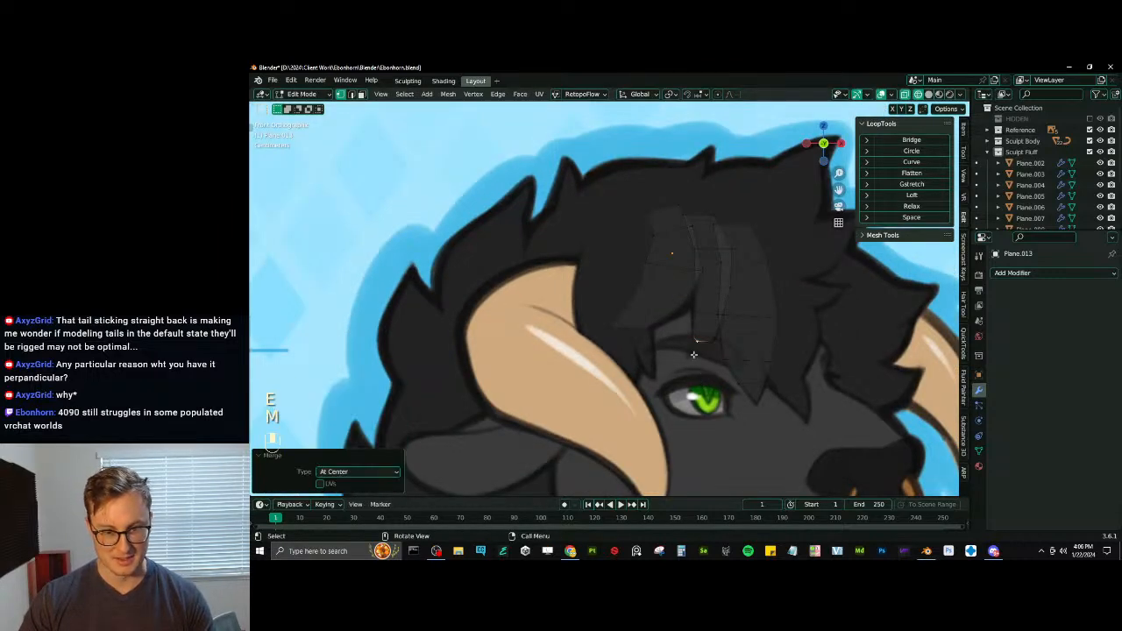
{"action": "key", "text": "g"}
{"action": "left_click", "coordinate": [683, 372]}
- Duplicate a forelock strand's root edge and place the copy near the base of the horn to start a fourth strand
{"action": "middle_click_drag", "start_coordinate": [754, 363], "coordinate": [649, 310], "text": "shift"}
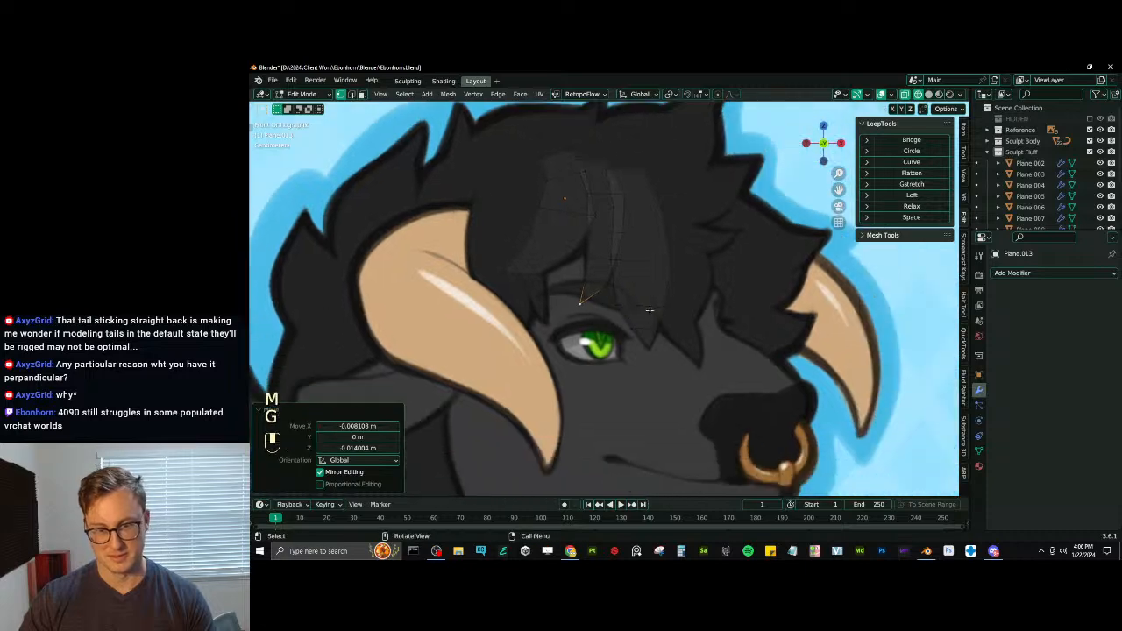
{"action": "scroll", "coordinate": [628, 277], "scroll_direction": "down", "scroll_amount": 2}
{"action": "left_click", "coordinate": [351, 94]}
{"action": "scroll", "coordinate": [609, 268], "scroll_direction": "up", "scroll_amount": 3}
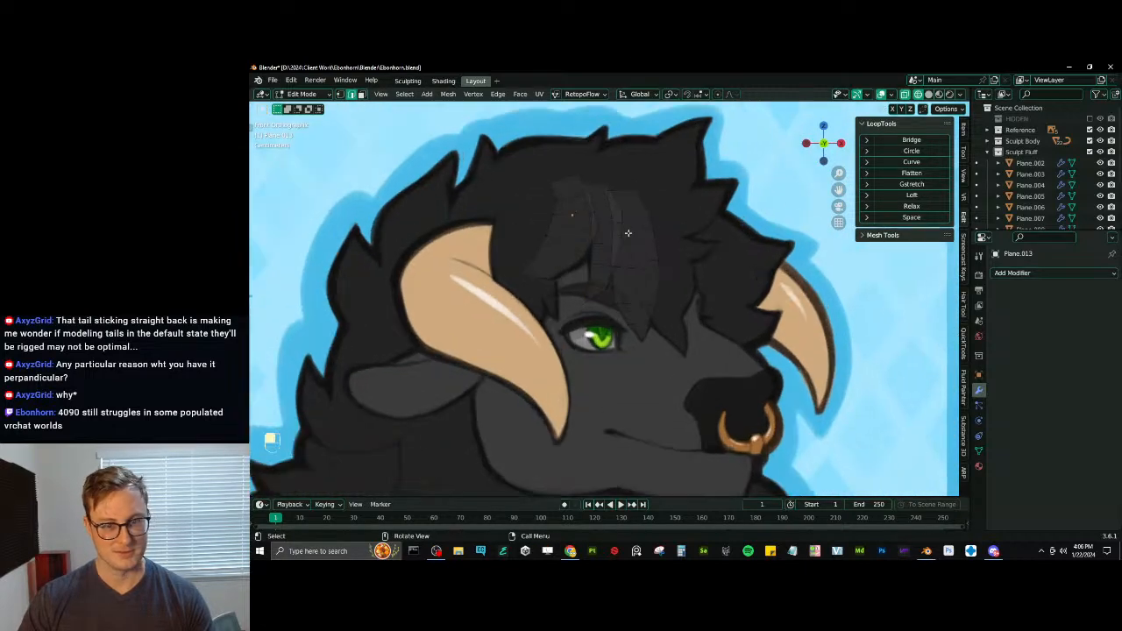
{"action": "middle_click_drag", "start_coordinate": [602, 249], "coordinate": [677, 236], "text": "shift"}
{"action": "key", "text": "shift+d"}
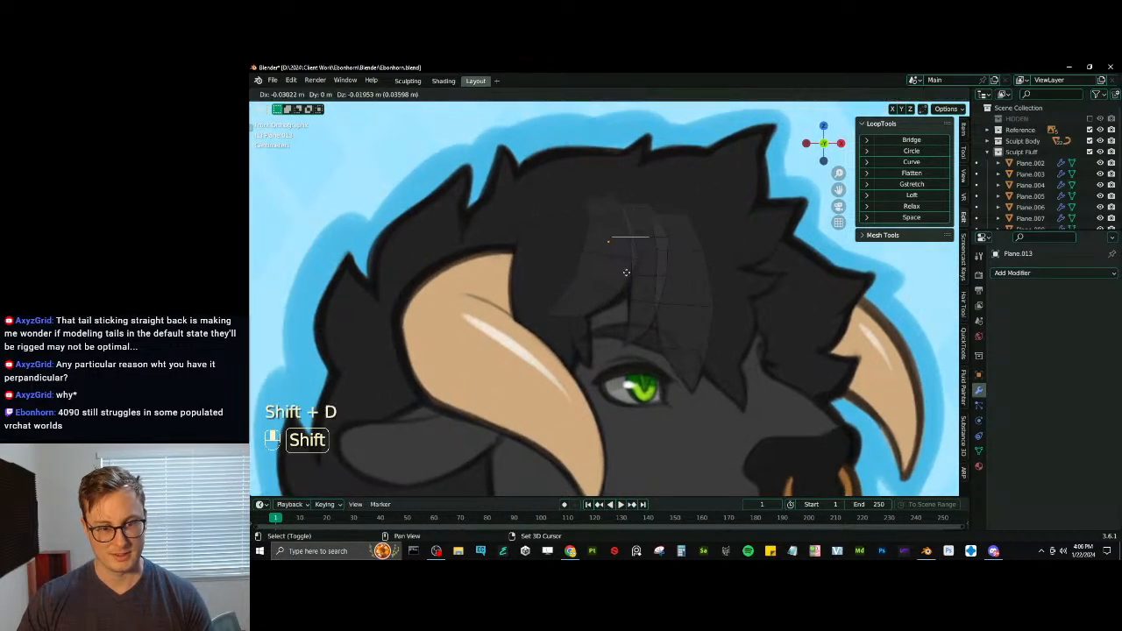
{"action": "left_click", "coordinate": [581, 303]}
{"action": "middle_click_drag", "start_coordinate": [662, 283], "coordinate": [730, 264], "text": "shift"}
{"action": "key", "text": "g"}
{"action": "left_click", "coordinate": [699, 226]}
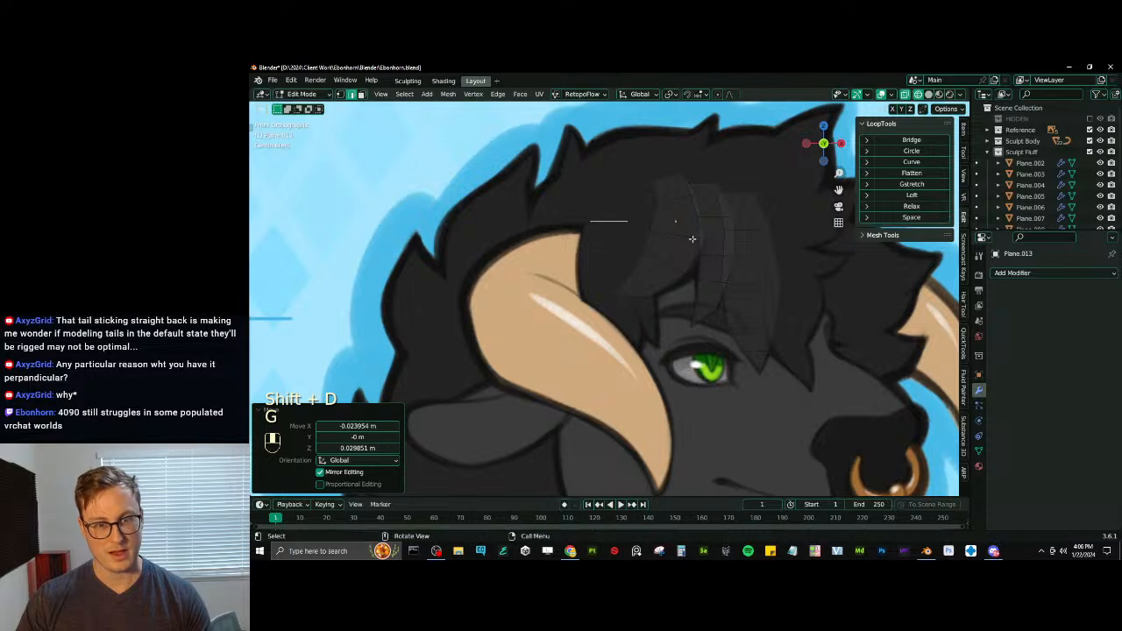
- Raise the fourth strand's root edge above the horn base and widen it
{"action": "key", "text": "g"}
{"action": "left_click", "coordinate": [689, 208]}
{"action": "key", "text": "s"}
{"action": "left_click", "coordinate": [697, 214]}
{"action": "key", "text": "g"}
{"action": "left_click", "coordinate": [699, 202]}
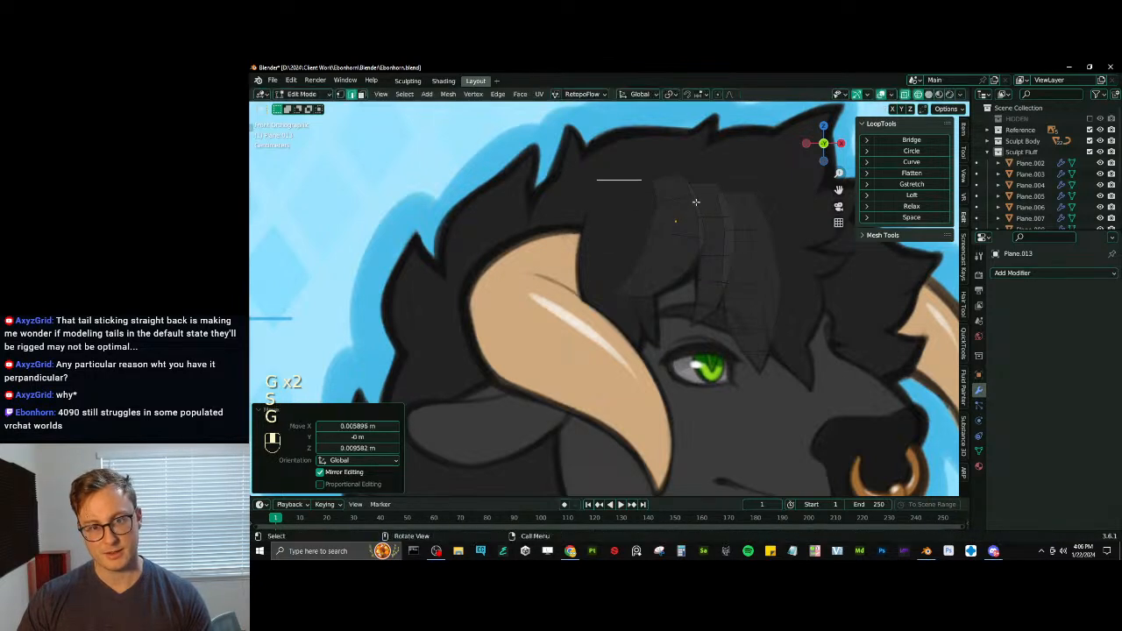
- Extrude the fourth strand's first segment downward and widen its end edge
{"action": "key", "text": "e"}
{"action": "left_click", "coordinate": [692, 245]}
{"action": "key", "text": "s"}
{"action": "left_click", "coordinate": [714, 251]}
- Extrude the fourth strand's second segment down beside the horn, then widen and nudge its end edge into place
{"action": "key", "text": "e"}
{"action": "left_click", "coordinate": [702, 299]}
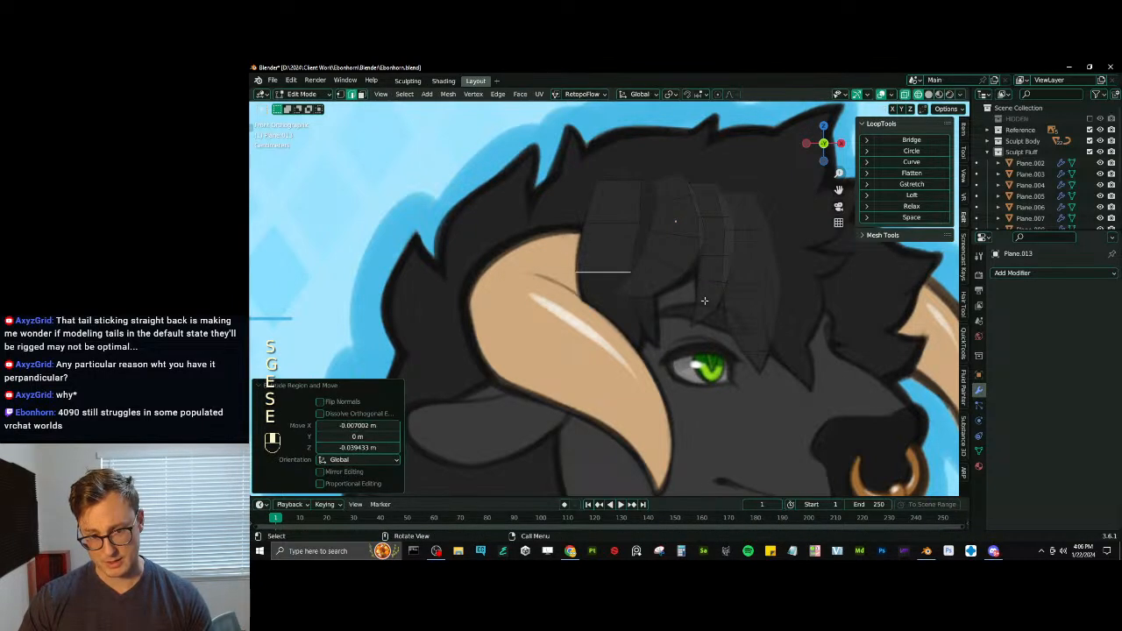
{"action": "key", "text": "s"}
{"action": "left_click", "coordinate": [725, 296]}
{"action": "key", "text": "g"}
{"action": "left_click", "coordinate": [727, 293]}
{"action": "key", "text": "s"}
{"action": "left_click", "coordinate": [692, 265]}
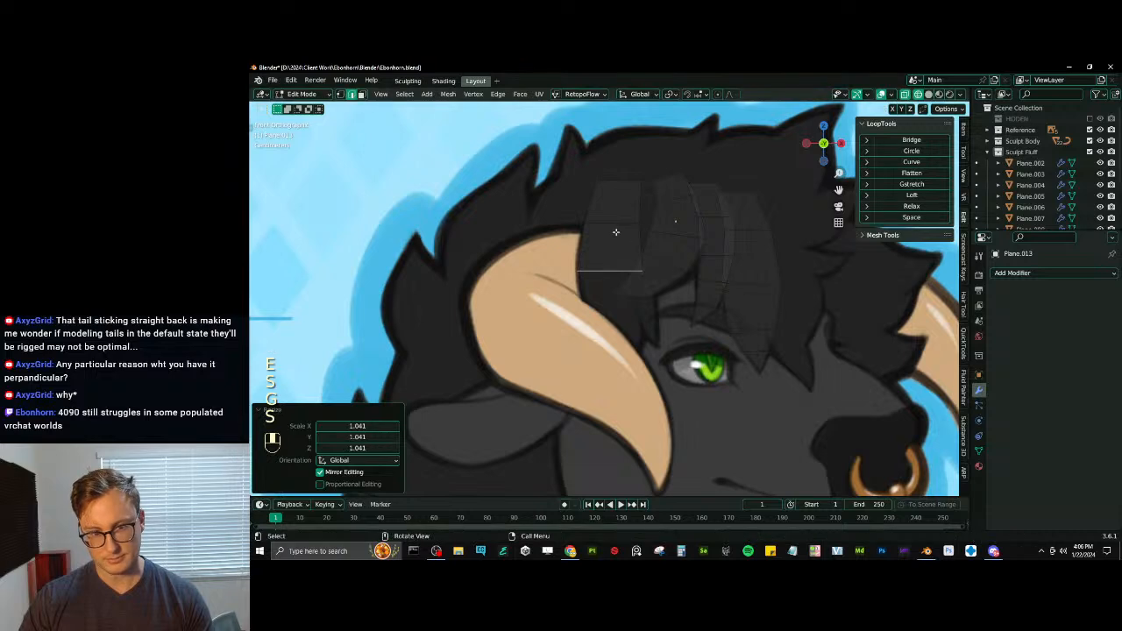
- Resize the fourth strand's middle cross edge and scale its root edge to about 0.796
{"action": "left_click", "coordinate": [616, 231]}
{"action": "key", "text": "s"}
{"action": "left_click", "coordinate": [688, 217]}
{"action": "key", "text": "s"}
{"action": "left_click", "coordinate": [671, 170]}
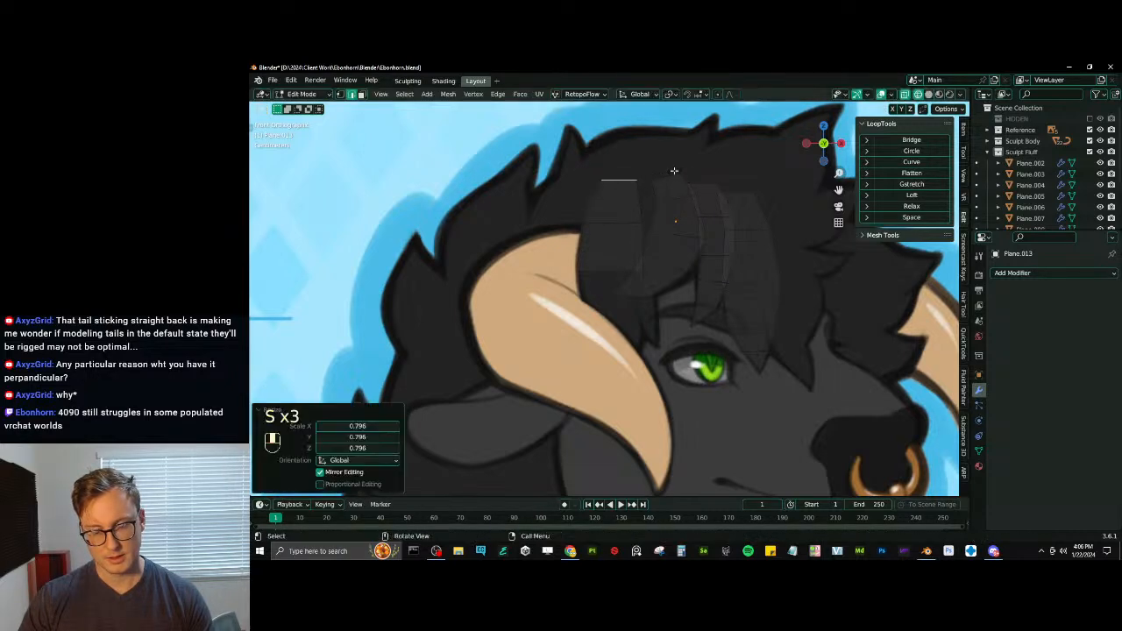
{"action": "scroll", "coordinate": [666, 219], "scroll_direction": "down", "scroll_amount": 5}
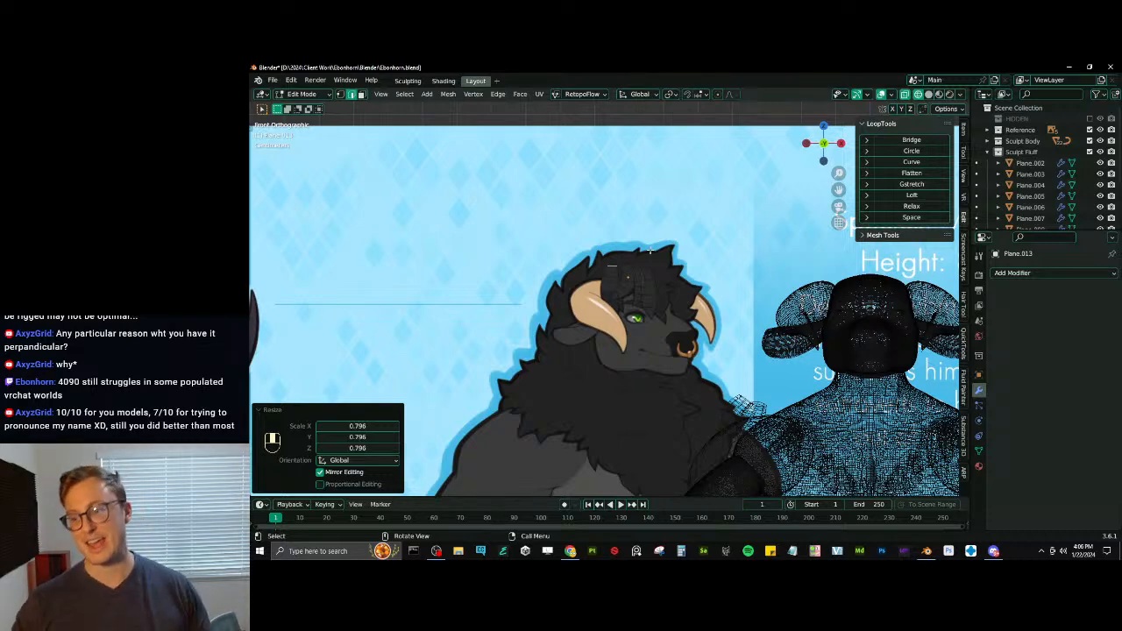
{"action": "scroll", "coordinate": [635, 318], "scroll_direction": "up", "scroll_amount": 4}
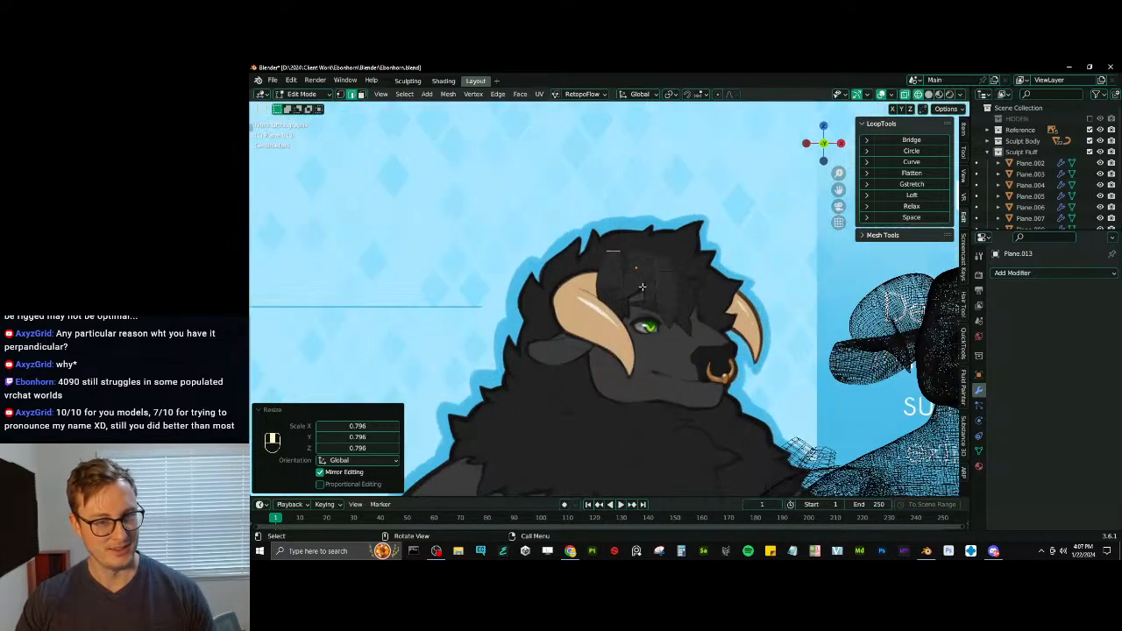
- Extrude the fourth strand's third segment down onto the horn, then tilt, resize and nudge its end edge
{"action": "scroll", "coordinate": [657, 263], "scroll_direction": "up", "scroll_amount": 3}
{"action": "key", "text": "s"}
{"action": "left_click", "coordinate": [690, 254]}
{"action": "key", "text": "e"}
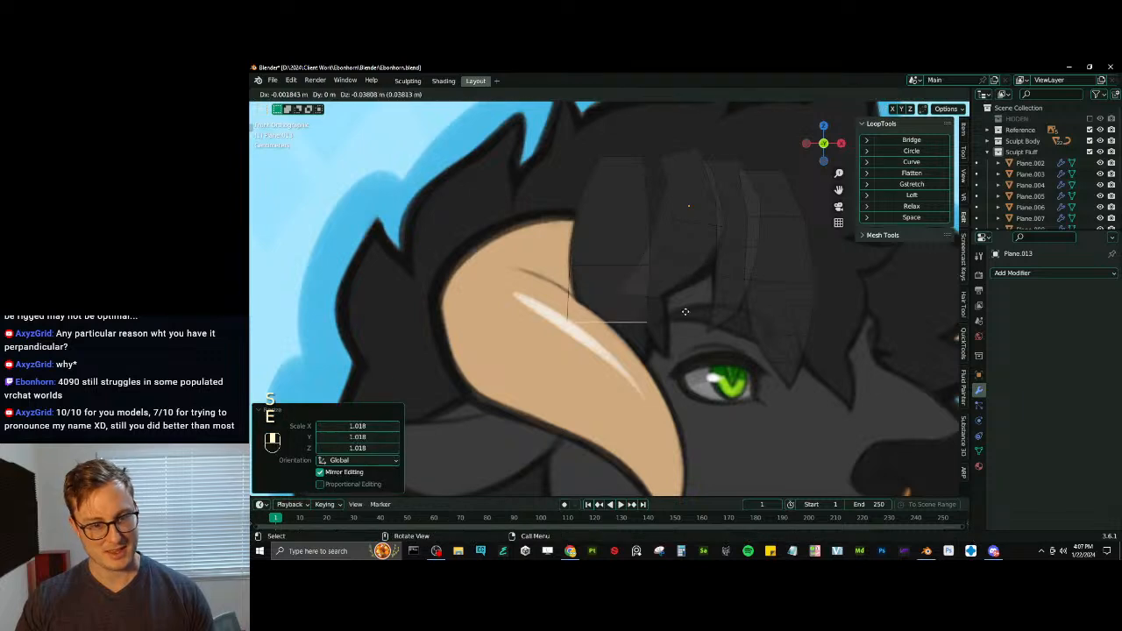
{"action": "left_click", "coordinate": [686, 312]}
{"action": "key", "text": "r"}
{"action": "left_click", "coordinate": [703, 299]}
{"action": "key", "text": "s"}
{"action": "left_click", "coordinate": [691, 299]}
{"action": "key", "text": "g"}
{"action": "left_click", "coordinate": [694, 307]}
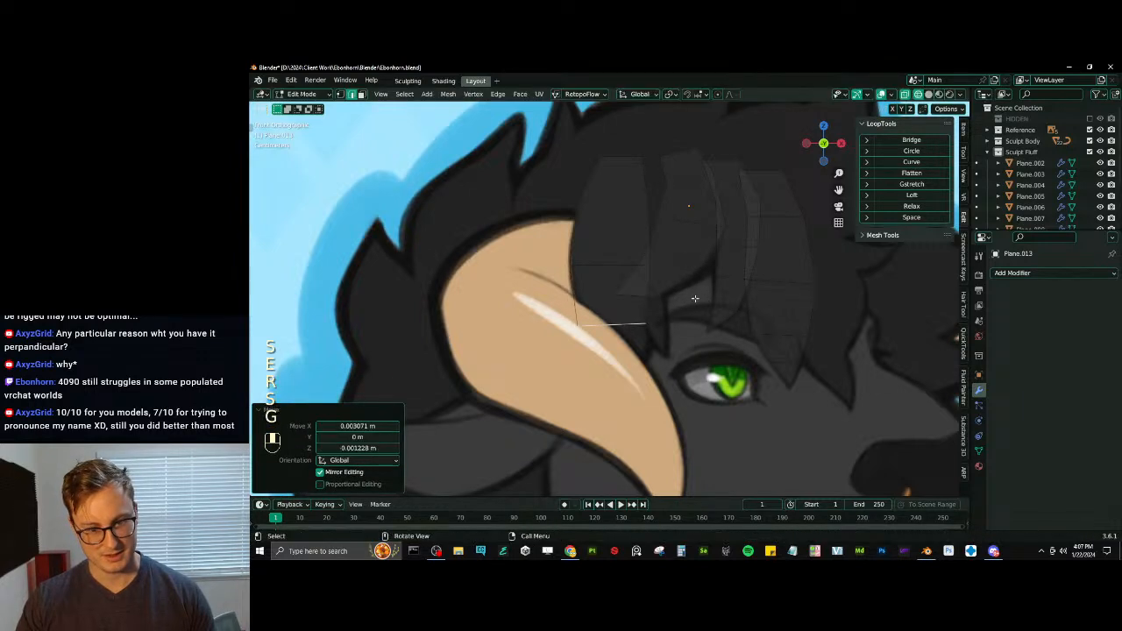
- Extrude the fourth strand's fourth segment over the horn, scale its end edge to about 0.696 and fine-tune its position and width
{"action": "key", "text": "e"}
{"action": "left_click", "coordinate": [690, 333]}
{"action": "key", "text": "s"}
{"action": "left_click", "coordinate": [680, 338]}
{"action": "key", "text": "g"}
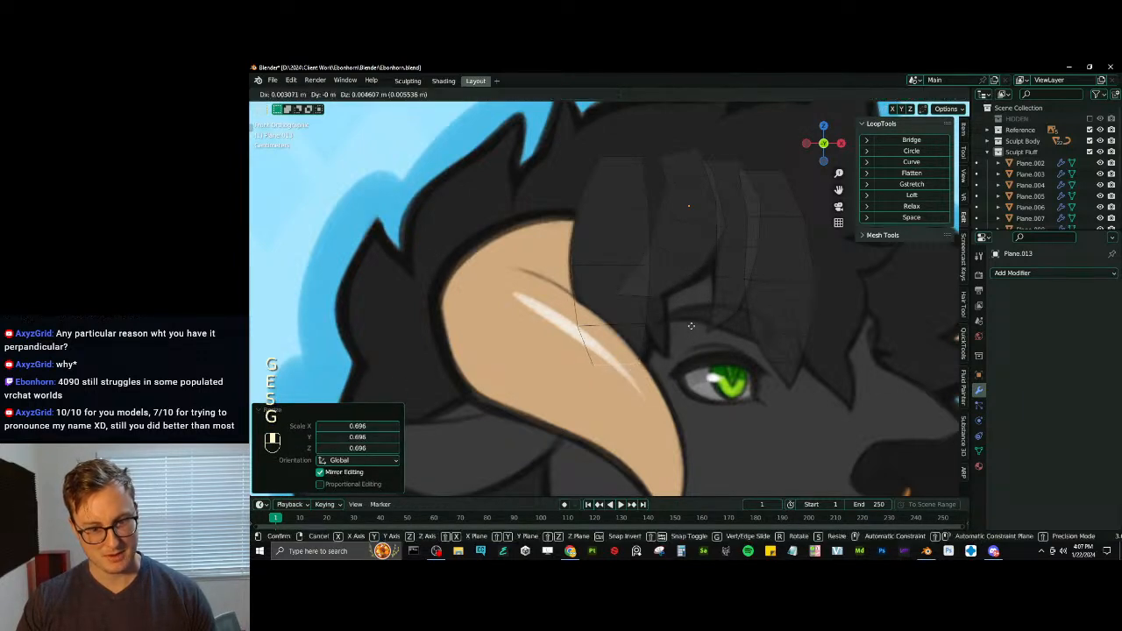
{"action": "left_click", "coordinate": [685, 328]}
{"action": "key", "text": "s"}
{"action": "left_click", "coordinate": [700, 329]}
- Extrude the fourth strand's last segment over the horn and merge its end edge at center to form a pointed tip
{"action": "key", "text": "e"}
{"action": "left_click", "coordinate": [691, 372]}
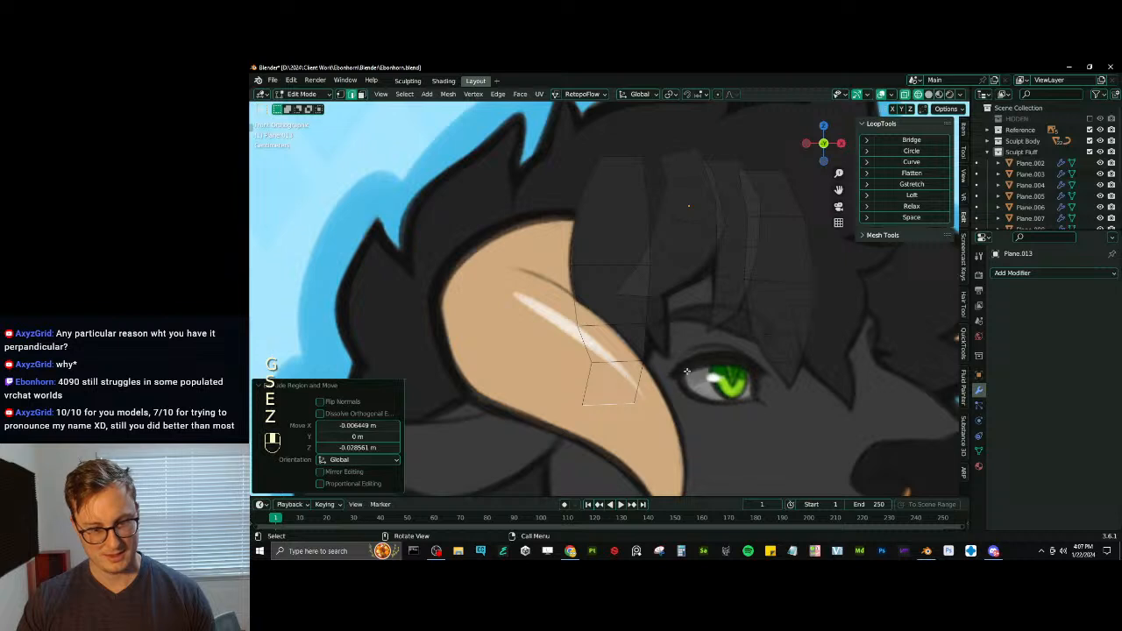
{"action": "key", "text": "m"}
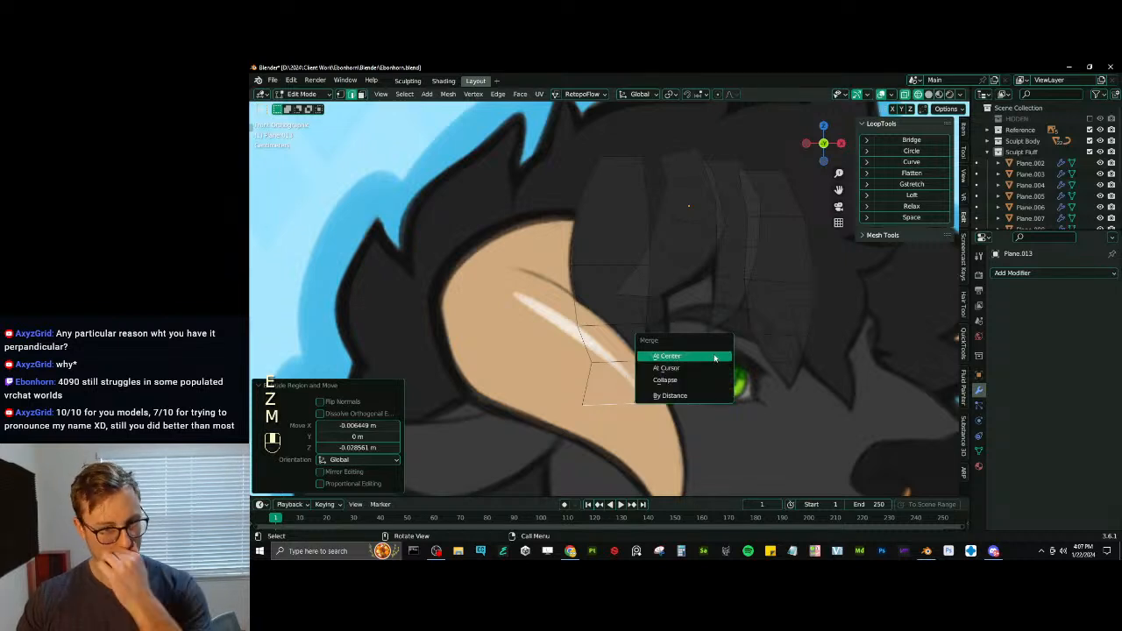
{"action": "left_click", "coordinate": [713, 353]}
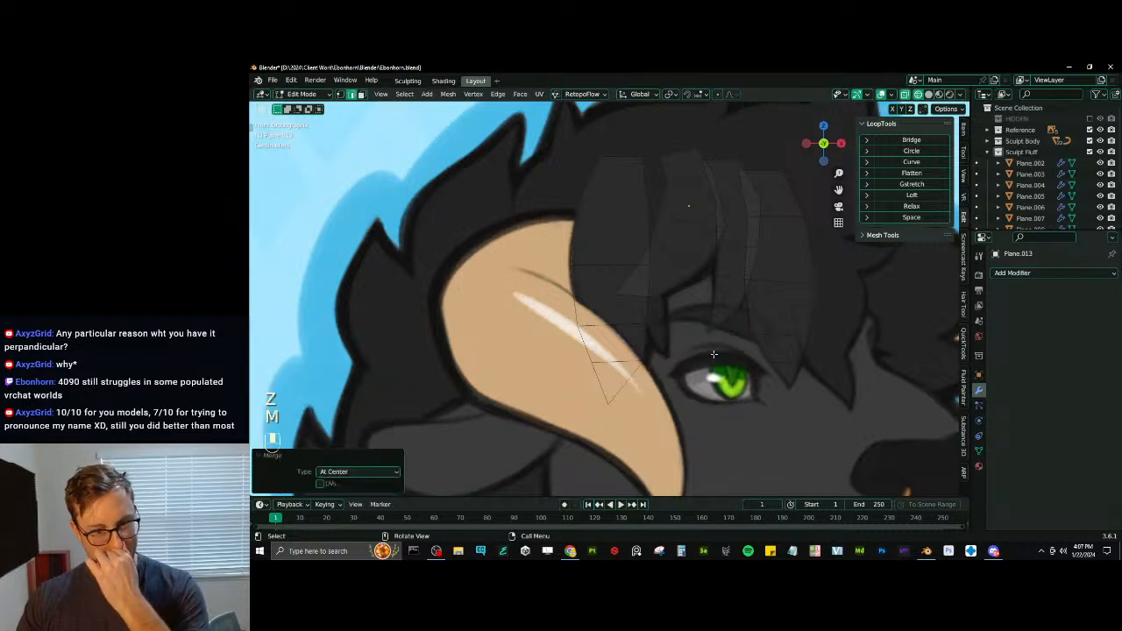
- Duplicate the fourth strand's upper cross edge toward the forehead as the start of a fifth strand and shrink the copy
{"action": "left_click", "coordinate": [629, 207]}
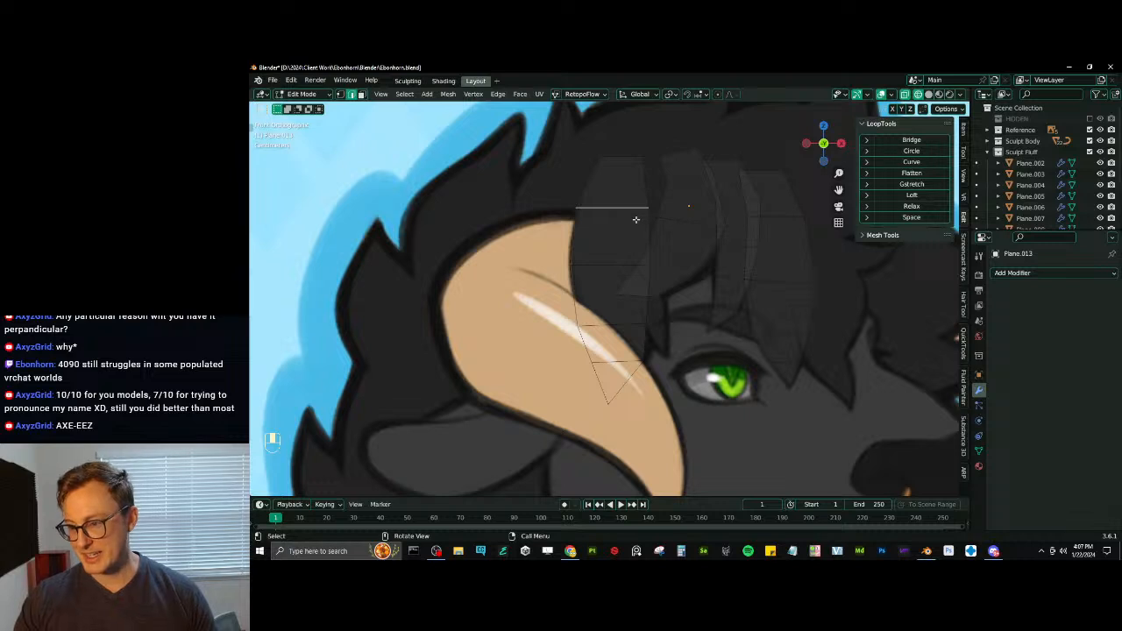
{"action": "key", "text": "shift+d"}
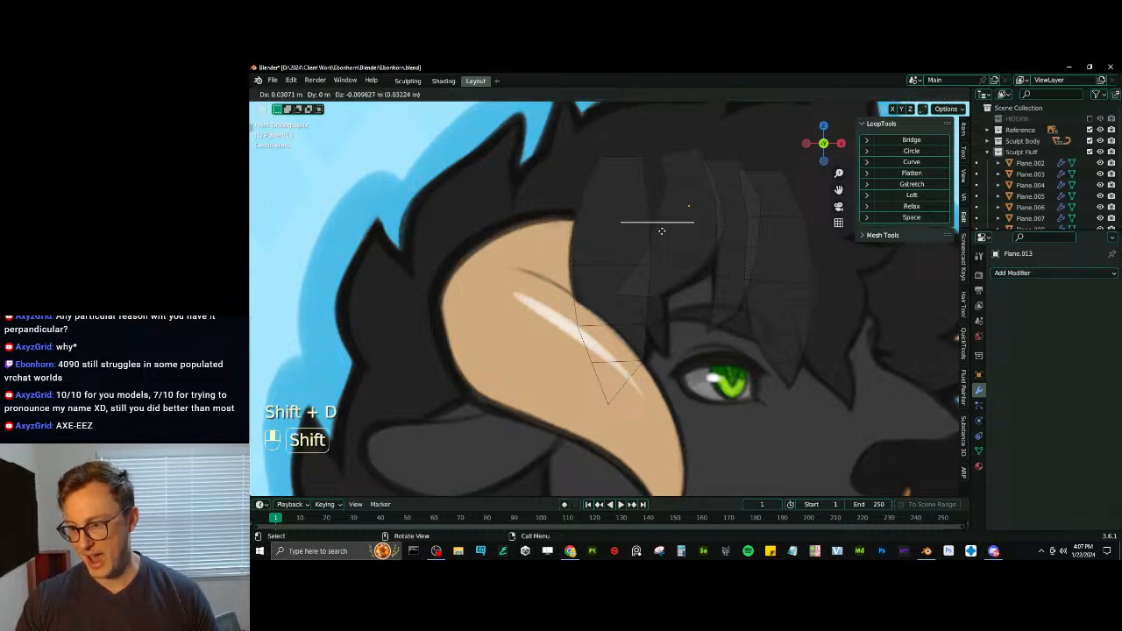
{"action": "left_click", "coordinate": [658, 246]}
{"action": "middle_click_drag", "start_coordinate": [714, 230], "coordinate": [711, 243], "text": "shift"}
{"action": "scroll", "coordinate": [713, 242], "scroll_direction": "up", "scroll_amount": 1}
{"action": "key", "text": "s"}
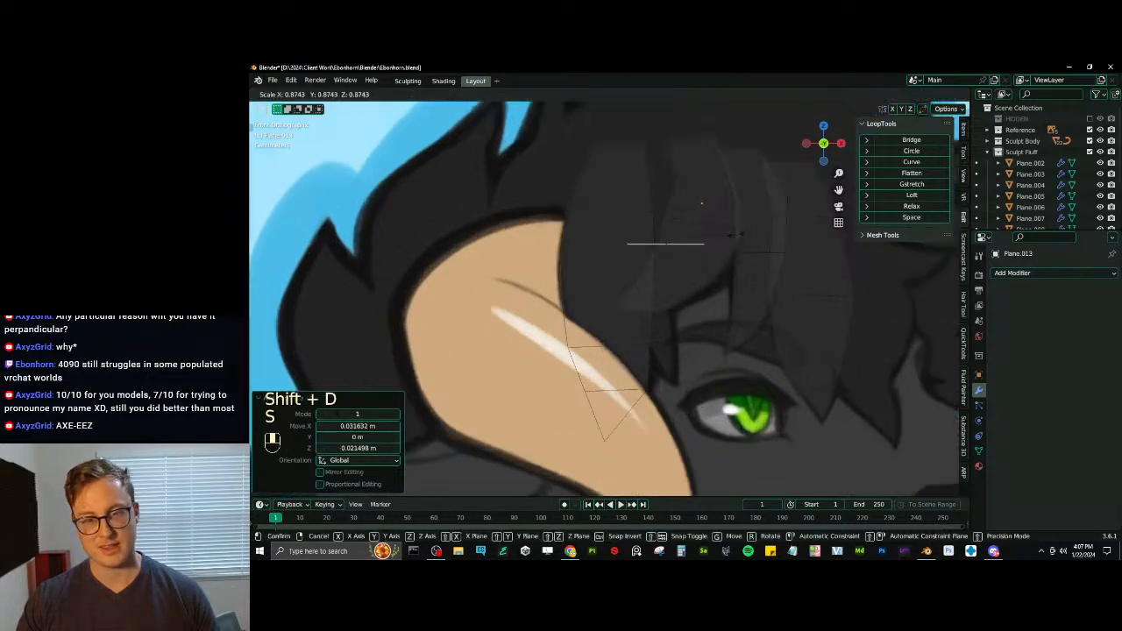
{"action": "left_click", "coordinate": [723, 229]}
- Raise the fifth strand's root edge to the fourth strand's root level between the neighbouring strands and narrow it
{"action": "key", "text": "g"}
{"action": "left_click", "coordinate": [700, 169]}
{"action": "key", "text": "s"}
{"action": "left_click", "coordinate": [680, 182]}
{"action": "key", "text": "g"}
{"action": "left_click", "coordinate": [673, 159]}
{"action": "key", "text": "s"}
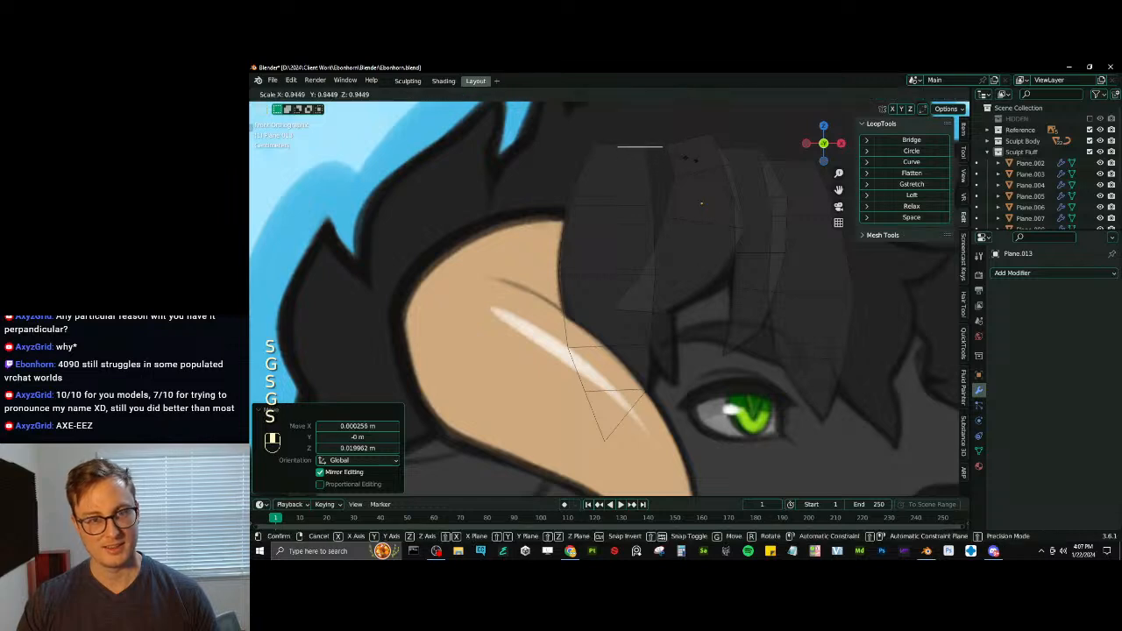
{"action": "left_click", "coordinate": [668, 163]}
{"action": "key", "text": "g"}
{"action": "left_click", "coordinate": [670, 155]}
- Extrude the fifth strand's first segment downward, then widen and reposition its end edge
{"action": "key", "text": "e"}
{"action": "left_click", "coordinate": [676, 240]}
{"action": "key", "text": "s"}
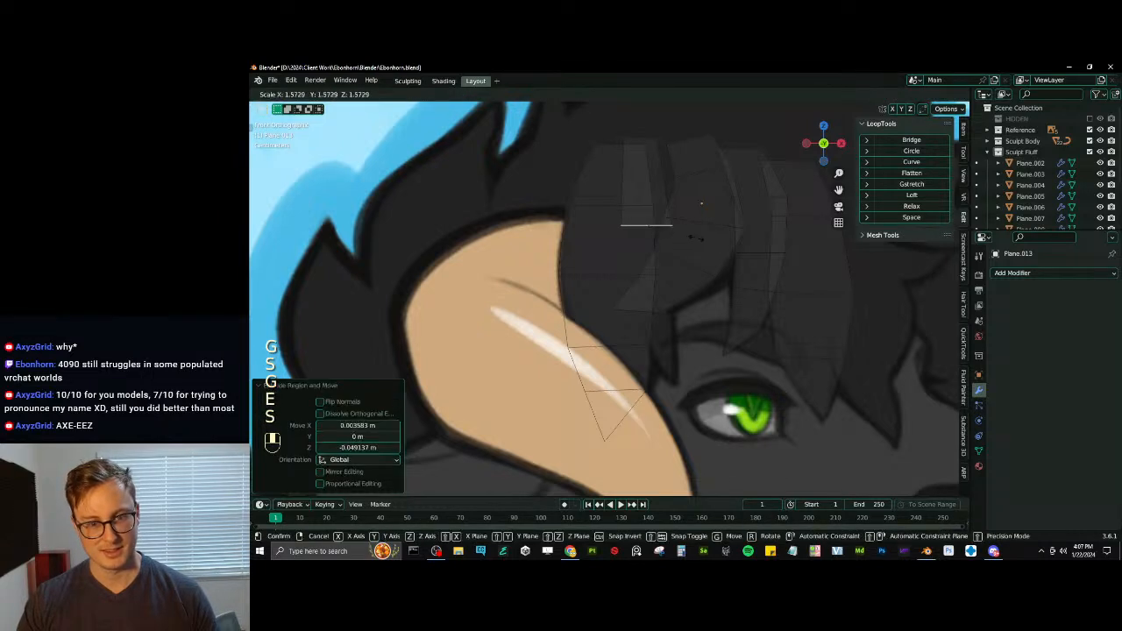
{"action": "left_click", "coordinate": [693, 235]}
{"action": "key", "text": "g"}
{"action": "left_click", "coordinate": [688, 212]}
- Extrude the fifth strand's second segment downward, then rotate and resize its end edge
{"action": "key", "text": "e"}
{"action": "left_click", "coordinate": [698, 299]}
{"action": "key", "text": "r"}
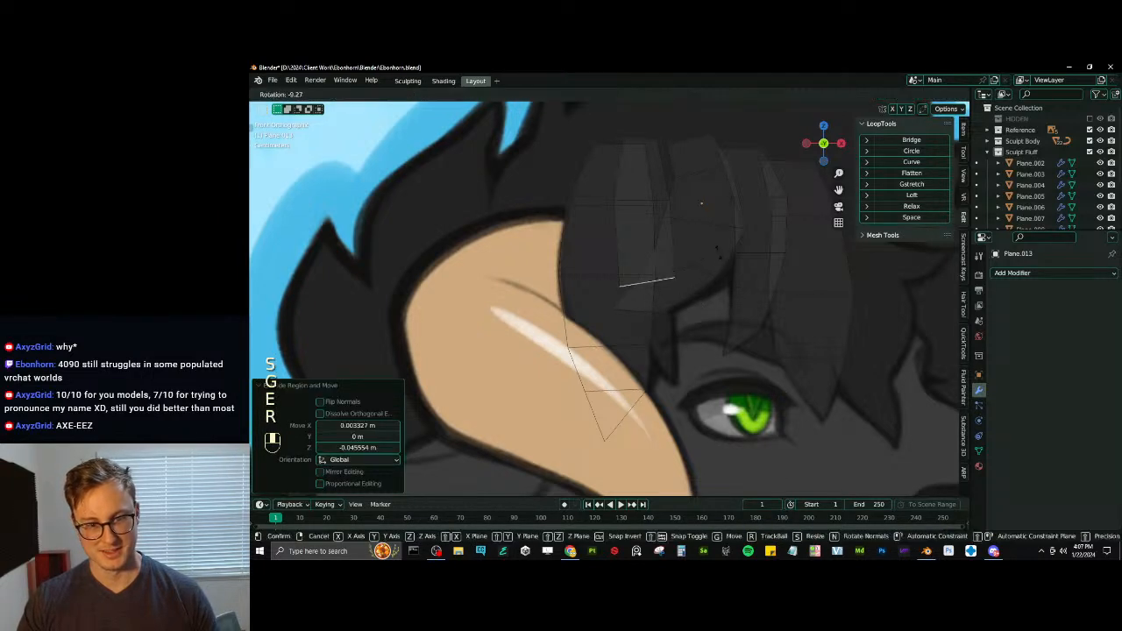
{"action": "left_click", "coordinate": [717, 286]}
{"action": "key", "text": "s"}
{"action": "left_click", "coordinate": [706, 263]}
- Extrude the fifth strand's third segment toward the eye, scale its end edge to about 0.613 and nudge it into place
{"action": "key", "text": "e"}
{"action": "left_click", "coordinate": [698, 322]}
{"action": "key", "text": "s"}
{"action": "left_click", "coordinate": [698, 327]}
{"action": "key", "text": "g"}
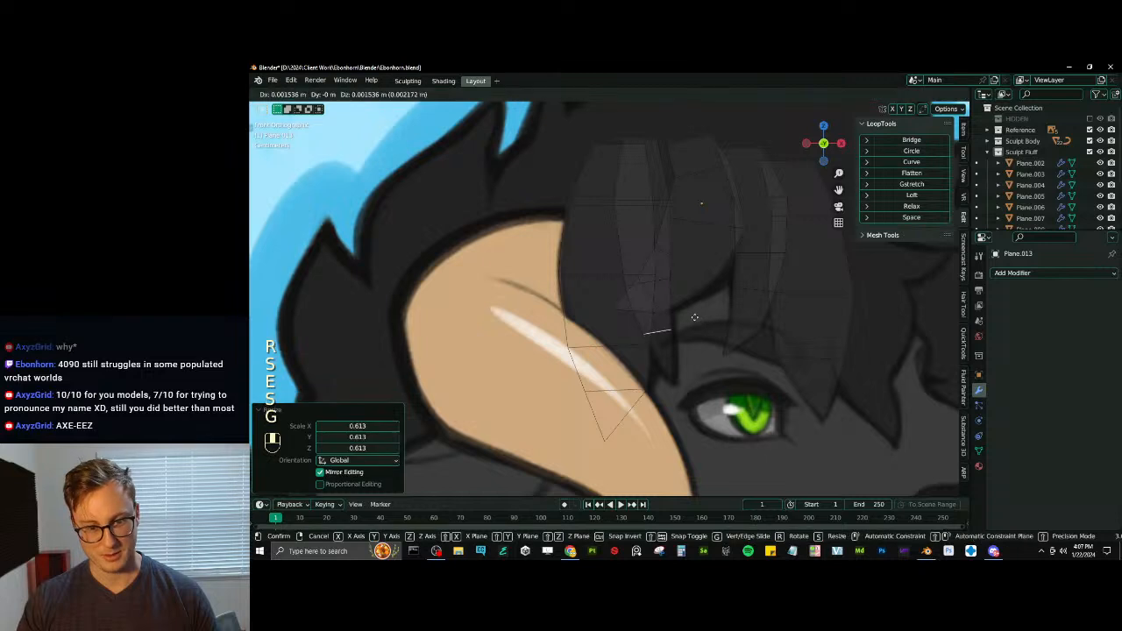
{"action": "left_click", "coordinate": [698, 334]}
- Extrude the fifth strand's fourth segment beside the eye, then narrow and shift its end edge
{"action": "key", "text": "e"}
{"action": "left_click", "coordinate": [698, 337]}
{"action": "key", "text": "s"}
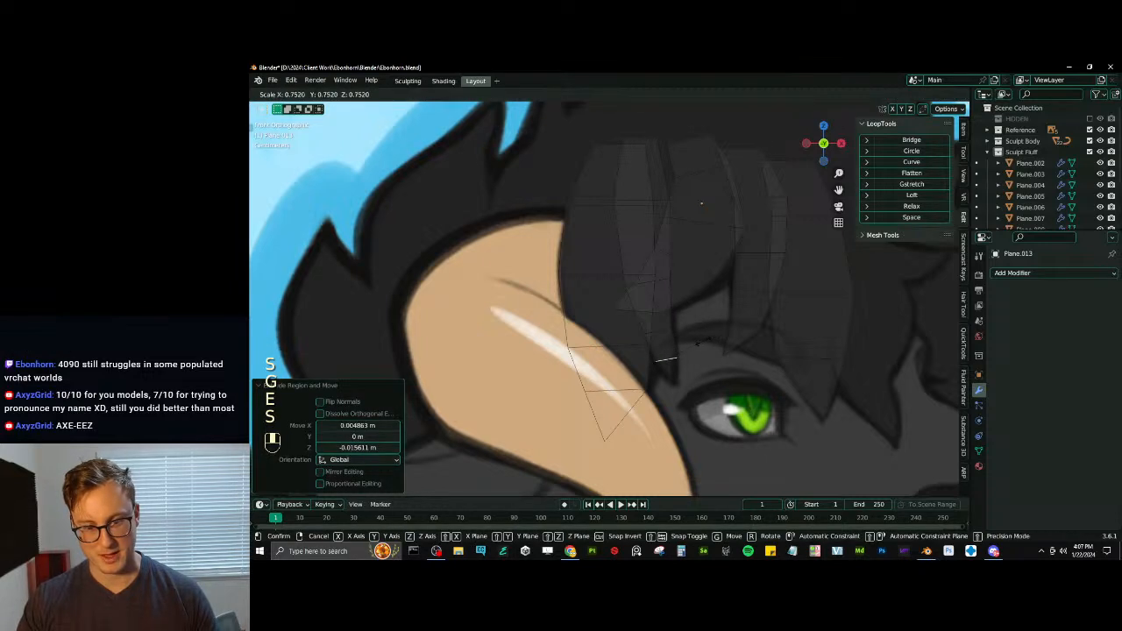
{"action": "left_click", "coordinate": [694, 343]}
{"action": "key", "text": "g"}
{"action": "left_click", "coordinate": [690, 350]}
- Extrude the fifth strand's final segment, merge its end edge at center and nudge the tip point onto the reference tip
{"action": "key", "text": "e"}
{"action": "left_click", "coordinate": [689, 352]}
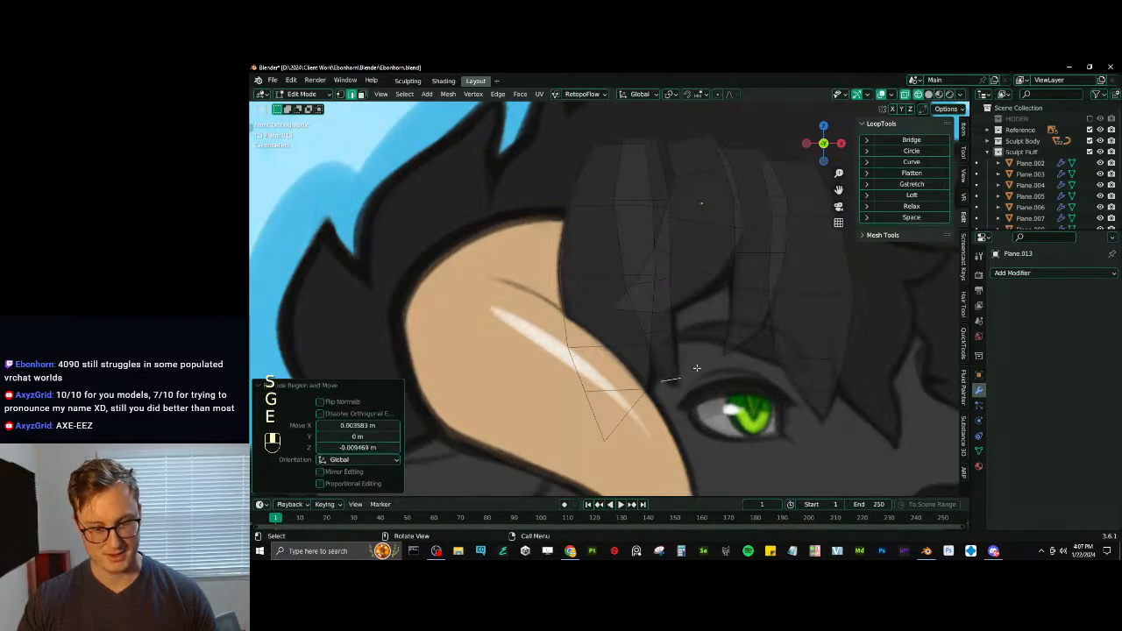
{"action": "key", "text": "m"}
{"action": "left_click", "coordinate": [666, 368]}
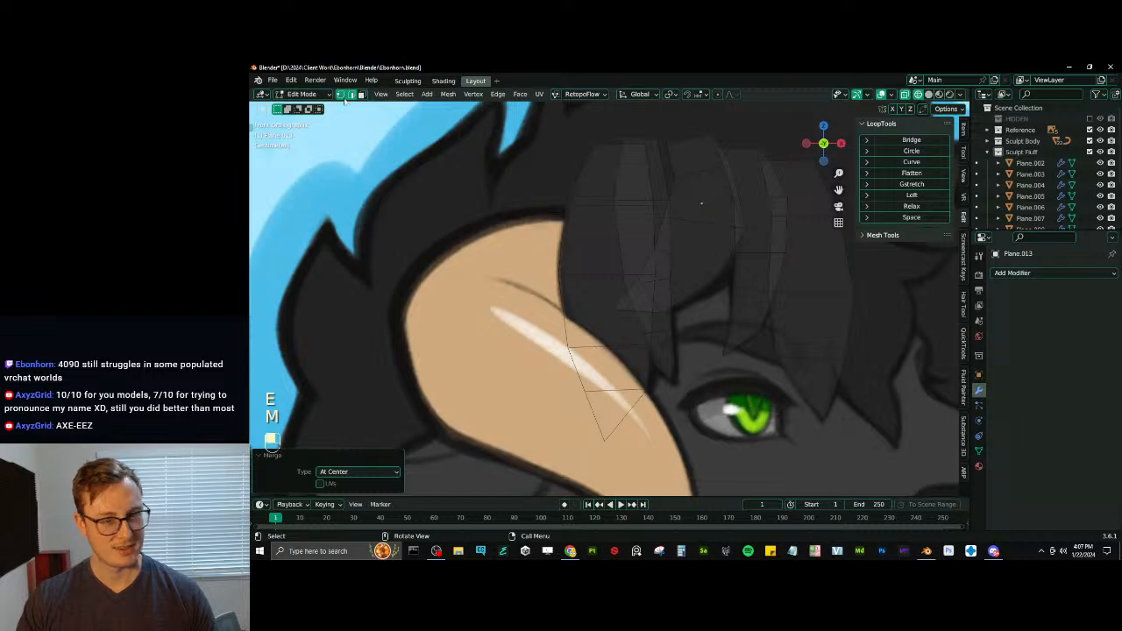
{"action": "key", "text": "g"}
{"action": "left_click", "coordinate": [667, 376]}
{"action": "scroll", "coordinate": [706, 333], "scroll_direction": "down", "scroll_amount": 5}
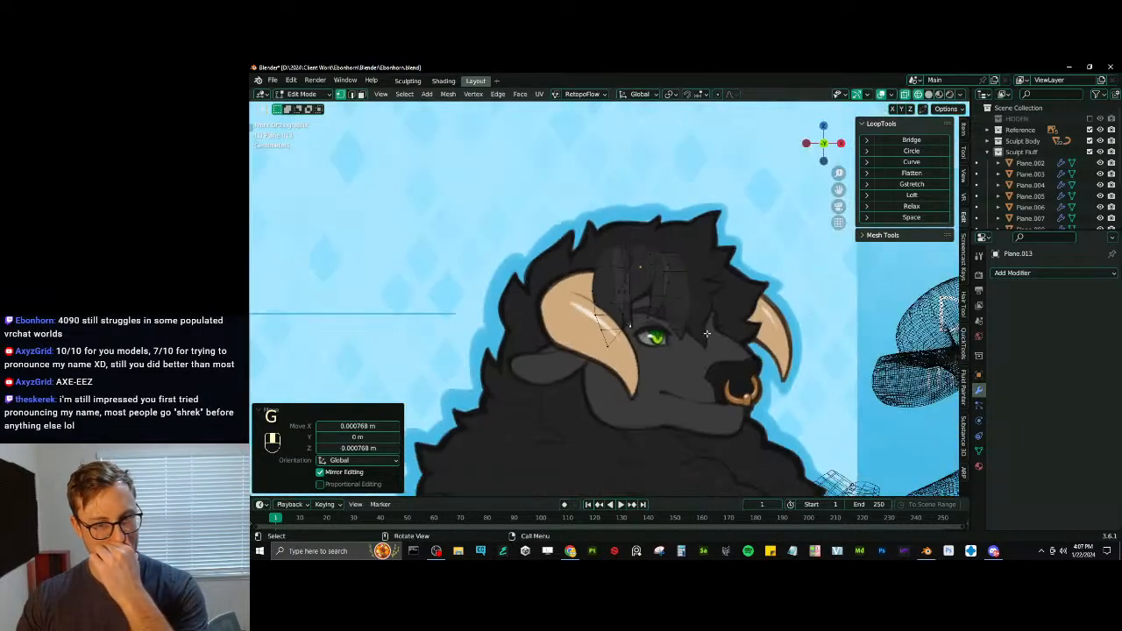
{"action": "key", "text": "shift"}
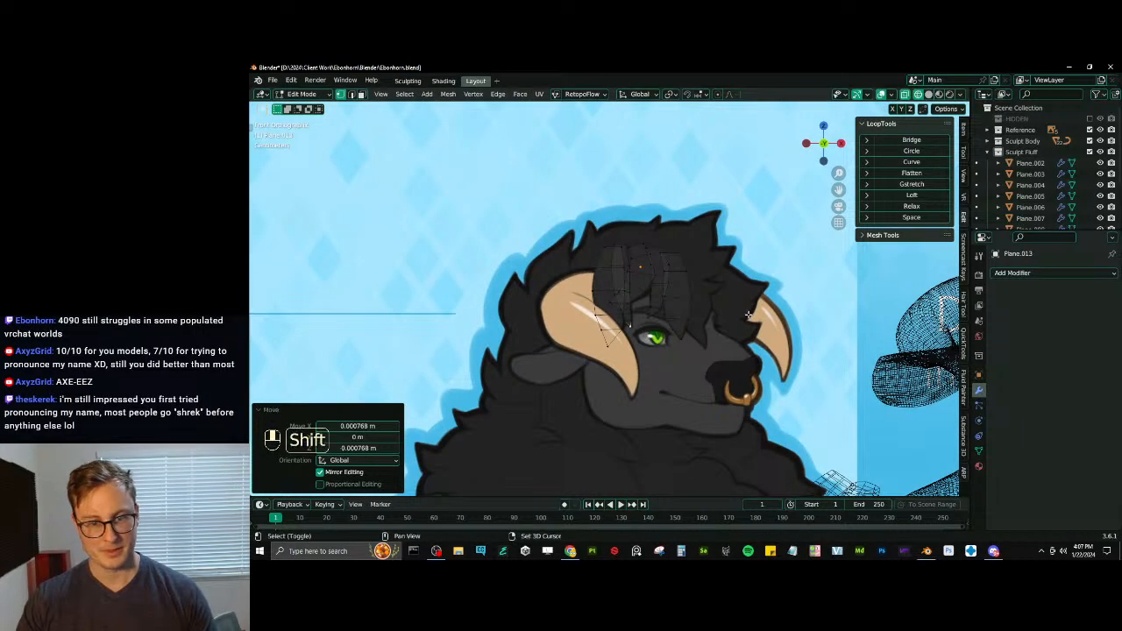
{"action": "scroll", "coordinate": [706, 299], "scroll_direction": "up", "scroll_amount": 2}
{"action": "middle_click_drag", "start_coordinate": [748, 315], "coordinate": [711, 289], "text": "shift"}
{"action": "scroll", "coordinate": [685, 299], "scroll_direction": "down", "scroll_amount": 1}
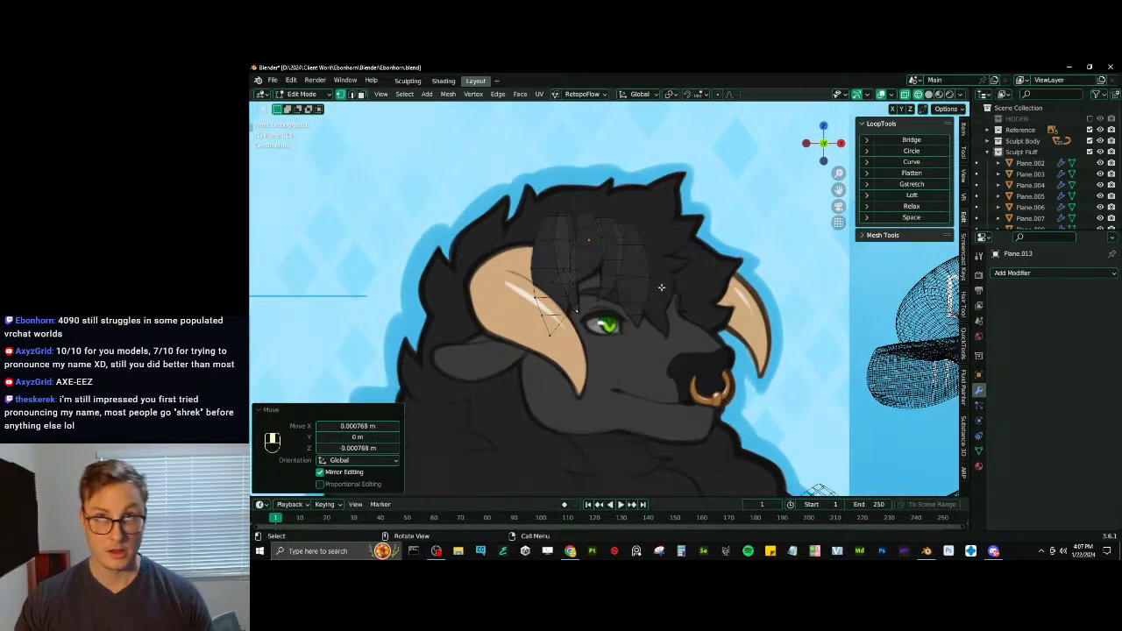
{"action": "scroll", "coordinate": [682, 199], "scroll_direction": "up", "scroll_amount": 1}
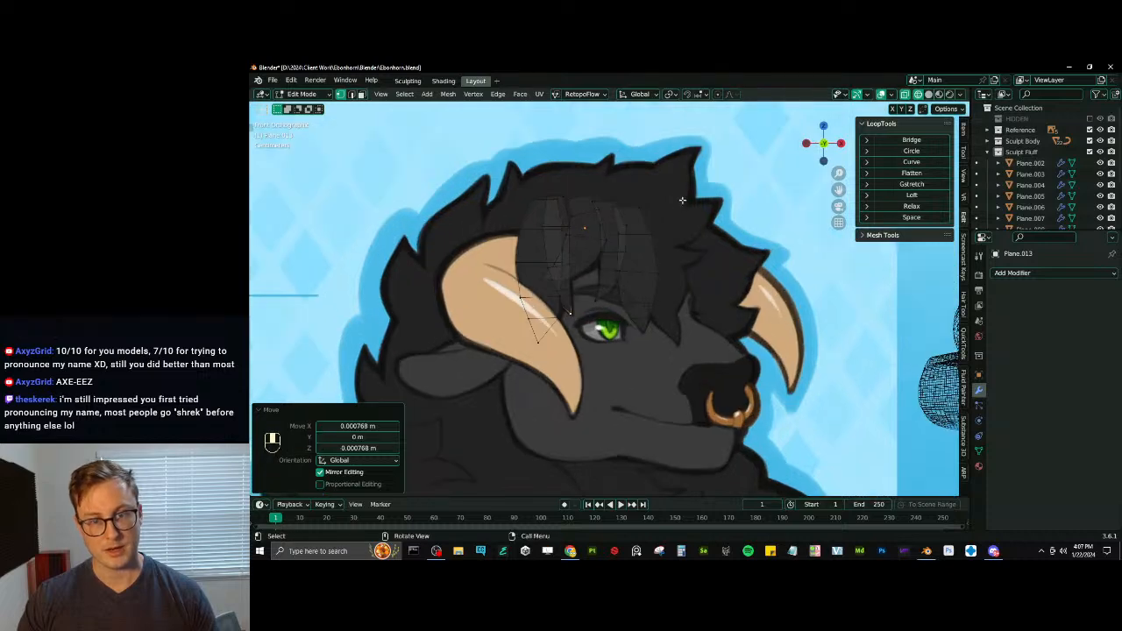
{"action": "left_click", "coordinate": [352, 94]}
{"action": "middle_click_drag", "start_coordinate": [677, 318], "coordinate": [608, 348], "text": "shift"}
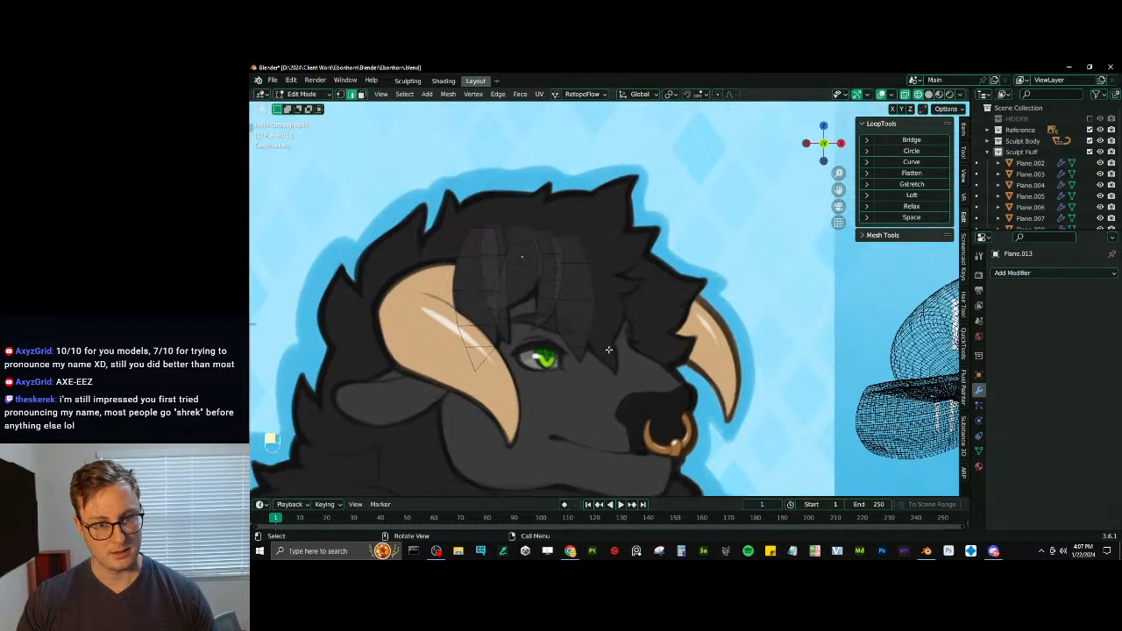
{"action": "scroll", "coordinate": [585, 289], "scroll_direction": "up", "scroll_amount": 1}
{"action": "middle_click_drag", "start_coordinate": [584, 288], "coordinate": [613, 297], "text": "shift"}
{"action": "left_click", "coordinate": [592, 246]}
{"action": "key", "text": "shift+d"}
{"action": "left_click", "coordinate": [603, 253]}
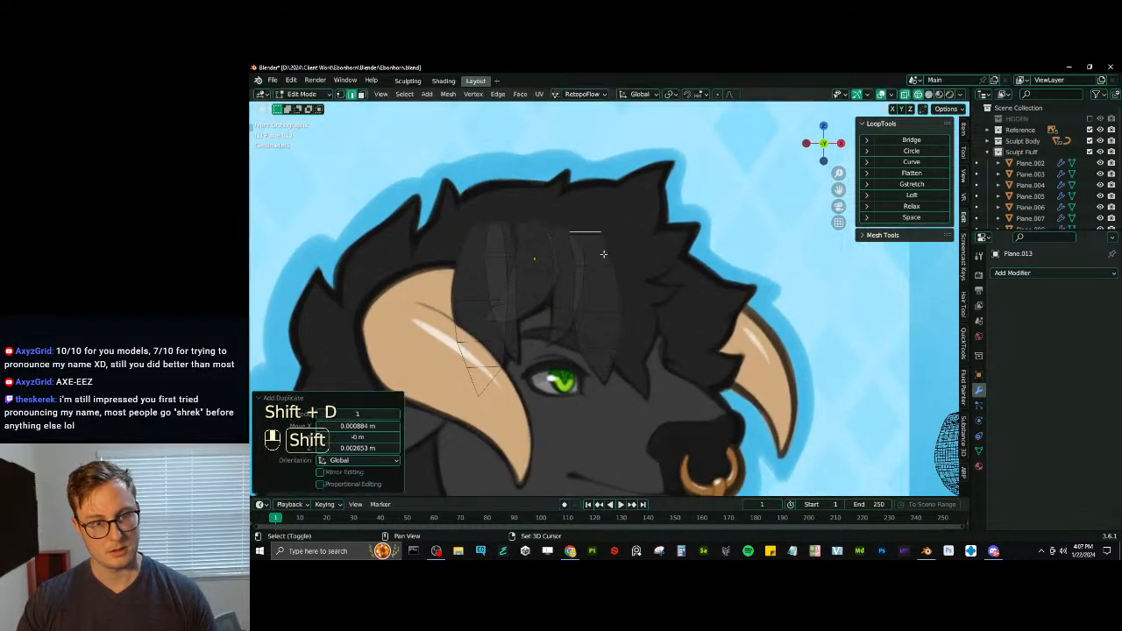
{"action": "key", "text": "g"}
{"action": "middle_click_drag", "start_coordinate": [603, 254], "coordinate": [741, 253], "text": "shift"}
{"action": "left_click", "coordinate": [623, 278]}
{"action": "key", "text": "r"}
{"action": "left_click", "coordinate": [563, 228]}
{"action": "key", "text": "g"}
{"action": "left_click", "coordinate": [568, 250]}
{"action": "scroll", "coordinate": [619, 295], "scroll_direction": "up", "scroll_amount": 1}
{"action": "key", "text": "g"}
{"action": "left_click", "coordinate": [615, 299]}
{"action": "key", "text": "x"}
{"action": "left_click", "coordinate": [617, 300]}
{"action": "key", "text": "Tab"}
{"action": "scroll", "coordinate": [761, 265], "scroll_direction": "down", "scroll_amount": 2}
{"action": "key", "text": "Tab"}
{"action": "left_click", "coordinate": [672, 250]}
{"action": "key", "text": "shift+d"}
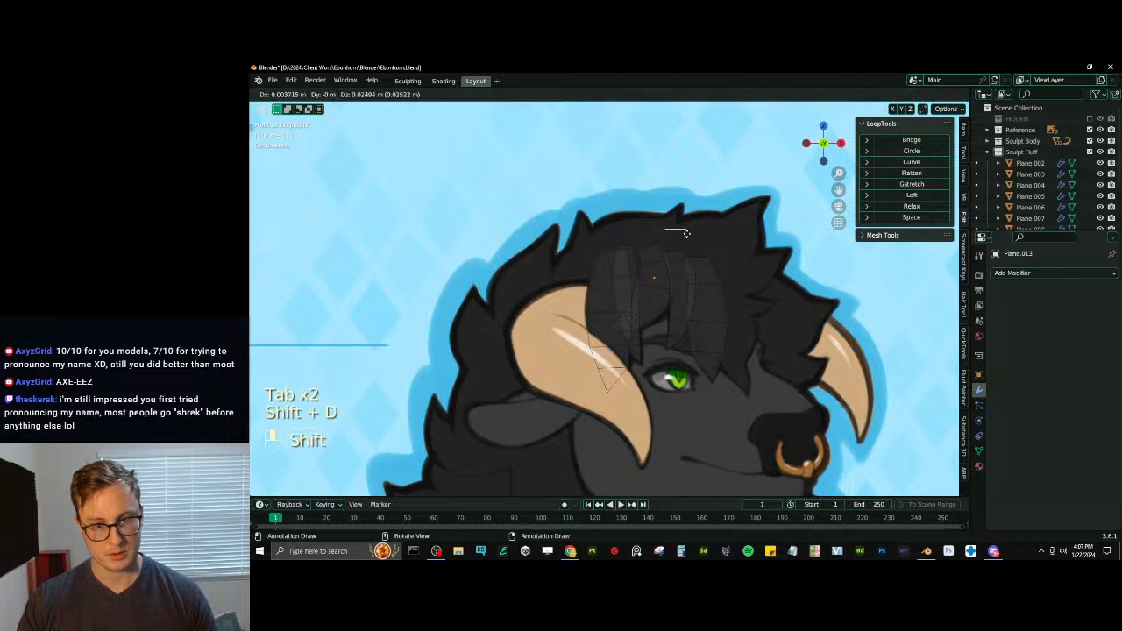
{"action": "left_click", "coordinate": [704, 239]}
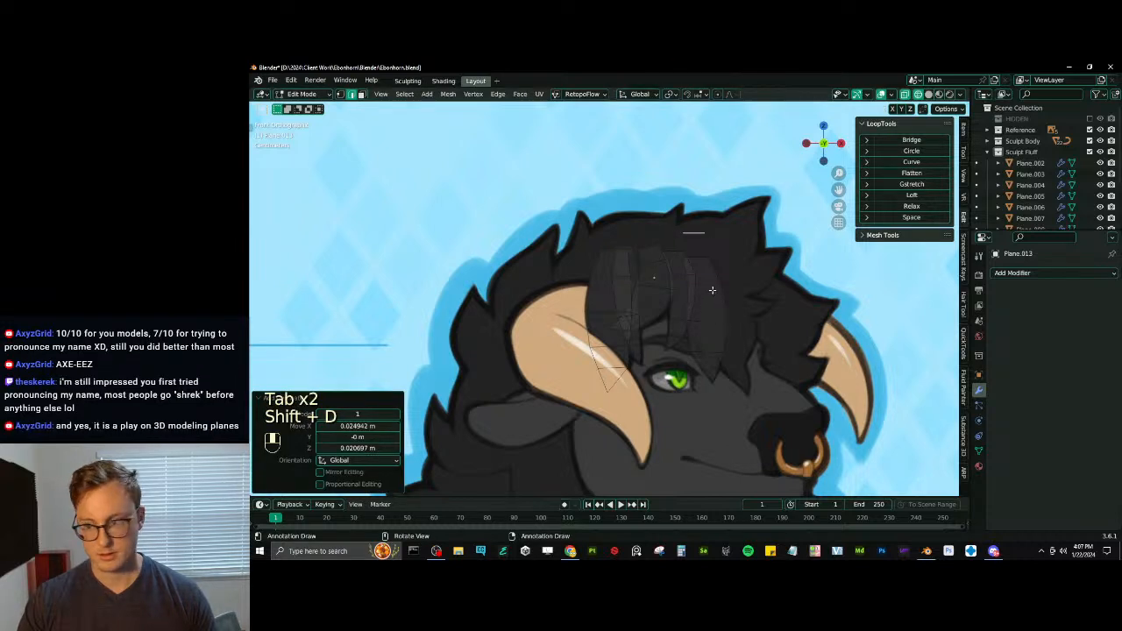
{"action": "key", "text": "x"}
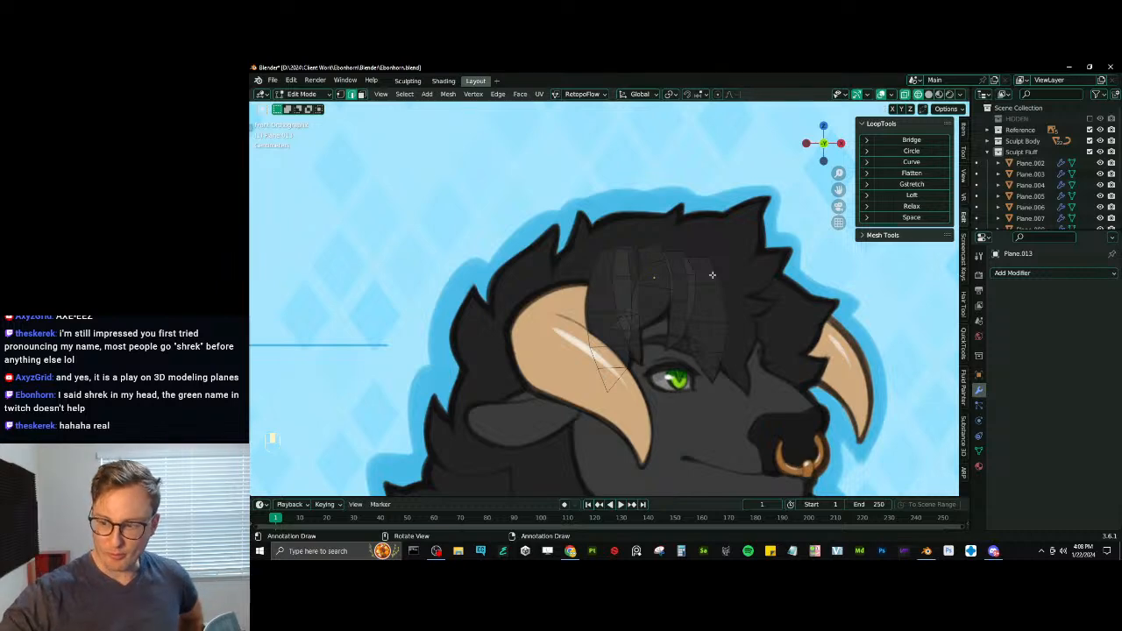
- Bevel all the forelock strands' edges with 2 segments at about 39 percent width and save the file
{"action": "scroll", "coordinate": [710, 274], "scroll_direction": "up", "scroll_amount": 2}
{"action": "scroll", "coordinate": [650, 380], "scroll_direction": "down", "scroll_amount": 2}
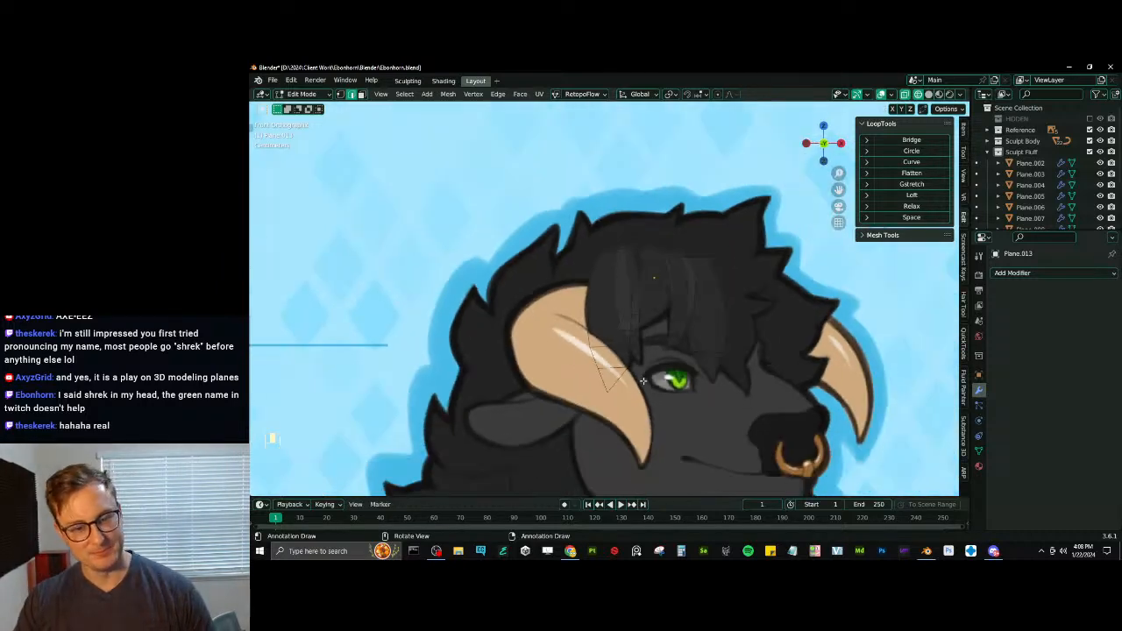
{"action": "middle_click_drag", "start_coordinate": [683, 377], "coordinate": [636, 336], "text": "shift"}
{"action": "scroll", "coordinate": [637, 336], "scroll_direction": "up", "scroll_amount": 1}
{"action": "scroll", "coordinate": [637, 336], "scroll_direction": "up", "scroll_amount": 1}
{"action": "middle_click_drag", "start_coordinate": [601, 272], "coordinate": [600, 334], "text": "shift"}
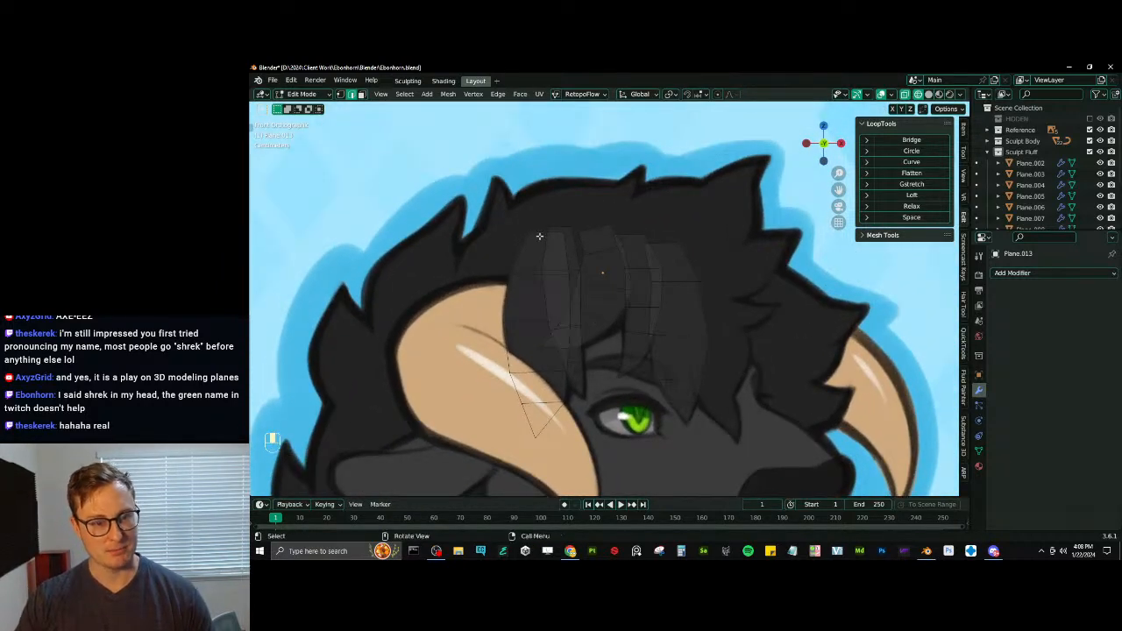
{"action": "key", "text": "a"}
{"action": "key", "text": "ctrl+b"}
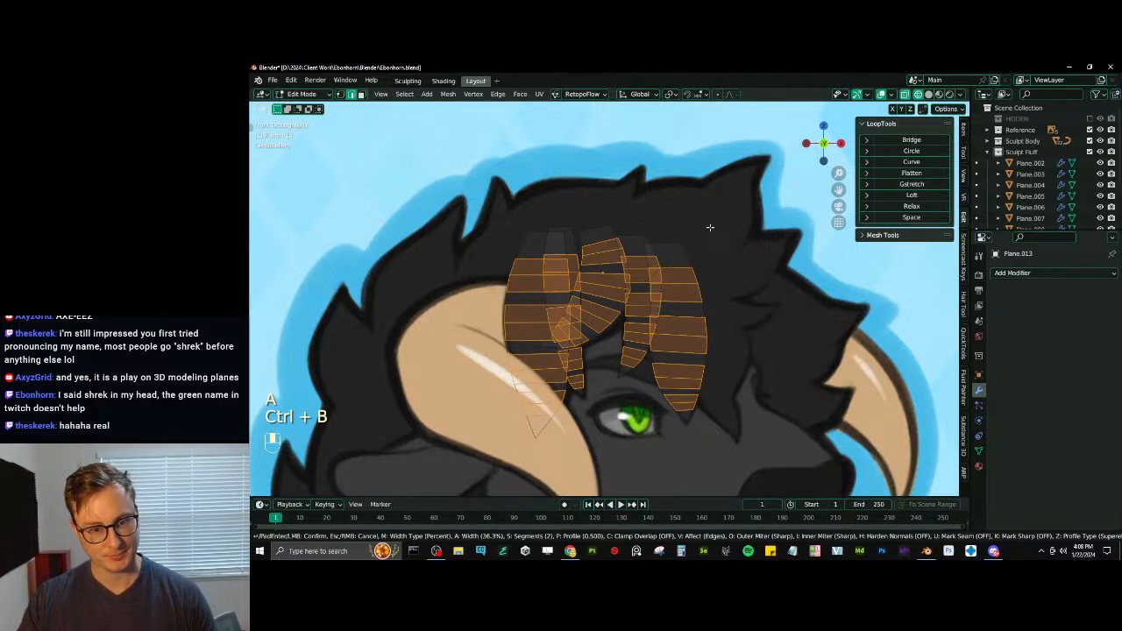
{"action": "left_click", "coordinate": [721, 249]}
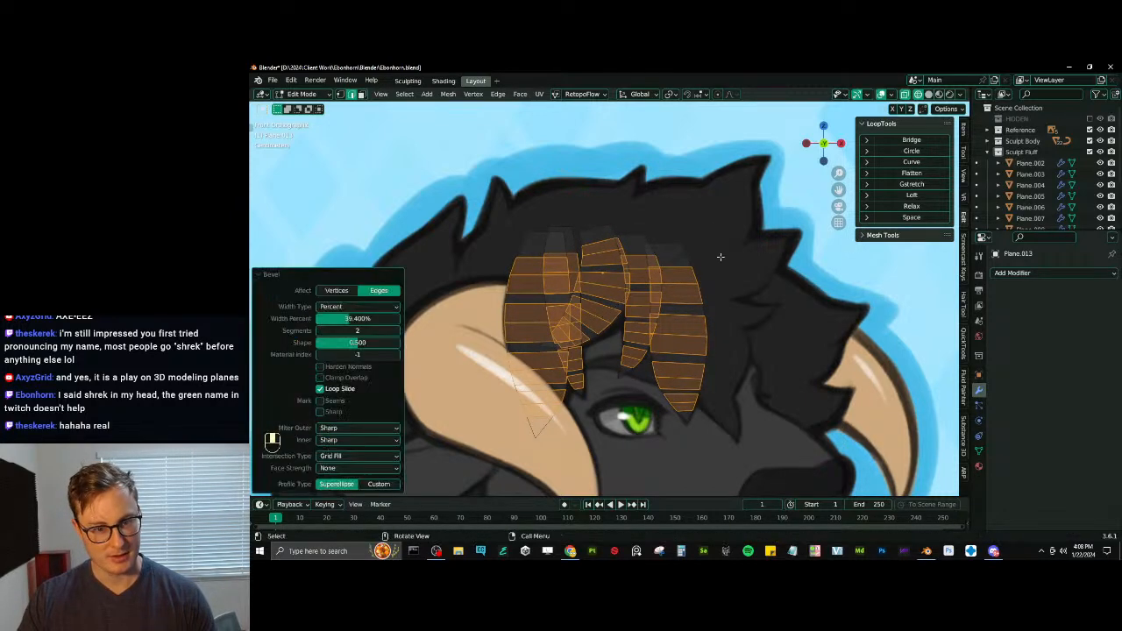
{"action": "key", "text": "ctrl+s"}
{"action": "middle_click_drag", "start_coordinate": [680, 350], "coordinate": [676, 311], "text": "shift"}
{"action": "scroll", "coordinate": [672, 307], "scroll_direction": "down", "scroll_amount": 3}
{"action": "scroll", "coordinate": [659, 305], "scroll_direction": "up", "scroll_amount": 3}
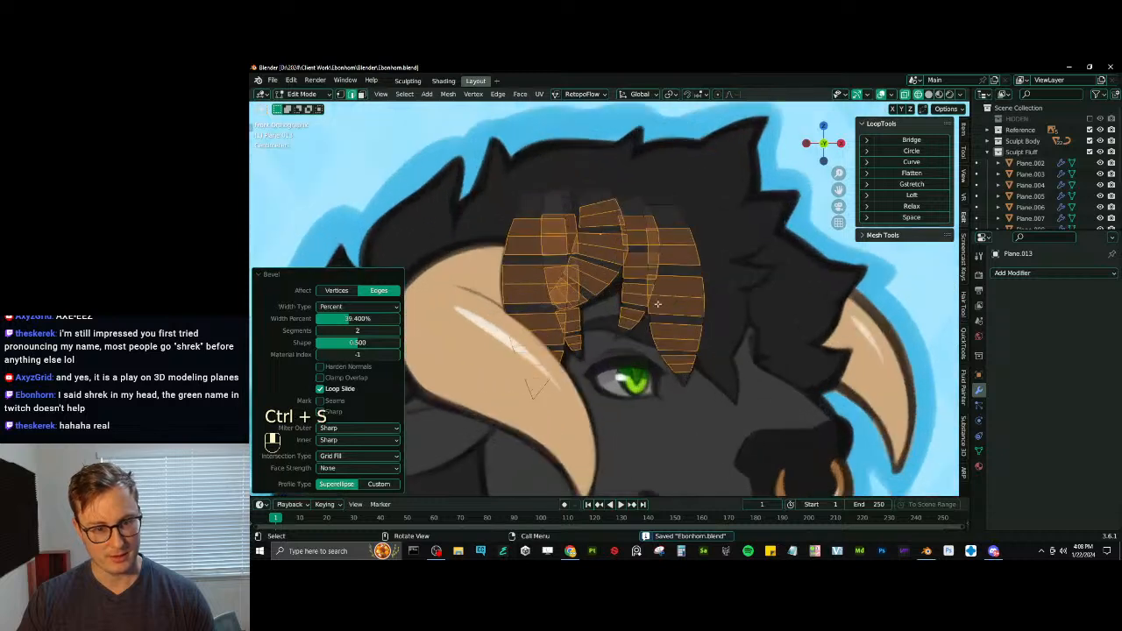
- Add a single centered crosswise loop cut in the root segment of each forelock strand
{"action": "key", "text": "ctrl+r"}
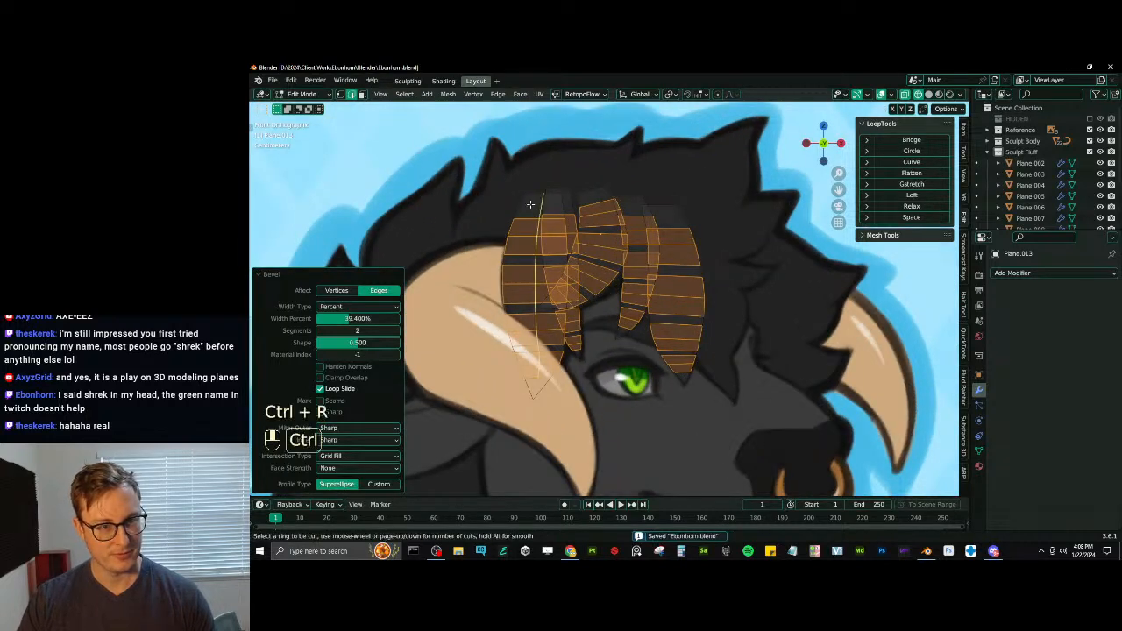
{"action": "key", "text": "ctrl+z"}
{"action": "key", "text": "ctrl+r"}
{"action": "left_click", "coordinate": [526, 205]}
{"action": "right_click", "coordinate": [526, 205]}
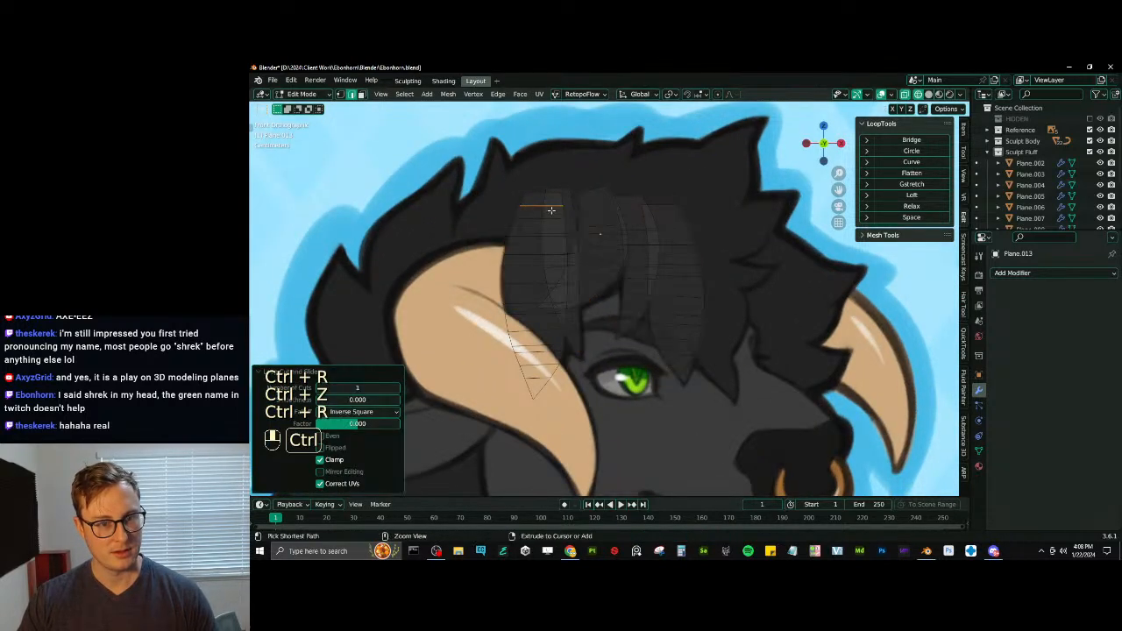
{"action": "key", "text": "ctrl+r"}
{"action": "key", "text": "ctrl+r"}
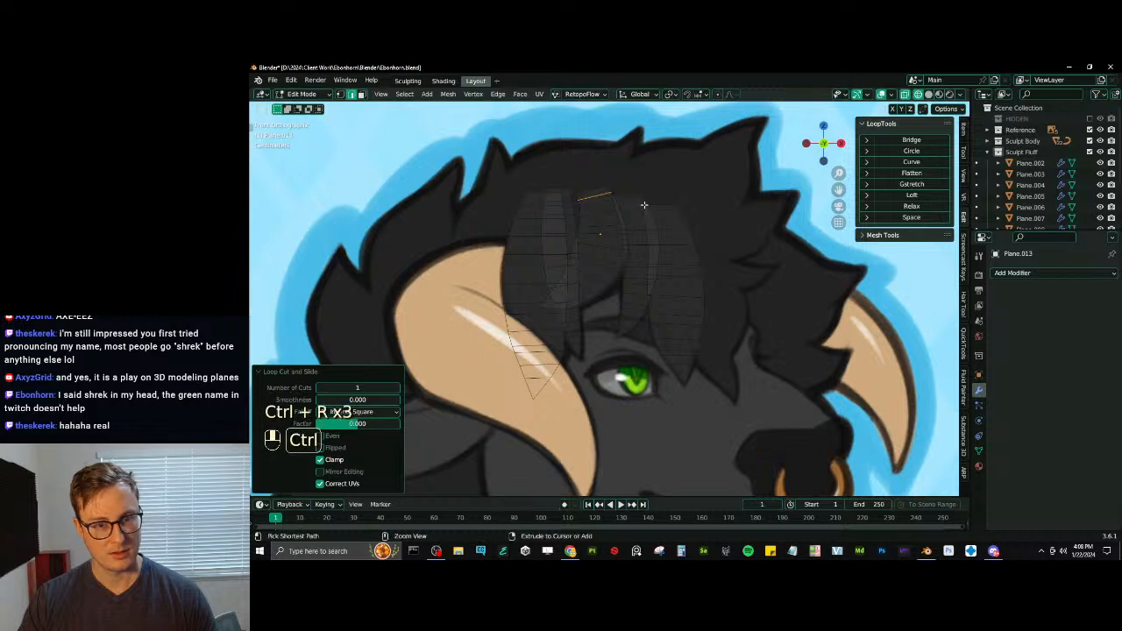
{"action": "key", "text": "ctrl+r"}
{"action": "left_click", "coordinate": [613, 205]}
{"action": "right_click", "coordinate": [612, 205]}
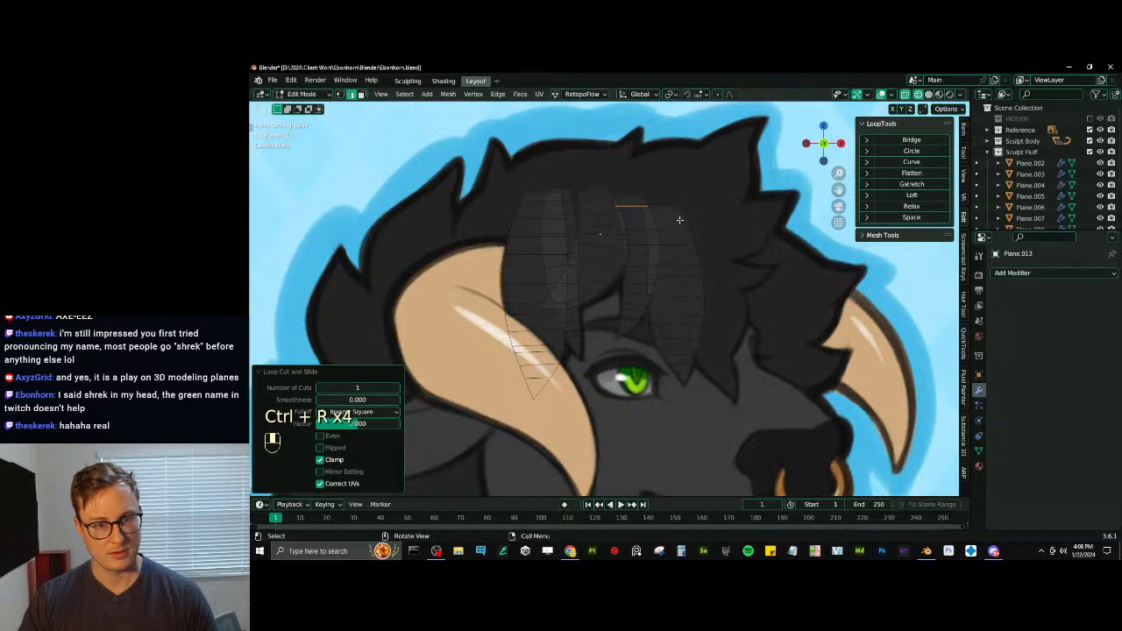
{"action": "key", "text": "ctrl+r"}
{"action": "left_click", "coordinate": [683, 218]}
{"action": "right_click", "coordinate": [683, 218]}
- Add a single centered lengthwise loop cut down each of the forelock strands
{"action": "key", "text": "ctrl+r"}
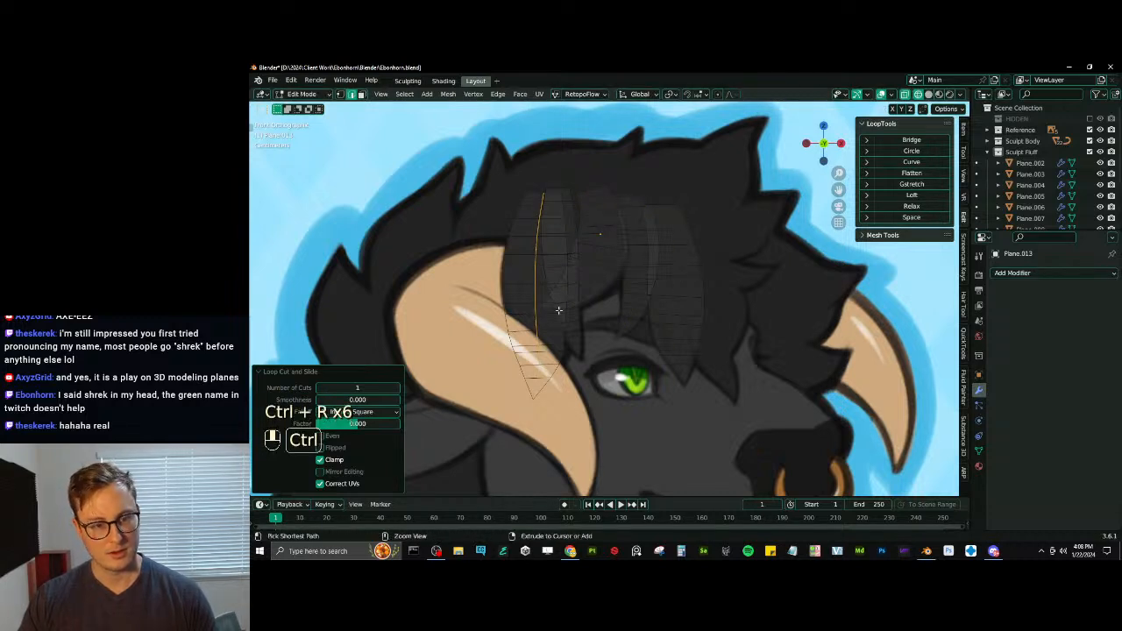
{"action": "left_click", "coordinate": [578, 254]}
{"action": "right_click", "coordinate": [578, 254]}
{"action": "key", "text": "ctrl+r"}
{"action": "key", "text": "ctrl+r"}
{"action": "left_click", "coordinate": [617, 279]}
{"action": "right_click", "coordinate": [617, 278]}
{"action": "key", "text": "ctrl+r"}
{"action": "left_click", "coordinate": [643, 287]}
{"action": "right_click", "coordinate": [643, 287]}
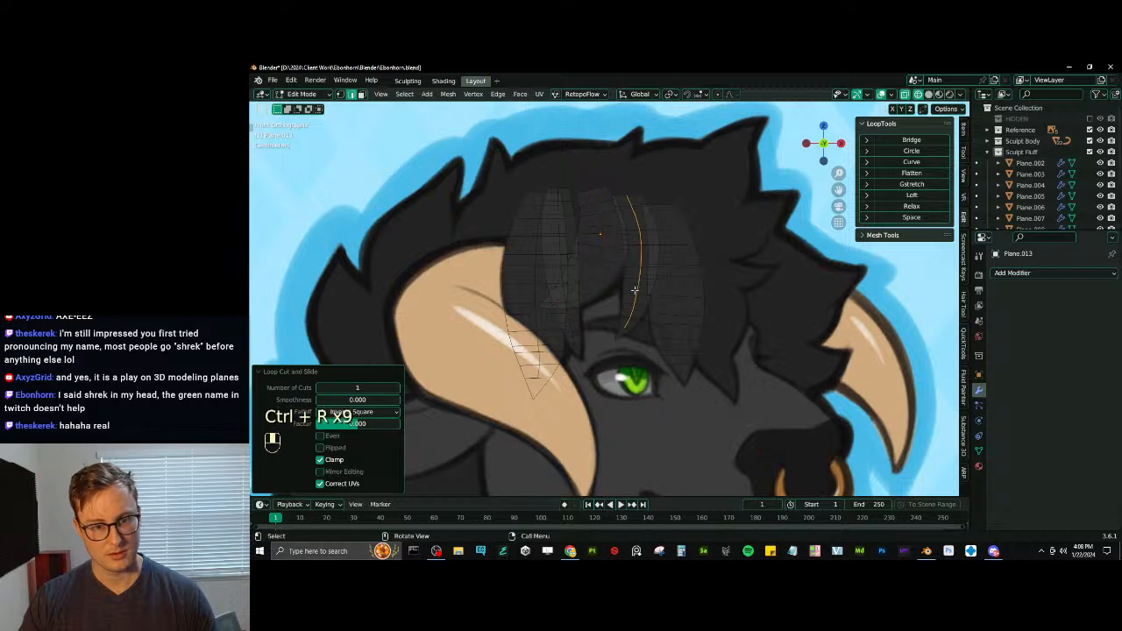
{"action": "key", "text": "ctrl+r"}
{"action": "left_click", "coordinate": [700, 326]}
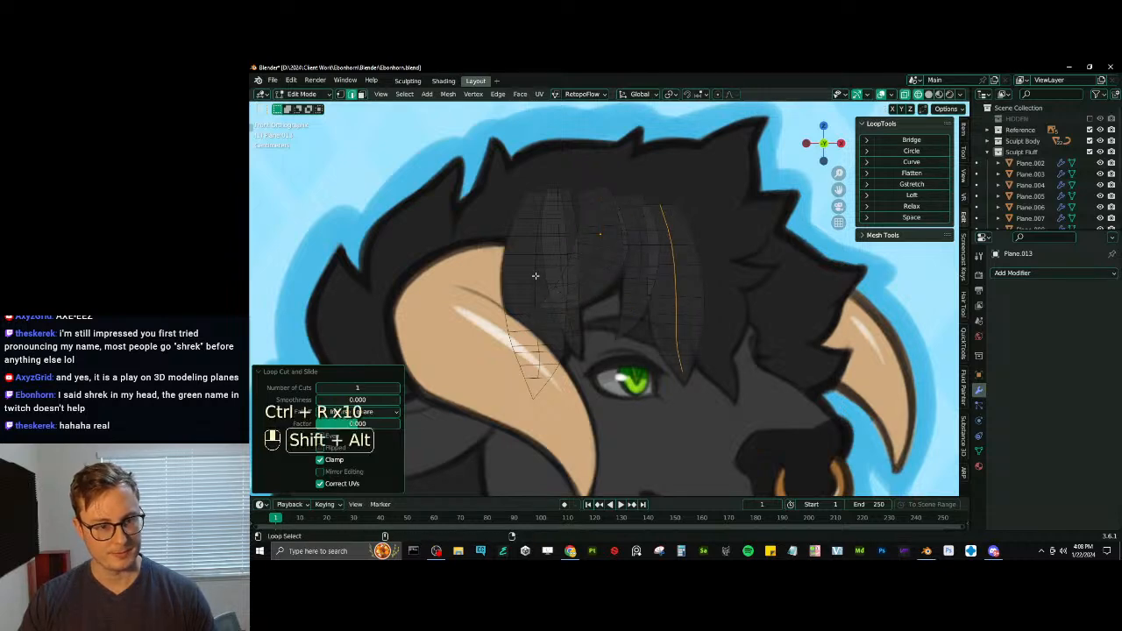
- Select the lengthwise center loops of all the forelock strands and hide the rest of the mesh
{"action": "left_click", "coordinate": [534, 270], "text": "alt+shift"}
{"action": "scroll", "coordinate": [551, 253], "scroll_direction": "up", "scroll_amount": 3}
{"action": "left_click", "coordinate": [526, 231], "text": "alt+shift"}
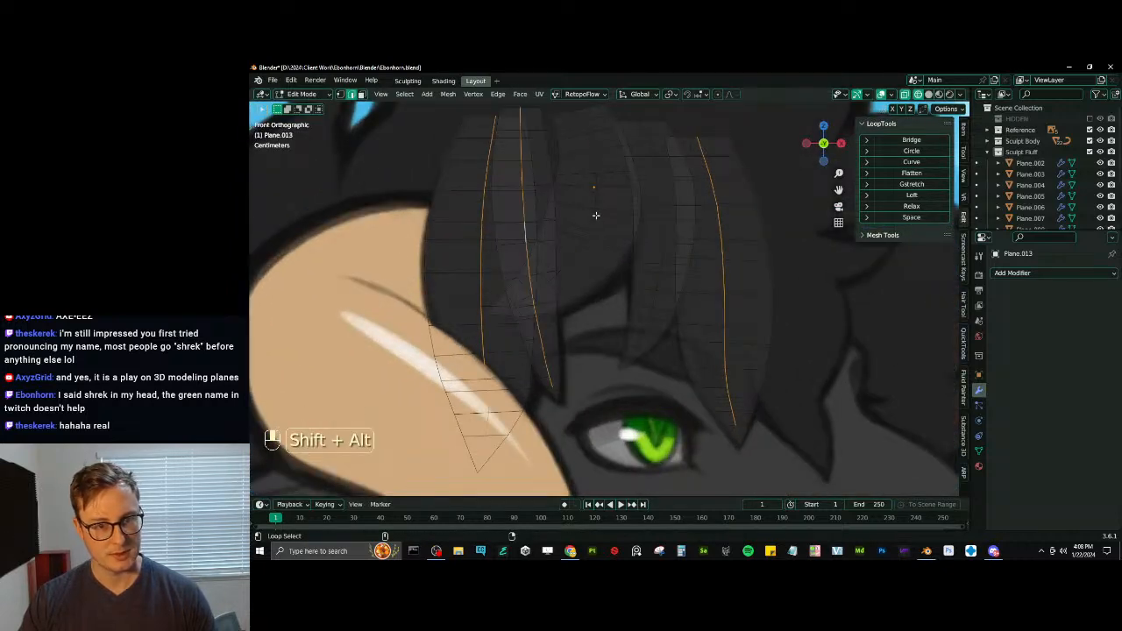
{"action": "left_click", "coordinate": [661, 231], "text": "alt+shift"}
{"action": "key", "text": "ctrl+i"}
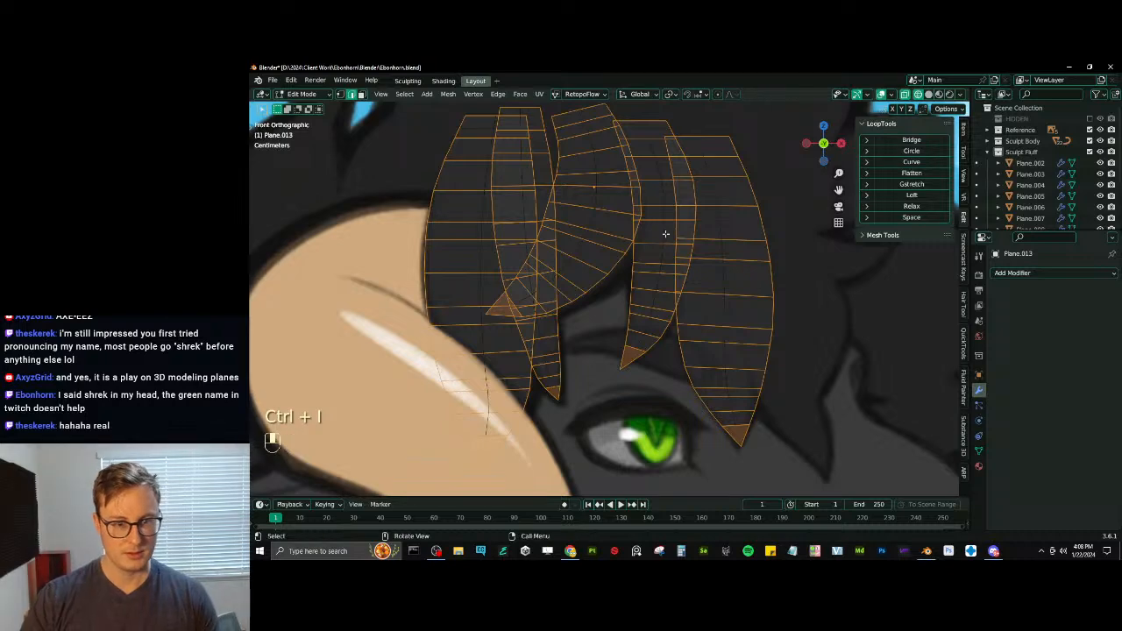
{"action": "key", "text": "h"}
{"action": "scroll", "coordinate": [623, 242], "scroll_direction": "down", "scroll_amount": 9}
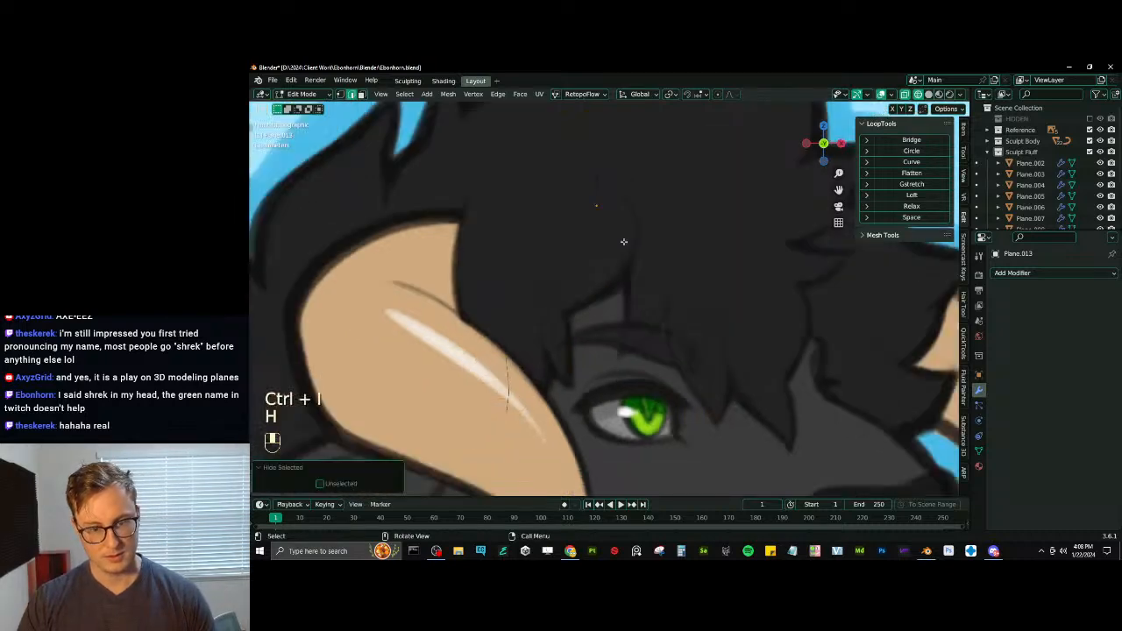
- Move all the isolated center loops about -0.078 m along the global Y axis
{"action": "middle_click_drag", "start_coordinate": [623, 242], "coordinate": [685, 270]}
{"action": "scroll", "coordinate": [685, 270], "scroll_direction": "down", "scroll_amount": 2}
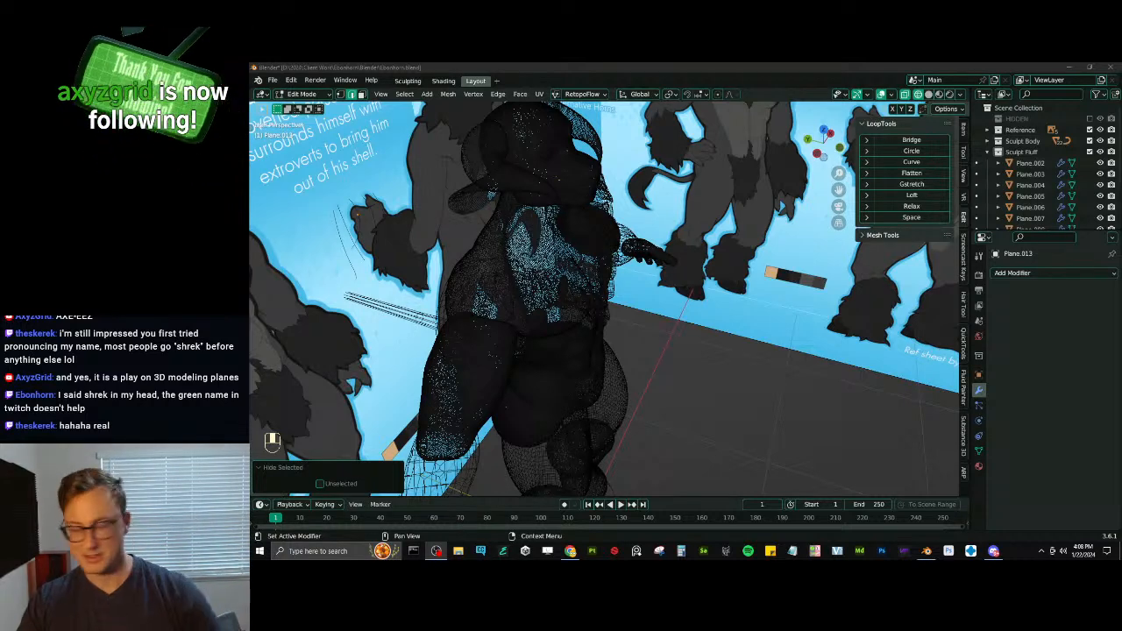
{"action": "scroll", "coordinate": [618, 314], "scroll_direction": "up", "scroll_amount": 1}
{"action": "scroll", "coordinate": [618, 313], "scroll_direction": "down", "scroll_amount": 1}
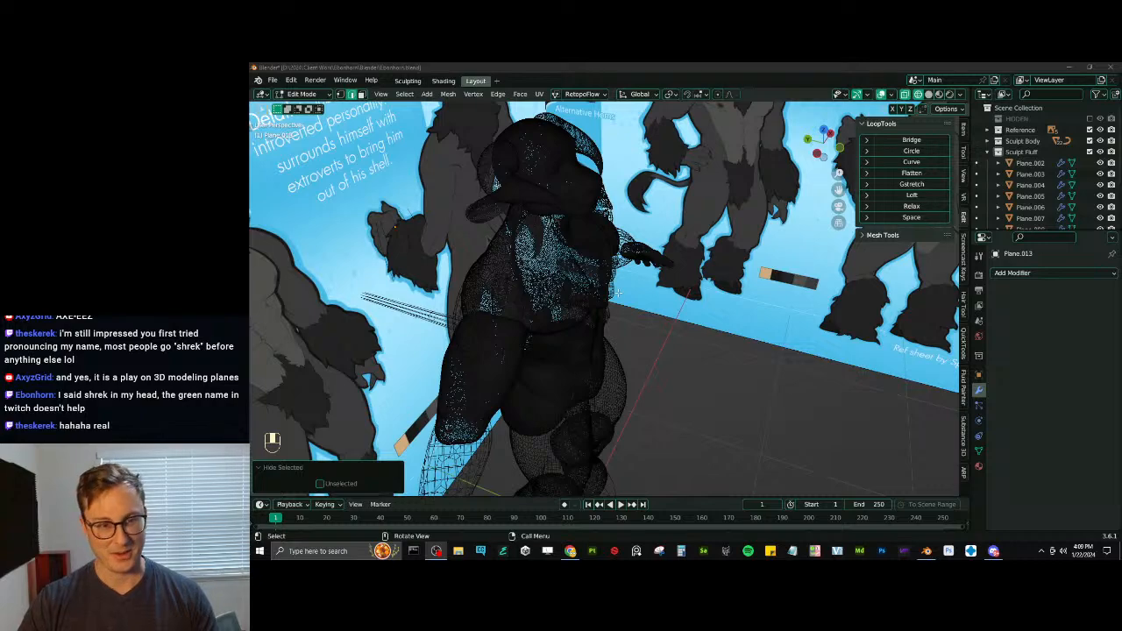
{"action": "key", "text": "a"}
{"action": "key", "text": "KP_Decimal"}
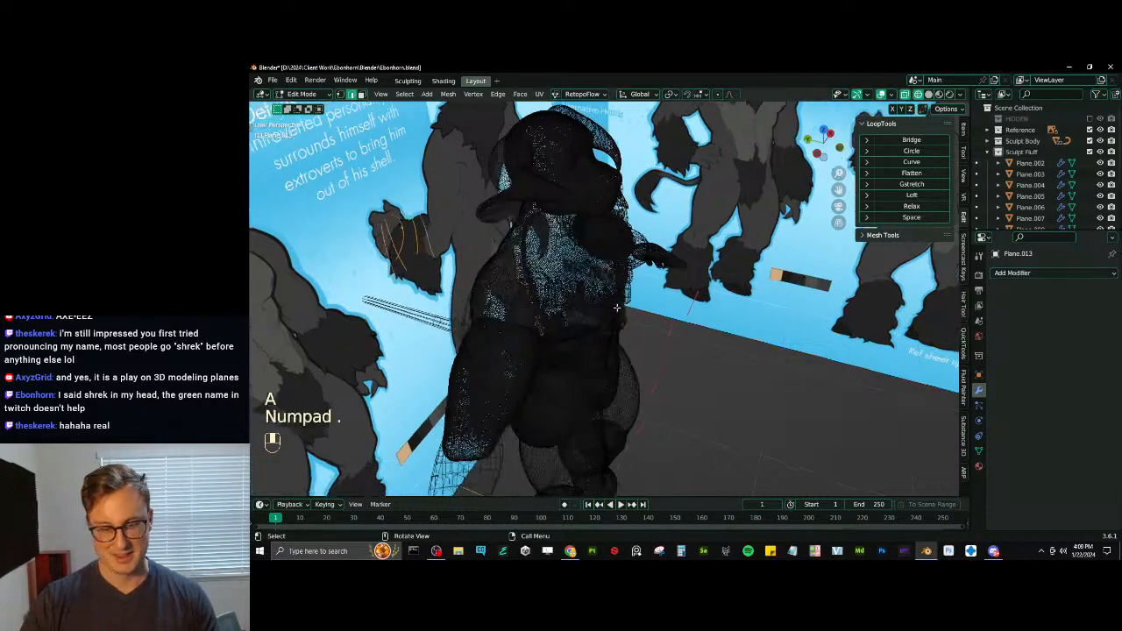
{"action": "middle_click_drag", "start_coordinate": [622, 305], "coordinate": [654, 298]}
{"action": "key", "text": "g"}
{"action": "middle_click", "coordinate": [671, 306]}
{"action": "left_click", "coordinate": [711, 325]}
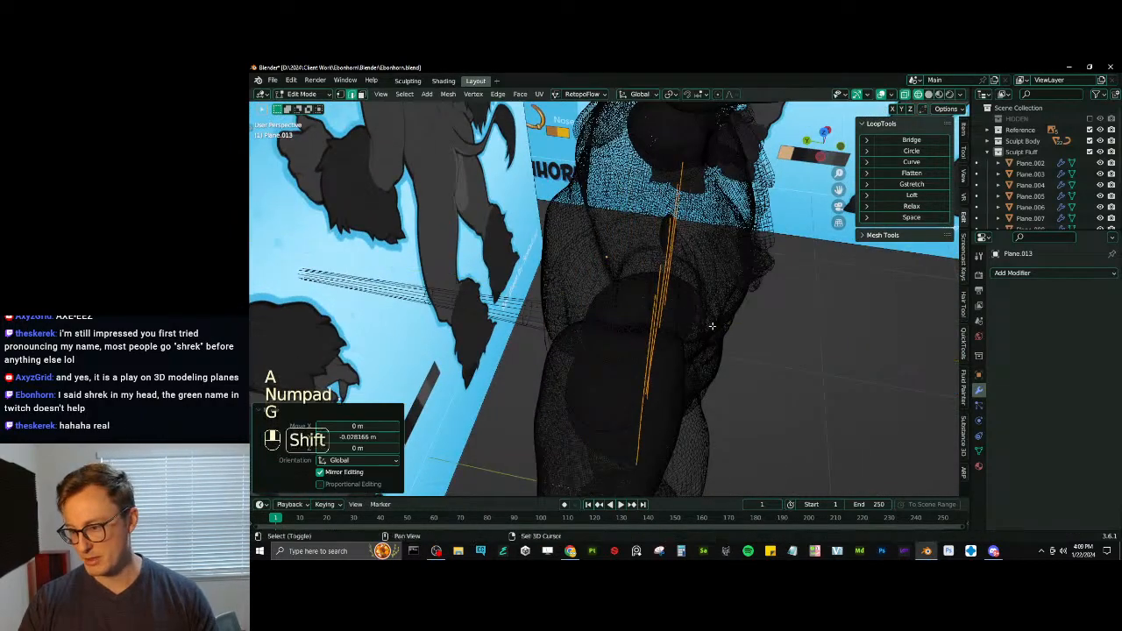
{"action": "middle_click_drag", "start_coordinate": [711, 325], "coordinate": [698, 317], "text": "shift"}
{"action": "mouse_move", "coordinate": [699, 318]}
{"action": "middle_mouse_down"}
{"action": "mouse_move", "coordinate": [656, 287]}
{"action": "mouse_move", "coordinate": [719, 347]}
{"action": "mouse_move", "coordinate": [599, 289]}
{"action": "mouse_move", "coordinate": [527, 226]}
{"action": "middle_mouse_up"}
- Reveal the hidden strand geometry in solid shading and clear the selection
{"action": "key", "text": "z"}
{"action": "key", "text": "alt+h"}
{"action": "middle_click_drag", "start_coordinate": [528, 226], "coordinate": [591, 372], "text": "shift"}
{"action": "key", "text": "alt+a"}
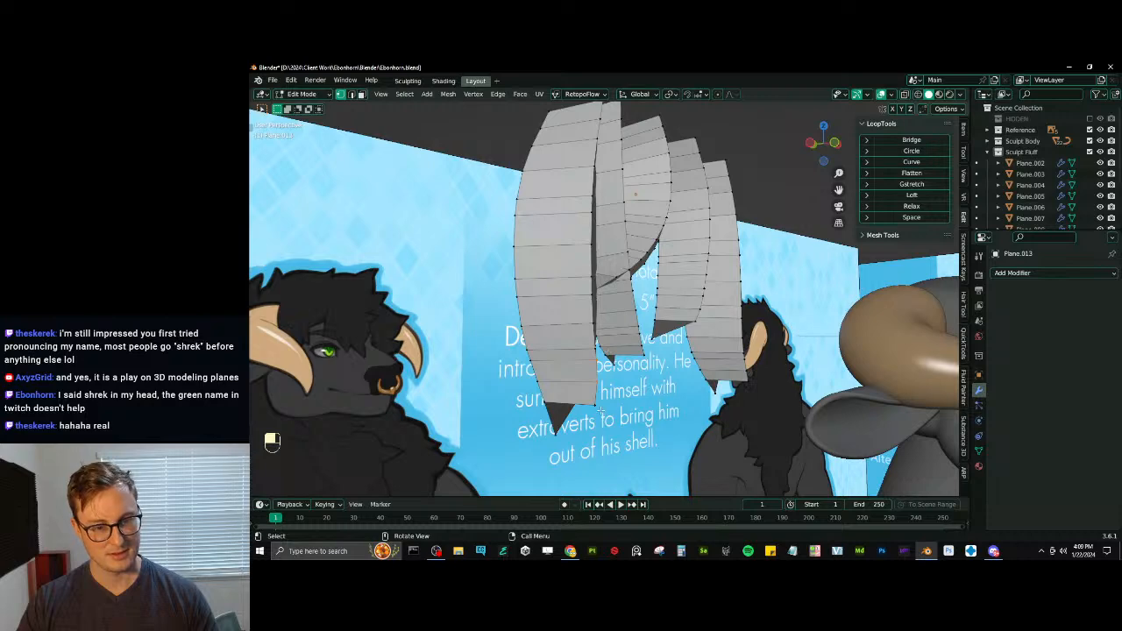
{"action": "middle_click_drag", "start_coordinate": [616, 278], "coordinate": [603, 250]}
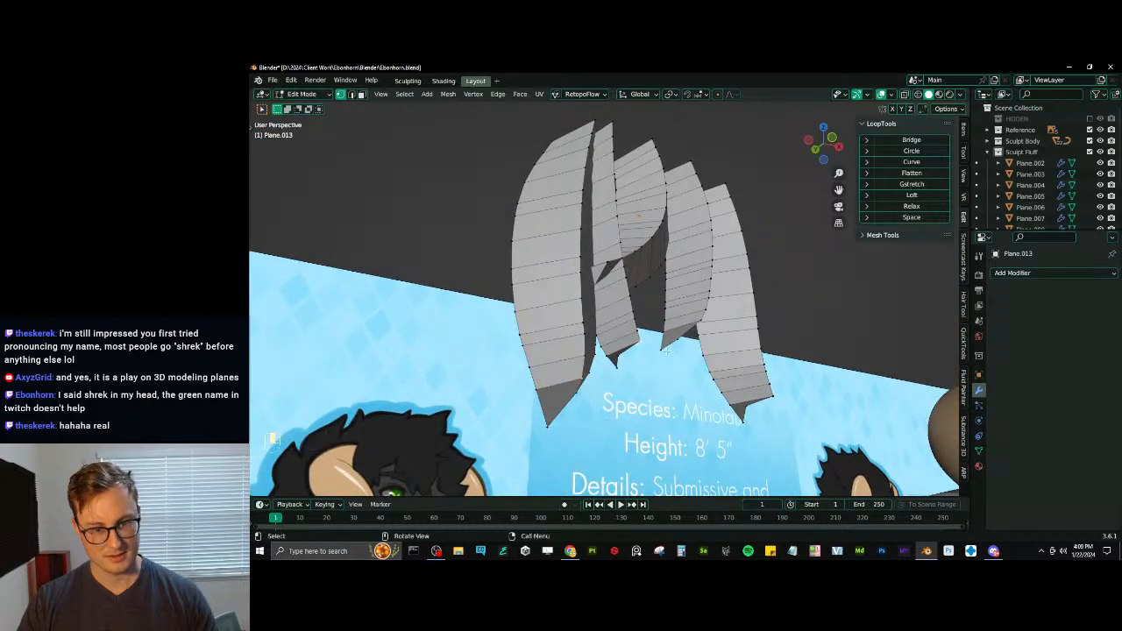
{"action": "middle_click_drag", "start_coordinate": [640, 334], "coordinate": [617, 349]}
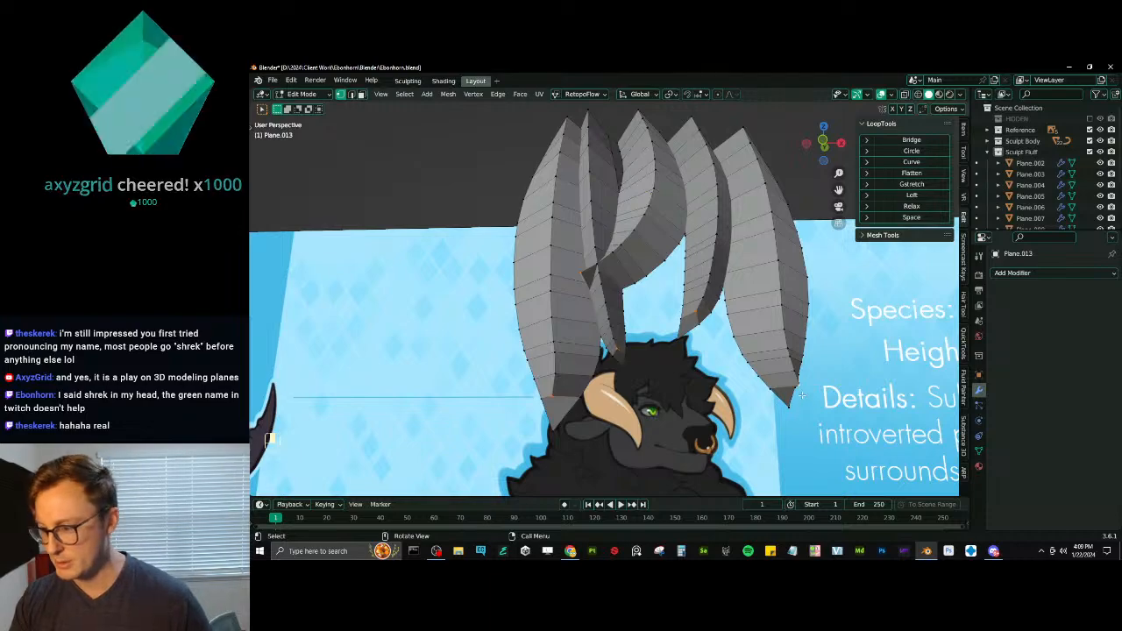
- Select the center vertices near the forelock strands' tips and shift them along Y in several successive moves to shape the ridges
{"action": "middle_click_drag", "start_coordinate": [804, 402], "coordinate": [599, 246]}
{"action": "key", "text": "g"}
{"action": "key", "text": "y"}
{"action": "left_click", "coordinate": [719, 349]}
{"action": "key", "text": "g"}
{"action": "key", "text": "y"}
{"action": "left_click", "coordinate": [729, 348]}
{"action": "key", "text": "g"}
{"action": "key", "text": "y"}
{"action": "left_click", "coordinate": [722, 349]}
{"action": "key", "text": "g"}
{"action": "key", "text": "y"}
{"action": "left_click", "coordinate": [642, 357]}
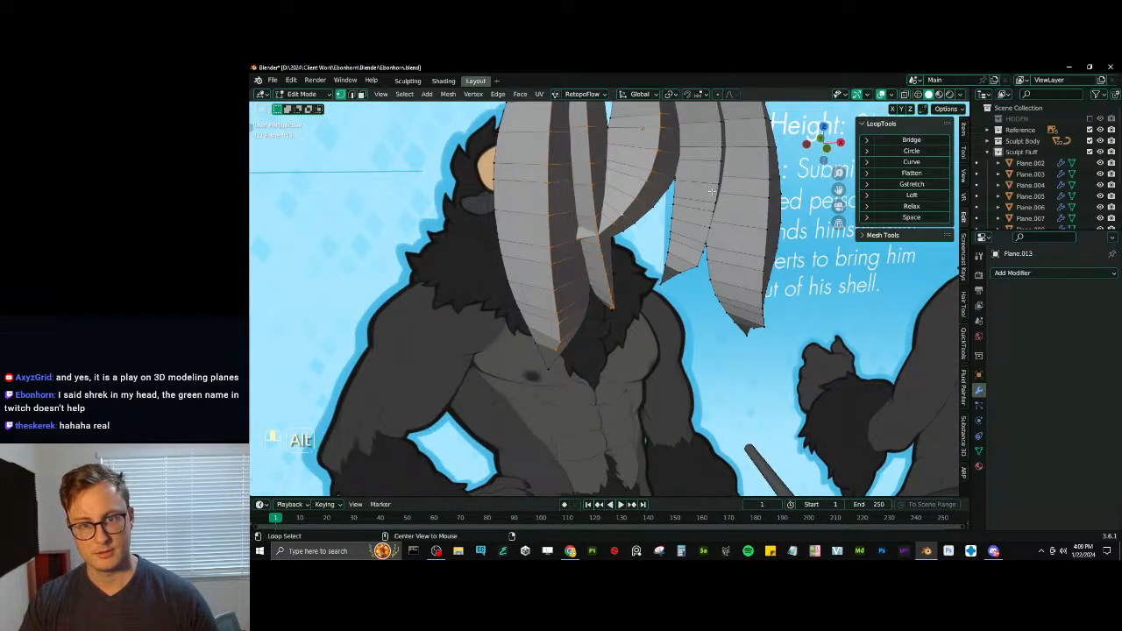
- Relax the center loops of the forelock strands with LoopTools, using cubic interpolation and 1 iteration
{"action": "key", "text": "ctrl+z"}
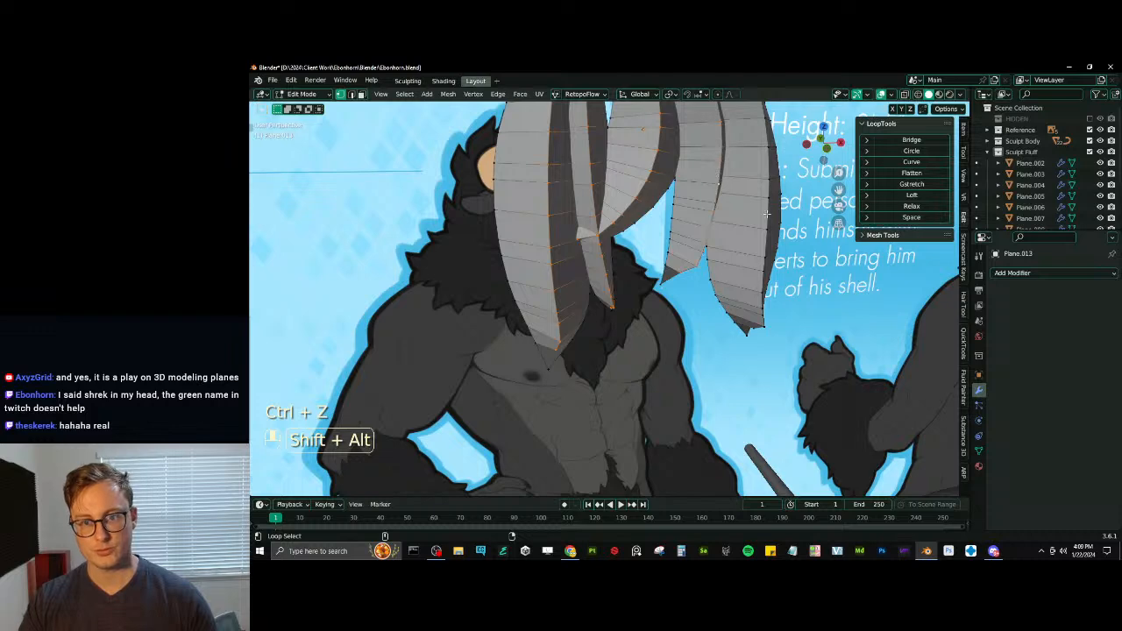
{"action": "left_click", "coordinate": [932, 218]}
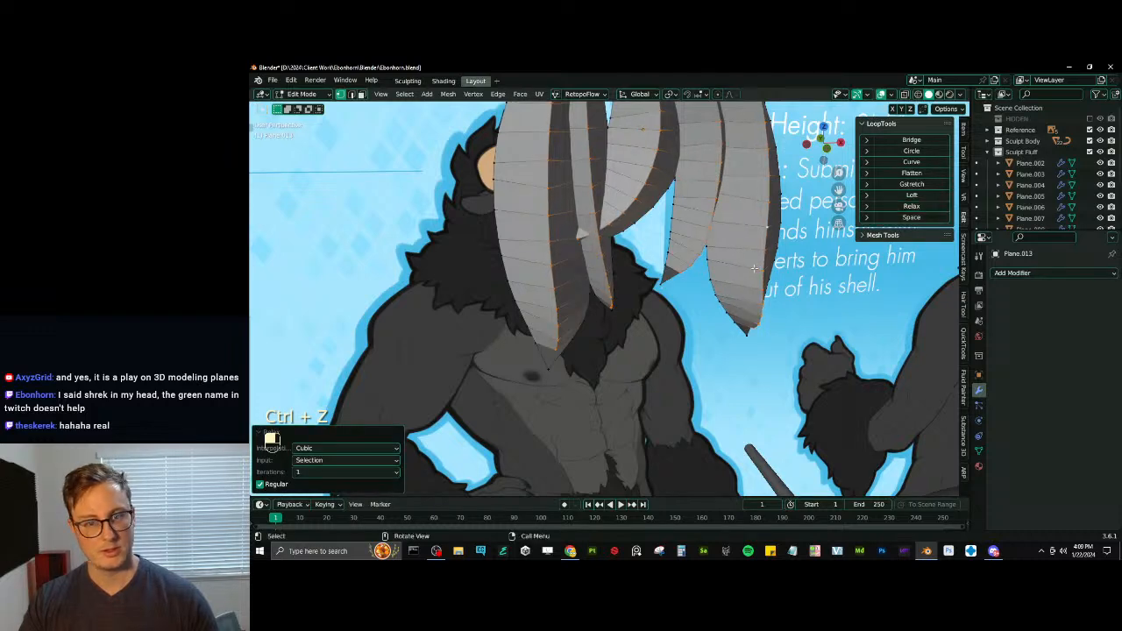
{"action": "middle_click_drag", "start_coordinate": [701, 281], "coordinate": [893, 228]}
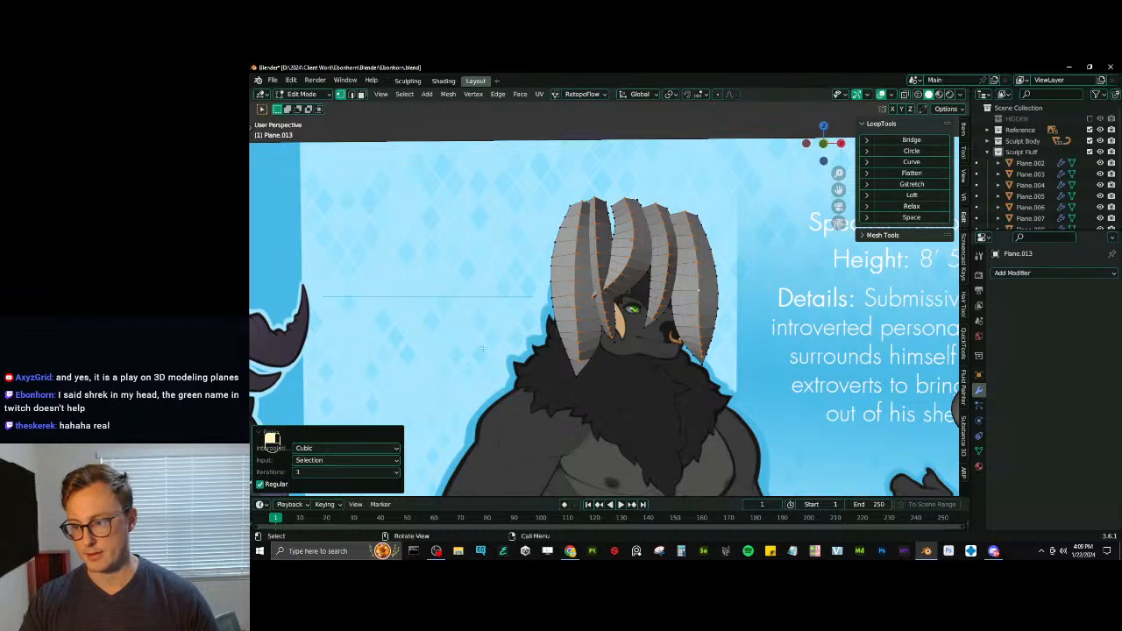
{"action": "middle_click_drag", "start_coordinate": [613, 285], "coordinate": [644, 319]}
{"action": "scroll", "coordinate": [644, 320], "scroll_direction": "up", "scroll_amount": 3}
{"action": "middle_click_drag", "start_coordinate": [579, 342], "coordinate": [752, 225]}
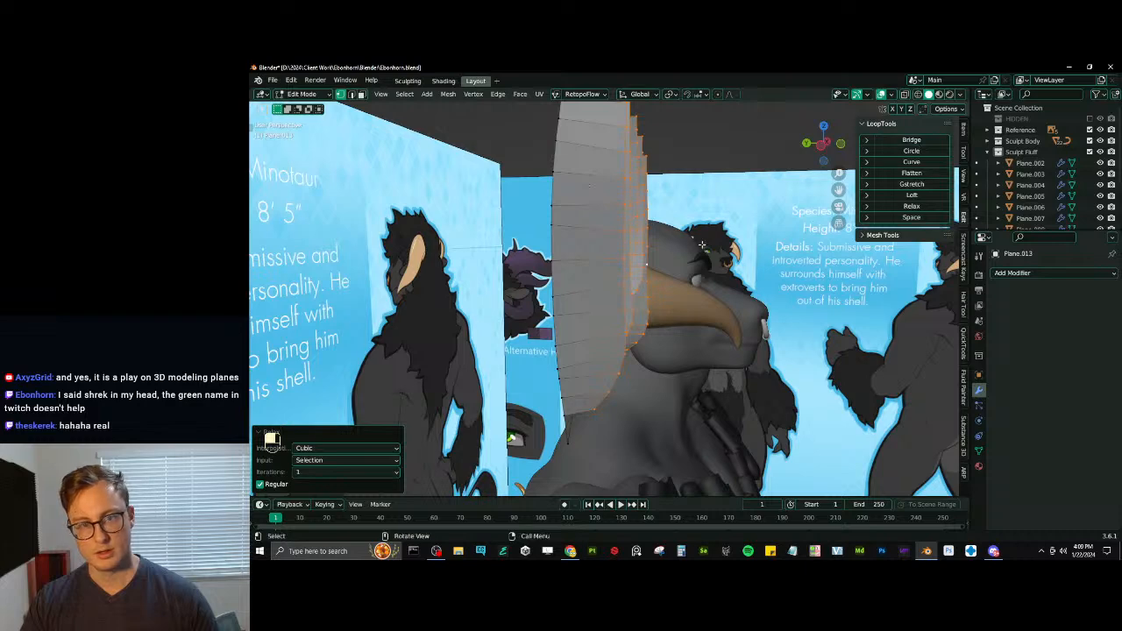
{"action": "middle_click_drag", "start_coordinate": [701, 244], "coordinate": [712, 307]}
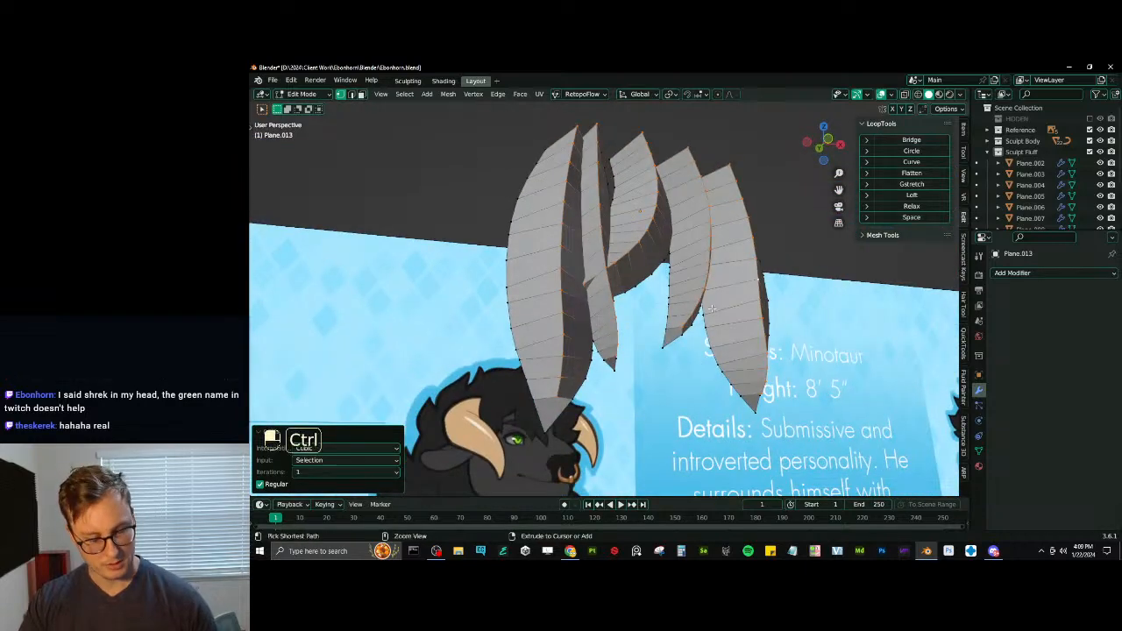
- Bevel the strands' center loops with 2 segments at about 38 percent width and clear the selection
{"action": "key", "text": "ctrl+b"}
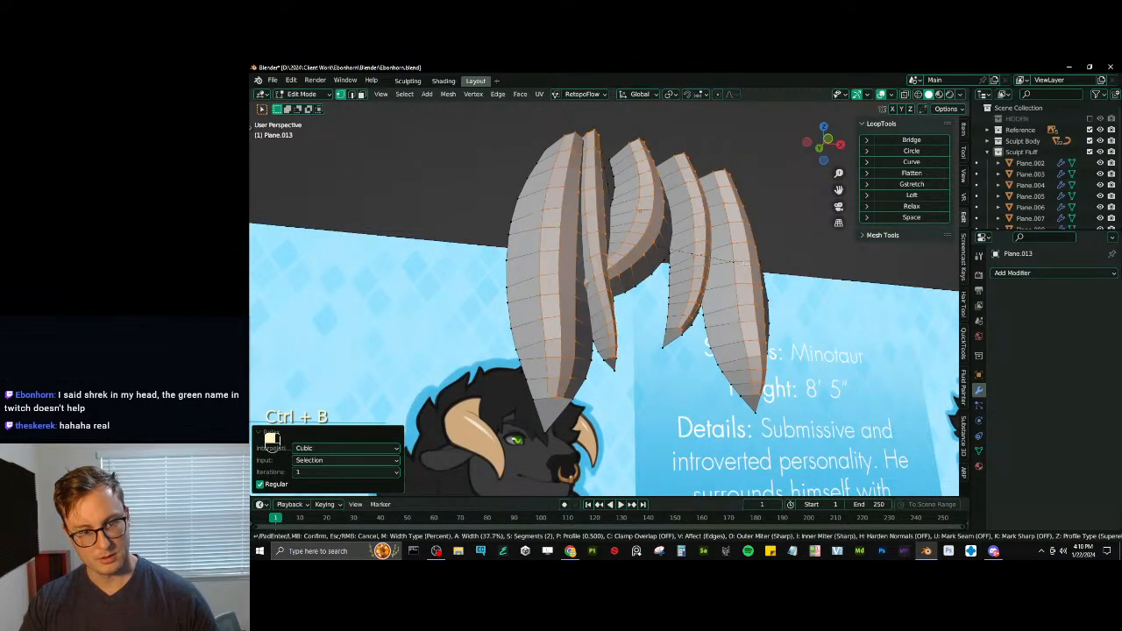
{"action": "left_click", "coordinate": [754, 264]}
{"action": "middle_click_drag", "start_coordinate": [754, 264], "coordinate": [549, 433]}
{"action": "left_click", "coordinate": [539, 463]}
{"action": "scroll", "coordinate": [596, 399], "scroll_direction": "down", "scroll_amount": 3}
{"action": "middle_click_drag", "start_coordinate": [671, 331], "coordinate": [652, 328]}
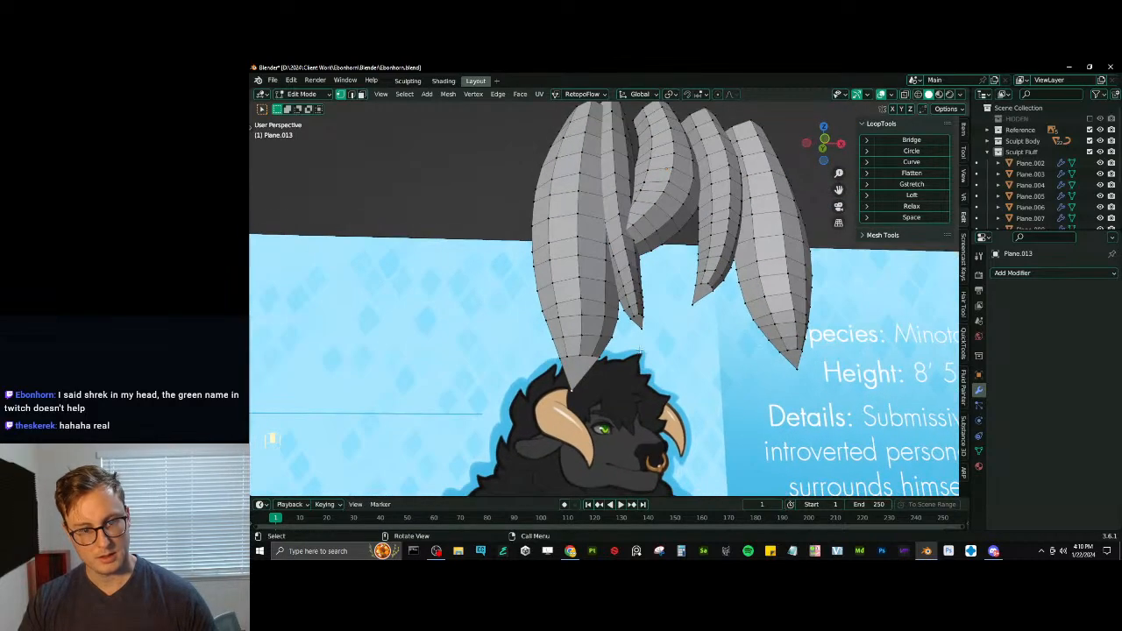
- Try to triangulate the tip faces of all the forelock strands
{"action": "key", "text": "z"}
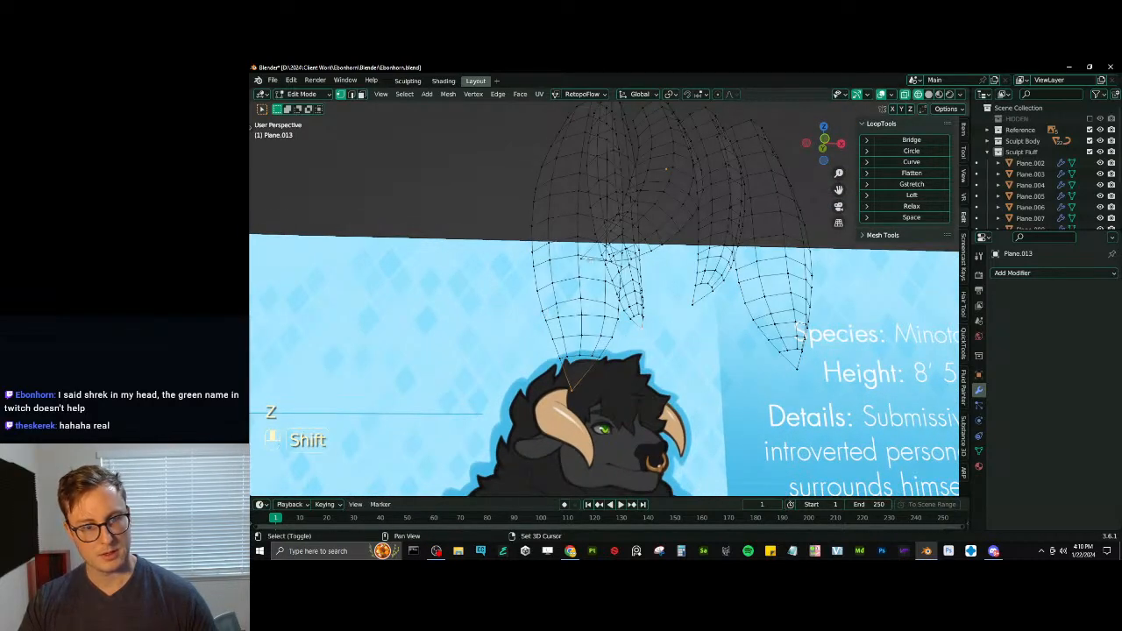
{"action": "middle_click_drag", "start_coordinate": [744, 350], "coordinate": [748, 356]}
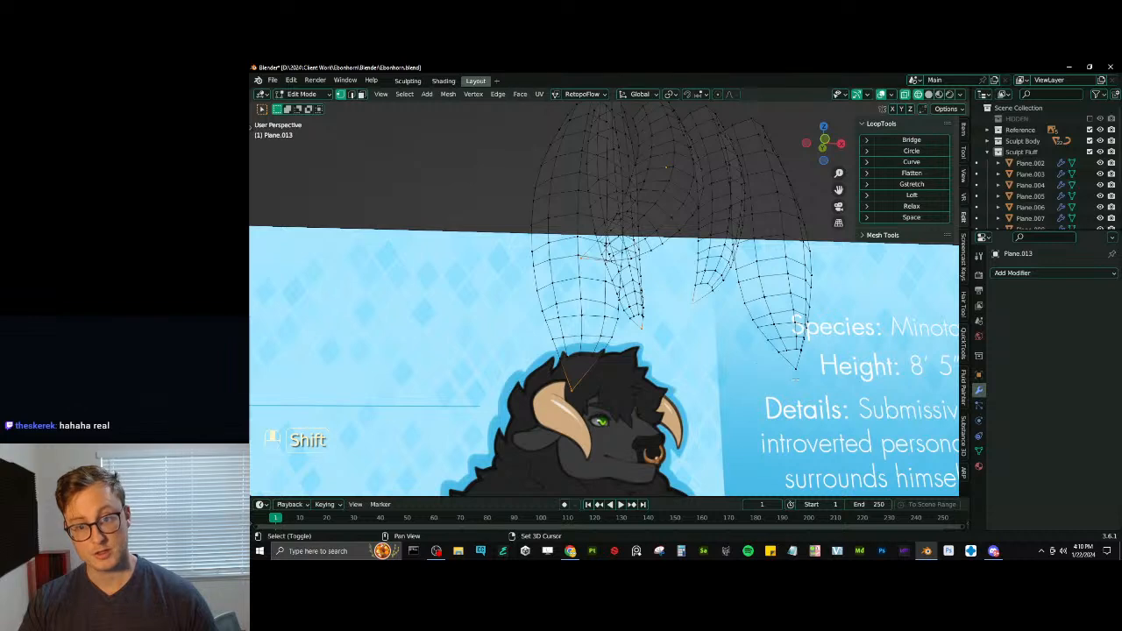
{"action": "key", "text": "ctrl+KP_Add"}
{"action": "key", "text": "q"}
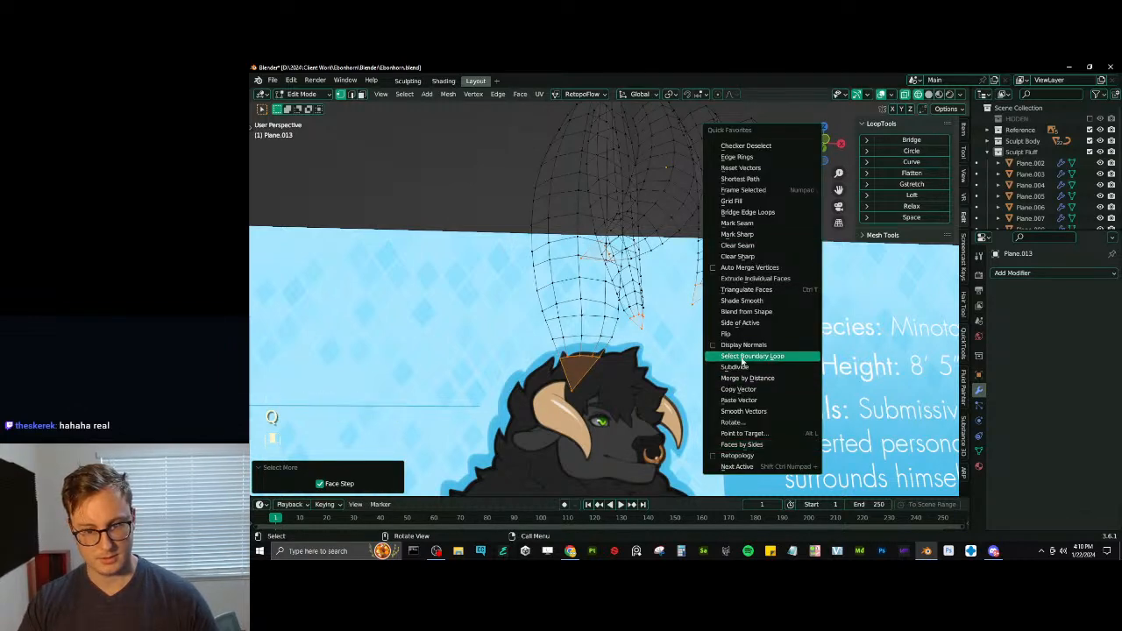
{"action": "left_click", "coordinate": [747, 290]}
{"action": "middle_click_drag", "start_coordinate": [636, 333], "coordinate": [706, 377], "text": "ctrl"}
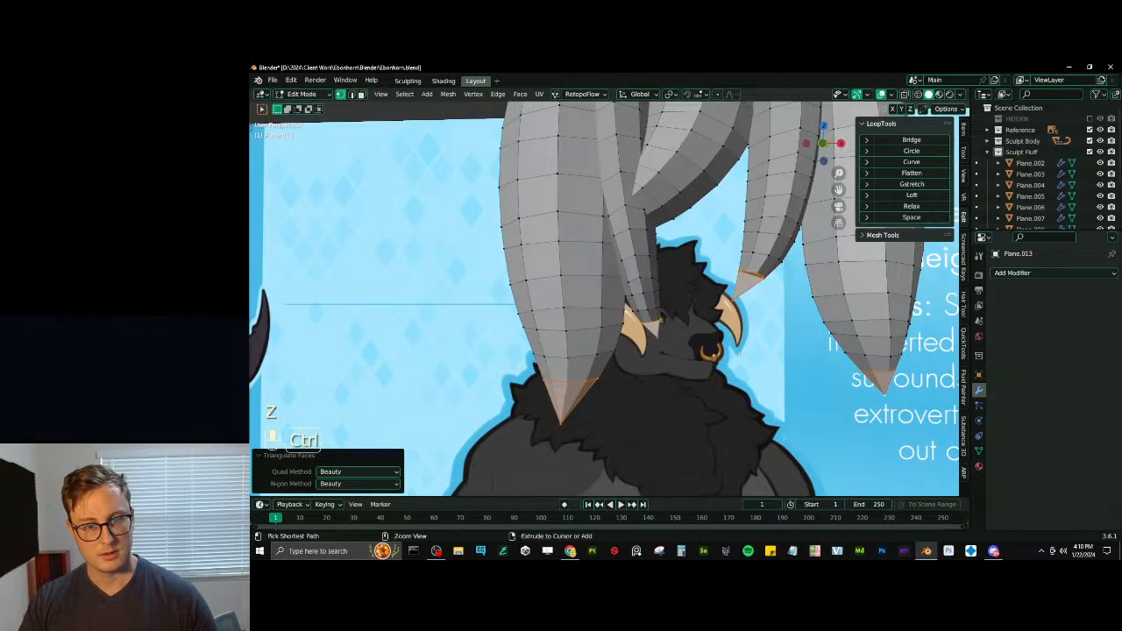
{"action": "key", "text": "z"}
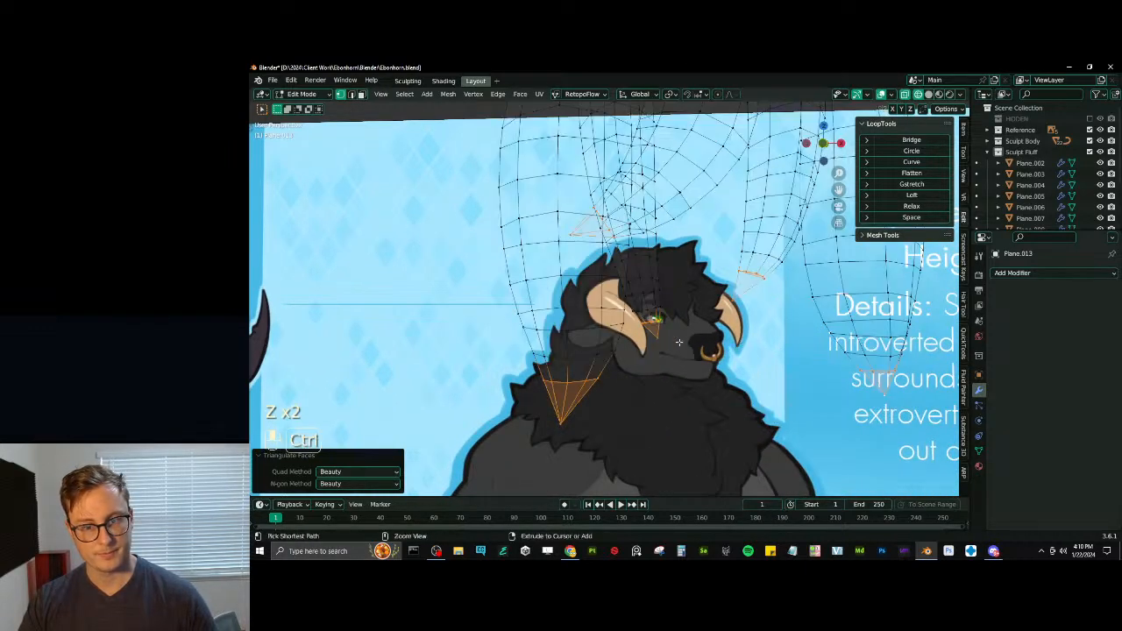
{"action": "key", "text": "ctrl+z"}
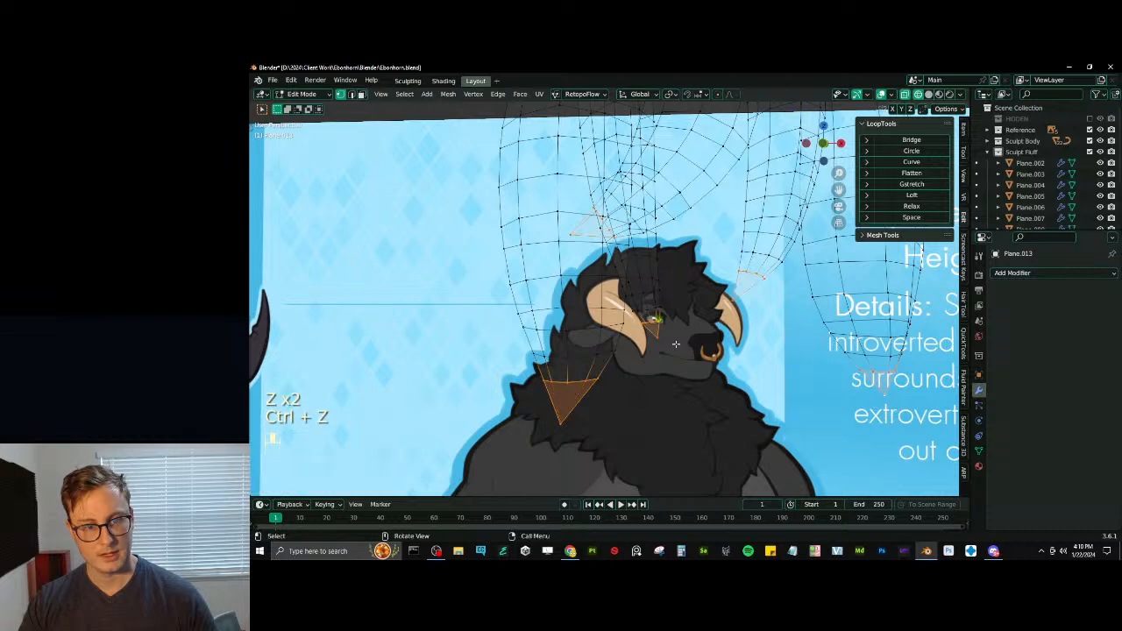
- Connect each forelock strand's tip vertex with an edge to the middle vertex of the row just above it
{"action": "key", "text": "z"}
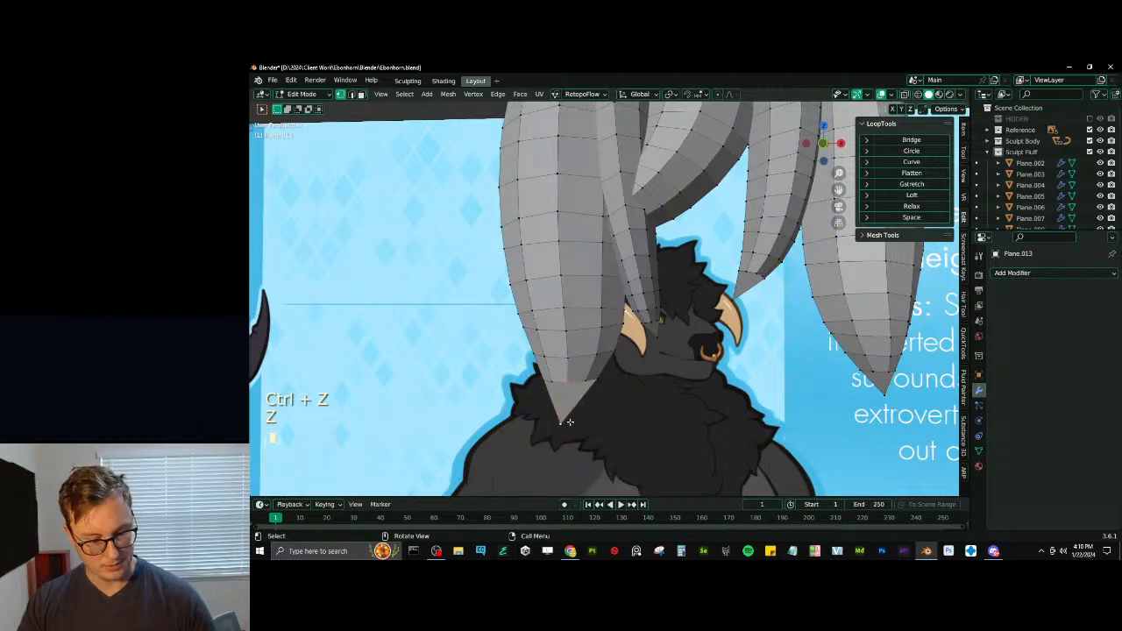
{"action": "key", "text": "j"}
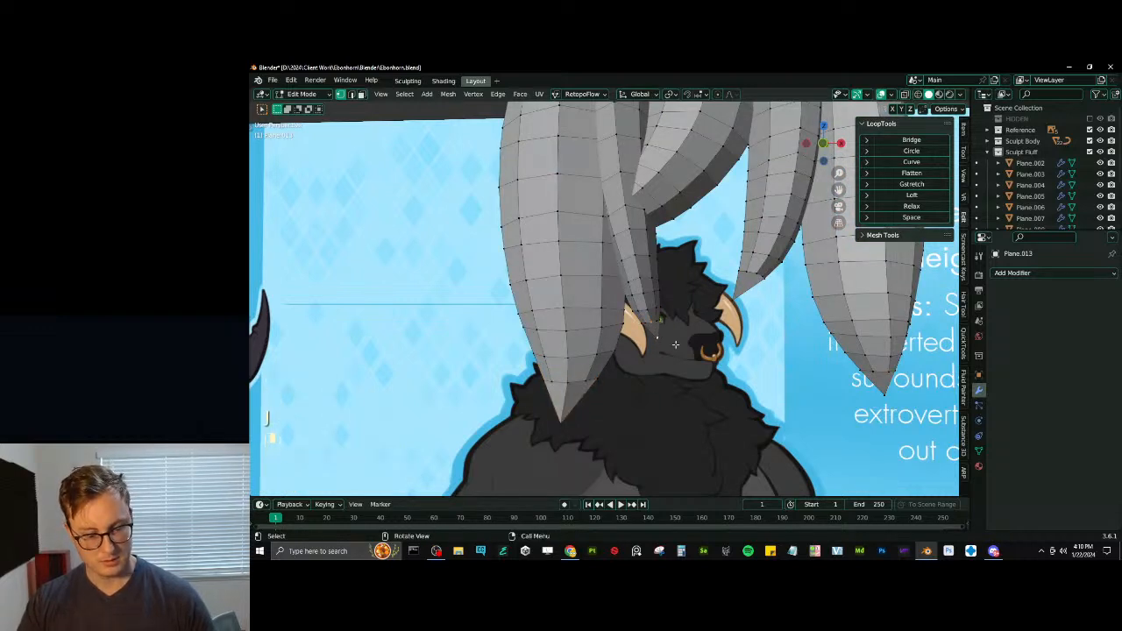
{"action": "key", "text": "j"}
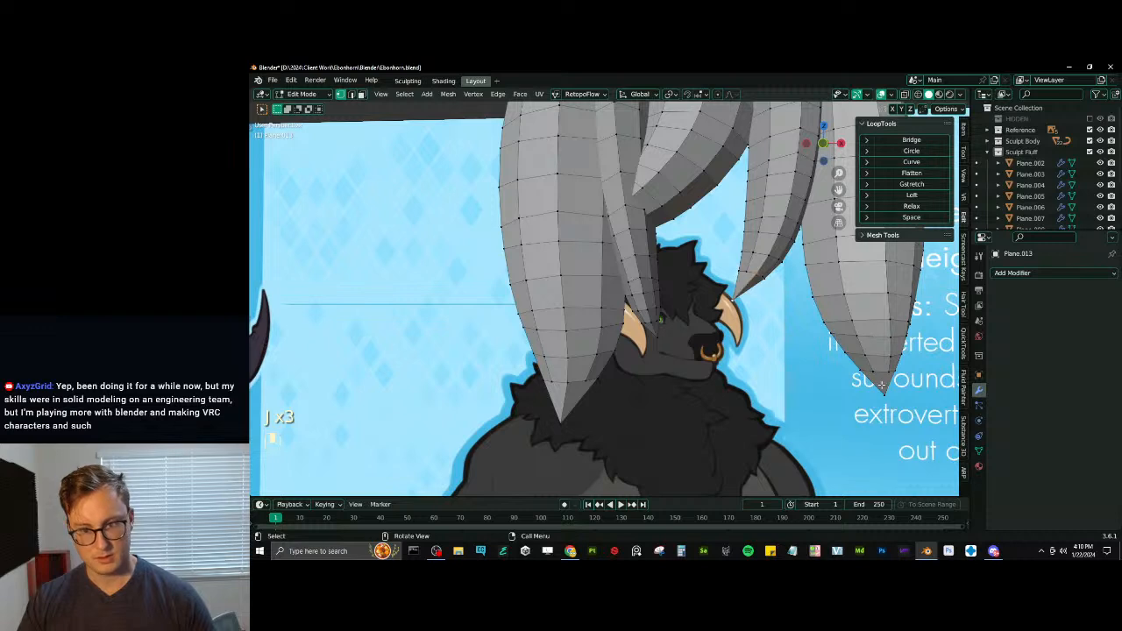
{"action": "left_click", "coordinate": [883, 371]}
{"action": "left_click", "coordinate": [882, 391], "text": "shift"}
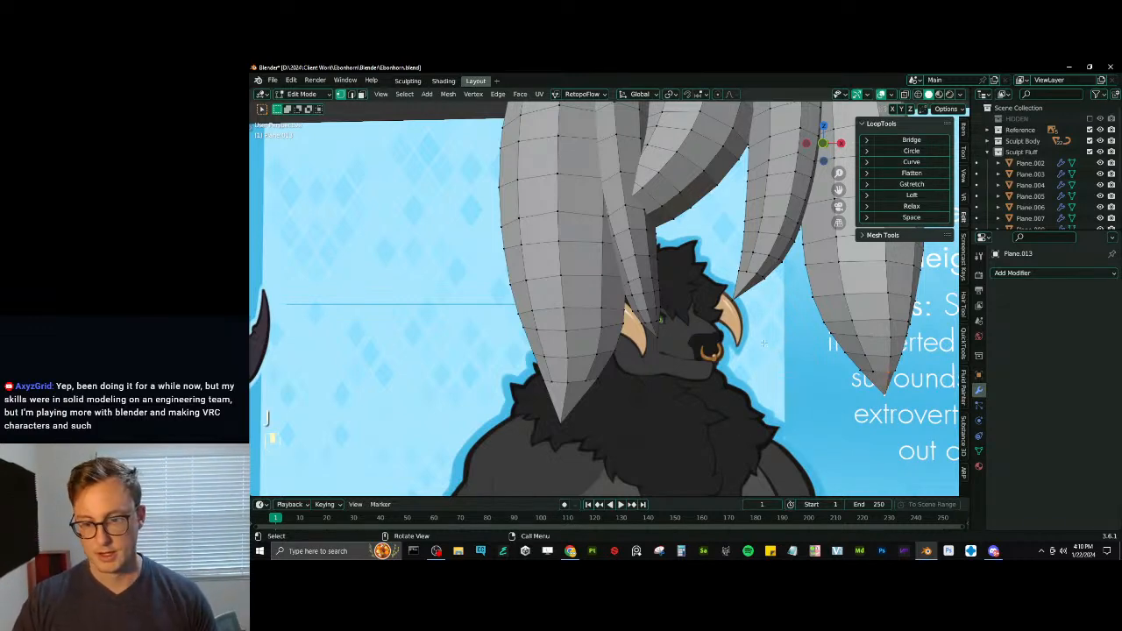
{"action": "scroll", "coordinate": [664, 229], "scroll_direction": "up", "scroll_amount": 2}
{"action": "middle_click_drag", "start_coordinate": [664, 228], "coordinate": [696, 270], "text": "shift"}
{"action": "key", "text": "z"}
{"action": "left_click", "coordinate": [613, 272]}
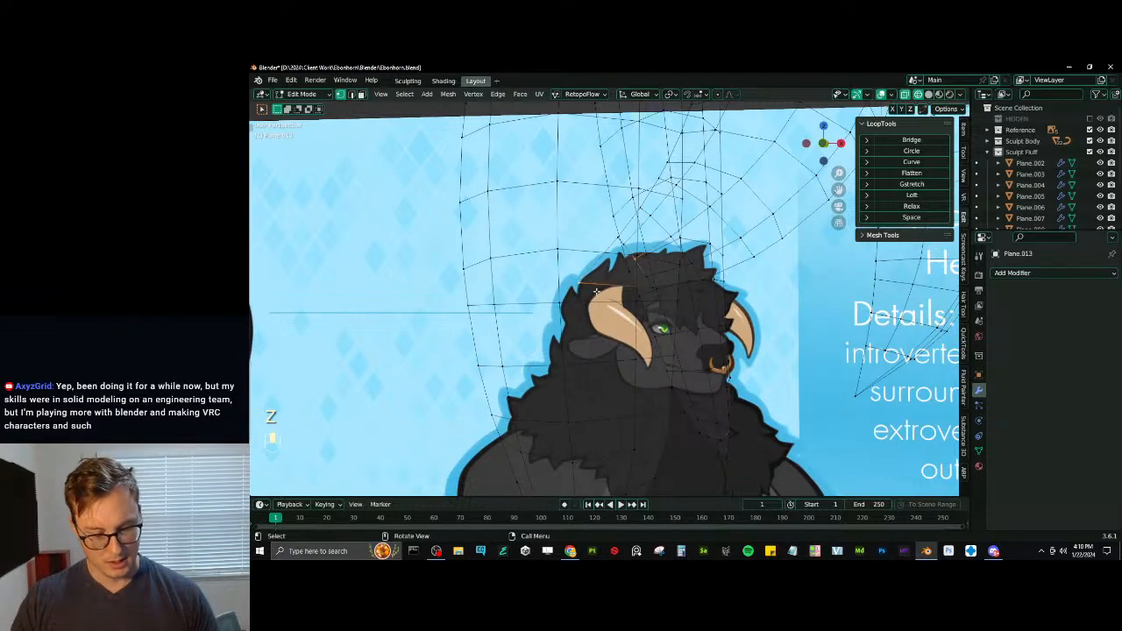
{"action": "middle_click_drag", "start_coordinate": [596, 290], "coordinate": [597, 345]}
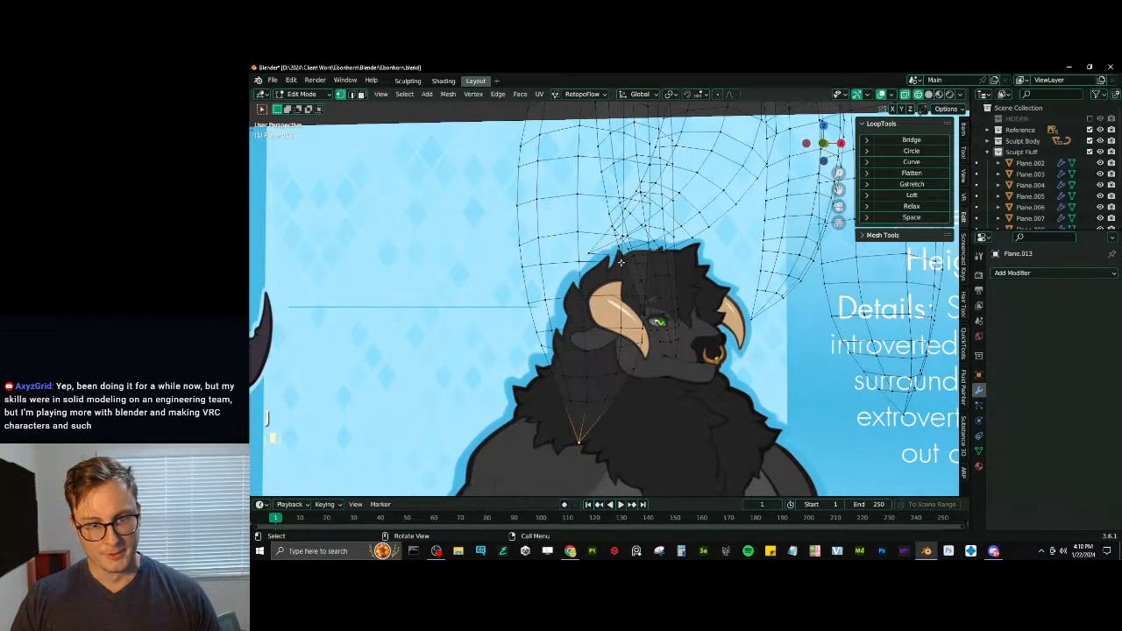
- Select each forelock strand's tip vertex, grow the selection to the surrounding faces, and triangulate them with the Beauty methods
{"action": "left_click", "coordinate": [684, 365], "text": "shift"}
{"action": "middle_click_drag", "start_coordinate": [765, 325], "coordinate": [698, 311], "text": "shift"}
{"action": "left_click", "coordinate": [698, 311], "text": "shift"}
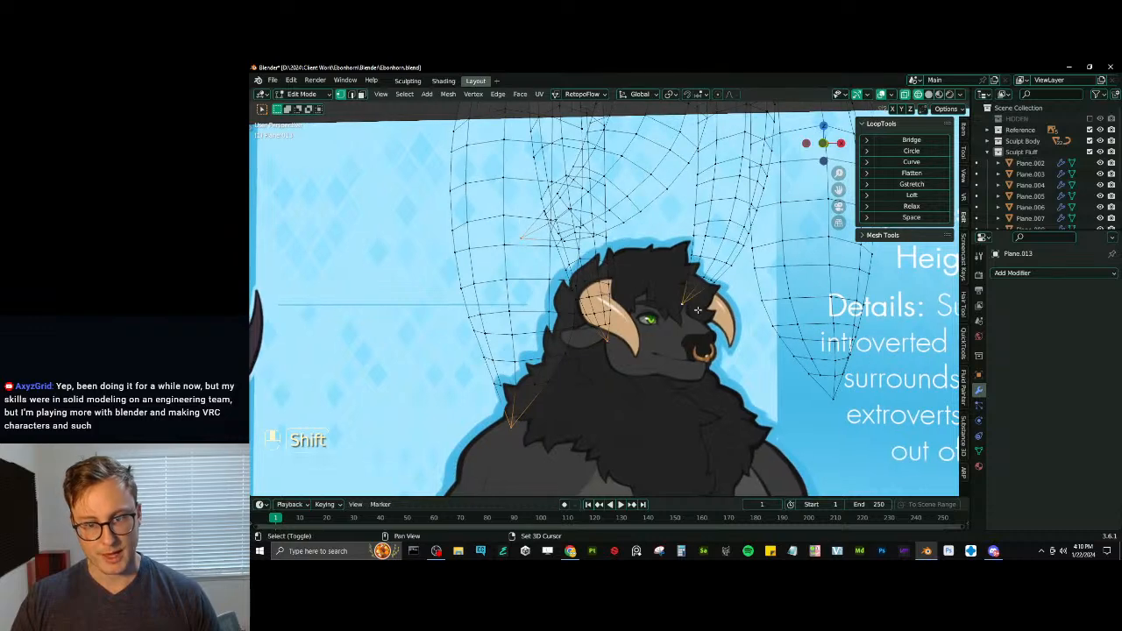
{"action": "key", "text": "ctrl+KP_Add"}
{"action": "key", "text": "q"}
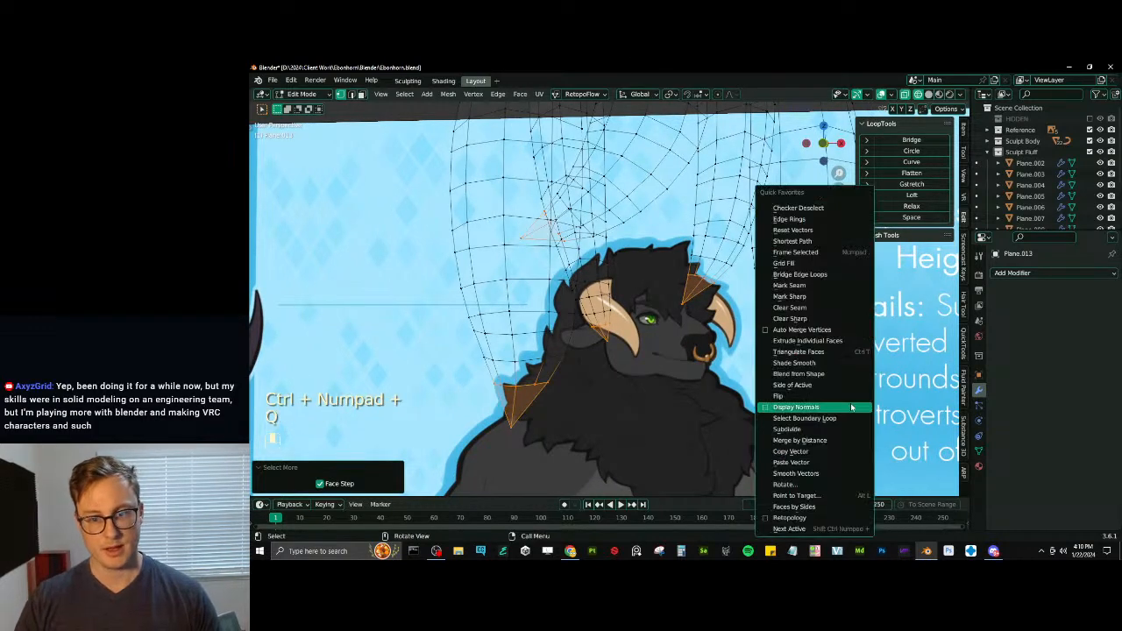
{"action": "left_click", "coordinate": [818, 352]}
{"action": "scroll", "coordinate": [633, 343], "scroll_direction": "down", "scroll_amount": 3}
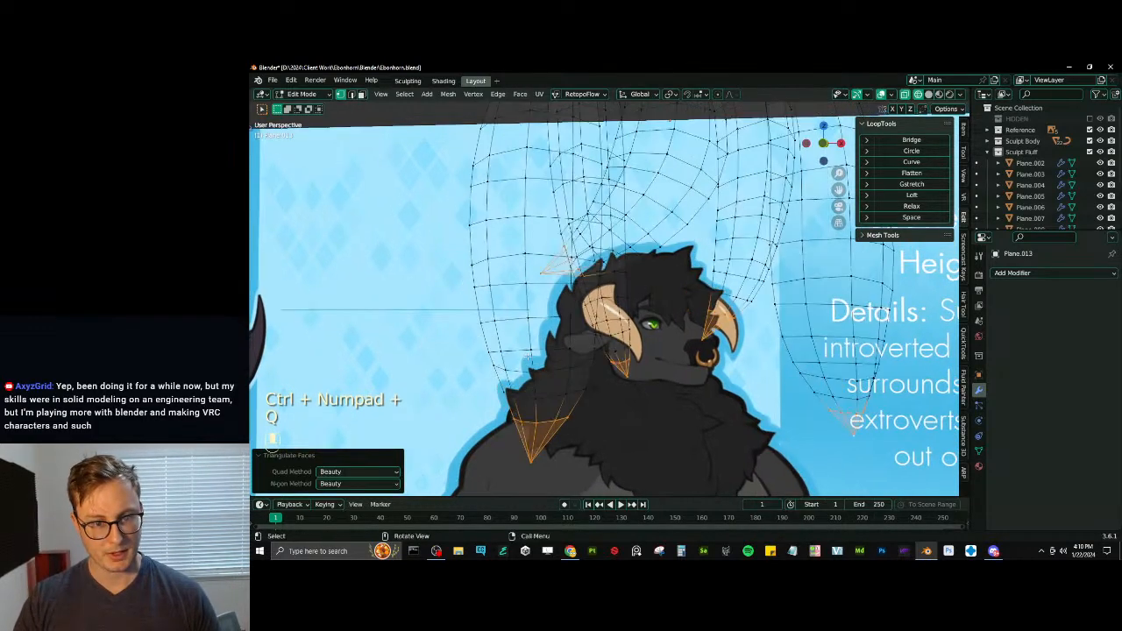
- Display the forelock strands in solid view and shade the object smooth in Object Mode
{"action": "key", "text": "z"}
{"action": "scroll", "coordinate": [633, 346], "scroll_direction": "down", "scroll_amount": 1}
{"action": "key", "text": "Tab"}
{"action": "right_click", "coordinate": [640, 230]}
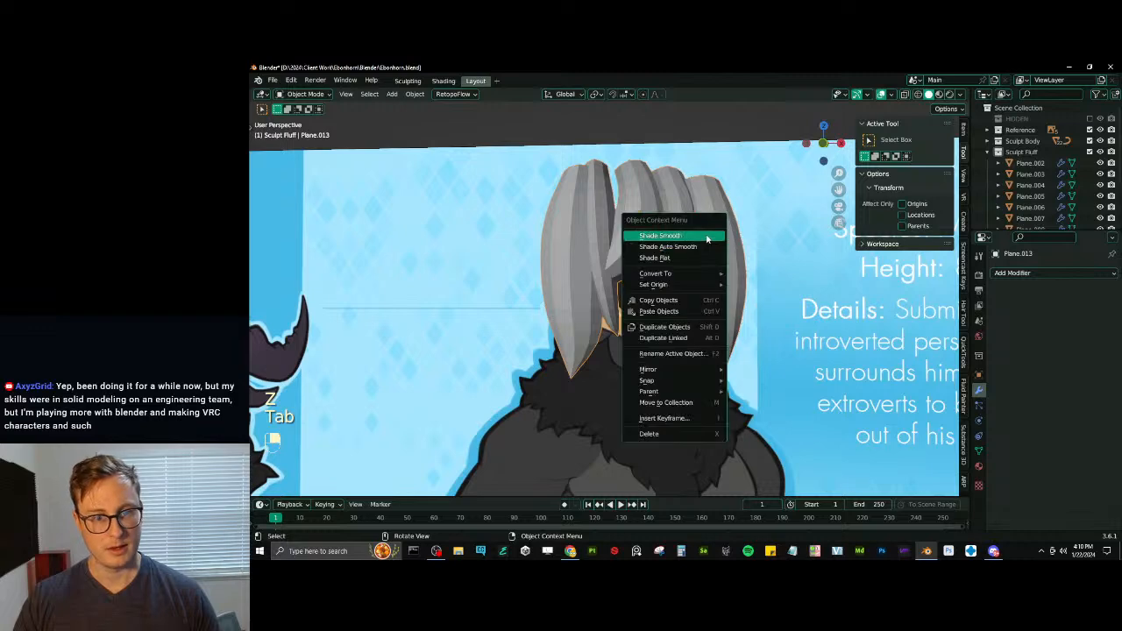
{"action": "left_click", "coordinate": [640, 230]}
- Snap the 3D cursor to the forelock strands' upper edge and select all of the strand geometry
{"action": "key", "text": "Tab"}
{"action": "key", "text": "Home"}
{"action": "key", "text": "shift+s"}
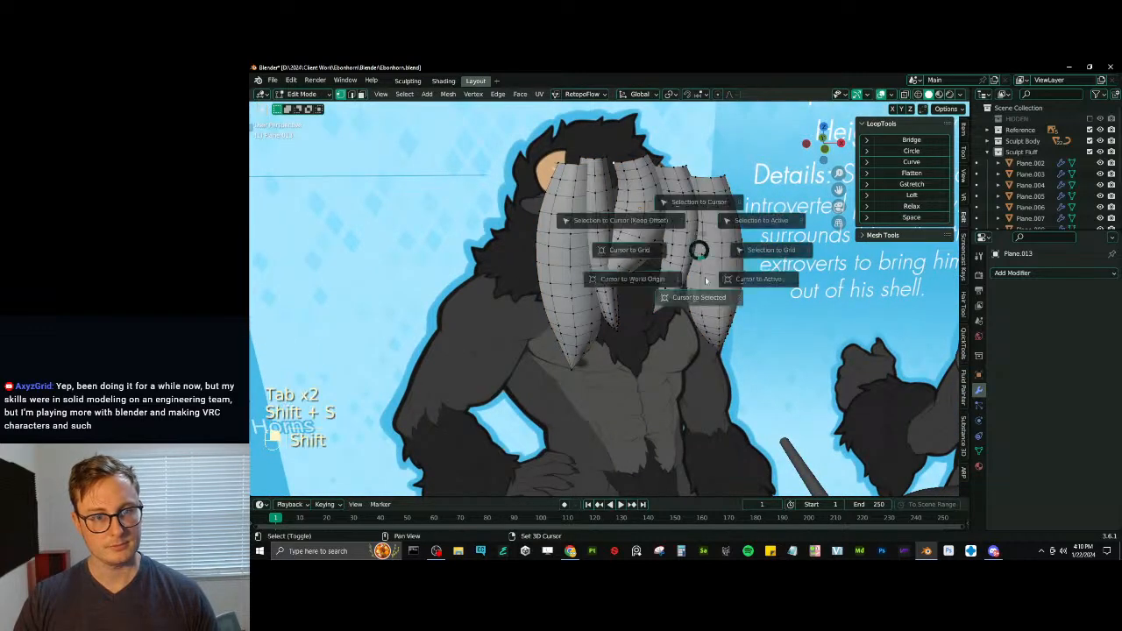
{"action": "left_click", "coordinate": [652, 319]}
{"action": "key", "text": "a"}
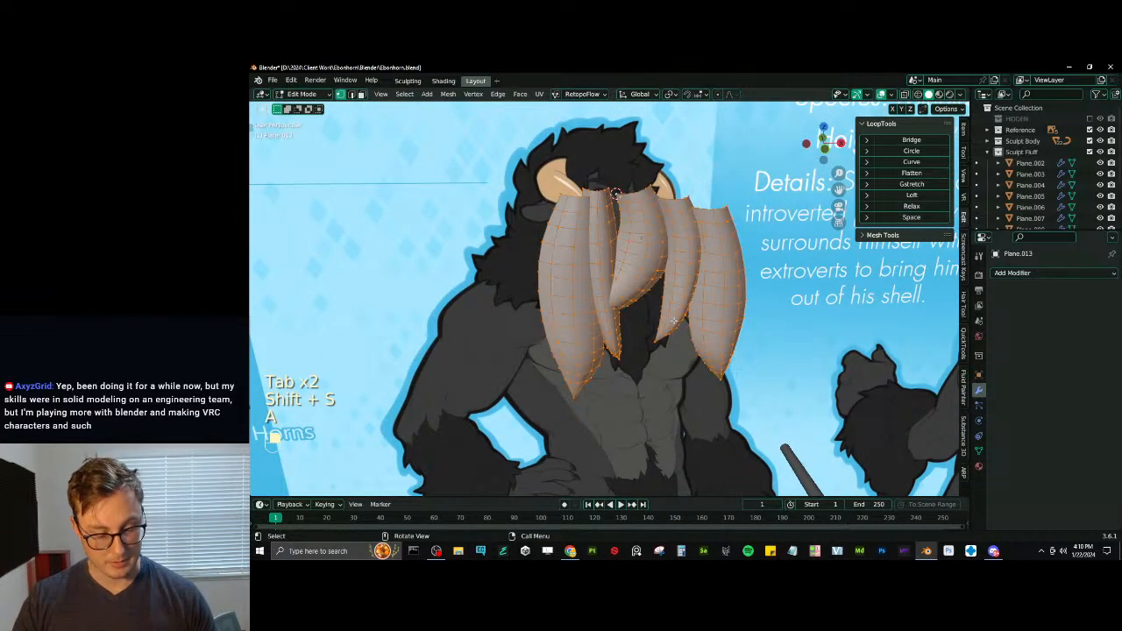
{"action": "key", "text": "shift+s"}
- Try to mirror a duplicate of all the strands by scaling it by -1 along Y
{"action": "key", "text": "shift+d"}
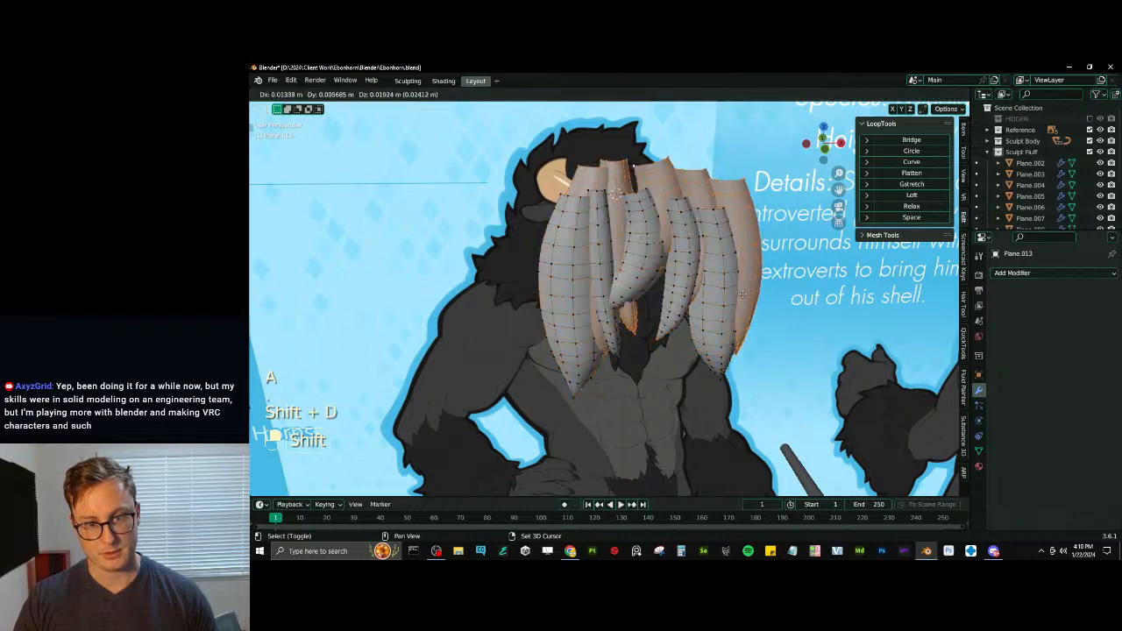
{"action": "key", "text": "s"}
{"action": "left_click", "coordinate": [742, 281]}
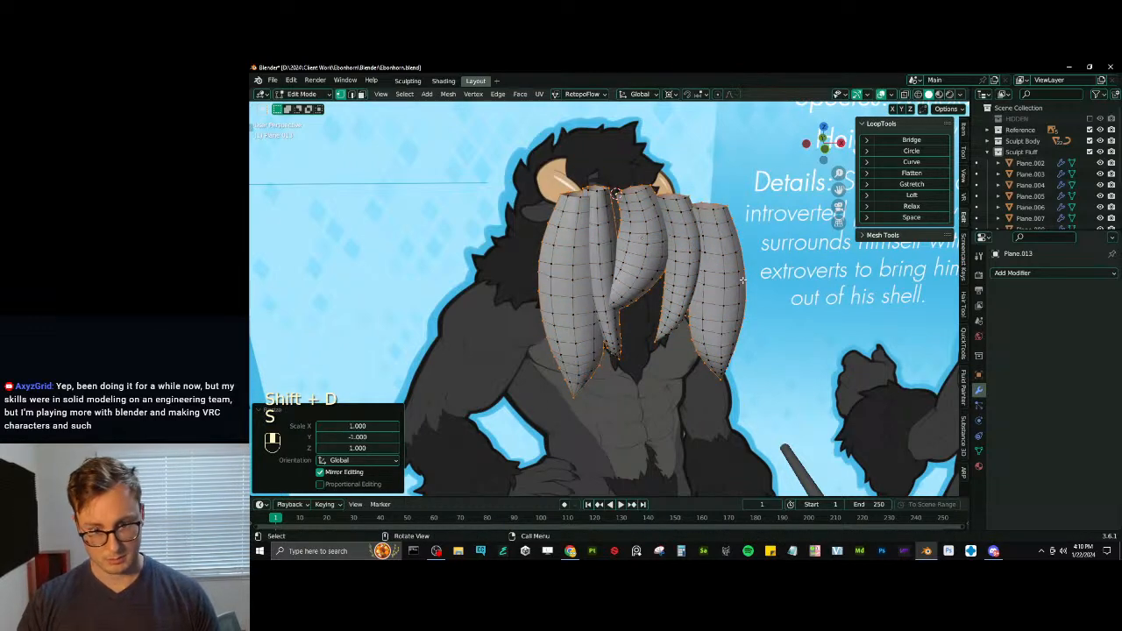
{"action": "key", "text": "ctrl+z"}
{"action": "key", "text": "ctrl+z"}
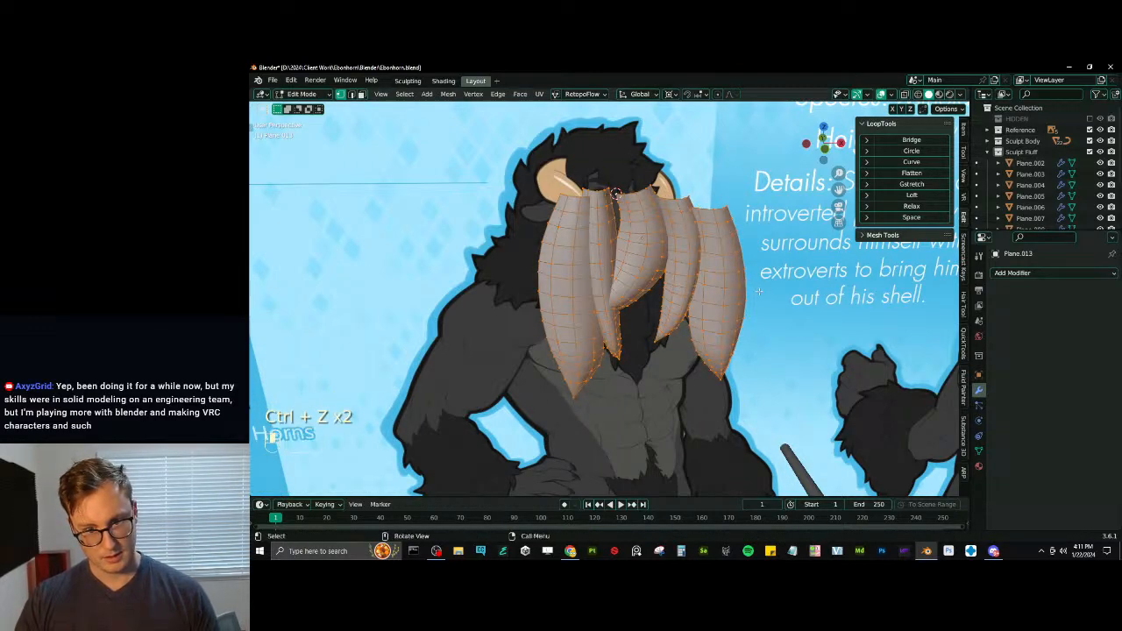
- Separate the forelock strands by loose parts into individual objects and select the geometry of all of them in Edit Mode
{"action": "key", "text": "p"}
{"action": "left_click", "coordinate": [692, 283]}
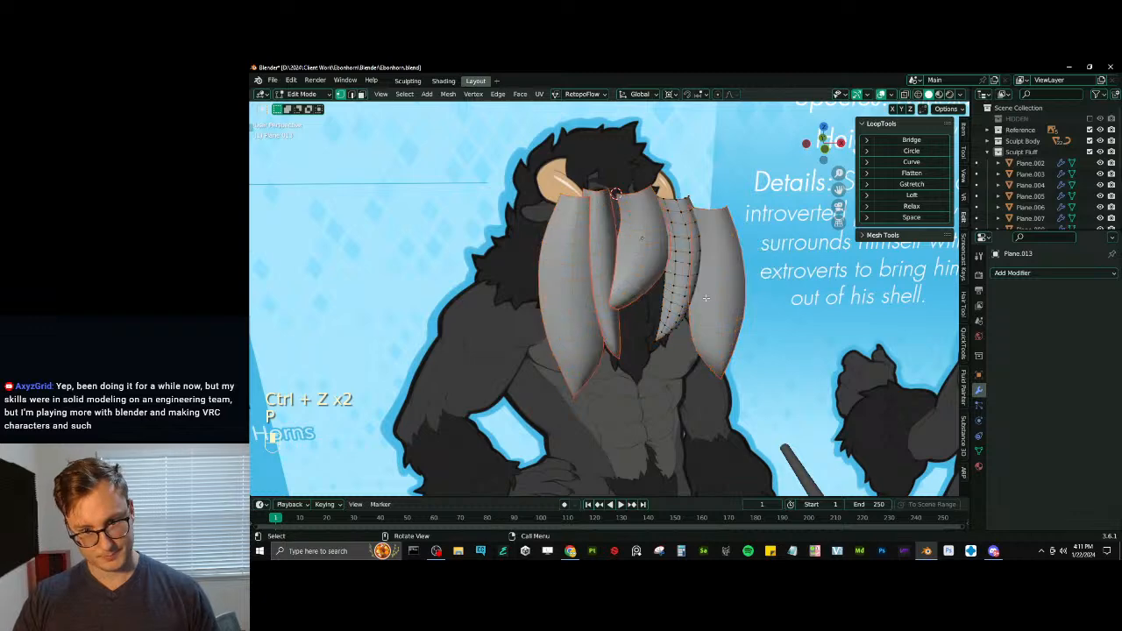
{"action": "key", "text": "Tab"}
{"action": "key", "text": "Tab"}
{"action": "key", "text": "a"}
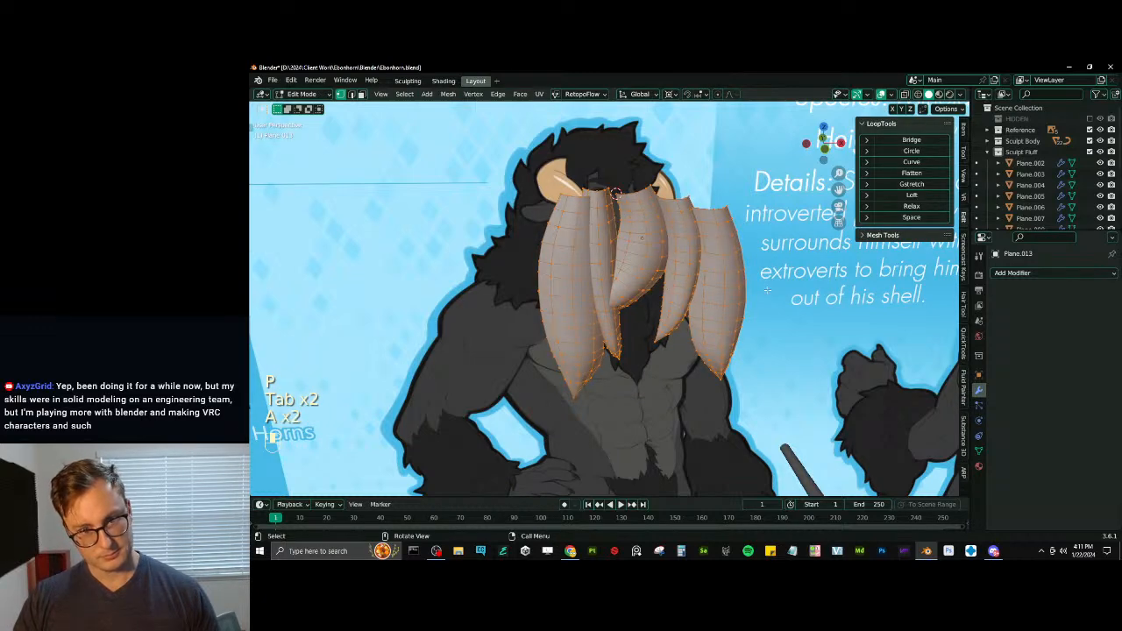
{"action": "key", "text": "shift+f"}
{"action": "right_click", "coordinate": [769, 286]}
{"action": "key", "text": "Escape"}
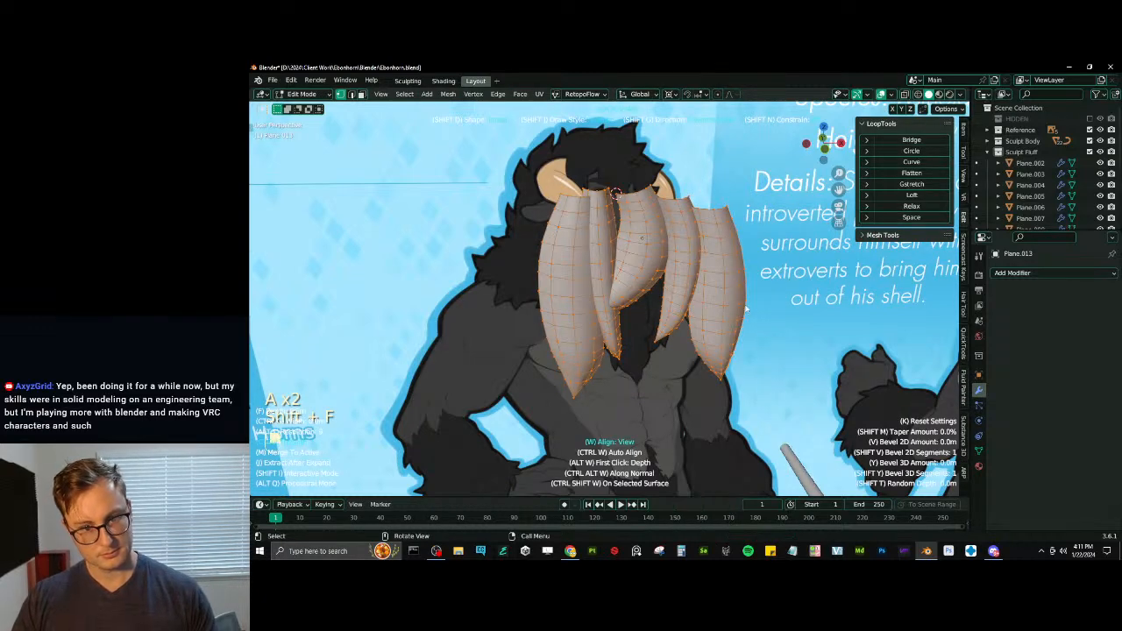
{"action": "key", "text": "shift+d"}
{"action": "left_click", "coordinate": [762, 303]}
{"action": "key", "text": "ctrl+z"}
{"action": "key", "text": "ctrl+z"}
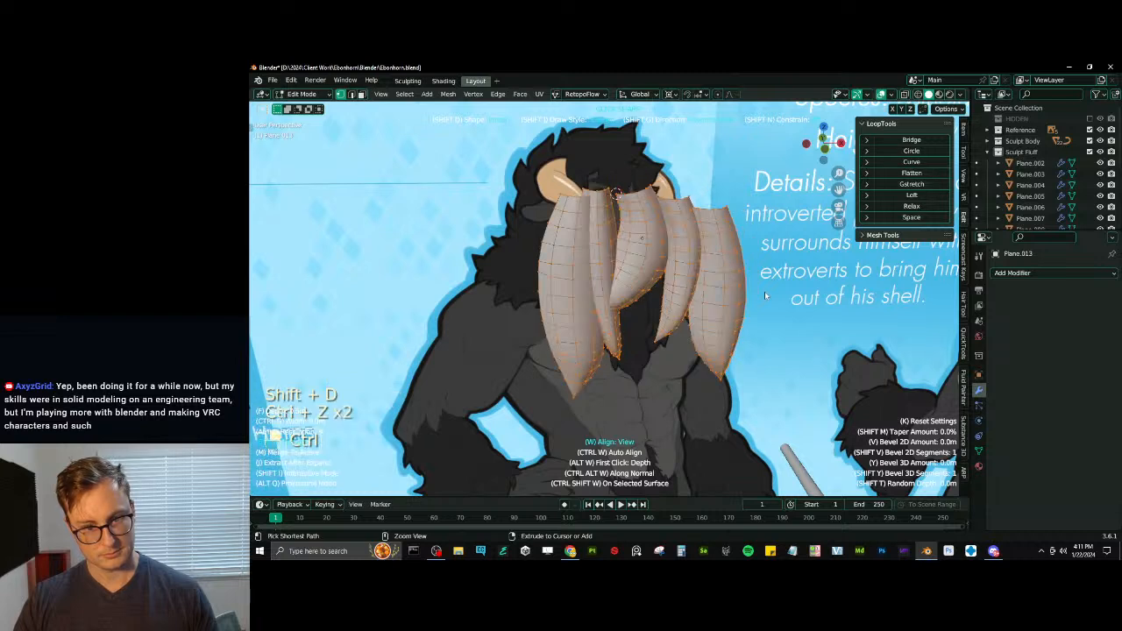
- Duplicate all the strand geometry slightly offset and delete the copy
{"action": "key", "text": "shift+d"}
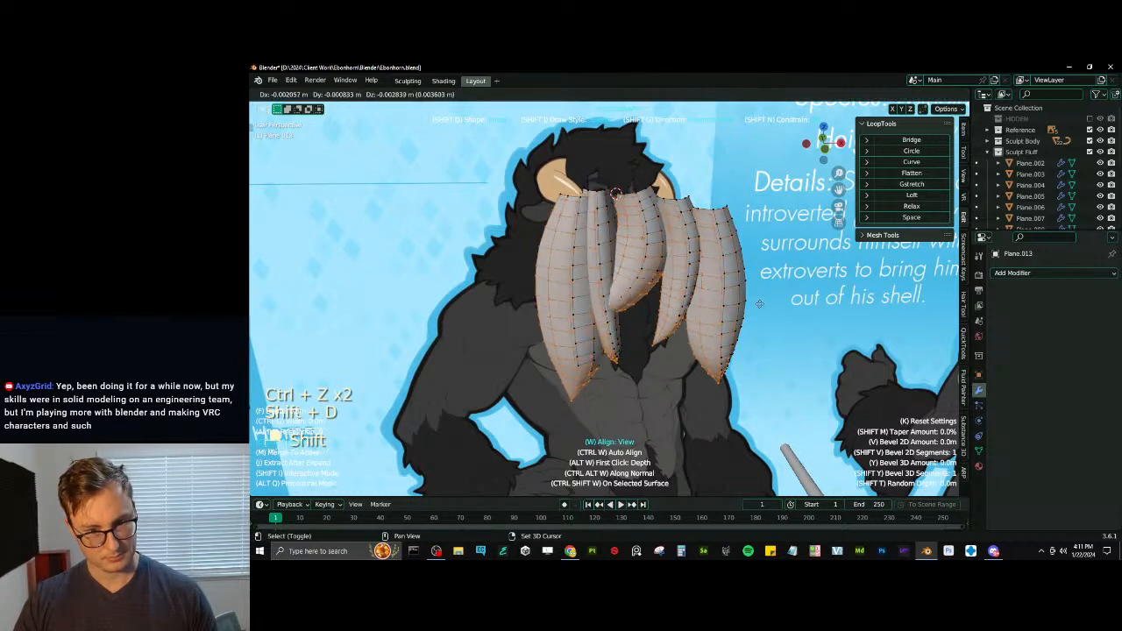
{"action": "left_click", "coordinate": [759, 304]}
{"action": "key", "text": "x"}
{"action": "left_click", "coordinate": [755, 307]}
{"action": "key", "text": "shift+d"}
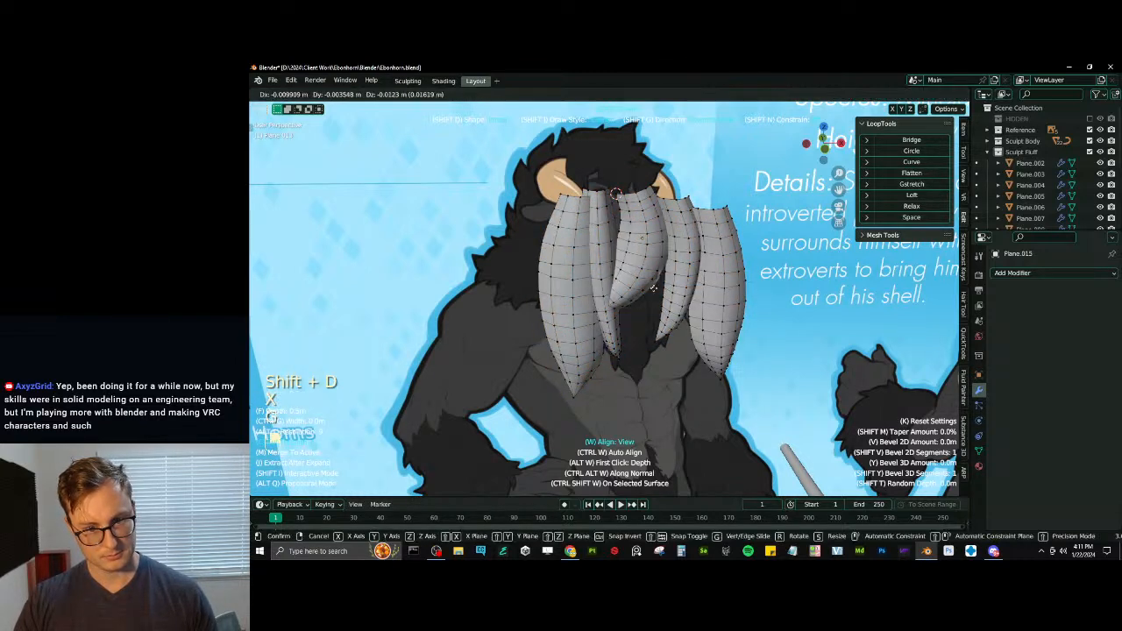
{"action": "right_click", "coordinate": [630, 267]}
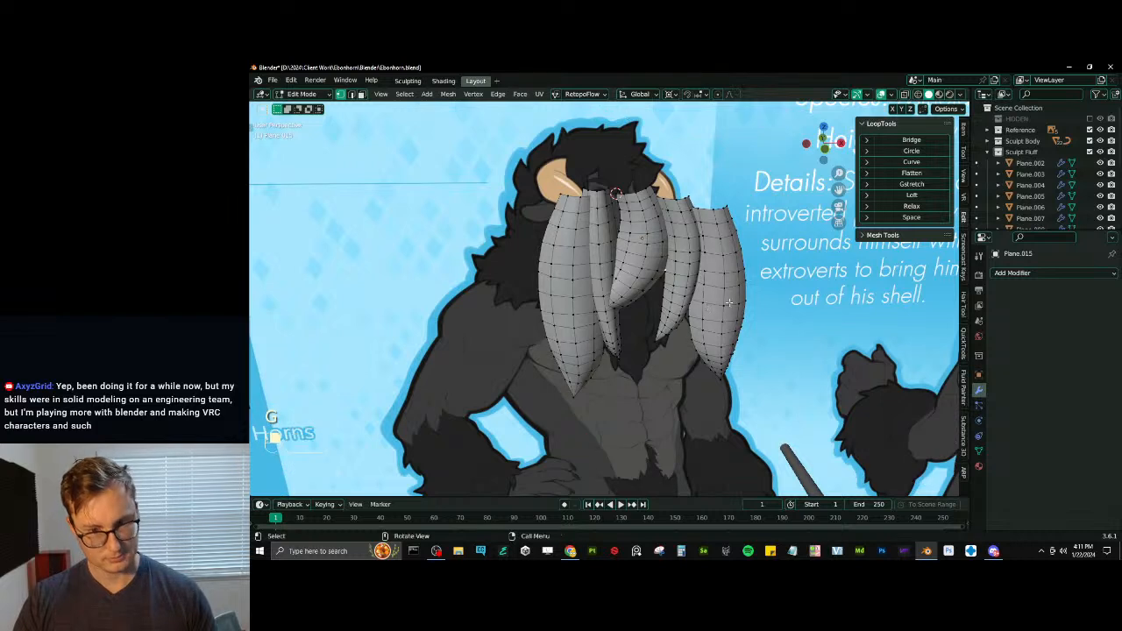
- Undo the last duplication and deletion, and test-move a vertex on the middle strand
{"action": "scroll", "coordinate": [1022, 189], "scroll_direction": "down", "scroll_amount": 3}
{"action": "scroll", "coordinate": [1026, 189], "scroll_direction": "down", "scroll_amount": 3}
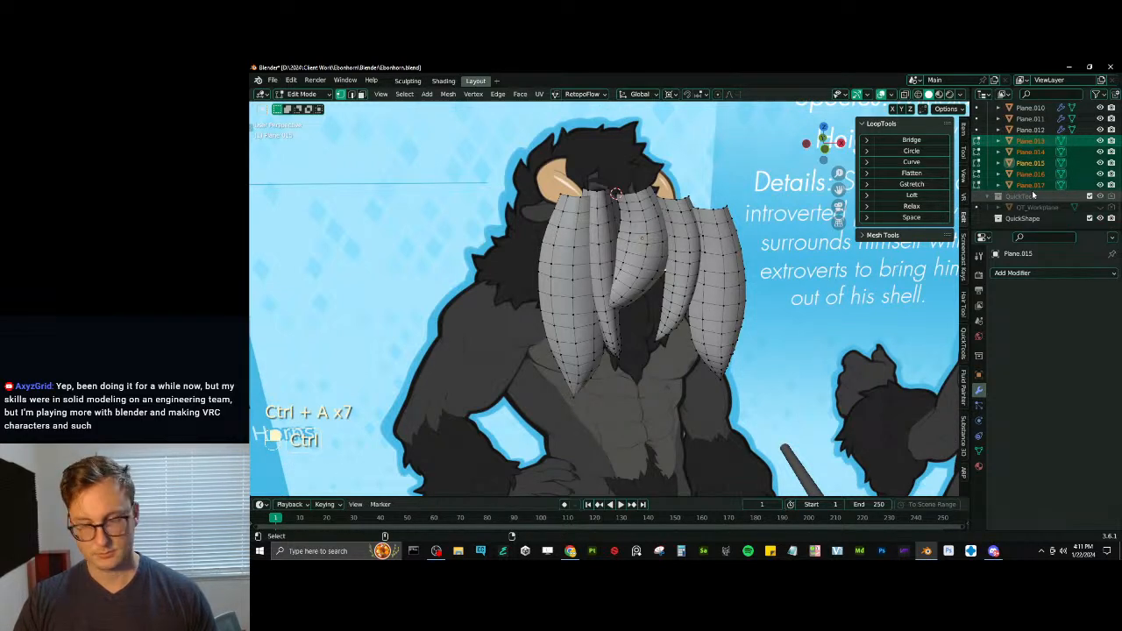
{"action": "key", "text": "ctrl+z"}
{"action": "key", "text": "ctrl+z"}
{"action": "key", "text": "ctrl+z"}
{"action": "key", "text": "ctrl+z"}
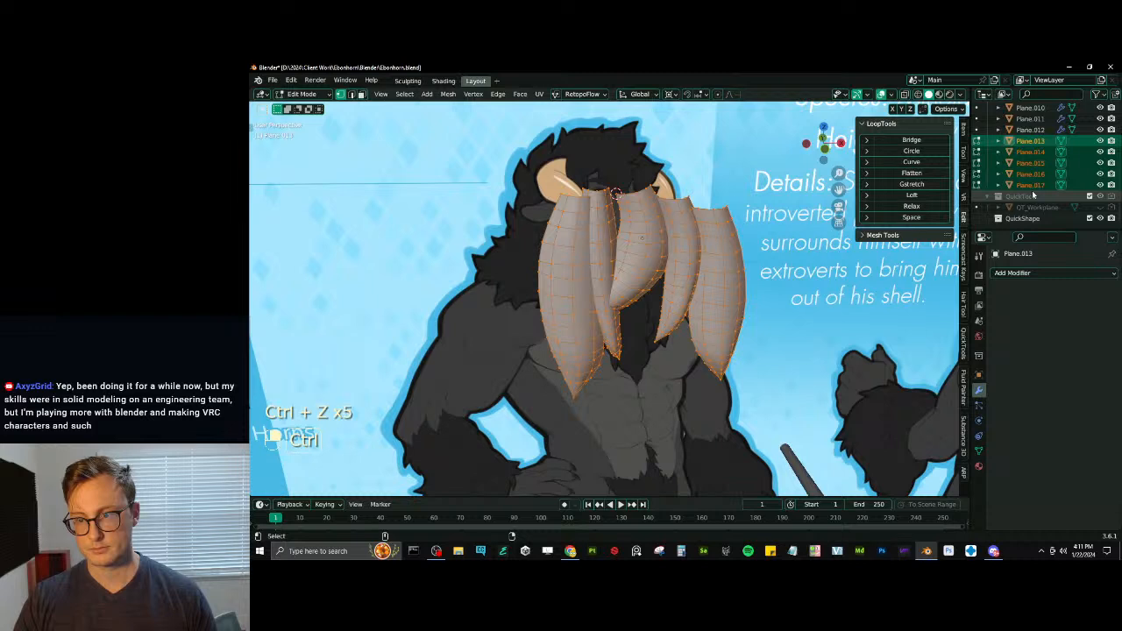
{"action": "key", "text": "ctrl+z"}
{"action": "key", "text": "g"}
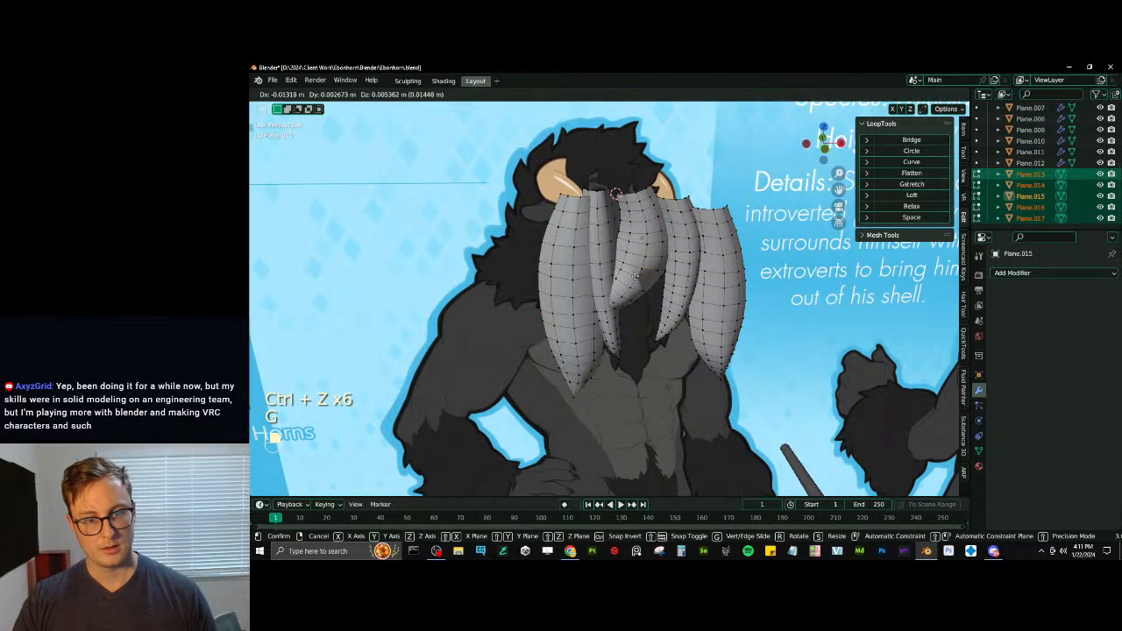
{"action": "left_click", "coordinate": [651, 279]}
- Duplicate all the strand geometry in place and scale the copy by -1 along Y about the 3D cursor to form the back halves
{"action": "key", "text": "Tab"}
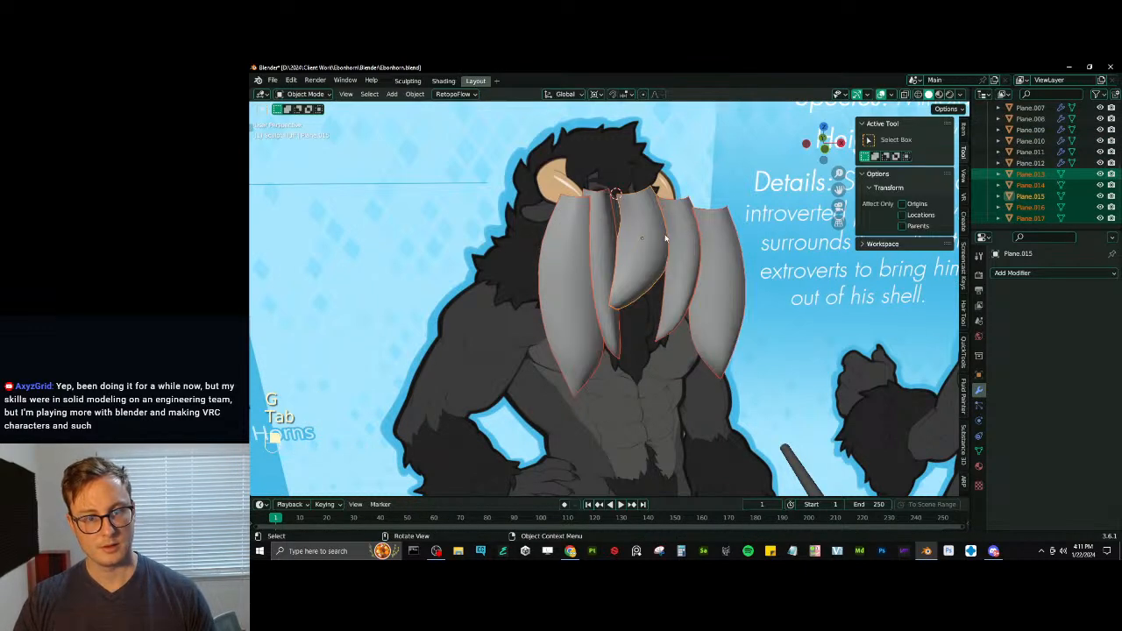
{"action": "key", "text": "Tab"}
{"action": "key", "text": "a"}
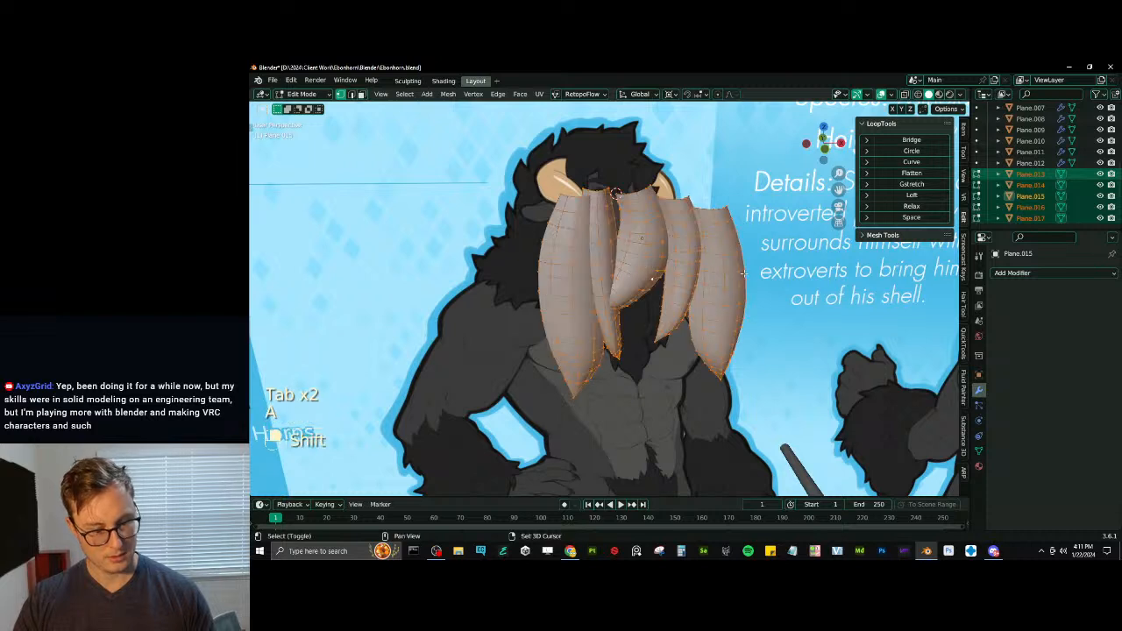
{"action": "key", "text": "shift+d"}
{"action": "right_click", "coordinate": [752, 247]}
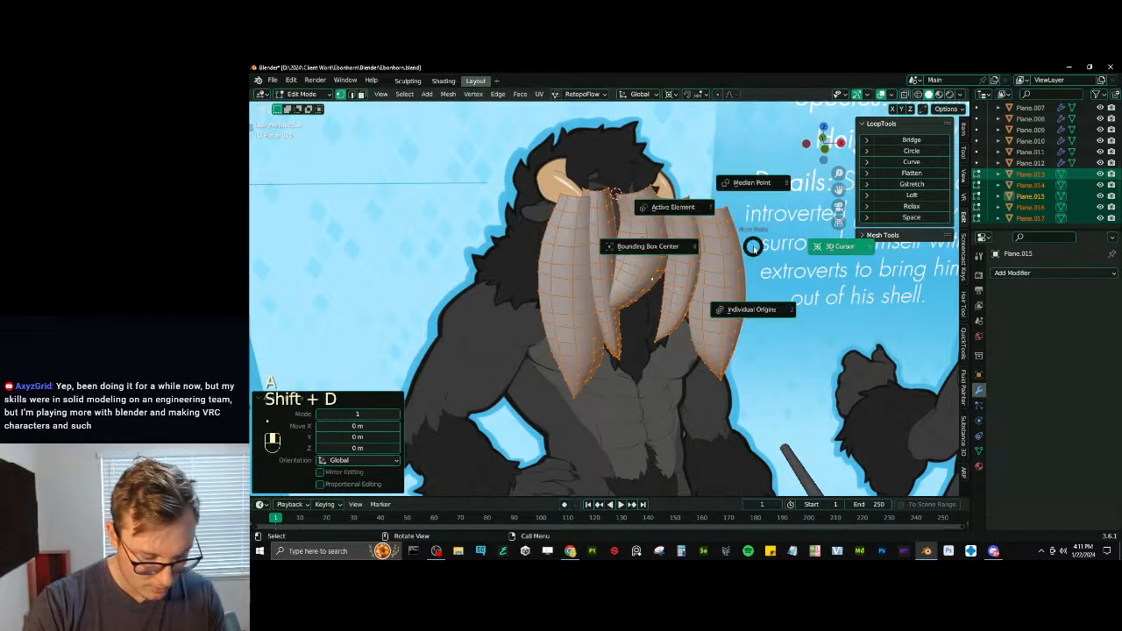
{"action": "key", "text": "s"}
{"action": "key", "text": "y"}
{"action": "key", "text": "minus"}
{"action": "key", "text": "1"}
{"action": "key", "text": "Return"}
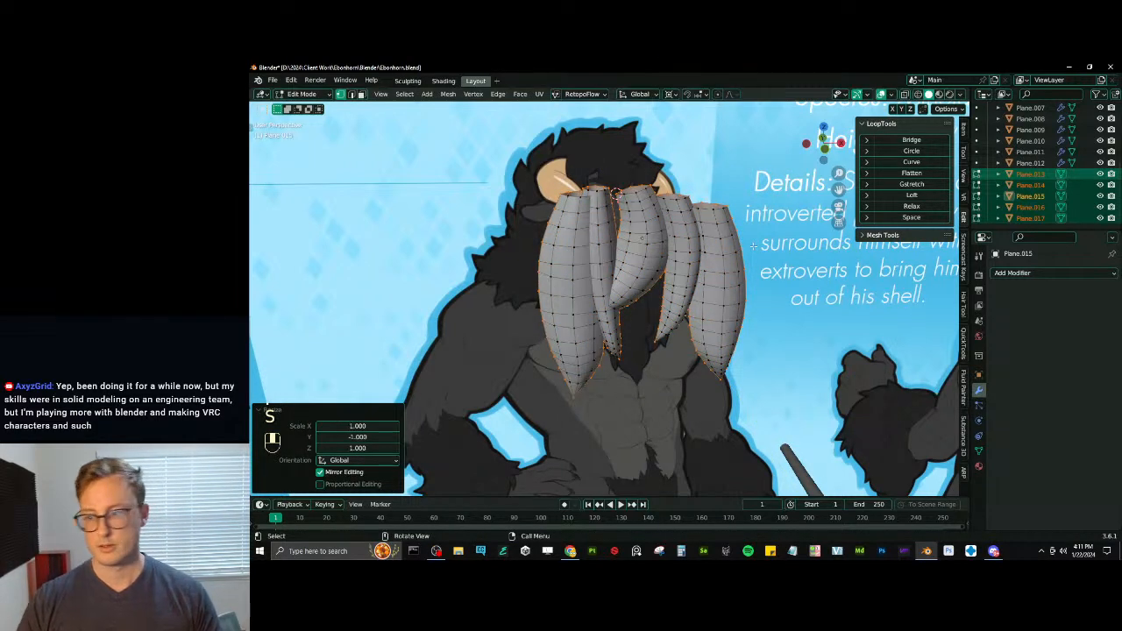
- Merge all strand vertices by distance at 0.0001 m and recalculate the normals
{"action": "key", "text": "a"}
{"action": "key", "text": "q"}
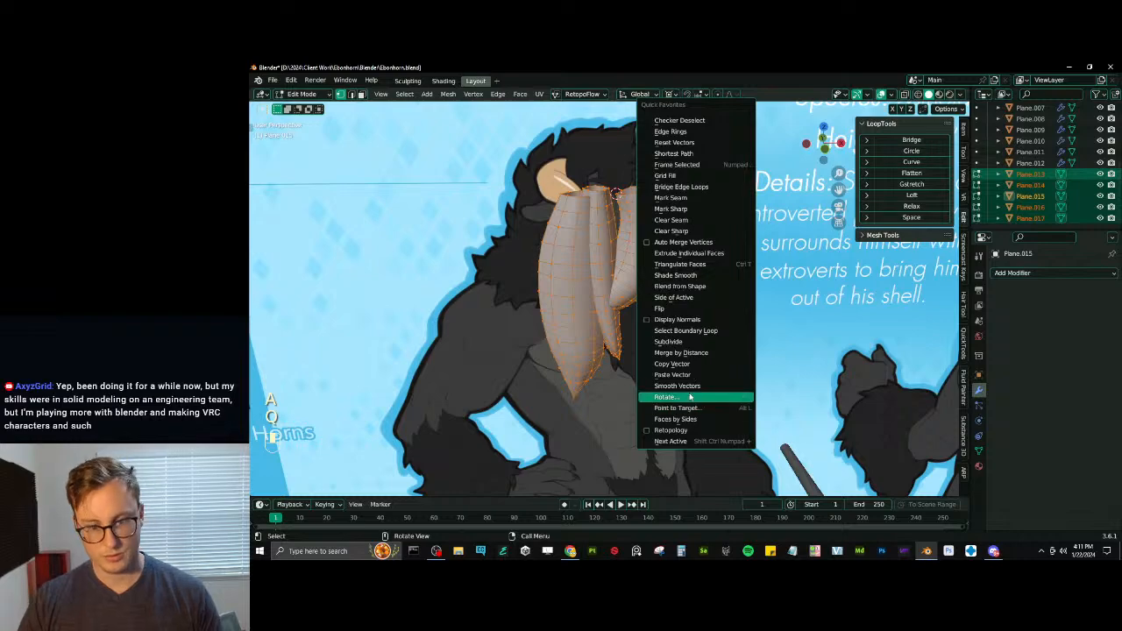
{"action": "left_click", "coordinate": [677, 352]}
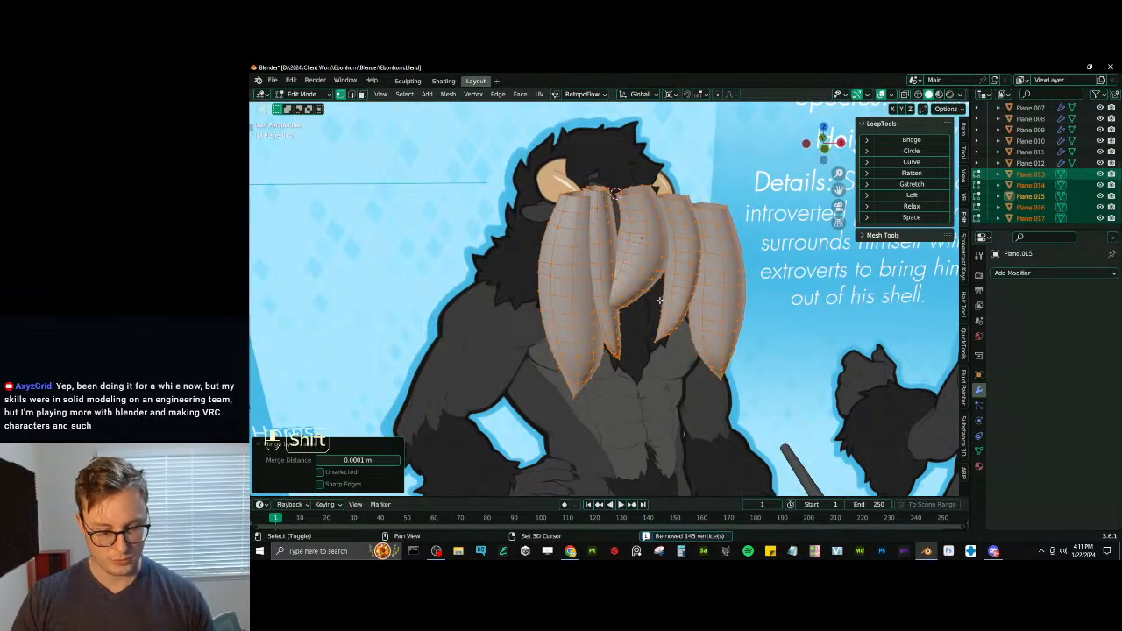
{"action": "key", "text": "shift+n"}
- Select the boundary loops around the open upper ends of all the forelock strands
{"action": "key", "text": "Tab"}
{"action": "middle_click_drag", "start_coordinate": [659, 301], "coordinate": [714, 256]}
{"action": "key", "text": "Tab"}
{"action": "key", "text": "q"}
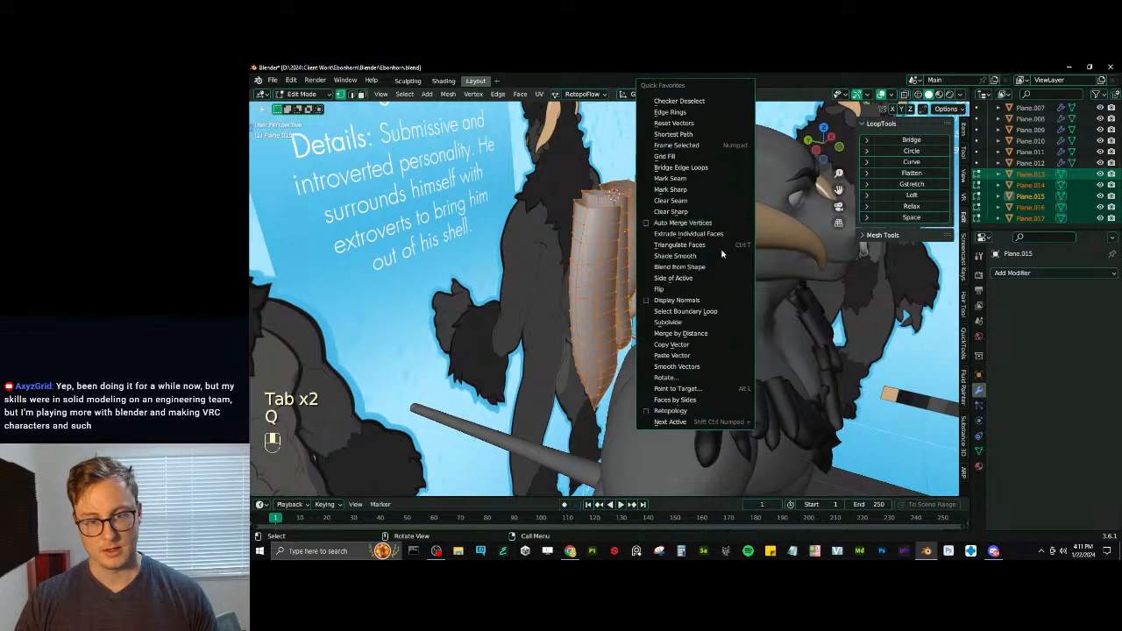
{"action": "left_click", "coordinate": [699, 313]}
{"action": "middle_click_drag", "start_coordinate": [698, 313], "coordinate": [684, 304]}
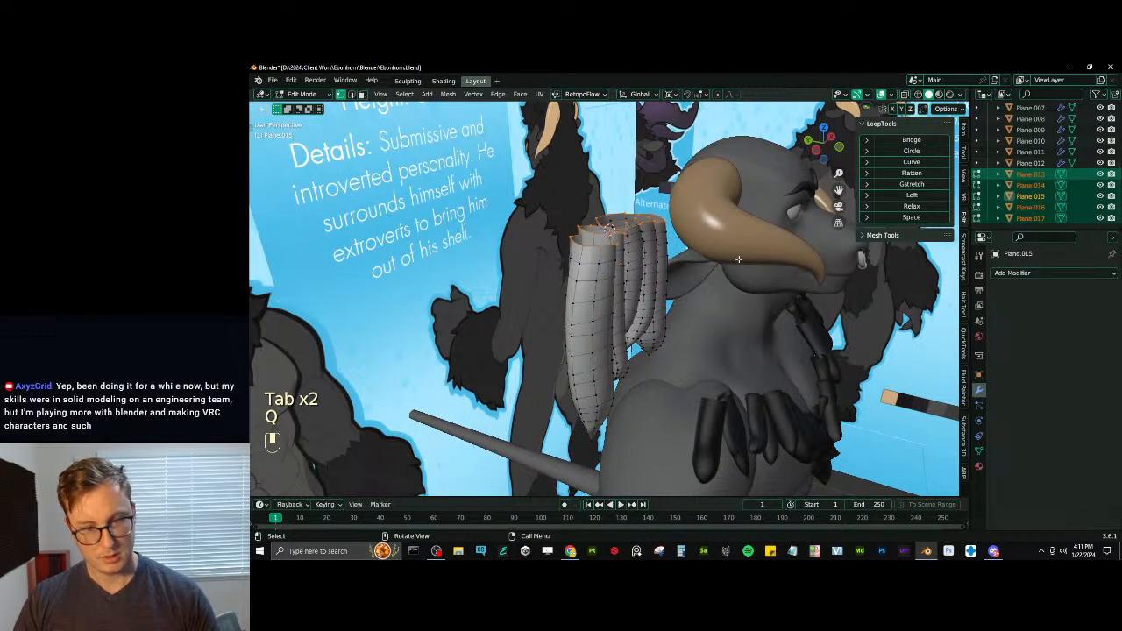
- Enable proportional editing and set its falloff to Sharp
{"action": "key", "text": "p"}
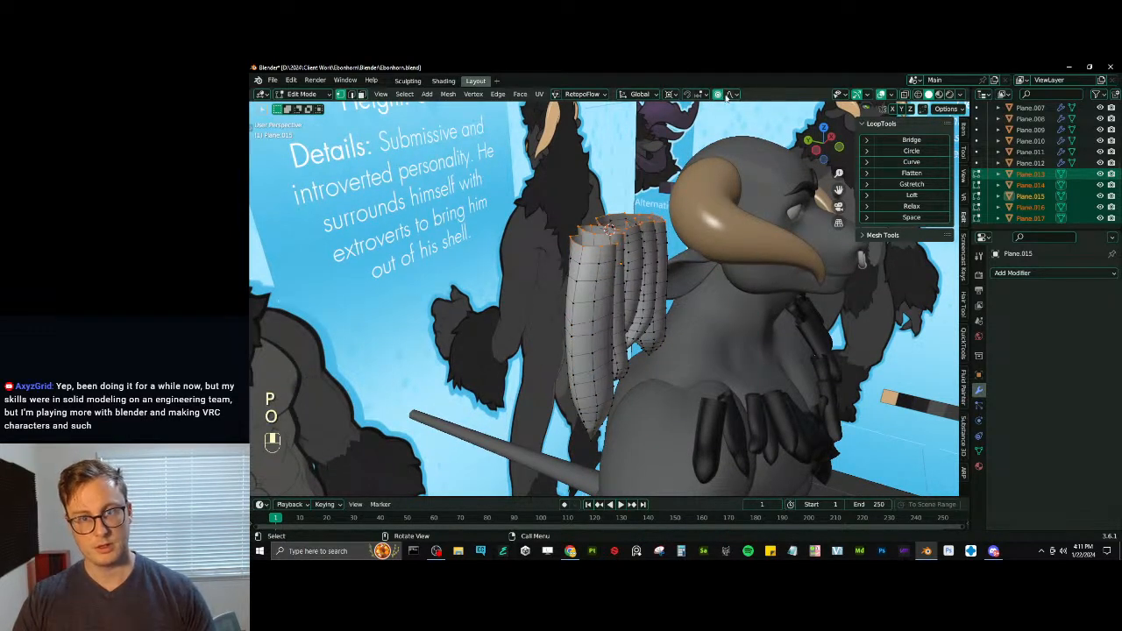
{"action": "left_click", "coordinate": [727, 95]}
{"action": "left_click", "coordinate": [702, 189]}
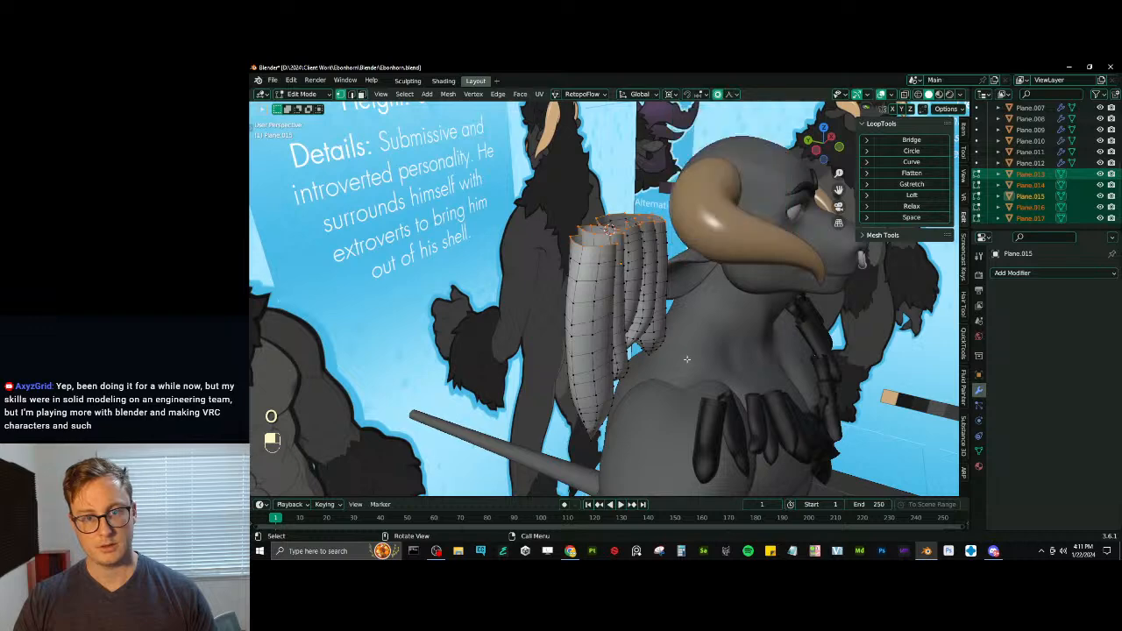
- Try to narrow the strands' open upper ends by scaling them along Y with a proportional size of about 0.05
{"action": "middle_click_drag", "start_coordinate": [689, 358], "coordinate": [717, 374]}
{"action": "key", "text": "s"}
{"action": "key", "text": "y"}
{"action": "scroll", "coordinate": [725, 330], "scroll_direction": "up", "scroll_amount": 20}
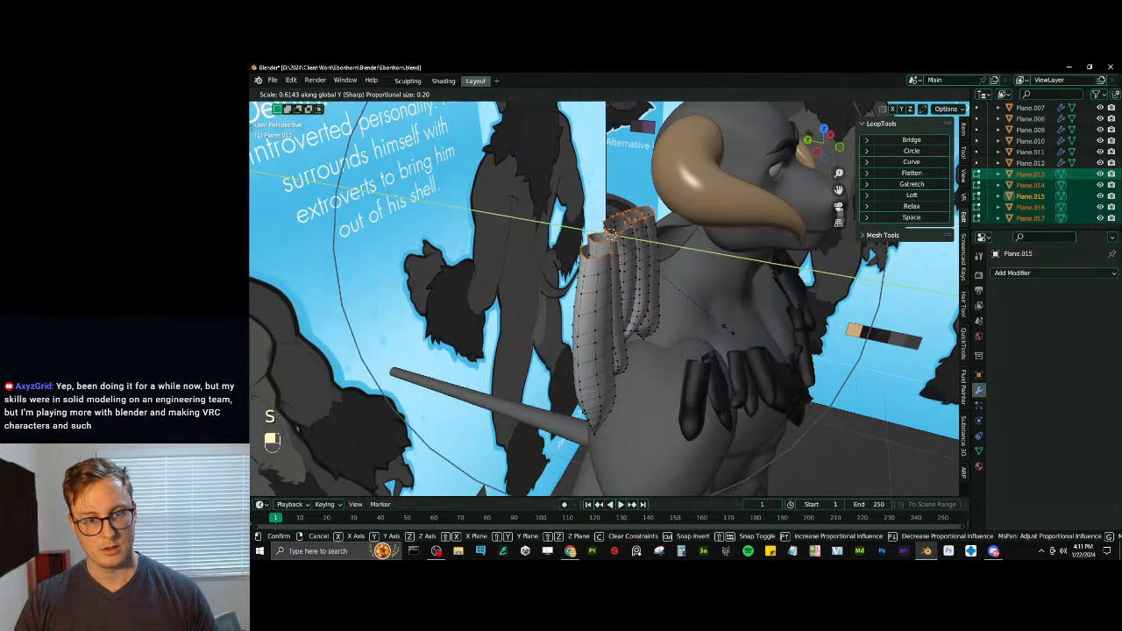
{"action": "scroll", "coordinate": [614, 236], "scroll_direction": "down", "scroll_amount": 2}
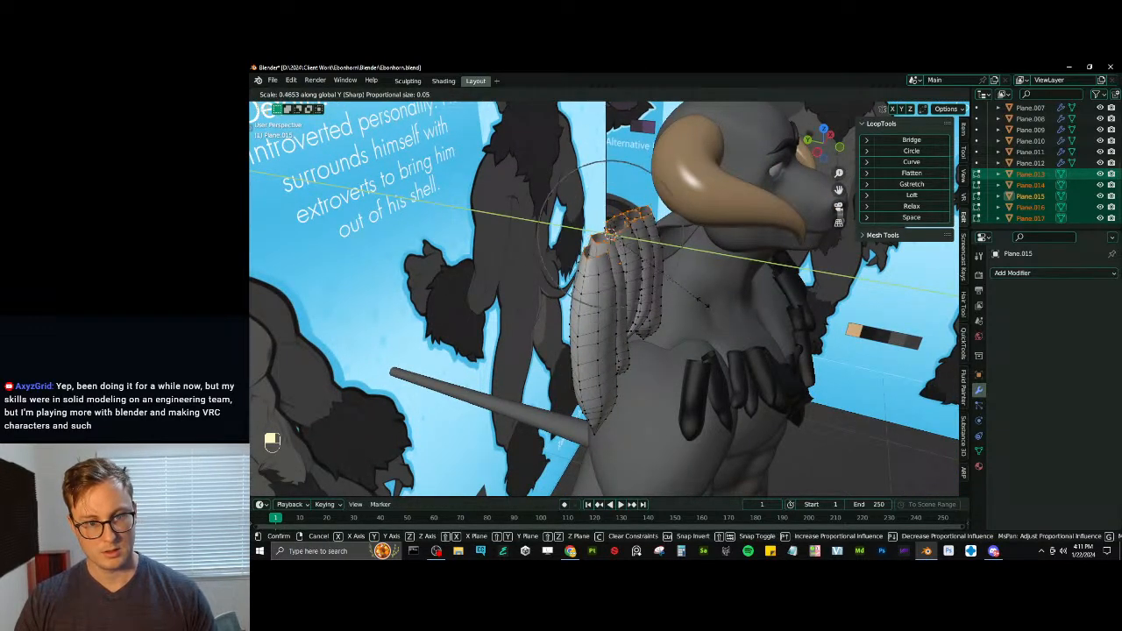
{"action": "left_click", "coordinate": [692, 281]}
{"action": "middle_click_drag", "start_coordinate": [692, 282], "coordinate": [746, 241]}
{"action": "key", "text": "ctrl+z"}
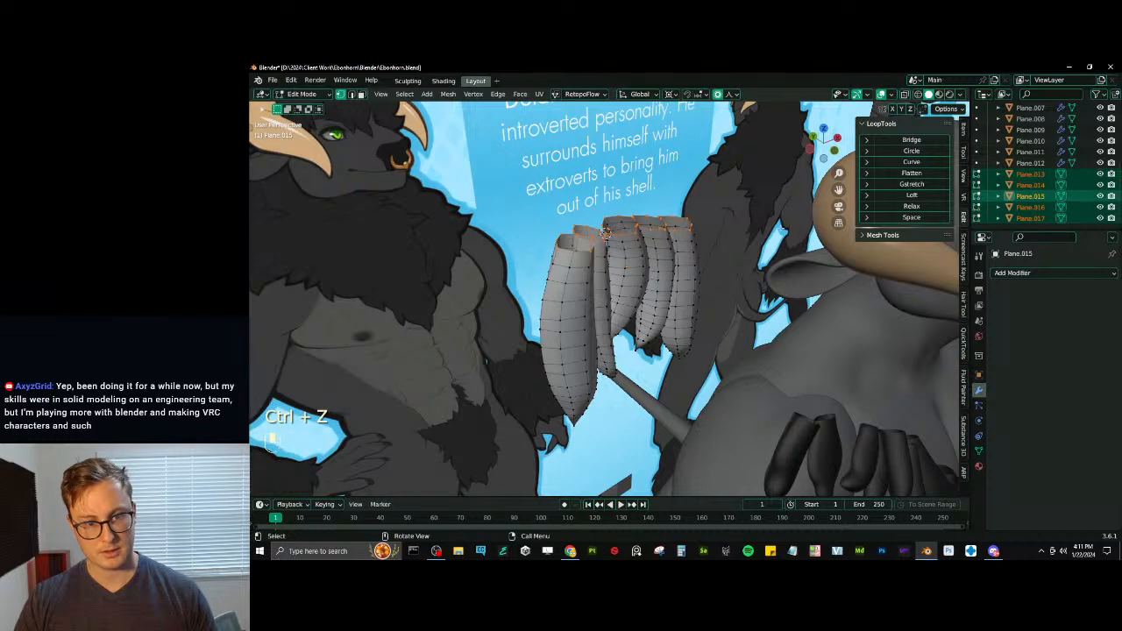
{"action": "key", "text": "s"}
{"action": "left_click", "coordinate": [710, 242]}
{"action": "key", "text": "ctrl+z"}
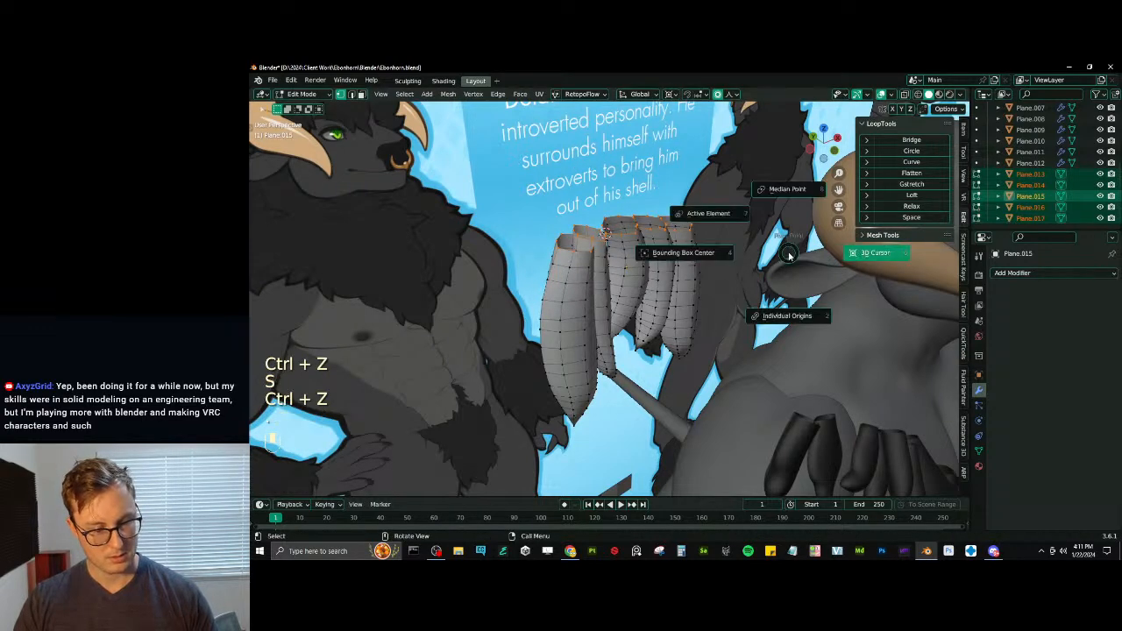
- Scale the strands' open upper ends to about 0.433 along Y with sharp proportional falloff, and return to Object Mode in front view
{"action": "key", "text": "s"}
{"action": "key", "text": "y"}
{"action": "left_click", "coordinate": [714, 255]}
{"action": "middle_click_drag", "start_coordinate": [714, 255], "coordinate": [708, 265]}
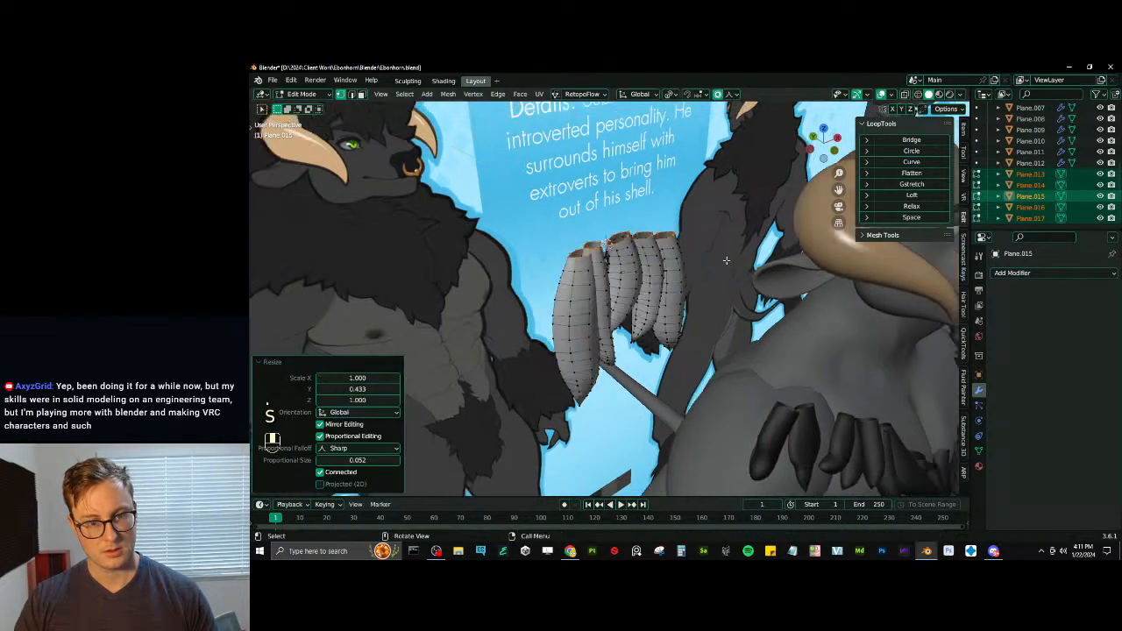
{"action": "scroll", "coordinate": [705, 280], "scroll_direction": "down", "scroll_amount": 4}
{"action": "middle_click_drag", "start_coordinate": [705, 328], "coordinate": [571, 302]}
{"action": "key", "text": "Tab"}
{"action": "key", "text": "KP_1"}
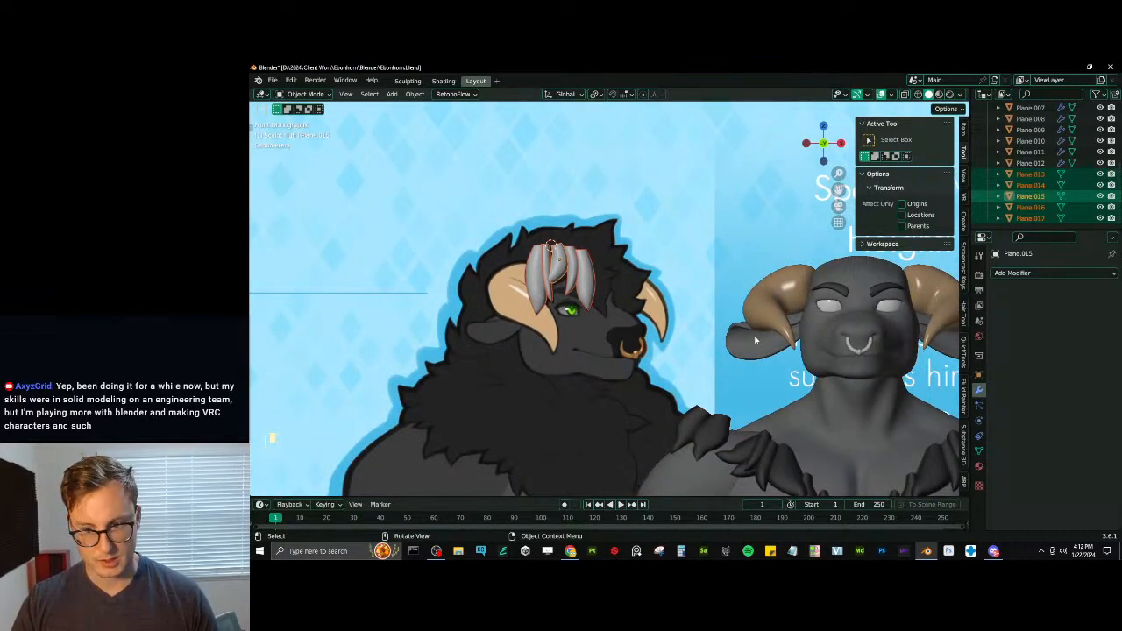
- Move the five forelock strands about 0.628 m along X onto the head, bring them about 0.112 m forward, raise them slightly, and save
{"action": "middle_click_drag", "start_coordinate": [755, 340], "coordinate": [590, 295], "text": "shift"}
{"action": "key", "text": "g"}
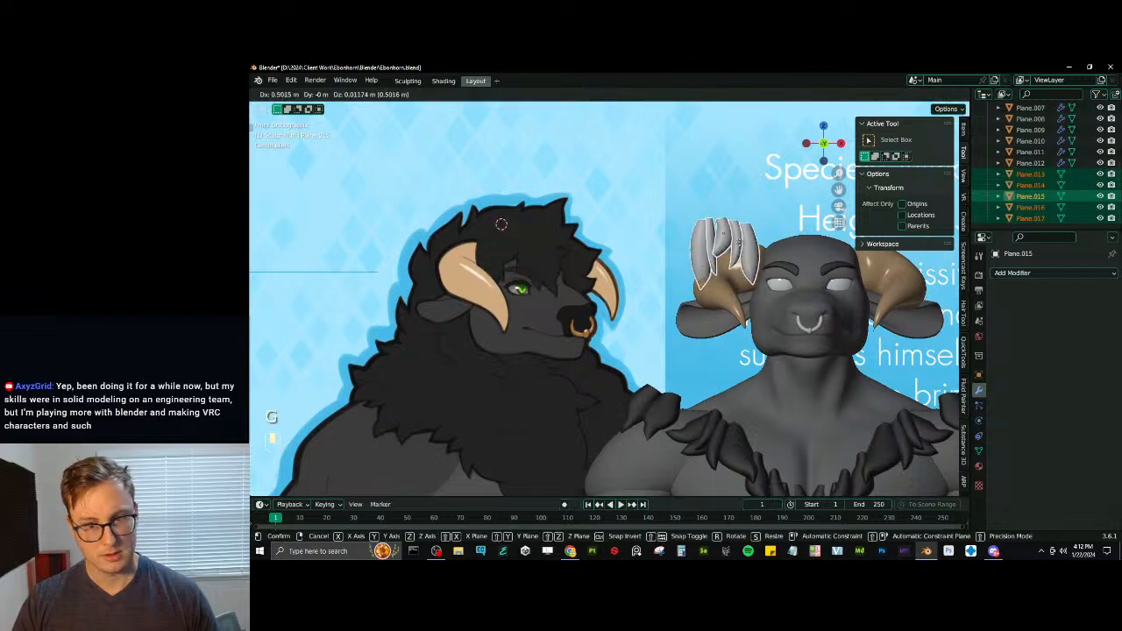
{"action": "left_click", "coordinate": [789, 244]}
{"action": "key", "text": "g"}
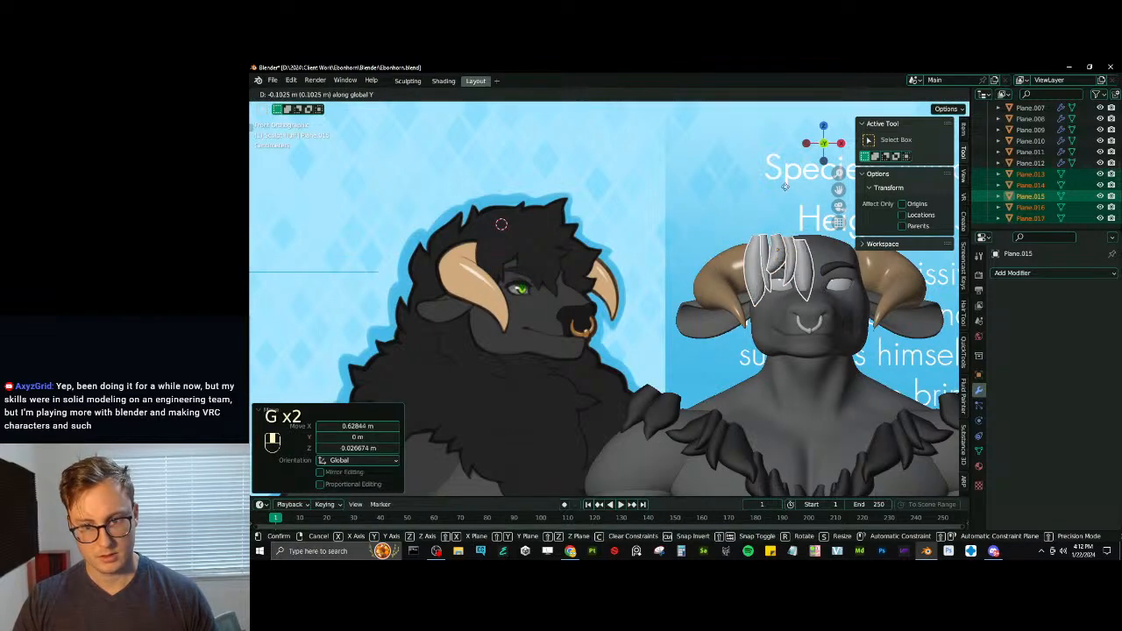
{"action": "left_click", "coordinate": [784, 185]}
{"action": "middle_click_drag", "start_coordinate": [824, 268], "coordinate": [738, 257], "text": "shift"}
{"action": "scroll", "coordinate": [737, 258], "scroll_direction": "up", "scroll_amount": 1}
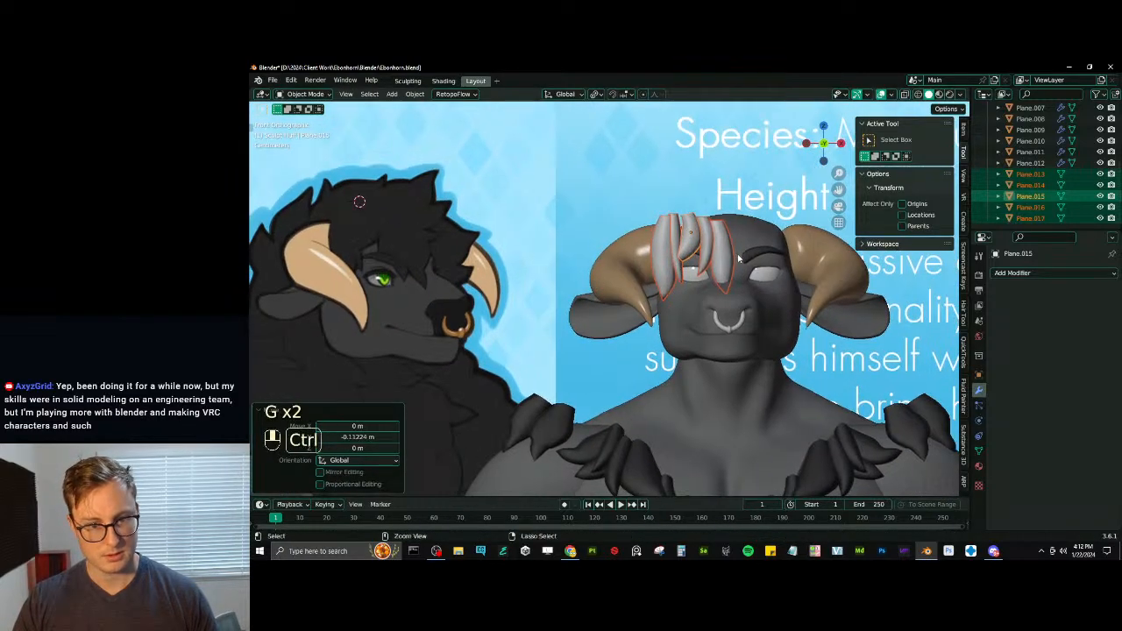
{"action": "key", "text": "g"}
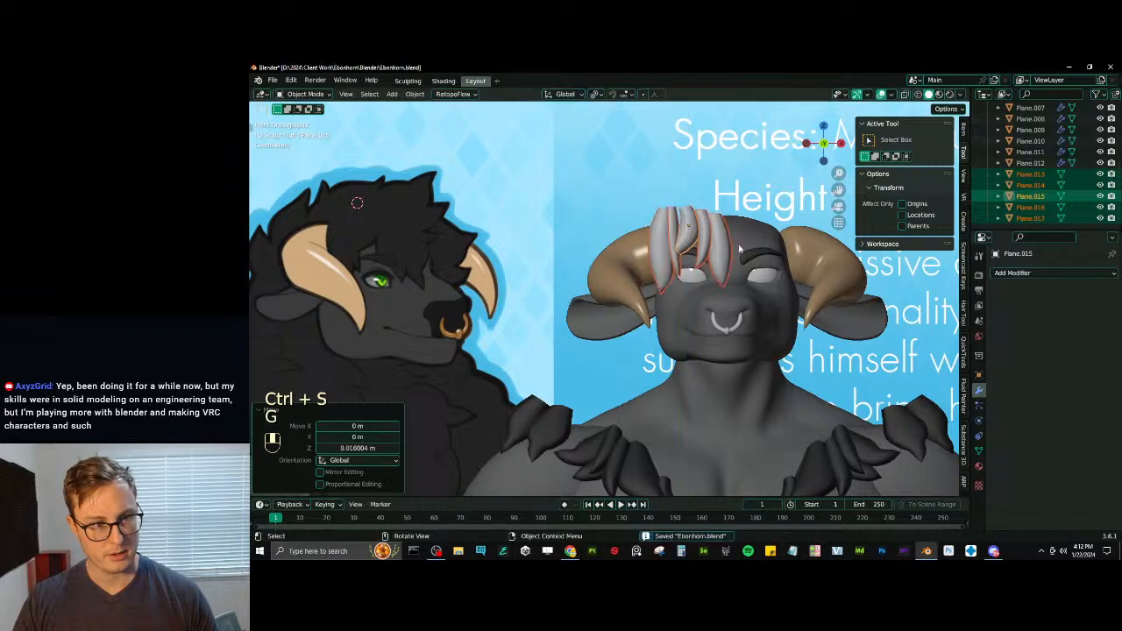
- Rotate the forelock strands about -21.8° around Z and shift them about 0.014 m along Y
{"action": "middle_click_drag", "start_coordinate": [755, 252], "coordinate": [747, 302]}
{"action": "key", "text": "r"}
{"action": "left_click", "coordinate": [741, 348]}
{"action": "key", "text": "g"}
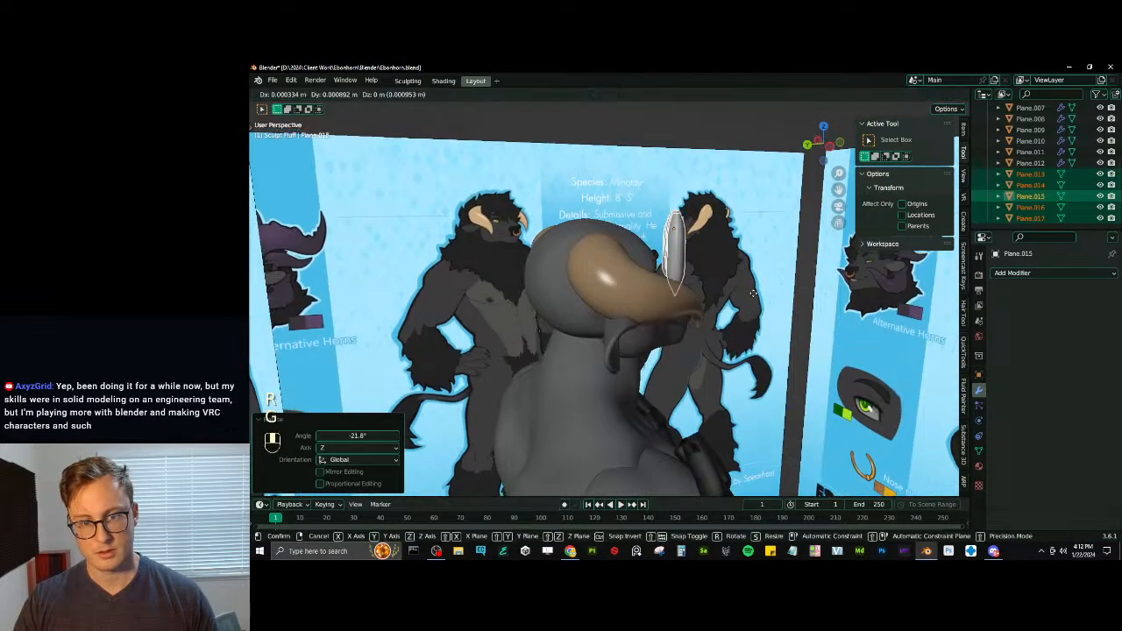
{"action": "left_click", "coordinate": [747, 296]}
{"action": "key", "text": "r"}
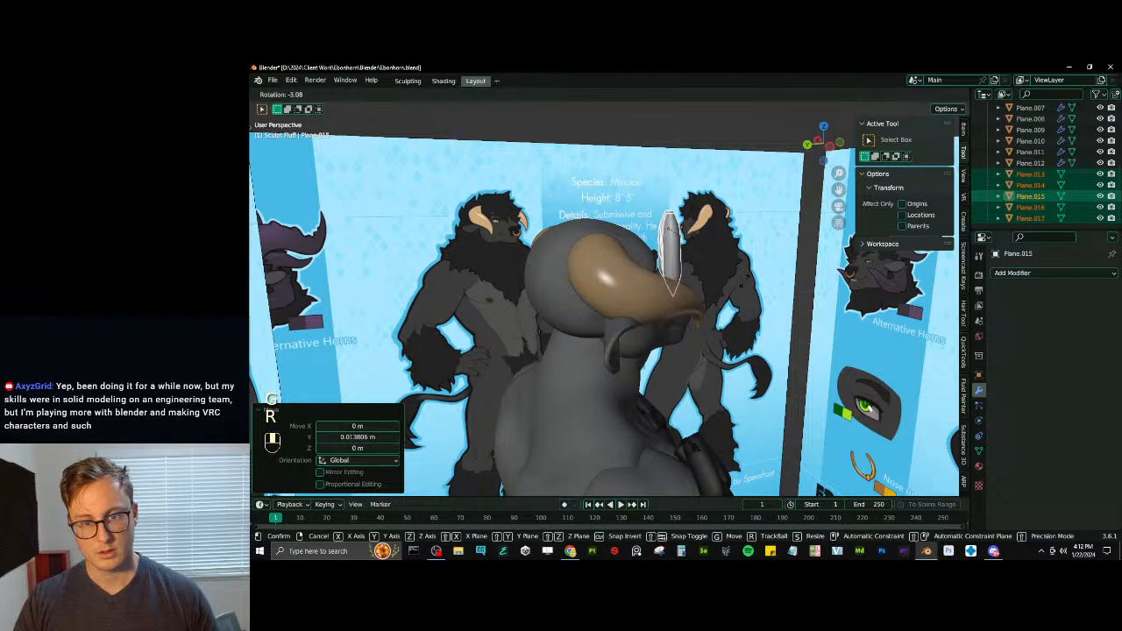
{"action": "right_click", "coordinate": [742, 283]}
- Adjust the strand group's rotation and position on the forehead, and scale it to about 1.013
{"action": "middle_click_drag", "start_coordinate": [741, 284], "coordinate": [705, 250]}
{"action": "scroll", "coordinate": [762, 282], "scroll_direction": "up", "scroll_amount": 3}
{"action": "key", "text": "r"}
{"action": "left_click", "coordinate": [759, 251]}
{"action": "key", "text": "g"}
{"action": "left_click", "coordinate": [750, 252]}
{"action": "key", "text": "s"}
{"action": "left_click", "coordinate": [718, 233]}
{"action": "middle_click_drag", "start_coordinate": [704, 251], "coordinate": [693, 247]}
{"action": "scroll", "coordinate": [691, 249], "scroll_direction": "up", "scroll_amount": 3}
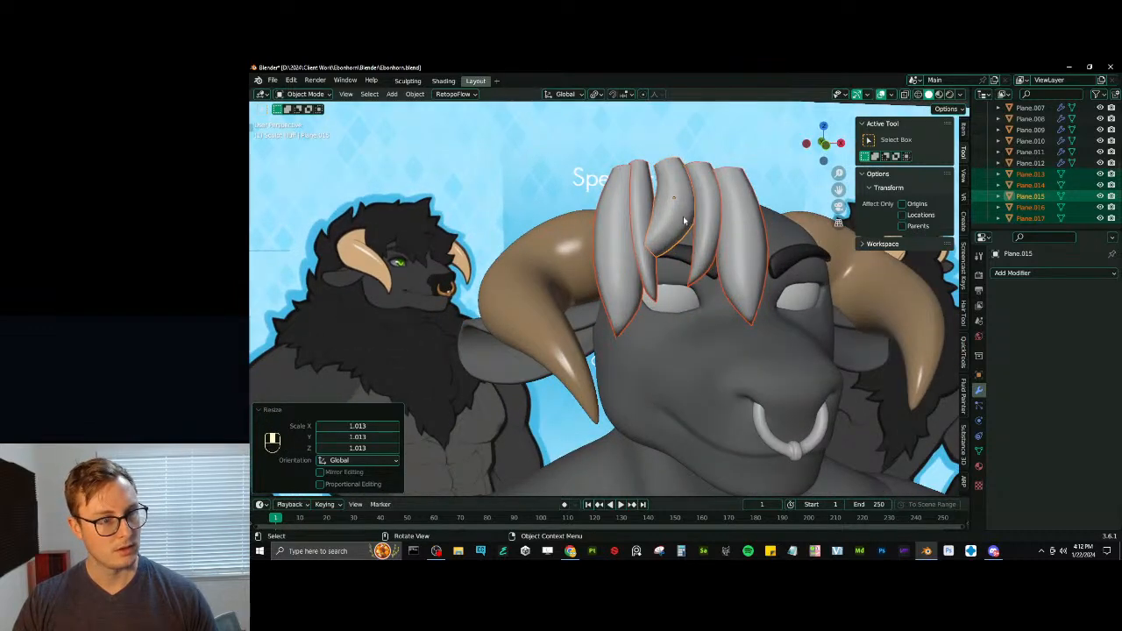
{"action": "scroll", "coordinate": [685, 221], "scroll_direction": "down", "scroll_amount": 5}
{"action": "scroll", "coordinate": [637, 286], "scroll_direction": "up", "scroll_amount": 4}
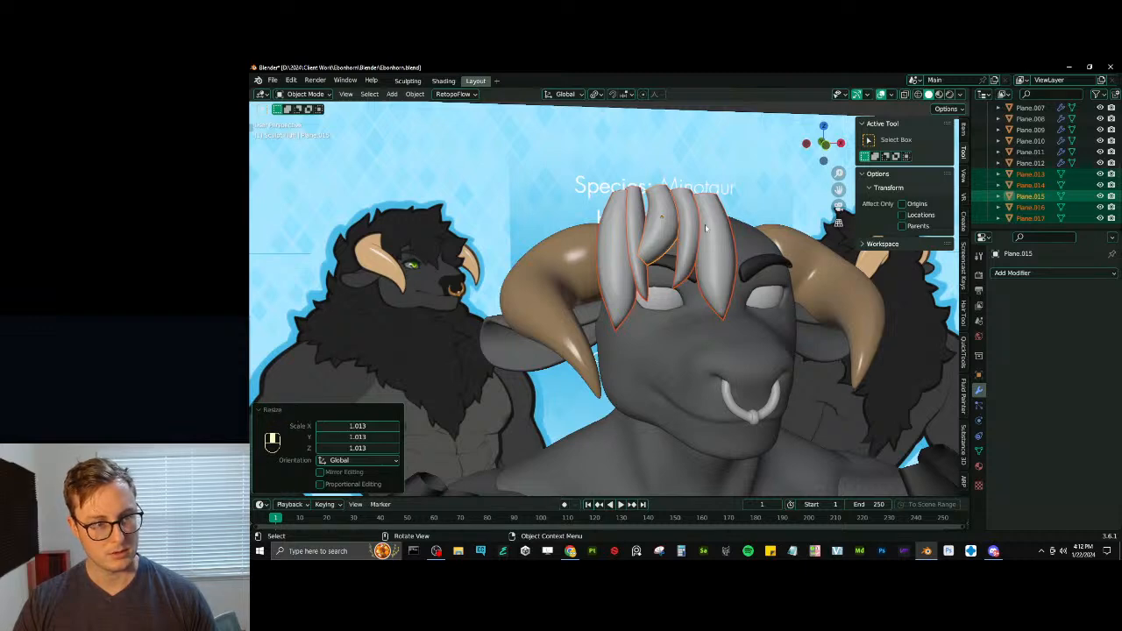
- Rotate only the short curled strand about 31.6° so its tip sweeps sideways over the forehead
{"action": "left_click", "coordinate": [666, 253]}
{"action": "key", "text": "r"}
{"action": "middle_click_drag", "start_coordinate": [663, 215], "coordinate": [761, 261]}
{"action": "left_click", "coordinate": [723, 211]}
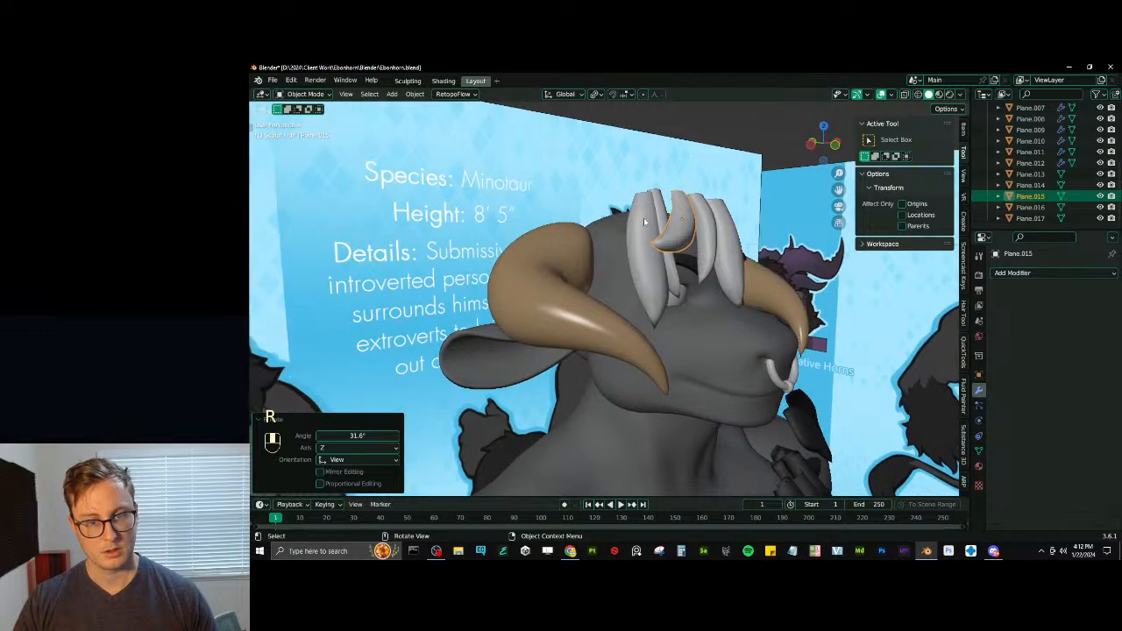
- Select the two outer strands beside the horn, adjust their size, and move them along Y toward the head
{"action": "left_click", "coordinate": [672, 256]}
{"action": "middle_click_drag", "start_coordinate": [672, 254], "coordinate": [577, 264]}
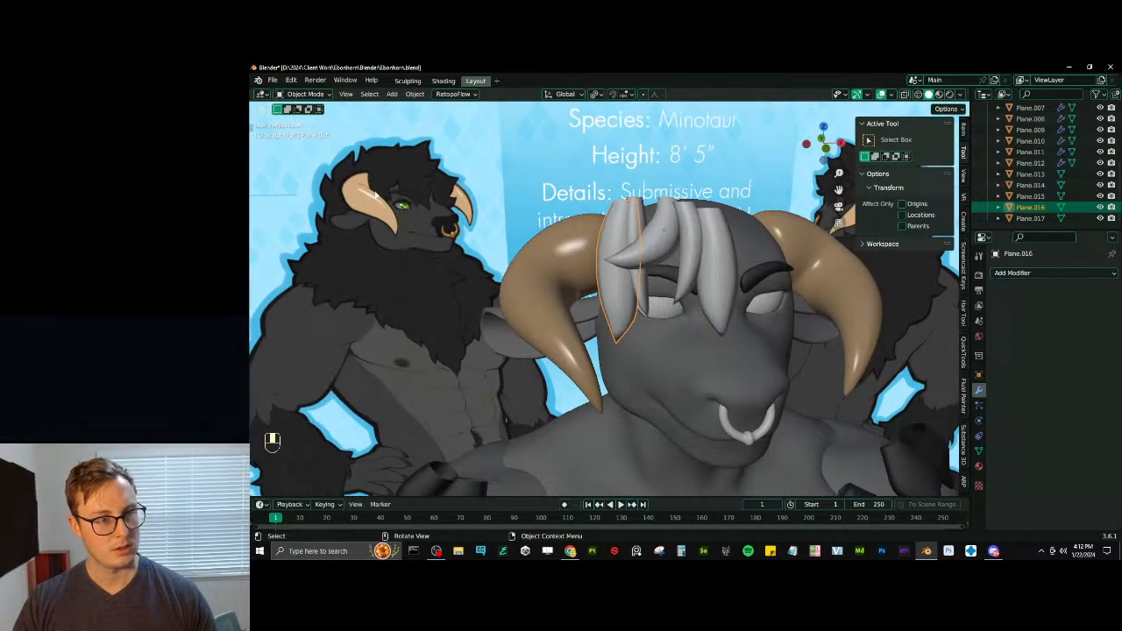
{"action": "middle_click_drag", "start_coordinate": [664, 230], "coordinate": [700, 326]}
{"action": "key", "text": "s"}
{"action": "left_click", "coordinate": [614, 274]}
{"action": "left_click", "coordinate": [692, 245], "text": "shift"}
{"action": "key", "text": "g"}
{"action": "key", "text": "y"}
{"action": "left_click", "coordinate": [683, 244]}
- Rotate the two outer strands about -29.8° around Z, set the transform pivot, and move them closer to the horn
{"action": "key", "text": "r"}
{"action": "key", "text": "z"}
{"action": "left_click", "coordinate": [686, 267]}
{"action": "key", "text": "period"}
{"action": "left_click", "coordinate": [676, 277]}
{"action": "key", "text": "g"}
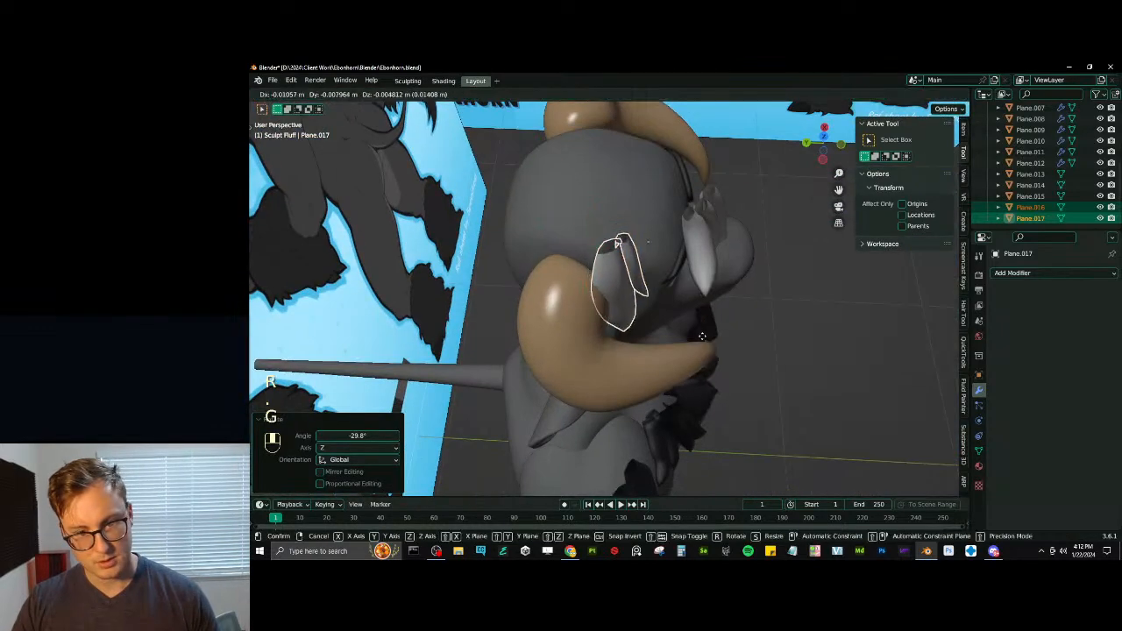
{"action": "left_click", "coordinate": [720, 351]}
- Refine the two outer strands' Z rotation and position so they wrap around the side of the forehead
{"action": "key", "text": "r"}
{"action": "key", "text": "z"}
{"action": "left_click", "coordinate": [644, 263]}
{"action": "middle_click_drag", "start_coordinate": [644, 263], "coordinate": [690, 242]}
{"action": "key", "text": "g"}
{"action": "left_click", "coordinate": [654, 271]}
{"action": "left_click", "coordinate": [657, 257]}
{"action": "key", "text": "g"}
{"action": "left_click", "coordinate": [701, 286]}
{"action": "key", "text": "r"}
{"action": "key", "text": "z"}
{"action": "left_click", "coordinate": [653, 279]}
{"action": "key", "text": "g"}
{"action": "left_click", "coordinate": [652, 264]}
{"action": "left_click", "coordinate": [652, 265]}
- In Edit Mode, move the two outer strands' upper ends inward with sharp proportional falloff at a size of about 0.164
{"action": "key", "text": "Tab"}
{"action": "key", "text": "Tab"}
{"action": "left_click", "coordinate": [684, 238]}
{"action": "key", "text": "Tab"}
{"action": "key", "text": "g"}
{"action": "left_click", "coordinate": [688, 236]}
{"action": "key", "text": "ctrl+z"}
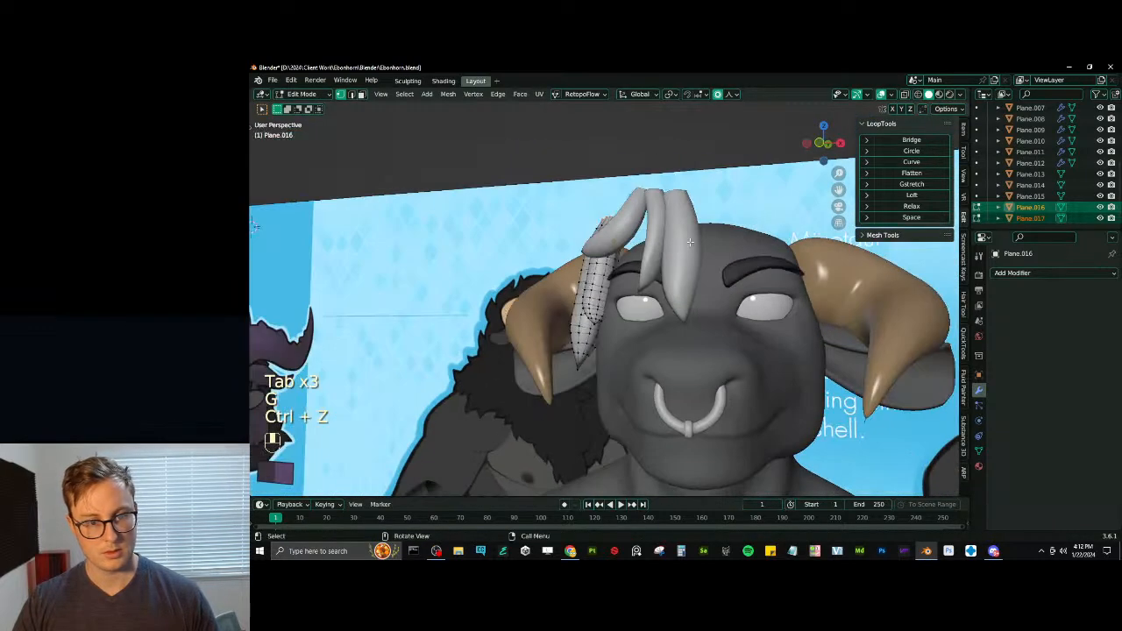
{"action": "key", "text": "g"}
{"action": "left_click", "coordinate": [696, 233]}
- Rotate the outer strands' upper ends about 34° with a proportional size of about 0.239, reposition them, leave Edit Mode, and save
{"action": "key", "text": "r"}
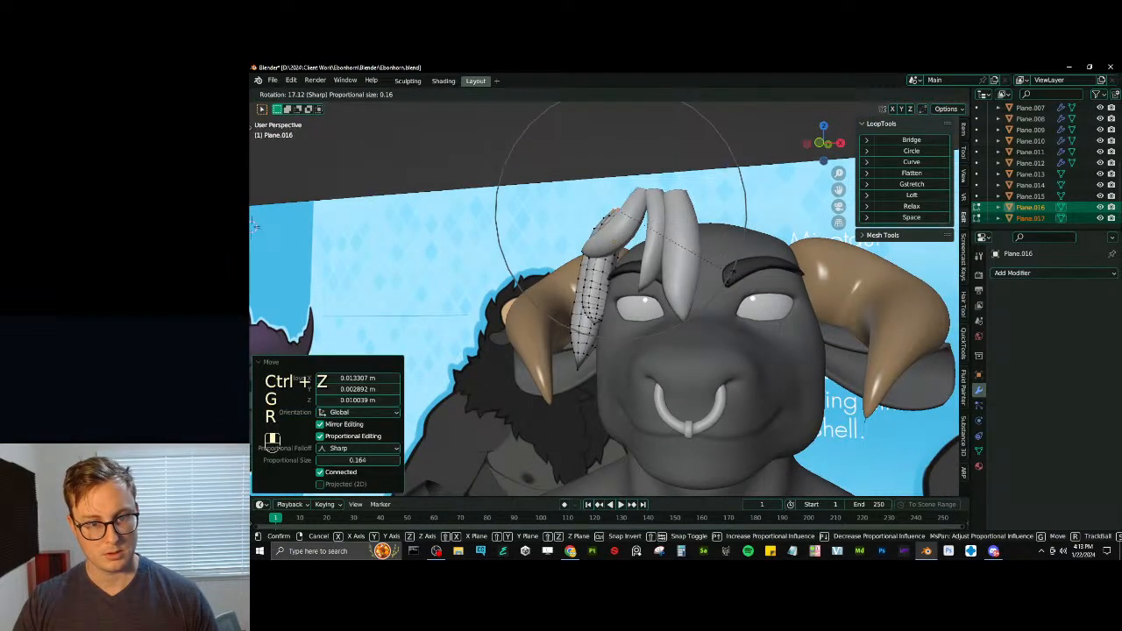
{"action": "left_click", "coordinate": [713, 298]}
{"action": "key", "text": "g"}
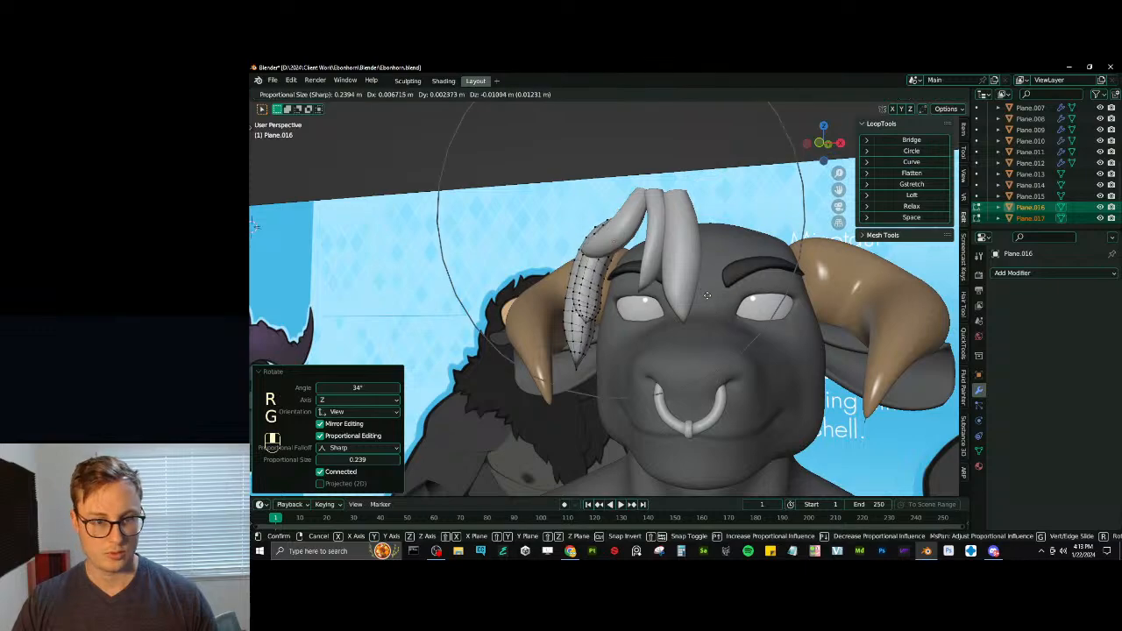
{"action": "left_click", "coordinate": [721, 308]}
{"action": "middle_click_drag", "start_coordinate": [714, 305], "coordinate": [690, 280]}
{"action": "key", "text": "Tab"}
{"action": "scroll", "coordinate": [697, 287], "scroll_direction": "down", "scroll_amount": 5}
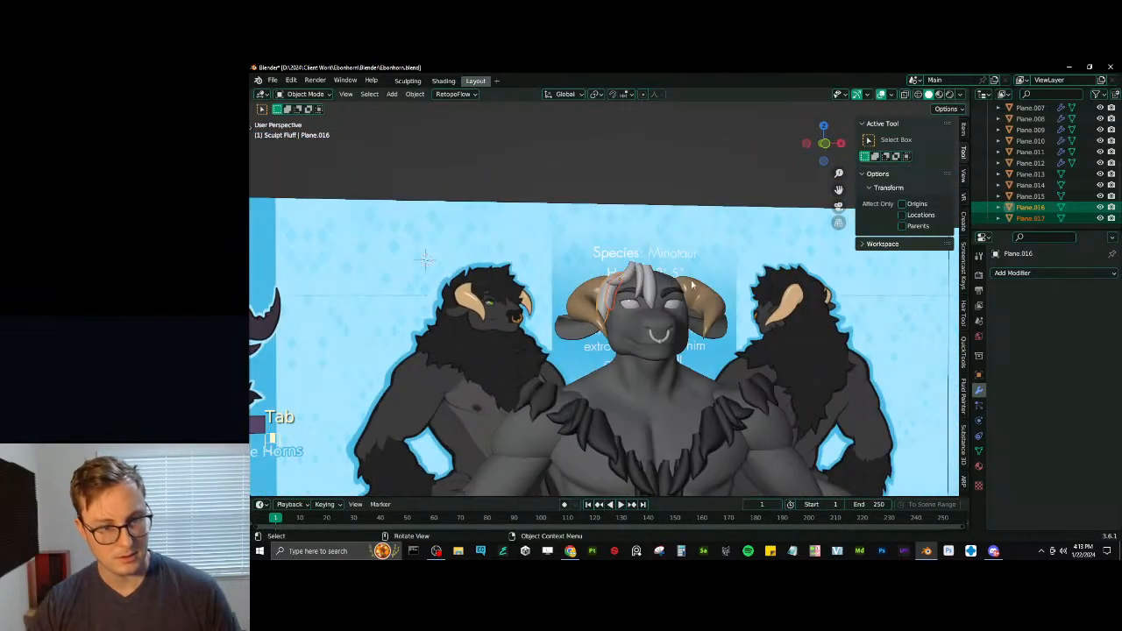
{"action": "key", "text": "ctrl+s"}
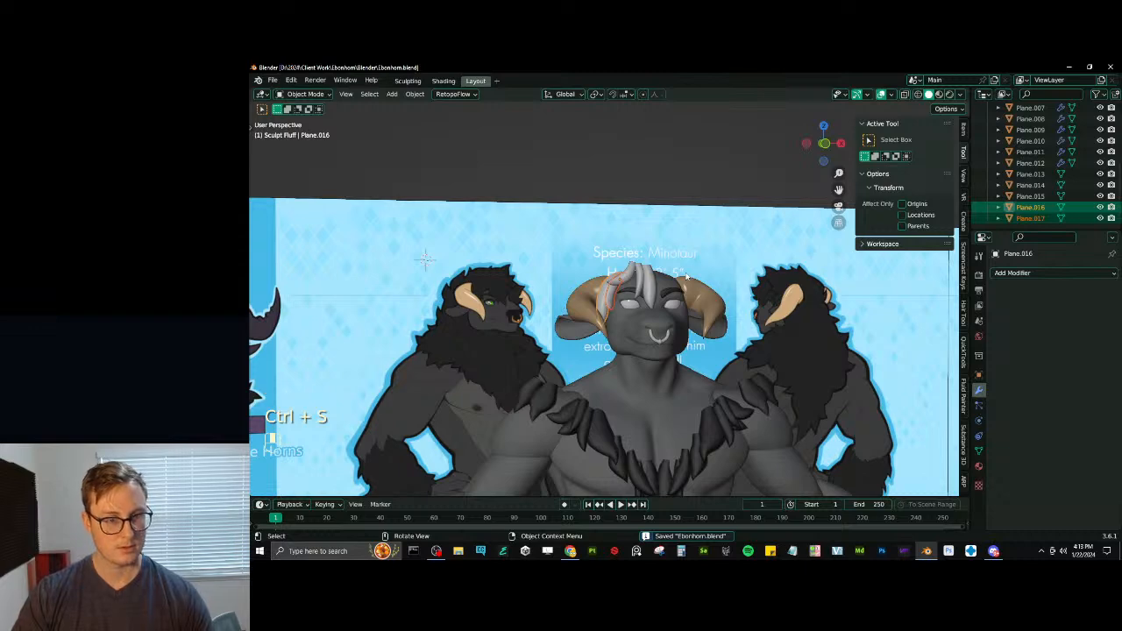
- In Edit Mode, rotate the short curled strand's upper end and move it back toward the scalp with a proportional size of about 0.149
{"action": "scroll", "coordinate": [680, 279], "scroll_direction": "up", "scroll_amount": 4}
{"action": "left_click", "coordinate": [650, 260]}
{"action": "middle_click_drag", "start_coordinate": [653, 261], "coordinate": [712, 257]}
{"action": "key", "text": "Tab"}
{"action": "key", "text": "g"}
{"action": "left_click", "coordinate": [711, 285]}
{"action": "key", "text": "r"}
{"action": "scroll", "coordinate": [719, 261], "scroll_direction": "up", "scroll_amount": 5}
{"action": "left_click", "coordinate": [700, 255]}
{"action": "key", "text": "g"}
{"action": "left_click", "coordinate": [672, 269]}
- Refine the curled strand's upper end by rotating, scaling, shrink/fattening and moving it with a smaller proportional size of about 0.092
{"action": "key", "text": "r"}
{"action": "scroll", "coordinate": [706, 249], "scroll_direction": "up", "scroll_amount": 5}
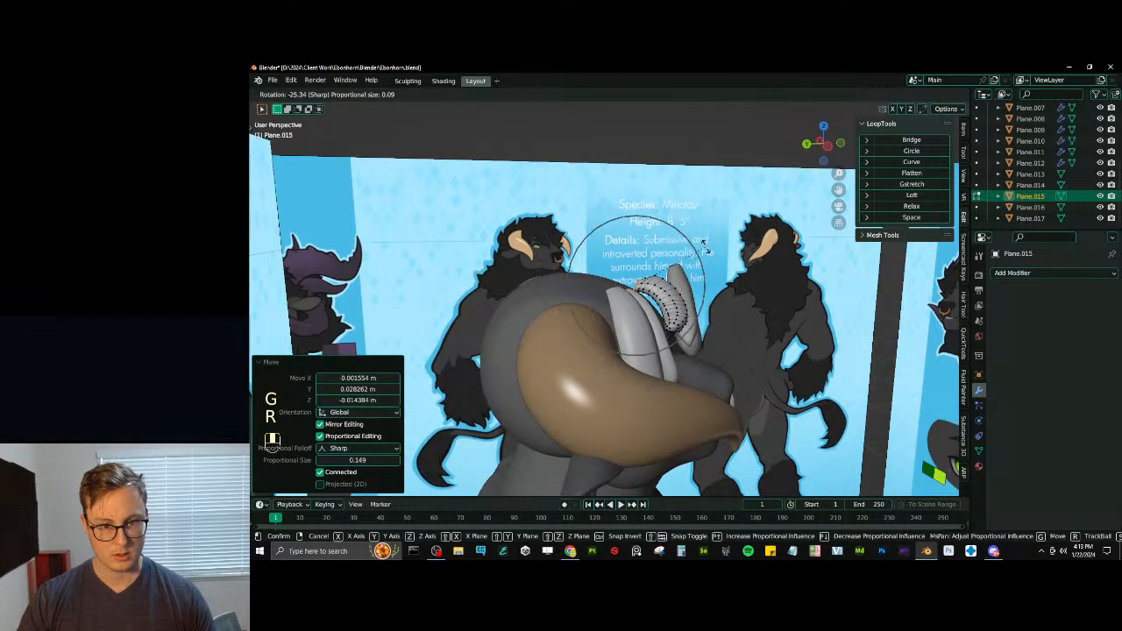
{"action": "left_click", "coordinate": [673, 245]}
{"action": "key", "text": "s"}
{"action": "left_click", "coordinate": [670, 235]}
{"action": "key", "text": "g"}
{"action": "left_click", "coordinate": [666, 226]}
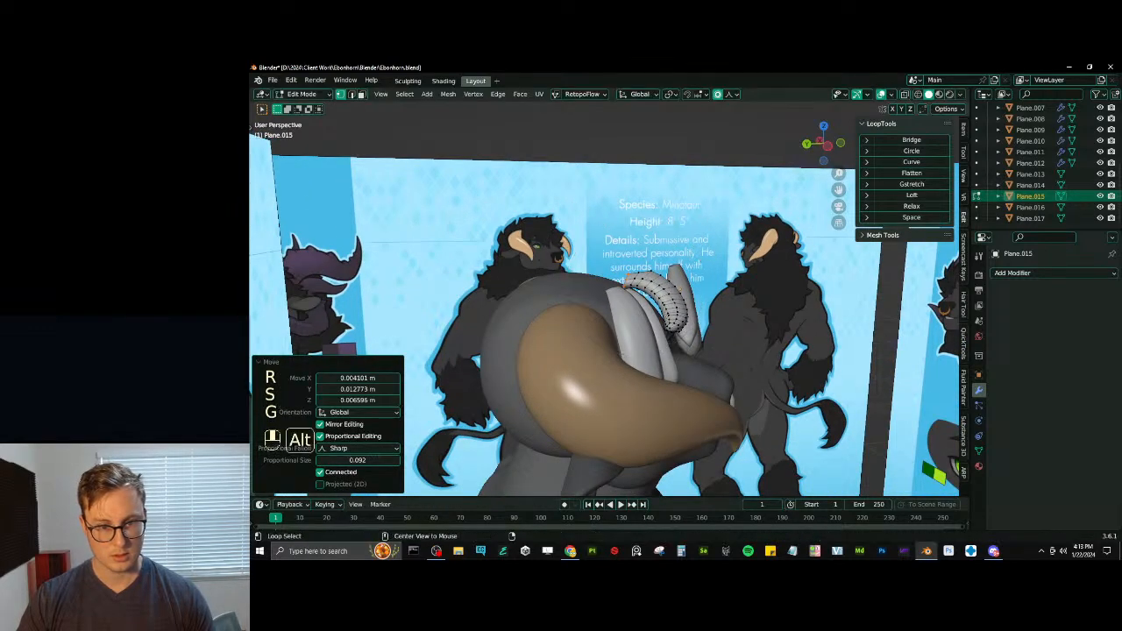
{"action": "key", "text": "alt+s"}
{"action": "left_click", "coordinate": [663, 216]}
{"action": "middle_click_drag", "start_coordinate": [662, 217], "coordinate": [619, 271]}
{"action": "key", "text": "g"}
{"action": "left_click", "coordinate": [657, 261]}
- Return to Object Mode, then rescale the curled strand and nudge it into place on the forehead
{"action": "key", "text": "Tab"}
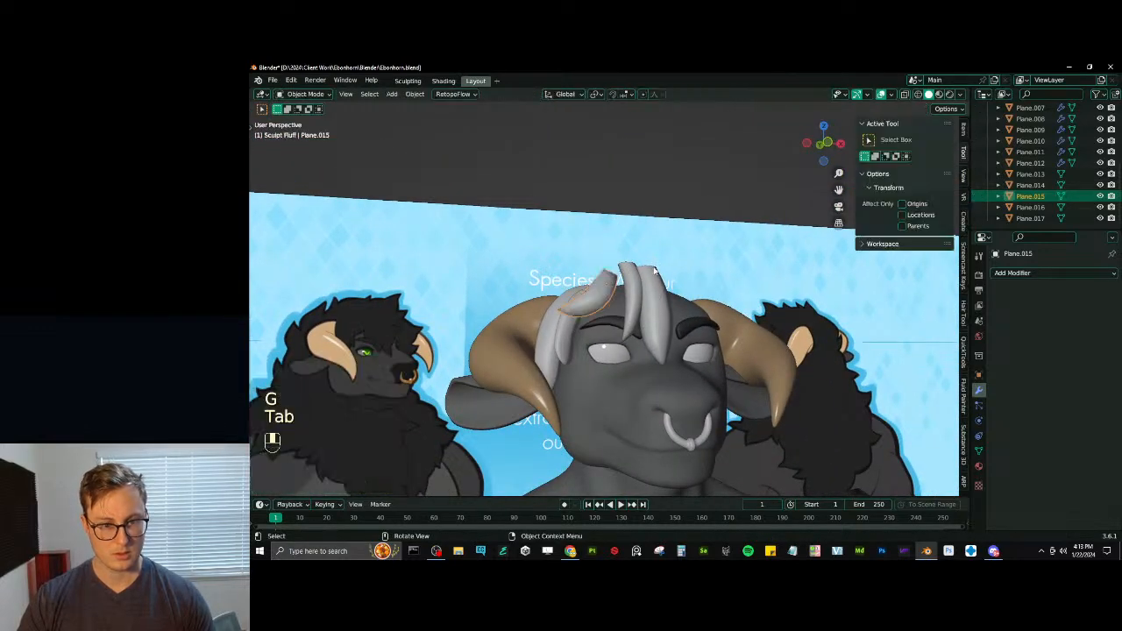
{"action": "key", "text": "s"}
{"action": "left_click", "coordinate": [662, 262]}
{"action": "key", "text": "g"}
{"action": "left_click", "coordinate": [655, 292]}
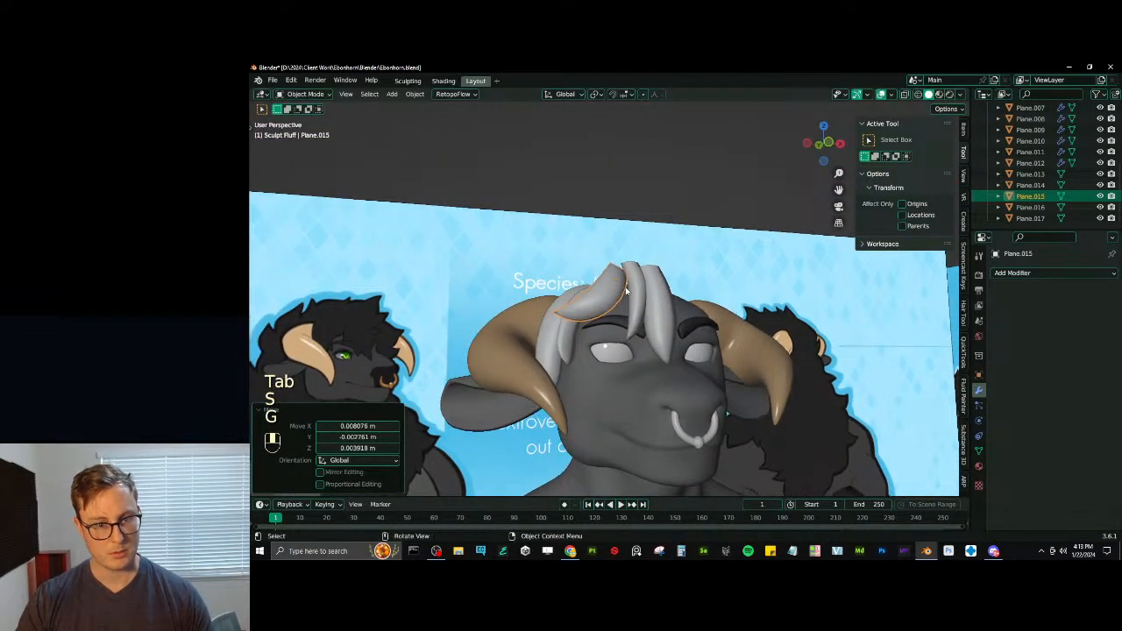
- Select the two inner strands hanging over the brow and move them about -0.005 m along X
{"action": "left_click", "coordinate": [658, 302]}
{"action": "left_click", "coordinate": [637, 303], "text": "shift"}
{"action": "middle_click_drag", "start_coordinate": [639, 304], "coordinate": [664, 330]}
{"action": "key", "text": "g"}
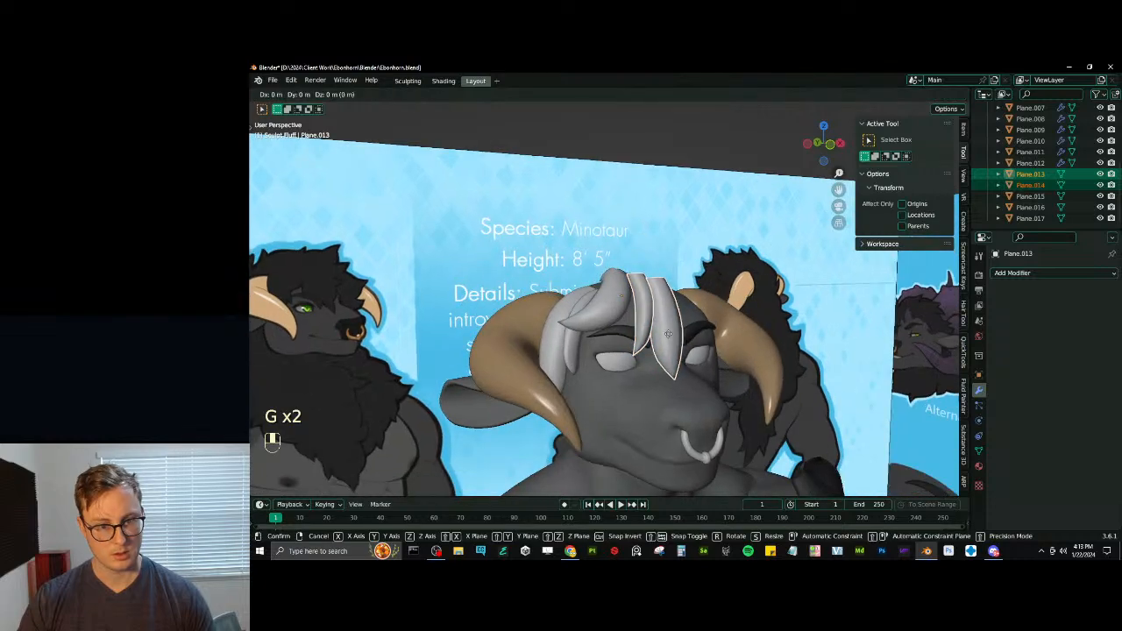
{"action": "key", "text": "x"}
{"action": "left_click", "coordinate": [665, 331]}
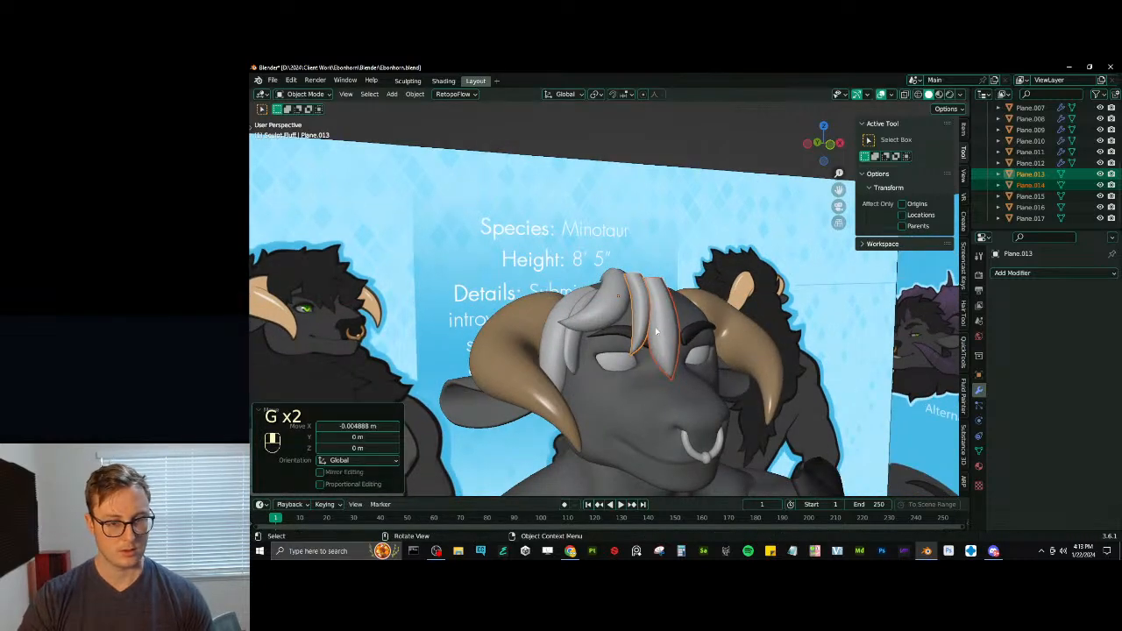
- Shift the two inner strands further along X and rotate them about -13.2° around Z
{"action": "key", "text": "KP_3"}
{"action": "middle_click_drag", "start_coordinate": [660, 323], "coordinate": [778, 347]}
{"action": "key", "text": "g"}
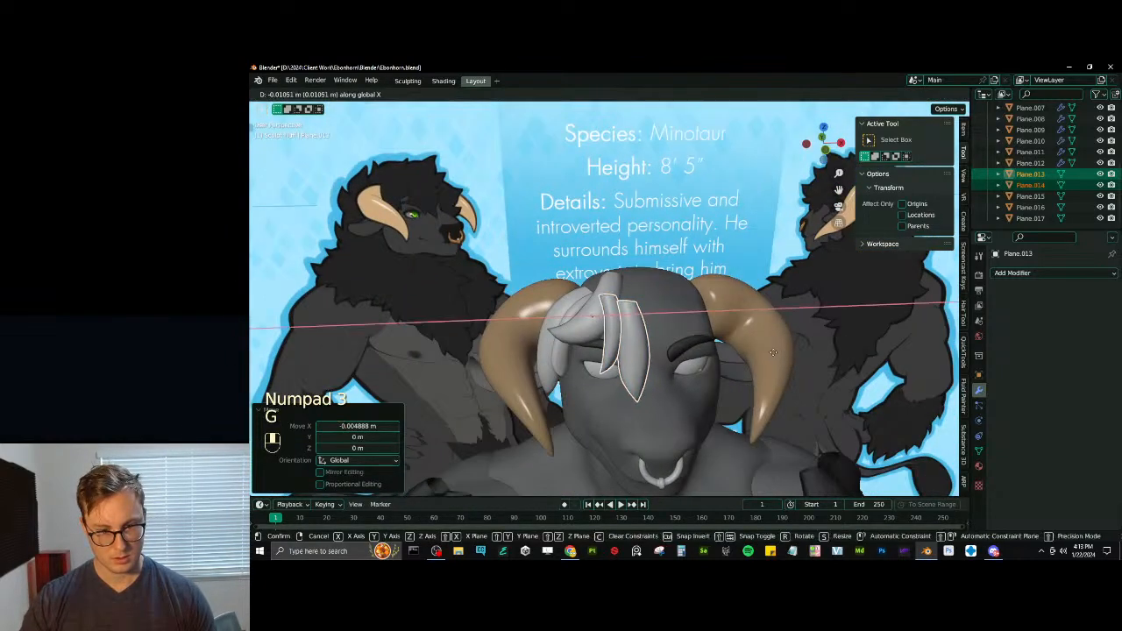
{"action": "key", "text": "r"}
{"action": "left_click", "coordinate": [705, 362]}
{"action": "middle_click_drag", "start_coordinate": [708, 355], "coordinate": [654, 304]}
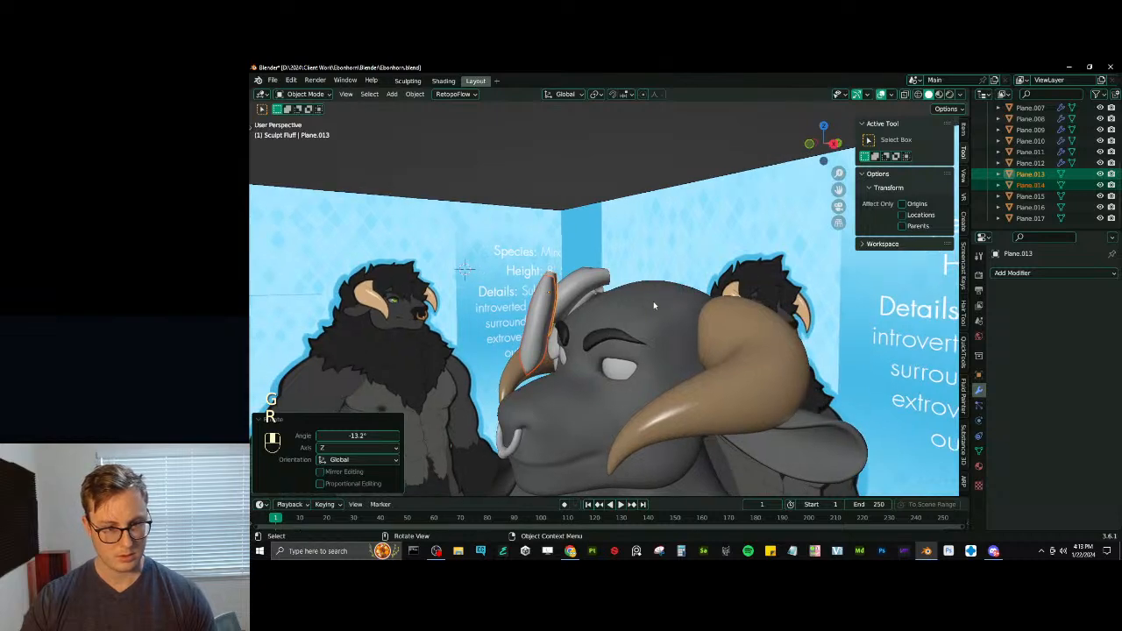
- Scale the two inner strands to about 0.923, then move and rotate them in side view to follow the forehead
{"action": "key", "text": "s"}
{"action": "left_click", "coordinate": [657, 296]}
{"action": "key", "text": "KP_3"}
{"action": "key", "text": "g"}
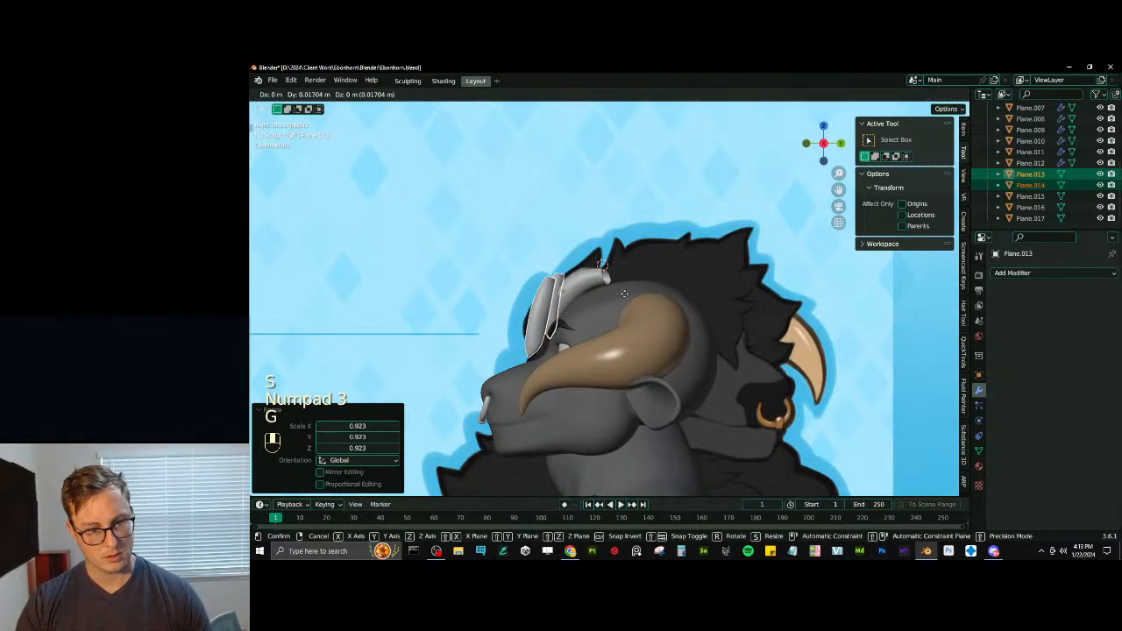
{"action": "key", "text": "r"}
{"action": "left_click", "coordinate": [630, 312]}
{"action": "key", "text": "g"}
{"action": "left_click", "coordinate": [630, 312]}
- Fine-tune the two inner strands' placement on the forehead along Y and X
{"action": "middle_click_drag", "start_coordinate": [633, 313], "coordinate": [586, 284]}
{"action": "scroll", "coordinate": [716, 314], "scroll_direction": "up", "scroll_amount": 3}
{"action": "key", "text": "g"}
{"action": "key", "text": "y"}
{"action": "left_click", "coordinate": [709, 315]}
{"action": "key", "text": "g"}
{"action": "key", "text": "x"}
{"action": "left_click", "coordinate": [645, 328]}
- In Edit Mode, bend the inner strands' upper ends back over the scalp, rotating them about 34.9° with a proportional size of about 0.18
{"action": "key", "text": "Tab"}
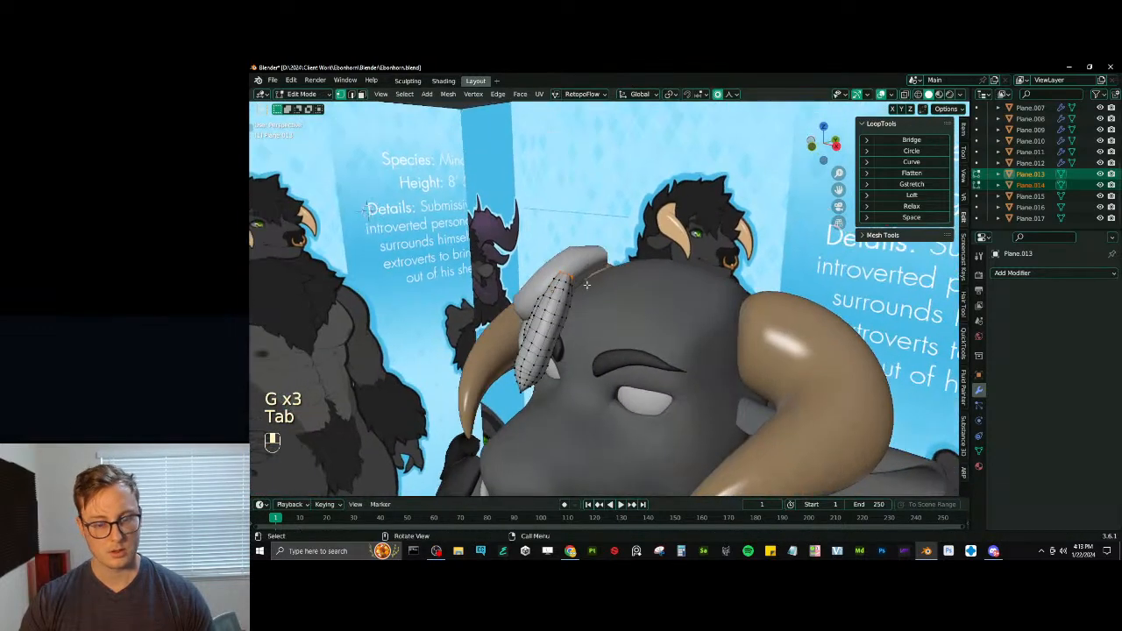
{"action": "key", "text": "KP_3"}
{"action": "key", "text": "g"}
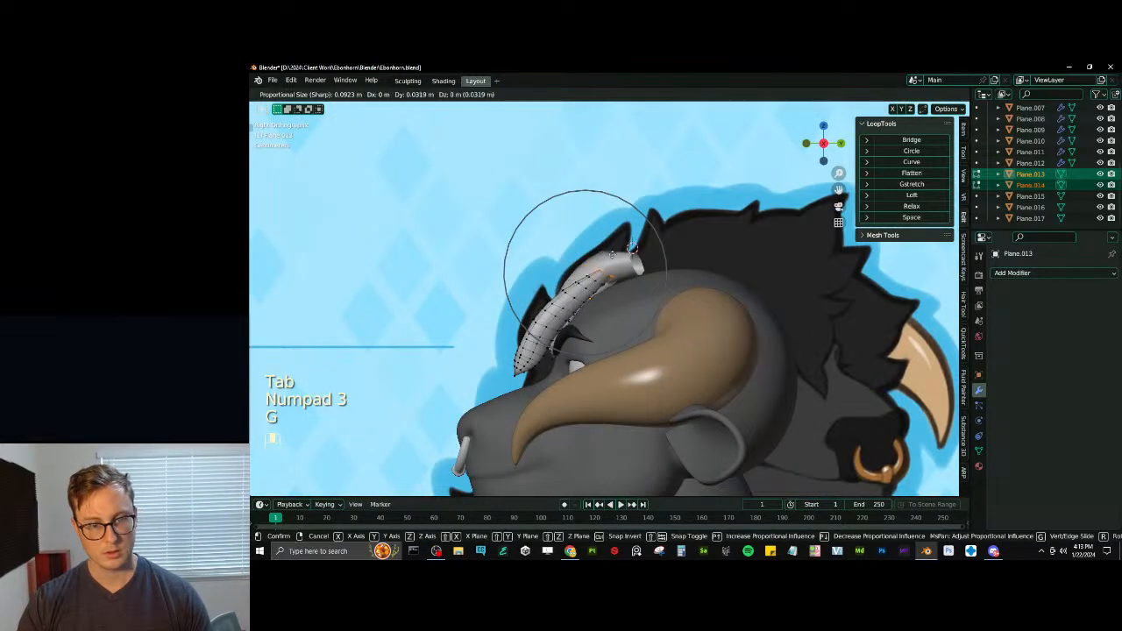
{"action": "left_click", "coordinate": [641, 255]}
{"action": "key", "text": "r"}
{"action": "scroll", "coordinate": [660, 285], "scroll_direction": "down", "scroll_amount": 7}
{"action": "left_click", "coordinate": [663, 294]}
{"action": "key", "text": "g"}
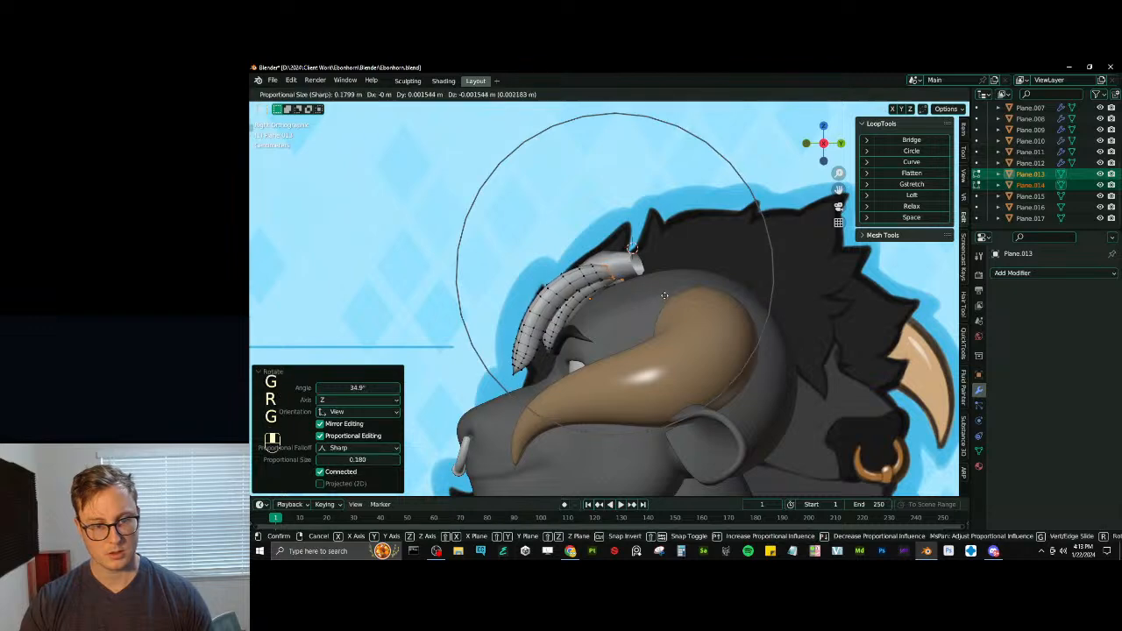
{"action": "left_click", "coordinate": [578, 334]}
- Bend the foremost inner strand's tip in toward the brow with proportional moves and a rotation, and return to Object Mode
{"action": "left_click", "coordinate": [507, 376]}
{"action": "key", "text": "g"}
{"action": "scroll", "coordinate": [539, 347], "scroll_direction": "up", "scroll_amount": 9}
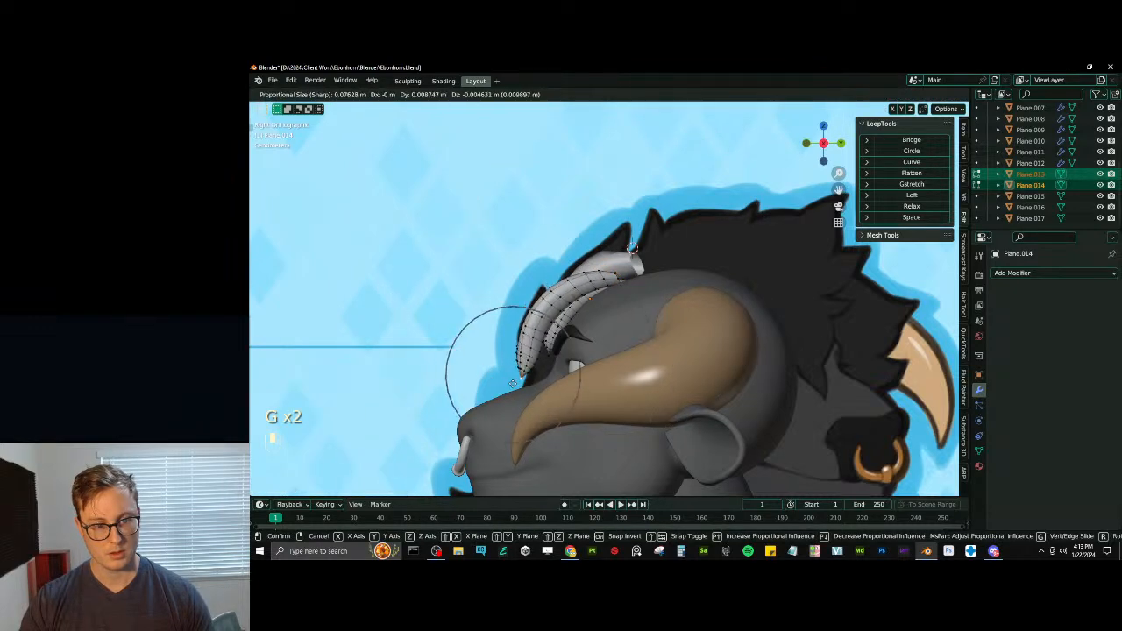
{"action": "left_click", "coordinate": [541, 348]}
{"action": "key", "text": "r"}
{"action": "left_click", "coordinate": [546, 352]}
{"action": "key", "text": "g"}
{"action": "left_click", "coordinate": [551, 350]}
{"action": "middle_click_drag", "start_coordinate": [551, 351], "coordinate": [579, 301]}
{"action": "key", "text": "Tab"}
- Restore the selection of the five forelock strands with the dark arm tuft active, and copy the tuft's fur material to them
{"action": "left_click", "coordinate": [579, 321], "text": "shift"}
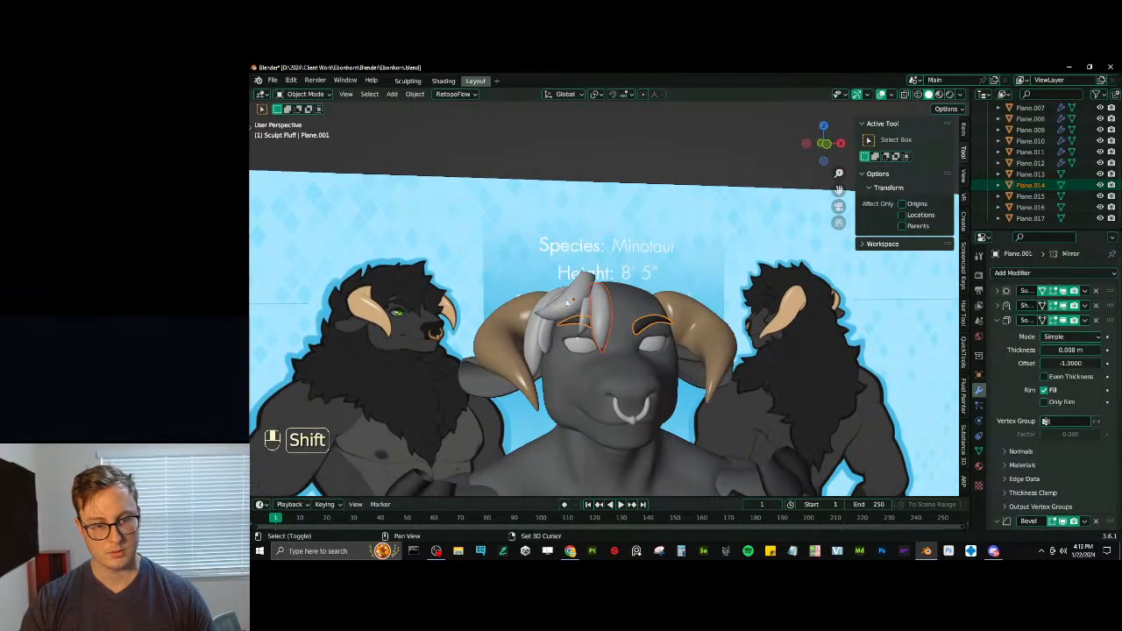
{"action": "key", "text": "ctrl+z"}
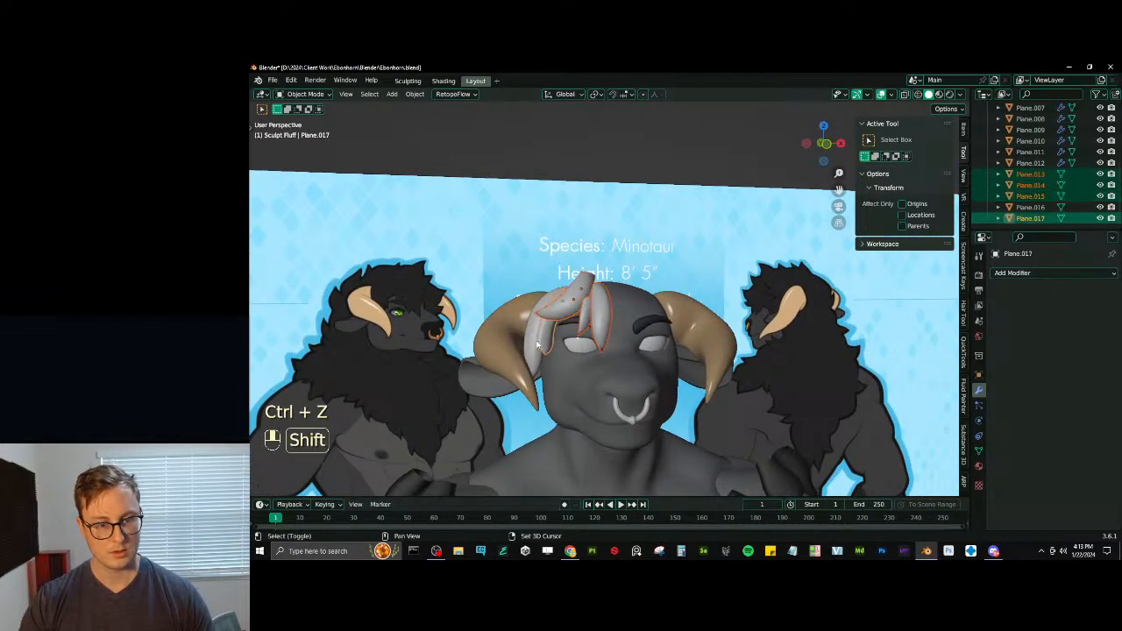
{"action": "key", "text": "ctrl+z"}
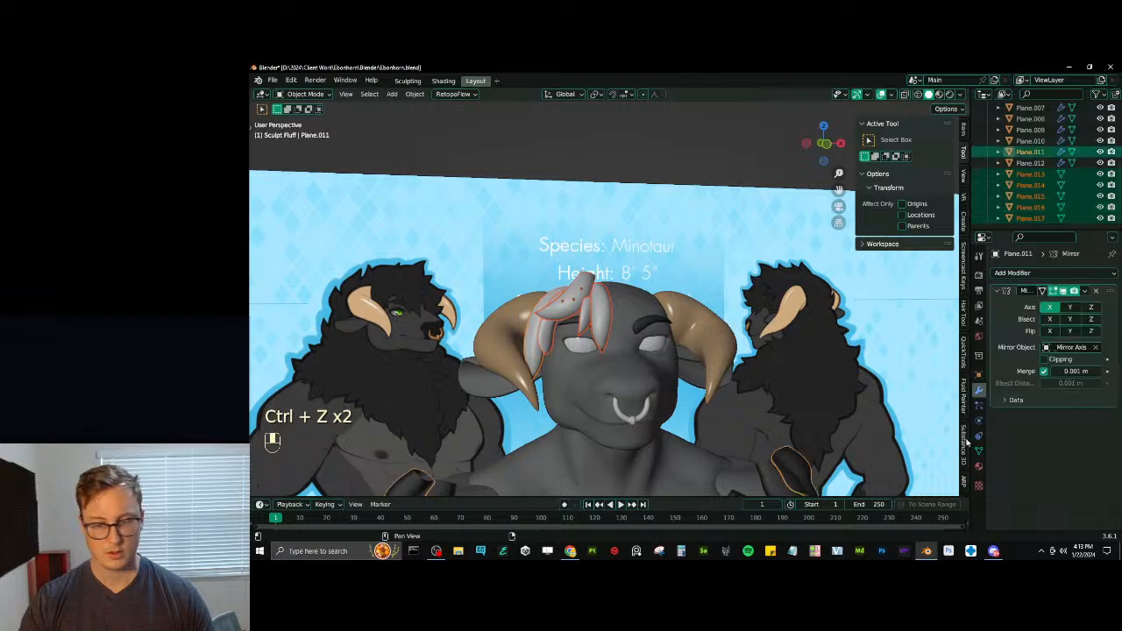
{"action": "left_click", "coordinate": [978, 465]}
{"action": "left_click", "coordinate": [1111, 298]}
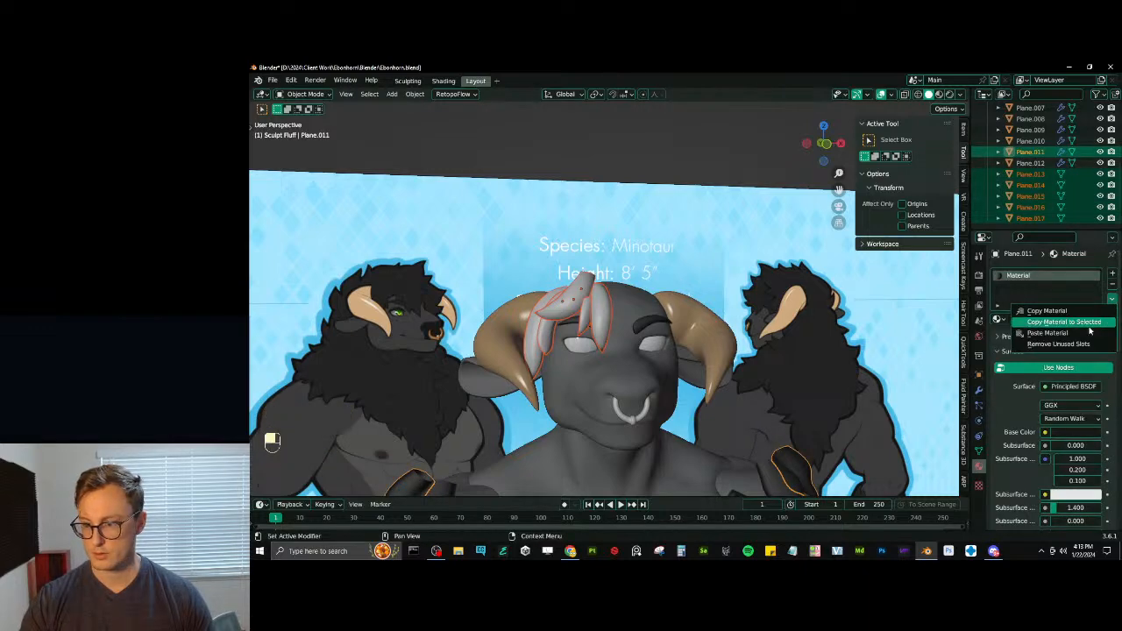
{"action": "left_click", "coordinate": [1051, 323]}
{"action": "scroll", "coordinate": [722, 297], "scroll_direction": "down", "scroll_amount": 5}
{"action": "left_click", "coordinate": [636, 199]}
{"action": "scroll", "coordinate": [637, 254], "scroll_direction": "up", "scroll_amount": 4}
{"action": "mouse_move", "coordinate": [641, 285]}
{"action": "middle_mouse_down"}
{"action": "mouse_move", "coordinate": [589, 285]}
{"action": "mouse_move", "coordinate": [635, 295]}
{"action": "middle_mouse_up"}
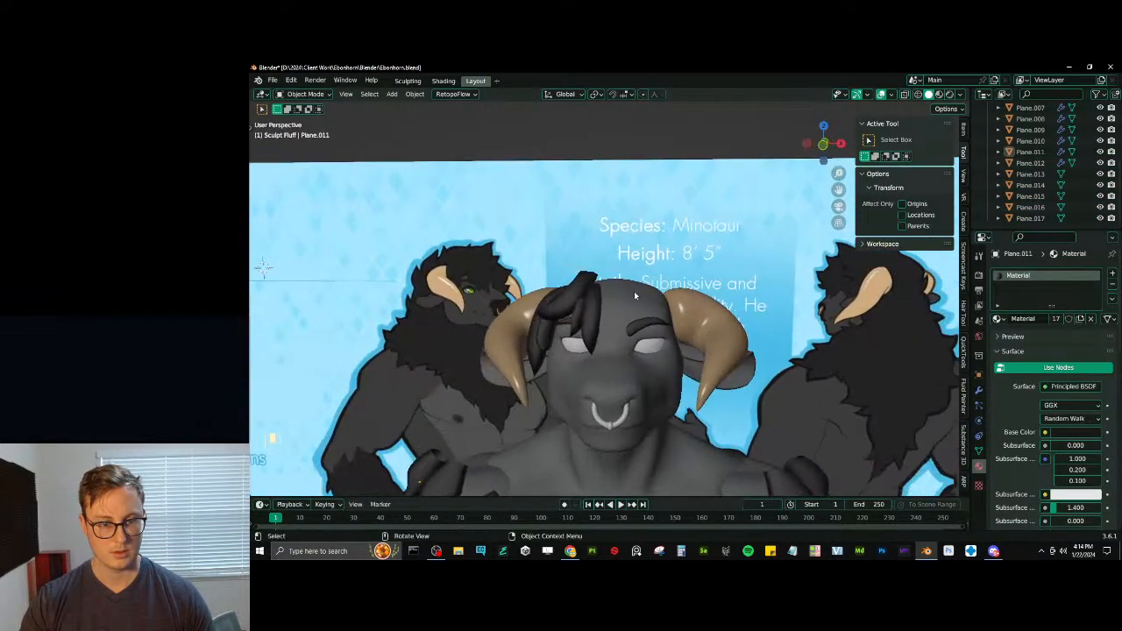
- Select the five forelock strands with a chest fur tuft as active object and copy its material to them
{"action": "left_click", "coordinate": [575, 321], "text": "shift"}
{"action": "left_click", "coordinate": [582, 288], "text": "shift"}
{"action": "left_click", "coordinate": [556, 305], "text": "shift"}
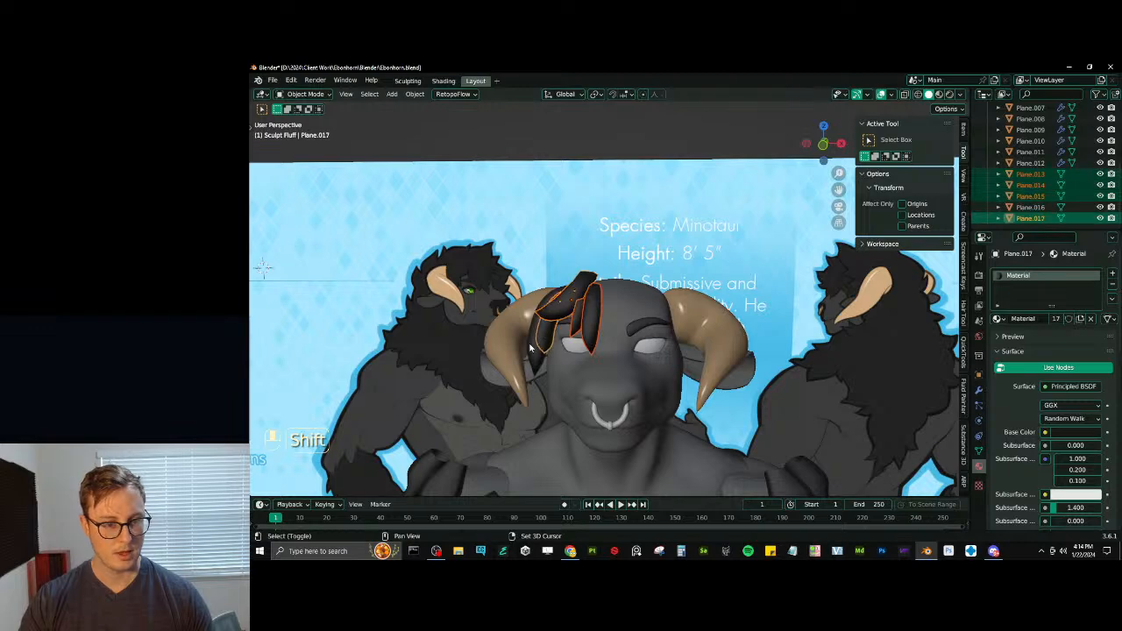
{"action": "left_click", "coordinate": [540, 344], "text": "shift"}
{"action": "scroll", "coordinate": [544, 377], "scroll_direction": "down", "scroll_amount": 1}
{"action": "middle_click_drag", "start_coordinate": [545, 390], "coordinate": [618, 237], "text": "shift"}
{"action": "scroll", "coordinate": [618, 237], "scroll_direction": "down", "scroll_amount": 2}
{"action": "left_click", "coordinate": [592, 334], "text": "shift"}
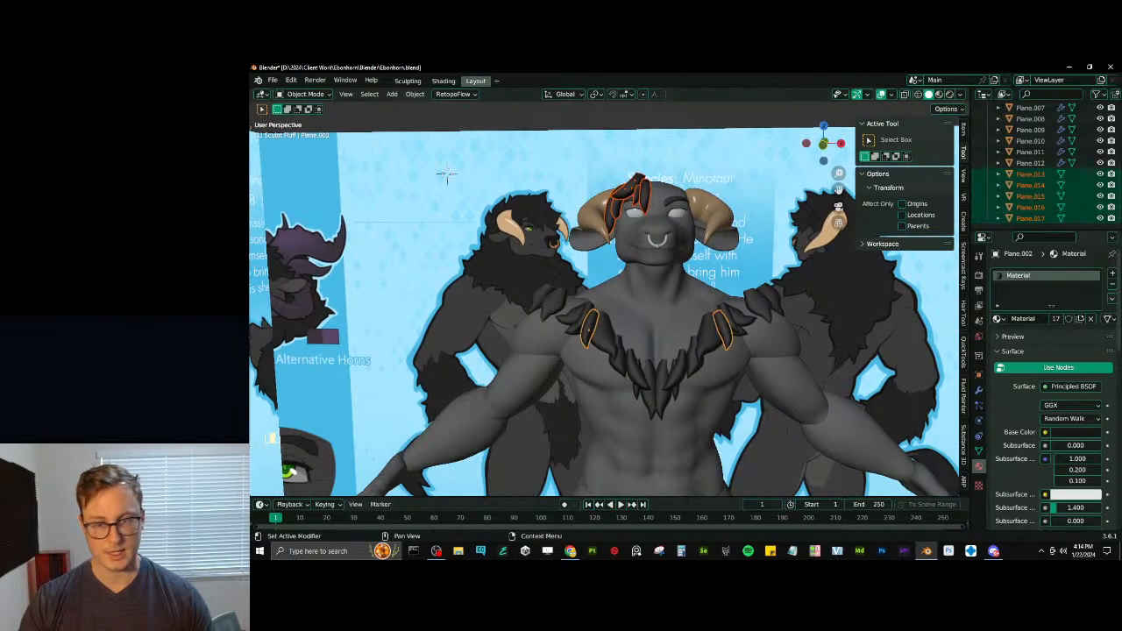
{"action": "left_click", "coordinate": [1111, 300]}
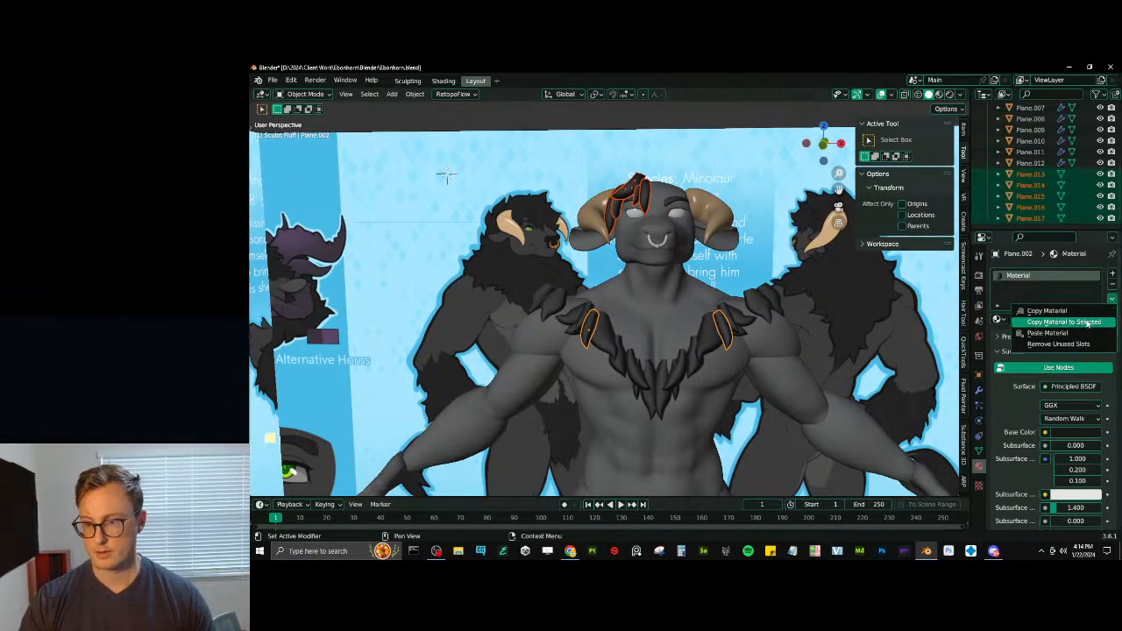
{"action": "left_click", "coordinate": [1087, 322]}
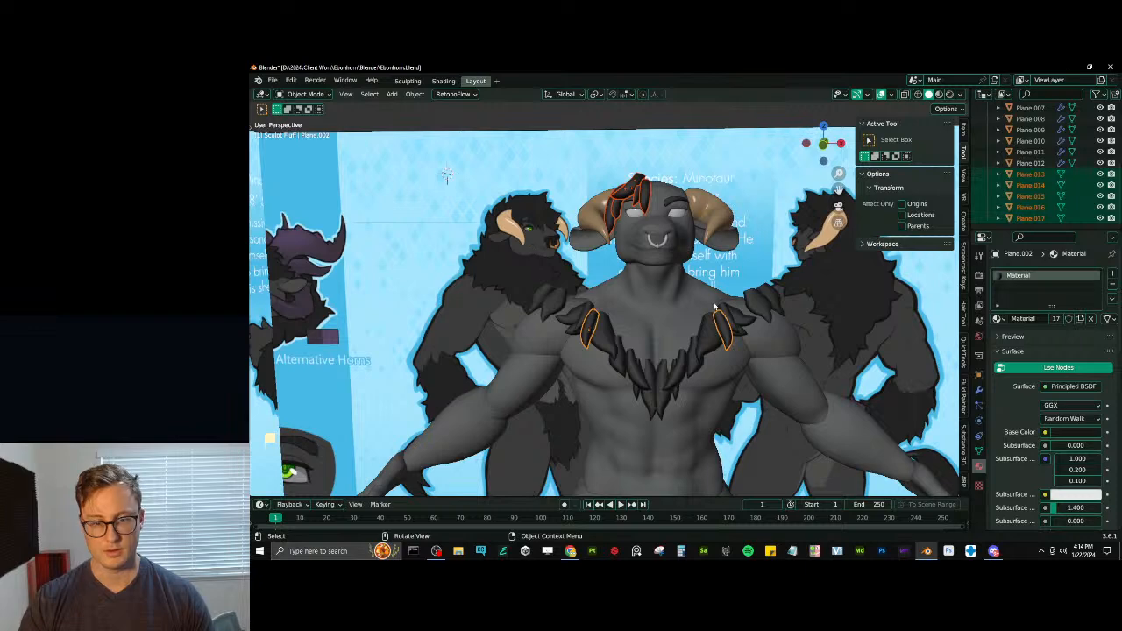
- Copy the chest tuft's Mirror modifier to the selected forelock strands and save the file
{"action": "left_click", "coordinate": [977, 389]}
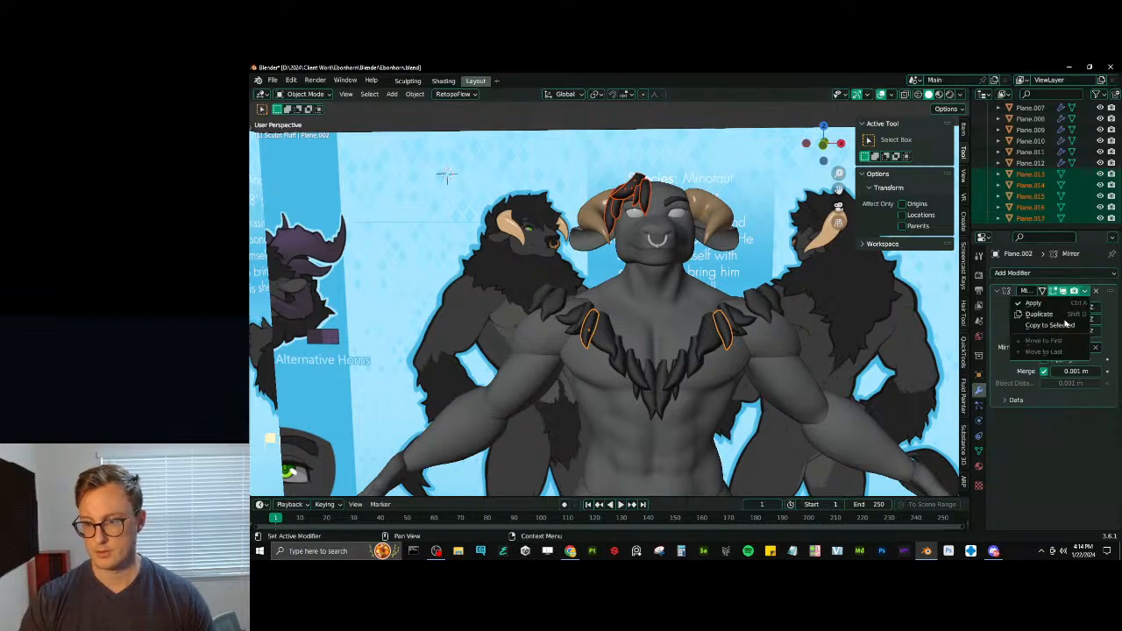
{"action": "middle_click_drag", "start_coordinate": [631, 236], "coordinate": [628, 179]}
{"action": "left_click", "coordinate": [628, 180]}
{"action": "scroll", "coordinate": [649, 211], "scroll_direction": "down", "scroll_amount": 4}
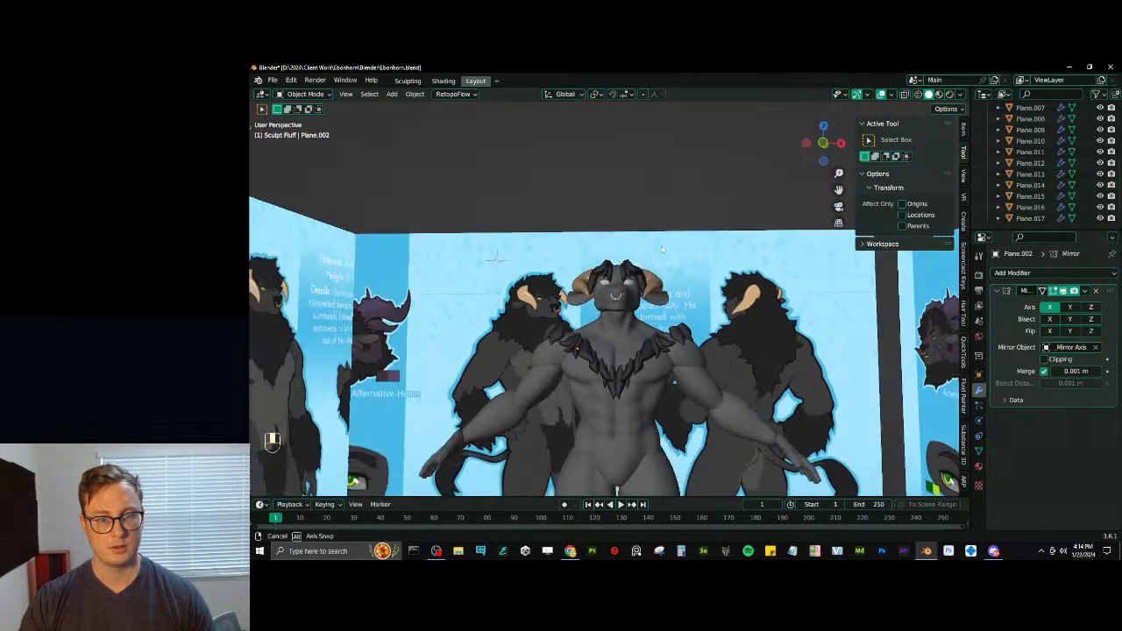
{"action": "middle_click_drag", "start_coordinate": [663, 245], "coordinate": [684, 252]}
{"action": "key", "text": "ctrl+s"}
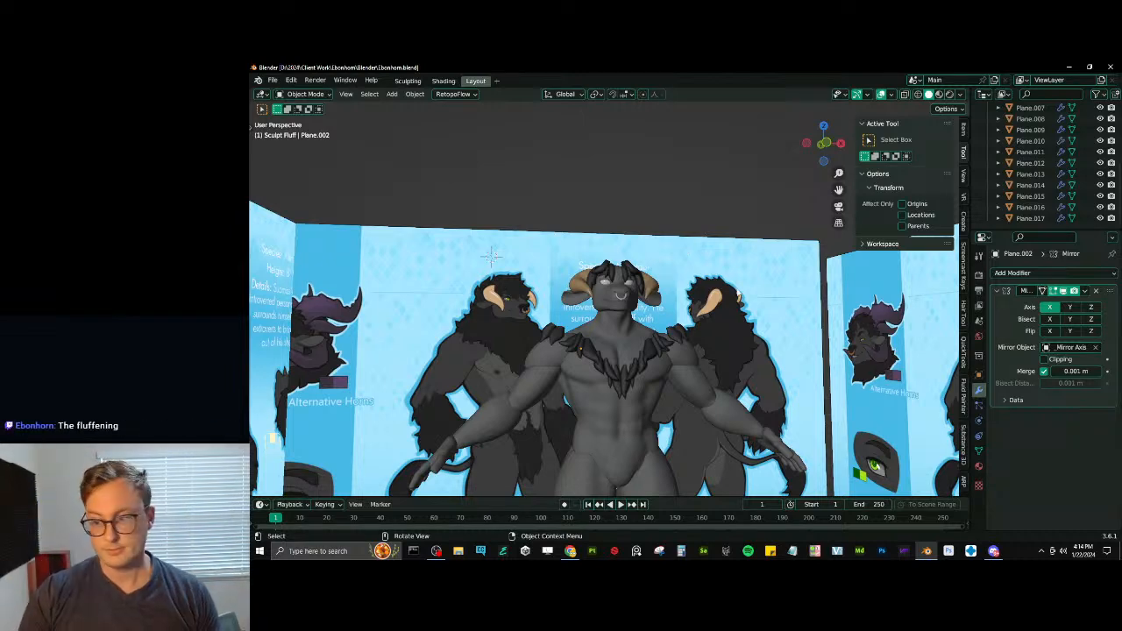
- In front view, add a plane over the reference head's hair and rotate it 90° about X
{"action": "scroll", "coordinate": [719, 320], "scroll_direction": "up", "scroll_amount": 5}
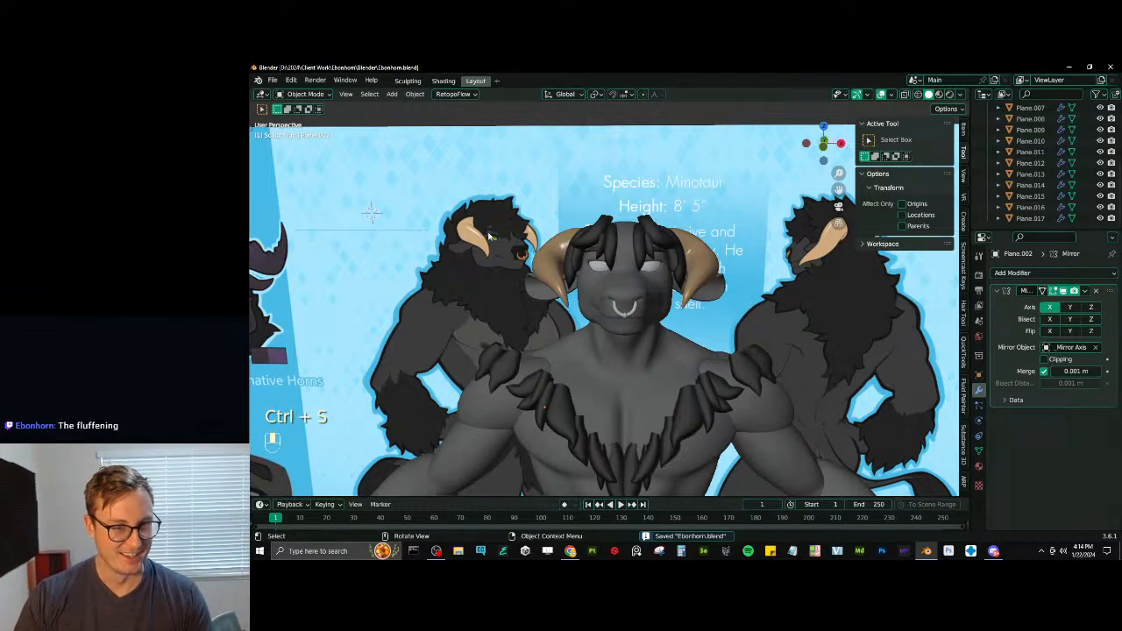
{"action": "middle_click_drag", "start_coordinate": [489, 235], "coordinate": [604, 298], "text": "shift"}
{"action": "key", "text": "KP_1"}
{"action": "key", "text": "shift+a"}
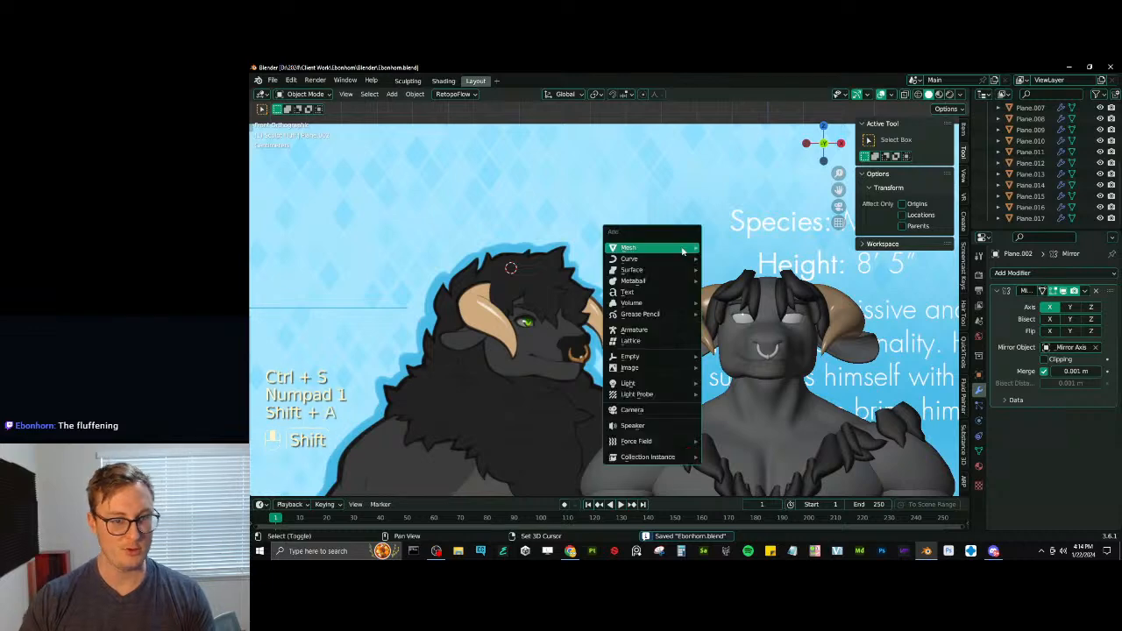
{"action": "mouse_move", "coordinate": [683, 252]}
{"action": "left_click", "coordinate": [721, 249]}
{"action": "key", "text": "r"}
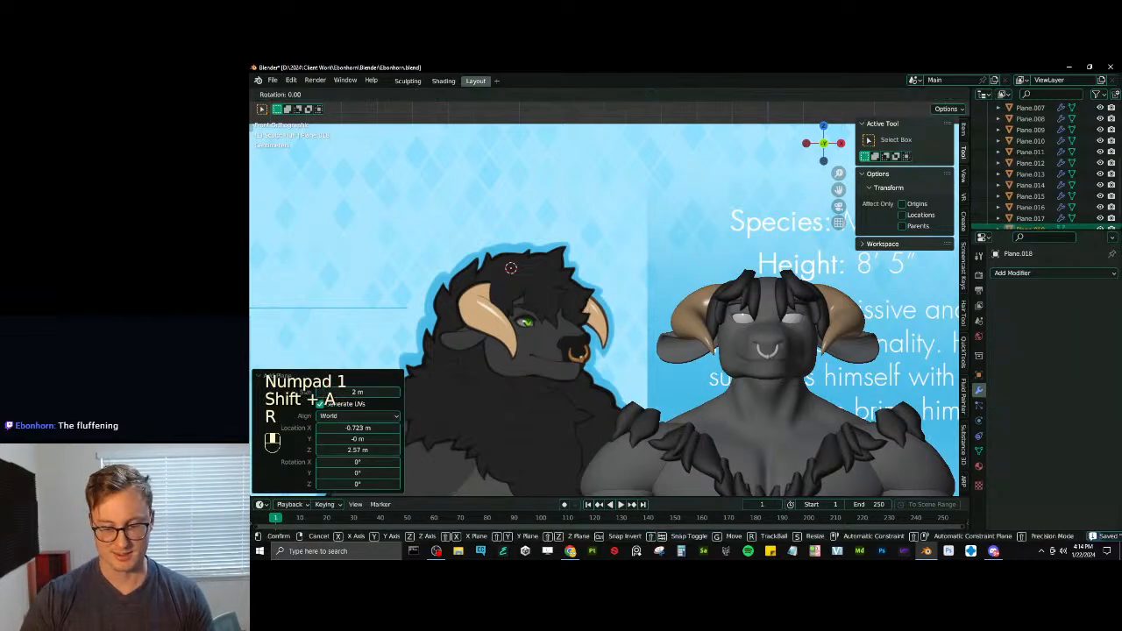
{"action": "key", "text": "x"}
{"action": "key", "text": "9"}
{"action": "key", "text": "0"}
{"action": "key", "text": "Return"}
- Scale the plane to about 0.18 and again to 0.382, then place it over the reference hair above the near horn
{"action": "key", "text": "s"}
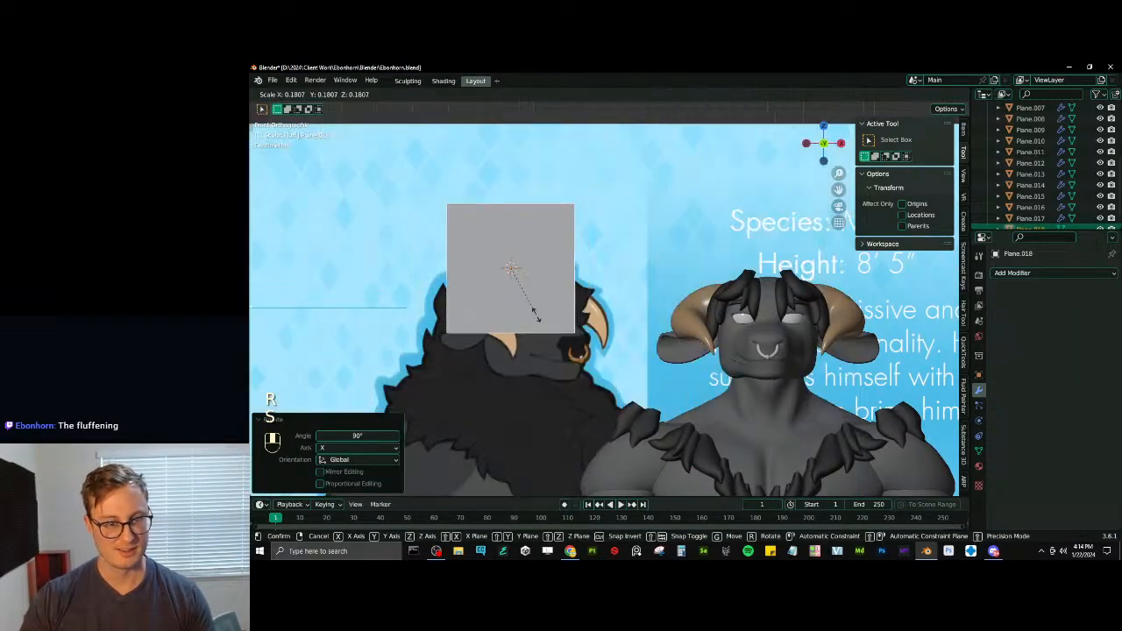
{"action": "left_click", "coordinate": [531, 308]}
{"action": "middle_click_drag", "start_coordinate": [531, 309], "coordinate": [557, 326], "text": "shift"}
{"action": "key", "text": "s"}
{"action": "left_click", "coordinate": [541, 302]}
{"action": "scroll", "coordinate": [507, 270], "scroll_direction": "up", "scroll_amount": 4}
{"action": "middle_click_drag", "start_coordinate": [506, 269], "coordinate": [609, 287], "text": "shift"}
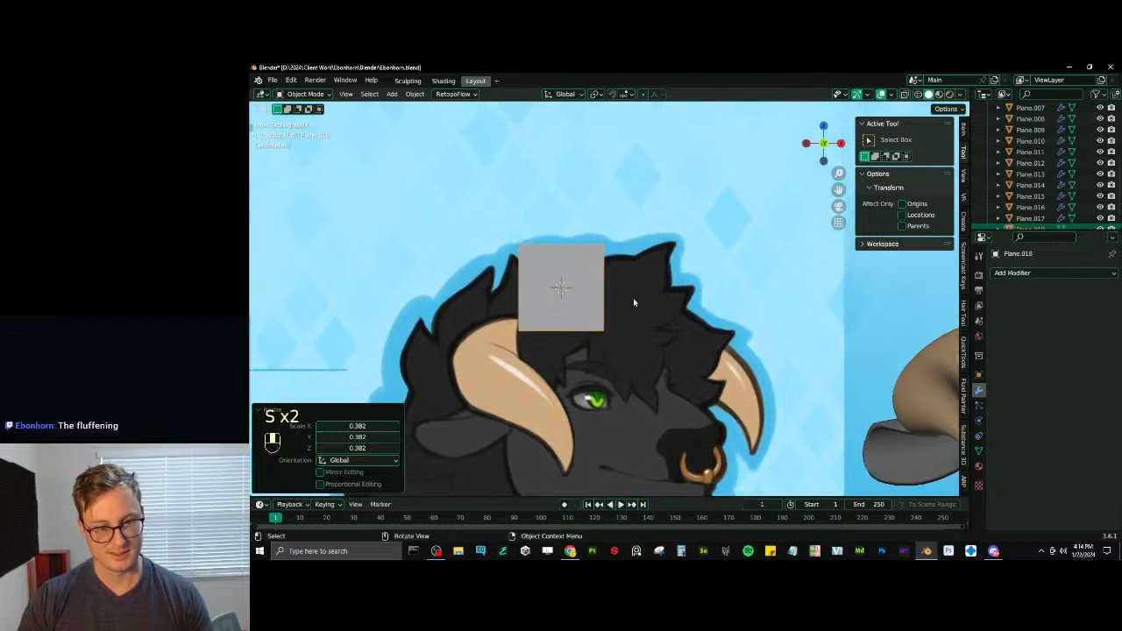
{"action": "key", "text": "g"}
{"action": "left_click", "coordinate": [685, 368]}
{"action": "key", "text": "g"}
{"action": "left_click", "coordinate": [585, 284]}
- In Edit Mode with proportional editing off, move and rotate the plane's mesh over the hair, and shift its rear edge in wireframe display
{"action": "key", "text": "Tab"}
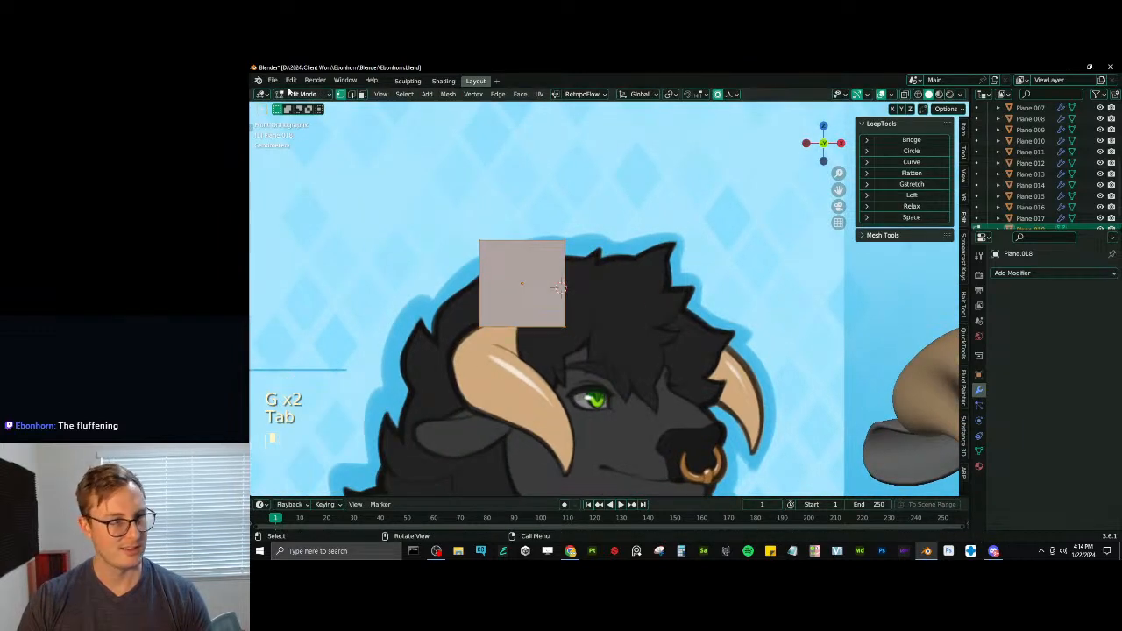
{"action": "scroll", "coordinate": [557, 300], "scroll_direction": "up", "scroll_amount": 2}
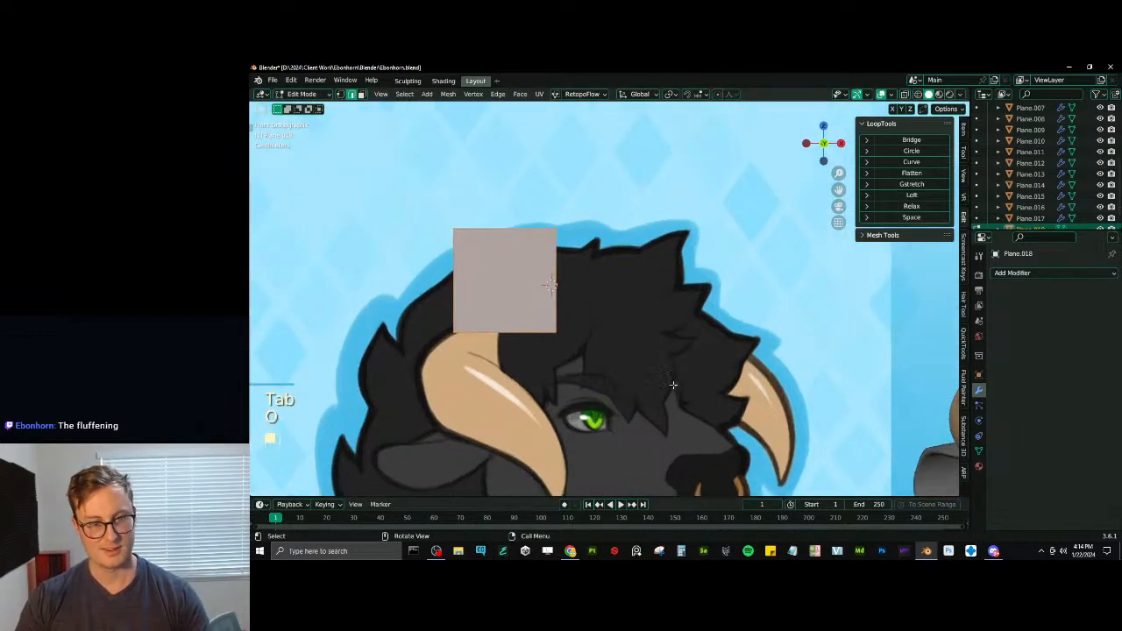
{"action": "key", "text": "g"}
{"action": "left_click", "coordinate": [576, 300]}
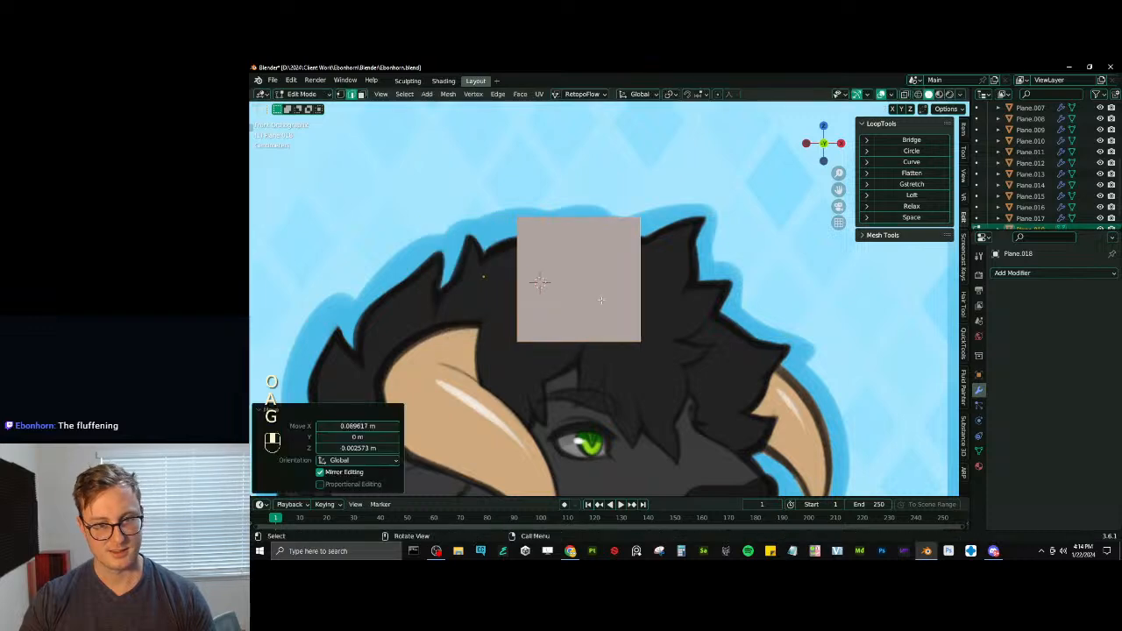
{"action": "key", "text": "r"}
{"action": "left_click", "coordinate": [504, 311]}
{"action": "key", "text": "g"}
{"action": "left_click", "coordinate": [511, 328]}
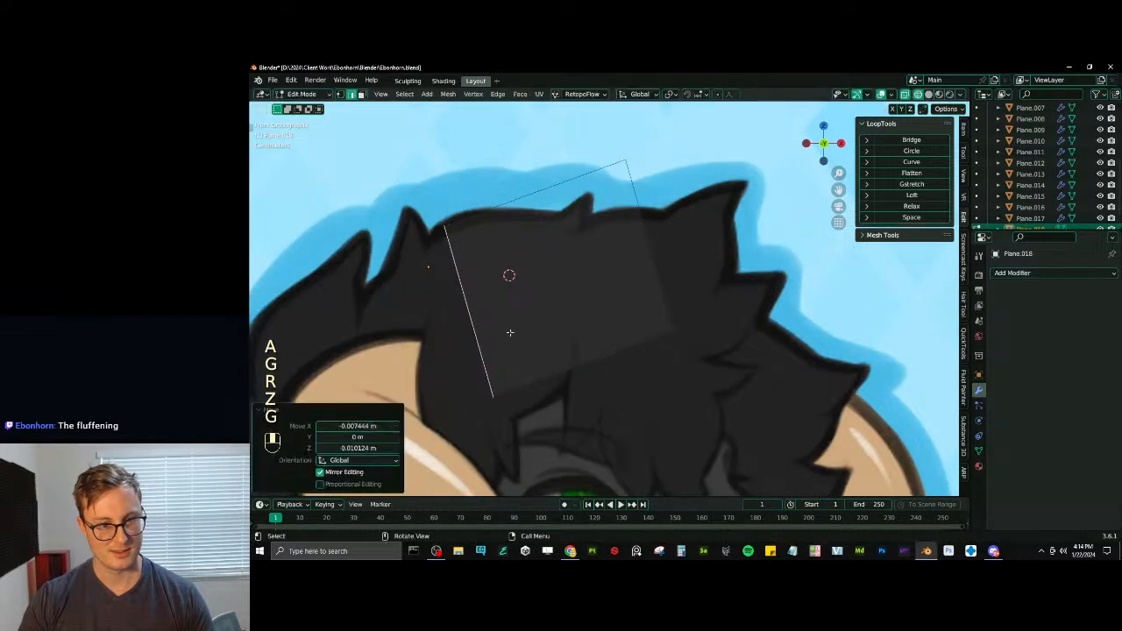
- Scale the plane's rear edge to 0.925, then rotate and move it to angle down along the hair's root
{"action": "key", "text": "s"}
{"action": "left_click", "coordinate": [657, 304]}
{"action": "key", "text": "g"}
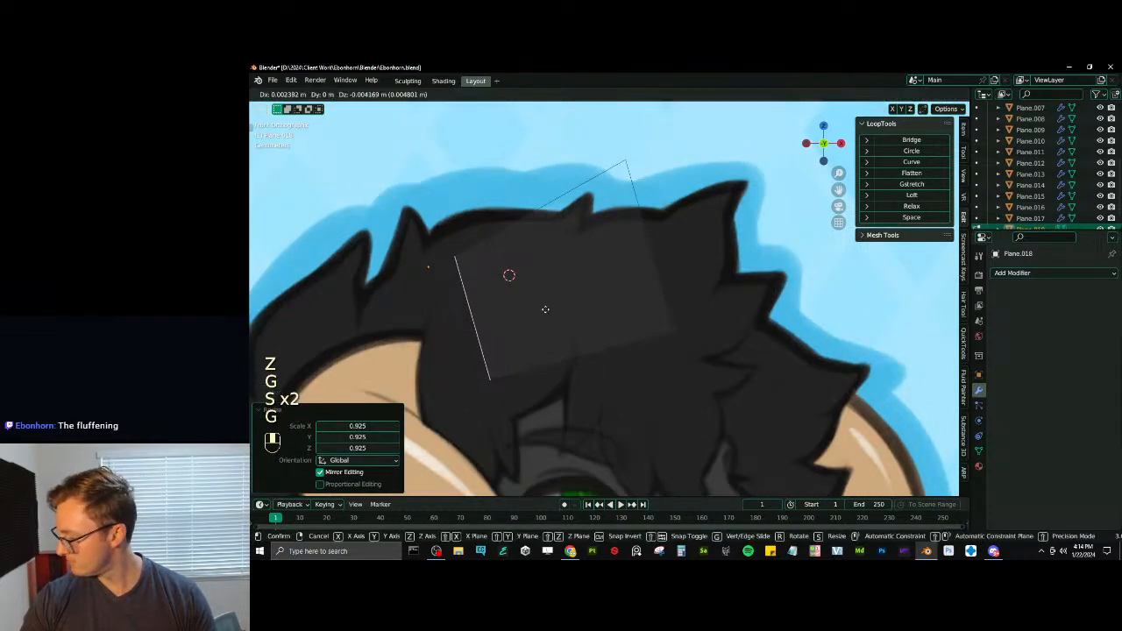
{"action": "left_click", "coordinate": [547, 312]}
{"action": "key", "text": "r"}
{"action": "left_click", "coordinate": [560, 243]}
{"action": "key", "text": "g"}
{"action": "left_click", "coordinate": [568, 263]}
- Add one loop cut across the middle of the plane, reposition and scale it, and shift the front edge slightly down
{"action": "double_click", "coordinate": [530, 255]}
{"action": "key", "text": "g"}
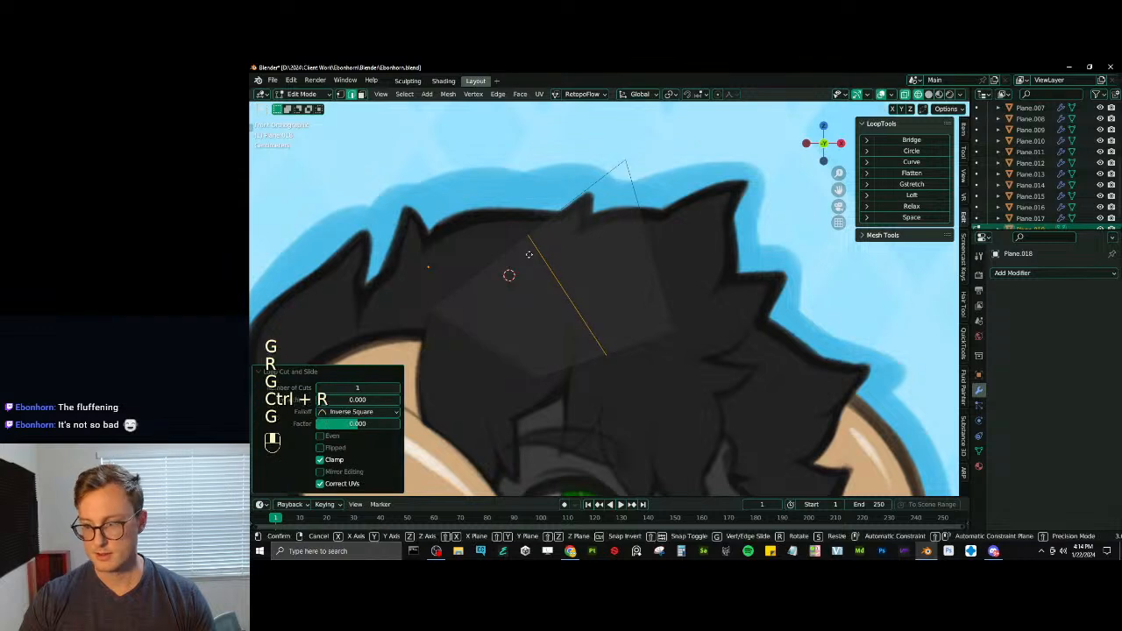
{"action": "left_click", "coordinate": [516, 235]}
{"action": "key", "text": "s"}
{"action": "left_click", "coordinate": [675, 248]}
{"action": "left_click", "coordinate": [667, 247]}
{"action": "key", "text": "g"}
{"action": "left_click", "coordinate": [666, 260]}
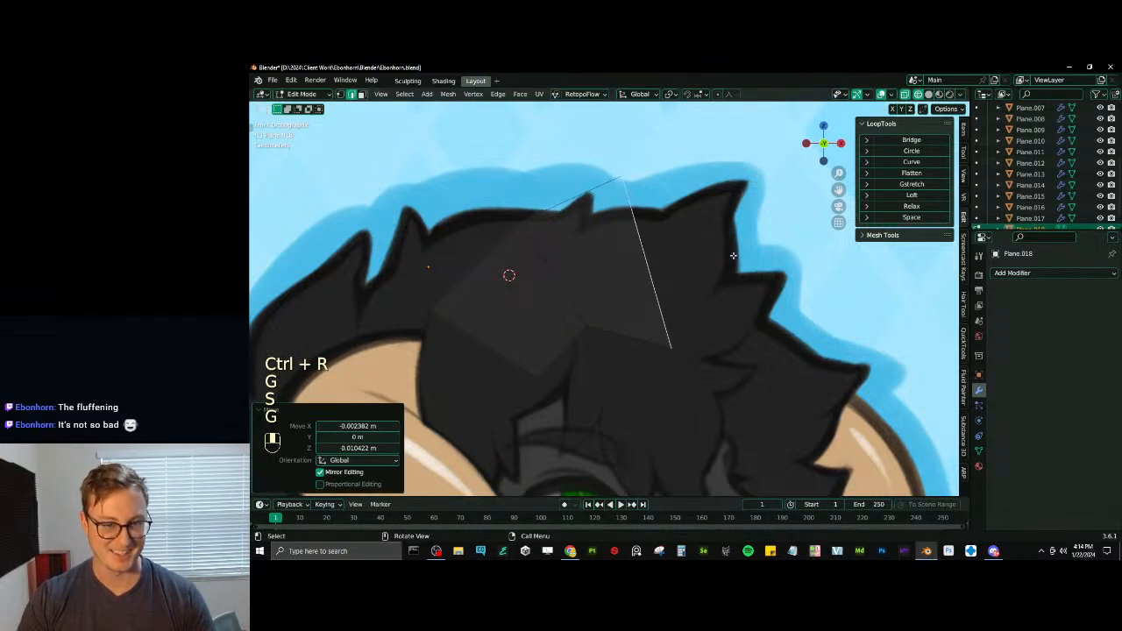
- Rotate, scale to 0.839 and reposition the plane's front edge, then move the middle cut to smooth the tuft's curve
{"action": "key", "text": "r"}
{"action": "left_click", "coordinate": [711, 255]}
{"action": "key", "text": "g"}
{"action": "left_click", "coordinate": [692, 276]}
{"action": "key", "text": "s"}
{"action": "left_click", "coordinate": [743, 271]}
{"action": "key", "text": "g"}
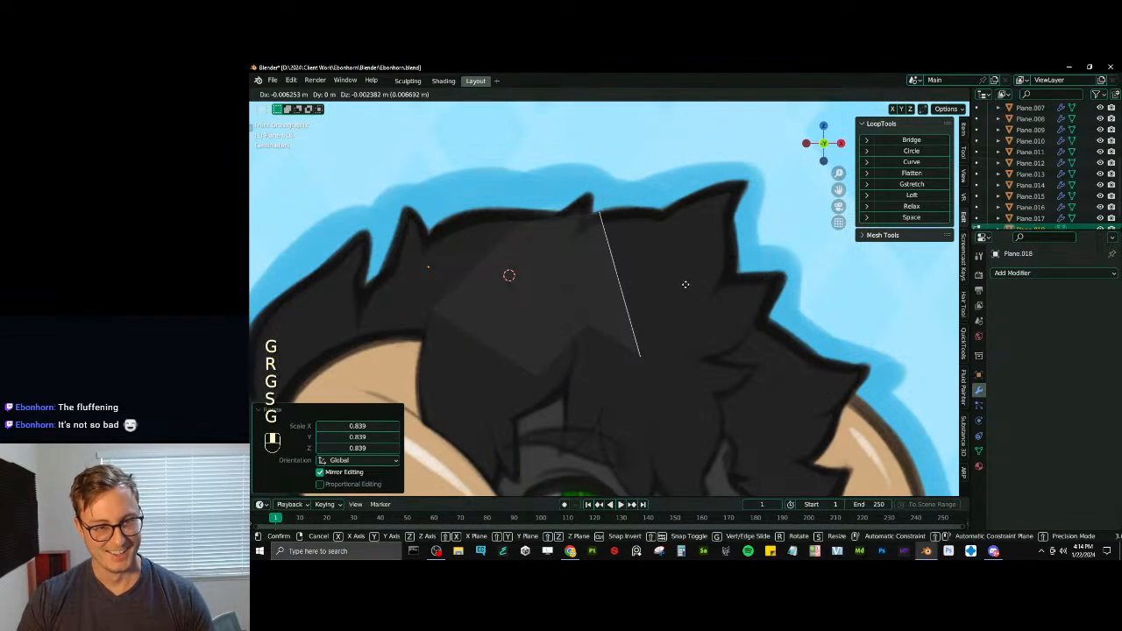
{"action": "left_click", "coordinate": [570, 318]}
{"action": "key", "text": "g"}
{"action": "left_click", "coordinate": [571, 338]}
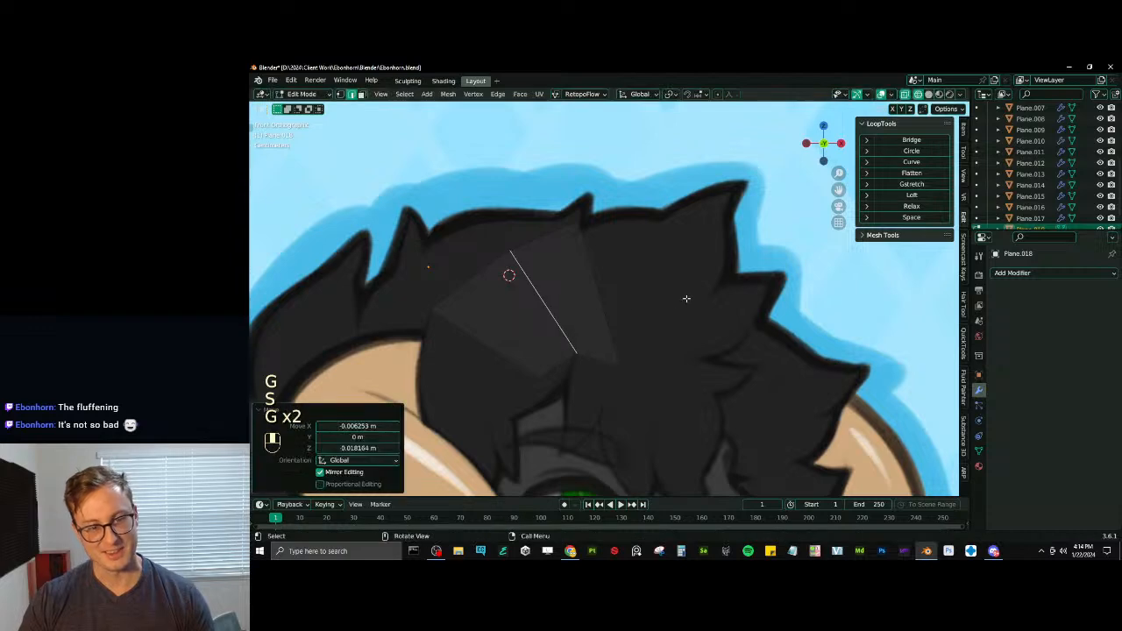
- Extrude the front edge forward along the reference tuft, rotate it about -7.14°, and scale and move it to the hair outline
{"action": "left_click", "coordinate": [603, 303]}
{"action": "key", "text": "e"}
{"action": "left_click", "coordinate": [684, 279]}
{"action": "key", "text": "r"}
{"action": "left_click", "coordinate": [710, 281]}
{"action": "key", "text": "g"}
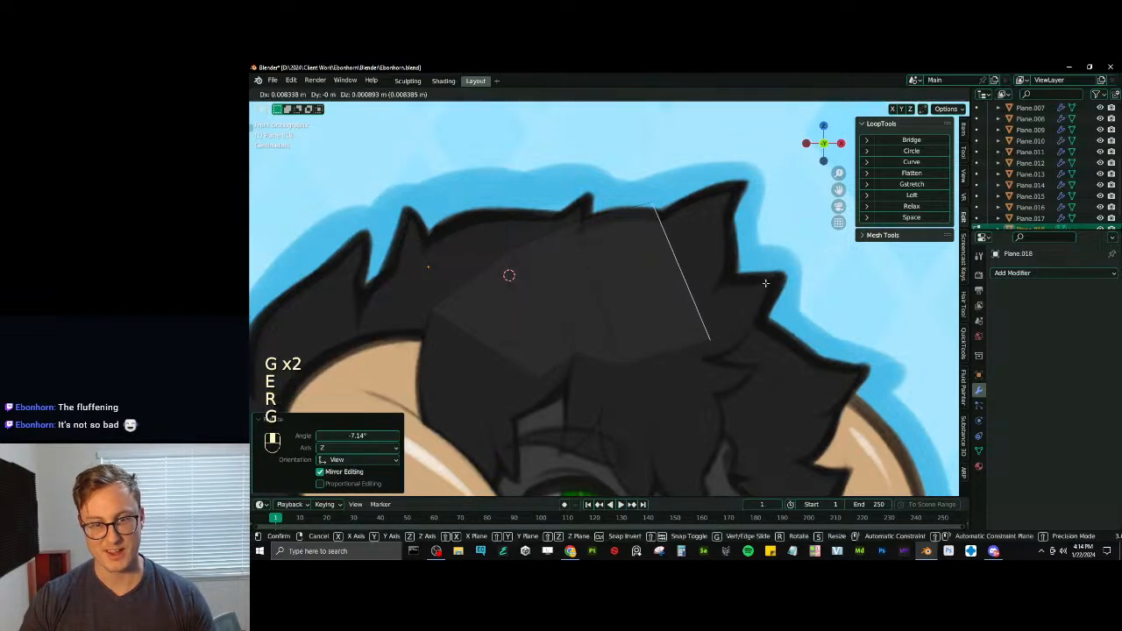
{"action": "left_click", "coordinate": [736, 281]}
{"action": "key", "text": "r"}
{"action": "key", "text": "s"}
{"action": "left_click", "coordinate": [763, 281]}
{"action": "key", "text": "g"}
{"action": "left_click", "coordinate": [782, 266]}
- Move the second-to-last edge forward, then move, rotate and scale the end edge to follow the tuft's outline
{"action": "left_click", "coordinate": [617, 299]}
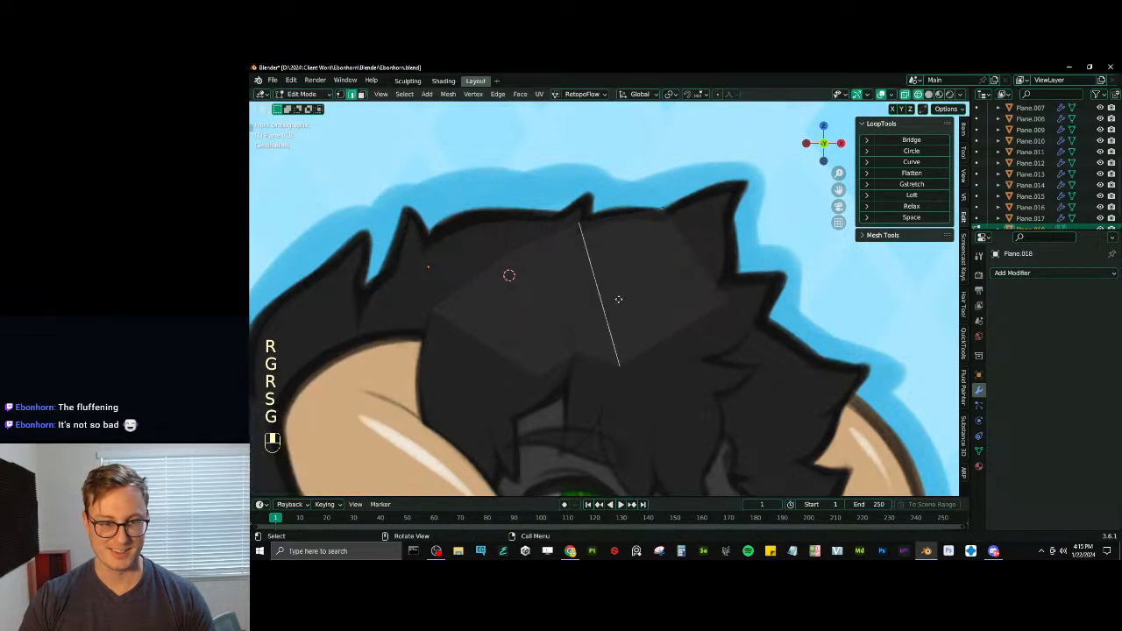
{"action": "key", "text": "g"}
{"action": "left_click", "coordinate": [652, 297]}
{"action": "left_click", "coordinate": [686, 246]}
{"action": "key", "text": "g"}
{"action": "left_click", "coordinate": [688, 248]}
{"action": "left_click", "coordinate": [703, 253]}
{"action": "key", "text": "r"}
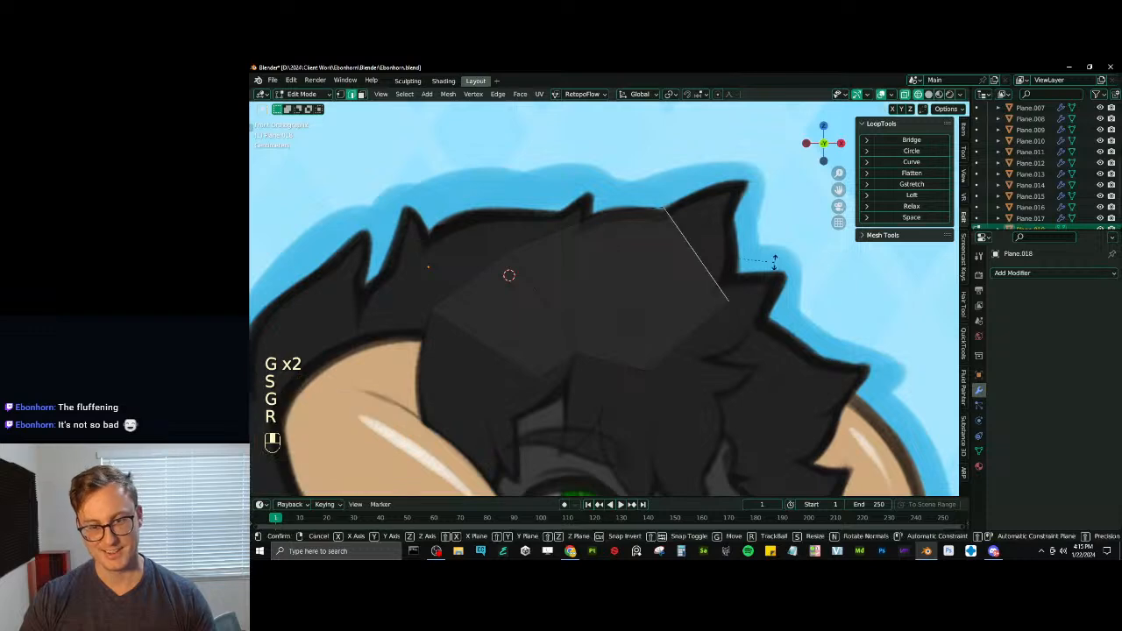
{"action": "left_click", "coordinate": [771, 262]}
{"action": "key", "text": "s"}
{"action": "left_click", "coordinate": [759, 258]}
- Extrude the end edge about 0.009 m in X and 0.016 m in Z, then rotate, scale and move it to the tuft's width
{"action": "key", "text": "e"}
{"action": "left_click", "coordinate": [773, 234]}
{"action": "key", "text": "r"}
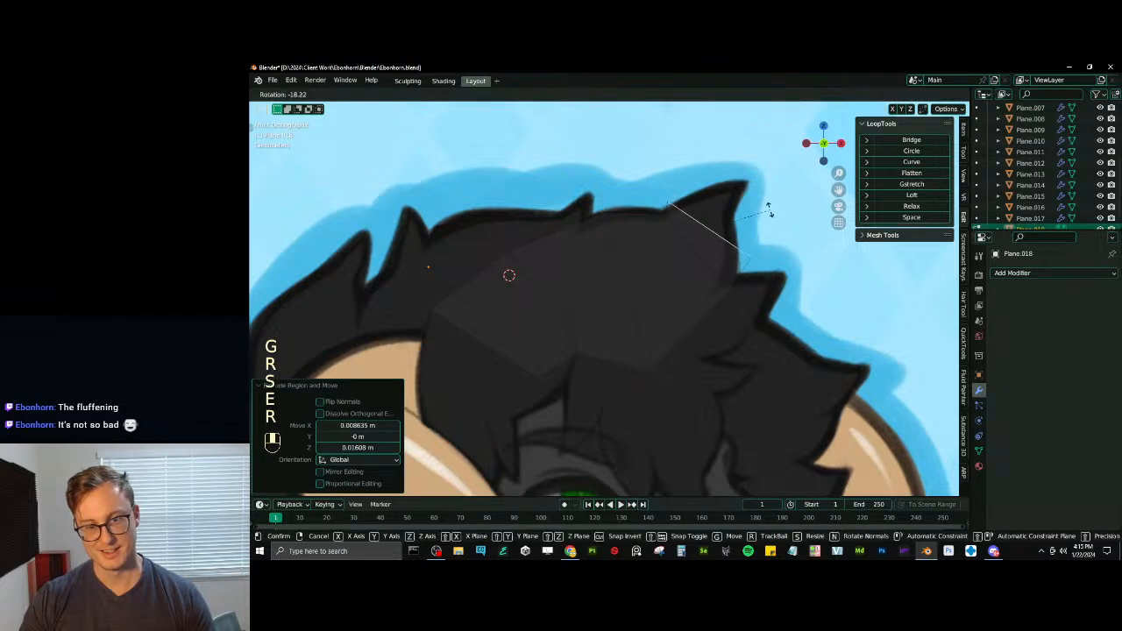
{"action": "left_click", "coordinate": [775, 212]}
{"action": "key", "text": "s"}
{"action": "left_click", "coordinate": [758, 220]}
{"action": "key", "text": "s"}
{"action": "left_click", "coordinate": [764, 223]}
{"action": "key", "text": "g"}
{"action": "left_click", "coordinate": [769, 228]}
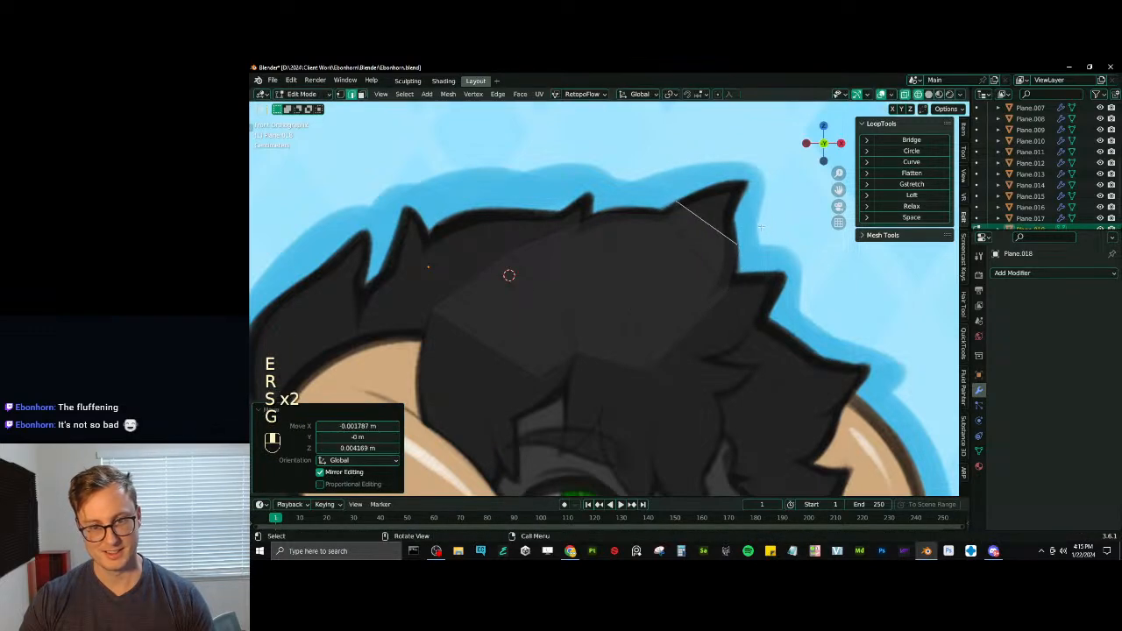
- Extrude another segment up into the tuft's spike, then rotate, narrow and reposition its end edge within the outline
{"action": "key", "text": "e"}
{"action": "left_click", "coordinate": [782, 211]}
{"action": "key", "text": "r"}
{"action": "left_click", "coordinate": [786, 217]}
{"action": "left_click", "coordinate": [761, 215]}
{"action": "key", "text": "g"}
{"action": "left_click", "coordinate": [759, 216]}
{"action": "key", "text": "r"}
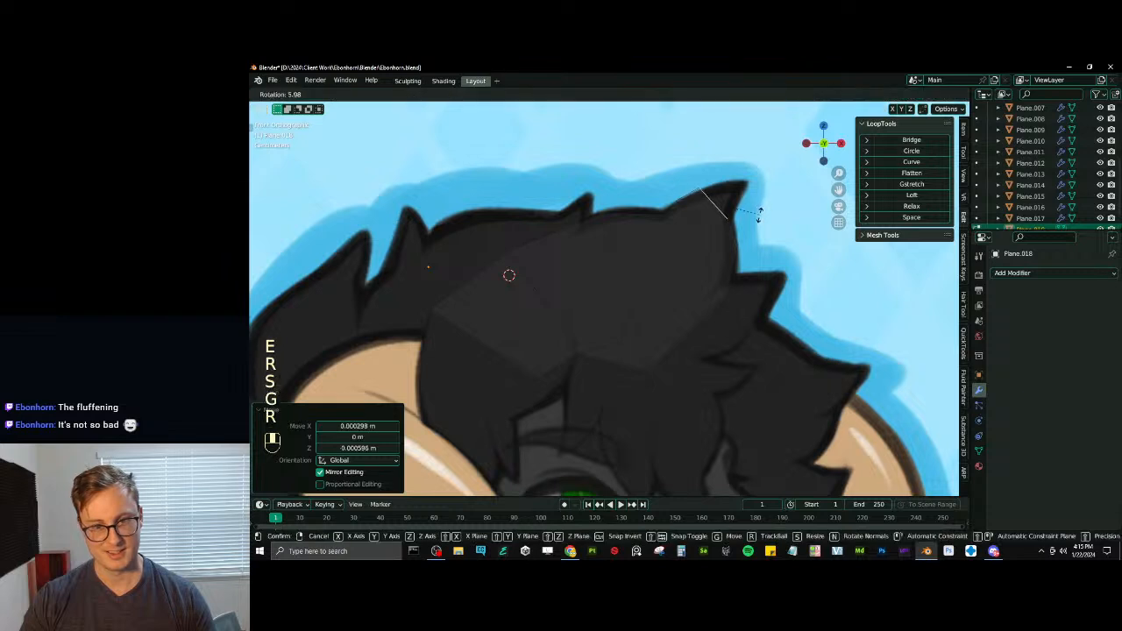
{"action": "left_click", "coordinate": [757, 215]}
{"action": "key", "text": "s"}
{"action": "left_click", "coordinate": [755, 215]}
{"action": "key", "text": "g"}
{"action": "left_click", "coordinate": [756, 215]}
- Extrude the end edge about 0.009 m in X and 0.007 m in Z into the upper tuft's spike, then narrow and reposition it
{"action": "key", "text": "e"}
{"action": "left_click", "coordinate": [771, 205]}
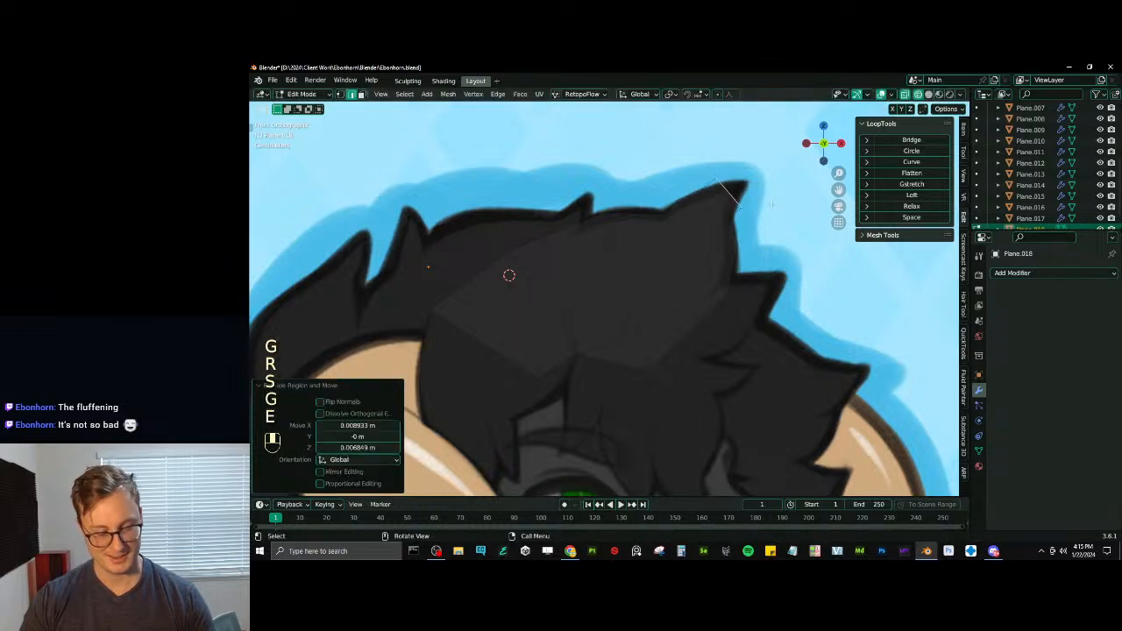
{"action": "key", "text": "s"}
{"action": "left_click", "coordinate": [778, 206]}
{"action": "key", "text": "g"}
{"action": "left_click", "coordinate": [769, 206]}
{"action": "key", "text": "s"}
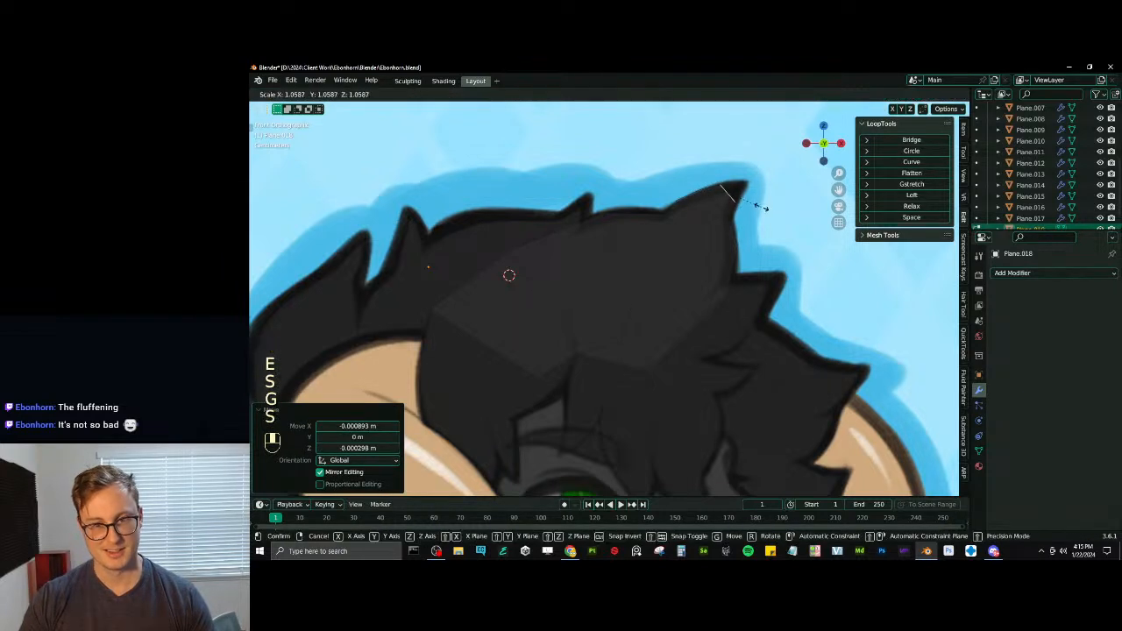
{"action": "left_click", "coordinate": [762, 207]}
- Extrude the end edge about 0.007 m in X and 0.005 m in Z, merge it to a point, and move that vertex to the spike's tip
{"action": "key", "text": "e"}
{"action": "left_click", "coordinate": [771, 199]}
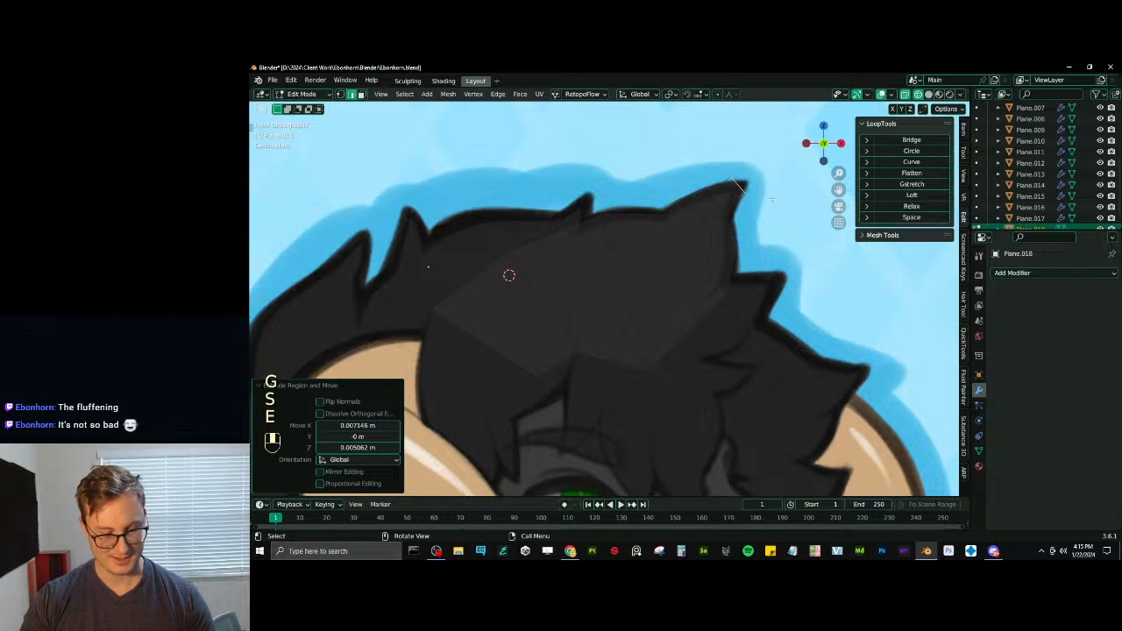
{"action": "key", "text": "m"}
{"action": "left_click", "coordinate": [772, 200]}
{"action": "left_click", "coordinate": [341, 94]}
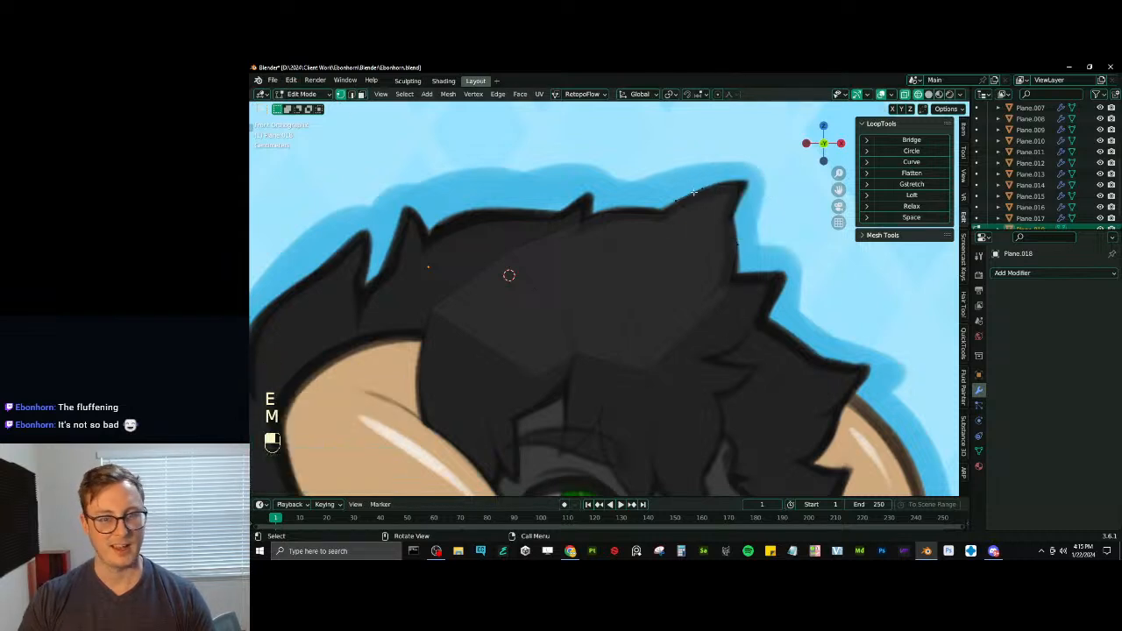
{"action": "key", "text": "g"}
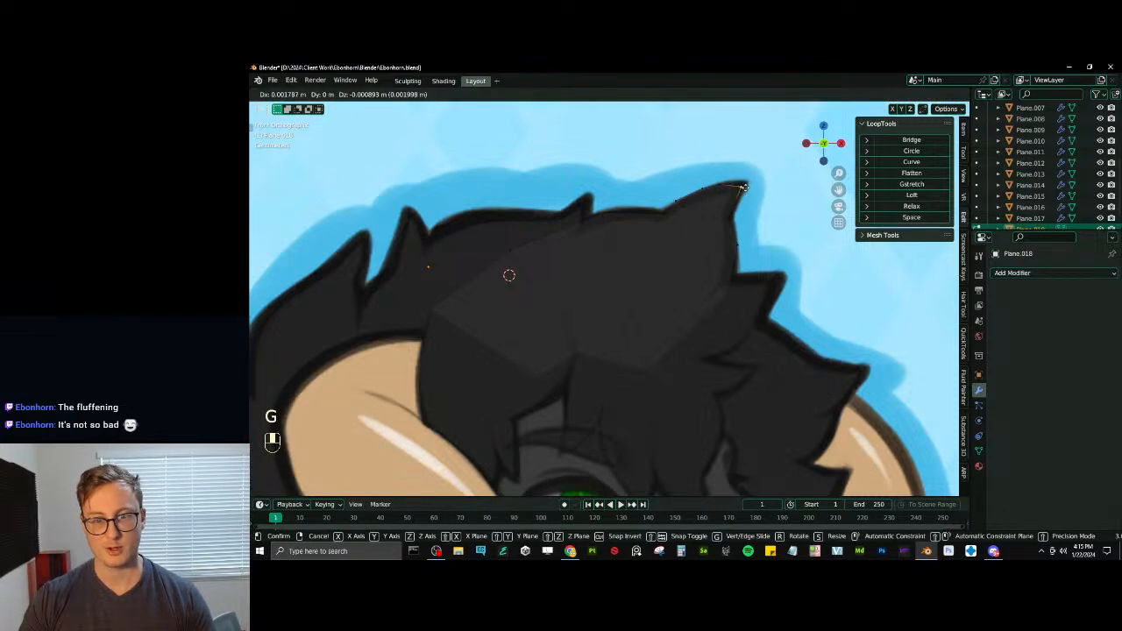
{"action": "left_click", "coordinate": [742, 187]}
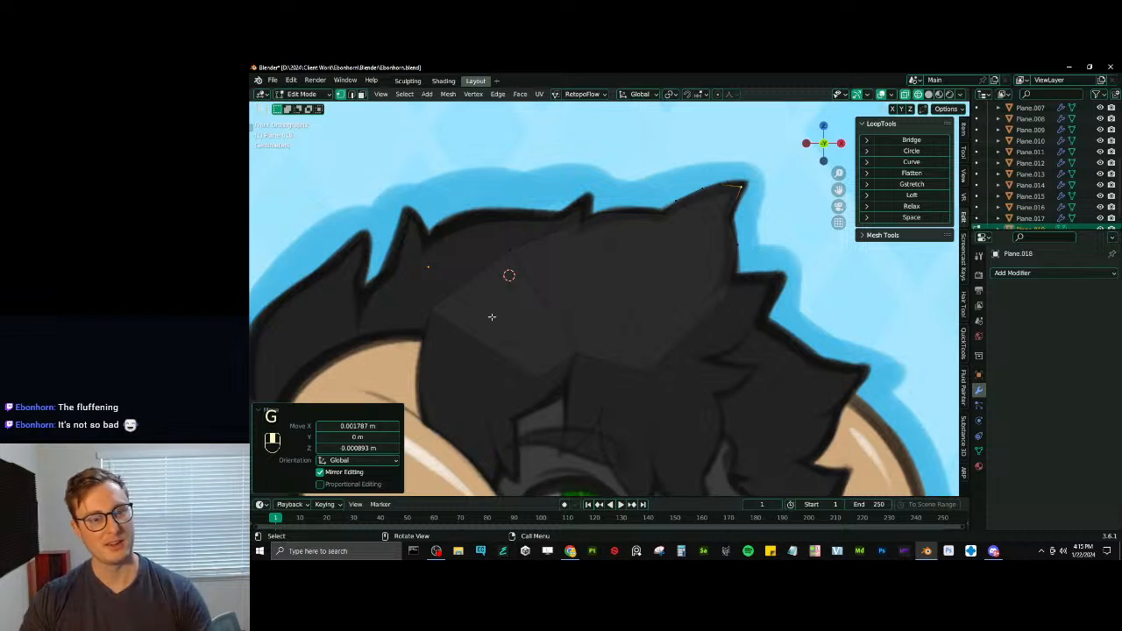
- Duplicate an edge of the tuft, place it above the brow as the next tuft's base, and rotate and scale it by 0.777
{"action": "left_click", "coordinate": [352, 93]}
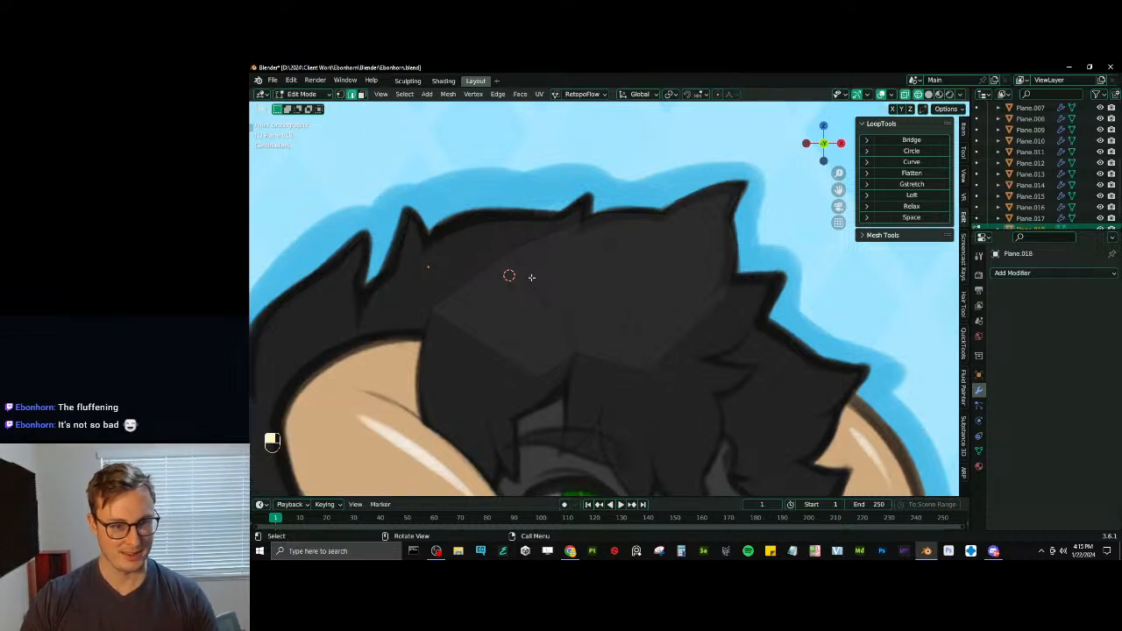
{"action": "middle_click_drag", "start_coordinate": [655, 354], "coordinate": [586, 274], "text": "shift"}
{"action": "key", "text": "shift+d"}
{"action": "left_click", "coordinate": [616, 298]}
{"action": "key", "text": "r"}
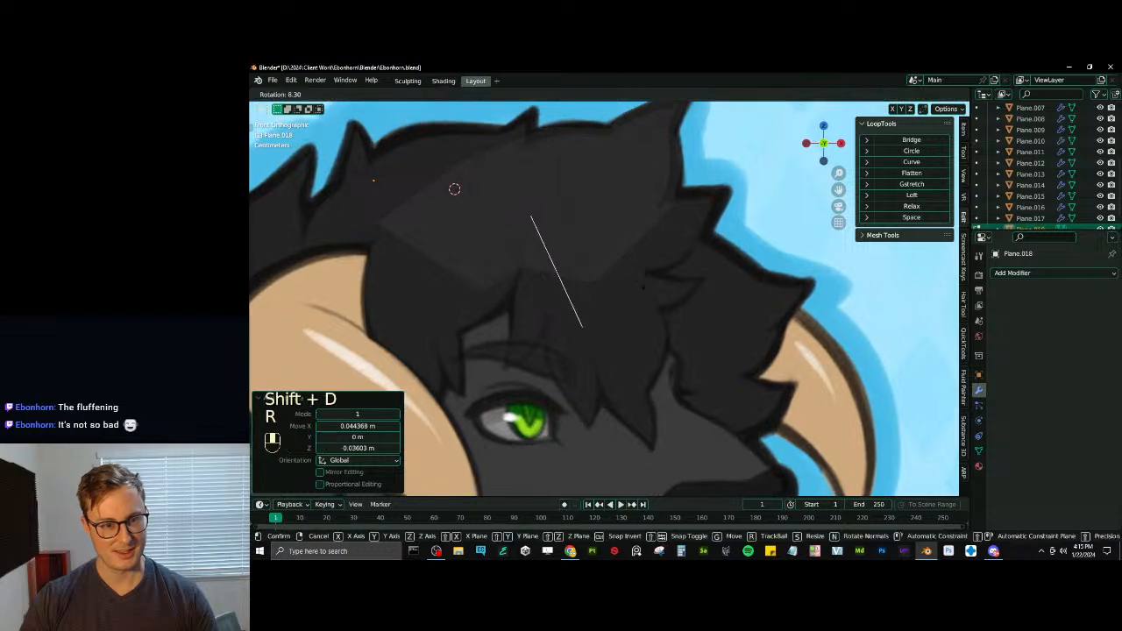
{"action": "left_click", "coordinate": [644, 296]}
{"action": "key", "text": "g"}
{"action": "left_click", "coordinate": [605, 292]}
{"action": "key", "text": "r"}
{"action": "left_click", "coordinate": [613, 263]}
{"action": "key", "text": "s"}
{"action": "left_click", "coordinate": [612, 252]}
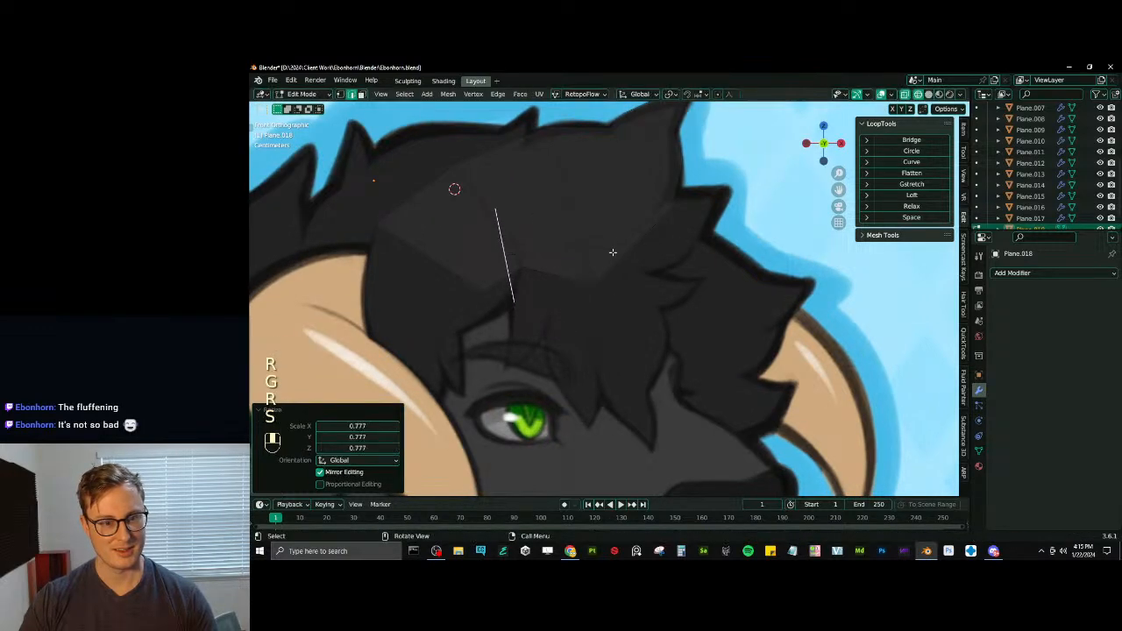
- Extrude the new edge about 0.042 m in X, then extrude a second segment, scale its end by 1.362 and move it to the outline
{"action": "key", "text": "e"}
{"action": "left_click", "coordinate": [625, 247]}
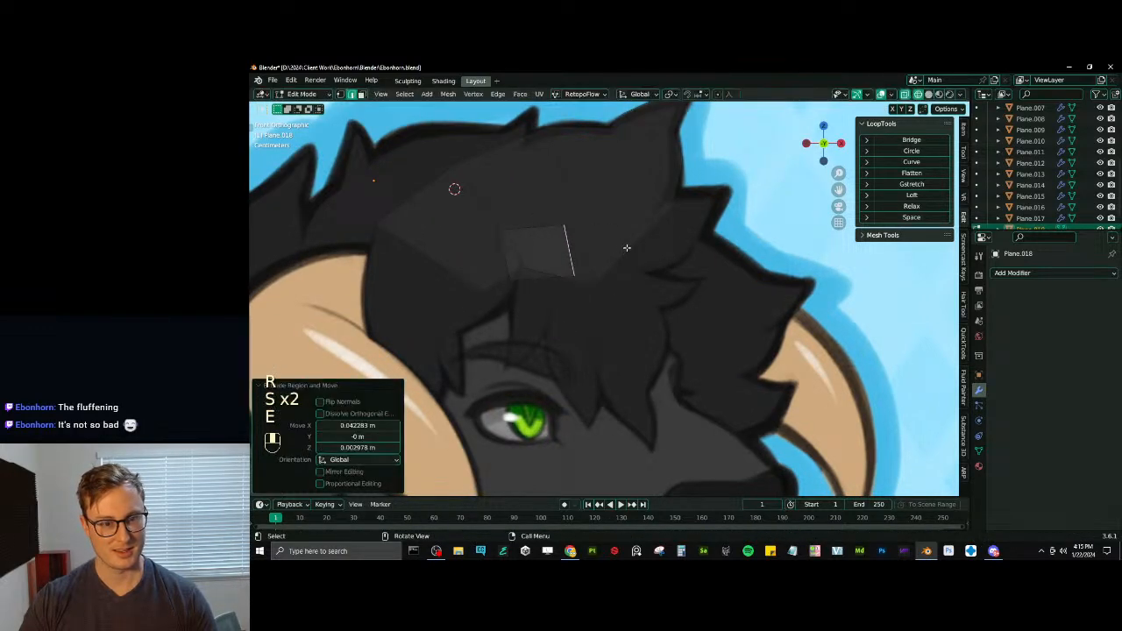
{"action": "key", "text": "s"}
{"action": "left_click", "coordinate": [637, 244]}
{"action": "key", "text": "e"}
{"action": "left_click", "coordinate": [677, 235]}
{"action": "key", "text": "g"}
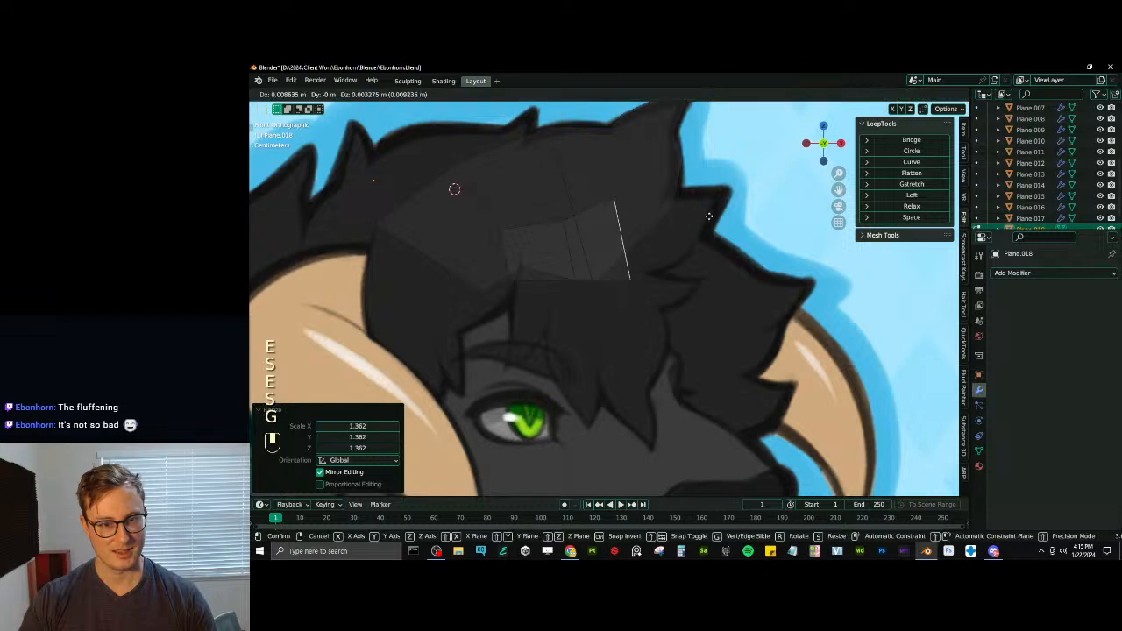
{"action": "left_click", "coordinate": [722, 211]}
- Extrude a third segment toward the middle spike, scale its end edge by 0.741 and move it onto the hair outline
{"action": "left_click", "coordinate": [759, 206]}
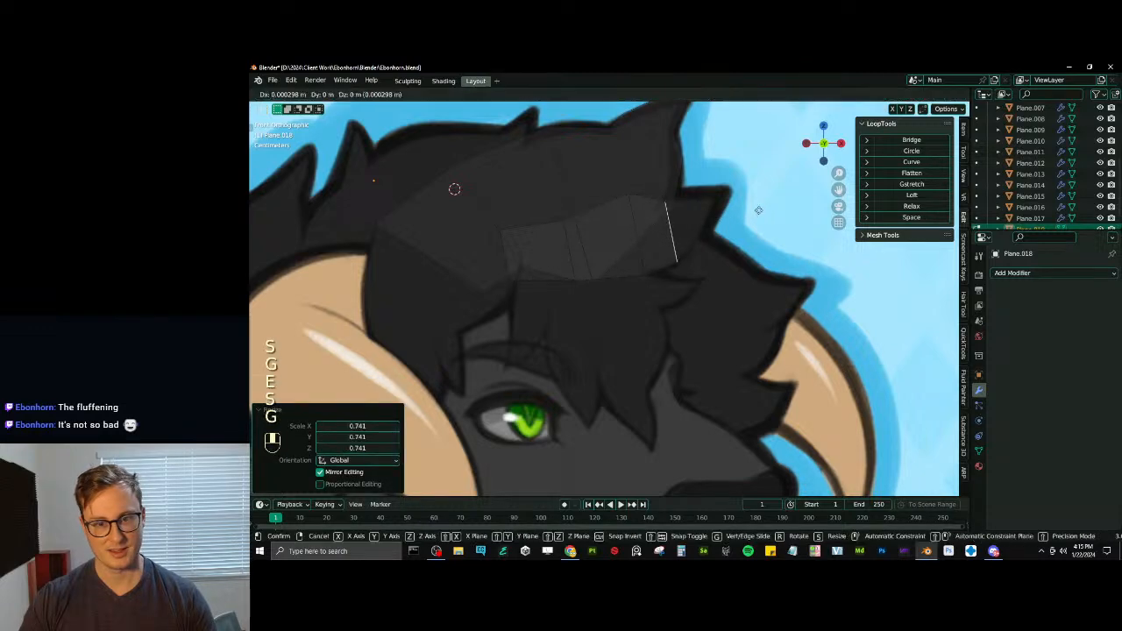
{"action": "key", "text": "s"}
{"action": "left_click", "coordinate": [768, 200]}
{"action": "key", "text": "g"}
{"action": "left_click", "coordinate": [777, 187]}
- Extrude about 0.010 m in X and 0.012 m in Z into the middle spike, then rotate the end edge and narrow it to the outline
{"action": "key", "text": "e"}
{"action": "left_click", "coordinate": [797, 179]}
{"action": "key", "text": "r"}
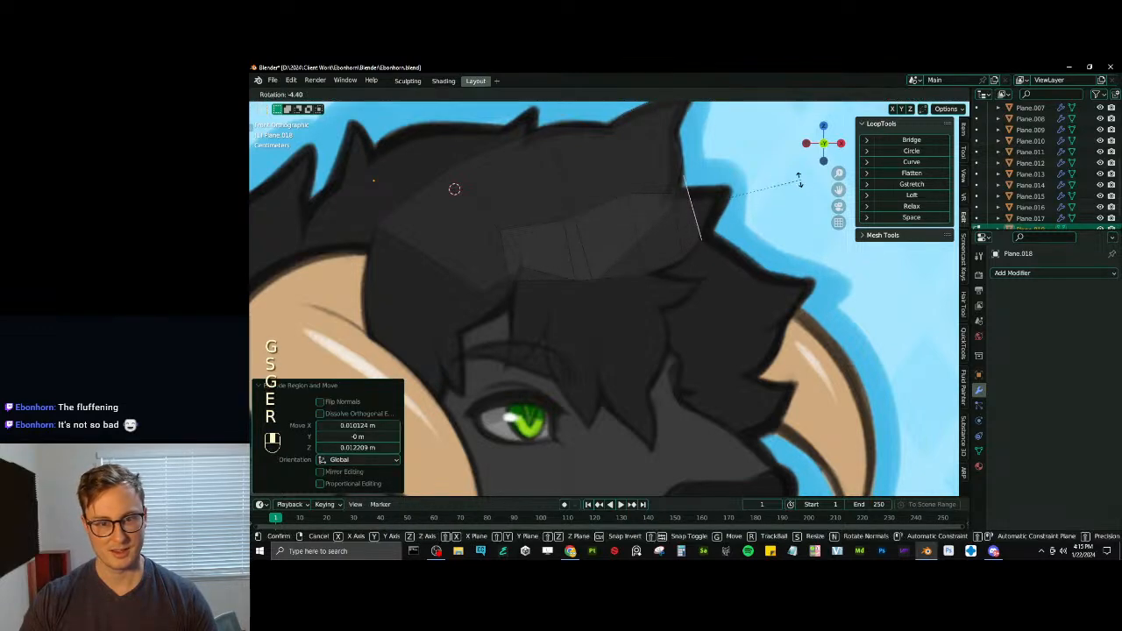
{"action": "left_click", "coordinate": [799, 180]}
{"action": "key", "text": "s"}
{"action": "left_click", "coordinate": [769, 185]}
{"action": "left_click", "coordinate": [774, 184]}
{"action": "key", "text": "r"}
{"action": "left_click", "coordinate": [776, 178]}
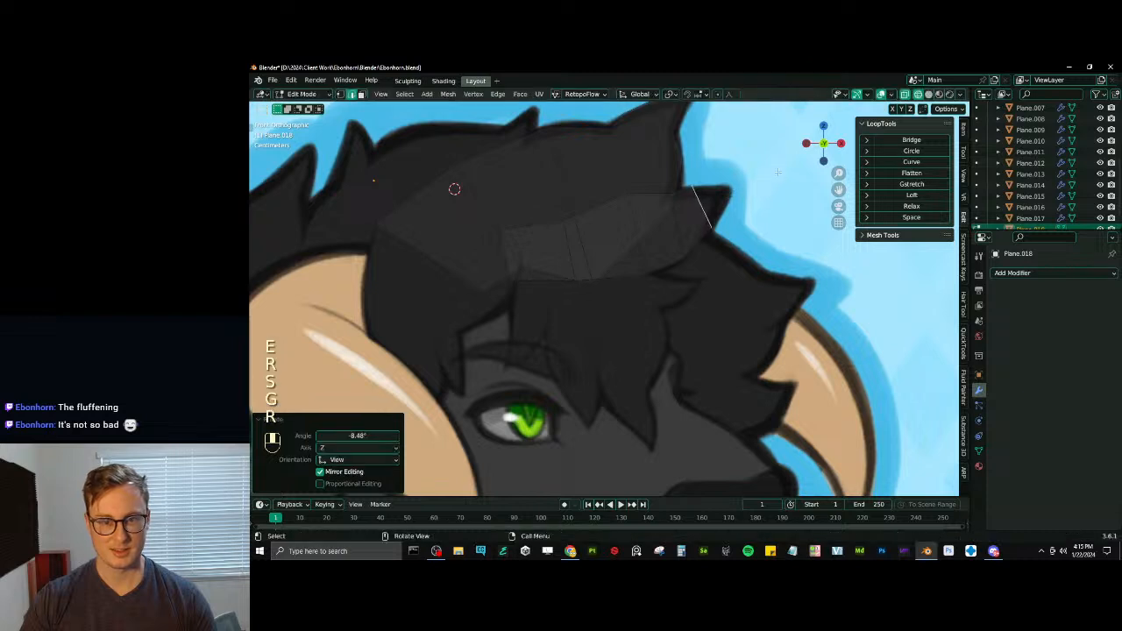
{"action": "key", "text": "s"}
{"action": "left_click", "coordinate": [768, 178]}
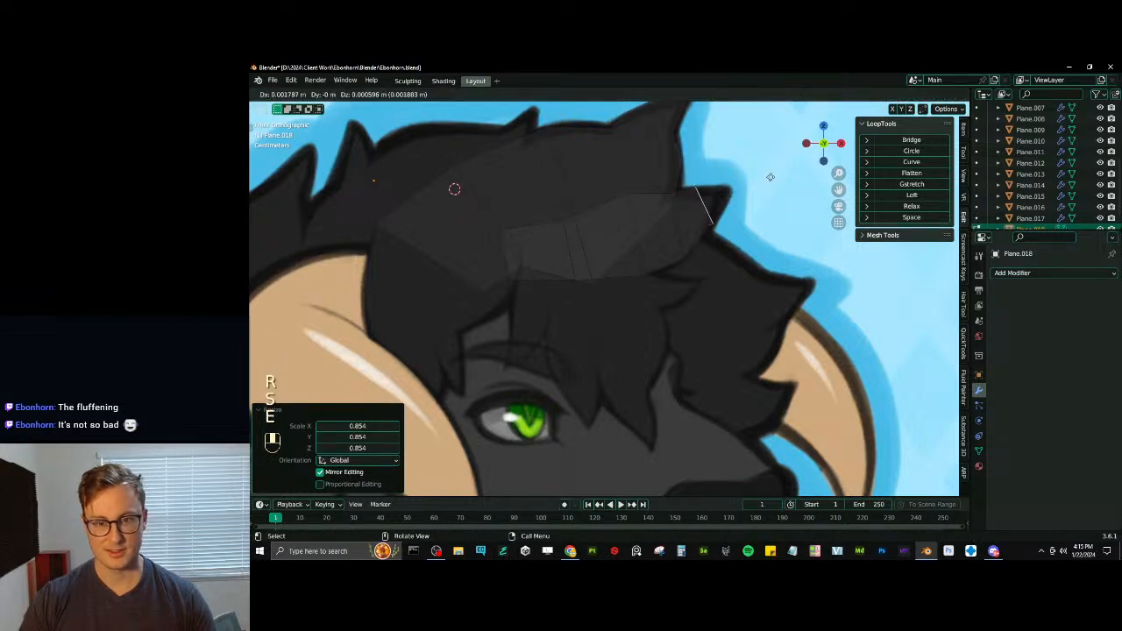
- Extrude the end edge, merge it at center, and move the merged vertex about 0.007 m in X and 0.005 m in Z to the spike's tip
{"action": "key", "text": "e"}
{"action": "left_click", "coordinate": [761, 181]}
{"action": "key", "text": "m"}
{"action": "left_click", "coordinate": [755, 185]}
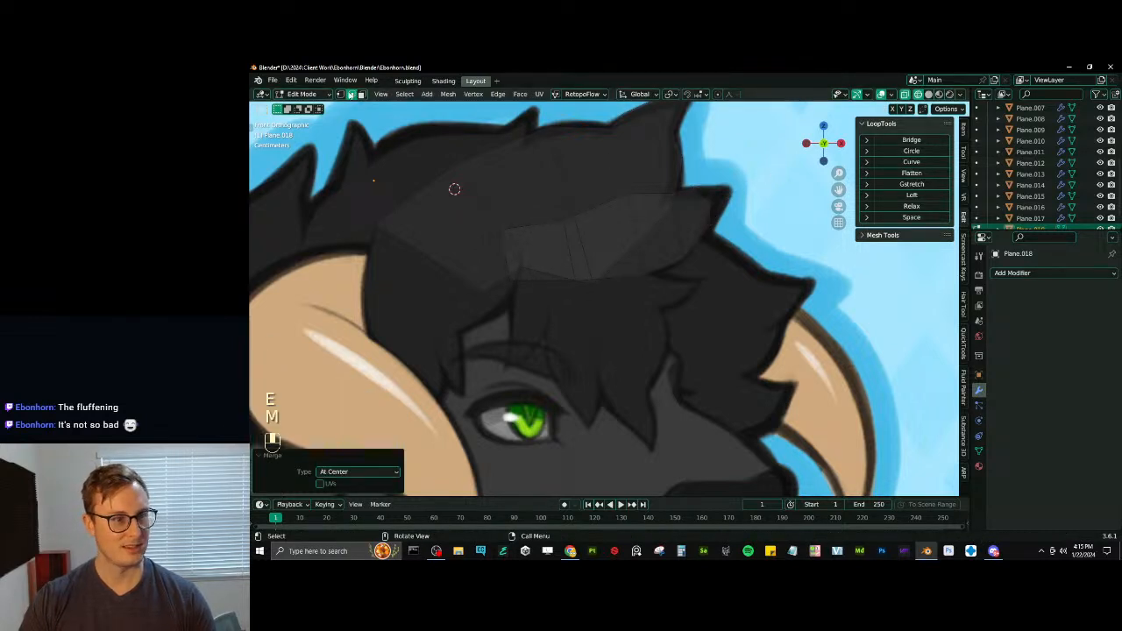
{"action": "left_click", "coordinate": [718, 250]}
{"action": "key", "text": "g"}
{"action": "left_click", "coordinate": [713, 203]}
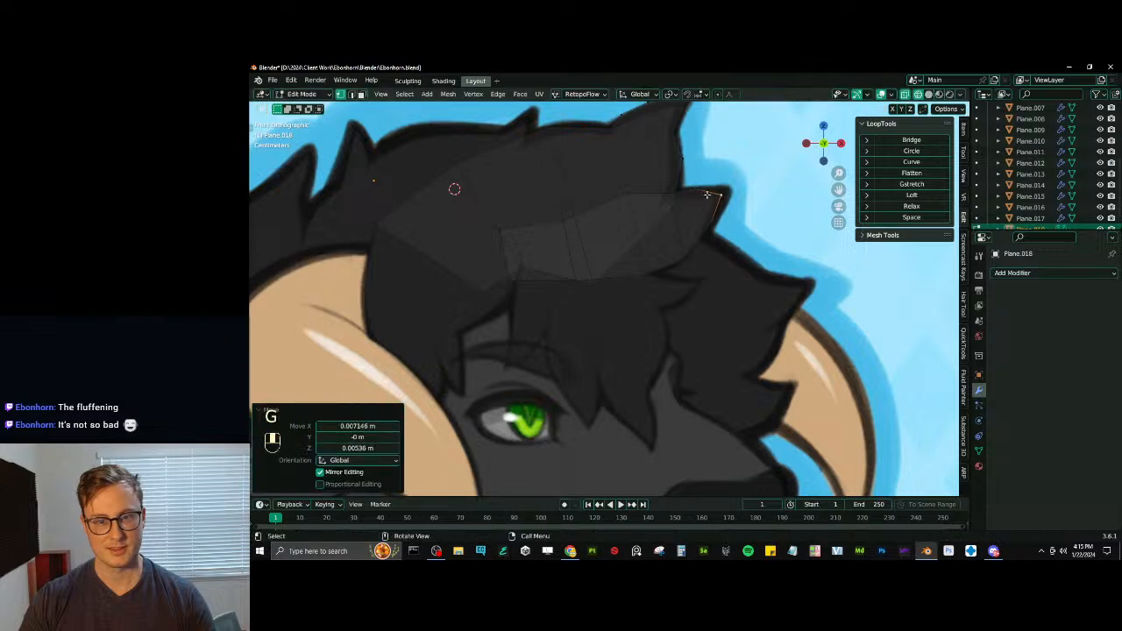
- Adjust the middle tuft's boundary vertices to smooth its outline, shifting an upper vertex about -0.002 m in X and 0.004 m in Z
{"action": "key", "text": "g"}
{"action": "left_click", "coordinate": [709, 221]}
{"action": "left_click", "coordinate": [709, 221]}
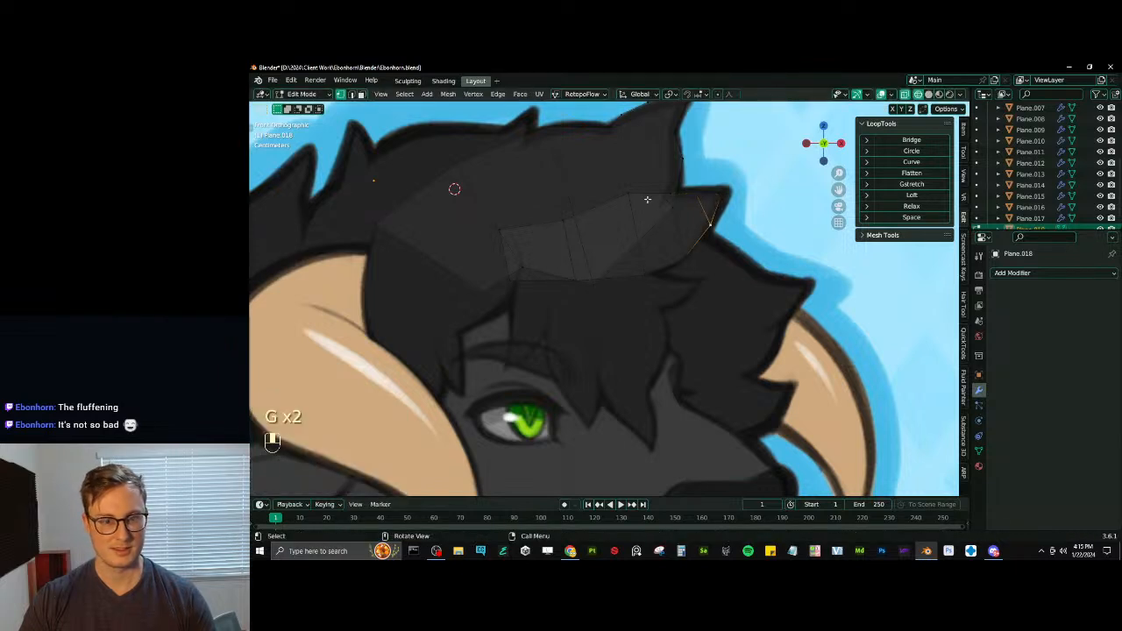
{"action": "key", "text": "g"}
{"action": "left_click", "coordinate": [578, 222]}
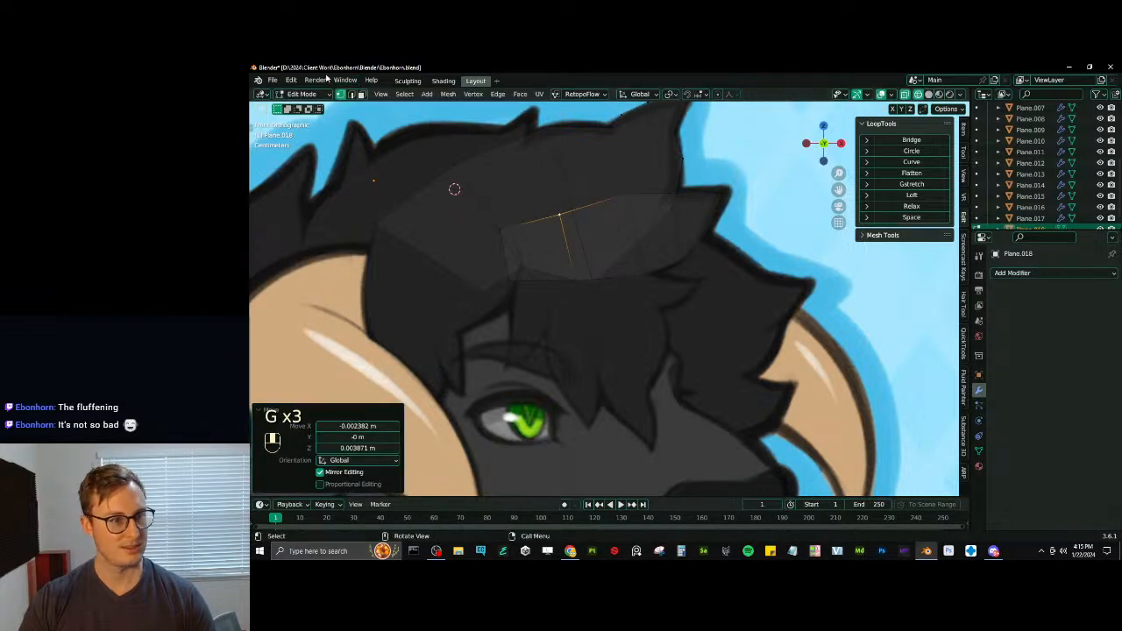
- Duplicate the middle tuft's base edge slightly below it, rotate it nearly vertical, reposition it and scale it by 0.893
{"action": "left_click", "coordinate": [488, 188]}
{"action": "left_click", "coordinate": [500, 251]}
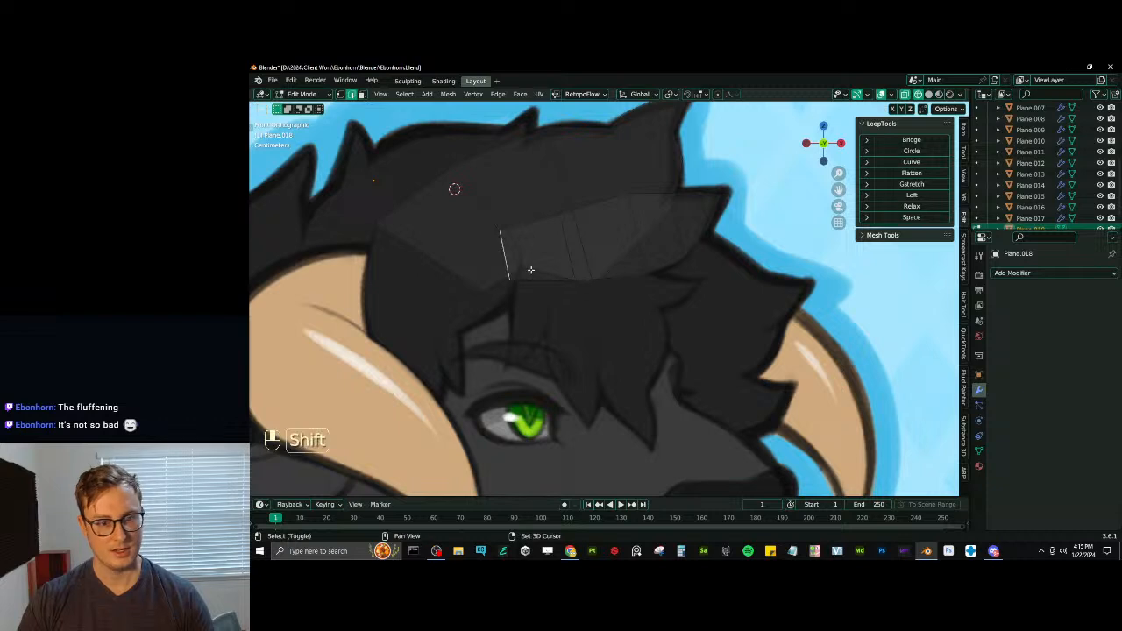
{"action": "key", "text": "shift+d"}
{"action": "left_click", "coordinate": [578, 294]}
{"action": "key", "text": "r"}
{"action": "left_click", "coordinate": [692, 276]}
{"action": "key", "text": "g"}
{"action": "left_click", "coordinate": [659, 263]}
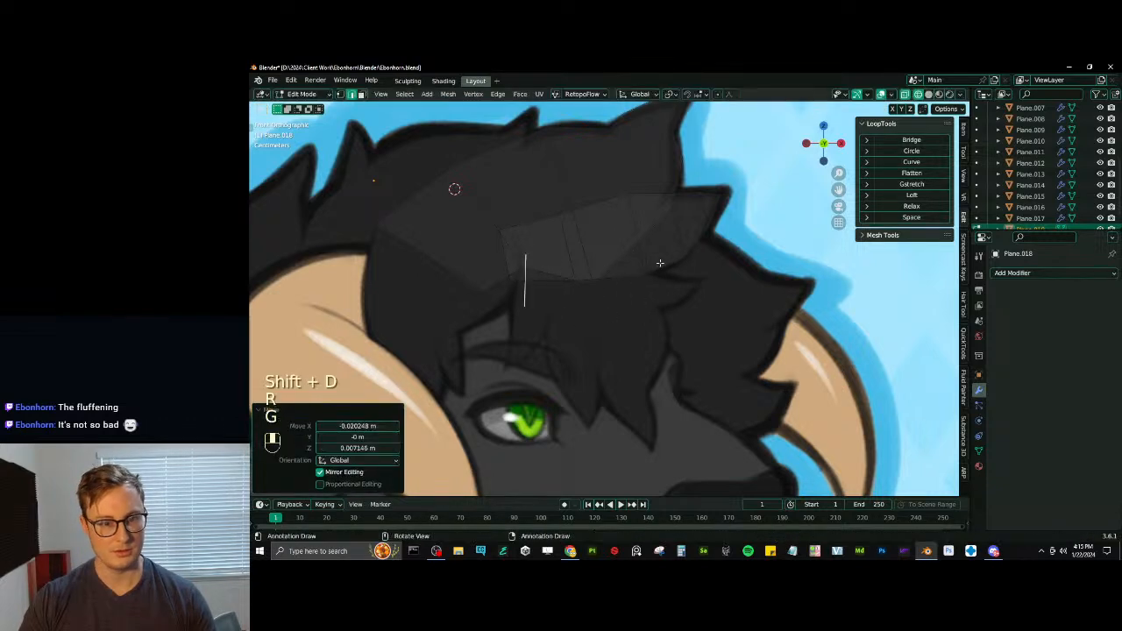
{"action": "key", "text": "s"}
{"action": "left_click", "coordinate": [667, 261]}
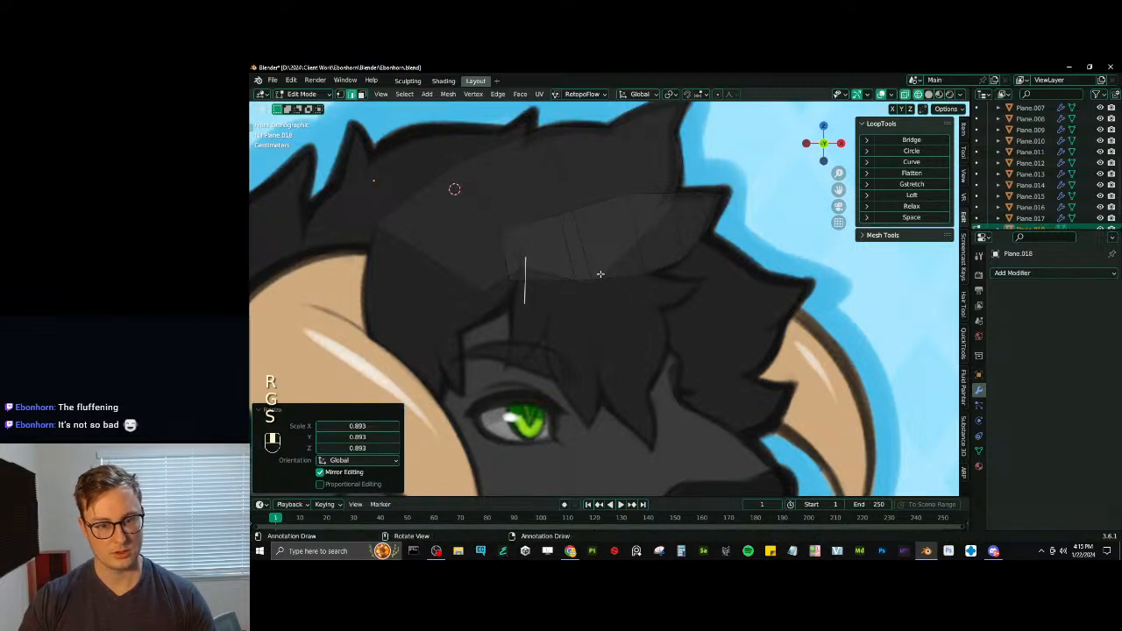
- Extrude three segments from the duplicated edge along the small tuft below, resizing the end edges to its width
{"action": "key", "text": "e"}
{"action": "left_click", "coordinate": [641, 275]}
{"action": "key", "text": "s"}
{"action": "left_click", "coordinate": [658, 270]}
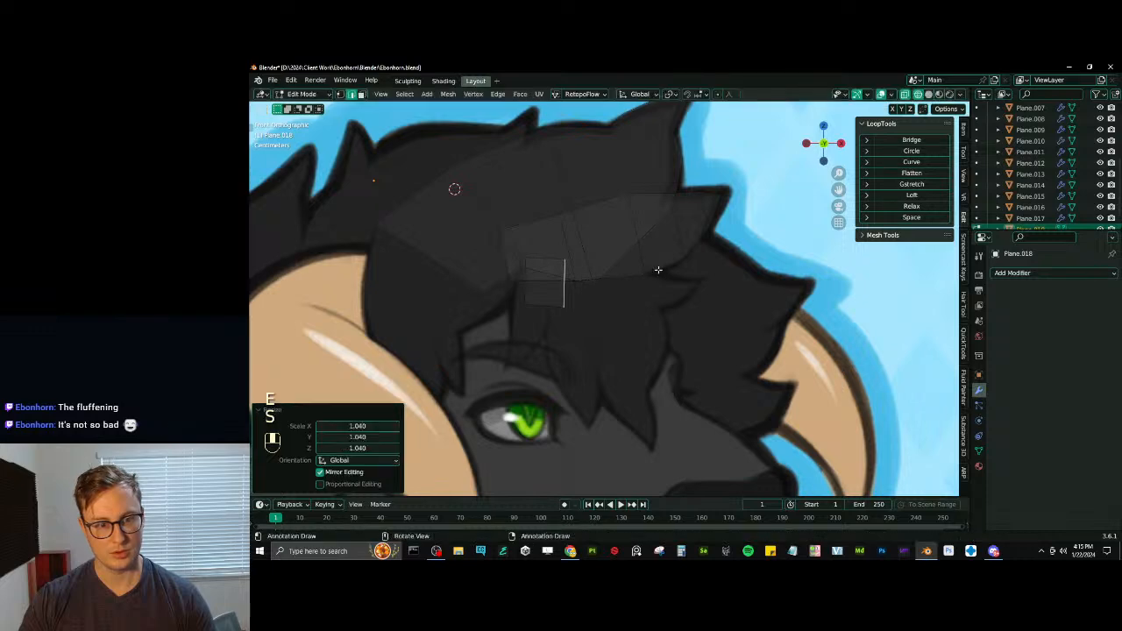
{"action": "key", "text": "e"}
{"action": "left_click", "coordinate": [734, 267]}
{"action": "key", "text": "s"}
{"action": "left_click", "coordinate": [746, 254]}
{"action": "key", "text": "r"}
{"action": "left_click", "coordinate": [761, 270]}
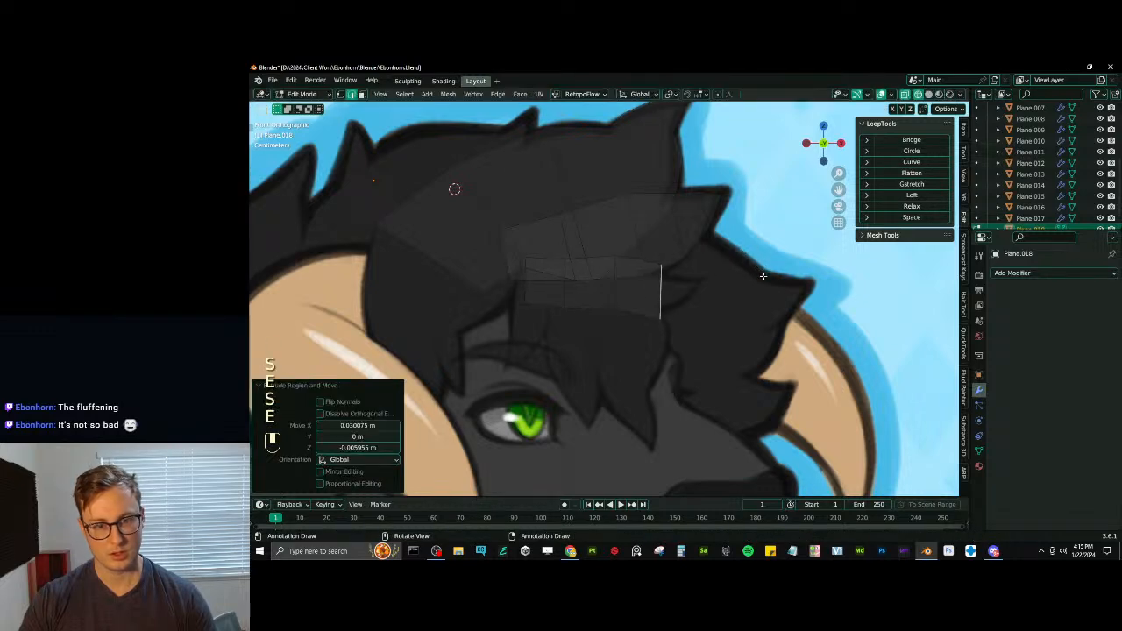
- Extrude two more narrowing, rotated segments toward the small tuft's tip, about 0.014 m and 0.015 m in X
{"action": "key", "text": "s"}
{"action": "left_click", "coordinate": [741, 264]}
{"action": "key", "text": "r"}
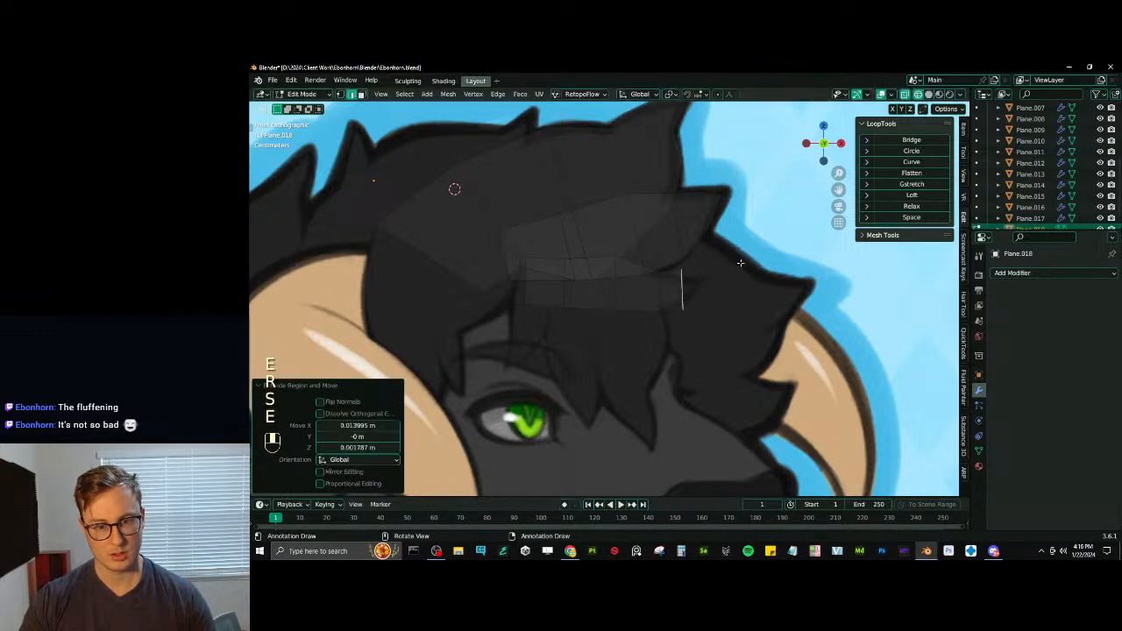
{"action": "left_click", "coordinate": [740, 265]}
{"action": "key", "text": "s"}
{"action": "left_click", "coordinate": [708, 276]}
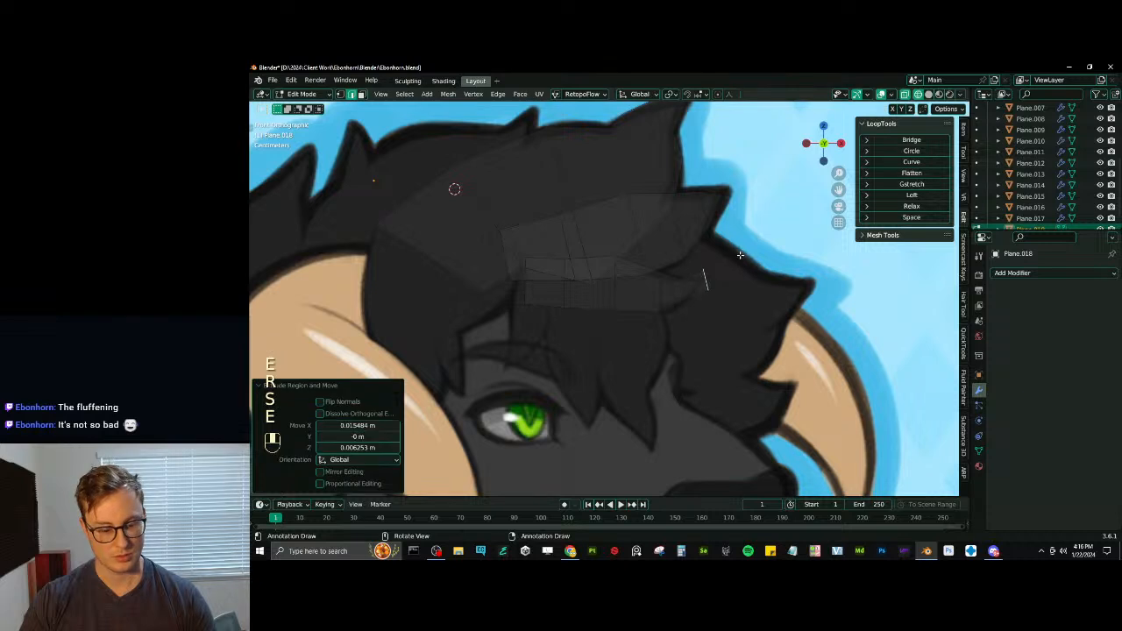
- Merge the small tuft's end edge into one vertex and move it about -0.003 m in X and 0.001 m in Z onto the tip
{"action": "key", "text": "m"}
{"action": "left_click", "coordinate": [739, 255]}
{"action": "left_click", "coordinate": [340, 95]}
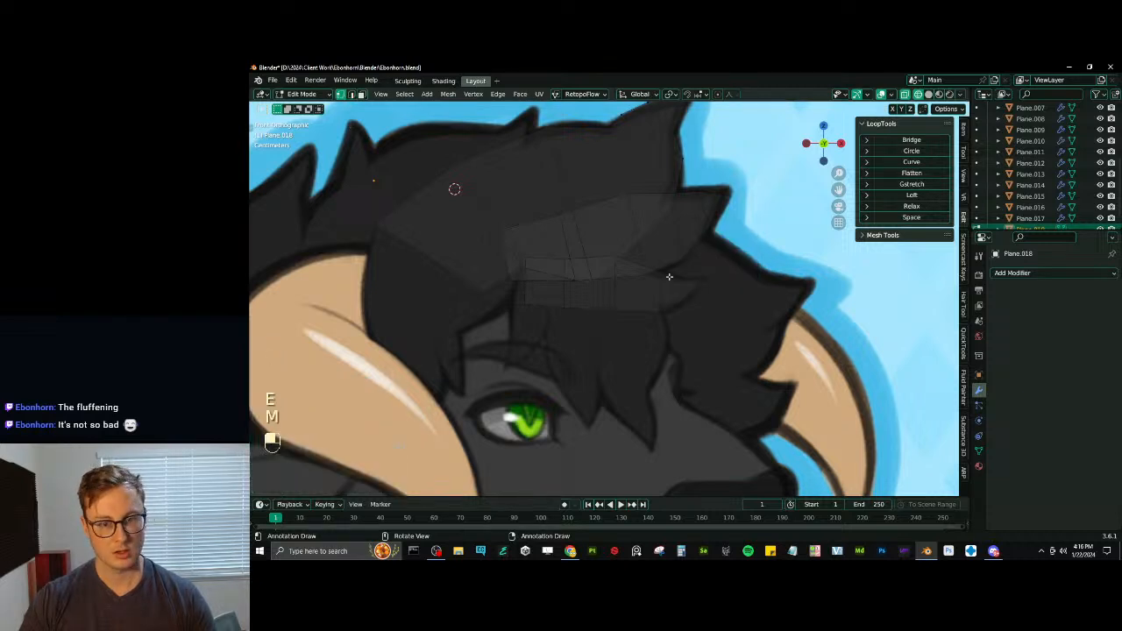
{"action": "key", "text": "g"}
{"action": "left_click", "coordinate": [701, 281]}
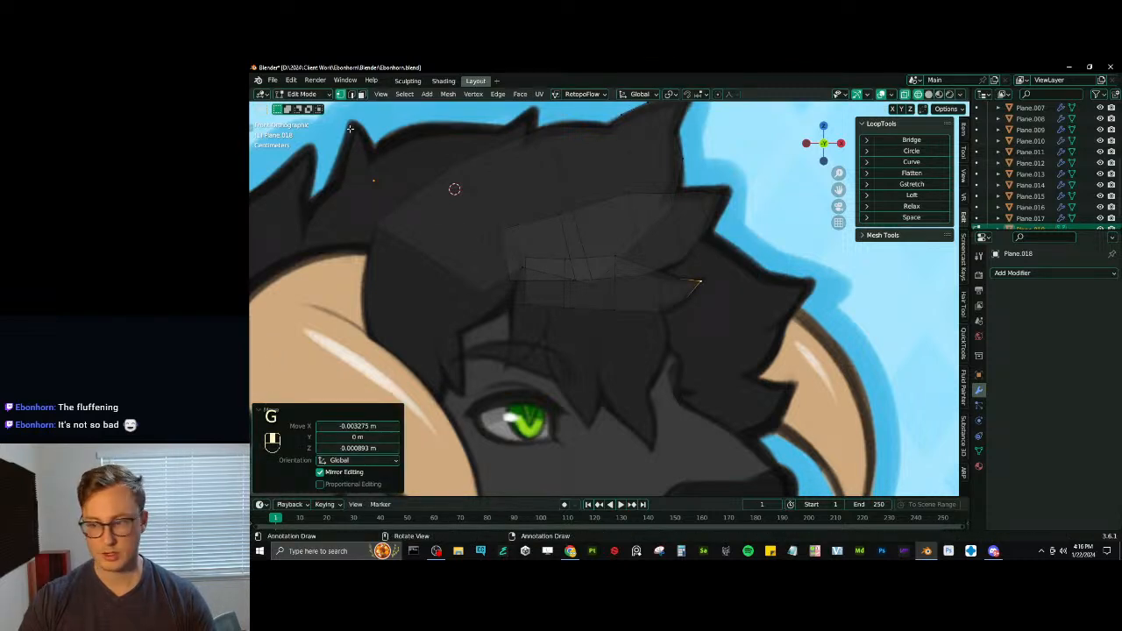
- Duplicate a middle edge of the small tuft, then rotate and move it to the tufts' base as the start of a forelock
{"action": "key", "text": "shift+d"}
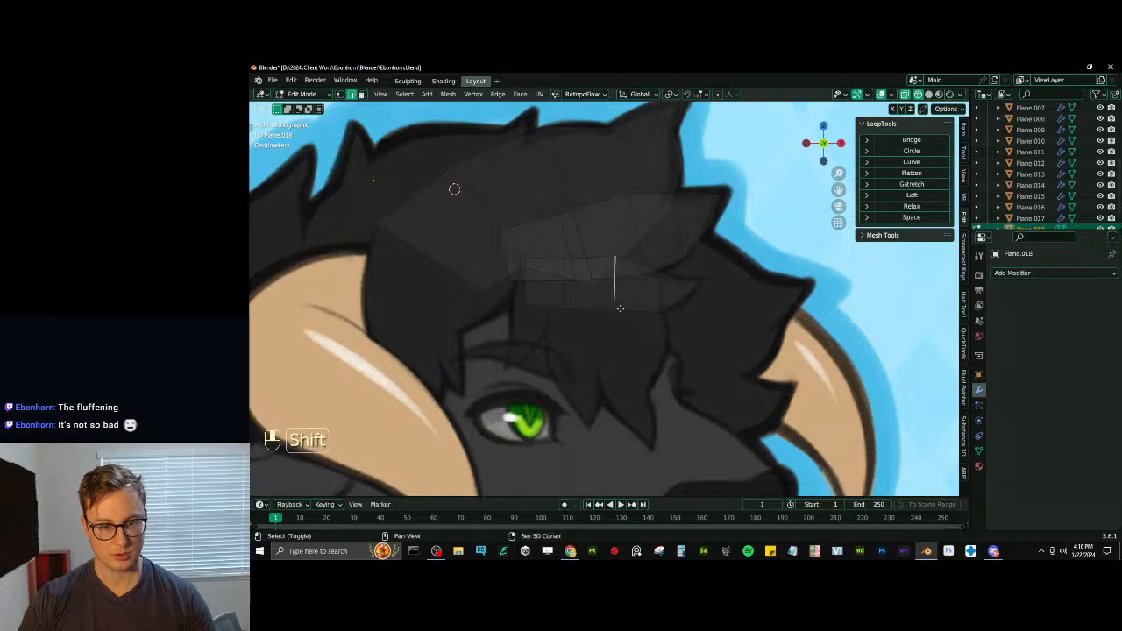
{"action": "key", "text": "r"}
{"action": "left_click", "coordinate": [646, 298]}
{"action": "key", "text": "g"}
{"action": "left_click", "coordinate": [603, 242]}
{"action": "key", "text": "g"}
{"action": "left_click", "coordinate": [616, 230]}
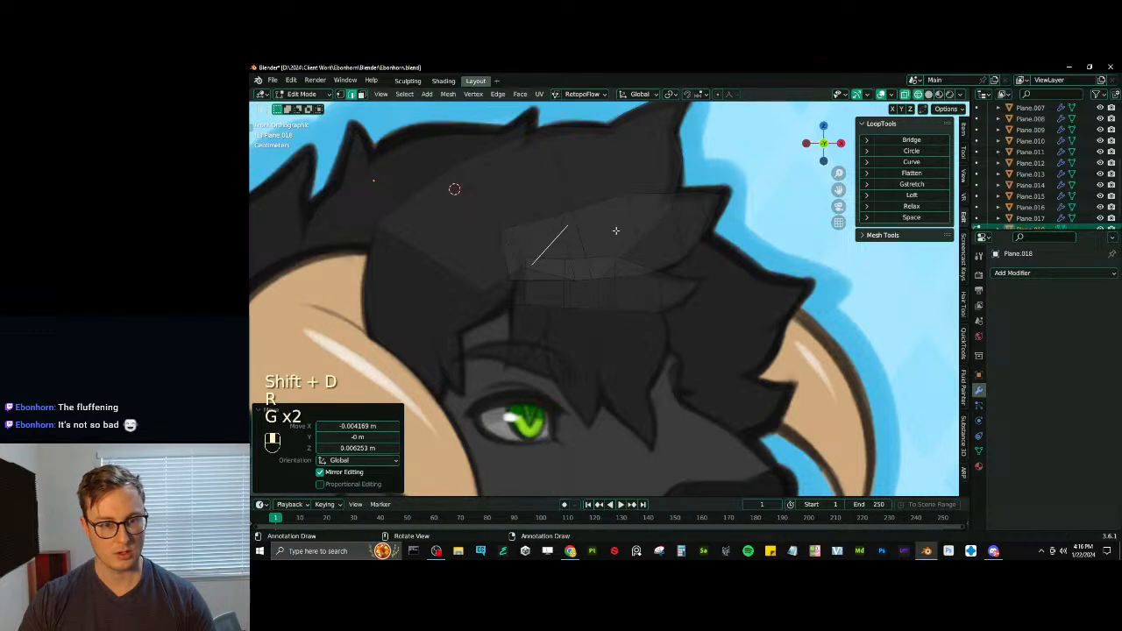
{"action": "key", "text": "g"}
{"action": "left_click", "coordinate": [563, 243]}
{"action": "key", "text": "r"}
{"action": "left_click", "coordinate": [562, 187]}
{"action": "key", "text": "g"}
{"action": "left_click", "coordinate": [556, 194]}
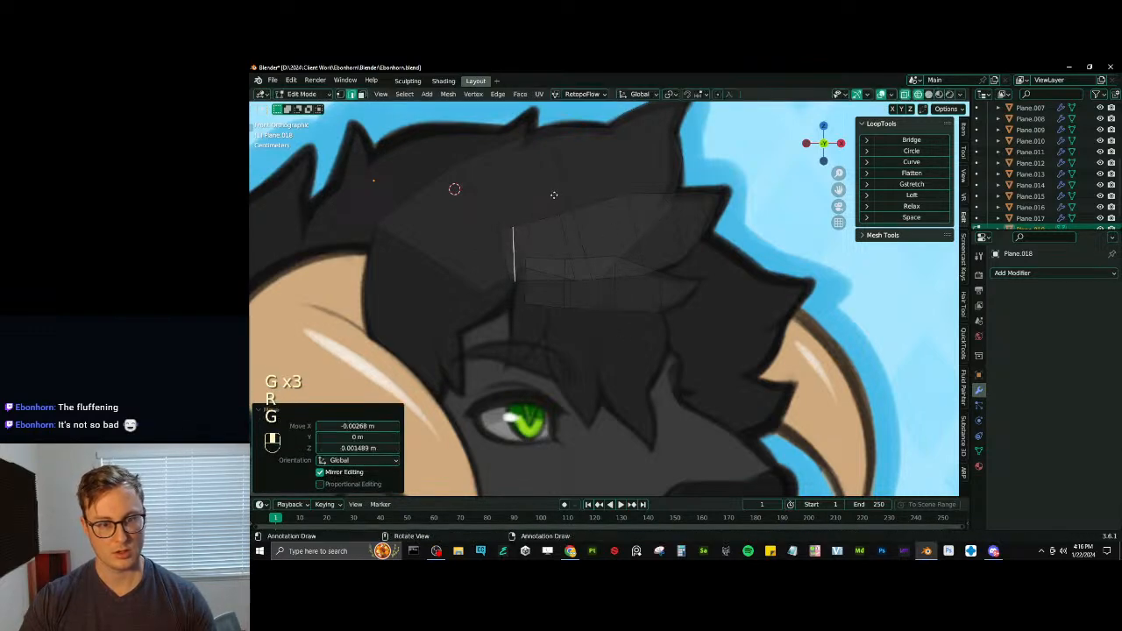
- Extrude the forelock's base edge forward, then rotate, move and scale the new edge to begin the strand's downward curve
{"action": "key", "text": "e"}
{"action": "left_click", "coordinate": [619, 202]}
{"action": "key", "text": "r"}
{"action": "left_click", "coordinate": [638, 222]}
{"action": "key", "text": "g"}
{"action": "left_click", "coordinate": [618, 230]}
{"action": "key", "text": "s"}
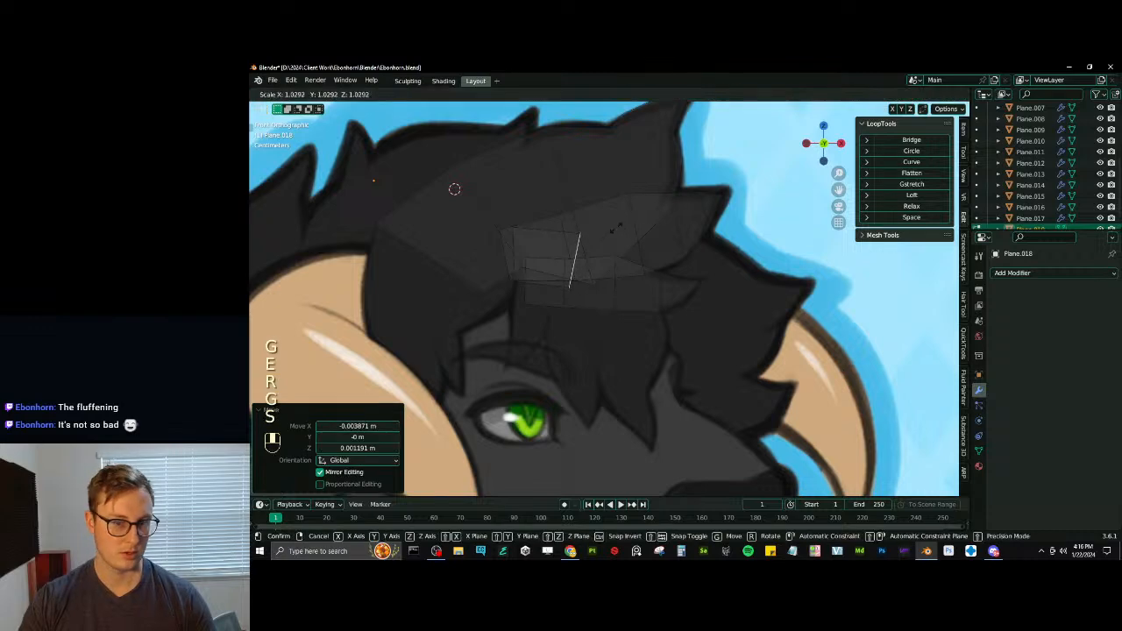
- Extrude another forelock segment, rotate and enlarge its end edge, and shift it about -0.011 m in X to follow the bend
{"action": "left_click", "coordinate": [697, 253]}
{"action": "key", "text": "r"}
{"action": "left_click", "coordinate": [727, 286]}
{"action": "key", "text": "s"}
{"action": "left_click", "coordinate": [737, 271]}
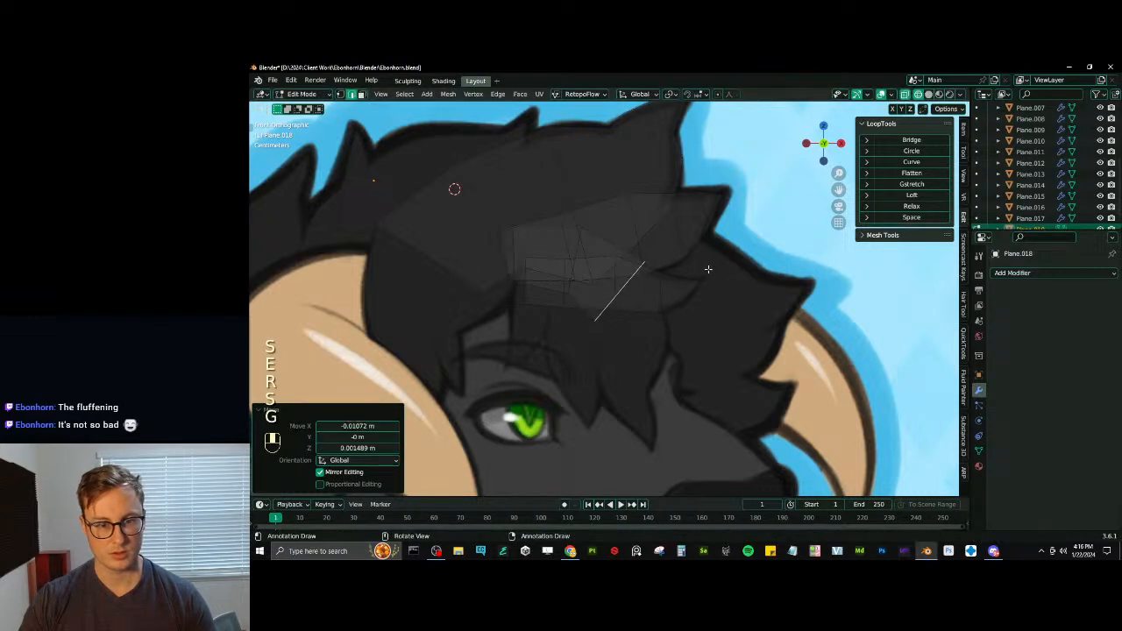
- Extrude the forelock down beside the eye, rotate the end edge 30.8°, then move and scale it to the strand's width
{"action": "key", "text": "e"}
{"action": "left_click", "coordinate": [736, 346]}
{"action": "key", "text": "r"}
{"action": "left_click", "coordinate": [726, 406]}
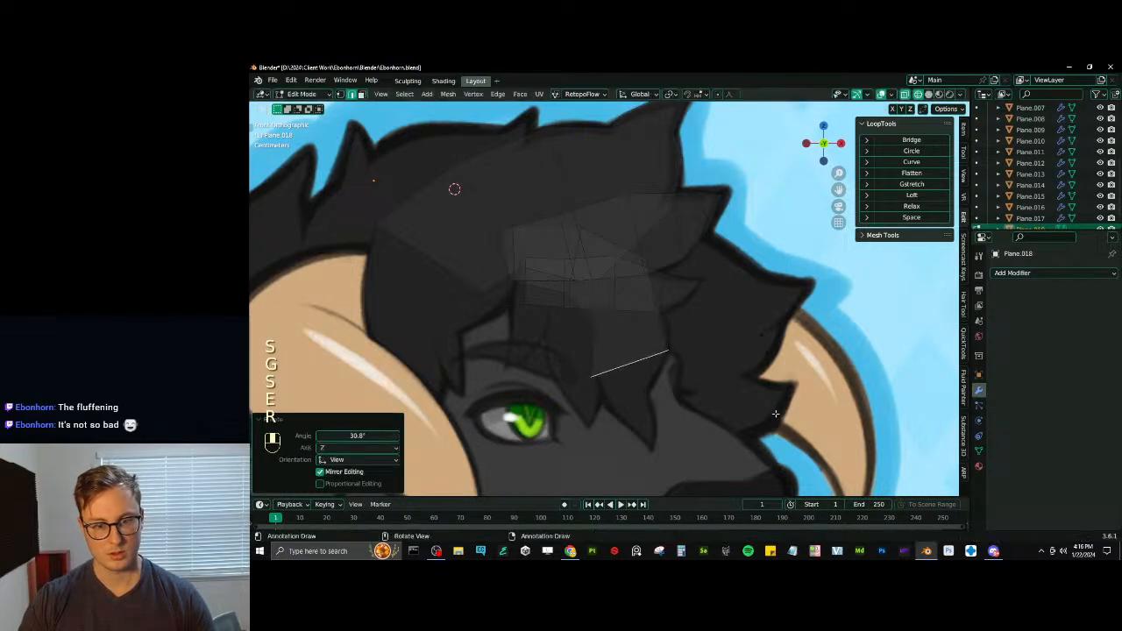
{"action": "key", "text": "g"}
{"action": "left_click", "coordinate": [724, 391]}
{"action": "key", "text": "s"}
{"action": "left_click", "coordinate": [728, 390]}
- Extrude a short segment further down the forelock and rotate its end edge 3.03°
{"action": "key", "text": "e"}
{"action": "left_click", "coordinate": [730, 427]}
{"action": "key", "text": "r"}
{"action": "left_click", "coordinate": [761, 400]}
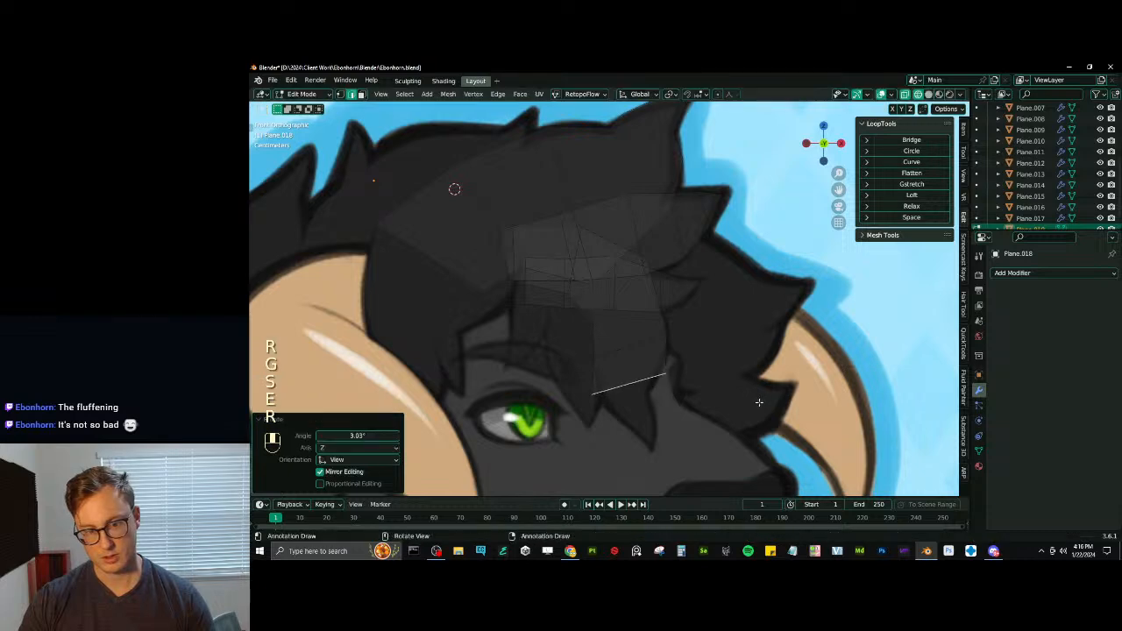
- Narrow the forelock's current end edge and rotate it 1.38° to match the strand outline beside the eye
{"action": "key", "text": "s"}
{"action": "left_click", "coordinate": [739, 399]}
{"action": "key", "text": "r"}
{"action": "left_click", "coordinate": [742, 398]}
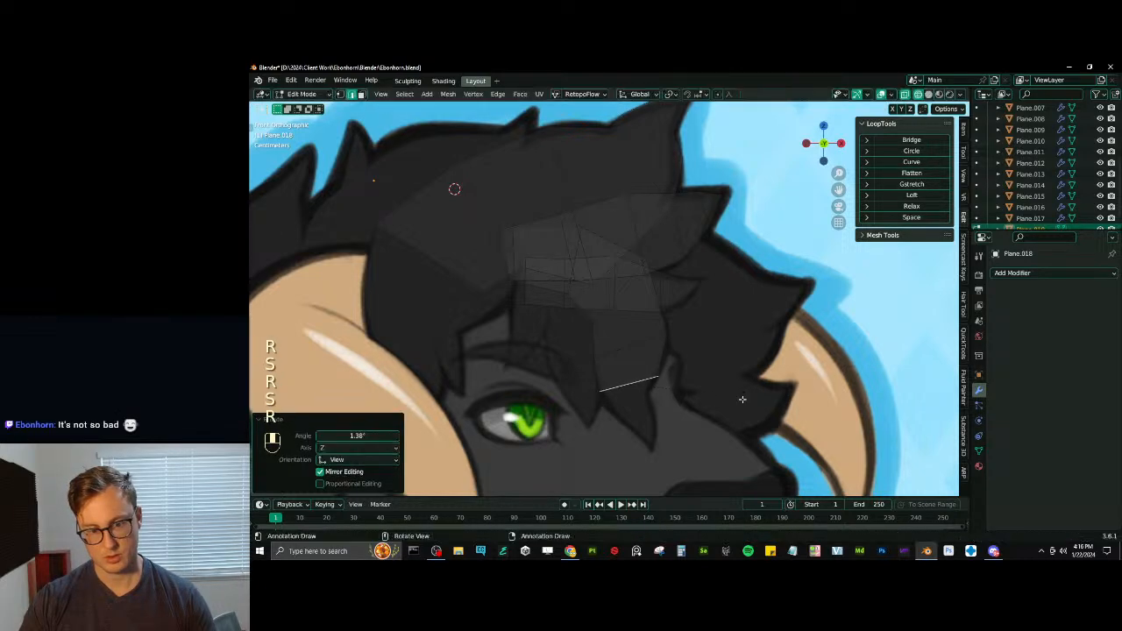
- Extrude another forelock segment downward, then scale, move and rotate its end edge to fit the tapering outline
{"action": "left_click", "coordinate": [743, 408]}
{"action": "key", "text": "s"}
{"action": "left_click", "coordinate": [732, 397]}
{"action": "key", "text": "g"}
{"action": "left_click", "coordinate": [742, 395]}
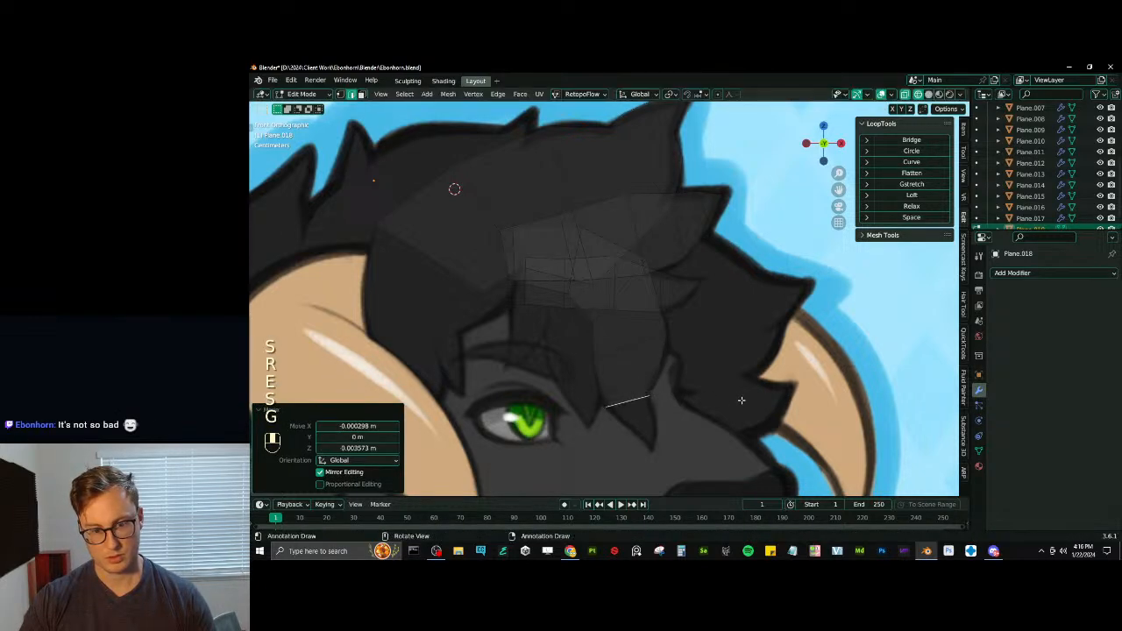
{"action": "key", "text": "r"}
{"action": "left_click", "coordinate": [743, 386]}
{"action": "key", "text": "s"}
{"action": "left_click", "coordinate": [733, 393]}
- Extrude a further segment toward the forelock tip, rotate its end edge -6.75°, then narrow and reposition it
{"action": "key", "text": "e"}
{"action": "left_click", "coordinate": [745, 406]}
{"action": "key", "text": "r"}
{"action": "left_click", "coordinate": [746, 384]}
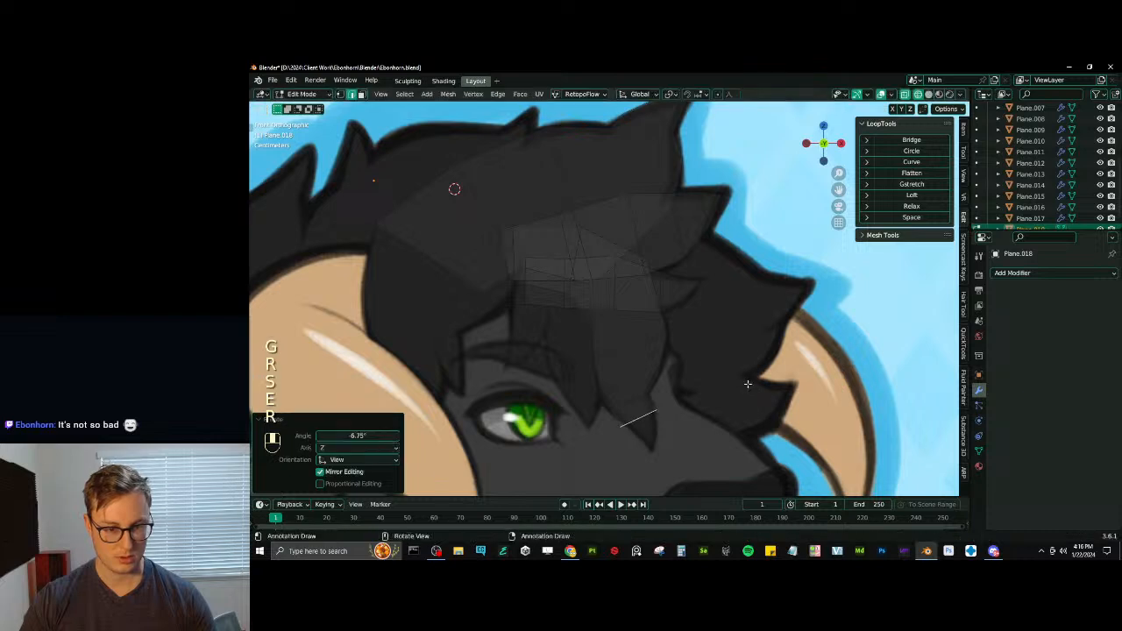
{"action": "key", "text": "s"}
{"action": "left_click", "coordinate": [734, 391]}
{"action": "key", "text": "g"}
{"action": "left_click", "coordinate": [727, 386]}
- Fine-tune the last forelock edge's position and angle, scaling it by 0.892 and then 0.966 to fit the outline
{"action": "key", "text": "g"}
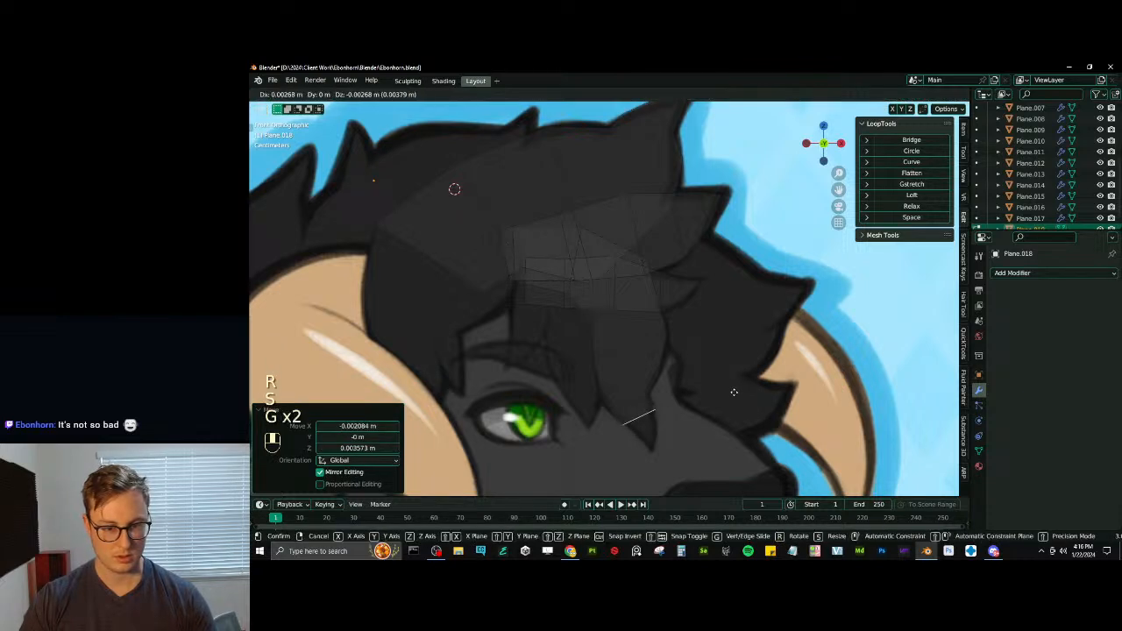
{"action": "left_click", "coordinate": [736, 399]}
{"action": "key", "text": "s"}
{"action": "left_click", "coordinate": [734, 396]}
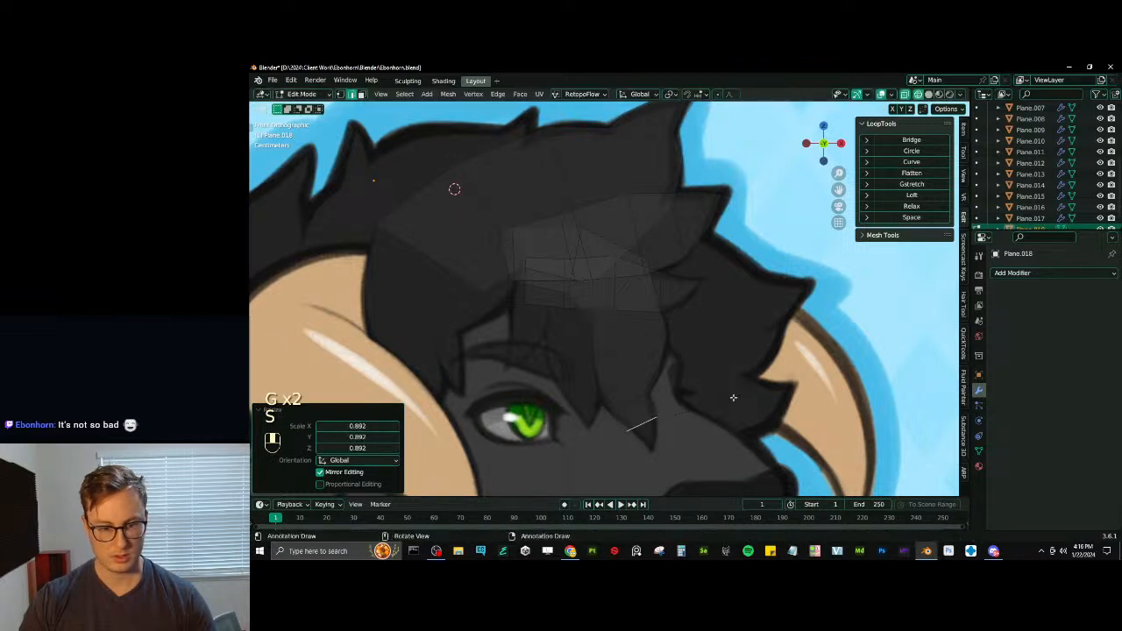
{"action": "key", "text": "g"}
{"action": "left_click", "coordinate": [736, 396]}
{"action": "key", "text": "r"}
{"action": "left_click", "coordinate": [736, 394]}
{"action": "key", "text": "s"}
{"action": "left_click", "coordinate": [732, 397]}
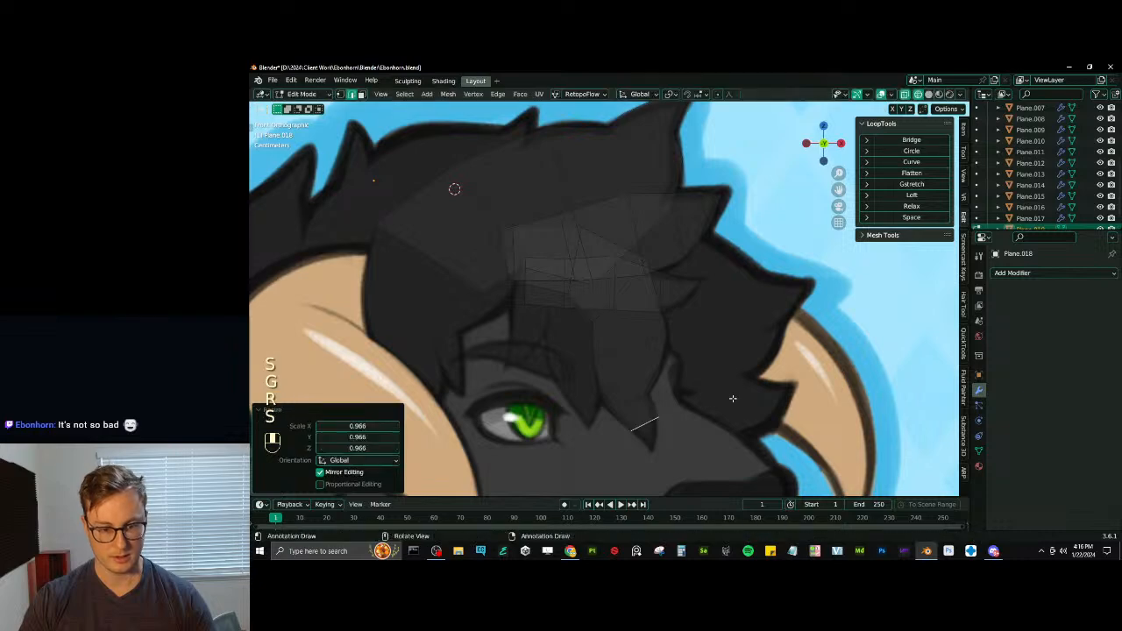
- Extrude the final edge to the forelock's tip and merge its vertices at center to close the point
{"action": "key", "text": "e"}
{"action": "left_click", "coordinate": [741, 425]}
{"action": "key", "text": "m"}
{"action": "left_click", "coordinate": [717, 419]}
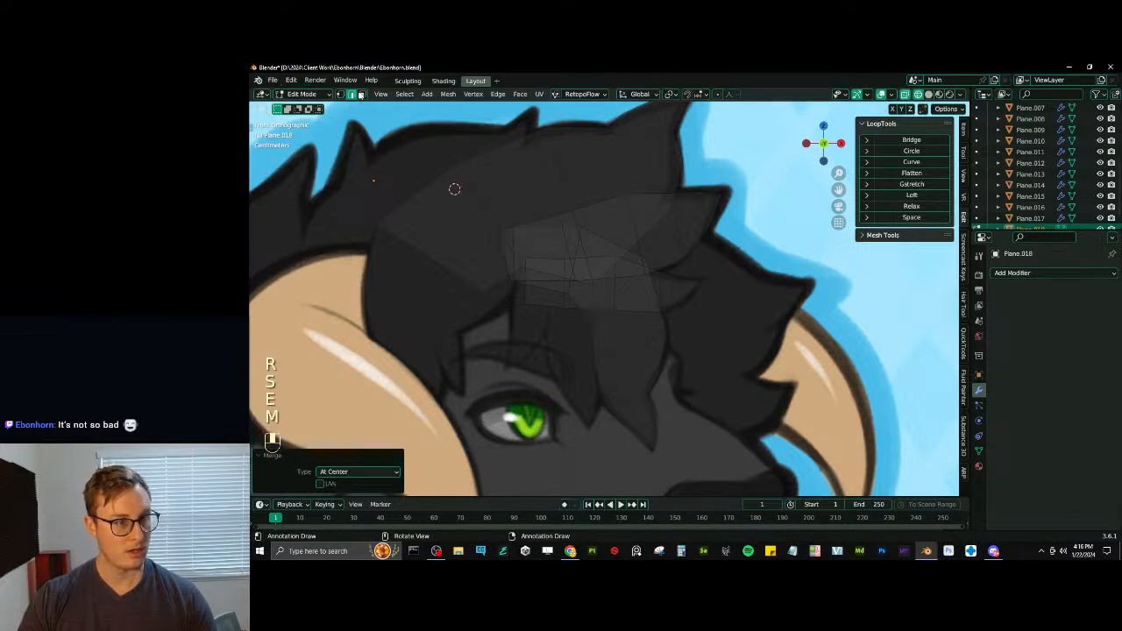
- Select the whole hair mesh and bevel its edges with 2 segments to add cross sections along every strand
{"action": "key", "text": "a"}
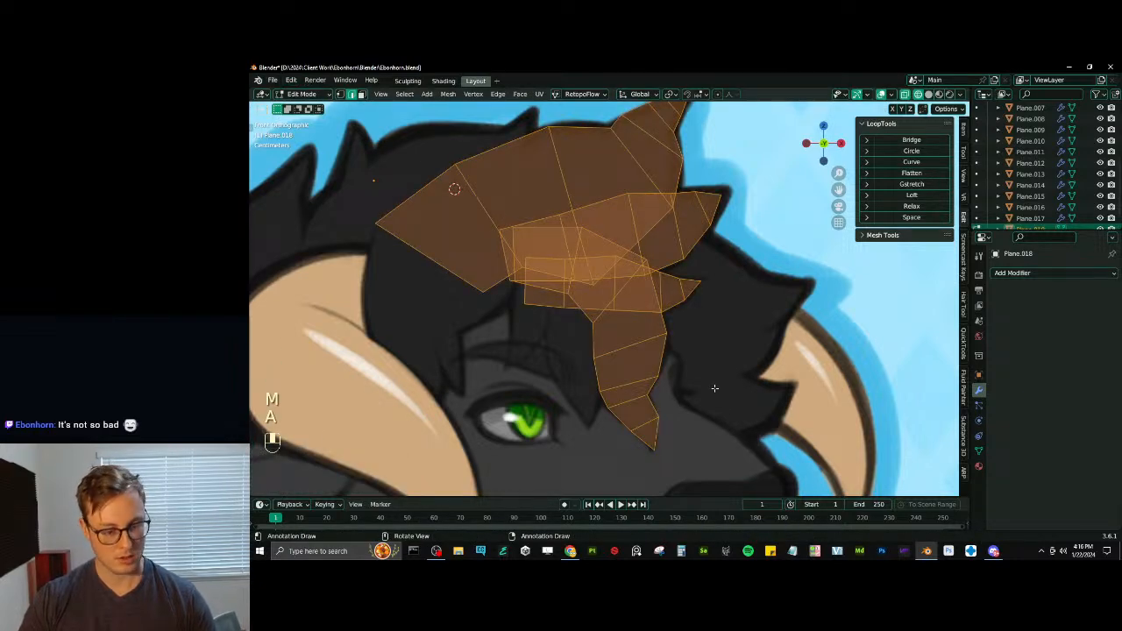
{"action": "key", "text": "ctrl+b"}
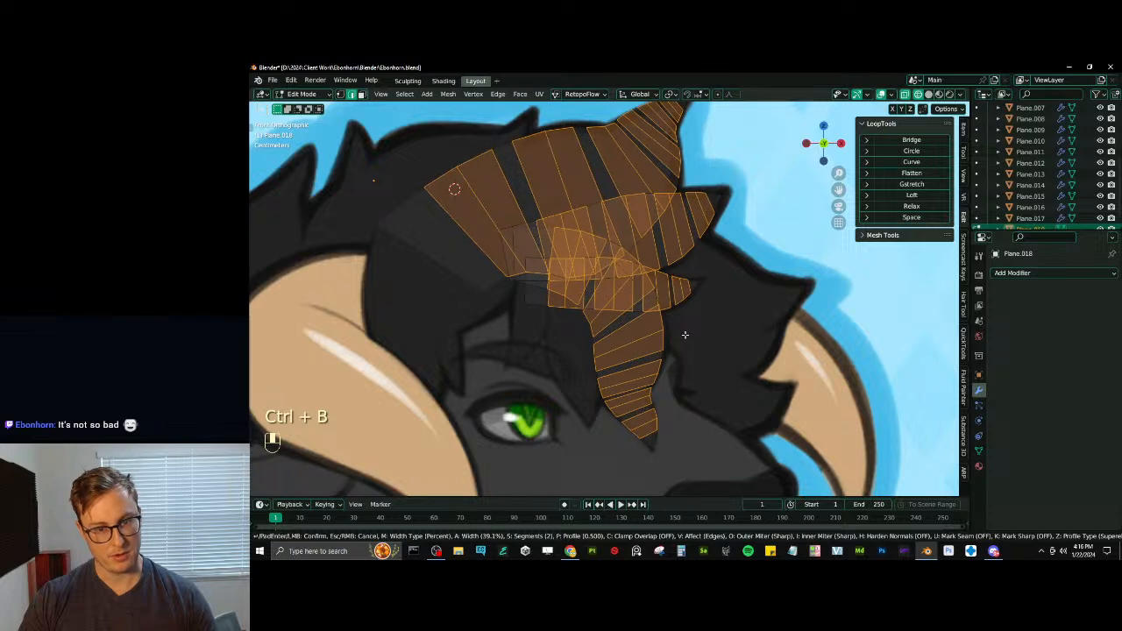
{"action": "left_click", "coordinate": [675, 330]}
- Add one centered crosswise loop cut to the base section of each of the four hair strands
{"action": "key", "text": "ctrl+r"}
{"action": "left_click", "coordinate": [447, 208]}
{"action": "right_click", "coordinate": [448, 208]}
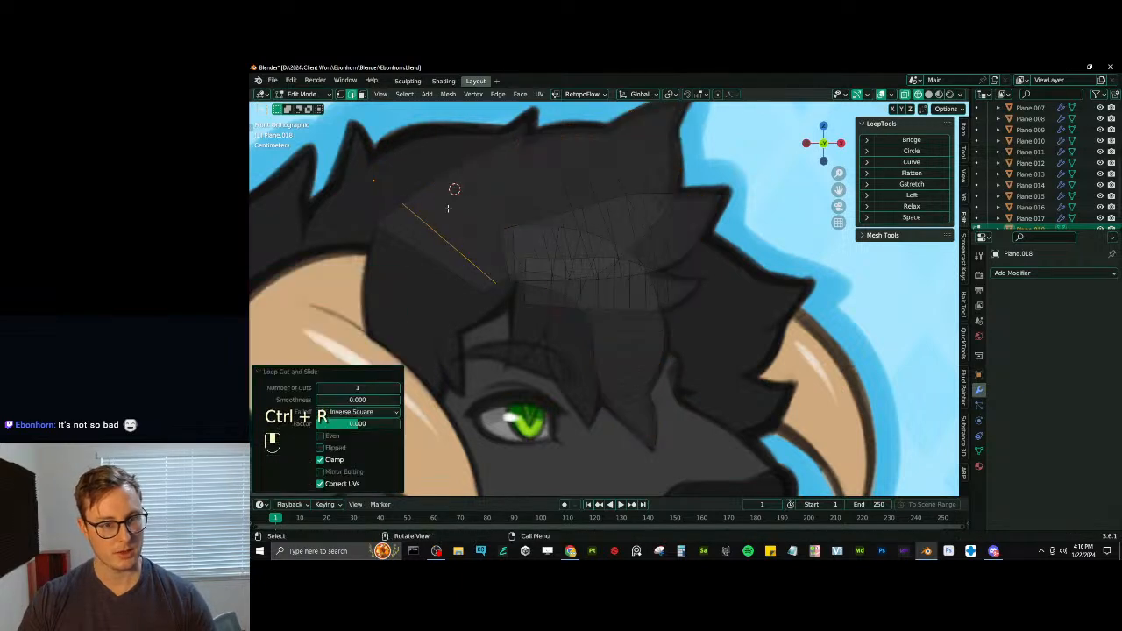
{"action": "key", "text": "ctrl+r"}
{"action": "key", "text": "ctrl+r"}
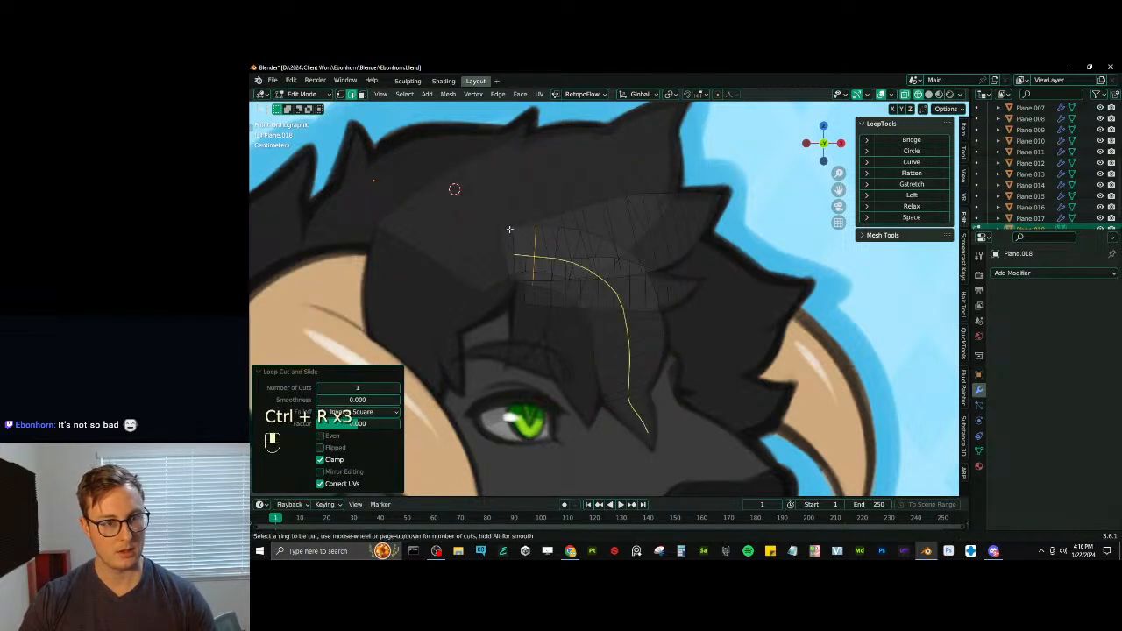
{"action": "left_click", "coordinate": [511, 229]}
{"action": "right_click", "coordinate": [510, 229]}
- Add a centered lengthwise loop cut down each of the four hair strands, from base to tip
{"action": "key", "text": "ctrl+r"}
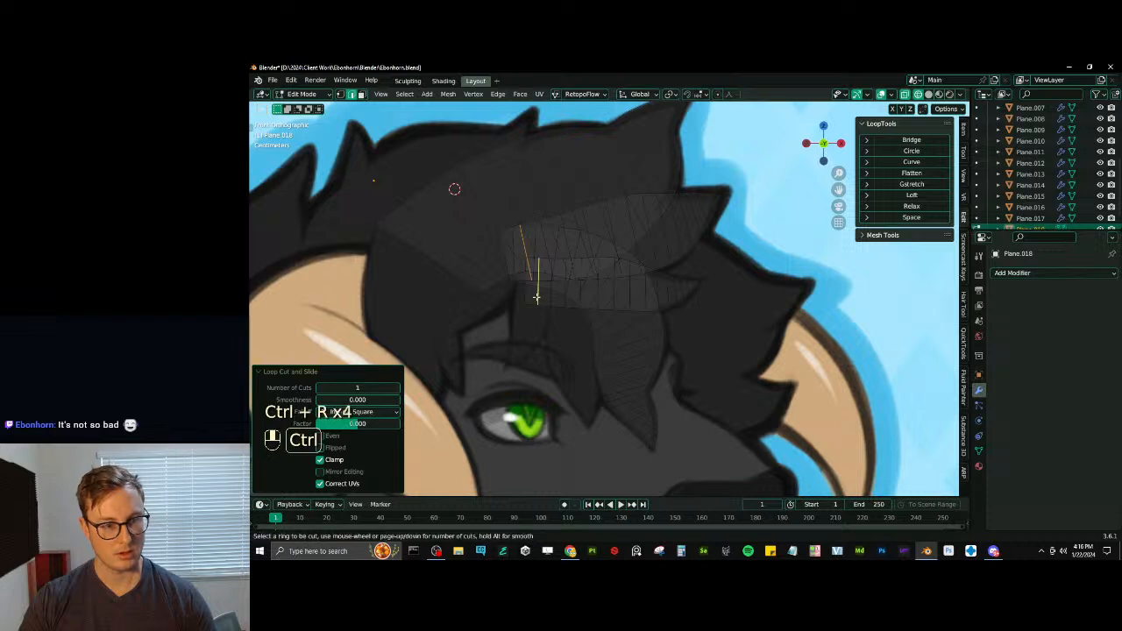
{"action": "left_click", "coordinate": [537, 297]}
{"action": "right_click", "coordinate": [537, 297]}
{"action": "key", "text": "ctrl+r"}
{"action": "left_click", "coordinate": [496, 209]}
{"action": "right_click", "coordinate": [496, 209]}
{"action": "key", "text": "ctrl+r"}
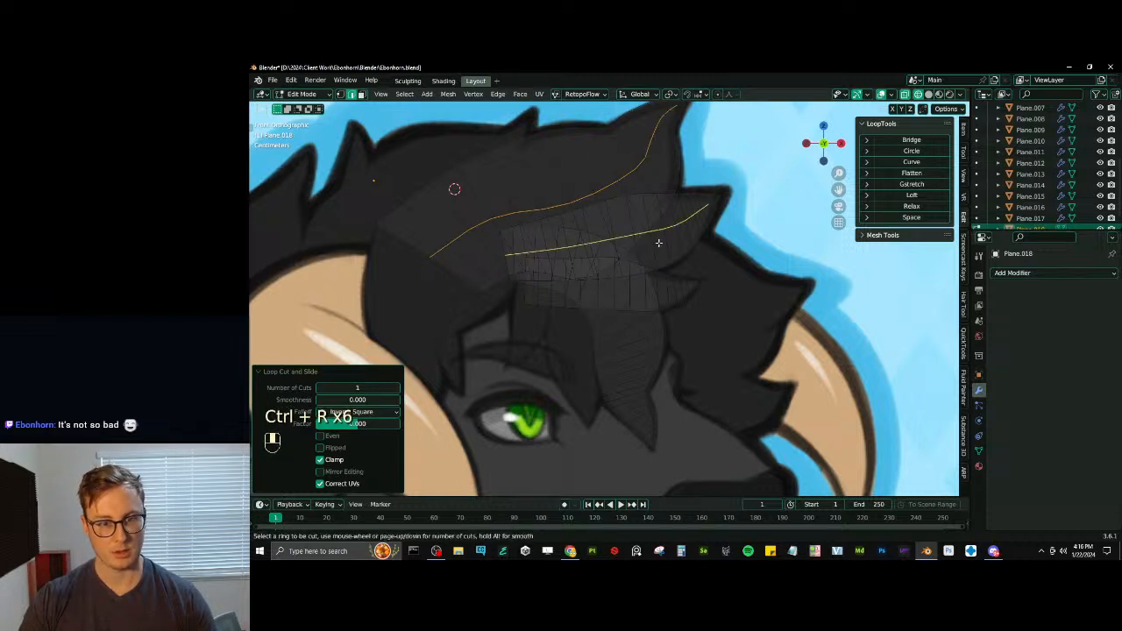
{"action": "left_click", "coordinate": [659, 244]}
{"action": "right_click", "coordinate": [659, 245]}
{"action": "key", "text": "ctrl+r"}
{"action": "left_click", "coordinate": [668, 284]}
{"action": "right_click", "coordinate": [668, 284]}
{"action": "key", "text": "ctrl+r"}
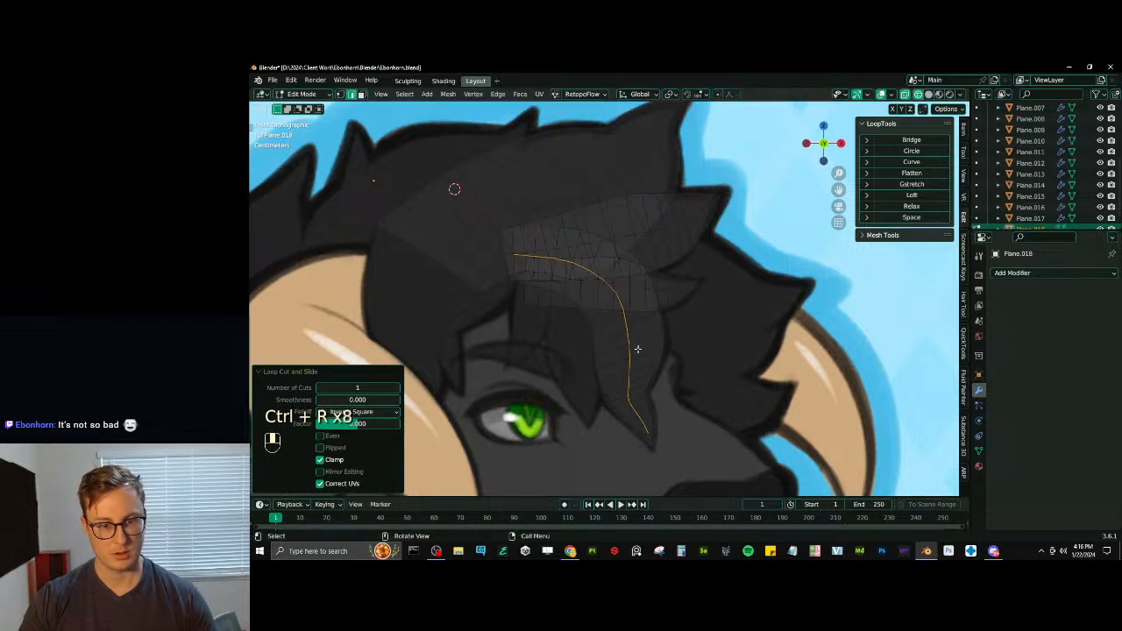
- Isolate the lengthwise center loops of all strands, move them along Y to form raised ridges, and unhide the remaining mesh
{"action": "middle_click_drag", "start_coordinate": [657, 302], "coordinate": [662, 307], "text": "shift"}
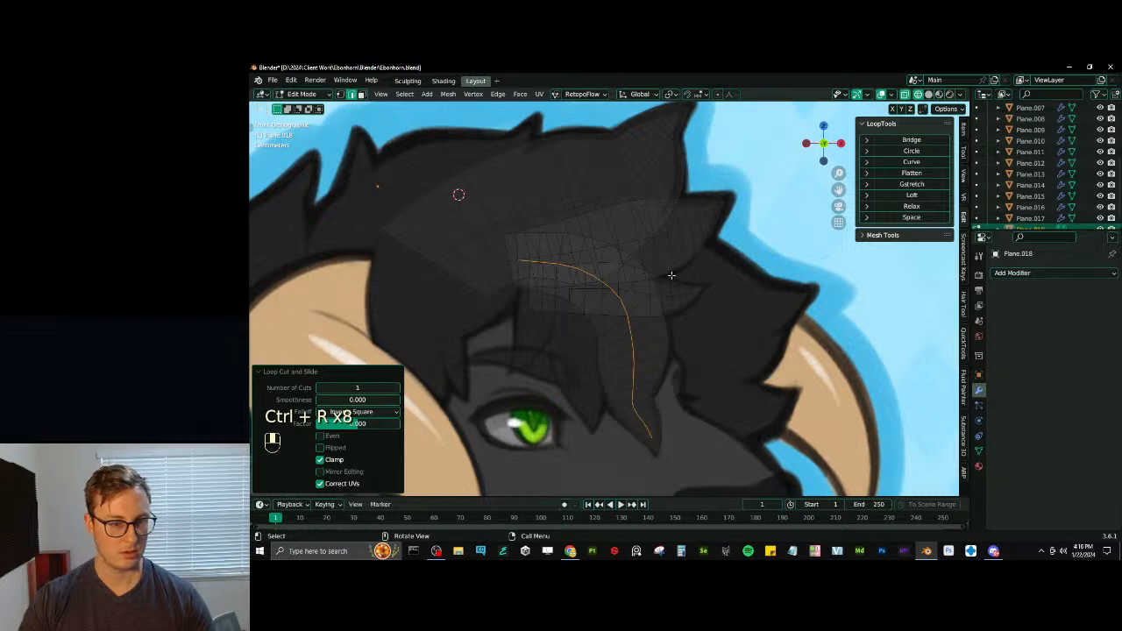
{"action": "left_click", "coordinate": [550, 209], "text": "alt+shift"}
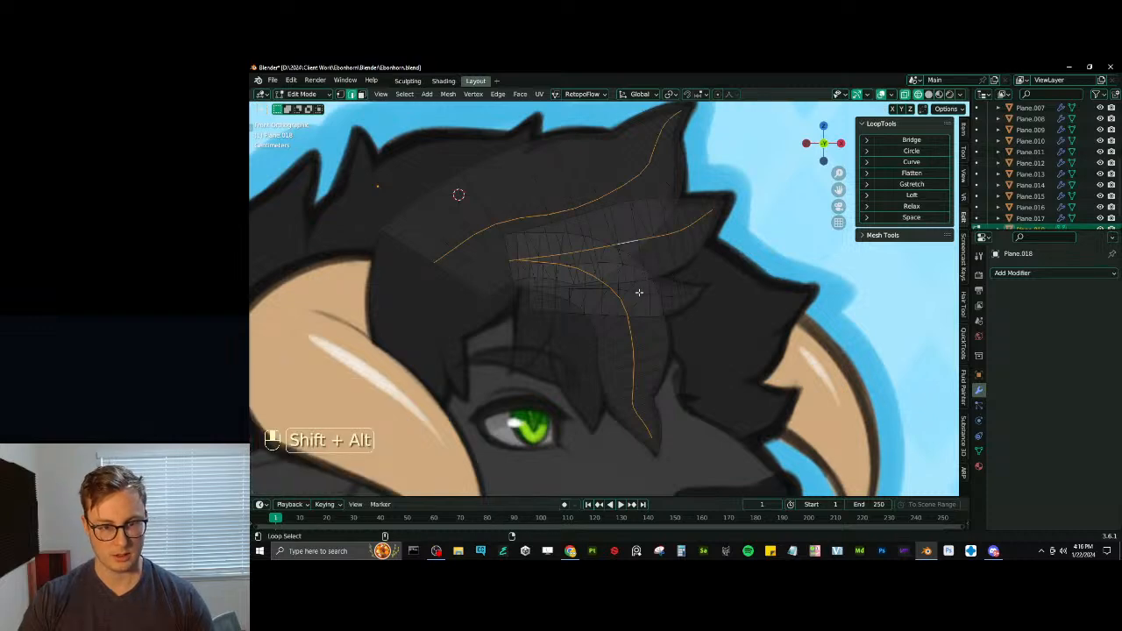
{"action": "key", "text": "ctrl+i"}
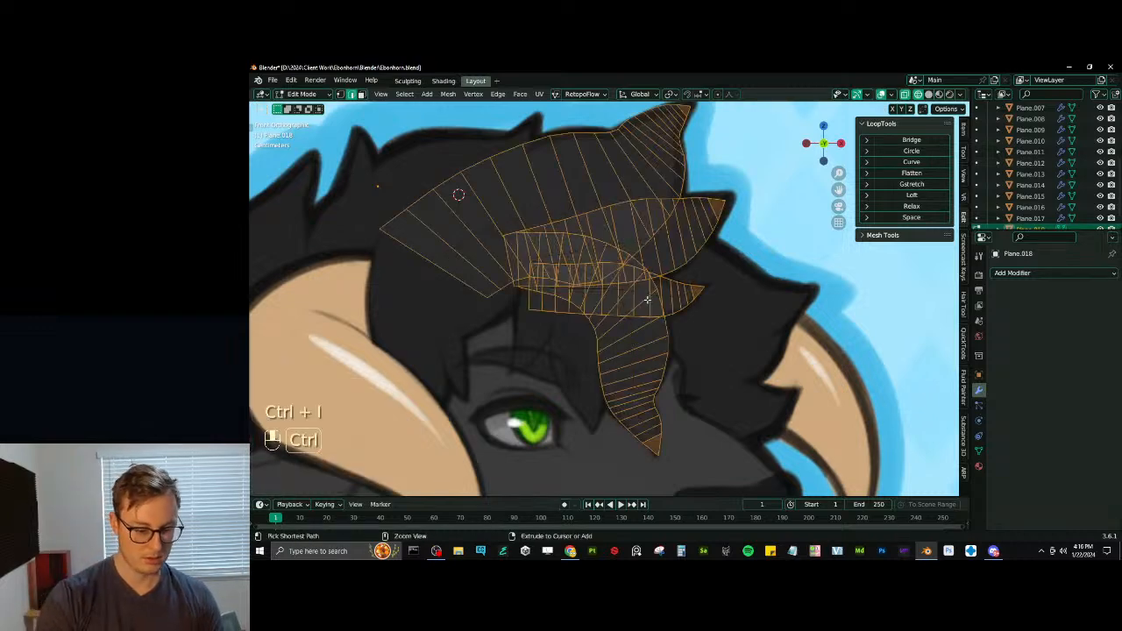
{"action": "key", "text": "h"}
{"action": "key", "text": "a"}
{"action": "key", "text": "g"}
{"action": "mouse_move", "coordinate": [619, 277]}
{"action": "middle_mouse_down"}
{"action": "mouse_move", "coordinate": [673, 304]}
{"action": "mouse_move", "coordinate": [629, 289]}
{"action": "middle_mouse_up"}
{"action": "key", "text": "y"}
{"action": "left_click", "coordinate": [673, 306]}
{"action": "key", "text": "alt+h"}
{"action": "left_click", "coordinate": [631, 291]}
- Switch to solid shading and move the selected vertices at the strand tips along global Y
{"action": "key", "text": "z"}
{"action": "mouse_move", "coordinate": [694, 314]}
{"action": "middle_mouse_down"}
{"action": "mouse_move", "coordinate": [612, 342]}
{"action": "mouse_move", "coordinate": [496, 203]}
{"action": "mouse_move", "coordinate": [554, 164]}
{"action": "mouse_move", "coordinate": [599, 186]}
{"action": "middle_mouse_up"}
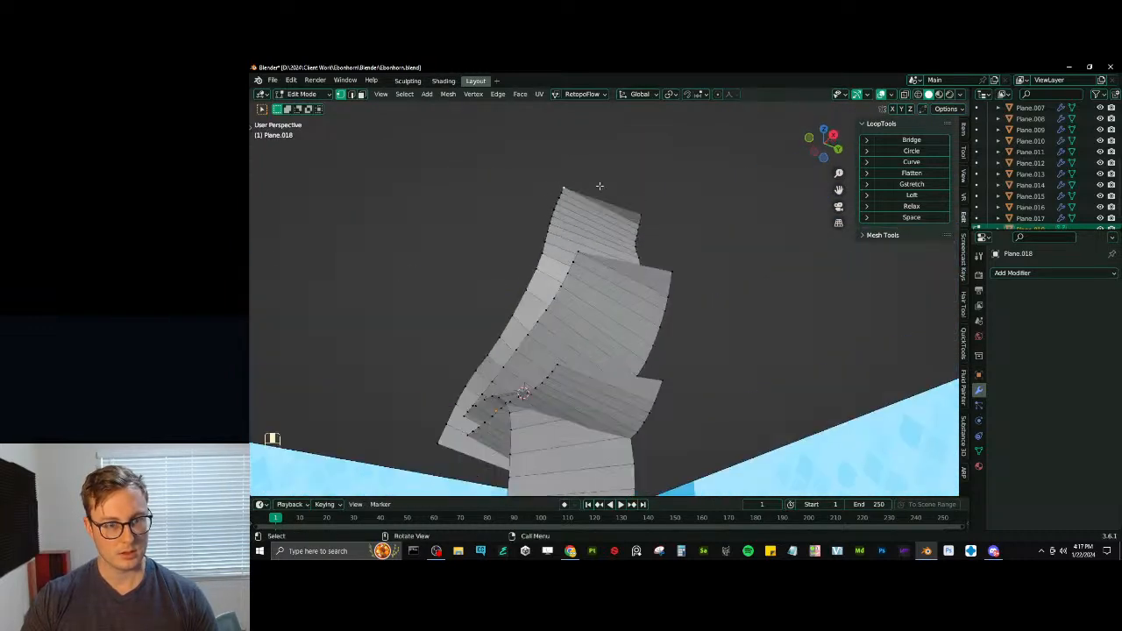
{"action": "middle_click_drag", "start_coordinate": [625, 287], "coordinate": [608, 257], "text": "shift"}
{"action": "middle_click_drag", "start_coordinate": [623, 347], "coordinate": [647, 319], "text": "shift"}
{"action": "key", "text": "g"}
{"action": "middle_click", "coordinate": [657, 318]}
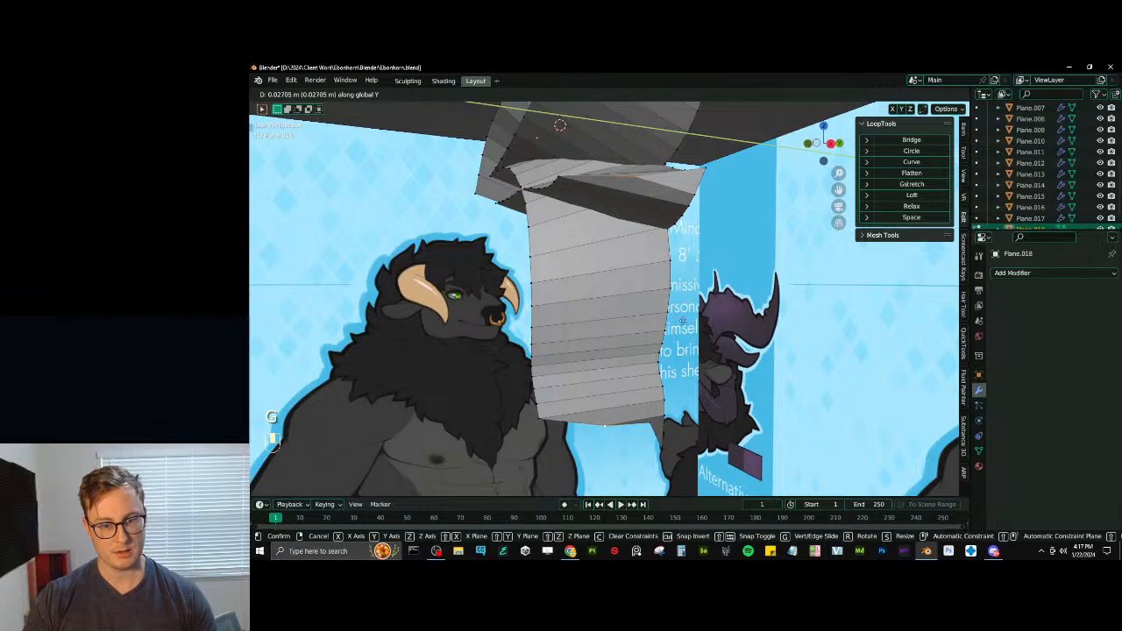
{"action": "left_click", "coordinate": [690, 329]}
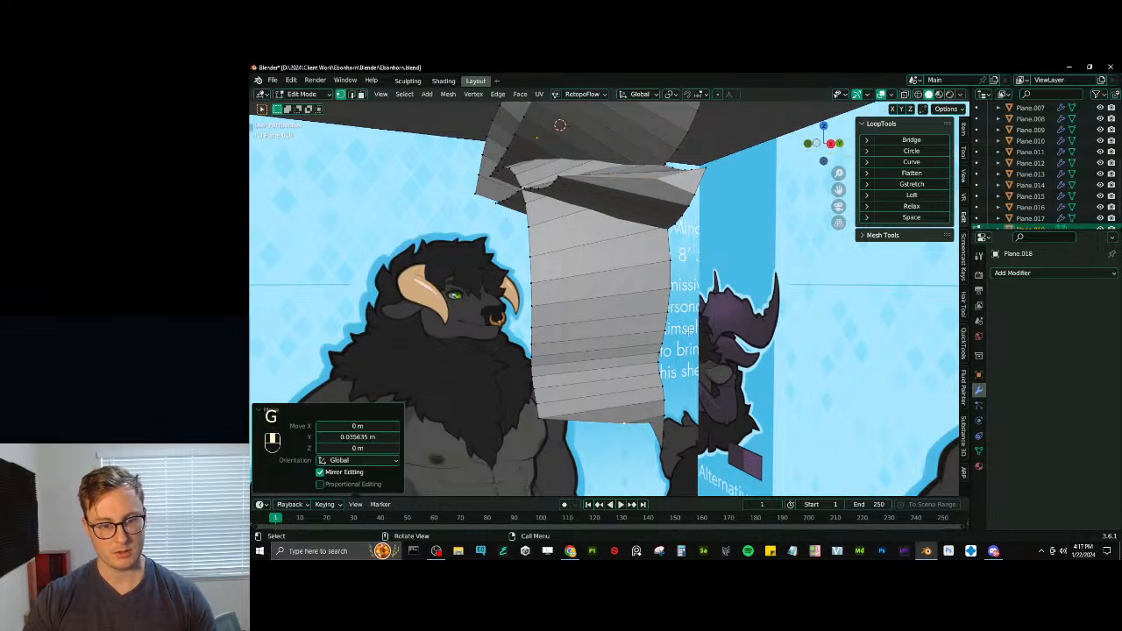
- Select the center ridge loop of every strand and smooth them with LoopTools Relax, using 1 iteration
{"action": "left_click", "coordinate": [538, 413], "text": "alt+shift"}
{"action": "scroll", "coordinate": [582, 263], "scroll_direction": "down", "scroll_amount": 4}
{"action": "middle_click_drag", "start_coordinate": [594, 194], "coordinate": [659, 251], "text": "shift"}
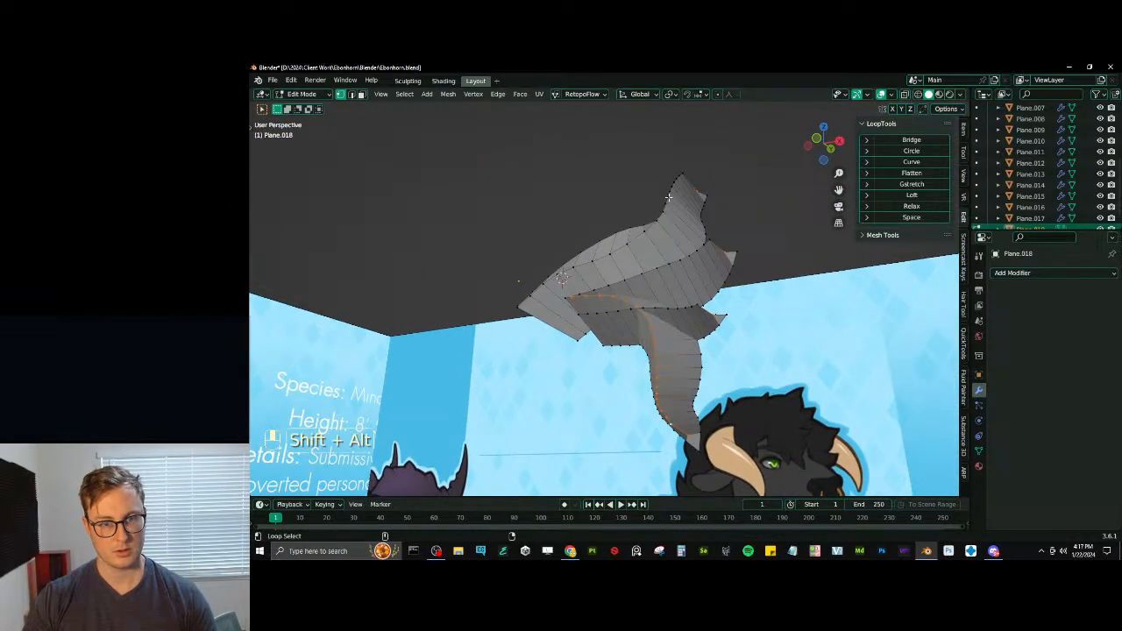
{"action": "left_click", "coordinate": [704, 237], "text": "alt+shift"}
{"action": "key", "text": "ctrl+z"}
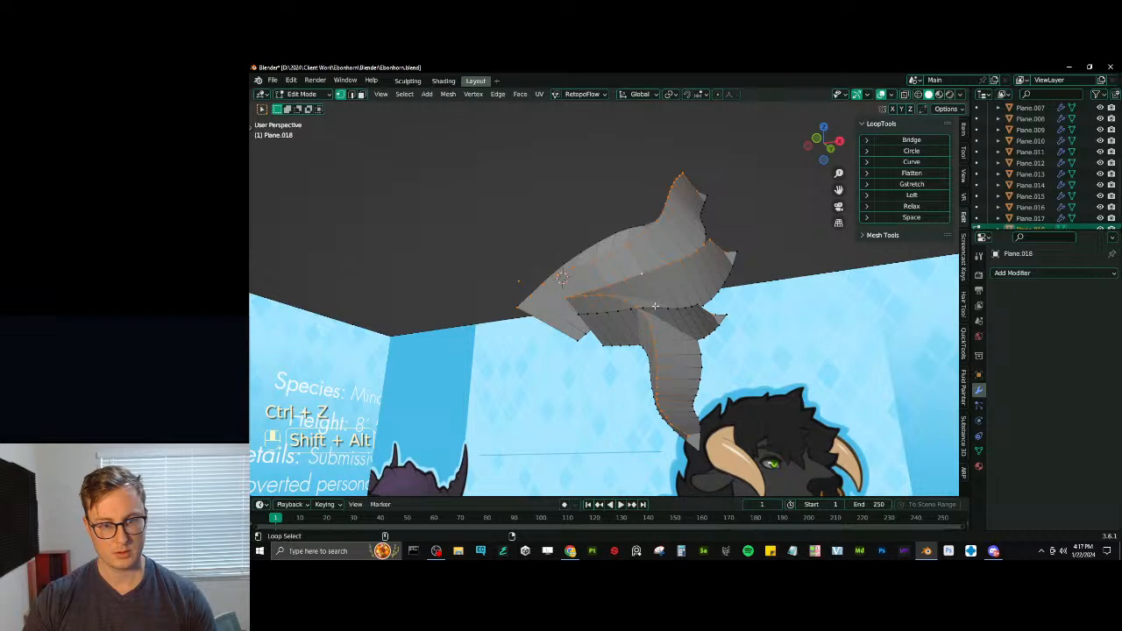
{"action": "left_click", "coordinate": [934, 207]}
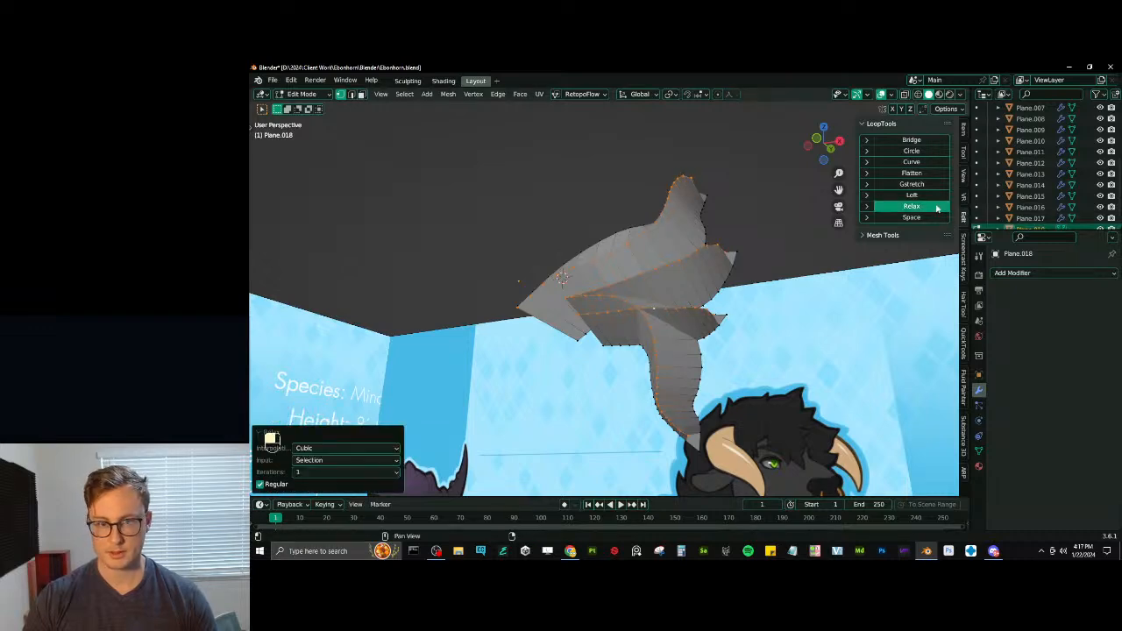
- Bevel the strands' center ridge loops about 72% wide with 2 segments to round the hair's cross section
{"action": "middle_click_drag", "start_coordinate": [771, 263], "coordinate": [690, 282]}
{"action": "key", "text": "ctrl+b"}
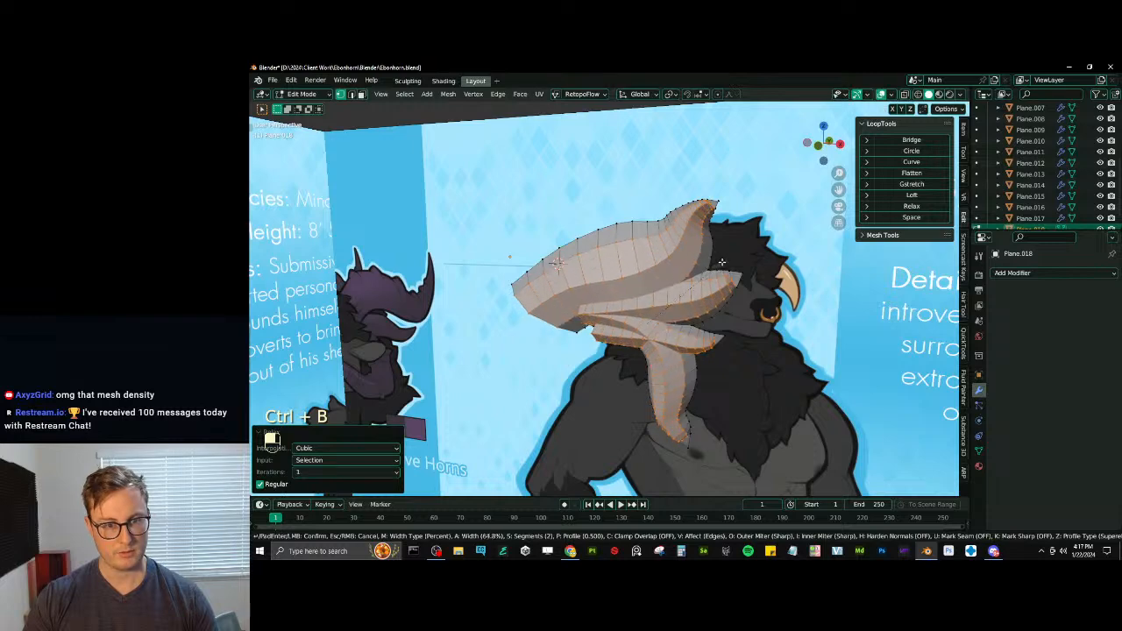
{"action": "left_click", "coordinate": [722, 259]}
{"action": "middle_click_drag", "start_coordinate": [722, 260], "coordinate": [643, 298]}
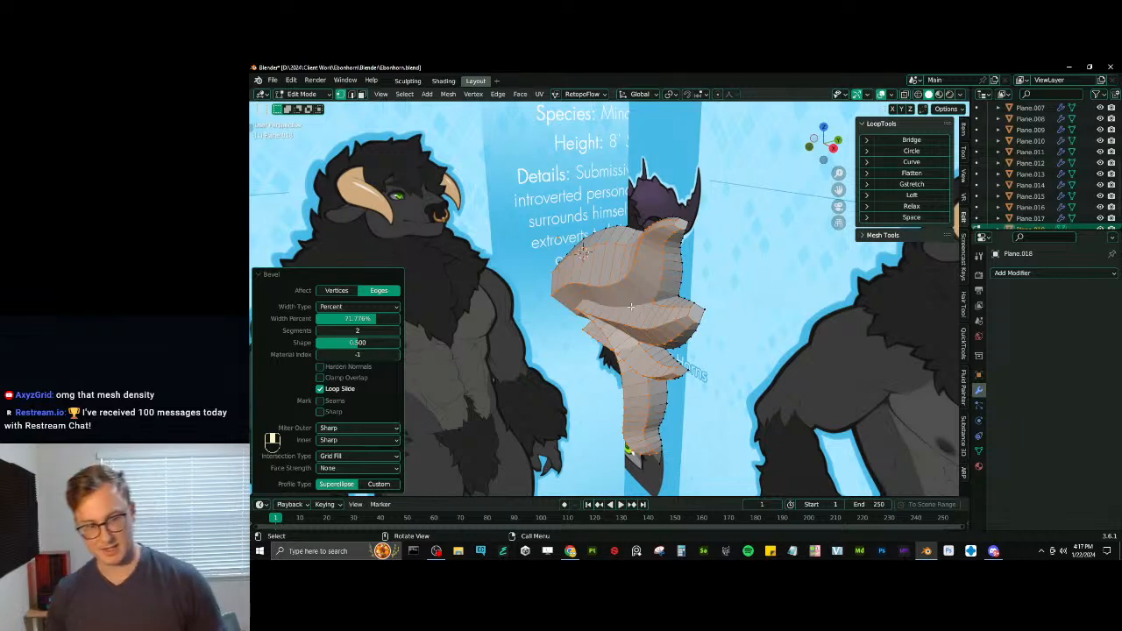
{"action": "middle_click_drag", "start_coordinate": [630, 306], "coordinate": [597, 312]}
{"action": "left_click", "coordinate": [270, 275]}
{"action": "scroll", "coordinate": [644, 285], "scroll_direction": "up", "scroll_amount": 5}
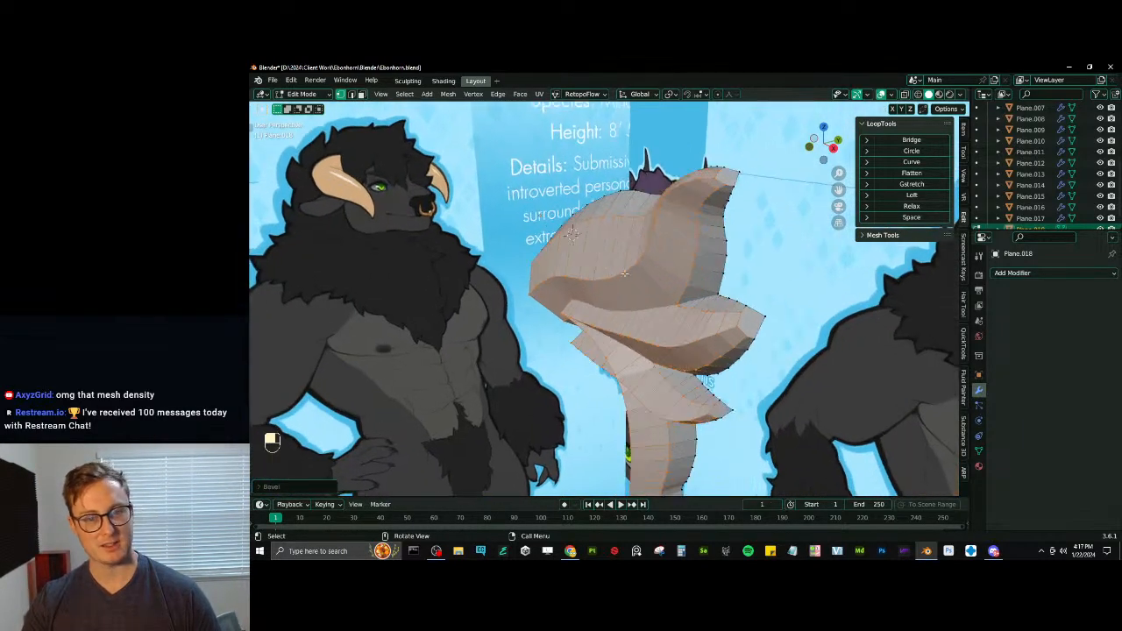
- Connect the loose inner vertices near the top tuft's end to its tip vertex with new edges
{"action": "middle_click_drag", "start_coordinate": [648, 279], "coordinate": [667, 260]}
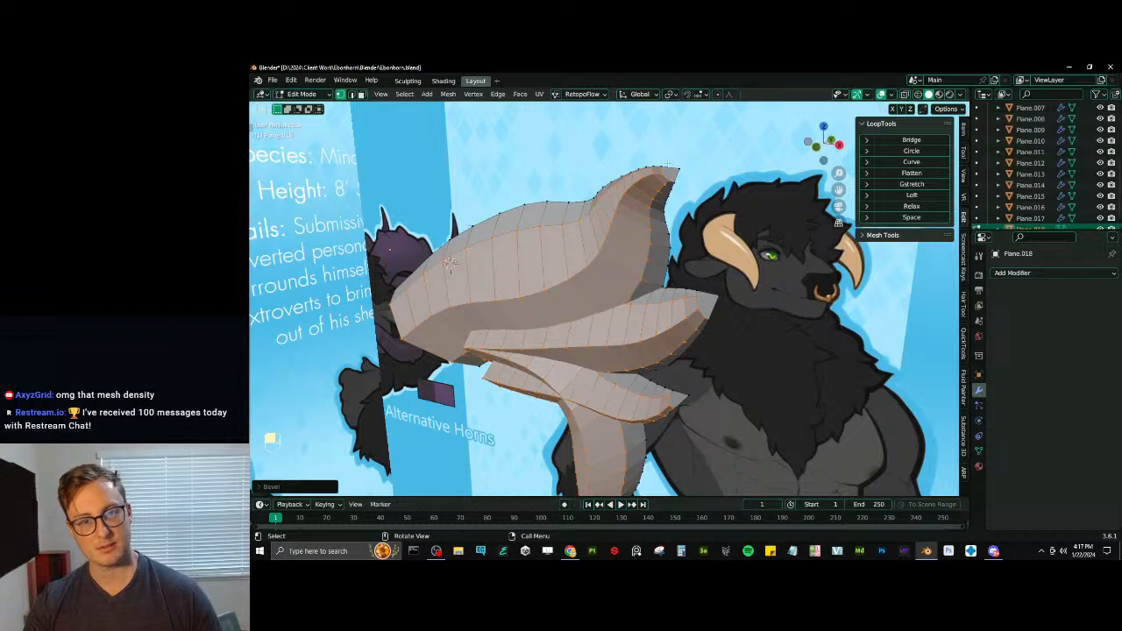
{"action": "middle_click_drag", "start_coordinate": [668, 165], "coordinate": [698, 217]}
{"action": "scroll", "coordinate": [700, 218], "scroll_direction": "up", "scroll_amount": 4}
{"action": "left_click", "coordinate": [645, 248]}
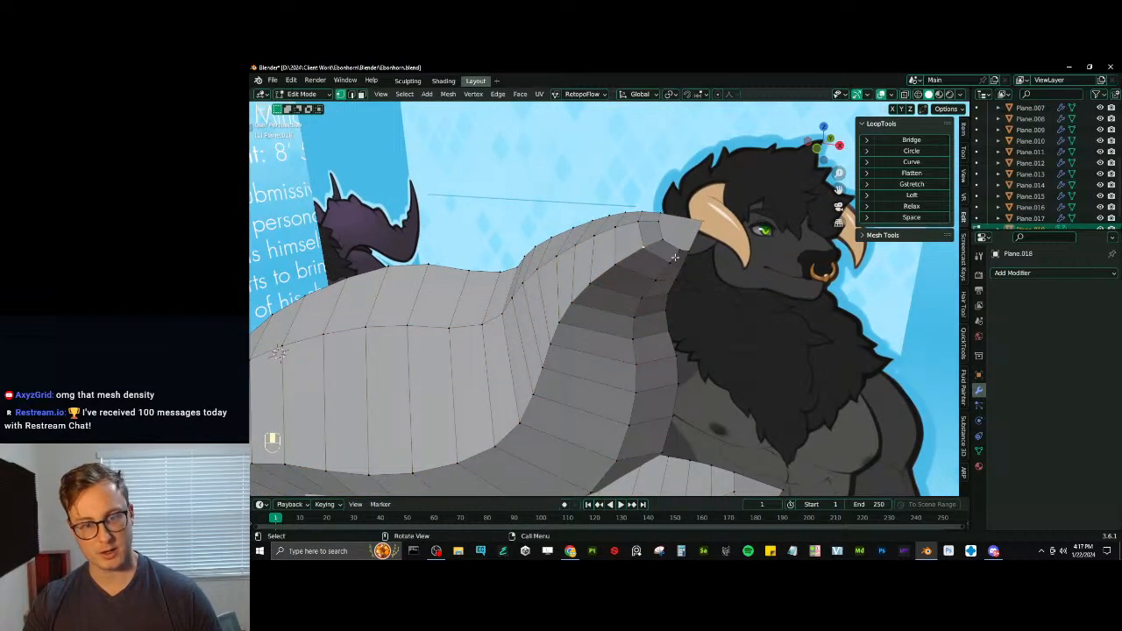
{"action": "key", "text": "j"}
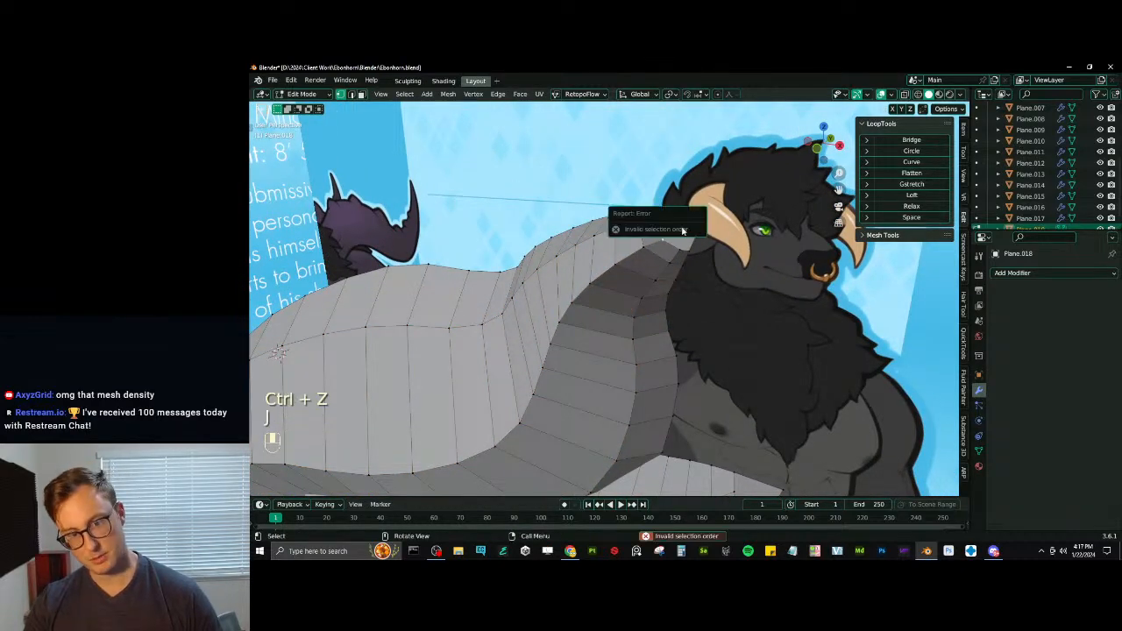
{"action": "key", "text": "j"}
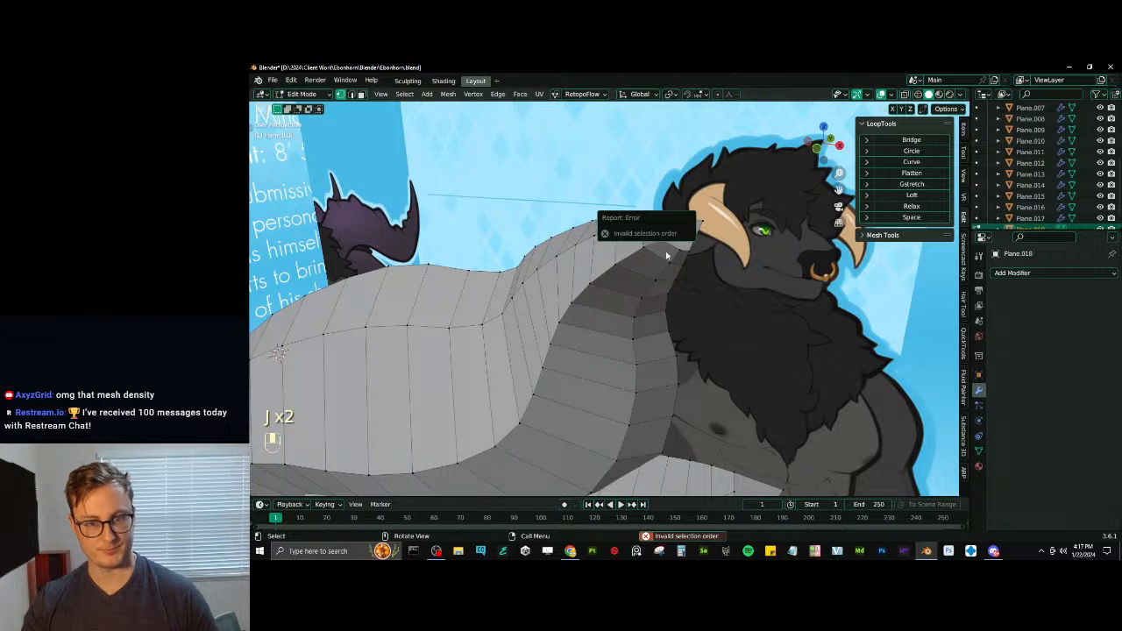
{"action": "left_click", "coordinate": [710, 221], "text": "shift"}
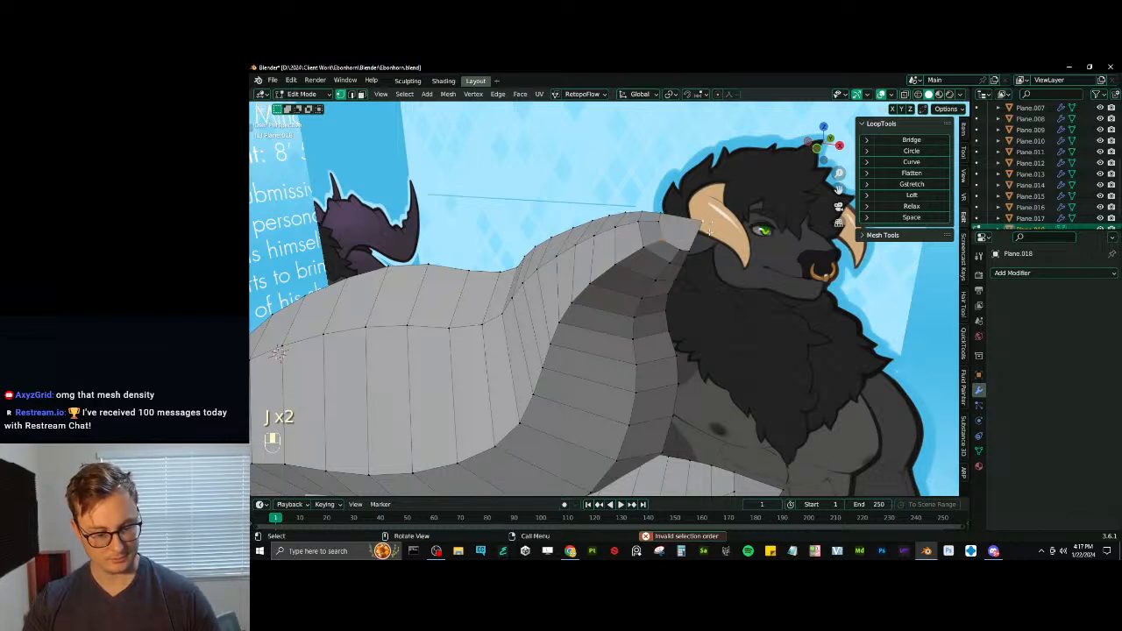
{"action": "left_click", "coordinate": [665, 235]}
{"action": "left_click", "coordinate": [703, 224], "text": "shift"}
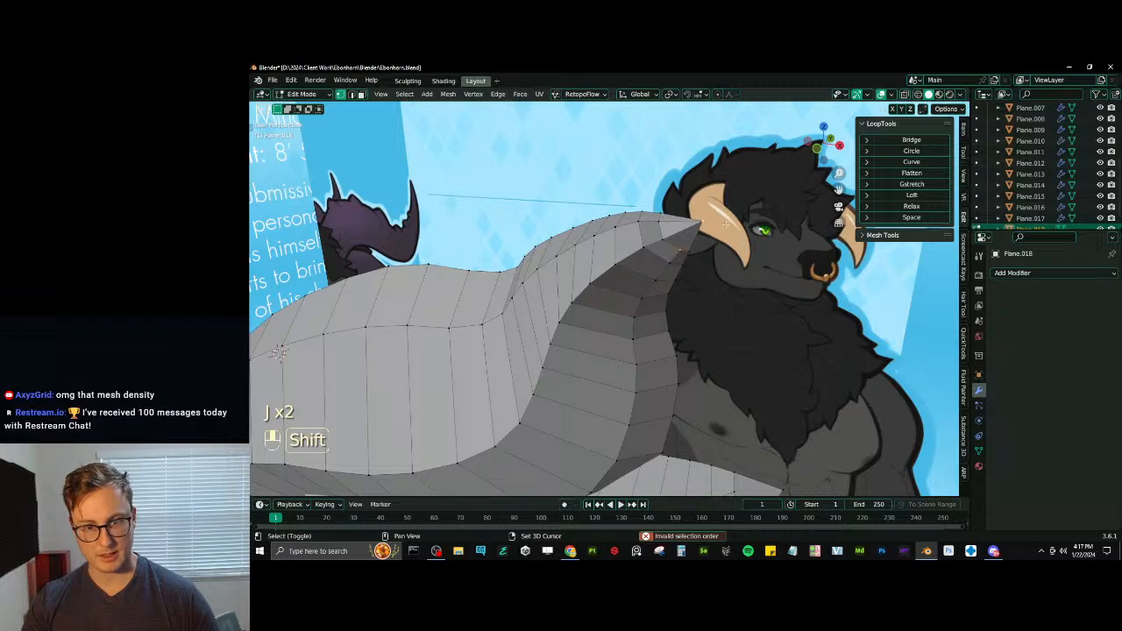
- Connect the inner end vertices to the tip vertex on the two lower tufts and the forelock
{"action": "middle_click_drag", "start_coordinate": [751, 289], "coordinate": [704, 261]}
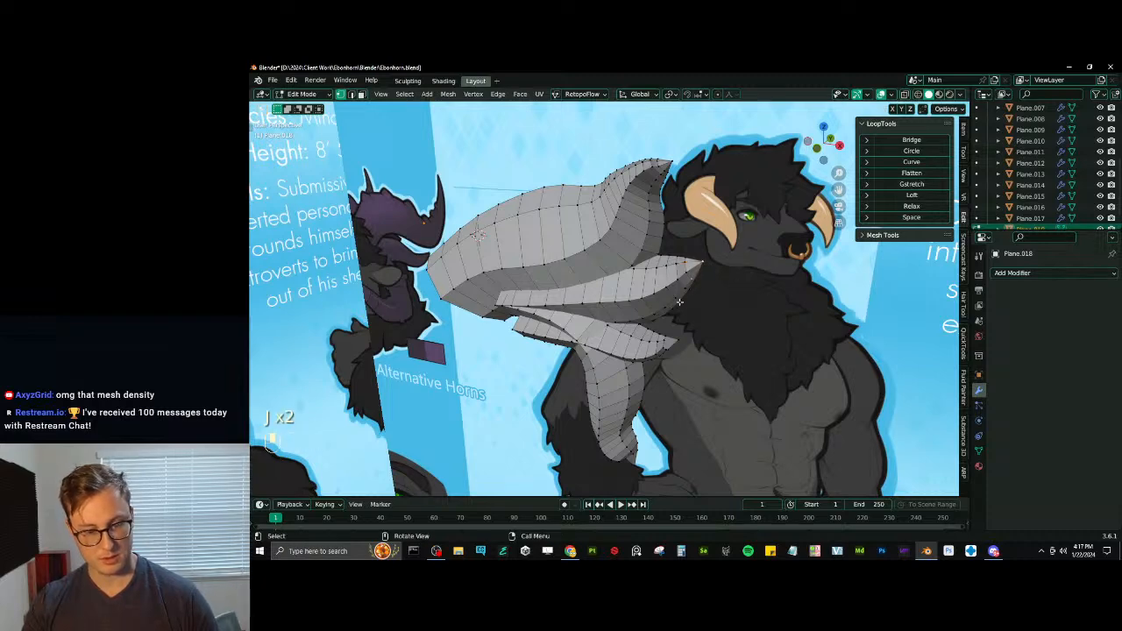
{"action": "key", "text": "j"}
{"action": "mouse_move", "coordinate": [679, 302]}
{"action": "middle_mouse_down"}
{"action": "mouse_move", "coordinate": [708, 333]}
{"action": "mouse_move", "coordinate": [675, 323]}
{"action": "middle_mouse_up"}
{"action": "scroll", "coordinate": [675, 323], "scroll_direction": "up", "scroll_amount": 4}
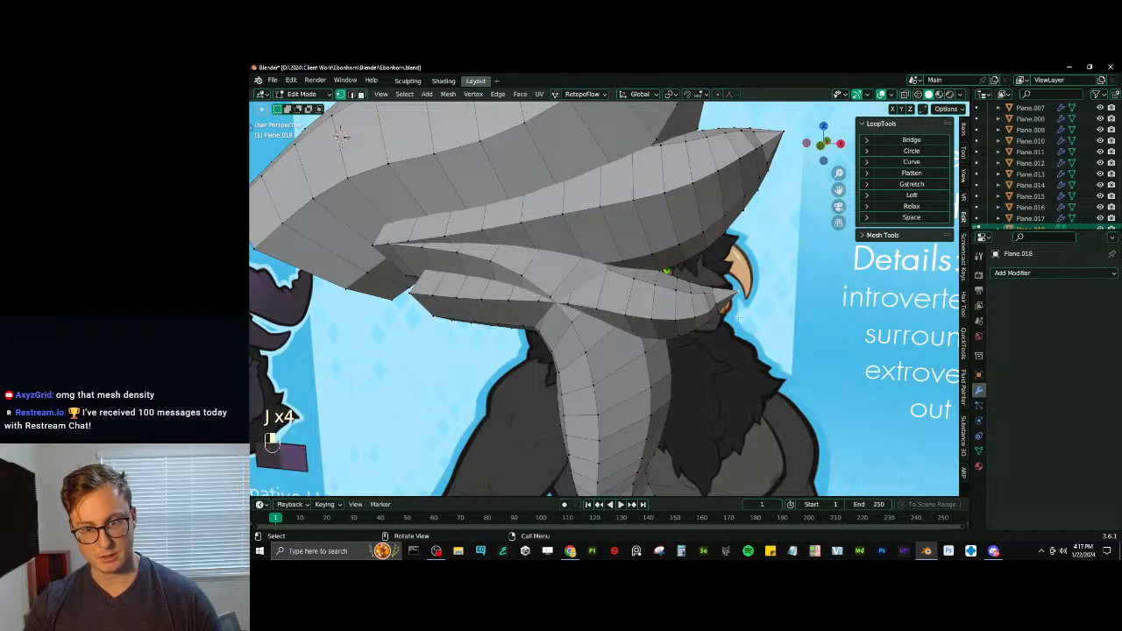
{"action": "middle_click_drag", "start_coordinate": [716, 309], "coordinate": [721, 408]}
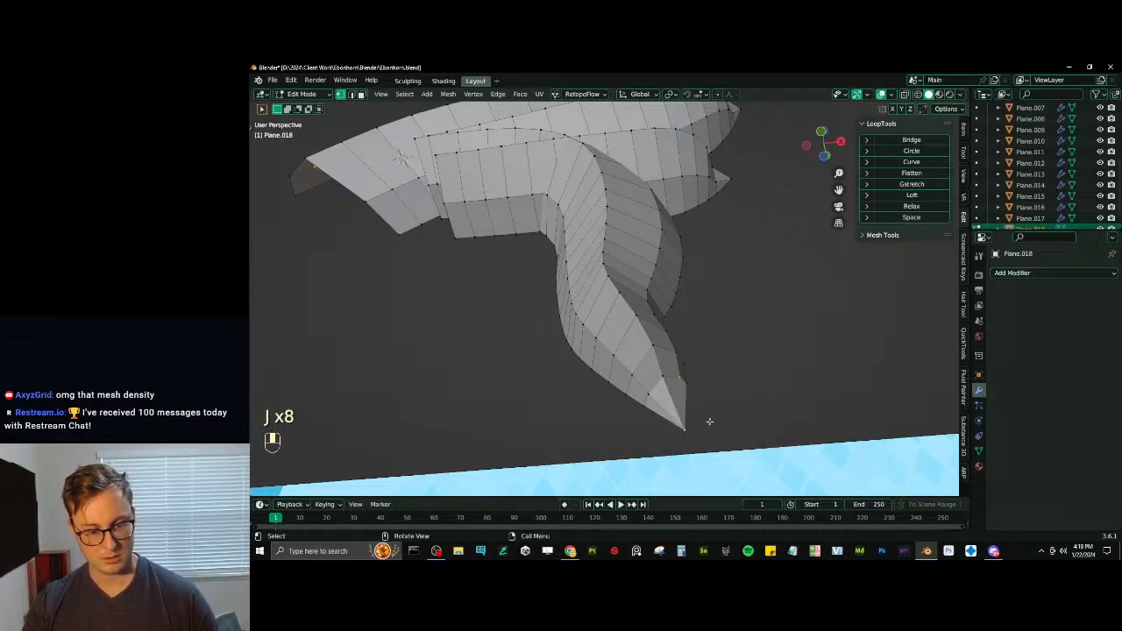
- Finish connecting the forelock's tip vertices and separate all hair strands into individual objects by loose parts
{"action": "key", "text": "j"}
{"action": "middle_click_drag", "start_coordinate": [709, 421], "coordinate": [702, 304]}
{"action": "key", "text": "a"}
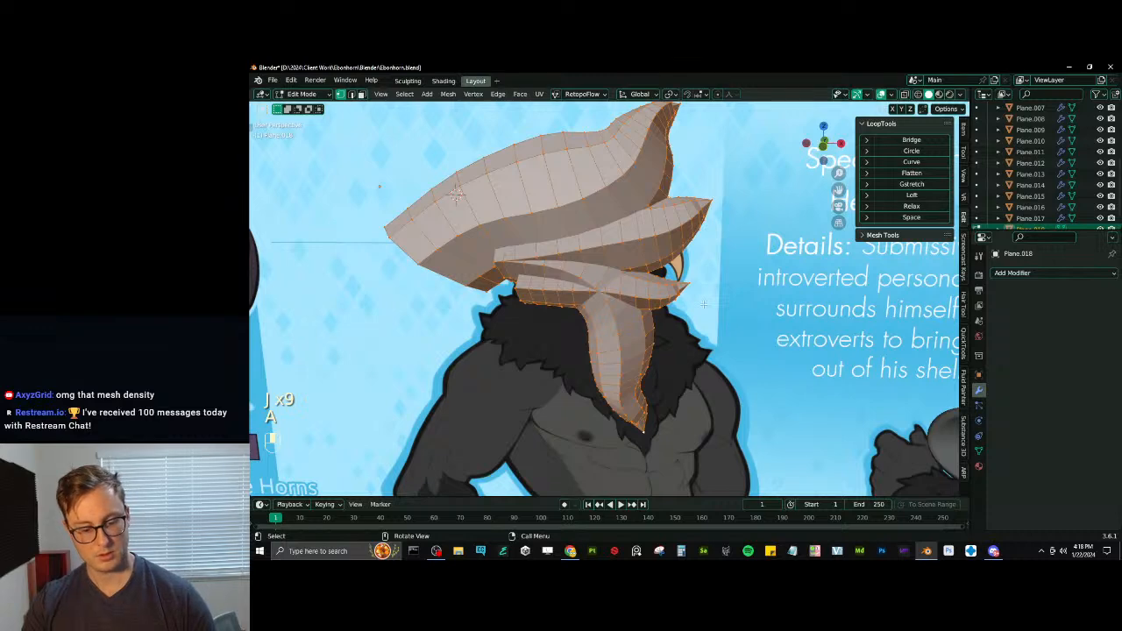
{"action": "key", "text": "p"}
{"action": "left_click", "coordinate": [701, 307]}
{"action": "key", "text": "Tab"}
{"action": "scroll", "coordinate": [613, 263], "scroll_direction": "down", "scroll_amount": 3}
{"action": "middle_click_drag", "start_coordinate": [545, 216], "coordinate": [559, 222]}
{"action": "key", "text": "Tab"}
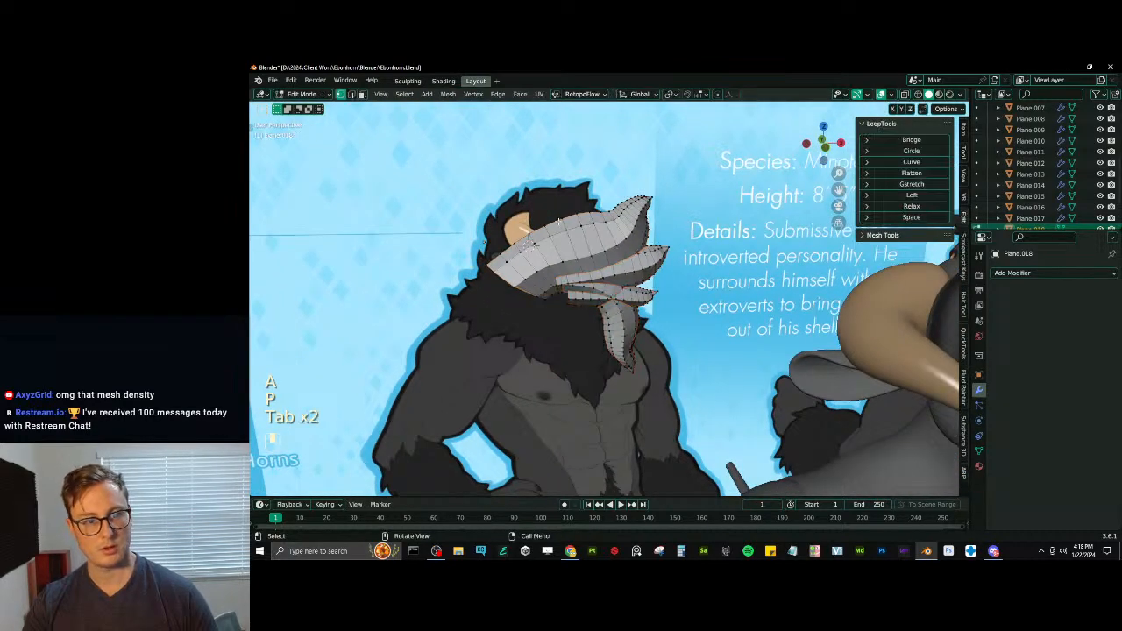
- Snap the 3D cursor into place as the pivot for mirroring the hair strands
{"action": "key", "text": "shift+s"}
{"action": "left_click", "coordinate": [655, 304]}
{"action": "middle_click_drag", "start_coordinate": [656, 304], "coordinate": [641, 342], "text": "shift"}
{"action": "key", "text": "Tab"}
{"action": "middle_click_drag", "start_coordinate": [642, 342], "coordinate": [666, 344]}
{"action": "key", "text": "Tab"}
- Duplicate all strand geometry in place and mirror the copy by scaling it -1 along Y
{"action": "key", "text": "a"}
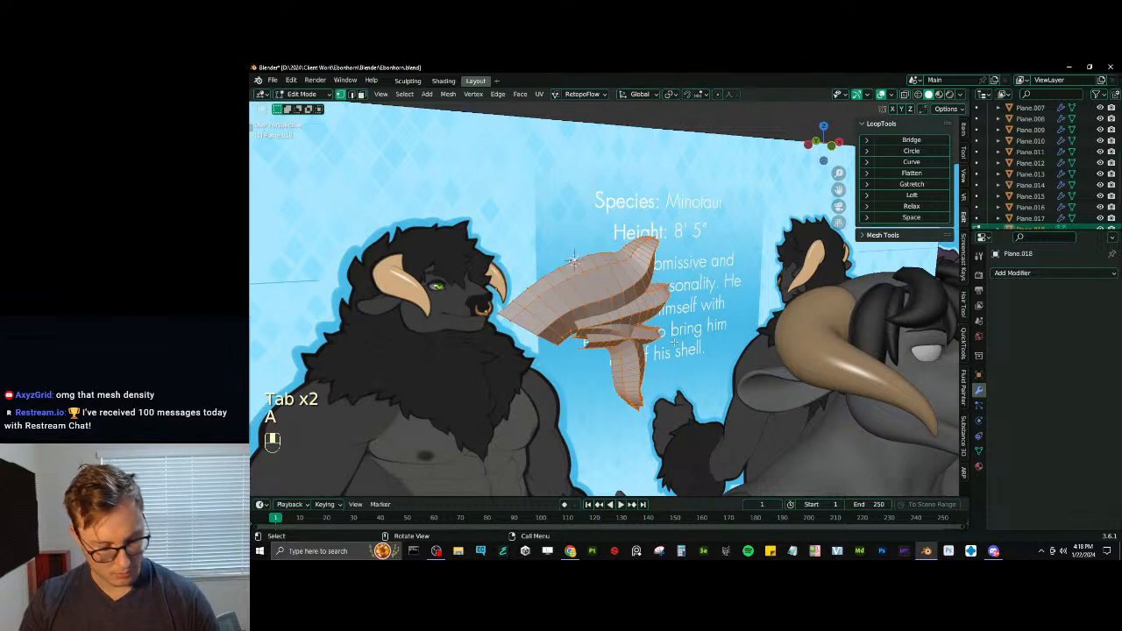
{"action": "key", "text": "shift+d"}
{"action": "right_click", "coordinate": [690, 314]}
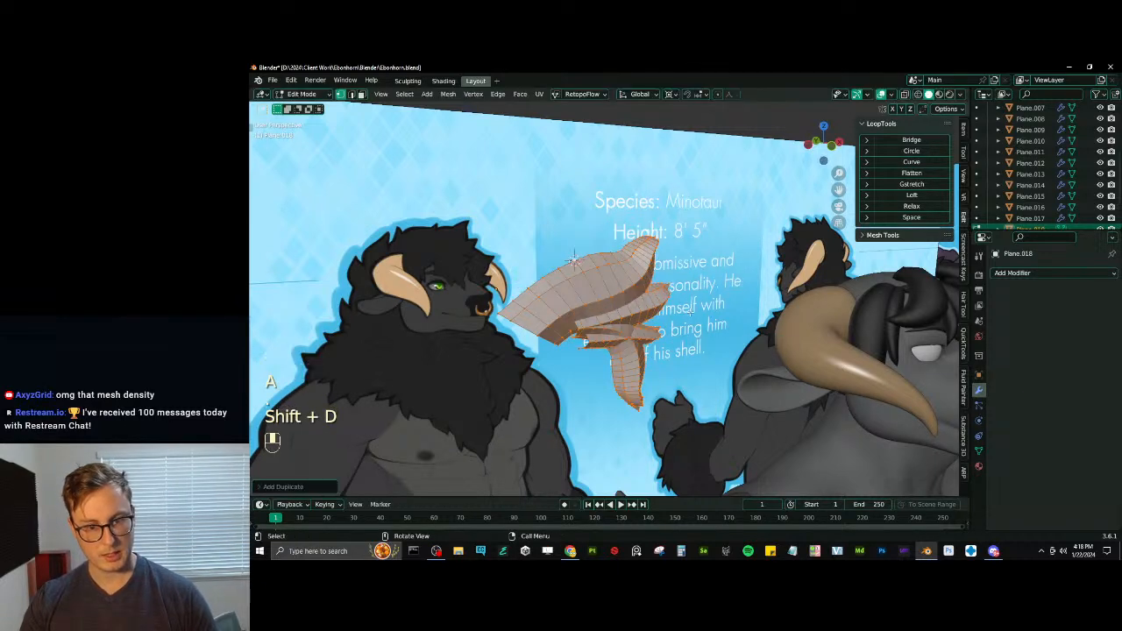
{"action": "type", "text": "sy-1"}
{"action": "key", "text": "Return"}
- Merge the mirrored strands' overlapping vertices by distance and recalculate their normals
{"action": "key", "text": "a"}
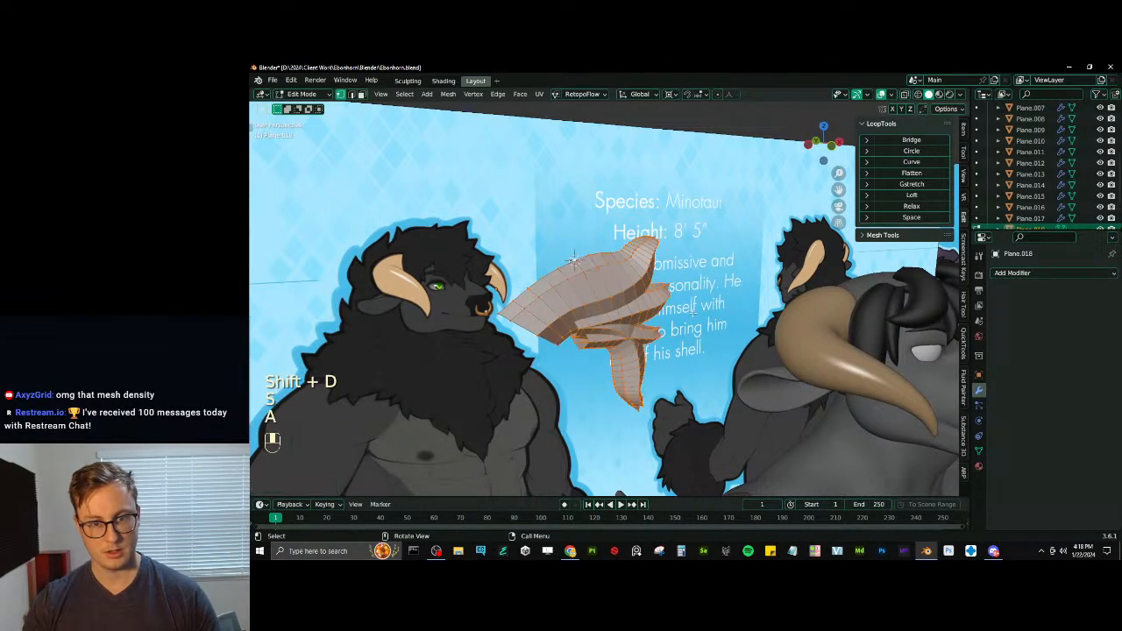
{"action": "key", "text": "q"}
{"action": "left_click", "coordinate": [685, 327]}
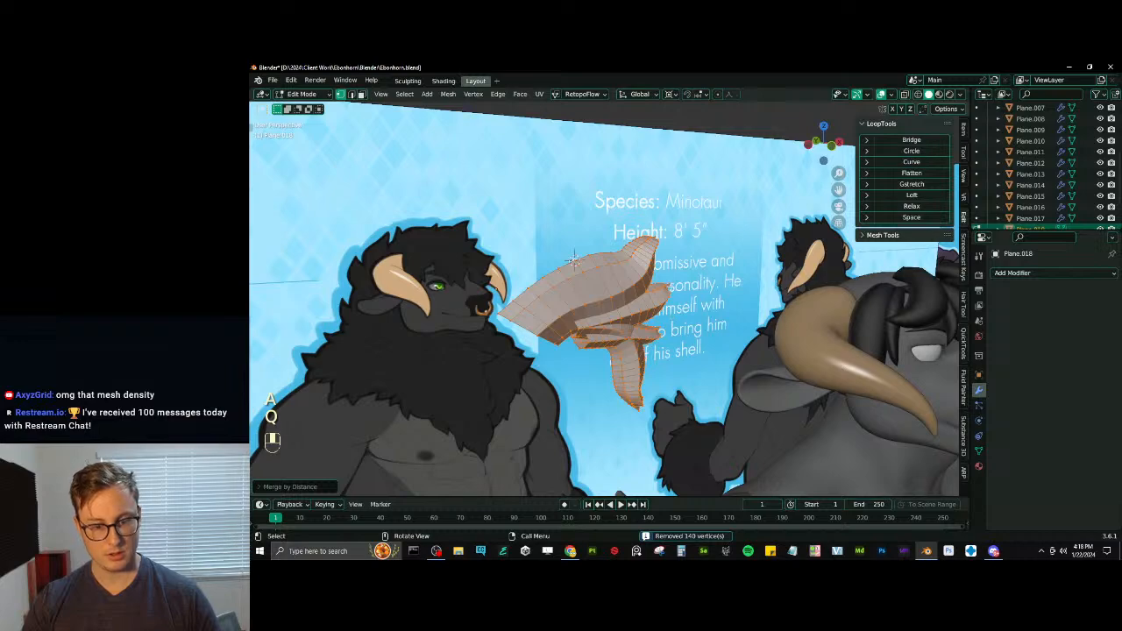
{"action": "key", "text": "shift+n"}
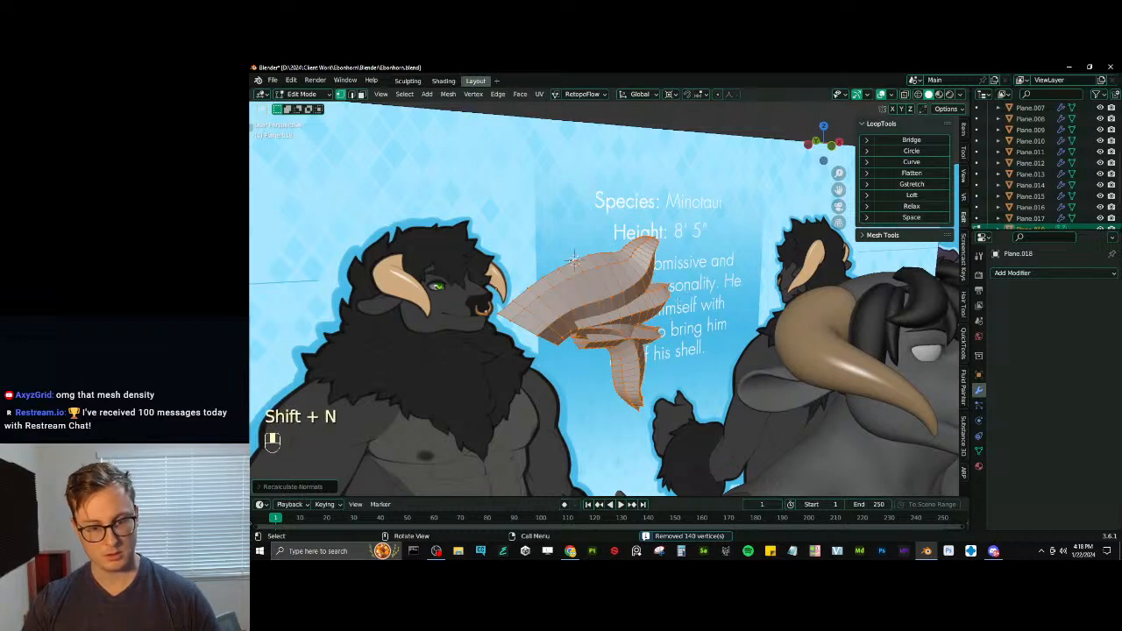
{"action": "key", "text": "shift"}
- Shade the mirrored strands smooth and inspect their rounded volume from several angles
{"action": "key", "text": "Tab"}
{"action": "right_click", "coordinate": [634, 290]}
{"action": "left_click", "coordinate": [633, 290]}
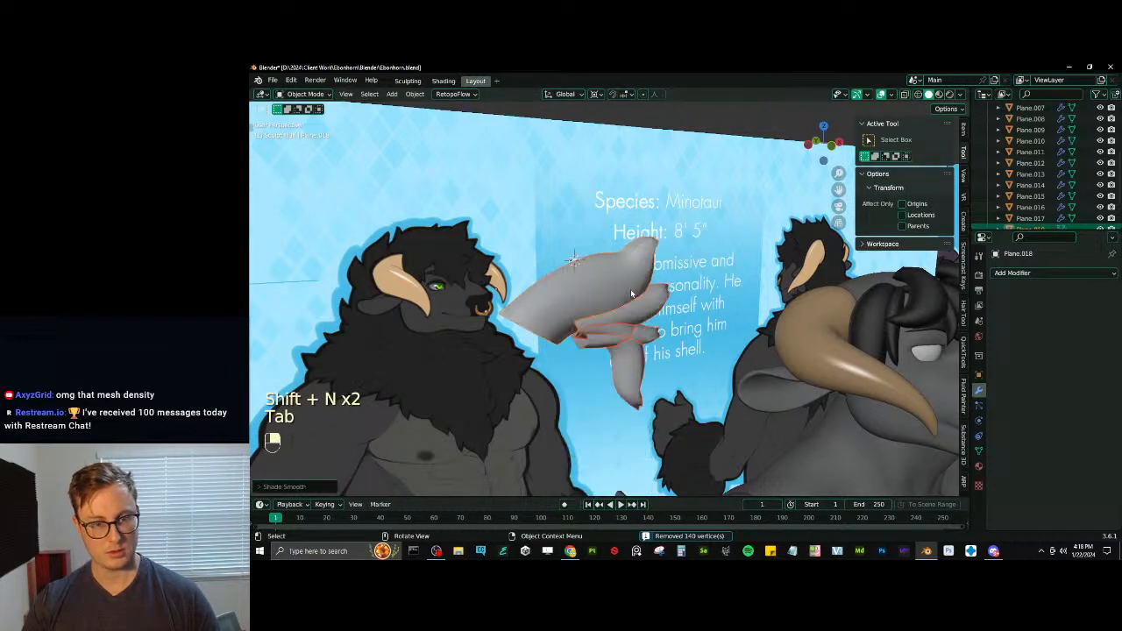
{"action": "scroll", "coordinate": [634, 292], "scroll_direction": "down", "scroll_amount": 3}
{"action": "middle_click_drag", "start_coordinate": [634, 293], "coordinate": [572, 161]}
{"action": "scroll", "coordinate": [654, 333], "scroll_direction": "up", "scroll_amount": 2}
{"action": "key", "text": "Tab"}
{"action": "scroll", "coordinate": [572, 161], "scroll_direction": "up", "scroll_amount": 4}
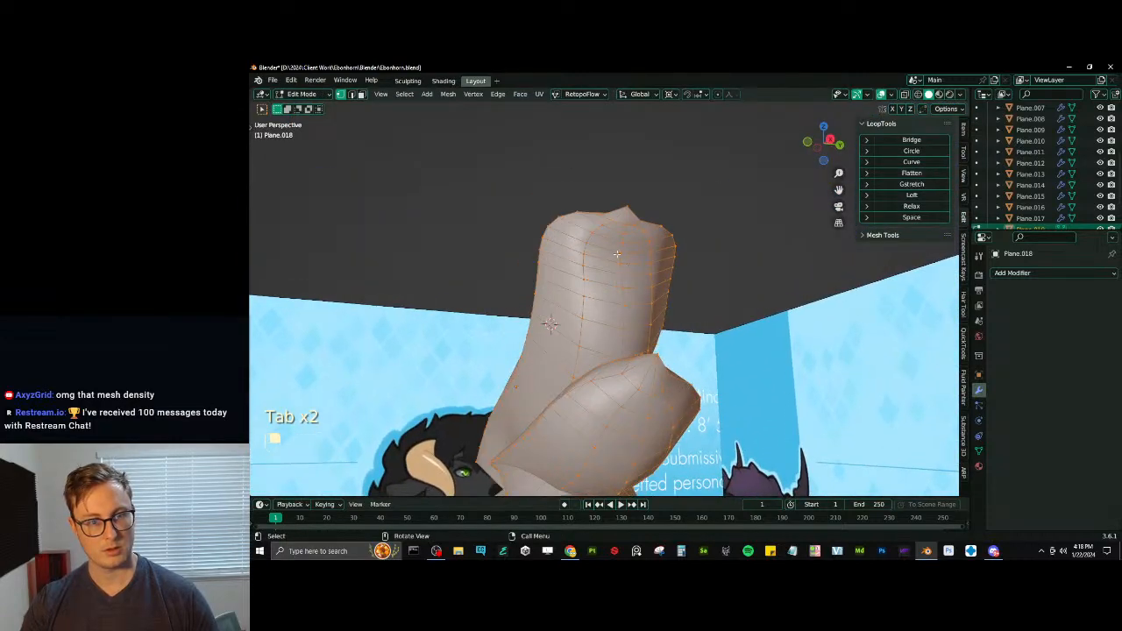
{"action": "middle_click_drag", "start_coordinate": [615, 253], "coordinate": [727, 310]}
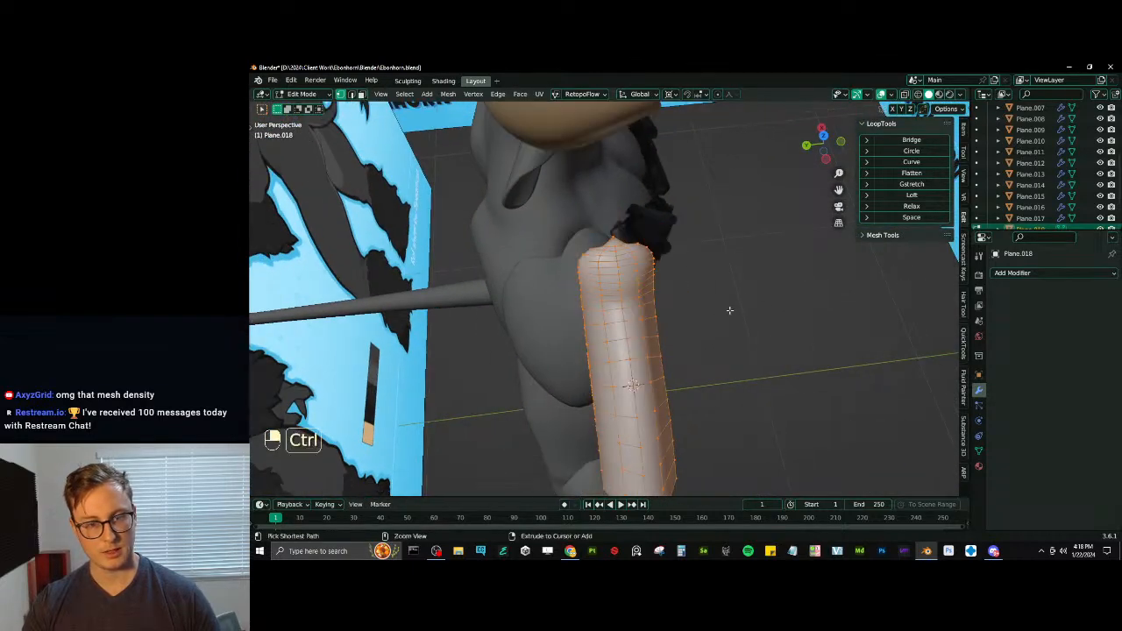
- Undo the smooth shading, the vertex merge and the mirrored duplicate of the strands
{"action": "key", "text": "ctrl+z"}
{"action": "key", "text": "ctrl+z"}
{"action": "key", "text": "ctrl+z"}
{"action": "key", "text": "ctrl+z"}
{"action": "key", "text": "ctrl+z"}
{"action": "key", "text": "ctrl+z"}
{"action": "key", "text": "ctrl+z"}
{"action": "key", "text": "ctrl+z"}
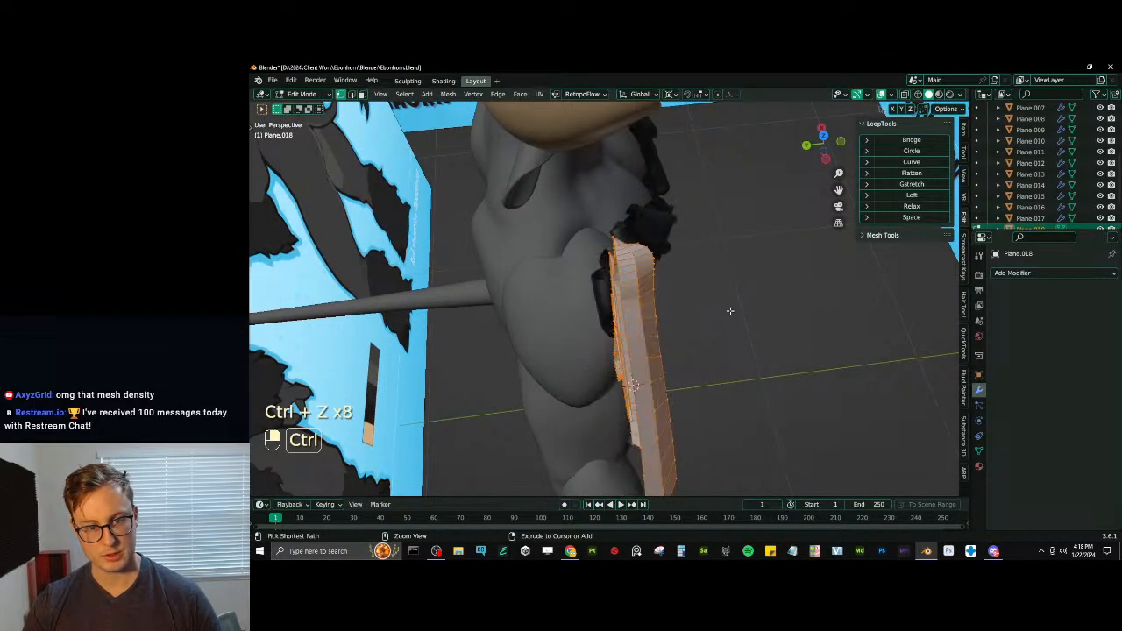
{"action": "middle_click_drag", "start_coordinate": [729, 311], "coordinate": [703, 238]}
{"action": "key", "text": "ctrl+z"}
- Try relaxing a lengthwise edge loop of the top tuft with LoopTools, and undo it
{"action": "key", "text": "Tab"}
{"action": "key", "text": "Tab"}
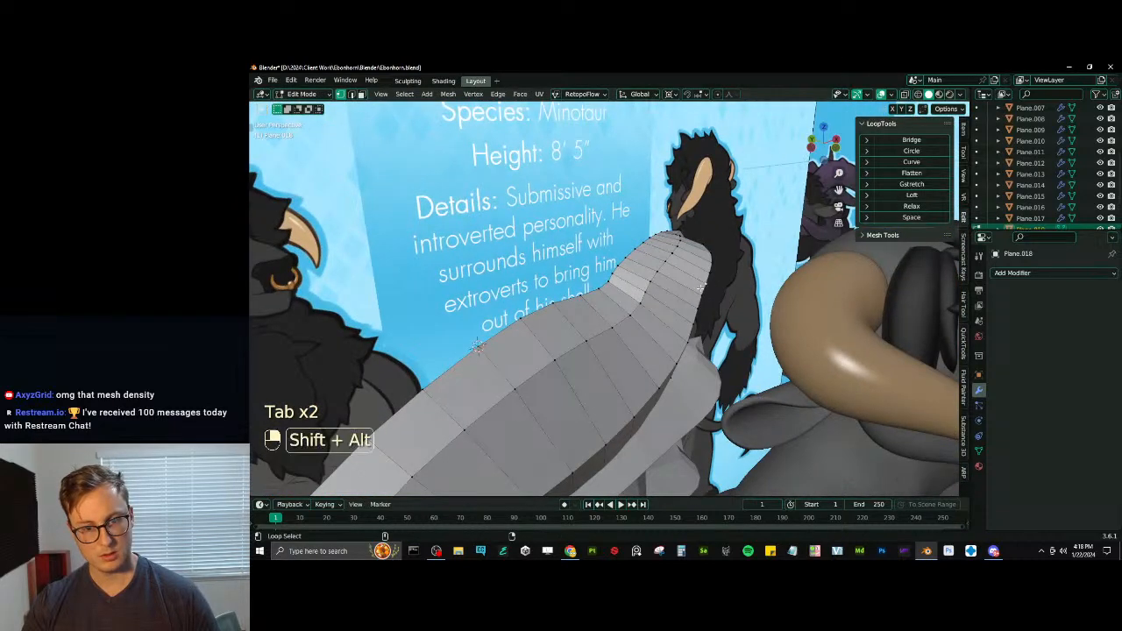
{"action": "left_click", "coordinate": [699, 289], "text": "alt+shift"}
{"action": "left_click", "coordinate": [895, 208]}
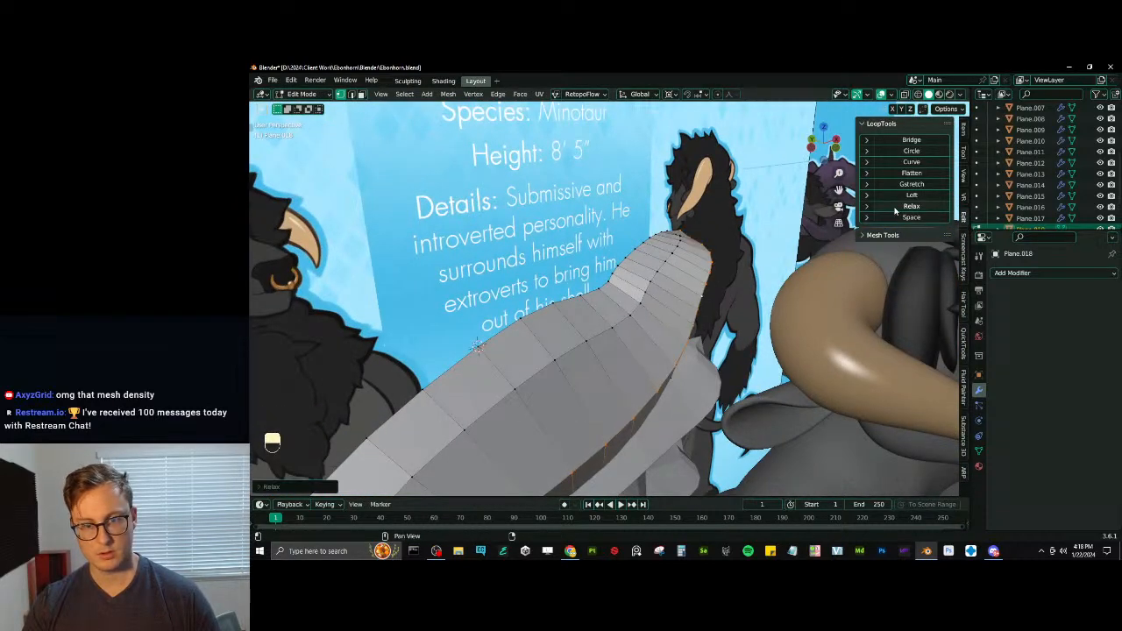
{"action": "middle_click_drag", "start_coordinate": [738, 305], "coordinate": [657, 294]}
{"action": "key", "text": "ctrl+z"}
{"action": "key", "text": "ctrl+z"}
{"action": "key", "text": "ctrl+z"}
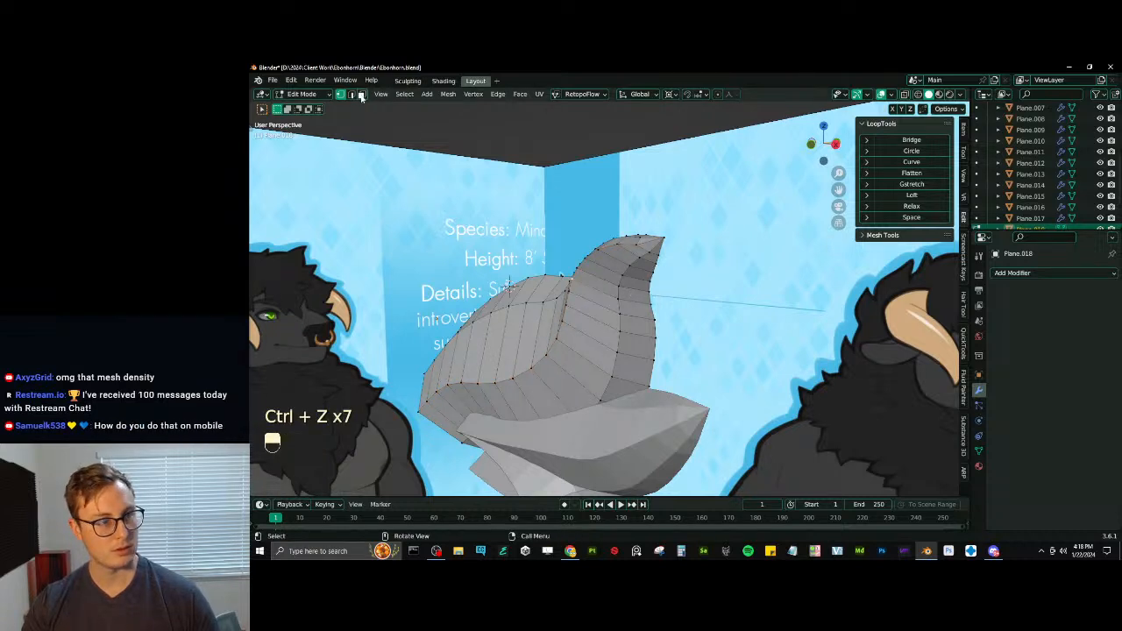
- Select the top tuft's crosswise edges, extend the selection to their full edge loops and smooth them with four LoopTools Relax passes
{"action": "left_click", "coordinate": [636, 334]}
{"action": "left_click", "coordinate": [637, 335], "text": "ctrl+alt+shift"}
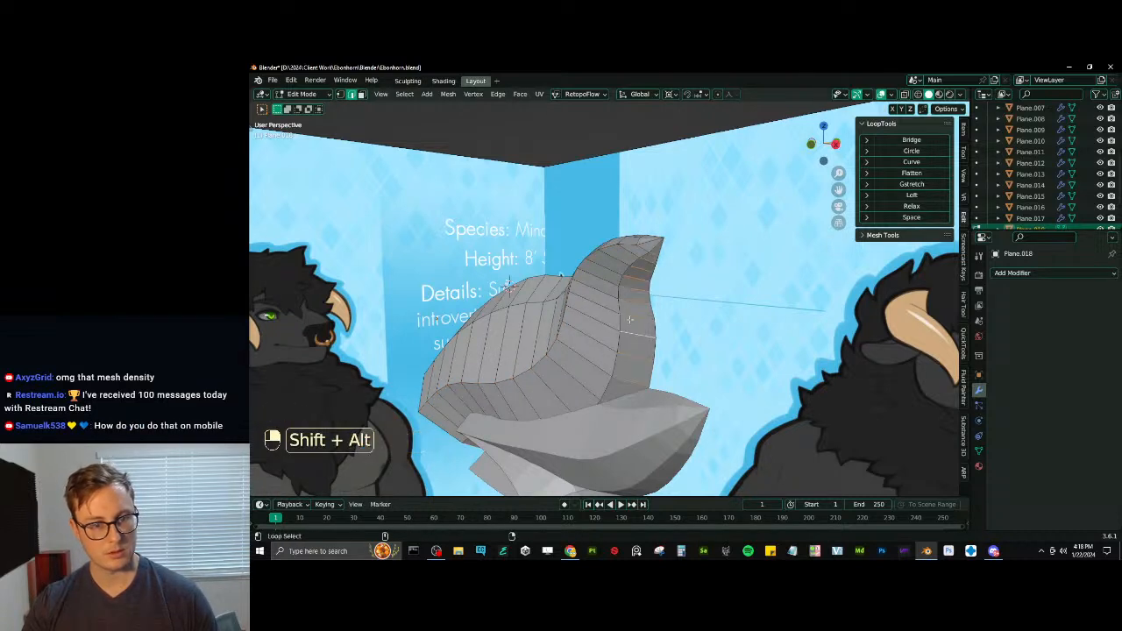
{"action": "left_click", "coordinate": [404, 94]}
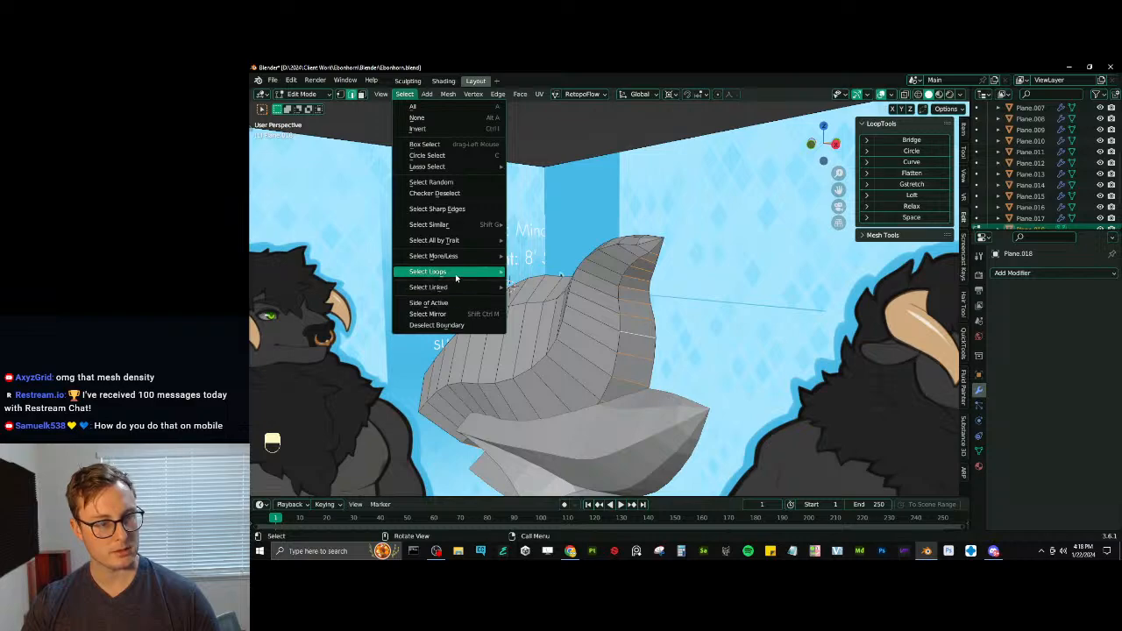
{"action": "mouse_move", "coordinate": [438, 271]}
{"action": "left_click", "coordinate": [538, 271]}
{"action": "left_click", "coordinate": [904, 211]}
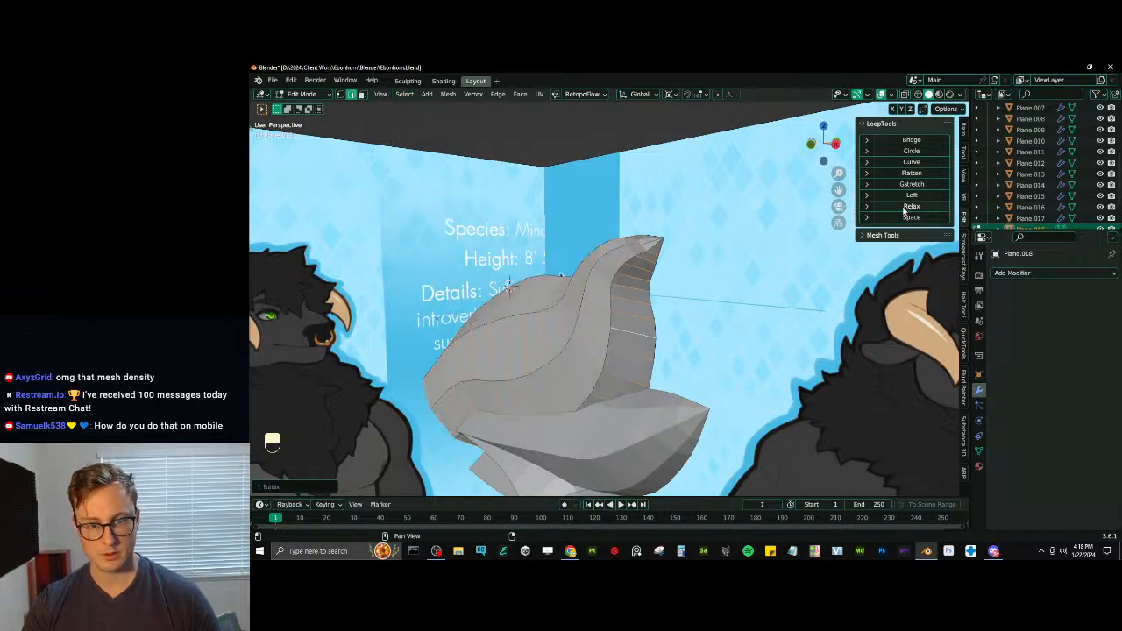
{"action": "left_click", "coordinate": [903, 211]}
{"action": "left_click", "coordinate": [904, 210]}
{"action": "left_click", "coordinate": [903, 210]}
- Scale the top tuft's relaxed edge loops along the Y axis and save the file
{"action": "middle_click_drag", "start_coordinate": [515, 321], "coordinate": [479, 352]}
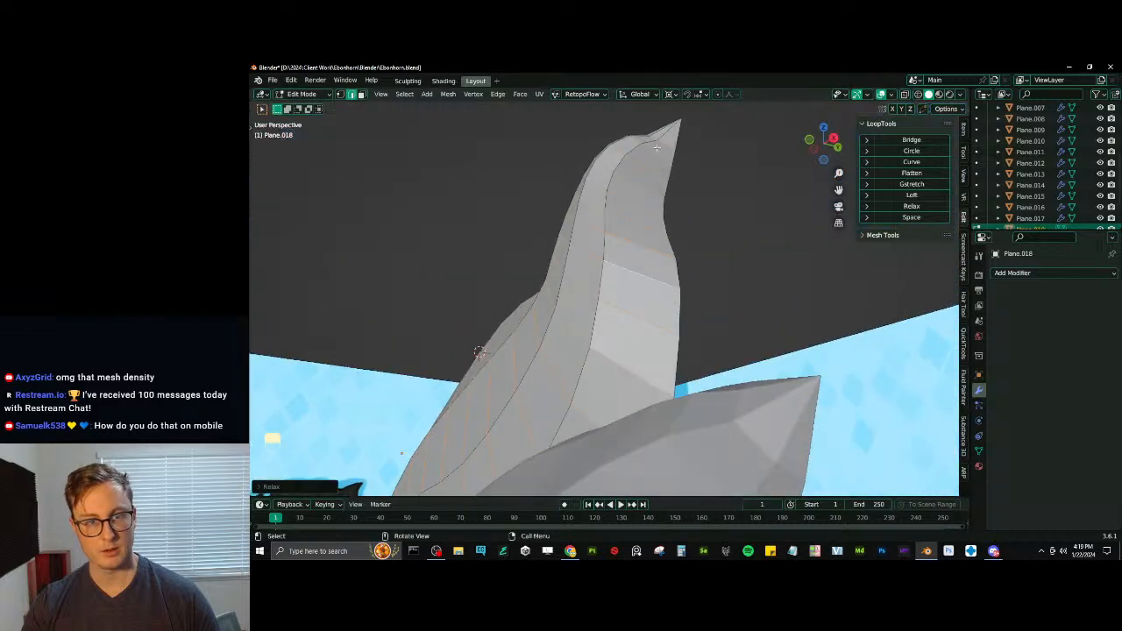
{"action": "key", "text": "s"}
{"action": "key", "text": "y"}
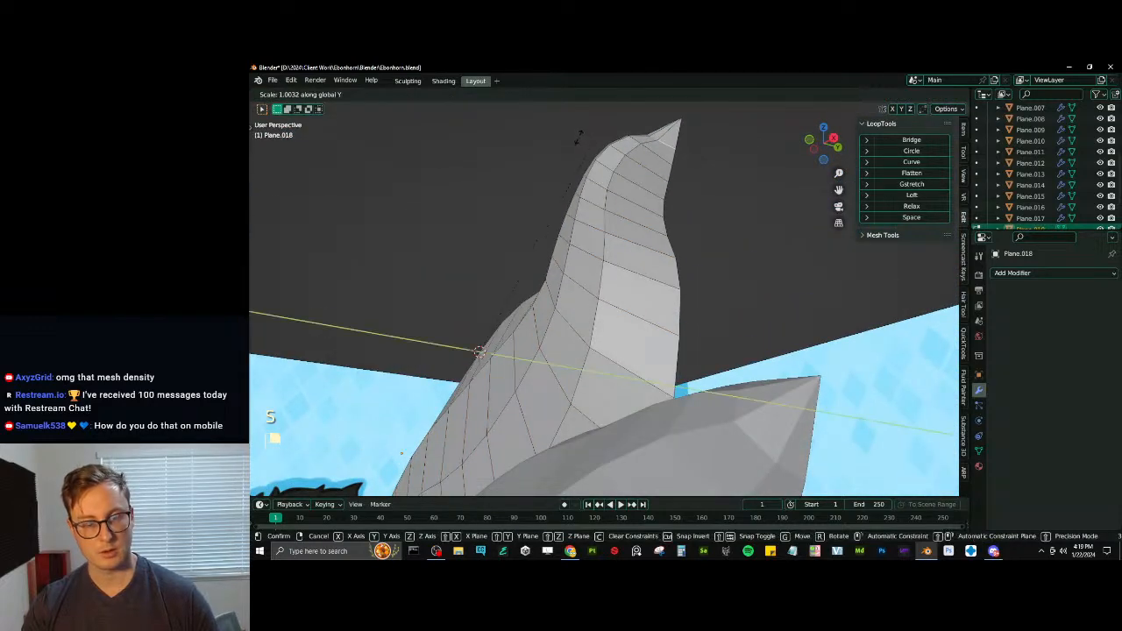
{"action": "left_click", "coordinate": [639, 405]}
{"action": "key", "text": "Tab"}
{"action": "middle_click_drag", "start_coordinate": [643, 437], "coordinate": [717, 314]}
{"action": "key", "text": "ctrl+s"}
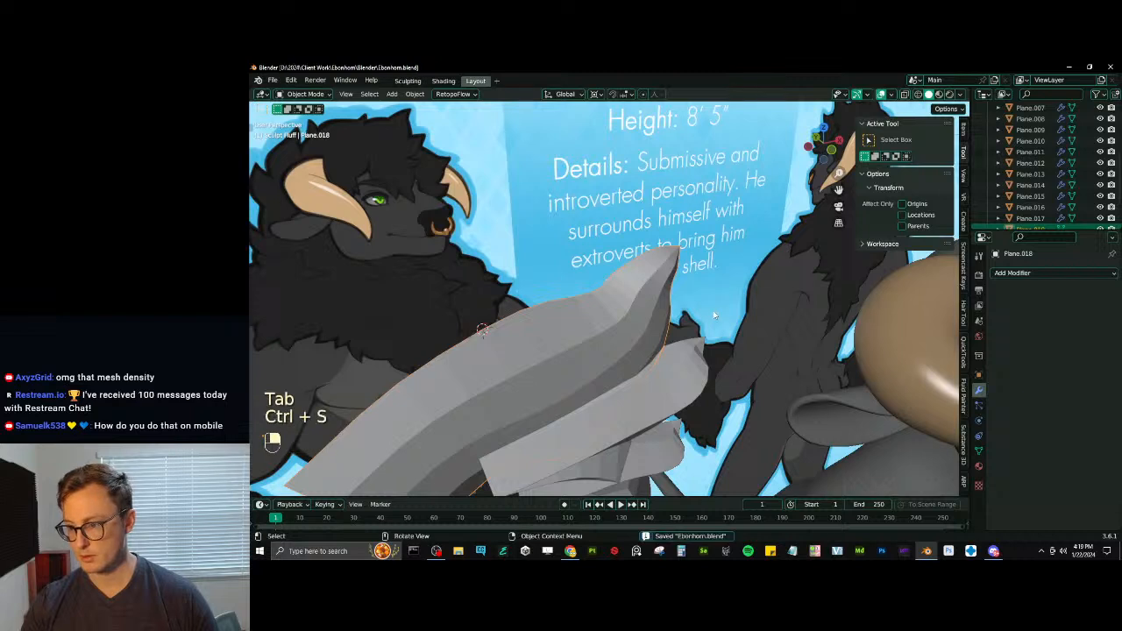
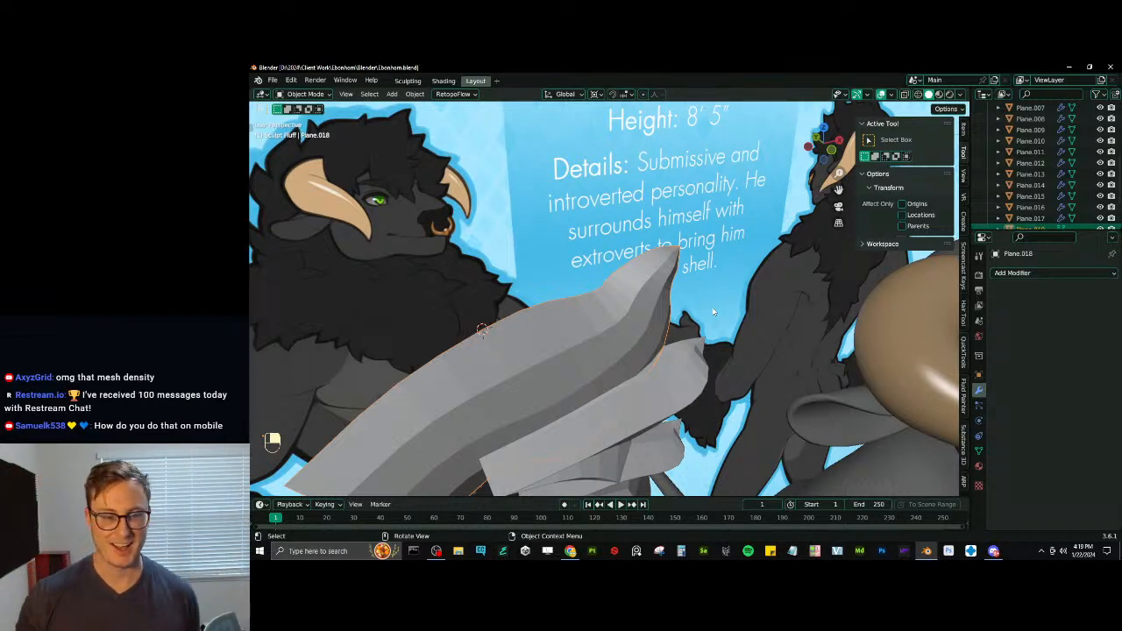
- Shade the top tuft smooth and open the second tuft's mesh for editing to examine its topology
{"action": "right_click", "coordinate": [542, 313]}
{"action": "left_click", "coordinate": [545, 316]}
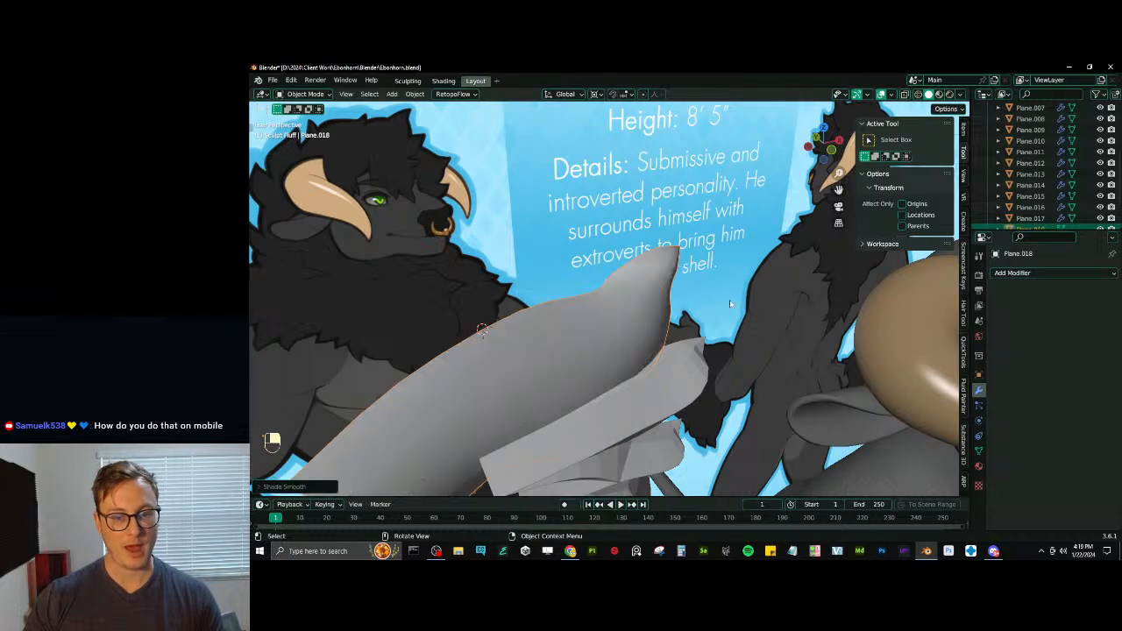
{"action": "middle_click_drag", "start_coordinate": [545, 317], "coordinate": [653, 307]}
{"action": "left_click", "coordinate": [658, 348]}
{"action": "scroll", "coordinate": [656, 345], "scroll_direction": "up", "scroll_amount": 3}
{"action": "key", "text": "Tab"}
{"action": "middle_click_drag", "start_coordinate": [655, 345], "coordinate": [604, 302]}
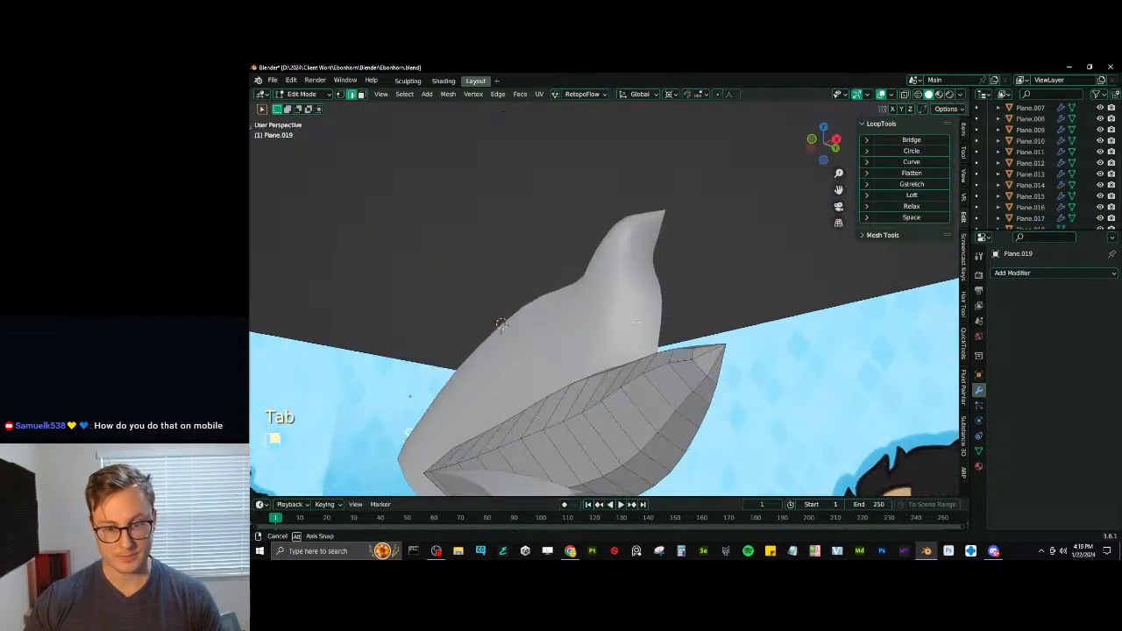
{"action": "middle_click_drag", "start_coordinate": [600, 350], "coordinate": [616, 302], "text": "shift"}
{"action": "scroll", "coordinate": [627, 263], "scroll_direction": "down", "scroll_amount": 2}
{"action": "scroll", "coordinate": [641, 286], "scroll_direction": "up", "scroll_amount": 2}
- Switch mesh editing to the third tuft, try a LoopTools Relax on it, and undo it
{"action": "key", "text": "Tab"}
{"action": "left_click", "coordinate": [636, 287]}
{"action": "key", "text": "Tab"}
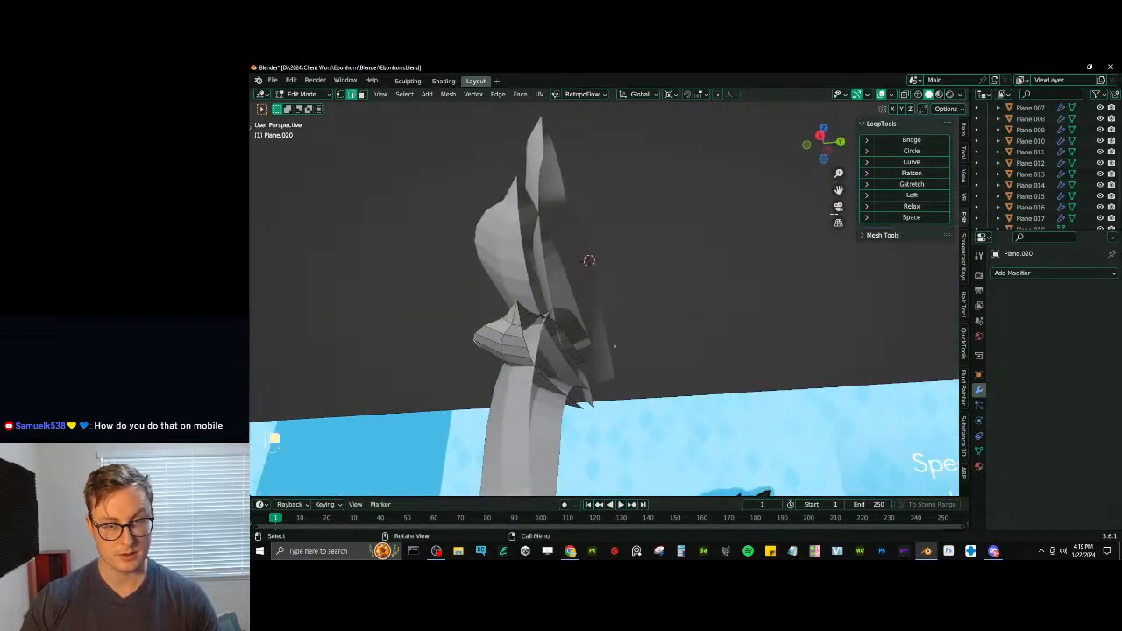
{"action": "left_click", "coordinate": [912, 207]}
{"action": "key", "text": "ctrl+z"}
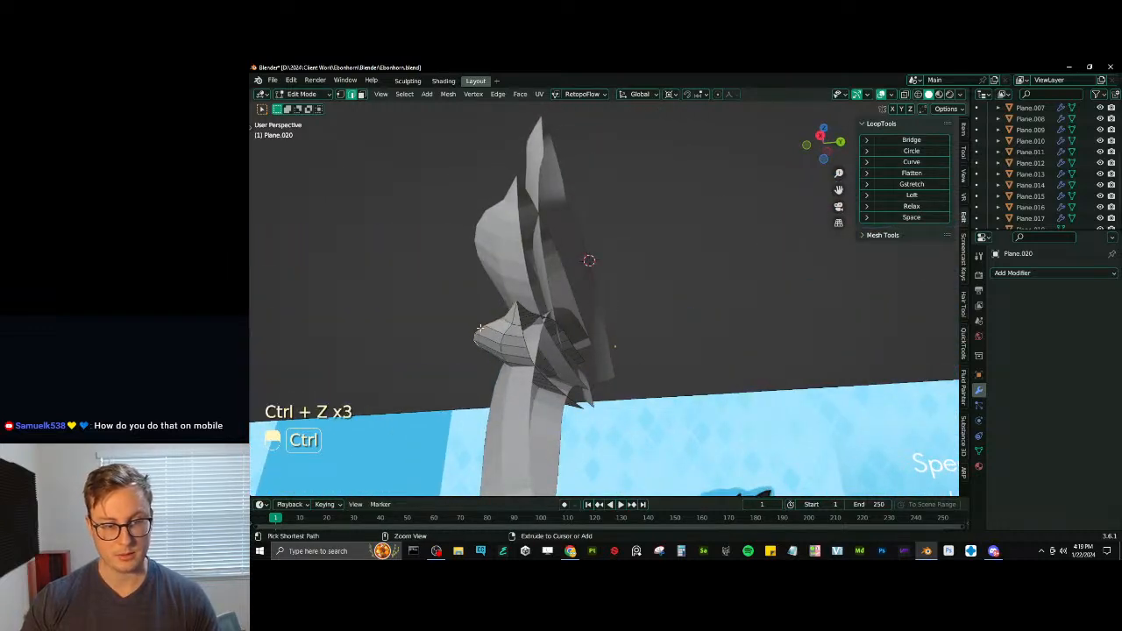
- Select the third tuft's crosswise edges, extend them to full edge loops, smooth them with LoopTools Relax, and save the file
{"action": "middle_click_drag", "start_coordinate": [479, 327], "coordinate": [627, 322]}
{"action": "left_click", "coordinate": [631, 289], "text": "ctrl+alt+shift"}
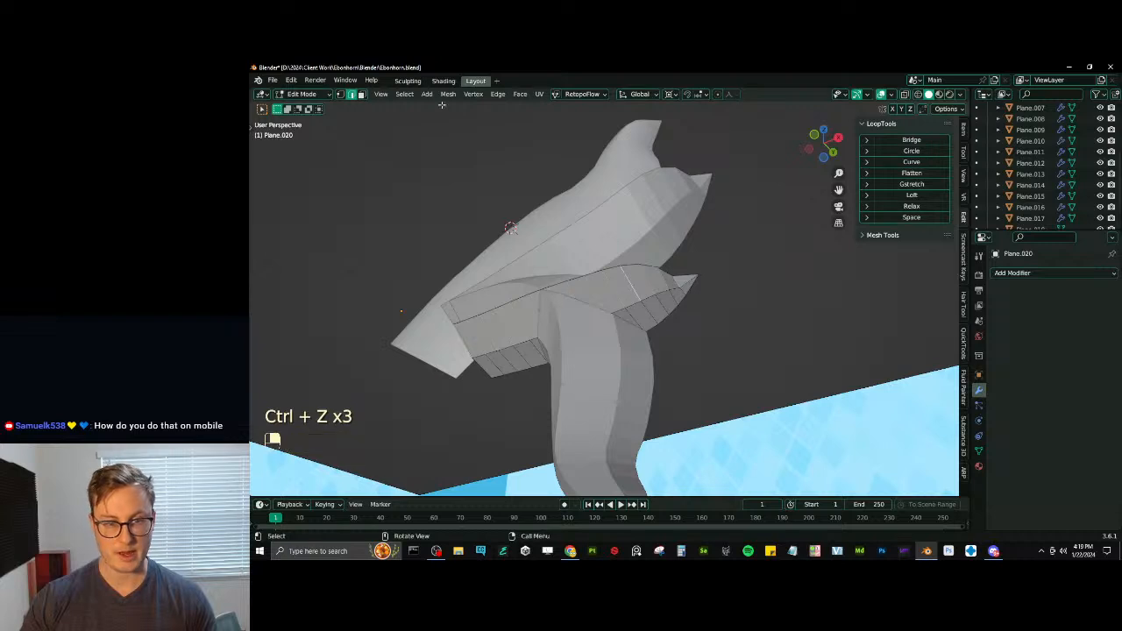
{"action": "left_click", "coordinate": [402, 94]}
{"action": "mouse_move", "coordinate": [429, 271]}
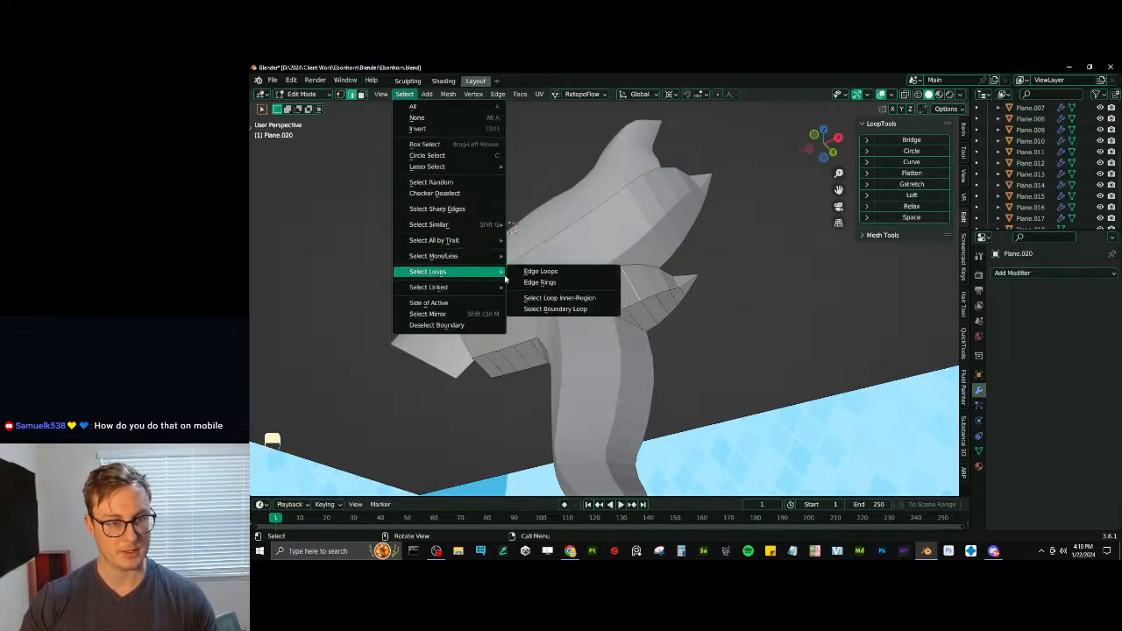
{"action": "left_click", "coordinate": [527, 281]}
{"action": "left_click", "coordinate": [923, 206]}
{"action": "left_click", "coordinate": [923, 206]}
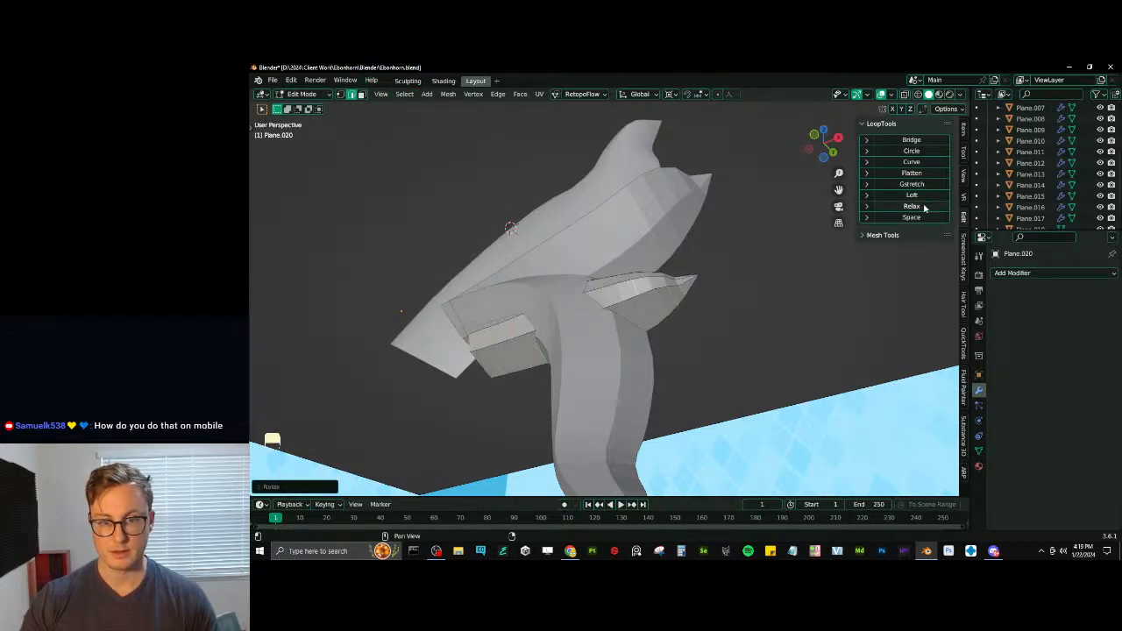
{"action": "left_click", "coordinate": [924, 207]}
{"action": "middle_click_drag", "start_coordinate": [585, 311], "coordinate": [629, 291]}
{"action": "key", "text": "Tab"}
{"action": "key", "text": "ctrl+s"}
- Select the lowest, hanging tuft's crosswise edges, extend them to full edge loops and smooth them with LoopTools Relax
{"action": "left_click", "coordinate": [613, 282]}
{"action": "key", "text": "Tab"}
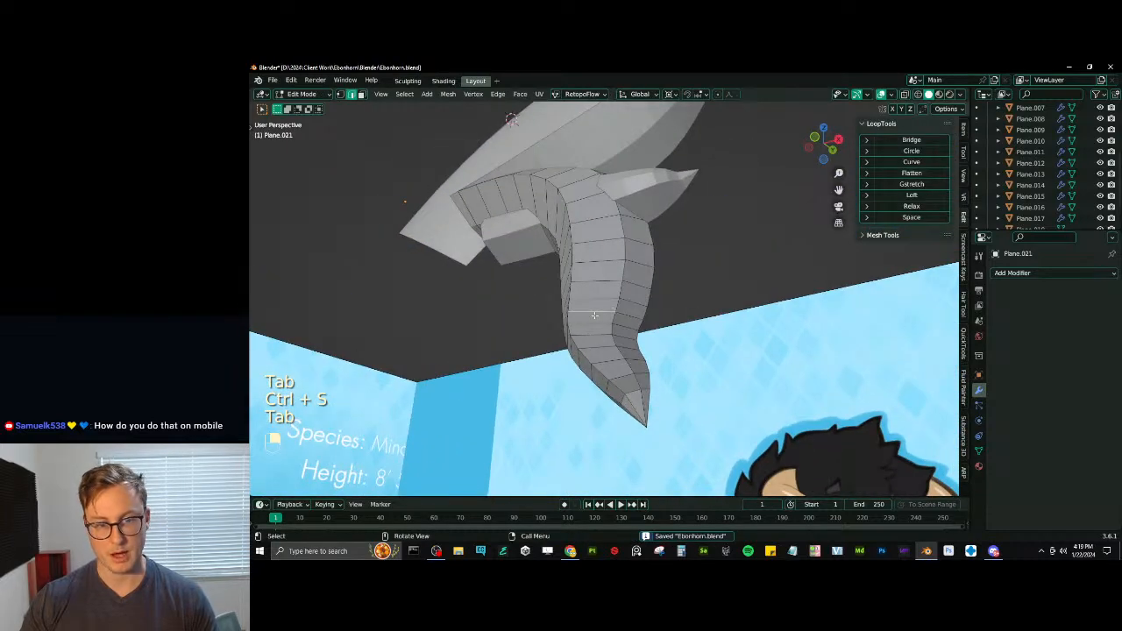
{"action": "left_click", "coordinate": [595, 314], "text": "ctrl+alt+shift"}
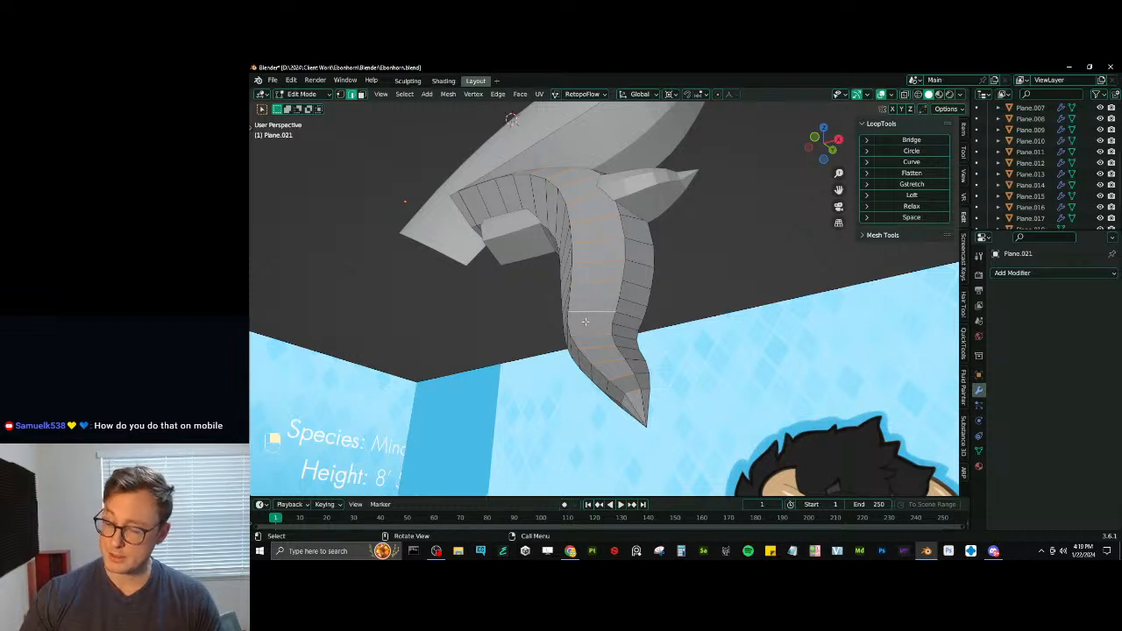
{"action": "left_click", "coordinate": [404, 95]}
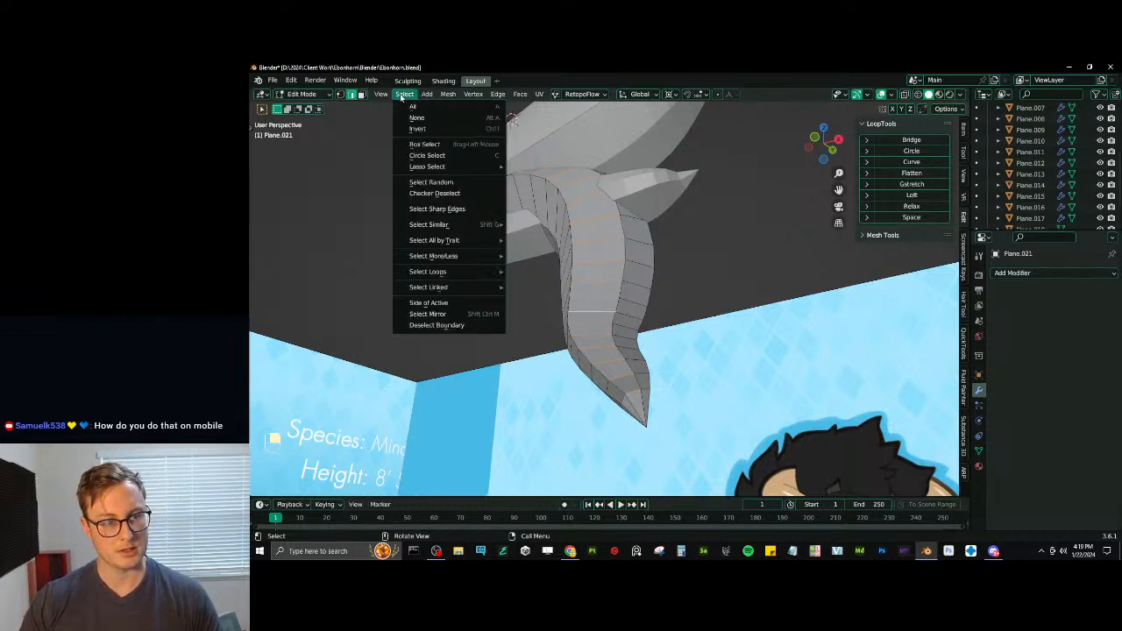
{"action": "mouse_move", "coordinate": [439, 294]}
{"action": "mouse_move", "coordinate": [491, 272]}
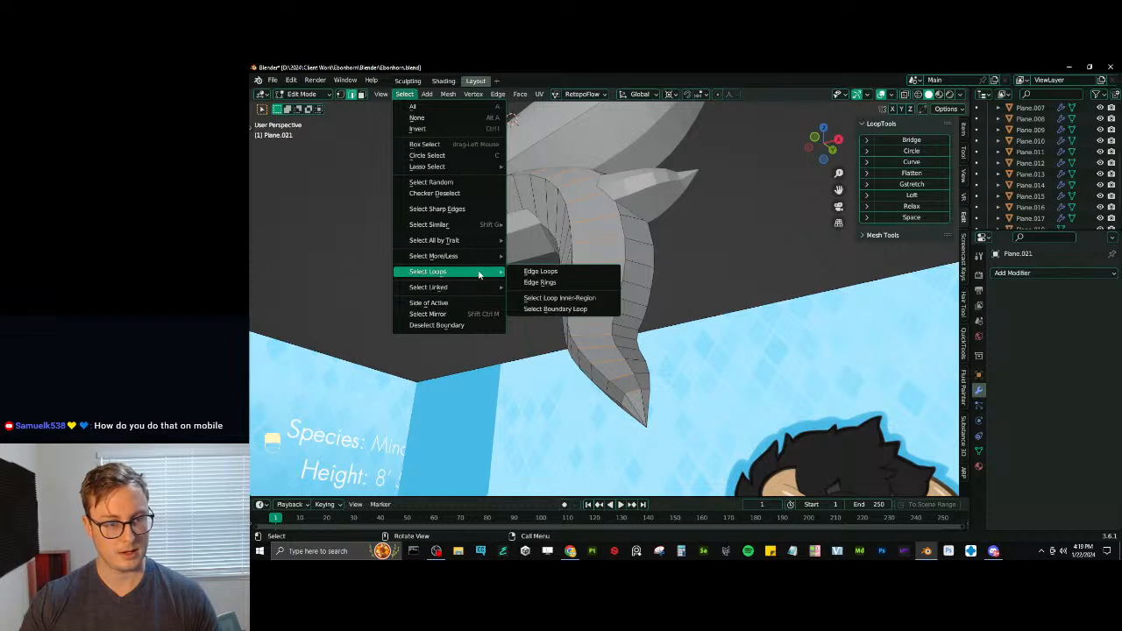
{"action": "left_click", "coordinate": [536, 271]}
{"action": "left_click", "coordinate": [912, 206]}
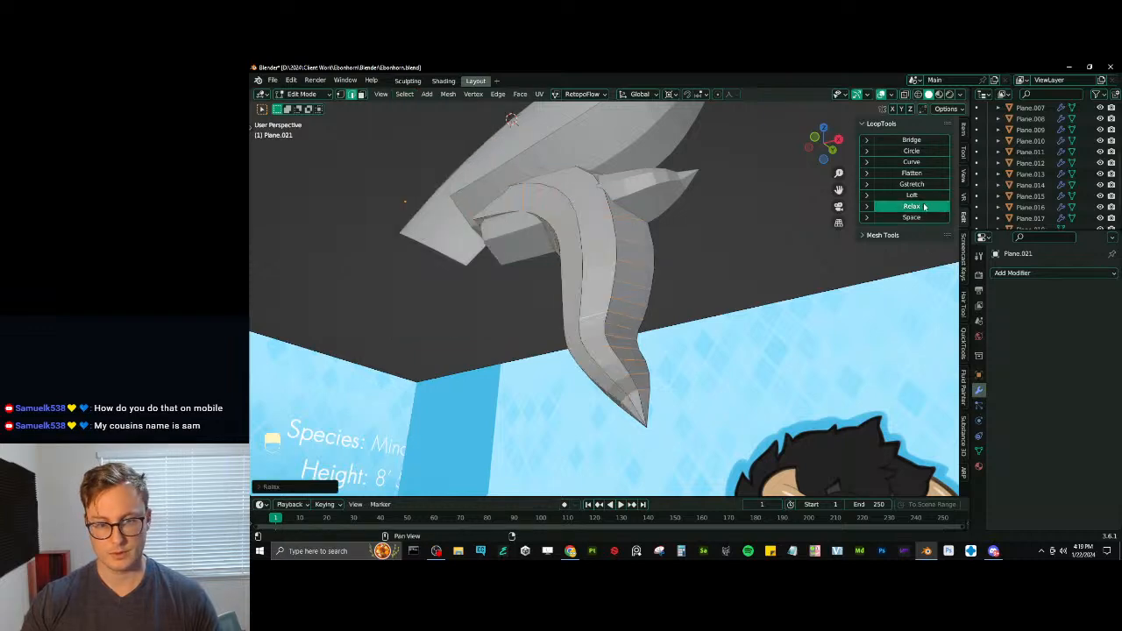
{"action": "middle_click_drag", "start_coordinate": [631, 228], "coordinate": [650, 272]}
{"action": "key", "text": "Tab"}
- Shade the hanging tuft smooth, then select the other tufts with it and shade them all smooth
{"action": "right_click", "coordinate": [633, 215]}
{"action": "left_click", "coordinate": [613, 218]}
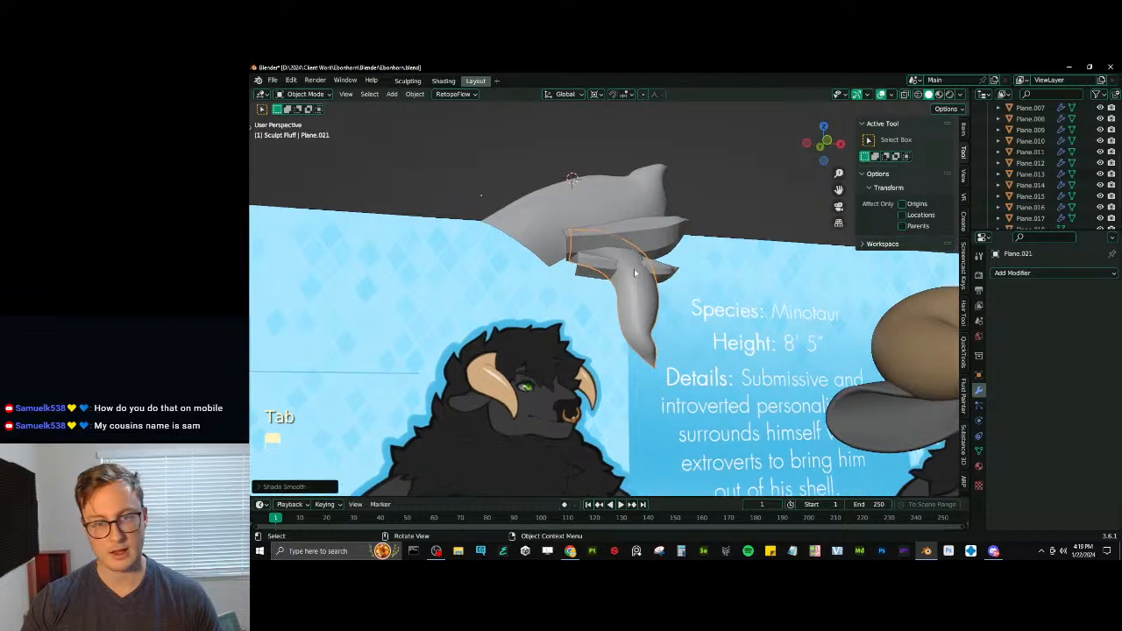
{"action": "left_click", "coordinate": [653, 275]}
{"action": "middle_click_drag", "start_coordinate": [653, 233], "coordinate": [582, 259]}
{"action": "left_click", "coordinate": [554, 206], "text": "shift"}
{"action": "right_click", "coordinate": [561, 207]}
{"action": "left_click", "coordinate": [561, 207]}
- Duplicate the geometry of all the tufts in place and scale the copy into a mirrored other half
{"action": "key", "text": "Tab"}
{"action": "key", "text": "a"}
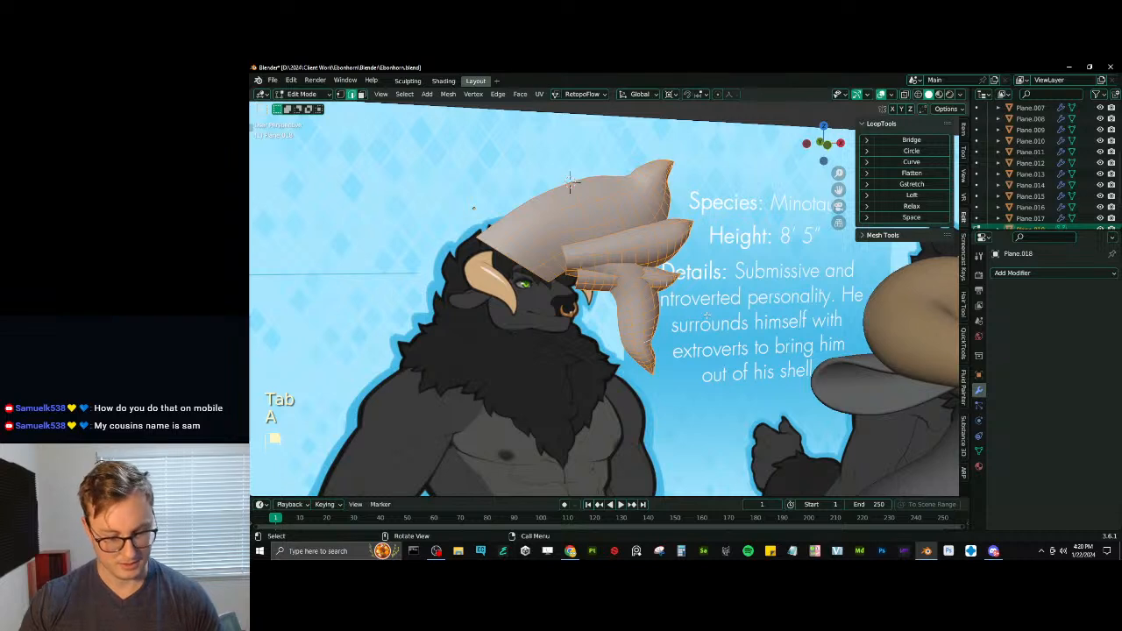
{"action": "key", "text": "period"}
{"action": "key", "text": "shift+d"}
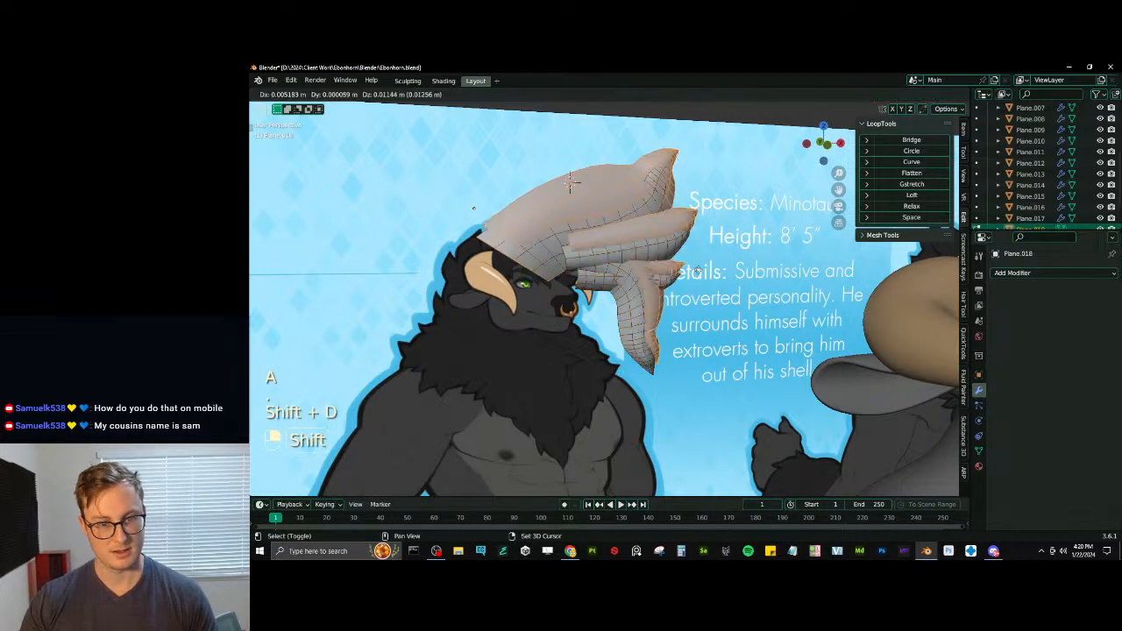
{"action": "right_click", "coordinate": [688, 302]}
{"action": "key", "text": "s"}
{"action": "left_click", "coordinate": [708, 261]}
- Merge all the tufts' vertices by distance and recalculate their normals
{"action": "key", "text": "a"}
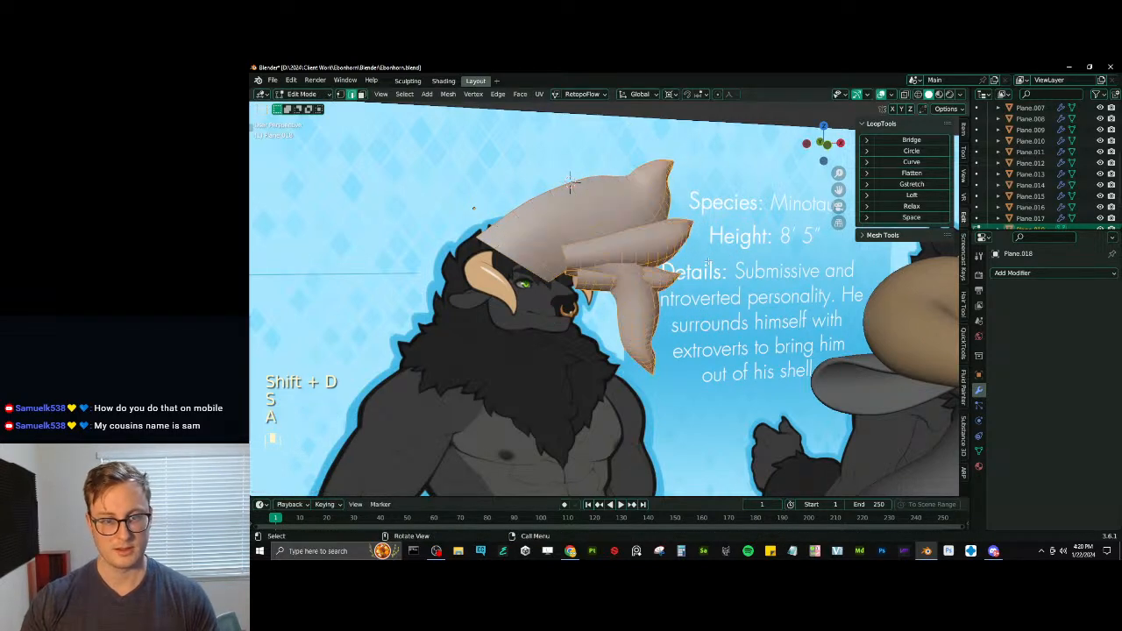
{"action": "key", "text": "q"}
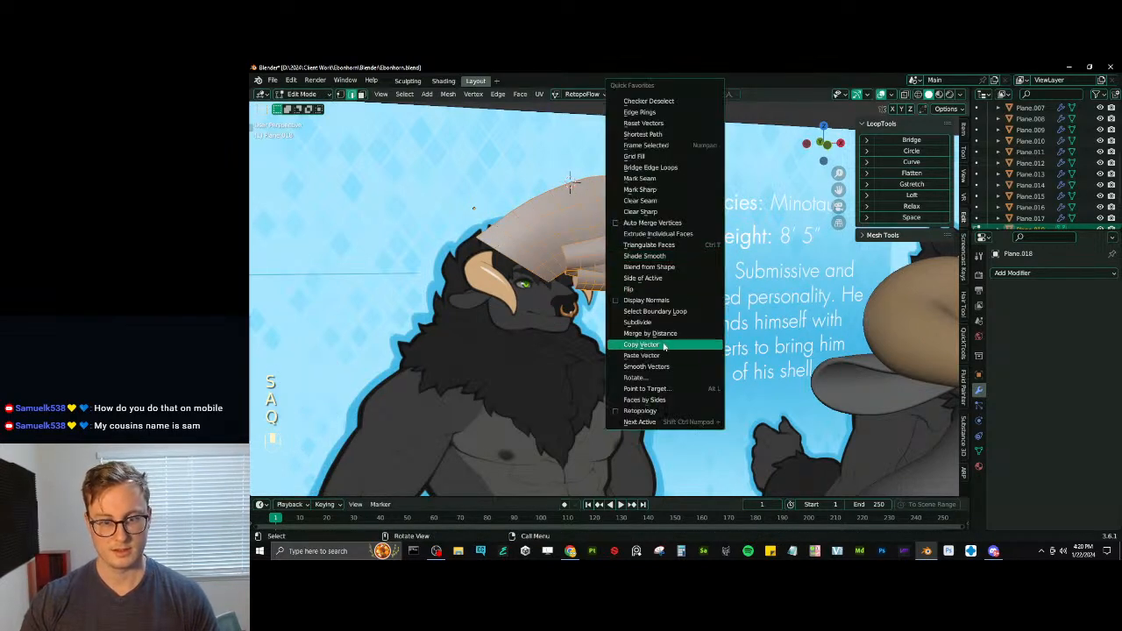
{"action": "left_click", "coordinate": [650, 333]}
{"action": "key", "text": "shift+n"}
- Shade the merged tufts smooth and rotate them -90° around the global Z axis
{"action": "key", "text": "Tab"}
{"action": "right_click", "coordinate": [633, 239]}
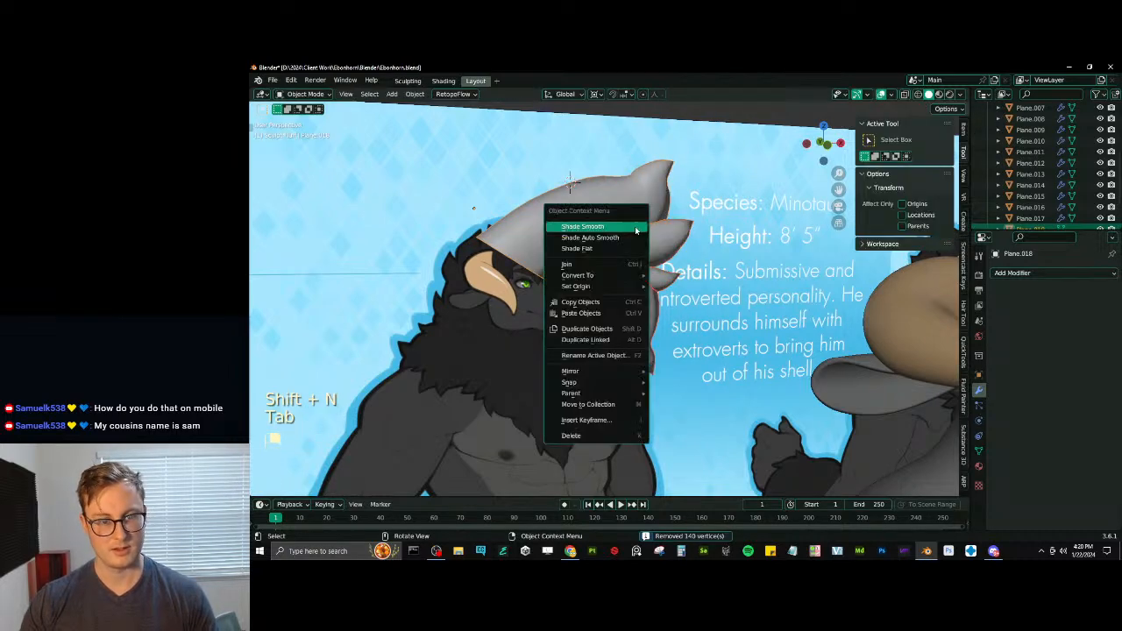
{"action": "left_click", "coordinate": [631, 225]}
{"action": "middle_click_drag", "start_coordinate": [631, 224], "coordinate": [652, 386]}
{"action": "key", "text": "r"}
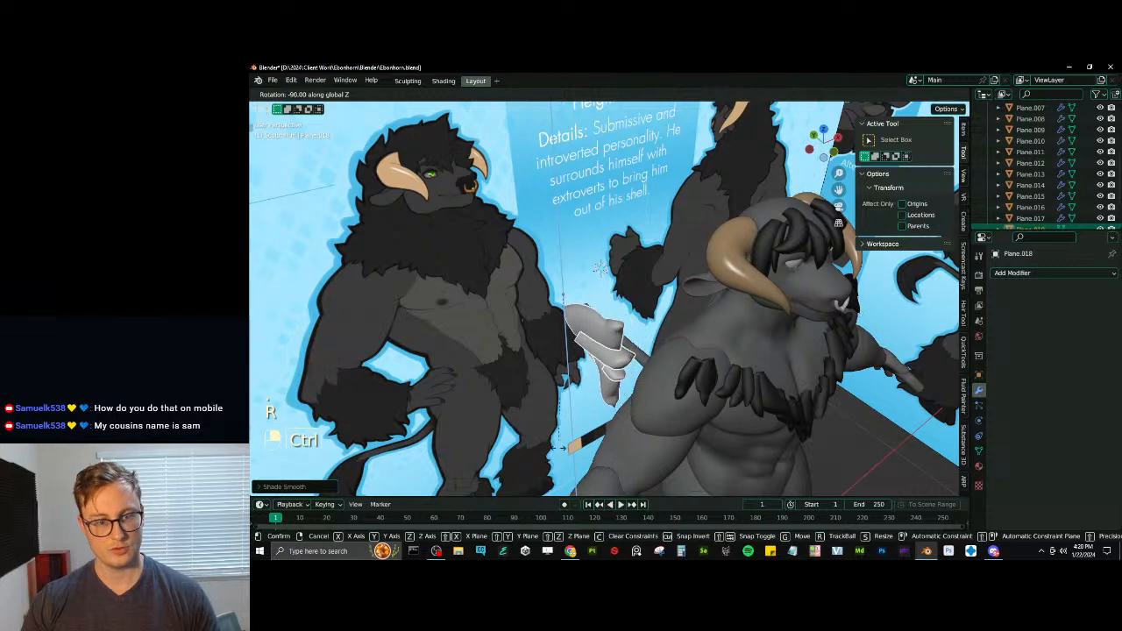
{"action": "left_click", "coordinate": [545, 446]}
- In the side view, move the tufts back onto the front of the character's head
{"action": "key", "text": "KP_3"}
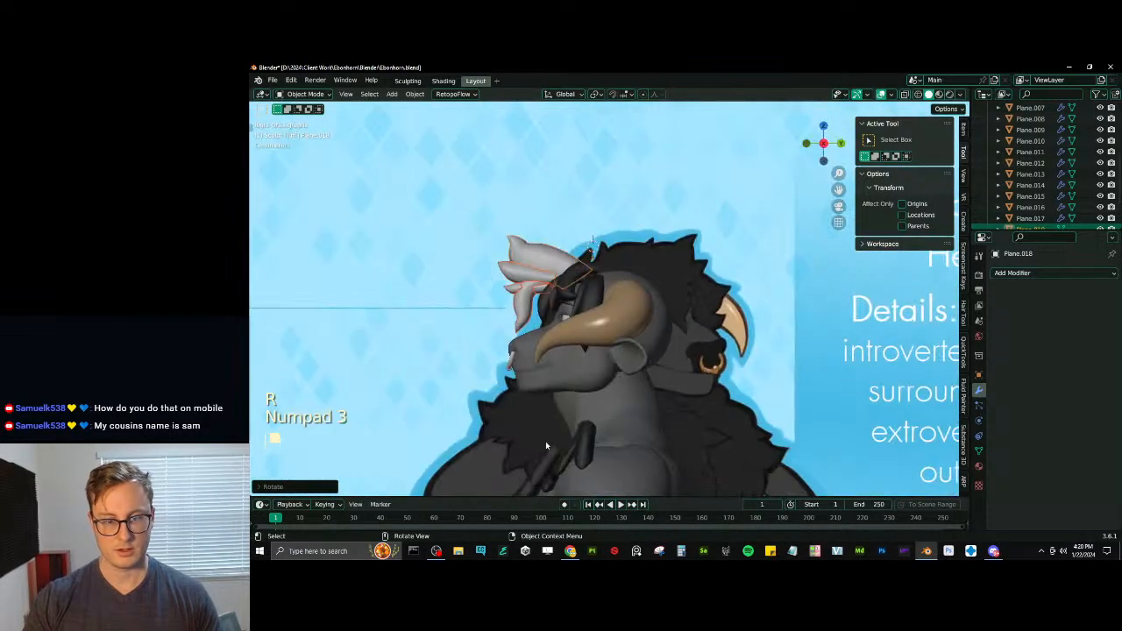
{"action": "scroll", "coordinate": [545, 444], "scroll_direction": "up", "scroll_amount": 5}
{"action": "middle_click_drag", "start_coordinate": [473, 445], "coordinate": [774, 358], "text": "shift"}
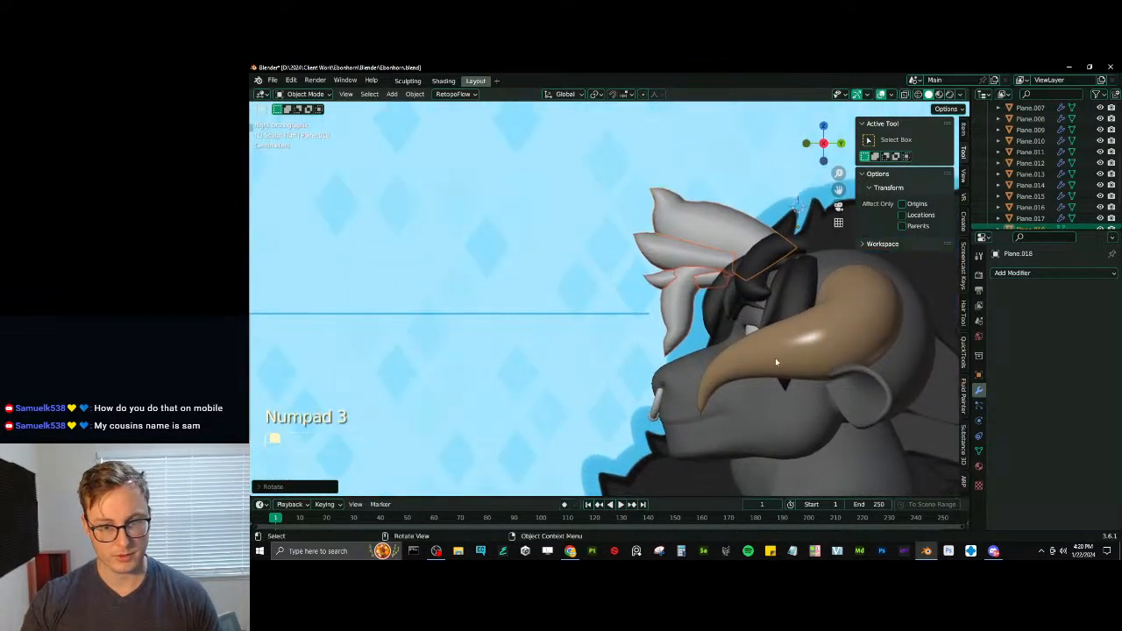
{"action": "key", "text": "g"}
{"action": "left_click", "coordinate": [786, 295]}
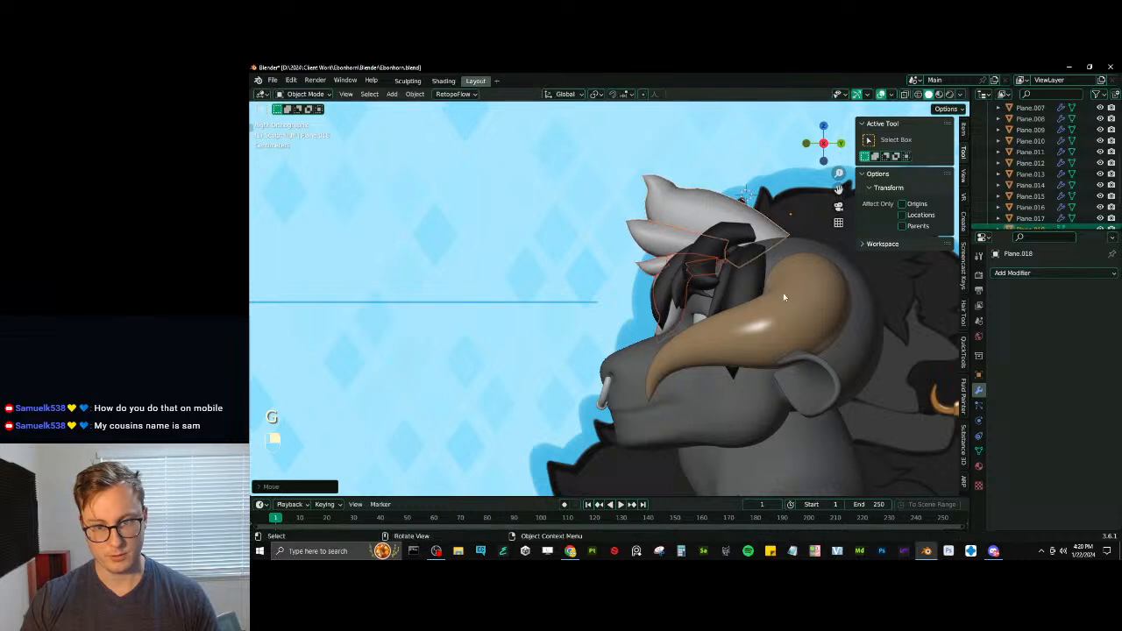
- Try rotating the tufts in the side view, and undo the rotation
{"action": "middle_click_drag", "start_coordinate": [814, 249], "coordinate": [741, 274], "text": "shift"}
{"action": "key", "text": "r"}
{"action": "left_click", "coordinate": [754, 255]}
{"action": "key", "text": "ctrl+z"}
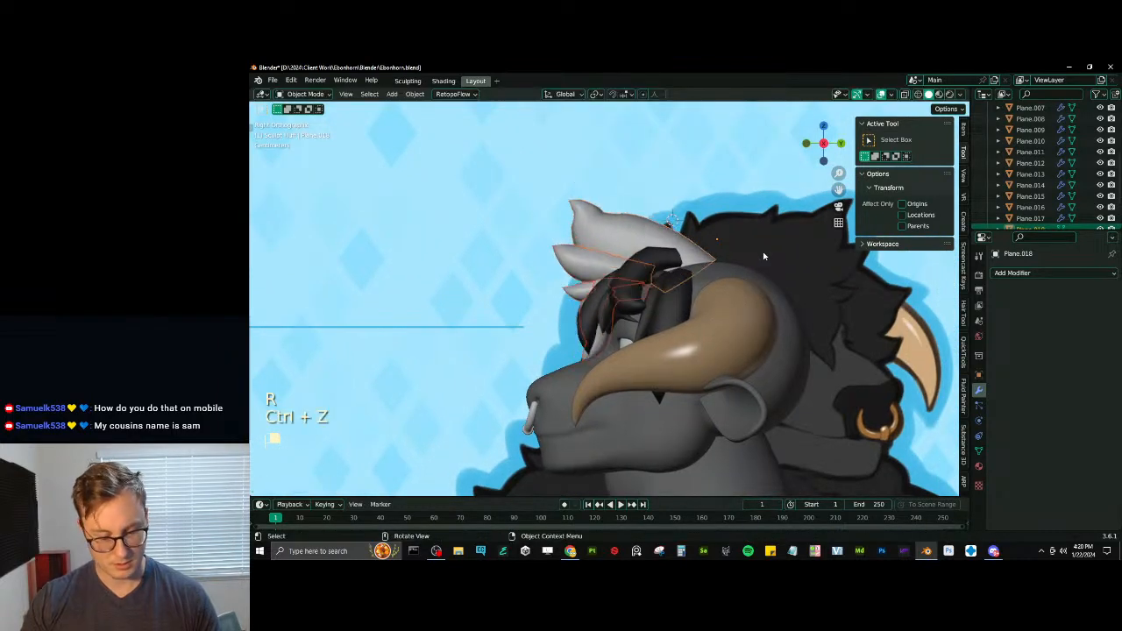
- Change the transform pivot point, then slightly rotate and move the tufts above the forehead in the side view
{"action": "key", "text": "period"}
{"action": "left_click", "coordinate": [754, 233]}
{"action": "key", "text": "r"}
{"action": "left_click", "coordinate": [761, 231]}
{"action": "key", "text": "g"}
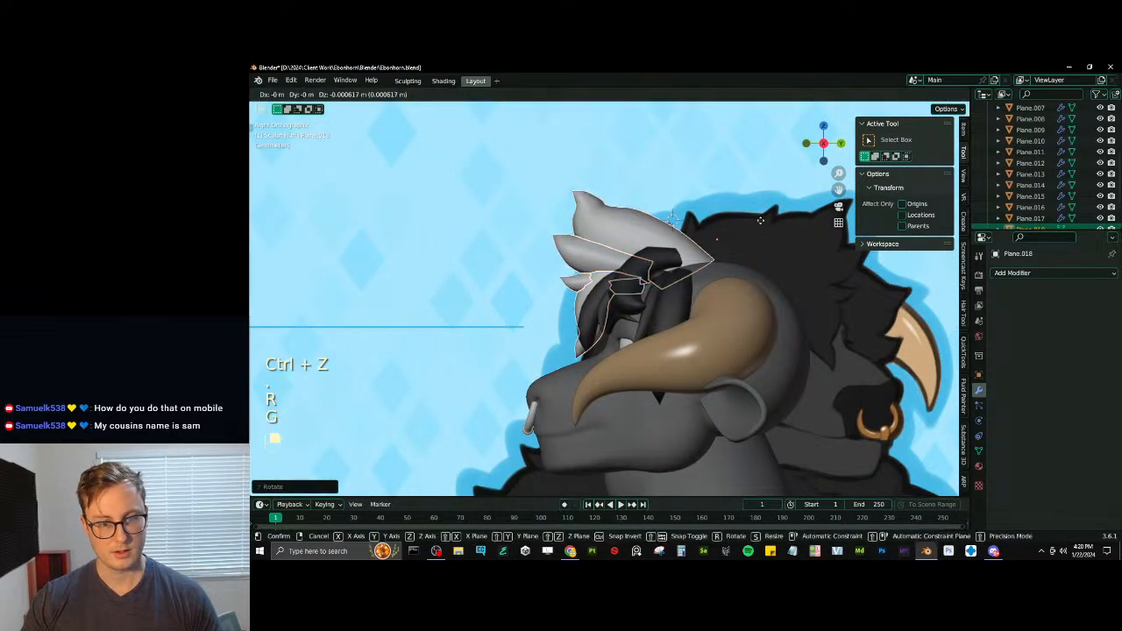
{"action": "left_click", "coordinate": [765, 226]}
- Adjust the tufts' scale and move them down to sit against the top of the head
{"action": "key", "text": "s"}
{"action": "left_click", "coordinate": [761, 230]}
{"action": "key", "text": "g"}
{"action": "left_click", "coordinate": [750, 240]}
{"action": "key", "text": "s"}
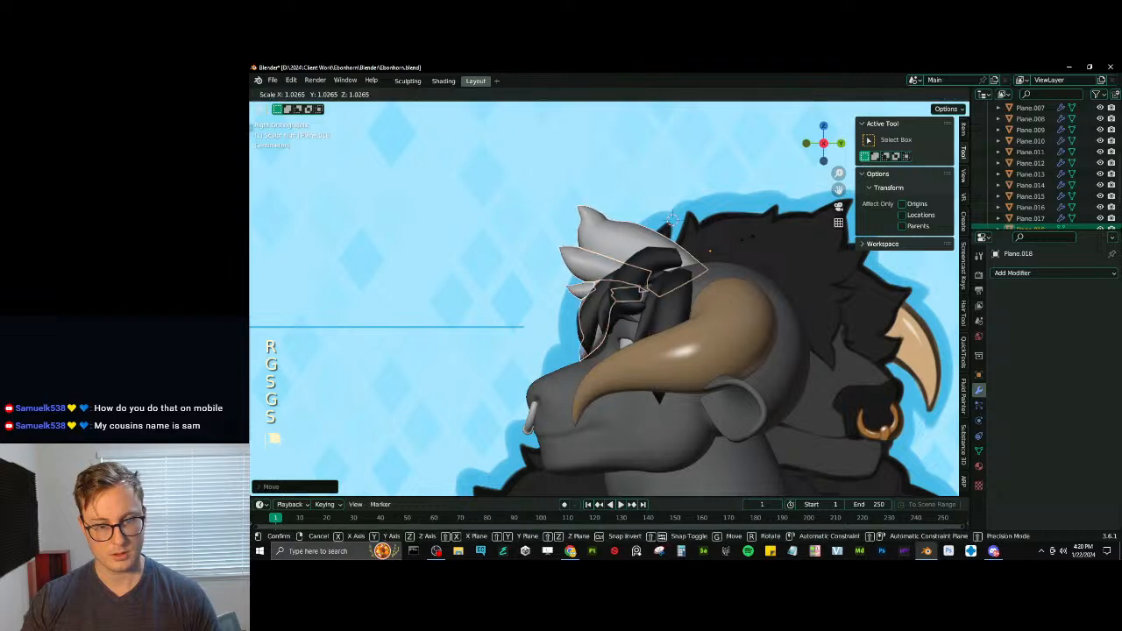
{"action": "left_click", "coordinate": [752, 242]}
- Show the object transform values and join the tufts into one object
{"action": "middle_click_drag", "start_coordinate": [617, 265], "coordinate": [841, 250]}
{"action": "scroll", "coordinate": [911, 193], "scroll_direction": "down", "scroll_amount": 3}
{"action": "middle_click_drag", "start_coordinate": [951, 174], "coordinate": [907, 161], "text": "shift"}
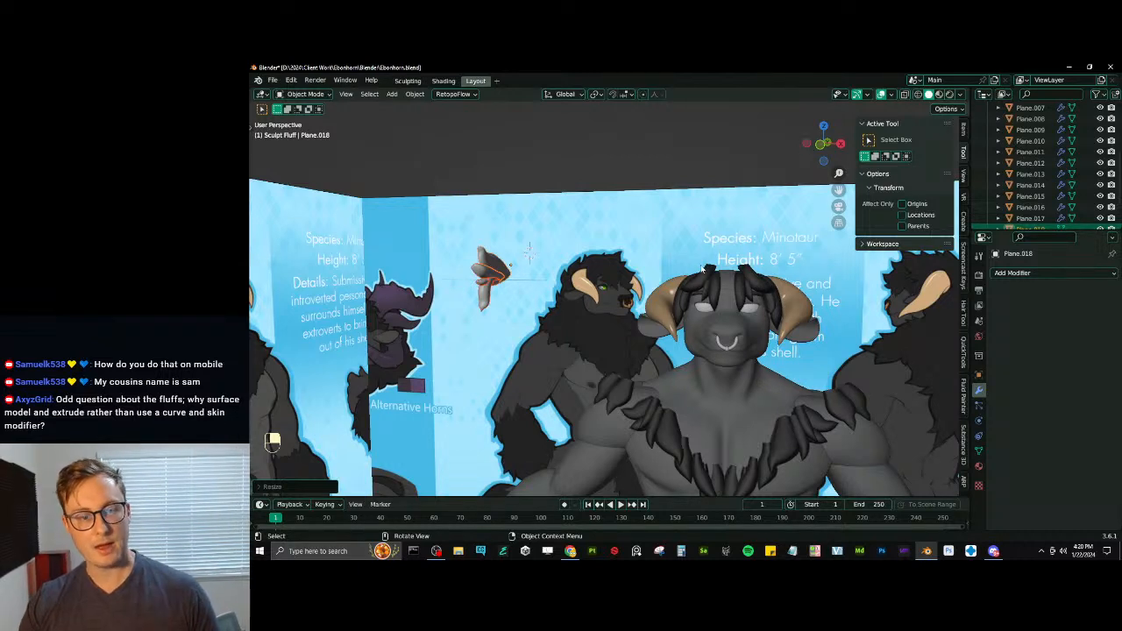
{"action": "left_click", "coordinate": [963, 132]}
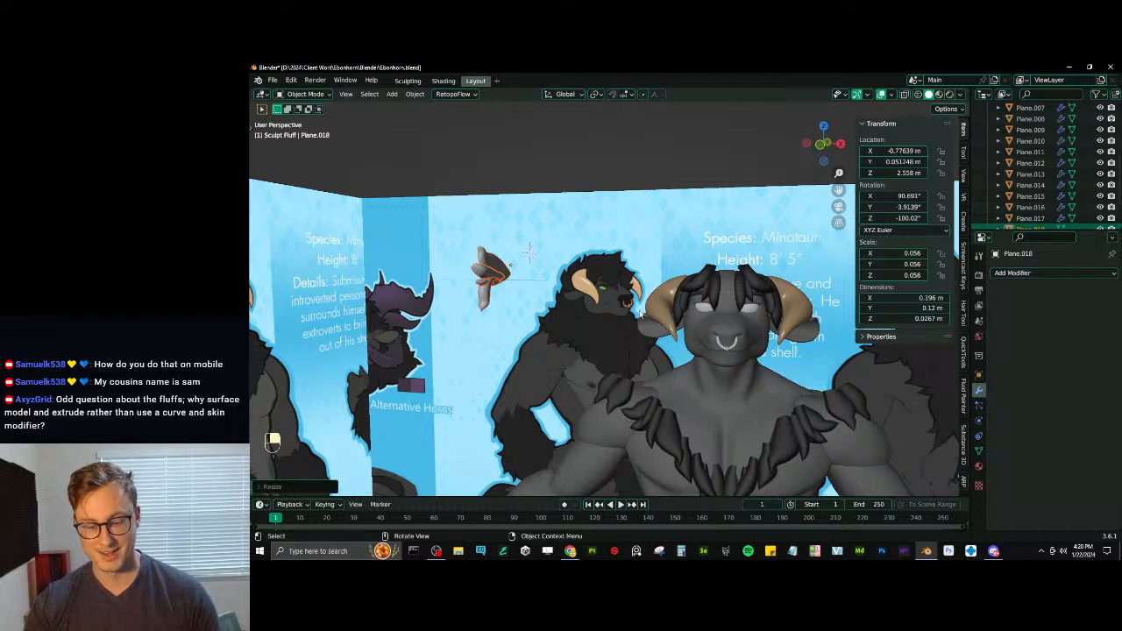
{"action": "key", "text": "KP_1"}
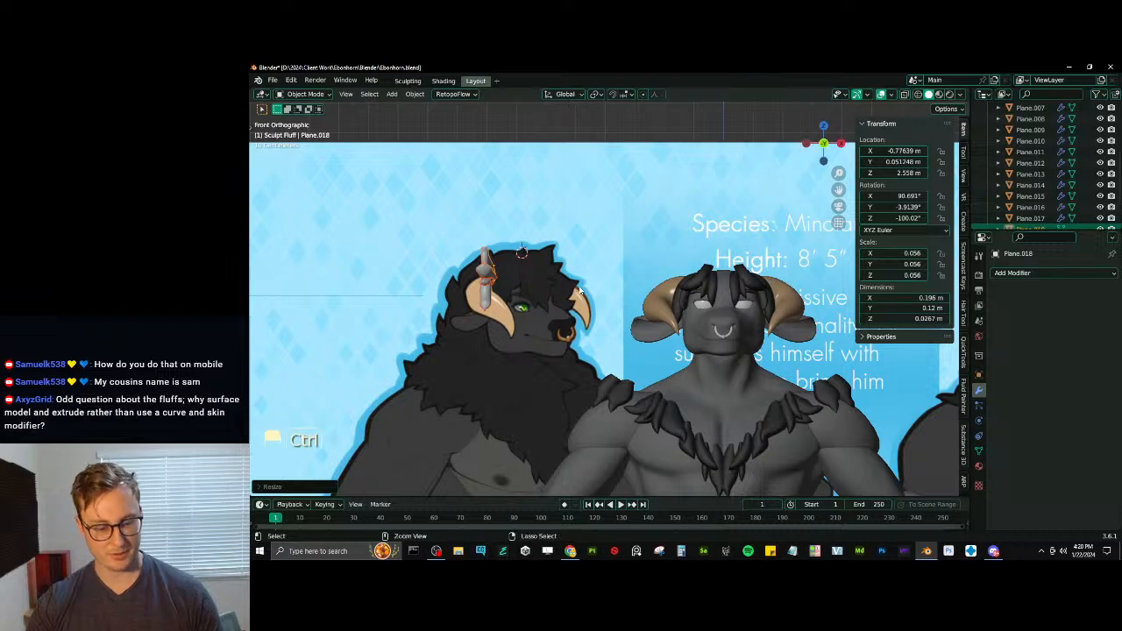
{"action": "key", "text": "ctrl+j"}
- Move the joined tufts along X to the middle of the head and rotate them to about -90° on Z in the top view
{"action": "key", "text": "g"}
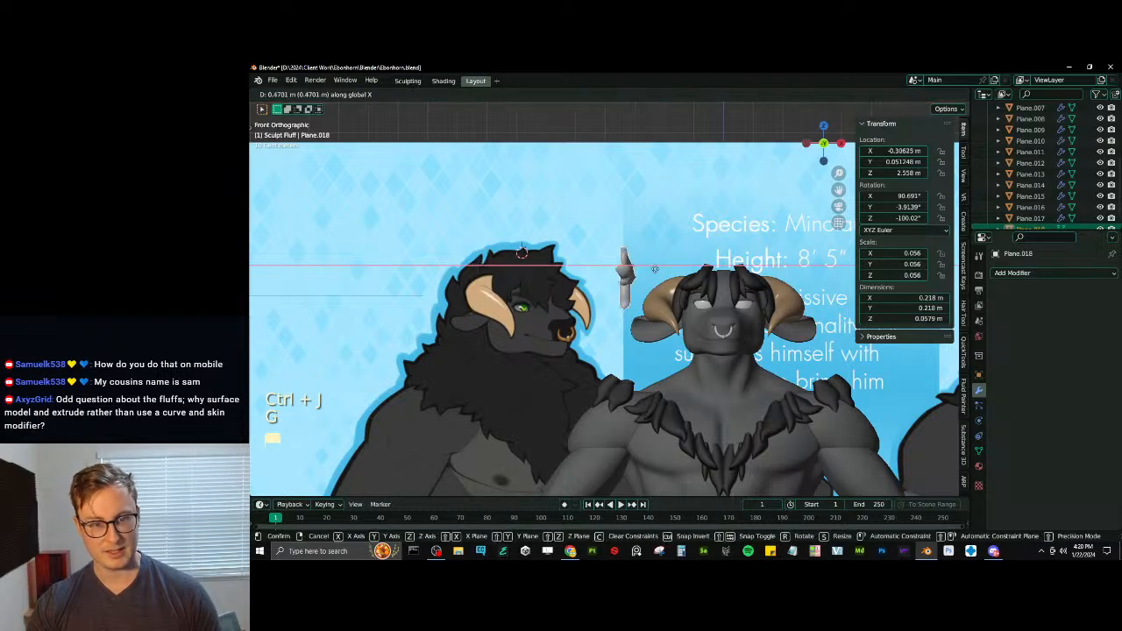
{"action": "left_click", "coordinate": [732, 288]}
{"action": "middle_click_drag", "start_coordinate": [731, 288], "coordinate": [720, 353], "text": "shift"}
{"action": "scroll", "coordinate": [649, 301], "scroll_direction": "up", "scroll_amount": 3}
{"action": "key", "text": "KP_7"}
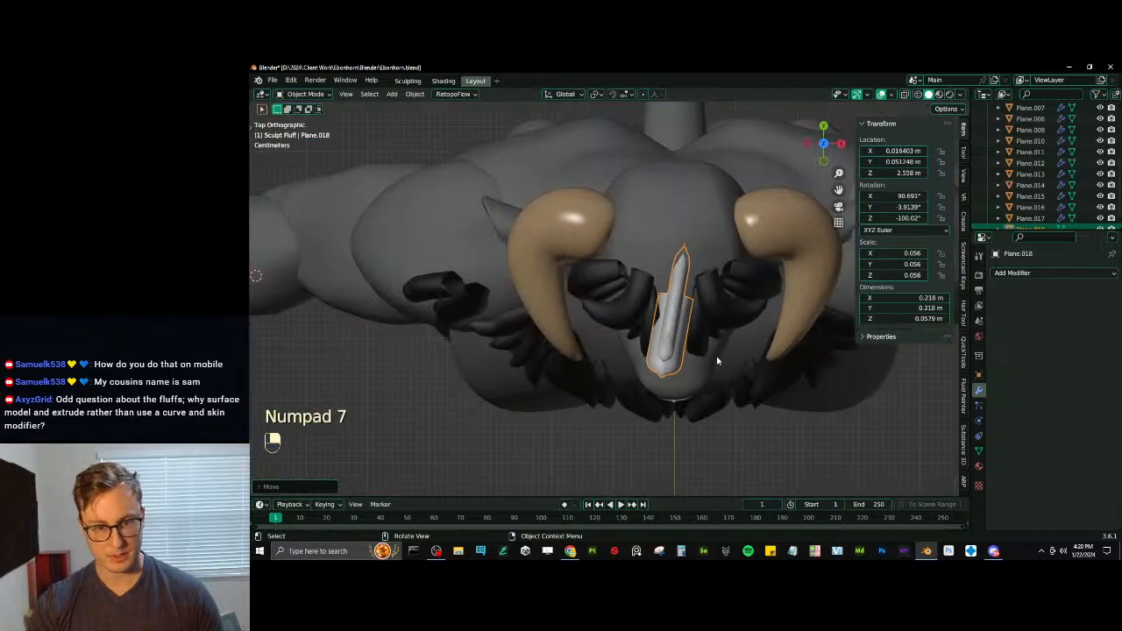
{"action": "key", "text": "r"}
{"action": "left_click", "coordinate": [730, 356]}
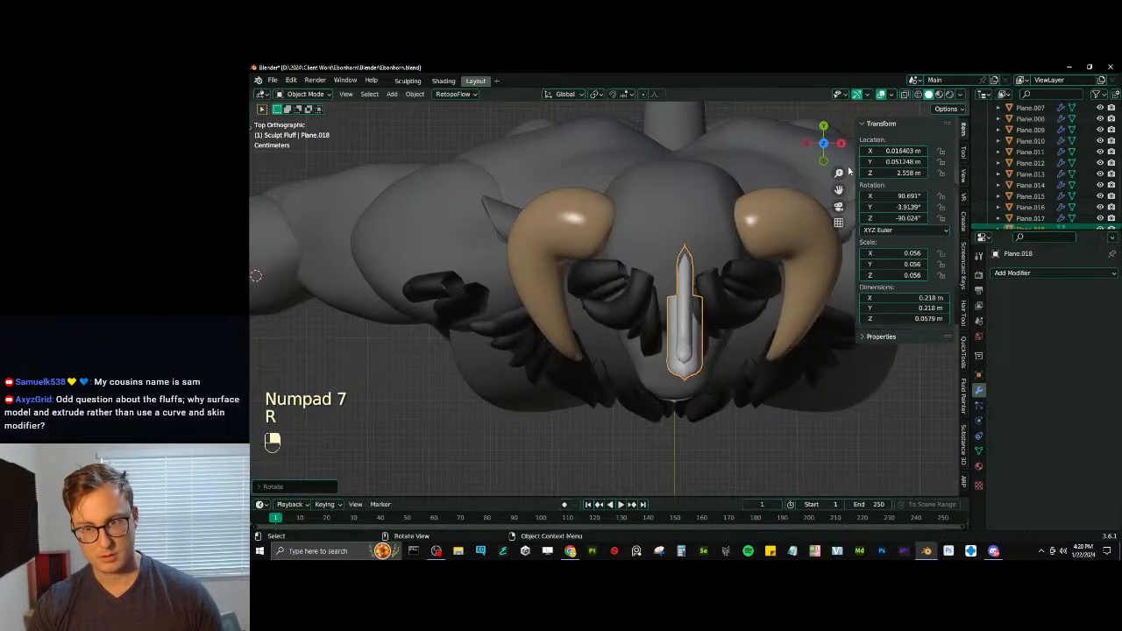
- Set the joined tufts' X location to 0 m
{"action": "double_click", "coordinate": [883, 151]}
{"action": "type", "text": "1"}
{"action": "key", "text": "Return"}
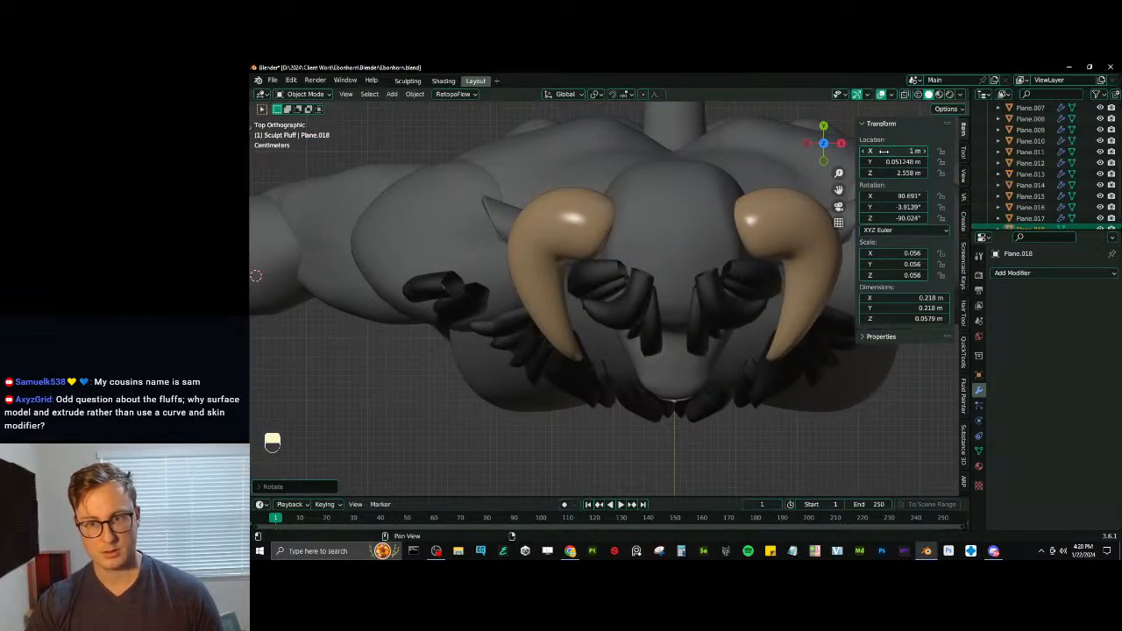
{"action": "key", "text": "ctrl+z"}
{"action": "key", "text": "ctrl+z"}
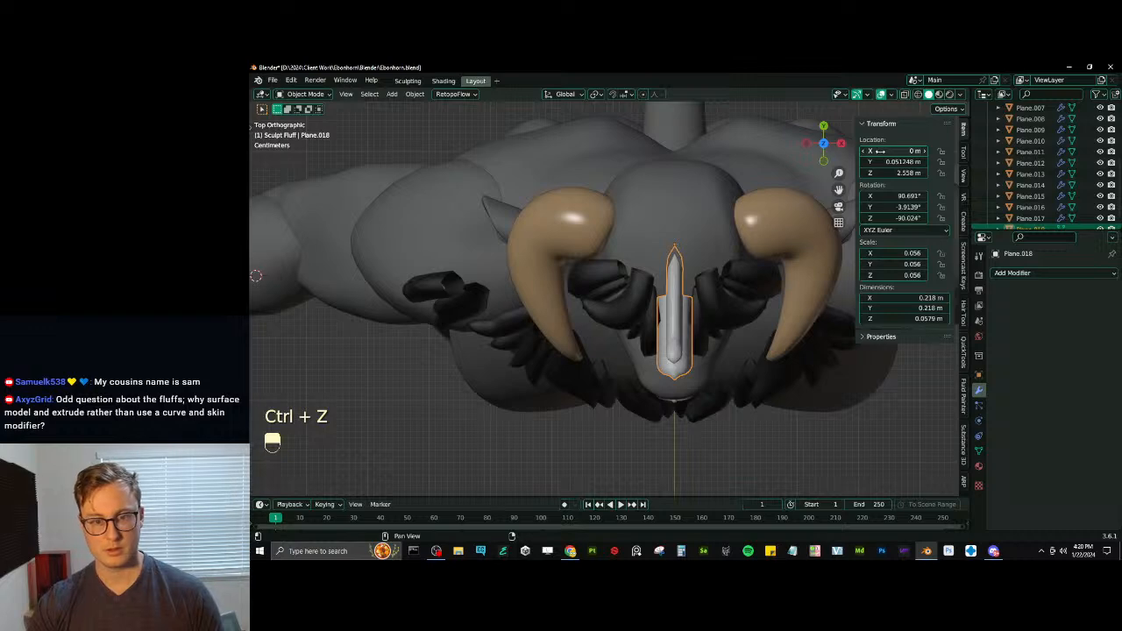
- Select the curved dark forelock strand beside the tufts and remove its material slot
{"action": "middle_click_drag", "start_coordinate": [712, 349], "coordinate": [634, 274]}
{"action": "left_click", "coordinate": [646, 343], "text": "shift"}
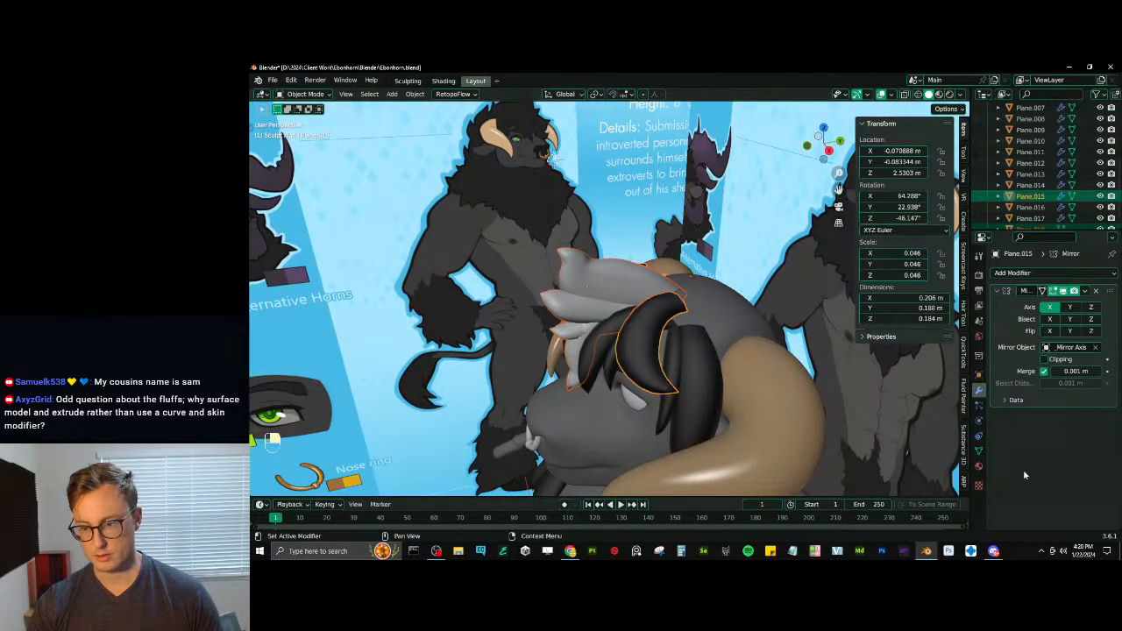
{"action": "left_click", "coordinate": [980, 467]}
{"action": "left_click", "coordinate": [1112, 286]}
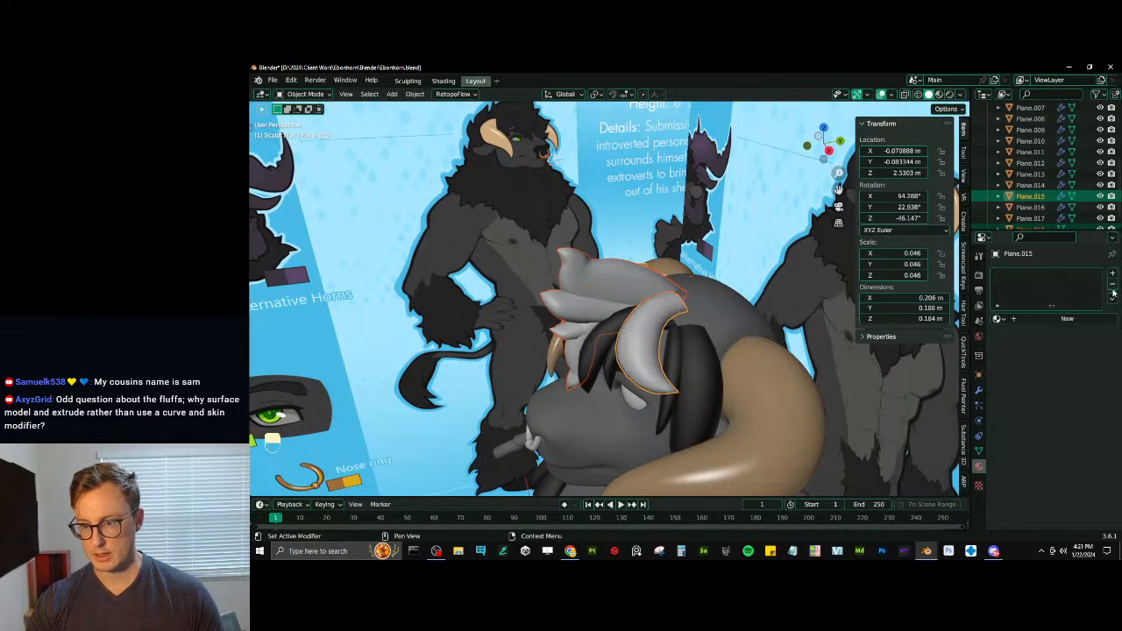
- Undo the material slot removal and copy the dark forelock strand's material to the selected tufts
{"action": "key", "text": "ctrl+z"}
{"action": "left_click", "coordinate": [1111, 299]}
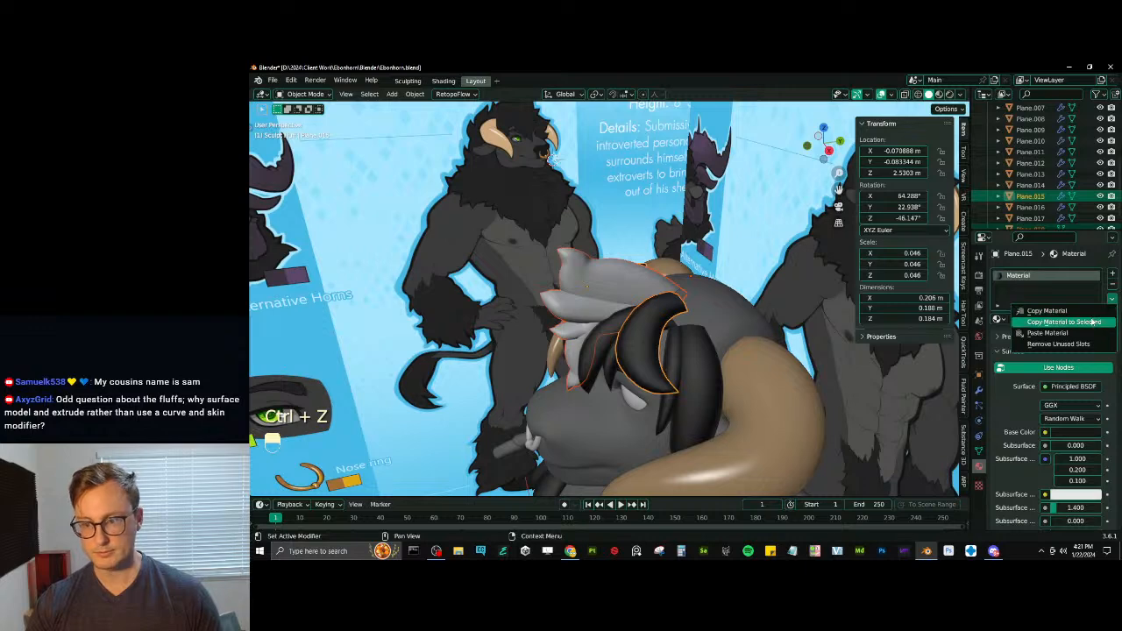
{"action": "left_click", "coordinate": [1092, 321]}
- Deselect the hair objects and save the file
{"action": "scroll", "coordinate": [605, 347], "scroll_direction": "down", "scroll_amount": 5}
{"action": "middle_click_drag", "start_coordinate": [605, 348], "coordinate": [612, 310]}
{"action": "left_click", "coordinate": [625, 232]}
{"action": "middle_click_drag", "start_coordinate": [625, 231], "coordinate": [640, 285]}
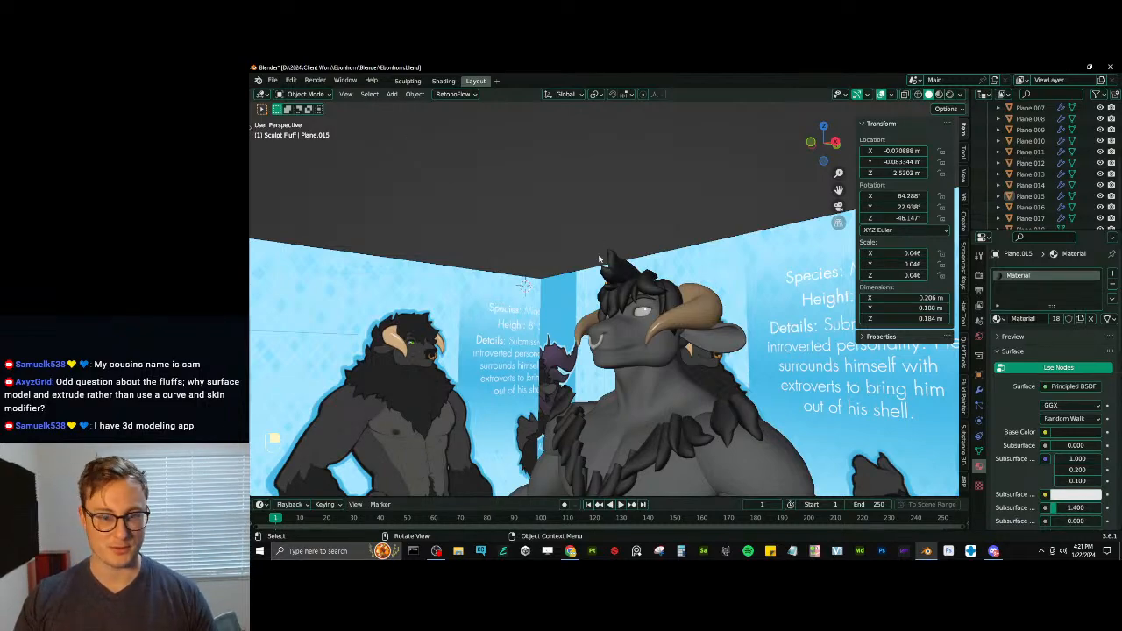
{"action": "middle_click_drag", "start_coordinate": [534, 298], "coordinate": [646, 340]}
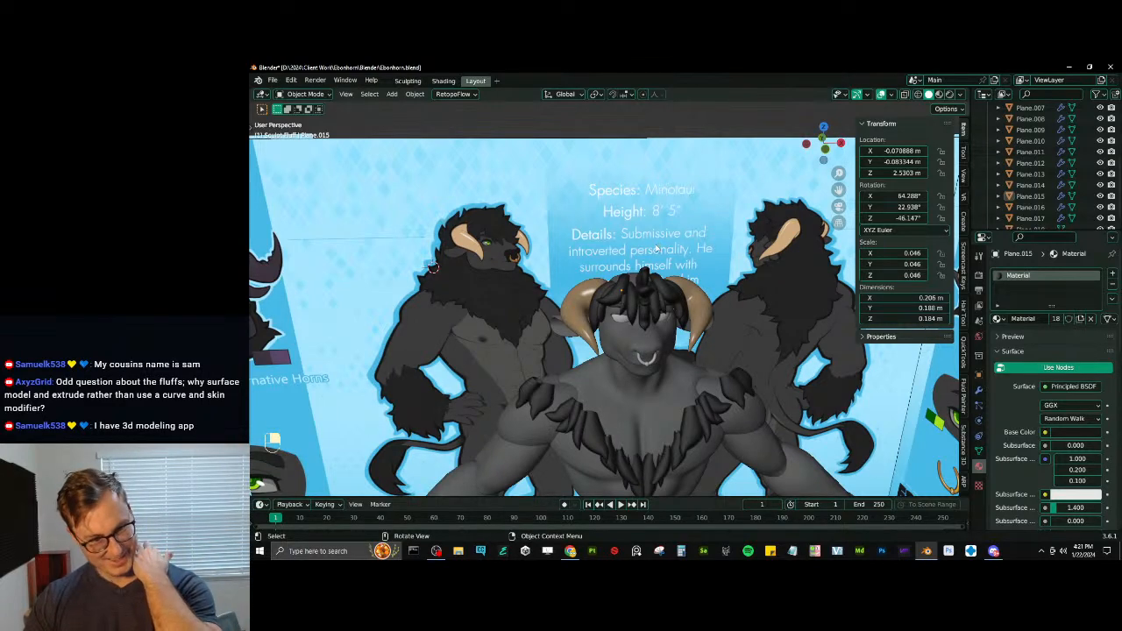
{"action": "middle_click_drag", "start_coordinate": [656, 249], "coordinate": [701, 287]}
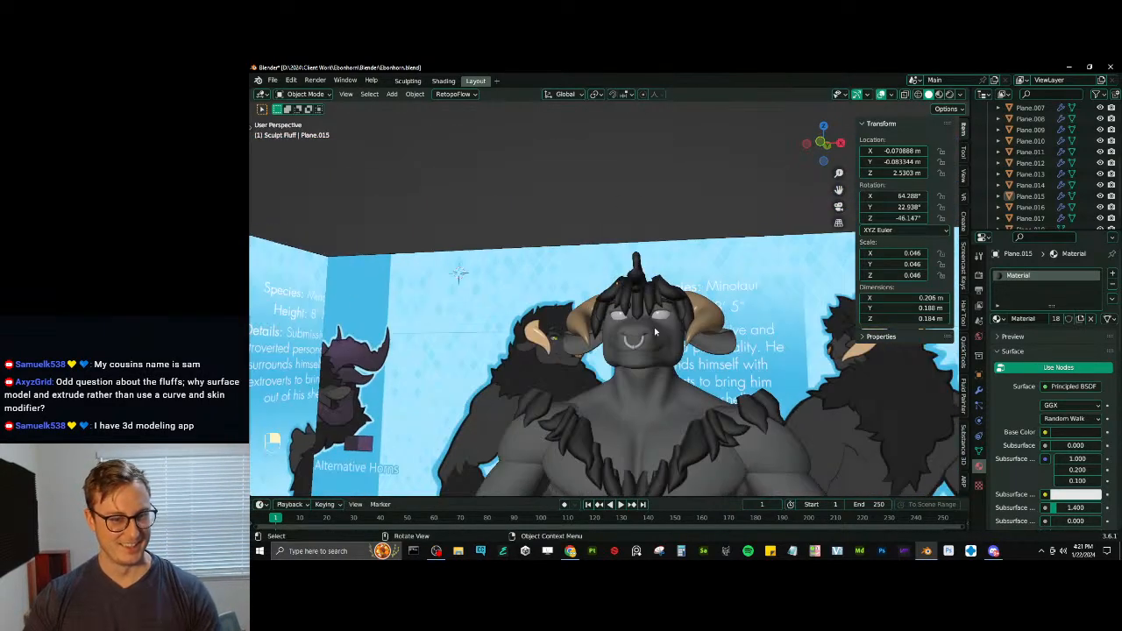
{"action": "scroll", "coordinate": [655, 331], "scroll_direction": "up", "scroll_amount": 6}
{"action": "key", "text": "ctrl+s"}
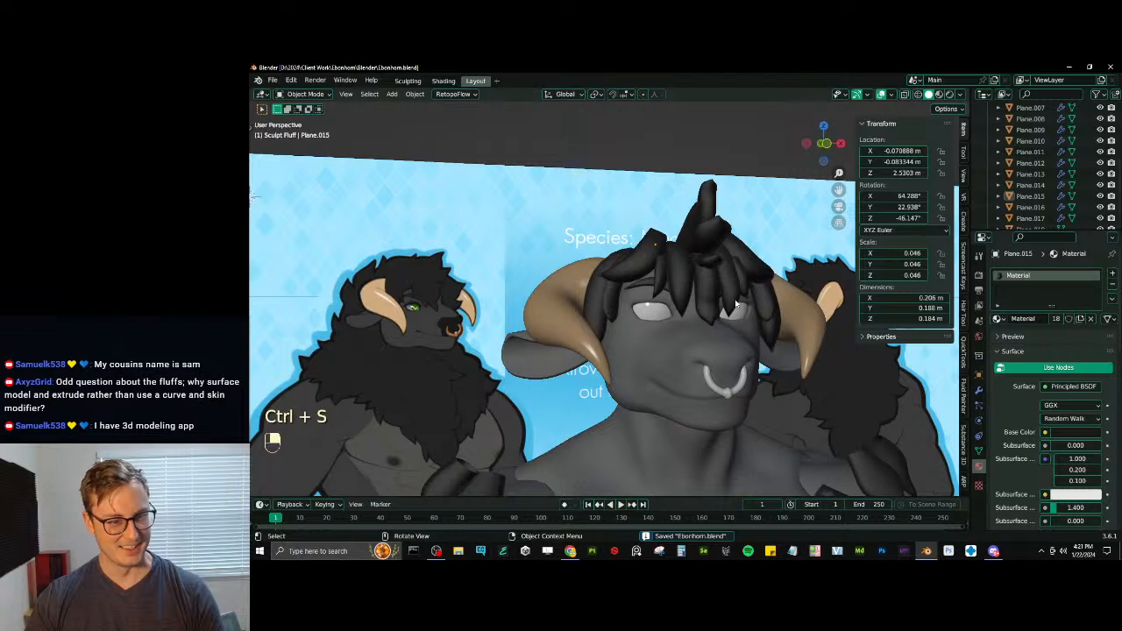
- Fatten and scale the whole mesh of the strand beside the central tuft, and shift it slightly along X
{"action": "middle_click_drag", "start_coordinate": [737, 304], "coordinate": [609, 347]}
{"action": "left_click", "coordinate": [623, 337]}
{"action": "key", "text": "Tab"}
{"action": "key", "text": "a"}
{"action": "key", "text": "alt+s"}
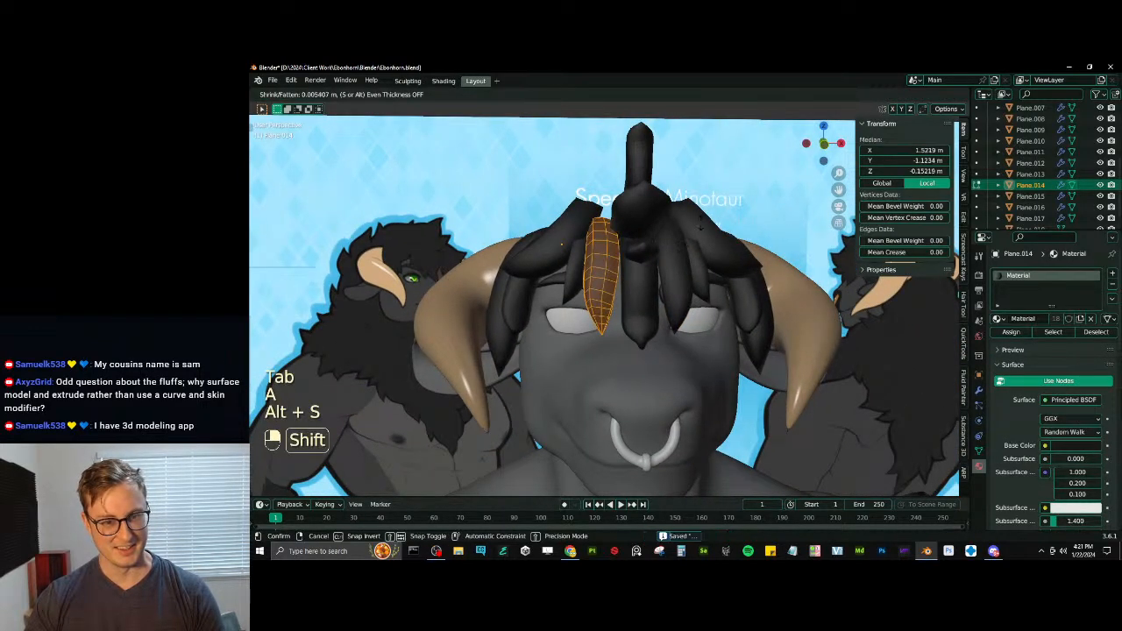
{"action": "key", "text": "s"}
{"action": "key", "text": "g"}
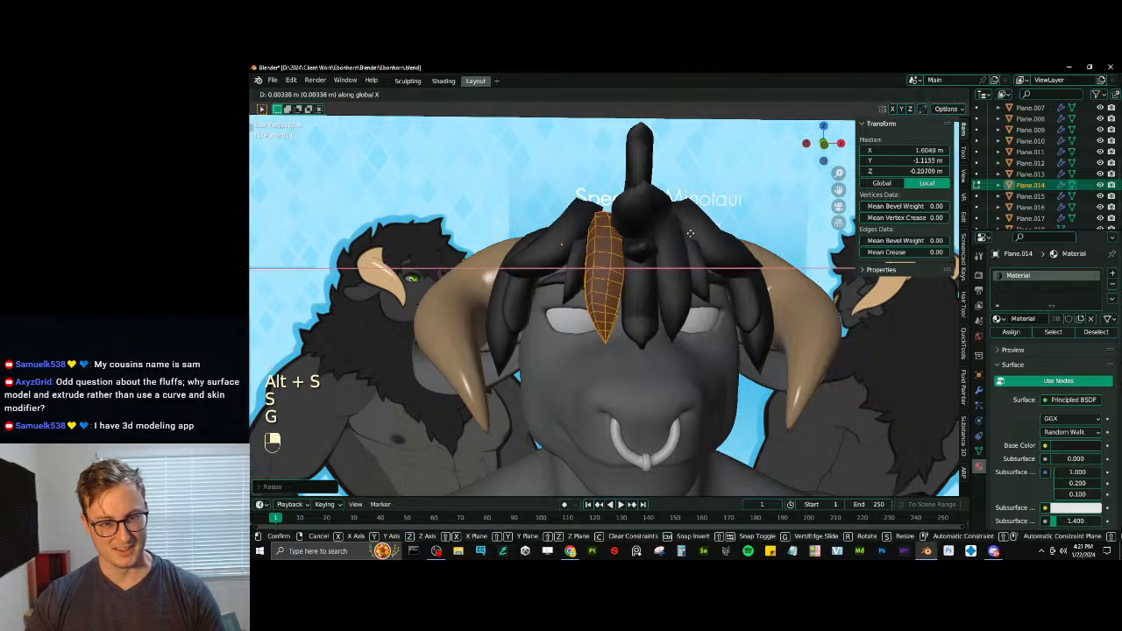
{"action": "left_click", "coordinate": [689, 235]}
{"action": "middle_click_drag", "start_coordinate": [689, 235], "coordinate": [544, 254]}
{"action": "key", "text": "Tab"}
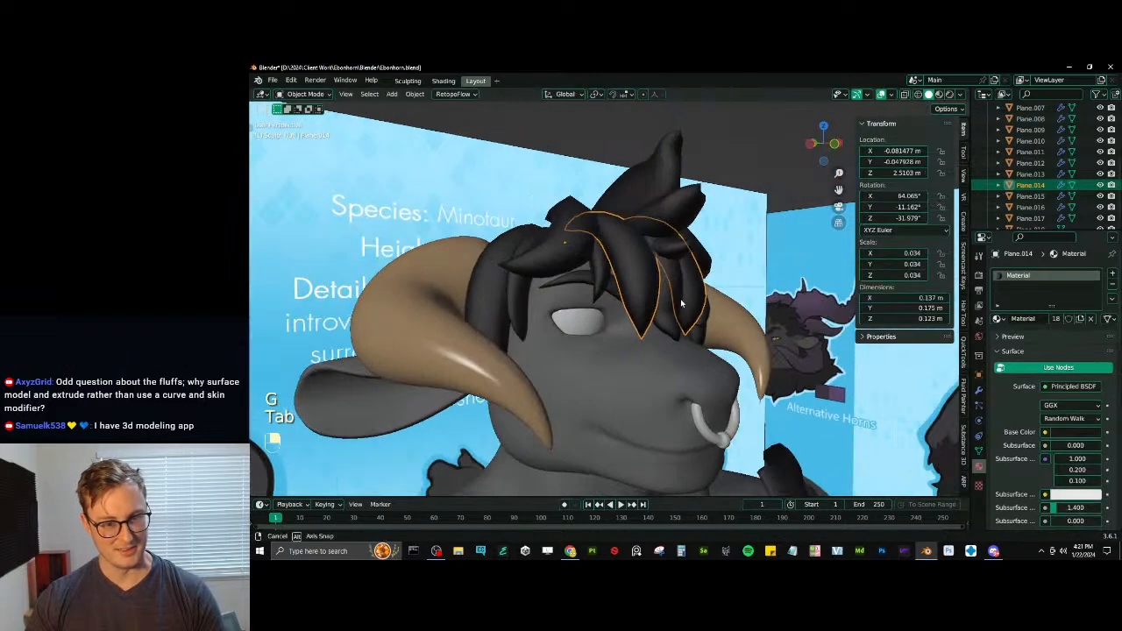
- Select the same strand's tip vertex and rotate and move it with proportional editing to reshape its lower end
{"action": "key", "text": "Tab"}
{"action": "middle_click_drag", "start_coordinate": [398, 129], "coordinate": [591, 323]}
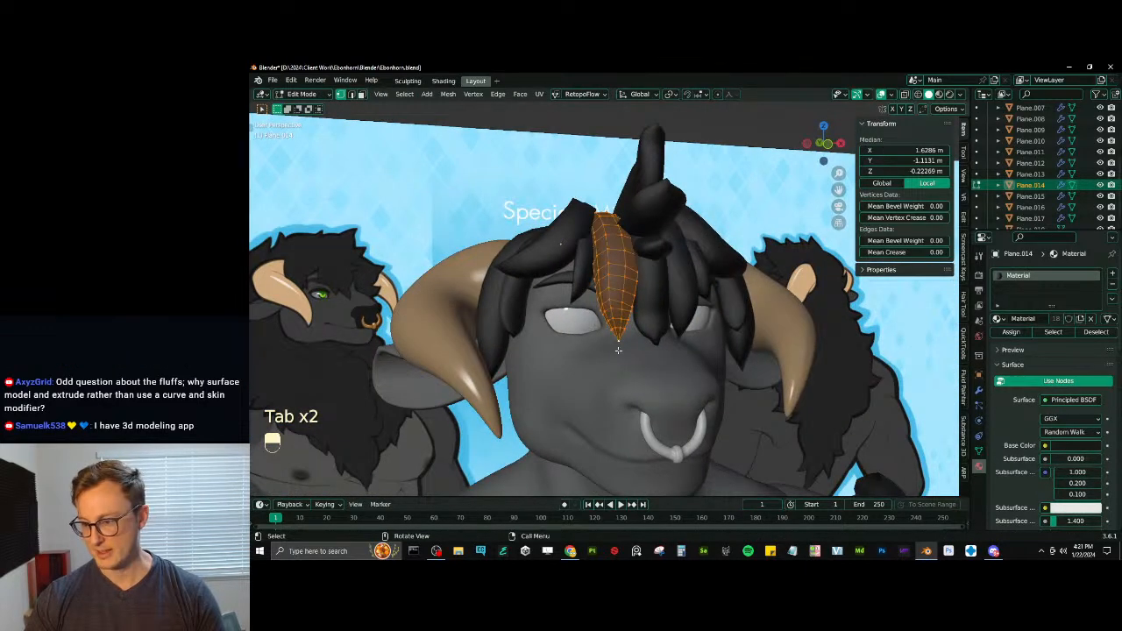
{"action": "left_click", "coordinate": [616, 341]}
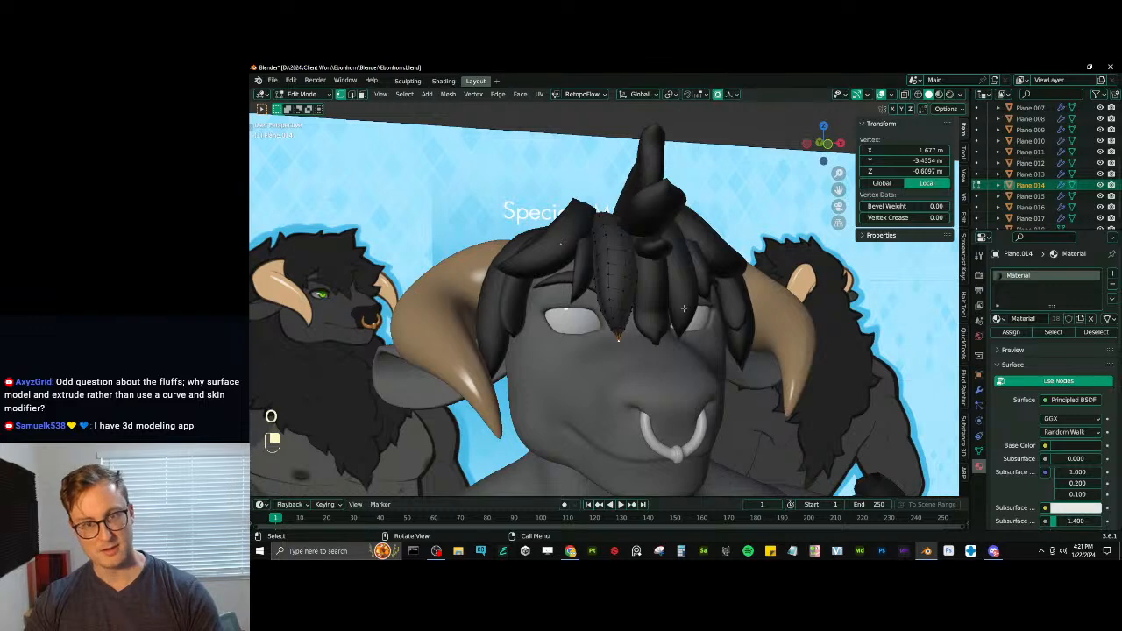
{"action": "key", "text": "r"}
{"action": "mouse_move", "coordinate": [684, 308]}
{"action": "middle_mouse_down"}
{"action": "mouse_move", "coordinate": [659, 282]}
{"action": "mouse_move", "coordinate": [697, 268]}
{"action": "mouse_move", "coordinate": [668, 323]}
{"action": "middle_mouse_up"}
{"action": "scroll", "coordinate": [674, 273], "scroll_direction": "up", "scroll_amount": 4}
{"action": "left_click", "coordinate": [680, 269]}
{"action": "key", "text": "g"}
{"action": "left_click", "coordinate": [690, 265]}
{"action": "key", "text": "g"}
{"action": "left_click", "coordinate": [700, 293]}
{"action": "key", "text": "Tab"}
- Select the edge loops around the central tuft hanging over the forehead and smooth them with LoopTools Relax
{"action": "scroll", "coordinate": [662, 320], "scroll_direction": "up", "scroll_amount": 2}
{"action": "left_click", "coordinate": [650, 317]}
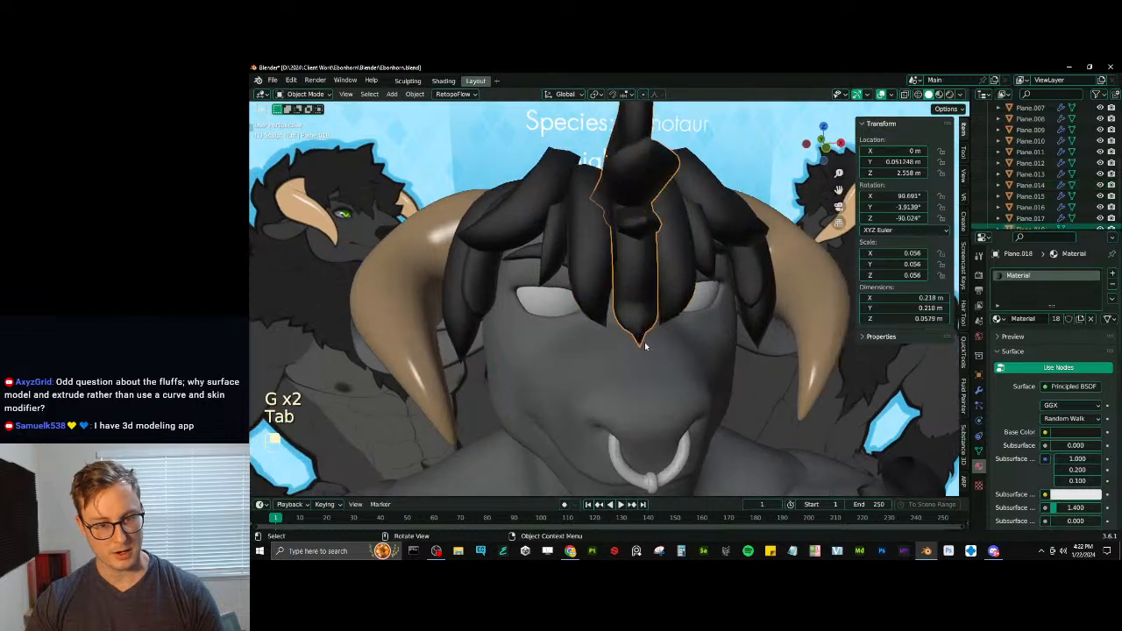
{"action": "scroll", "coordinate": [670, 333], "scroll_direction": "up", "scroll_amount": 3}
{"action": "key", "text": "Tab"}
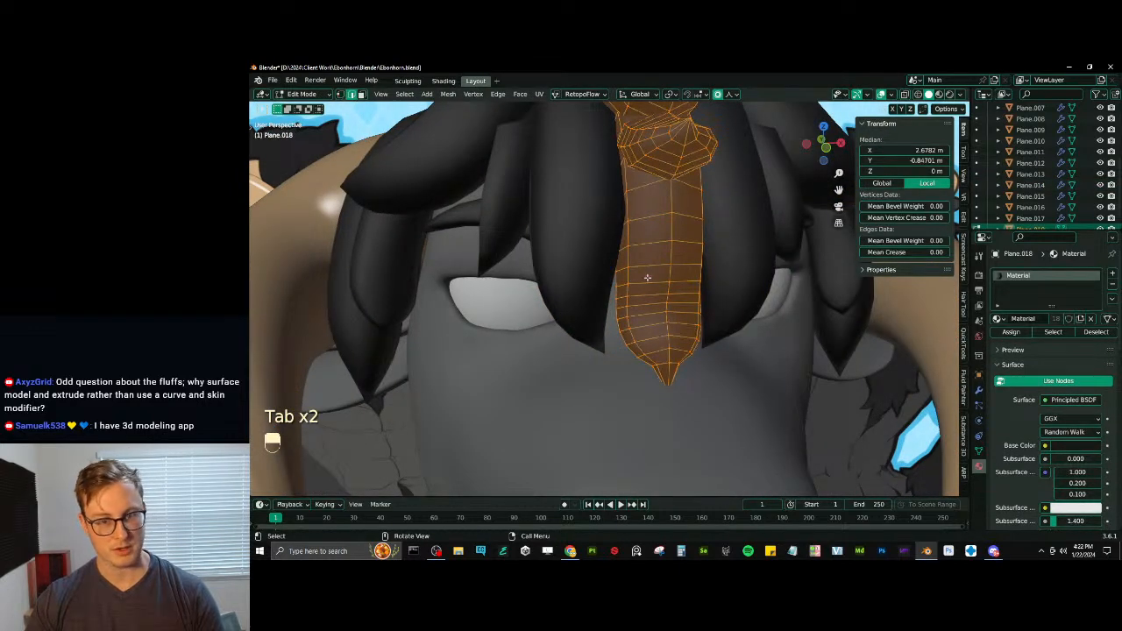
{"action": "key", "text": "alt+a"}
{"action": "left_click", "coordinate": [654, 335], "text": "ctrl+alt+shift"}
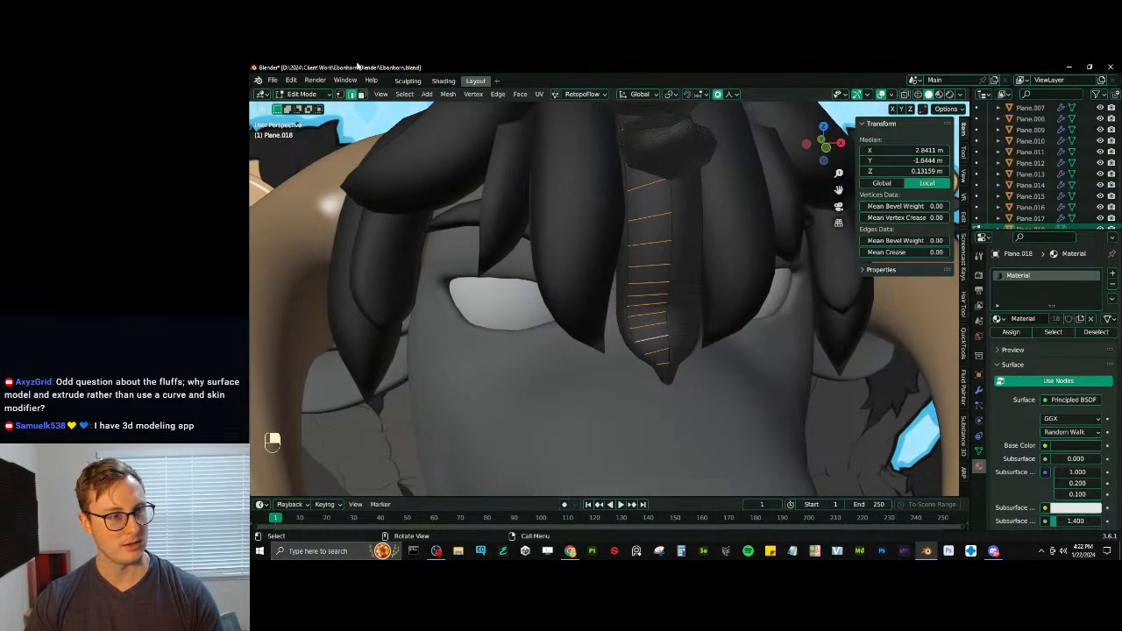
{"action": "left_click", "coordinate": [401, 94]}
{"action": "mouse_move", "coordinate": [442, 278]}
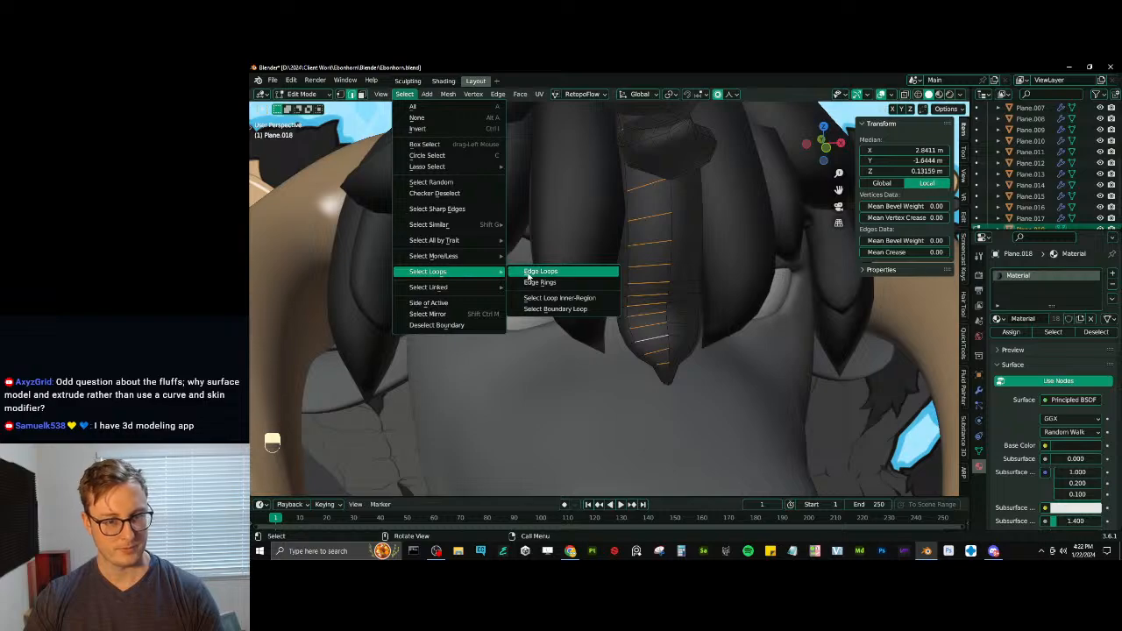
{"action": "left_click", "coordinate": [536, 275]}
{"action": "left_click", "coordinate": [964, 217]}
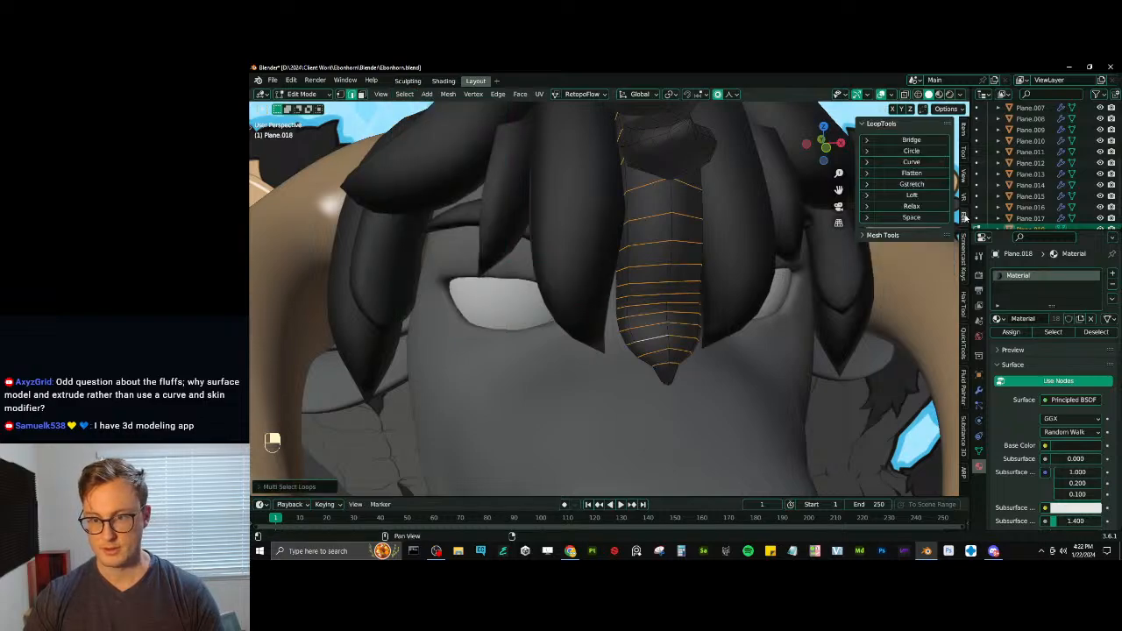
{"action": "left_click", "coordinate": [931, 206]}
- Turn off proportional editing and scale the edge loop near the forehead tuft's tip
{"action": "scroll", "coordinate": [650, 267], "scroll_direction": "down", "scroll_amount": 2}
{"action": "mouse_move", "coordinate": [649, 267]}
{"action": "middle_mouse_down"}
{"action": "mouse_move", "coordinate": [621, 255]}
{"action": "mouse_move", "coordinate": [631, 210]}
{"action": "middle_mouse_up"}
{"action": "key", "text": "z"}
{"action": "key", "text": "z"}
{"action": "scroll", "coordinate": [686, 324], "scroll_direction": "up", "scroll_amount": 1}
{"action": "mouse_move", "coordinate": [666, 307]}
{"action": "middle_mouse_down", "text": "shift"}
{"action": "mouse_move", "coordinate": [698, 355]}
{"action": "mouse_move", "coordinate": [623, 293]}
{"action": "mouse_move", "coordinate": [647, 283]}
{"action": "middle_mouse_up", "text": "shift"}
{"action": "scroll", "coordinate": [698, 355], "scroll_direction": "up", "scroll_amount": 2}
{"action": "key", "text": "o"}
{"action": "left_click", "coordinate": [591, 327]}
{"action": "left_click", "coordinate": [592, 327], "text": "alt+shift"}
{"action": "key", "text": "s"}
{"action": "left_click", "coordinate": [439, 129]}
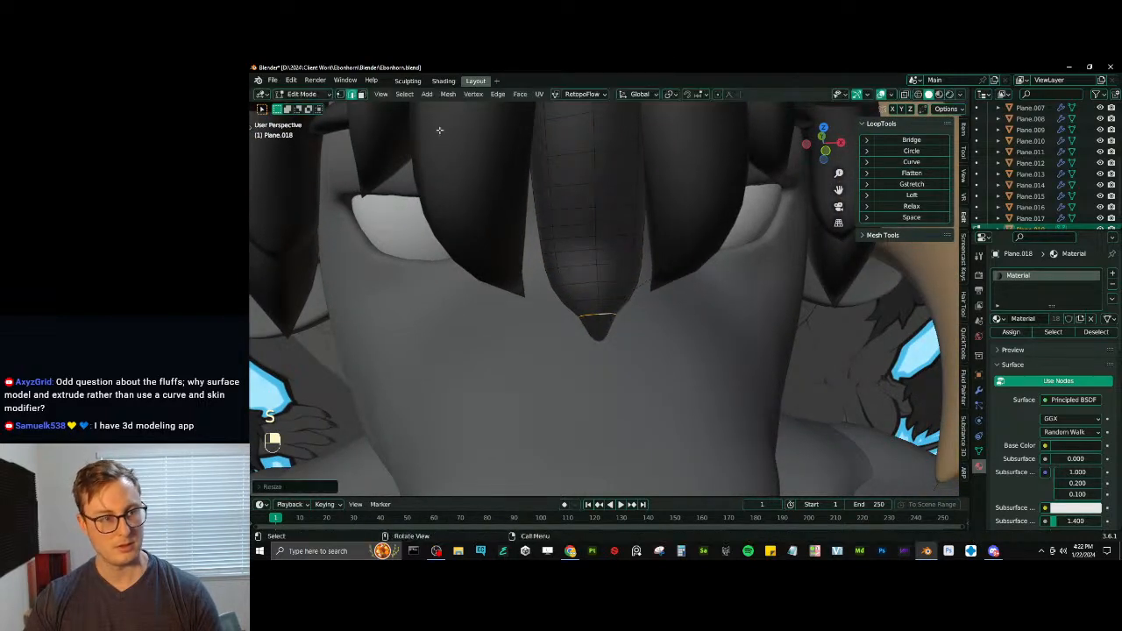
- In the right side view, rotate and move the forehead tuft's tip outward from the snout with proportional editing
{"action": "key", "text": "KP_2"}
{"action": "key", "text": "KP_3"}
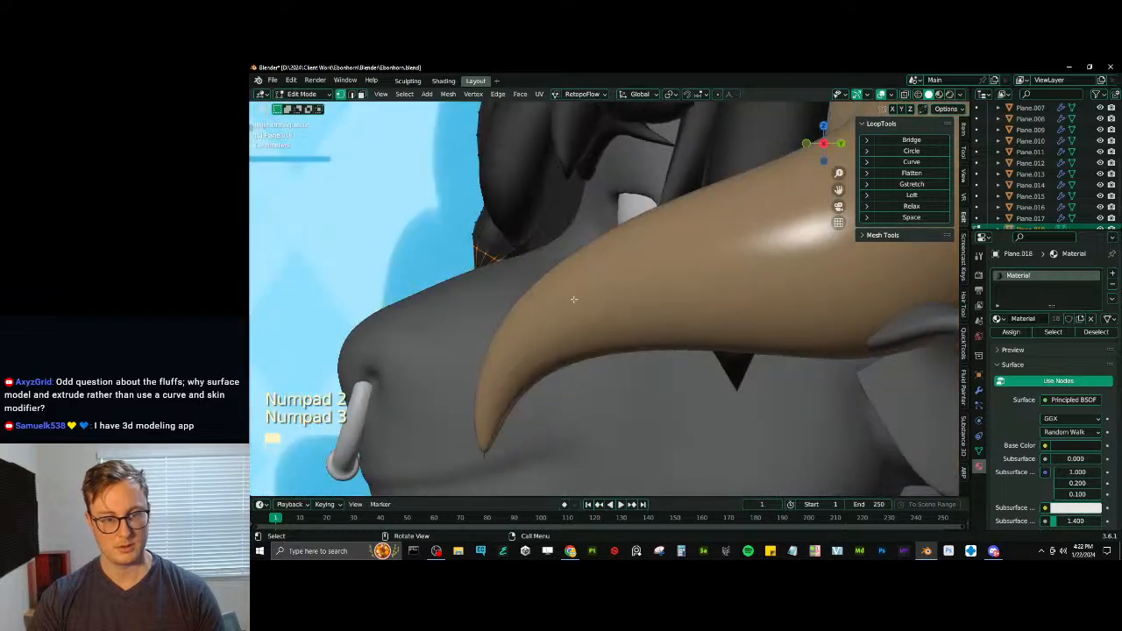
{"action": "middle_click_drag", "start_coordinate": [529, 265], "coordinate": [613, 333], "text": "shift"}
{"action": "key", "text": "z"}
{"action": "left_click", "coordinate": [545, 340]}
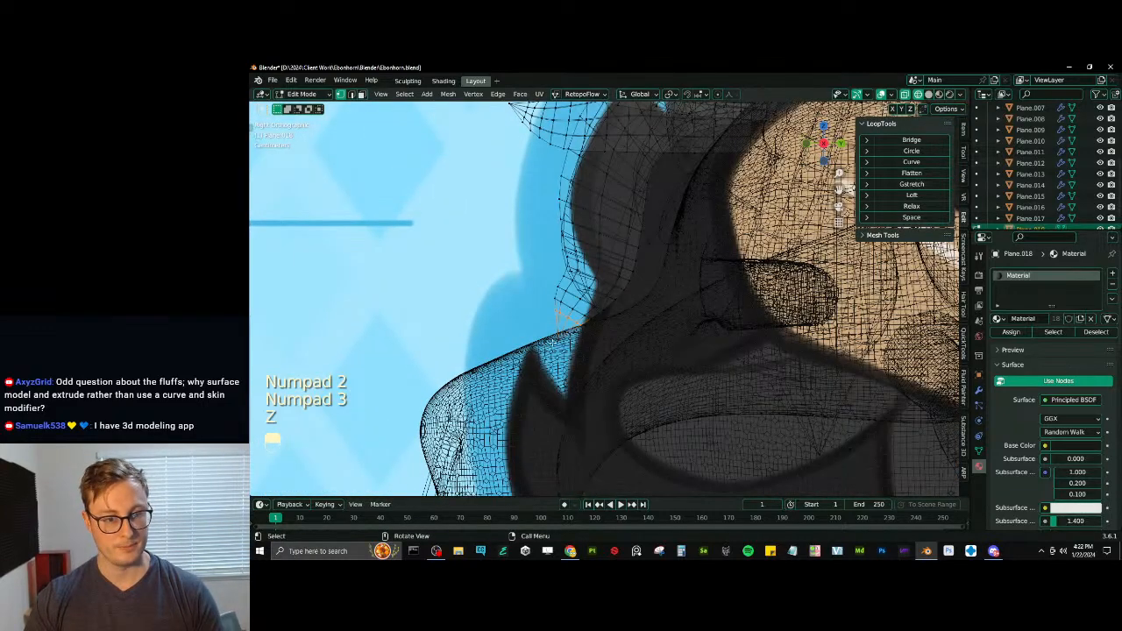
{"action": "key", "text": "z"}
{"action": "left_click", "coordinate": [607, 361]}
{"action": "key", "text": "o"}
{"action": "key", "text": "r"}
{"action": "key", "text": "g"}
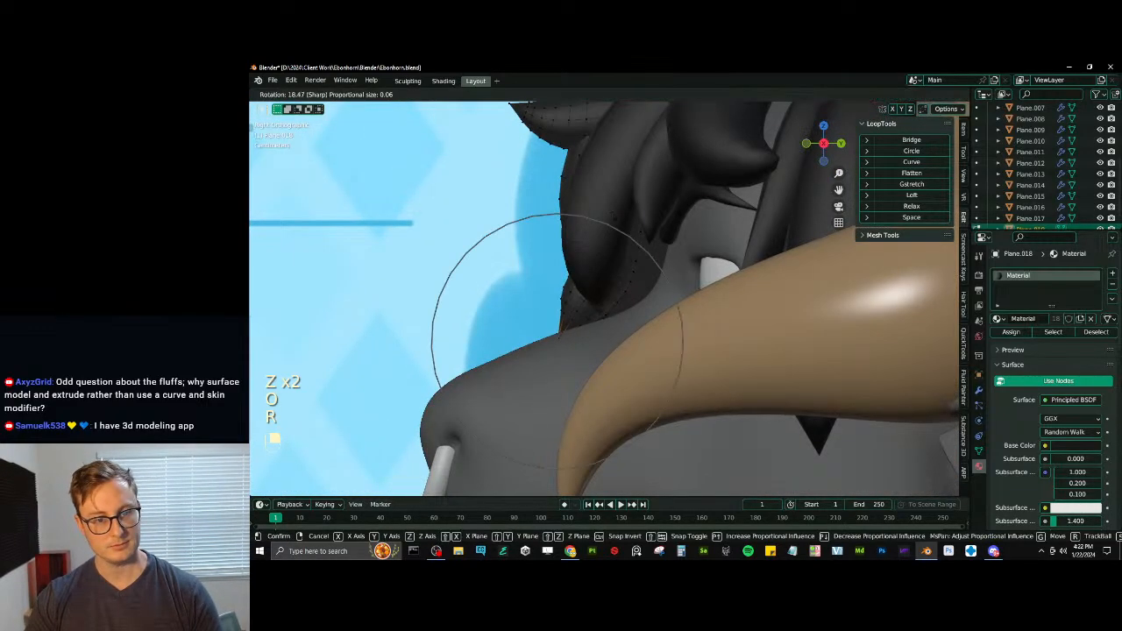
{"action": "key", "text": "r"}
{"action": "scroll", "coordinate": [605, 276], "scroll_direction": "down", "scroll_amount": 7}
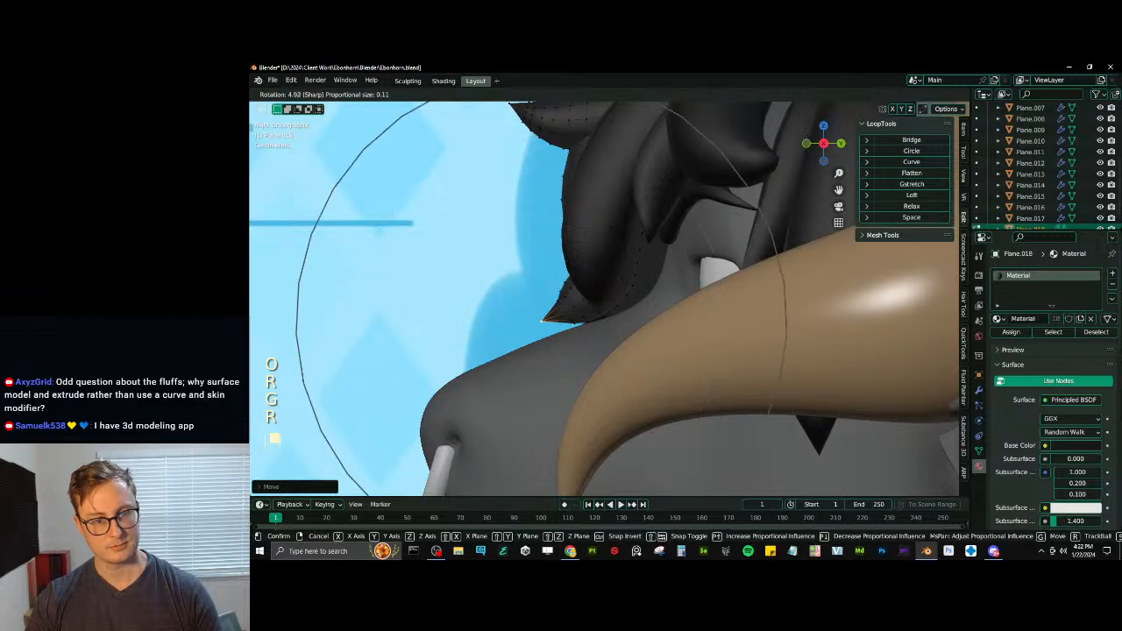
{"action": "left_click", "coordinate": [573, 272]}
{"action": "key", "text": "Tab"}
{"action": "key", "text": "z"}
- Select the boundary loop at the top tuft's base and widen it along X with proportional editing
{"action": "scroll", "coordinate": [491, 310], "scroll_direction": "down", "scroll_amount": 4}
{"action": "middle_click_drag", "start_coordinate": [490, 311], "coordinate": [667, 260]}
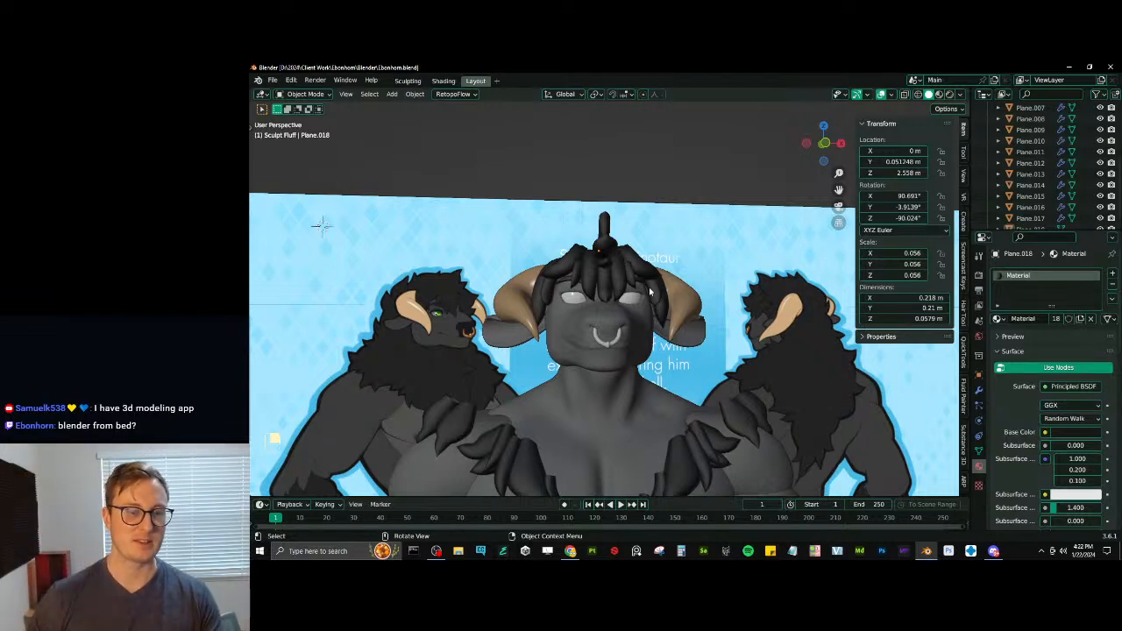
{"action": "middle_click_drag", "start_coordinate": [567, 314], "coordinate": [616, 327]}
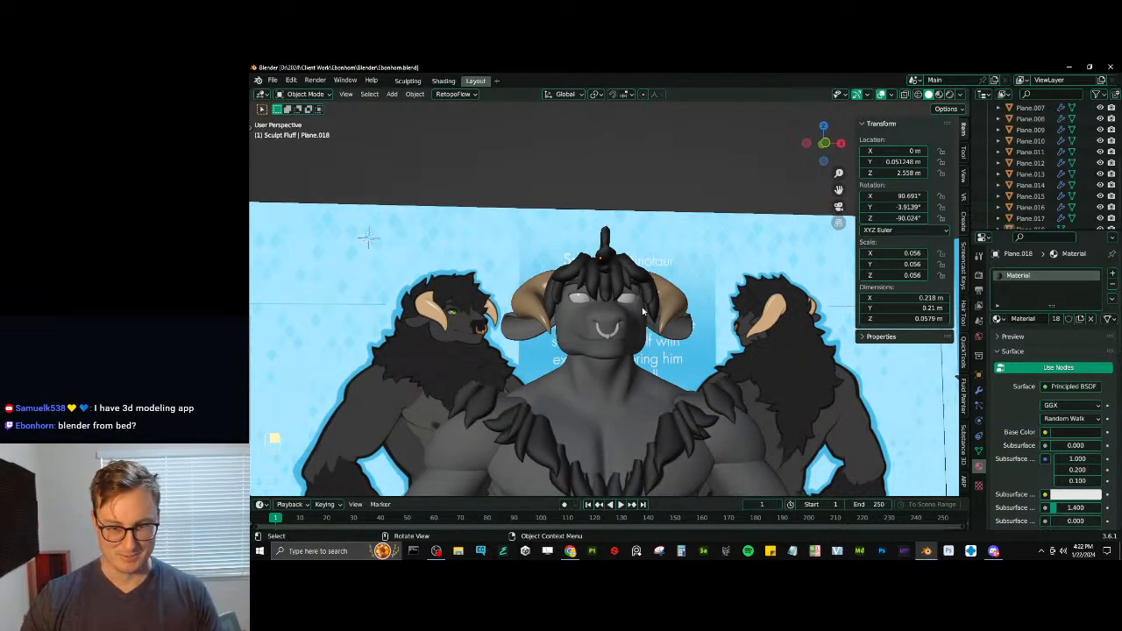
{"action": "middle_click_drag", "start_coordinate": [705, 318], "coordinate": [576, 324]}
{"action": "key", "text": "Tab"}
{"action": "key", "text": "Tab"}
{"action": "key", "text": "Tab"}
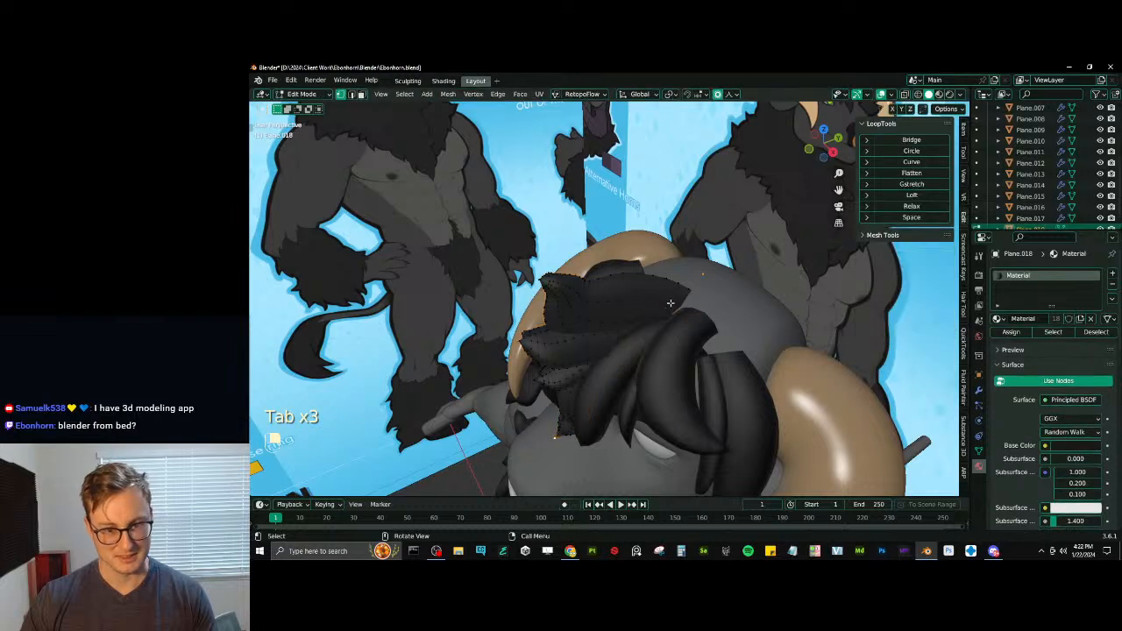
{"action": "key", "text": "z"}
{"action": "key", "text": "l"}
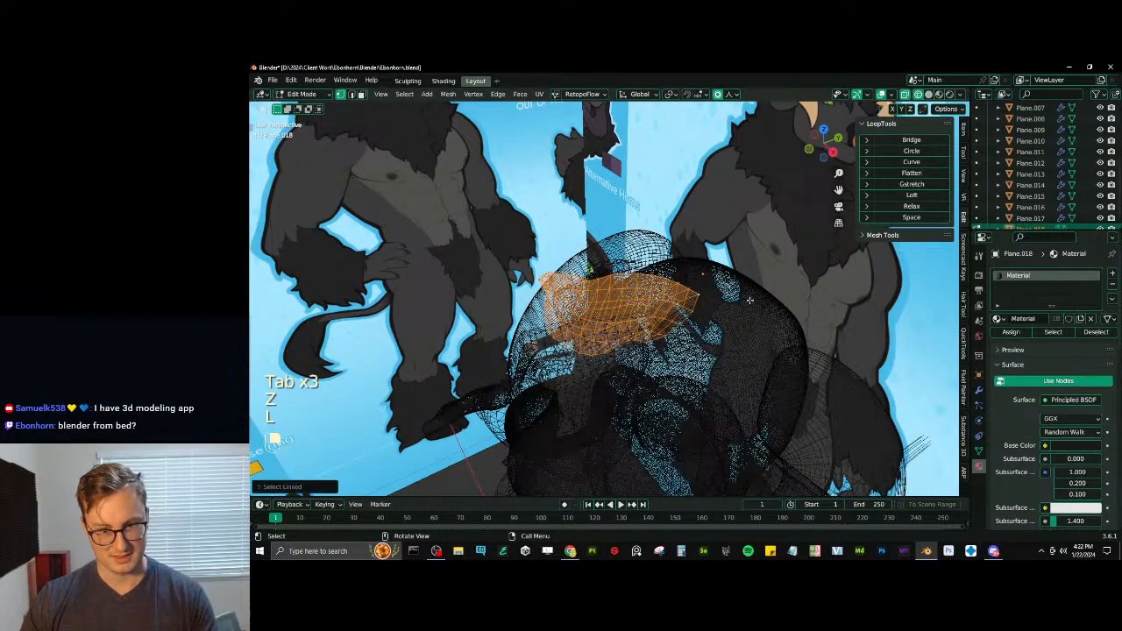
{"action": "key", "text": "z"}
{"action": "key", "text": "q"}
{"action": "left_click", "coordinate": [755, 309]}
{"action": "middle_click_drag", "start_coordinate": [756, 309], "coordinate": [743, 323]}
{"action": "key", "text": "s"}
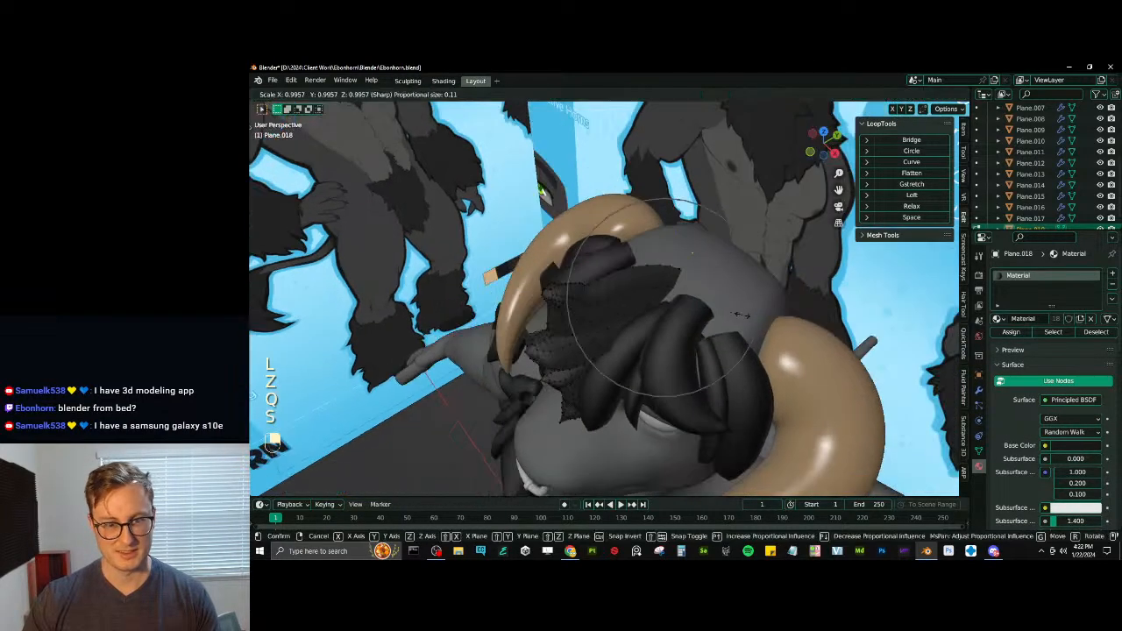
{"action": "key", "text": "x"}
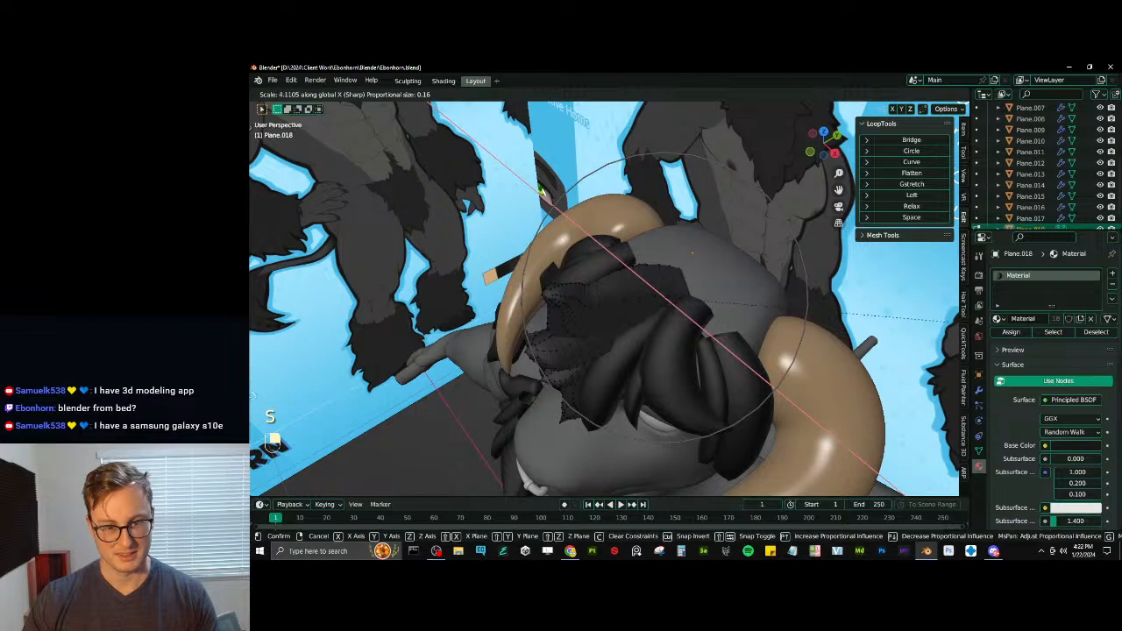
{"action": "left_click", "coordinate": [250, 313]}
- Scale the top tuft's base along X once more to refine its width, and leave mesh editing
{"action": "middle_click_drag", "start_coordinate": [548, 286], "coordinate": [652, 361]}
{"action": "key", "text": "s"}
{"action": "key", "text": "x"}
{"action": "left_click", "coordinate": [659, 294]}
{"action": "key", "text": "Tab"}
- Select the edge loops around the lower forward-pointing tuft and smooth them with LoopTools Relax
{"action": "scroll", "coordinate": [611, 301], "scroll_direction": "down", "scroll_amount": 3}
{"action": "scroll", "coordinate": [604, 309], "scroll_direction": "up", "scroll_amount": 3}
{"action": "key", "text": "Tab"}
{"action": "key", "text": "l"}
{"action": "left_click", "coordinate": [586, 410]}
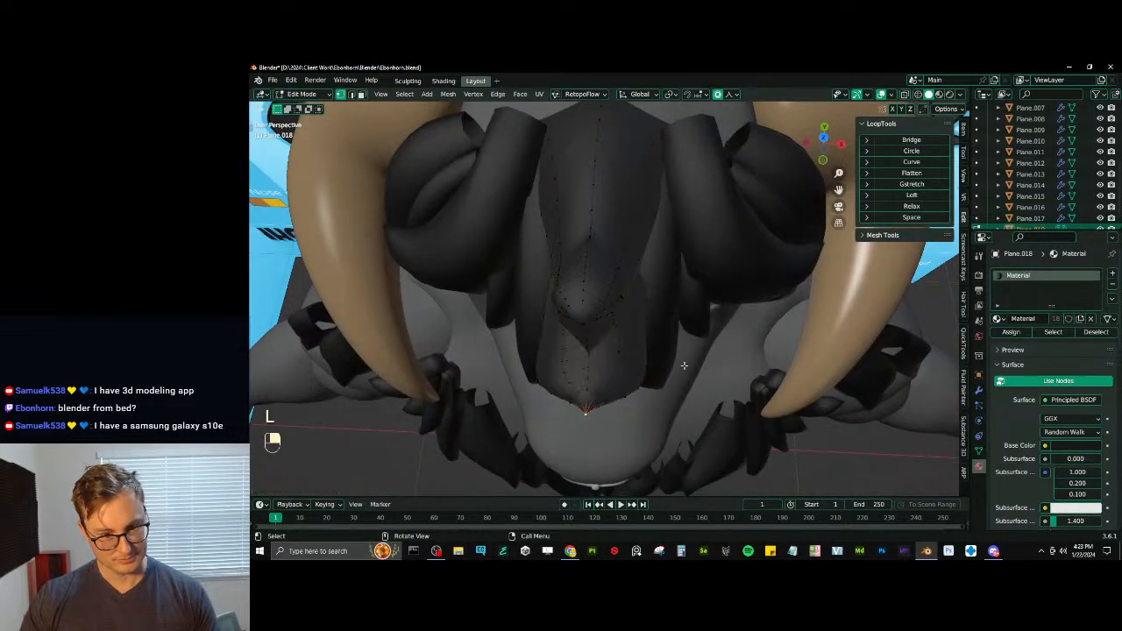
{"action": "left_click", "coordinate": [626, 366], "text": "ctrl+alt+shift"}
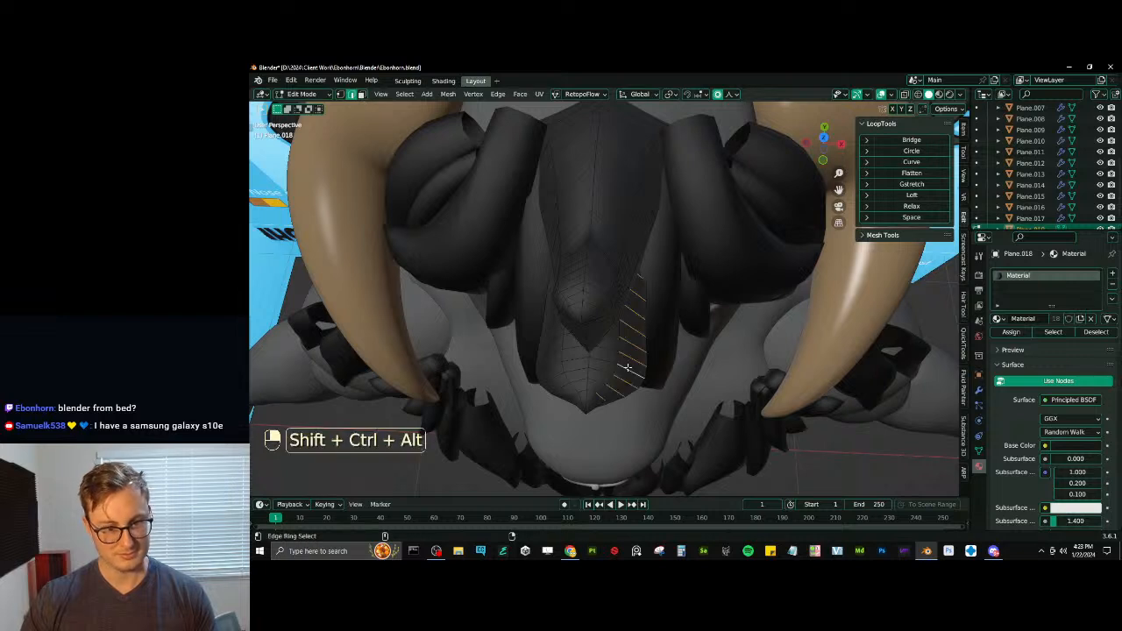
{"action": "left_click", "coordinate": [405, 94]}
{"action": "mouse_move", "coordinate": [439, 272]}
{"action": "left_click", "coordinate": [537, 274]}
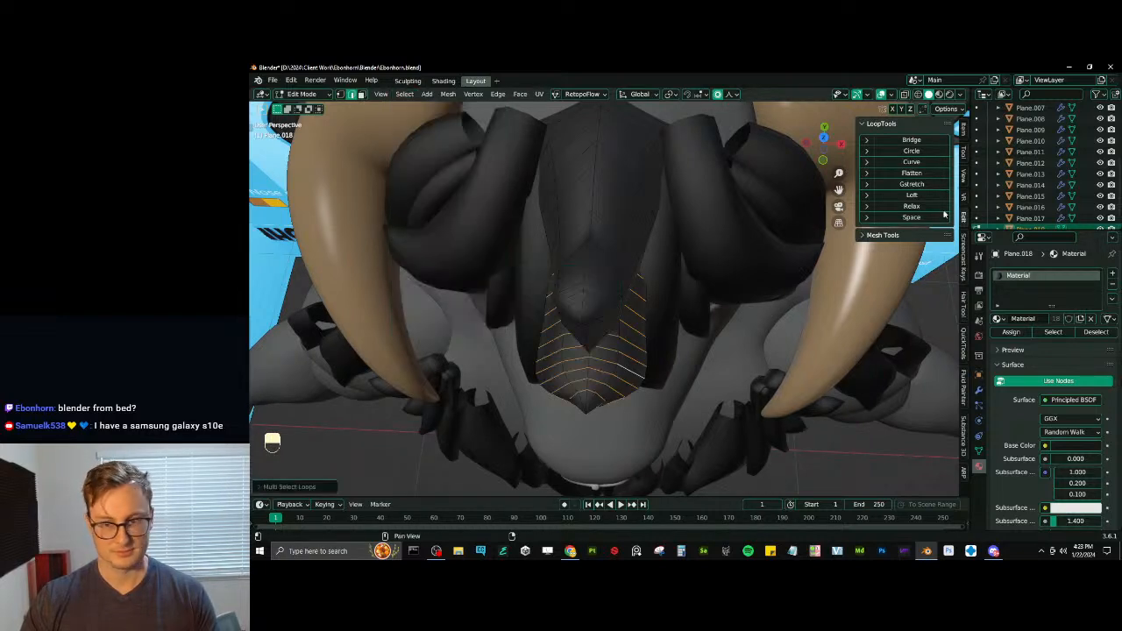
{"action": "left_click", "coordinate": [936, 209]}
- Narrow the relaxed tuft's tip along X with proportional editing in vertex selection mode
{"action": "middle_click_drag", "start_coordinate": [677, 234], "coordinate": [604, 229]}
{"action": "middle_click_drag", "start_coordinate": [565, 329], "coordinate": [527, 341]}
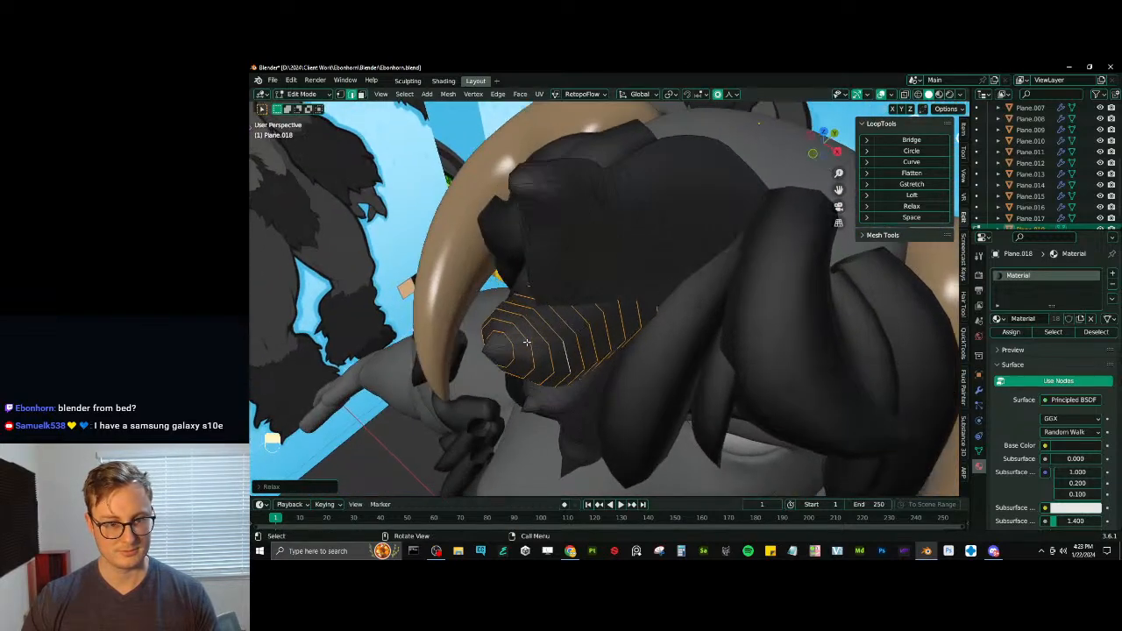
{"action": "left_click", "coordinate": [341, 94]}
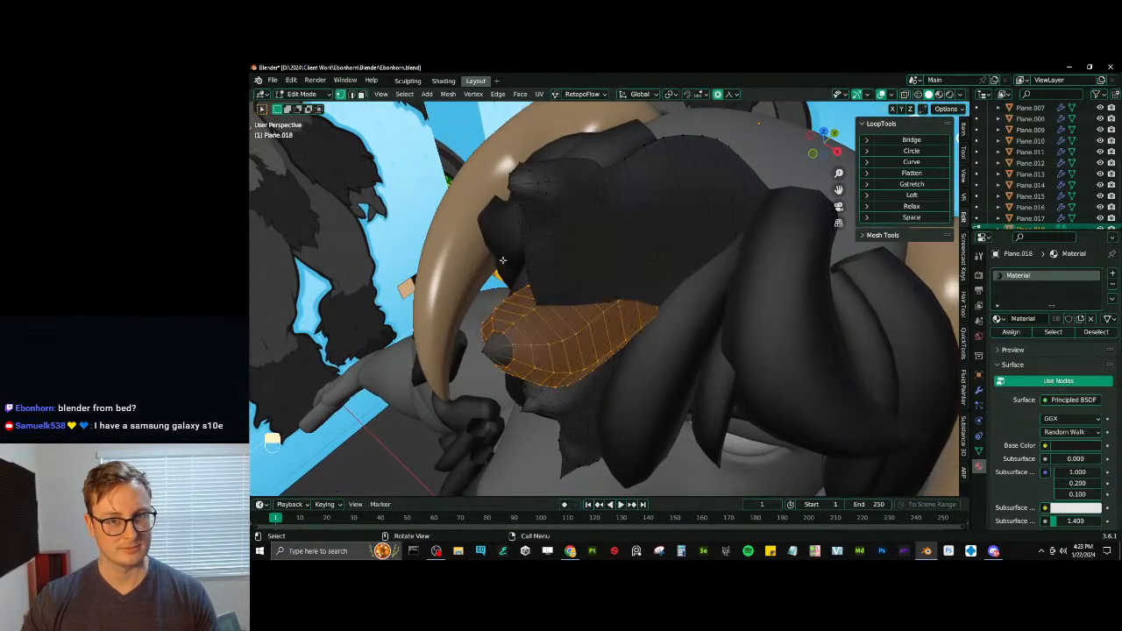
{"action": "left_click", "coordinate": [500, 350]}
{"action": "middle_click_drag", "start_coordinate": [499, 350], "coordinate": [613, 368]}
{"action": "key", "text": "s"}
{"action": "key", "text": "x"}
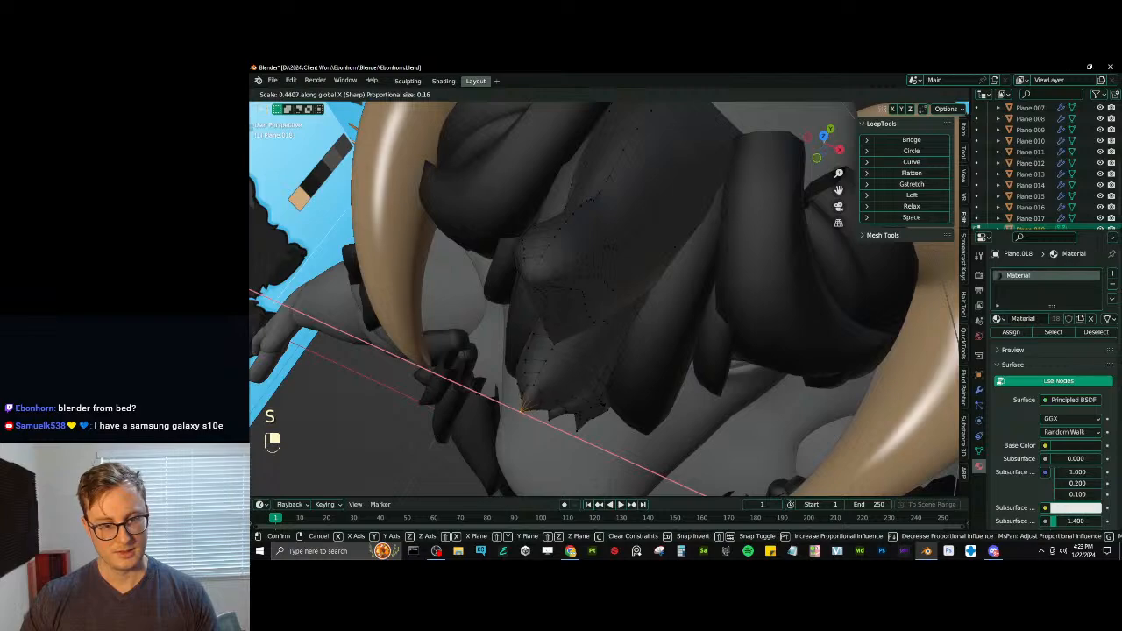
{"action": "scroll", "coordinate": [605, 298], "scroll_direction": "up", "scroll_amount": 7}
{"action": "scroll", "coordinate": [605, 298], "scroll_direction": "down", "scroll_amount": 4}
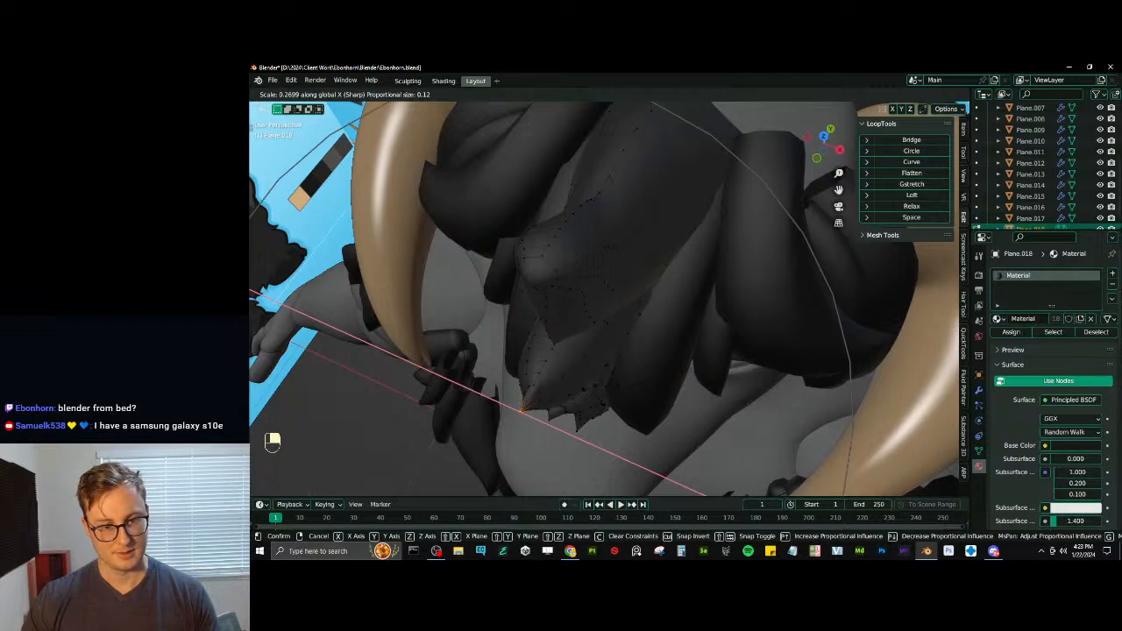
{"action": "left_click", "coordinate": [692, 347]}
- Select the boundary loop at the base of the tuft beneath the top one and scale it along X
{"action": "middle_click_drag", "start_coordinate": [693, 347], "coordinate": [652, 315]}
{"action": "key", "text": "l"}
{"action": "key", "text": "q"}
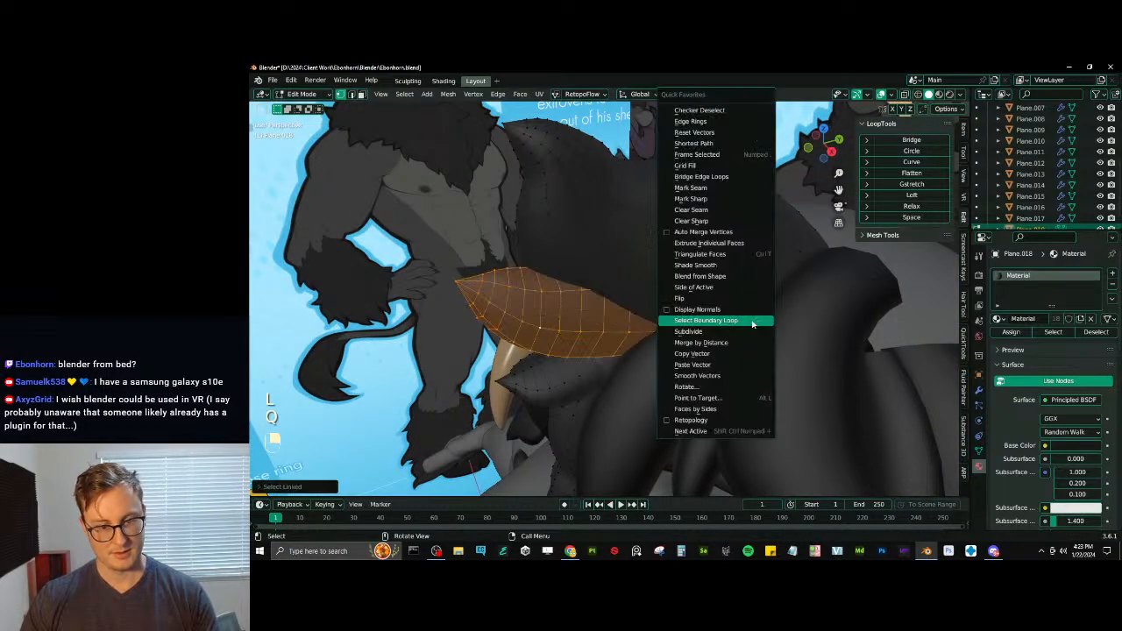
{"action": "left_click", "coordinate": [753, 323]}
{"action": "key", "text": "z"}
{"action": "mouse_move", "coordinate": [751, 325]}
{"action": "middle_mouse_down"}
{"action": "mouse_move", "coordinate": [745, 364]}
{"action": "mouse_move", "coordinate": [764, 380]}
{"action": "mouse_move", "coordinate": [823, 338]}
{"action": "middle_mouse_up"}
{"action": "key", "text": "s"}
{"action": "key", "text": "x"}
{"action": "left_click", "coordinate": [761, 405]}
{"action": "key", "text": "z"}
{"action": "key", "text": "Tab"}
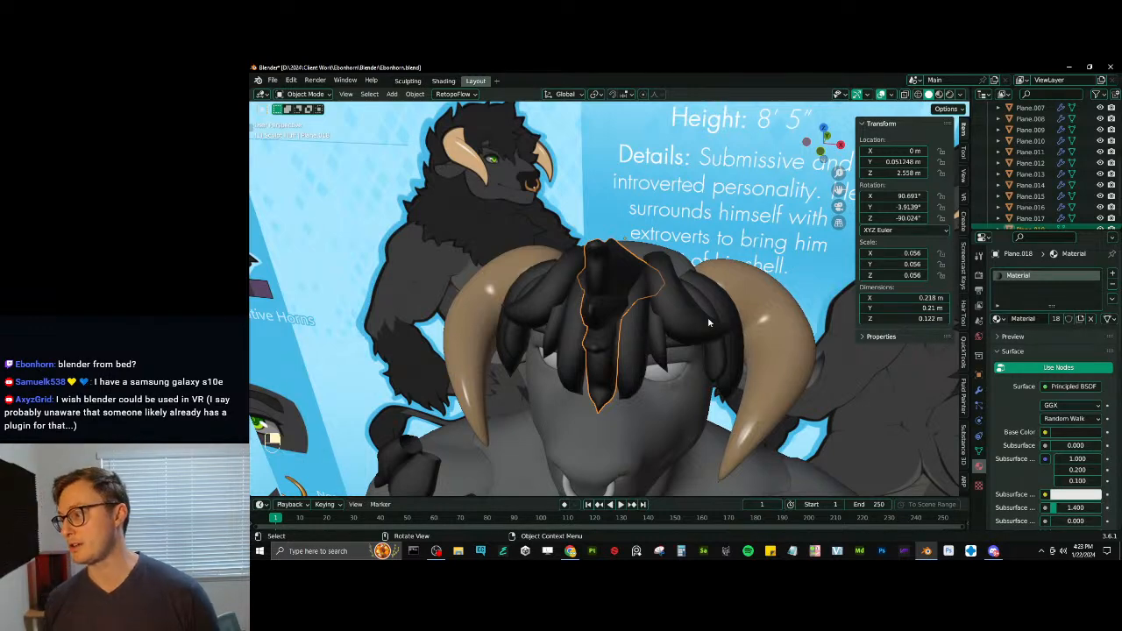
- Rotate and move the selected base of the side forelock tuft with proportional editing to adjust its angle, and leave mesh editing
{"action": "mouse_move", "coordinate": [708, 319]}
{"action": "middle_mouse_down"}
{"action": "mouse_move", "coordinate": [619, 253]}
{"action": "mouse_move", "coordinate": [646, 243]}
{"action": "mouse_move", "coordinate": [541, 328]}
{"action": "mouse_move", "coordinate": [566, 348]}
{"action": "mouse_move", "coordinate": [586, 323]}
{"action": "middle_mouse_up"}
{"action": "left_click", "coordinate": [566, 348]}
{"action": "key", "text": "Tab"}
{"action": "key", "text": "r"}
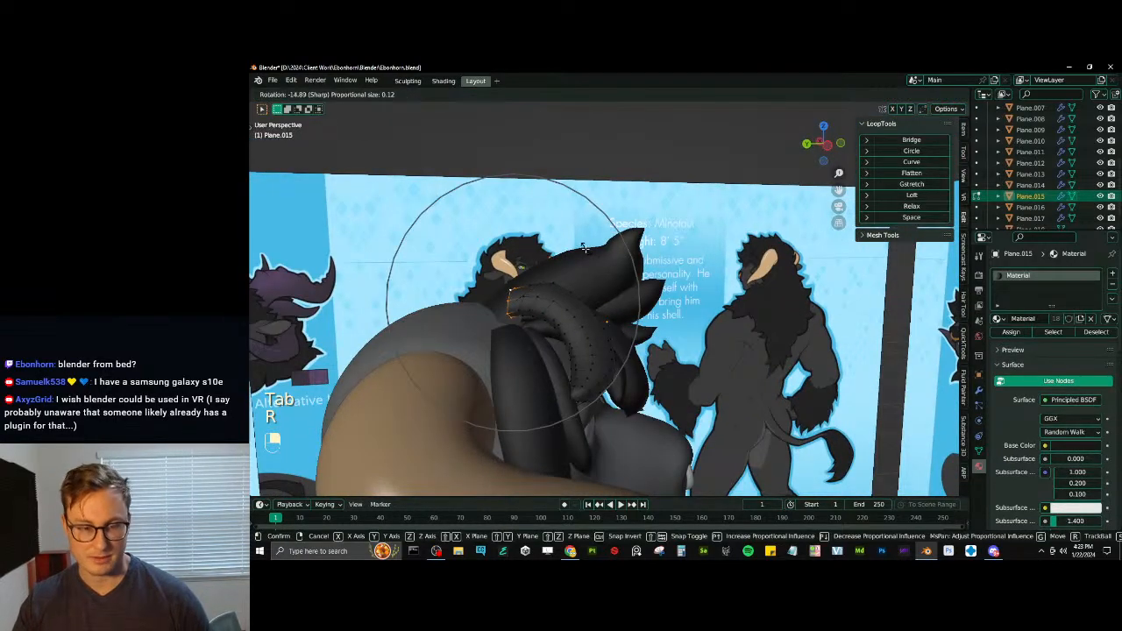
{"action": "left_click", "coordinate": [584, 247]}
{"action": "key", "text": "g"}
{"action": "left_click", "coordinate": [575, 262]}
{"action": "middle_click_drag", "start_coordinate": [571, 270], "coordinate": [605, 290]}
{"action": "key", "text": "r"}
{"action": "scroll", "coordinate": [573, 253], "scroll_direction": "up", "scroll_amount": 4}
{"action": "left_click", "coordinate": [568, 253]}
{"action": "key", "text": "Tab"}
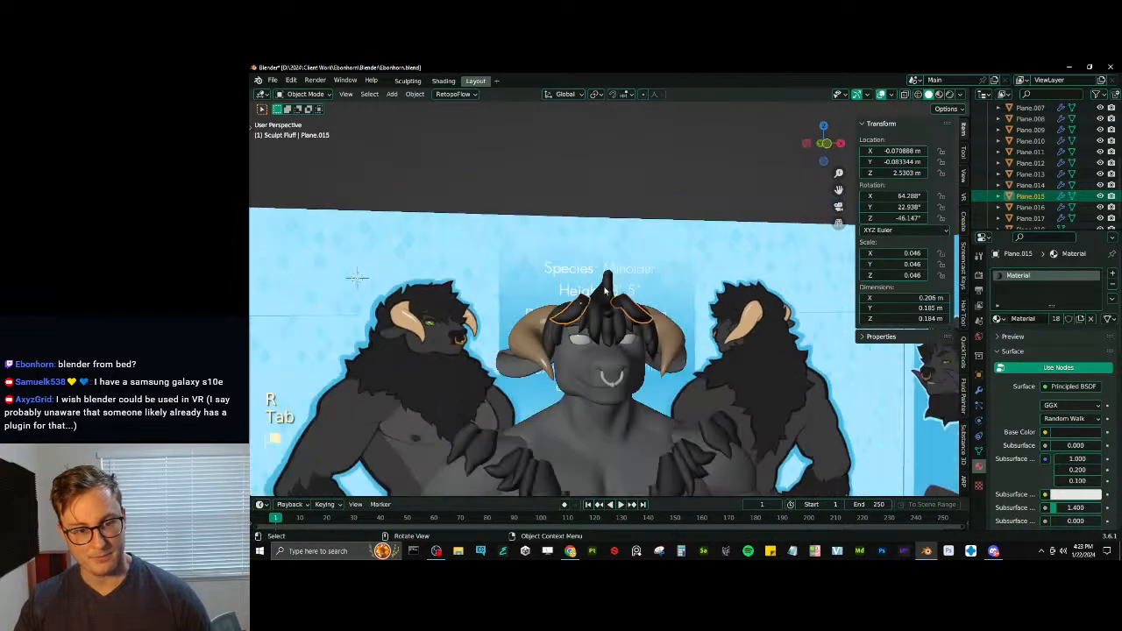
- Deselect the tuft, check the hair on the head from several angles and save the file
{"action": "middle_click_drag", "start_coordinate": [580, 193], "coordinate": [658, 305]}
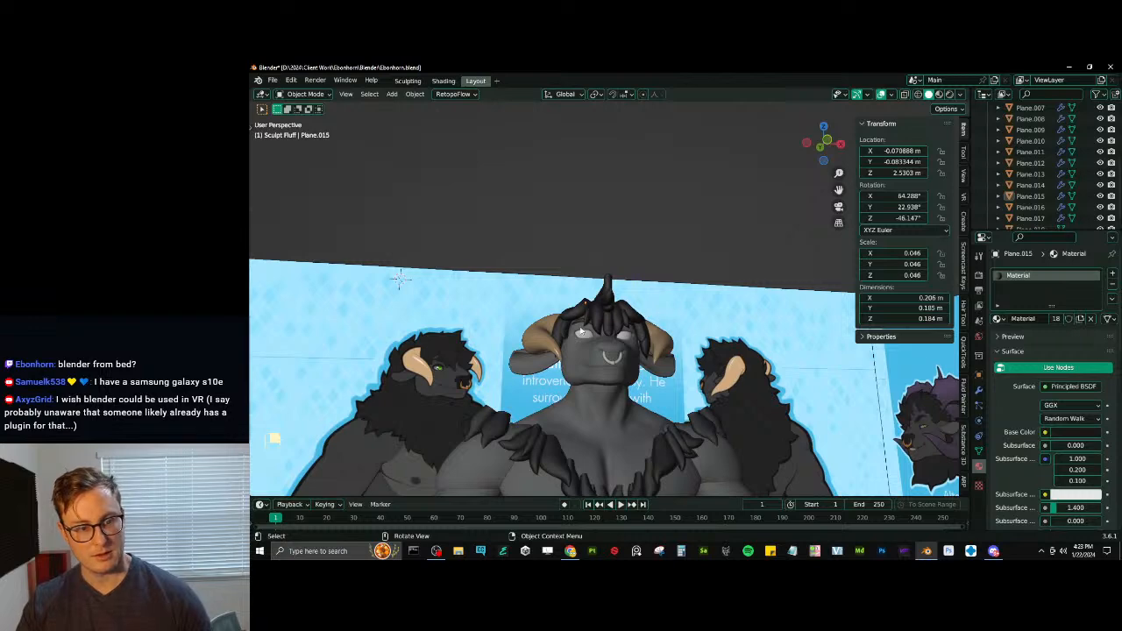
{"action": "mouse_move", "coordinate": [399, 279]}
{"action": "middle_mouse_down"}
{"action": "mouse_move", "coordinate": [456, 285]}
{"action": "mouse_move", "coordinate": [386, 276]}
{"action": "middle_mouse_up"}
{"action": "middle_click_drag", "start_coordinate": [639, 341], "coordinate": [639, 275]}
{"action": "key", "text": "ctrl+s"}
{"action": "key", "text": "ctrl+s"}
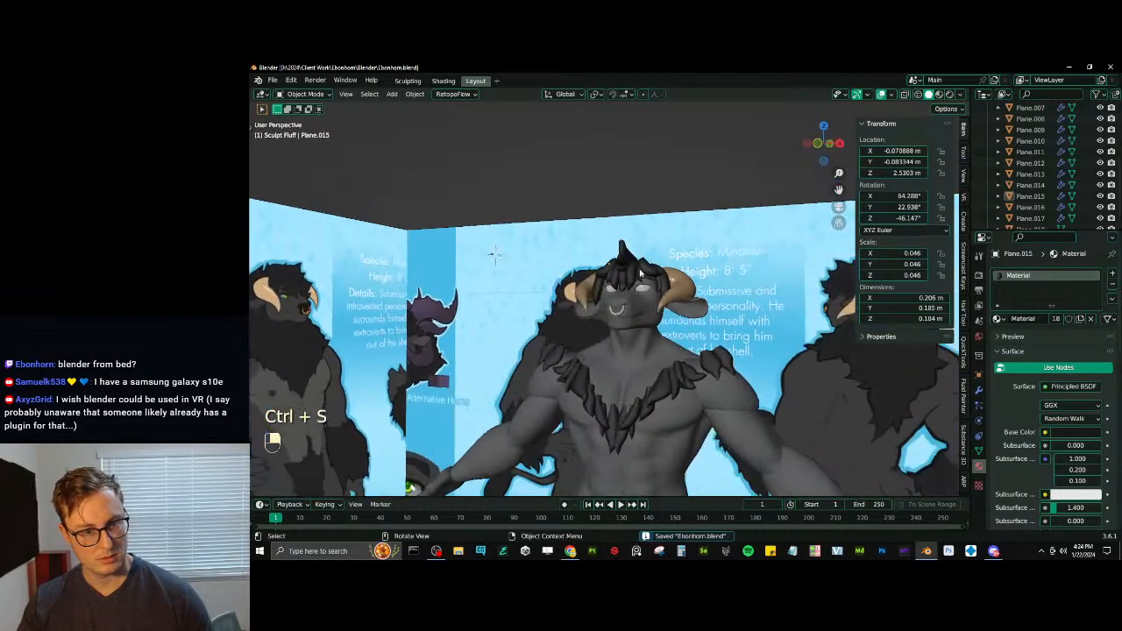
- Add a mesh plane and rotate it 90° about the X axis
{"action": "middle_click_drag", "start_coordinate": [554, 200], "coordinate": [574, 223]}
{"action": "key", "text": "shift+a"}
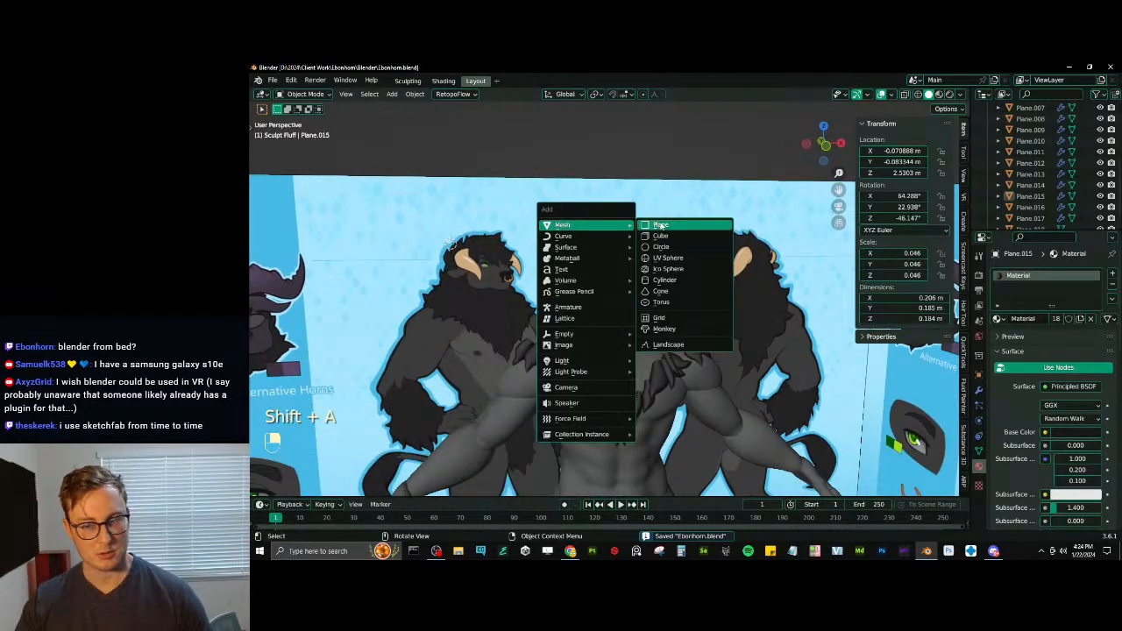
{"action": "left_click", "coordinate": [671, 224]}
{"action": "type", "text": "rx90"}
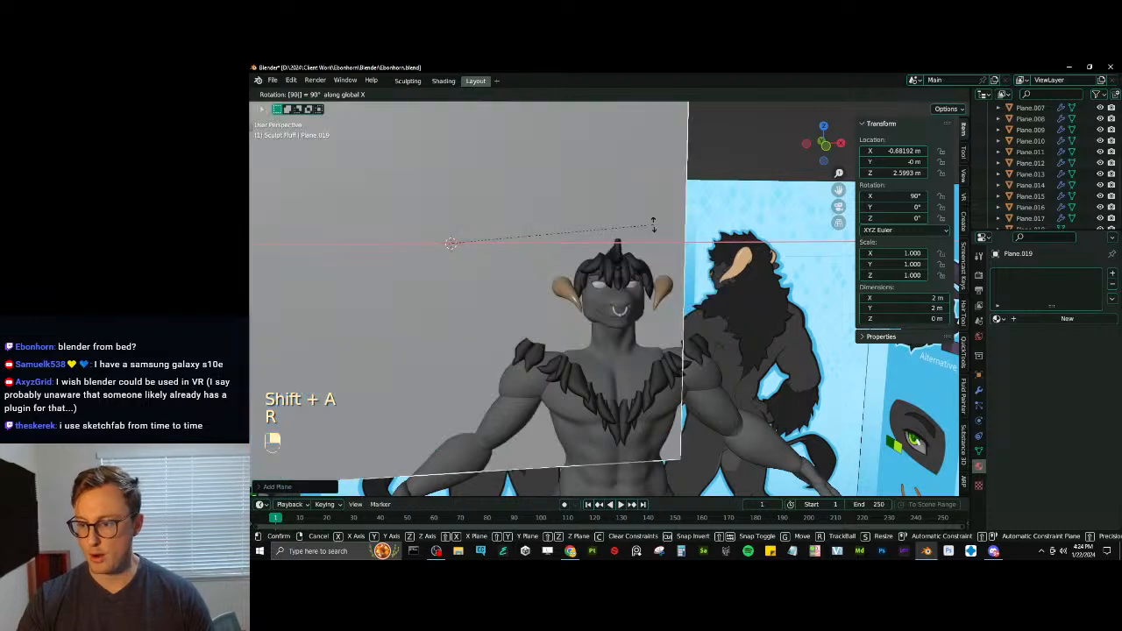
{"action": "key", "text": "Return"}
- Show the scene in front wireframe view and scale the new plane down to about 0.46 m
{"action": "scroll", "coordinate": [649, 232], "scroll_direction": "down", "scroll_amount": 3}
{"action": "middle_click_drag", "start_coordinate": [640, 249], "coordinate": [695, 274], "text": "shift"}
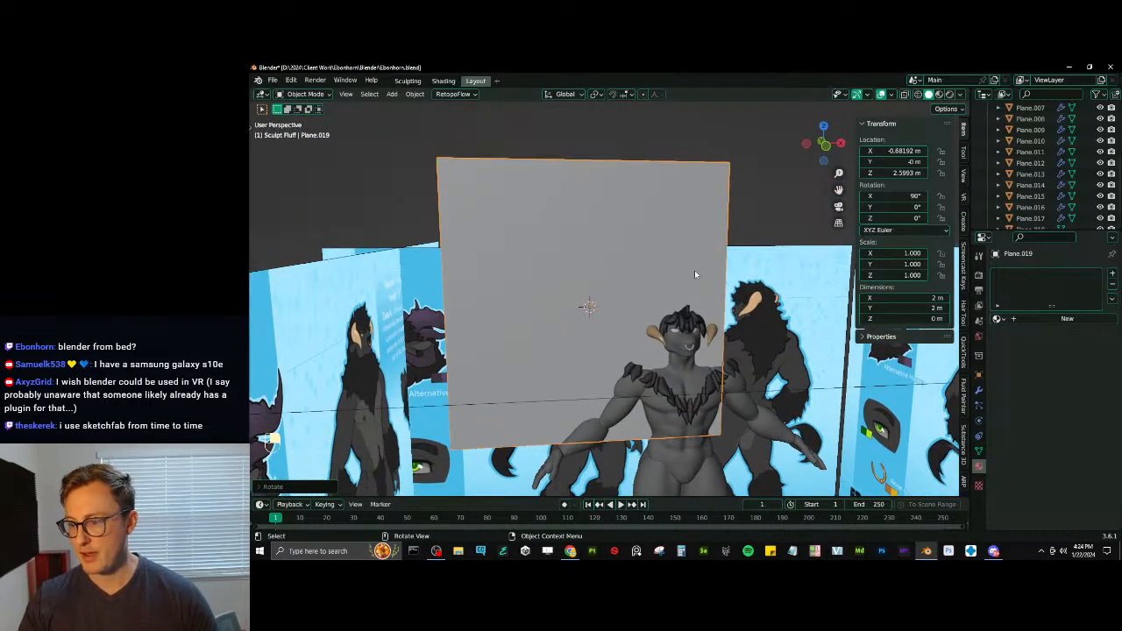
{"action": "key", "text": "KP_1"}
{"action": "key", "text": "z"}
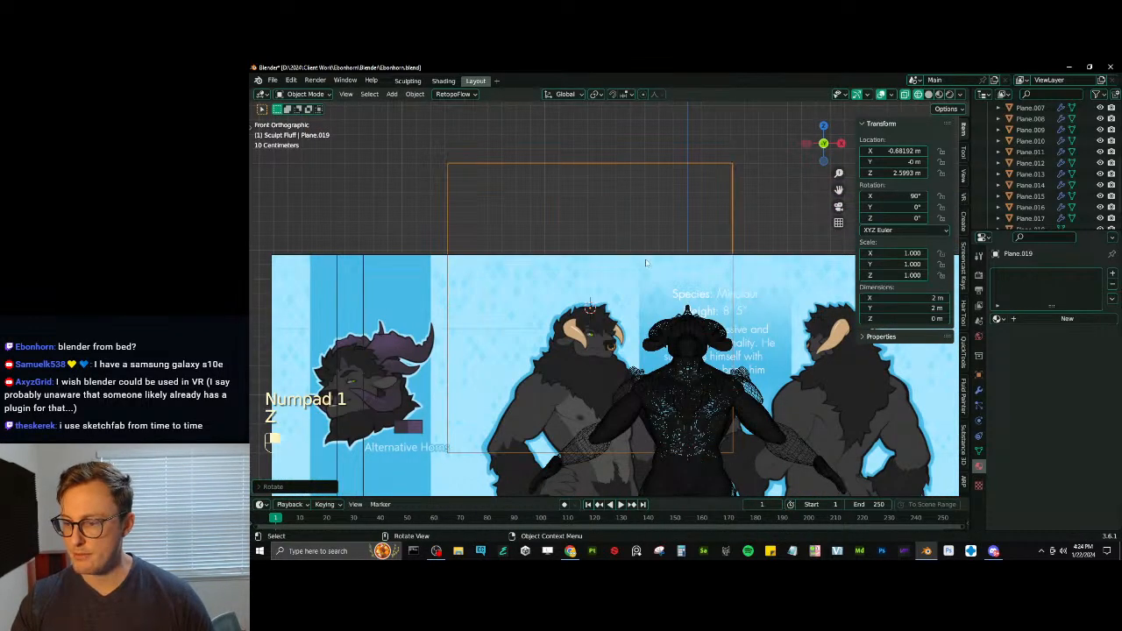
{"action": "key", "text": "s"}
{"action": "key", "text": "s"}
{"action": "left_click", "coordinate": [650, 276]}
{"action": "scroll", "coordinate": [649, 279], "scroll_direction": "up", "scroll_amount": 3}
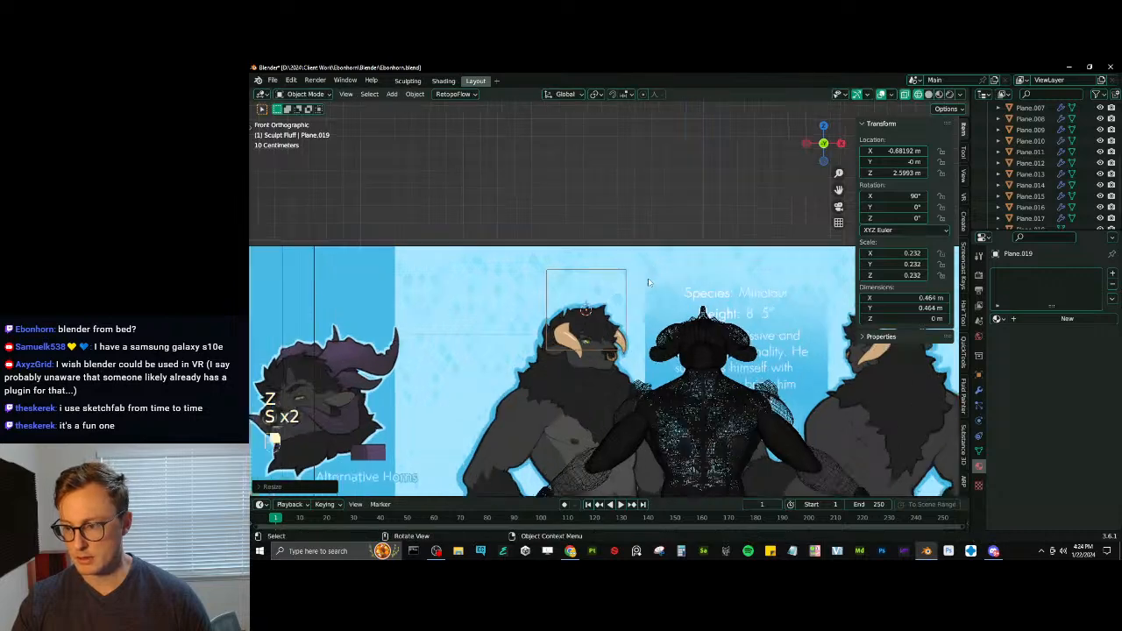
- Scale the plane down further over the reference drawing's hair and apply its scale
{"action": "key", "text": "s"}
{"action": "left_click", "coordinate": [668, 278]}
{"action": "scroll", "coordinate": [653, 290], "scroll_direction": "up", "scroll_amount": 2}
{"action": "middle_click_drag", "start_coordinate": [660, 308], "coordinate": [636, 287], "text": "shift"}
{"action": "key", "text": "s"}
{"action": "left_click", "coordinate": [652, 263]}
{"action": "key", "text": "ctrl+a"}
{"action": "left_click", "coordinate": [649, 262]}
- Scale the plane to about 0.2 m and move it over the top of the drawn hair
{"action": "scroll", "coordinate": [649, 265], "scroll_direction": "up", "scroll_amount": 3}
{"action": "key", "text": "s"}
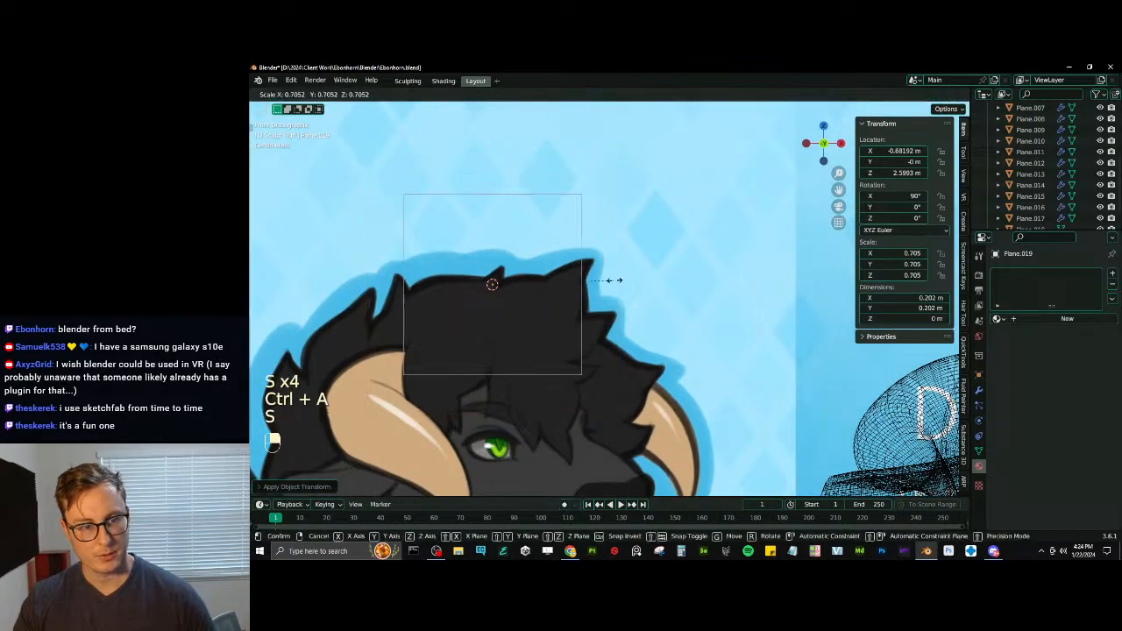
{"action": "left_click", "coordinate": [613, 280]}
{"action": "middle_click_drag", "start_coordinate": [523, 279], "coordinate": [599, 269], "text": "shift"}
{"action": "key", "text": "g"}
{"action": "left_click", "coordinate": [606, 271]}
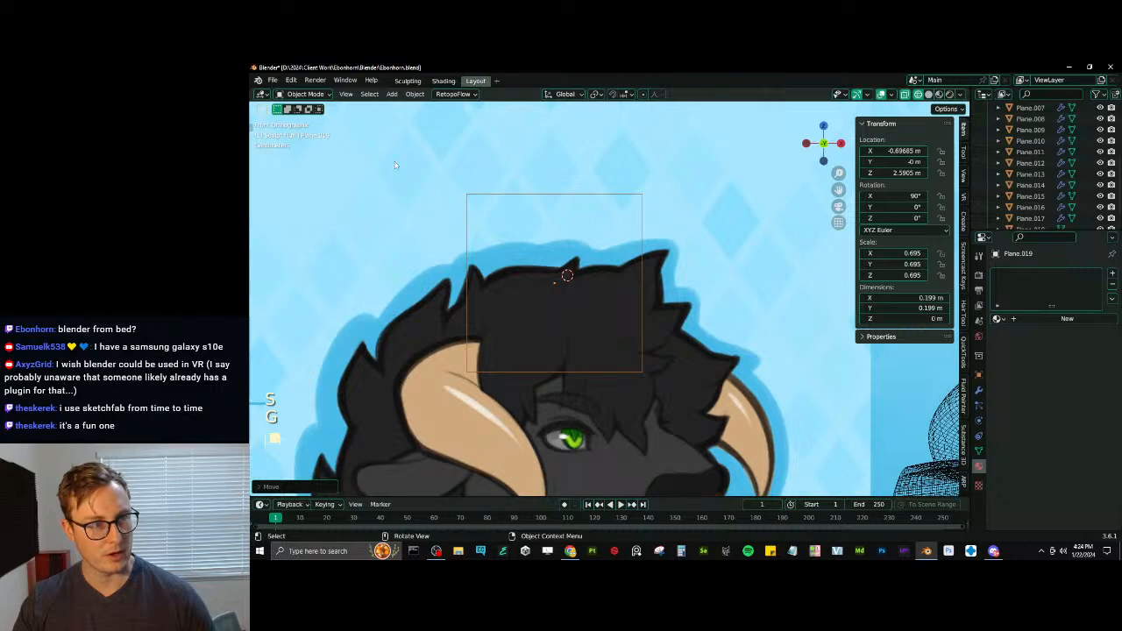
- Edit the plane's mesh with proportional editing off, shrinking the whole face and moving it onto the drawn forelock above the eye
{"action": "key", "text": "Tab"}
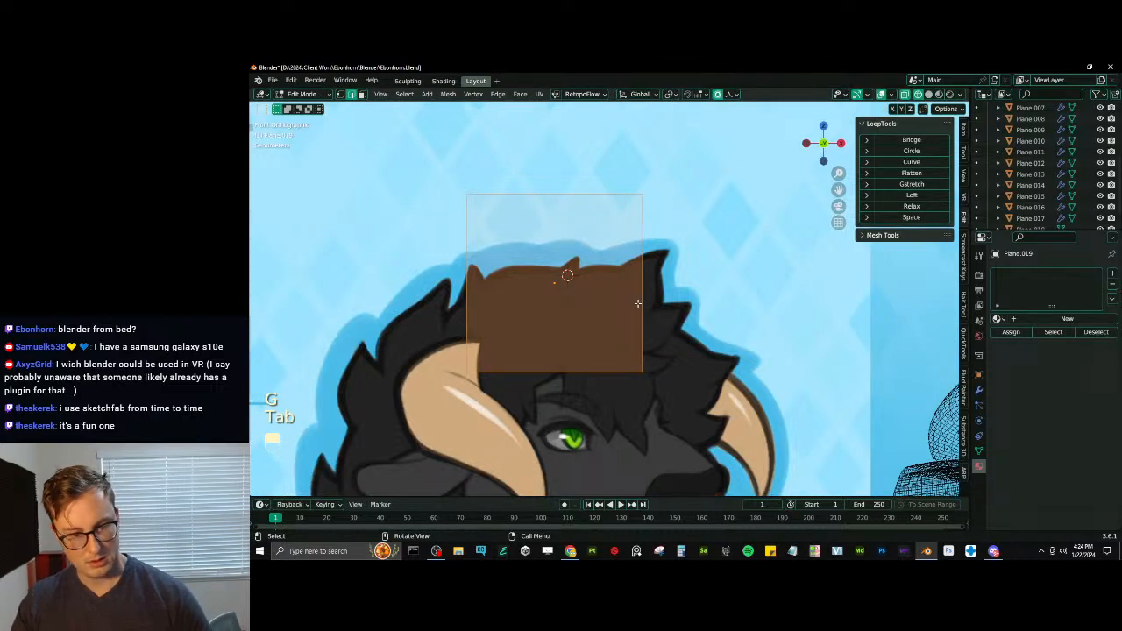
{"action": "key", "text": "Tab"}
{"action": "key", "text": "Tab"}
{"action": "middle_click_drag", "start_coordinate": [628, 338], "coordinate": [579, 296], "text": "shift"}
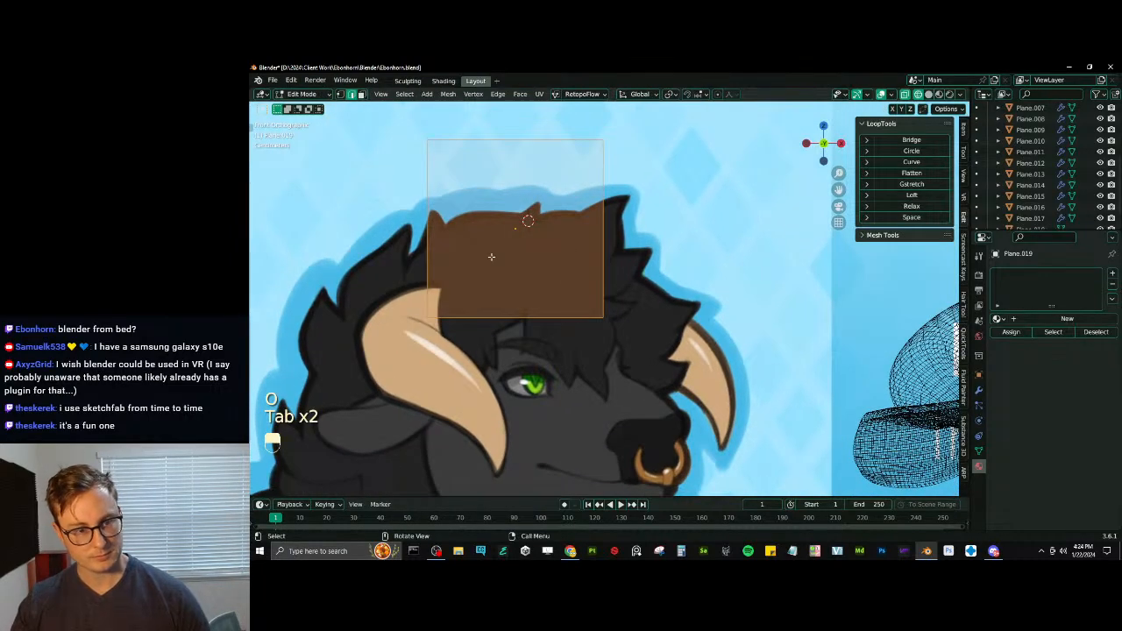
{"action": "key", "text": "a"}
{"action": "key", "text": "s"}
{"action": "key", "text": "g"}
{"action": "key", "text": "s"}
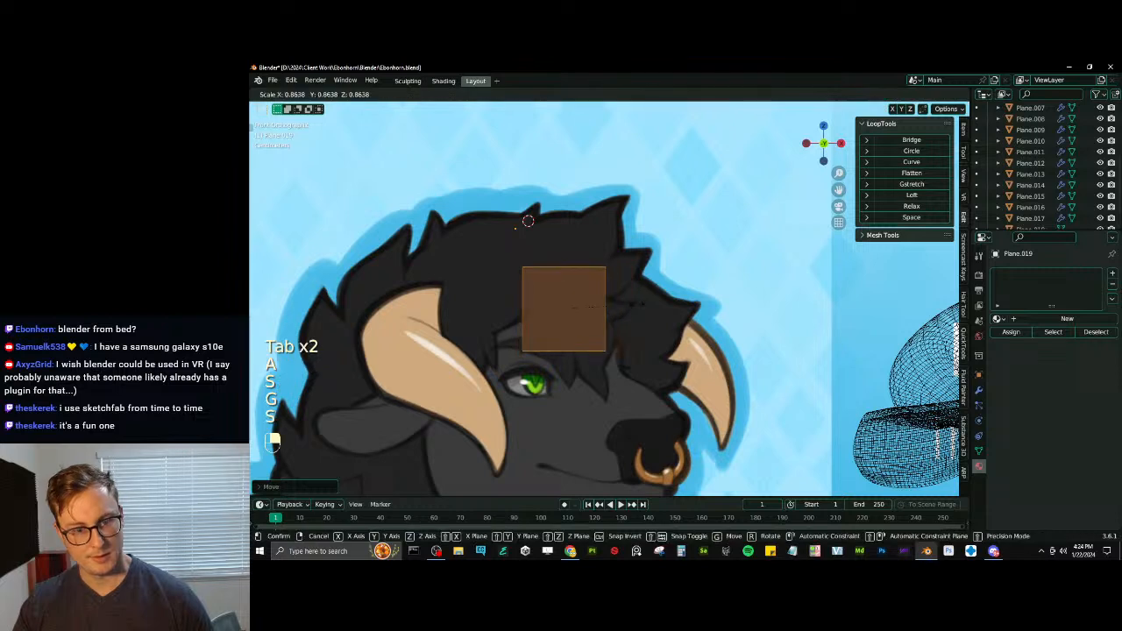
{"action": "left_click", "coordinate": [619, 308]}
{"action": "key", "text": "g"}
{"action": "left_click", "coordinate": [584, 316]}
- Scale up the plane's muzzle-side edge to match the height of the drawn forelock tuft
{"action": "left_click", "coordinate": [576, 313]}
{"action": "key", "text": "s"}
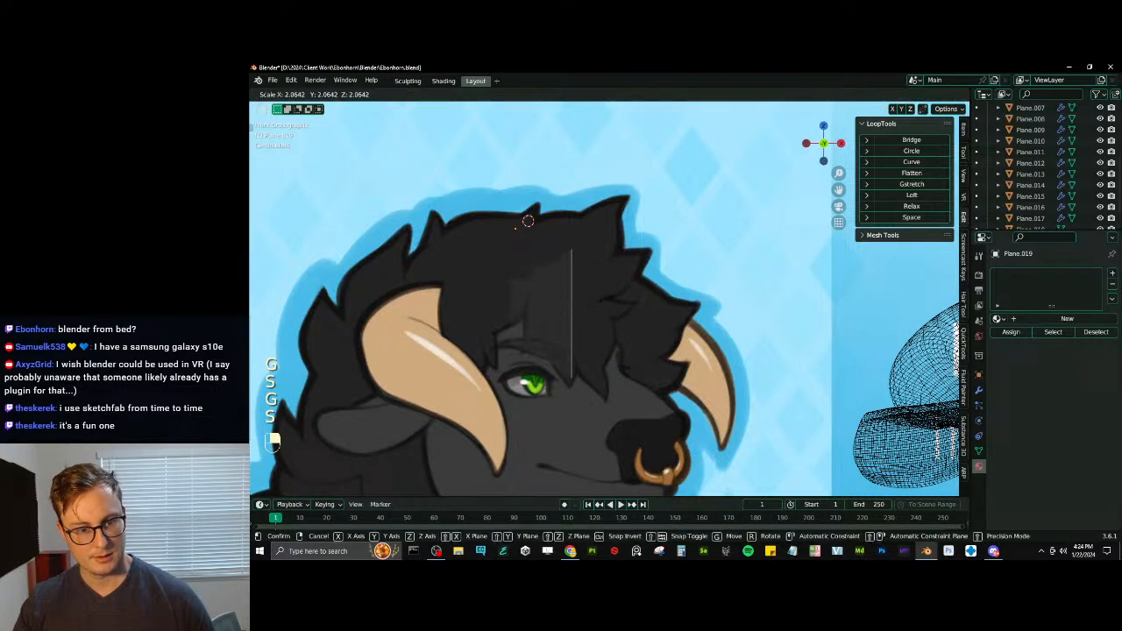
{"action": "left_click", "coordinate": [598, 299]}
- Extrude the muzzle-side edge about 0.07 m forward, and rotate, scale and move the new edge to follow the drawn tuft
{"action": "key", "text": "e"}
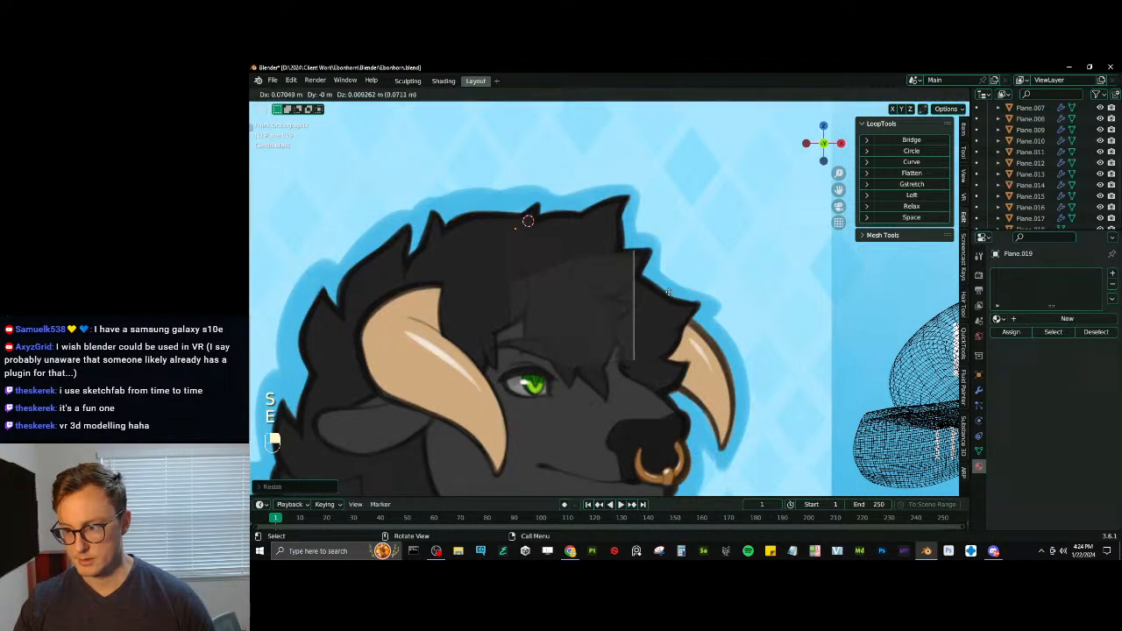
{"action": "left_click", "coordinate": [674, 299]}
{"action": "key", "text": "r"}
{"action": "left_click", "coordinate": [709, 285]}
{"action": "key", "text": "s"}
{"action": "left_click", "coordinate": [718, 280]}
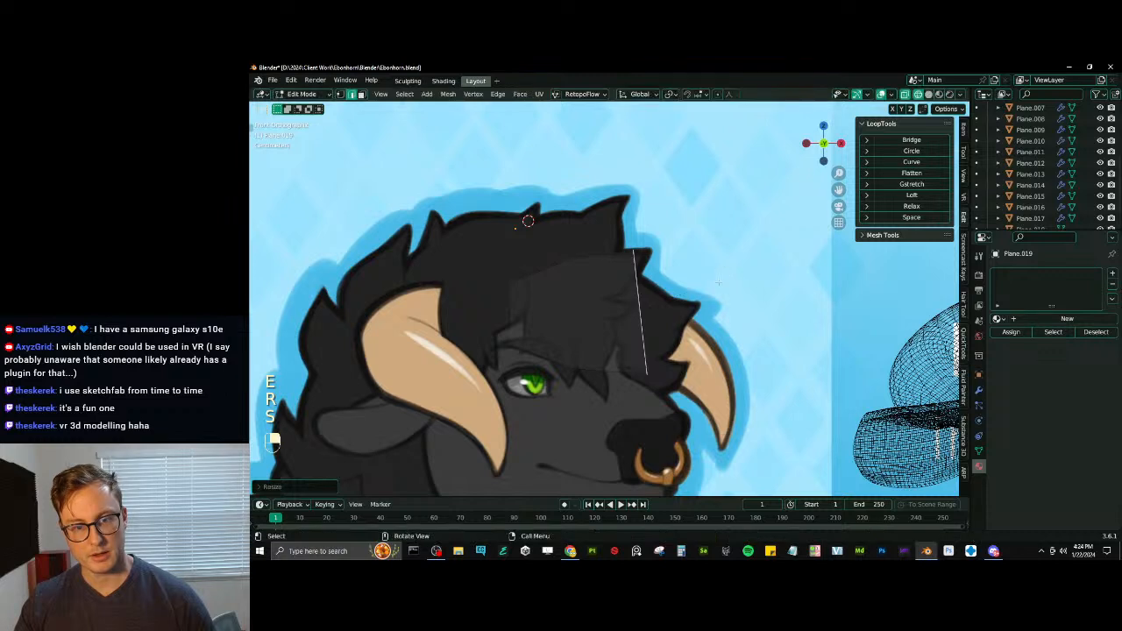
{"action": "key", "text": "g"}
{"action": "left_click", "coordinate": [703, 286]}
- Reposition the strip's edges along the drawn tuft, shifting the rear edge back and tilting and moving the middle and front ones
{"action": "left_click", "coordinate": [577, 301]}
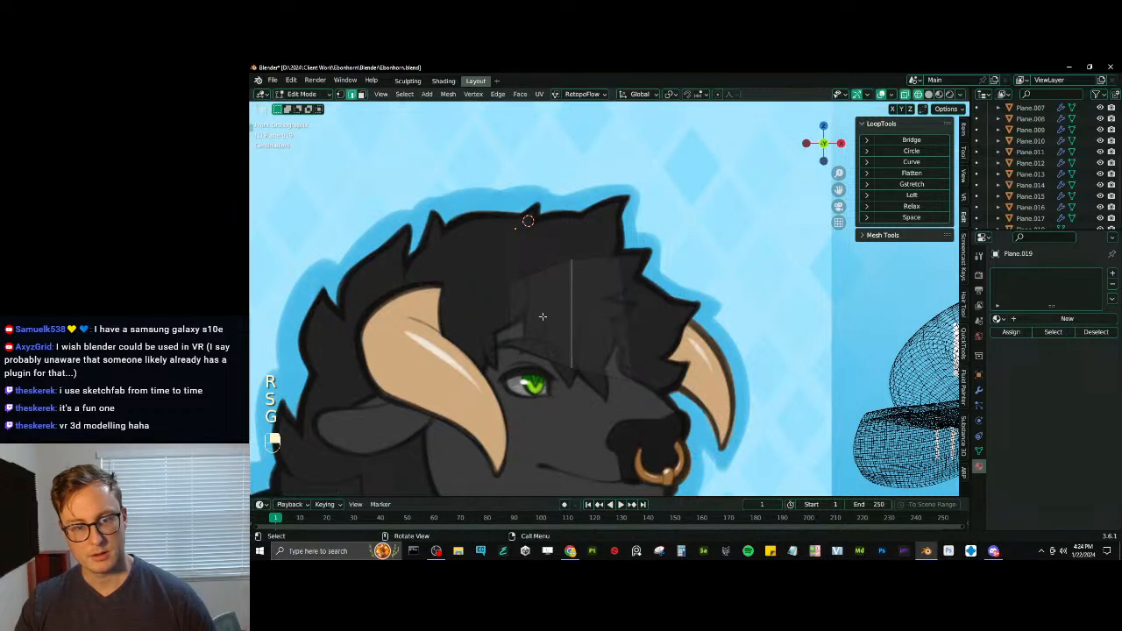
{"action": "left_click", "coordinate": [525, 316], "text": "shift"}
{"action": "key", "text": "g"}
{"action": "left_click", "coordinate": [566, 304]}
{"action": "key", "text": "r"}
{"action": "left_click", "coordinate": [565, 306]}
{"action": "key", "text": "s"}
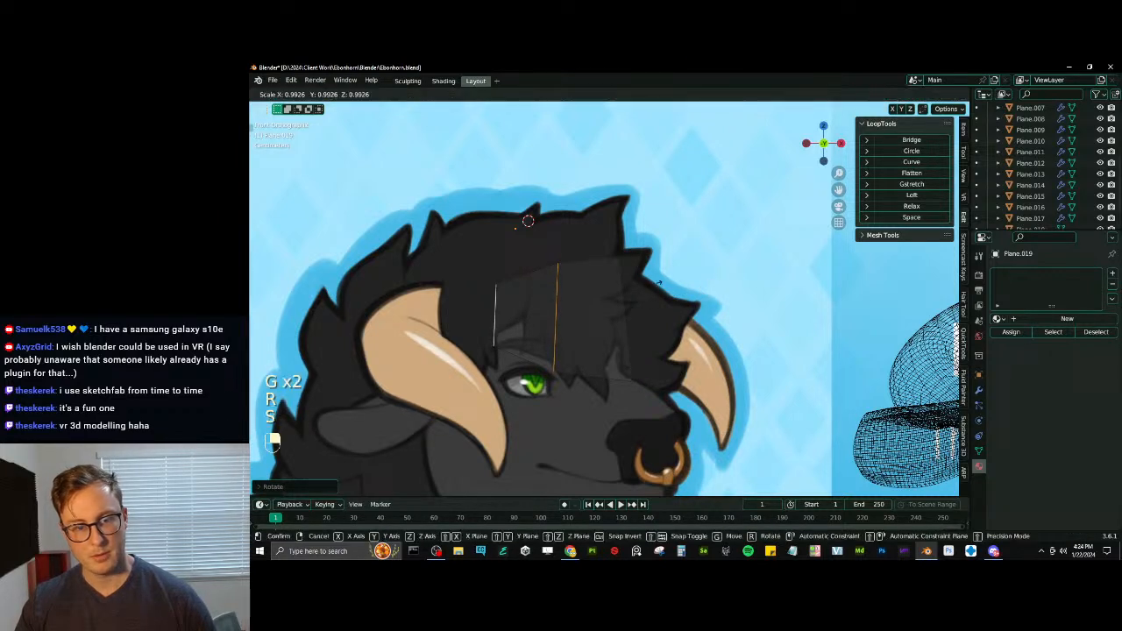
{"action": "left_click", "coordinate": [621, 296]}
{"action": "key", "text": "g"}
{"action": "left_click", "coordinate": [647, 283]}
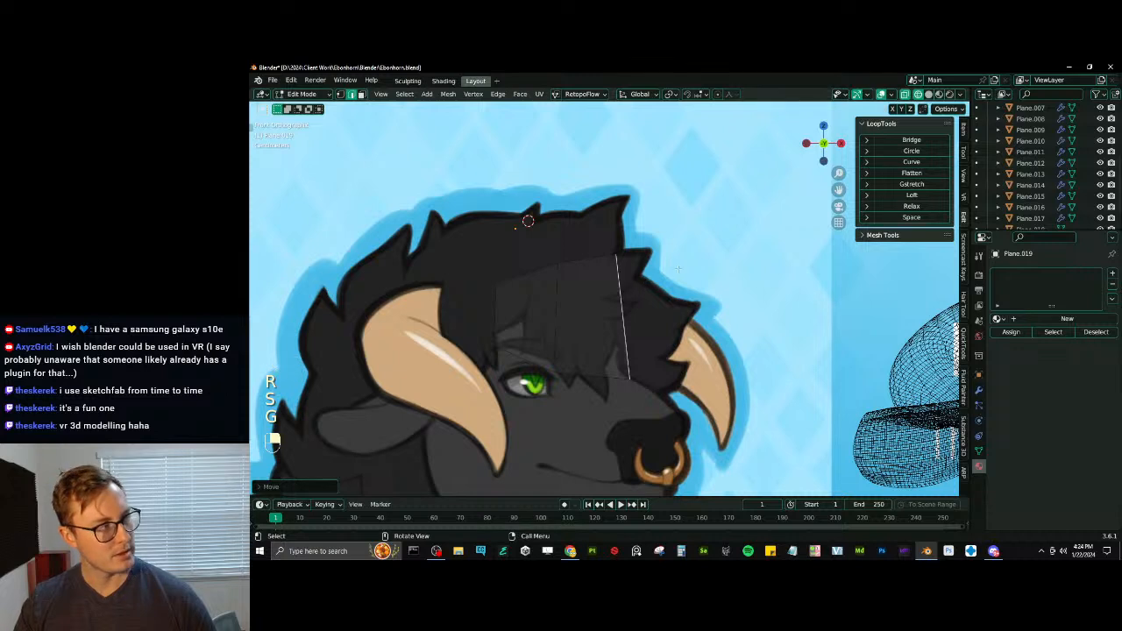
- Extrude another segment from the front edge, and shrink and move its new edge to fit the tuft's outline
{"action": "key", "text": "e"}
{"action": "left_click", "coordinate": [721, 272]}
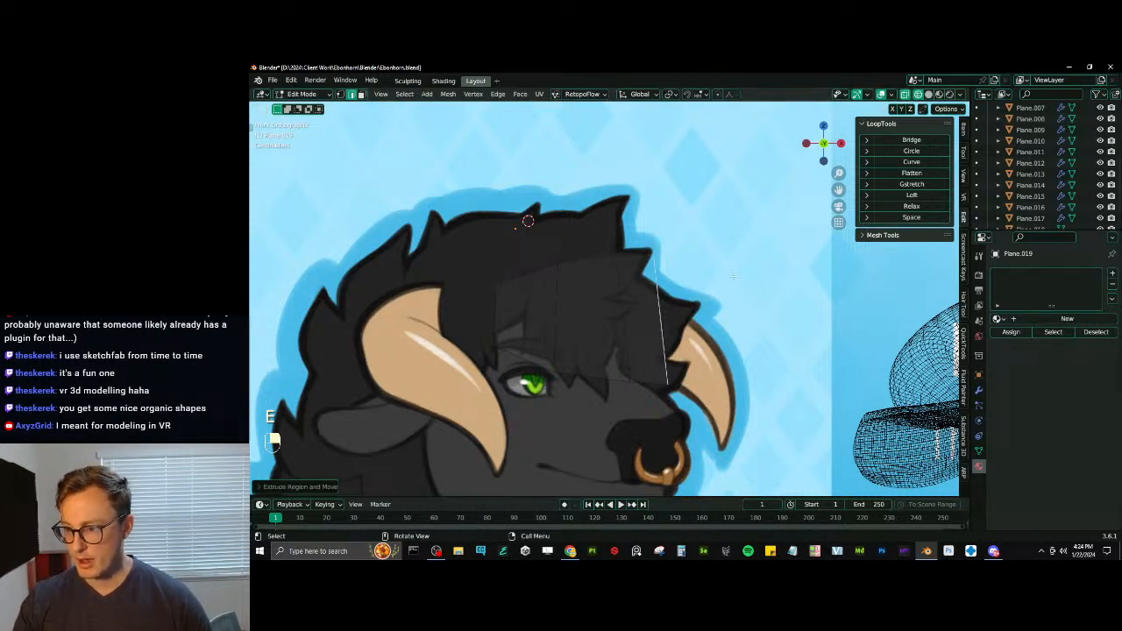
{"action": "key", "text": "s"}
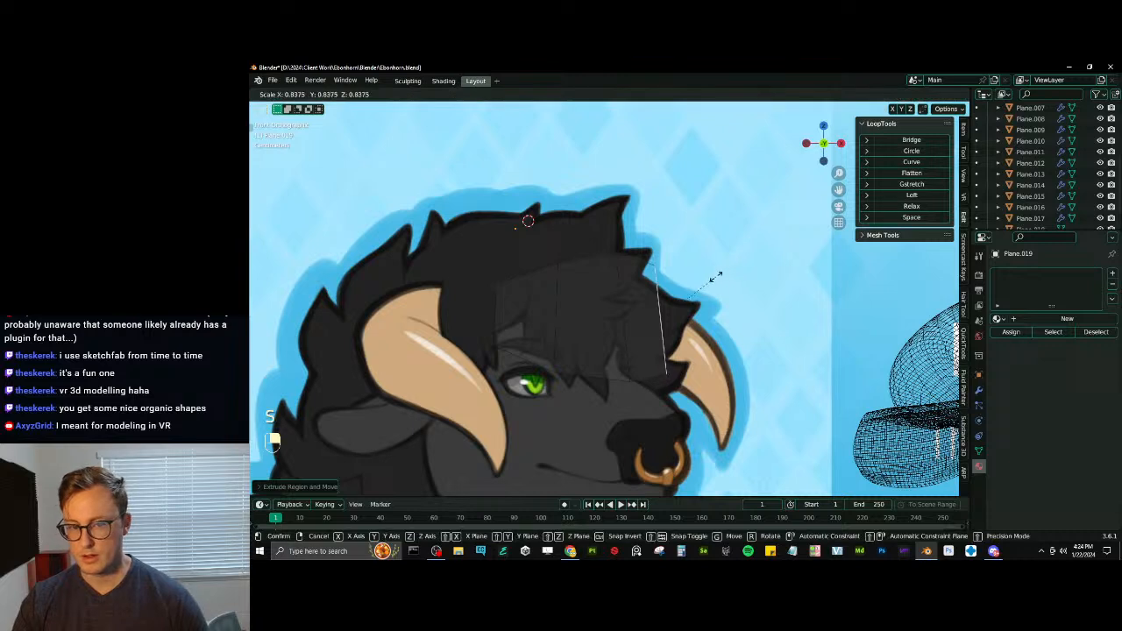
{"action": "left_click", "coordinate": [692, 275]}
{"action": "key", "text": "g"}
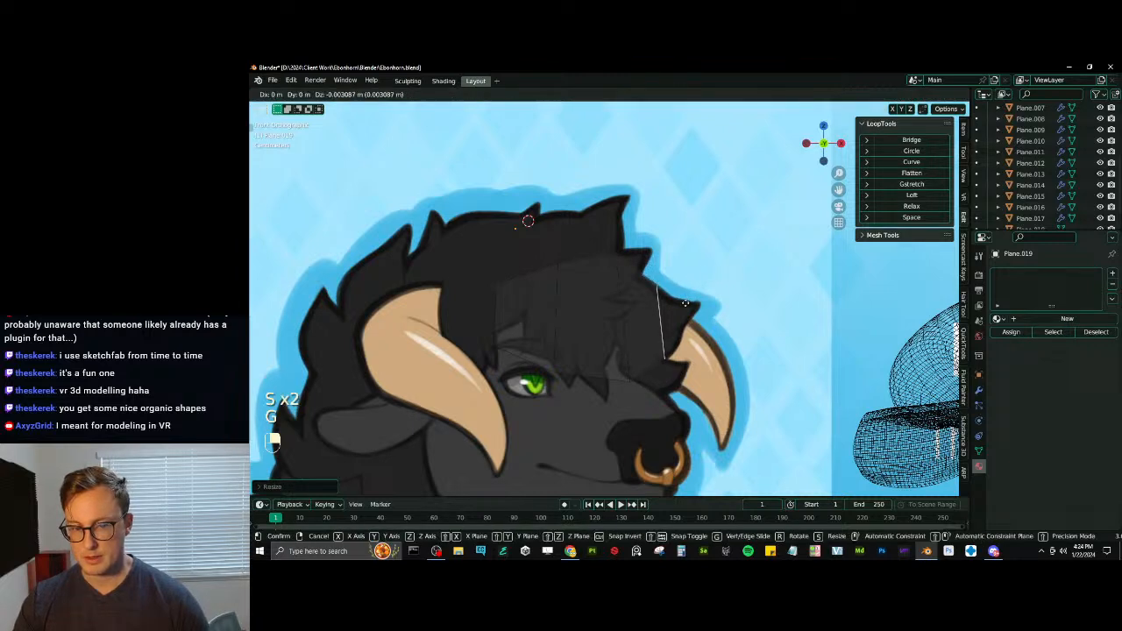
- Extrude a further segment toward the tuft's point, and rotate and shrink its end edge
{"action": "key", "text": "e"}
{"action": "key", "text": "r"}
{"action": "key", "text": "s"}
{"action": "left_click", "coordinate": [715, 292]}
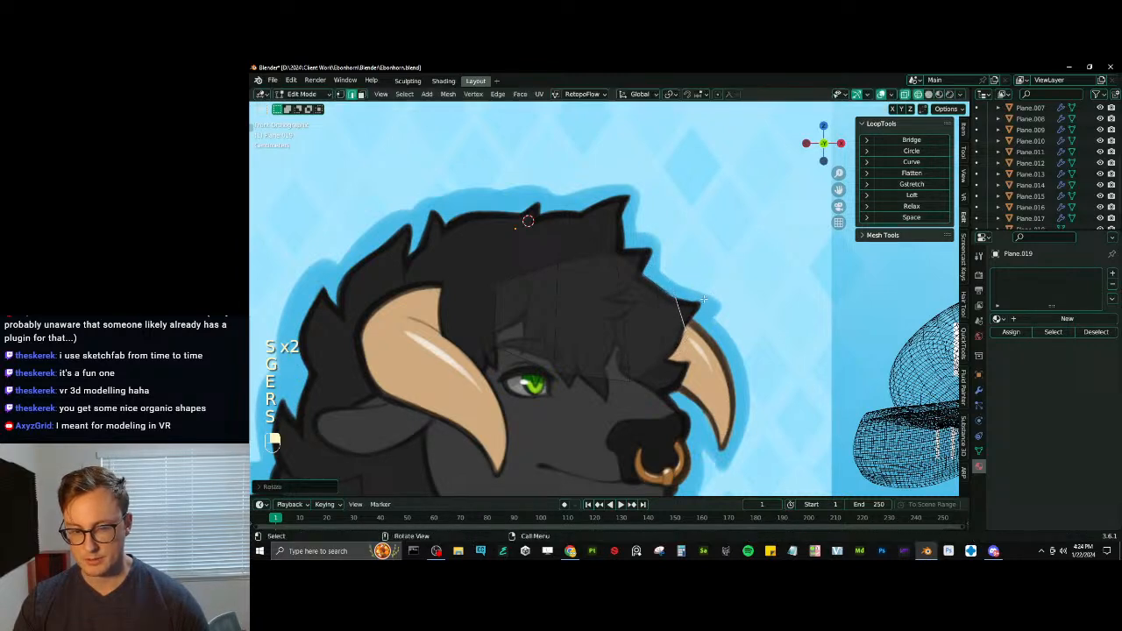
{"action": "key", "text": "g"}
{"action": "left_click", "coordinate": [717, 295]}
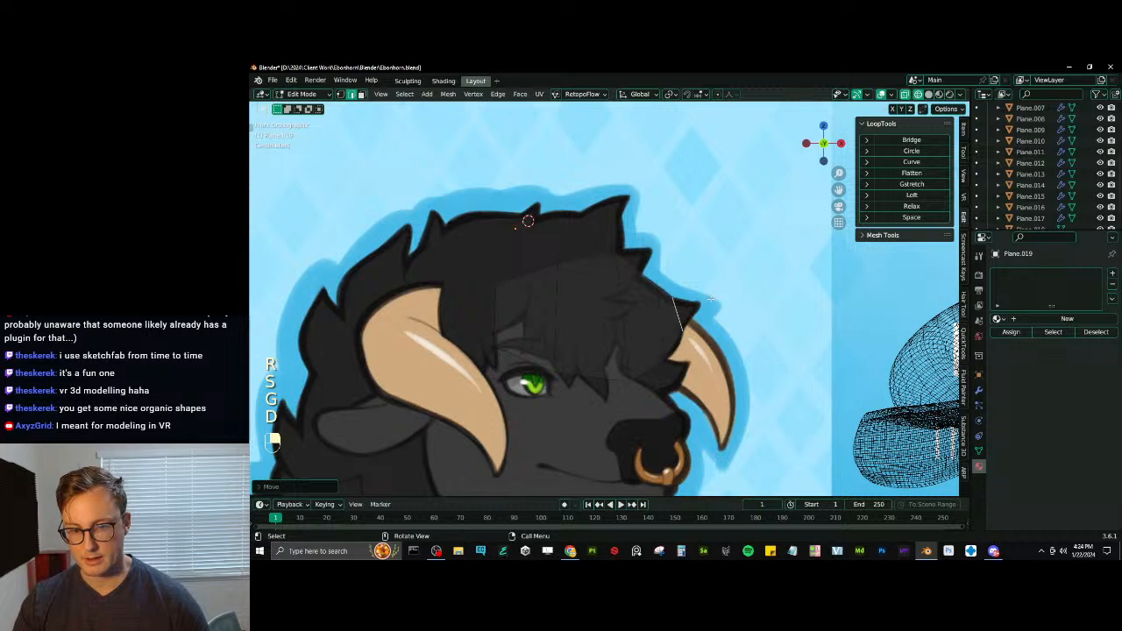
{"action": "key", "text": "ctrl+z"}
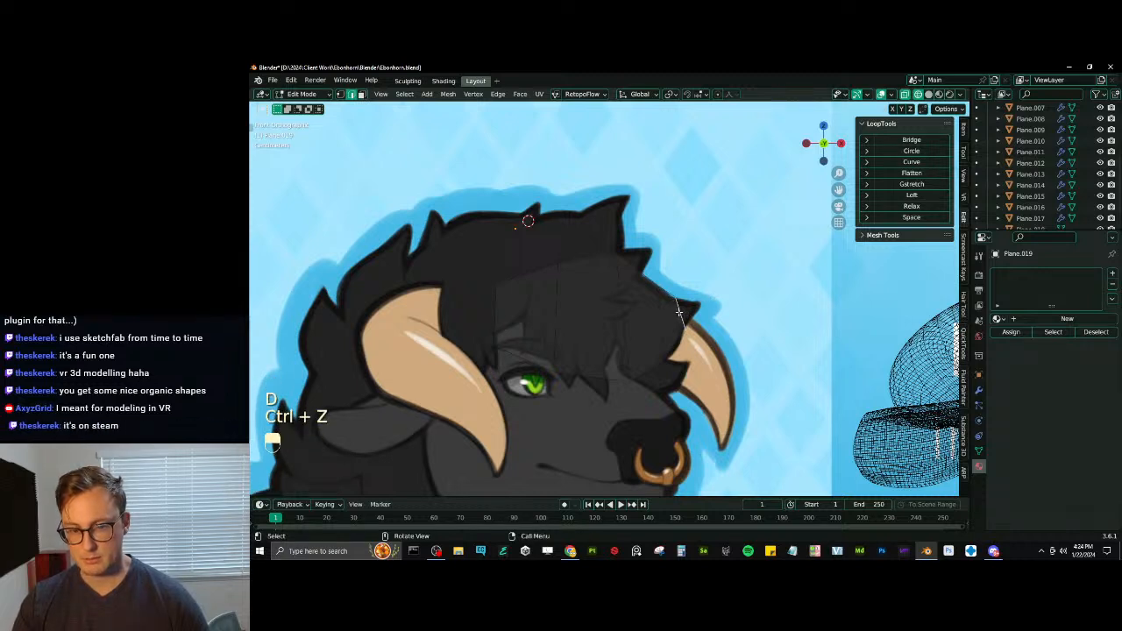
{"action": "key", "text": "s"}
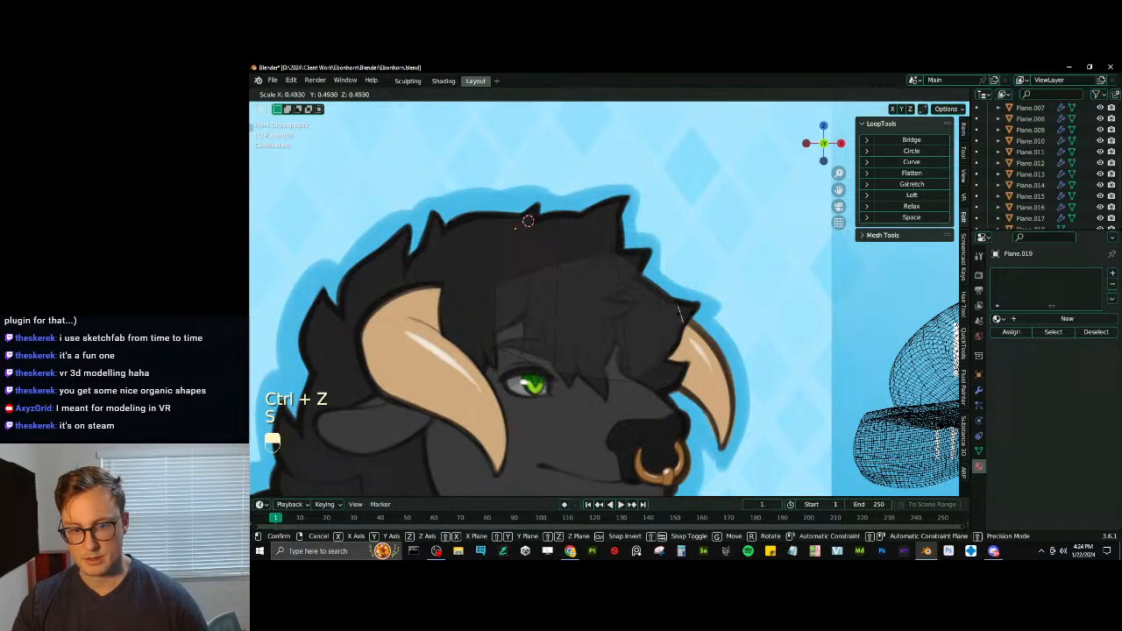
{"action": "left_click", "coordinate": [691, 313]}
{"action": "key", "text": "ctrl+z"}
- Scale and move the strip's end edge onto the base of the drawn tuft's point
{"action": "key", "text": "s"}
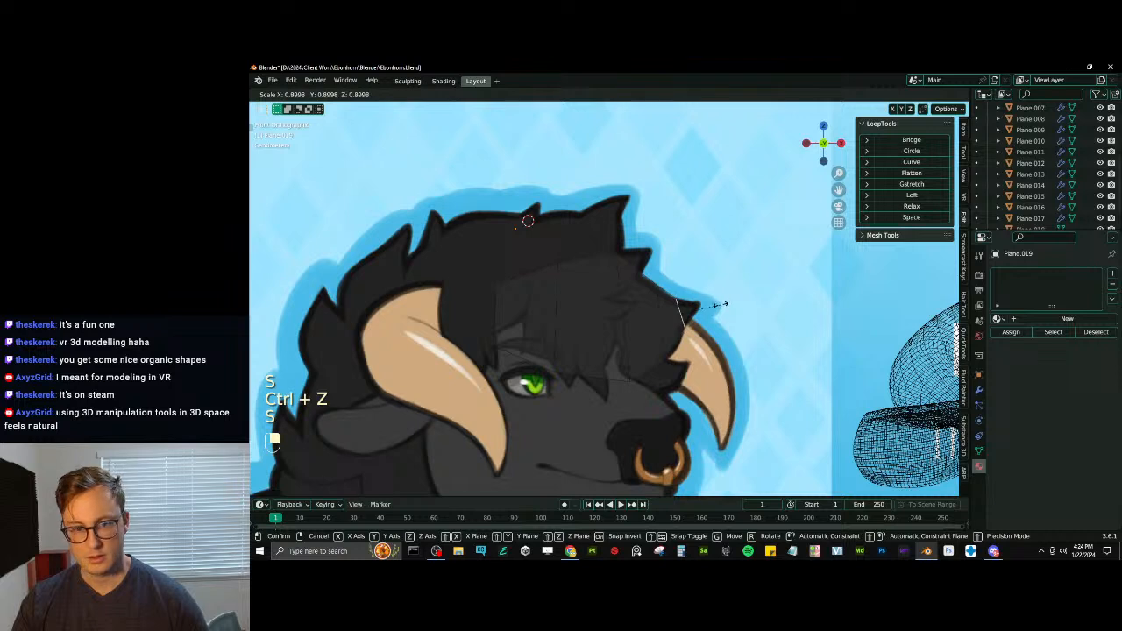
{"action": "key", "text": "g"}
{"action": "left_click", "coordinate": [717, 305]}
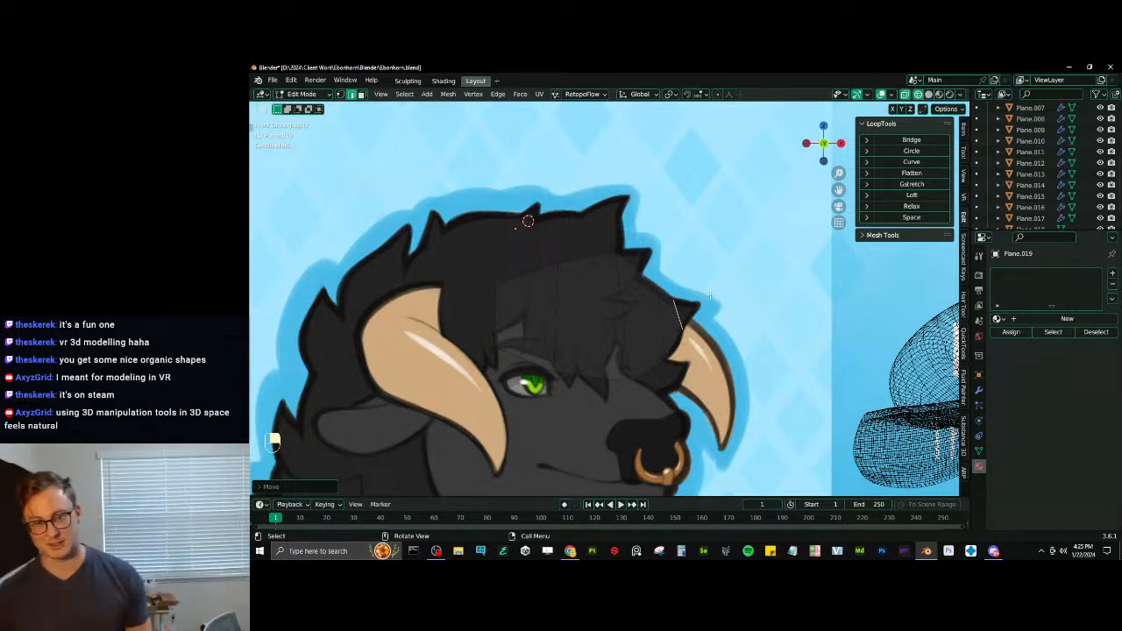
- Extrude a short segment into the drawn tuft's point, shrinking and moving its end edge to fit the outline
{"action": "scroll", "coordinate": [710, 295], "scroll_direction": "up", "scroll_amount": 4}
{"action": "key", "text": "e"}
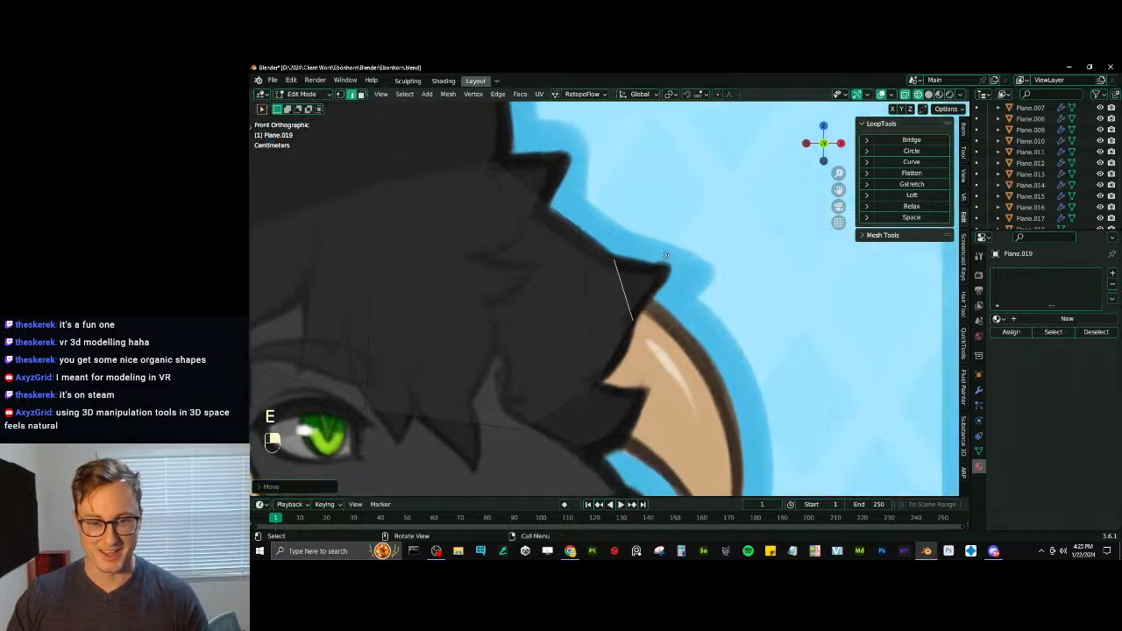
{"action": "key", "text": "s"}
{"action": "left_click", "coordinate": [662, 247]}
{"action": "key", "text": "g"}
{"action": "left_click", "coordinate": [662, 244]}
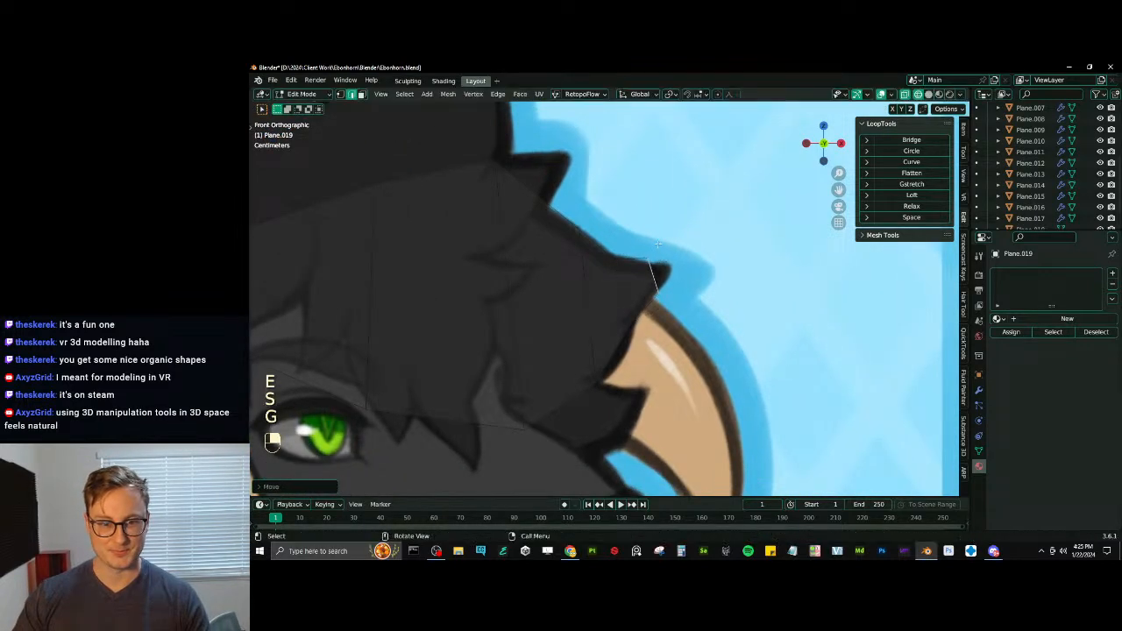
{"action": "key", "text": "s"}
{"action": "left_click", "coordinate": [658, 250]}
- Extrude the end edge, merge it at center into a single vertex and move that vertex to the drawn tuft's tip
{"action": "key", "text": "e"}
{"action": "left_click", "coordinate": [666, 251]}
{"action": "key", "text": "m"}
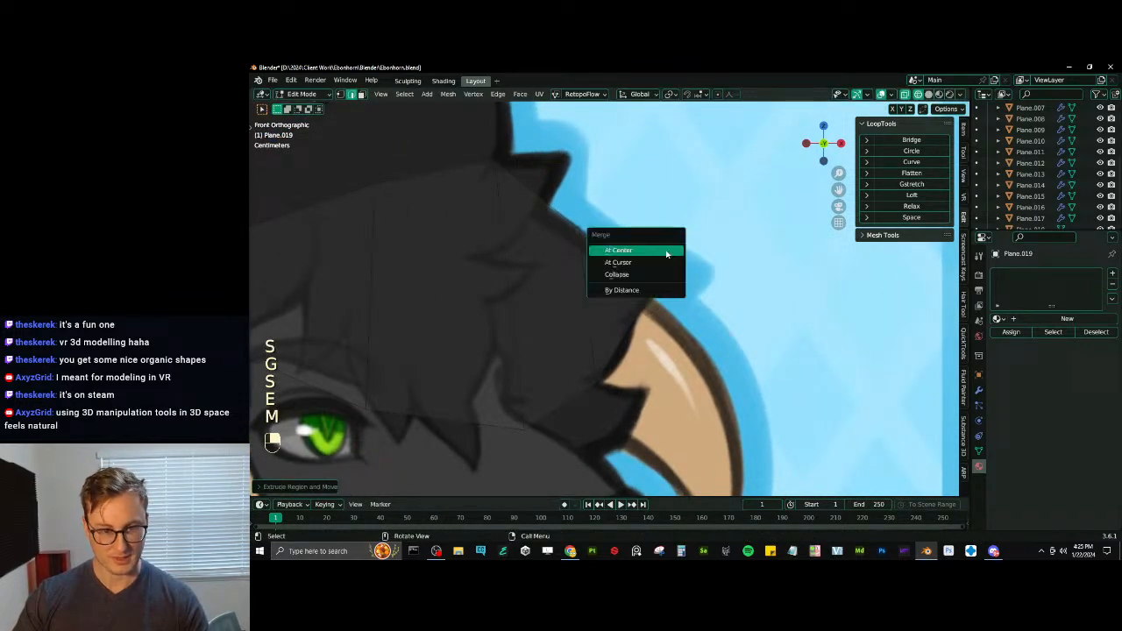
{"action": "left_click", "coordinate": [665, 252]}
{"action": "left_click", "coordinate": [340, 95]}
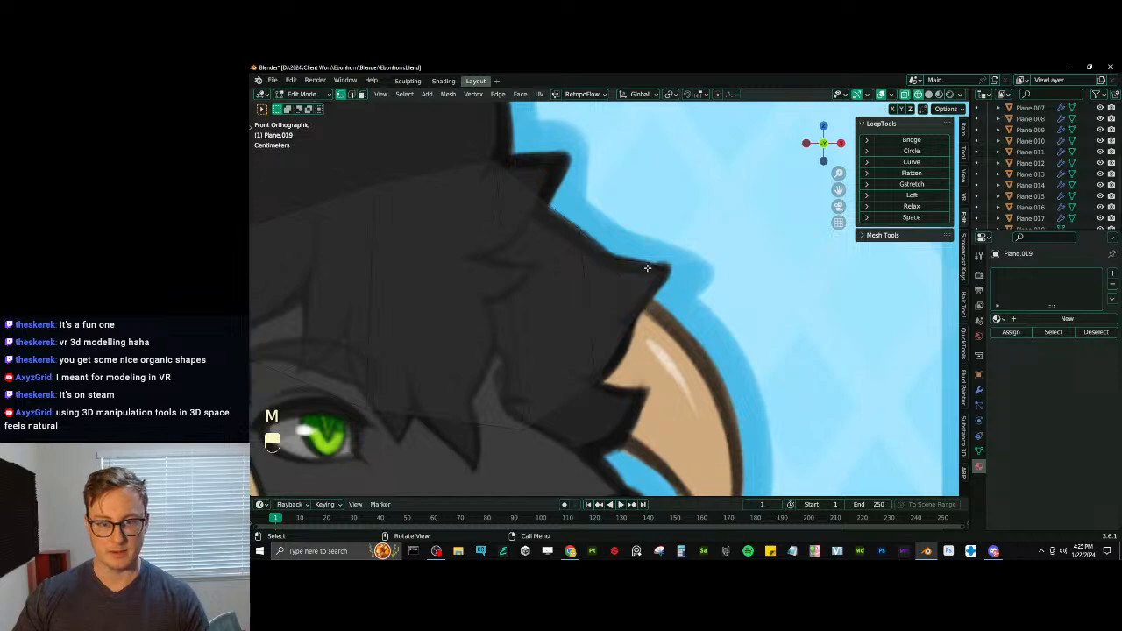
{"action": "left_click", "coordinate": [649, 267]}
{"action": "key", "text": "g"}
{"action": "left_click", "coordinate": [663, 266]}
- In edge selection mode, scale up the strip's middle edge to widen the tuft
{"action": "scroll", "coordinate": [561, 285], "scroll_direction": "down", "scroll_amount": 3}
{"action": "middle_click_drag", "start_coordinate": [480, 296], "coordinate": [502, 166], "text": "shift"}
{"action": "left_click", "coordinate": [351, 94]}
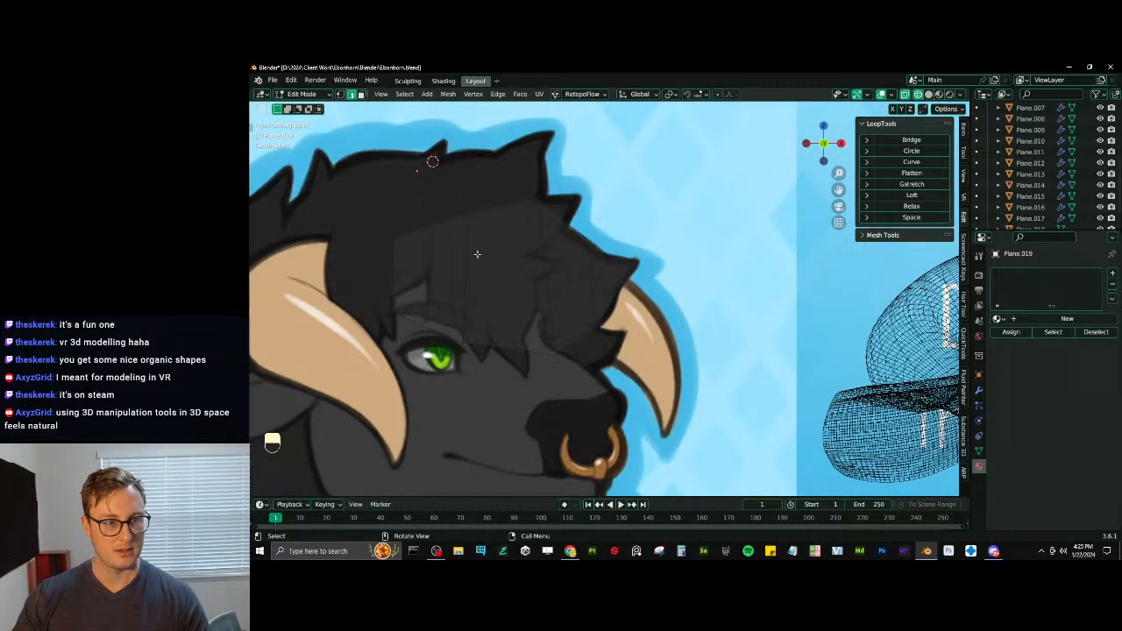
{"action": "key", "text": "s"}
{"action": "left_click", "coordinate": [588, 204]}
{"action": "middle_click_drag", "start_coordinate": [541, 275], "coordinate": [623, 275], "text": "shift"}
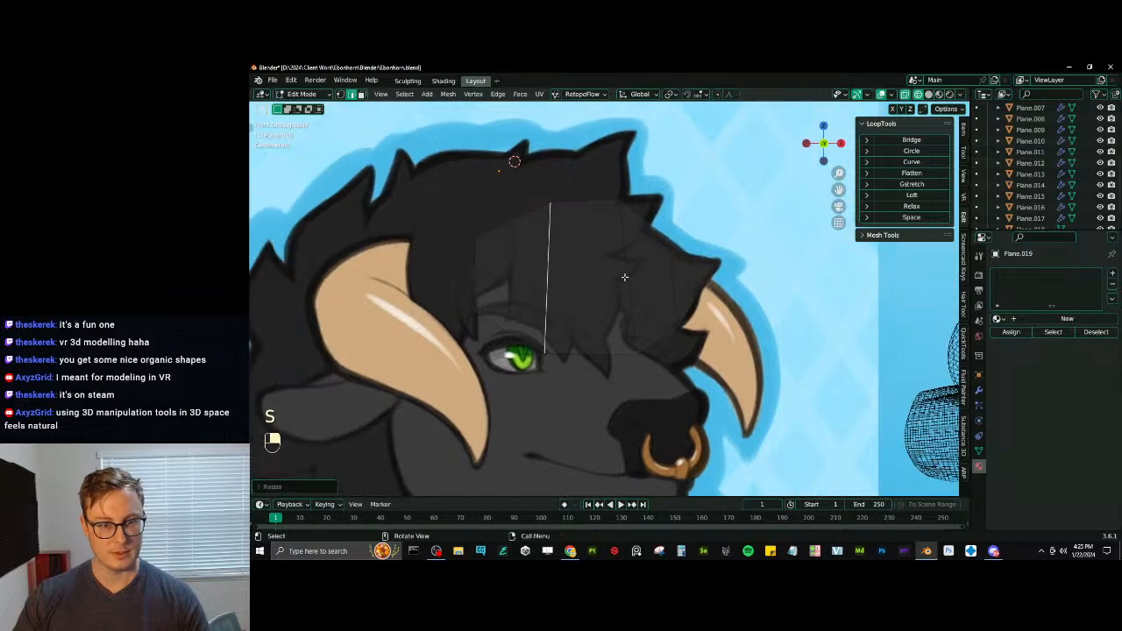
- Duplicate the tuft's middle edge and move, rotate and scale the copy over the eye to start a second forelock strip
{"action": "key", "text": "shift+d"}
{"action": "left_click", "coordinate": [596, 302]}
{"action": "key", "text": "g"}
{"action": "key", "text": "r"}
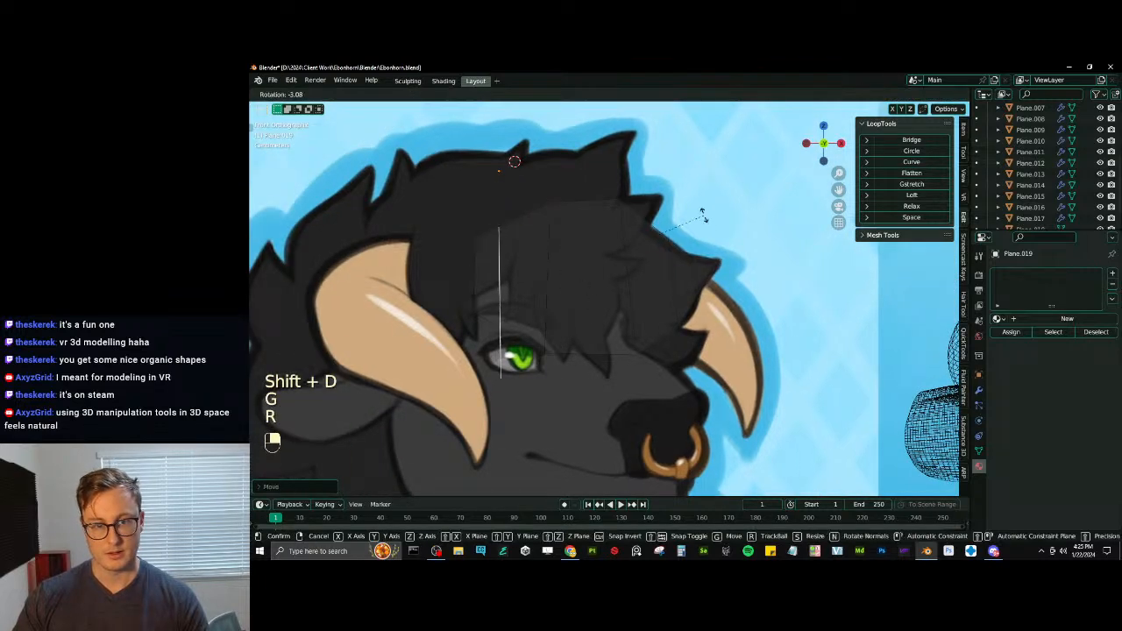
{"action": "key", "text": "s"}
{"action": "key", "text": "g"}
{"action": "left_click", "coordinate": [659, 272]}
{"action": "key", "text": "r"}
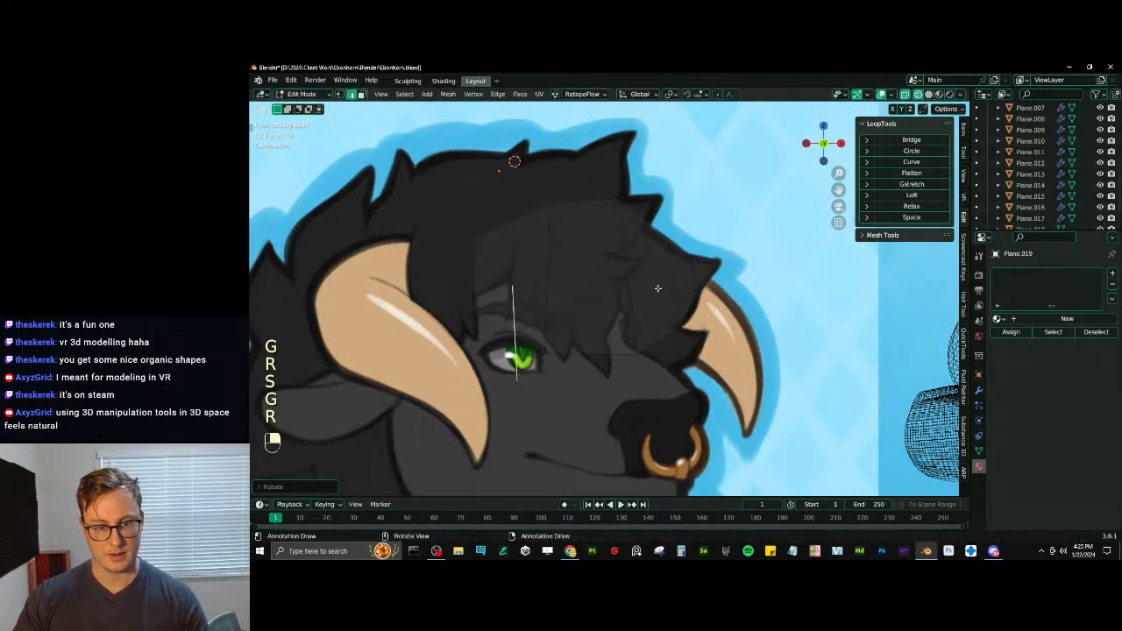
{"action": "key", "text": "g"}
{"action": "key", "text": "r"}
{"action": "key", "text": "s"}
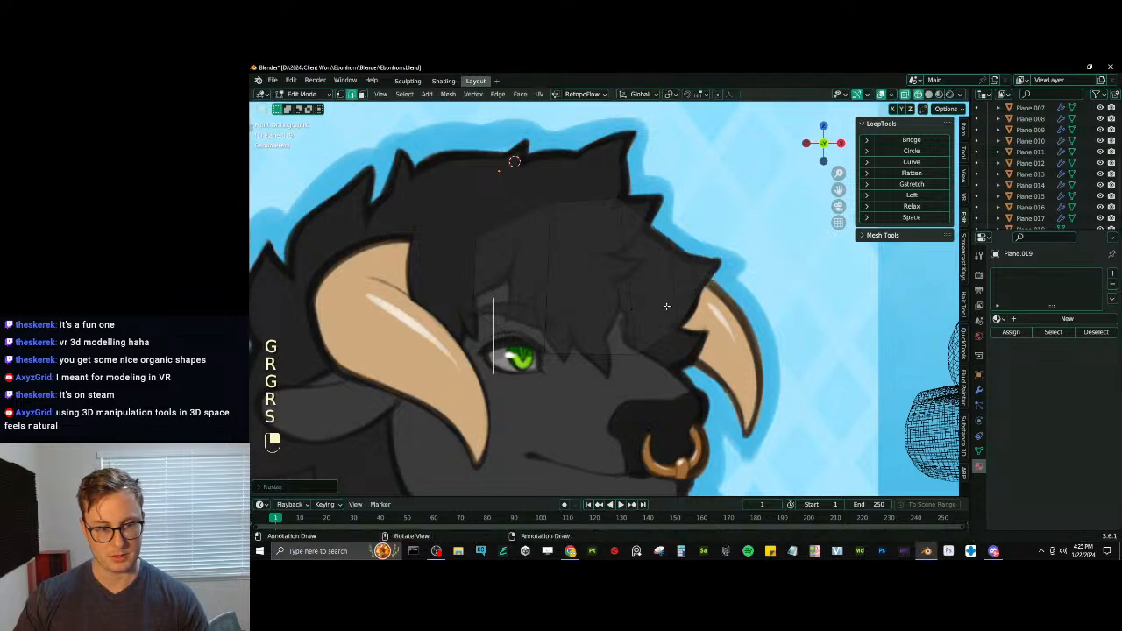
{"action": "key", "text": "g"}
{"action": "key", "text": "s"}
- Extrude the new edge across the eye toward the muzzle and scale, move and rotate the end edge
{"action": "key", "text": "e"}
{"action": "left_click", "coordinate": [747, 303]}
{"action": "key", "text": "s"}
{"action": "left_click", "coordinate": [760, 286]}
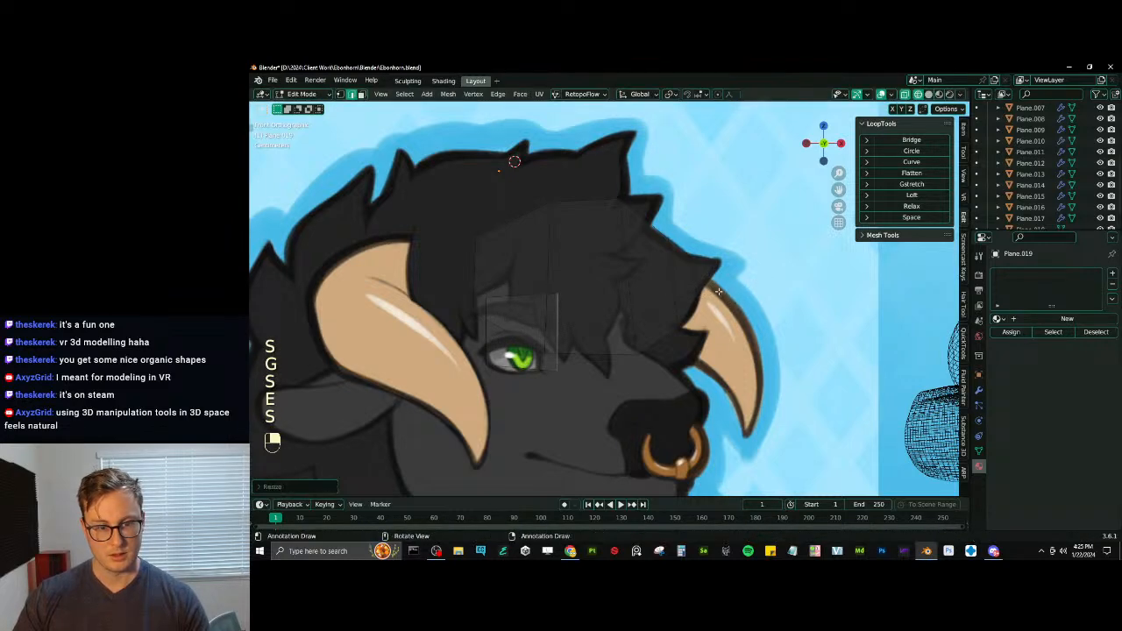
{"action": "key", "text": "s"}
{"action": "left_click", "coordinate": [676, 291]}
{"action": "key", "text": "g"}
{"action": "left_click", "coordinate": [674, 294]}
{"action": "key", "text": "r"}
- Extrude two more segments toward the far horn, scaling, moving and rotating their end edges to taper the strip
{"action": "key", "text": "e"}
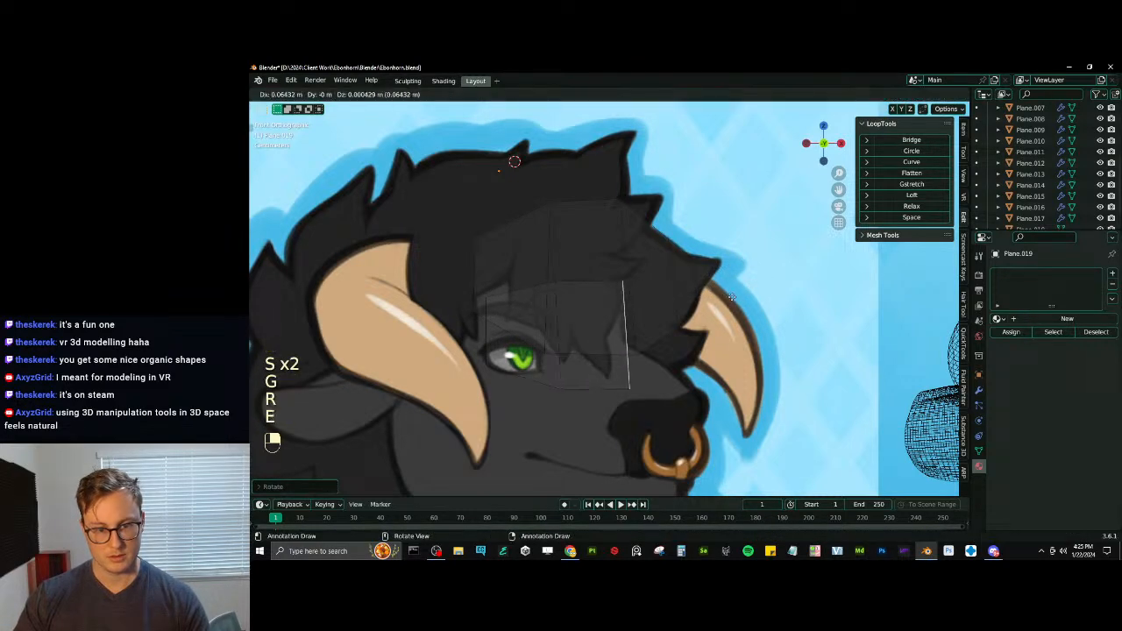
{"action": "key", "text": "s"}
{"action": "key", "text": "e"}
{"action": "key", "text": "s"}
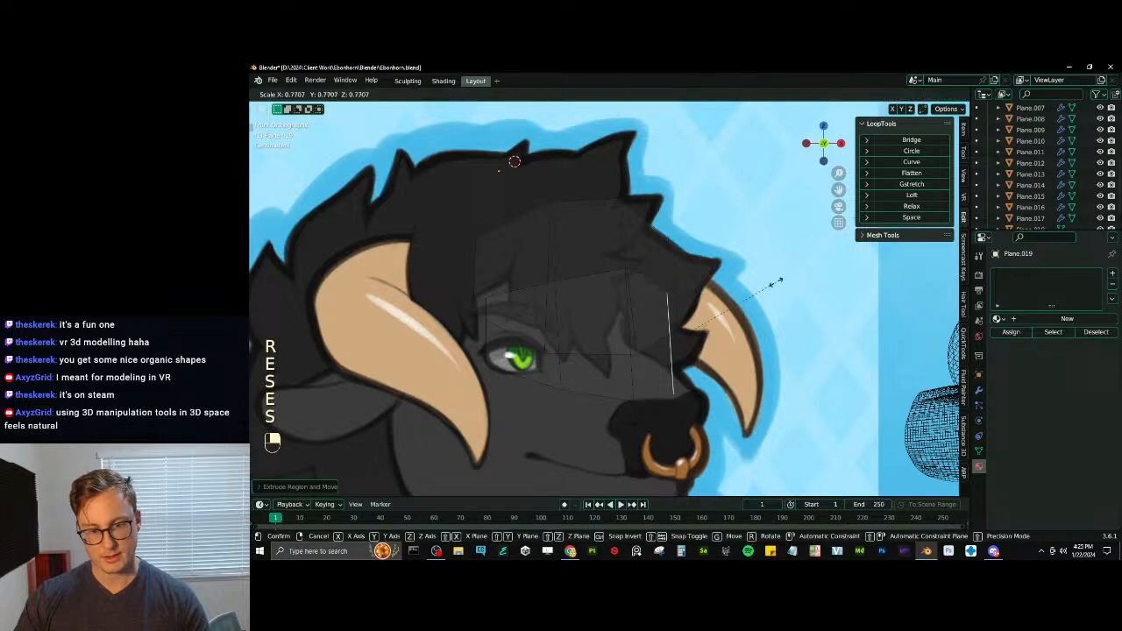
{"action": "key", "text": "g"}
{"action": "key", "text": "r"}
{"action": "key", "text": "s"}
{"action": "key", "text": "ctrl+z"}
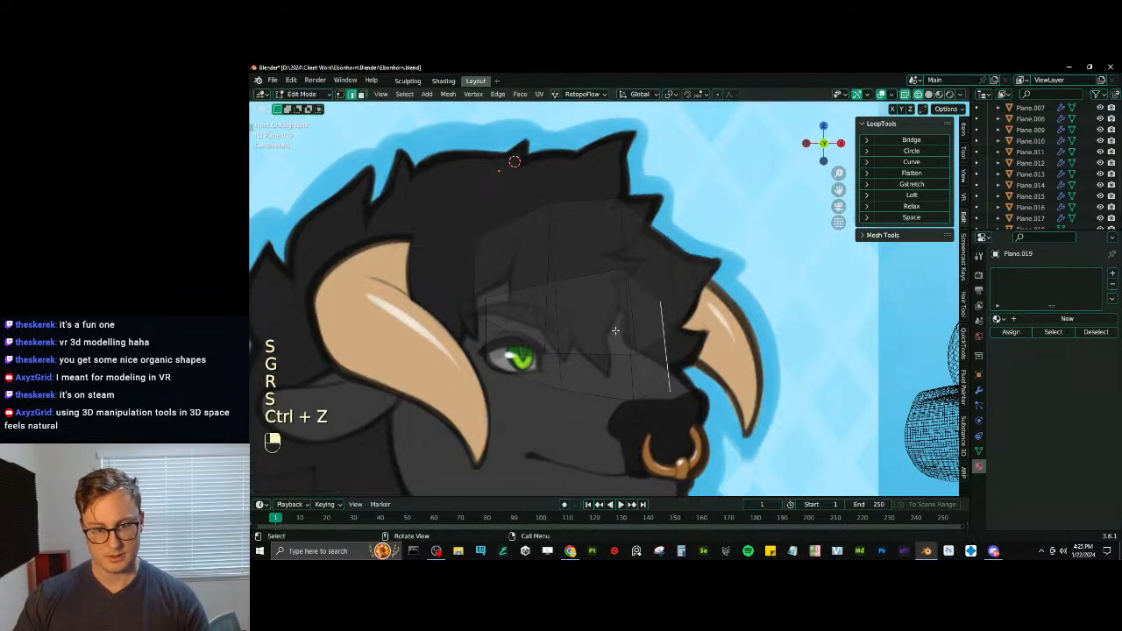
- Move, rotate and scale the second strip's middle edges so they stand upright across the tuft
{"action": "key", "text": "g"}
{"action": "left_click", "coordinate": [604, 368]}
{"action": "key", "text": "r"}
{"action": "key", "text": "r"}
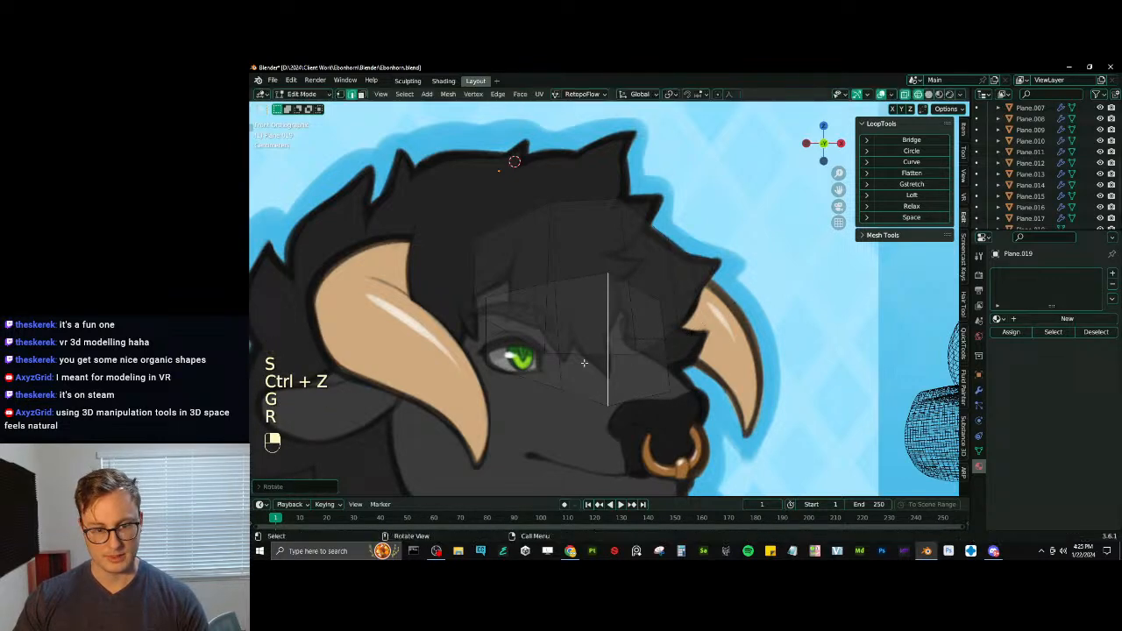
{"action": "left_click", "coordinate": [657, 274]}
{"action": "key", "text": "s"}
{"action": "left_click", "coordinate": [659, 275]}
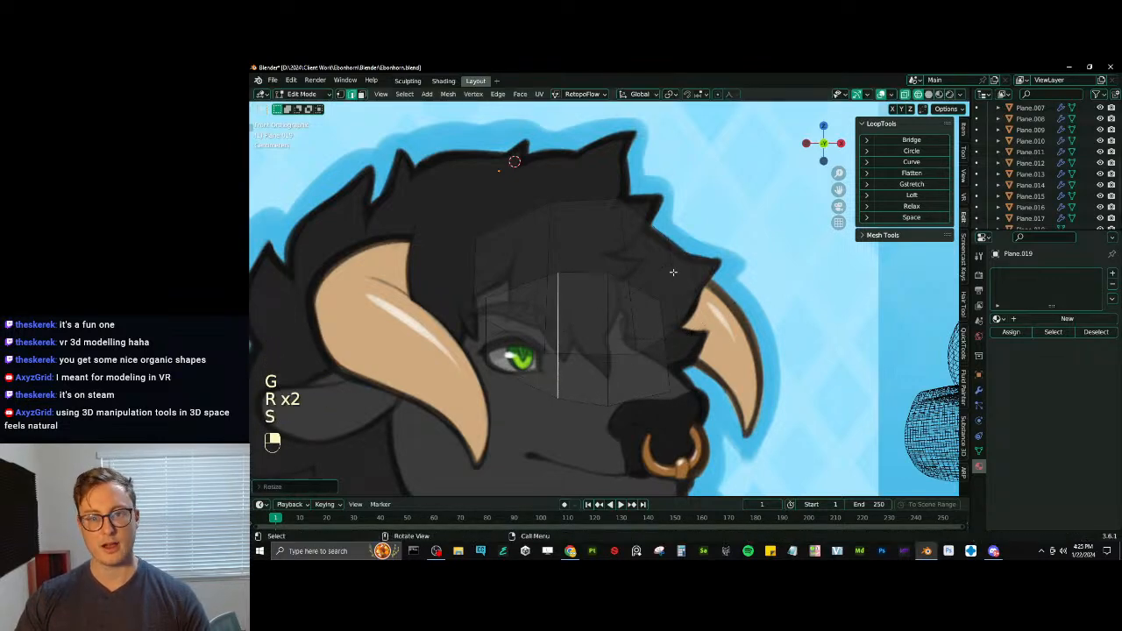
{"action": "key", "text": "e"}
{"action": "right_click", "coordinate": [666, 354]}
{"action": "key", "text": "x"}
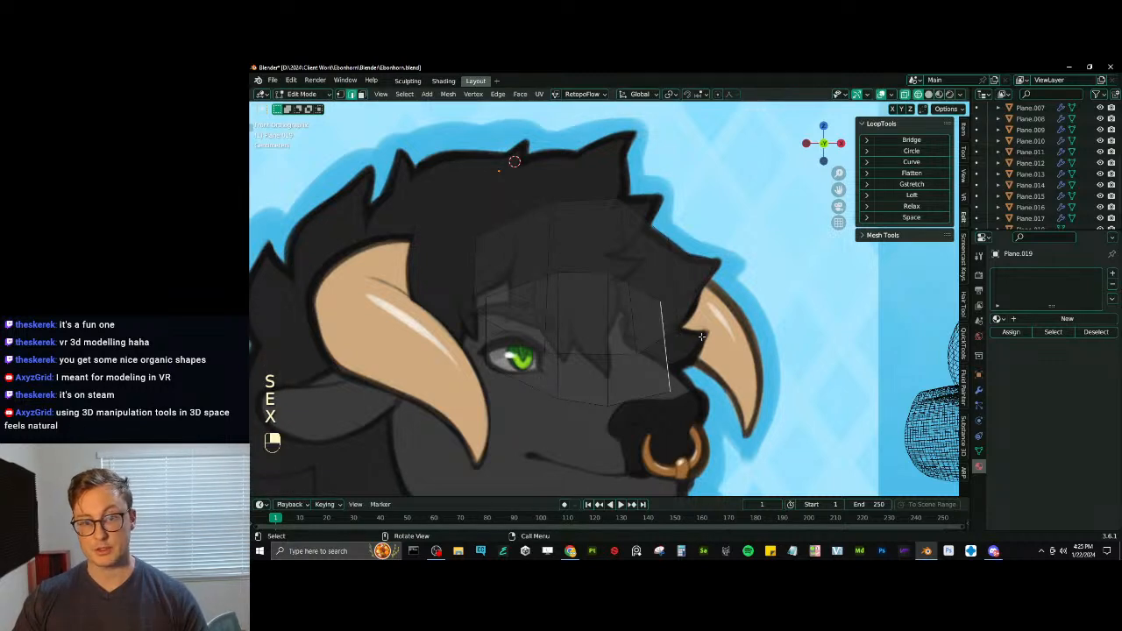
- Extrude the second strip's end edge into the drawn tuft's point beside the far horn and shrink it
{"action": "key", "text": "e"}
{"action": "left_click", "coordinate": [725, 334]}
{"action": "key", "text": "s"}
{"action": "left_click", "coordinate": [726, 333]}
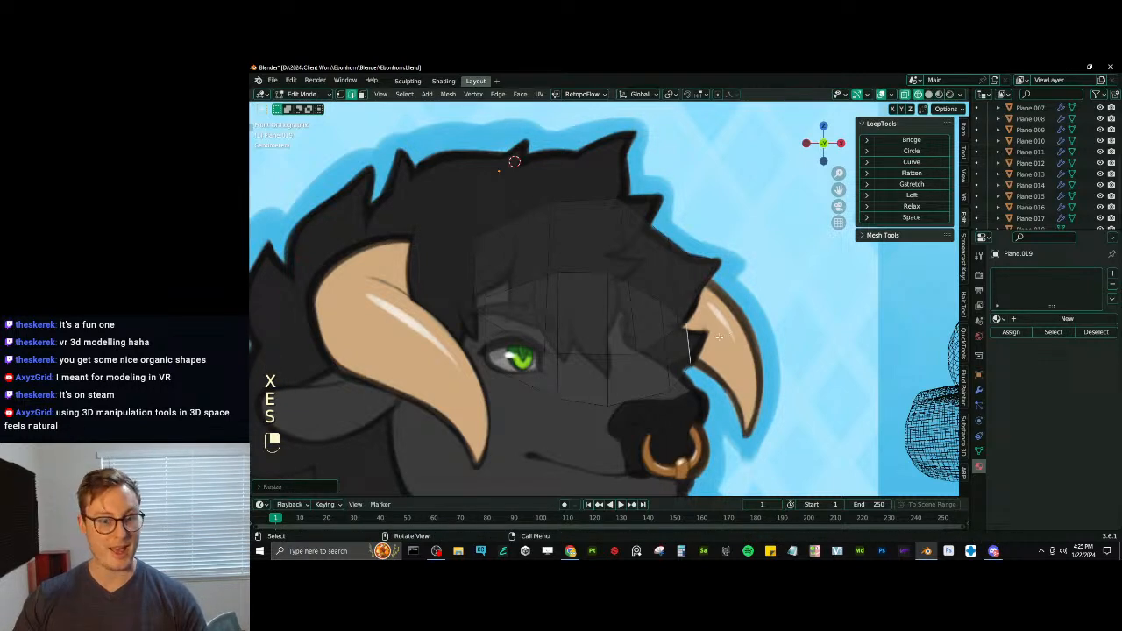
- Shrink, move and rotate the edge just before the end edge so the strip narrows along the drawn outline
{"action": "left_click", "coordinate": [670, 360]}
{"action": "key", "text": "s"}
{"action": "left_click", "coordinate": [714, 324]}
{"action": "key", "text": "g"}
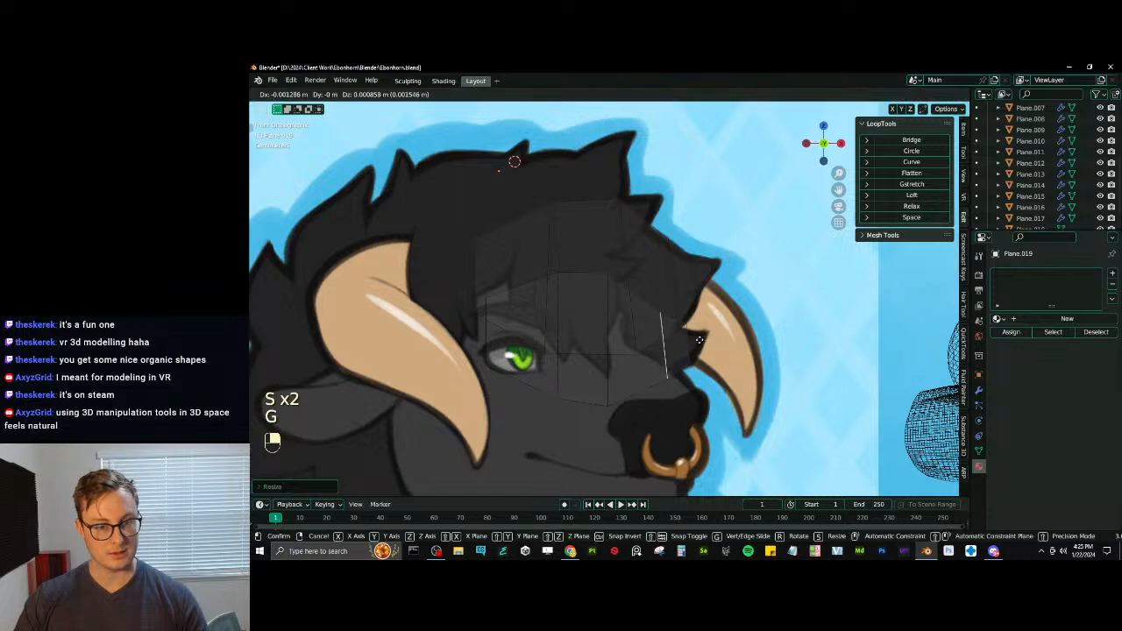
{"action": "left_click", "coordinate": [700, 341]}
{"action": "key", "text": "r"}
{"action": "left_click", "coordinate": [733, 322]}
{"action": "key", "text": "s"}
{"action": "left_click", "coordinate": [717, 329]}
{"action": "key", "text": "g"}
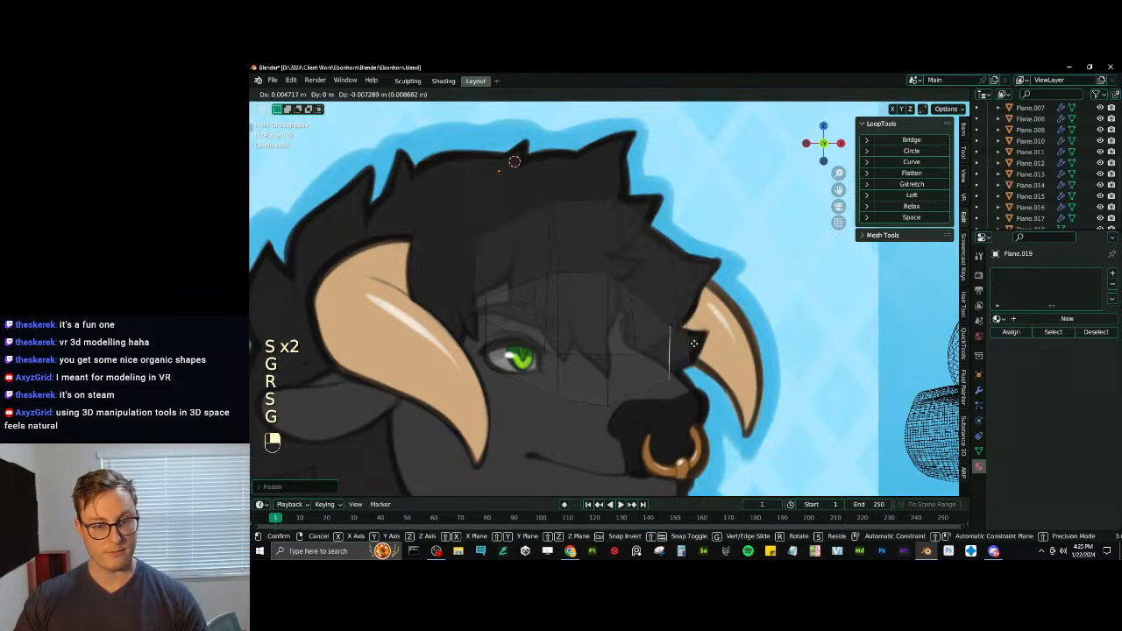
{"action": "left_click", "coordinate": [704, 335]}
{"action": "key", "text": "s"}
{"action": "left_click", "coordinate": [705, 337]}
{"action": "key", "text": "g"}
{"action": "left_click", "coordinate": [703, 335]}
- Rotate, scale and move the strip's end edge to fit the base of the drawn point
{"action": "left_click", "coordinate": [686, 339]}
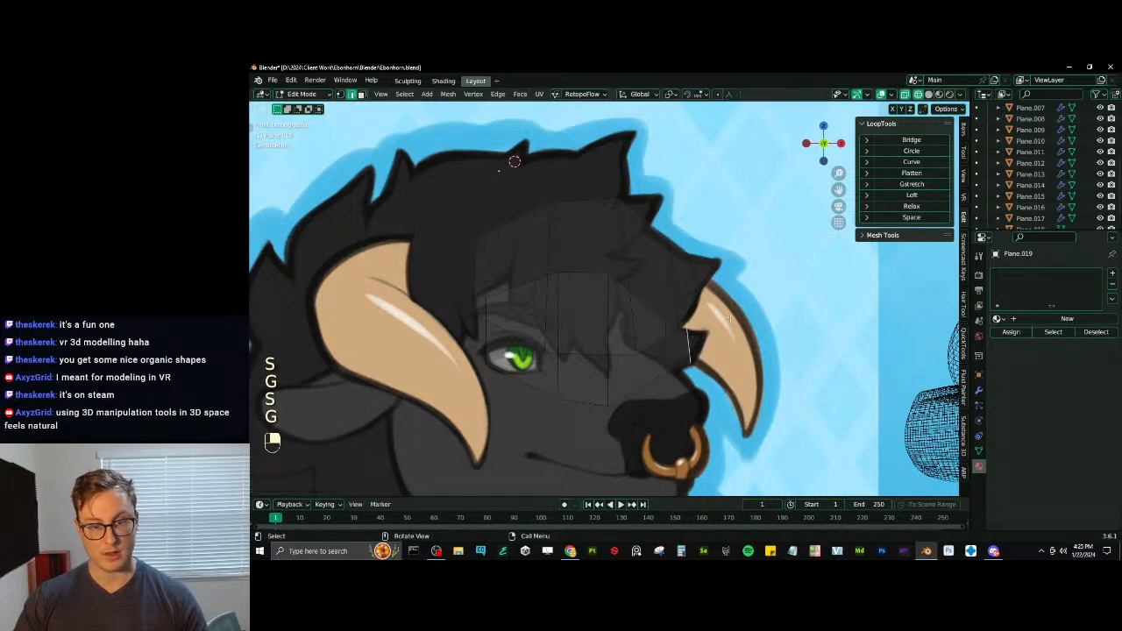
{"action": "key", "text": "r"}
{"action": "left_click", "coordinate": [726, 325]}
{"action": "key", "text": "s"}
{"action": "key", "text": "g"}
- Extrude the end edge, merge it into a single vertex and move that vertex onto the drawn tip over the far horn
{"action": "key", "text": "e"}
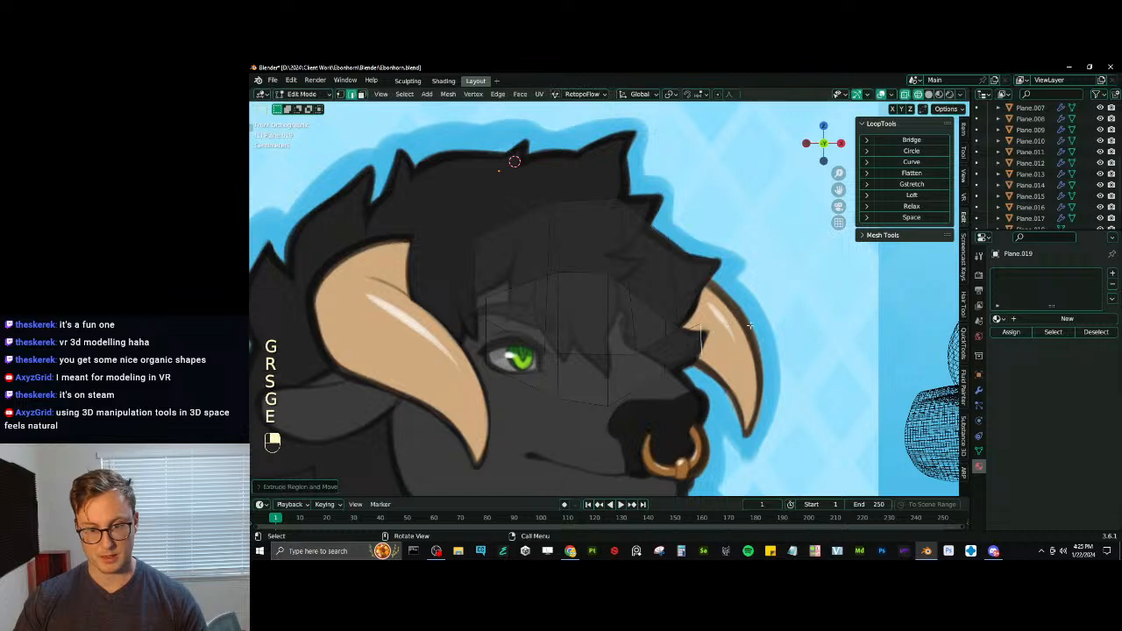
{"action": "key", "text": "r"}
{"action": "key", "text": "m"}
{"action": "left_click", "coordinate": [768, 306]}
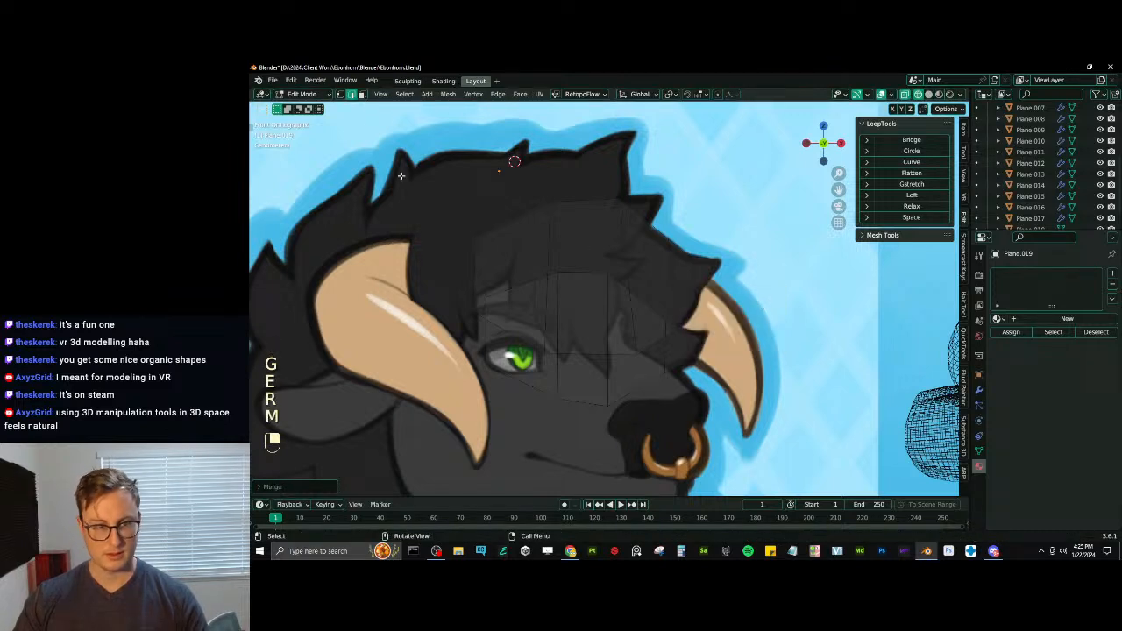
{"action": "left_click", "coordinate": [340, 93]}
{"action": "key", "text": "g"}
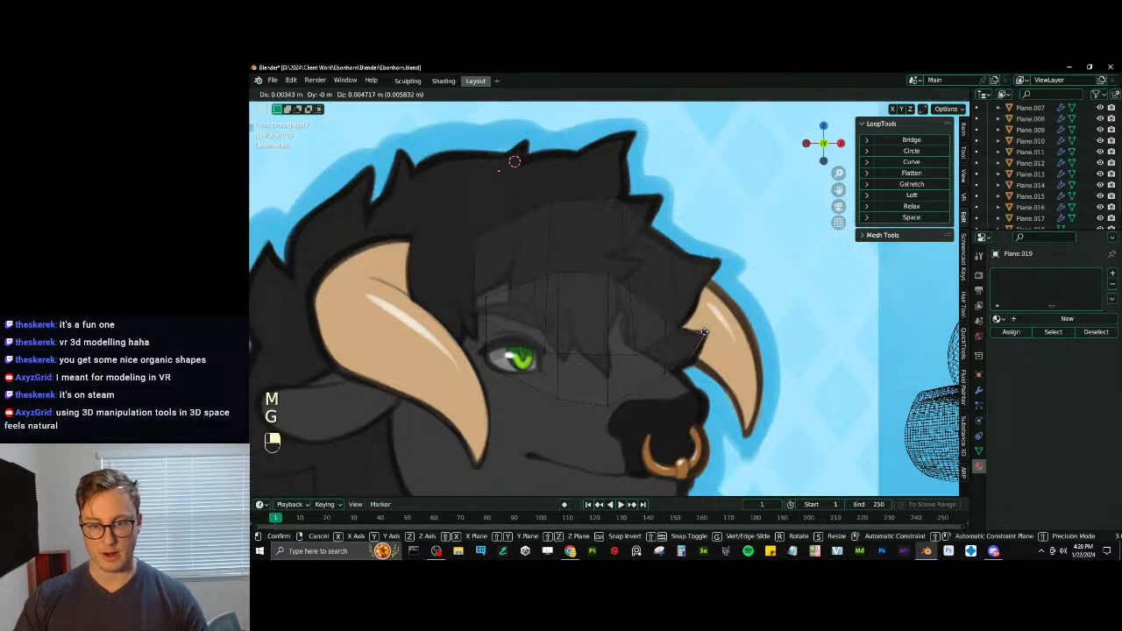
{"action": "left_click", "coordinate": [705, 333]}
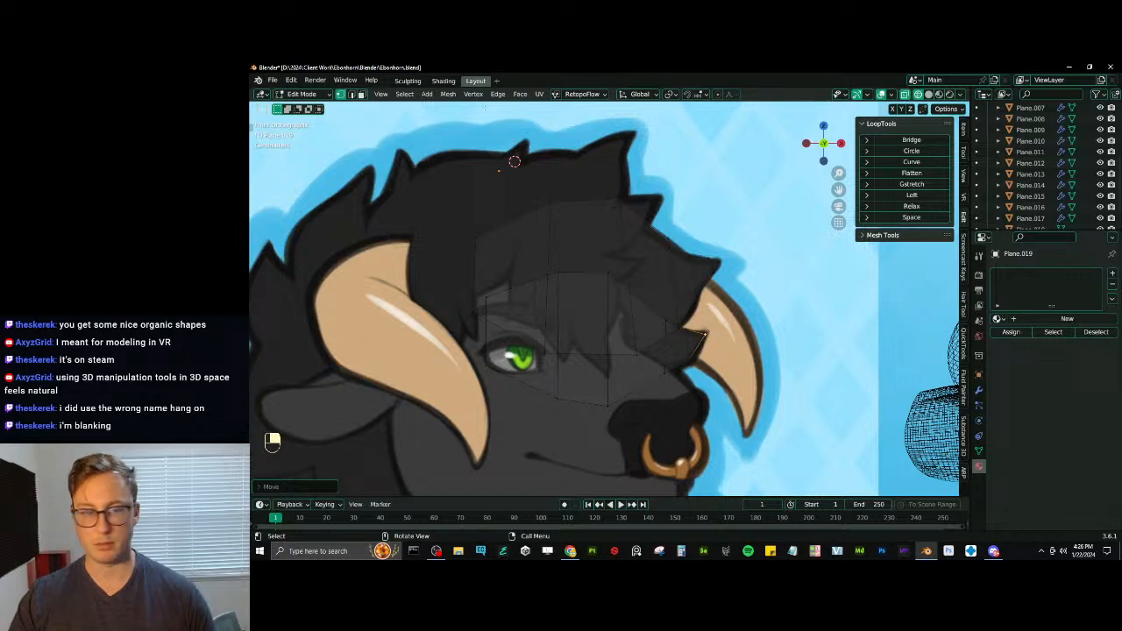
- In edge selection mode, duplicate the first tuft's root edge and move the copy onto the near horn
{"action": "left_click", "coordinate": [352, 93]}
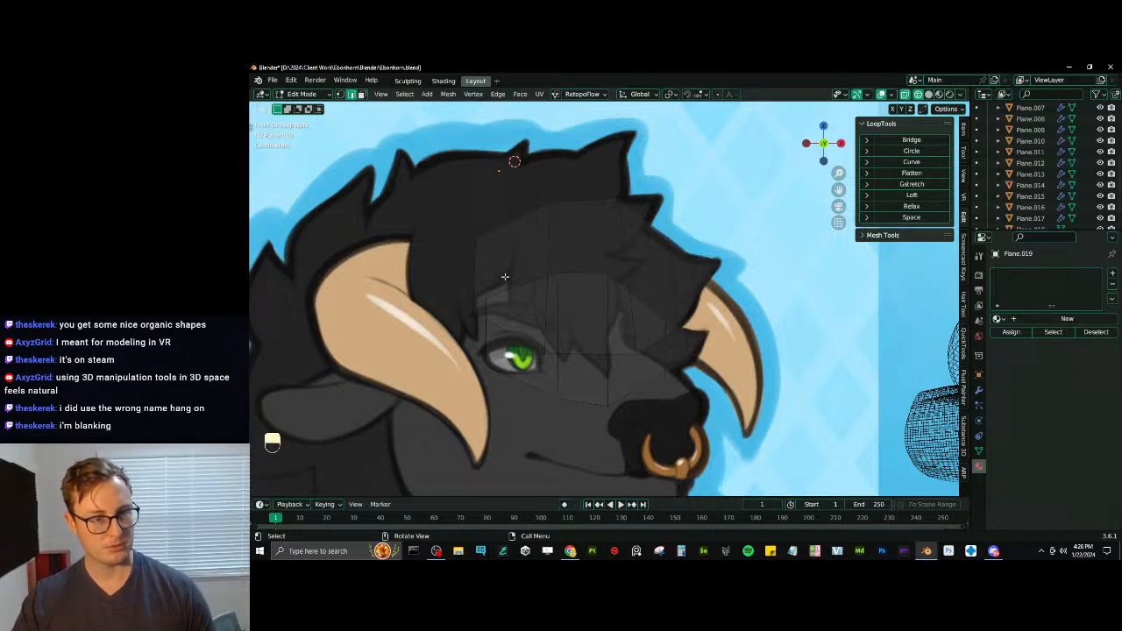
{"action": "middle_click_drag", "start_coordinate": [465, 264], "coordinate": [601, 294], "text": "shift"}
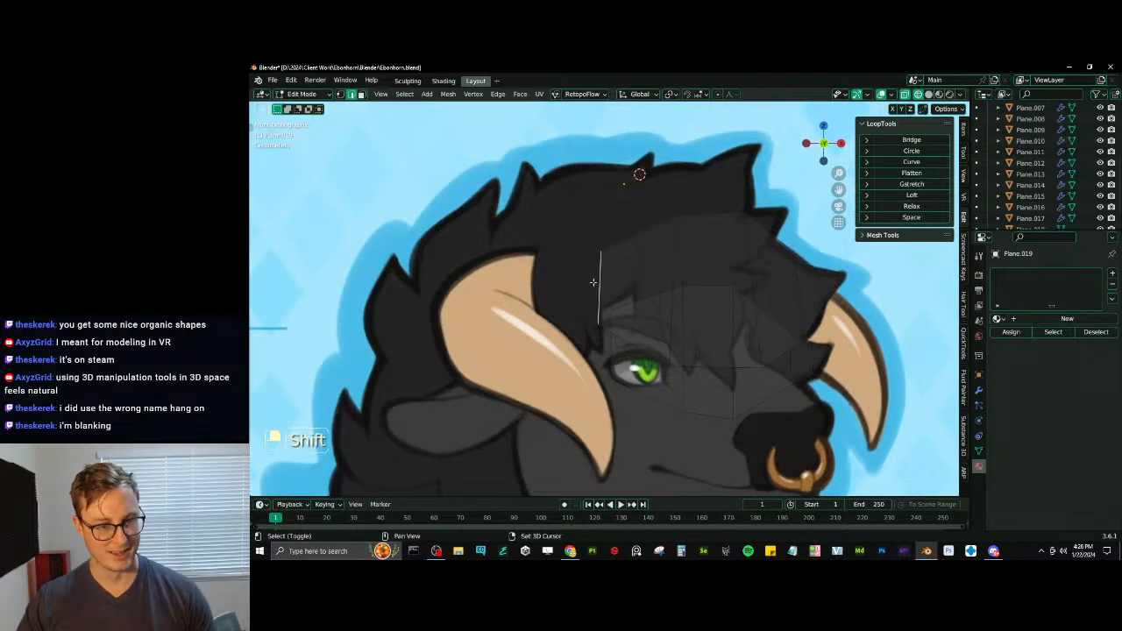
{"action": "key", "text": "shift+d"}
{"action": "left_click", "coordinate": [501, 340]}
{"action": "middle_click_drag", "start_coordinate": [522, 328], "coordinate": [640, 303], "text": "shift"}
{"action": "scroll", "coordinate": [640, 304], "scroll_direction": "down", "scroll_amount": 3}
{"action": "middle_click_drag", "start_coordinate": [740, 299], "coordinate": [657, 303], "text": "shift"}
{"action": "scroll", "coordinate": [659, 302], "scroll_direction": "up", "scroll_amount": 2}
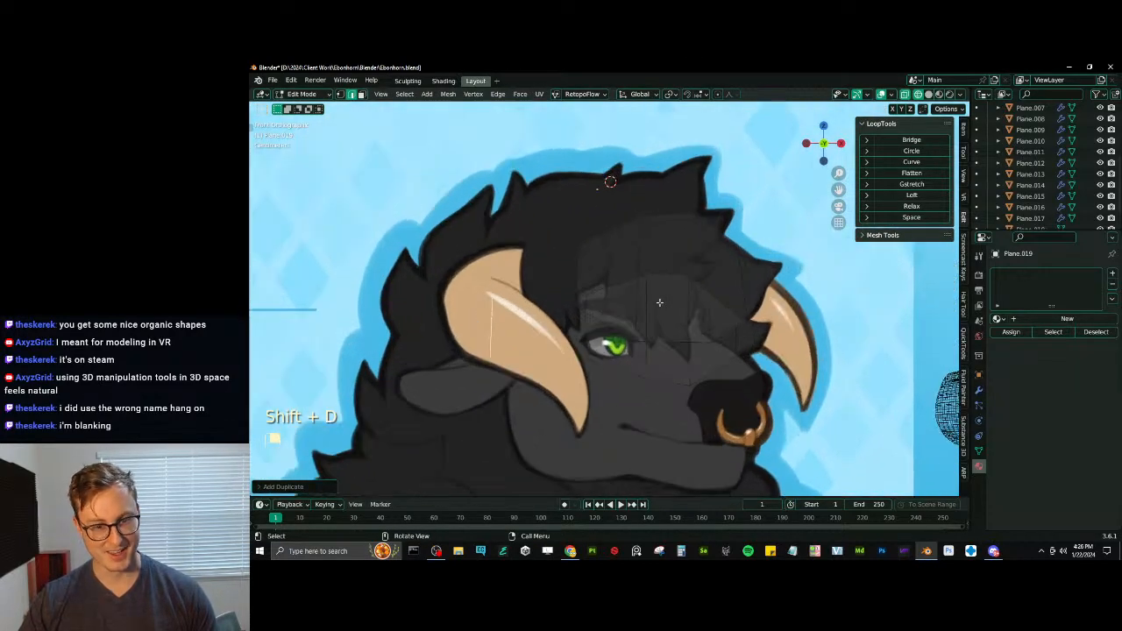
- Rotate and move the duplicated edge diagonally near the base of the ear to start a tuft behind the horn
{"action": "key", "text": "r"}
{"action": "left_click", "coordinate": [546, 309]}
{"action": "middle_click_drag", "start_coordinate": [546, 309], "coordinate": [614, 300], "text": "shift"}
{"action": "key", "text": "g"}
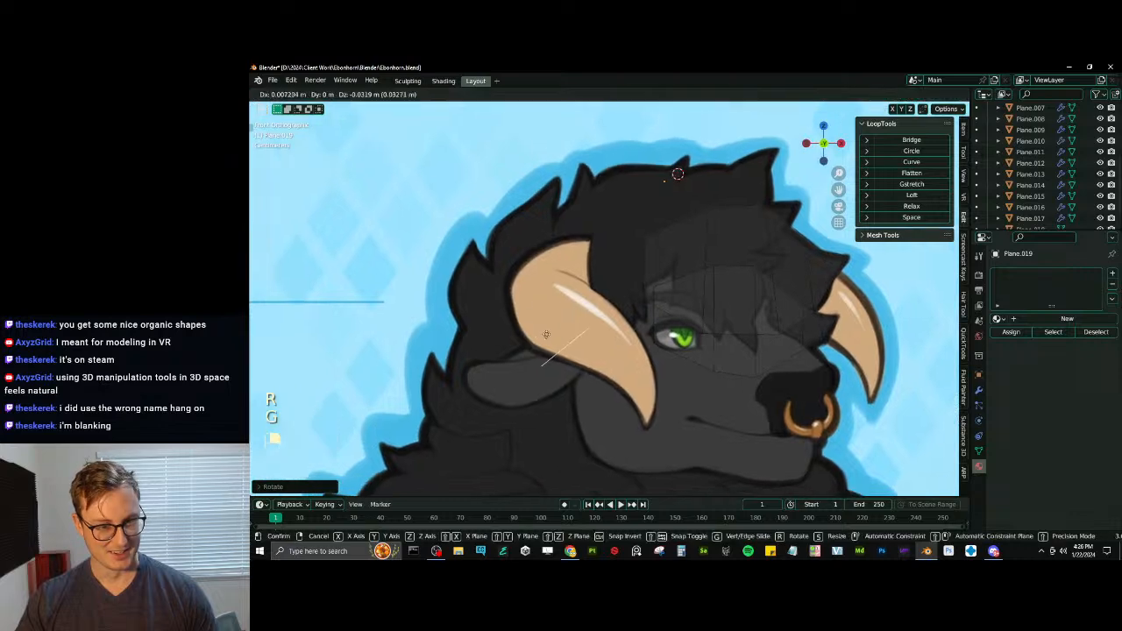
{"action": "left_click", "coordinate": [624, 332]}
{"action": "key", "text": "r"}
{"action": "left_click", "coordinate": [621, 313]}
{"action": "key", "text": "g"}
{"action": "left_click", "coordinate": [631, 319]}
- Extrude the diagonal edge upward across the near horn and scale its end edge
{"action": "key", "text": "e"}
{"action": "left_click", "coordinate": [611, 279]}
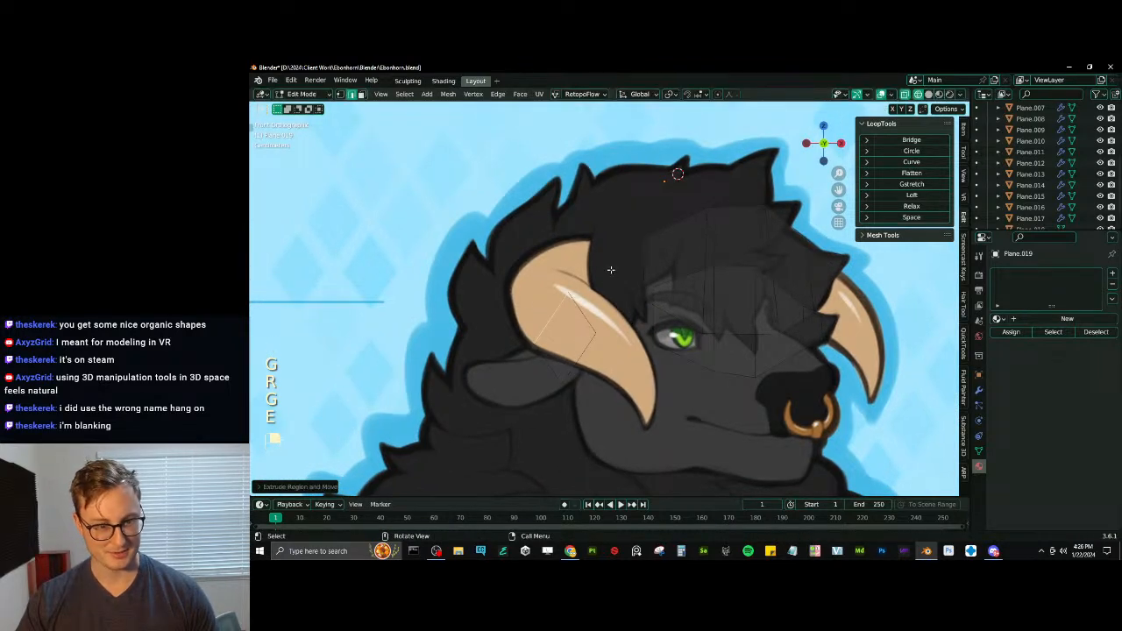
{"action": "key", "text": "s"}
{"action": "left_click", "coordinate": [609, 264]}
- Extrude another segment toward the back of the head, rotating, moving and scaling its end edge to follow the drawn tuft
{"action": "key", "text": "e"}
{"action": "left_click", "coordinate": [579, 230]}
{"action": "key", "text": "r"}
{"action": "left_click", "coordinate": [586, 239]}
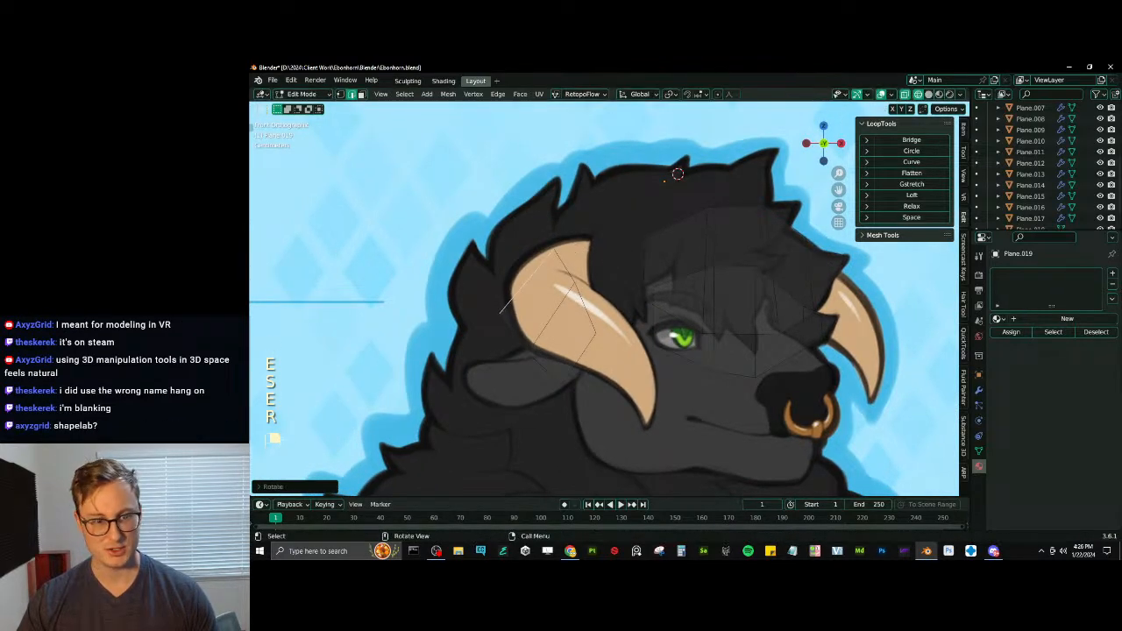
{"action": "key", "text": "s"}
{"action": "left_click", "coordinate": [586, 246]}
{"action": "key", "text": "r"}
{"action": "left_click", "coordinate": [588, 241]}
{"action": "key", "text": "r"}
{"action": "left_click", "coordinate": [605, 272]}
{"action": "key", "text": "g"}
{"action": "left_click", "coordinate": [602, 256]}
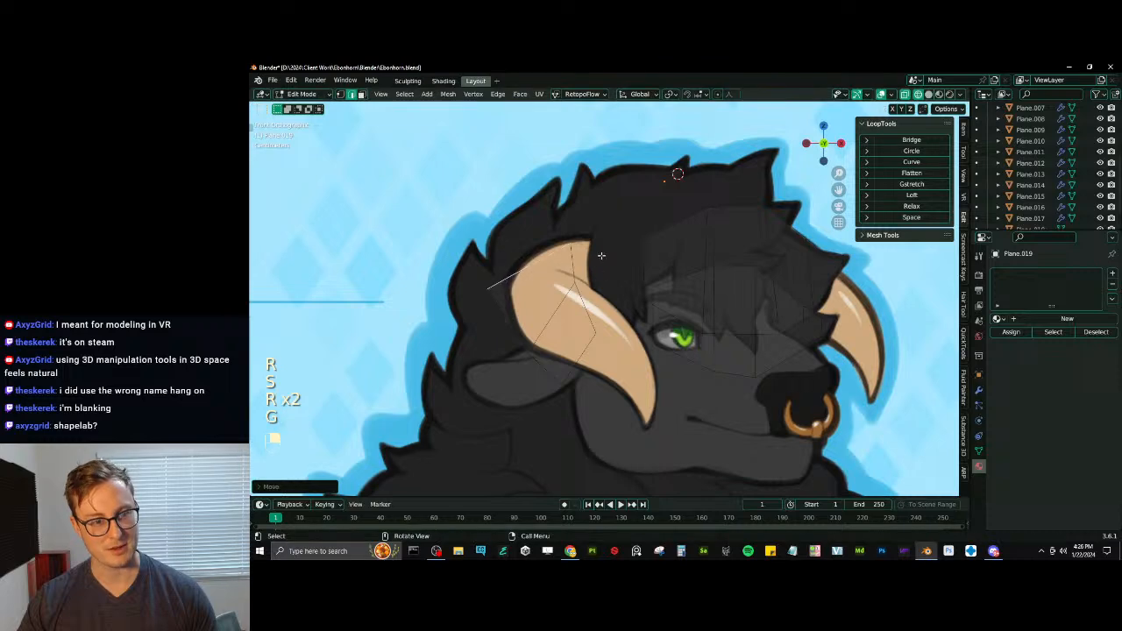
{"action": "key", "text": "s"}
{"action": "left_click", "coordinate": [584, 254]}
- Extrude a segment above the near horn and rotate, shrink and move its end edge to span the drawn tuft
{"action": "key", "text": "e"}
{"action": "left_click", "coordinate": [580, 235]}
{"action": "key", "text": "r"}
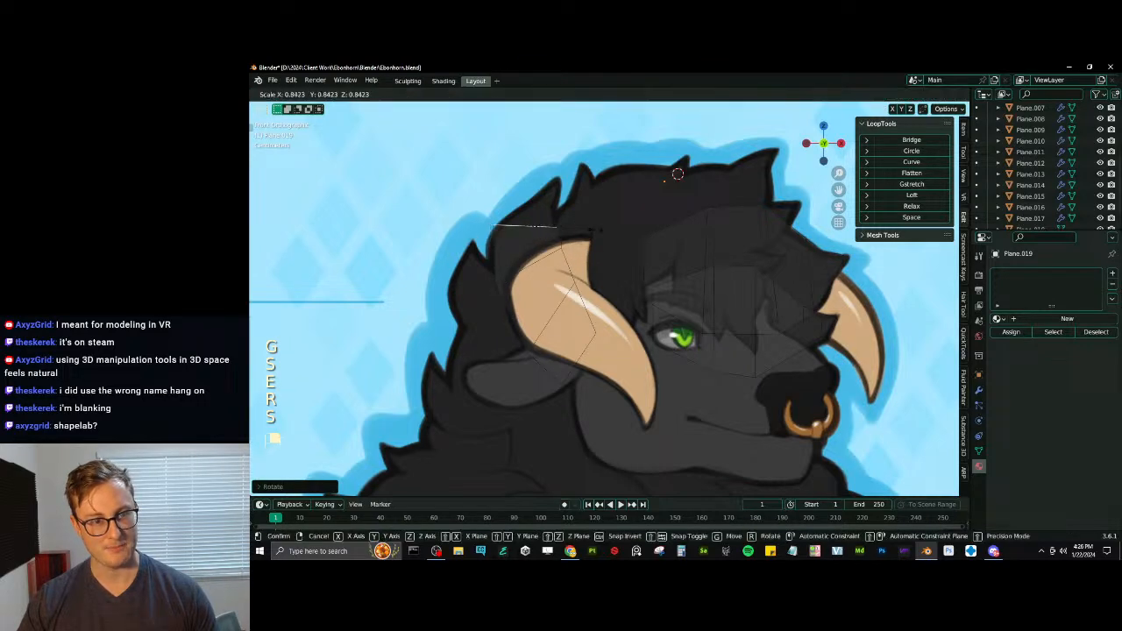
{"action": "left_click", "coordinate": [585, 238]}
{"action": "key", "text": "s"}
{"action": "key", "text": "g"}
{"action": "left_click", "coordinate": [587, 237]}
- Extrude a further segment up the drawn tuft, shrinking, rotating and moving its end edge to match the narrowing outline
{"action": "key", "text": "e"}
{"action": "left_click", "coordinate": [599, 214]}
{"action": "key", "text": "s"}
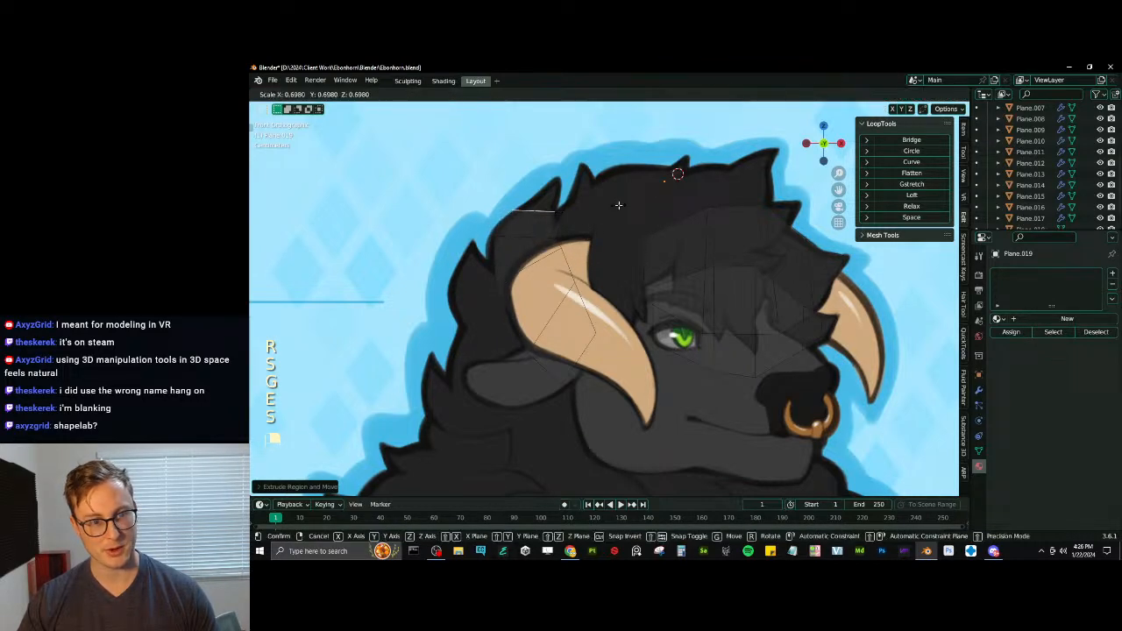
{"action": "left_click", "coordinate": [617, 206]}
{"action": "key", "text": "r"}
{"action": "left_click", "coordinate": [595, 227]}
{"action": "key", "text": "s"}
{"action": "key", "text": "g"}
{"action": "left_click", "coordinate": [599, 222]}
{"action": "key", "text": "r"}
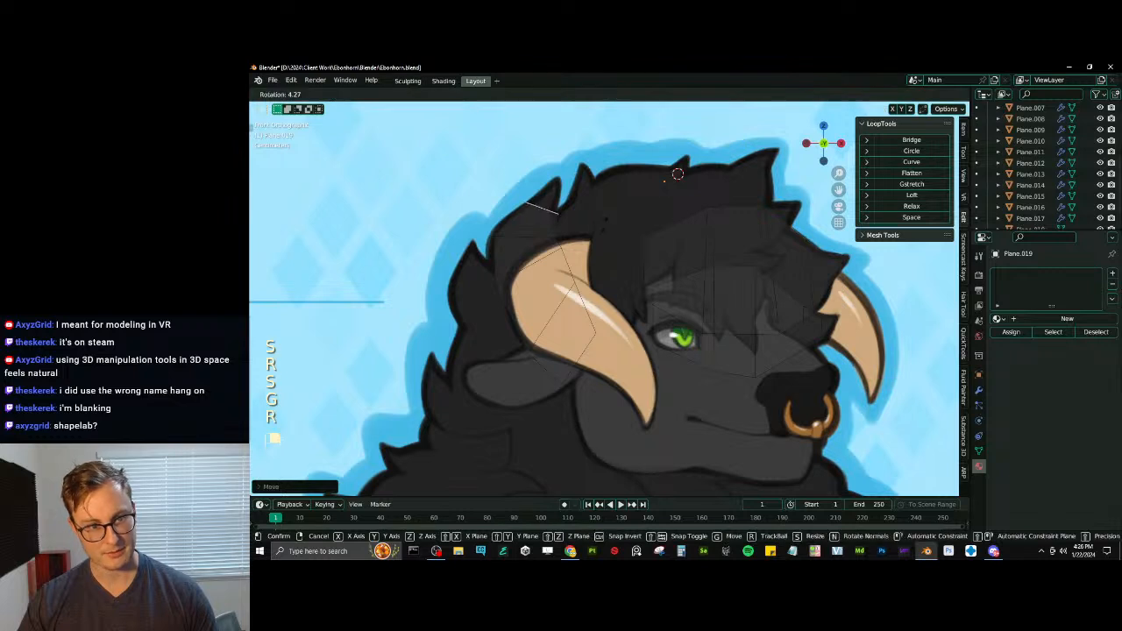
{"action": "left_click", "coordinate": [601, 224]}
{"action": "key", "text": "s"}
{"action": "left_click", "coordinate": [592, 222]}
- Extrude the end edge up to the drawn tuft's tip, shrink and move it, and merge the end into a single vertex
{"action": "key", "text": "e"}
{"action": "left_click", "coordinate": [597, 203]}
{"action": "key", "text": "s"}
{"action": "left_click", "coordinate": [578, 207]}
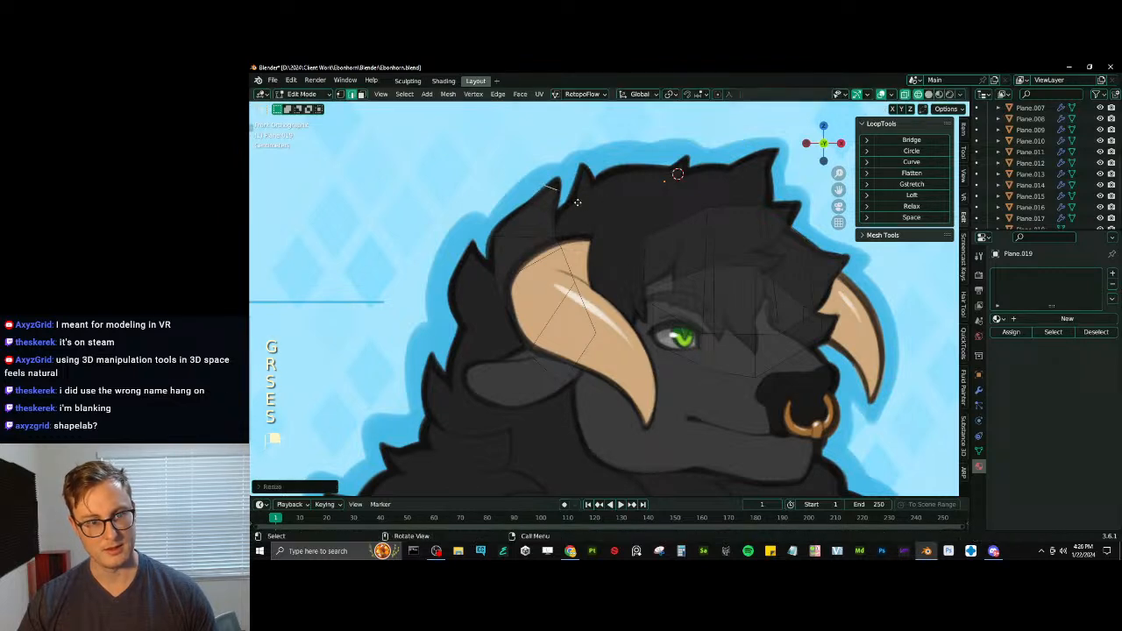
{"action": "key", "text": "g"}
{"action": "left_click", "coordinate": [577, 207]}
{"action": "key", "text": "m"}
{"action": "left_click", "coordinate": [584, 197]}
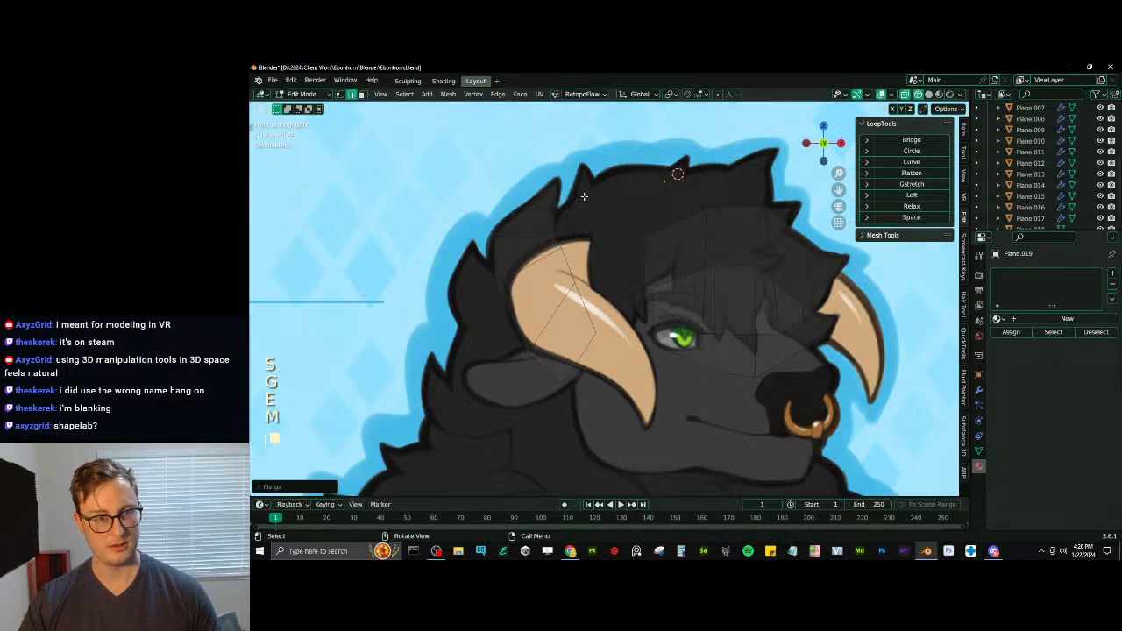
{"action": "left_click", "coordinate": [340, 95]}
- Select the two vertices just below the tuft's tip and scale and move them onto the drawn outline
{"action": "middle_click_drag", "start_coordinate": [553, 237], "coordinate": [577, 286], "text": "shift"}
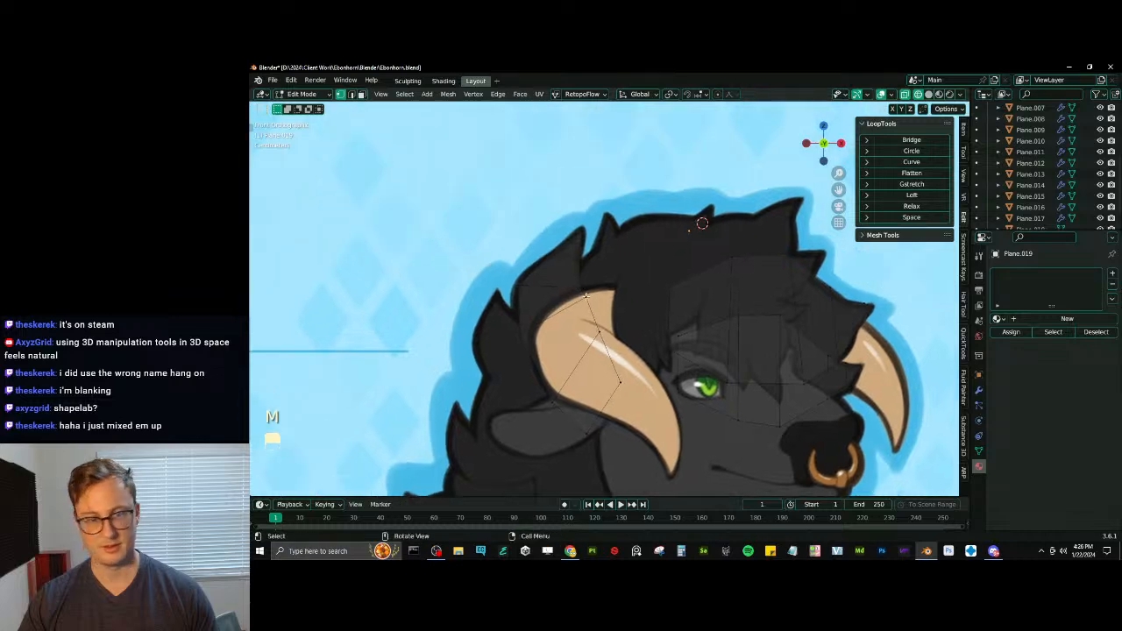
{"action": "scroll", "coordinate": [576, 282], "scroll_direction": "up", "scroll_amount": 2}
{"action": "left_click", "coordinate": [548, 212]}
{"action": "left_click", "coordinate": [569, 221], "text": "shift"}
{"action": "key", "text": "s"}
{"action": "left_click", "coordinate": [575, 221]}
{"action": "key", "text": "g"}
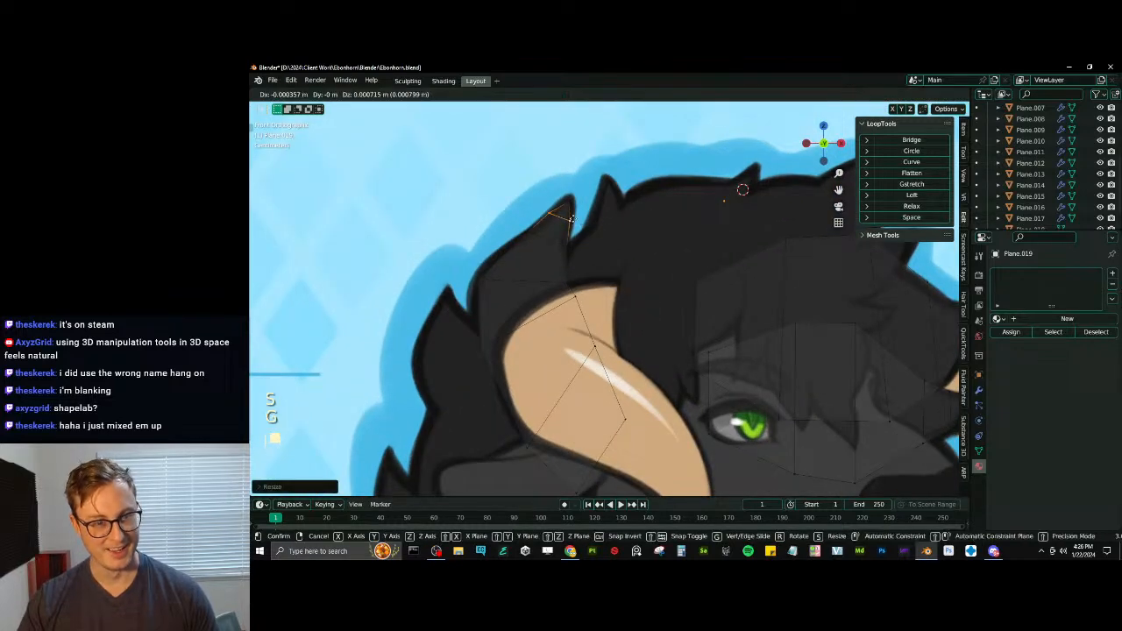
{"action": "left_click", "coordinate": [572, 216]}
- Scale and move the back tuft's lower cross edge over the near horn to refine its width
{"action": "left_click", "coordinate": [528, 235]}
{"action": "left_click", "coordinate": [480, 277]}
{"action": "middle_click_drag", "start_coordinate": [478, 280], "coordinate": [475, 217], "text": "shift"}
{"action": "scroll", "coordinate": [473, 218], "scroll_direction": "down", "scroll_amount": 1}
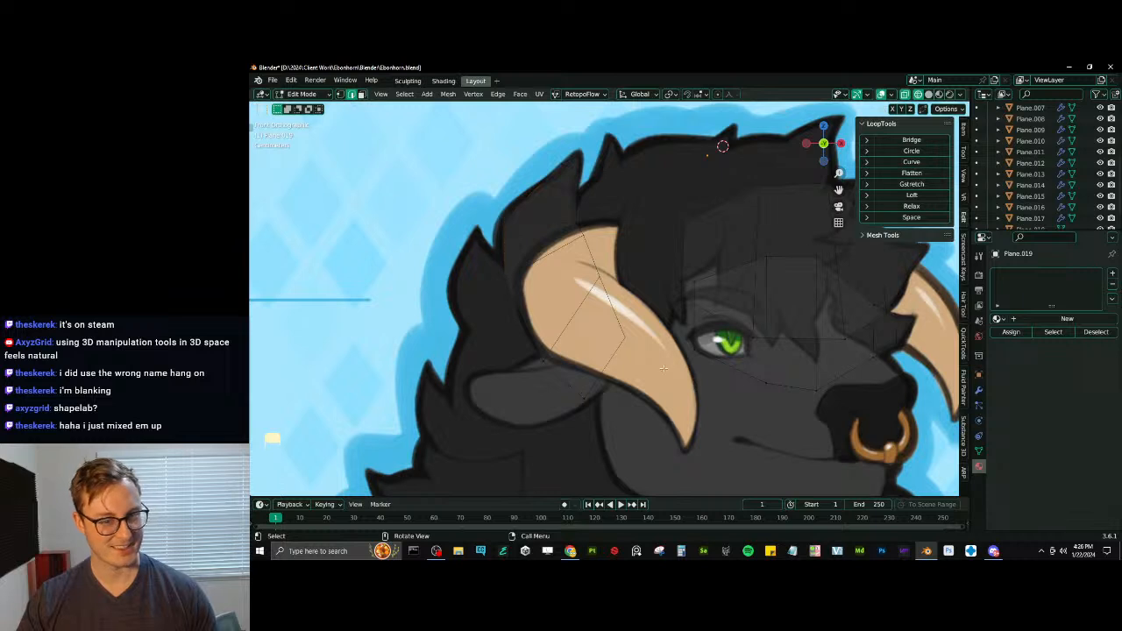
{"action": "key", "text": "s"}
{"action": "left_click", "coordinate": [530, 266]}
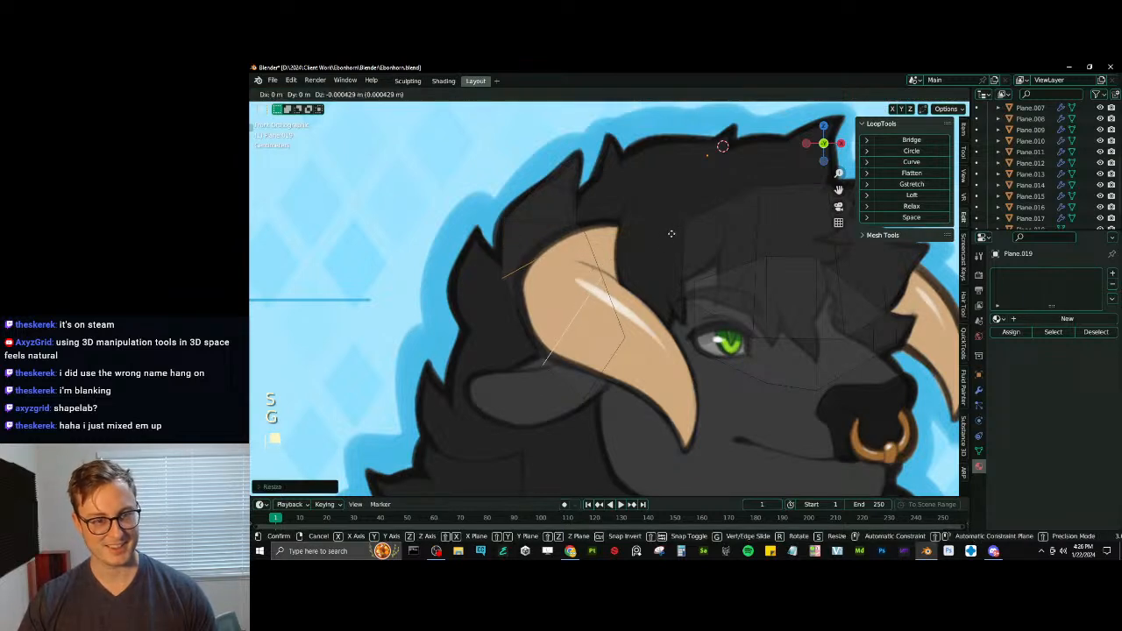
{"action": "key", "text": "g"}
{"action": "left_click", "coordinate": [533, 263]}
- Duplicate the back tuft's cross edge and rotate the copy below the near horn as the base of another tuft
{"action": "key", "text": "shift+d"}
{"action": "key", "text": "r"}
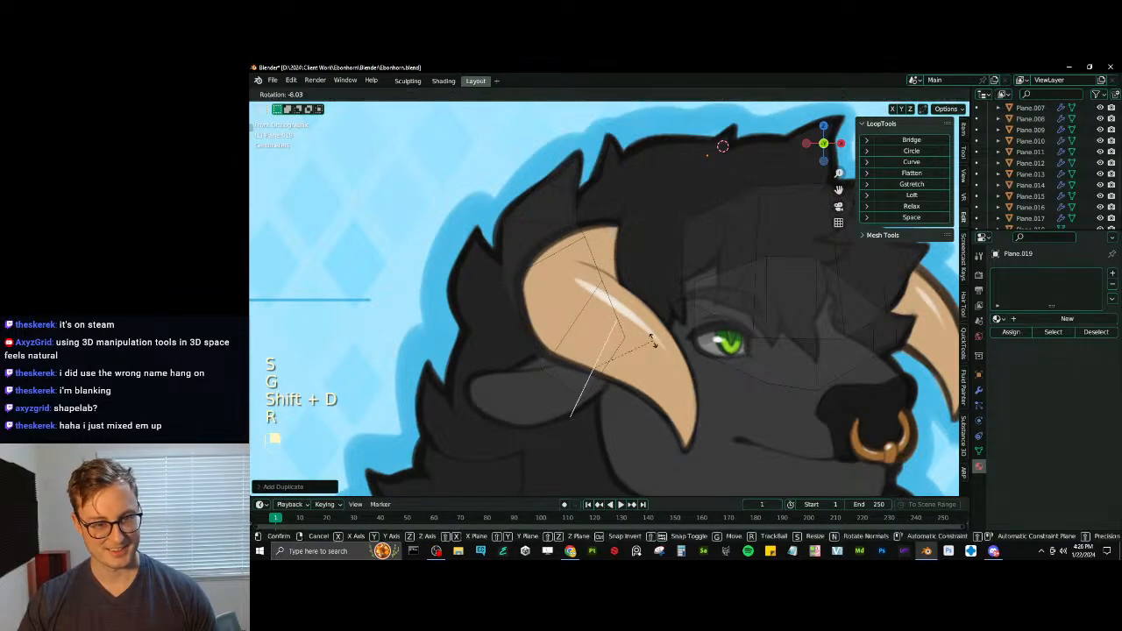
{"action": "left_click", "coordinate": [680, 330]}
{"action": "key", "text": "r"}
{"action": "left_click", "coordinate": [687, 328]}
- Extrude the base edge towards the back of the head, rotating and moving its end edge behind the horn
{"action": "key", "text": "e"}
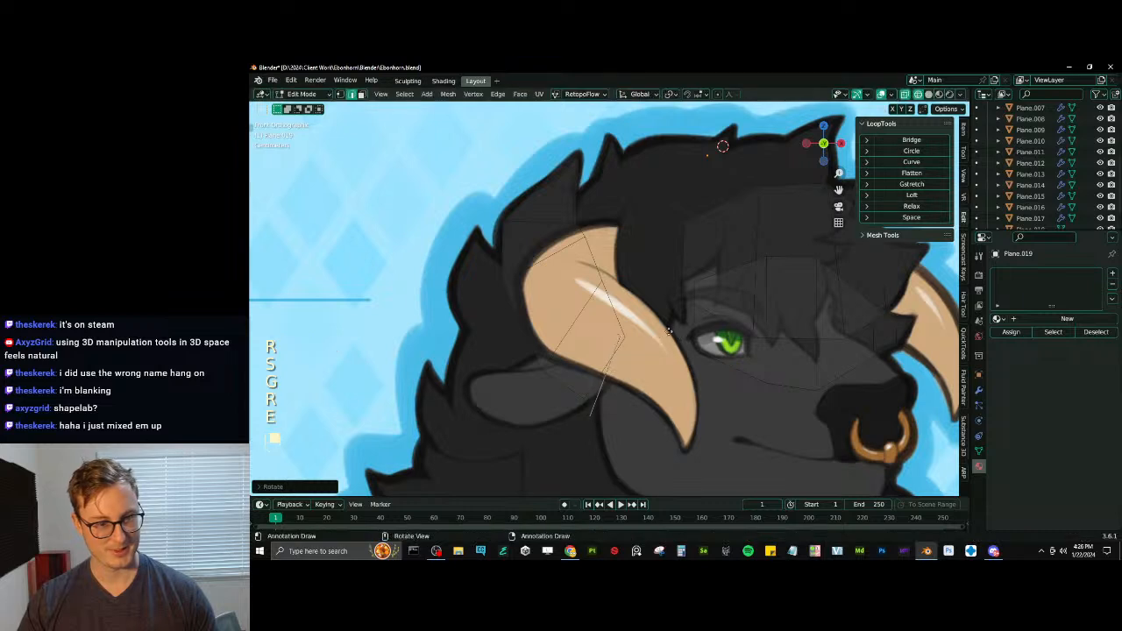
{"action": "left_click", "coordinate": [608, 286]}
{"action": "key", "text": "r"}
{"action": "left_click", "coordinate": [618, 276]}
{"action": "key", "text": "g"}
{"action": "left_click", "coordinate": [645, 292]}
- Extrude another segment past the horn's back curve, rotating and moving its end edge to follow the drawn tuft
{"action": "key", "text": "e"}
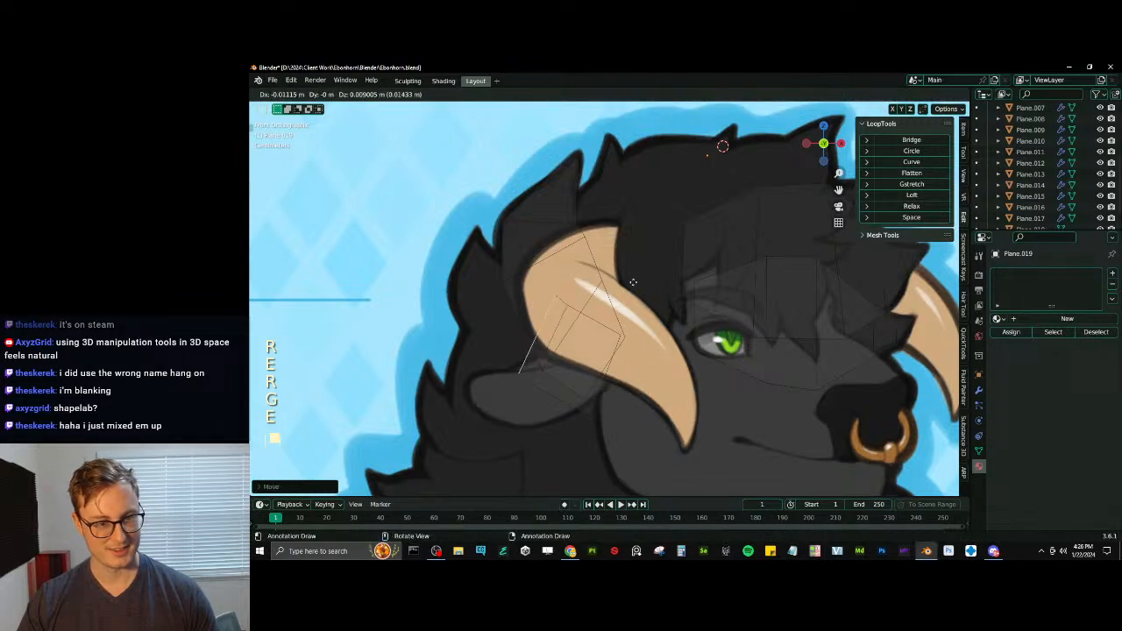
{"action": "left_click", "coordinate": [592, 257]}
{"action": "key", "text": "r"}
{"action": "left_click", "coordinate": [625, 263]}
{"action": "key", "text": "g"}
{"action": "left_click", "coordinate": [628, 262]}
{"action": "key", "text": "g"}
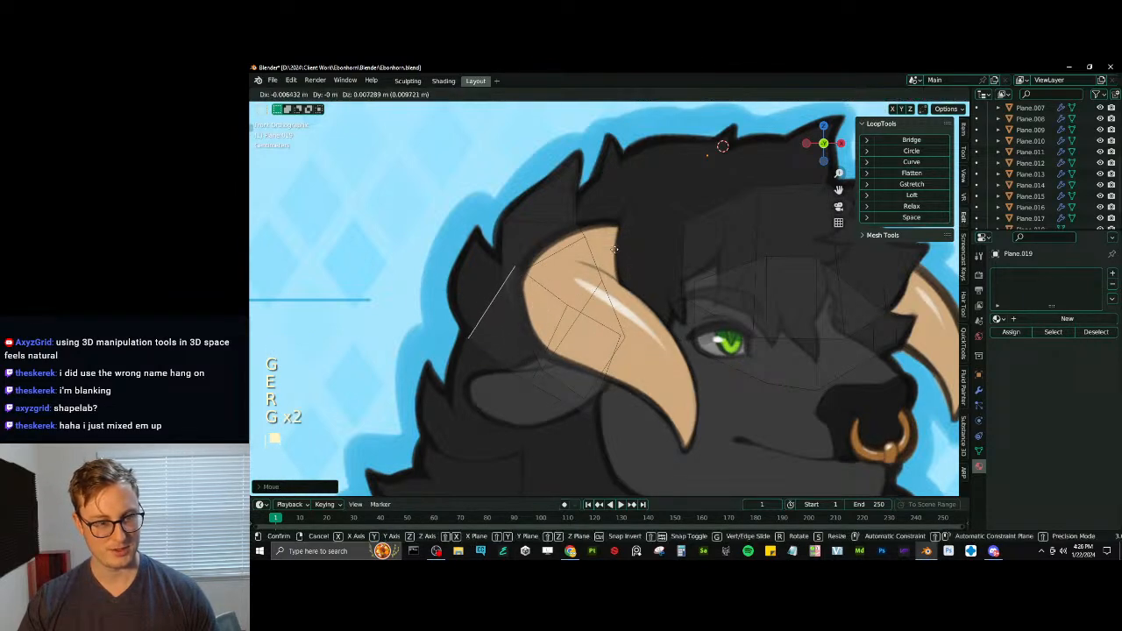
{"action": "left_click", "coordinate": [620, 252]}
{"action": "key", "text": "g"}
{"action": "left_click", "coordinate": [606, 245]}
- Extrude a segment to the outer curve of the drawn tuft behind the horn, rotating, scaling and moving its end edge to fit
{"action": "key", "text": "e"}
{"action": "left_click", "coordinate": [589, 230]}
{"action": "key", "text": "r"}
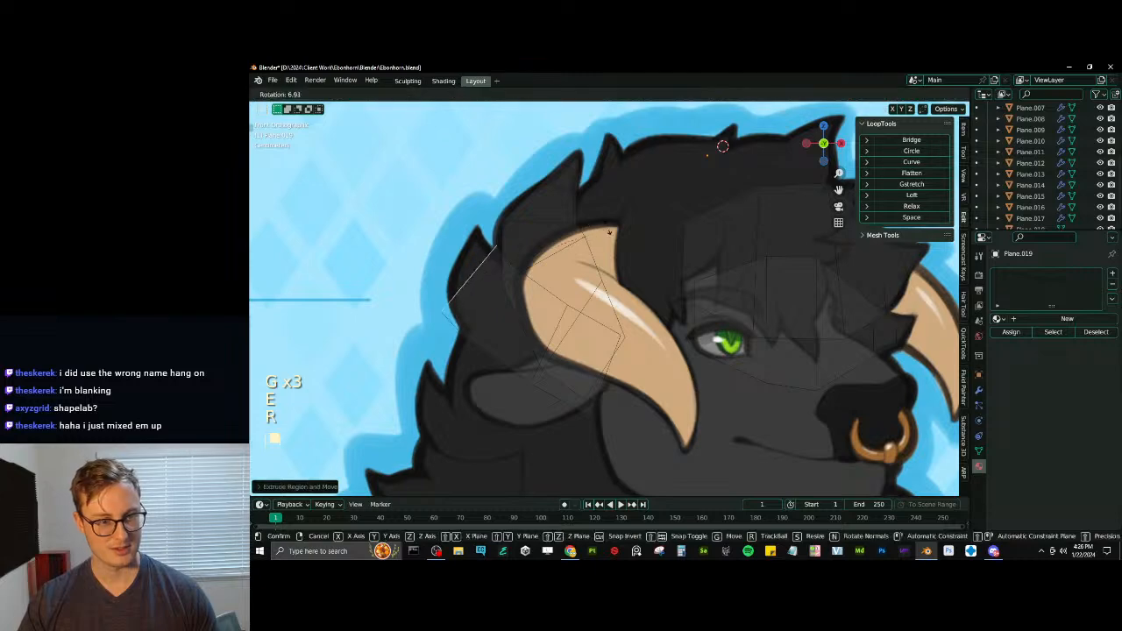
{"action": "left_click", "coordinate": [609, 231]}
{"action": "key", "text": "s"}
{"action": "left_click", "coordinate": [564, 245]}
{"action": "key", "text": "r"}
{"action": "left_click", "coordinate": [556, 246]}
{"action": "key", "text": "g"}
{"action": "left_click", "coordinate": [559, 240]}
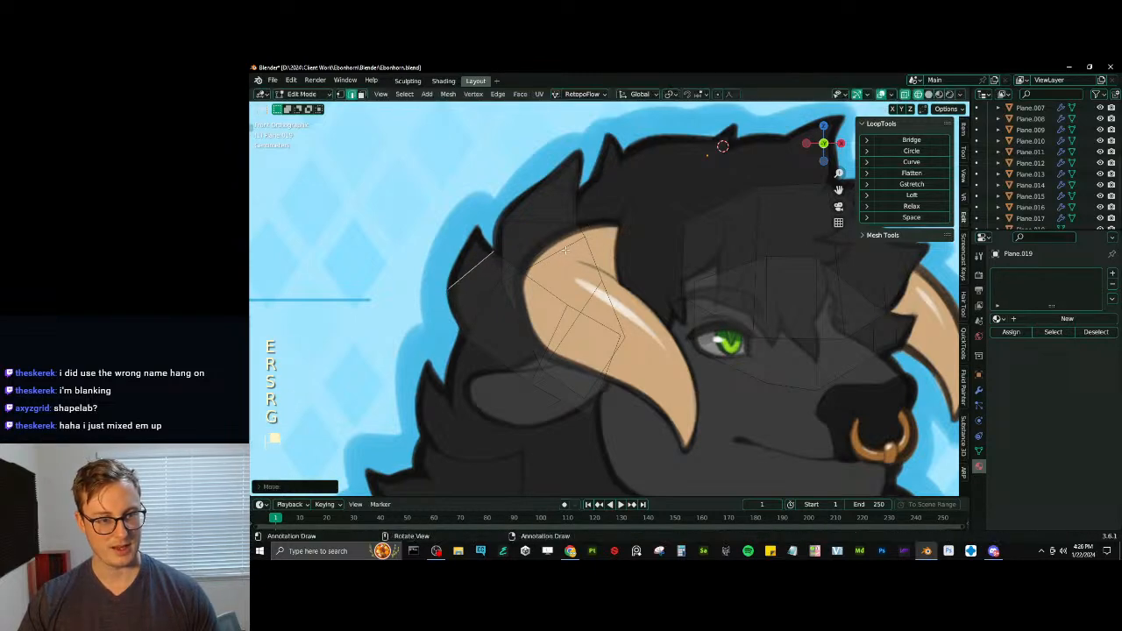
{"action": "key", "text": "s"}
{"action": "left_click", "coordinate": [551, 245]}
{"action": "key", "text": "r"}
{"action": "left_click", "coordinate": [552, 250]}
- Extrude a narrower segment up towards the tuft's point, rotating, shrinking and moving its end edge onto the drawn outline
{"action": "key", "text": "e"}
{"action": "left_click", "coordinate": [550, 238]}
{"action": "key", "text": "r"}
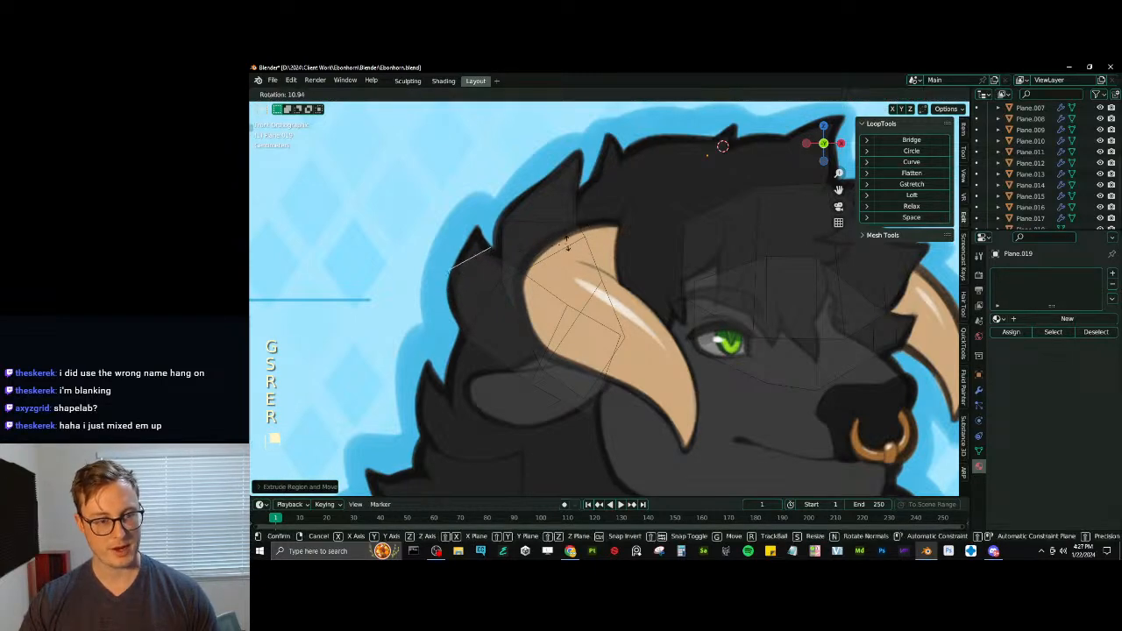
{"action": "left_click", "coordinate": [567, 248]}
{"action": "key", "text": "s"}
{"action": "left_click", "coordinate": [528, 257]}
{"action": "key", "text": "g"}
{"action": "left_click", "coordinate": [532, 248]}
{"action": "key", "text": "r"}
{"action": "left_click", "coordinate": [570, 243]}
{"action": "key", "text": "s"}
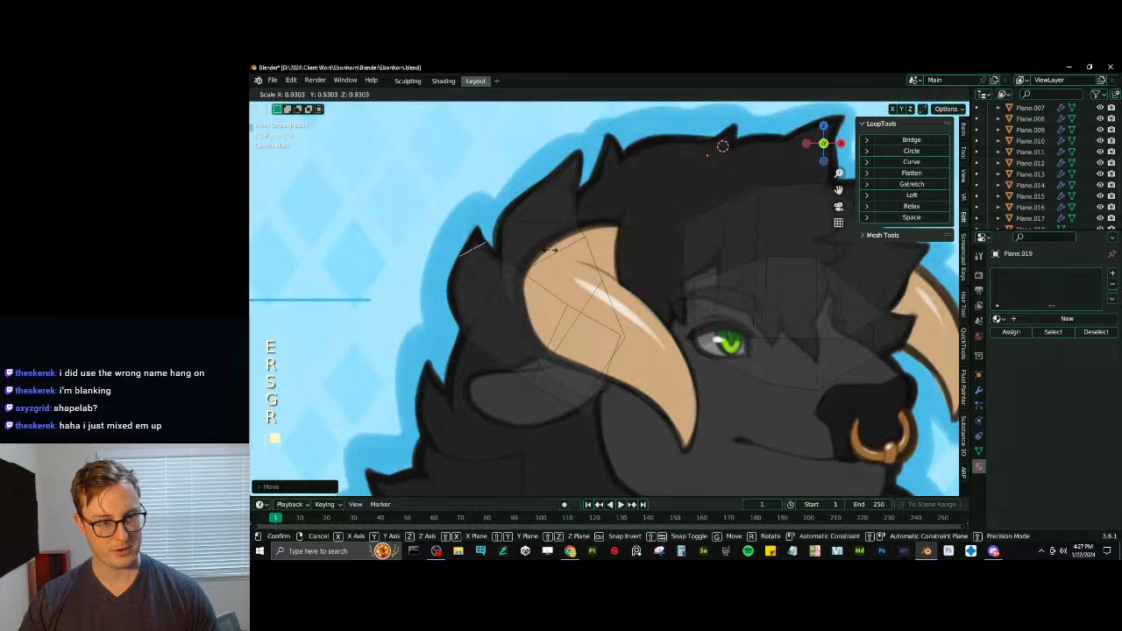
{"action": "left_click", "coordinate": [557, 245]}
{"action": "key", "text": "s"}
{"action": "left_click", "coordinate": [567, 240]}
{"action": "key", "text": "r"}
{"action": "left_click", "coordinate": [568, 249]}
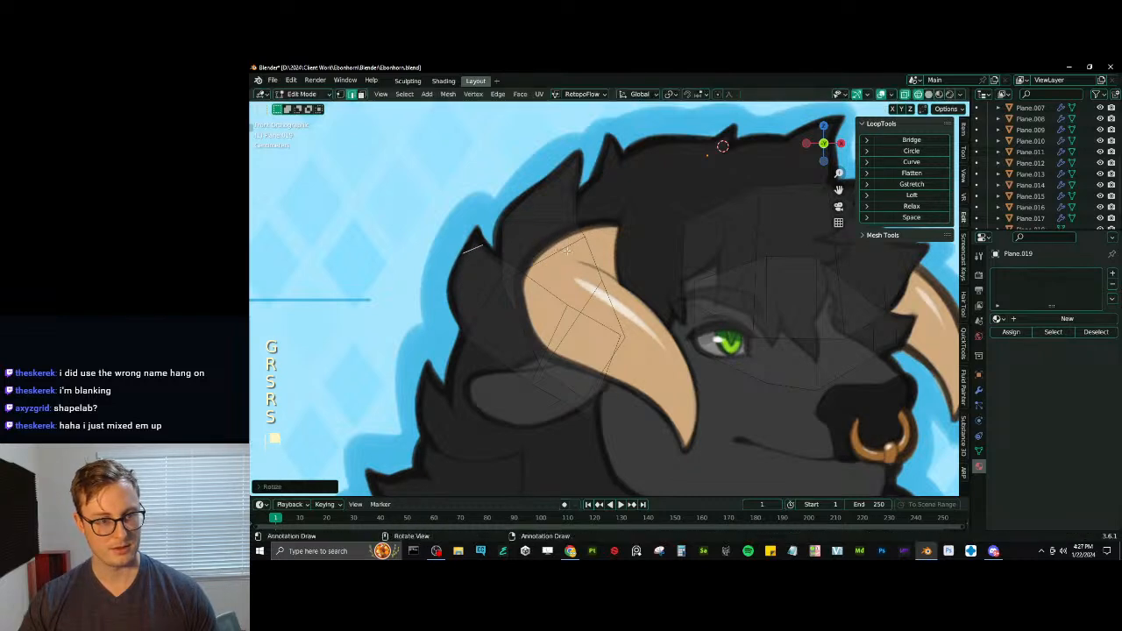
- Extrude the end edge to the drawn tip and merge it into a single vertex
{"action": "key", "text": "e"}
{"action": "left_click", "coordinate": [568, 237]}
{"action": "key", "text": "m"}
{"action": "left_click", "coordinate": [568, 236]}
{"action": "middle_click_drag", "start_coordinate": [455, 260], "coordinate": [507, 249], "text": "shift"}
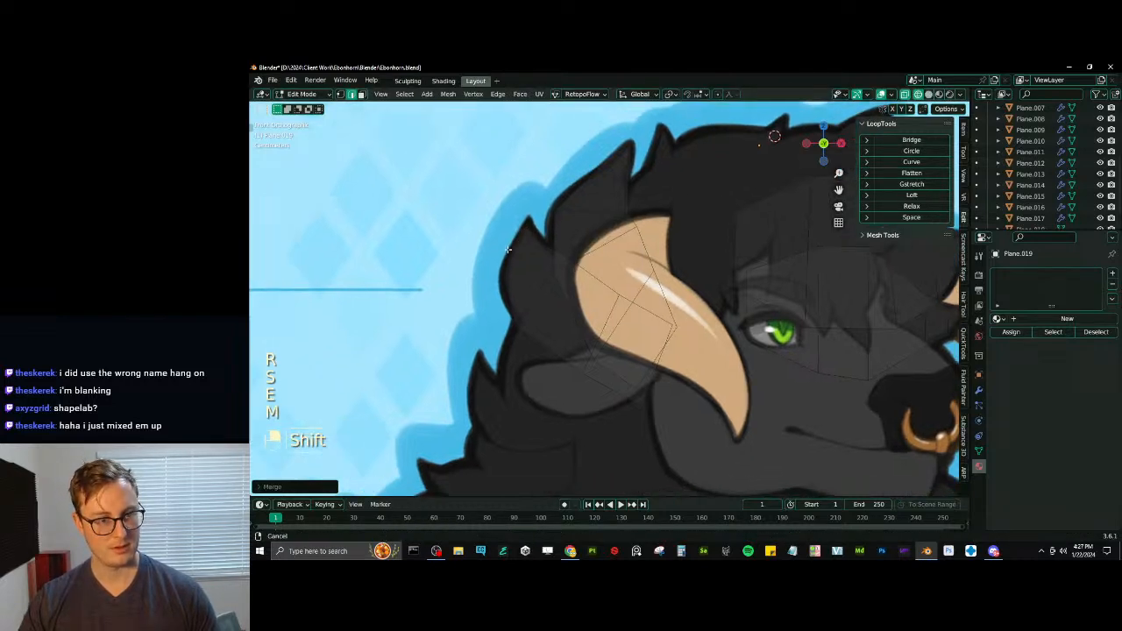
{"action": "scroll", "coordinate": [508, 249], "scroll_direction": "up", "scroll_amount": 3}
{"action": "left_click", "coordinate": [348, 95]}
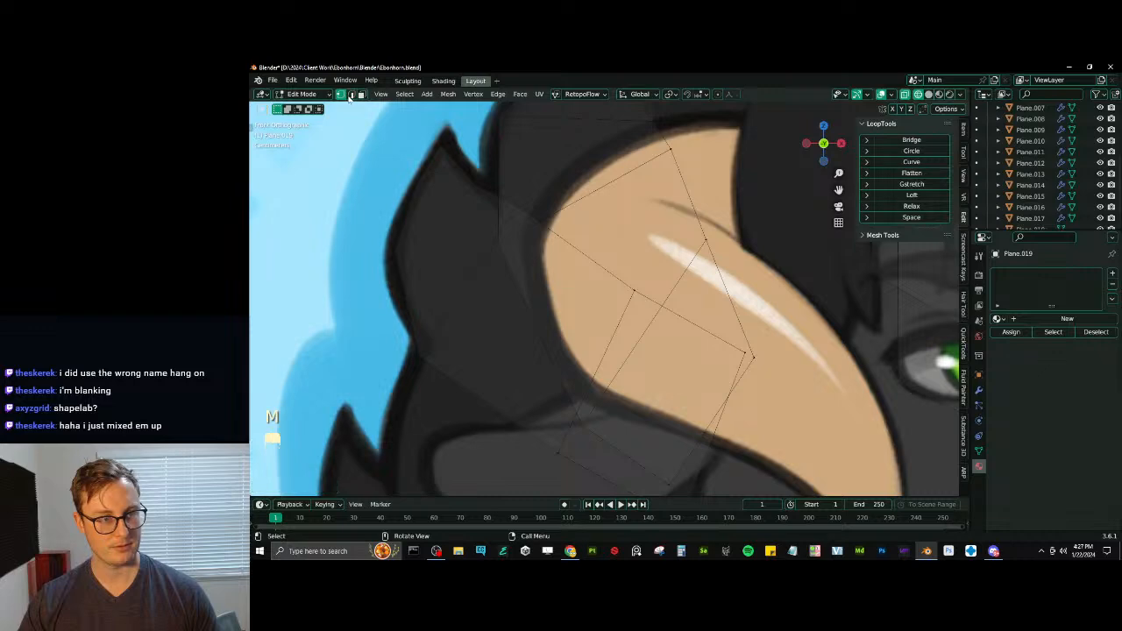
{"action": "scroll", "coordinate": [458, 190], "scroll_direction": "down", "scroll_amount": 6}
{"action": "middle_click_drag", "start_coordinate": [550, 306], "coordinate": [574, 239], "text": "shift"}
{"action": "scroll", "coordinate": [574, 239], "scroll_direction": "down", "scroll_amount": 4}
{"action": "scroll", "coordinate": [526, 343], "scroll_direction": "up", "scroll_amount": 4}
{"action": "middle_click_drag", "start_coordinate": [537, 334], "coordinate": [560, 271], "text": "shift"}
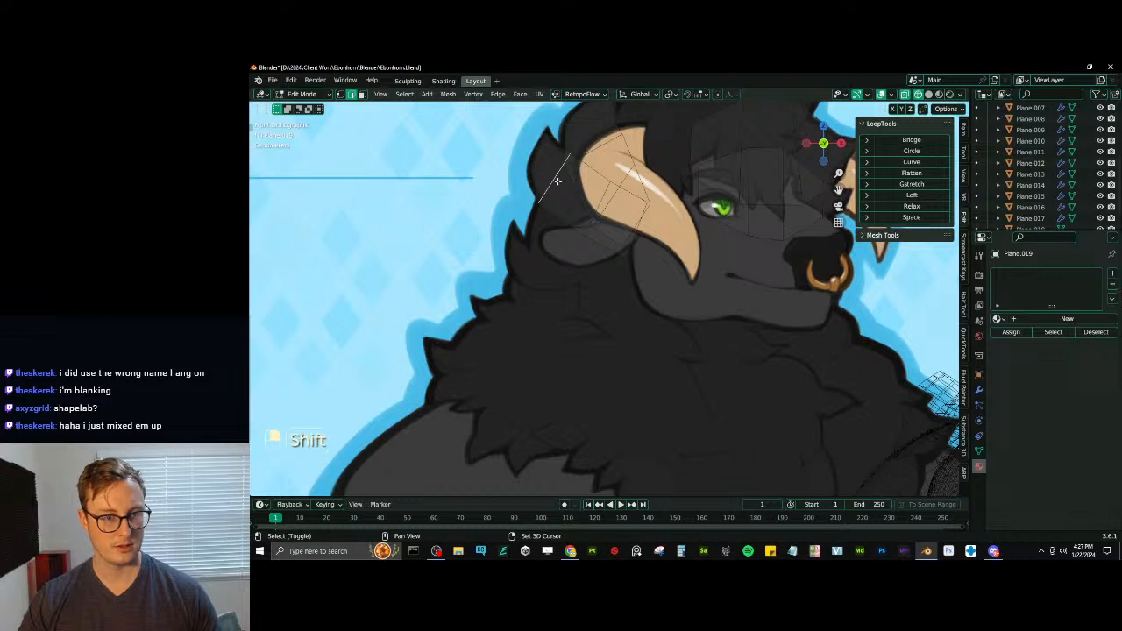
{"action": "key", "text": "shift+d"}
{"action": "left_click", "coordinate": [608, 273]}
{"action": "middle_click_drag", "start_coordinate": [607, 254], "coordinate": [612, 281], "text": "shift"}
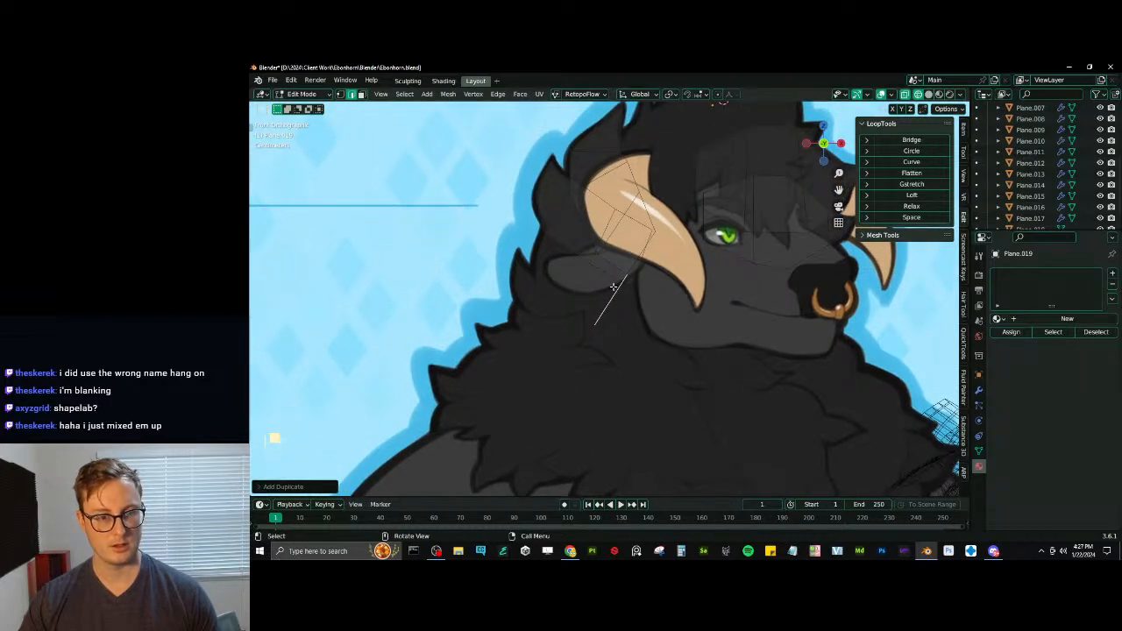
{"action": "key", "text": "x"}
- Duplicate the whole tuft behind the horn and rotate, stretch vertically and move the copy over the ear and neck fur
{"action": "key", "text": "l"}
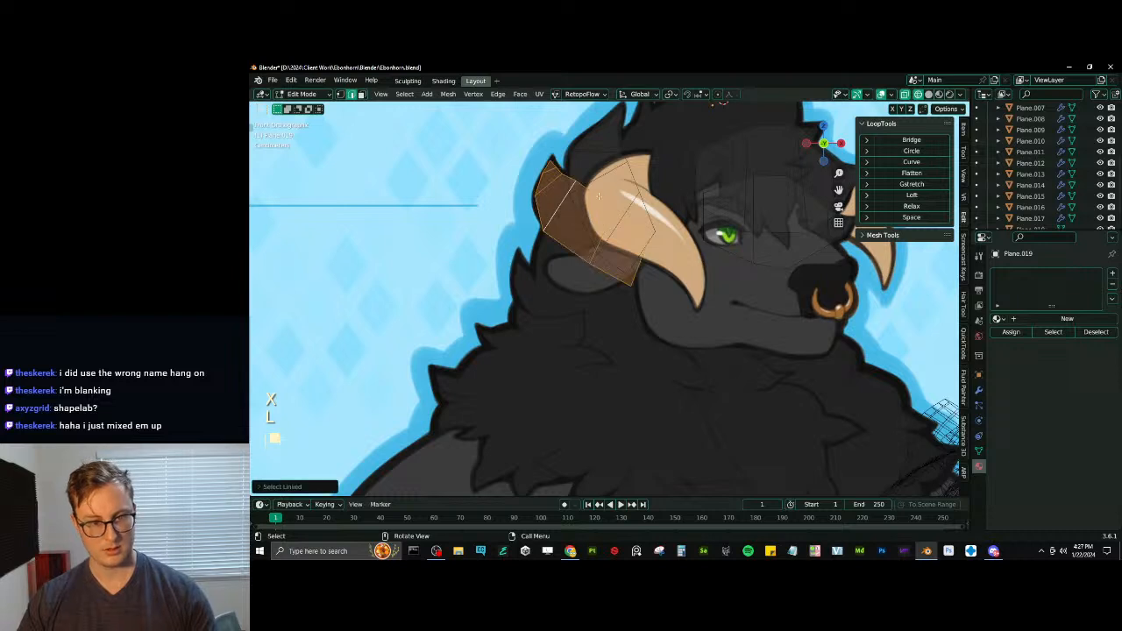
{"action": "key", "text": "shift+d"}
{"action": "key", "text": "r"}
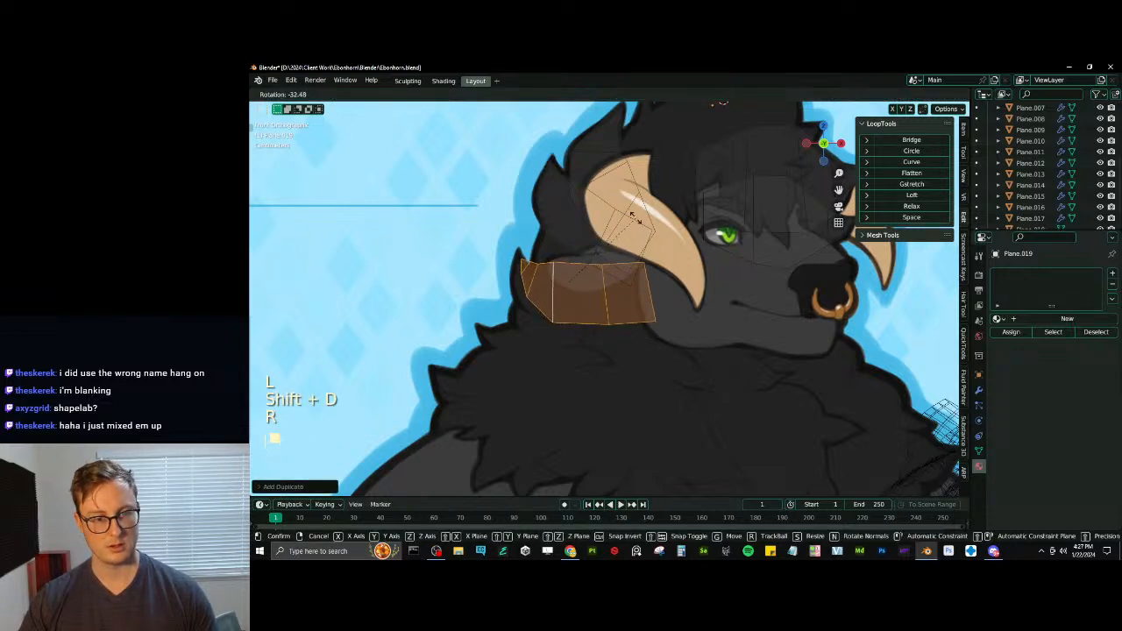
{"action": "key", "text": "s"}
{"action": "key", "text": "z"}
{"action": "key", "text": "r"}
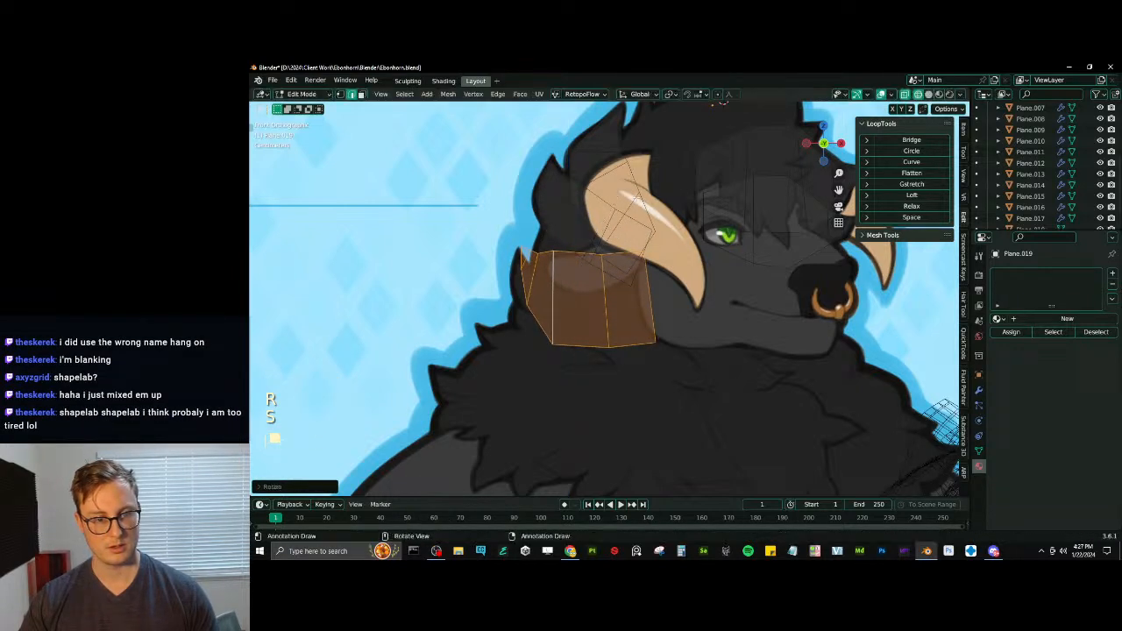
{"action": "key", "text": "g"}
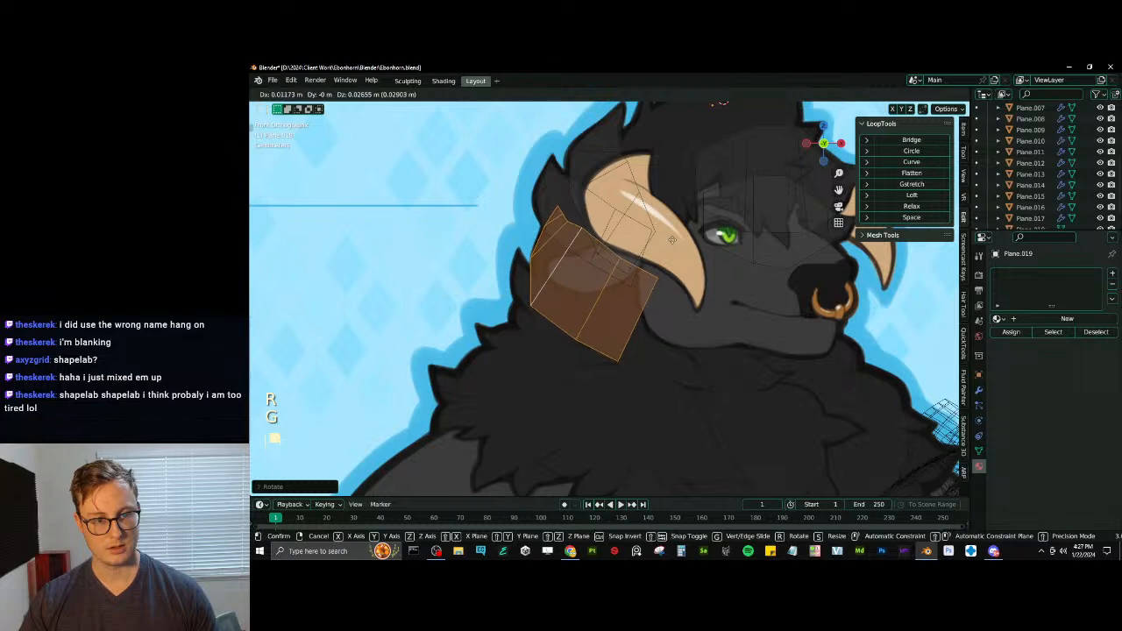
{"action": "left_click", "coordinate": [624, 321]}
- Save the Blender file and resume editing the fur mesh
{"action": "key", "text": "Tab"}
{"action": "key", "text": "ctrl+s"}
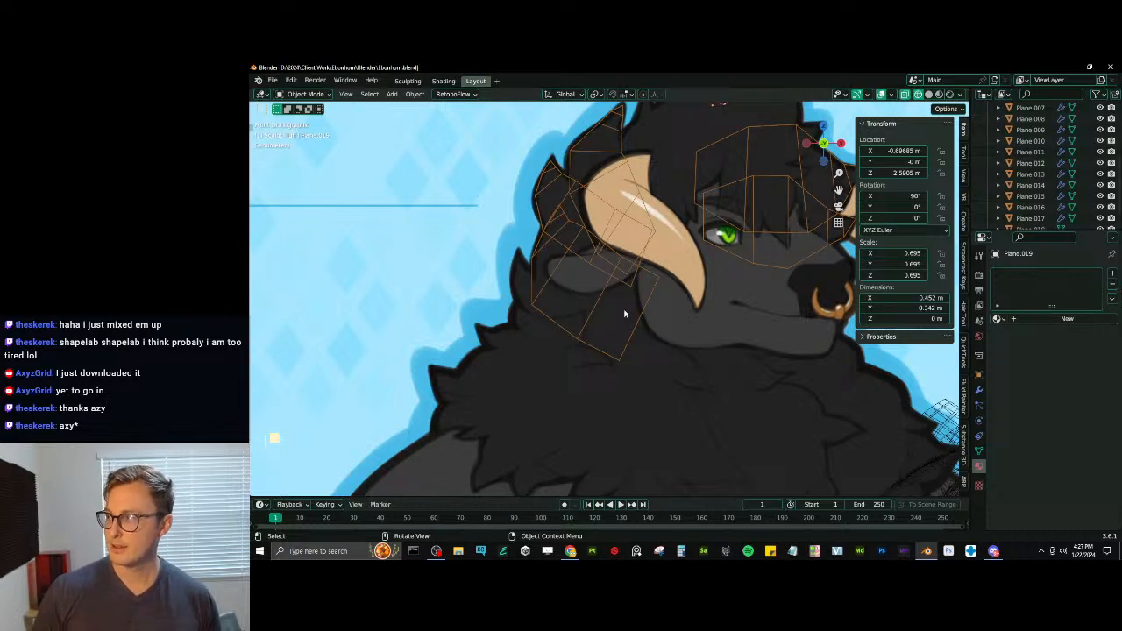
{"action": "key", "text": "Tab"}
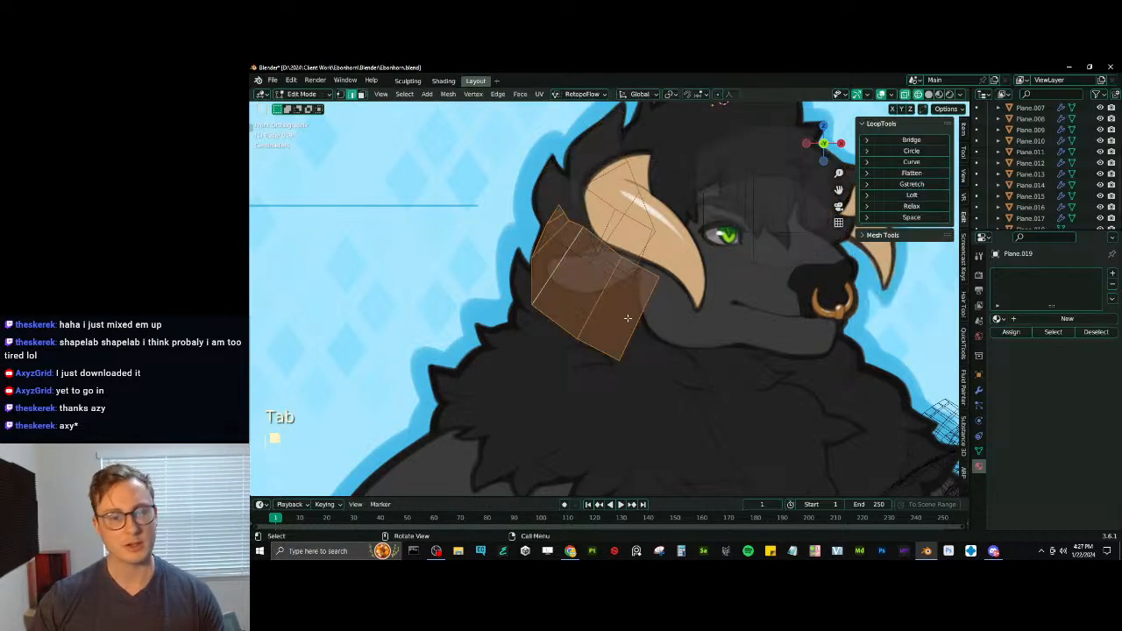
- Duplicate a cross edge of the copied tuft and scale, rotate and move it below the ear as a smaller tuft's base
{"action": "key", "text": "shift+d"}
{"action": "left_click", "coordinate": [569, 348]}
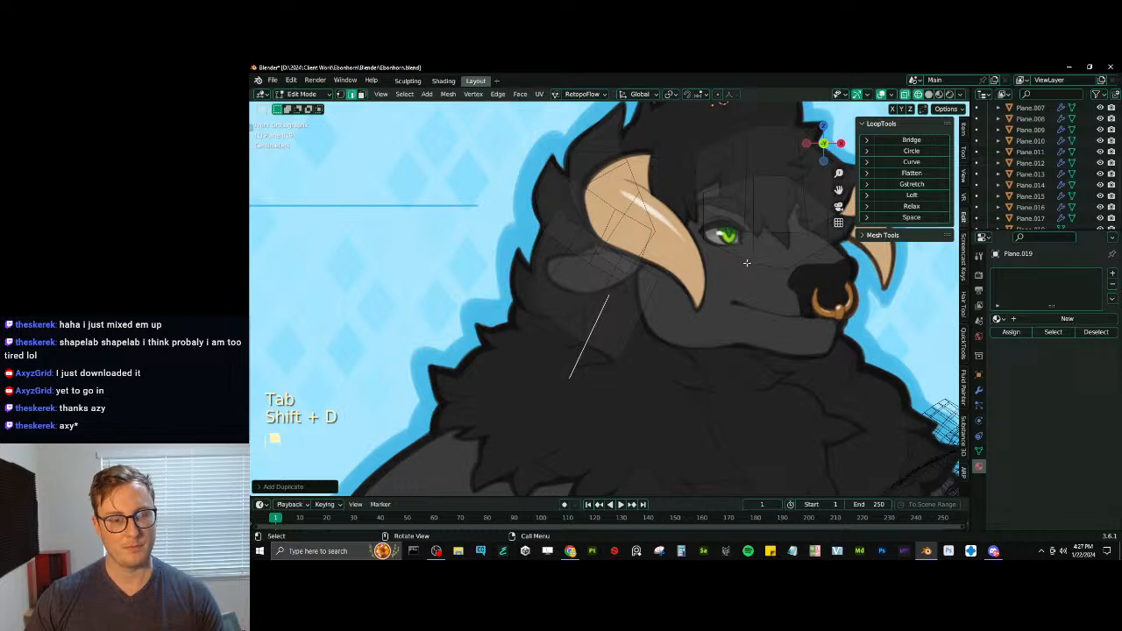
{"action": "key", "text": "s"}
{"action": "left_click", "coordinate": [662, 315]}
{"action": "key", "text": "g"}
{"action": "left_click", "coordinate": [675, 313]}
{"action": "key", "text": "r"}
{"action": "left_click", "coordinate": [694, 279]}
{"action": "key", "text": "s"}
{"action": "left_click", "coordinate": [664, 297]}
{"action": "key", "text": "g"}
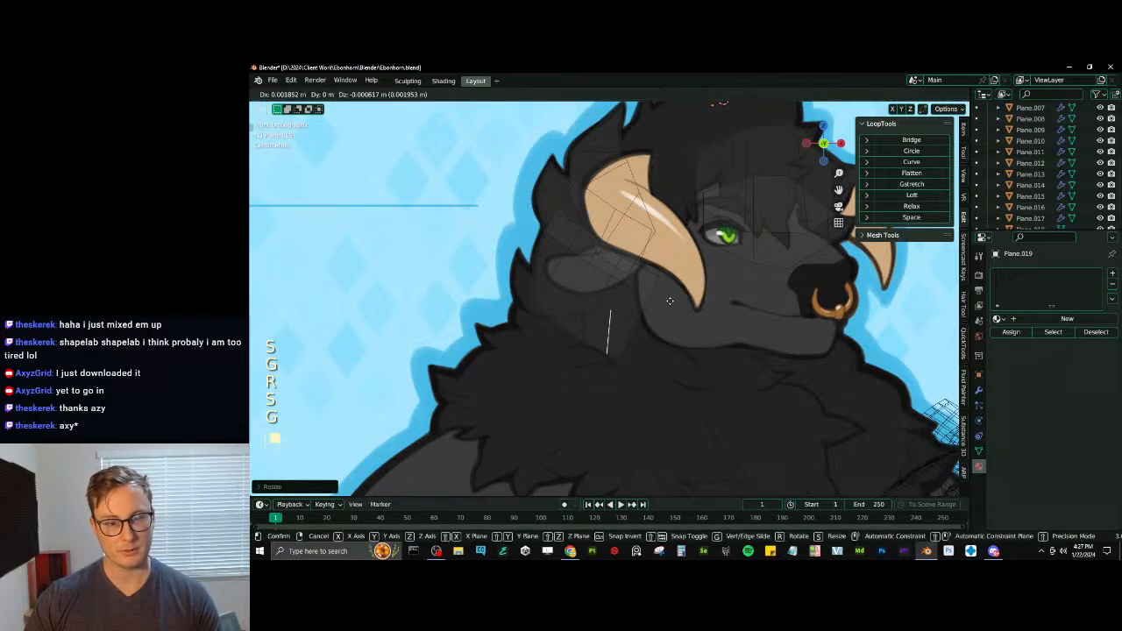
{"action": "left_click", "coordinate": [678, 300]}
- Extrude a short first segment from the base edge under the ear, rotating and moving its end edge
{"action": "key", "text": "e"}
{"action": "left_click", "coordinate": [621, 289]}
{"action": "key", "text": "r"}
{"action": "left_click", "coordinate": [666, 298]}
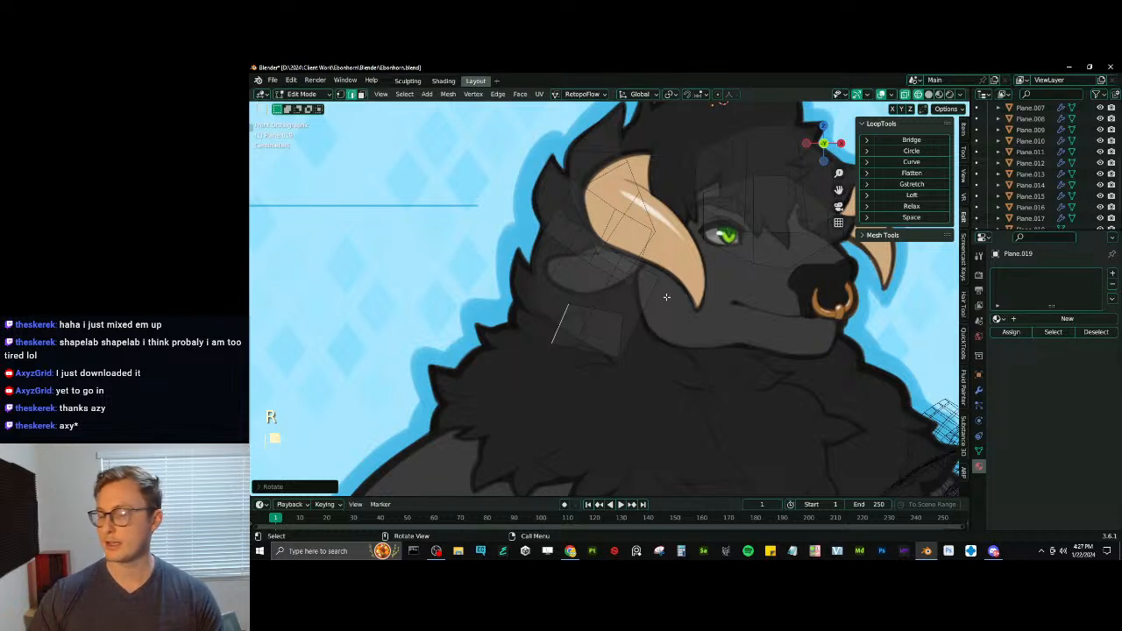
{"action": "key", "text": "g"}
{"action": "left_click", "coordinate": [673, 305]}
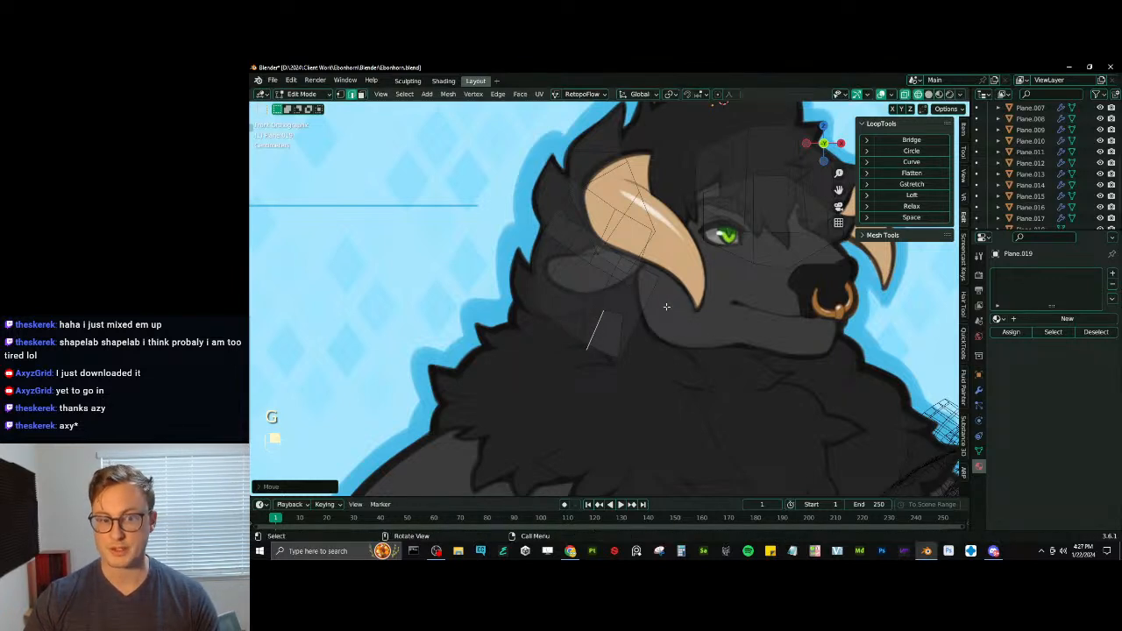
- Extrude a longer segment beneath the ear towards the back of the neck, moving and rotating its end edge
{"action": "key", "text": "e"}
{"action": "left_click", "coordinate": [617, 295]}
{"action": "key", "text": "g"}
{"action": "left_click", "coordinate": [623, 285]}
{"action": "key", "text": "r"}
{"action": "left_click", "coordinate": [623, 282]}
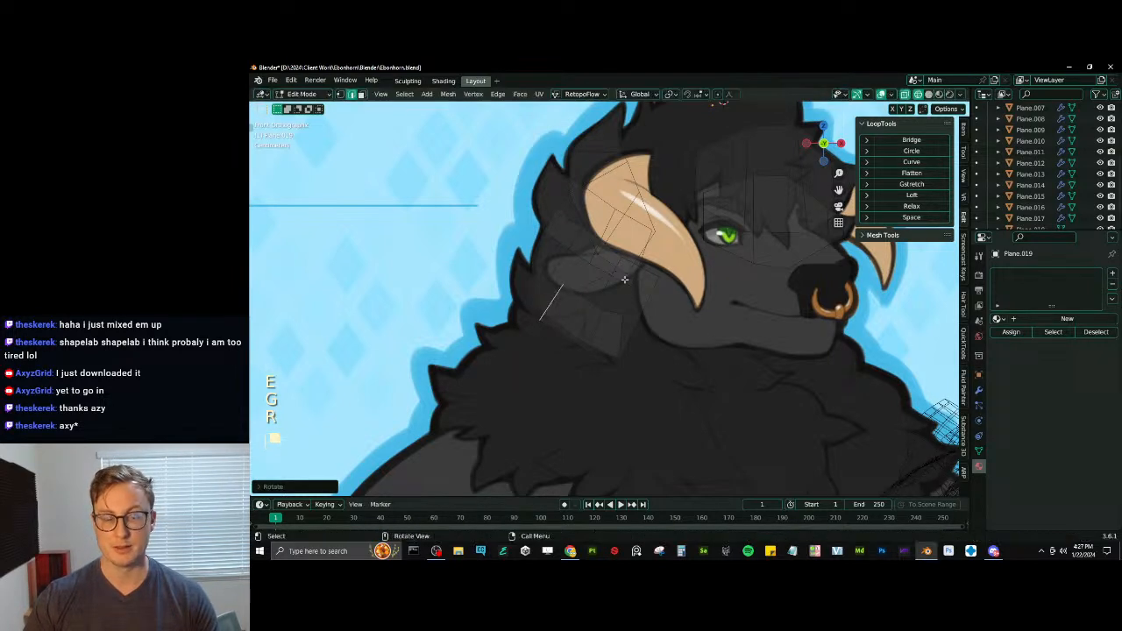
{"action": "key", "text": "g"}
{"action": "left_click", "coordinate": [618, 289]}
- Extrude the lower tuft to the drawn outline behind the ear, shrinking, rotating and moving its end edge
{"action": "key", "text": "e"}
{"action": "left_click", "coordinate": [595, 275]}
{"action": "key", "text": "s"}
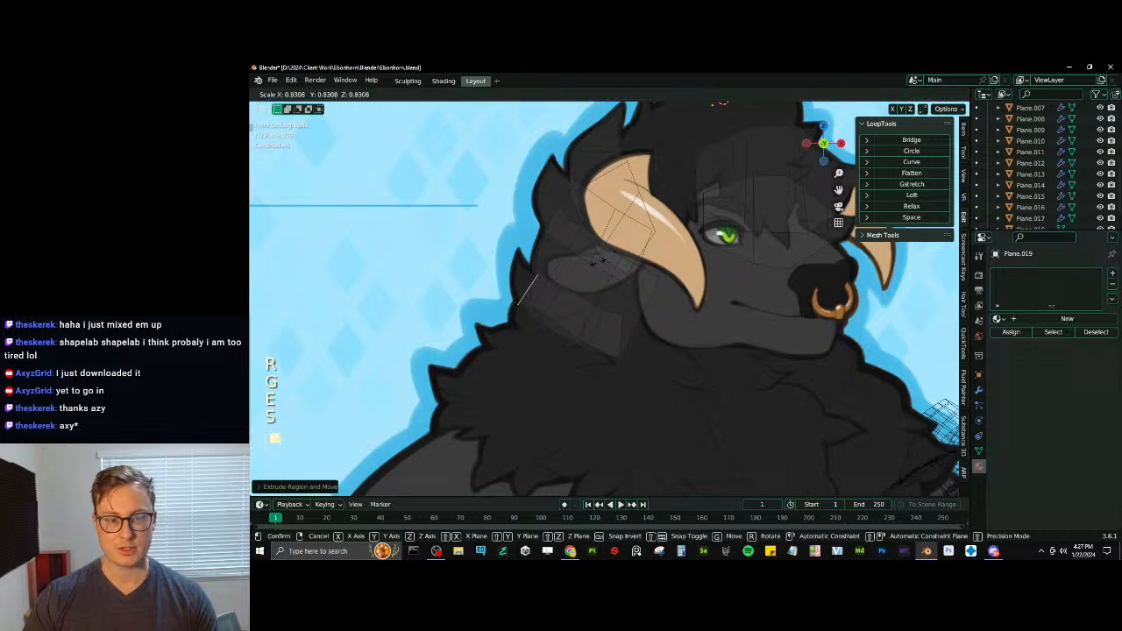
{"action": "left_click", "coordinate": [587, 268]}
{"action": "key", "text": "g"}
{"action": "left_click", "coordinate": [588, 260]}
{"action": "key", "text": "r"}
{"action": "left_click", "coordinate": [591, 268]}
{"action": "key", "text": "s"}
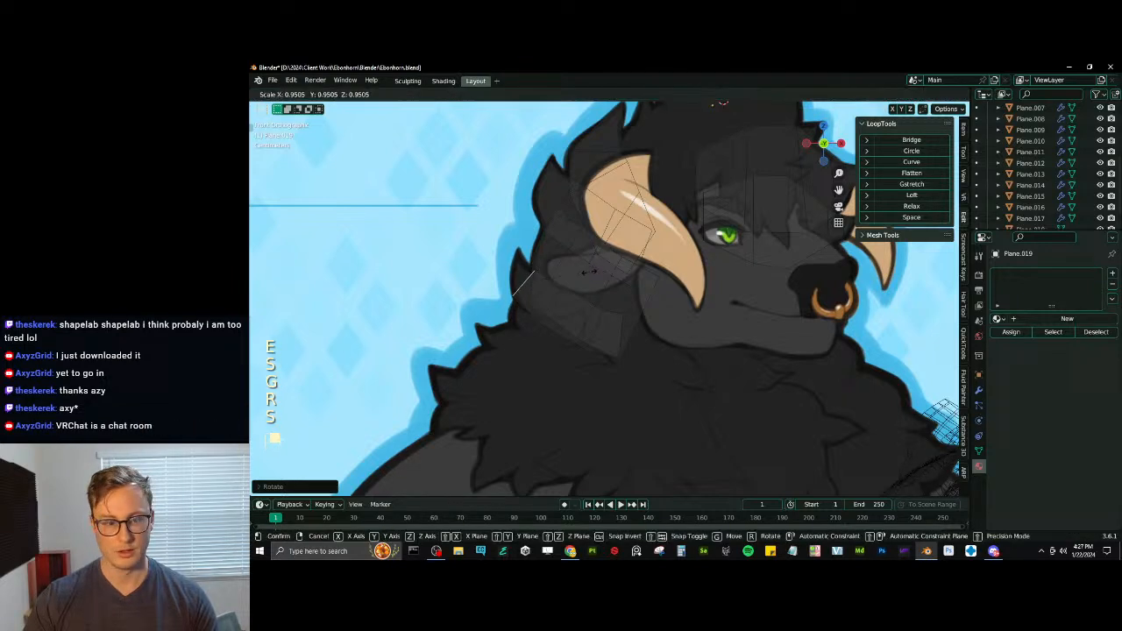
{"action": "key", "text": "g"}
{"action": "left_click", "coordinate": [576, 279]}
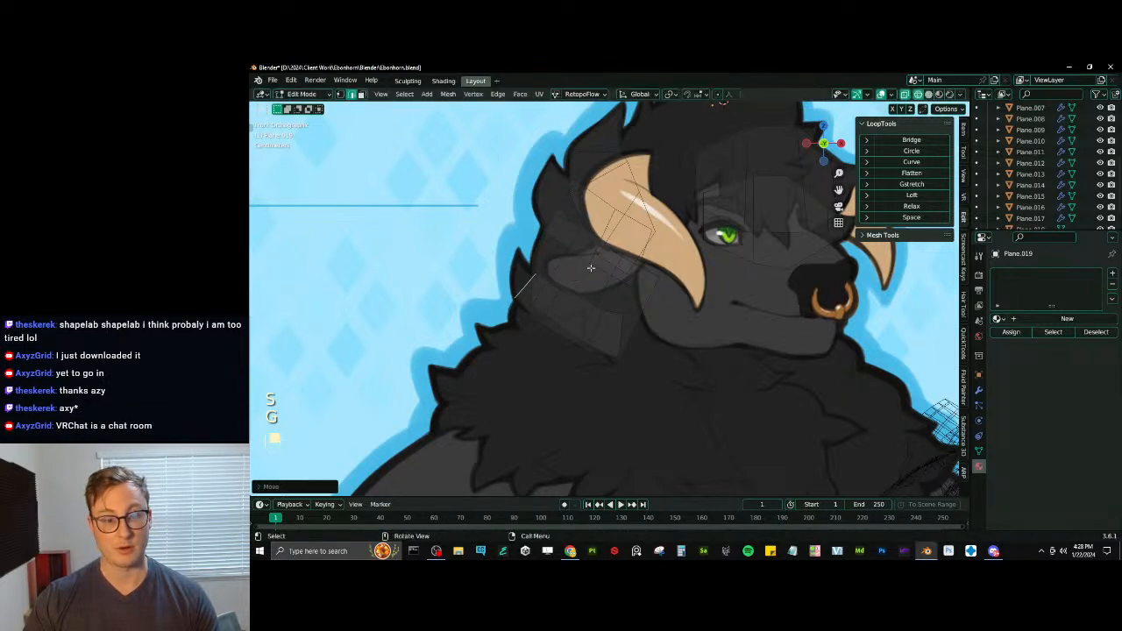
- Refine the lower tuft's end edge by scaling it, moving it inward and rotating it steeper
{"action": "key", "text": "s"}
{"action": "left_click", "coordinate": [584, 271]}
{"action": "key", "text": "g"}
{"action": "left_click", "coordinate": [590, 287]}
{"action": "key", "text": "r"}
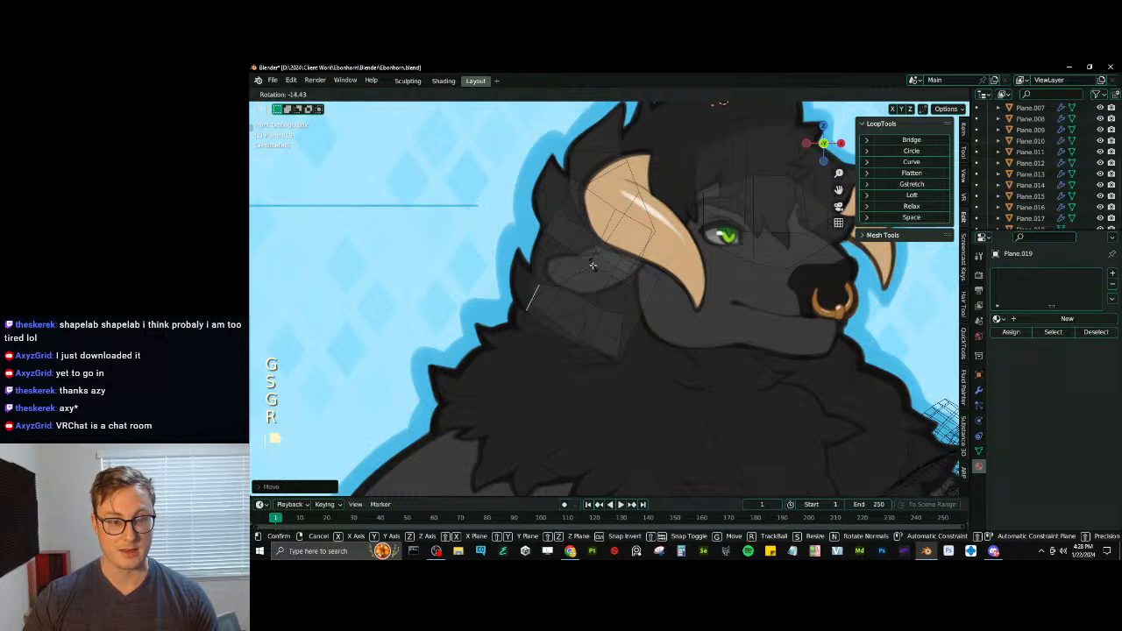
{"action": "left_click", "coordinate": [592, 263]}
- Extrude two tapering segments up to the lower tuft's drawn tip, rotating and shrinking, and merge the end into one vertex
{"action": "key", "text": "e"}
{"action": "key", "text": "r"}
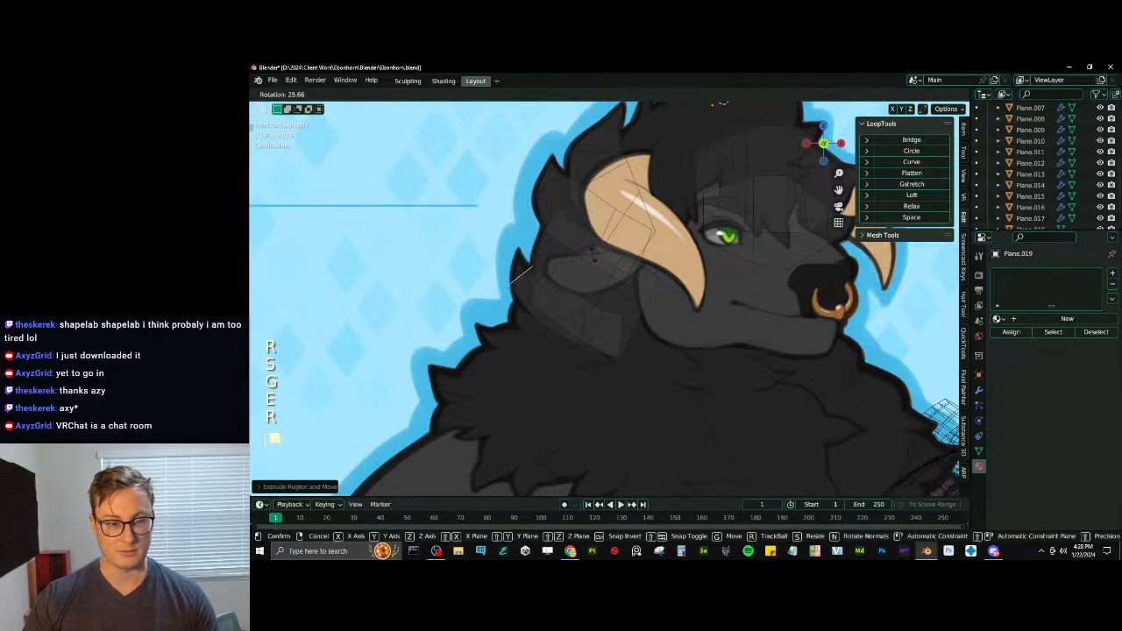
{"action": "left_click", "coordinate": [593, 254]}
{"action": "key", "text": "s"}
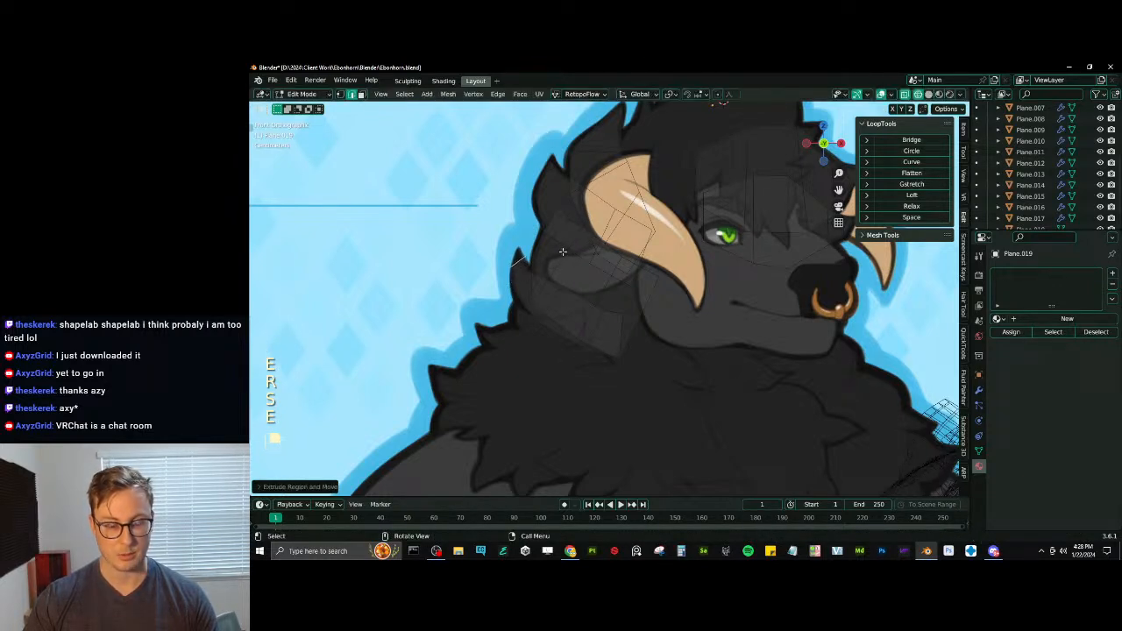
{"action": "key", "text": "m"}
{"action": "left_click", "coordinate": [563, 263]}
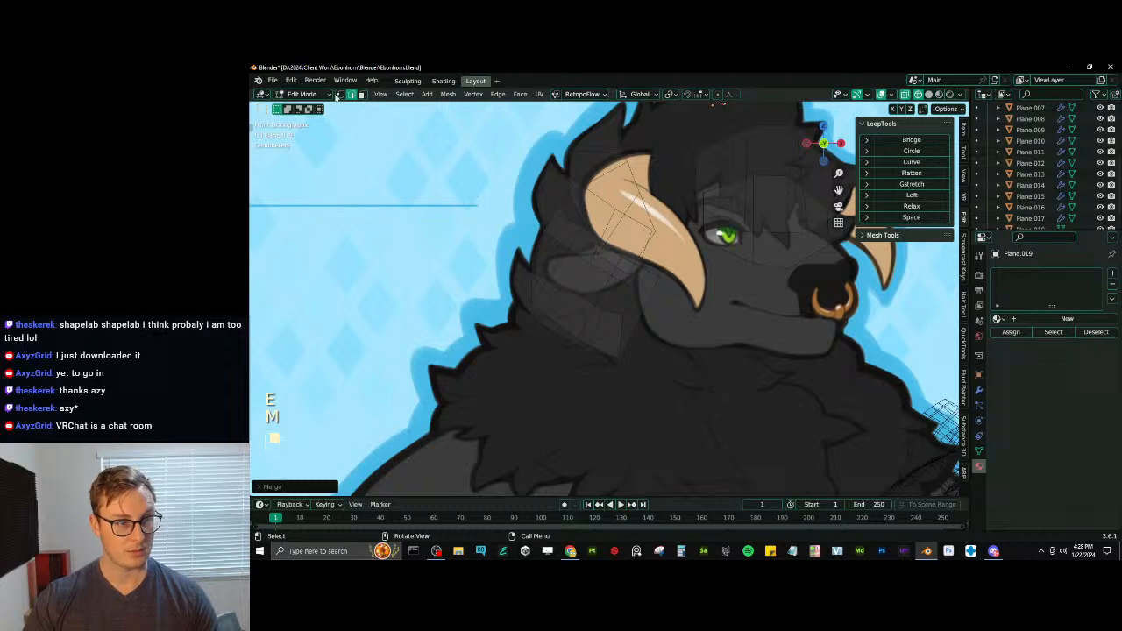
- Select individual vertices near the lower tuft's tip and move them onto the drawn outline
{"action": "left_click", "coordinate": [340, 94]}
{"action": "left_click", "coordinate": [504, 262]}
{"action": "key", "text": "g"}
{"action": "left_click", "coordinate": [516, 265]}
{"action": "left_click", "coordinate": [508, 292]}
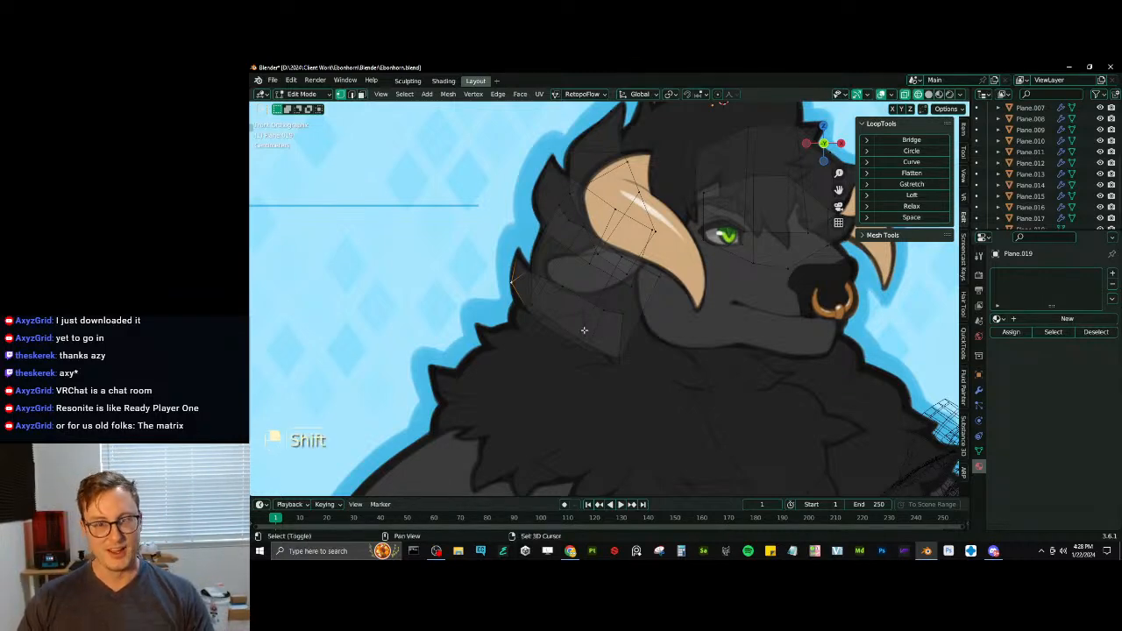
- Select all the fur strips and bevel their edges with 2 segments at about 32 percent width
{"action": "middle_click_drag", "start_coordinate": [584, 330], "coordinate": [536, 352], "text": "shift"}
{"action": "scroll", "coordinate": [580, 315], "scroll_direction": "down", "scroll_amount": 5}
{"action": "scroll", "coordinate": [586, 314], "scroll_direction": "up", "scroll_amount": 4}
{"action": "key", "text": "a"}
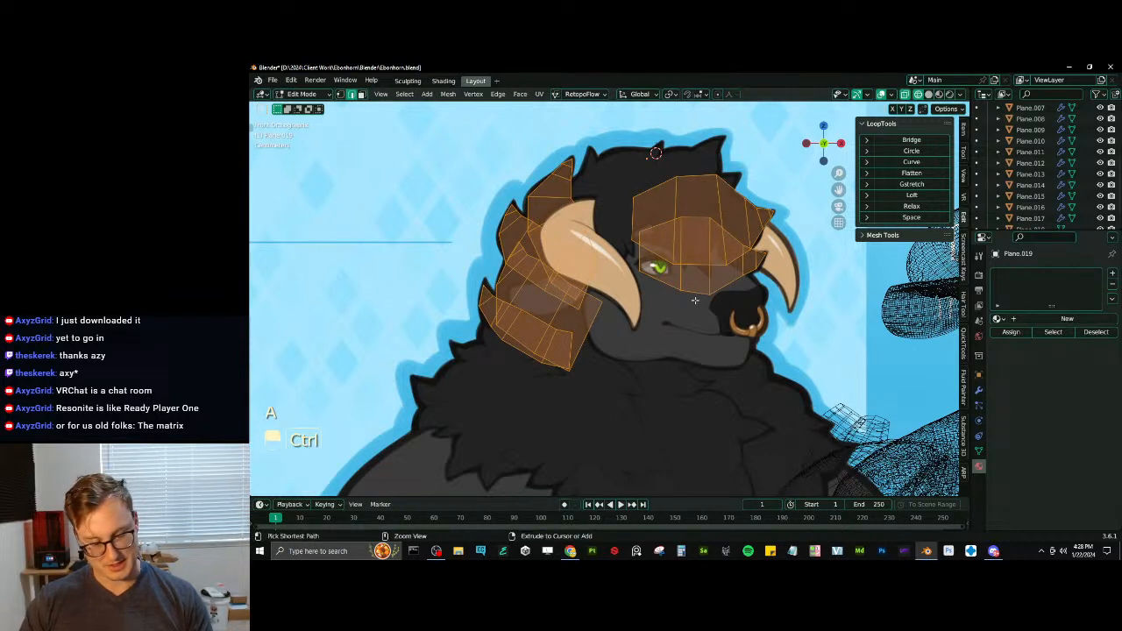
{"action": "key", "text": "ctrl+b"}
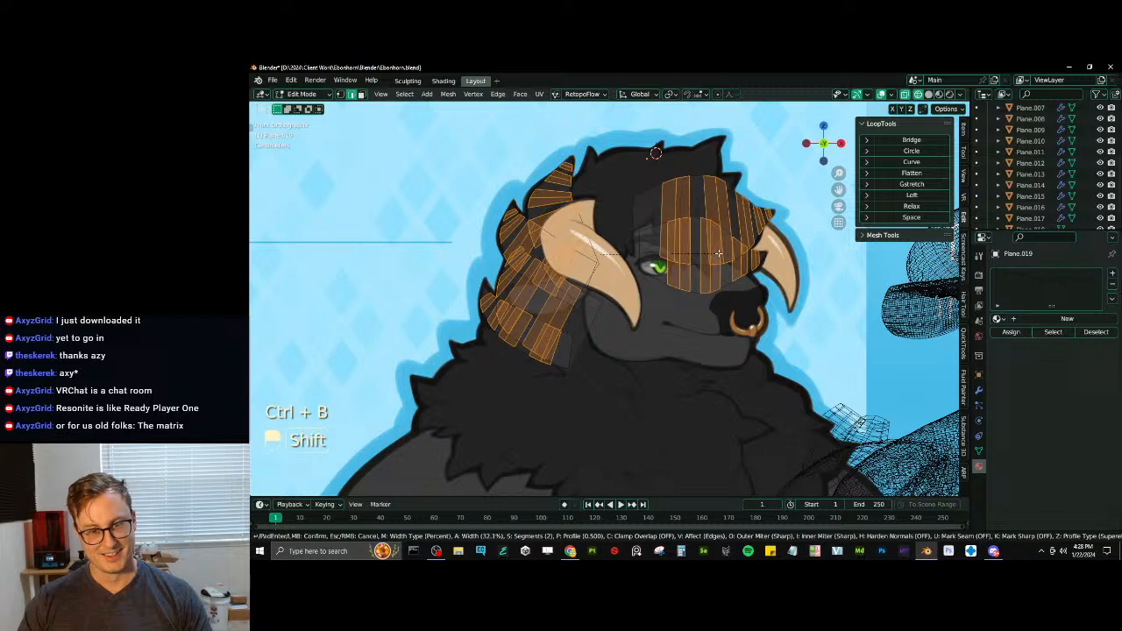
{"action": "left_click", "coordinate": [665, 290]}
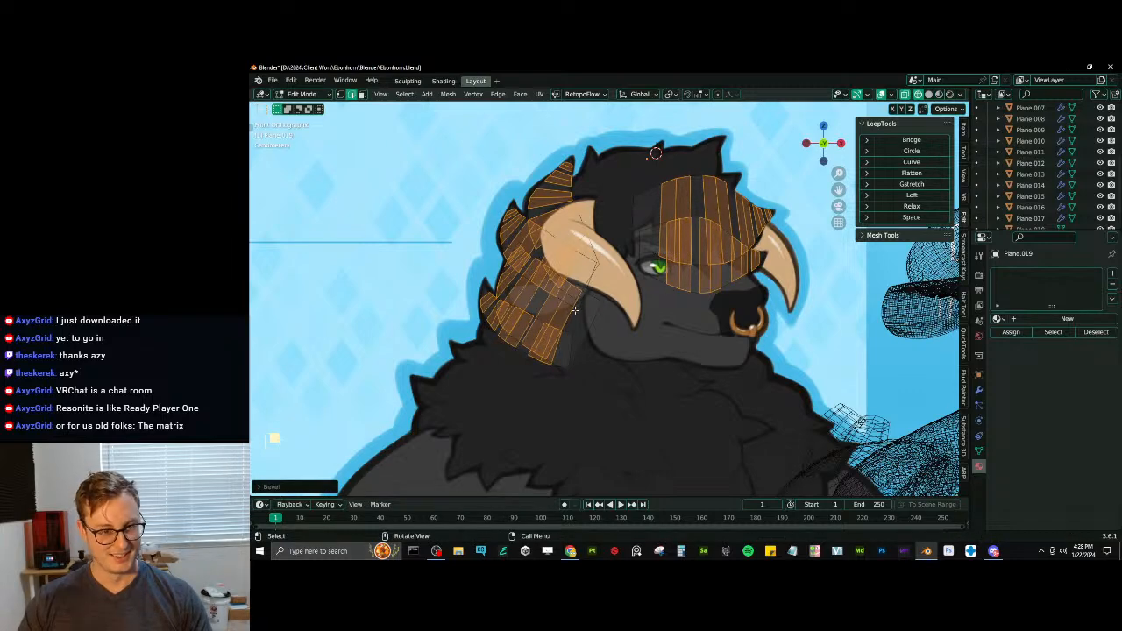
- Add loop cuts across the wide base segments of the lower back-of-head tufts, including the one overlapping the near horn
{"action": "scroll", "coordinate": [574, 309], "scroll_direction": "up", "scroll_amount": 2}
{"action": "key", "text": "ctrl+r"}
{"action": "key", "text": "ctrl+r"}
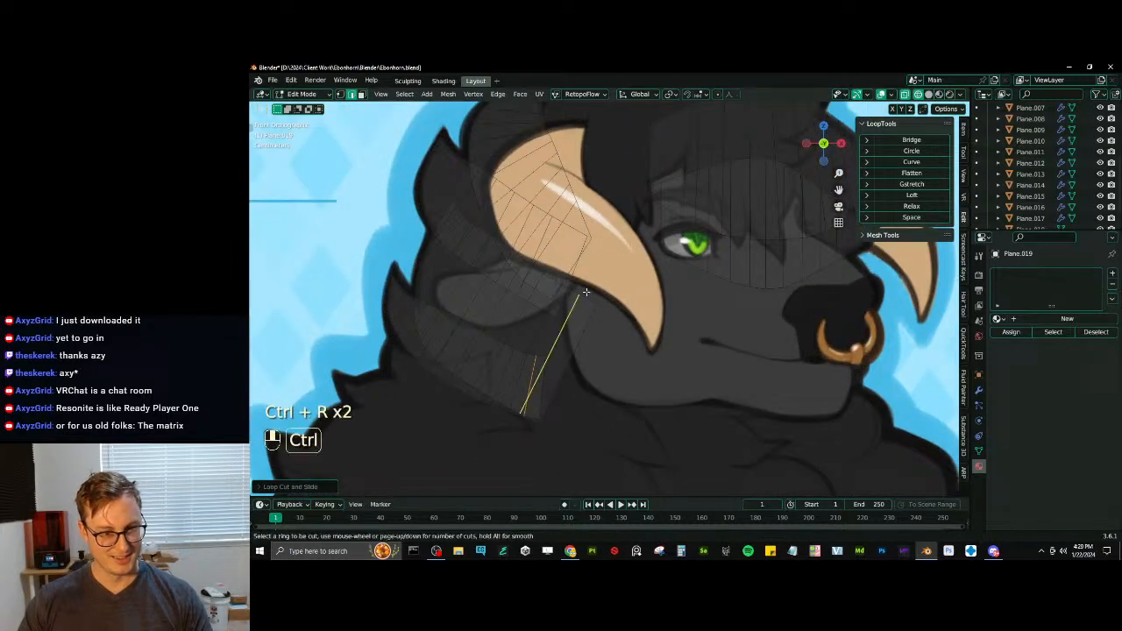
{"action": "key", "text": "ctrl+r"}
- Add a loop cut through the wide end segment of each forelock strip near the eye
{"action": "key", "text": "ctrl+r"}
{"action": "left_click", "coordinate": [577, 217]}
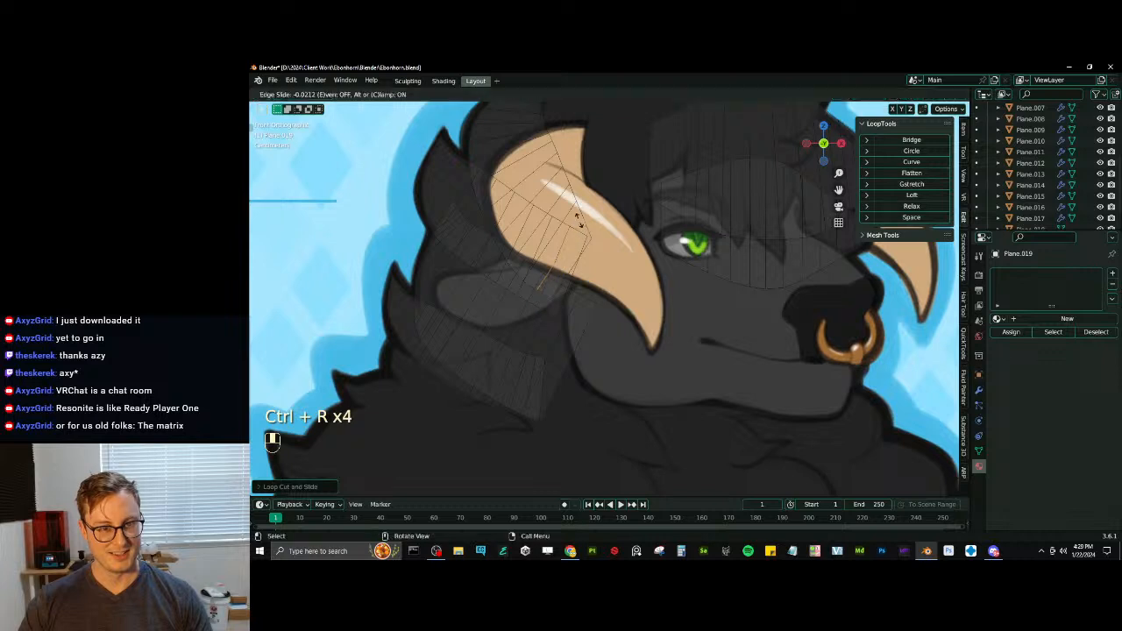
{"action": "left_click", "coordinate": [577, 218]}
{"action": "middle_click_drag", "start_coordinate": [577, 217], "coordinate": [550, 250], "text": "shift"}
{"action": "key", "text": "ctrl+r"}
{"action": "key", "text": "ctrl+r"}
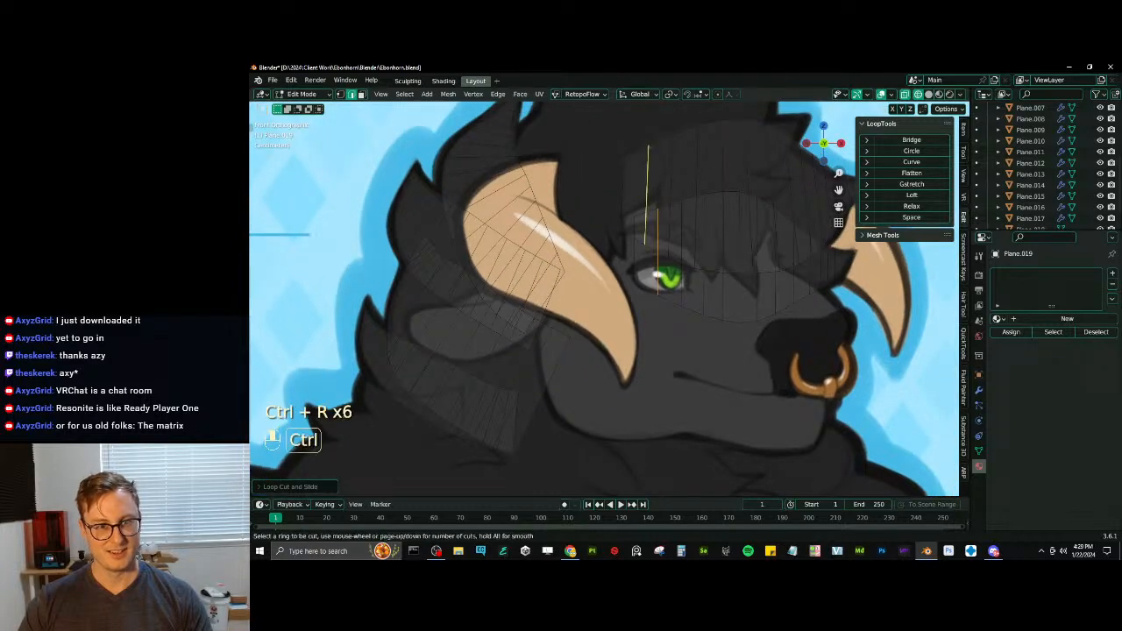
{"action": "double_click", "coordinate": [651, 179]}
{"action": "scroll", "coordinate": [651, 179], "scroll_direction": "down", "scroll_amount": 2}
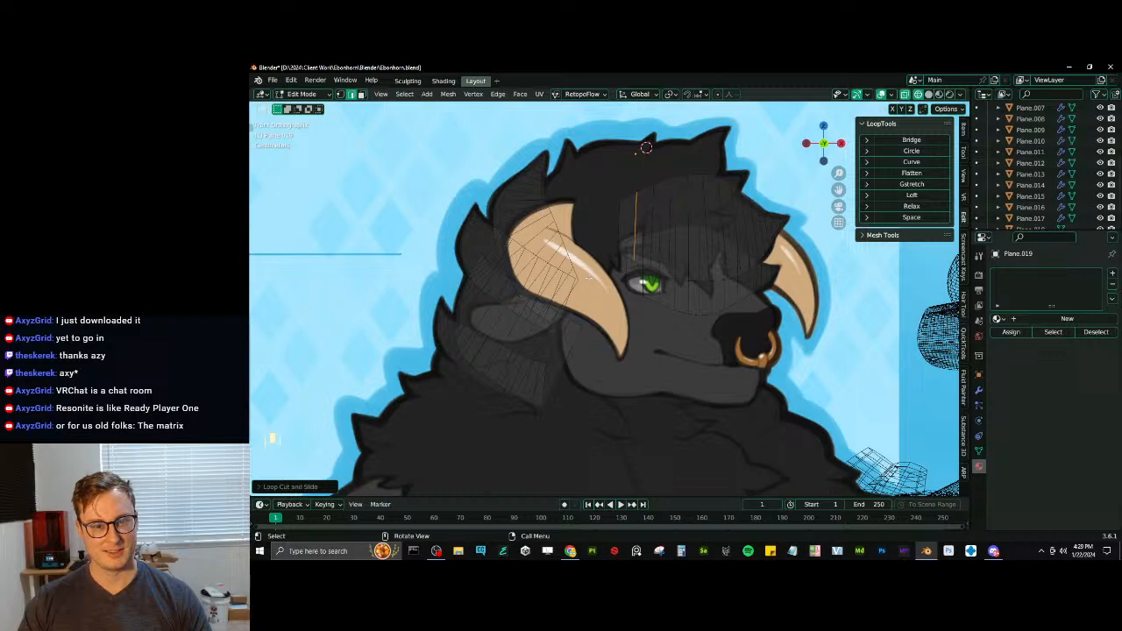
- Reveal any hidden geometry, check the fur strips in solid shading from an angle and the front, and return to wireframe
{"action": "scroll", "coordinate": [618, 281], "scroll_direction": "down", "scroll_amount": 5}
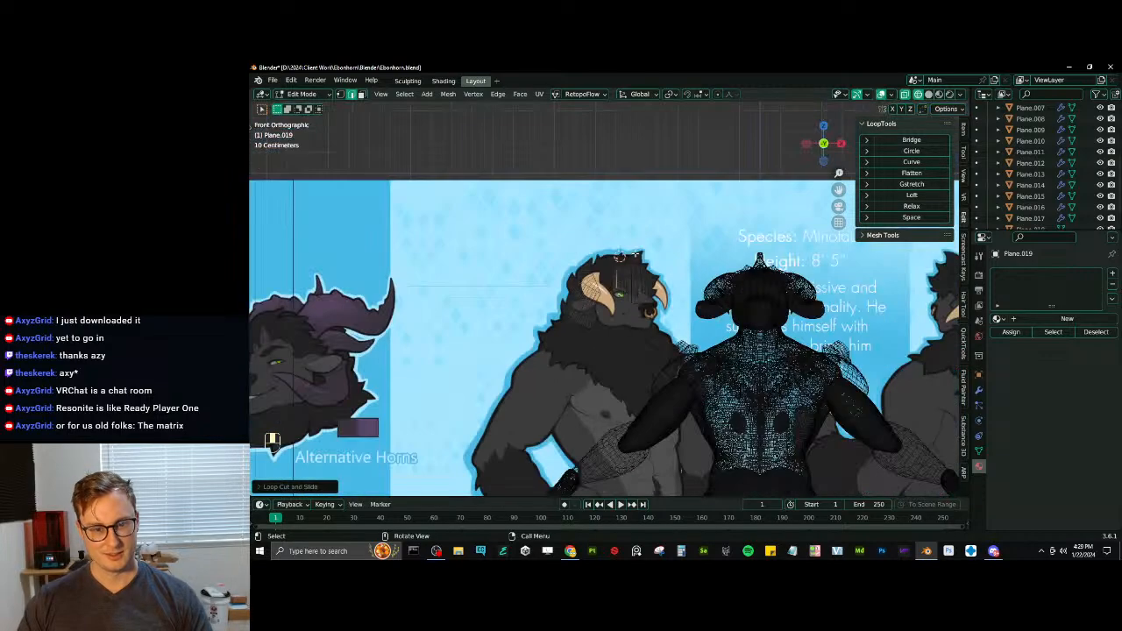
{"action": "scroll", "coordinate": [636, 252], "scroll_direction": "up", "scroll_amount": 5}
{"action": "key", "text": "alt+h"}
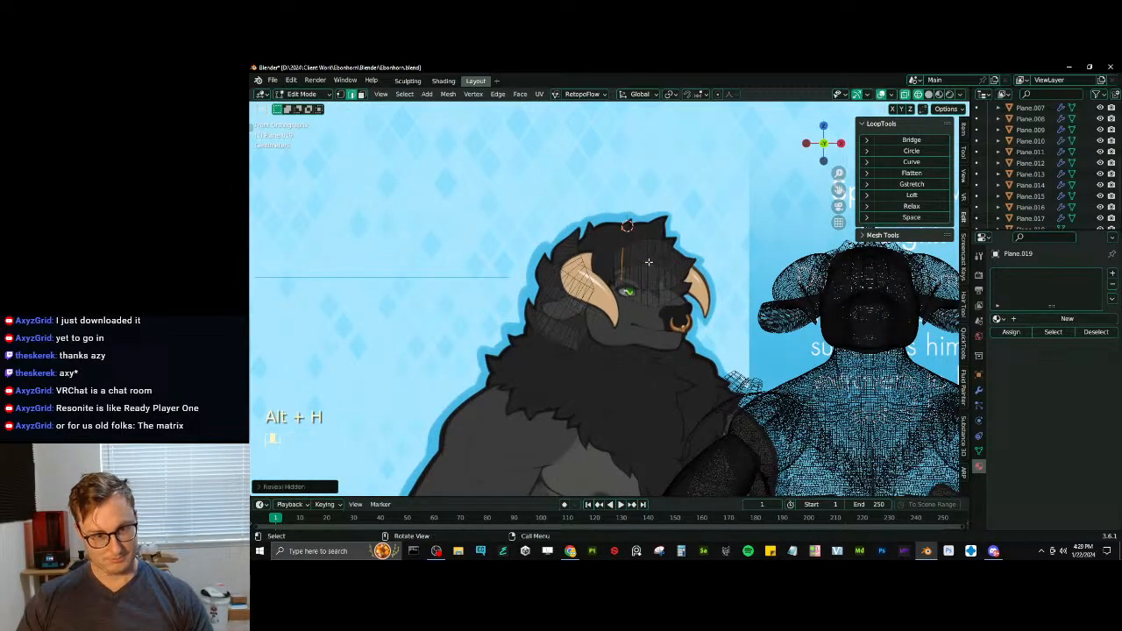
{"action": "mouse_move", "coordinate": [635, 222]}
{"action": "middle_mouse_down", "text": "shift"}
{"action": "mouse_move", "coordinate": [602, 271]}
{"action": "mouse_move", "coordinate": [560, 279]}
{"action": "middle_mouse_up", "text": "shift"}
{"action": "scroll", "coordinate": [603, 271], "scroll_direction": "down", "scroll_amount": 4}
{"action": "mouse_move", "coordinate": [561, 278]}
{"action": "middle_mouse_down"}
{"action": "mouse_move", "coordinate": [800, 275]}
{"action": "mouse_move", "coordinate": [775, 277]}
{"action": "middle_mouse_up"}
{"action": "key", "text": "z"}
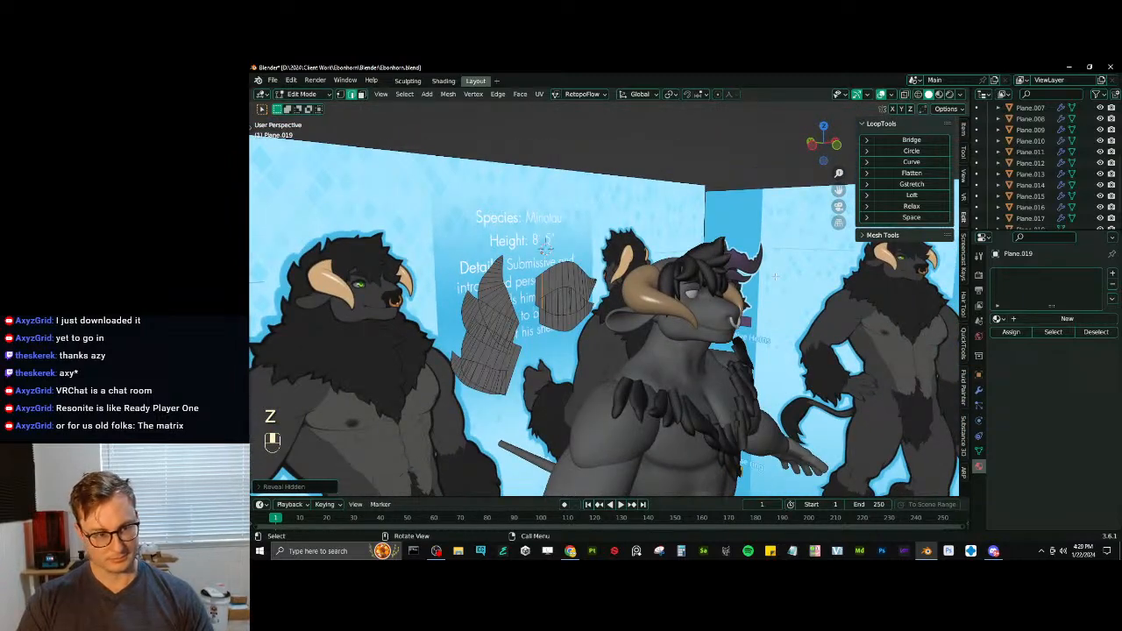
{"action": "key", "text": "KP_3"}
{"action": "key", "text": "KP_1"}
{"action": "scroll", "coordinate": [640, 300], "scroll_direction": "up", "scroll_amount": 4}
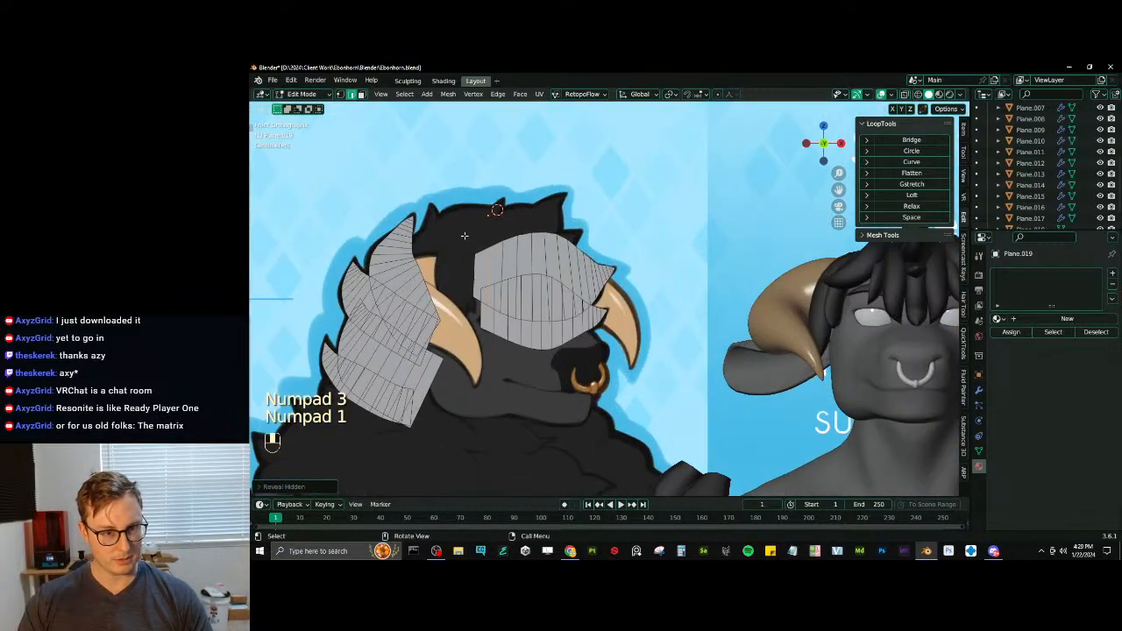
{"action": "middle_click_drag", "start_coordinate": [775, 281], "coordinate": [698, 275], "text": "shift"}
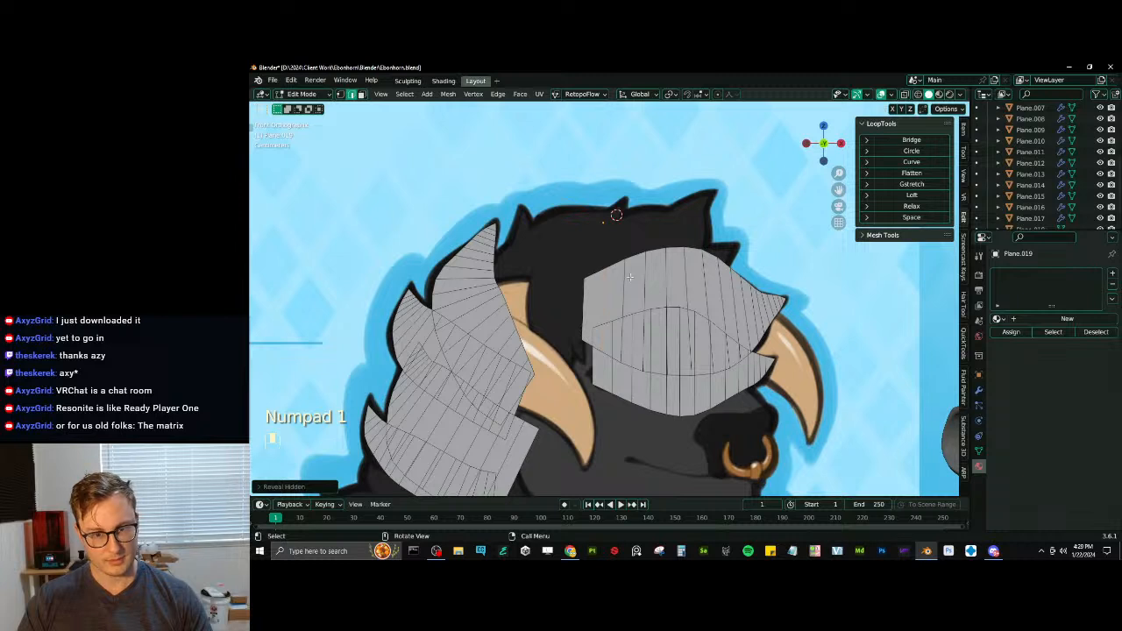
{"action": "key", "text": "z"}
{"action": "left_click", "coordinate": [547, 302]}
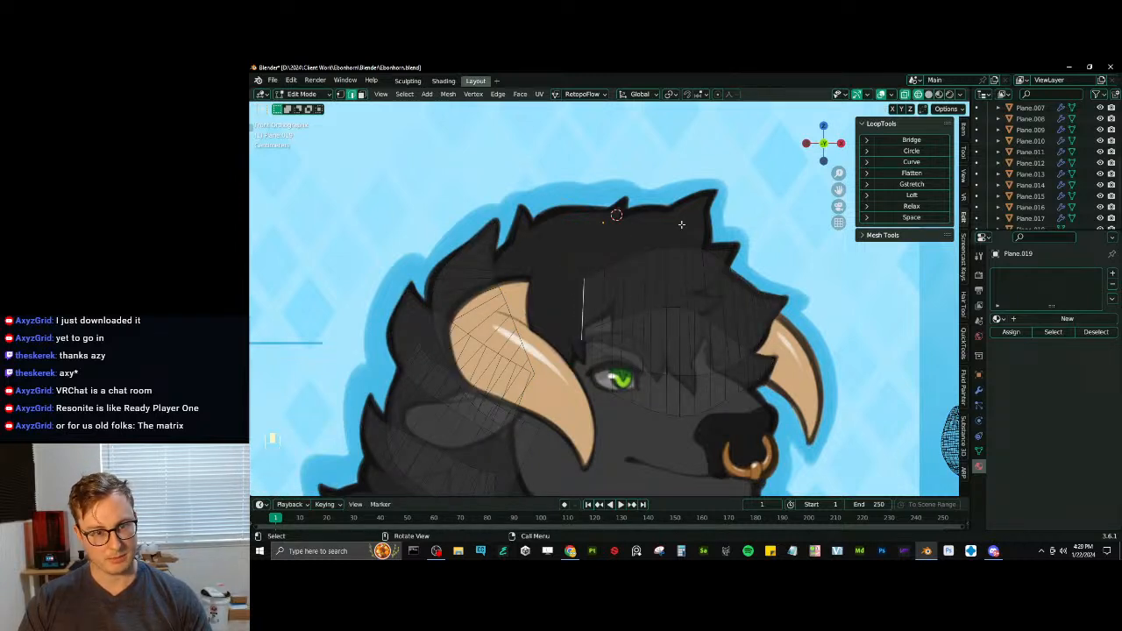
{"action": "key", "text": "g"}
{"action": "left_click", "coordinate": [561, 282]}
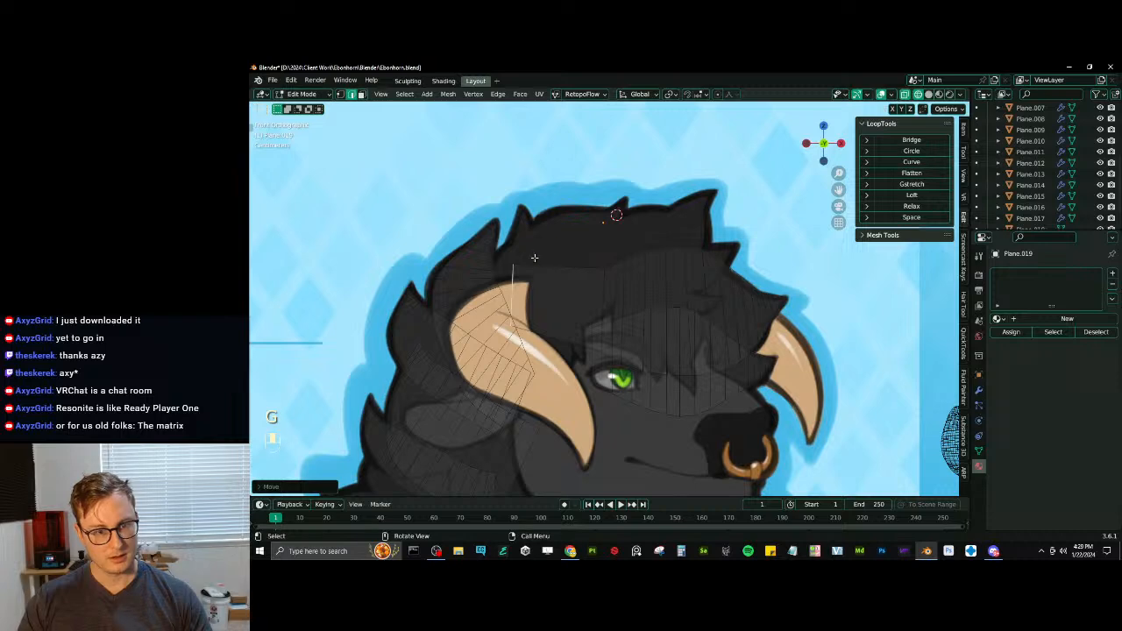
{"action": "key", "text": "ctrl+z"}
- Duplicate the upper forelock strip's end edge, place it over the near horn's base, and rotate and shrink it for a new tuft
{"action": "key", "text": "shift+d"}
{"action": "left_click", "coordinate": [544, 280]}
{"action": "middle_click_drag", "start_coordinate": [544, 280], "coordinate": [558, 288], "text": "shift"}
{"action": "key", "text": "r"}
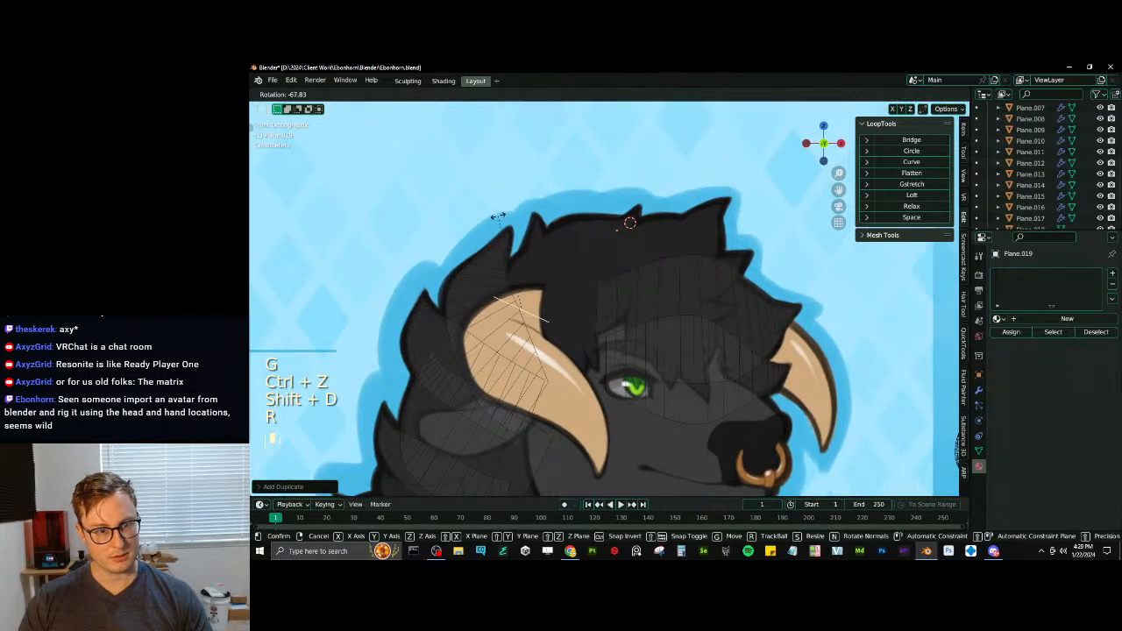
{"action": "left_click", "coordinate": [501, 217]}
{"action": "key", "text": "g"}
{"action": "left_click", "coordinate": [554, 277]}
{"action": "key", "text": "r"}
{"action": "left_click", "coordinate": [593, 272]}
{"action": "key", "text": "s"}
{"action": "left_click", "coordinate": [574, 286]}
- Refine the new tuft's base edge over the horn by moving it lower, rotating it and scaling it
{"action": "key", "text": "g"}
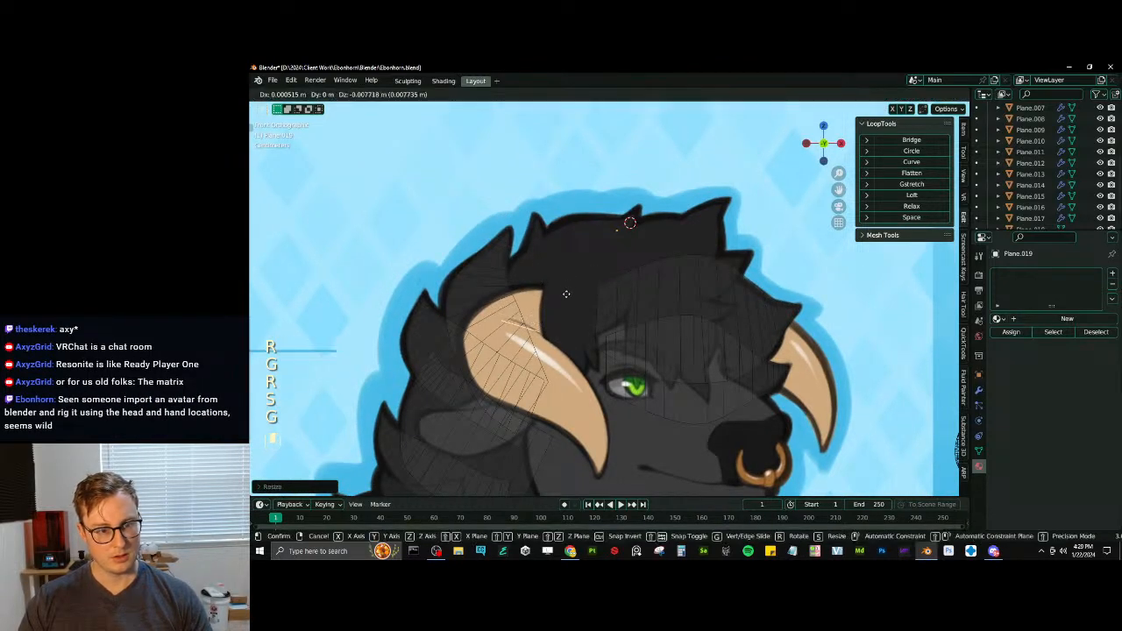
{"action": "left_click", "coordinate": [566, 293]}
{"action": "key", "text": "r"}
{"action": "left_click", "coordinate": [567, 284]}
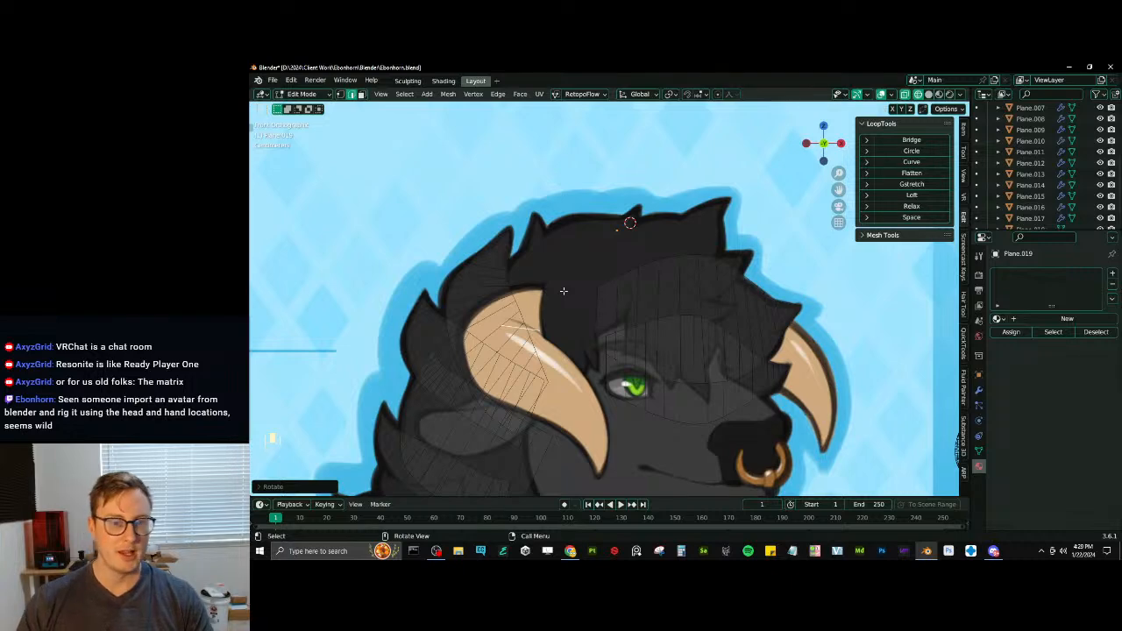
{"action": "key", "text": "g"}
{"action": "key", "text": "r"}
{"action": "key", "text": "g"}
{"action": "key", "text": "s"}
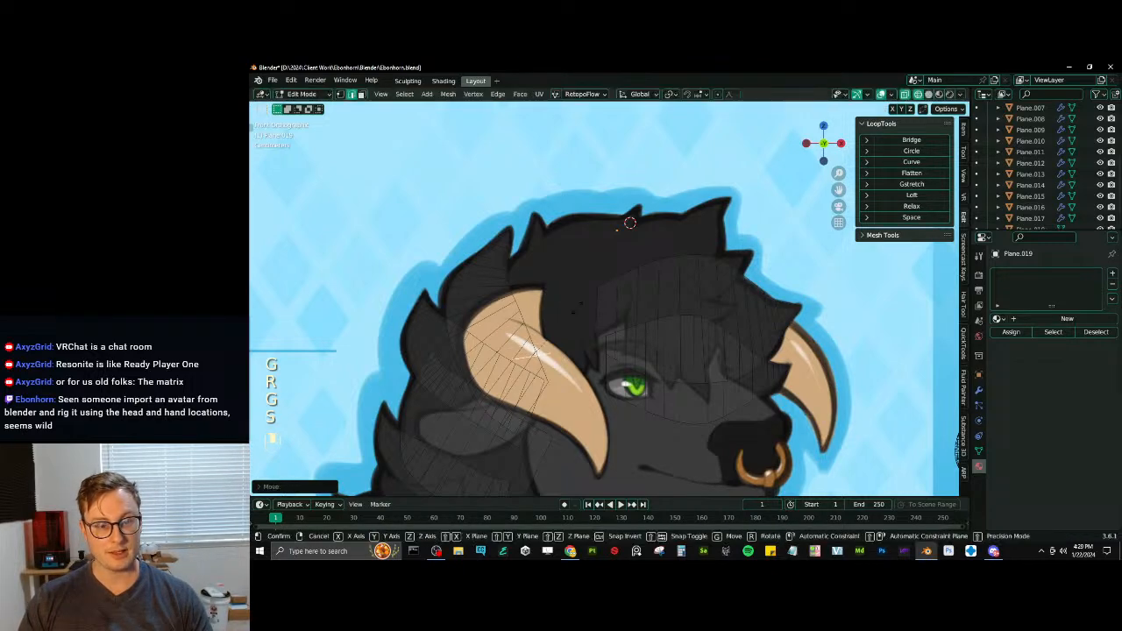
- Extrude two segments upward from the base edge toward the horn's upper outline, adjusting their width, rotation and position
{"action": "key", "text": "e"}
{"action": "key", "text": "s"}
{"action": "key", "text": "g"}
{"action": "left_click", "coordinate": [573, 290]}
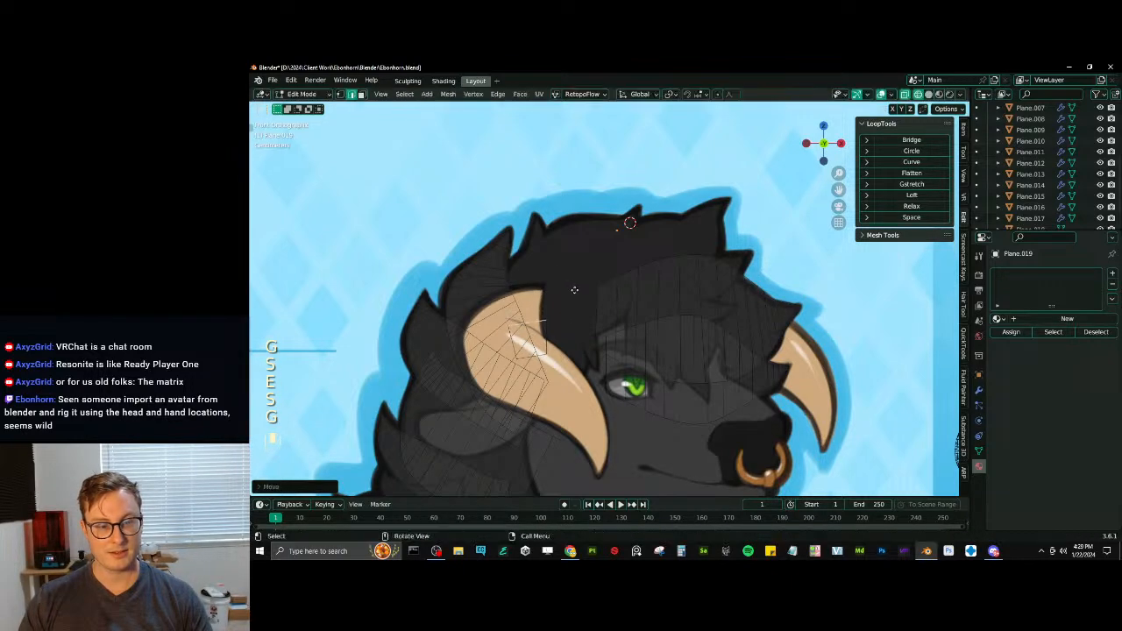
{"action": "key", "text": "e"}
{"action": "left_click", "coordinate": [571, 242]}
{"action": "key", "text": "r"}
{"action": "left_click", "coordinate": [581, 254]}
{"action": "key", "text": "g"}
{"action": "left_click", "coordinate": [581, 264]}
- Extrude a segment above the horn into the drawn tuft, shrinking and moving its end edge to fit
{"action": "key", "text": "e"}
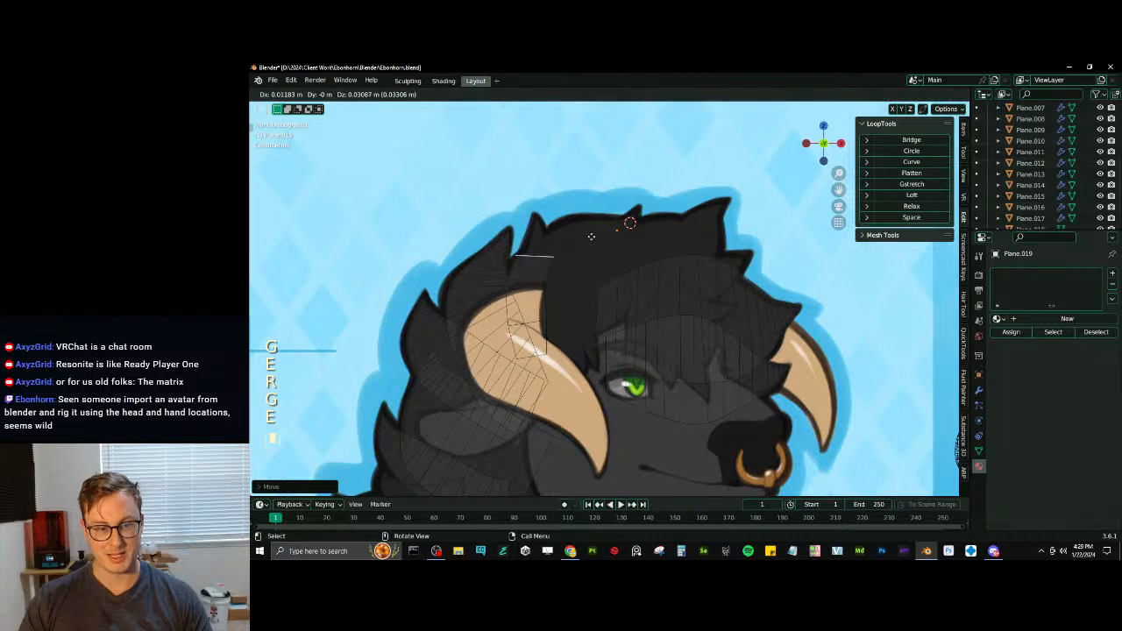
{"action": "left_click", "coordinate": [602, 229]}
{"action": "key", "text": "s"}
{"action": "left_click", "coordinate": [578, 235]}
{"action": "key", "text": "g"}
{"action": "left_click", "coordinate": [573, 234]}
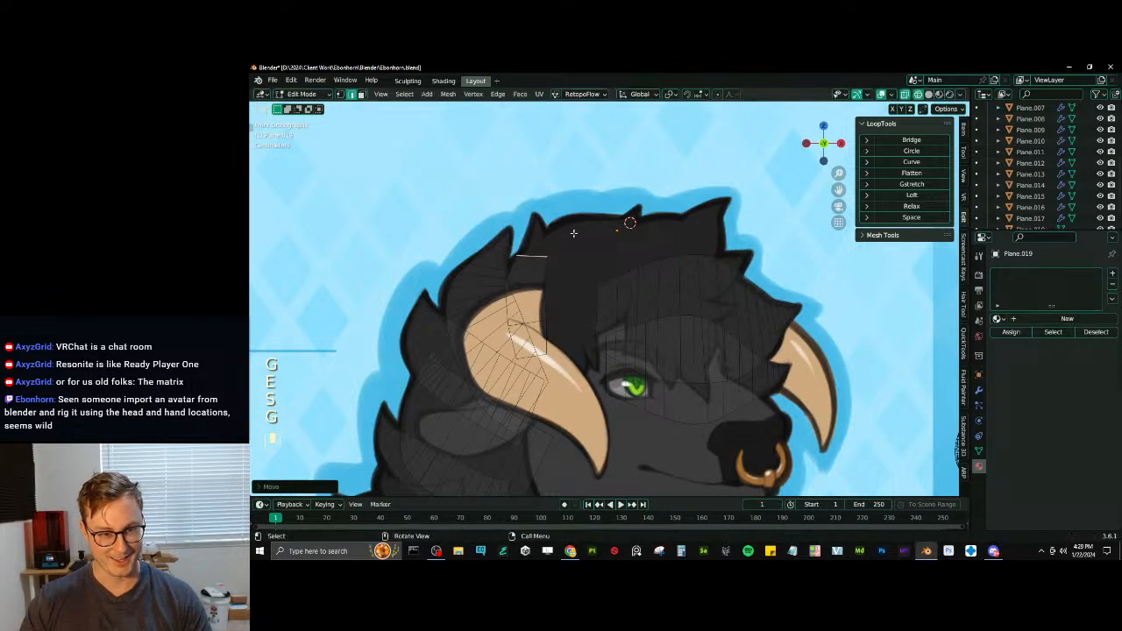
- Extrude a narrower segment just below the tuft's drawn tip, shrinking, rotating and moving its end edge
{"action": "key", "text": "e"}
{"action": "left_click", "coordinate": [574, 214]}
{"action": "key", "text": "s"}
{"action": "left_click", "coordinate": [570, 215]}
{"action": "key", "text": "g"}
{"action": "left_click", "coordinate": [568, 214]}
{"action": "key", "text": "r"}
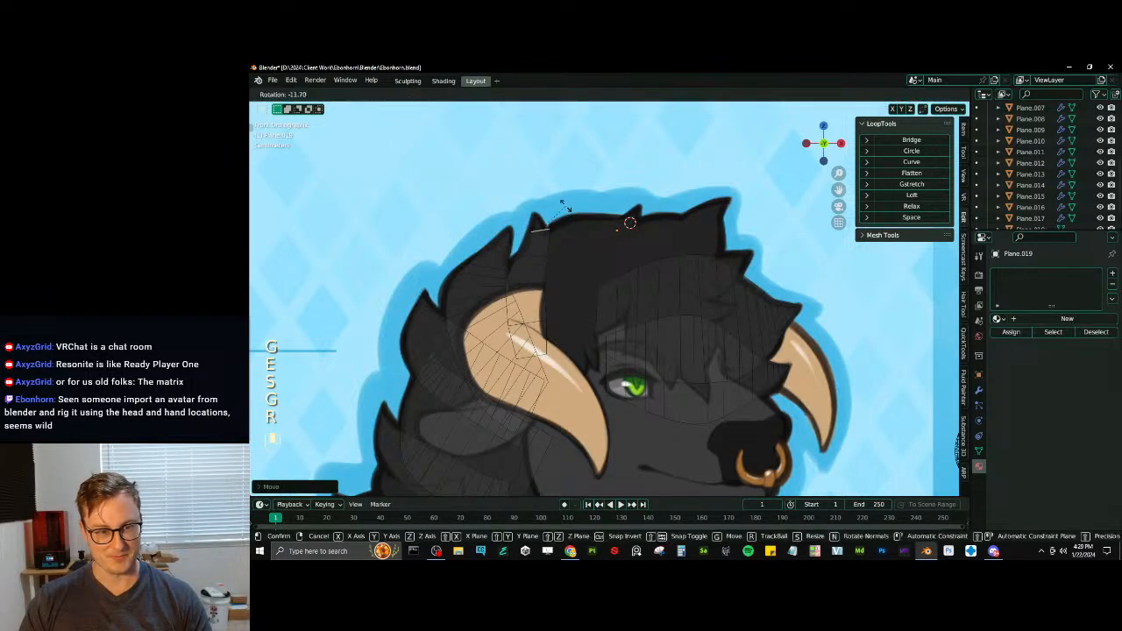
{"action": "left_click", "coordinate": [563, 204]}
{"action": "key", "text": "g"}
{"action": "left_click", "coordinate": [558, 210]}
- Extrude the last segment to the tuft's drawn tip and merge its end edge into one vertex
{"action": "key", "text": "e"}
{"action": "left_click", "coordinate": [556, 190]}
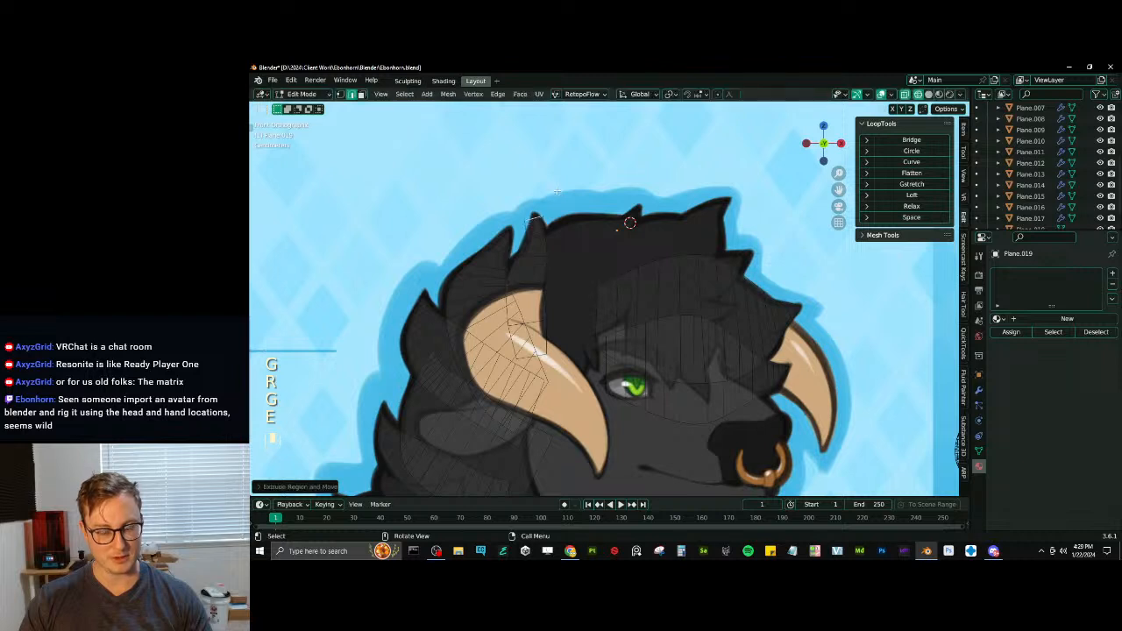
{"action": "key", "text": "m"}
{"action": "left_click", "coordinate": [549, 185]}
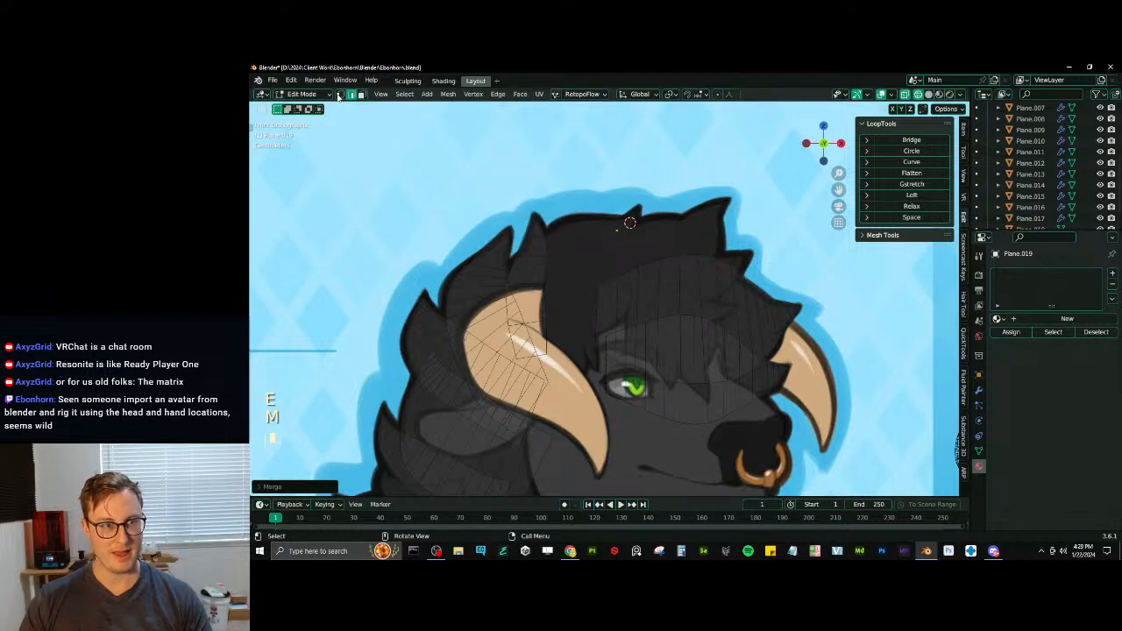
- Box-select the vertices near the new tuft's tip in vertex mode and move them onto the drawn outline
{"action": "left_click", "coordinate": [339, 95]}
{"action": "key", "text": "b"}
{"action": "left_click_drag", "start_coordinate": [521, 220], "coordinate": [549, 235]}
{"action": "key", "text": "g"}
{"action": "left_click", "coordinate": [547, 237]}
{"action": "key", "text": "b"}
{"action": "key", "text": "g"}
{"action": "left_click", "coordinate": [540, 253]}
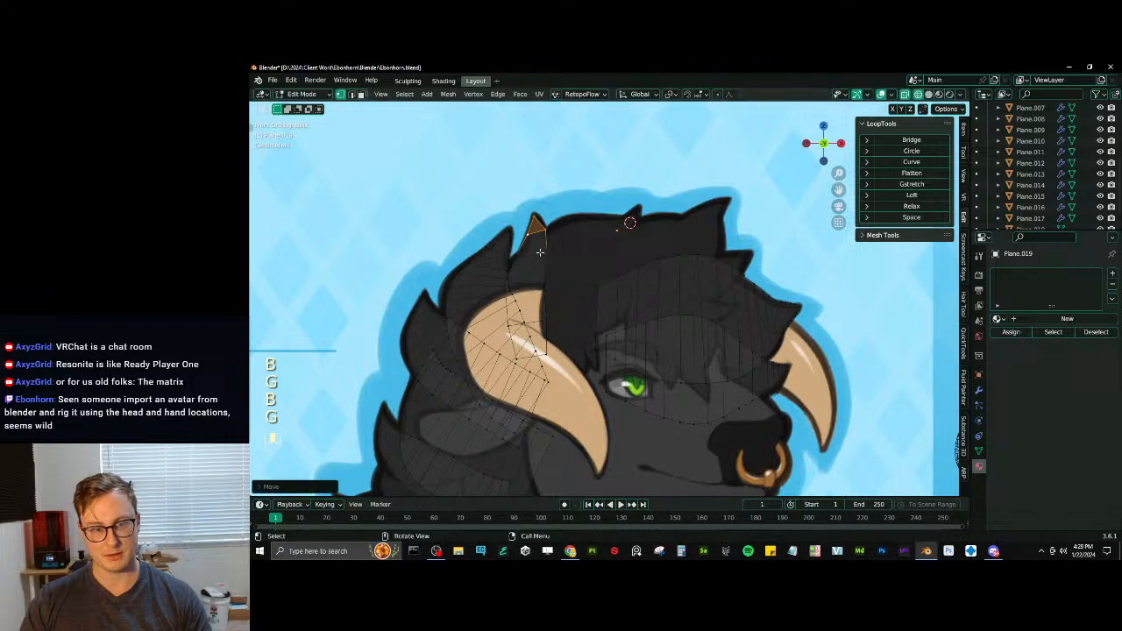
- Duplicate an edge near the finished tuft's tip in edge mode, then rotate, enlarge and place it over the near horn's base
{"action": "left_click", "coordinate": [350, 95]}
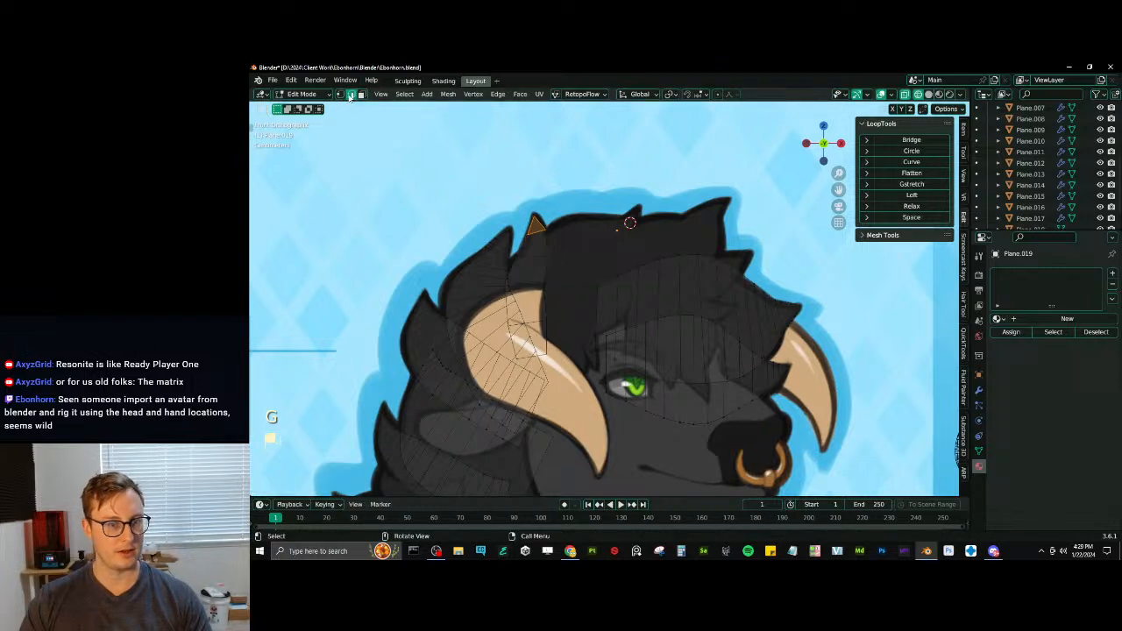
{"action": "key", "text": "shift+d"}
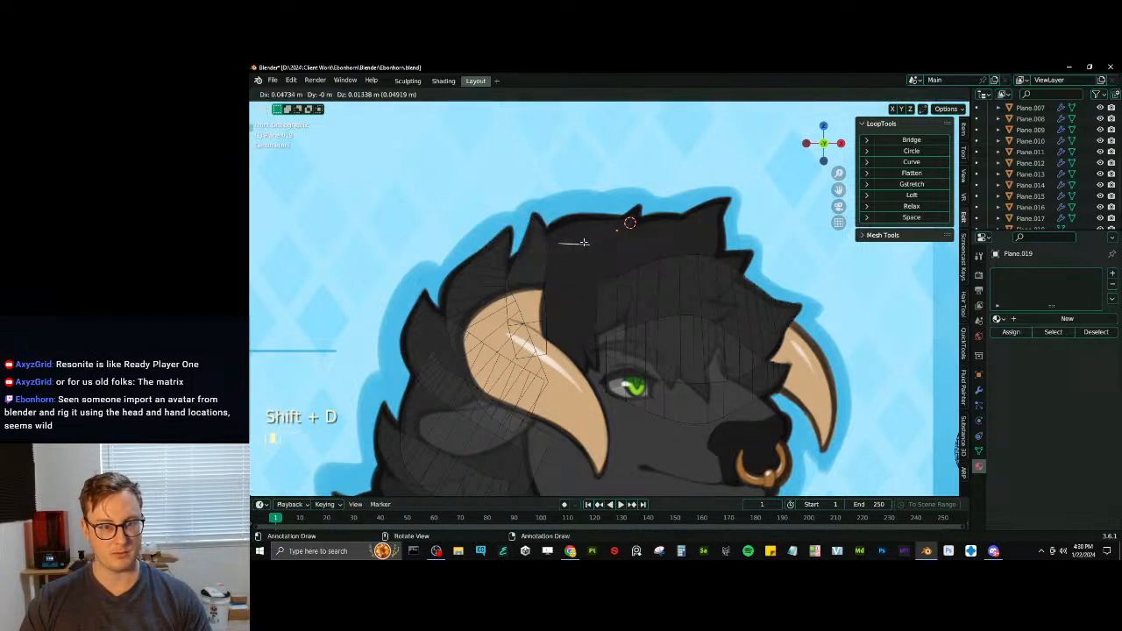
{"action": "key", "text": "r"}
{"action": "key", "text": "g"}
{"action": "key", "text": "s"}
{"action": "key", "text": "g"}
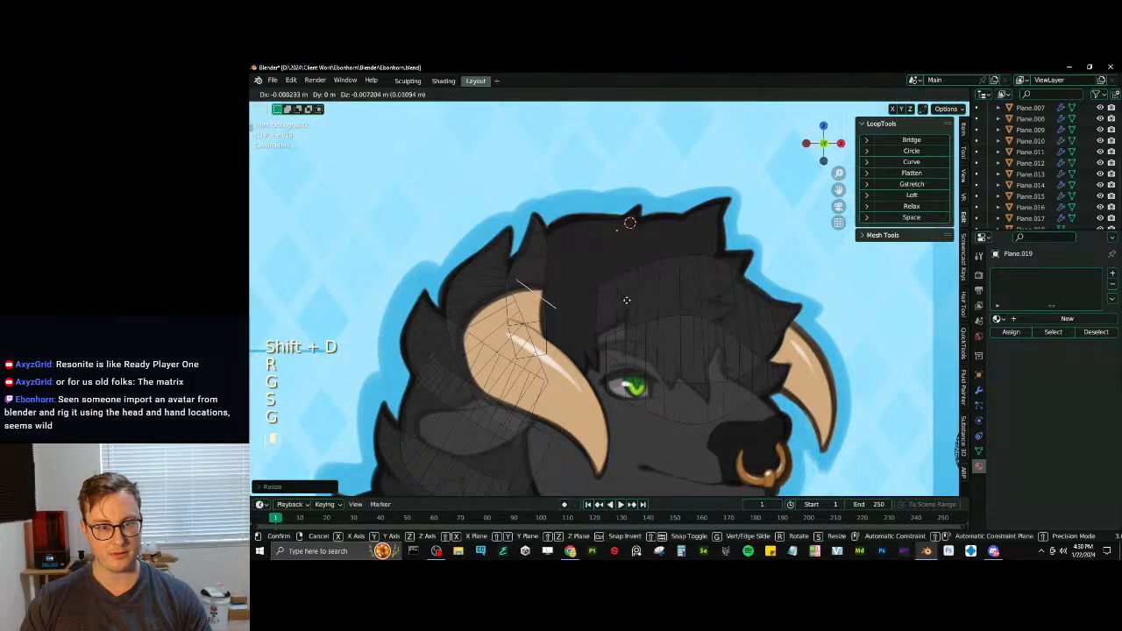
{"action": "key", "text": "s"}
{"action": "key", "text": "g"}
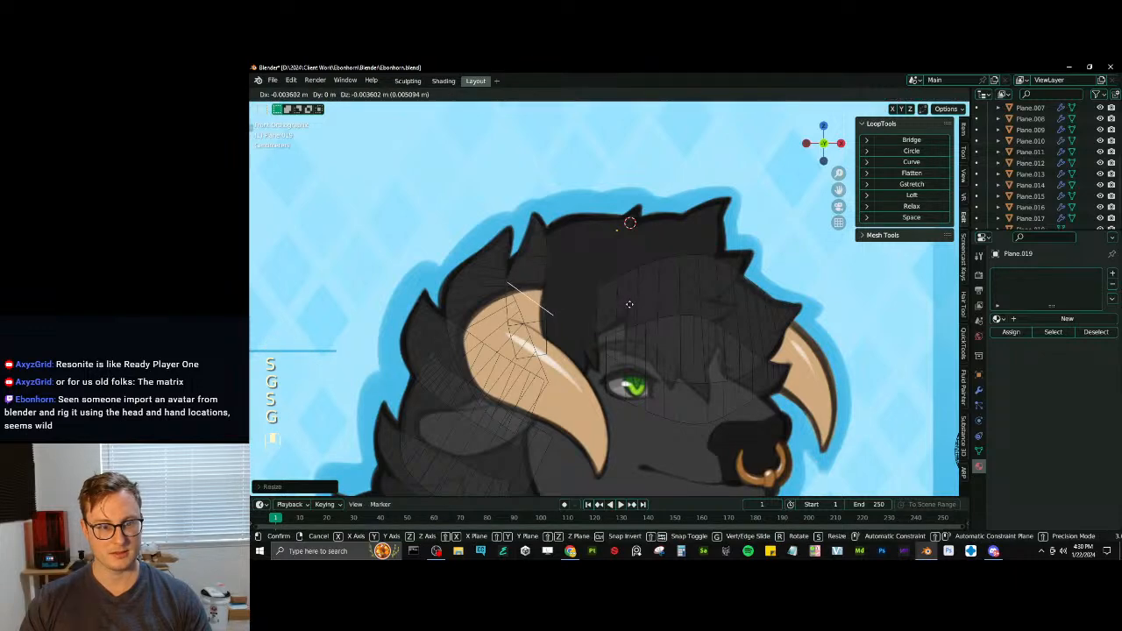
{"action": "left_click", "coordinate": [628, 305]}
{"action": "key", "text": "ctrl+z"}
- Move the duplicated edge over the upper part of the horn and adjust its rotation as the next tuft's base
{"action": "key", "text": "g"}
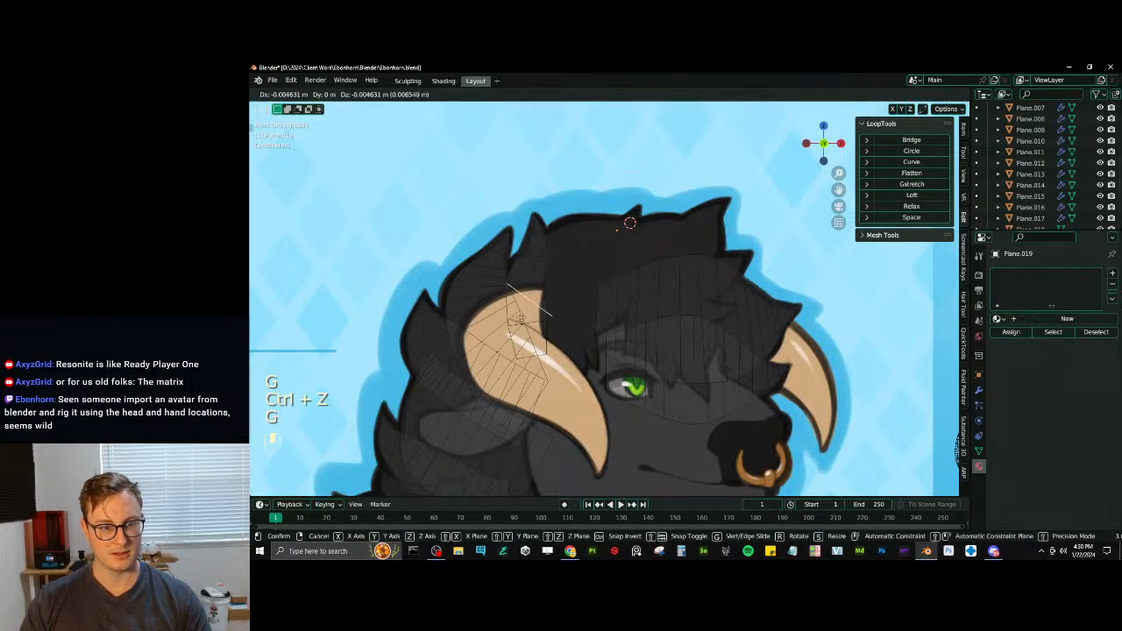
{"action": "left_click", "coordinate": [523, 331]}
{"action": "key", "text": "r"}
{"action": "left_click", "coordinate": [557, 317]}
{"action": "key", "text": "g"}
{"action": "left_click", "coordinate": [568, 319]}
- Extrude the base edge up past the horn, then rotate, move and widen the new end edge
{"action": "key", "text": "e"}
{"action": "left_click", "coordinate": [593, 259]}
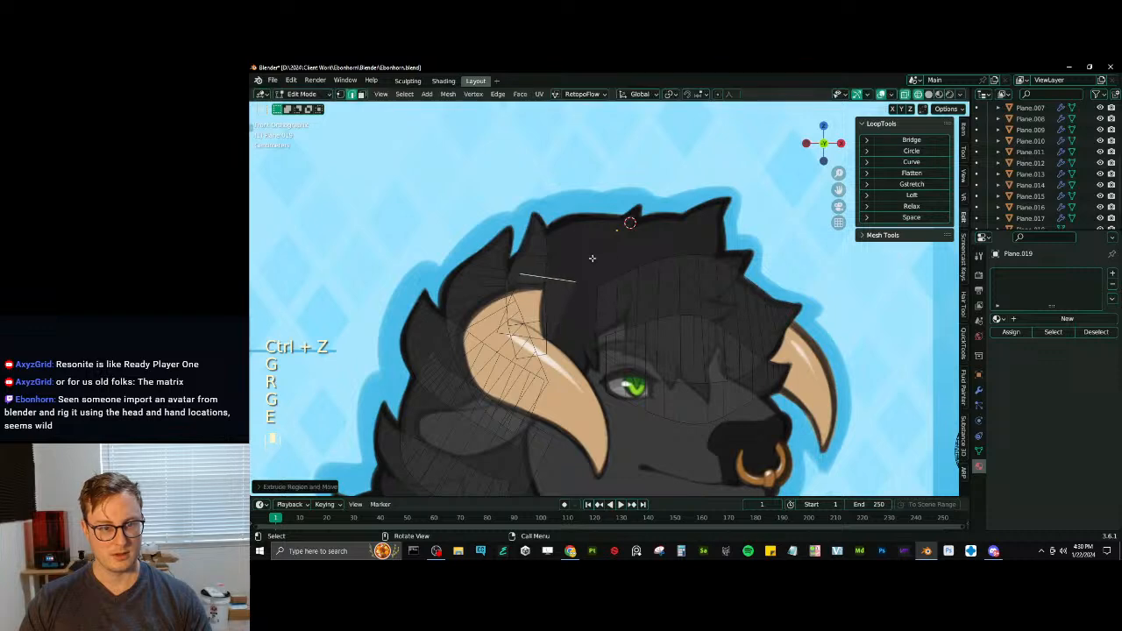
{"action": "key", "text": "r"}
{"action": "left_click", "coordinate": [600, 263]}
{"action": "key", "text": "g"}
{"action": "key", "text": "s"}
{"action": "left_click", "coordinate": [633, 263]}
- Extrude a second segment toward the top of the head, rotating its end edge steeper, scaling it and moving it into place
{"action": "key", "text": "e"}
{"action": "left_click", "coordinate": [663, 232]}
{"action": "key", "text": "r"}
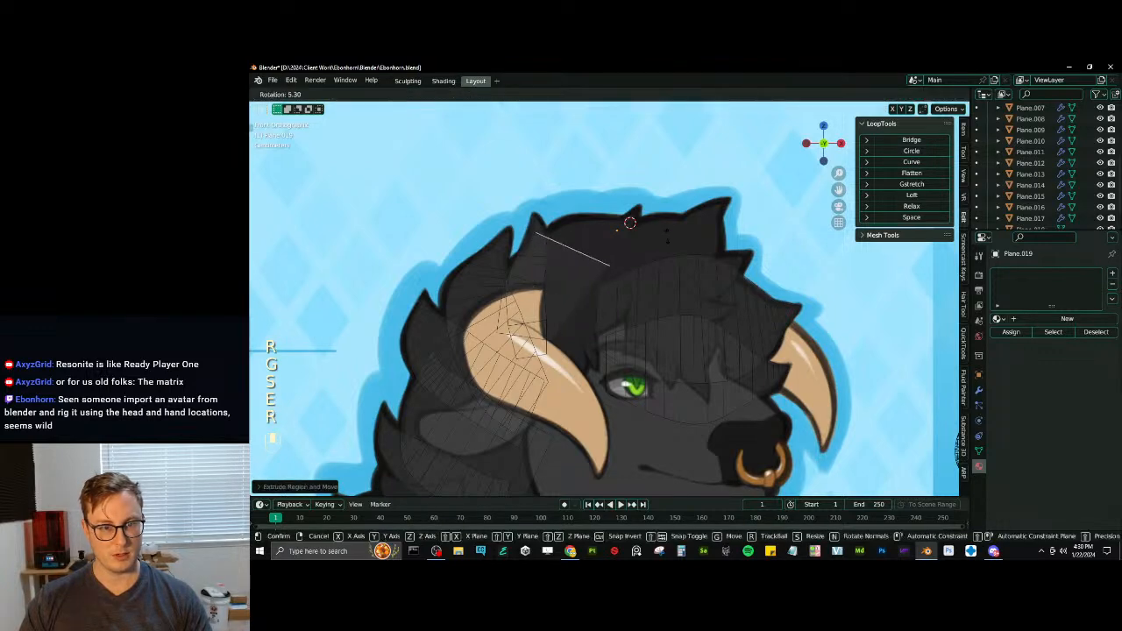
{"action": "left_click", "coordinate": [661, 251]}
{"action": "key", "text": "s"}
{"action": "key", "text": "r"}
{"action": "left_click", "coordinate": [618, 268]}
{"action": "key", "text": "g"}
{"action": "left_click", "coordinate": [611, 273]}
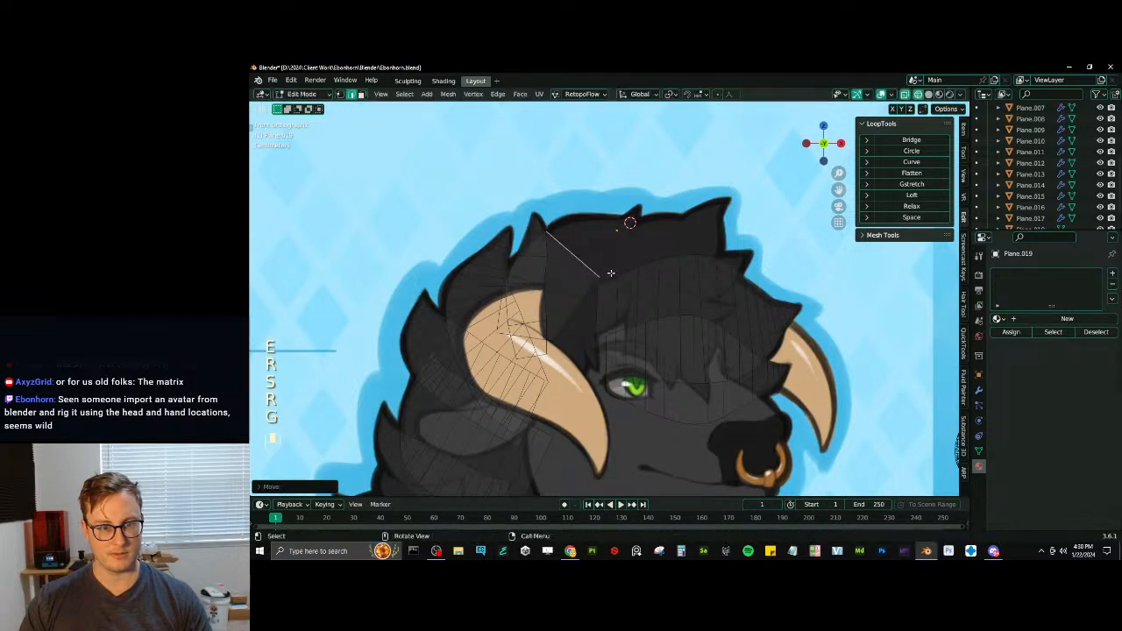
- Extrude a third segment along the top of the head, rotate its end edge steeper, shrink it to about 66 percent and reposition it
{"action": "key", "text": "e"}
{"action": "left_click", "coordinate": [658, 245]}
{"action": "key", "text": "r"}
{"action": "left_click", "coordinate": [659, 255]}
{"action": "key", "text": "g"}
{"action": "left_click", "coordinate": [692, 246]}
{"action": "key", "text": "s"}
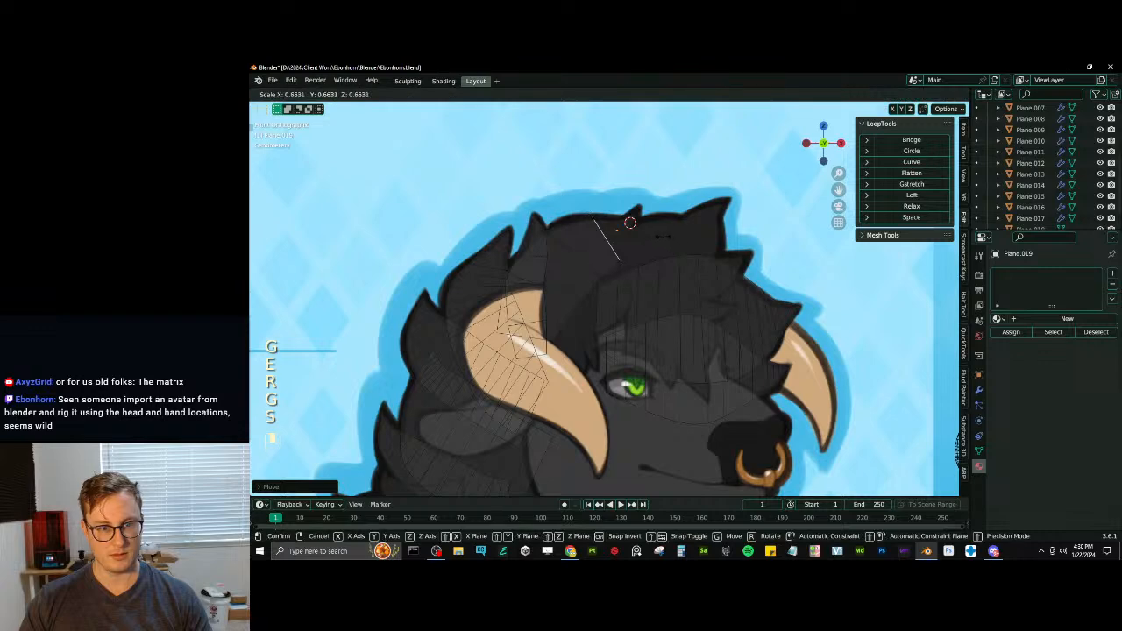
{"action": "left_click", "coordinate": [661, 234]}
{"action": "key", "text": "g"}
{"action": "left_click", "coordinate": [649, 228]}
- Extrude a fourth segment to the base of the small crown spike, shrinking its end edge to about 61 percent, rotating and moving it
{"action": "key", "text": "e"}
{"action": "left_click", "coordinate": [657, 226]}
{"action": "key", "text": "r"}
{"action": "left_click", "coordinate": [658, 229]}
{"action": "key", "text": "s"}
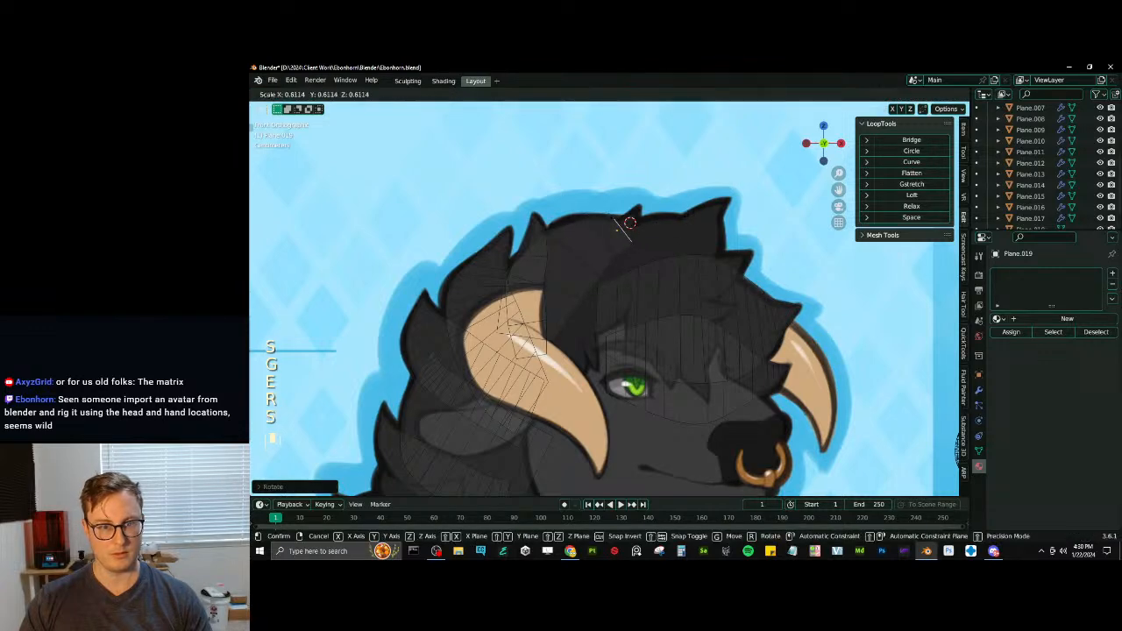
{"action": "left_click", "coordinate": [644, 226]}
{"action": "key", "text": "g"}
{"action": "left_click", "coordinate": [648, 216]}
{"action": "key", "text": "r"}
{"action": "left_click", "coordinate": [650, 205]}
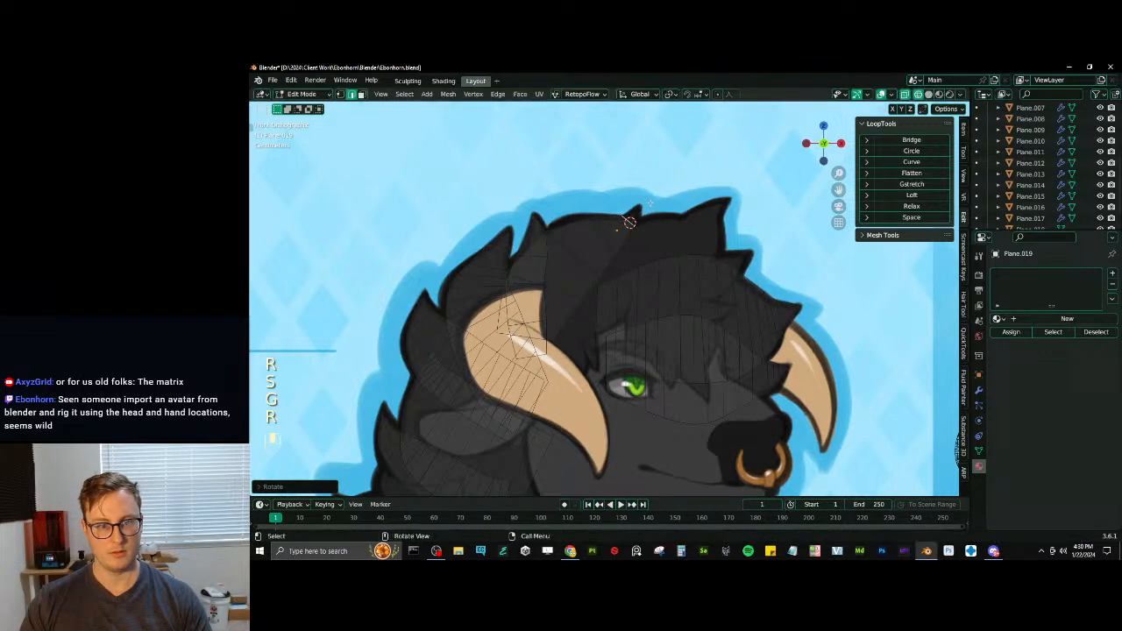
{"action": "key", "text": "g"}
{"action": "left_click", "coordinate": [668, 210]}
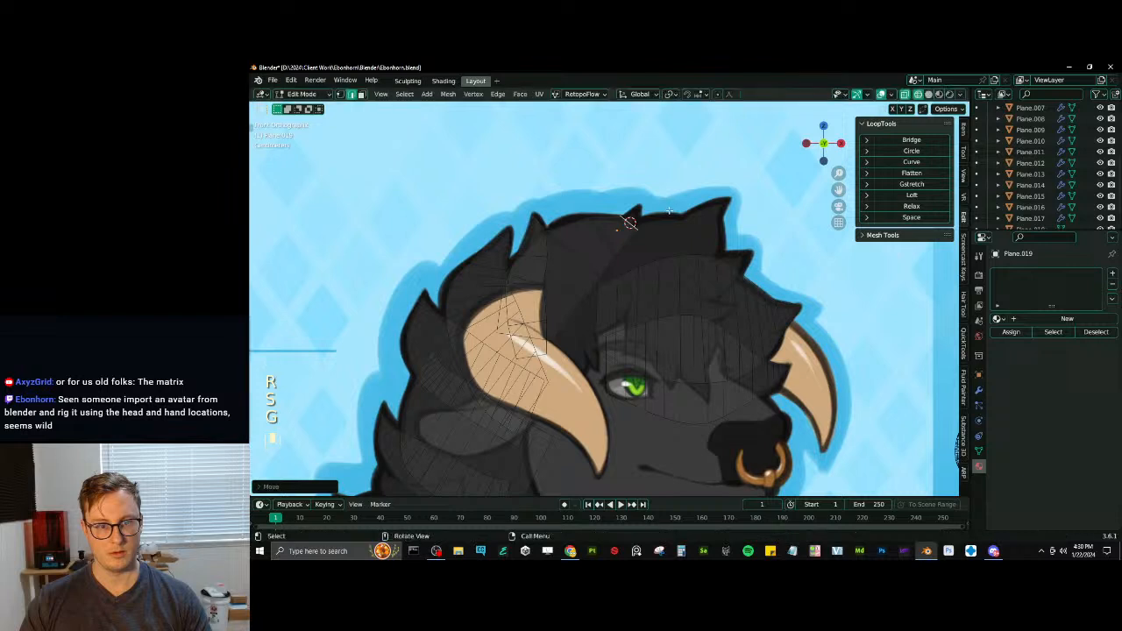
- Extrude a fifth segment into the small crown spike, scaling down its end edge and rotating it to follow the spike's tilt
{"action": "key", "text": "e"}
{"action": "left_click", "coordinate": [675, 201]}
{"action": "key", "text": "s"}
{"action": "left_click", "coordinate": [665, 205]}
{"action": "key", "text": "r"}
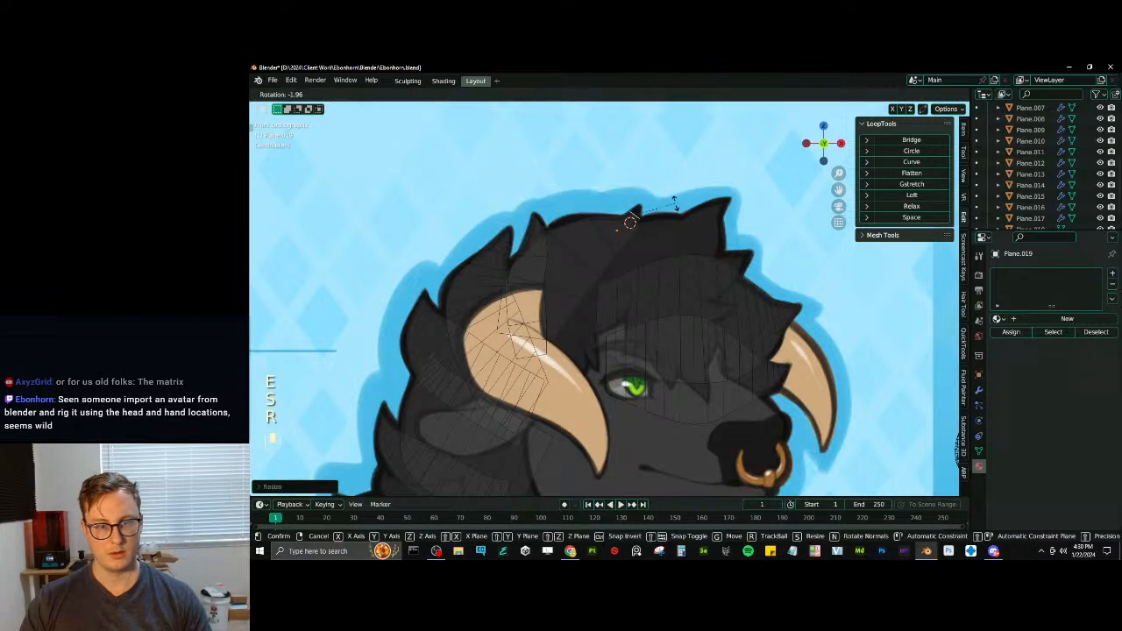
{"action": "left_click", "coordinate": [673, 196]}
{"action": "key", "text": "r"}
{"action": "left_click", "coordinate": [676, 189]}
- Extrude the spike's last segment, merge its end vertices into one point and move that point to the crown spike's tip
{"action": "key", "text": "e"}
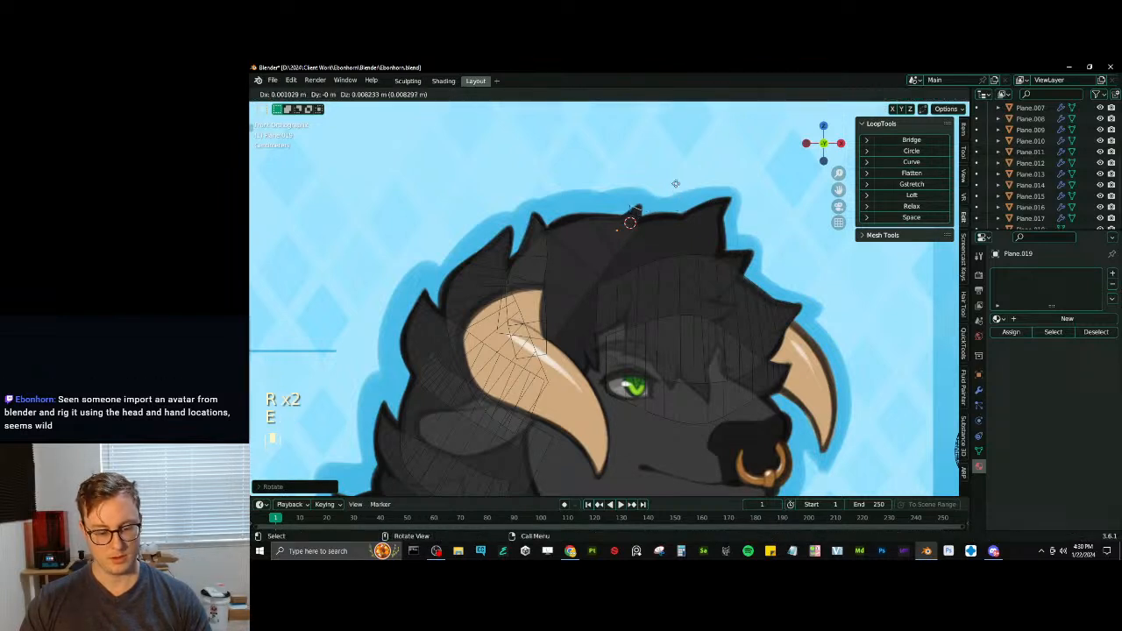
{"action": "key", "text": "m"}
{"action": "left_click", "coordinate": [639, 181]}
{"action": "left_click", "coordinate": [341, 94]}
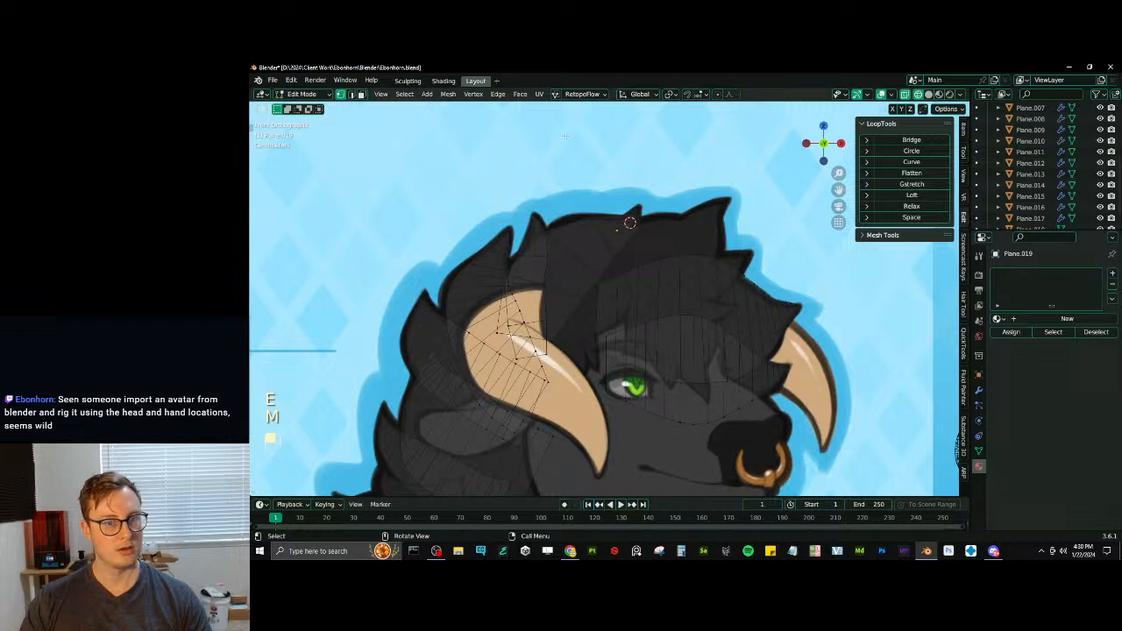
{"action": "key", "text": "g"}
{"action": "left_click", "coordinate": [641, 193]}
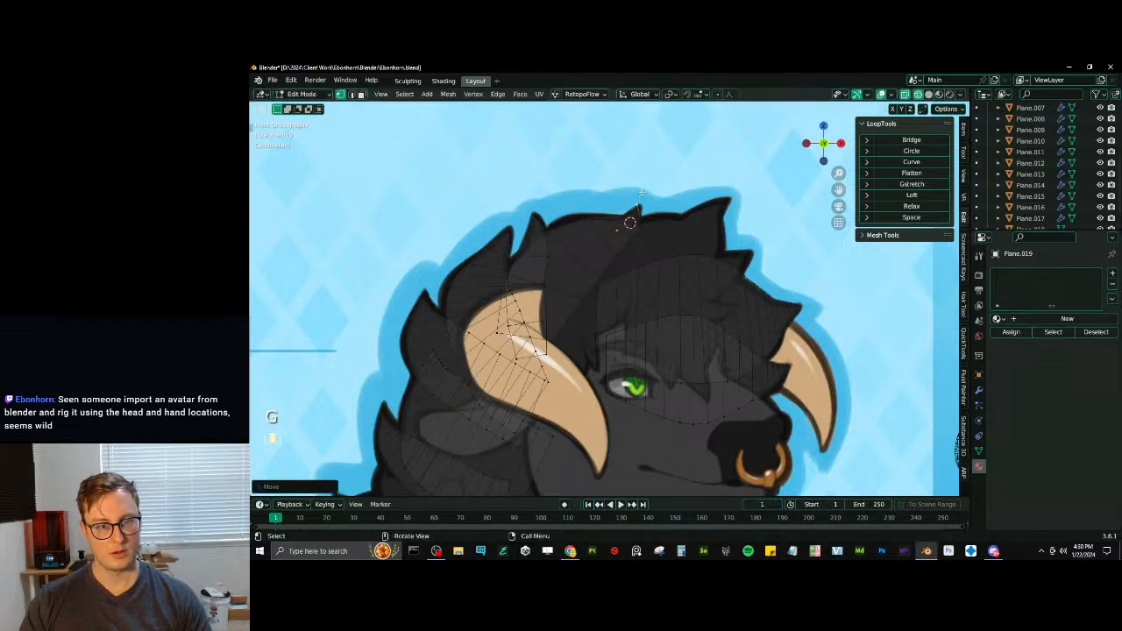
- Select the cross edges of the strips above the horn and bevel them evenly with 2 segments to subdivide the strips
{"action": "left_click", "coordinate": [351, 94]}
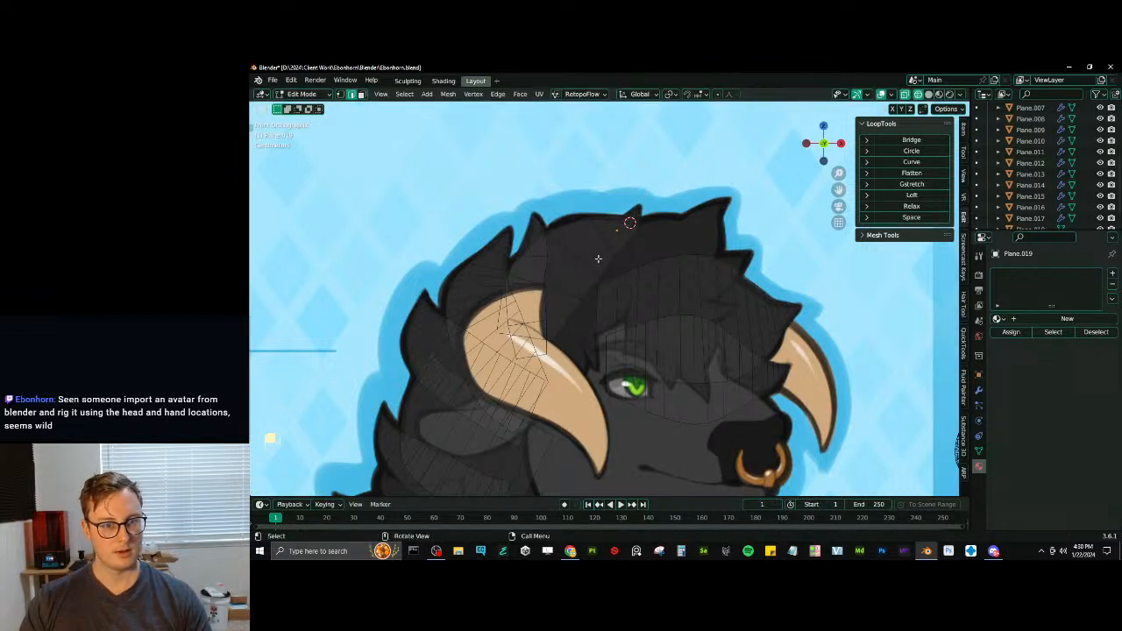
{"action": "left_click", "coordinate": [535, 255], "text": "ctrl+alt+shift"}
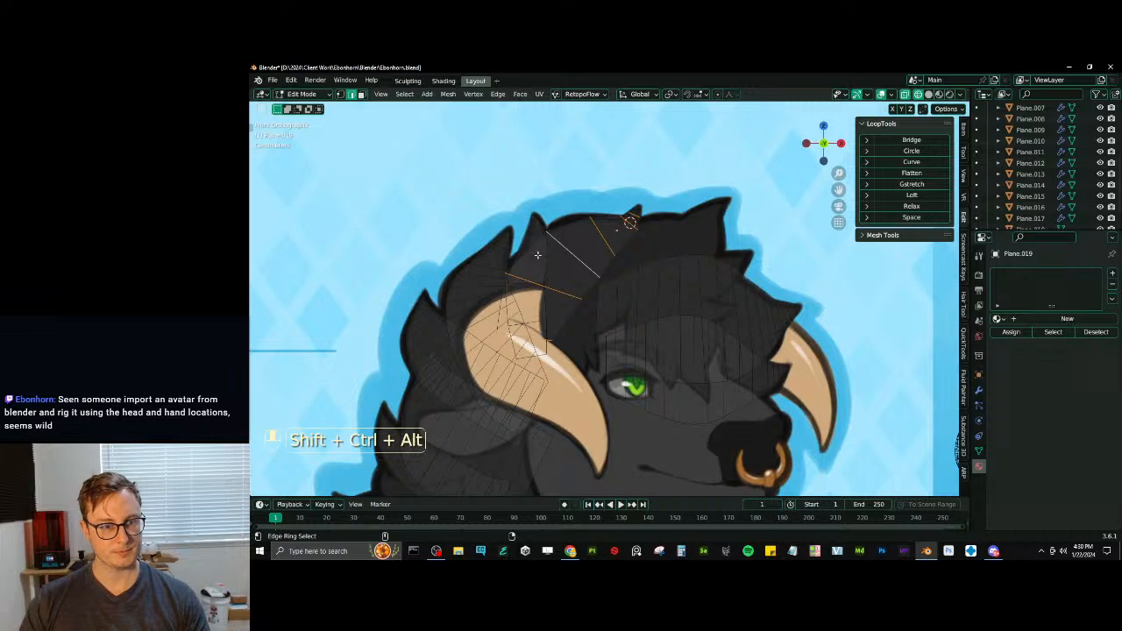
{"action": "key", "text": "ctrl+b"}
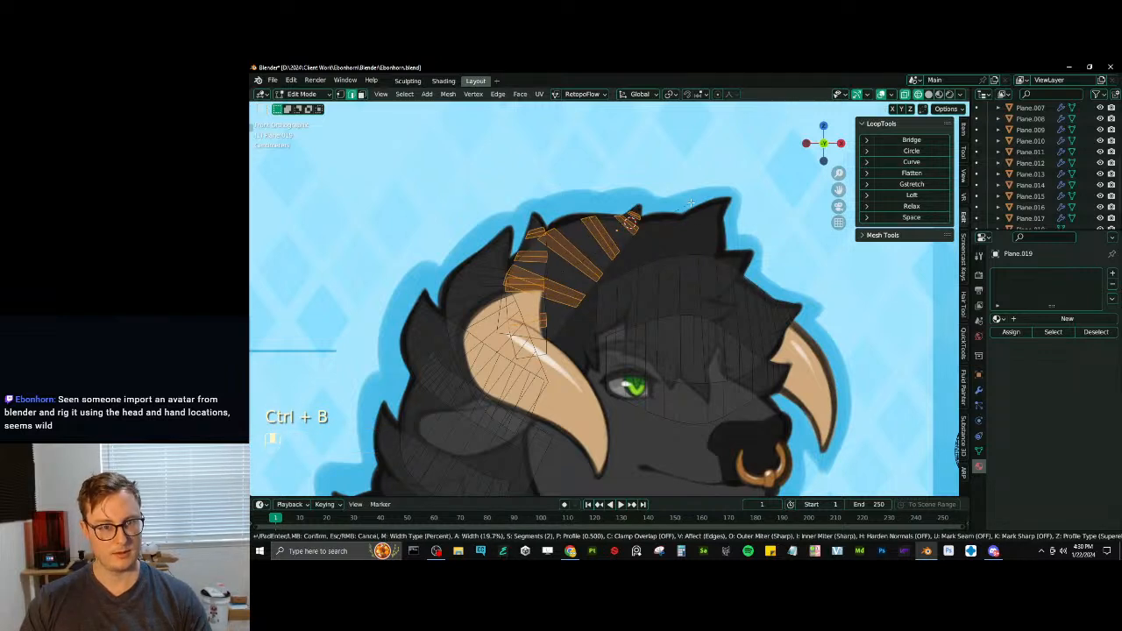
{"action": "key", "text": "shift"}
{"action": "left_click", "coordinate": [701, 200]}
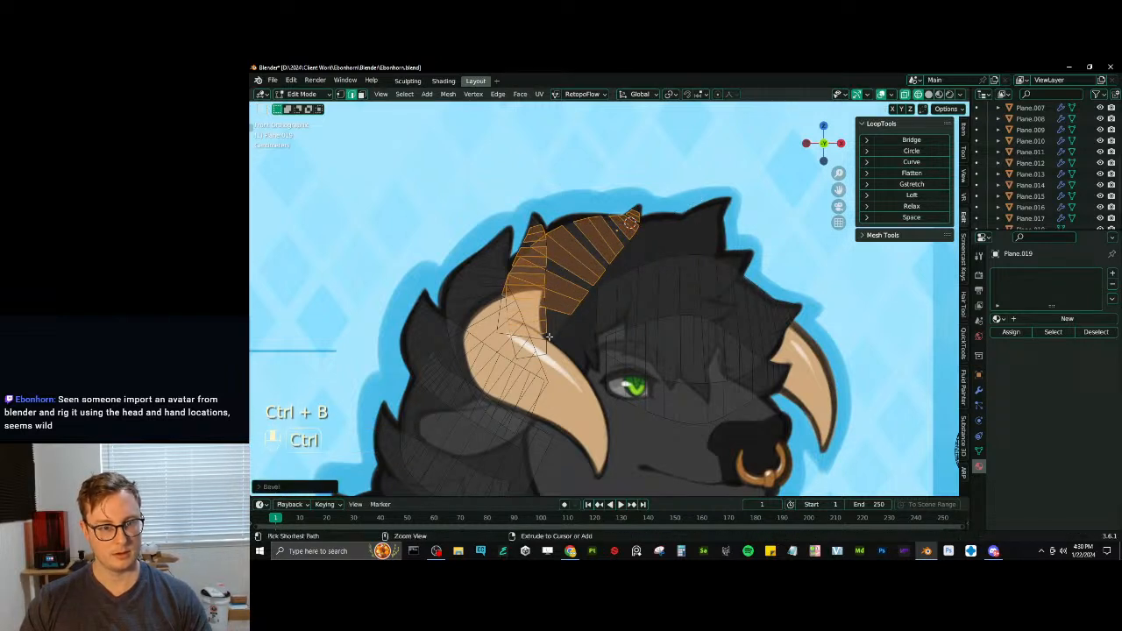
- Add crosswise loop cuts to the base segments of the strips above the horn
{"action": "key", "text": "ctrl+r"}
{"action": "left_click", "coordinate": [552, 328]}
{"action": "left_click", "coordinate": [552, 344]}
{"action": "key", "text": "ctrl+r"}
{"action": "left_click", "coordinate": [549, 346]}
- Add a lengthwise centre loop cut to each fur strip on the back of the head, above the horn and across the forelock
{"action": "scroll", "coordinate": [530, 396], "scroll_direction": "down", "scroll_amount": 5}
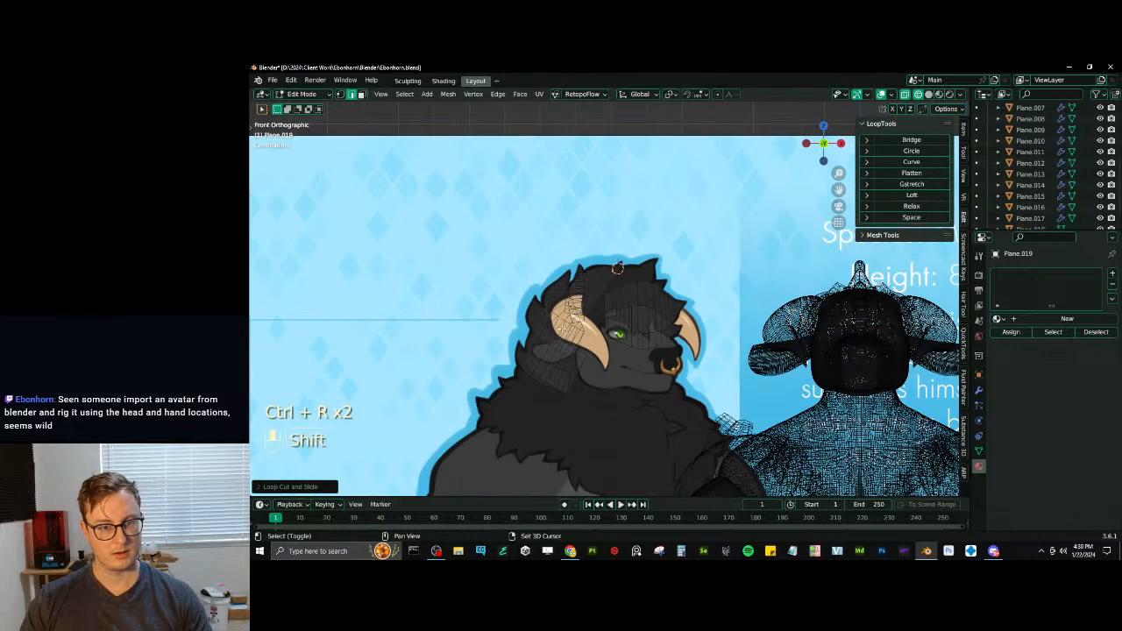
{"action": "middle_click_drag", "start_coordinate": [522, 421], "coordinate": [535, 386], "text": "shift"}
{"action": "scroll", "coordinate": [535, 386], "scroll_direction": "up", "scroll_amount": 3}
{"action": "key", "text": "ctrl+r"}
{"action": "key", "text": "ctrl+r"}
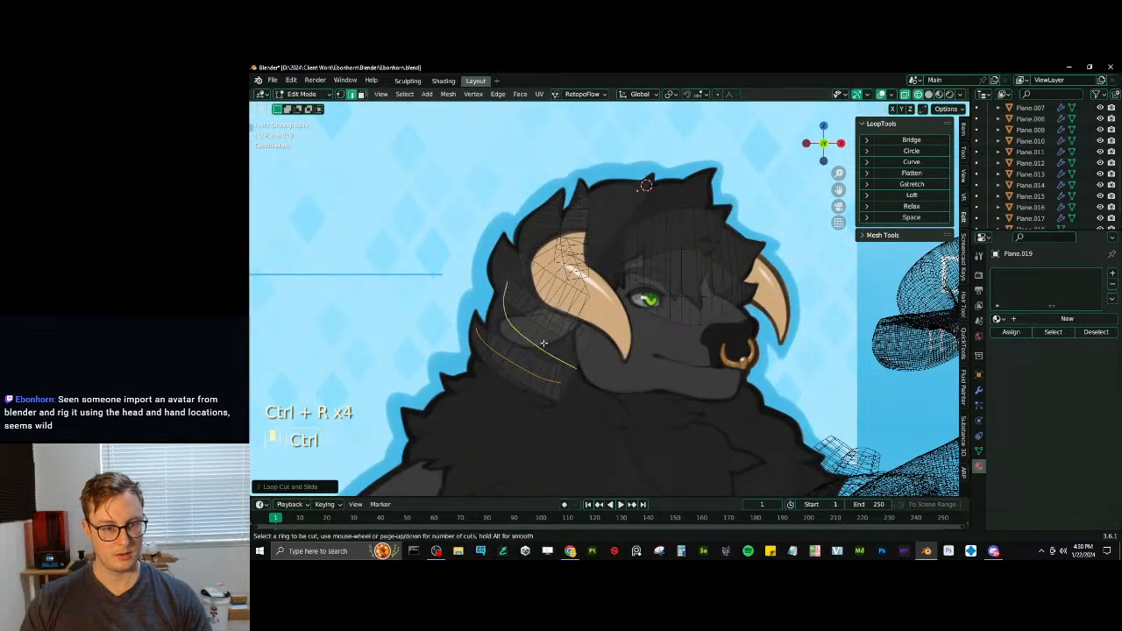
{"action": "key", "text": "ctrl+r"}
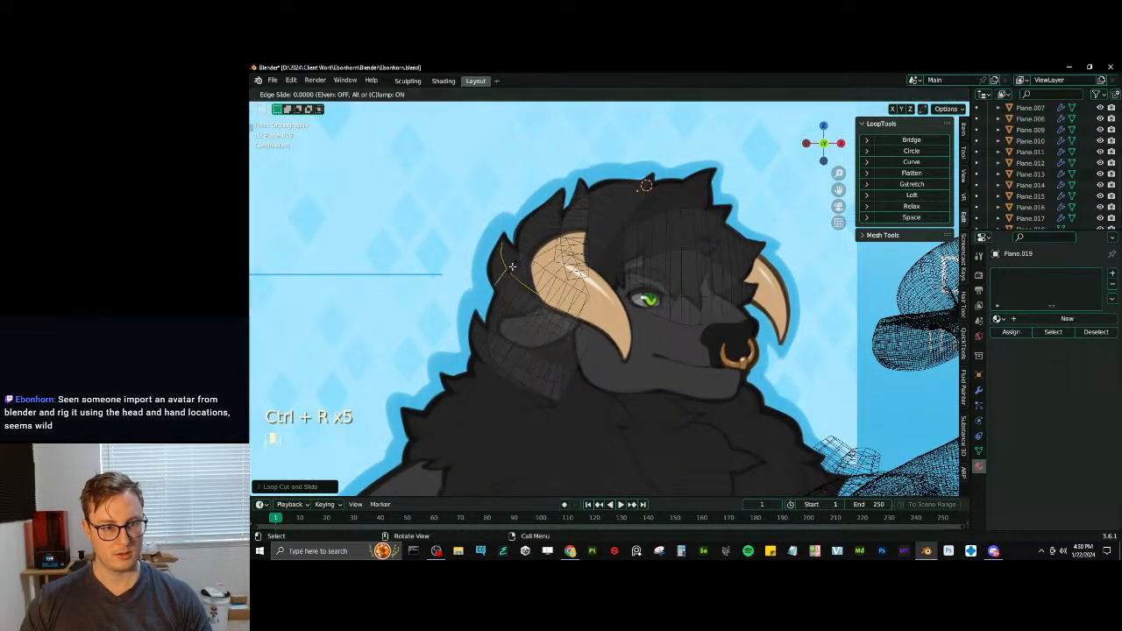
{"action": "key", "text": "ctrl+r"}
{"action": "key", "text": "ctrl+r"}
{"action": "key", "text": "ctrl+r"}
{"action": "key", "text": "ctrl+r"}
{"action": "key", "text": "ctrl+r"}
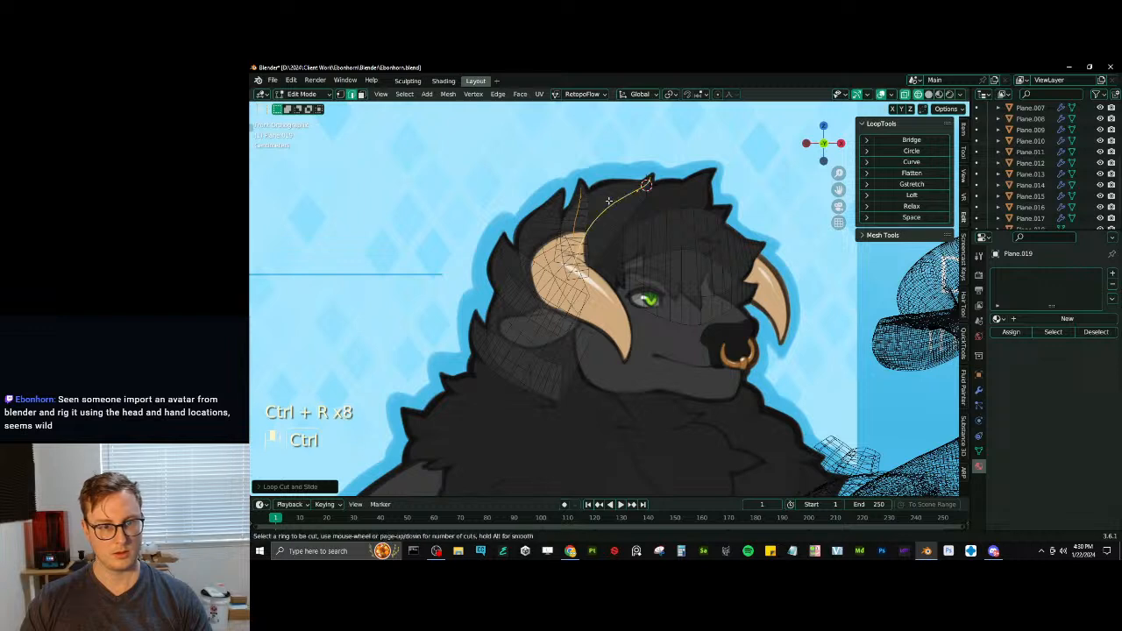
{"action": "left_click", "coordinate": [714, 307]}
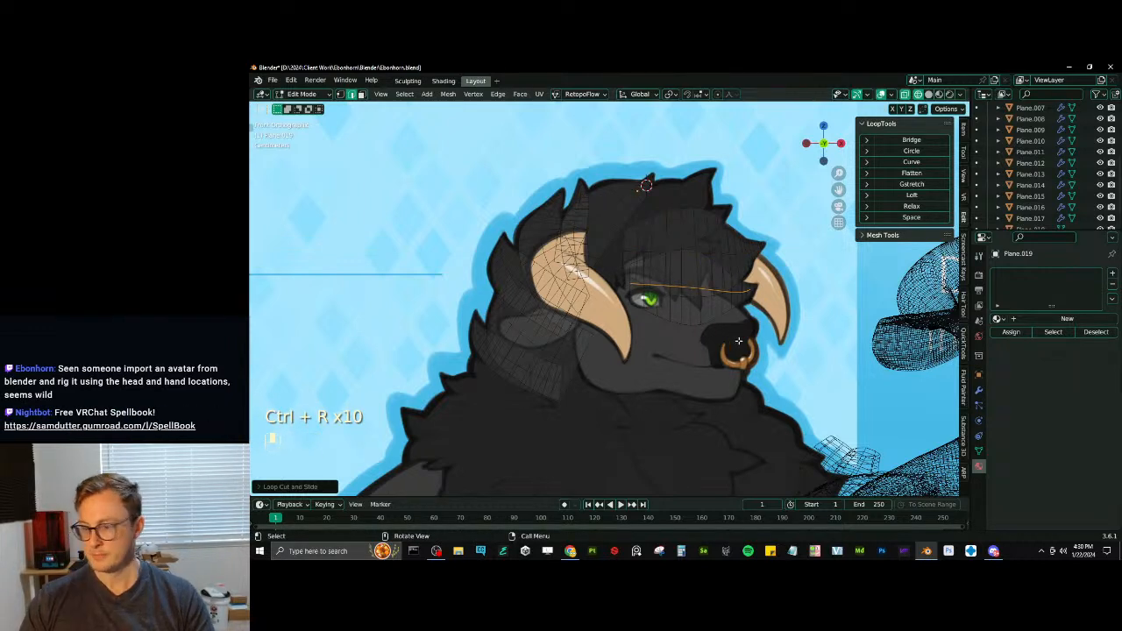
- Try inverting the selection and hiding the selected geometry, and undo it
{"action": "key", "text": "ctrl+i"}
{"action": "key", "text": "h"}
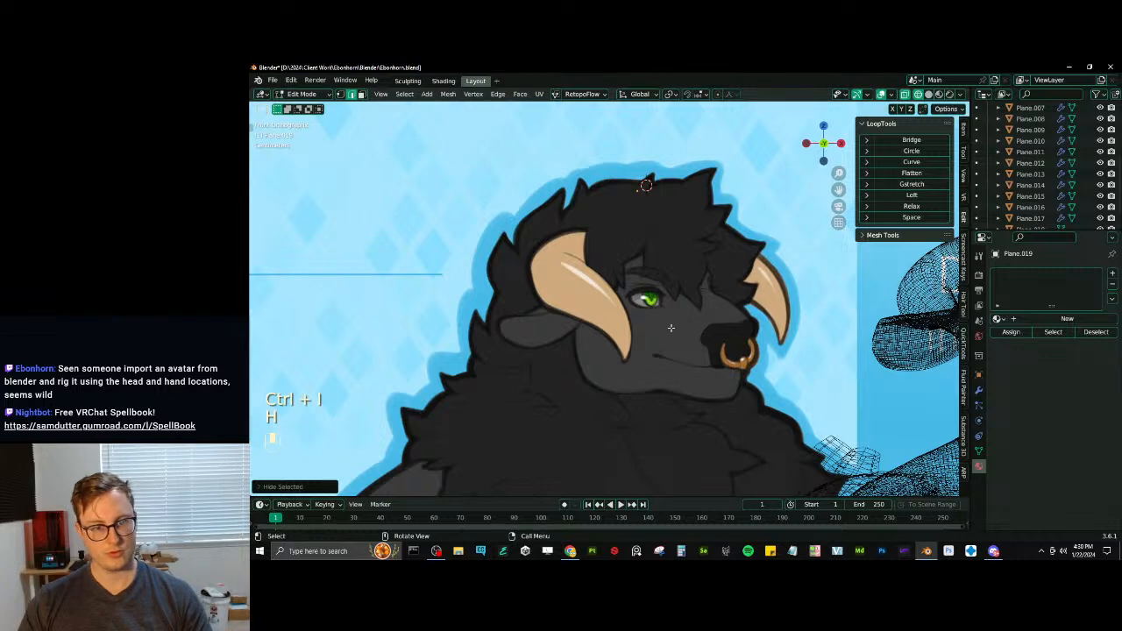
{"action": "key", "text": "ctrl+z"}
{"action": "key", "text": "ctrl+z"}
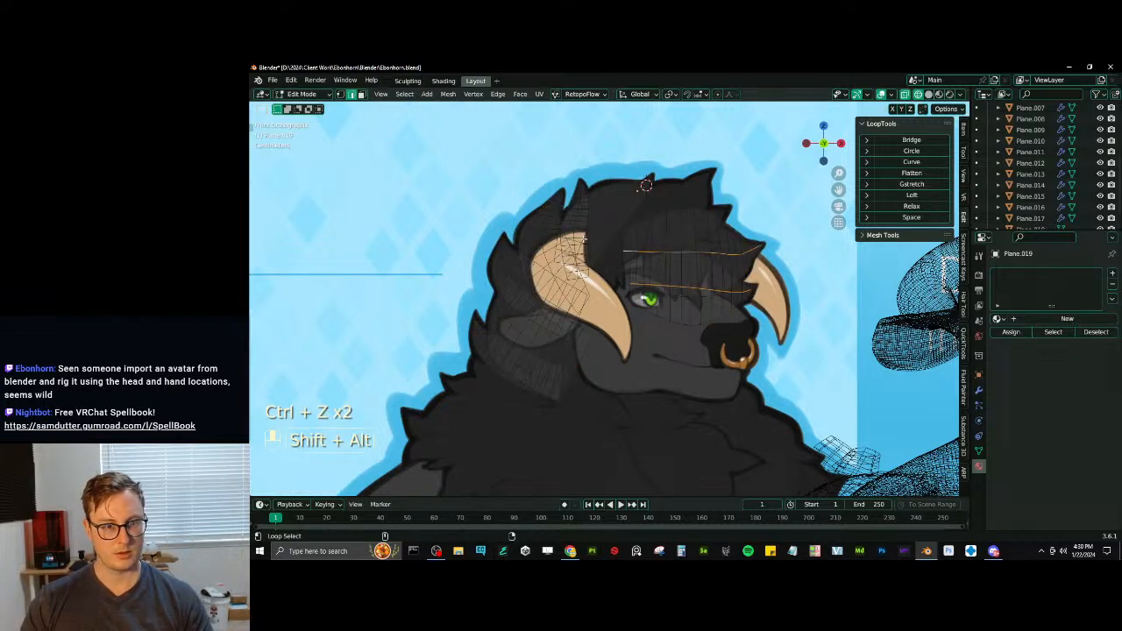
- Add the lengthwise centre loops of the crown and back-of-head strips to the selection
{"action": "left_click", "coordinate": [645, 185], "text": "alt+shift"}
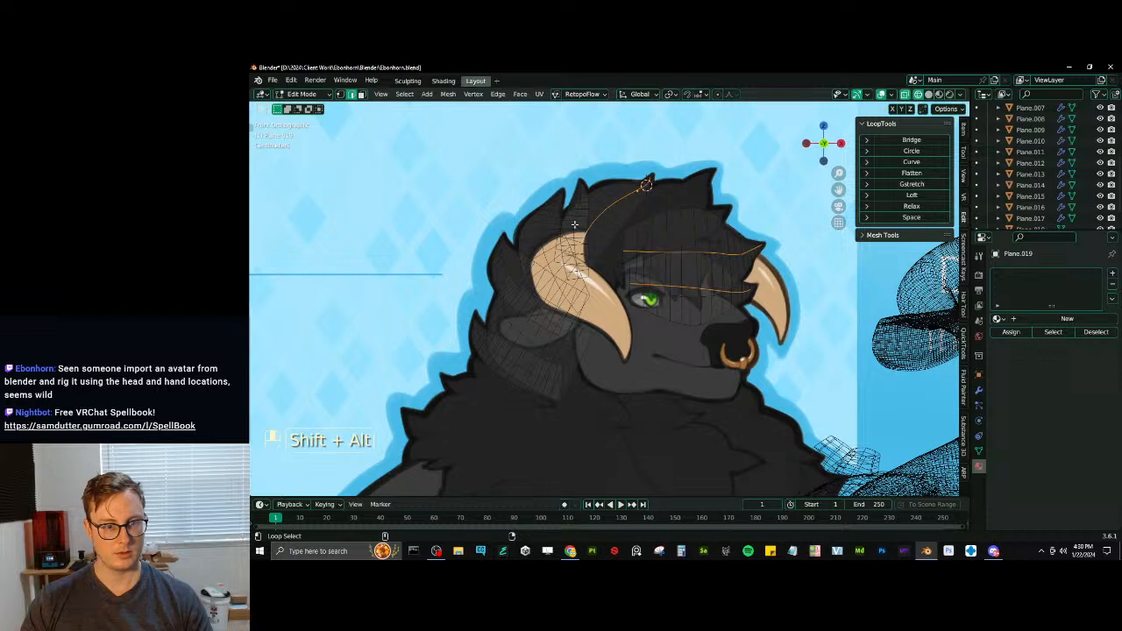
{"action": "key", "text": "ctrl+z"}
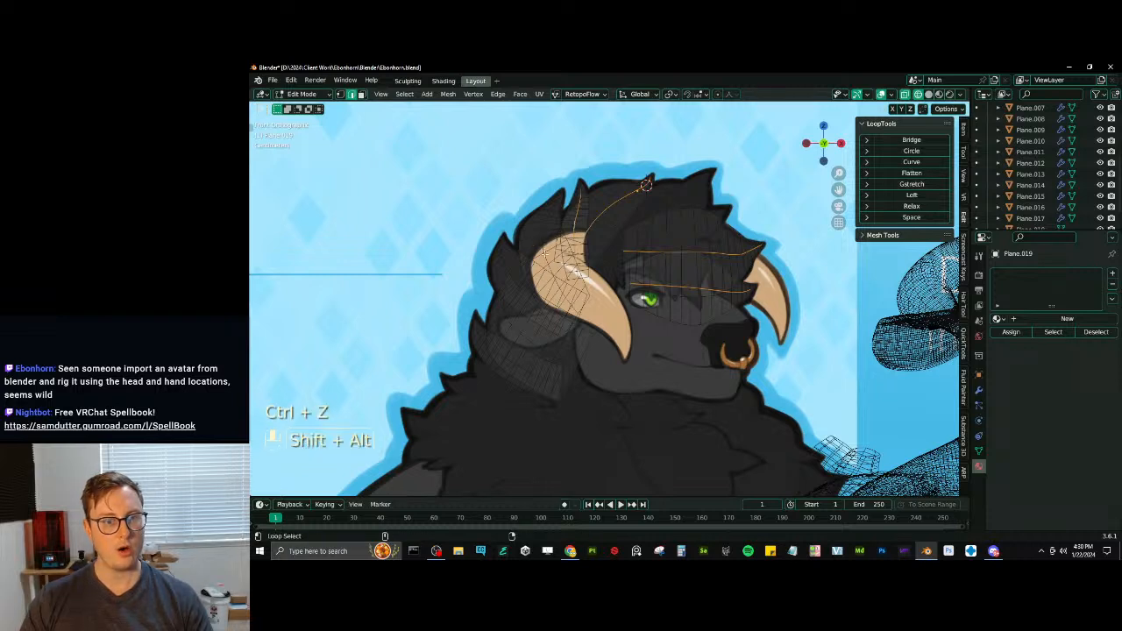
{"action": "scroll", "coordinate": [529, 288], "scroll_direction": "up", "scroll_amount": 2}
{"action": "left_click", "coordinate": [515, 308], "text": "alt+shift"}
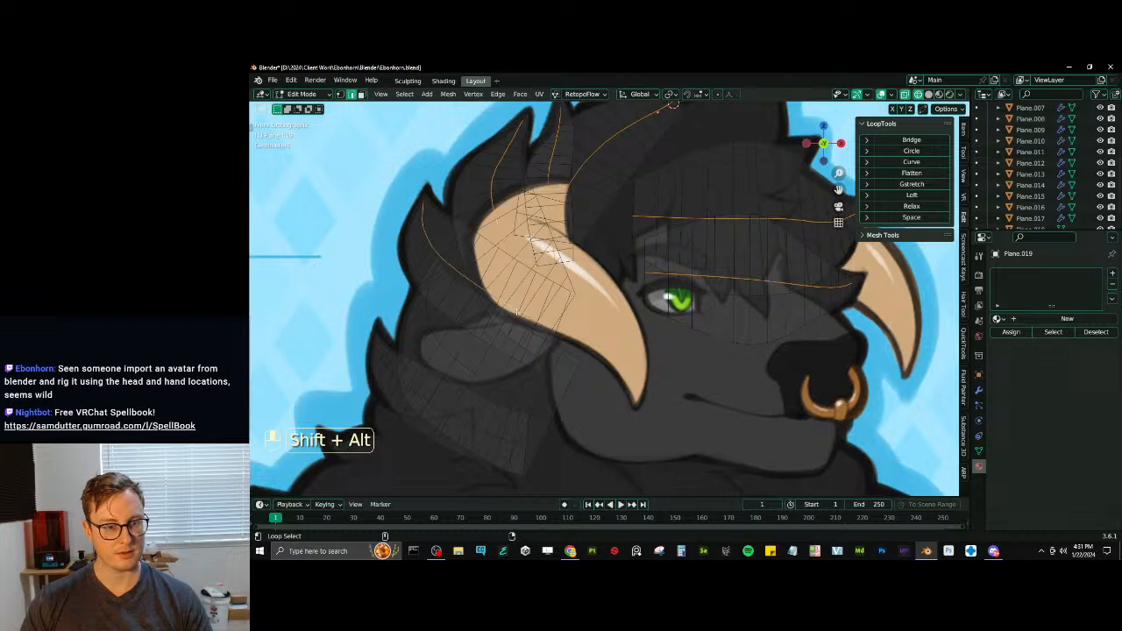
{"action": "left_click", "coordinate": [533, 410], "text": "alt+shift"}
{"action": "left_click", "coordinate": [440, 409], "text": "alt+shift"}
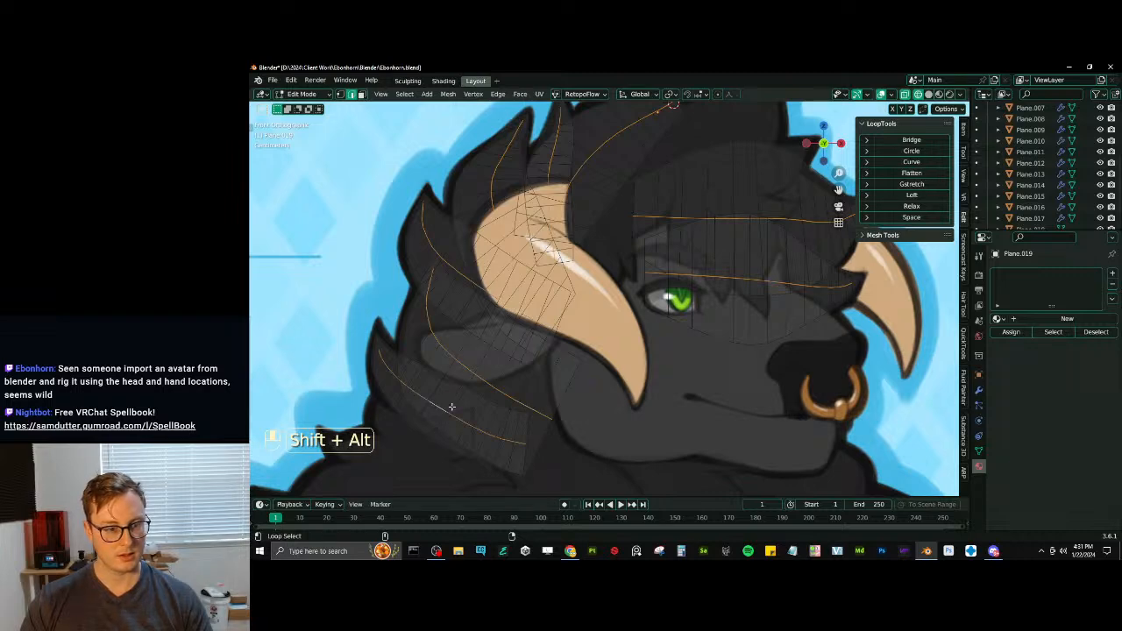
{"action": "key", "text": "x"}
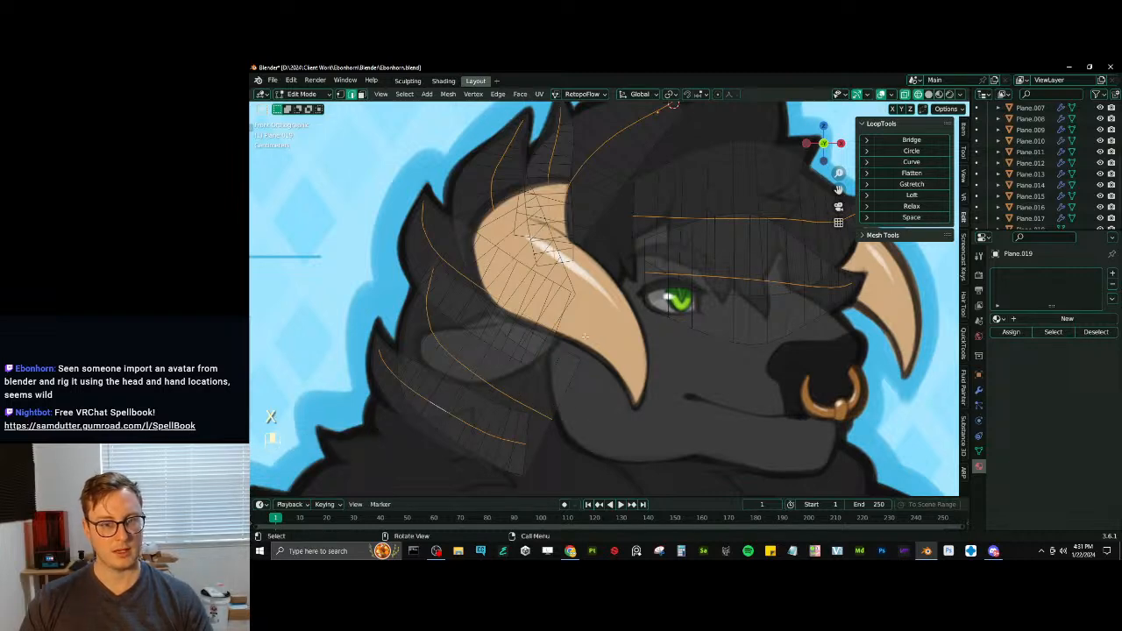
- Switch the viewport to solid shading and orbit to view the fur strips from an angle
{"action": "key", "text": "z"}
{"action": "mouse_move", "coordinate": [535, 240]}
{"action": "middle_mouse_down"}
{"action": "mouse_move", "coordinate": [545, 277]}
{"action": "mouse_move", "coordinate": [544, 255]}
{"action": "mouse_move", "coordinate": [602, 364]}
{"action": "middle_mouse_up"}
{"action": "scroll", "coordinate": [585, 327], "scroll_direction": "down", "scroll_amount": 1}
- Try pulling one centre edge of the forelock out along Y and smoothing it with LoopTools Curve, and undo it
{"action": "left_click", "coordinate": [585, 314]}
{"action": "key", "text": "g"}
{"action": "key", "text": "y"}
{"action": "left_click", "coordinate": [647, 411]}
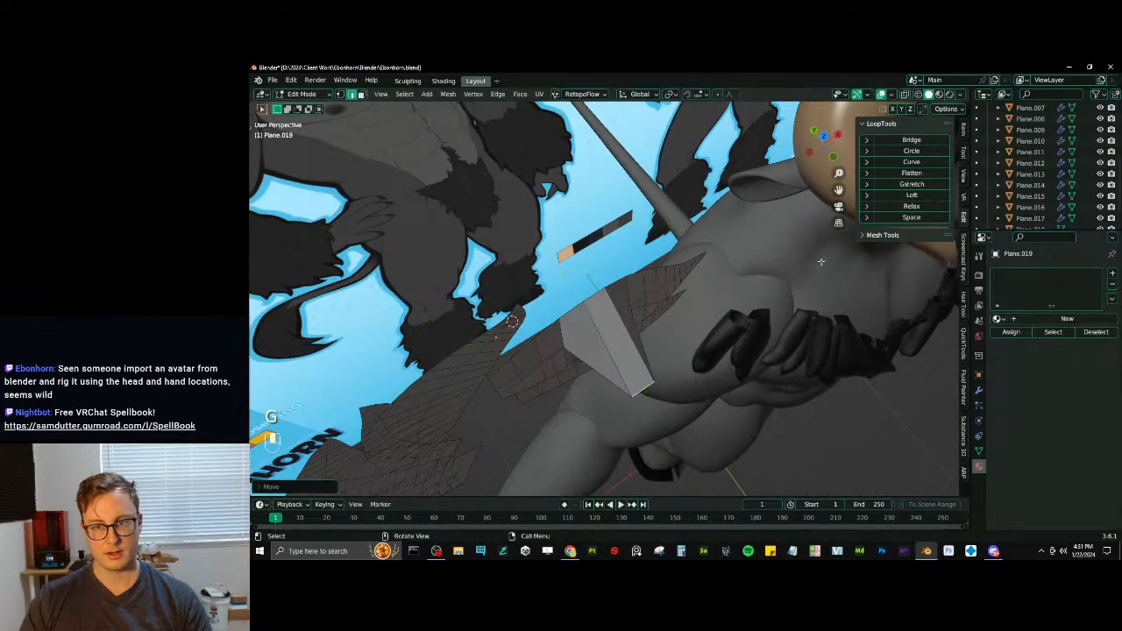
{"action": "left_click", "coordinate": [923, 161]}
{"action": "mouse_move", "coordinate": [681, 328]}
{"action": "middle_mouse_down"}
{"action": "mouse_move", "coordinate": [596, 279]}
{"action": "mouse_move", "coordinate": [513, 251]}
{"action": "mouse_move", "coordinate": [670, 326]}
{"action": "middle_mouse_up"}
{"action": "middle_click_drag", "start_coordinate": [548, 338], "coordinate": [524, 334]}
{"action": "key", "text": "ctrl+z"}
{"action": "key", "text": "ctrl+z"}
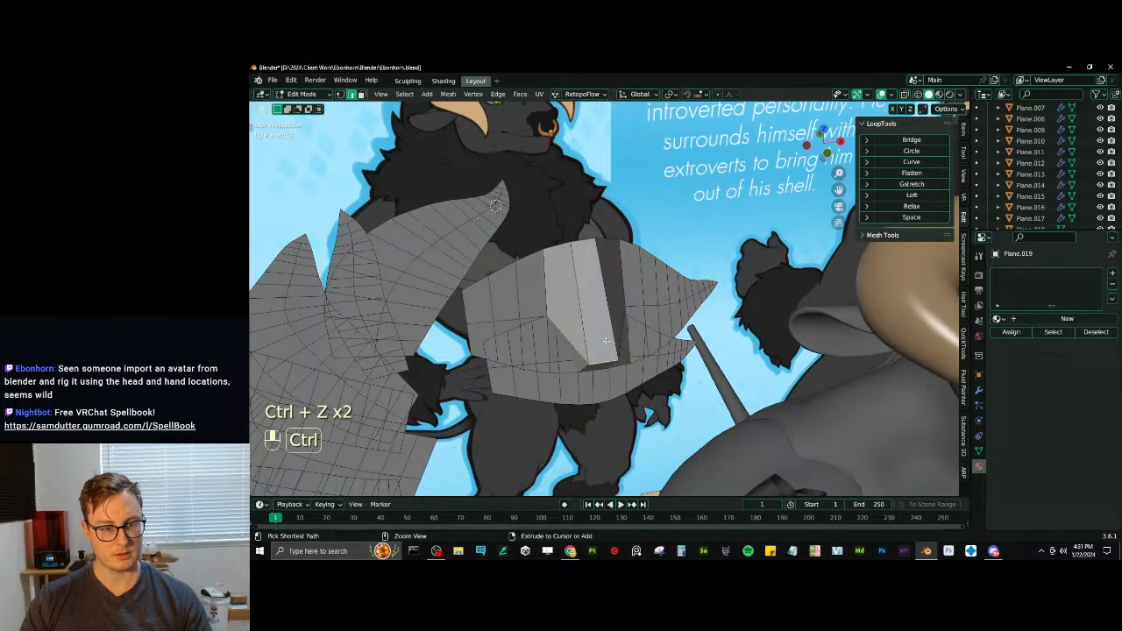
{"action": "key", "text": "ctrl+z"}
- Try moving the forelock's middle base edge outward and curving the centre line with LoopTools Curve, and undo it
{"action": "left_click", "coordinate": [488, 322]}
{"action": "left_click", "coordinate": [503, 321], "text": "ctrl"}
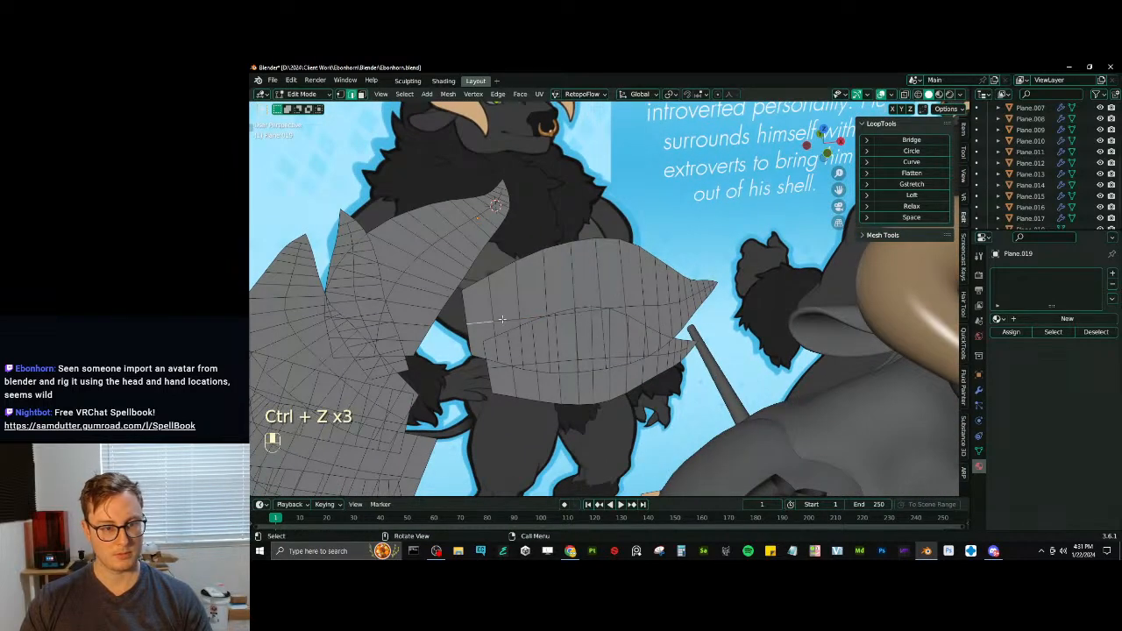
{"action": "middle_click_drag", "start_coordinate": [501, 321], "coordinate": [561, 313]}
{"action": "key", "text": "g"}
{"action": "left_click", "coordinate": [562, 311]}
{"action": "key", "text": "ctrl+z"}
{"action": "key", "text": "g"}
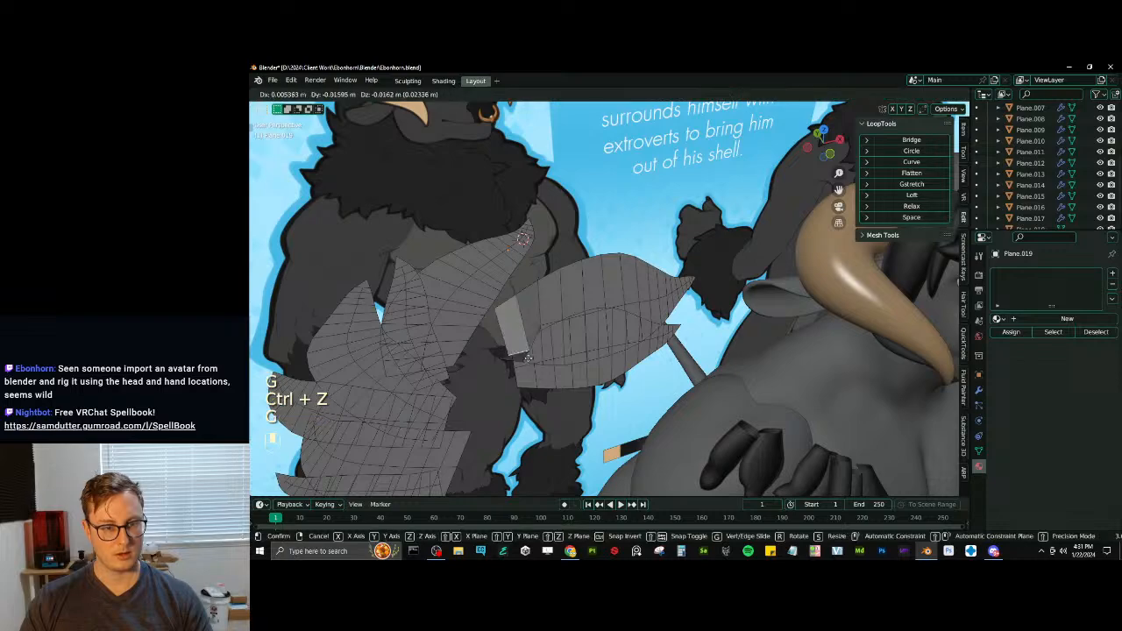
{"action": "left_click", "coordinate": [912, 162]}
{"action": "middle_click_drag", "start_coordinate": [631, 263], "coordinate": [674, 325]}
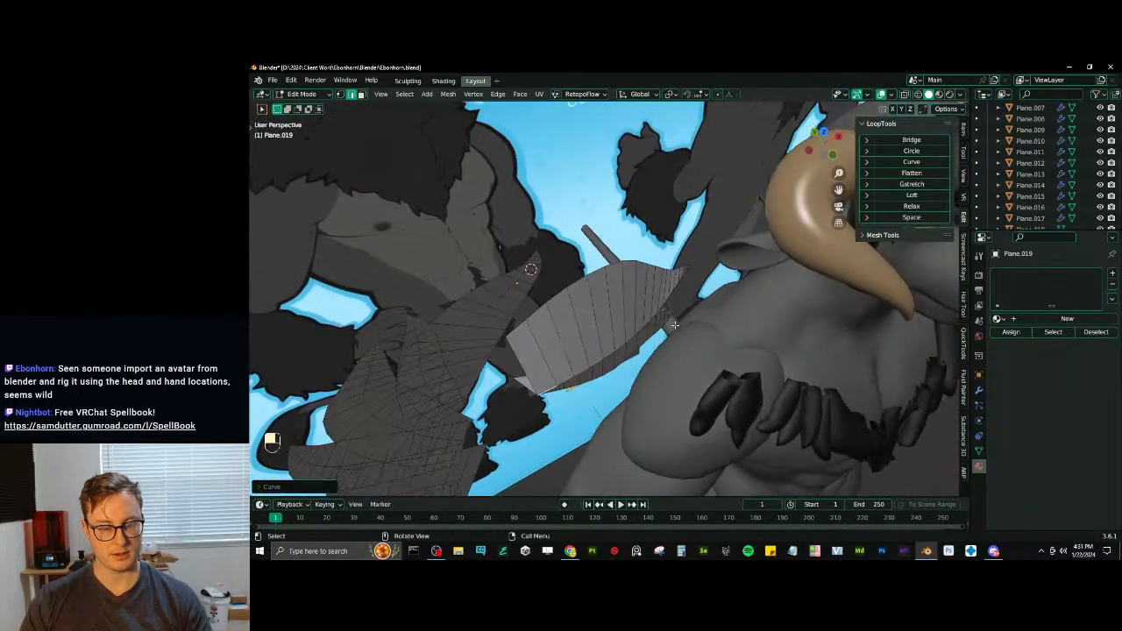
{"action": "key", "text": "g"}
{"action": "key", "text": "ctrl+z"}
{"action": "key", "text": "ctrl+z"}
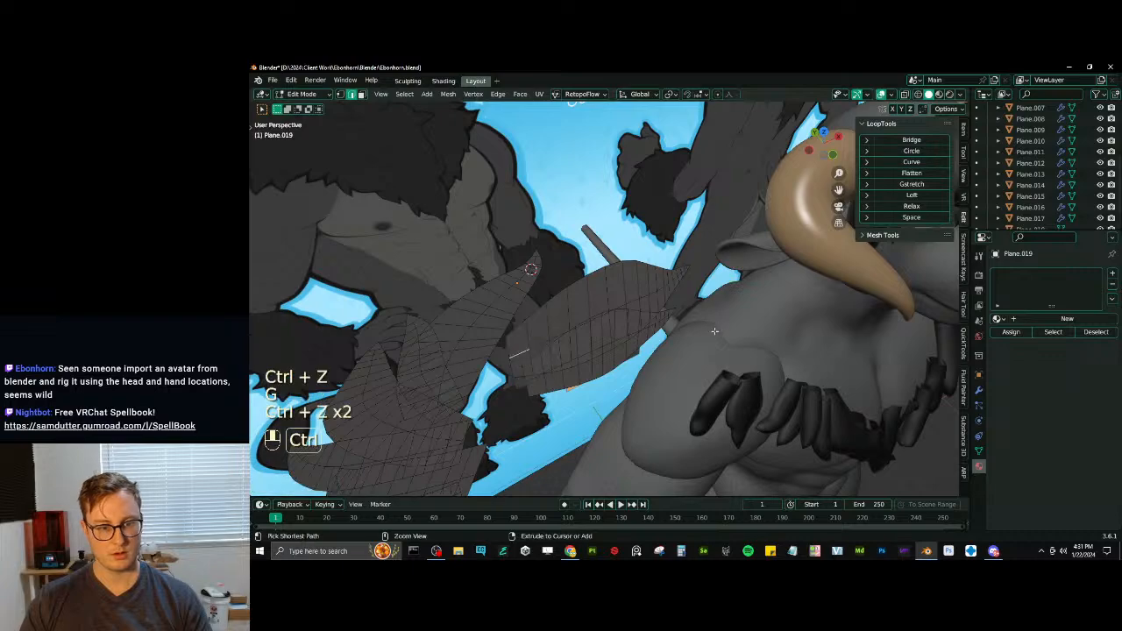
- Try pulling a path of forelock centre edges out along Y and smoothing it with LoopTools Curve, and undo it
{"action": "middle_click_drag", "start_coordinate": [680, 326], "coordinate": [632, 301]}
{"action": "left_click", "coordinate": [650, 310], "text": "ctrl"}
{"action": "key", "text": "g"}
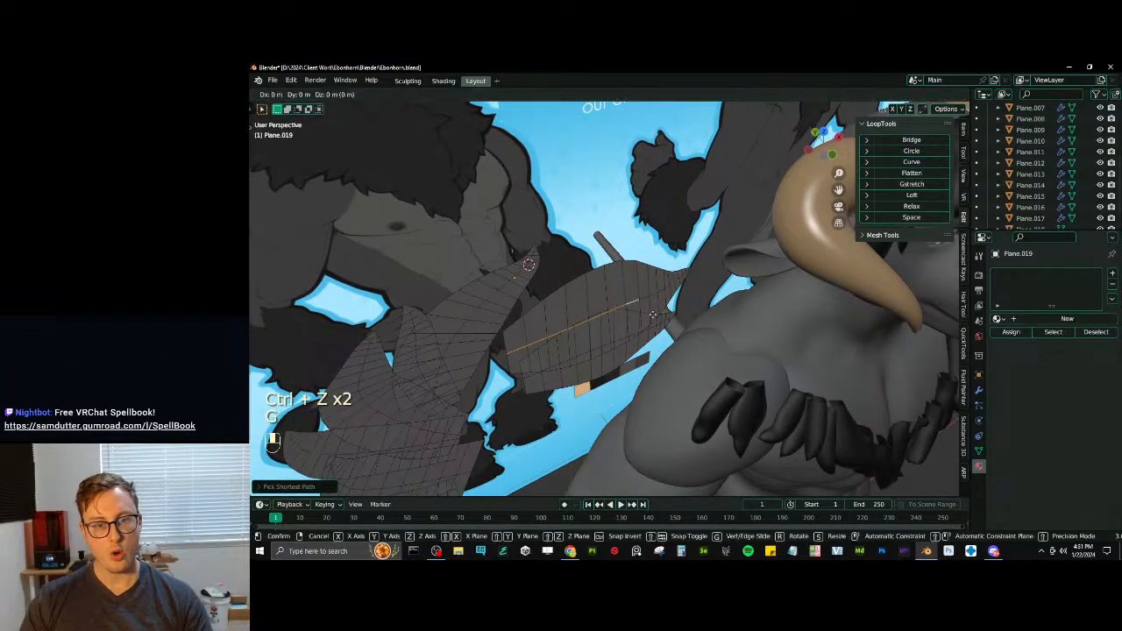
{"action": "key", "text": "y"}
{"action": "left_click", "coordinate": [673, 368]}
{"action": "left_click", "coordinate": [929, 163]}
{"action": "mouse_move", "coordinate": [756, 268]}
{"action": "middle_mouse_down"}
{"action": "mouse_move", "coordinate": [687, 251]}
{"action": "mouse_move", "coordinate": [663, 191]}
{"action": "mouse_move", "coordinate": [674, 153]}
{"action": "mouse_move", "coordinate": [675, 192]}
{"action": "mouse_move", "coordinate": [518, 204]}
{"action": "middle_mouse_up"}
{"action": "key", "text": "ctrl+z"}
{"action": "key", "text": "ctrl+z"}
- Connect the vertices at the tip of the upper forelock strip with a new edge and return to edge selection
{"action": "left_click", "coordinate": [340, 95]}
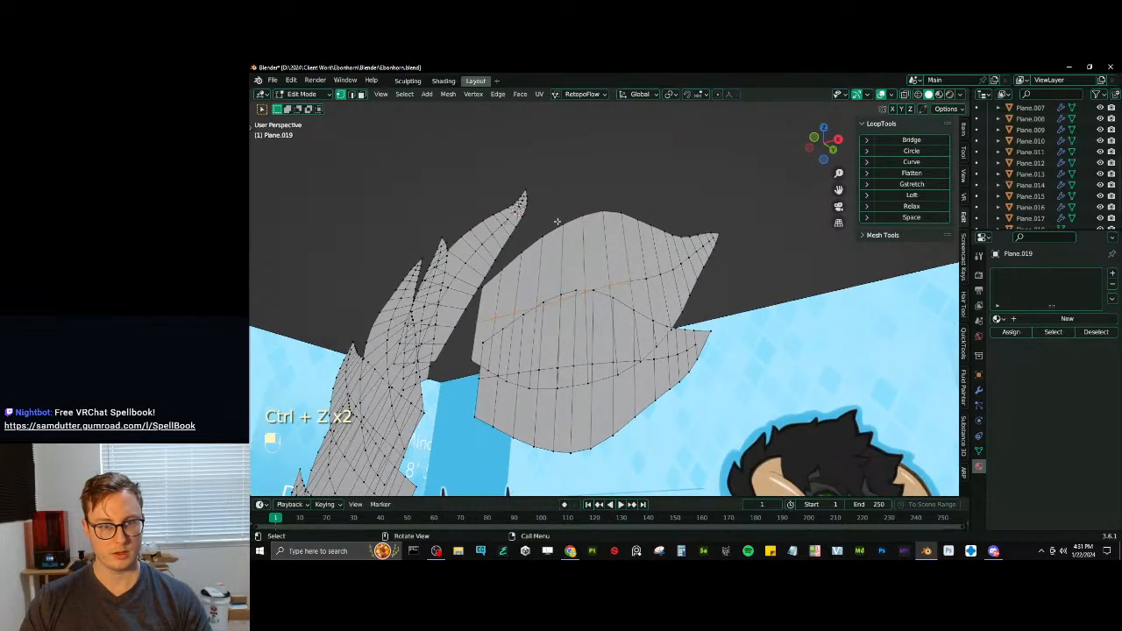
{"action": "left_click", "coordinate": [714, 234]}
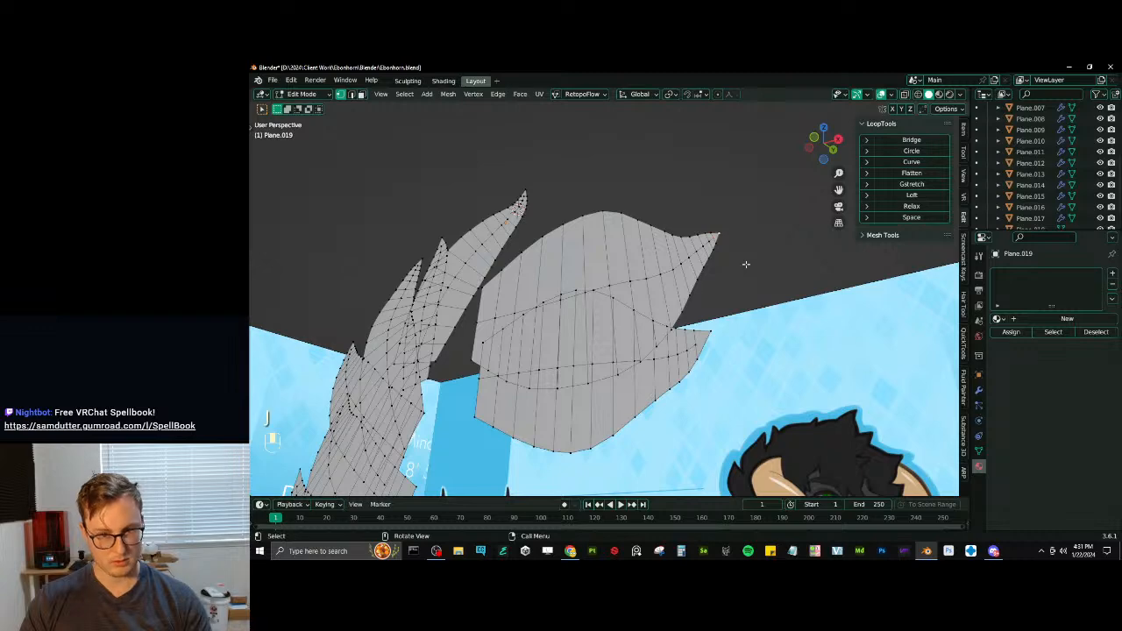
{"action": "left_click", "coordinate": [350, 93]}
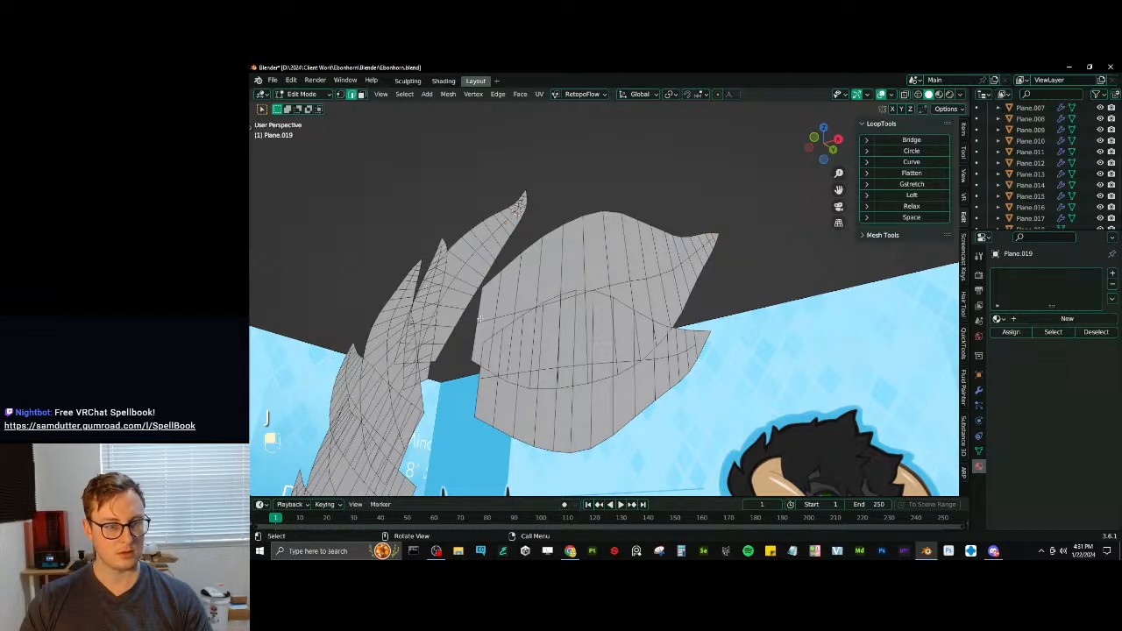
- Select the path of centre-line edges from the forelock strip's base to its middle and move it outward along Y
{"action": "middle_click_drag", "start_coordinate": [479, 318], "coordinate": [611, 311]}
{"action": "left_click", "coordinate": [610, 311], "text": "ctrl"}
{"action": "key", "text": "g"}
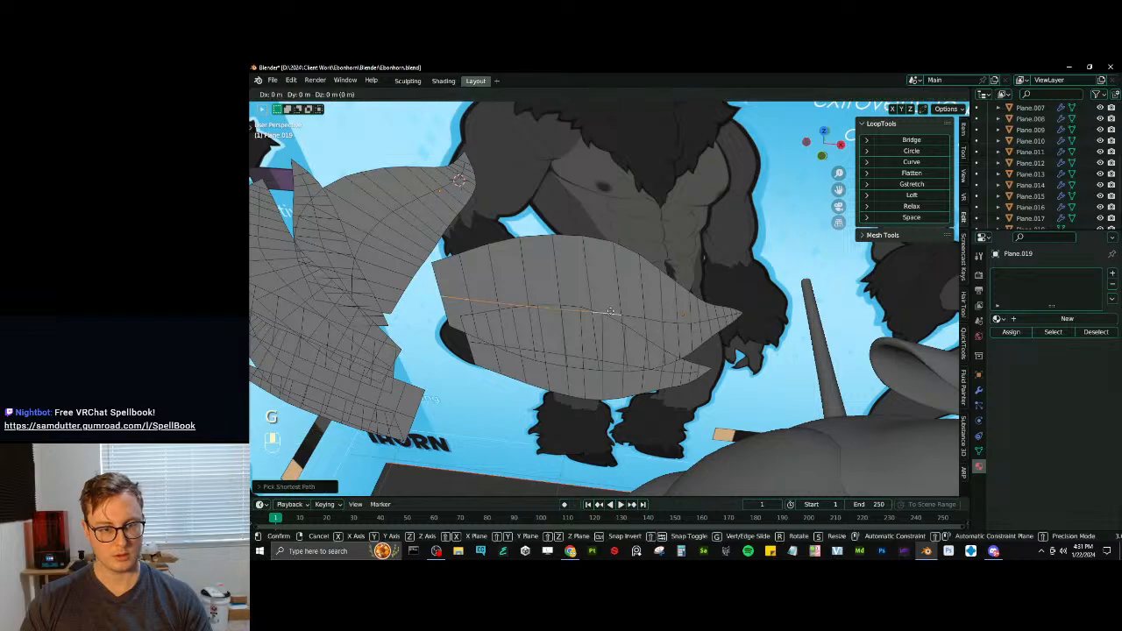
{"action": "key", "text": "y"}
{"action": "left_click", "coordinate": [598, 369]}
- Select a single edge in the middle of the forelock's centre line and pull it further out along Y
{"action": "left_click", "coordinate": [598, 373]}
{"action": "middle_click_drag", "start_coordinate": [598, 374], "coordinate": [598, 384]}
{"action": "key", "text": "g"}
{"action": "key", "text": "y"}
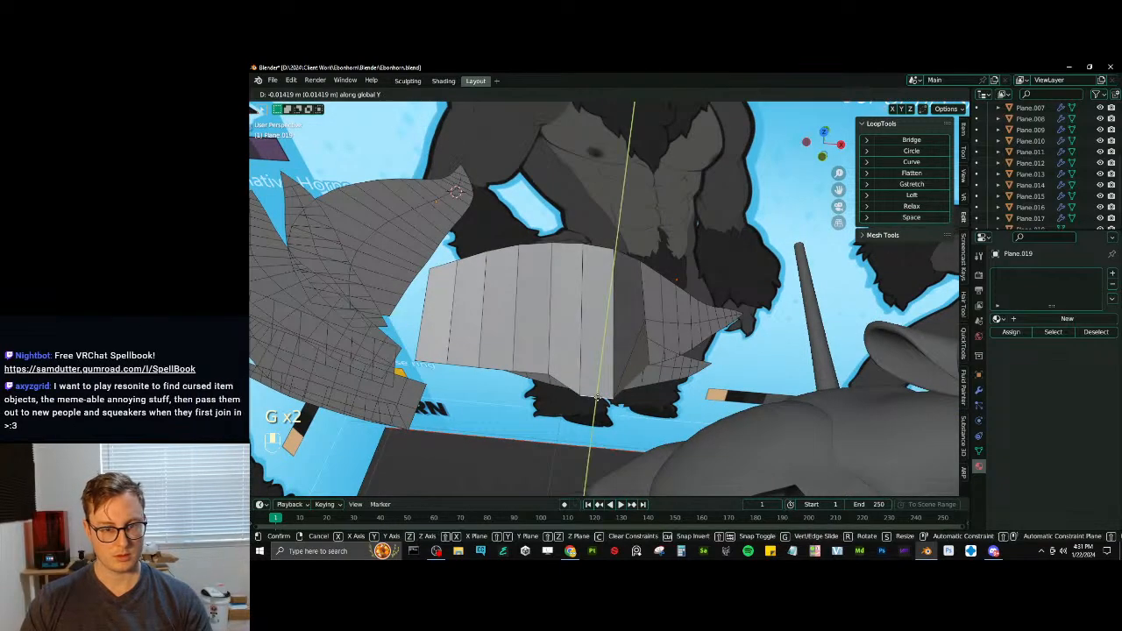
{"action": "left_click", "coordinate": [596, 398]}
- Rotate the pulled-out middle edge and smooth the forelock's centre line into an arc with LoopTools Curve
{"action": "left_click", "coordinate": [911, 162]}
{"action": "middle_click_drag", "start_coordinate": [561, 341], "coordinate": [526, 333]}
{"action": "key", "text": "ctrl+z"}
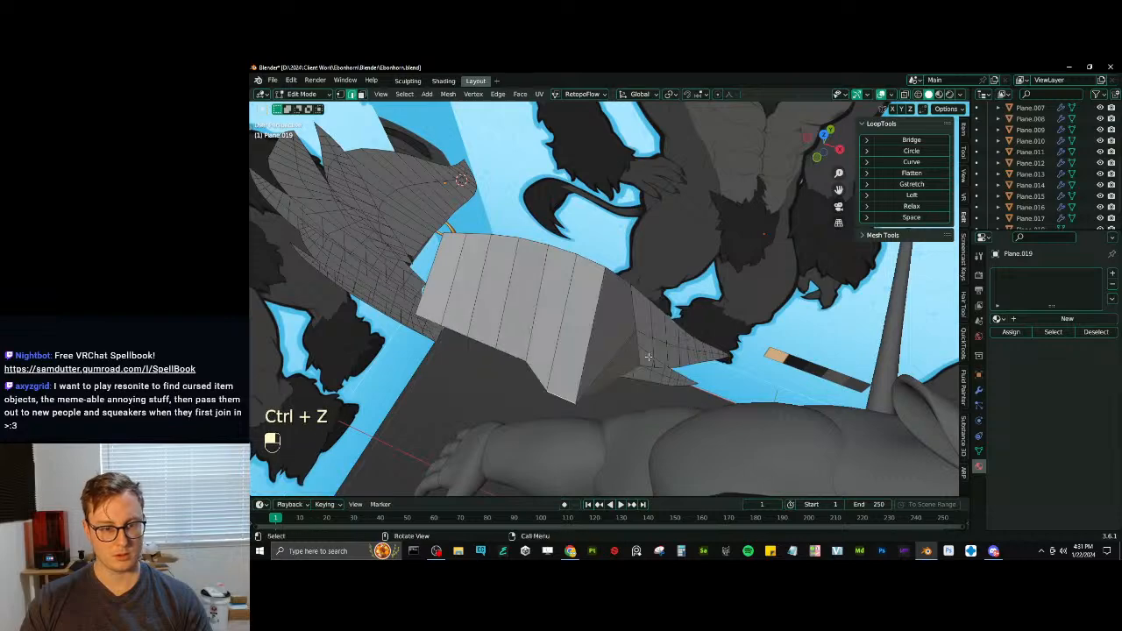
{"action": "key", "text": "r"}
{"action": "left_click", "coordinate": [791, 222]}
{"action": "left_click", "coordinate": [911, 162]}
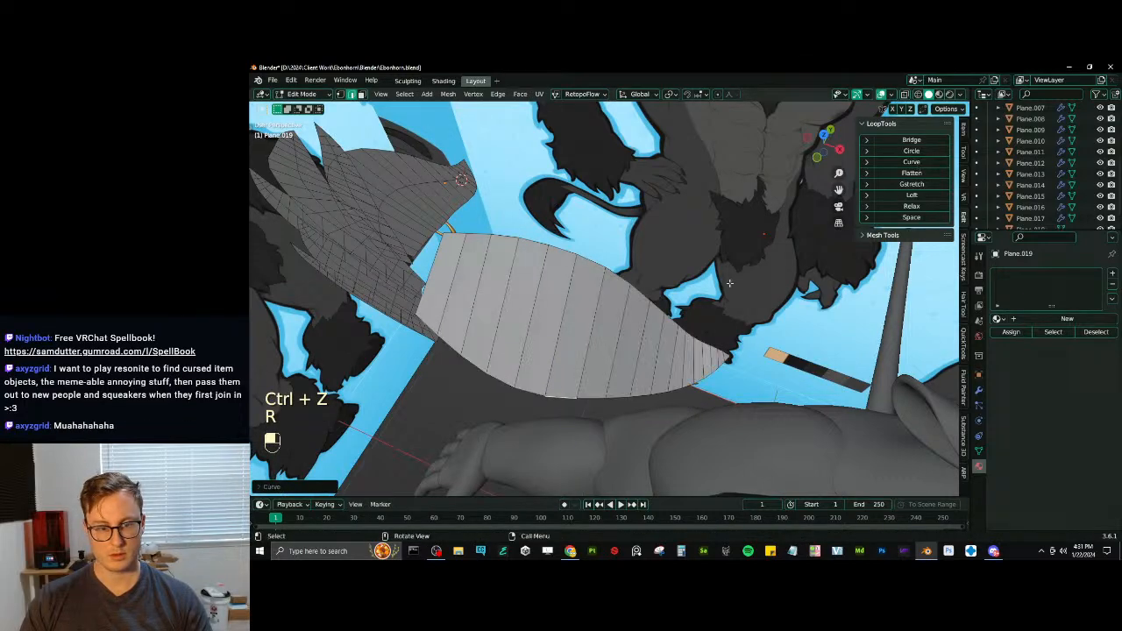
{"action": "middle_click_drag", "start_coordinate": [701, 263], "coordinate": [573, 265]}
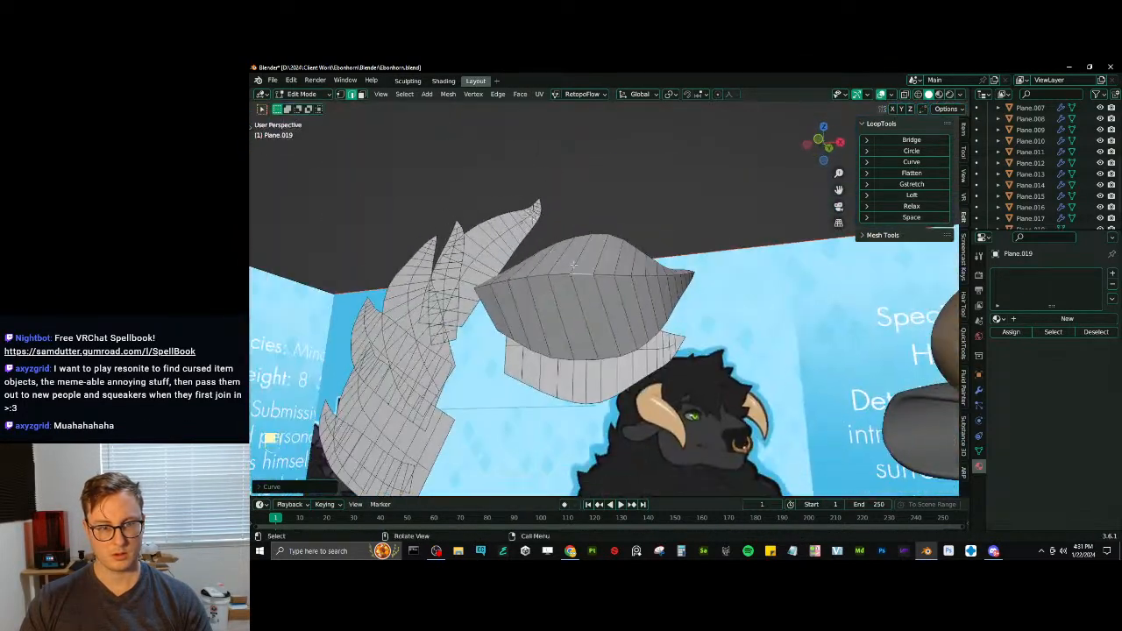
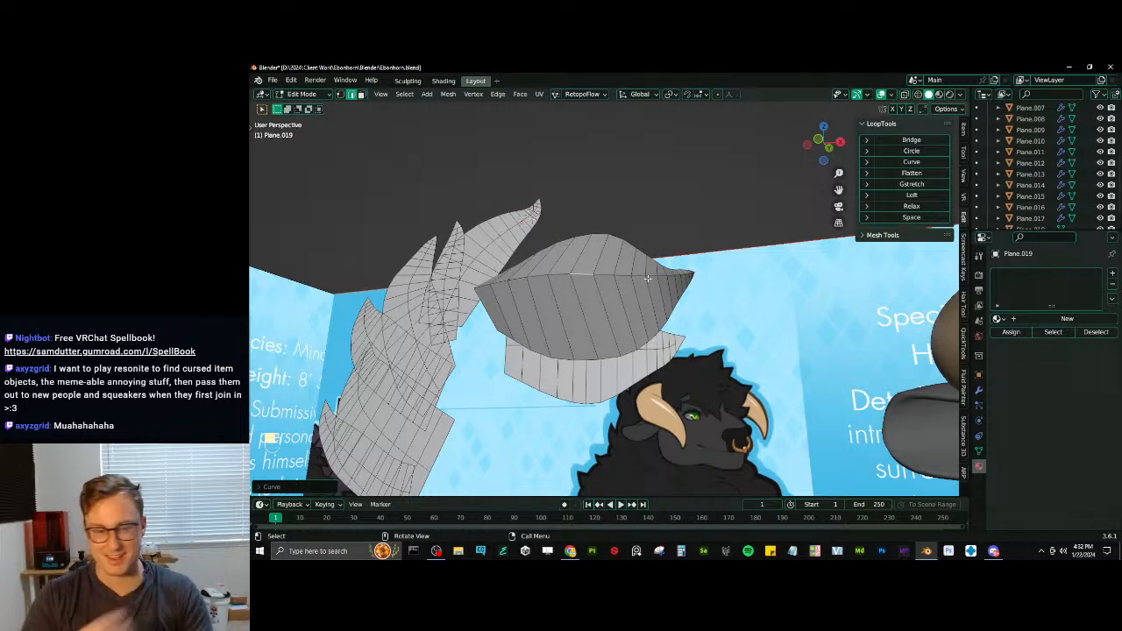
- Try to pick the middle edges of the lower strip beneath the wide tuft and move them outward
{"action": "mouse_move", "coordinate": [647, 279]}
{"action": "middle_mouse_down"}
{"action": "mouse_move", "coordinate": [688, 316]}
{"action": "mouse_move", "coordinate": [577, 377]}
{"action": "mouse_move", "coordinate": [578, 394]}
{"action": "mouse_move", "coordinate": [583, 351]}
{"action": "middle_mouse_up"}
{"action": "key", "text": "z"}
{"action": "left_click", "coordinate": [634, 306]}
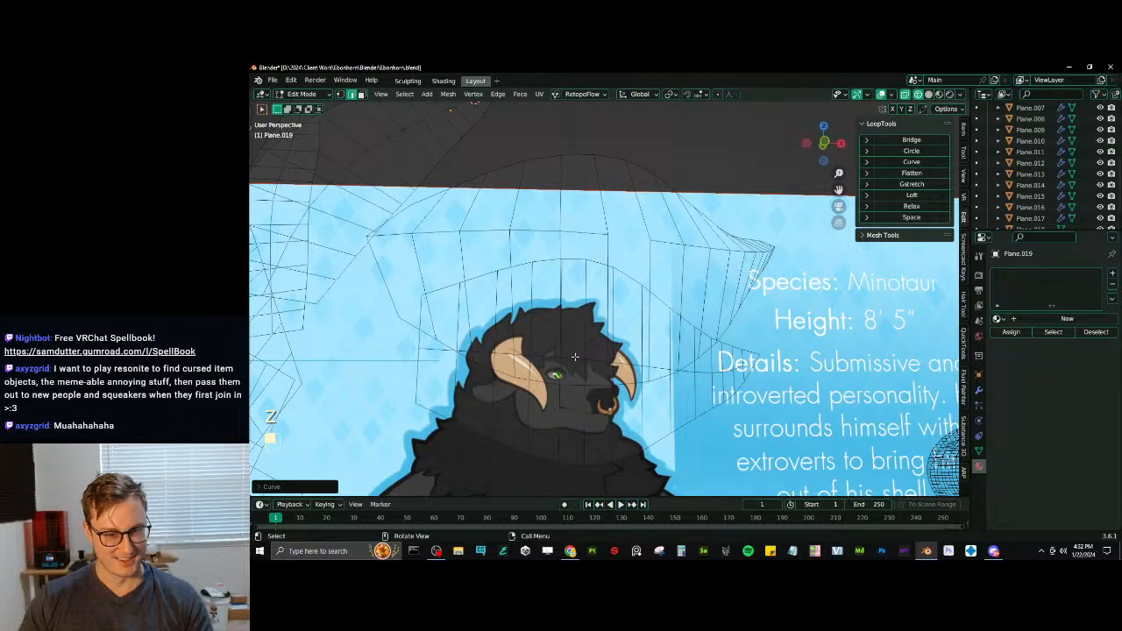
{"action": "left_click", "coordinate": [575, 356]}
{"action": "left_click", "coordinate": [529, 355], "text": "ctrl"}
{"action": "key", "text": "z"}
{"action": "left_click", "coordinate": [624, 323]}
{"action": "mouse_move", "coordinate": [638, 313]}
{"action": "middle_mouse_down"}
{"action": "mouse_move", "coordinate": [671, 301]}
{"action": "mouse_move", "coordinate": [700, 340]}
{"action": "middle_mouse_up"}
{"action": "key", "text": "g"}
{"action": "mouse_move", "coordinate": [699, 340]}
{"action": "middle_mouse_down"}
{"action": "mouse_move", "coordinate": [703, 350]}
{"action": "mouse_move", "coordinate": [594, 372]}
{"action": "middle_mouse_up"}
{"action": "left_click", "coordinate": [692, 355]}
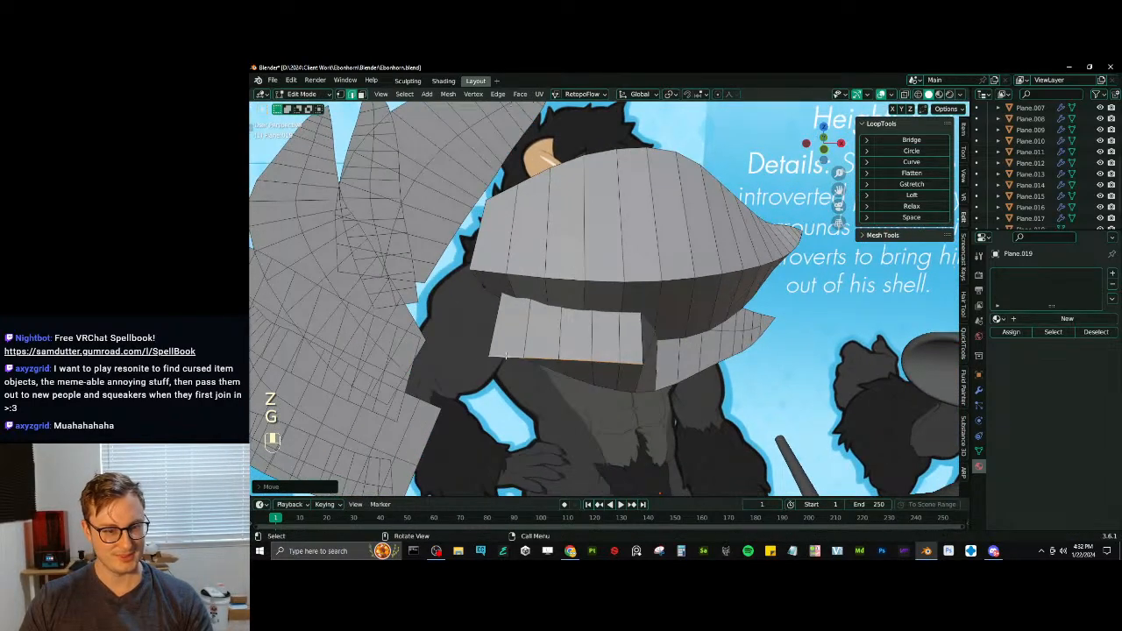
- Try rotating the lower strip's moved edges and smoothing them with LoopTools Curve, and undo these edits
{"action": "left_click", "coordinate": [506, 355]}
{"action": "middle_click_drag", "start_coordinate": [506, 355], "coordinate": [570, 399]}
{"action": "key", "text": "r"}
{"action": "left_click", "coordinate": [657, 383]}
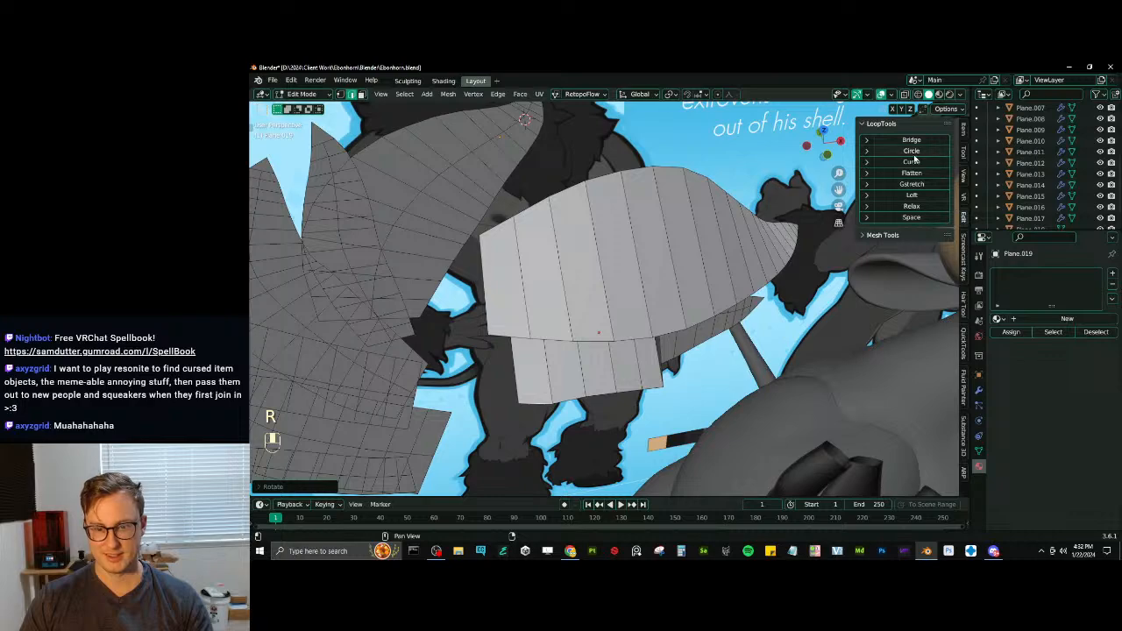
{"action": "left_click", "coordinate": [914, 159]}
{"action": "middle_click_drag", "start_coordinate": [675, 372], "coordinate": [752, 358]}
{"action": "key", "text": "ctrl+z"}
{"action": "key", "text": "ctrl+z"}
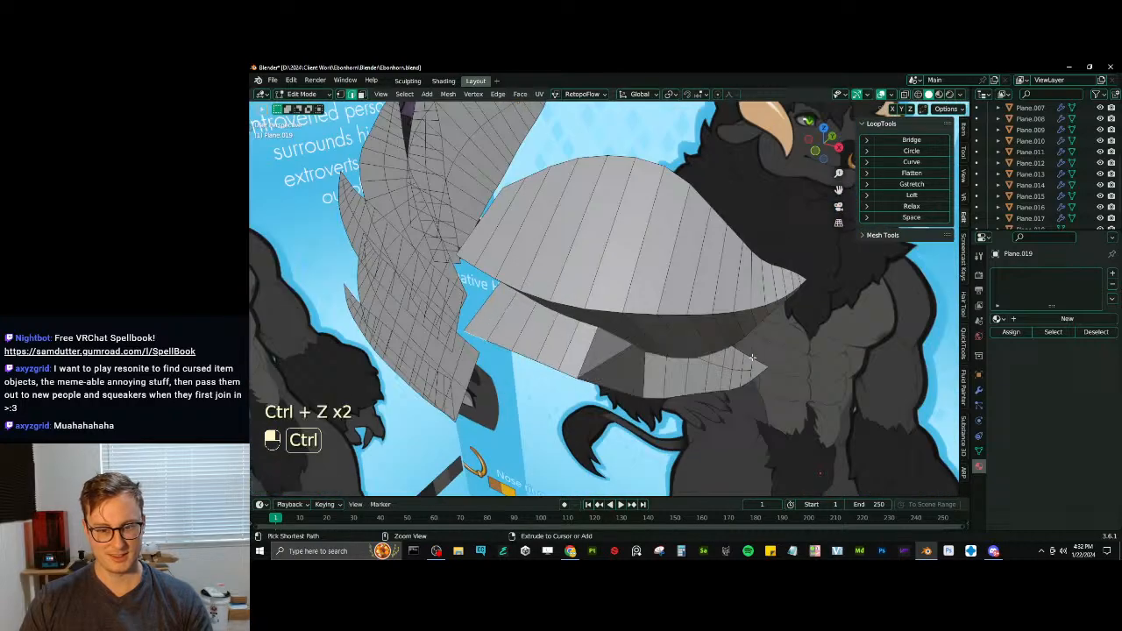
{"action": "key", "text": "ctrl+z"}
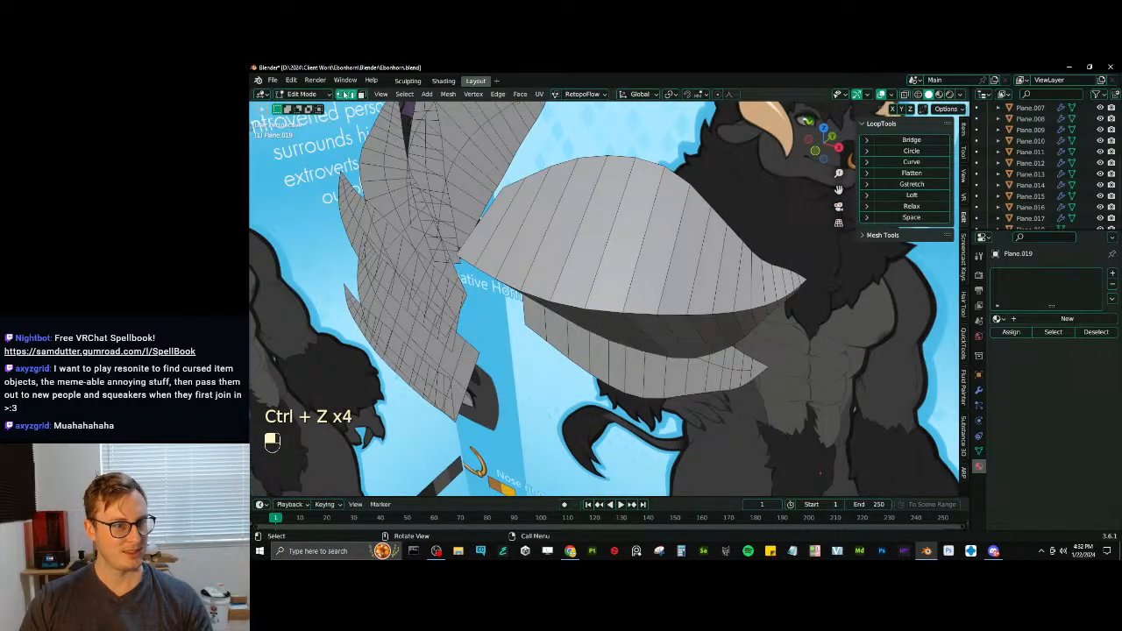
- Select the pointed tip vertices of the tufts, grow the selection and triangulate the tip faces
{"action": "scroll", "coordinate": [796, 372], "scroll_direction": "down", "scroll_amount": 4}
{"action": "middle_click_drag", "start_coordinate": [583, 158], "coordinate": [602, 166], "text": "shift"}
{"action": "left_click", "coordinate": [603, 165], "text": "shift"}
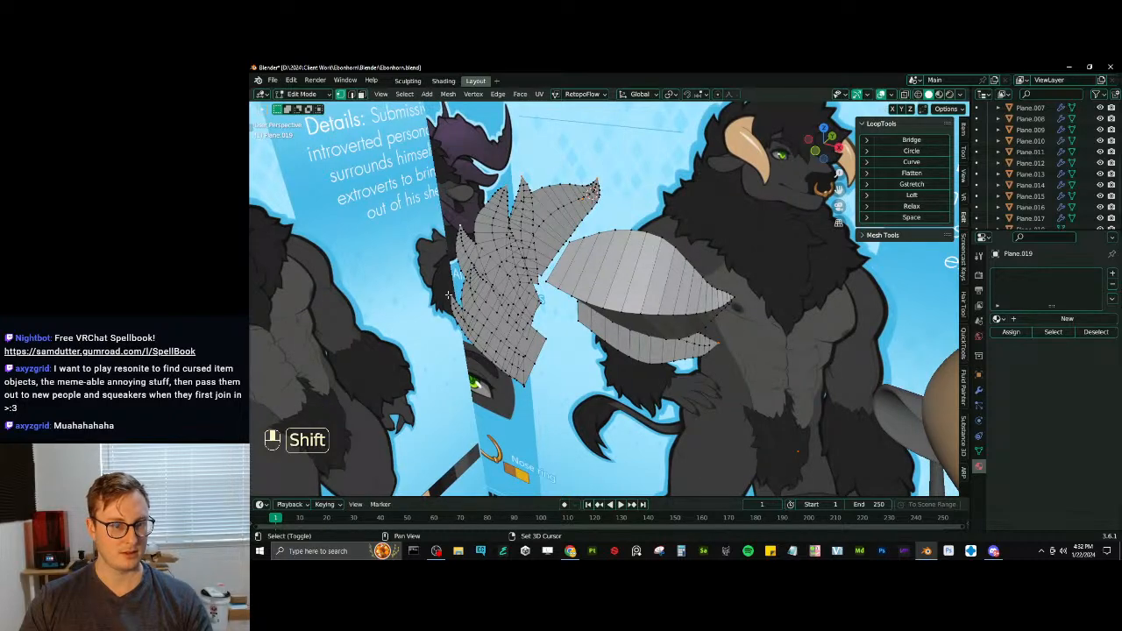
{"action": "middle_click_drag", "start_coordinate": [443, 276], "coordinate": [473, 263]}
{"action": "middle_click_drag", "start_coordinate": [474, 263], "coordinate": [520, 246], "text": "shift"}
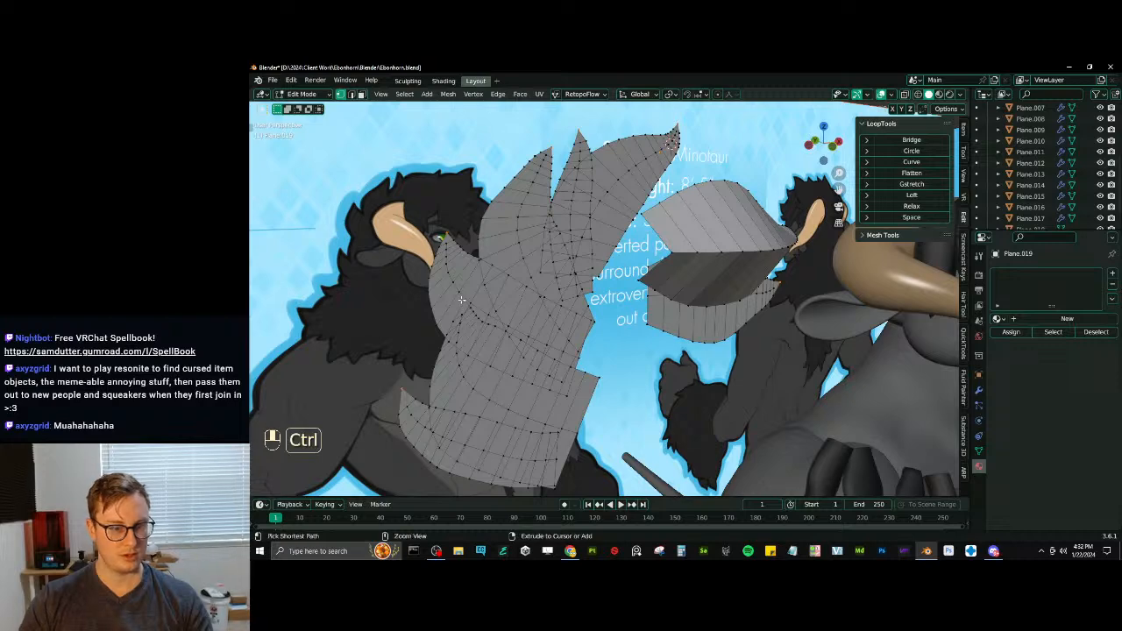
{"action": "key", "text": "ctrl+KP_Add"}
{"action": "key", "text": "q"}
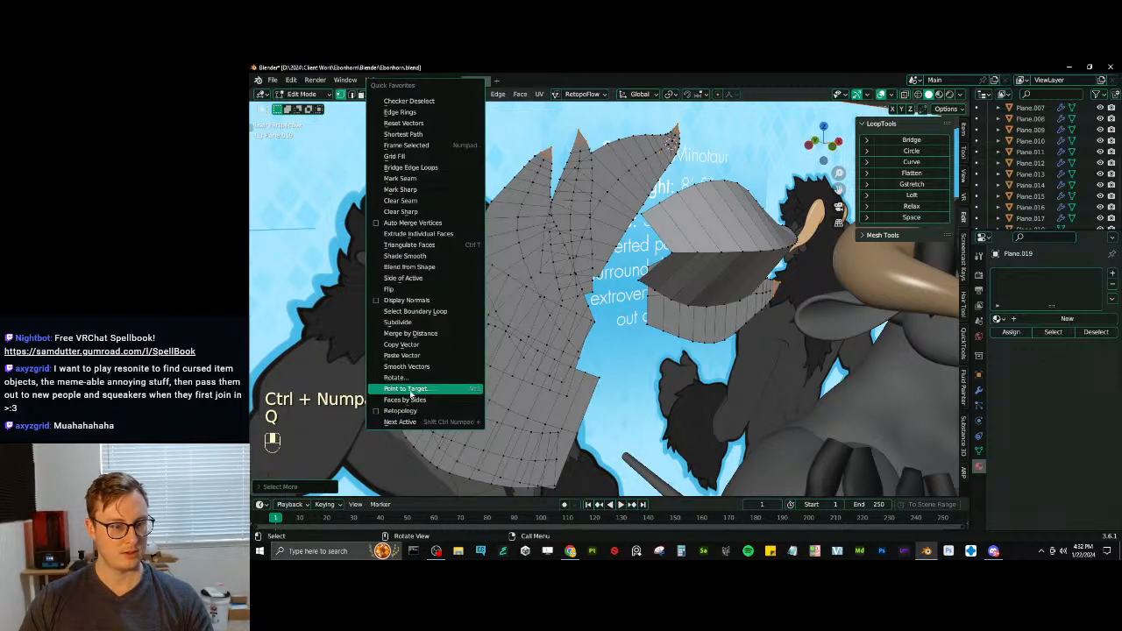
{"action": "left_click", "coordinate": [408, 245]}
{"action": "middle_click_drag", "start_coordinate": [408, 250], "coordinate": [523, 302]}
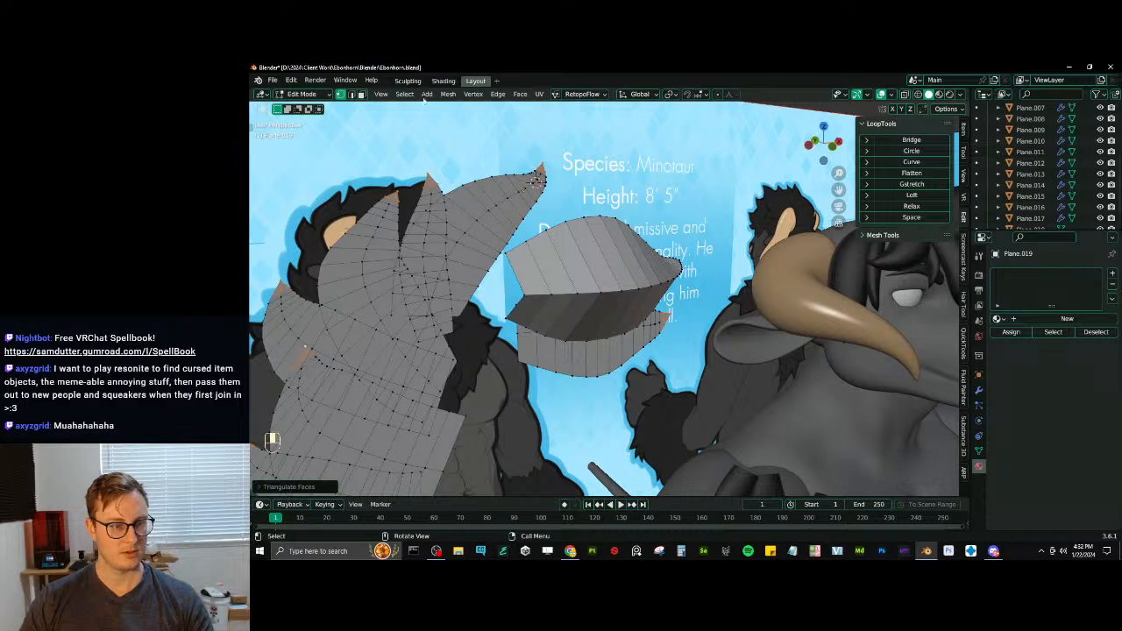
- In edge mode and wireframe shading, select the short path of middle edges on the lower strip beneath the wide tuft
{"action": "left_click", "coordinate": [352, 95]}
{"action": "middle_click_drag", "start_coordinate": [661, 324], "coordinate": [632, 330]}
{"action": "scroll", "coordinate": [631, 330], "scroll_direction": "up", "scroll_amount": 4}
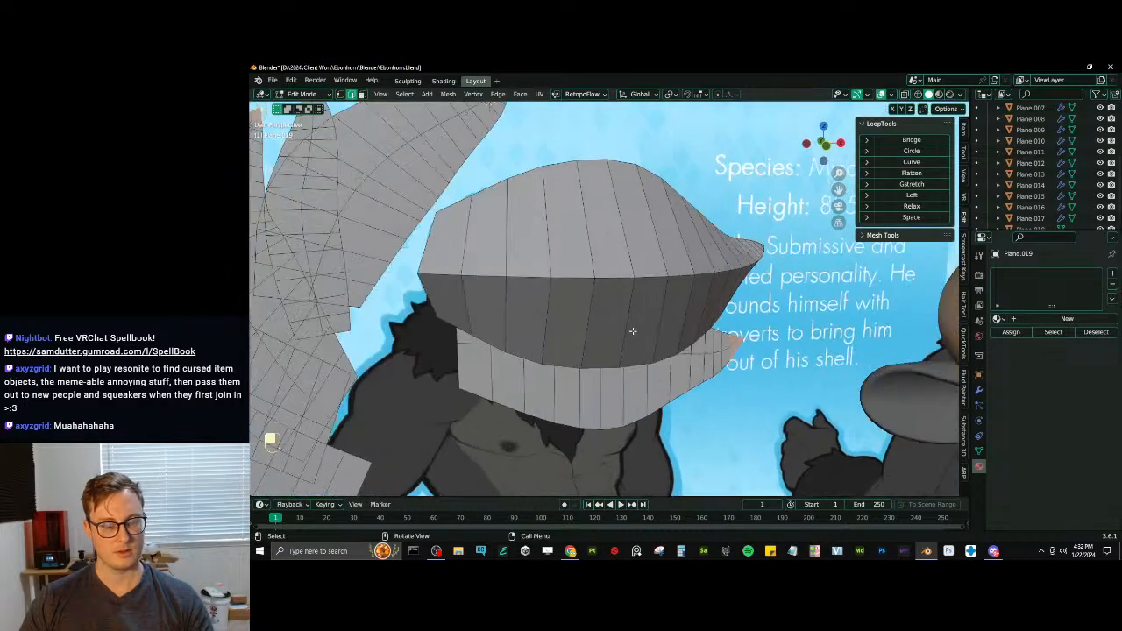
{"action": "key", "text": "z"}
{"action": "mouse_move", "coordinate": [547, 348]}
{"action": "middle_mouse_down"}
{"action": "mouse_move", "coordinate": [559, 352]}
{"action": "mouse_move", "coordinate": [515, 350]}
{"action": "mouse_move", "coordinate": [519, 231]}
{"action": "middle_mouse_up"}
- Try to move the selected strip edges along Y, rotate them about Z and apply LoopTools Curve, and undo it all
{"action": "key", "text": "g"}
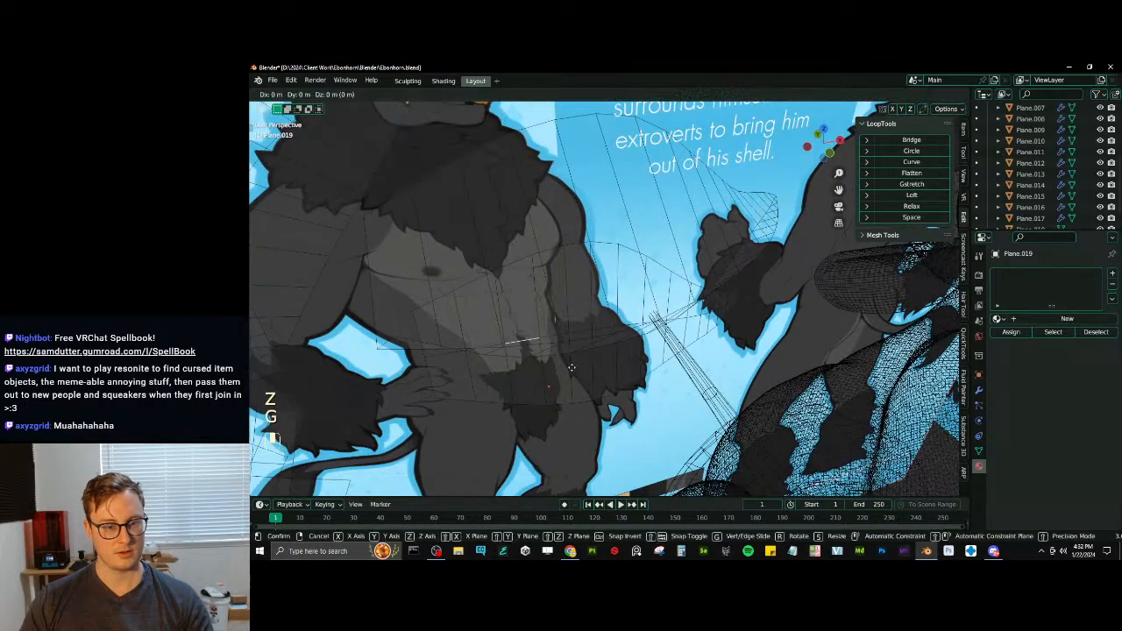
{"action": "key", "text": "y"}
{"action": "left_click", "coordinate": [588, 433]}
{"action": "key", "text": "r"}
{"action": "key", "text": "z"}
{"action": "left_click", "coordinate": [657, 411]}
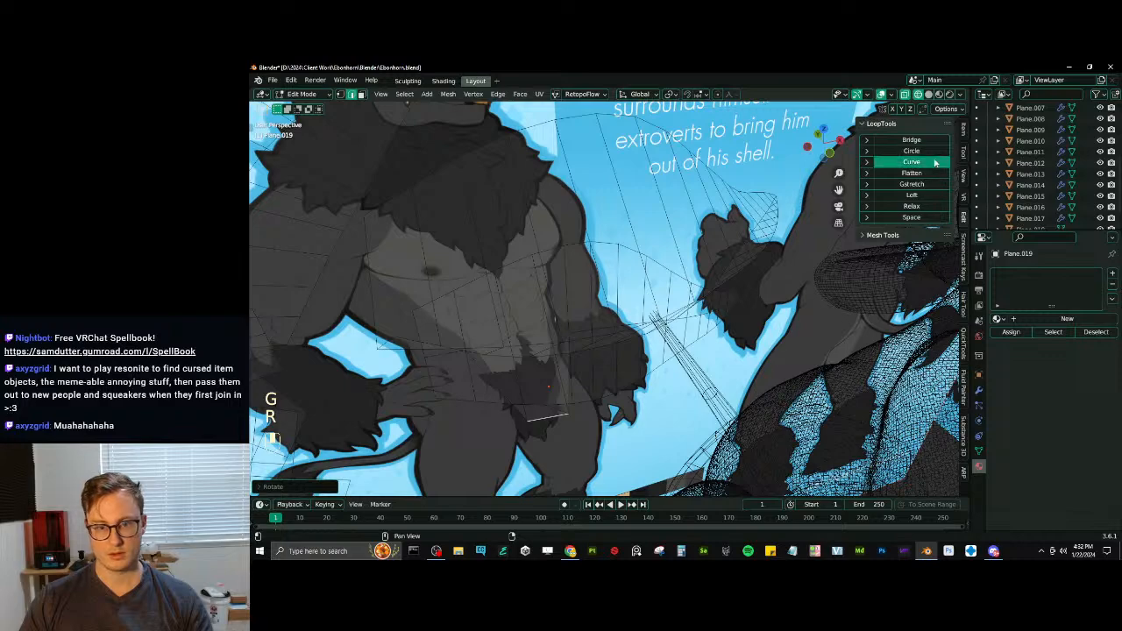
{"action": "left_click", "coordinate": [935, 163]}
{"action": "key", "text": "z"}
{"action": "middle_click_drag", "start_coordinate": [614, 386], "coordinate": [593, 341]}
{"action": "key", "text": "ctrl+z"}
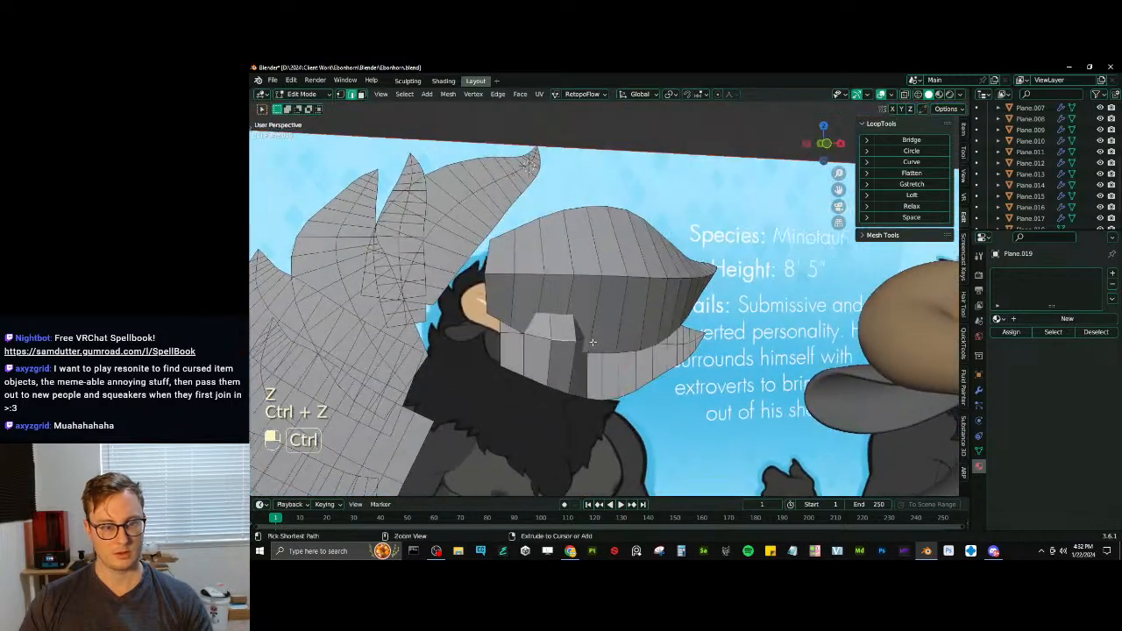
{"action": "key", "text": "ctrl+z"}
{"action": "key", "text": "ctrl+z"}
- Move the lower strip's middle edges along the Y axis and smooth the strip with LoopTools Curve
{"action": "middle_click_drag", "start_coordinate": [509, 332], "coordinate": [536, 382]}
{"action": "key", "text": "g"}
{"action": "key", "text": "y"}
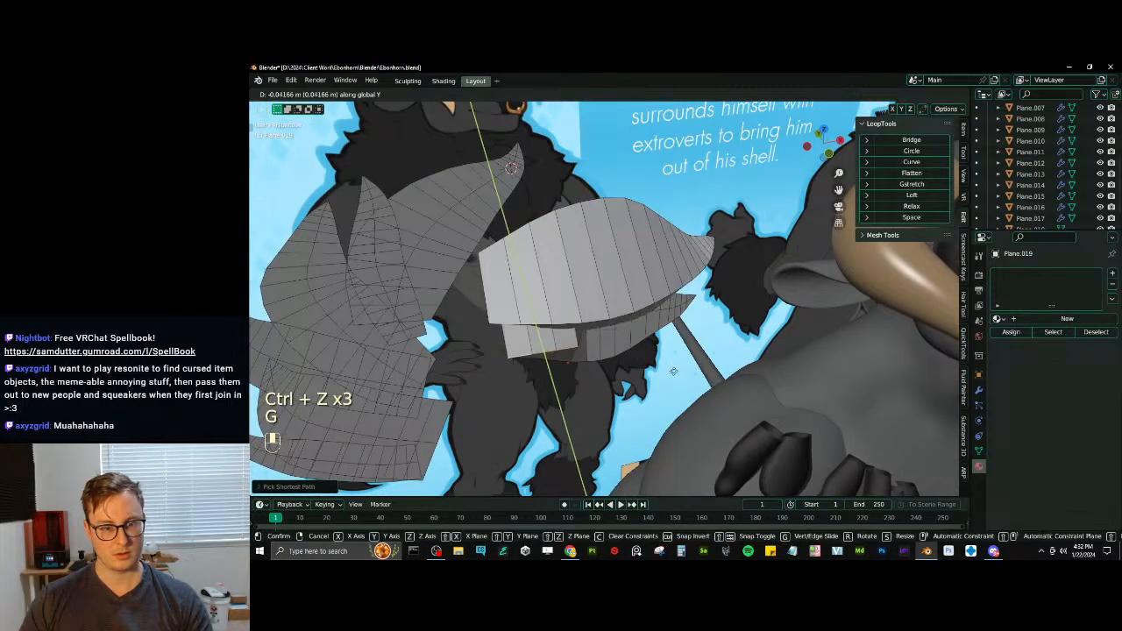
{"action": "left_click", "coordinate": [751, 271]}
{"action": "left_click", "coordinate": [911, 162]}
{"action": "mouse_move", "coordinate": [631, 263]}
{"action": "middle_mouse_down"}
{"action": "mouse_move", "coordinate": [664, 267]}
{"action": "mouse_move", "coordinate": [618, 281]}
{"action": "middle_mouse_up"}
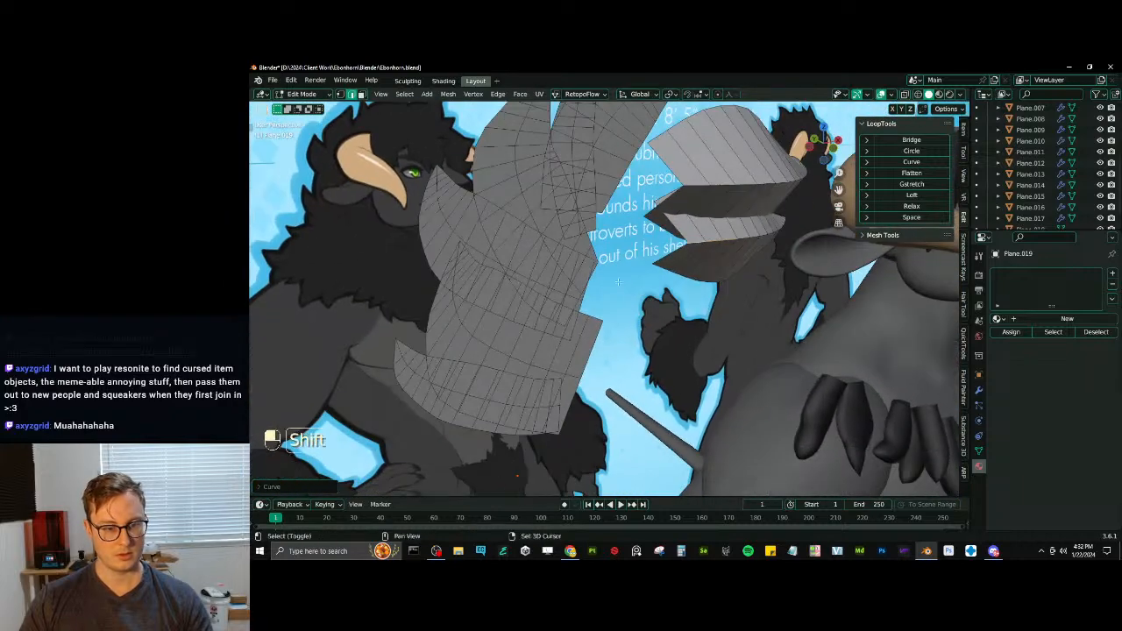
- Select short paths of middle edges on the stacked flat tufts, correcting the wrongly picked path on the narrow upper tuft
{"action": "left_click", "coordinate": [572, 375], "text": "ctrl"}
{"action": "left_click", "coordinate": [554, 408], "text": "shift"}
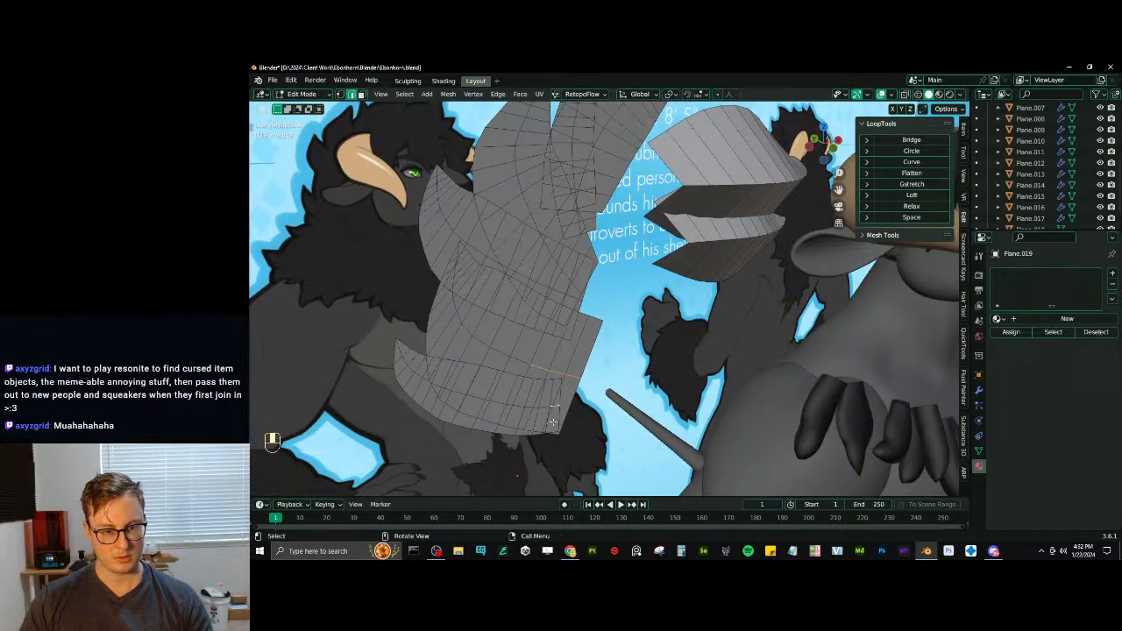
{"action": "left_click", "coordinate": [516, 407], "text": "ctrl"}
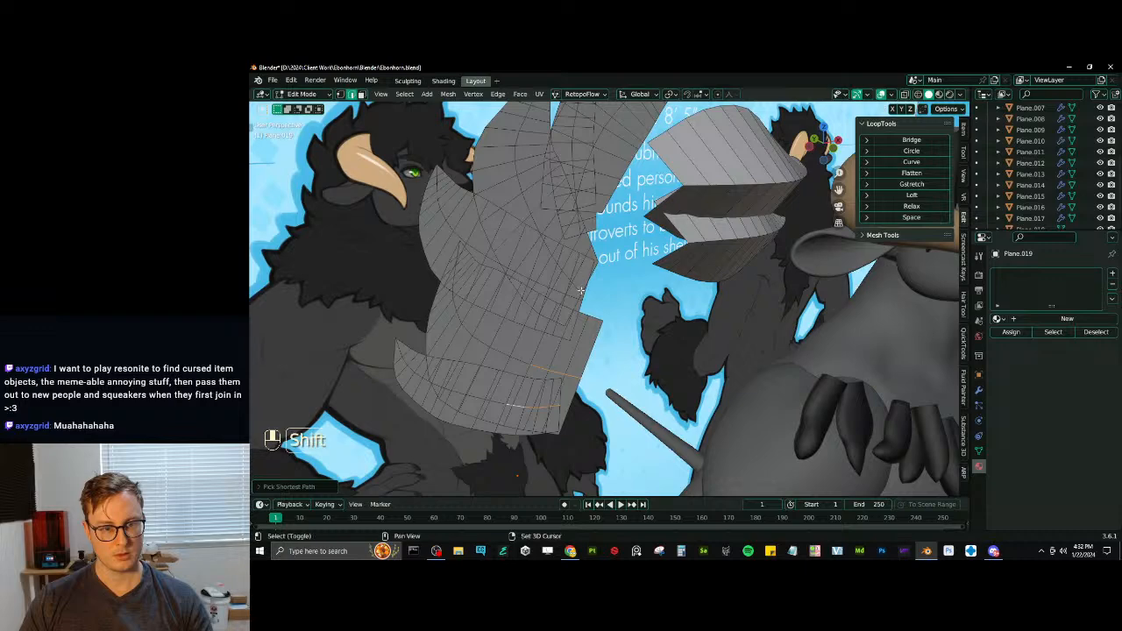
{"action": "left_click", "coordinate": [580, 290], "text": "shift"}
{"action": "middle_click_drag", "start_coordinate": [547, 245], "coordinate": [583, 180]}
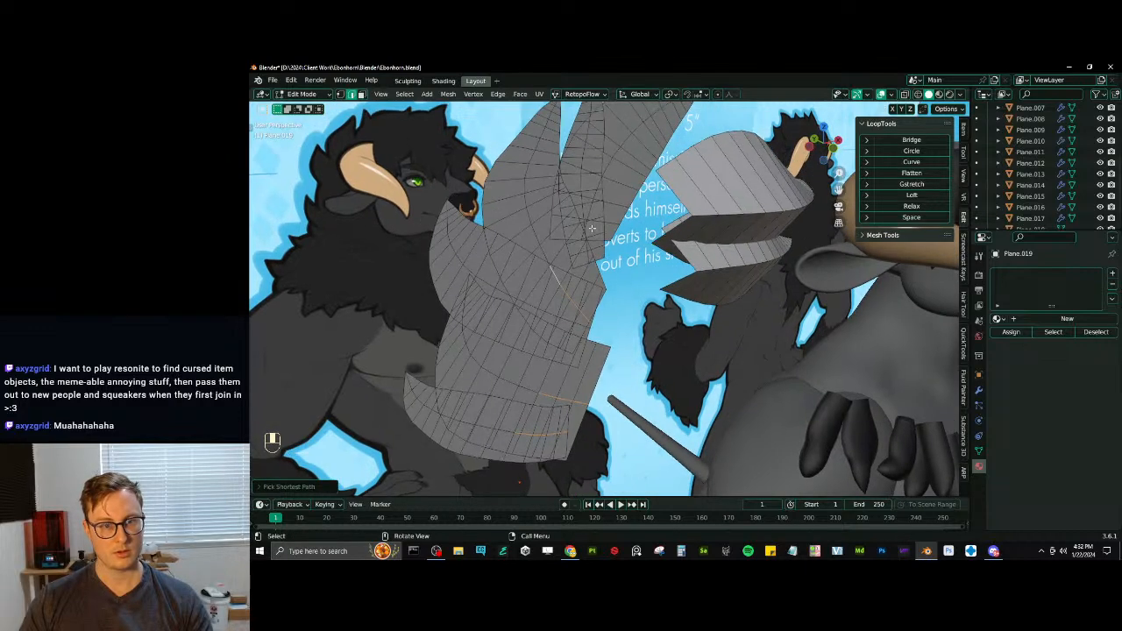
{"action": "scroll", "coordinate": [578, 198], "scroll_direction": "up", "scroll_amount": 2}
{"action": "left_click", "coordinate": [588, 180], "text": "shift"}
{"action": "middle_click_drag", "start_coordinate": [588, 180], "coordinate": [586, 243], "text": "shift"}
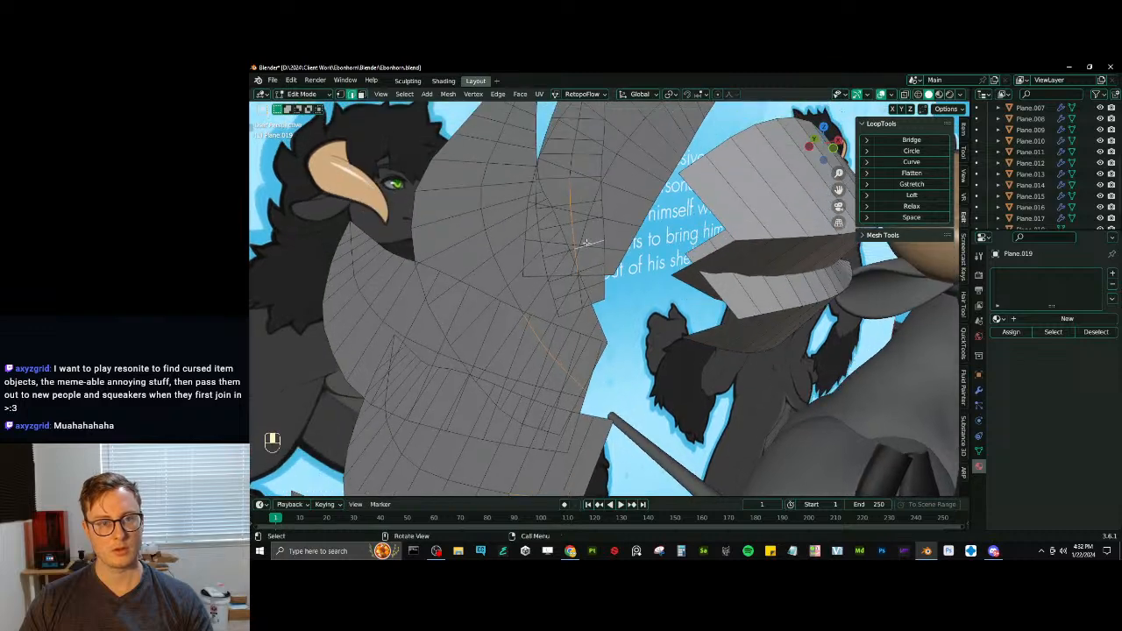
{"action": "key", "text": "ctrl+z"}
{"action": "left_click", "coordinate": [592, 198], "text": "ctrl"}
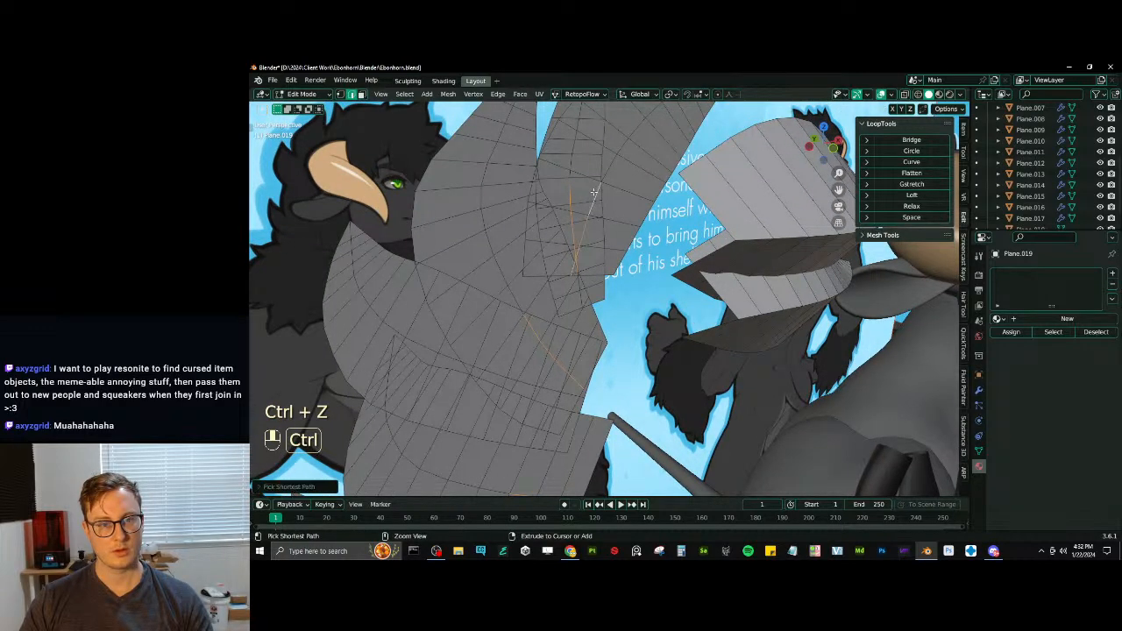
{"action": "scroll", "coordinate": [594, 198], "scroll_direction": "down", "scroll_amount": 3}
{"action": "key", "text": "g"}
{"action": "key", "text": "y"}
{"action": "left_click", "coordinate": [612, 244]}
{"action": "key", "text": "ctrl+z"}
- Add the missing middle edges to the selection, move them along Y and bulge the stacked tufts with LoopTools Curve
{"action": "scroll", "coordinate": [602, 293], "scroll_direction": "up", "scroll_amount": 6}
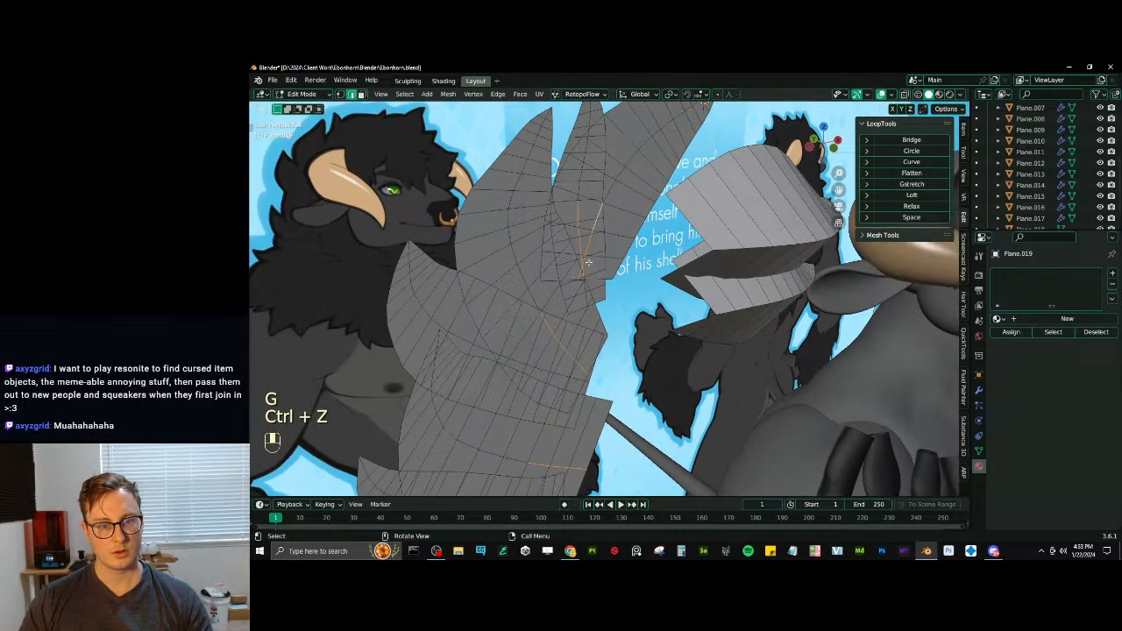
{"action": "left_click", "coordinate": [559, 292], "text": "shift"}
{"action": "left_click", "coordinate": [559, 293], "text": "shift"}
{"action": "scroll", "coordinate": [559, 294], "scroll_direction": "down", "scroll_amount": 6}
{"action": "key", "text": "g"}
{"action": "key", "text": "y"}
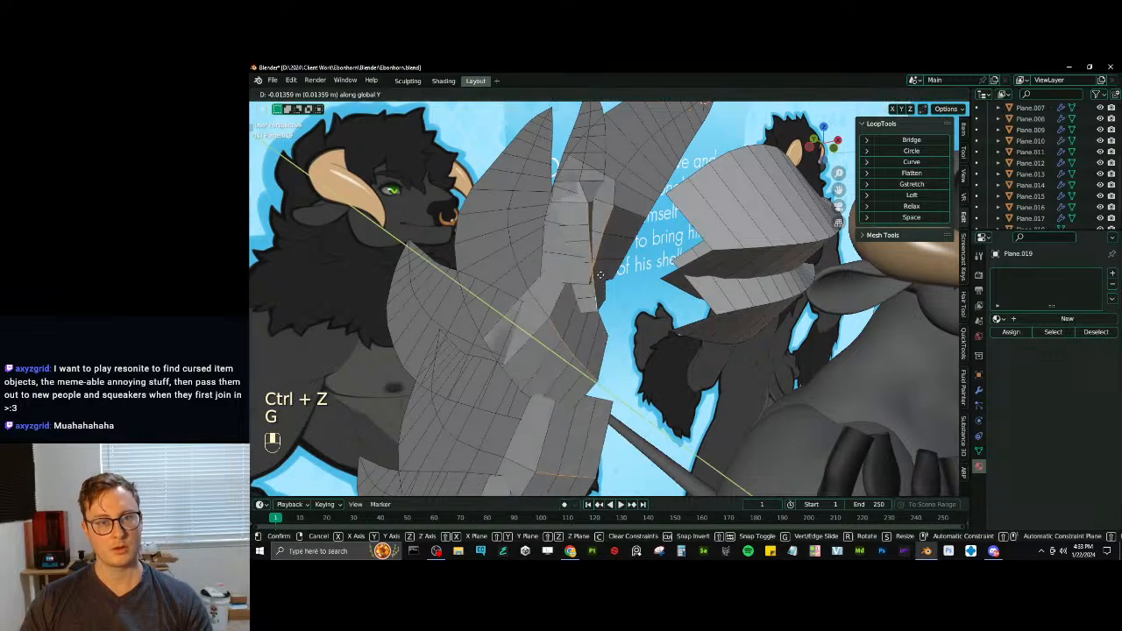
{"action": "left_click", "coordinate": [580, 305]}
{"action": "left_click", "coordinate": [906, 163]}
{"action": "scroll", "coordinate": [613, 298], "scroll_direction": "down", "scroll_amount": 6}
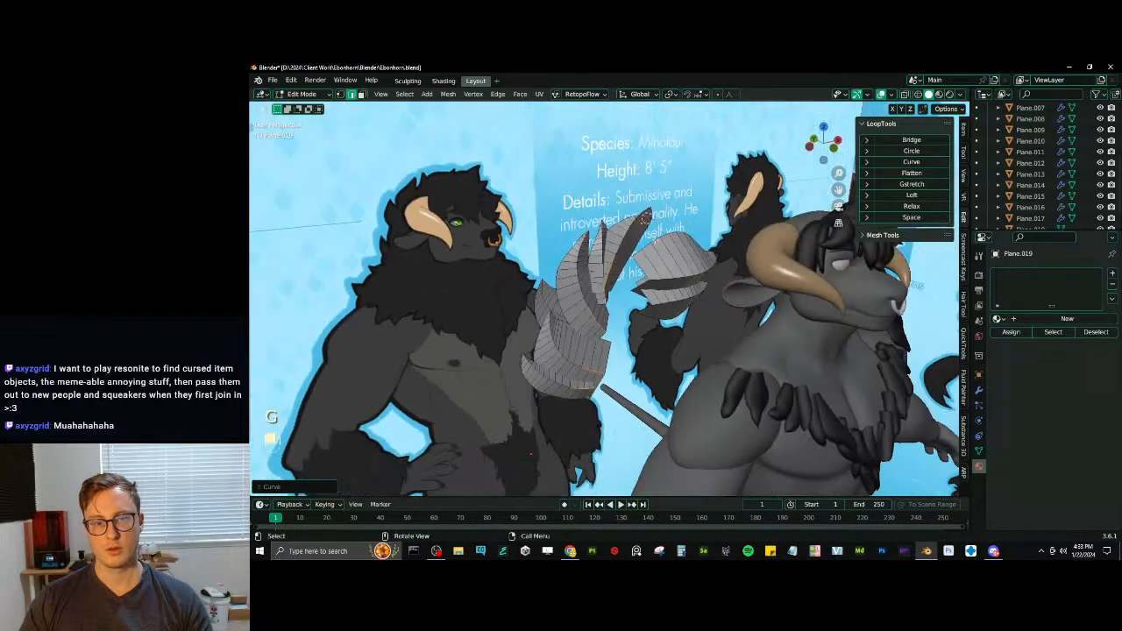
- Select the middle edges of the remaining flat tuft in wireframe, move them along Y and apply LoopTools Curve
{"action": "middle_click_drag", "start_coordinate": [614, 303], "coordinate": [608, 345]}
{"action": "scroll", "coordinate": [609, 346], "scroll_direction": "up", "scroll_amount": 4}
{"action": "key", "text": "alt+z"}
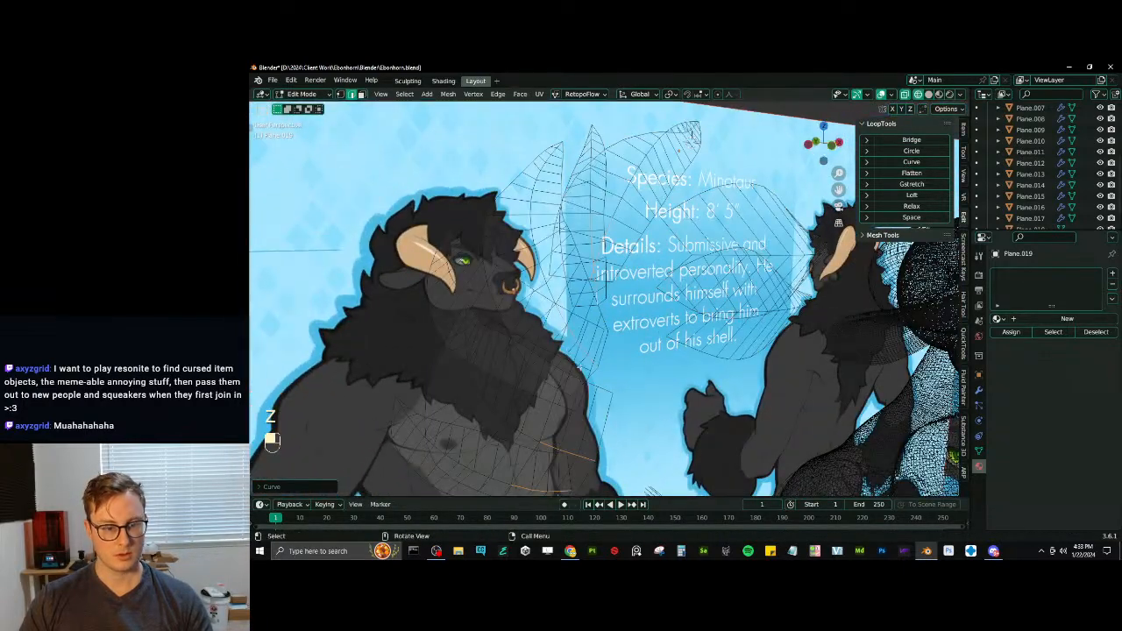
{"action": "key", "text": "g"}
{"action": "left_click", "coordinate": [612, 345]}
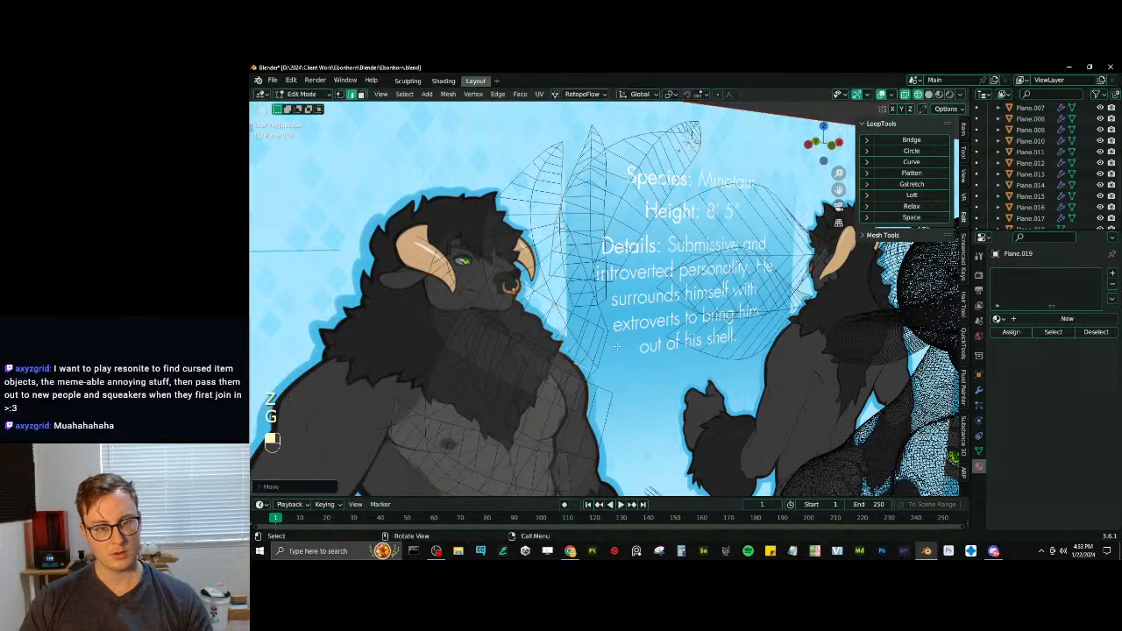
{"action": "left_click", "coordinate": [548, 349], "text": "shift"}
{"action": "middle_click_drag", "start_coordinate": [596, 305], "coordinate": [600, 339]}
{"action": "key", "text": "g"}
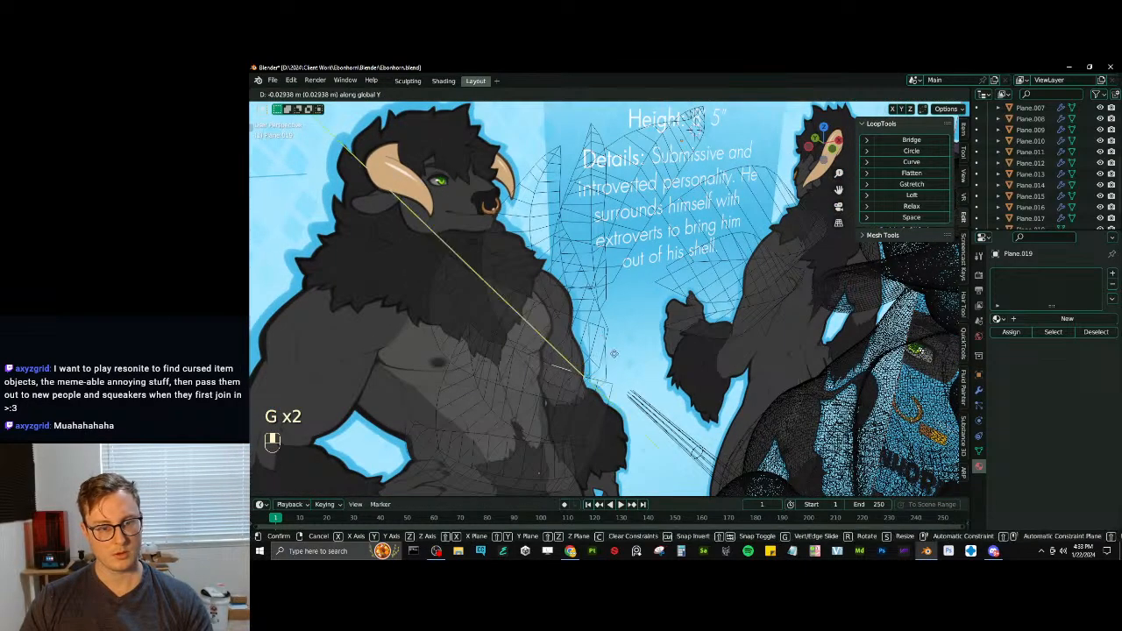
{"action": "left_click", "coordinate": [613, 359]}
{"action": "key", "text": "z"}
{"action": "left_click", "coordinate": [915, 163]}
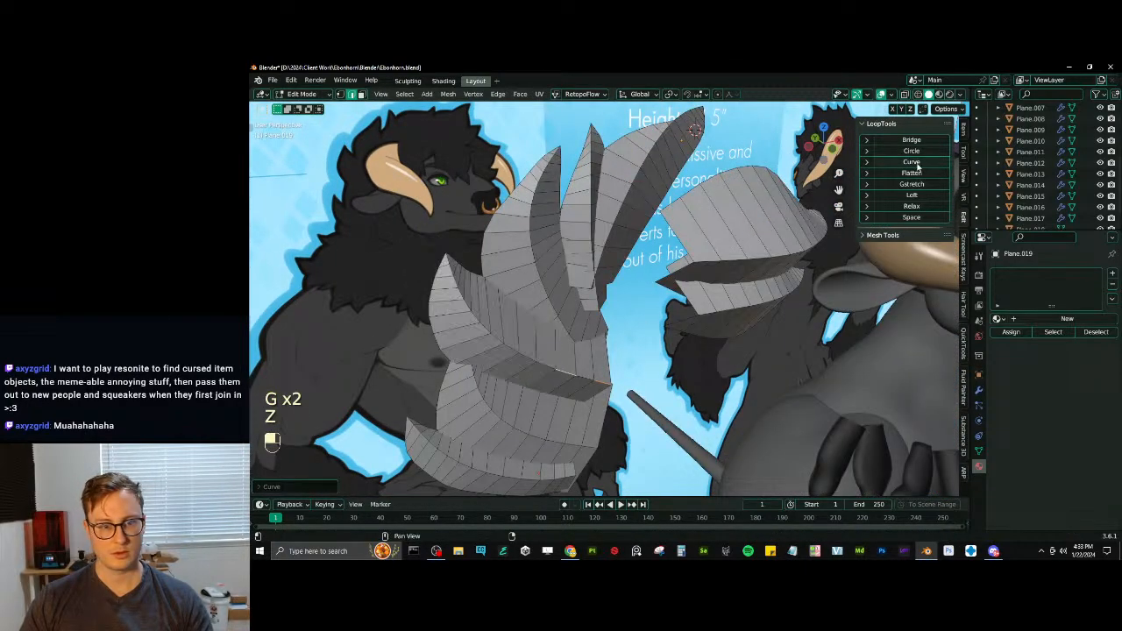
- Change the transform pivot point, select all the tuft geometry and scale it along the Y axis
{"action": "scroll", "coordinate": [605, 307], "scroll_direction": "down", "scroll_amount": 3}
{"action": "middle_click_drag", "start_coordinate": [596, 311], "coordinate": [693, 338]}
{"action": "key", "text": "period"}
{"action": "left_click", "coordinate": [635, 334]}
{"action": "key", "text": "a"}
{"action": "key", "text": "s"}
{"action": "key", "text": "y"}
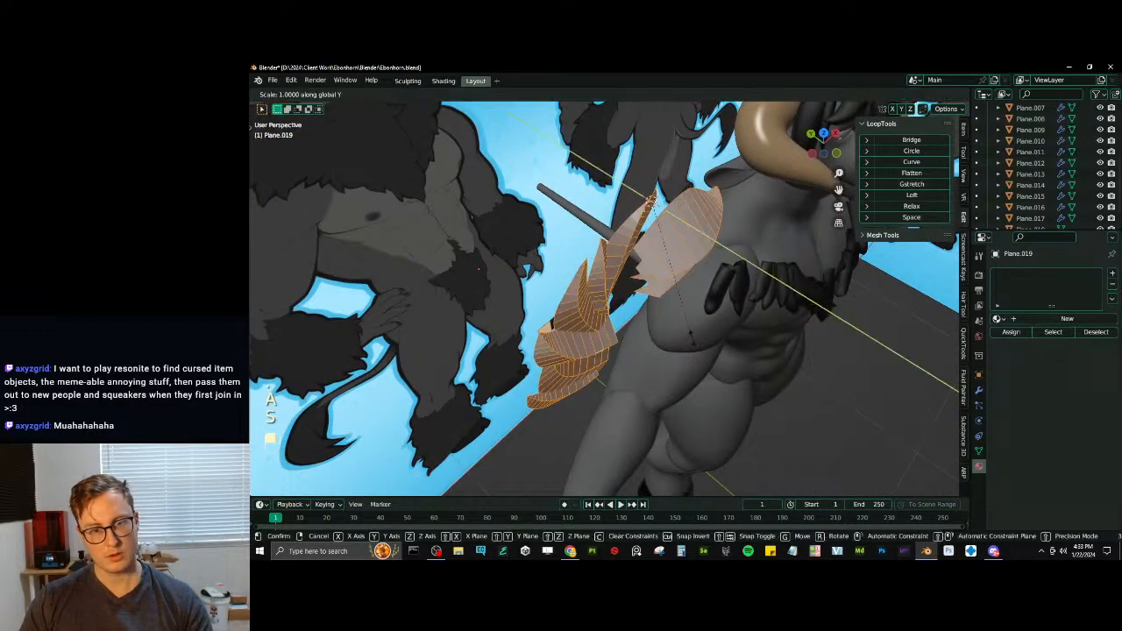
{"action": "left_click", "coordinate": [784, 351]}
{"action": "middle_click_drag", "start_coordinate": [783, 351], "coordinate": [675, 248]}
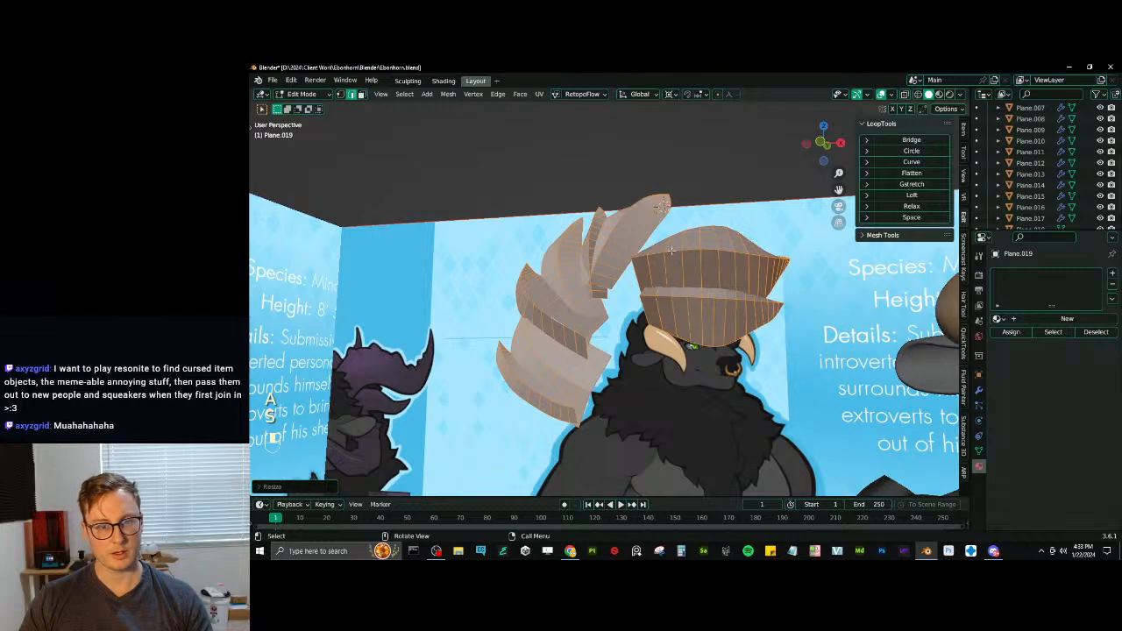
- Deselect everything and select the lengthwise ridge edge loops down the middle of every tuft
{"action": "key", "text": "alt+a"}
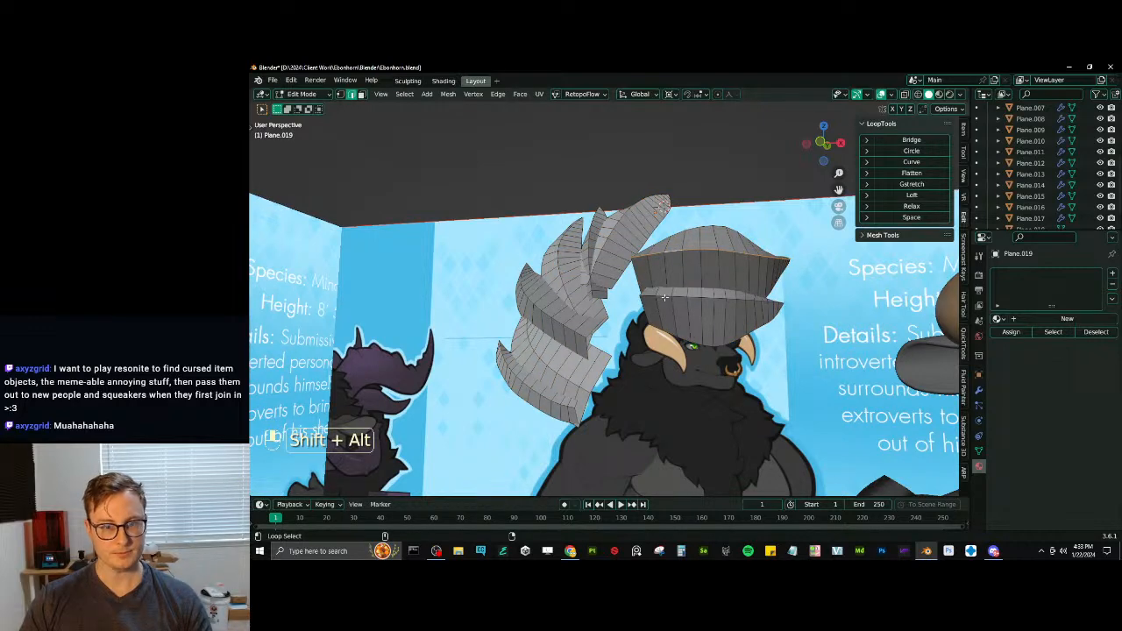
{"action": "middle_click_drag", "start_coordinate": [664, 298], "coordinate": [603, 261]}
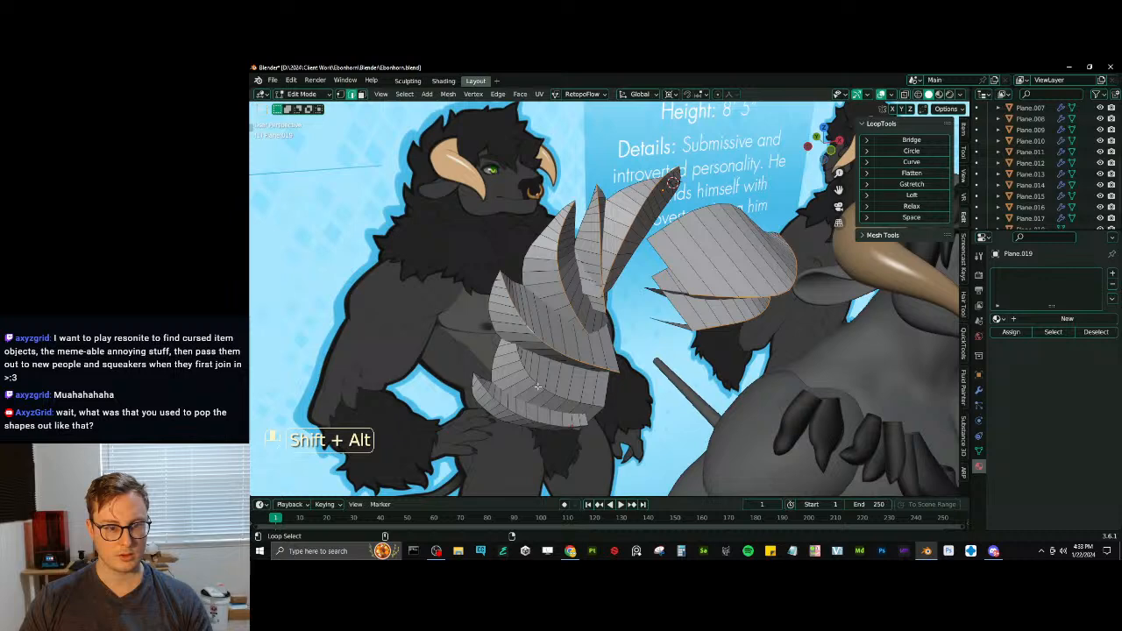
{"action": "middle_click_drag", "start_coordinate": [520, 413], "coordinate": [447, 403]}
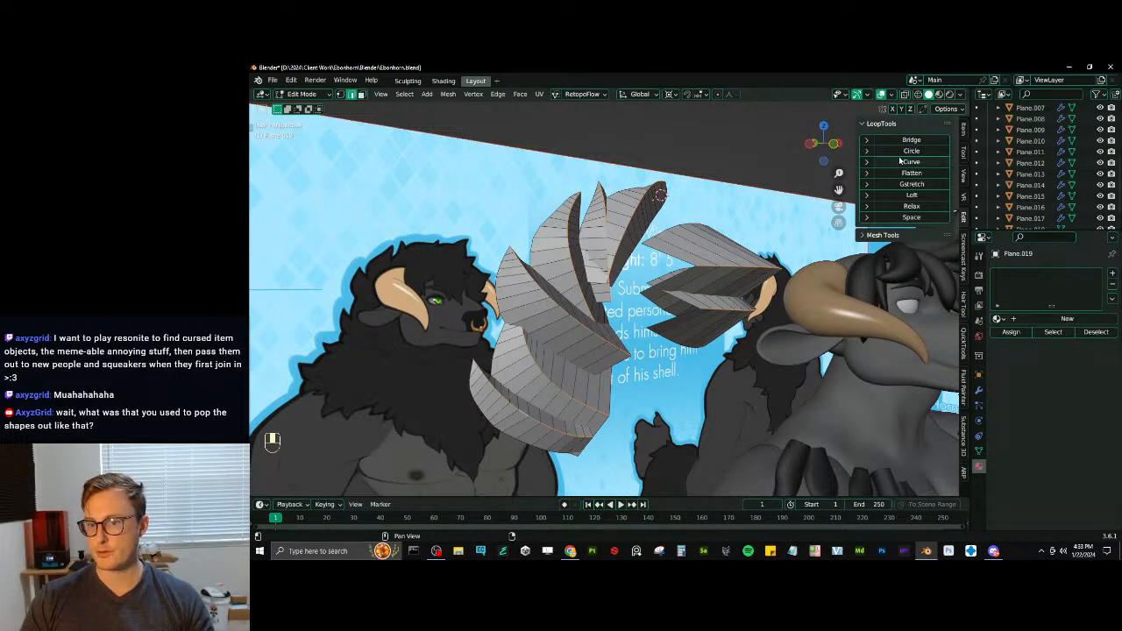
{"action": "middle_click_drag", "start_coordinate": [592, 278], "coordinate": [611, 218]}
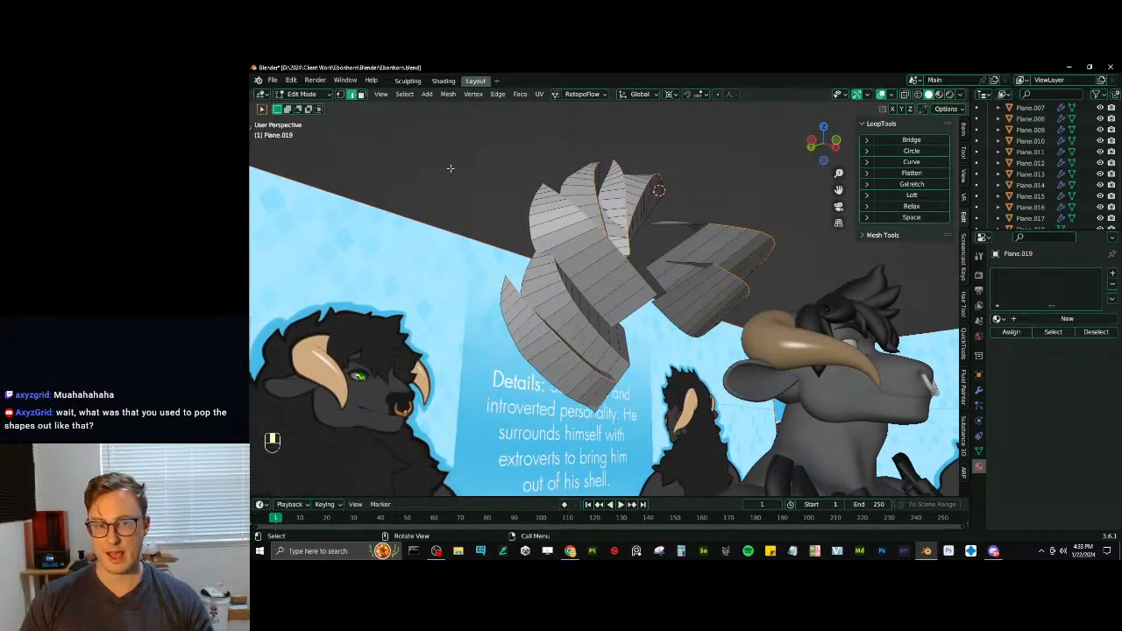
{"action": "middle_click_drag", "start_coordinate": [602, 287], "coordinate": [841, 316]}
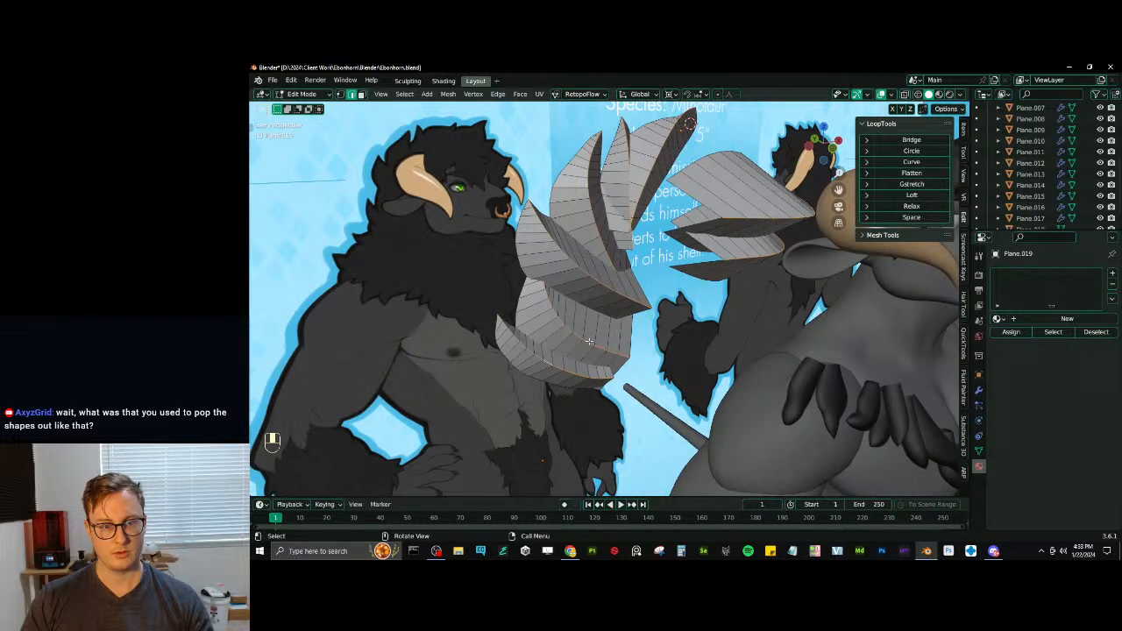
{"action": "middle_click_drag", "start_coordinate": [562, 267], "coordinate": [657, 217]}
{"action": "scroll", "coordinate": [478, 377], "scroll_direction": "up", "scroll_amount": 4}
{"action": "middle_click_drag", "start_coordinate": [465, 390], "coordinate": [469, 354], "text": "shift"}
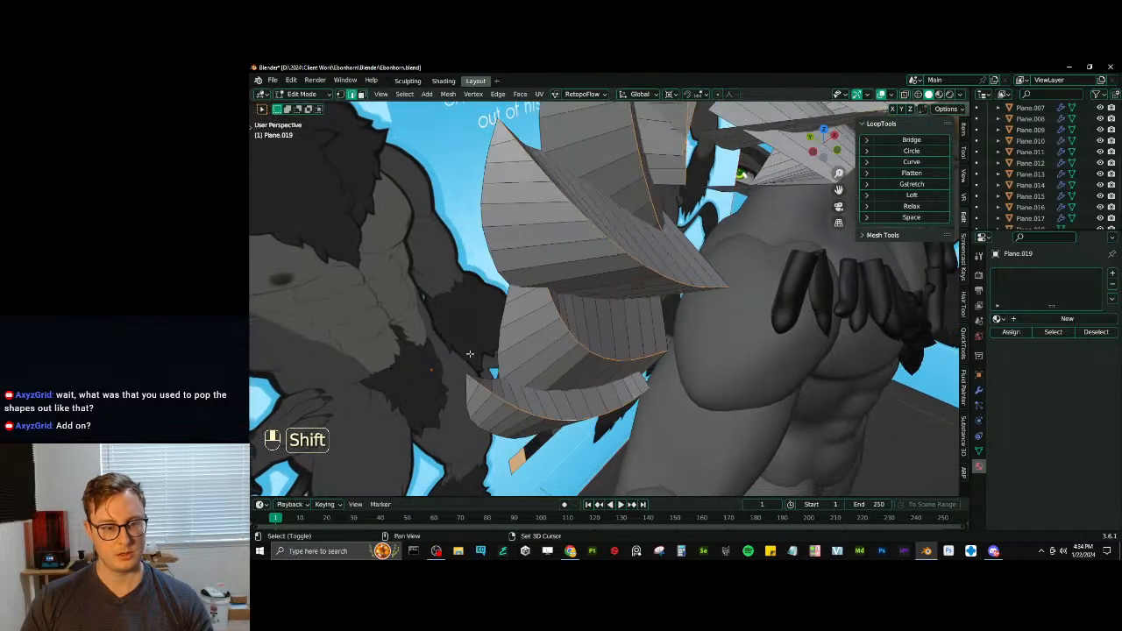
{"action": "middle_click_drag", "start_coordinate": [529, 227], "coordinate": [595, 320], "text": "shift"}
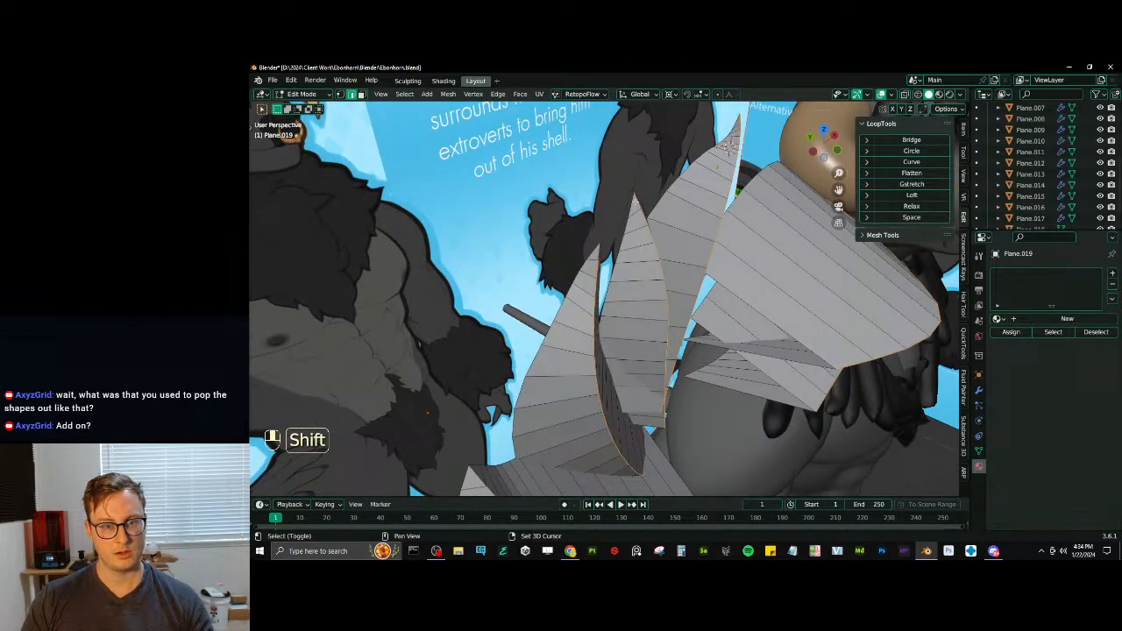
{"action": "middle_click_drag", "start_coordinate": [729, 145], "coordinate": [699, 383], "text": "shift"}
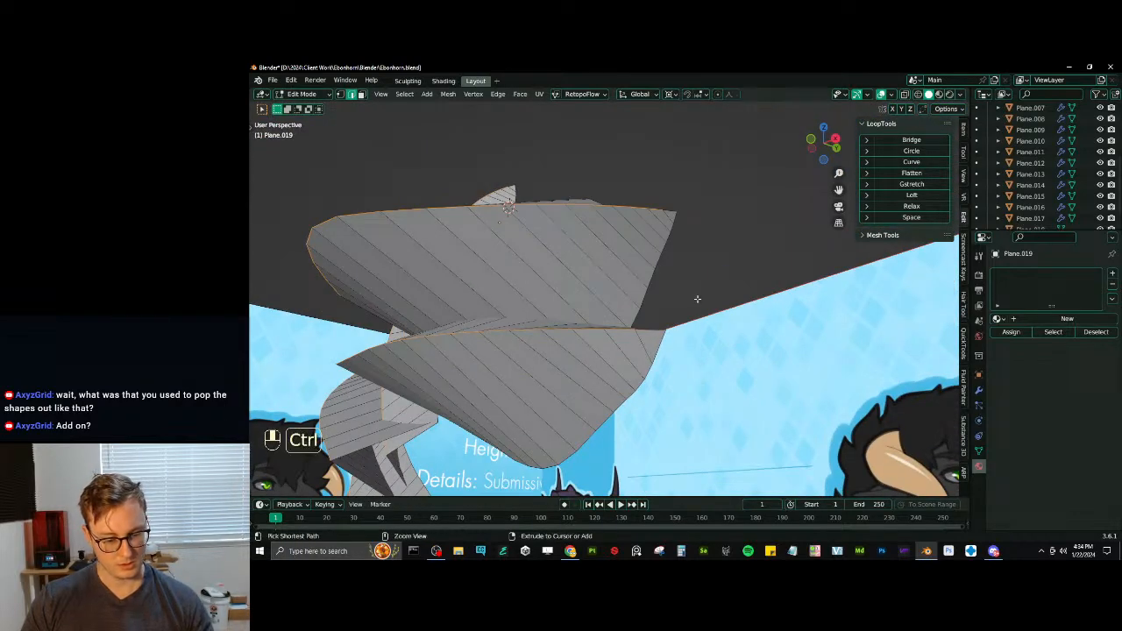
- Try to bevel the ridge loops widely with two segments and merge the vertices at the lowest tuft's tip
{"action": "key", "text": "ctrl+b"}
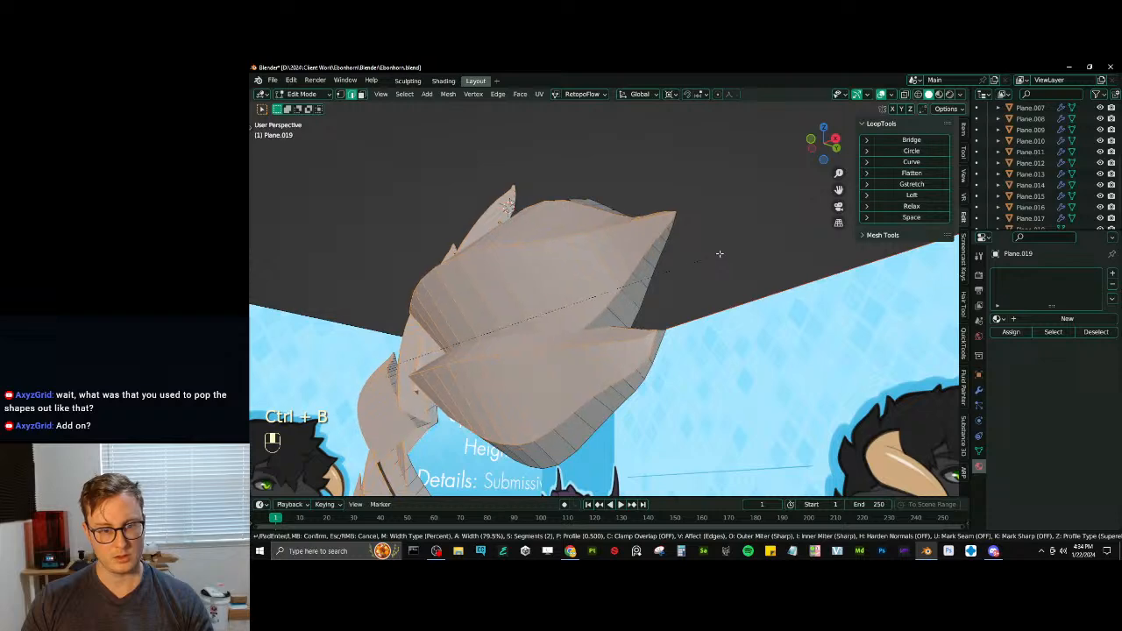
{"action": "left_click", "coordinate": [722, 252]}
{"action": "middle_click_drag", "start_coordinate": [721, 252], "coordinate": [605, 344]}
{"action": "left_click", "coordinate": [340, 93]}
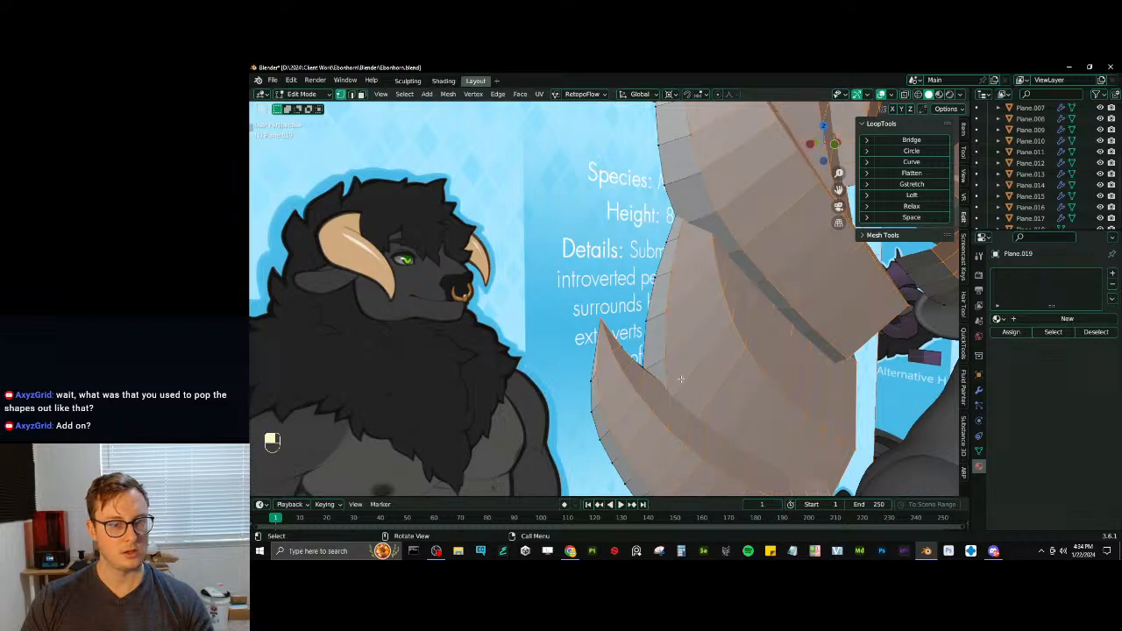
{"action": "key", "text": "z"}
{"action": "key", "text": "b"}
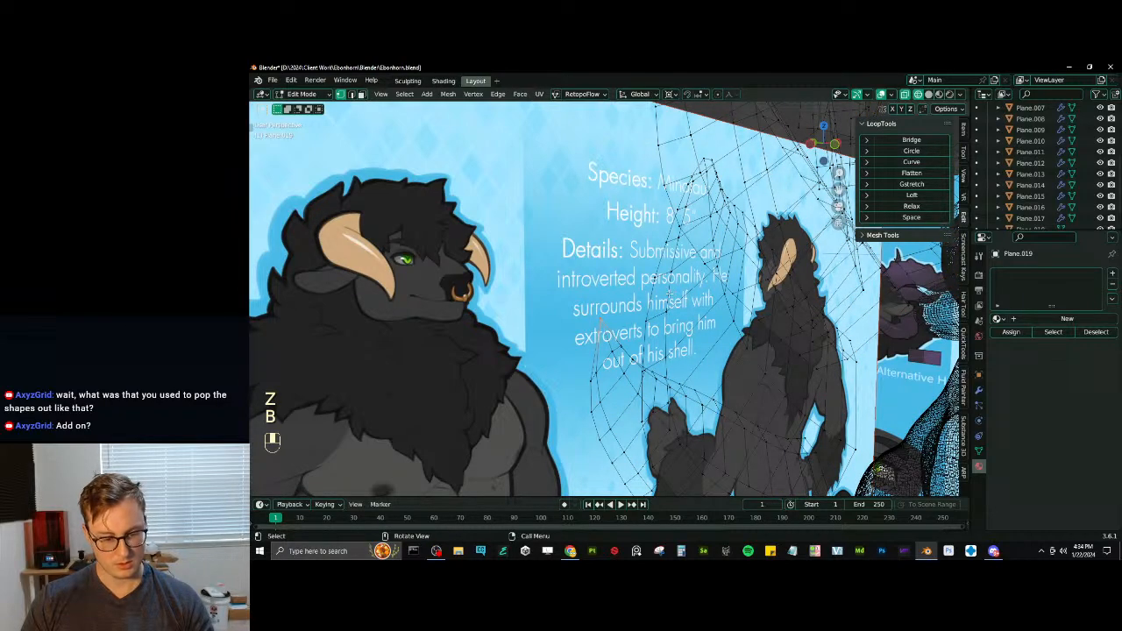
{"action": "key", "text": "m"}
{"action": "left_click", "coordinate": [627, 331]}
{"action": "middle_click_drag", "start_coordinate": [628, 330], "coordinate": [670, 366], "text": "shift"}
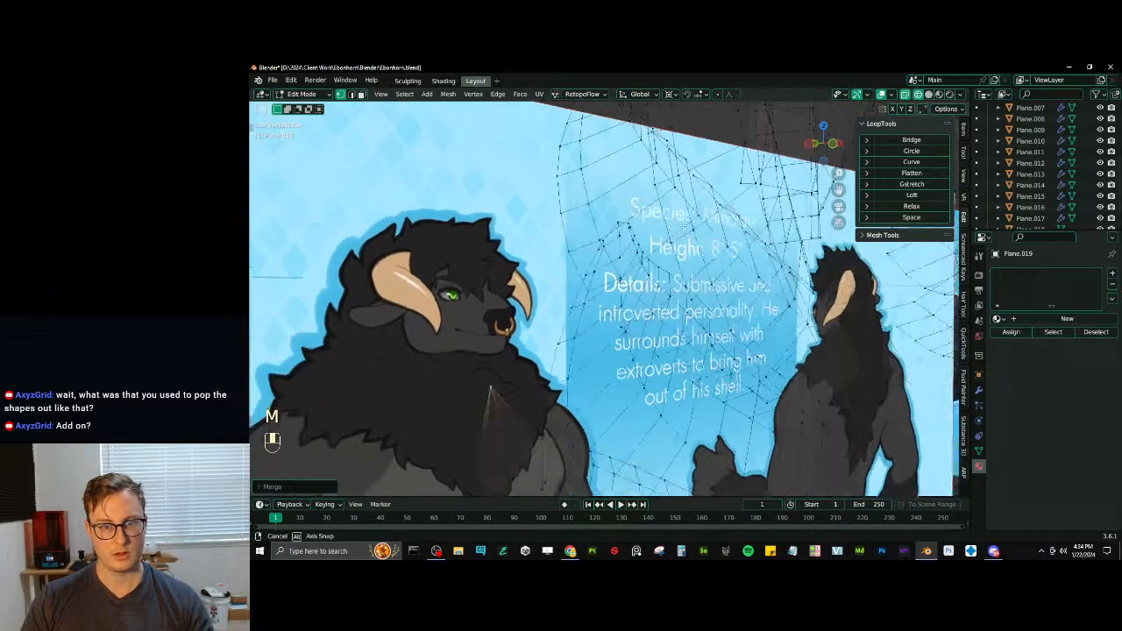
- Undo the tip merge and the bevel, back to the selected ridge loops
{"action": "key", "text": "ctrl+z"}
{"action": "key", "text": "ctrl+z"}
{"action": "key", "text": "ctrl+z"}
{"action": "key", "text": "ctrl+z"}
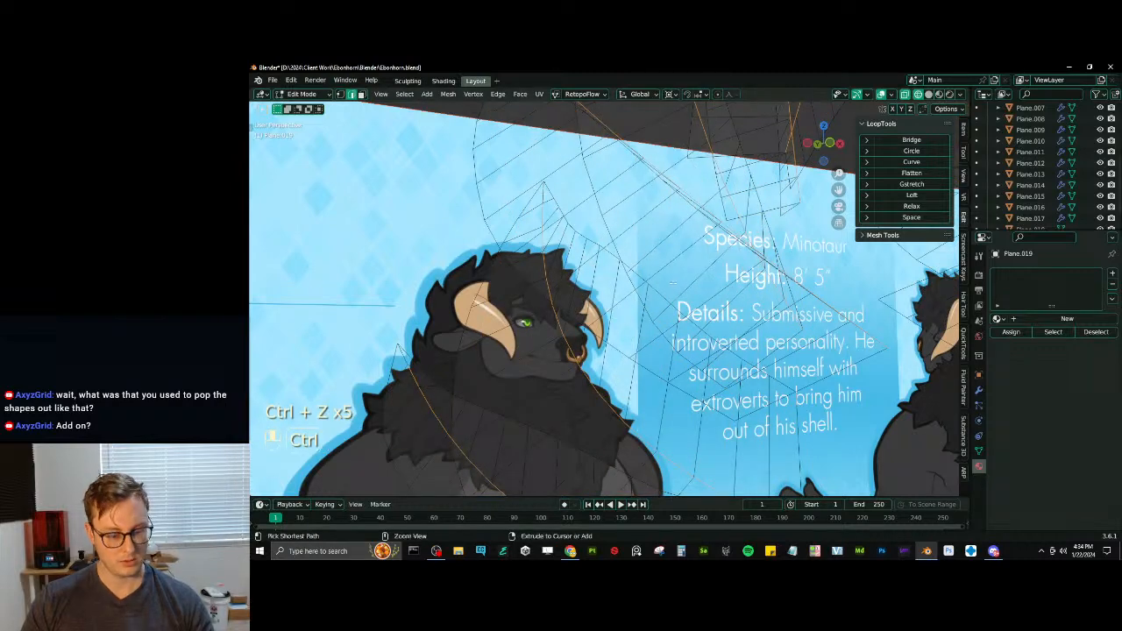
- Bevel the selected ridge loops more narrowly with two segments and return the viewport to solid shading
{"action": "key", "text": "ctrl+b"}
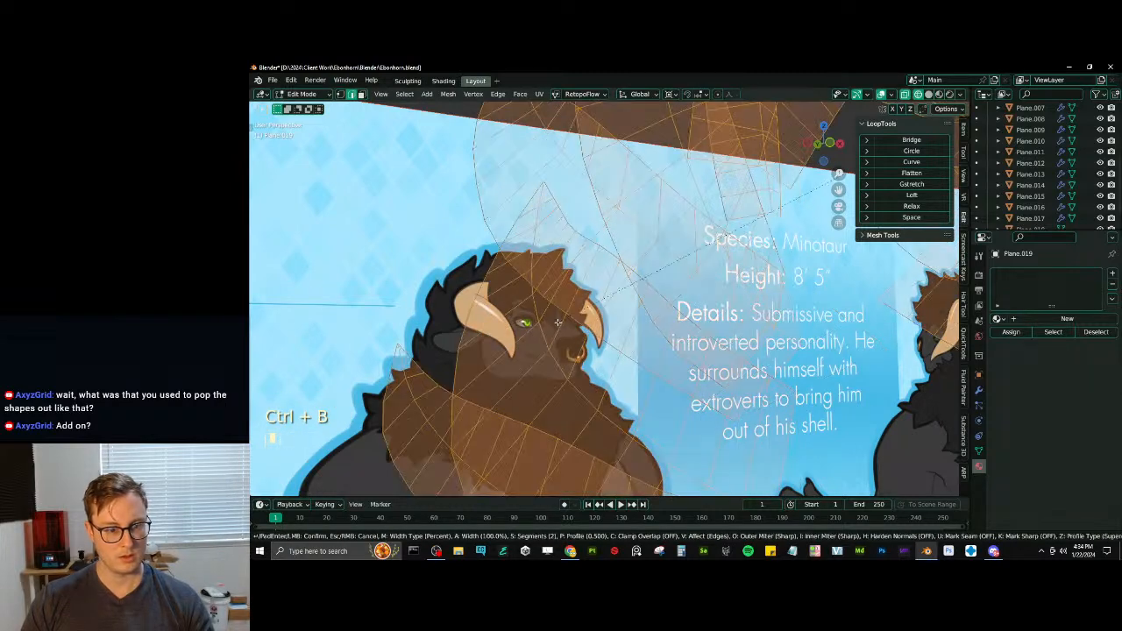
{"action": "left_click", "coordinate": [641, 277]}
{"action": "scroll", "coordinate": [544, 306], "scroll_direction": "down", "scroll_amount": 4}
{"action": "key", "text": "z"}
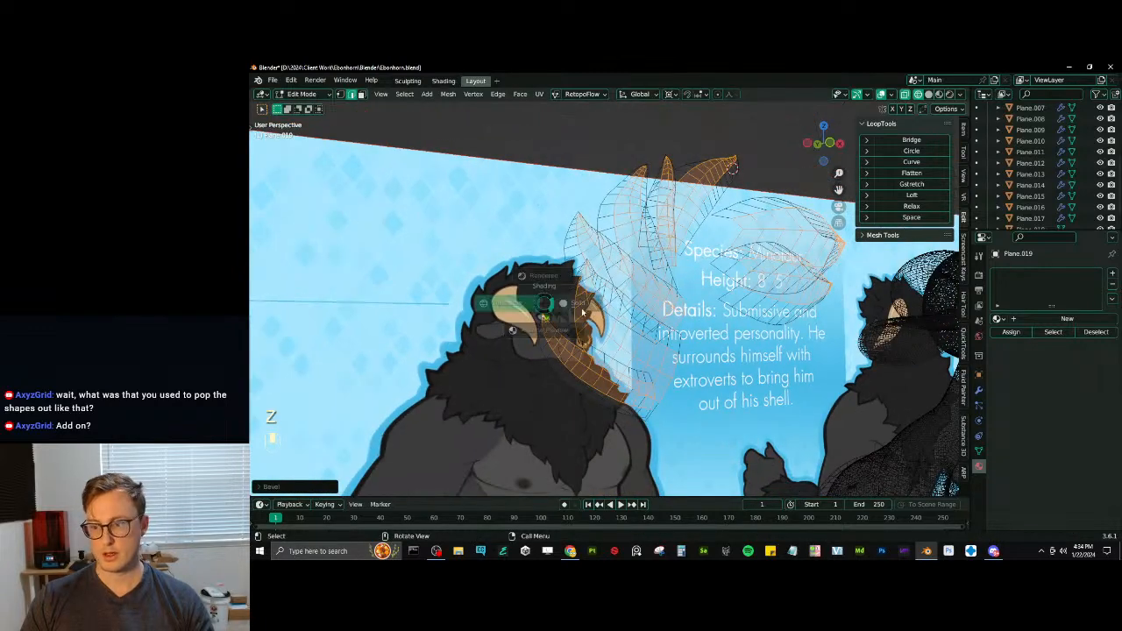
{"action": "left_click", "coordinate": [589, 306]}
{"action": "mouse_move", "coordinate": [589, 307]}
{"action": "middle_mouse_down"}
{"action": "mouse_move", "coordinate": [612, 354]}
{"action": "mouse_move", "coordinate": [601, 331]}
{"action": "middle_mouse_up"}
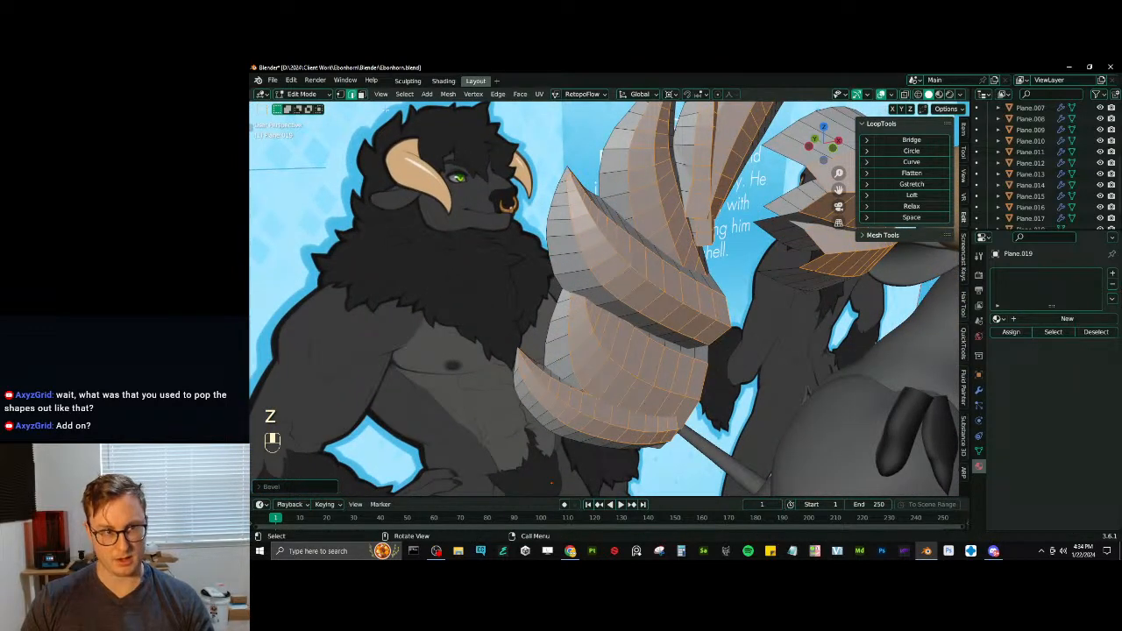
- Switch to vertex selection and merge the beveled vertices at the tip of the lowest tuft
{"action": "left_click", "coordinate": [339, 95]}
{"action": "middle_click_drag", "start_coordinate": [436, 285], "coordinate": [449, 240], "text": "shift"}
{"action": "left_click", "coordinate": [541, 311]}
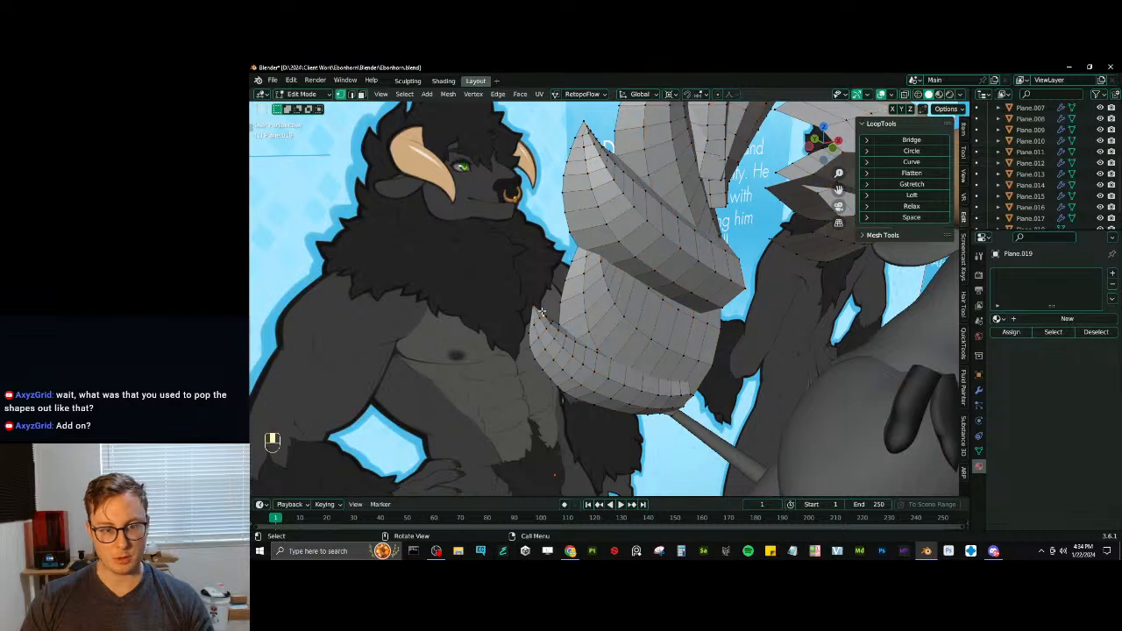
{"action": "key", "text": "KP_Decimal"}
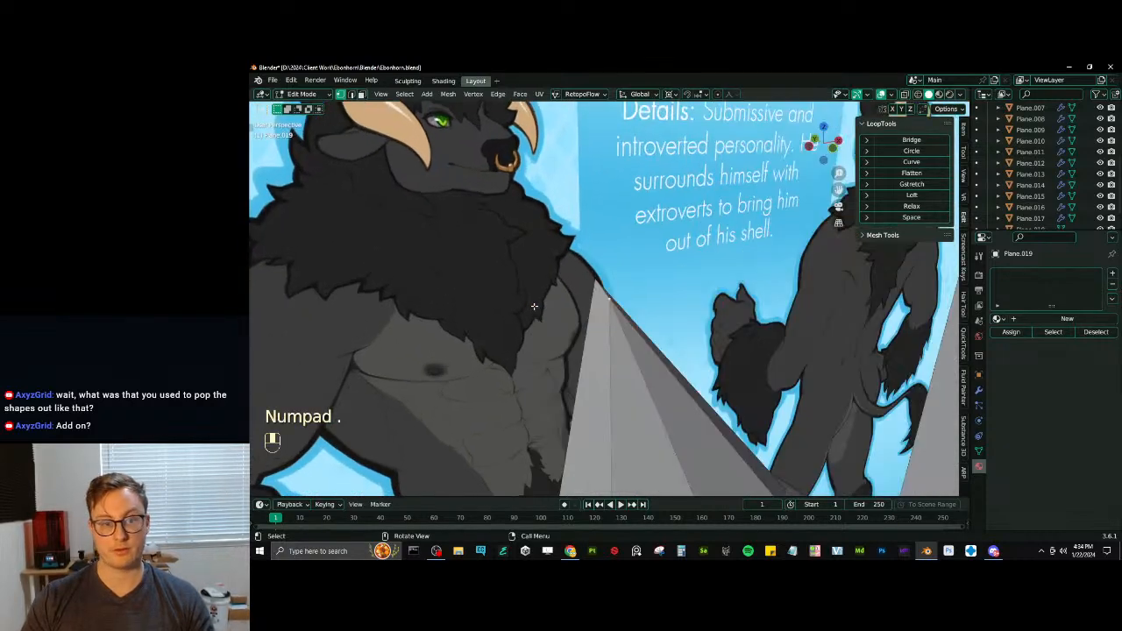
{"action": "key", "text": "m"}
{"action": "left_click", "coordinate": [664, 312]}
{"action": "scroll", "coordinate": [664, 312], "scroll_direction": "down", "scroll_amount": 5}
{"action": "middle_click_drag", "start_coordinate": [663, 312], "coordinate": [707, 251], "text": "shift"}
{"action": "scroll", "coordinate": [652, 347], "scroll_direction": "down", "scroll_amount": 3}
- Repeat the merge on the tip vertices of the next tufts, using wireframe to reach hidden vertices
{"action": "key", "text": "z"}
{"action": "left_click", "coordinate": [457, 341]}
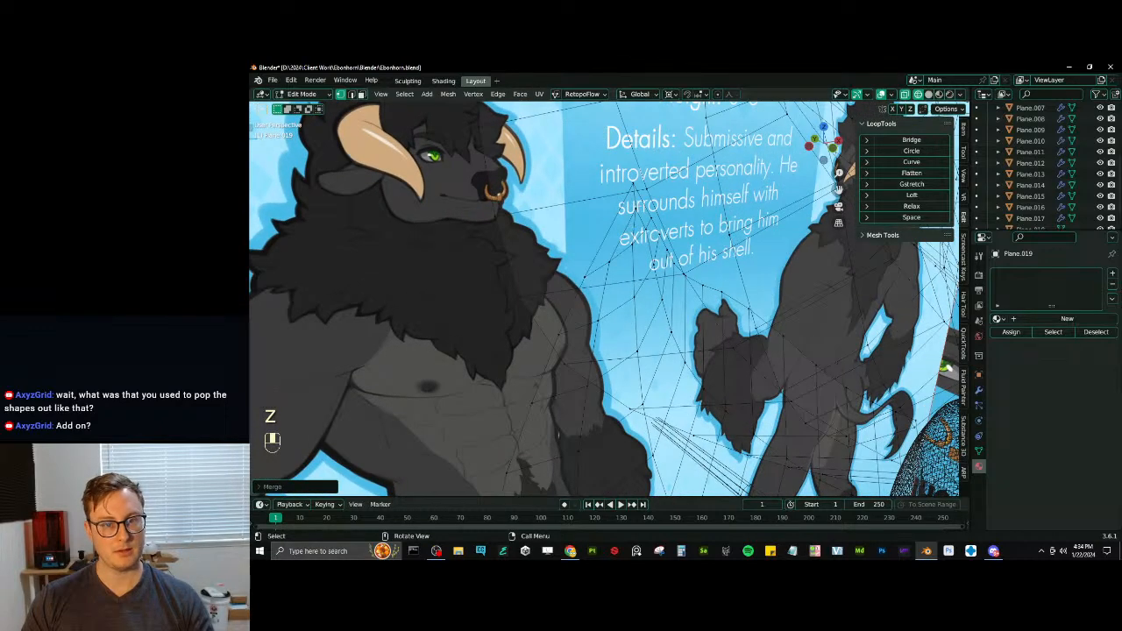
{"action": "key", "text": "shift+r"}
{"action": "key", "text": "z"}
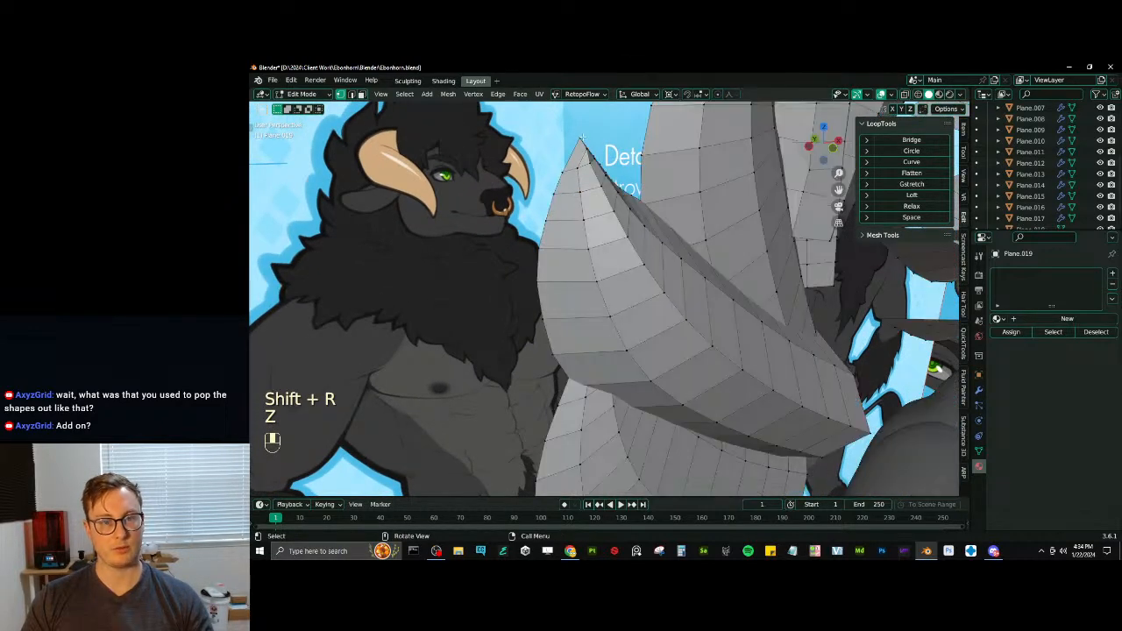
{"action": "middle_click_drag", "start_coordinate": [651, 259], "coordinate": [598, 338], "text": "shift"}
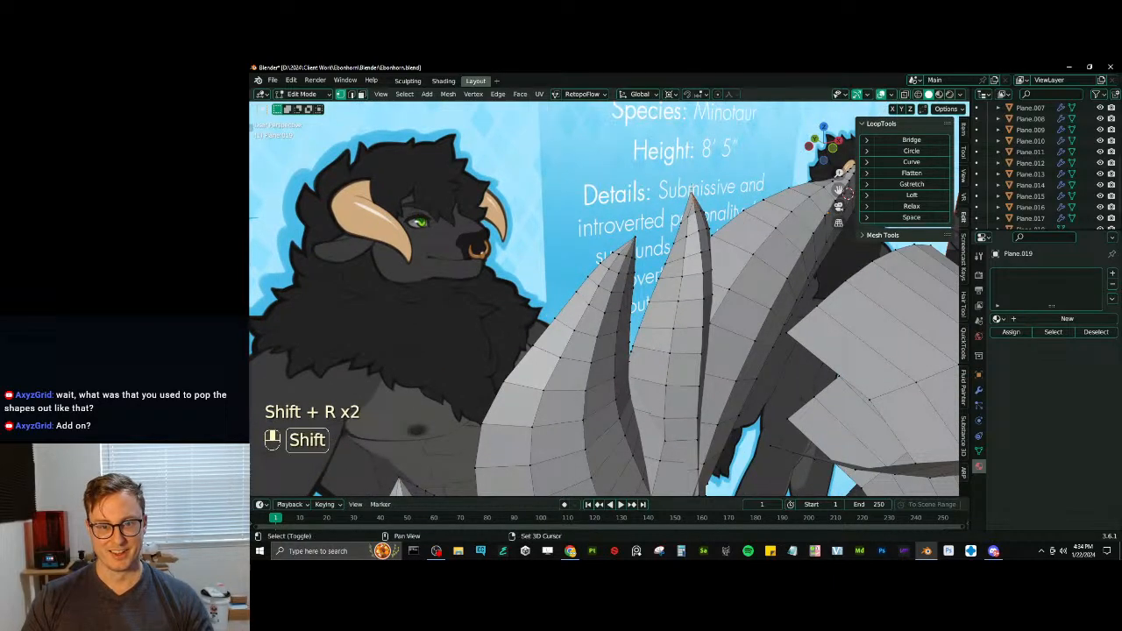
{"action": "key", "text": "shift+r"}
- Select the tip vertices of the two wide stacked tufts and repeat the merge on each tip
{"action": "middle_click_drag", "start_coordinate": [692, 194], "coordinate": [486, 273]}
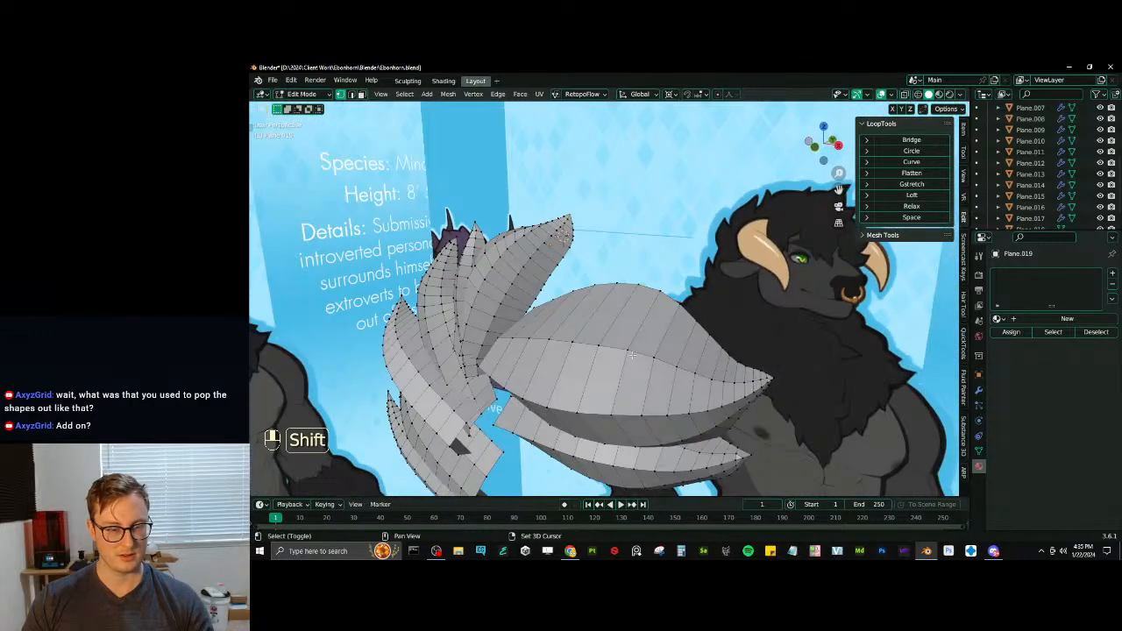
{"action": "middle_click_drag", "start_coordinate": [631, 354], "coordinate": [726, 295]}
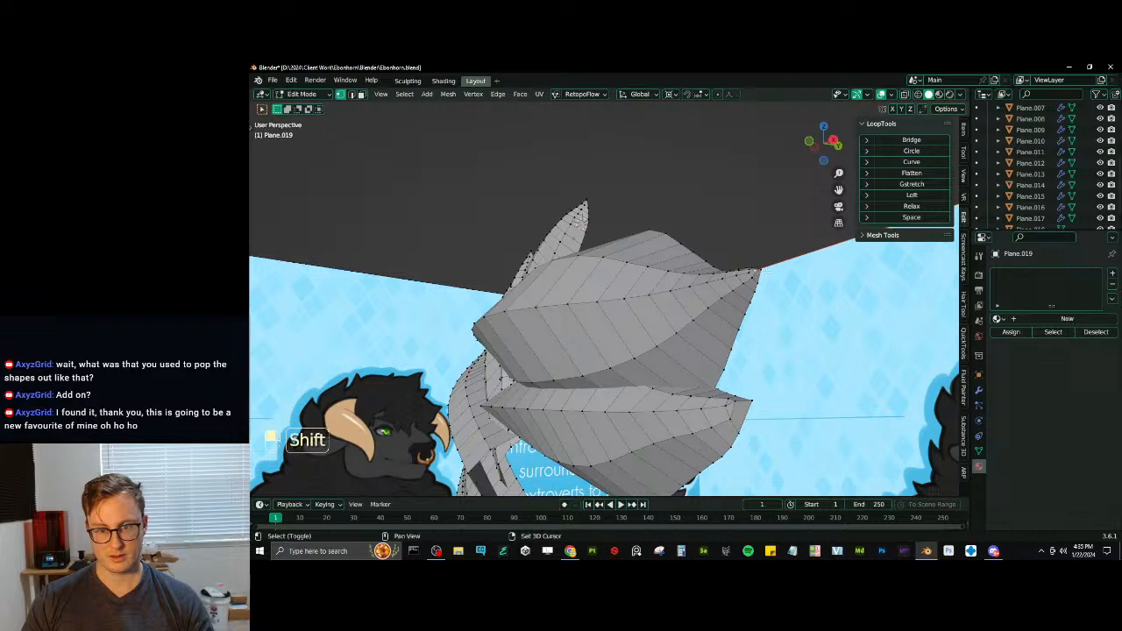
{"action": "middle_click_drag", "start_coordinate": [761, 319], "coordinate": [724, 326]}
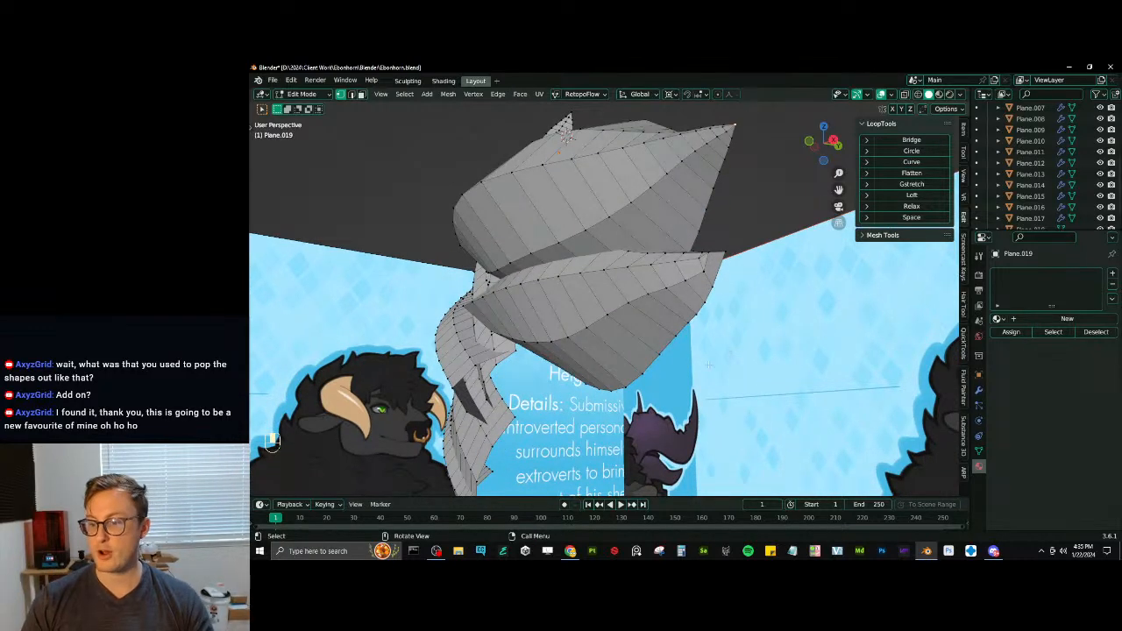
{"action": "scroll", "coordinate": [708, 364], "scroll_direction": "up", "scroll_amount": 4}
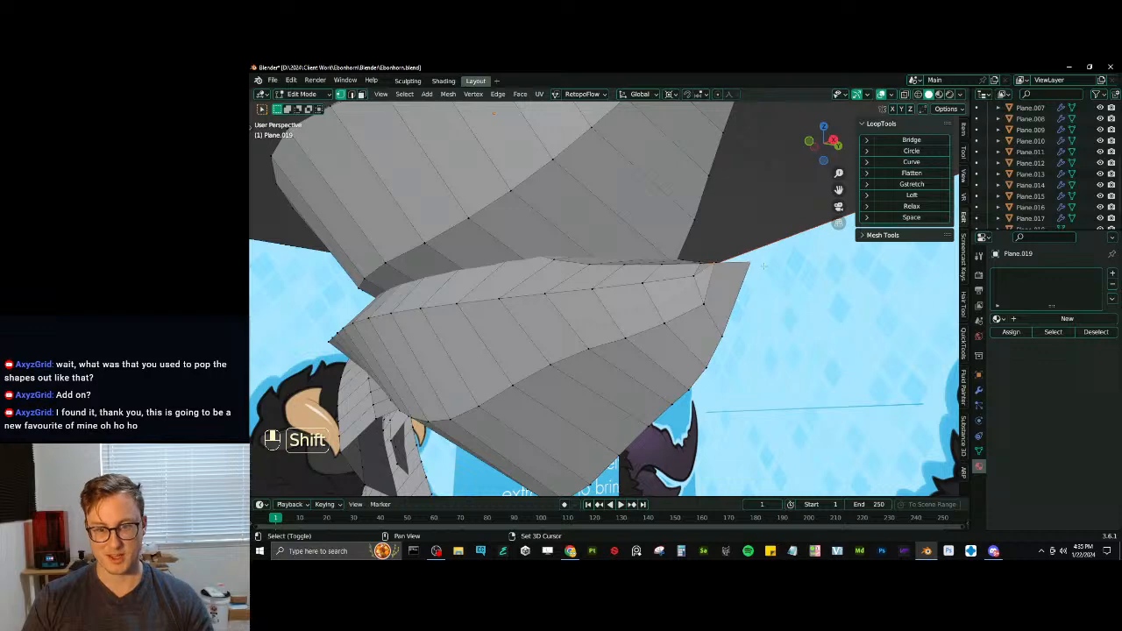
{"action": "key", "text": "shift+r"}
- Leave Edit Mode, apply Shade Smooth to the tuft object and return to Edit Mode
{"action": "key", "text": "Tab"}
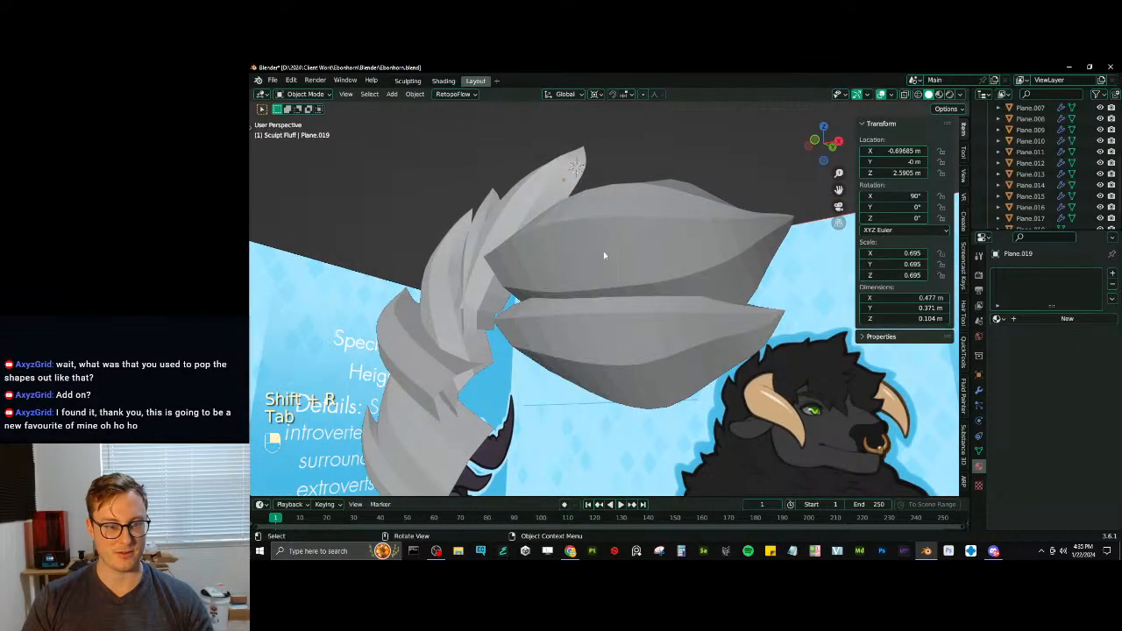
{"action": "scroll", "coordinate": [604, 255], "scroll_direction": "down", "scroll_amount": 4}
{"action": "right_click", "coordinate": [618, 277]}
{"action": "left_click", "coordinate": [604, 271]}
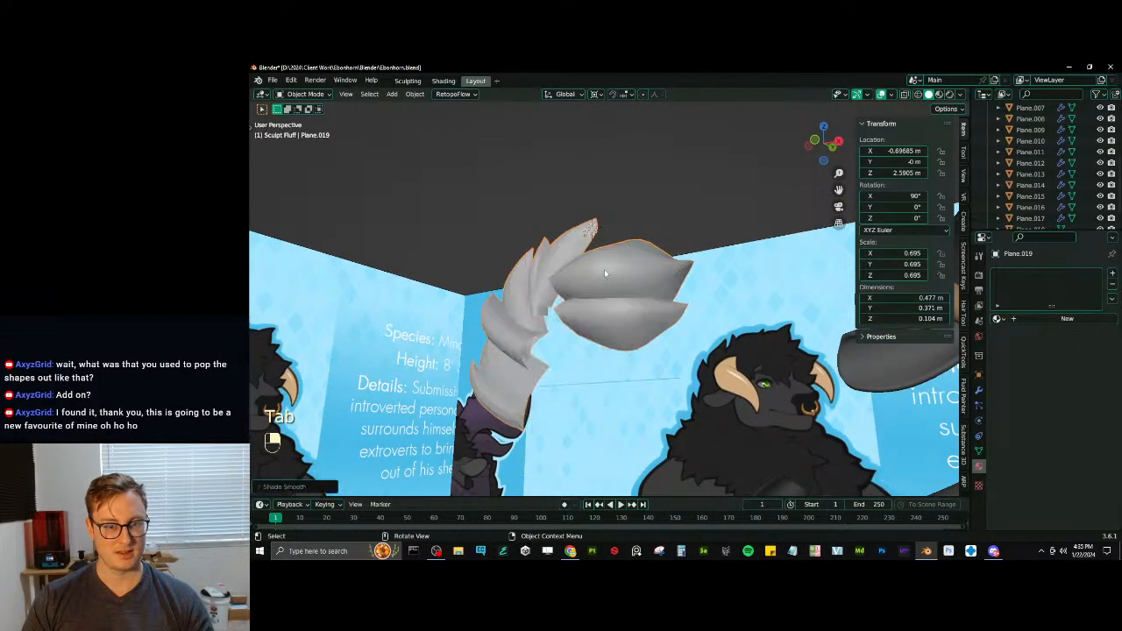
{"action": "middle_click_drag", "start_coordinate": [604, 273], "coordinate": [630, 392]}
{"action": "key", "text": "Tab"}
{"action": "key", "text": "Tab"}
{"action": "key", "text": "Tab"}
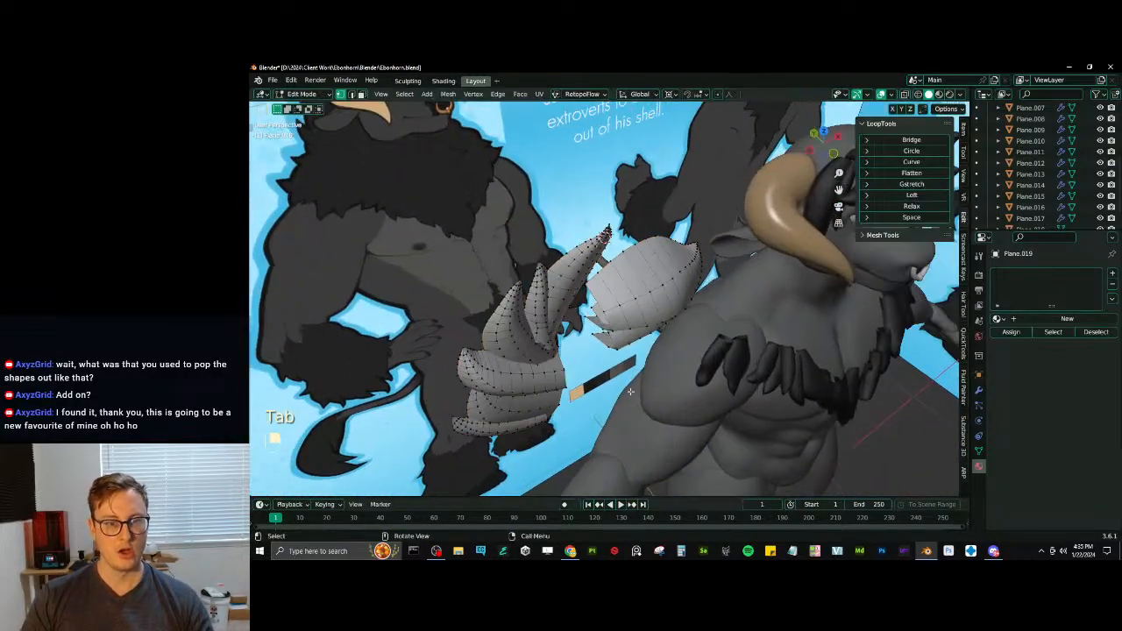
- Try to relax the crosswise edge loops of the large upright tuft with LoopTools Relax, and undo it
{"action": "scroll", "coordinate": [655, 294], "scroll_direction": "up", "scroll_amount": 4}
{"action": "middle_click_drag", "start_coordinate": [654, 295], "coordinate": [622, 300], "text": "shift"}
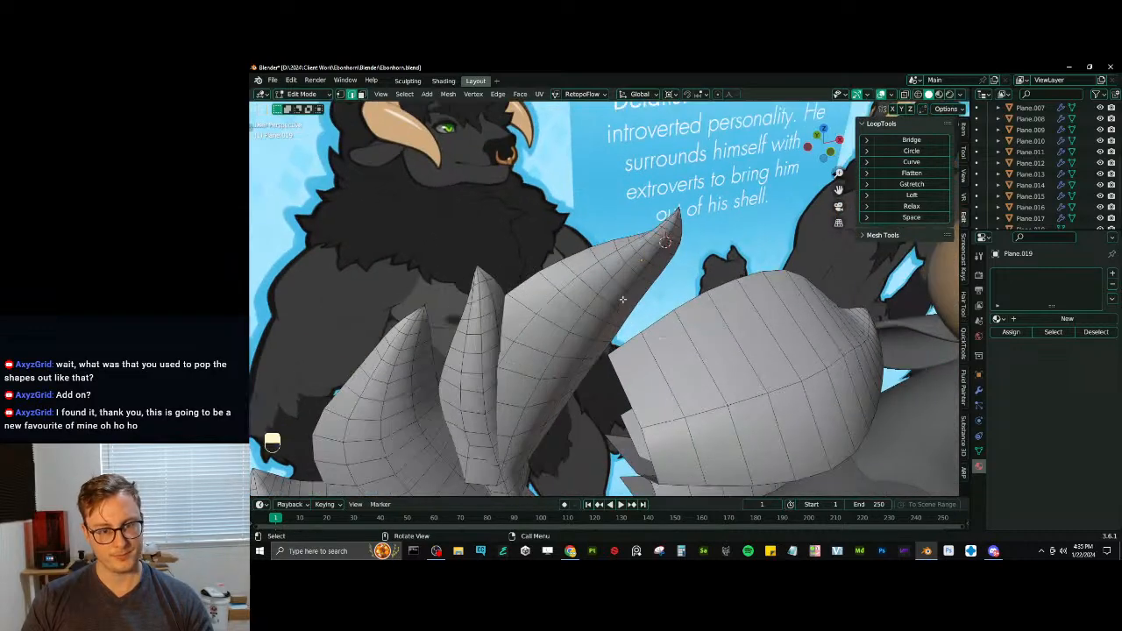
{"action": "left_click", "coordinate": [404, 94]}
{"action": "mouse_move", "coordinate": [438, 286]}
{"action": "left_click", "coordinate": [536, 270]}
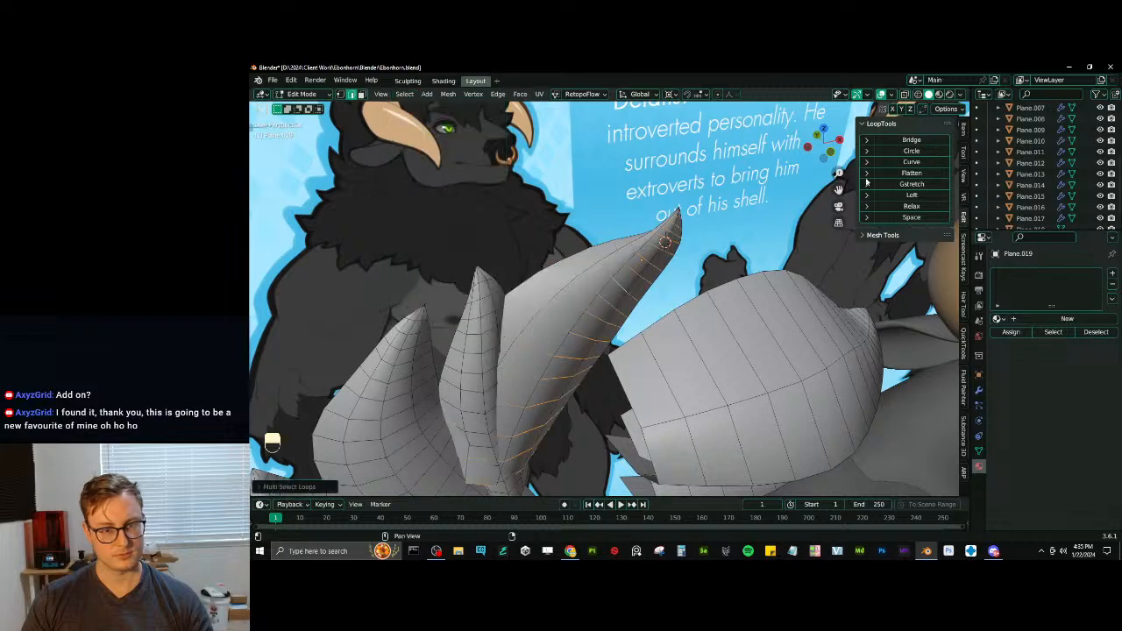
{"action": "left_click", "coordinate": [931, 207]}
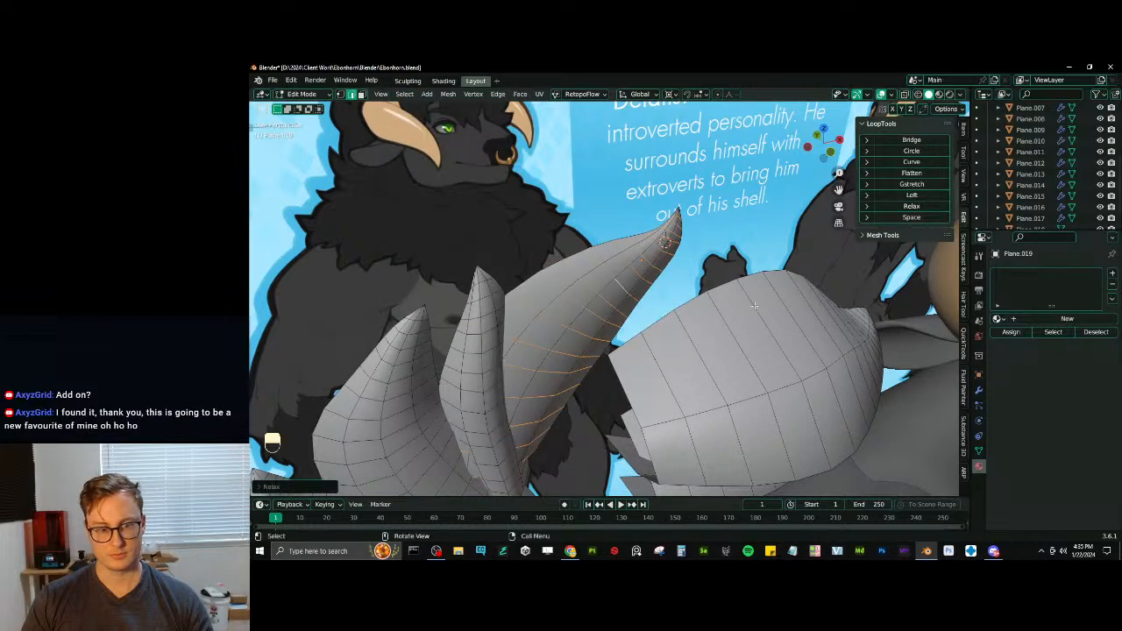
{"action": "middle_click_drag", "start_coordinate": [754, 305], "coordinate": [593, 314]}
{"action": "scroll", "coordinate": [582, 343], "scroll_direction": "up", "scroll_amount": 4}
{"action": "key", "text": "ctrl+z"}
{"action": "key", "text": "ctrl+z"}
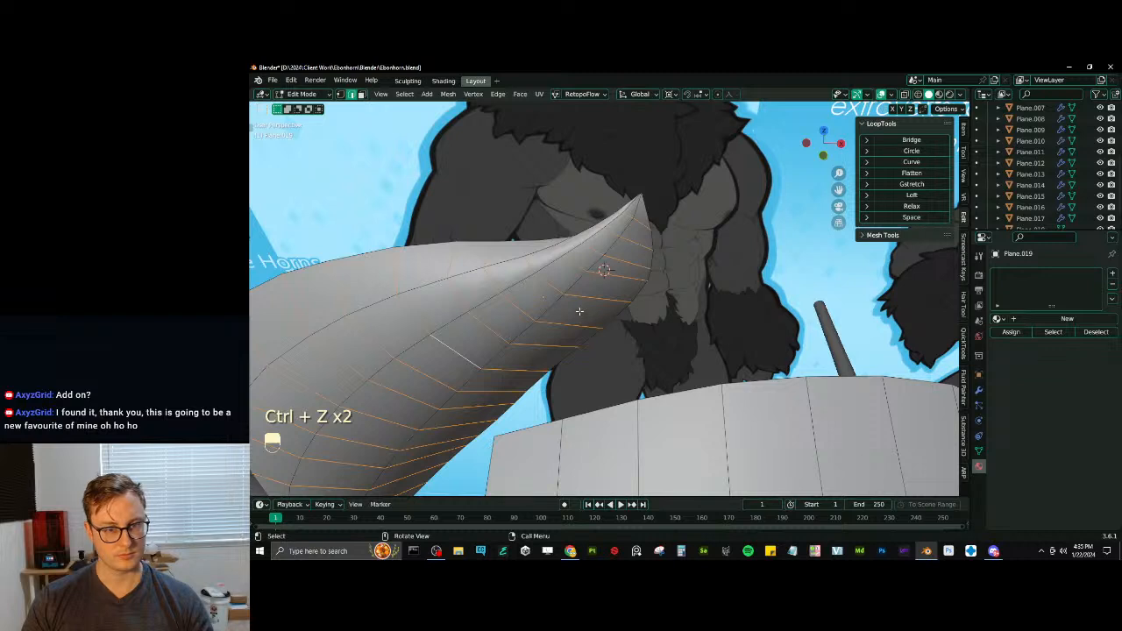
- Try to expand the picked crosswise edges of the large upright tuft into full edge loops, and undo it
{"action": "middle_click_drag", "start_coordinate": [520, 320], "coordinate": [541, 314]}
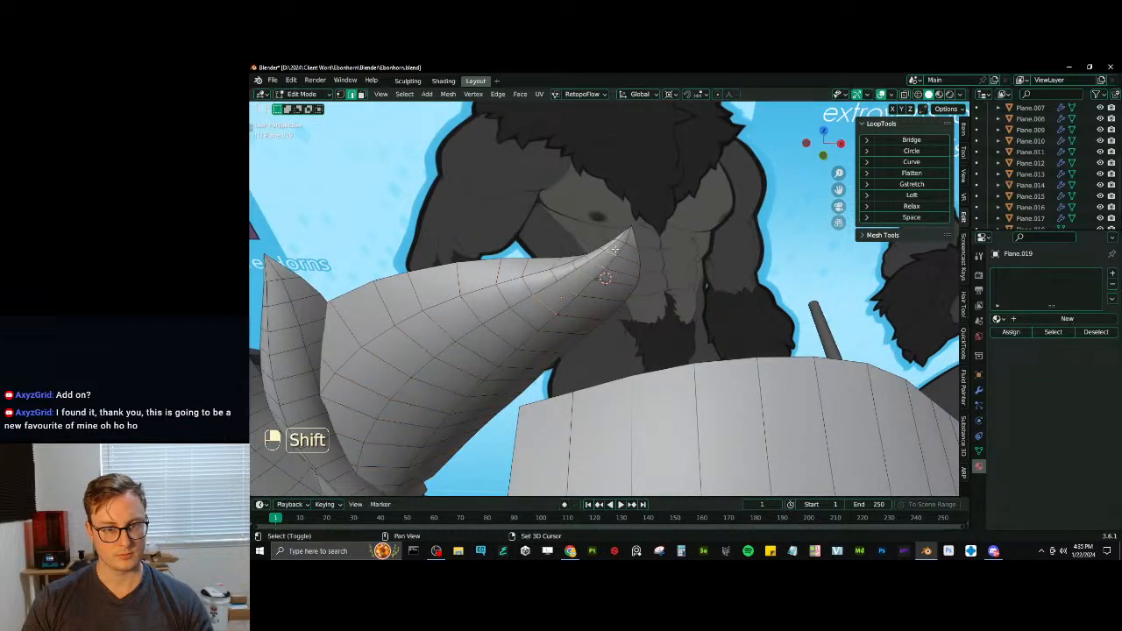
{"action": "left_click", "coordinate": [404, 94]}
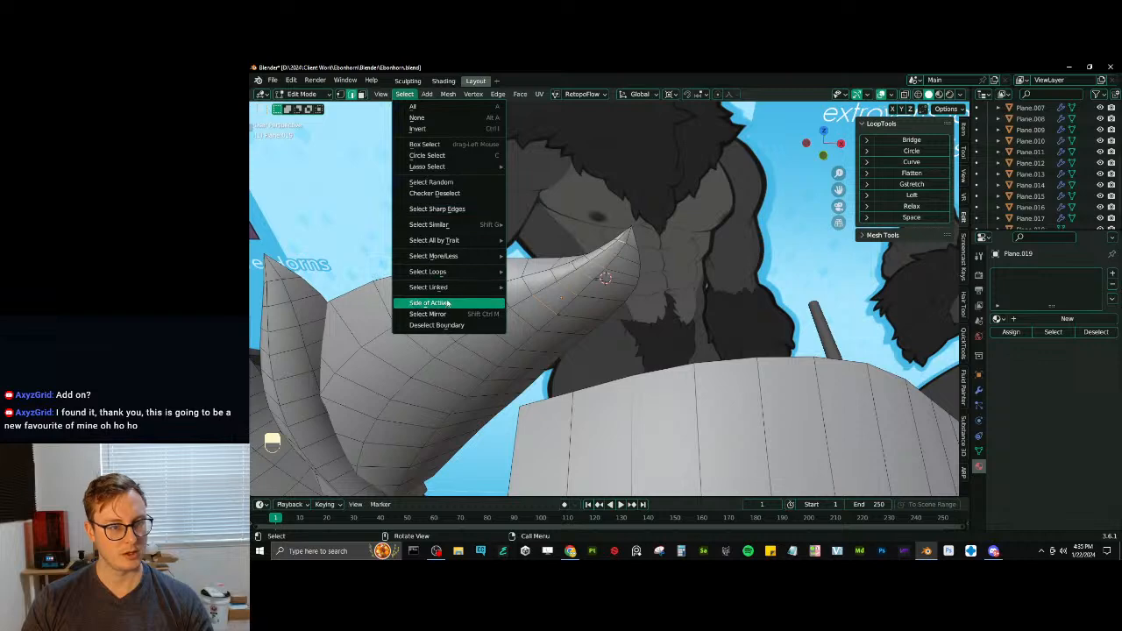
{"action": "mouse_move", "coordinate": [465, 274]}
{"action": "left_click", "coordinate": [537, 278]}
{"action": "middle_click_drag", "start_coordinate": [537, 279], "coordinate": [660, 283]}
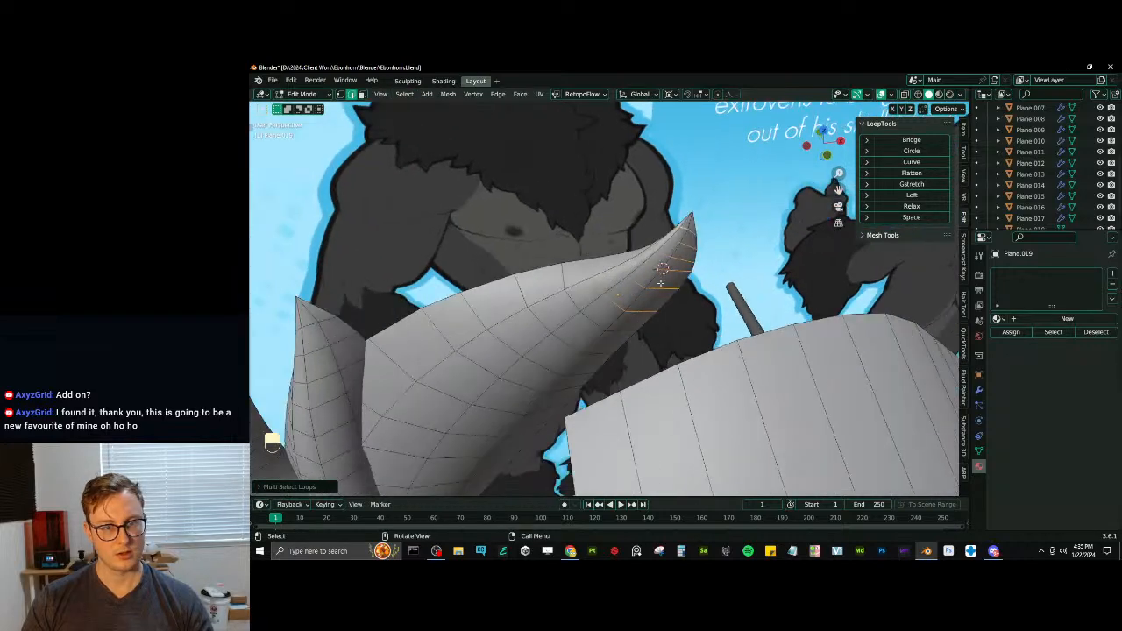
{"action": "middle_click_drag", "start_coordinate": [545, 231], "coordinate": [481, 200]}
{"action": "key", "text": "ctrl+z"}
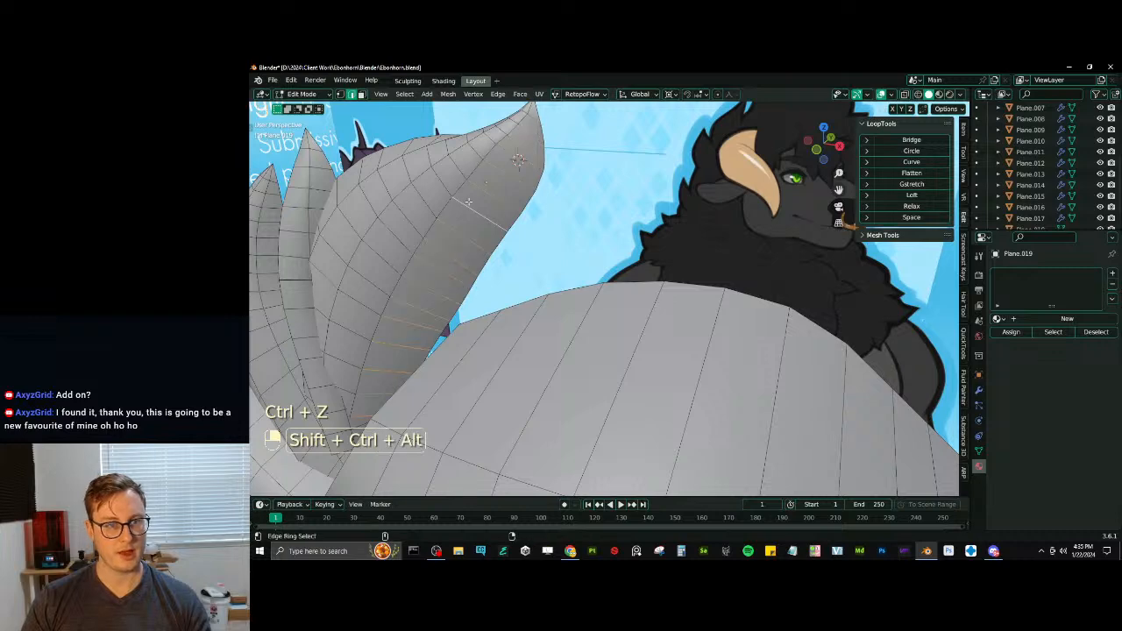
- Expand the selected crosswise edges of the large upright tuft into edge loops and even them out with LoopTools Space and Relax
{"action": "left_click", "coordinate": [403, 94]}
{"action": "mouse_move", "coordinate": [454, 271]}
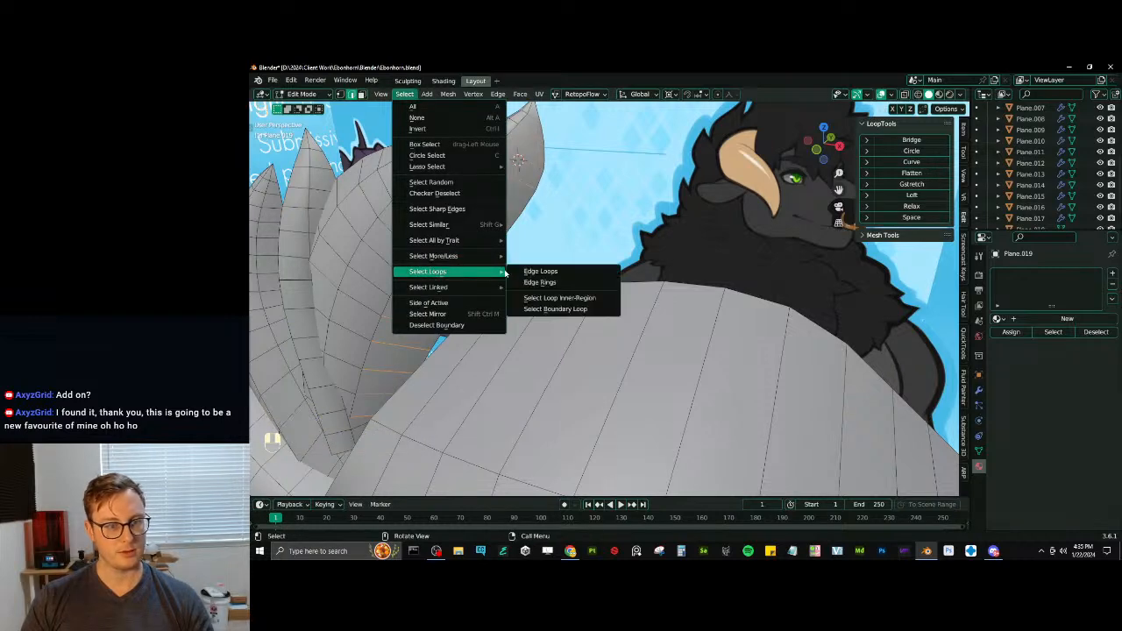
{"action": "left_click", "coordinate": [544, 272]}
{"action": "left_click", "coordinate": [910, 218]}
{"action": "middle_click_drag", "start_coordinate": [561, 263], "coordinate": [520, 257]}
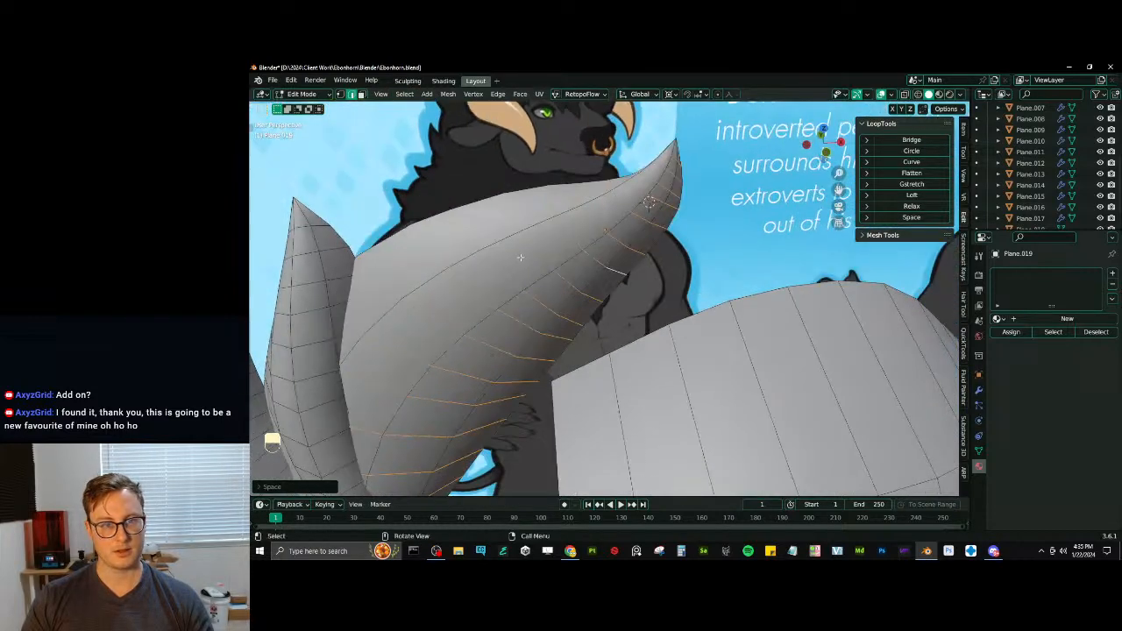
{"action": "left_click", "coordinate": [910, 206]}
- Scale the relaxed loops of the large upright tuft along the Y axis
{"action": "middle_click_drag", "start_coordinate": [614, 280], "coordinate": [651, 288]}
{"action": "key", "text": "s"}
{"action": "key", "text": "y"}
{"action": "left_click", "coordinate": [611, 200]}
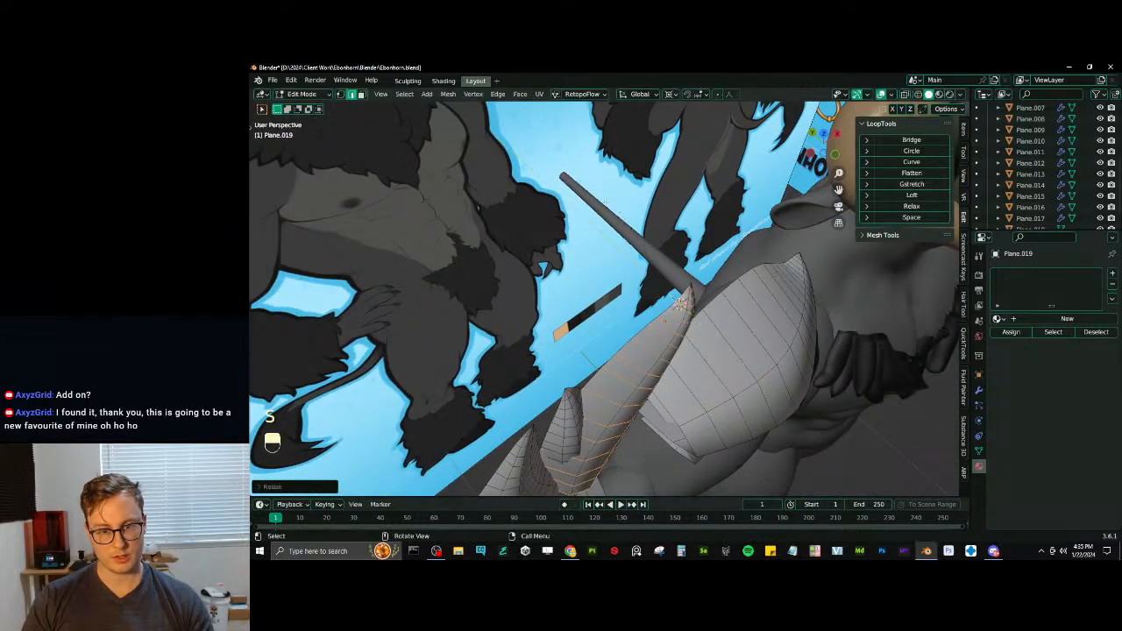
{"action": "middle_click_drag", "start_coordinate": [611, 203], "coordinate": [502, 323]}
{"action": "middle_click_drag", "start_coordinate": [502, 322], "coordinate": [542, 263], "text": "shift"}
- Examine the reshaped tufts from several angles in Object Mode and Edit Mode
{"action": "key", "text": "Tab"}
{"action": "scroll", "coordinate": [543, 263], "scroll_direction": "down", "scroll_amount": 4}
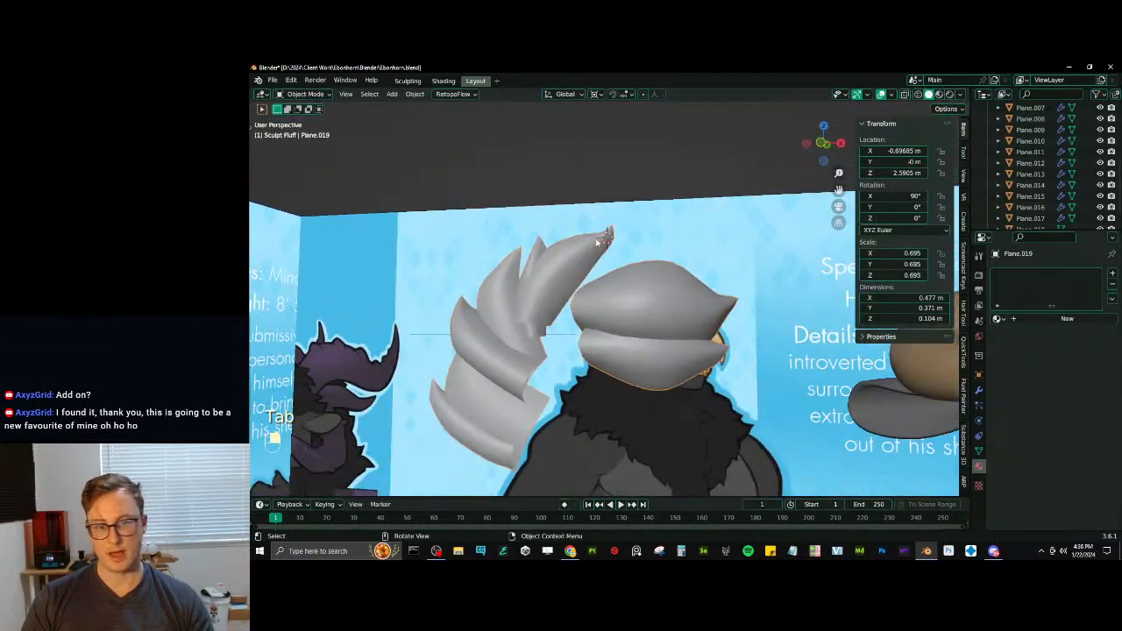
{"action": "middle_click_drag", "start_coordinate": [631, 237], "coordinate": [588, 276]}
{"action": "key", "text": "Tab"}
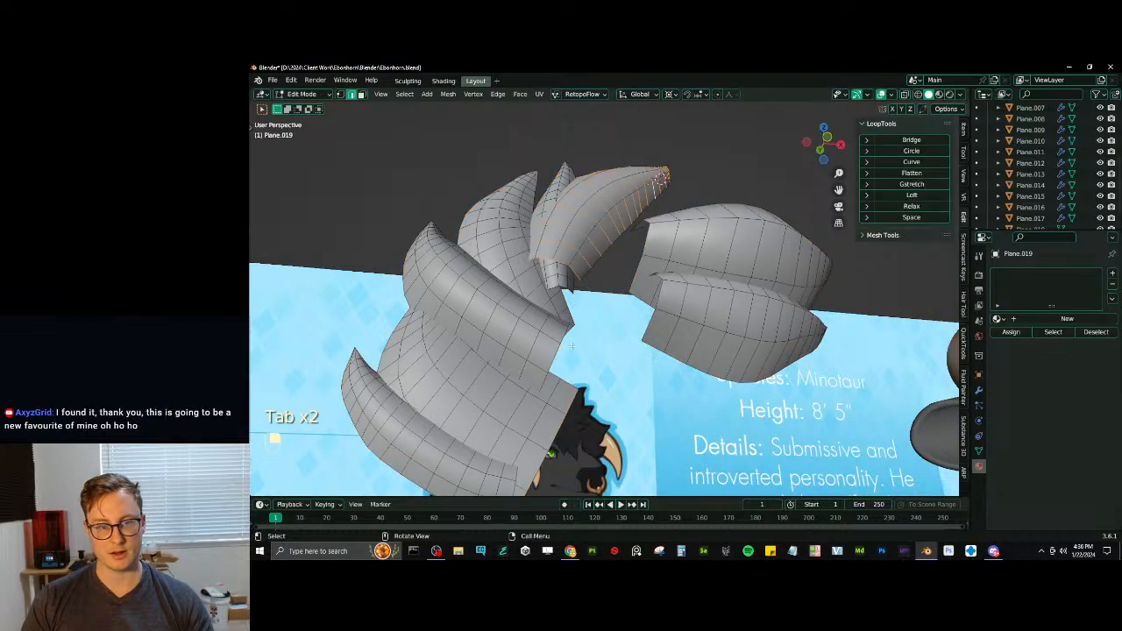
{"action": "middle_click_drag", "start_coordinate": [571, 398], "coordinate": [639, 315]}
{"action": "scroll", "coordinate": [657, 275], "scroll_direction": "down", "scroll_amount": 4}
{"action": "key", "text": "Tab"}
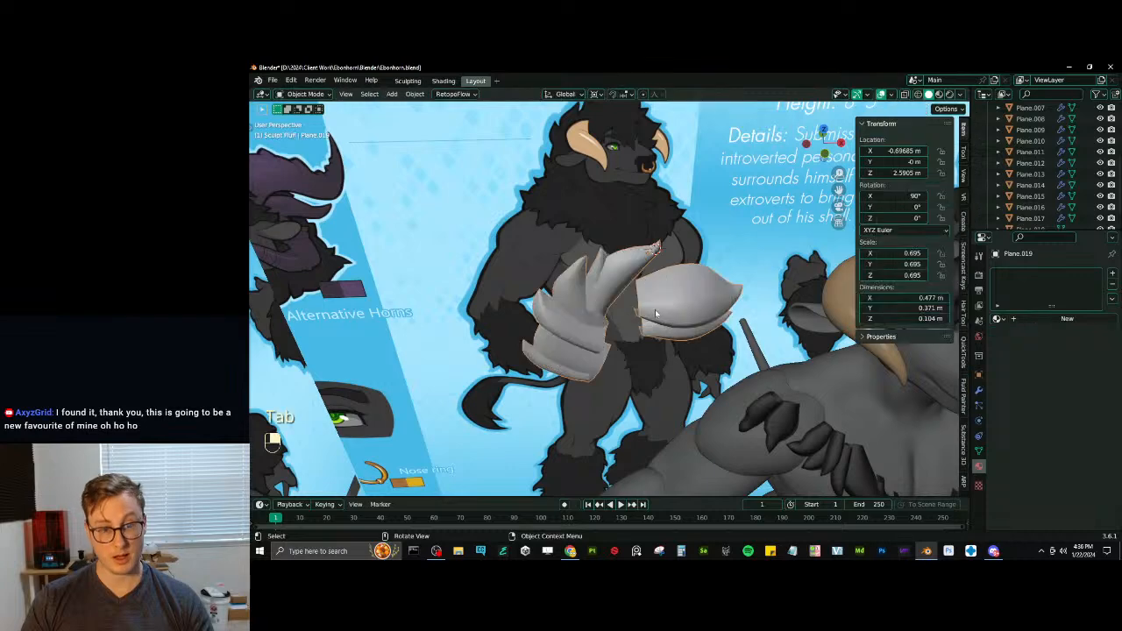
- Separate the whole tuft mesh by loose parts and re-enter Edit Mode on all the resulting tufts
{"action": "key", "text": "Tab"}
{"action": "key", "text": "a"}
{"action": "key", "text": "p"}
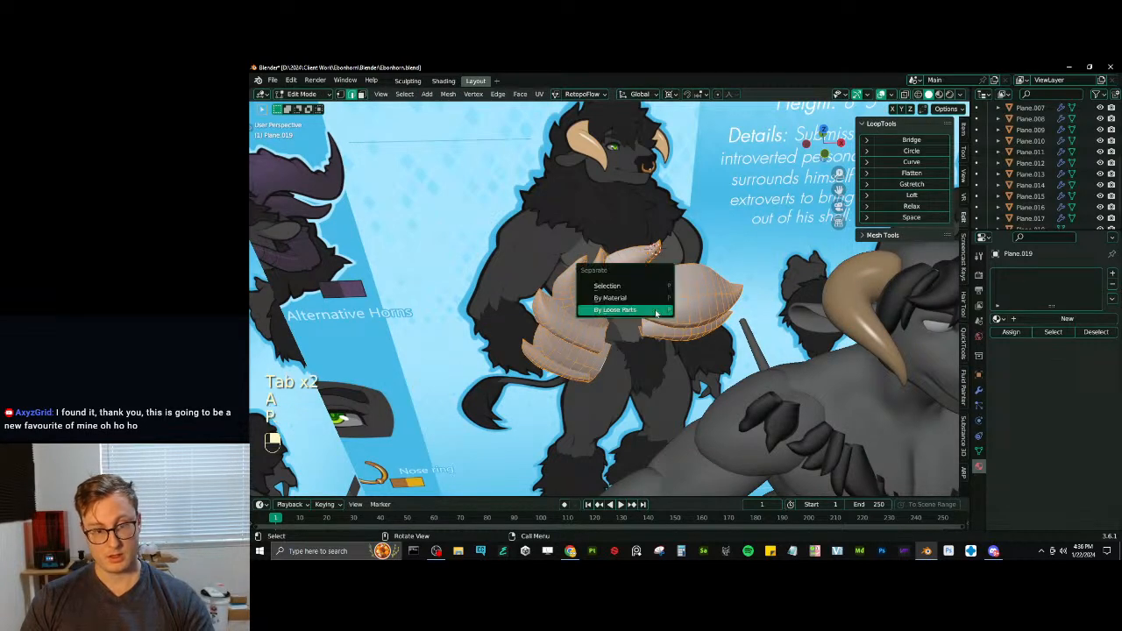
{"action": "left_click", "coordinate": [646, 310]}
{"action": "key", "text": "Tab"}
{"action": "key", "text": "Tab"}
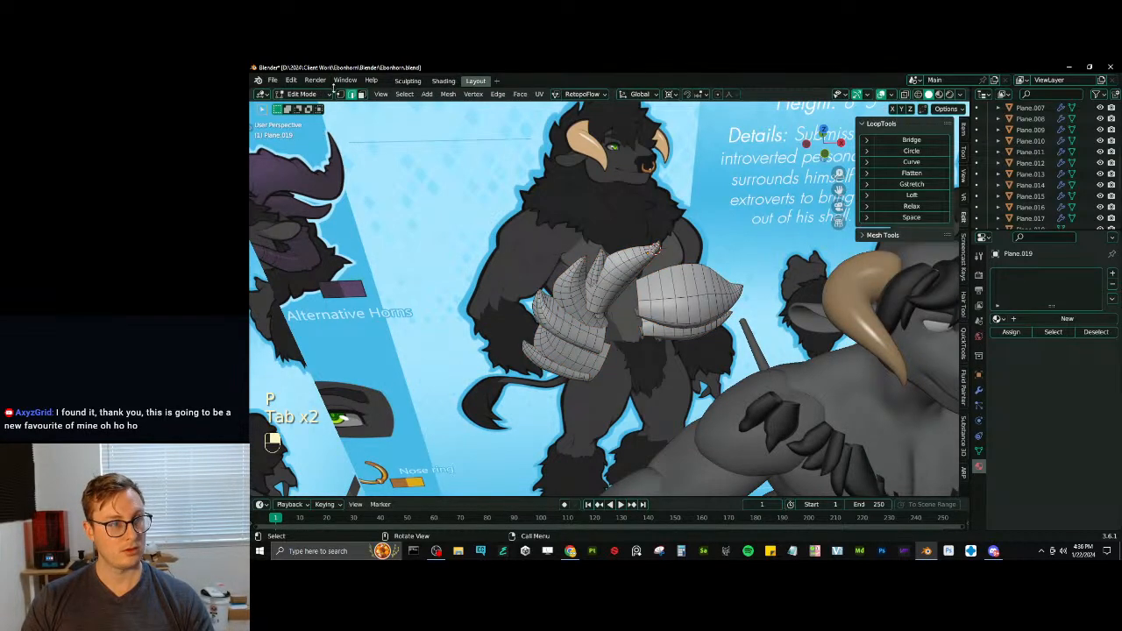
- Duplicate all the tuft geometry and mirror the copy by scaling it about the 3D cursor to form the back halves
{"action": "scroll", "coordinate": [649, 271], "scroll_direction": "up", "scroll_amount": 4}
{"action": "middle_click_drag", "start_coordinate": [661, 271], "coordinate": [655, 329], "text": "shift"}
{"action": "scroll", "coordinate": [664, 343], "scroll_direction": "down", "scroll_amount": 4}
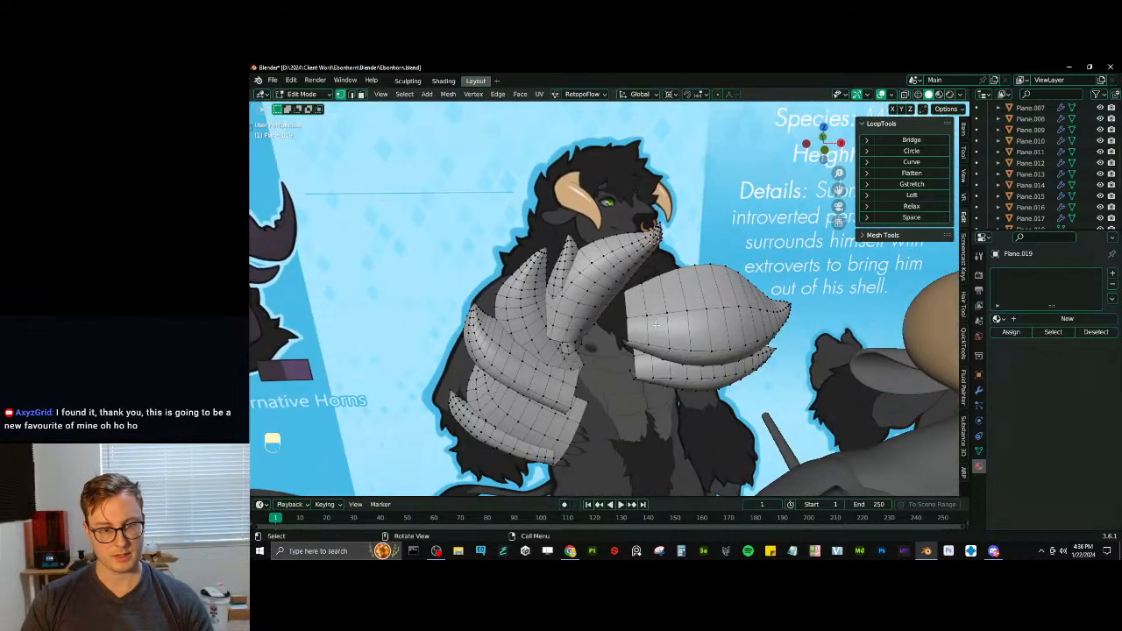
{"action": "key", "text": "a"}
{"action": "key", "text": "period"}
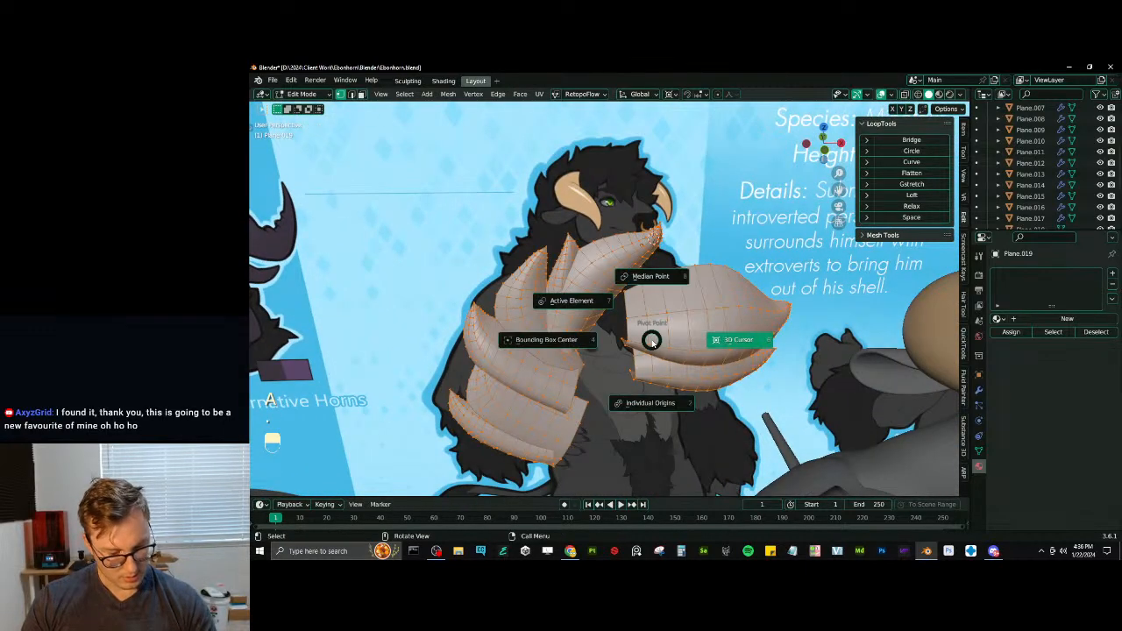
{"action": "left_click", "coordinate": [660, 342]}
{"action": "key", "text": "s"}
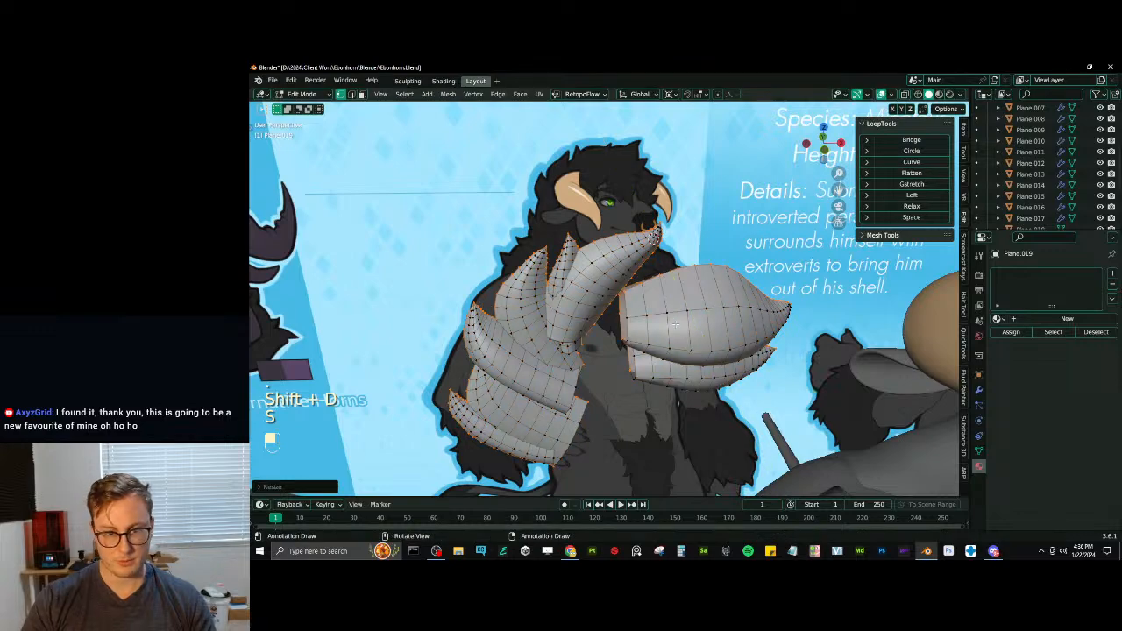
- Merge all the tuft vertices by distance, recalculate the normals and leave Edit Mode
{"action": "key", "text": "a"}
{"action": "key", "text": "q"}
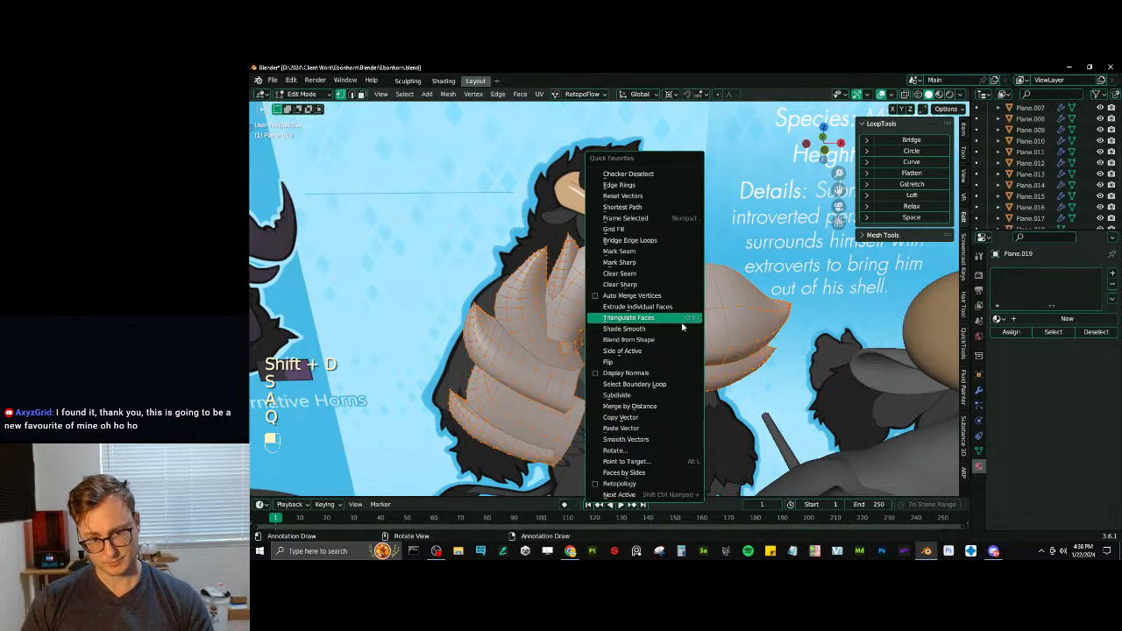
{"action": "left_click", "coordinate": [649, 406]}
{"action": "key", "text": "shift+n"}
{"action": "scroll", "coordinate": [654, 351], "scroll_direction": "down", "scroll_amount": 8}
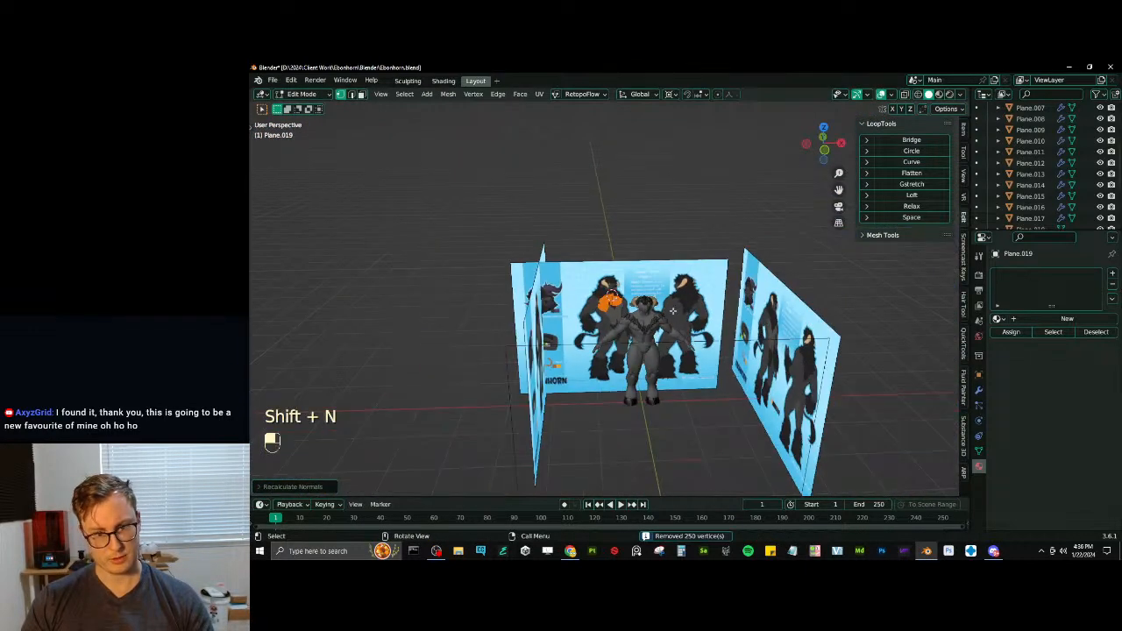
{"action": "scroll", "coordinate": [652, 323], "scroll_direction": "up", "scroll_amount": 7}
{"action": "scroll", "coordinate": [653, 323], "scroll_direction": "up", "scroll_amount": 5}
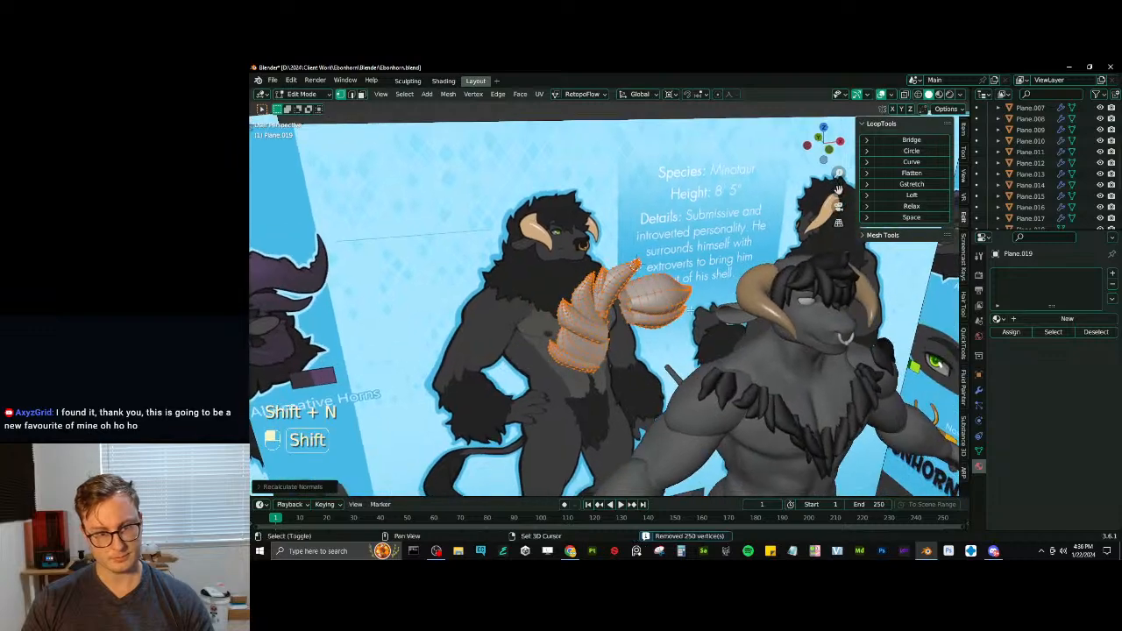
{"action": "key", "text": "Tab"}
- Add the dark shoulder tuft to the selection as the active object and copy its material to the new tufts
{"action": "middle_click_drag", "start_coordinate": [646, 309], "coordinate": [648, 397]}
{"action": "left_click", "coordinate": [649, 397], "text": "shift"}
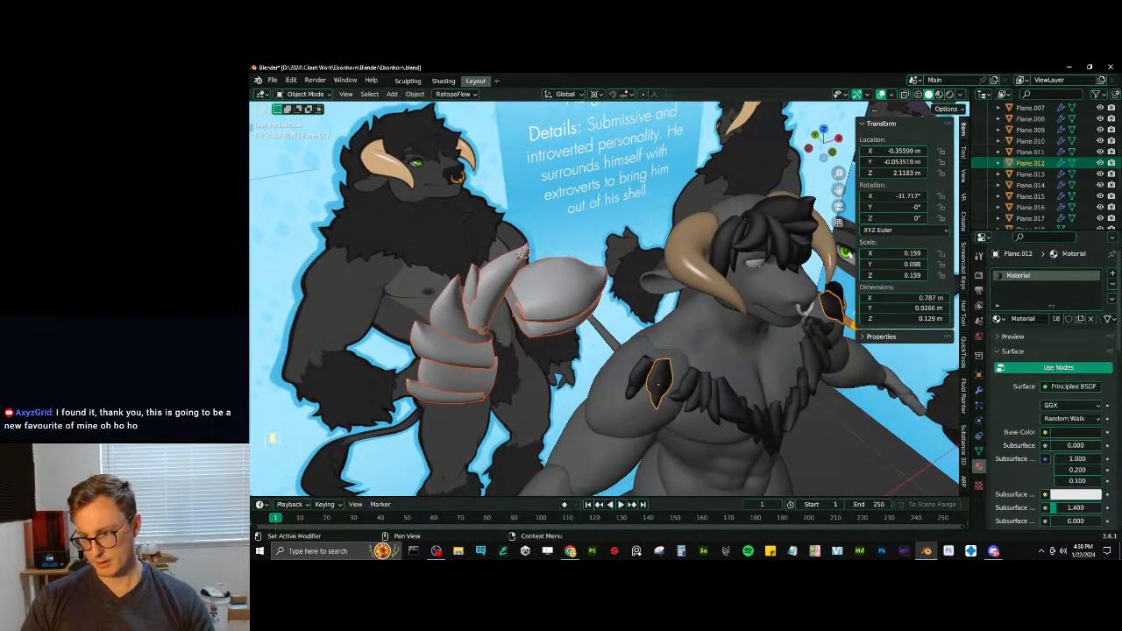
{"action": "left_click", "coordinate": [1110, 299]}
{"action": "left_click", "coordinate": [1084, 323]}
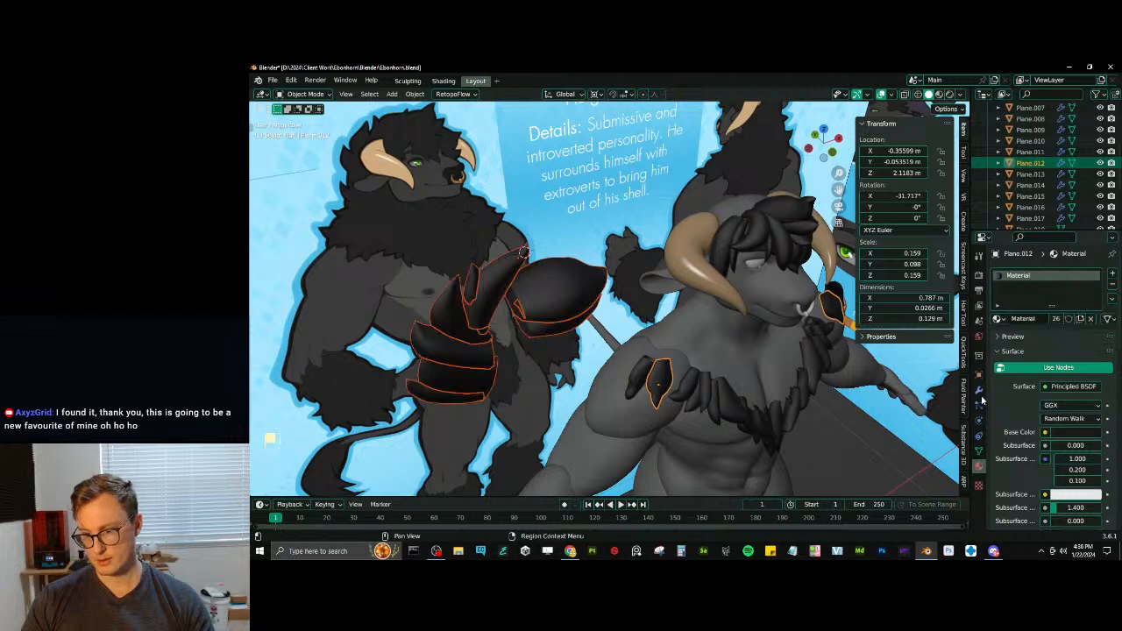
{"action": "left_click", "coordinate": [979, 388]}
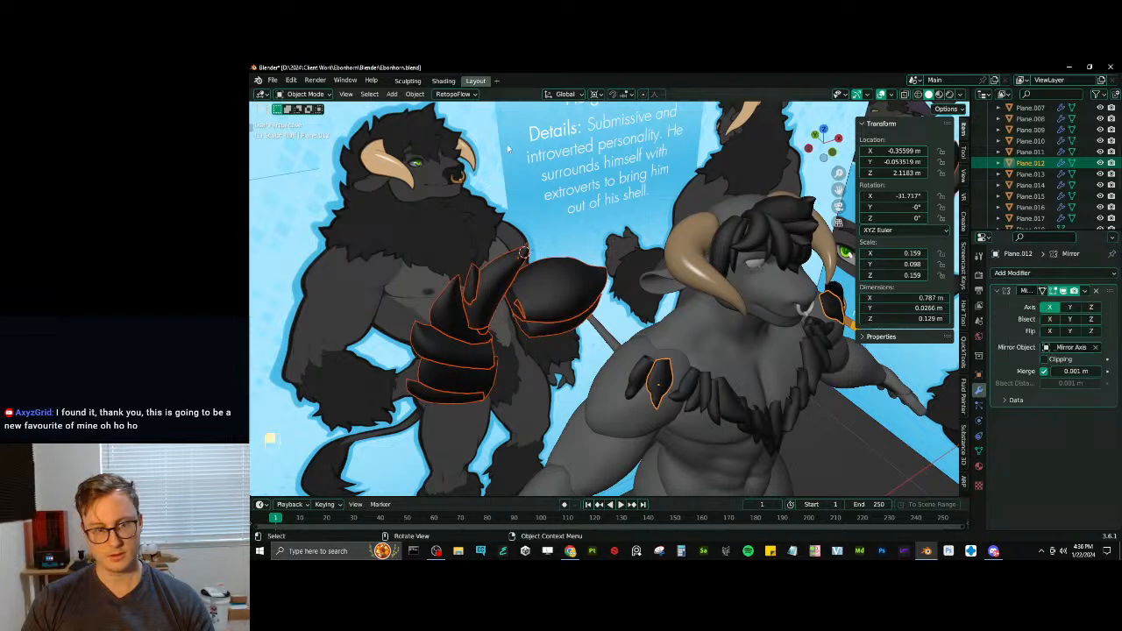
- Try setting the selected tufts' origins to geometry, and undo it along with the material copy
{"action": "left_click", "coordinate": [414, 94]}
{"action": "mouse_move", "coordinate": [445, 120]}
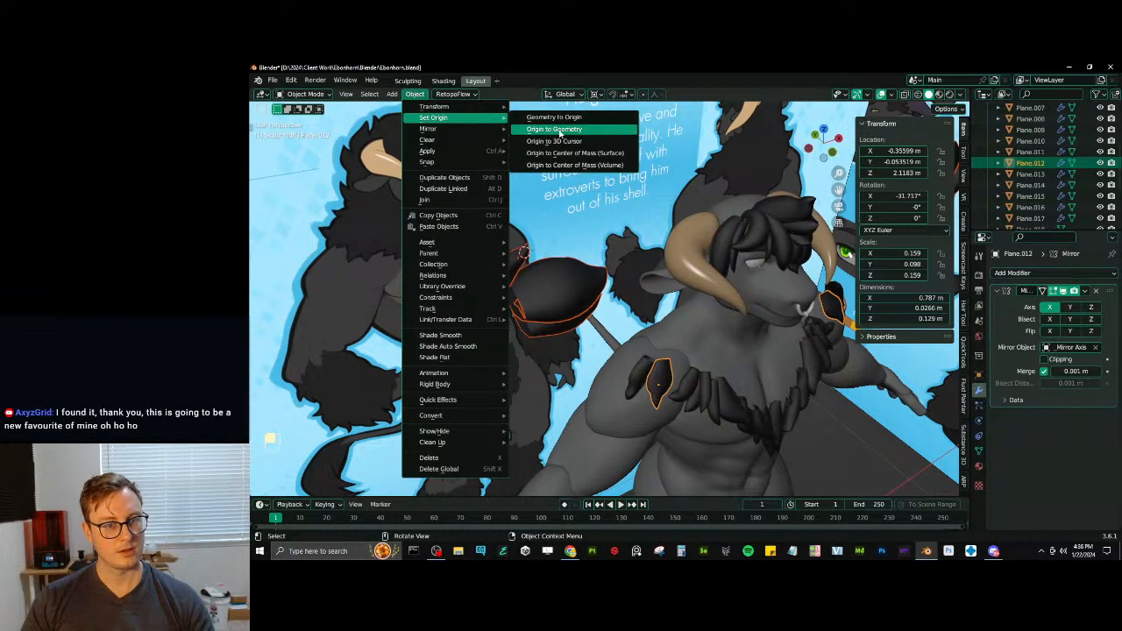
{"action": "left_click", "coordinate": [559, 132]}
{"action": "middle_click_drag", "start_coordinate": [560, 132], "coordinate": [629, 248]}
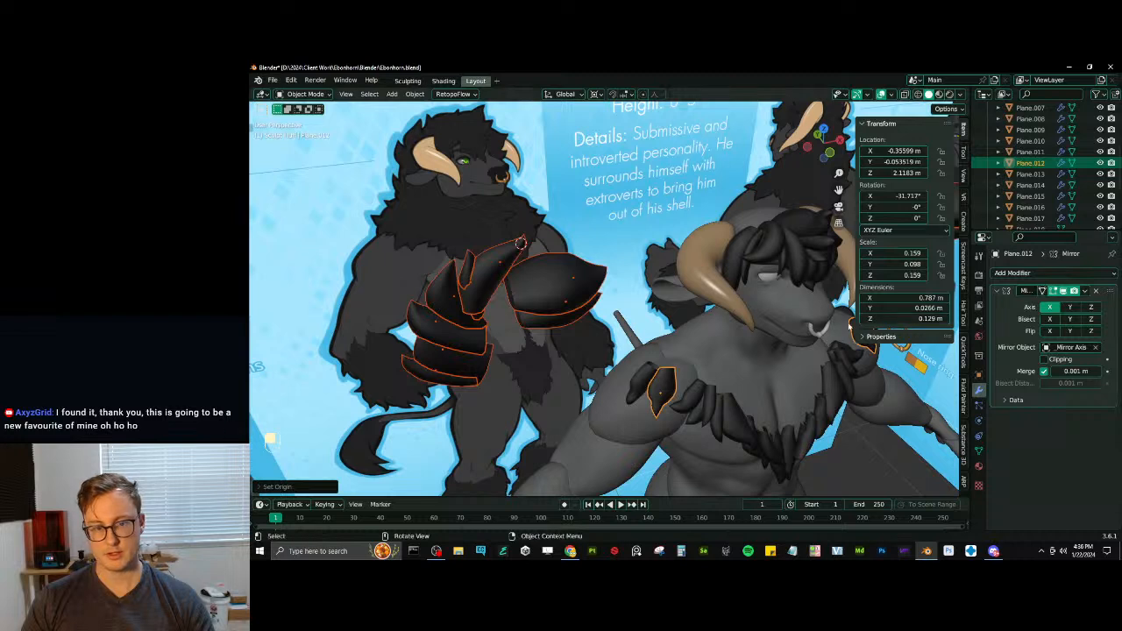
{"action": "key", "text": "ctrl+z"}
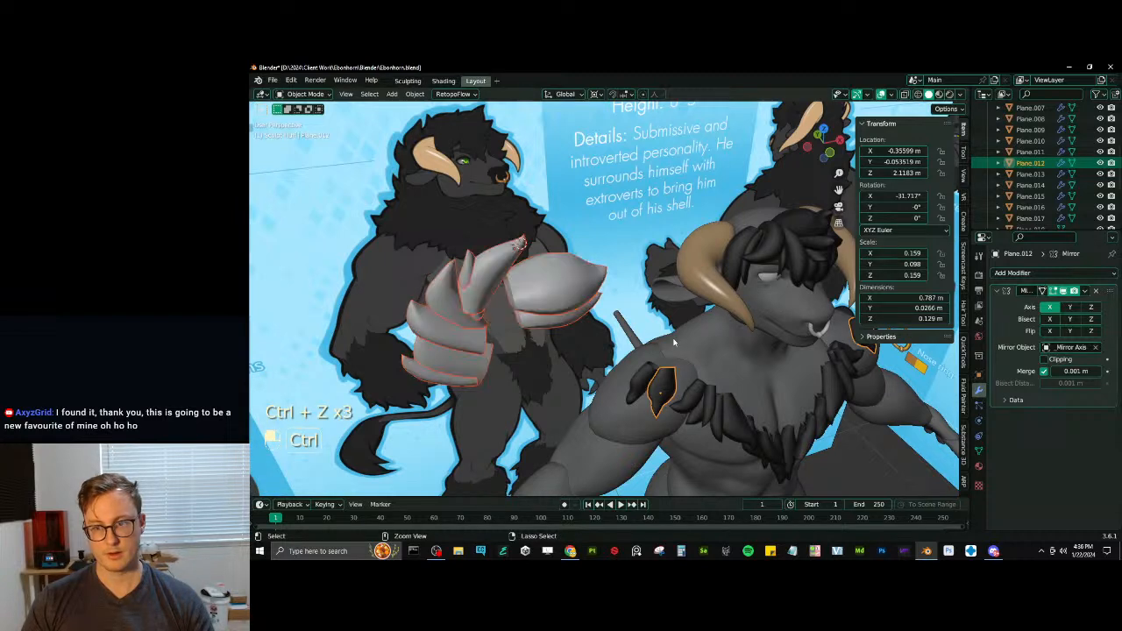
{"action": "key", "text": "ctrl+z"}
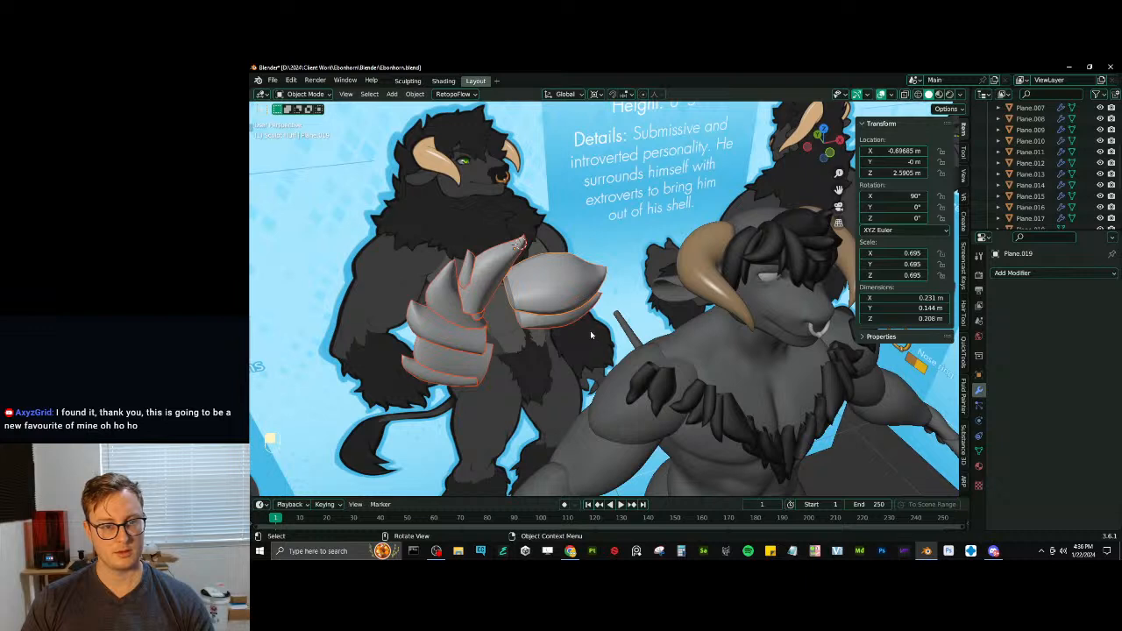
- Add a dark hair tuft on the head to the selection and copy its material to the new tufts
{"action": "left_click", "coordinate": [773, 269], "text": "shift"}
{"action": "left_click", "coordinate": [979, 464]}
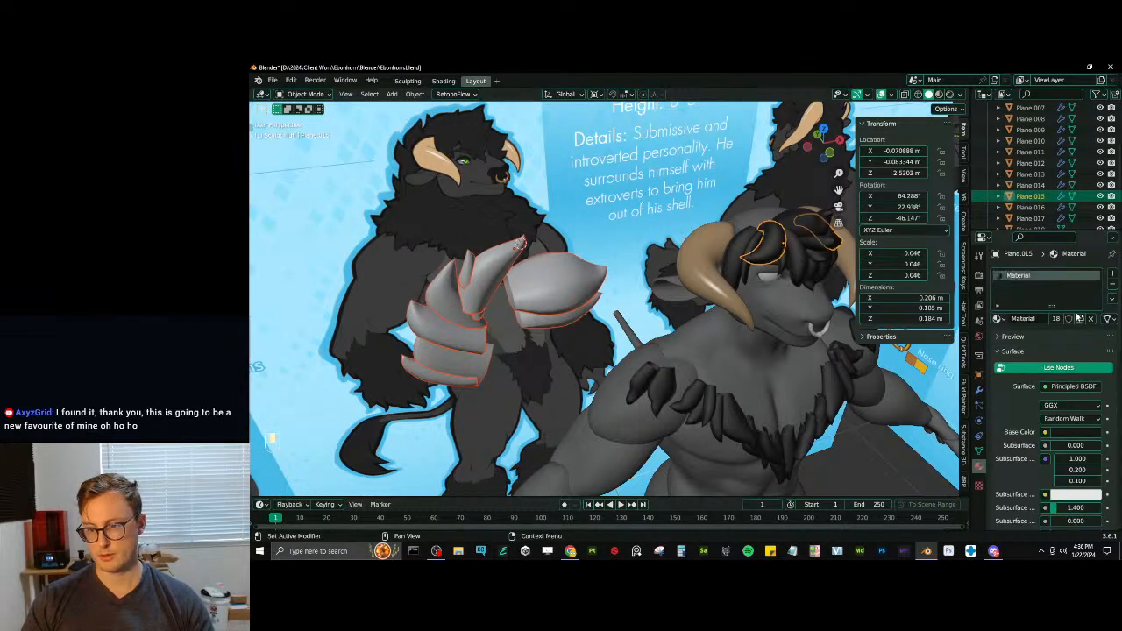
{"action": "left_click", "coordinate": [1111, 301]}
{"action": "left_click", "coordinate": [1047, 323]}
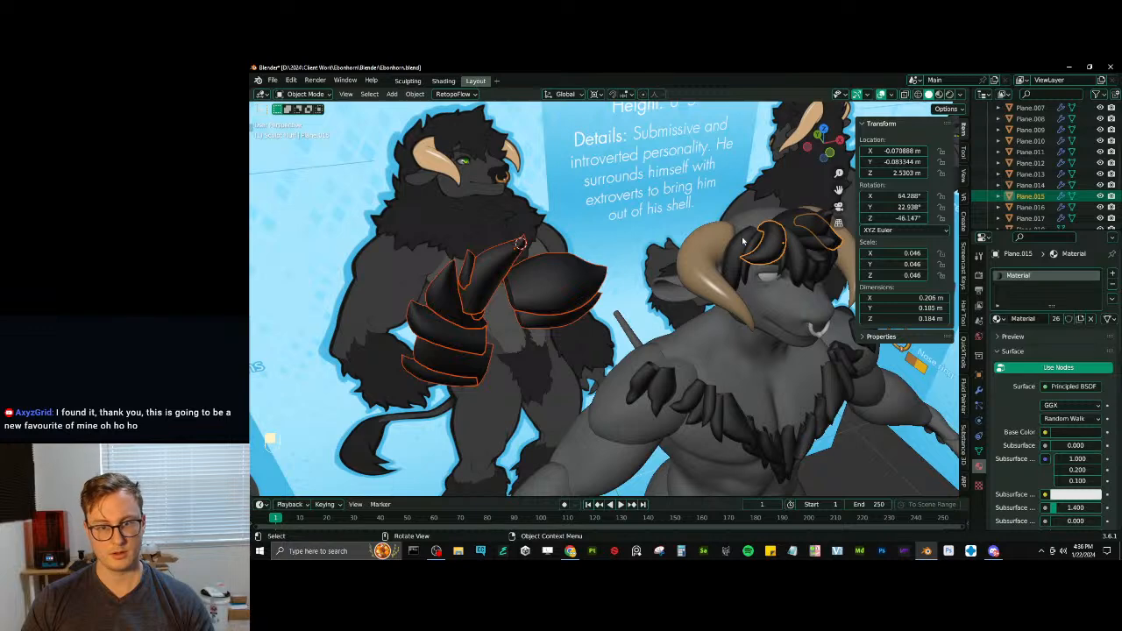
- Deselect the head's hair tuft and rotate the new tufts around Z to -90°, finishing in top view
{"action": "key", "text": "b"}
{"action": "middle_click_drag", "start_coordinate": [843, 226], "coordinate": [620, 337]}
{"action": "key", "text": "r"}
{"action": "key", "text": "z"}
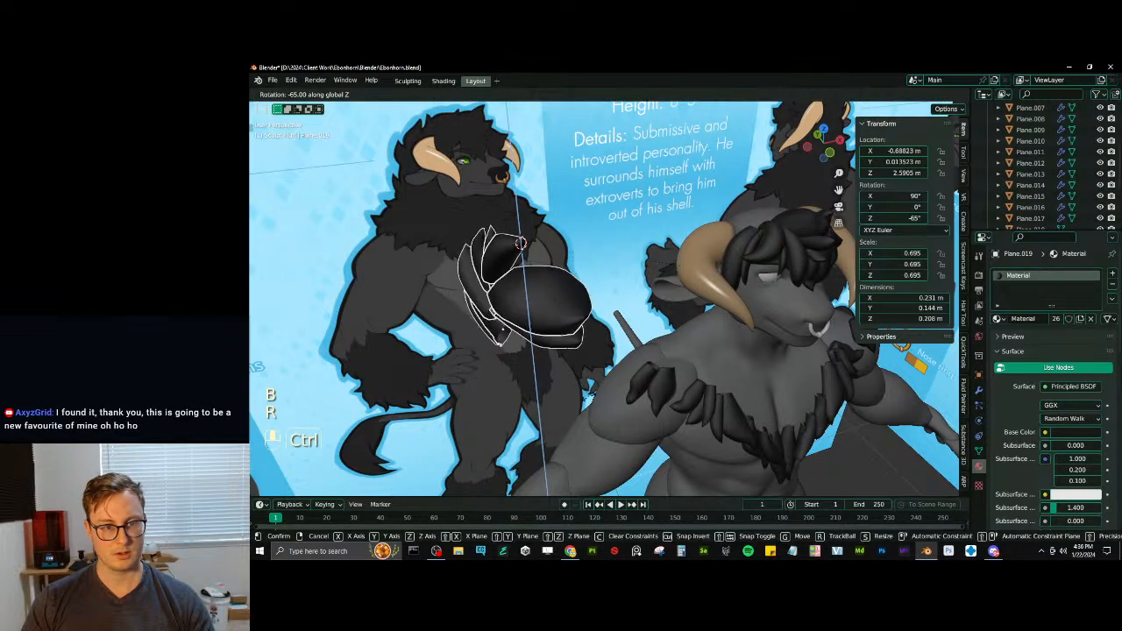
{"action": "left_click", "coordinate": [539, 416]}
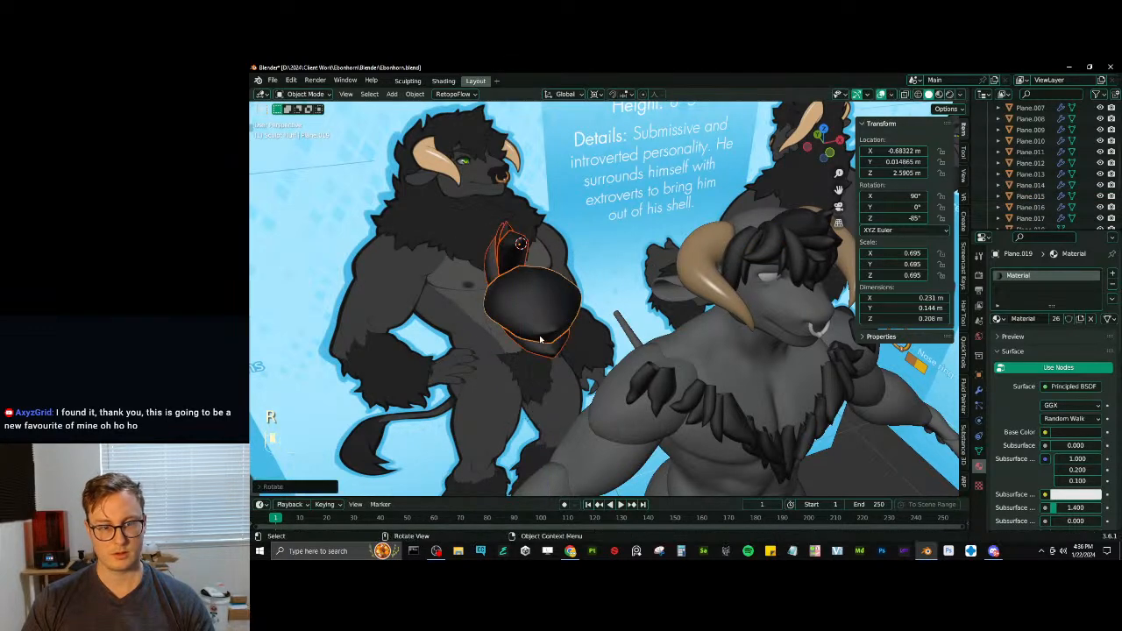
{"action": "middle_click_drag", "start_coordinate": [545, 344], "coordinate": [575, 354]}
{"action": "key", "text": "KP_7"}
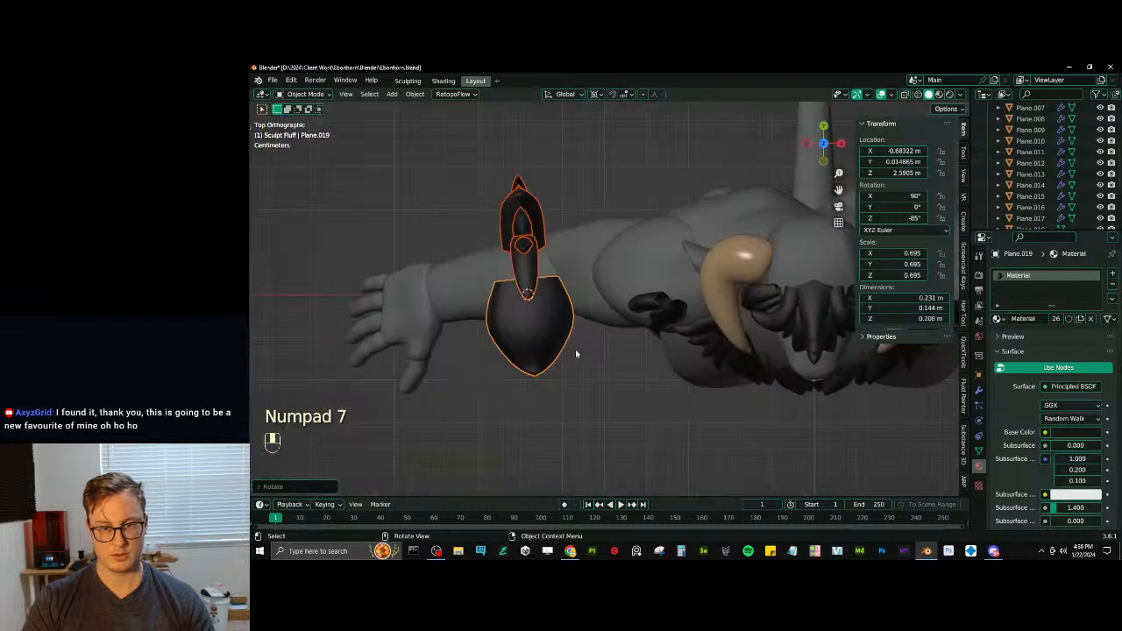
{"action": "key", "text": "r"}
{"action": "left_click", "coordinate": [666, 233]}
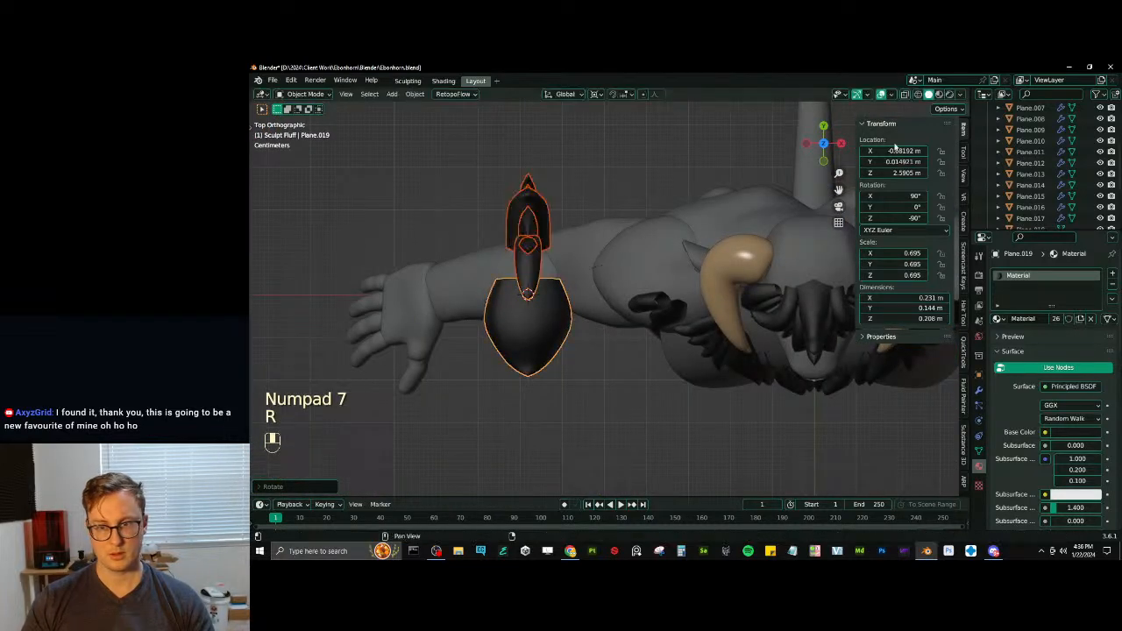
- Set the active tuft's X location to 0 m and copy that single value to the other selected tufts
{"action": "type", "text": "0"}
{"action": "key", "text": "Return"}
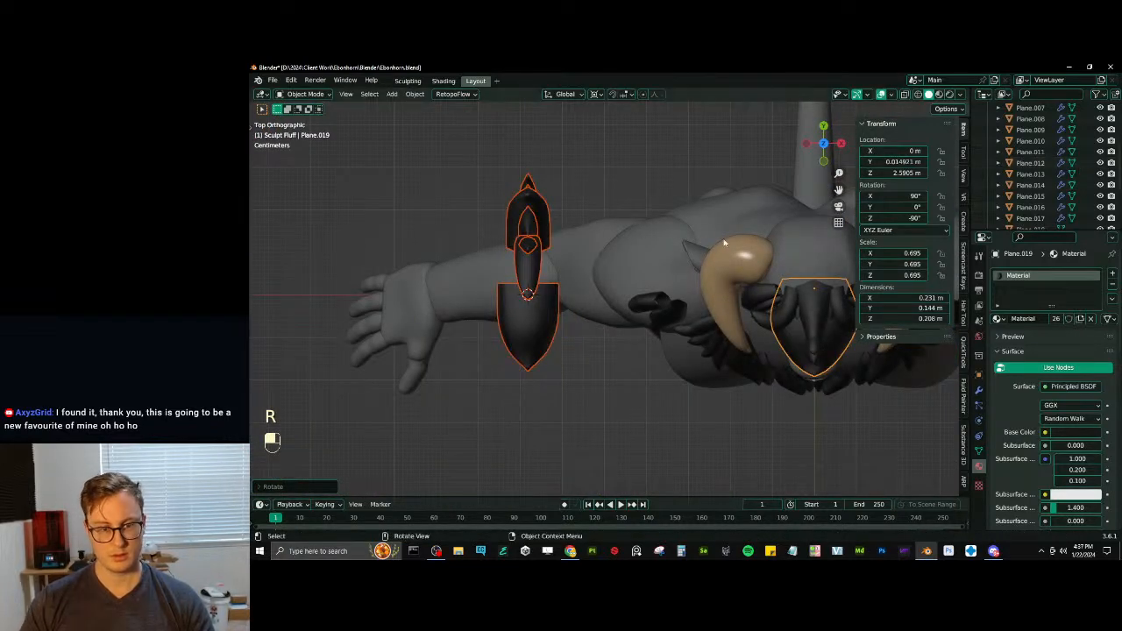
{"action": "right_click", "coordinate": [865, 151]}
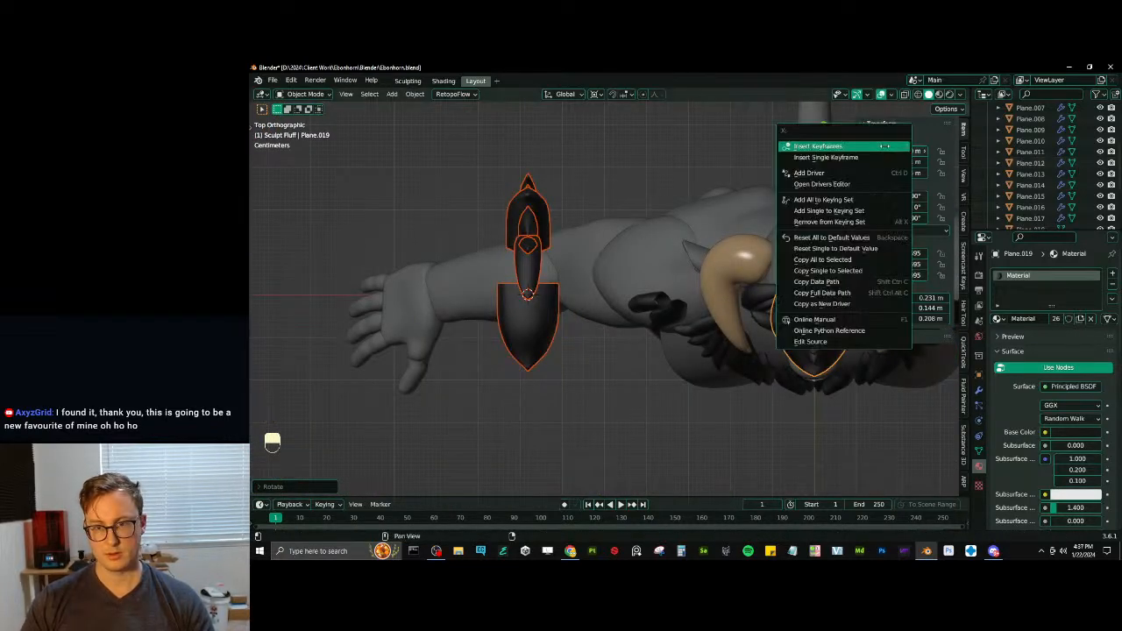
{"action": "left_click", "coordinate": [833, 271]}
- Narrow the selection to the wide stacked tufts in front of the model's head
{"action": "scroll", "coordinate": [524, 279], "scroll_direction": "down", "scroll_amount": 4}
{"action": "key", "text": "z"}
{"action": "middle_click_drag", "start_coordinate": [708, 247], "coordinate": [621, 288]}
{"action": "scroll", "coordinate": [745, 203], "scroll_direction": "up", "scroll_amount": 3}
{"action": "left_click", "coordinate": [716, 210]}
{"action": "scroll", "coordinate": [622, 291], "scroll_direction": "up", "scroll_amount": 4}
{"action": "middle_click_drag", "start_coordinate": [739, 318], "coordinate": [611, 282], "text": "shift"}
{"action": "left_click", "coordinate": [611, 282]}
{"action": "middle_click_drag", "start_coordinate": [611, 218], "coordinate": [624, 259]}
- Flatten the wide tufts across their thickness to a Z scale of 0.309
{"action": "key", "text": "s"}
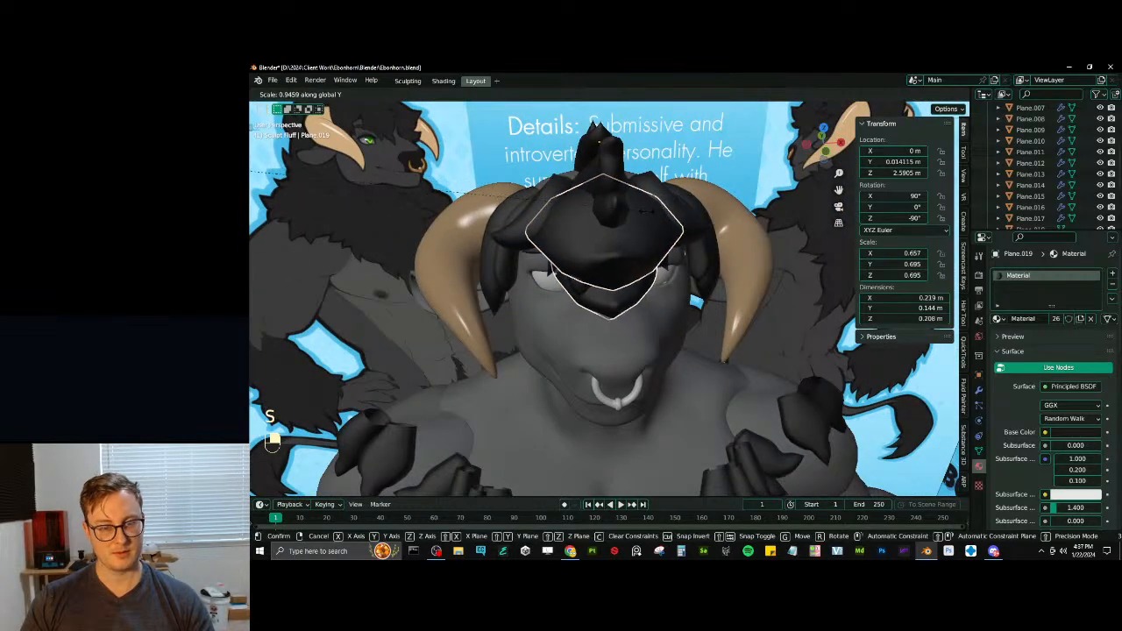
{"action": "right_click", "coordinate": [641, 216]}
{"action": "key", "text": "period"}
{"action": "left_click", "coordinate": [638, 153]}
{"action": "scroll", "coordinate": [676, 182], "scroll_direction": "down", "scroll_amount": 1}
{"action": "middle_click_drag", "start_coordinate": [649, 190], "coordinate": [631, 232]}
{"action": "key", "text": "s"}
{"action": "key", "text": "y"}
{"action": "left_click", "coordinate": [648, 197]}
- Place one wide tuft beside the horn at about X 0.158 m and Y 0.09 m, turned about Z to -63.793°
{"action": "key", "text": "g"}
{"action": "key", "text": "x"}
{"action": "left_click", "coordinate": [731, 253]}
{"action": "middle_click_drag", "start_coordinate": [731, 253], "coordinate": [692, 263]}
{"action": "key", "text": "r"}
{"action": "key", "text": "z"}
{"action": "left_click", "coordinate": [697, 285]}
{"action": "key", "text": "g"}
{"action": "key", "text": "y"}
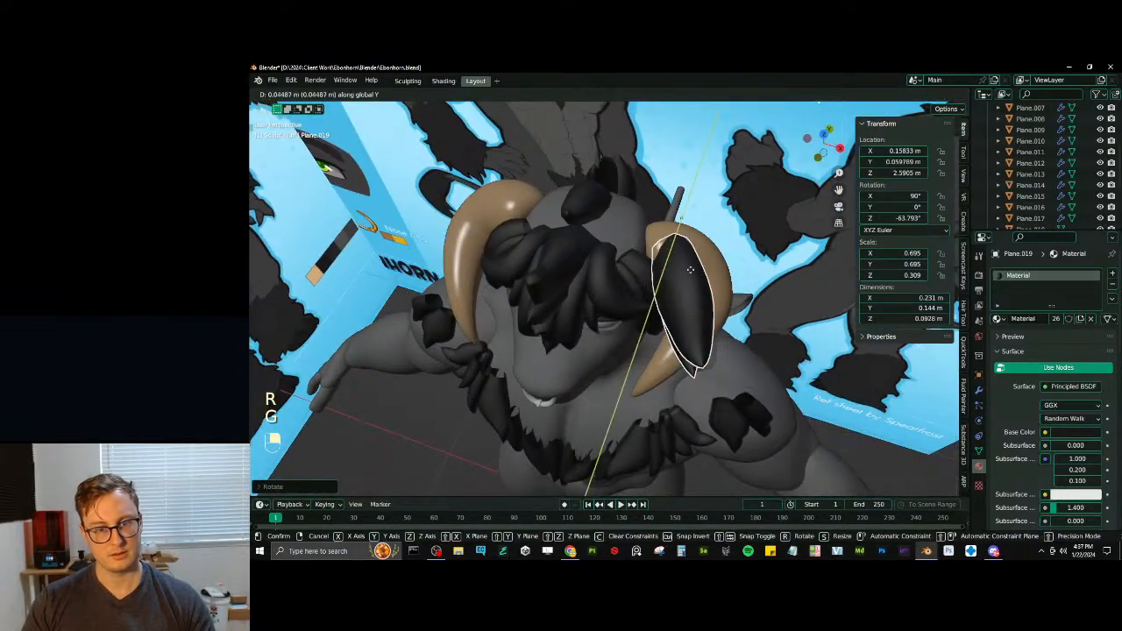
{"action": "left_click", "coordinate": [690, 254]}
- Shift the tuft in toward the head to about X 0.1 m and adjust its rotation about Z
{"action": "key", "text": "g"}
{"action": "key", "text": "x"}
{"action": "left_click", "coordinate": [659, 254]}
{"action": "key", "text": "r"}
{"action": "key", "text": "z"}
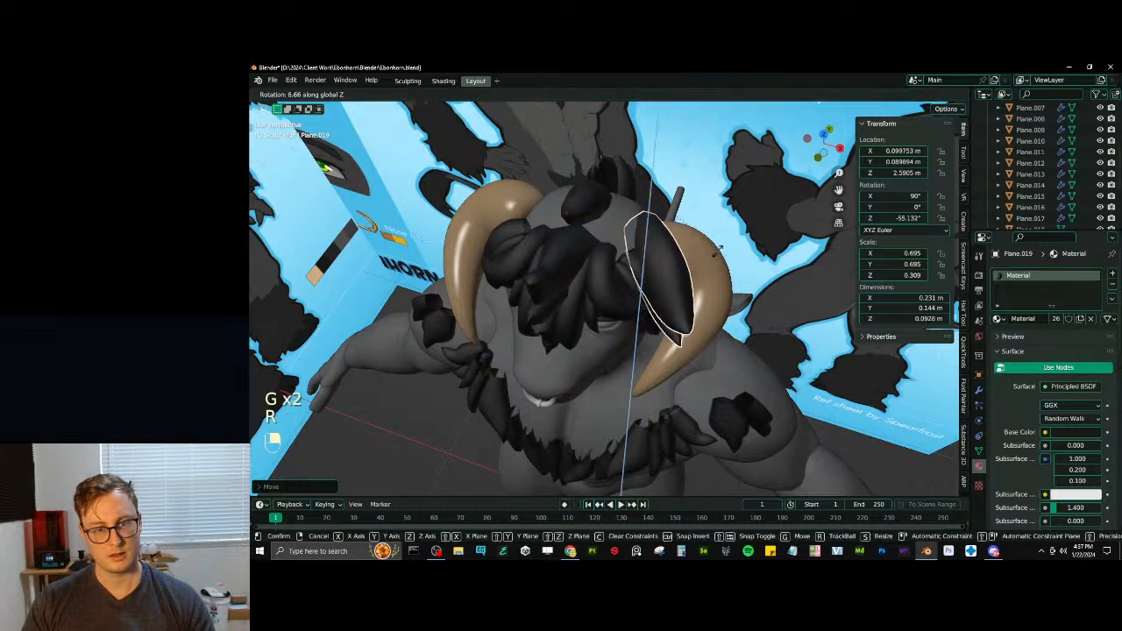
{"action": "left_click", "coordinate": [717, 249]}
- Scale the tuft to 0.644 and tilt and move it against the head above the horn, at about Z 2.611 m
{"action": "middle_click_drag", "start_coordinate": [716, 248], "coordinate": [708, 291]}
{"action": "key", "text": "s"}
{"action": "left_click", "coordinate": [696, 269]}
{"action": "key", "text": "g"}
{"action": "left_click", "coordinate": [696, 264]}
{"action": "key", "text": "r"}
{"action": "left_click", "coordinate": [696, 255]}
{"action": "key", "text": "g"}
{"action": "left_click", "coordinate": [697, 256]}
{"action": "key", "text": "r"}
{"action": "left_click", "coordinate": [712, 293]}
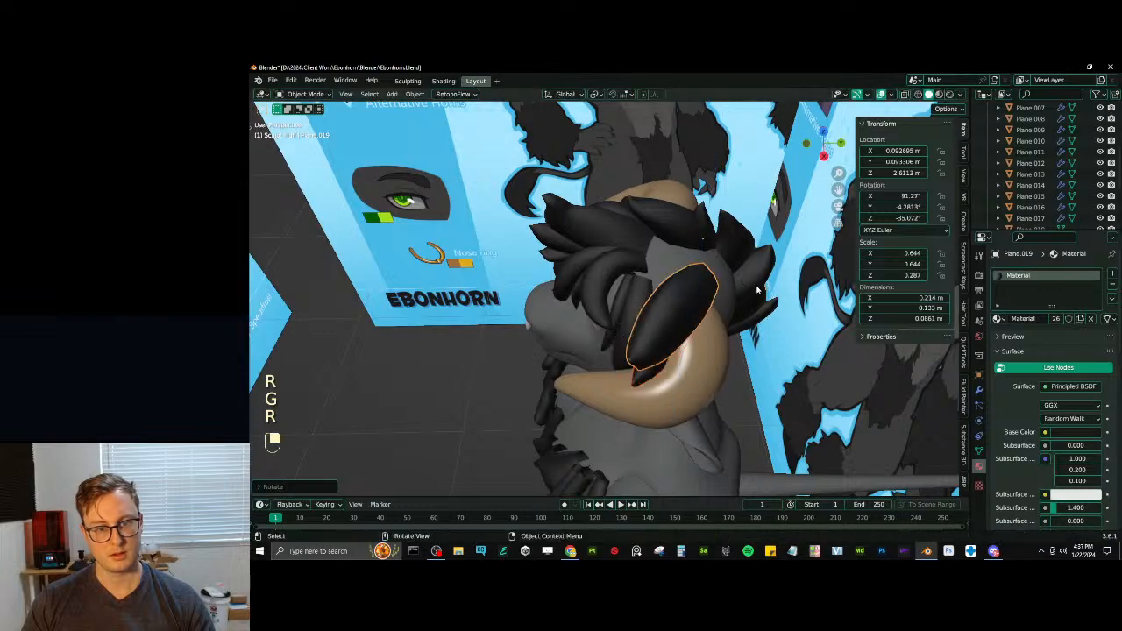
- Move the tuft to about X 0.086 m, Y 0.064 m, Z 2.617 m and turn it about Z to -23.887°
{"action": "key", "text": "g"}
{"action": "left_click", "coordinate": [717, 296]}
{"action": "key", "text": "r"}
{"action": "key", "text": "z"}
{"action": "left_click", "coordinate": [708, 313]}
- Scale the tuft down to 0.574 and reposition it on the head at about X 0.076 m, Y 0.047 m, Z 2.62 m
{"action": "key", "text": "period"}
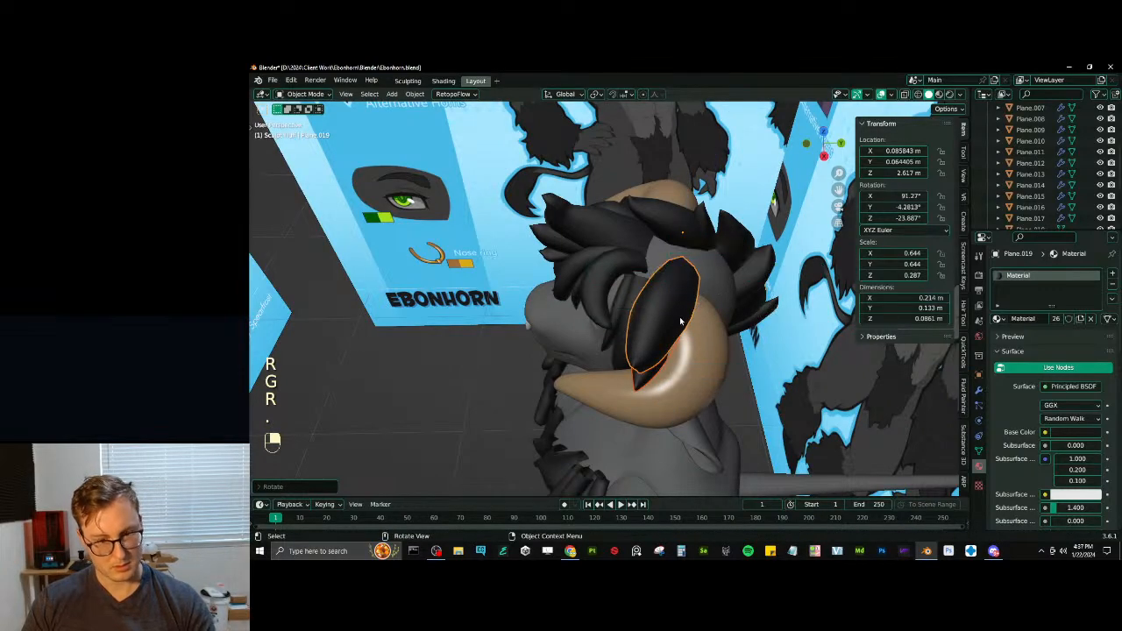
{"action": "key", "text": "r"}
{"action": "middle_click_drag", "start_coordinate": [682, 320], "coordinate": [742, 353]}
{"action": "left_click", "coordinate": [738, 338]}
{"action": "key", "text": "g"}
{"action": "left_click", "coordinate": [708, 278]}
{"action": "key", "text": "s"}
{"action": "left_click", "coordinate": [739, 272]}
- Turn the tuft about Z to -39.136° and settle it at about X 0.071 m, Y 0.055 m, Z 2.609 m
{"action": "key", "text": "r"}
{"action": "key", "text": "z"}
{"action": "left_click", "coordinate": [729, 302]}
{"action": "key", "text": "ctrl+z"}
{"action": "key", "text": "r"}
{"action": "key", "text": "z"}
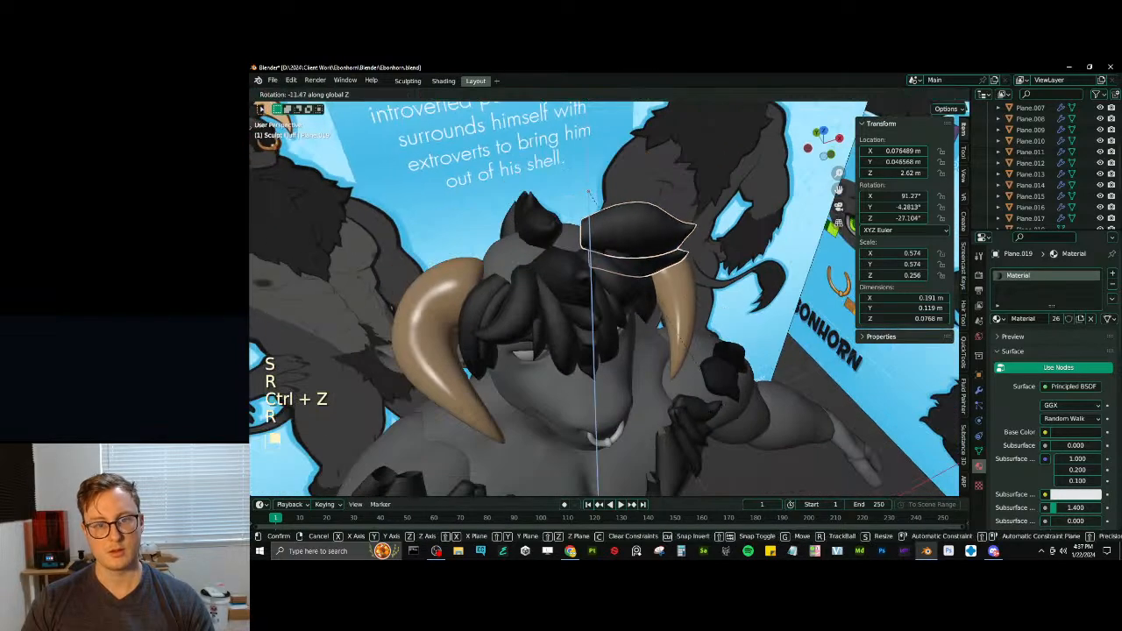
{"action": "left_click", "coordinate": [671, 383]}
{"action": "middle_click_drag", "start_coordinate": [671, 383], "coordinate": [666, 277]}
{"action": "key", "text": "g"}
{"action": "left_click", "coordinate": [685, 293]}
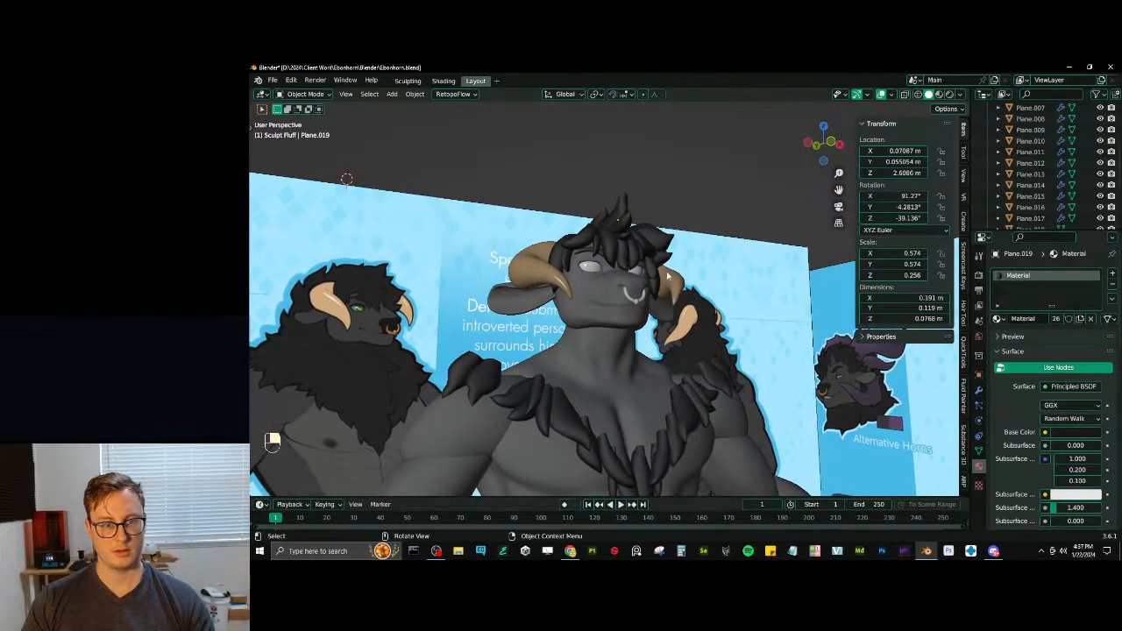
- Select the tufts along the crown and back of the head and enlarge them to a scale of 0.745 in right view
{"action": "middle_click_drag", "start_coordinate": [537, 231], "coordinate": [508, 348]}
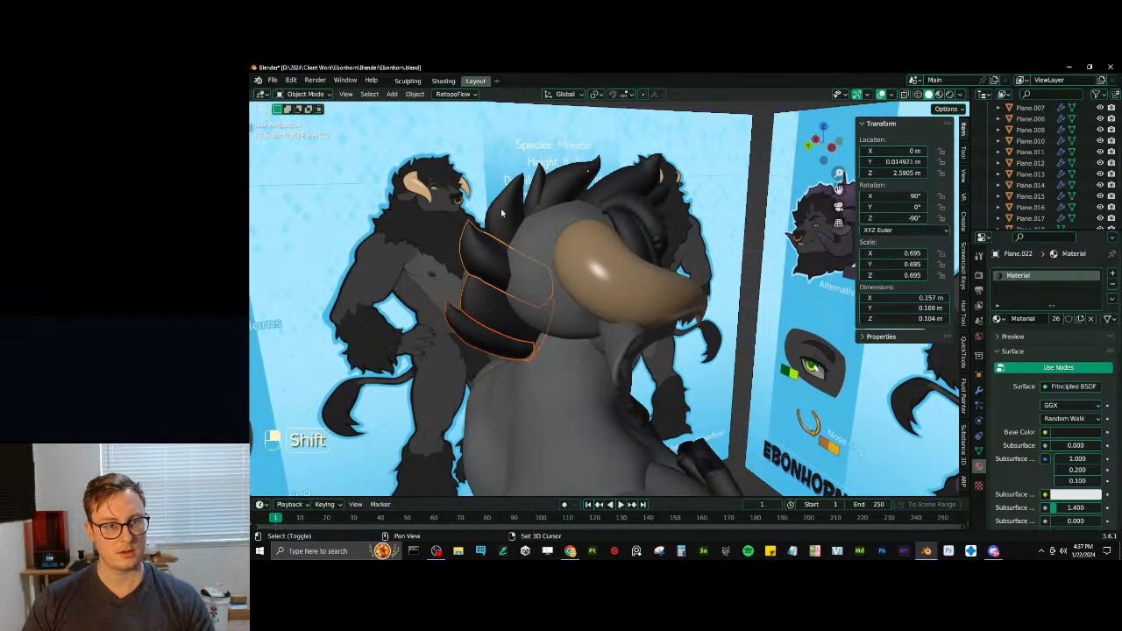
{"action": "middle_click_drag", "start_coordinate": [640, 184], "coordinate": [589, 233]}
{"action": "key", "text": "ctrl+z"}
{"action": "key", "text": "KP_3"}
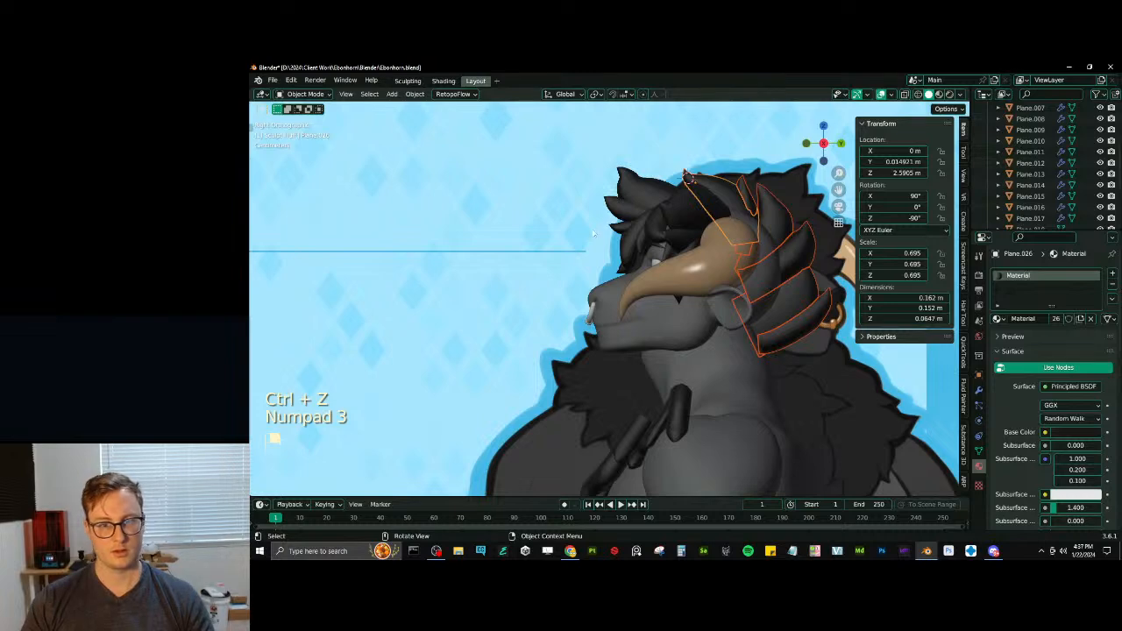
{"action": "key", "text": "g"}
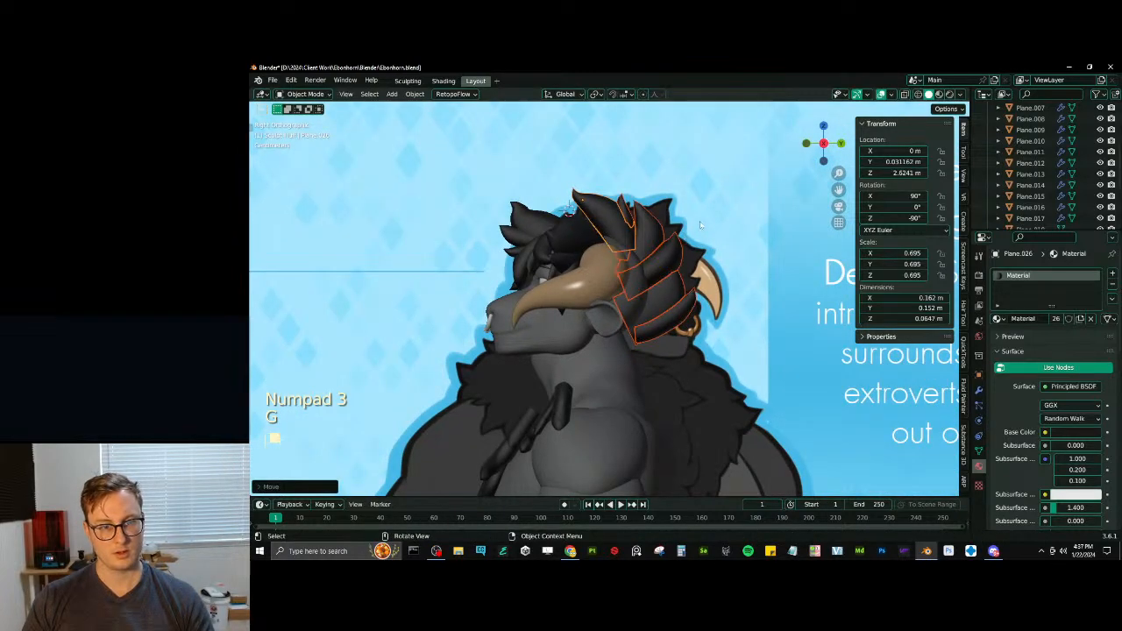
{"action": "key", "text": "s"}
{"action": "left_click", "coordinate": [707, 211]}
{"action": "key", "text": "g"}
{"action": "left_click", "coordinate": [691, 203]}
- Tilt the crown and back tufts to a Y rotation of 9.0229° and shift them forward over the skull
{"action": "key", "text": "r"}
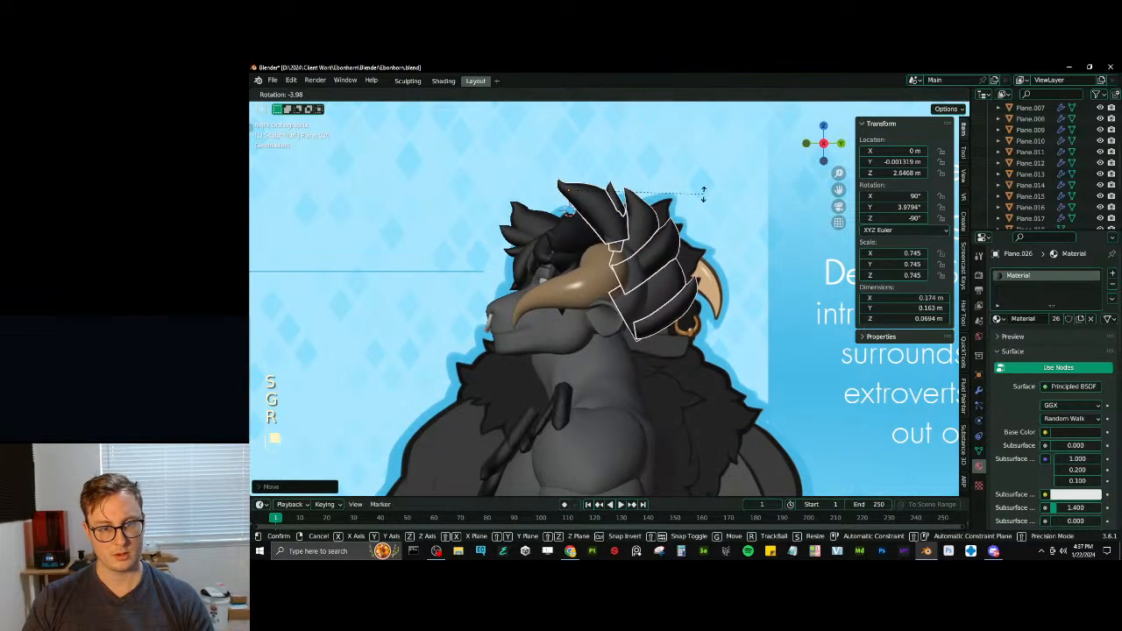
{"action": "left_click", "coordinate": [703, 192]}
{"action": "key", "text": "g"}
{"action": "left_click", "coordinate": [696, 195]}
{"action": "key", "text": "r"}
{"action": "left_click", "coordinate": [693, 188]}
{"action": "key", "text": "g"}
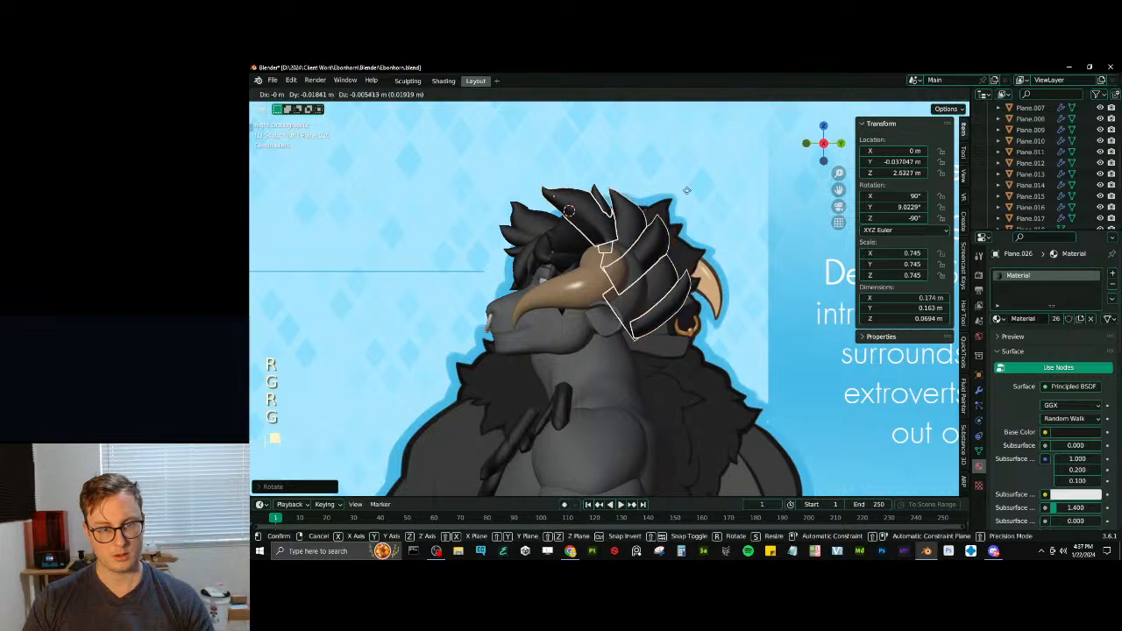
{"action": "left_click", "coordinate": [689, 190]}
- Tilt the crown and back tufts further to a Y rotation of 12.736° and place them at Y -0.051 m, Z 2.6306 m
{"action": "key", "text": "r"}
{"action": "left_click", "coordinate": [695, 189]}
{"action": "key", "text": "g"}
{"action": "left_click", "coordinate": [692, 192]}
{"action": "key", "text": "r"}
{"action": "left_click", "coordinate": [696, 198]}
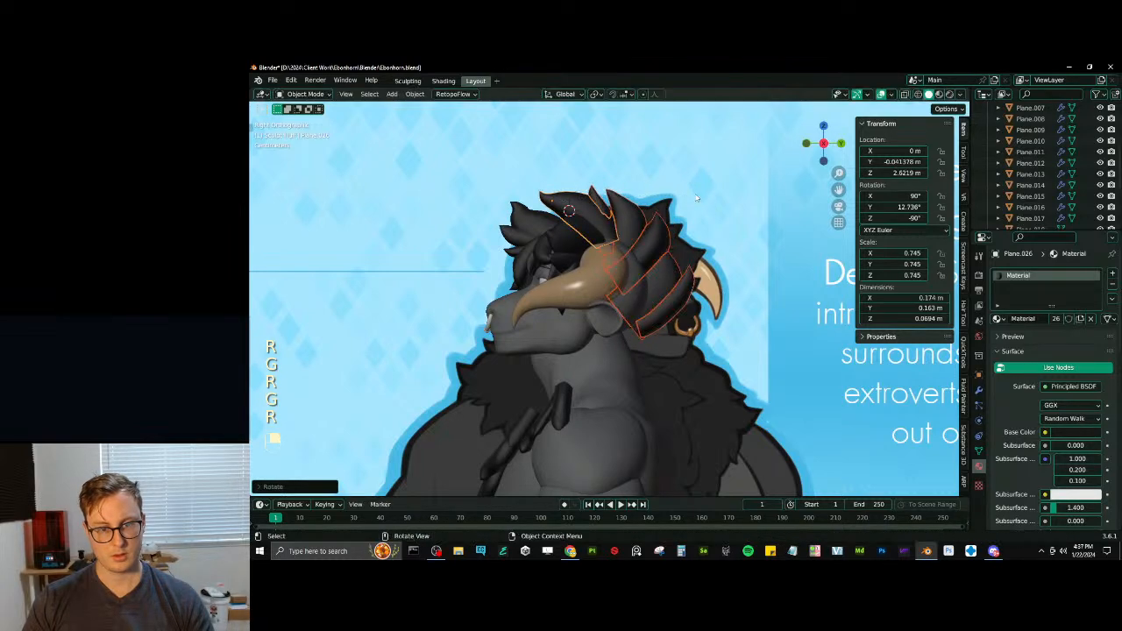
{"action": "key", "text": "g"}
{"action": "left_click", "coordinate": [691, 194]}
- Lower the crown and back tufts along Z to 2.61 m
{"action": "scroll", "coordinate": [570, 195], "scroll_direction": "down", "scroll_amount": 4}
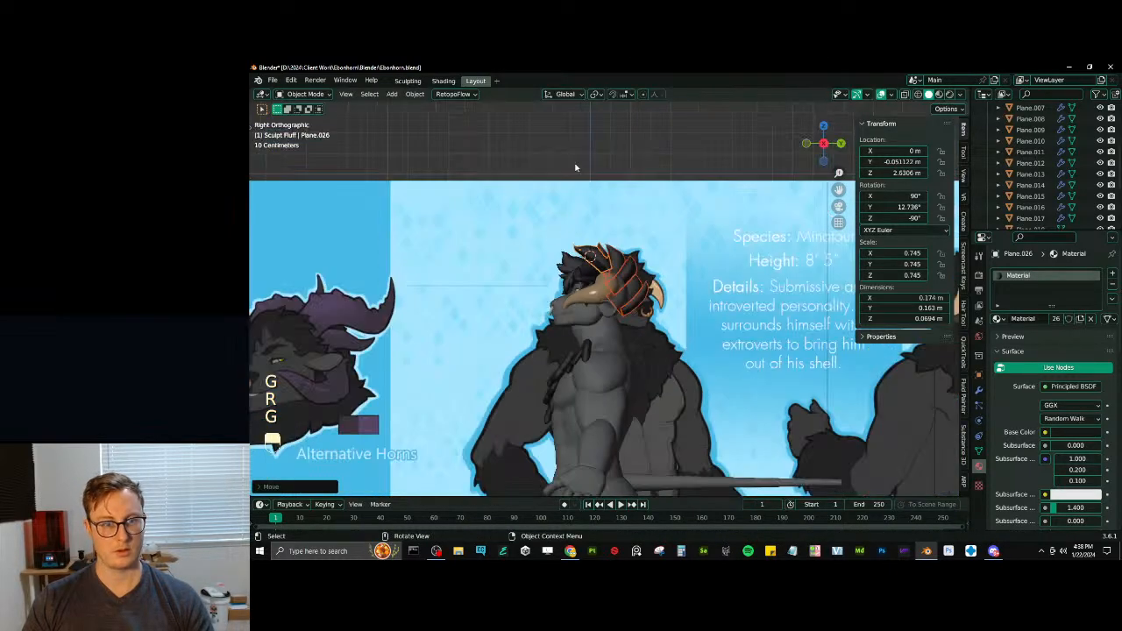
{"action": "left_click", "coordinate": [575, 167]}
{"action": "middle_click_drag", "start_coordinate": [576, 167], "coordinate": [637, 261]}
{"action": "key", "text": "g"}
{"action": "key", "text": "z"}
{"action": "left_click", "coordinate": [690, 253]}
- Raise the crown and back tufts along Z to 2.6177 m
{"action": "middle_click_drag", "start_coordinate": [640, 261], "coordinate": [650, 256]}
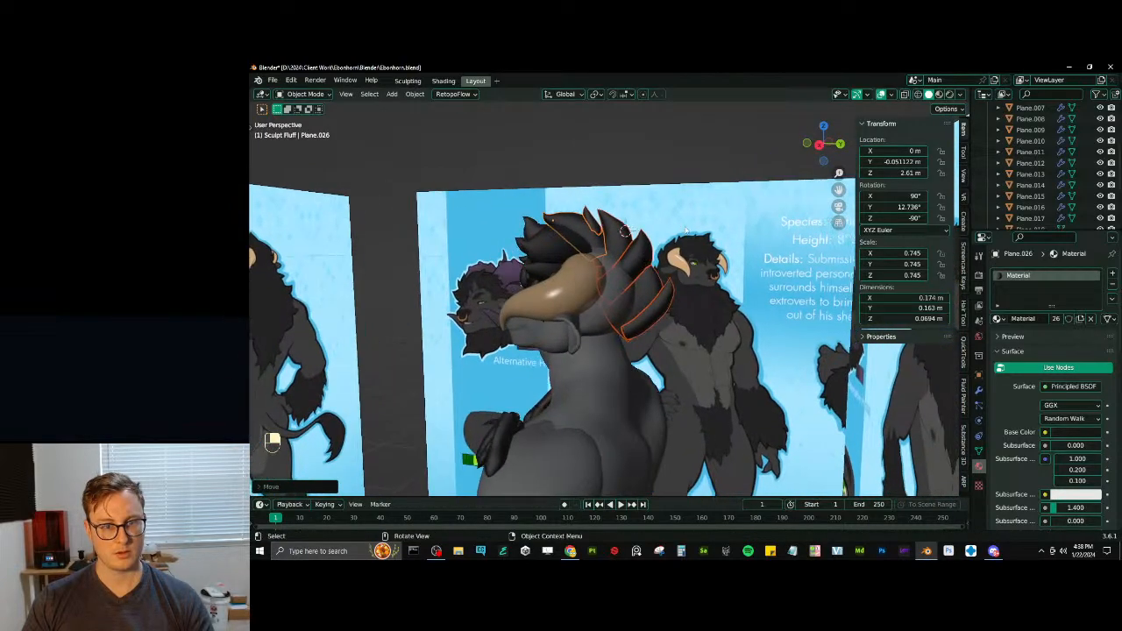
{"action": "key", "text": "s"}
{"action": "key", "text": "ctrl+z"}
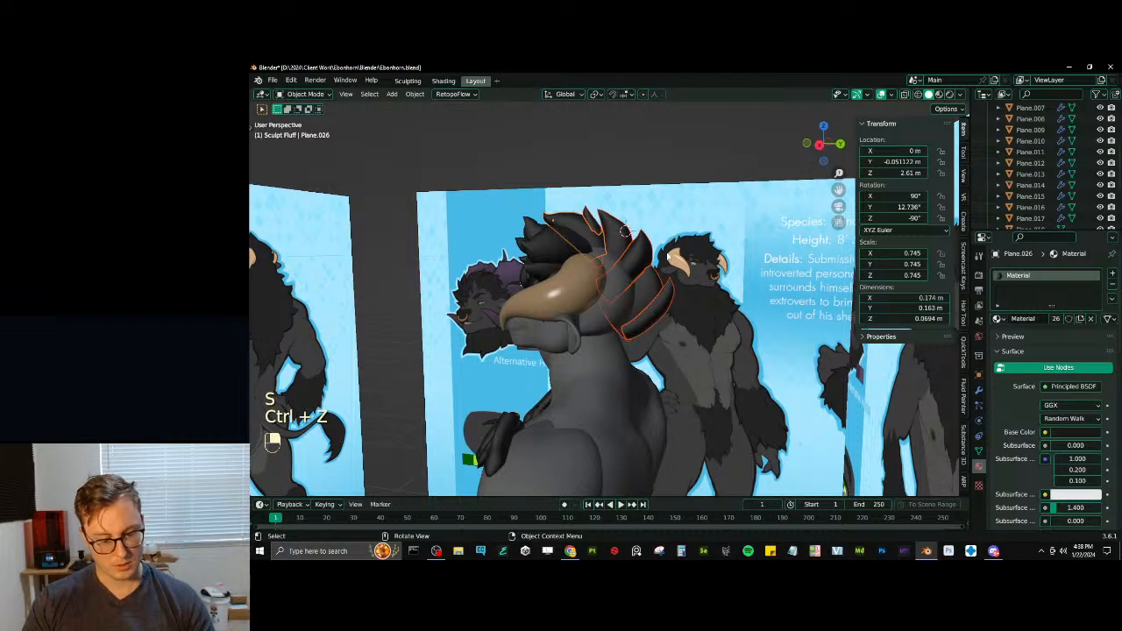
{"action": "key", "text": "period"}
{"action": "middle_click_drag", "start_coordinate": [667, 256], "coordinate": [674, 244]}
{"action": "key", "text": "g"}
{"action": "key", "text": "z"}
{"action": "left_click", "coordinate": [674, 238]}
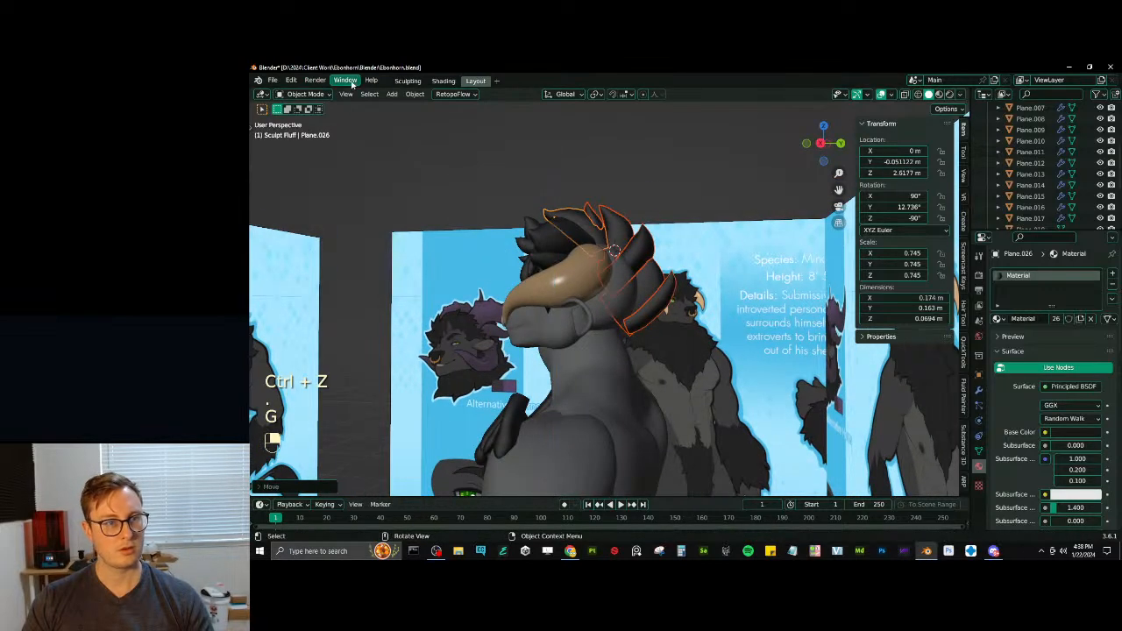
- Set the origins of the crown and back tufts to their geometry
{"action": "left_click", "coordinate": [414, 94]}
{"action": "mouse_move", "coordinate": [429, 119]}
{"action": "left_click", "coordinate": [561, 130]}
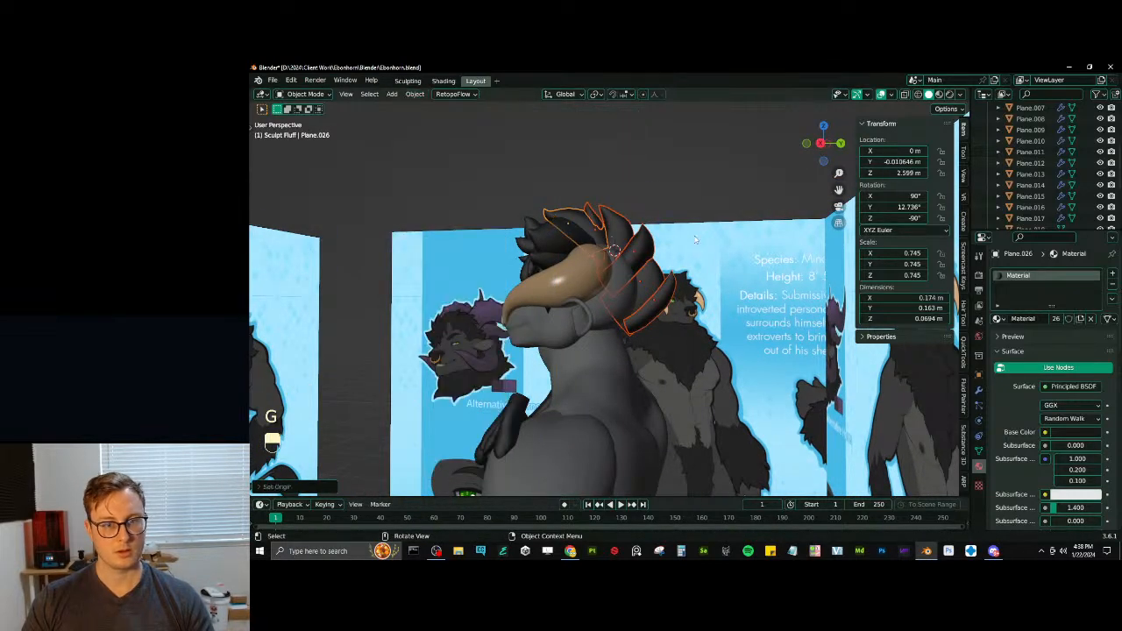
- Fine-tune the rotation and height of the crown and back tufts, and save the file
{"action": "key", "text": "r"}
{"action": "left_click", "coordinate": [706, 229]}
{"action": "key", "text": "g"}
{"action": "key", "text": "z"}
{"action": "left_click", "coordinate": [704, 226]}
{"action": "middle_click_drag", "start_coordinate": [701, 223], "coordinate": [738, 255]}
{"action": "middle_click_drag", "start_coordinate": [592, 161], "coordinate": [673, 285]}
{"action": "key", "text": "ctrl+s"}
- Move the flat tuft beside the horn inward to X 0.044 m and Z 2.608 m, turned about Z to -47.089°
{"action": "left_click", "coordinate": [664, 242]}
{"action": "scroll", "coordinate": [646, 274], "scroll_direction": "up", "scroll_amount": 4}
{"action": "key", "text": "g"}
{"action": "key", "text": "x"}
{"action": "left_click", "coordinate": [617, 270]}
{"action": "key", "text": "r"}
{"action": "key", "text": "z"}
{"action": "left_click", "coordinate": [608, 270]}
{"action": "middle_click_drag", "start_coordinate": [673, 285], "coordinate": [591, 280]}
{"action": "key", "text": "g"}
{"action": "left_click", "coordinate": [616, 309]}
- Add the mirrored side hair tuft as the active selection and copy its Mirror modifier to the flat tuft
{"action": "scroll", "coordinate": [591, 279], "scroll_direction": "down", "scroll_amount": 4}
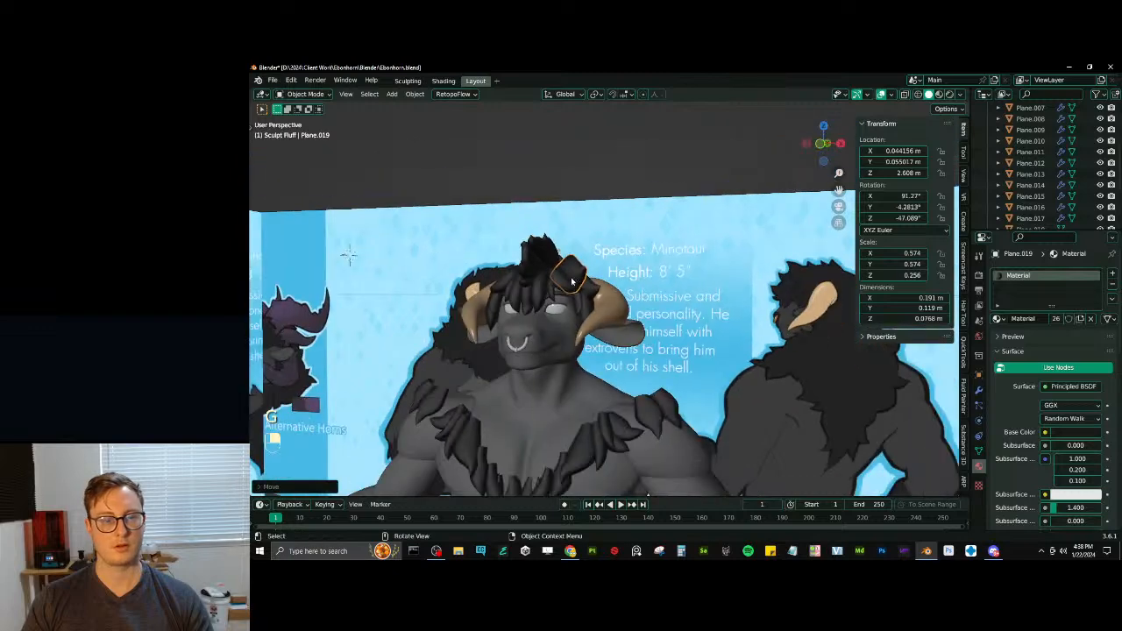
{"action": "scroll", "coordinate": [587, 286], "scroll_direction": "up", "scroll_amount": 1}
{"action": "left_click", "coordinate": [581, 311], "text": "shift"}
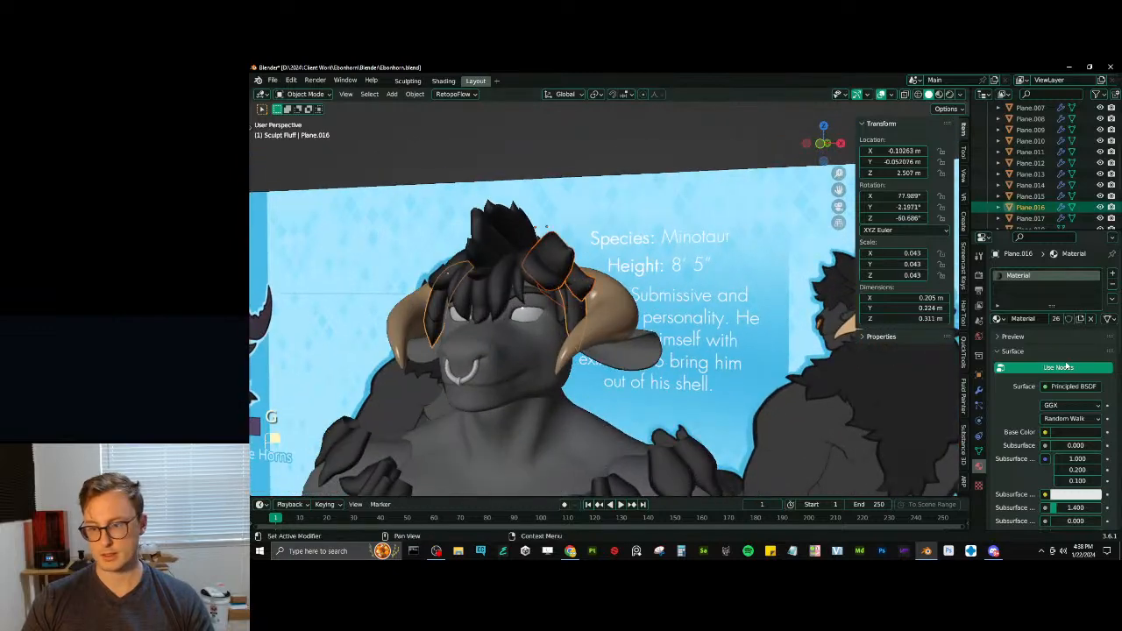
{"action": "left_click", "coordinate": [979, 390]}
{"action": "left_click", "coordinate": [1085, 291]}
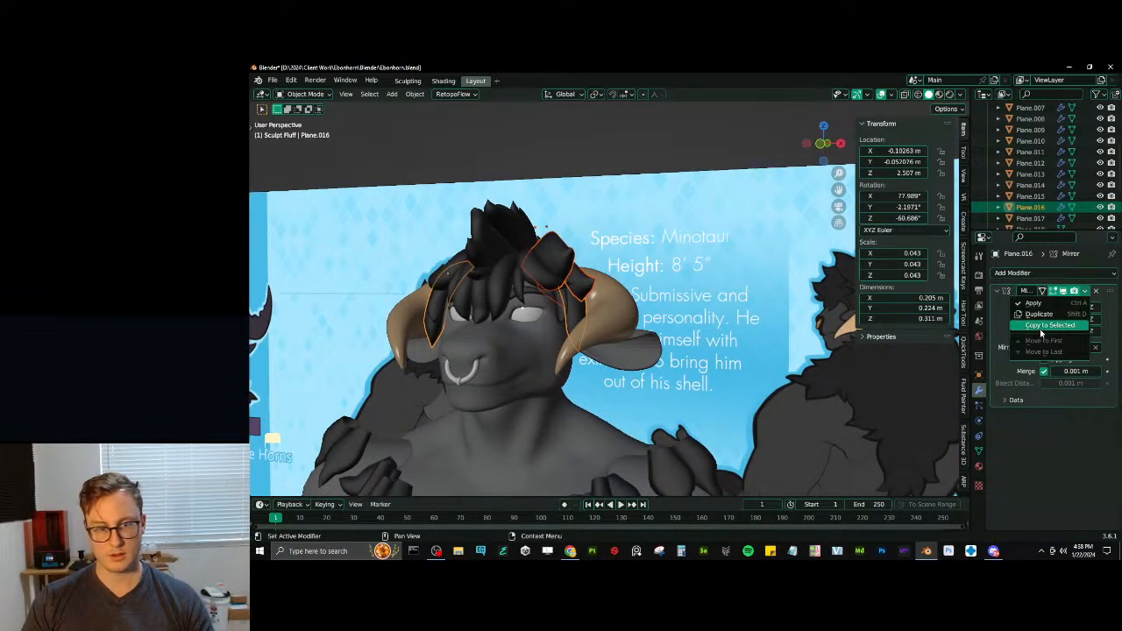
{"action": "left_click", "coordinate": [1041, 328]}
- Reselect the mirrored flat tuft on its own and scale it to 0.583
{"action": "scroll", "coordinate": [604, 201], "scroll_direction": "down", "scroll_amount": 4}
{"action": "left_click", "coordinate": [604, 199]}
{"action": "middle_click_drag", "start_coordinate": [604, 199], "coordinate": [561, 211]}
{"action": "middle_click_drag", "start_coordinate": [560, 211], "coordinate": [622, 273], "text": "shift"}
{"action": "scroll", "coordinate": [653, 234], "scroll_direction": "up", "scroll_amount": 2}
{"action": "left_click", "coordinate": [631, 279]}
{"action": "key", "text": "s"}
{"action": "left_click", "coordinate": [644, 225]}
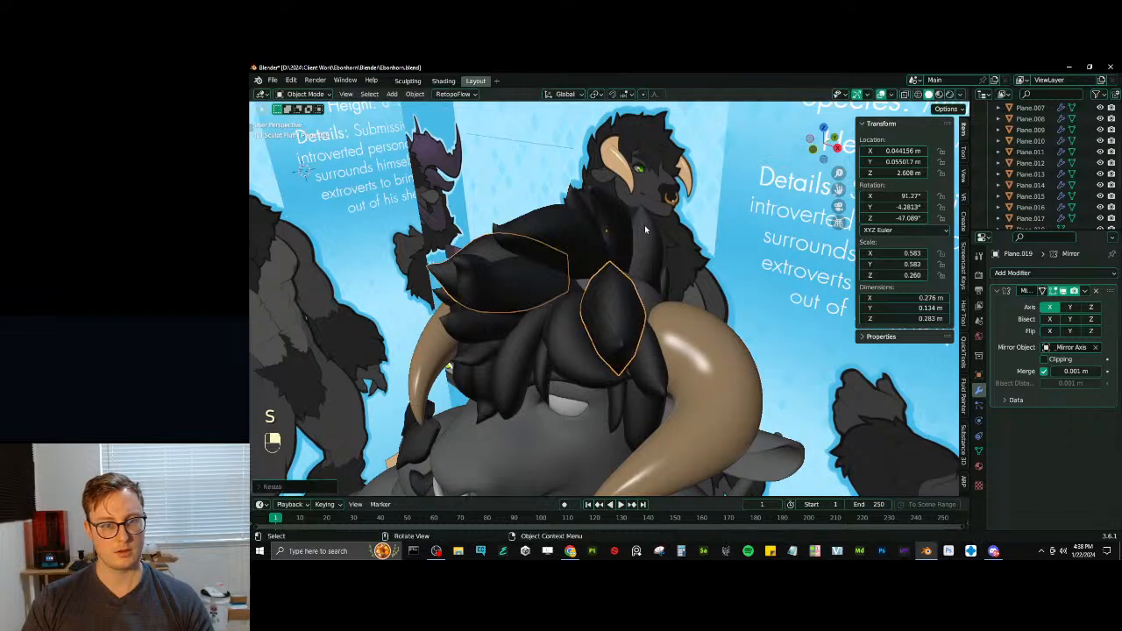
- Select the flat tuft's base edge in Edit Mode and set the transform orientation to Local
{"action": "key", "text": "Tab"}
{"action": "middle_click_drag", "start_coordinate": [644, 224], "coordinate": [590, 331]}
{"action": "left_click", "coordinate": [600, 307]}
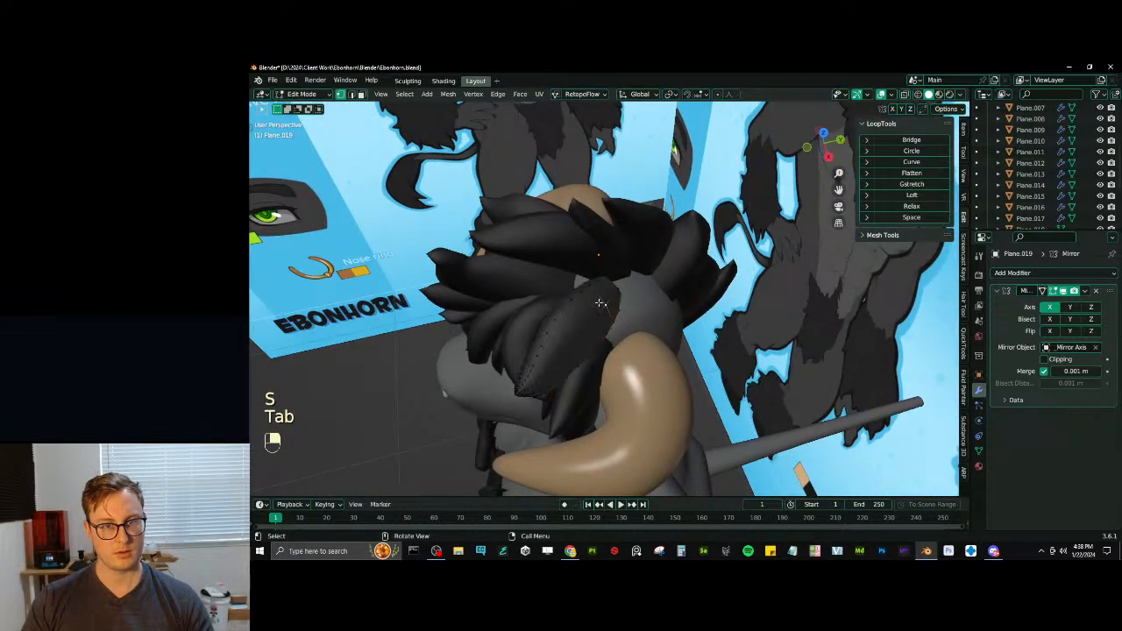
{"action": "left_click", "coordinate": [648, 95]}
{"action": "left_click", "coordinate": [629, 136]}
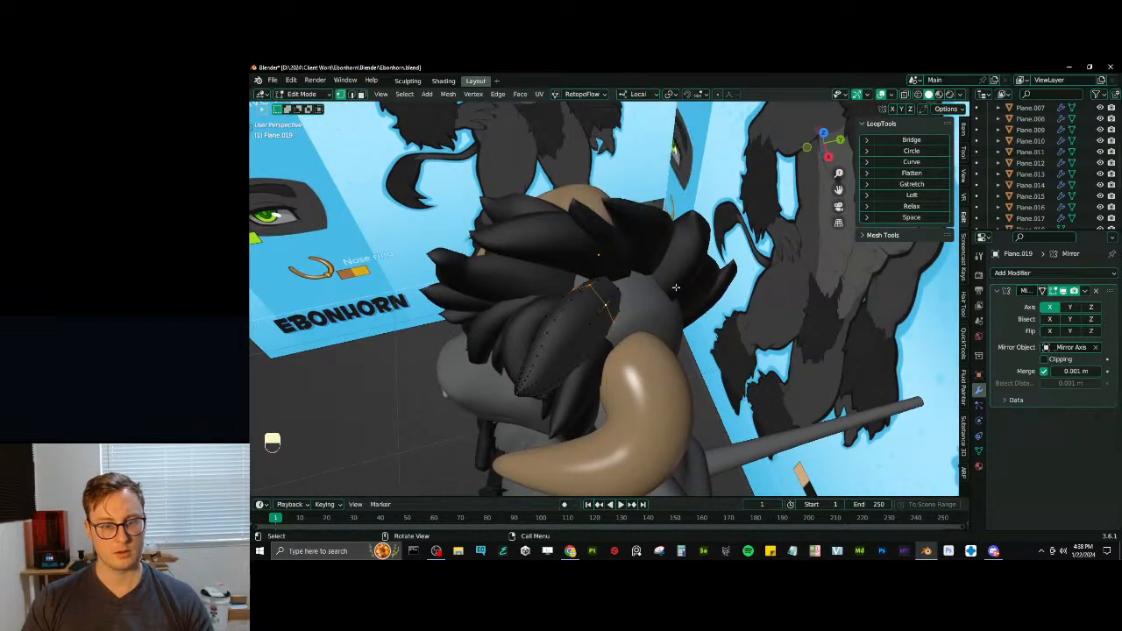
{"action": "left_click", "coordinate": [676, 239]}
{"action": "middle_click_drag", "start_coordinate": [679, 247], "coordinate": [712, 282]}
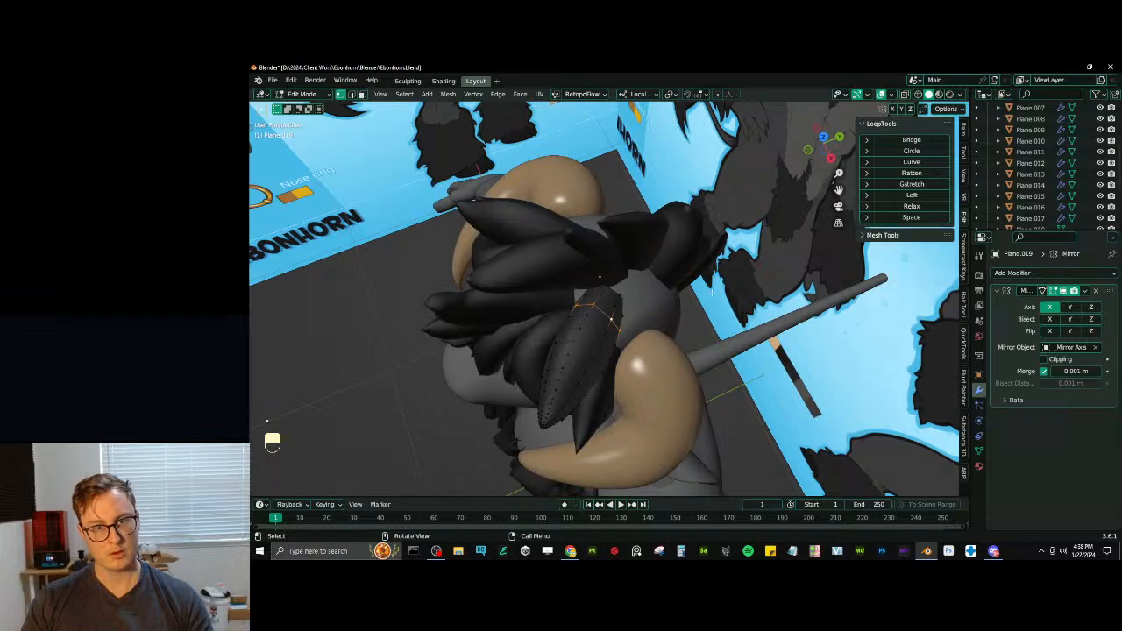
- Try to widen the tuft's base along local Z using proportional editing with the Sharp falloff
{"action": "key", "text": "s"}
{"action": "key", "text": "x"}
{"action": "left_click", "coordinate": [738, 274]}
{"action": "key", "text": "s"}
{"action": "key", "text": "z"}
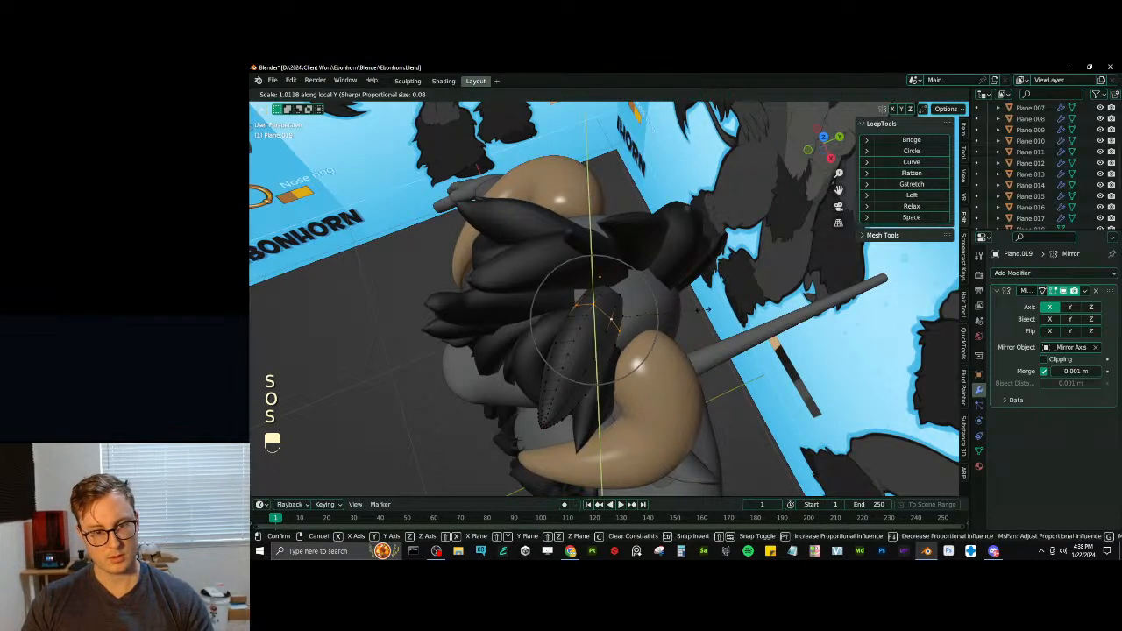
{"action": "scroll", "coordinate": [598, 323], "scroll_direction": "down", "scroll_amount": 8}
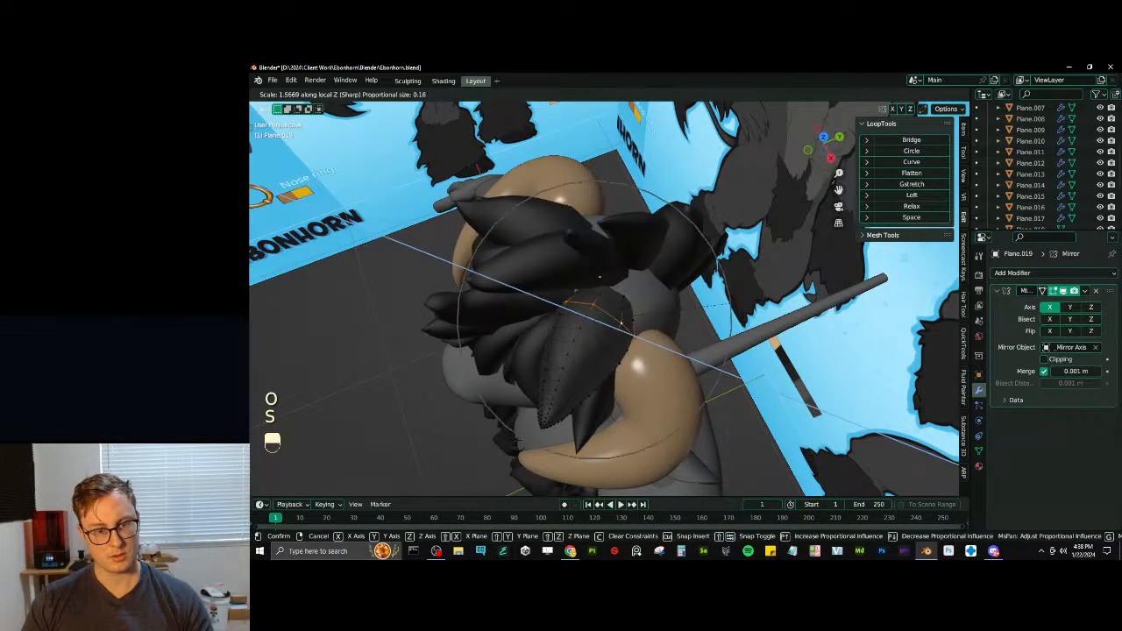
{"action": "left_click", "coordinate": [729, 303]}
{"action": "middle_click_drag", "start_coordinate": [729, 303], "coordinate": [764, 228]}
{"action": "key", "text": "ctrl+z"}
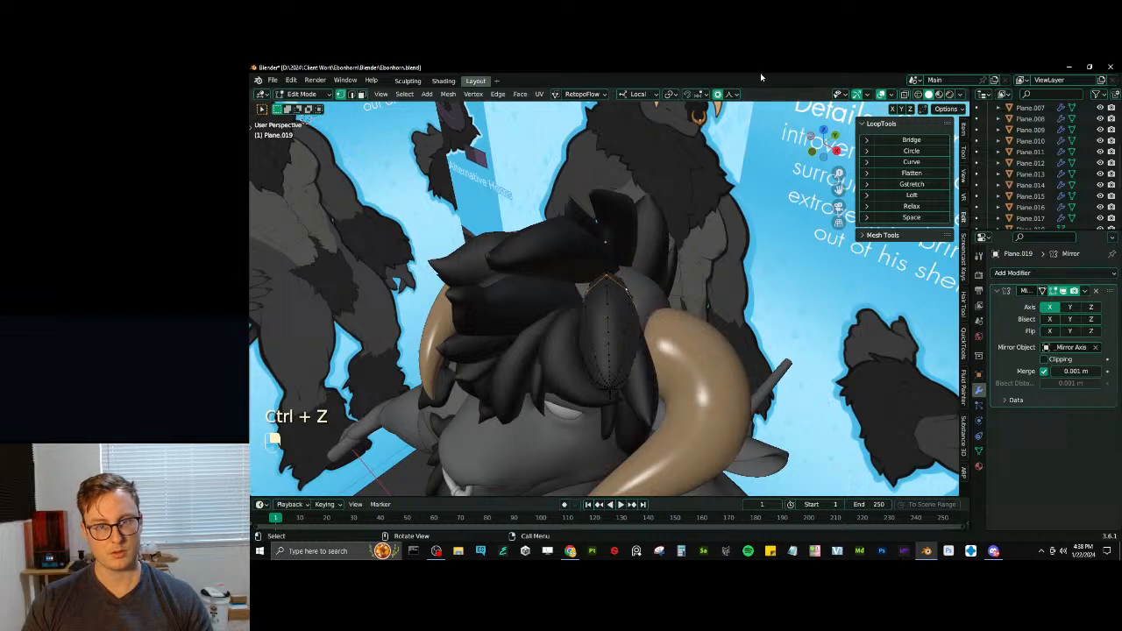
- Widen the tuft's base by about 1.73 along local Z with Smooth proportional falloff, finishing in Object Mode
{"action": "left_click", "coordinate": [733, 96]}
{"action": "left_click", "coordinate": [701, 144]}
{"action": "key", "text": "s"}
{"action": "key", "text": "x"}
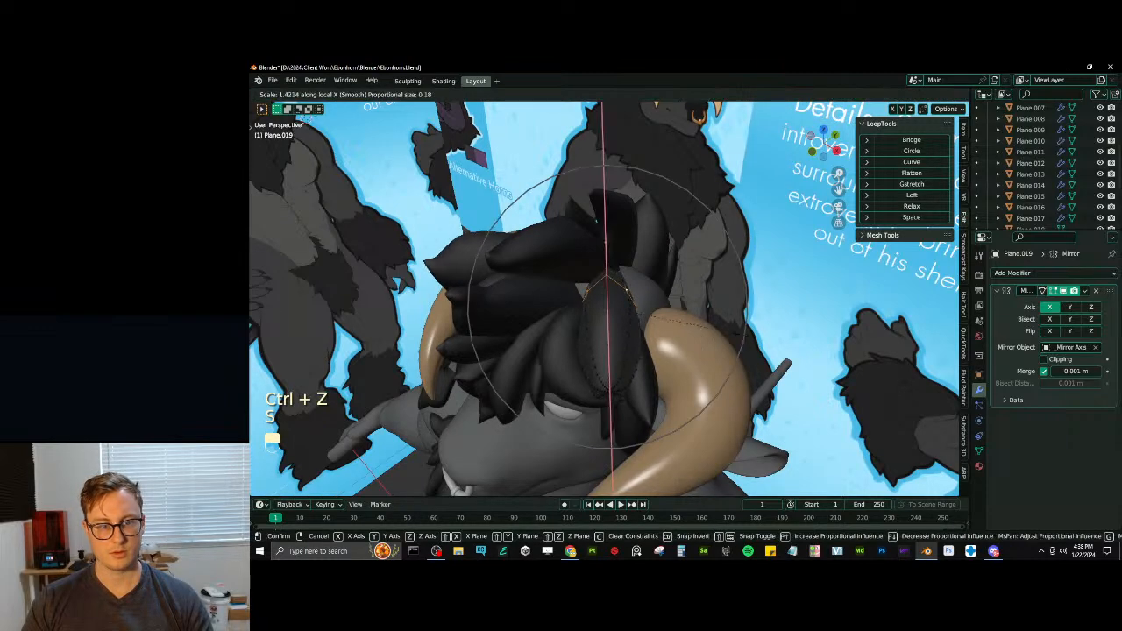
{"action": "key", "text": "x"}
{"action": "key", "text": "z"}
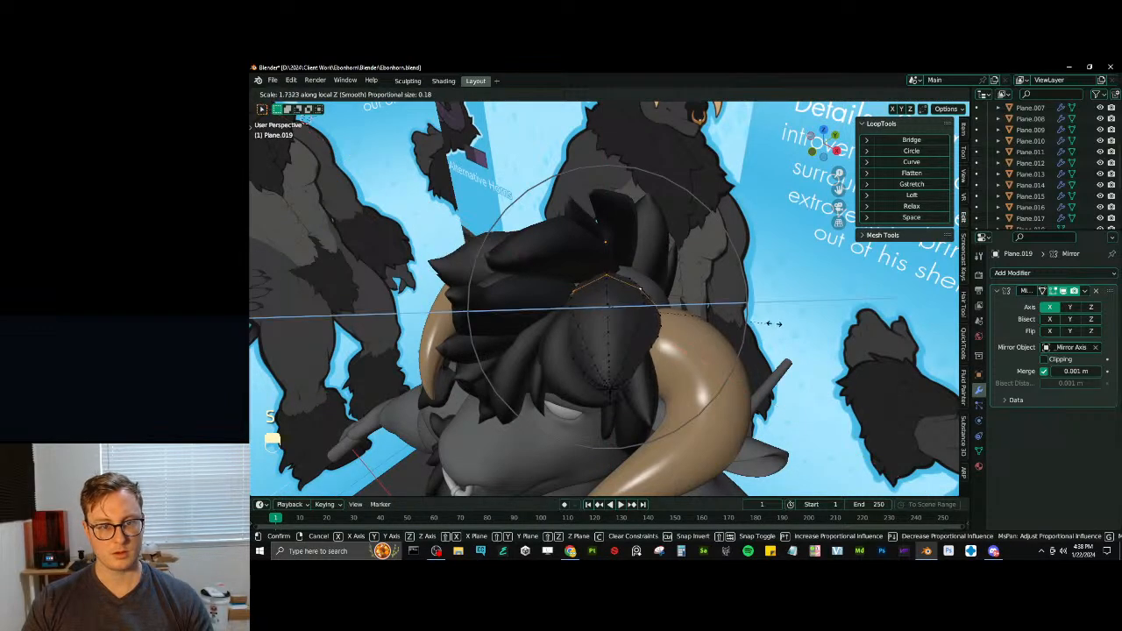
{"action": "left_click", "coordinate": [771, 321]}
{"action": "mouse_move", "coordinate": [585, 326]}
{"action": "middle_mouse_down"}
{"action": "mouse_move", "coordinate": [638, 279]}
{"action": "mouse_move", "coordinate": [601, 310]}
{"action": "middle_mouse_up"}
{"action": "key", "text": "Tab"}
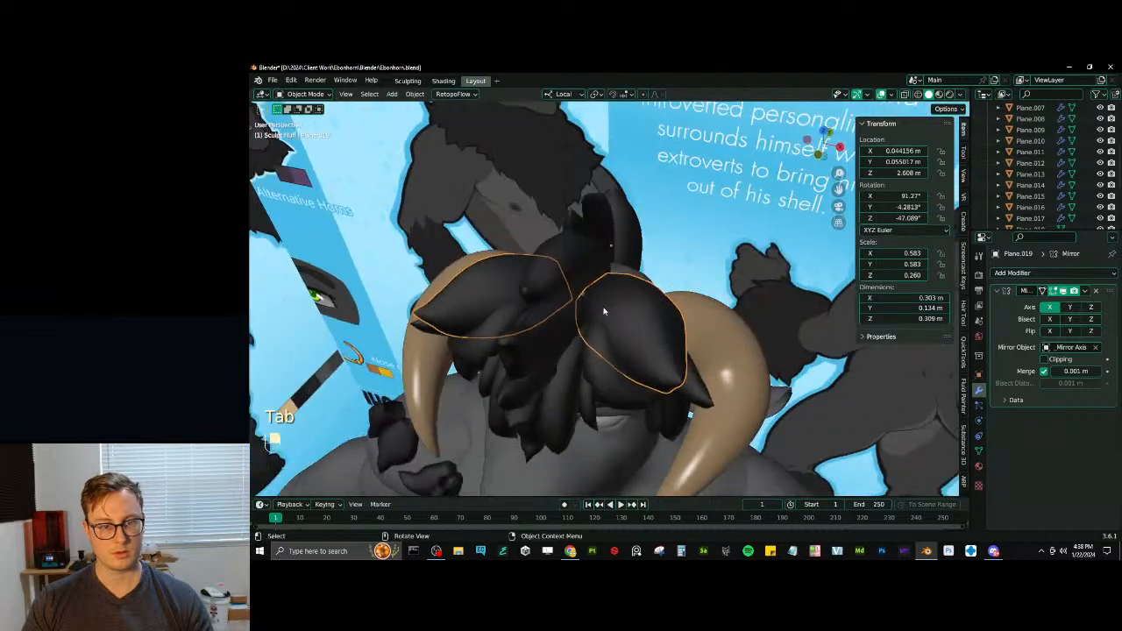
- Select the base loop of the unmirrored central crest tuft in Edit Mode and scale it along X with Smooth proportional falloff
{"action": "left_click", "coordinate": [590, 282]}
{"action": "key", "text": "Tab"}
{"action": "key", "text": "z"}
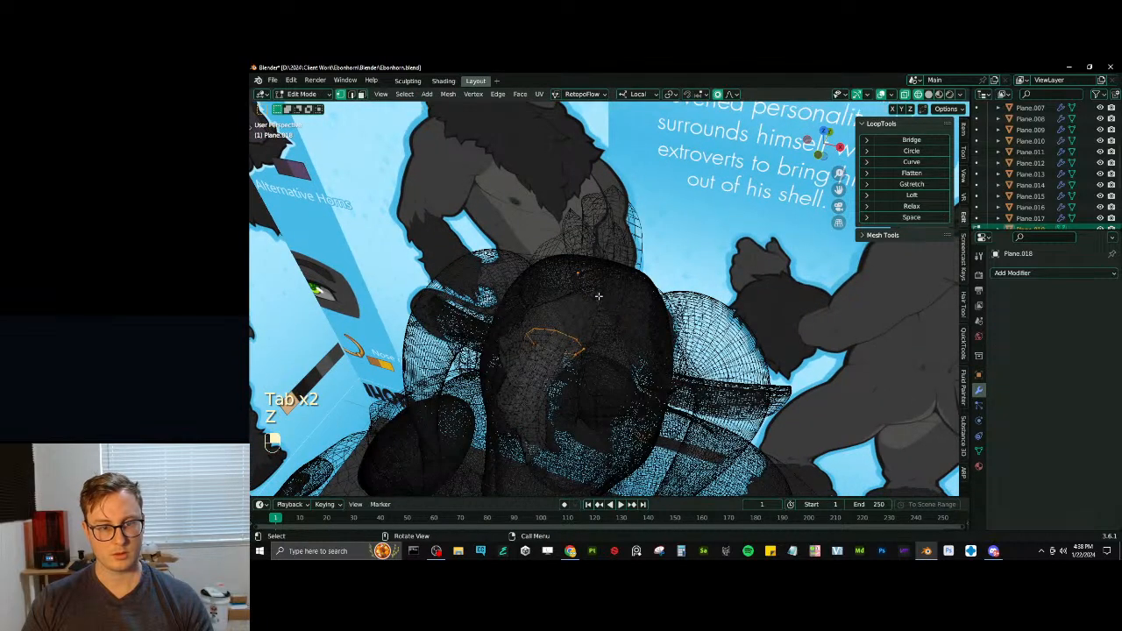
{"action": "left_click", "coordinate": [598, 296], "text": "alt+shift"}
{"action": "middle_click_drag", "start_coordinate": [642, 299], "coordinate": [622, 340]}
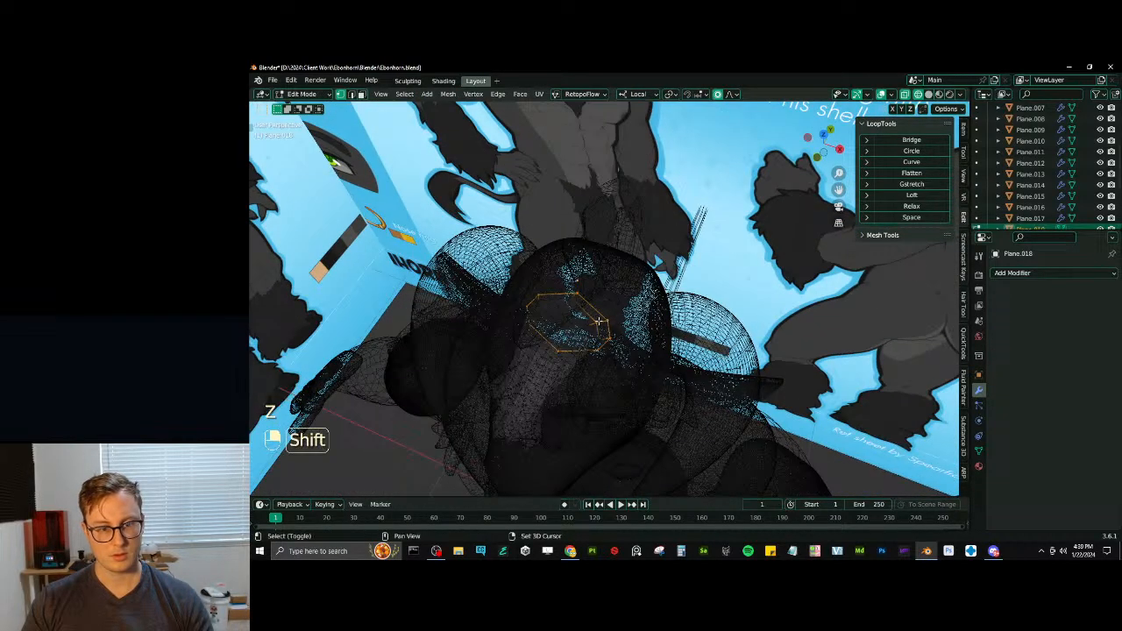
{"action": "key", "text": "z"}
{"action": "key", "text": "s"}
{"action": "key", "text": "y"}
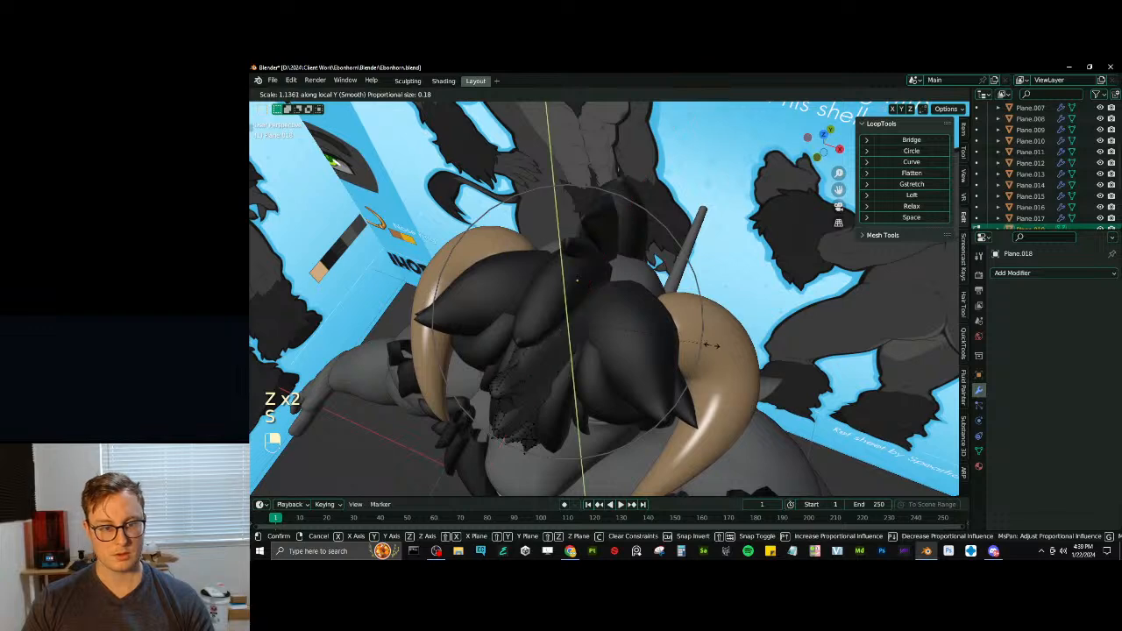
{"action": "key", "text": "x"}
{"action": "key", "text": "x"}
{"action": "left_click", "coordinate": [739, 340]}
- Move the central crest tuft's base loop along Z with proportional editing, finishing in Object Mode
{"action": "middle_click_drag", "start_coordinate": [738, 340], "coordinate": [633, 175]}
{"action": "key", "text": "g"}
{"action": "key", "text": "z"}
{"action": "left_click", "coordinate": [663, 293]}
{"action": "key", "text": "Tab"}
- Reselect the mirrored flat tuft and move it to about X 0.030, Y 0.051, Z 2.626 m
{"action": "scroll", "coordinate": [650, 262], "scroll_direction": "down", "scroll_amount": 5}
{"action": "middle_click_drag", "start_coordinate": [588, 274], "coordinate": [648, 287]}
{"action": "middle_click_drag", "start_coordinate": [649, 288], "coordinate": [655, 306], "text": "shift"}
{"action": "scroll", "coordinate": [658, 307], "scroll_direction": "up", "scroll_amount": 4}
{"action": "middle_click_drag", "start_coordinate": [657, 307], "coordinate": [612, 326]}
{"action": "middle_click_drag", "start_coordinate": [611, 290], "coordinate": [618, 341], "text": "shift"}
{"action": "scroll", "coordinate": [631, 325], "scroll_direction": "up", "scroll_amount": 4}
{"action": "left_click", "coordinate": [713, 281]}
{"action": "middle_click_drag", "start_coordinate": [713, 280], "coordinate": [706, 265]}
{"action": "middle_click_drag", "start_coordinate": [706, 265], "coordinate": [708, 332], "text": "shift"}
{"action": "key", "text": "g"}
{"action": "left_click", "coordinate": [689, 303]}
- Try to rotate the mirrored flat tuft about its local Z axis
{"action": "key", "text": "r"}
{"action": "key", "text": "z"}
{"action": "left_click", "coordinate": [711, 372]}
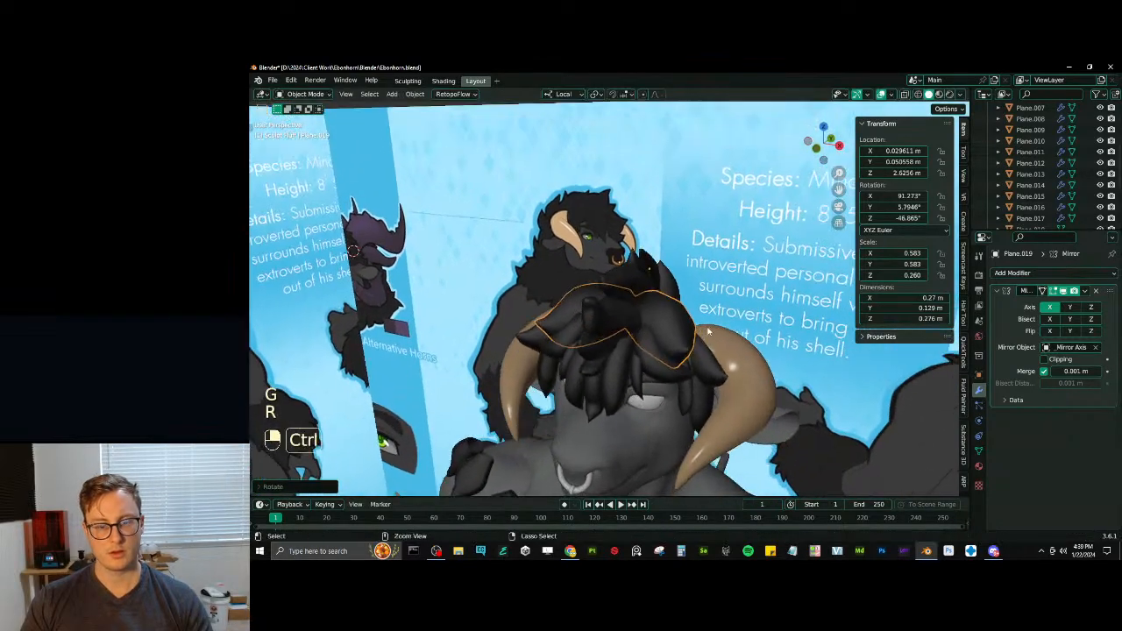
{"action": "key", "text": "ctrl+z"}
{"action": "key", "text": "r"}
{"action": "left_click", "coordinate": [662, 74]}
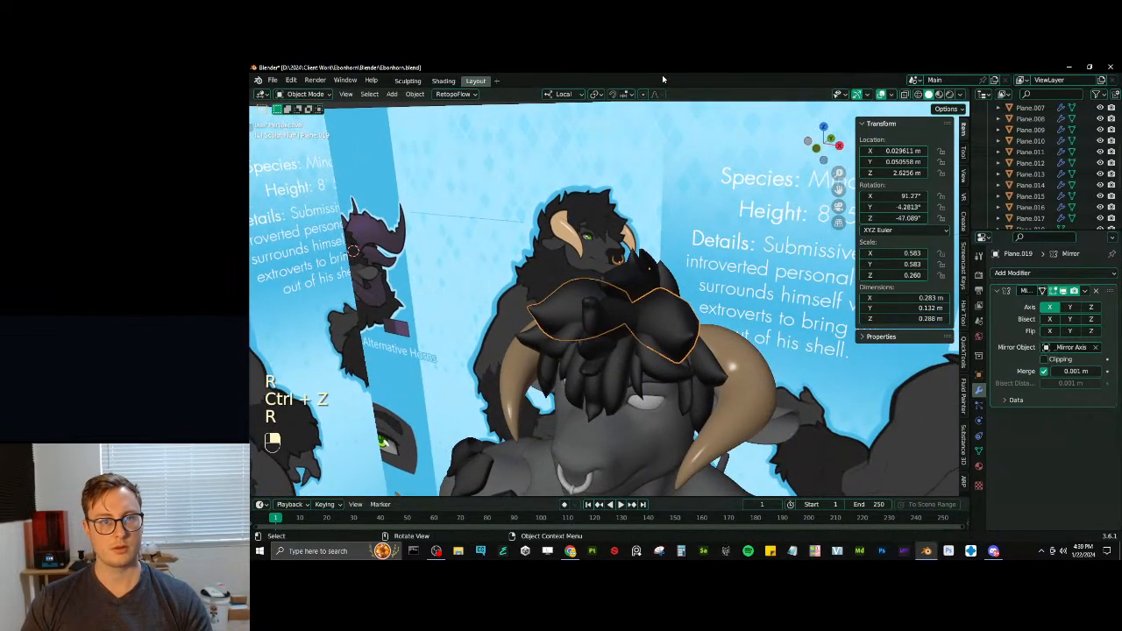
- Set the transform orientation to Global and rotate the flat tuft about Z to a Z rotation of about -53.7°
{"action": "left_click", "coordinate": [569, 94]}
{"action": "left_click", "coordinate": [557, 129]}
{"action": "key", "text": "r"}
{"action": "key", "text": "z"}
{"action": "left_click", "coordinate": [761, 303]}
{"action": "middle_click_drag", "start_coordinate": [761, 302], "coordinate": [624, 263]}
- Move the flat tuft to about X 0.041, Y 0.068, Z 2.619 m and set its origin to its geometry
{"action": "key", "text": "g"}
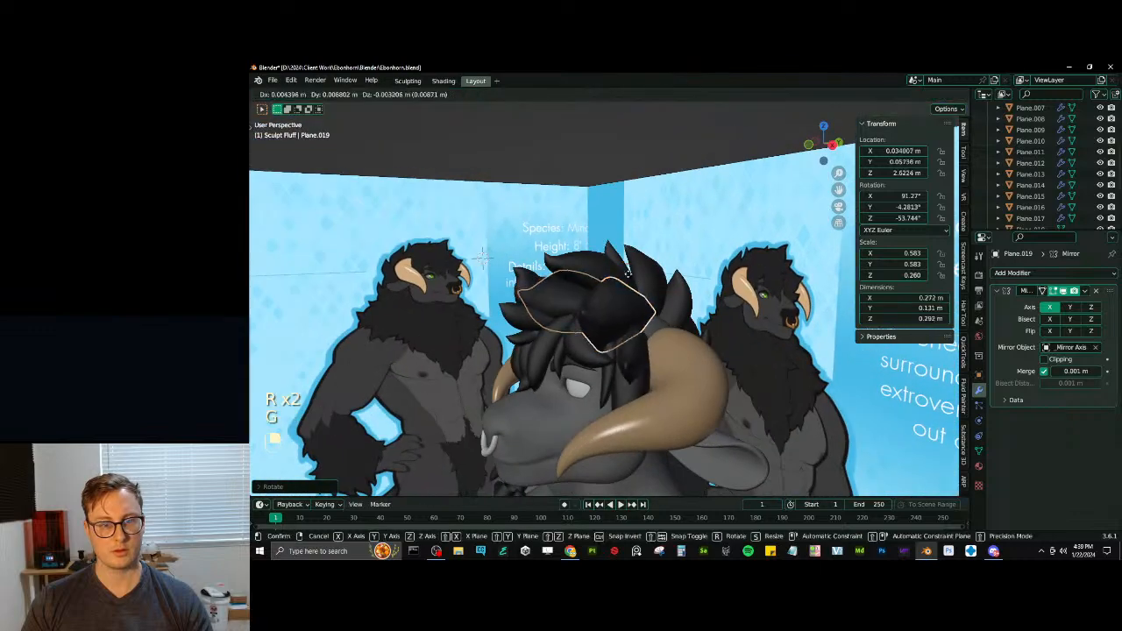
{"action": "left_click", "coordinate": [628, 273]}
{"action": "left_click", "coordinate": [426, 97]}
{"action": "mouse_move", "coordinate": [429, 119]}
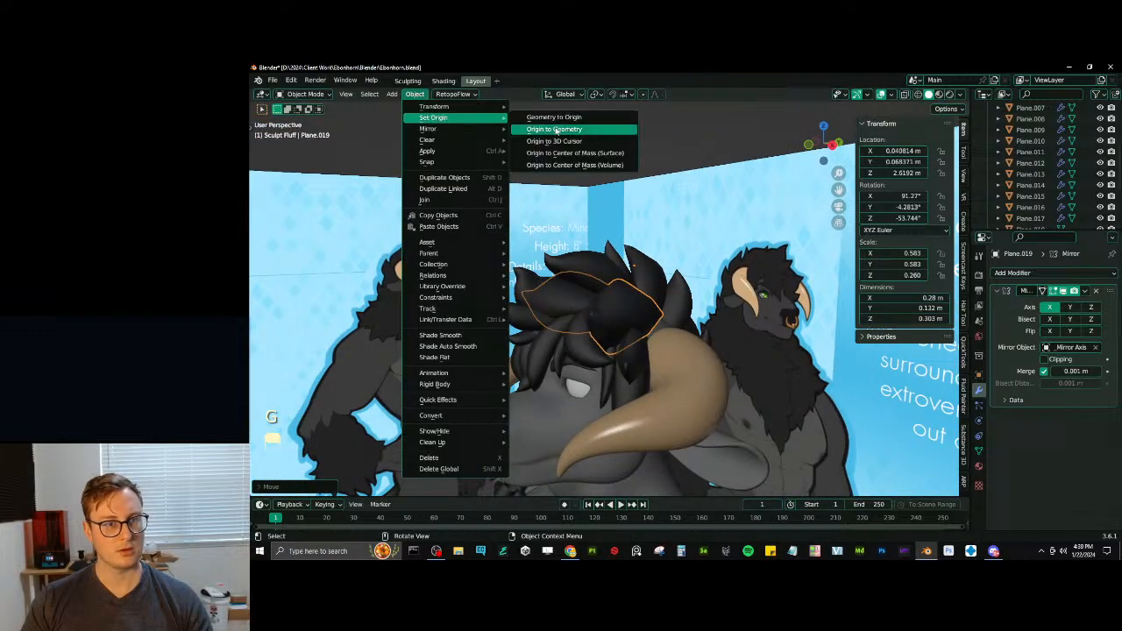
{"action": "left_click", "coordinate": [573, 130]}
- Reposition the flat tuft on the head, rotate it to about 90°, -14.2°, -52.2° and save the file
{"action": "middle_click_drag", "start_coordinate": [633, 178], "coordinate": [680, 256]}
{"action": "key", "text": "g"}
{"action": "left_click", "coordinate": [515, 243]}
{"action": "key", "text": "r"}
{"action": "left_click", "coordinate": [632, 277]}
{"action": "key", "text": "g"}
{"action": "left_click", "coordinate": [665, 278]}
{"action": "key", "text": "g"}
{"action": "left_click", "coordinate": [700, 284]}
{"action": "key", "text": "ctrl+s"}
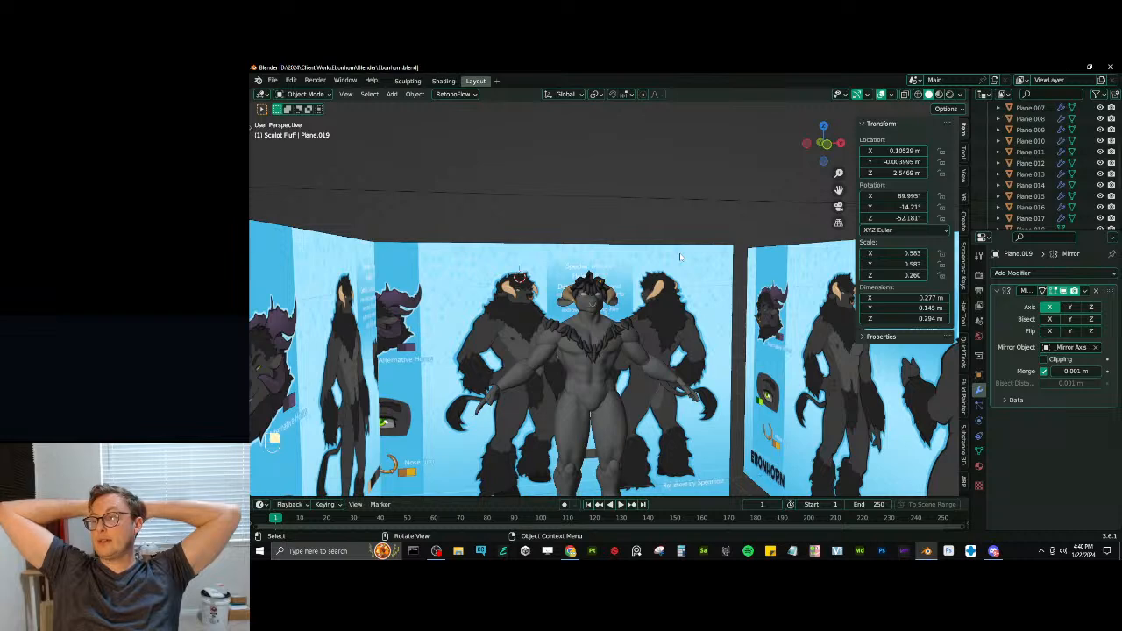
- Select the two mirrored shoulder tufts together, shift them along X and rotate them to follow the shoulder
{"action": "scroll", "coordinate": [599, 321], "scroll_direction": "up", "scroll_amount": 6}
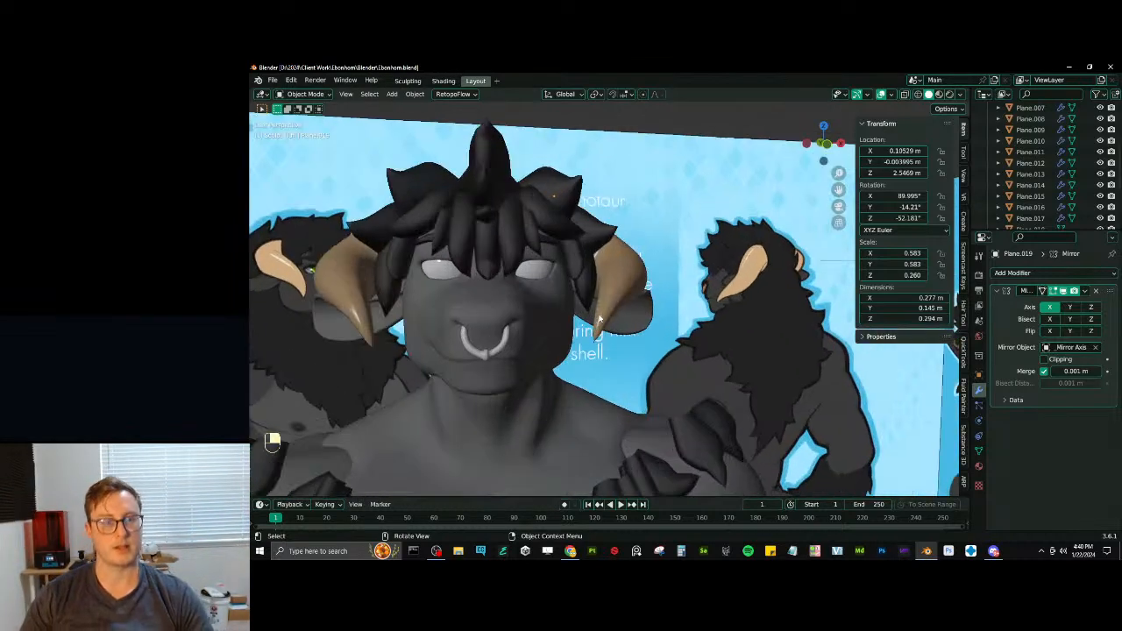
{"action": "scroll", "coordinate": [600, 319], "scroll_direction": "down", "scroll_amount": 6}
{"action": "middle_click_drag", "start_coordinate": [600, 319], "coordinate": [616, 267], "text": "shift"}
{"action": "scroll", "coordinate": [632, 290], "scroll_direction": "down", "scroll_amount": 1}
{"action": "left_click", "coordinate": [668, 299]}
{"action": "left_click", "coordinate": [676, 298], "text": "shift"}
{"action": "key", "text": "g"}
{"action": "key", "text": "x"}
{"action": "left_click", "coordinate": [602, 294]}
{"action": "key", "text": "r"}
{"action": "left_click", "coordinate": [617, 298]}
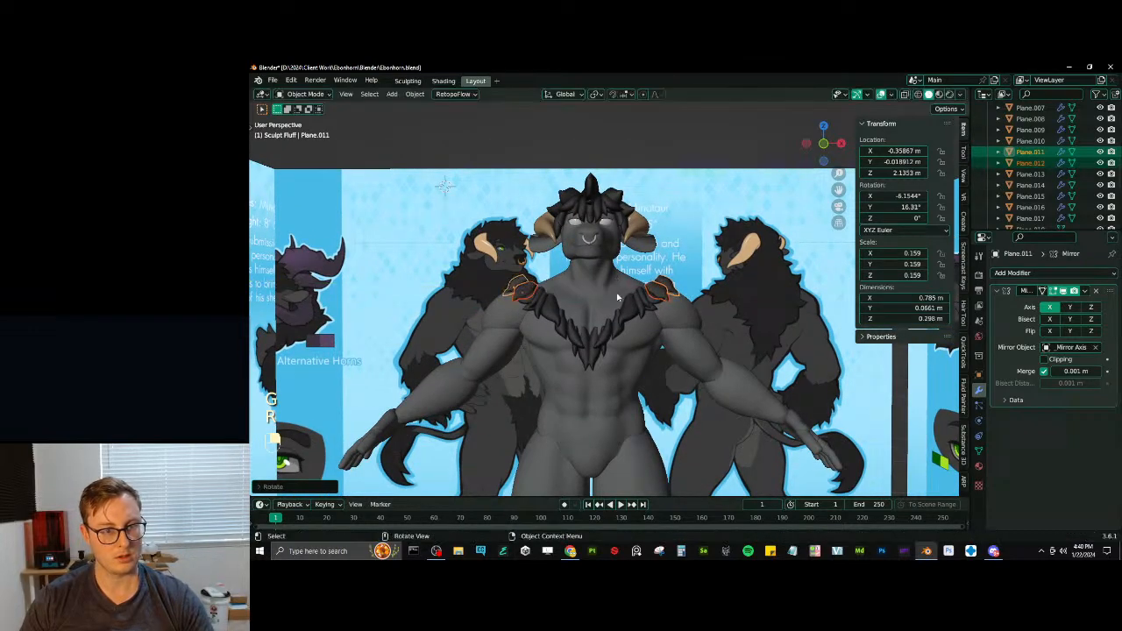
- Select the outer shoulder tuft alone and rotate it to about 31.4° on Y
{"action": "scroll", "coordinate": [617, 298], "scroll_direction": "up", "scroll_amount": 5}
{"action": "mouse_move", "coordinate": [616, 298]}
{"action": "middle_mouse_down"}
{"action": "mouse_move", "coordinate": [569, 302]}
{"action": "mouse_move", "coordinate": [646, 313]}
{"action": "mouse_move", "coordinate": [667, 300]}
{"action": "mouse_move", "coordinate": [552, 296]}
{"action": "mouse_move", "coordinate": [601, 300]}
{"action": "middle_mouse_up"}
{"action": "left_click", "coordinate": [544, 248]}
{"action": "middle_click_drag", "start_coordinate": [548, 261], "coordinate": [574, 248]}
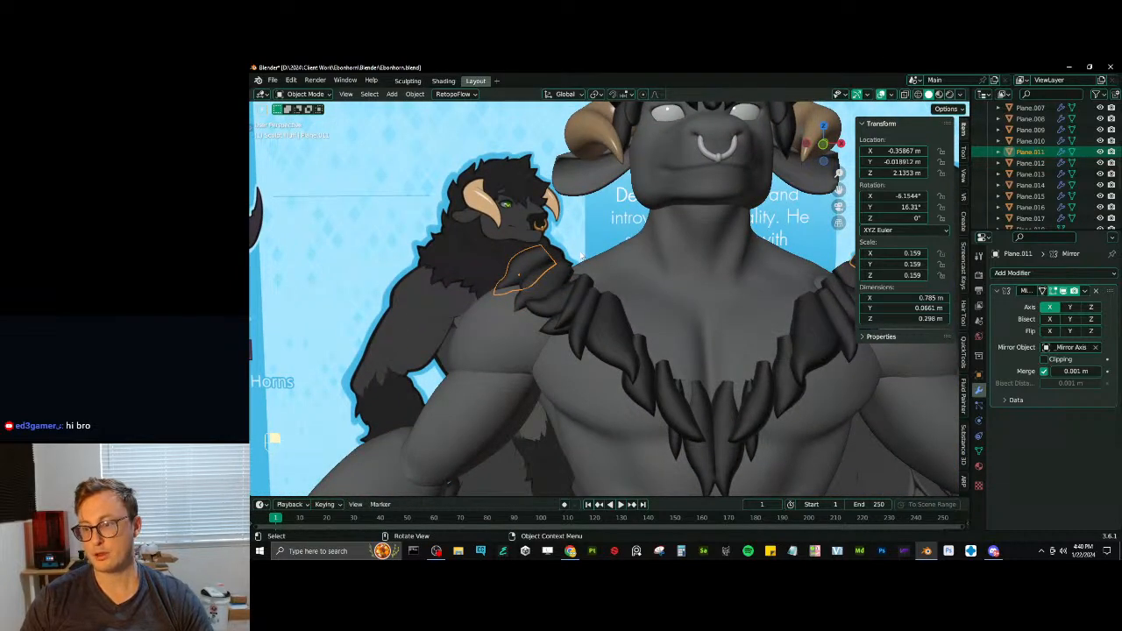
{"action": "key", "text": "r"}
{"action": "left_click", "coordinate": [614, 259]}
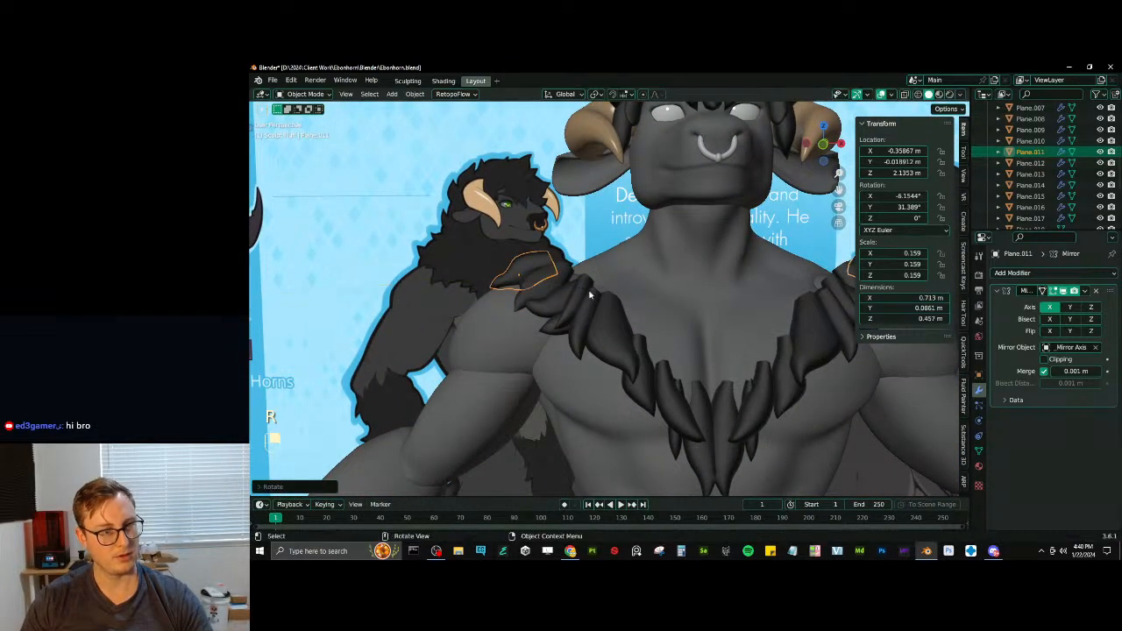
- Move the outer shoulder tuft inward along X to about -0.35 m, then deselect it
{"action": "middle_click_drag", "start_coordinate": [613, 258], "coordinate": [569, 289]}
{"action": "key", "text": "g"}
{"action": "middle_click", "coordinate": [571, 289]}
{"action": "left_click", "coordinate": [576, 282]}
{"action": "scroll", "coordinate": [582, 270], "scroll_direction": "down", "scroll_amount": 6}
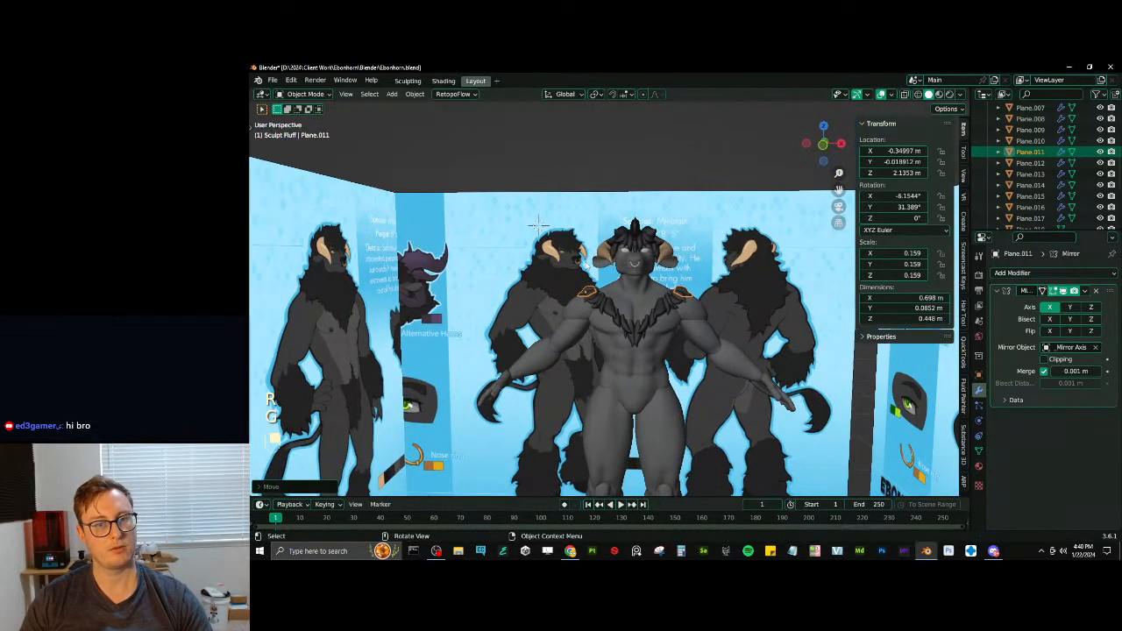
{"action": "left_click", "coordinate": [690, 181]}
- Select the thin mirrored tuft beside the horn, reposition it and set its origin to its geometry
{"action": "middle_click_drag", "start_coordinate": [613, 282], "coordinate": [646, 361]}
{"action": "scroll", "coordinate": [644, 287], "scroll_direction": "up", "scroll_amount": 3}
{"action": "left_click", "coordinate": [679, 332]}
{"action": "left_click", "coordinate": [645, 370]}
{"action": "key", "text": "g"}
{"action": "left_click", "coordinate": [647, 362]}
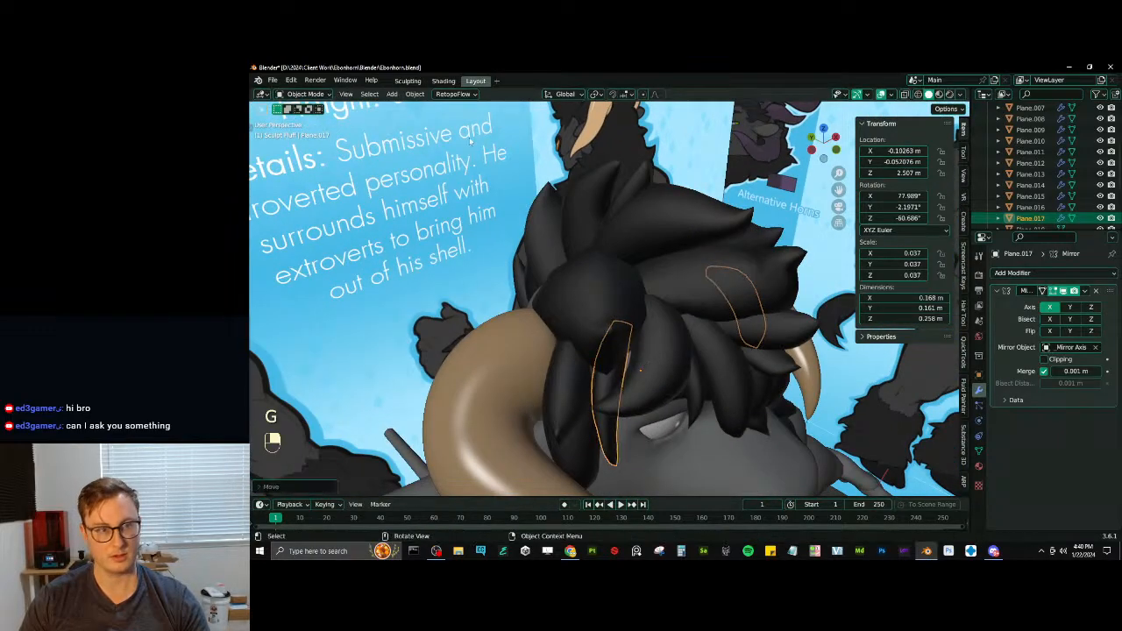
{"action": "left_click", "coordinate": [415, 95]}
{"action": "mouse_move", "coordinate": [455, 118]}
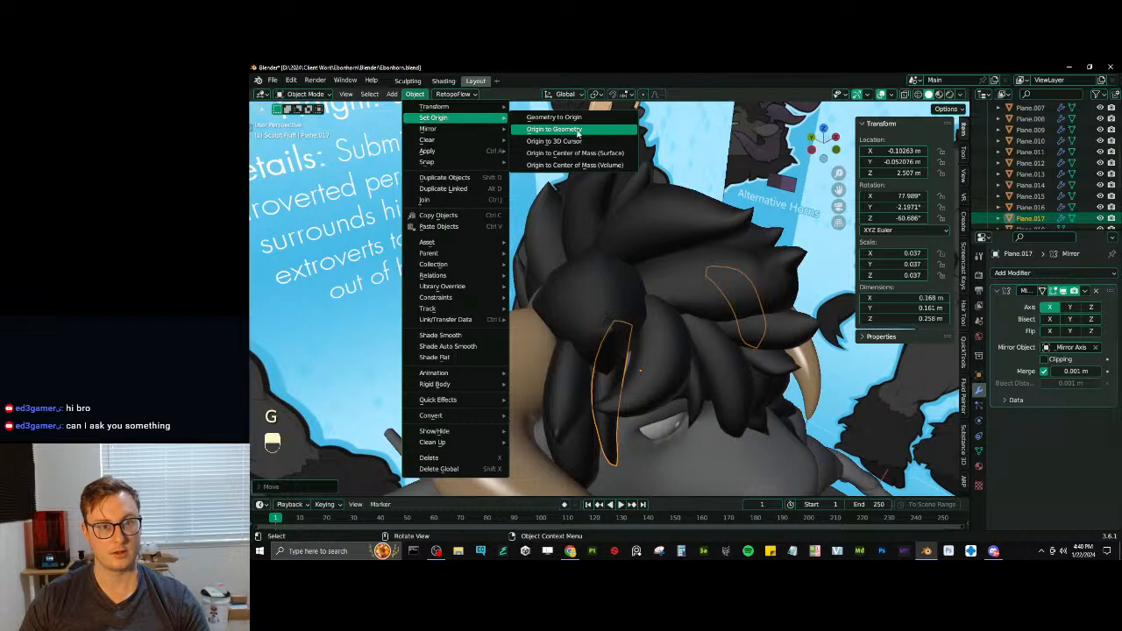
{"action": "left_click", "coordinate": [577, 130]}
- Rotate the thin side tuft, then twist its base loop about 31° around global Z with Smooth proportional editing in Edit Mode
{"action": "middle_click_drag", "start_coordinate": [578, 131], "coordinate": [741, 347]}
{"action": "key", "text": "r"}
{"action": "left_click", "coordinate": [669, 322]}
{"action": "key", "text": "Tab"}
{"action": "key", "text": "z"}
{"action": "key", "text": "z"}
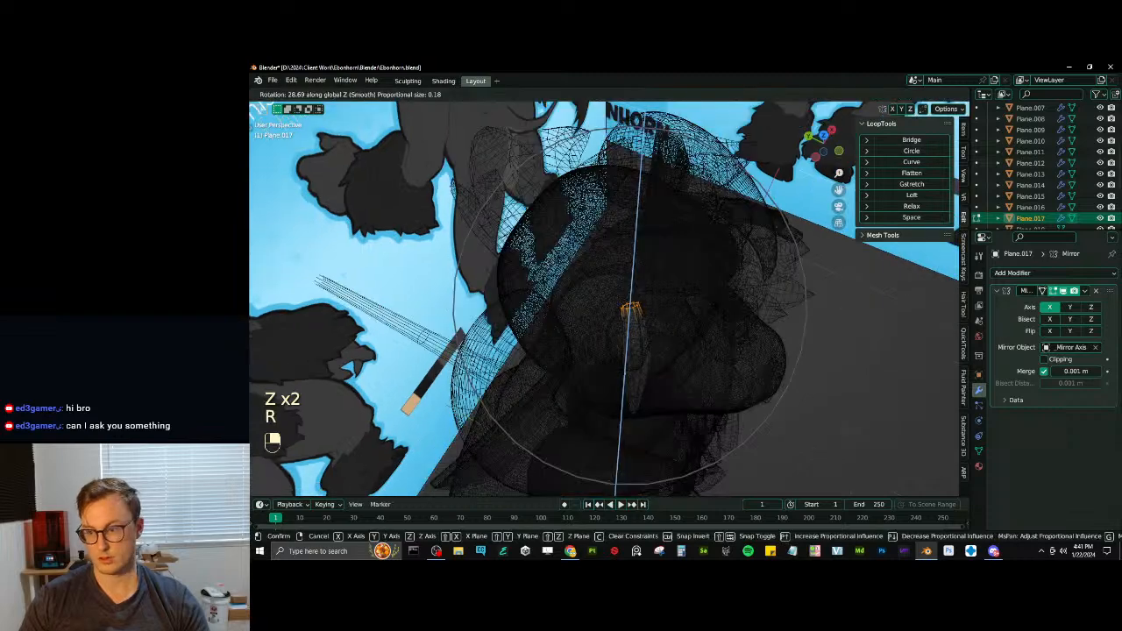
{"action": "scroll", "coordinate": [631, 307], "scroll_direction": "up", "scroll_amount": 3}
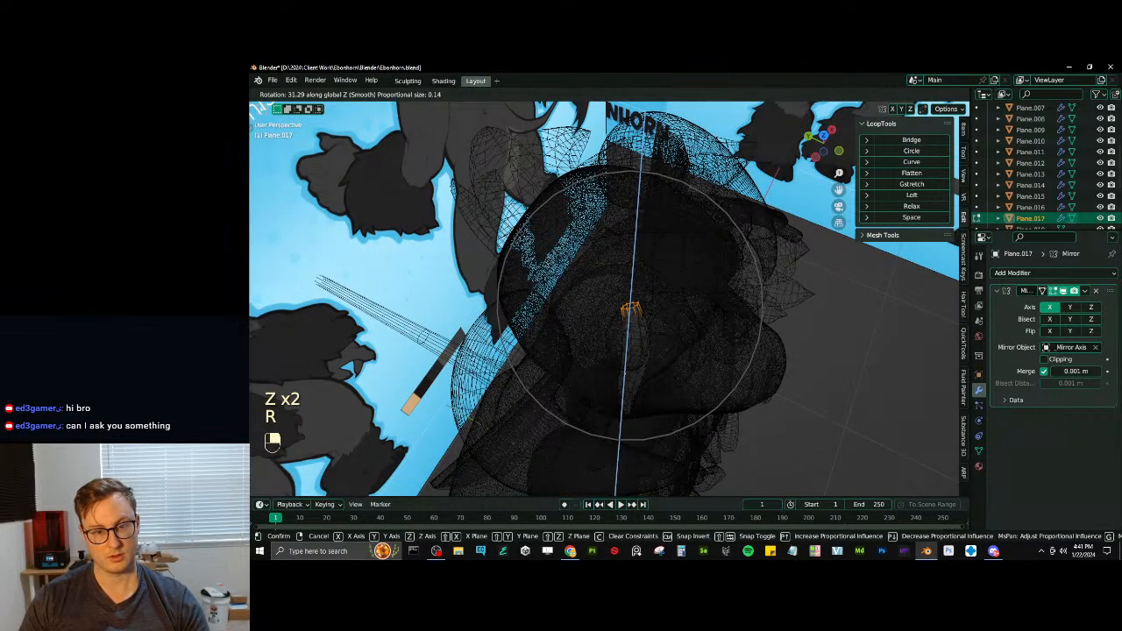
{"action": "left_click", "coordinate": [701, 307]}
{"action": "key", "text": "z"}
- Fatten the thin side tuft's mesh with two Shrink/Fatten adjustments using proportional editing, finishing in Object Mode
{"action": "mouse_move", "coordinate": [701, 307]}
{"action": "middle_mouse_down"}
{"action": "mouse_move", "coordinate": [689, 252]}
{"action": "mouse_move", "coordinate": [724, 265]}
{"action": "mouse_move", "coordinate": [718, 298]}
{"action": "middle_mouse_up"}
{"action": "key", "text": "alt+s"}
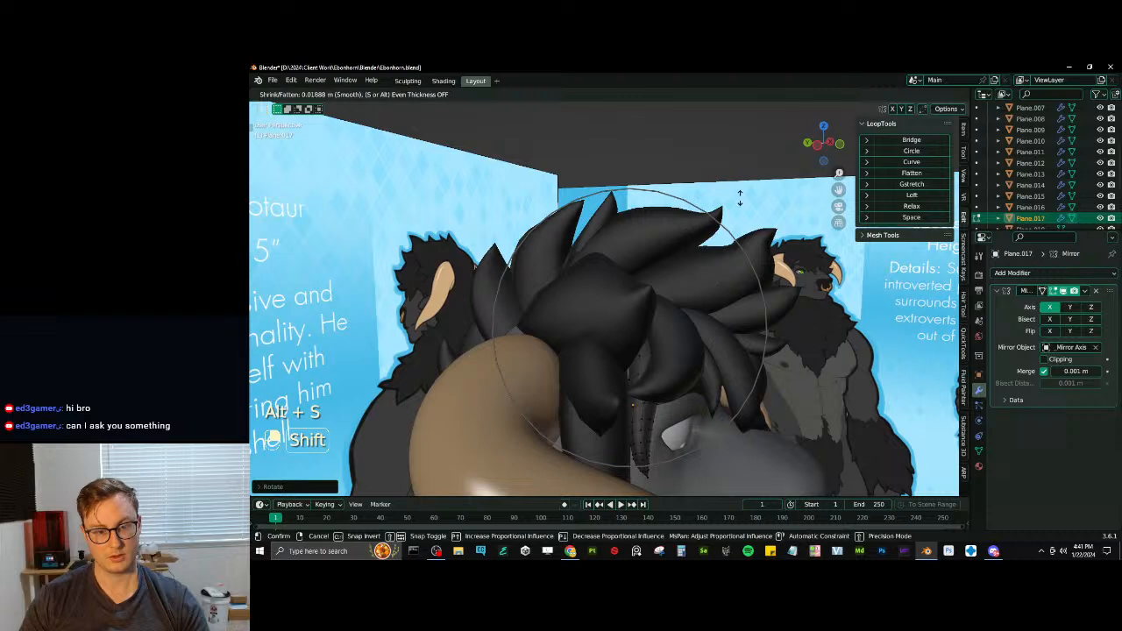
{"action": "left_click", "coordinate": [739, 197]}
{"action": "key", "text": "alt+s"}
{"action": "left_click", "coordinate": [714, 239]}
{"action": "middle_click_drag", "start_coordinate": [713, 239], "coordinate": [613, 275]}
{"action": "key", "text": "Tab"}
- Reopen the thin side tuft in Edit Mode and move its tip with proportional editing
{"action": "scroll", "coordinate": [616, 288], "scroll_direction": "down", "scroll_amount": 6}
{"action": "middle_click_drag", "start_coordinate": [650, 326], "coordinate": [572, 396]}
{"action": "scroll", "coordinate": [612, 346], "scroll_direction": "up", "scroll_amount": 6}
{"action": "key", "text": "Tab"}
{"action": "scroll", "coordinate": [612, 441], "scroll_direction": "up", "scroll_amount": 3}
{"action": "key", "text": "g"}
{"action": "left_click", "coordinate": [605, 410]}
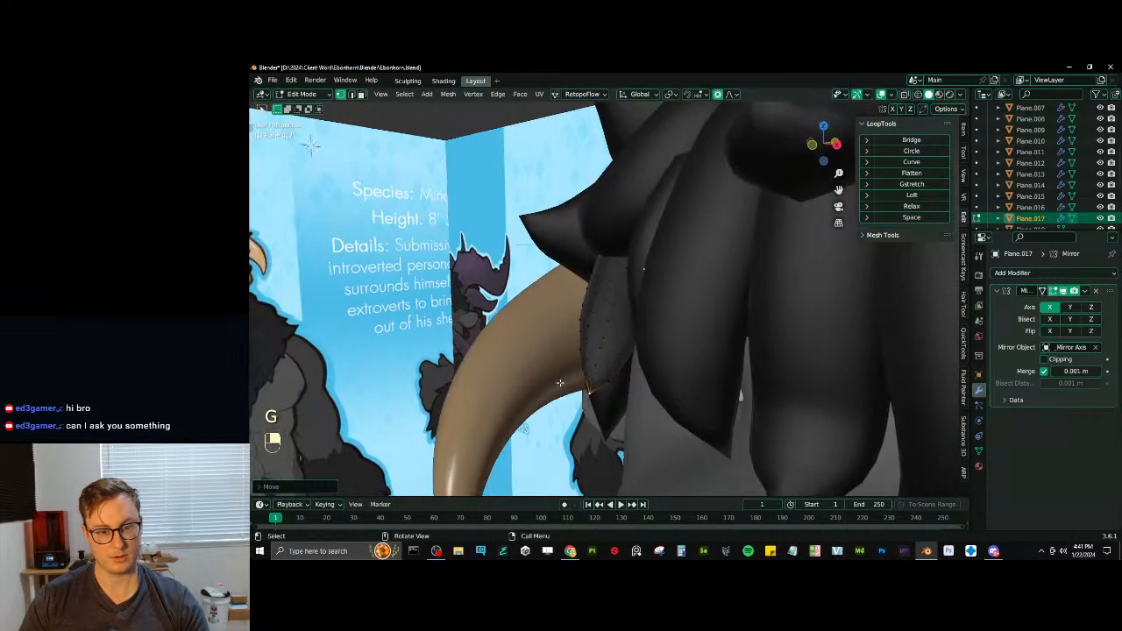
- Bend the thin side tuft's tip outward toward the horn with alternating proportional rotations and moves, finishing in Object Mode
{"action": "key", "text": "r"}
{"action": "left_click", "coordinate": [635, 347]}
{"action": "key", "text": "g"}
{"action": "left_click", "coordinate": [616, 339]}
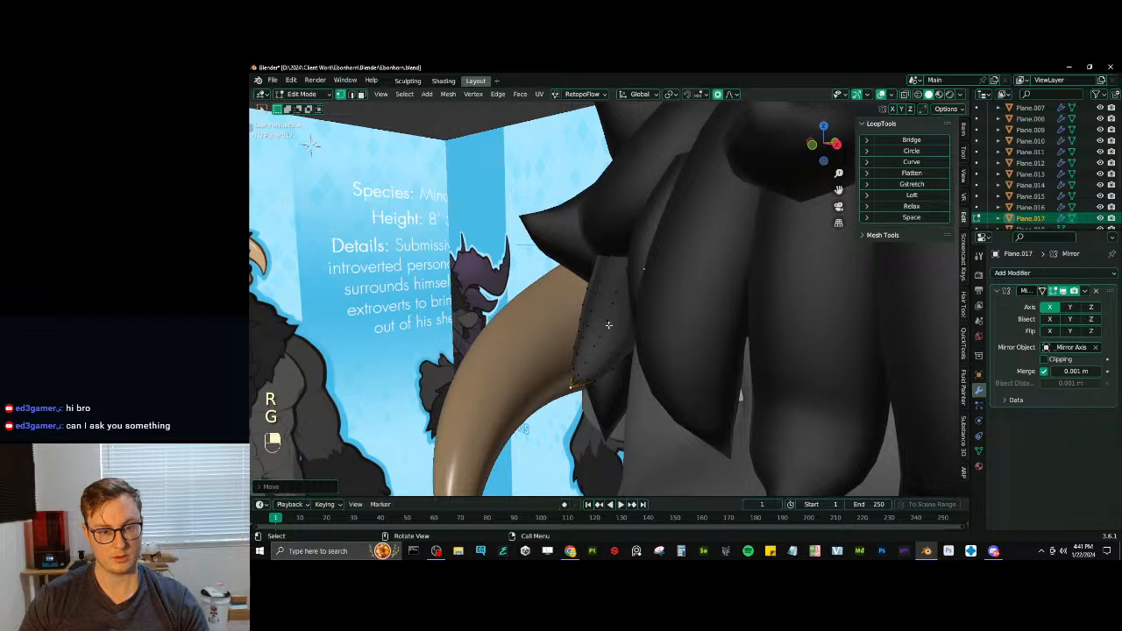
{"action": "key", "text": "r"}
{"action": "left_click", "coordinate": [609, 335]}
{"action": "key", "text": "g"}
{"action": "left_click", "coordinate": [604, 330]}
{"action": "scroll", "coordinate": [604, 329], "scroll_direction": "down", "scroll_amount": 4}
{"action": "key", "text": "Tab"}
- Select the longer mirrored tuft hanging beside the eye and open its mesh in Edit Mode
{"action": "middle_click_drag", "start_coordinate": [603, 330], "coordinate": [600, 371]}
{"action": "left_click", "coordinate": [602, 369]}
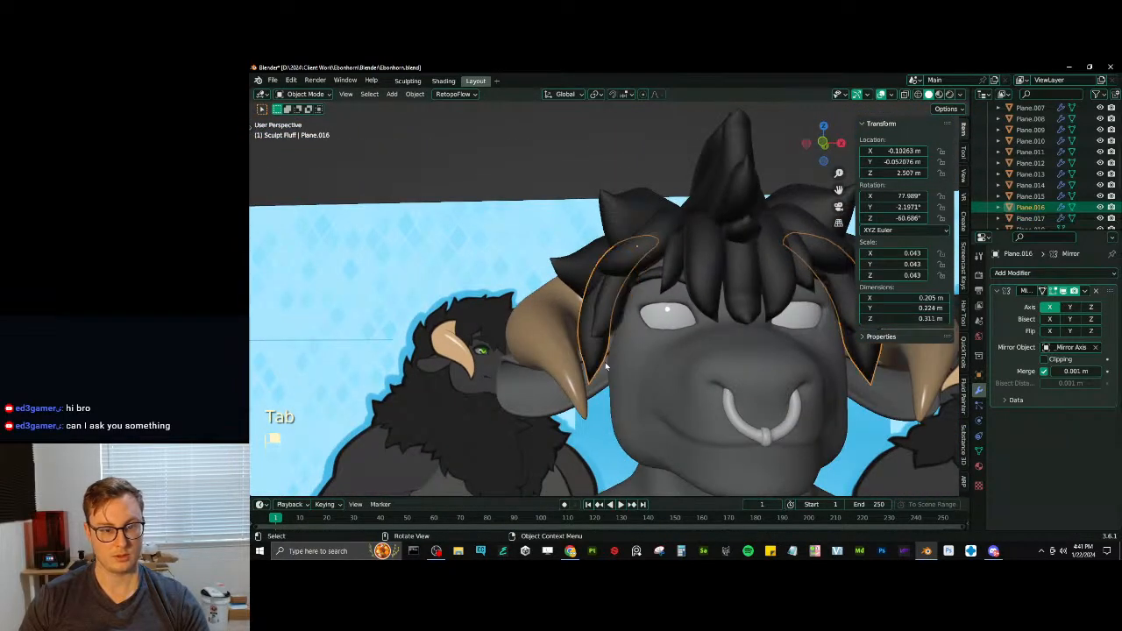
{"action": "key", "text": "Tab"}
- Try to rotate the longer side tuft's tip with Smooth proportional editing
{"action": "key", "text": "r"}
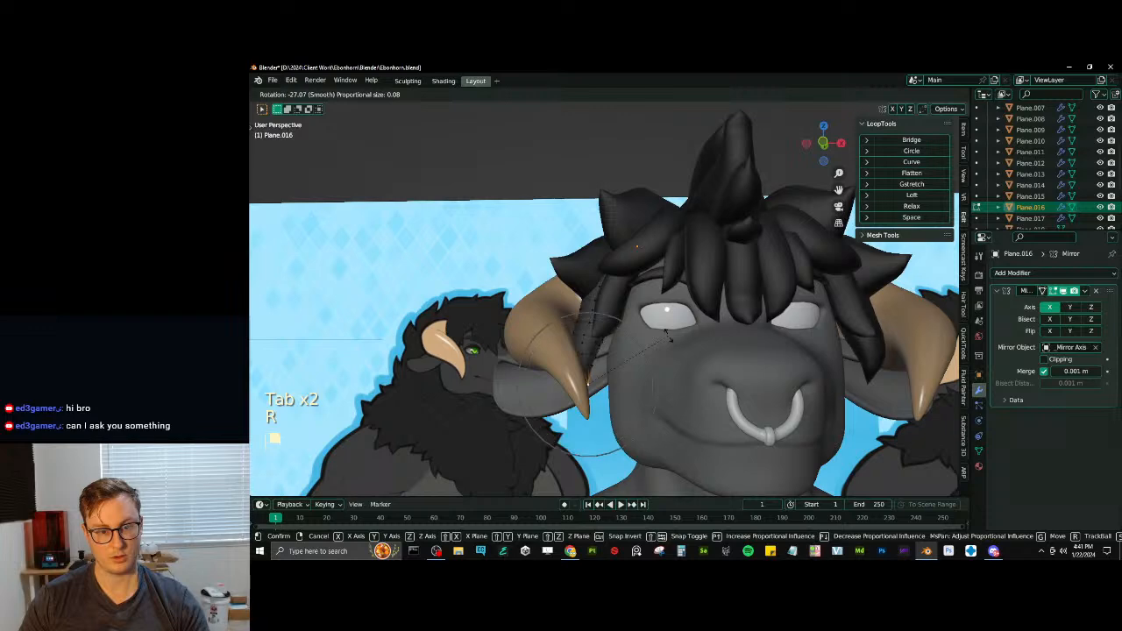
{"action": "left_click", "coordinate": [668, 339]}
{"action": "key", "text": "ctrl+z"}
- Shift the longer side tuft's tip along X and rotate it about Y with proportional editing, finishing in Object Mode
{"action": "key", "text": "g"}
{"action": "key", "text": "x"}
{"action": "scroll", "coordinate": [637, 384], "scroll_direction": "up", "scroll_amount": 2}
{"action": "left_click", "coordinate": [638, 384]}
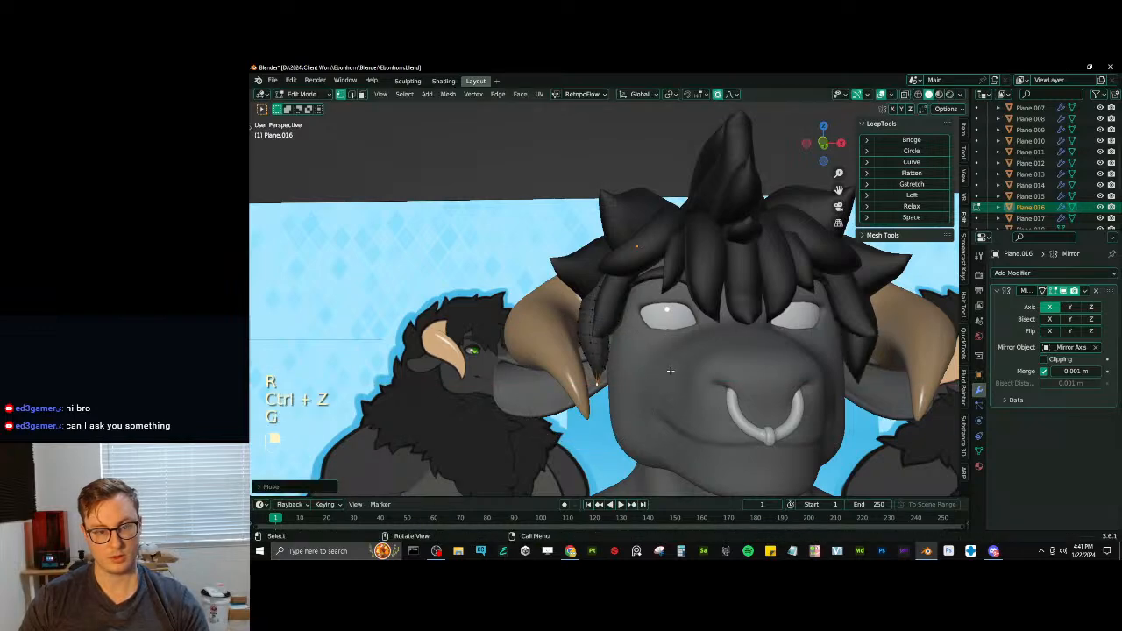
{"action": "key", "text": "r"}
{"action": "key", "text": "y"}
{"action": "left_click", "coordinate": [655, 329]}
{"action": "key", "text": "Tab"}
{"action": "scroll", "coordinate": [655, 329], "scroll_direction": "down", "scroll_amount": 4}
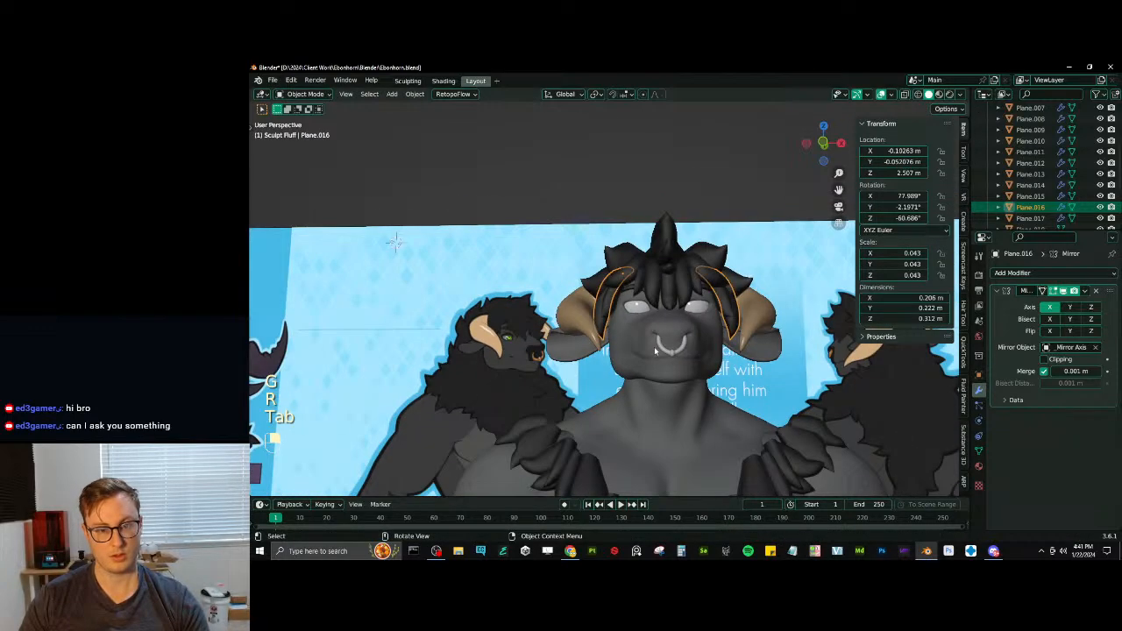
- Return to Edit Mode, move the longer side tuft's tip along X again and go back to Object Mode
{"action": "key", "text": "Tab"}
{"action": "key", "text": "g"}
{"action": "key", "text": "x"}
{"action": "left_click", "coordinate": [631, 374]}
{"action": "key", "text": "Tab"}
{"action": "scroll", "coordinate": [629, 364], "scroll_direction": "down", "scroll_amount": 3}
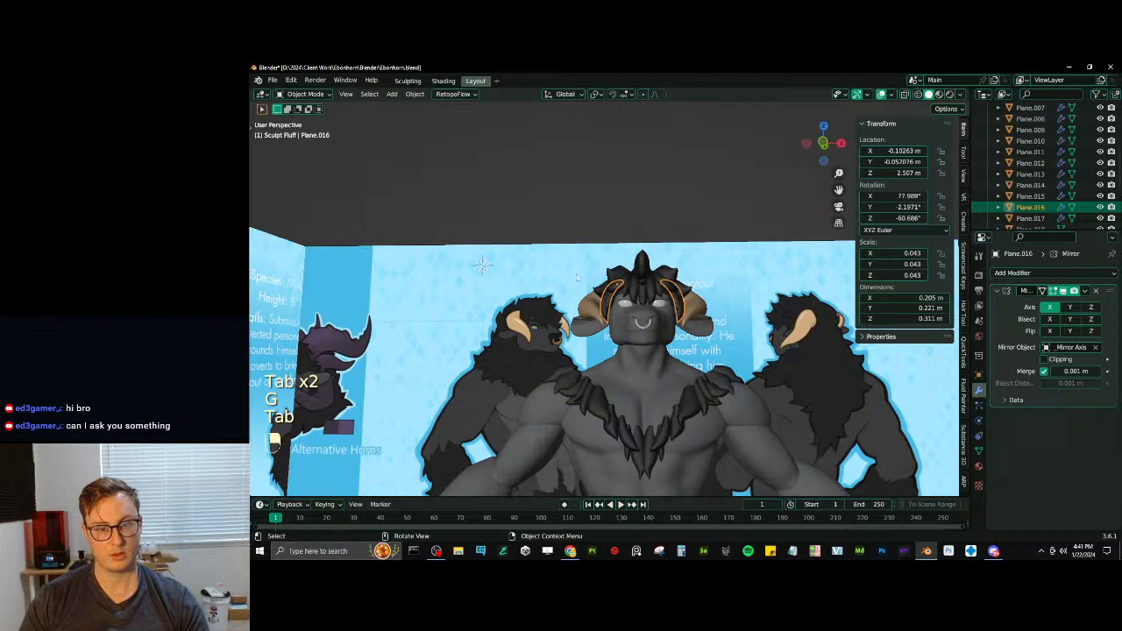
- Deselect the side tuft, examine the head fur from several angles against the reference art and save the file
{"action": "left_click", "coordinate": [620, 233]}
{"action": "middle_click_drag", "start_coordinate": [621, 235], "coordinate": [663, 320]}
{"action": "scroll", "coordinate": [581, 257], "scroll_direction": "down", "scroll_amount": 2}
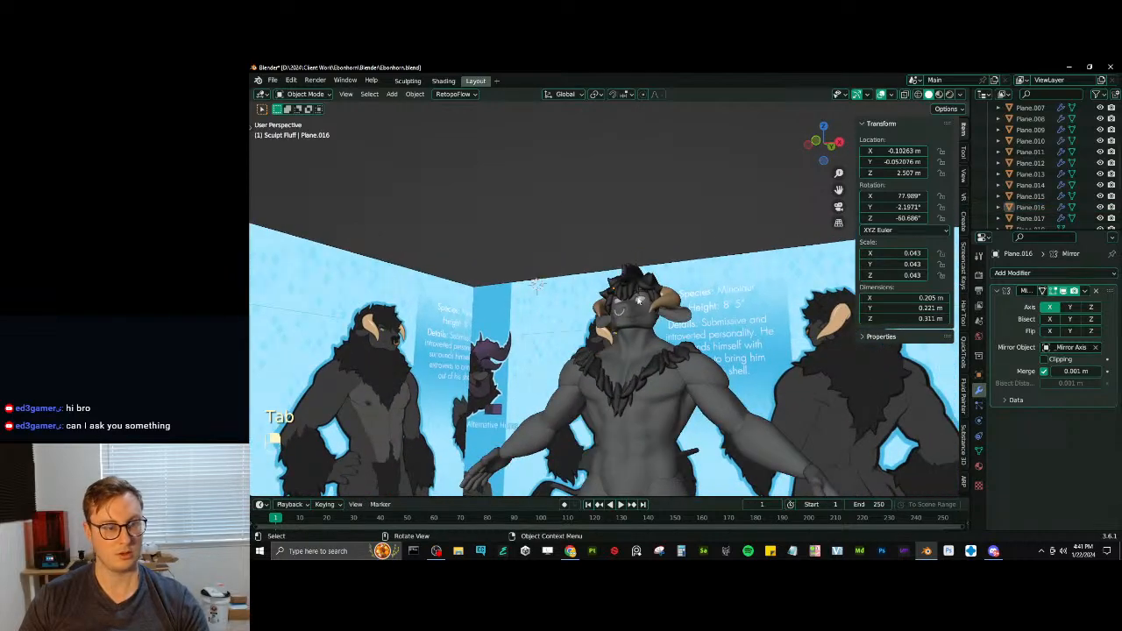
{"action": "scroll", "coordinate": [372, 399], "scroll_direction": "up", "scroll_amount": 4}
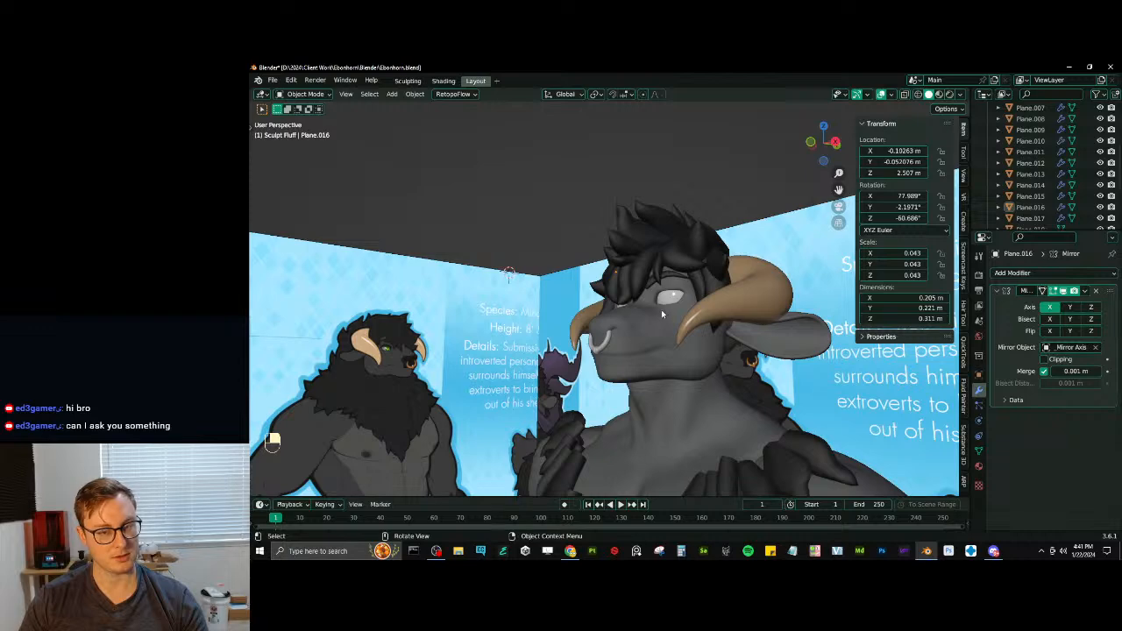
{"action": "middle_click_drag", "start_coordinate": [660, 309], "coordinate": [681, 315]}
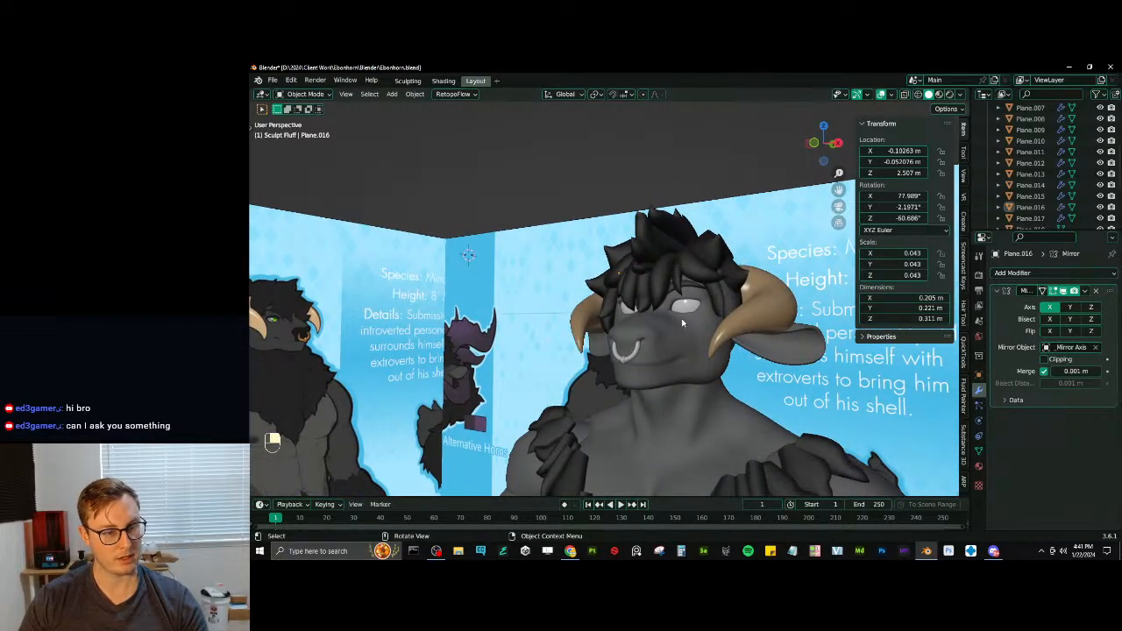
{"action": "middle_click_drag", "start_coordinate": [665, 325], "coordinate": [577, 327]}
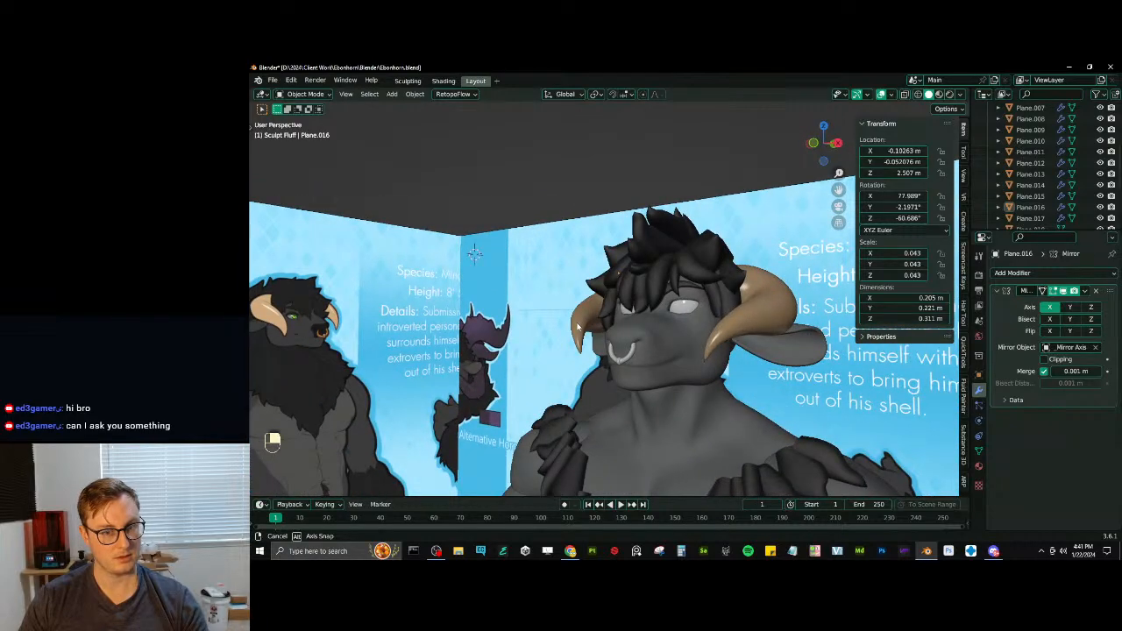
{"action": "middle_click_drag", "start_coordinate": [673, 323], "coordinate": [815, 326]}
{"action": "key", "text": "ctrl+s"}
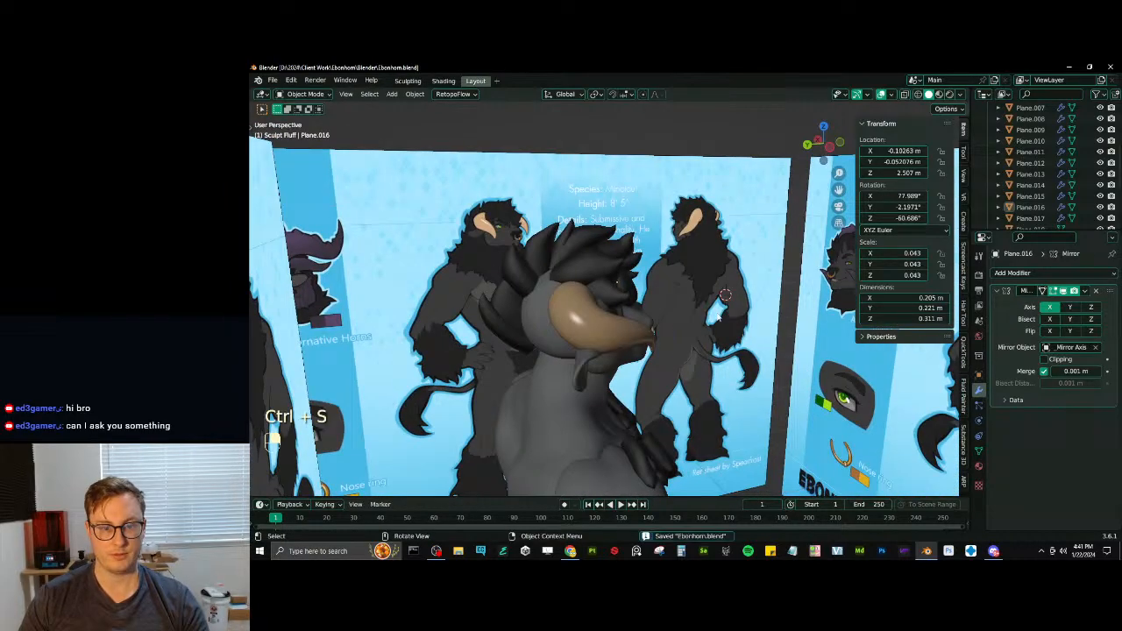
- Select the front reference image behind the character and switch to the front orthographic view
{"action": "middle_click_drag", "start_coordinate": [688, 313], "coordinate": [441, 308]}
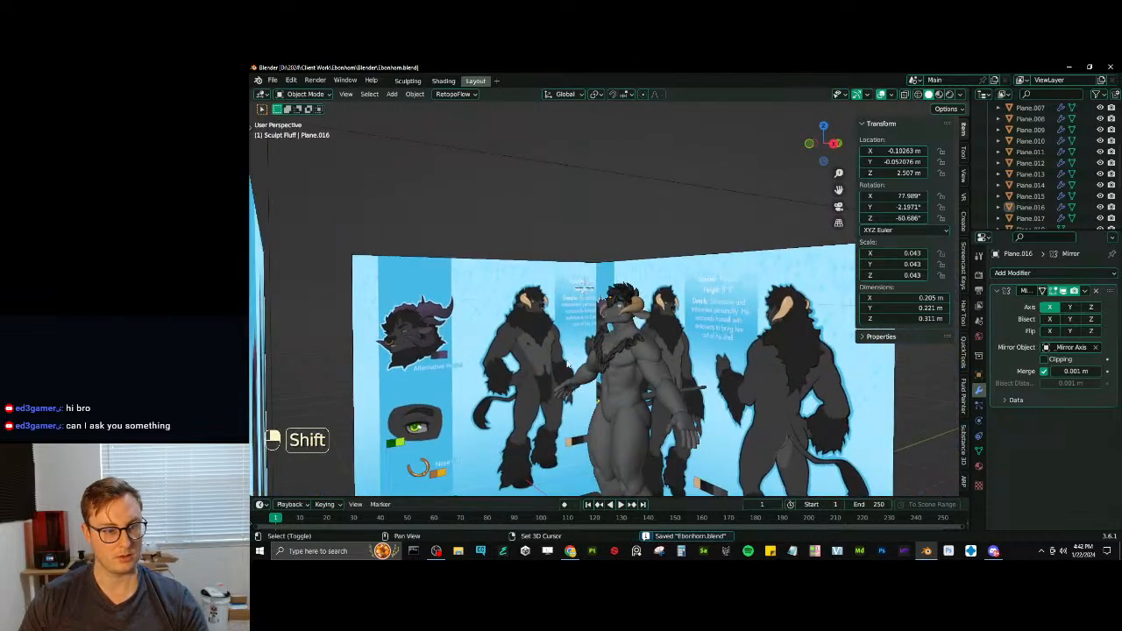
{"action": "middle_click_drag", "start_coordinate": [570, 363], "coordinate": [537, 323], "text": "shift"}
{"action": "scroll", "coordinate": [613, 295], "scroll_direction": "up", "scroll_amount": 5}
{"action": "middle_click_drag", "start_coordinate": [470, 326], "coordinate": [690, 319]}
{"action": "scroll", "coordinate": [445, 238], "scroll_direction": "down", "scroll_amount": 4}
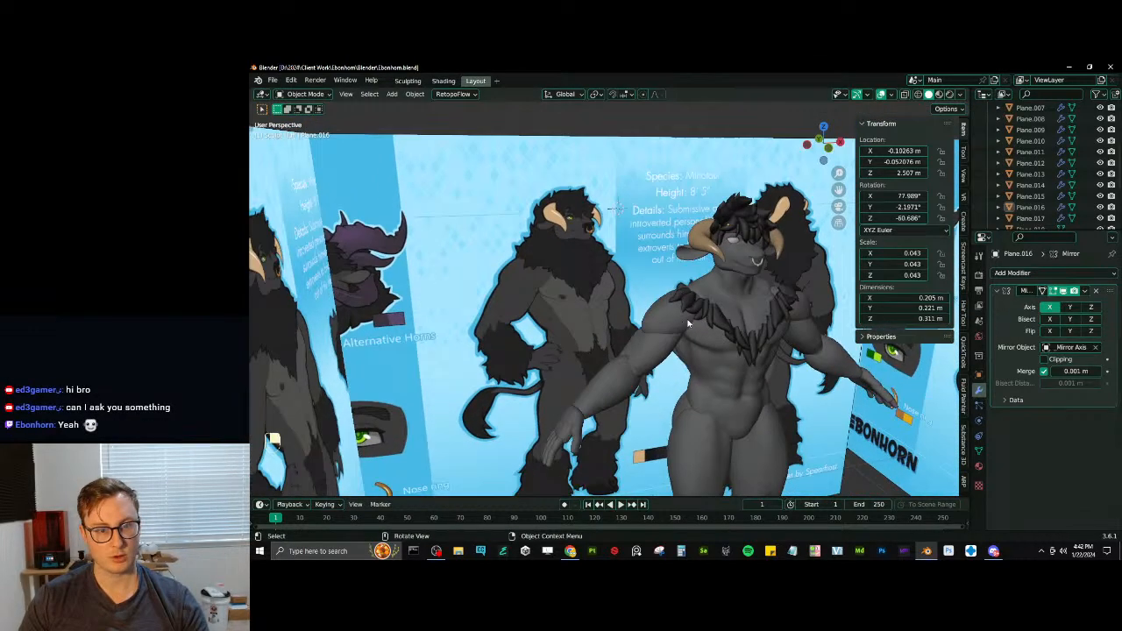
{"action": "left_click", "coordinate": [566, 277]}
{"action": "key", "text": "KP_1"}
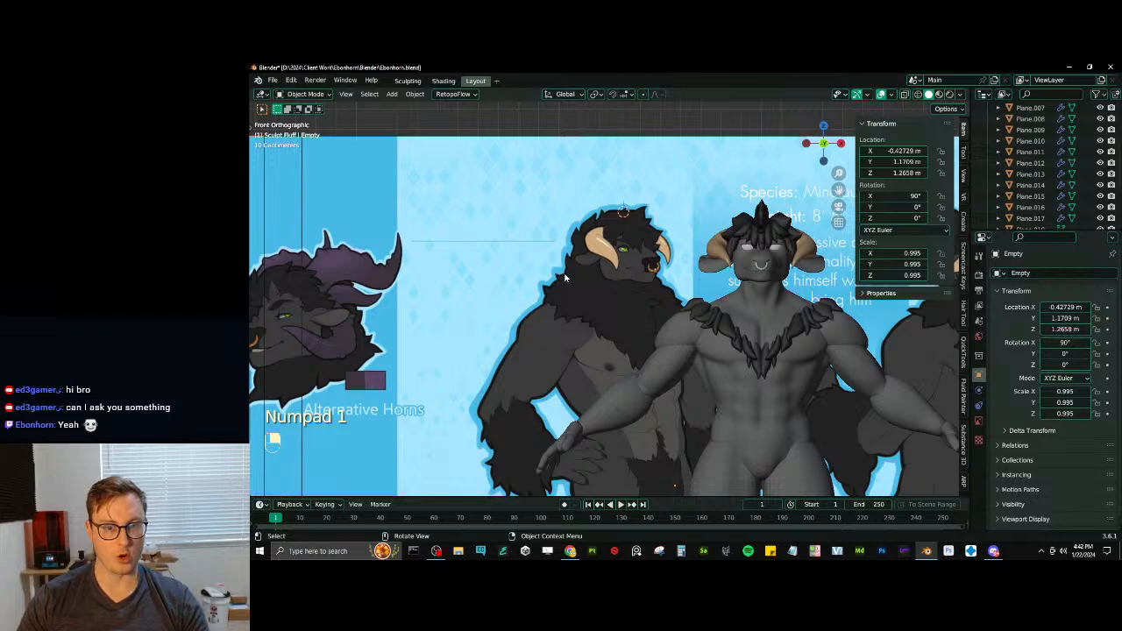
- Add a mesh plane and rotate it 90° about the X axis so it faces the front view
{"action": "key", "text": "shift+a"}
{"action": "mouse_move", "coordinate": [568, 271]}
{"action": "left_click", "coordinate": [627, 277]}
{"action": "type", "text": "rx90"}
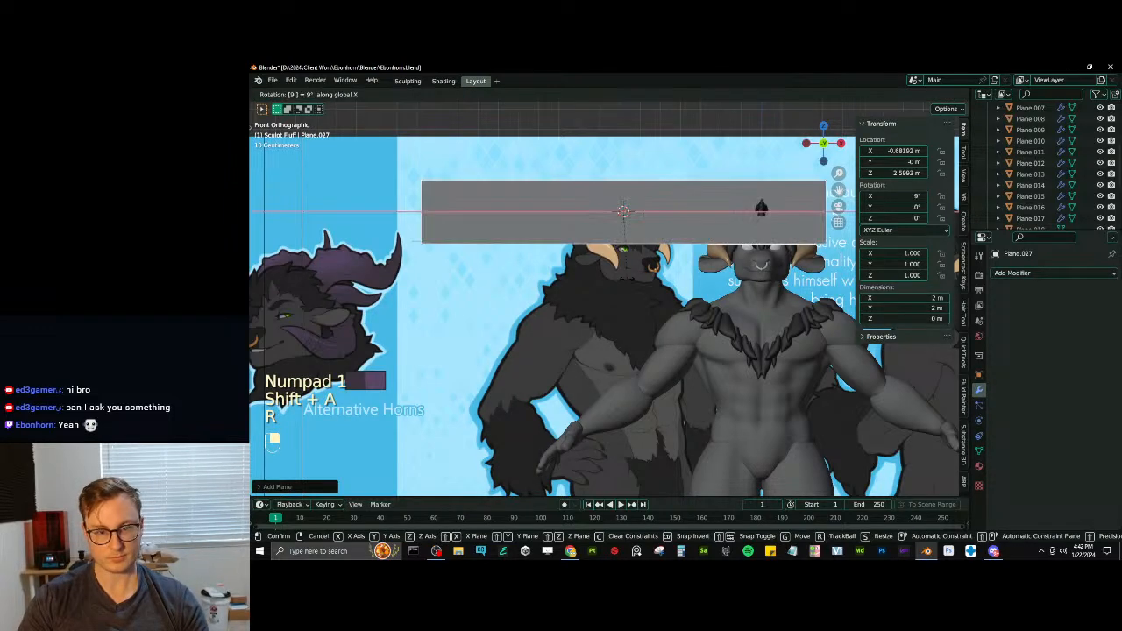
{"action": "key", "text": "Return"}
- Scale the new plane to about 0.129 and move it over the reference minotaur, beside the neck fur
{"action": "key", "text": "s"}
{"action": "left_click", "coordinate": [644, 222]}
{"action": "key", "text": "g"}
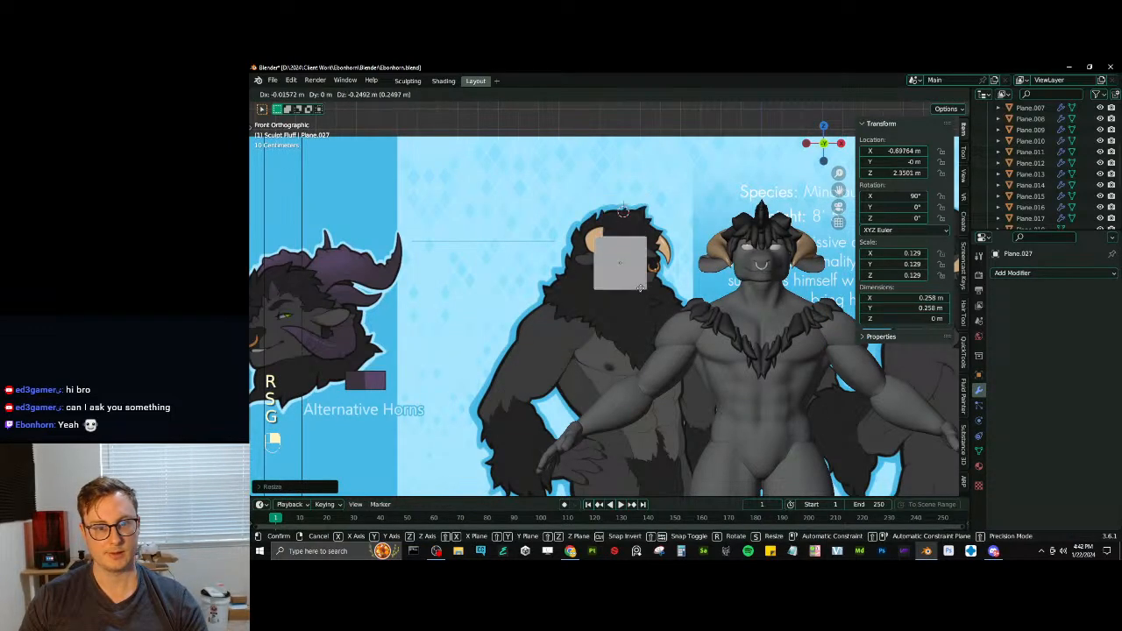
{"action": "left_click", "coordinate": [630, 311]}
{"action": "scroll", "coordinate": [629, 308], "scroll_direction": "up", "scroll_amount": 3}
{"action": "left_click", "coordinate": [599, 374]}
{"action": "key", "text": "g"}
{"action": "key", "text": "x"}
{"action": "left_click", "coordinate": [487, 381]}
{"action": "middle_click_drag", "start_coordinate": [574, 340], "coordinate": [694, 311], "text": "shift"}
{"action": "left_click", "coordinate": [730, 294]}
{"action": "scroll", "coordinate": [688, 318], "scroll_direction": "up", "scroll_amount": 2}
- Enter Edit Mode with edge selection and wireframe display, then move the square's mesh onto the reference chest fur
{"action": "key", "text": "Tab"}
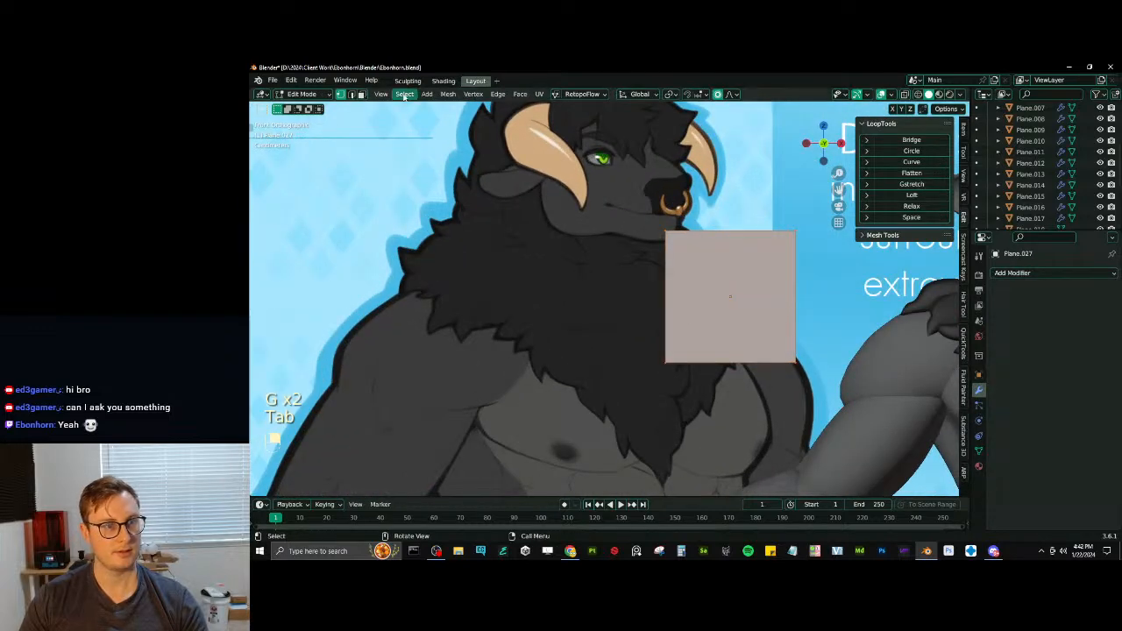
{"action": "left_click", "coordinate": [352, 95]}
{"action": "key", "text": "z"}
{"action": "left_click", "coordinate": [533, 223]}
{"action": "middle_click_drag", "start_coordinate": [785, 288], "coordinate": [761, 298], "text": "shift"}
{"action": "key", "text": "g"}
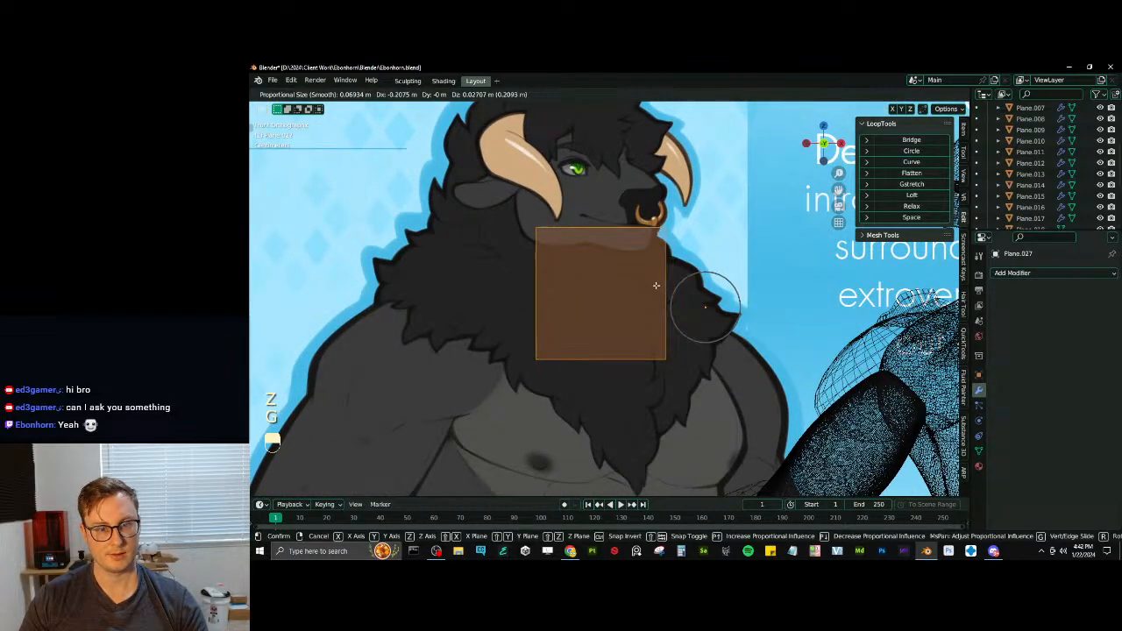
{"action": "left_click", "coordinate": [657, 284]}
- Turn off proportional editing and scale the square down over the chest fur
{"action": "key", "text": "o"}
{"action": "scroll", "coordinate": [676, 285], "scroll_direction": "up", "scroll_amount": 4}
{"action": "key", "text": "s"}
{"action": "left_click", "coordinate": [638, 238]}
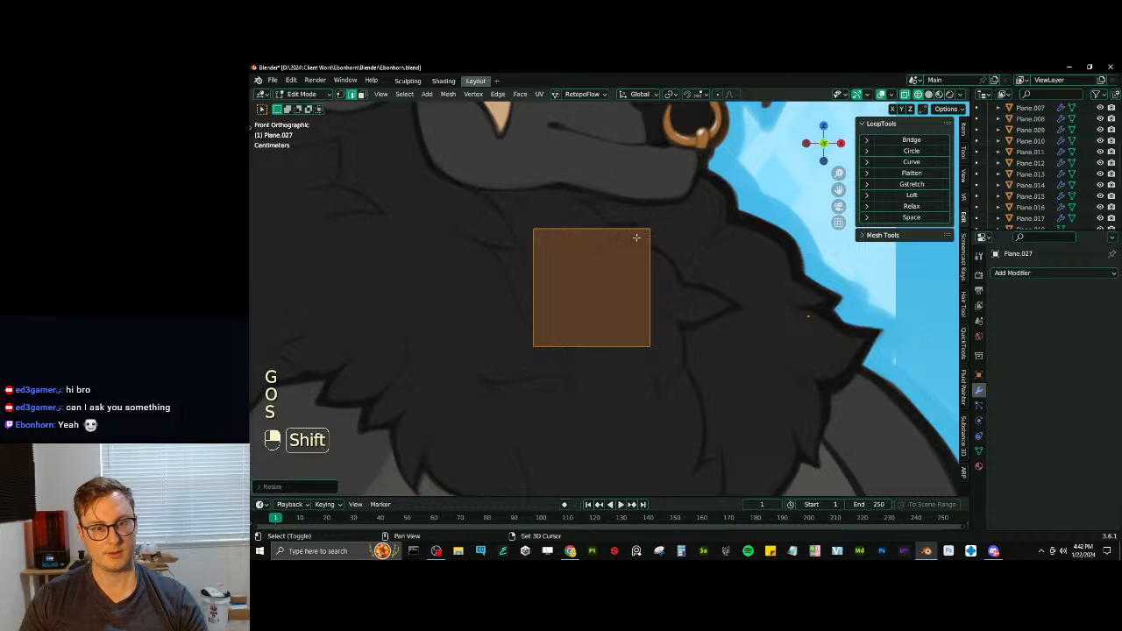
{"action": "key", "text": "s"}
{"action": "left_click", "coordinate": [668, 266]}
- Move the small square directly beneath the reference minotaur's chin
{"action": "middle_click_drag", "start_coordinate": [657, 299], "coordinate": [674, 313], "text": "shift"}
{"action": "key", "text": "g"}
{"action": "left_click", "coordinate": [607, 261]}
{"action": "scroll", "coordinate": [601, 260], "scroll_direction": "down", "scroll_amount": 1}
{"action": "middle_click_drag", "start_coordinate": [611, 280], "coordinate": [633, 262], "text": "shift"}
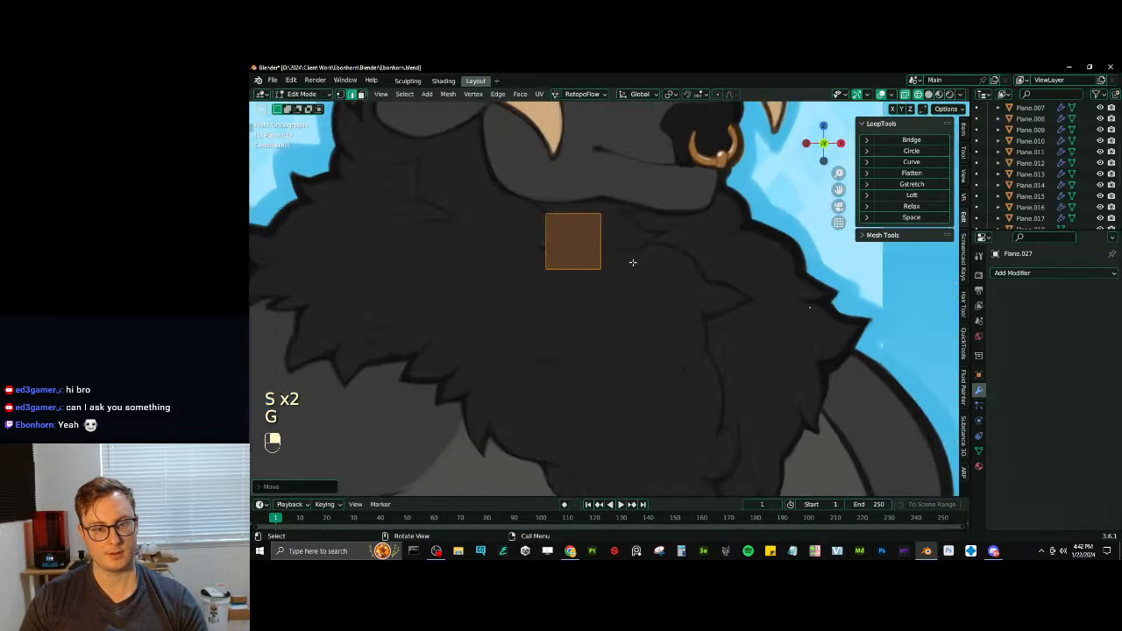
{"action": "key", "text": "g"}
{"action": "left_click", "coordinate": [534, 232]}
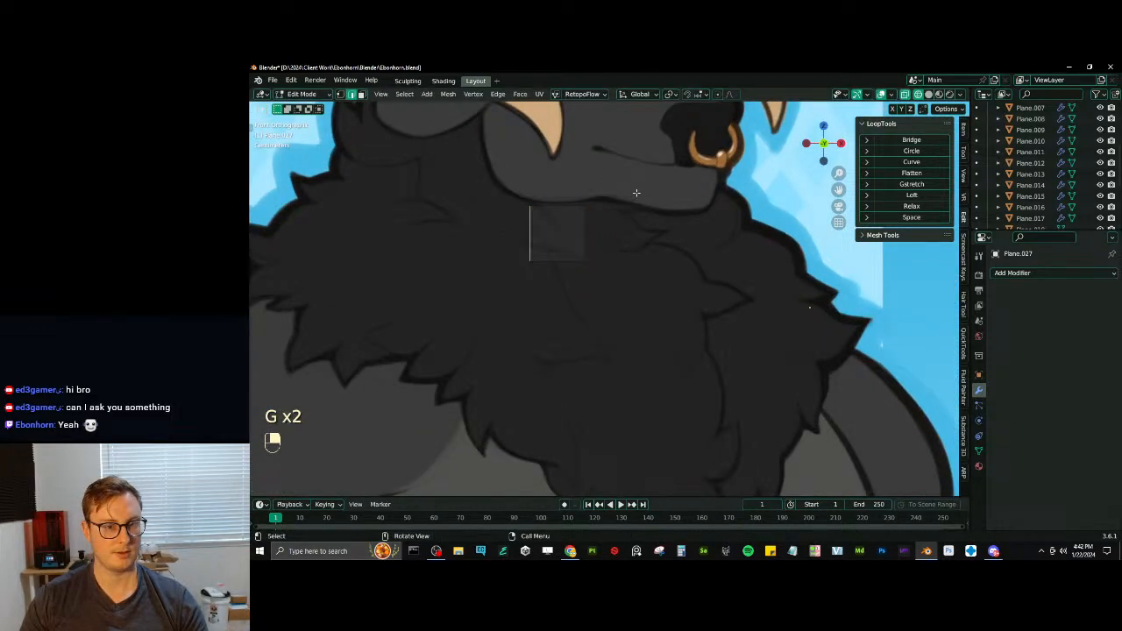
- Adjust the square's size and shift its right edge inward to narrow it
{"action": "key", "text": "s"}
{"action": "left_click", "coordinate": [589, 215]}
{"action": "left_click", "coordinate": [588, 224]}
{"action": "key", "text": "g"}
{"action": "left_click", "coordinate": [576, 219]}
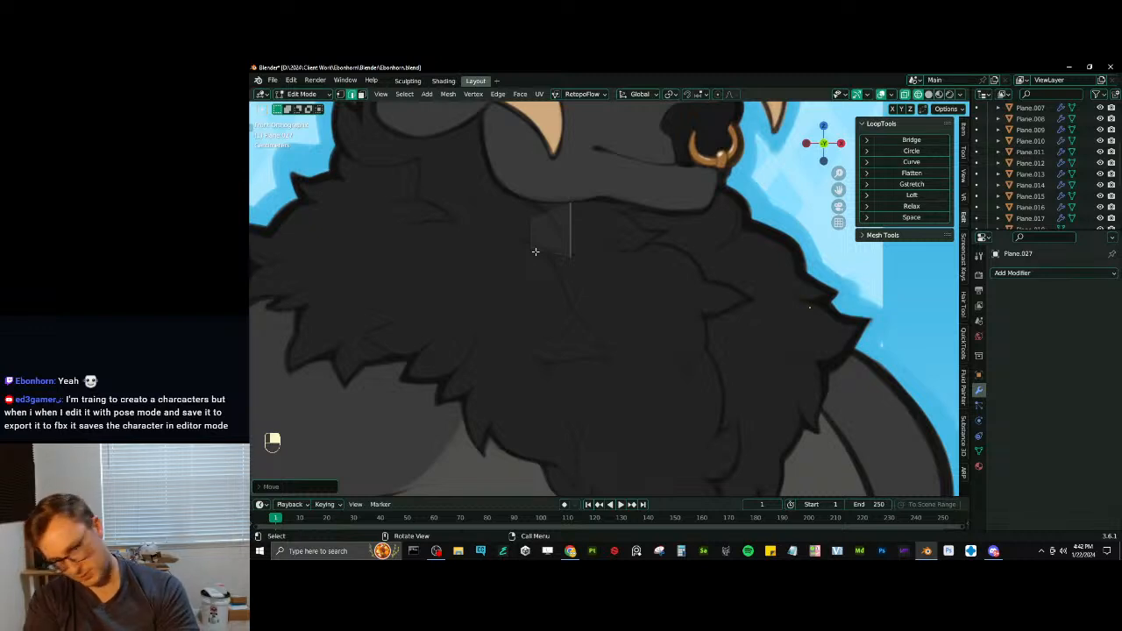
- Scale the left edge of the square shorter and reposition it to form the fur tuft's narrower base
{"action": "scroll", "coordinate": [548, 239], "scroll_direction": "up", "scroll_amount": 2}
{"action": "middle_click_drag", "start_coordinate": [549, 238], "coordinate": [546, 310], "text": "shift"}
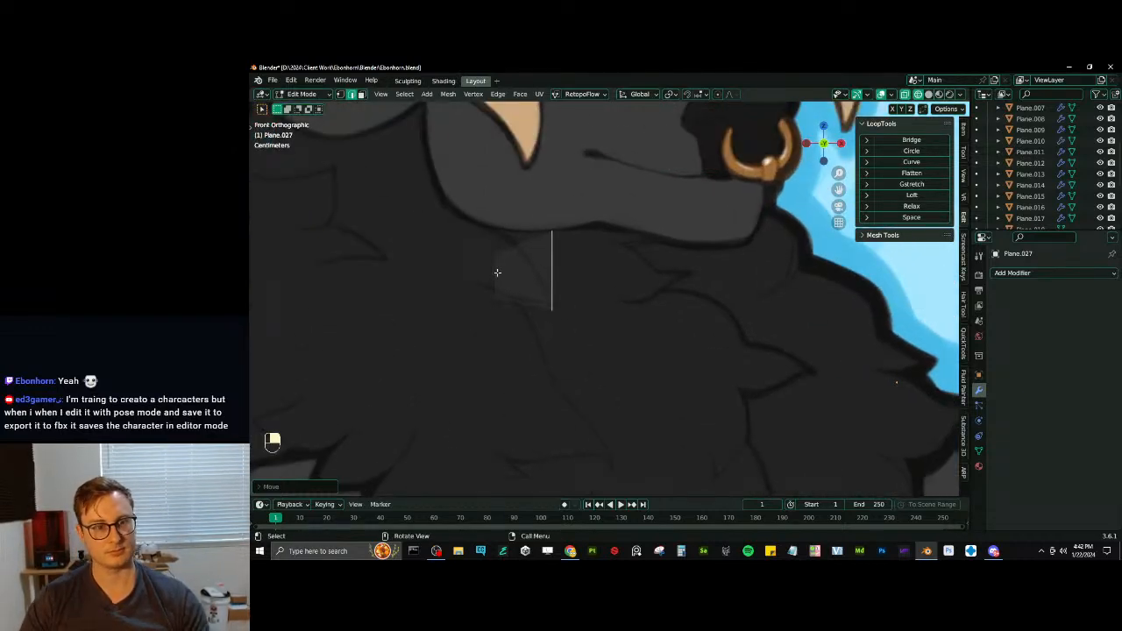
{"action": "left_click", "coordinate": [496, 271]}
{"action": "key", "text": "s"}
{"action": "left_click", "coordinate": [525, 241]}
{"action": "key", "text": "g"}
{"action": "left_click", "coordinate": [524, 236]}
- Extrude the square's right edge along the drawn tuft, then scale the new edge down and position it
{"action": "left_click", "coordinate": [549, 257]}
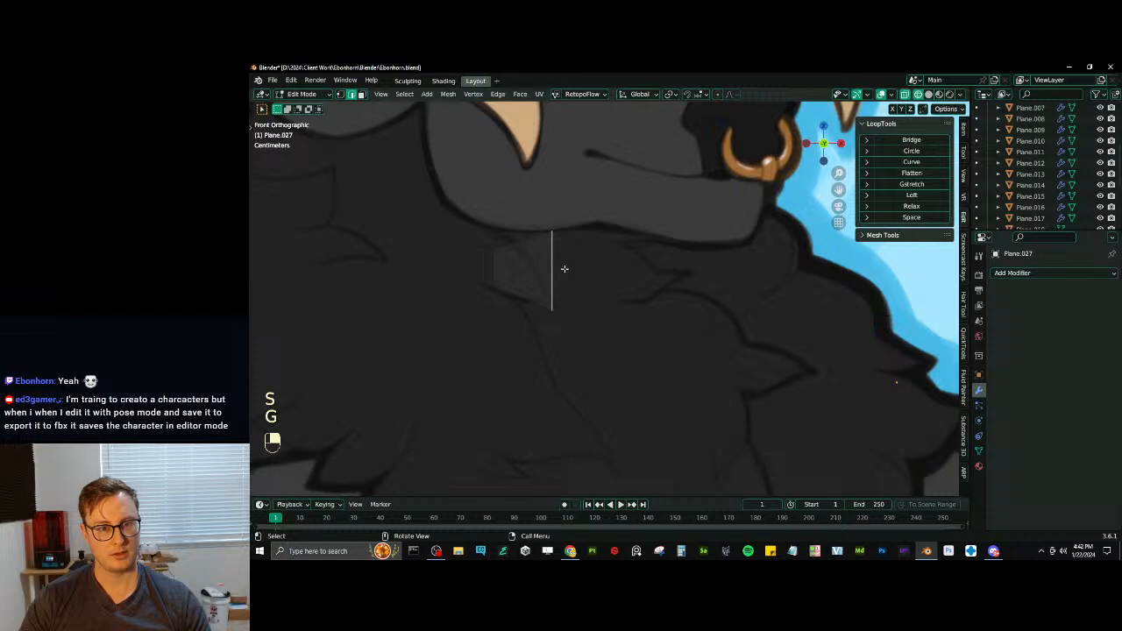
{"action": "key", "text": "e"}
{"action": "left_click", "coordinate": [628, 258]}
{"action": "key", "text": "s"}
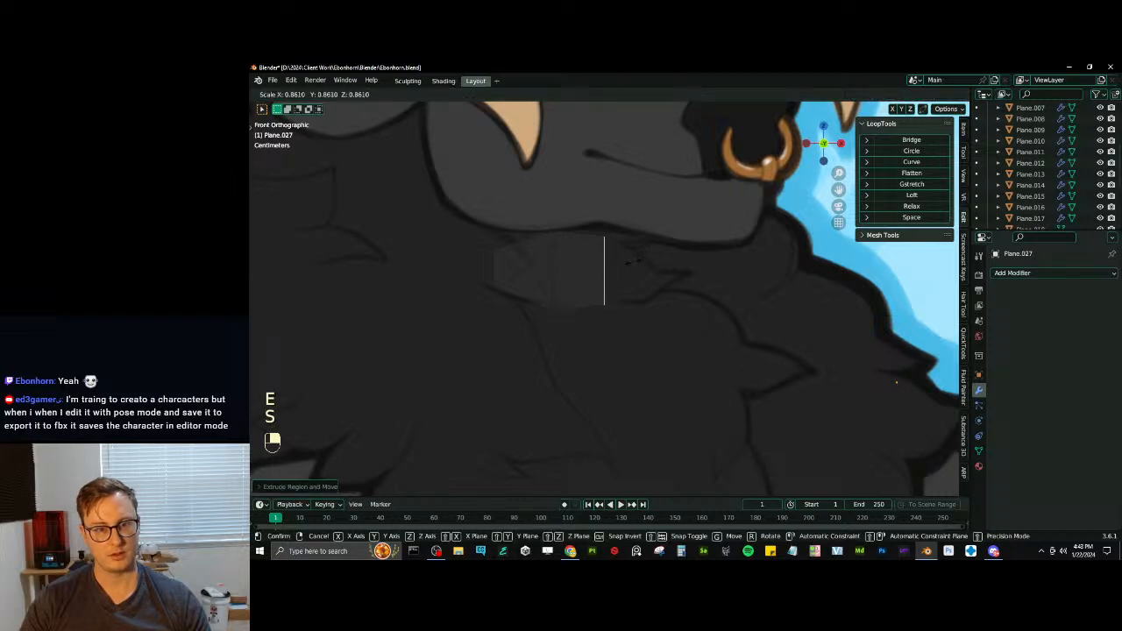
{"action": "left_click", "coordinate": [634, 262]}
{"action": "key", "text": "g"}
{"action": "left_click", "coordinate": [636, 261]}
- Scale the middle edge of the strip and move it to match the reference tuft's outline
{"action": "left_click", "coordinate": [543, 263]}
{"action": "key", "text": "s"}
{"action": "left_click", "coordinate": [599, 237]}
{"action": "key", "text": "g"}
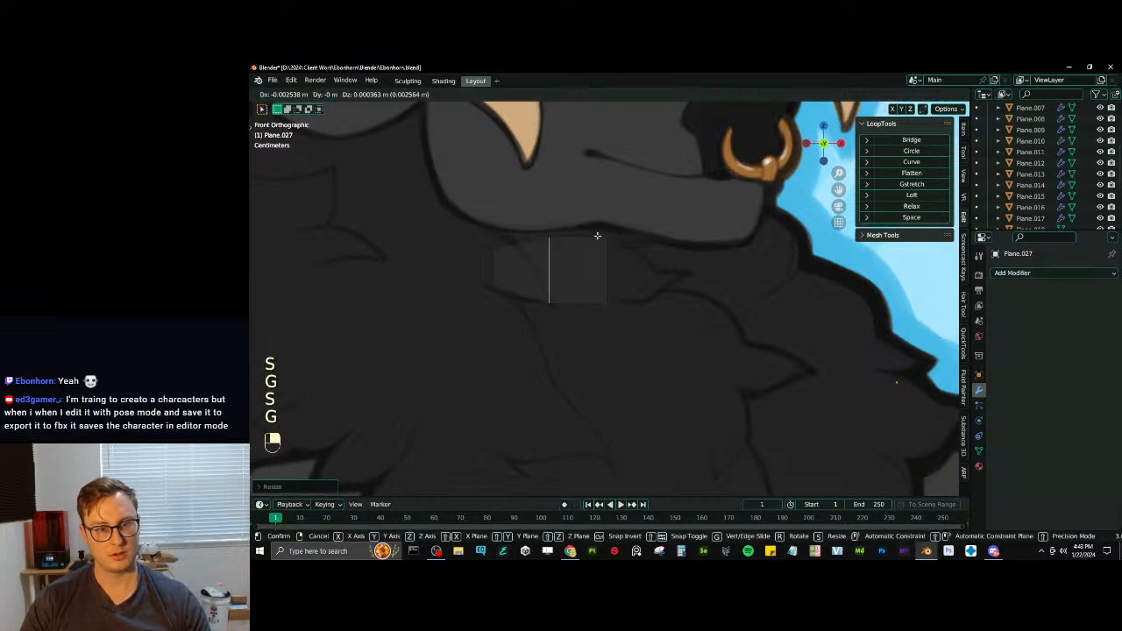
{"action": "left_click", "coordinate": [615, 249]}
- Tilt the strip's end edge, scale it down and position it on the drawn tuft outline
{"action": "key", "text": "r"}
{"action": "left_click", "coordinate": [648, 238]}
{"action": "key", "text": "s"}
{"action": "left_click", "coordinate": [646, 243]}
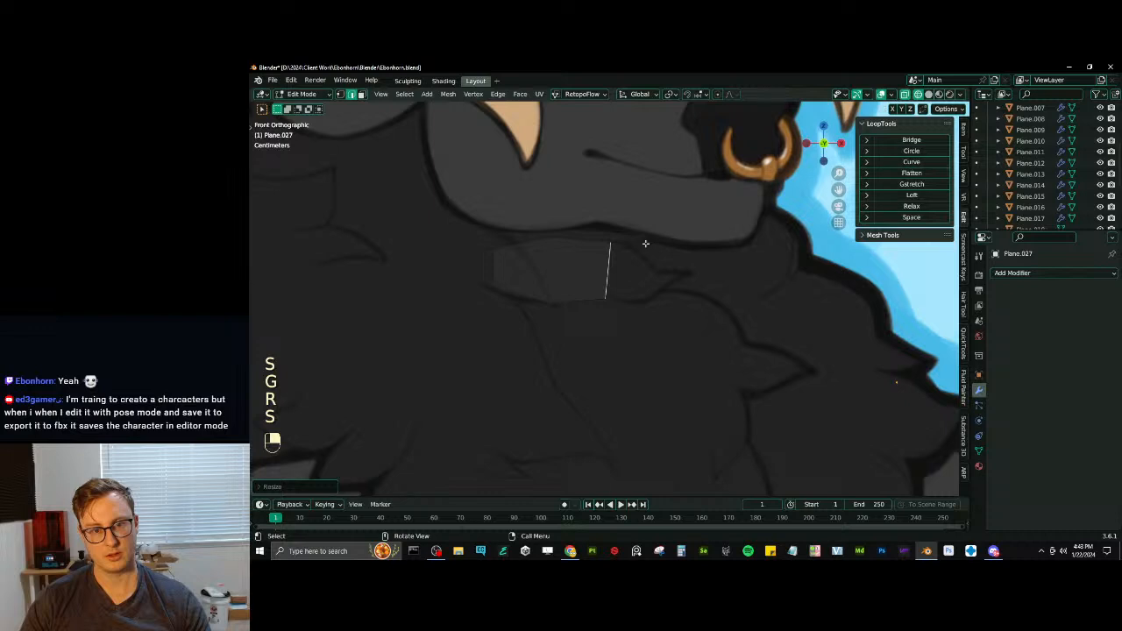
{"action": "key", "text": "g"}
{"action": "left_click", "coordinate": [646, 243]}
- Extrude the end edge twice as far along the tuft as needed for its taper, scaling, rotating and repositioning the new edge
{"action": "key", "text": "e"}
{"action": "left_click", "coordinate": [668, 250]}
{"action": "key", "text": "s"}
{"action": "left_click", "coordinate": [669, 249]}
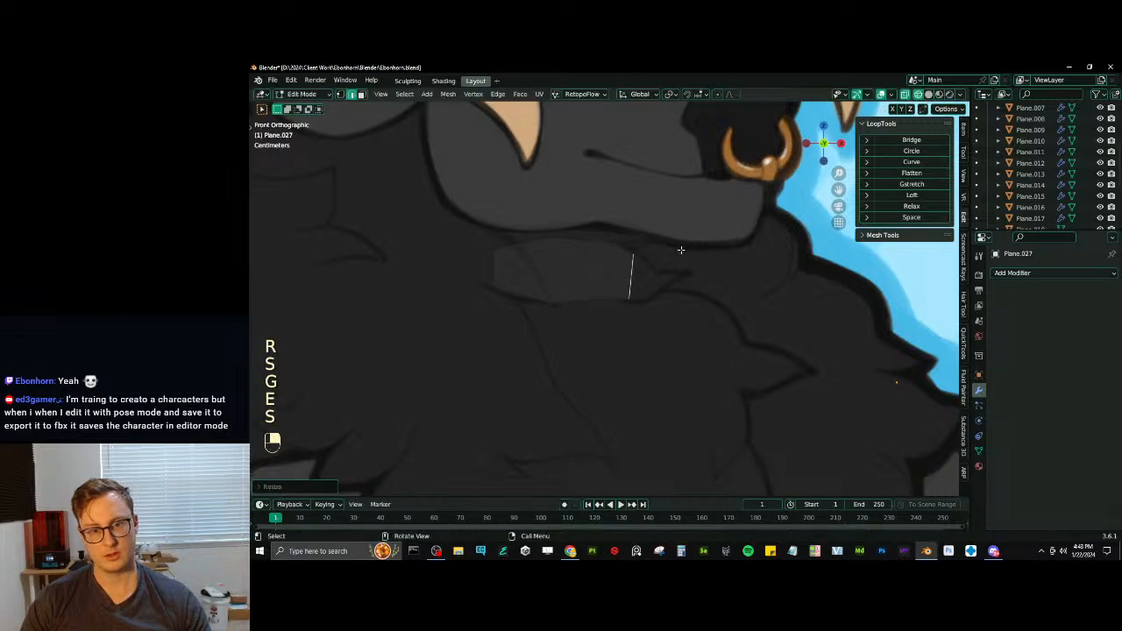
{"action": "key", "text": "g"}
{"action": "key", "text": "r"}
{"action": "key", "text": "s"}
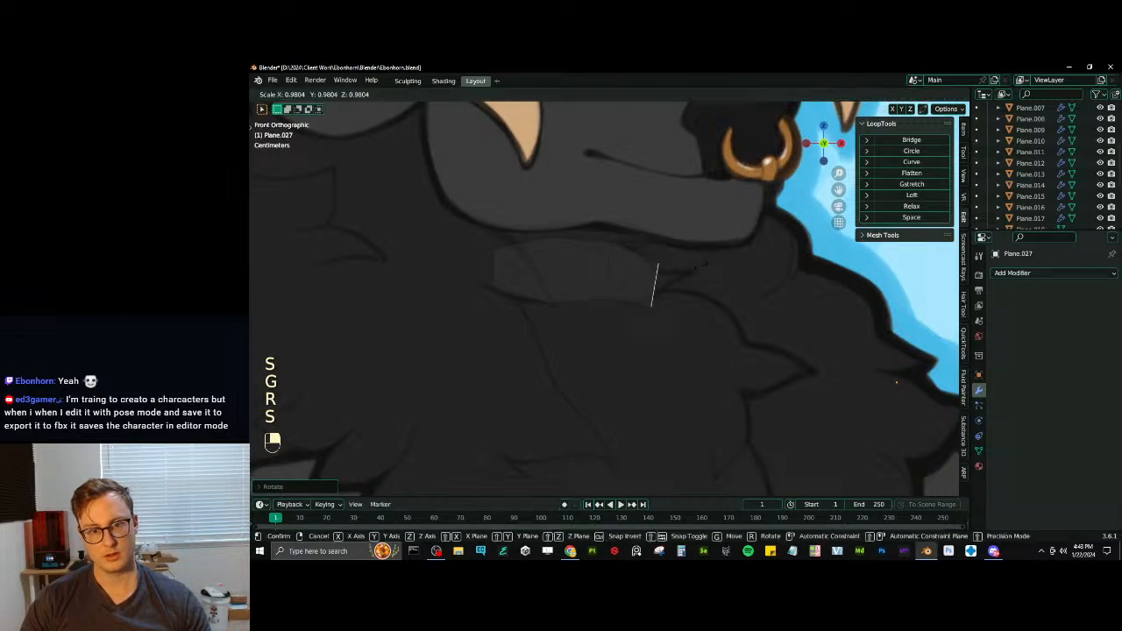
{"action": "key", "text": "g"}
{"action": "left_click", "coordinate": [686, 268]}
- Add a loop cut across the strip's last segment and scale it up to round the tuft's outline
{"action": "key", "text": "ctrl+r"}
{"action": "key", "text": "s"}
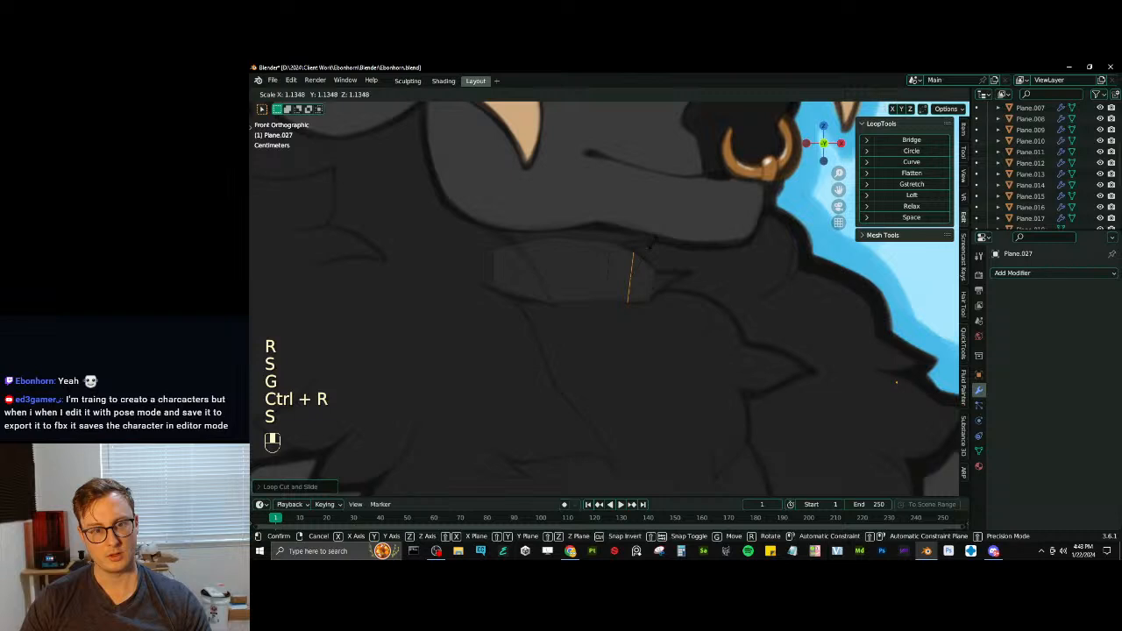
{"action": "left_click", "coordinate": [646, 281]}
- Extrude the end edge toward the tuft's tip, rotate it to the opposite slant, shrink it and position it
{"action": "key", "text": "e"}
{"action": "key", "text": "r"}
{"action": "key", "text": "s"}
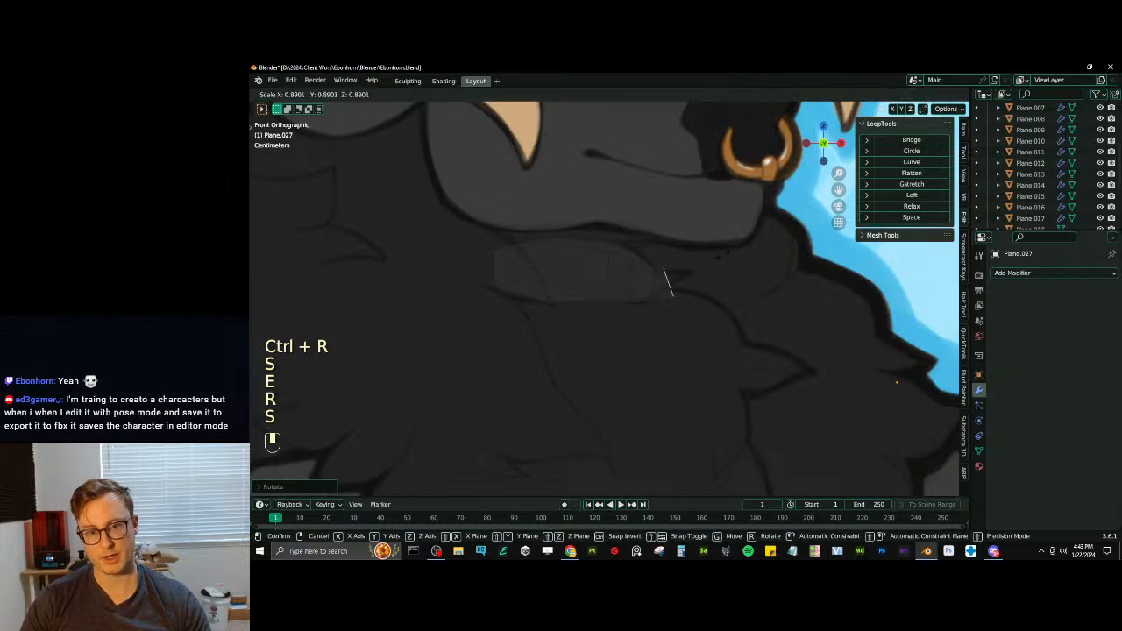
{"action": "key", "text": "g"}
{"action": "key", "text": "s"}
{"action": "left_click", "coordinate": [702, 263]}
{"action": "key", "text": "g"}
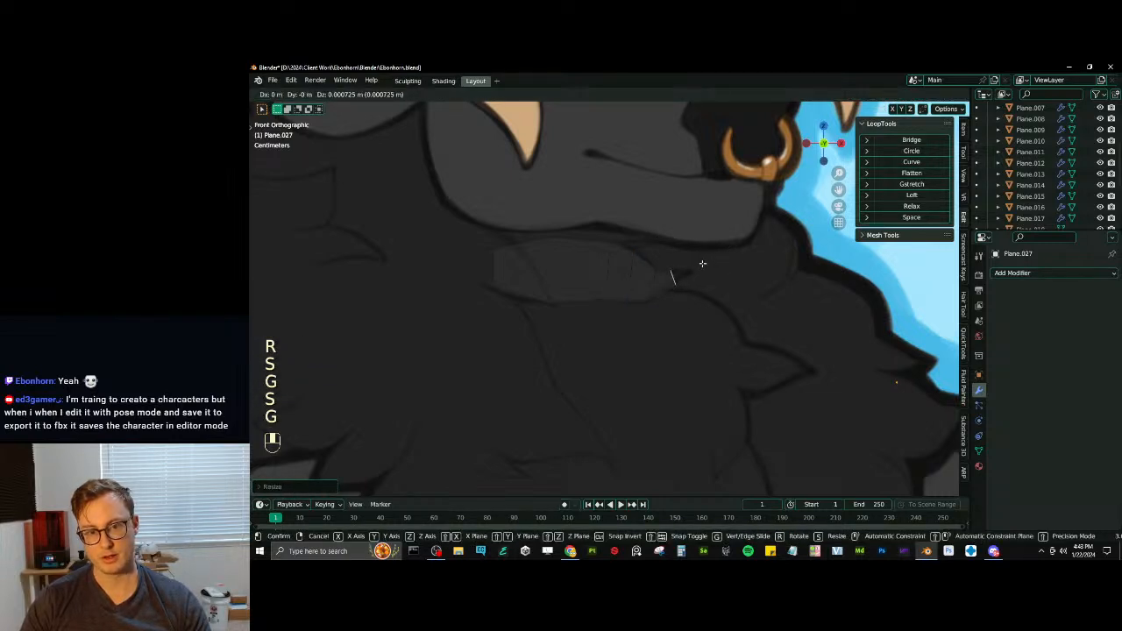
{"action": "left_click", "coordinate": [703, 262]}
- Refine the narrow end edge's position and size, extrude it once more and merge it into a pointed tip
{"action": "key", "text": "g"}
{"action": "left_click", "coordinate": [710, 261]}
{"action": "key", "text": "s"}
{"action": "left_click", "coordinate": [705, 263]}
{"action": "key", "text": "e"}
{"action": "left_click", "coordinate": [718, 260]}
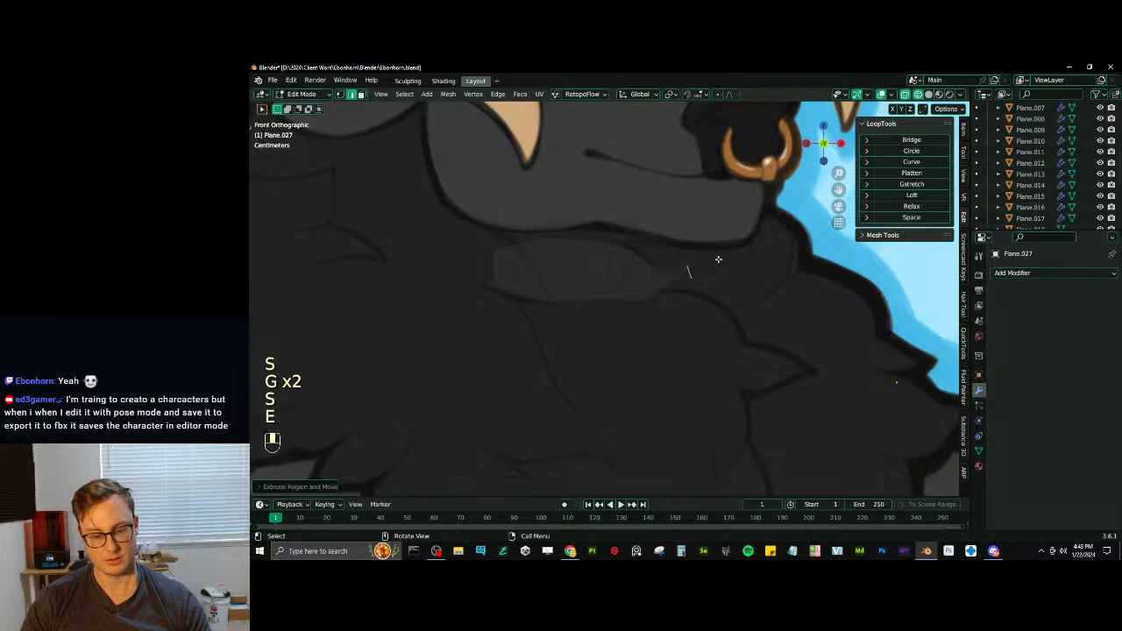
{"action": "key", "text": "m"}
{"action": "left_click", "coordinate": [719, 259]}
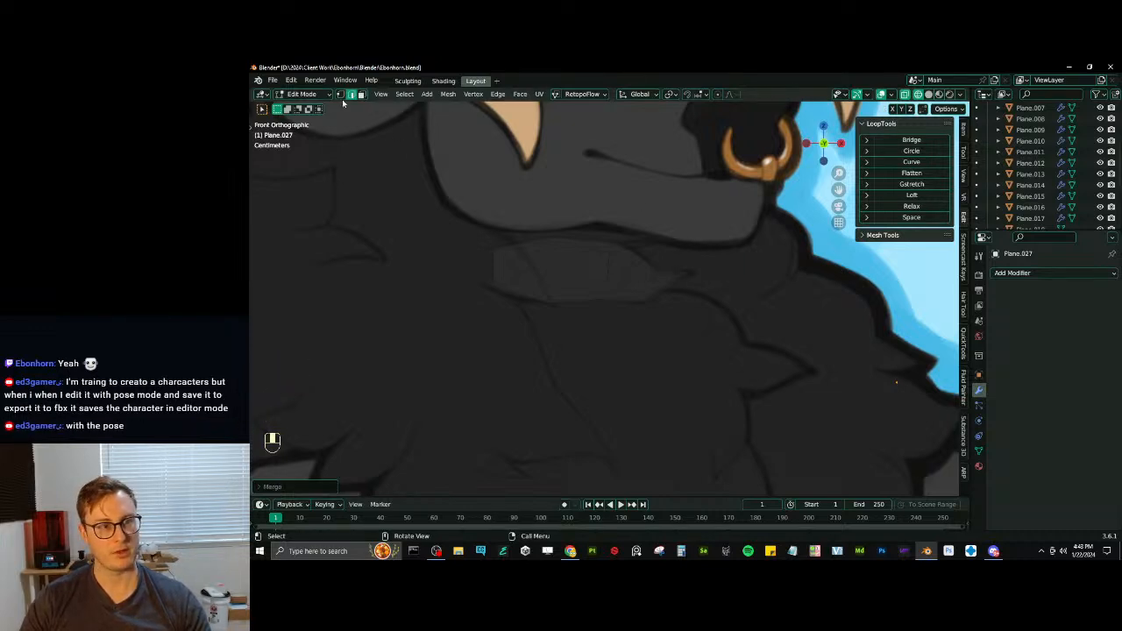
{"action": "key", "text": "g"}
{"action": "left_click", "coordinate": [689, 271]}
{"action": "key", "text": "ctrl+z"}
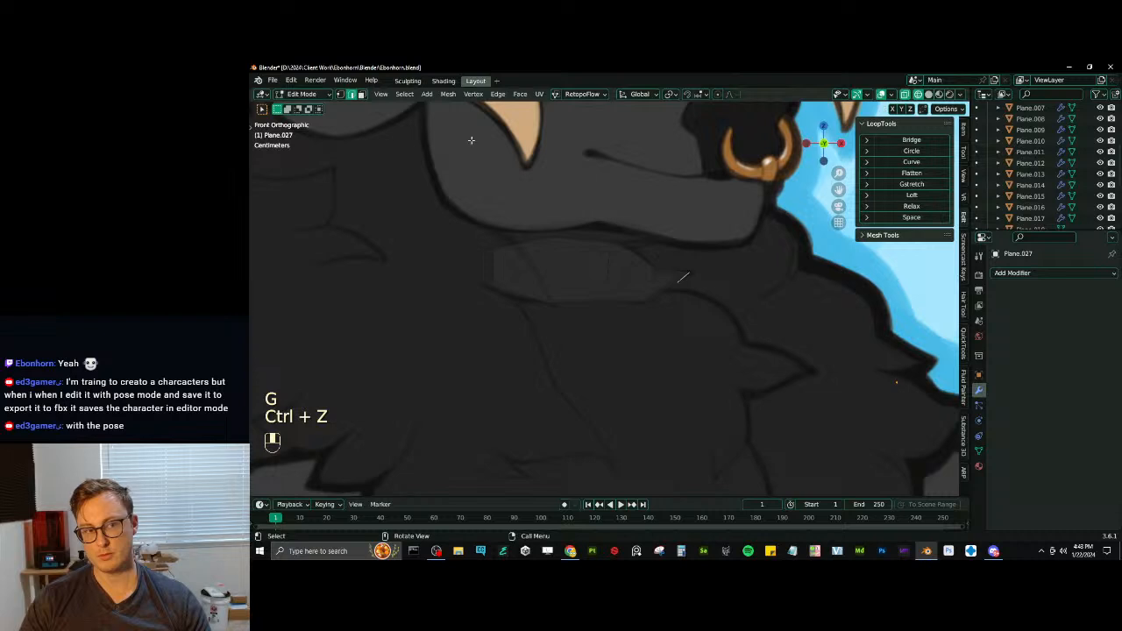
- Move the individual vertices just behind the tuft's tip onto the drawn outline
{"action": "scroll", "coordinate": [668, 262], "scroll_direction": "up", "scroll_amount": 2}
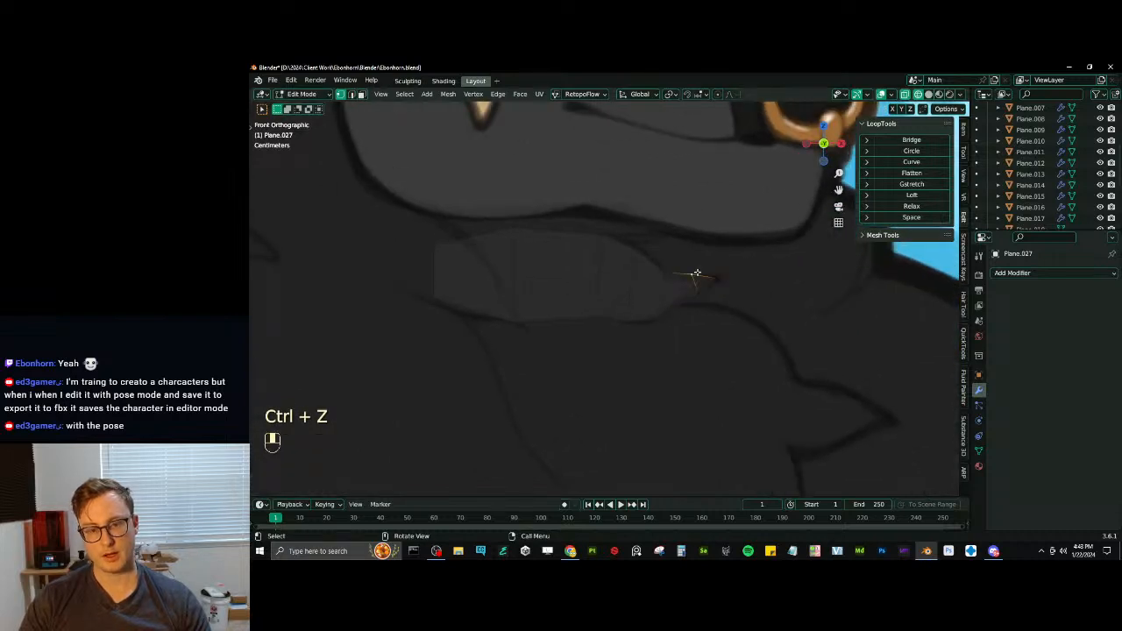
{"action": "key", "text": "g"}
{"action": "left_click", "coordinate": [715, 294]}
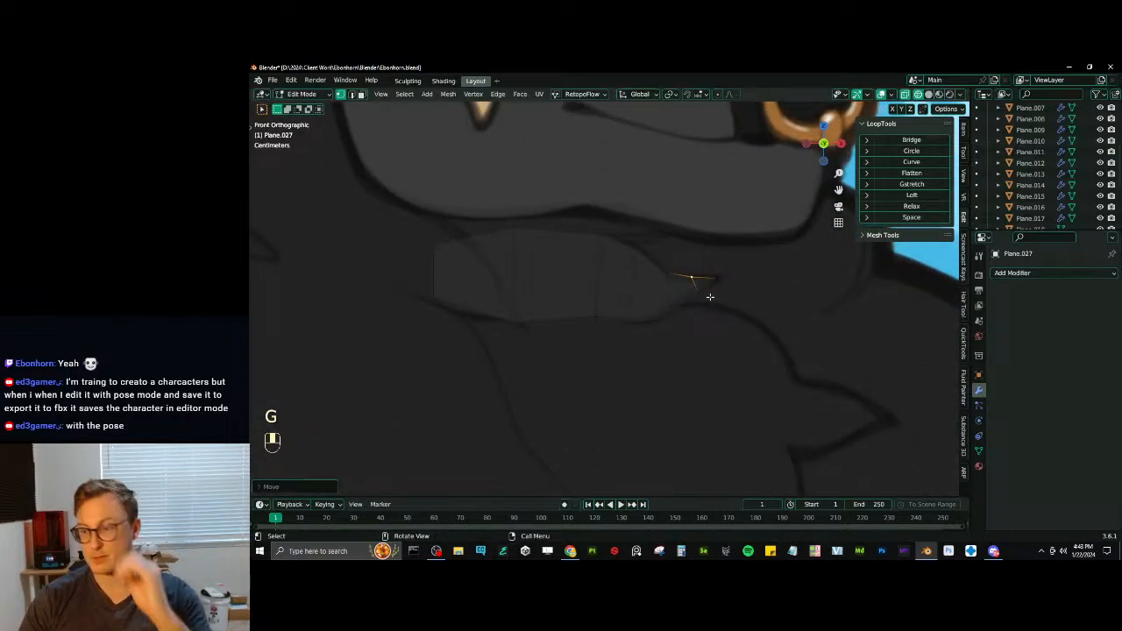
{"action": "key", "text": "g"}
{"action": "left_click", "coordinate": [696, 293]}
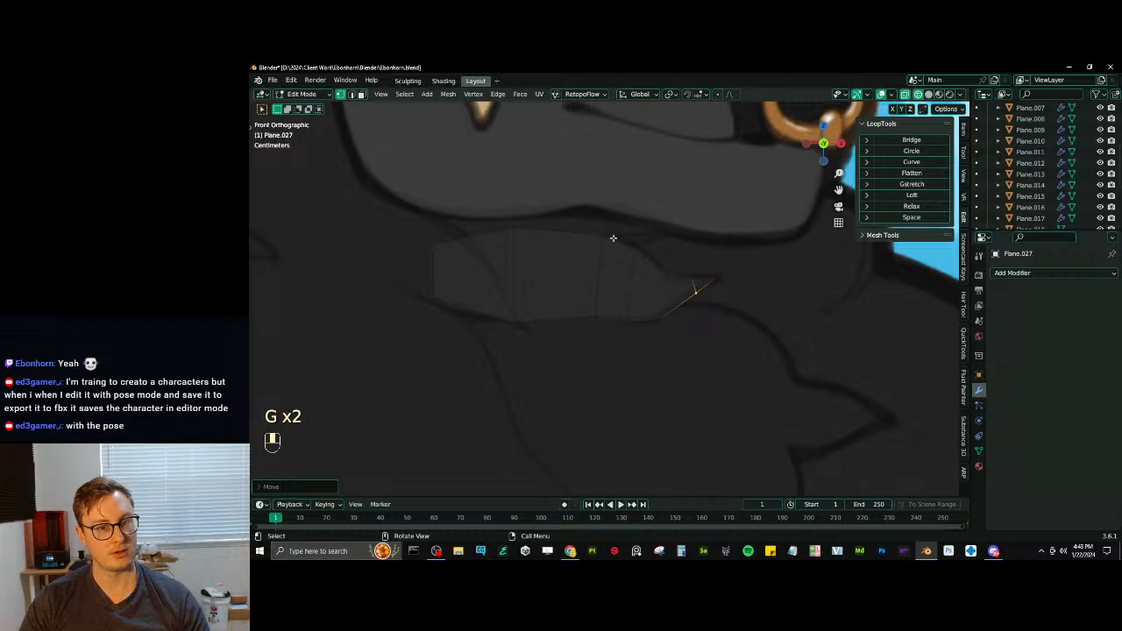
{"action": "key", "text": "ctrl+r"}
{"action": "double_click", "coordinate": [561, 229]}
{"action": "key", "text": "s"}
{"action": "left_click", "coordinate": [598, 195]}
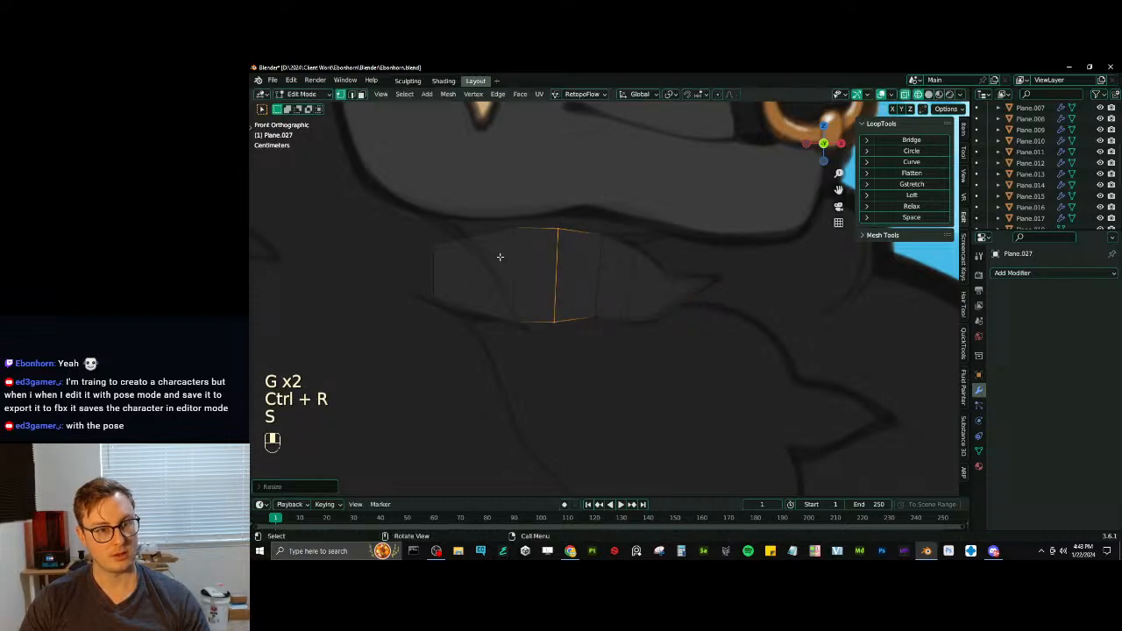
{"action": "key", "text": "ctrl+r"}
{"action": "key", "text": "ctrl+z"}
{"action": "key", "text": "ctrl+z"}
{"action": "key", "text": "ctrl+z"}
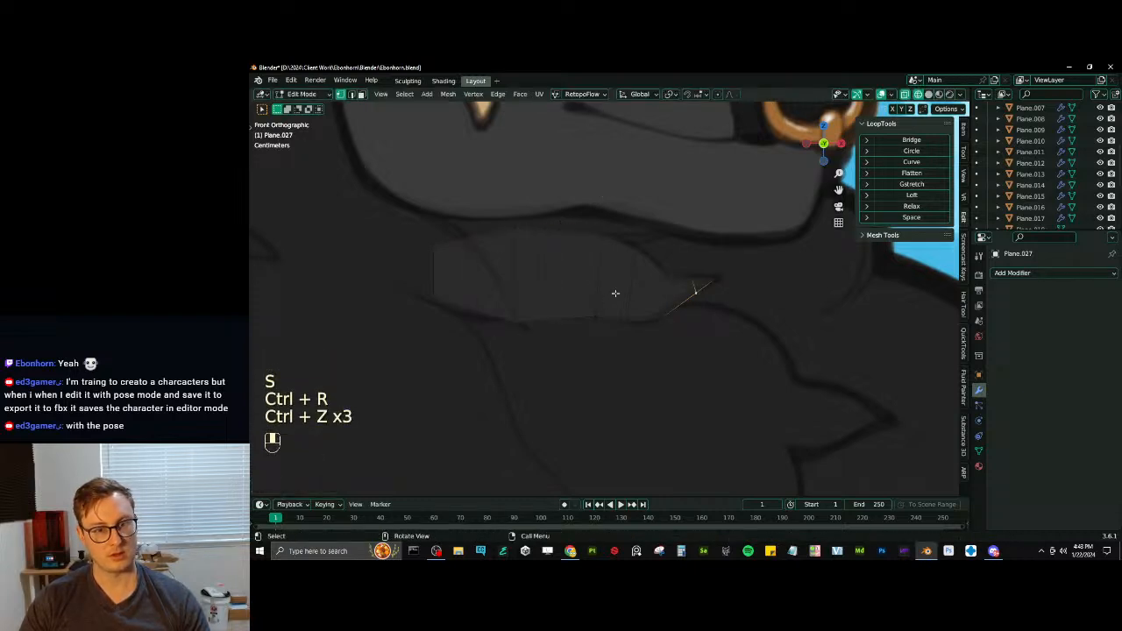
- Duplicate the tuft's base edge below the first tuft, then scale and position the copy to begin another tuft
{"action": "scroll", "coordinate": [615, 292], "scroll_direction": "down", "scroll_amount": 4}
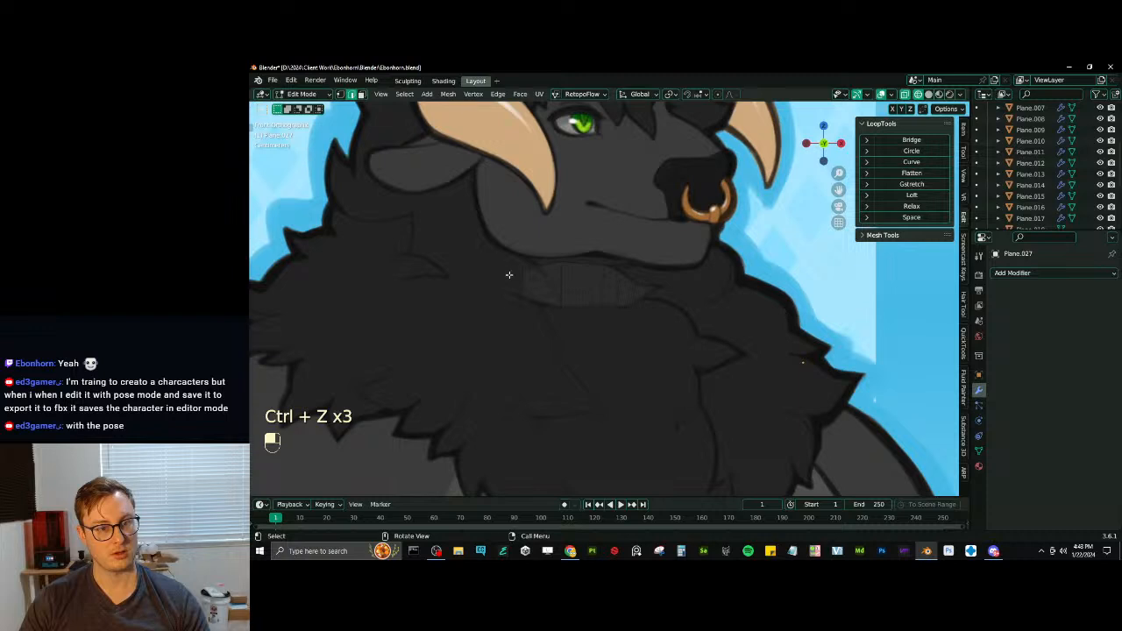
{"action": "key", "text": "shift+d"}
{"action": "left_click", "coordinate": [579, 347]}
{"action": "middle_click_drag", "start_coordinate": [630, 342], "coordinate": [562, 308], "text": "shift"}
{"action": "scroll", "coordinate": [561, 343], "scroll_direction": "up", "scroll_amount": 3}
{"action": "key", "text": "s"}
{"action": "left_click", "coordinate": [504, 343]}
{"action": "key", "text": "g"}
{"action": "left_click", "coordinate": [568, 298]}
- Resize the duplicated edge and shift it closer beneath the first tuft
{"action": "key", "text": "s"}
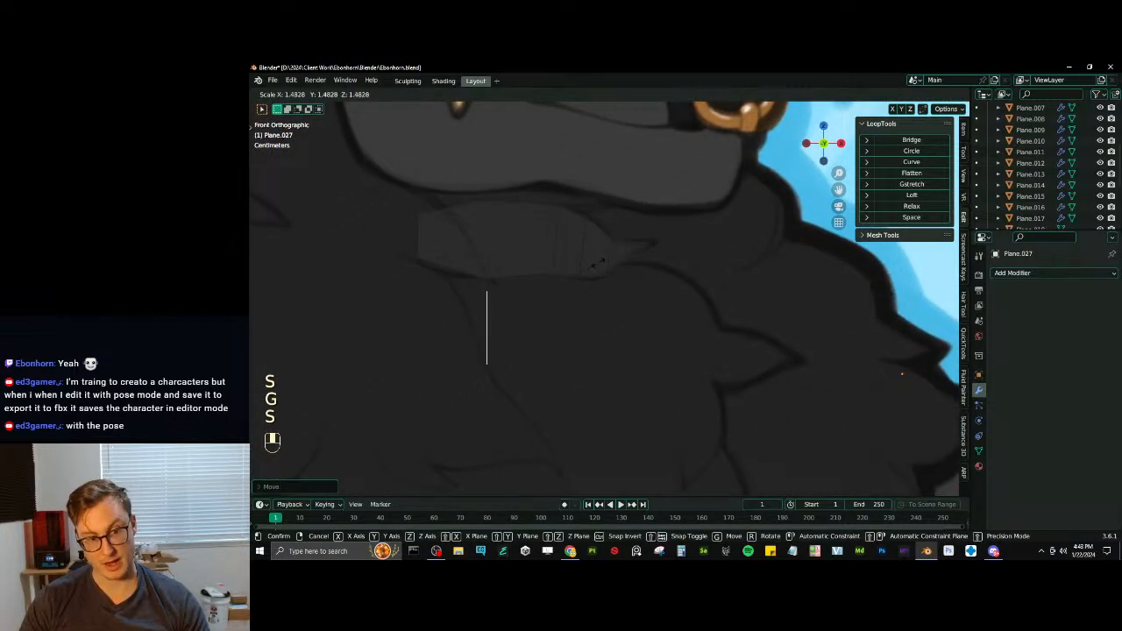
{"action": "left_click", "coordinate": [604, 265]}
{"action": "key", "text": "s"}
{"action": "left_click", "coordinate": [565, 279]}
{"action": "scroll", "coordinate": [565, 279], "scroll_direction": "down", "scroll_amount": 3}
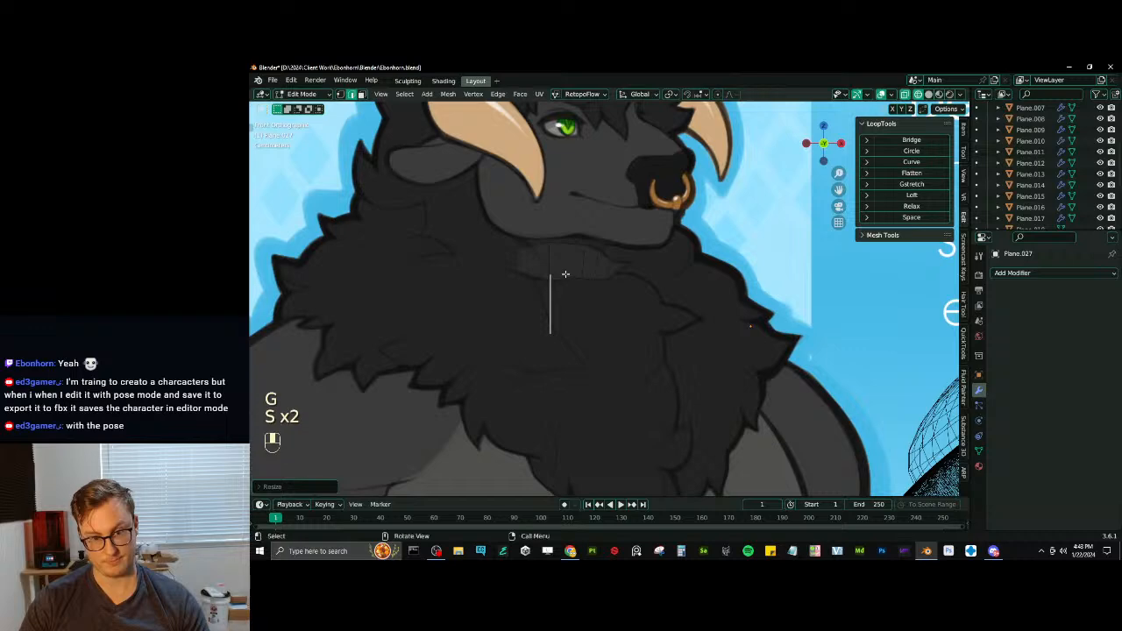
{"action": "key", "text": "g"}
{"action": "left_click", "coordinate": [558, 280]}
- Move the duplicated edge down into the lower chest fur, at the start of a drawn tuft
{"action": "scroll", "coordinate": [599, 254], "scroll_direction": "down", "scroll_amount": 5}
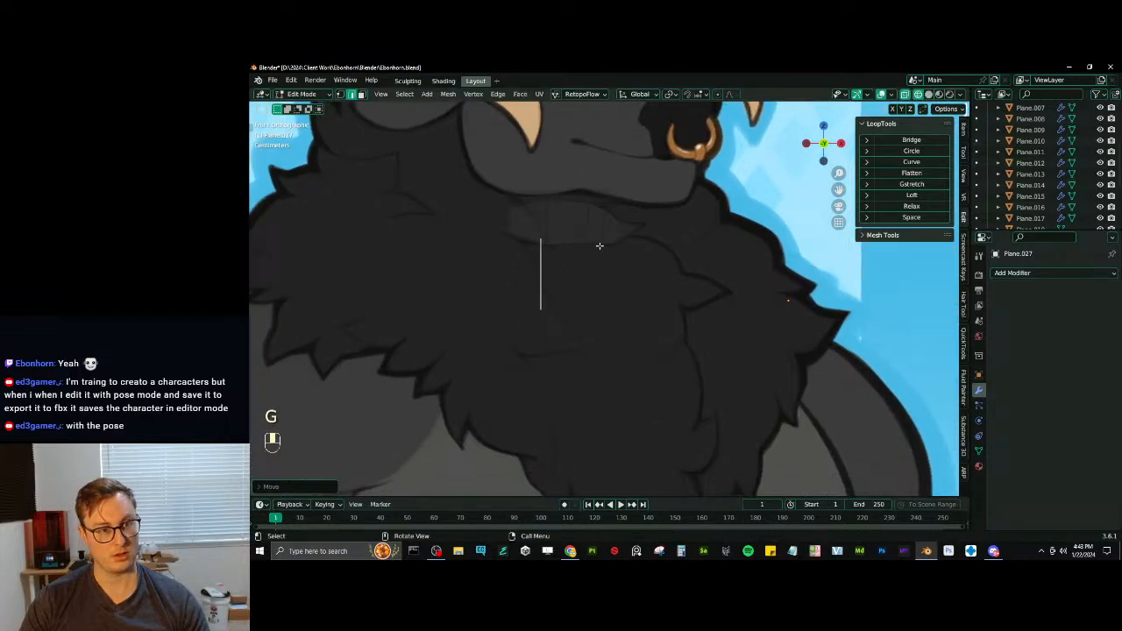
{"action": "scroll", "coordinate": [604, 263], "scroll_direction": "up", "scroll_amount": 5}
{"action": "key", "text": "g"}
{"action": "left_click", "coordinate": [668, 332]}
{"action": "middle_click_drag", "start_coordinate": [666, 331], "coordinate": [646, 286], "text": "shift"}
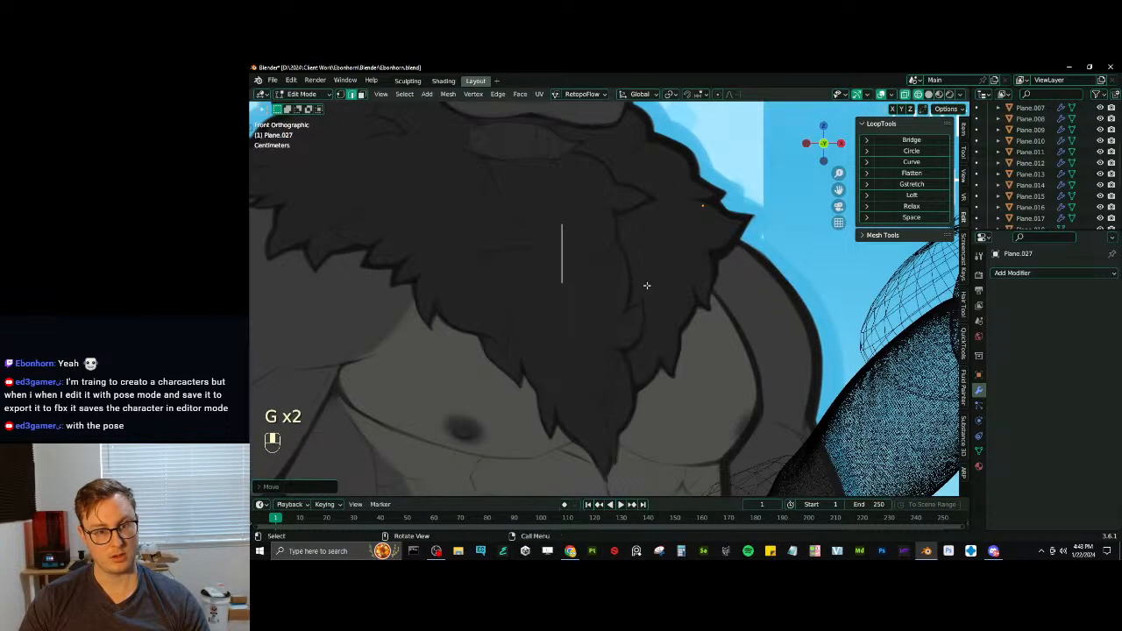
{"action": "key", "text": "g"}
{"action": "left_click", "coordinate": [613, 323]}
{"action": "scroll", "coordinate": [613, 320], "scroll_direction": "up", "scroll_amount": 3}
{"action": "key", "text": "g"}
{"action": "left_click", "coordinate": [562, 340]}
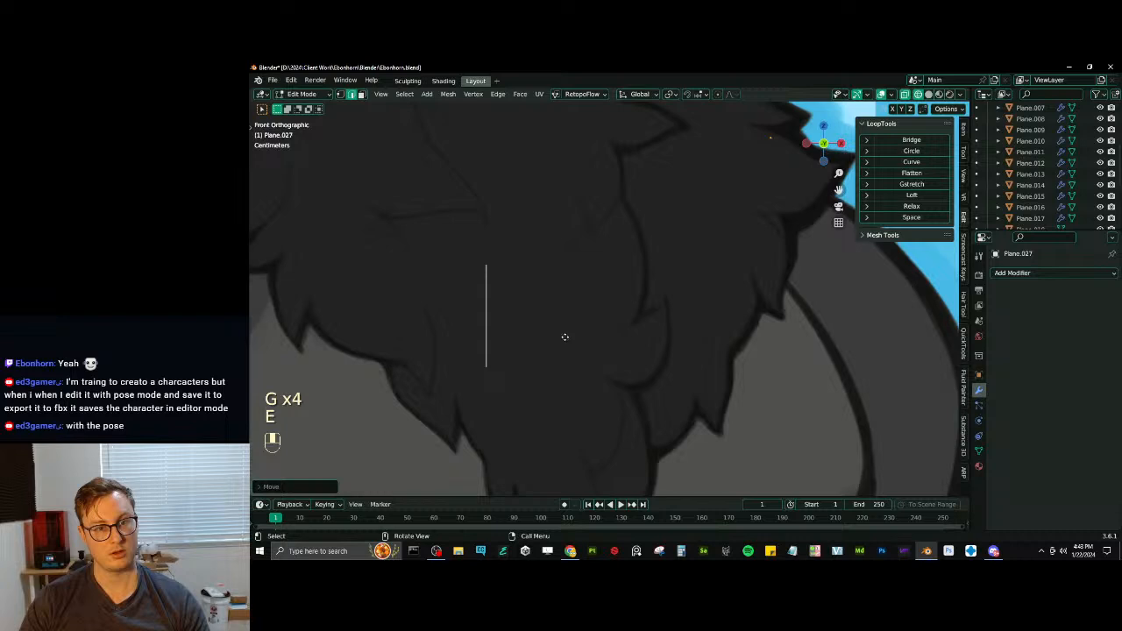
- Extrude the duplicated edge sideways, then rotate and scale the new edge to follow the lower tuft's curve
{"action": "key", "text": "e"}
{"action": "left_click", "coordinate": [628, 335]}
{"action": "key", "text": "r"}
{"action": "left_click", "coordinate": [657, 303]}
{"action": "key", "text": "s"}
{"action": "left_click", "coordinate": [663, 276]}
- Extrude another segment of the lower tuft up along its curve, rotating, scaling and positioning its end edge
{"action": "key", "text": "e"}
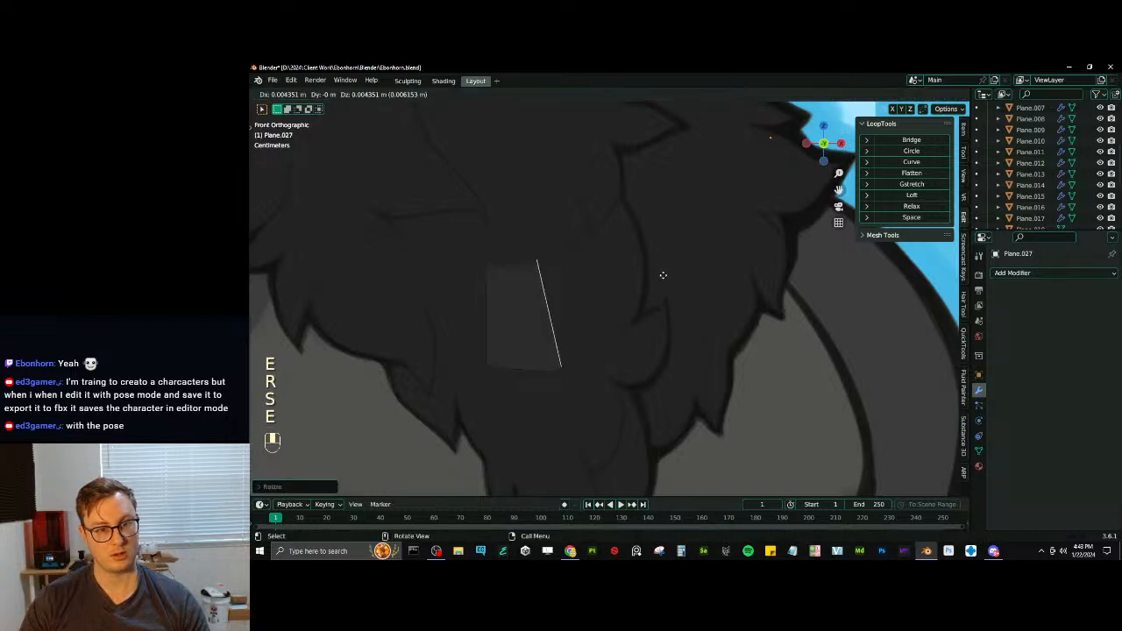
{"action": "key", "text": "r"}
{"action": "key", "text": "s"}
{"action": "key", "text": "g"}
{"action": "left_click", "coordinate": [731, 246]}
{"action": "key", "text": "r"}
{"action": "left_click", "coordinate": [718, 234]}
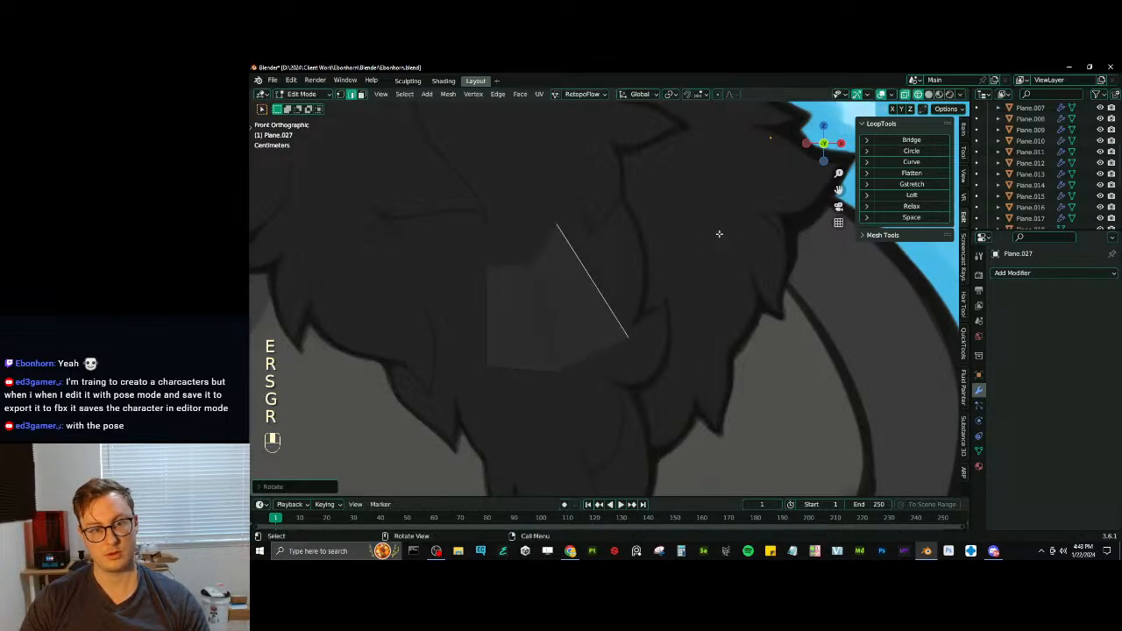
- Scale the lower tuft's slanted end edge down and move it to fit the drawn outline
{"action": "key", "text": "s"}
{"action": "left_click", "coordinate": [681, 245]}
{"action": "key", "text": "g"}
{"action": "left_click", "coordinate": [693, 250]}
{"action": "key", "text": "s"}
{"action": "left_click", "coordinate": [666, 251]}
{"action": "key", "text": "g"}
{"action": "left_click", "coordinate": [662, 245]}
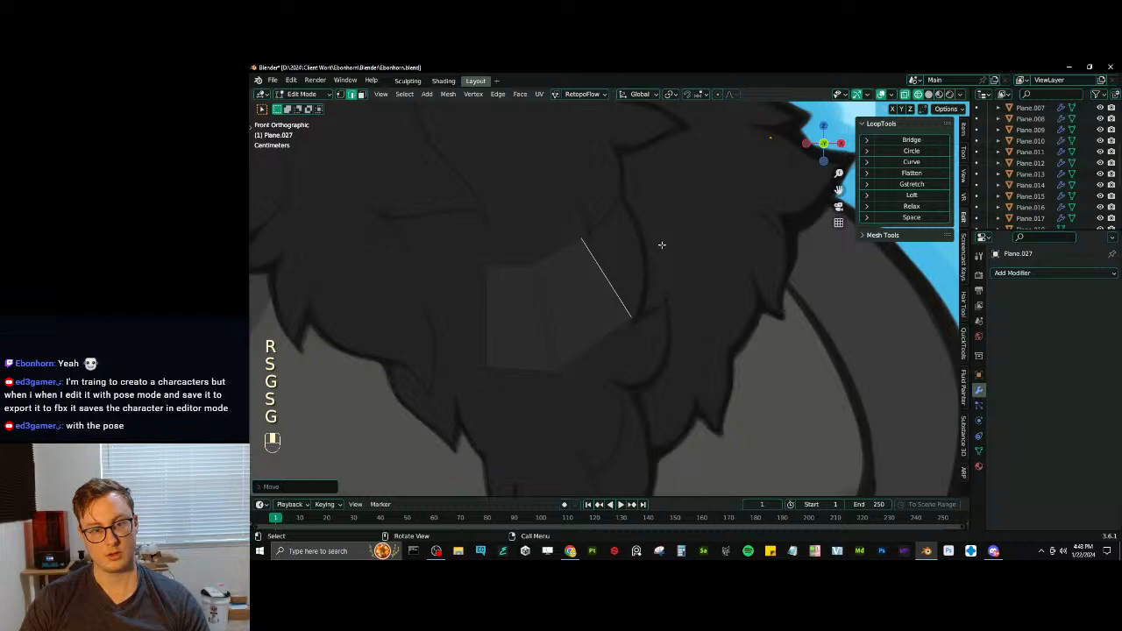
- Scale the lower tuft's slanted end edge, move it slightly and rotate it to match the drawn outline
{"action": "key", "text": "s"}
{"action": "left_click", "coordinate": [678, 247]}
{"action": "key", "text": "s"}
{"action": "left_click", "coordinate": [671, 251]}
{"action": "key", "text": "g"}
{"action": "left_click", "coordinate": [669, 242]}
{"action": "key", "text": "r"}
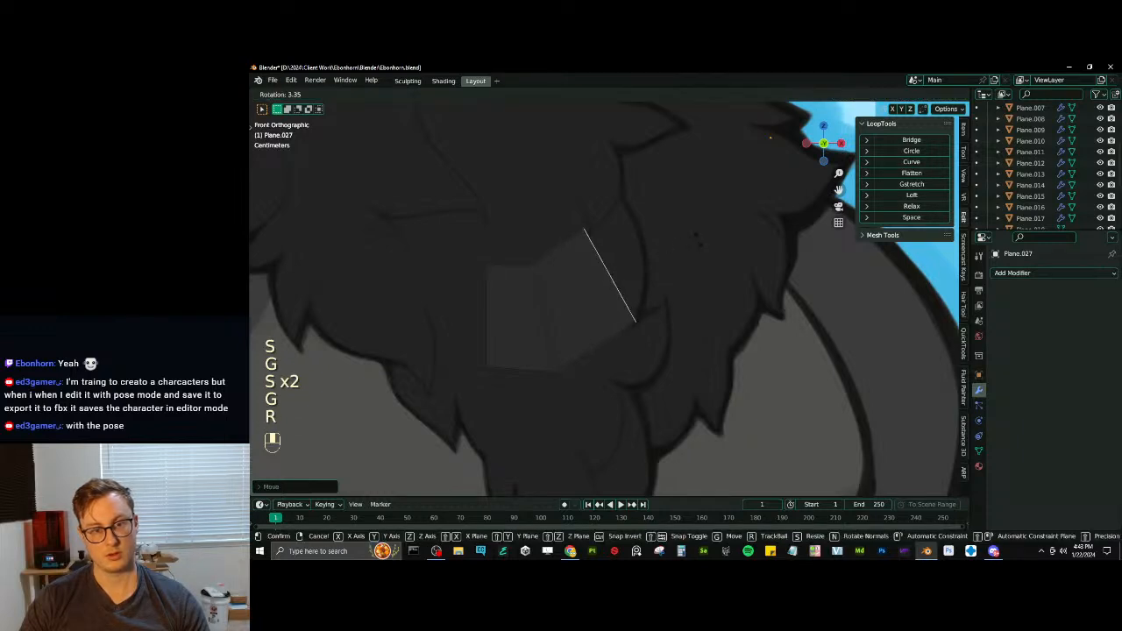
{"action": "left_click", "coordinate": [694, 243]}
- Extrude the slanted end edge up toward the tuft's tip, rotating and narrowing the new edge
{"action": "key", "text": "e"}
{"action": "left_click", "coordinate": [706, 220]}
{"action": "key", "text": "r"}
{"action": "left_click", "coordinate": [726, 205]}
{"action": "key", "text": "s"}
{"action": "left_click", "coordinate": [673, 219]}
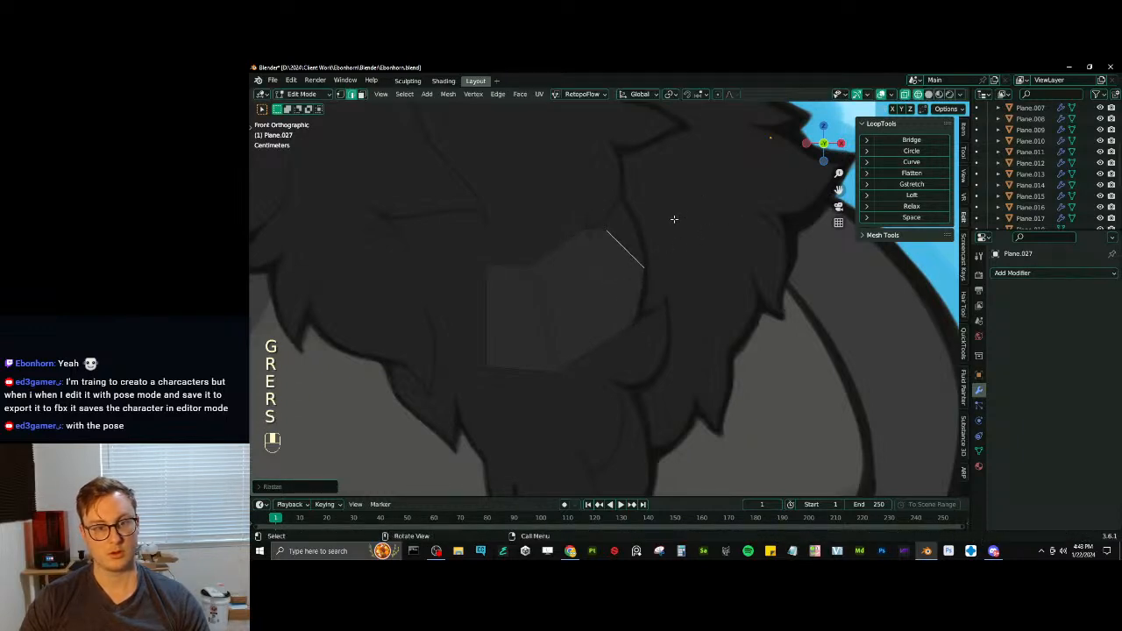
- Move, rotate and scale the narrowed end edge so it fits the drawn tuft's curve just below its tip
{"action": "key", "text": "g"}
{"action": "left_click", "coordinate": [676, 209]}
{"action": "key", "text": "r"}
{"action": "left_click", "coordinate": [658, 218]}
{"action": "key", "text": "g"}
{"action": "key", "text": "s"}
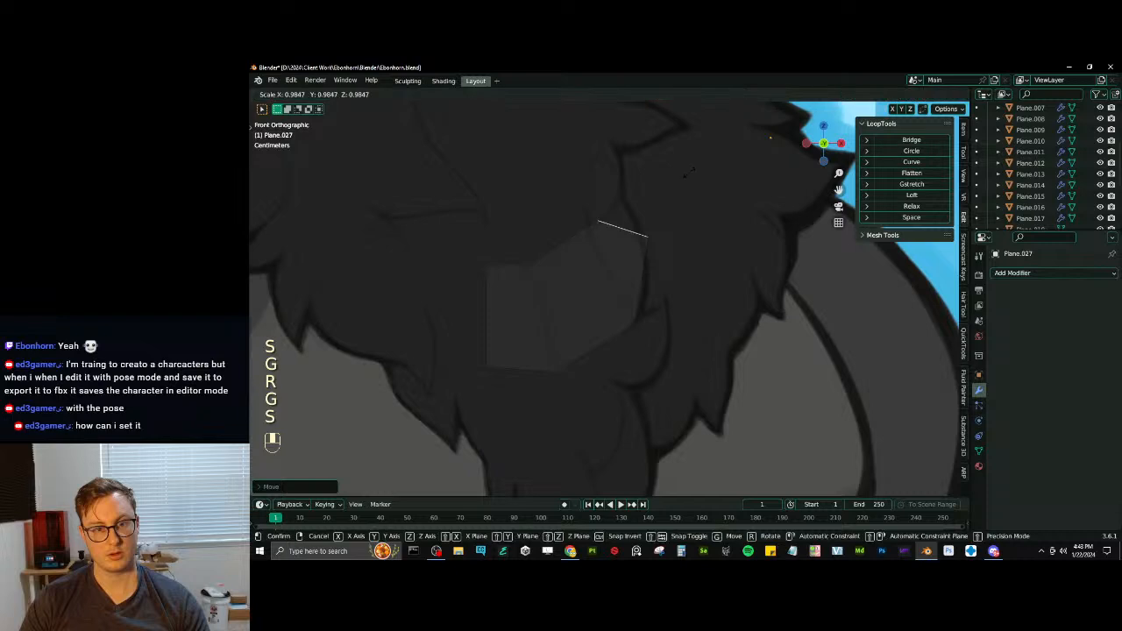
{"action": "left_click", "coordinate": [656, 211]}
{"action": "middle_click_drag", "start_coordinate": [655, 211], "coordinate": [649, 224], "text": "shift"}
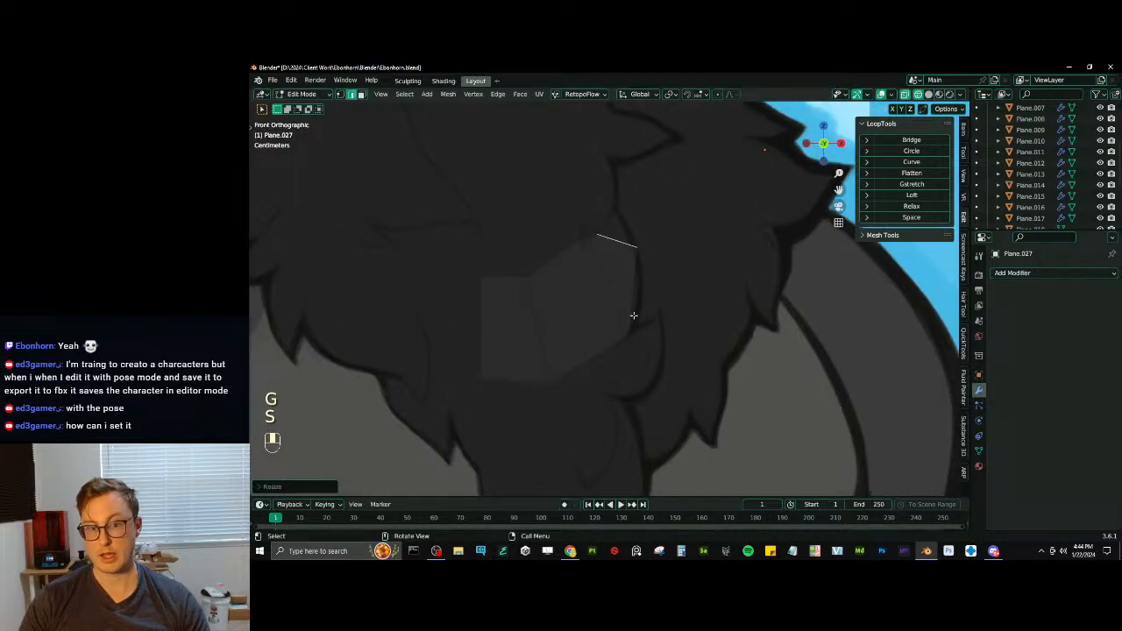
- Open the FBX export settings, demonstrate turning off Bake Animation, and close the export window without exporting
{"action": "left_click", "coordinate": [291, 82]}
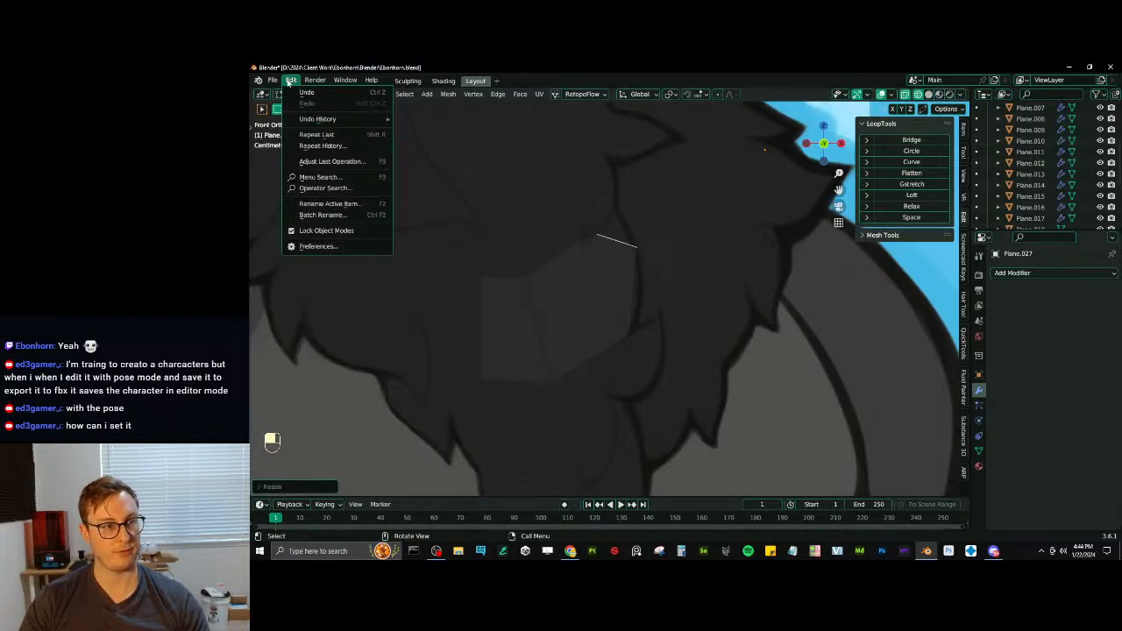
{"action": "mouse_move", "coordinate": [272, 80]}
{"action": "mouse_move", "coordinate": [291, 238]}
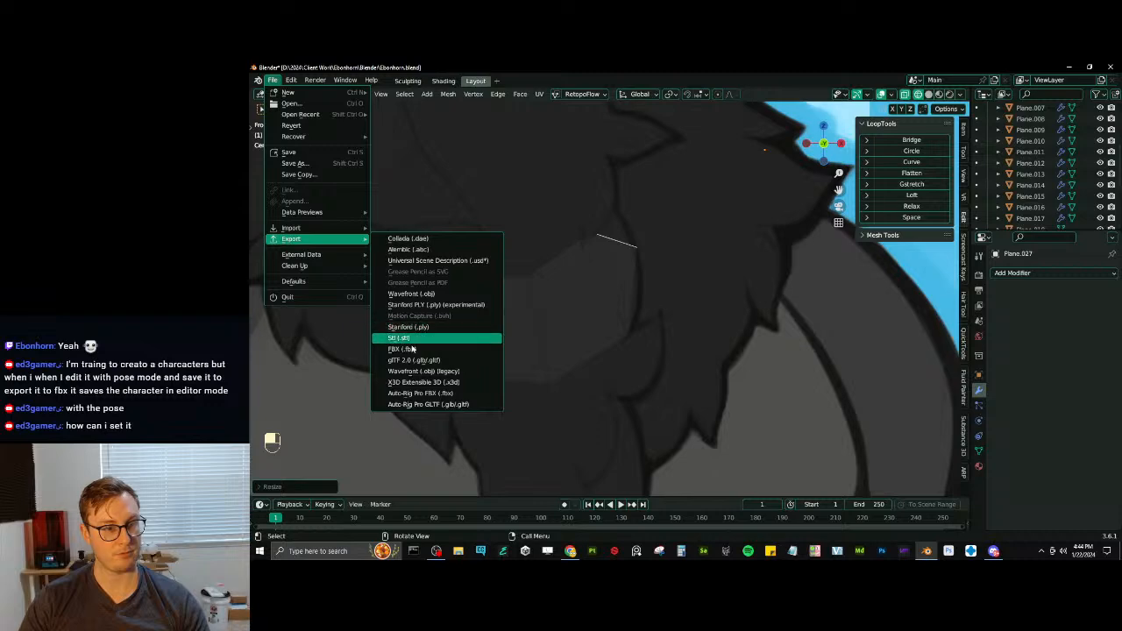
{"action": "left_click", "coordinate": [405, 349]}
{"action": "left_click", "coordinate": [885, 231]}
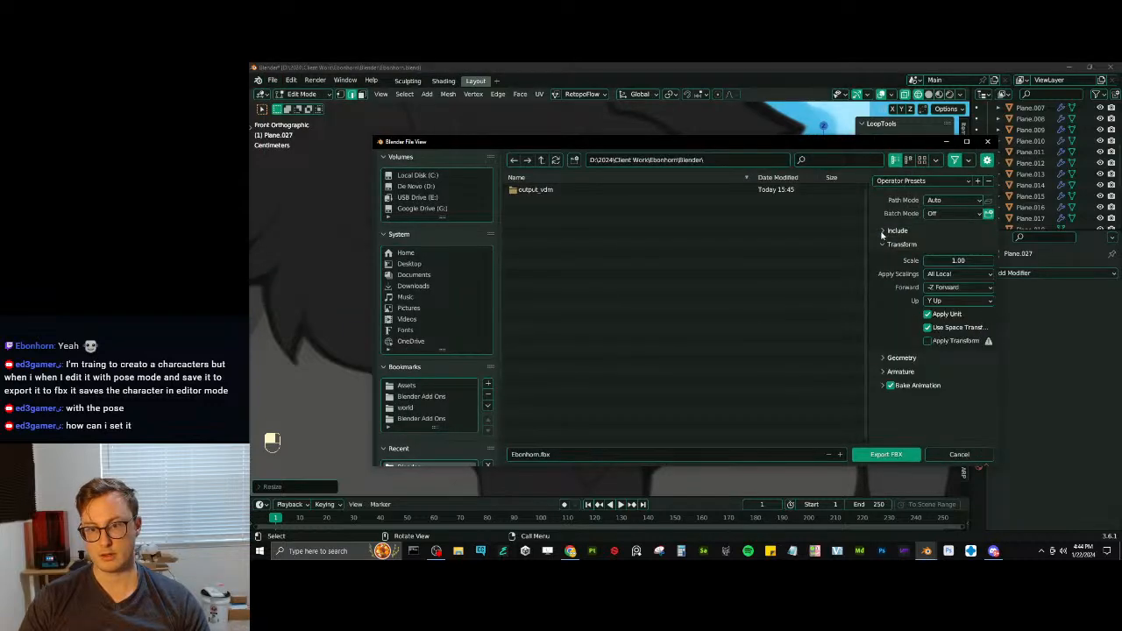
{"action": "left_click", "coordinate": [883, 385]}
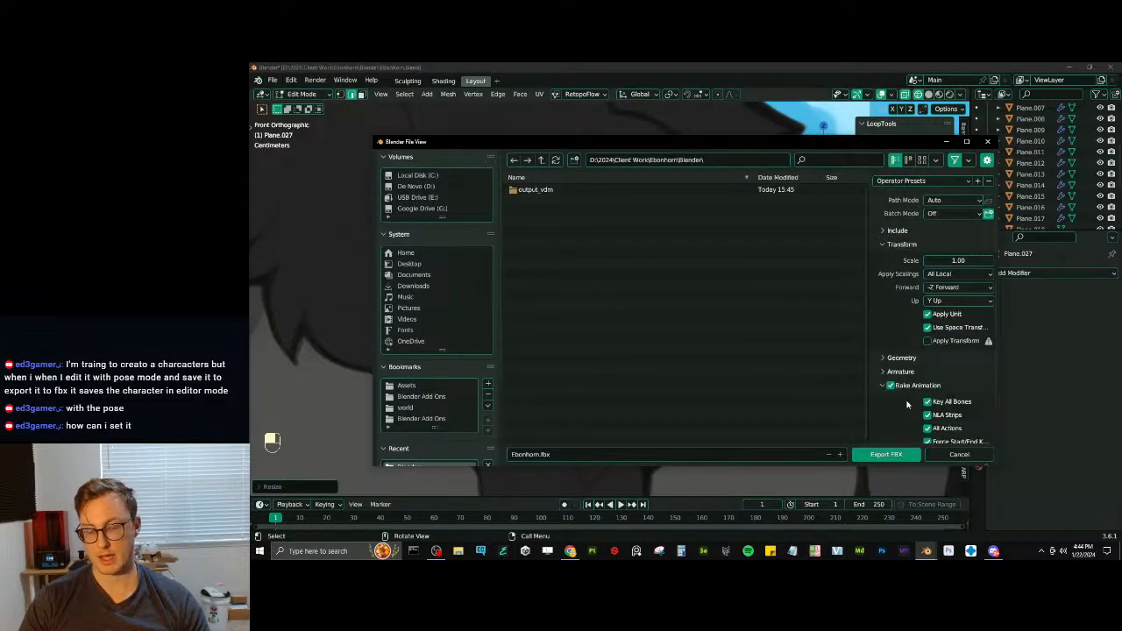
{"action": "scroll", "coordinate": [921, 353], "scroll_direction": "down", "scroll_amount": 1}
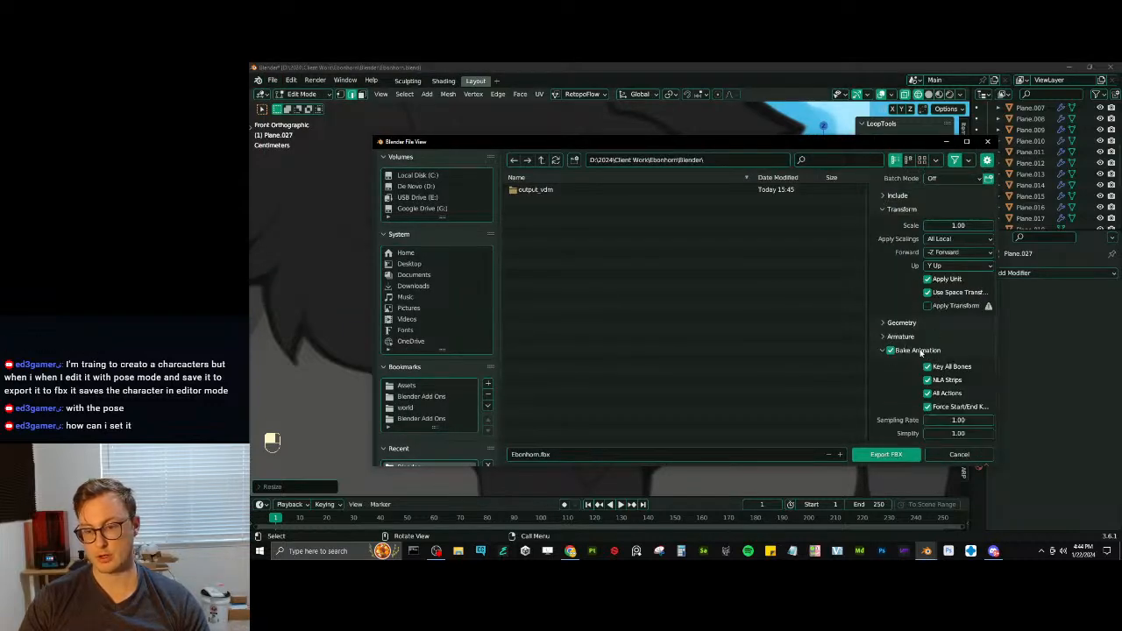
{"action": "left_click", "coordinate": [891, 352]}
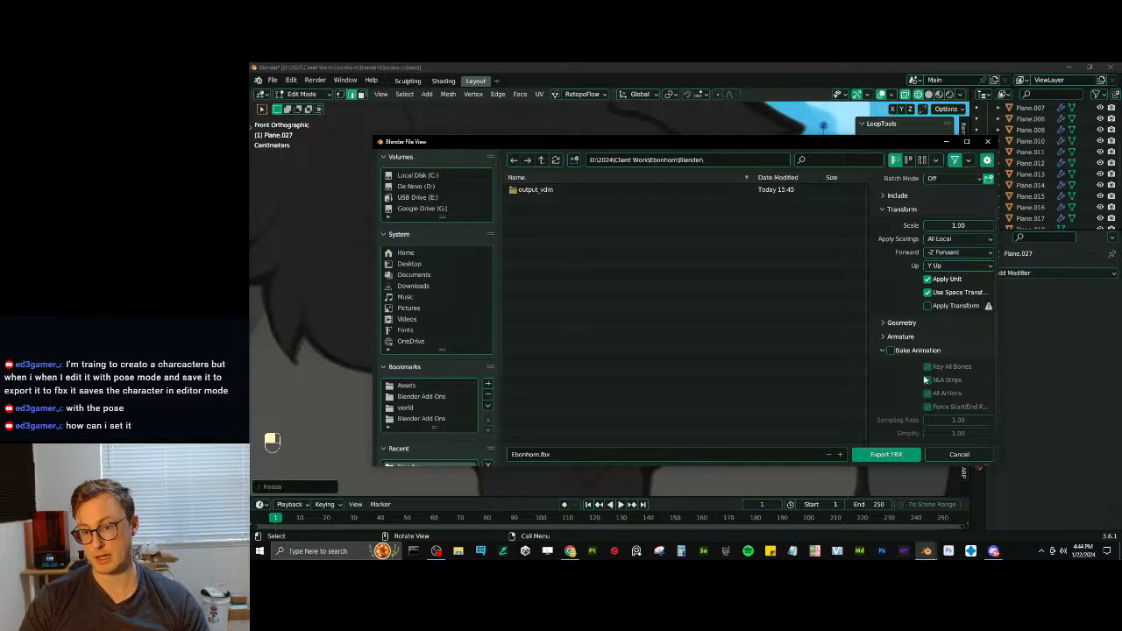
{"action": "left_click", "coordinate": [988, 142]}
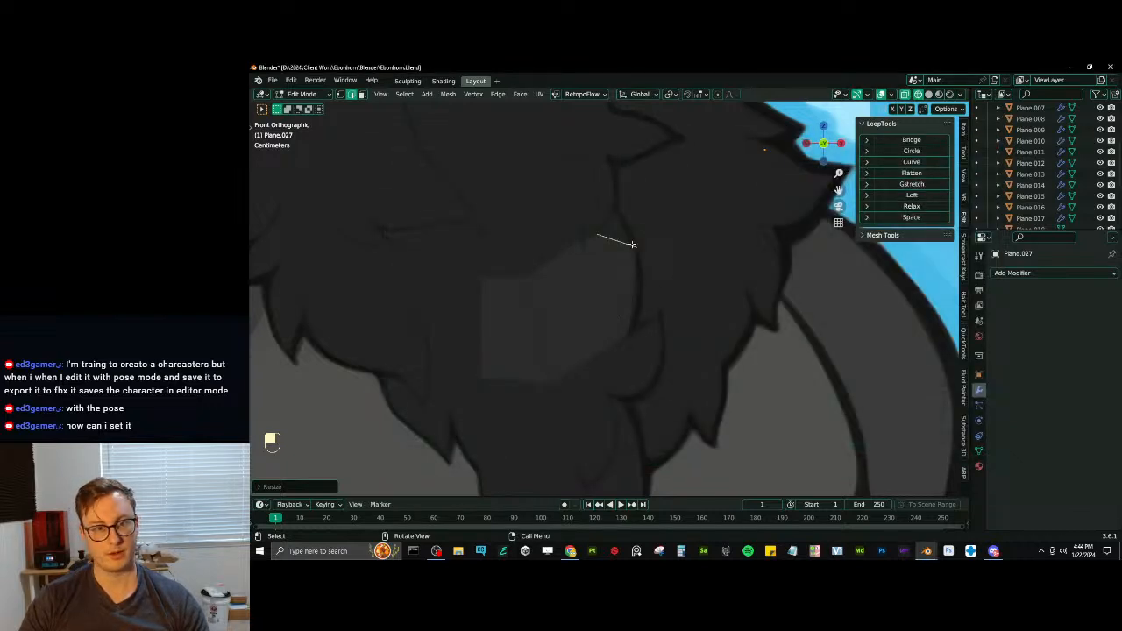
- Extrude a short segment from the end edge toward the tip, scaling it down and rotating it into line
{"action": "key", "text": "e"}
{"action": "key", "text": "s"}
{"action": "key", "text": "r"}
{"action": "key", "text": "g"}
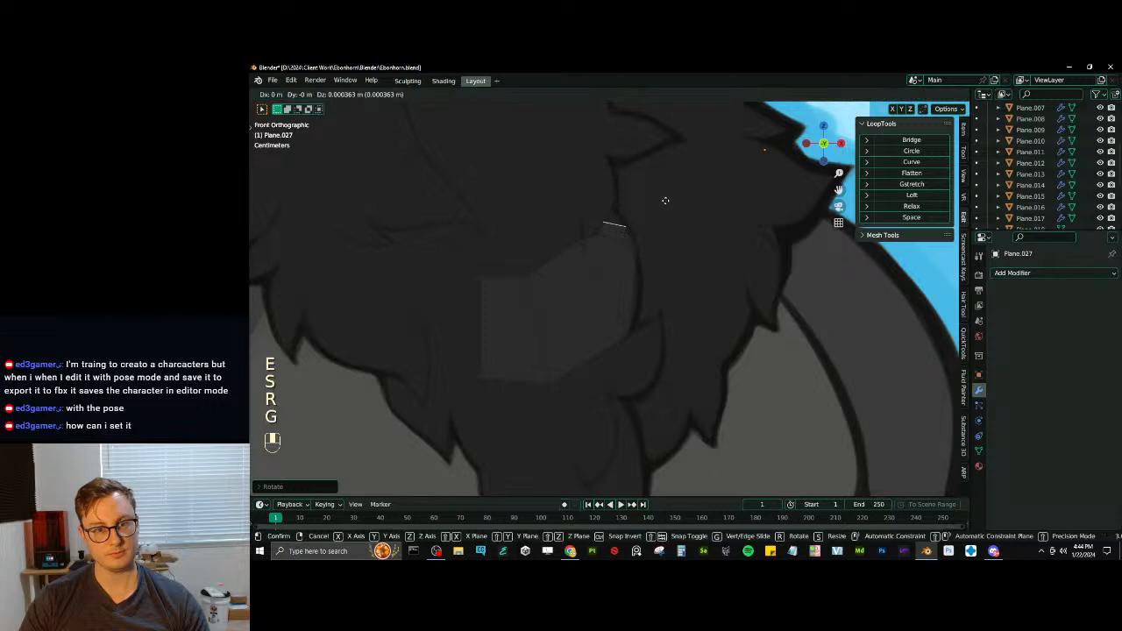
{"action": "key", "text": "r"}
{"action": "key", "text": "s"}
- Extrude the narrow edge up to the tuft's tip and merge it into a single point
{"action": "key", "text": "e"}
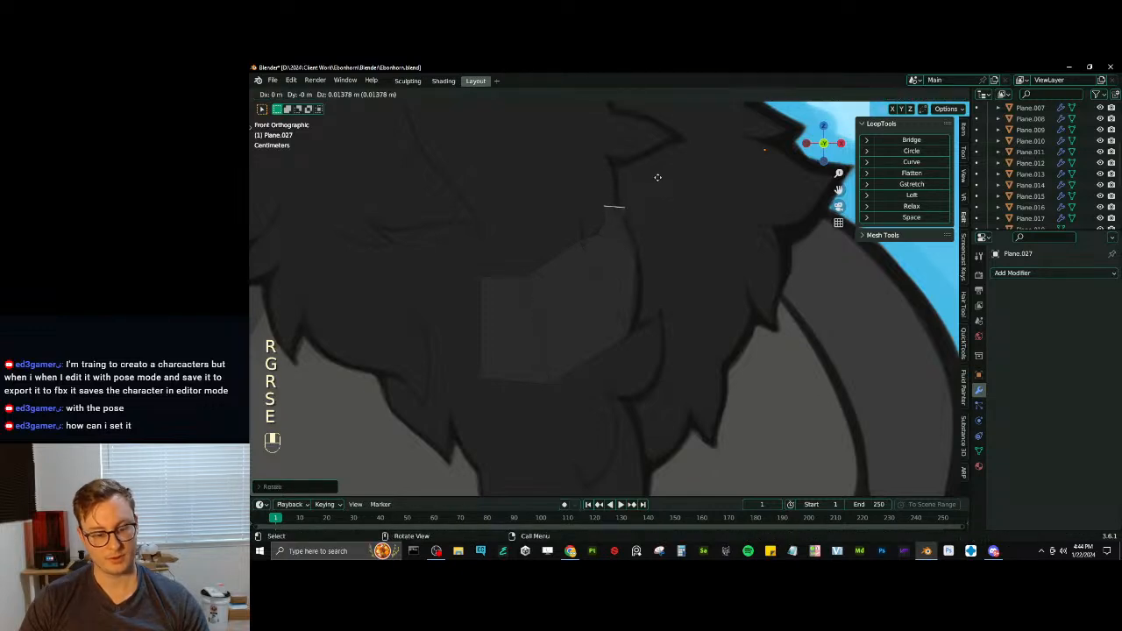
{"action": "left_click", "coordinate": [657, 177]}
{"action": "key", "text": "m"}
{"action": "left_click", "coordinate": [658, 178]}
- Adjust the tip vertex and the side vertices of the lower tuft individually to follow the drawn outline
{"action": "left_click", "coordinate": [340, 93]}
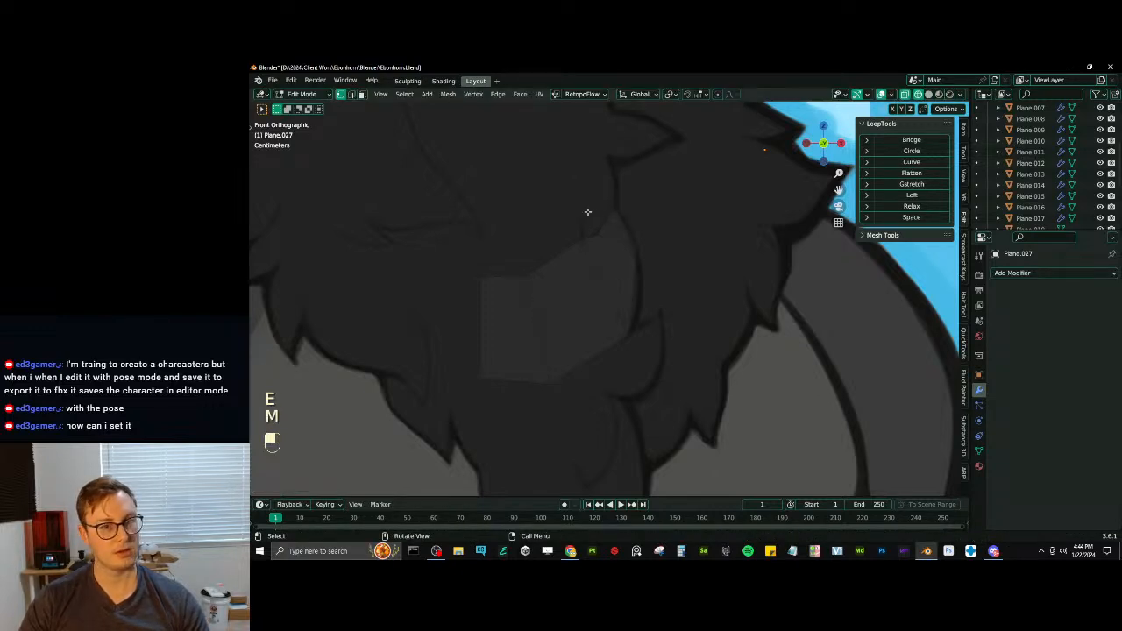
{"action": "left_click", "coordinate": [621, 205]}
{"action": "key", "text": "g"}
{"action": "left_click", "coordinate": [618, 206]}
{"action": "left_click", "coordinate": [636, 253]}
{"action": "key", "text": "g"}
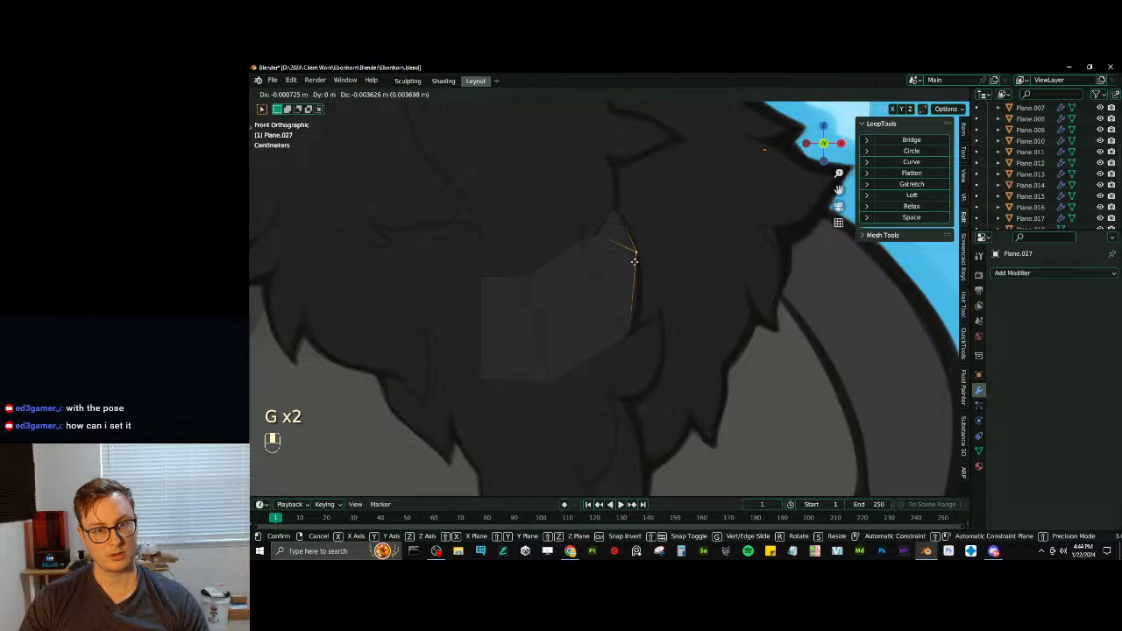
{"action": "left_click", "coordinate": [635, 265]}
{"action": "key", "text": "g"}
{"action": "left_click", "coordinate": [596, 248]}
{"action": "left_click", "coordinate": [625, 325]}
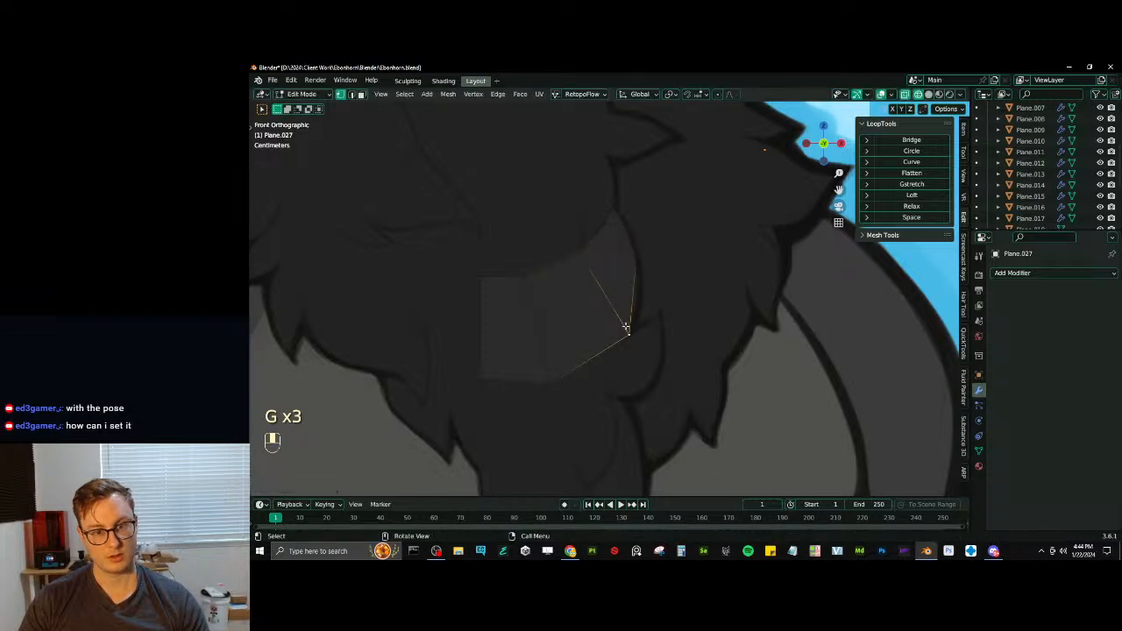
{"action": "key", "text": "g"}
{"action": "left_click", "coordinate": [632, 311]}
- Add a loop cut across the middle of the lower tuft and move its lower vertex outward to round the contour
{"action": "key", "text": "ctrl+r"}
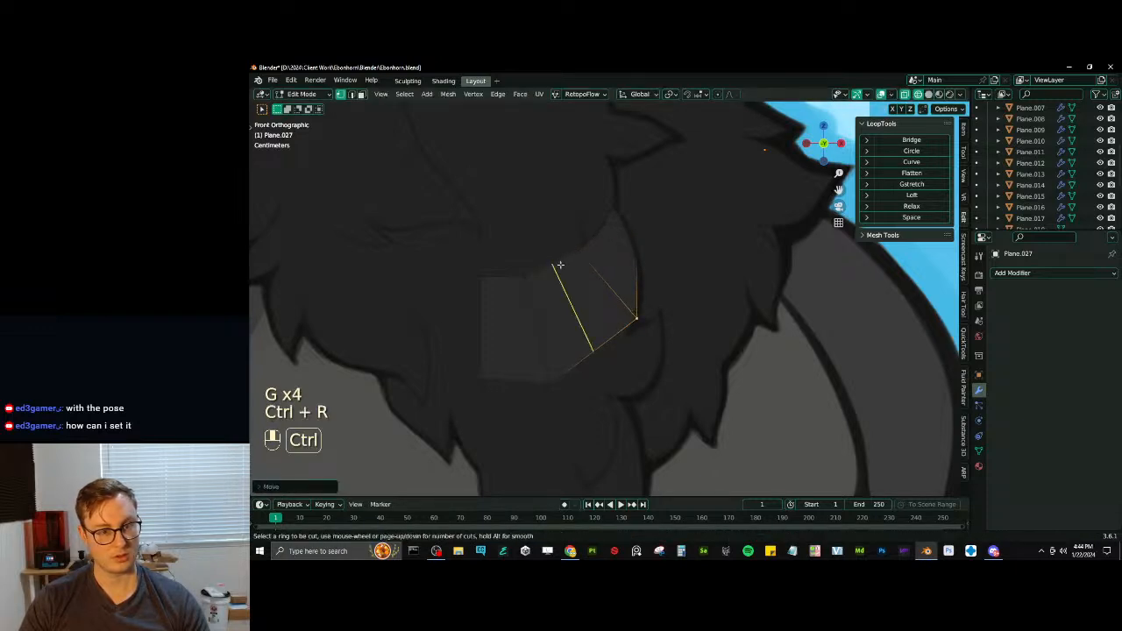
{"action": "double_click", "coordinate": [560, 264]}
{"action": "left_click", "coordinate": [585, 359]}
{"action": "key", "text": "g"}
{"action": "left_click", "coordinate": [592, 382]}
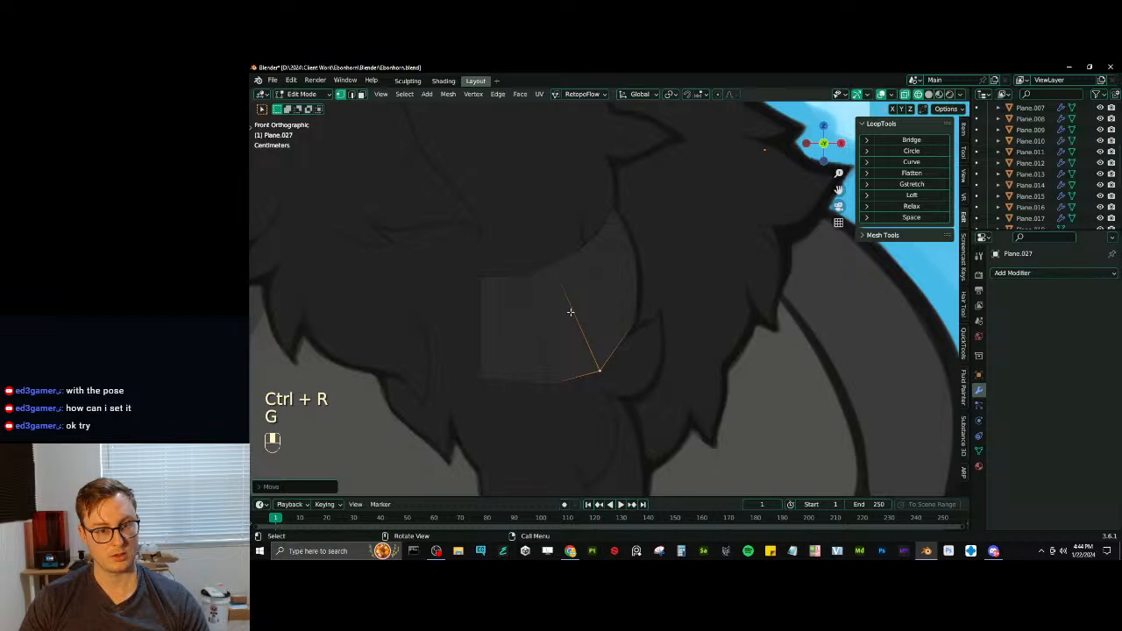
- Duplicate a cross edge of the finished tuft and place the copy slightly lower in the chest fur
{"action": "scroll", "coordinate": [570, 311], "scroll_direction": "down", "scroll_amount": 7}
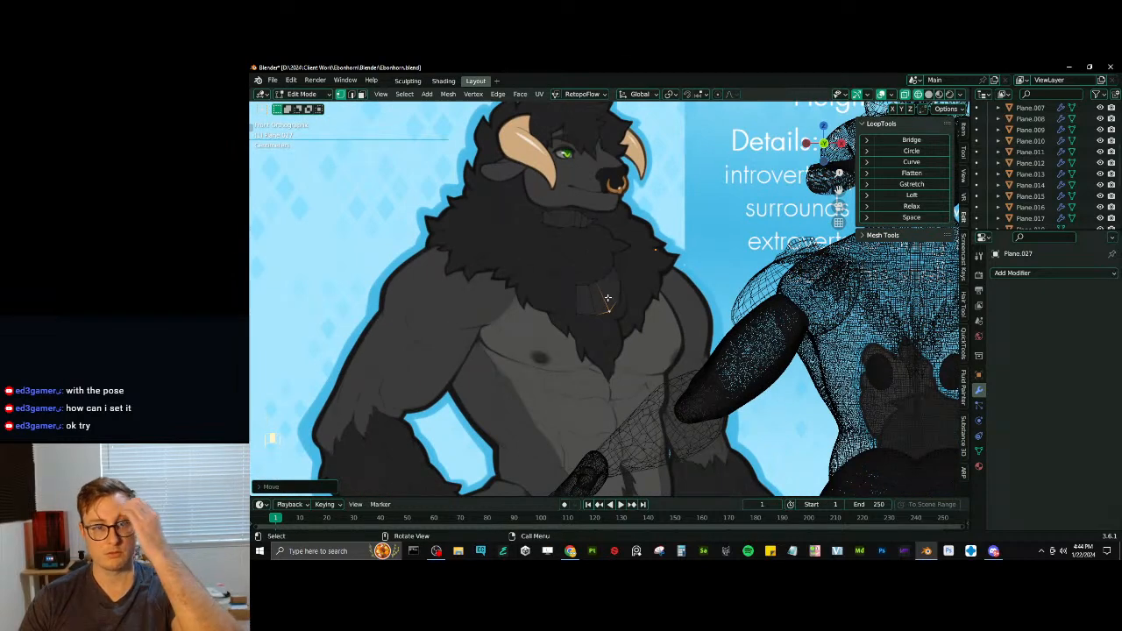
{"action": "scroll", "coordinate": [595, 306], "scroll_direction": "up", "scroll_amount": 3}
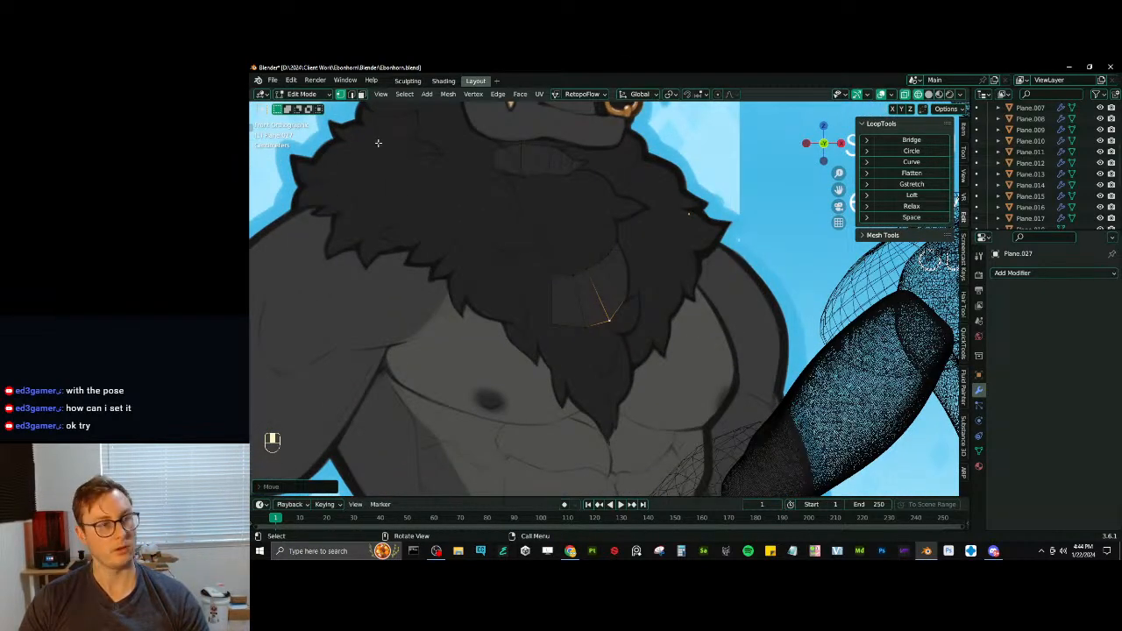
{"action": "left_click", "coordinate": [352, 95]}
{"action": "scroll", "coordinate": [640, 359], "scroll_direction": "up", "scroll_amount": 1}
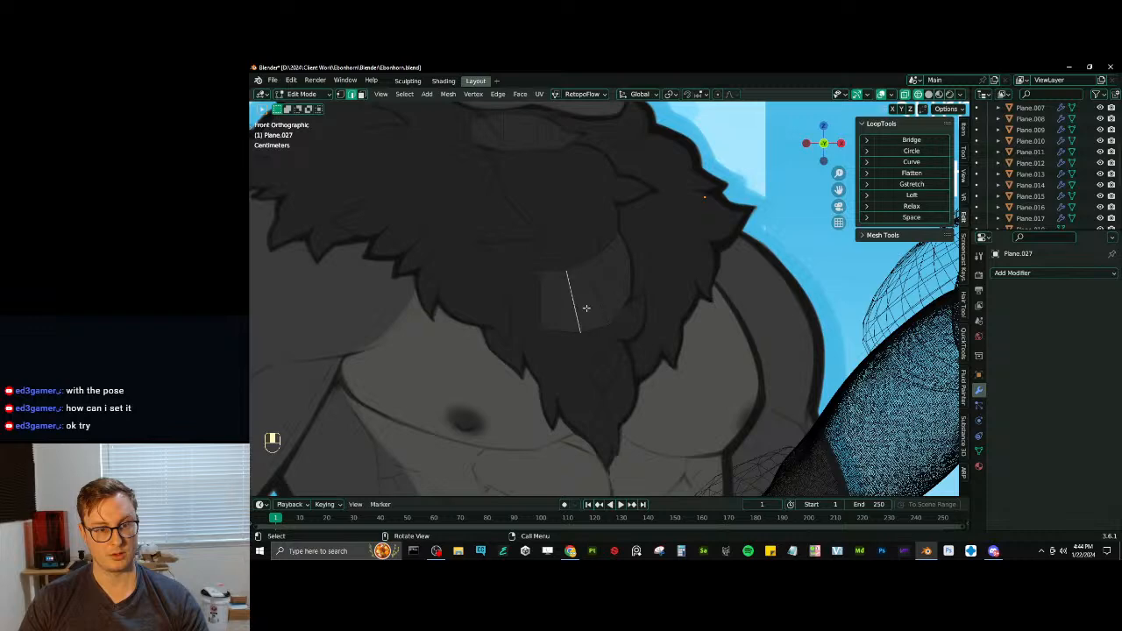
{"action": "scroll", "coordinate": [591, 310], "scroll_direction": "up", "scroll_amount": 4}
{"action": "key", "text": "shift+d"}
{"action": "left_click", "coordinate": [583, 365]}
{"action": "scroll", "coordinate": [589, 355], "scroll_direction": "down", "scroll_amount": 3}
{"action": "middle_click_drag", "start_coordinate": [615, 317], "coordinate": [642, 310], "text": "shift"}
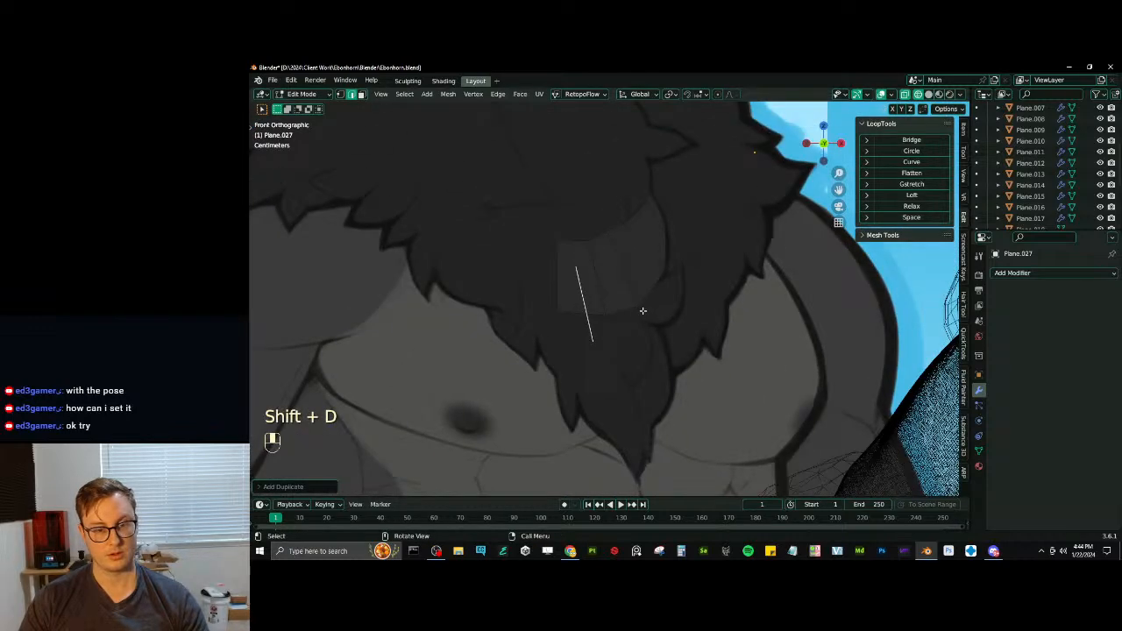
- Move, rotate and shrink the duplicated edge to the start of the next drawn tuft beneath the finished one
{"action": "key", "text": "g"}
{"action": "key", "text": "r"}
{"action": "key", "text": "g"}
{"action": "key", "text": "s"}
{"action": "key", "text": "g"}
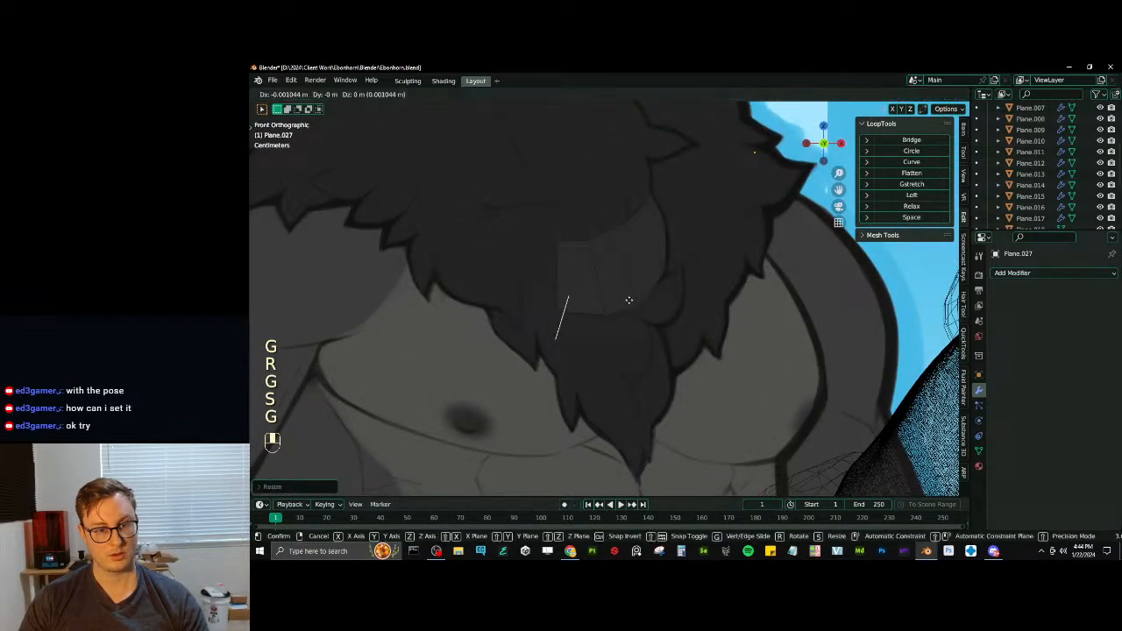
{"action": "key", "text": "r"}
- Extrude the new tuft's starting edge sideways and scale the resulting edge to the tuft's width
{"action": "key", "text": "e"}
{"action": "key", "text": "s"}
{"action": "left_click", "coordinate": [641, 281]}
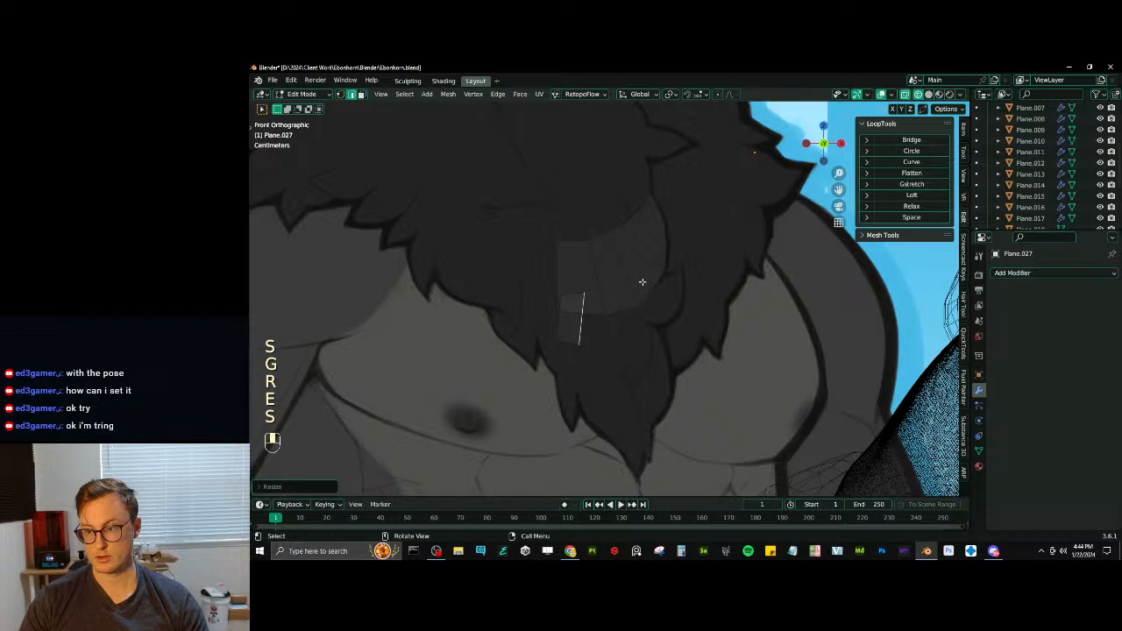
{"action": "key", "text": "s"}
{"action": "left_click", "coordinate": [659, 275]}
- Extrude another segment of the new tuft sideways, rotating and moving its end edge along the drawn curve
{"action": "key", "text": "e"}
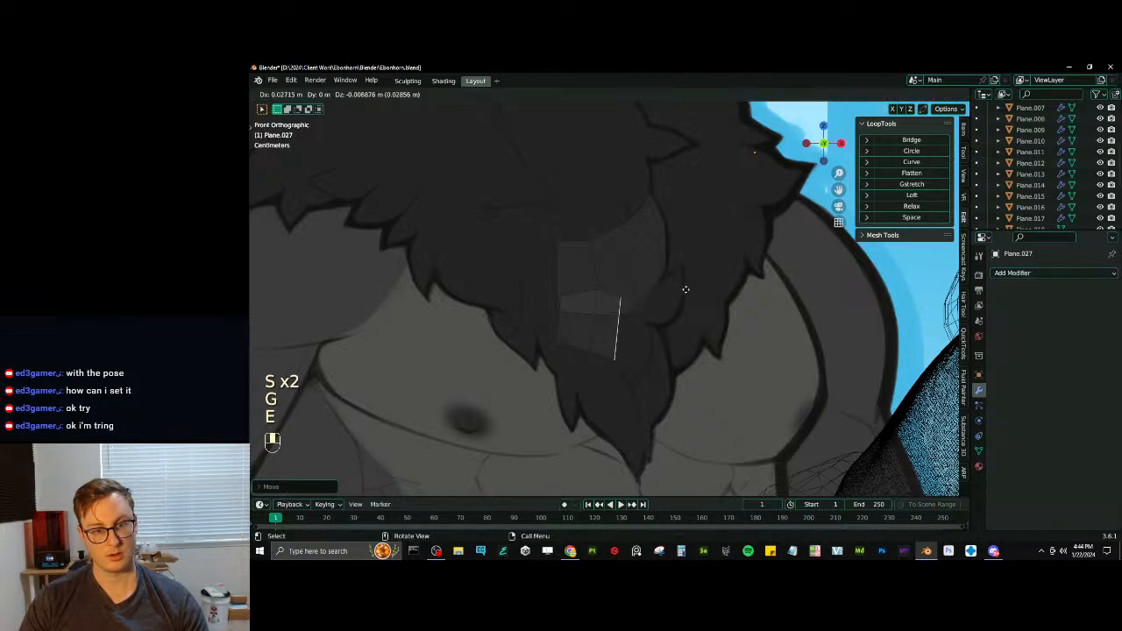
{"action": "key", "text": "r"}
{"action": "key", "text": "r"}
{"action": "left_click", "coordinate": [688, 320]}
{"action": "key", "text": "g"}
{"action": "left_click", "coordinate": [692, 328]}
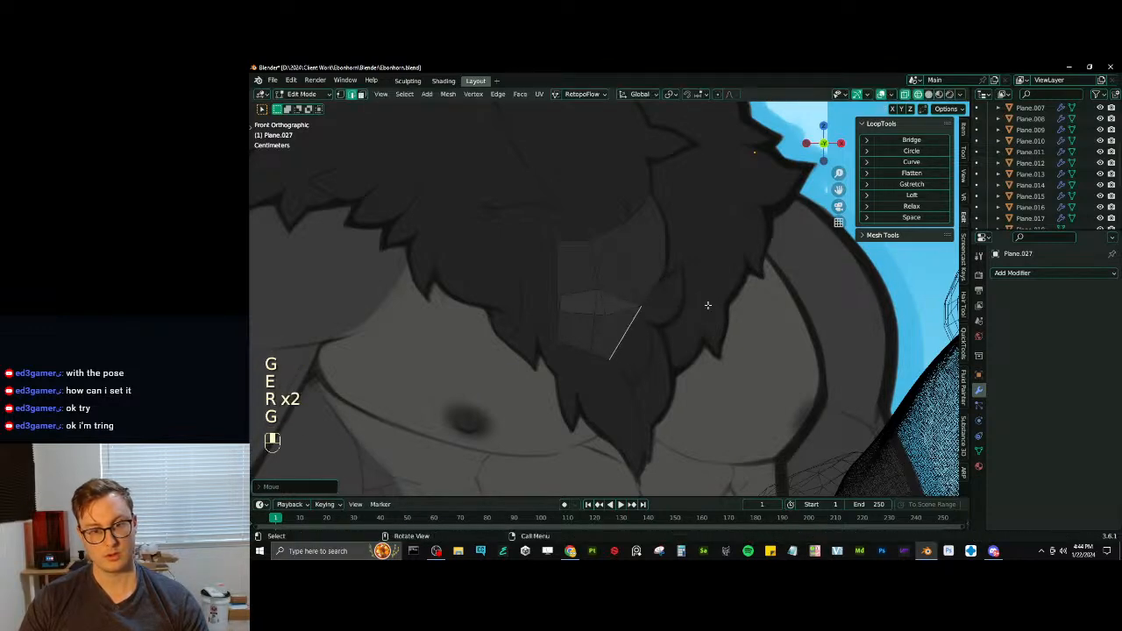
- Extend the new tuft down toward its tip, rotating, scaling and positioning the end edge within the drawn outline
{"action": "key", "text": "r"}
{"action": "left_click", "coordinate": [711, 352]}
{"action": "key", "text": "s"}
{"action": "left_click", "coordinate": [703, 367]}
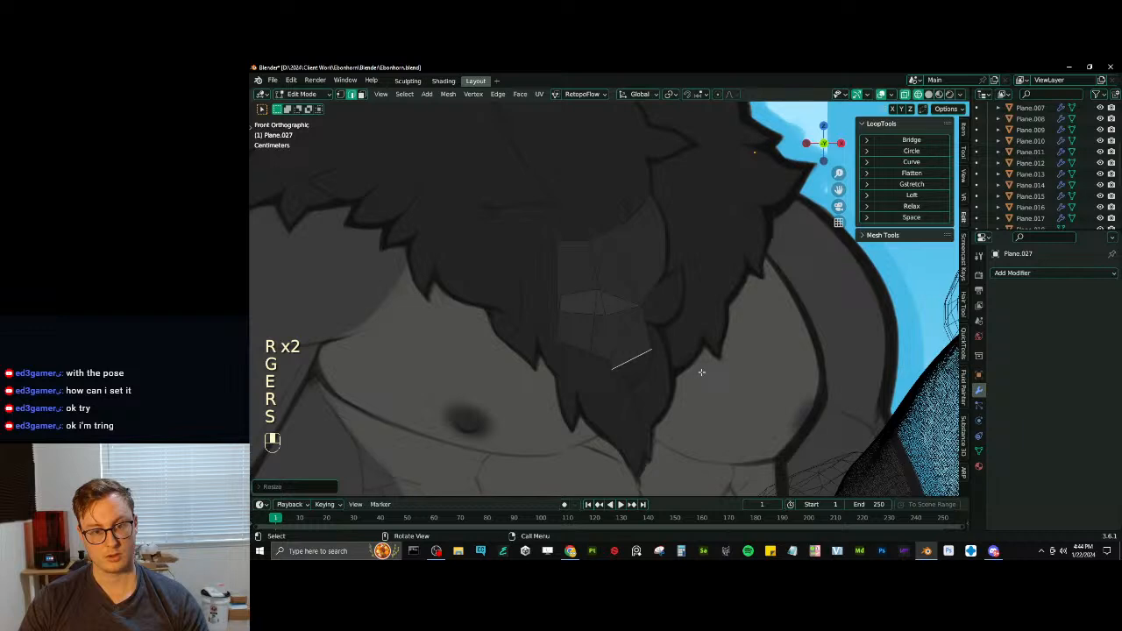
{"action": "key", "text": "g"}
{"action": "left_click", "coordinate": [721, 372]}
{"action": "key", "text": "r"}
{"action": "left_click", "coordinate": [713, 382]}
{"action": "key", "text": "s"}
{"action": "left_click", "coordinate": [694, 378]}
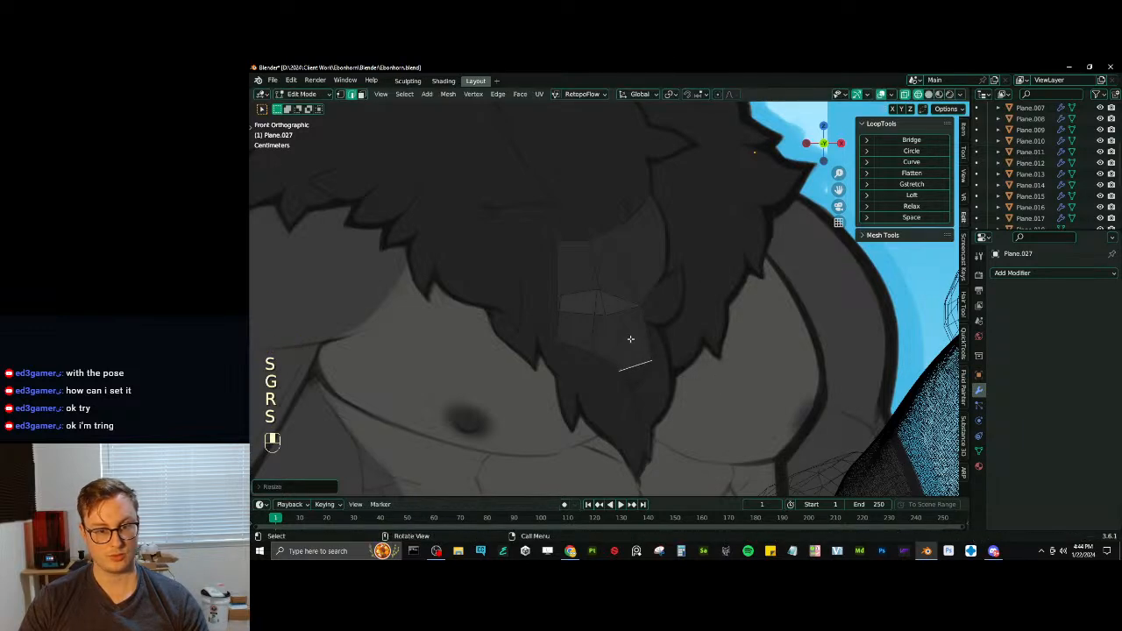
{"action": "key", "text": "r"}
- Move and rotate the new tuft's inner cross edge to smooth the flow between its first segments
{"action": "left_click", "coordinate": [587, 325]}
{"action": "key", "text": "g"}
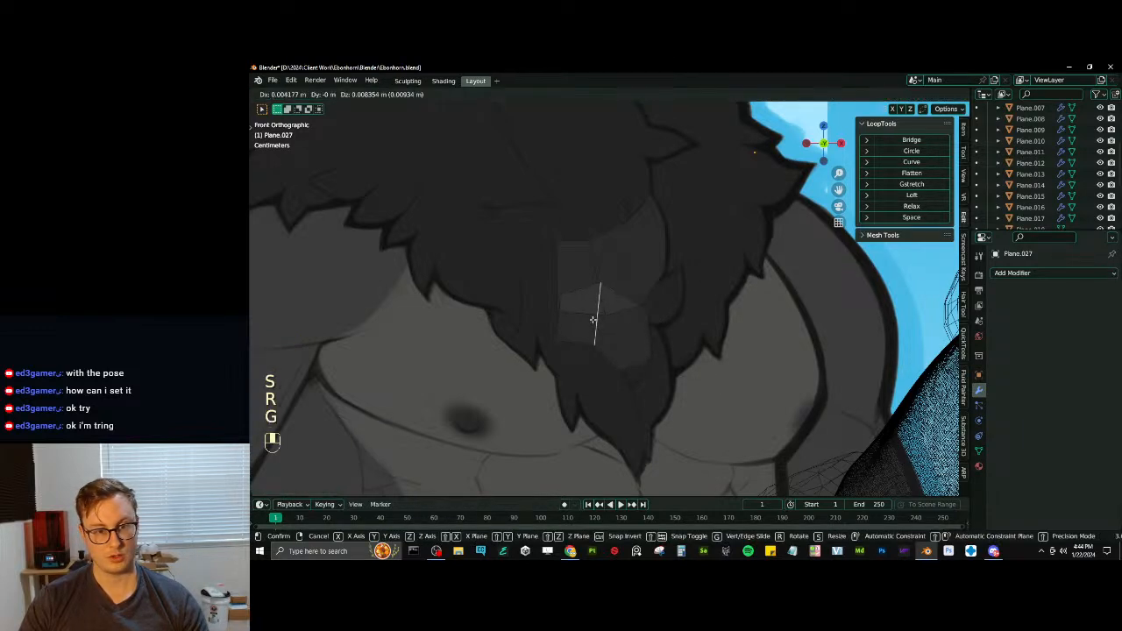
{"action": "left_click", "coordinate": [590, 318]}
{"action": "key", "text": "r"}
{"action": "left_click", "coordinate": [651, 302]}
- Extrude the new tuft's lower end edge farther down, then scale it down and reposition it
{"action": "left_click", "coordinate": [629, 362]}
{"action": "key", "text": "e"}
{"action": "left_click", "coordinate": [638, 375]}
{"action": "key", "text": "s"}
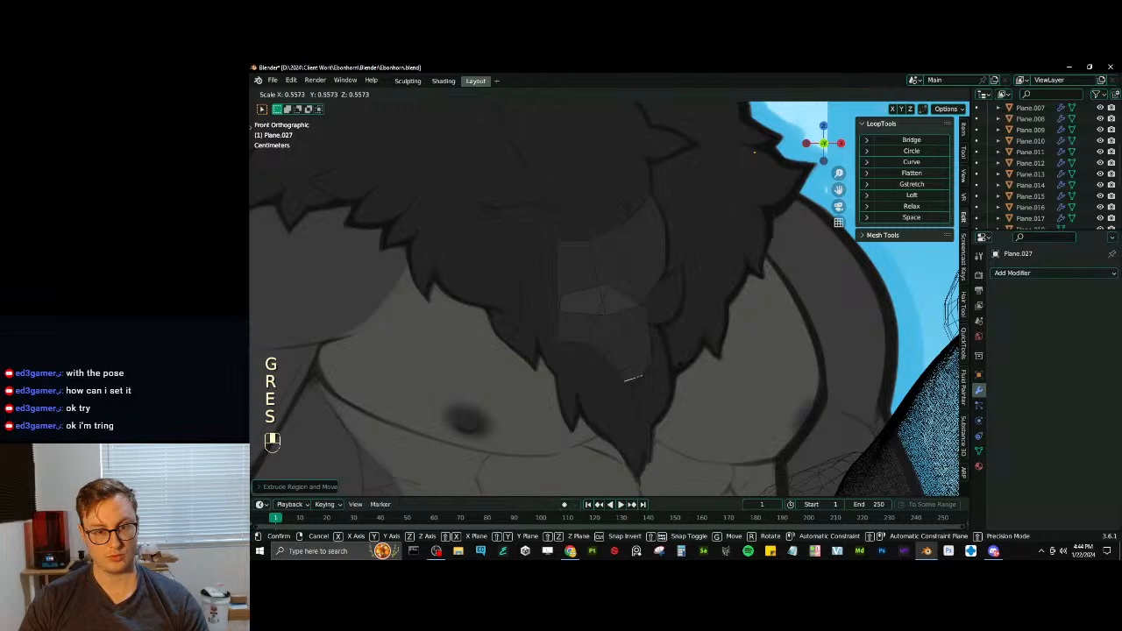
{"action": "left_click", "coordinate": [668, 368]}
{"action": "key", "text": "g"}
{"action": "left_click", "coordinate": [668, 368]}
- Extrude the narrow lower edge to the new tuft's tip and merge it into one point
{"action": "key", "text": "e"}
{"action": "left_click", "coordinate": [666, 376]}
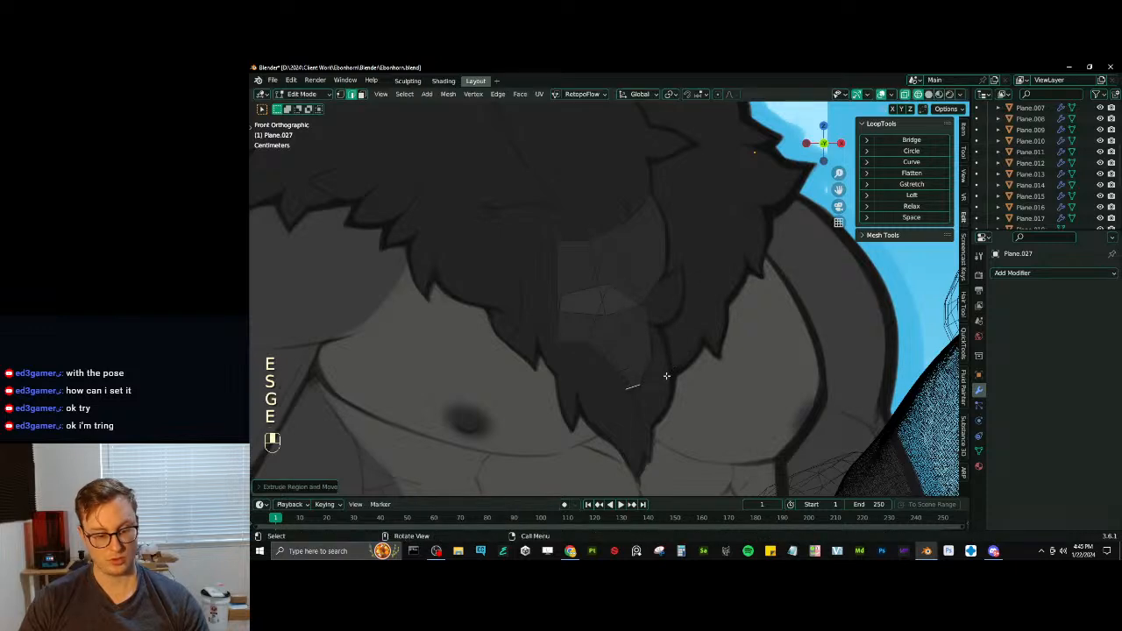
{"action": "key", "text": "m"}
{"action": "left_click", "coordinate": [672, 374]}
- Move the merged tip point of the new tuft and its inner side vertex to follow the drawn outline
{"action": "scroll", "coordinate": [621, 293], "scroll_direction": "up", "scroll_amount": 3}
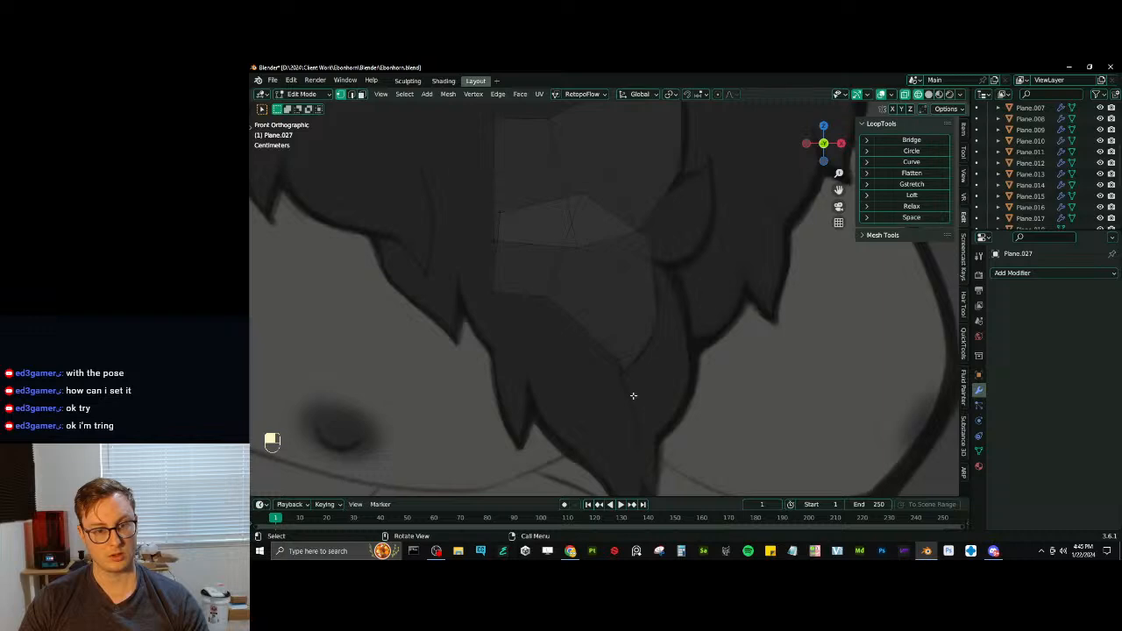
{"action": "key", "text": "g"}
{"action": "left_click", "coordinate": [618, 359]}
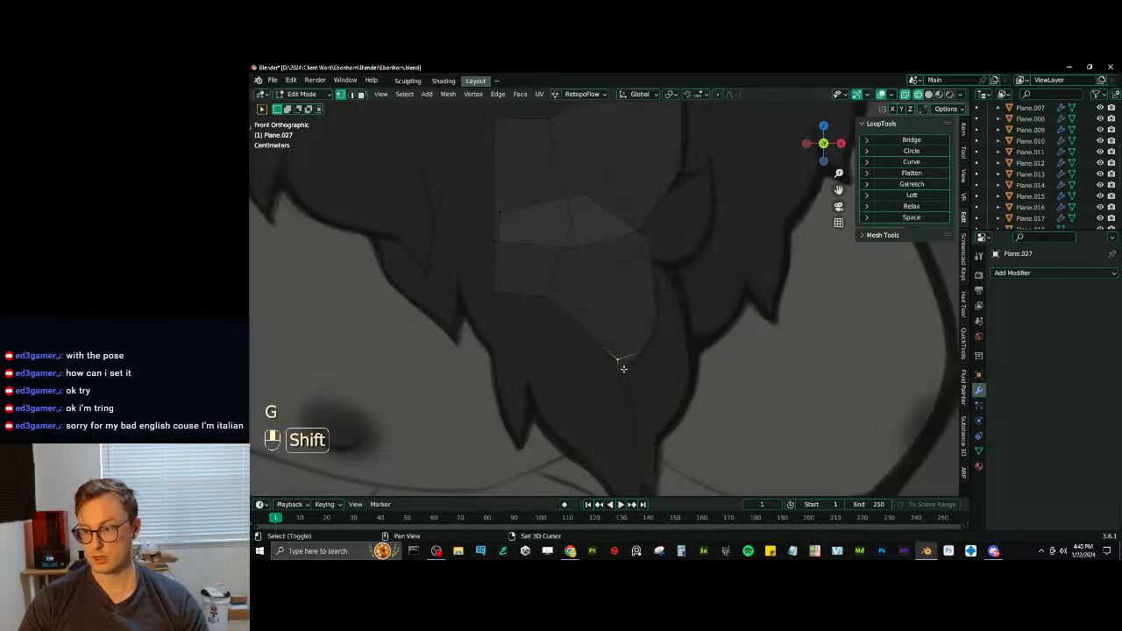
{"action": "scroll", "coordinate": [618, 363], "scroll_direction": "up", "scroll_amount": 2}
{"action": "scroll", "coordinate": [605, 368], "scroll_direction": "up", "scroll_amount": 2}
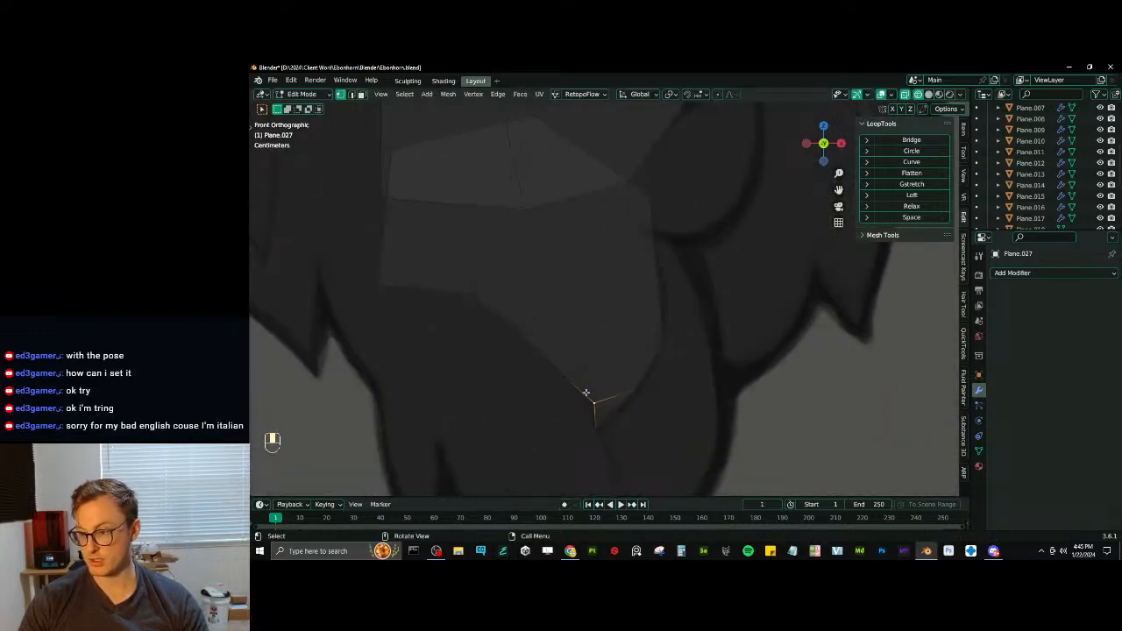
{"action": "key", "text": "g"}
{"action": "left_click", "coordinate": [576, 406]}
- Move the tuft's remaining side vertices near the tip to smooth its outline along the drawn fur edge
{"action": "key", "text": "g"}
{"action": "left_click", "coordinate": [658, 330]}
{"action": "key", "text": "g"}
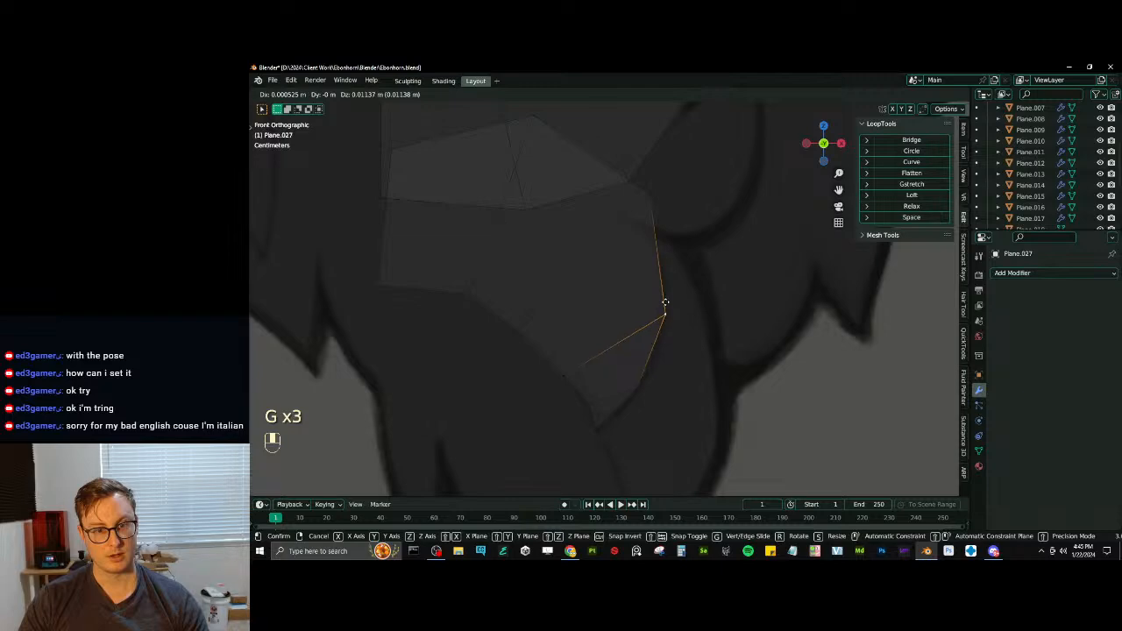
{"action": "left_click", "coordinate": [662, 303]}
{"action": "key", "text": "g"}
{"action": "left_click", "coordinate": [642, 174]}
- Duplicate the tuft's straight starting edge in front view, then move and scale it down to start a small overlapping side tuft
{"action": "scroll", "coordinate": [642, 174], "scroll_direction": "down", "scroll_amount": 2}
{"action": "middle_click_drag", "start_coordinate": [642, 174], "coordinate": [581, 310]}
{"action": "key", "text": "KP_1"}
{"action": "scroll", "coordinate": [590, 167], "scroll_direction": "down", "scroll_amount": 1}
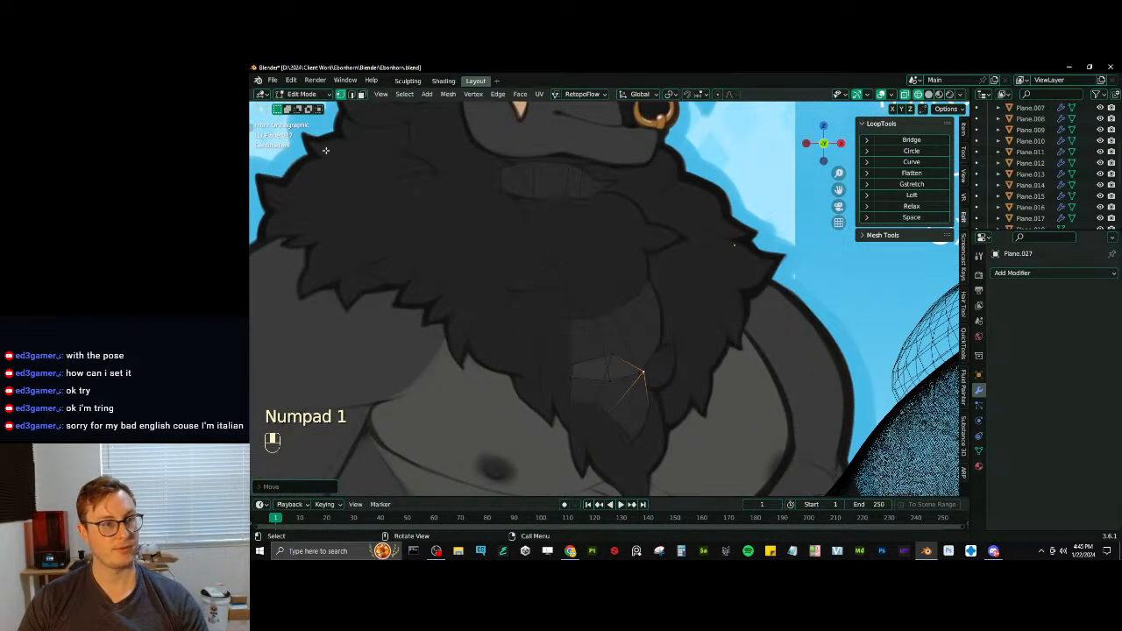
{"action": "scroll", "coordinate": [602, 334], "scroll_direction": "up", "scroll_amount": 2}
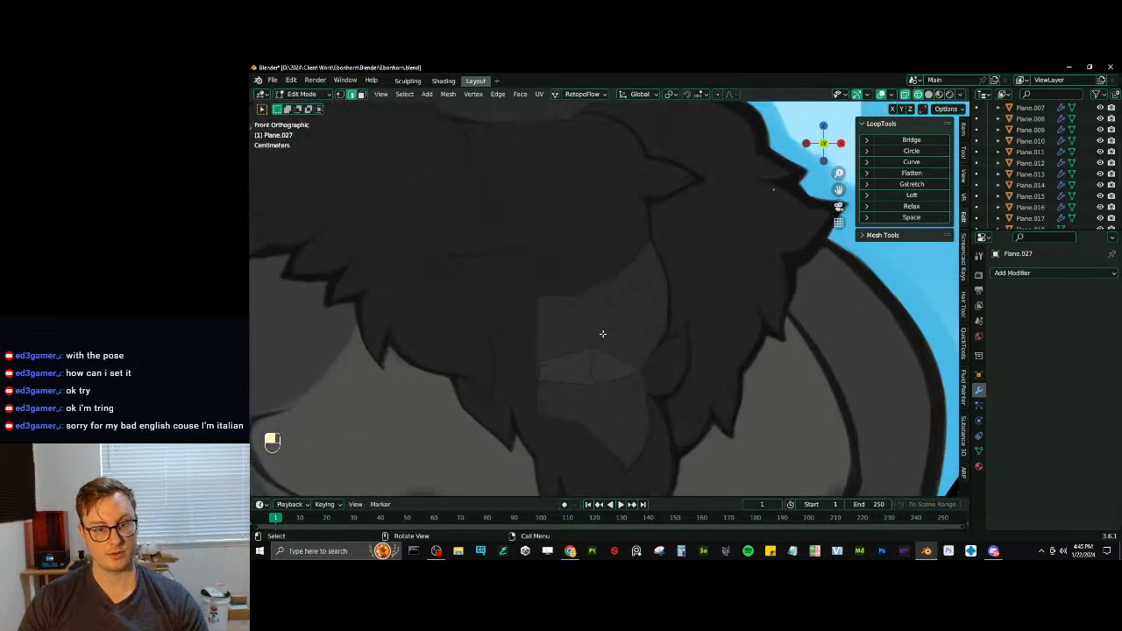
{"action": "left_click", "coordinate": [552, 338]}
{"action": "middle_click_drag", "start_coordinate": [567, 359], "coordinate": [546, 281], "text": "shift"}
{"action": "key", "text": "shift+d"}
{"action": "left_click", "coordinate": [625, 343]}
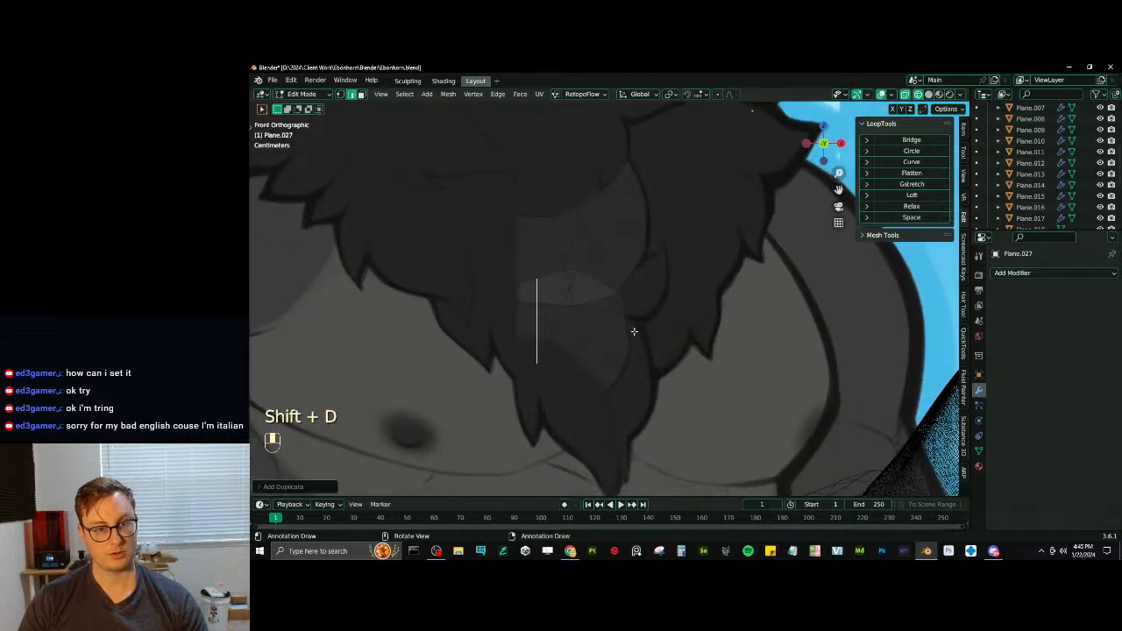
{"action": "key", "text": "g"}
{"action": "key", "text": "s"}
{"action": "key", "text": "g"}
{"action": "key", "text": "s"}
{"action": "left_click", "coordinate": [602, 292]}
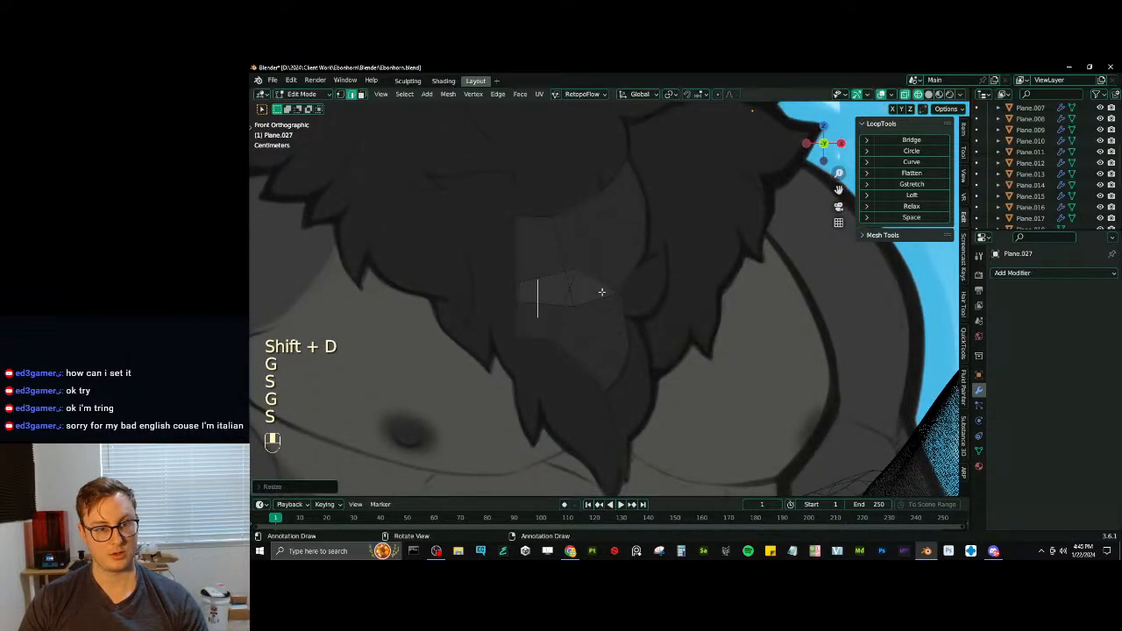
- Extrude the small tuft's edge sideways in several segments, rotating and moving the end edge into the drawn side tuft
{"action": "key", "text": "s"}
{"action": "key", "text": "e"}
{"action": "key", "text": "r"}
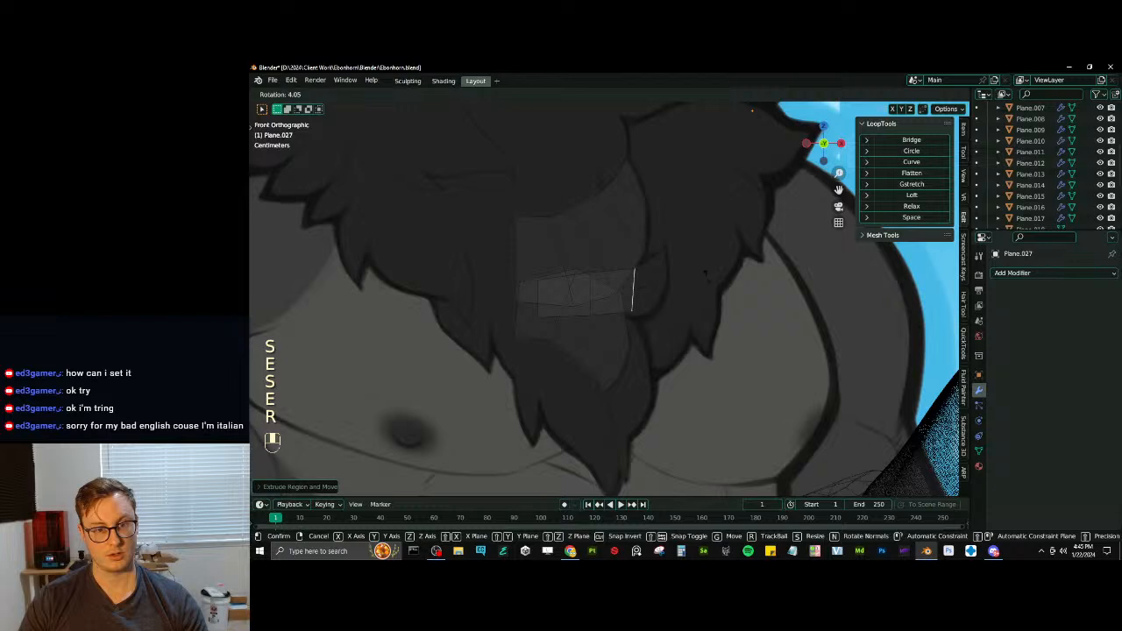
{"action": "key", "text": "g"}
{"action": "left_click", "coordinate": [694, 277]}
{"action": "key", "text": "r"}
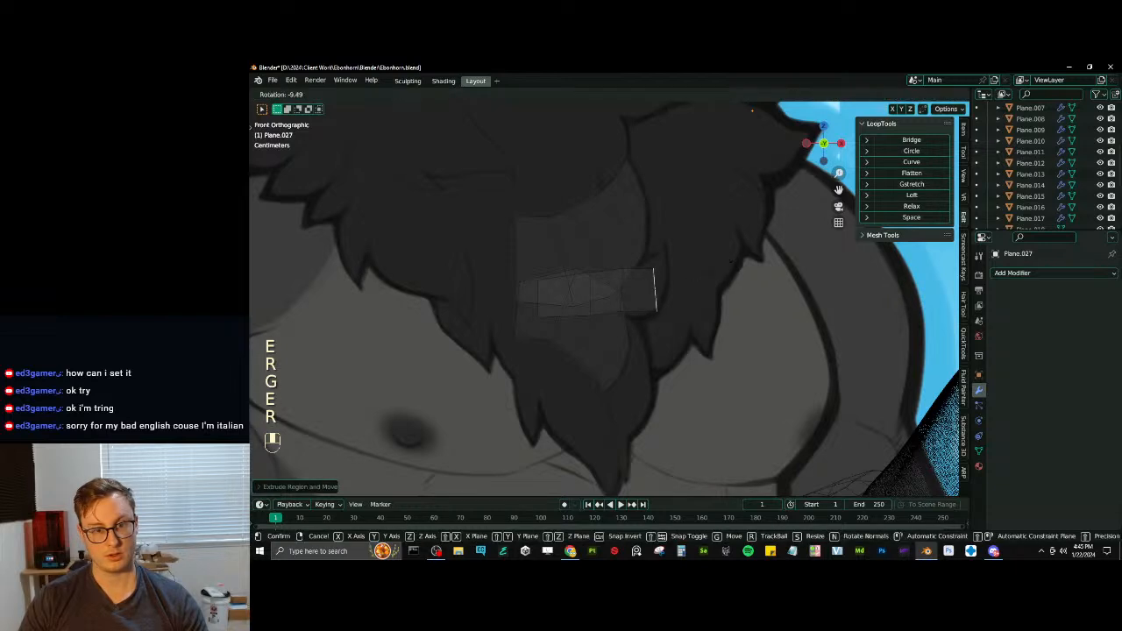
{"action": "key", "text": "g"}
{"action": "key", "text": "r"}
{"action": "key", "text": "g"}
{"action": "left_click", "coordinate": [715, 249]}
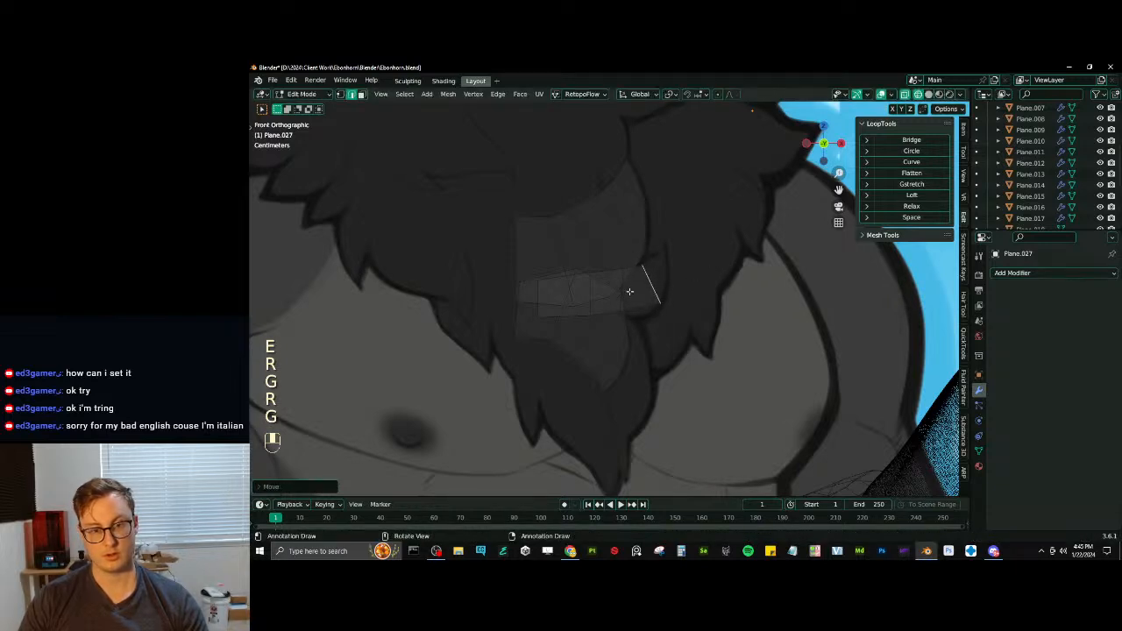
{"action": "left_click", "coordinate": [626, 296]}
{"action": "key", "text": "g"}
{"action": "left_click", "coordinate": [622, 292]}
{"action": "key", "text": "ctrl+z"}
{"action": "left_click", "coordinate": [625, 282]}
{"action": "key", "text": "g"}
{"action": "left_click", "coordinate": [620, 280]}
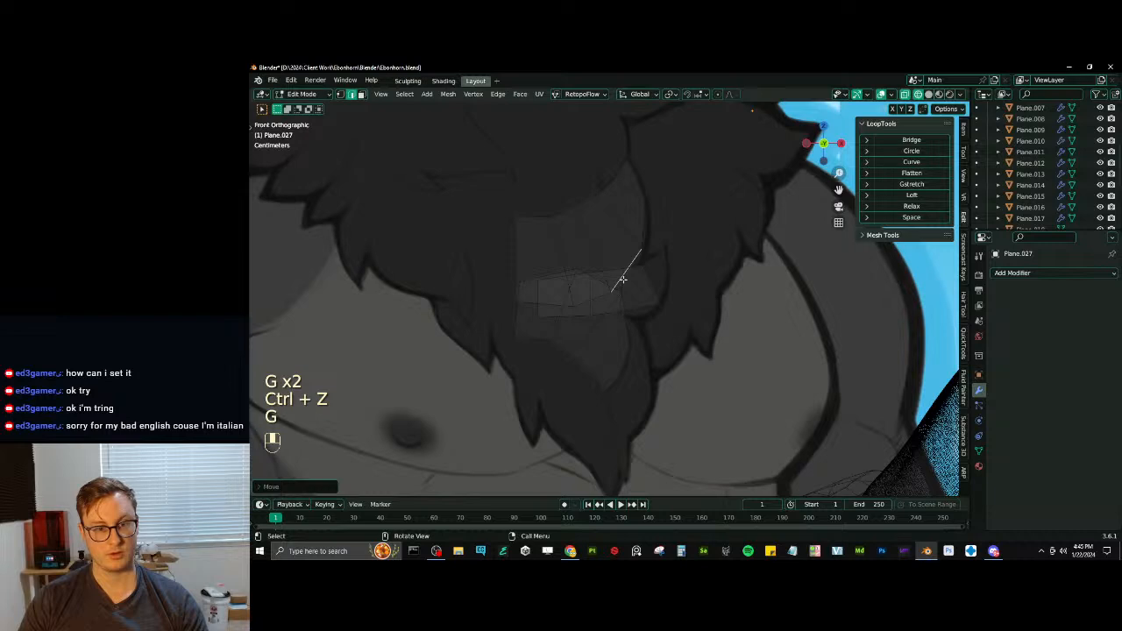
{"action": "key", "text": "ctrl+z"}
- Move, rotate and scale the small tuft's end edge to fit the width of the drawn side tuft
{"action": "key", "text": "g"}
{"action": "left_click", "coordinate": [661, 279]}
{"action": "key", "text": "g"}
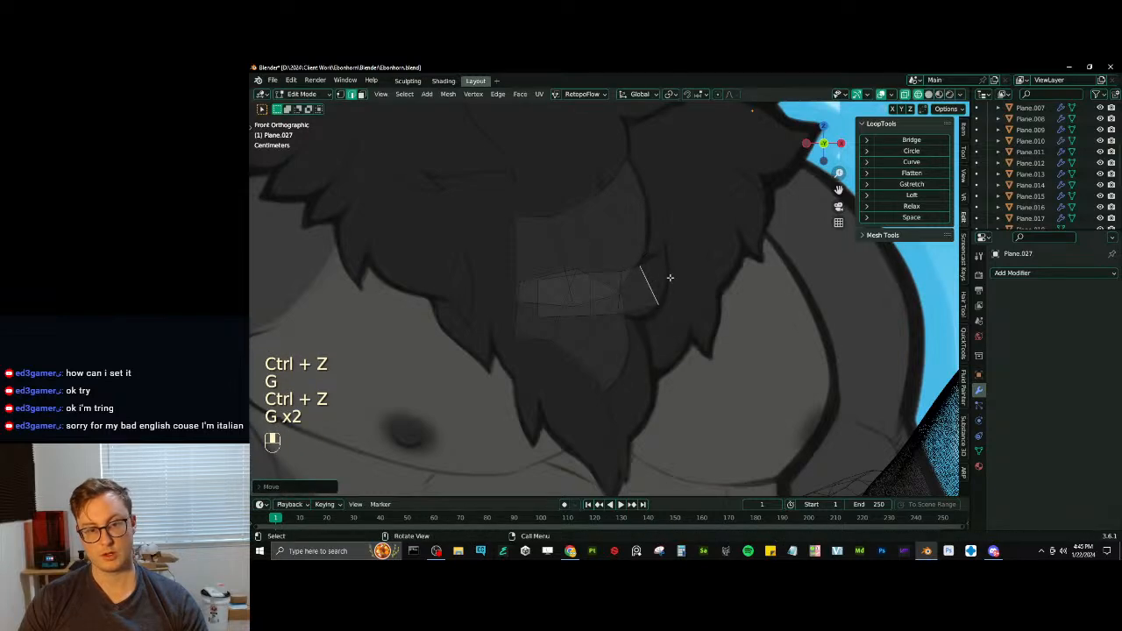
{"action": "key", "text": "r"}
{"action": "key", "text": "g"}
{"action": "key", "text": "s"}
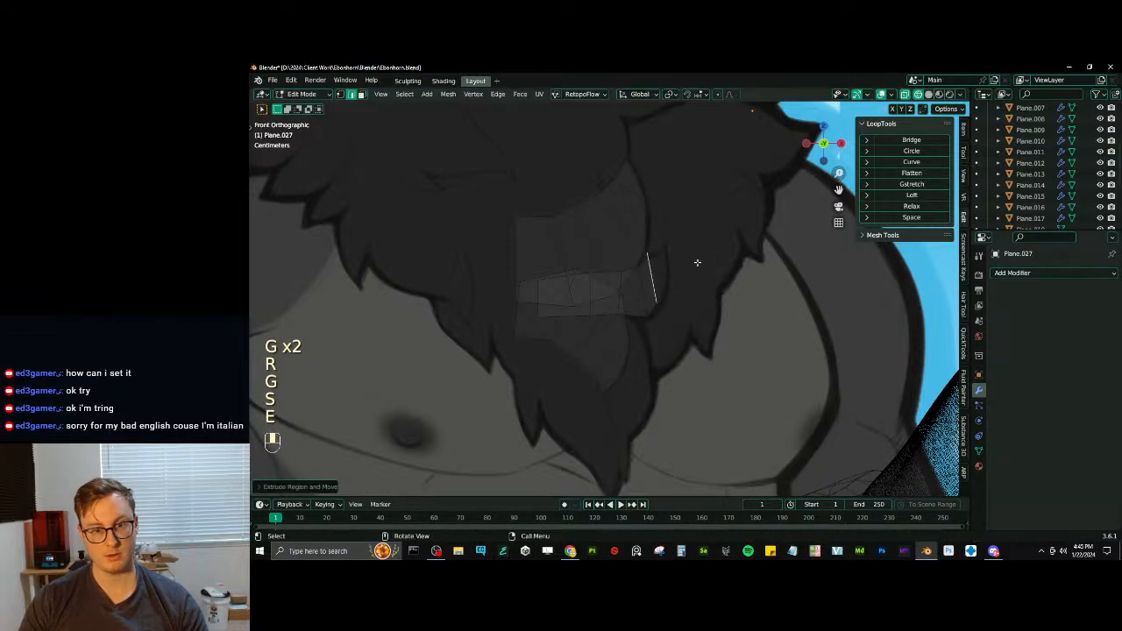
- Extend the small tuft with a narrower segment, rotating, scaling and moving its end edge to bend upward along the outline
{"action": "key", "text": "r"}
{"action": "key", "text": "s"}
{"action": "key", "text": "g"}
{"action": "key", "text": "r"}
{"action": "key", "text": "g"}
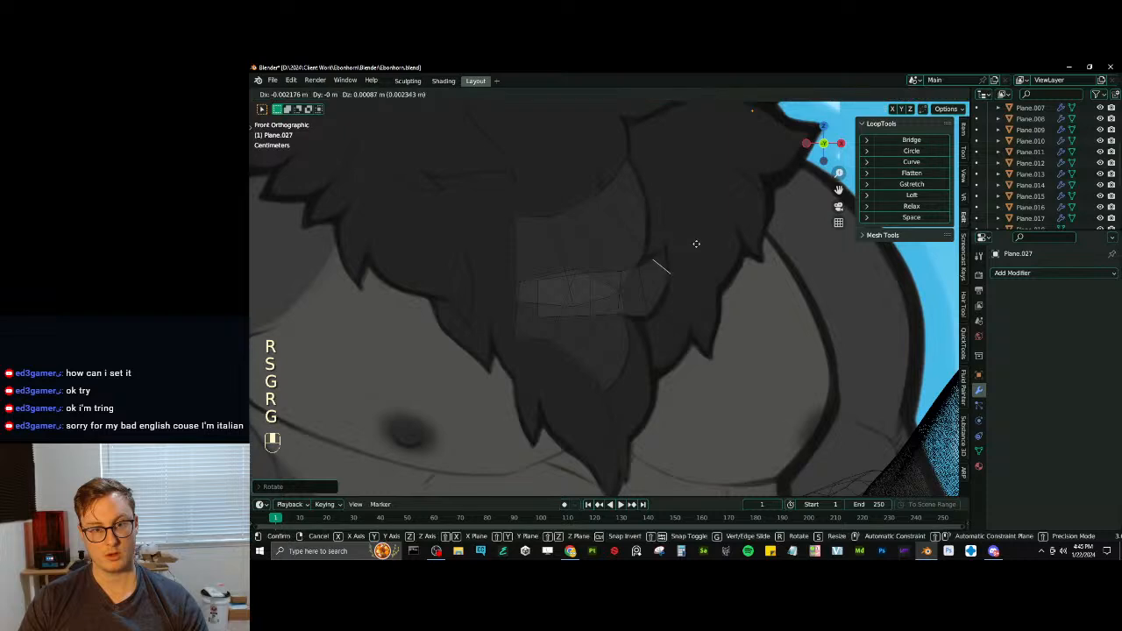
{"action": "left_click", "coordinate": [696, 244]}
{"action": "key", "text": "r"}
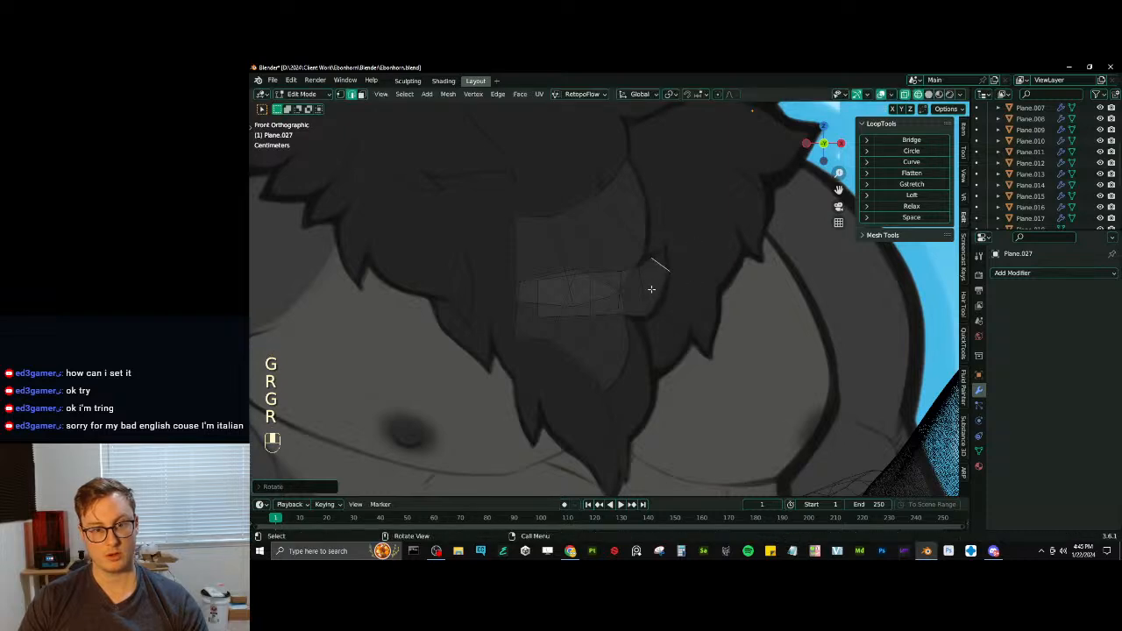
{"action": "key", "text": "r"}
{"action": "left_click", "coordinate": [713, 243]}
{"action": "key", "text": "g"}
{"action": "left_click", "coordinate": [715, 243]}
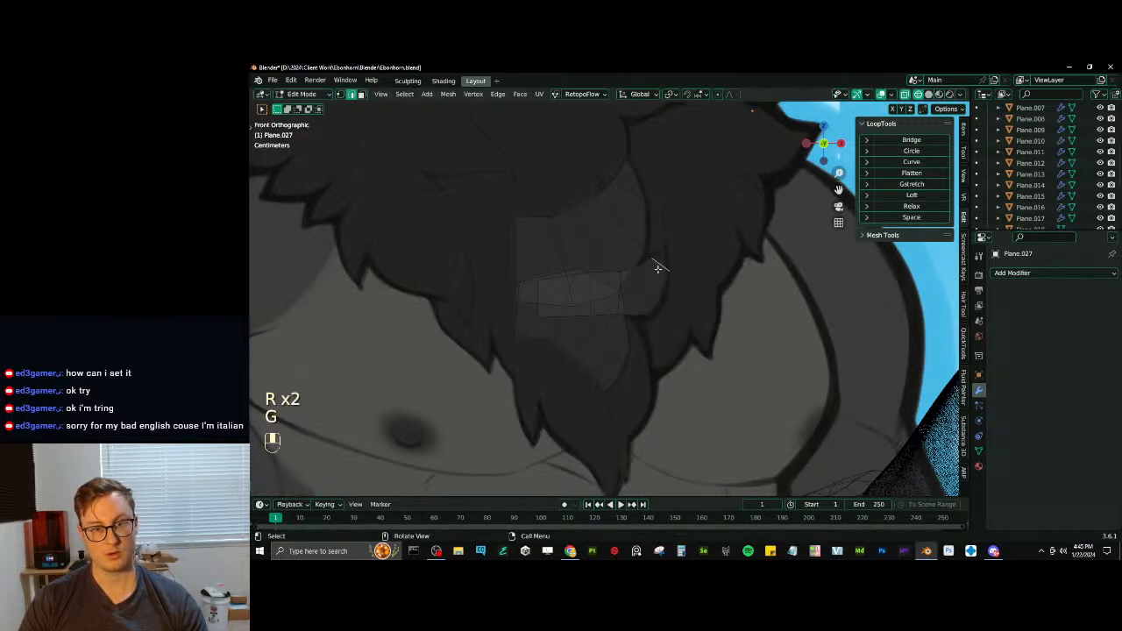
- Extrude the small tuft's end edge upward, merge it into a point and place that tip on the drawn tip
{"action": "key", "text": "e"}
{"action": "left_click", "coordinate": [675, 232]}
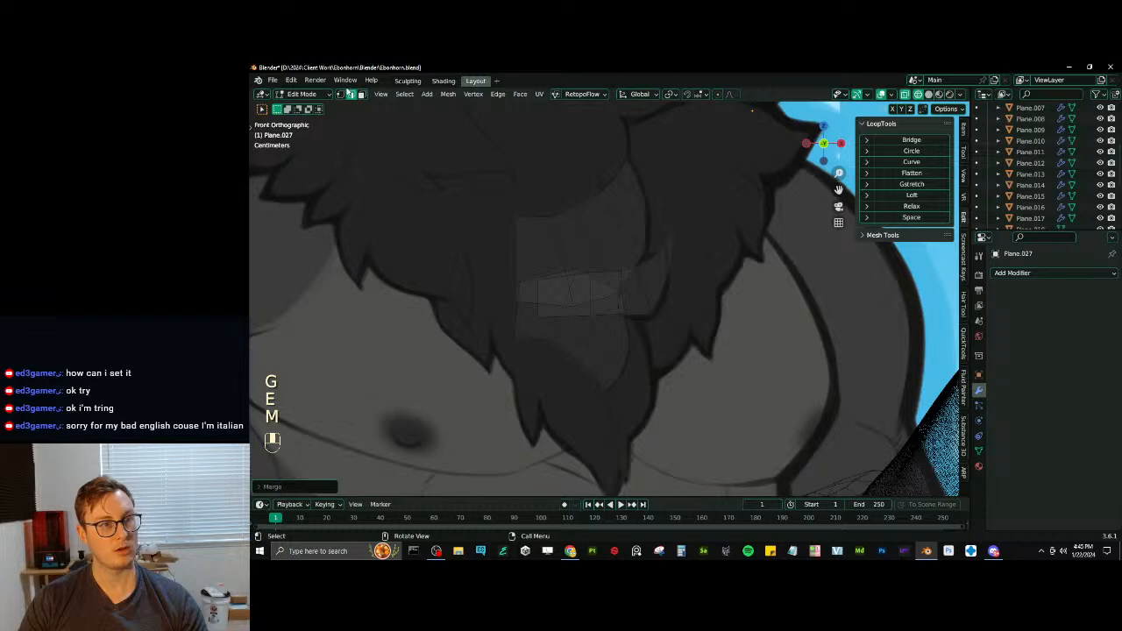
{"action": "key", "text": "g"}
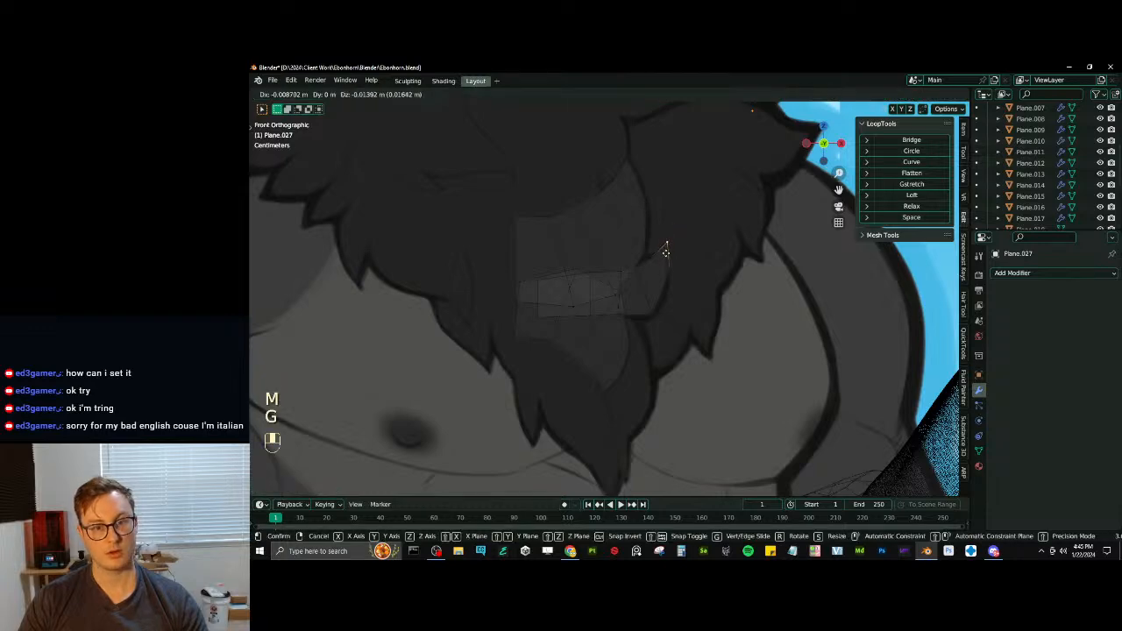
{"action": "left_click", "coordinate": [660, 287]}
- Duplicate the vertical starting edge of the traced tufts, then move and scale it higher on the chest to start another tuft
{"action": "scroll", "coordinate": [639, 326], "scroll_direction": "down", "scroll_amount": 4}
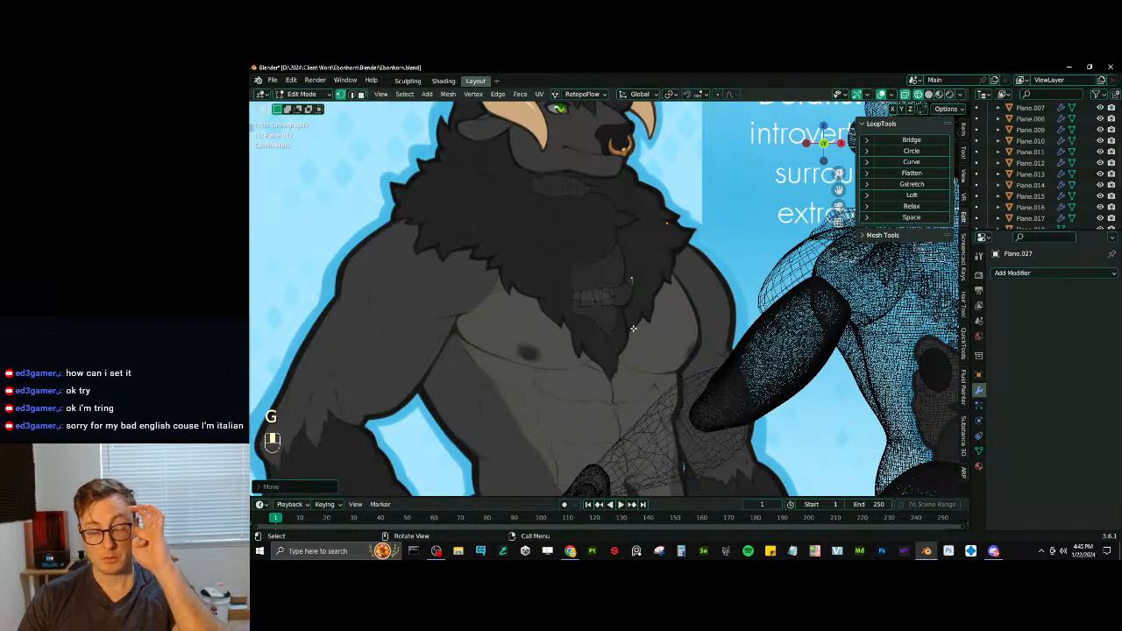
{"action": "scroll", "coordinate": [624, 324], "scroll_direction": "up", "scroll_amount": 3}
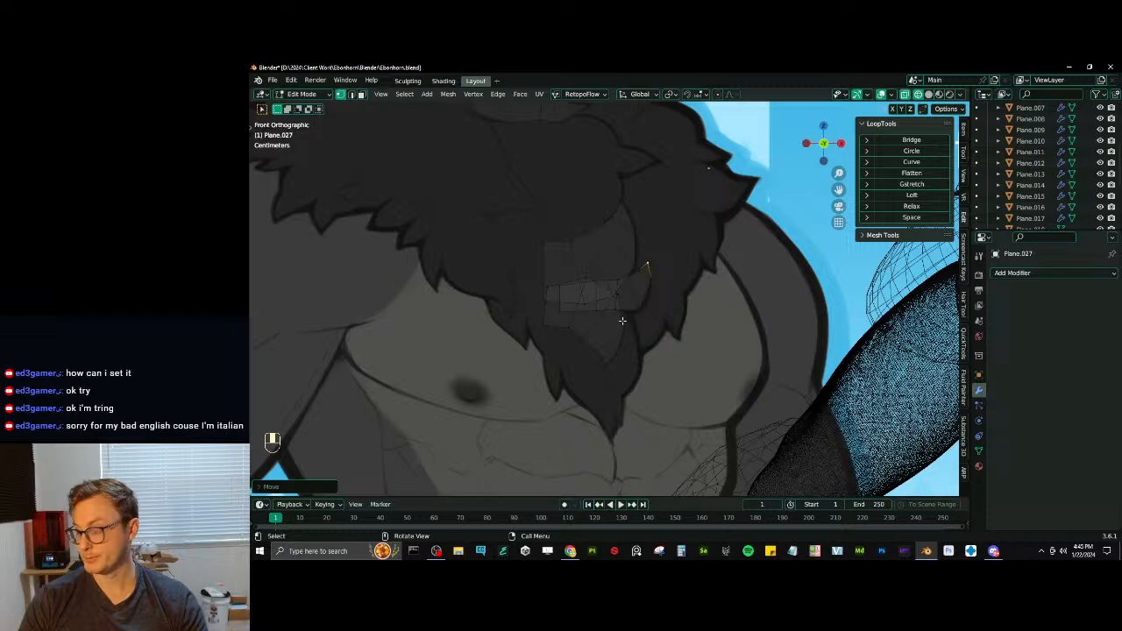
{"action": "middle_click_drag", "start_coordinate": [623, 308], "coordinate": [652, 362], "text": "shift"}
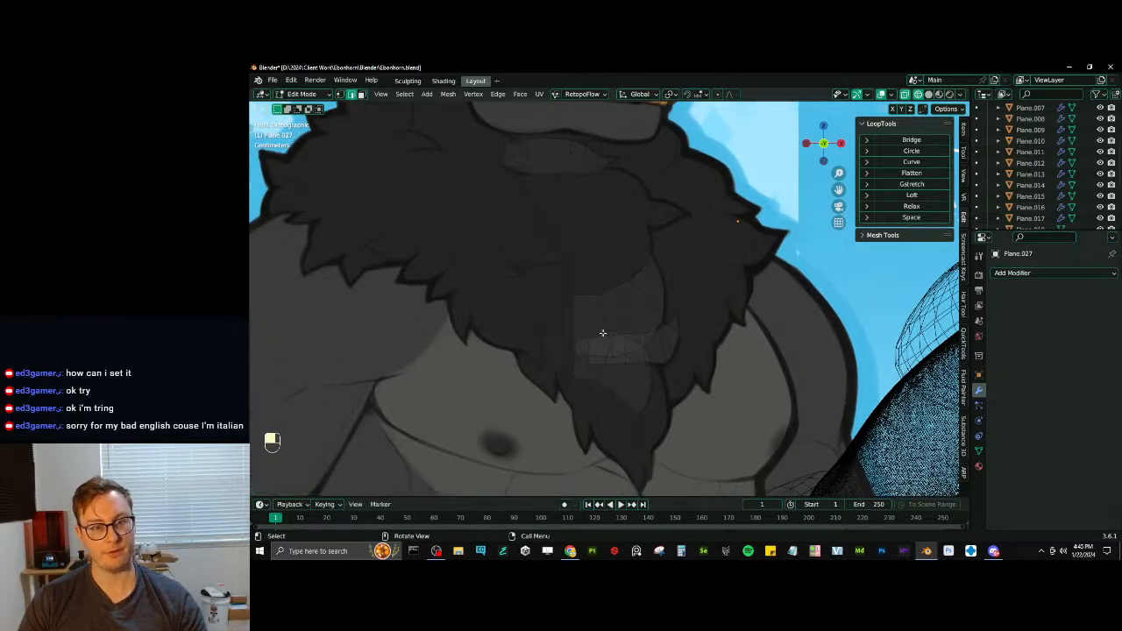
{"action": "middle_click_drag", "start_coordinate": [612, 309], "coordinate": [607, 363], "text": "shift"}
{"action": "key", "text": "shift+d"}
{"action": "left_click", "coordinate": [584, 301]}
{"action": "scroll", "coordinate": [584, 301], "scroll_direction": "up", "scroll_amount": 2}
{"action": "key", "text": "g"}
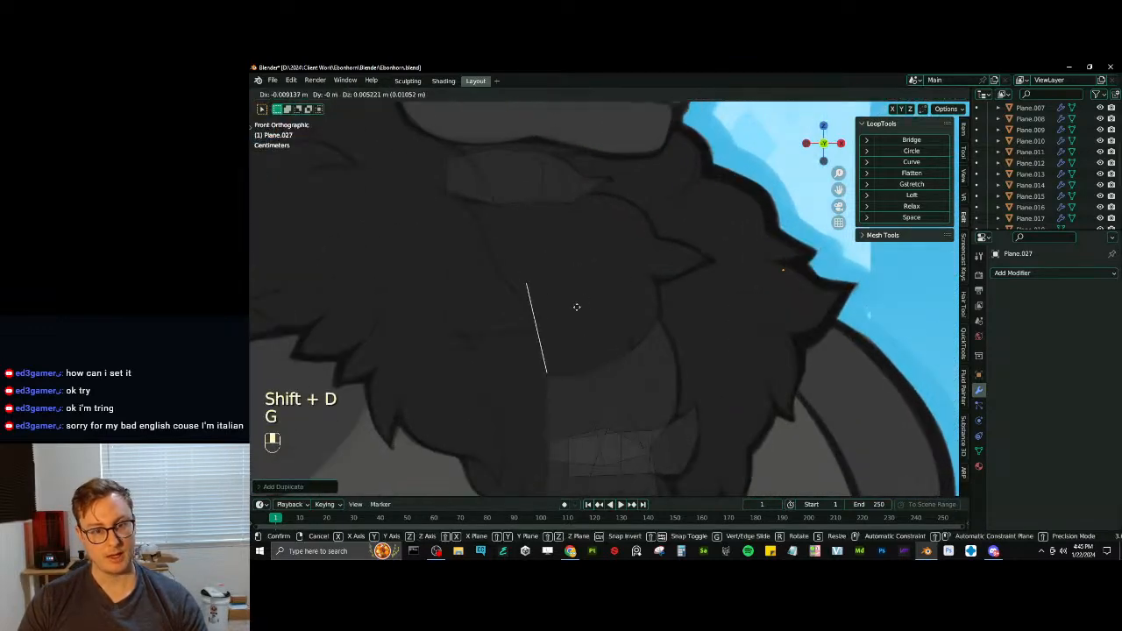
{"action": "left_click", "coordinate": [574, 299]}
{"action": "key", "text": "g"}
{"action": "left_click", "coordinate": [561, 291]}
{"action": "key", "text": "s"}
{"action": "left_click", "coordinate": [564, 293]}
- Extrude the upper tuft's starting edge sideways, then move, rotate and enlarge the new edge to widen the tuft
{"action": "key", "text": "e"}
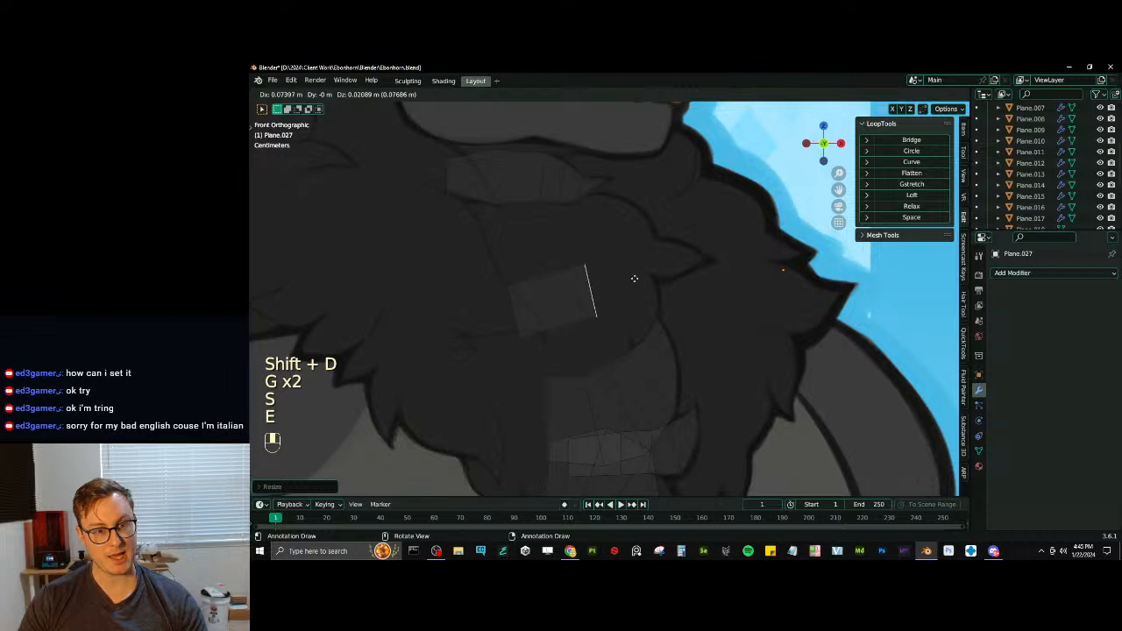
{"action": "left_click", "coordinate": [640, 274]}
{"action": "key", "text": "g"}
{"action": "left_click", "coordinate": [633, 266]}
{"action": "key", "text": "r"}
{"action": "left_click", "coordinate": [634, 263]}
{"action": "key", "text": "s"}
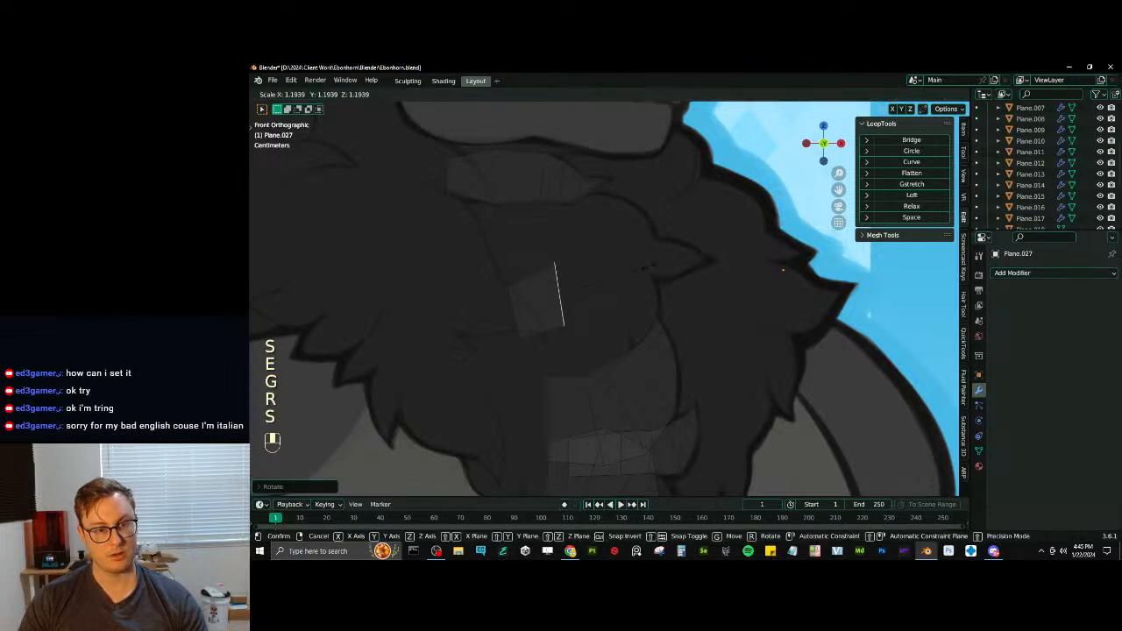
{"action": "left_click", "coordinate": [649, 262]}
- Extrude a second segment of the upper tuft, rotating, scaling and moving its end edge upright
{"action": "key", "text": "e"}
{"action": "left_click", "coordinate": [711, 264]}
{"action": "key", "text": "r"}
{"action": "key", "text": "s"}
{"action": "key", "text": "g"}
{"action": "left_click", "coordinate": [706, 266]}
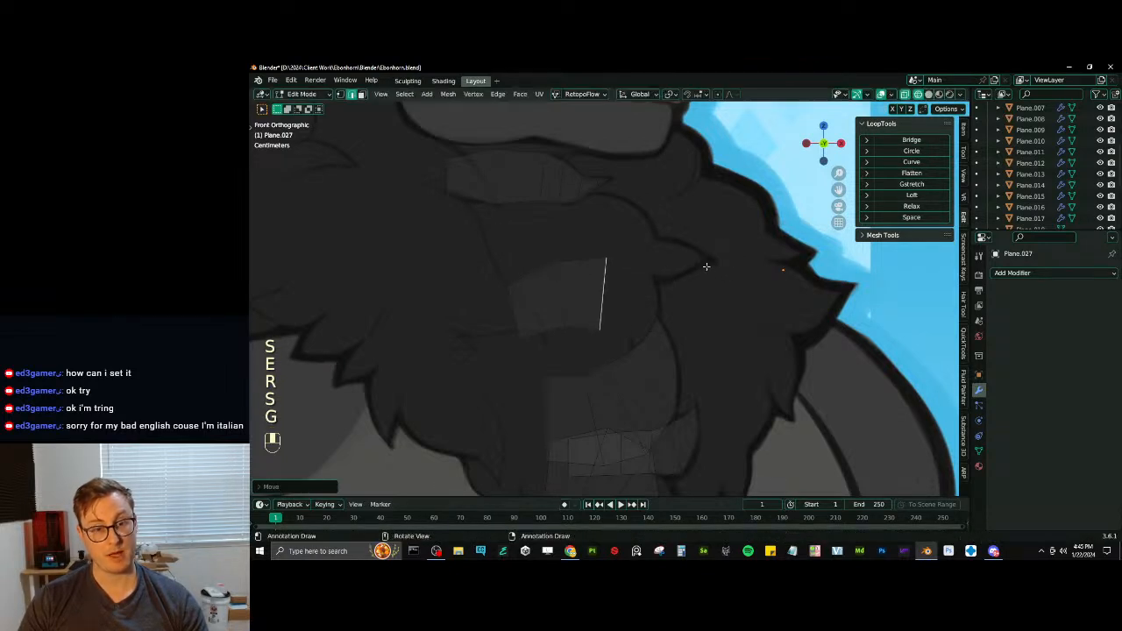
- Extrude a third segment of the upper tuft and rotate and move its end edge diagonally to turn downward
{"action": "key", "text": "e"}
{"action": "left_click", "coordinate": [747, 254]}
{"action": "key", "text": "r"}
{"action": "left_click", "coordinate": [730, 313]}
{"action": "key", "text": "g"}
{"action": "left_click", "coordinate": [742, 308]}
{"action": "key", "text": "g"}
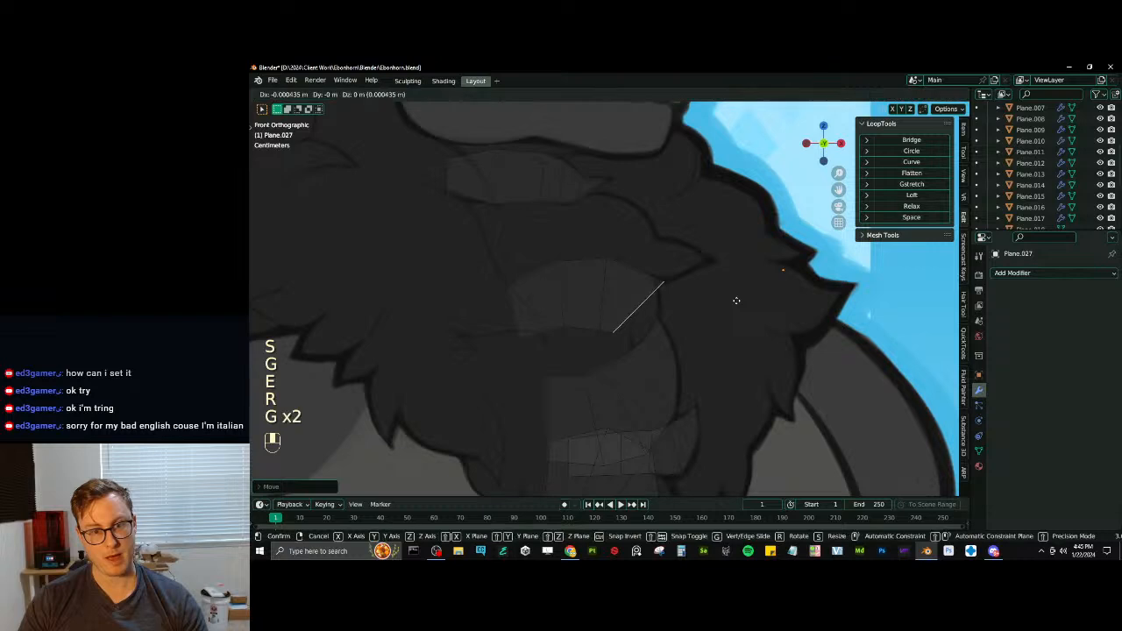
{"action": "left_click", "coordinate": [733, 296]}
{"action": "key", "text": "r"}
{"action": "left_click", "coordinate": [721, 278]}
- Extrude the upper tuft downward, then rotate, scale down and reposition the end edge against the drawn outline
{"action": "key", "text": "e"}
{"action": "left_click", "coordinate": [751, 304]}
{"action": "key", "text": "r"}
{"action": "left_click", "coordinate": [747, 329]}
{"action": "key", "text": "s"}
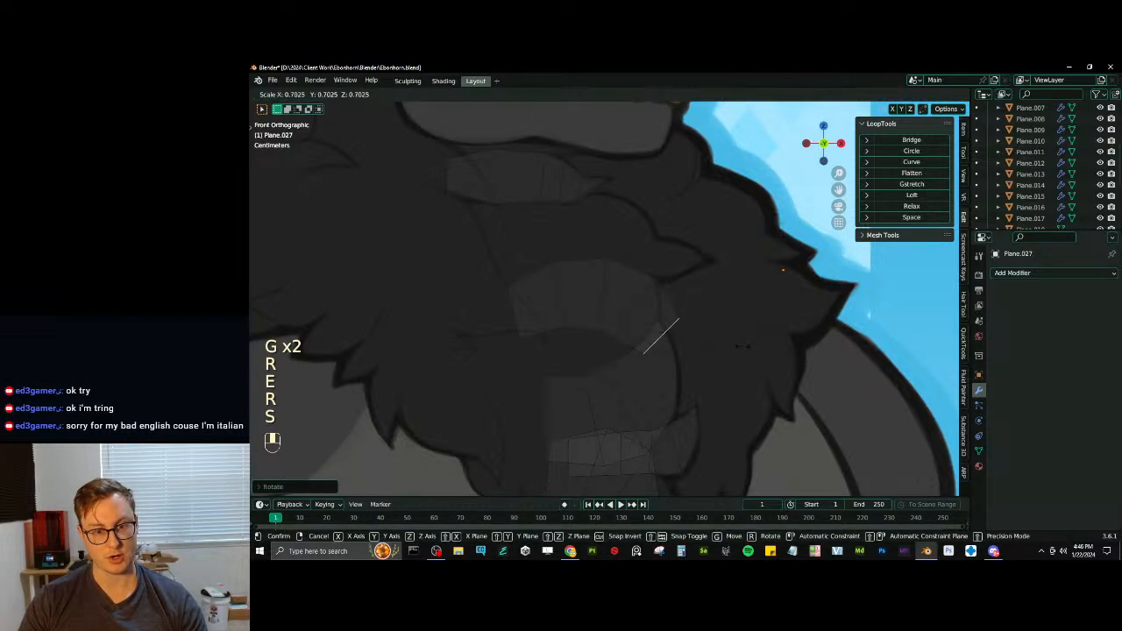
{"action": "left_click", "coordinate": [709, 347]}
{"action": "key", "text": "g"}
{"action": "left_click", "coordinate": [709, 361]}
{"action": "key", "text": "s"}
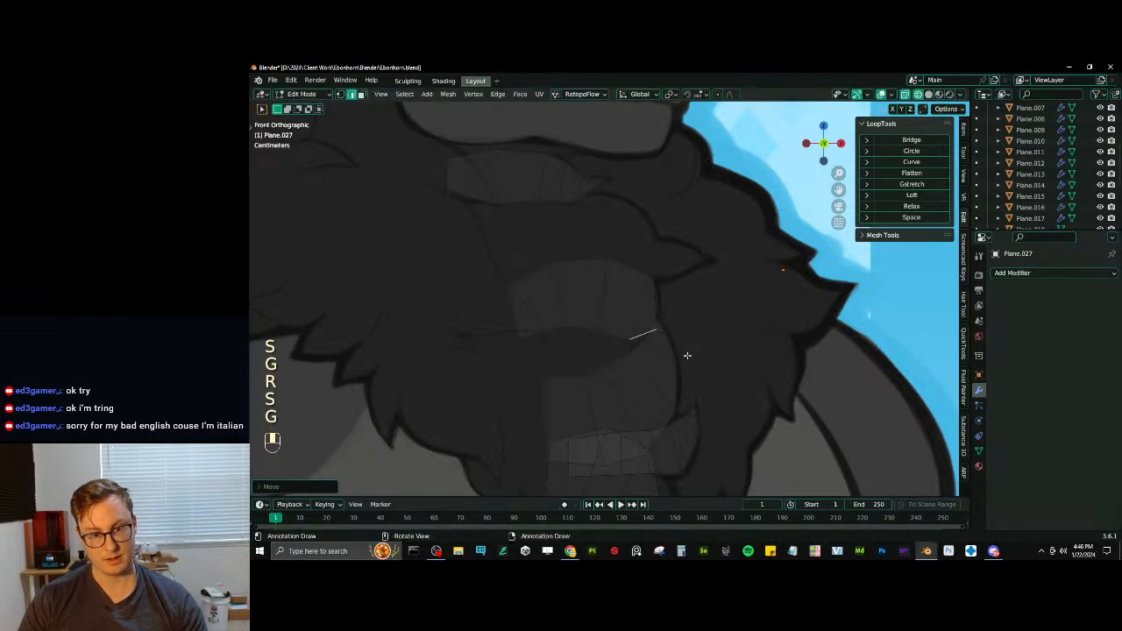
{"action": "key", "text": "g"}
{"action": "left_click", "coordinate": [696, 346]}
{"action": "key", "text": "g"}
{"action": "left_click", "coordinate": [696, 339]}
- Extrude the narrow end edge of the upper tuft downward and merge it into a single tip point
{"action": "key", "text": "e"}
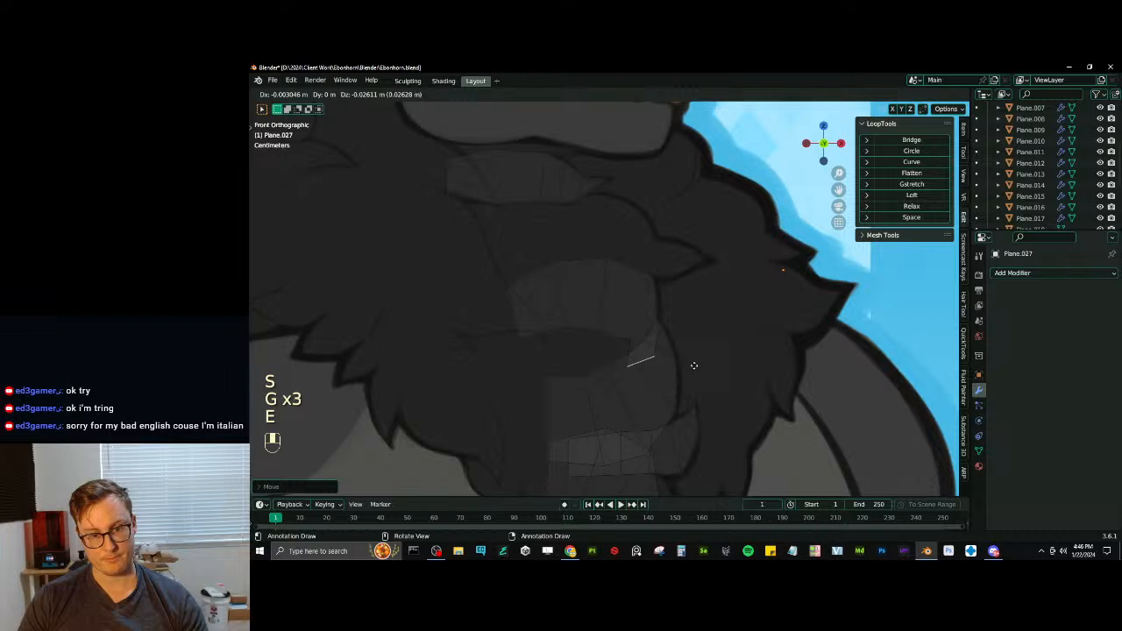
{"action": "key", "text": "r"}
{"action": "key", "text": "s"}
{"action": "left_click", "coordinate": [720, 359]}
{"action": "key", "text": "m"}
{"action": "left_click", "coordinate": [647, 315]}
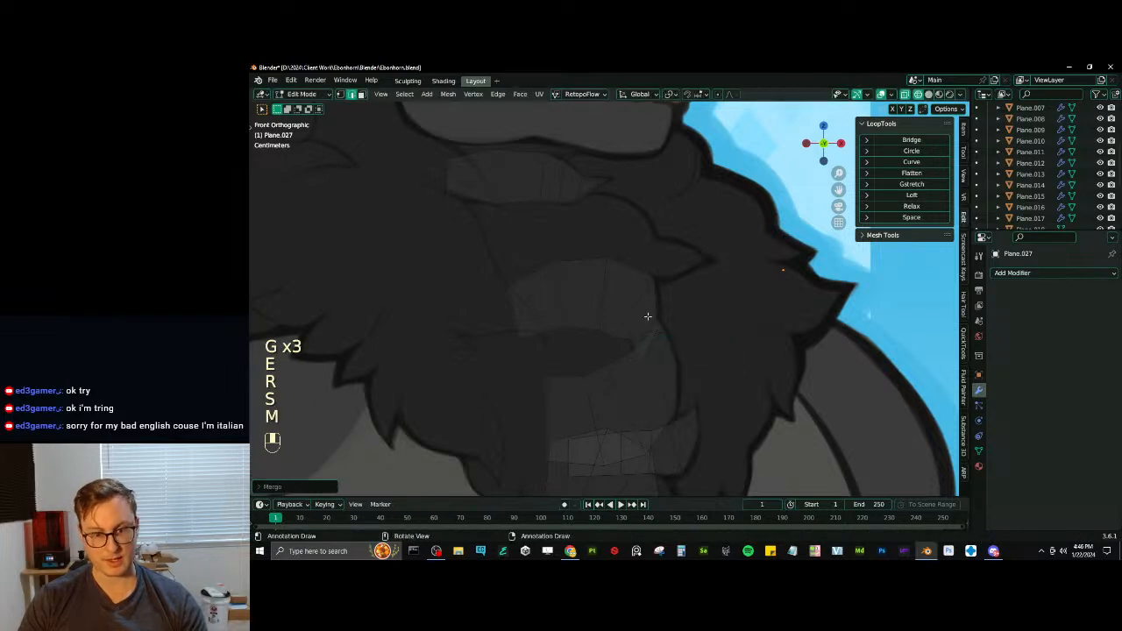
- Move the upper tuft's tip point and the vertices along its lower edge to smooth the curve
{"action": "key", "text": "g"}
{"action": "left_click", "coordinate": [641, 363]}
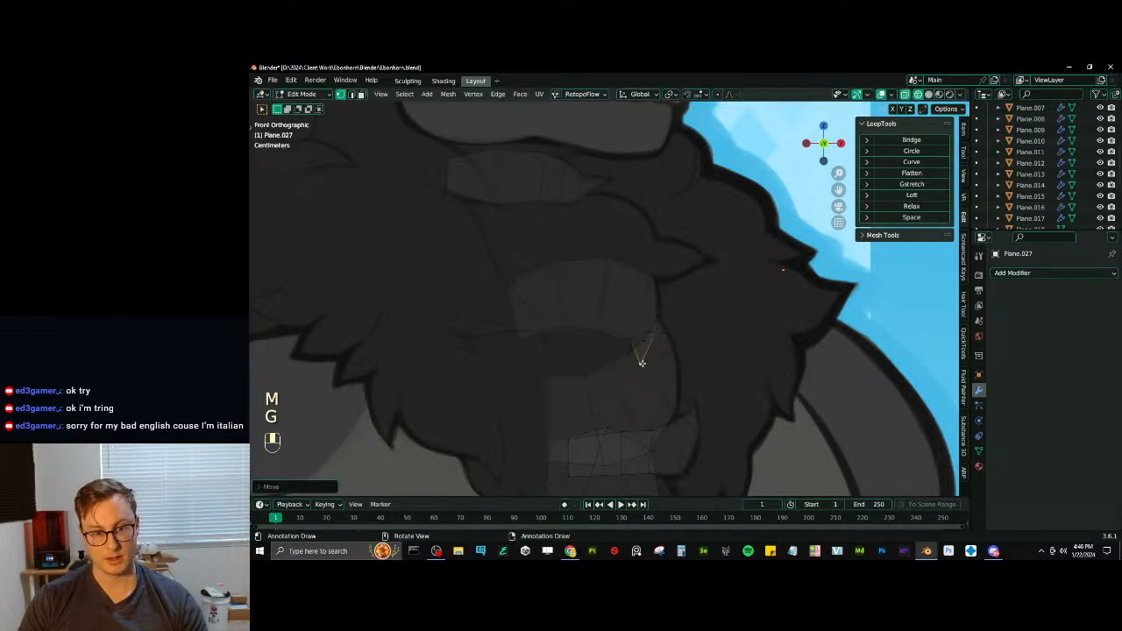
{"action": "left_click", "coordinate": [629, 343]}
{"action": "key", "text": "g"}
{"action": "left_click", "coordinate": [612, 334]}
{"action": "left_click", "coordinate": [597, 325]}
{"action": "key", "text": "g"}
{"action": "left_click", "coordinate": [596, 322]}
- Move the vertices along the upper edge of the middle chest tuft to follow the curve of the drawn outline
{"action": "key", "text": "g"}
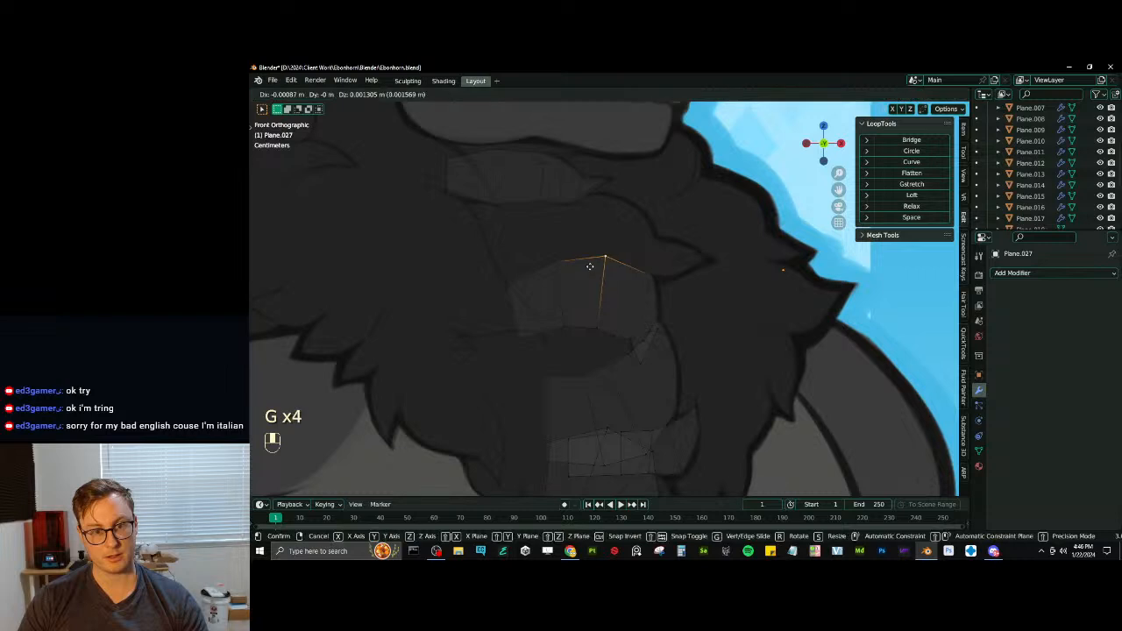
{"action": "left_click", "coordinate": [537, 262]}
{"action": "key", "text": "g"}
{"action": "left_click", "coordinate": [550, 260]}
{"action": "key", "text": "g"}
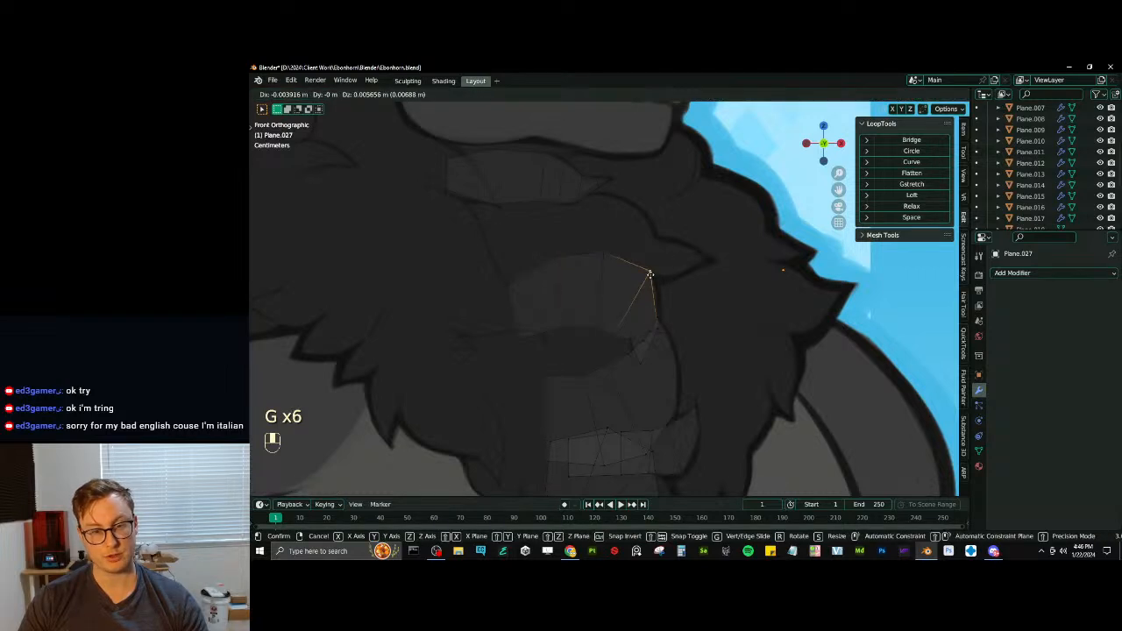
{"action": "left_click", "coordinate": [651, 274]}
{"action": "key", "text": "g"}
- Reposition the vertices along the lower edge of the same tuft to even out its spacing and curve
{"action": "left_click", "coordinate": [610, 325]}
{"action": "key", "text": "g"}
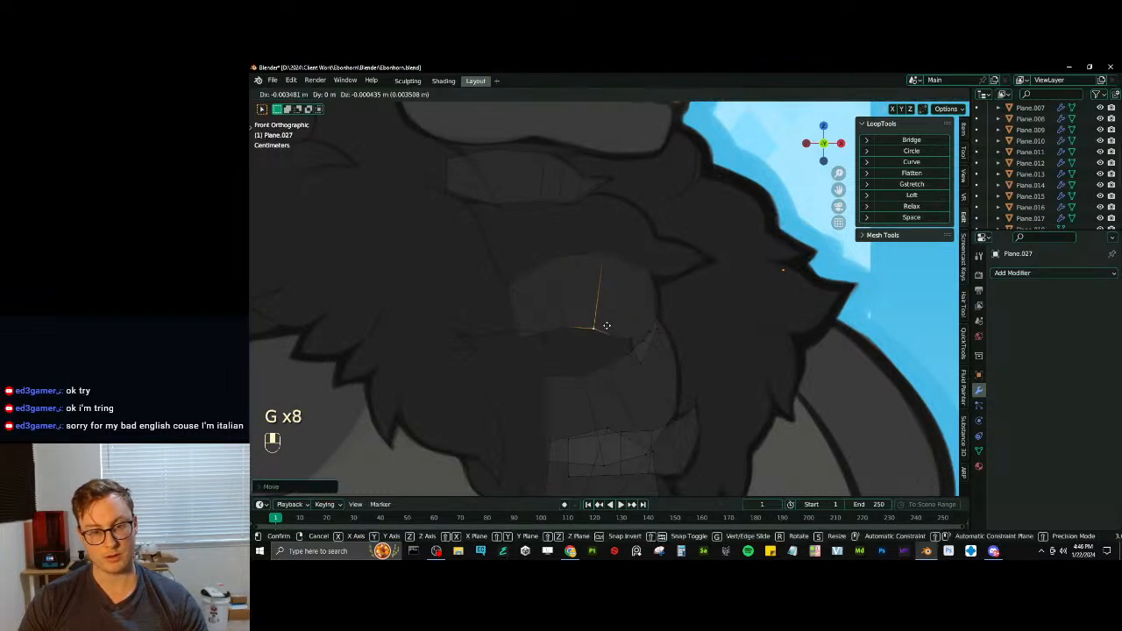
{"action": "left_click", "coordinate": [605, 325]}
{"action": "left_click", "coordinate": [569, 329]}
{"action": "key", "text": "g"}
{"action": "left_click", "coordinate": [565, 337]}
{"action": "left_click", "coordinate": [589, 332]}
{"action": "key", "text": "g"}
{"action": "left_click", "coordinate": [586, 335]}
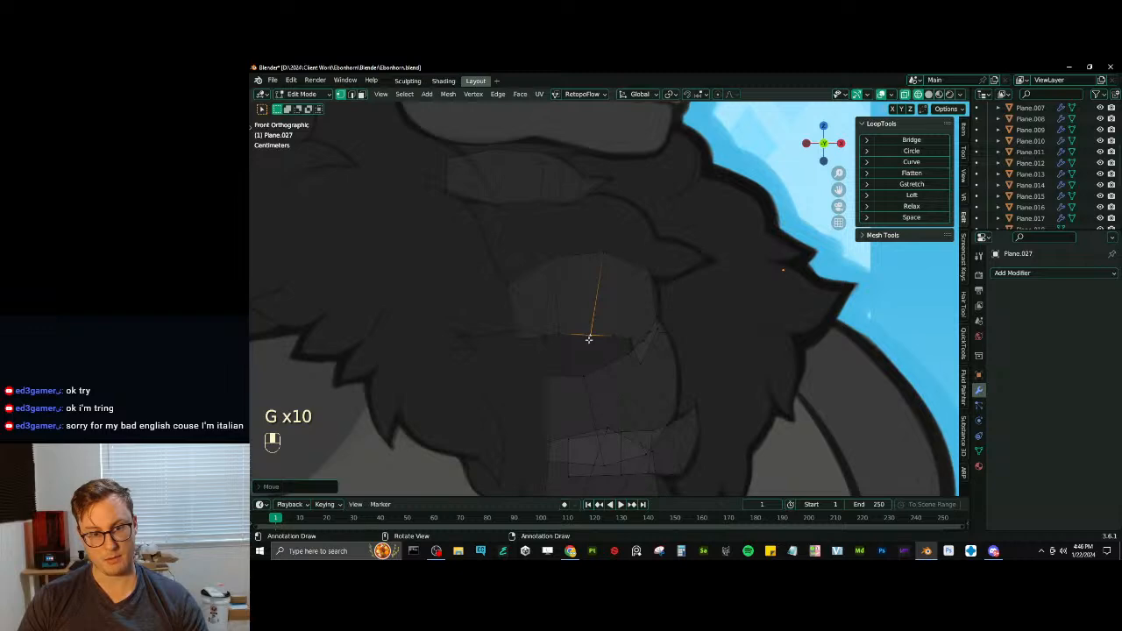
{"action": "left_click", "coordinate": [606, 340]}
{"action": "key", "text": "g"}
{"action": "left_click", "coordinate": [646, 337]}
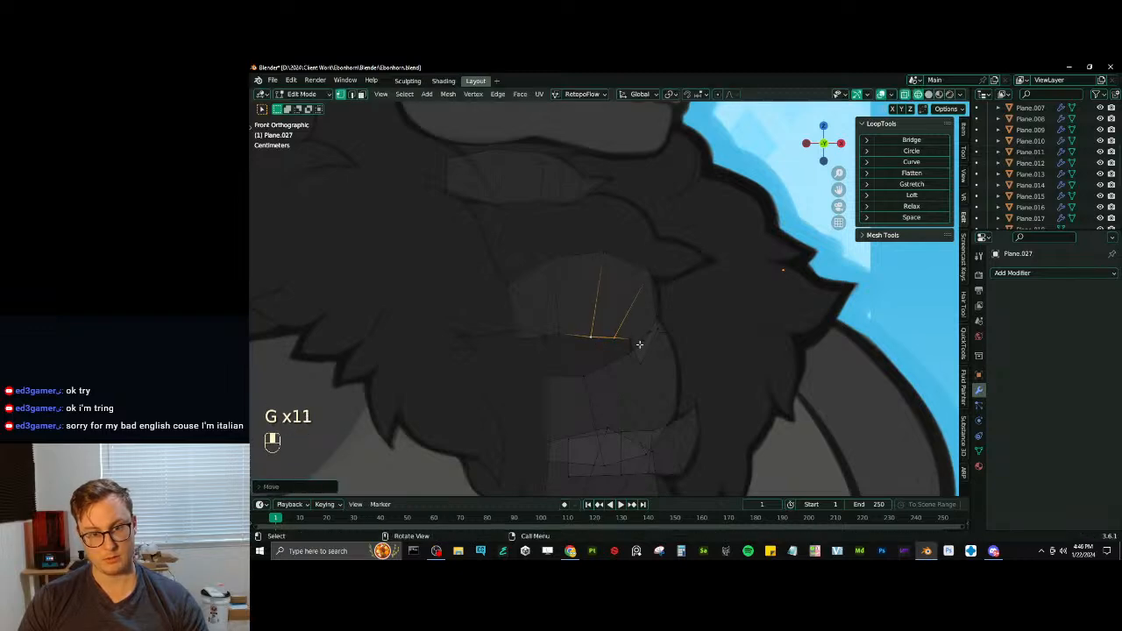
{"action": "scroll", "coordinate": [642, 333], "scroll_direction": "down", "scroll_amount": 5}
{"action": "scroll", "coordinate": [641, 335], "scroll_direction": "up", "scroll_amount": 3}
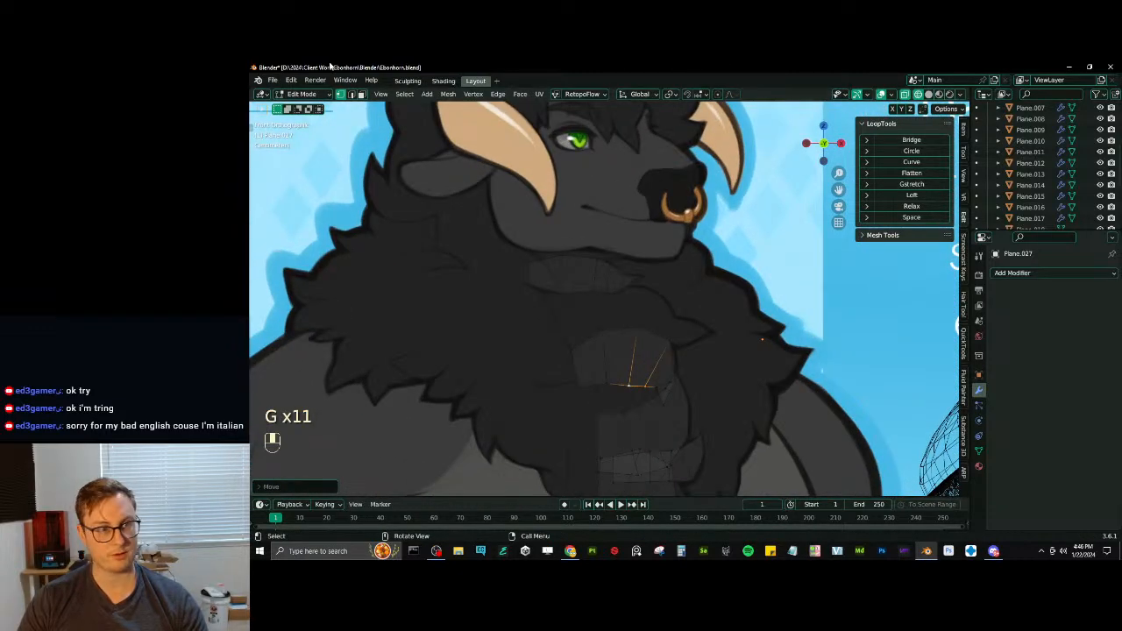
- Switch to edge selection, return the tuft mesh to Object Mode and save the file
{"action": "left_click", "coordinate": [351, 94]}
{"action": "scroll", "coordinate": [642, 357], "scroll_direction": "up", "scroll_amount": 1}
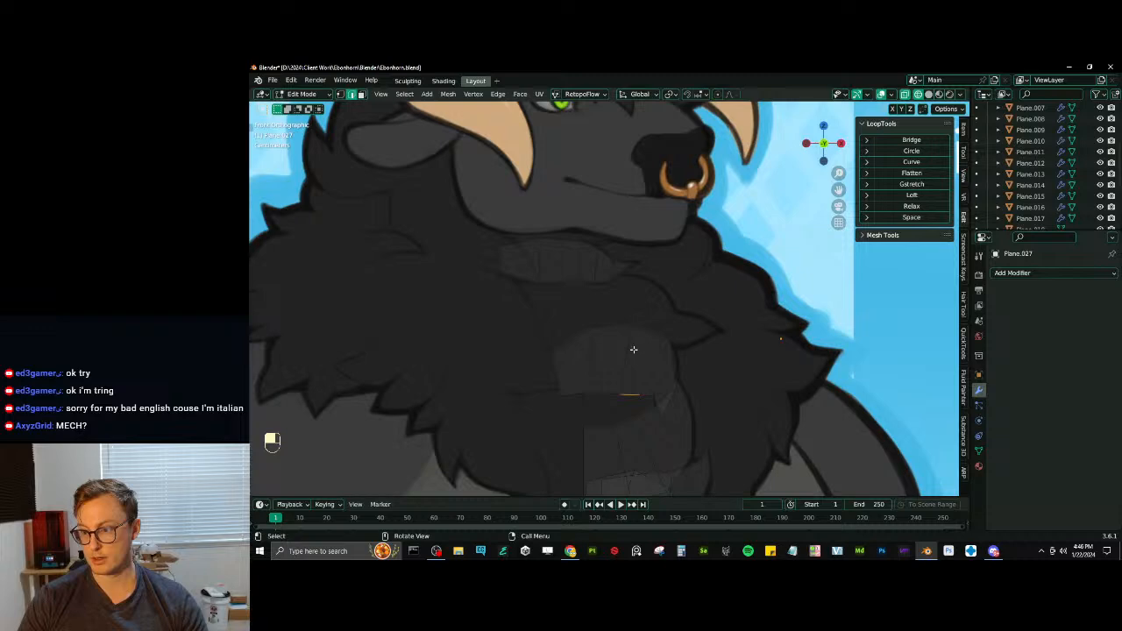
{"action": "key", "text": "Tab"}
{"action": "scroll", "coordinate": [633, 349], "scroll_direction": "down", "scroll_amount": 5}
{"action": "key", "text": "ctrl+s"}
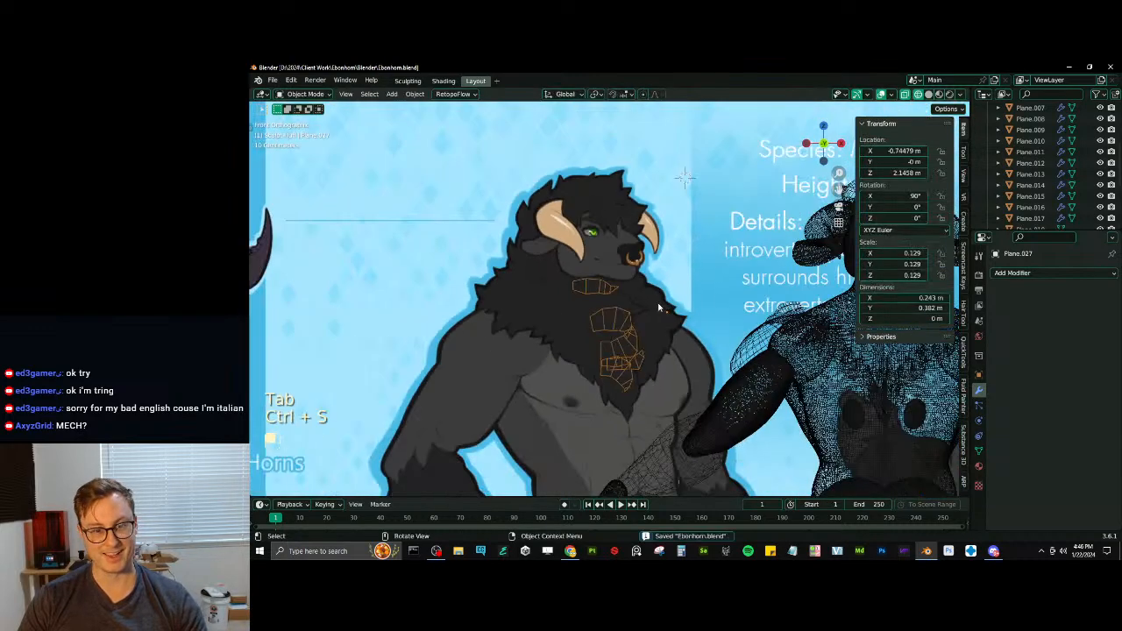
- Open the recent file ZinaPraigon.blend and view the red mech model from several sides
{"action": "left_click", "coordinate": [272, 80]}
{"action": "mouse_move", "coordinate": [298, 112]}
{"action": "left_click", "coordinate": [420, 124]}
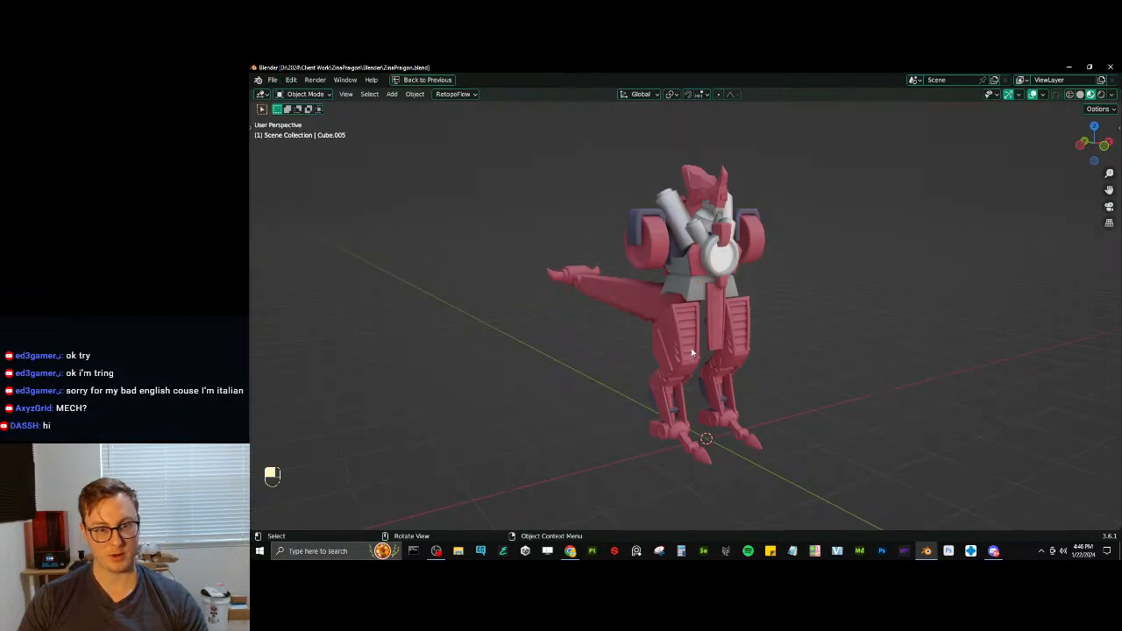
{"action": "middle_click_drag", "start_coordinate": [692, 352], "coordinate": [693, 252]}
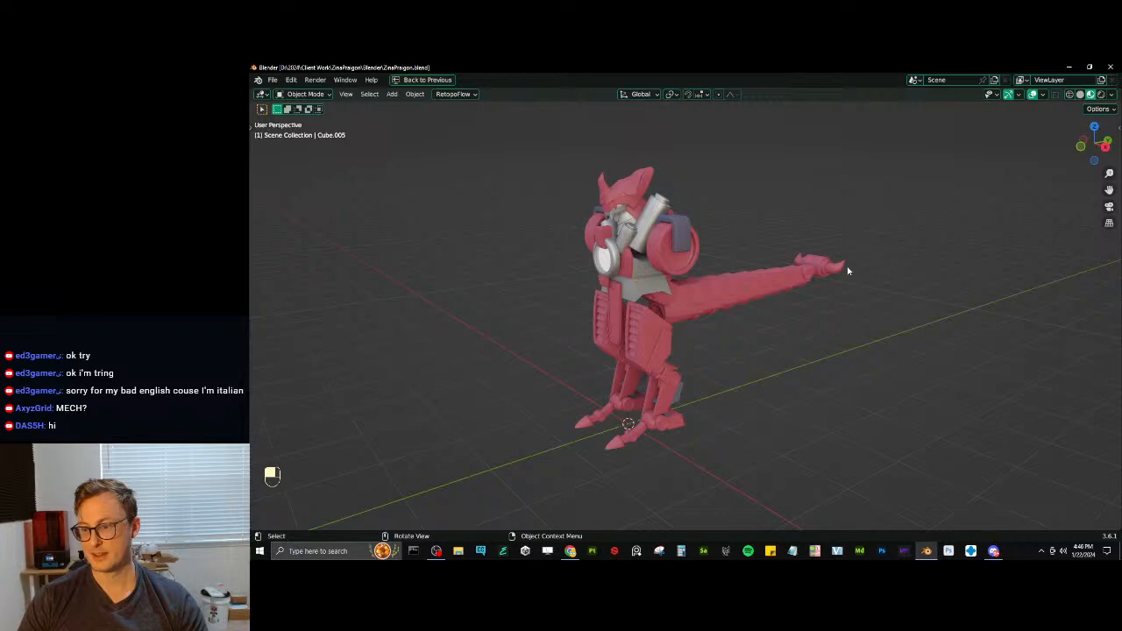
{"action": "middle_click_drag", "start_coordinate": [801, 286], "coordinate": [705, 255]}
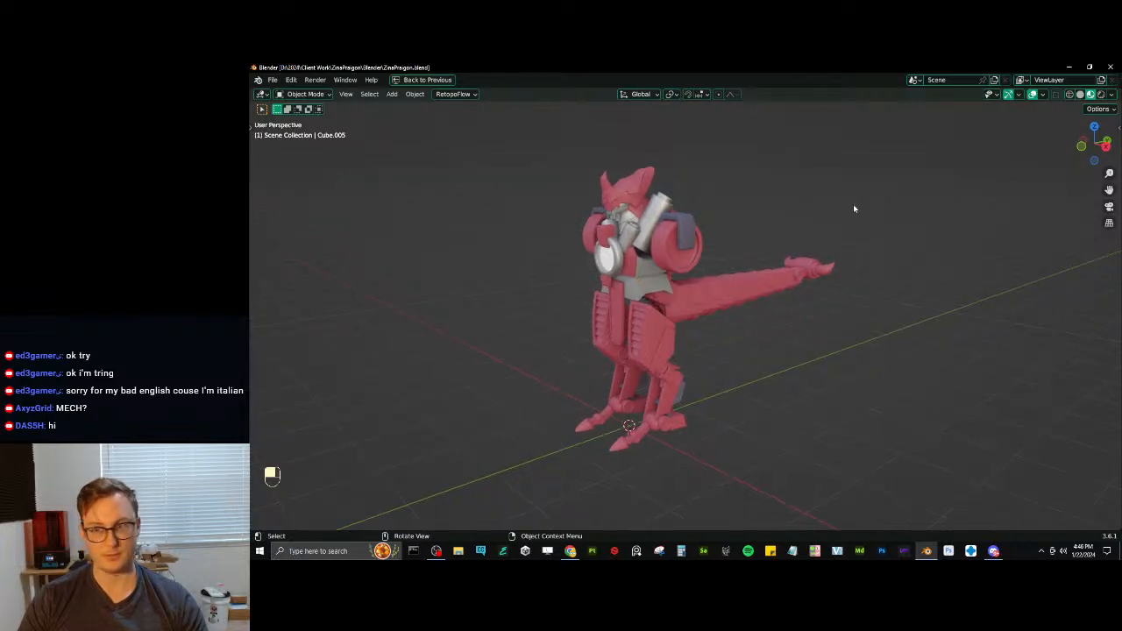
- Restore the full layout from the maximized viewport and show the Reference collection to compare the mech with its artwork
{"action": "key", "text": "ctrl+space"}
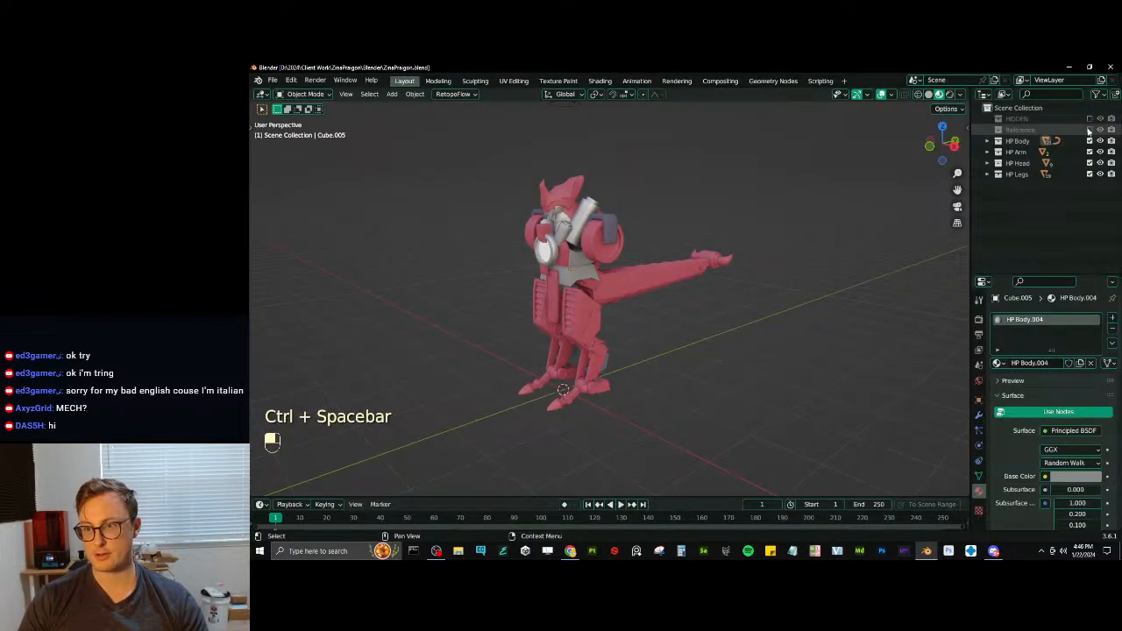
{"action": "scroll", "coordinate": [685, 257], "scroll_direction": "up", "scroll_amount": 2}
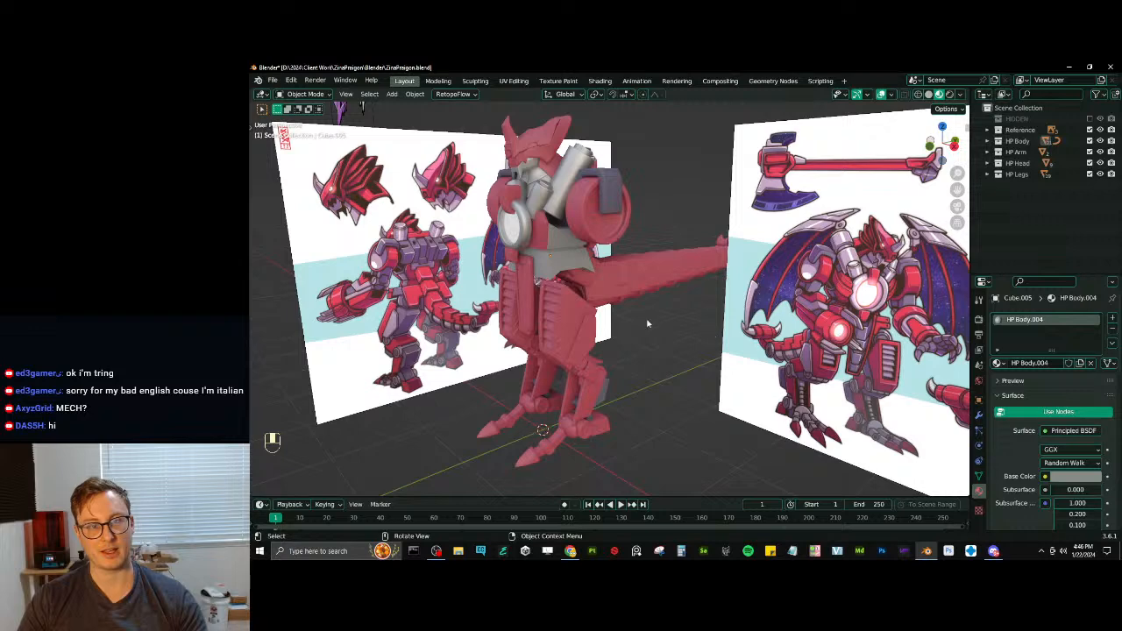
{"action": "middle_click_drag", "start_coordinate": [647, 323], "coordinate": [613, 334], "text": "shift"}
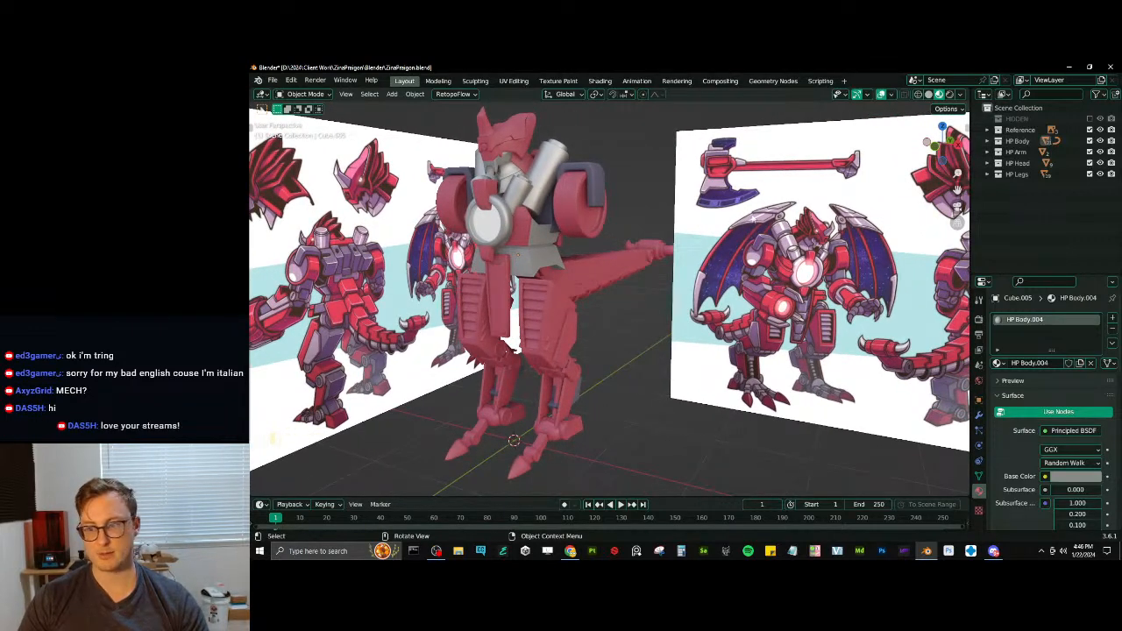
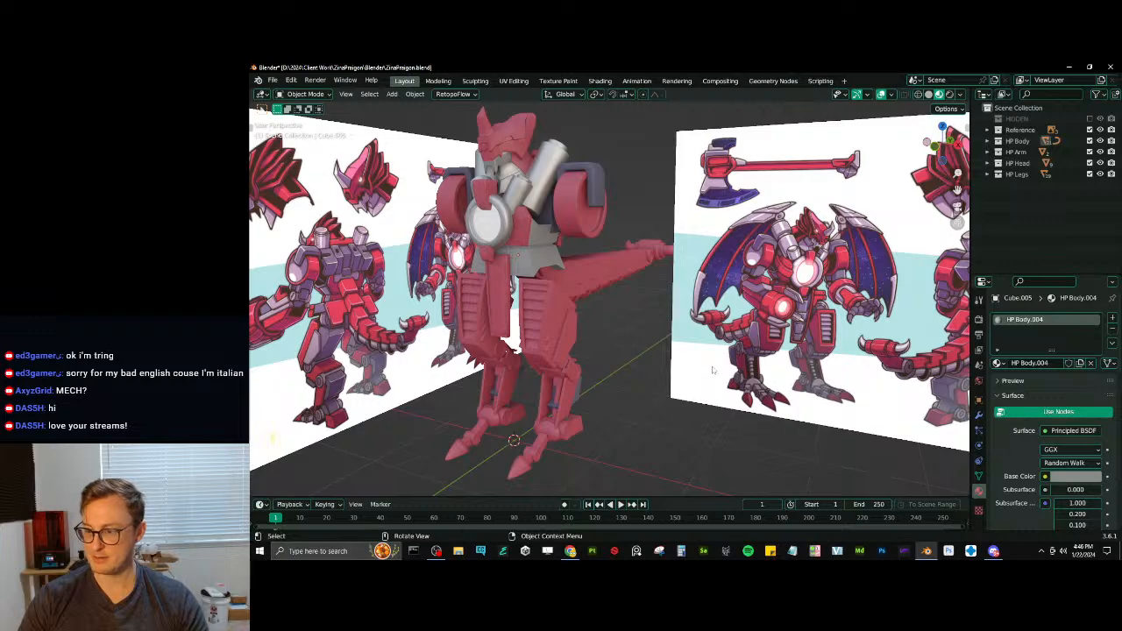
- View the mech beside its reference artwork from several sides and save ZinaPraigon.blend
{"action": "middle_click_drag", "start_coordinate": [713, 369], "coordinate": [716, 319]}
{"action": "key", "text": "ctrl+s"}
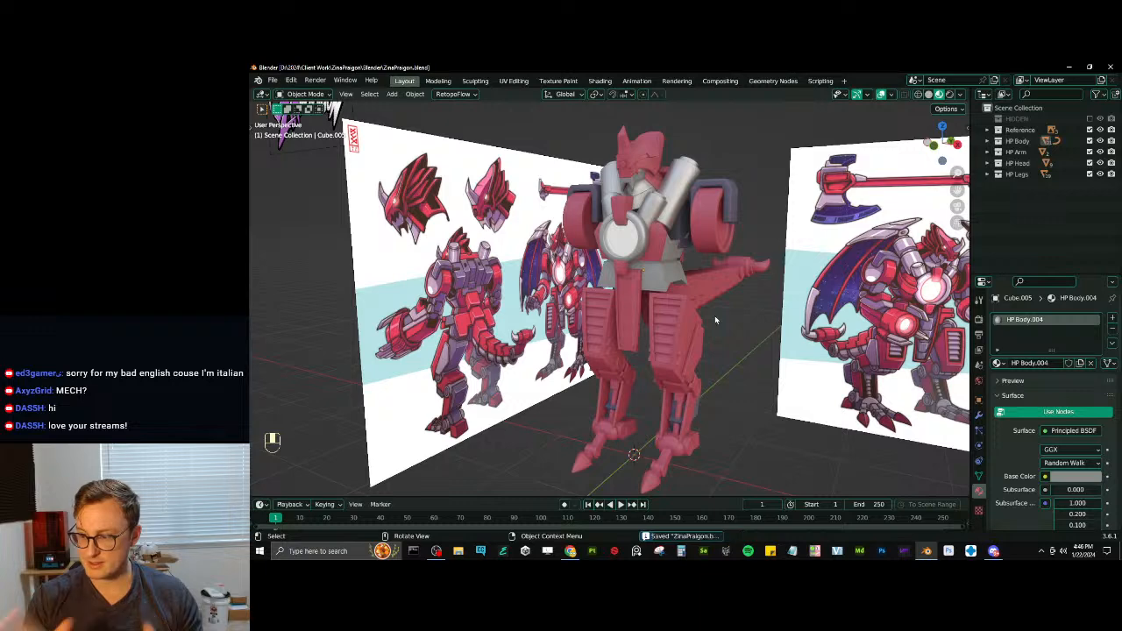
{"action": "middle_click_drag", "start_coordinate": [731, 275], "coordinate": [726, 282]}
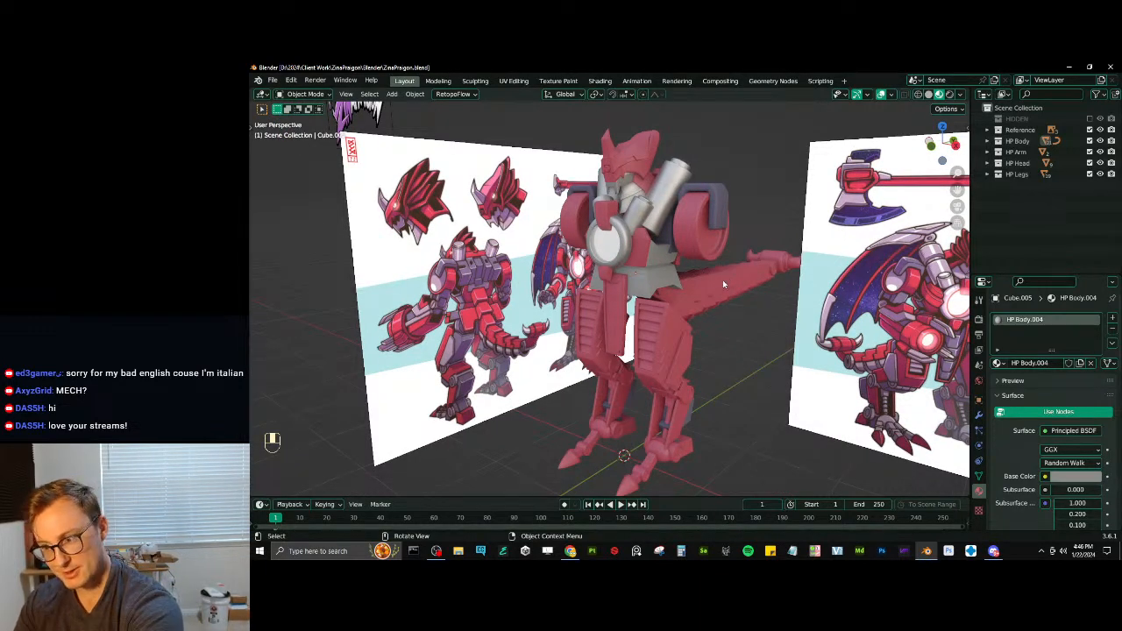
{"action": "middle_click_drag", "start_coordinate": [723, 279], "coordinate": [673, 266]}
{"action": "key", "text": "ctrl+s"}
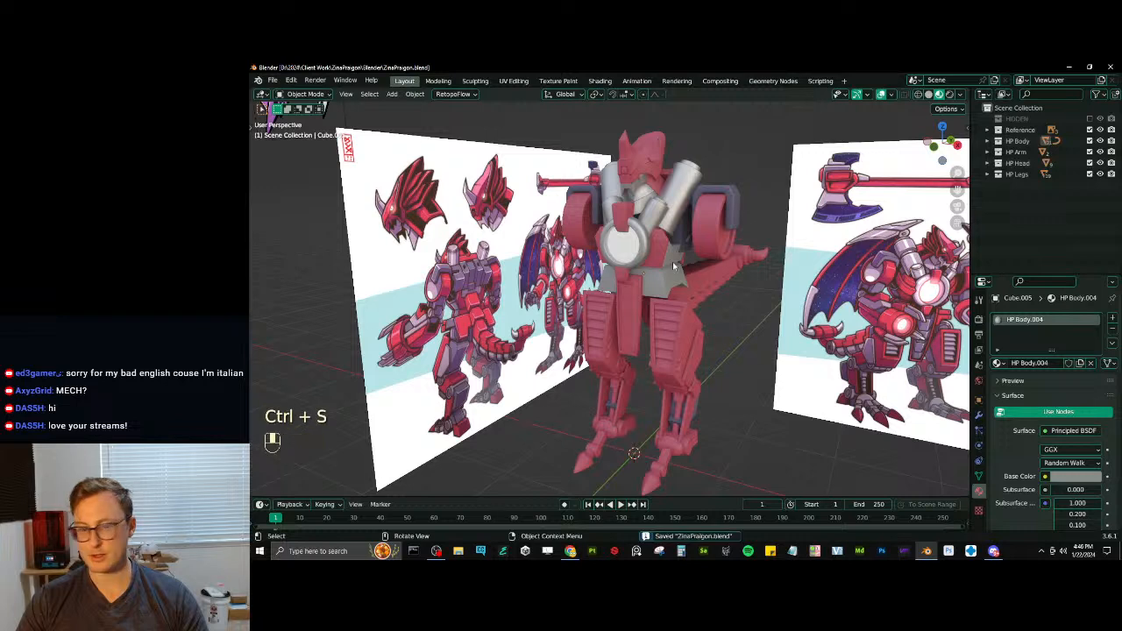
- Open the recent file Ebonhorn.blend, view it from the front in solid shading and put the tuft mesh in Edit Mode
{"action": "left_click", "coordinate": [273, 79]}
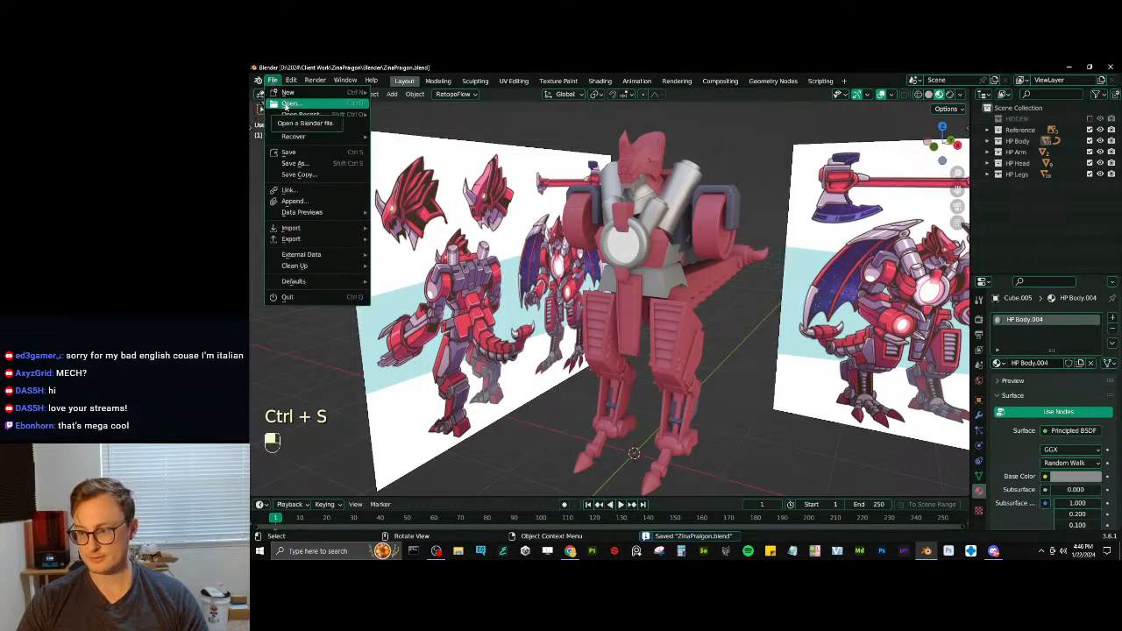
{"action": "mouse_move", "coordinate": [291, 115]}
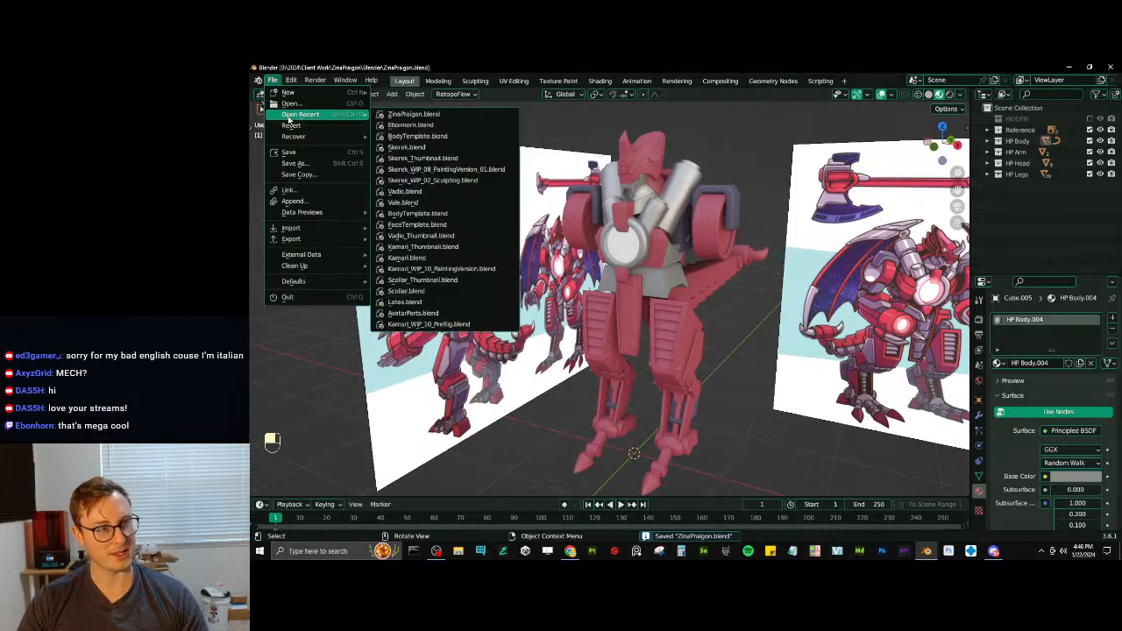
{"action": "left_click", "coordinate": [406, 126]}
{"action": "middle_click_drag", "start_coordinate": [705, 315], "coordinate": [696, 292]}
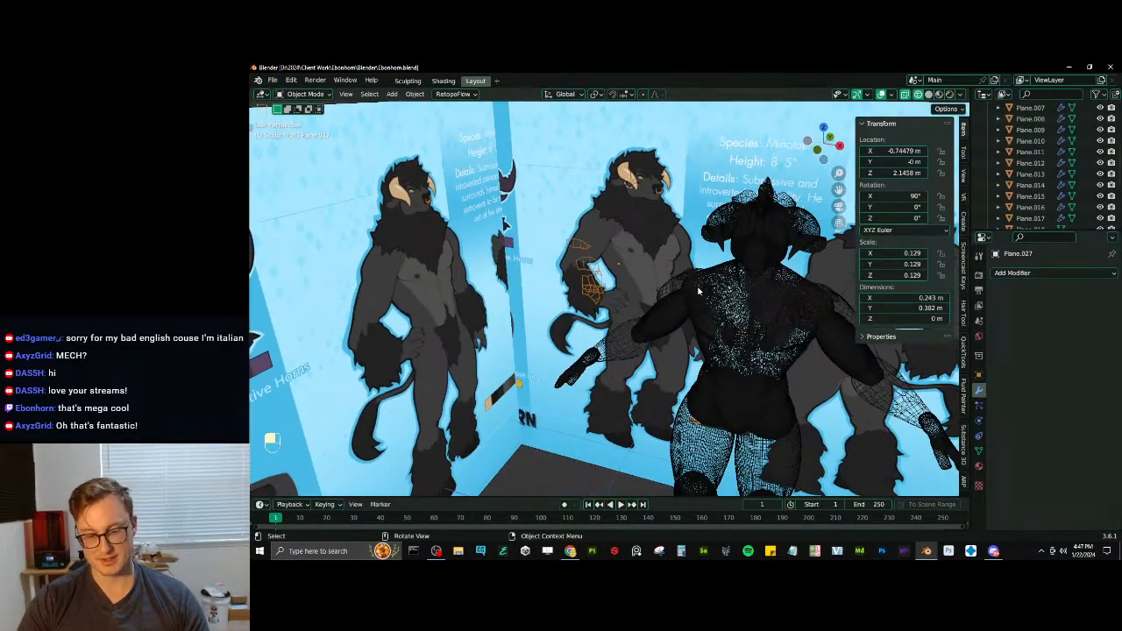
{"action": "key", "text": "KP_1"}
{"action": "scroll", "coordinate": [614, 289], "scroll_direction": "up", "scroll_amount": 5}
{"action": "key", "text": "z"}
{"action": "key", "text": "Tab"}
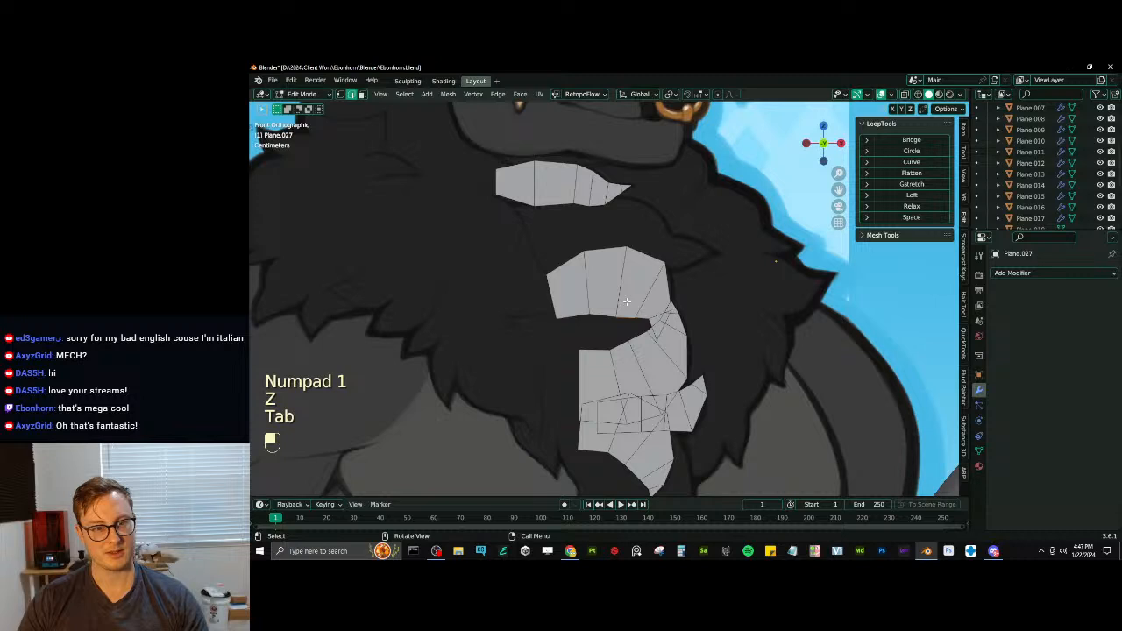
- Duplicate an edge of the existing tufts and place it upright below the chin tuft as the start of a new tuft
{"action": "middle_click_drag", "start_coordinate": [626, 302], "coordinate": [639, 344], "text": "shift"}
{"action": "left_click", "coordinate": [637, 328]}
{"action": "key", "text": "shift+d"}
{"action": "left_click", "coordinate": [582, 294]}
{"action": "middle_click_drag", "start_coordinate": [664, 280], "coordinate": [655, 327], "text": "shift"}
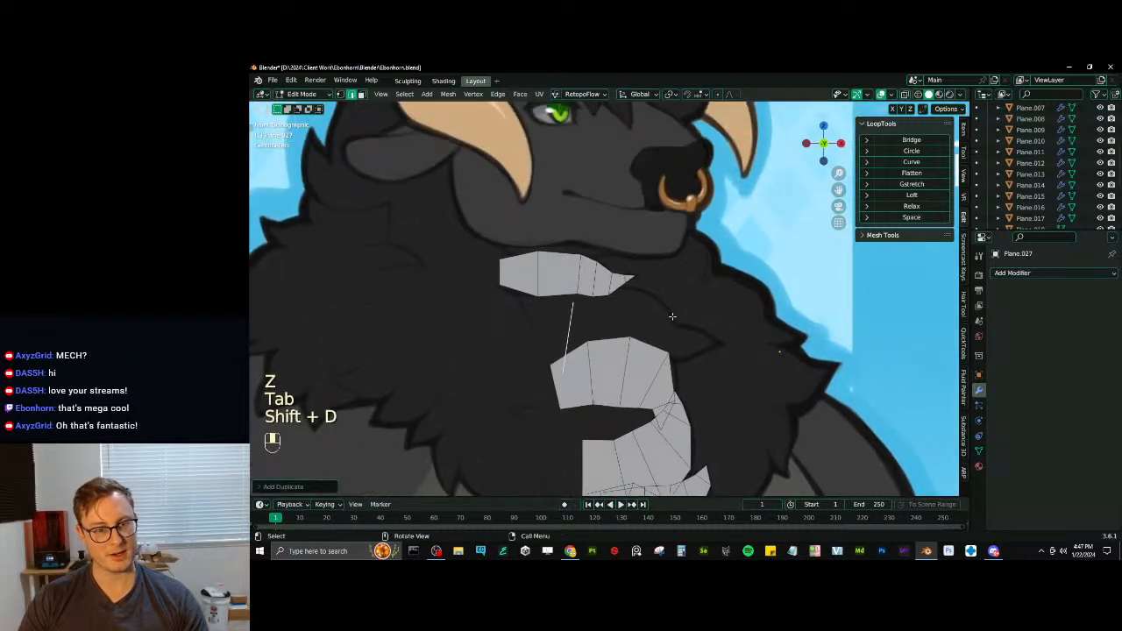
{"action": "key", "text": "r"}
{"action": "left_click", "coordinate": [665, 300]}
{"action": "key", "text": "z"}
{"action": "scroll", "coordinate": [631, 338], "scroll_direction": "up", "scroll_amount": 3}
{"action": "key", "text": "g"}
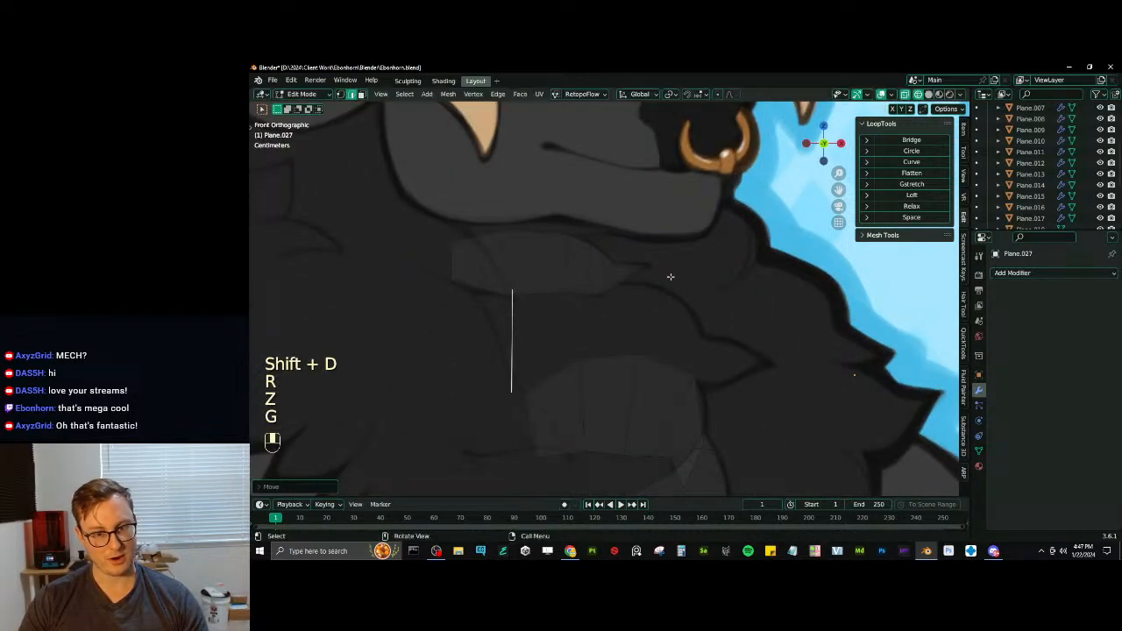
- Scale, rotate and move the duplicated edge to fit the root of the drawn tuft below the chin tuft
{"action": "key", "text": "s"}
{"action": "key", "text": "r"}
{"action": "left_click", "coordinate": [635, 273]}
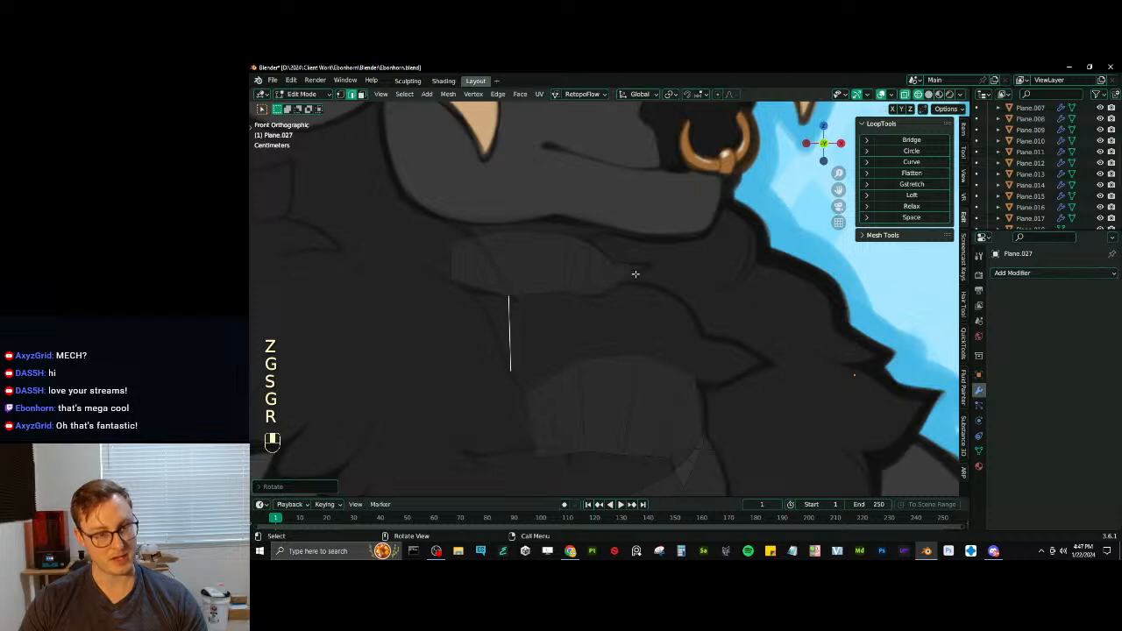
{"action": "key", "text": "s"}
{"action": "left_click", "coordinate": [645, 268]}
{"action": "key", "text": "g"}
{"action": "left_click", "coordinate": [641, 275]}
{"action": "key", "text": "s"}
{"action": "left_click", "coordinate": [636, 281]}
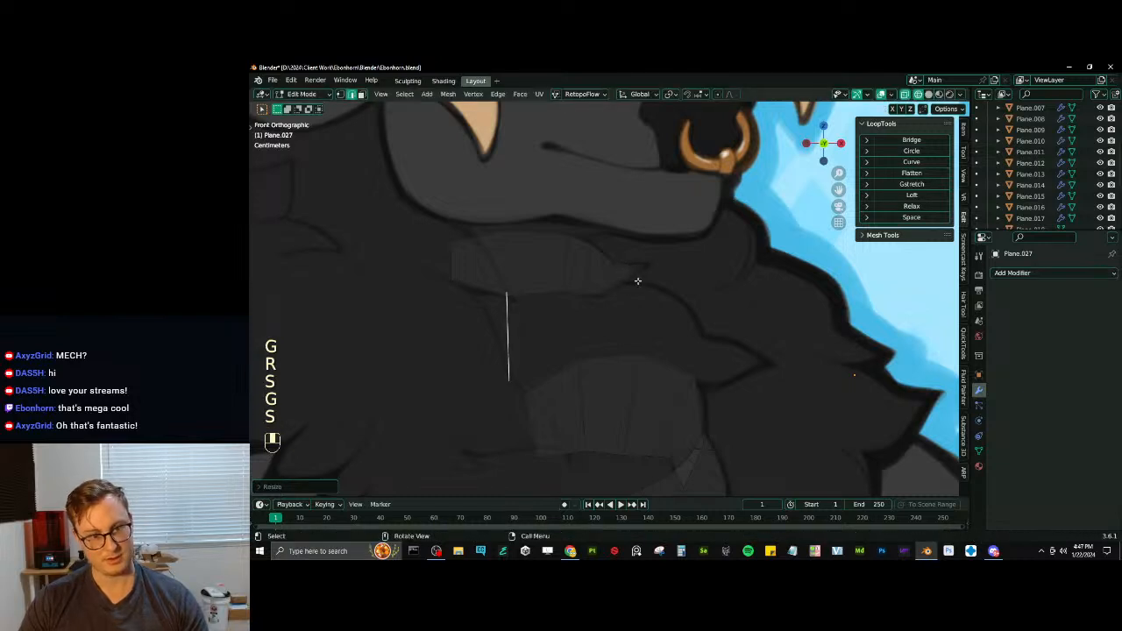
{"action": "key", "text": "g"}
{"action": "left_click", "coordinate": [656, 281]}
- Extrude the edge in two segments along the drawn tuft, resizing and rotating each end to match its width
{"action": "key", "text": "e"}
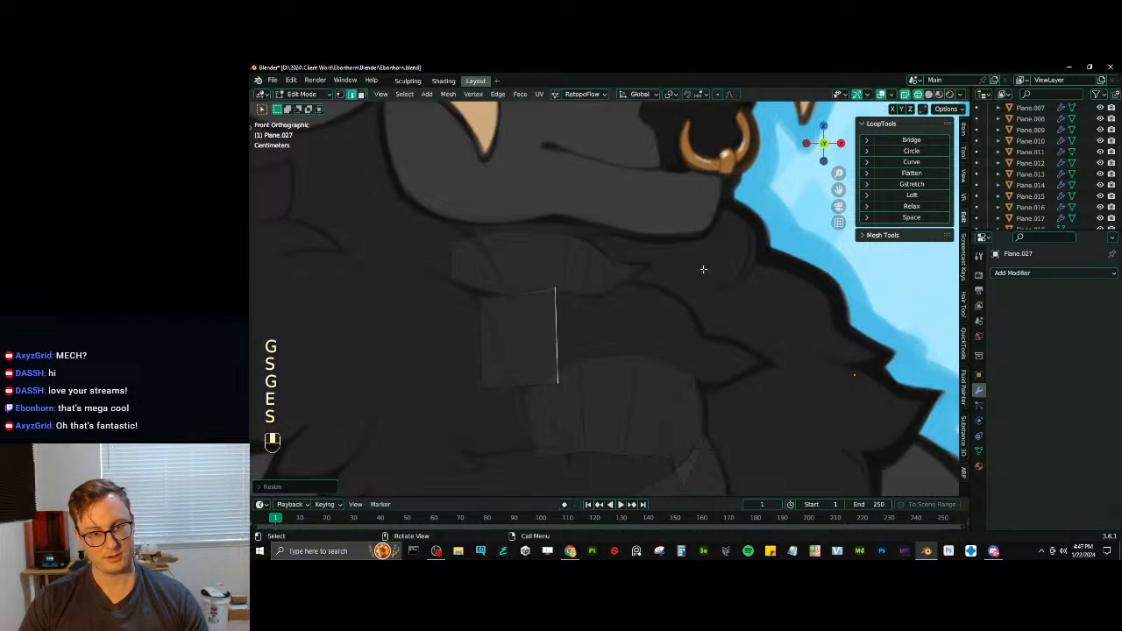
{"action": "key", "text": "e"}
{"action": "key", "text": "s"}
{"action": "left_click", "coordinate": [752, 282]}
{"action": "middle_click_drag", "start_coordinate": [746, 287], "coordinate": [727, 266], "text": "shift"}
{"action": "key", "text": "g"}
{"action": "left_click", "coordinate": [726, 266]}
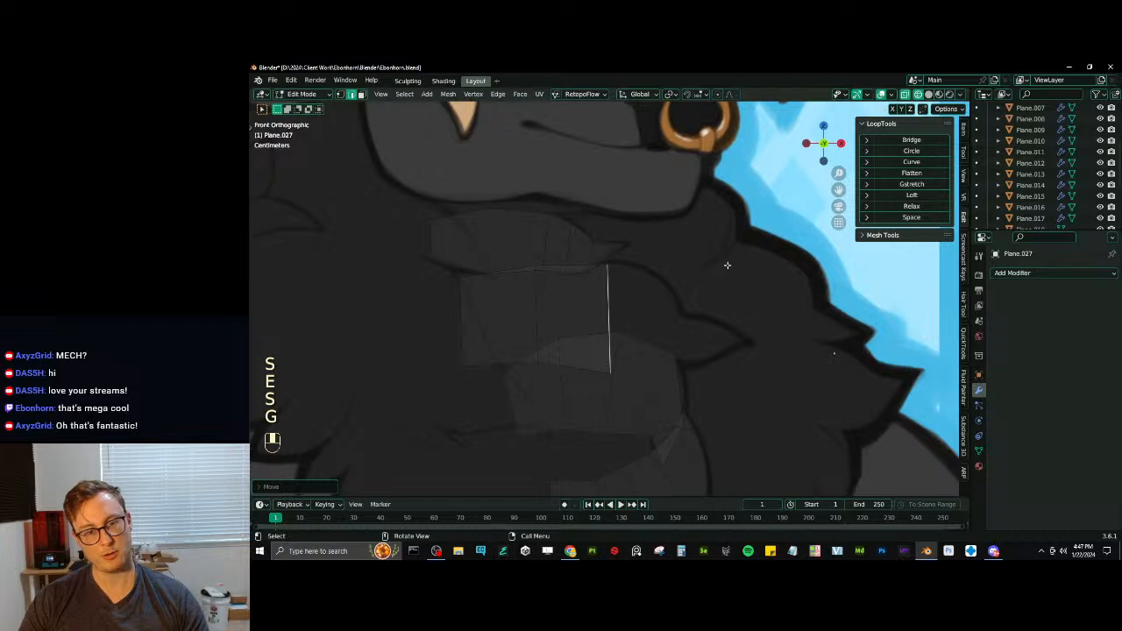
{"action": "key", "text": "r"}
{"action": "left_click", "coordinate": [721, 281]}
- Extrude a third tuft segment, rotating and narrowing its end edge to follow the downward curve of the outline
{"action": "key", "text": "e"}
{"action": "key", "text": "r"}
{"action": "key", "text": "s"}
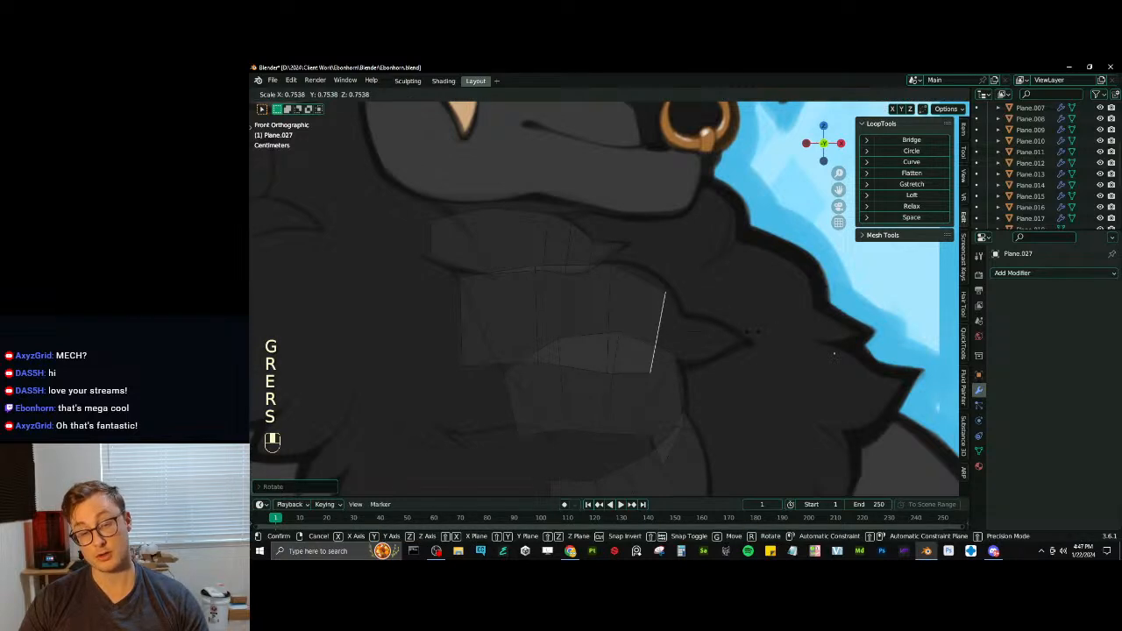
{"action": "left_click", "coordinate": [714, 326]}
{"action": "key", "text": "g"}
{"action": "left_click", "coordinate": [721, 300]}
{"action": "key", "text": "s"}
{"action": "left_click", "coordinate": [724, 285]}
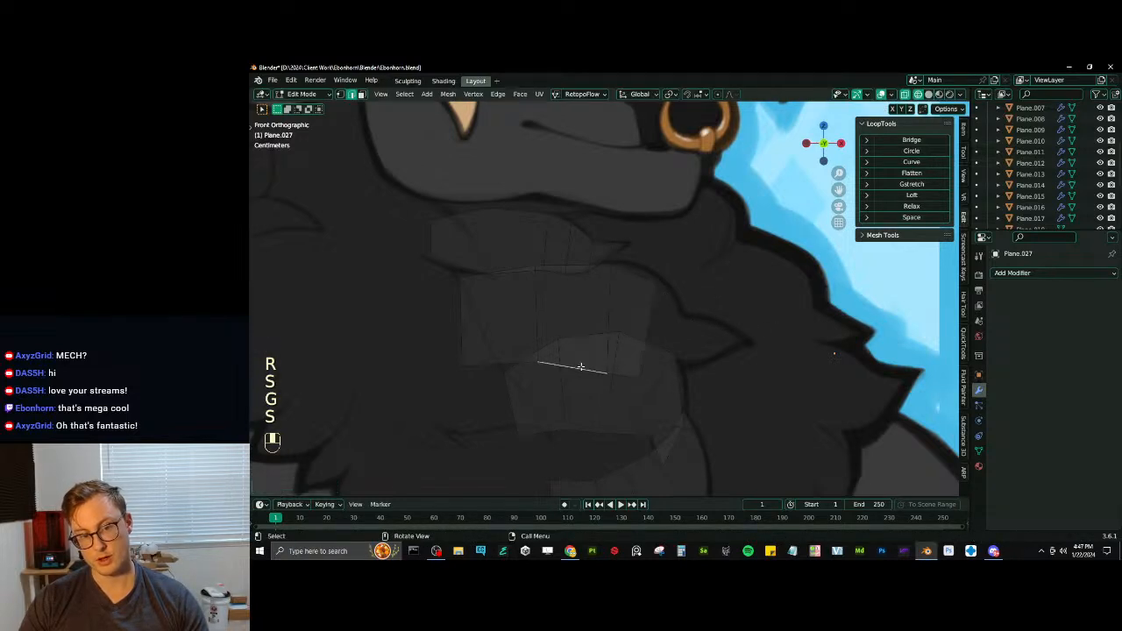
- Move and rotate a lower boundary edge of the new tuft and shift its end edge to smooth the outline
{"action": "key", "text": "g"}
{"action": "left_click", "coordinate": [648, 366]}
{"action": "key", "text": "r"}
{"action": "left_click", "coordinate": [638, 369]}
{"action": "left_click", "coordinate": [655, 311]}
{"action": "key", "text": "g"}
{"action": "left_click", "coordinate": [655, 308]}
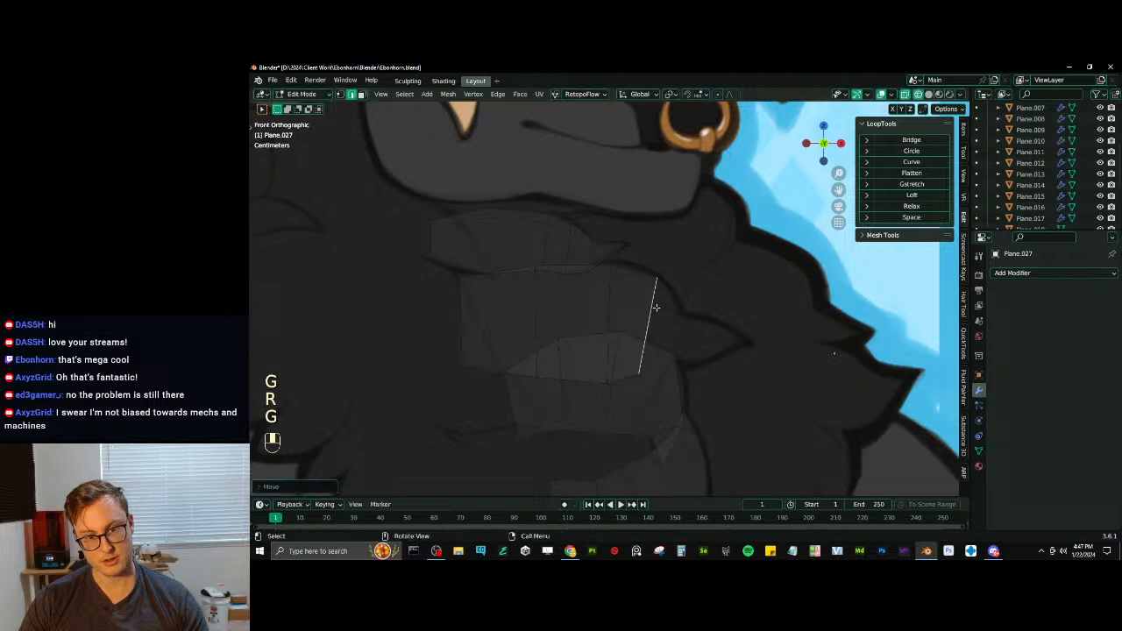
- Extrude another segment to the notch before the tuft's pointed tip, shrinking and rotating its end edge to fit
{"action": "key", "text": "e"}
{"action": "key", "text": "s"}
{"action": "key", "text": "g"}
{"action": "key", "text": "r"}
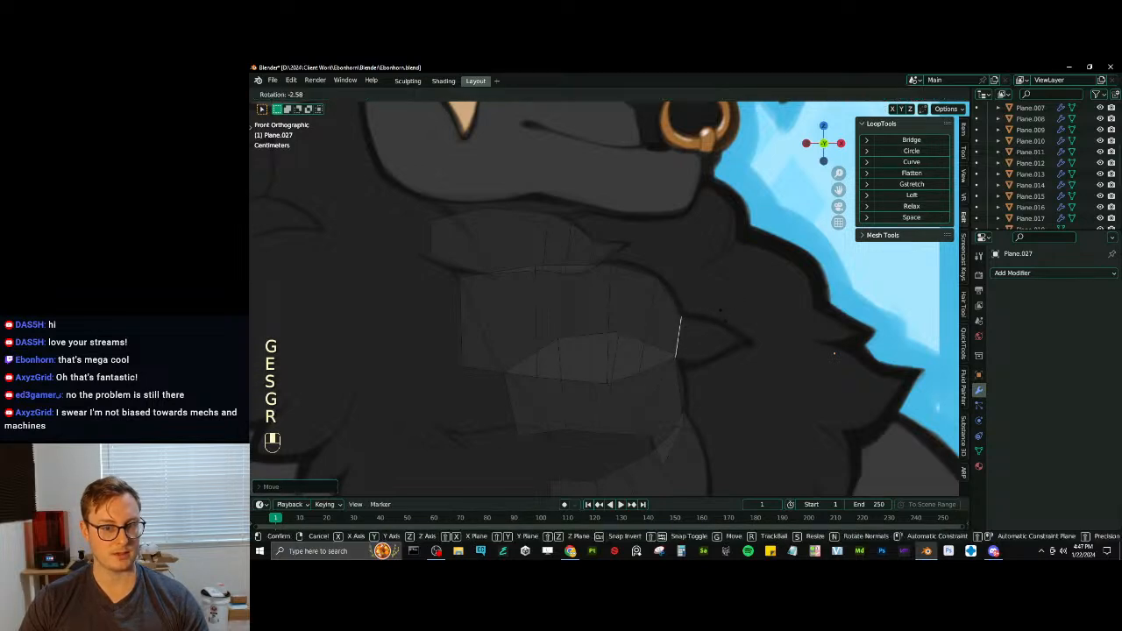
{"action": "left_click", "coordinate": [719, 313]}
{"action": "key", "text": "s"}
{"action": "left_click", "coordinate": [736, 312]}
- Extrude two more segments toward the tuft's tip, fit the first to the outline and merge the last into a point
{"action": "key", "text": "e"}
{"action": "left_click", "coordinate": [766, 316]}
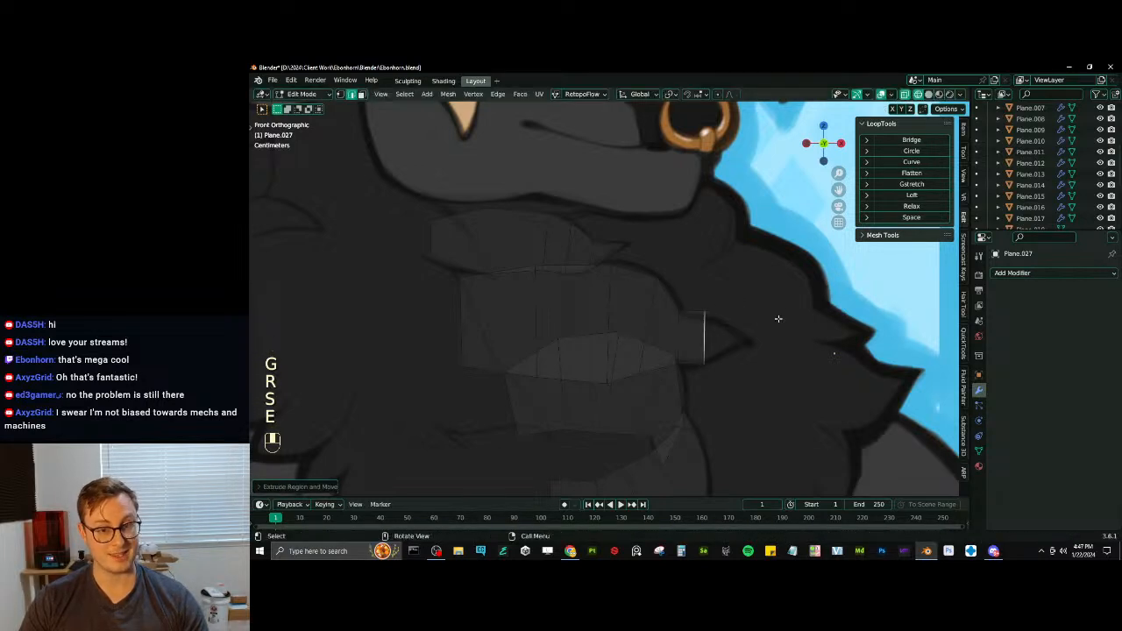
{"action": "key", "text": "s"}
{"action": "left_click", "coordinate": [764, 318]}
{"action": "key", "text": "g"}
{"action": "left_click", "coordinate": [773, 322]}
{"action": "key", "text": "r"}
{"action": "left_click", "coordinate": [784, 317]}
{"action": "key", "text": "e"}
{"action": "left_click", "coordinate": [806, 314]}
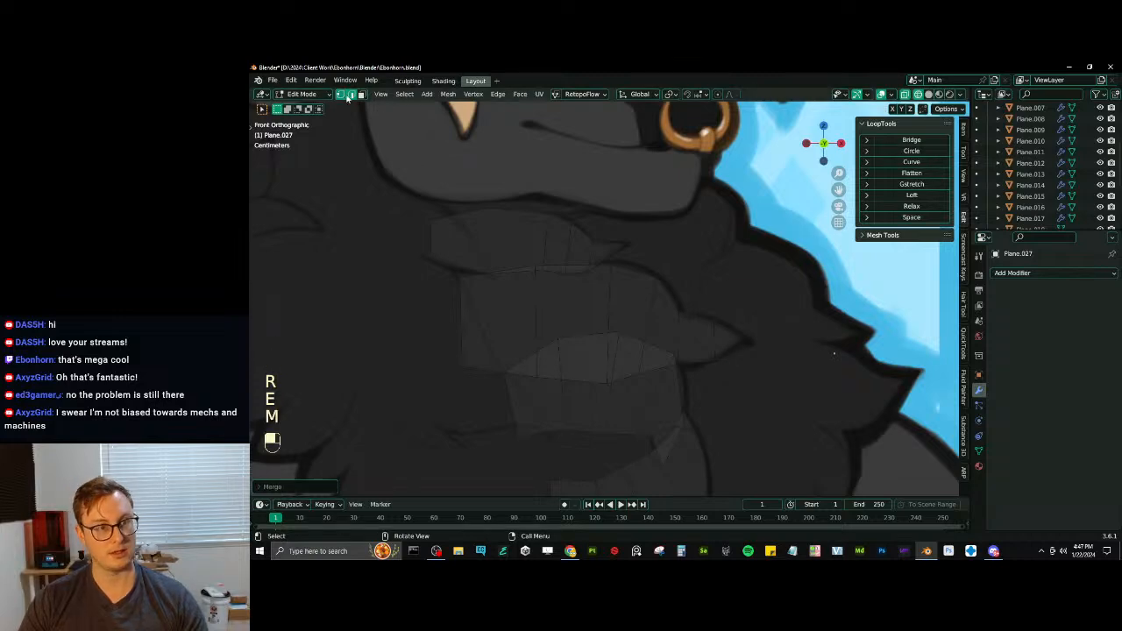
- Switch to vertex selection and slide the vertices near the tuft's tip to match the drawn outline
{"action": "key", "text": "g"}
{"action": "key", "text": "g"}
{"action": "left_click", "coordinate": [715, 365]}
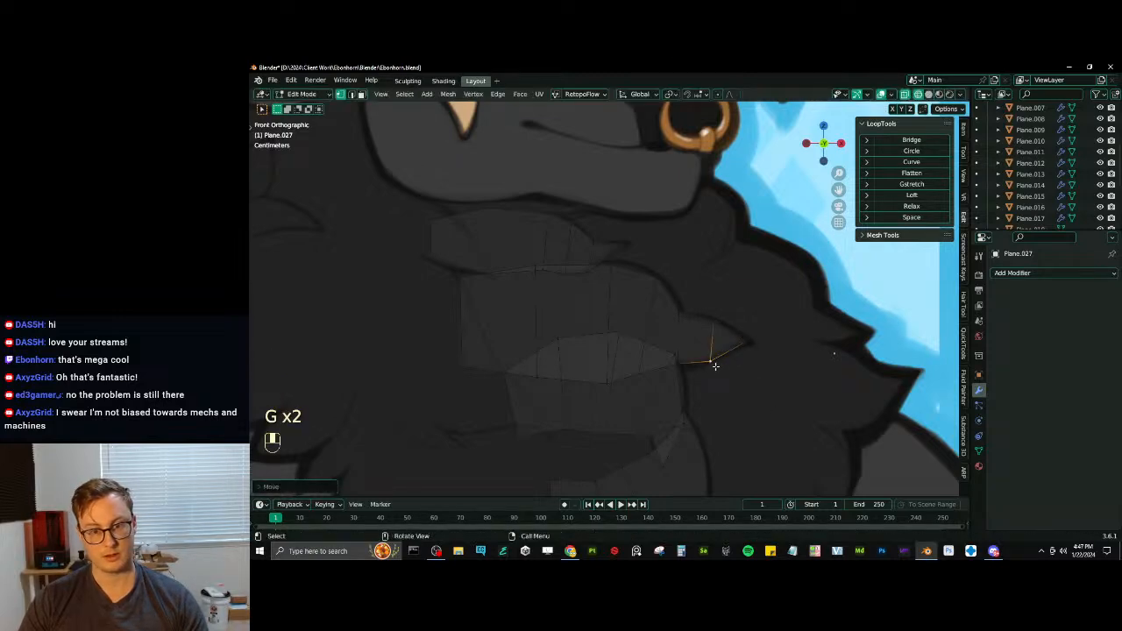
{"action": "left_click", "coordinate": [703, 361]}
- Select all tuft geometry in edge selection and bevel it with two segments, Percent width type and about 39% width
{"action": "scroll", "coordinate": [702, 360], "scroll_direction": "down", "scroll_amount": 9}
{"action": "middle_click_drag", "start_coordinate": [661, 333], "coordinate": [667, 319], "text": "shift"}
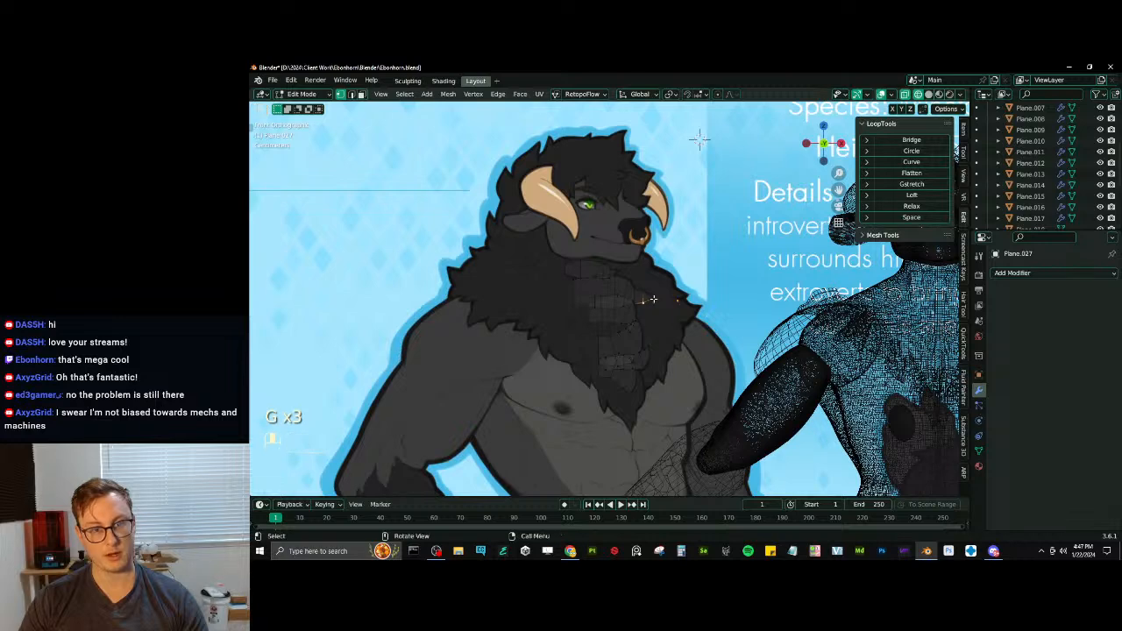
{"action": "key", "text": "a"}
{"action": "scroll", "coordinate": [698, 137], "scroll_direction": "up", "scroll_amount": 5}
{"action": "left_click", "coordinate": [352, 94]}
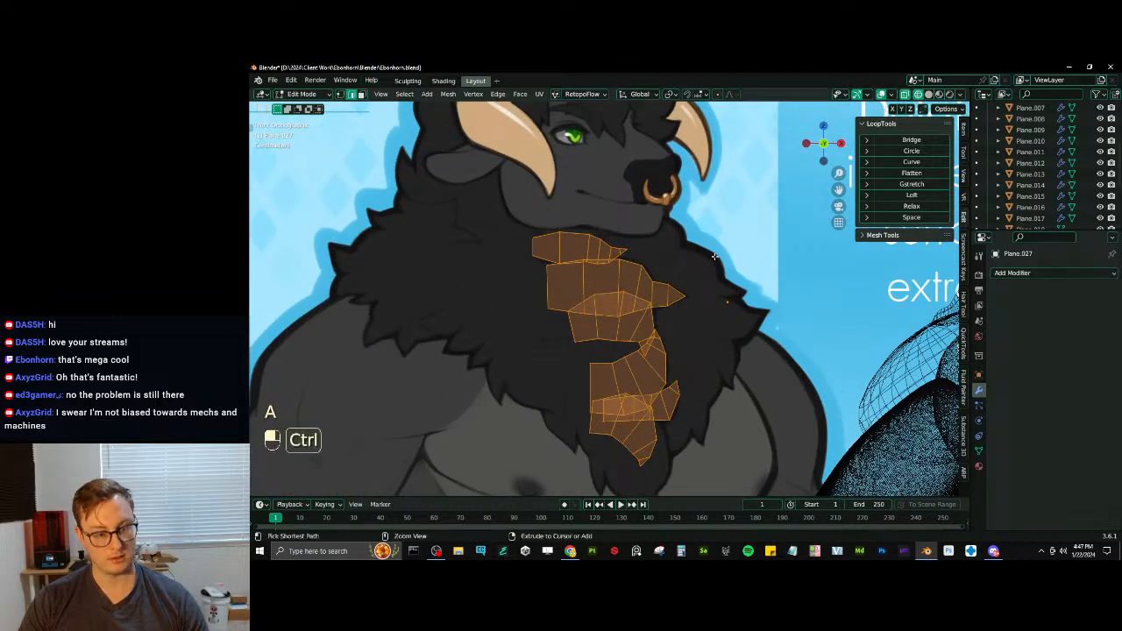
{"action": "key", "text": "ctrl+b"}
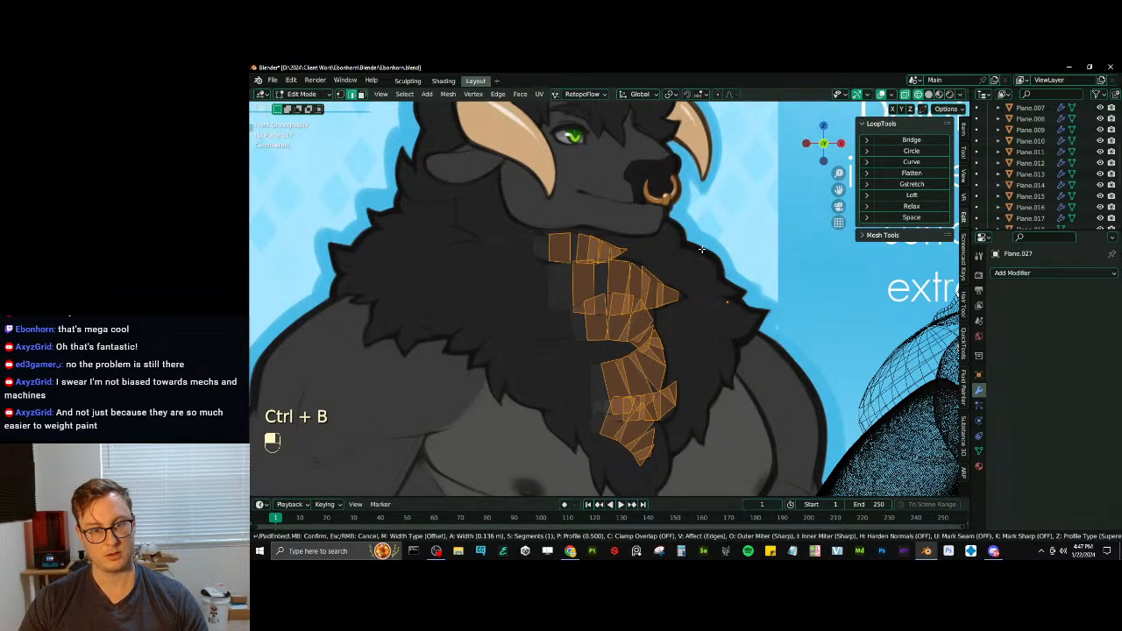
{"action": "left_click", "coordinate": [701, 250]}
{"action": "left_click", "coordinate": [358, 306]}
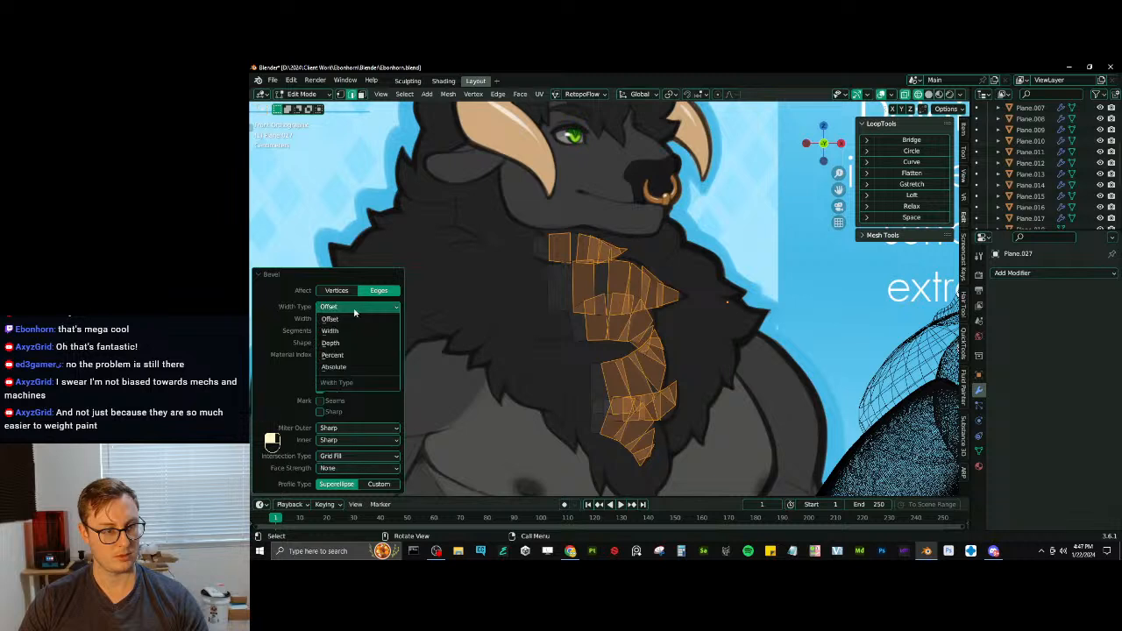
{"action": "left_click", "coordinate": [355, 351]}
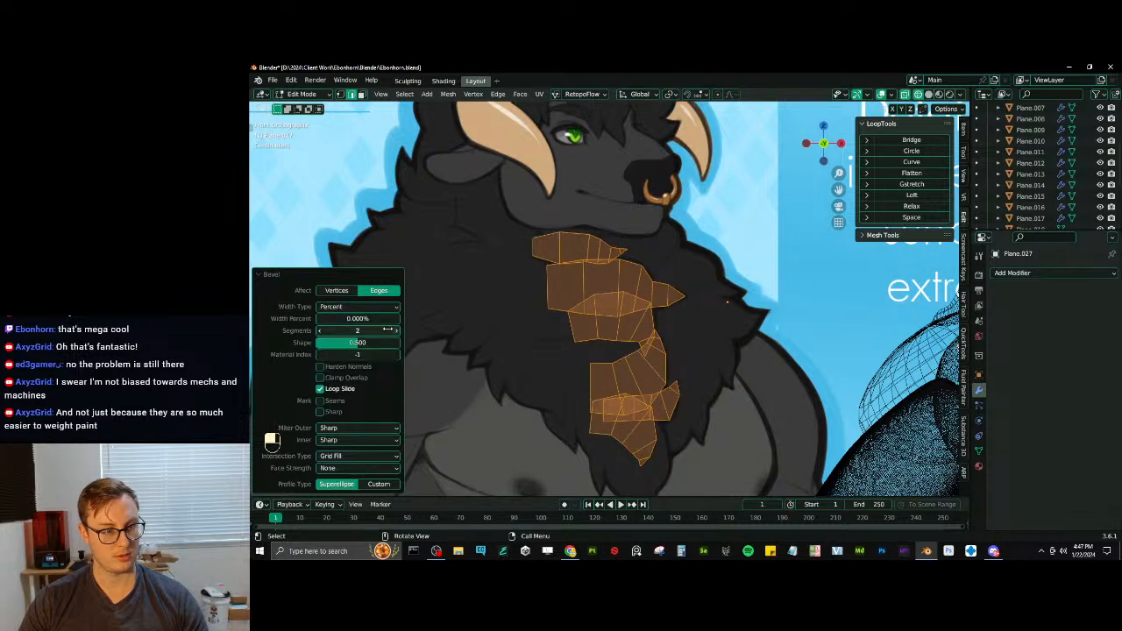
{"action": "left_click_drag", "start_coordinate": [361, 321], "coordinate": [409, 321], "text": "shift"}
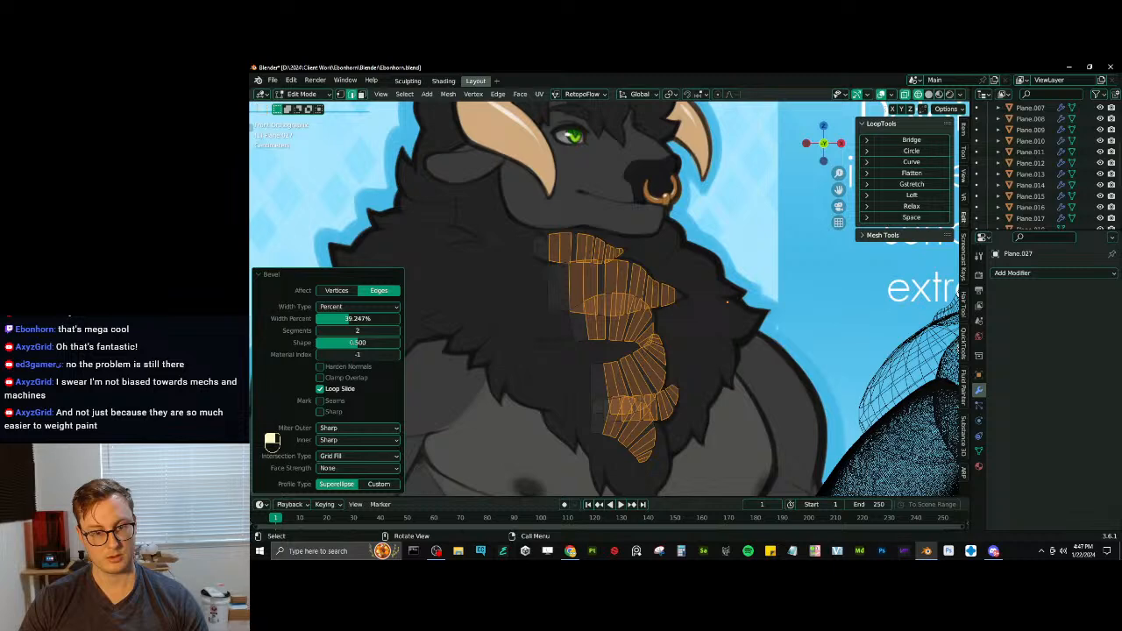
- Add a crosswise loop cut to the wide root segment of each chest tuft
{"action": "scroll", "coordinate": [571, 304], "scroll_direction": "up", "scroll_amount": 4}
{"action": "key", "text": "ctrl+r"}
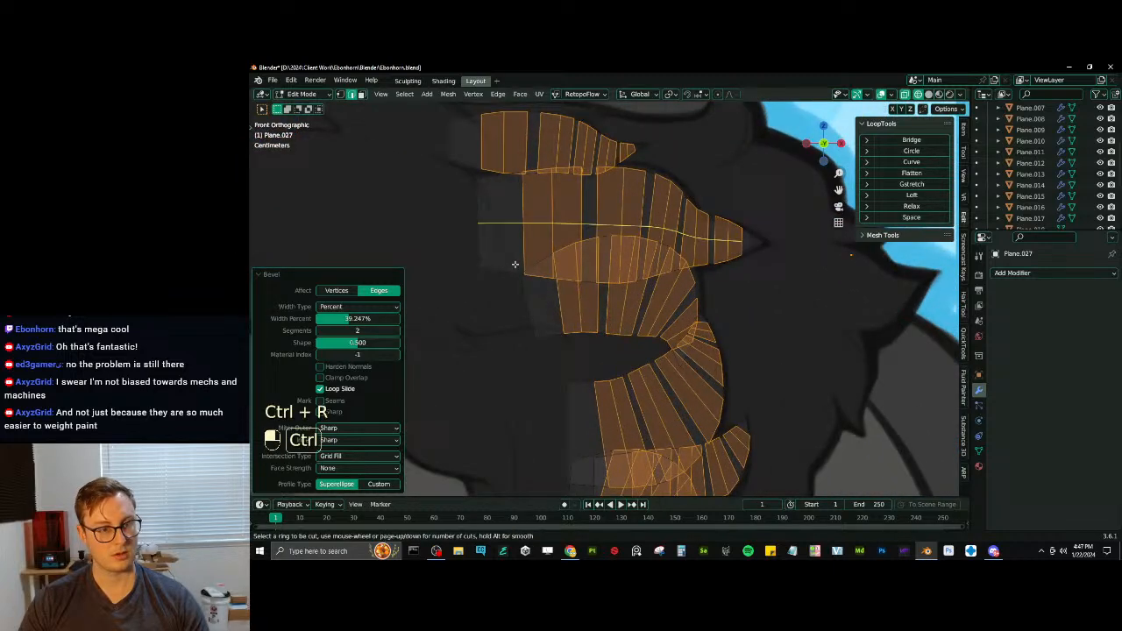
{"action": "key", "text": "ctrl+z"}
{"action": "key", "text": "ctrl+r"}
{"action": "double_click", "coordinate": [509, 269]}
{"action": "key", "text": "ctrl+r"}
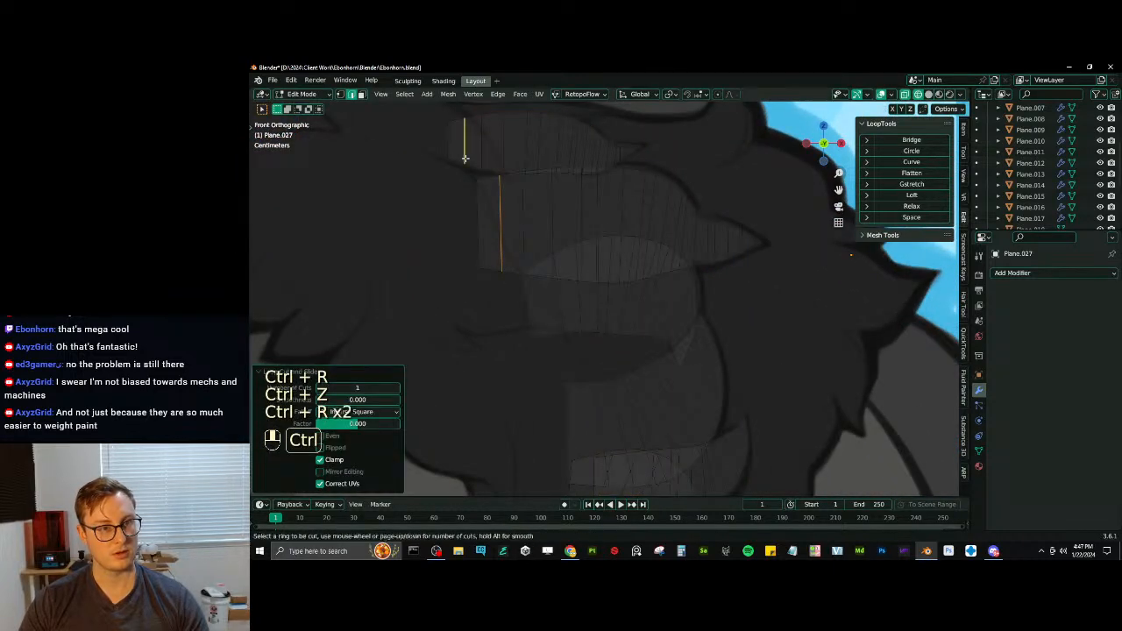
{"action": "double_click", "coordinate": [464, 160]}
{"action": "key", "text": "ctrl+r"}
{"action": "double_click", "coordinate": [549, 334]}
{"action": "middle_click_drag", "start_coordinate": [588, 426], "coordinate": [609, 378], "text": "shift"}
{"action": "key", "text": "ctrl+r"}
{"action": "double_click", "coordinate": [585, 290]}
{"action": "key", "text": "ctrl+r"}
{"action": "double_click", "coordinate": [588, 416]}
{"action": "key", "text": "ctrl+r"}
{"action": "double_click", "coordinate": [616, 395]}
- Add a centred lengthwise loop cut along each of the chest tufts, from the chin tuft to the lowest one
{"action": "key", "text": "ctrl+r"}
{"action": "double_click", "coordinate": [521, 120]}
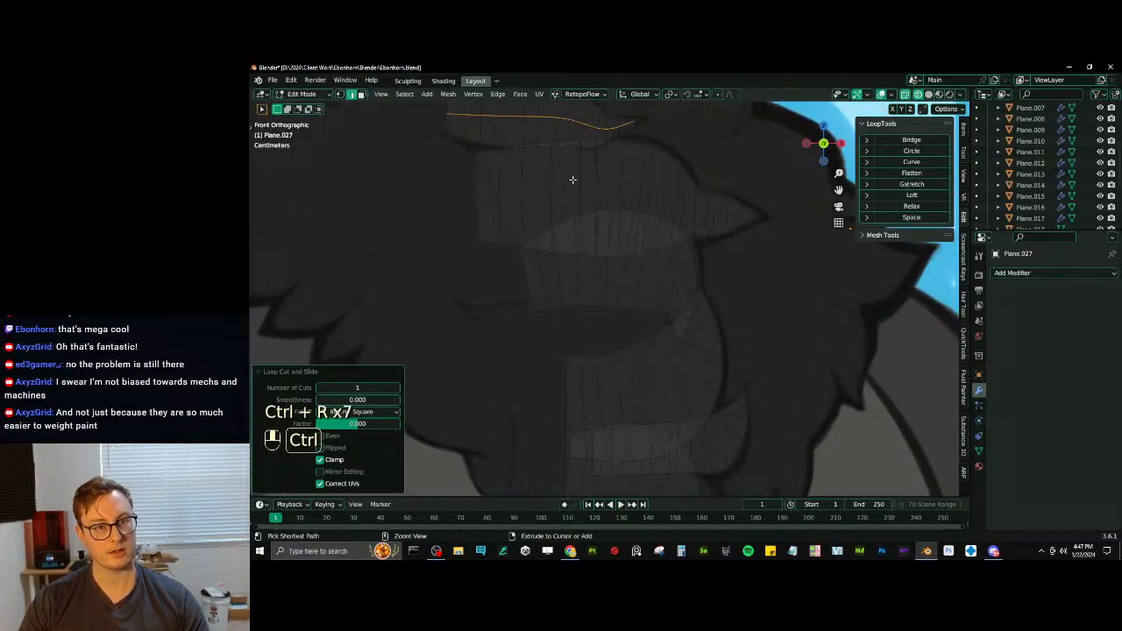
{"action": "key", "text": "ctrl+r"}
{"action": "double_click", "coordinate": [574, 183]}
{"action": "key", "text": "ctrl+r"}
{"action": "double_click", "coordinate": [602, 306]}
{"action": "key", "text": "ctrl+r"}
{"action": "double_click", "coordinate": [623, 374]}
{"action": "middle_click_drag", "start_coordinate": [624, 372], "coordinate": [621, 296], "text": "shift"}
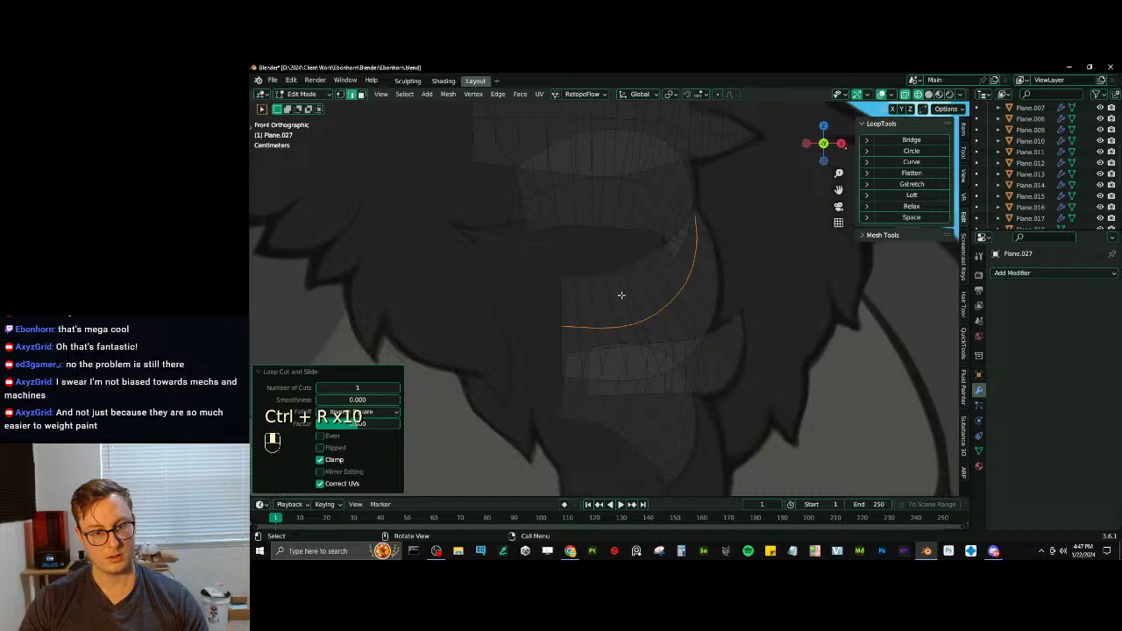
{"action": "key", "text": "ctrl+r"}
{"action": "double_click", "coordinate": [703, 353]}
{"action": "key", "text": "ctrl+r"}
{"action": "double_click", "coordinate": [671, 416]}
{"action": "middle_click_drag", "start_coordinate": [649, 343], "coordinate": [639, 363], "text": "shift"}
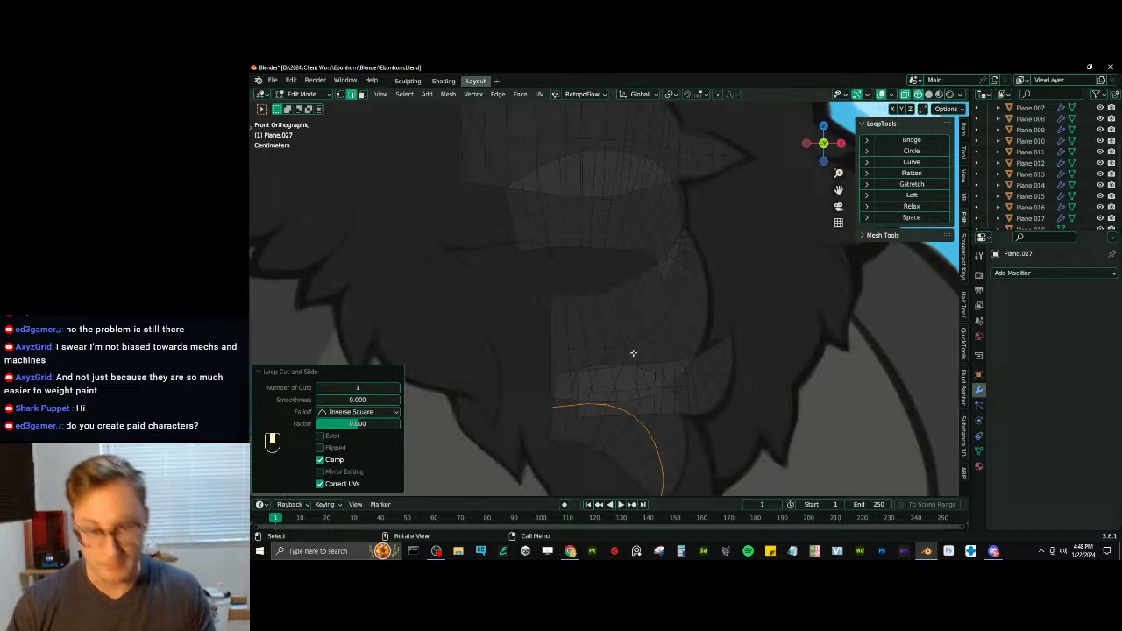
{"action": "scroll", "coordinate": [632, 353], "scroll_direction": "down", "scroll_amount": 2}
{"action": "scroll", "coordinate": [649, 368], "scroll_direction": "up", "scroll_amount": 2}
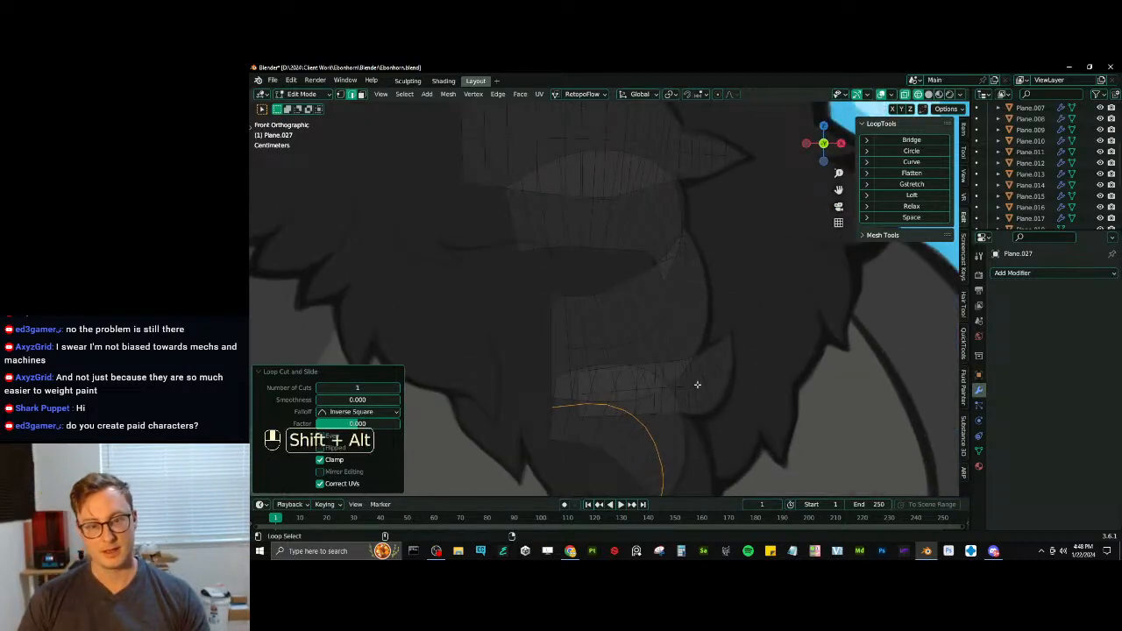
{"action": "left_click", "coordinate": [693, 382], "text": "alt+shift"}
{"action": "left_click", "coordinate": [643, 348], "text": "alt+shift"}
{"action": "middle_click_drag", "start_coordinate": [602, 266], "coordinate": [585, 304], "text": "shift"}
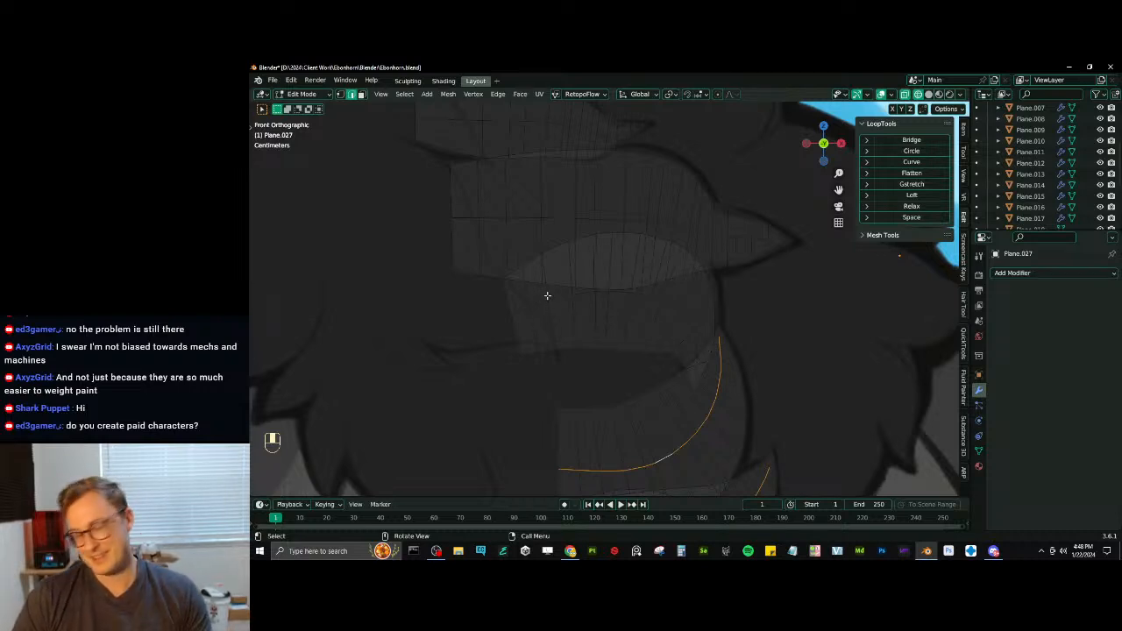
- Try to select the triangular tip faces of all tufts using Faces by Sides with 3 vertices
{"action": "left_click", "coordinate": [340, 95]}
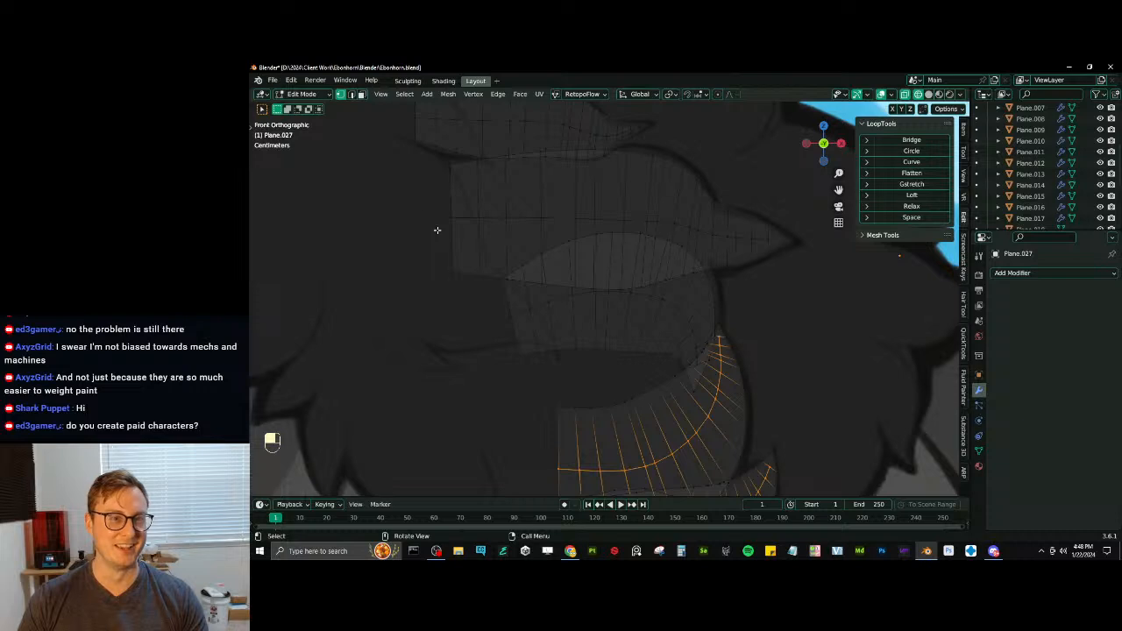
{"action": "key", "text": "alt+a"}
{"action": "left_click", "coordinate": [404, 94]}
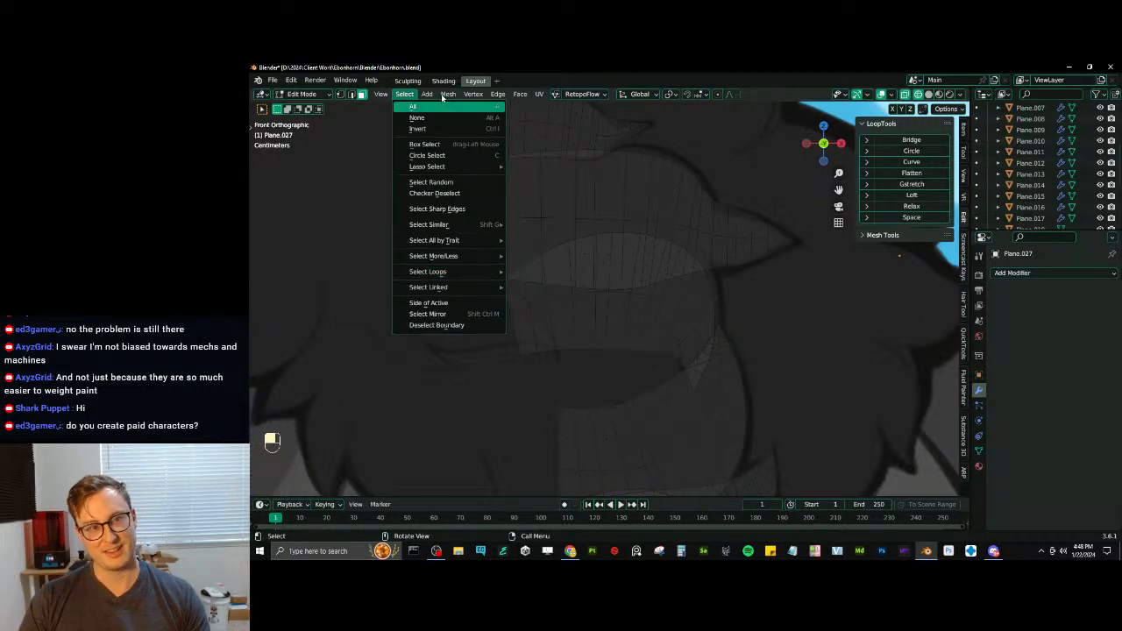
{"action": "left_click", "coordinate": [404, 93]}
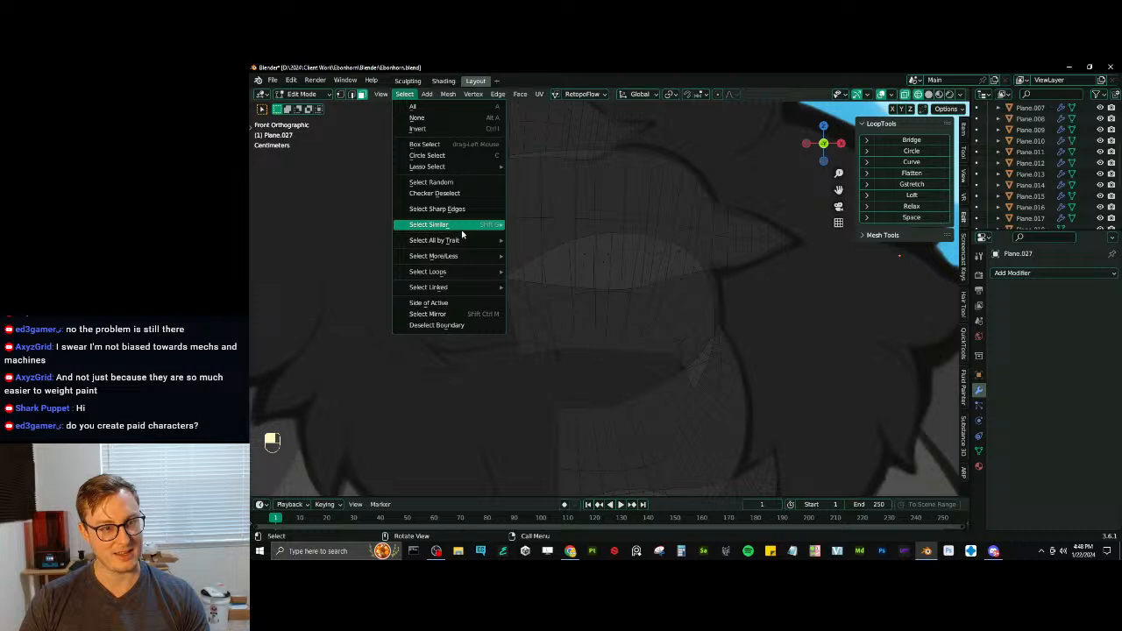
{"action": "mouse_move", "coordinate": [464, 240]}
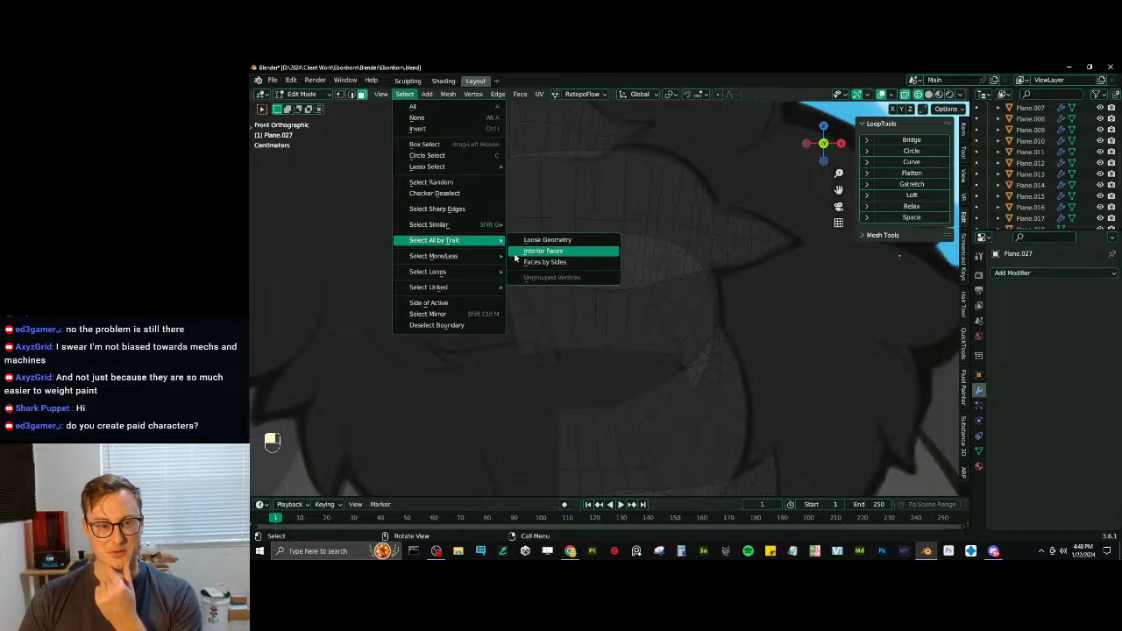
{"action": "left_click", "coordinate": [518, 261]}
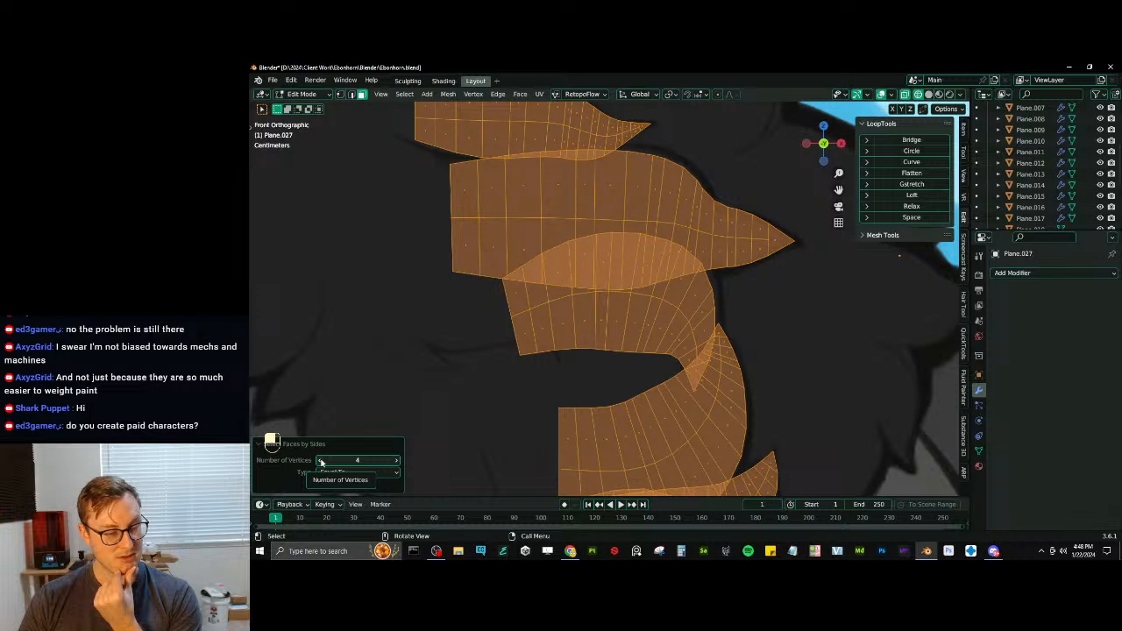
{"action": "left_click", "coordinate": [321, 462]}
{"action": "left_click", "coordinate": [373, 473]}
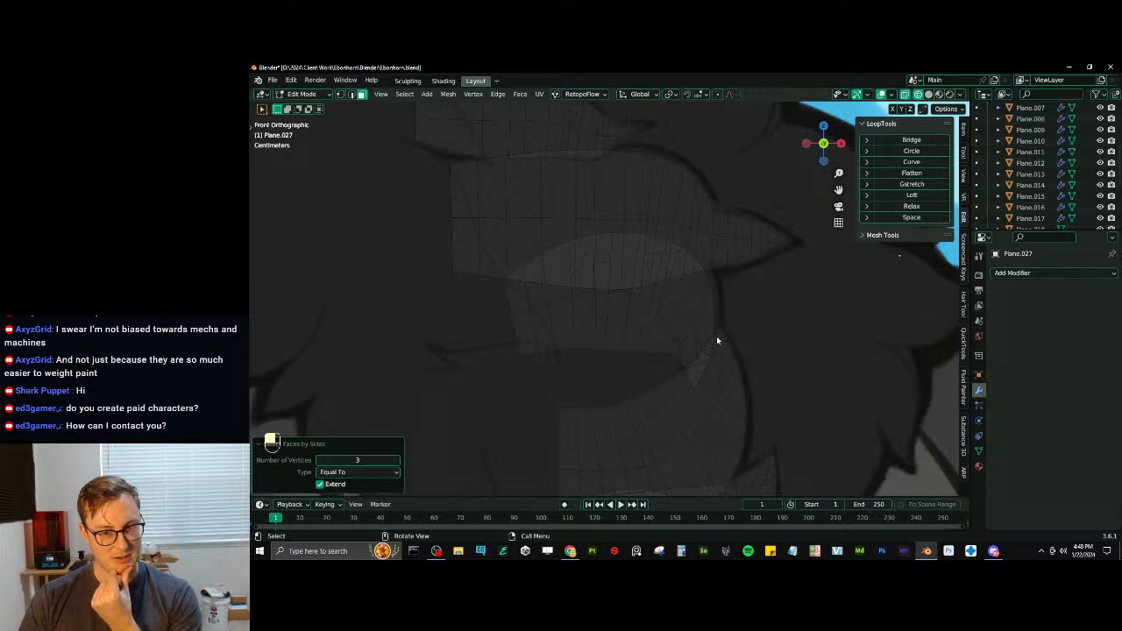
{"action": "left_click", "coordinate": [340, 94]}
{"action": "left_click", "coordinate": [404, 94]}
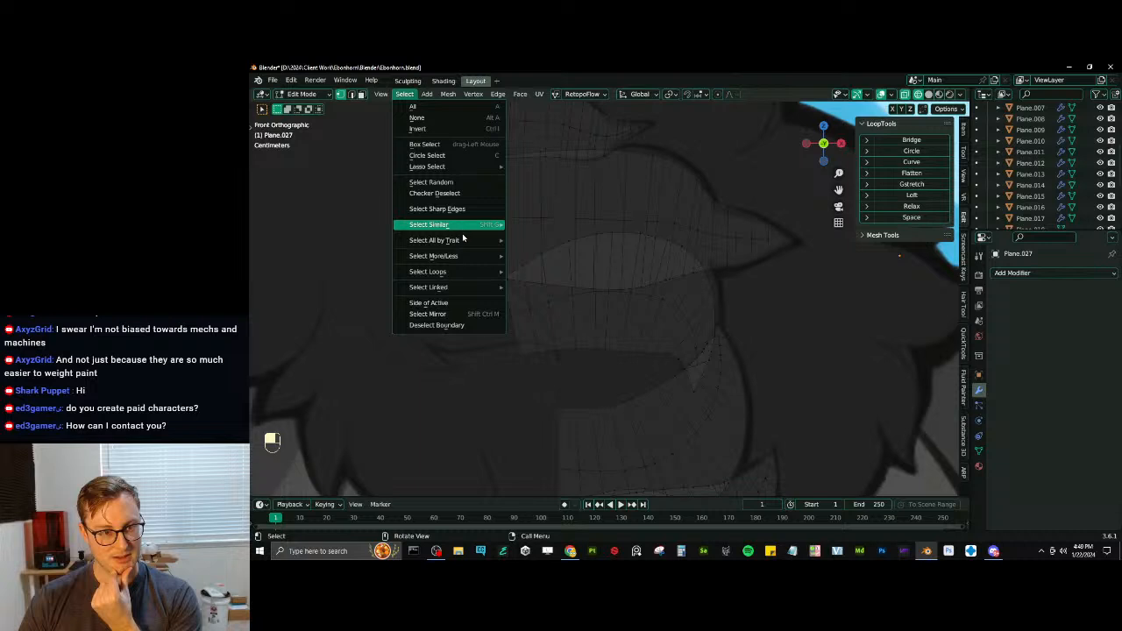
{"action": "mouse_move", "coordinate": [463, 238]}
{"action": "left_click", "coordinate": [550, 275]}
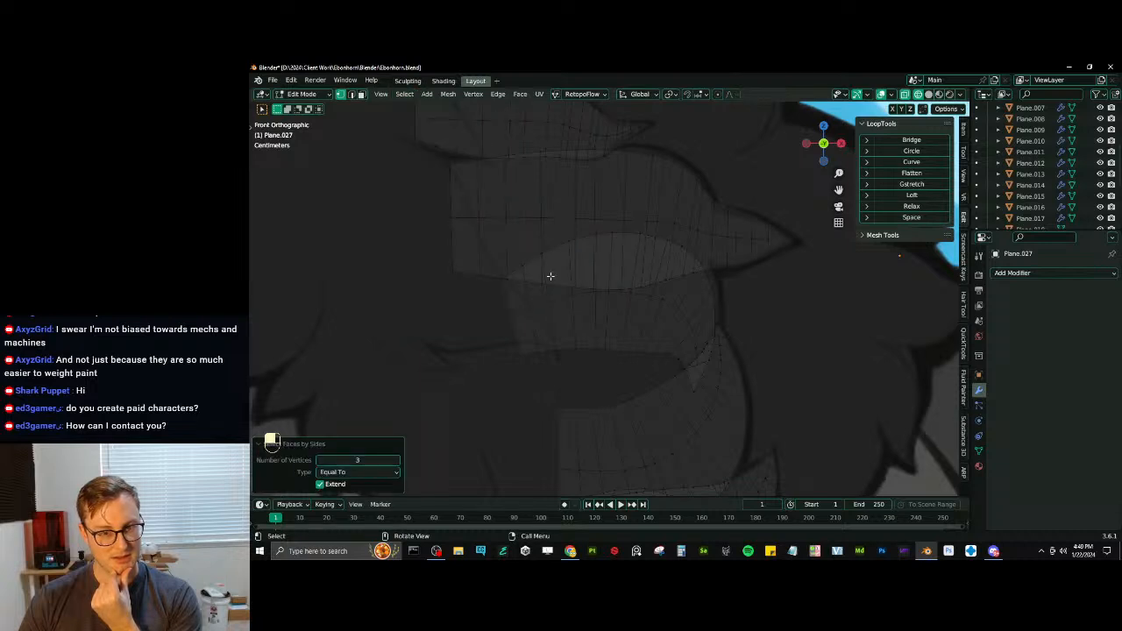
- Select the pointed tip vertex of the third chest tuft and all vertices with the same amount of adjacent faces
{"action": "left_click", "coordinate": [404, 94]}
{"action": "mouse_move", "coordinate": [451, 242]}
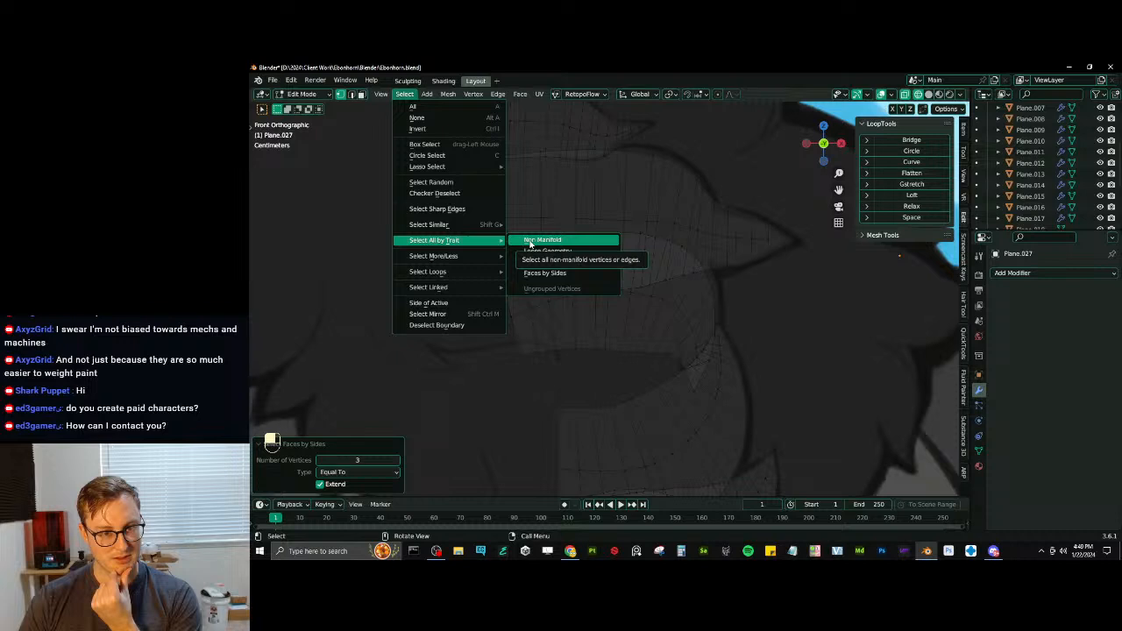
{"action": "mouse_move", "coordinate": [473, 225]}
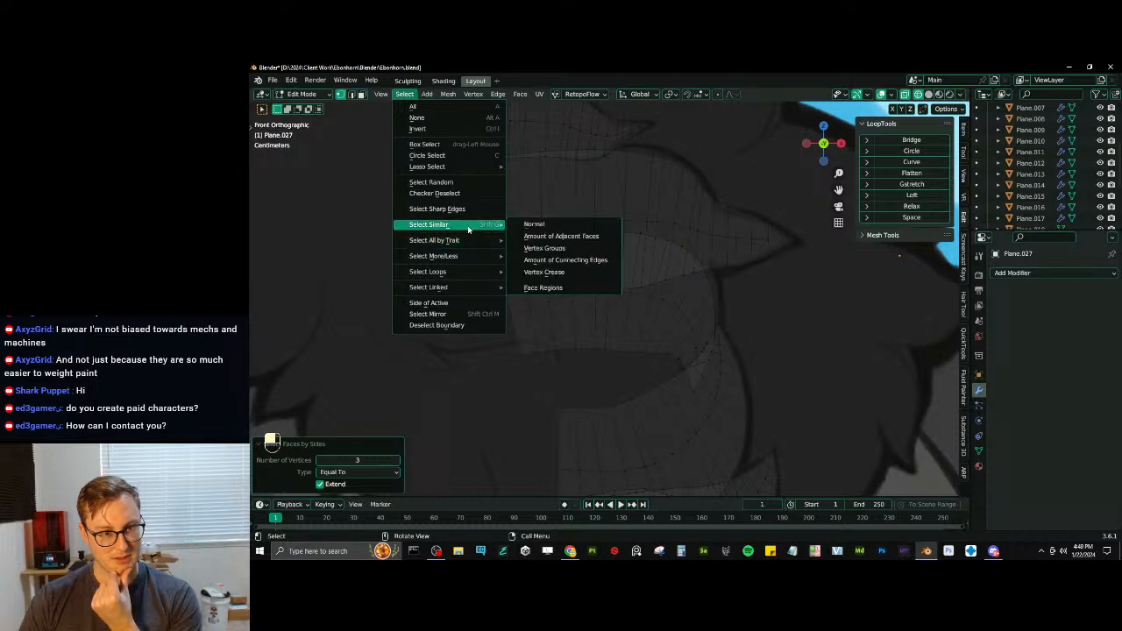
{"action": "left_click", "coordinate": [558, 237]}
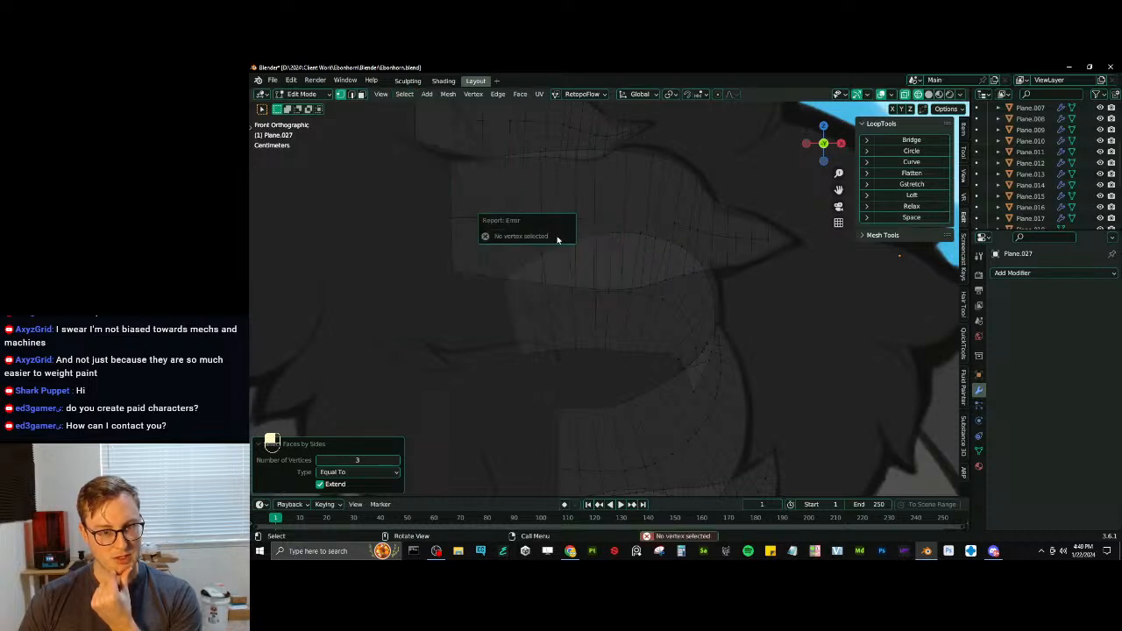
{"action": "left_click", "coordinate": [693, 388]}
{"action": "left_click", "coordinate": [404, 94]}
{"action": "mouse_move", "coordinate": [457, 227]}
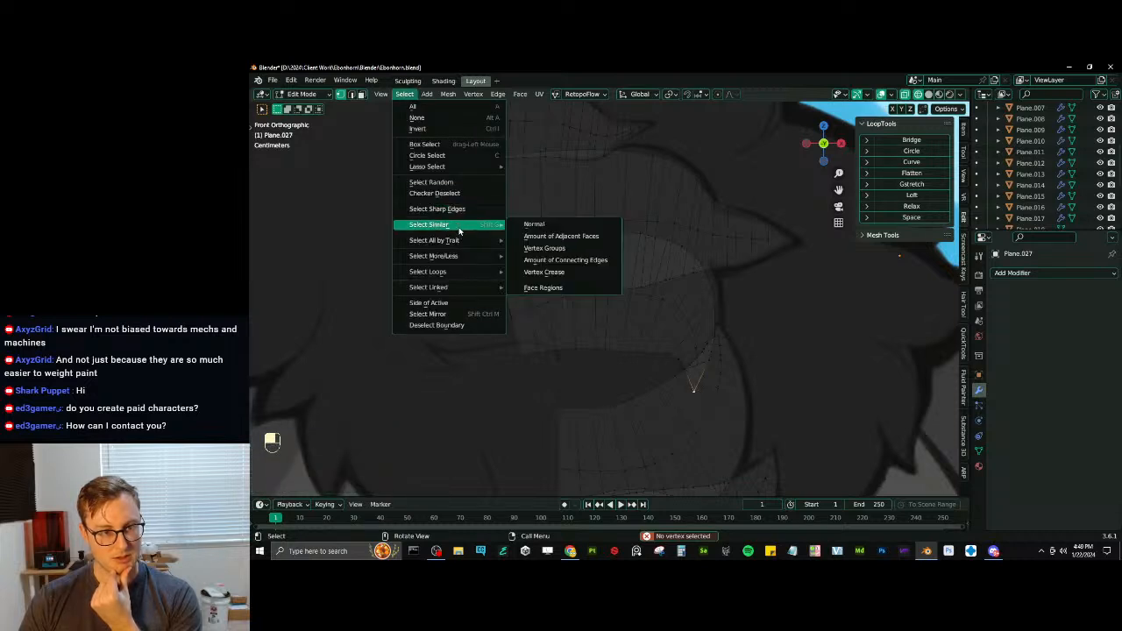
{"action": "left_click", "coordinate": [540, 236]}
- Deselect the root corner vertices of all chest tufts, keeping only the tip vertices selected
{"action": "scroll", "coordinate": [577, 246], "scroll_direction": "down", "scroll_amount": 4}
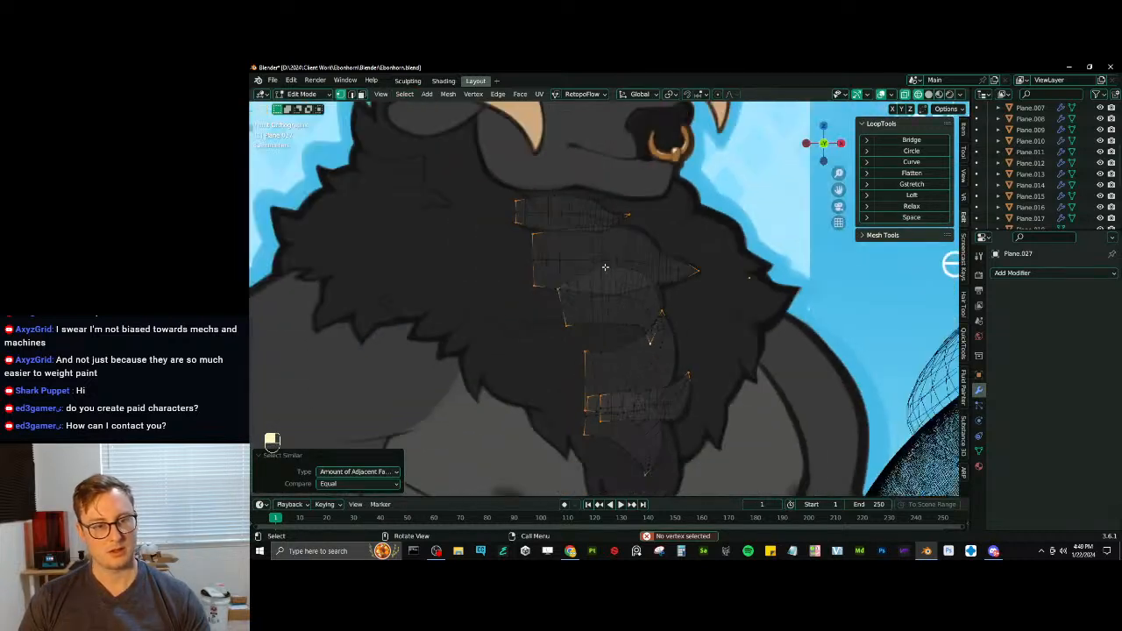
{"action": "key", "text": "v"}
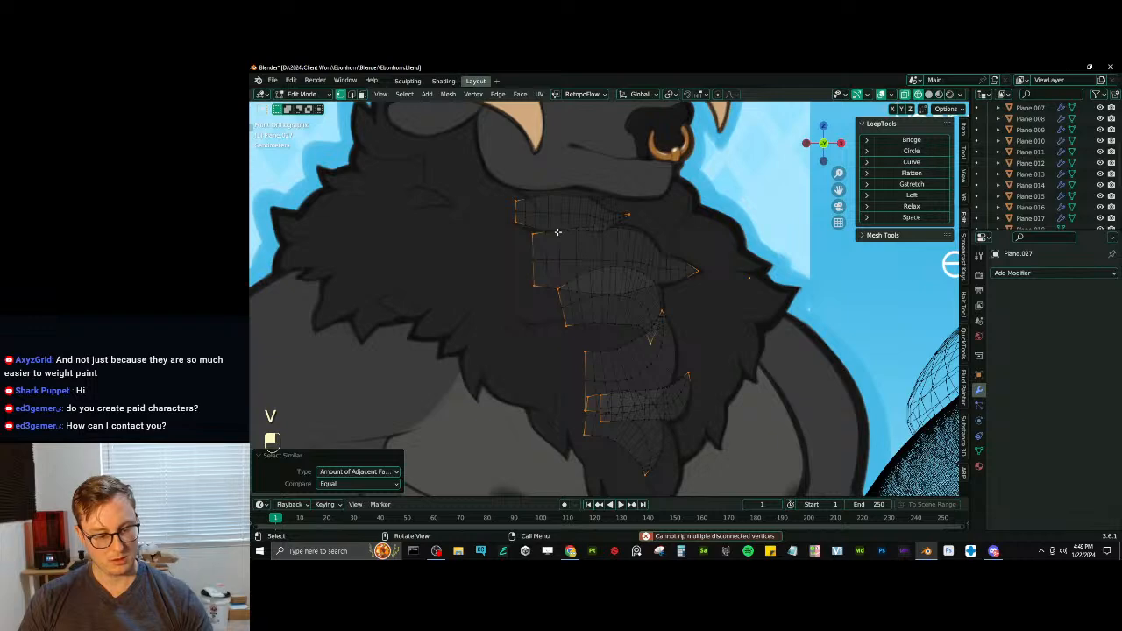
{"action": "key", "text": "b"}
{"action": "left_click_drag", "start_coordinate": [475, 173], "coordinate": [617, 458], "text": "shift"}
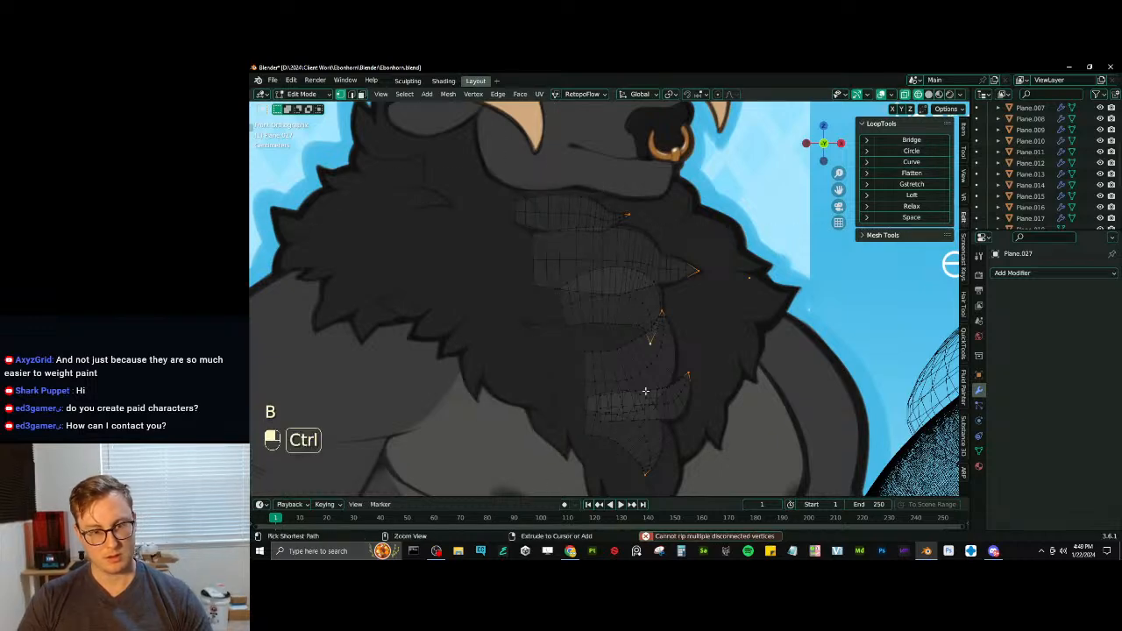
- Grow the selection around the tuft tips once and triangulate the selected faces with the Beauty method
{"action": "key", "text": "ctrl+KP_Add"}
{"action": "key", "text": "q"}
{"action": "left_click", "coordinate": [653, 323]}
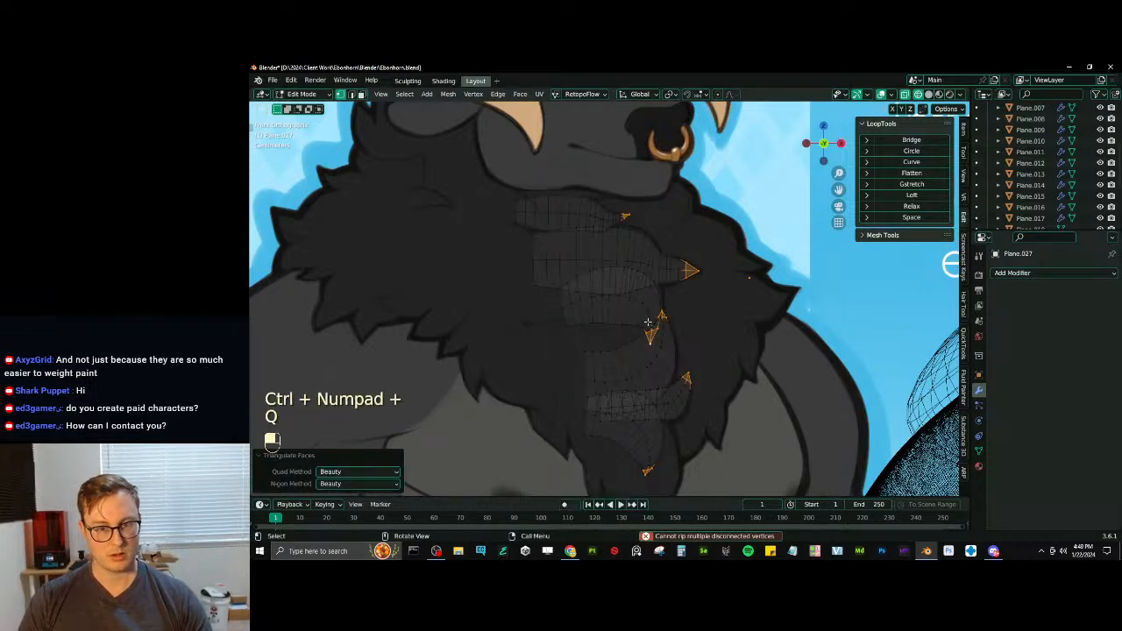
{"action": "scroll", "coordinate": [659, 303], "scroll_direction": "up", "scroll_amount": 2}
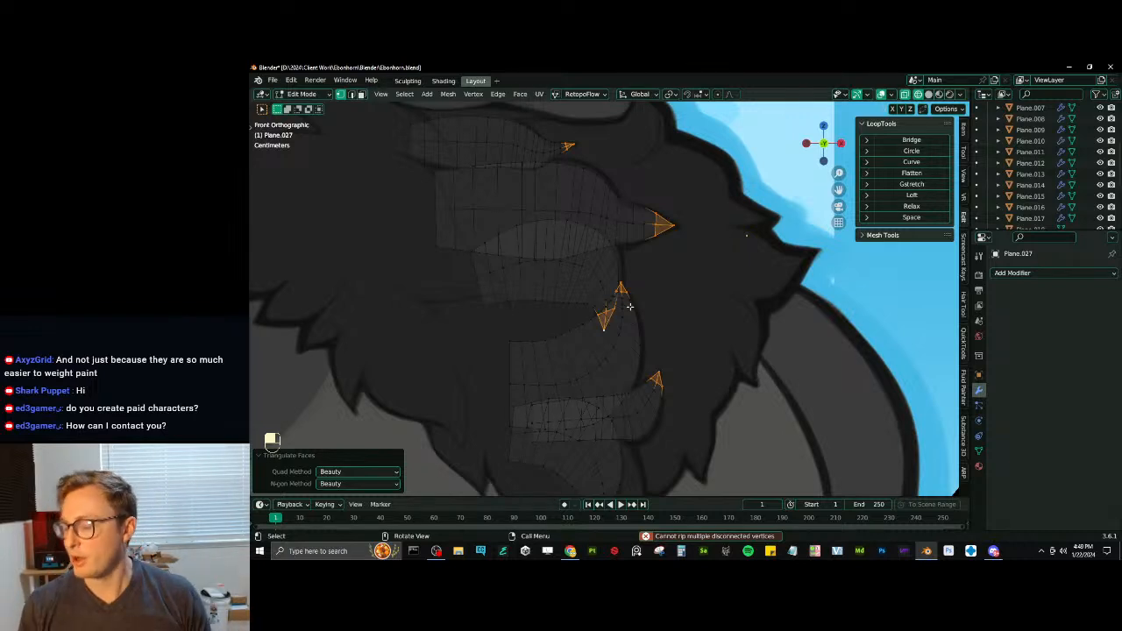
- Switch to Chrome, view the commission page of the artist's website, and return to Blender
{"action": "left_click", "coordinate": [571, 555]}
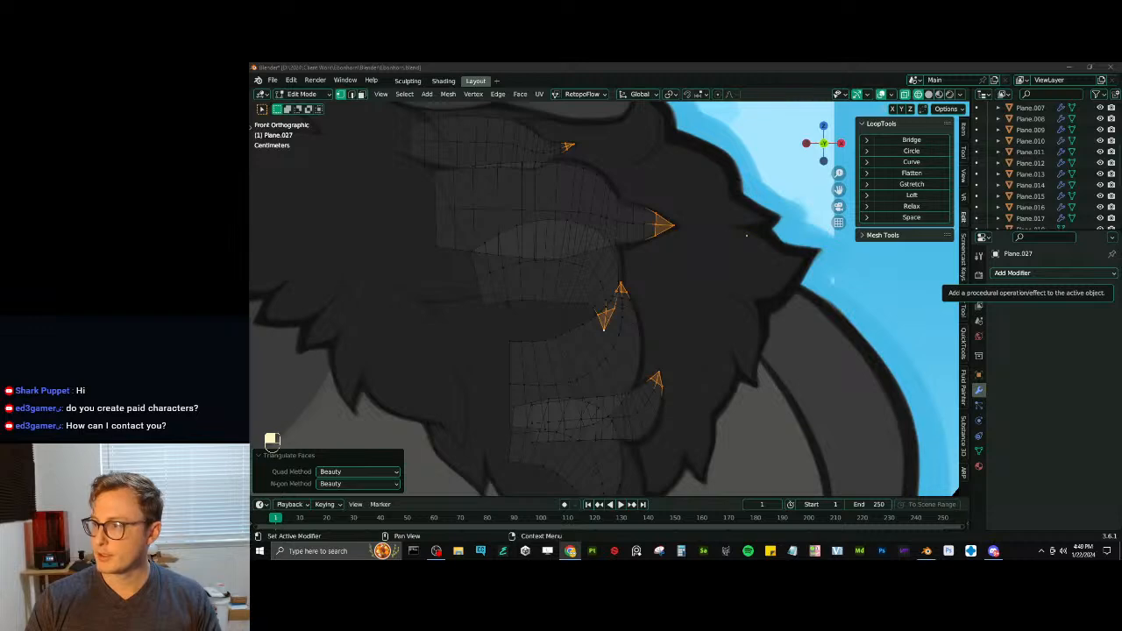
{"action": "left_click_drag", "start_coordinate": [973, 536], "coordinate": [626, 63]}
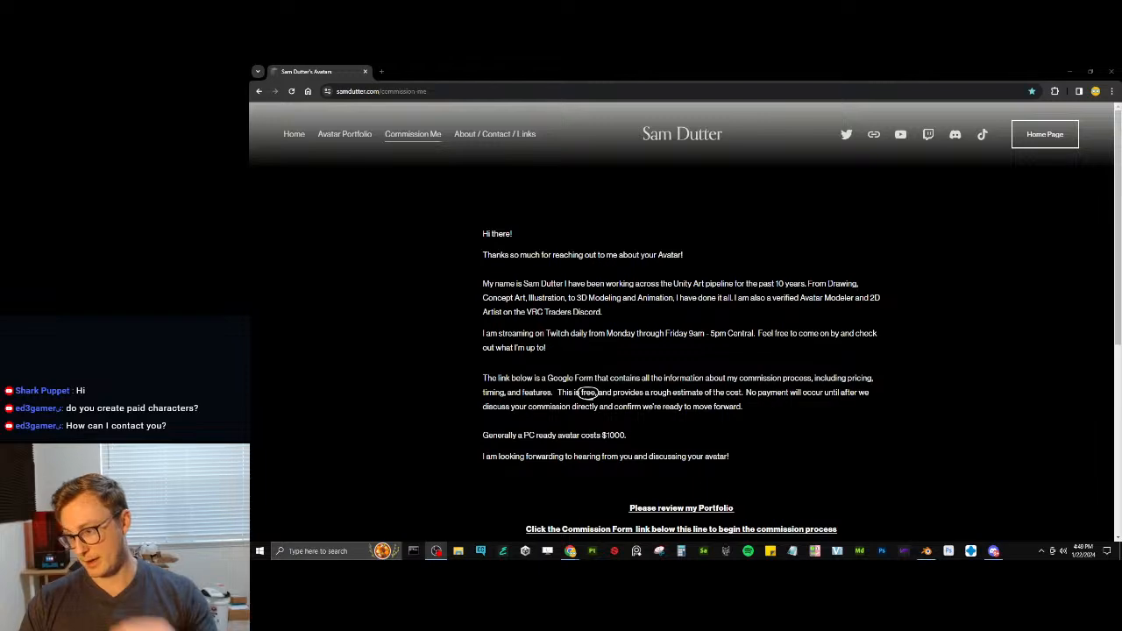
{"action": "left_click", "coordinate": [1108, 72]}
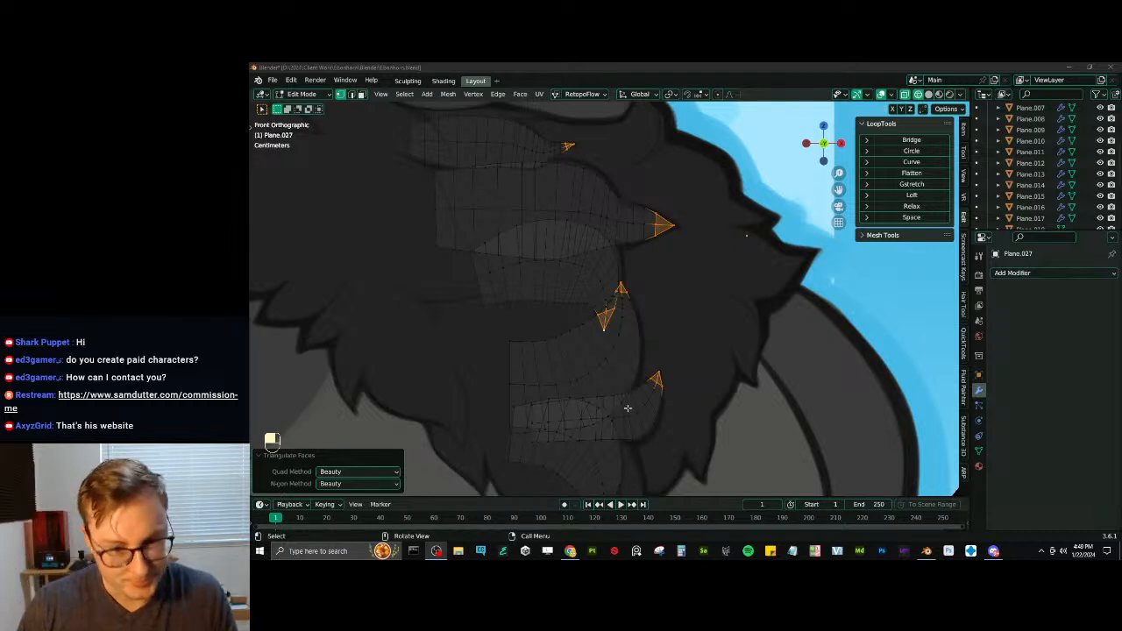
- In edge selection with solid shading, select the root portion of the lengthwise centre line on the three upper chest tufts
{"action": "left_click", "coordinate": [350, 94]}
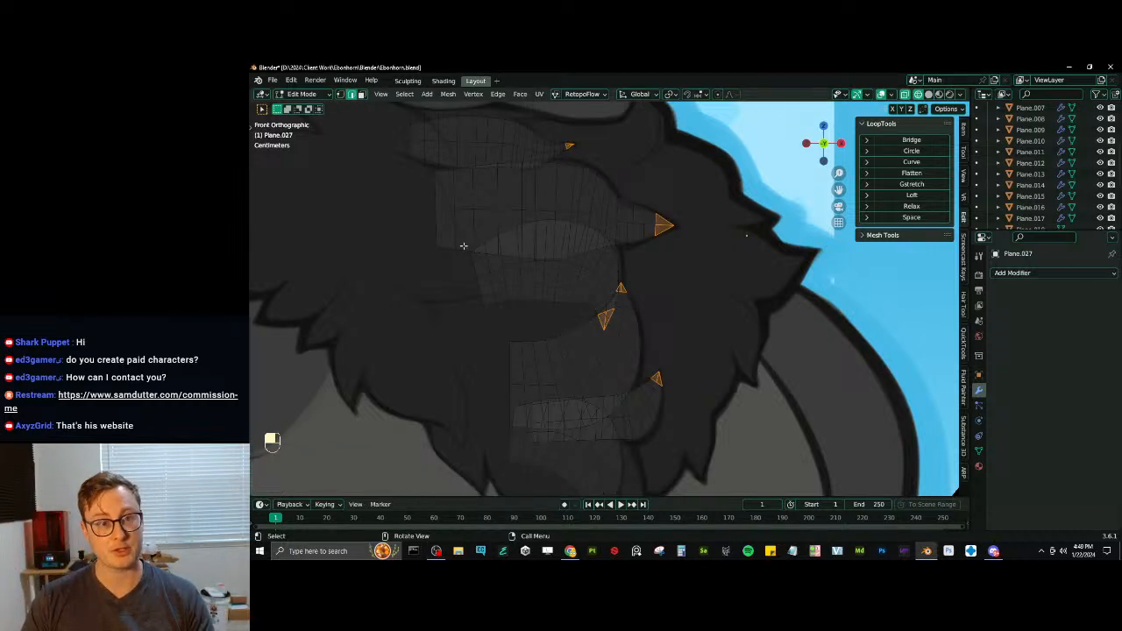
{"action": "key", "text": "alt+z"}
{"action": "left_click", "coordinate": [418, 140]}
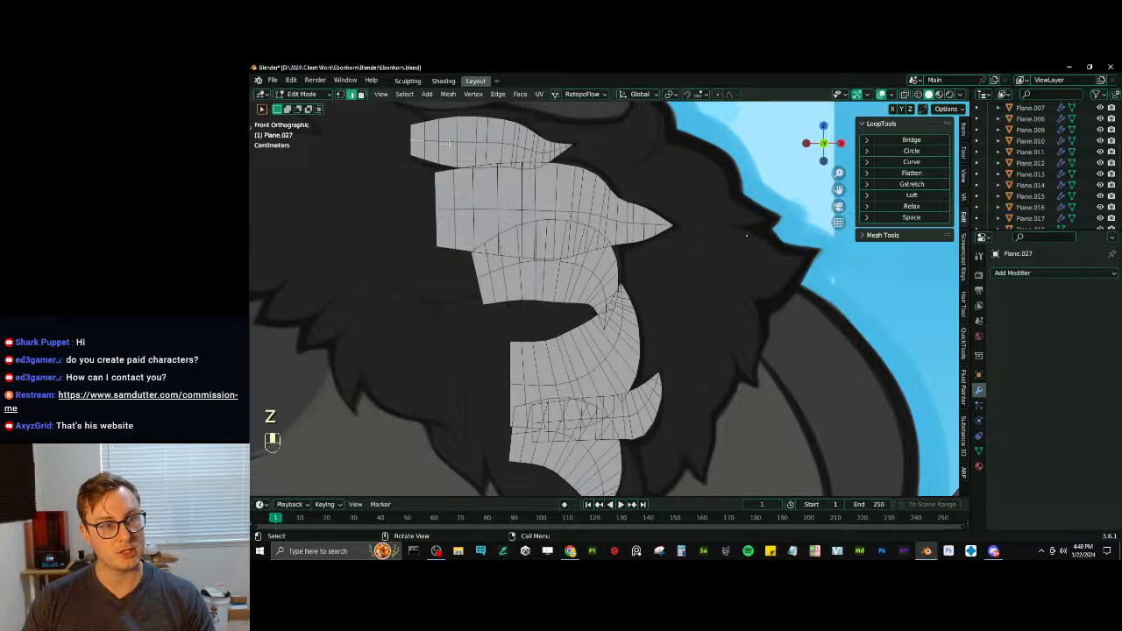
{"action": "left_click", "coordinate": [450, 141], "text": "ctrl"}
{"action": "left_click", "coordinate": [450, 209], "text": "shift"}
{"action": "left_click", "coordinate": [488, 209], "text": "ctrl"}
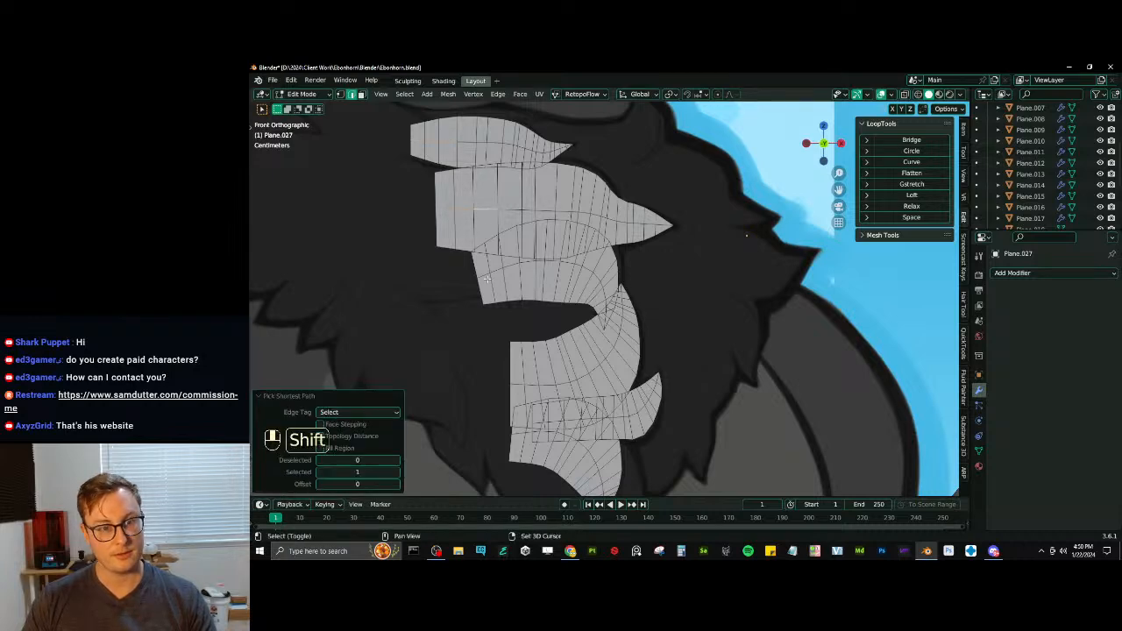
{"action": "left_click", "coordinate": [485, 276], "text": "shift"}
{"action": "left_click", "coordinate": [512, 265], "text": "ctrl"}
- Add the root portion of the lengthwise centre line on each of the three lower chest tufts to the selection
{"action": "middle_click_drag", "start_coordinate": [510, 346], "coordinate": [508, 290], "text": "shift"}
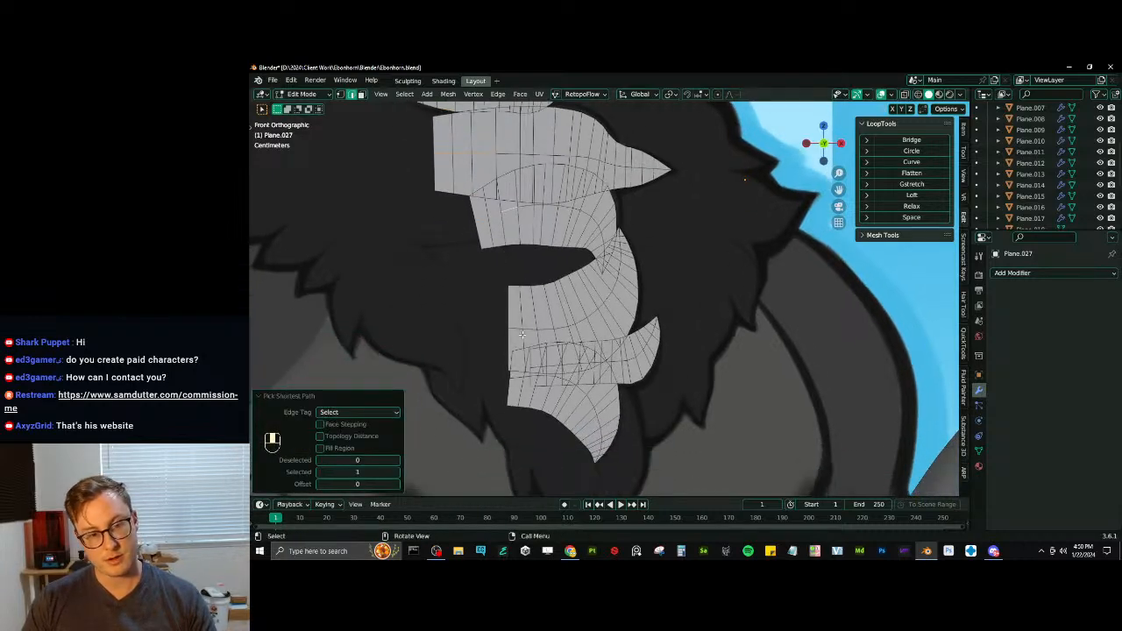
{"action": "scroll", "coordinate": [521, 333], "scroll_direction": "up", "scroll_amount": 5}
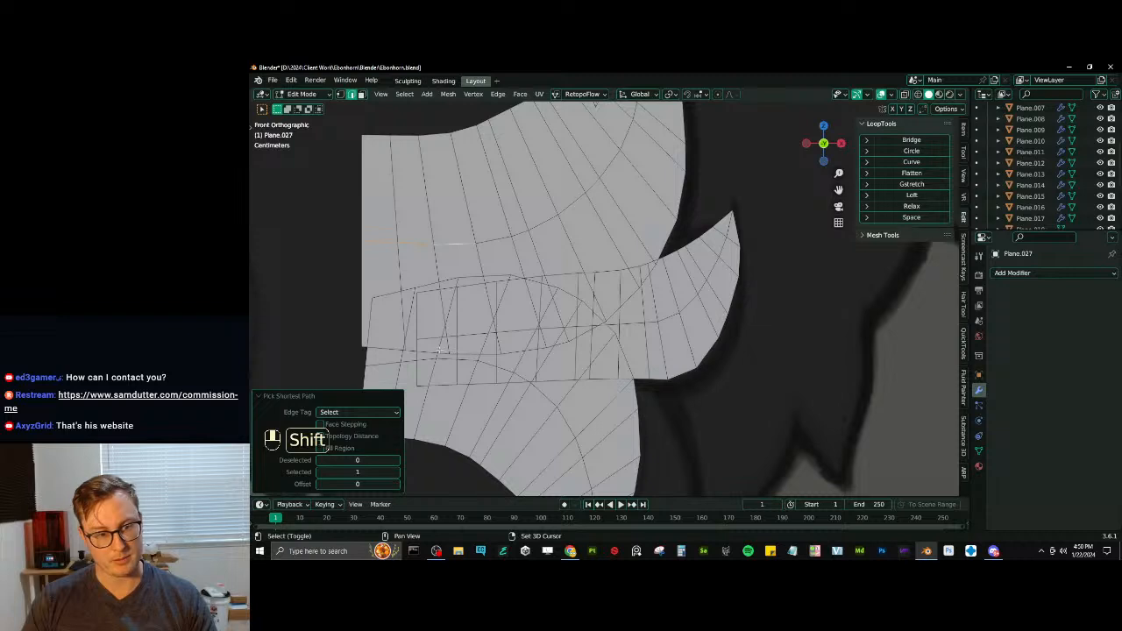
{"action": "left_click", "coordinate": [434, 333], "text": "shift"}
{"action": "left_click", "coordinate": [516, 330], "text": "ctrl"}
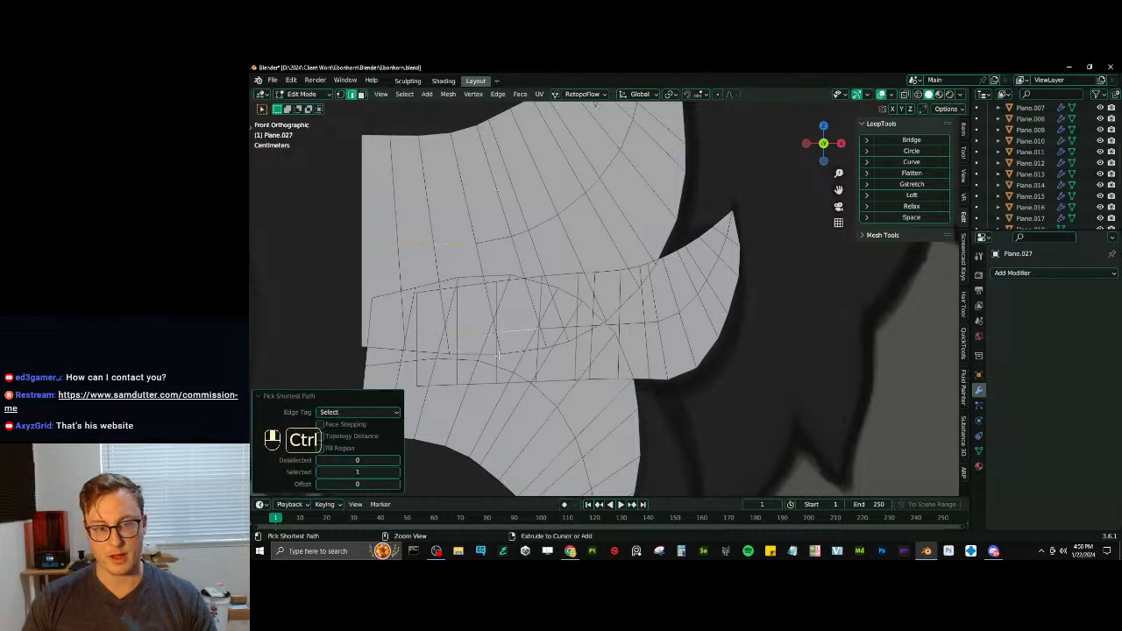
{"action": "left_click", "coordinate": [390, 364], "text": "shift"}
{"action": "left_click", "coordinate": [464, 359], "text": "ctrl"}
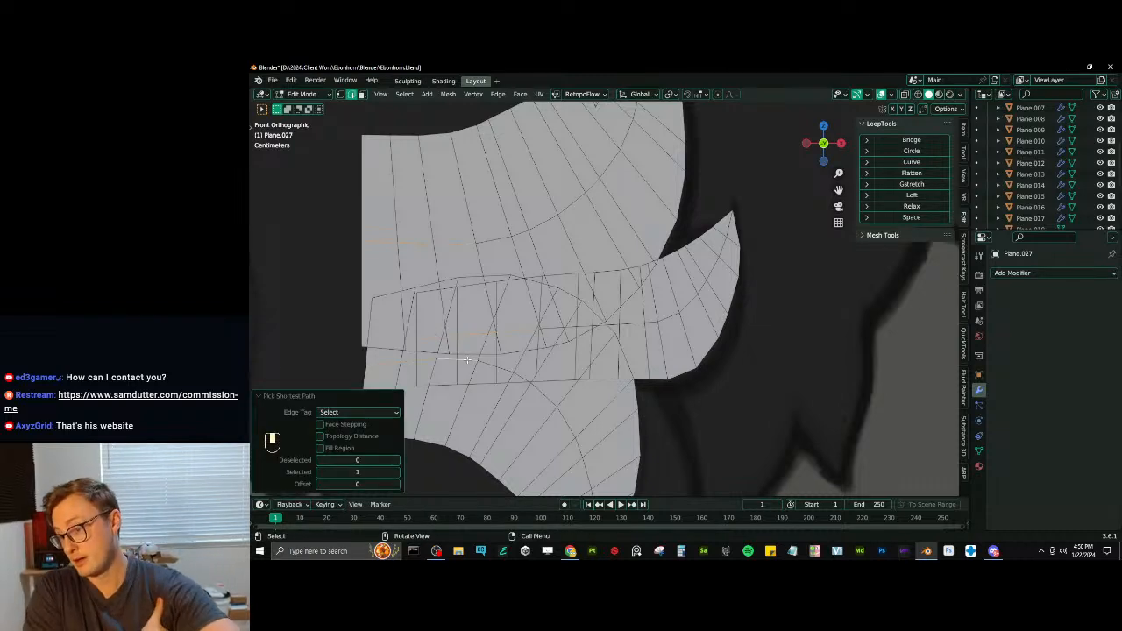
- Move the selected centre edges about -0.031 m along Y and smooth their loops with the LoopTools Curve operation
{"action": "middle_click_drag", "start_coordinate": [466, 360], "coordinate": [564, 309]}
{"action": "key", "text": "g"}
{"action": "middle_click", "coordinate": [621, 289]}
{"action": "left_click", "coordinate": [638, 298]}
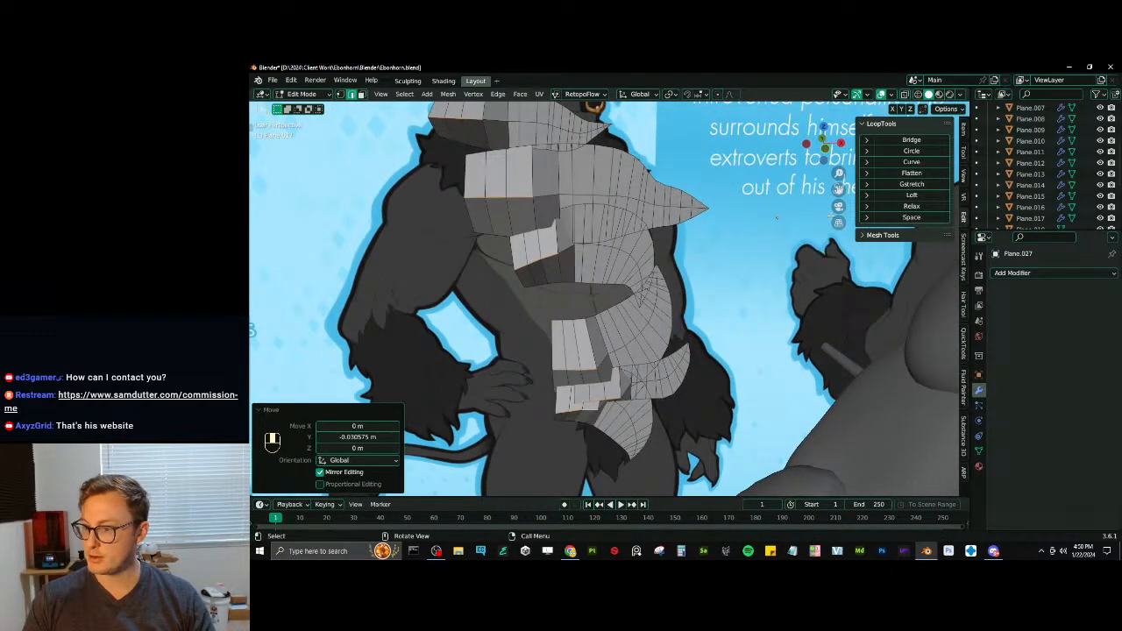
{"action": "left_click", "coordinate": [911, 162]}
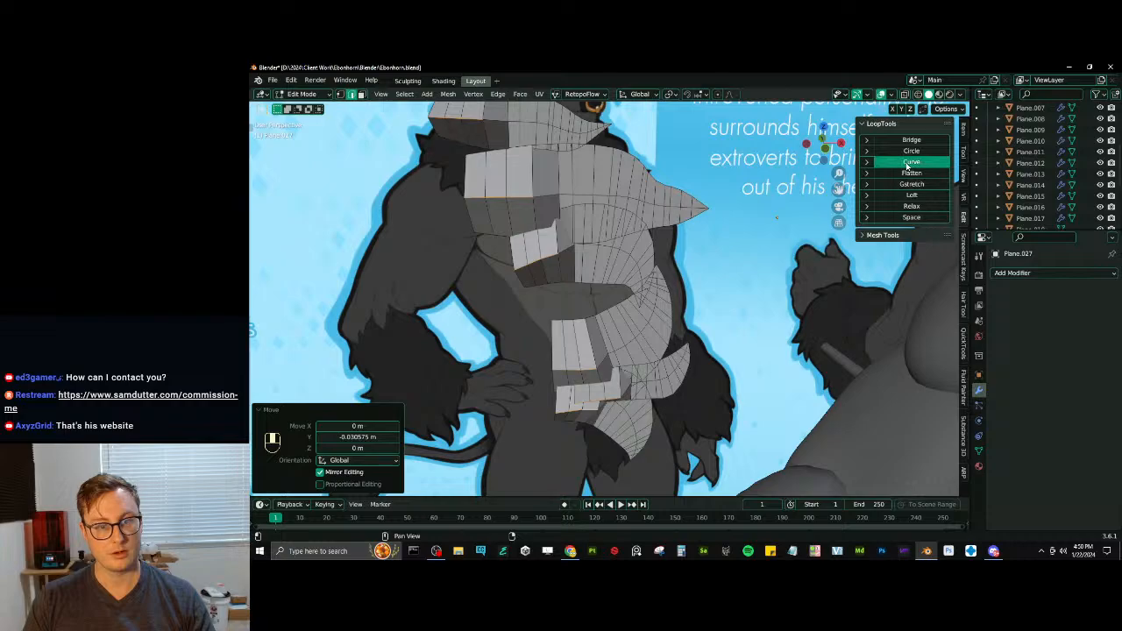
- Move the centre edges another -0.015 m or so along Y and apply LoopTools Curve again with Cubic interpolation
{"action": "middle_click_drag", "start_coordinate": [561, 290], "coordinate": [563, 342]}
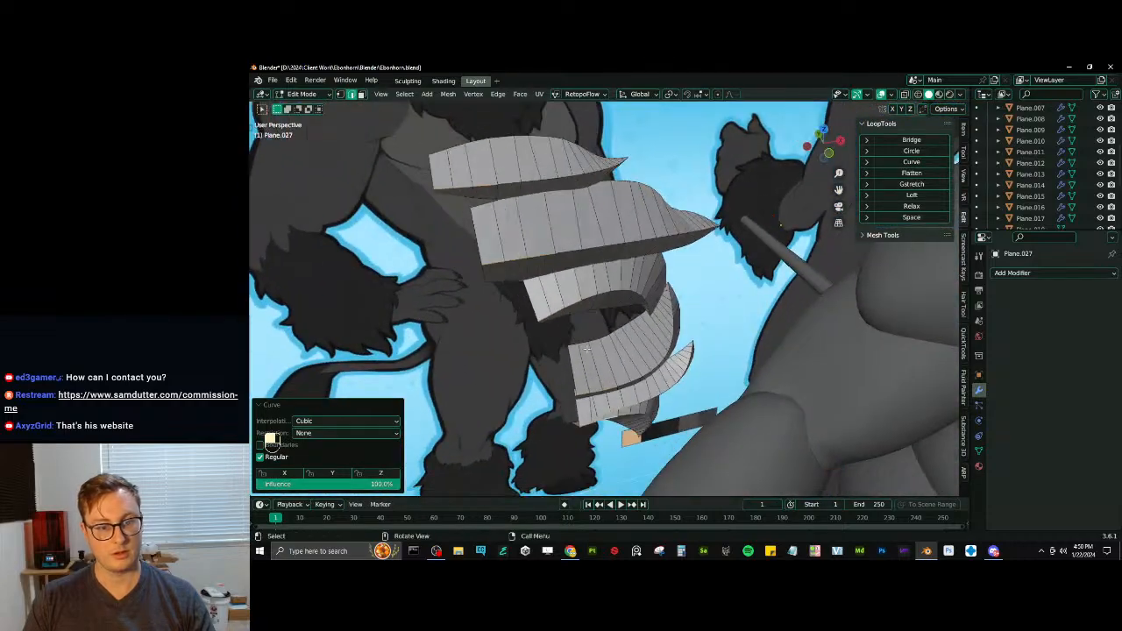
{"action": "key", "text": "g"}
{"action": "key", "text": "y"}
{"action": "left_click", "coordinate": [571, 350]}
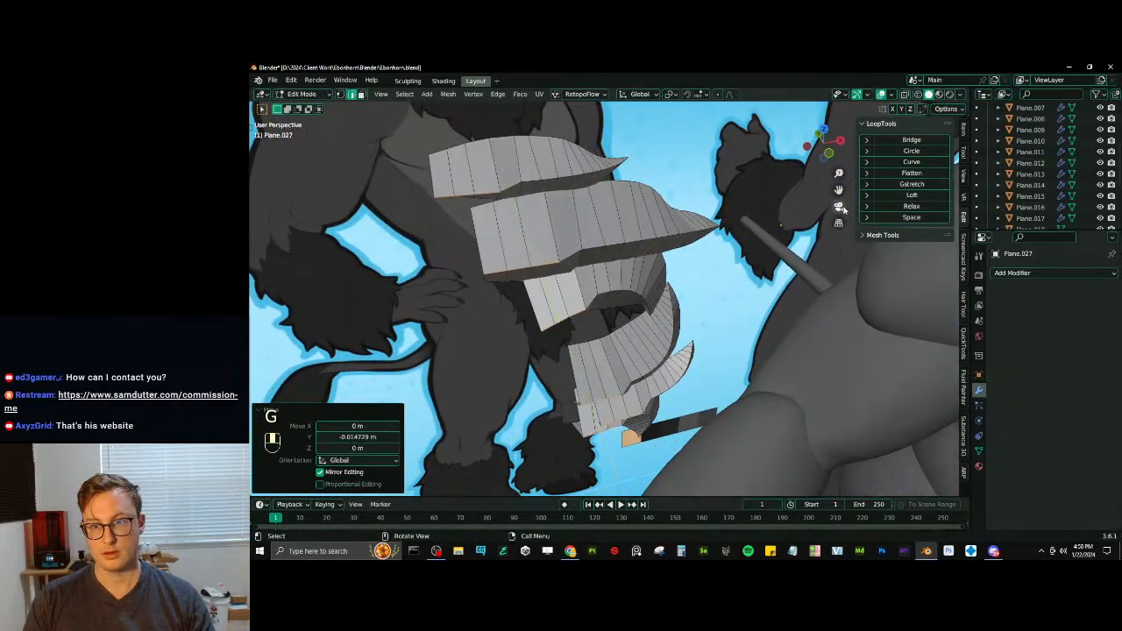
{"action": "left_click", "coordinate": [908, 163]}
{"action": "middle_click_drag", "start_coordinate": [561, 298], "coordinate": [601, 265]}
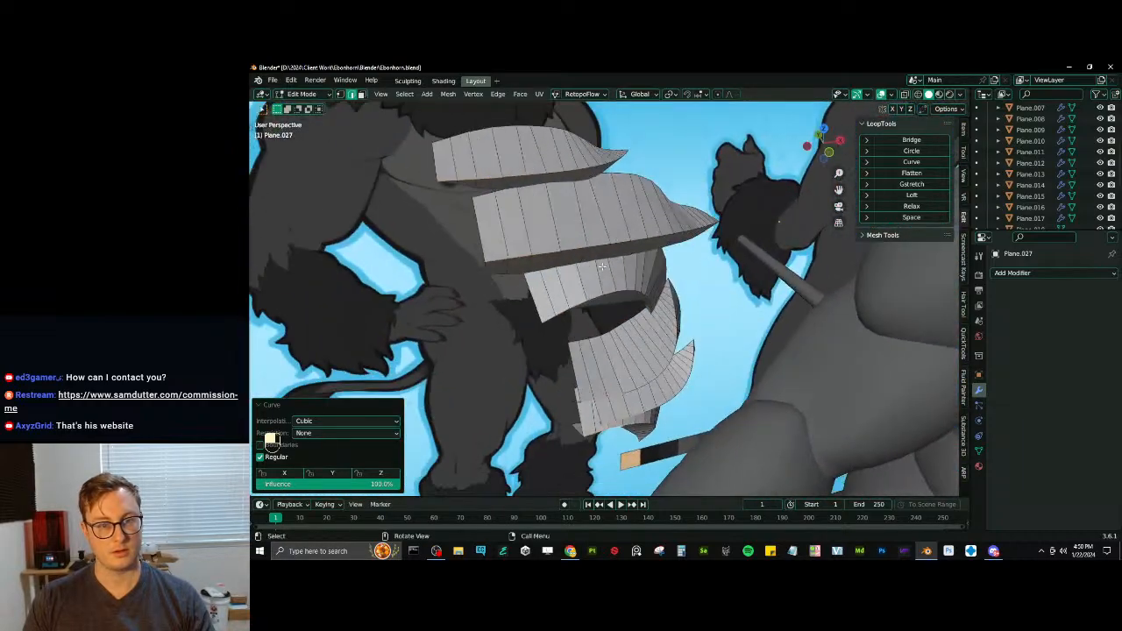
- Extend the selection to the full lengthwise edge loops of the chest tufts and display the scene in wireframe
{"action": "left_click", "coordinate": [404, 94]}
{"action": "mouse_move", "coordinate": [465, 275]}
{"action": "left_click", "coordinate": [540, 270]}
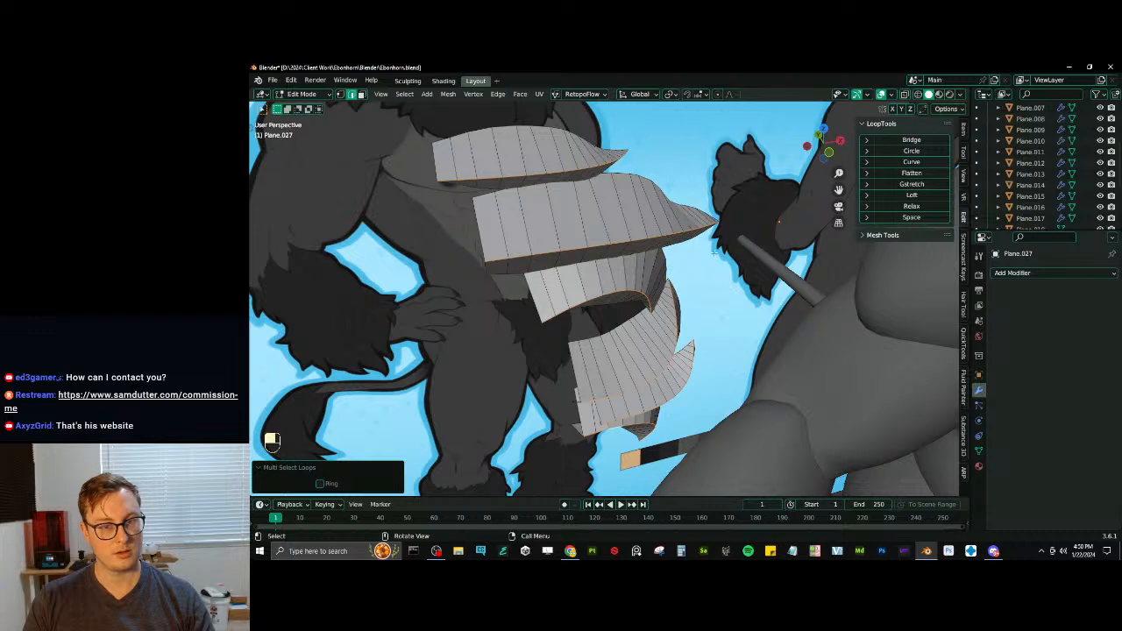
{"action": "middle_click_drag", "start_coordinate": [540, 271], "coordinate": [637, 243]}
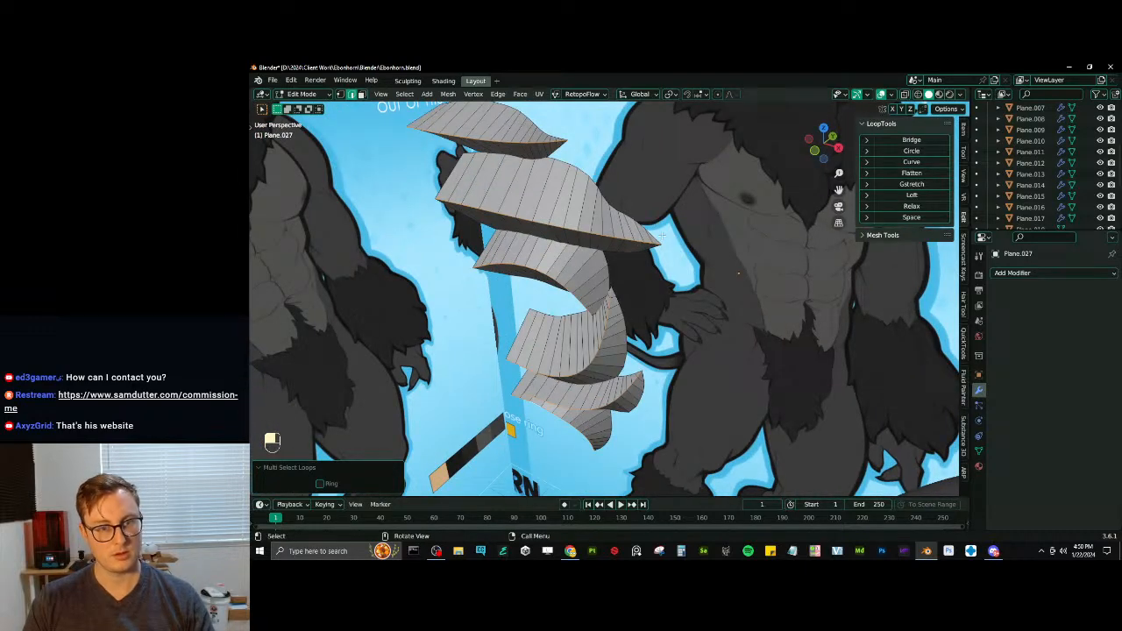
{"action": "key", "text": "shift+z"}
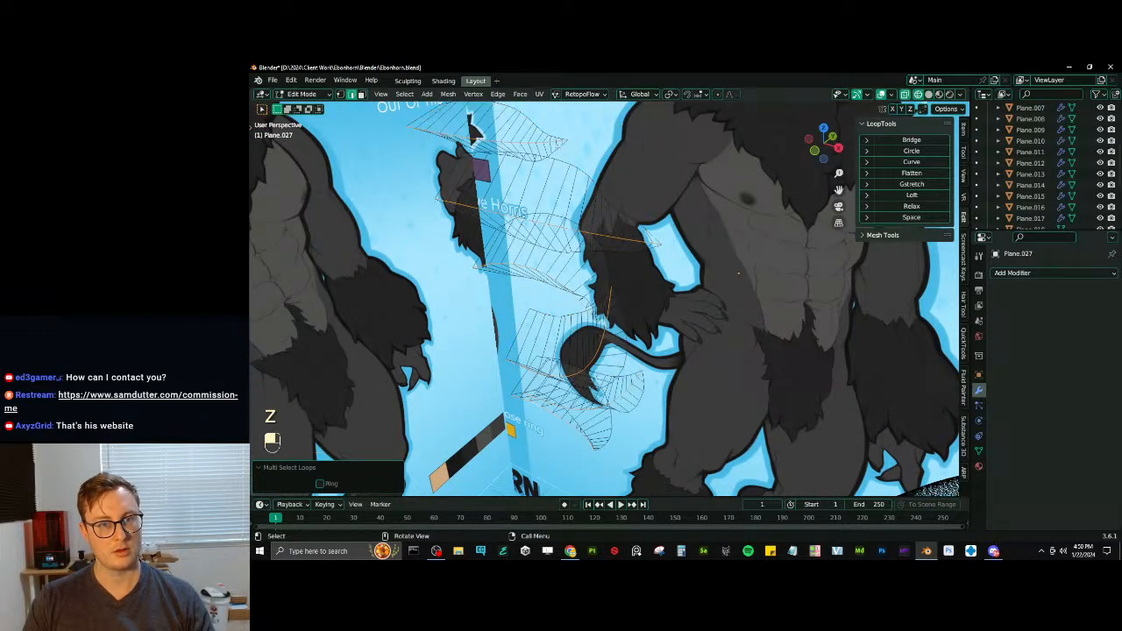
- Remove the tip edges of the chest tufts from the selected lengthwise loops in wireframe, and return to solid shading
{"action": "key", "text": "b"}
{"action": "left_click_drag", "start_coordinate": [524, 118], "coordinate": [630, 201], "text": "shift"}
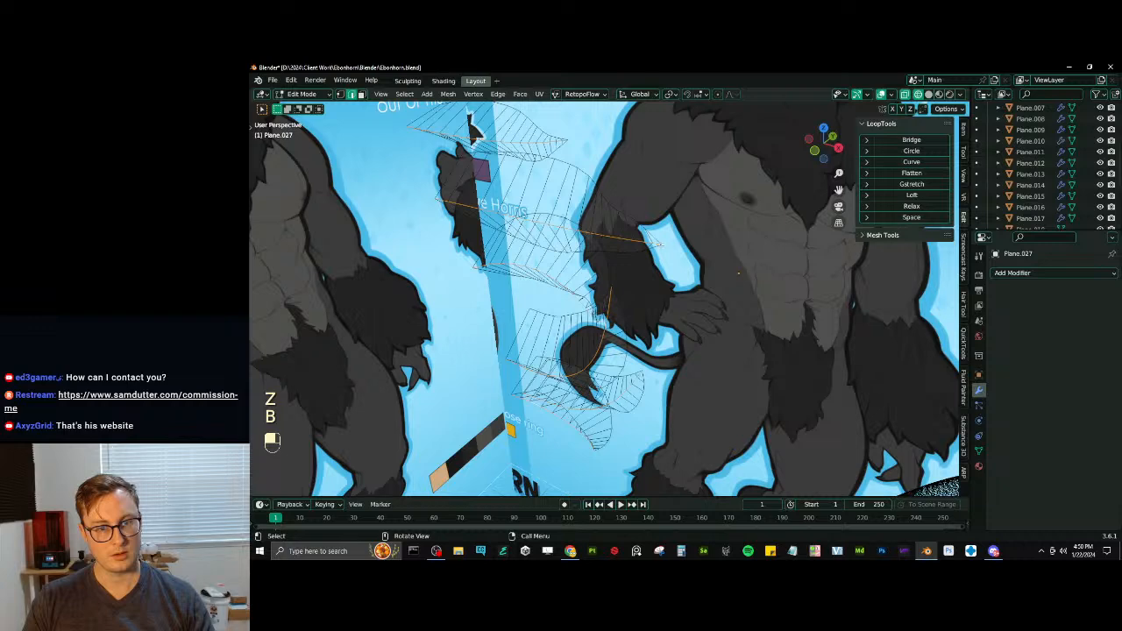
{"action": "key", "text": "w"}
{"action": "key", "text": "w"}
{"action": "key", "text": "w"}
{"action": "key", "text": "w"}
{"action": "key", "text": "w"}
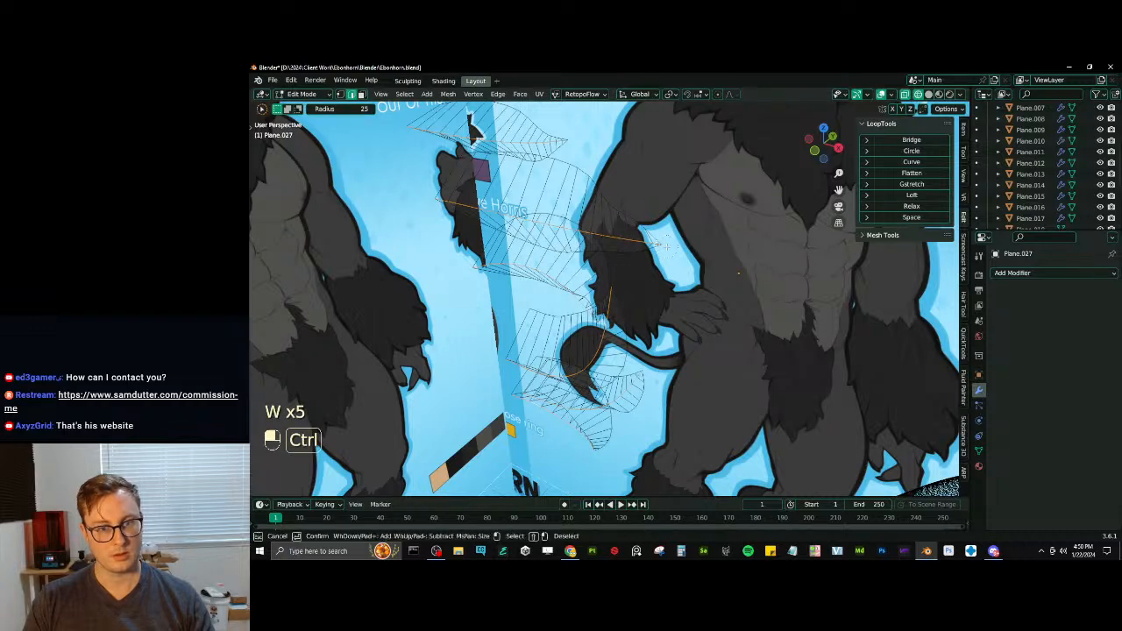
{"action": "scroll", "coordinate": [648, 245], "scroll_direction": "up", "scroll_amount": 2}
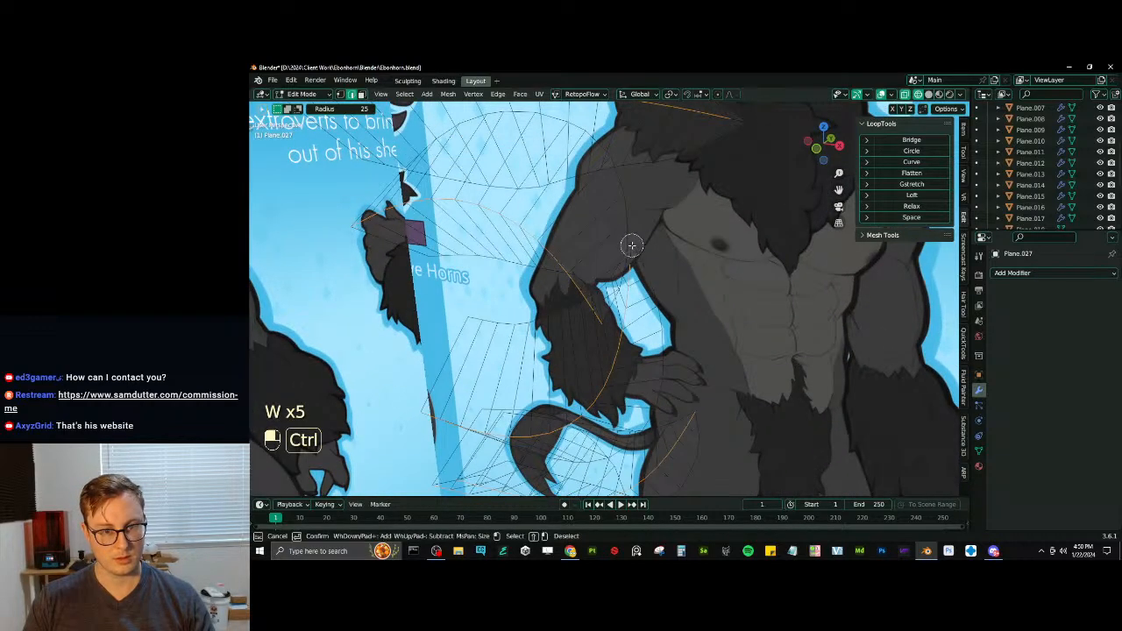
{"action": "middle_click_drag", "start_coordinate": [635, 249], "coordinate": [660, 295]}
{"action": "left_click", "coordinate": [641, 302], "text": "ctrl"}
{"action": "mouse_move", "coordinate": [690, 343]}
{"action": "middle_mouse_down"}
{"action": "mouse_move", "coordinate": [713, 290]}
{"action": "mouse_move", "coordinate": [681, 253]}
{"action": "mouse_move", "coordinate": [571, 383]}
{"action": "mouse_move", "coordinate": [653, 360]}
{"action": "mouse_move", "coordinate": [632, 274]}
{"action": "middle_mouse_up"}
{"action": "middle_click_drag", "start_coordinate": [633, 274], "coordinate": [639, 330], "text": "shift"}
{"action": "scroll", "coordinate": [639, 330], "scroll_direction": "down", "scroll_amount": 2}
{"action": "key", "text": "z"}
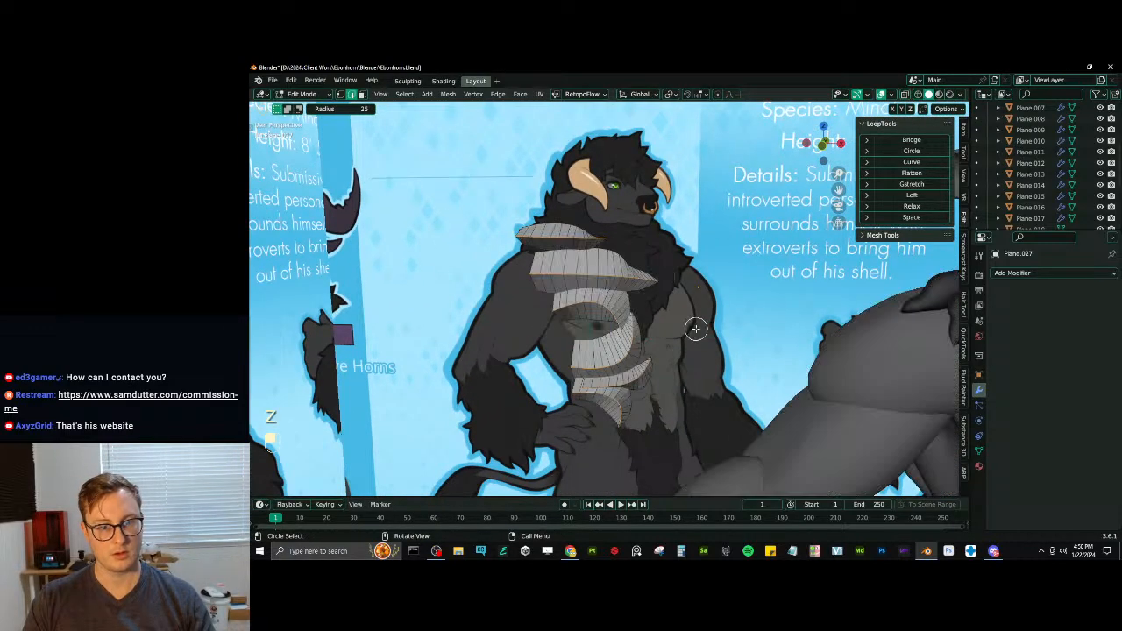
- Try to bevel the tufts' centre loops with 2 segments at about 71.6 percent, check the shape from several sides and undo it
{"action": "scroll", "coordinate": [658, 314], "scroll_direction": "up", "scroll_amount": 1}
{"action": "key", "text": "ctrl+b"}
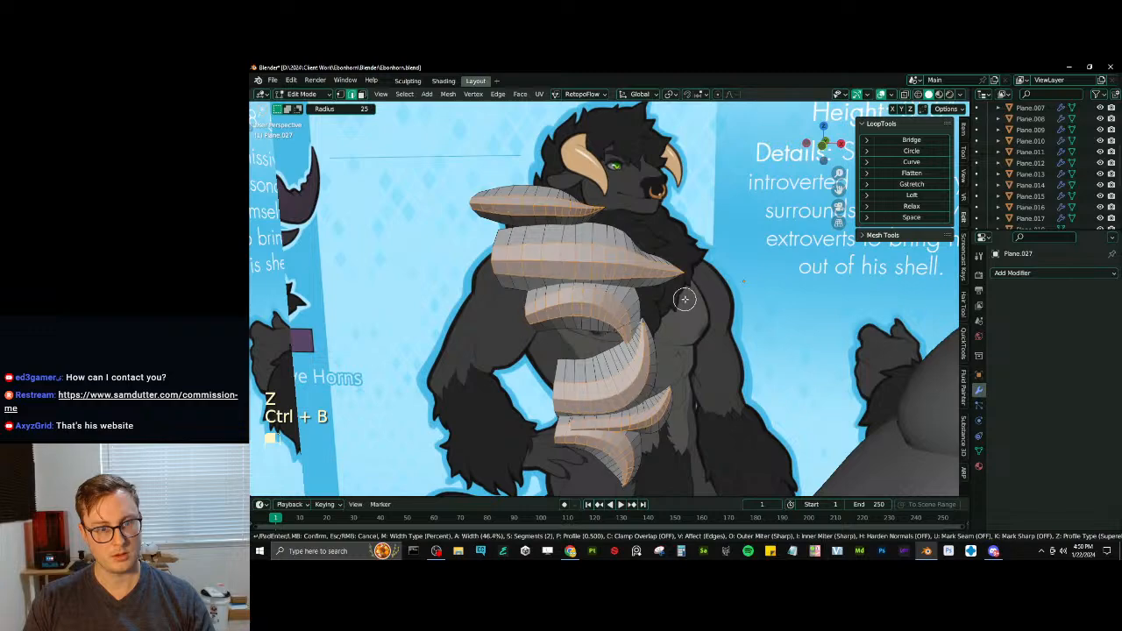
{"action": "left_click", "coordinate": [694, 296]}
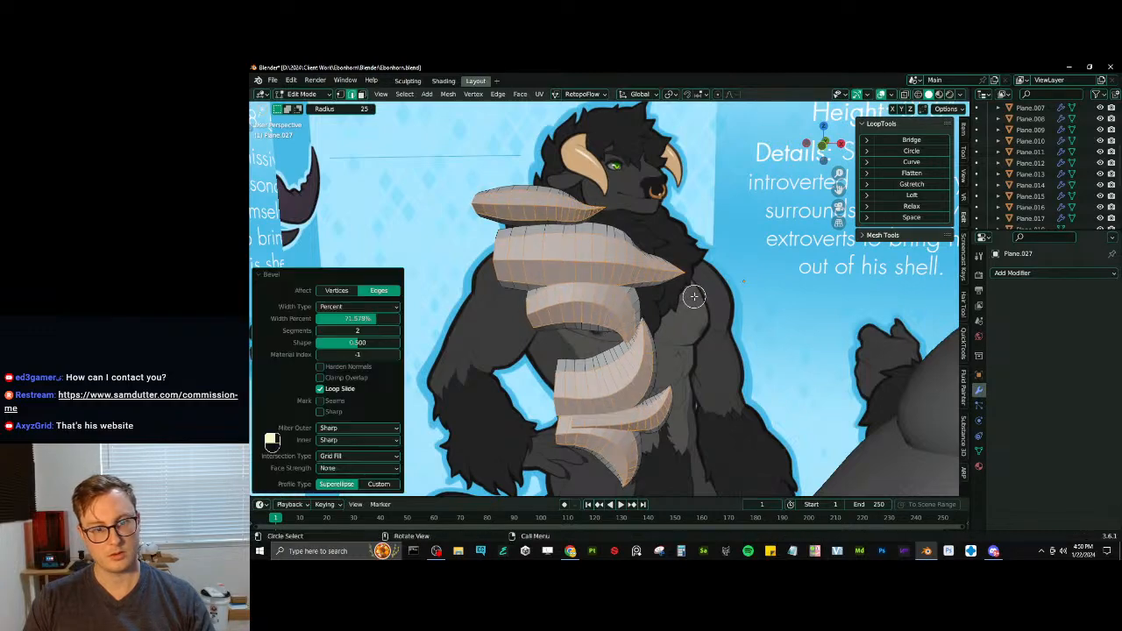
{"action": "middle_click_drag", "start_coordinate": [675, 313], "coordinate": [524, 328]}
{"action": "middle_click_drag", "start_coordinate": [524, 328], "coordinate": [806, 415], "text": "shift"}
{"action": "middle_click_drag", "start_coordinate": [806, 415], "coordinate": [631, 339], "text": "shift"}
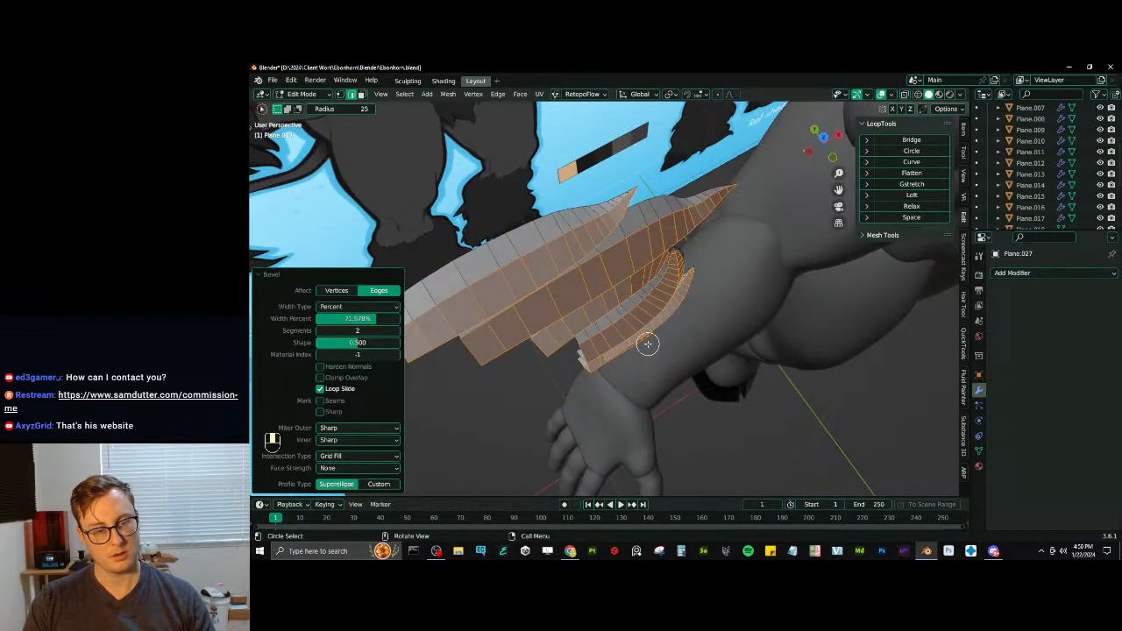
{"action": "middle_click_drag", "start_coordinate": [680, 342], "coordinate": [621, 294]}
{"action": "key", "text": "ctrl+z"}
- Move the selected centre edges on the lower tufts slightly and smooth them with LoopTools Curve using Cubic interpolation
{"action": "key", "text": "w"}
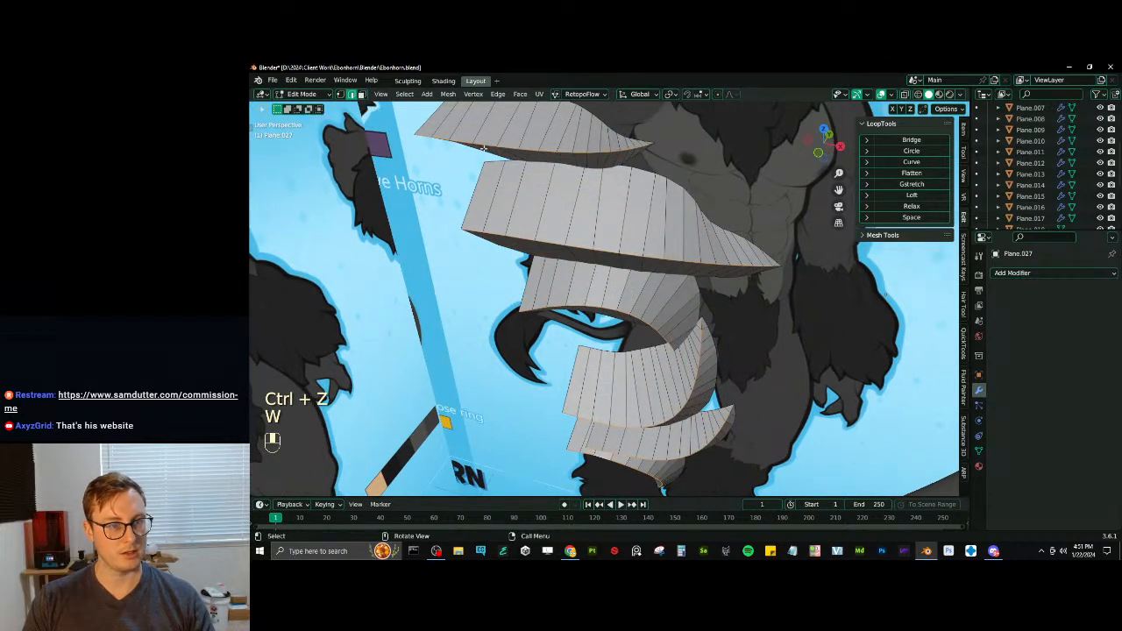
{"action": "middle_click_drag", "start_coordinate": [481, 141], "coordinate": [575, 269]}
{"action": "middle_click_drag", "start_coordinate": [594, 344], "coordinate": [572, 254], "text": "shift"}
{"action": "scroll", "coordinate": [572, 254], "scroll_direction": "up", "scroll_amount": 2}
{"action": "key", "text": "shift"}
{"action": "key", "text": "g"}
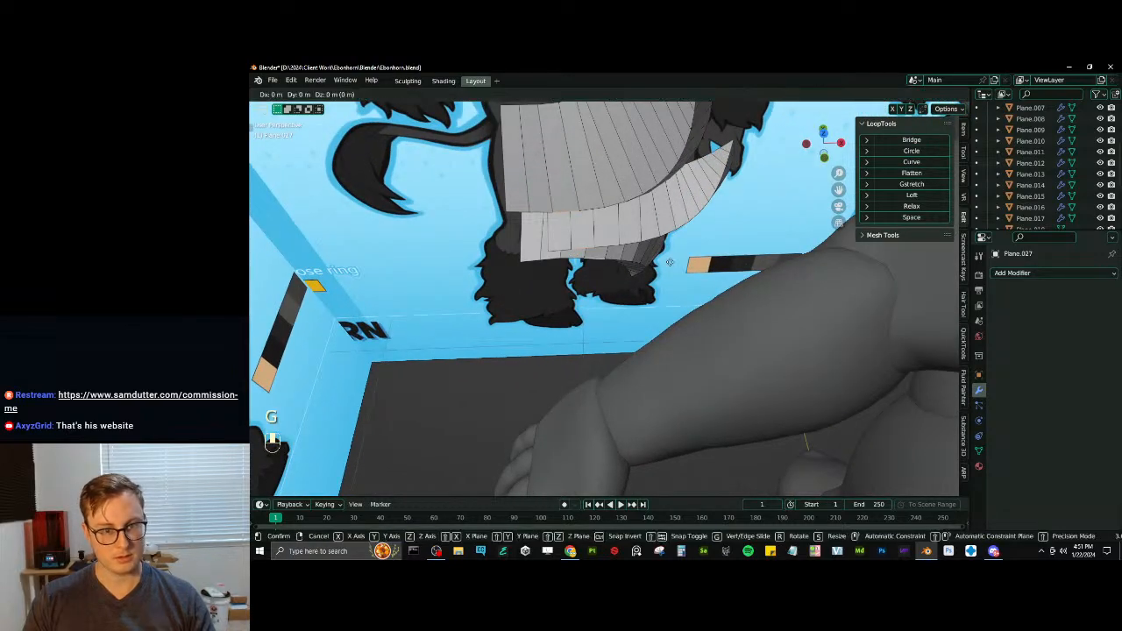
{"action": "left_click", "coordinate": [597, 261]}
{"action": "left_click", "coordinate": [926, 164]}
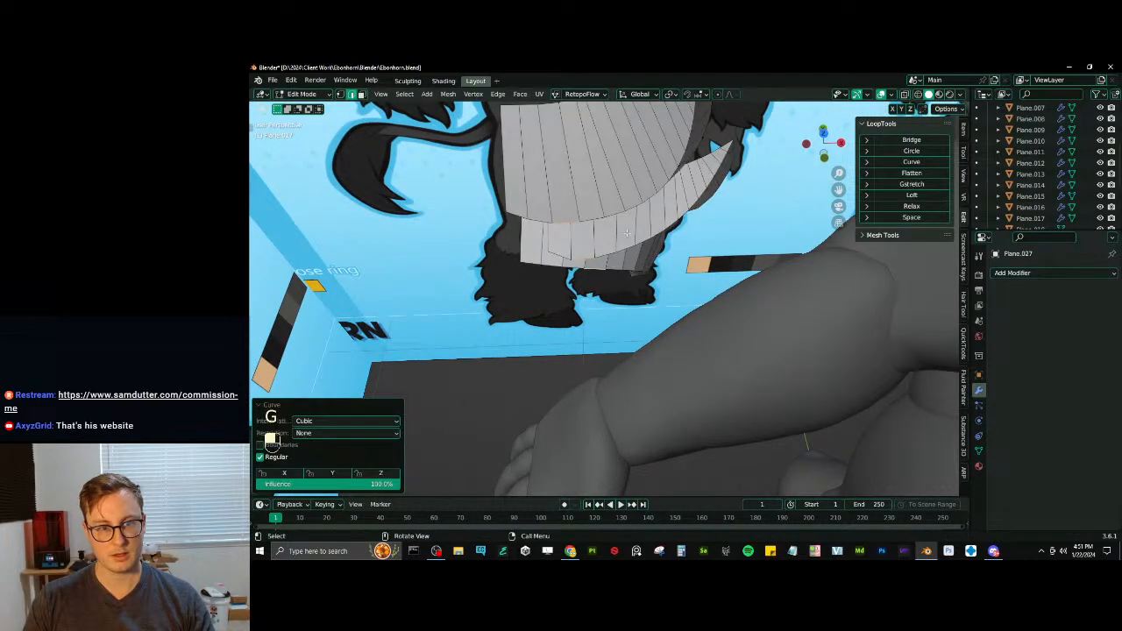
{"action": "middle_click_drag", "start_coordinate": [607, 294], "coordinate": [588, 362]}
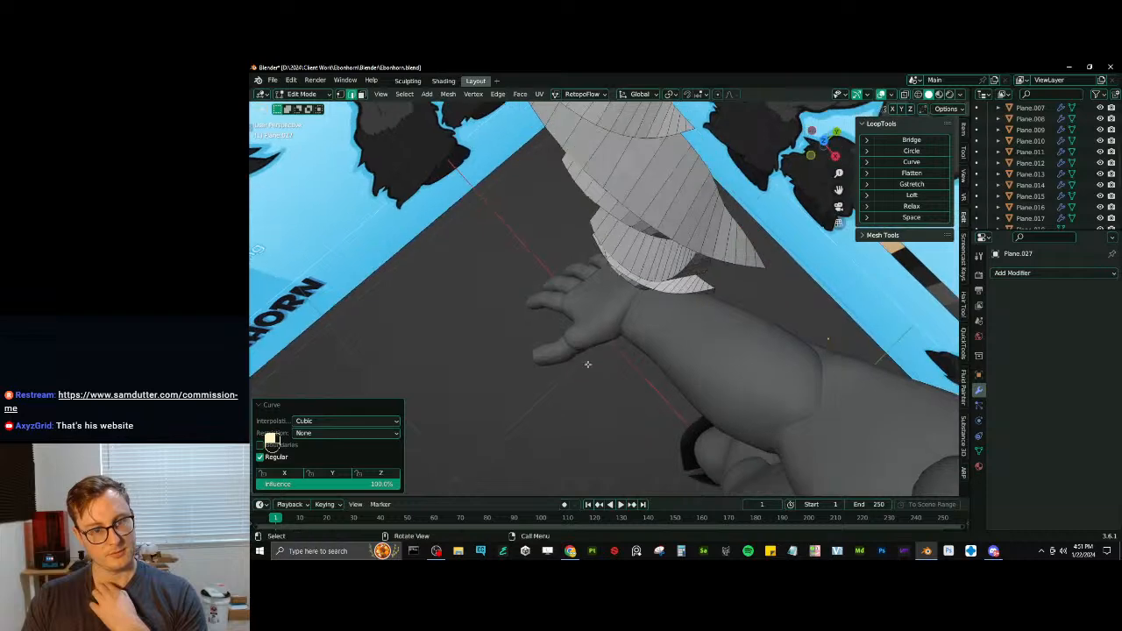
- Try to select the centre line of the uppermost tuft as a loop and undo back to the previous edge selection
{"action": "middle_click_drag", "start_coordinate": [557, 262], "coordinate": [601, 291]}
{"action": "scroll", "coordinate": [598, 229], "scroll_direction": "up", "scroll_amount": 3}
{"action": "middle_click_drag", "start_coordinate": [601, 291], "coordinate": [596, 310]}
{"action": "middle_click_drag", "start_coordinate": [623, 202], "coordinate": [550, 188]}
{"action": "left_click", "coordinate": [550, 188], "text": "alt+shift"}
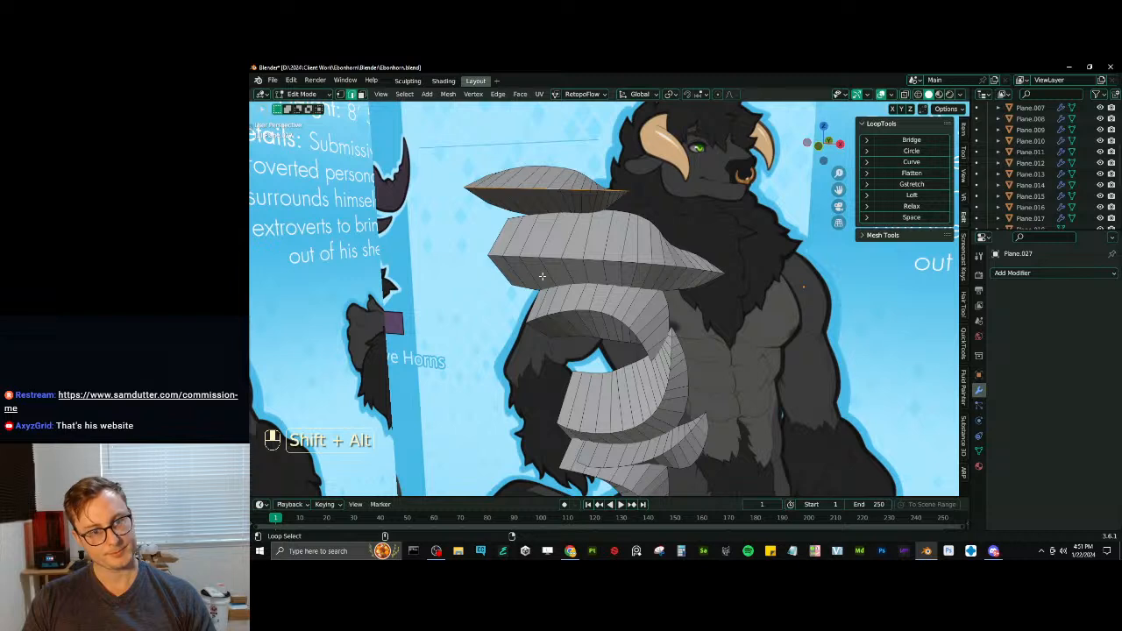
{"action": "key", "text": "ctrl+z"}
{"action": "key", "text": "ctrl+z"}
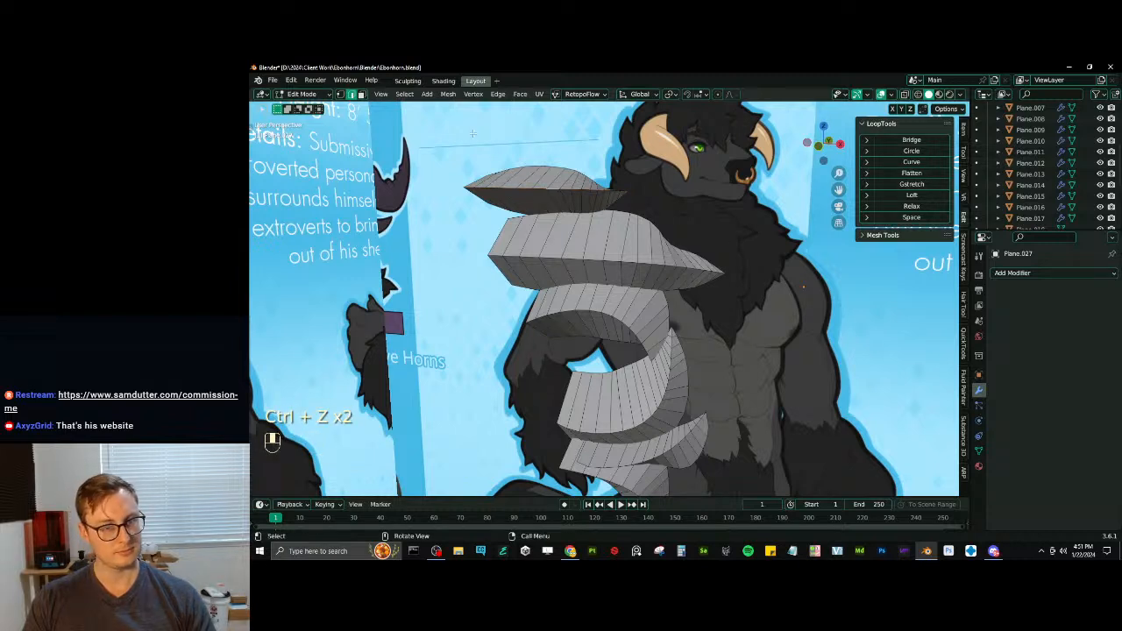
{"action": "key", "text": "ctrl+z"}
{"action": "key", "text": "ctrl+z"}
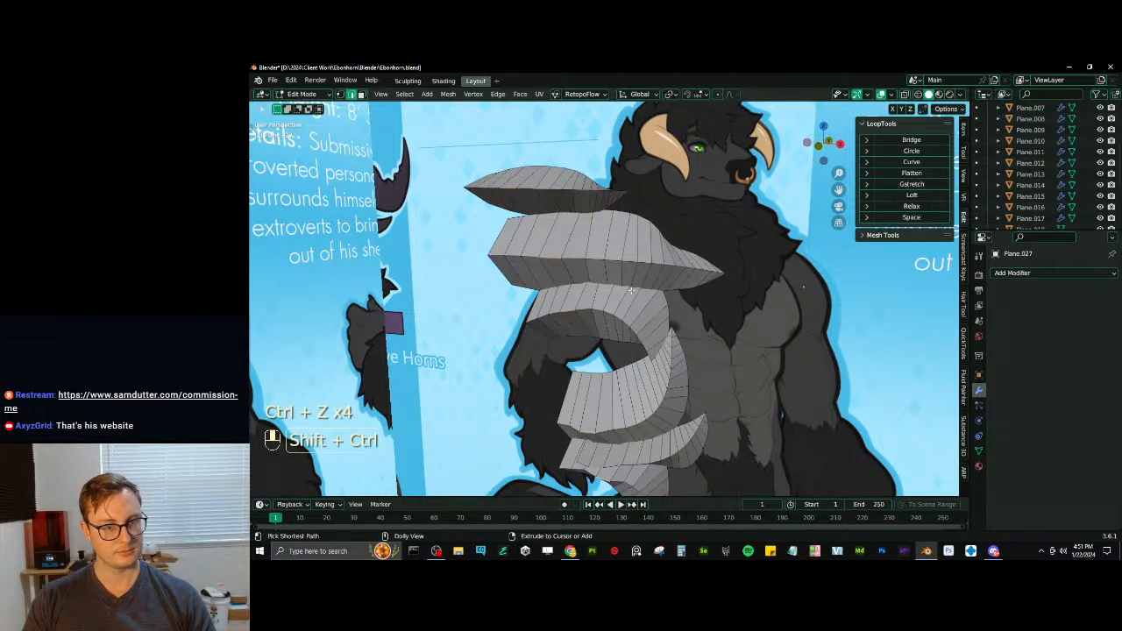
{"action": "key", "text": "ctrl+shift+z"}
- Extend the selected centre edges to full edge loops along all the chest tufts
{"action": "left_click", "coordinate": [404, 94]}
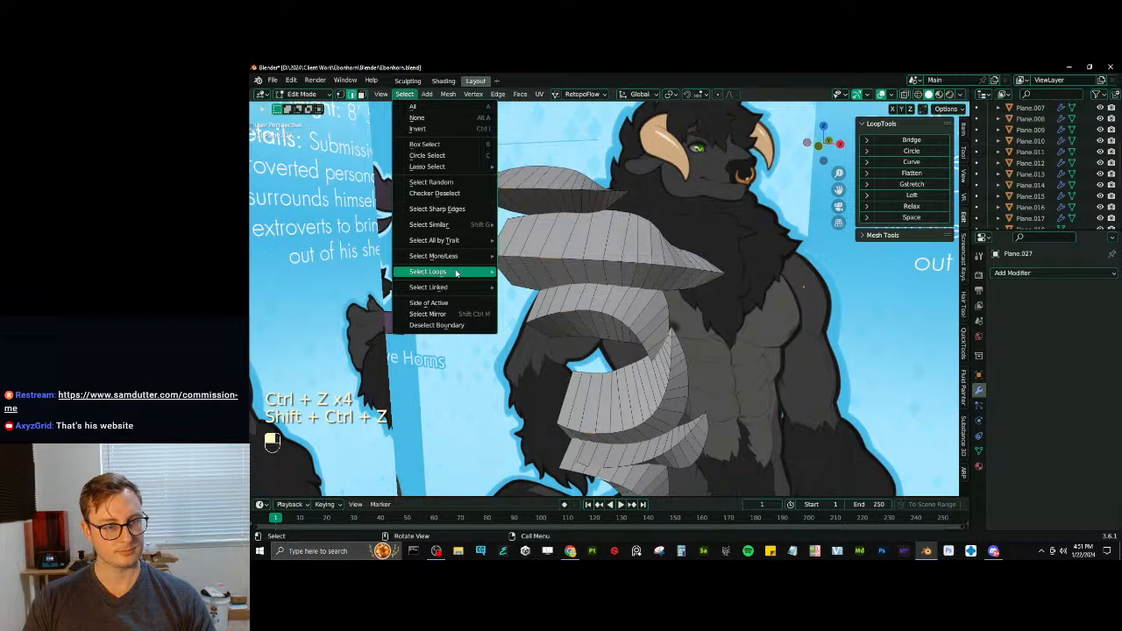
{"action": "mouse_move", "coordinate": [477, 270]}
{"action": "left_click", "coordinate": [530, 271]}
{"action": "middle_click_drag", "start_coordinate": [757, 332], "coordinate": [547, 208]}
- Deselect the centre-loop edges at each chest tuft's pointed tip, using wireframe display to reach the hidden ones
{"action": "key", "text": "w"}
{"action": "key", "text": "w"}
{"action": "key", "text": "w"}
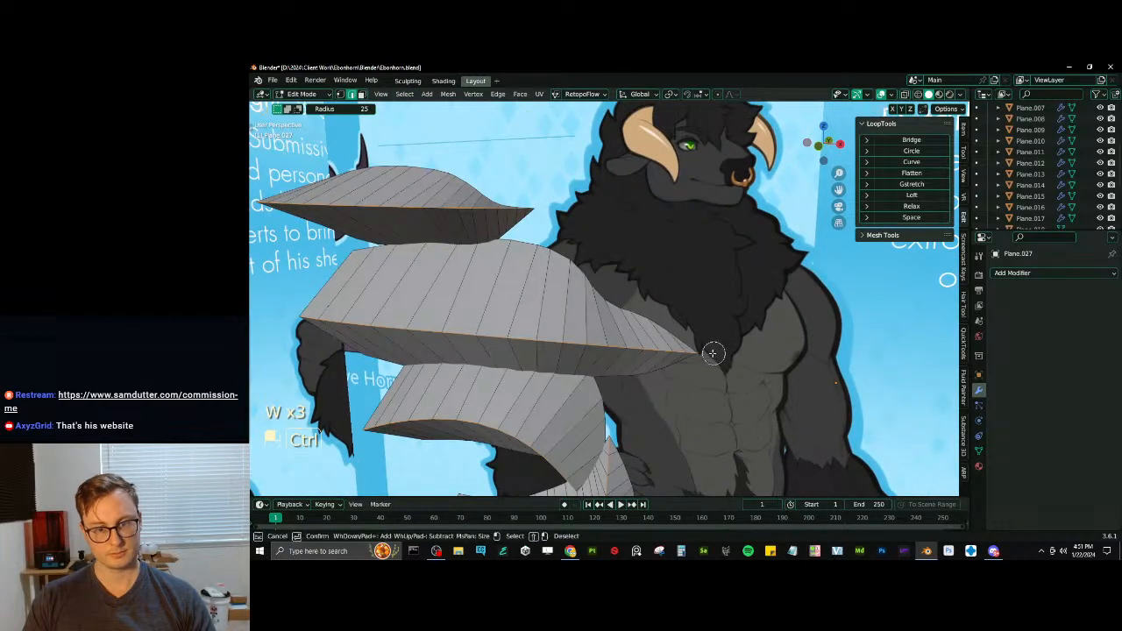
{"action": "middle_click_drag", "start_coordinate": [684, 430], "coordinate": [641, 285]}
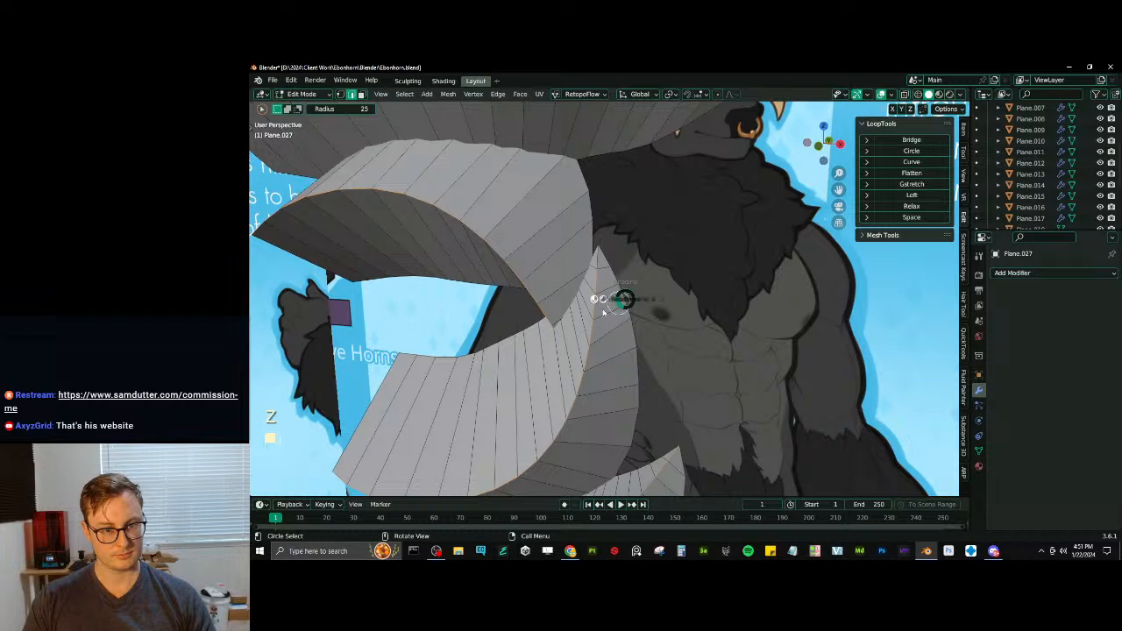
{"action": "key", "text": "z"}
{"action": "left_click_drag", "start_coordinate": [555, 353], "coordinate": [565, 345], "text": "ctrl"}
{"action": "middle_click_drag", "start_coordinate": [696, 442], "coordinate": [683, 368], "text": "shift"}
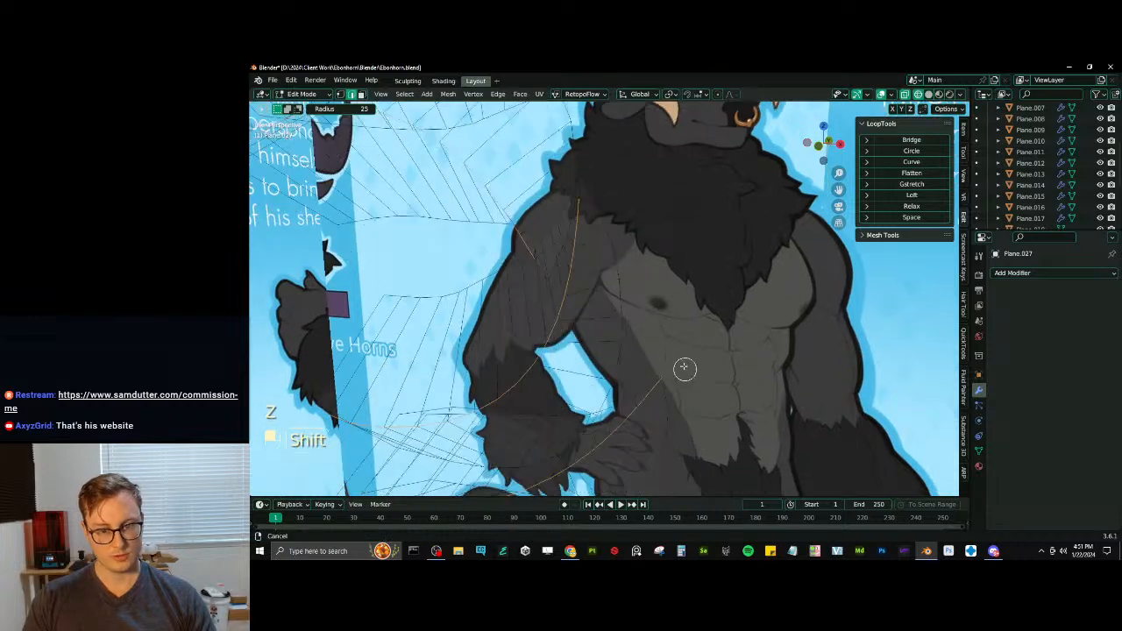
{"action": "left_click_drag", "start_coordinate": [673, 367], "coordinate": [666, 371], "text": "ctrl"}
{"action": "scroll", "coordinate": [675, 382], "scroll_direction": "down", "scroll_amount": 4}
{"action": "middle_click_drag", "start_coordinate": [680, 390], "coordinate": [682, 351], "text": "shift"}
{"action": "key", "text": "z"}
{"action": "middle_click_drag", "start_coordinate": [686, 413], "coordinate": [675, 361], "text": "shift"}
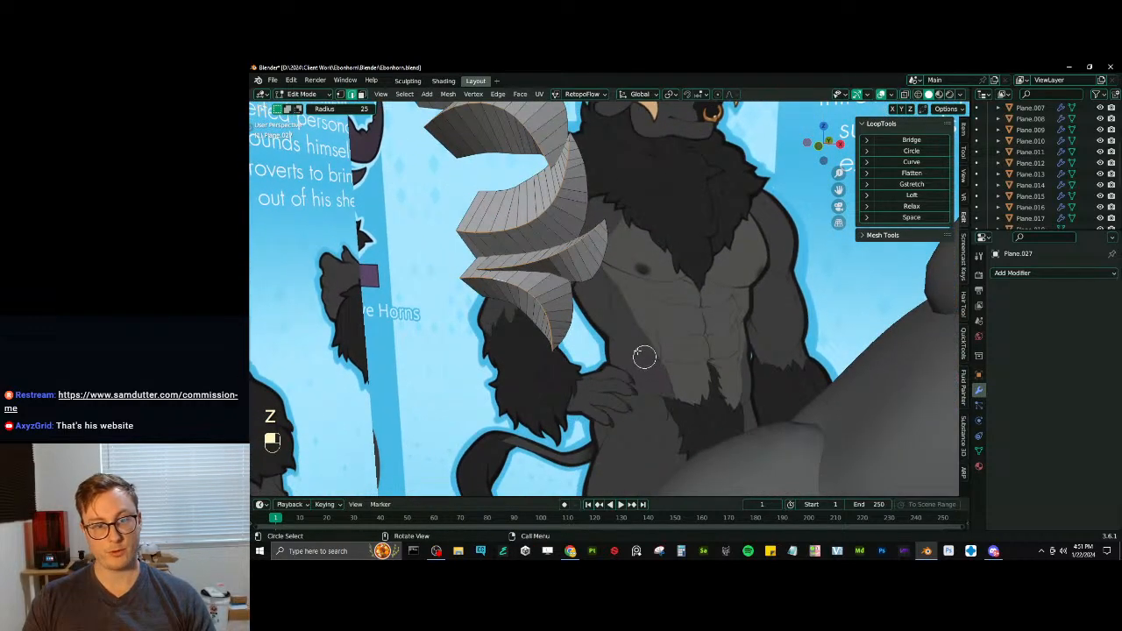
- Bevel the selected centre loops of all tufts with 2 segments at about 60.6 percent width
{"action": "scroll", "coordinate": [644, 357], "scroll_direction": "up", "scroll_amount": 2}
{"action": "left_click_drag", "start_coordinate": [556, 389], "coordinate": [533, 376], "text": "ctrl"}
{"action": "middle_click_drag", "start_coordinate": [538, 388], "coordinate": [568, 430], "text": "shift"}
{"action": "middle_click_drag", "start_coordinate": [582, 347], "coordinate": [604, 403], "text": "shift"}
{"action": "key", "text": "ctrl+b"}
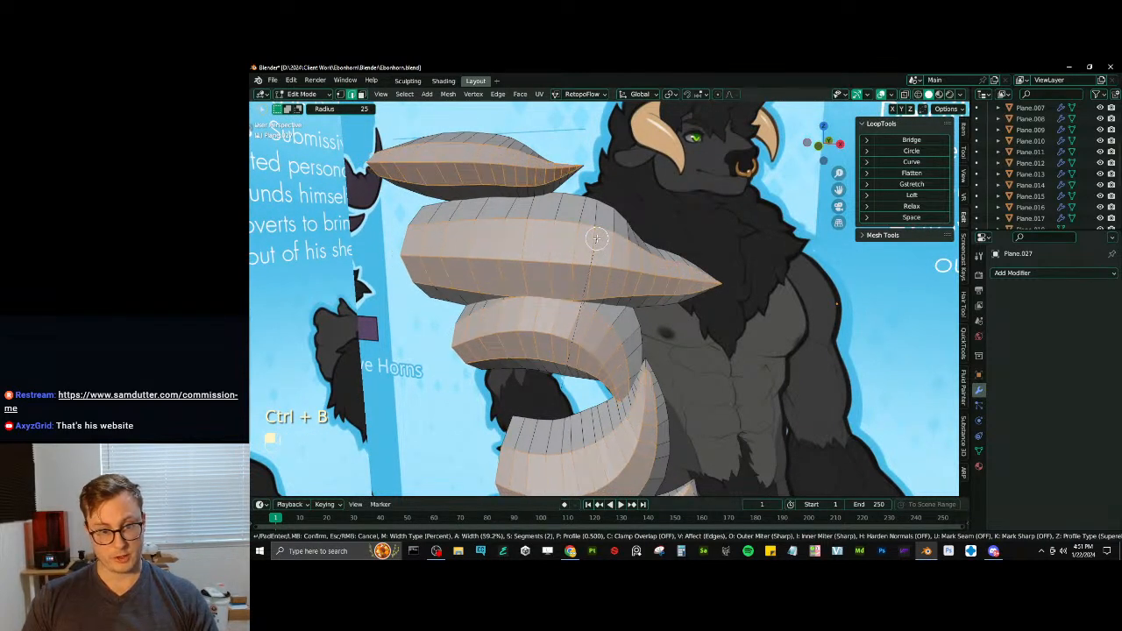
{"action": "left_click", "coordinate": [597, 237]}
{"action": "middle_click_drag", "start_coordinate": [598, 236], "coordinate": [602, 342]}
- Switch to vertex selection and merge the bevelled vertices at the first tuft's tip with At Last
{"action": "key", "text": "w"}
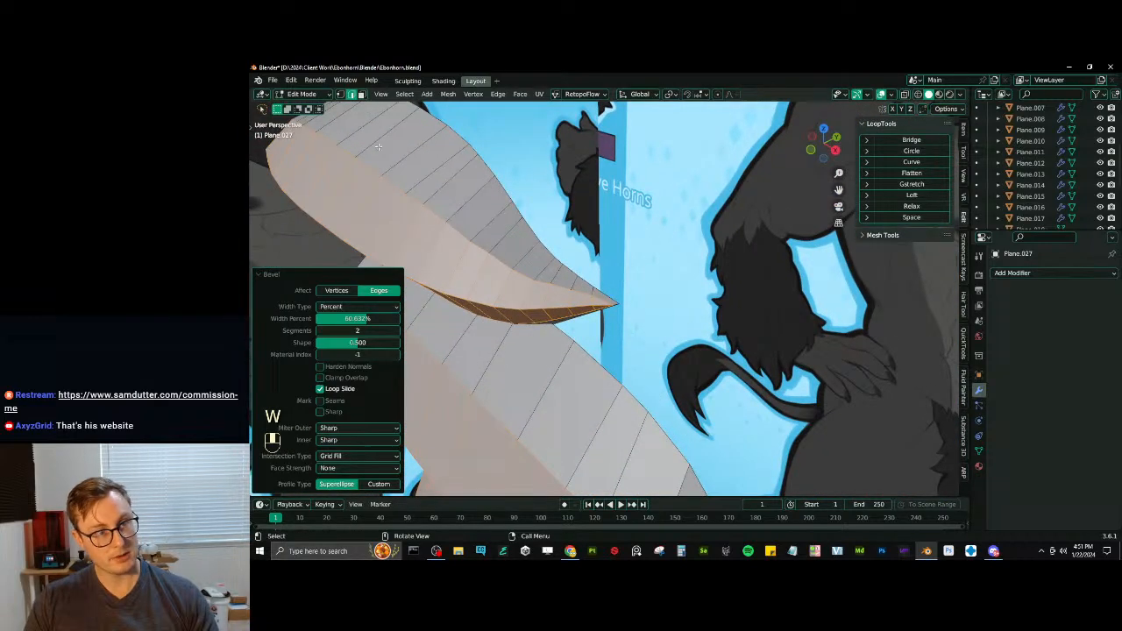
{"action": "left_click", "coordinate": [341, 94]}
{"action": "left_click", "coordinate": [608, 303]}
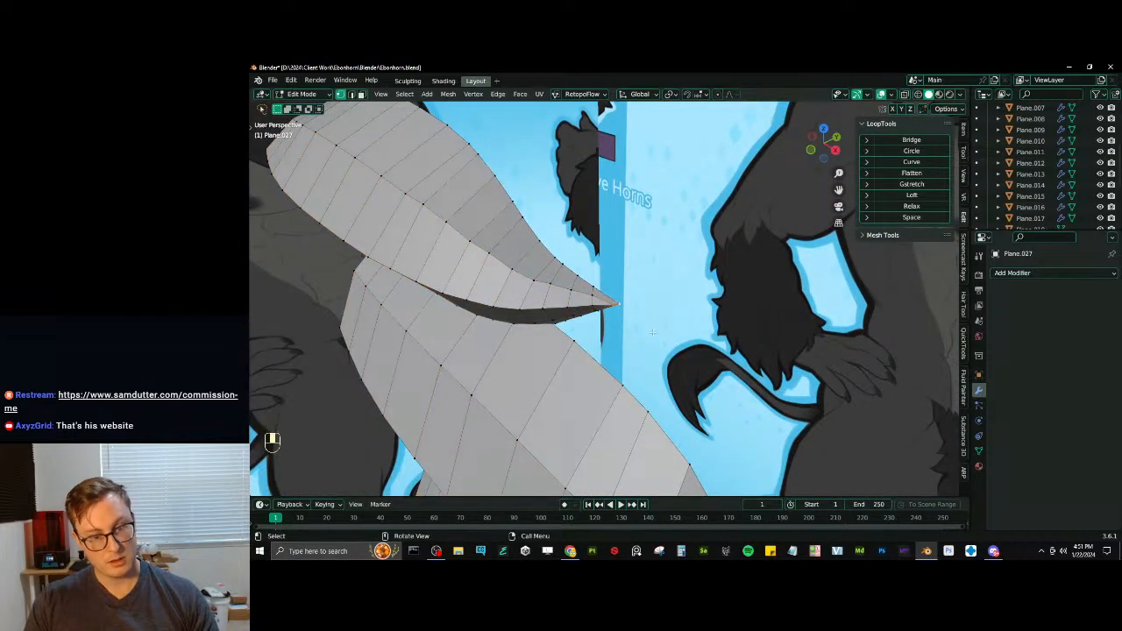
{"action": "key", "text": "m"}
{"action": "left_click", "coordinate": [636, 383]}
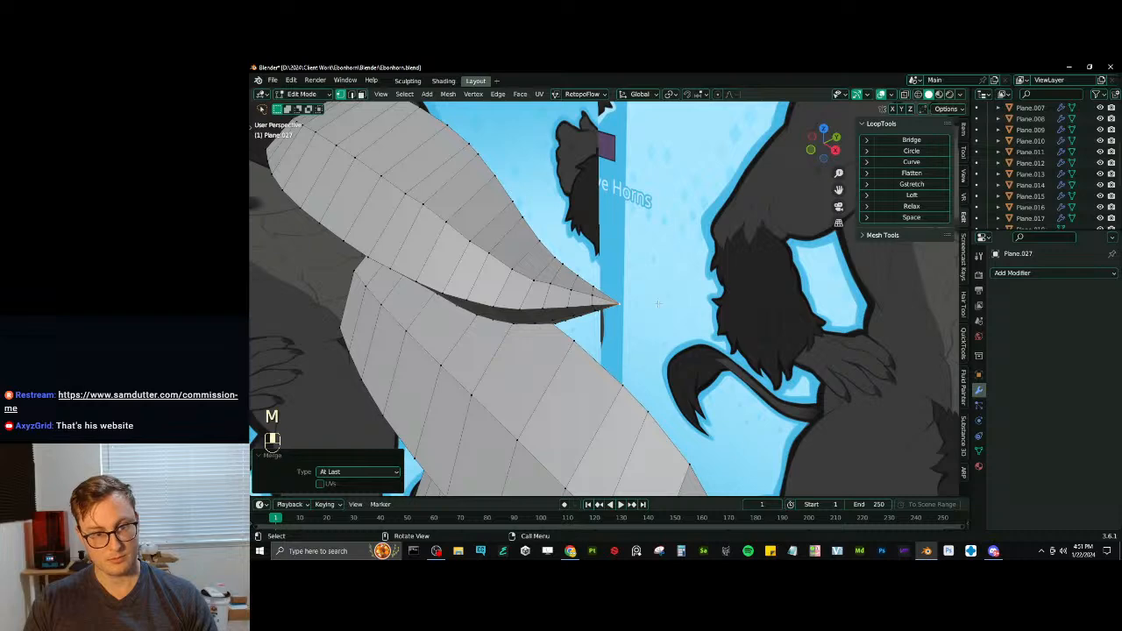
- Repeat the At Last merge on the tip vertices of the neighbouring chest tufts, selecting them in wireframe where needed
{"action": "middle_click_drag", "start_coordinate": [636, 384], "coordinate": [611, 247]}
{"action": "middle_click_drag", "start_coordinate": [669, 350], "coordinate": [523, 147]}
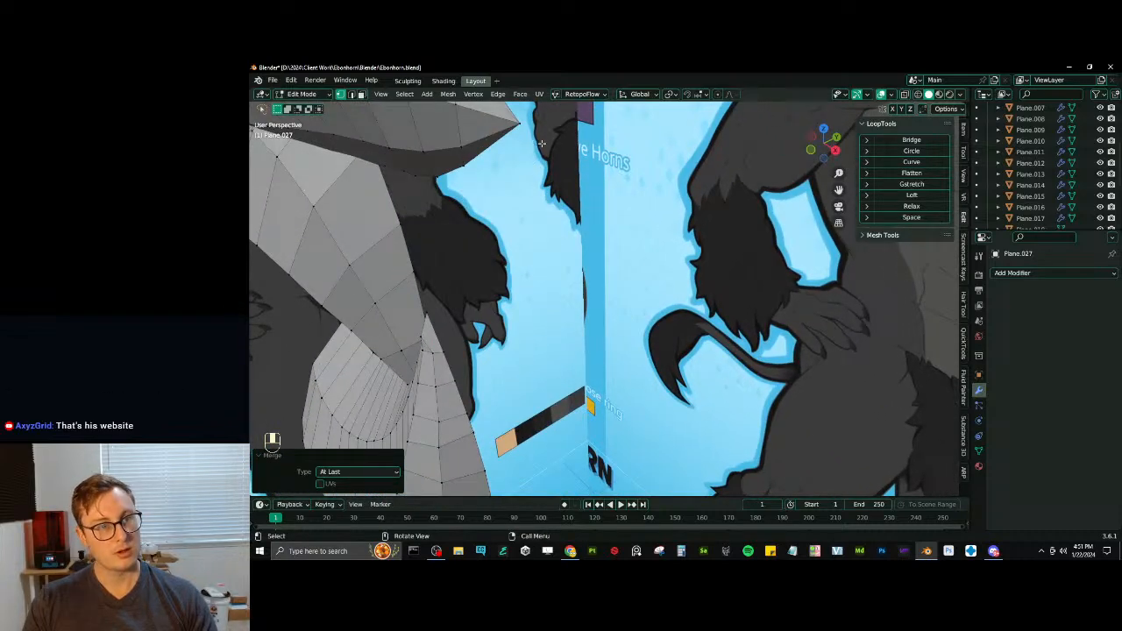
{"action": "left_click", "coordinate": [533, 149]}
{"action": "key", "text": "b"}
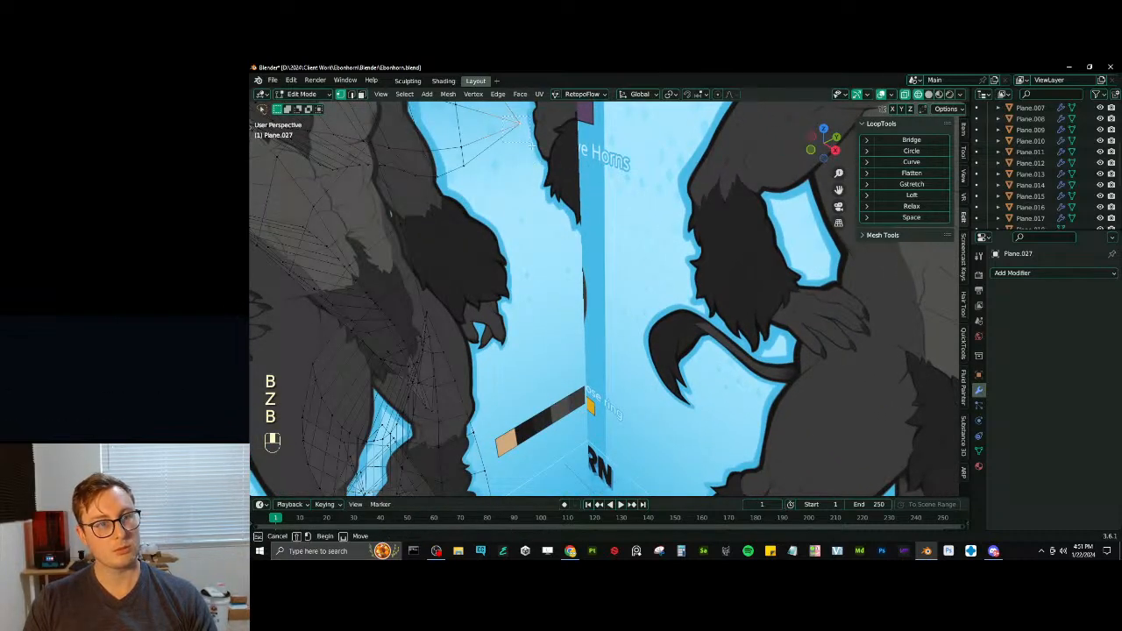
{"action": "key", "text": "shift+r"}
{"action": "middle_click_drag", "start_coordinate": [560, 210], "coordinate": [589, 296], "text": "shift"}
{"action": "middle_click_drag", "start_coordinate": [574, 298], "coordinate": [650, 349]}
{"action": "key", "text": "z"}
{"action": "left_click", "coordinate": [638, 309]}
{"action": "key", "text": "shift+r"}
{"action": "scroll", "coordinate": [649, 349], "scroll_direction": "up", "scroll_amount": 3}
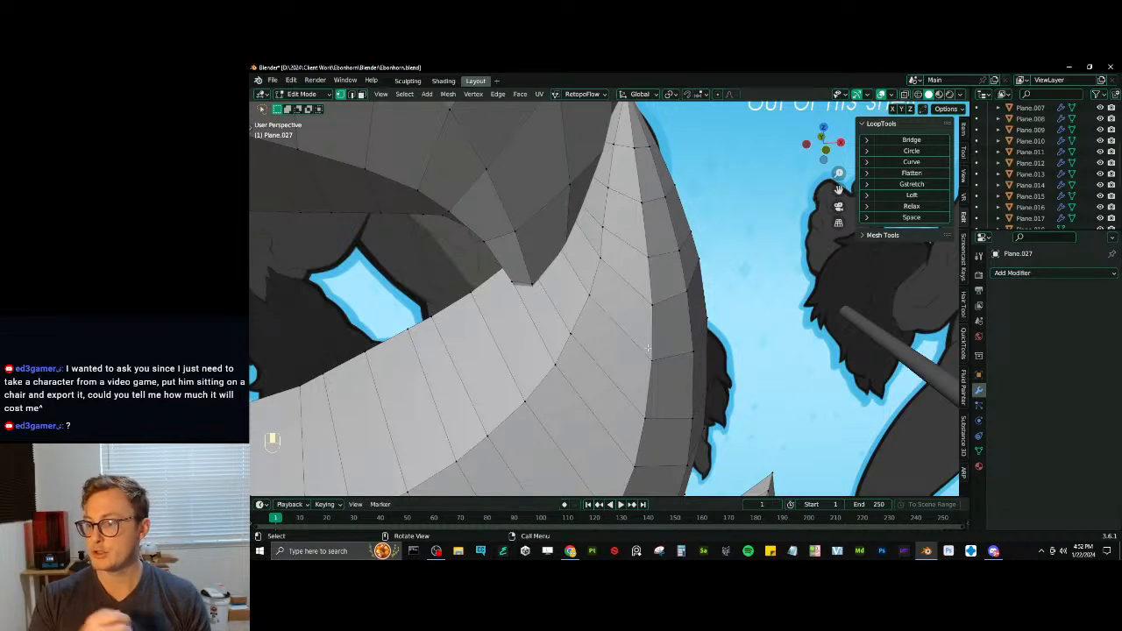
- Select the extra vertices at the next tuft's tip in wireframe and merge them At Last
{"action": "key", "text": "z"}
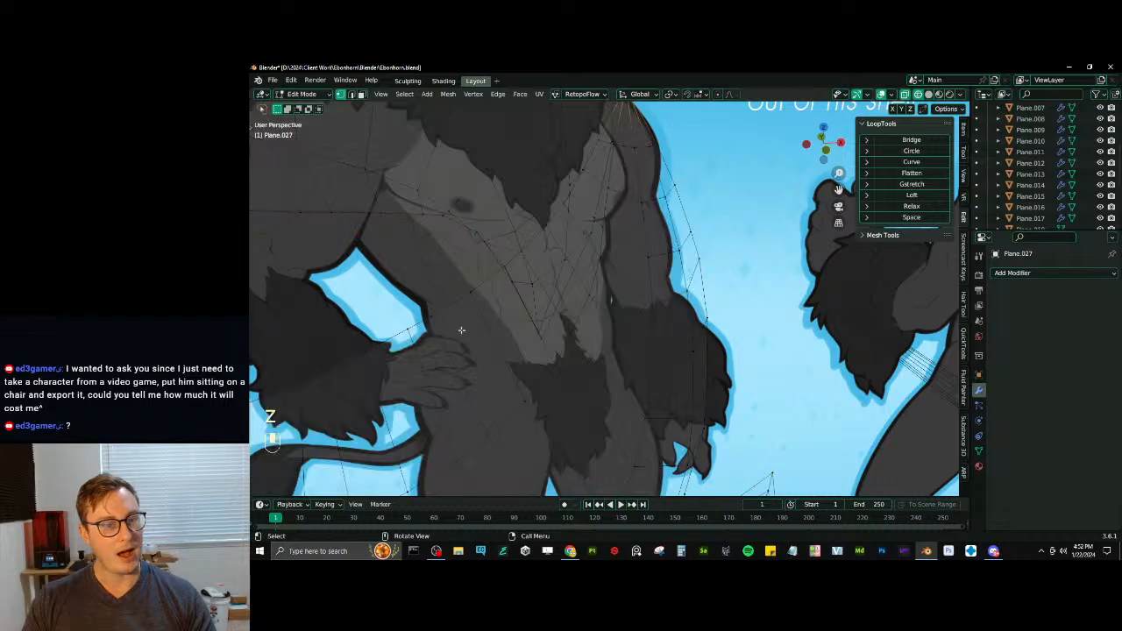
{"action": "middle_click_drag", "start_coordinate": [524, 345], "coordinate": [243, 390], "text": "shift"}
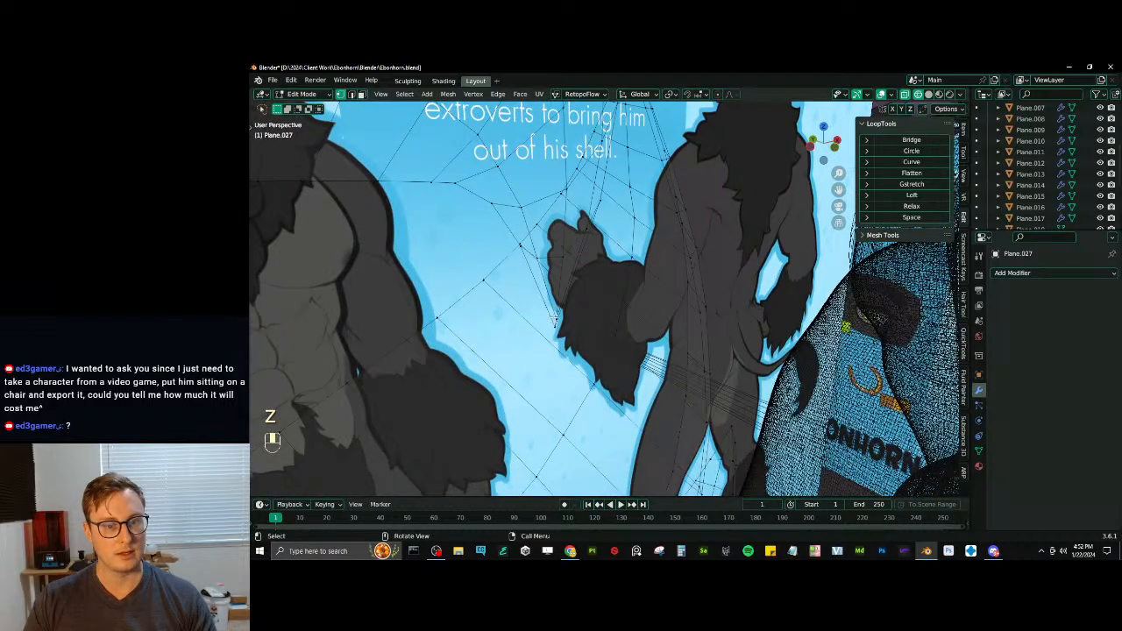
{"action": "key", "text": "m"}
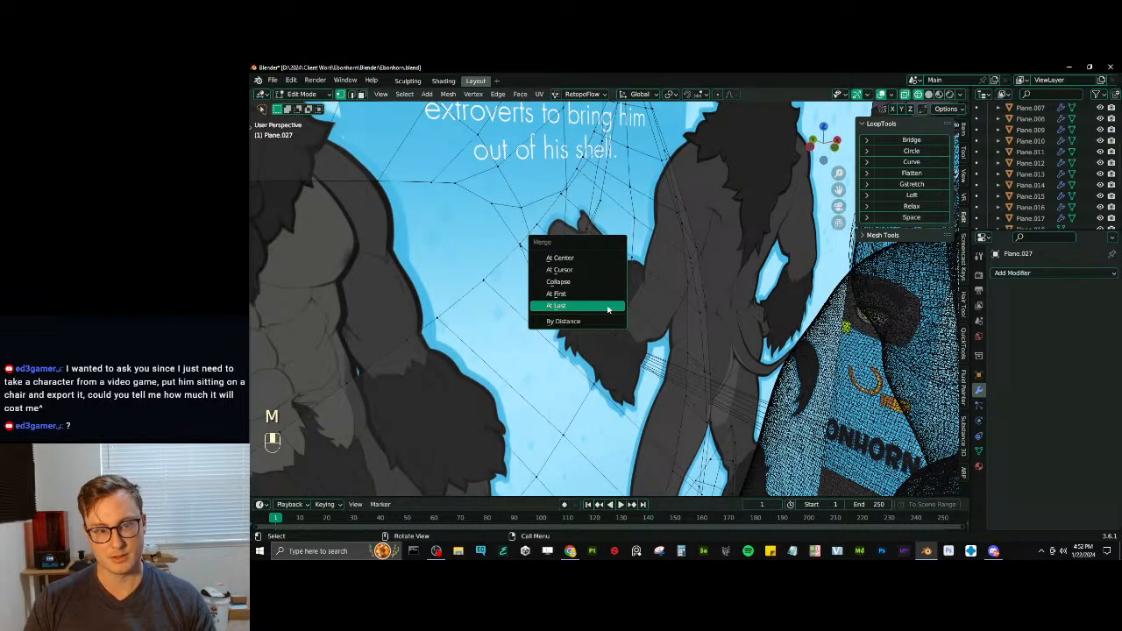
{"action": "left_click", "coordinate": [606, 302]}
{"action": "middle_click_drag", "start_coordinate": [607, 305], "coordinate": [657, 328]}
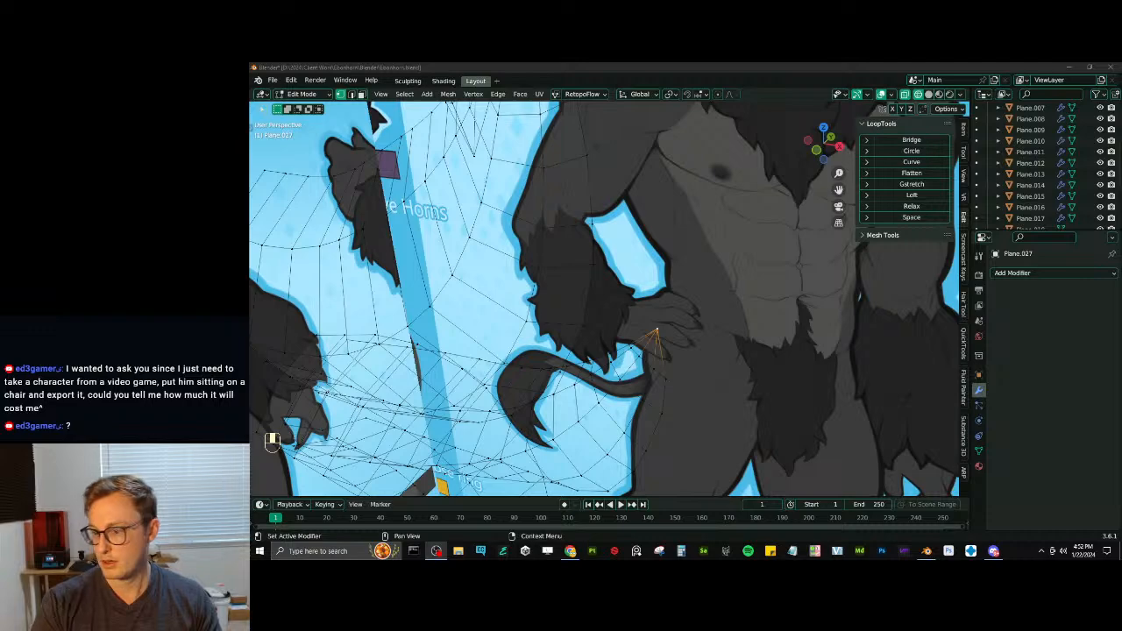
- Merge the vertices at the tip of the remaining unmerged chest tuft At Last
{"action": "scroll", "coordinate": [693, 411], "scroll_direction": "down", "scroll_amount": 1}
{"action": "middle_click_drag", "start_coordinate": [693, 411], "coordinate": [719, 333]}
{"action": "mouse_move", "coordinate": [719, 333]}
{"action": "middle_mouse_down", "text": "shift"}
{"action": "mouse_move", "coordinate": [731, 298]}
{"action": "mouse_move", "coordinate": [711, 353]}
{"action": "mouse_move", "coordinate": [732, 346]}
{"action": "middle_mouse_up", "text": "shift"}
{"action": "middle_click_drag", "start_coordinate": [732, 346], "coordinate": [561, 403], "text": "shift"}
{"action": "middle_click_drag", "start_coordinate": [561, 403], "coordinate": [631, 358]}
{"action": "key", "text": "m"}
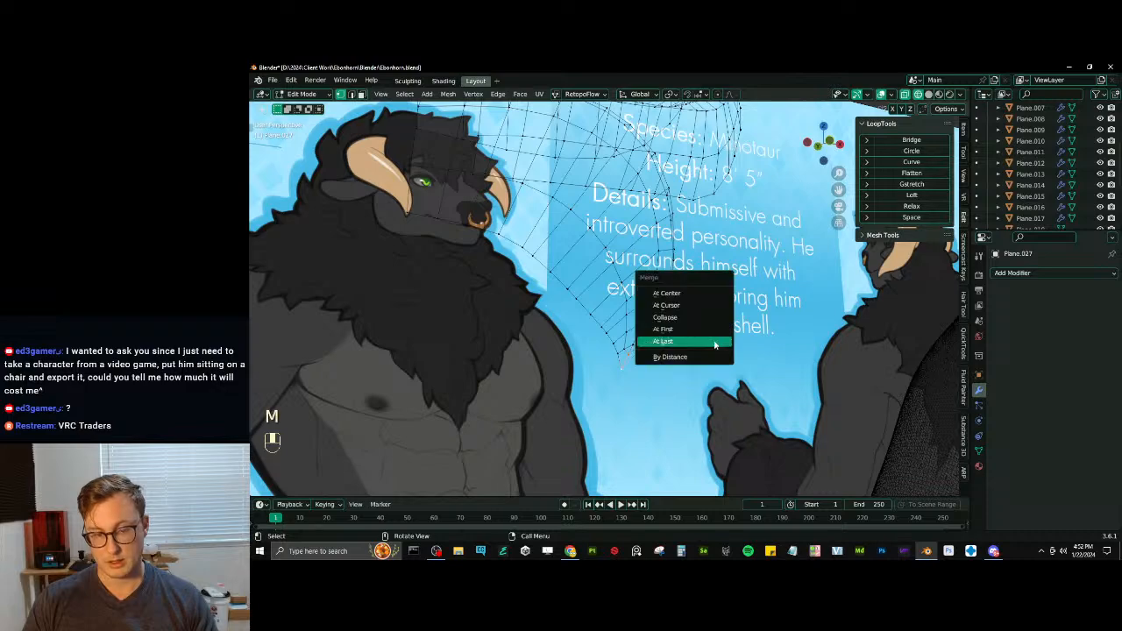
{"action": "left_click", "coordinate": [717, 342]}
- Return to solid shading, shade the tuft object smooth, save Ebonhorn.blend and reopen the mesh for editing
{"action": "middle_click_drag", "start_coordinate": [717, 342], "coordinate": [688, 237], "text": "shift"}
{"action": "mouse_move", "coordinate": [688, 289]}
{"action": "middle_mouse_down", "text": "shift"}
{"action": "mouse_move", "coordinate": [652, 369]}
{"action": "mouse_move", "coordinate": [673, 340]}
{"action": "middle_mouse_up", "text": "shift"}
{"action": "scroll", "coordinate": [651, 357], "scroll_direction": "down", "scroll_amount": 1}
{"action": "mouse_move", "coordinate": [673, 340]}
{"action": "middle_mouse_down", "text": "shift"}
{"action": "mouse_move", "coordinate": [679, 348]}
{"action": "mouse_move", "coordinate": [536, 347]}
{"action": "mouse_move", "coordinate": [561, 338]}
{"action": "middle_mouse_up", "text": "shift"}
{"action": "key", "text": "z"}
{"action": "left_click", "coordinate": [680, 348]}
{"action": "scroll", "coordinate": [655, 331], "scroll_direction": "down", "scroll_amount": 1}
{"action": "middle_click_drag", "start_coordinate": [613, 289], "coordinate": [574, 305]}
{"action": "key", "text": "Tab"}
{"action": "scroll", "coordinate": [639, 258], "scroll_direction": "down", "scroll_amount": 1}
{"action": "right_click", "coordinate": [613, 261]}
{"action": "left_click", "coordinate": [610, 260]}
{"action": "scroll", "coordinate": [585, 285], "scroll_direction": "up", "scroll_amount": 2}
{"action": "key", "text": "Tab"}
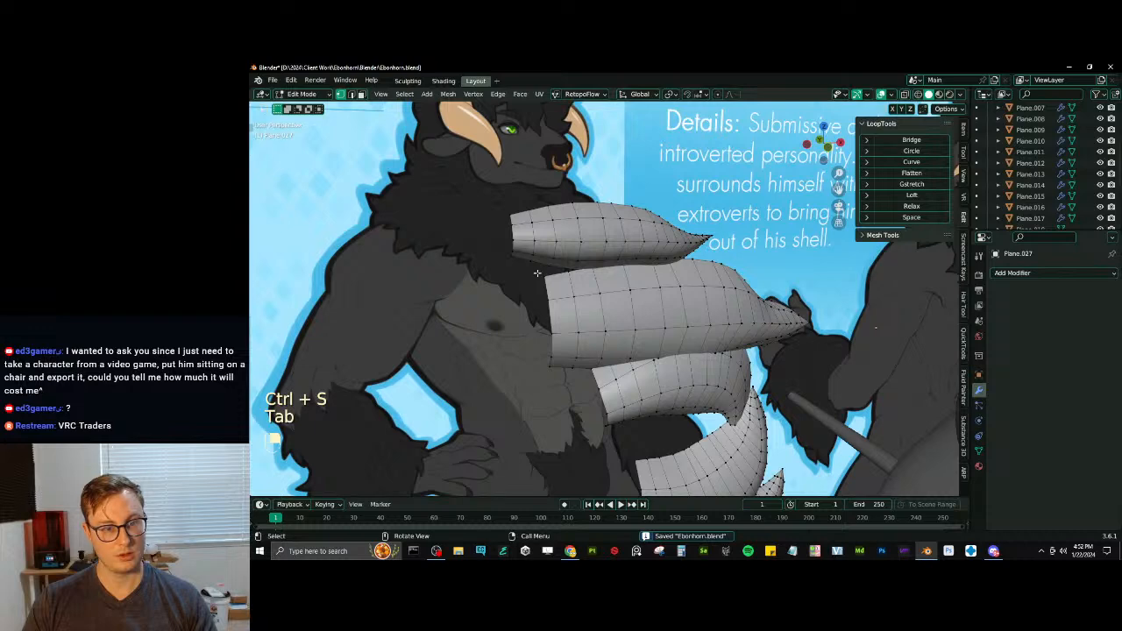
- Snap the 3D cursor to the tufts' flat open side, select the whole mesh and use the cursor as pivot point
{"action": "key", "text": "shift+s"}
{"action": "left_click", "coordinate": [696, 365]}
{"action": "scroll", "coordinate": [701, 355], "scroll_direction": "down", "scroll_amount": 3}
{"action": "middle_click_drag", "start_coordinate": [741, 328], "coordinate": [767, 323]}
{"action": "key", "text": "a"}
{"action": "key", "text": "p"}
{"action": "left_click", "coordinate": [740, 320]}
{"action": "key", "text": "Tab"}
{"action": "key", "text": "Tab"}
{"action": "key", "text": "a"}
{"action": "key", "text": "period"}
{"action": "left_click", "coordinate": [741, 325]}
- Duplicate the tuft mesh in place and mirror the copy by scaling it -1 along Y
{"action": "key", "text": "shift+d"}
{"action": "right_click", "coordinate": [703, 305]}
{"action": "key", "text": "s"}
{"action": "key", "text": "y"}
- Merge both tuft halves by distance at 0.0001 m, recalculate the normals and leave mesh editing
{"action": "key", "text": "a"}
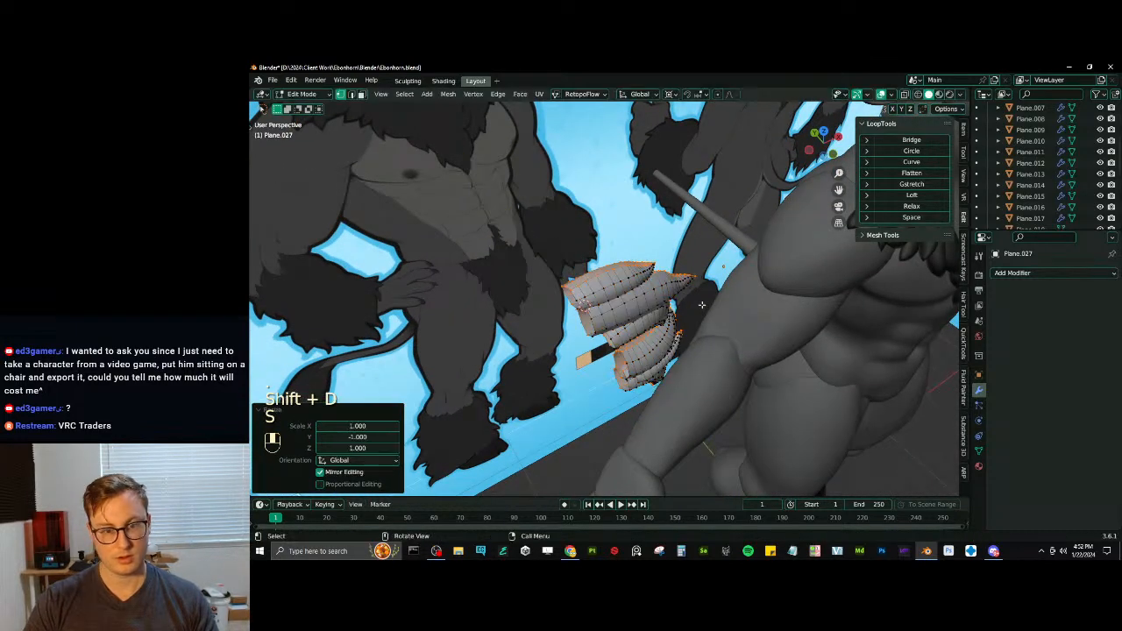
{"action": "key", "text": "q"}
{"action": "left_click", "coordinate": [653, 392]}
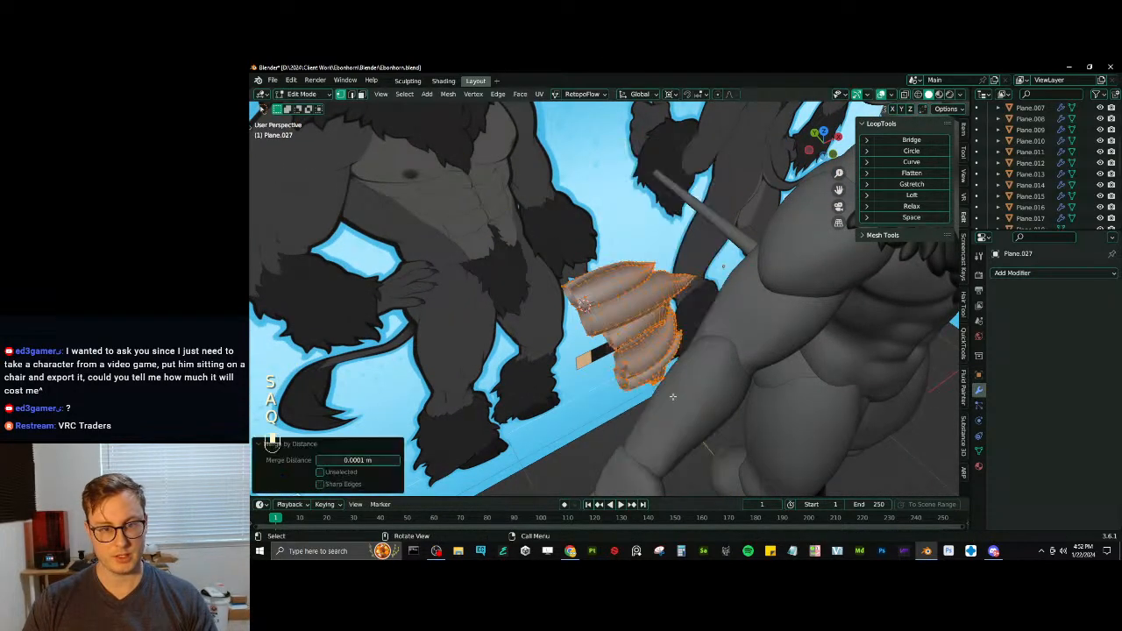
{"action": "middle_click_drag", "start_coordinate": [657, 392], "coordinate": [683, 295]}
{"action": "key", "text": "shift+n"}
{"action": "key", "text": "Tab"}
{"action": "scroll", "coordinate": [685, 273], "scroll_direction": "down", "scroll_amount": 6}
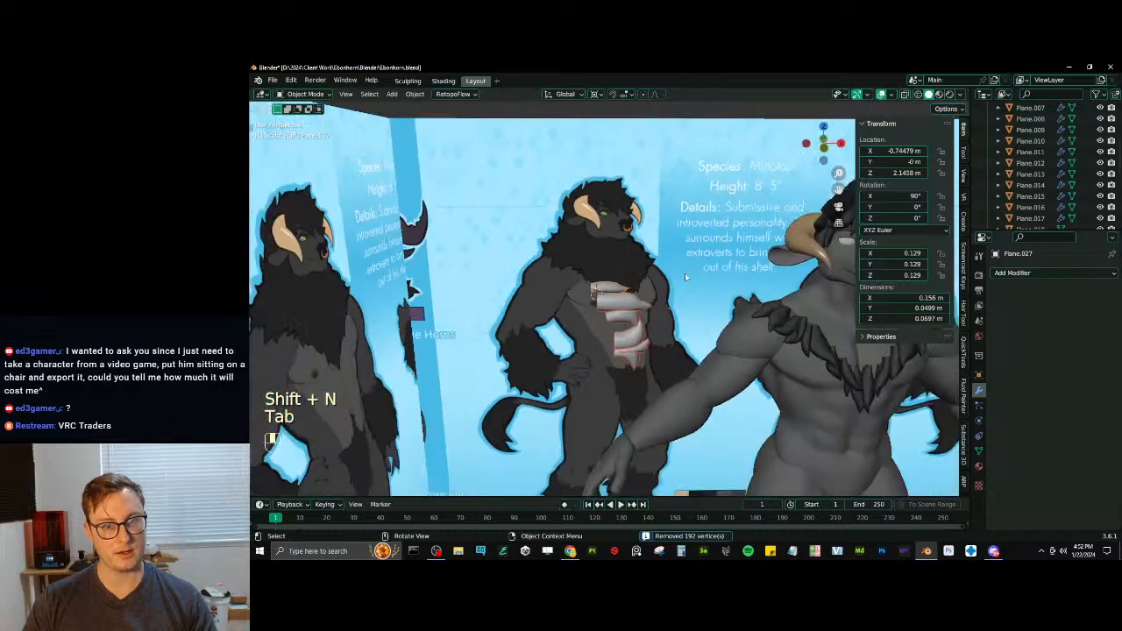
- Save the file and set the origin of each selected fur tuft to its geometry
{"action": "key", "text": "ctrl+s"}
{"action": "scroll", "coordinate": [667, 282], "scroll_direction": "up", "scroll_amount": 5}
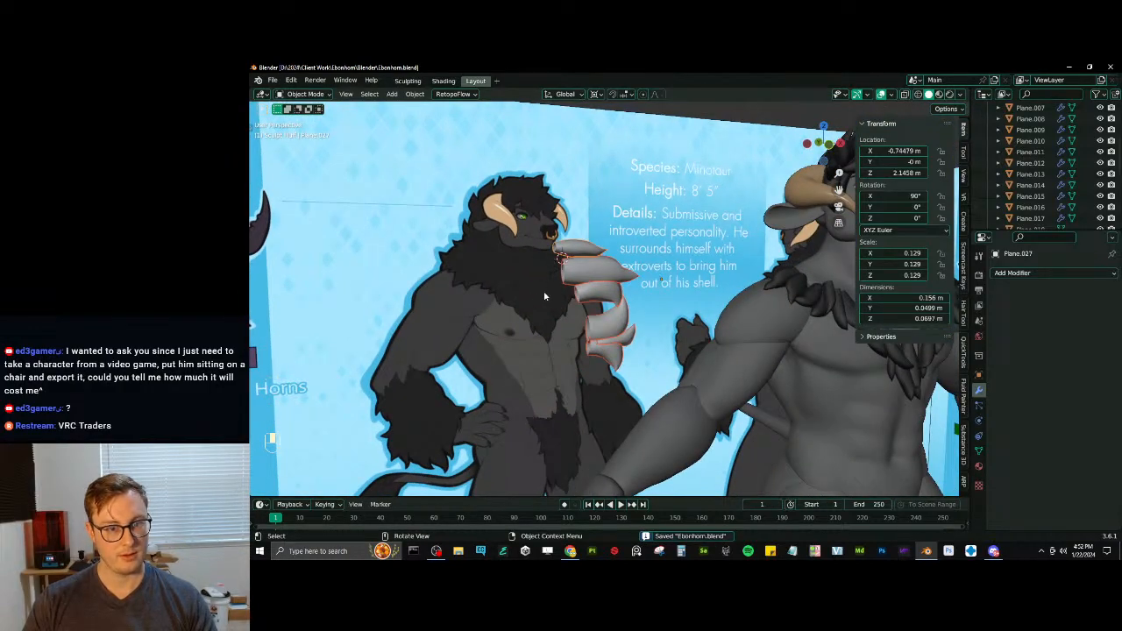
{"action": "middle_click_drag", "start_coordinate": [560, 295], "coordinate": [717, 321]}
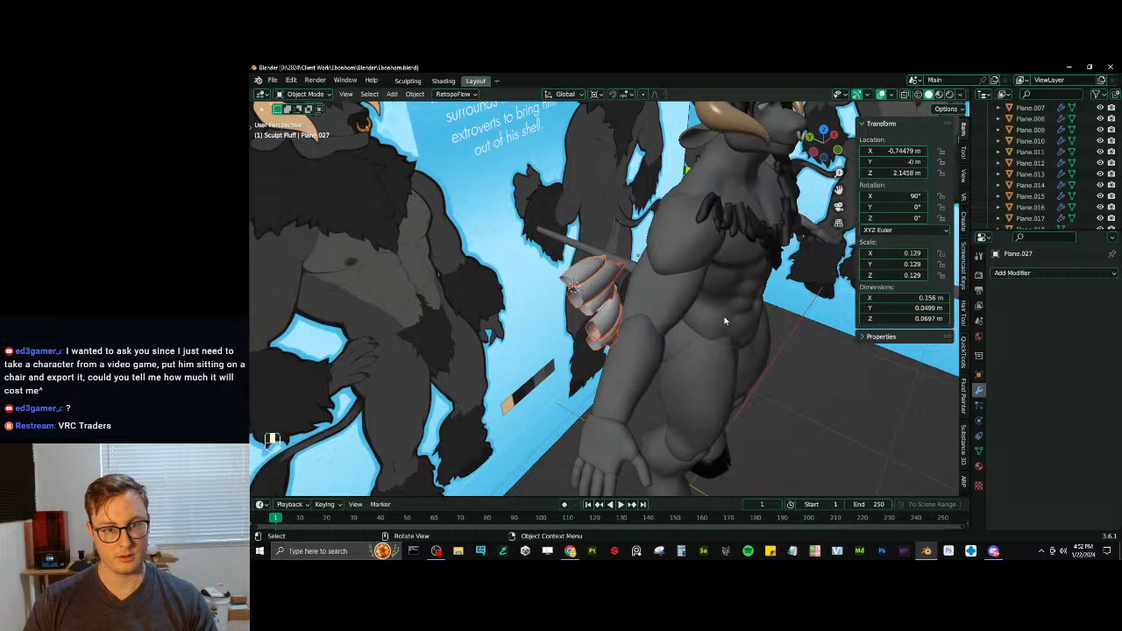
{"action": "left_click", "coordinate": [414, 94]}
{"action": "mouse_move", "coordinate": [447, 117]}
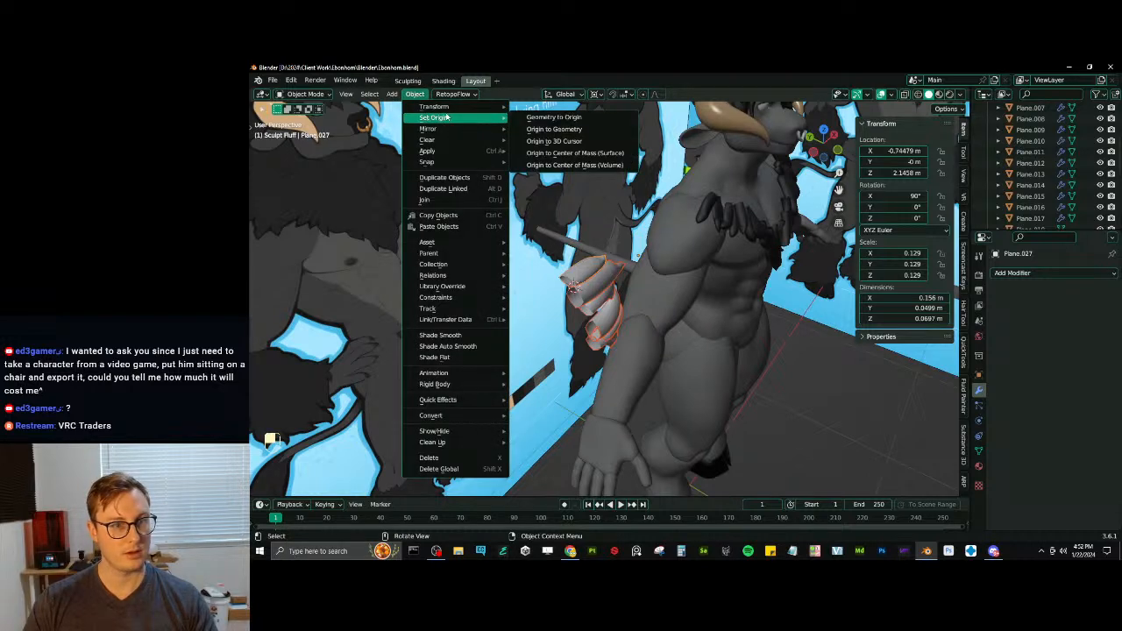
{"action": "left_click", "coordinate": [559, 131]}
- Rotate the selected tufts -90° around the global Z axis
{"action": "type", "text": "r"}
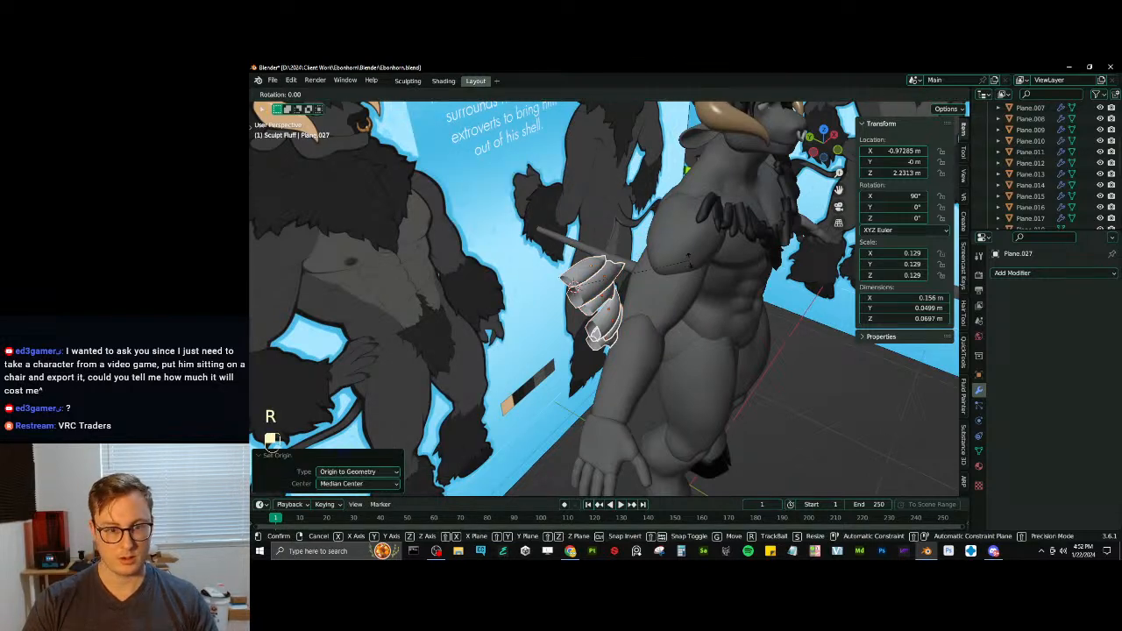
{"action": "type", "text": "z90"}
{"action": "key", "text": "minus"}
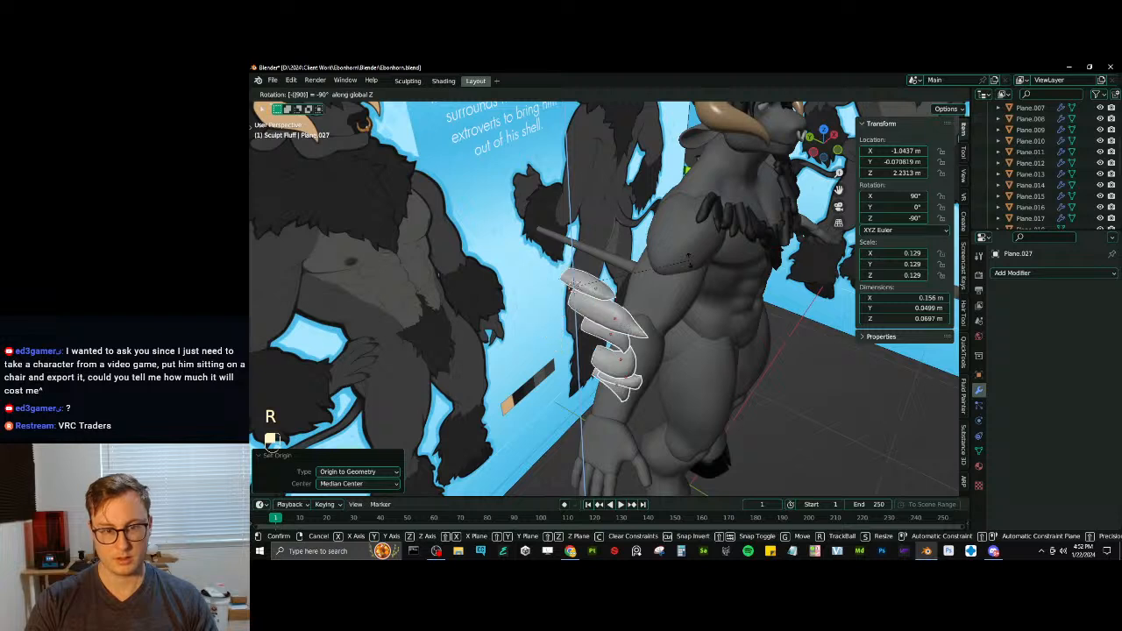
{"action": "key", "text": "Return"}
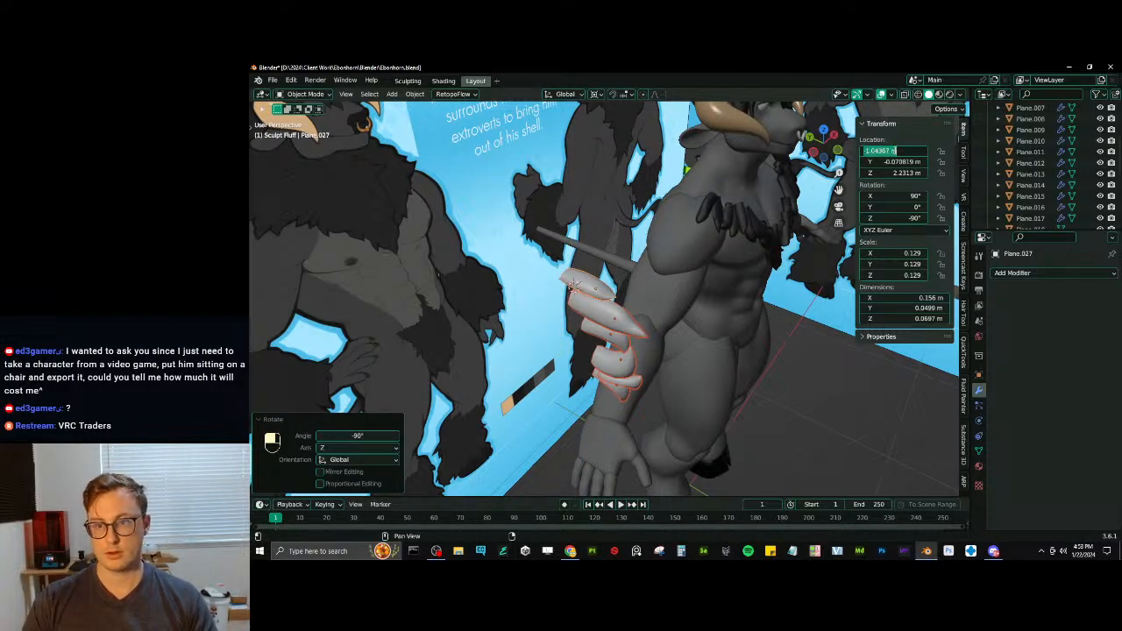
- Set the active tuft's X location to 0 m and copy that single value to all selected tufts
{"action": "key", "text": "Return"}
{"action": "right_click", "coordinate": [893, 153]}
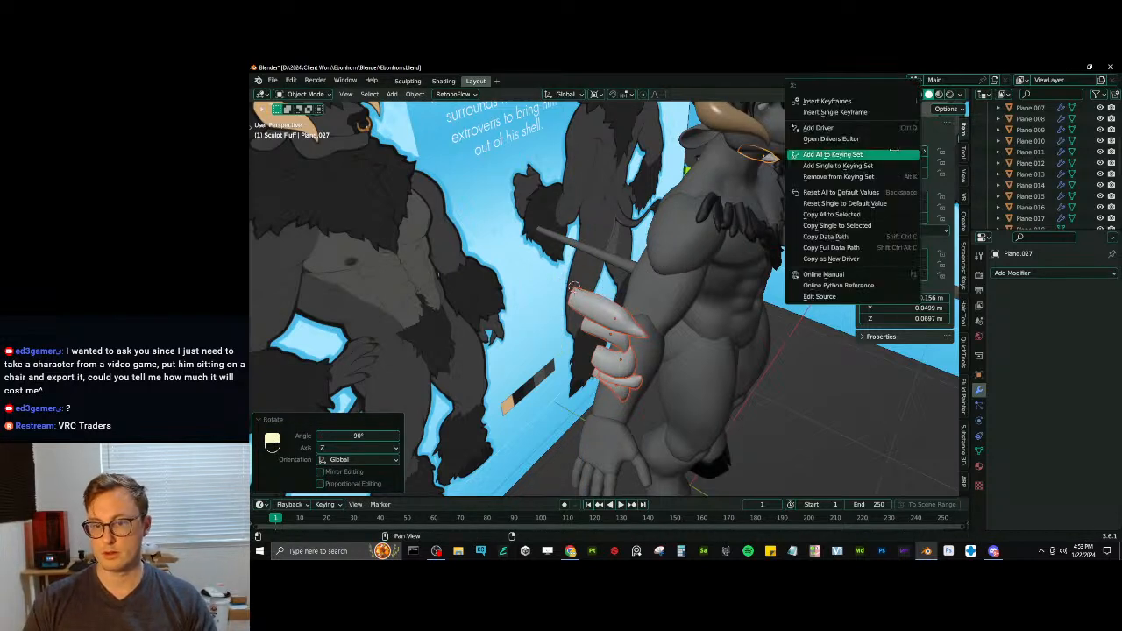
{"action": "left_click", "coordinate": [862, 225]}
- Make an existing dark chest tuft active and copy its material to the selected neck tufts
{"action": "middle_click_drag", "start_coordinate": [706, 269], "coordinate": [451, 248]}
{"action": "middle_click_drag", "start_coordinate": [452, 249], "coordinate": [588, 247]}
{"action": "left_click", "coordinate": [597, 300], "text": "shift"}
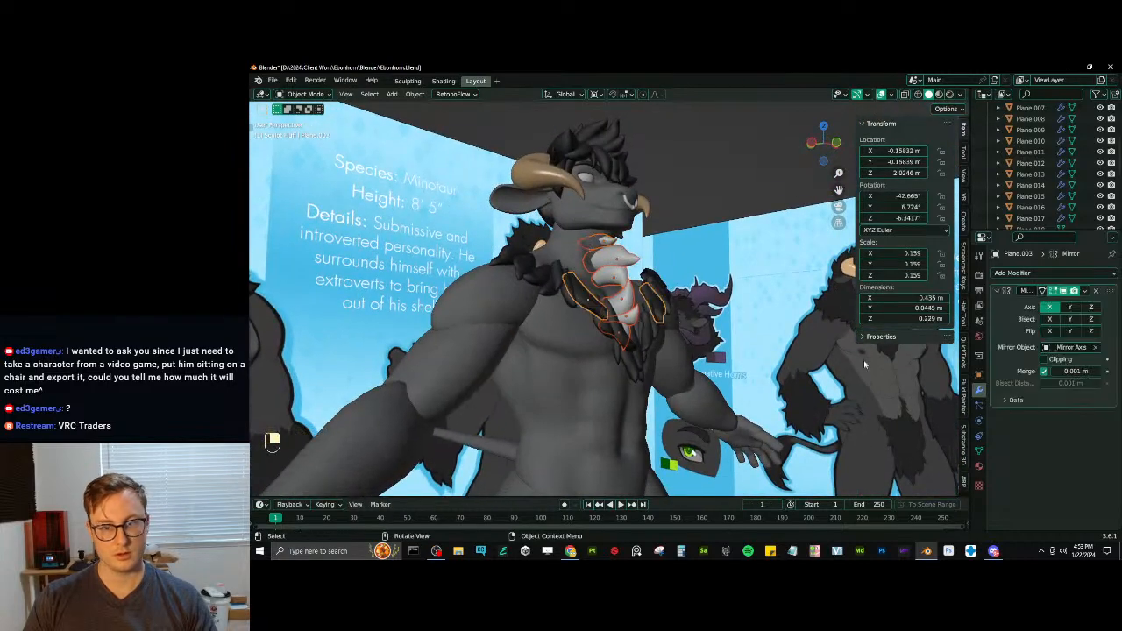
{"action": "left_click", "coordinate": [979, 465]}
{"action": "left_click", "coordinate": [1113, 299]}
{"action": "left_click", "coordinate": [1067, 322]}
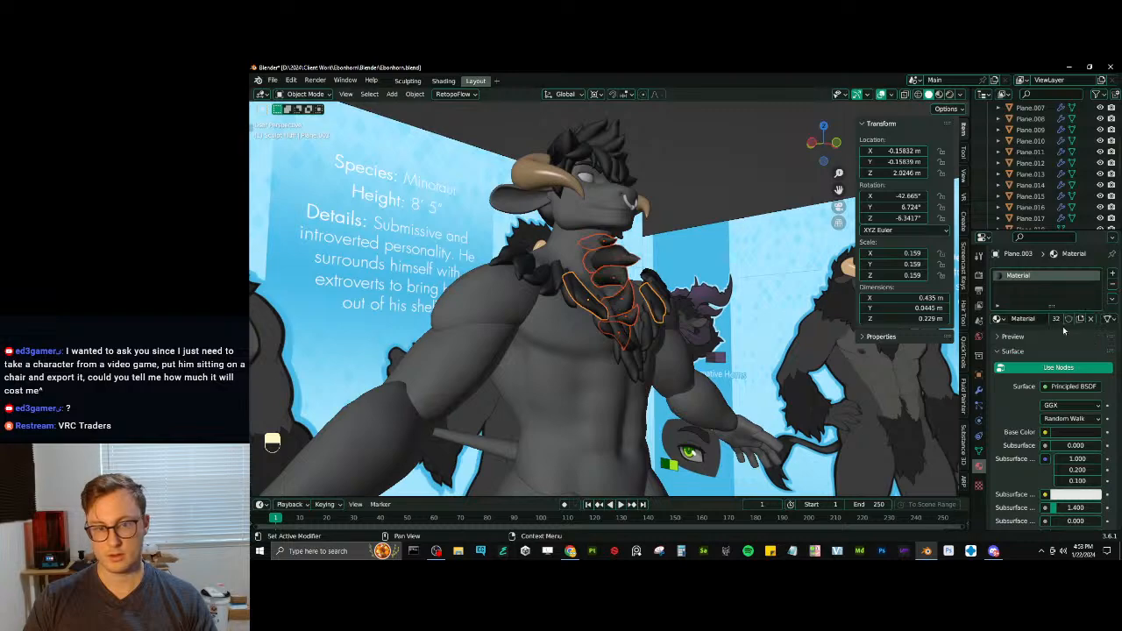
{"action": "middle_click_drag", "start_coordinate": [762, 263], "coordinate": [684, 346]}
{"action": "scroll", "coordinate": [657, 263], "scroll_direction": "up", "scroll_amount": 3}
{"action": "key", "text": "ctrl+z"}
{"action": "key", "text": "g"}
{"action": "left_click", "coordinate": [601, 298]}
{"action": "key", "text": "ctrl+z"}
- Move the neck tufts along the Y axis until their bases sit against the throat and upper chest
{"action": "middle_click_drag", "start_coordinate": [688, 307], "coordinate": [682, 296]}
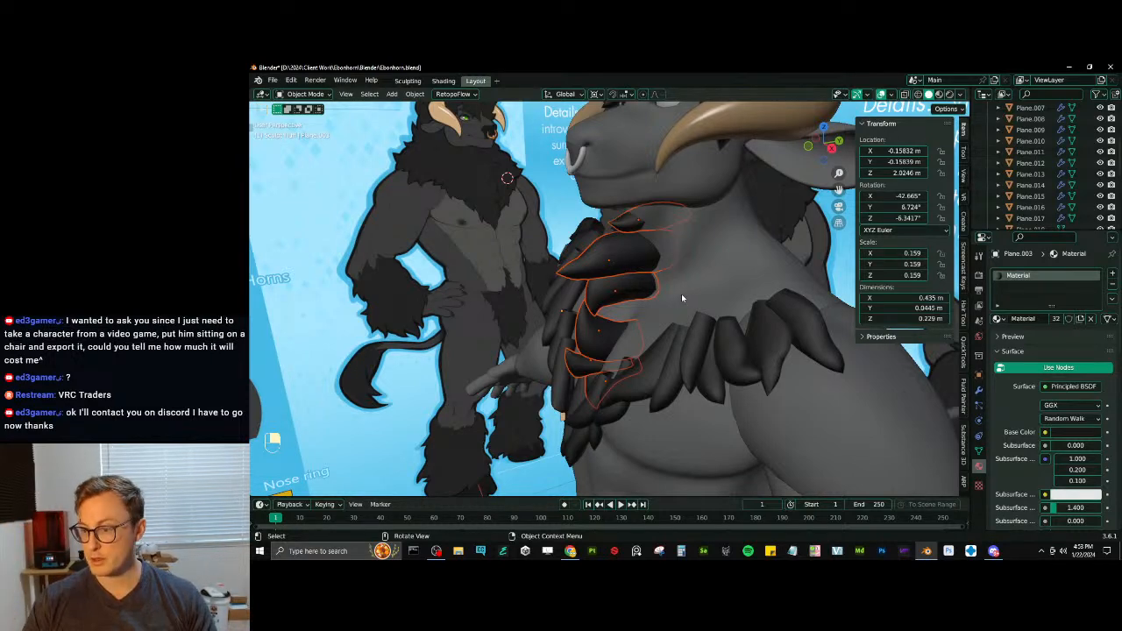
{"action": "key", "text": "g"}
{"action": "key", "text": "y"}
{"action": "left_click", "coordinate": [640, 283]}
{"action": "key", "text": "g"}
{"action": "middle_click_drag", "start_coordinate": [640, 283], "coordinate": [608, 305]}
{"action": "key", "text": "y"}
{"action": "left_click", "coordinate": [647, 273]}
{"action": "middle_click_drag", "start_coordinate": [608, 305], "coordinate": [703, 325], "text": "shift"}
{"action": "key", "text": "s"}
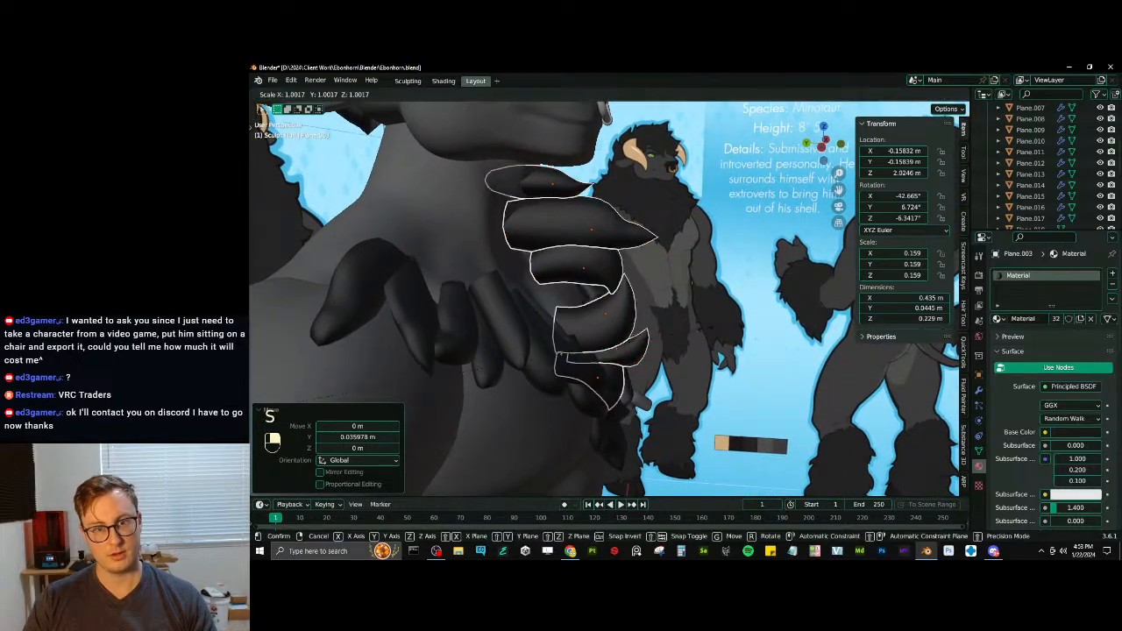
{"action": "left_click", "coordinate": [703, 325]}
{"action": "key", "text": "ctrl+z"}
- In right side view, pivot around the tufts' common centre, scale the neck tufts to 0.134 and rotate them about 6.67°
{"action": "key", "text": "KP_3"}
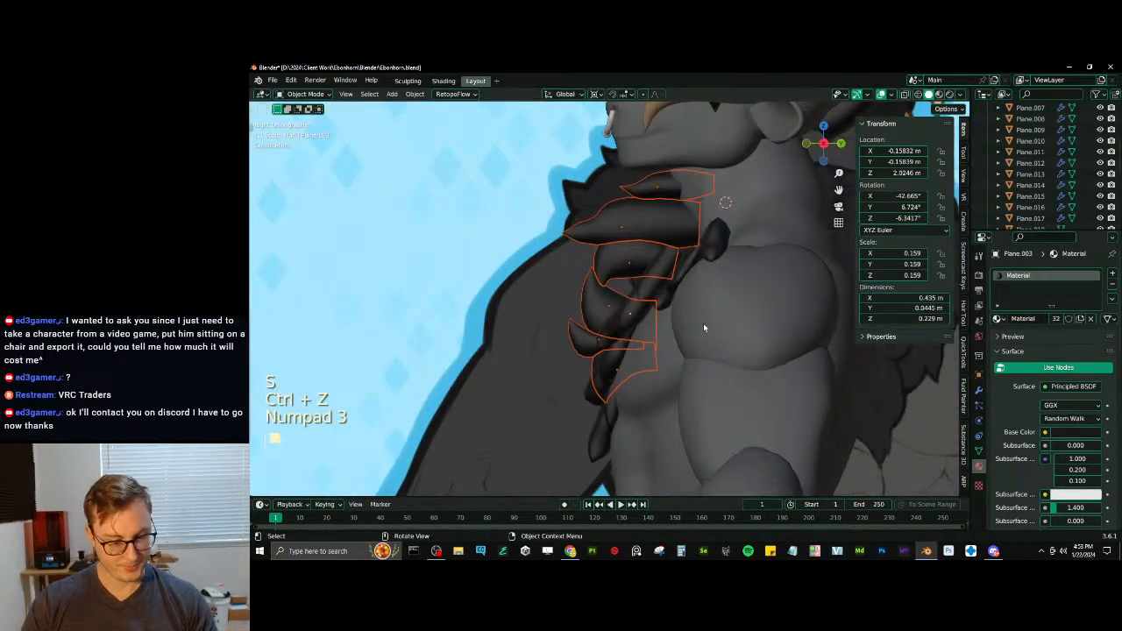
{"action": "key", "text": "period"}
{"action": "left_click", "coordinate": [611, 283]}
{"action": "scroll", "coordinate": [565, 259], "scroll_direction": "down", "scroll_amount": 2}
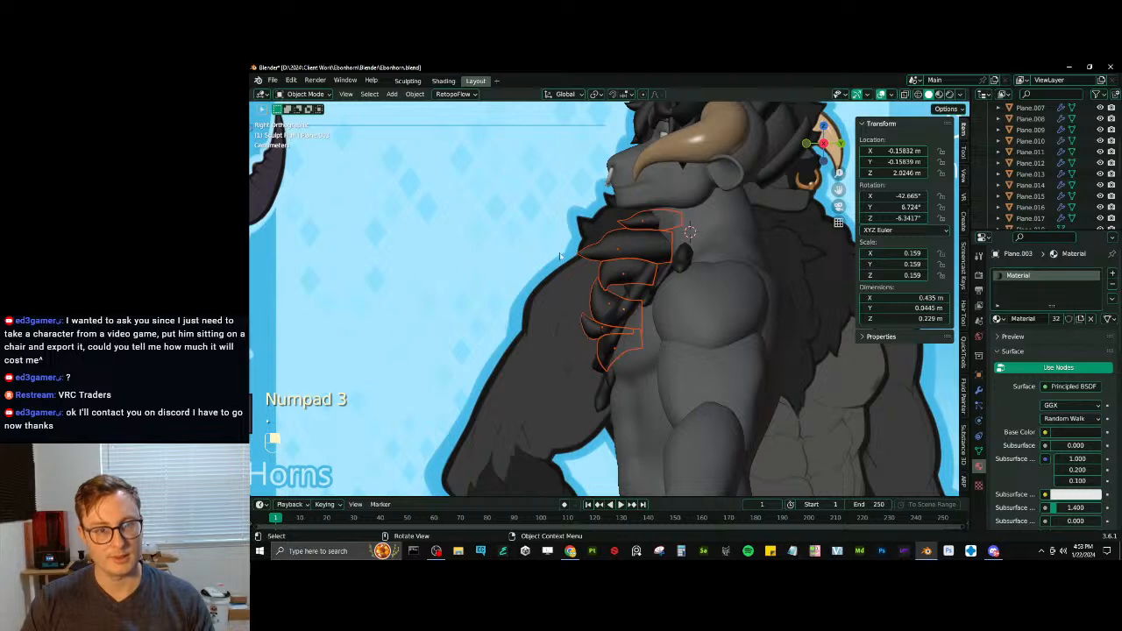
{"action": "left_click", "coordinate": [602, 256], "text": "shift"}
{"action": "scroll", "coordinate": [701, 228], "scroll_direction": "up", "scroll_amount": 2}
{"action": "key", "text": "s"}
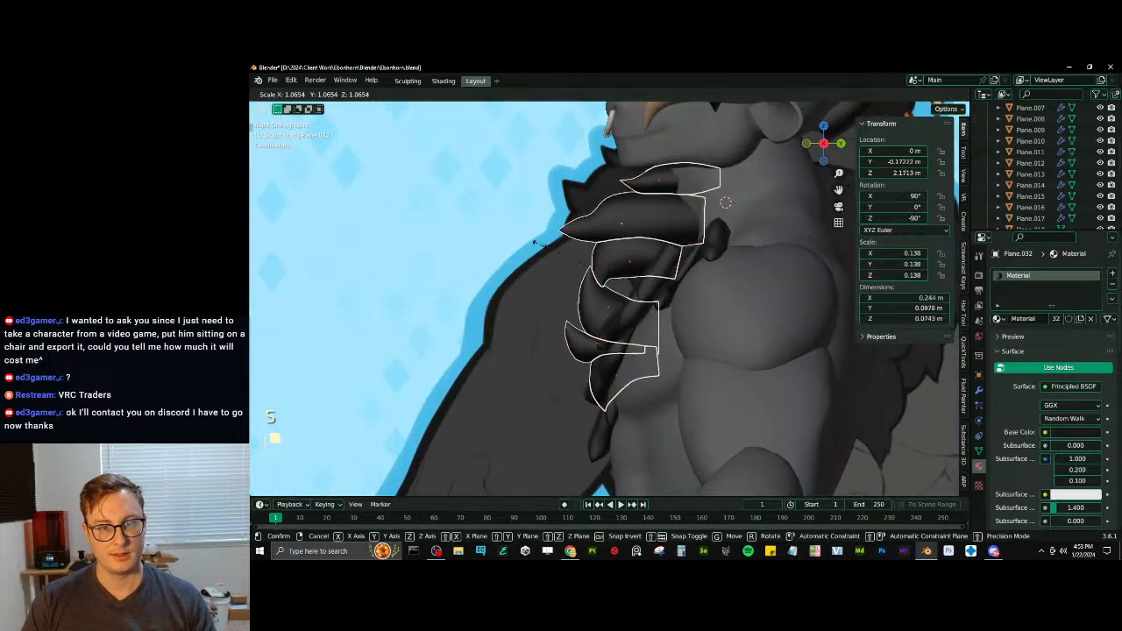
{"action": "left_click", "coordinate": [817, 195]}
{"action": "key", "text": "r"}
{"action": "left_click", "coordinate": [805, 226]}
- Reposition the neck tufts against the throat in side view and scale them to 0.139
{"action": "key", "text": "g"}
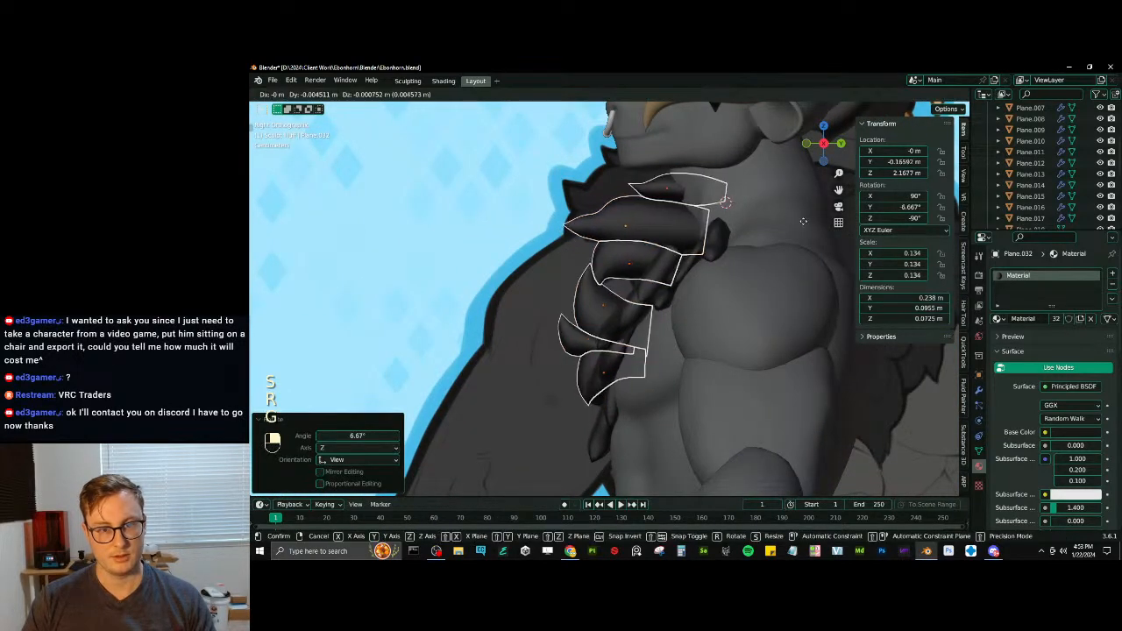
{"action": "left_click", "coordinate": [795, 226]}
{"action": "key", "text": "g"}
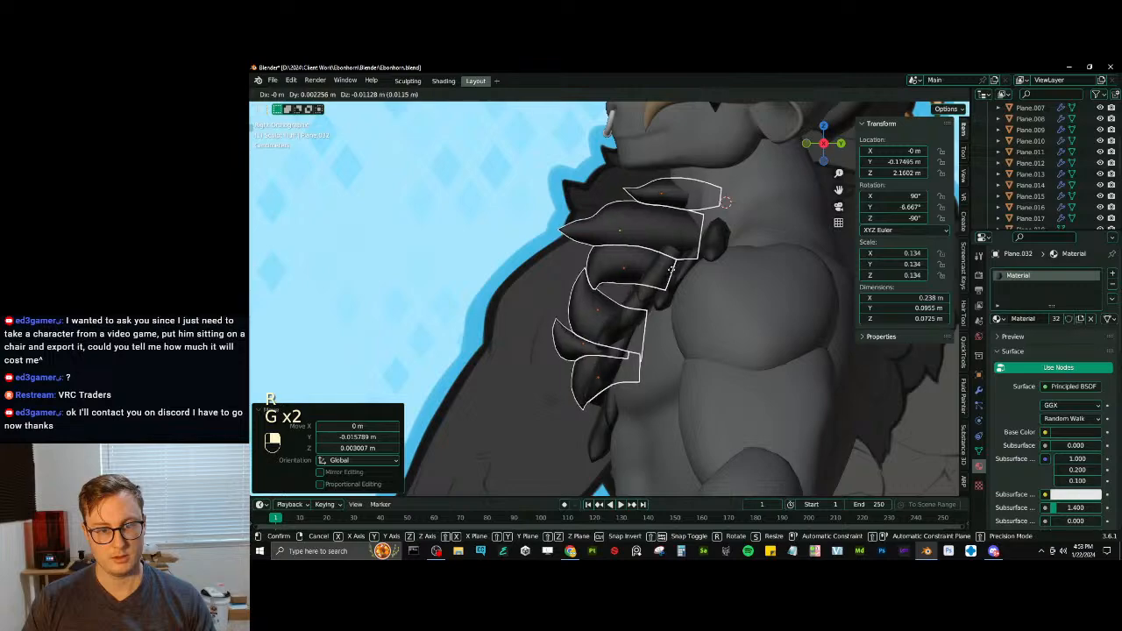
{"action": "left_click", "coordinate": [675, 276]}
{"action": "key", "text": "s"}
{"action": "left_click", "coordinate": [699, 203]}
{"action": "key", "text": "g"}
{"action": "left_click", "coordinate": [681, 209]}
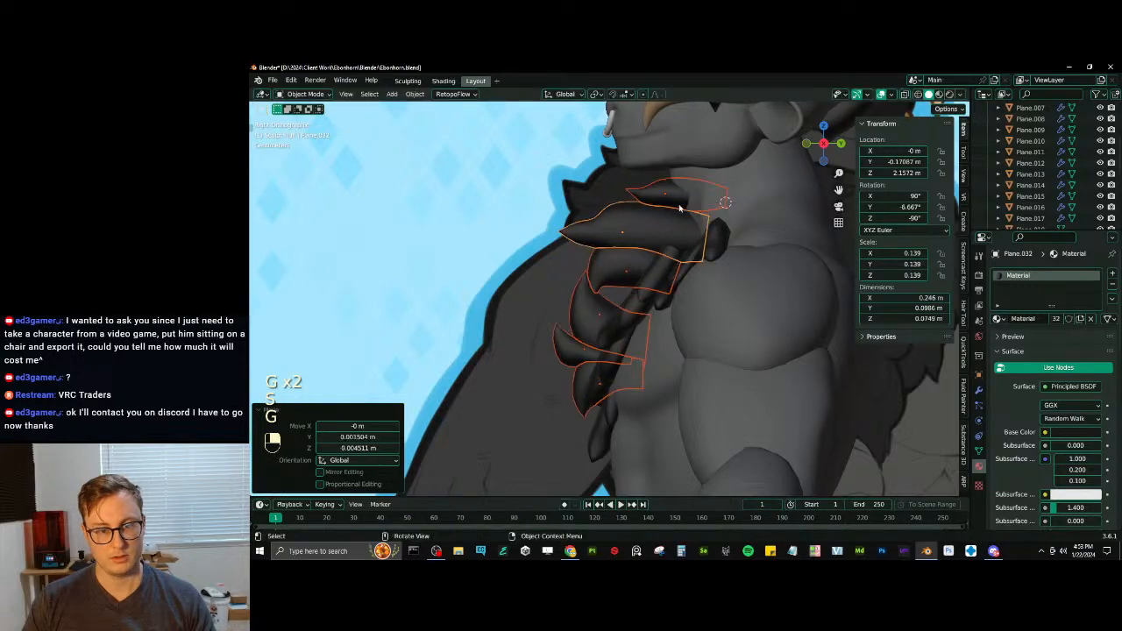
{"action": "key", "text": "g"}
{"action": "left_click", "coordinate": [674, 210]}
- Select only the topmost neck tuft and raise it along Z beneath the chin
{"action": "scroll", "coordinate": [674, 212], "scroll_direction": "down", "scroll_amount": 3}
{"action": "middle_click_drag", "start_coordinate": [664, 214], "coordinate": [636, 283]}
{"action": "scroll", "coordinate": [661, 246], "scroll_direction": "up", "scroll_amount": 5}
{"action": "left_click", "coordinate": [636, 284]}
{"action": "key", "text": "g"}
{"action": "key", "text": "z"}
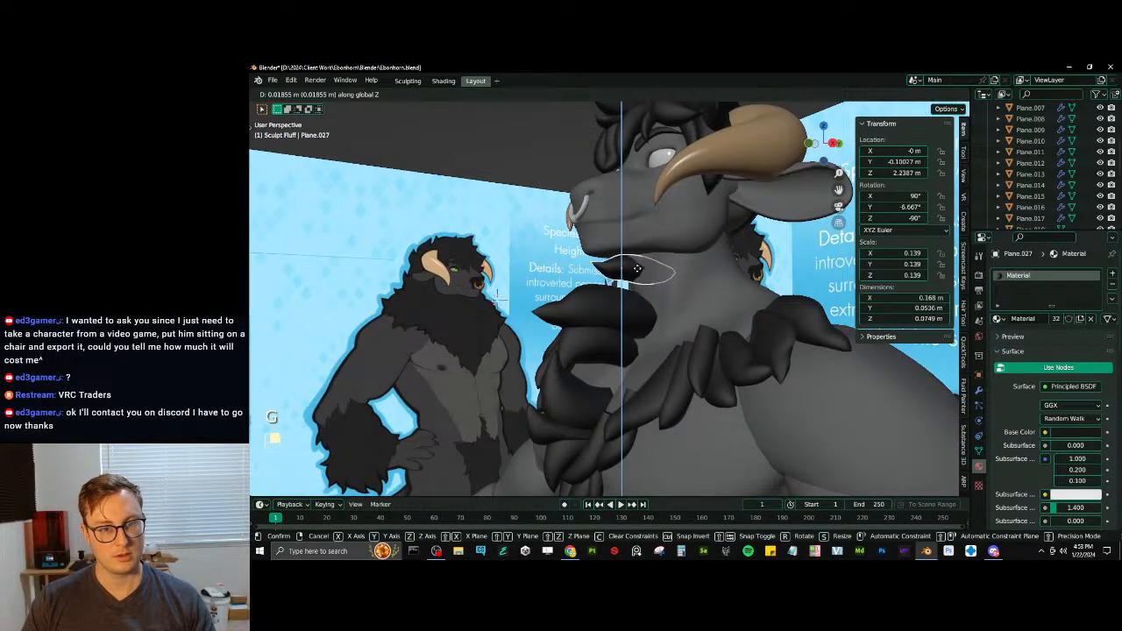
{"action": "left_click", "coordinate": [638, 274]}
- Adjust the height of the large tuft below it along Z, and select a lower neck tuft
{"action": "left_click", "coordinate": [640, 303]}
{"action": "middle_click_drag", "start_coordinate": [689, 308], "coordinate": [606, 284]}
{"action": "key", "text": "g"}
{"action": "key", "text": "z"}
{"action": "left_click", "coordinate": [683, 278]}
{"action": "scroll", "coordinate": [657, 311], "scroll_direction": "up", "scroll_amount": 3}
{"action": "left_click", "coordinate": [609, 328]}
{"action": "scroll", "coordinate": [619, 300], "scroll_direction": "down", "scroll_amount": 3}
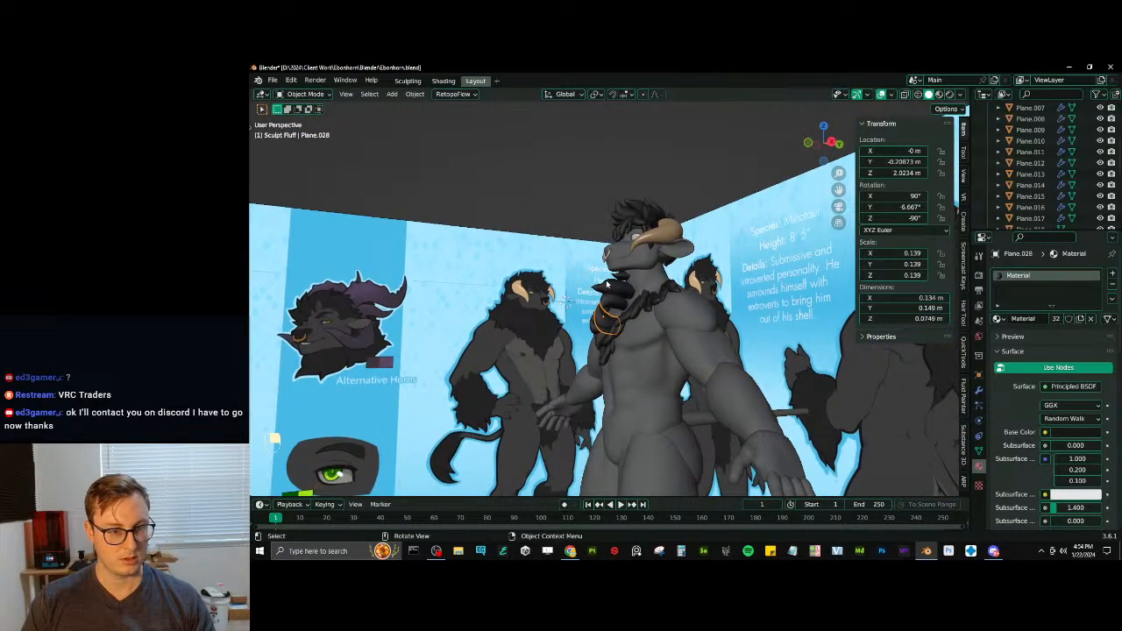
- Check the neck tufts on the whole figure against the reference sheets and save the file
{"action": "middle_click_drag", "start_coordinate": [559, 195], "coordinate": [572, 303]}
{"action": "scroll", "coordinate": [574, 308], "scroll_direction": "down", "scroll_amount": 3}
{"action": "key", "text": "ctrl+s"}
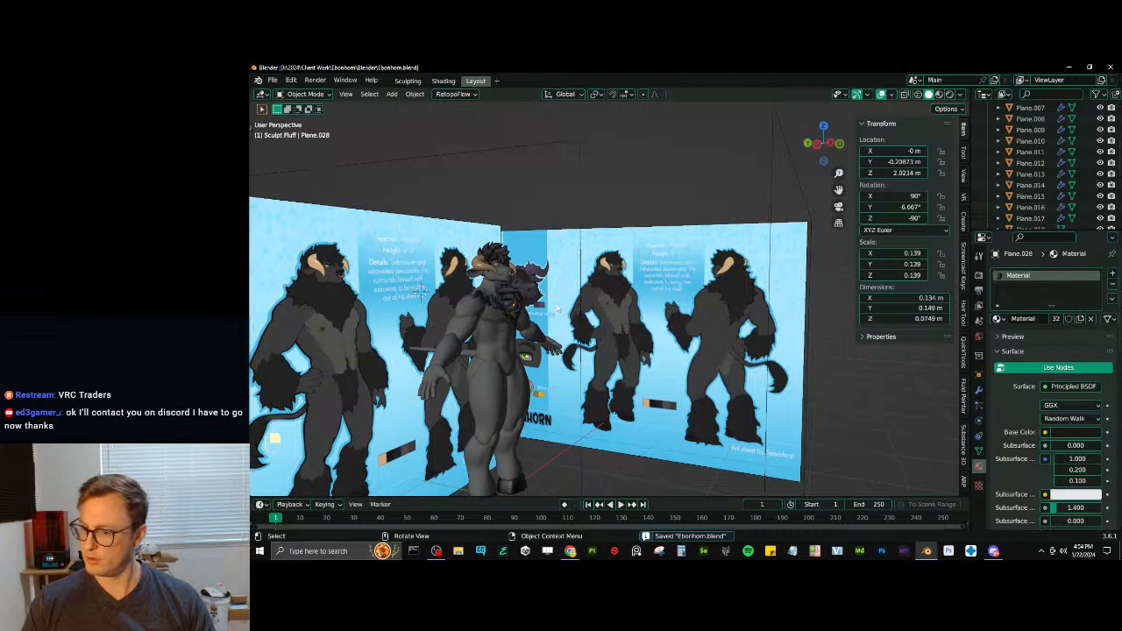
{"action": "scroll", "coordinate": [557, 308], "scroll_direction": "up", "scroll_amount": 3}
{"action": "middle_click_drag", "start_coordinate": [558, 309], "coordinate": [586, 268], "text": "shift"}
{"action": "scroll", "coordinate": [586, 267], "scroll_direction": "down", "scroll_amount": 5}
{"action": "key", "text": "ctrl+s"}
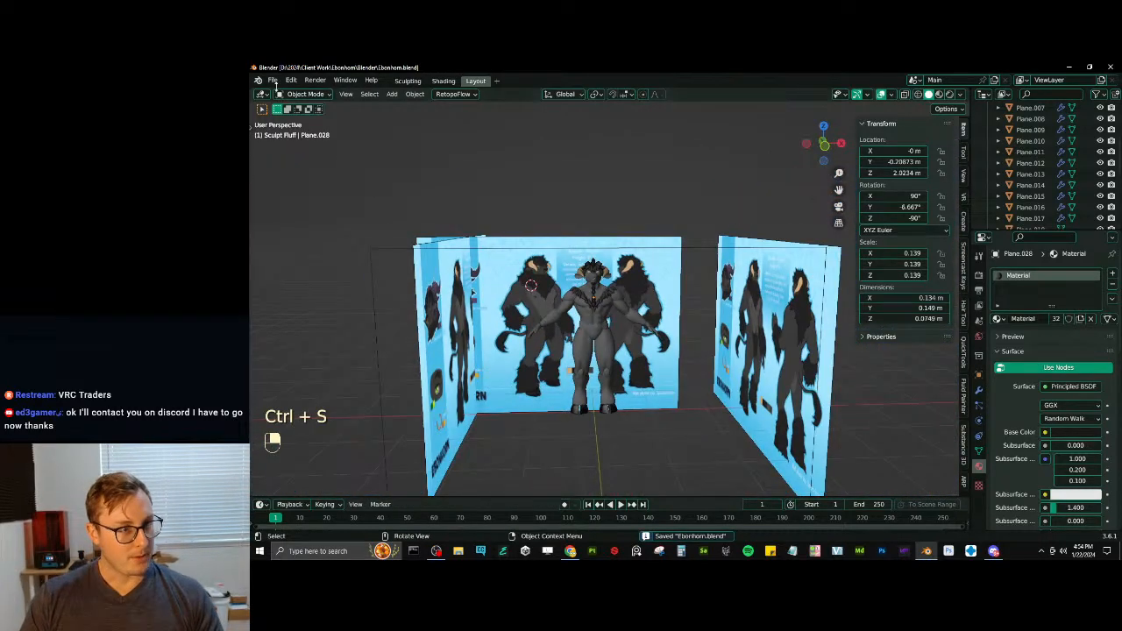
- Save a copy of the project as Ebonhorn_WIP_02_Sculpting.blend and save the working file again
{"action": "left_click", "coordinate": [272, 80]}
{"action": "left_click", "coordinate": [298, 172]}
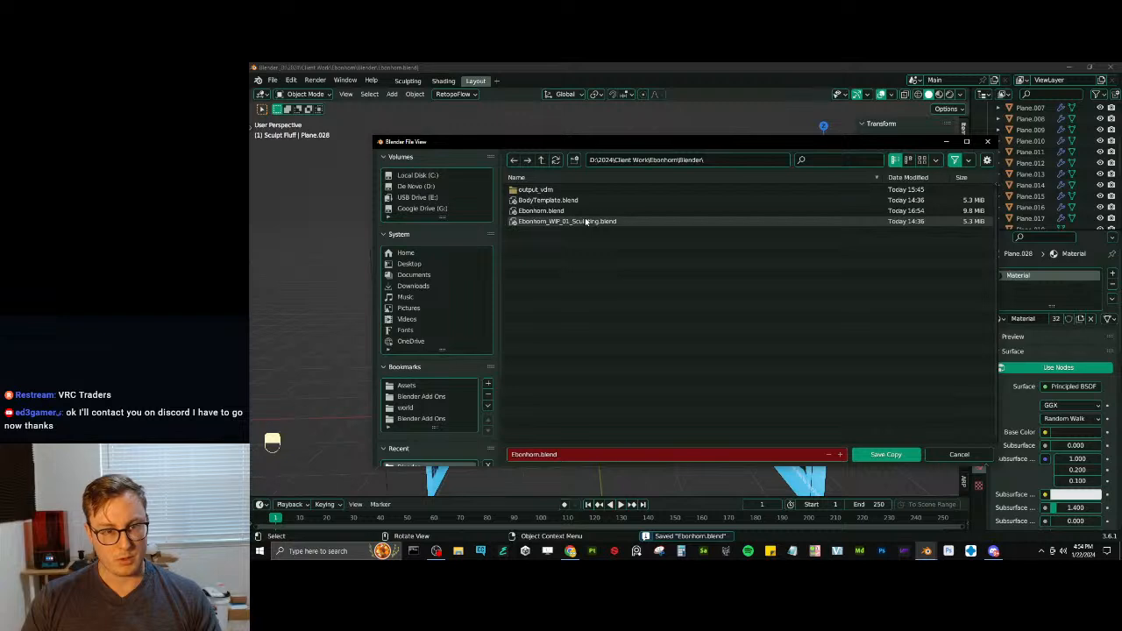
{"action": "left_click", "coordinate": [585, 222]}
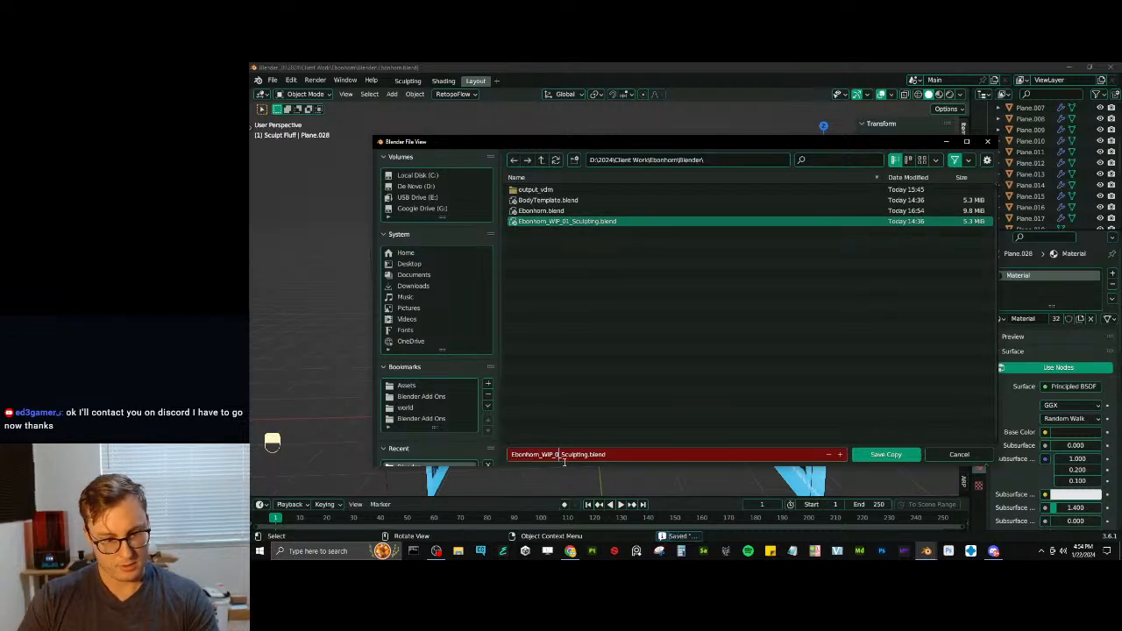
{"action": "type", "text": "2"}
{"action": "key", "text": "Return"}
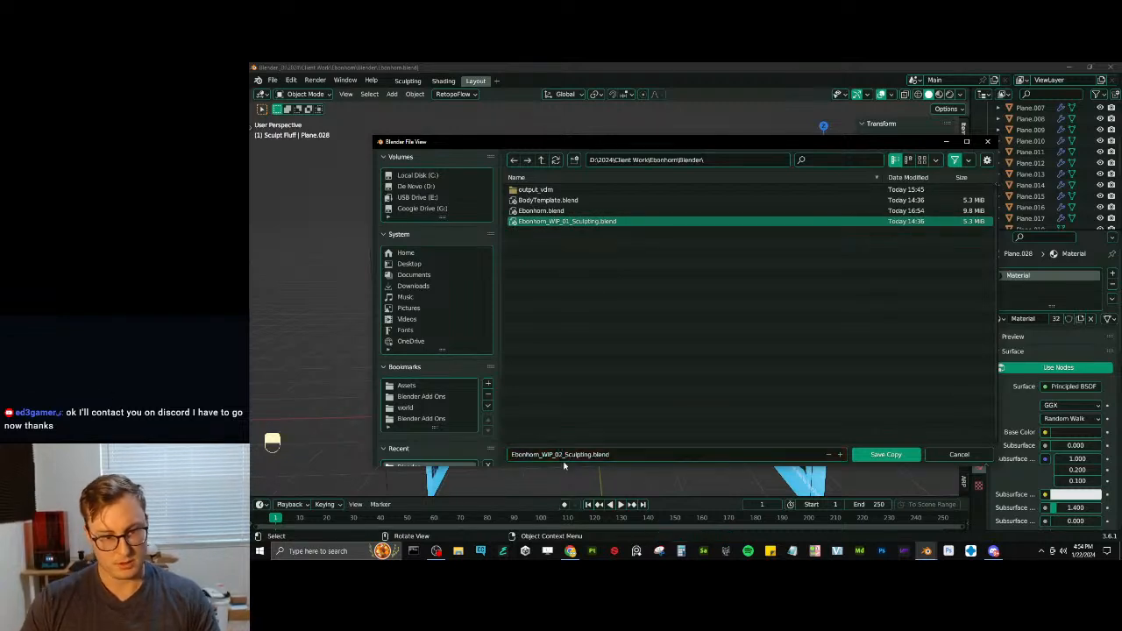
{"action": "left_click", "coordinate": [901, 453]}
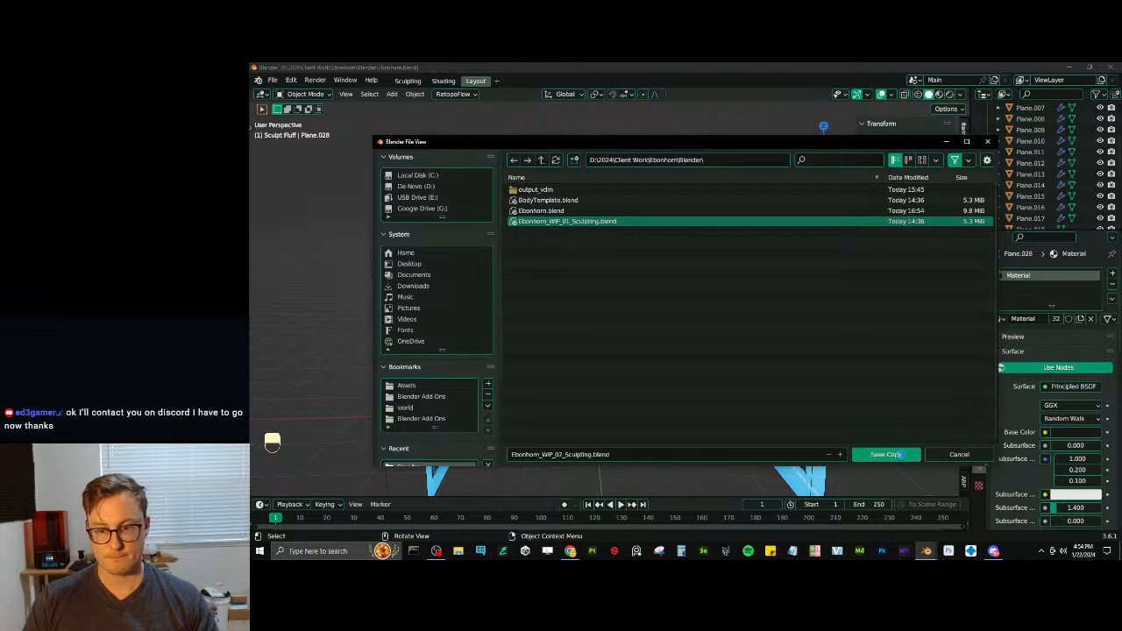
{"action": "key", "text": "ctrl+s"}
- Select the minotaur's straight tail and scale it along Y to a length of about 1.46 m
{"action": "scroll", "coordinate": [627, 279], "scroll_direction": "up", "scroll_amount": 4}
{"action": "middle_click_drag", "start_coordinate": [624, 277], "coordinate": [533, 300]}
{"action": "scroll", "coordinate": [649, 289], "scroll_direction": "up", "scroll_amount": 4}
{"action": "scroll", "coordinate": [611, 300], "scroll_direction": "down", "scroll_amount": 4}
{"action": "scroll", "coordinate": [611, 299], "scroll_direction": "up", "scroll_amount": 3}
{"action": "scroll", "coordinate": [605, 300], "scroll_direction": "down", "scroll_amount": 4}
{"action": "middle_click_drag", "start_coordinate": [692, 302], "coordinate": [656, 299], "text": "shift"}
{"action": "scroll", "coordinate": [655, 299], "scroll_direction": "up", "scroll_amount": 5}
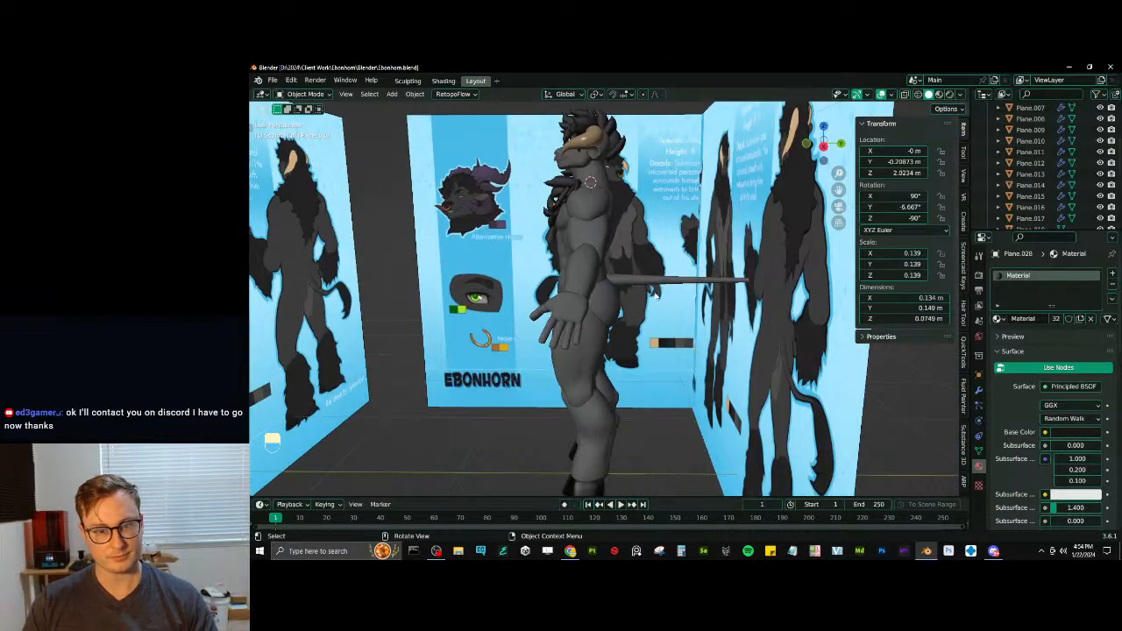
{"action": "middle_click_drag", "start_coordinate": [723, 289], "coordinate": [542, 256]}
{"action": "left_click", "coordinate": [618, 316]}
{"action": "key", "text": "s"}
{"action": "key", "text": "y"}
{"action": "left_click", "coordinate": [570, 339]}
- Edit the tail mesh in wireframe, fatten its outer section excluding the base, and return to object mode with solid shading
{"action": "key", "text": "Tab"}
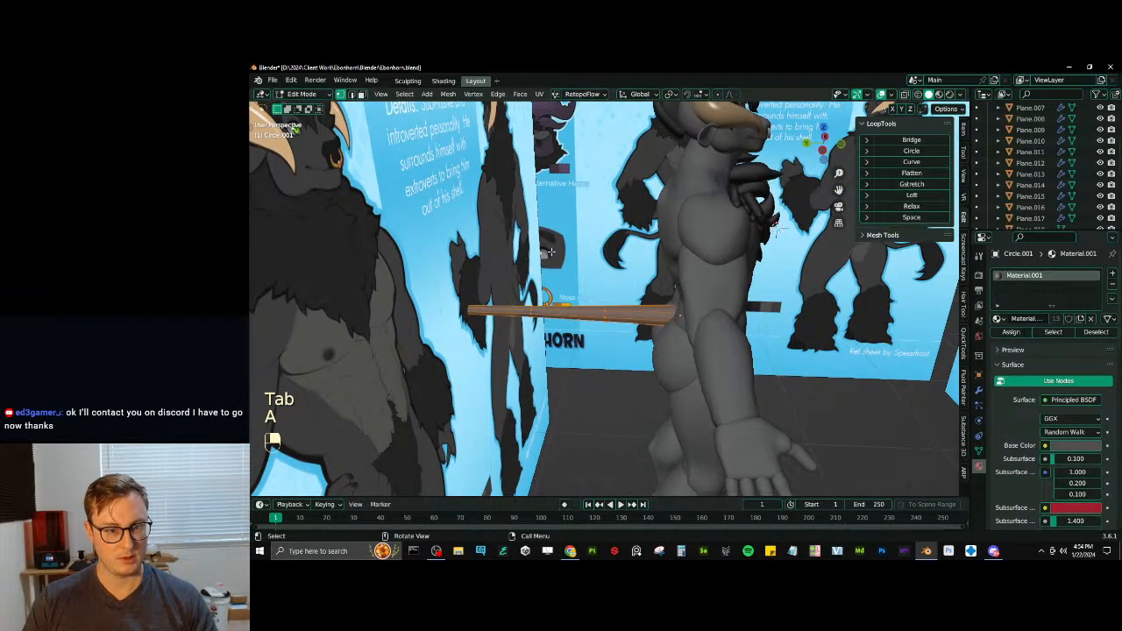
{"action": "key", "text": "z"}
{"action": "left_click", "coordinate": [535, 268]}
{"action": "key", "text": "b"}
{"action": "left_click_drag", "start_coordinate": [573, 286], "coordinate": [701, 347], "text": "shift"}
{"action": "key", "text": "alt+s"}
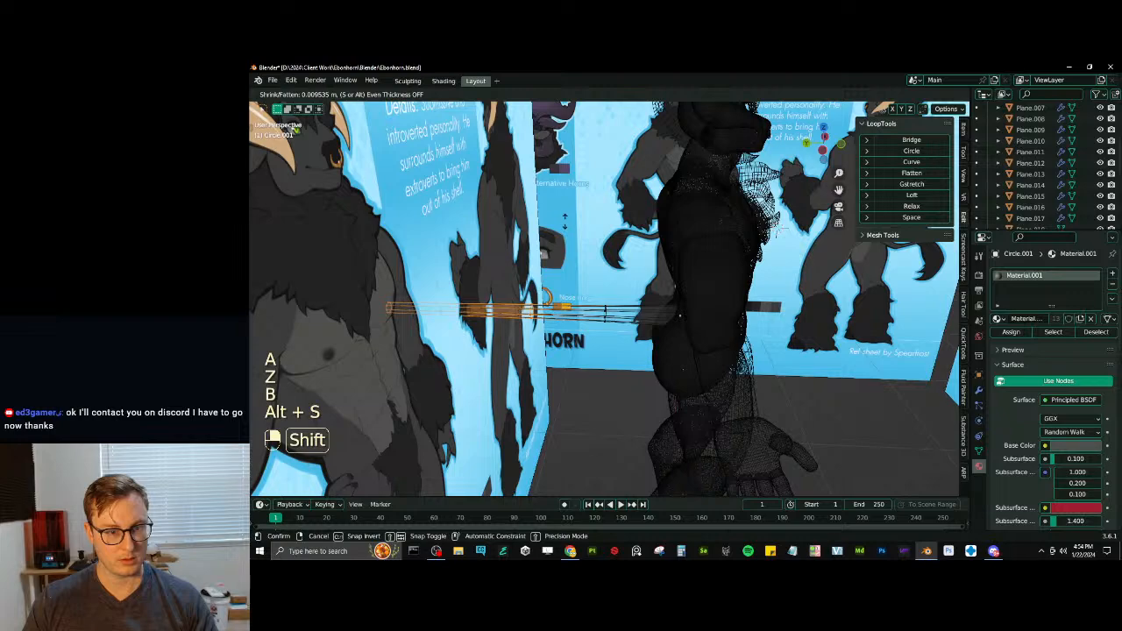
{"action": "left_click", "coordinate": [564, 221]}
{"action": "key", "text": "Tab"}
{"action": "key", "text": "z"}
{"action": "left_click", "coordinate": [647, 301]}
- Apply the tail's scale, deselect it and save Ebonhorn.blend
{"action": "mouse_move", "coordinate": [642, 303]}
{"action": "middle_mouse_down"}
{"action": "mouse_move", "coordinate": [616, 368]}
{"action": "mouse_move", "coordinate": [592, 326]}
{"action": "mouse_move", "coordinate": [668, 323]}
{"action": "mouse_move", "coordinate": [747, 392]}
{"action": "mouse_move", "coordinate": [679, 343]}
{"action": "mouse_move", "coordinate": [704, 325]}
{"action": "middle_mouse_up"}
{"action": "key", "text": "ctrl+a"}
{"action": "left_click", "coordinate": [613, 361]}
{"action": "scroll", "coordinate": [679, 322], "scroll_direction": "down", "scroll_amount": 4}
{"action": "left_click", "coordinate": [750, 398]}
{"action": "scroll", "coordinate": [679, 342], "scroll_direction": "up", "scroll_amount": 3}
{"action": "key", "text": "ctrl+s"}
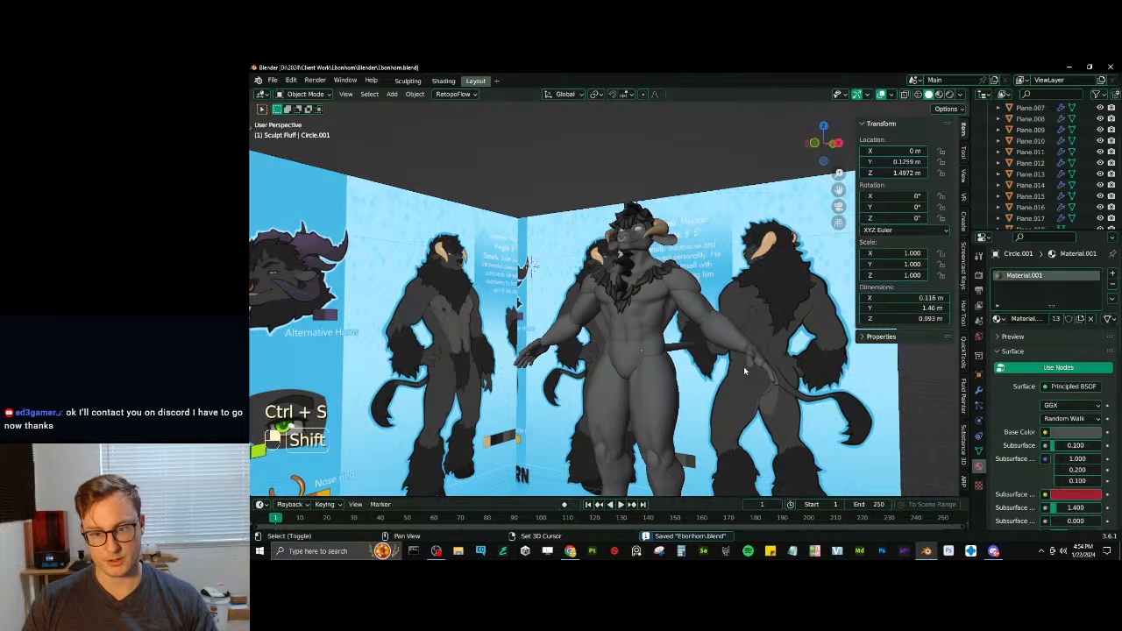
- Reset the 3D cursor to the world origin and save the file
{"action": "middle_click_drag", "start_coordinate": [743, 370], "coordinate": [688, 286], "text": "shift"}
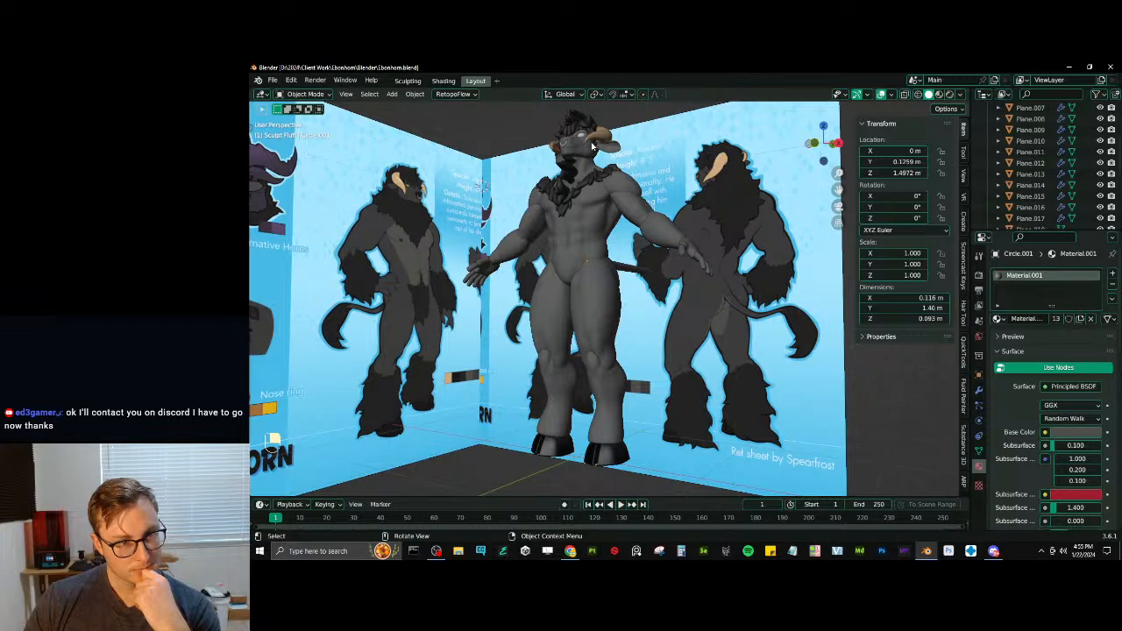
{"action": "middle_click_drag", "start_coordinate": [609, 184], "coordinate": [658, 226]}
{"action": "scroll", "coordinate": [629, 271], "scroll_direction": "down", "scroll_amount": 5}
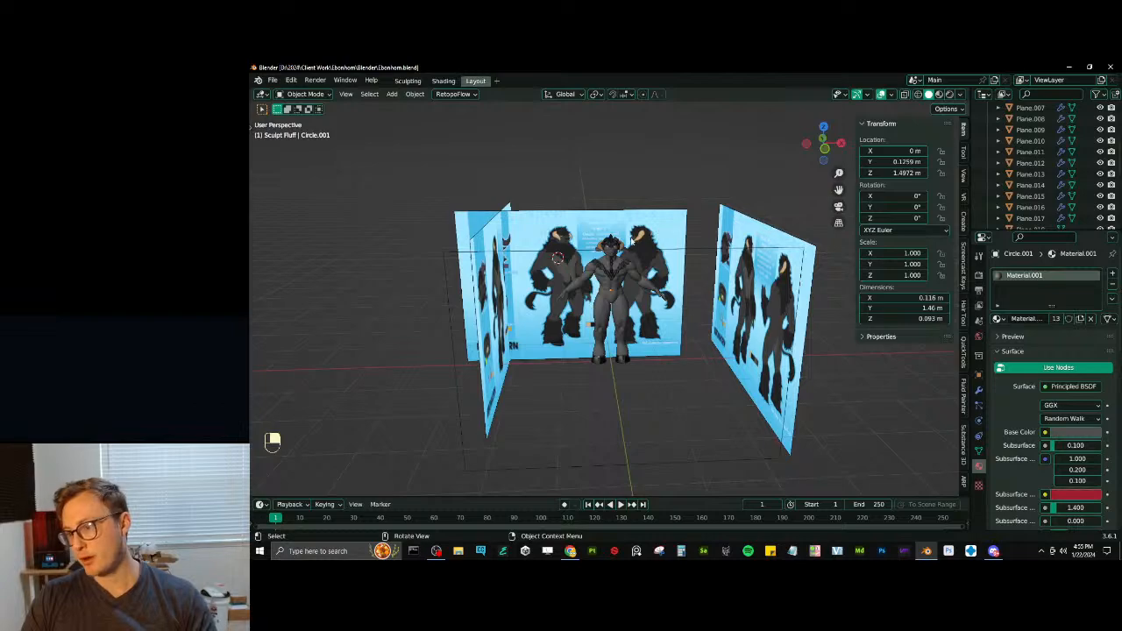
{"action": "key", "text": "shift+c"}
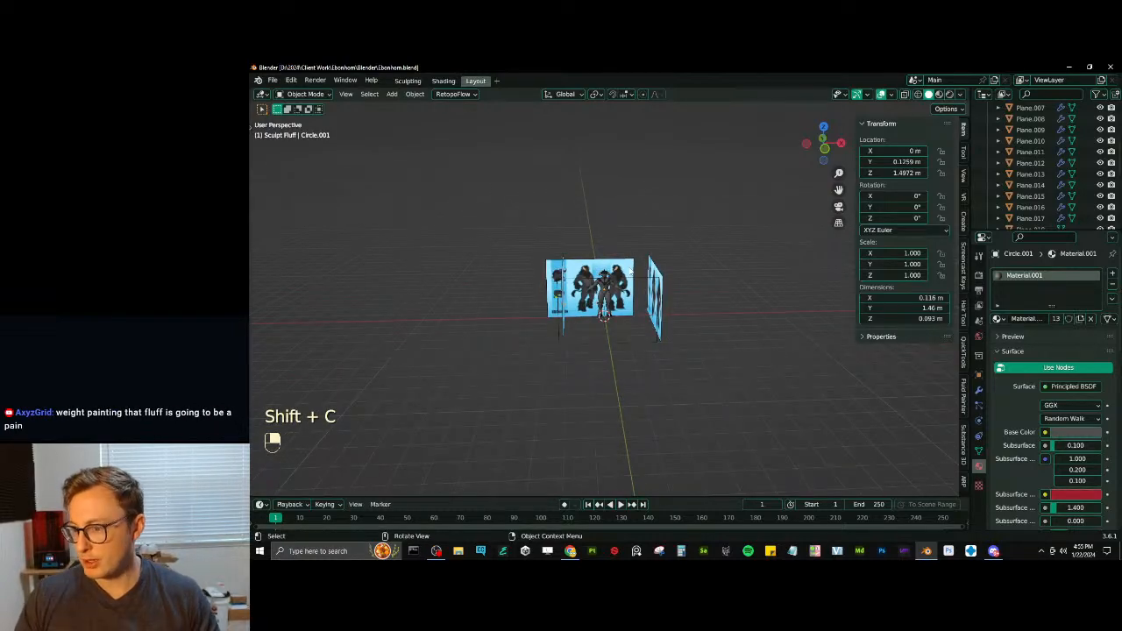
{"action": "scroll", "coordinate": [630, 271], "scroll_direction": "up", "scroll_amount": 7}
{"action": "middle_click_drag", "start_coordinate": [679, 305], "coordinate": [578, 318]}
{"action": "scroll", "coordinate": [645, 296], "scroll_direction": "up", "scroll_amount": 6}
{"action": "key", "text": "ctrl+s"}
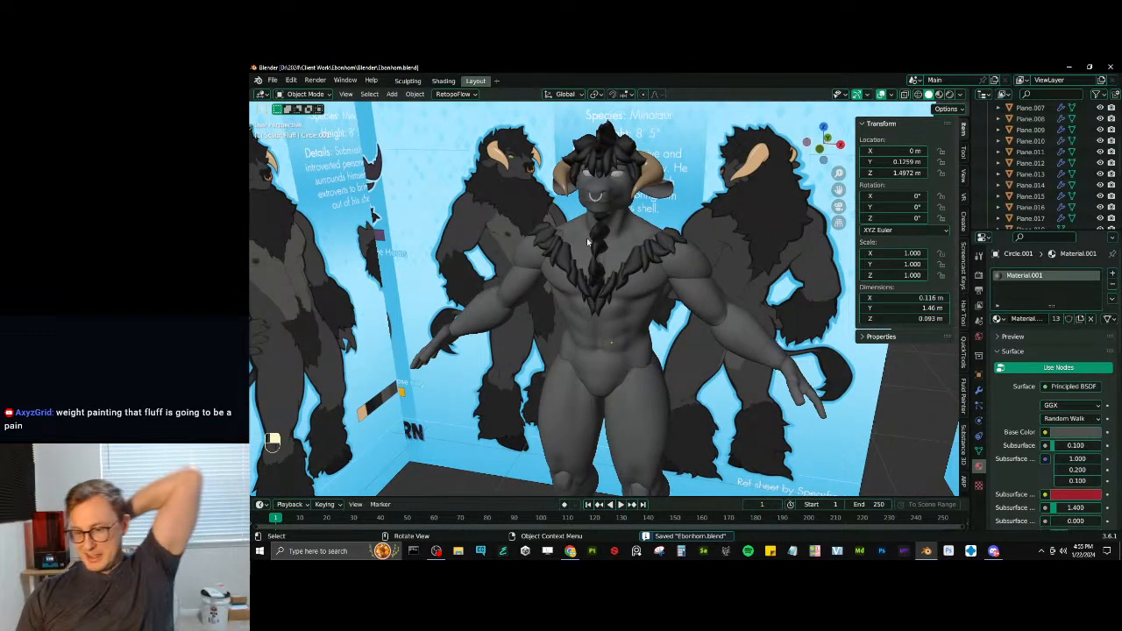
- Expand the Mesh Data Transfer options in the tail's object data properties and save the file
{"action": "left_click", "coordinate": [979, 449]}
{"action": "scroll", "coordinate": [1034, 427], "scroll_direction": "down", "scroll_amount": 2}
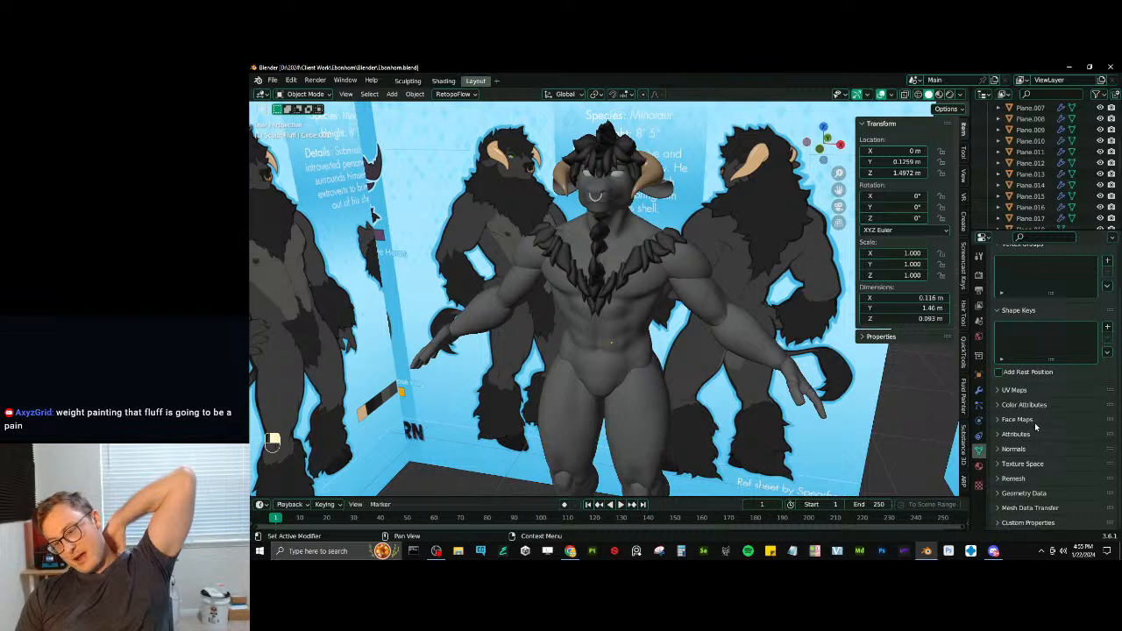
{"action": "left_click", "coordinate": [1029, 507]}
{"action": "scroll", "coordinate": [1043, 438], "scroll_direction": "down", "scroll_amount": 4}
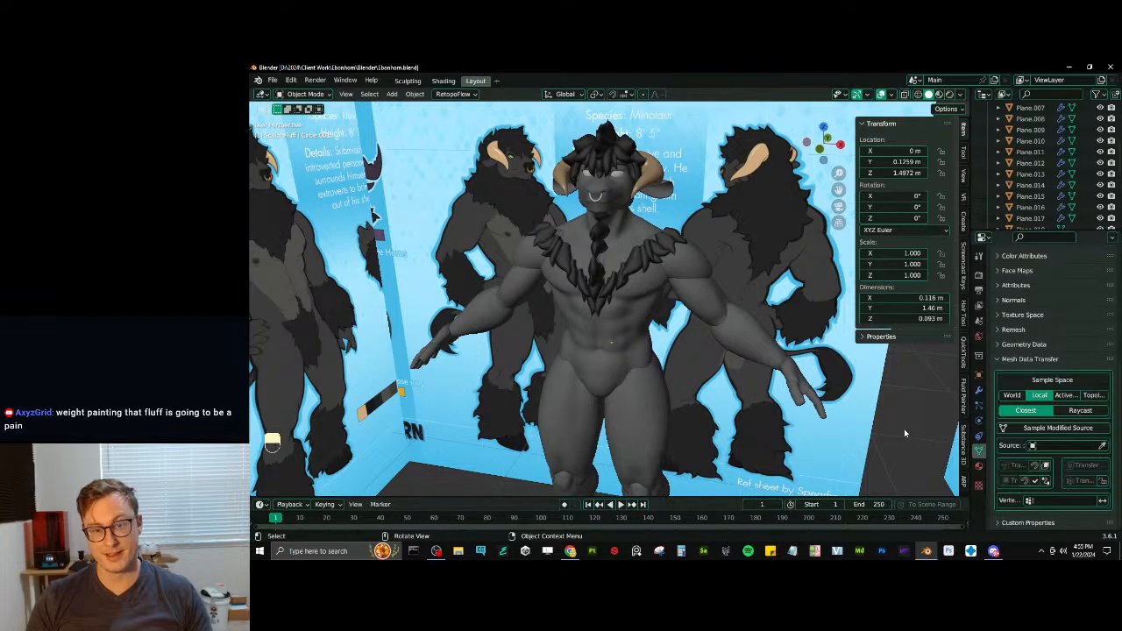
{"action": "scroll", "coordinate": [776, 373], "scroll_direction": "down", "scroll_amount": 3}
{"action": "key", "text": "ctrl+s"}
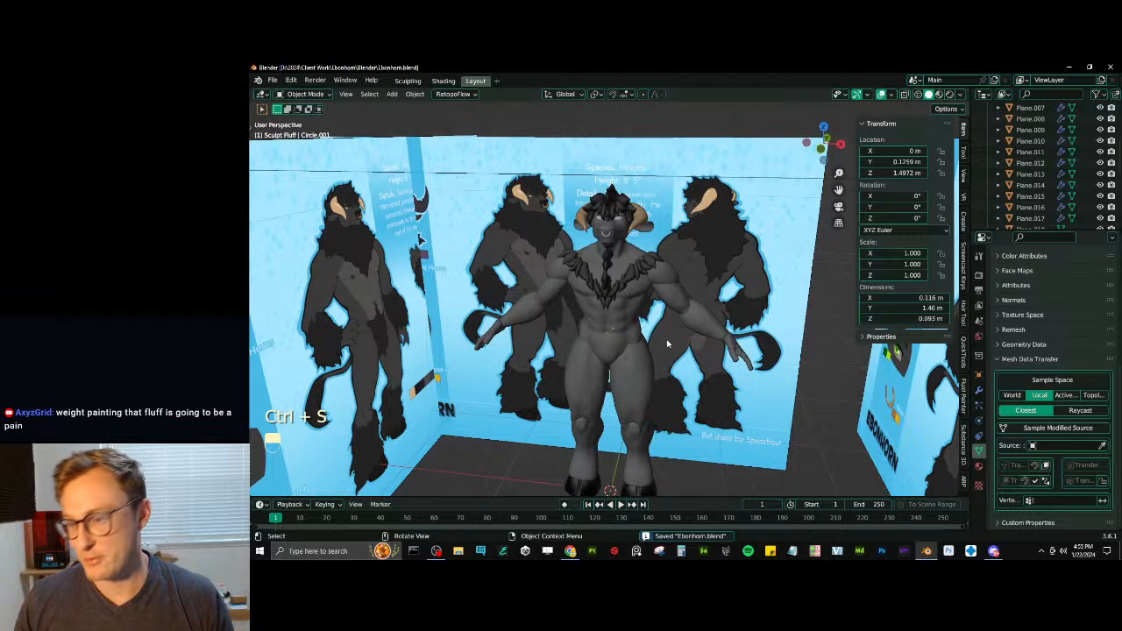
{"action": "scroll", "coordinate": [667, 344], "scroll_direction": "down", "scroll_amount": 4}
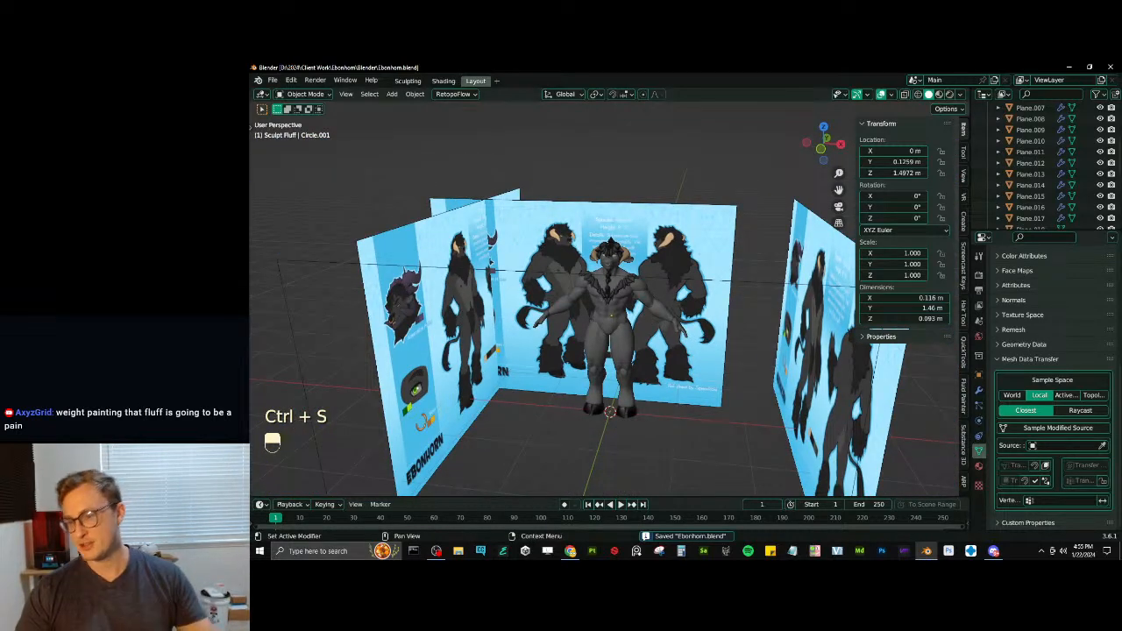